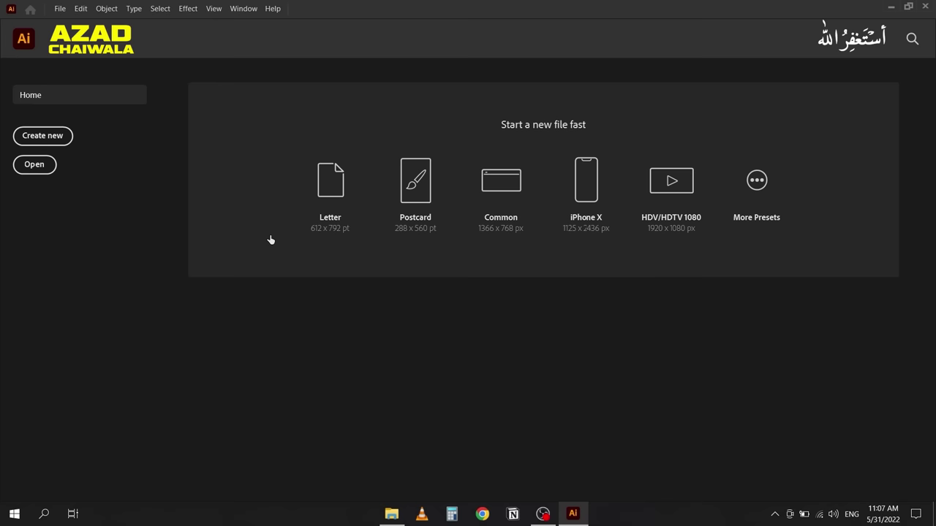
Step: In General preferences, hide the home screen, use legacy File New, and enable Scale Corners and Scale Strokes & Effects
click(81, 8)
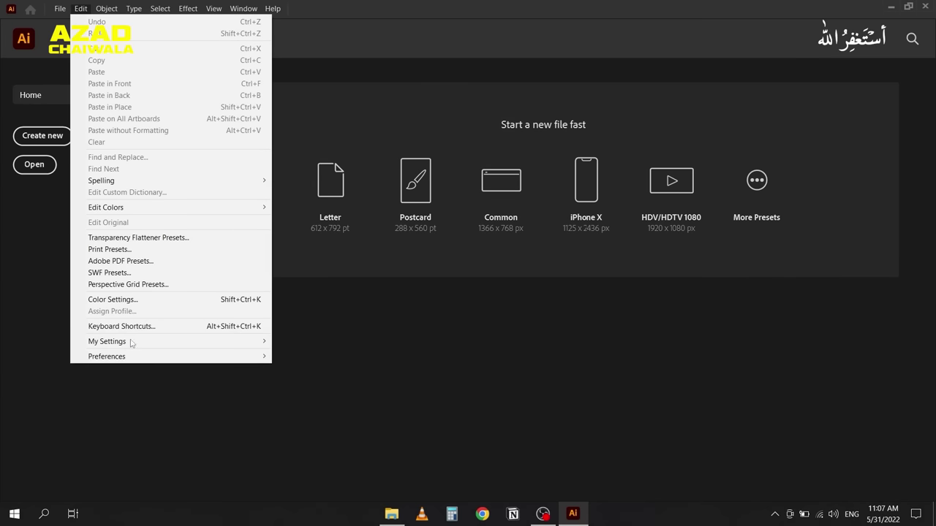
mouse_move(182, 355)
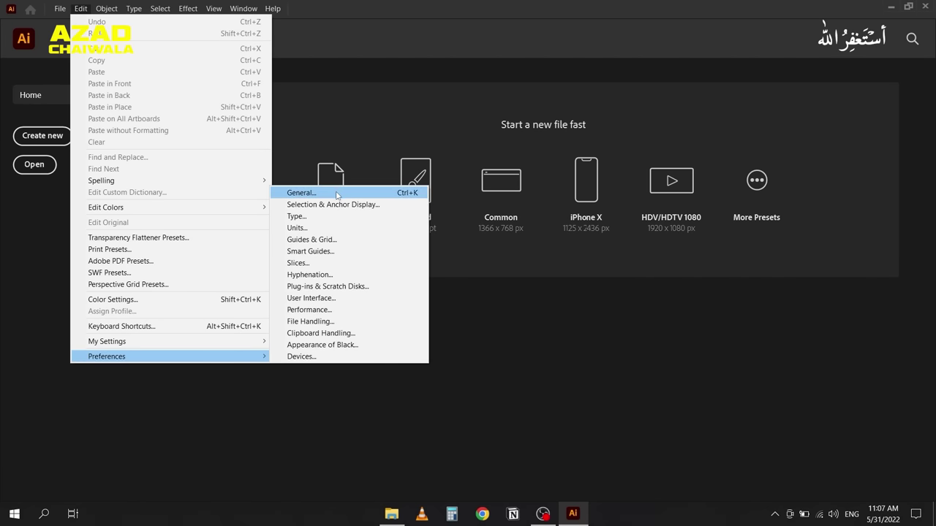
click(337, 193)
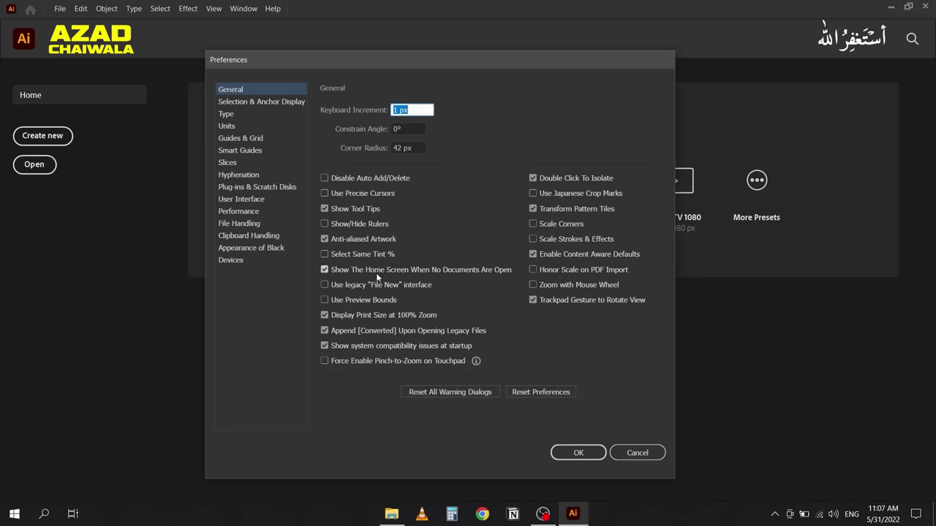
drag(415, 60, 613, 60)
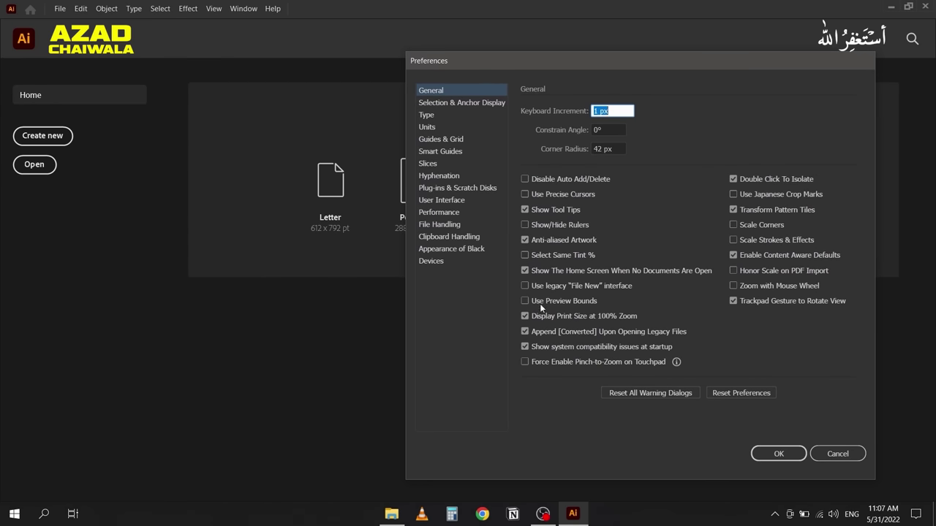
click(531, 272)
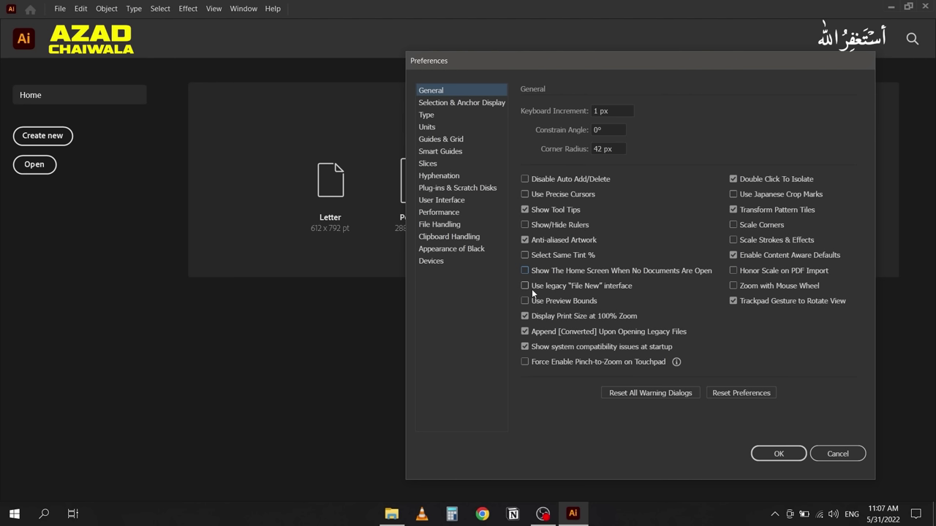
click(532, 292)
click(732, 224)
click(453, 201)
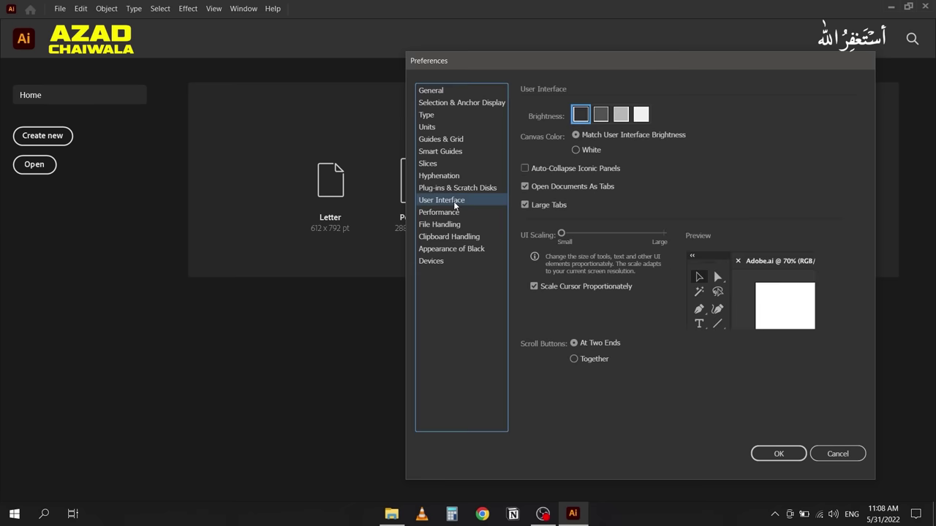
Step: Try each interface brightness from lightest back to the darkest Dark setting
click(640, 115)
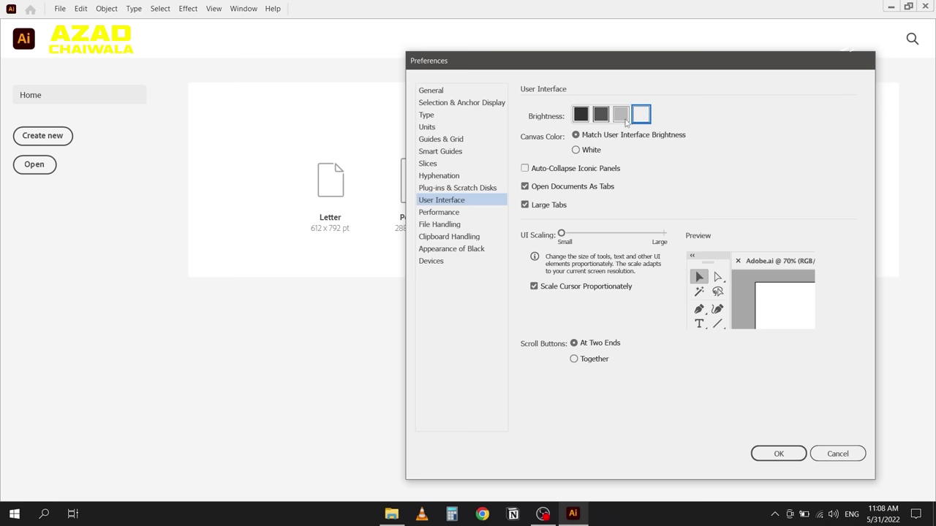
click(621, 117)
click(601, 117)
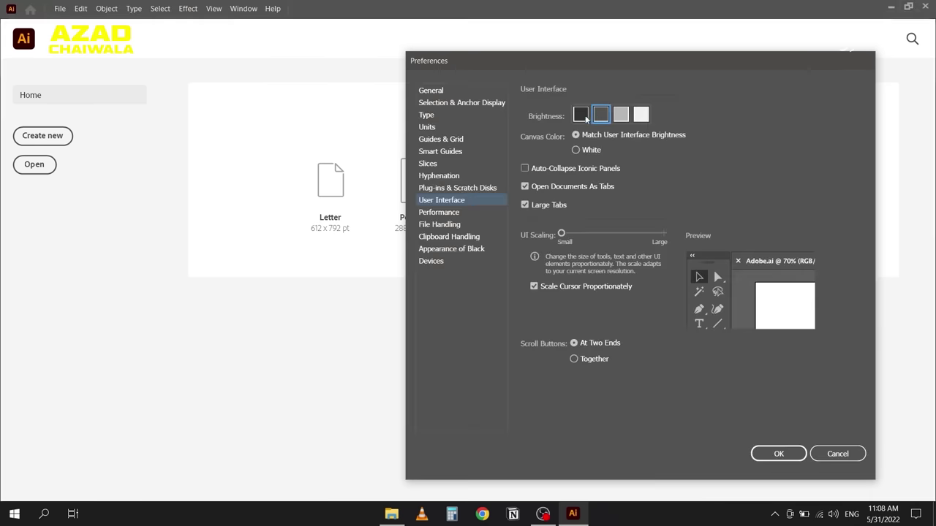
click(581, 117)
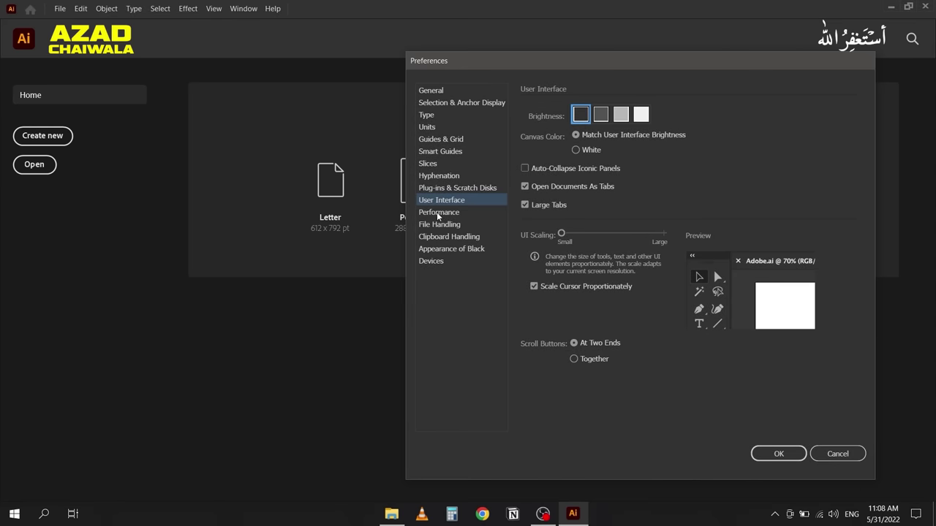
click(438, 213)
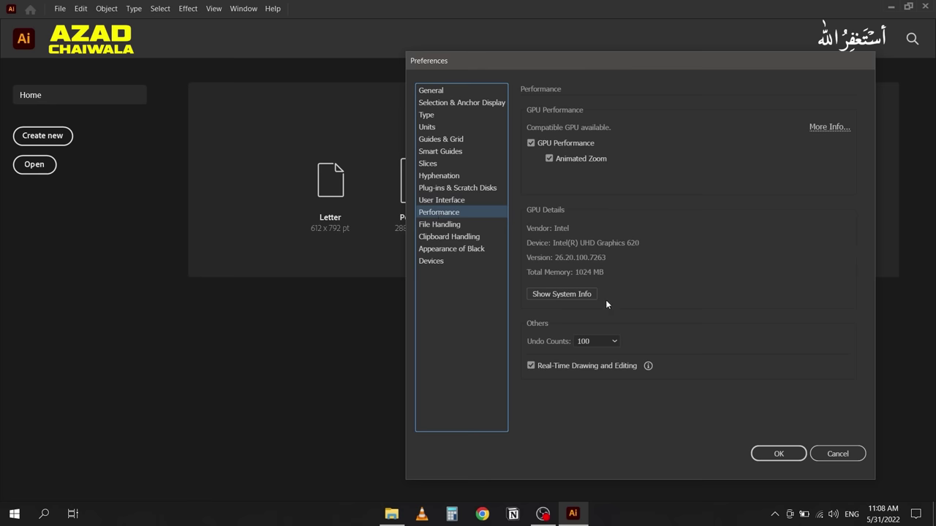
Step: Change the Performance Undo Counts from 100 to 50
click(596, 344)
click(598, 353)
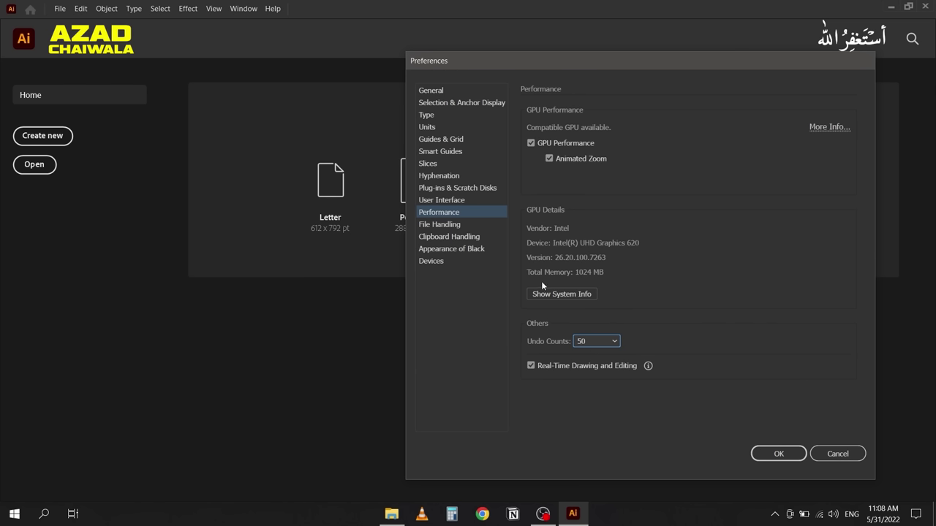
click(440, 227)
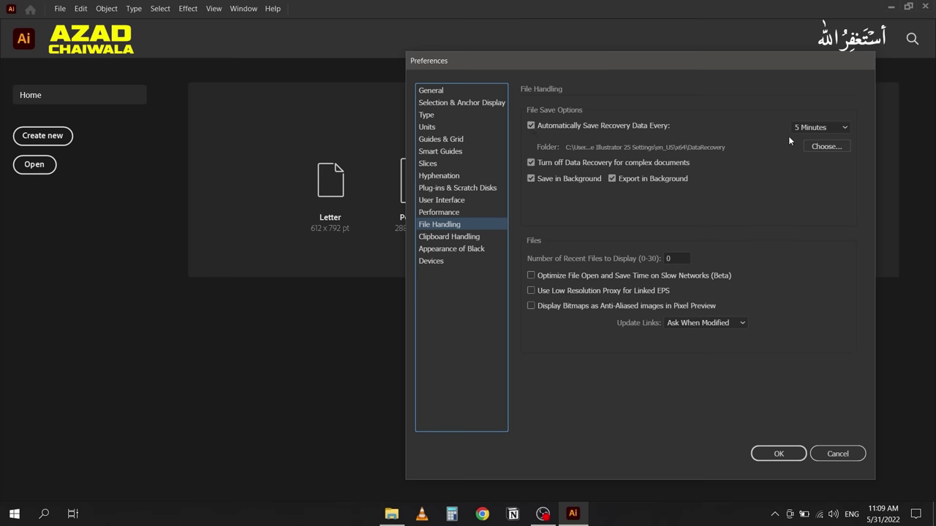
Step: Save recovery data every 2 Minutes and confirm the preferences with OK
click(807, 128)
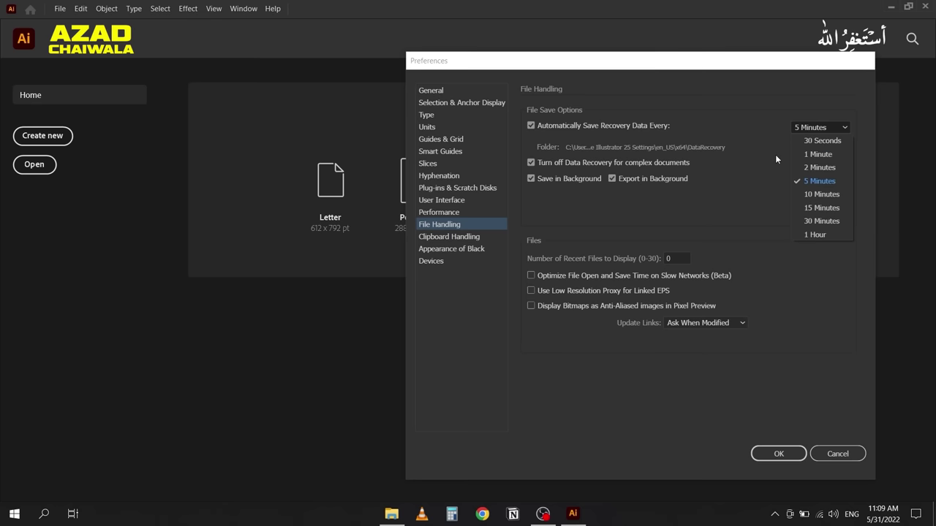
click(820, 167)
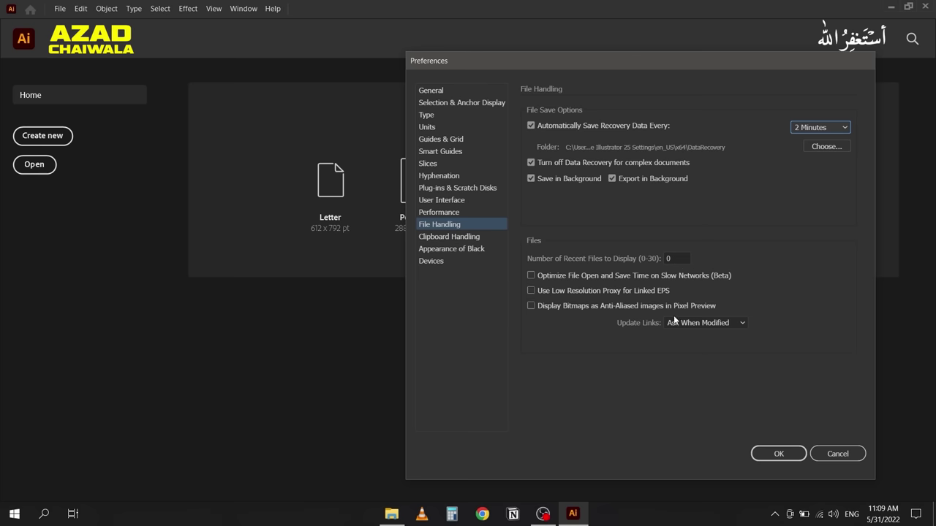
click(759, 454)
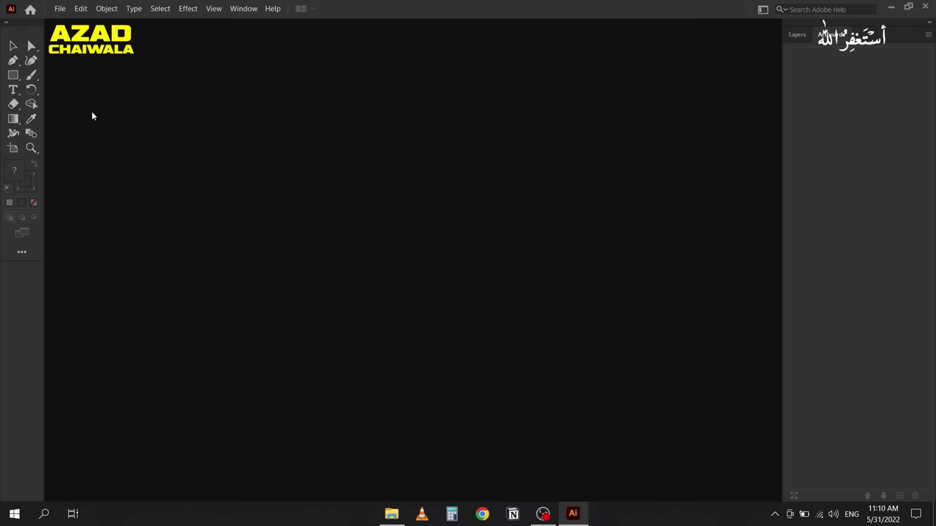
click(7, 24)
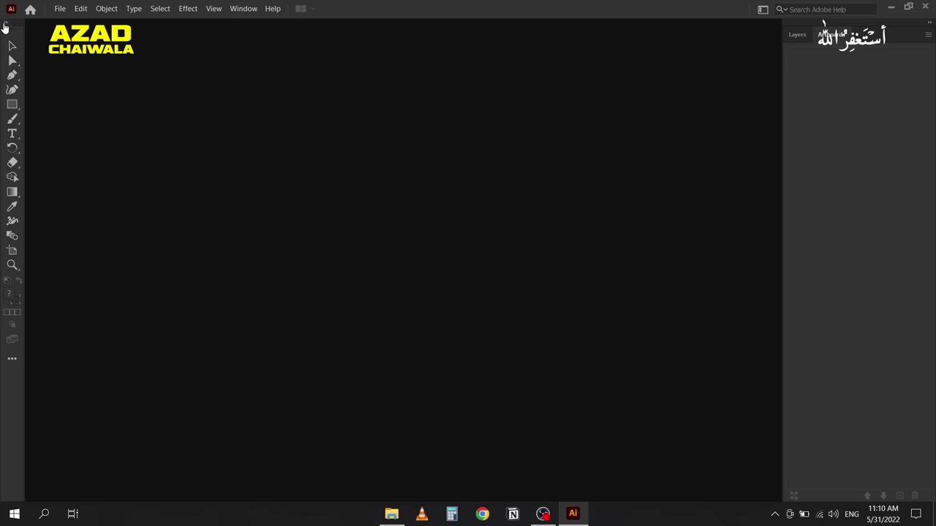
click(4, 27)
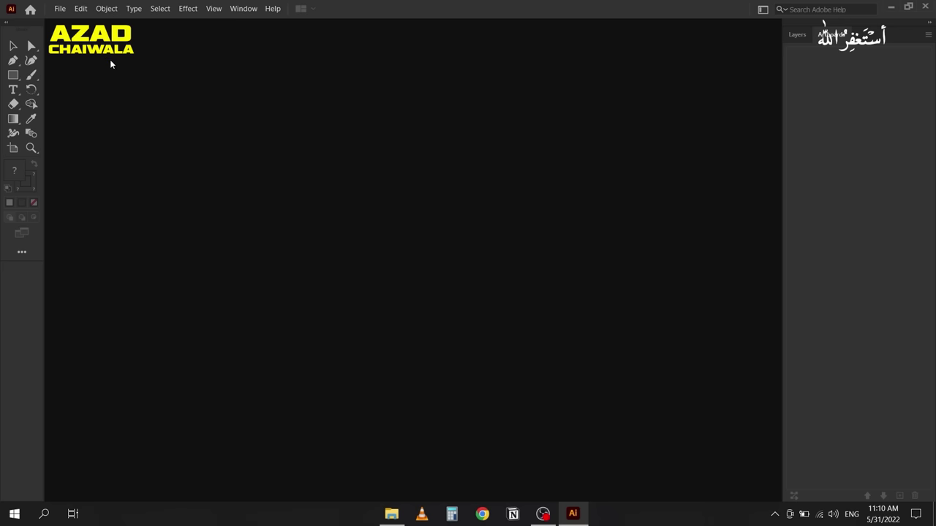
click(242, 9)
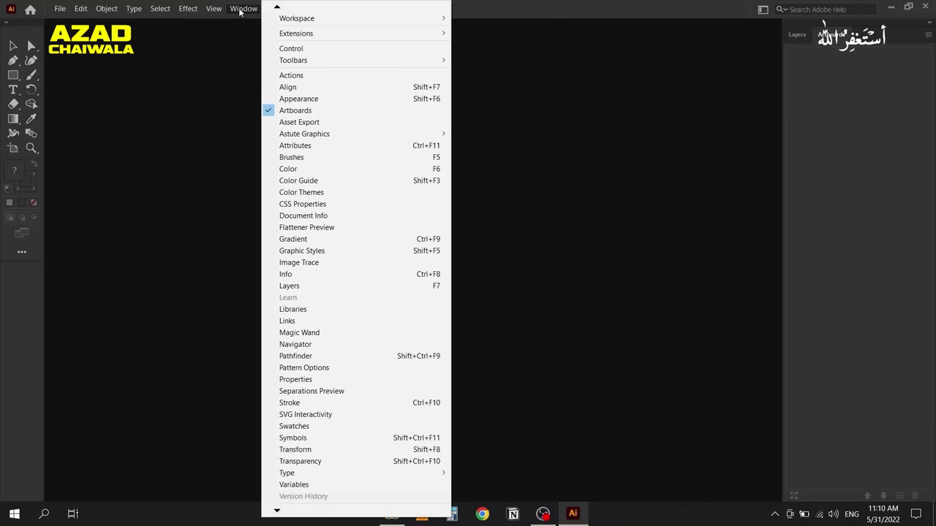
Step: Turn on the Control bar and switch the toolbar to the Advanced tool set
click(333, 49)
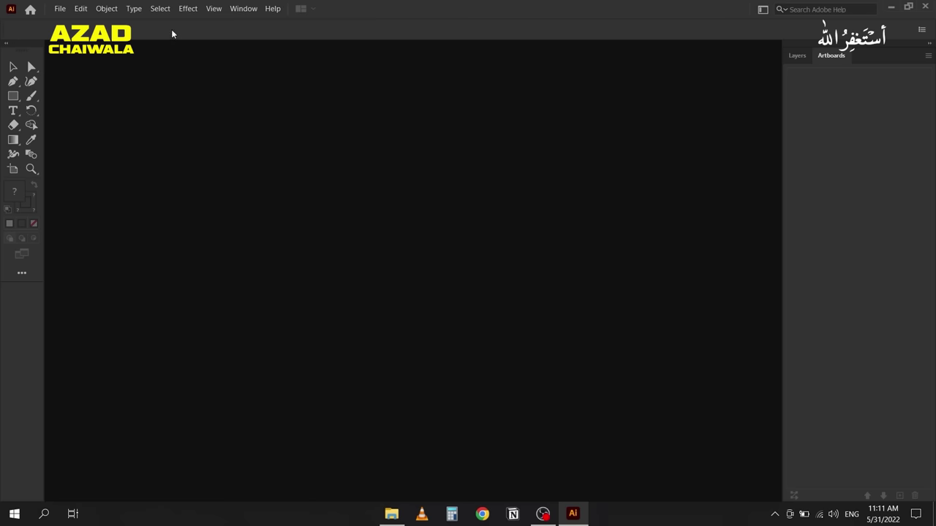
click(241, 8)
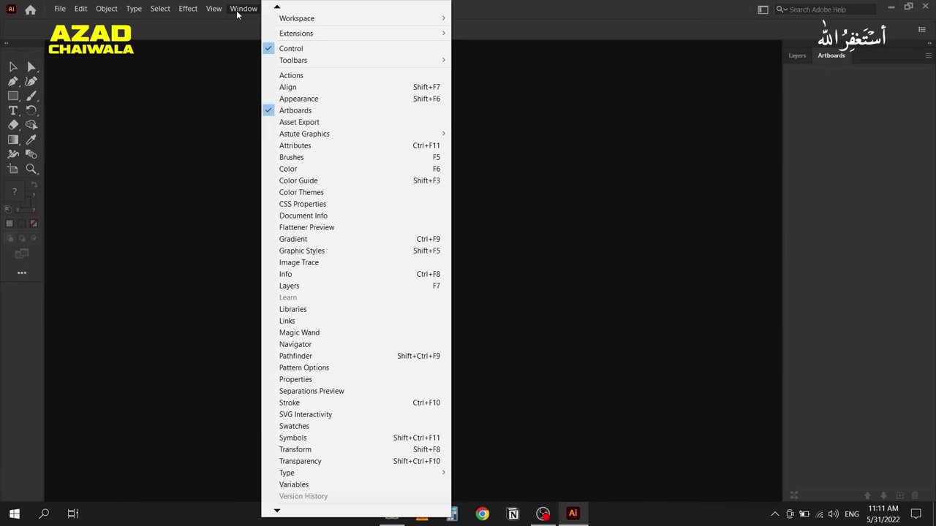
mouse_move(307, 62)
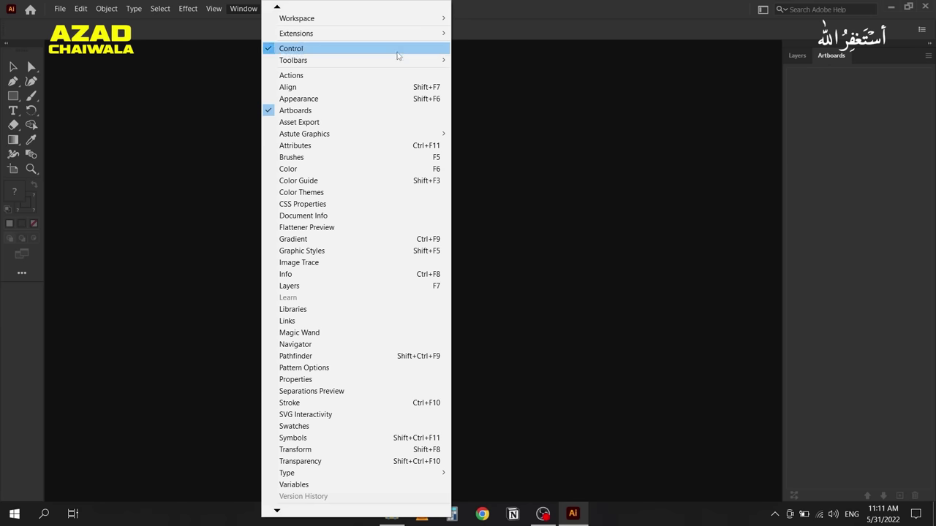
click(243, 8)
click(243, 7)
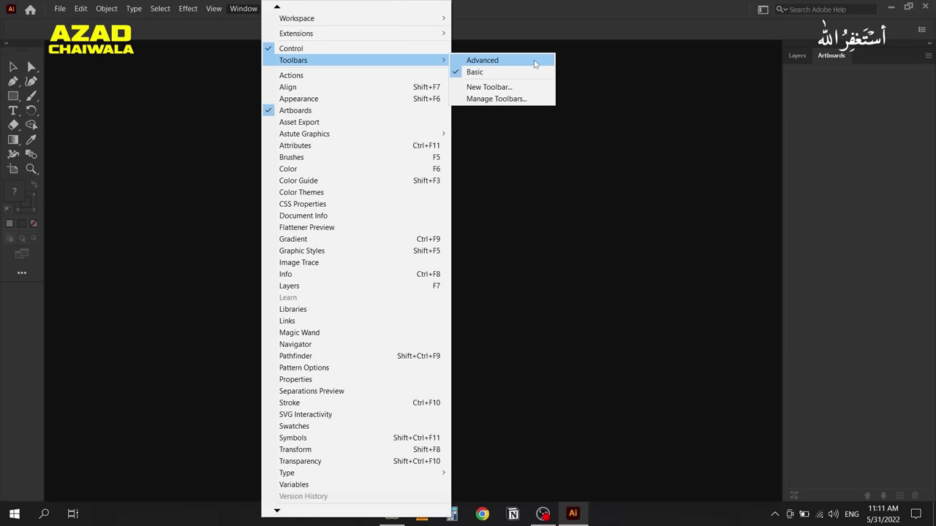
click(535, 64)
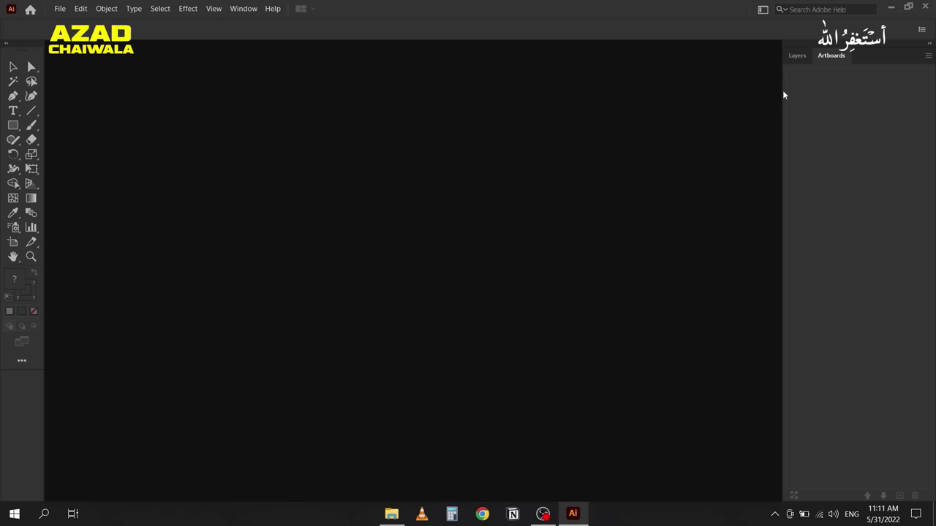
click(243, 8)
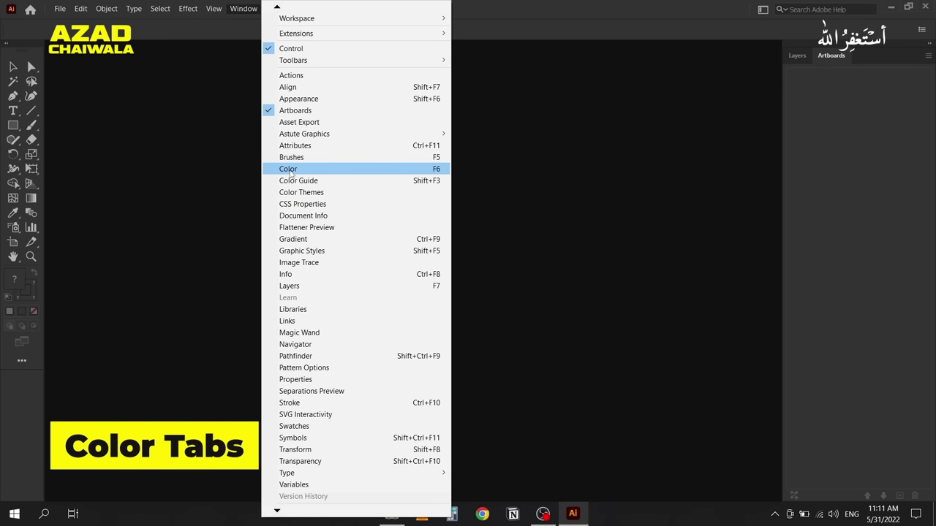
Step: Open the Color panel and re-dock it above Layers and Artboards
click(296, 169)
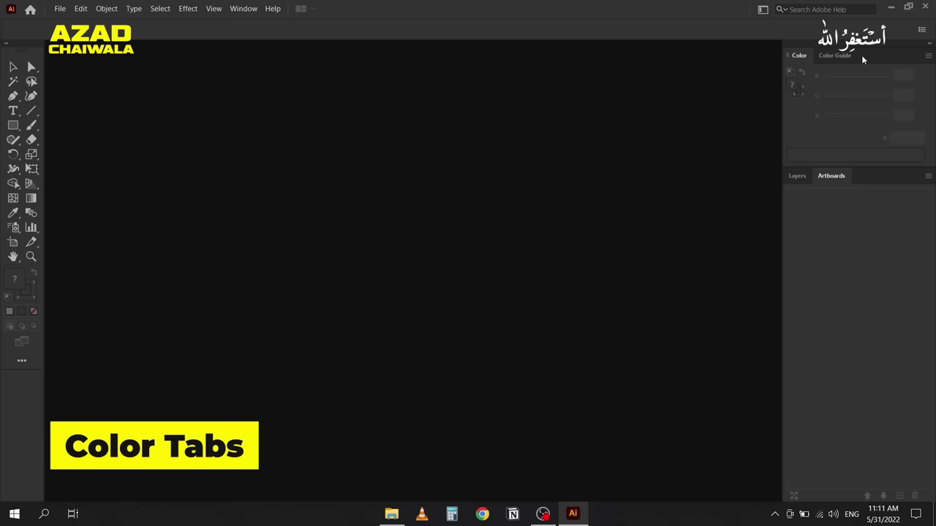
right_click(825, 56)
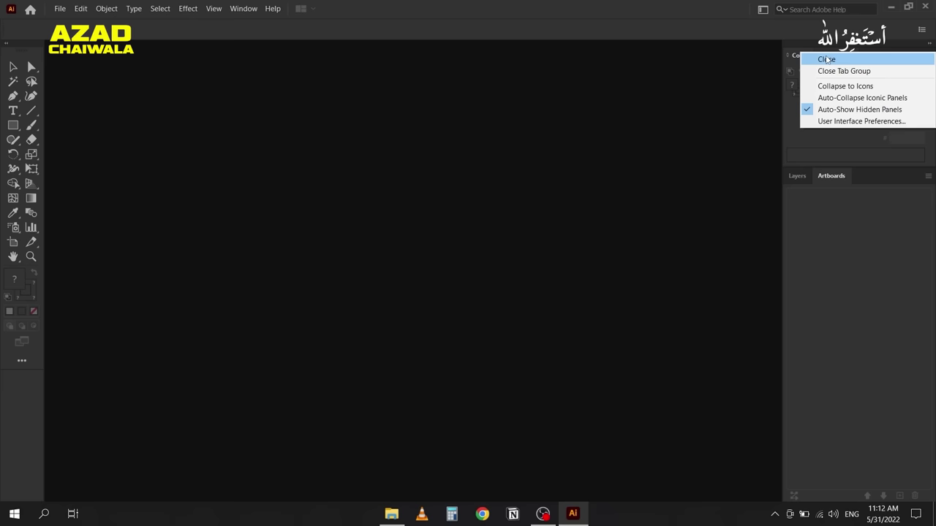
click(796, 58)
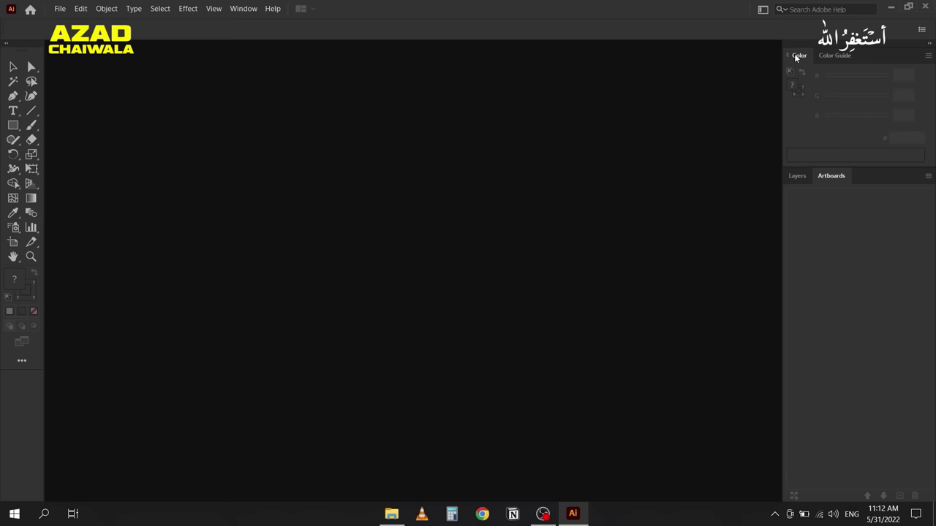
right_click(838, 57)
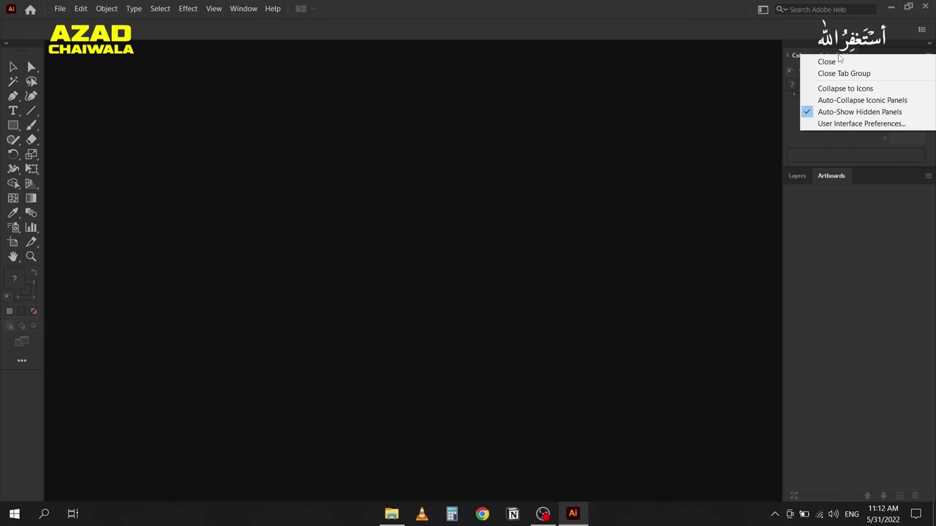
click(837, 61)
drag(794, 57, 300, 85)
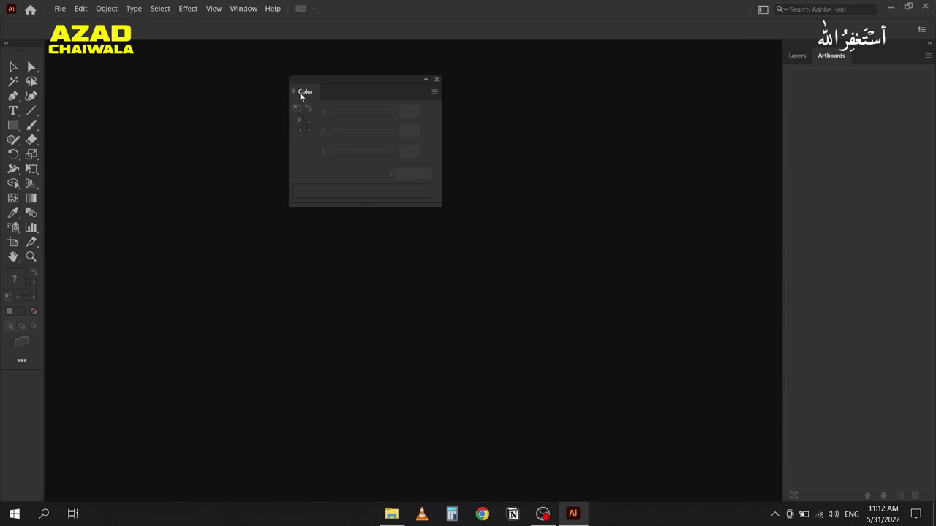
drag(301, 92, 796, 52)
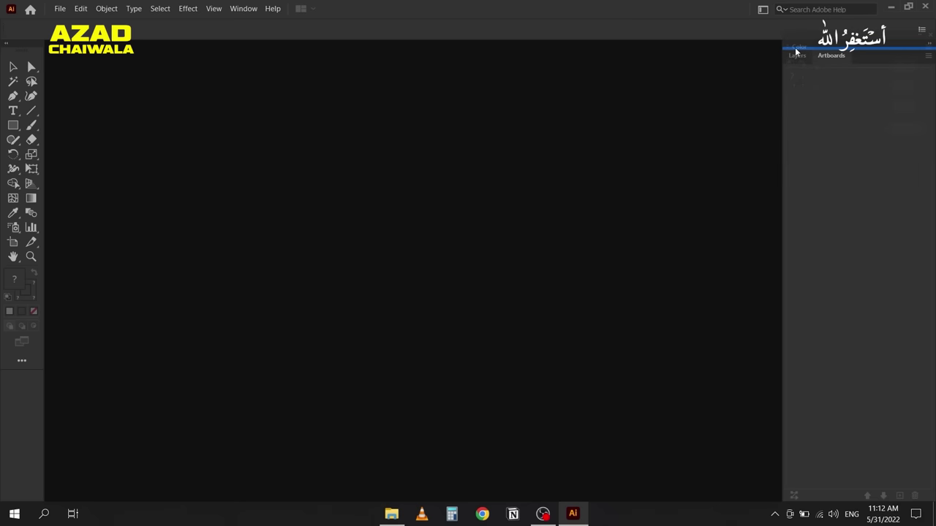
drag(796, 51, 796, 52)
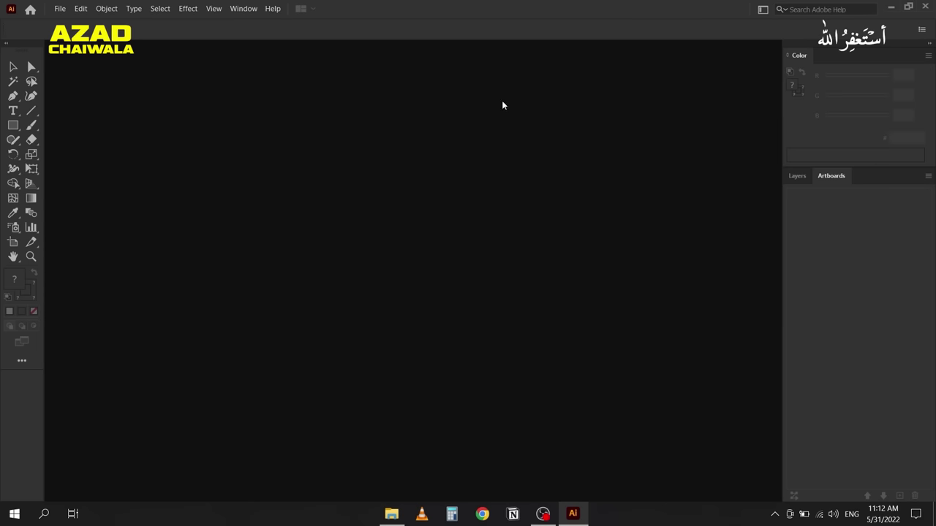
Step: Dock Color Guide and Swatches as tabs following Color in the same group
click(236, 8)
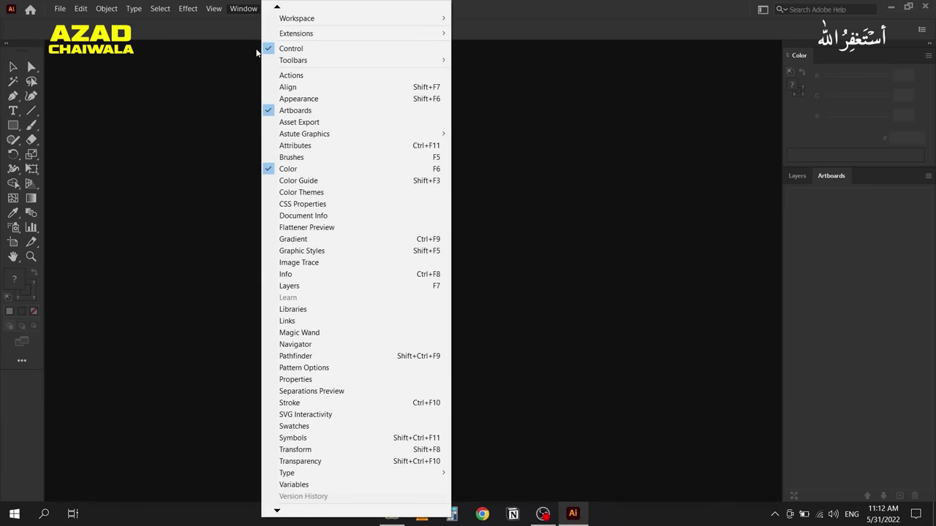
click(294, 181)
drag(833, 55, 292, 103)
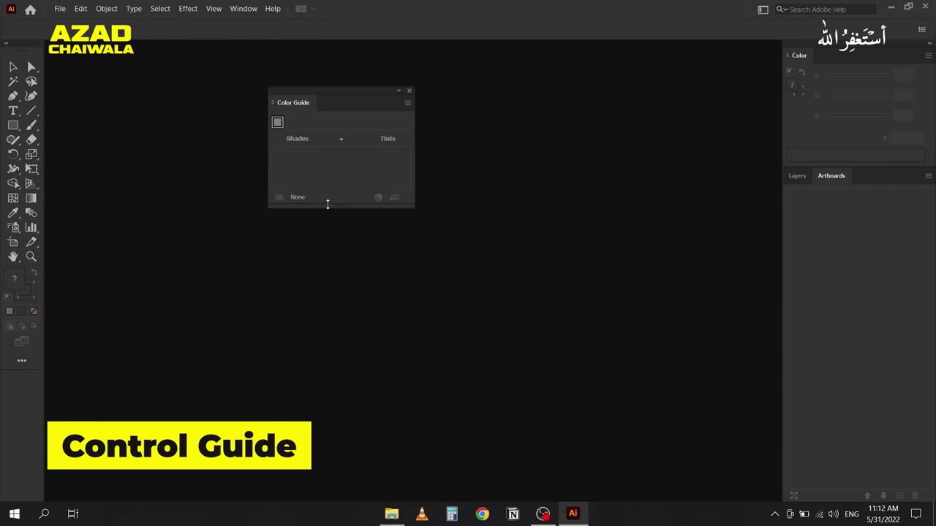
drag(281, 89, 837, 51)
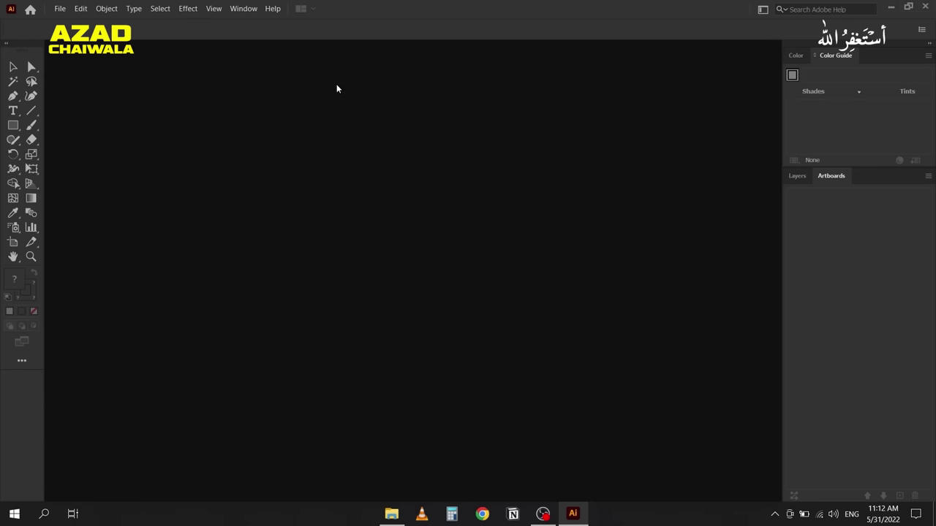
click(243, 10)
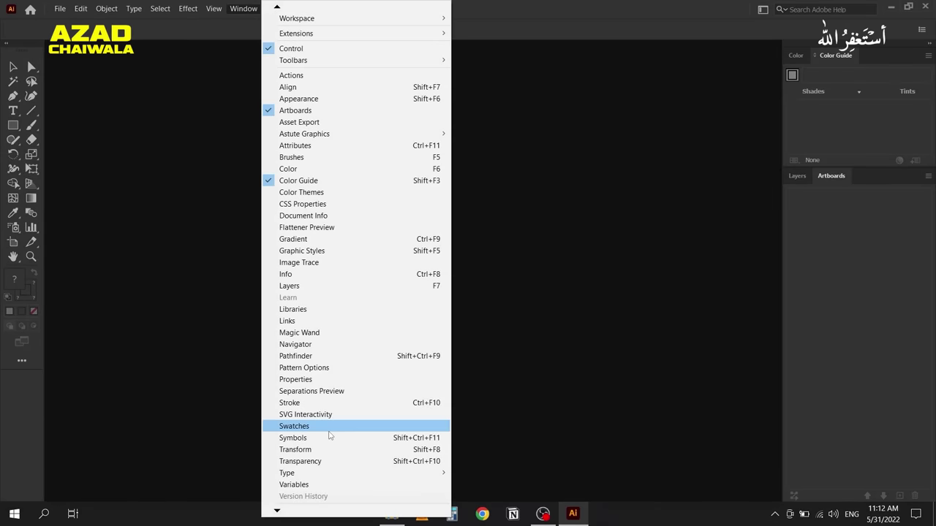
click(328, 428)
drag(827, 57, 893, 58)
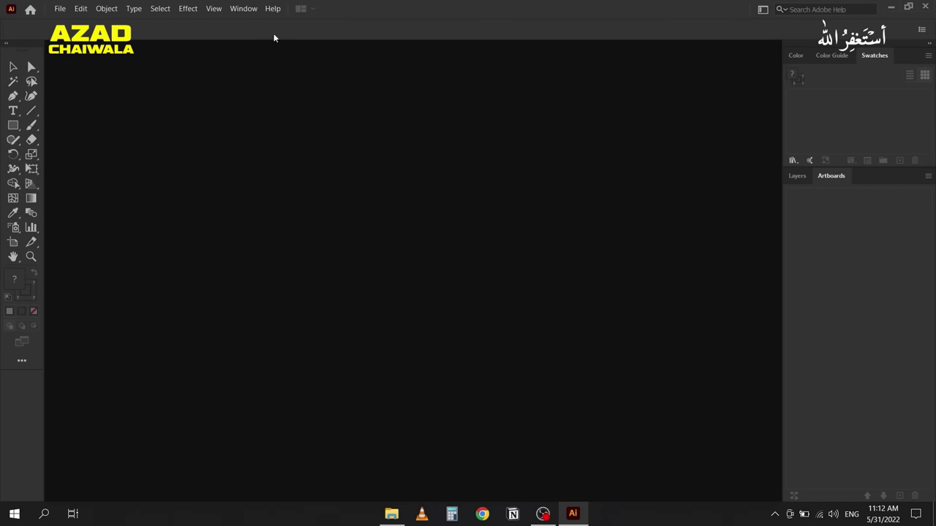
click(241, 8)
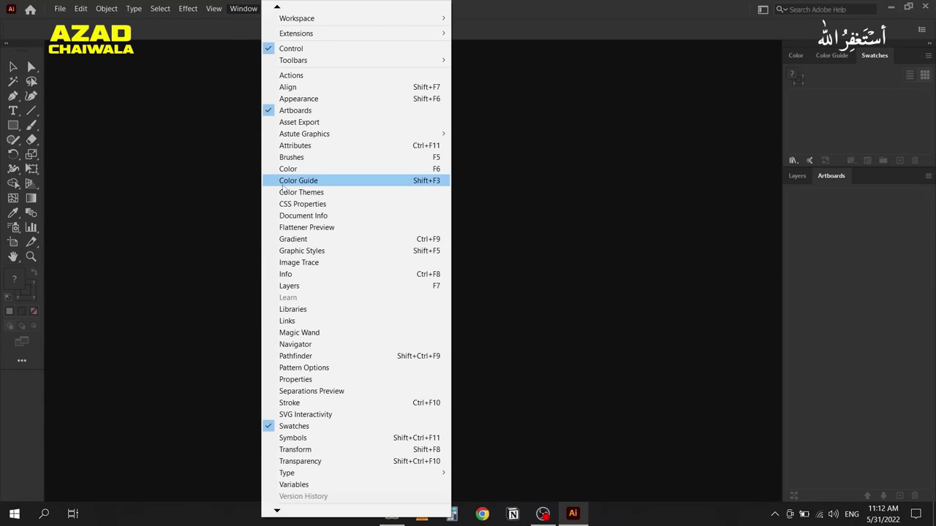
Step: Tab Transparency with Gradient in the dock and add Appearance as a third tab beside Layers and Artboards
click(292, 239)
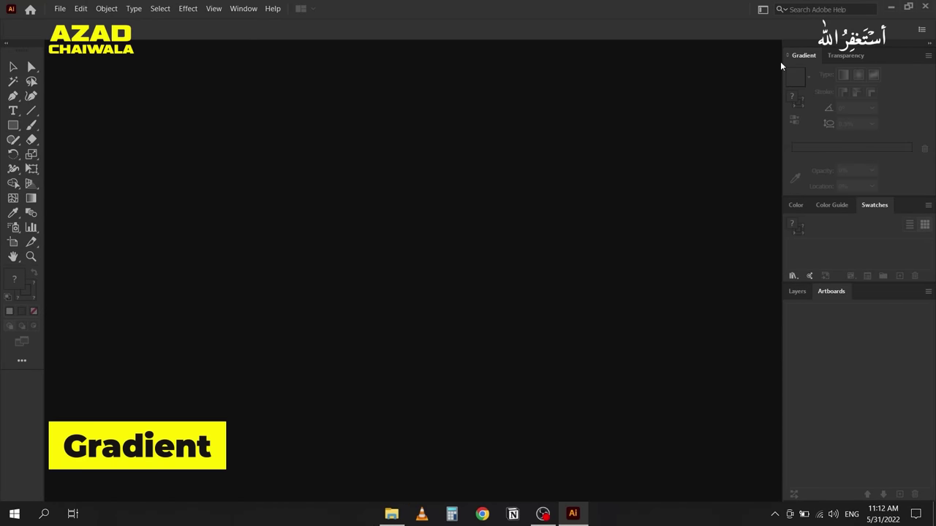
drag(798, 53, 802, 274)
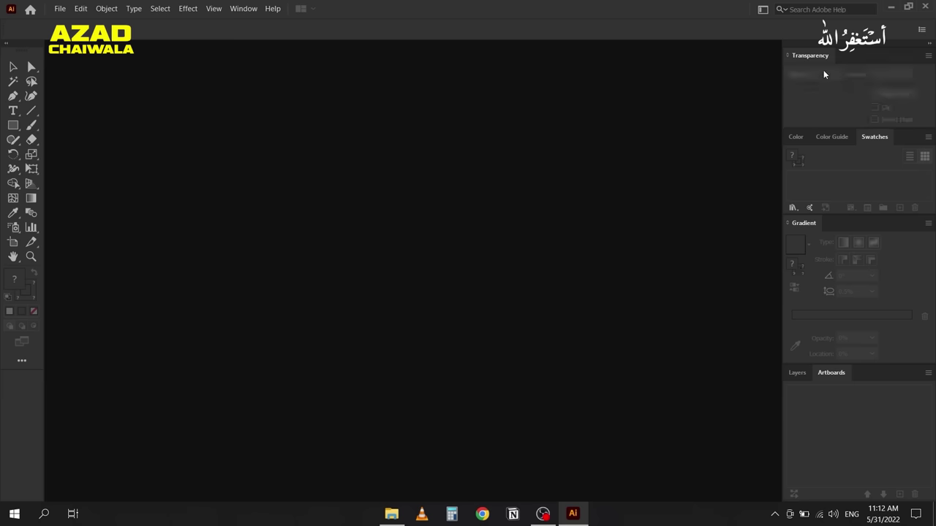
drag(816, 57, 845, 219)
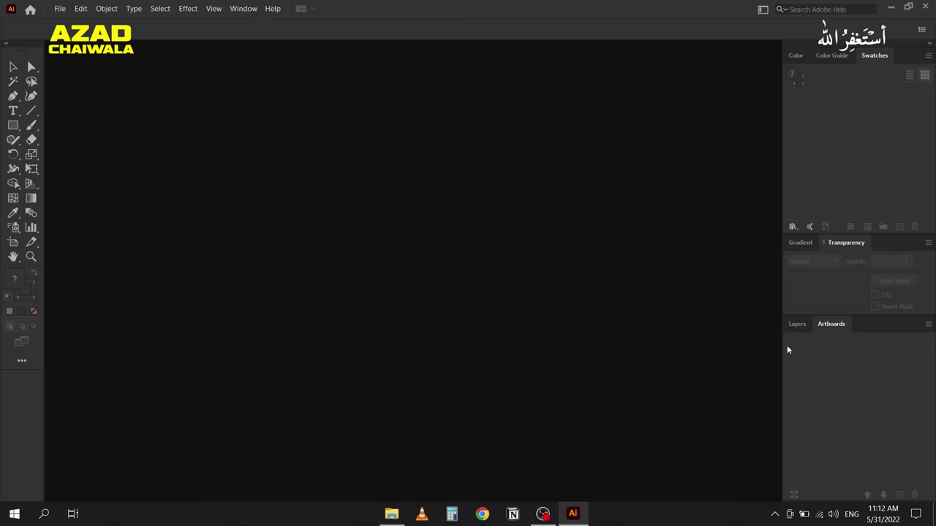
click(244, 11)
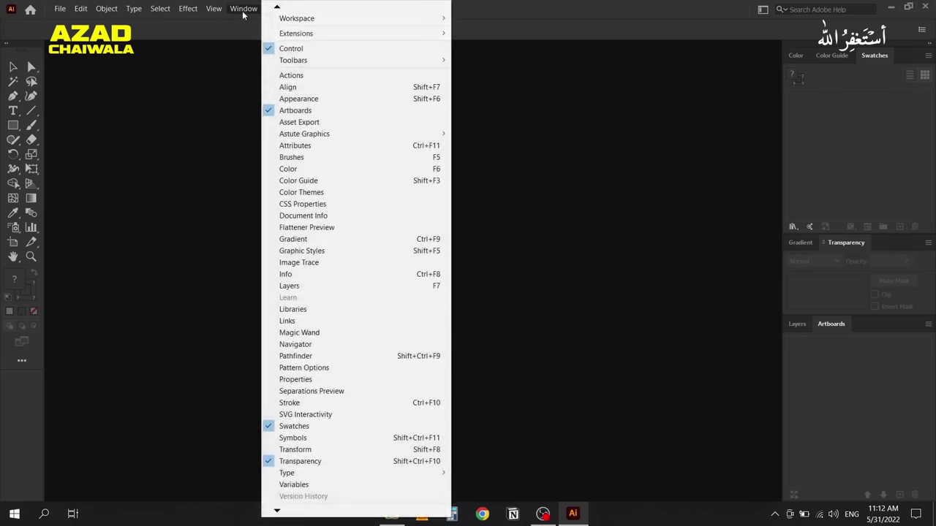
click(298, 99)
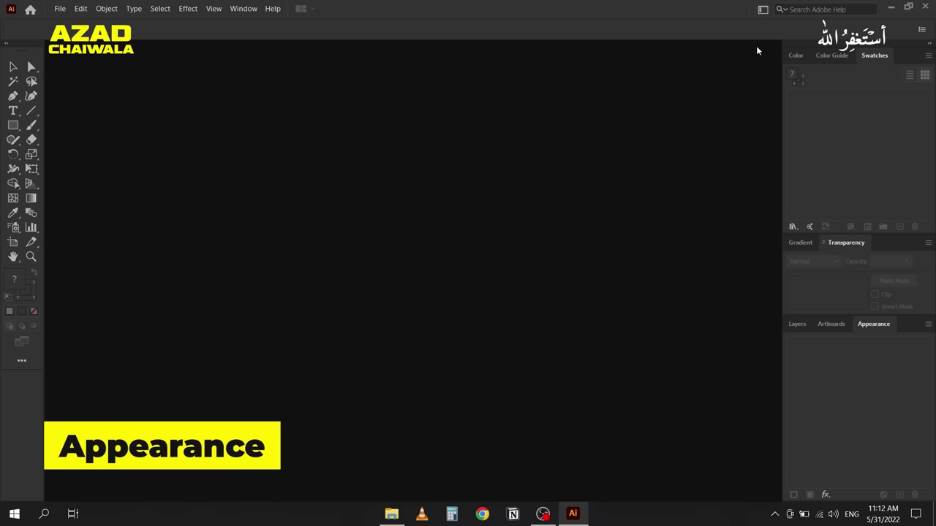
click(244, 9)
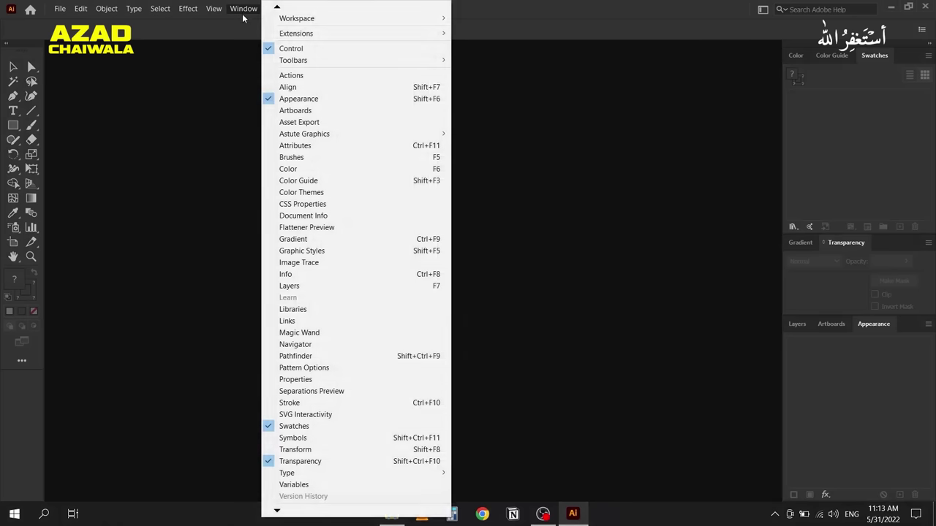
Step: Open the Transform panel and close the Properties panel
click(296, 450)
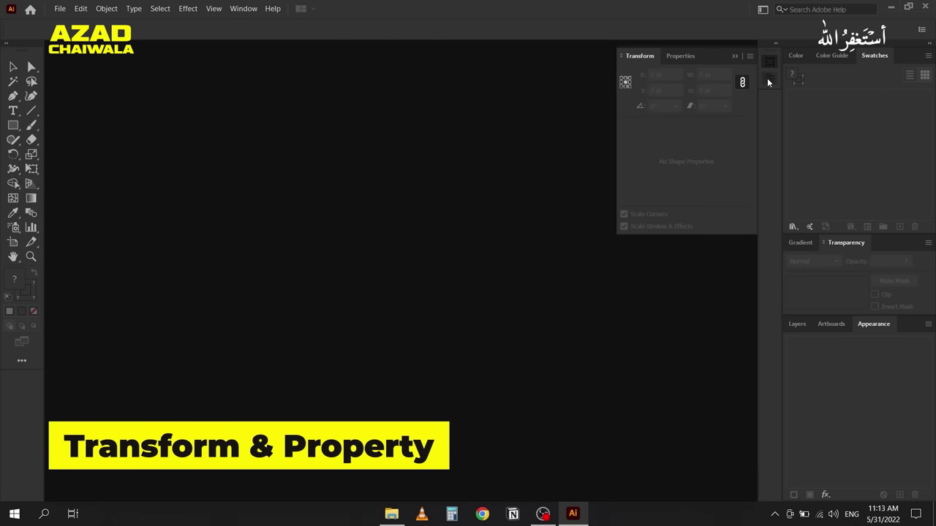
right_click(680, 58)
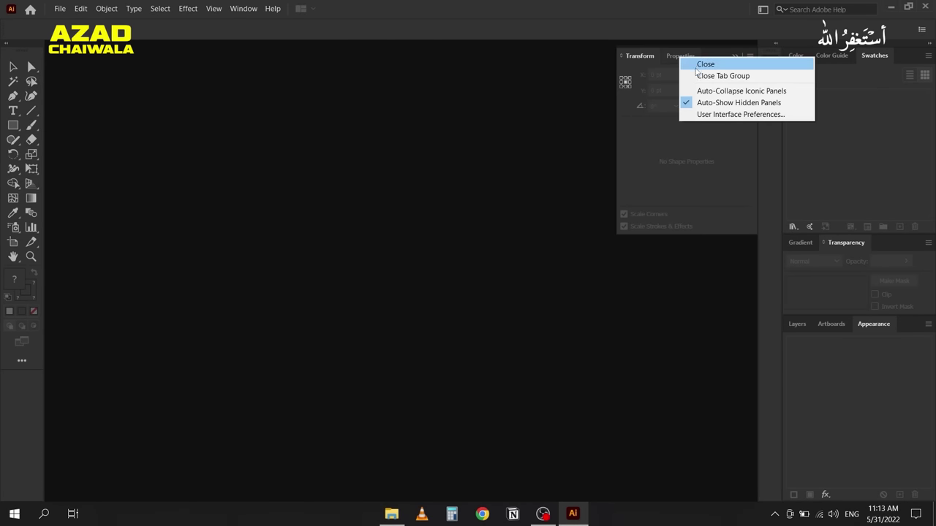
click(696, 66)
Step: Float Transform, collapse it, and dock it in its own narrow icon column
drag(773, 59, 388, 73)
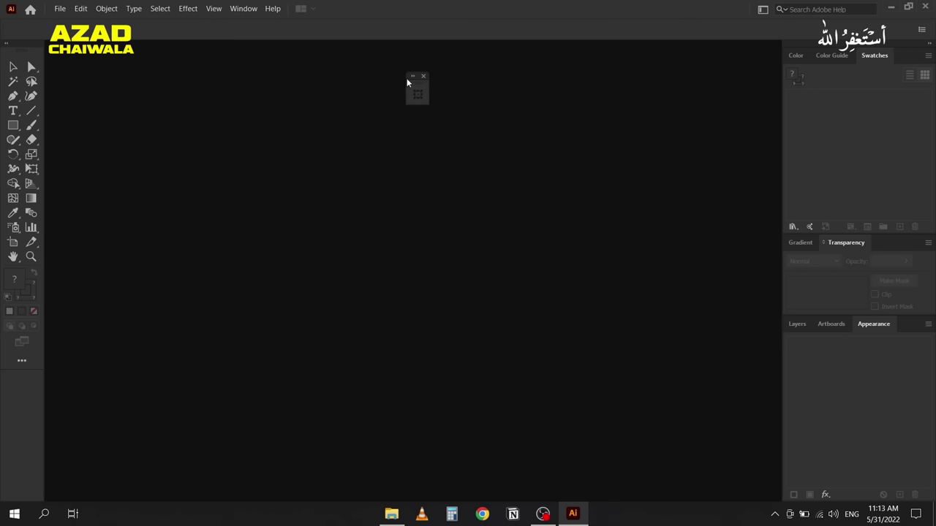
click(412, 76)
drag(425, 73, 235, 81)
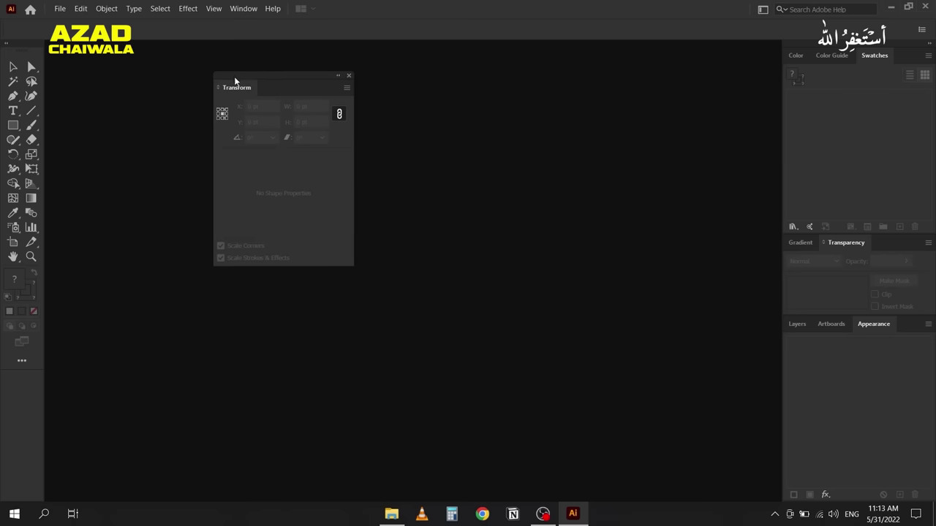
click(338, 77)
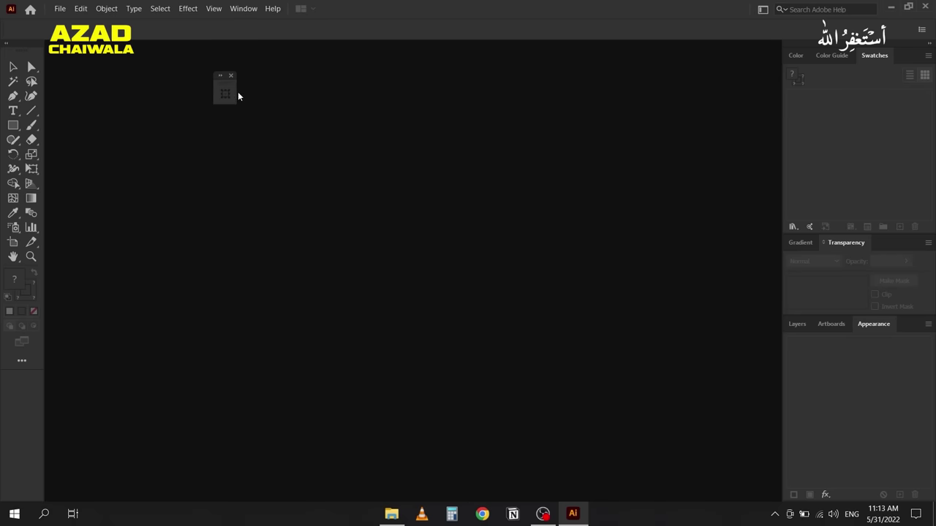
drag(212, 90, 355, 76)
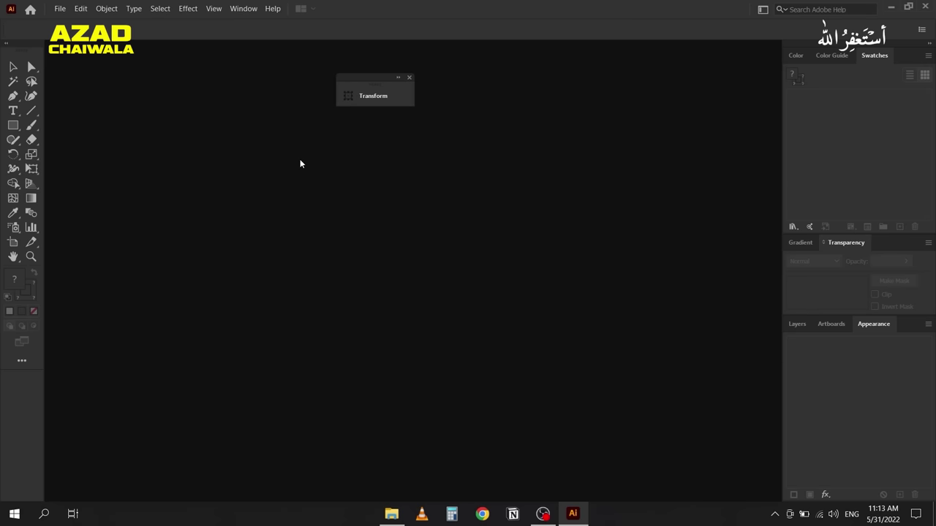
drag(362, 82, 779, 47)
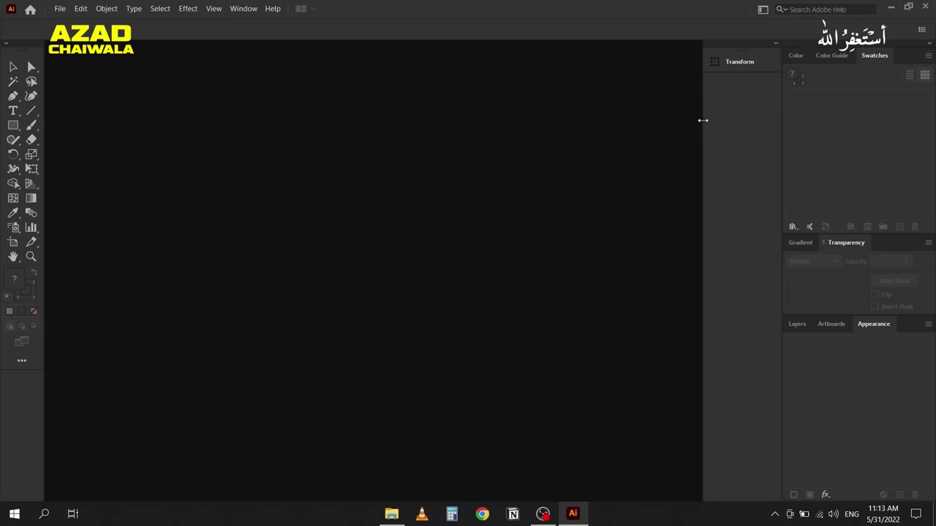
drag(702, 120, 761, 118)
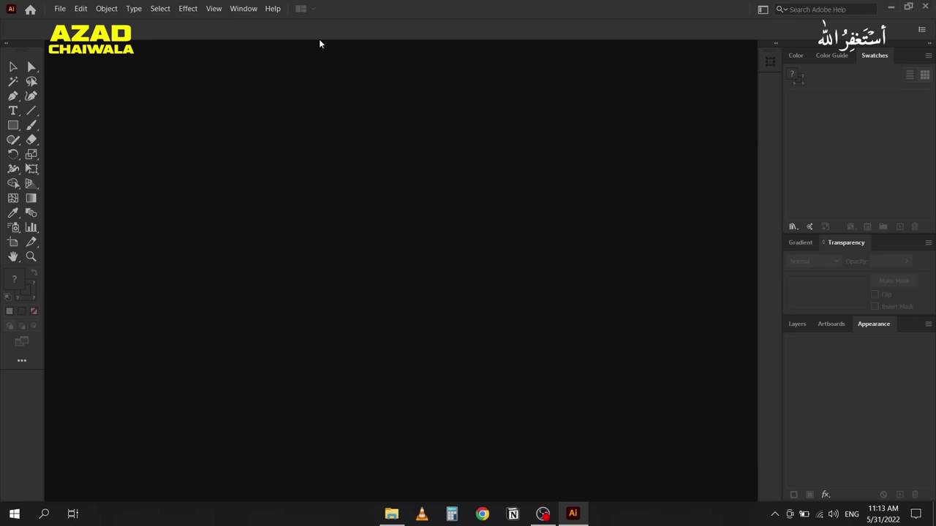
click(243, 9)
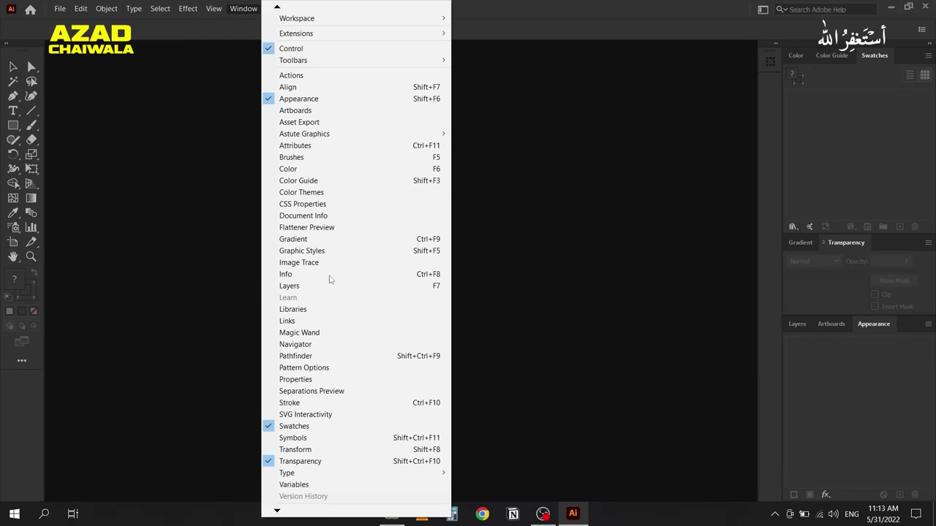
Step: Add Properties, Brushes and Symbols as collapsed icons in the Transform column
click(300, 380)
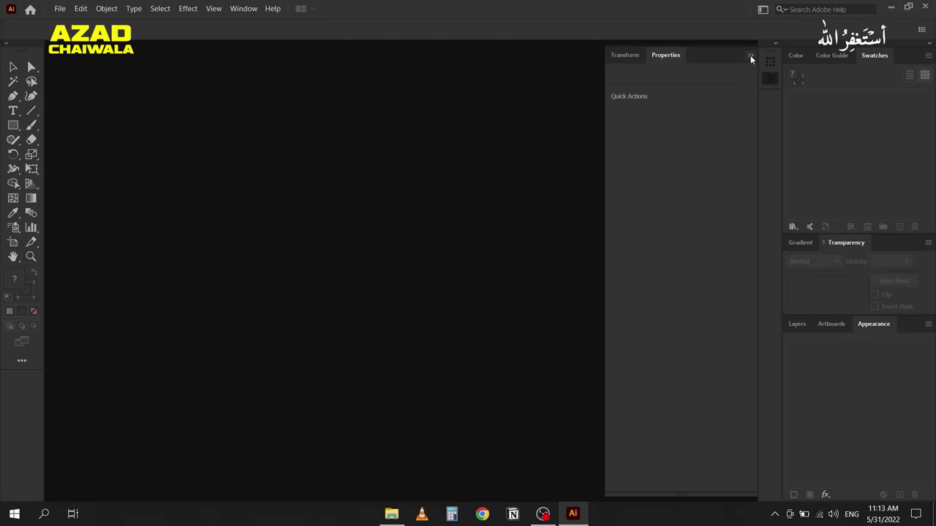
click(750, 55)
click(235, 10)
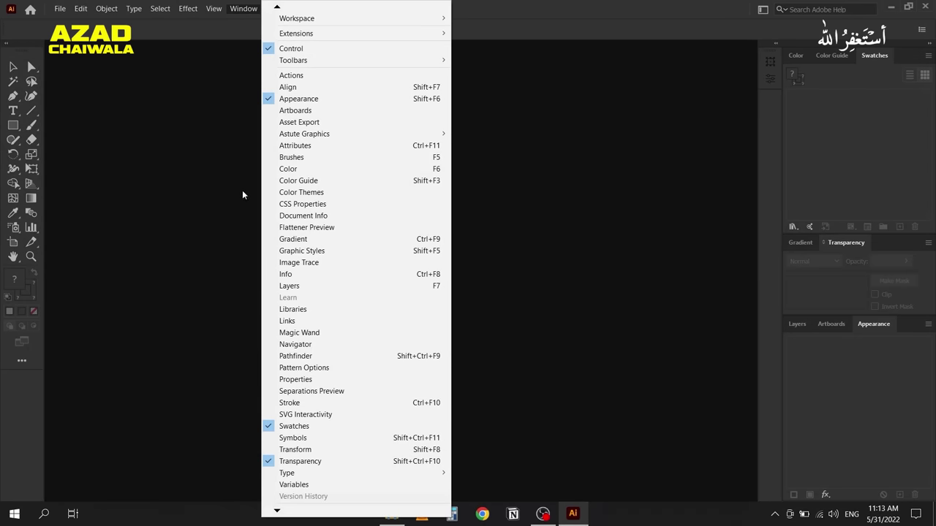
click(282, 158)
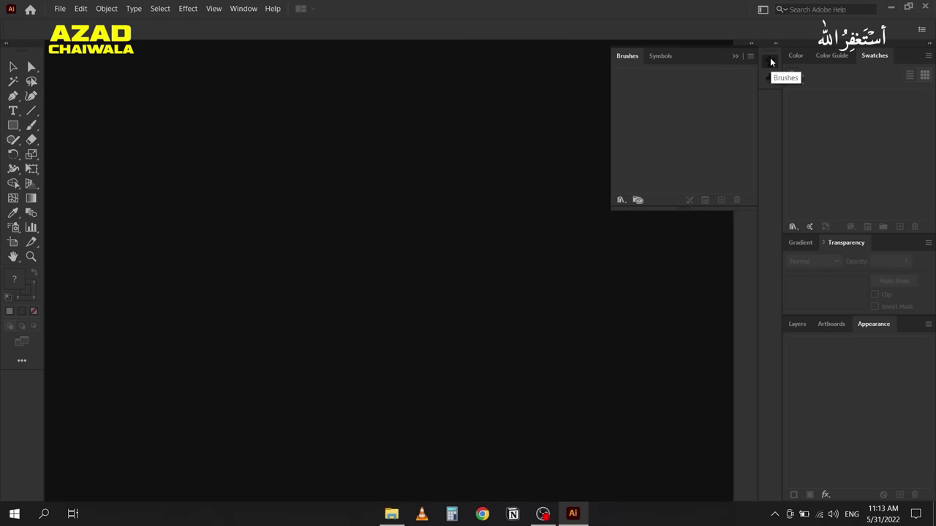
mouse_move(698, 56)
mouse_down()
mouse_move(590, 107)
mouse_move(504, 128)
mouse_move(771, 97)
mouse_up()
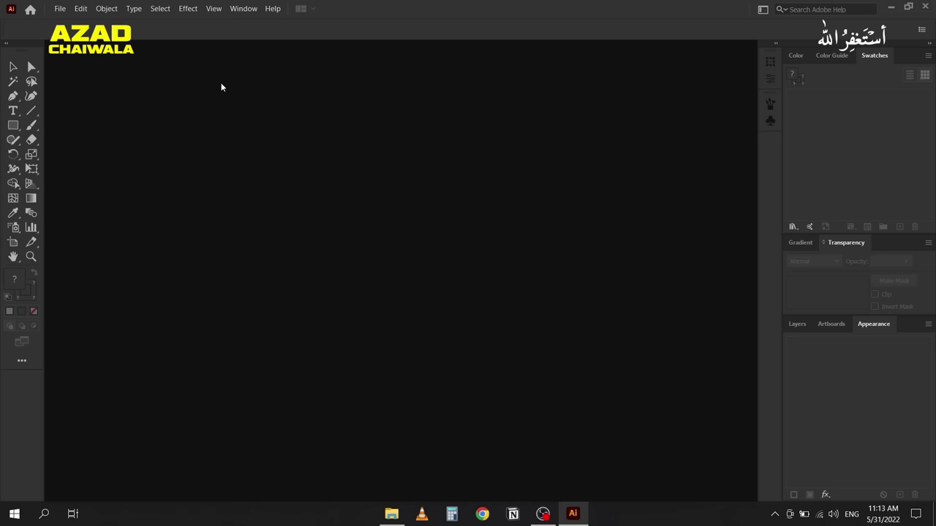
click(769, 104)
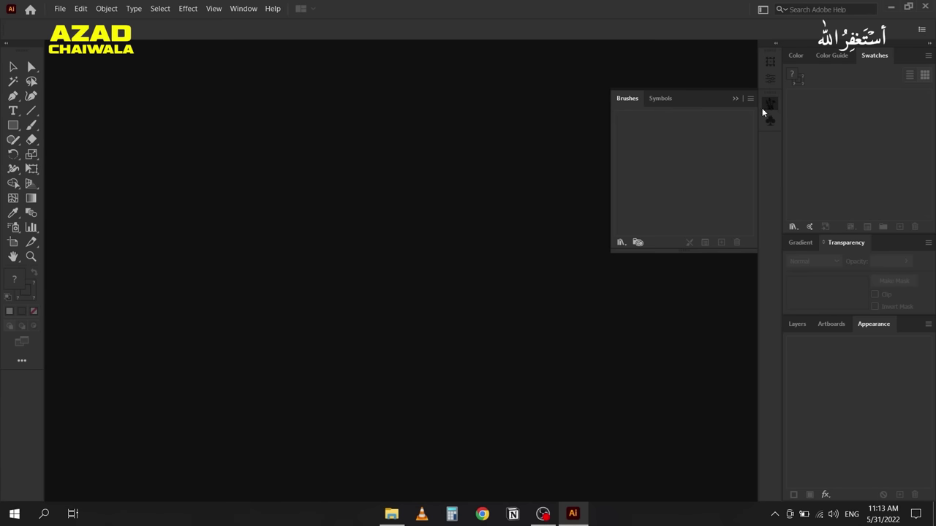
click(771, 122)
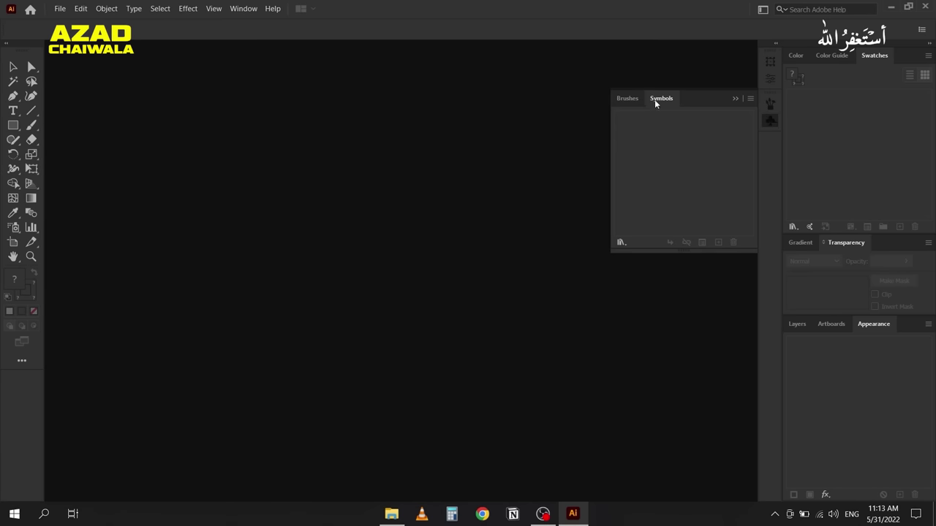
click(735, 98)
click(242, 9)
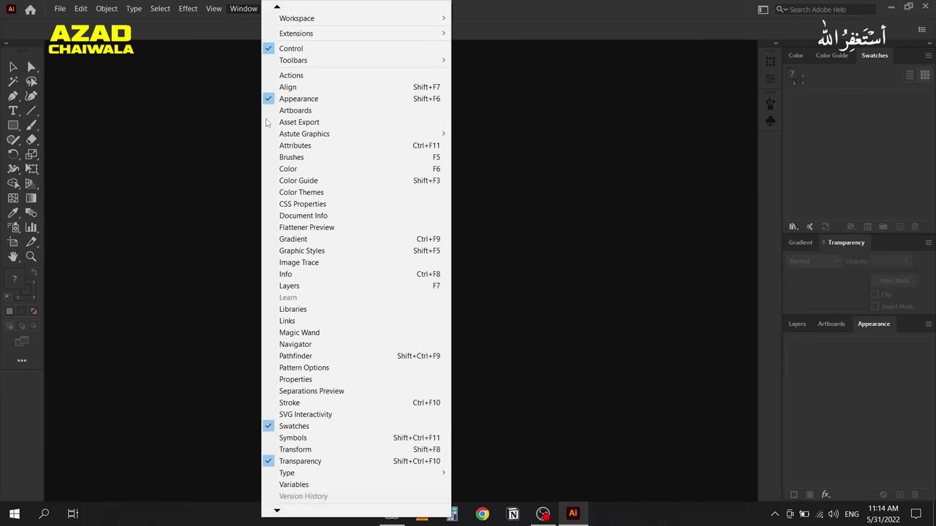
Step: Dock Align, then Character, Paragraph and OpenType as collapsed icons below Brushes and Symbols
click(296, 87)
drag(771, 63, 742, 155)
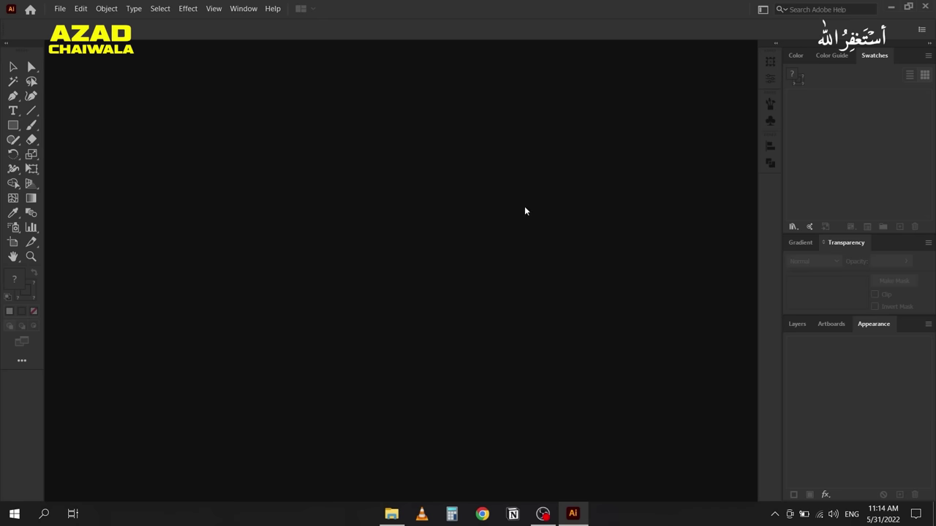
click(243, 8)
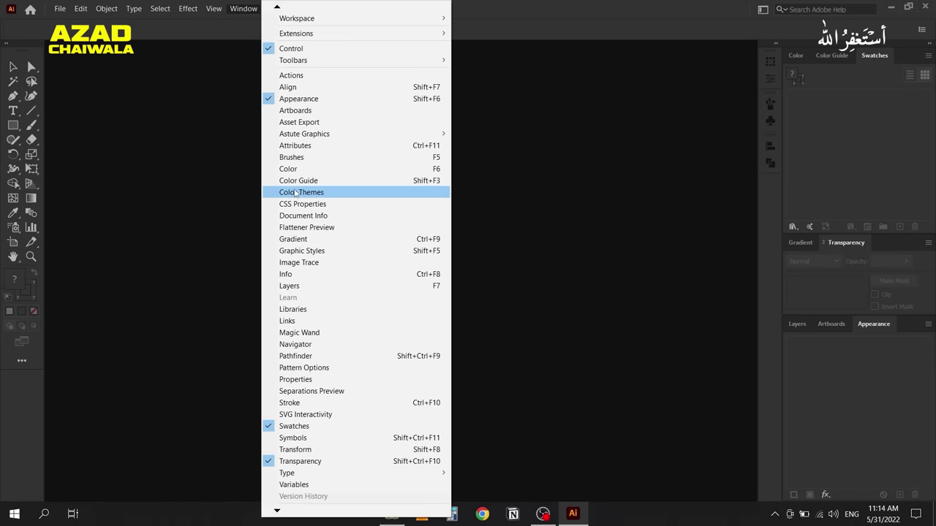
mouse_move(335, 475)
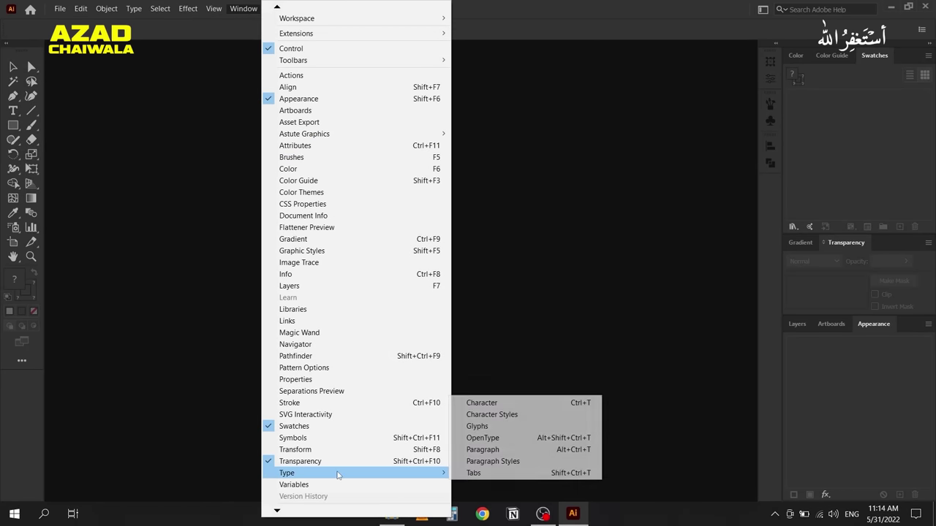
click(484, 403)
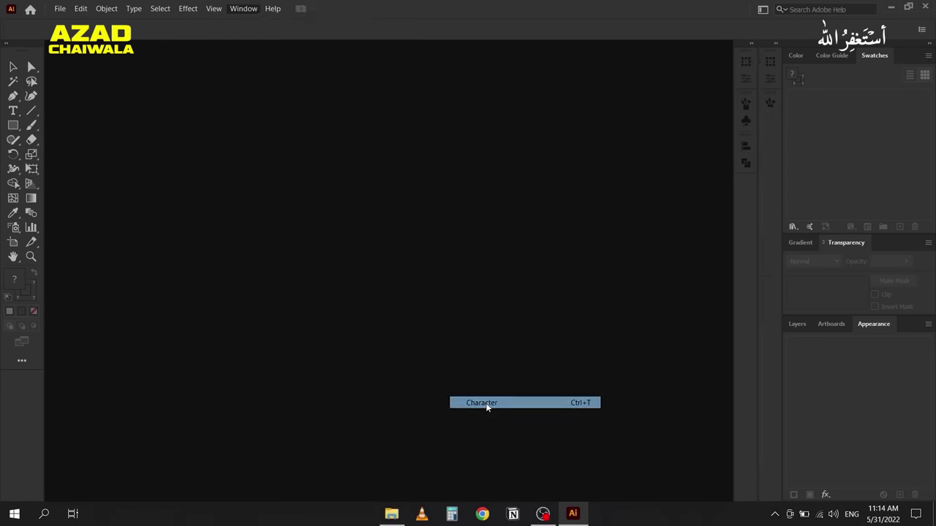
click(765, 61)
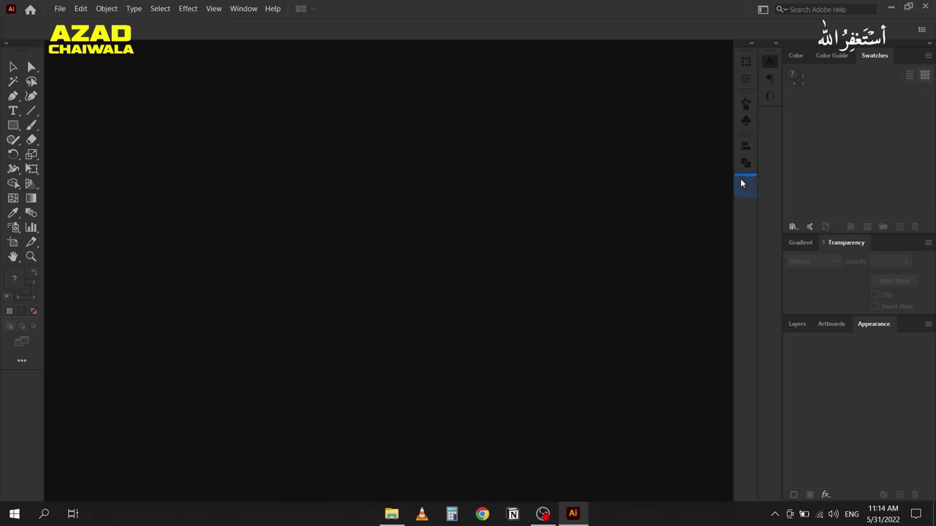
drag(768, 63, 746, 210)
drag(767, 180, 767, 180)
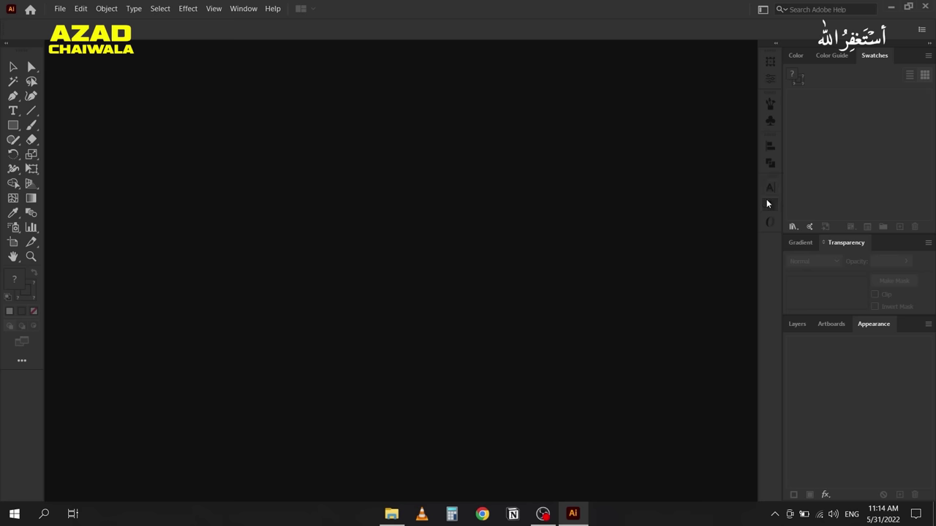
click(768, 208)
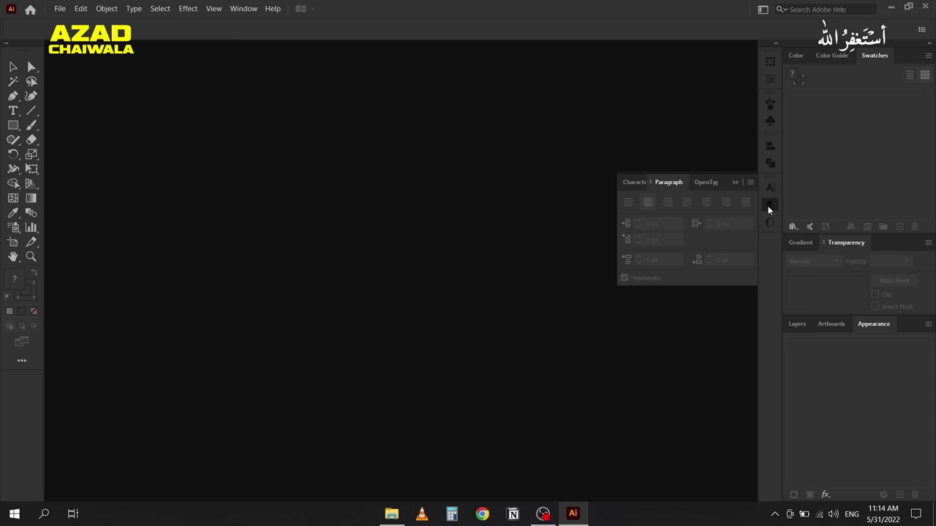
click(735, 182)
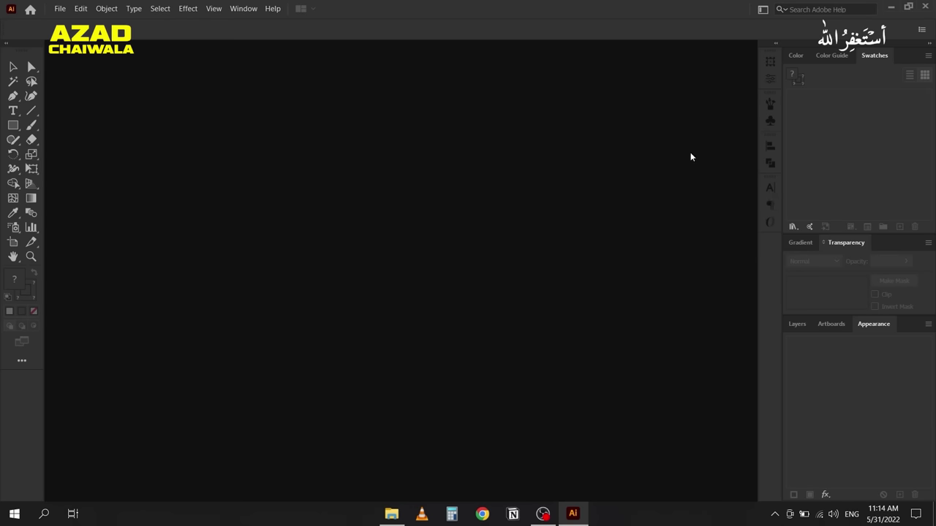
click(244, 9)
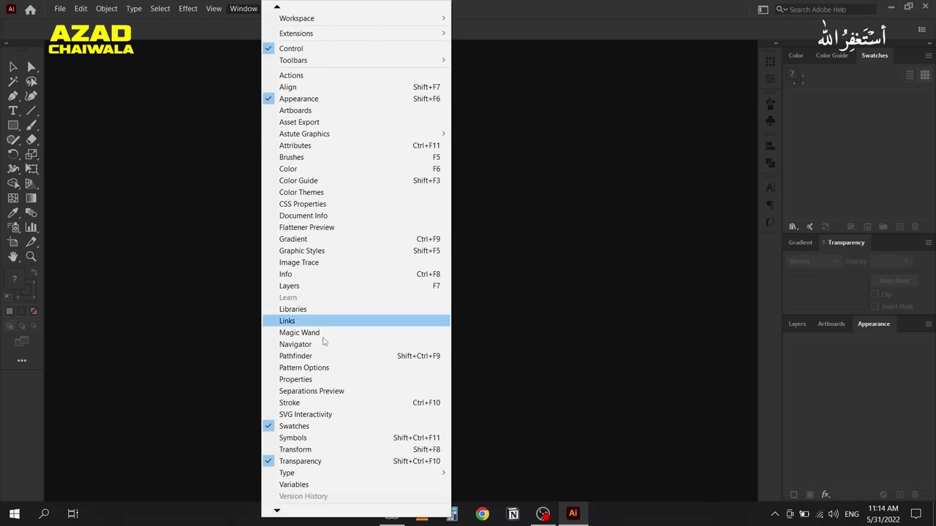
Step: Add the Stroke panel to the side dock as a collapsed icon
click(301, 406)
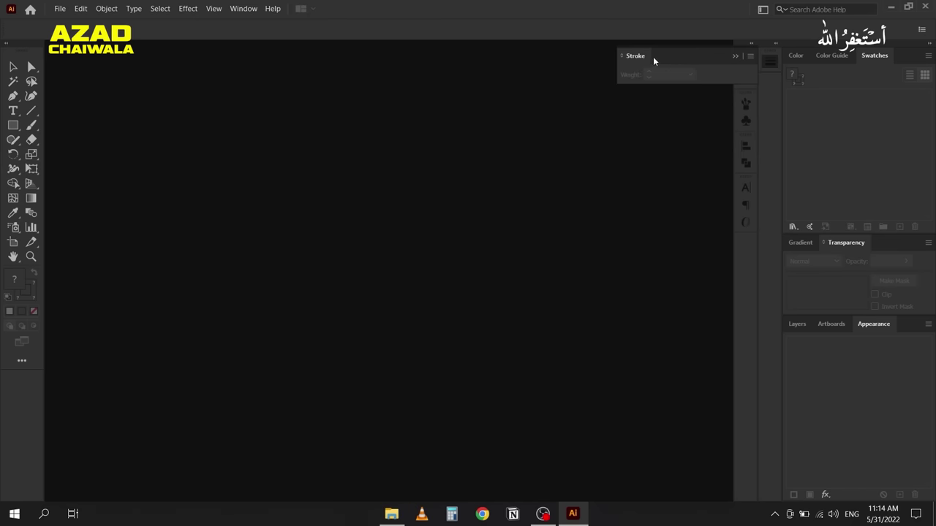
drag(748, 56, 769, 150)
drag(752, 252, 745, 251)
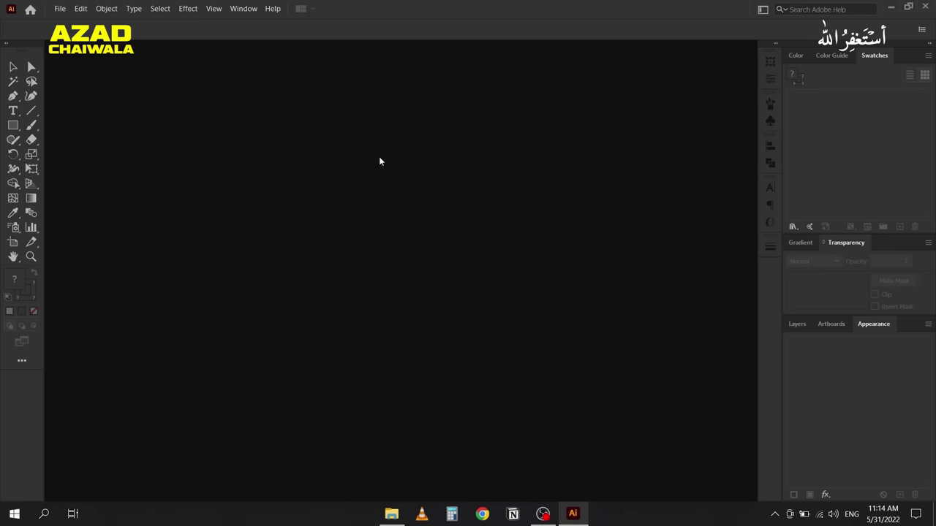
Step: Add the Variables panel icon and merge the dock icons into a single column
click(241, 9)
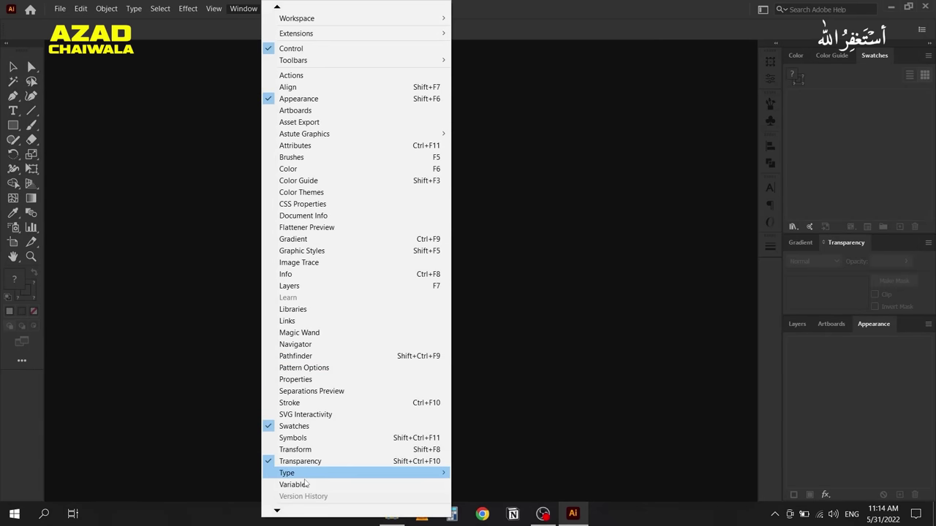
click(308, 486)
drag(758, 72, 747, 272)
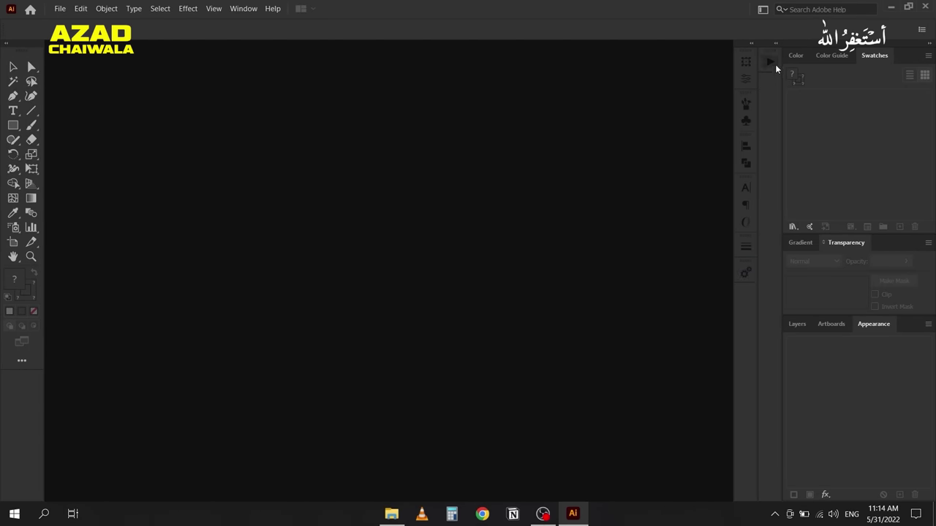
drag(748, 285, 748, 284)
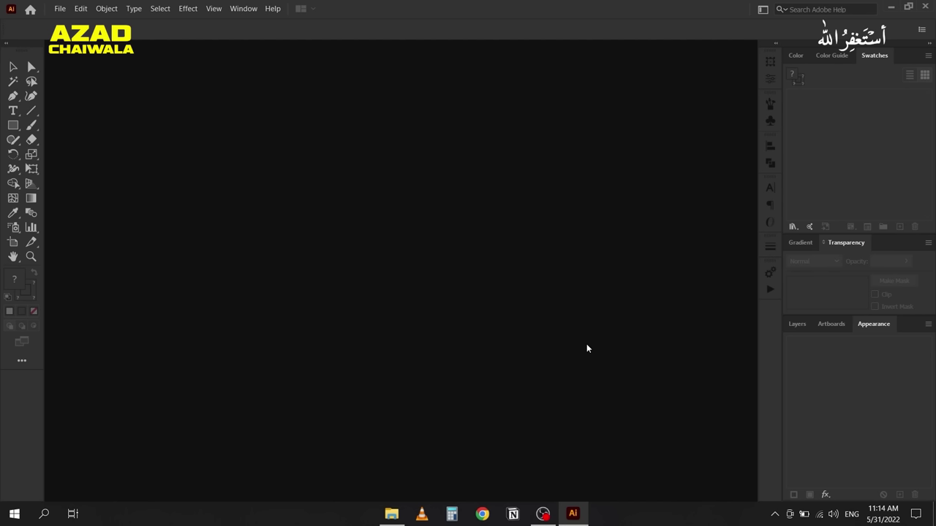
click(762, 10)
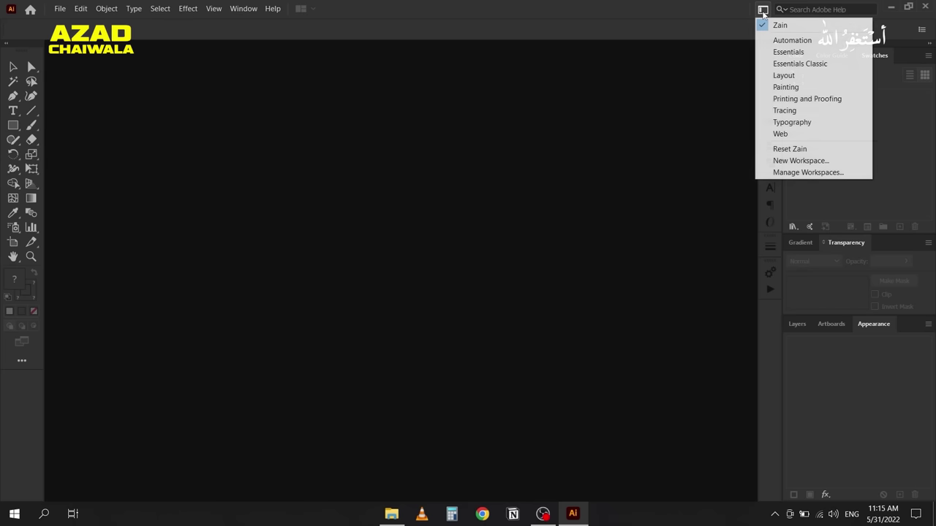
Step: Save the current panel layout as a workspace under the existing custom workspace name, overwriting it
click(831, 160)
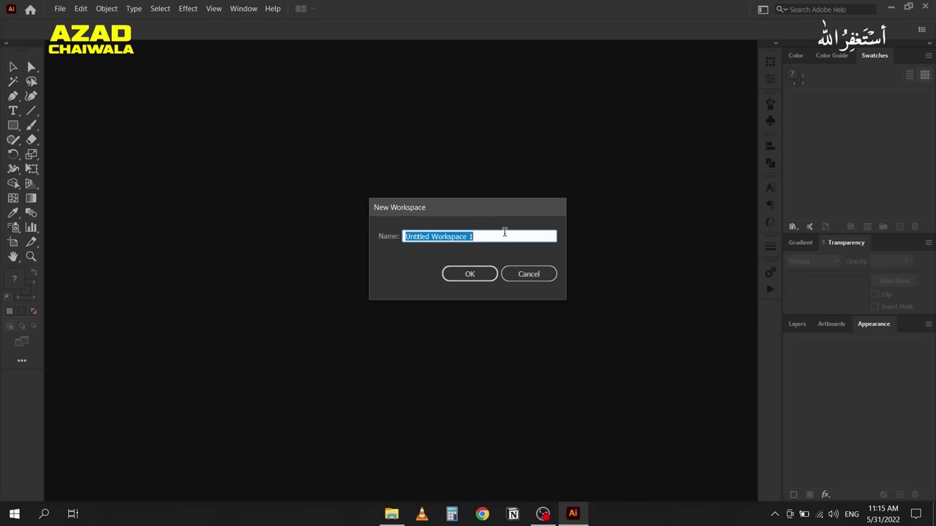
text(Zain)
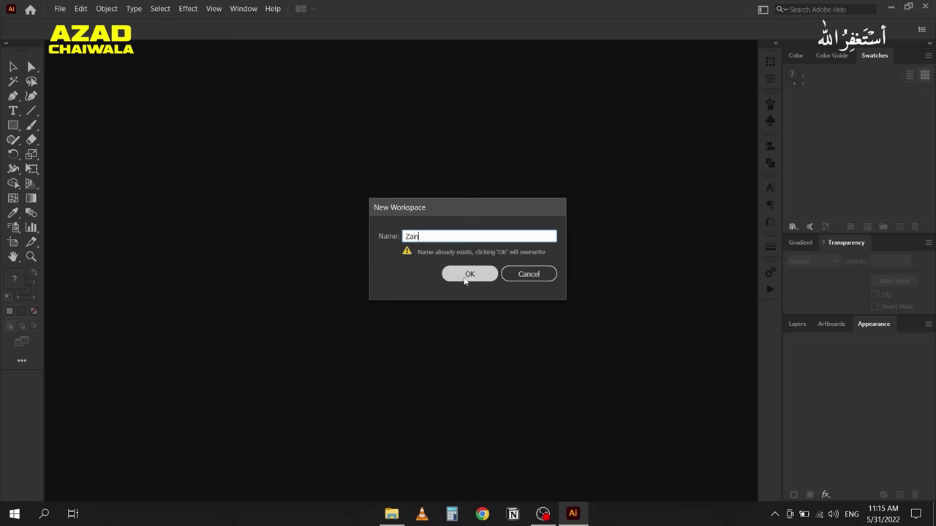
click(466, 276)
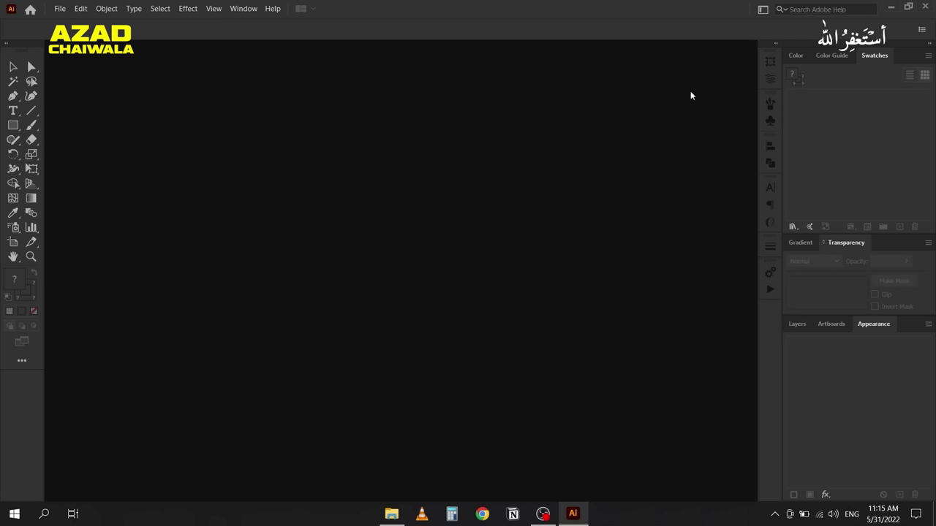
click(762, 10)
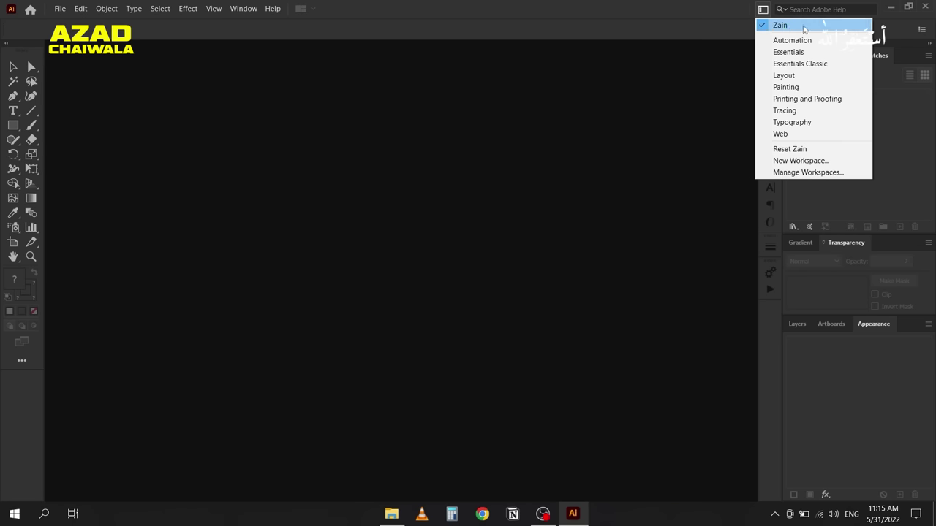
click(641, 152)
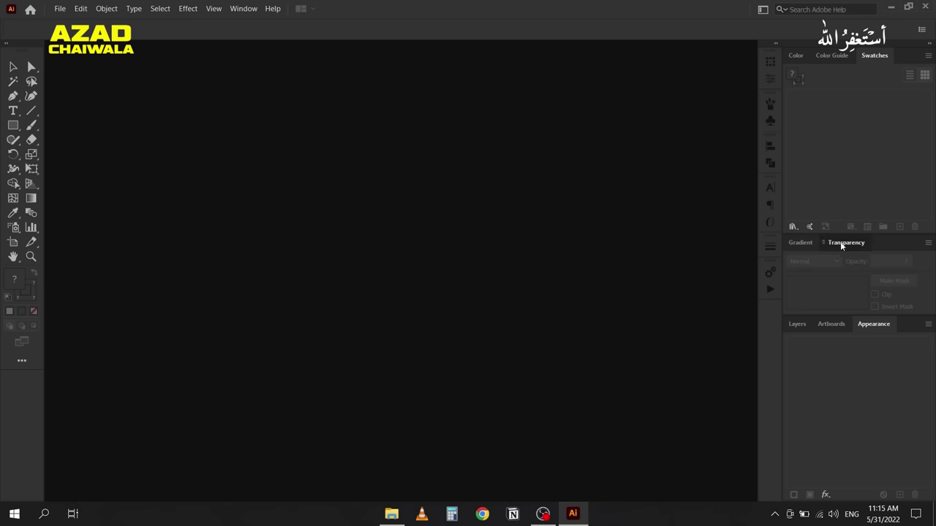
drag(843, 243, 431, 186)
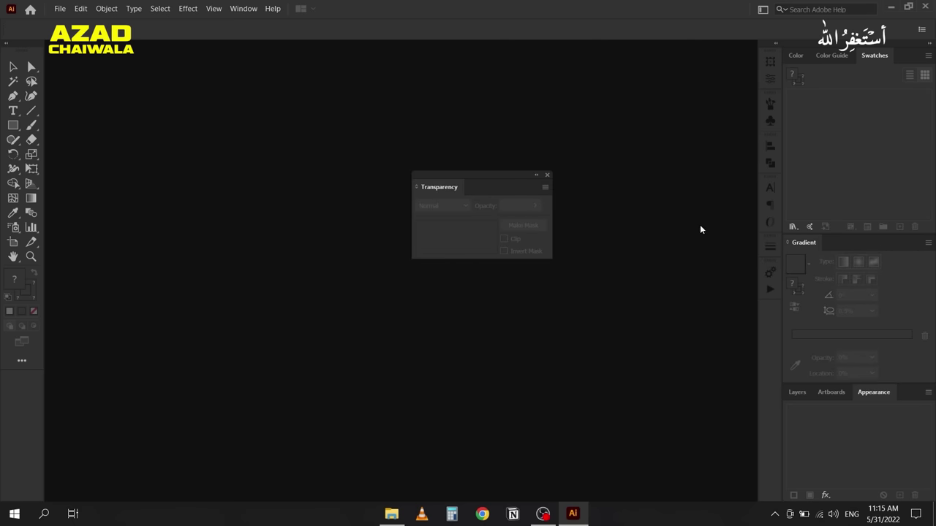
right_click(437, 189)
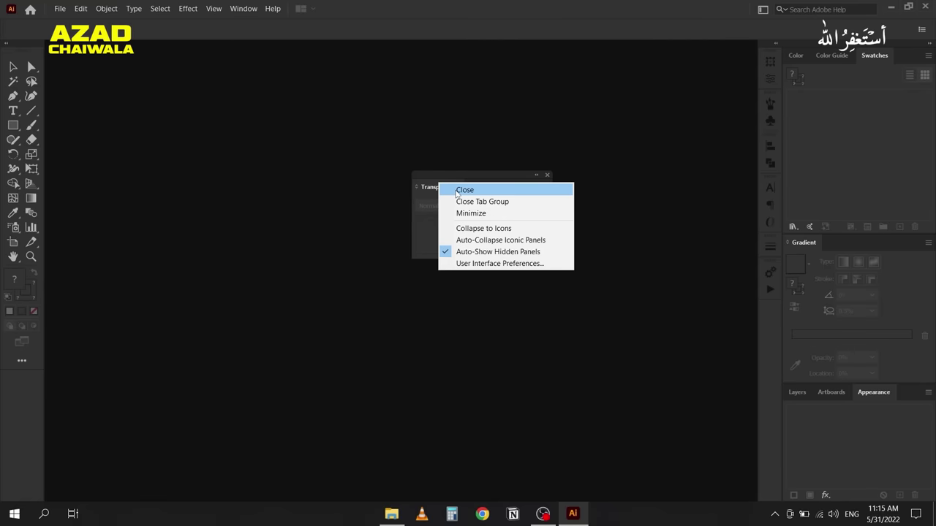
click(464, 190)
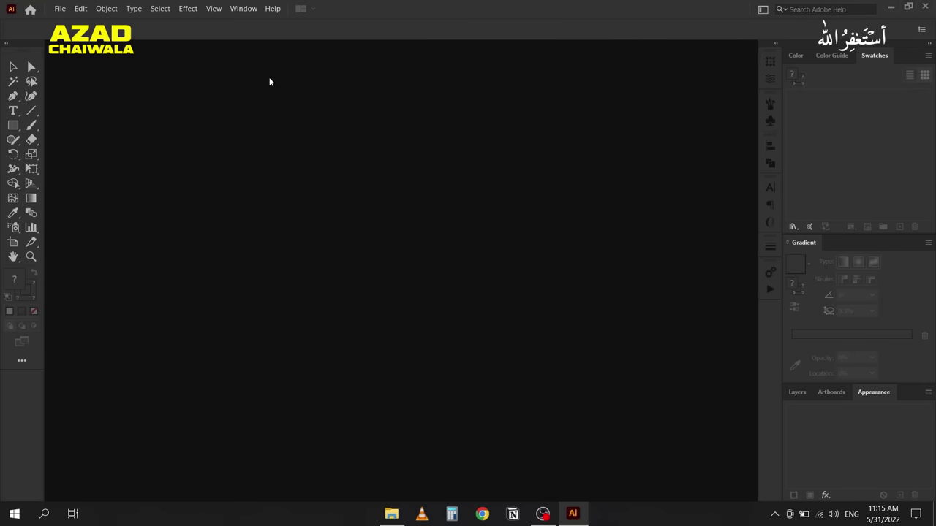
click(242, 9)
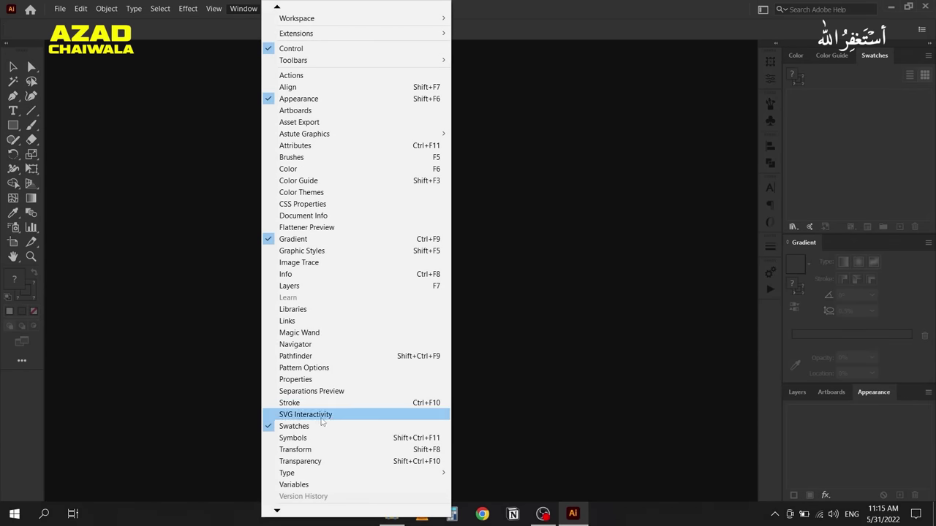
click(327, 462)
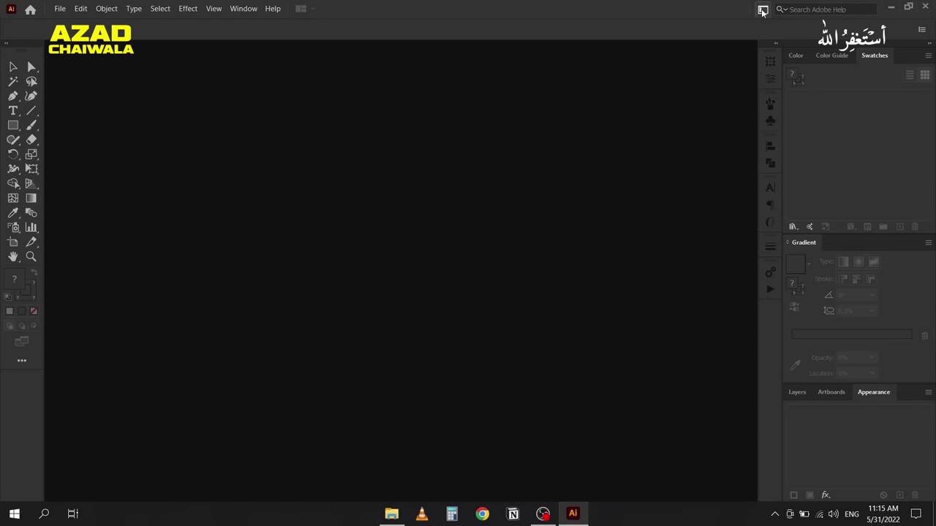
click(762, 9)
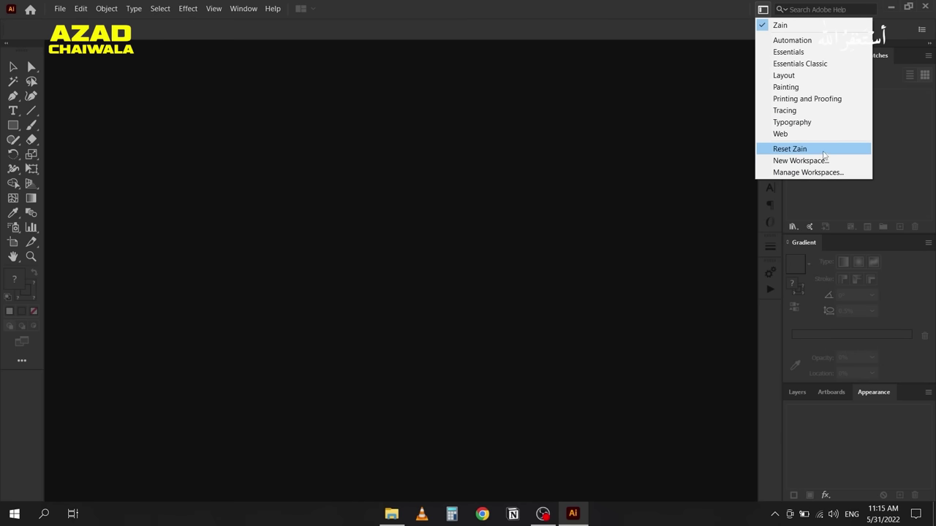
click(796, 149)
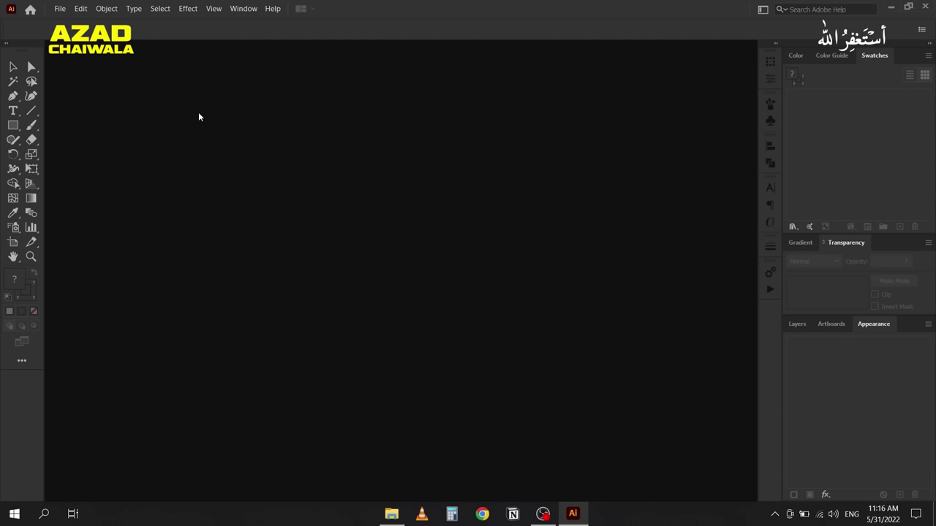
Step: Export Illustrator's settings to the Desktop, replacing the existing workspace settings file
click(80, 9)
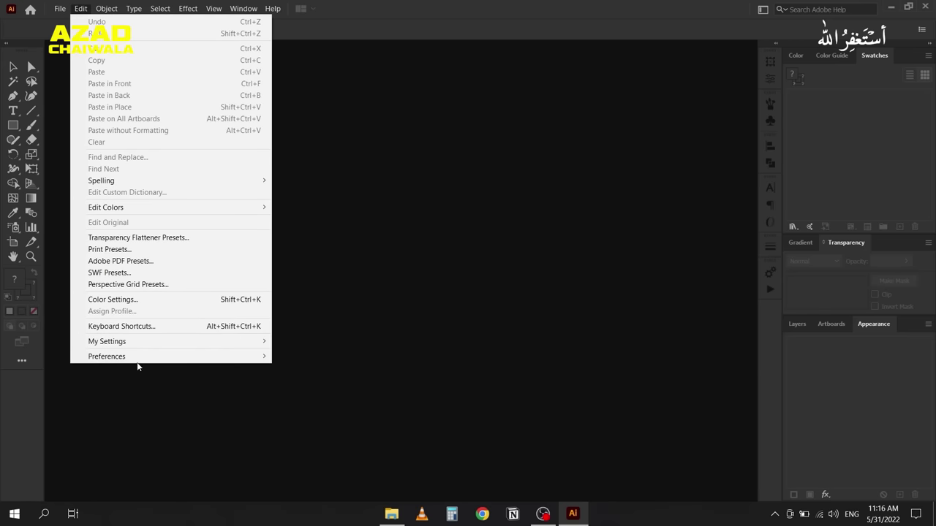
mouse_move(171, 340)
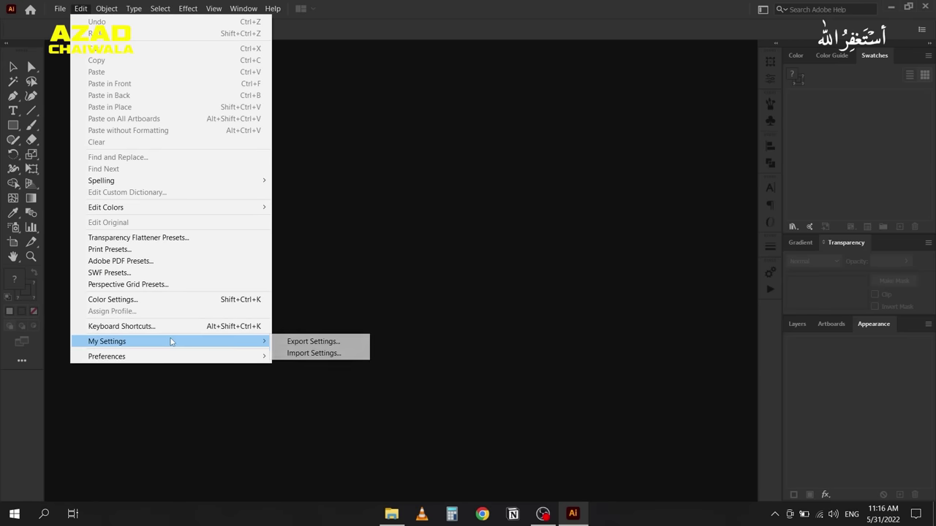
click(328, 341)
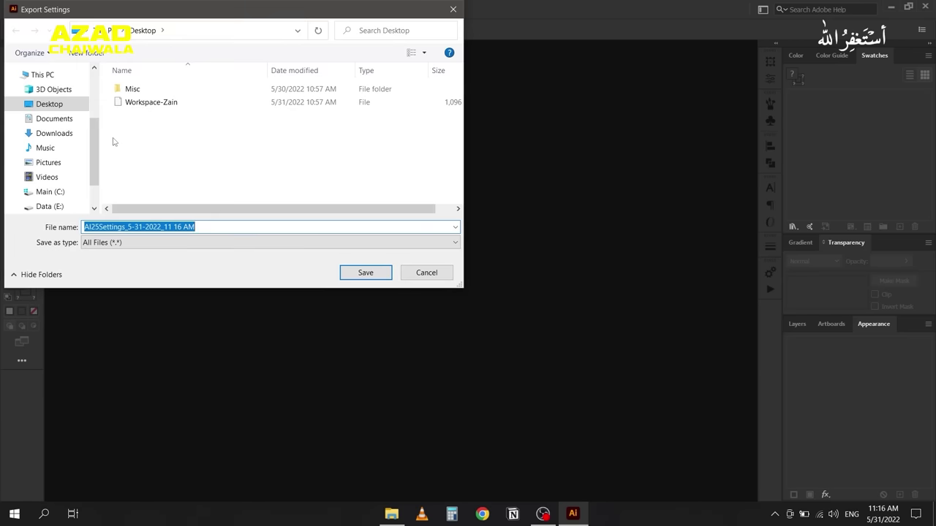
click(50, 107)
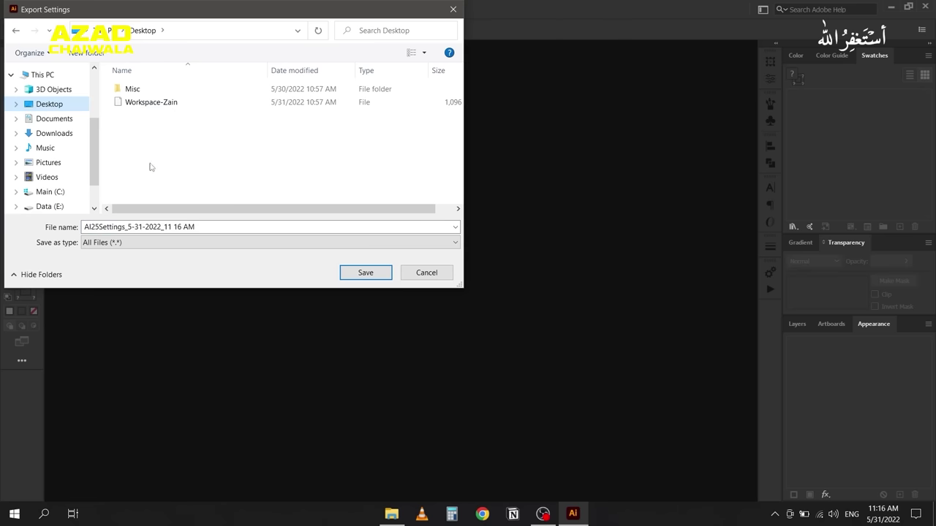
click(213, 227)
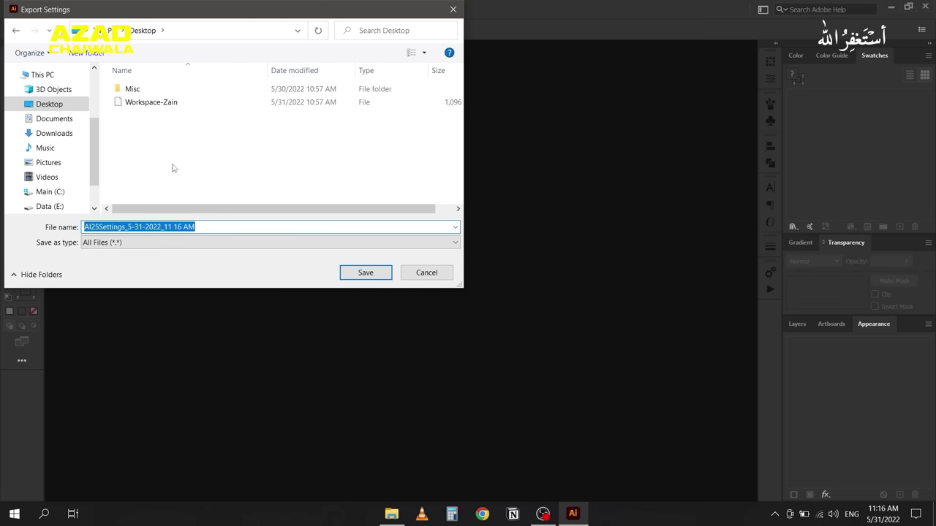
click(151, 103)
click(361, 272)
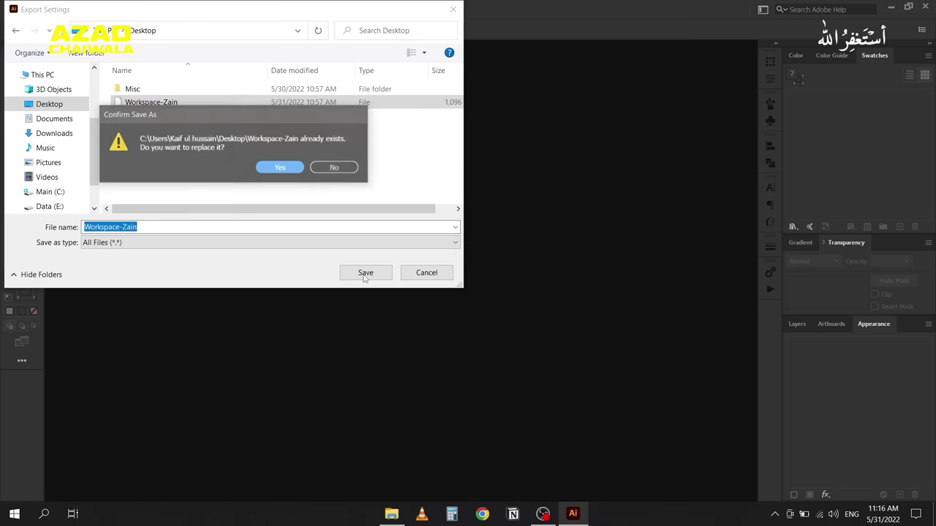
click(277, 169)
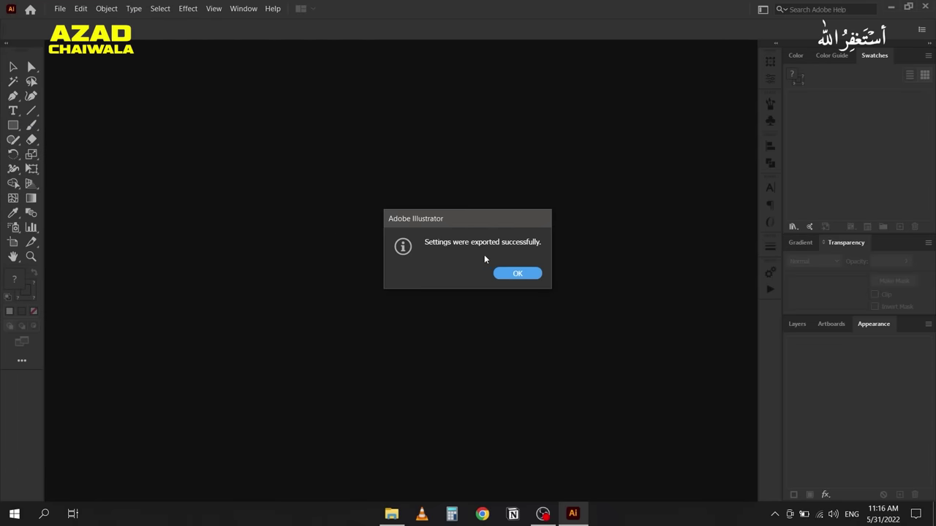
Step: Dismiss the export confirmation and briefly show the desktop to check the exported file
click(516, 273)
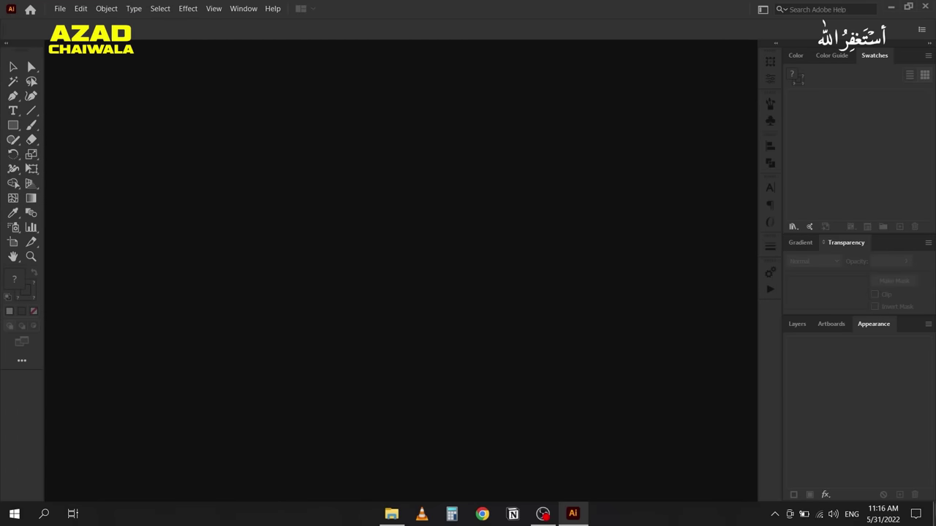
key(super+d)
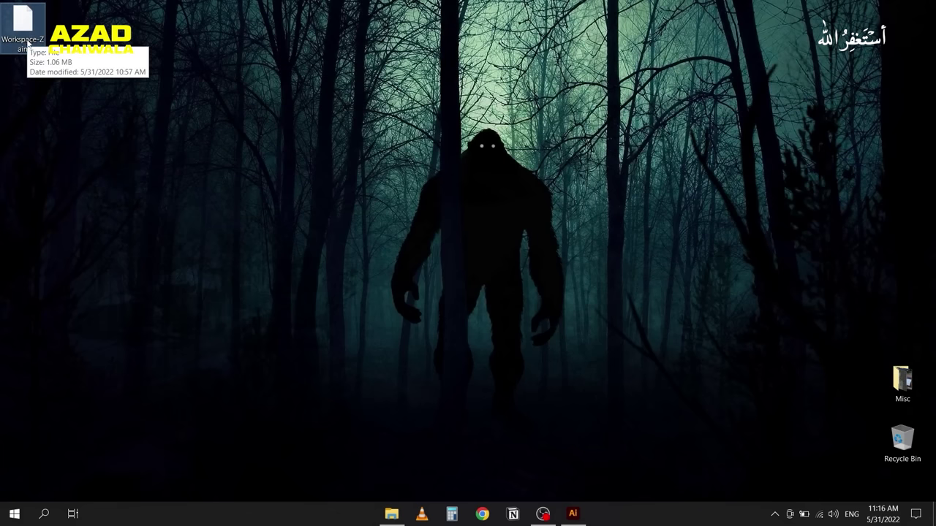
key(super+d)
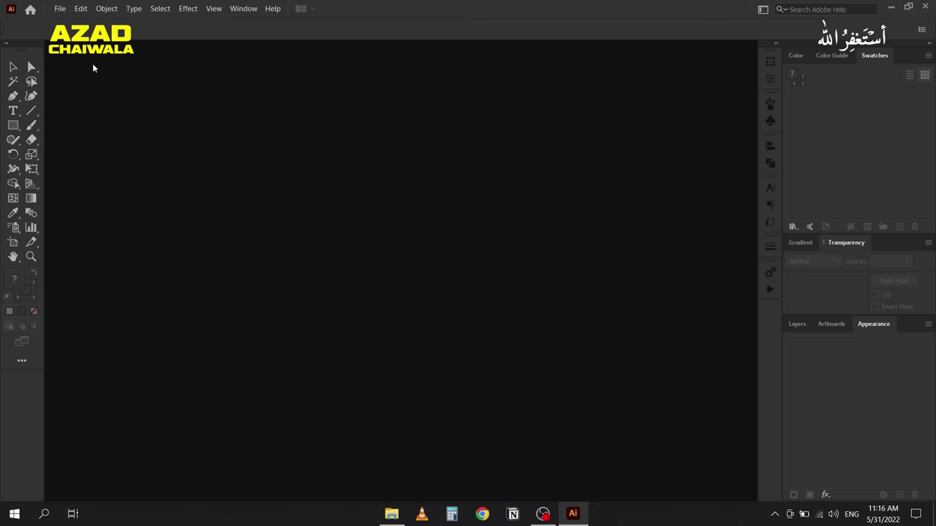
click(81, 10)
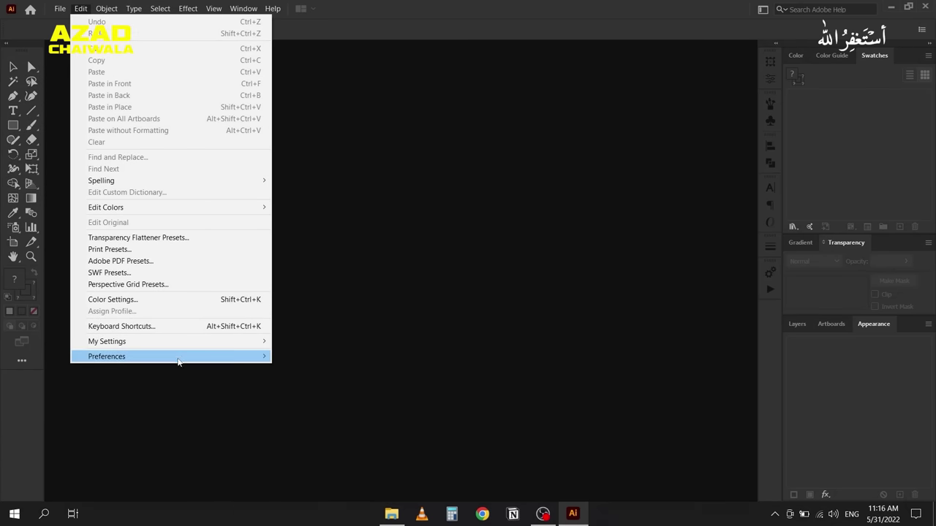
mouse_move(197, 343)
click(310, 355)
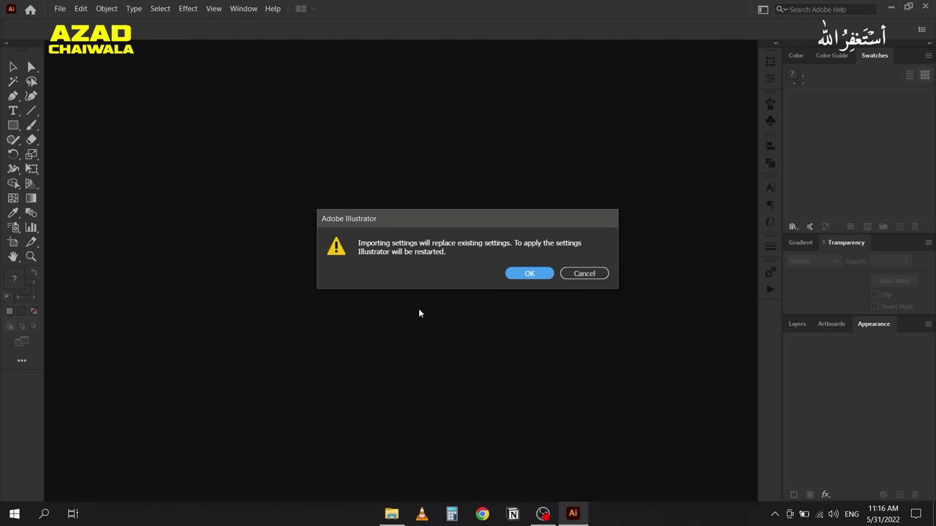
click(528, 273)
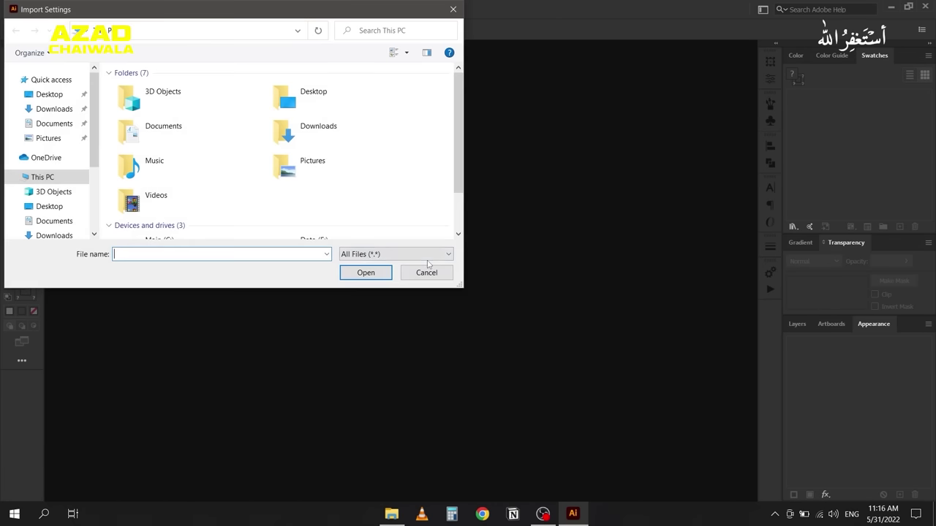
click(43, 95)
click(152, 107)
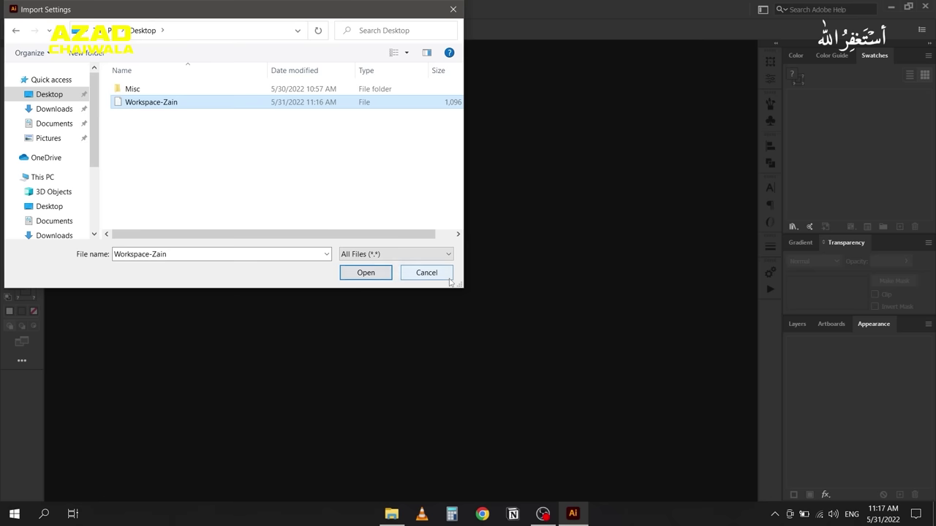
click(442, 276)
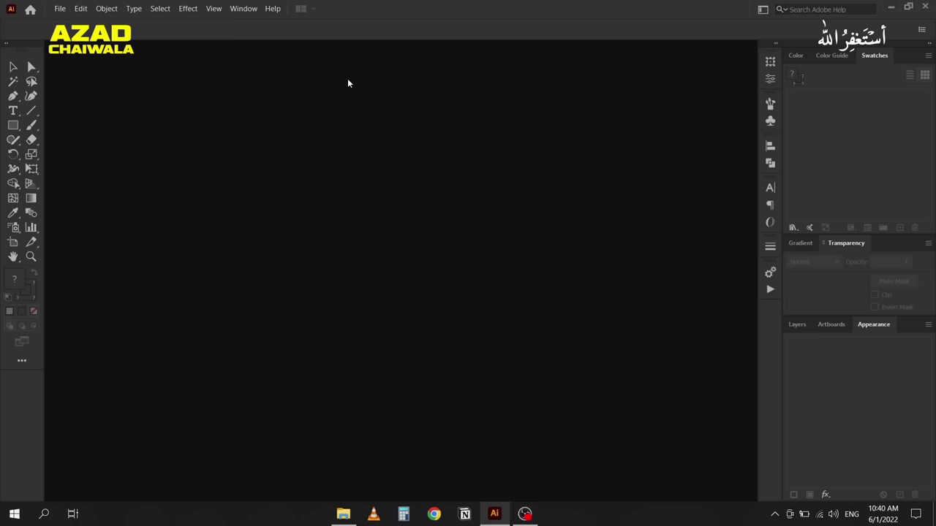
Step: Start a new document and try the Print profile with an A4 page size
click(62, 10)
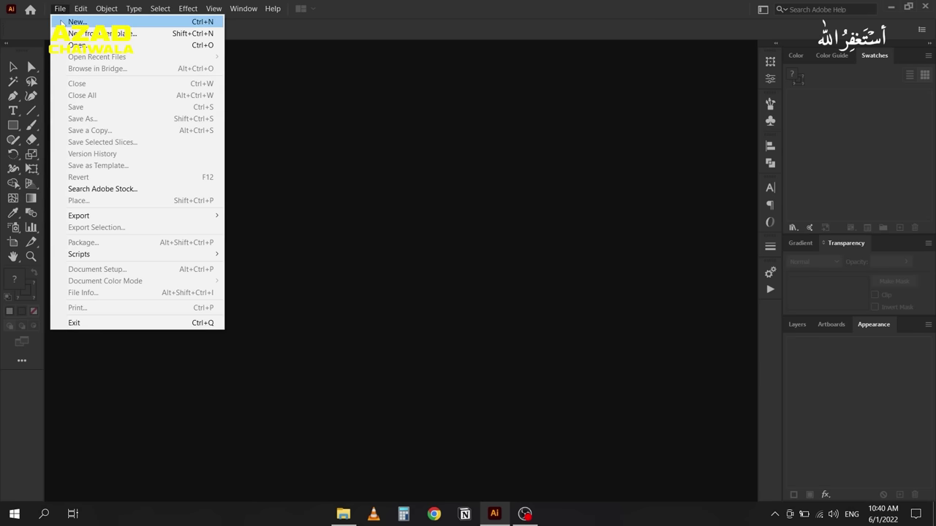
click(77, 22)
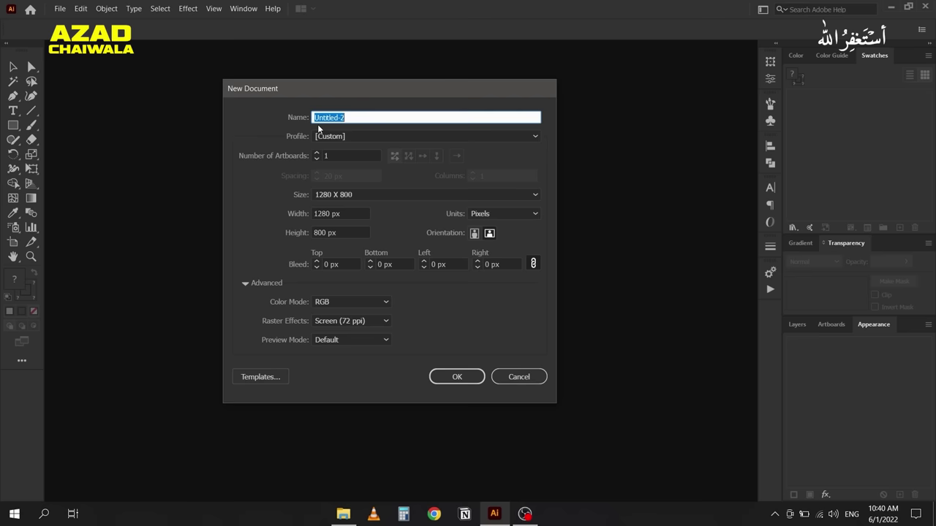
click(387, 135)
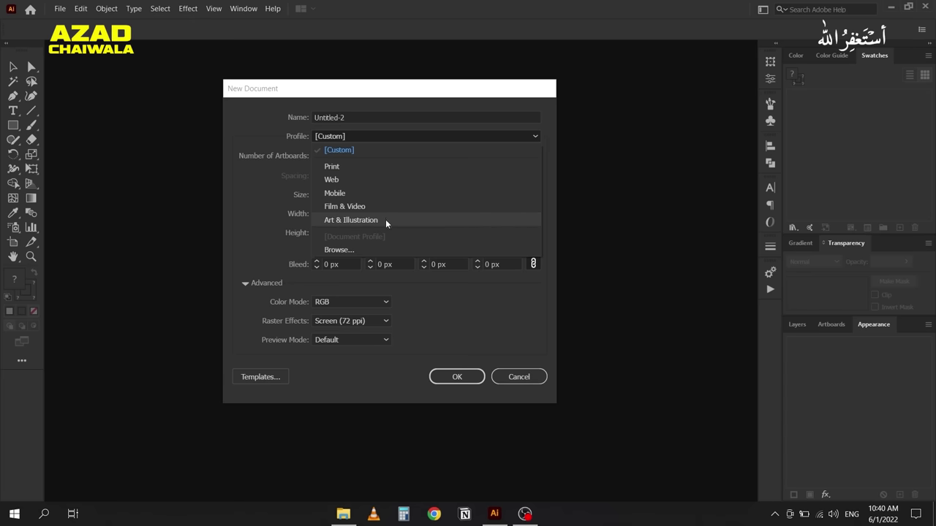
click(373, 168)
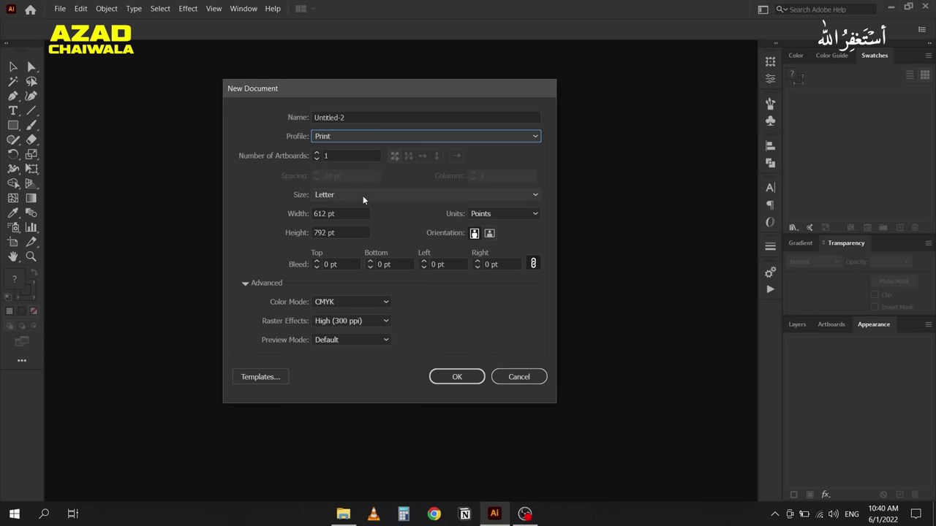
click(362, 195)
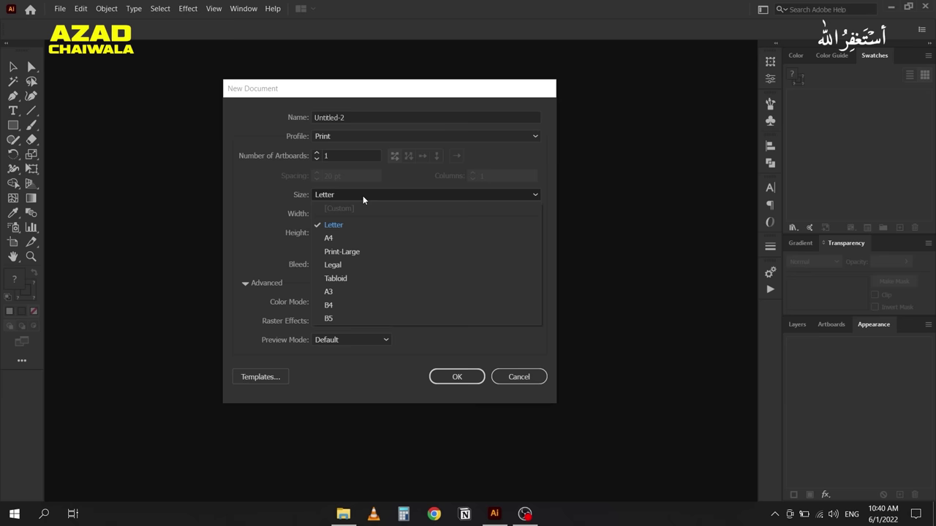
click(354, 238)
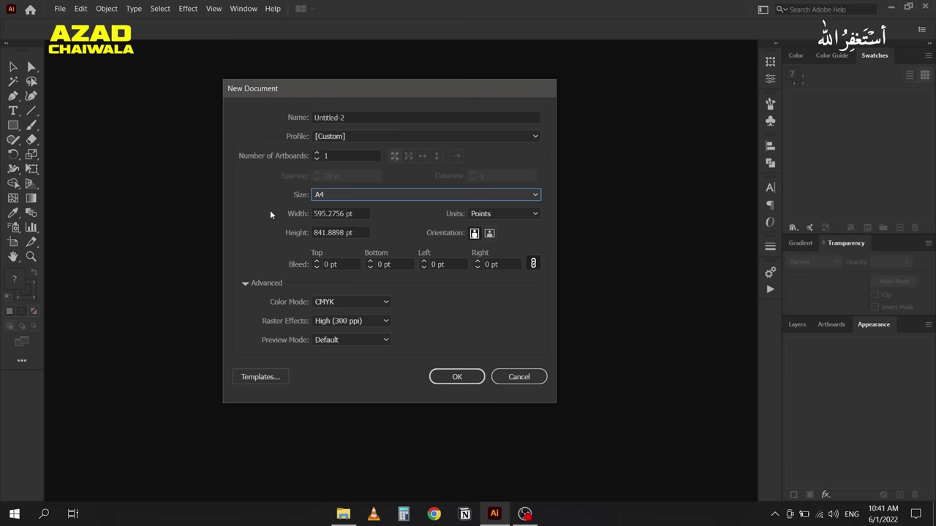
click(337, 134)
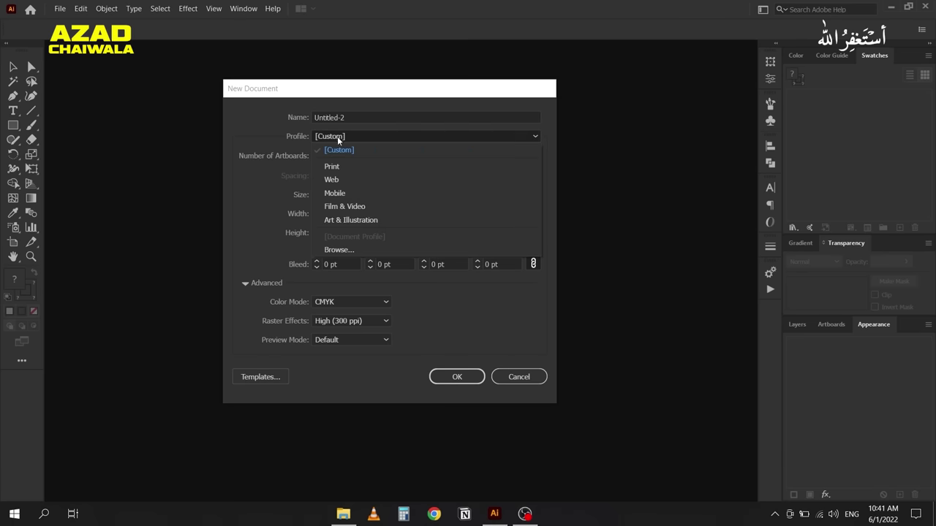
click(338, 169)
click(336, 193)
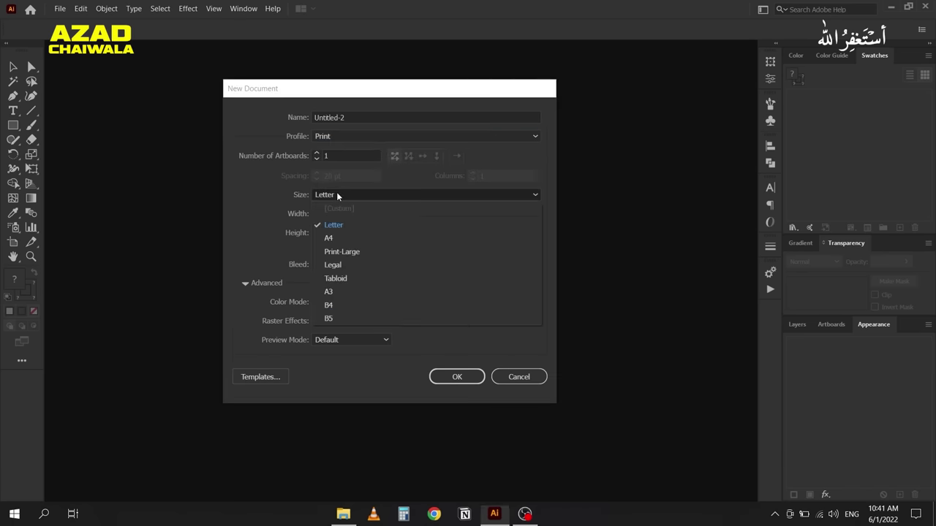
click(339, 237)
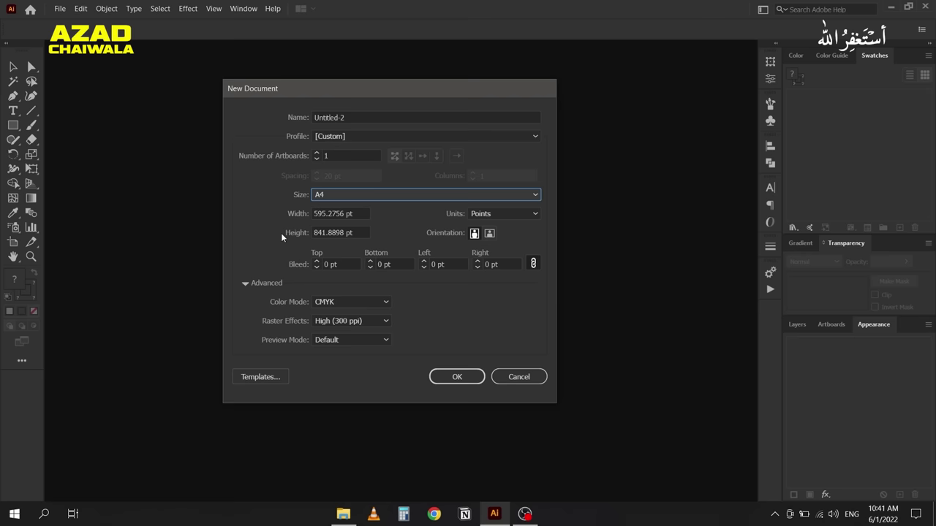
Step: Switch to the Web profile at 960 x 560 px and toggle the advanced settings
click(316, 138)
click(327, 180)
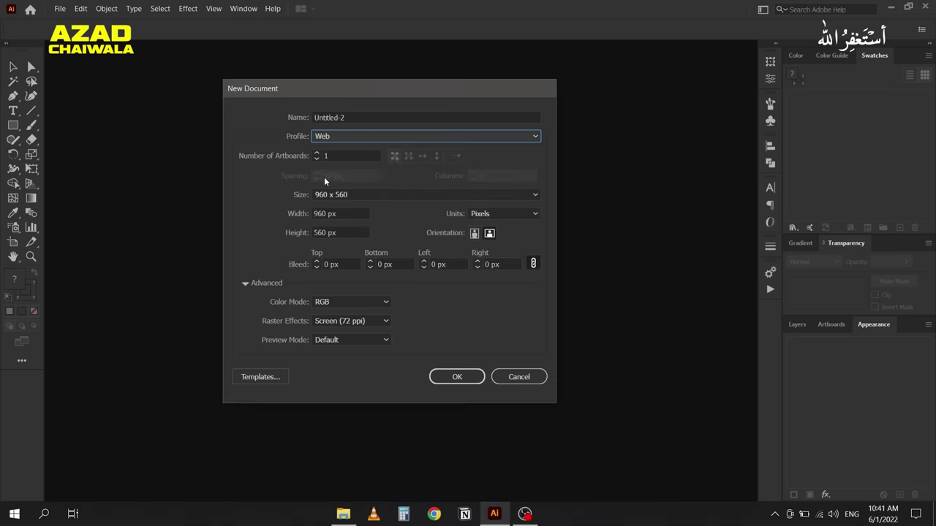
click(342, 195)
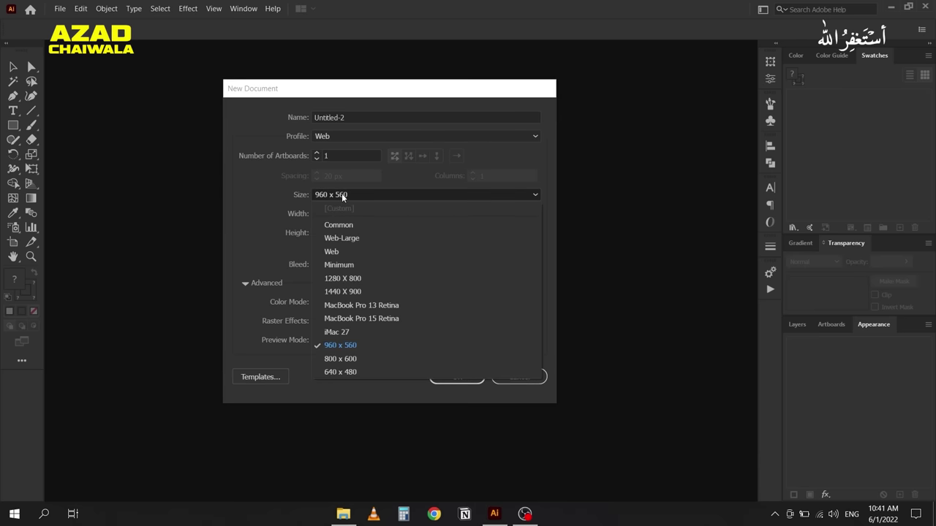
click(266, 193)
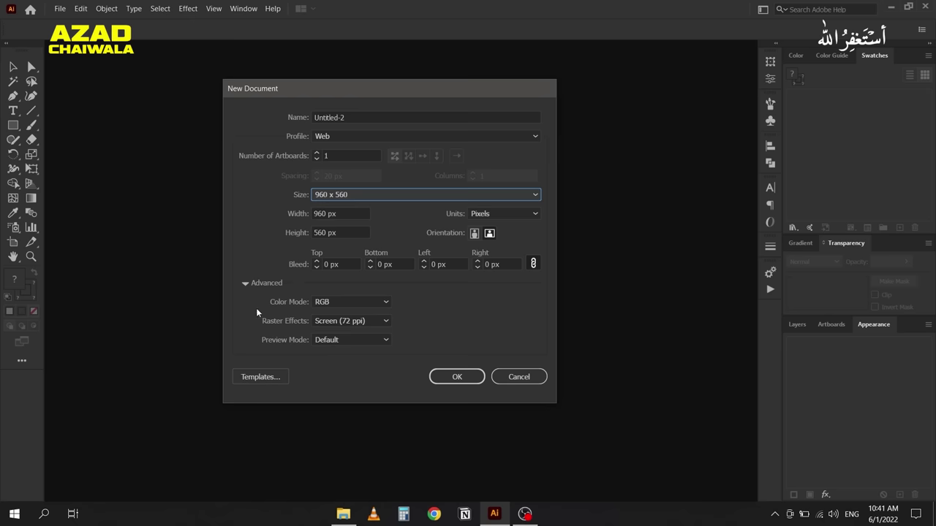
click(245, 283)
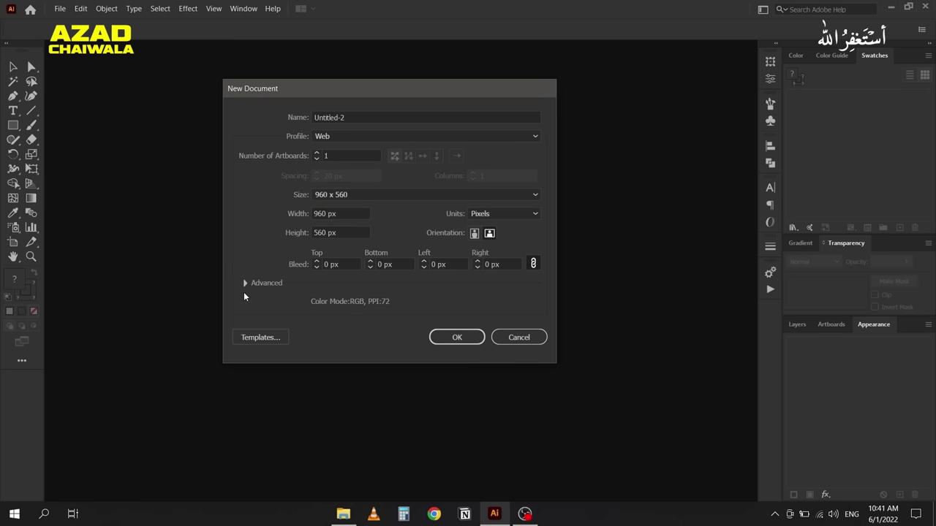
click(245, 283)
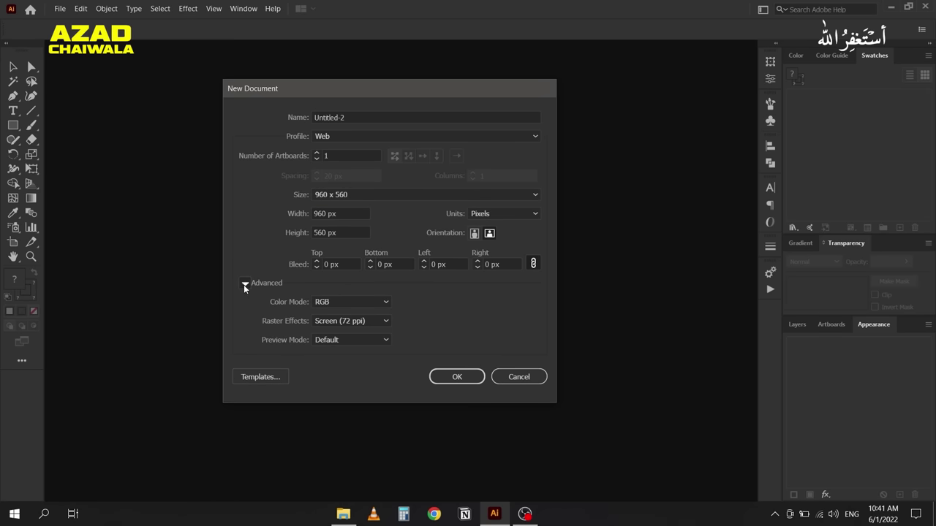
click(323, 139)
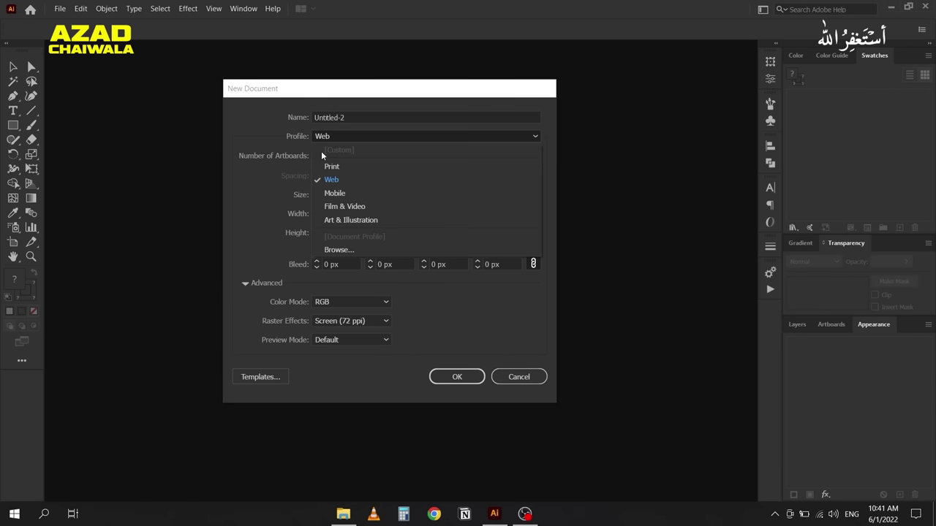
click(327, 166)
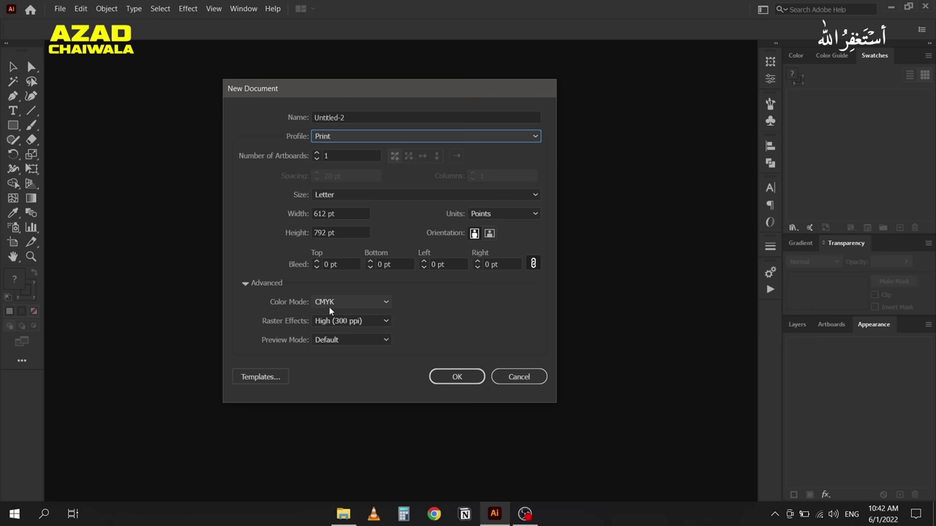
click(342, 138)
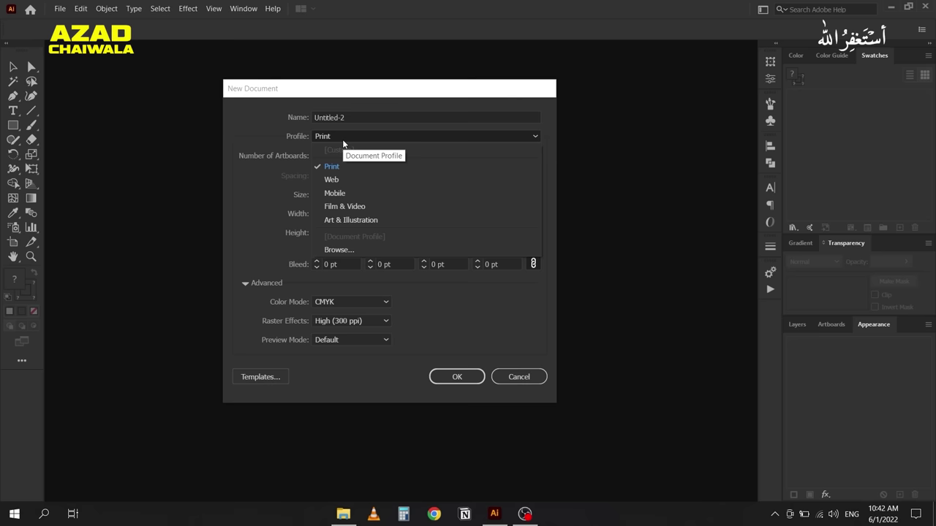
click(340, 179)
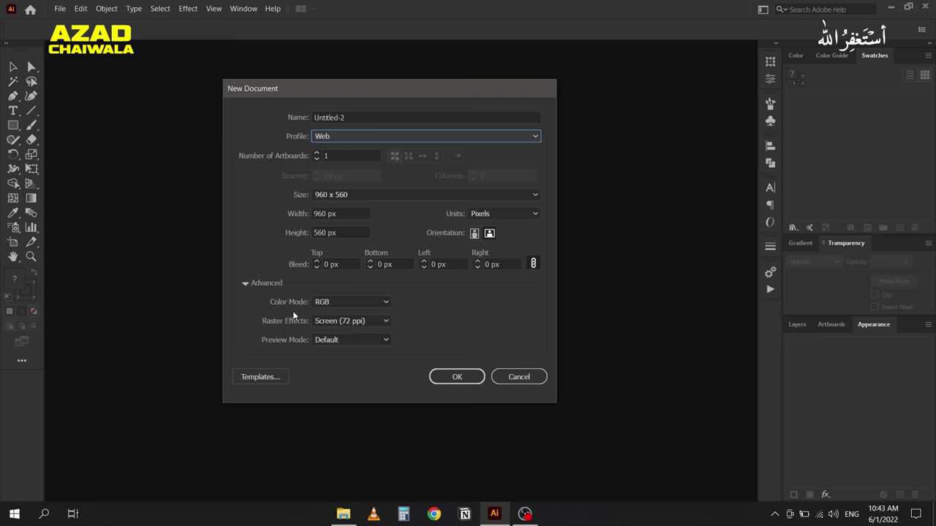
click(343, 139)
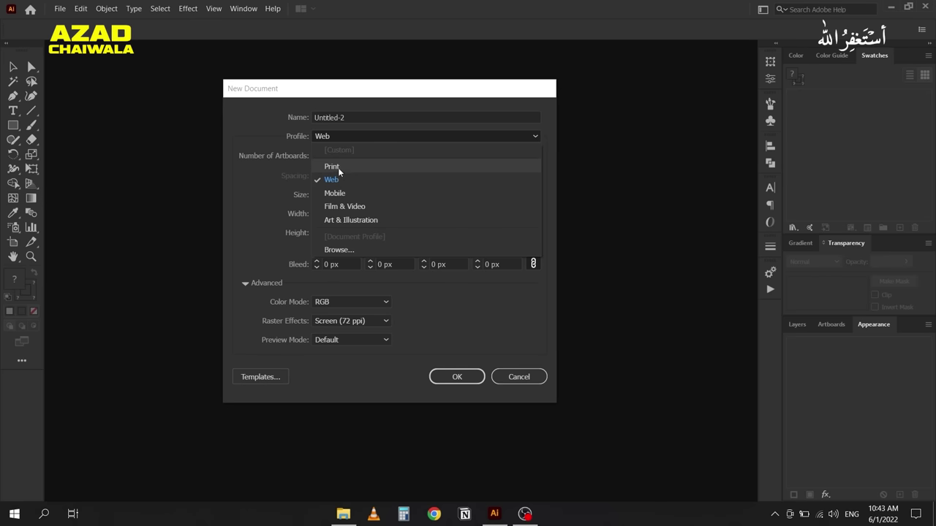
click(338, 167)
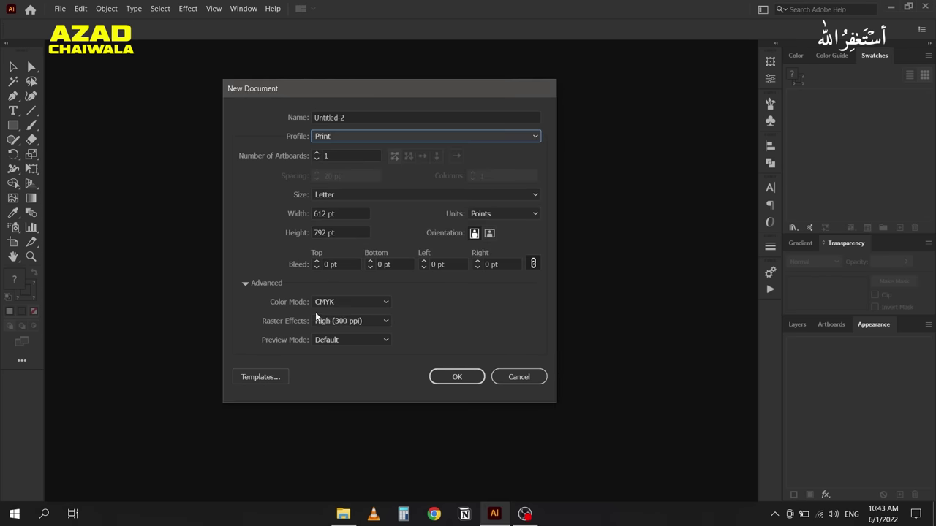
click(335, 137)
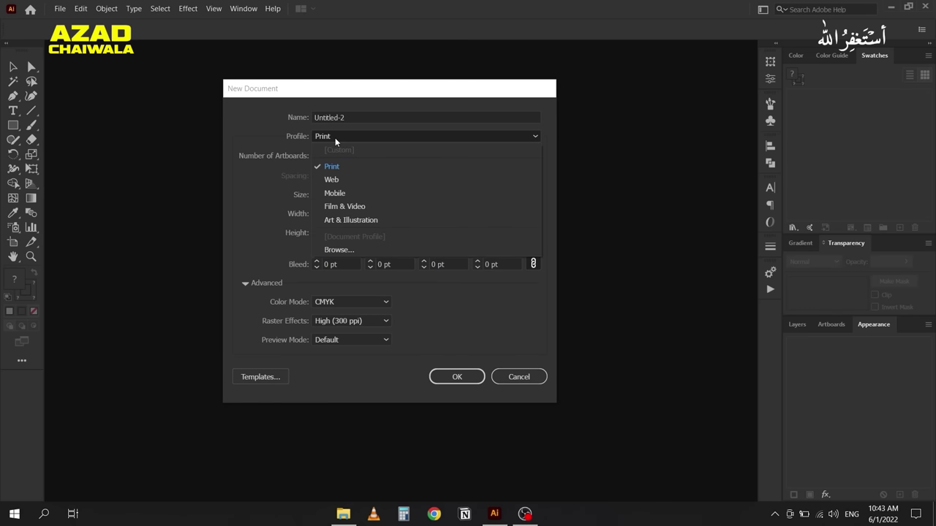
click(347, 179)
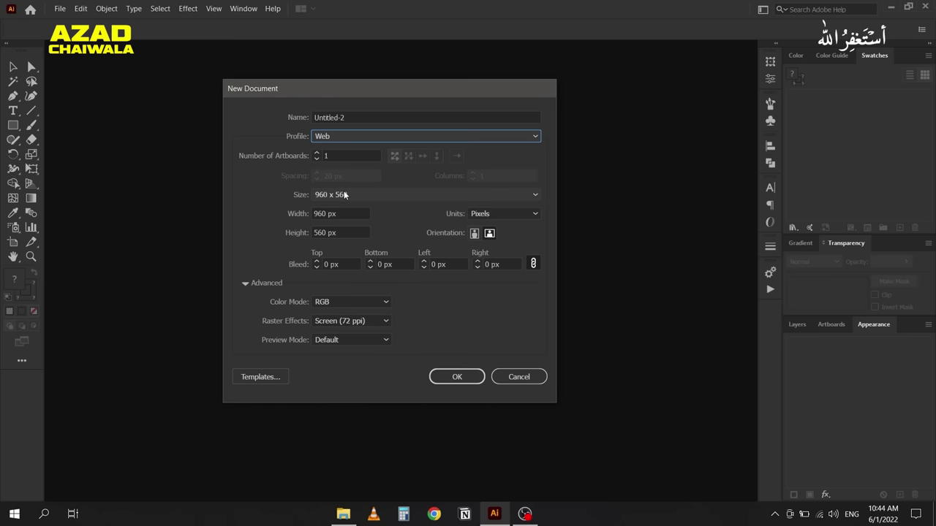
click(353, 193)
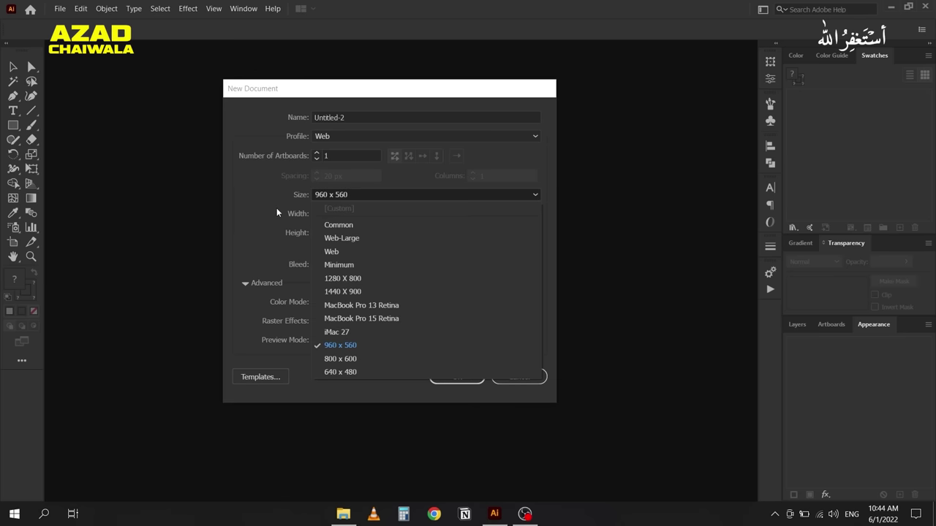
Step: Choose the 1280 X 800 preset size, then open the Units list
click(372, 281)
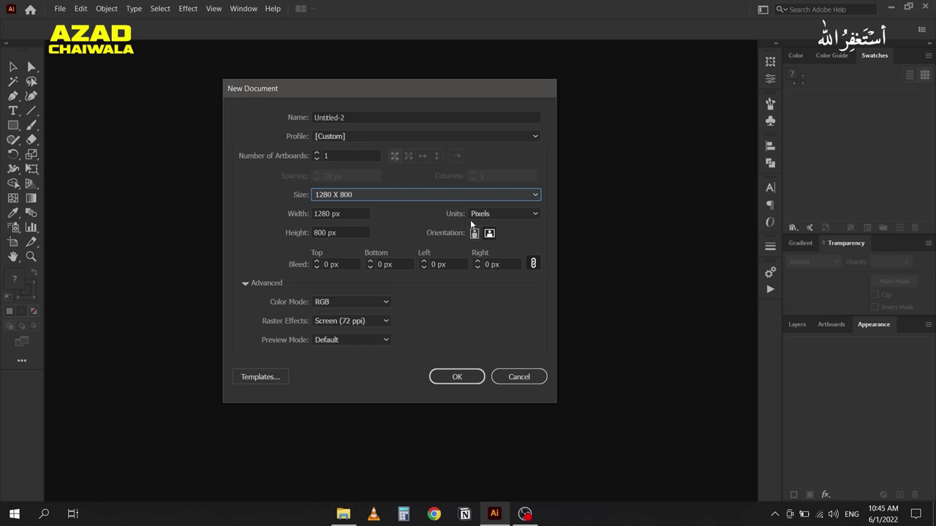
click(510, 215)
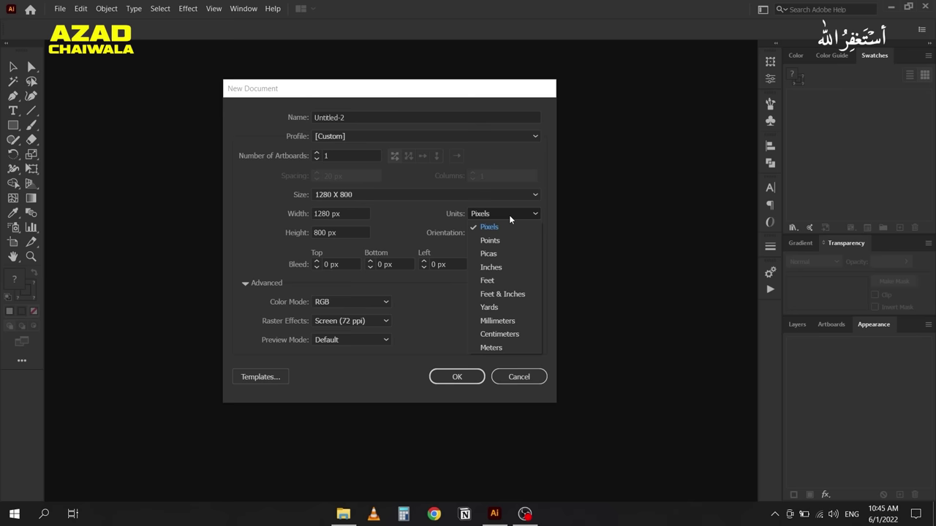
Step: Switch units to Feet and set the width to 6 ft and the height to 4 ft
click(515, 280)
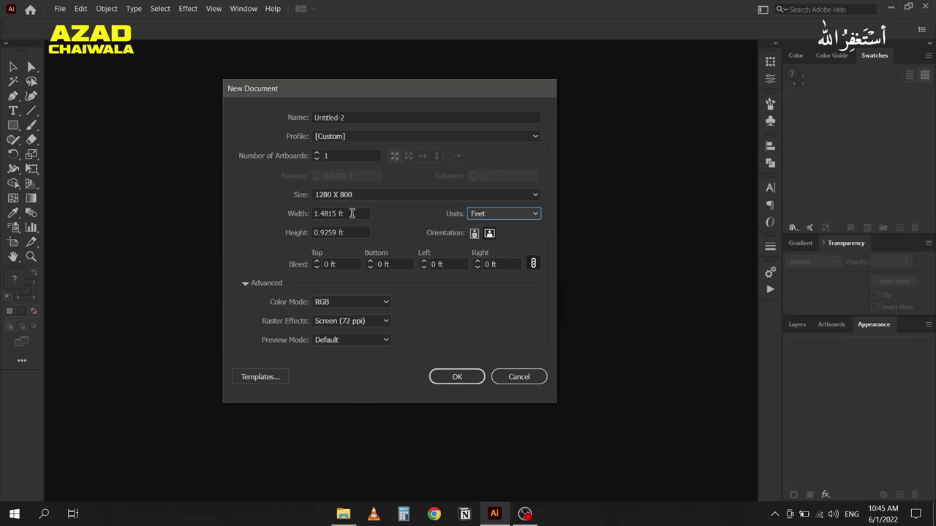
drag(351, 214, 281, 213)
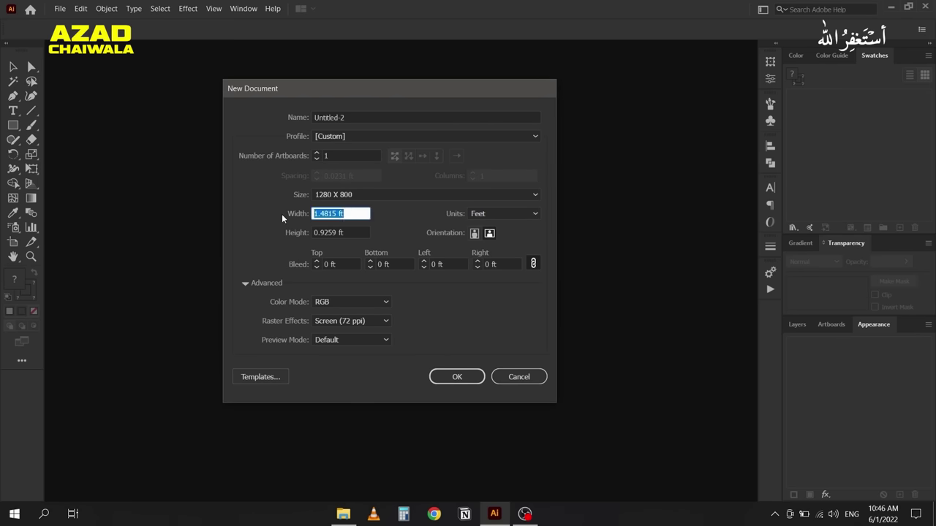
text(6)
drag(353, 232, 283, 232)
text(4)
click(344, 212)
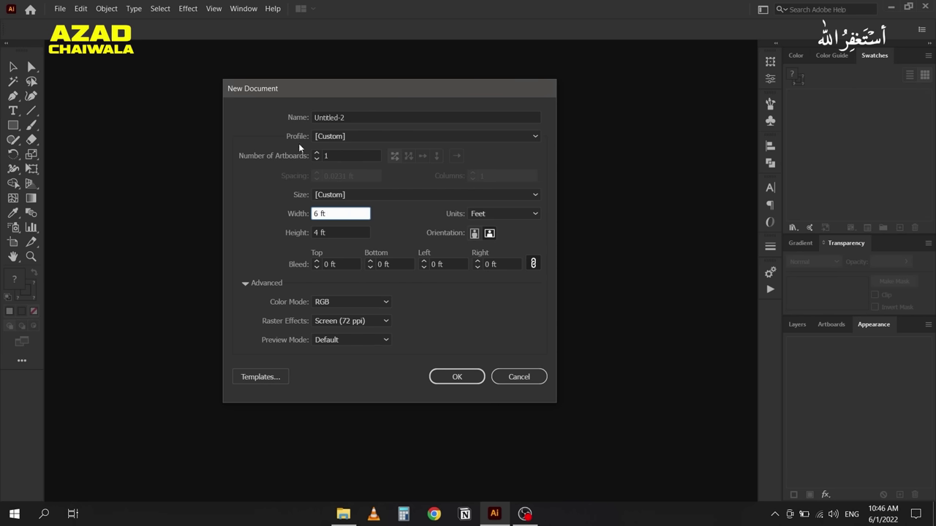
click(344, 196)
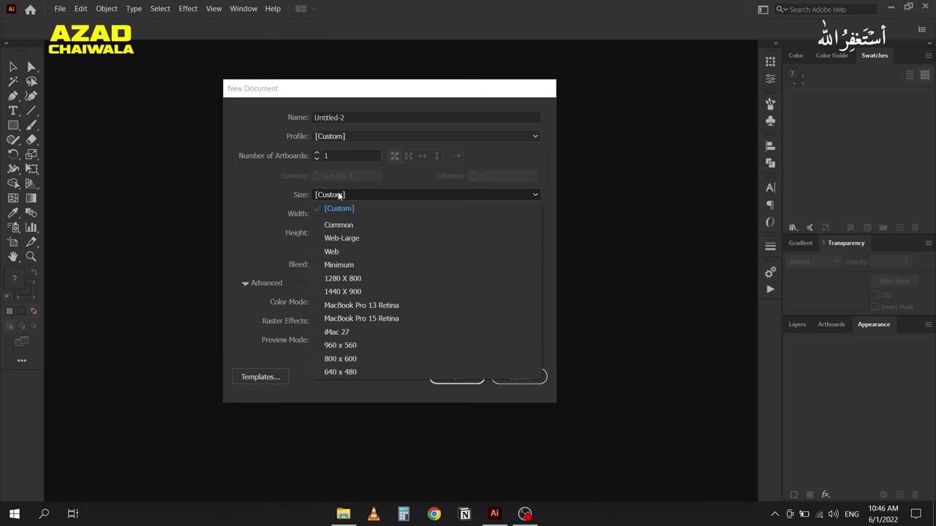
click(341, 196)
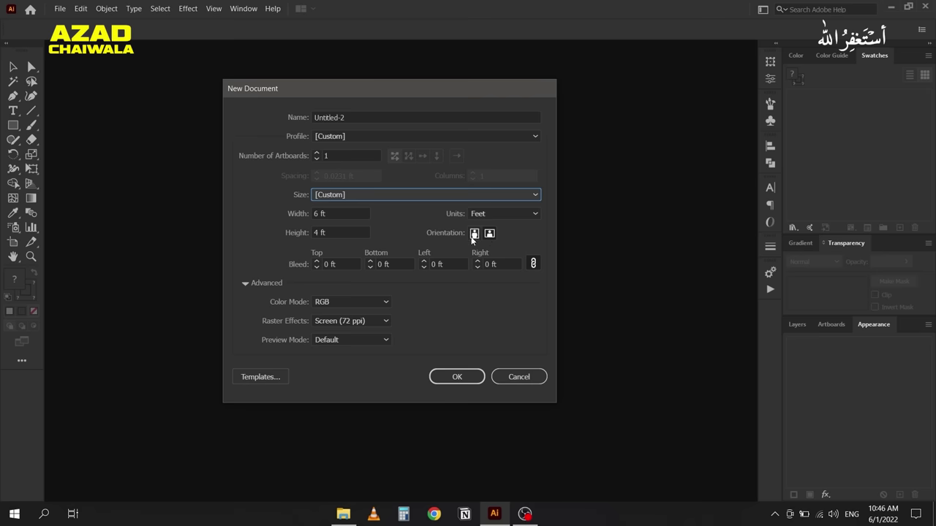
Step: Choose the Web profile at 1280 X 800 and toggle orientation, ending in landscape
click(327, 137)
click(332, 179)
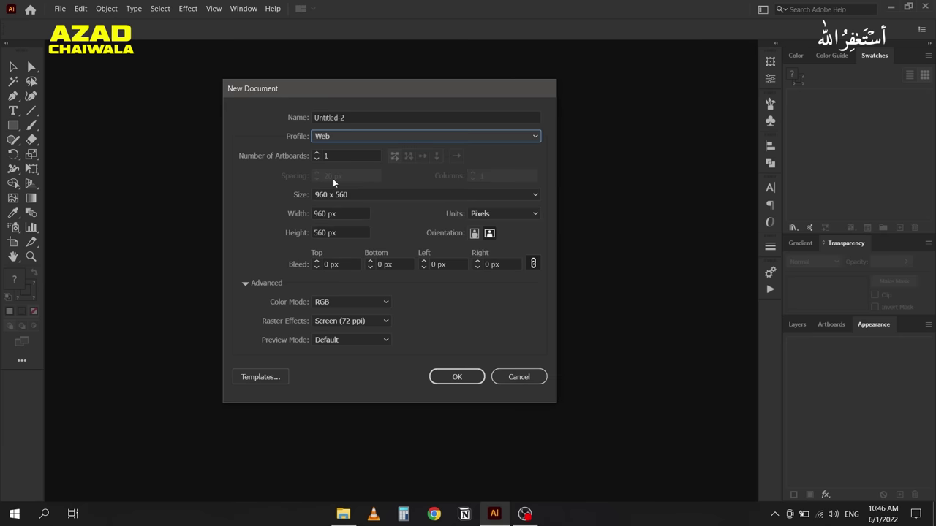
click(341, 195)
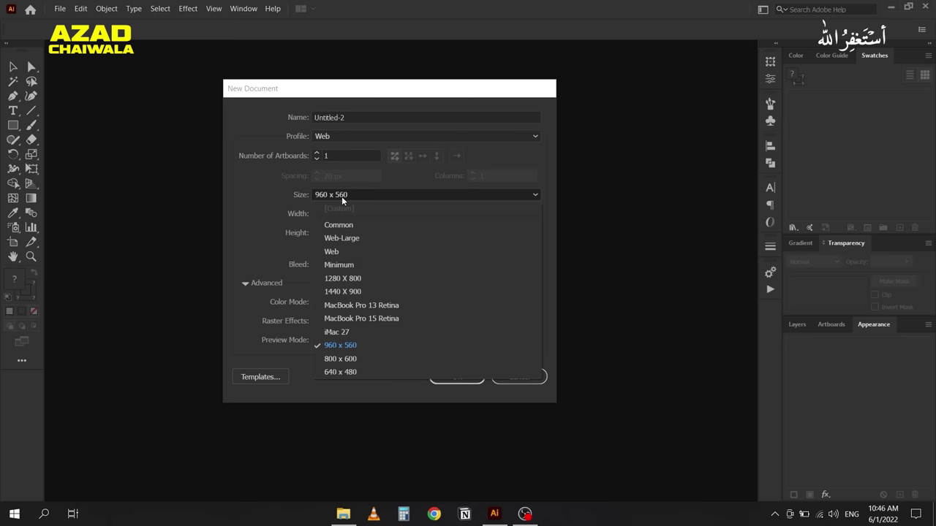
click(360, 278)
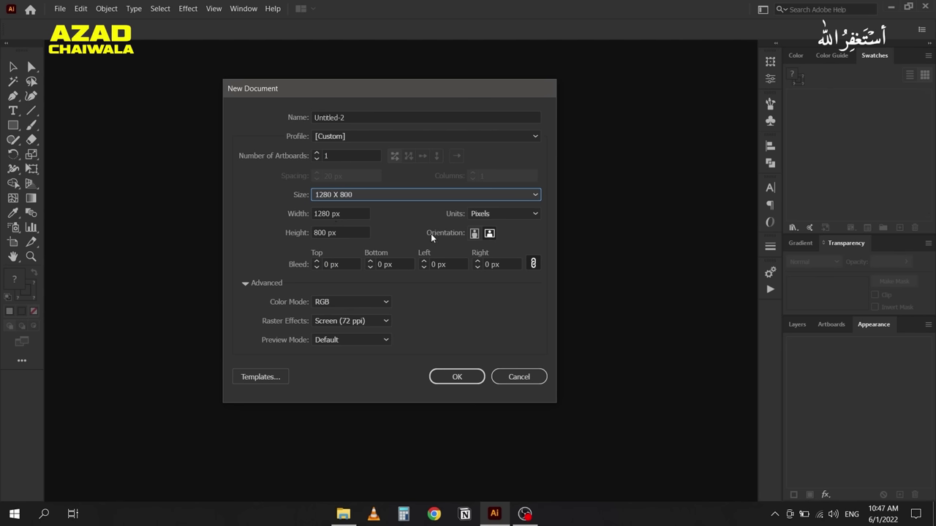
click(473, 234)
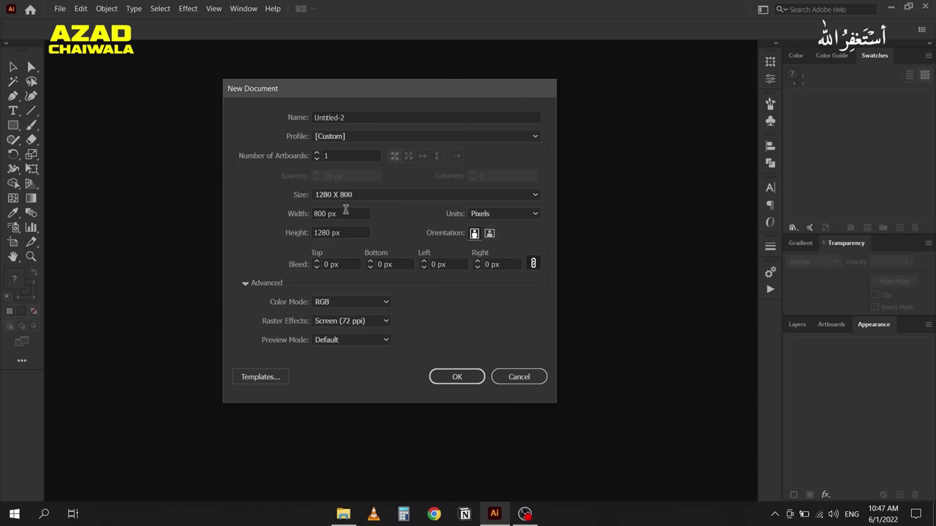
click(490, 234)
click(473, 234)
click(489, 233)
Step: Reselect the 1280 X 800 preset and create the document
click(335, 135)
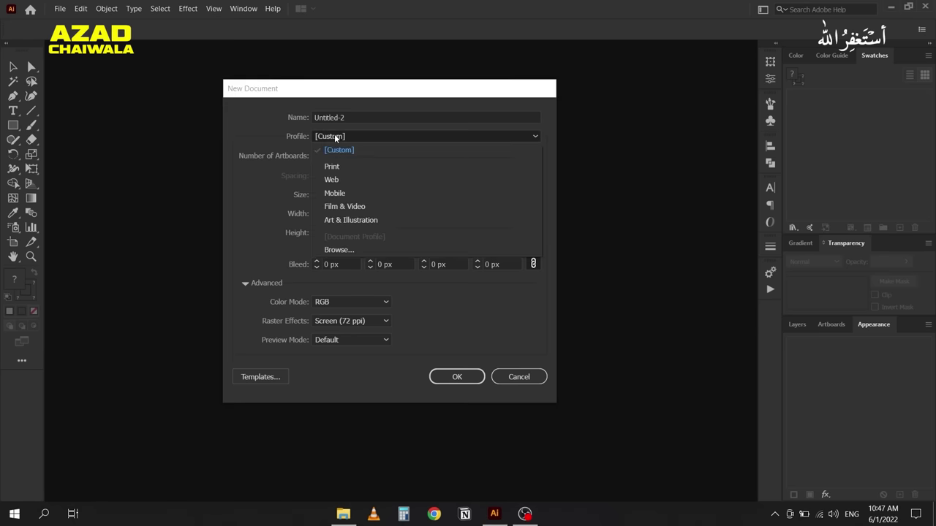
click(338, 191)
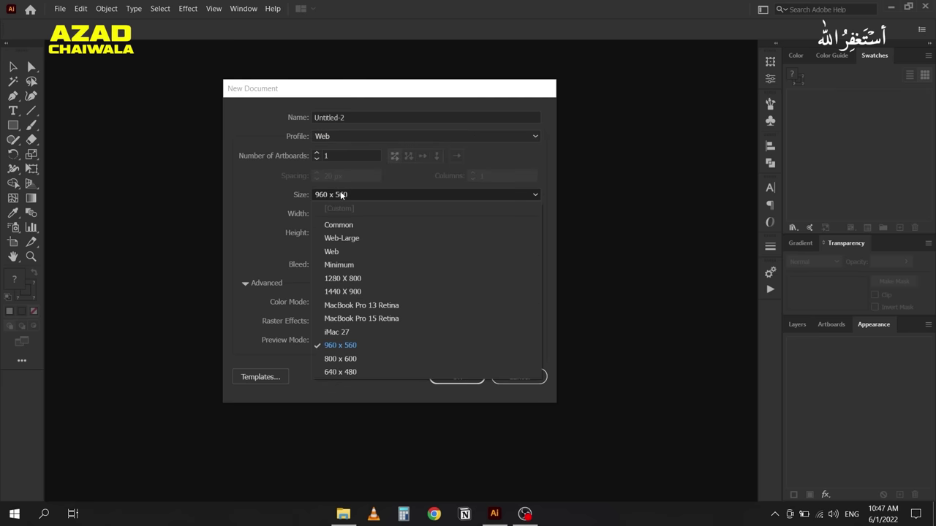
click(365, 279)
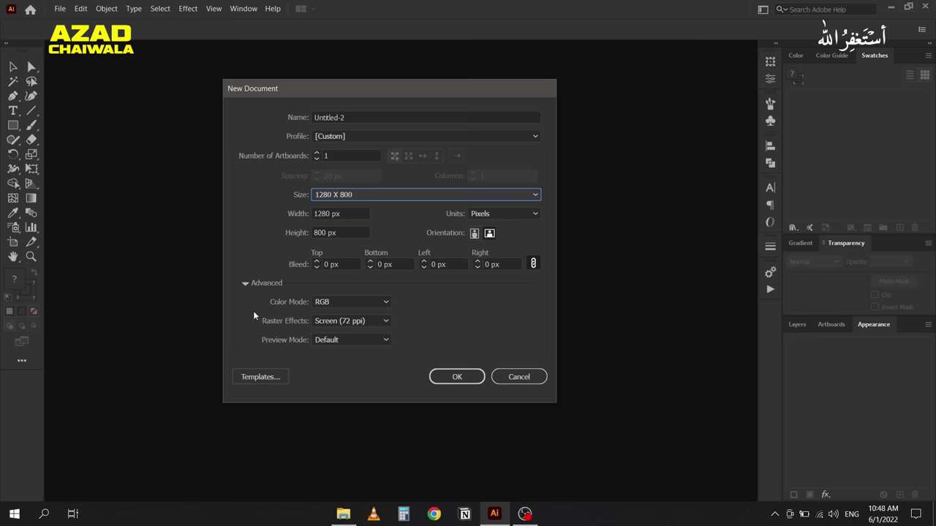
click(443, 378)
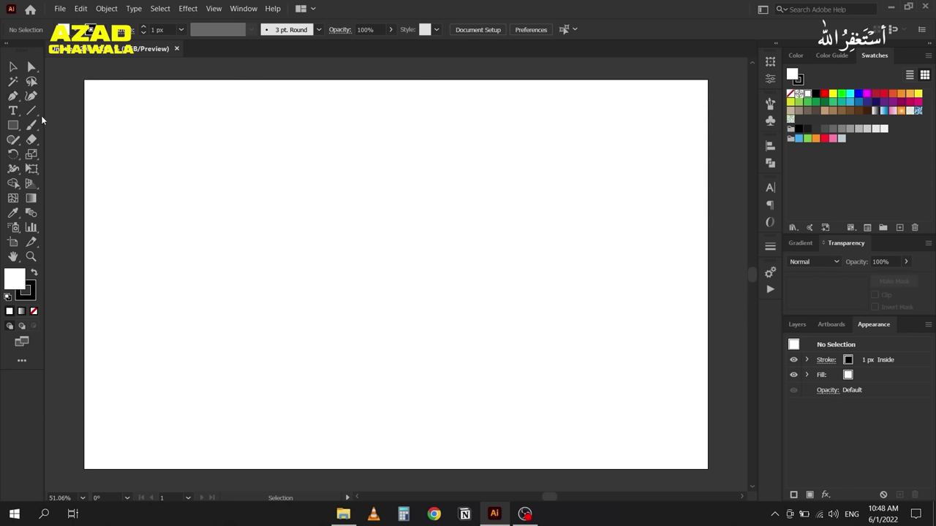
Step: Show the flyouts of the Line, Type, basic shape and Selection tool groups
right_click(32, 116)
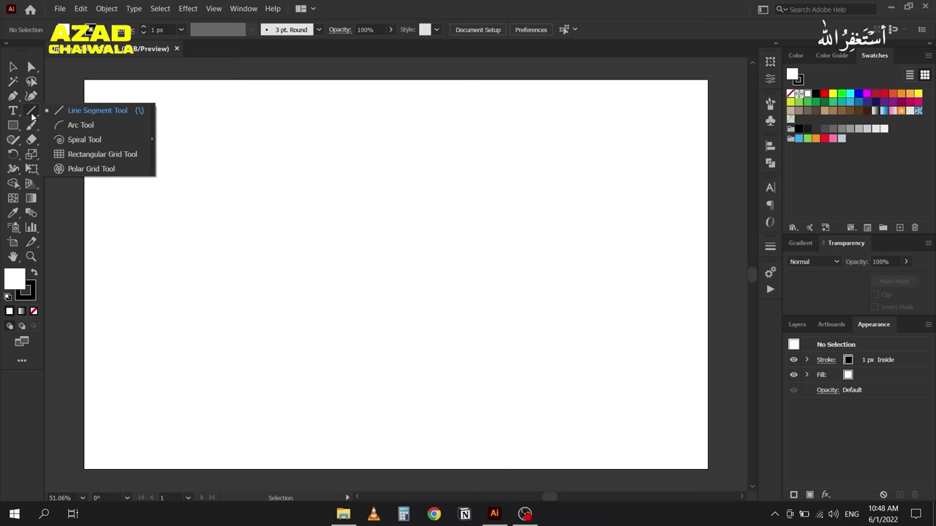
right_click(13, 111)
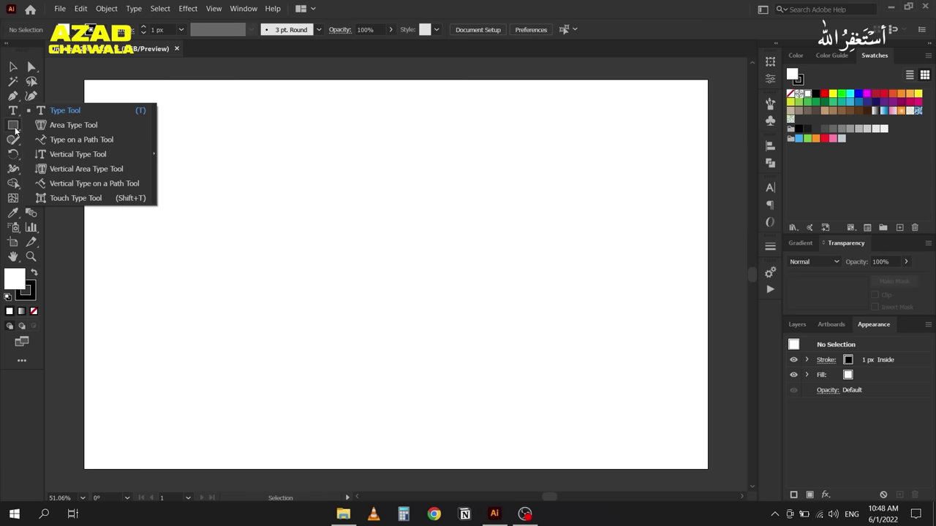
right_click(14, 126)
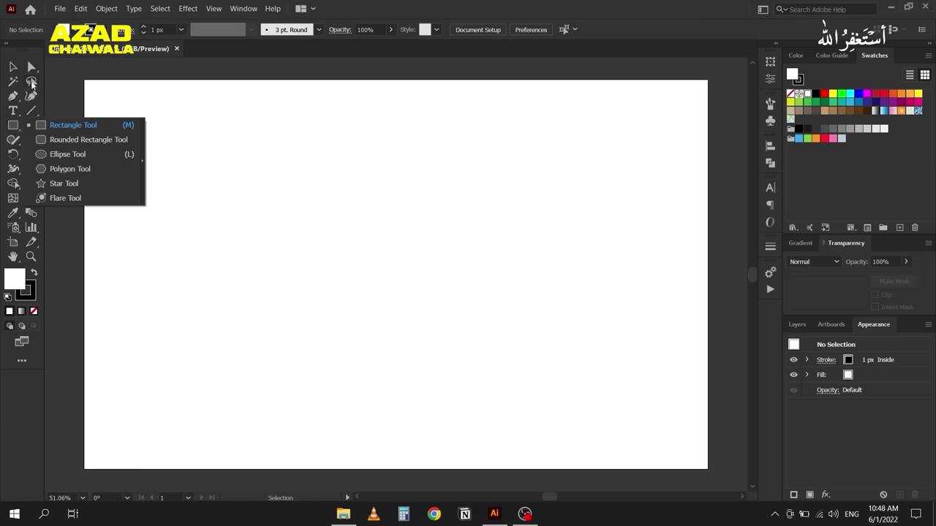
right_click(32, 67)
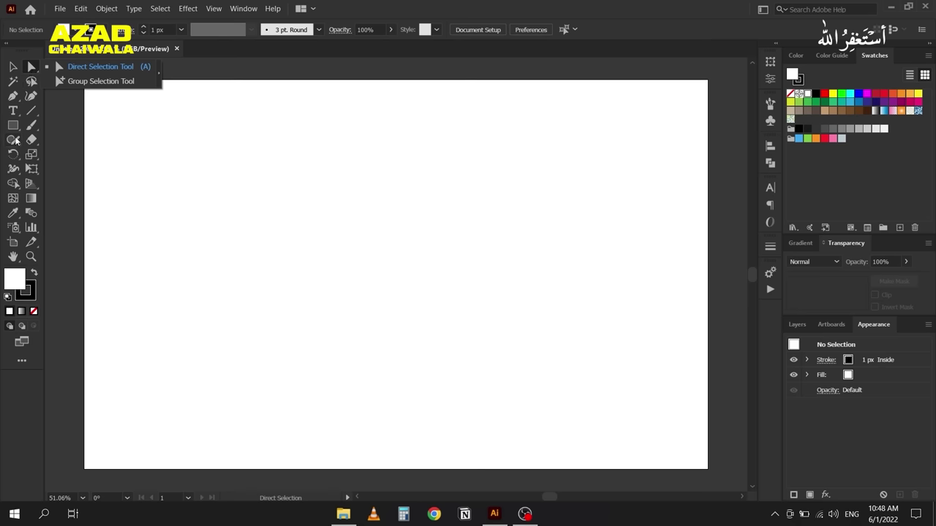
right_click(14, 131)
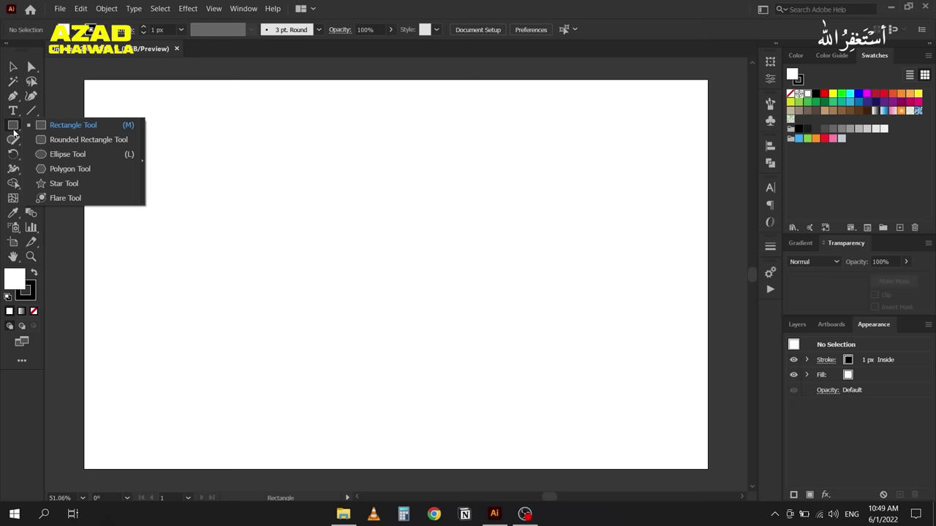
Step: Choose the Rectangle Tool from the basic shape tools flyout
click(13, 128)
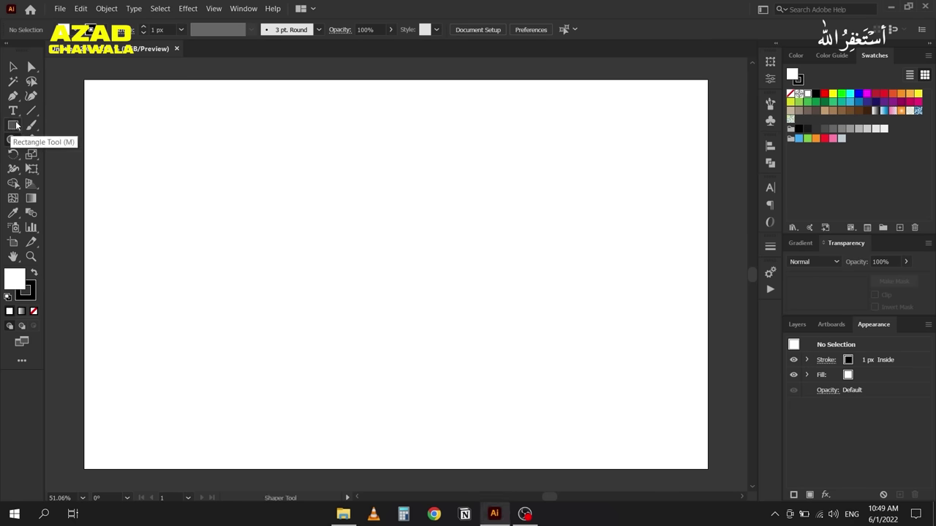
click(14, 130)
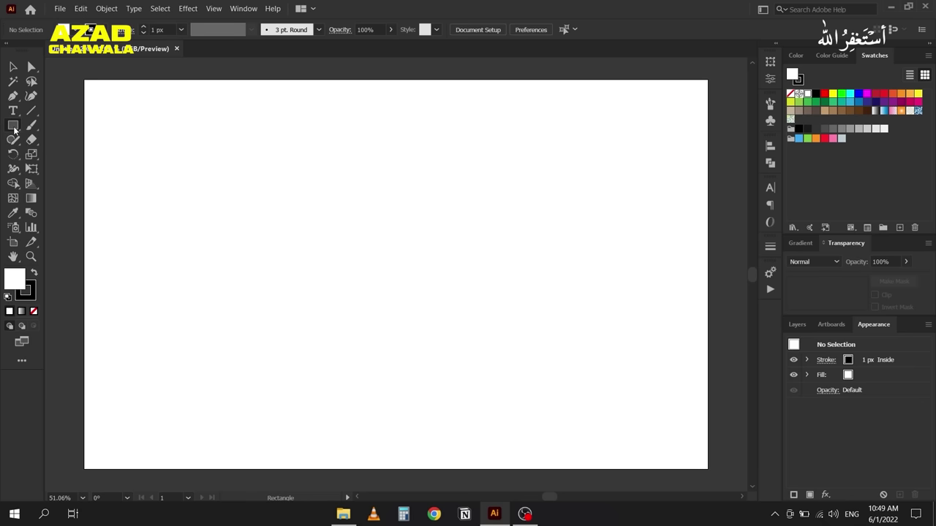
click(14, 129)
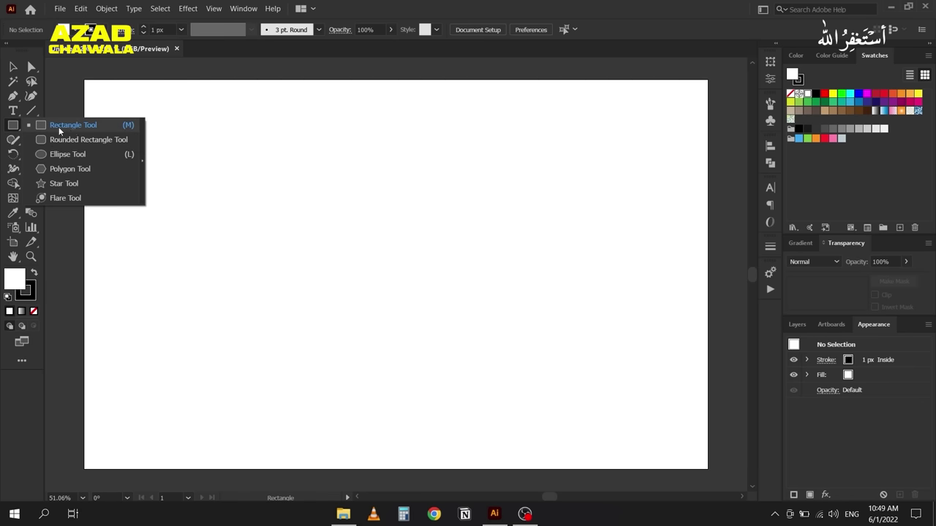
click(58, 127)
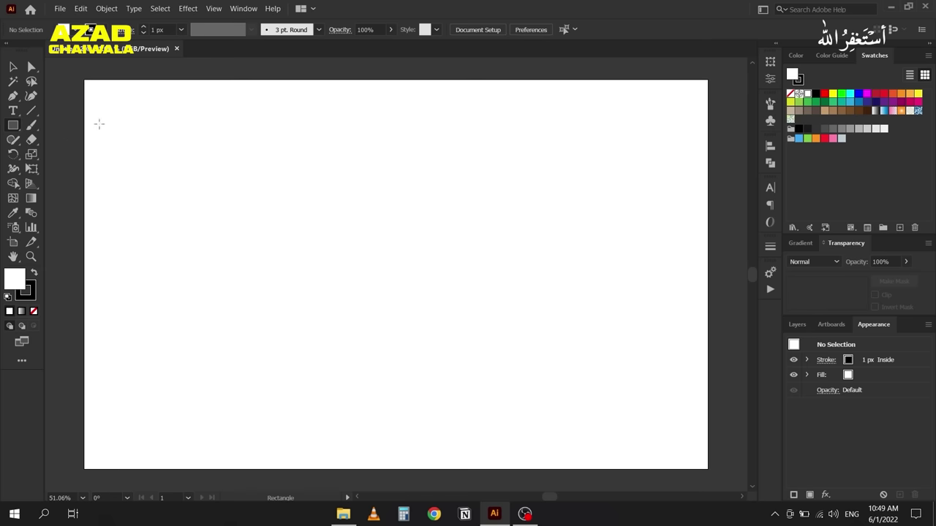
Step: Draw a rectangle near the top-left corner and two more rectangles below it
drag(113, 95, 206, 169)
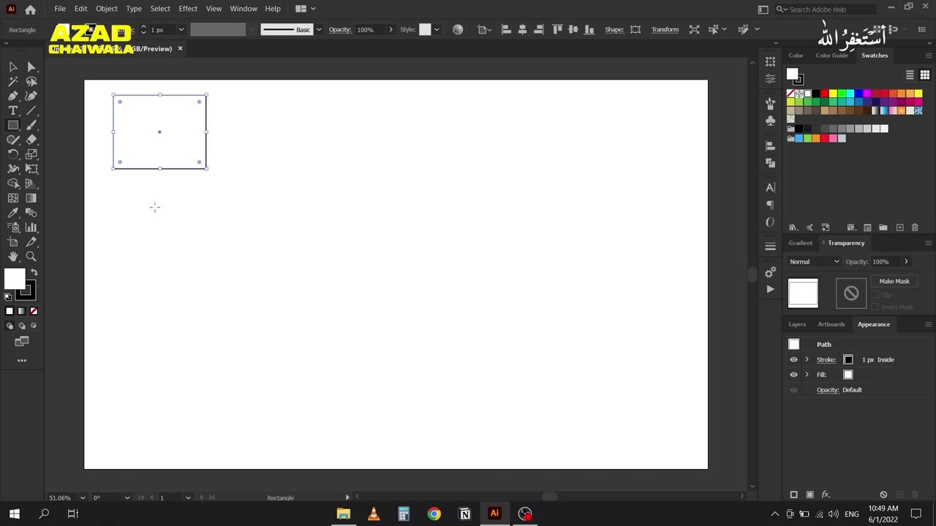
drag(105, 183, 150, 248)
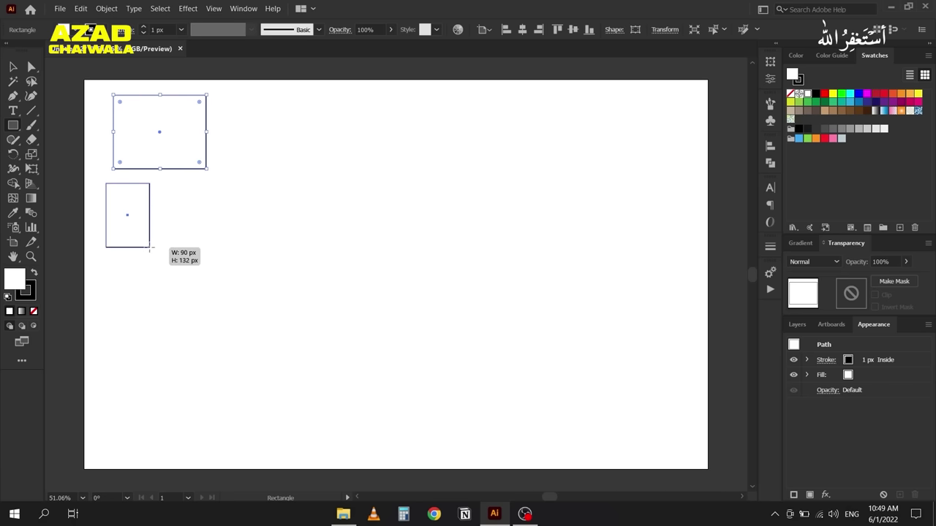
drag(150, 248, 238, 225)
drag(121, 241, 210, 343)
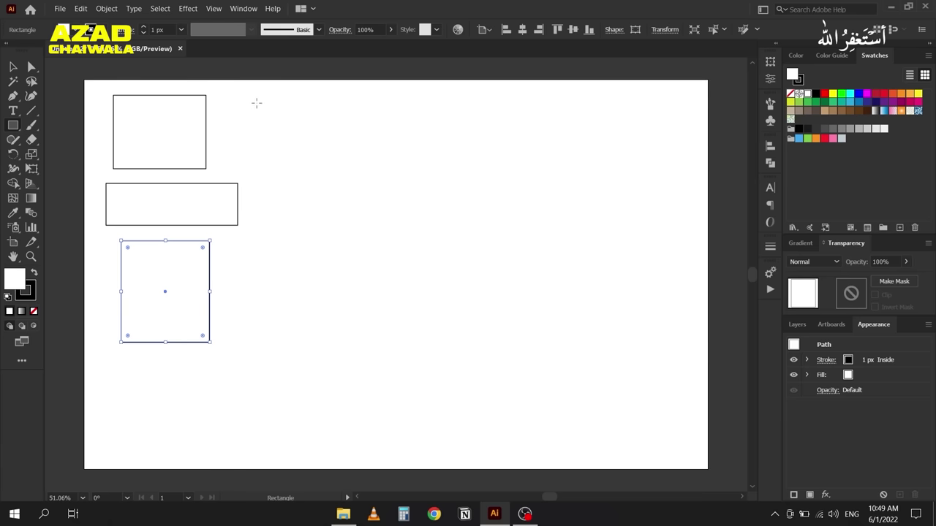
Step: Draw a roughly 197.5 px square to the right of the first rectangle
drag(252, 100, 370, 213)
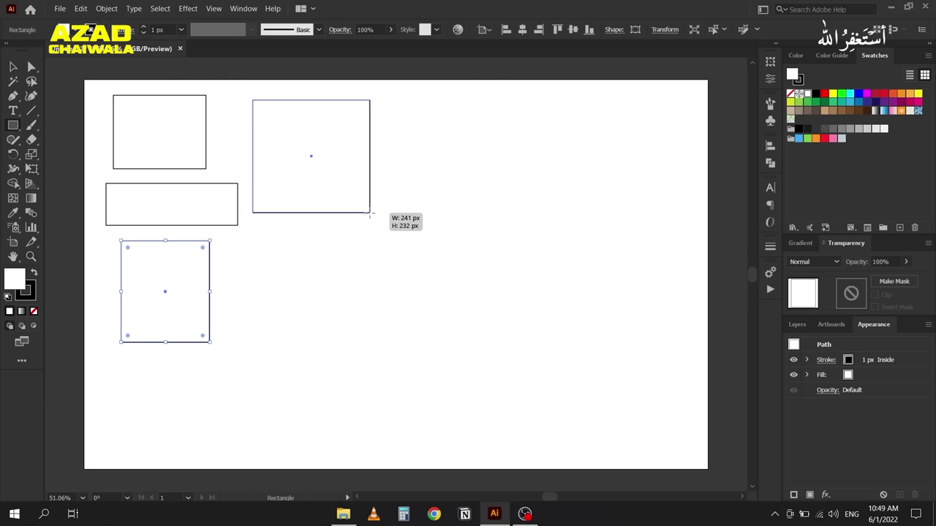
drag(370, 214, 358, 202)
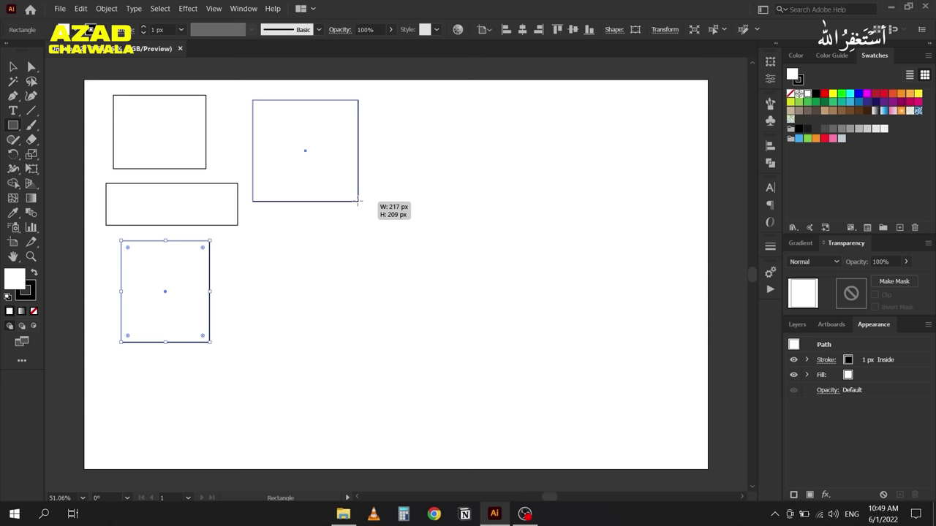
mouse_move(358, 201)
mouse_down()
mouse_move(342, 210)
mouse_move(363, 210)
mouse_move(329, 177)
mouse_move(372, 217)
mouse_move(328, 187)
mouse_move(340, 186)
mouse_move(363, 210)
mouse_up()
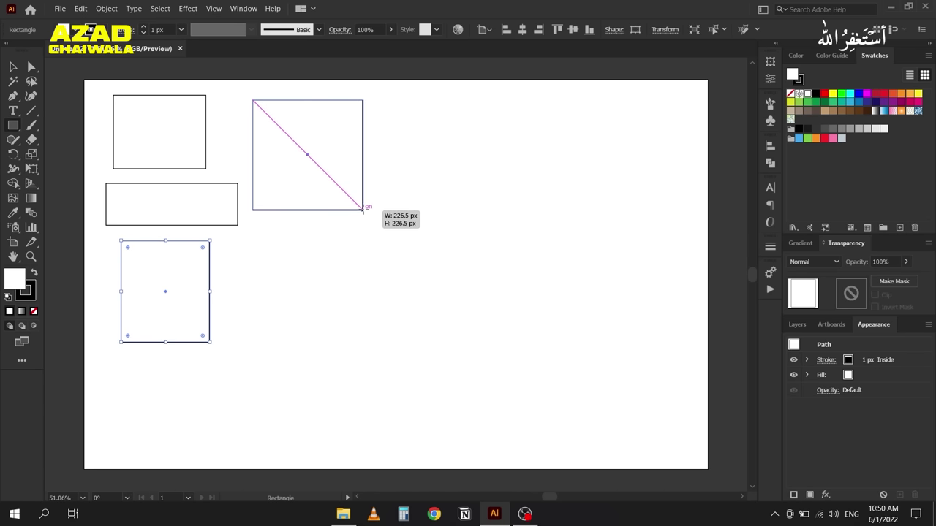
drag(363, 210, 347, 196)
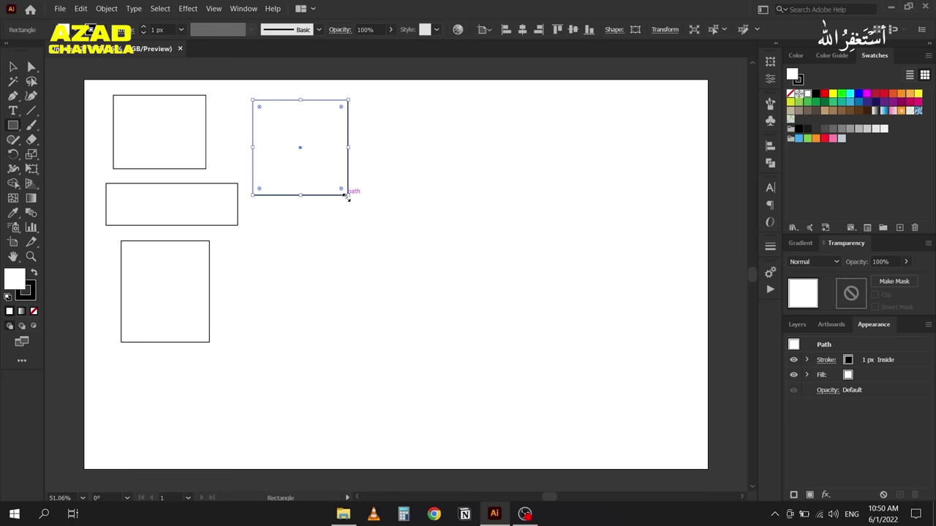
click(17, 129)
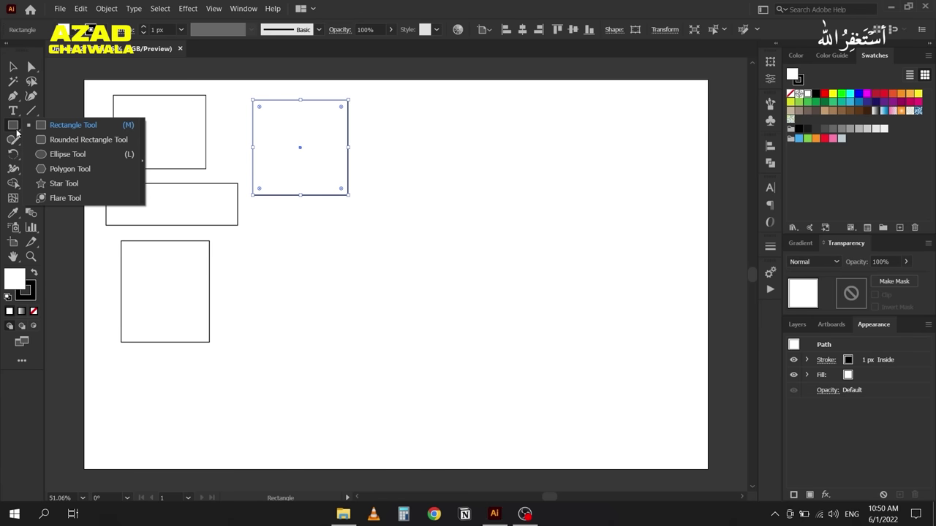
Step: Drag out a rounded rectangle right of the square, constrained to a square of about 196 px
click(54, 141)
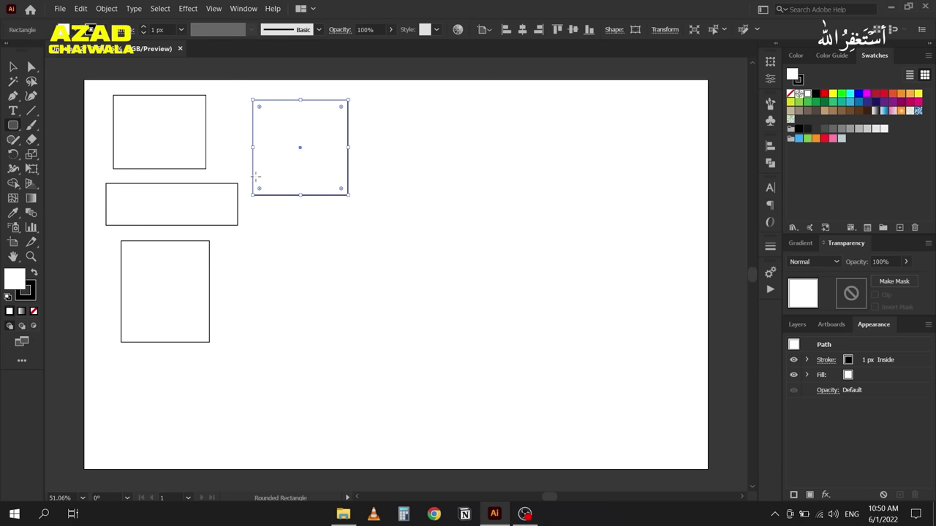
drag(376, 100, 480, 196)
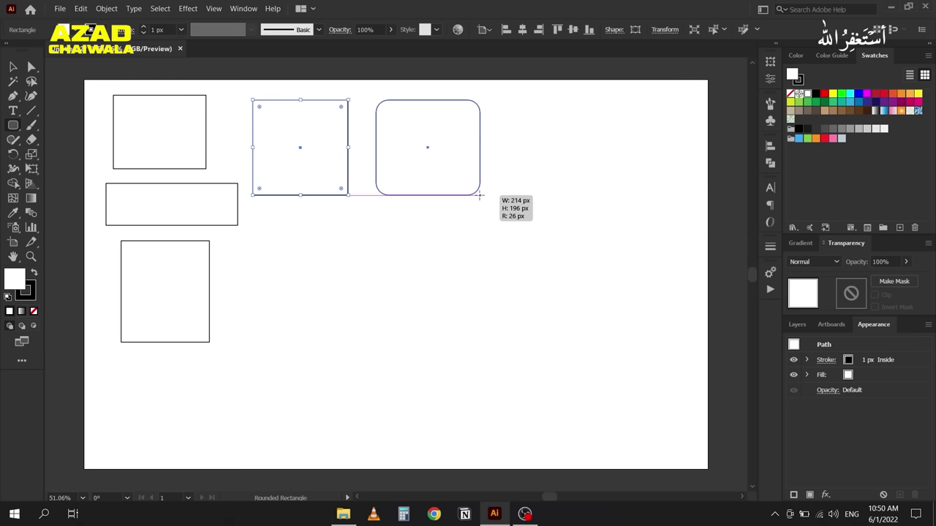
drag(479, 195, 471, 196)
drag(470, 197, 470, 197)
Step: Adjust the corner radius to about 37 px and finish the rounded square
key(Up)
key(Up)
key(Up)
key(Up)
key(Up)
key(Up)
key(Up)
key(Up)
key(Up)
key(Up)
key(Up)
key(Up)
key(Up)
key(Up)
key(Up)
key(Up)
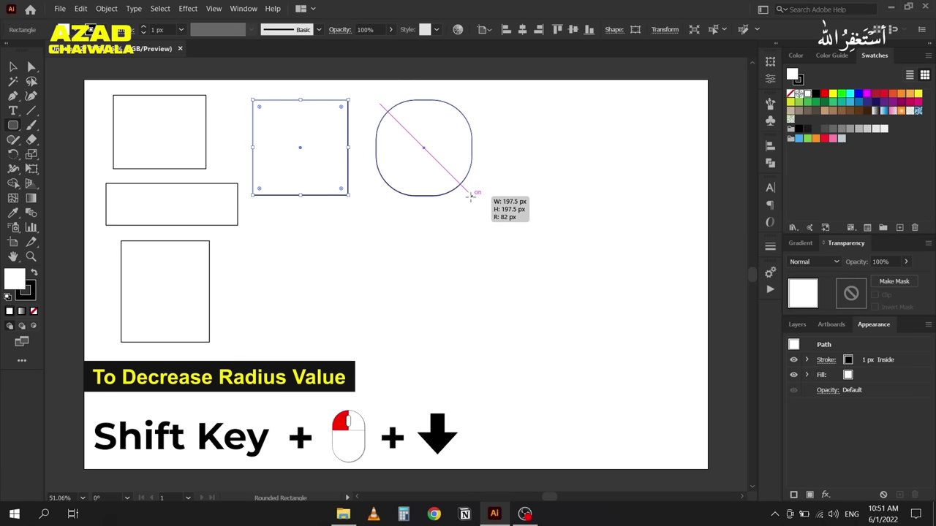
key(Down)
key(Down)
key(Down)
key(Down)
key(Down)
key(Down)
key(Down)
key(Down)
key(Down)
key(Down)
drag(470, 196, 470, 197)
key(Down)
key(Left)
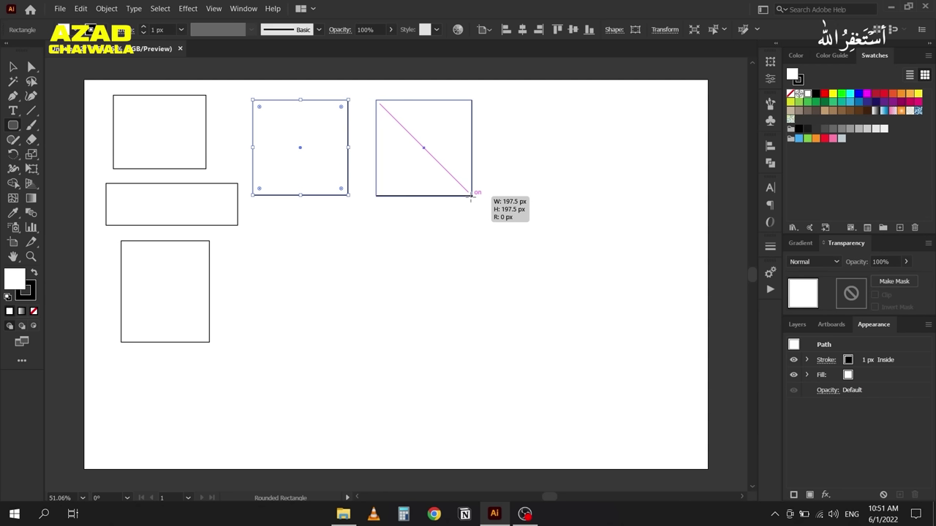
key(Up)
drag(470, 196, 461, 193)
key(Up)
key(Up)
key(Up)
key(Up)
key(Up)
key(Up)
key(Up)
key(Up)
key(Up)
key(Up)
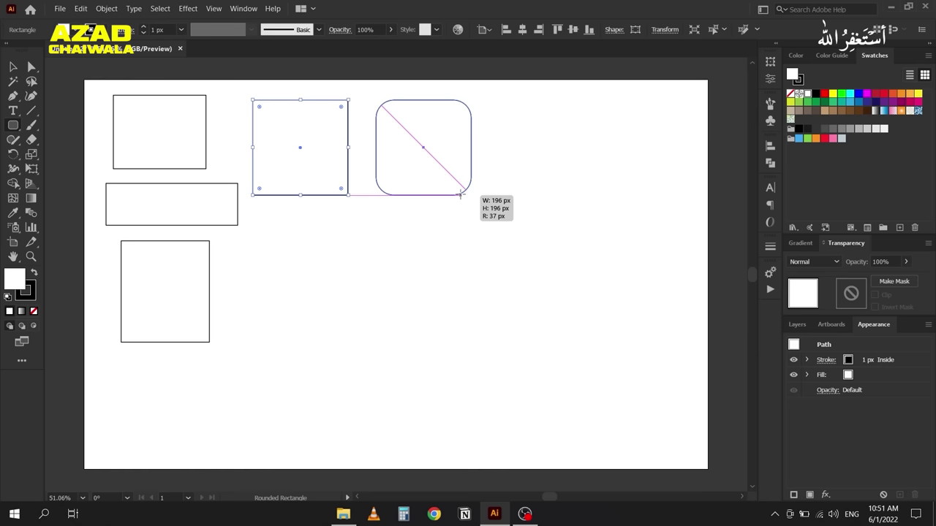
drag(461, 194, 461, 192)
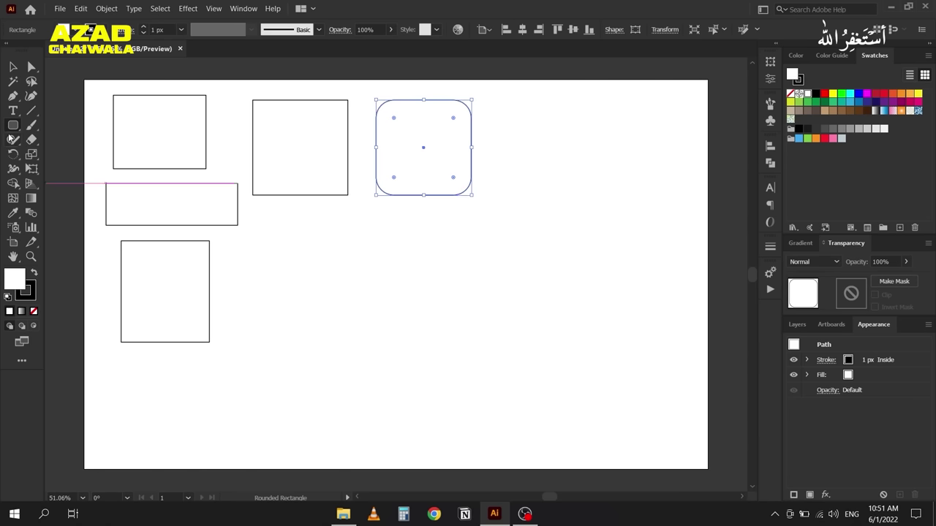
click(11, 128)
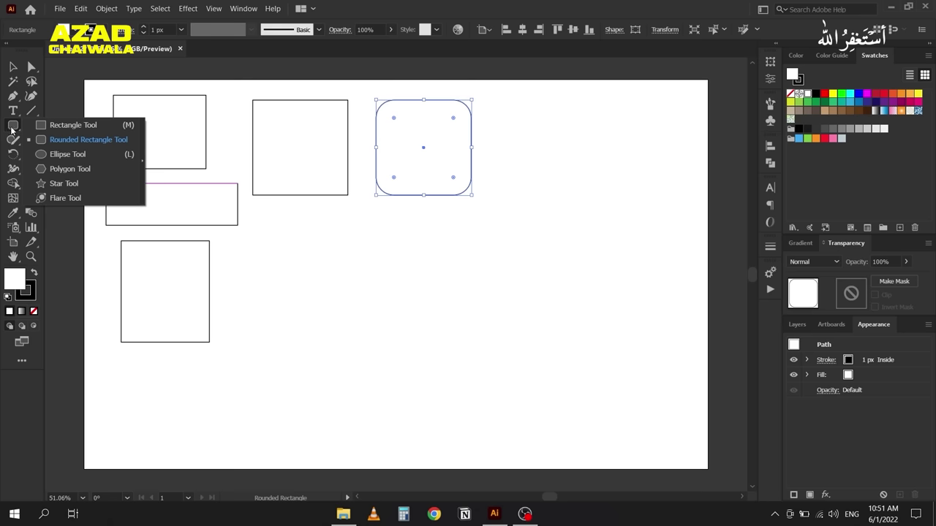
Step: Draw a tall ellipse below the square, a wide ellipse to its right, and another tall ellipse below
click(46, 154)
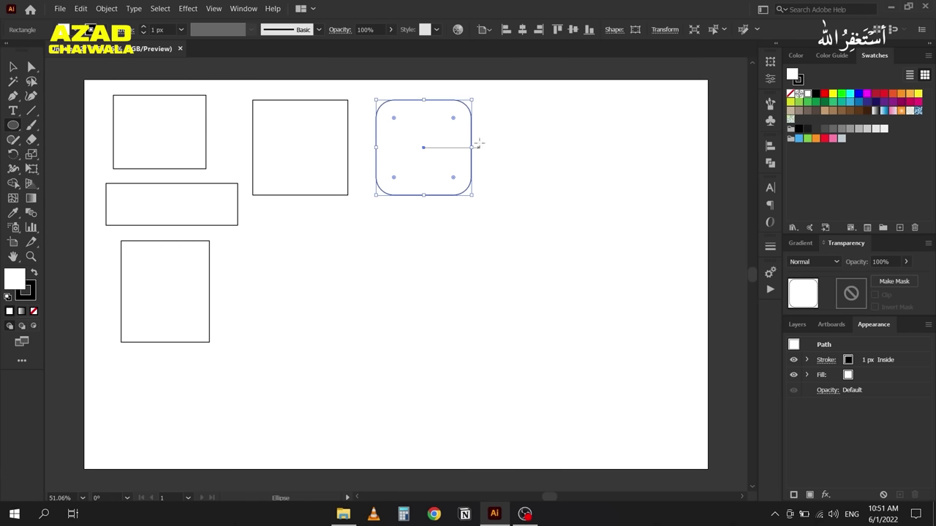
drag(256, 221, 341, 296)
drag(341, 213, 472, 247)
drag(341, 260, 384, 373)
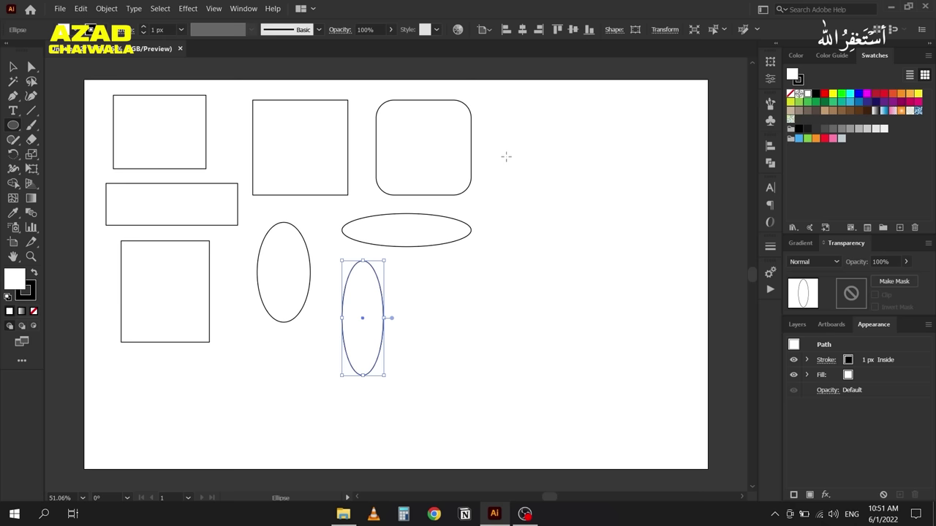
Step: Add a circle right of the rounded square and begin a hexagon below it
drag(497, 106, 566, 193)
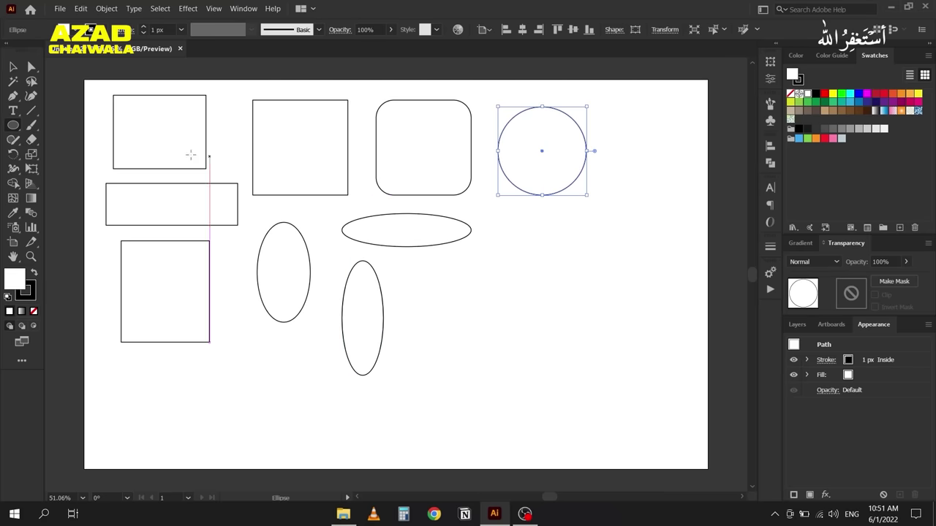
drag(9, 131, 51, 167)
drag(514, 299, 565, 331)
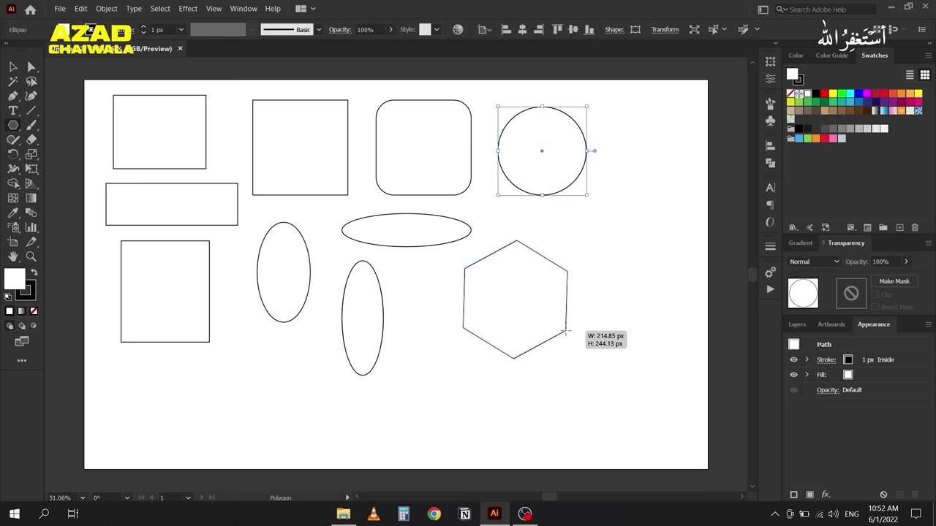
Step: Reduce the polygon's sides to make a triangle below the circle
mouse_move(565, 331)
mouse_down()
mouse_move(573, 335)
mouse_move(561, 322)
mouse_move(566, 331)
mouse_up()
key(Up)
key(Up)
key(Up)
key(Up)
key(Up)
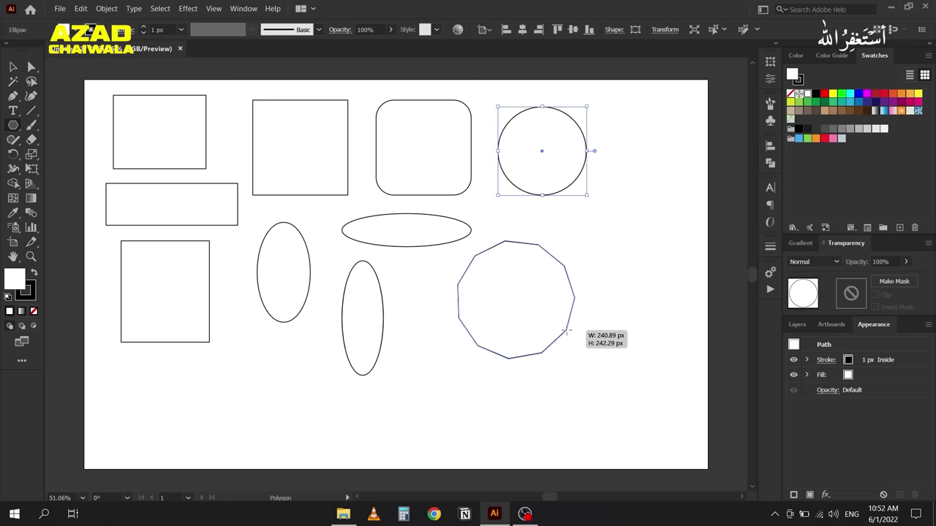
drag(566, 331, 563, 327)
key(Down)
key(Down)
key(Down)
key(Down)
key(Down)
key(Down)
key(Down)
key(Down)
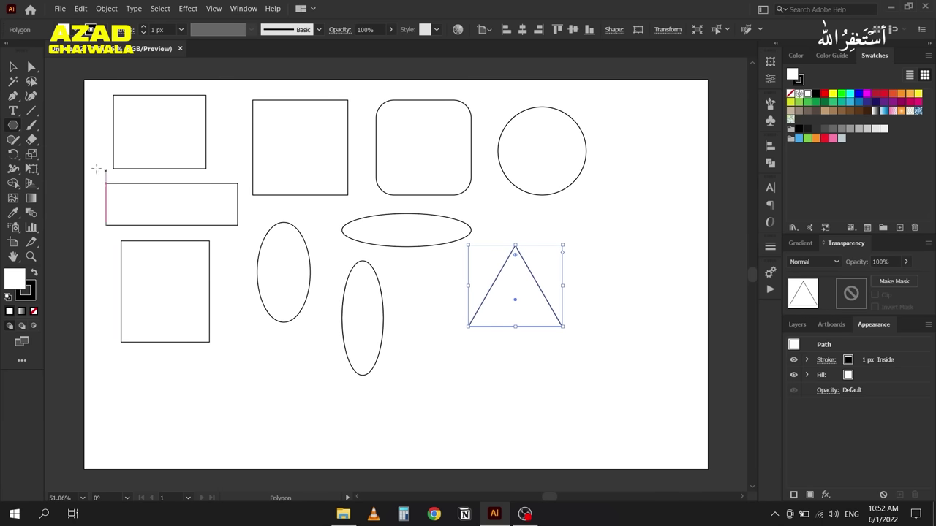
Step: Draw a tall rectangle at the top right of the artboard
drag(13, 125, 55, 125)
drag(602, 115, 676, 222)
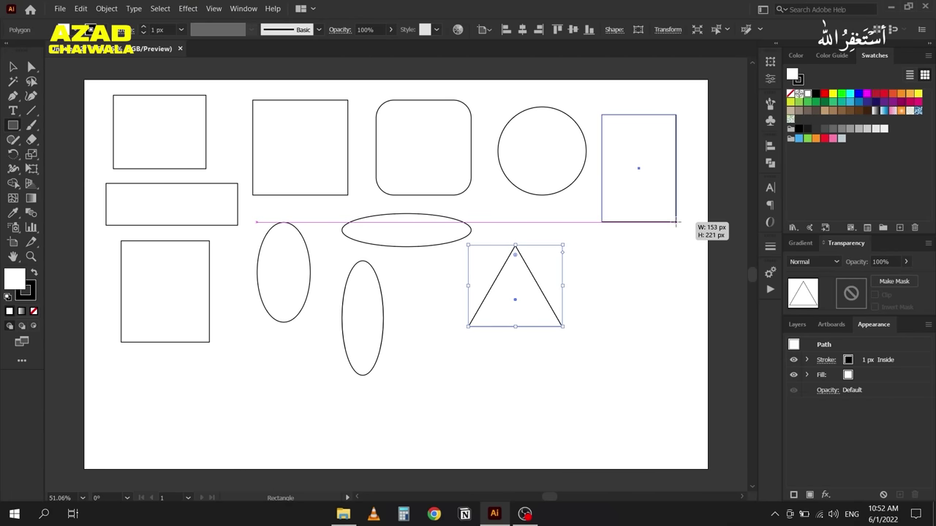
drag(675, 221, 676, 222)
Step: Draw a hexagon to the right of the triangle
drag(13, 125, 43, 168)
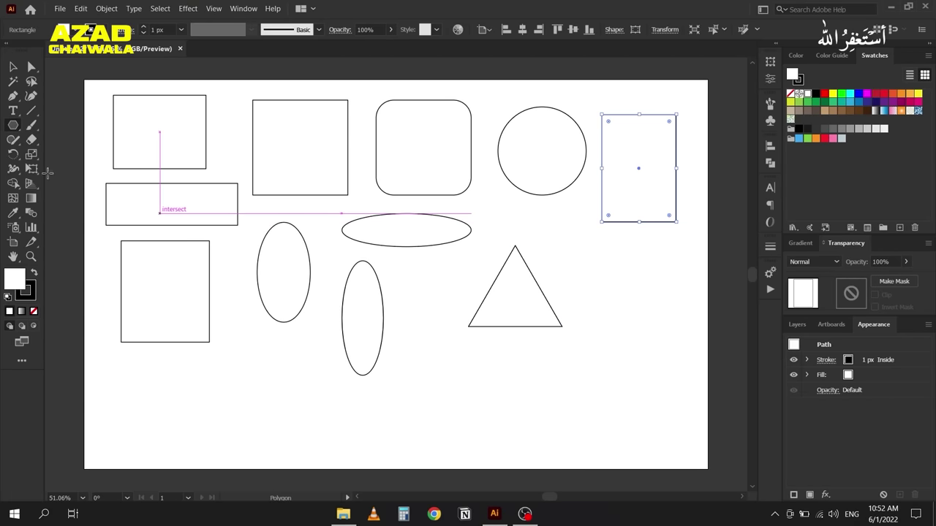
drag(616, 318, 664, 347)
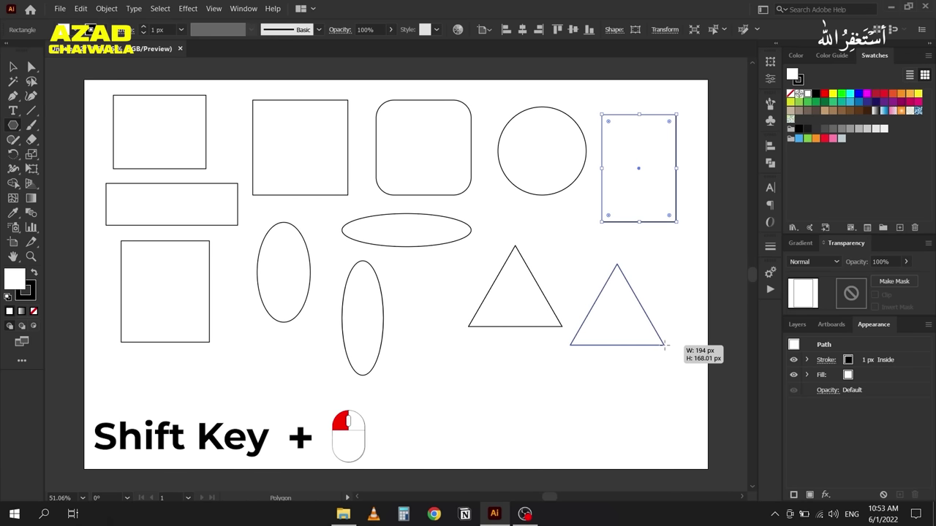
drag(664, 347, 664, 349)
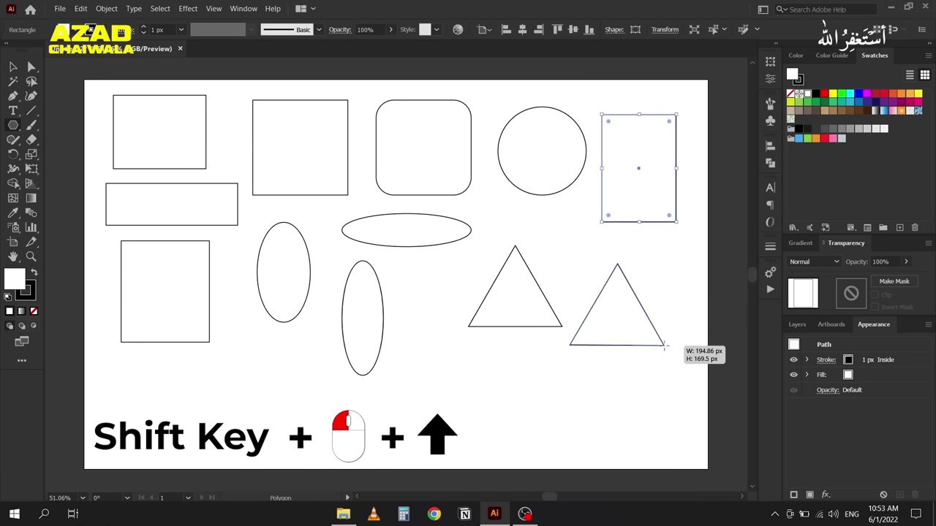
key(Up)
key(Up)
key(Up)
drag(665, 349, 658, 342)
click(9, 127)
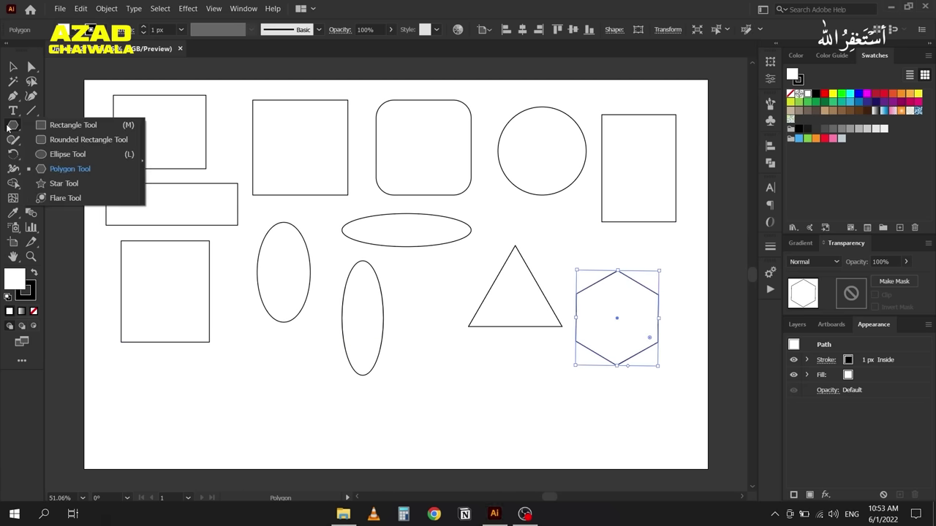
Step: Draw a five-pointed star below the left ellipse, setting its point count with the arrow keys
click(47, 183)
drag(272, 393, 310, 440)
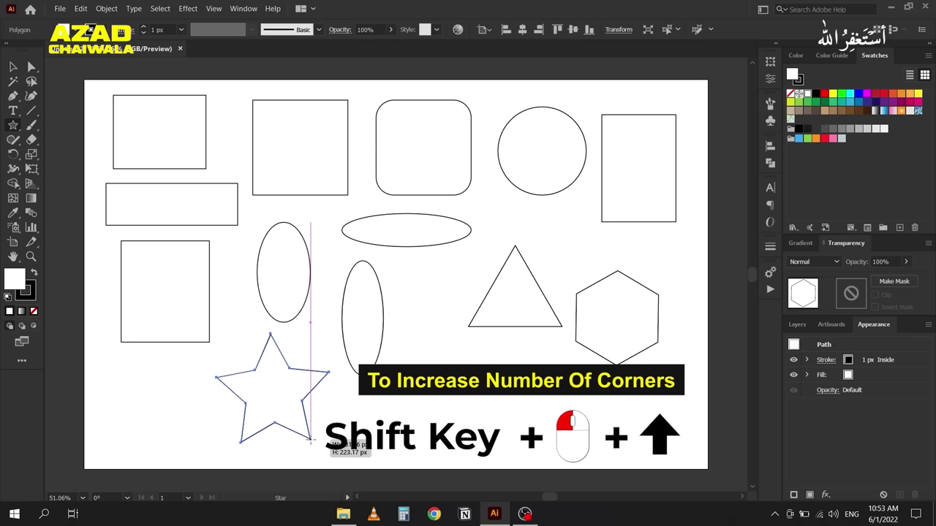
key(Up)
key(Up)
key(Up)
key(Up)
key(Up)
mouse_move(311, 440)
mouse_down()
mouse_move(323, 419)
mouse_move(315, 433)
mouse_move(327, 441)
mouse_move(311, 443)
mouse_up()
key(Up)
key(Up)
key(Up)
key(Up)
key(Up)
key(Up)
key(Up)
key(Up)
key(Up)
key(Up)
key(Up)
key(Down)
key(Down)
key(Down)
key(Down)
key(Down)
key(Down)
key(Down)
key(Down)
key(Down)
key(Down)
key(Down)
key(Down)
key(Down)
key(Down)
key(Down)
key(Down)
key(Down)
key(Up)
key(Up)
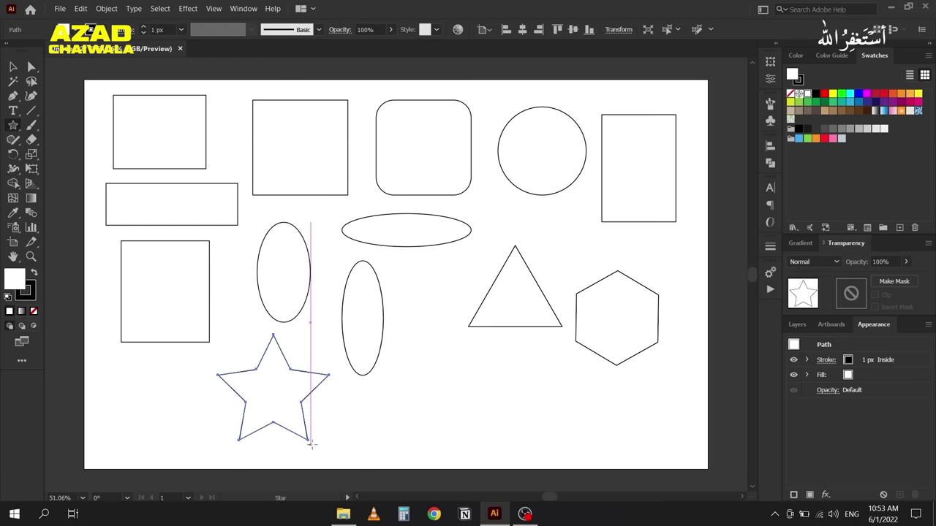
click(9, 127)
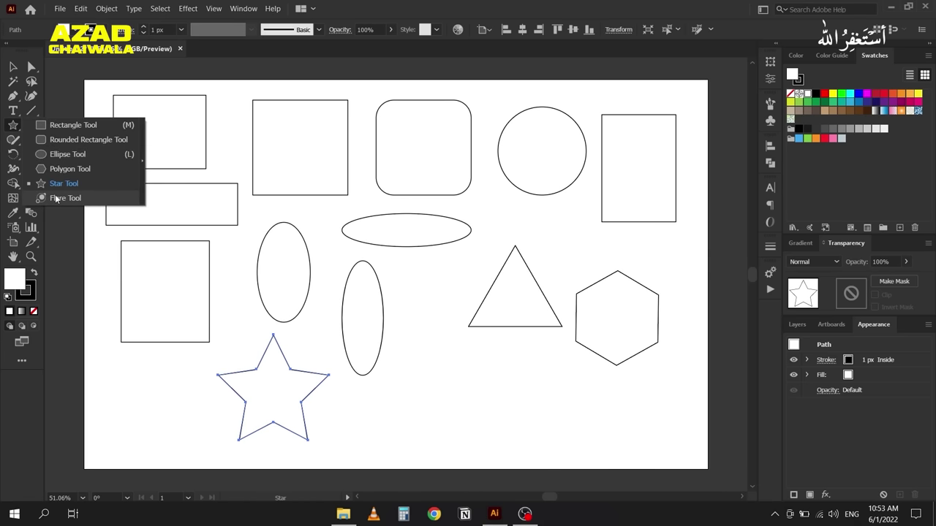
click(7, 127)
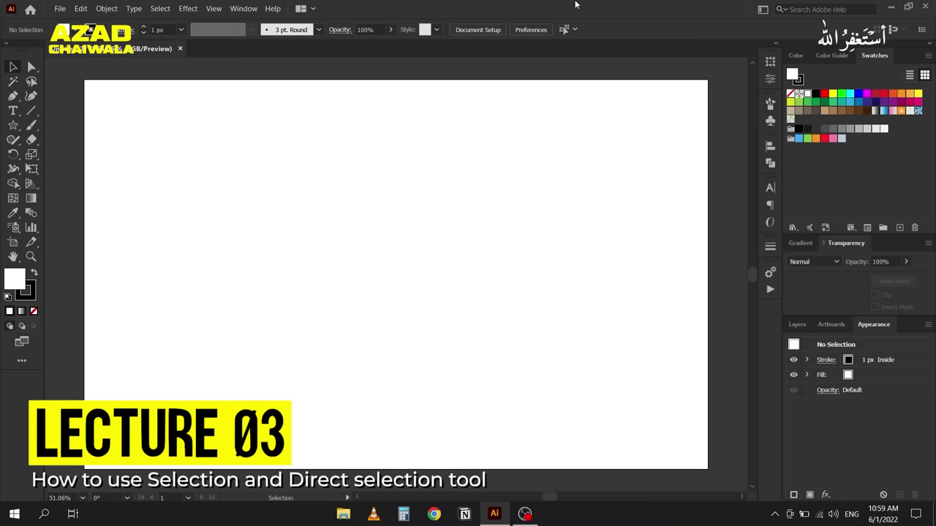
Step: Draw a rectangle, a rounded square and a circle across the top of the empty artboard
click(12, 126)
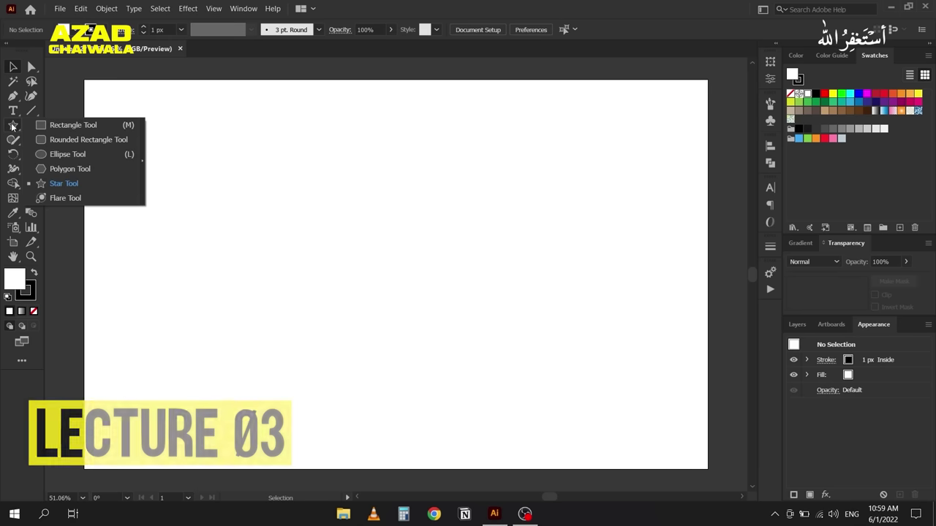
click(59, 128)
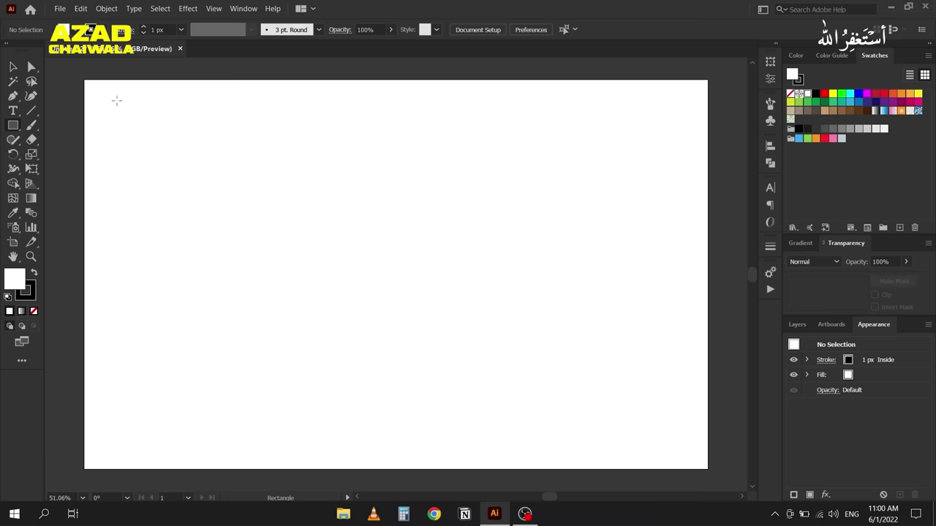
drag(116, 100, 221, 211)
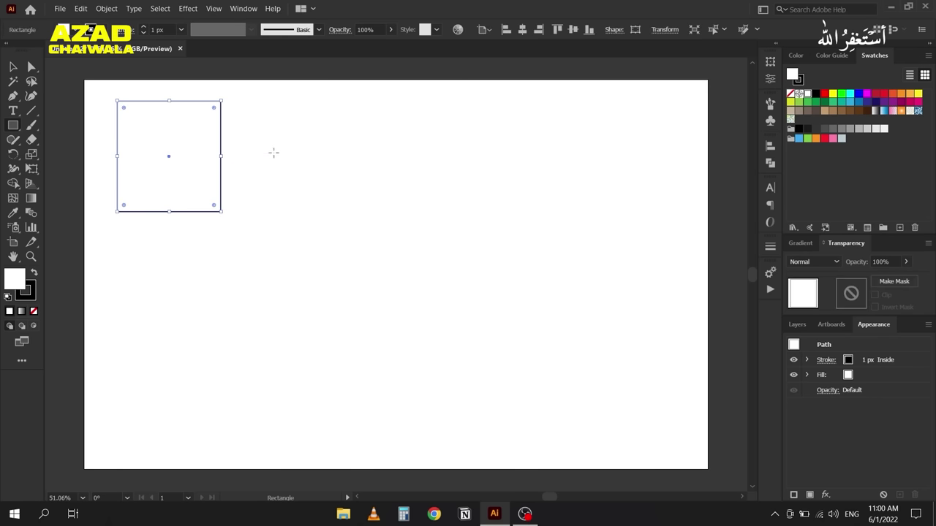
drag(13, 125, 67, 140)
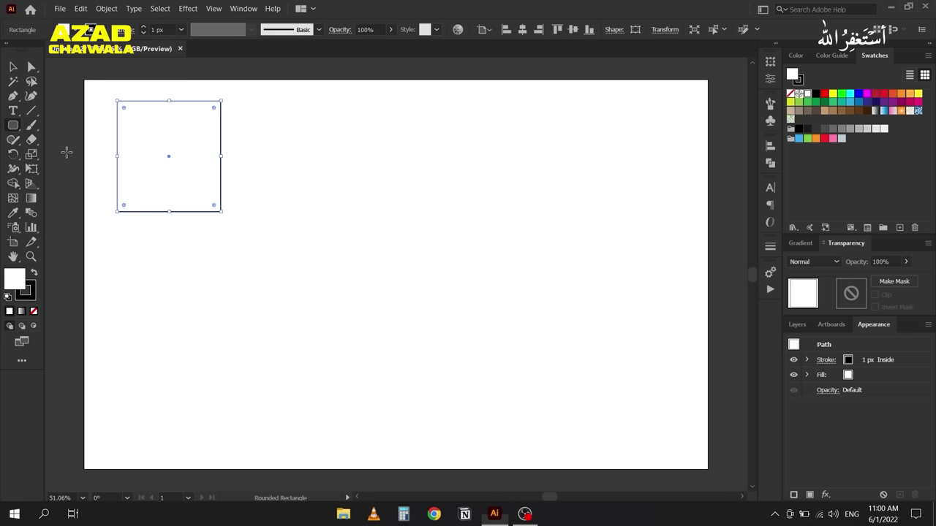
drag(283, 103, 391, 212)
drag(13, 125, 82, 154)
drag(456, 104, 537, 212)
Step: Add a hexagon below the rectangle and a star to its right
drag(9, 125, 52, 168)
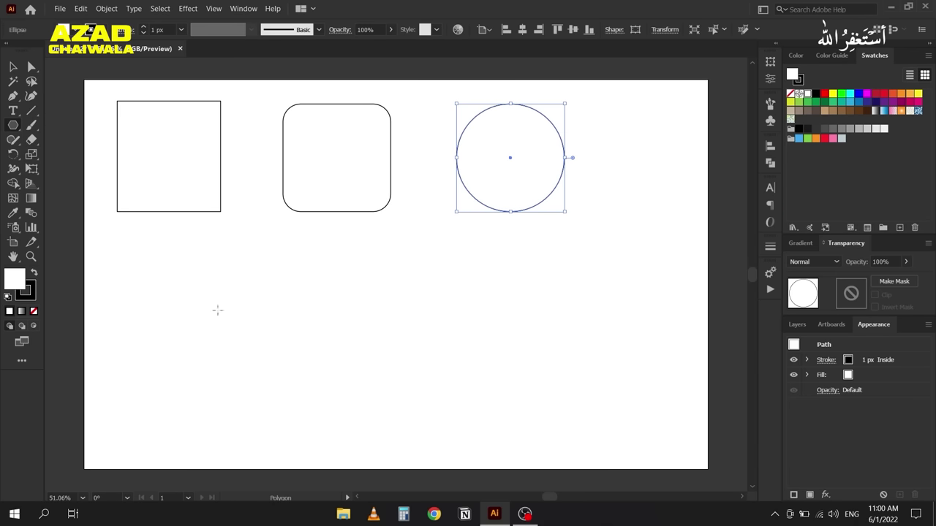
drag(174, 319, 224, 356)
drag(13, 125, 86, 189)
drag(351, 319, 402, 361)
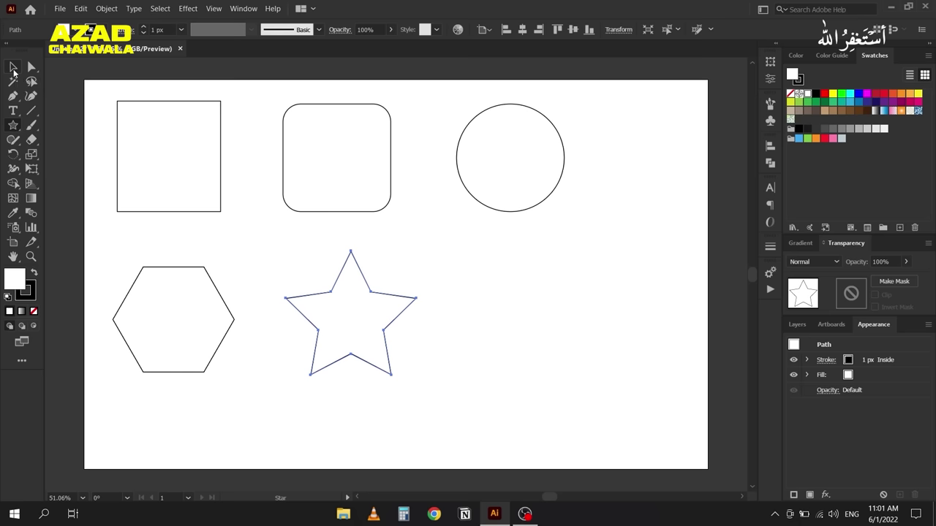
Step: Look over the keyboard shortcuts settings from the Edit menu, then close them
click(81, 9)
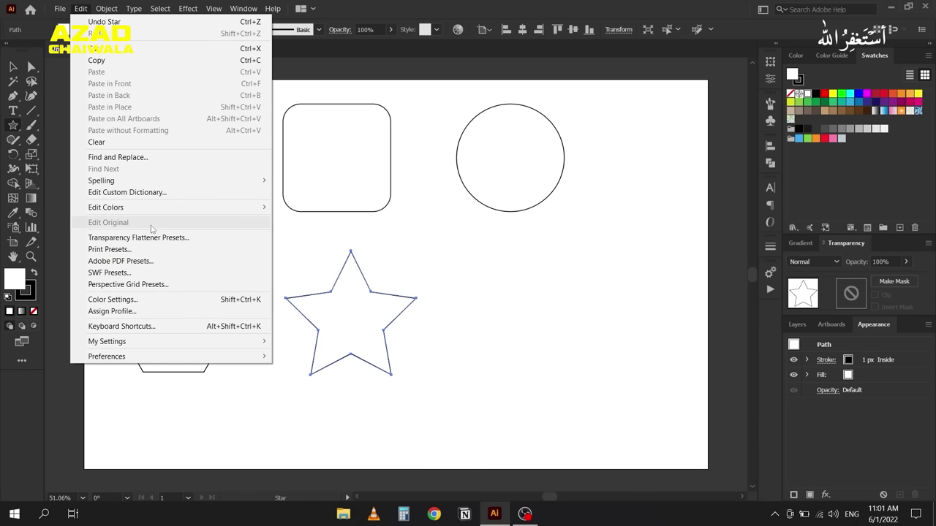
click(172, 331)
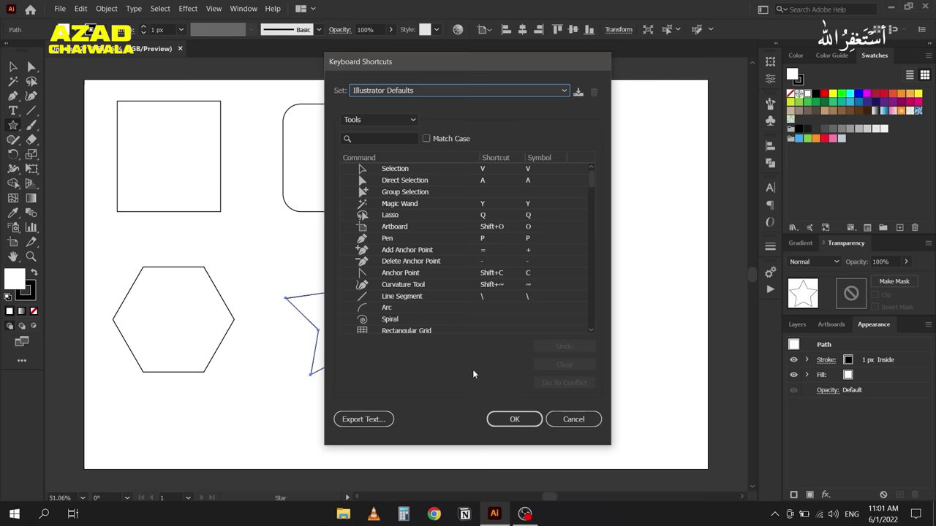
click(503, 425)
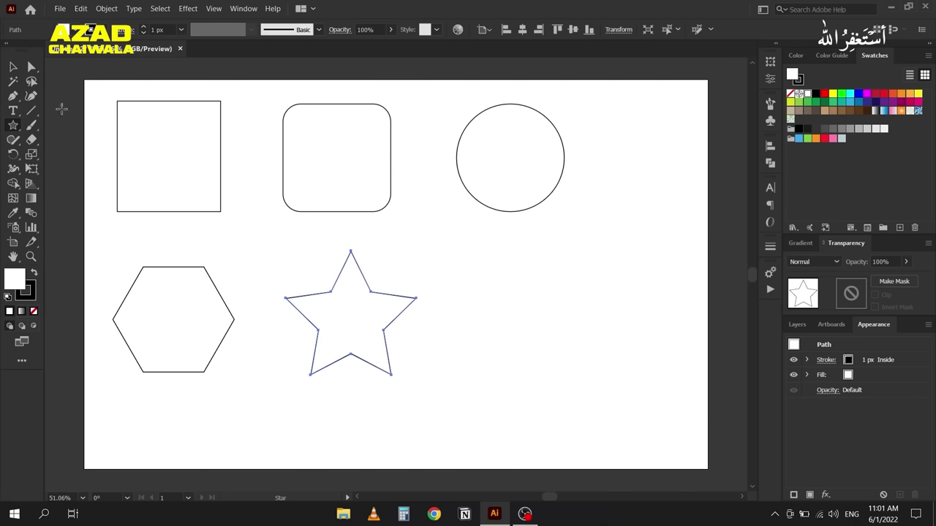
Step: With the Selection tool, click through each shape, then nudge the star slightly right
click(12, 67)
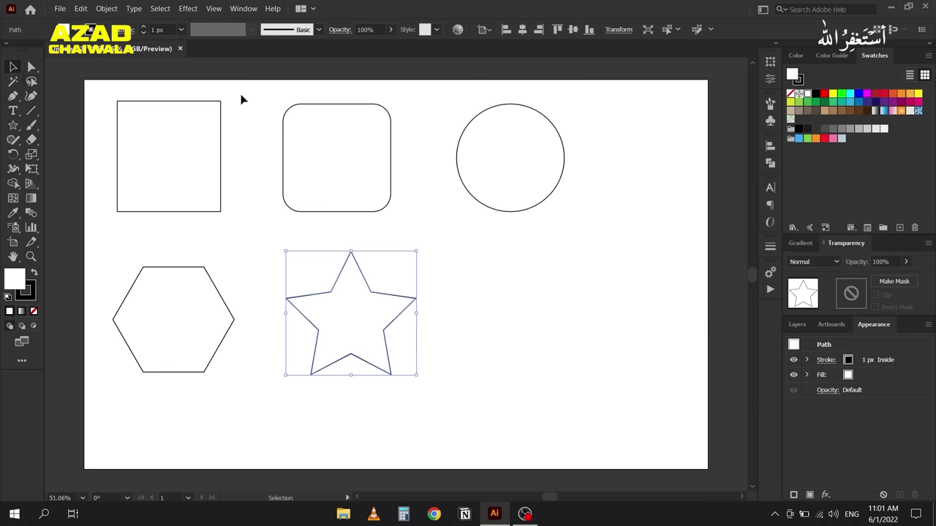
click(306, 150)
click(194, 152)
click(334, 153)
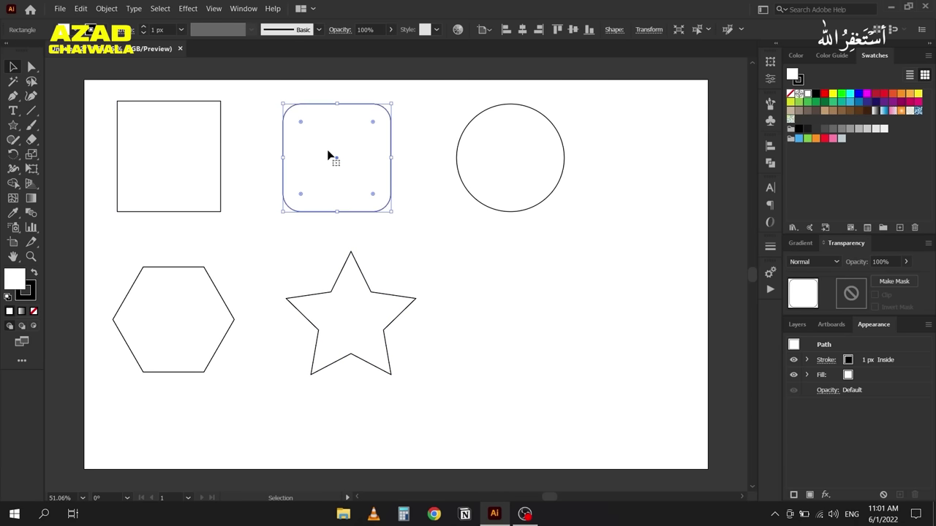
click(502, 151)
click(363, 296)
click(209, 302)
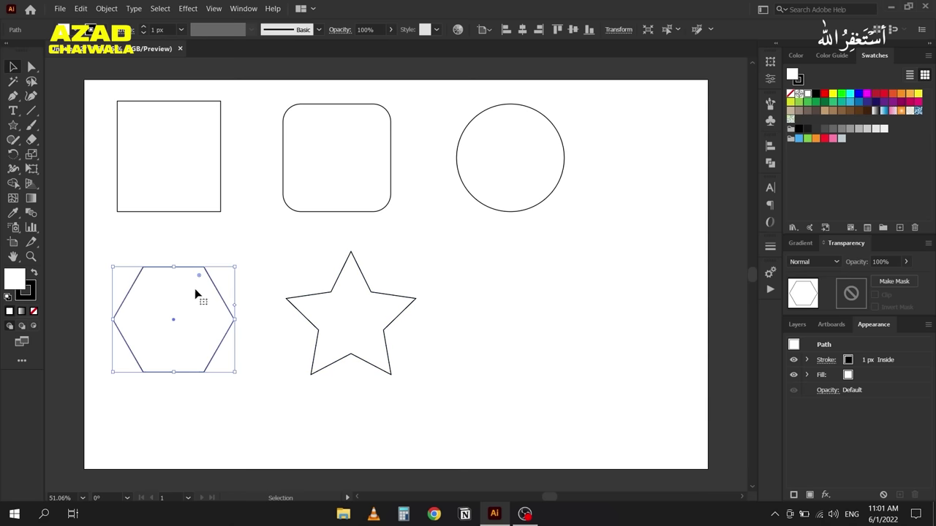
click(192, 159)
click(311, 149)
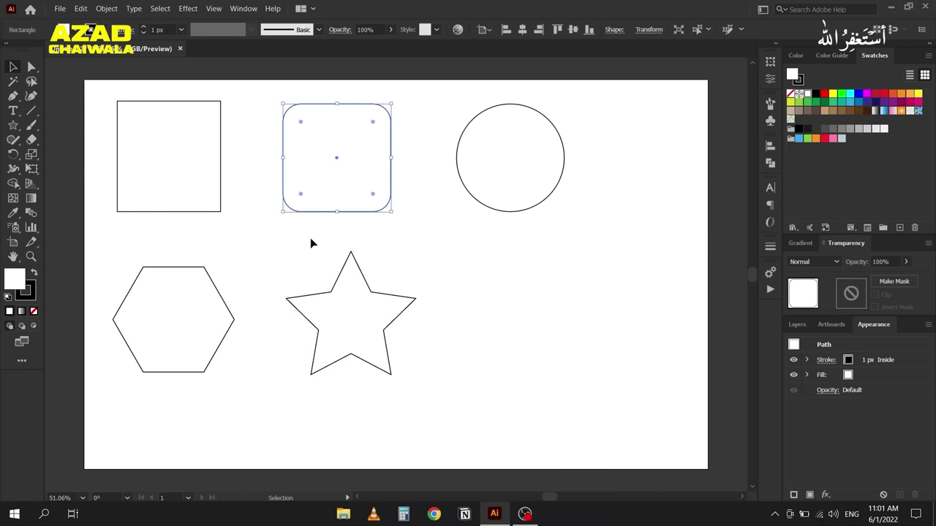
click(345, 325)
mouse_move(349, 319)
mouse_down()
mouse_move(485, 314)
mouse_move(398, 307)
mouse_move(375, 325)
mouse_move(361, 320)
mouse_up()
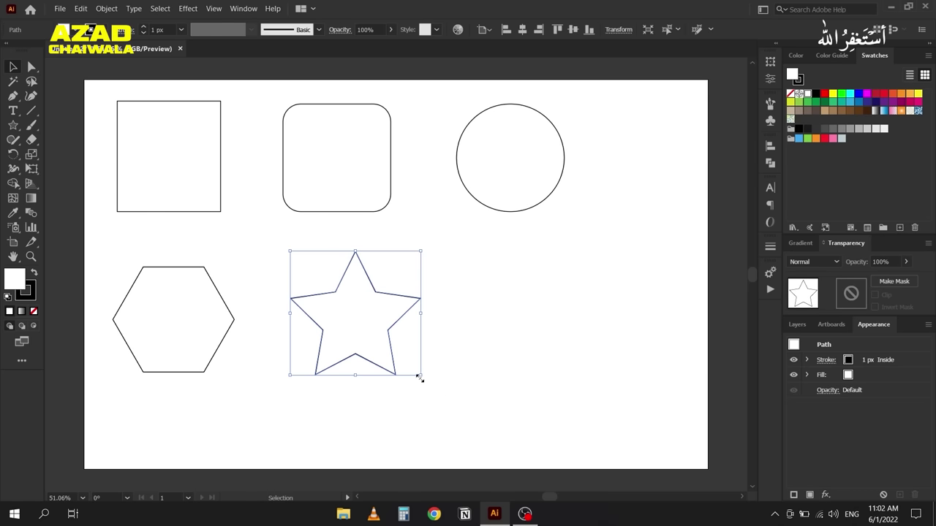
Step: Enlarge the star from its corner handles and shift it slightly right
drag(421, 377, 509, 433)
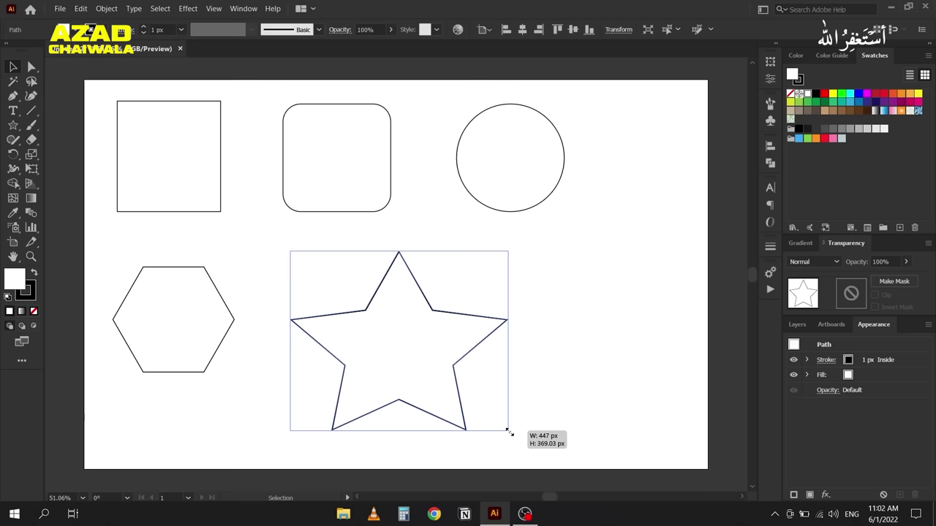
mouse_move(509, 432)
mouse_down()
mouse_move(381, 339)
mouse_move(428, 393)
mouse_move(497, 439)
mouse_move(446, 393)
mouse_move(387, 362)
mouse_move(485, 435)
mouse_move(408, 384)
mouse_move(441, 422)
mouse_move(525, 463)
mouse_move(364, 334)
mouse_move(477, 437)
mouse_move(427, 408)
mouse_up()
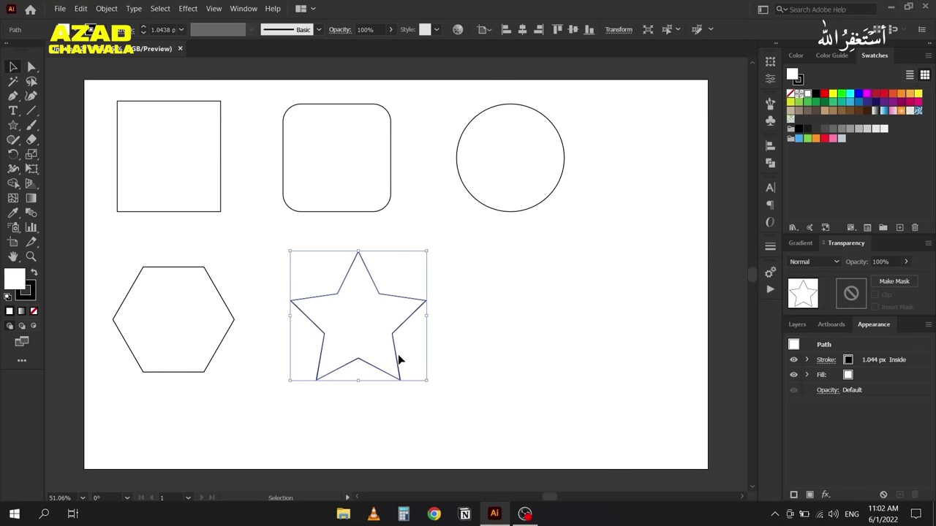
mouse_move(361, 332)
mouse_down()
mouse_move(351, 331)
mouse_move(362, 332)
mouse_up()
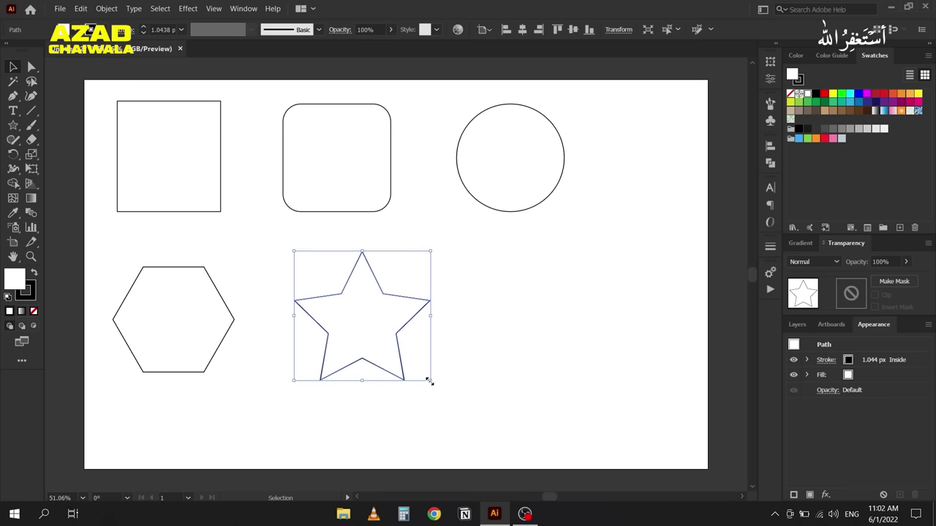
drag(295, 379, 278, 395)
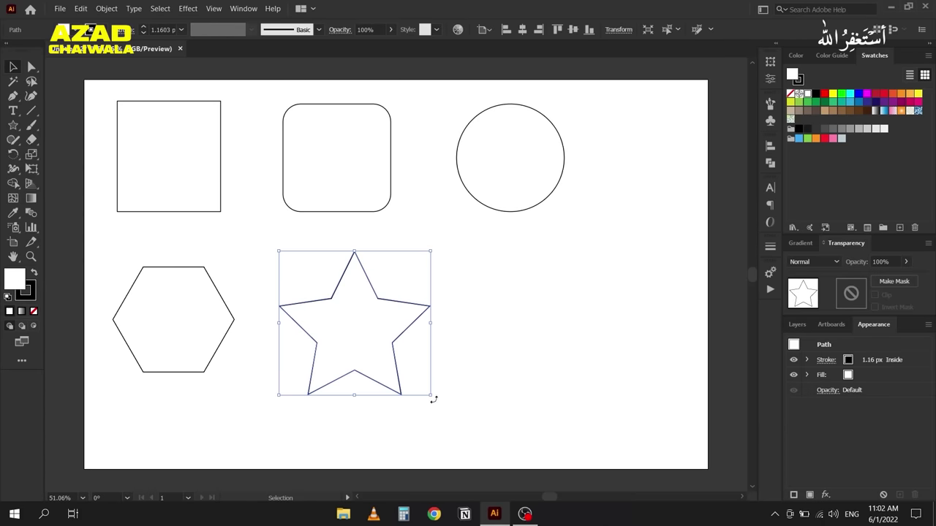
Step: Rotate the star around its centre, then turn it back upright
drag(433, 399, 469, 358)
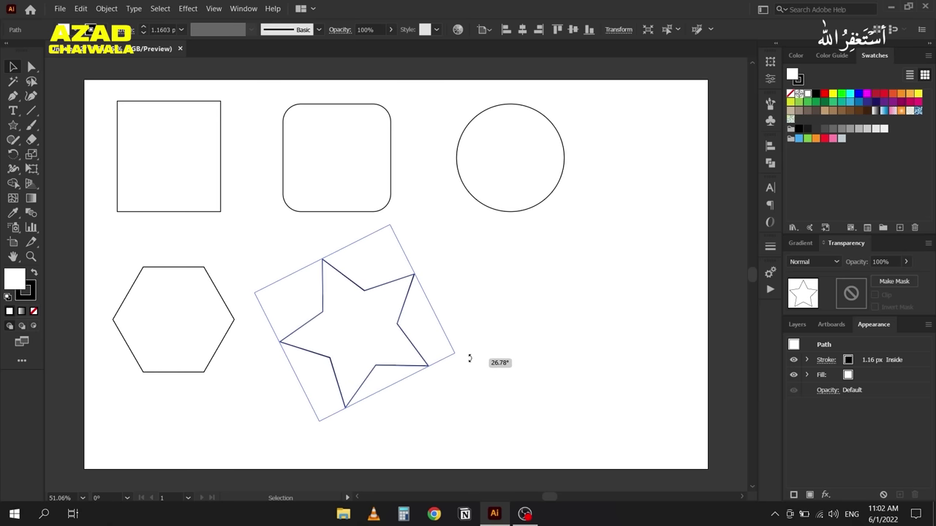
mouse_move(469, 358)
mouse_down()
mouse_move(456, 403)
mouse_move(473, 349)
mouse_up()
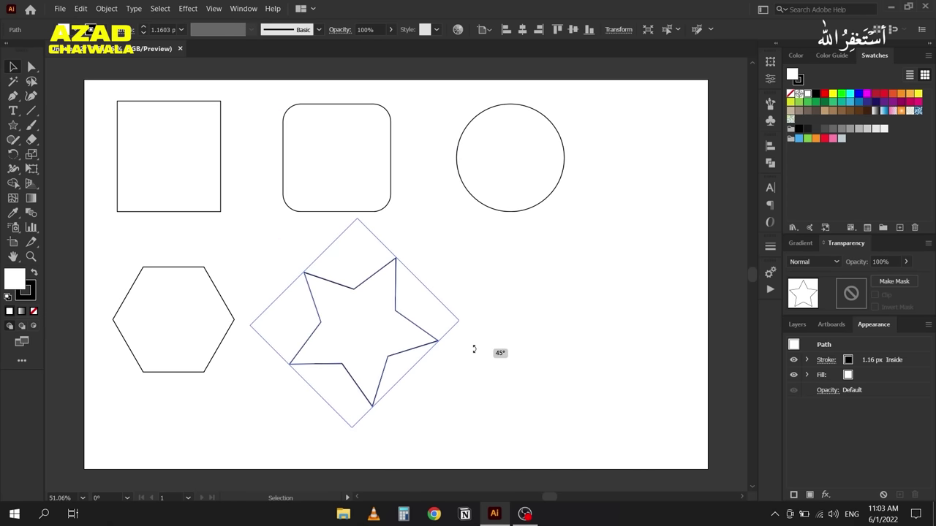
drag(474, 349, 462, 397)
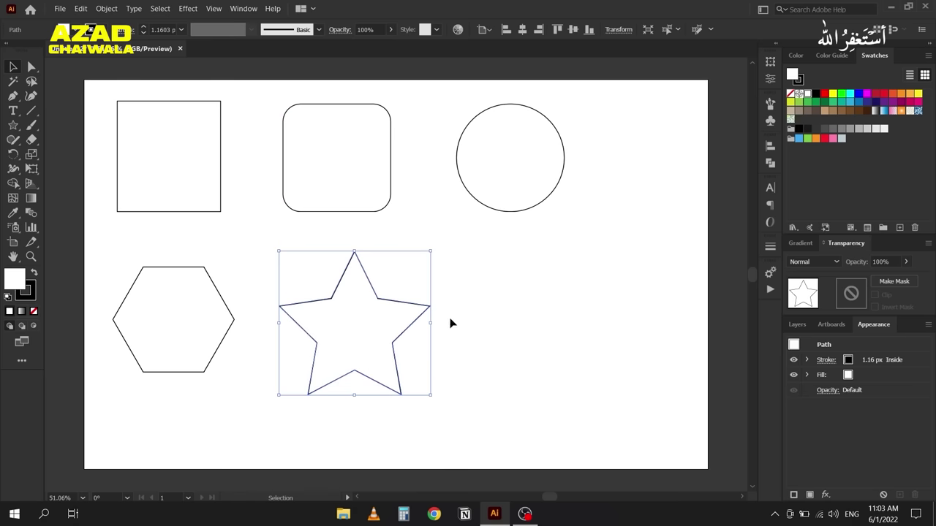
click(218, 197)
click(337, 176)
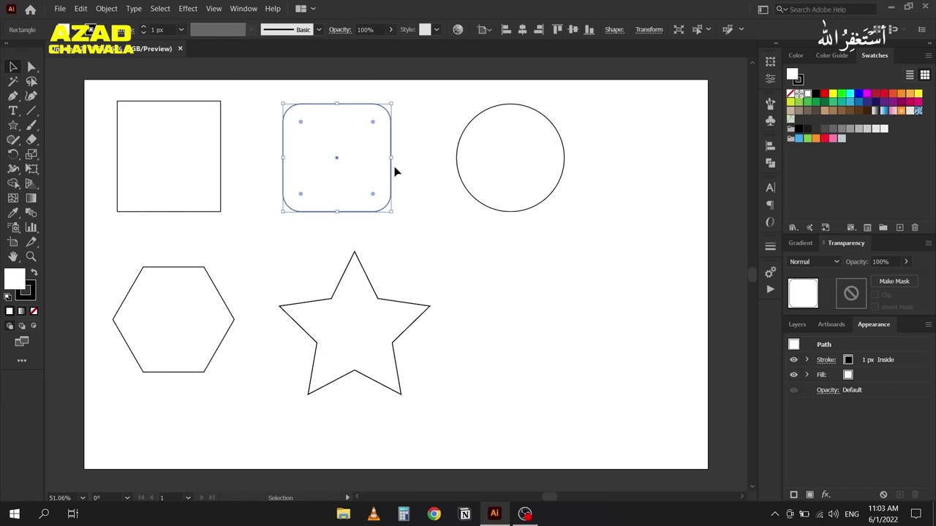
click(502, 146)
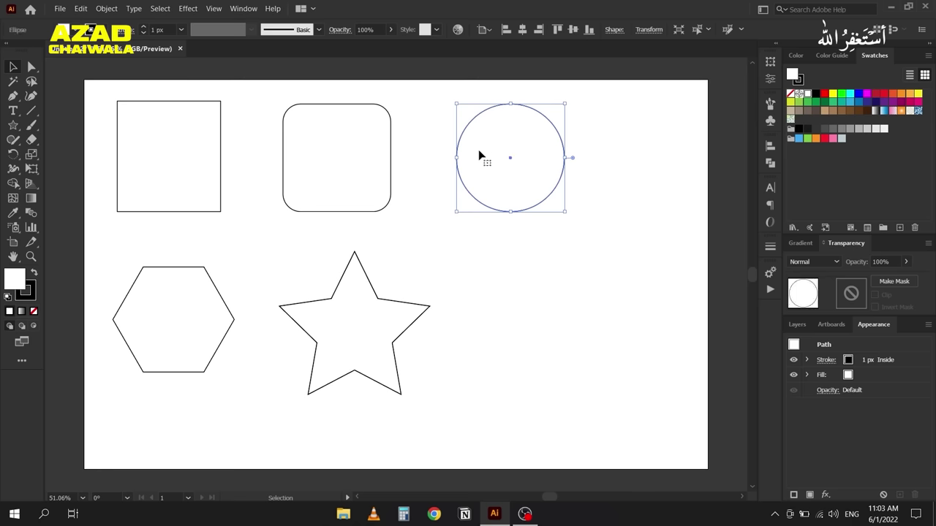
click(332, 349)
click(194, 344)
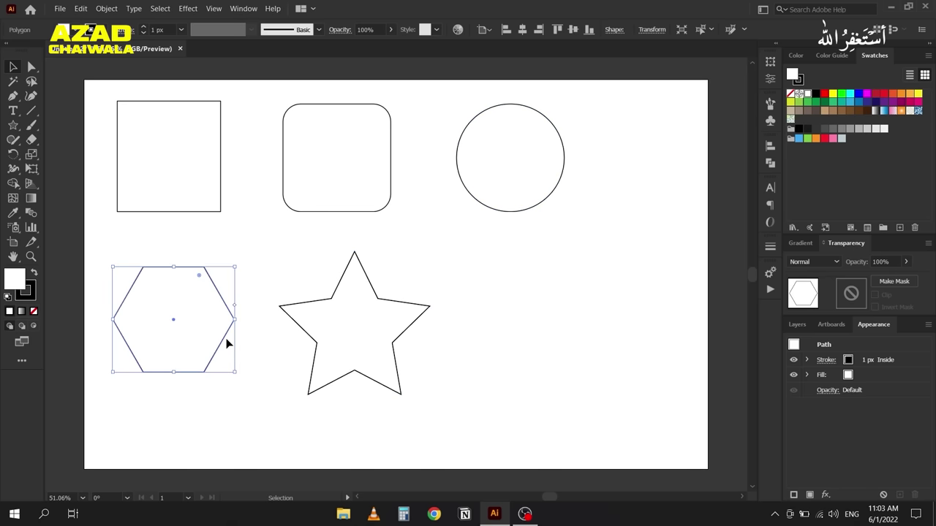
click(328, 344)
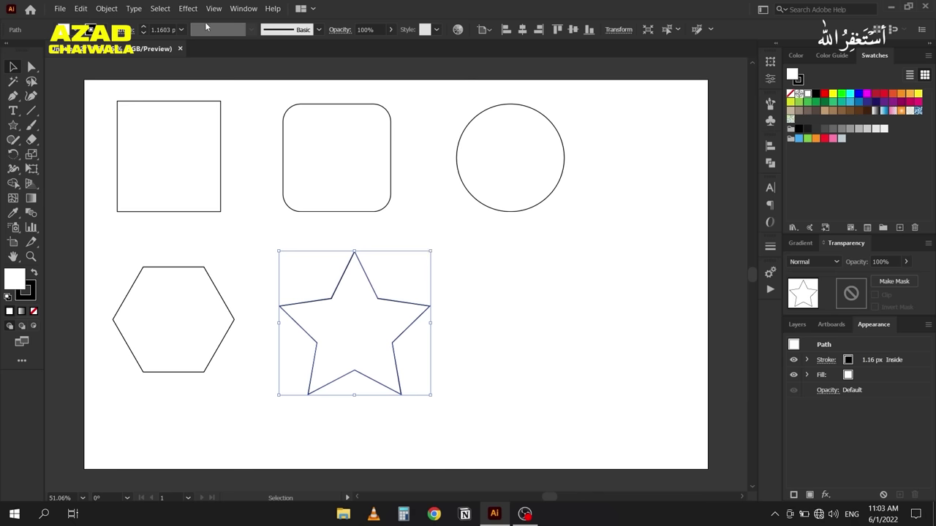
Step: Hide the bounding box and move the circle down and to the right
click(213, 9)
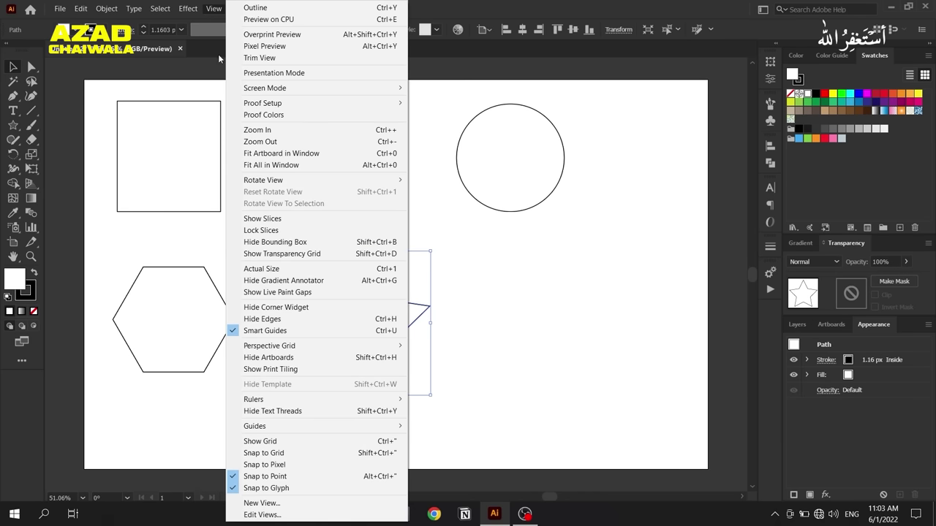
click(316, 243)
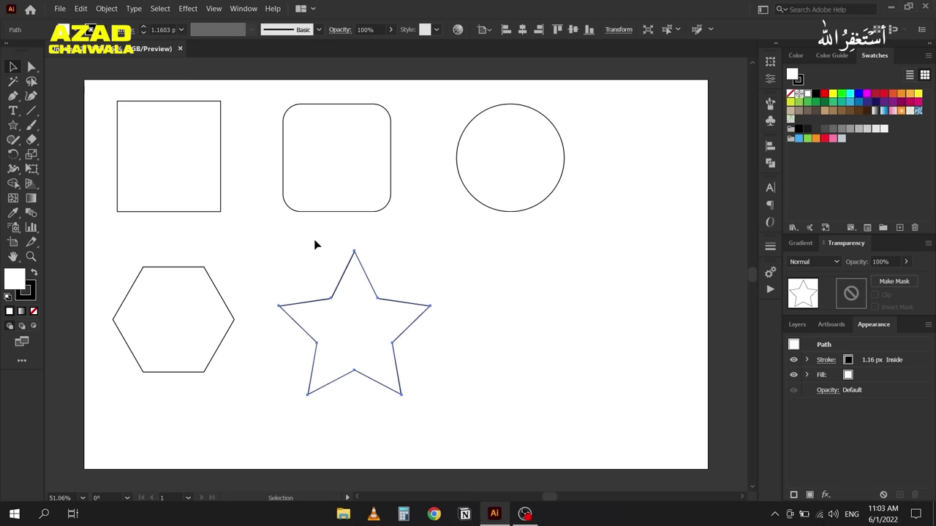
mouse_move(348, 332)
mouse_down()
mouse_move(469, 326)
mouse_move(352, 327)
mouse_up()
drag(490, 170, 510, 177)
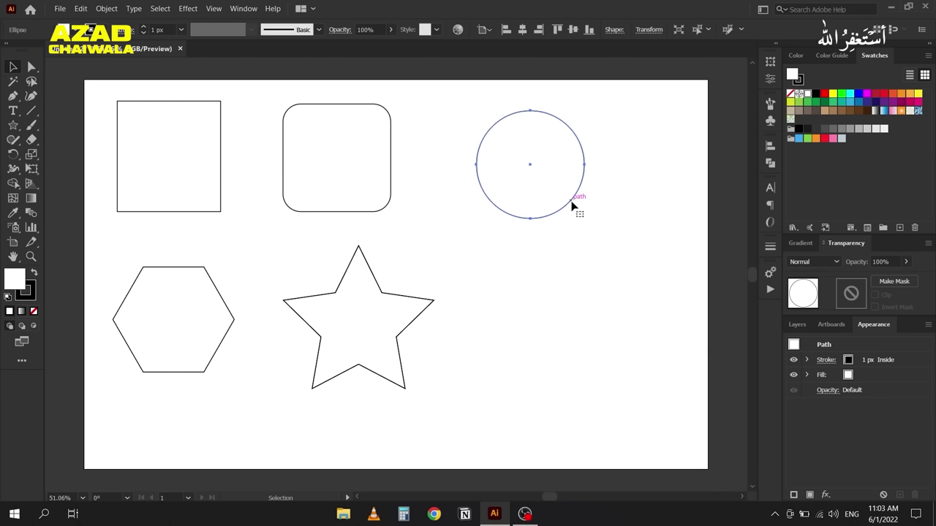
Step: Show the bounding box again and move the star to the right
click(385, 311)
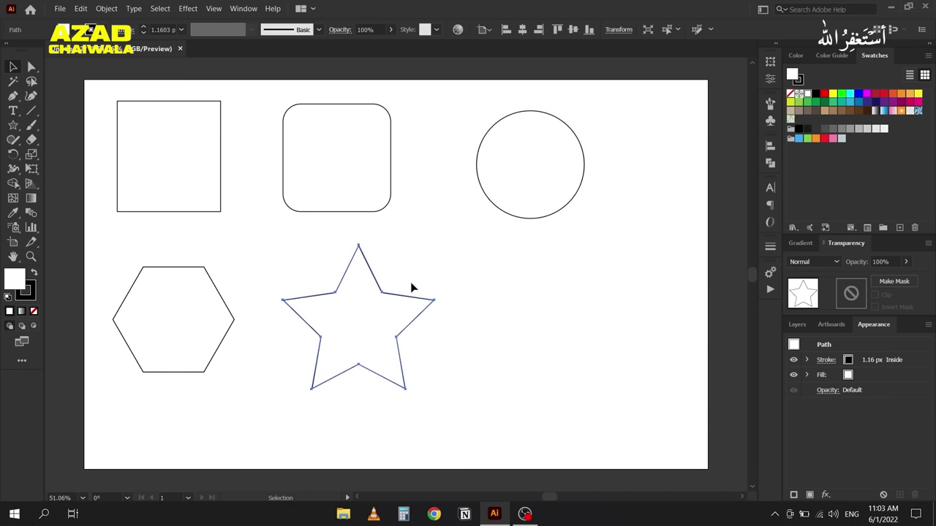
click(213, 9)
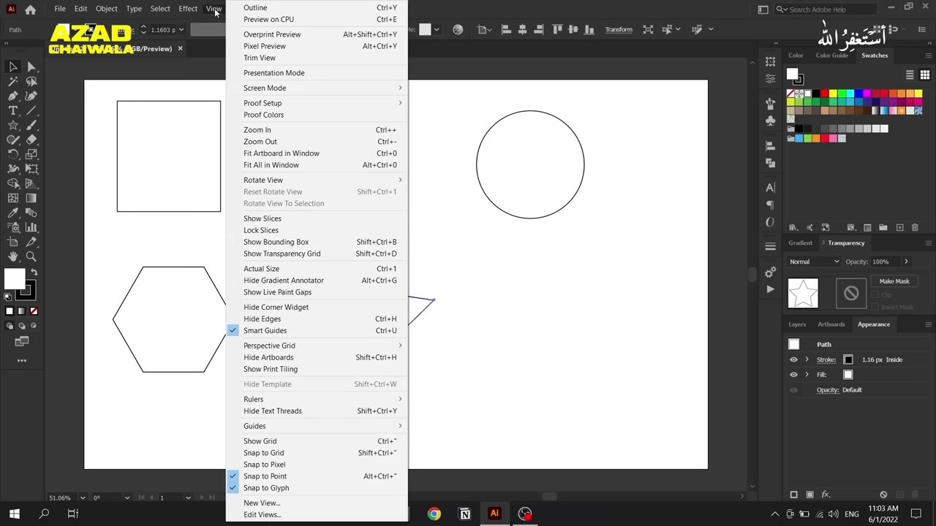
click(321, 242)
drag(353, 314, 377, 313)
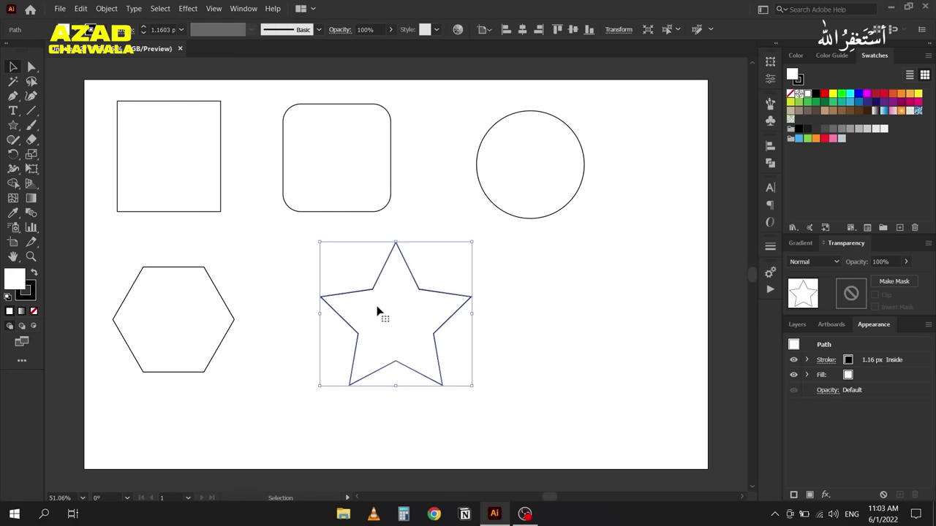
Step: Enlarge the star to about 280 × 266 px and move it further right
mouse_move(472, 389)
mouse_down()
mouse_move(503, 407)
mouse_move(441, 363)
mouse_move(528, 441)
mouse_move(445, 371)
mouse_move(480, 405)
mouse_move(444, 382)
mouse_move(468, 397)
mouse_move(460, 395)
mouse_move(482, 434)
mouse_move(467, 418)
mouse_move(545, 394)
mouse_move(460, 422)
mouse_move(598, 413)
mouse_move(589, 437)
mouse_move(489, 421)
mouse_move(512, 423)
mouse_move(471, 386)
mouse_move(499, 401)
mouse_move(515, 321)
mouse_move(521, 353)
mouse_move(503, 386)
mouse_move(424, 424)
mouse_move(489, 399)
mouse_up()
drag(403, 353, 349, 340)
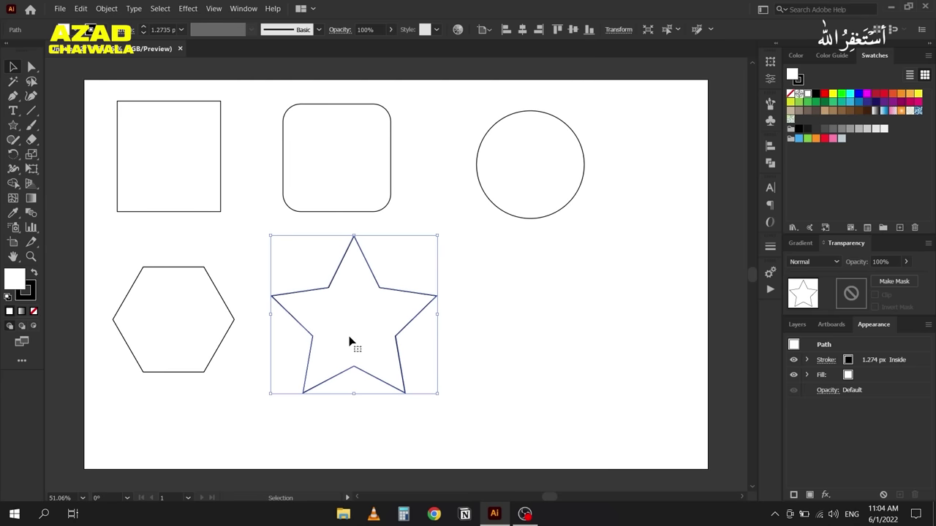
drag(341, 319, 438, 309)
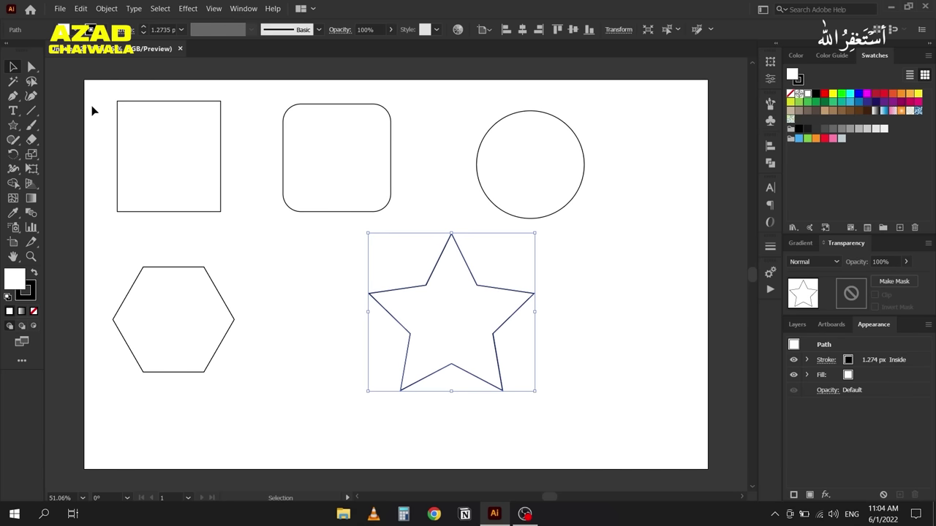
drag(91, 97, 594, 361)
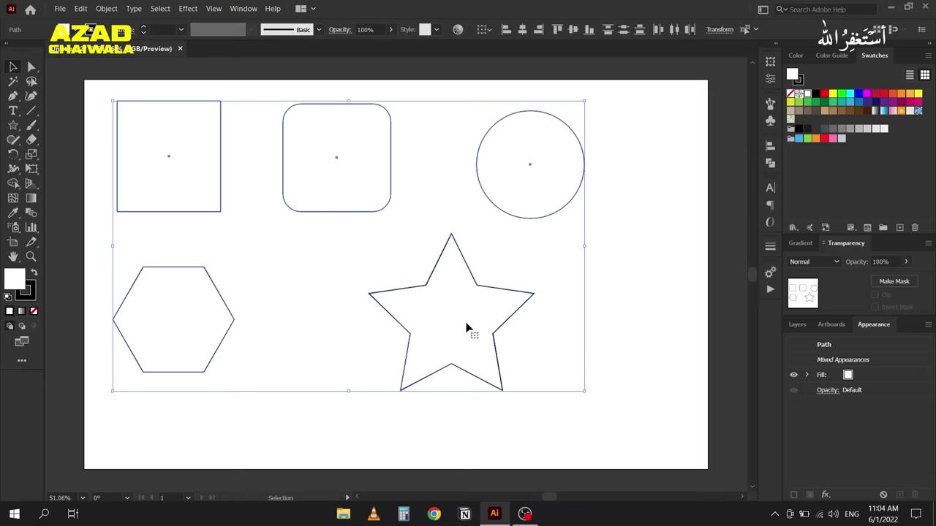
Step: Move all five shapes together, then practise single-click and marquee selections of the shapes
drag(448, 316, 491, 332)
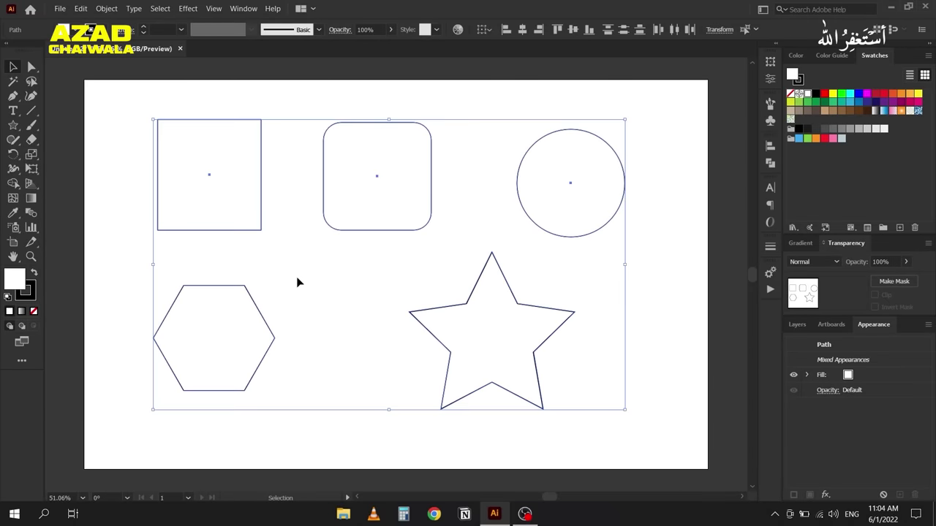
click(295, 285)
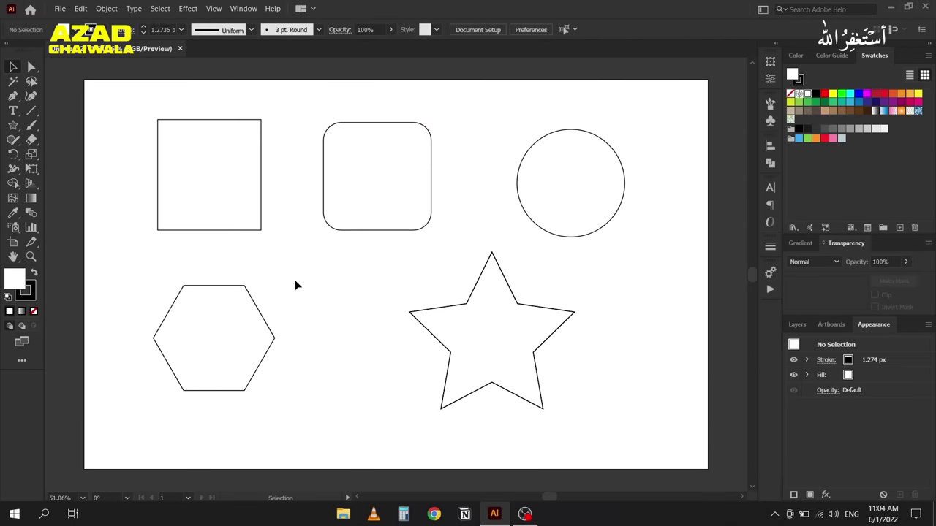
click(226, 185)
click(406, 317)
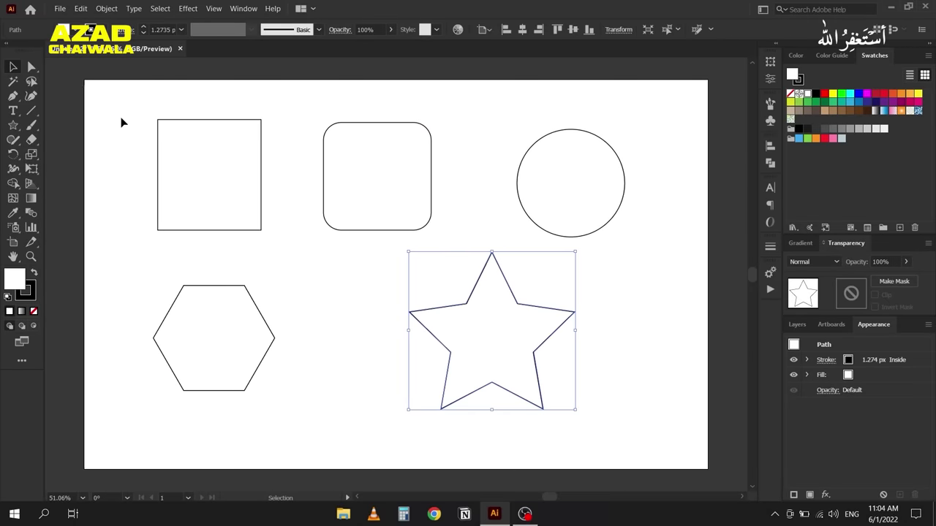
click(106, 97)
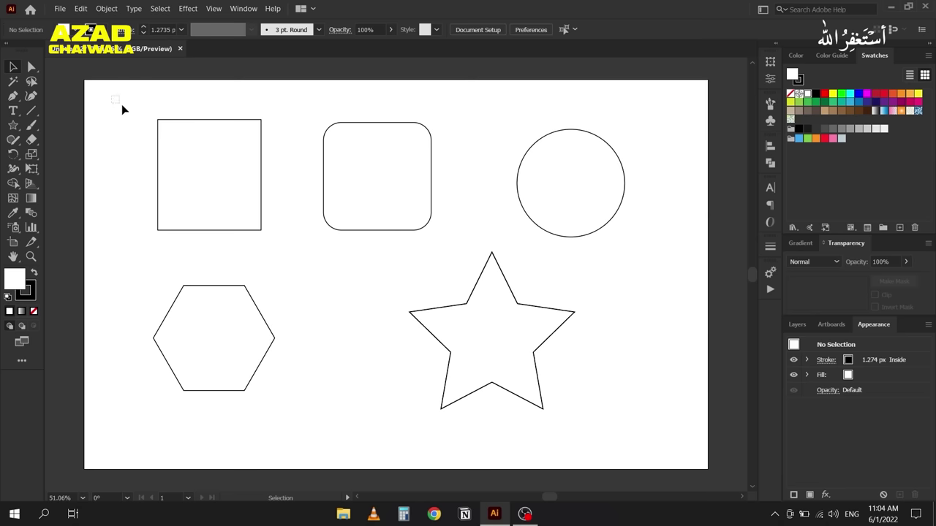
drag(122, 103, 542, 328)
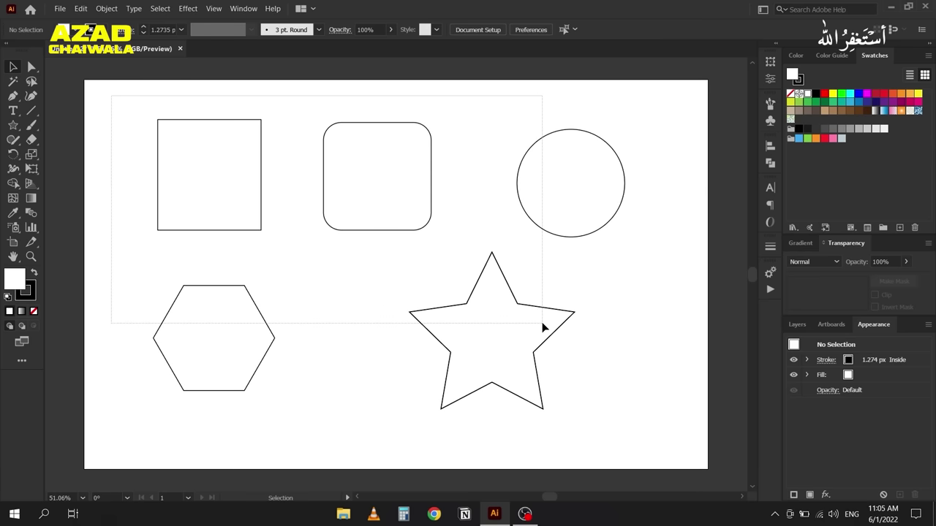
drag(542, 329, 541, 328)
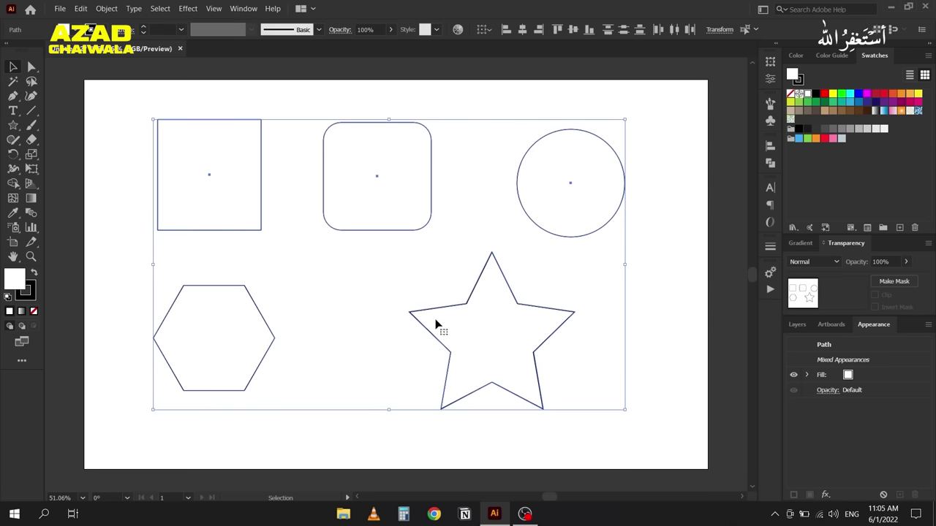
click(351, 293)
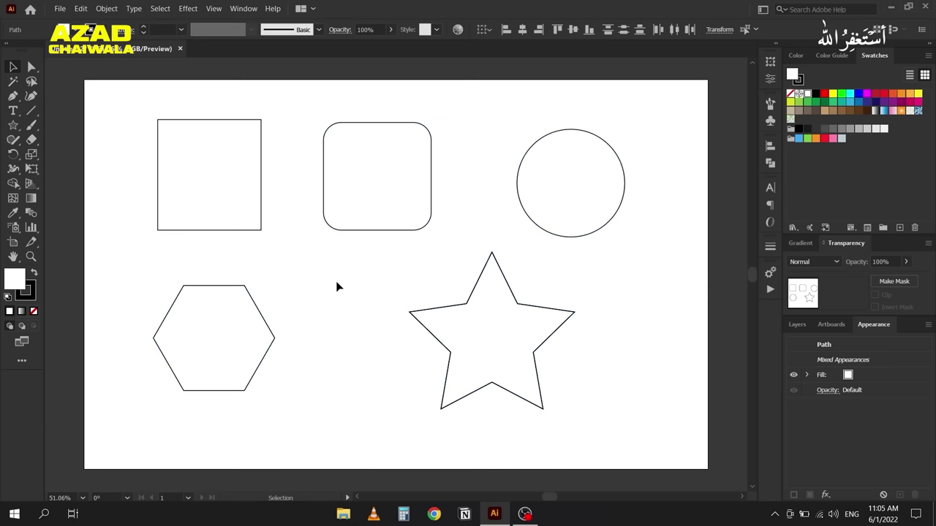
click(190, 192)
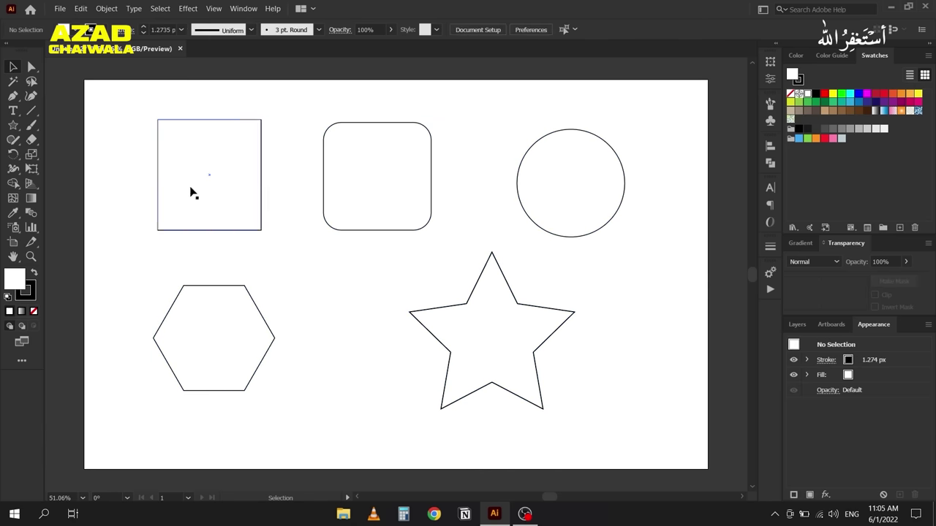
click(488, 306)
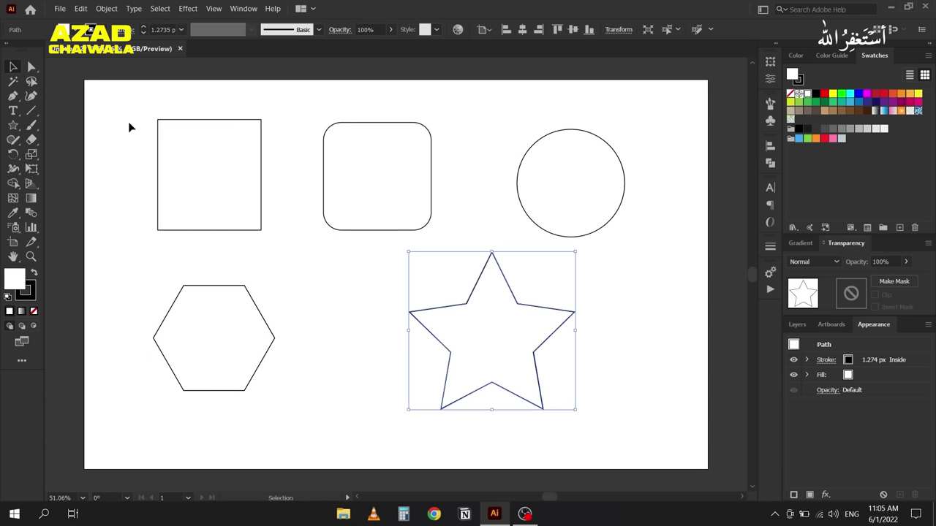
drag(132, 125, 487, 353)
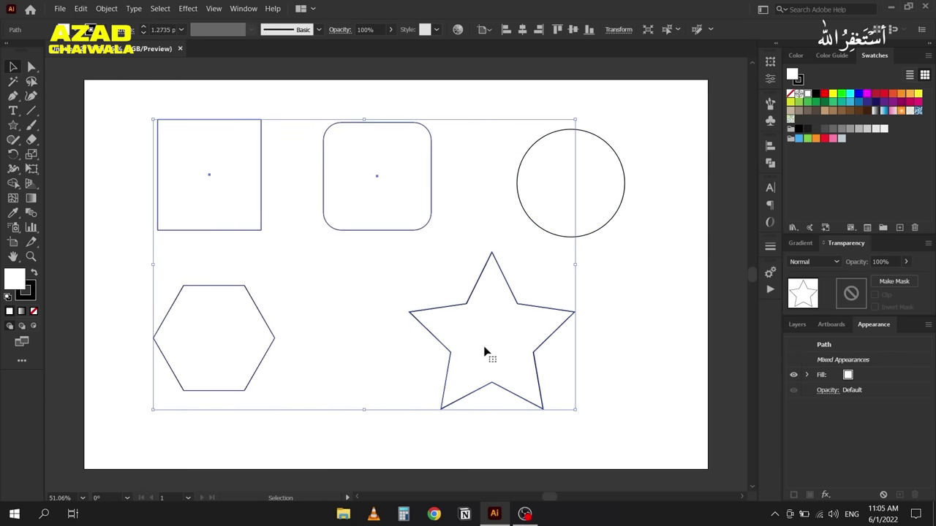
click(334, 305)
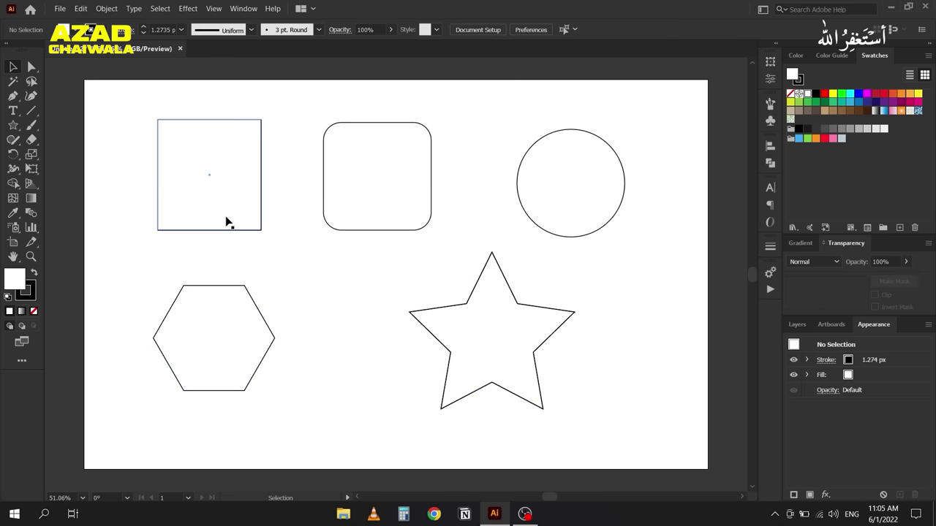
Step: Shift-select the square and star, move them slightly right together, and deselect
click(224, 173)
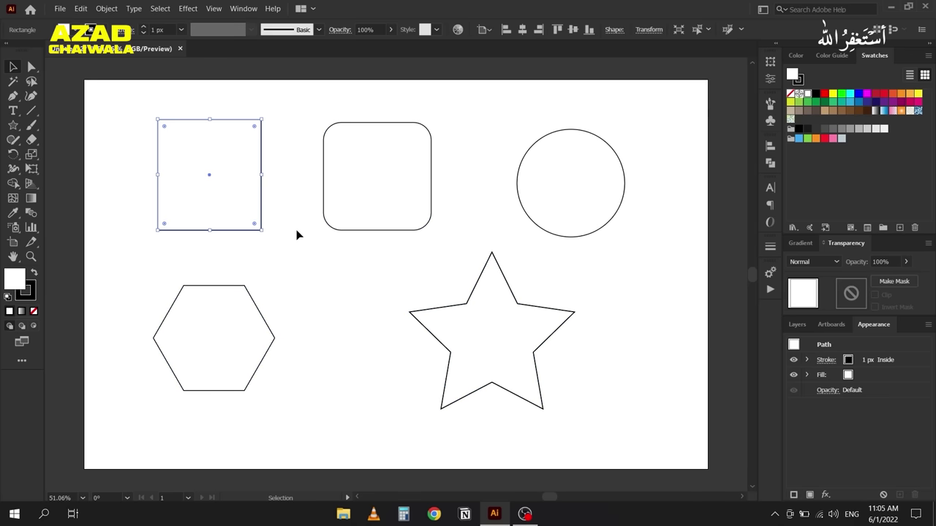
click(362, 180)
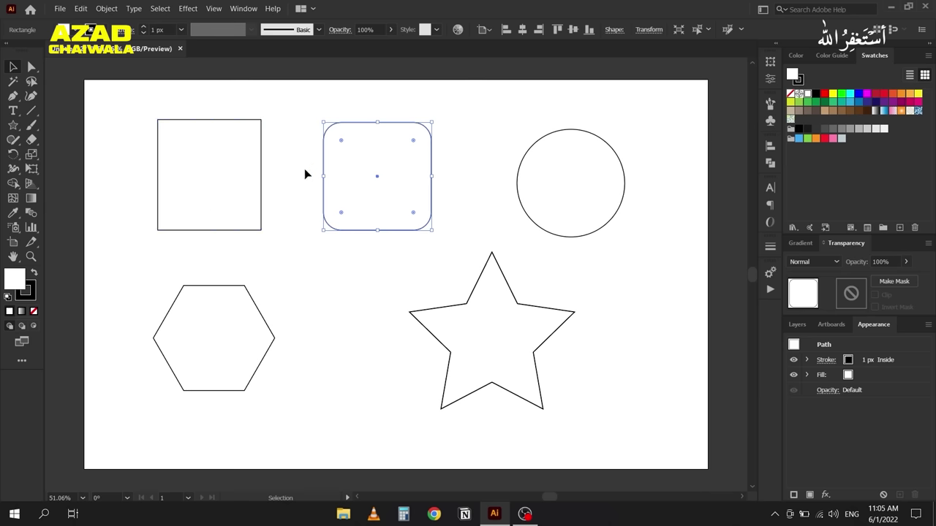
click(295, 196)
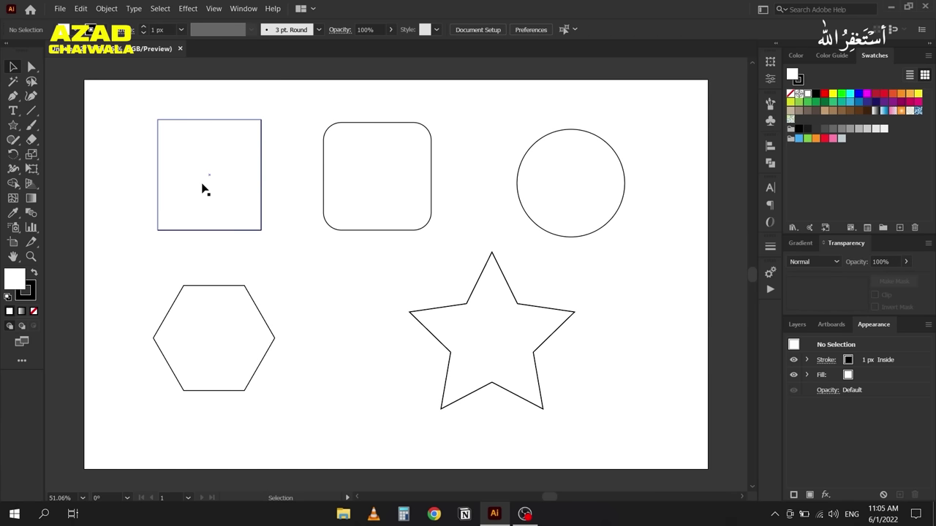
click(203, 189)
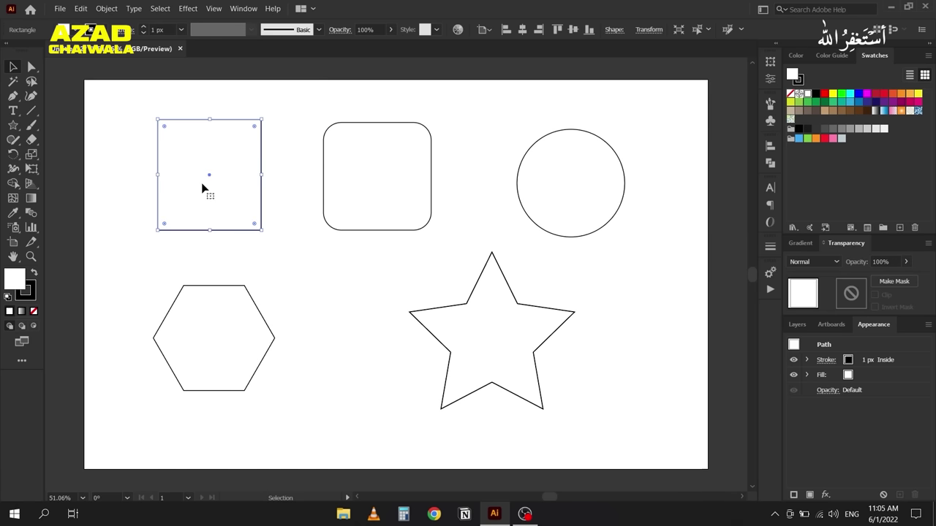
shift+click(497, 315)
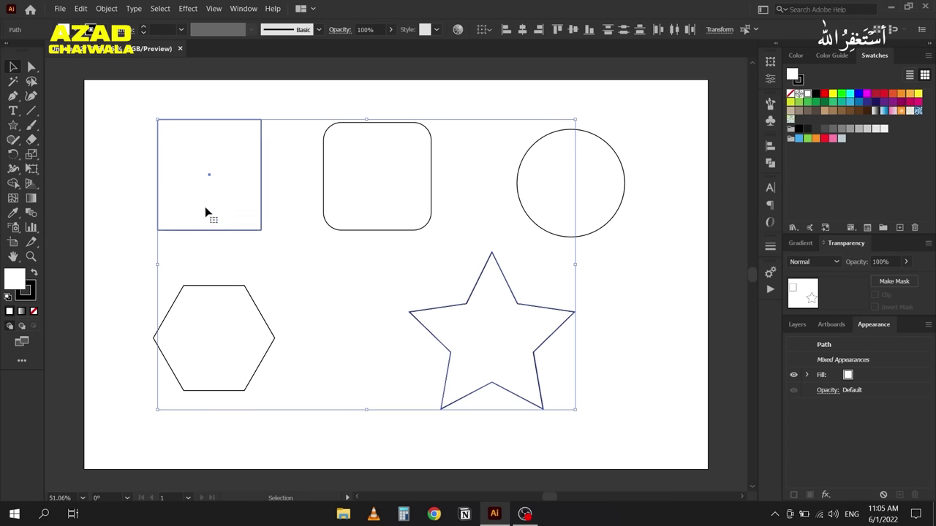
mouse_move(205, 213)
mouse_down()
mouse_move(242, 197)
mouse_move(197, 212)
mouse_move(239, 196)
mouse_move(243, 214)
mouse_move(253, 215)
mouse_move(213, 212)
mouse_up()
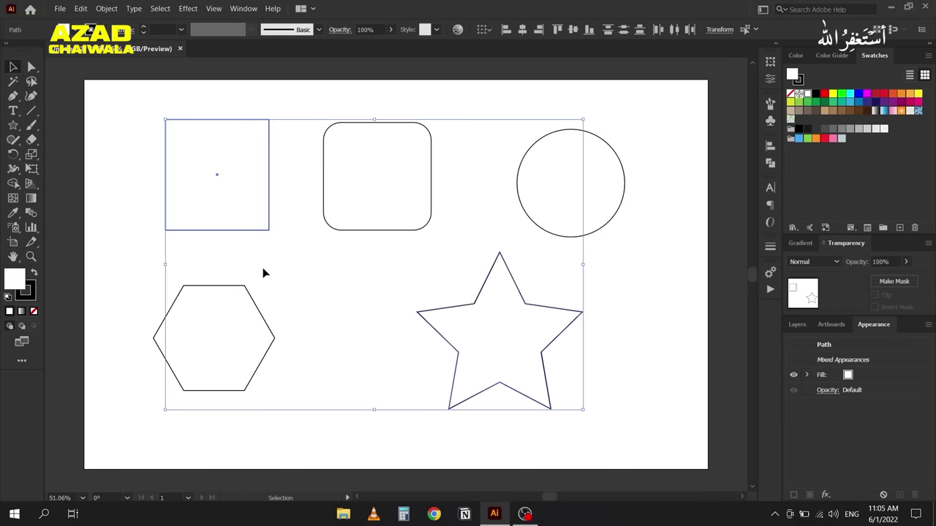
click(333, 274)
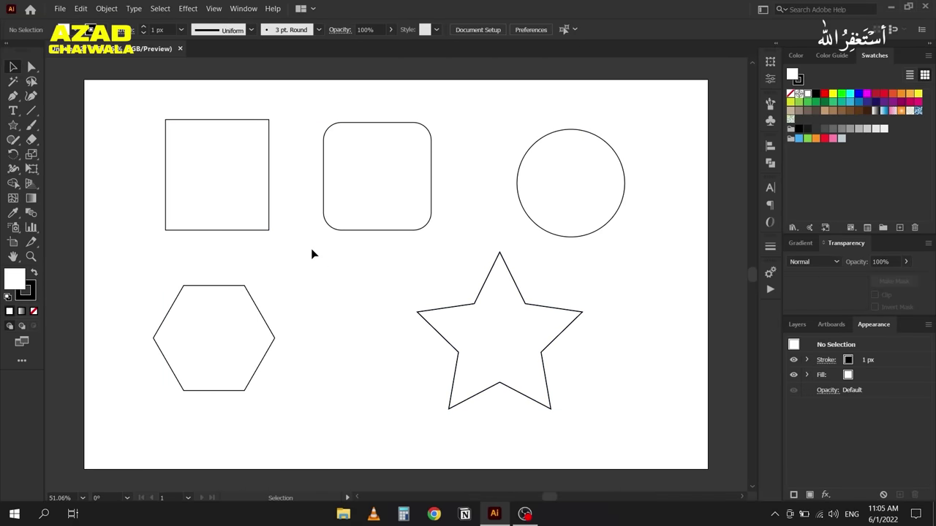
Step: Scrubby-zoom in and out with the Zoom tool until the artboard fills the view
click(30, 257)
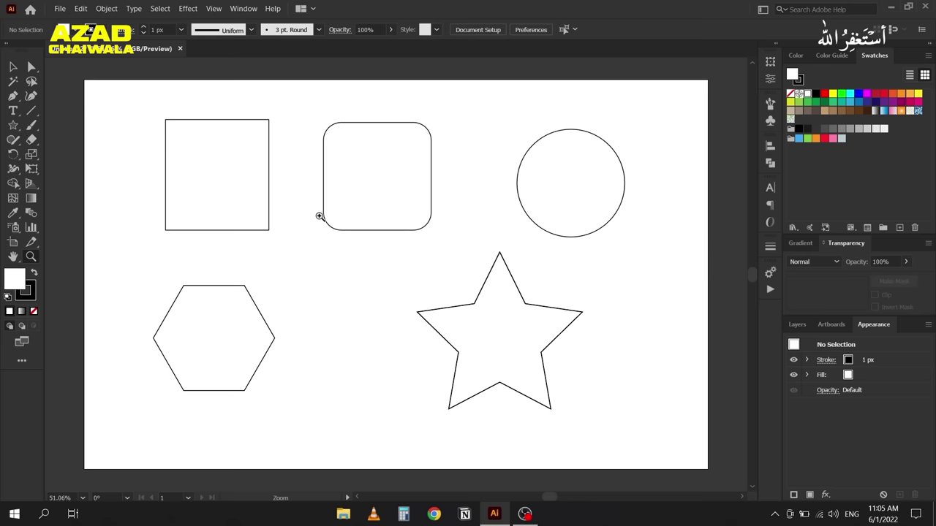
drag(330, 204, 366, 207)
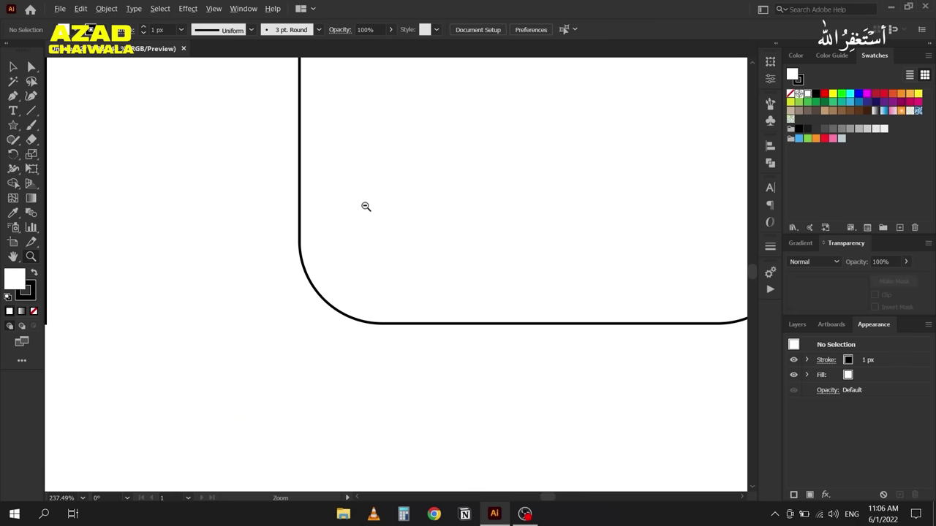
drag(366, 207, 139, 212)
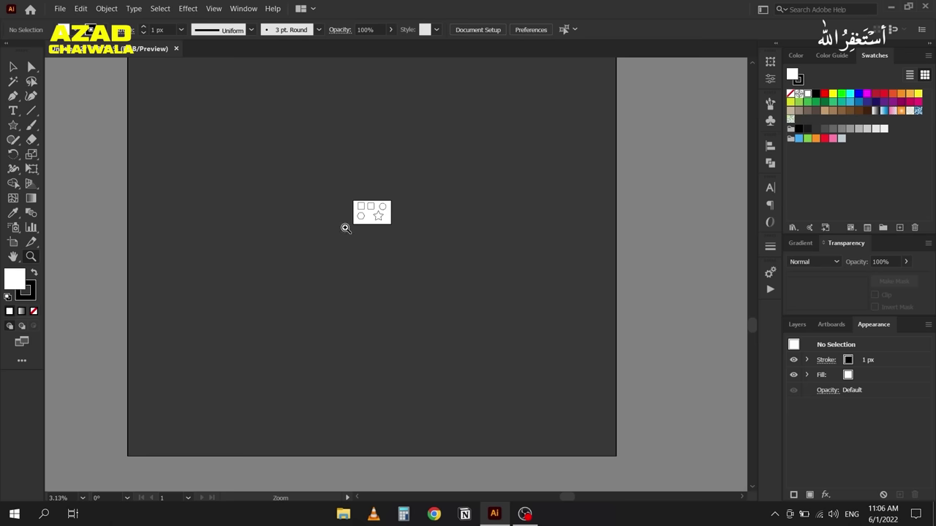
drag(389, 210, 604, 213)
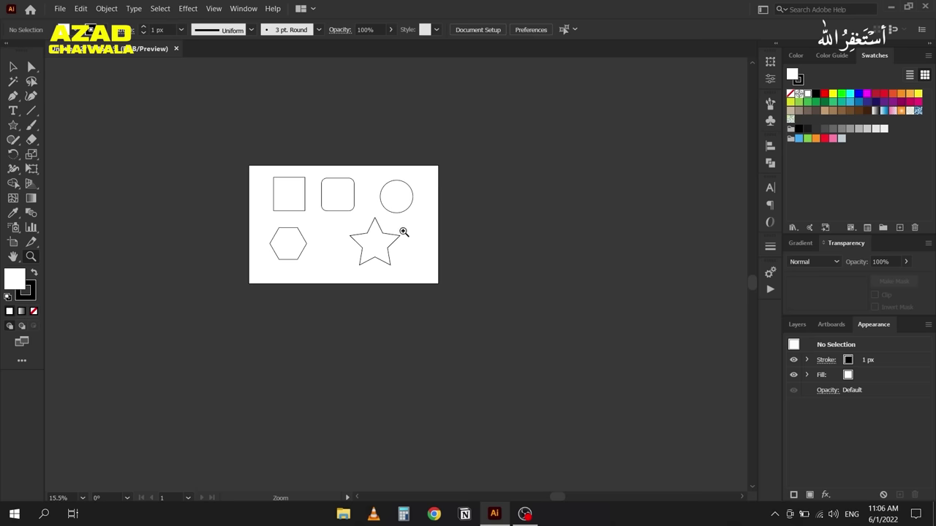
drag(424, 203, 476, 209)
drag(226, 198, 314, 205)
Step: Move the square left and slightly down, and the rounded square slightly left
click(13, 66)
drag(186, 174, 160, 179)
drag(291, 179, 283, 189)
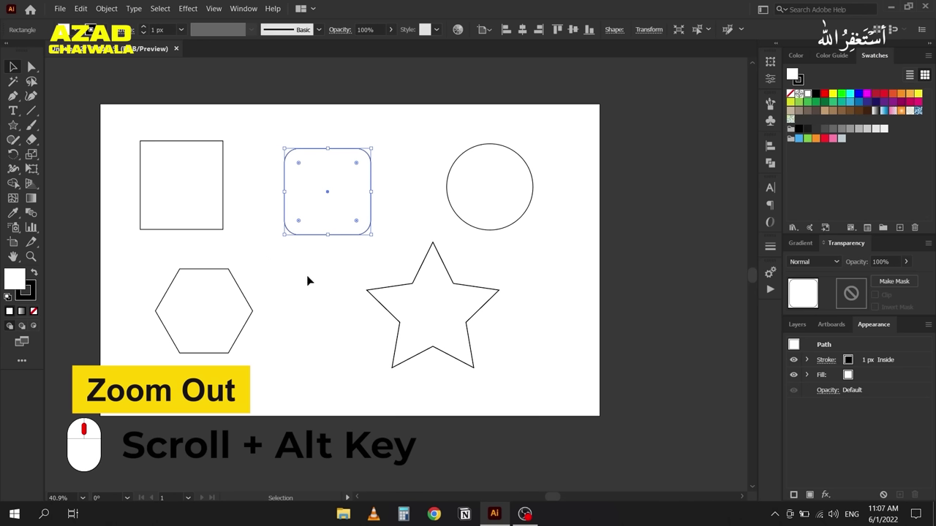
Step: Alt-scroll to zoom in and out, ending at 200% on the rounded rectangle's lower-right corner
scroll(307, 278, up, 5)
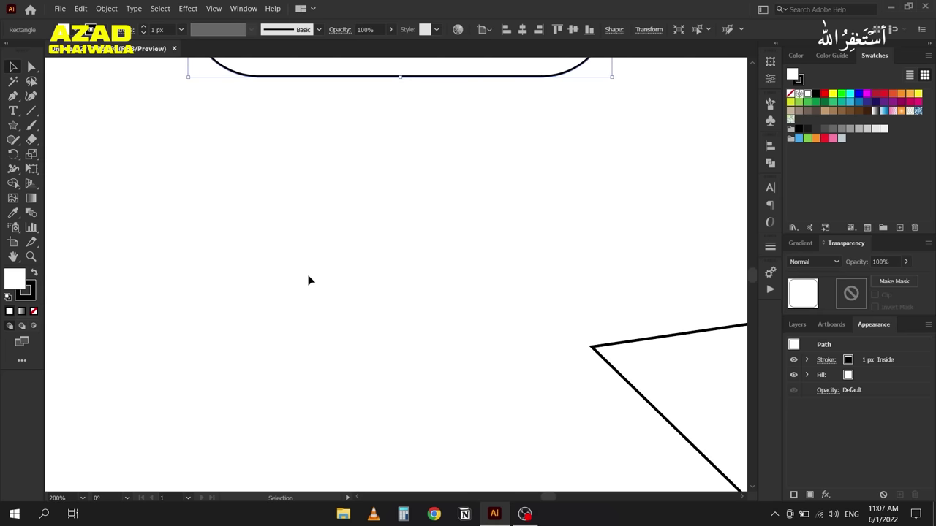
scroll(308, 280, down, 6)
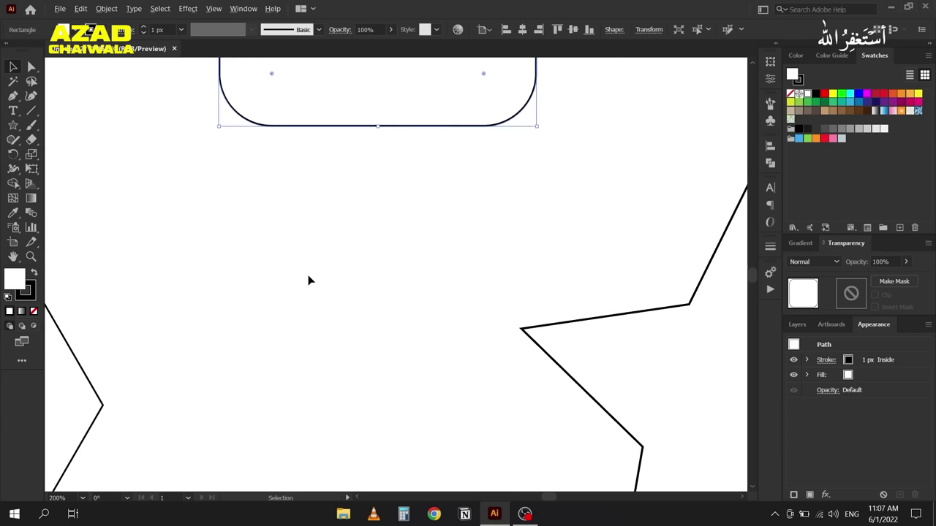
scroll(308, 279, up, 3)
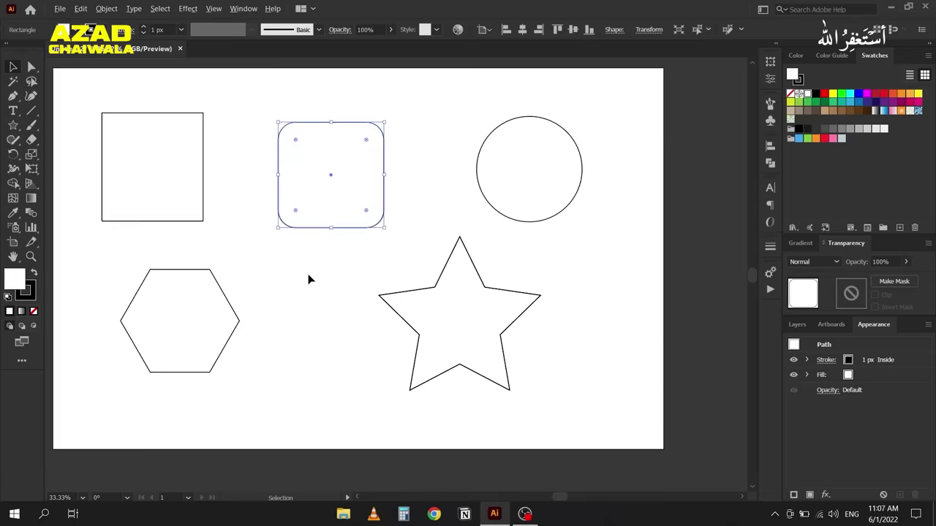
scroll(312, 255, up, 2)
scroll(310, 254, down, 2)
scroll(310, 255, up, 2)
scroll(310, 254, down, 3)
scroll(310, 255, up, 3)
scroll(310, 254, down, 3)
scroll(310, 254, up, 3)
scroll(309, 255, down, 1)
scroll(310, 255, up, 1)
scroll(310, 254, down, 2)
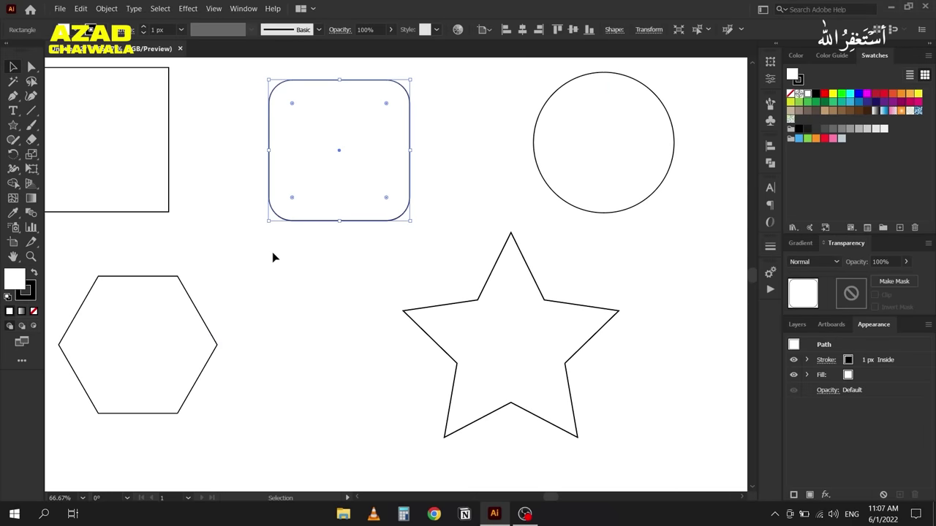
scroll(408, 159, up, 5)
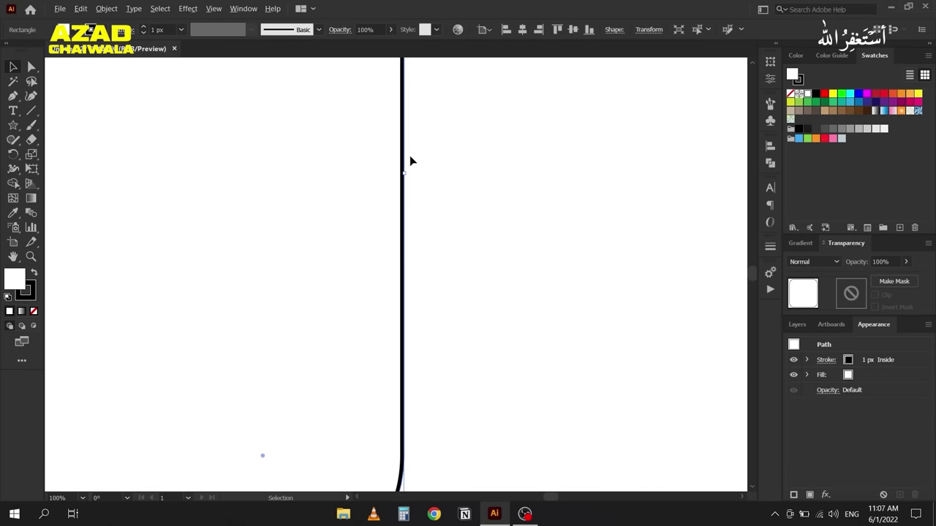
scroll(409, 160, down, 2)
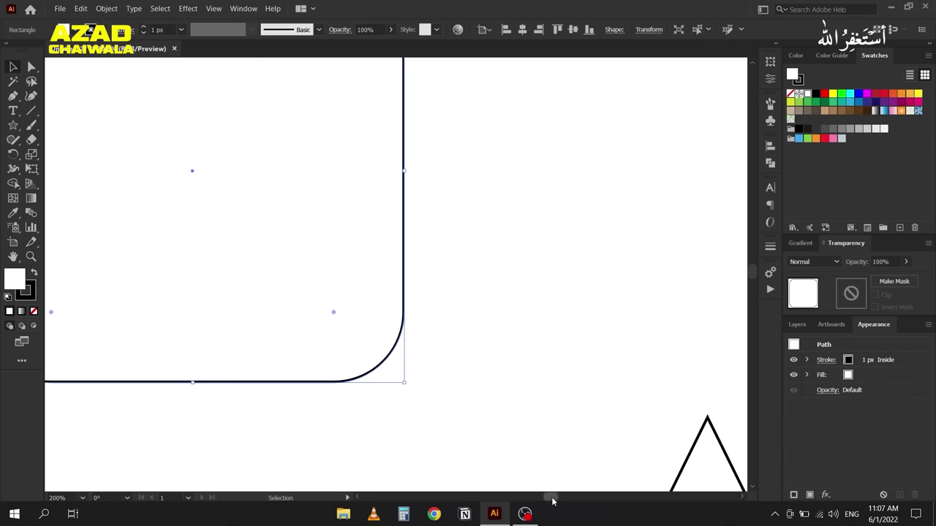
mouse_move(551, 501)
mouse_down()
mouse_move(538, 497)
mouse_move(563, 500)
mouse_up()
mouse_move(751, 272)
mouse_down()
mouse_move(751, 256)
mouse_move(754, 284)
mouse_move(753, 274)
mouse_up()
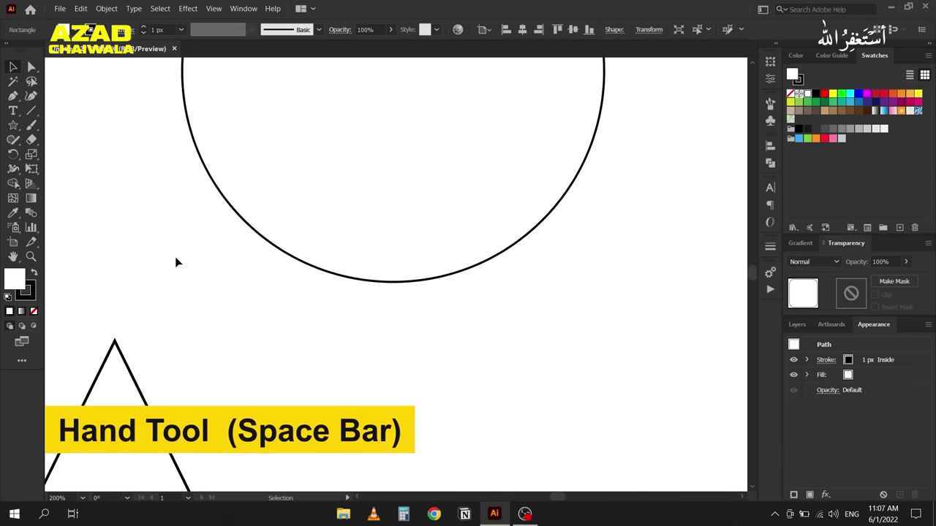
key(space)
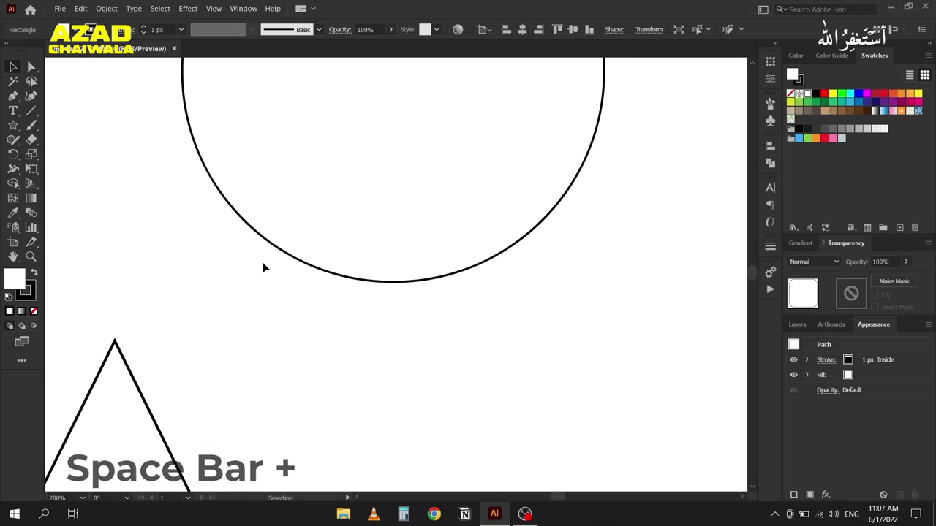
key(space)
drag(264, 290, 487, 294)
drag(264, 329, 303, 334)
drag(156, 298, 330, 330)
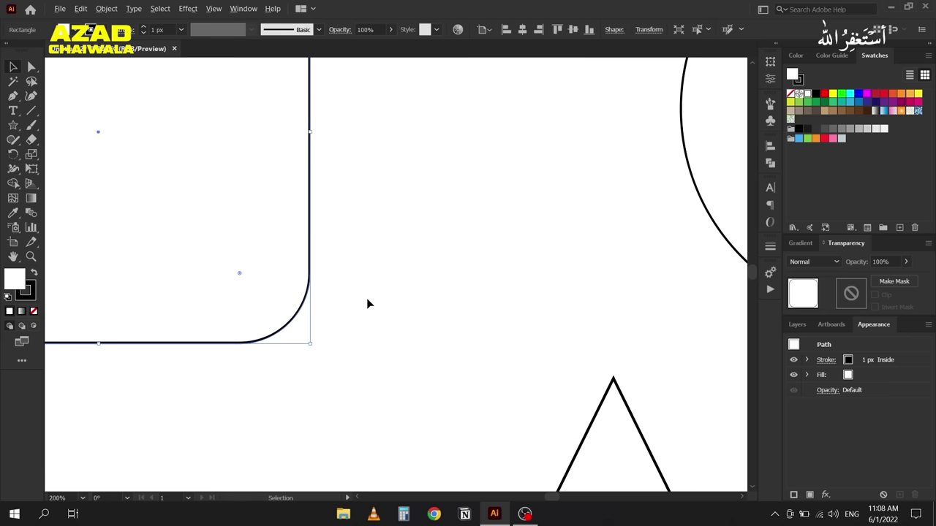
key(ctrl+minus)
key(ctrl+minus)
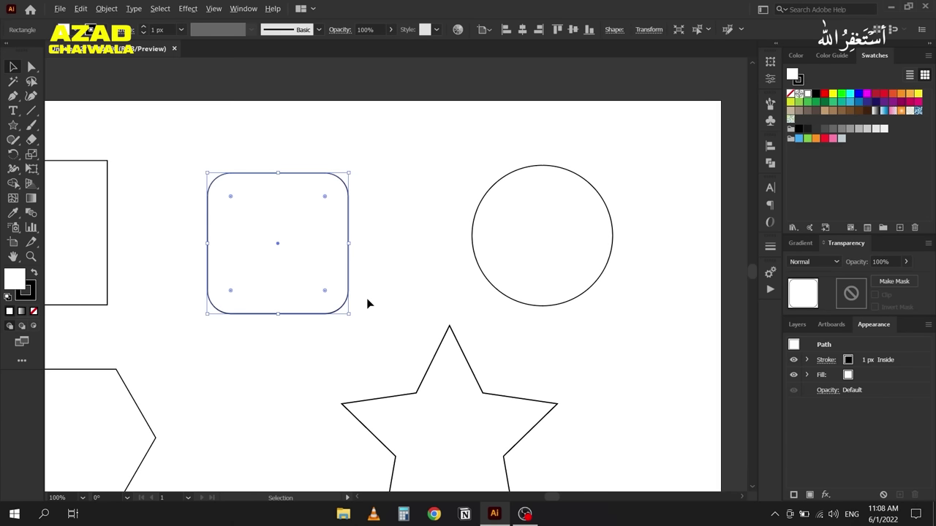
key(ctrl+minus)
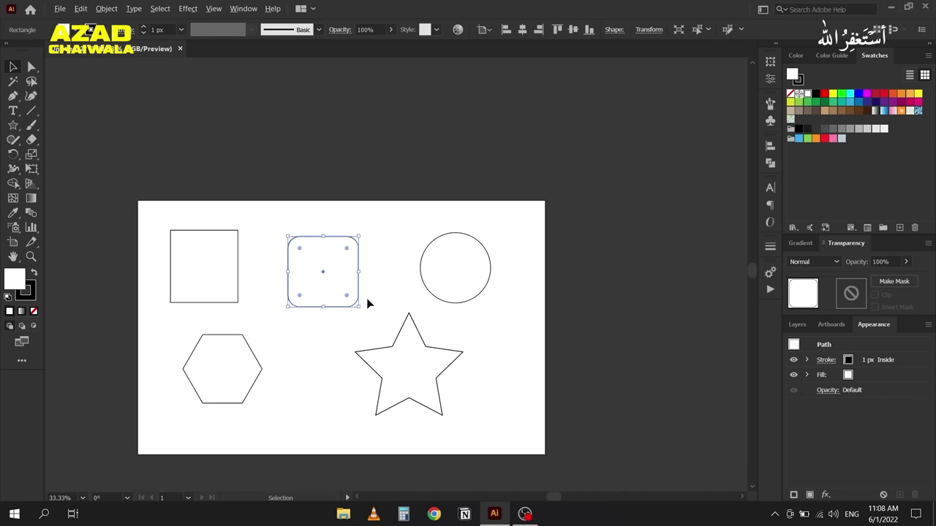
key(space)
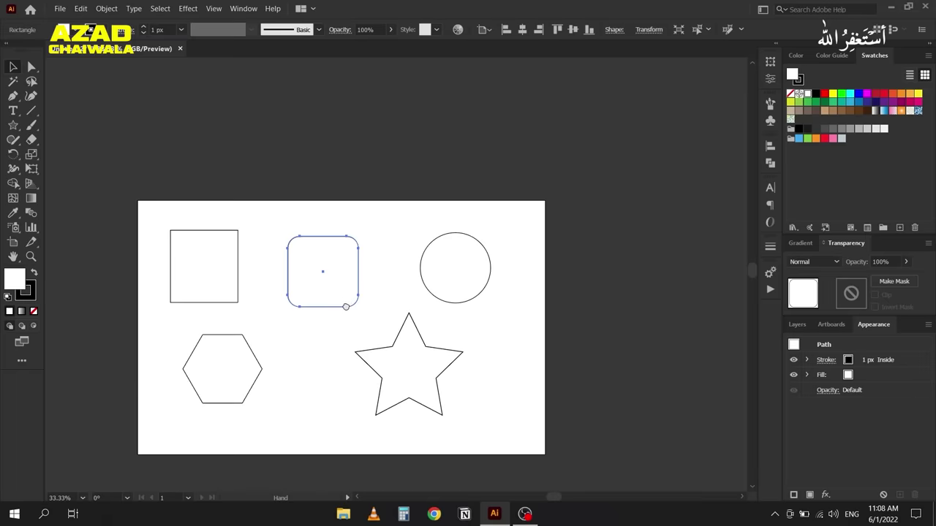
drag(346, 305, 384, 245)
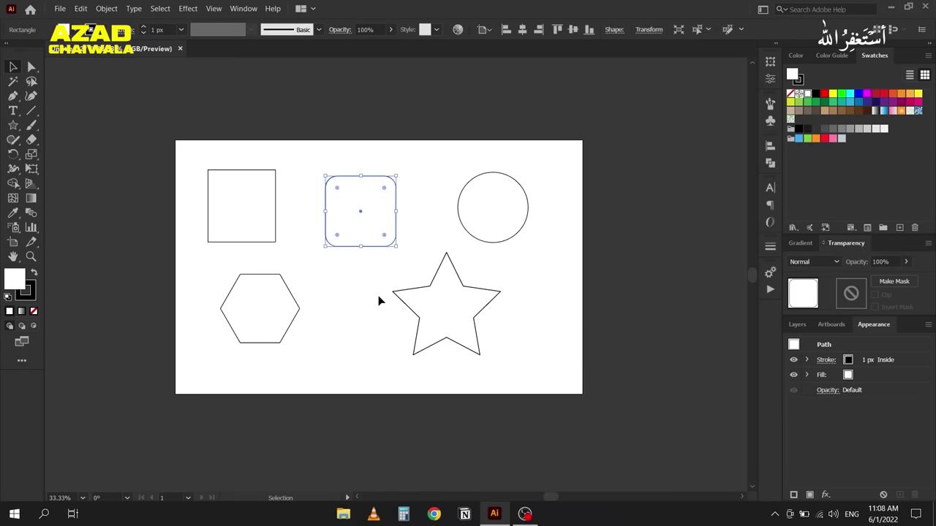
key(space)
scroll(434, 205, up, 8)
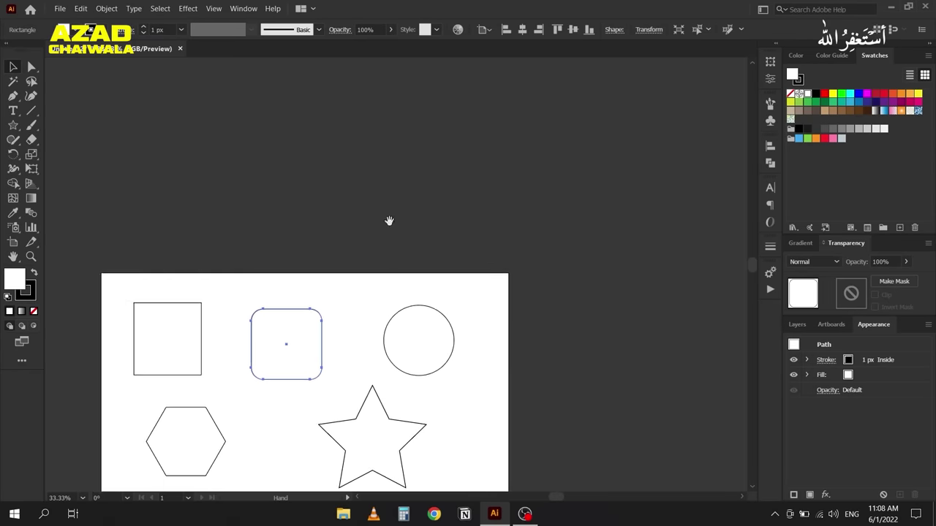
drag(432, 167, 388, 329)
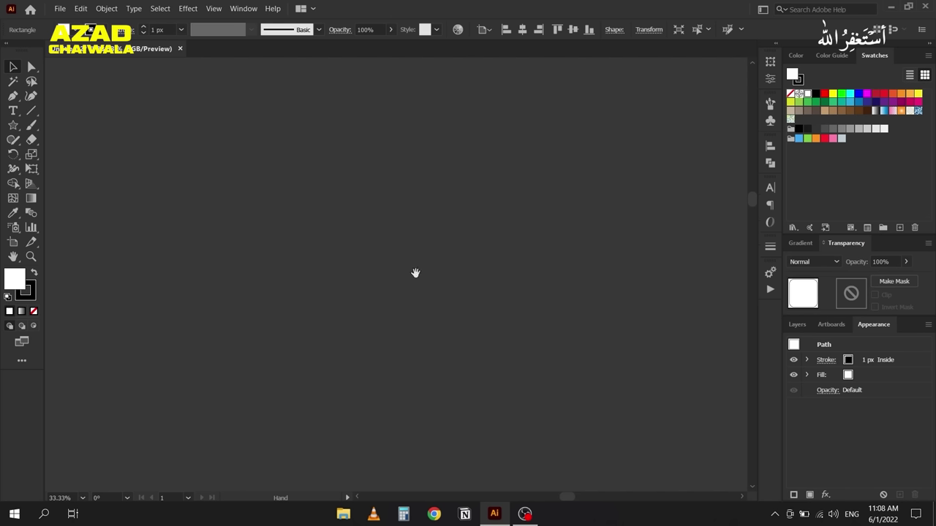
scroll(291, 340, up, 2)
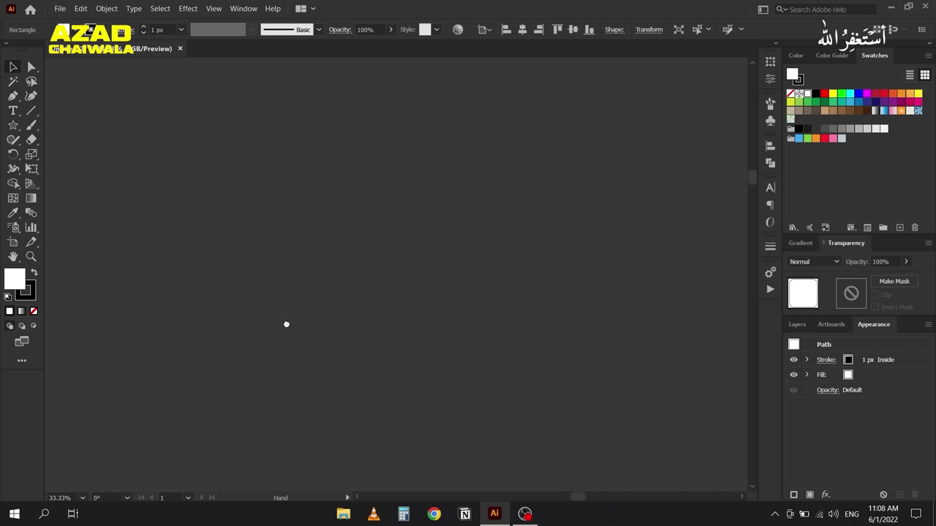
scroll(327, 274, up, 5)
scroll(296, 332, up, 3)
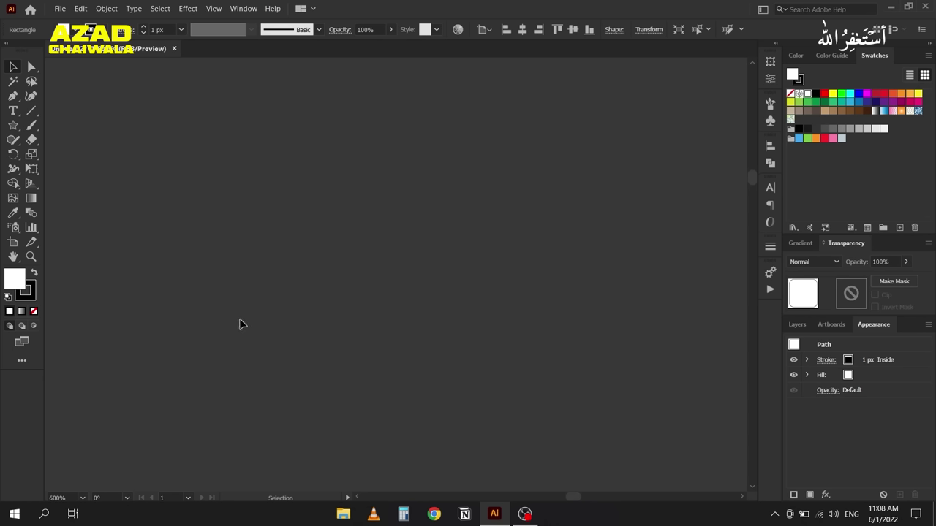
Step: Fit Artboard 1 in the window from the Artboards panel, then zoom out and recentre
click(833, 324)
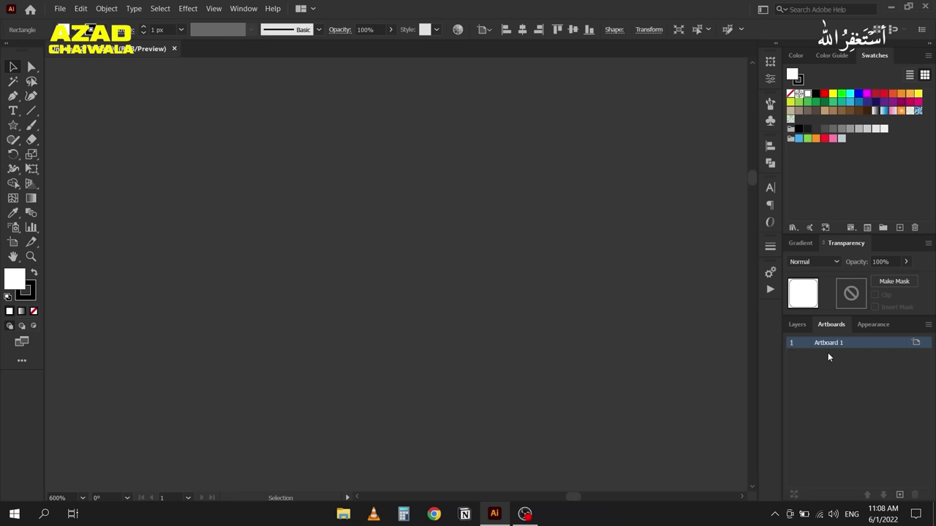
double_click(890, 345)
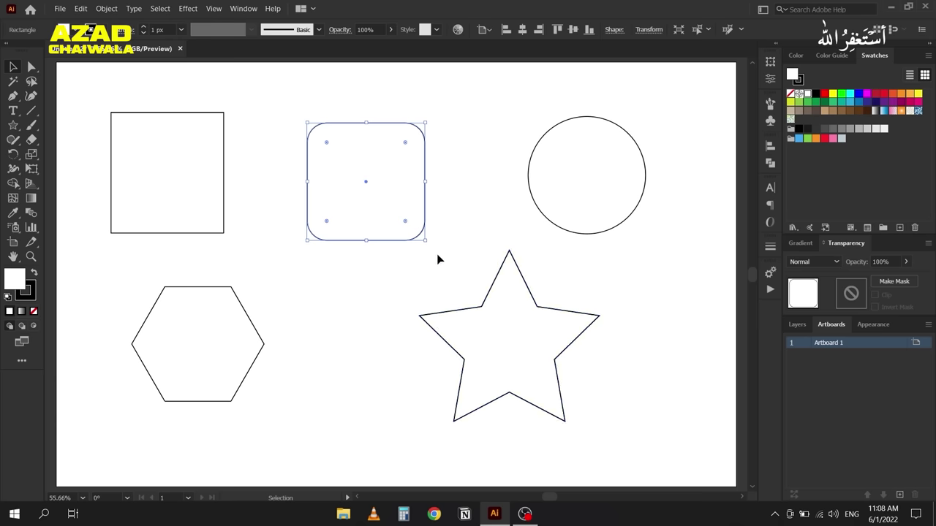
scroll(414, 244, down, 2)
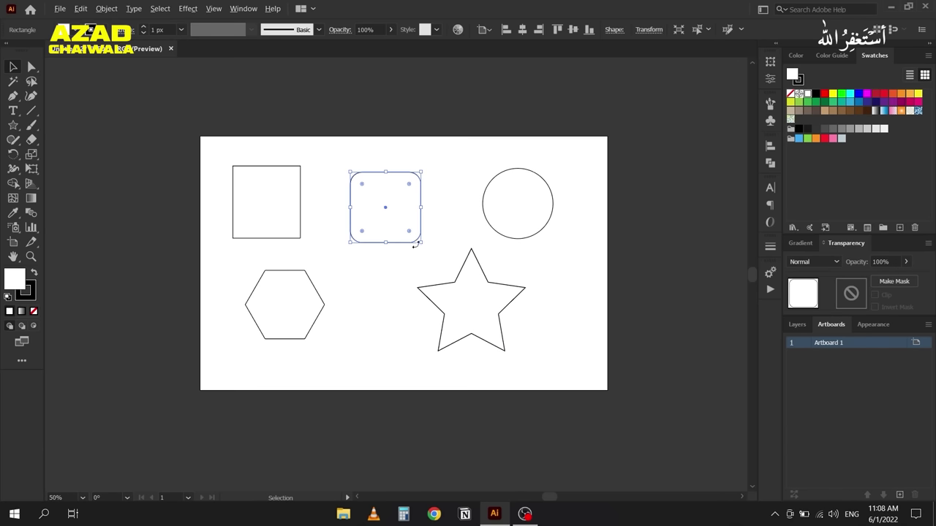
drag(472, 245, 343, 244)
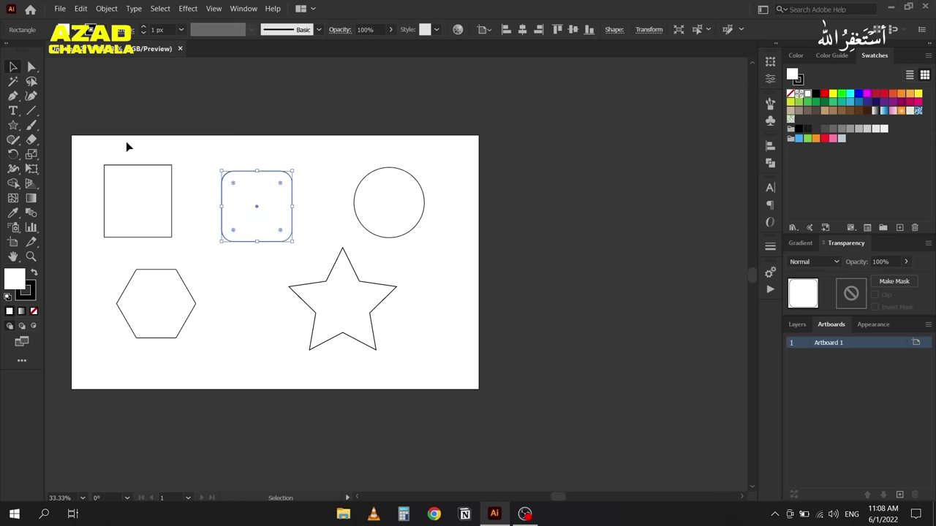
Step: Drag the rounded rectangle, circle, star and hexagon off the artboard to the right
drag(247, 205, 553, 127)
drag(402, 190, 593, 200)
drag(348, 310, 587, 320)
drag(182, 314, 692, 136)
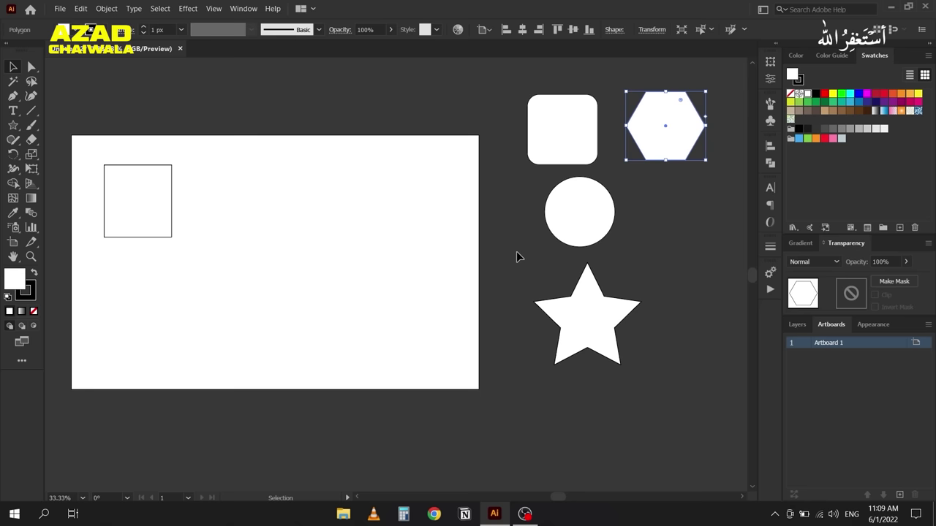
Step: Marquee-select the off-artboard shapes in pairs and delete them
drag(504, 97, 668, 152)
drag(501, 107, 684, 130)
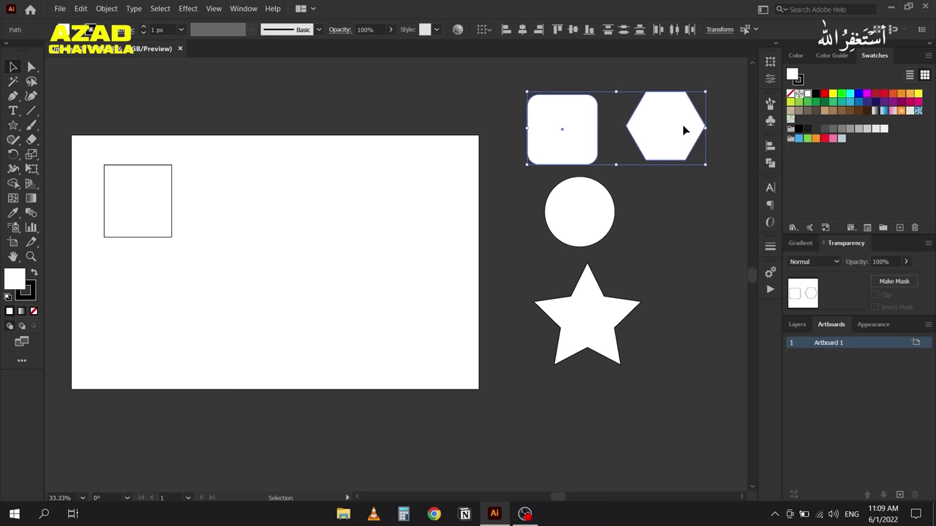
key(Delete)
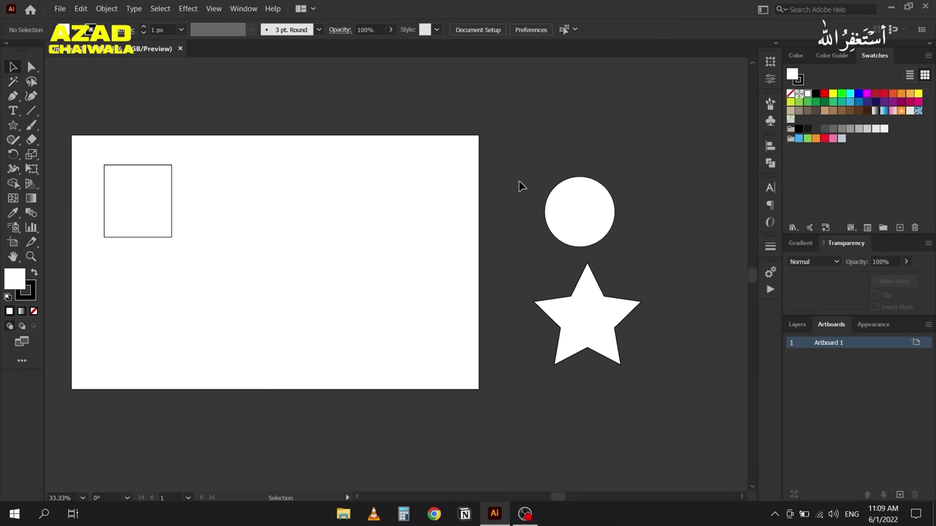
drag(514, 171, 563, 292)
key(Delete)
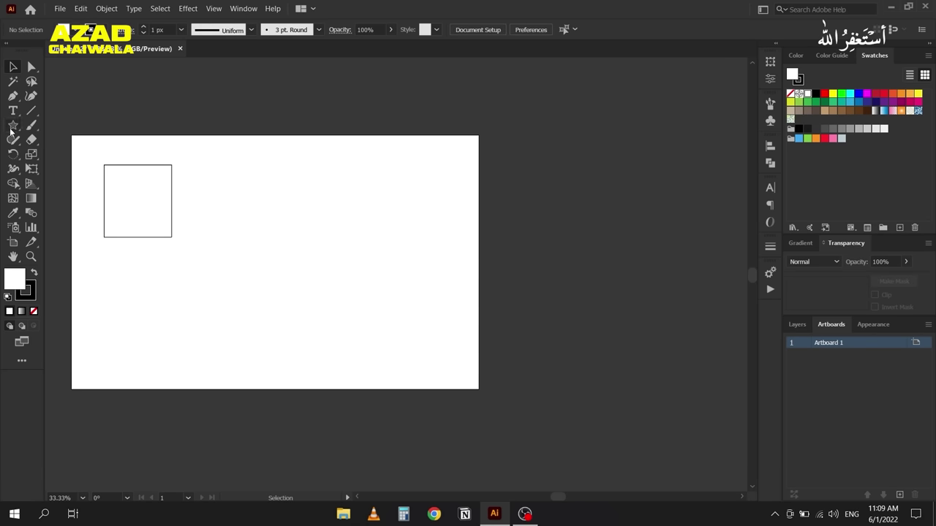
drag(11, 131, 44, 126)
mouse_move(510, 107)
mouse_down()
mouse_move(566, 167)
mouse_move(622, 200)
mouse_up()
drag(555, 221, 624, 366)
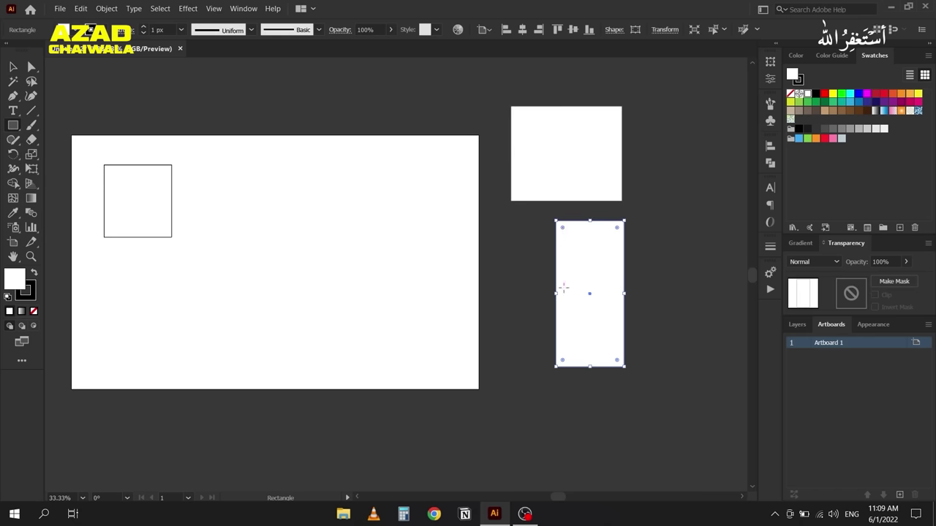
click(13, 66)
drag(486, 109, 656, 293)
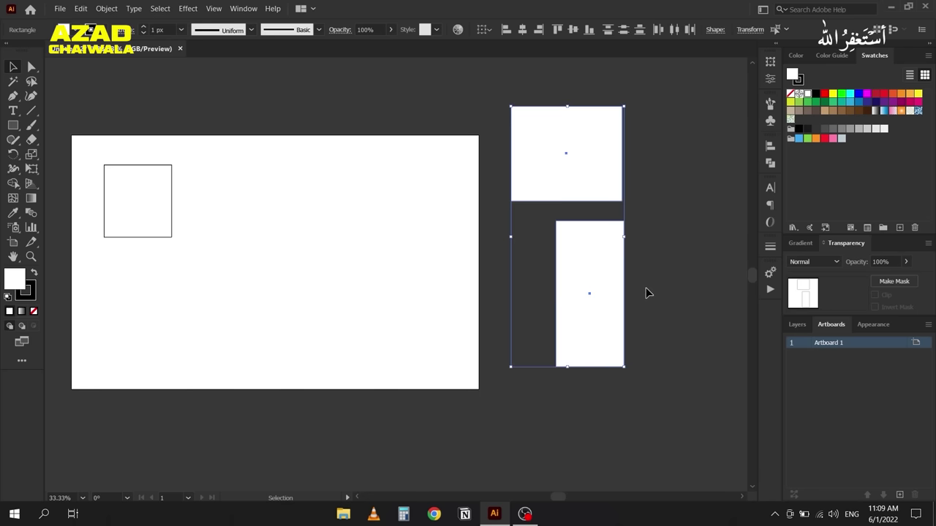
key(Delete)
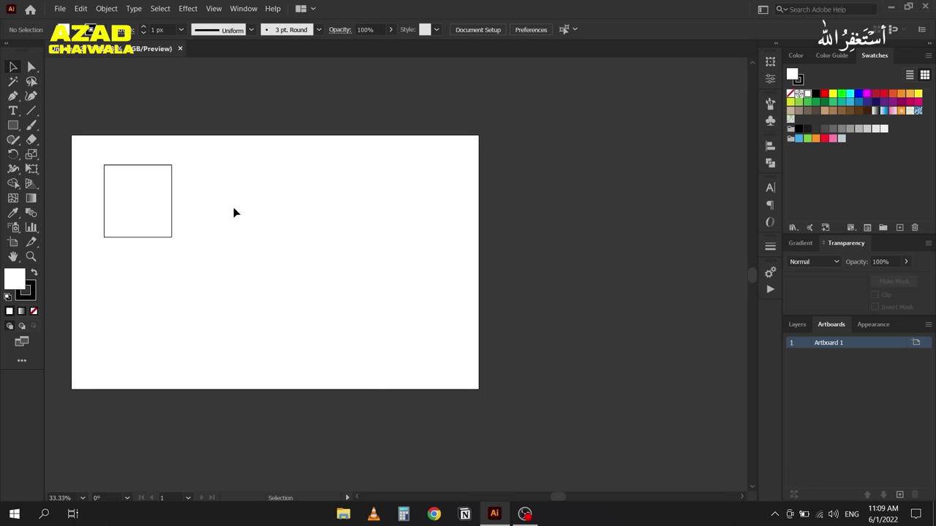
Step: Move the square toward the artboard centre and enlarge it from its corner handles
drag(128, 211, 258, 252)
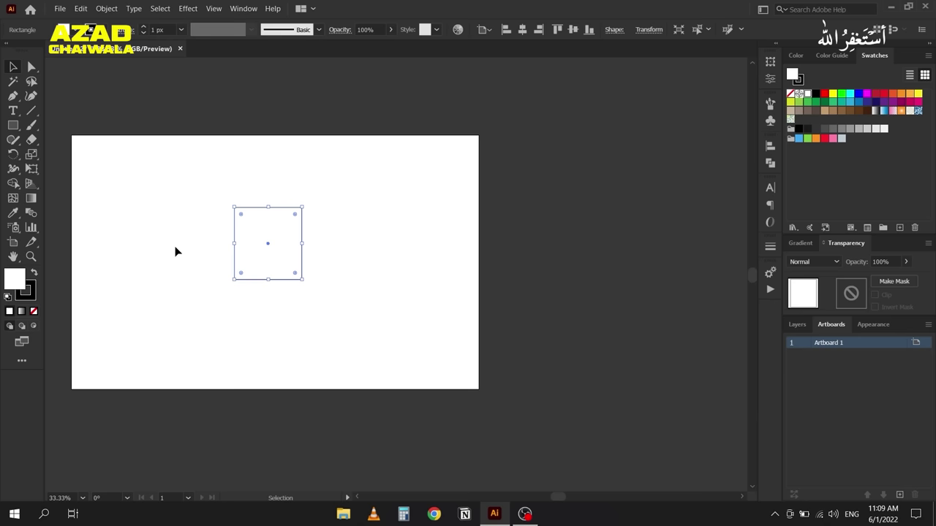
scroll(212, 228, up, 2)
drag(175, 263, 232, 258)
scroll(233, 258, down, 1)
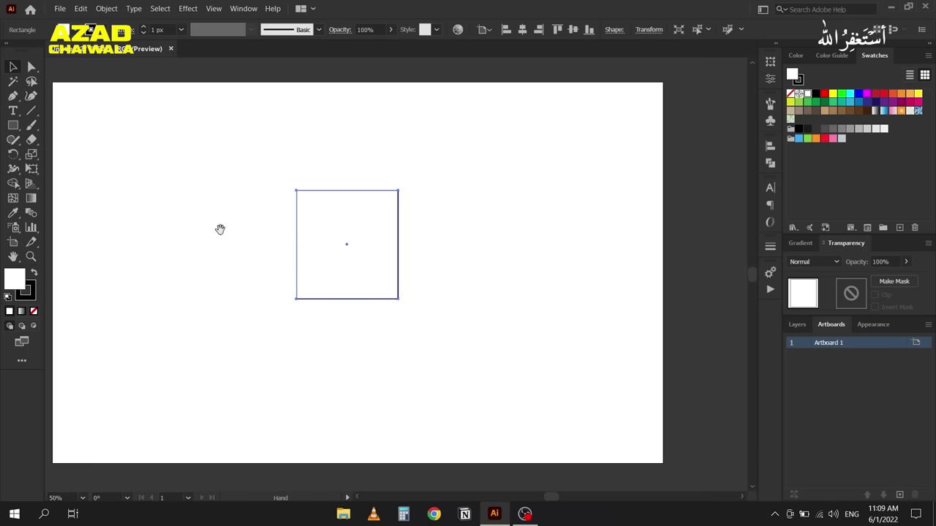
drag(400, 300, 442, 337)
drag(297, 190, 264, 163)
mouse_move(309, 236)
mouse_down()
mouse_move(284, 242)
mouse_move(300, 242)
mouse_up()
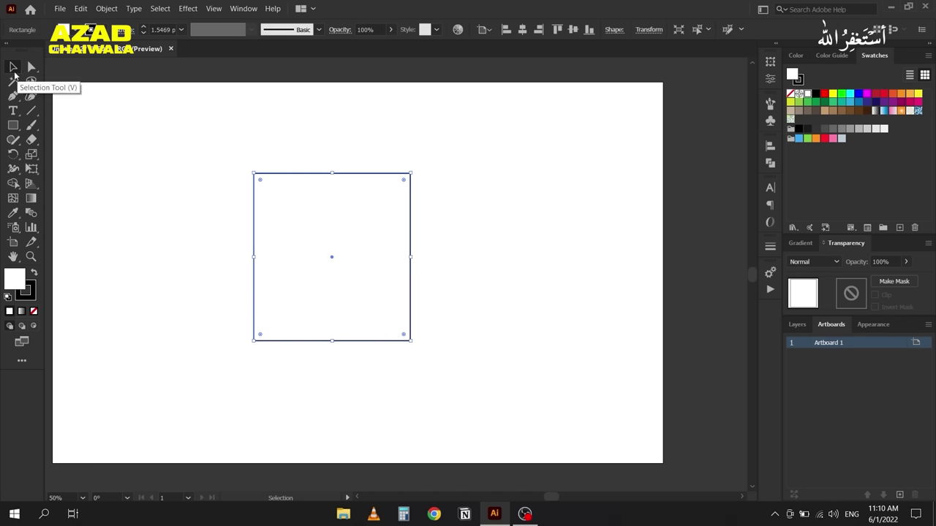
Step: Fine-tune the square's position, width and height with its edge and corner handles
click(14, 75)
mouse_move(332, 255)
mouse_down()
mouse_move(307, 250)
mouse_move(338, 255)
mouse_up()
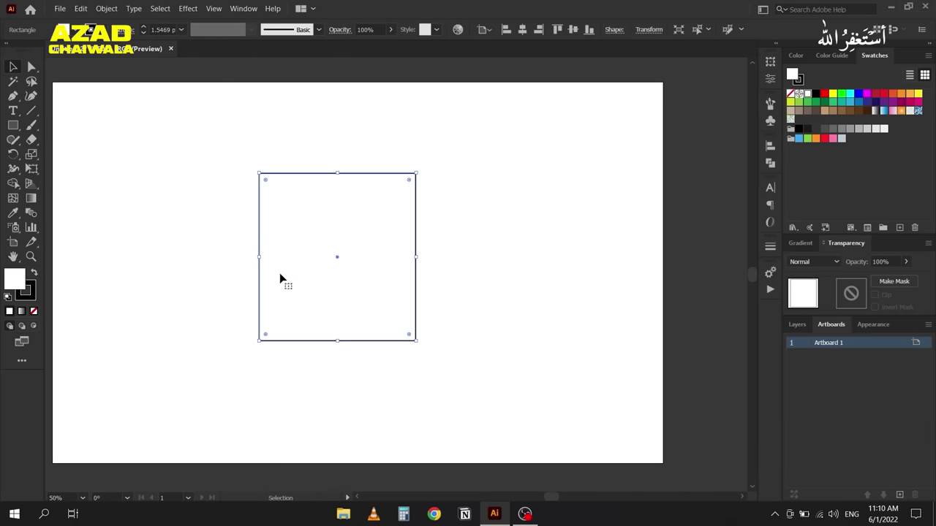
click(419, 257)
mouse_move(417, 258)
mouse_down()
mouse_move(516, 255)
mouse_move(416, 257)
mouse_up()
mouse_move(258, 257)
mouse_down()
mouse_move(185, 256)
mouse_move(247, 258)
mouse_up()
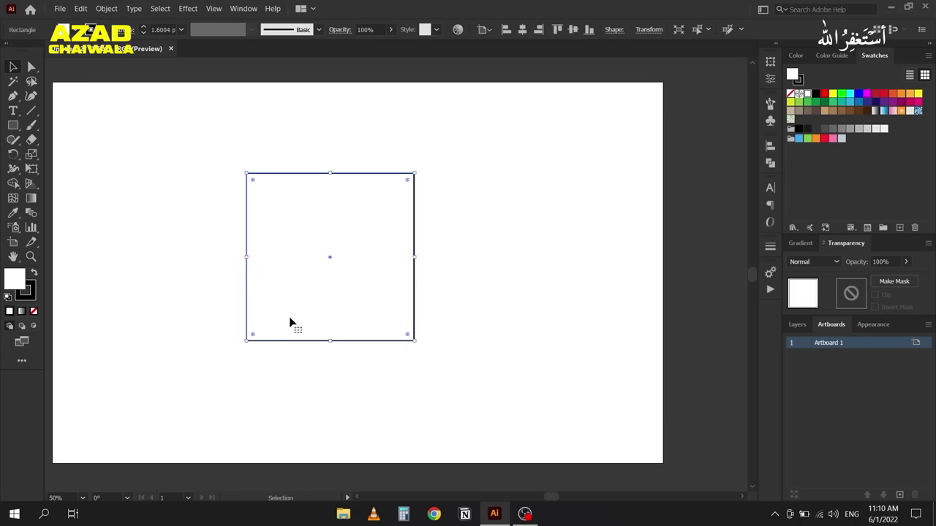
mouse_move(330, 341)
mouse_down()
mouse_move(331, 383)
mouse_move(330, 346)
mouse_up()
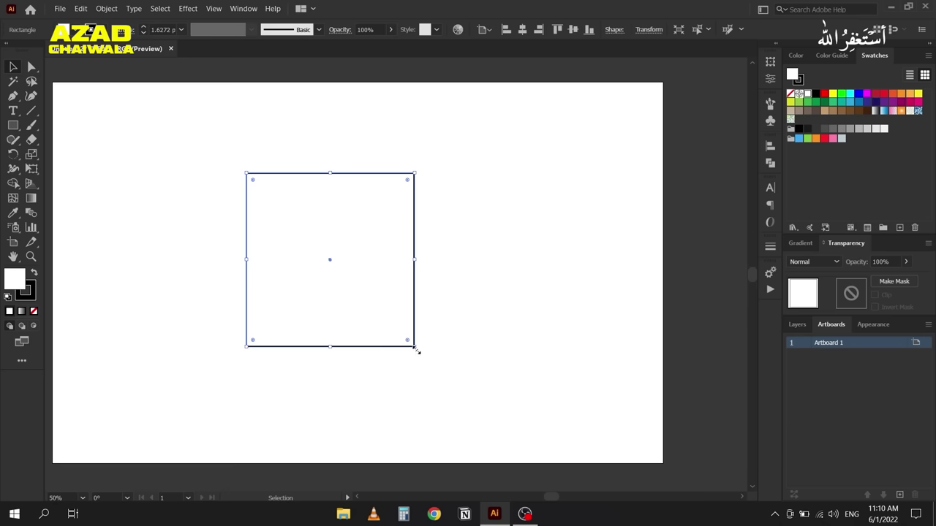
mouse_move(416, 350)
mouse_down()
mouse_move(453, 386)
mouse_move(398, 334)
mouse_move(484, 403)
mouse_move(407, 338)
mouse_move(406, 349)
mouse_up()
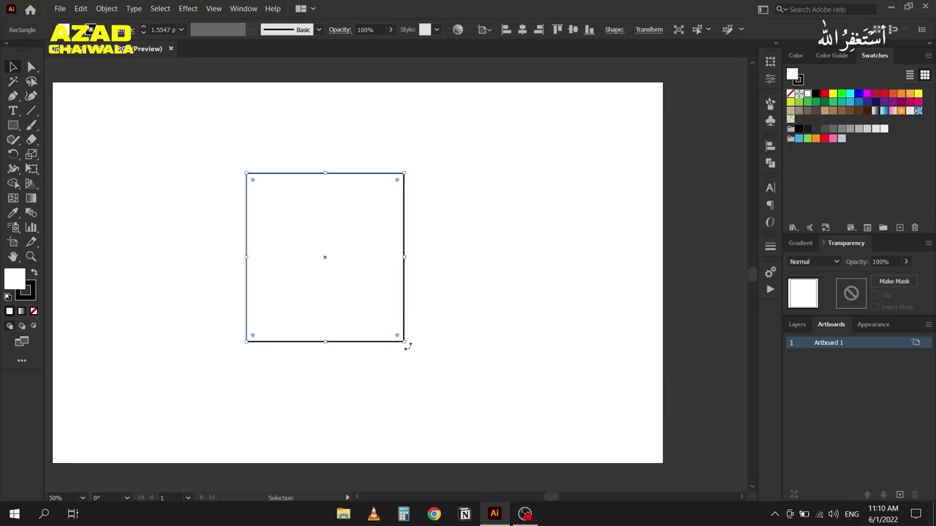
drag(408, 345, 328, 368)
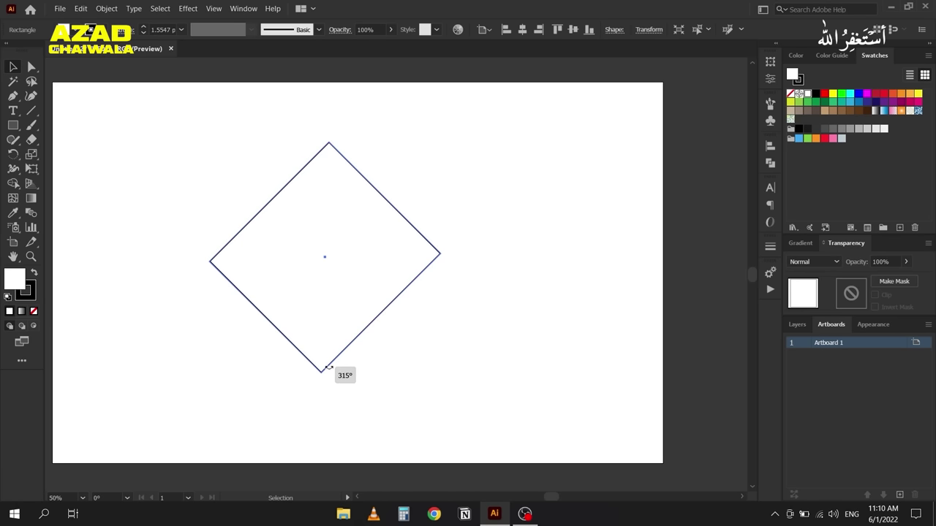
drag(328, 368, 394, 360)
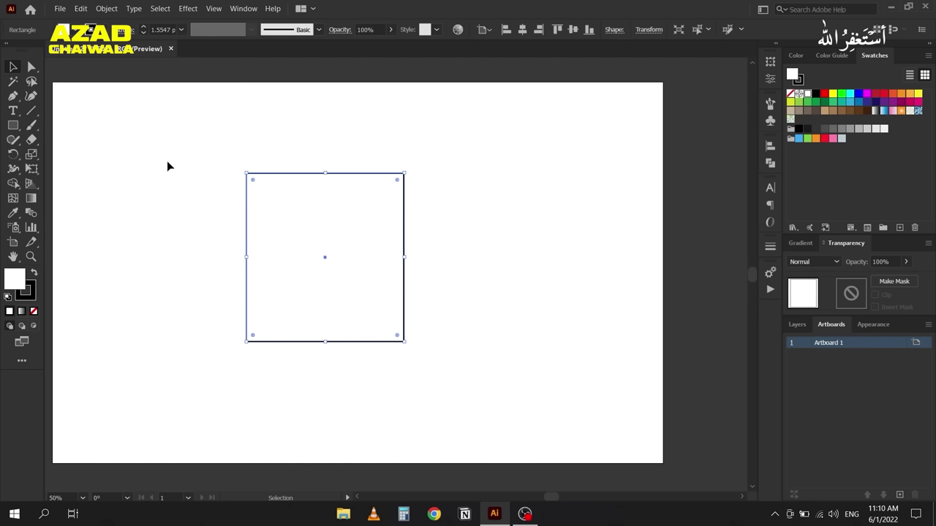
Step: Switch to the Direct Selection tool, zoom to 100% and pan the square into view
click(30, 70)
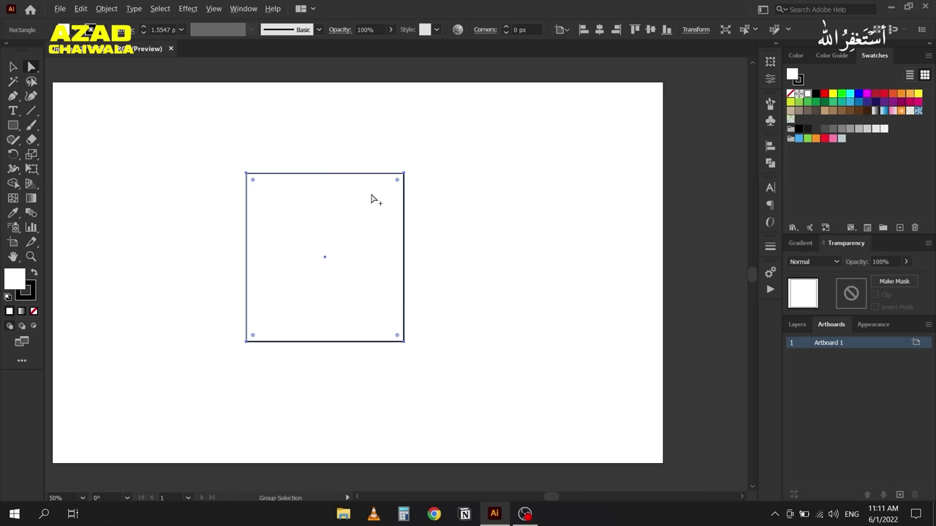
scroll(372, 199, up, 1)
scroll(371, 199, up, 1)
scroll(371, 199, down, 1)
scroll(372, 199, up, 1)
key(space)
drag(285, 286, 356, 239)
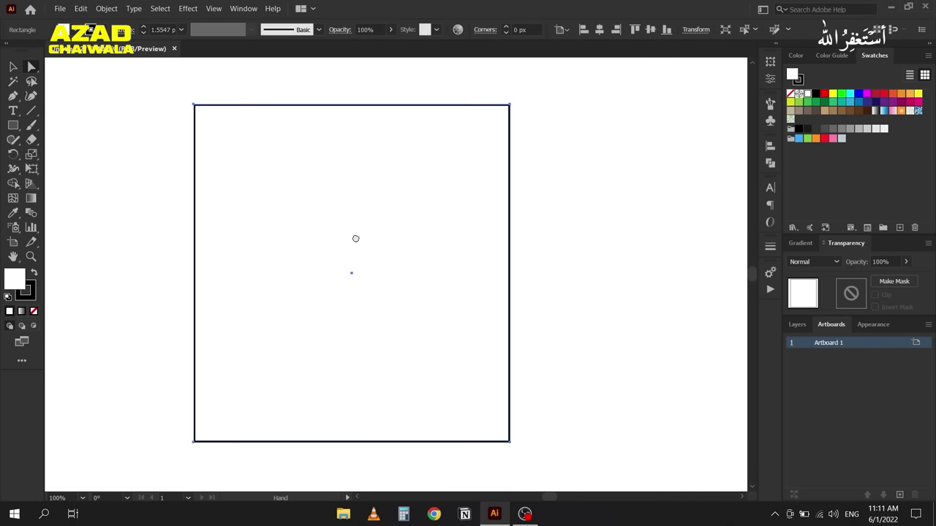
drag(296, 241, 298, 238)
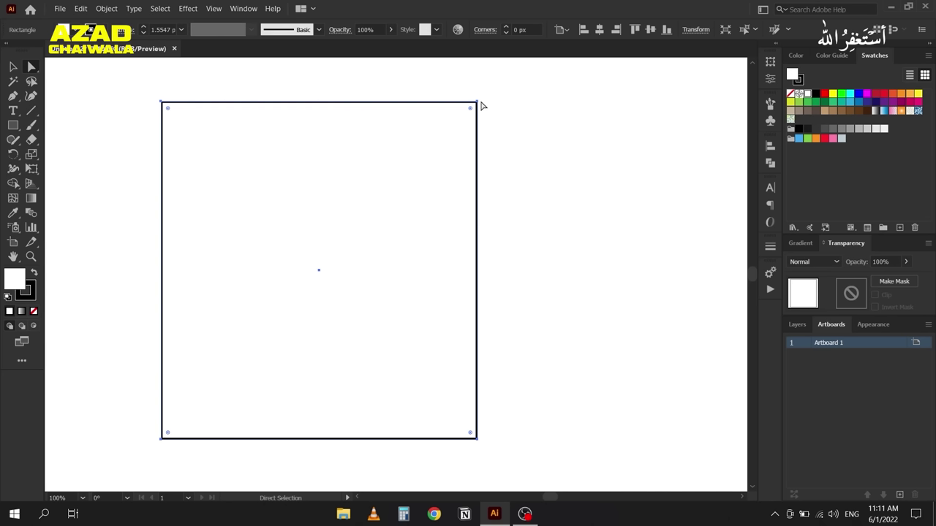
Step: Select the square's top-right anchor to check its X/Y position without moving it
drag(478, 104, 478, 104)
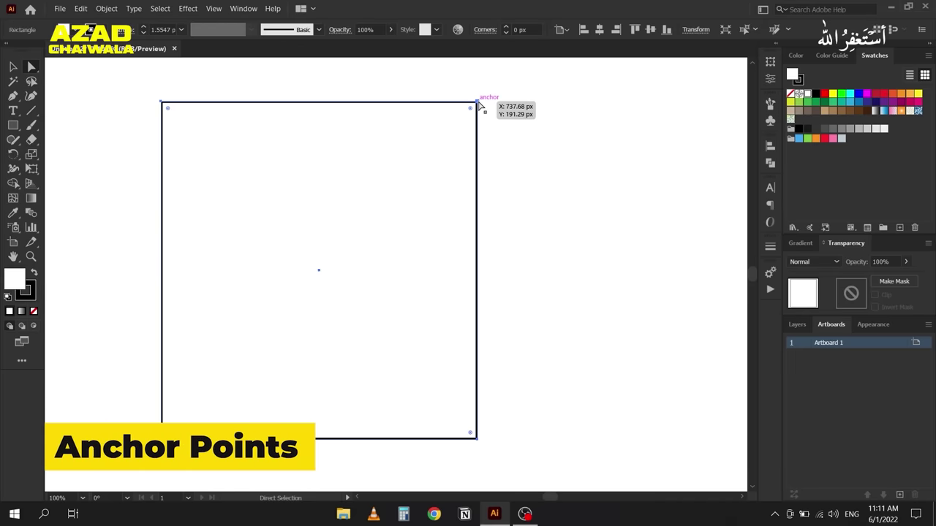
drag(480, 106, 479, 105)
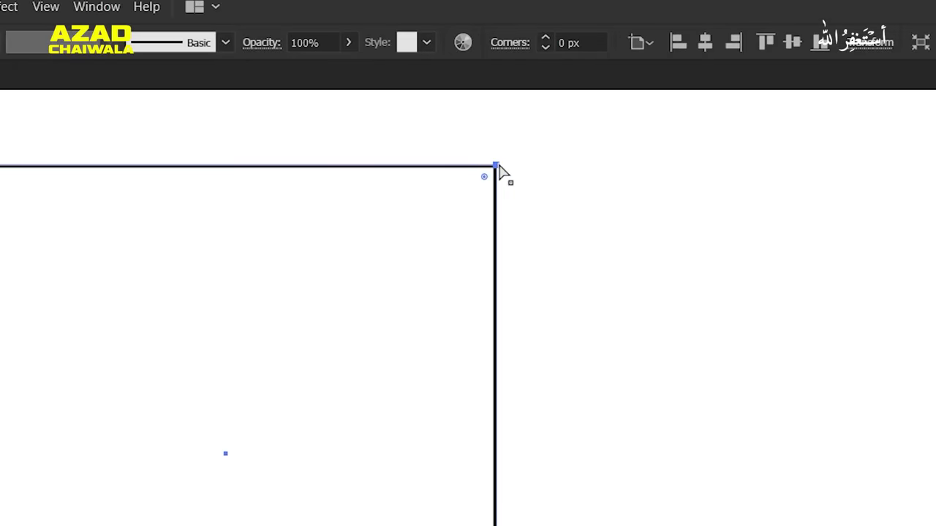
drag(499, 169, 500, 166)
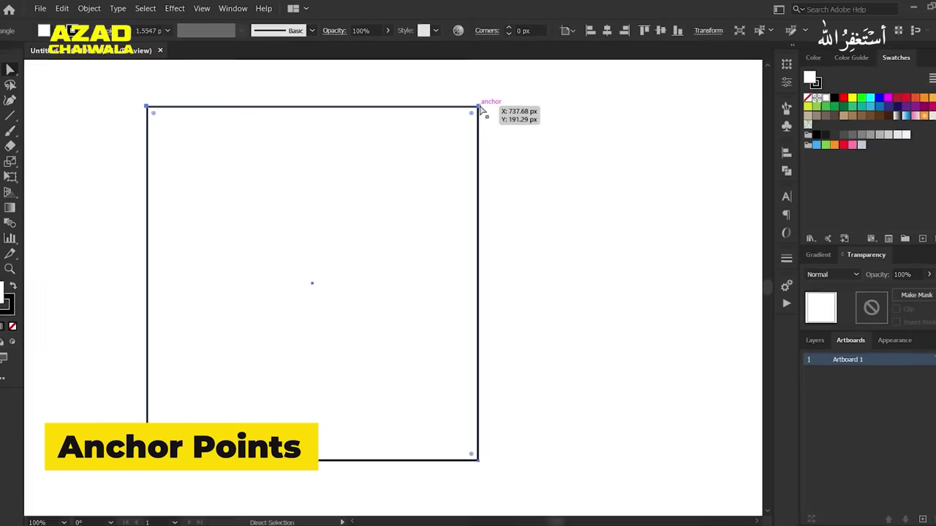
drag(481, 108, 480, 108)
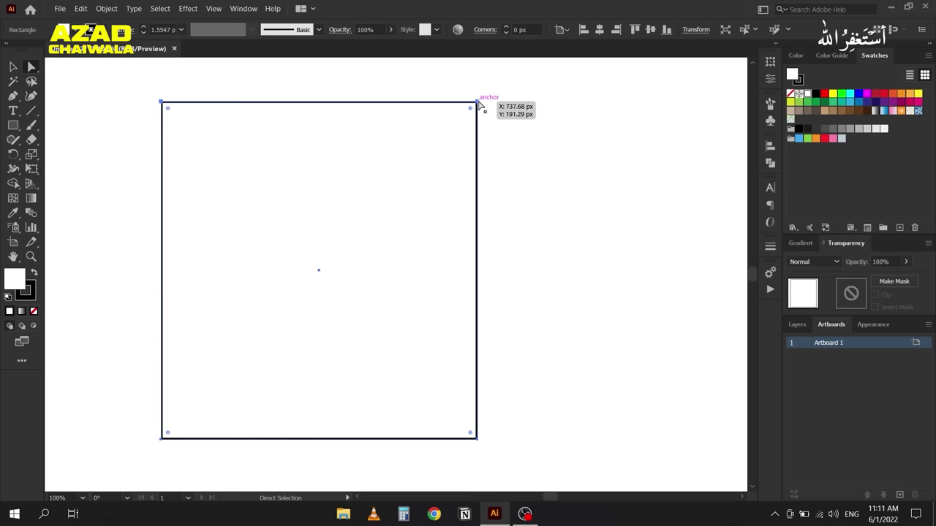
drag(480, 108, 480, 108)
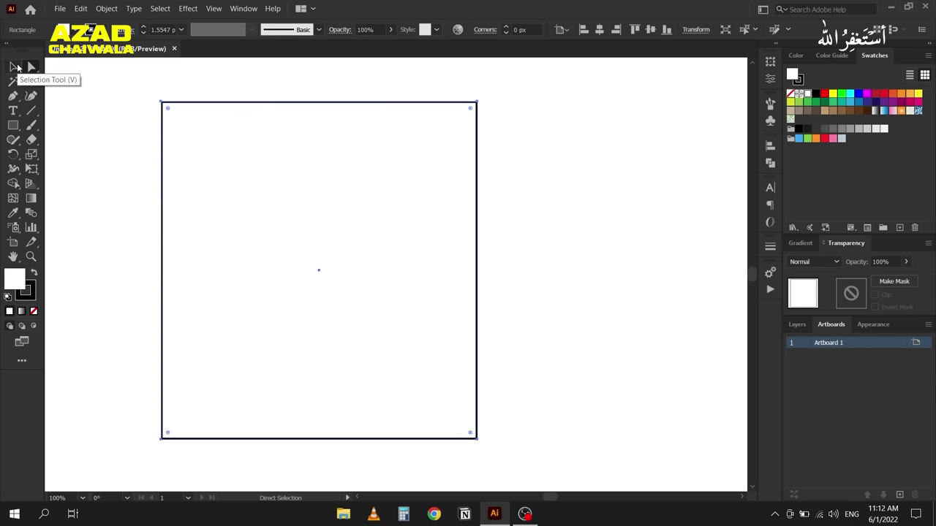
Step: Shrink the square from its top-left corner, then select its top-right anchor with Direct Selection
click(14, 68)
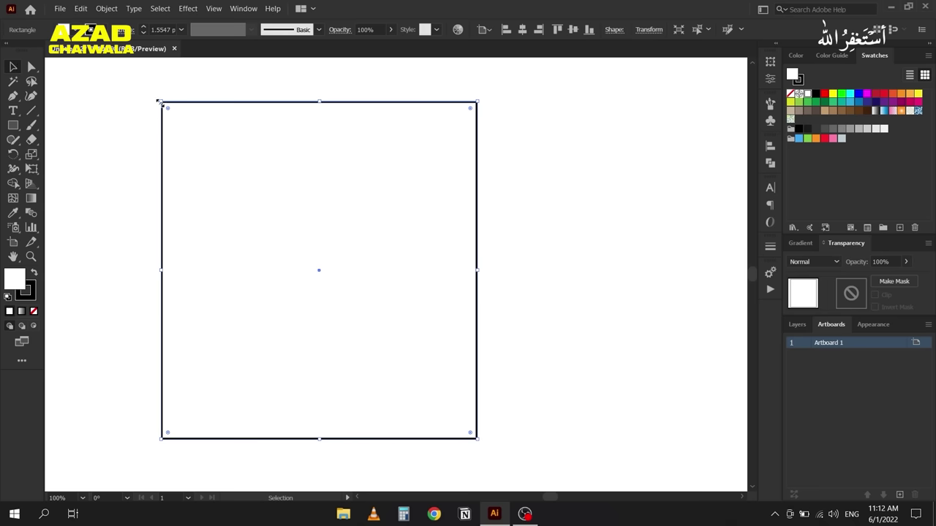
drag(160, 100, 152, 121)
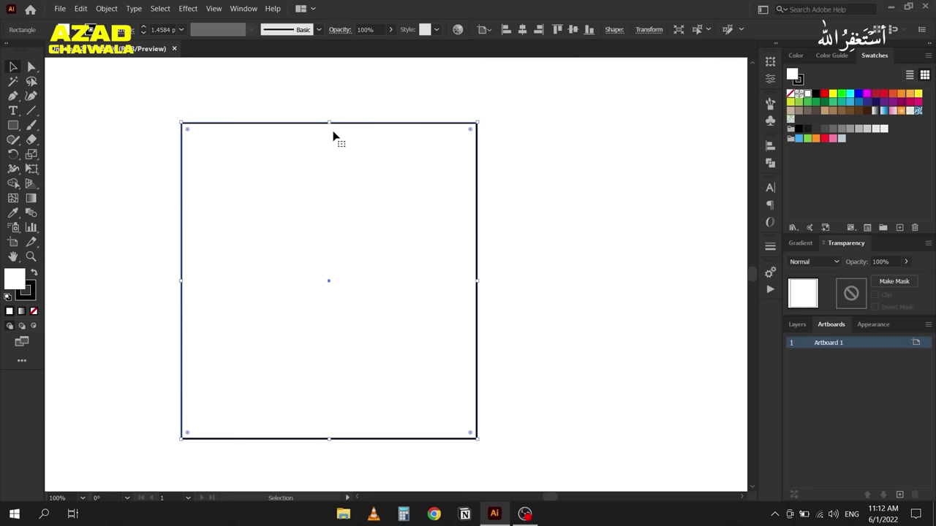
click(32, 67)
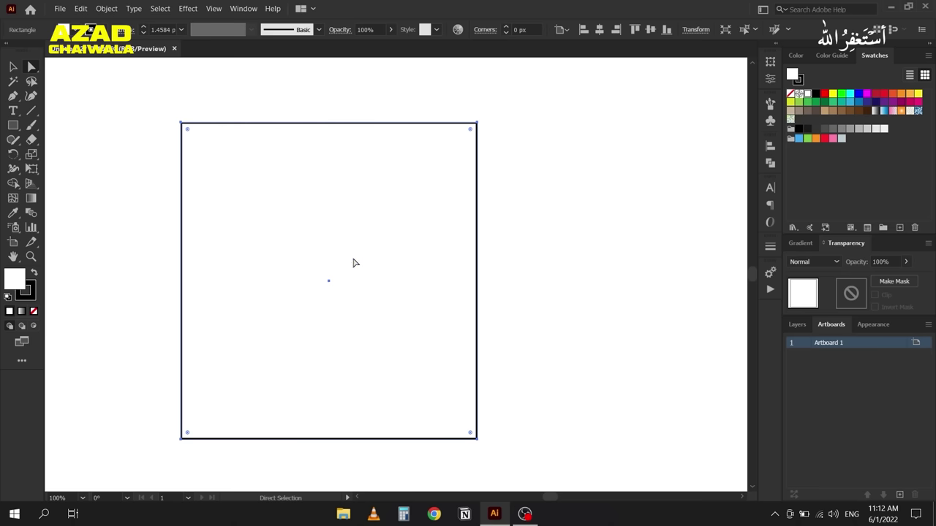
click(477, 123)
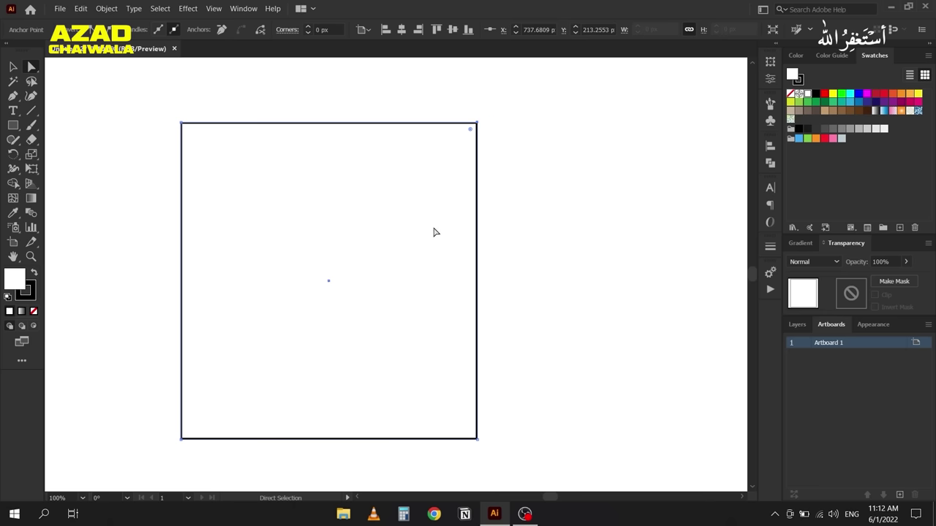
Step: Drag the top-right, bottom-right, top-left and inner anchors into an angular arrowhead outline
drag(475, 129, 278, 351)
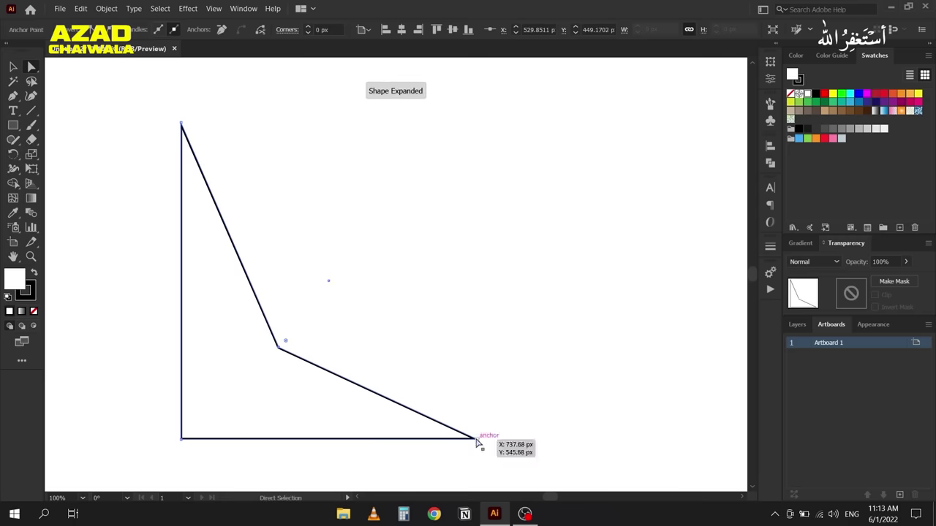
drag(479, 441, 513, 319)
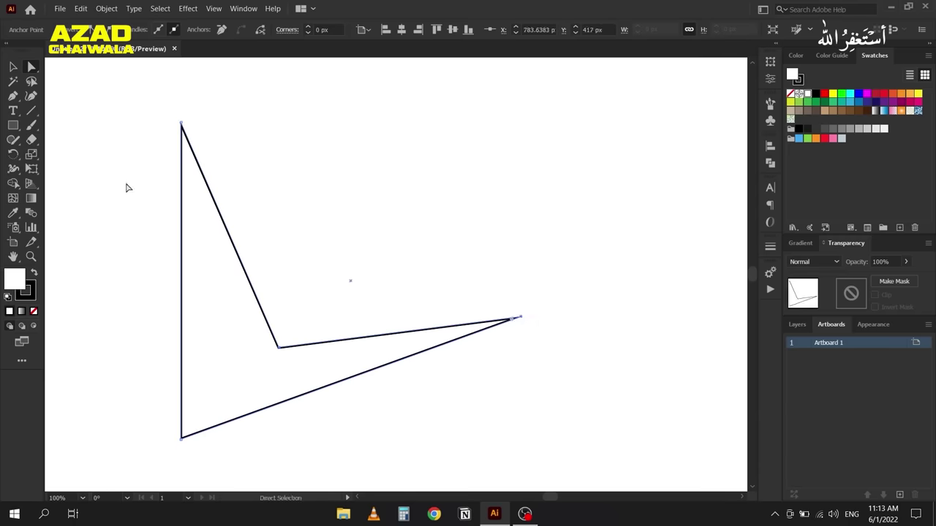
drag(183, 127, 277, 124)
drag(278, 346, 302, 311)
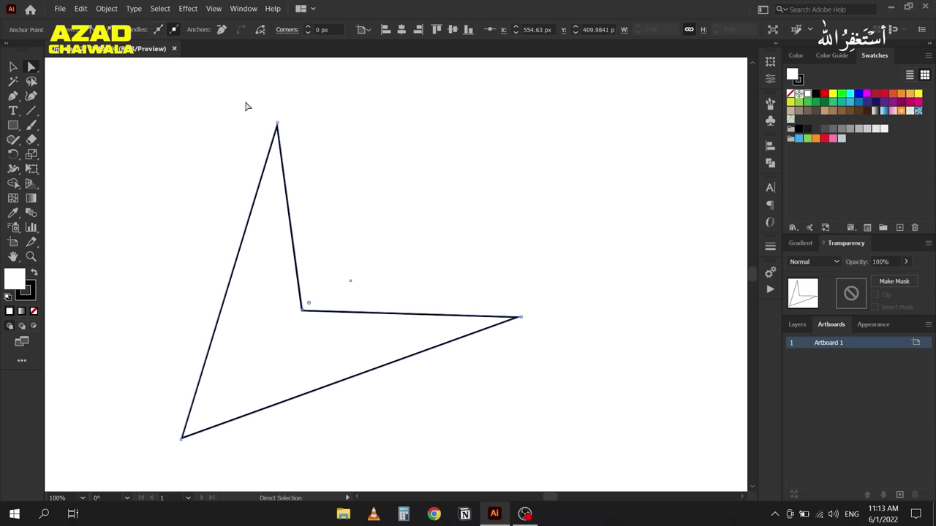
Step: Marquee-select the top, inner and right points and move them up and right
drag(242, 96, 561, 351)
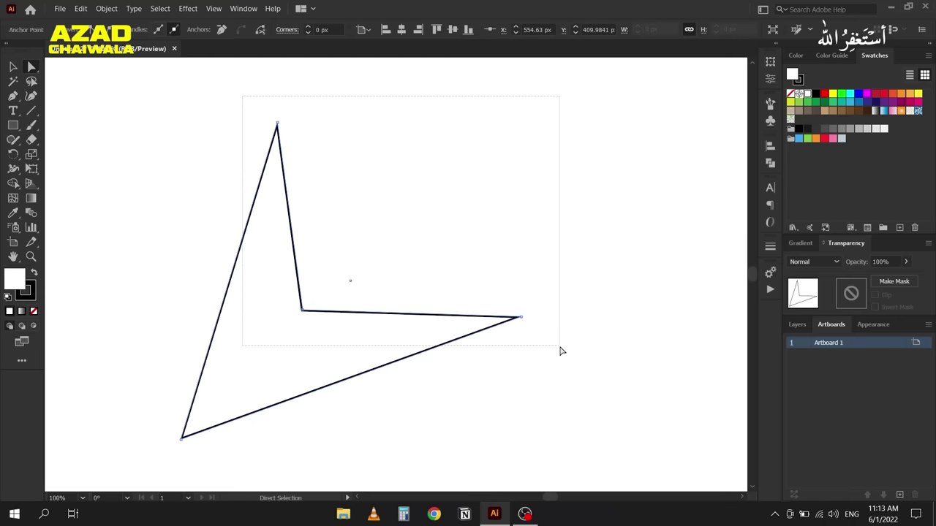
drag(561, 351, 560, 350)
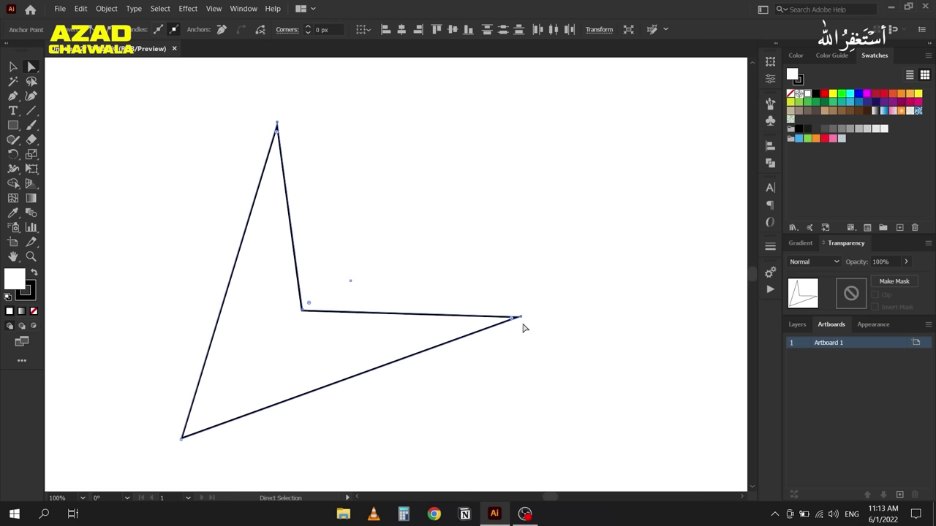
drag(520, 318, 542, 287)
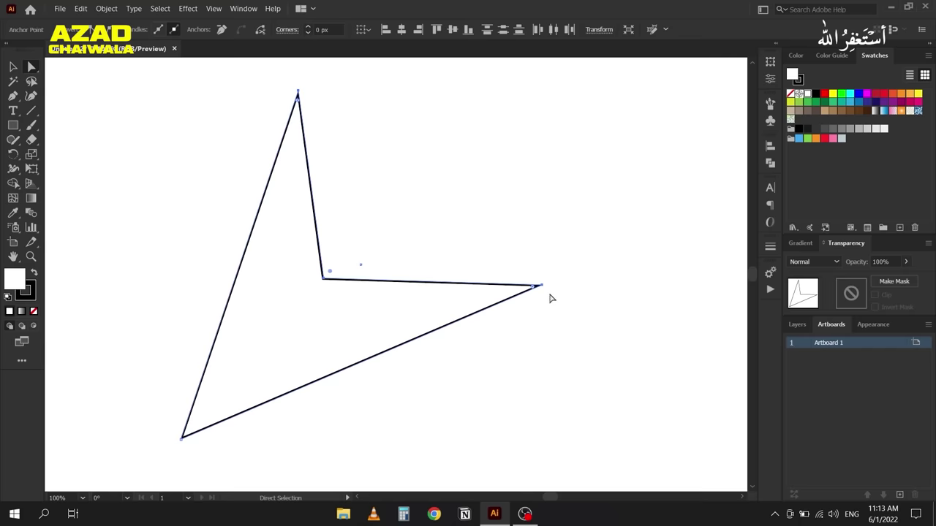
Step: Select just the top and right points and shift them slightly left together
drag(256, 76, 559, 310)
click(298, 95)
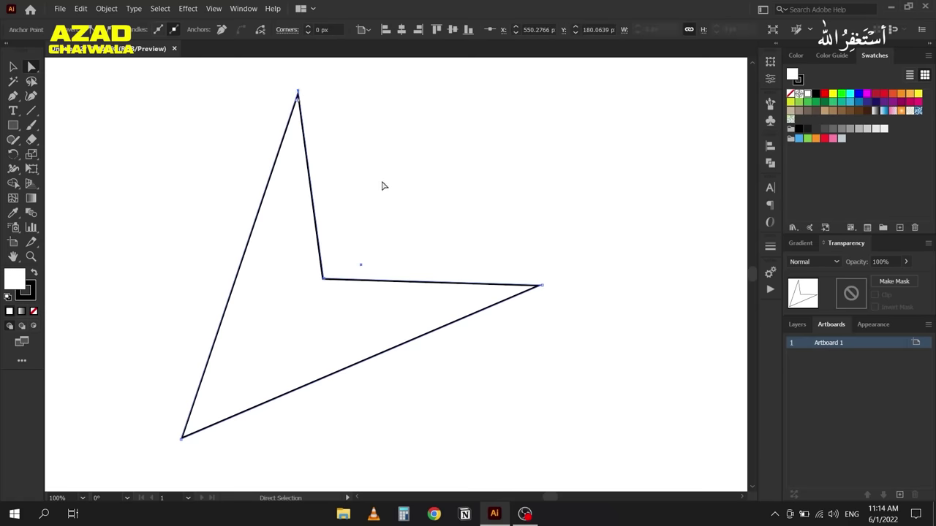
shift+click(541, 286)
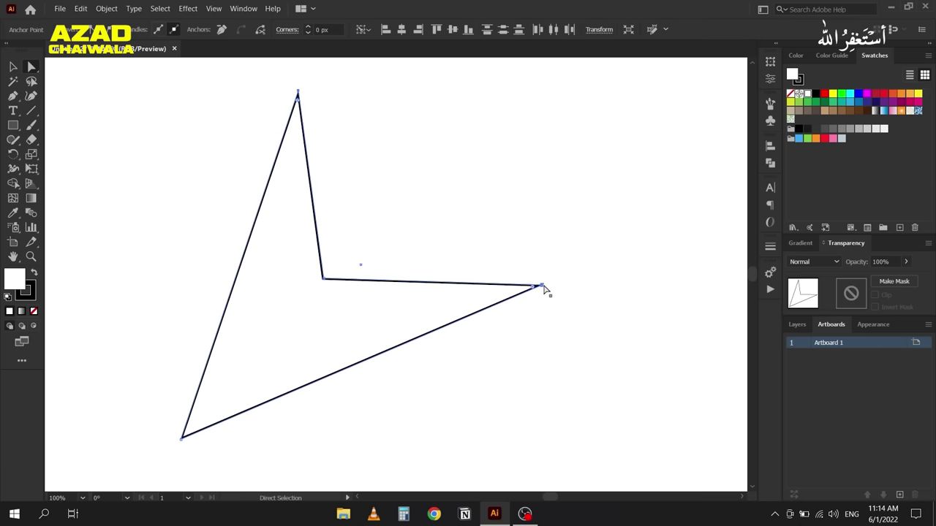
mouse_move(542, 285)
mouse_down()
mouse_move(576, 261)
mouse_move(471, 391)
mouse_move(378, 437)
mouse_move(547, 270)
mouse_move(415, 378)
mouse_move(553, 263)
mouse_move(529, 295)
mouse_move(531, 287)
mouse_up()
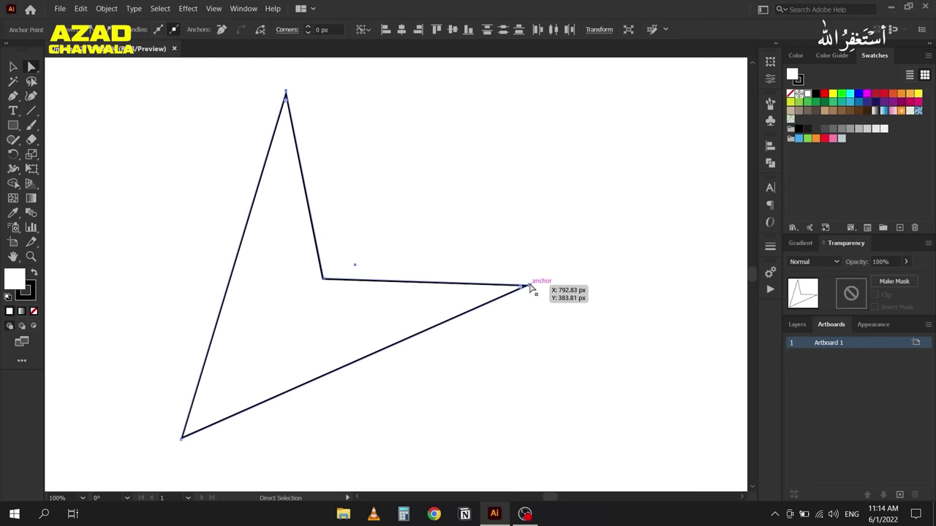
click(13, 67)
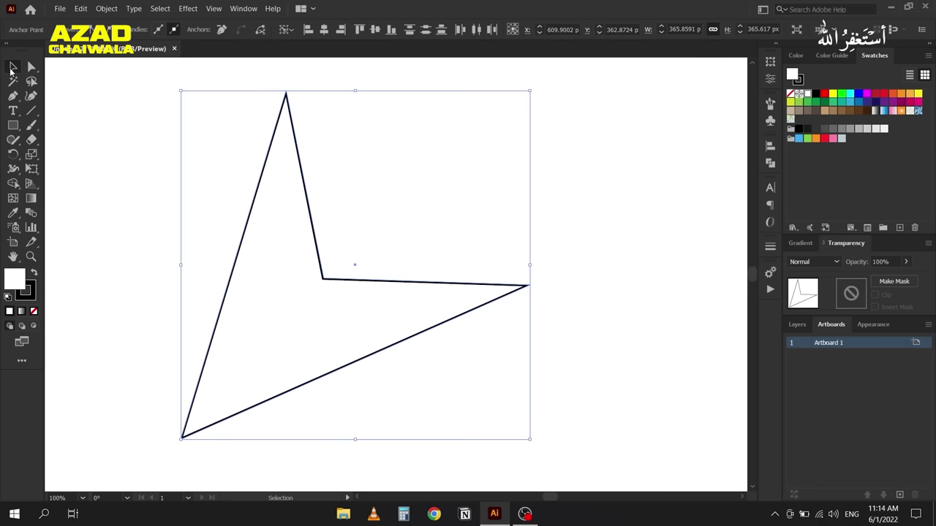
Step: Nudge the shape left, resize it from its lower-right corner, then move its inner corner point
mouse_move(285, 247)
mouse_down()
mouse_move(329, 244)
mouse_move(267, 256)
mouse_move(278, 249)
mouse_up()
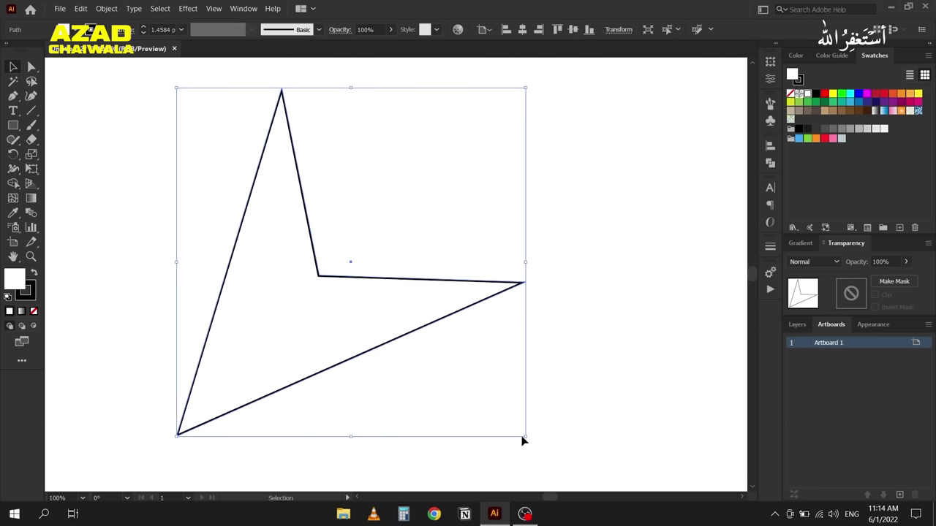
drag(526, 438, 399, 306)
click(32, 67)
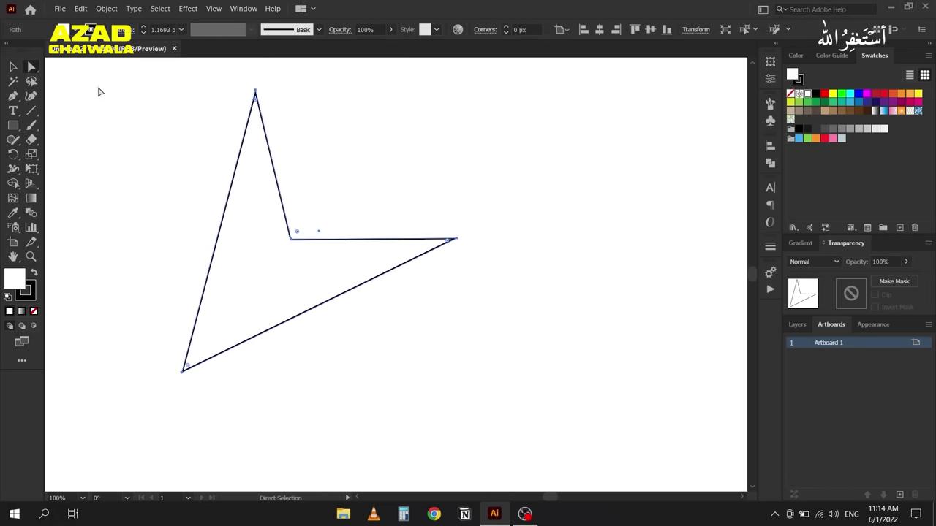
click(254, 92)
mouse_move(290, 241)
mouse_down()
mouse_move(405, 85)
mouse_move(324, 209)
mouse_move(285, 246)
mouse_up()
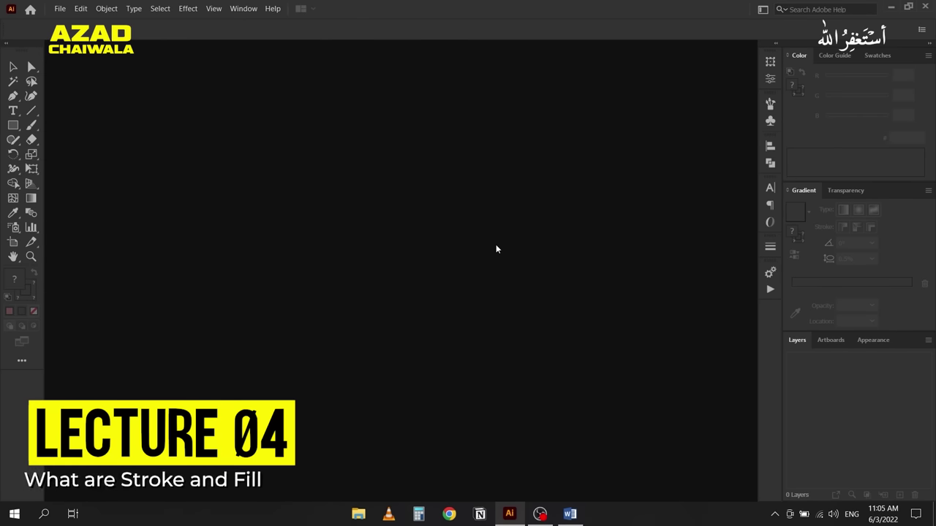
Step: Create a new 1280 × 800 px RGB document from File > New
click(61, 10)
click(77, 21)
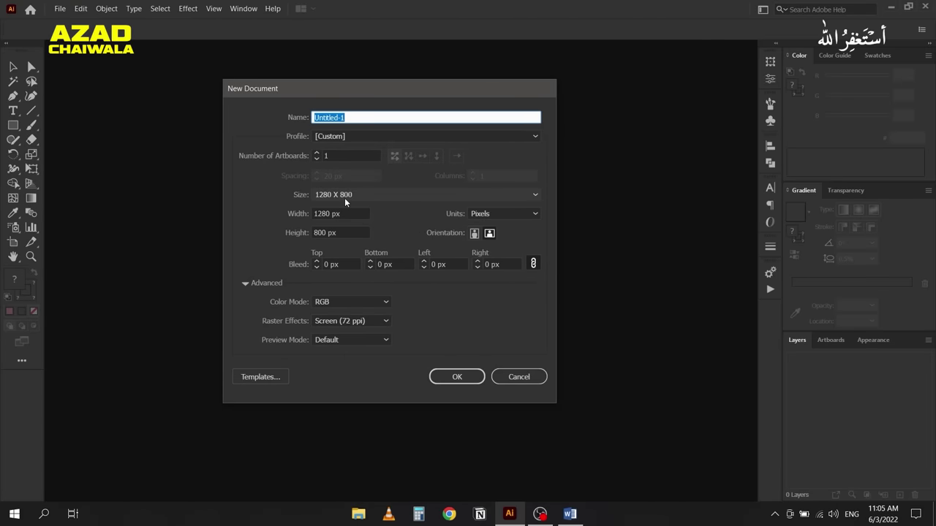
click(446, 377)
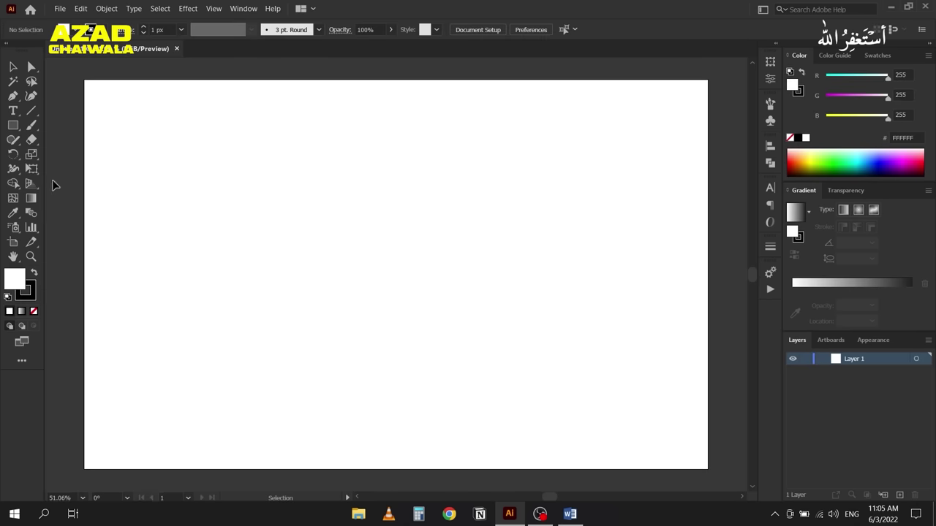
right_click(13, 125)
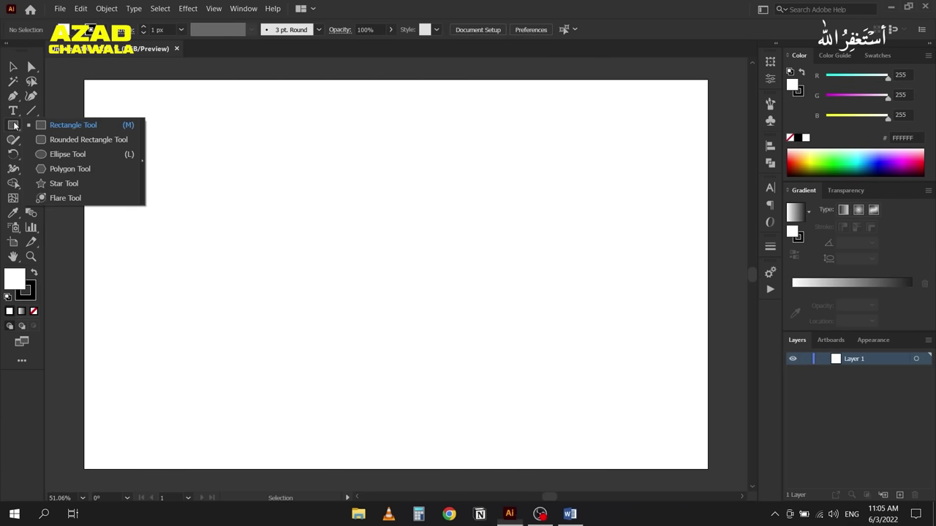
Step: Draw a square about 291 px wide near the artboard's upper left with the Rectangle tool
click(70, 125)
drag(161, 142, 266, 284)
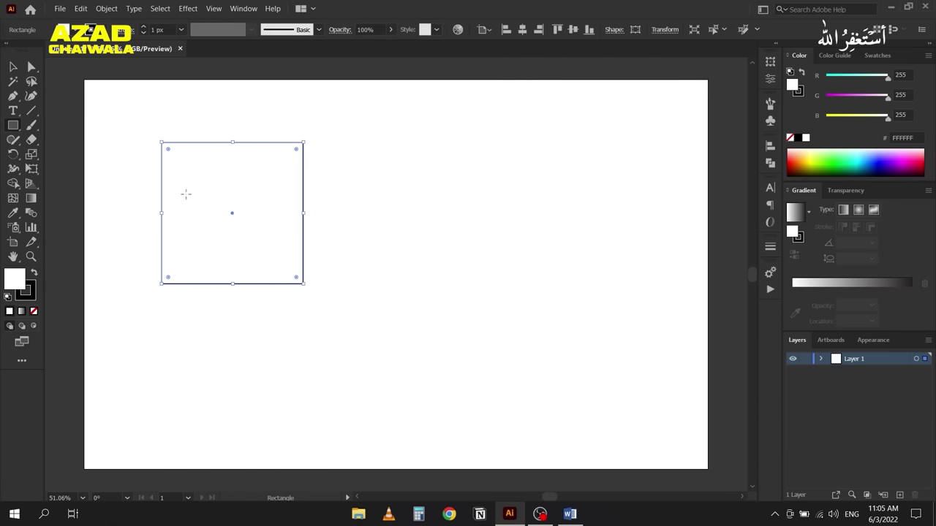
click(12, 67)
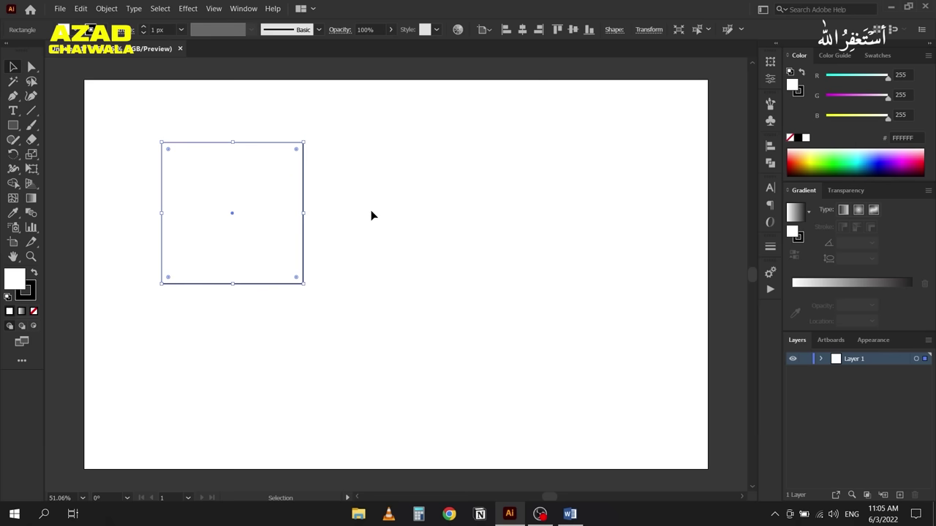
scroll(371, 212, down, 2)
key(space)
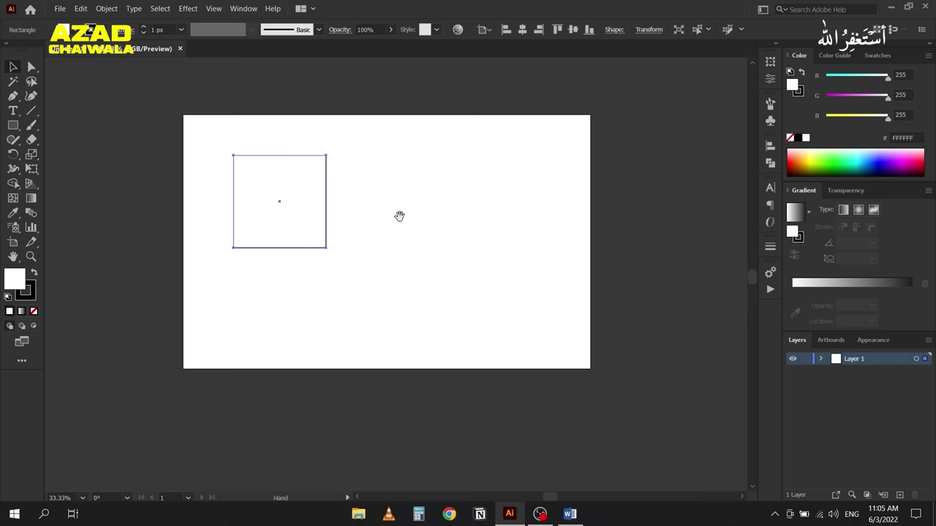
drag(427, 232, 234, 253)
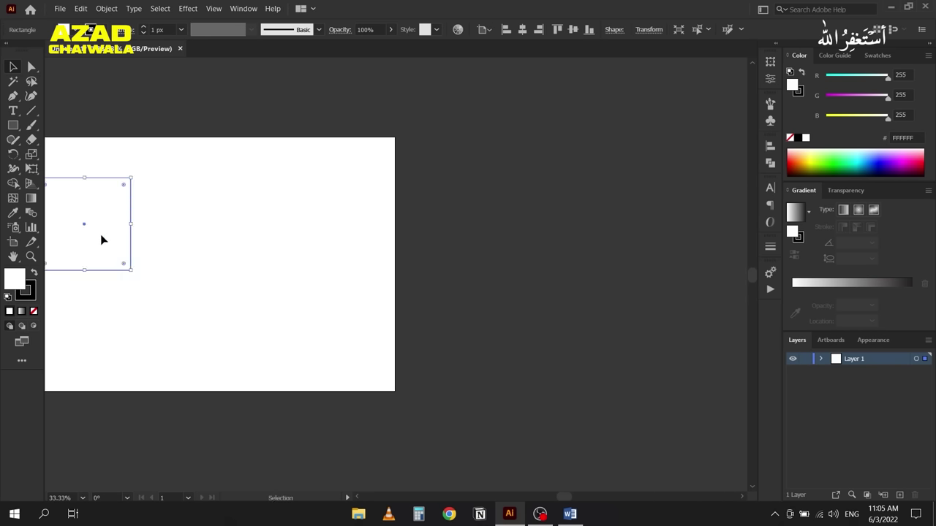
drag(100, 239, 557, 228)
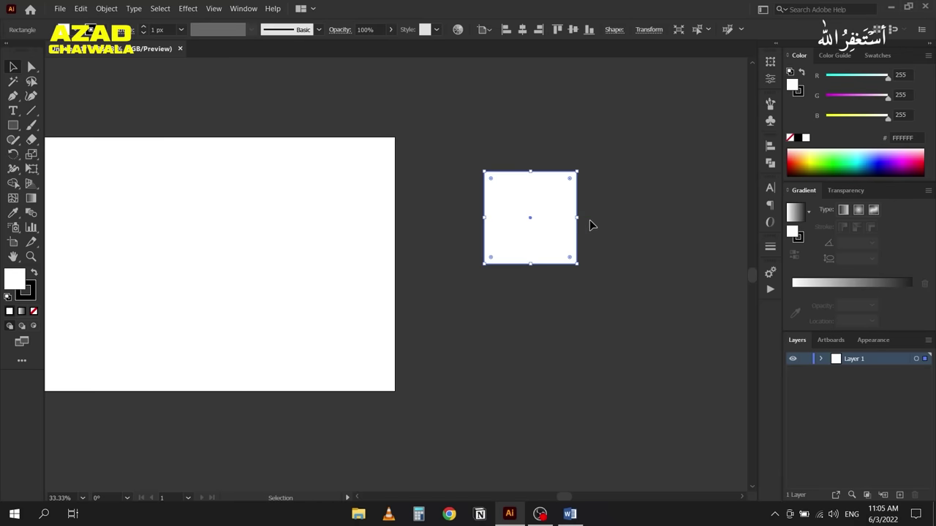
scroll(575, 211, up, 2)
drag(440, 250, 275, 245)
scroll(402, 212, up, 1)
scroll(275, 244, down, 1)
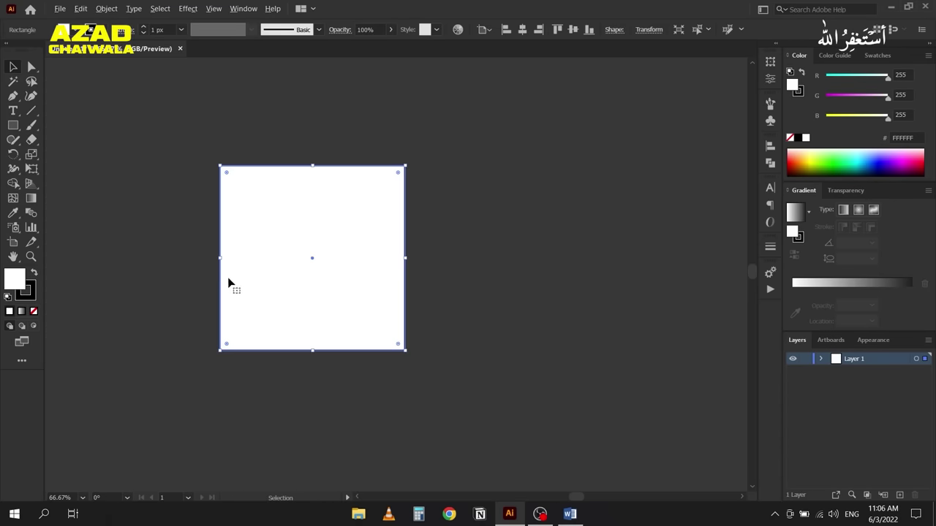
scroll(207, 273, down, 2)
drag(207, 274, 390, 268)
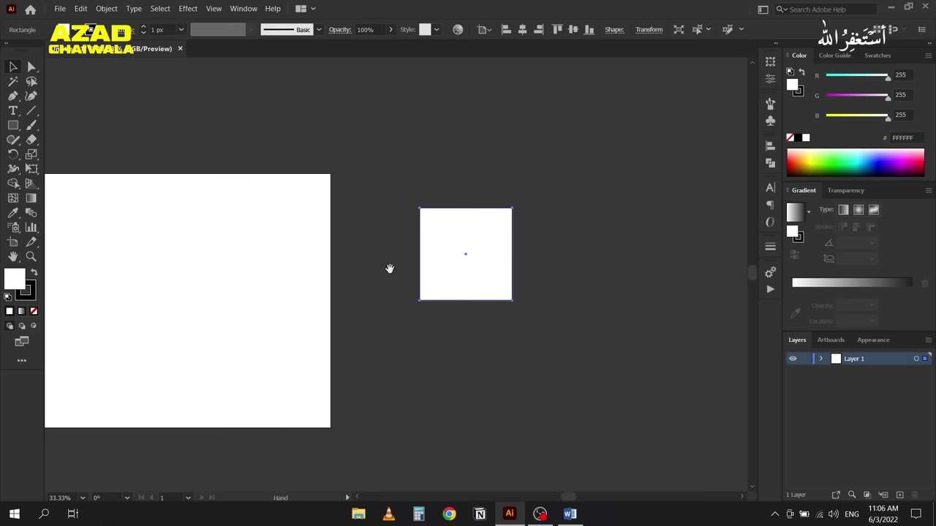
click(281, 290)
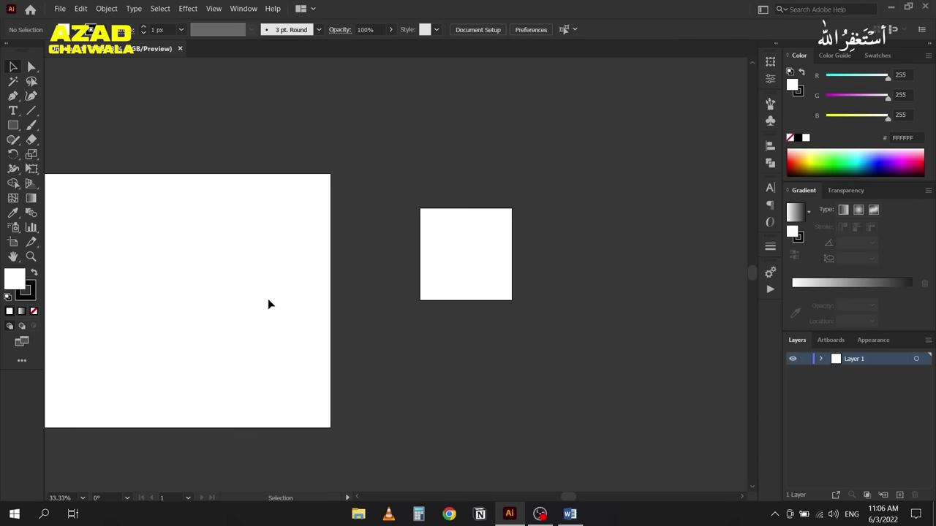
drag(209, 299, 297, 285)
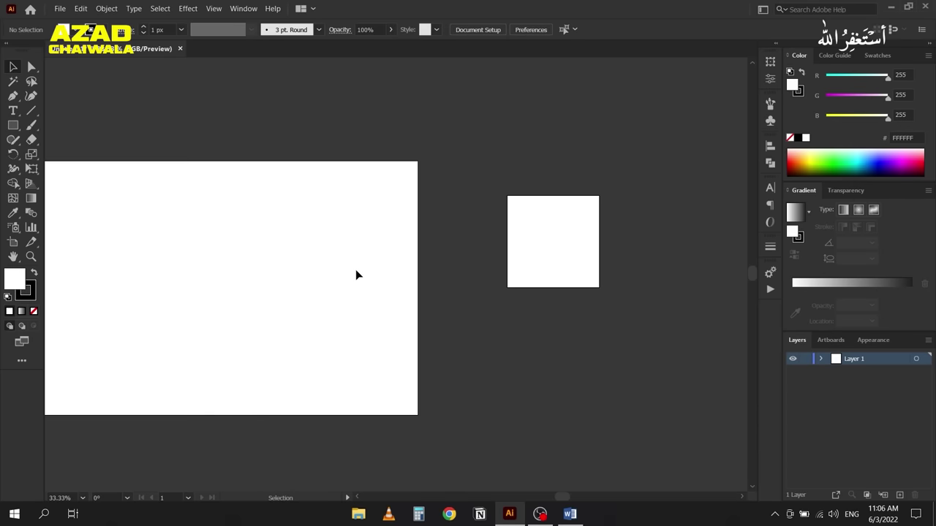
drag(454, 274, 367, 274)
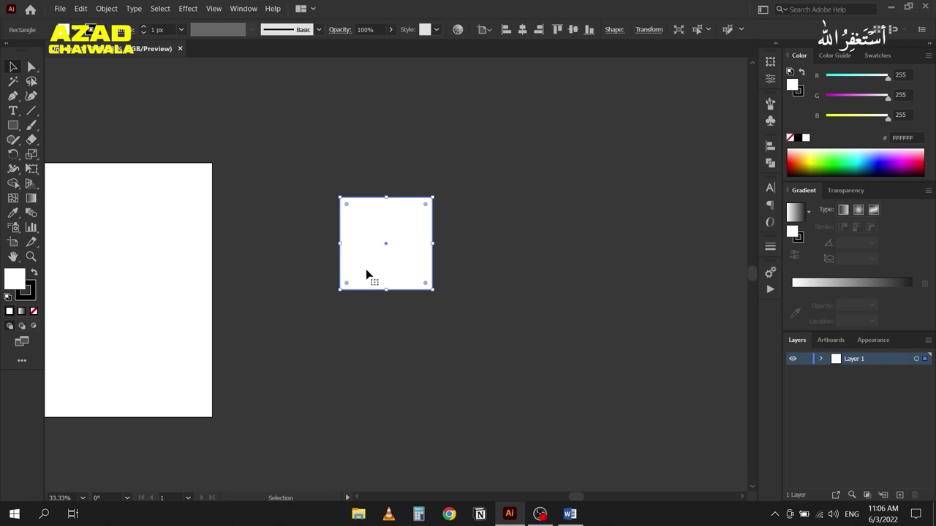
scroll(399, 251, up, 1)
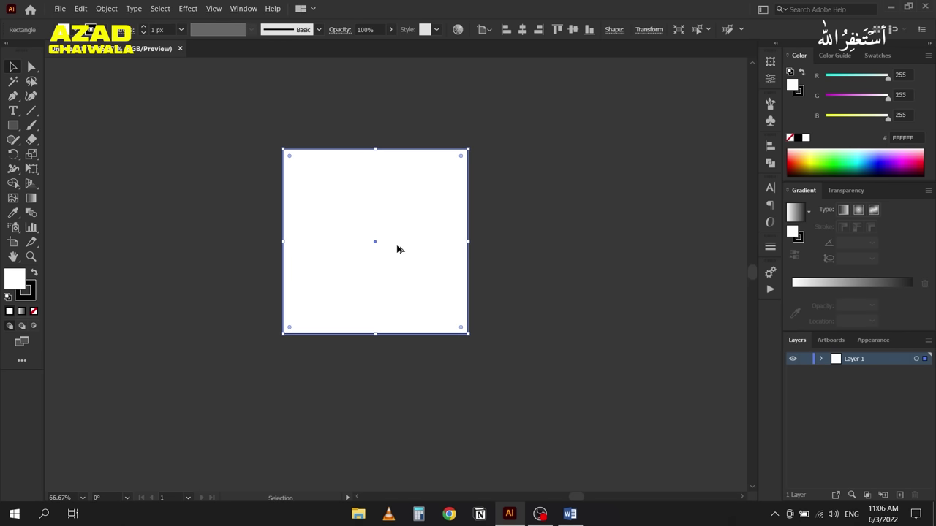
drag(395, 244, 334, 286)
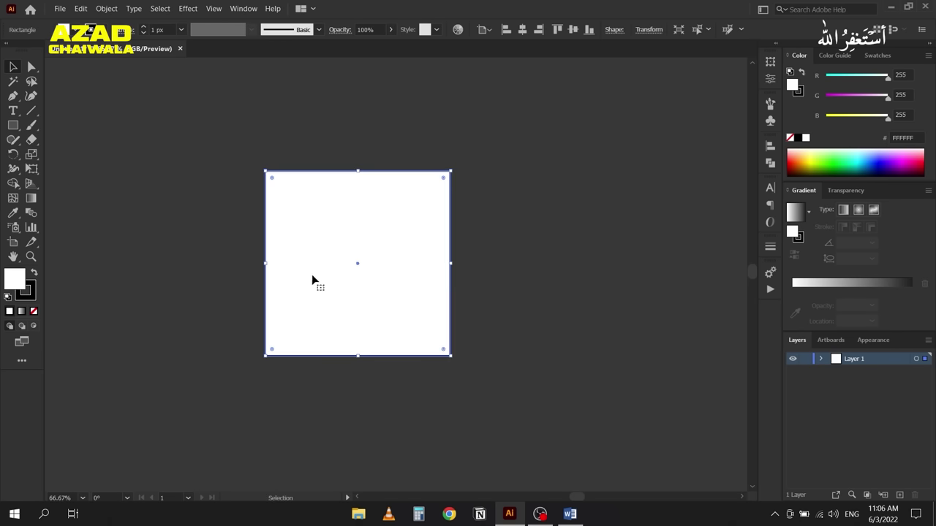
click(242, 205)
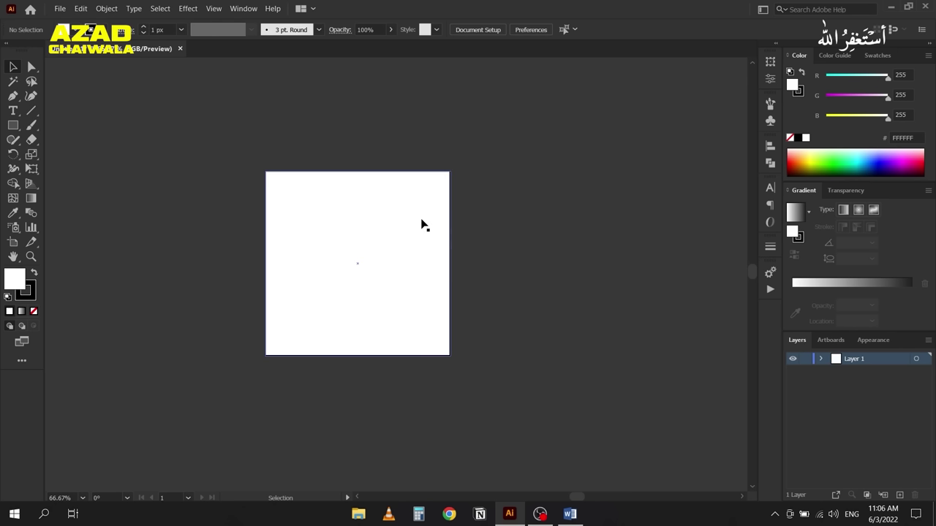
click(301, 226)
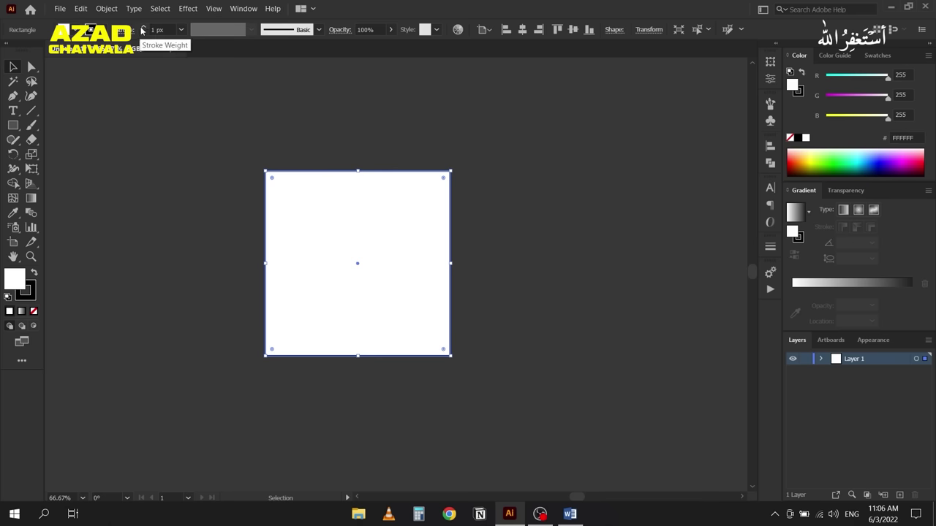
Step: Increase the square's stroke weight, trying 17 px from the presets, then settle on 14 px
click(143, 27)
click(143, 28)
click(142, 27)
click(143, 28)
click(142, 27)
click(142, 27)
click(143, 27)
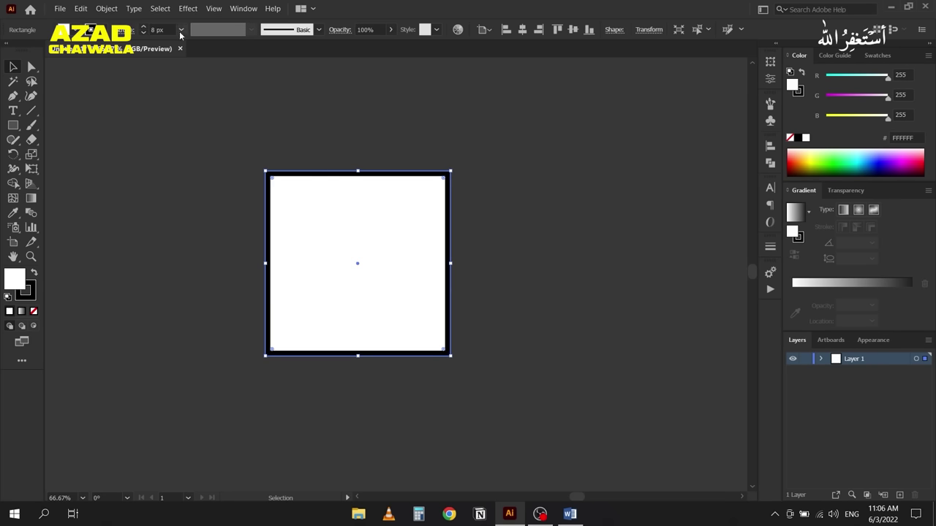
click(179, 30)
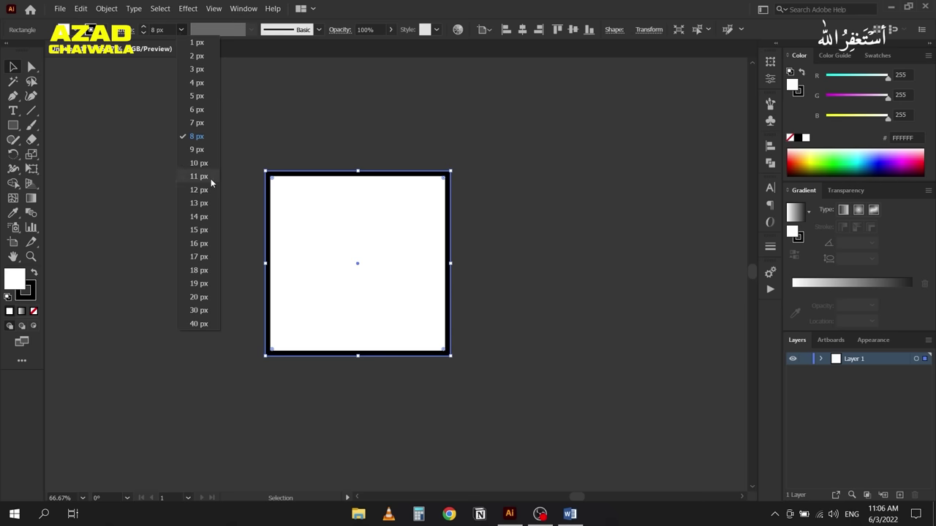
click(199, 256)
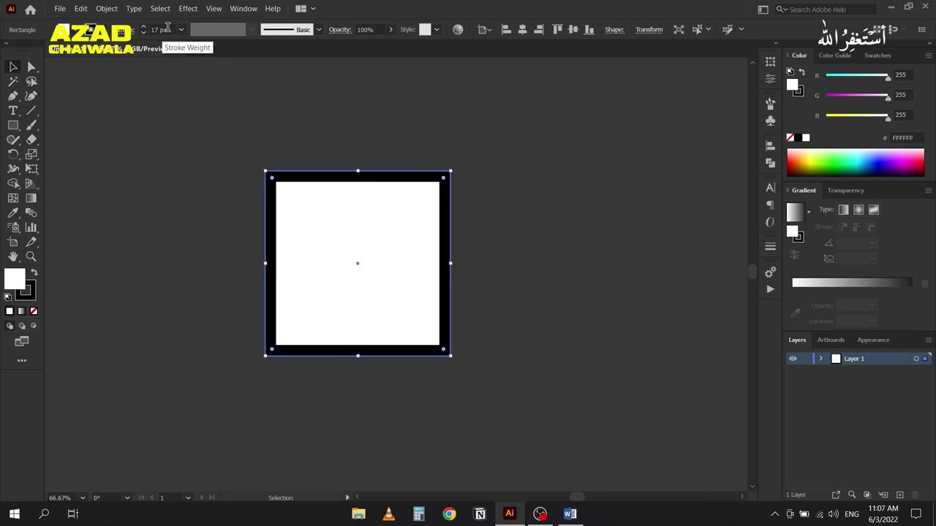
scroll(167, 28, down, 2)
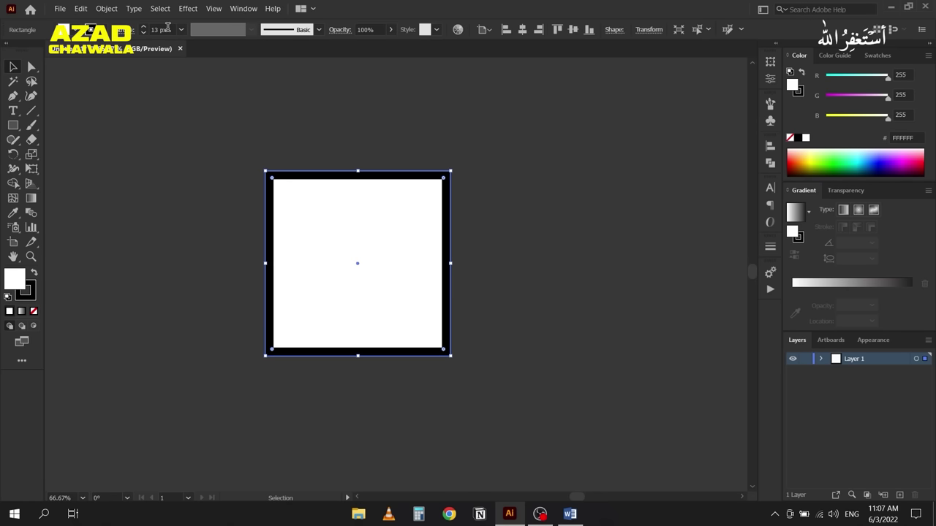
scroll(168, 28, down, 6)
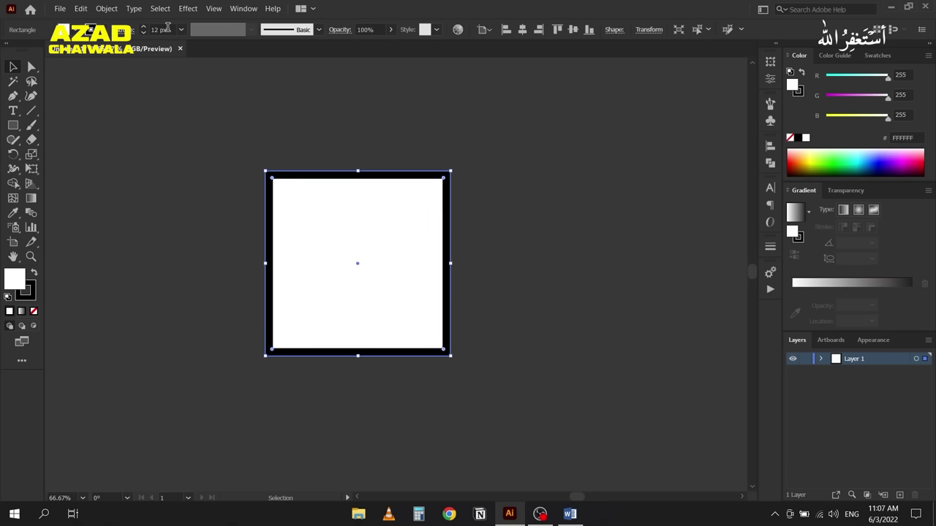
scroll(167, 28, up, 3)
scroll(167, 28, up, 3)
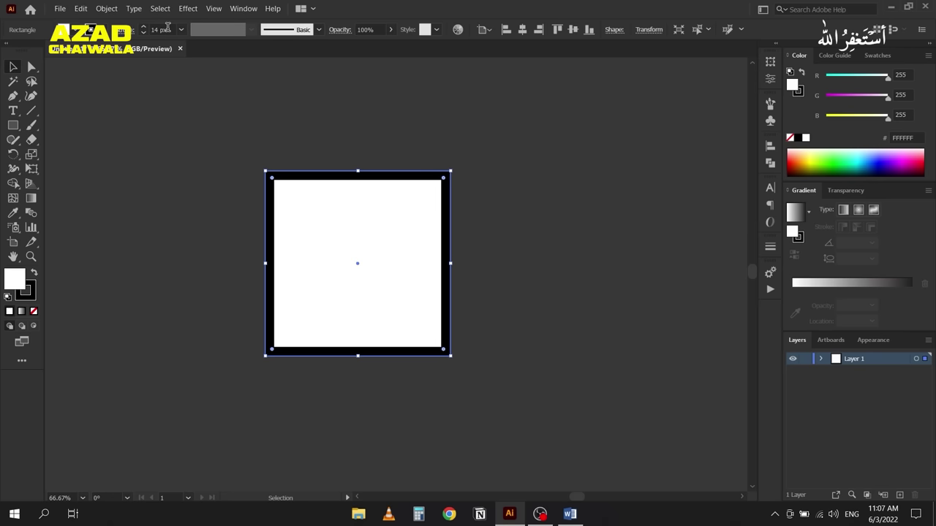
click(89, 29)
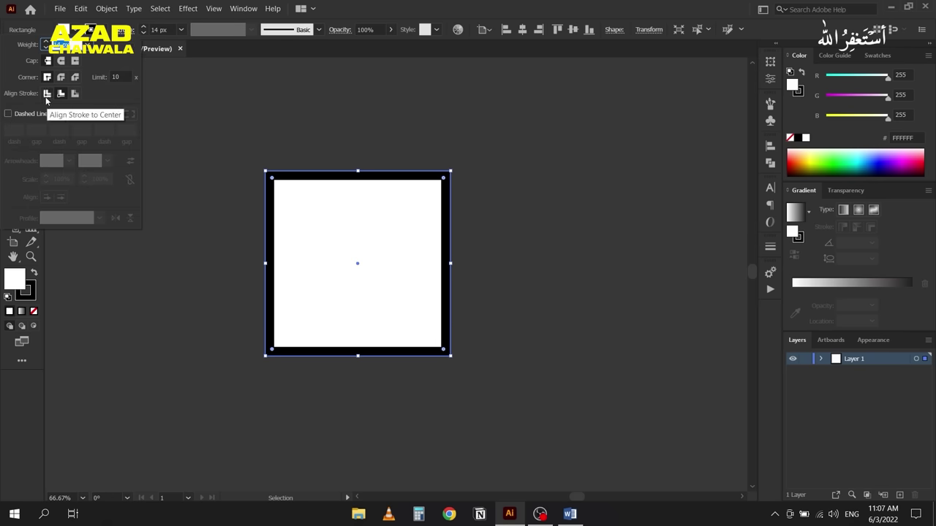
Step: Align the square's 14 px stroke to center, then deselect the square
click(46, 97)
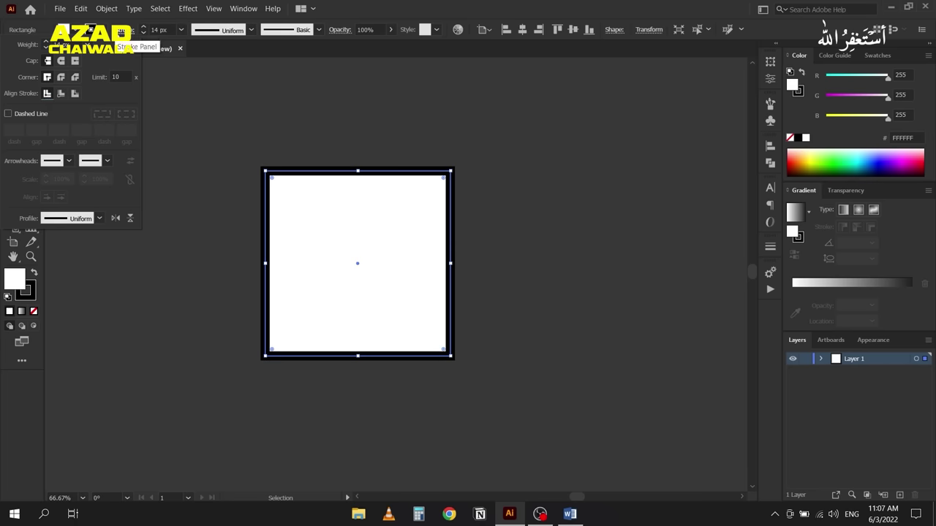
click(121, 32)
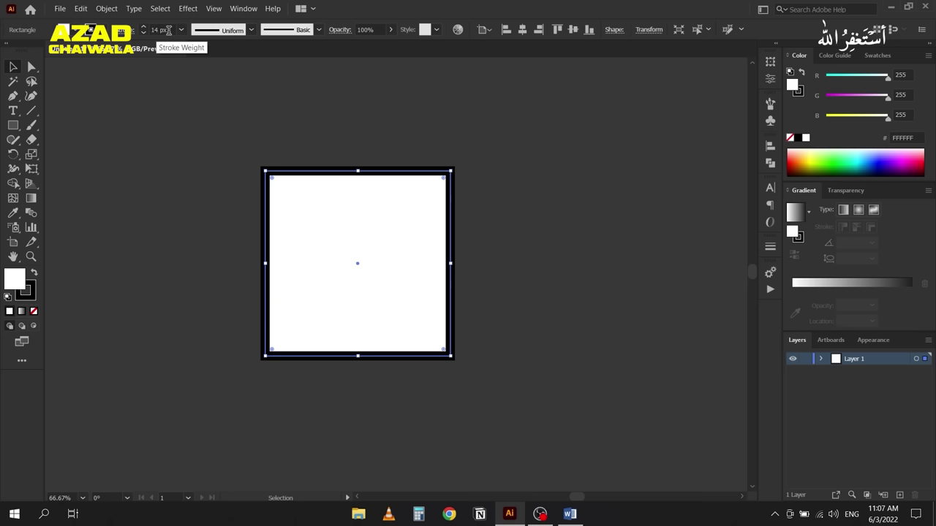
scroll(167, 30, up, 3)
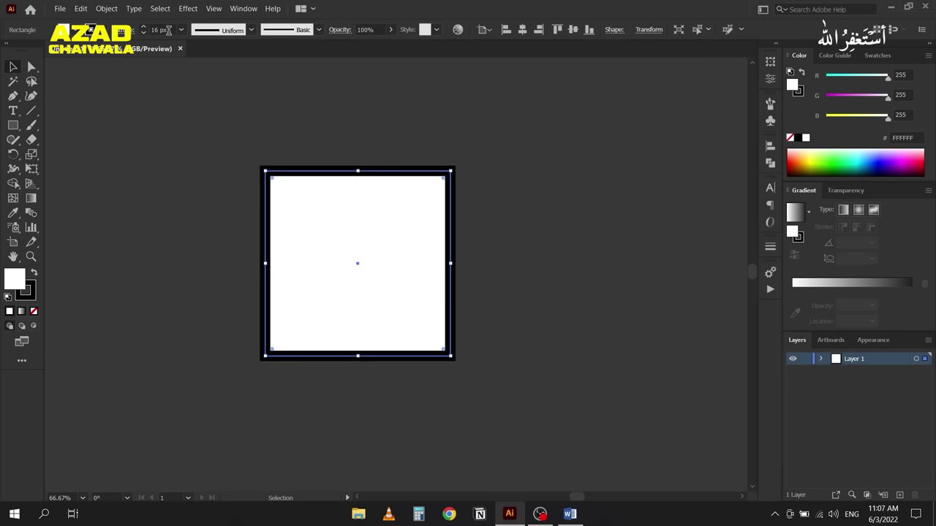
scroll(167, 30, down, 1)
scroll(167, 30, down, 2)
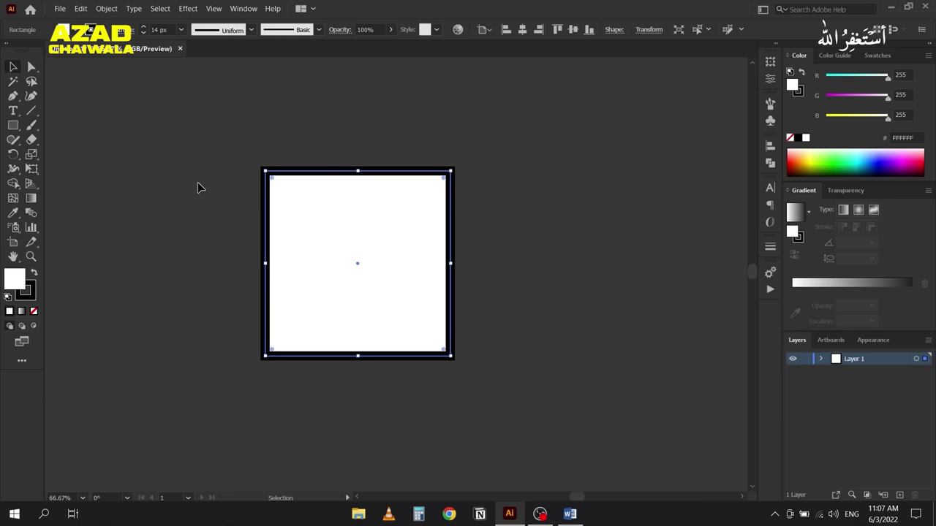
click(197, 187)
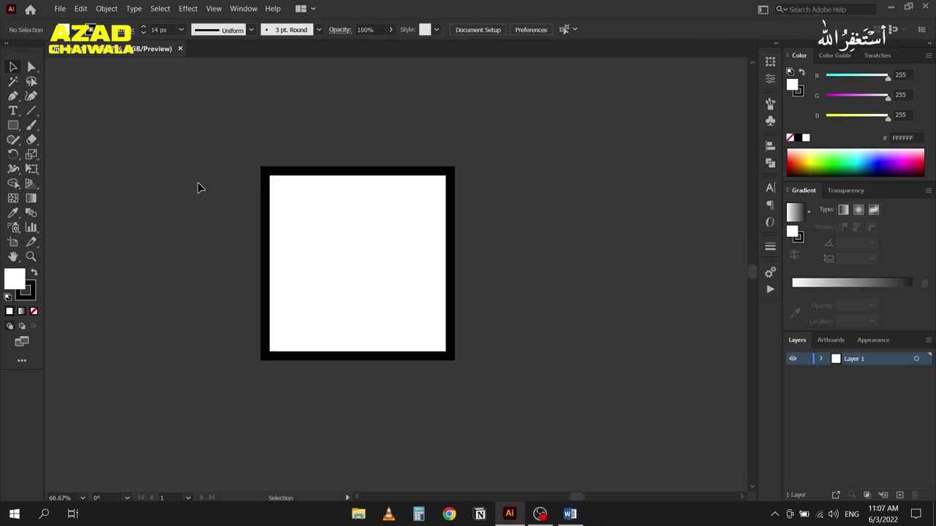
Step: Drag the thick-stroked white square up and to the left on the canvas
drag(300, 230, 248, 229)
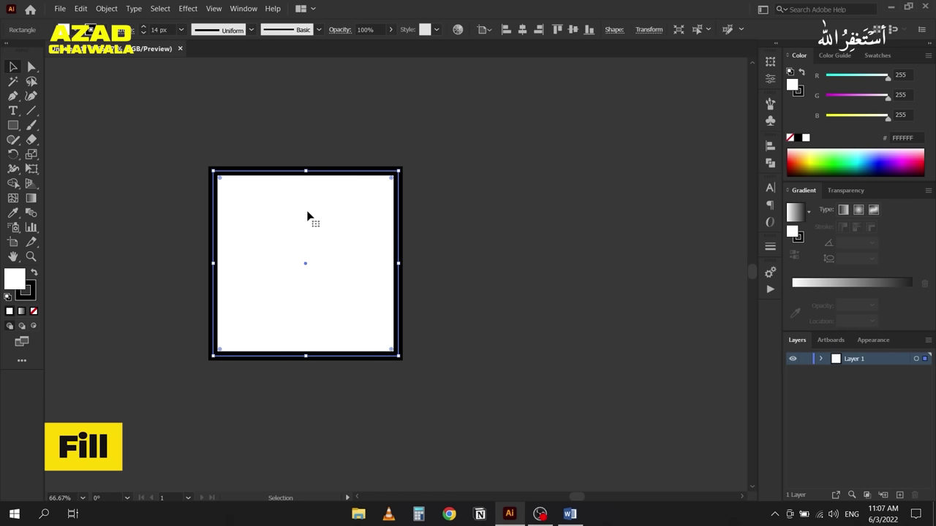
click(35, 295)
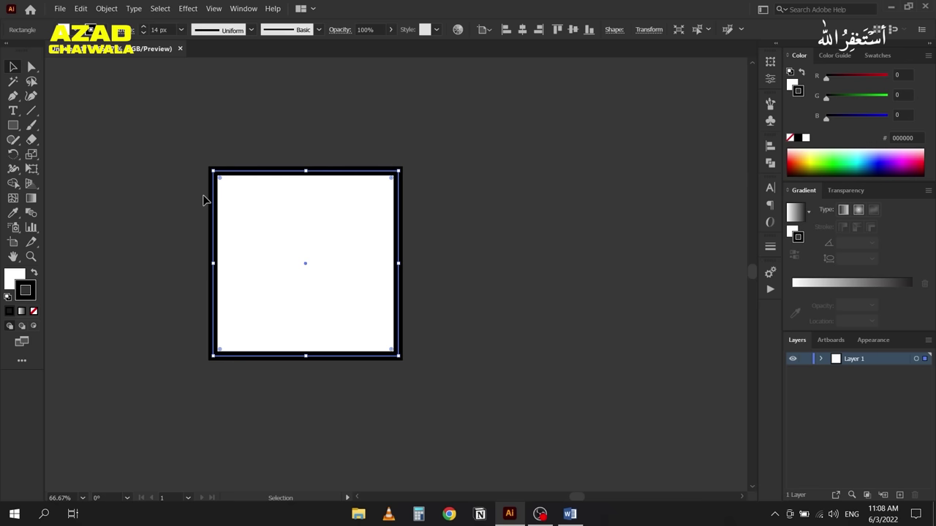
drag(259, 267, 217, 244)
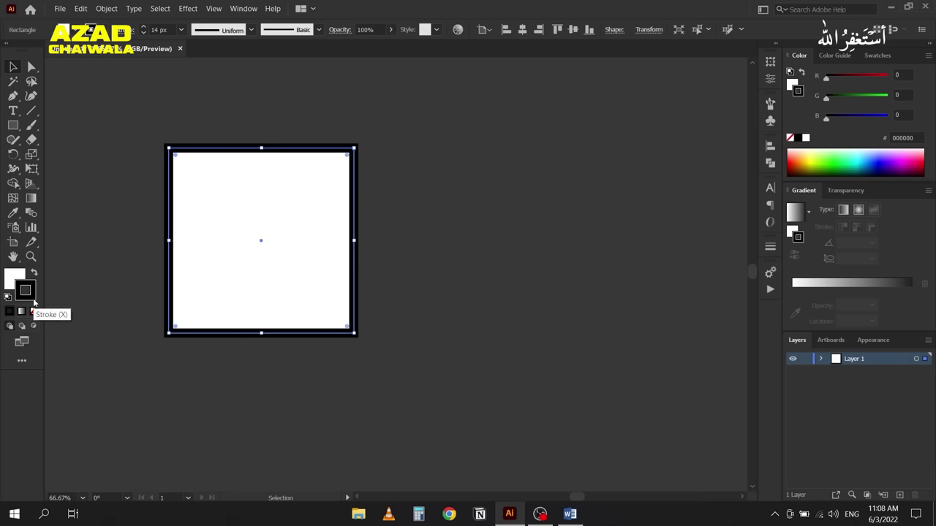
drag(225, 272, 228, 282)
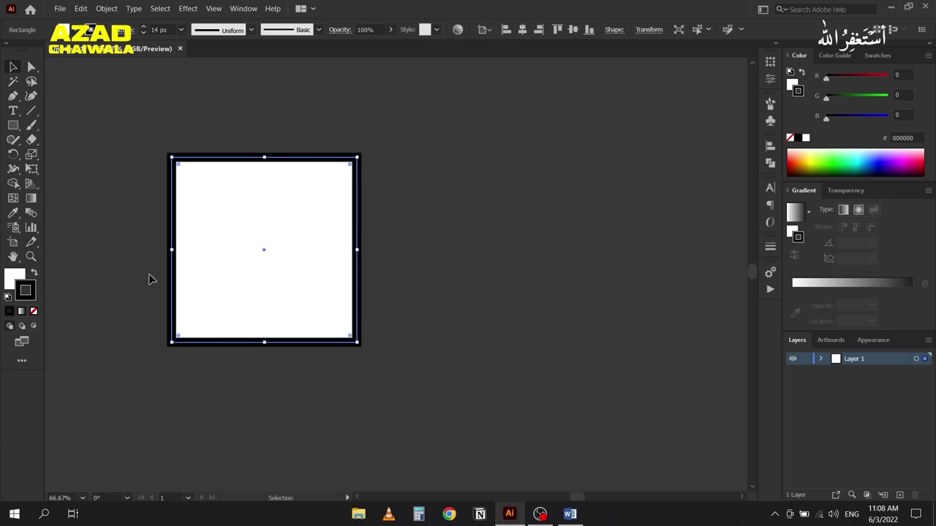
Step: Toggle between fill and stroke as the active colour, ending on fill
click(13, 279)
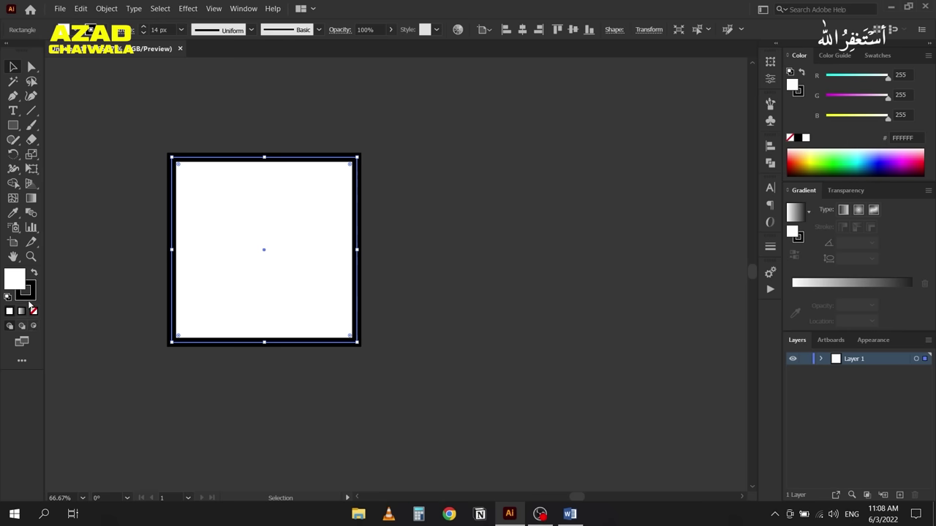
click(29, 297)
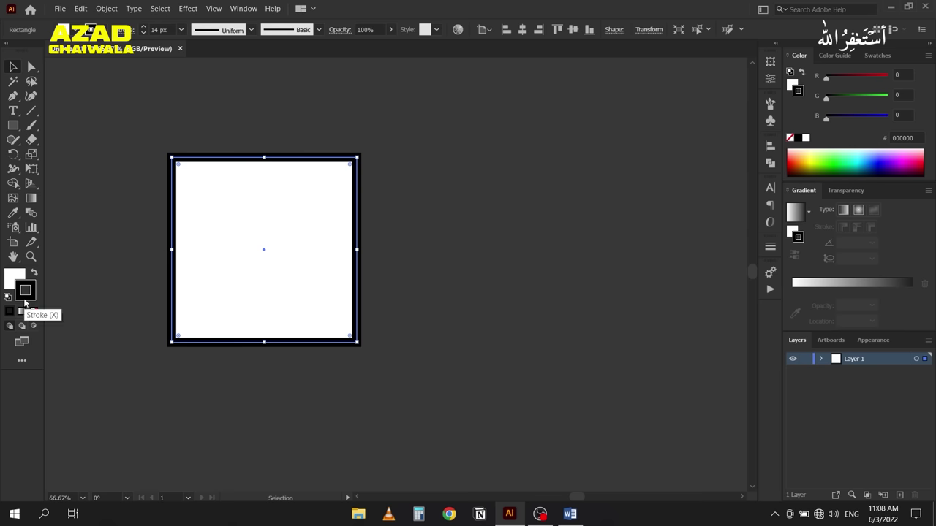
click(16, 281)
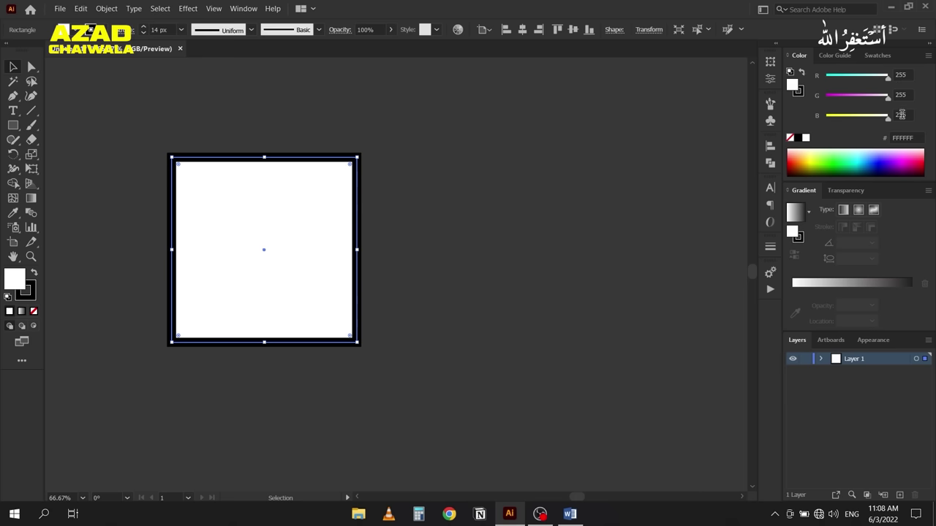
click(927, 56)
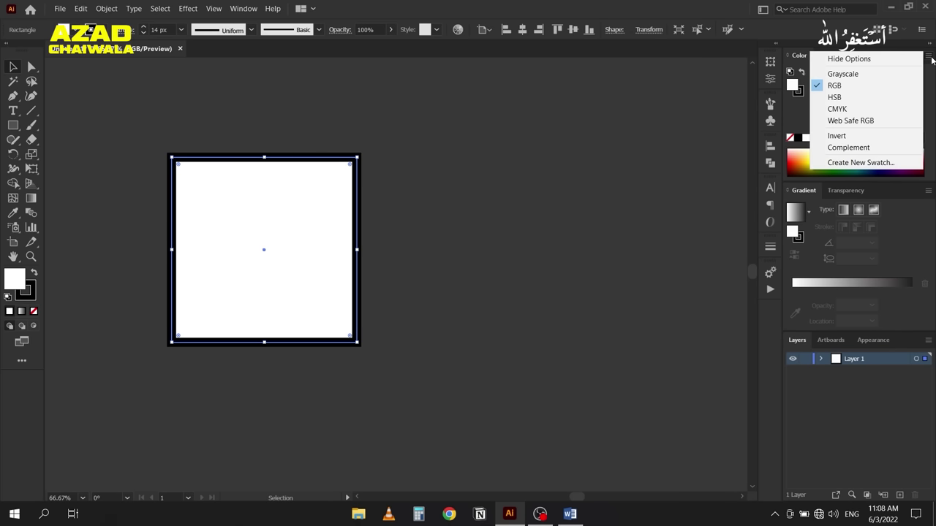
Step: Hide the Color panel options, enlarge the spectrum, and fill the square with light green 64FF41
click(888, 60)
drag(859, 104, 859, 149)
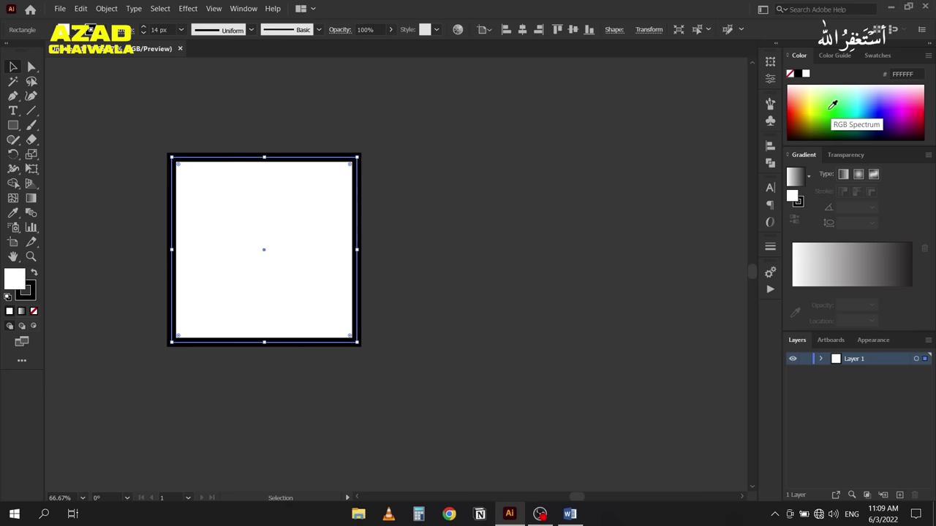
click(883, 108)
click(830, 106)
mouse_move(830, 107)
mouse_down()
mouse_move(814, 98)
mouse_move(831, 98)
mouse_move(832, 108)
mouse_up()
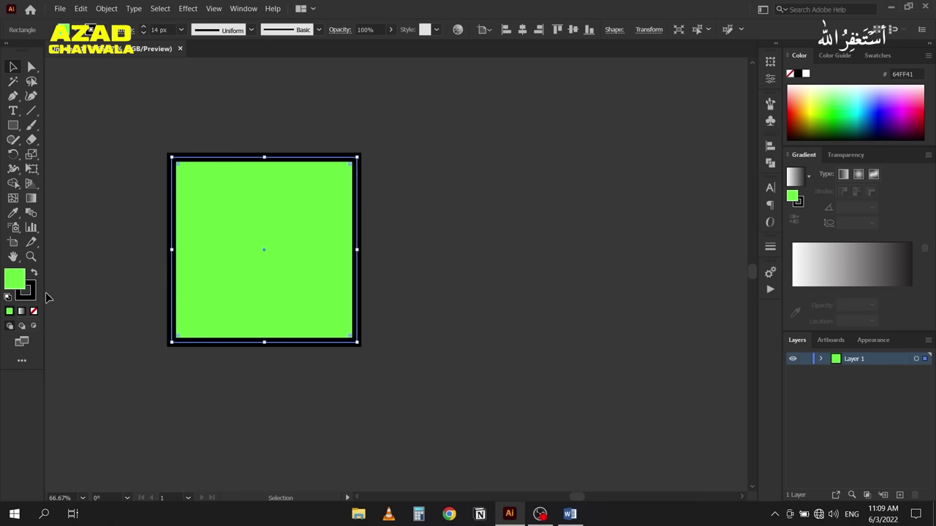
Step: Try several stroke colours, set the stroke back to black, then swap fill and stroke
click(30, 298)
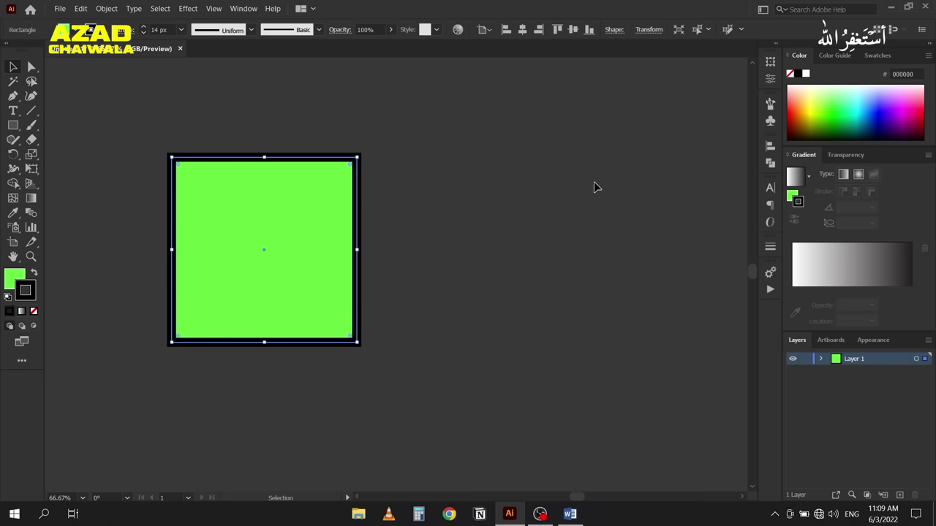
mouse_move(810, 99)
mouse_down()
mouse_move(877, 111)
mouse_move(913, 101)
mouse_move(886, 95)
mouse_move(834, 118)
mouse_up()
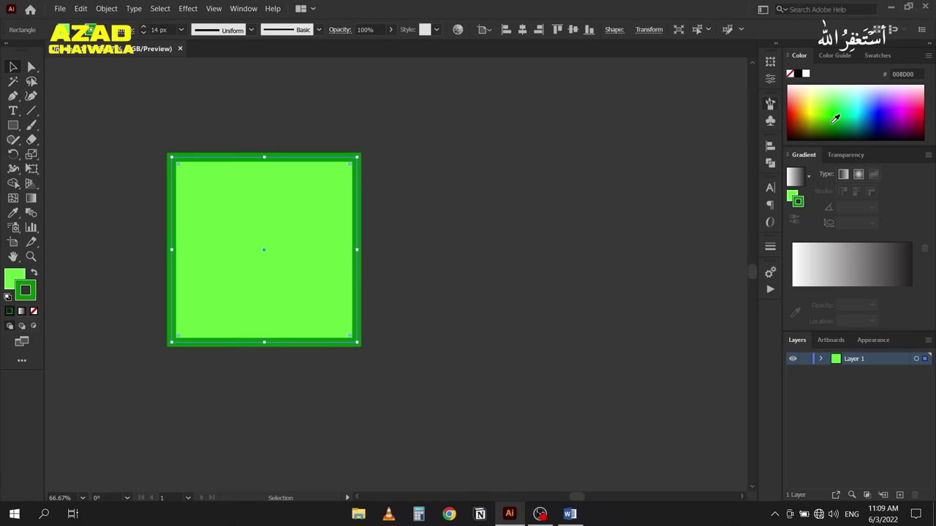
click(798, 76)
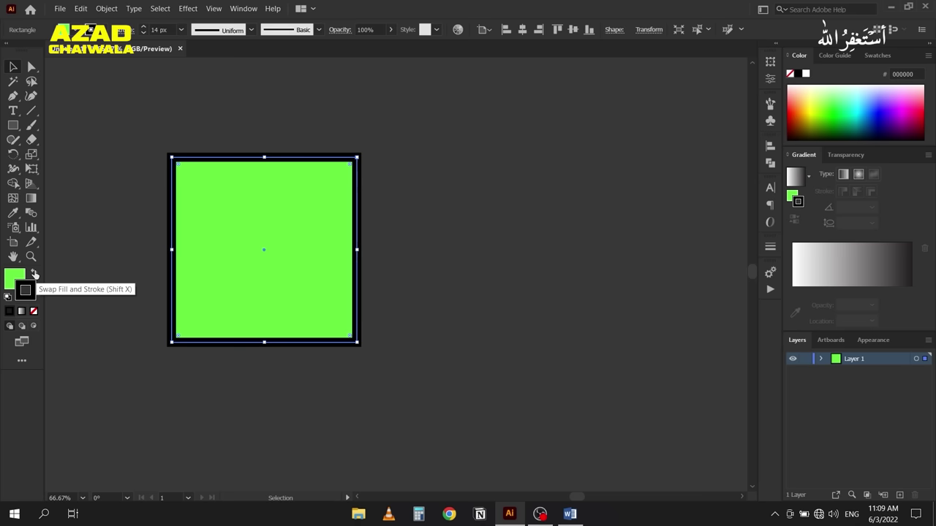
click(34, 274)
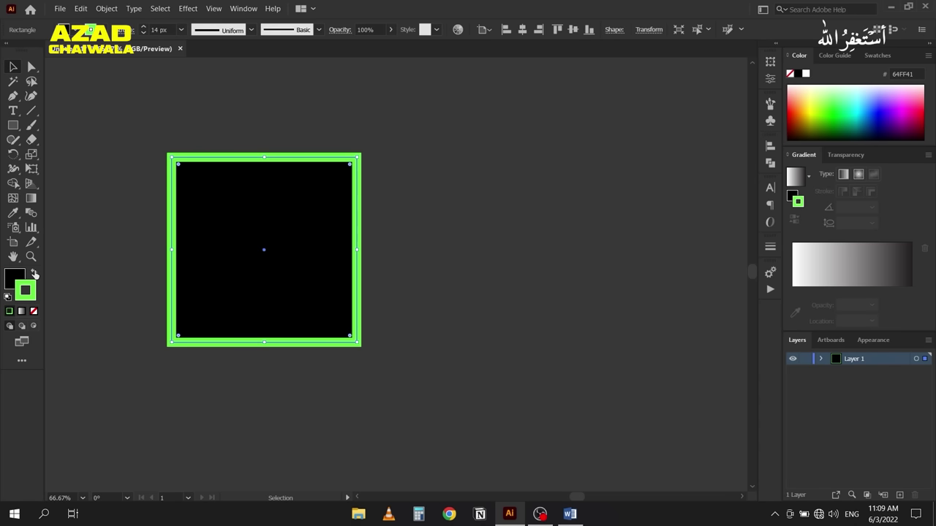
Step: Swap fill and stroke back and forth, ending with green fill and black stroke
click(34, 274)
click(34, 274)
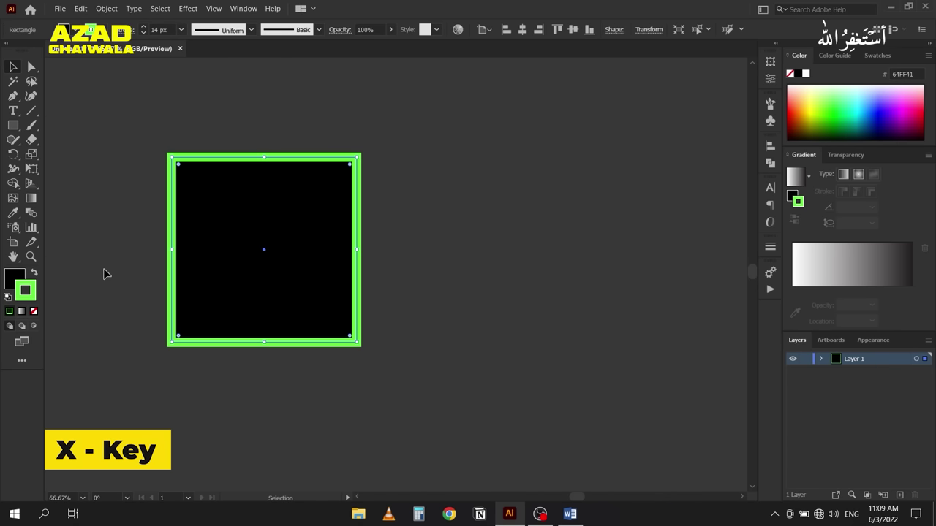
key(x)
key(x)
key(x)
key(x)
key(x)
key(x)
key(x)
key(x)
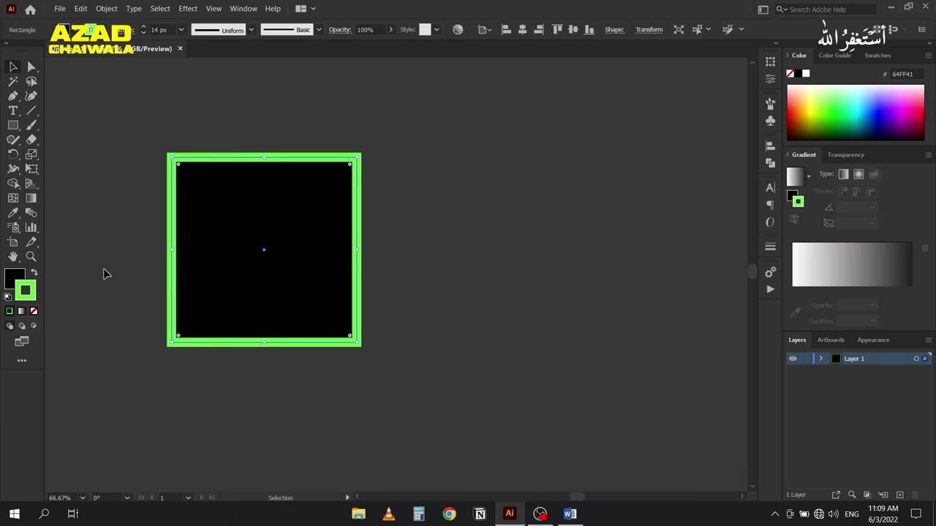
key(shift+x)
key(shift+x)
key(shift+x)
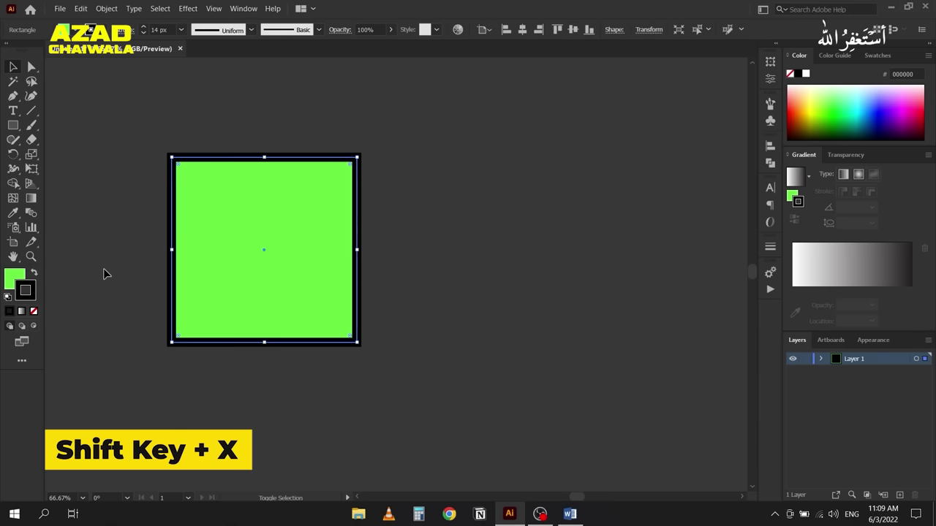
key(shift+x)
key(shift+x)
key(shift+x)
key(shift+x)
Step: Move the green square up-left and open the Color Picker for its fill
drag(190, 256, 150, 220)
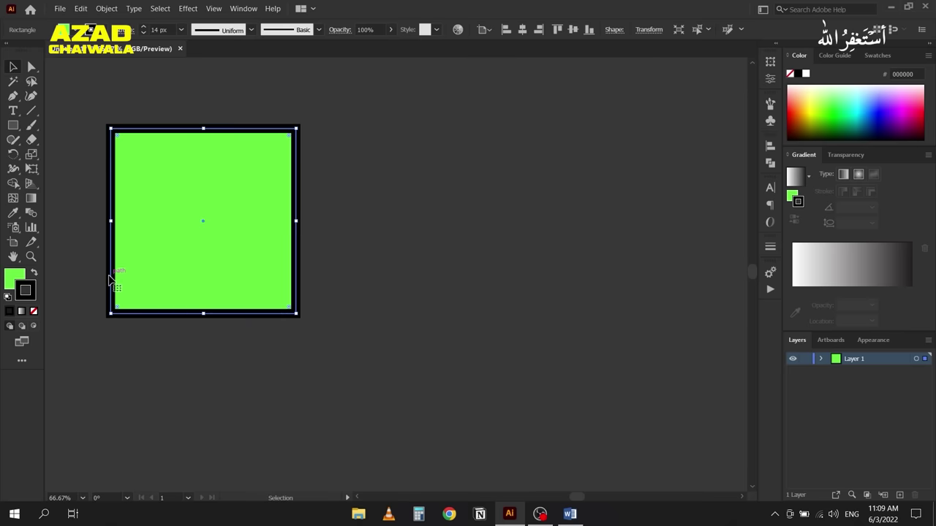
click(13, 281)
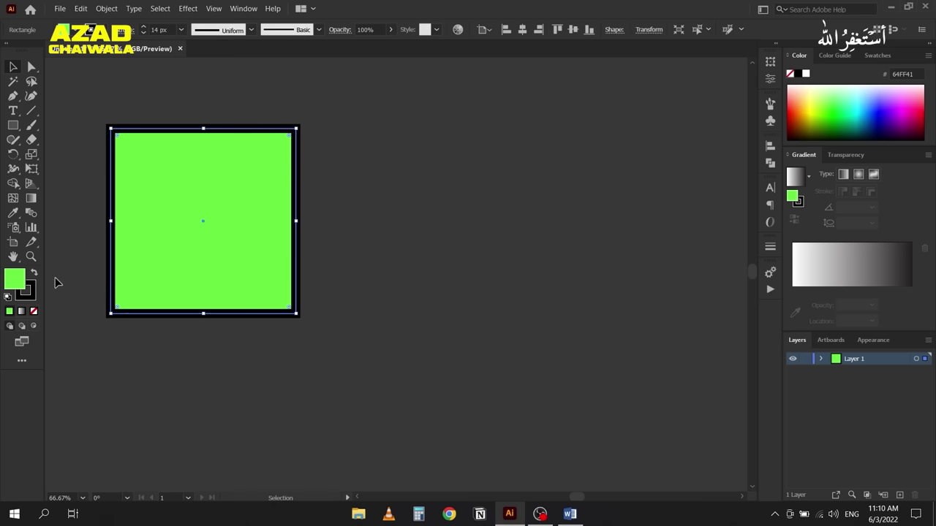
double_click(15, 288)
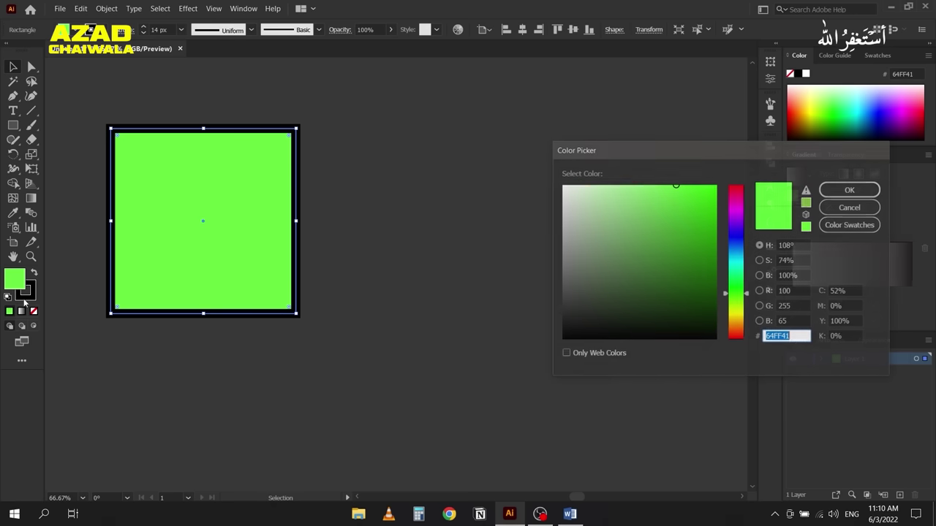
Step: Drag the Color Picker closer to the square and open Windows search
drag(614, 149, 484, 115)
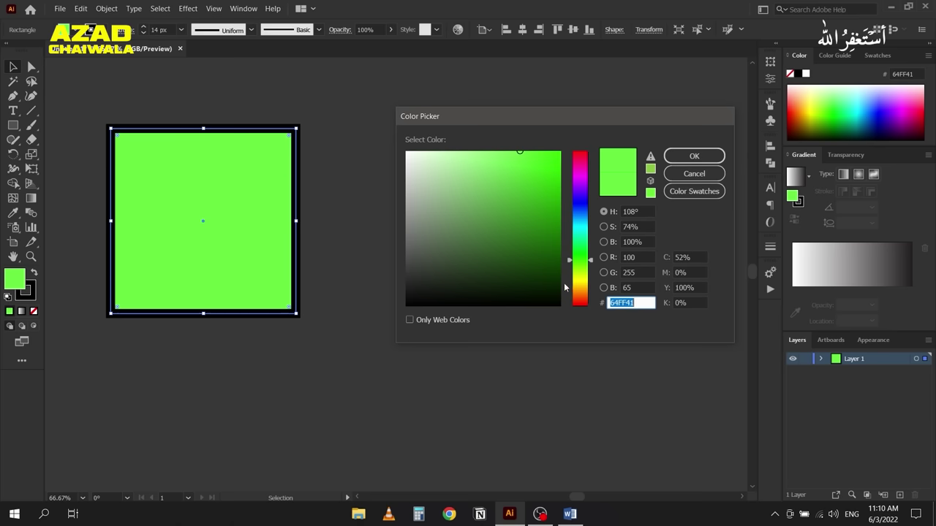
click(44, 512)
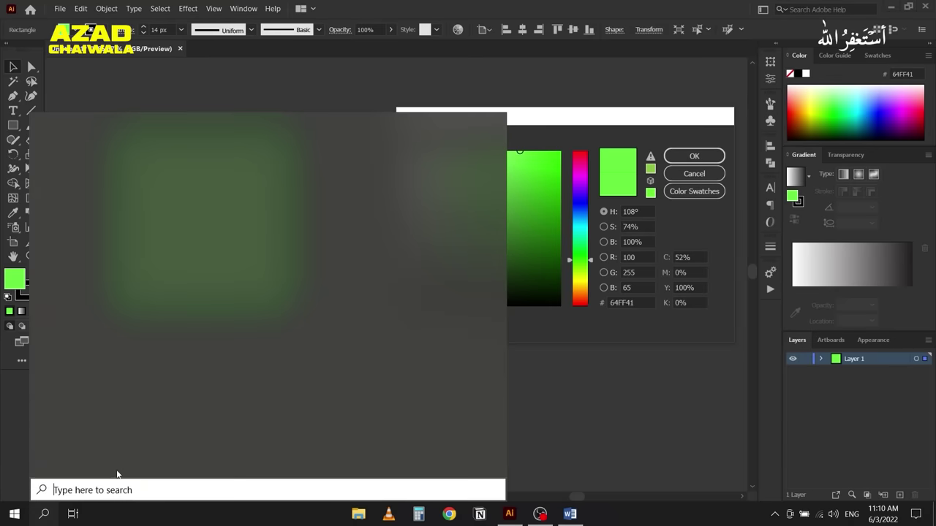
Step: Launch Notepad, shrink and reposition it, type 'Hue Bar Root Colors', then minimize it
text(Notep)
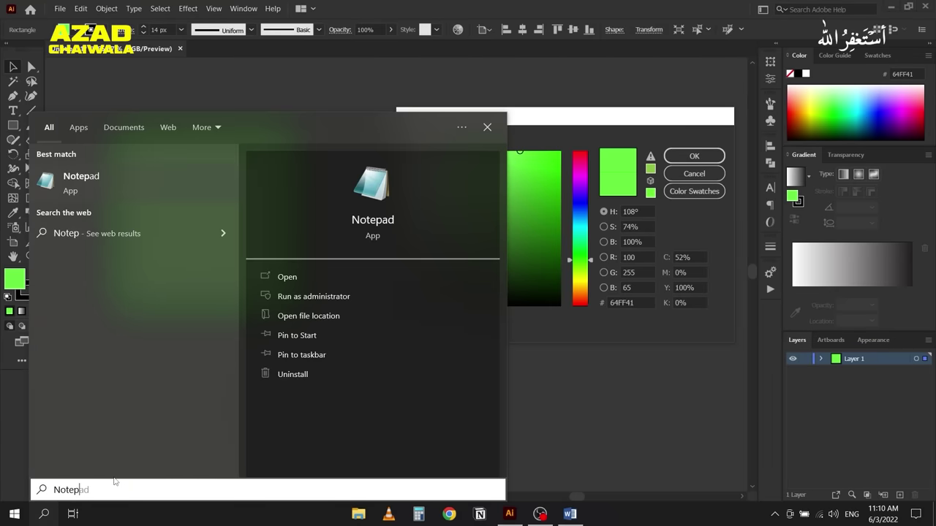
key(Return)
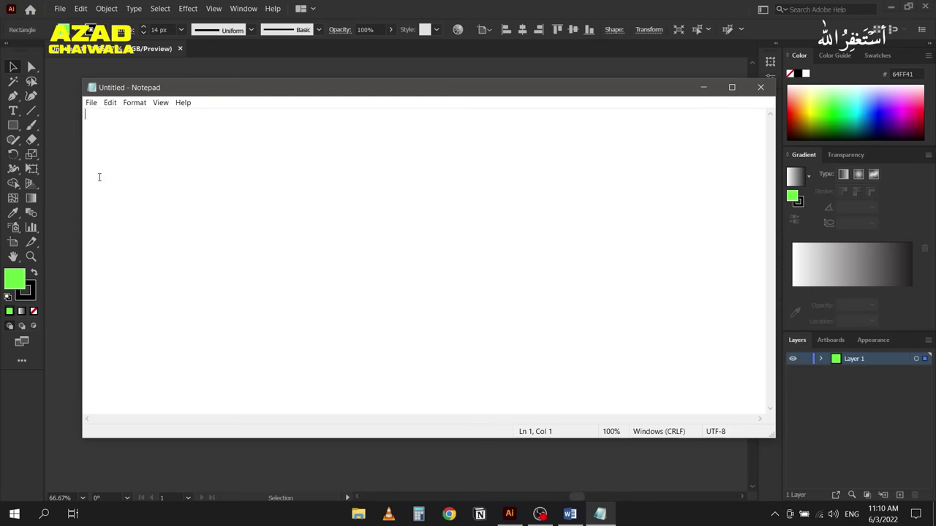
drag(78, 77, 427, 127)
drag(496, 137, 586, 171)
text(H)
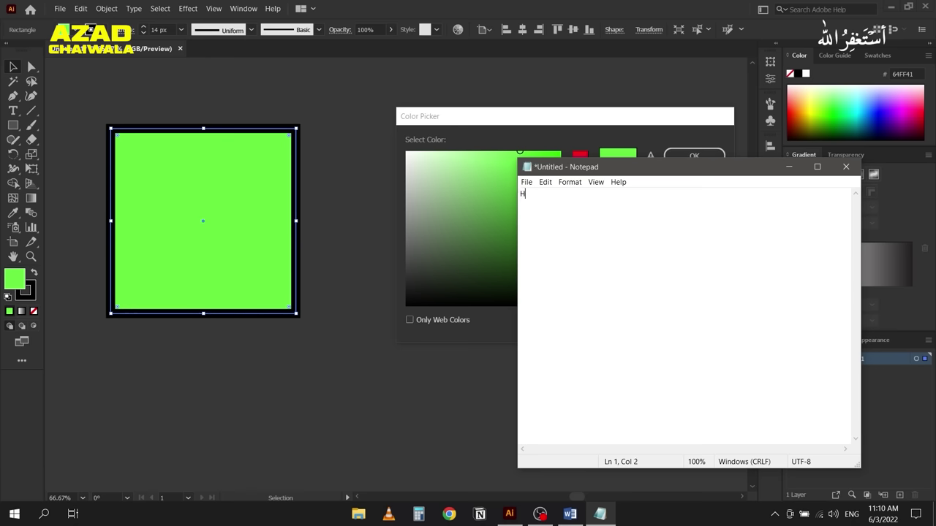
text(ue Bar)
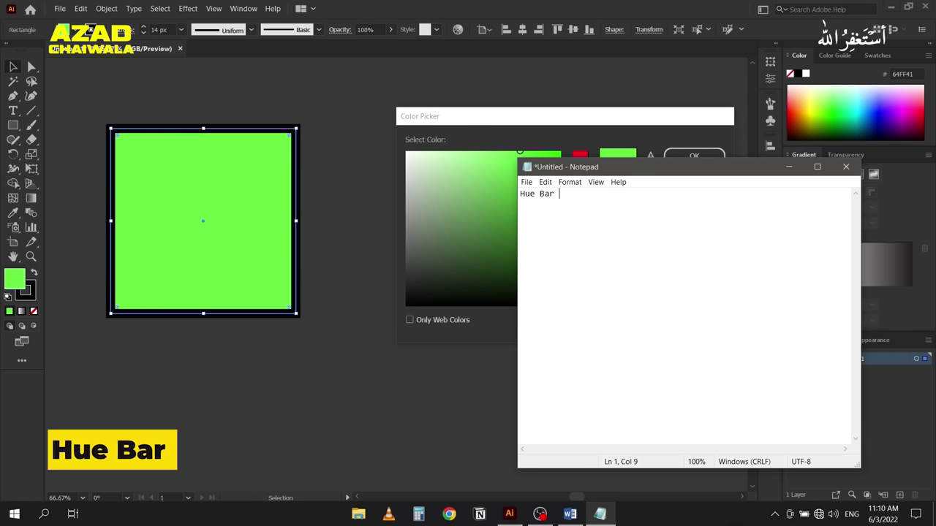
text( Root Colors)
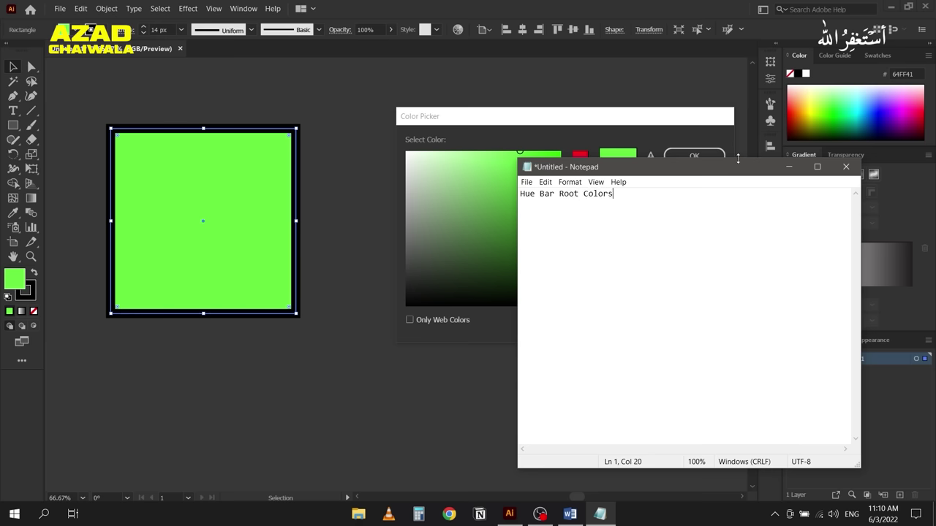
click(788, 166)
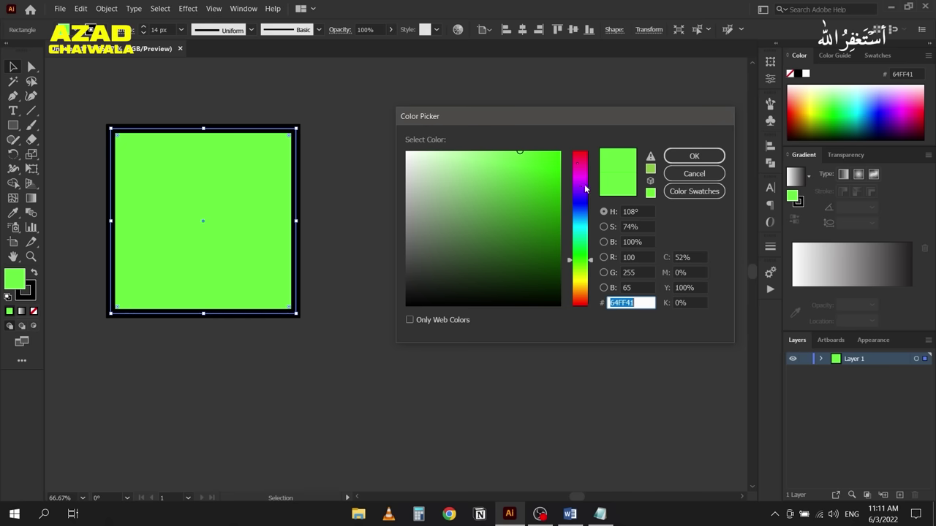
Step: Shift the hue to blue, darken it to navy 0A5589, and apply it to the fill
mouse_move(587, 260)
mouse_down()
mouse_move(587, 159)
mouse_move(583, 295)
mouse_move(585, 169)
mouse_move(581, 232)
mouse_move(581, 204)
mouse_up()
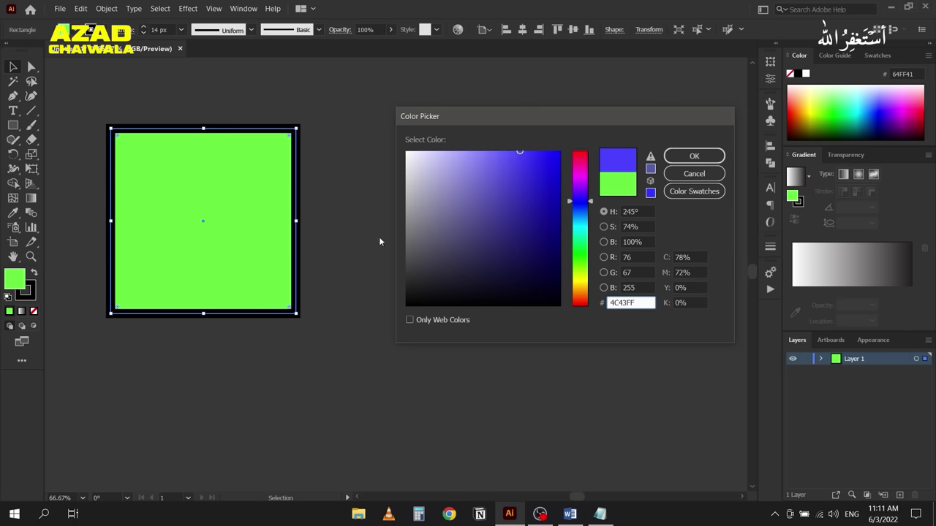
drag(579, 205, 578, 220)
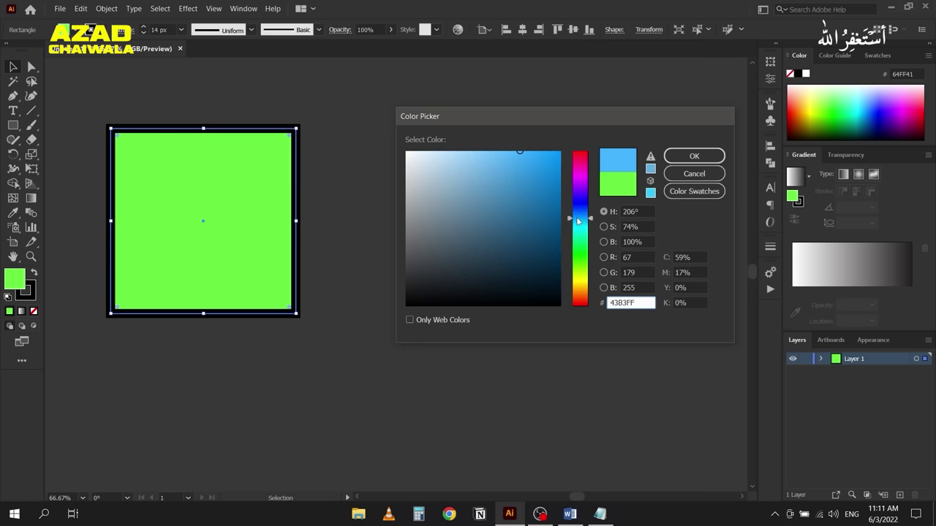
click(548, 196)
mouse_move(549, 196)
mouse_down()
mouse_move(555, 214)
mouse_move(526, 212)
mouse_move(549, 211)
mouse_move(555, 228)
mouse_move(539, 218)
mouse_move(549, 222)
mouse_up()
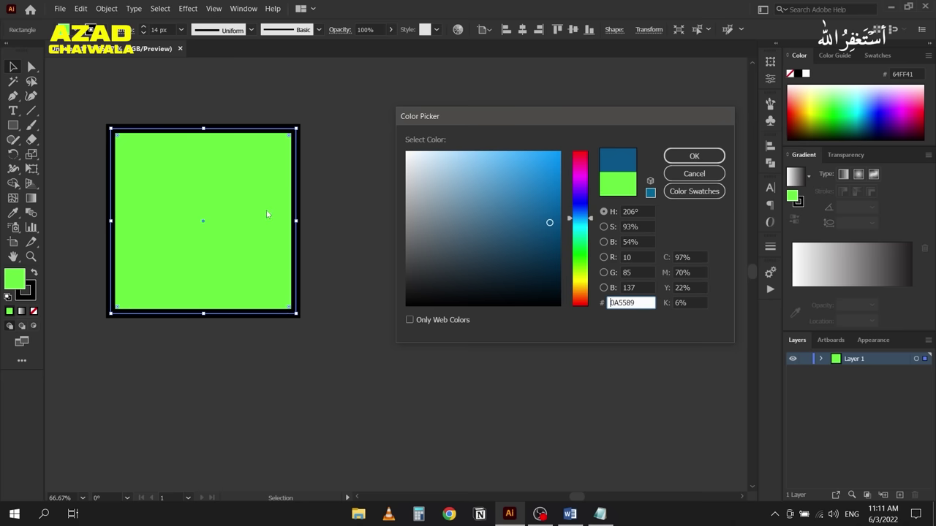
click(691, 159)
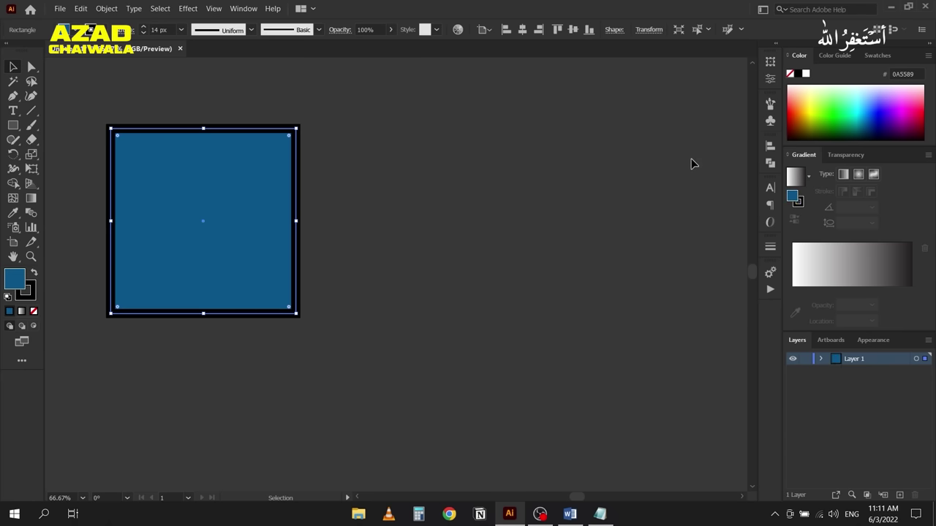
Step: Open the stroke's Color Picker and try cyan-green and mid green colours
click(27, 291)
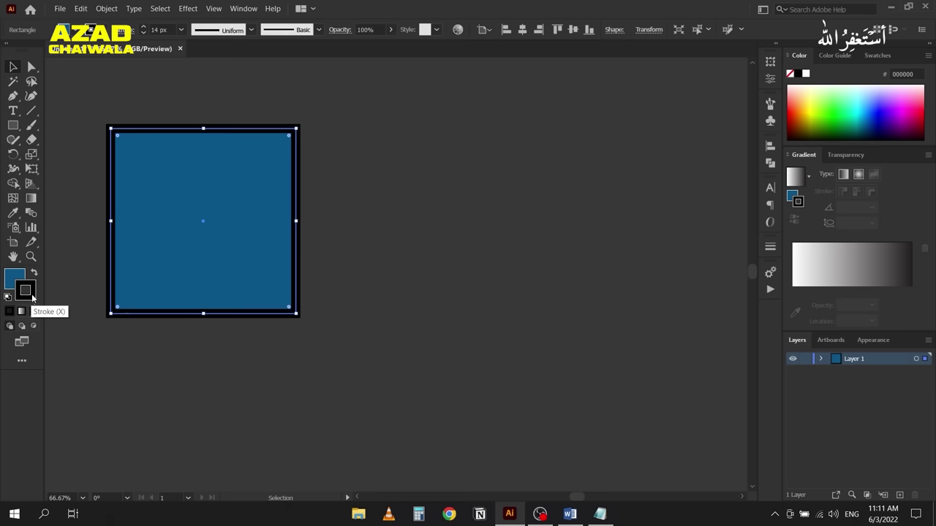
double_click(32, 291)
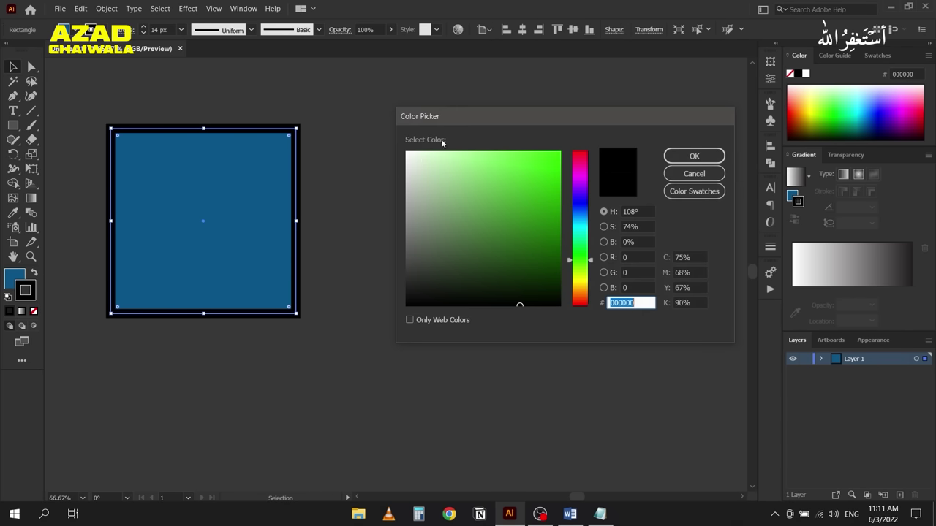
drag(474, 117, 470, 129)
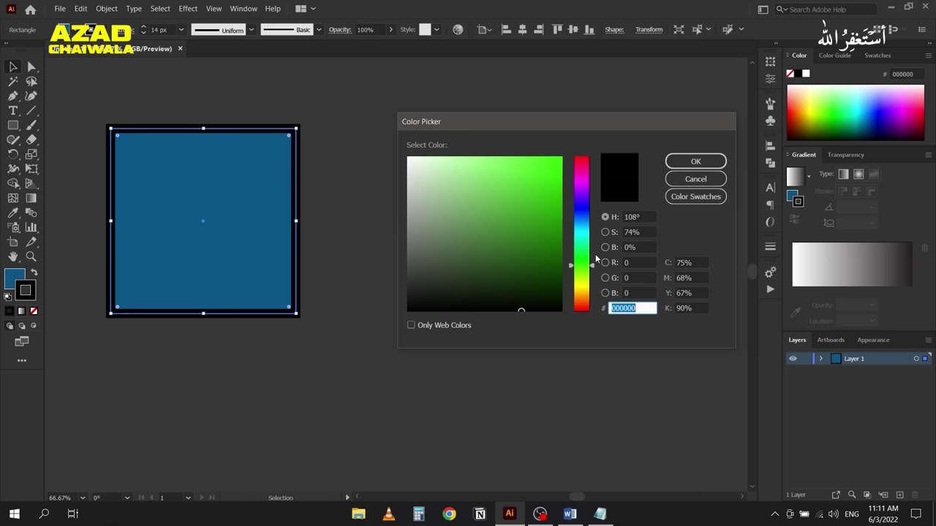
mouse_move(584, 249)
mouse_down()
mouse_move(581, 173)
mouse_move(585, 250)
mouse_up()
mouse_move(543, 224)
mouse_down()
mouse_move(526, 188)
mouse_move(470, 241)
mouse_move(504, 196)
mouse_up()
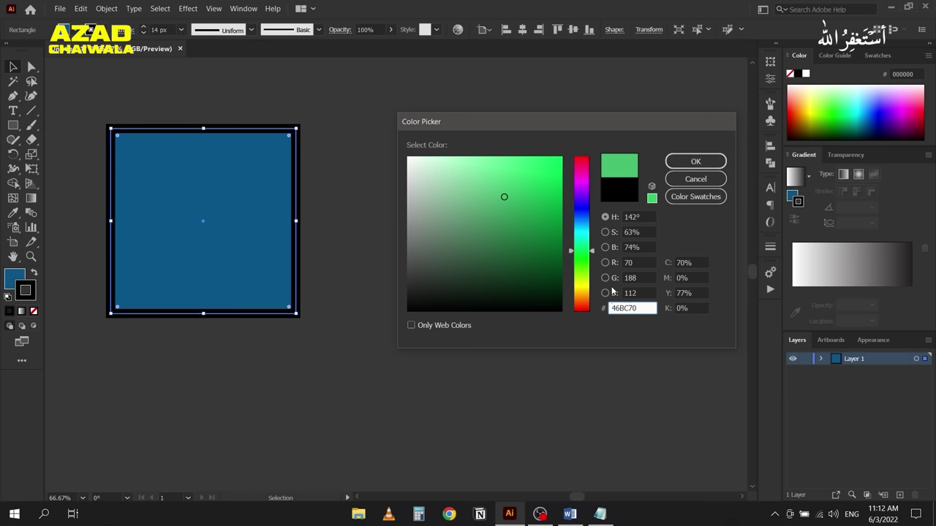
Step: Try purple, pale pink, near black, grey and magenta, ending on light pink F7AAE4
mouse_move(582, 217)
mouse_down()
mouse_move(577, 178)
mouse_move(537, 177)
mouse_move(564, 159)
mouse_up()
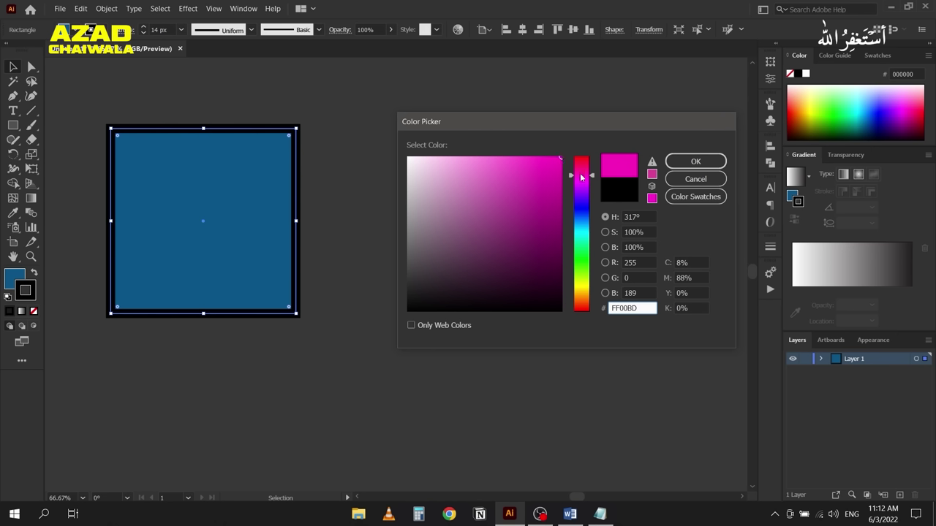
mouse_move(477, 169)
mouse_down()
mouse_move(431, 168)
mouse_move(405, 154)
mouse_up()
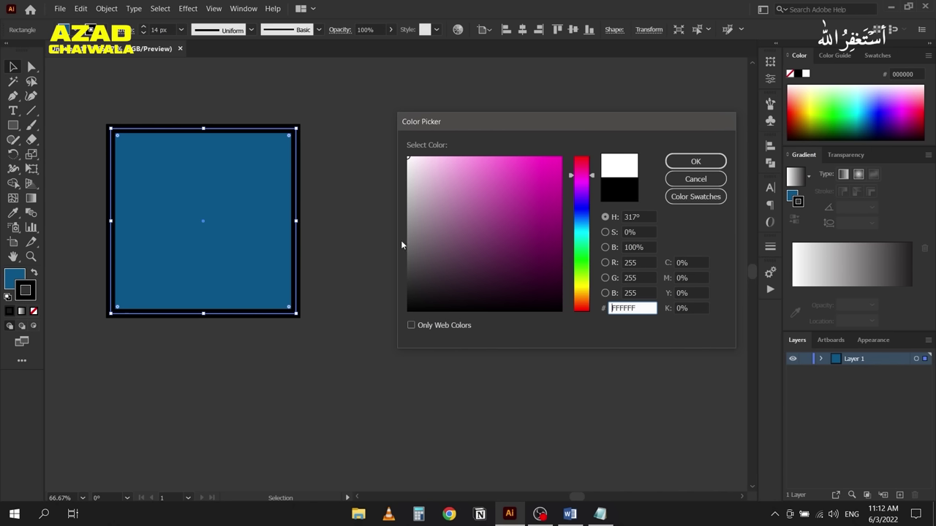
drag(408, 194, 410, 311)
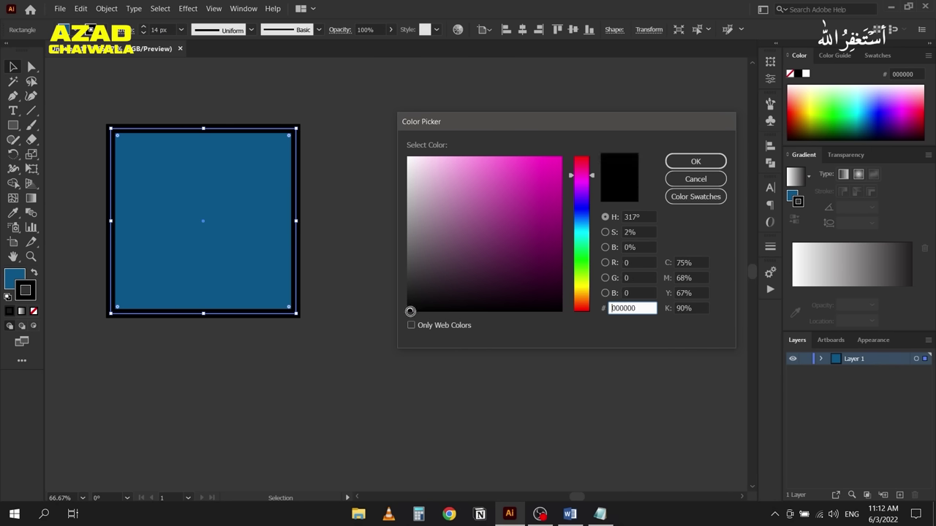
drag(407, 161, 407, 227)
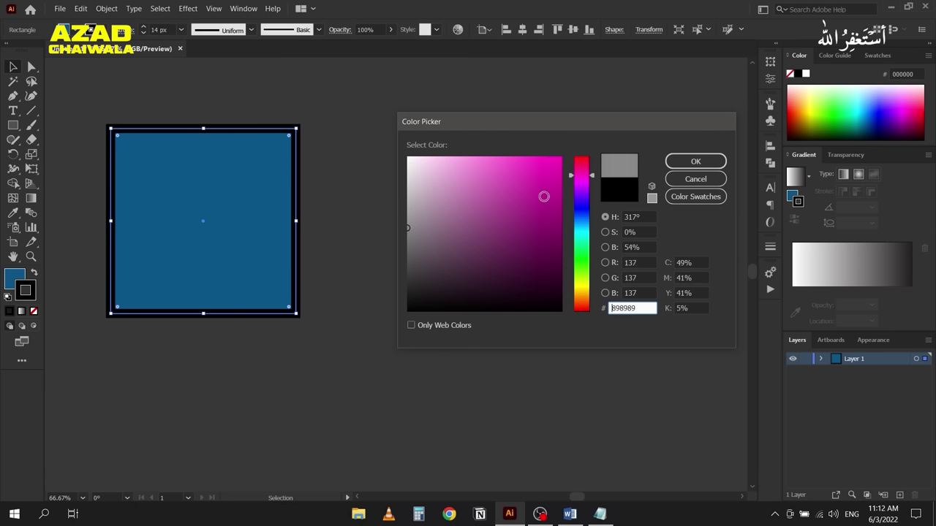
click(559, 158)
drag(558, 158, 456, 160)
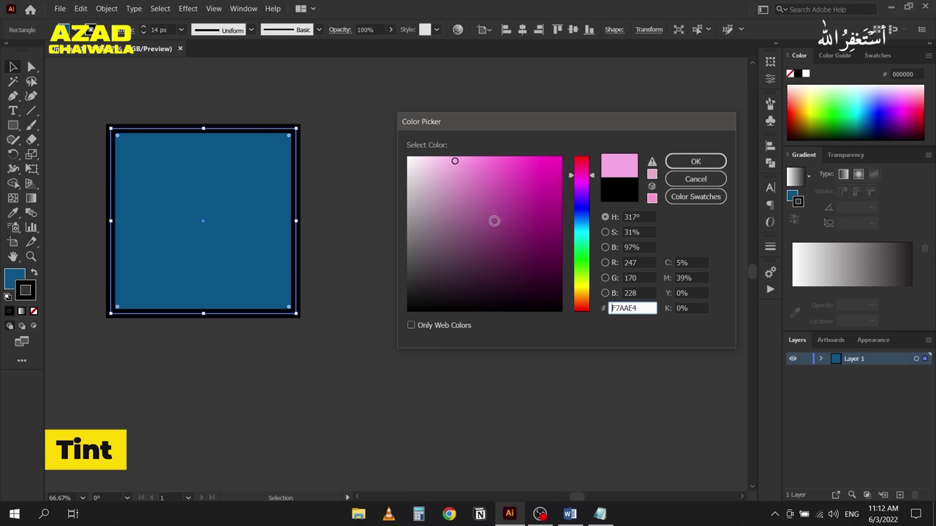
Step: Add a 'Tint — Add white' line below the first Notepad note, then minimize Notepad
click(600, 513)
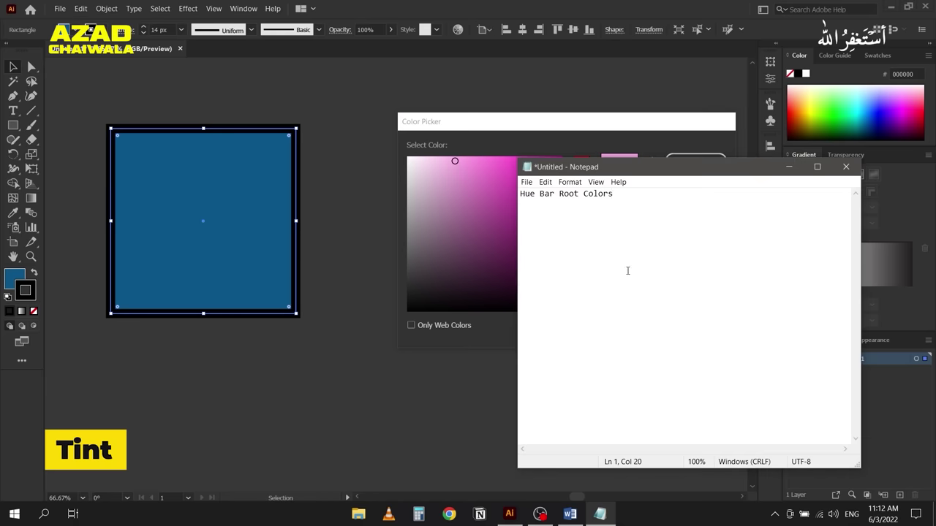
key(Return)
text(Tint	Add whi)
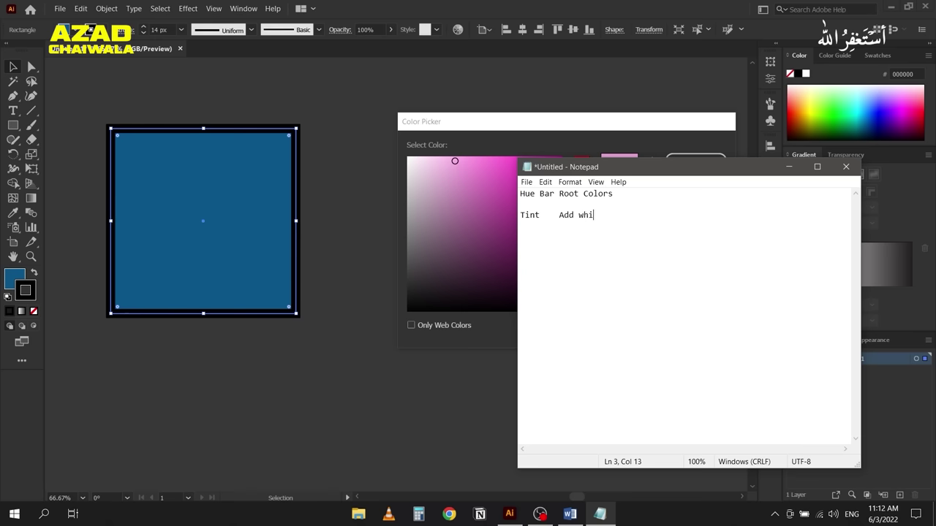
text(te)
click(789, 167)
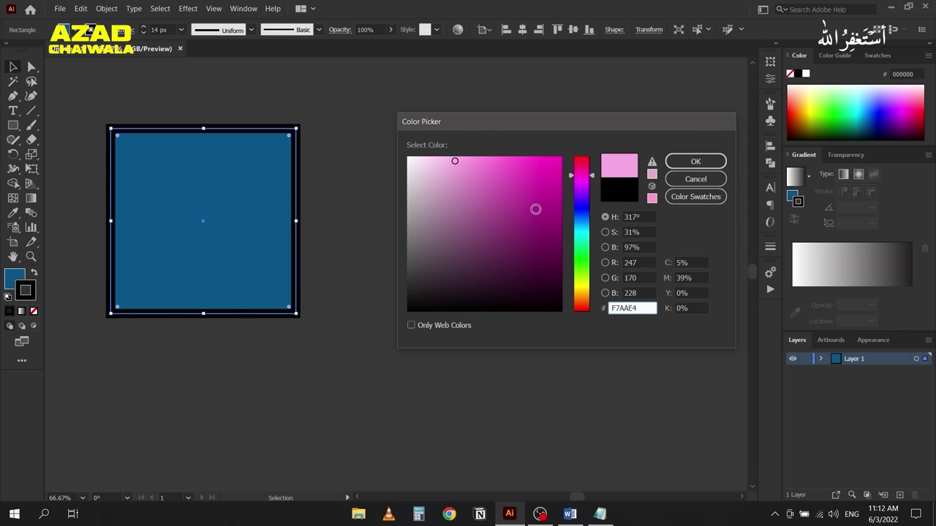
Step: Darken the stroke preview to dark plum 540941 at 33% brightness
drag(549, 161, 546, 260)
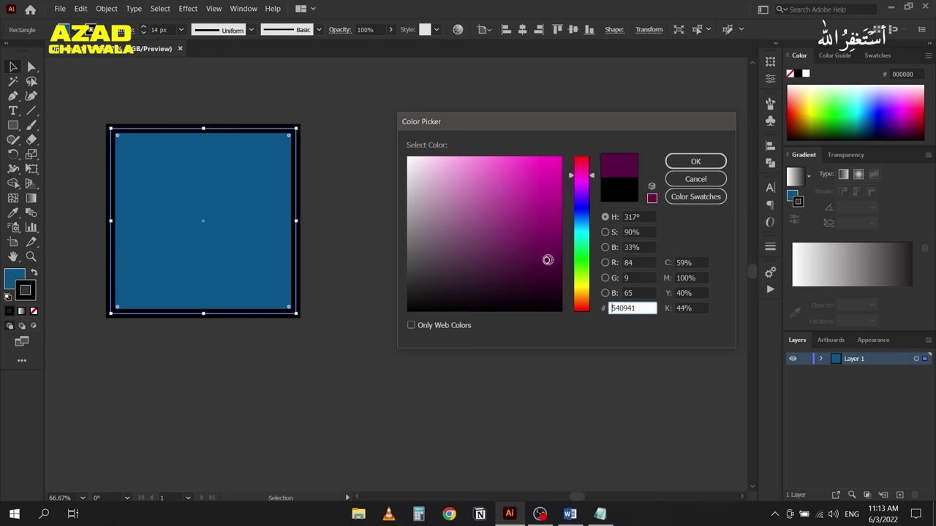
Step: Add a 'Shade — Add black' line to the Notepad note and minimize it again
click(600, 513)
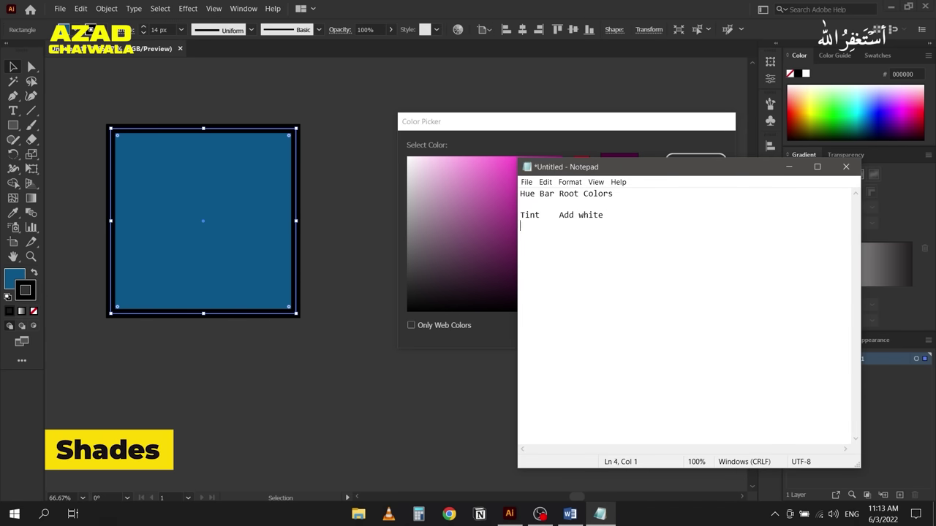
text(Shade)
key(Tab)
text(Add black)
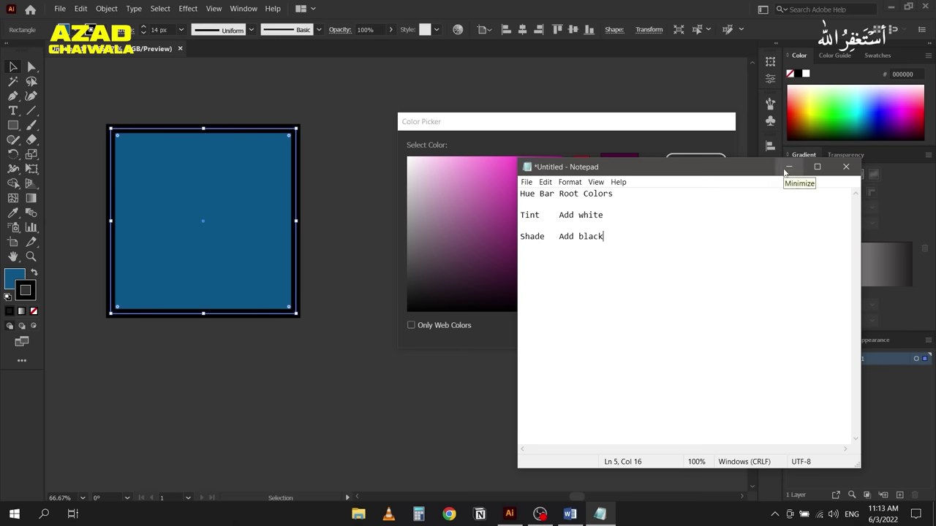
click(787, 170)
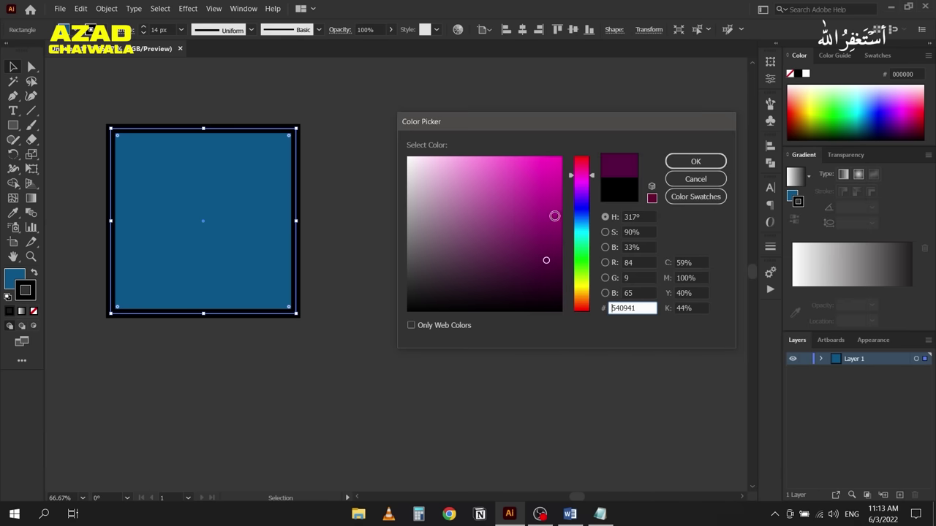
Step: Lighten the stroke preview to muted mauve 845177, then bring the Notepad note forward
drag(555, 227, 467, 231)
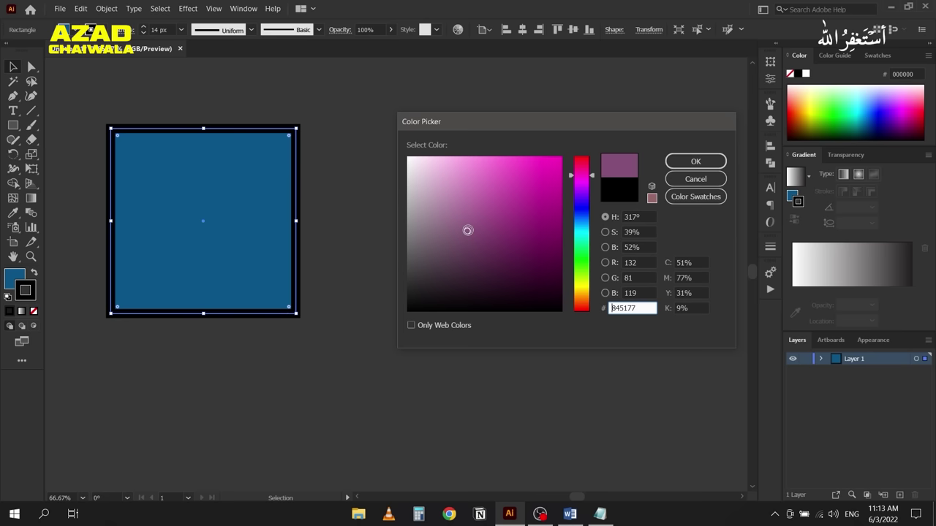
click(600, 515)
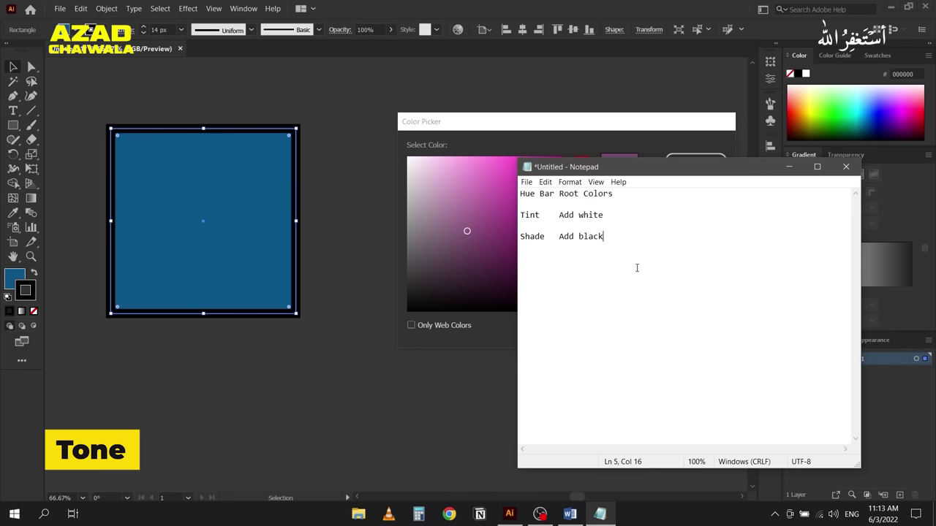
Step: Add the note line 'Tone - Add gray' below the Shade line, then hide Notepad
key(Return)
key(Return)
text(Tone)
key(Tab)
text(Add gray)
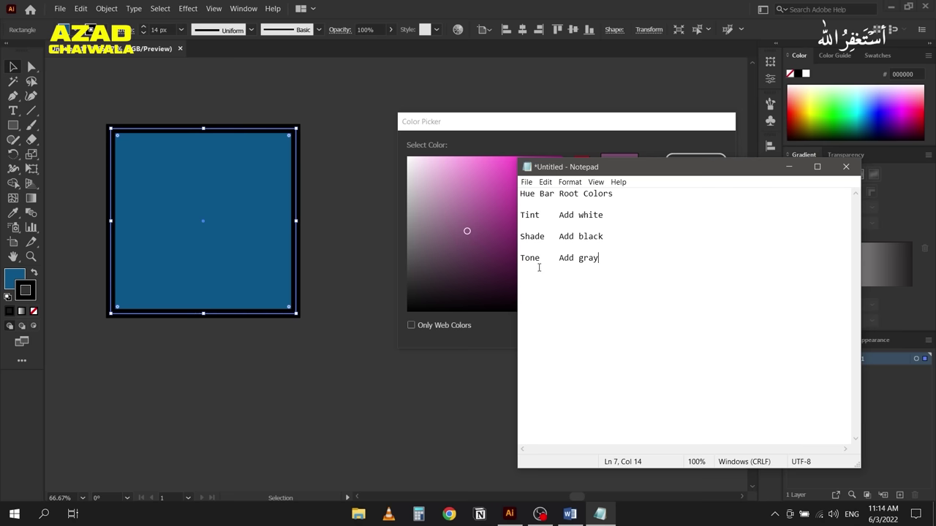
click(790, 167)
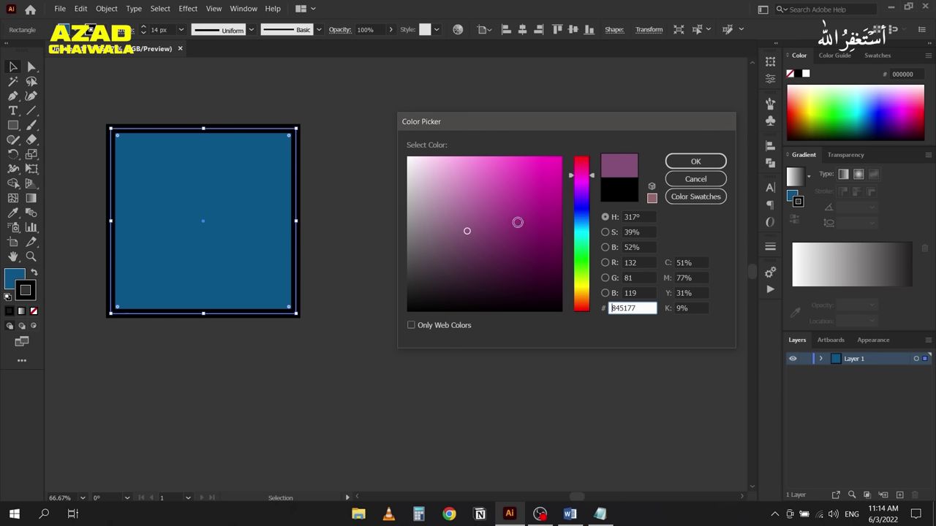
Step: Pick teal blue 047FA0 (hue 194°, saturation 98%, brightness 63%) in the Color Picker
drag(517, 221, 530, 203)
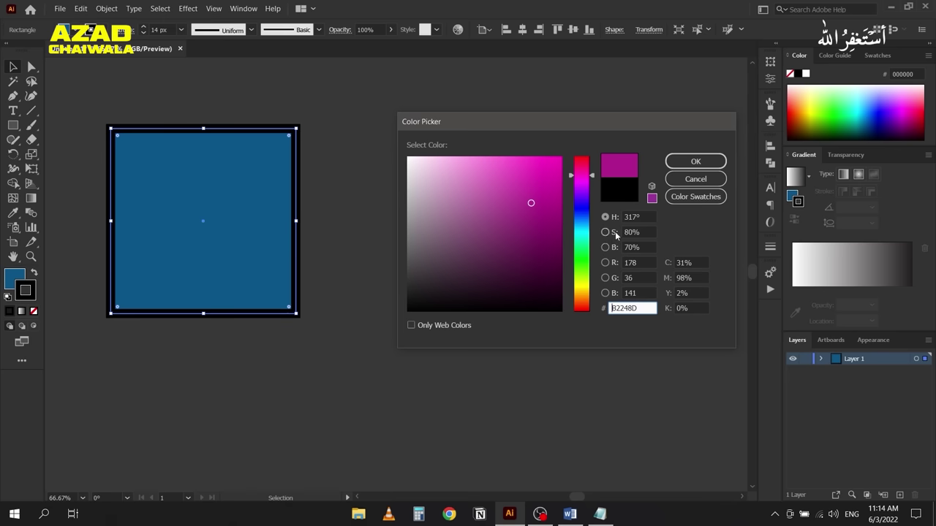
drag(580, 188, 582, 228)
drag(541, 194, 559, 214)
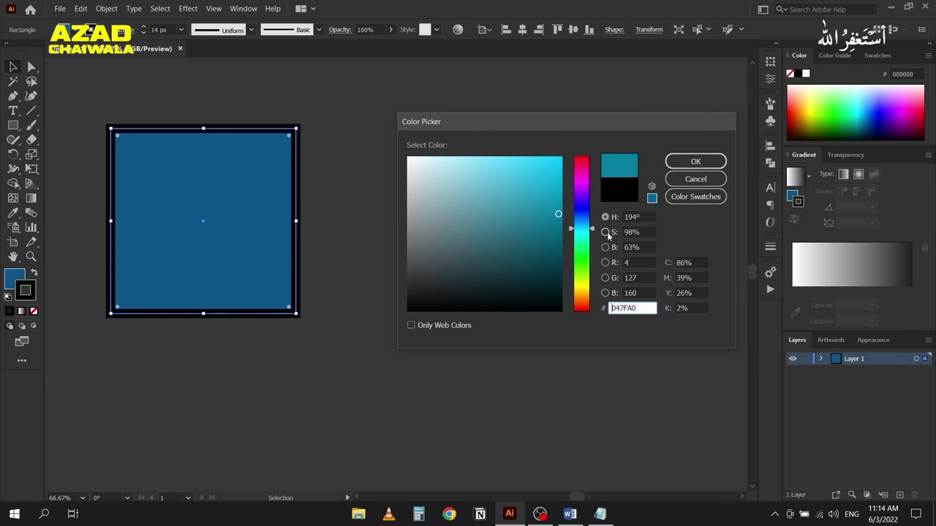
Step: Step the Color Picker saturation value down to 96%
click(641, 232)
key(Down)
key(Down)
key(Down)
key(Down)
key(Down)
key(Down)
key(Down)
key(Down)
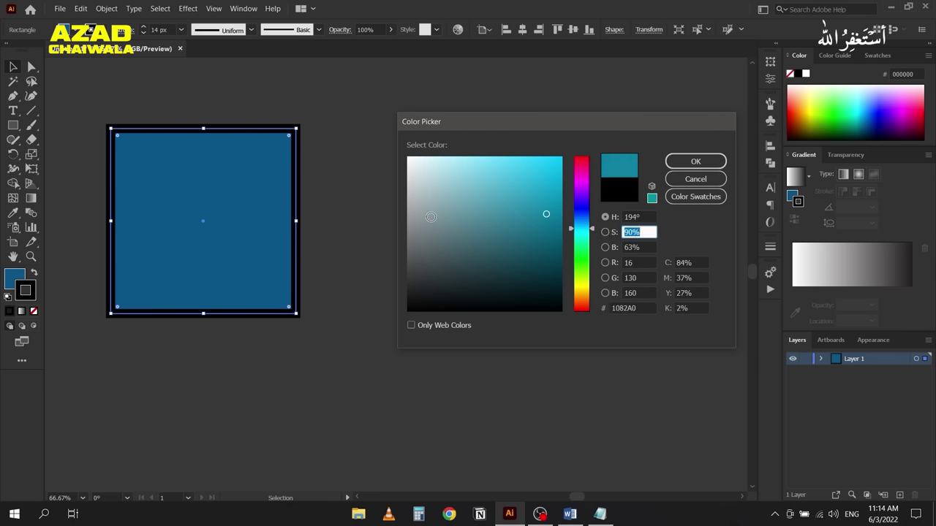
key(Down)
key(Down)
key(Down)
key(Down)
key(Down)
key(Down)
key(Down)
key(Down)
key(Down)
key(Down)
key(Down)
key(Down)
key(Down)
key(Down)
key(Down)
key(Down)
key(Down)
key(Down)
key(Down)
key(Down)
key(Down)
key(Down)
key(Down)
key(Down)
key(Down)
key(Down)
key(Down)
key(Down)
key(Down)
key(Down)
key(Down)
key(Down)
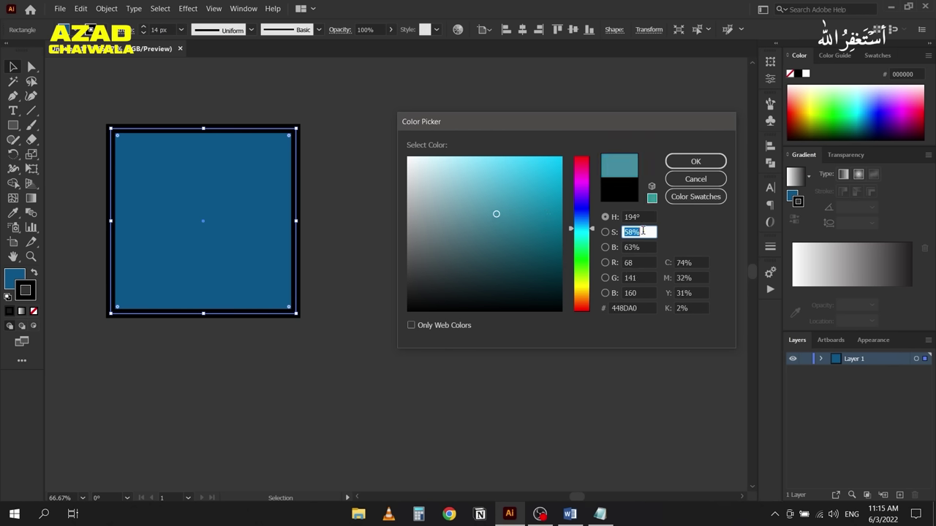
key(Down)
key(Down)
key(Down)
key(Down)
key(Down)
key(Down)
key(Down)
key(Down)
key(Down)
key(Down)
key(Up)
key(Up)
key(Up)
key(Up)
key(Up)
key(Up)
key(Up)
key(Up)
key(Up)
key(Up)
key(Up)
key(Up)
key(Up)
key(Up)
key(Up)
key(Up)
key(Up)
key(Up)
key(Up)
key(Up)
key(Up)
key(Up)
key(Up)
key(Up)
key(Up)
key(Up)
key(Up)
key(Up)
key(Up)
key(Up)
key(Up)
key(Up)
key(Up)
key(Up)
key(Up)
key(Up)
key(Up)
key(Up)
key(Up)
key(Up)
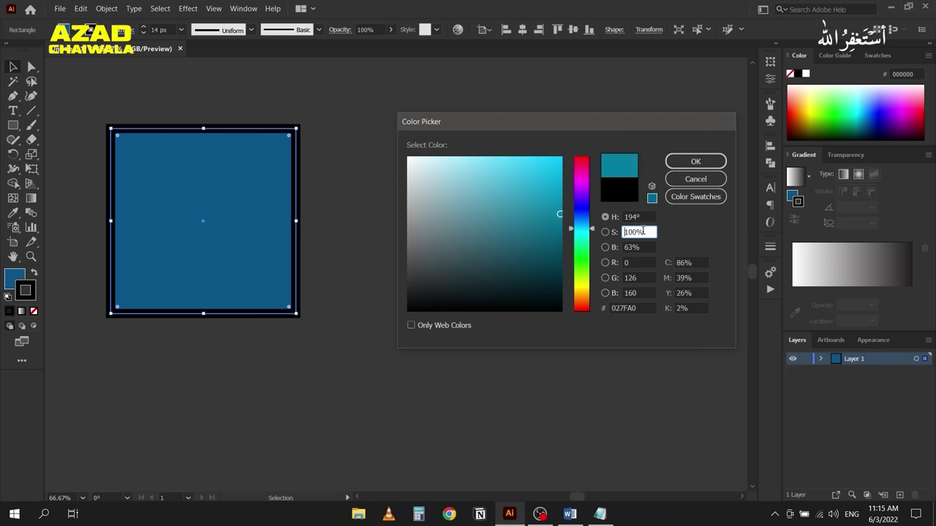
key(Down)
key(Down)
key(Down)
key(Down)
Step: Step the brightness value to 60%, giving teal 077A99
click(642, 247)
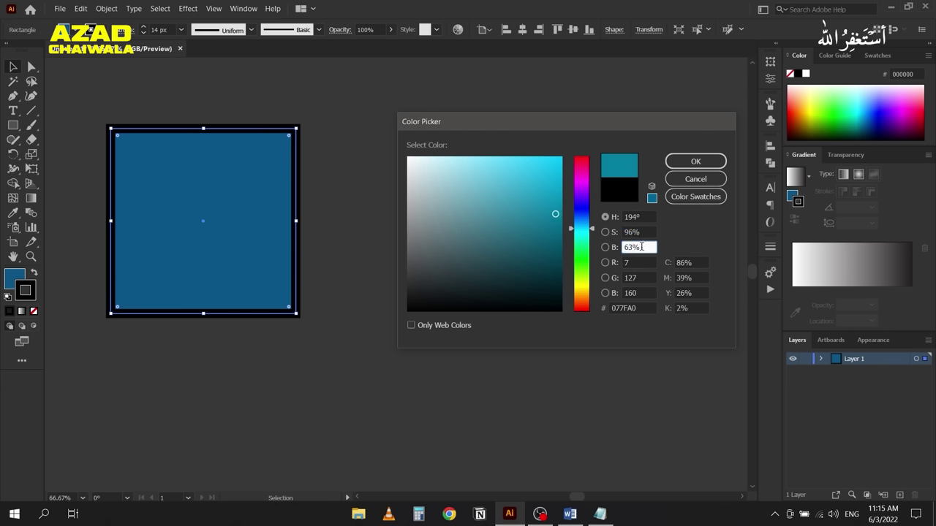
key(Up)
key(Up)
key(Up)
key(Up)
key(Up)
key(Up)
key(Up)
key(Up)
key(Up)
key(Up)
key(Up)
key(Up)
key(Up)
key(Up)
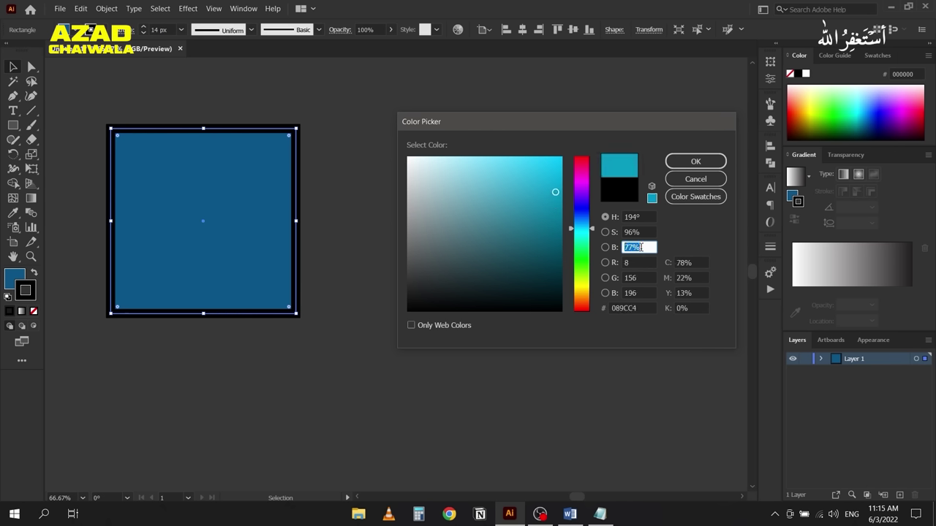
key(Up)
key(Up)
key(Up)
key(Up)
key(Up)
key(Up)
key(Down)
key(Down)
key(Down)
key(Down)
key(Down)
key(Down)
key(Down)
key(Down)
key(Down)
key(Down)
key(Down)
key(Down)
key(Down)
key(Down)
key(Down)
key(Down)
key(Down)
key(Down)
key(Down)
key(Down)
key(Down)
key(Down)
key(Down)
key(Down)
key(Down)
key(Down)
key(Down)
key(Down)
key(Down)
key(Down)
key(Down)
key(Down)
key(Down)
key(Down)
key(Down)
key(Down)
key(Down)
key(Down)
key(Down)
key(Down)
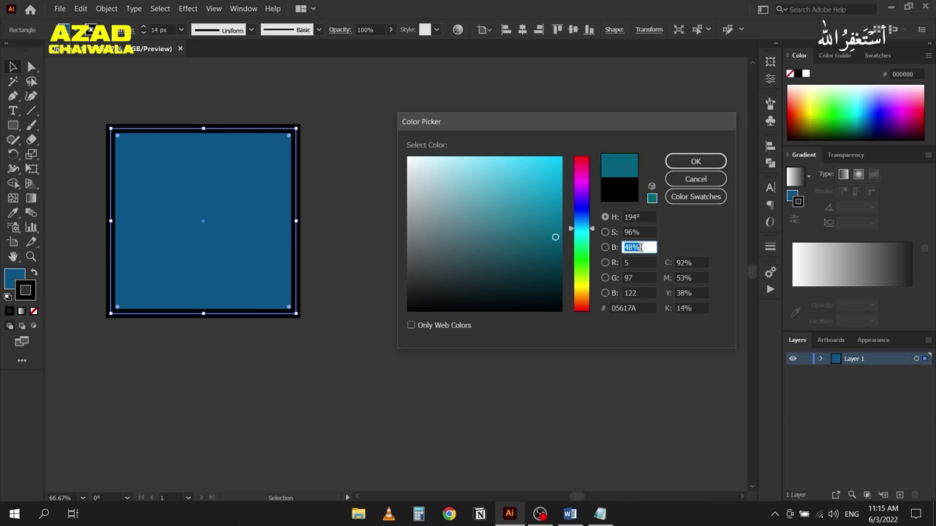
key(Up)
key(Up)
key(Up)
key(Up)
key(Up)
key(Up)
key(Up)
key(Up)
key(Up)
key(Up)
key(Up)
key(Up)
key(Up)
key(Up)
key(Up)
key(Up)
key(Up)
key(Up)
key(Up)
key(Up)
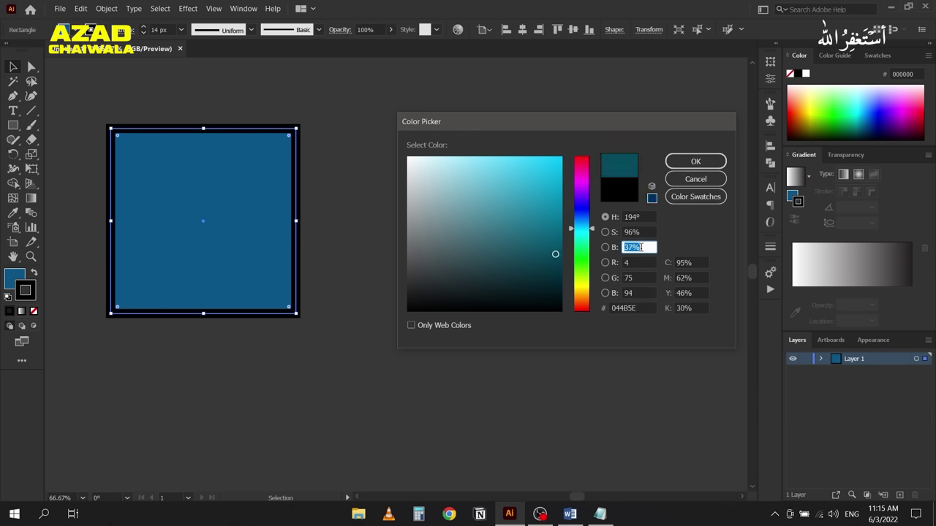
key(Down)
key(Down)
key(Down)
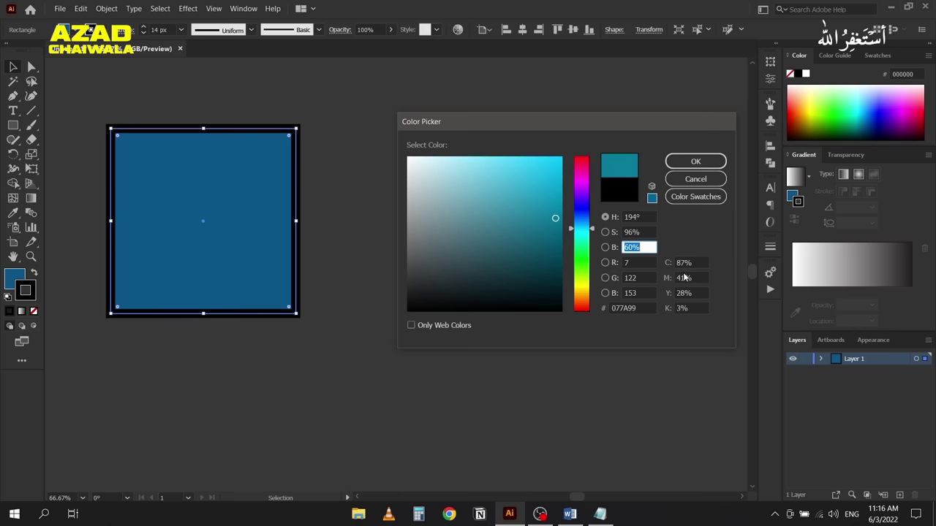
Step: Enter CMYK values C 100, M 0, Y 0, K 0 to preview pure cyan
click(695, 262)
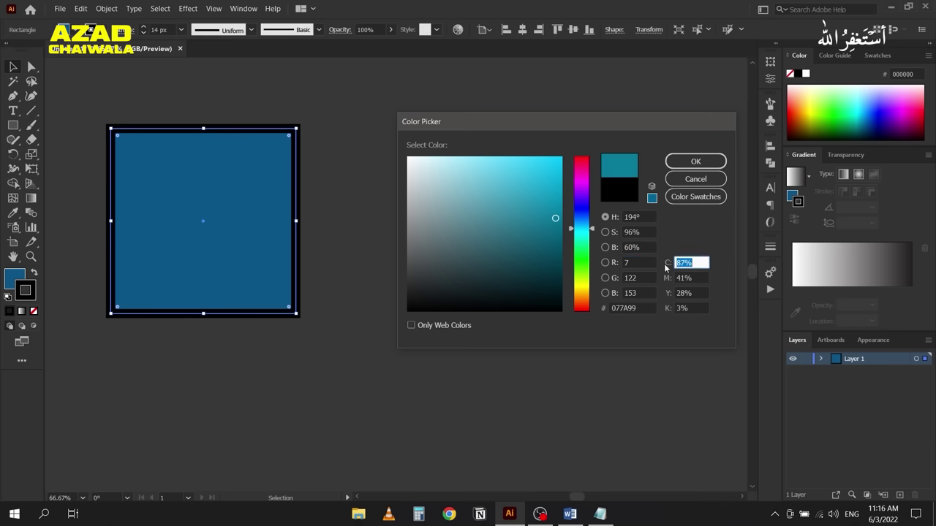
text(100)
key(Tab)
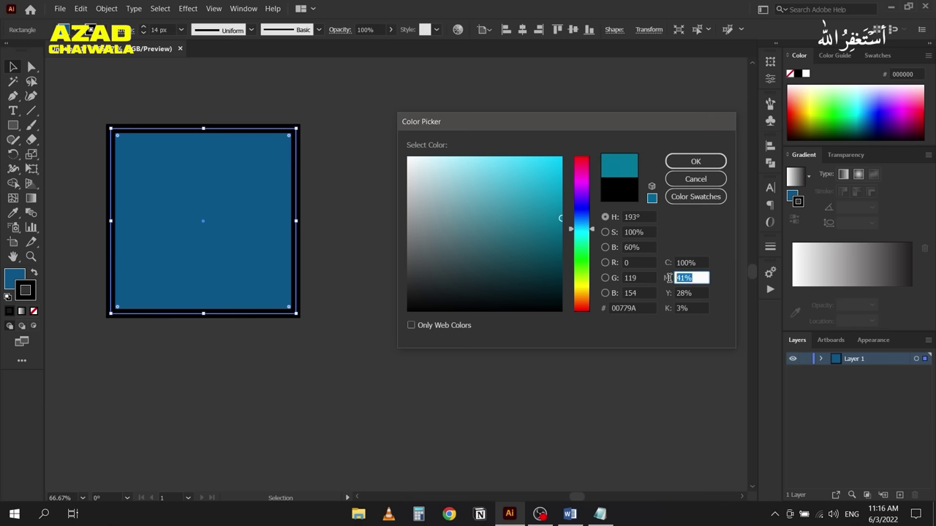
text(0)
key(Tab)
text(0)
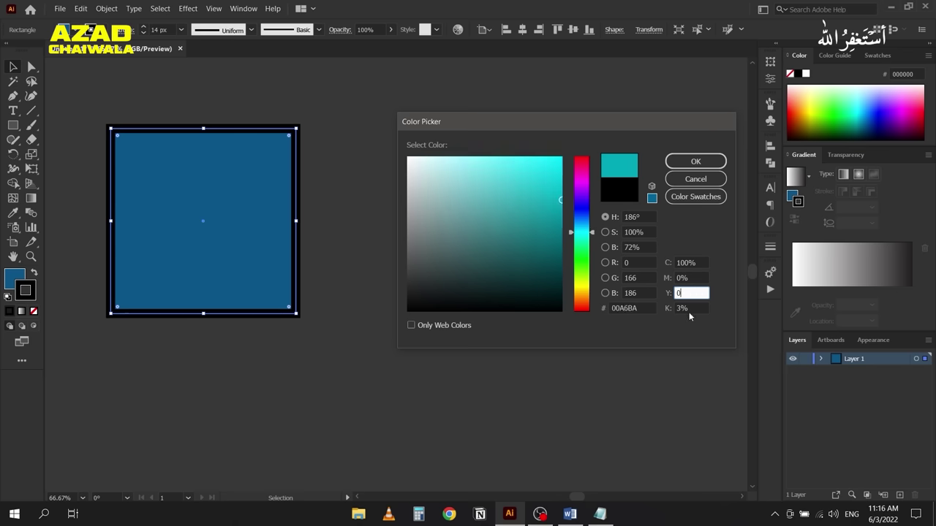
key(Tab)
text(0)
click(691, 278)
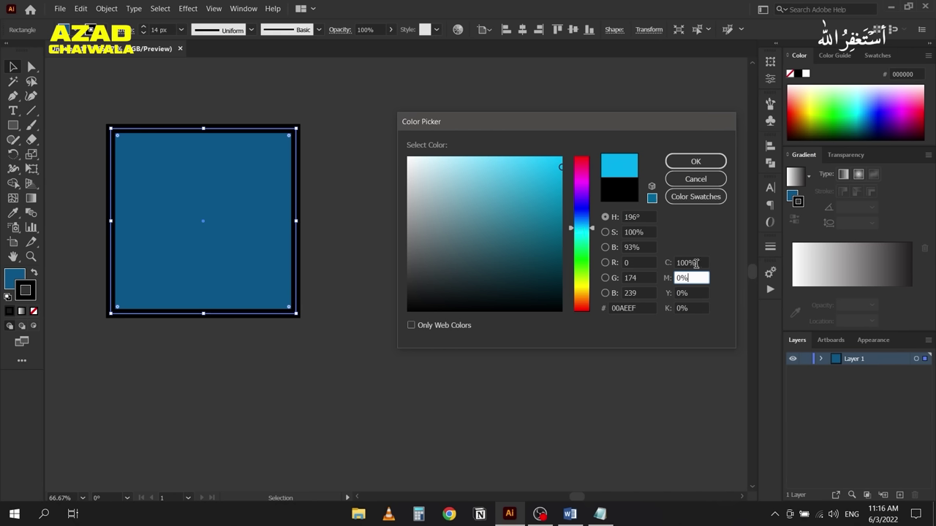
Step: Change cyan to 0 and magenta to 100 to preview pure magenta
drag(697, 263, 649, 262)
text(0)
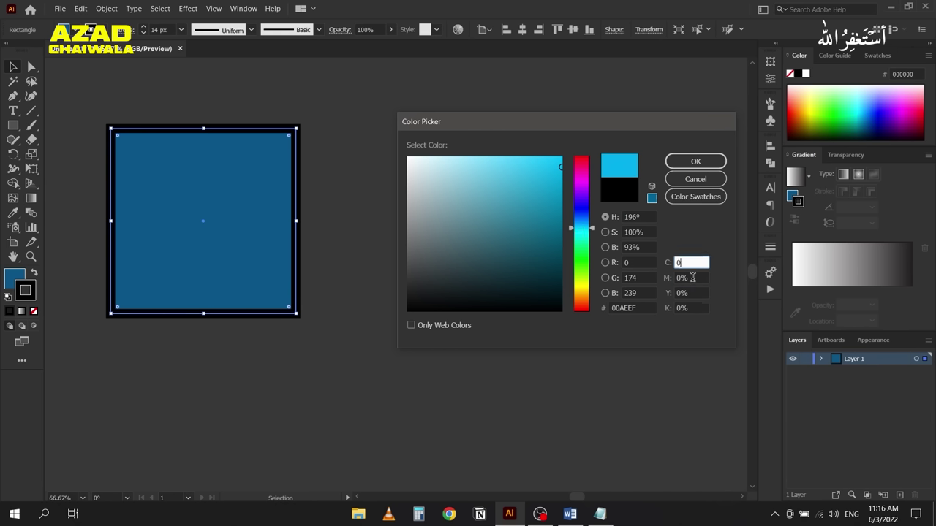
key(Tab)
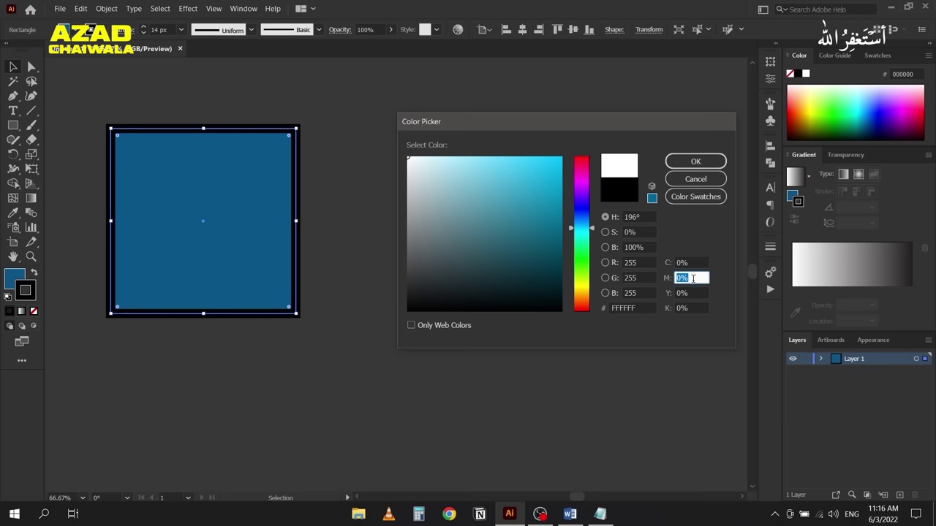
text(100)
key(Tab)
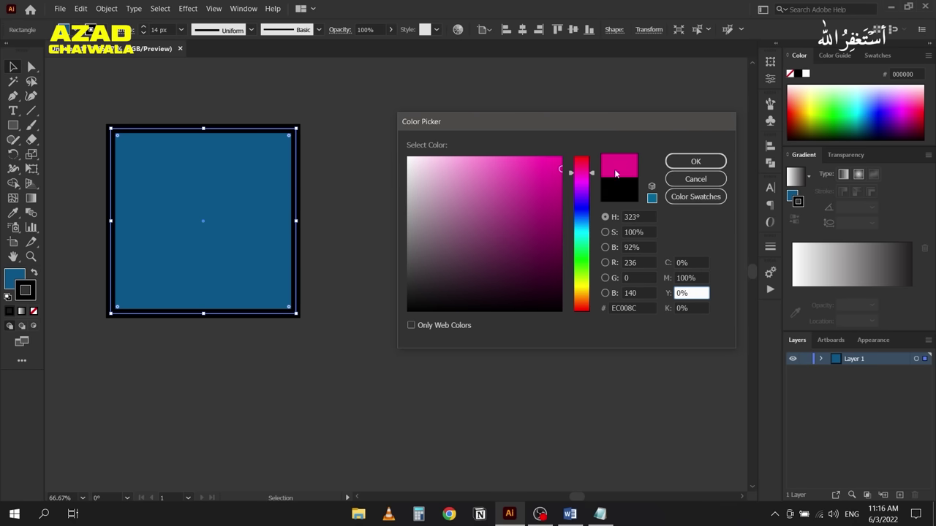
Step: Explore the colour field's white and black corners, then settle on blue 0A6A9B
click(505, 229)
mouse_move(505, 228)
mouse_down()
mouse_move(545, 193)
mouse_move(583, 225)
mouse_up()
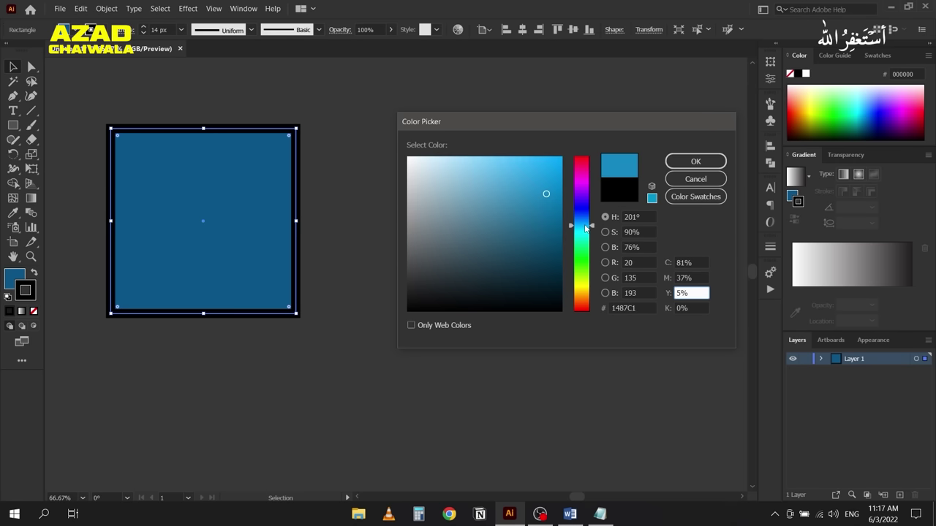
click(551, 222)
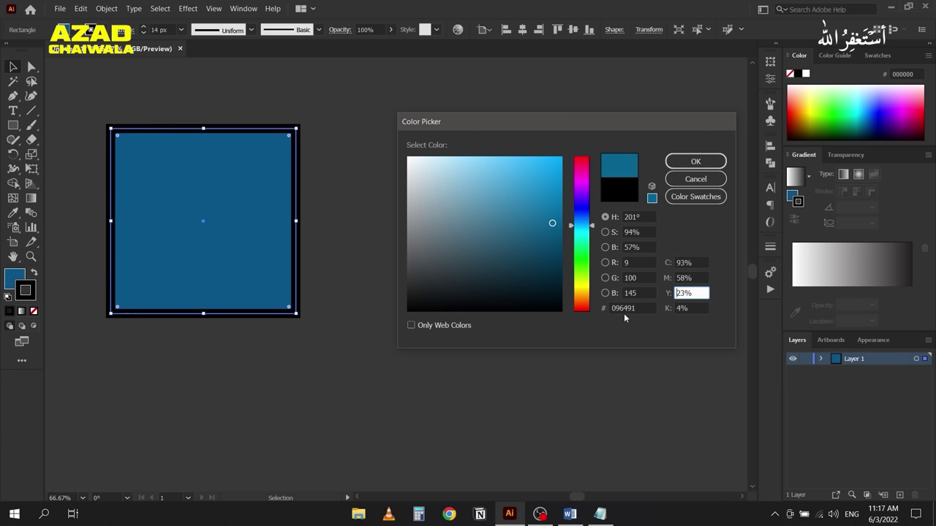
click(546, 225)
click(489, 204)
mouse_move(489, 204)
mouse_down()
mouse_move(422, 176)
mouse_move(405, 146)
mouse_up()
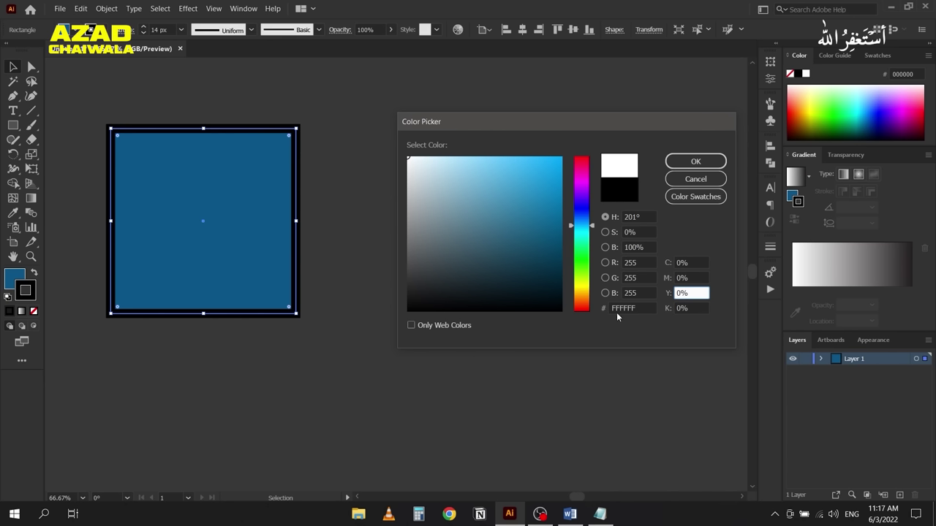
drag(463, 226, 406, 310)
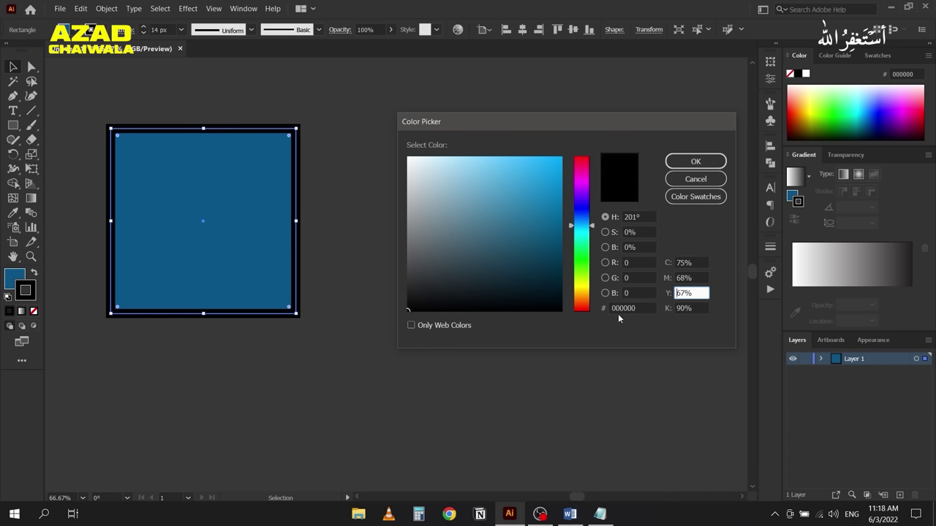
mouse_move(545, 228)
mouse_down()
mouse_move(534, 217)
mouse_move(552, 217)
mouse_up()
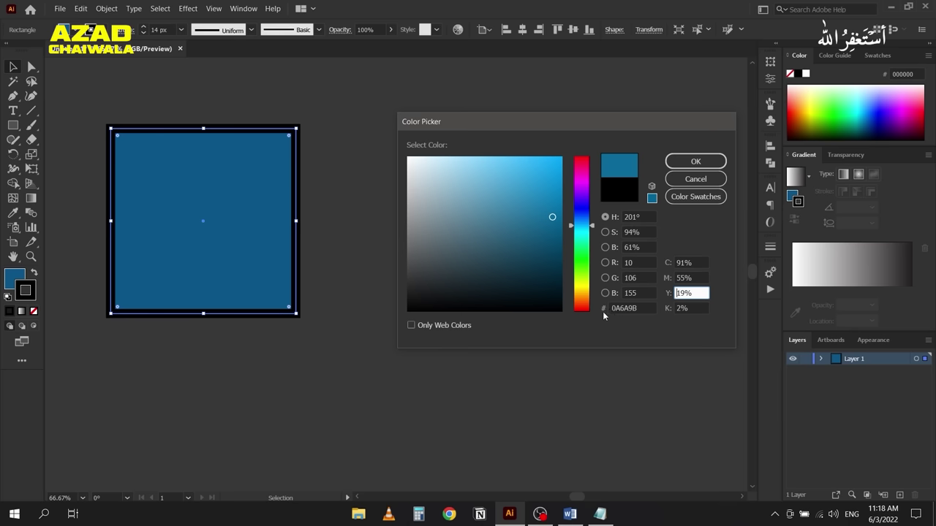
click(636, 308)
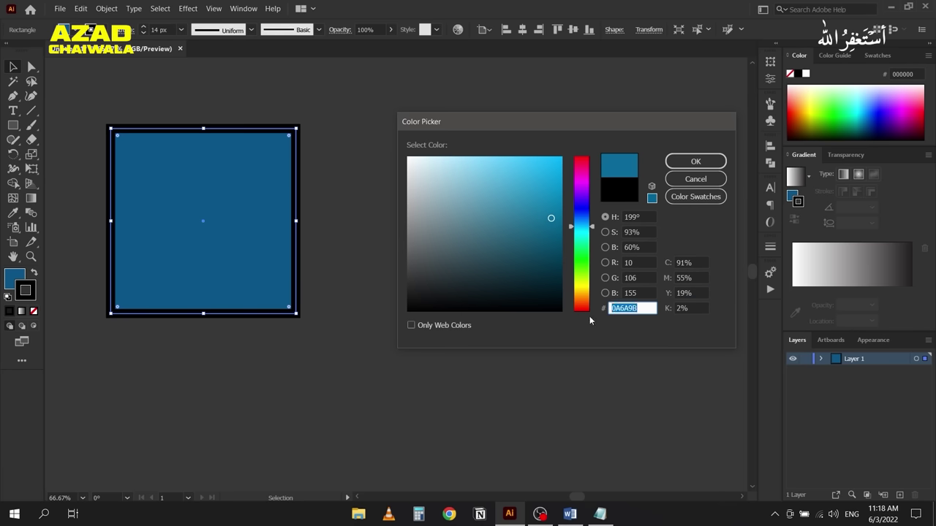
Step: Enable Only Web Colors so the blue snaps to web-safe 006699
click(421, 326)
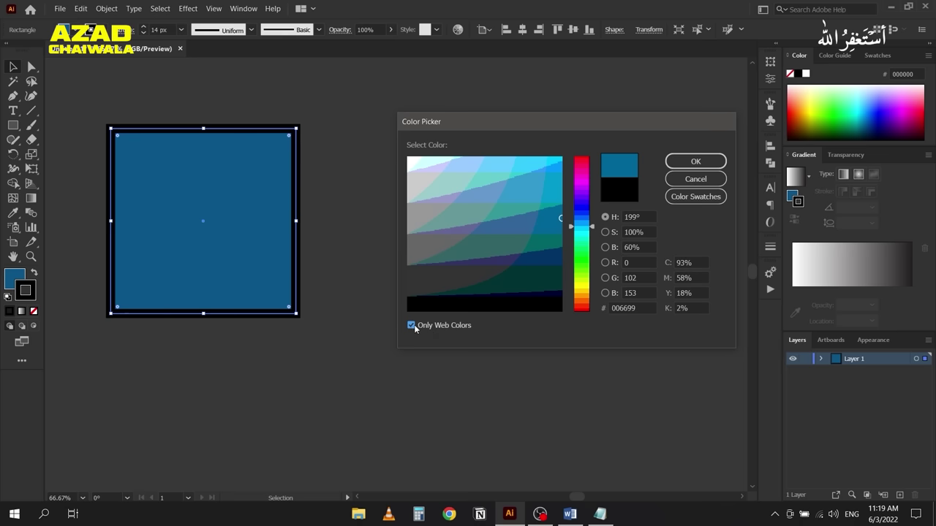
Step: Set the blue square's stroke to the near-white cyan E4EFEF, using the full colour range
click(412, 325)
click(546, 206)
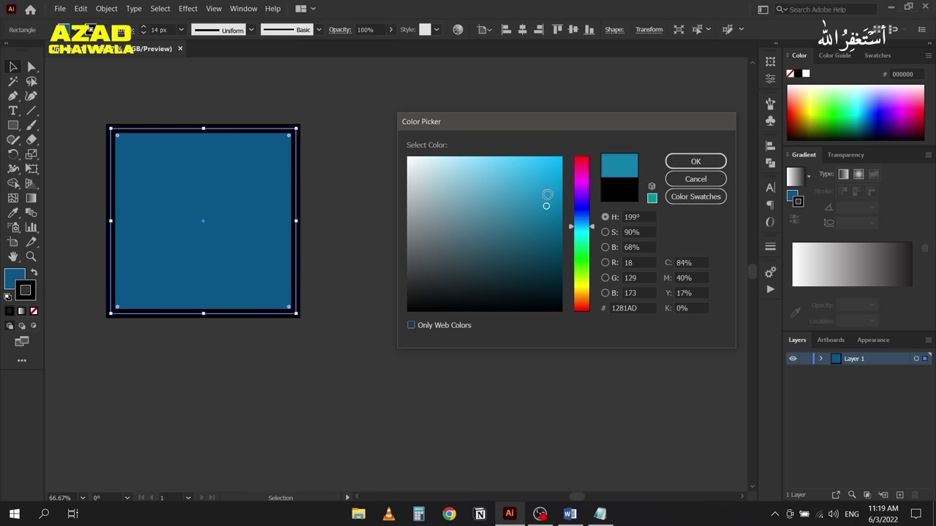
click(581, 234)
click(432, 172)
click(414, 166)
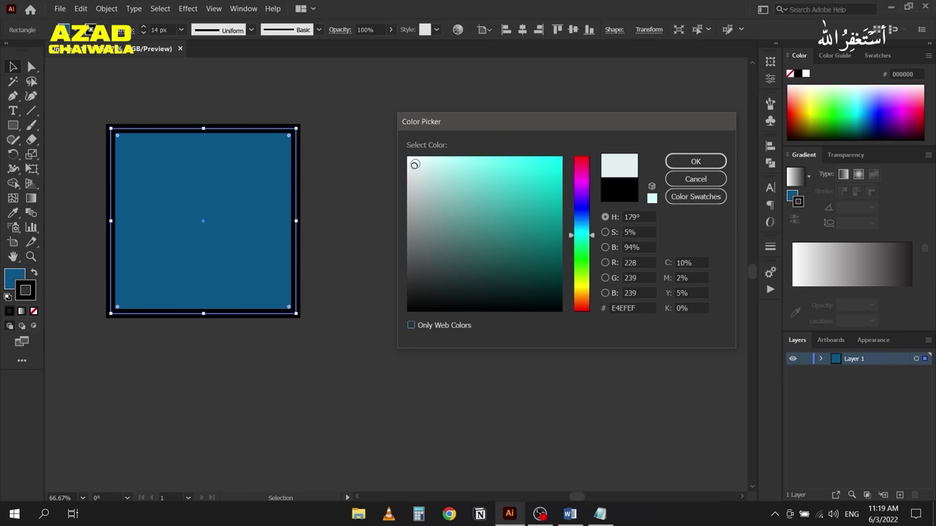
click(694, 163)
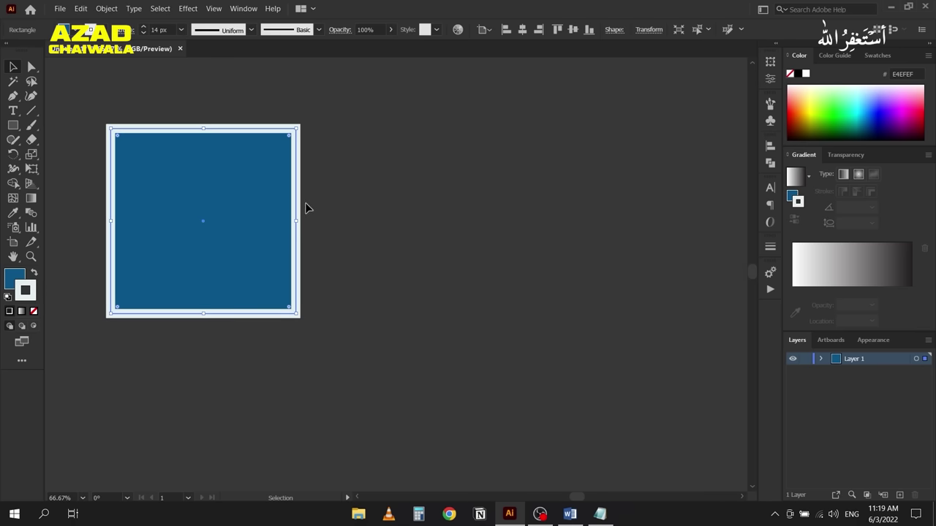
scroll(307, 208, down, 2)
Step: Alt-drag a copy of the square to the right, then repeat it twice with Ctrl+D
drag(307, 207, 214, 236)
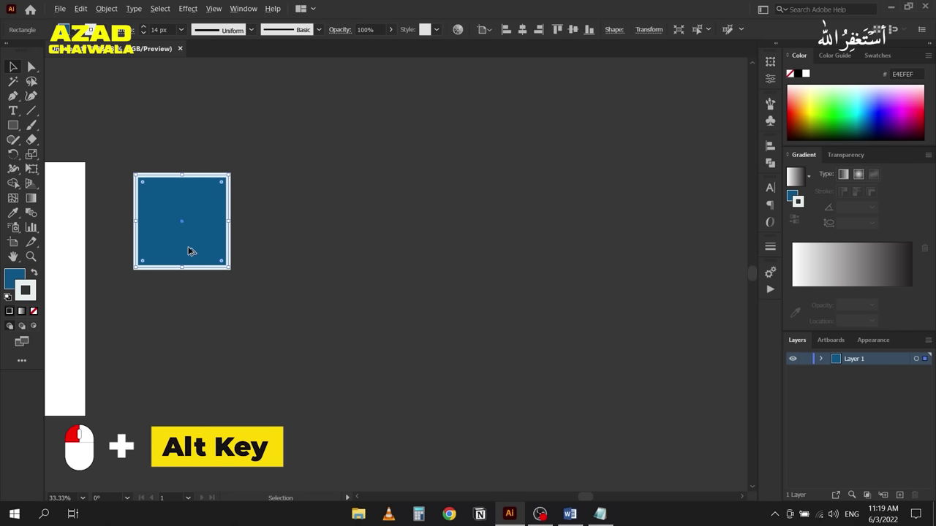
drag(183, 249, 305, 249)
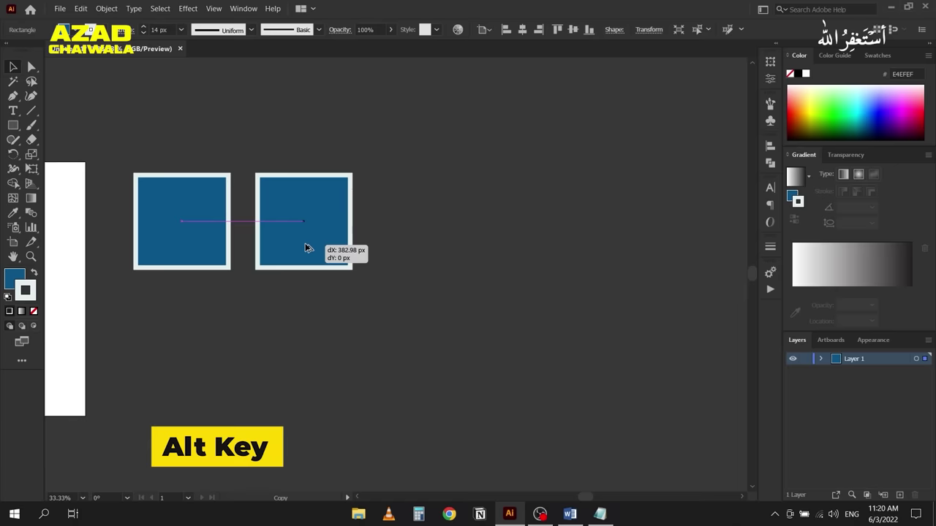
drag(307, 247, 307, 248)
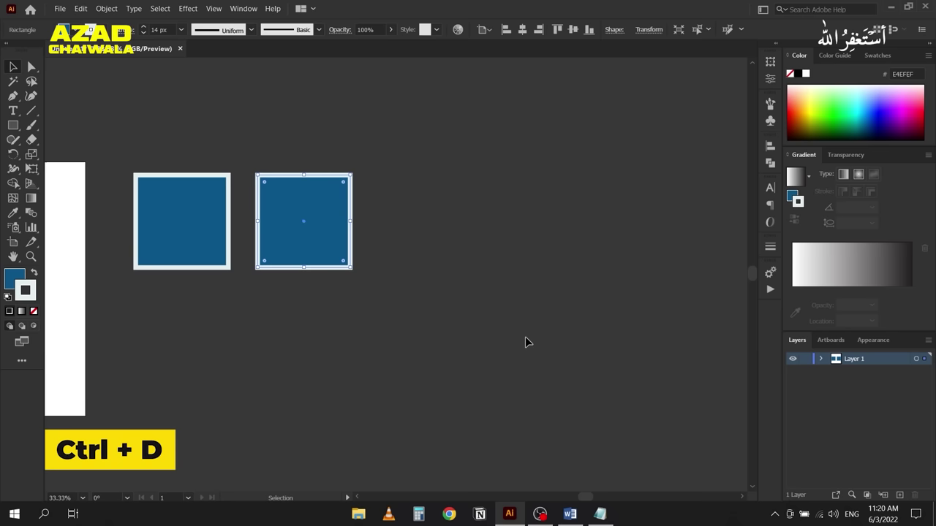
key(ctrl+d)
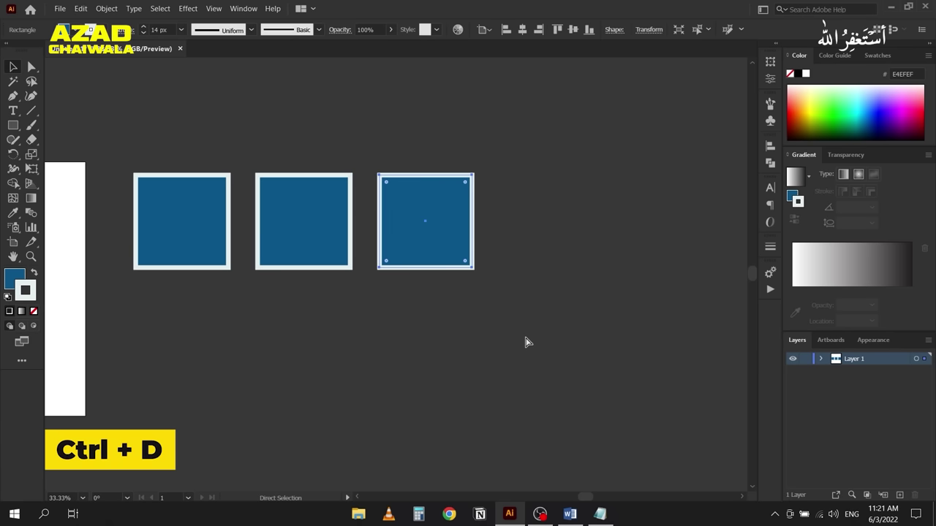
key(ctrl+d)
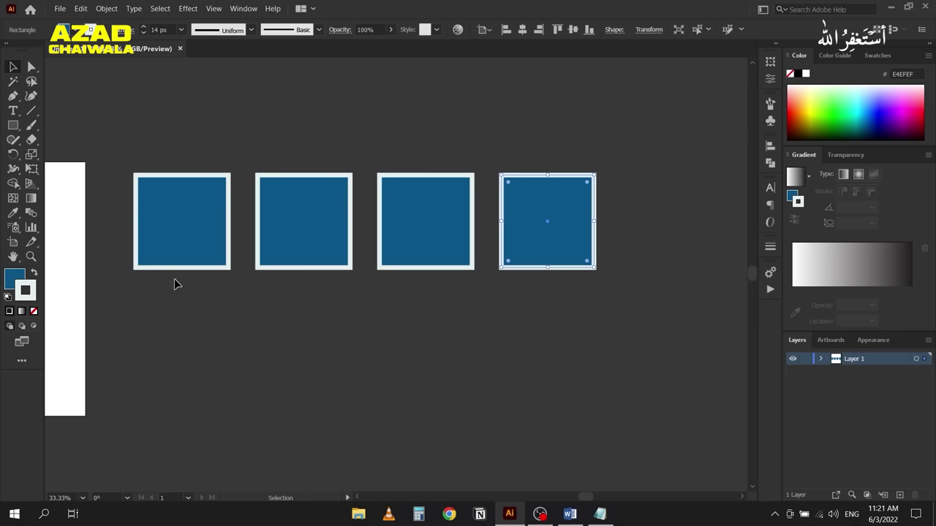
scroll(175, 279, up, 1)
key(super)
key(super)
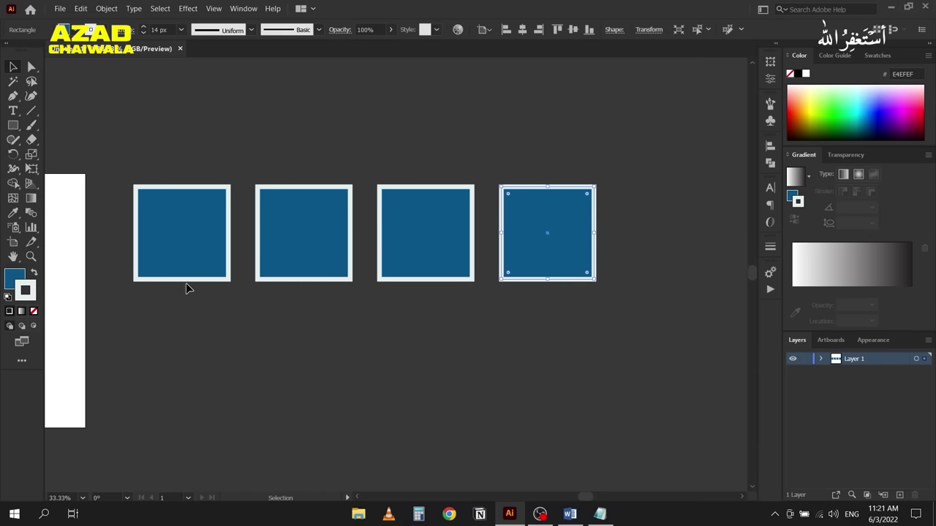
scroll(193, 283, up, 1)
scroll(192, 285, down, 1)
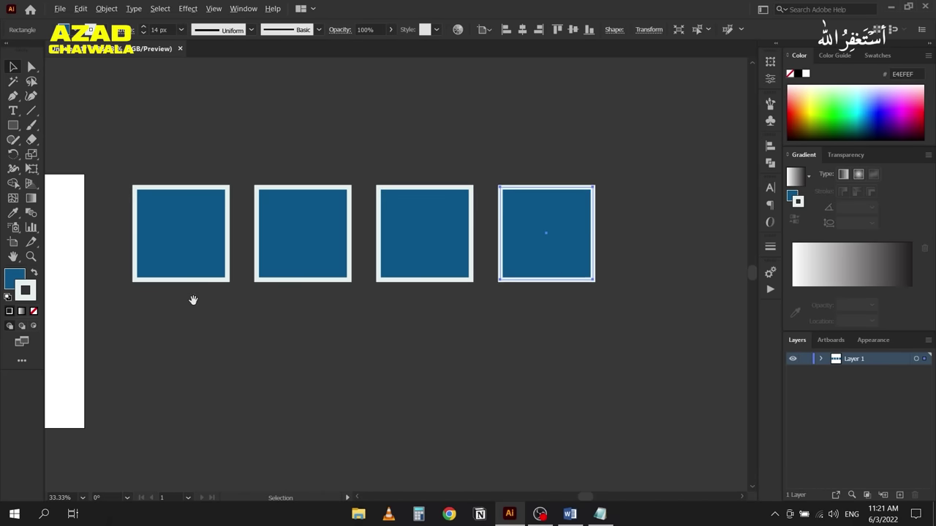
Step: Set the second square's outline to None
key(space)
drag(193, 299, 213, 279)
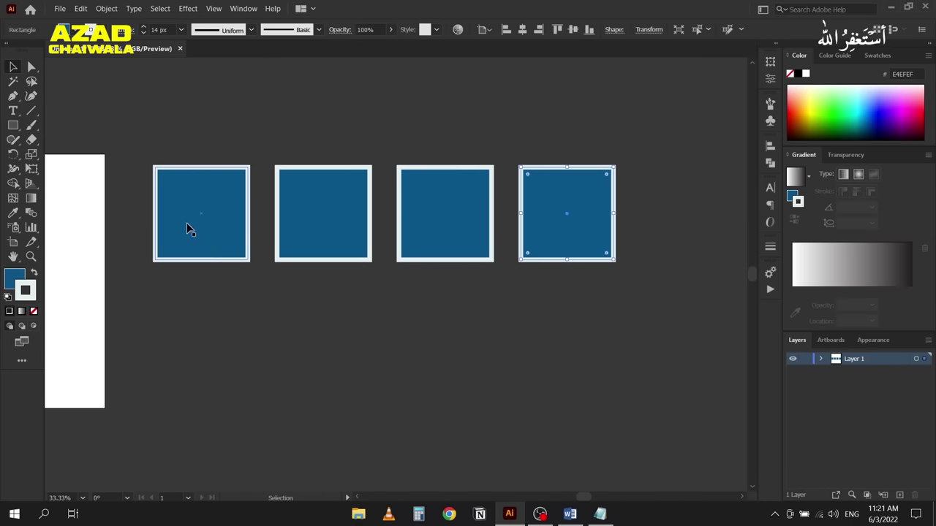
scroll(188, 229, up, 1)
key(space)
drag(224, 311, 229, 334)
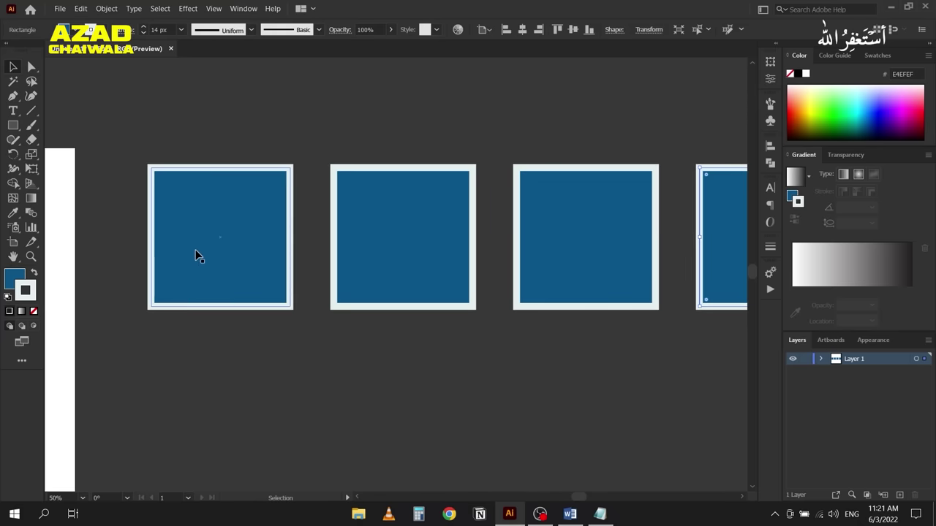
click(196, 252)
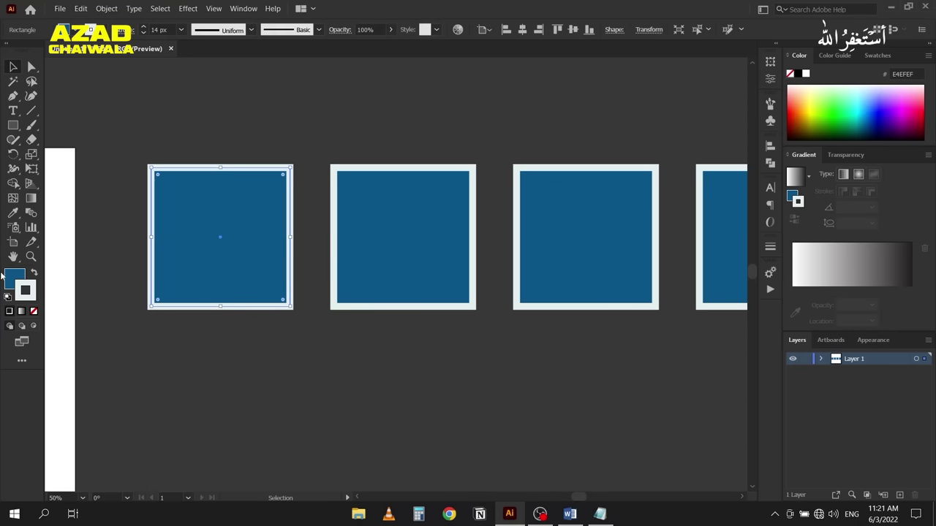
click(363, 239)
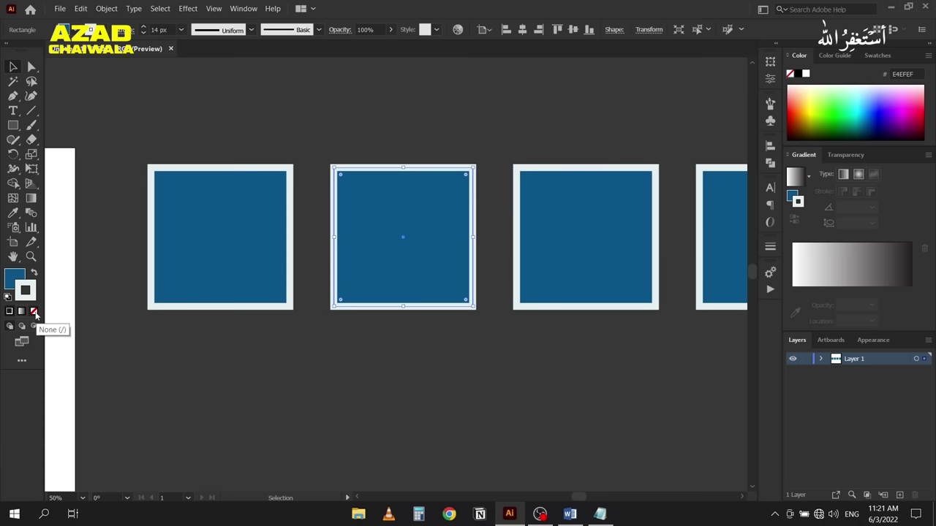
click(33, 312)
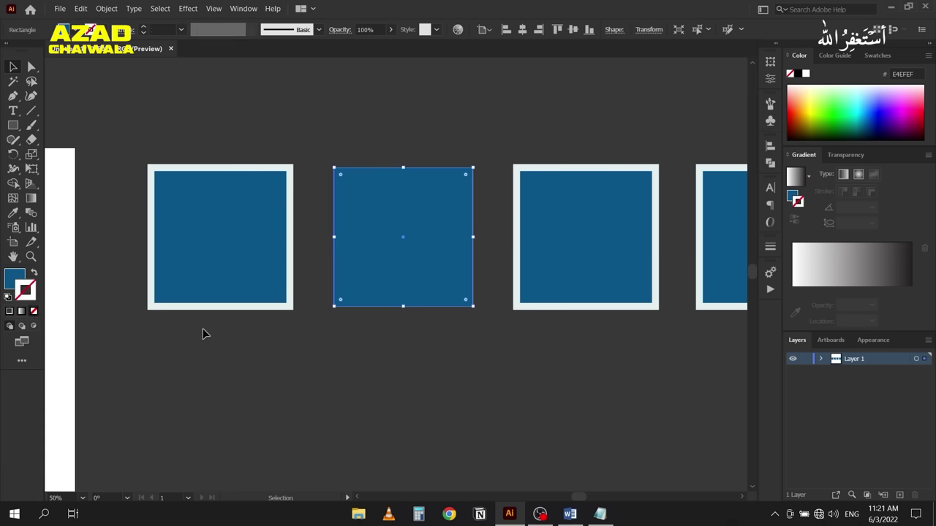
Step: Set the third square's fill to None, keeping its outline
drag(334, 326, 239, 326)
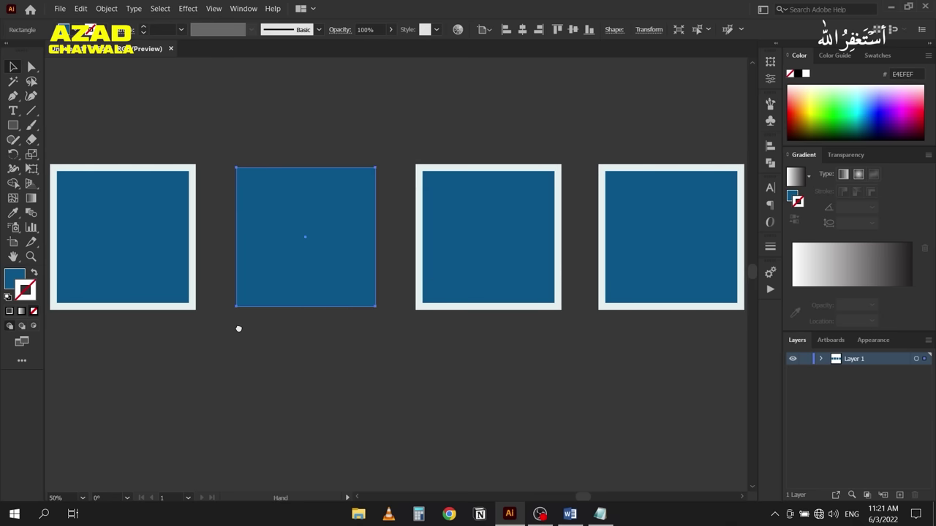
click(480, 239)
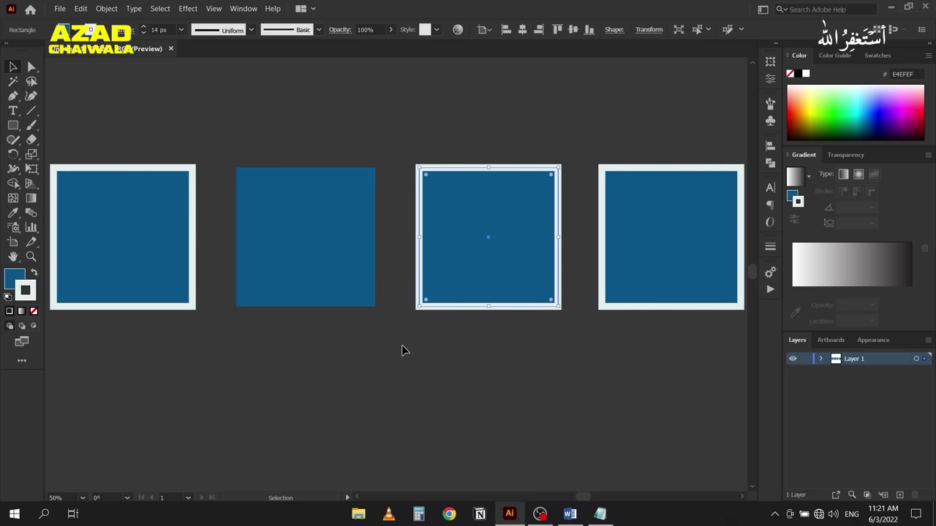
key(x)
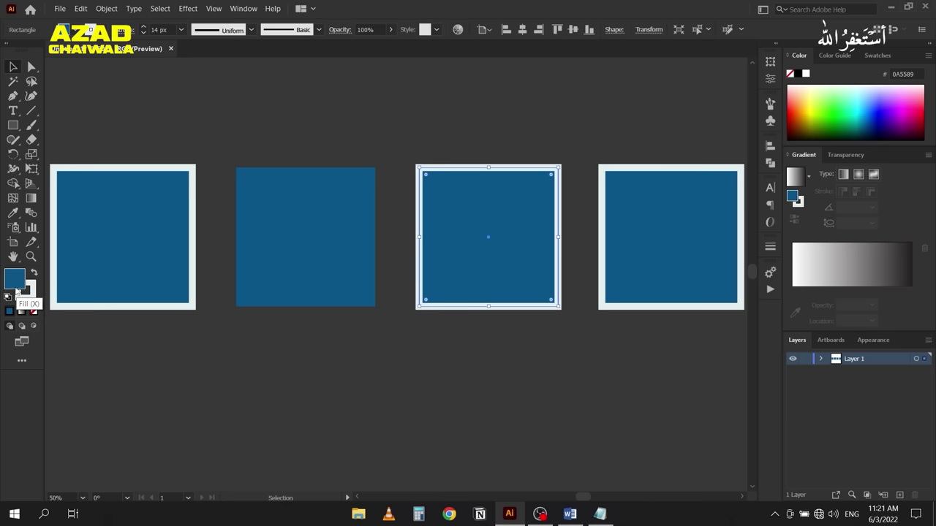
click(34, 312)
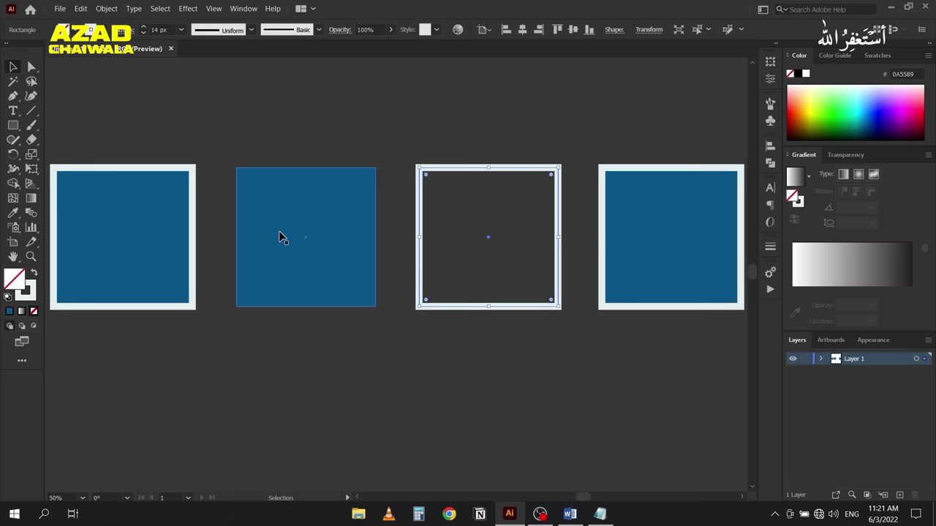
Step: Check the second and third squares by selecting and deselecting them
click(301, 227)
click(286, 340)
click(265, 272)
click(336, 344)
click(334, 267)
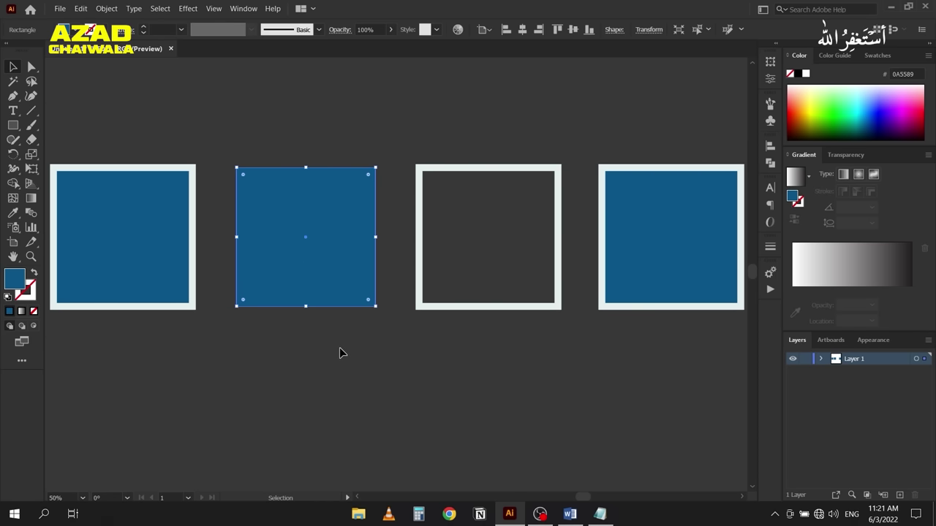
click(457, 236)
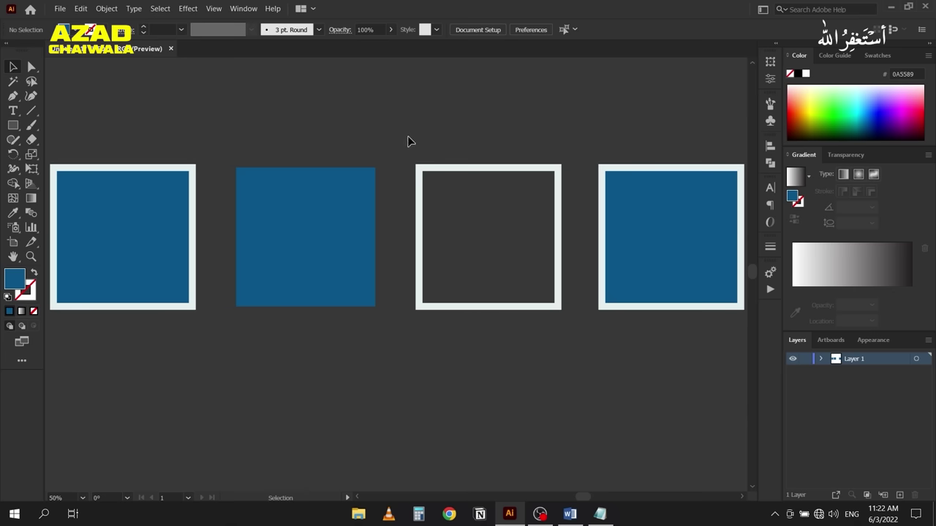
click(455, 183)
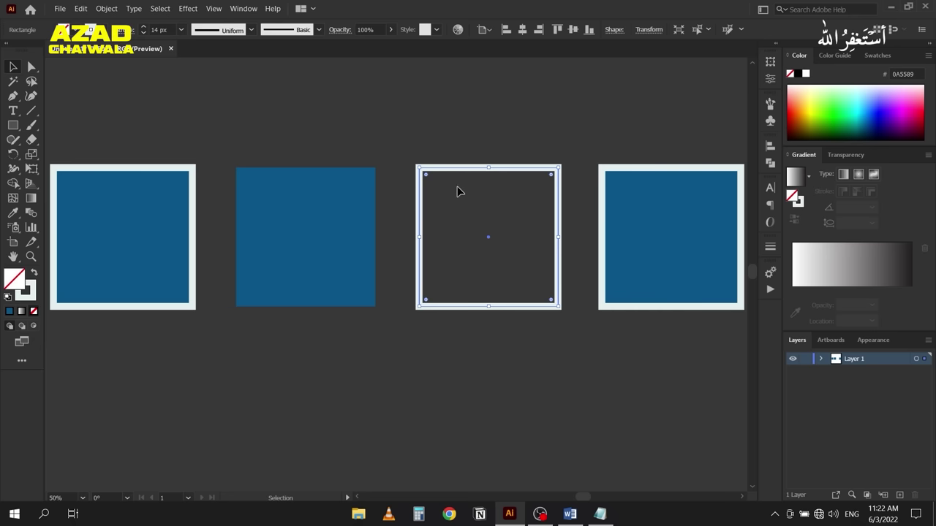
click(453, 234)
scroll(419, 232, right, 5)
Step: Set both the fourth square's fill and outline to None
click(472, 231)
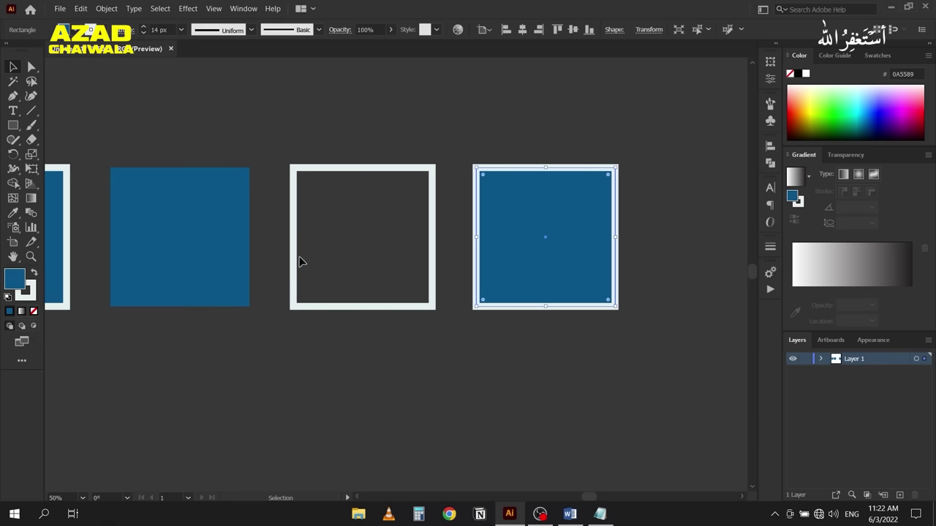
click(33, 312)
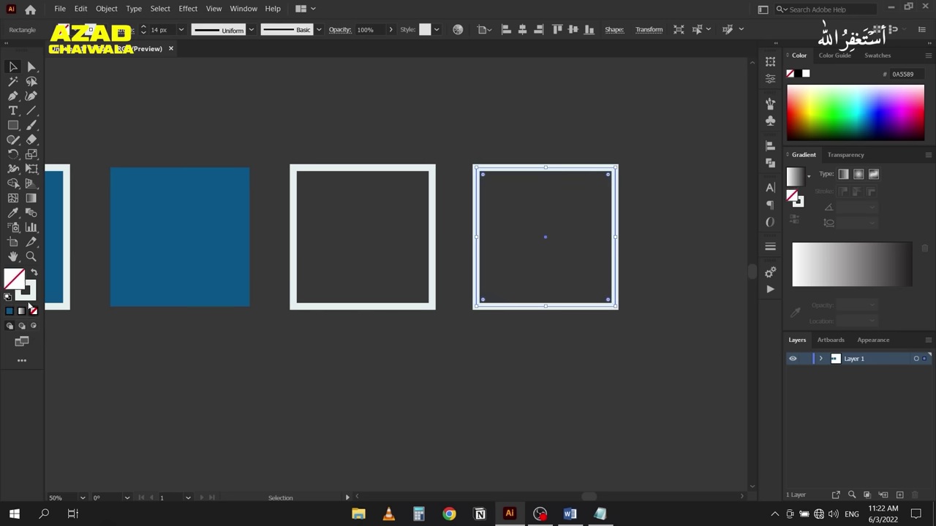
click(29, 296)
click(33, 313)
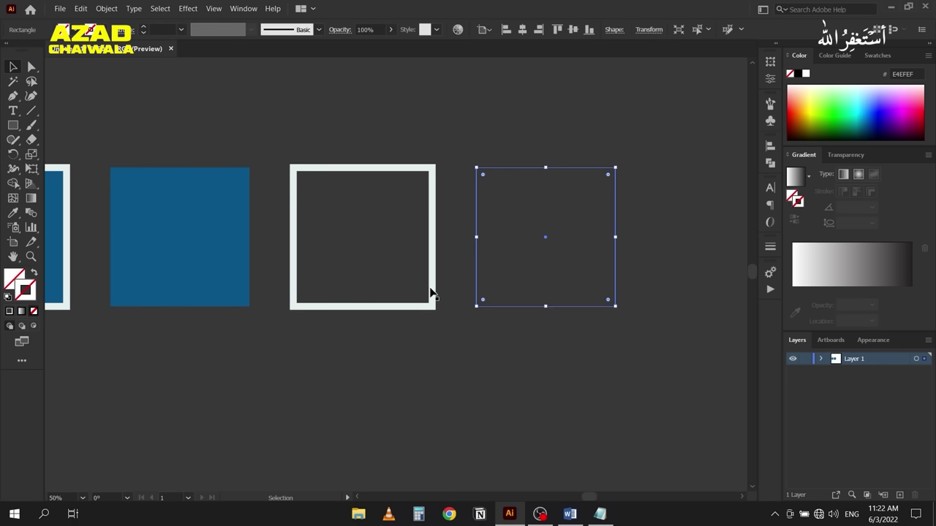
click(423, 348)
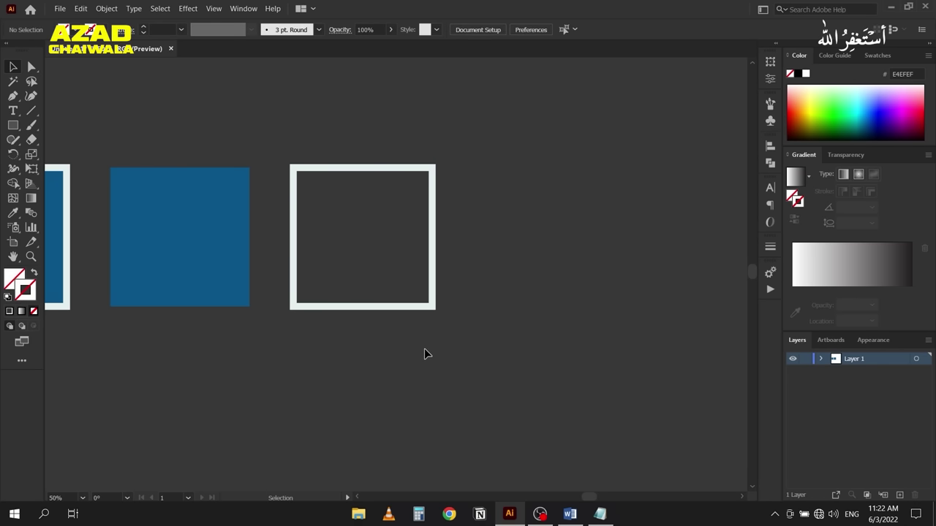
Step: Marquee-select the invisible fourth square to locate it, then clear the selection
drag(508, 196, 532, 343)
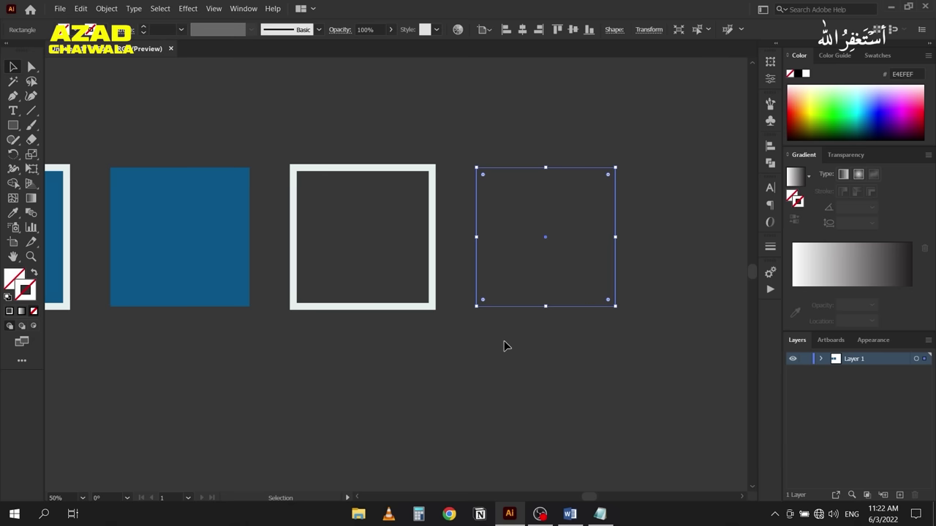
click(384, 339)
scroll(328, 313, down, 1)
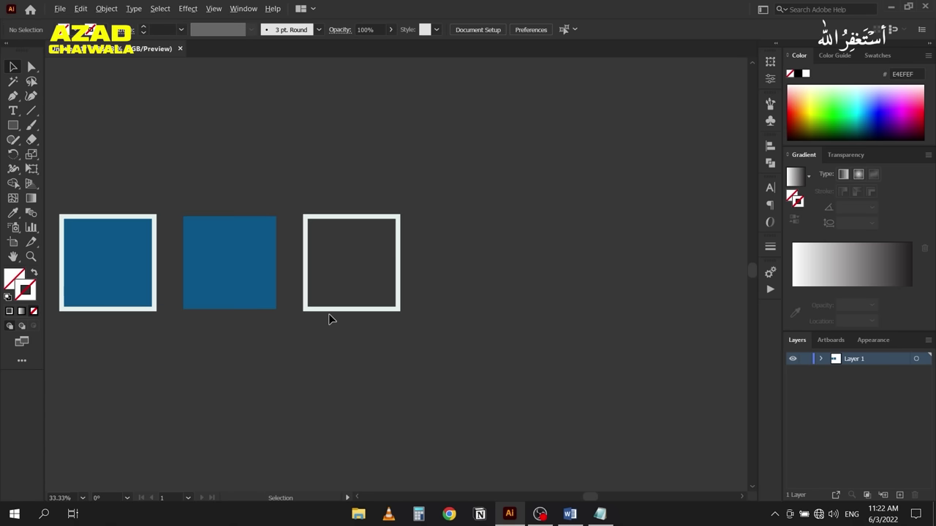
drag(272, 320, 351, 272)
Step: Draw a star, an oval and a circle below the squares using the shape tools
drag(13, 125, 55, 183)
drag(246, 345, 279, 405)
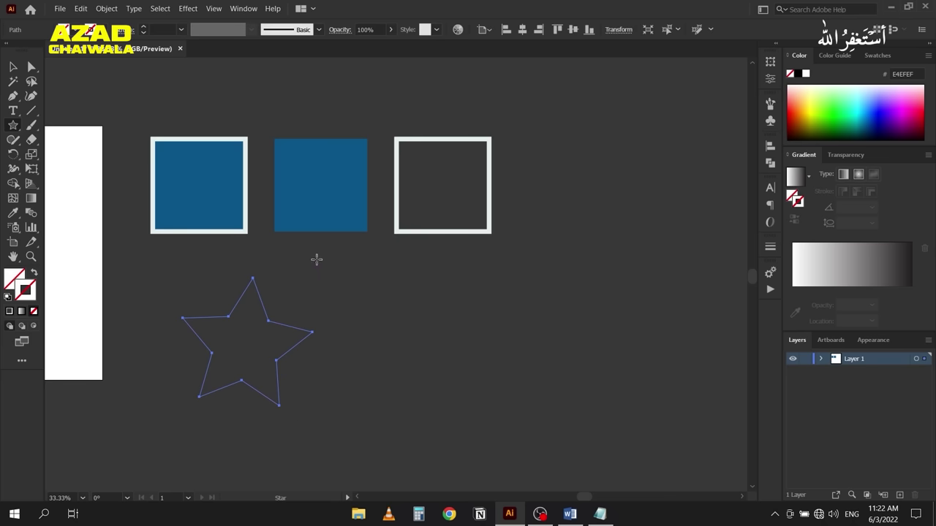
drag(14, 125, 43, 153)
drag(364, 293, 443, 397)
drag(482, 284, 604, 397)
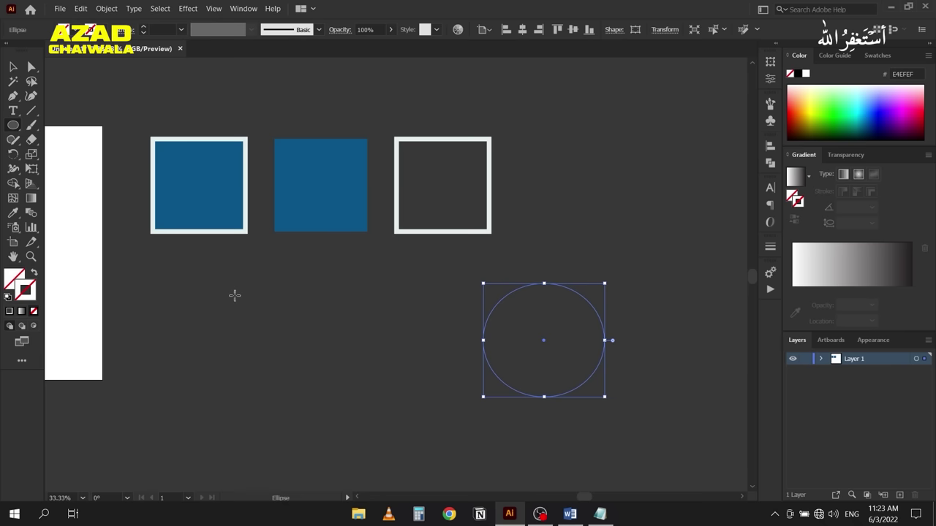
click(11, 68)
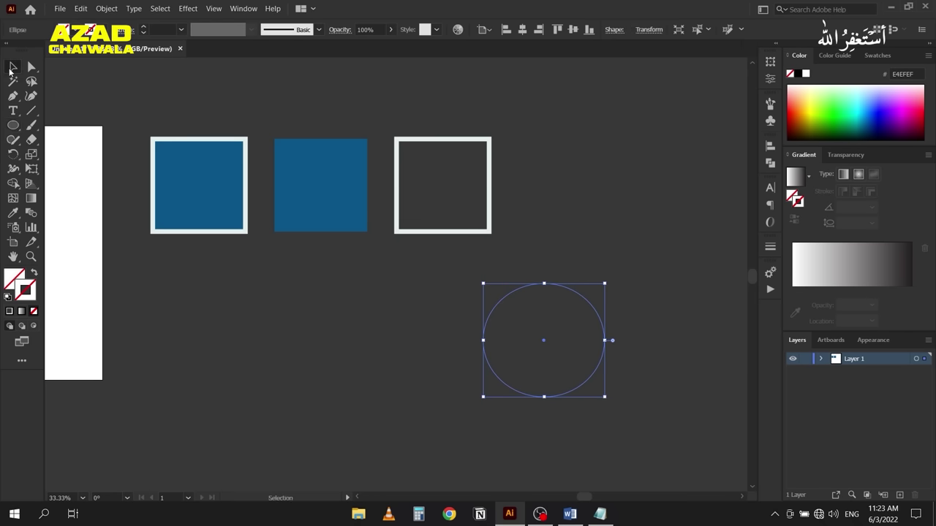
Step: Give the star, oval, circle and invisible rectangle black outlines
drag(175, 272, 602, 399)
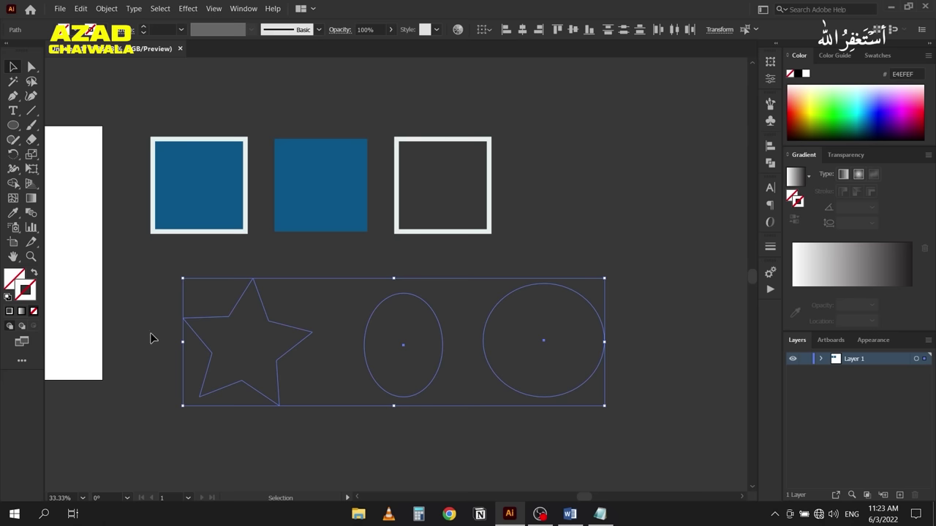
click(9, 312)
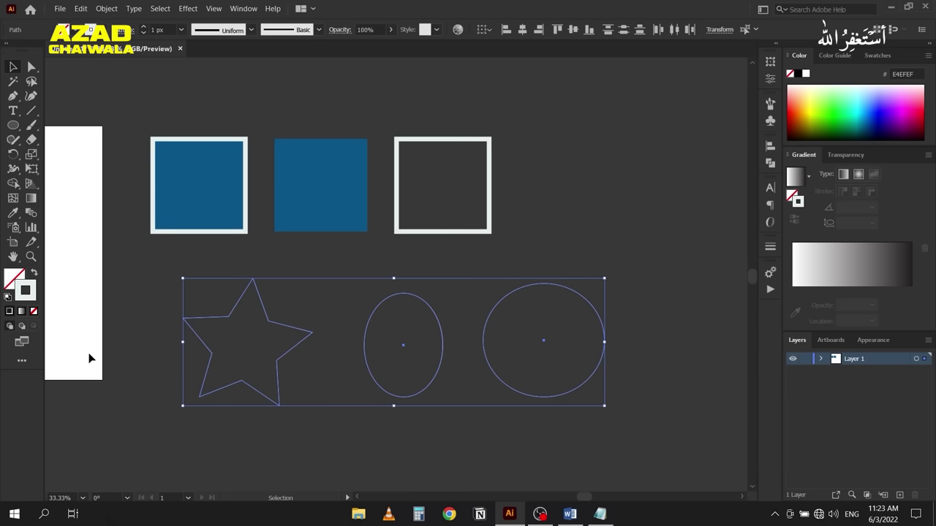
drag(533, 121, 606, 217)
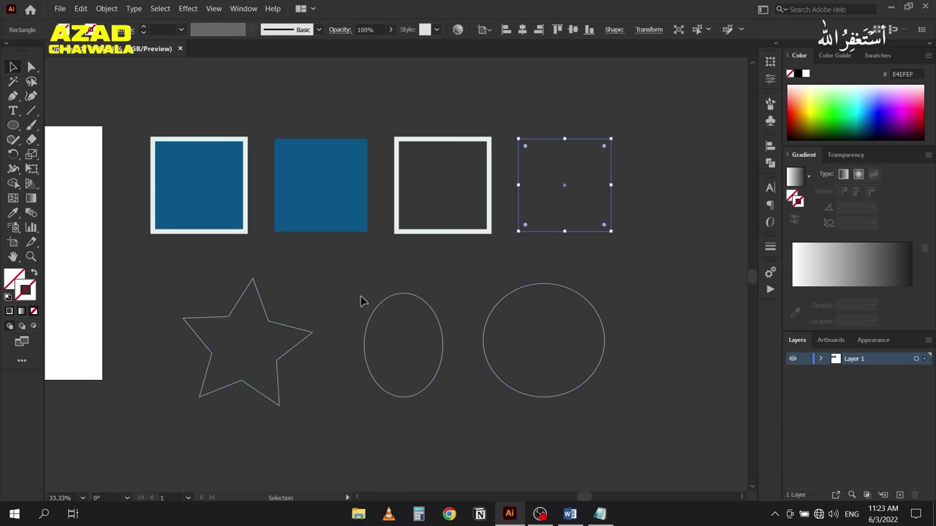
click(10, 312)
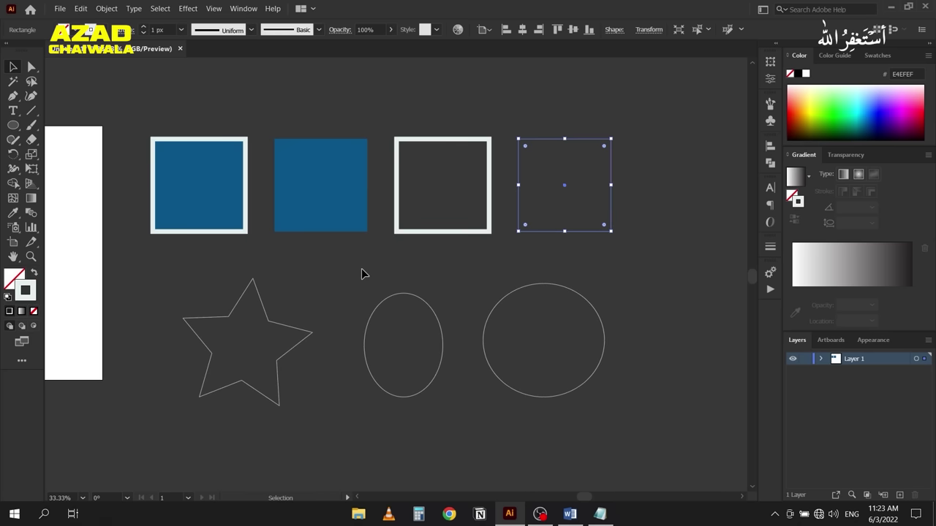
click(338, 286)
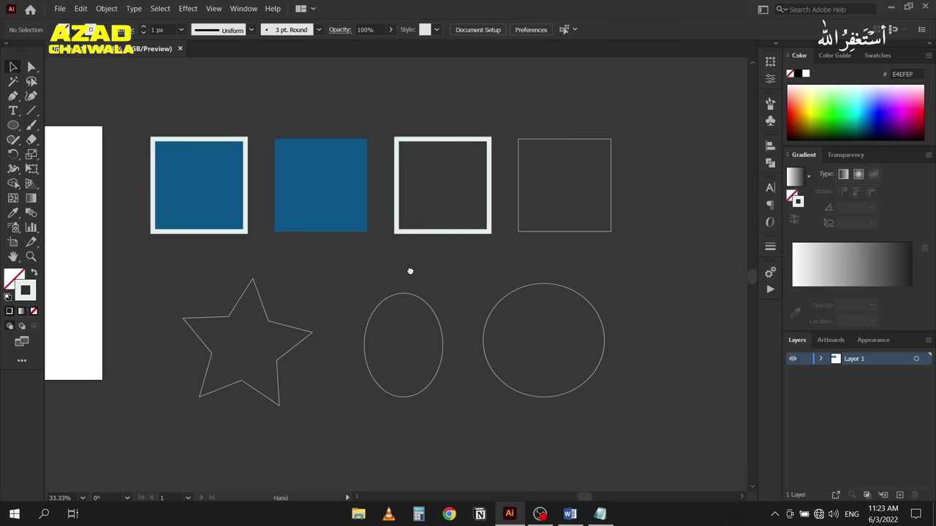
Step: Draw another circle with the Ellipse tool to the right of the outlined square
drag(409, 271, 230, 256)
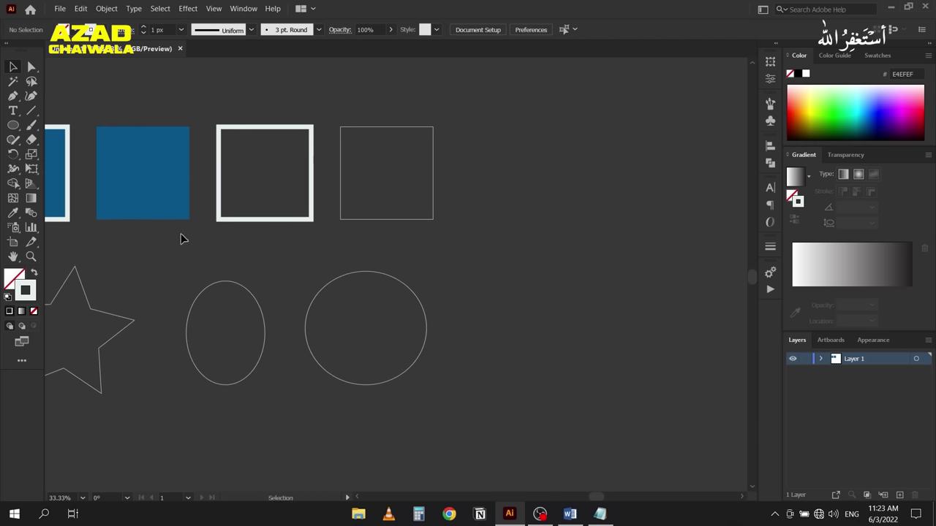
drag(253, 251, 200, 249)
click(13, 125)
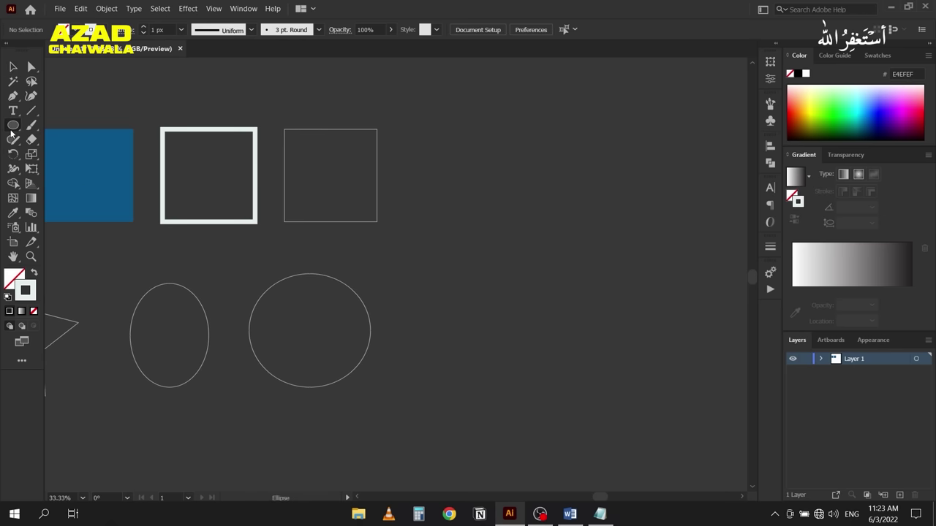
drag(426, 126, 601, 314)
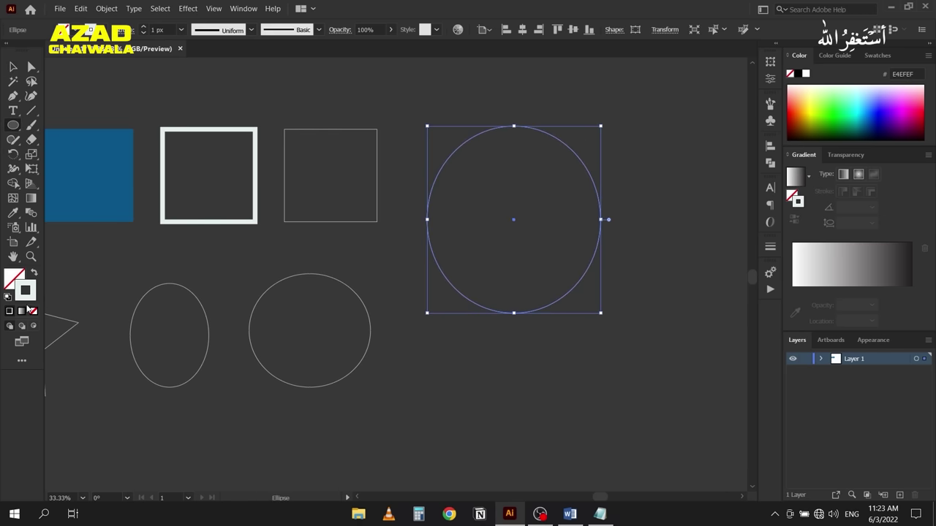
click(13, 67)
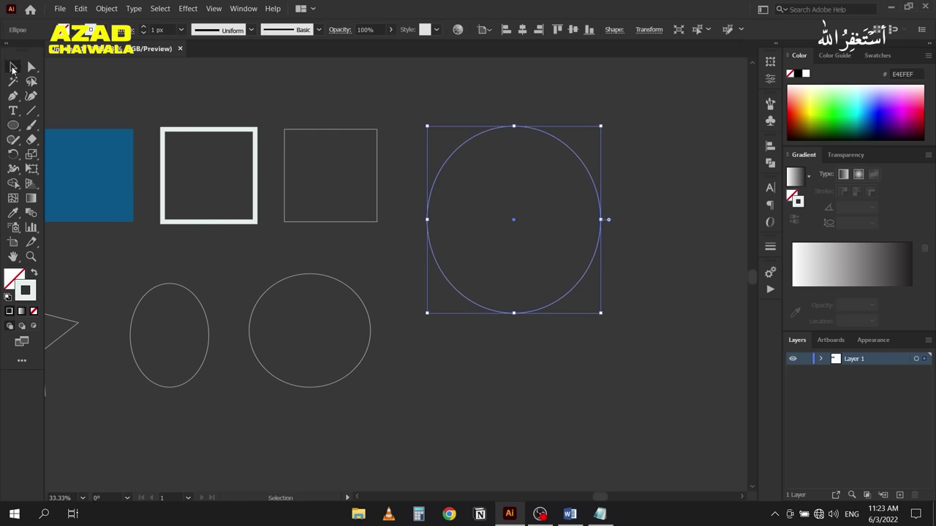
scroll(212, 196, down, 2)
drag(180, 234, 389, 242)
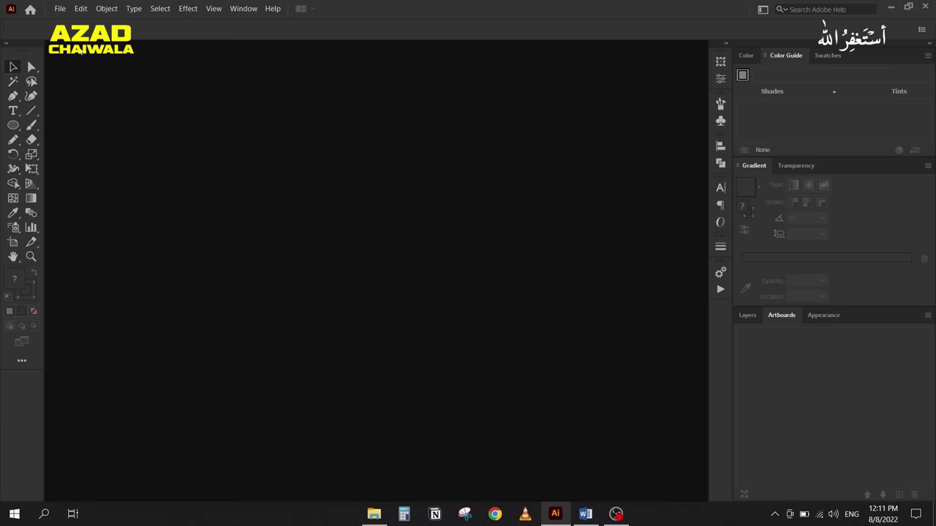
Step: Create a new Web document at 1280 × 800 px and show the Align panel's options
click(60, 10)
click(76, 22)
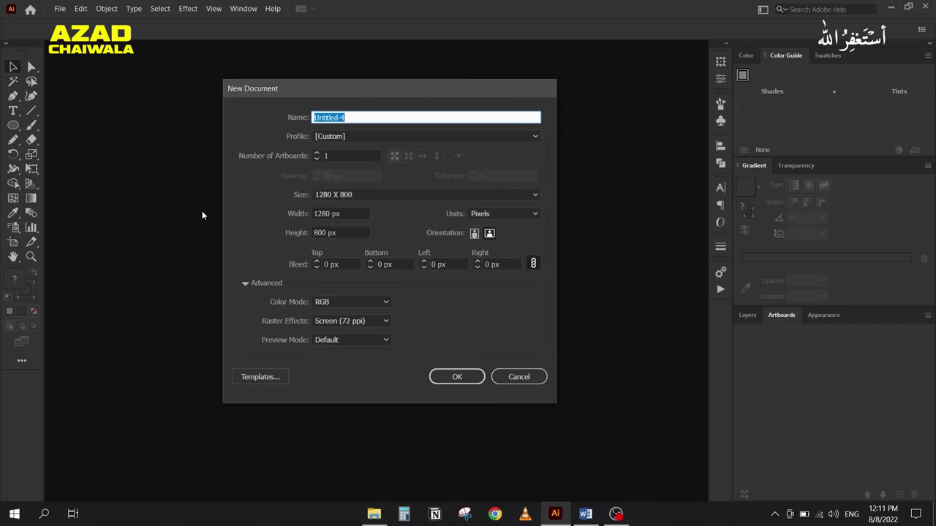
click(342, 135)
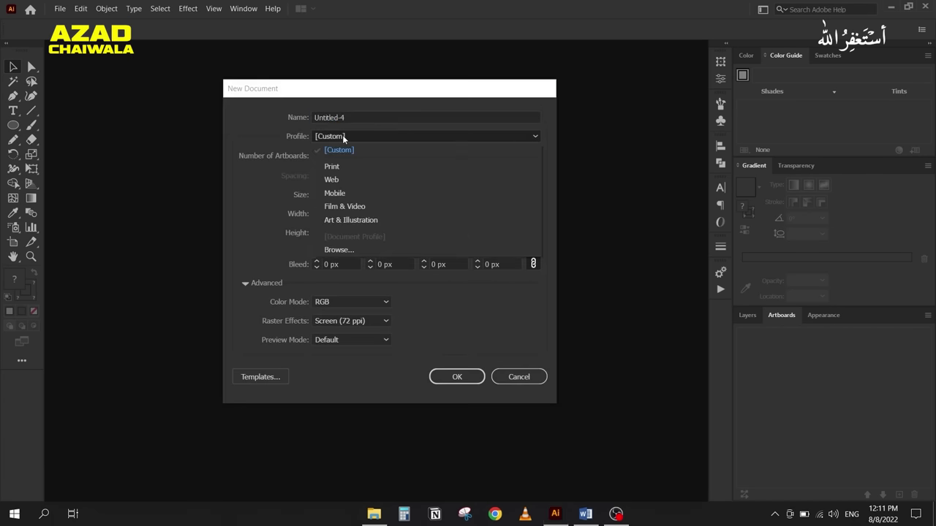
click(344, 183)
click(329, 196)
click(347, 279)
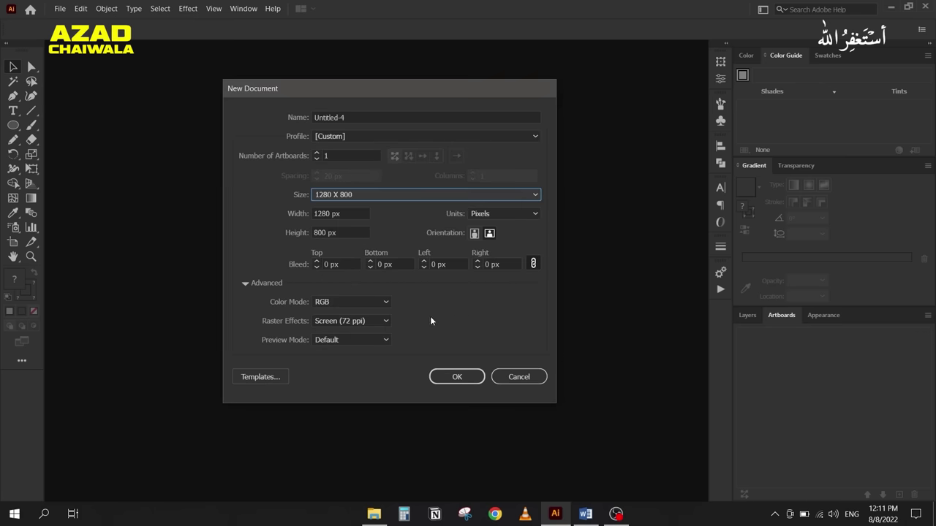
click(455, 377)
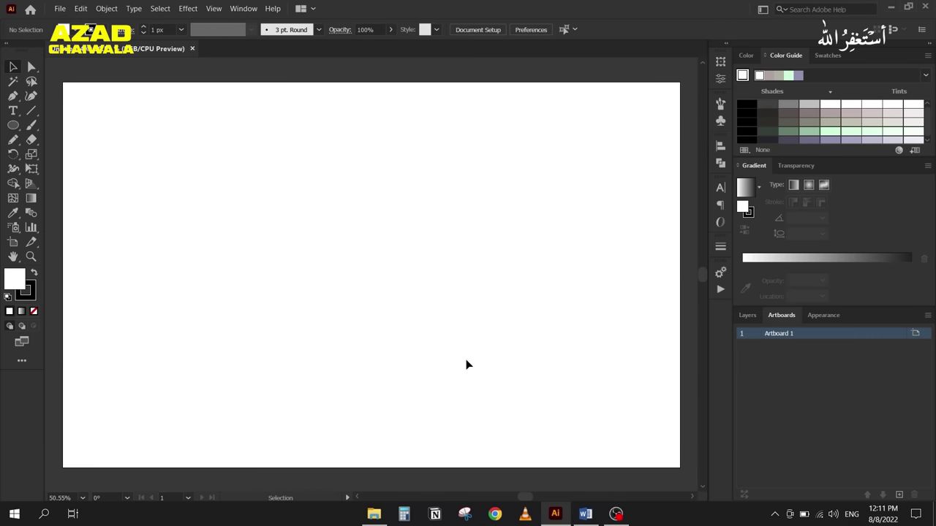
click(719, 148)
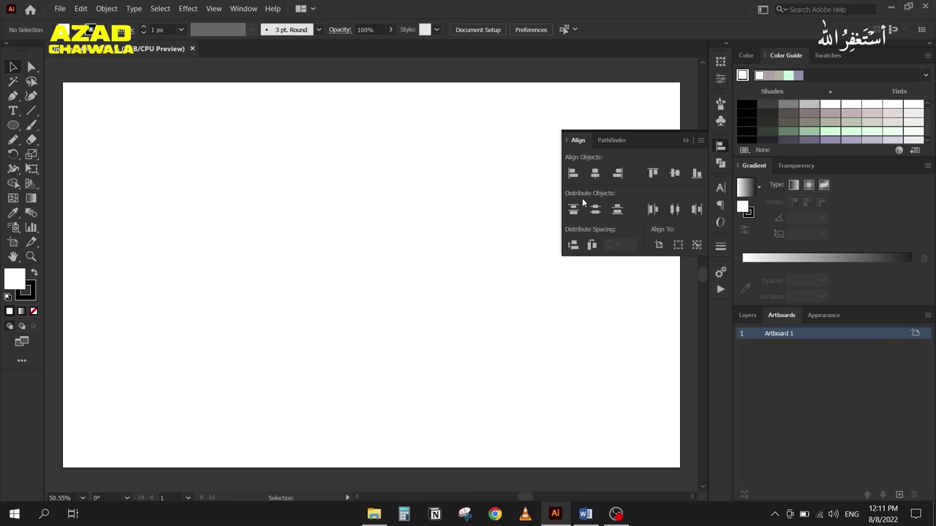
click(700, 141)
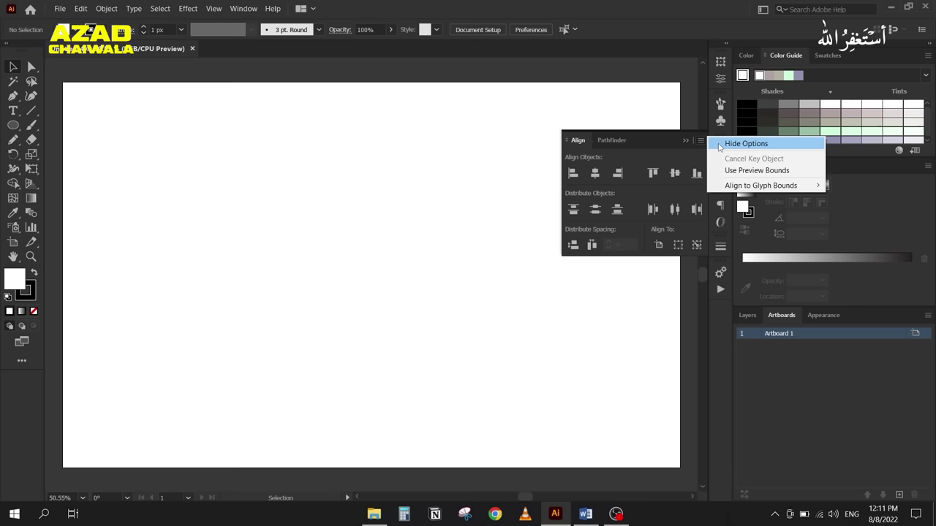
click(745, 143)
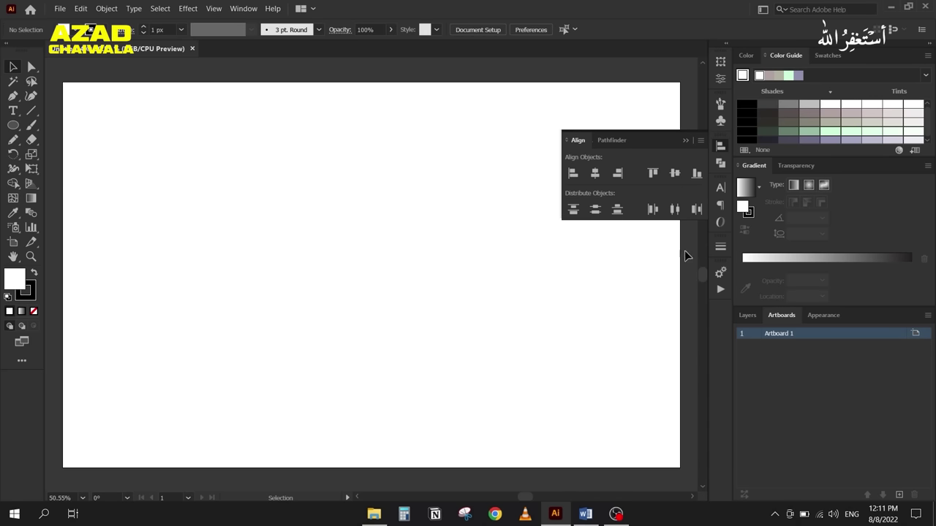
click(702, 141)
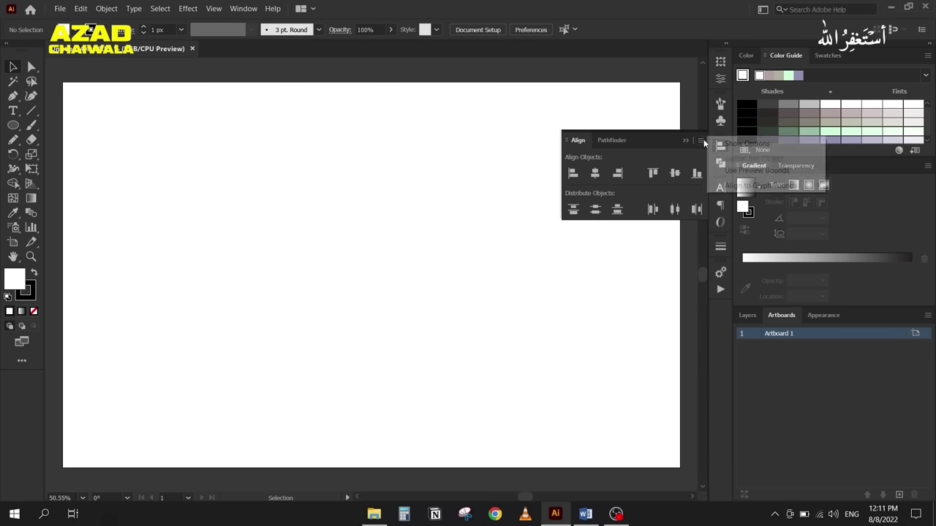
click(736, 144)
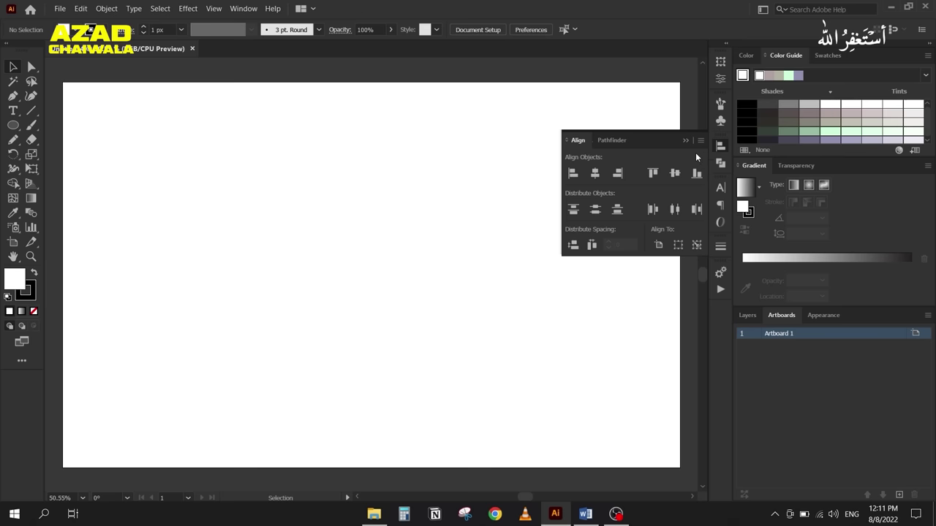
click(685, 140)
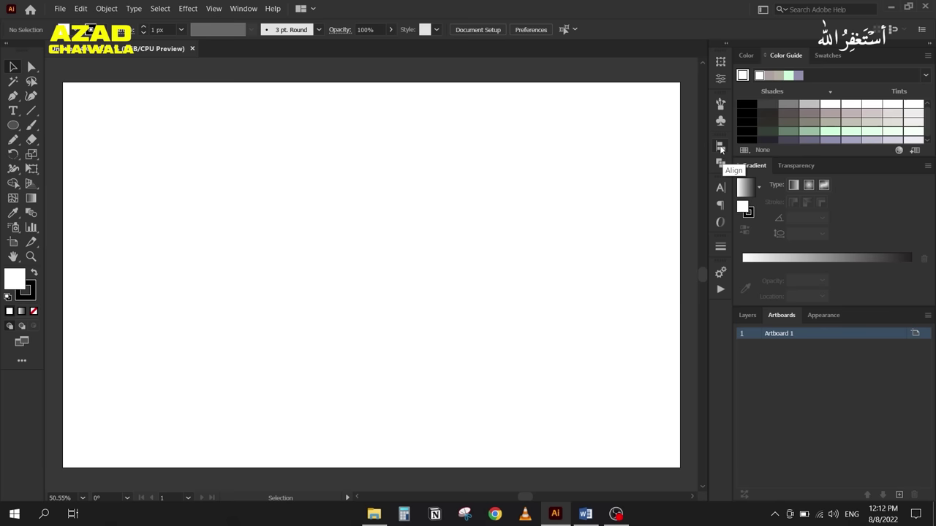
drag(721, 149, 512, 159)
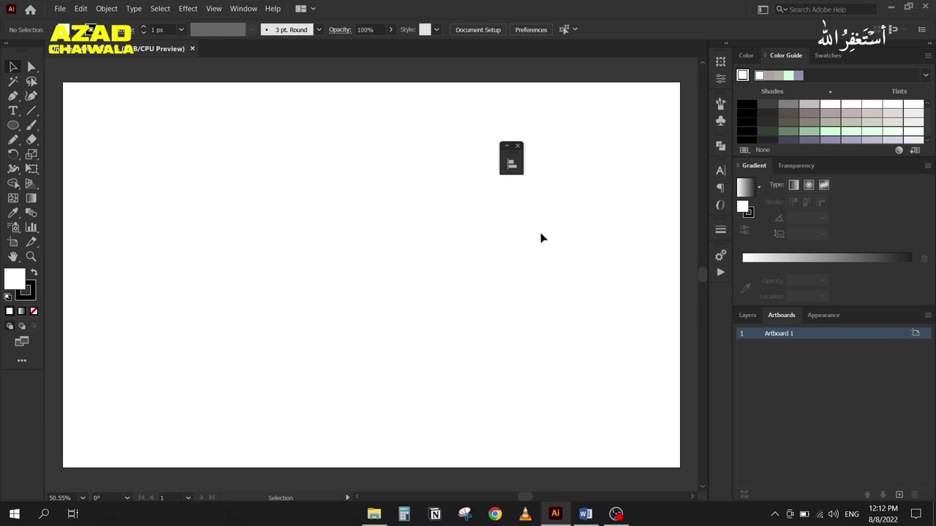
click(518, 147)
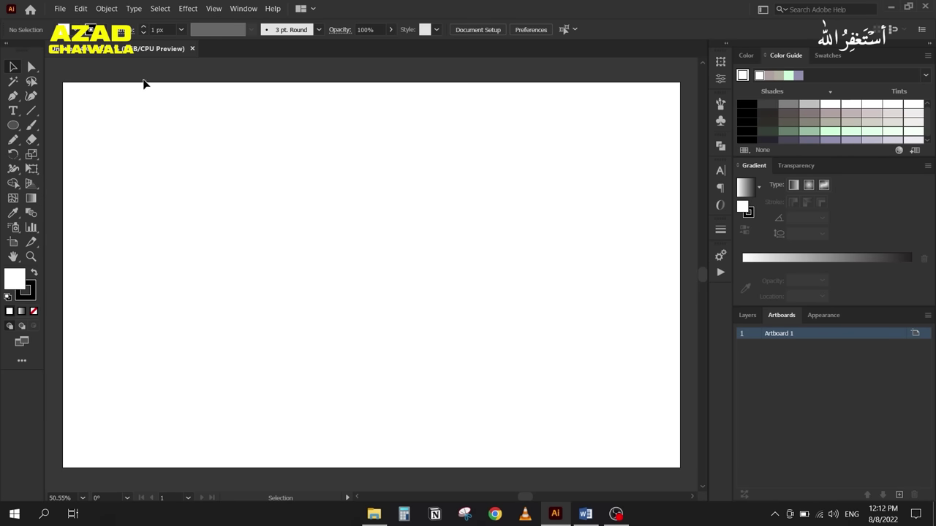
click(244, 10)
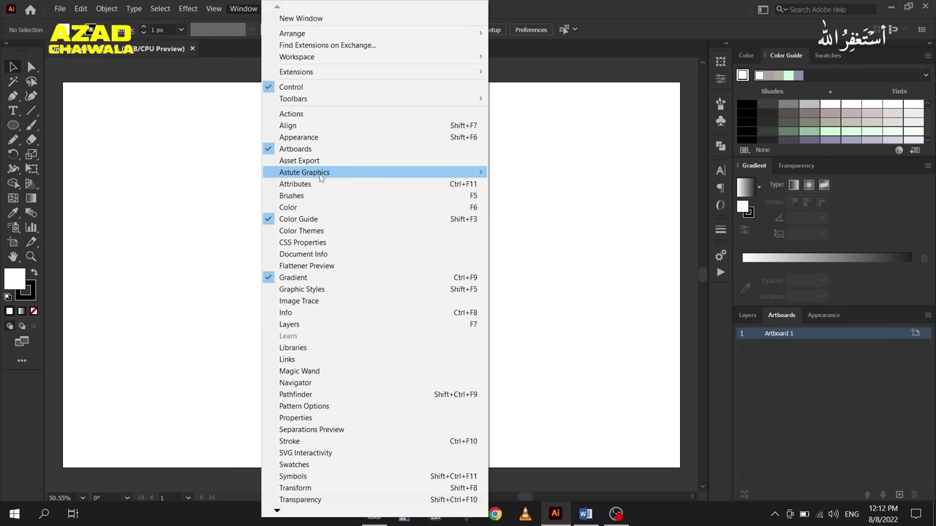
click(308, 130)
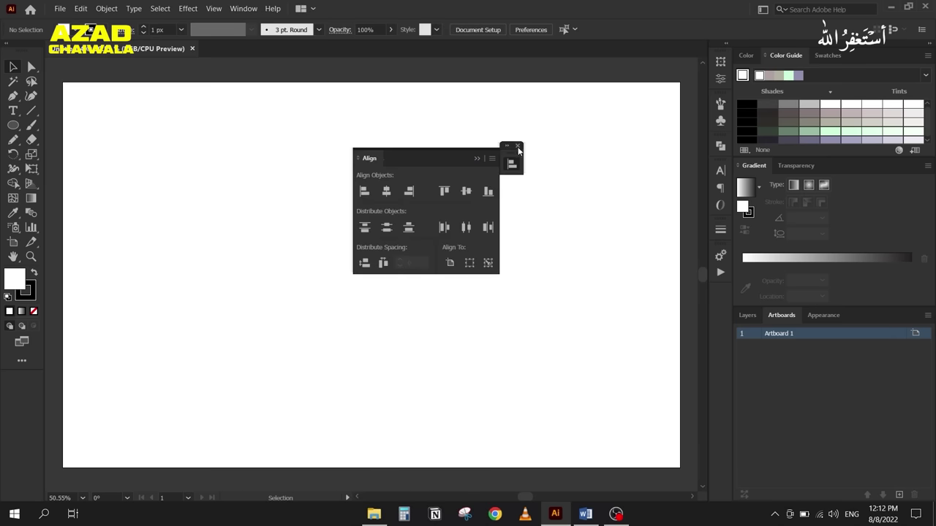
click(476, 158)
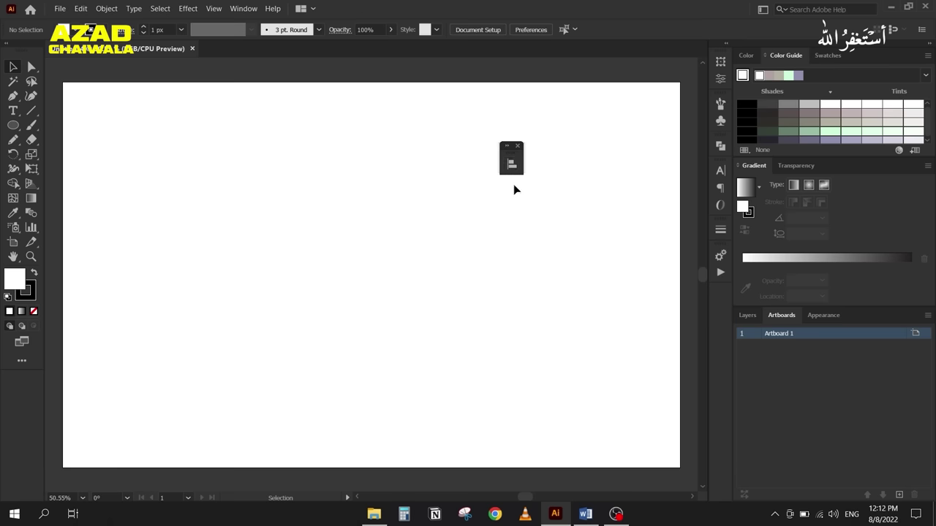
drag(509, 157, 720, 149)
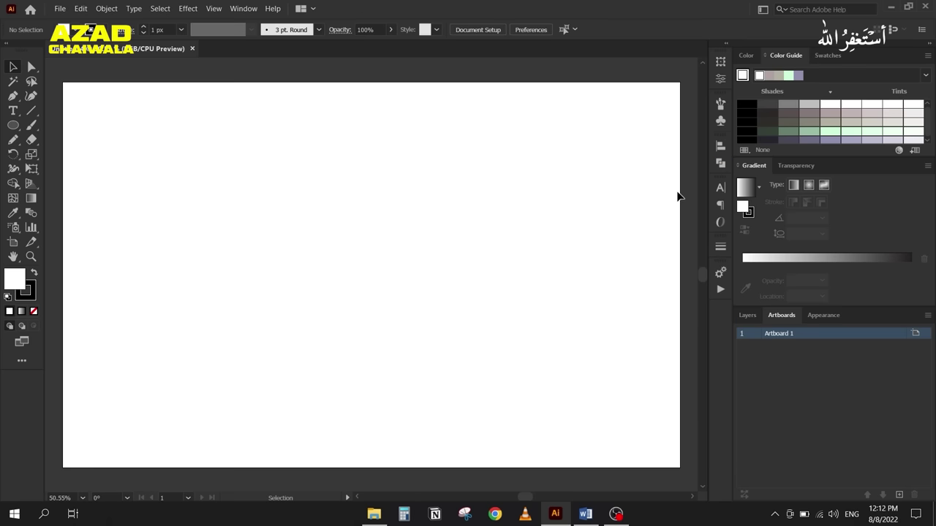
click(720, 147)
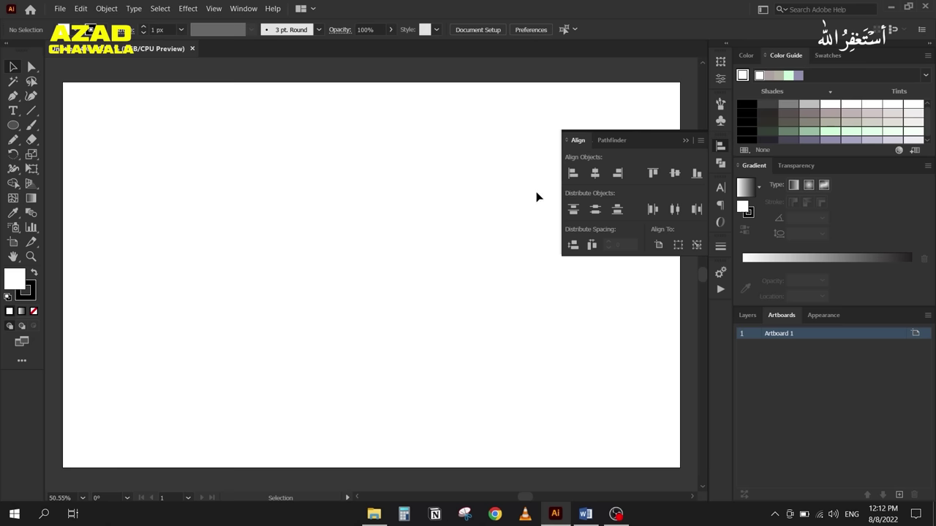
click(14, 126)
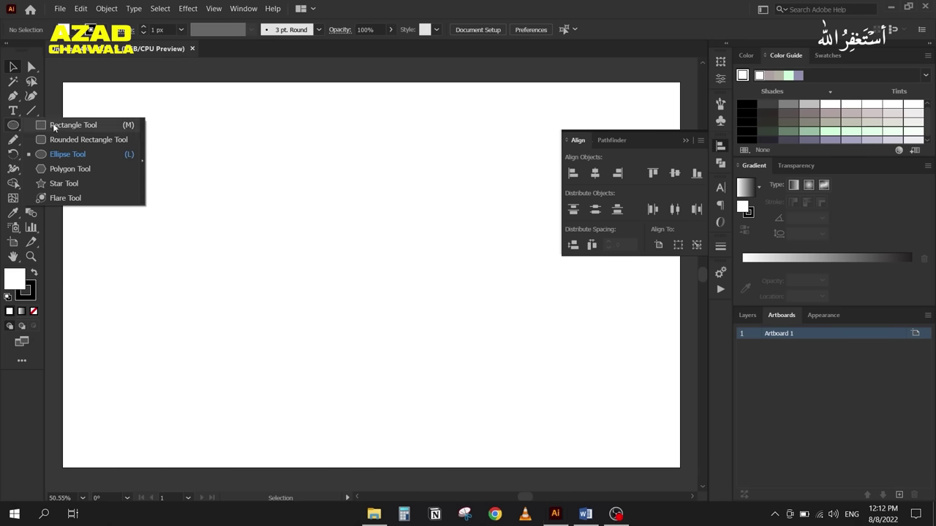
Step: Draw a rectangle near the upper left with no stroke and a solid black fill
click(56, 128)
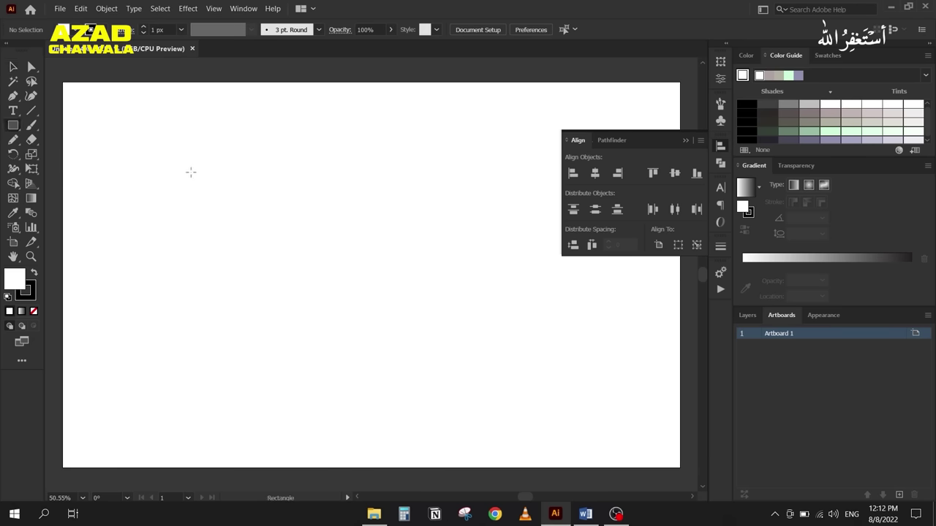
drag(187, 170, 294, 221)
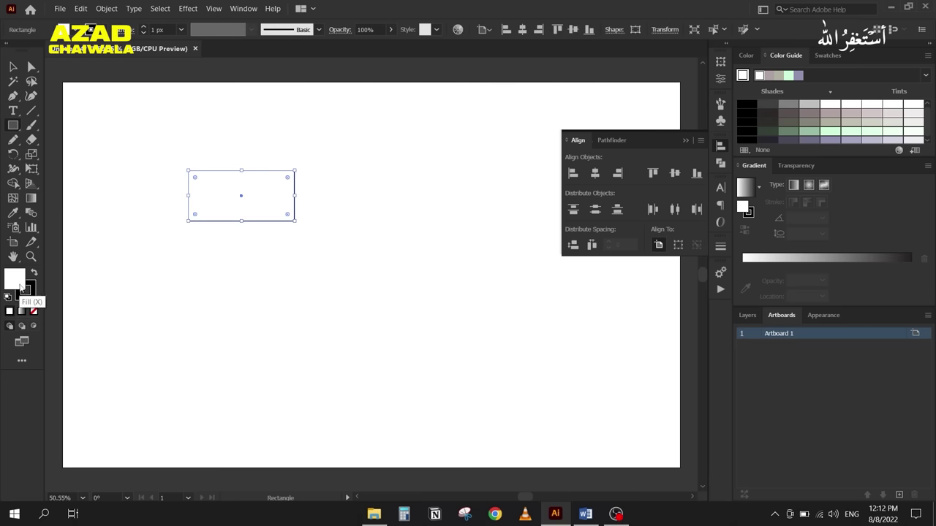
click(28, 294)
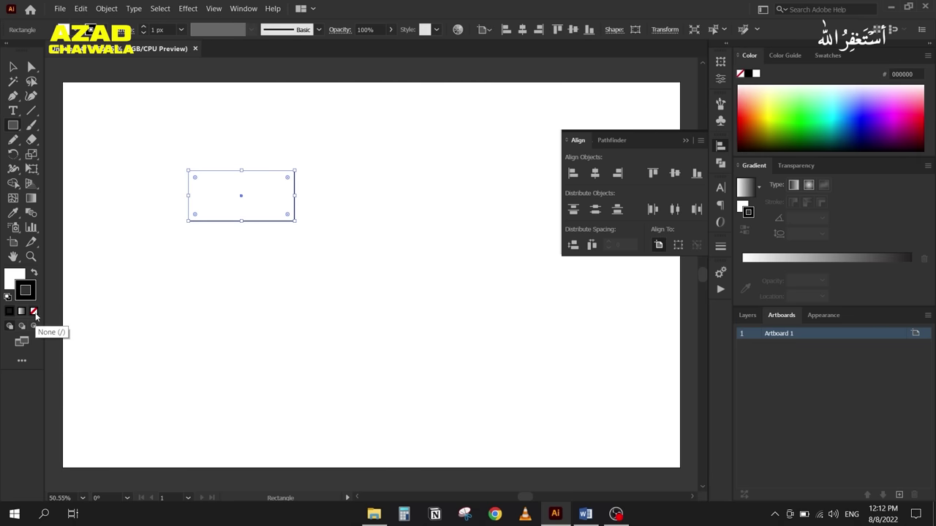
click(34, 313)
click(15, 281)
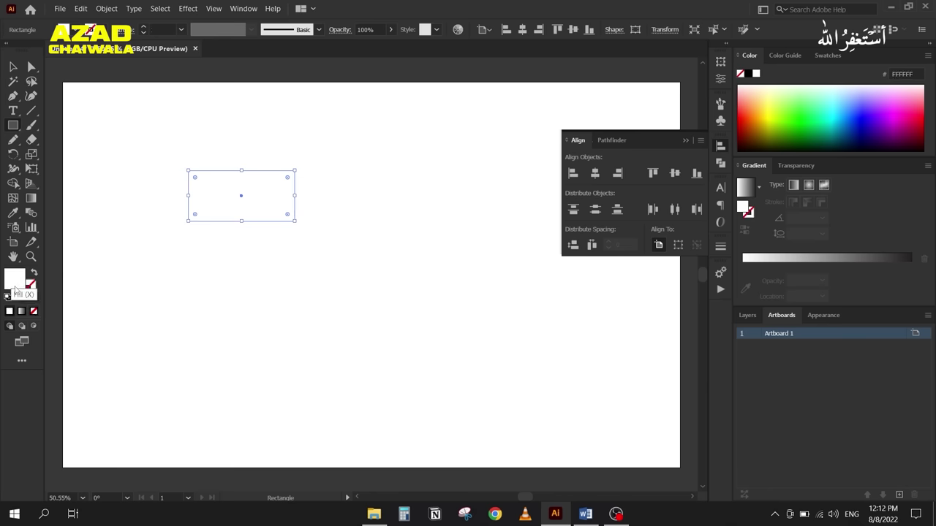
click(748, 75)
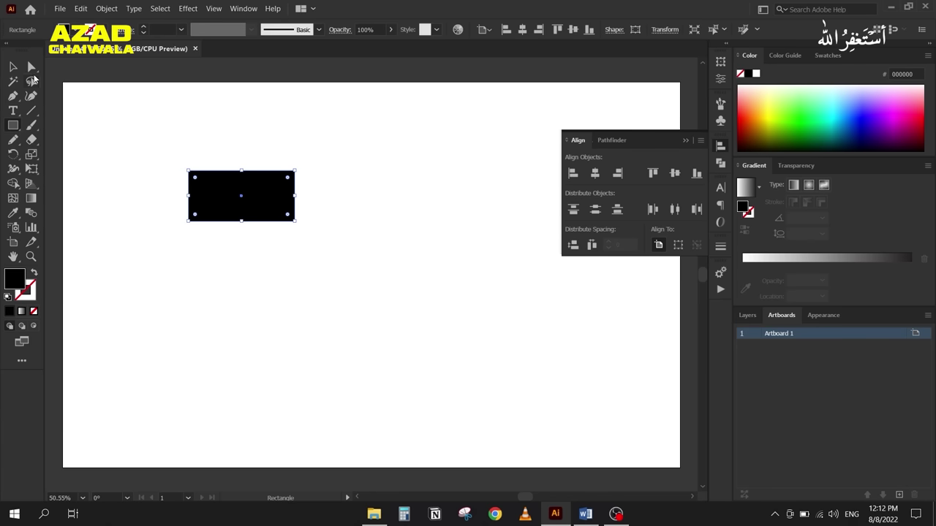
Step: Move the black rectangle lower, widen it into a bar, and draw a small square above
key(v)
drag(224, 203, 249, 265)
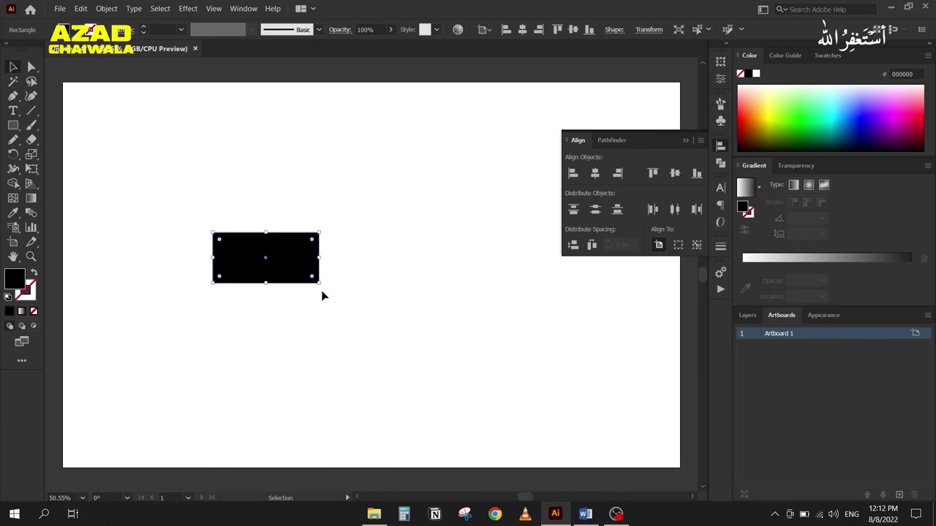
drag(329, 260, 408, 261)
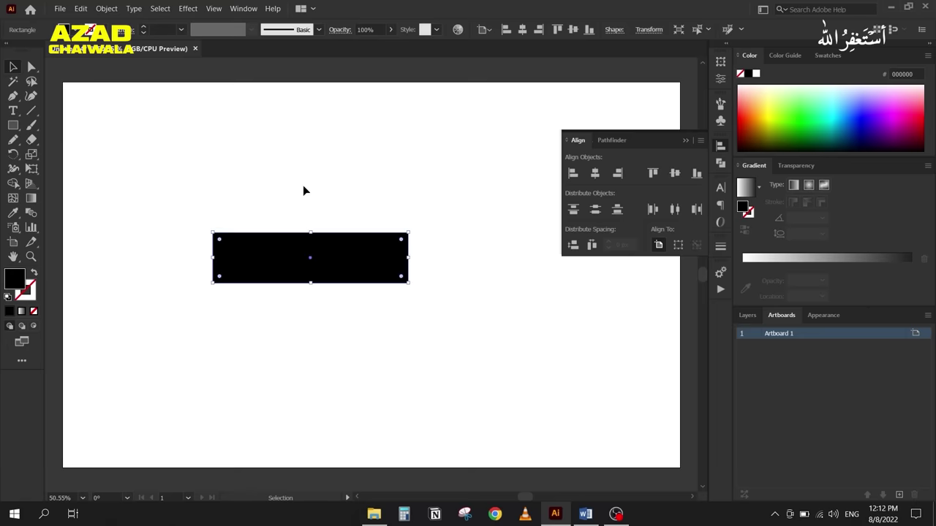
click(302, 184)
key(m)
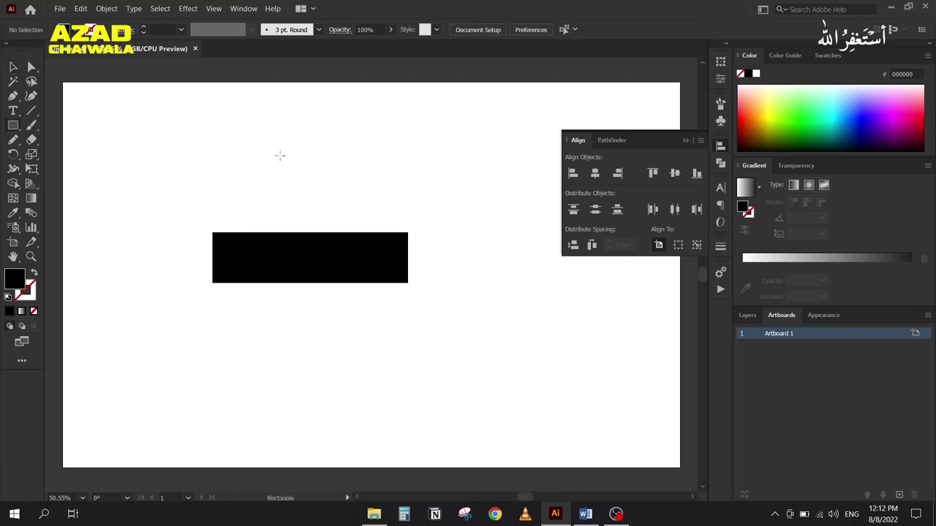
drag(288, 169, 329, 206)
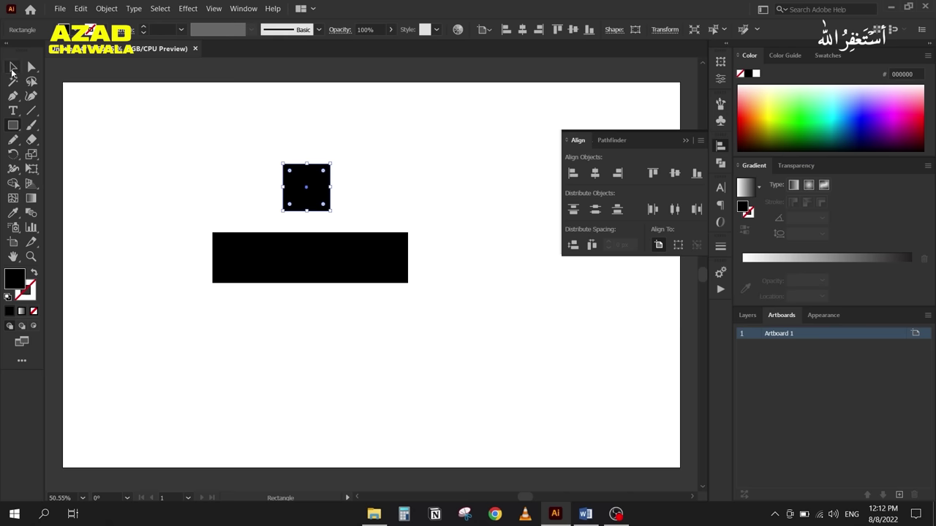
Step: Drag the small square left until its left edge lines up with the bar's left end
click(12, 67)
click(248, 197)
drag(301, 195, 282, 196)
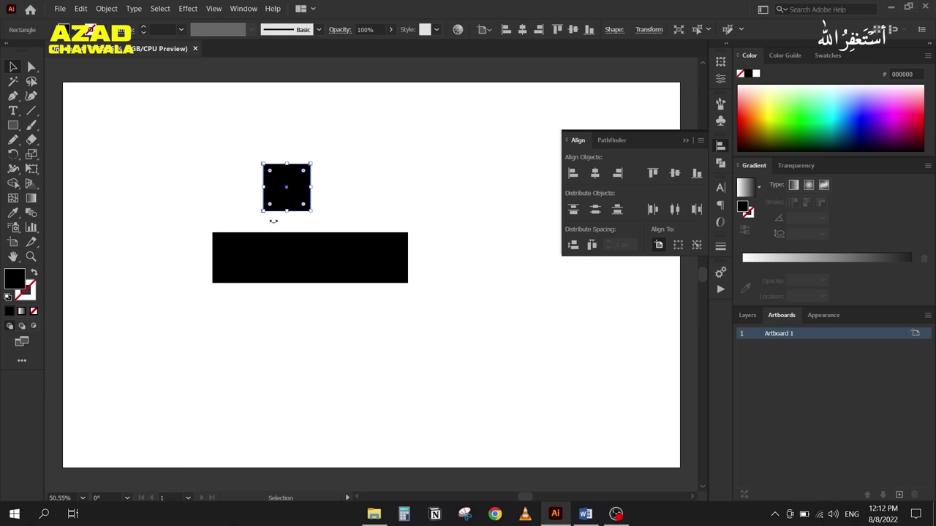
click(243, 208)
drag(292, 203, 311, 197)
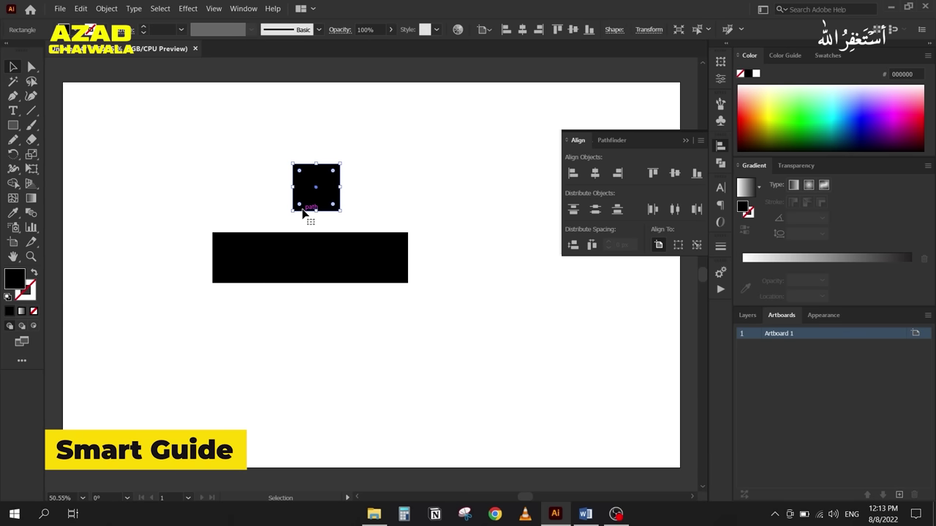
drag(307, 200, 228, 196)
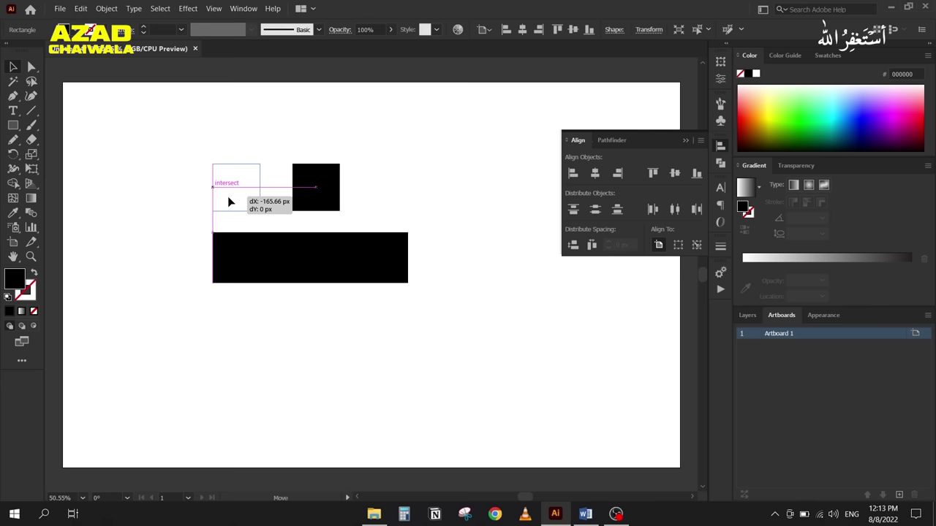
drag(228, 195, 227, 196)
click(208, 11)
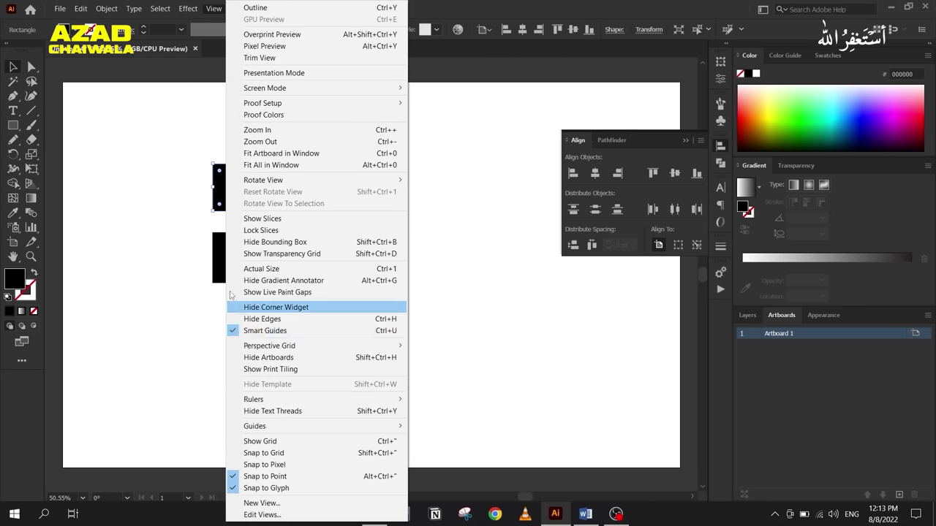
click(180, 221)
drag(229, 199, 281, 195)
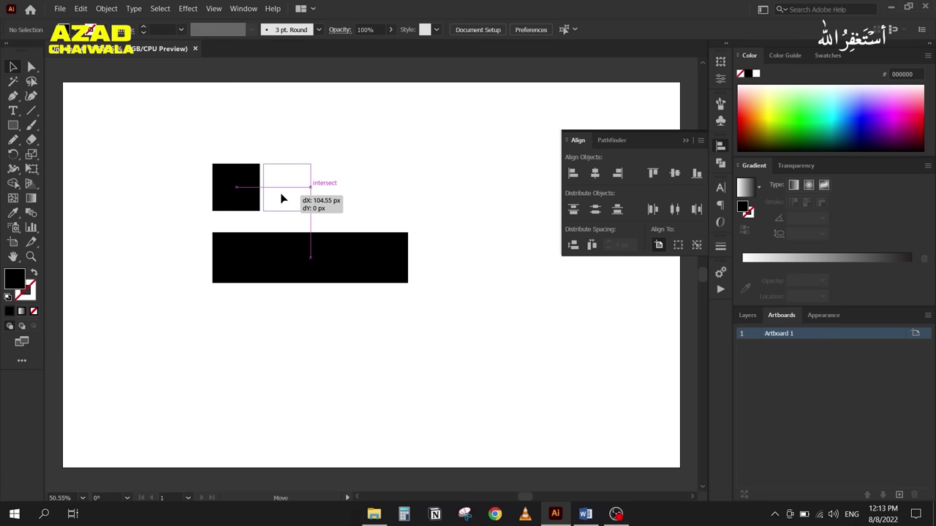
drag(280, 195, 280, 194)
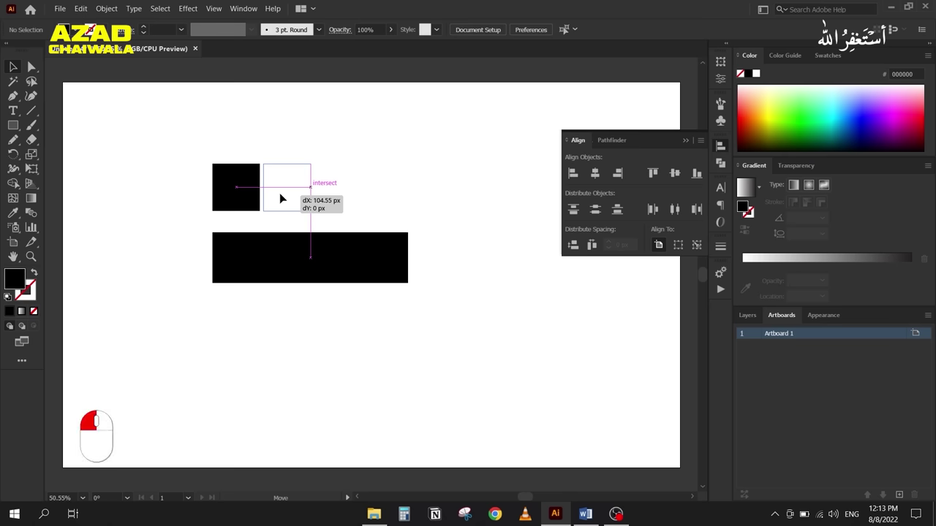
drag(280, 195, 313, 200)
drag(301, 195, 304, 196)
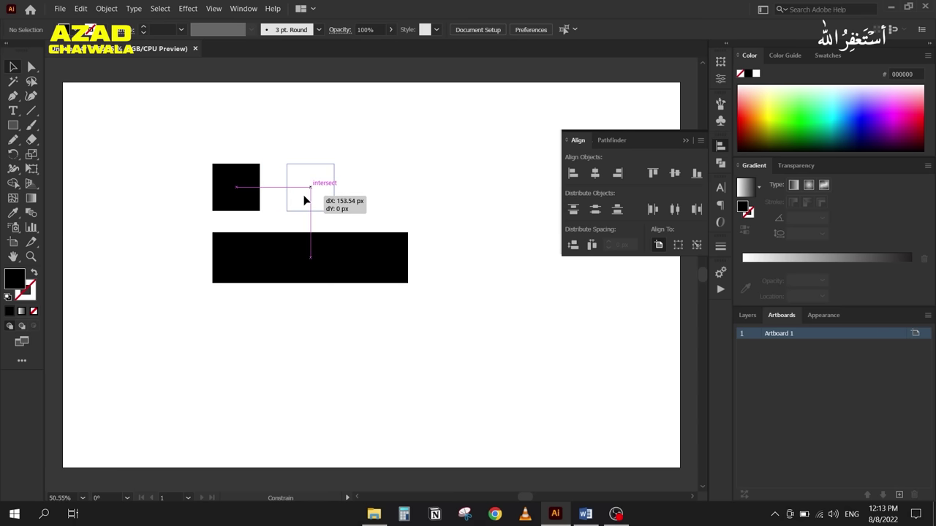
drag(305, 196, 305, 197)
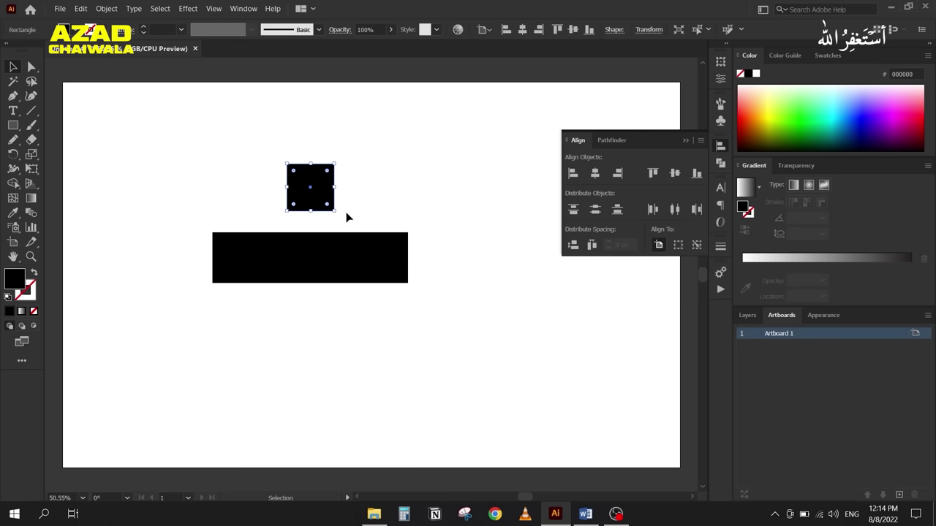
click(261, 203)
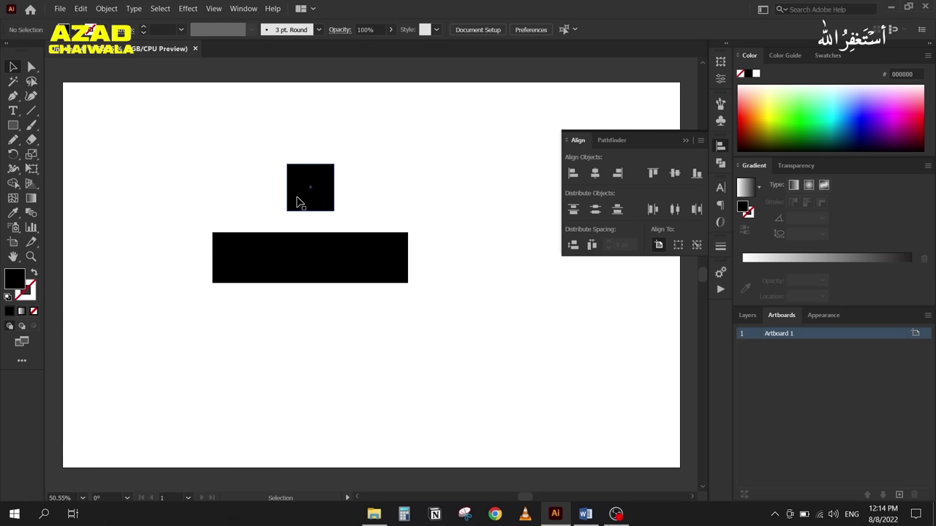
drag(298, 202, 226, 207)
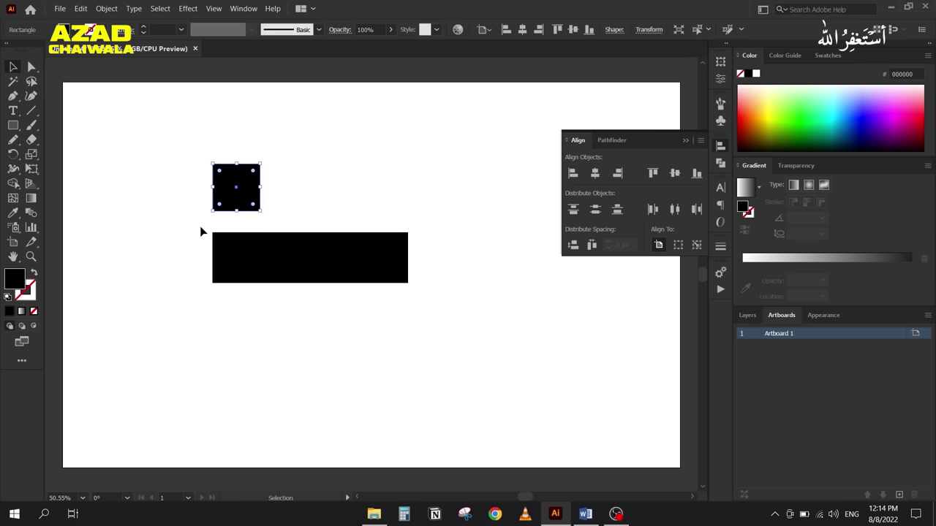
Step: Zoom in on the square's left edge against the bar, nudge it about 1 px, then zoom back out
click(201, 196)
scroll(214, 207, up, 3)
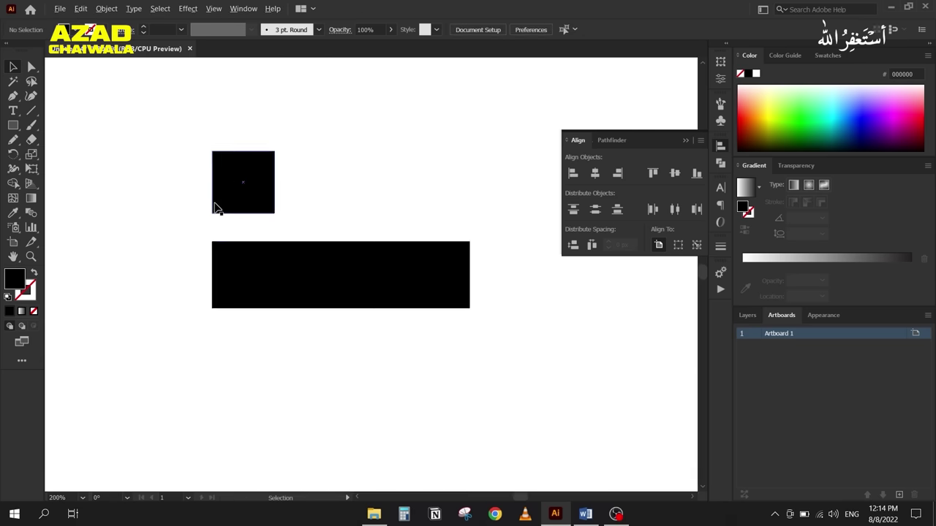
scroll(215, 206, up, 2)
scroll(197, 220, down, 1)
drag(172, 293, 150, 257)
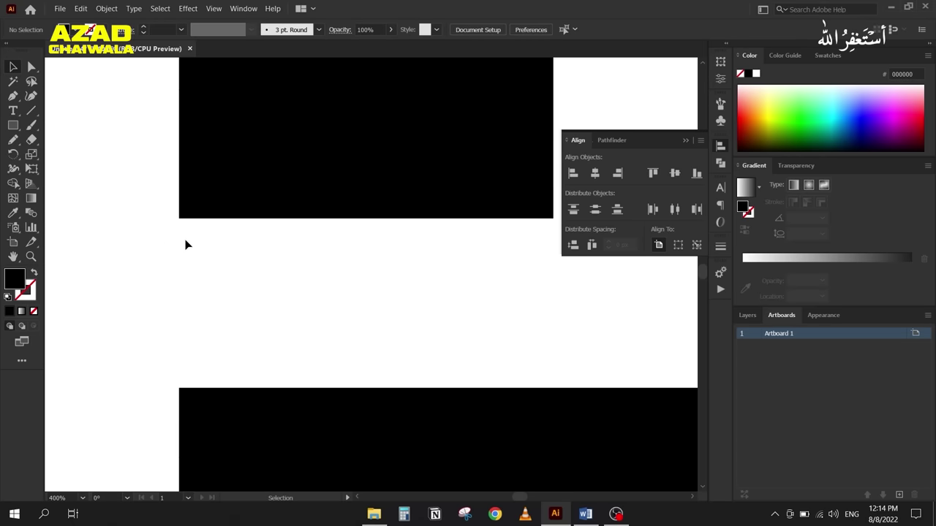
drag(186, 210, 191, 210)
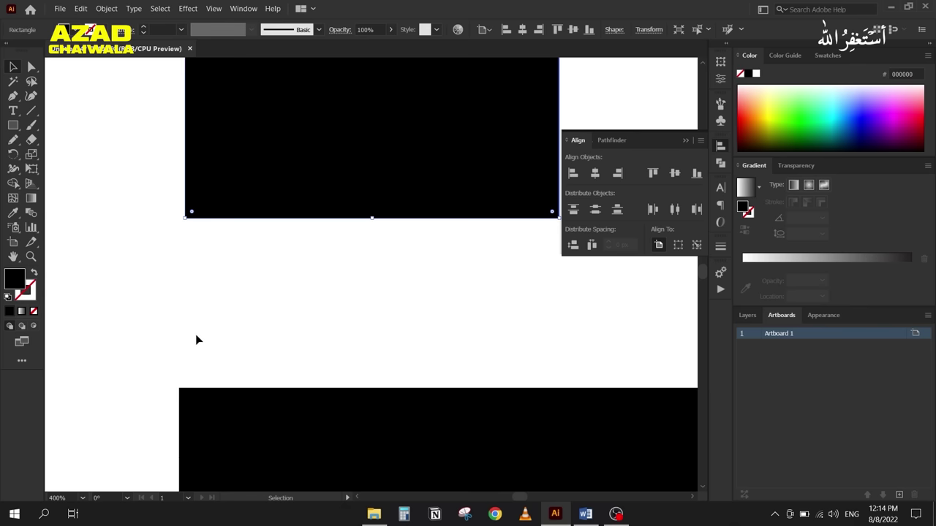
click(183, 308)
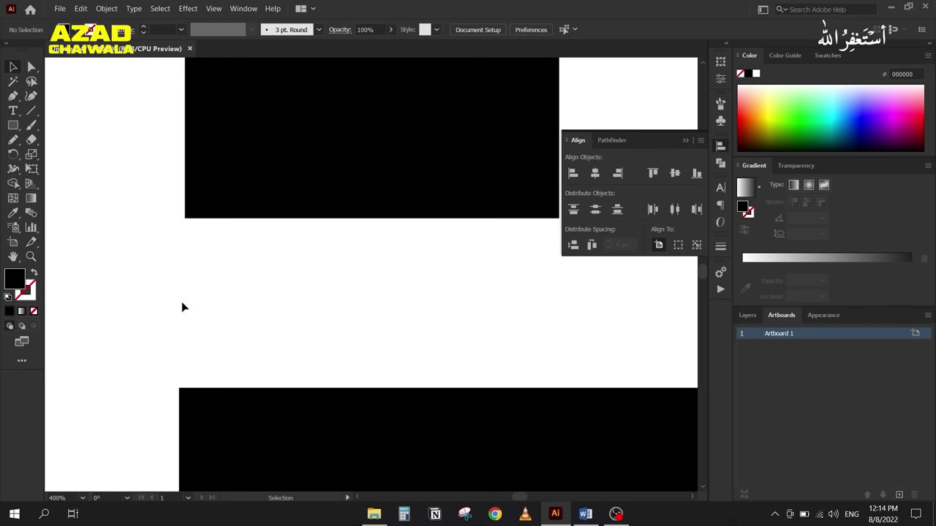
scroll(181, 301, down, 5)
drag(142, 339, 149, 235)
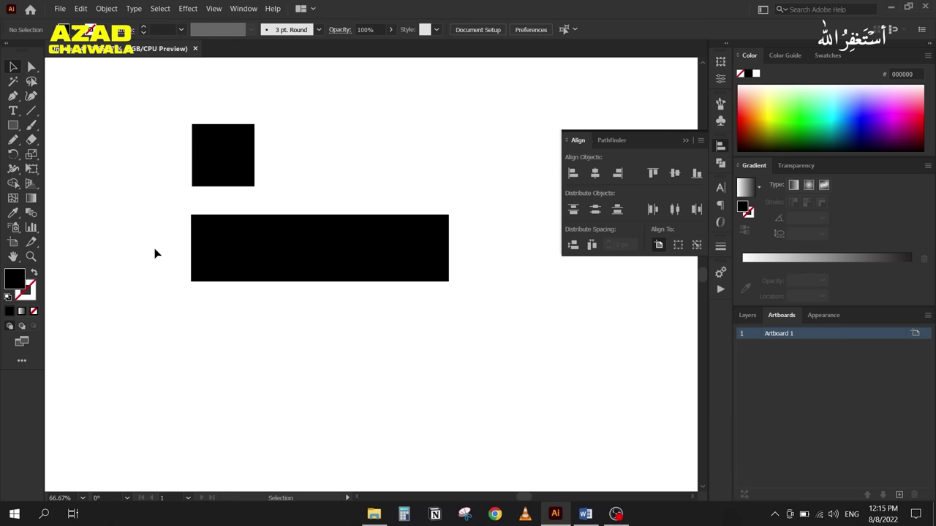
Step: Select the square and bar and apply left, right, then horizontal centre alignment
drag(152, 131, 294, 343)
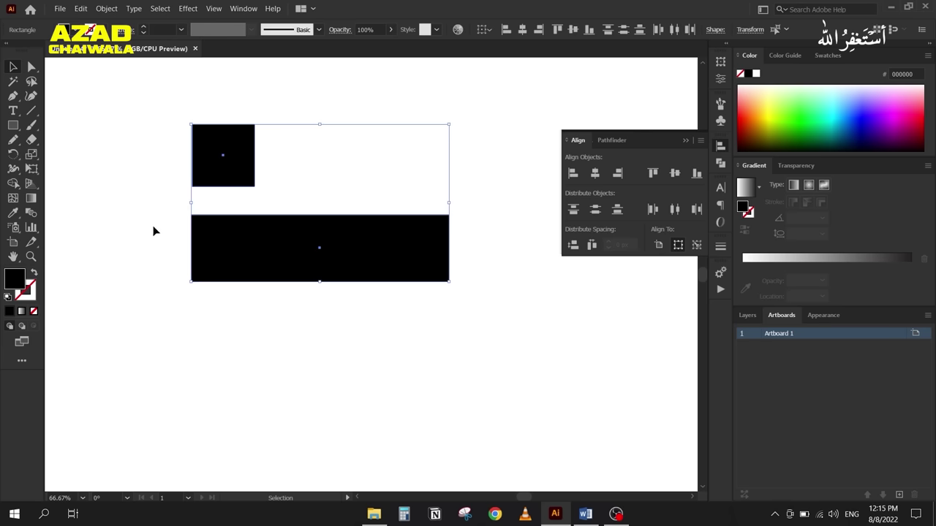
click(571, 185)
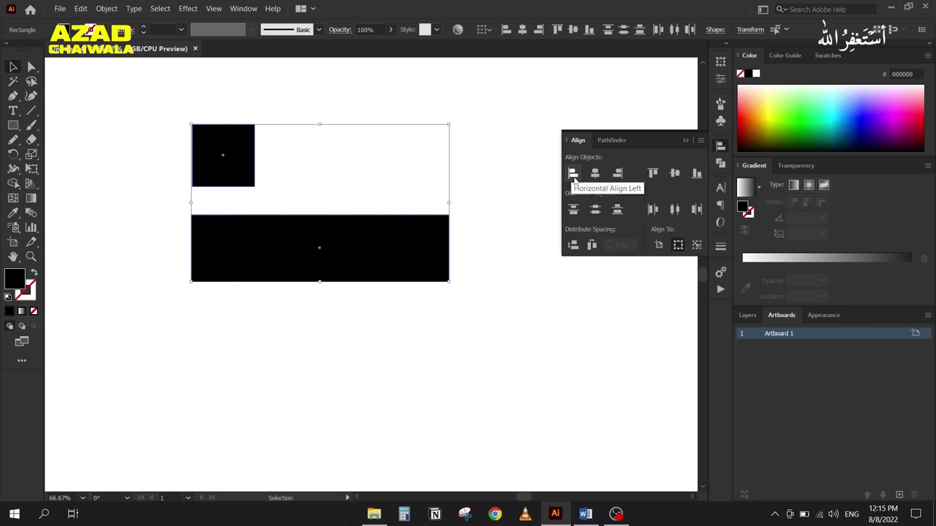
click(572, 180)
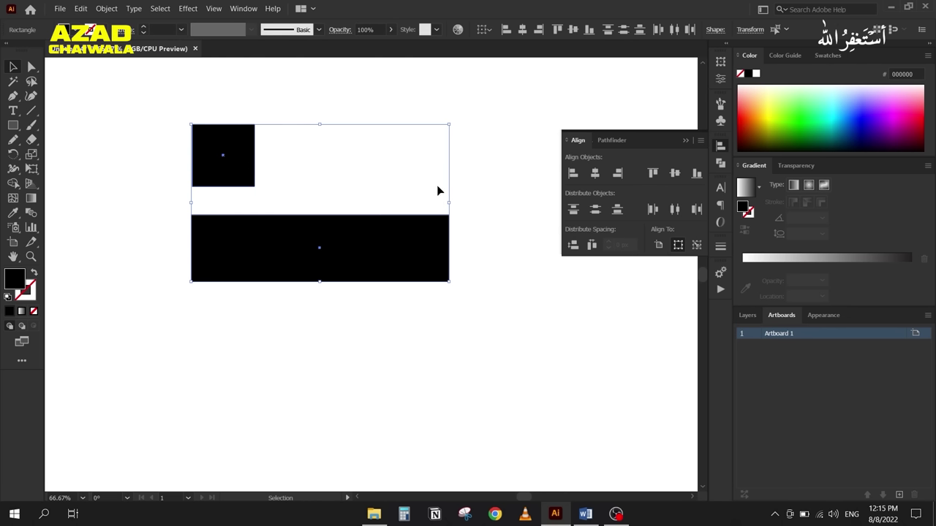
click(572, 174)
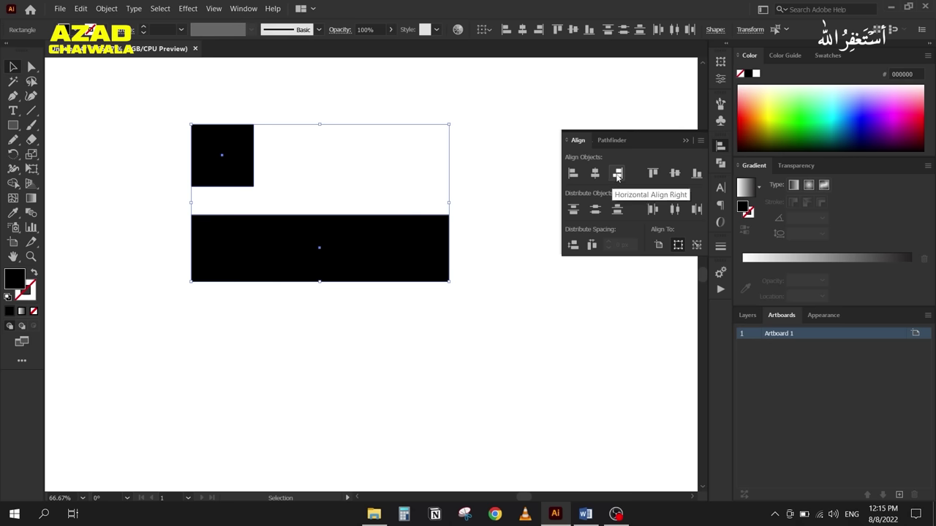
click(618, 174)
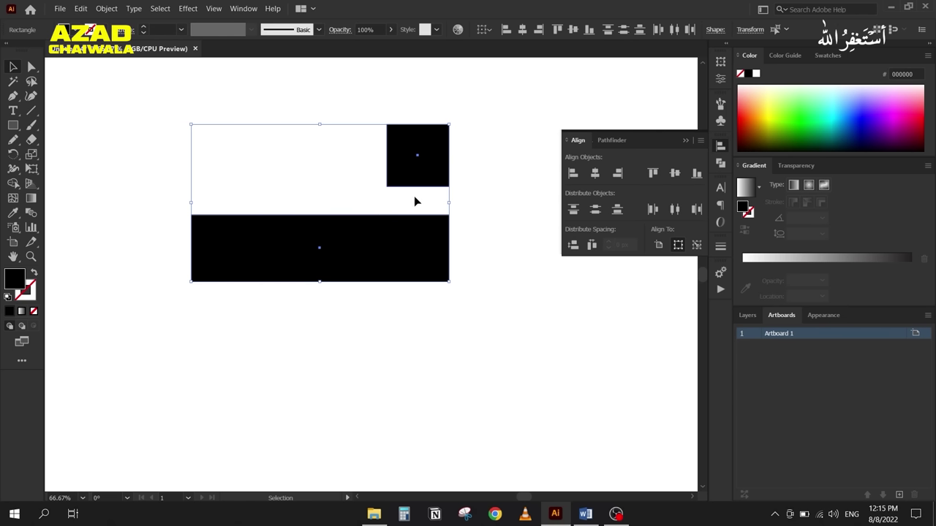
click(593, 175)
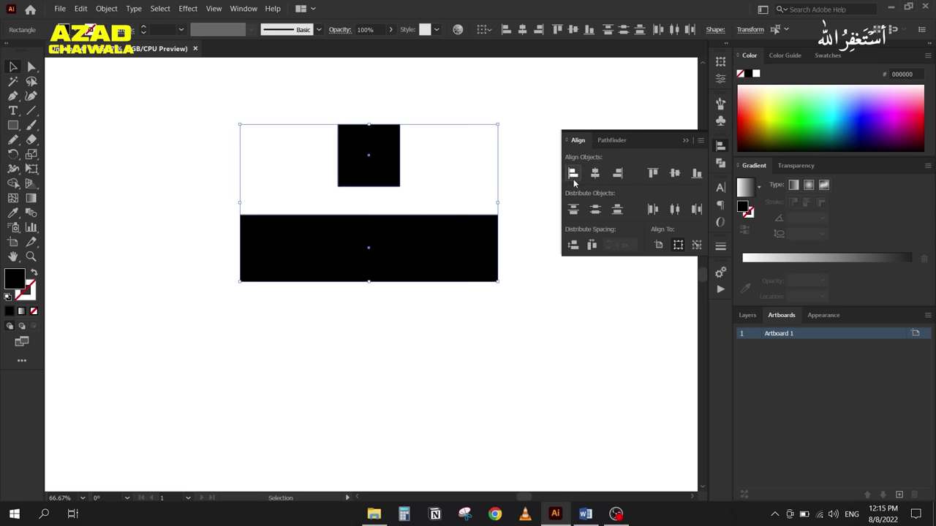
click(573, 174)
click(619, 175)
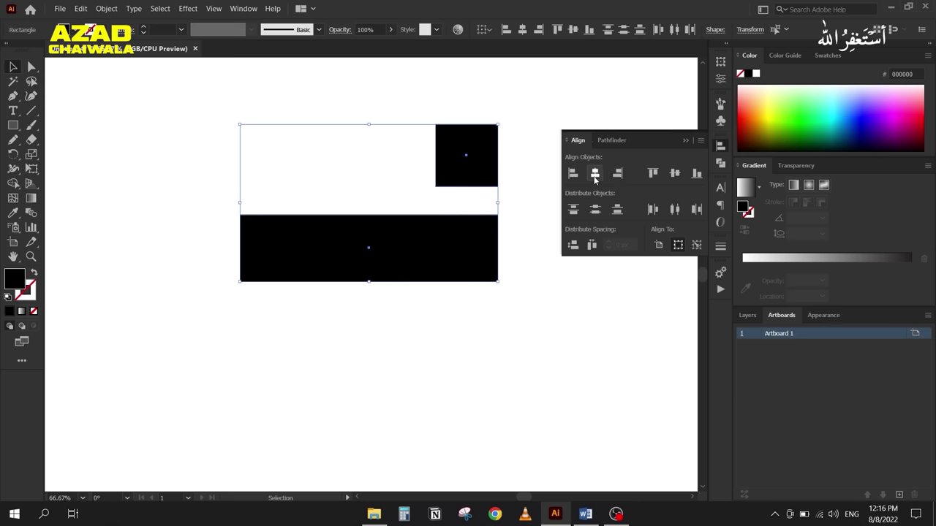
click(594, 176)
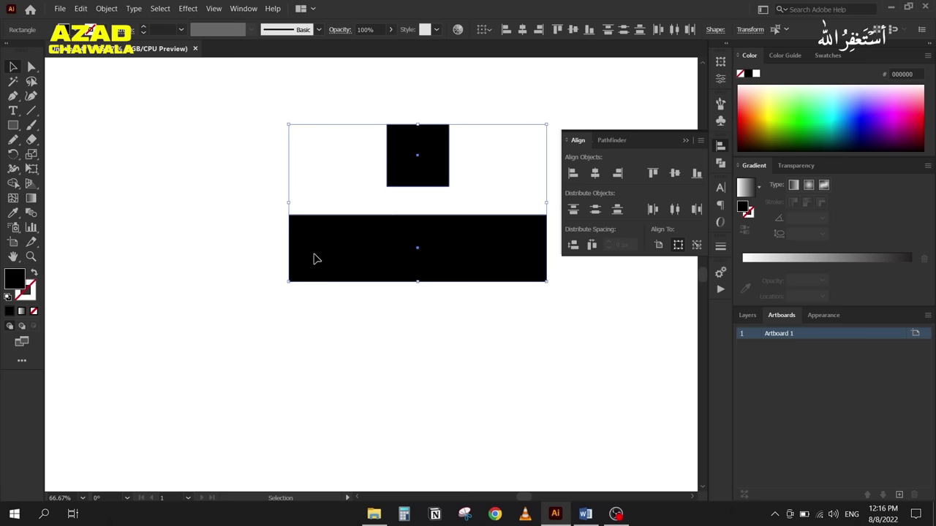
Step: Move both shapes left, reselect them, and centre the square horizontally over the bar
drag(314, 259, 202, 260)
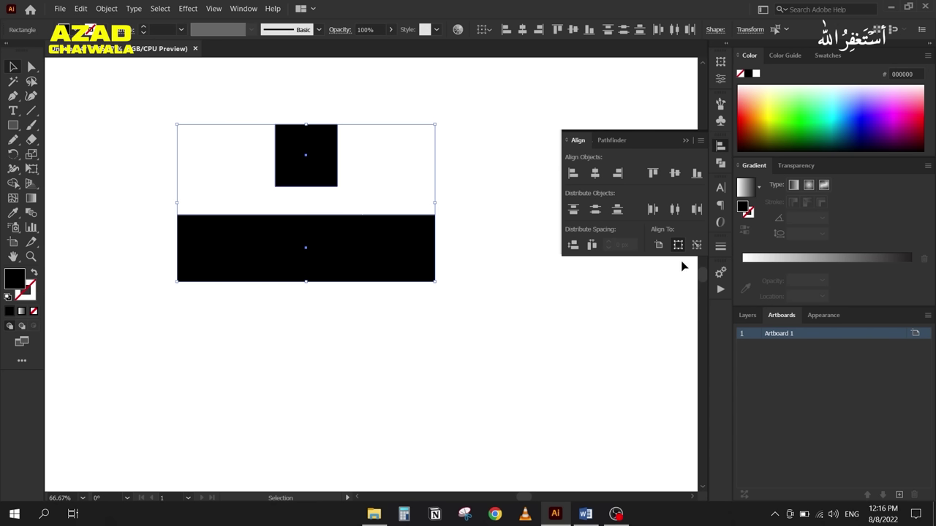
drag(149, 130, 454, 353)
click(572, 172)
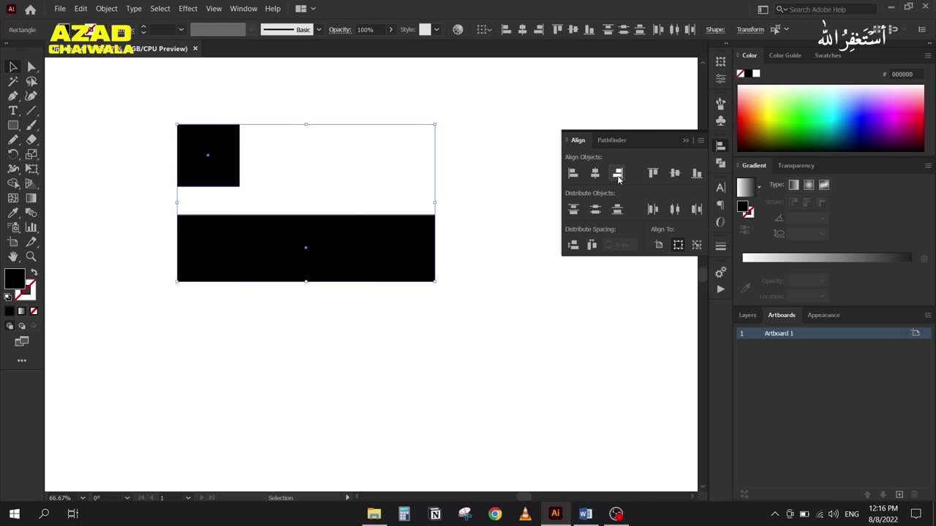
click(618, 173)
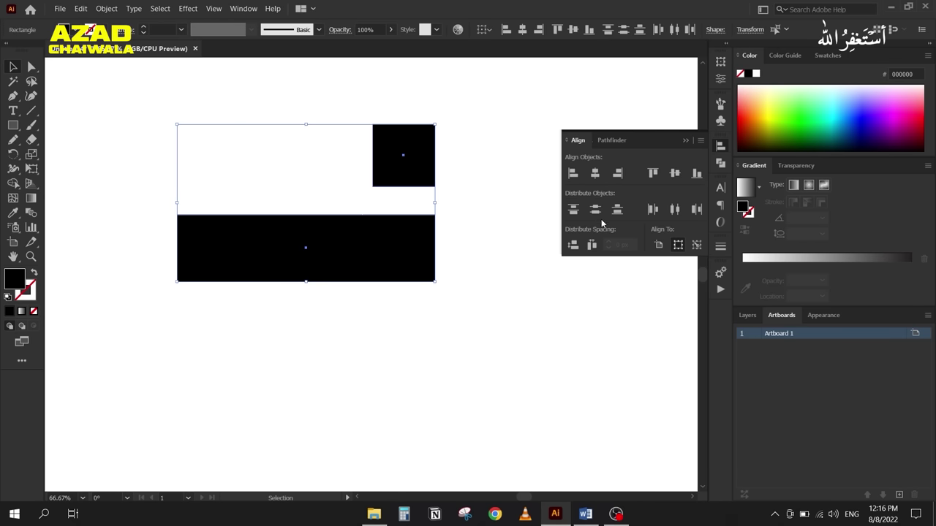
click(595, 174)
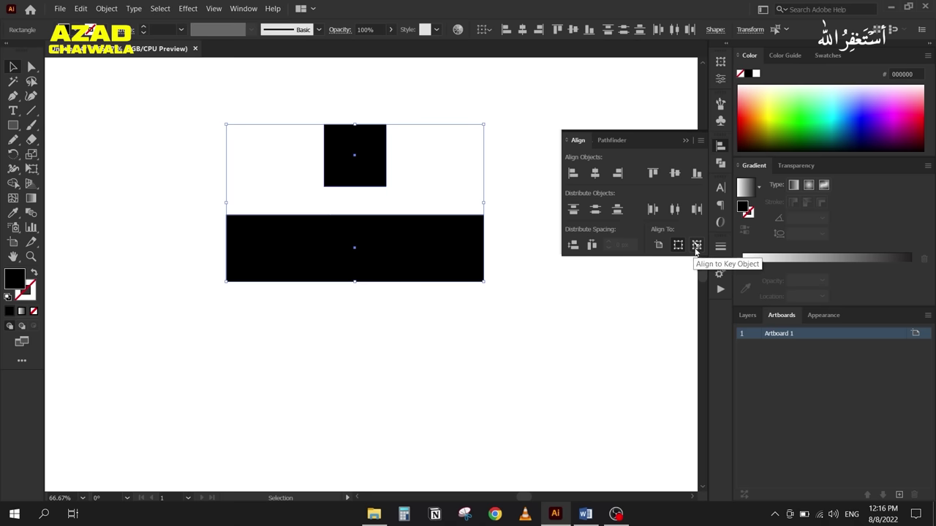
Step: Select the square and wide rectangle, make the rectangle key object, and try left, centre and right alignment
drag(188, 114, 409, 341)
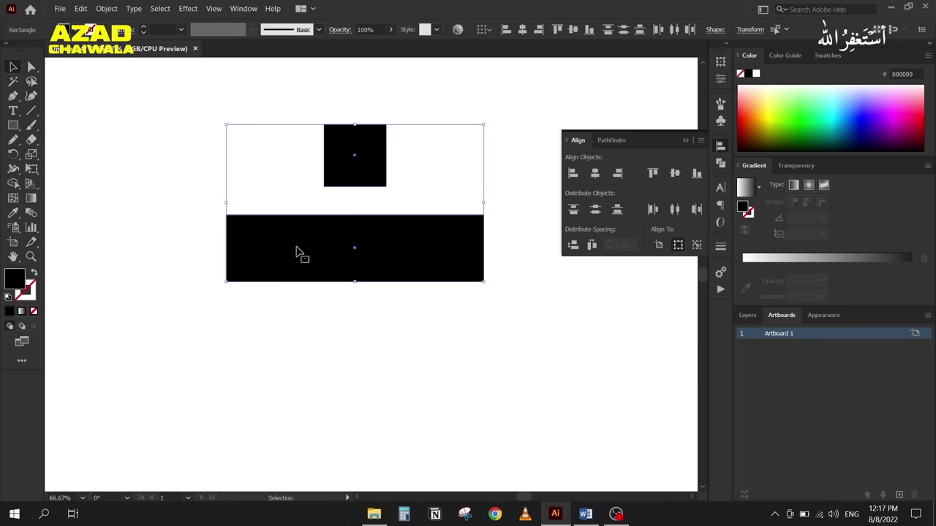
click(298, 253)
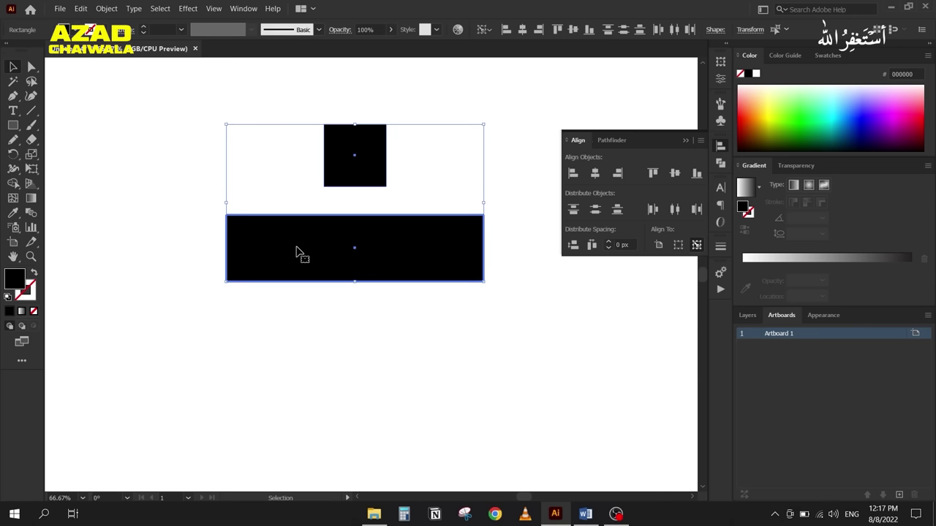
click(574, 176)
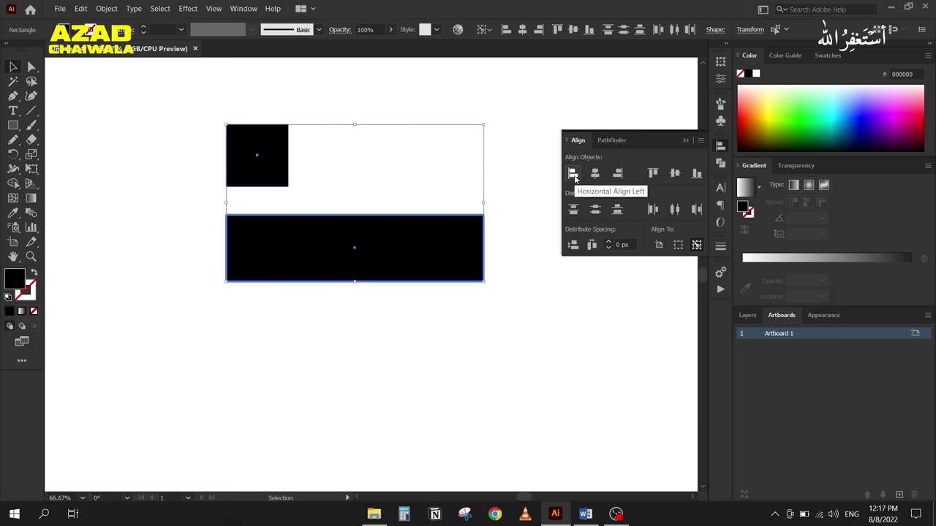
click(593, 176)
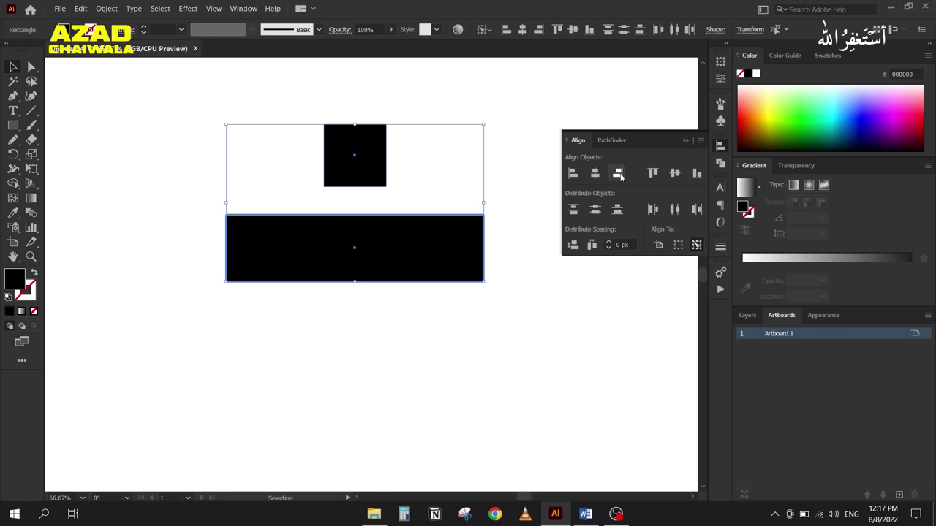
click(617, 174)
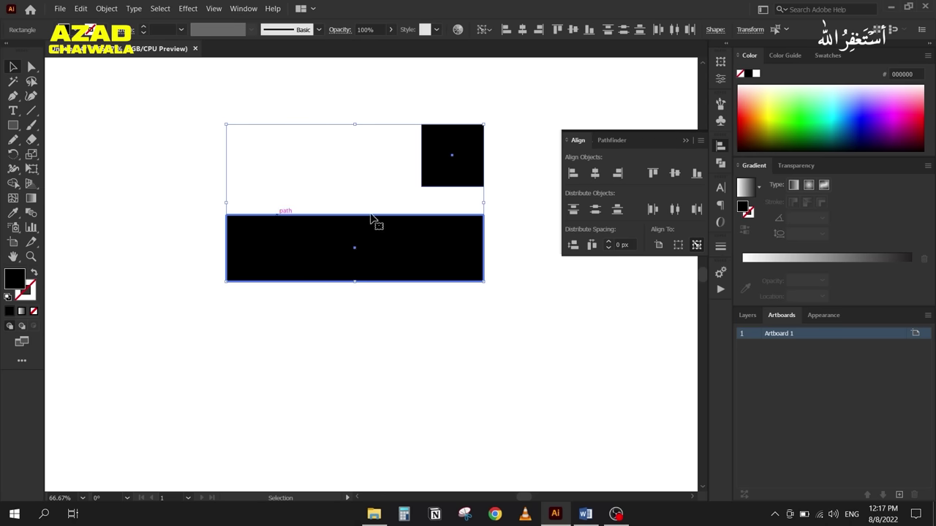
drag(250, 271, 181, 269)
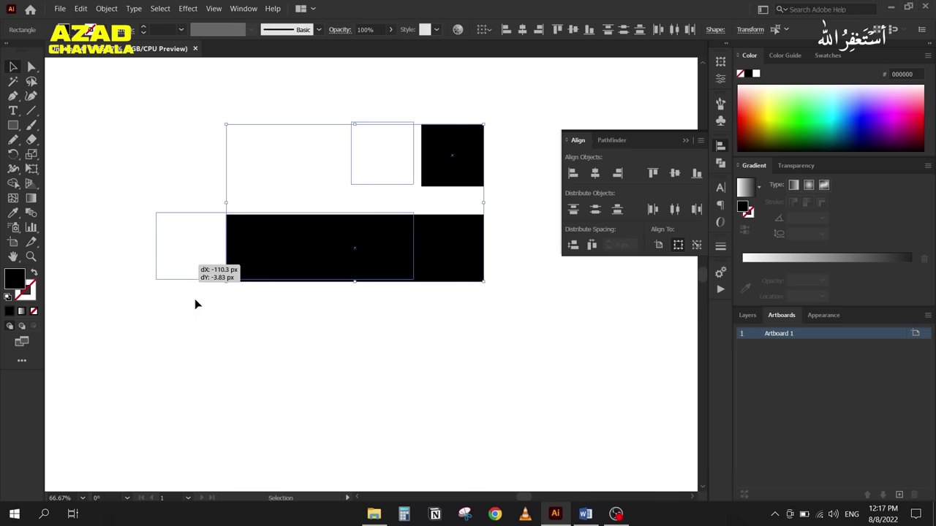
Step: Make the square the key object, align the rectangle flush right to it, and shift both left
click(266, 253)
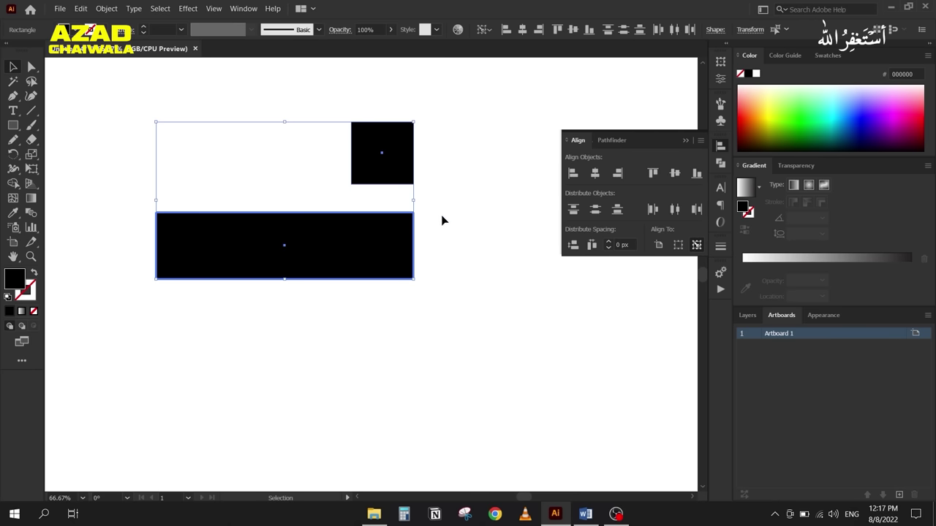
click(371, 159)
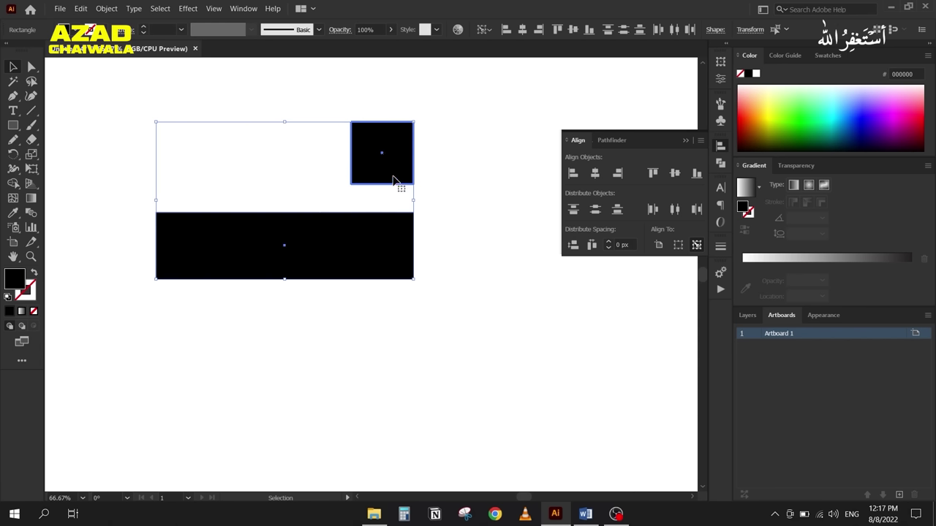
click(575, 175)
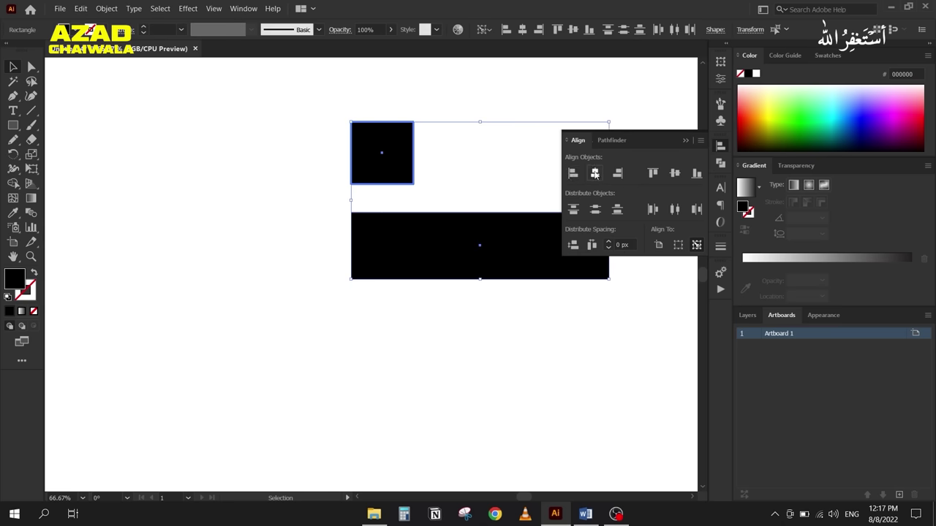
click(595, 173)
click(621, 175)
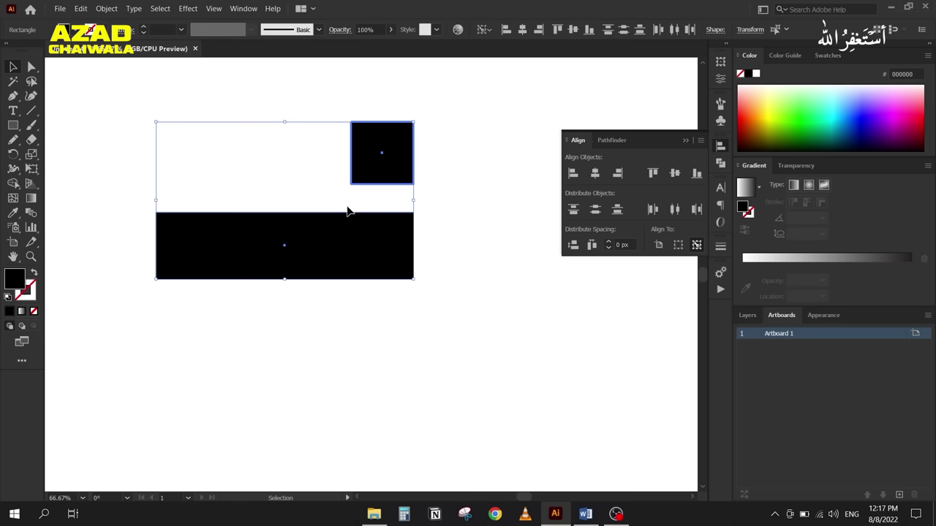
drag(372, 176, 276, 176)
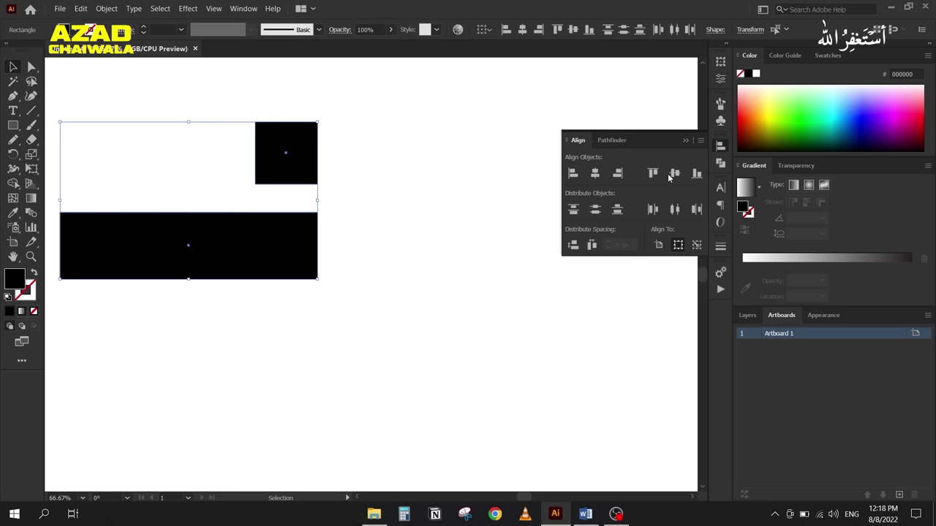
Step: Deselect both shapes and delete the wide rectangle
click(422, 236)
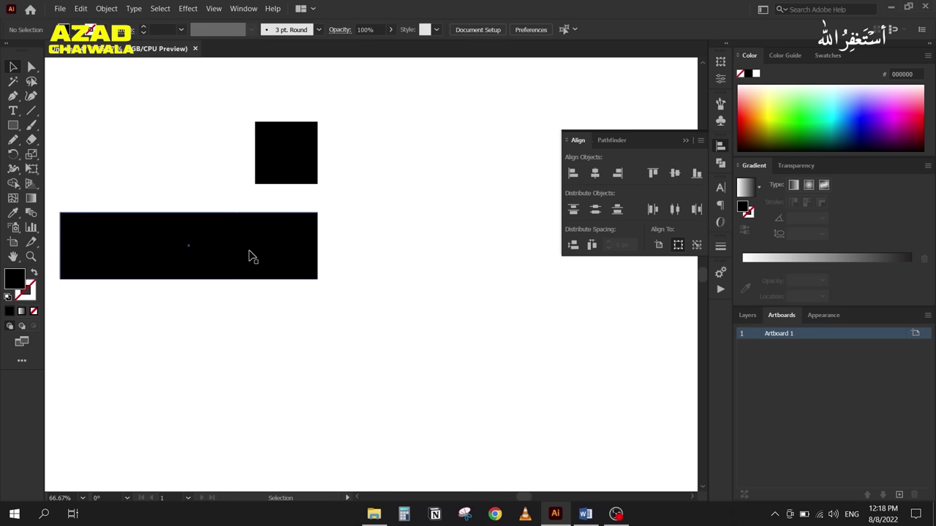
drag(134, 257, 276, 263)
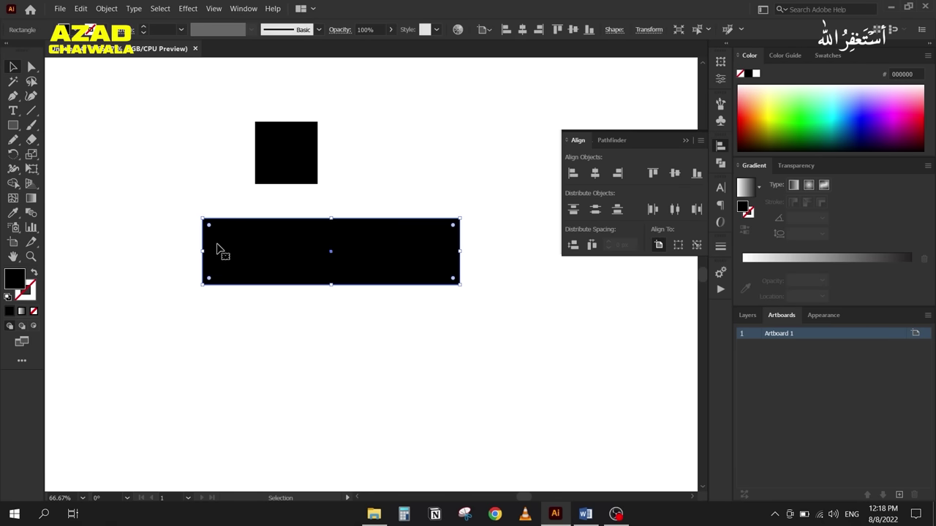
key(Delete)
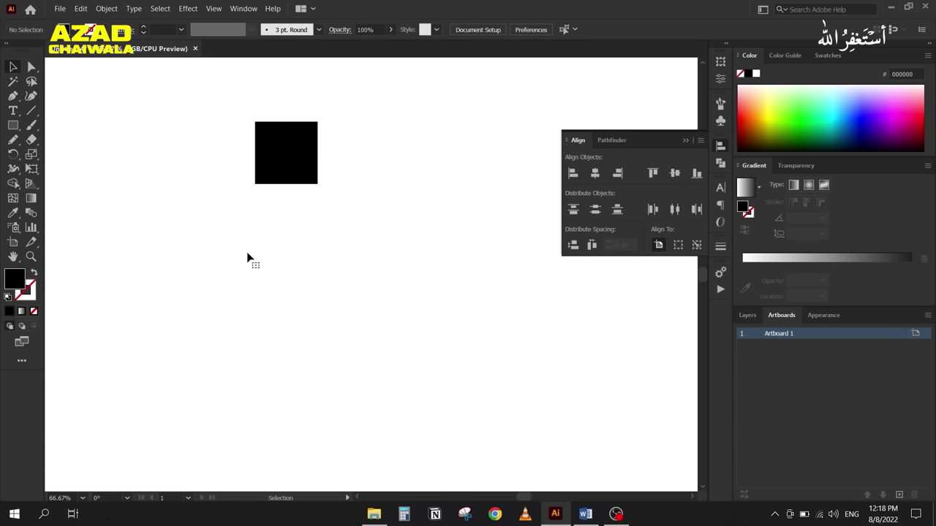
Step: Move the square left, then duplicate it to the right and stretch the copy into a tall bar
drag(290, 163, 194, 188)
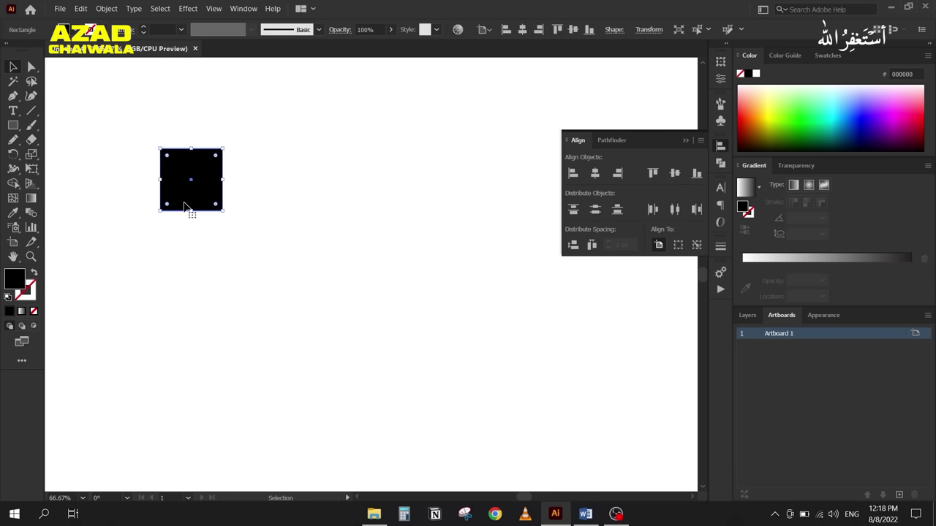
alt+drag(194, 209, 286, 345)
drag(271, 268, 276, 263)
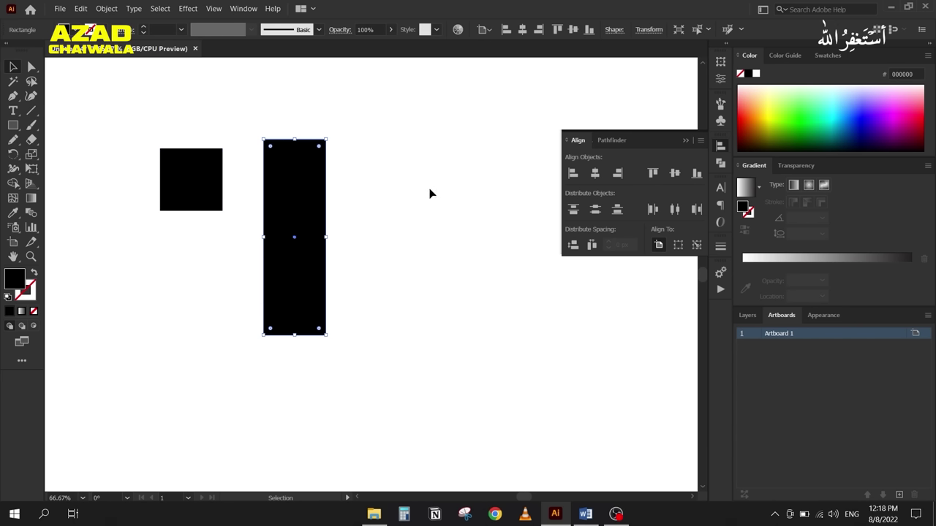
Step: Select the square and tall bar, move them, and try vertical top, centre and bottom alignment
drag(157, 125, 324, 261)
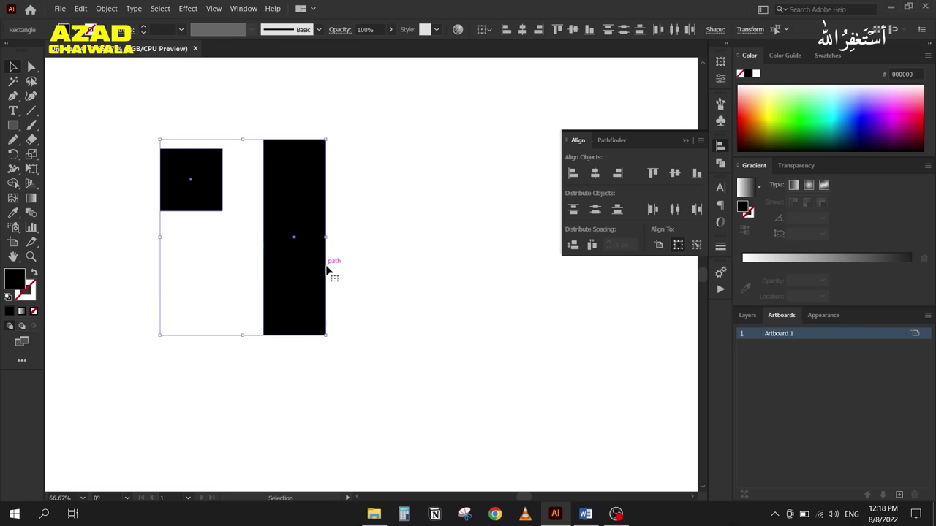
drag(285, 229, 317, 247)
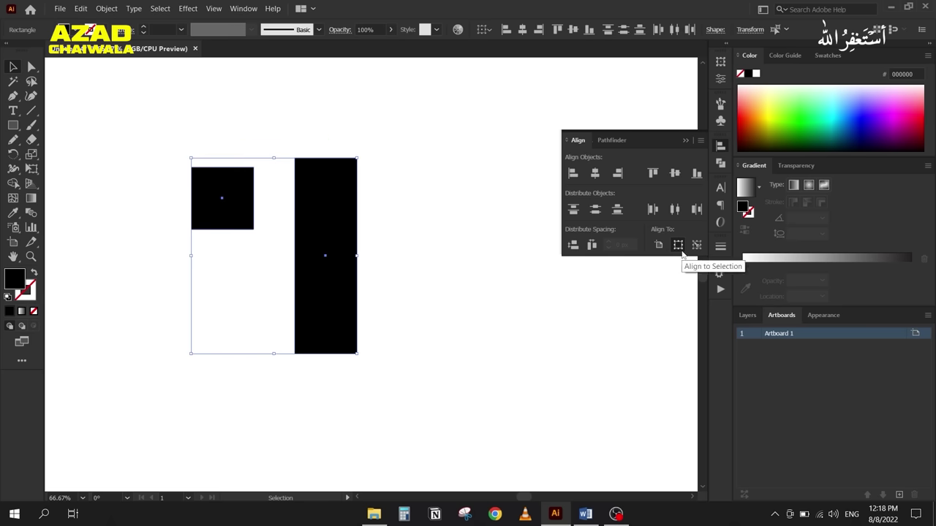
click(653, 174)
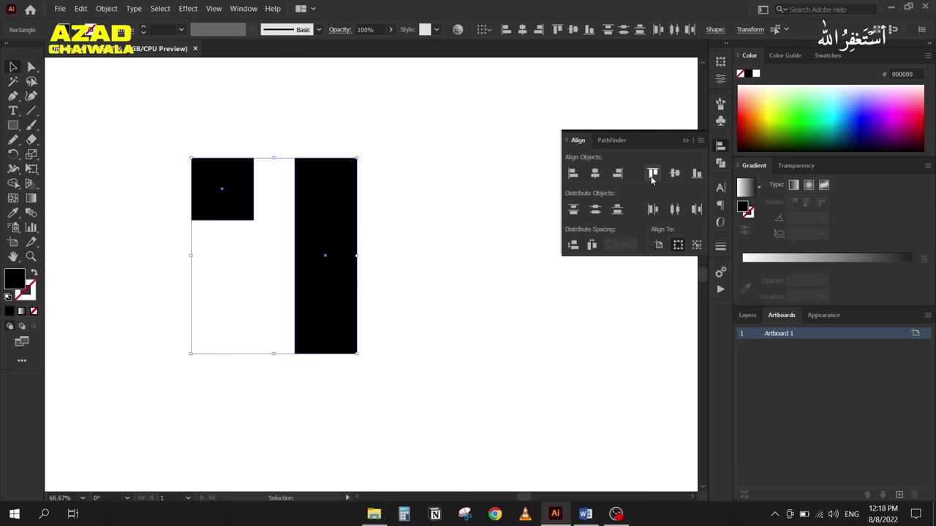
click(674, 174)
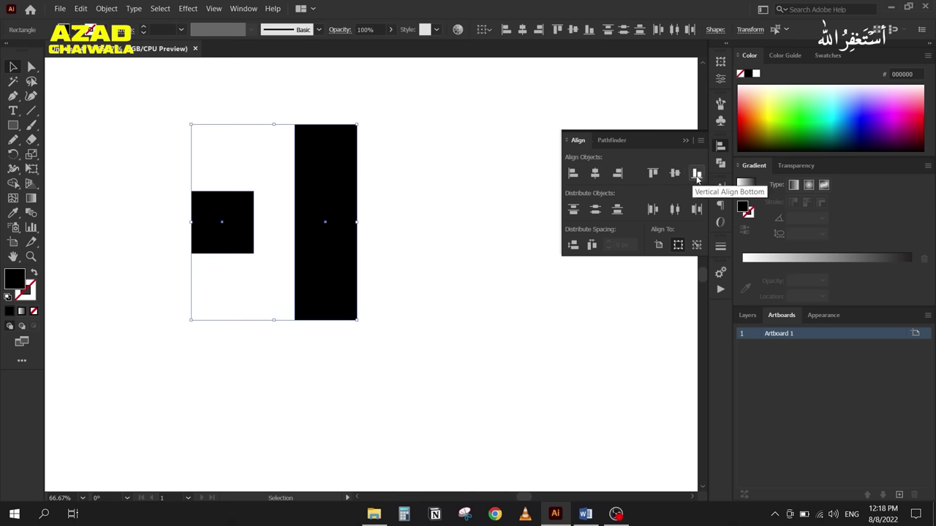
click(696, 174)
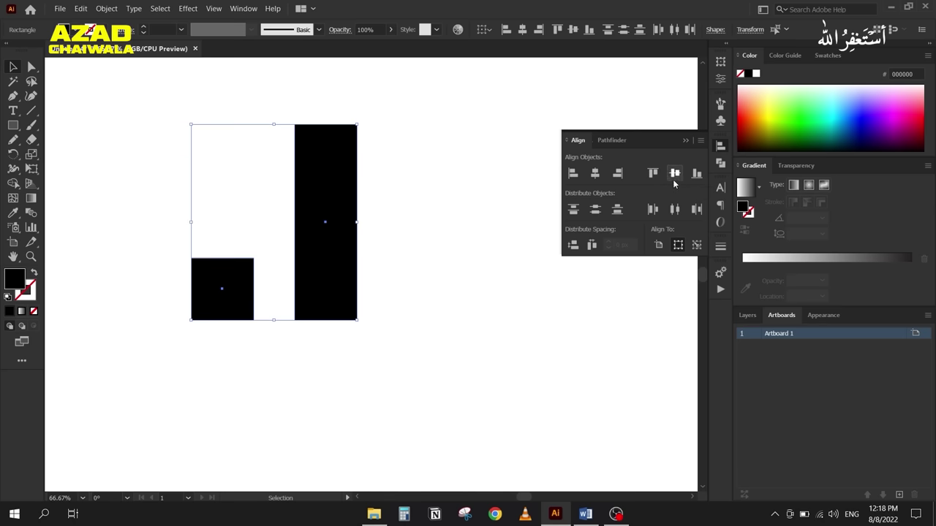
click(674, 174)
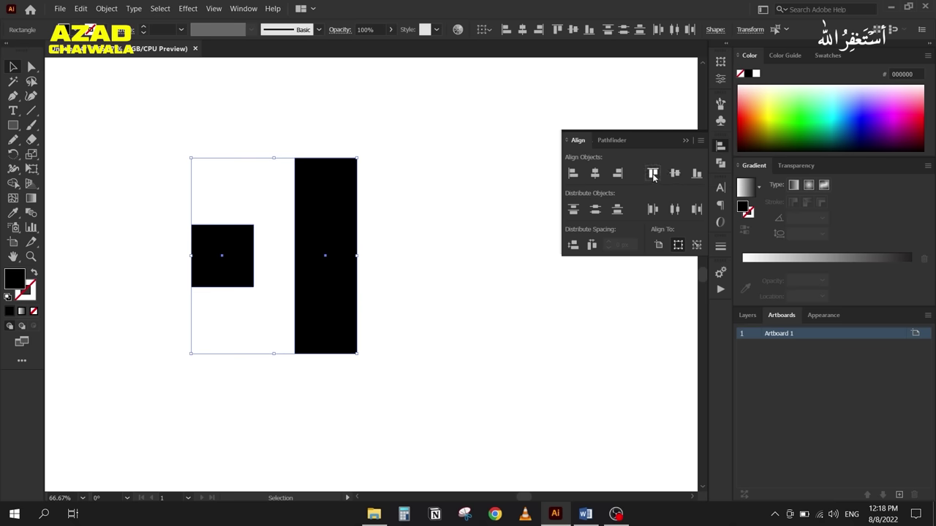
click(652, 174)
click(695, 174)
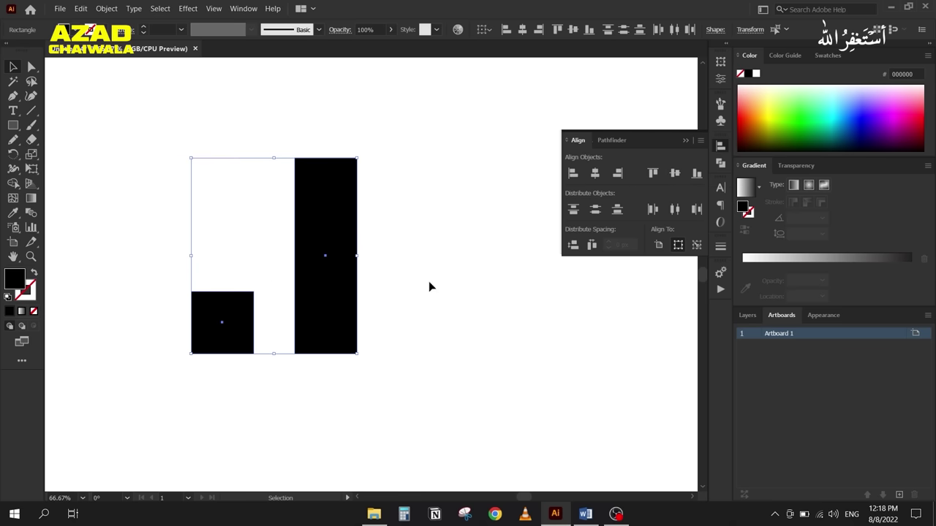
click(674, 178)
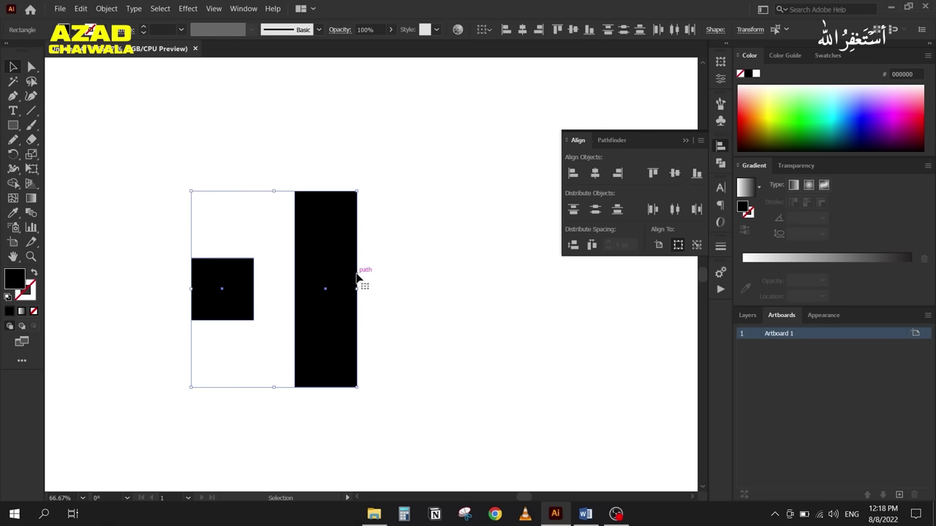
Step: With the tall bar as key object, align the square to its bottom edge, then deselect
drag(305, 265, 309, 242)
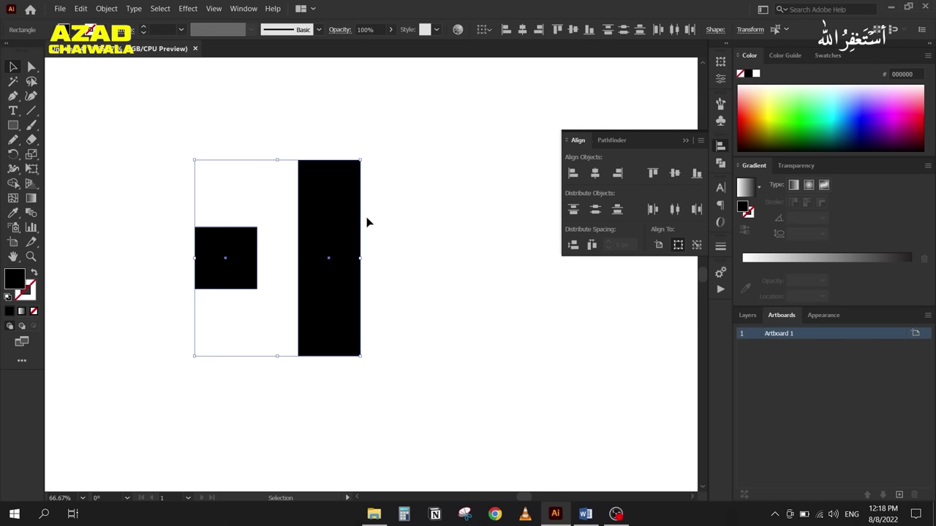
click(335, 239)
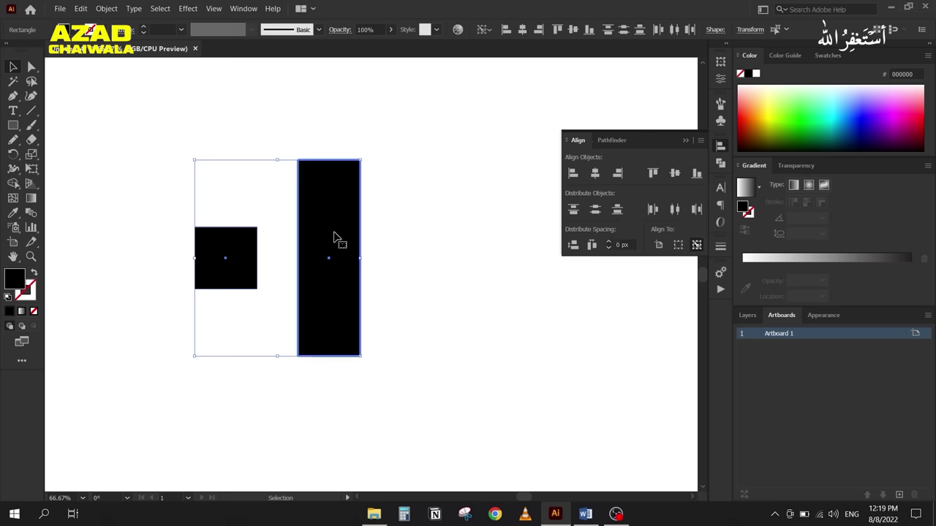
click(652, 174)
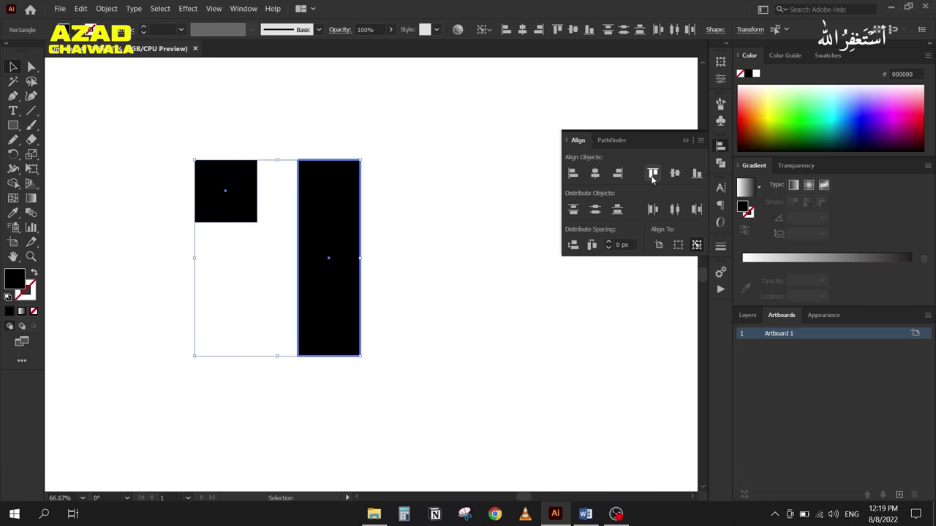
click(674, 174)
click(696, 174)
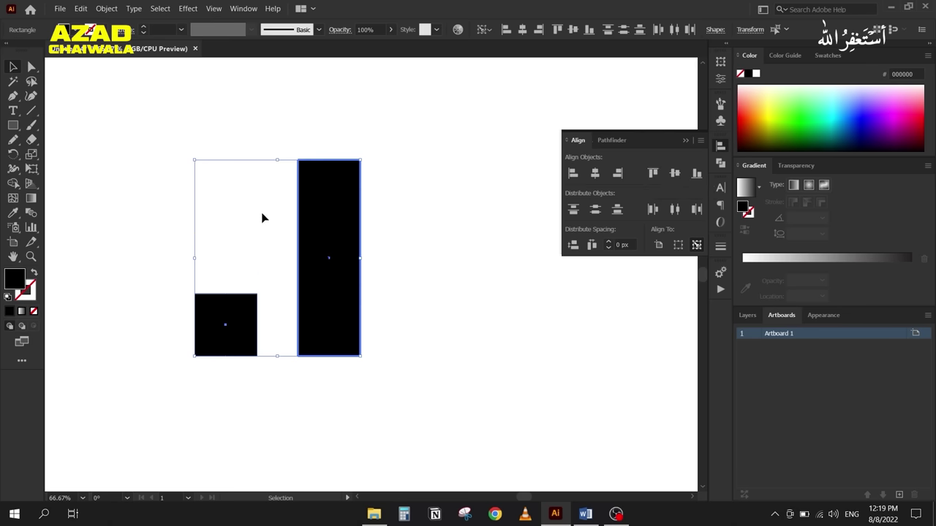
click(491, 236)
Step: Delete the tall bar and move the remaining square to the artboard's top-left
click(311, 245)
key(Delete)
drag(225, 323, 206, 167)
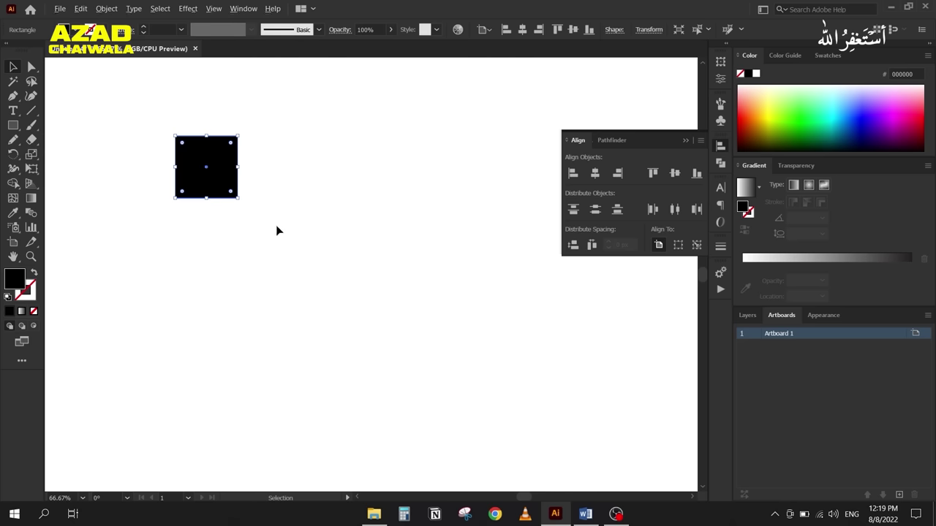
key(ctrl+minus)
key(ctrl+minus)
scroll(261, 246, up, 1)
drag(232, 246, 185, 255)
scroll(196, 234, down, 2)
scroll(196, 234, right, 1)
scroll(190, 190, left, 2)
scroll(190, 190, up, 1)
Step: Copy the square diagonally down-right and repeat with Ctrl+D, then select all the squares
drag(173, 146, 203, 206)
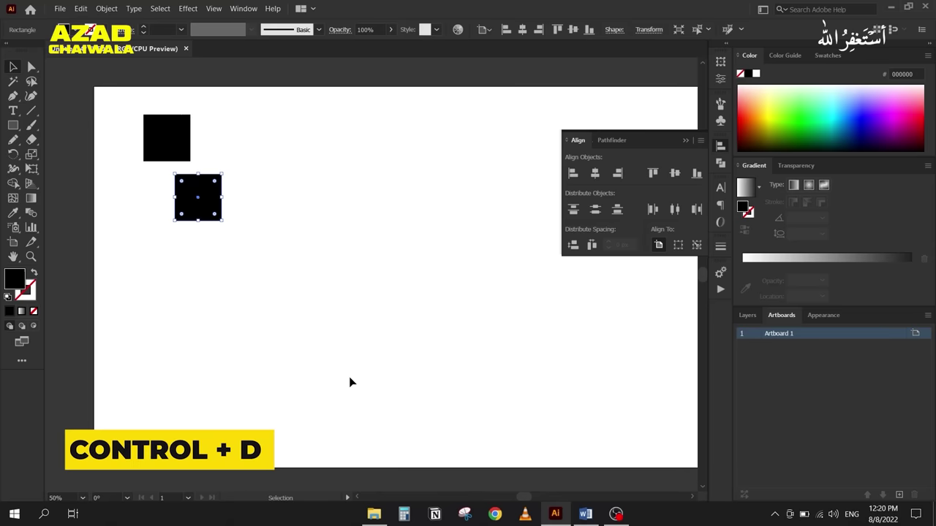
key(ctrl)
key(ctrl+d)
key(ctrl+d)
key(ctrl+d)
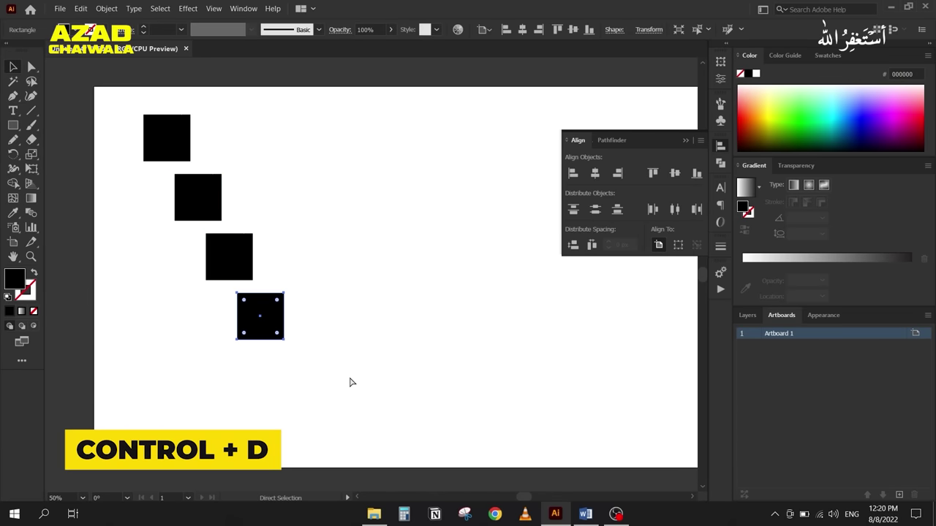
key(ctrl+d)
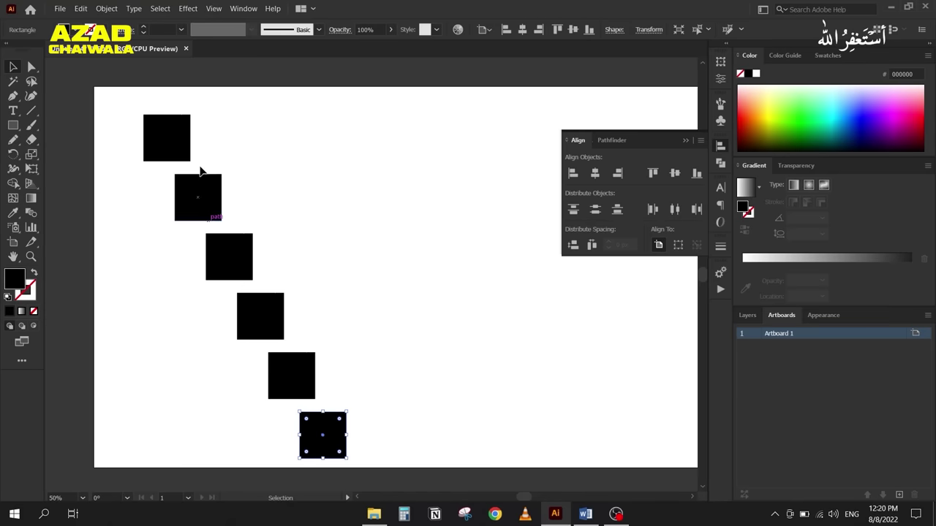
drag(124, 113, 398, 463)
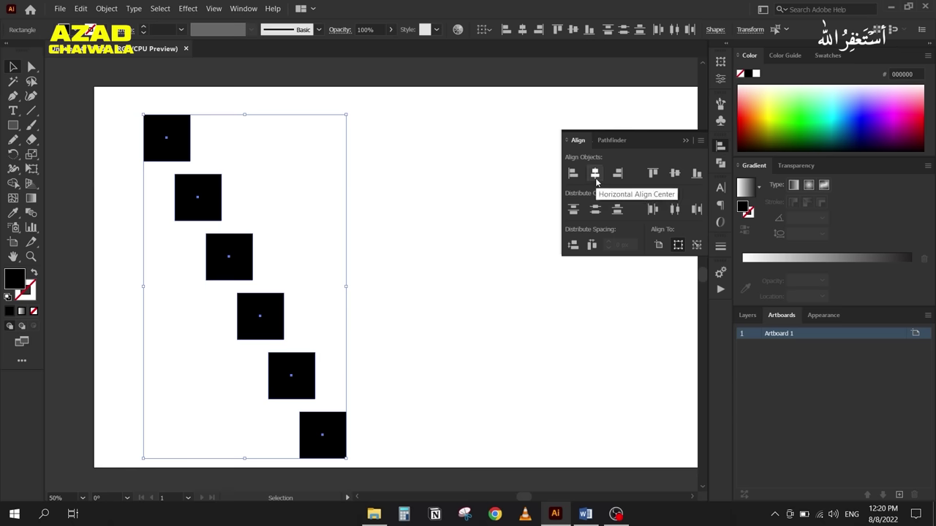
Step: Centre all six squares horizontally on the top square as key object, then nudge the column up-left
click(595, 173)
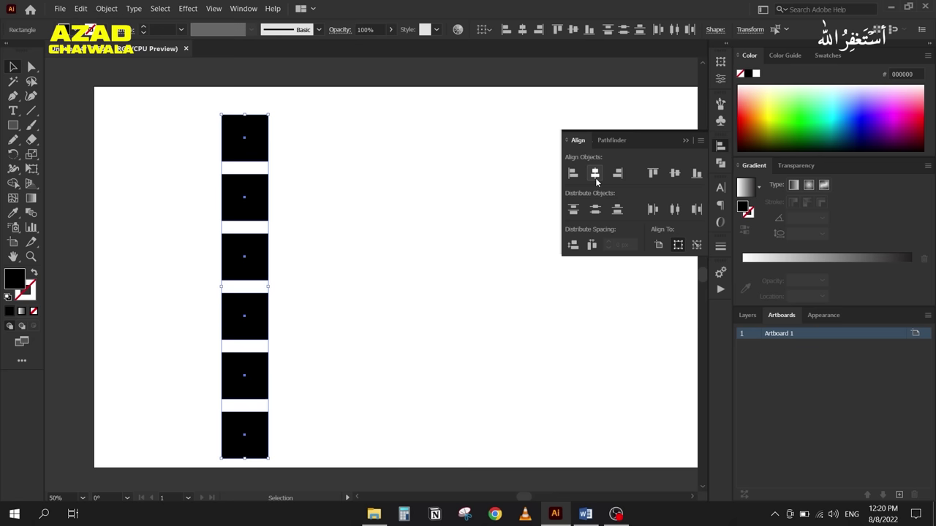
key(ctrl+z)
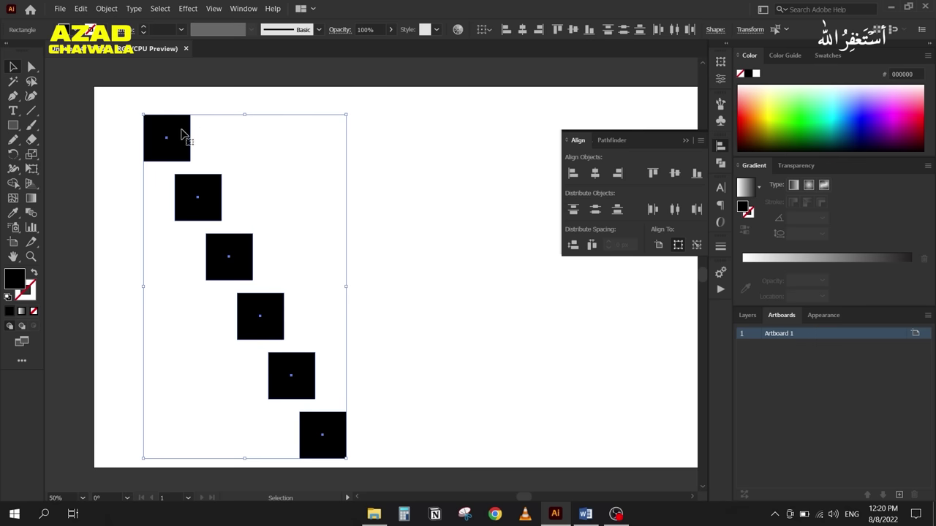
click(179, 150)
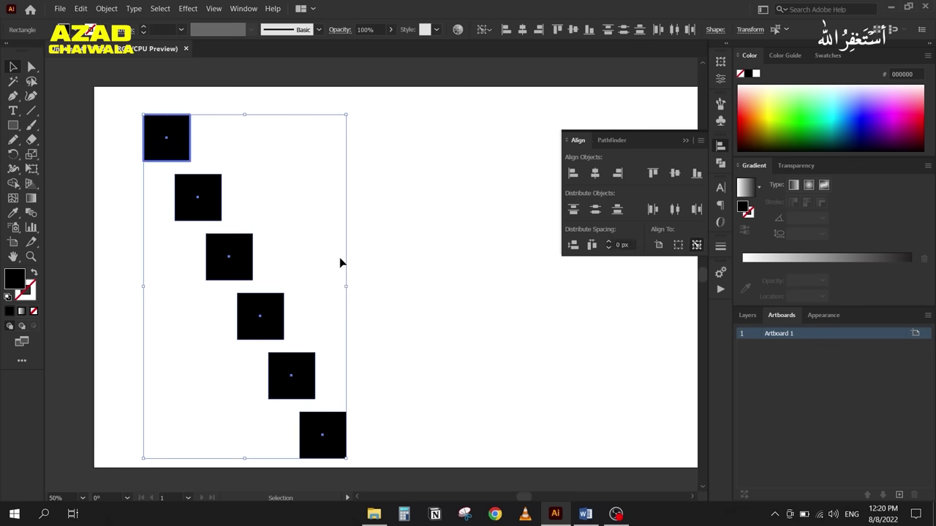
click(594, 174)
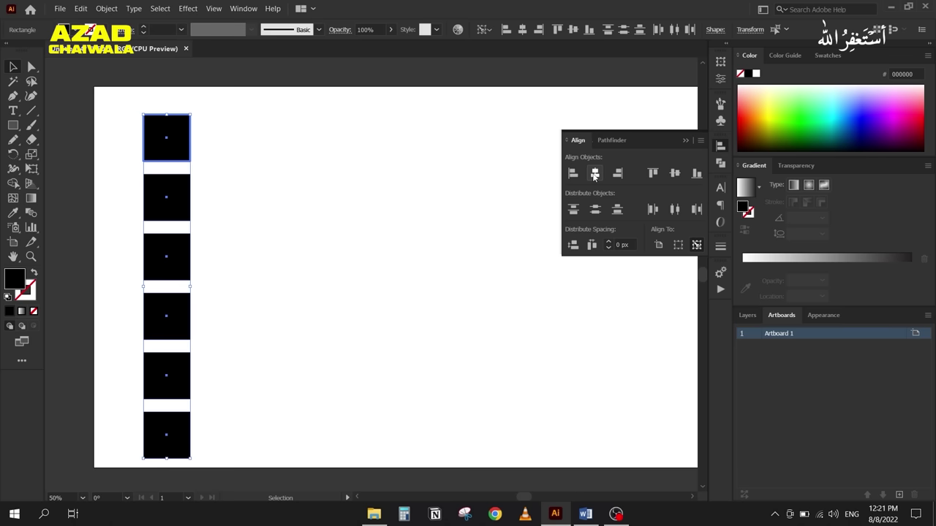
drag(151, 155, 148, 140)
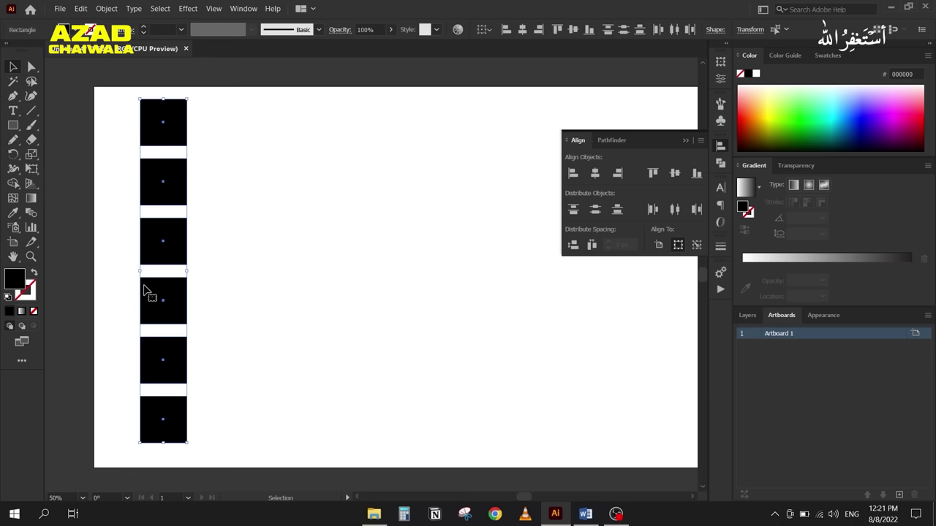
Step: Nudge the second, third, fourth and bottom squares up or down with the arrow keys
click(119, 198)
click(164, 314)
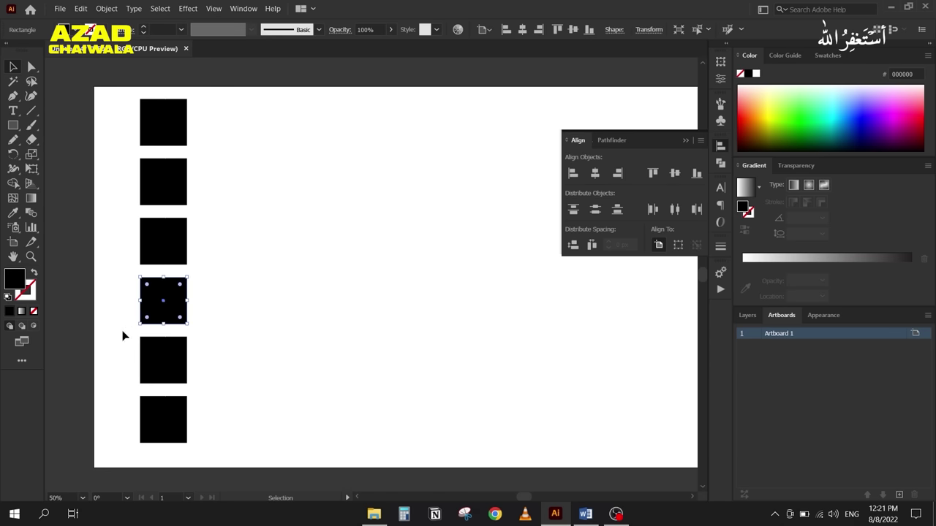
key(shift+Up)
key(shift+Up)
key(shift+Up)
key(shift+Up)
key(shift+Up)
key(shift+Up)
key(shift+Up)
key(shift+Up)
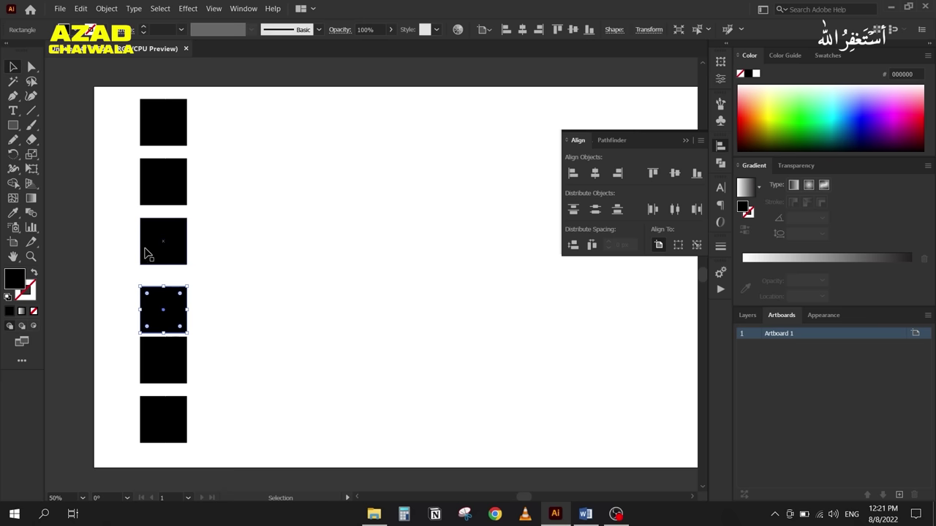
key(shift+Down)
click(156, 197)
key(Up)
key(Up)
key(Up)
key(Up)
key(Up)
key(Up)
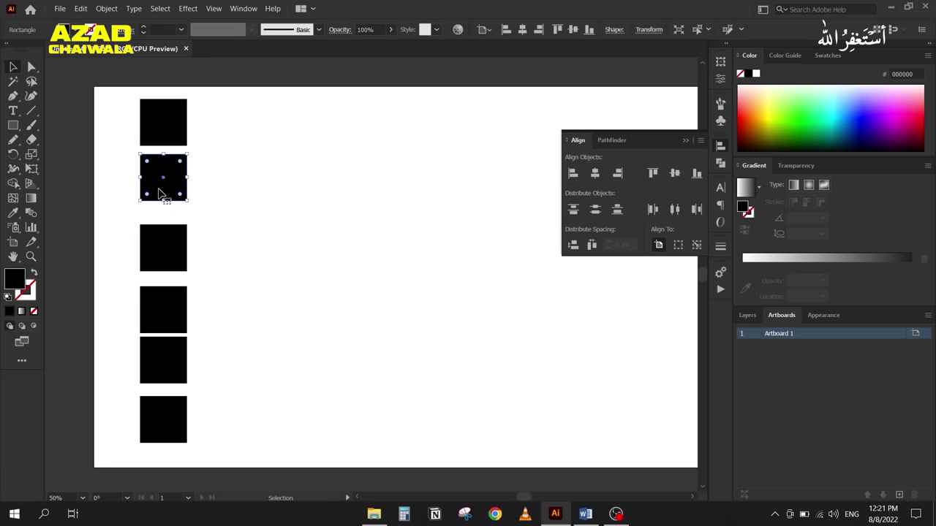
click(153, 377)
click(164, 424)
key(Down)
key(Down)
key(Down)
key(Down)
key(Down)
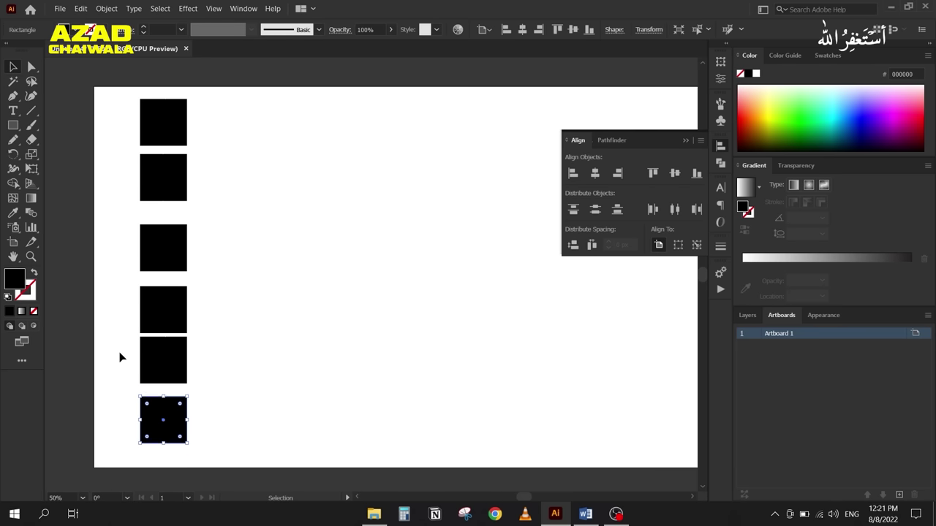
key(Up)
key(Up)
key(Up)
key(Up)
key(Up)
key(Up)
key(Up)
key(Up)
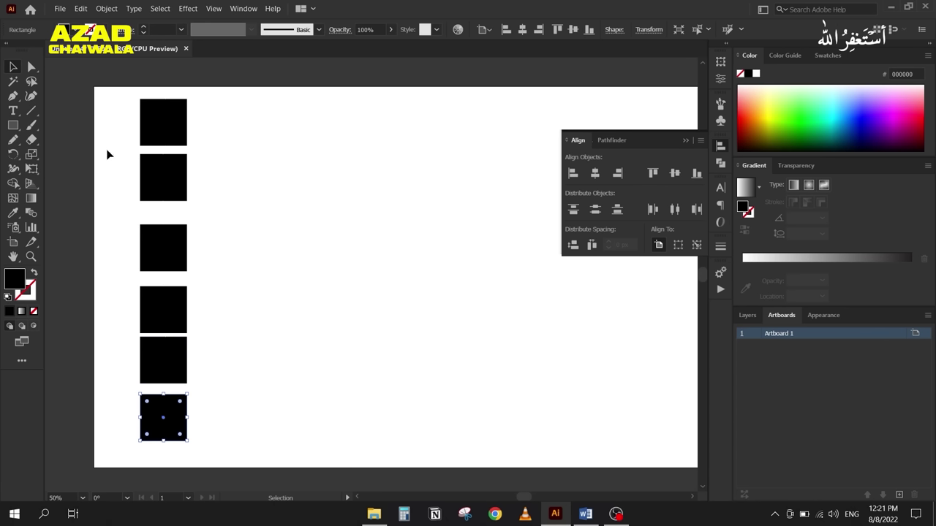
Step: Select all six squares, apply Vertical Distribute Center, and make the top square the key object
drag(113, 119, 216, 429)
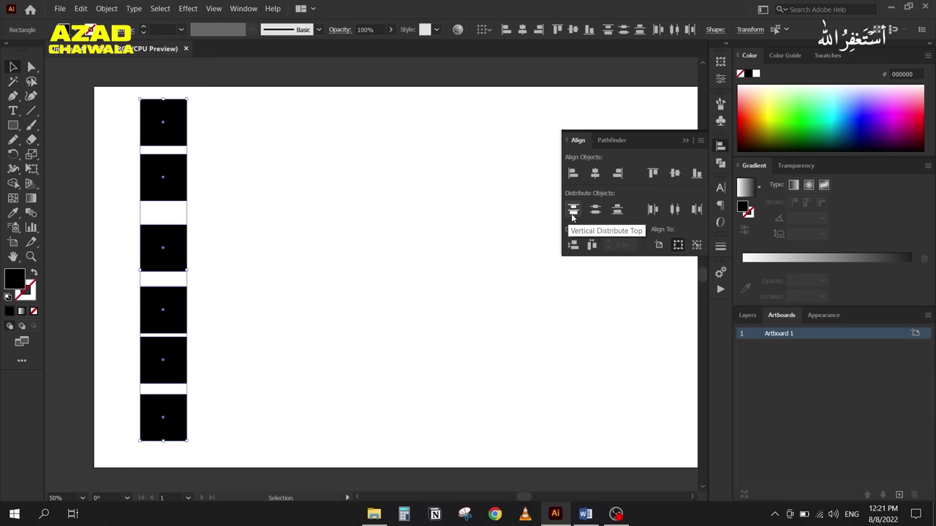
click(573, 211)
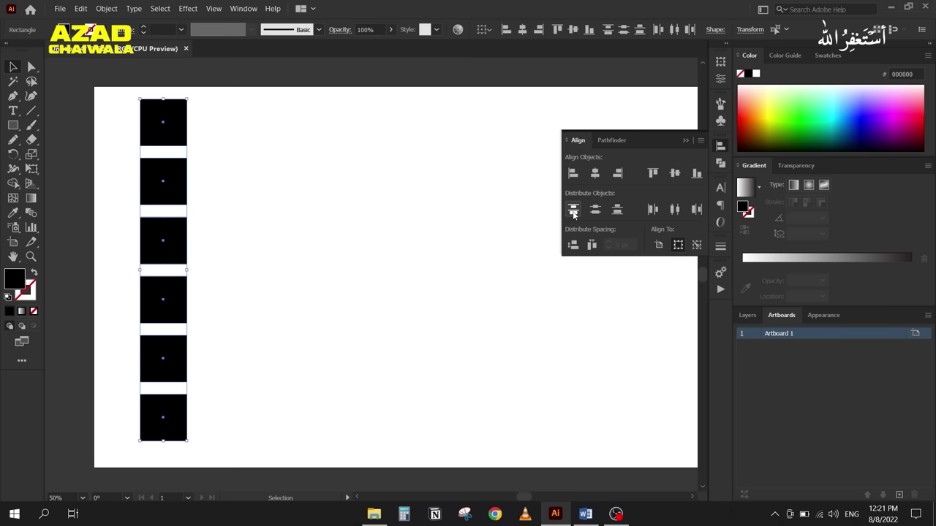
key(ctrl+z)
click(595, 211)
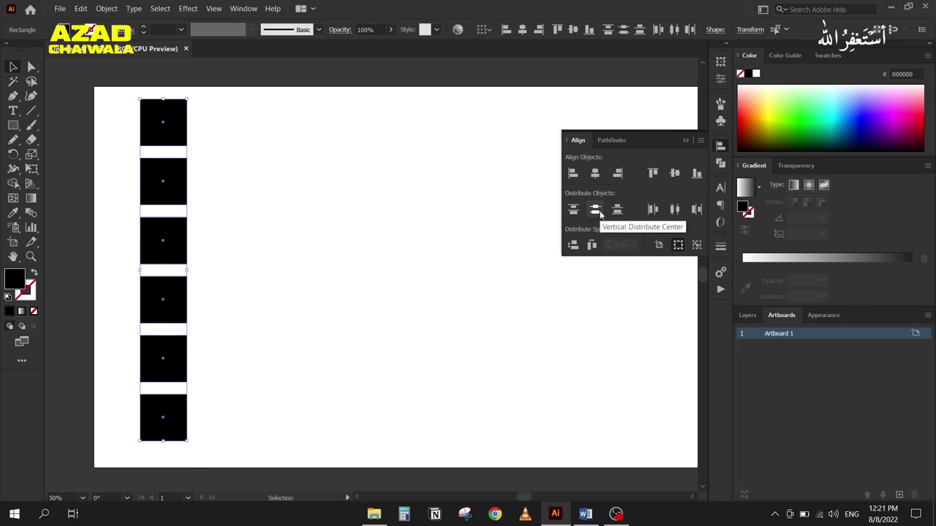
key(ctrl+z)
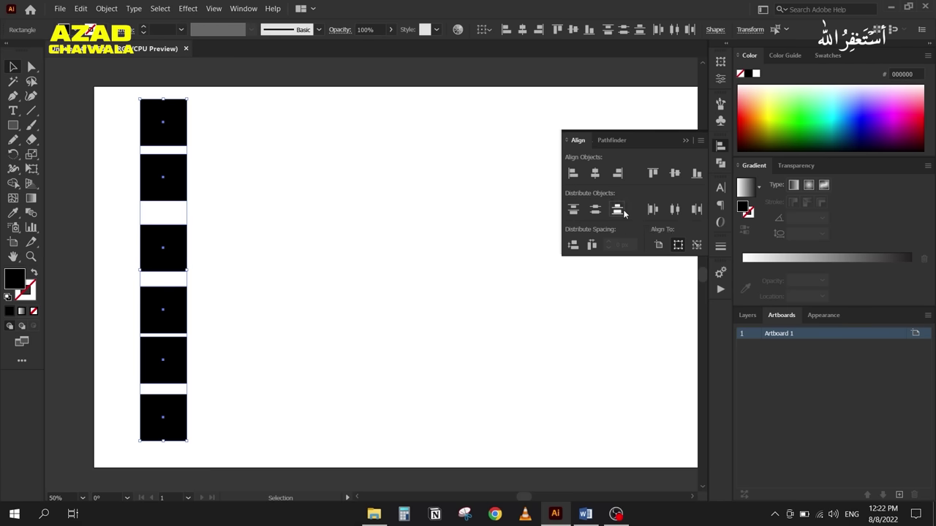
key(ctrl+shift+z)
key(a)
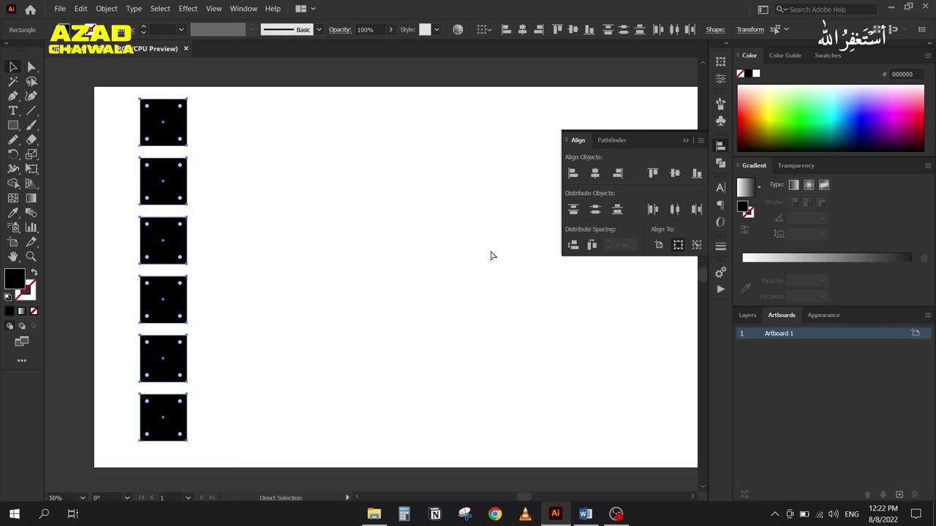
key(ctrl+z)
key(v)
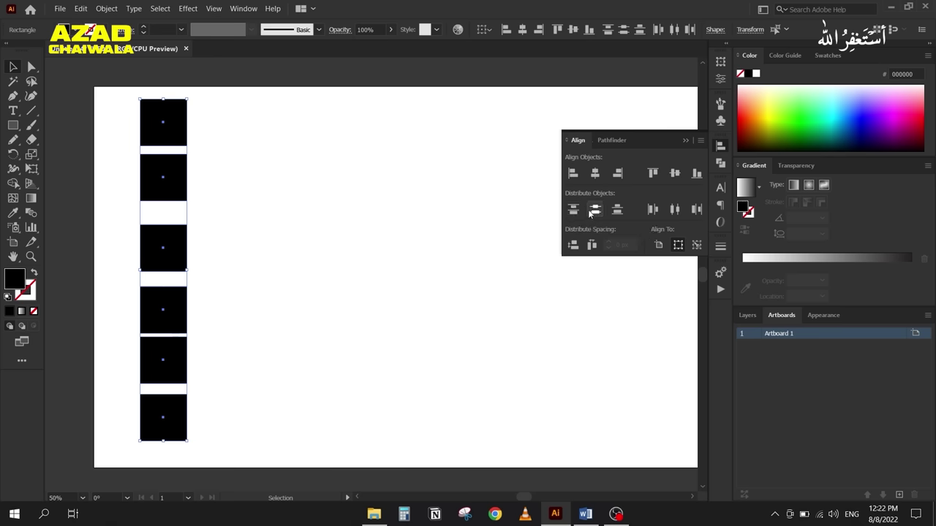
click(590, 213)
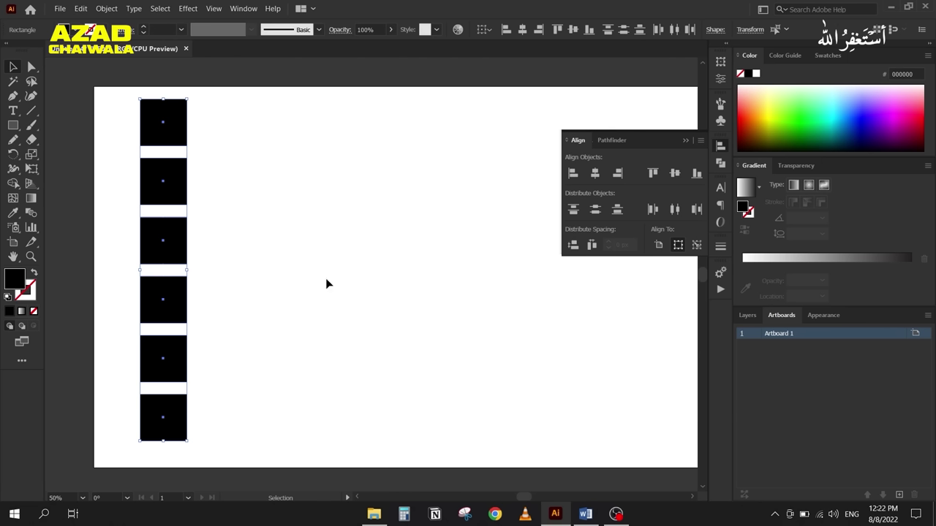
click(169, 136)
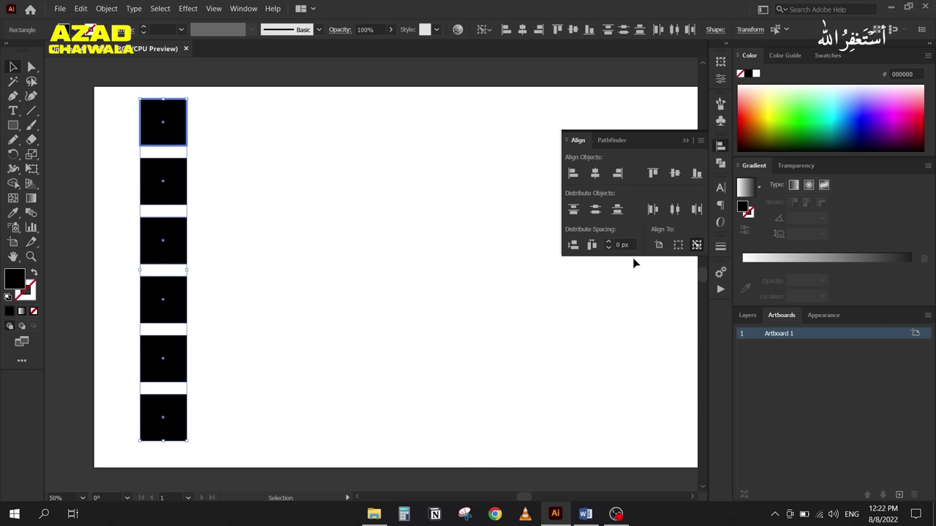
Step: Distribute the six squares with exactly 10 px gaps, then copy the top square to its right
scroll(631, 241, up, 5)
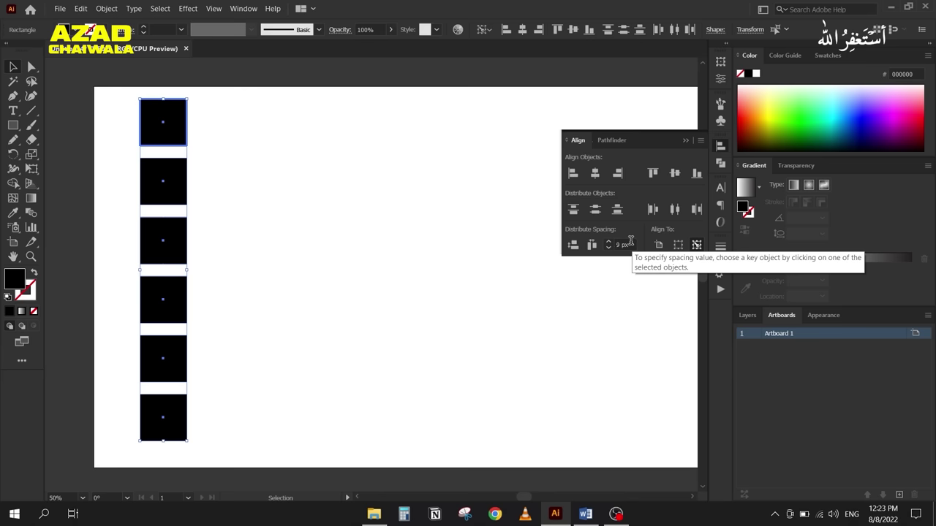
click(608, 244)
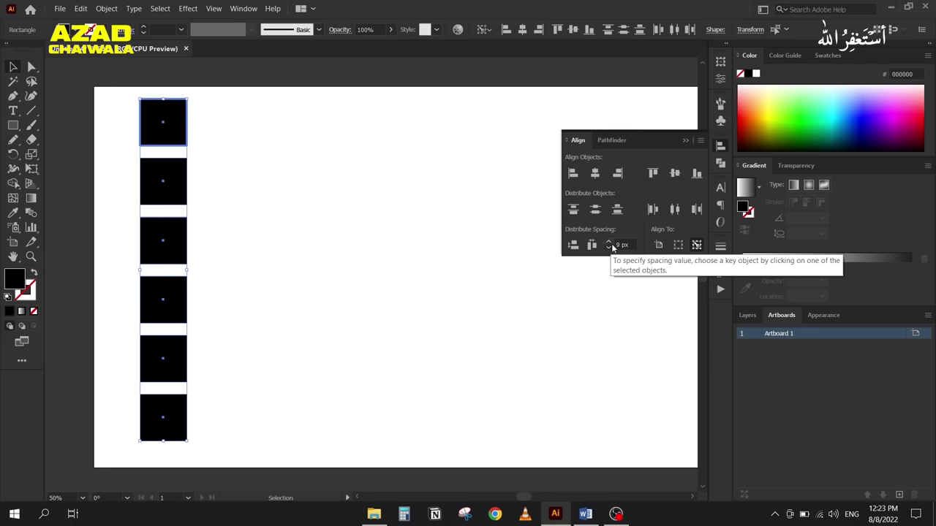
click(609, 244)
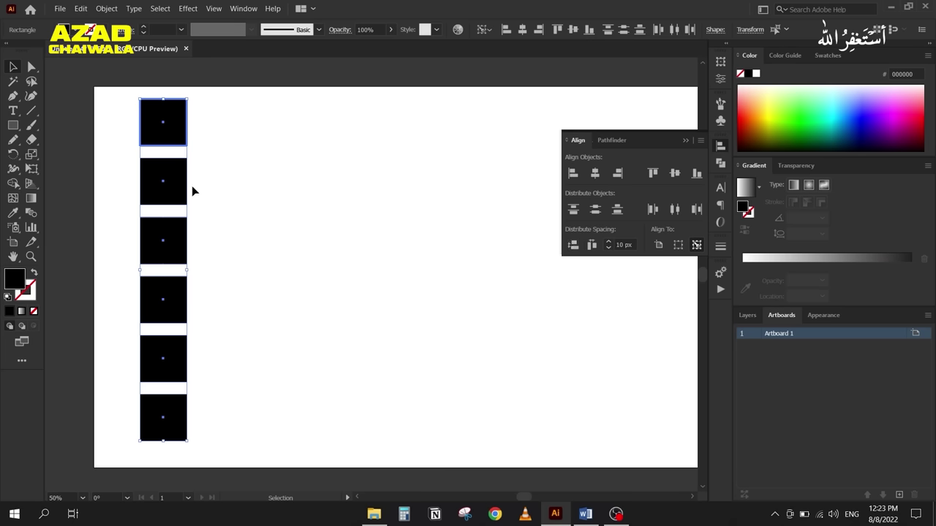
click(573, 245)
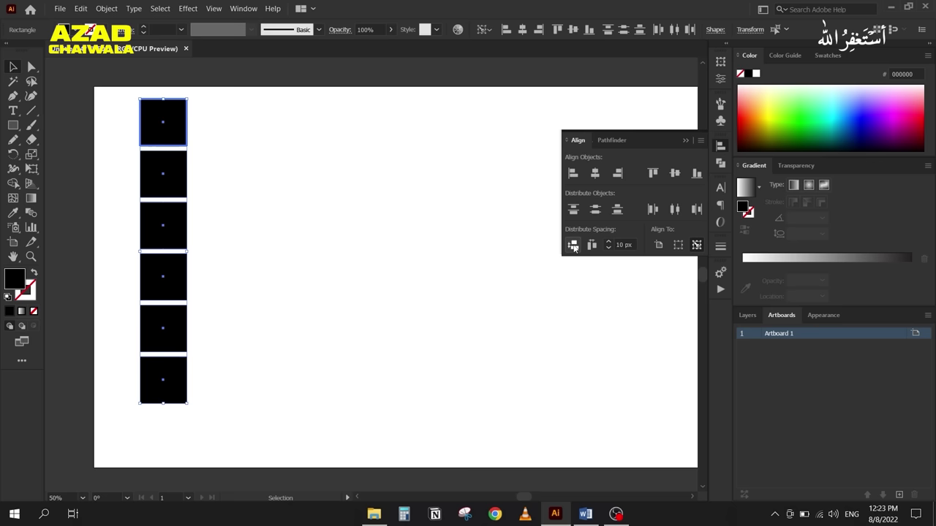
click(286, 202)
drag(149, 119, 215, 123)
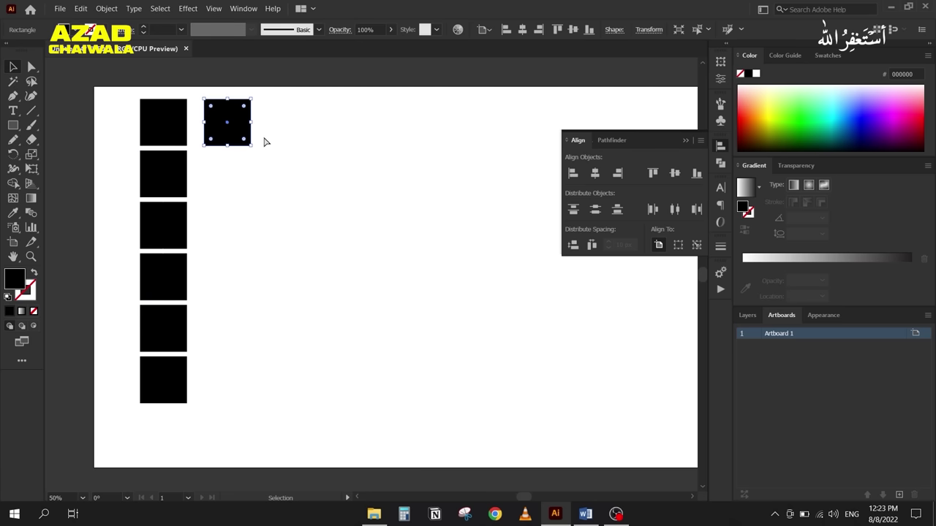
Step: Extend the top row with Ctrl+D copies and shift some of them slightly out of line
key(ctrl+d)
key(ctrl+d)
key(ctrl+d)
key(ctrl+d)
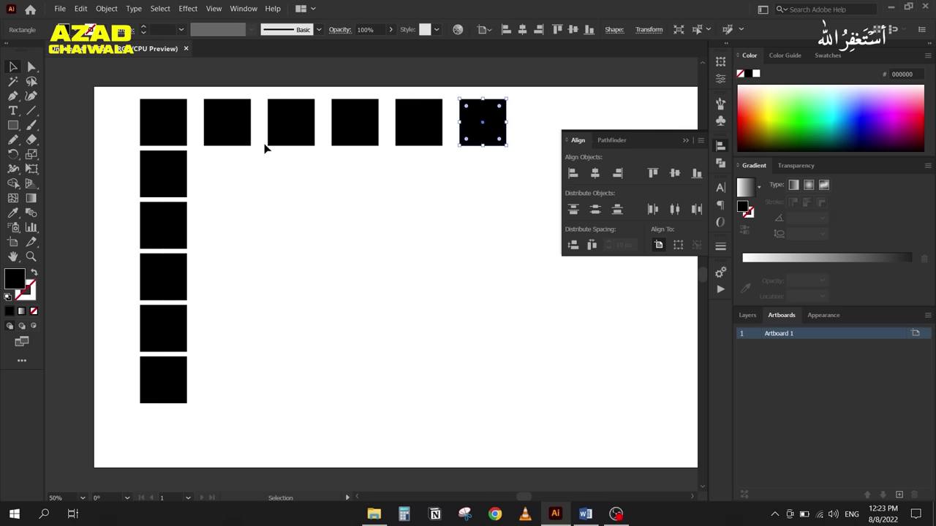
drag(292, 137, 283, 139)
drag(409, 132, 428, 134)
drag(485, 129, 495, 129)
Step: Space the top row 10 px apart using the first square as key object, then delete the extra squares
drag(124, 92, 515, 139)
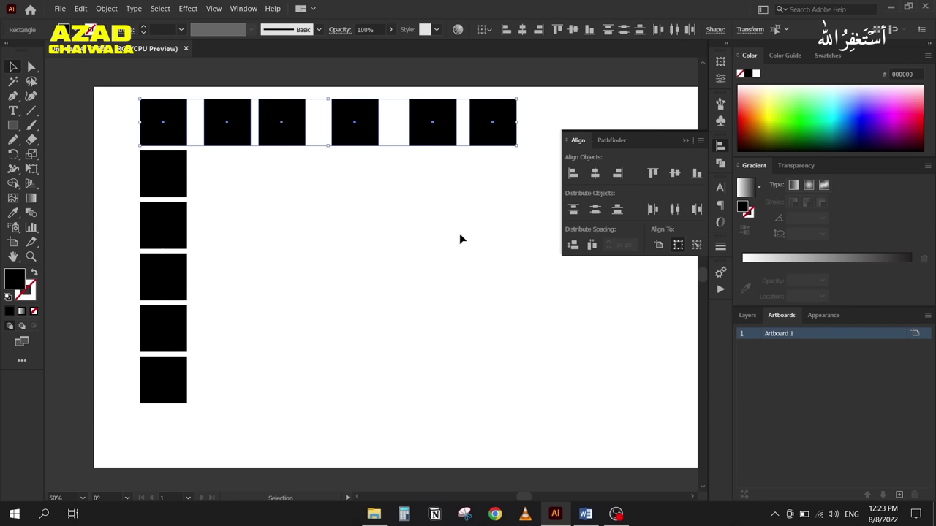
click(650, 212)
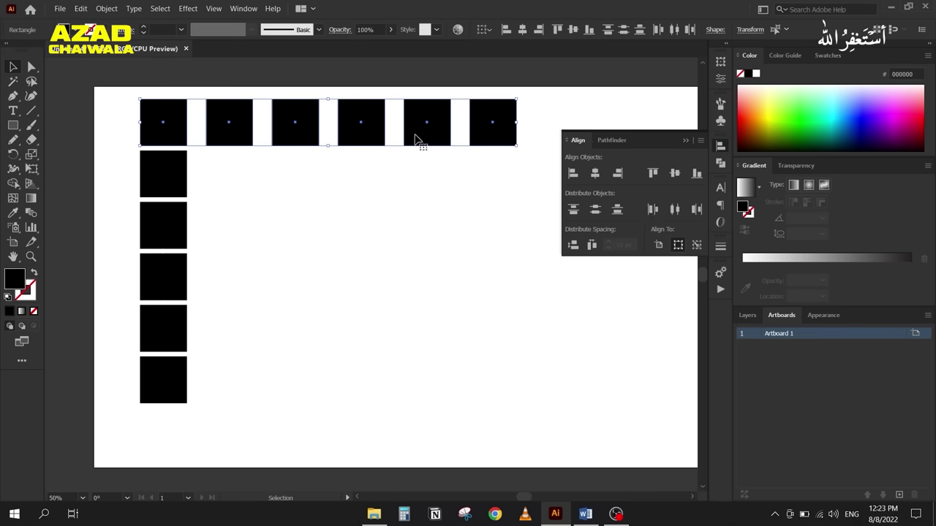
key(ctrl+z)
click(674, 209)
key(ctrl+z)
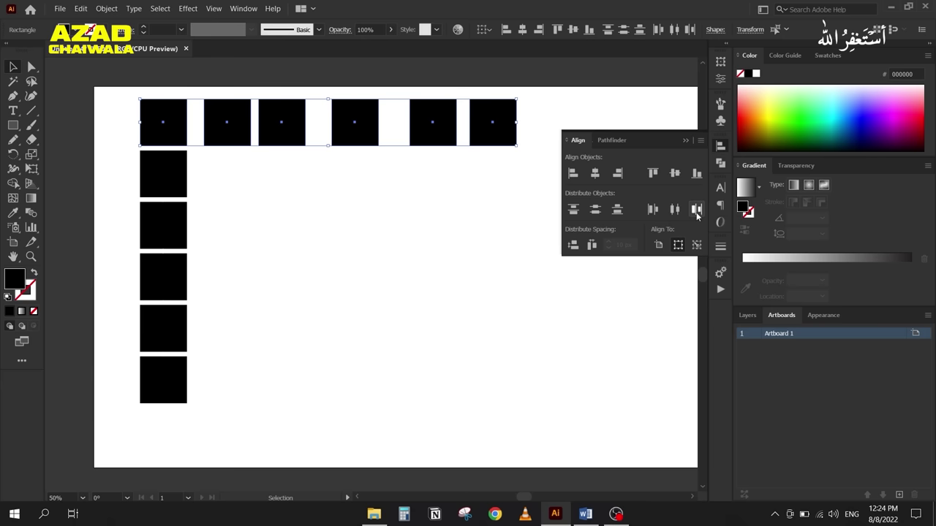
click(696, 210)
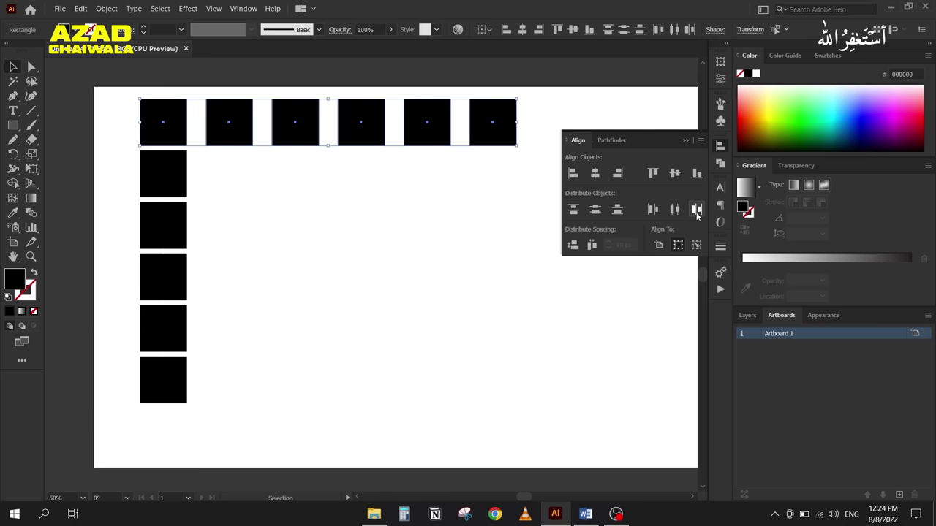
key(ctrl+z)
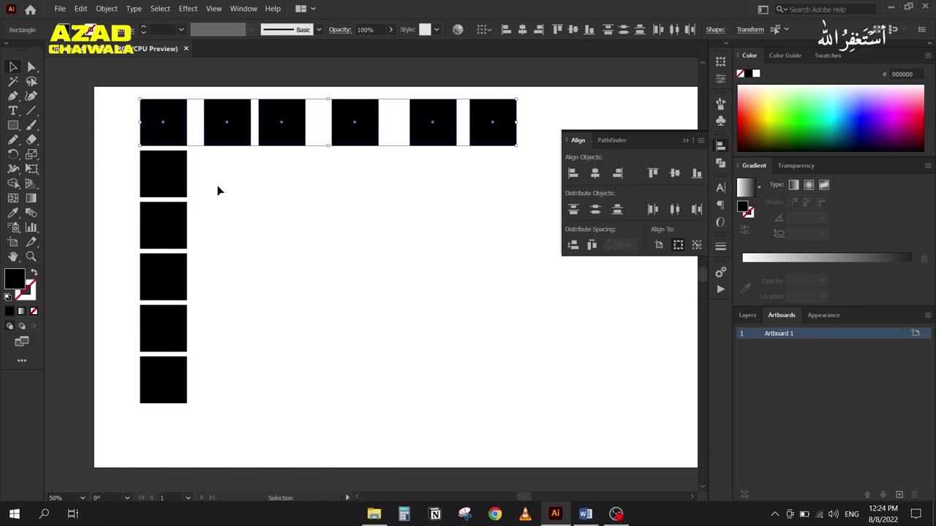
click(170, 134)
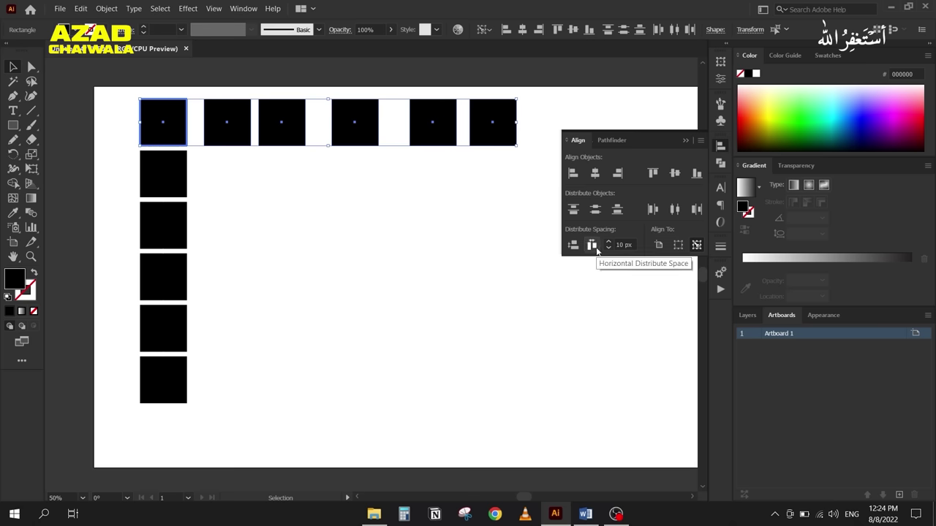
click(595, 249)
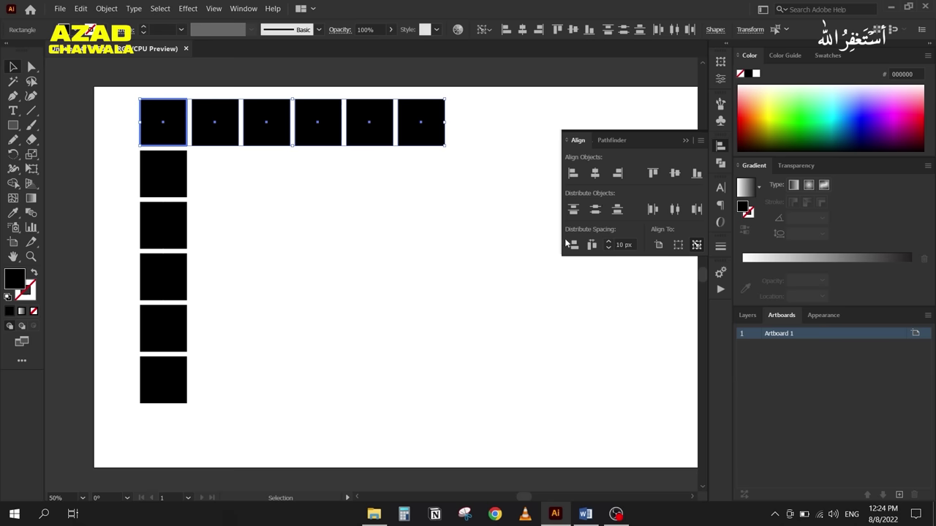
drag(487, 114, 132, 396)
key(Delete)
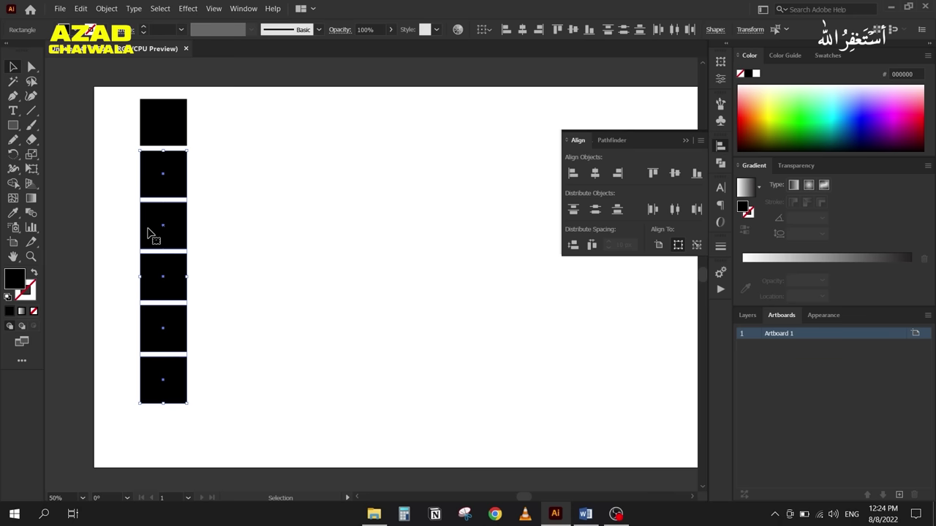
Step: Delete the lower five squares and enlarge the remaining square to about 237 px near the centre
key(Delete)
drag(163, 137, 418, 243)
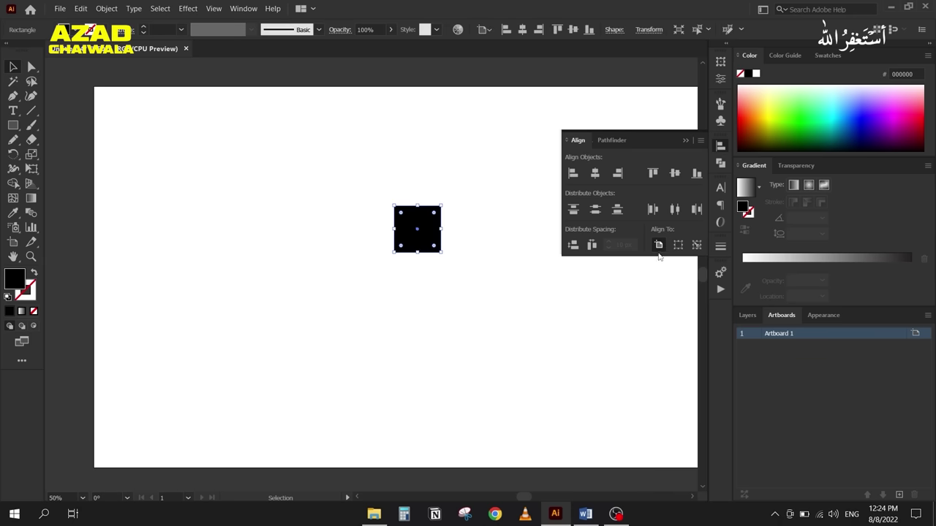
drag(391, 253, 347, 319)
drag(370, 267, 291, 234)
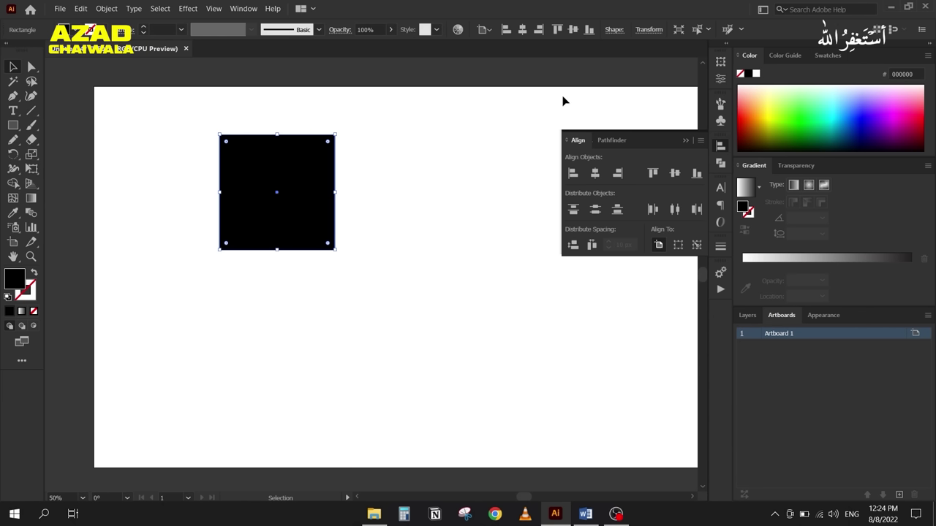
double_click(780, 338)
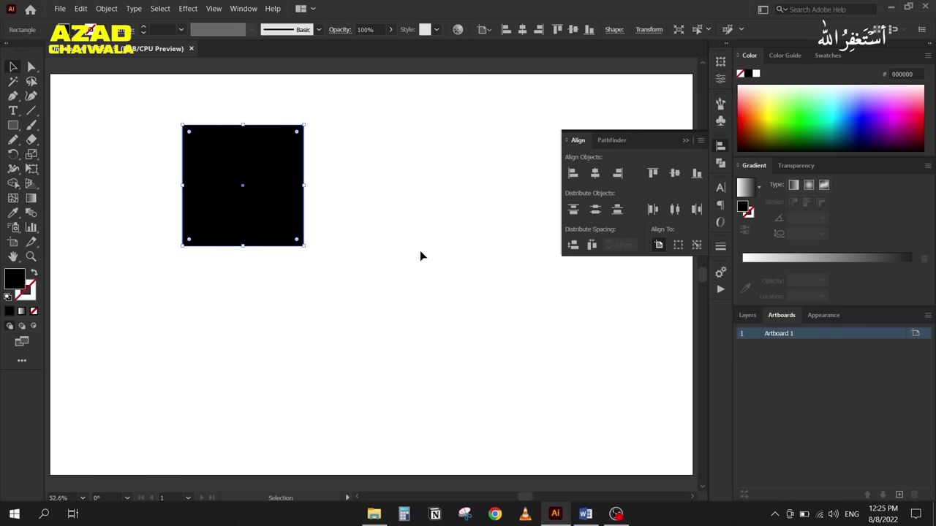
drag(246, 189, 295, 219)
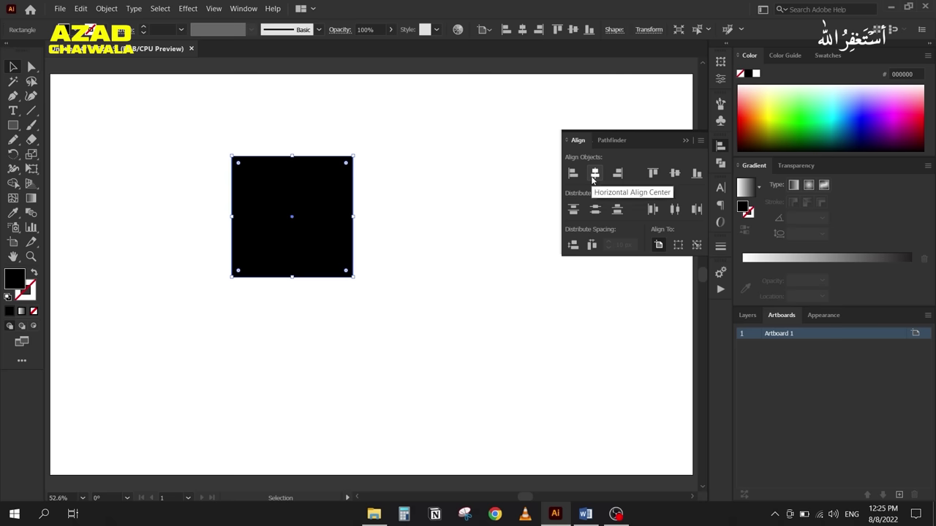
Step: Align the square to the artboard's horizontal and vertical centre, then its left, top, right and bottom edges
click(593, 176)
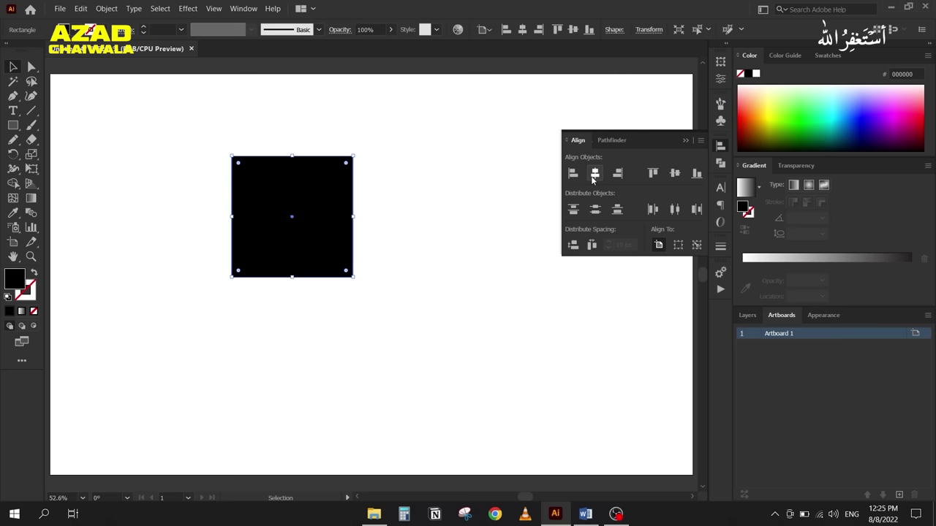
click(674, 176)
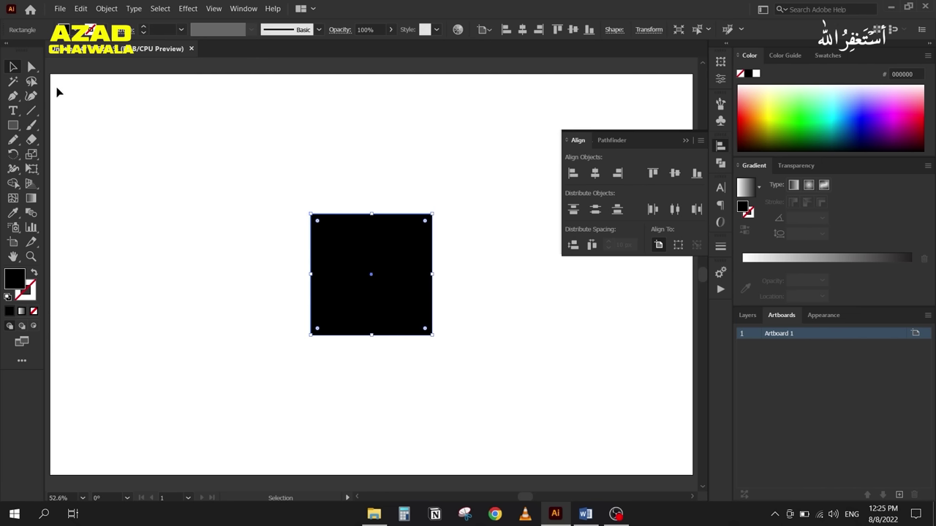
click(573, 173)
click(653, 174)
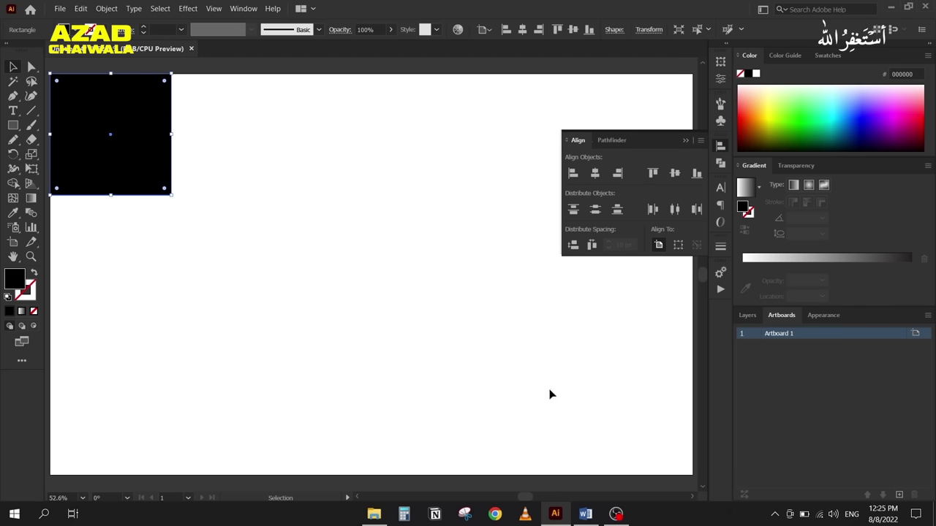
click(618, 174)
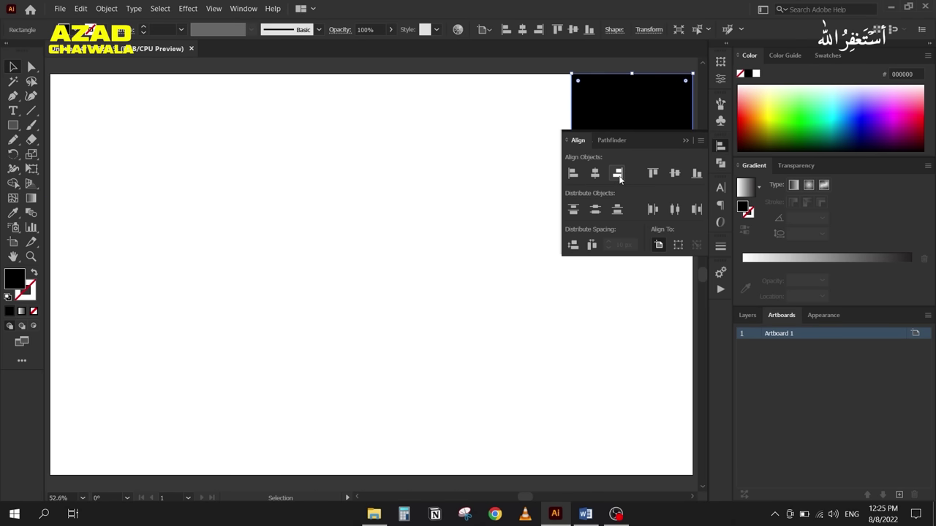
click(697, 175)
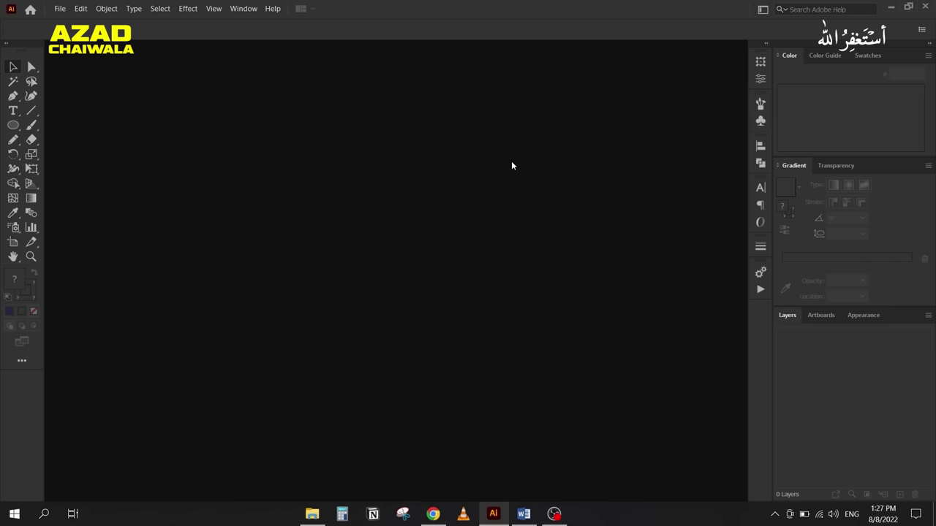
Step: Create a new Web-profile document at the 1280 x 800 px preset size
click(60, 8)
click(77, 21)
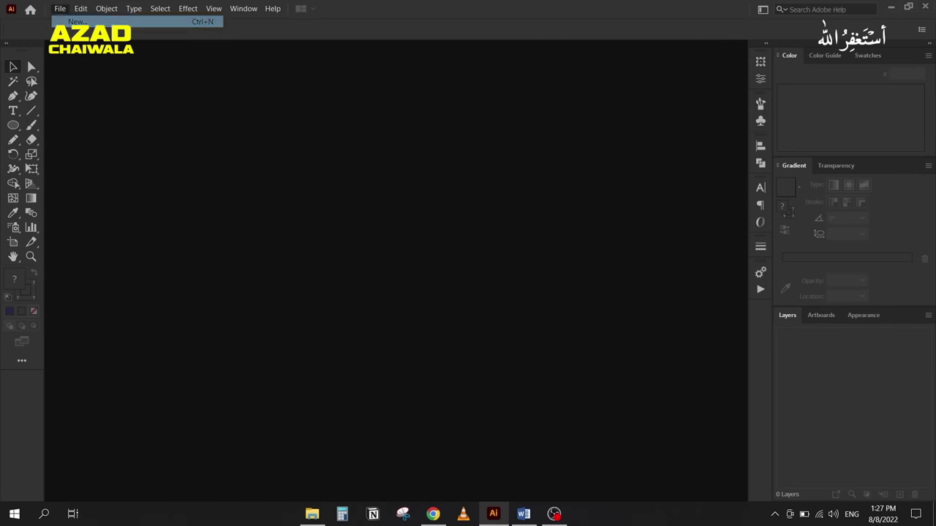
click(334, 139)
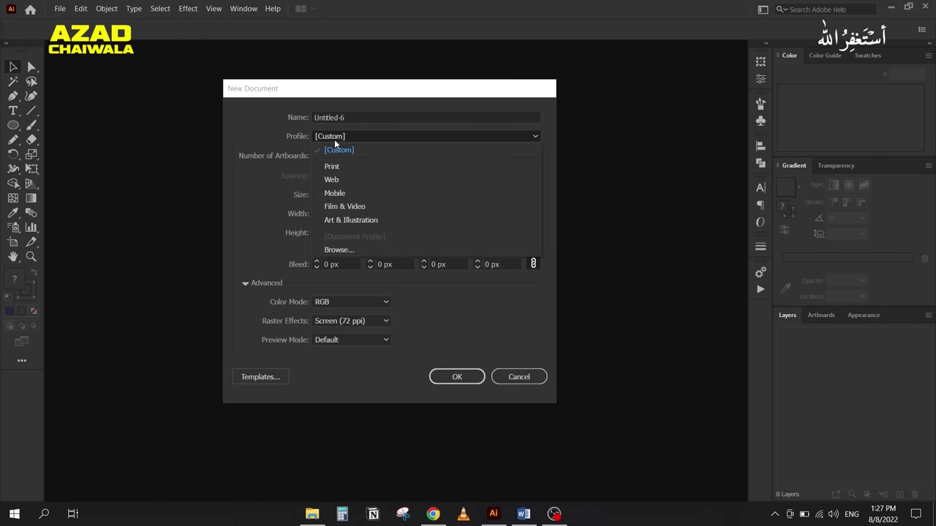
click(342, 176)
click(344, 194)
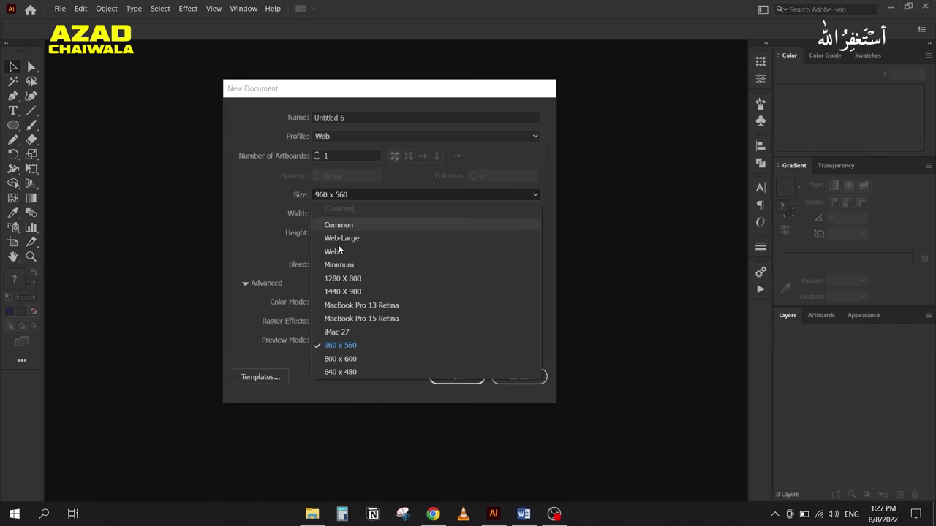
click(351, 279)
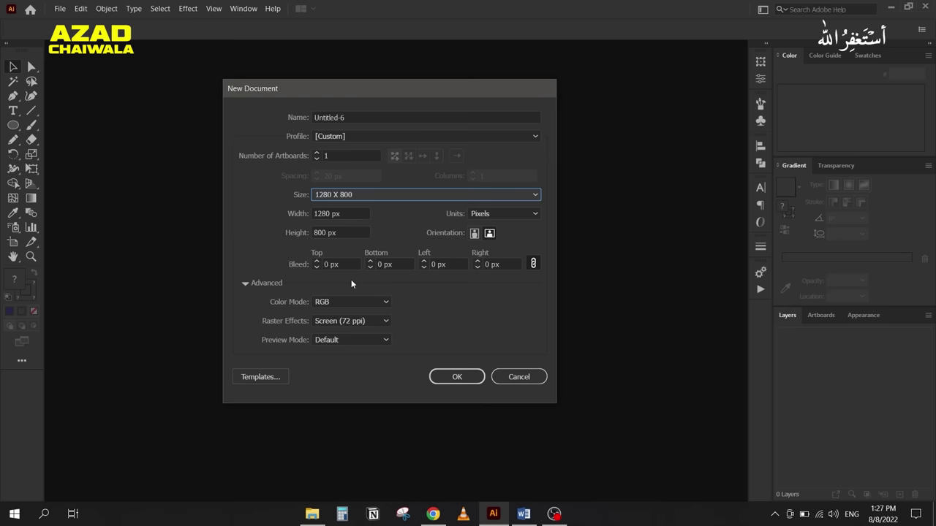
click(446, 378)
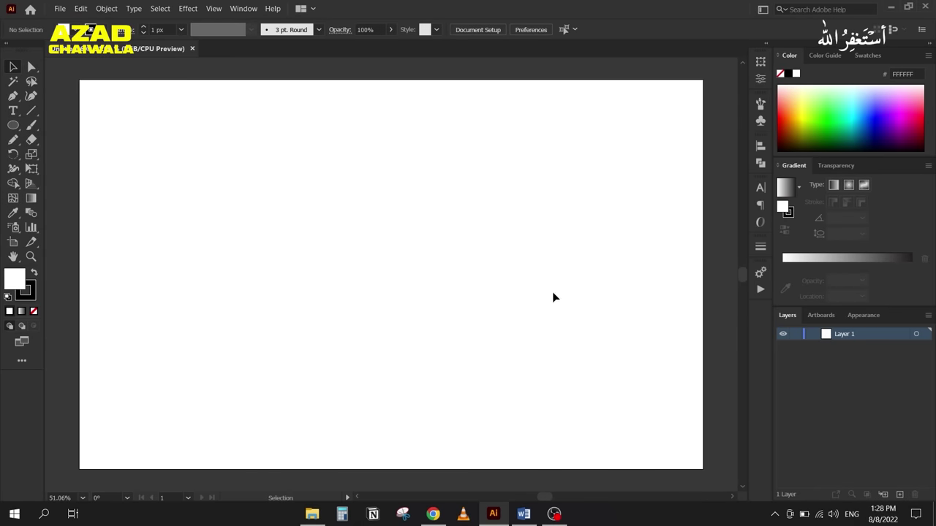
Step: Tear the Pathfinder panel off as a floating panel, then close it
click(761, 163)
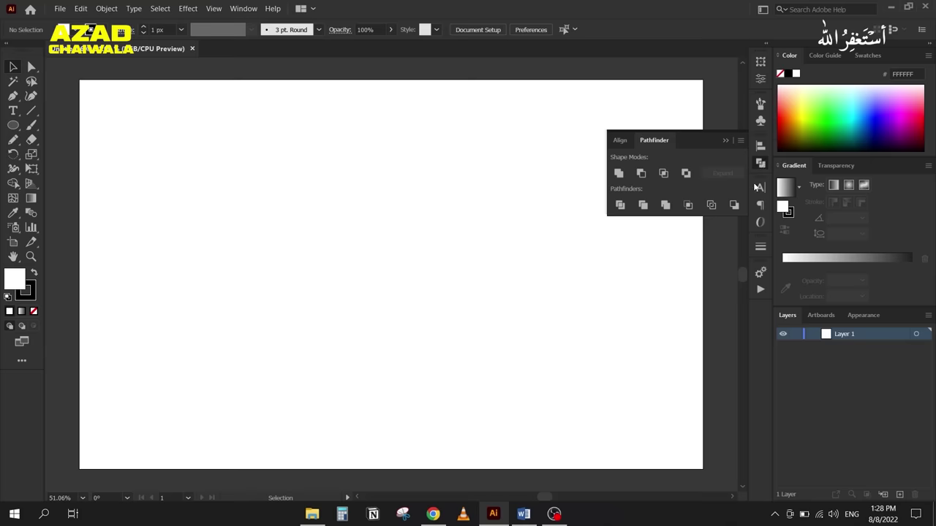
drag(761, 165, 541, 164)
click(545, 144)
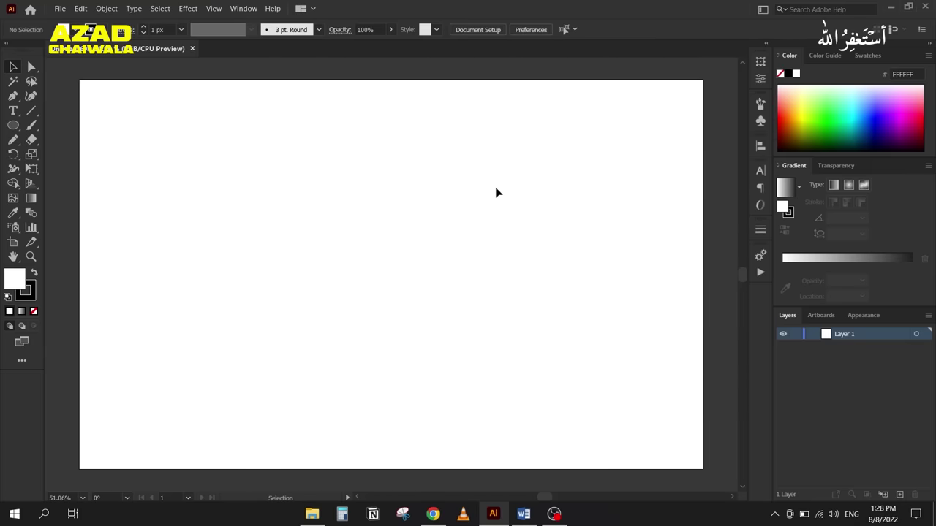
Step: Reopen Pathfinder from the Window menu, collapse it, dock it in the right strip, and expand it
click(241, 9)
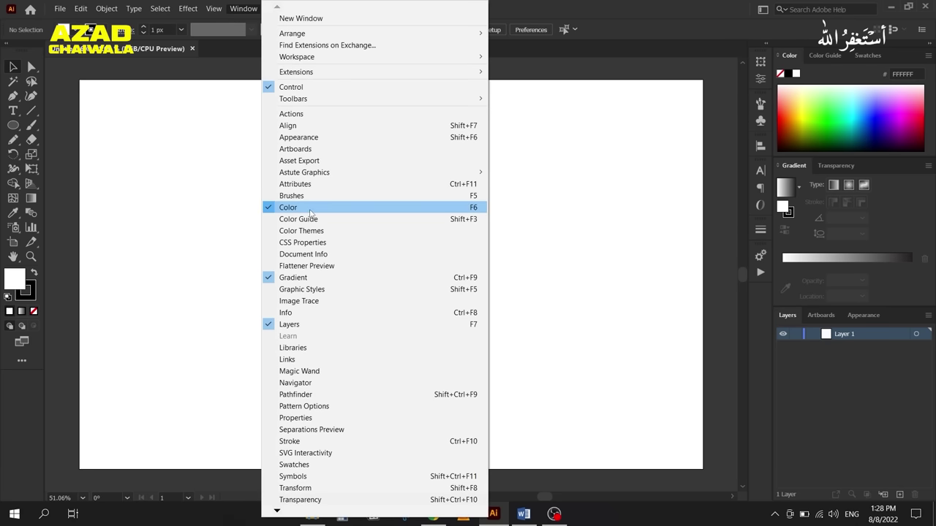
click(315, 394)
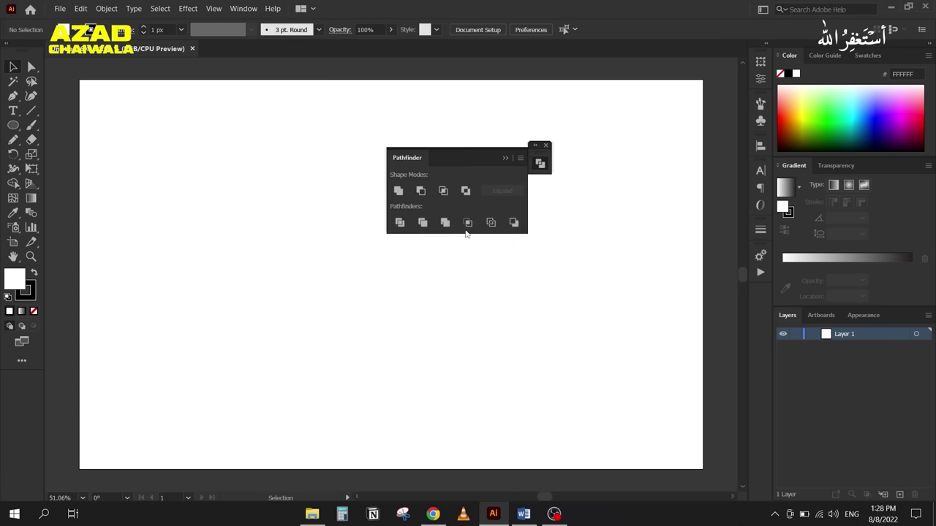
click(505, 161)
drag(538, 162, 755, 146)
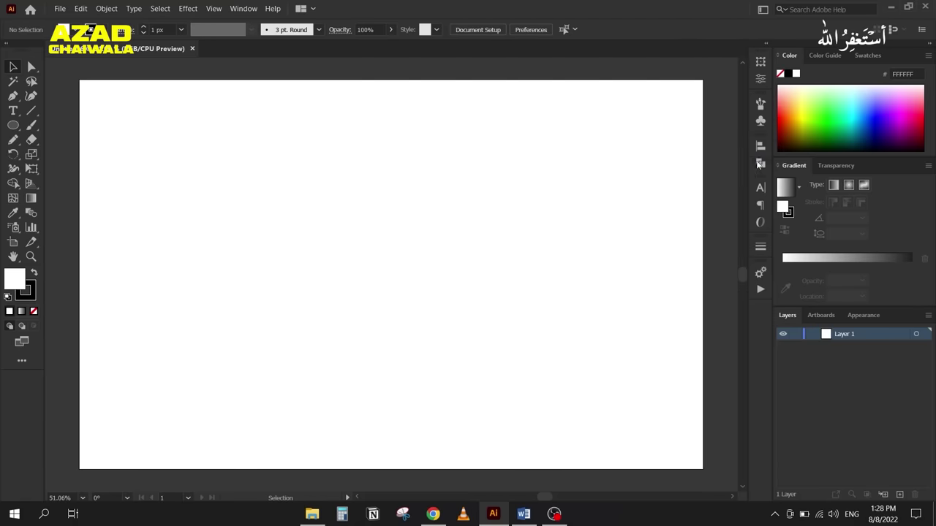
click(759, 164)
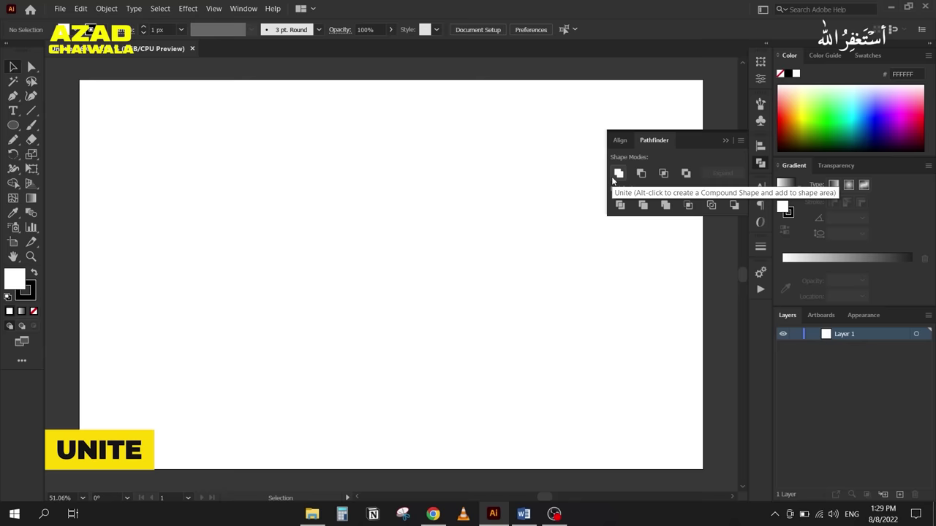
Step: Draw a 332 px circle near the top left, fill it solid black with no stroke
click(14, 128)
mouse_move(139, 129)
mouse_down()
mouse_move(284, 244)
mouse_move(303, 289)
mouse_up()
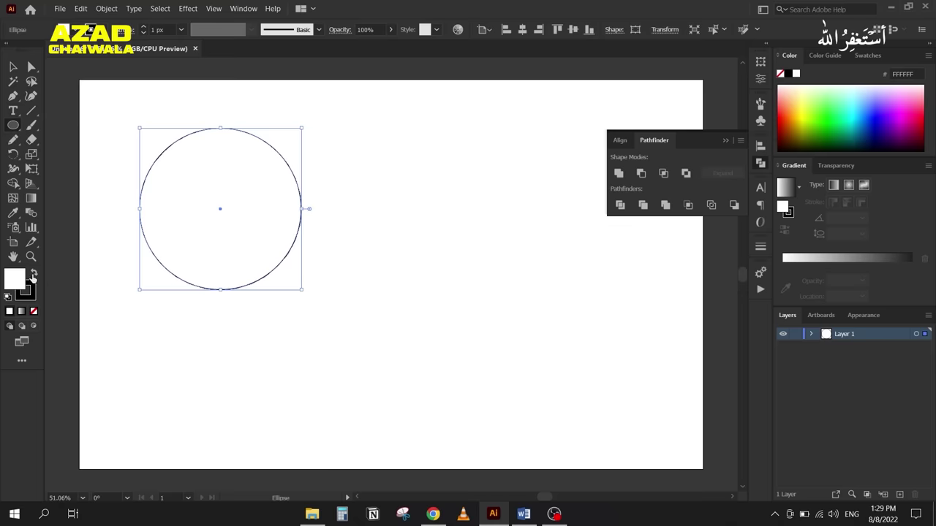
click(34, 274)
click(33, 310)
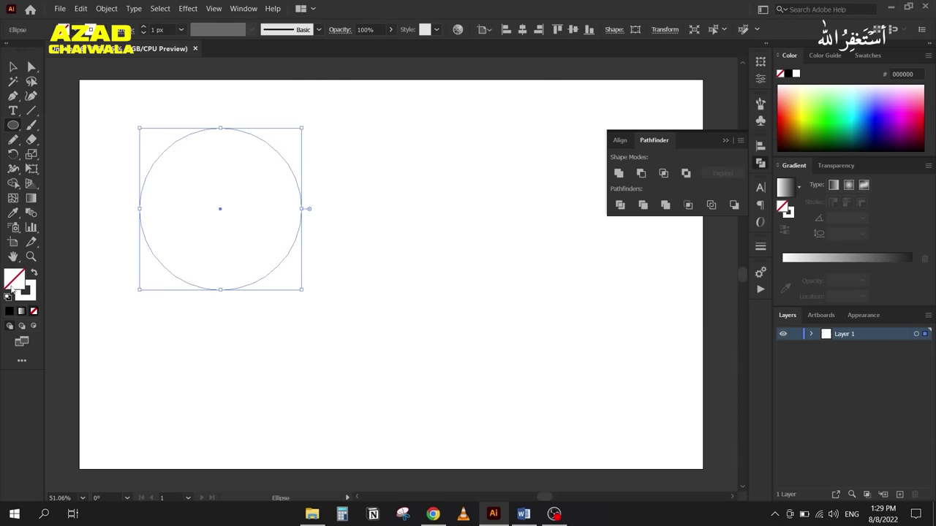
click(34, 273)
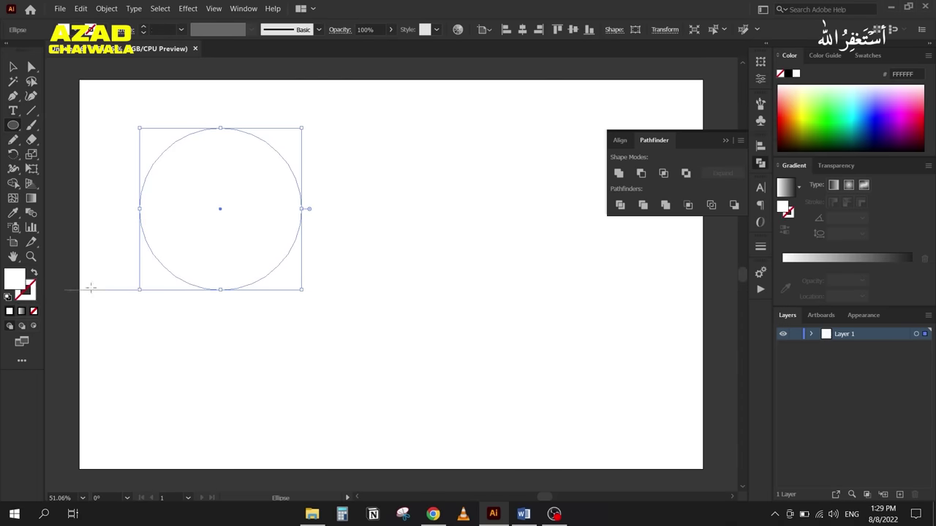
click(788, 74)
key(v)
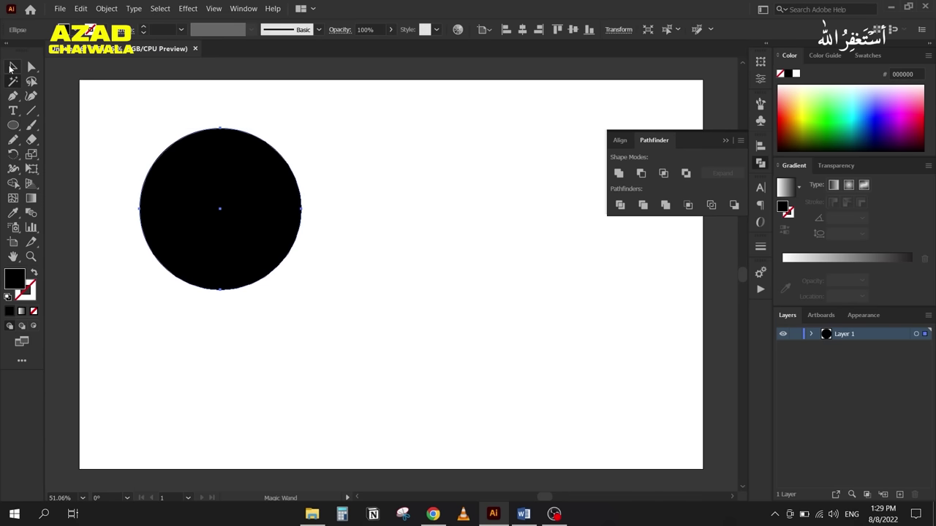
drag(152, 209, 188, 233)
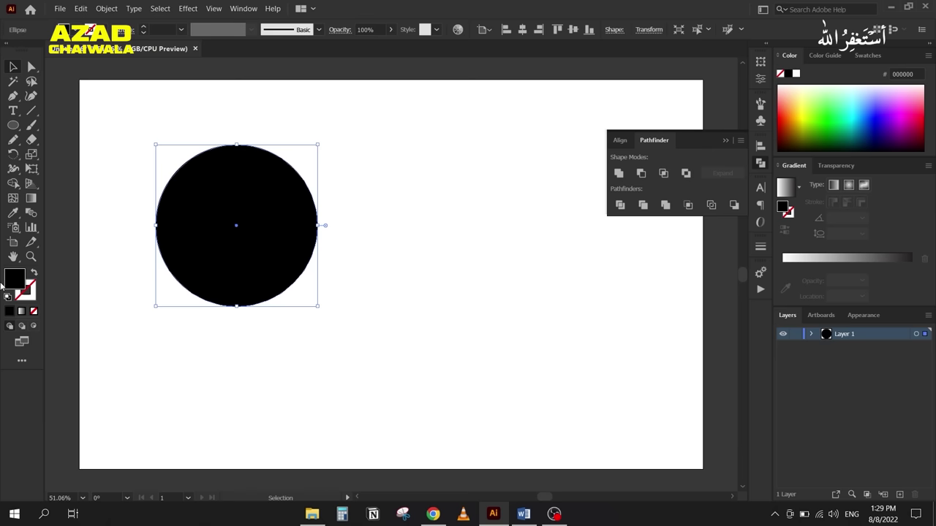
Step: Marquee-select both overlapping black circles and expand Layer 1 in an enlarged Layers panel
drag(215, 258, 267, 302)
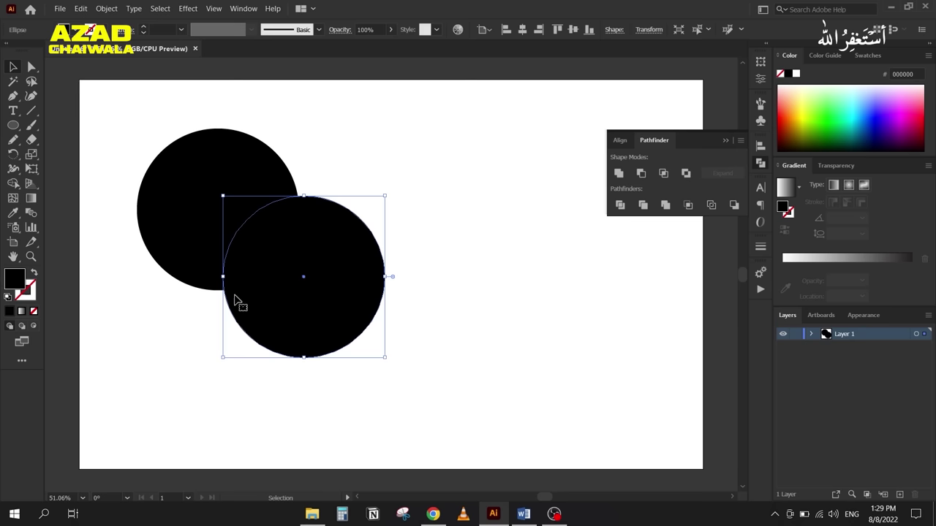
drag(167, 105, 387, 338)
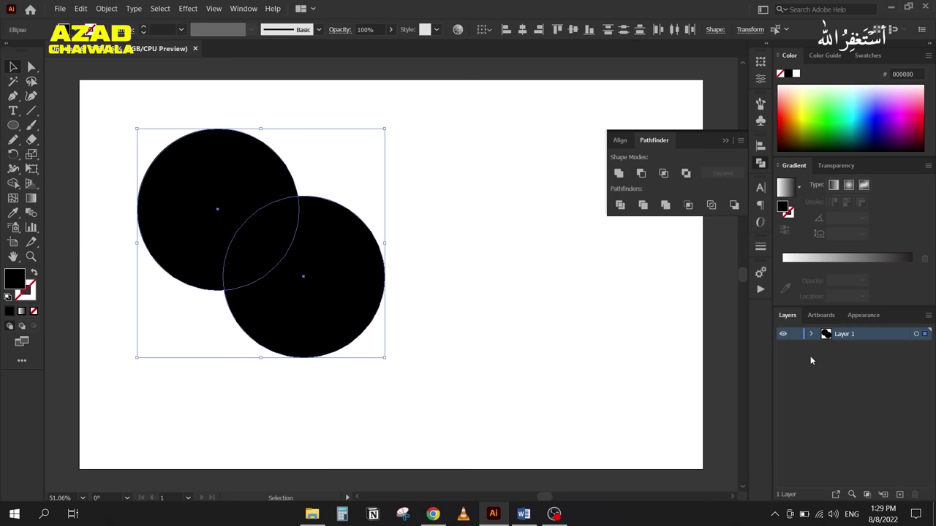
click(810, 333)
drag(785, 306, 785, 252)
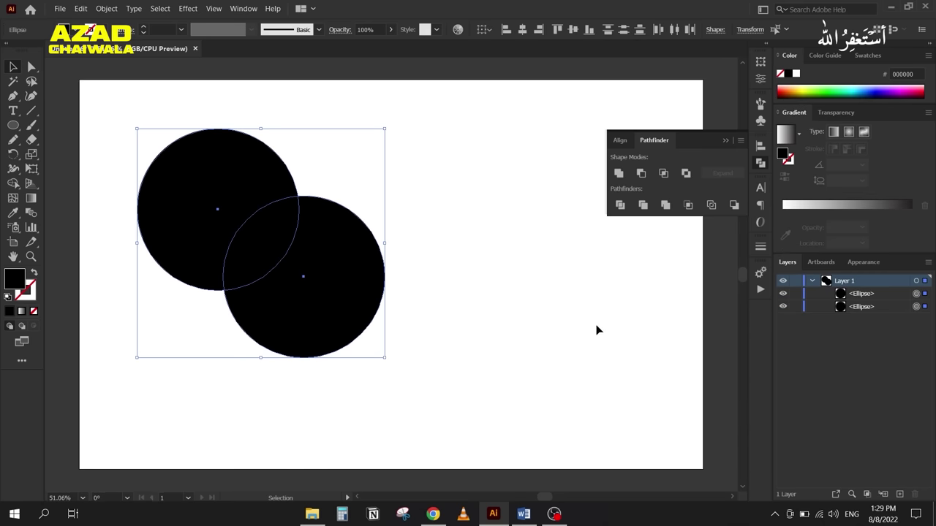
click(618, 174)
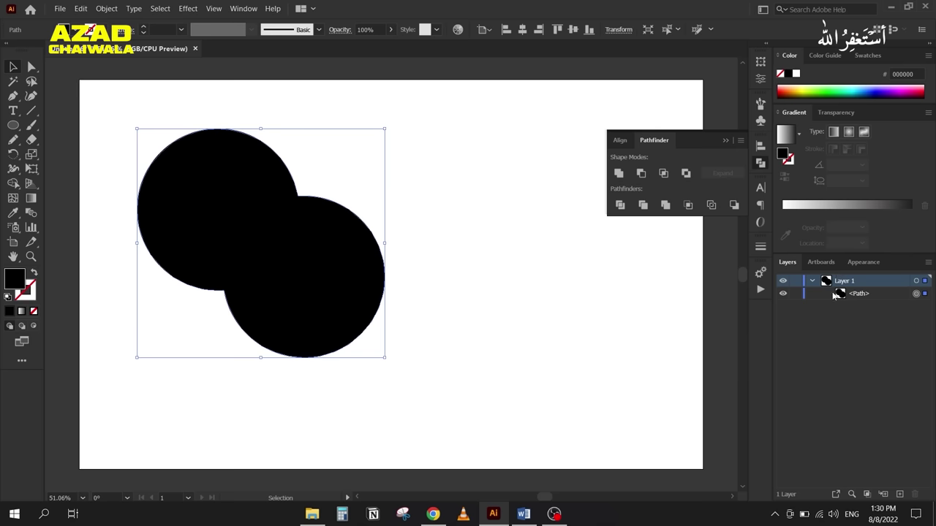
key(a)
key(v)
key(ctrl+z)
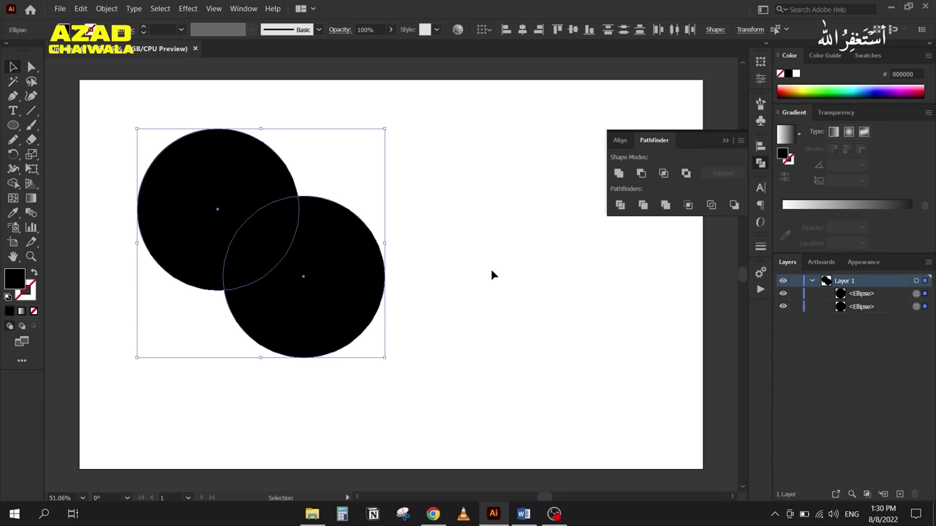
Step: Pull the right circle away, colour it blue, move it back, and delete it
click(439, 278)
drag(358, 283, 369, 333)
drag(320, 267, 383, 268)
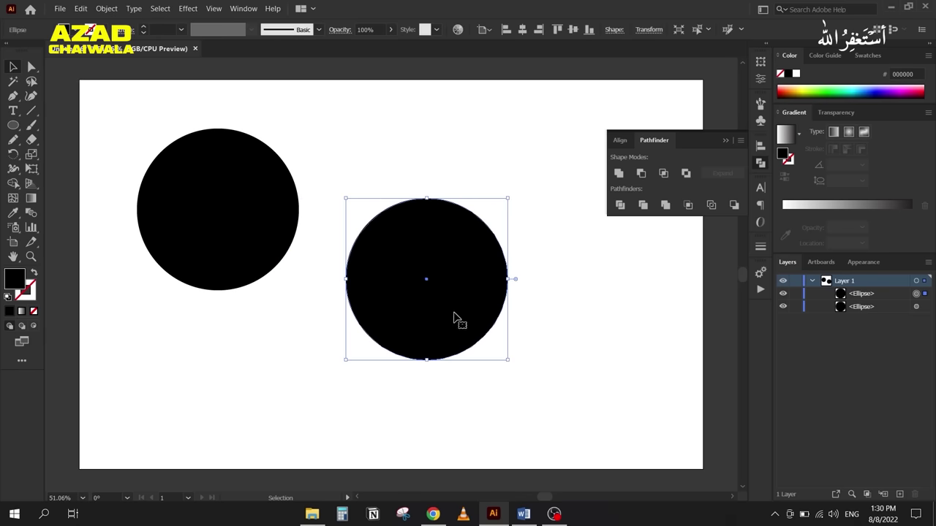
click(879, 88)
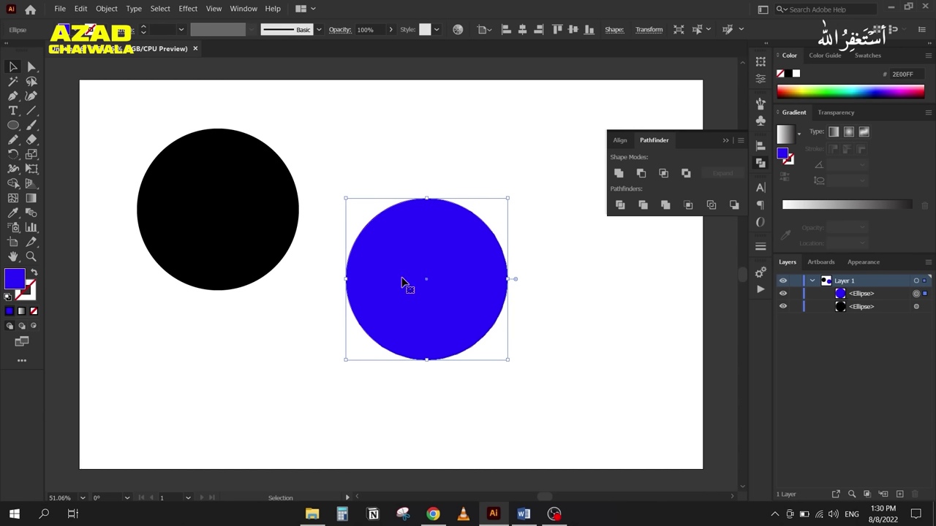
drag(400, 265, 359, 271)
key(Delete)
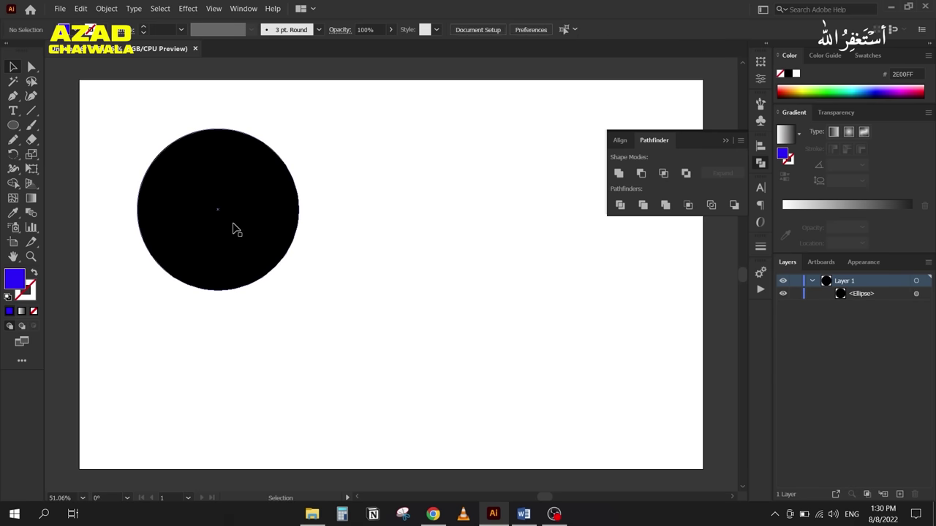
Step: Reposition the remaining black circle slightly up and left near the artboard's upper left
click(219, 282)
drag(220, 282, 203, 258)
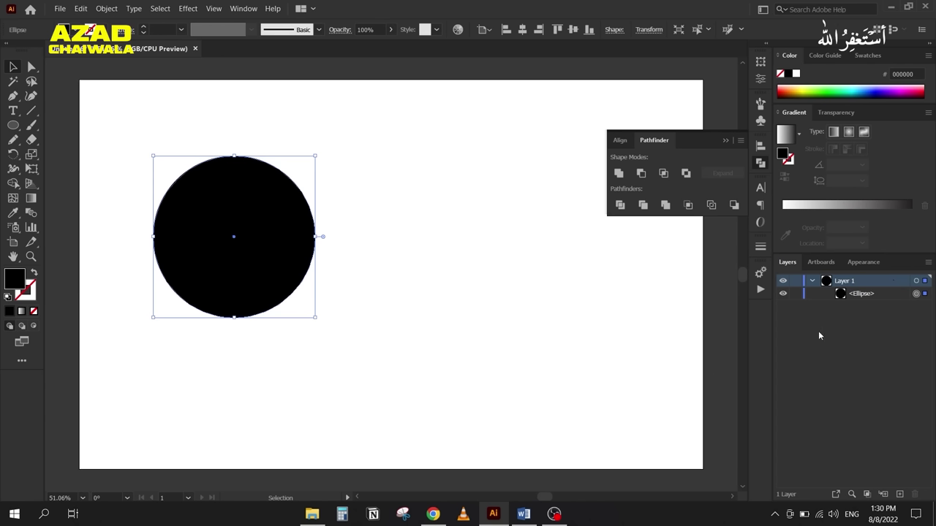
click(813, 282)
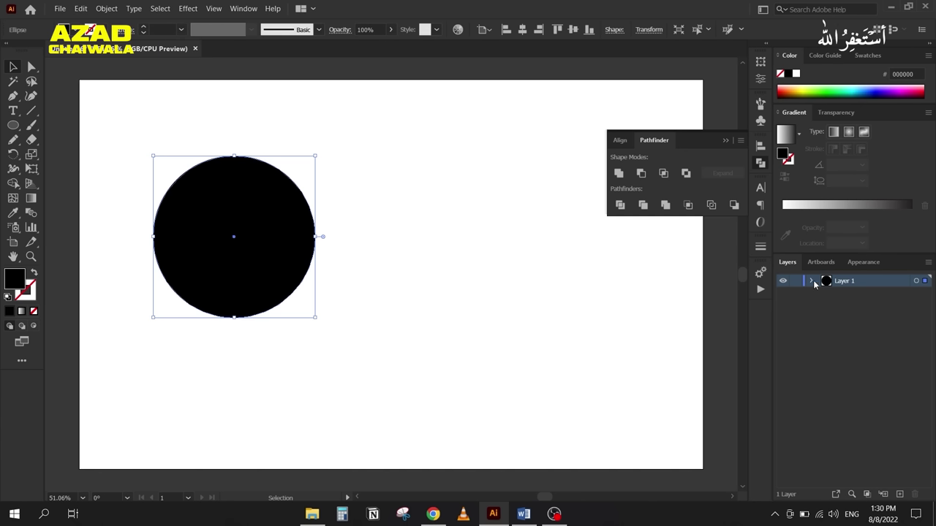
click(811, 282)
drag(207, 215, 199, 200)
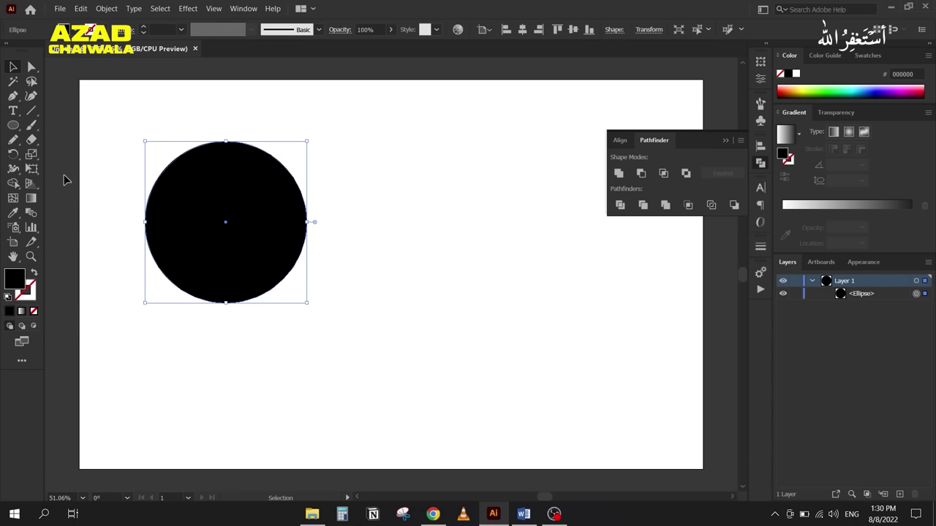
right_click(13, 126)
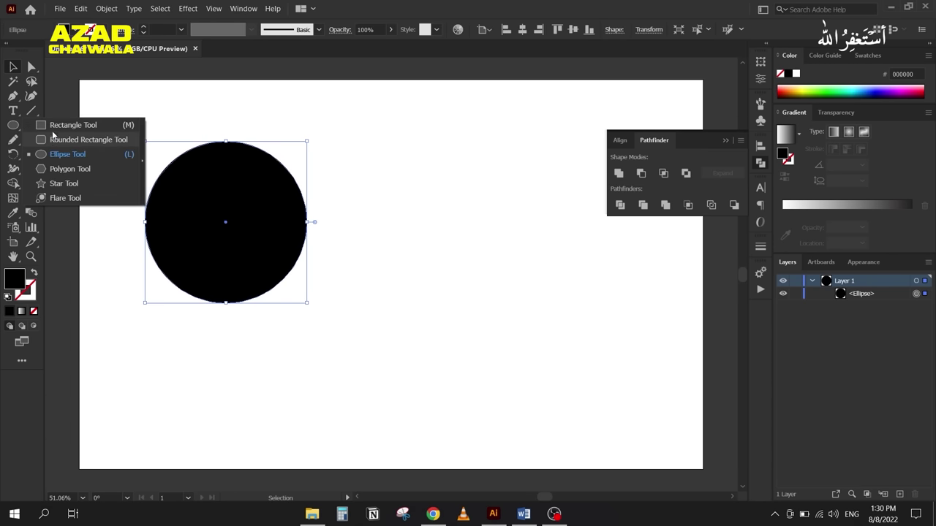
Step: Draw a blue 0B00BF square over the circle's lower right and shift it slightly up-left
click(54, 130)
drag(412, 173, 245, 350)
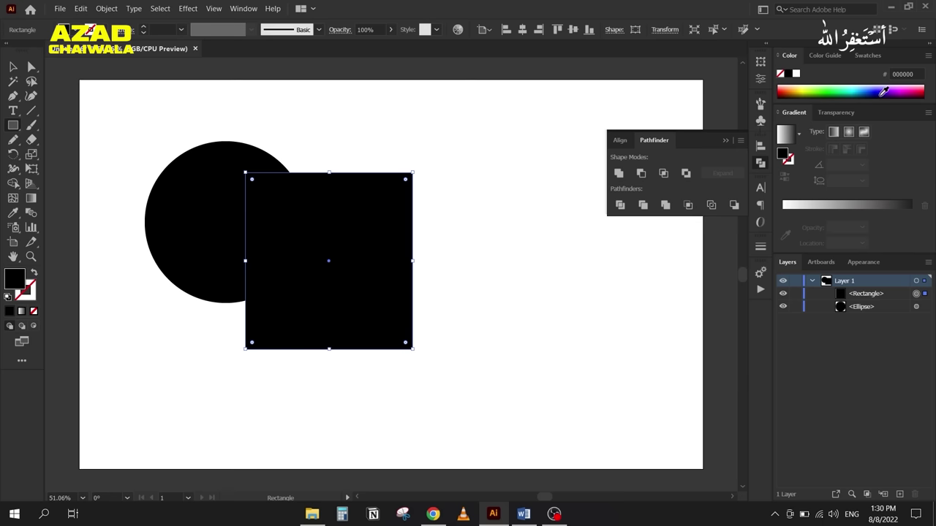
click(880, 88)
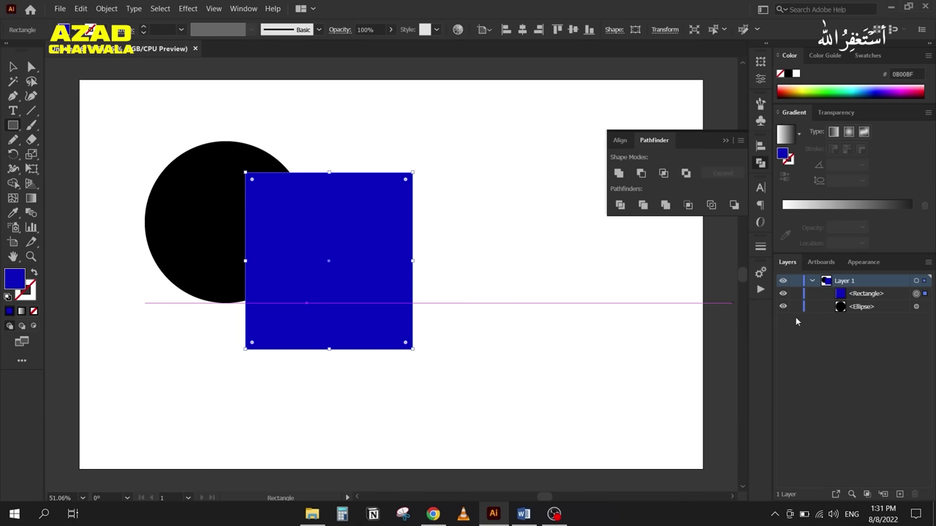
click(13, 66)
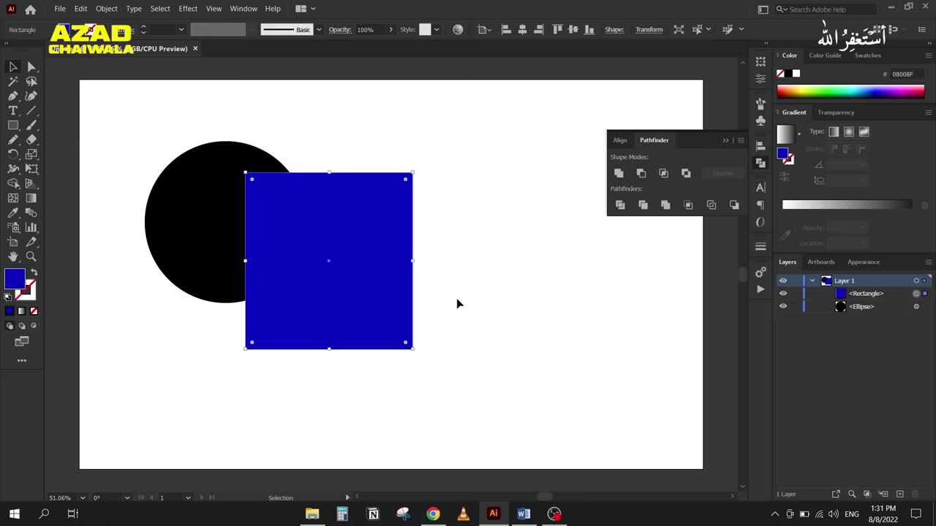
drag(344, 278, 282, 301)
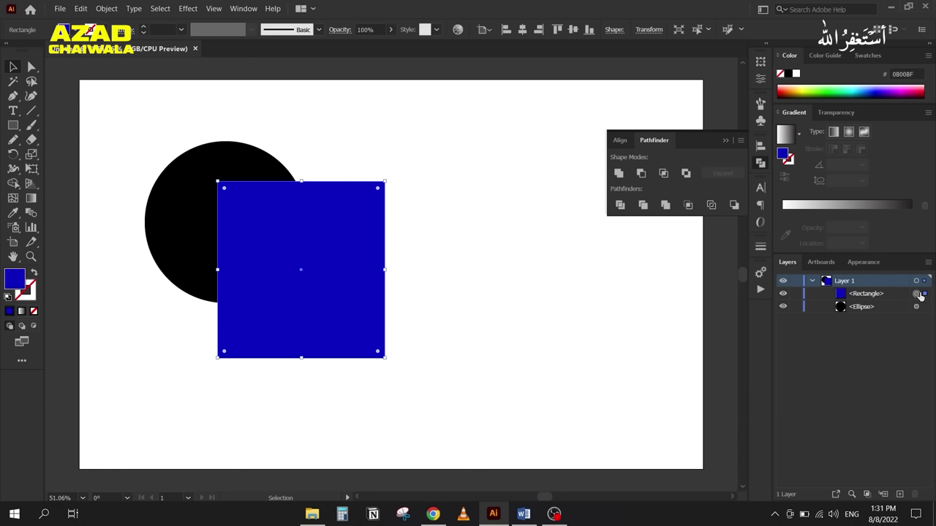
click(916, 306)
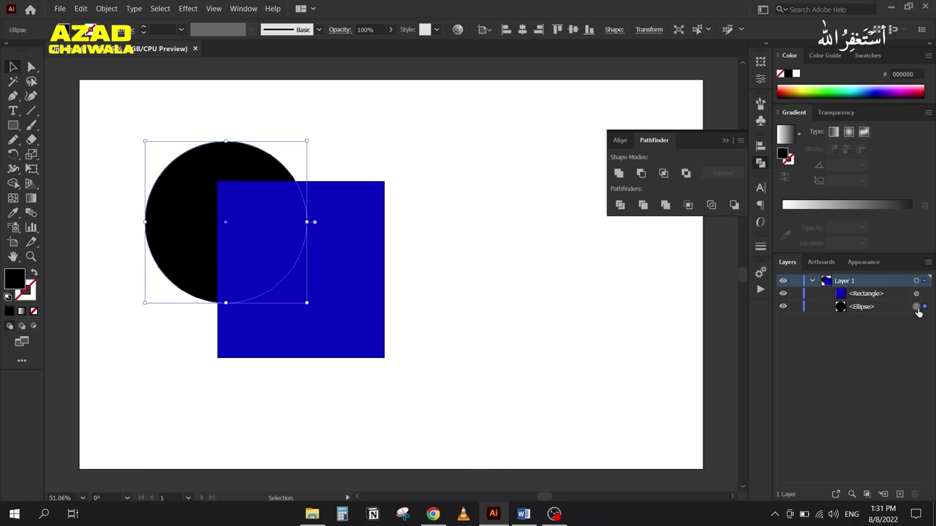
click(359, 204)
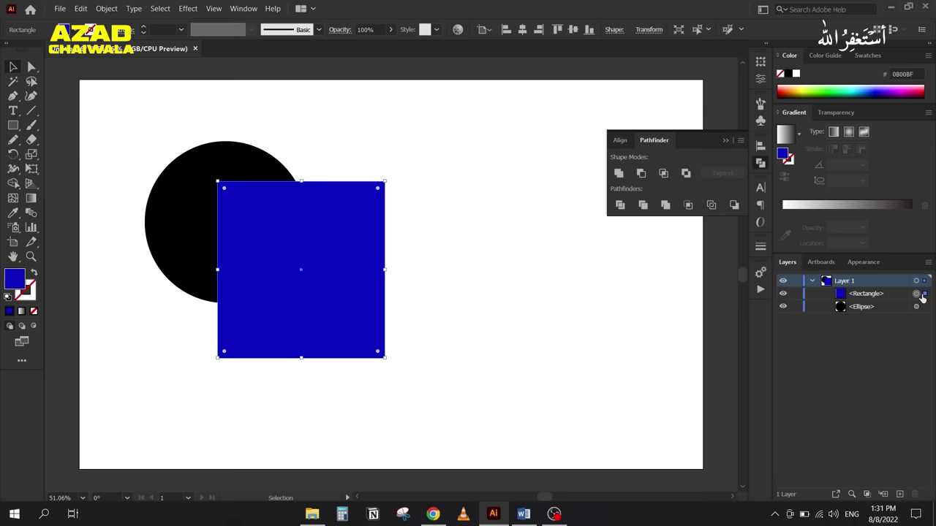
click(923, 307)
click(920, 307)
click(916, 293)
click(917, 307)
click(916, 293)
click(917, 307)
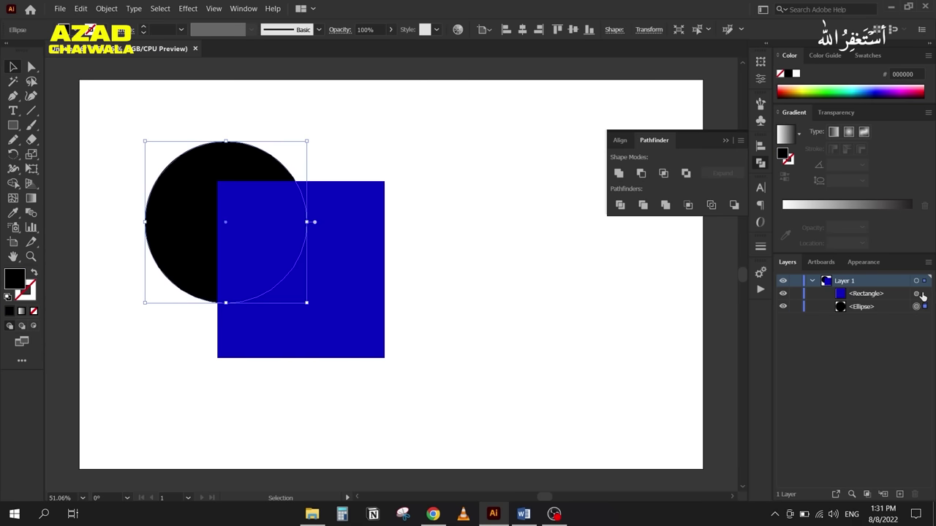
click(915, 293)
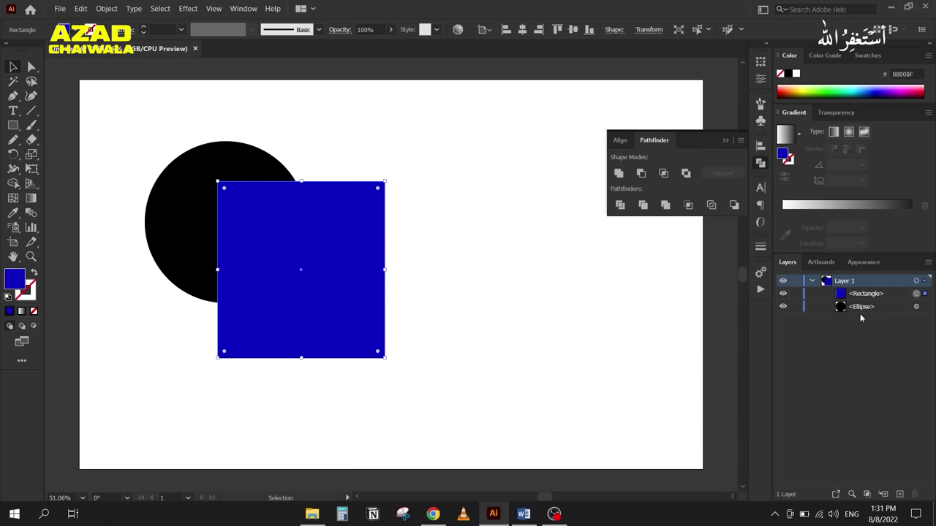
drag(858, 310, 852, 288)
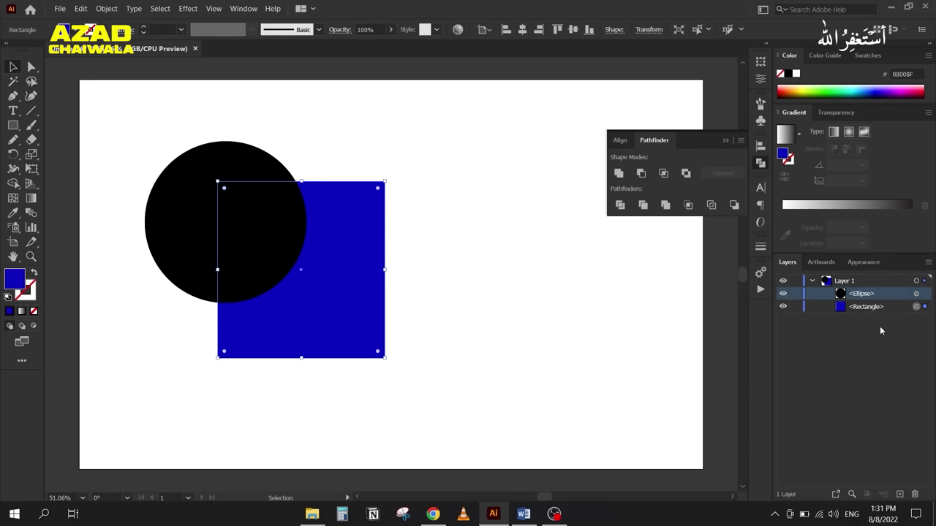
click(857, 307)
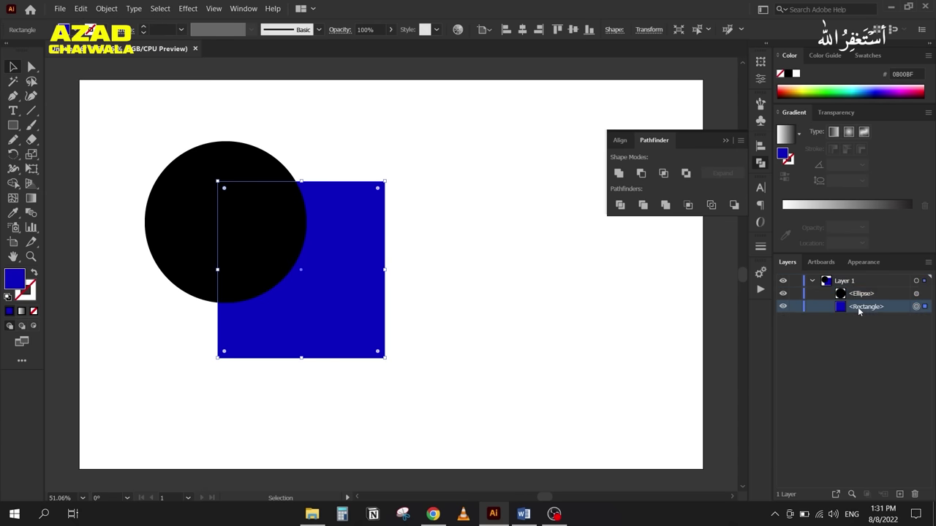
drag(857, 307, 856, 293)
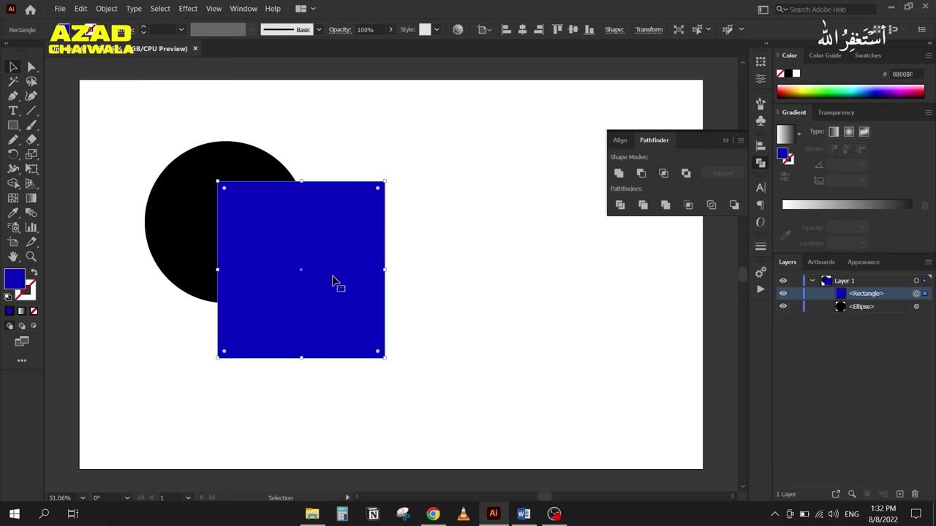
right_click(351, 250)
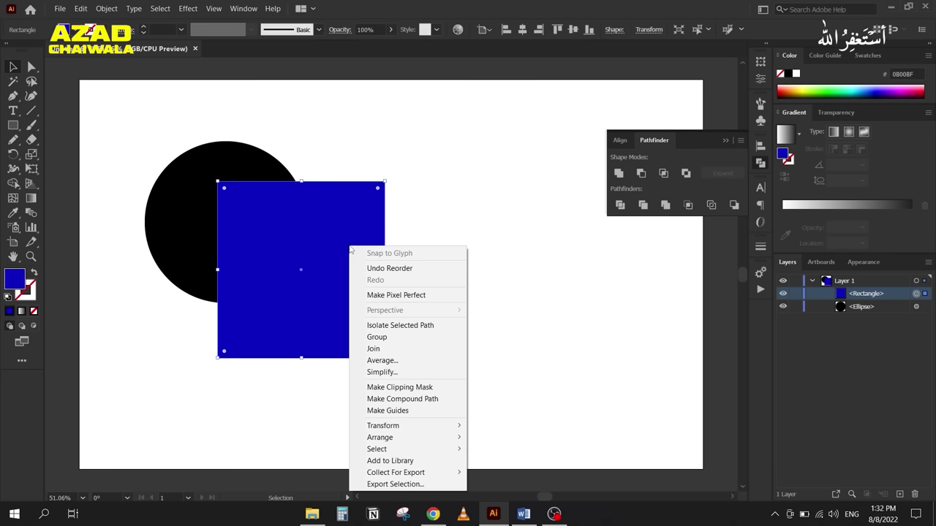
mouse_move(420, 437)
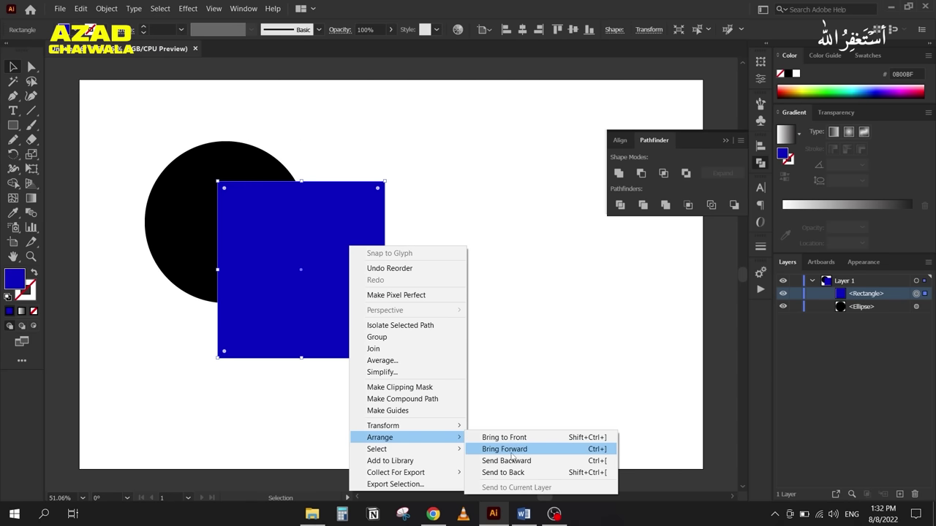
click(551, 310)
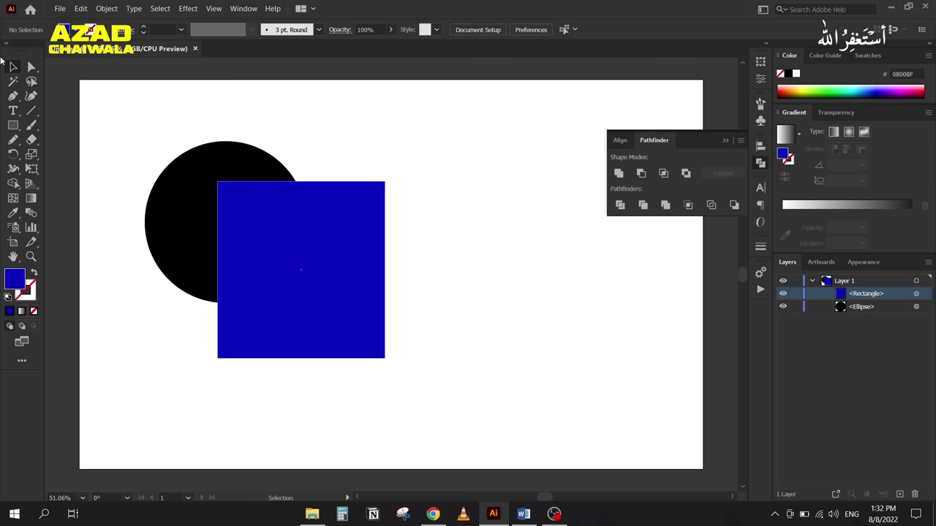
click(18, 126)
click(64, 183)
Step: Draw a star over the square, fill it bright green, and nudge it slightly
drag(266, 263, 328, 353)
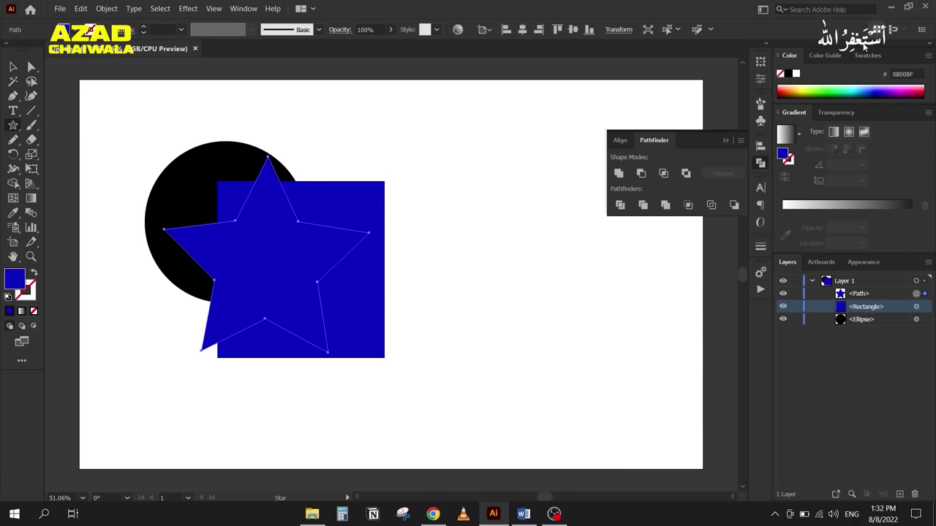
click(823, 86)
key(v)
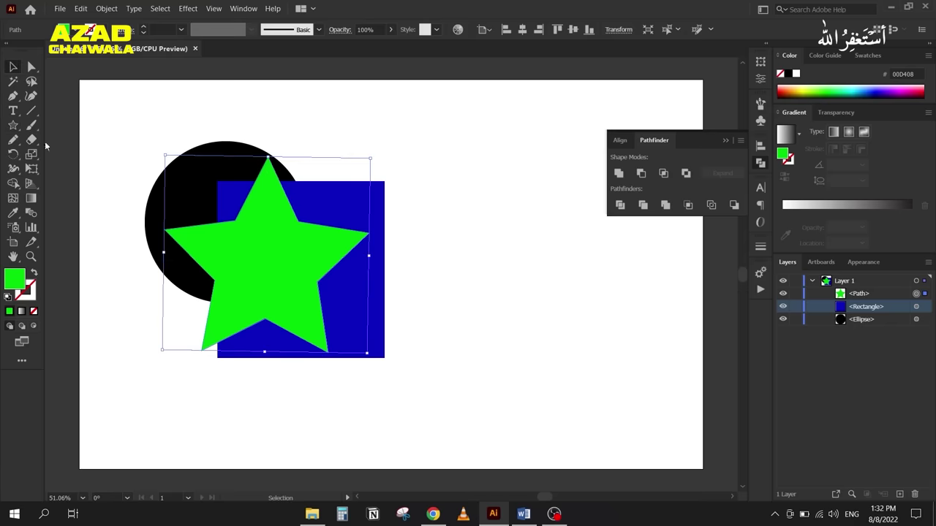
drag(246, 263, 251, 266)
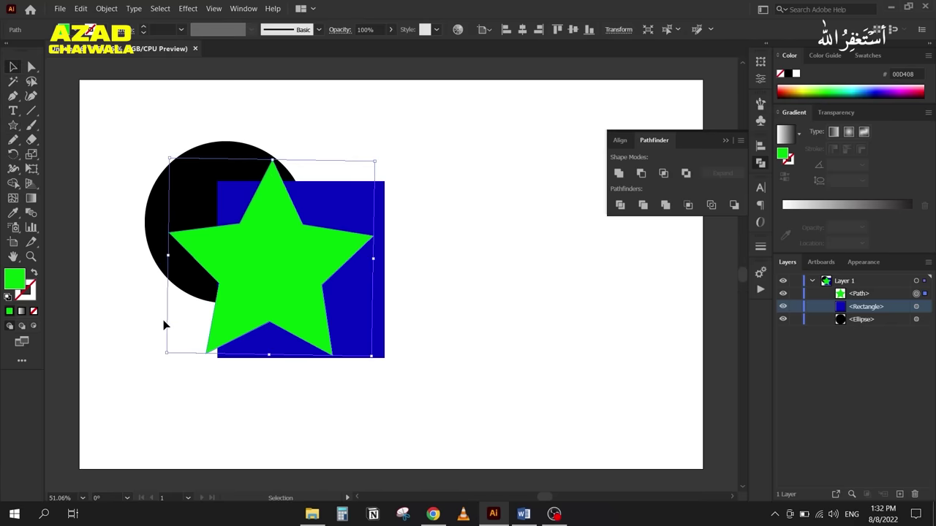
Step: Move the black circle to the very front with Arrange > Bring to Front
click(918, 321)
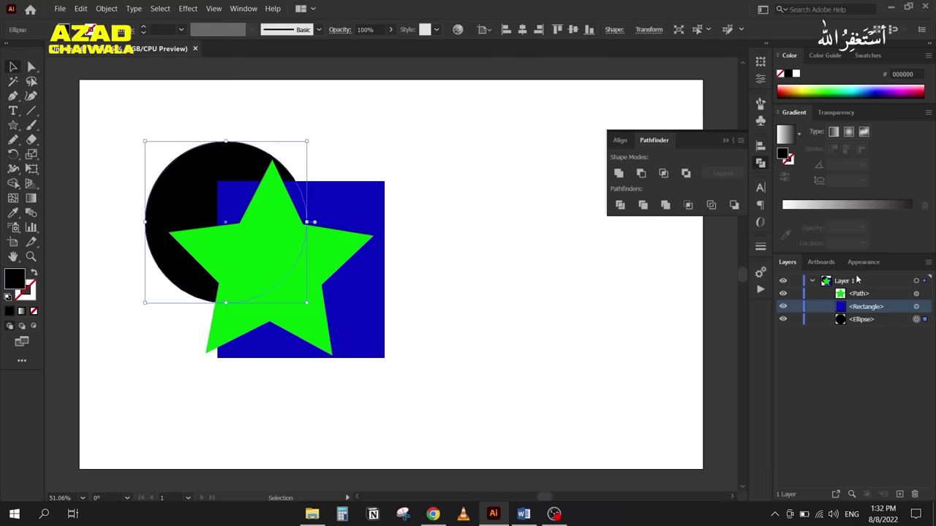
right_click(155, 189)
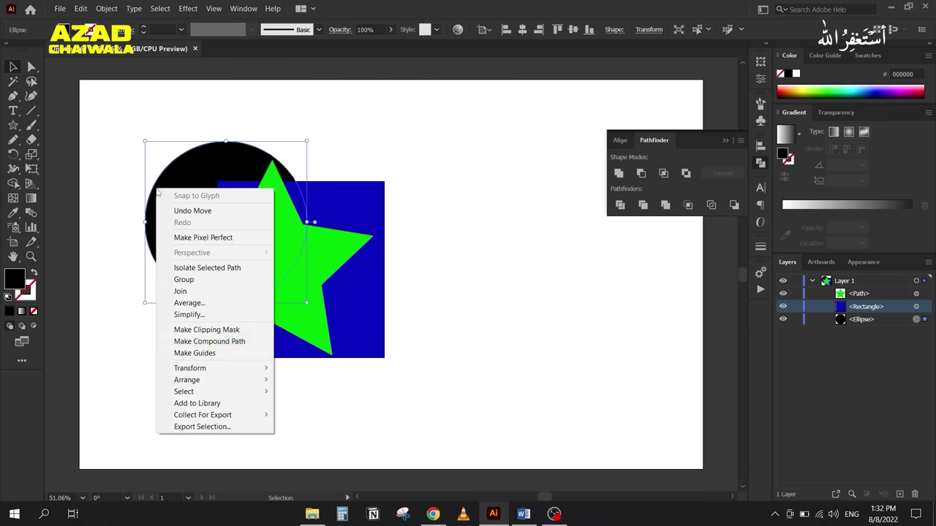
mouse_move(218, 383)
click(314, 391)
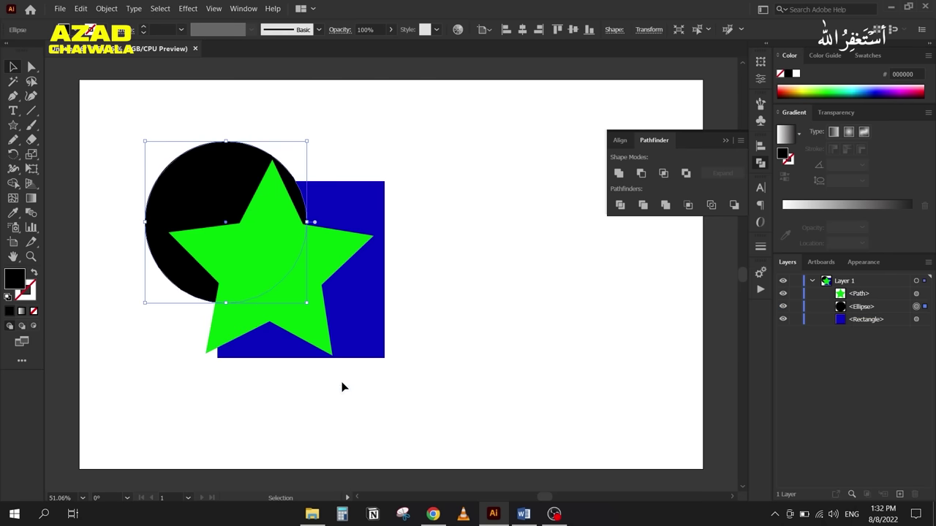
key(ctrl+z)
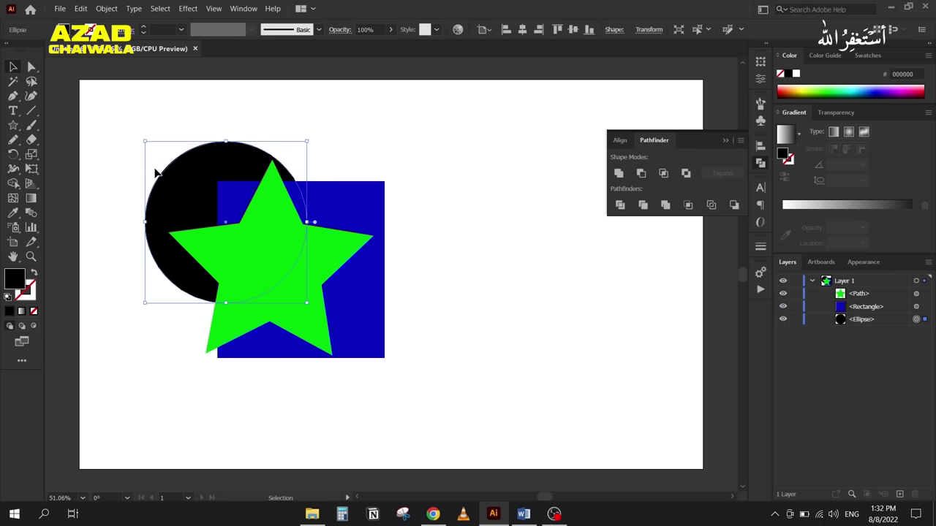
right_click(169, 185)
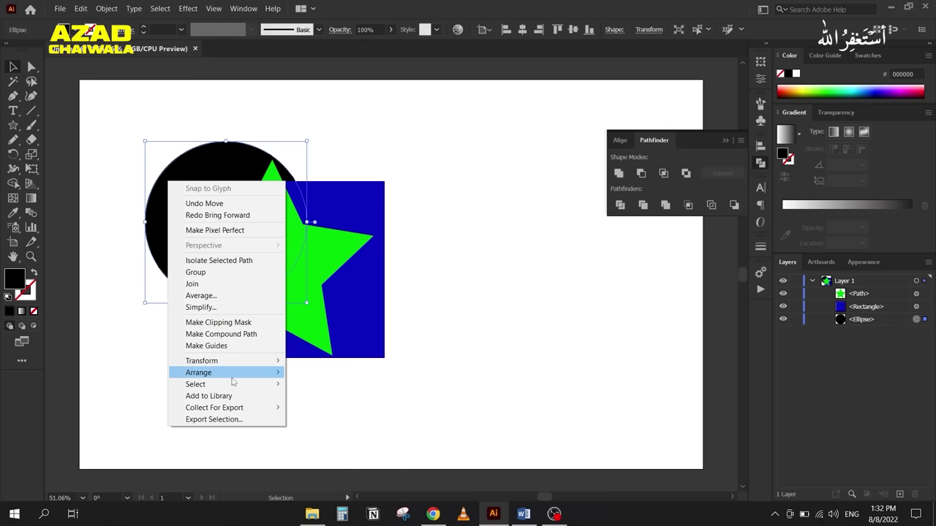
mouse_move(234, 376)
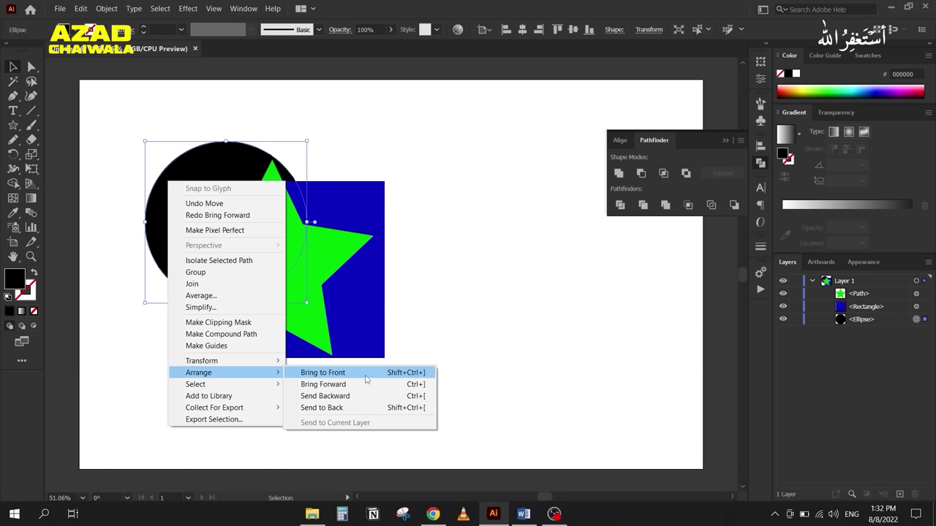
click(366, 374)
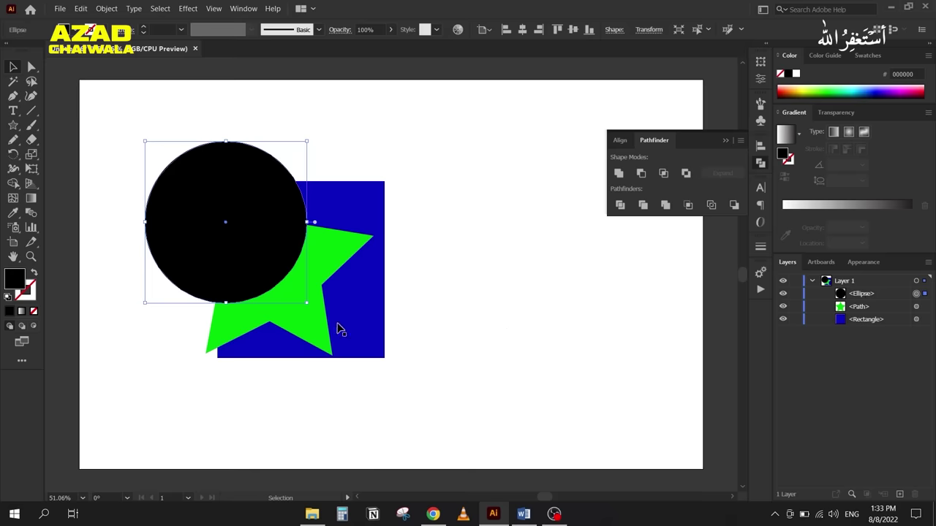
click(359, 340)
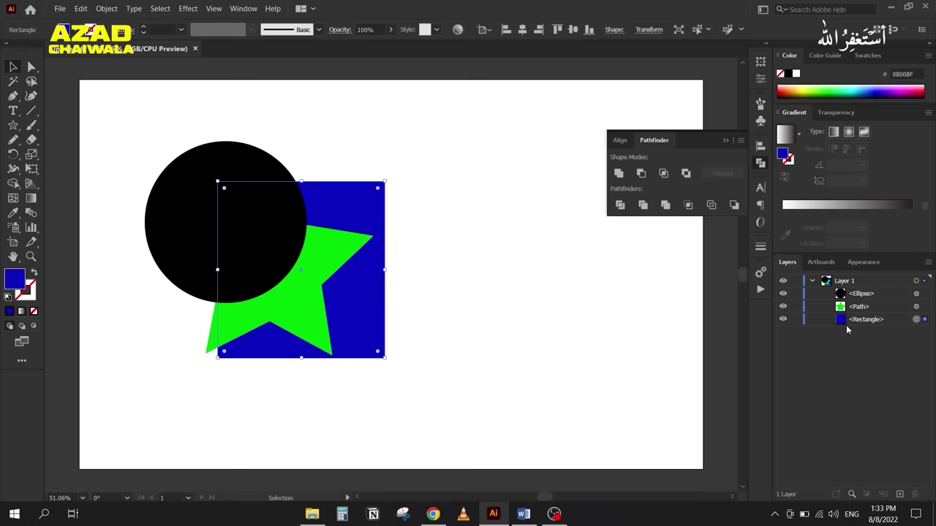
right_click(354, 303)
mouse_move(422, 250)
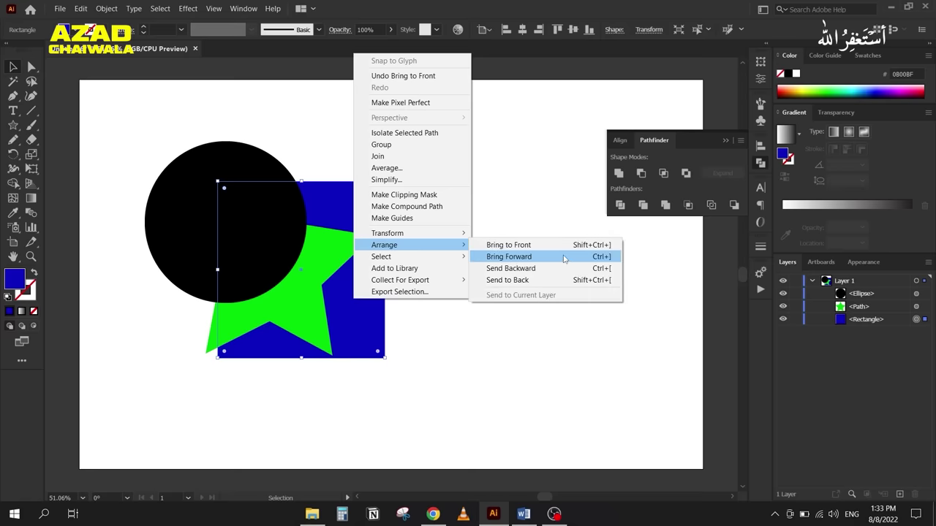
click(564, 259)
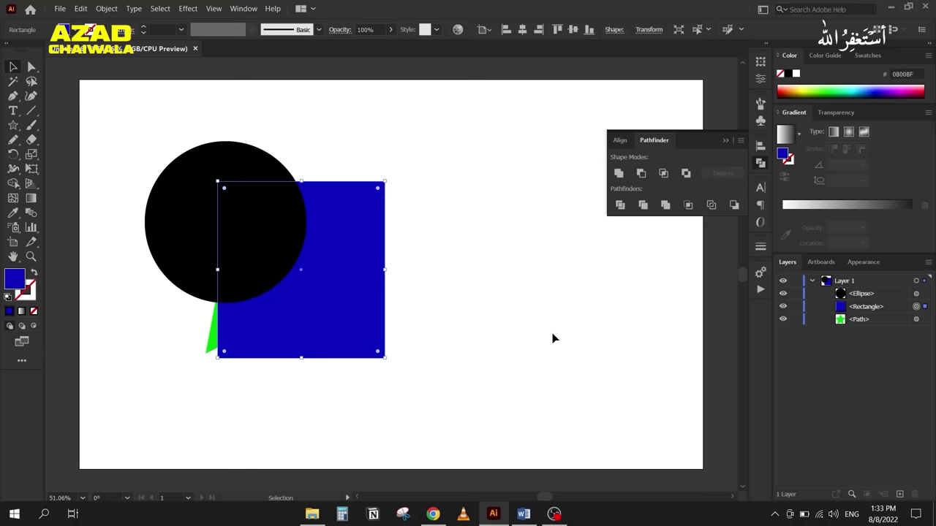
key(a)
key(ctrl+shift+bracketright)
key(v)
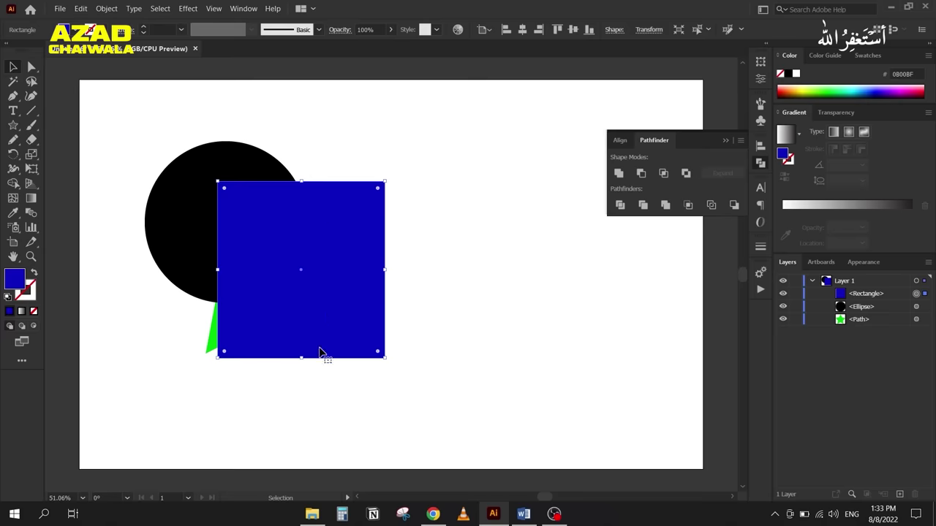
right_click(328, 279)
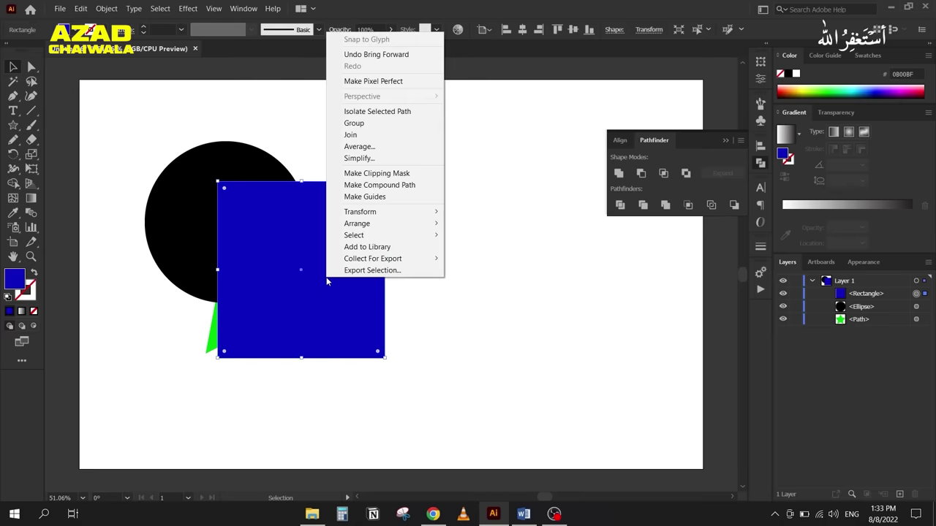
mouse_move(382, 223)
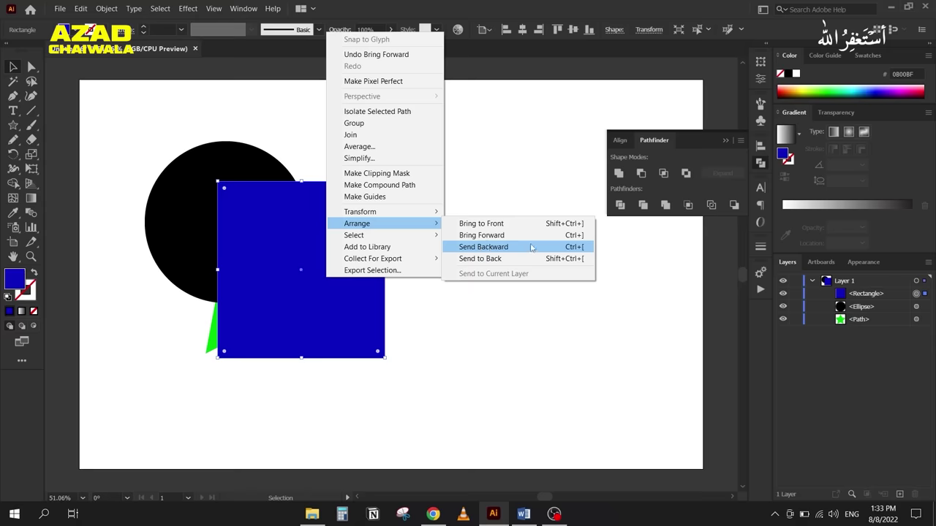
click(483, 247)
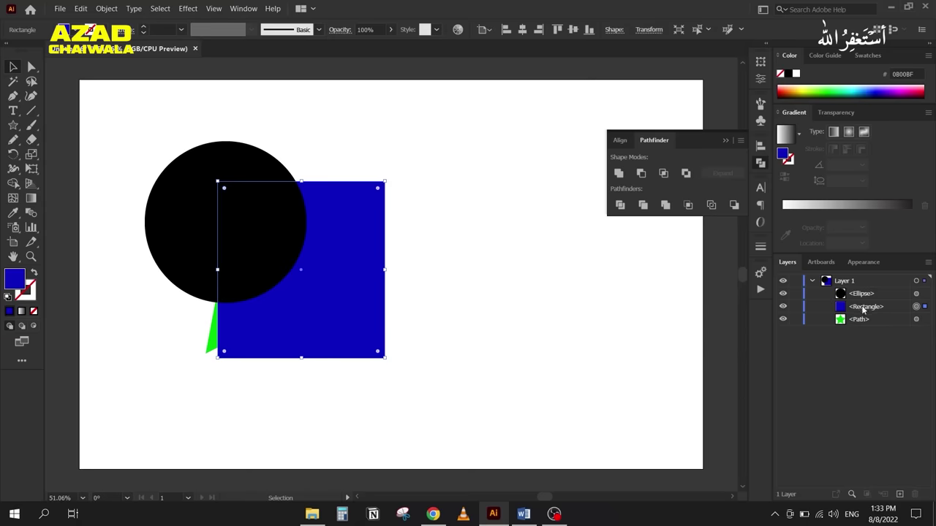
right_click(359, 303)
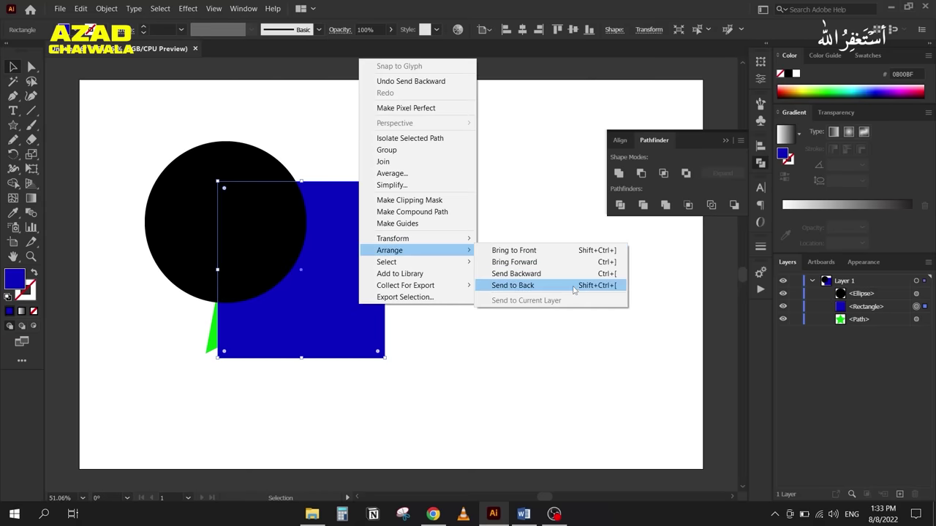
click(543, 251)
right_click(370, 278)
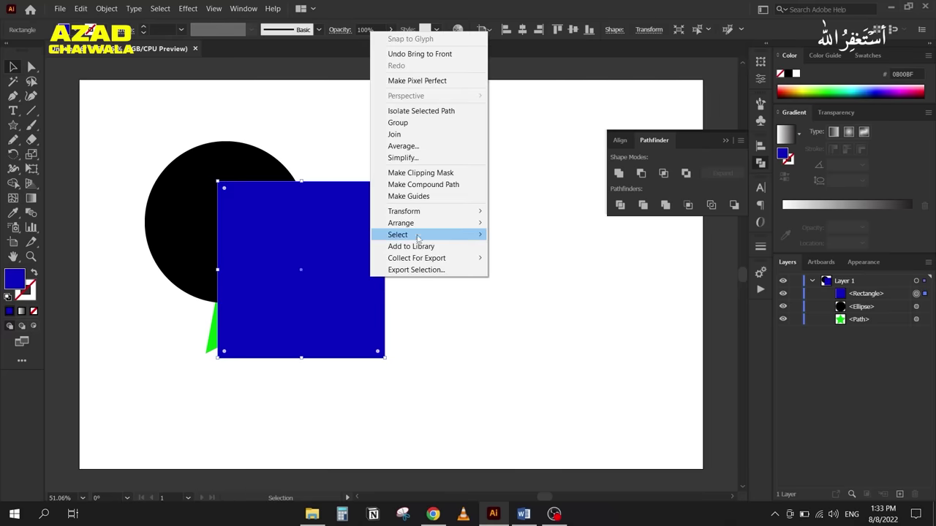
mouse_move(428, 224)
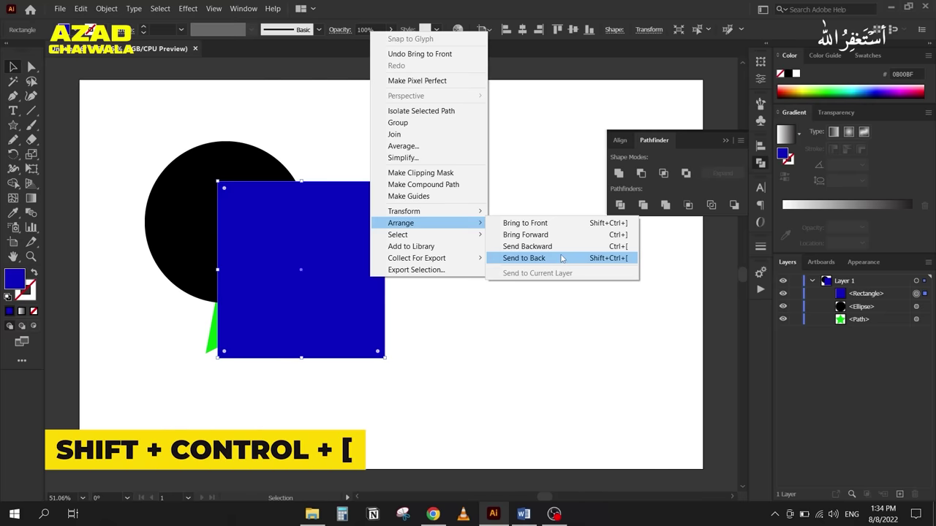
click(560, 255)
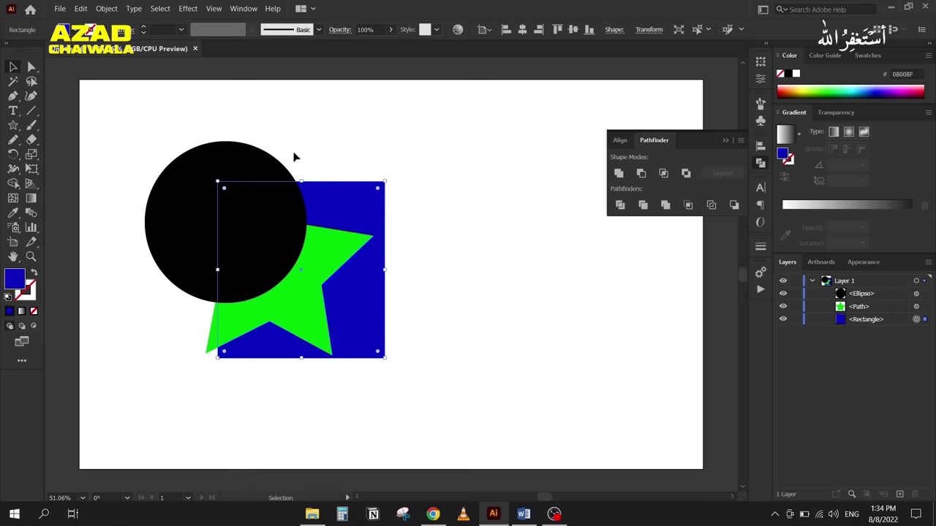
Step: Delete the circle, star and square, and draw a blue circle near the top-left
drag(158, 111, 447, 394)
key(Delete)
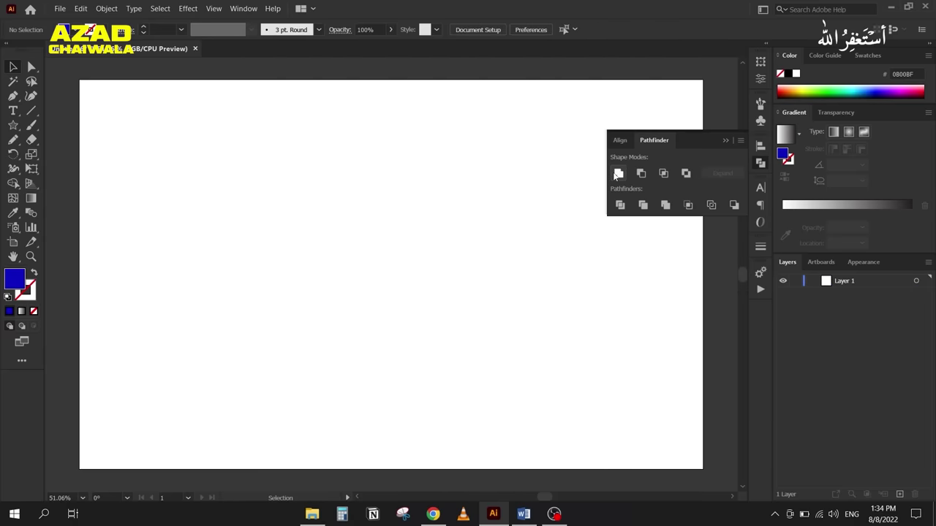
right_click(13, 126)
click(64, 154)
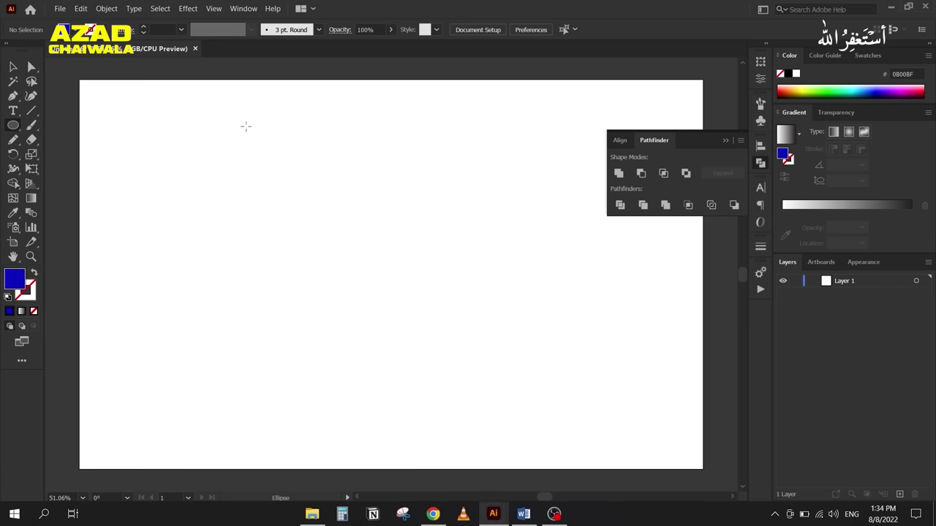
drag(180, 104, 344, 244)
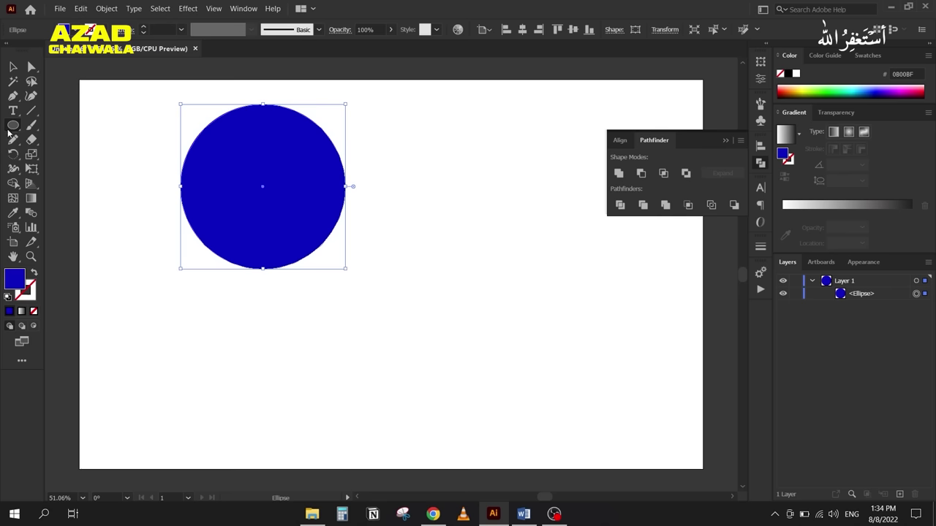
click(12, 67)
Step: Draw a rectangle extending downward from the circle's middle
click(91, 120)
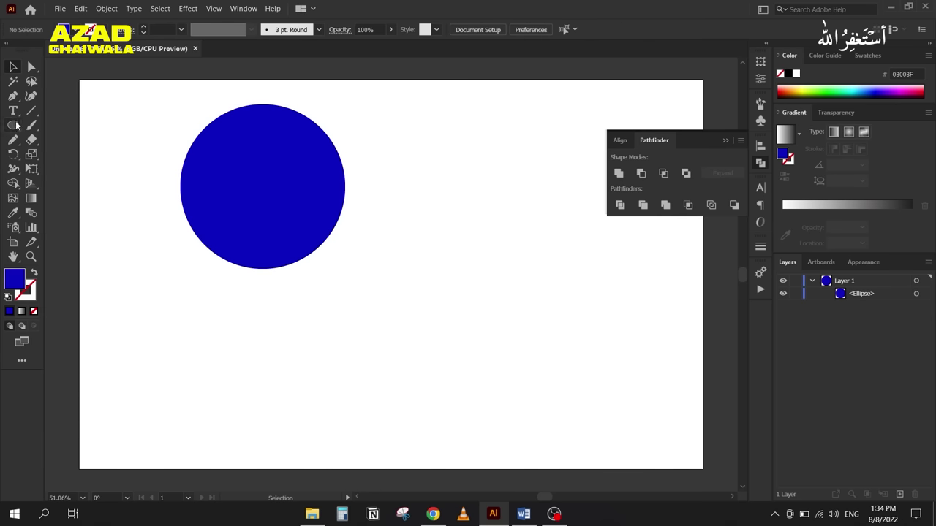
right_click(12, 125)
click(65, 125)
drag(181, 182, 344, 391)
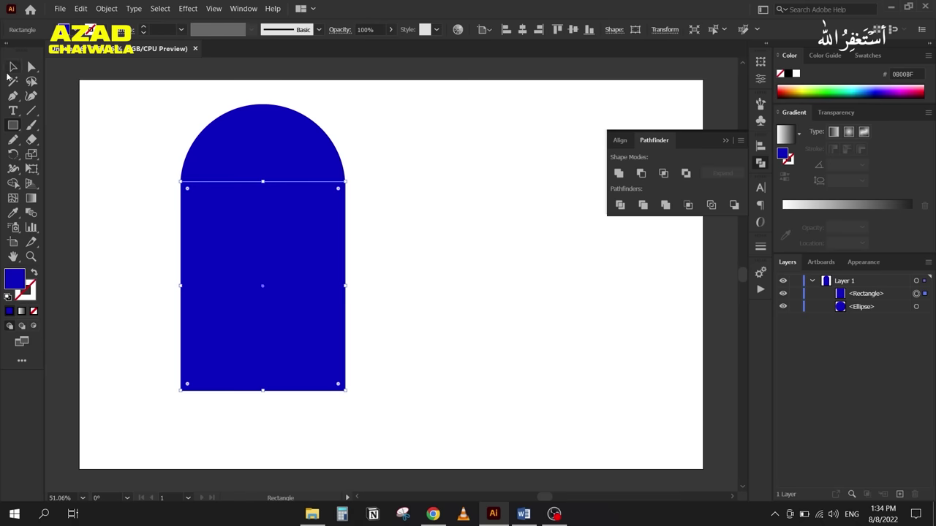
click(12, 67)
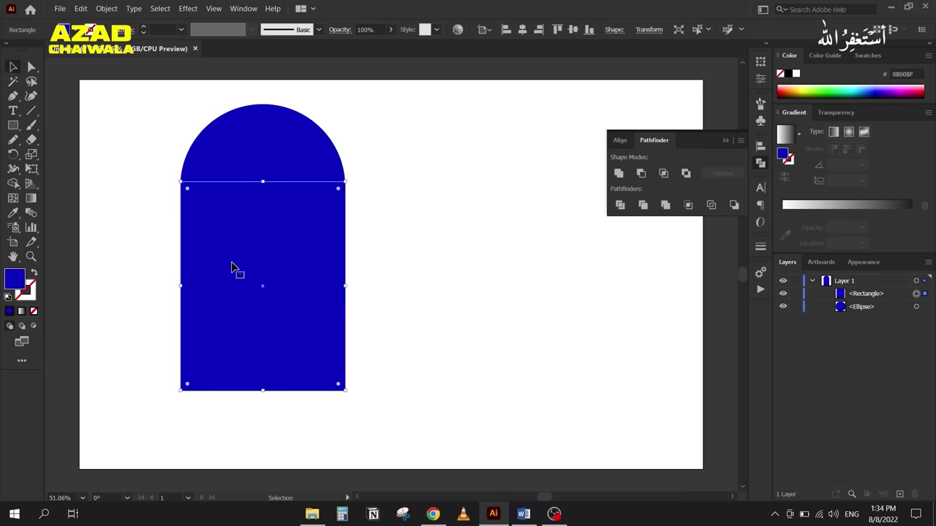
Step: Unite the circle and rectangle into an arch, then undo the move and merge
drag(180, 180, 370, 296)
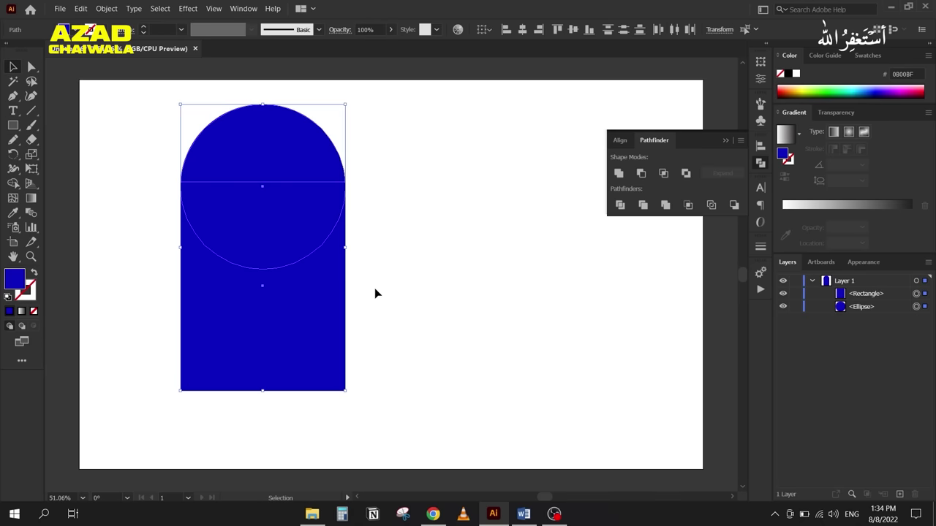
click(618, 174)
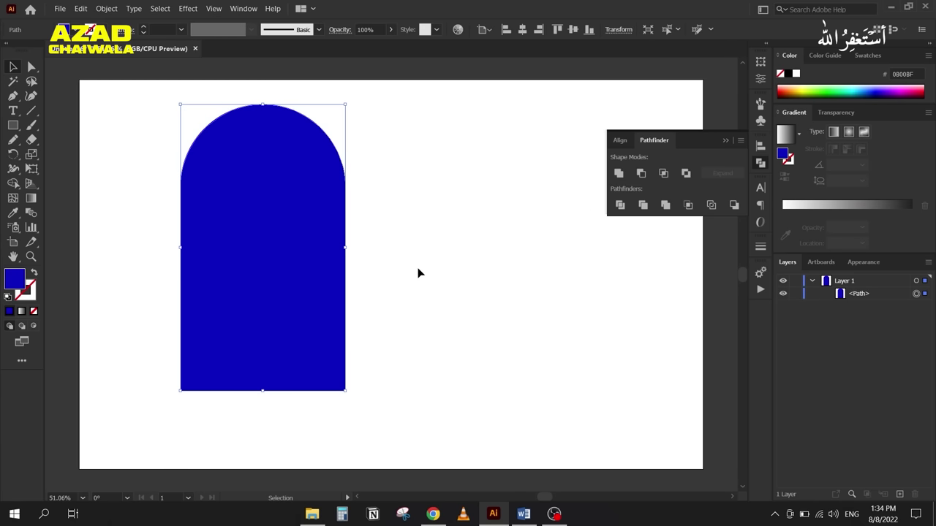
drag(282, 273, 175, 296)
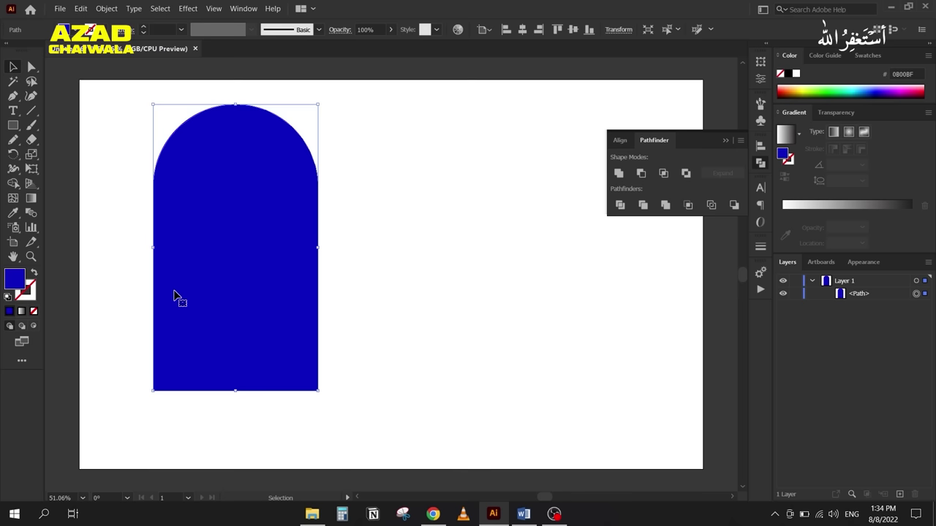
key(shift+Right)
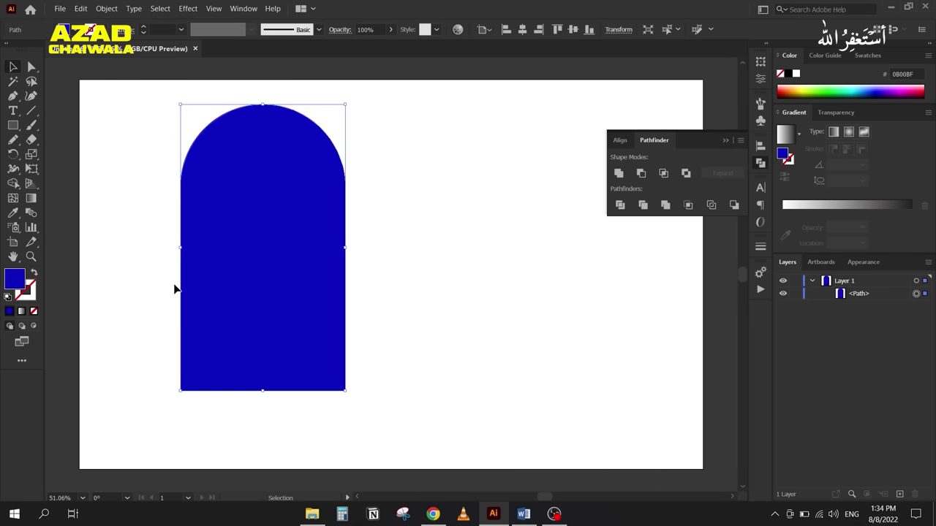
key(ctrl+z)
Step: Reselect both shapes, shift them left, and unite them into one arch
click(138, 231)
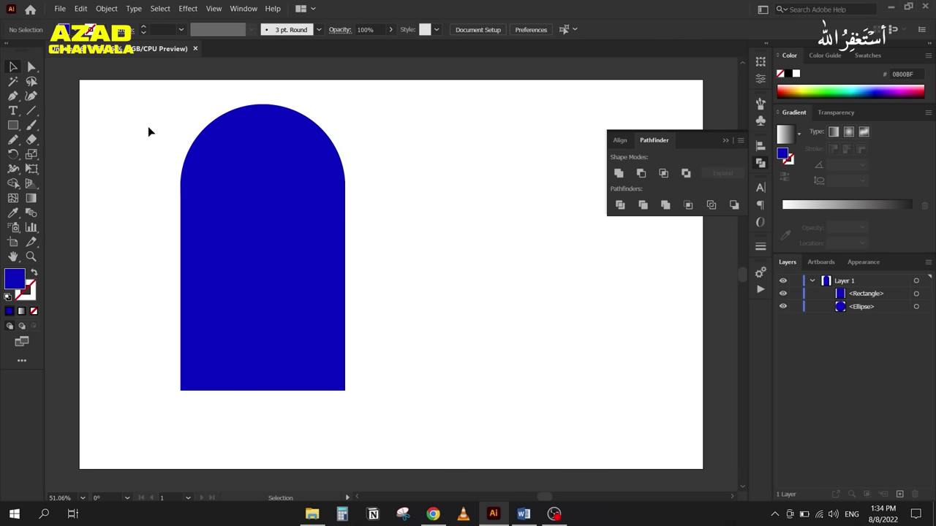
drag(148, 127, 466, 313)
drag(256, 181, 196, 184)
click(619, 173)
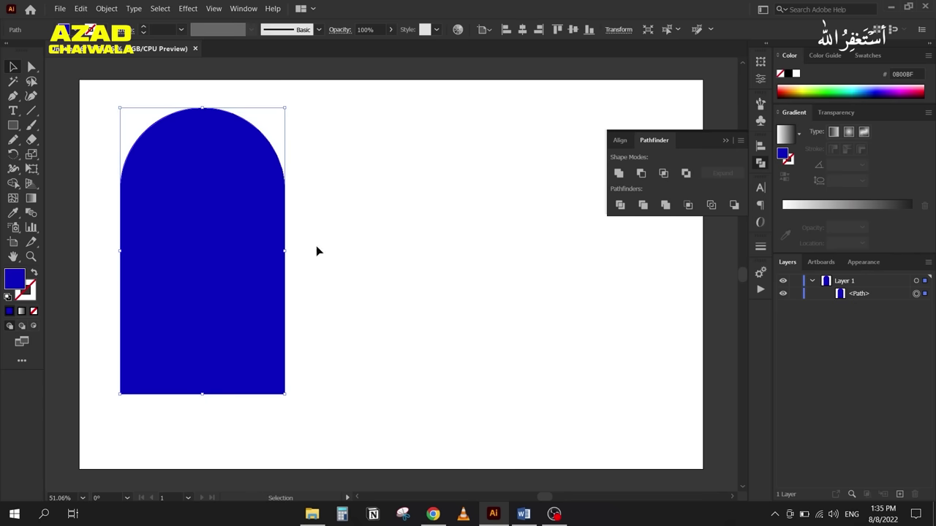
Step: Shrink the arch to about 169 by 294 and place it near the artboard's top-left
drag(286, 400, 302, 328)
drag(227, 197, 241, 272)
drag(303, 401, 246, 302)
drag(178, 226, 137, 210)
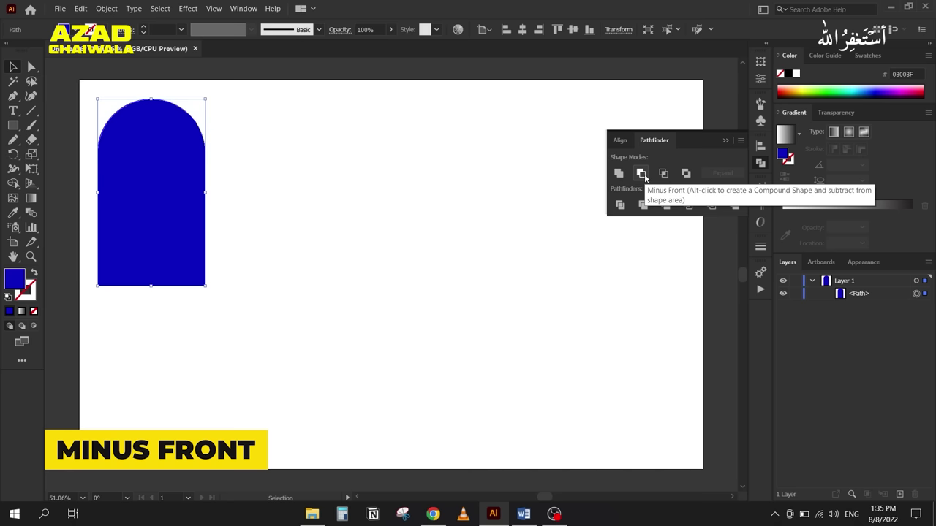
Step: Draw a blue square in the artboard's middle with a smaller circle inside it
key(m)
drag(288, 147, 458, 316)
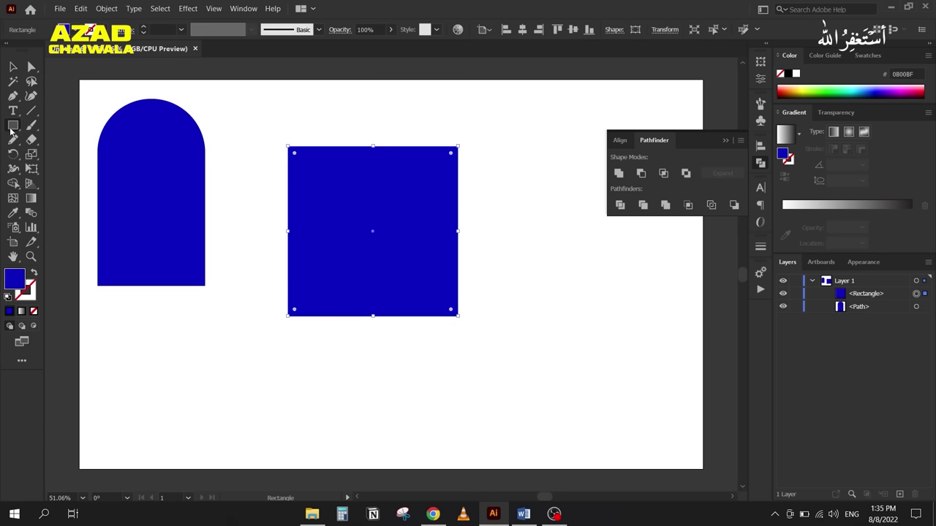
click(11, 131)
click(73, 155)
drag(332, 192, 412, 271)
key(v)
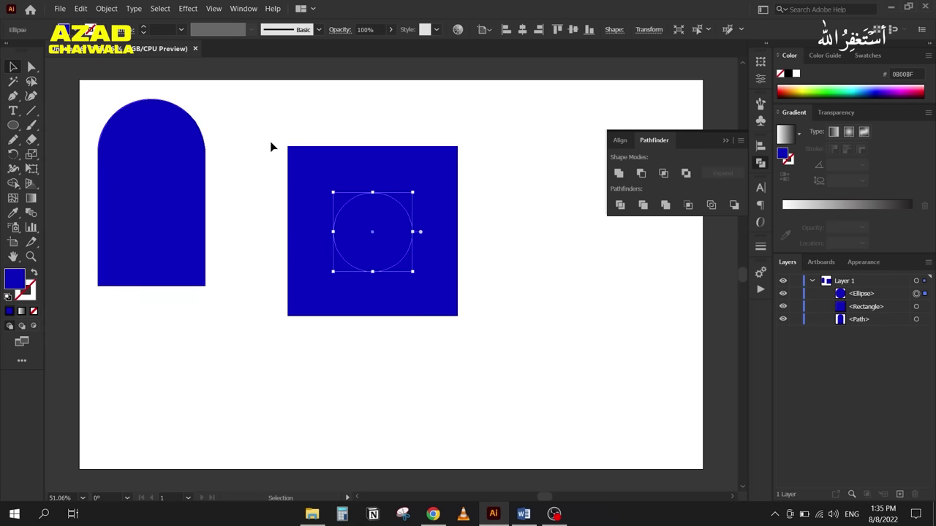
Step: Align the square and the inner circle on their vertical centres
drag(272, 133, 517, 376)
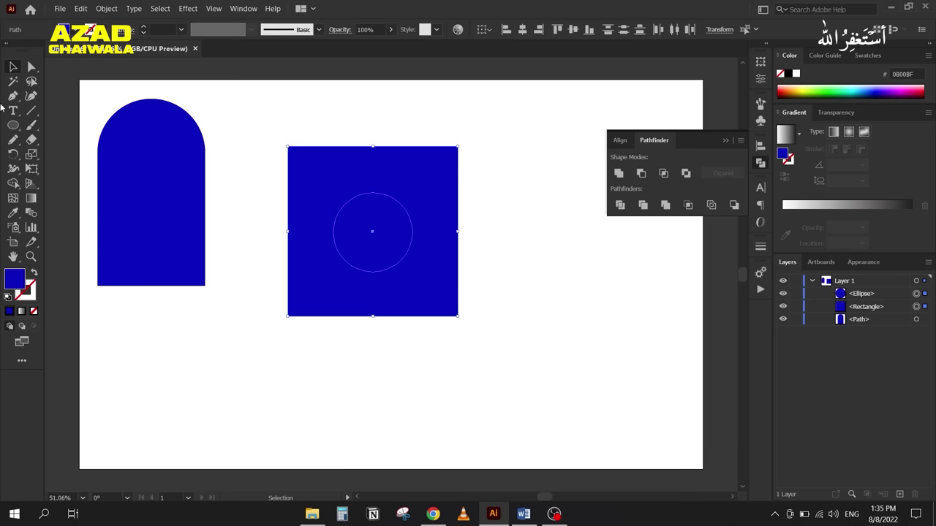
click(9, 68)
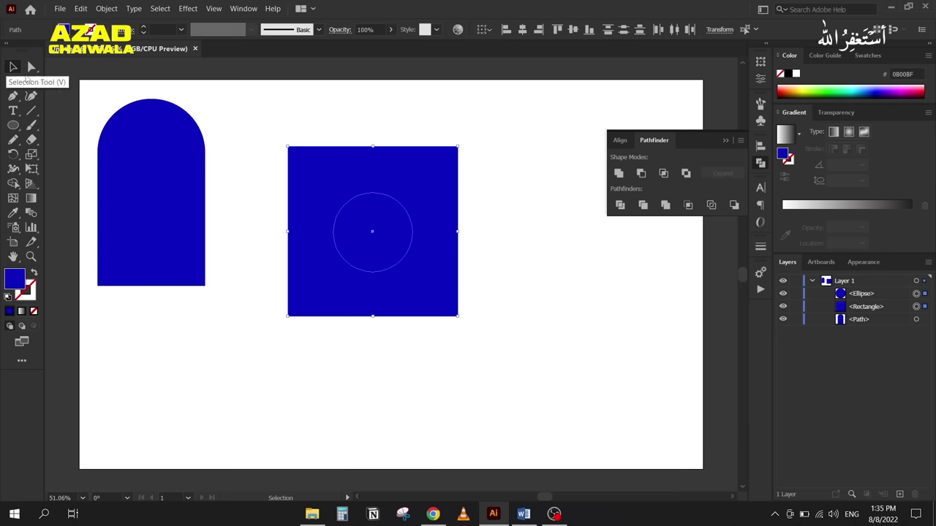
click(620, 140)
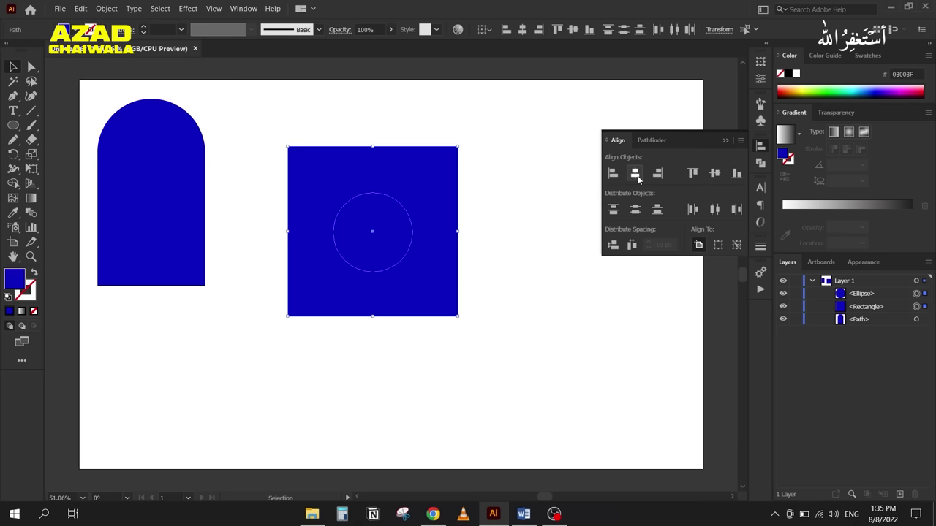
click(716, 174)
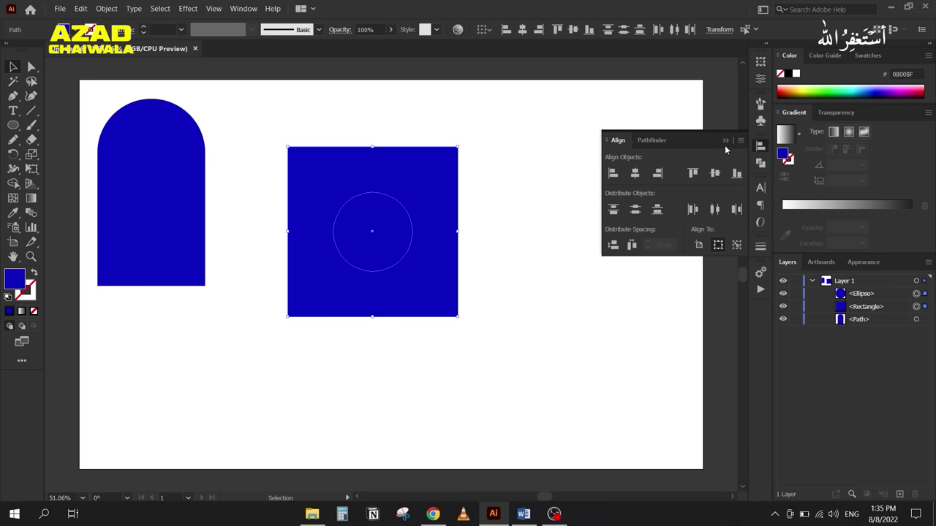
click(724, 142)
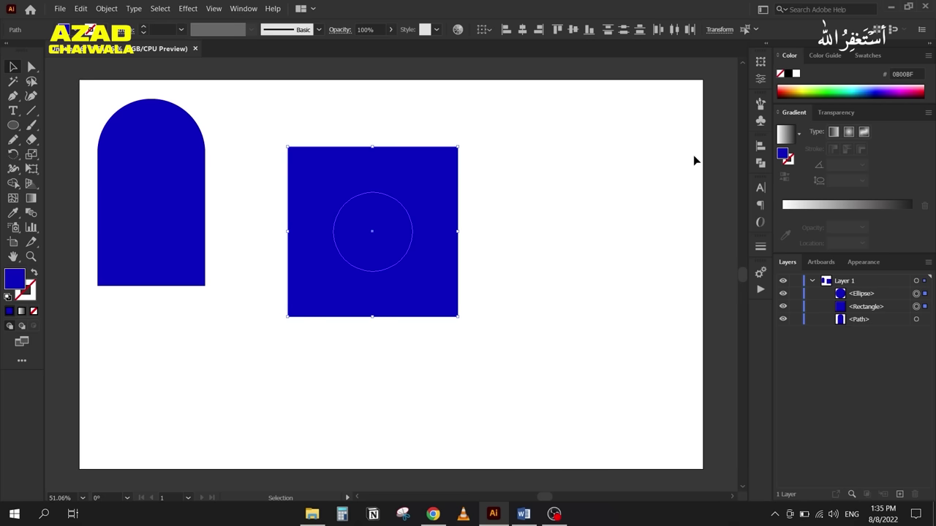
click(274, 145)
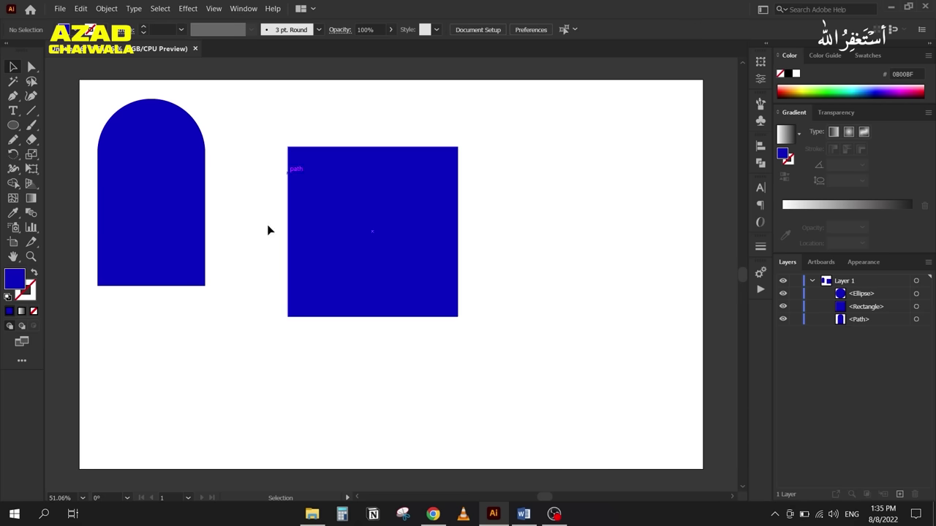
Step: Colour the inner circle orange and cut it out of the square with Minus Front
click(381, 241)
click(791, 86)
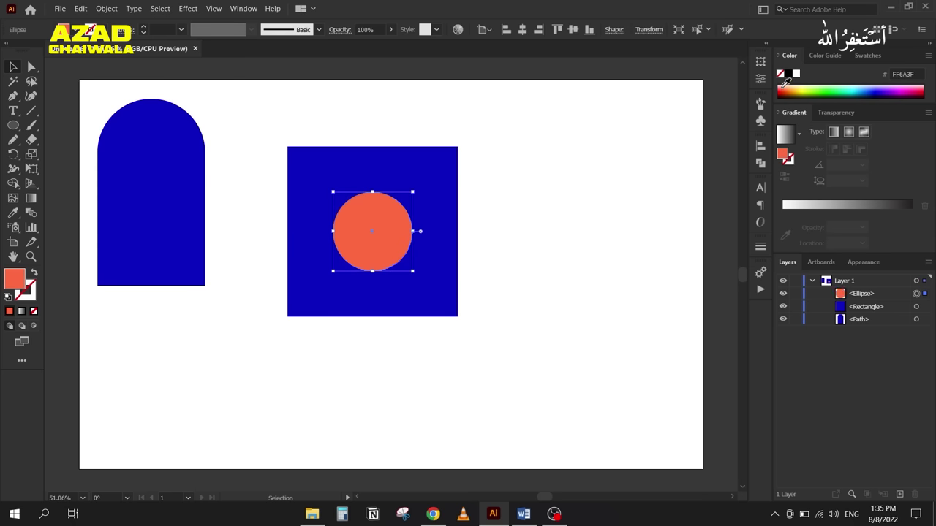
drag(280, 120, 549, 366)
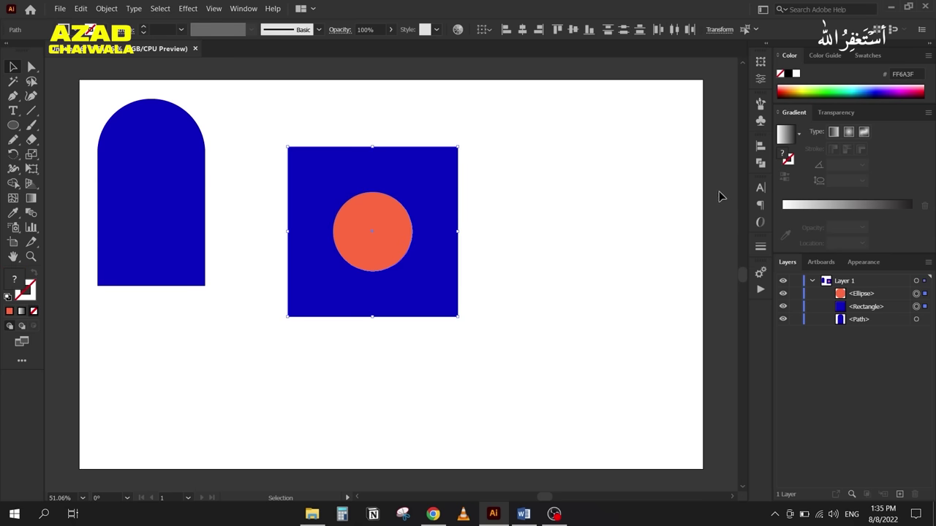
click(759, 163)
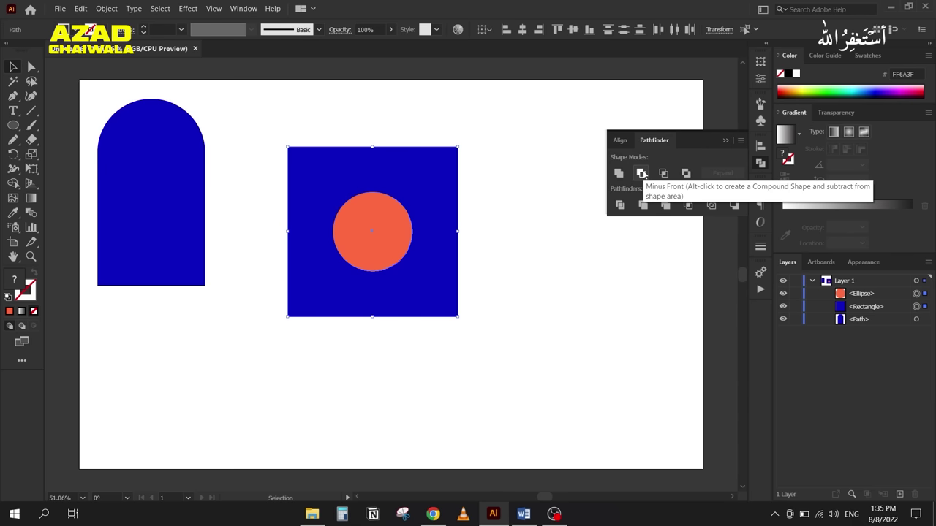
click(642, 173)
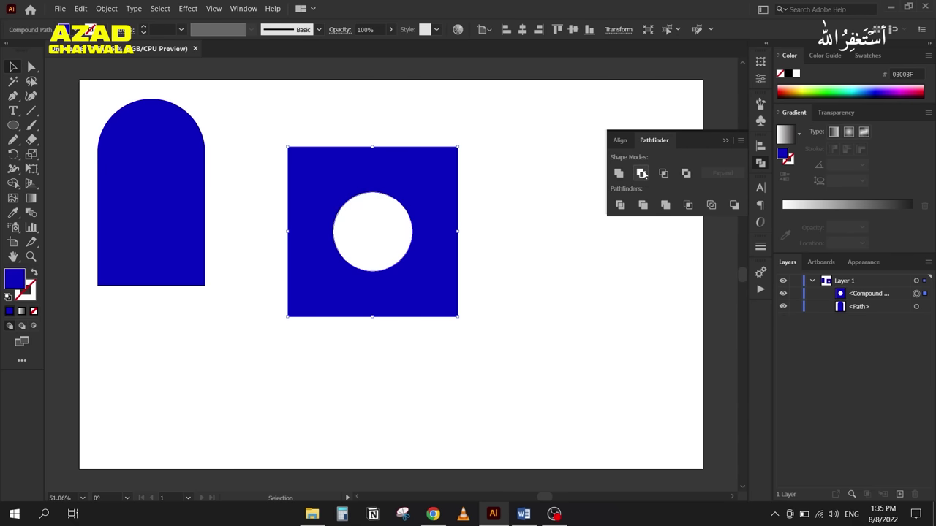
click(725, 141)
Step: Zoom out, move the holed square off the artboard and back, then delete it
key(ctrl+minus)
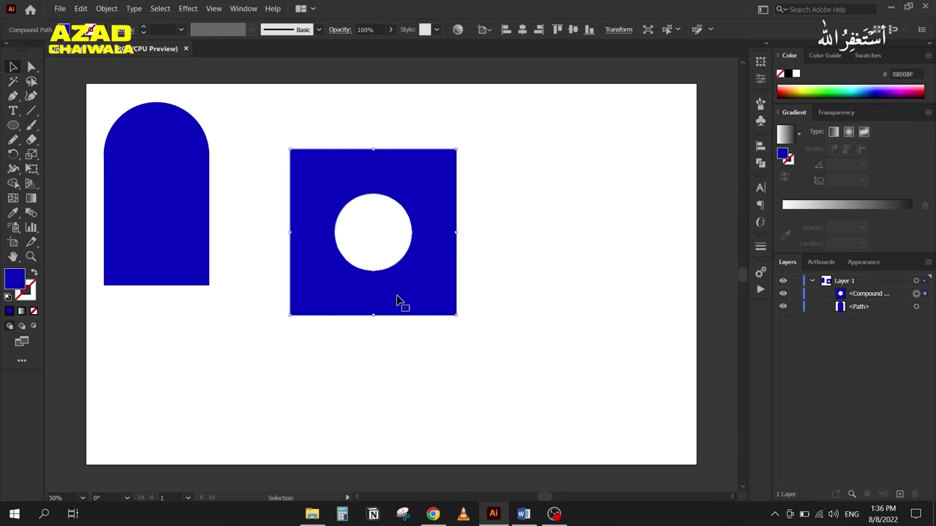
key(ctrl+minus)
drag(409, 296, 618, 282)
click(631, 244)
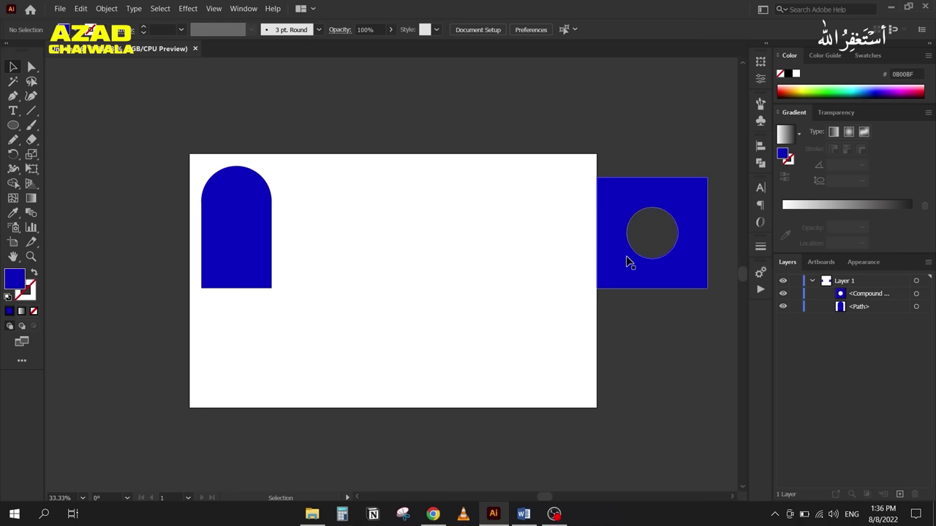
drag(619, 261, 318, 255)
scroll(337, 231, up, 1)
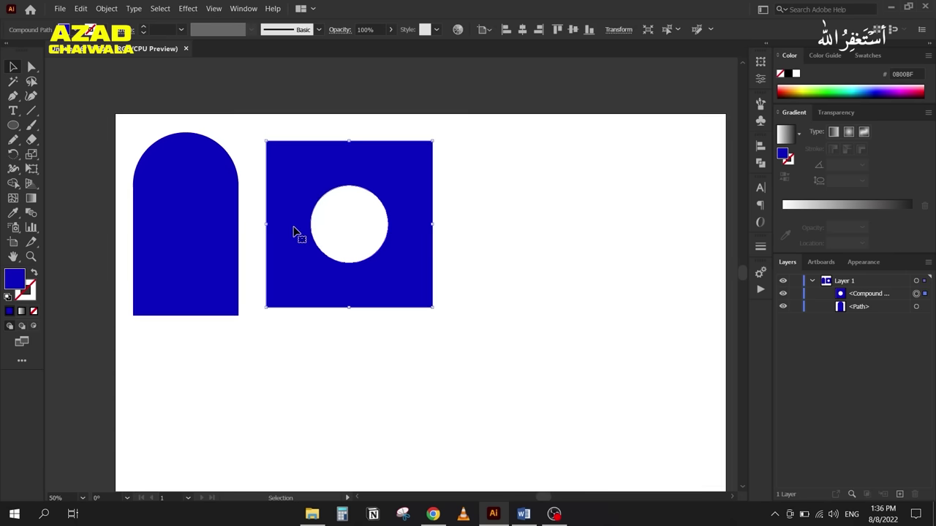
key(Delete)
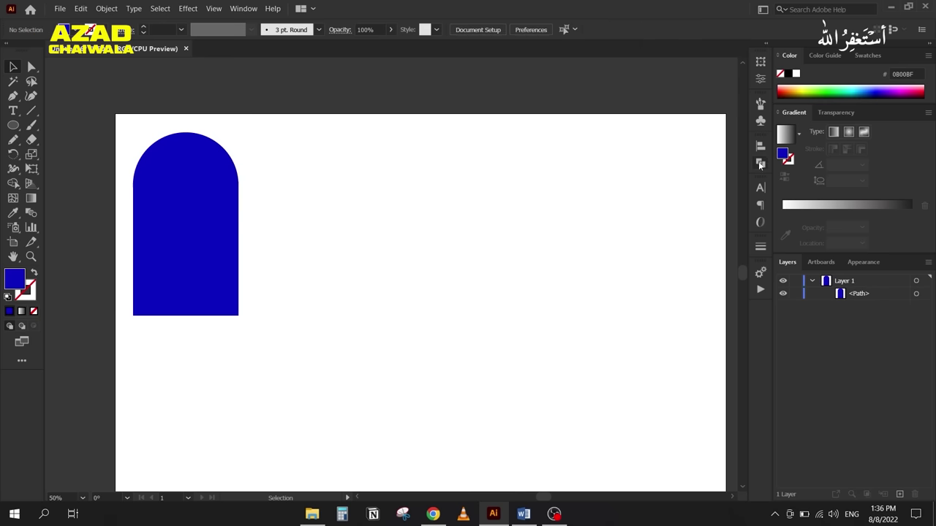
click(760, 163)
click(13, 125)
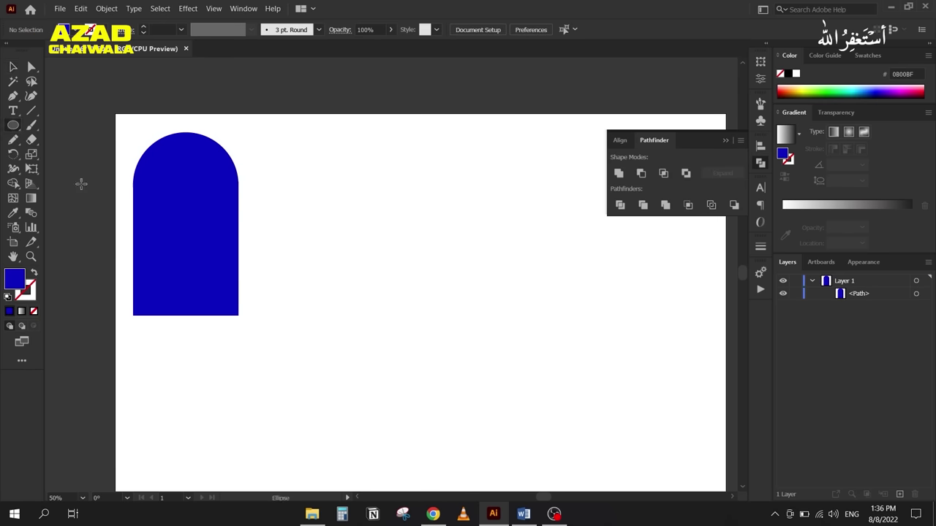
Step: Draw a blue circle beside the arch and place a brown offset copy up-right
drag(278, 179, 480, 379)
key(v)
drag(319, 278, 346, 252)
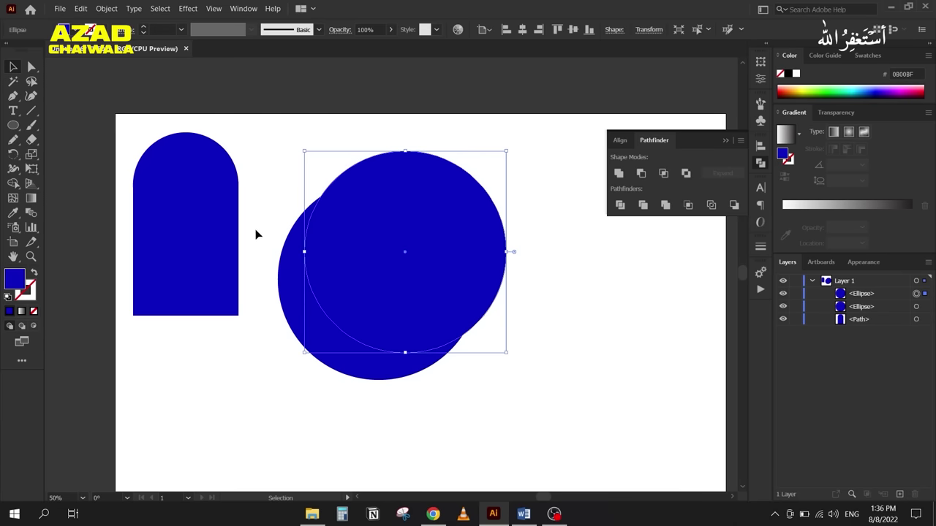
click(790, 92)
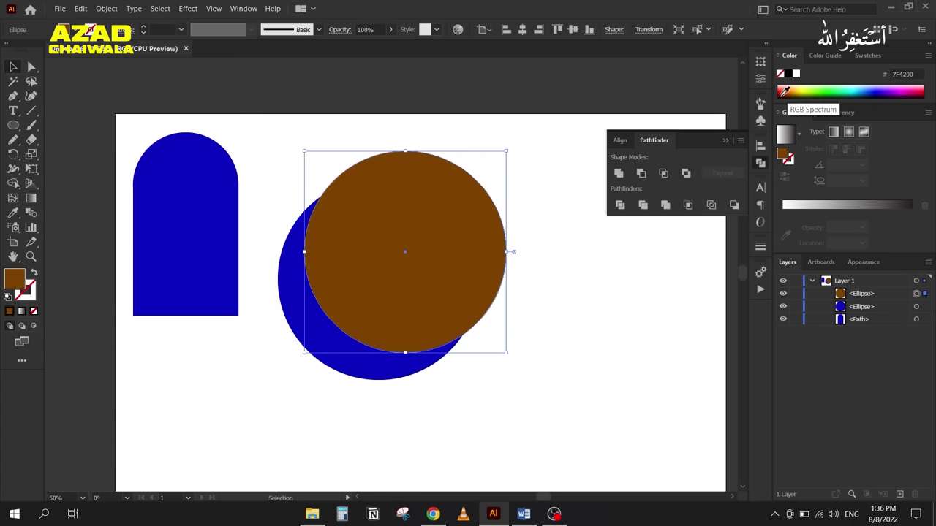
click(276, 232)
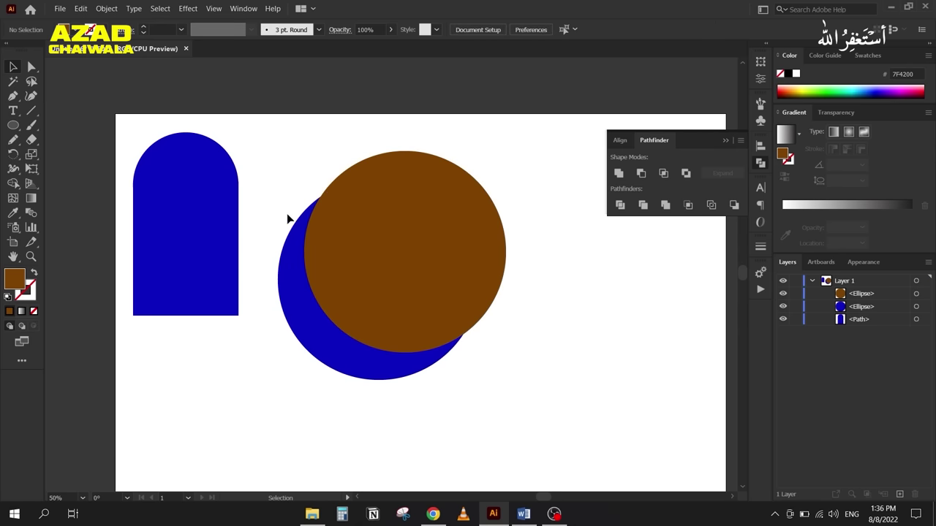
Step: Subtract the brown circle with Minus Front to form a crescent, then delete it
drag(266, 178, 507, 404)
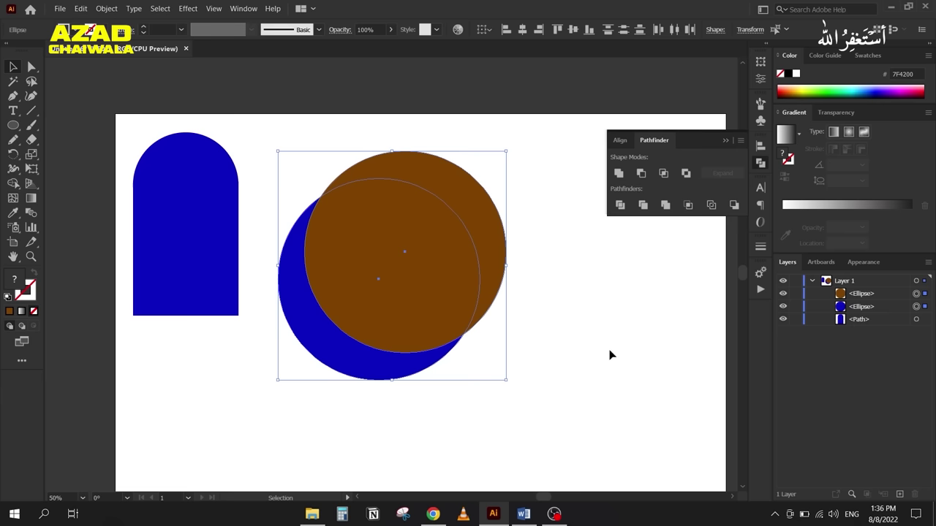
click(640, 173)
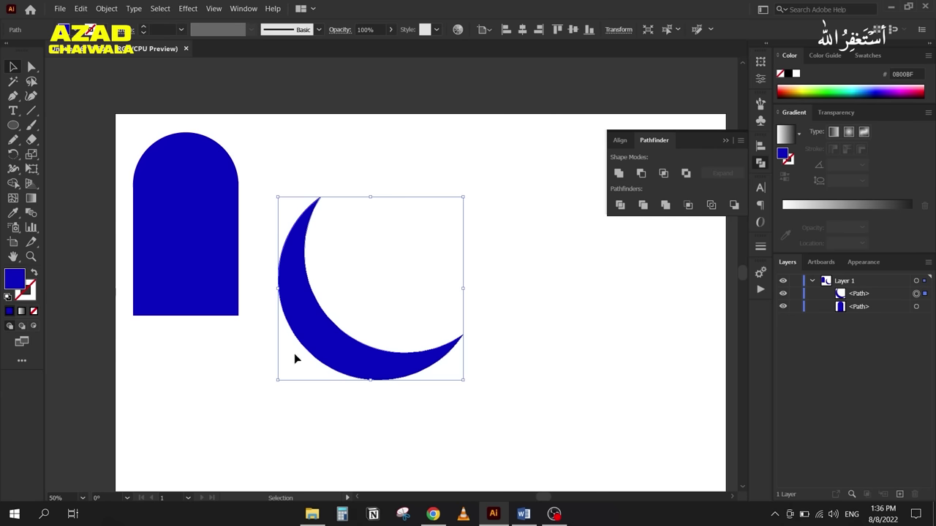
drag(328, 341, 314, 336)
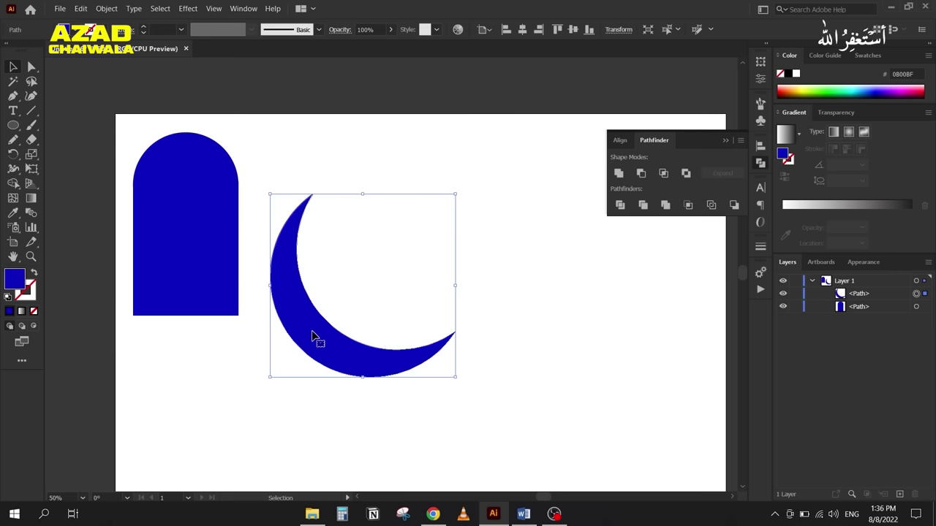
key(Delete)
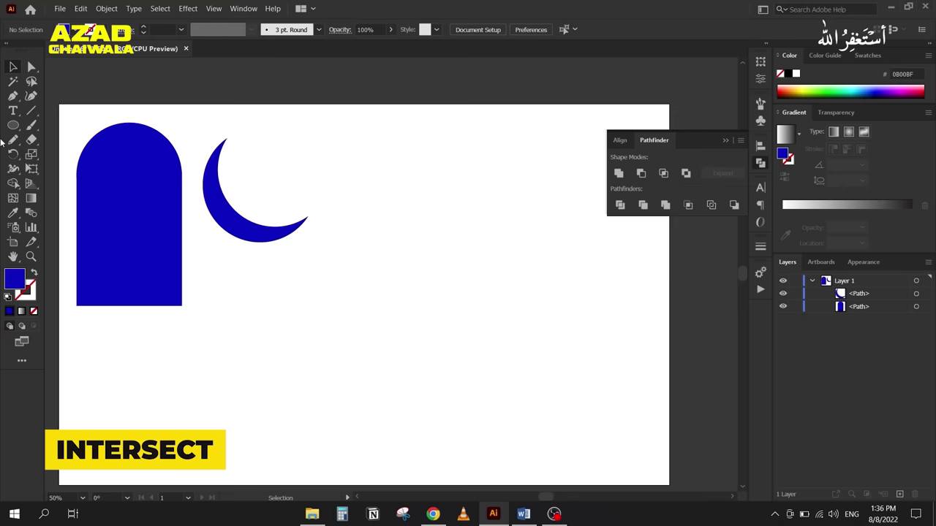
Step: Draw a tall oval as an unfilled outline and duplicate it slightly to the right
click(13, 125)
drag(335, 158, 447, 344)
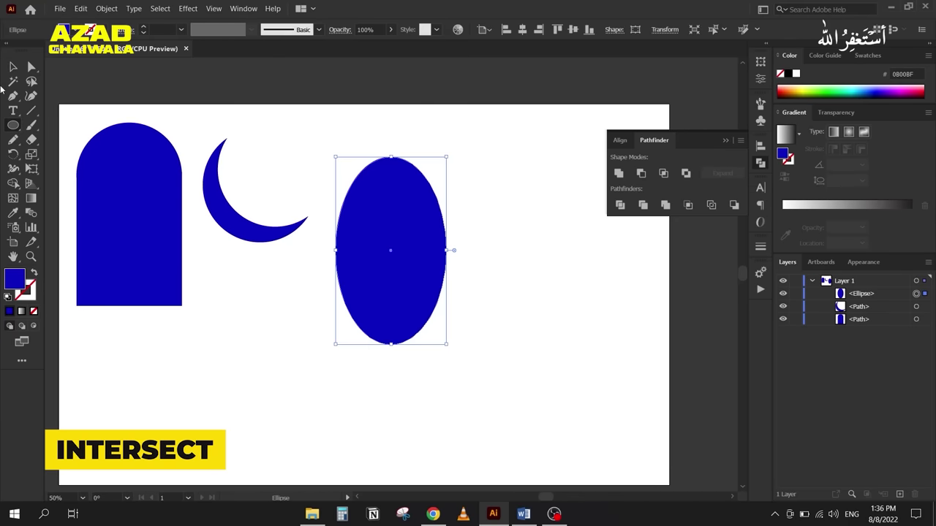
click(14, 67)
click(34, 273)
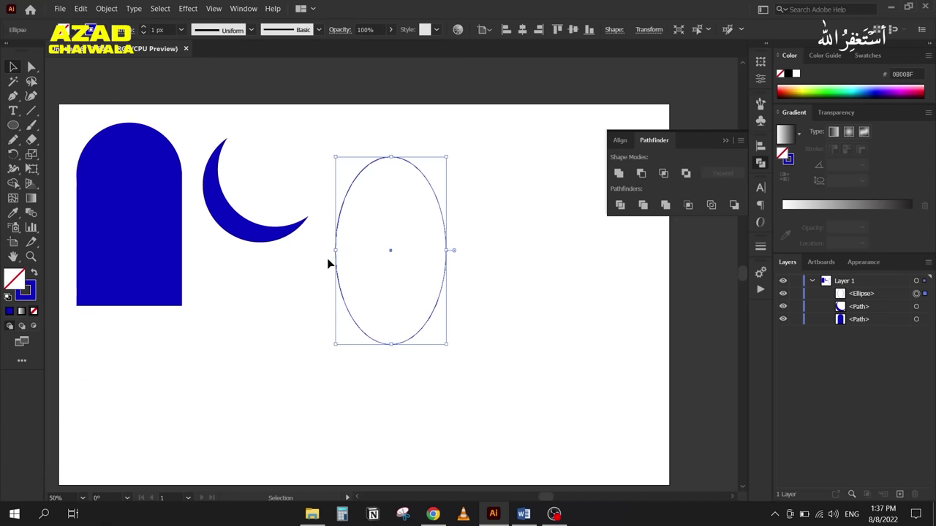
alt+drag(337, 234, 392, 234)
Step: Intersect the two ovals into a lens, move it beside the crescent, and fill it blue
drag(342, 115, 490, 324)
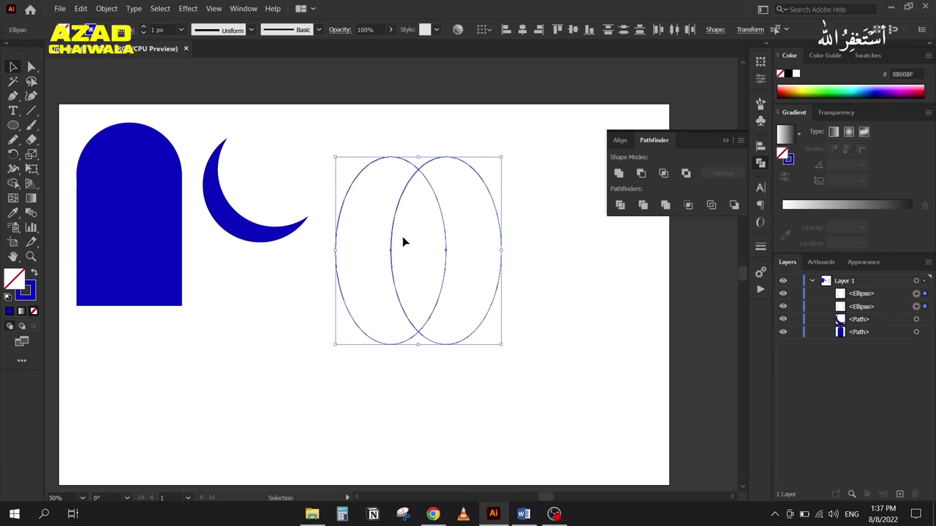
click(665, 176)
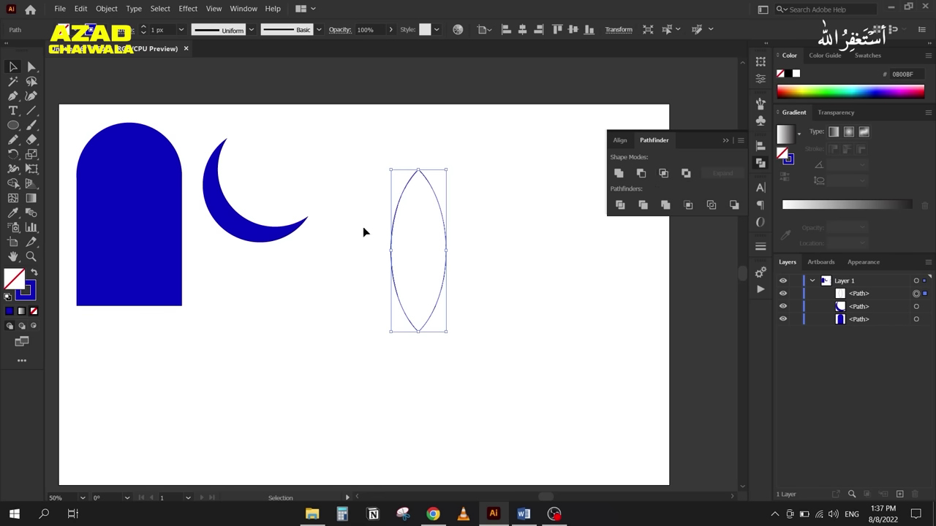
drag(396, 219, 328, 183)
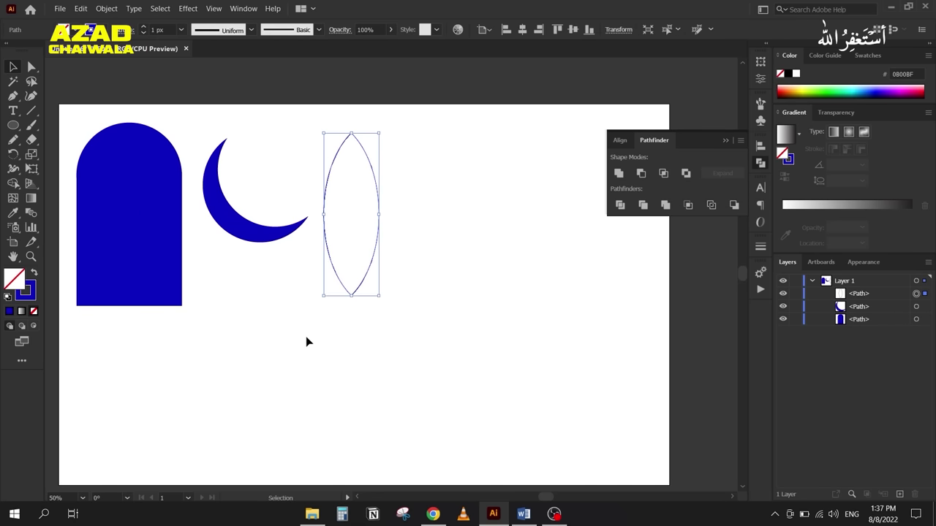
click(34, 273)
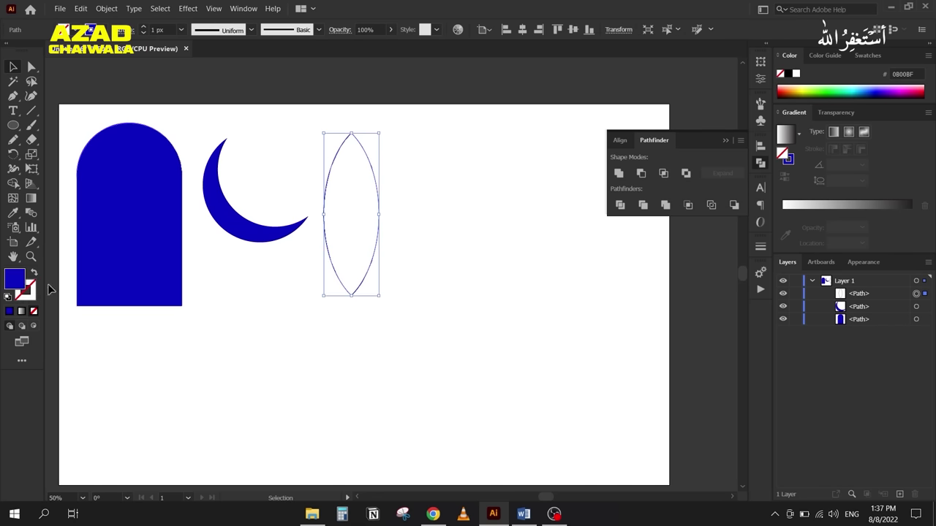
click(261, 363)
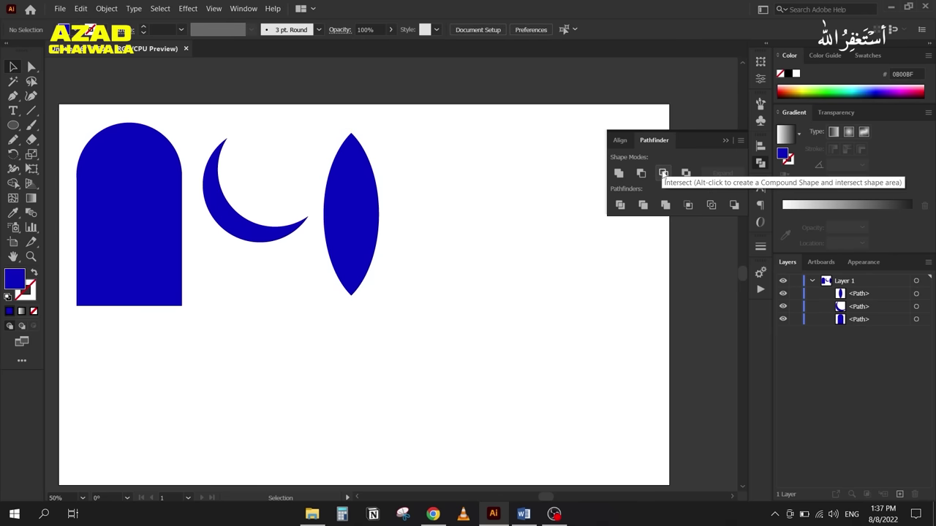
Step: Draw a blue circle below the lens and duplicate it to the right, overlapping it
click(12, 129)
drag(267, 312, 417, 459)
click(13, 67)
drag(368, 368, 413, 367)
Step: Apply Pathfinder Exclude to both circles and move the result up beside the lens
drag(224, 324, 531, 428)
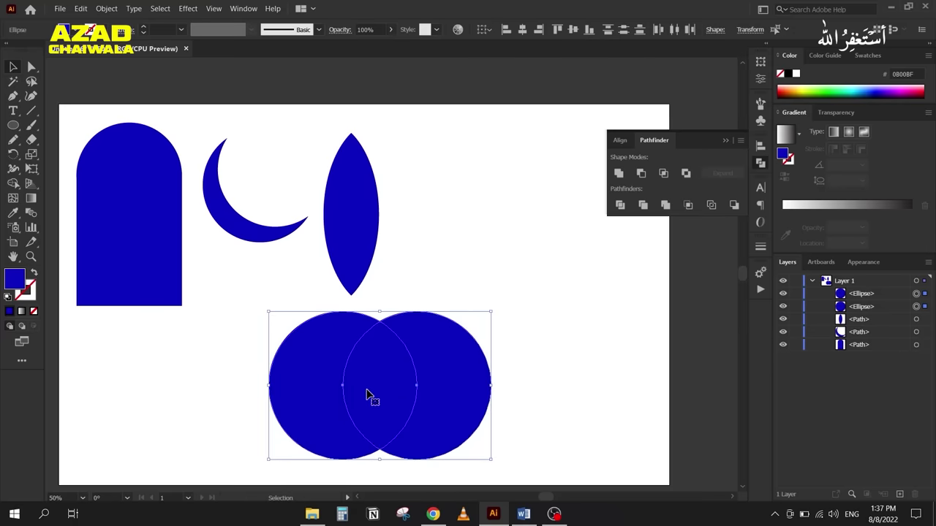
click(685, 172)
drag(445, 359, 584, 183)
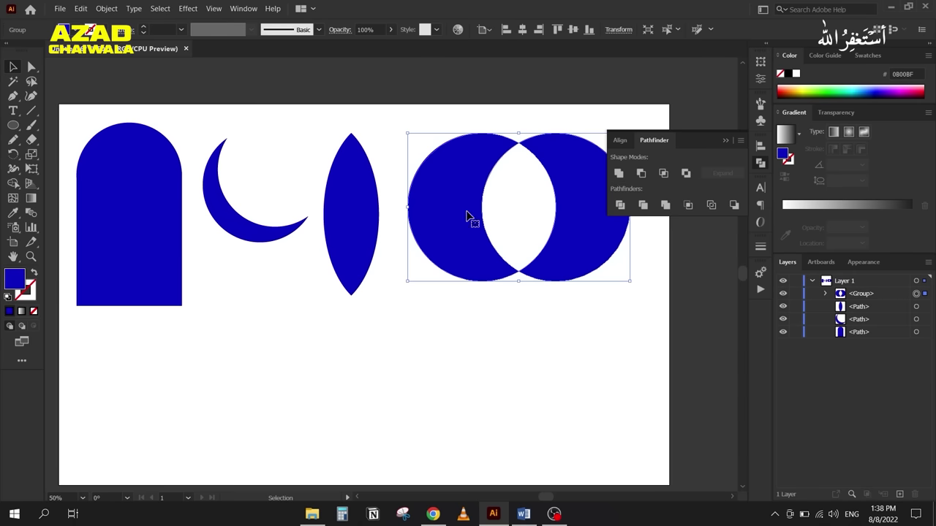
Step: Delete the old crescent, lens, circle group and arch shapes from the artboard
drag(247, 126, 533, 285)
key(Delete)
drag(103, 245, 236, 255)
drag(288, 225, 217, 226)
key(Delete)
Step: Draw two overlapping blue circles with the Ellipse tool
key(l)
drag(156, 135, 307, 245)
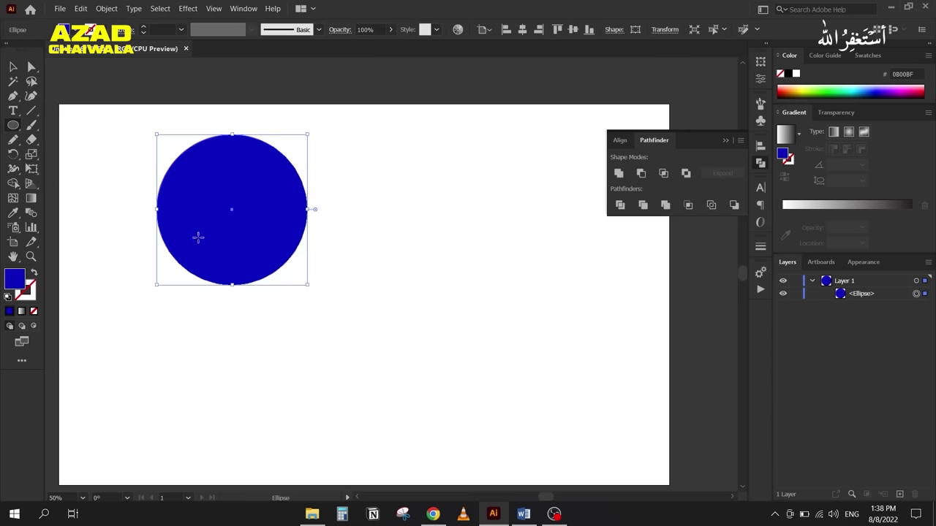
drag(382, 219, 214, 387)
Step: Try uniting the two circles, swap fill and stroke, then undo the changes
key(v)
drag(153, 130, 414, 356)
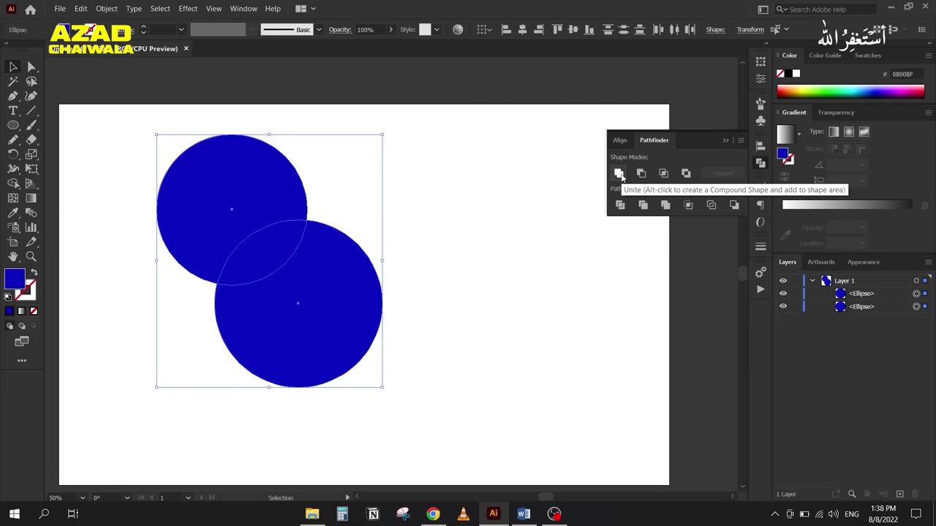
click(619, 174)
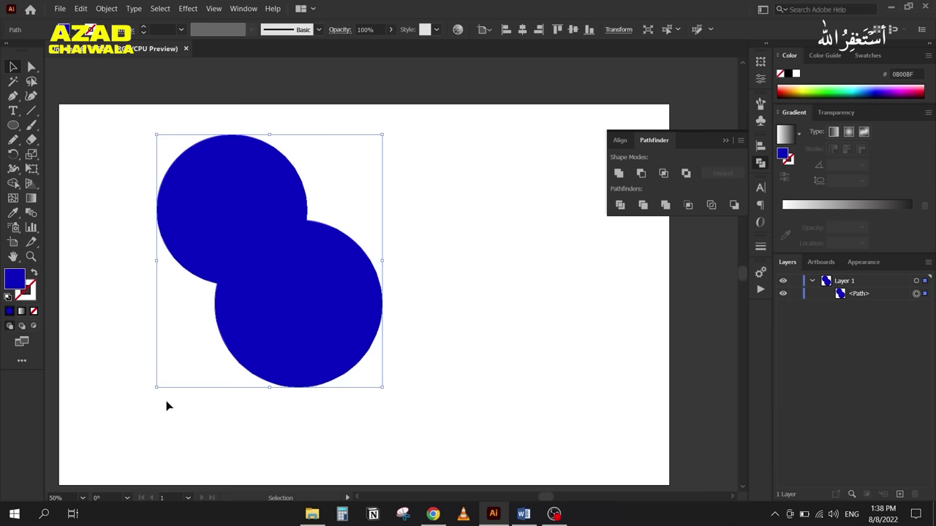
click(33, 274)
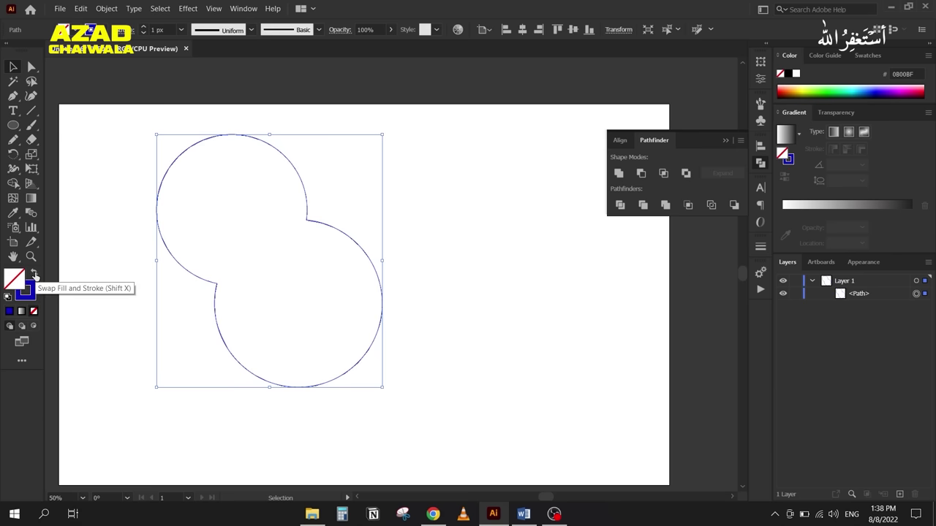
click(33, 274)
key(a)
key(ctrl+z)
key(ctrl+z)
key(ctrl+z)
Step: Move the top circle to overlap the lower one more and select both circles
key(v)
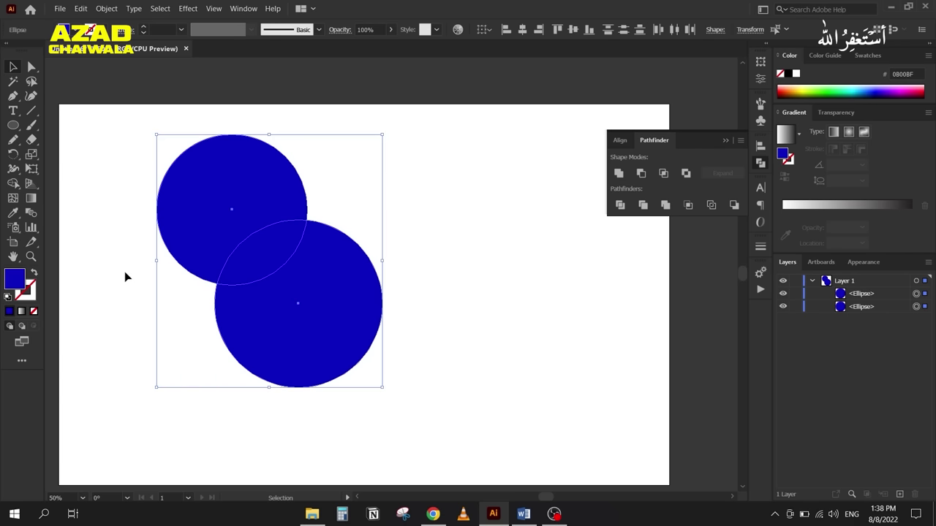
click(125, 276)
drag(184, 240, 220, 257)
drag(155, 155, 443, 409)
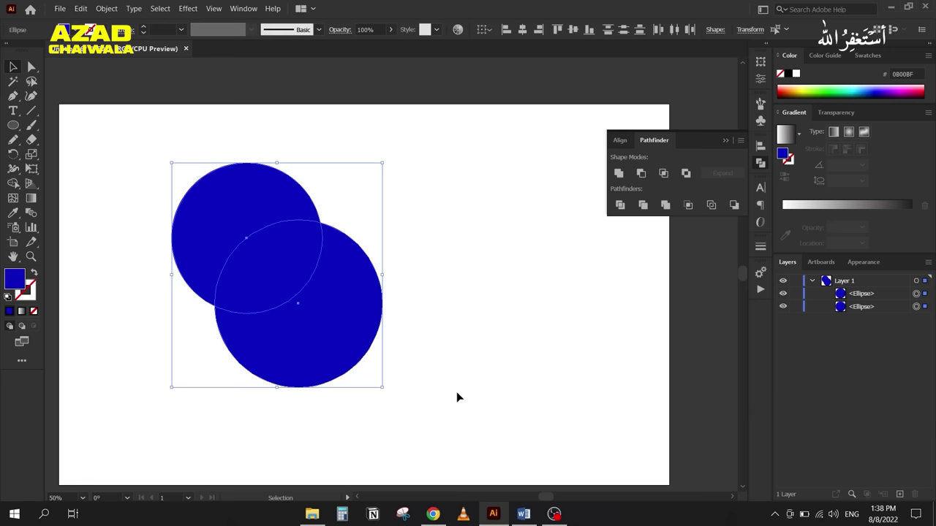
Step: Alt-Unite the circles into a live compound shape and expand it in Layers
click(618, 174)
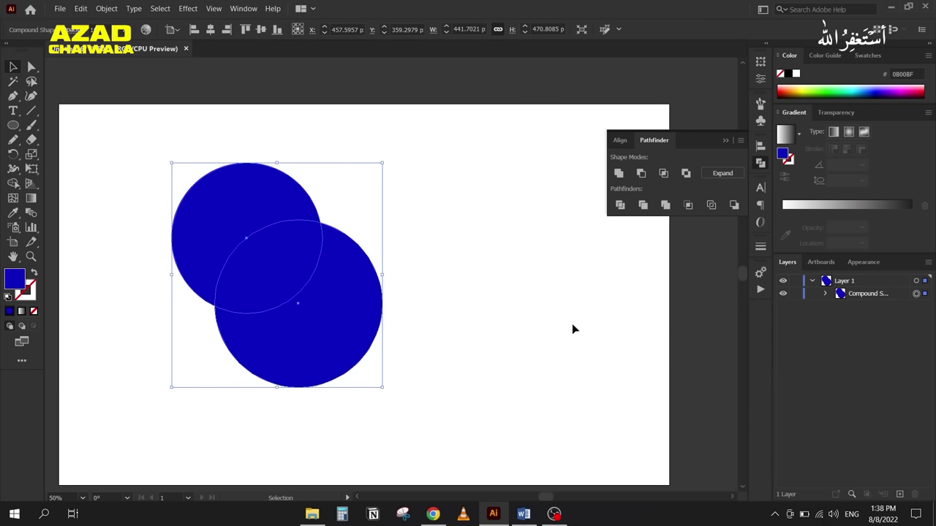
click(419, 282)
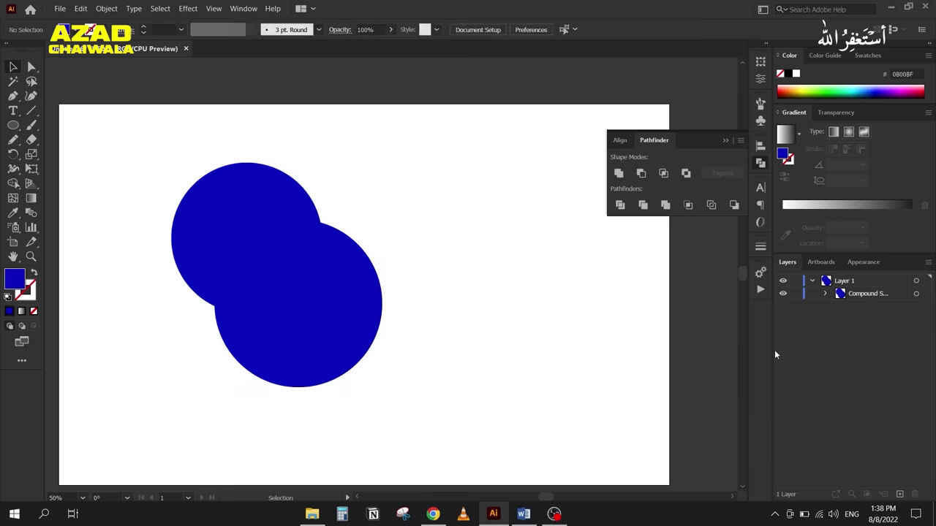
drag(771, 346, 759, 346)
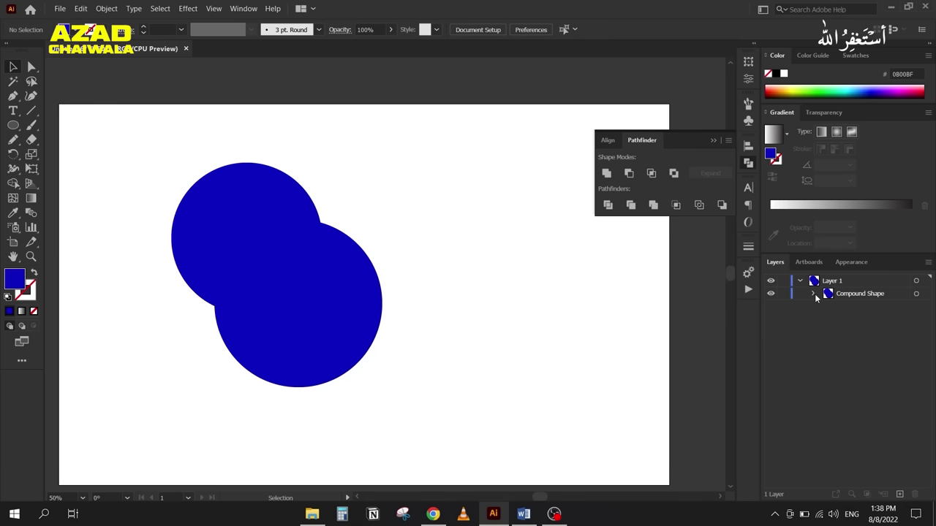
click(813, 293)
Step: Select the lower-right circle inside the compound shape and move it
click(918, 320)
click(918, 320)
click(917, 306)
click(918, 320)
click(916, 306)
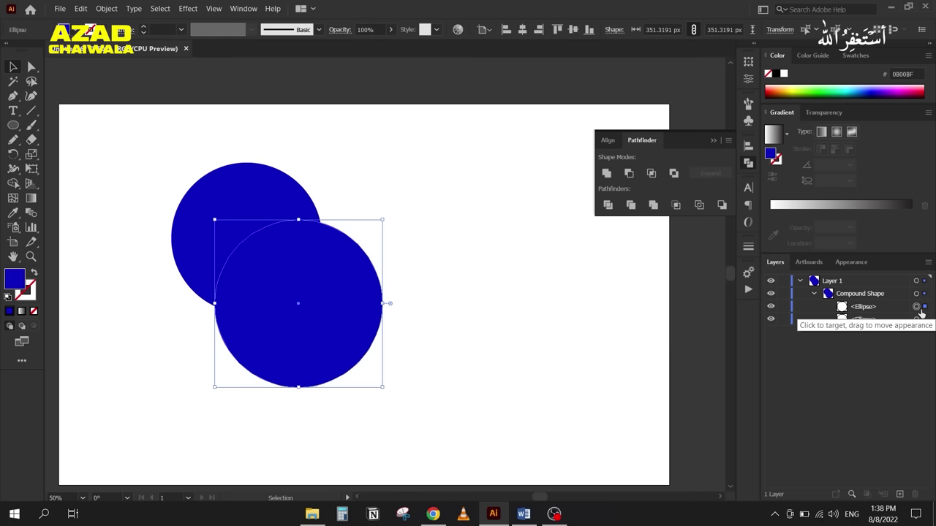
drag(386, 302, 279, 329)
click(133, 254)
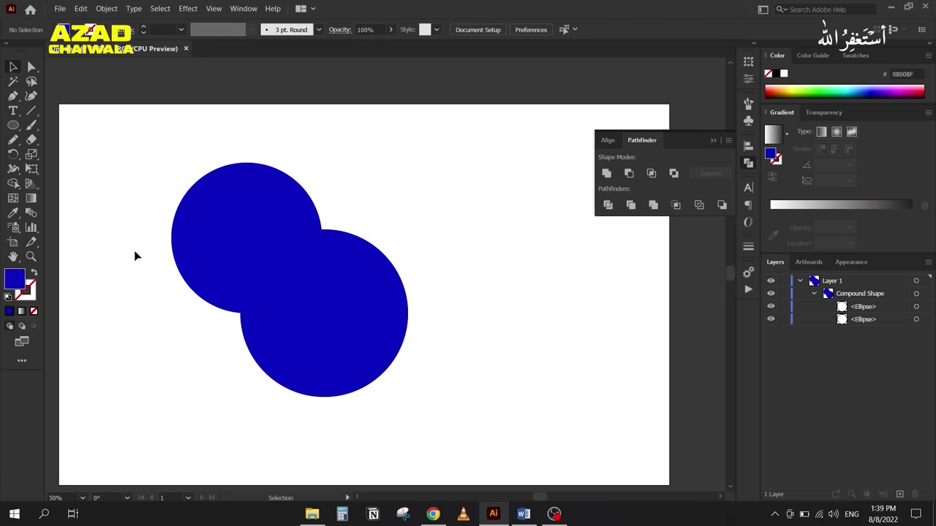
Step: Swap the compound shape's fill and stroke, then restore the blue fill
click(236, 261)
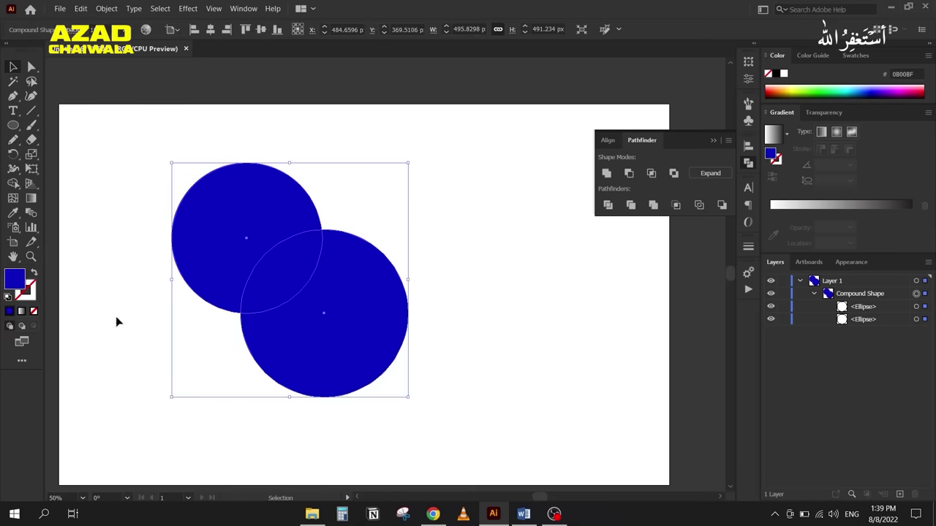
click(33, 275)
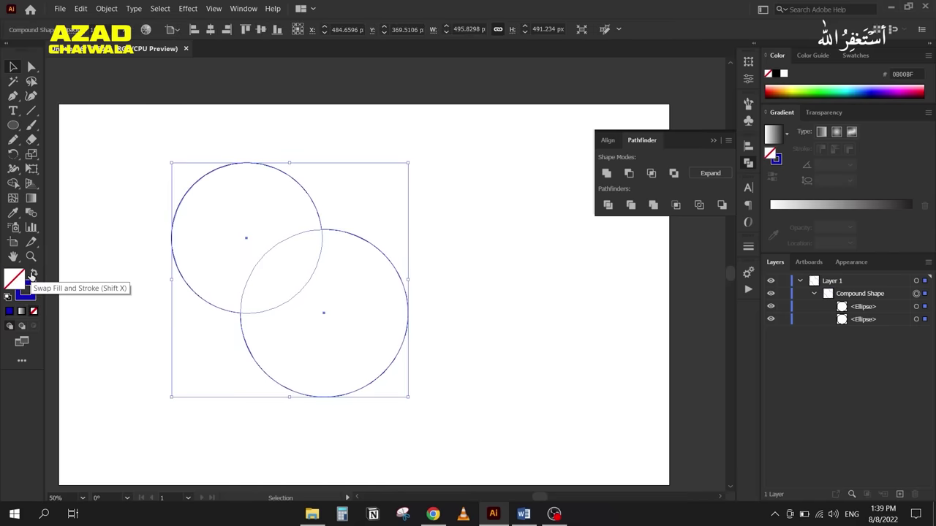
click(33, 274)
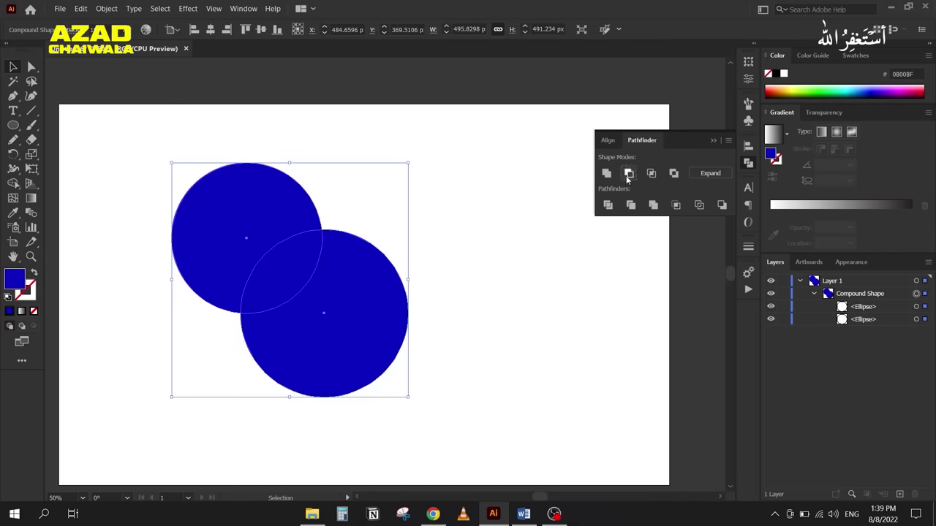
key(l)
Step: Draw a small circle over the overlap and Alt-Minus Front it to cut a hole
mouse_move(235, 218)
mouse_down()
mouse_move(365, 340)
mouse_move(320, 301)
mouse_up()
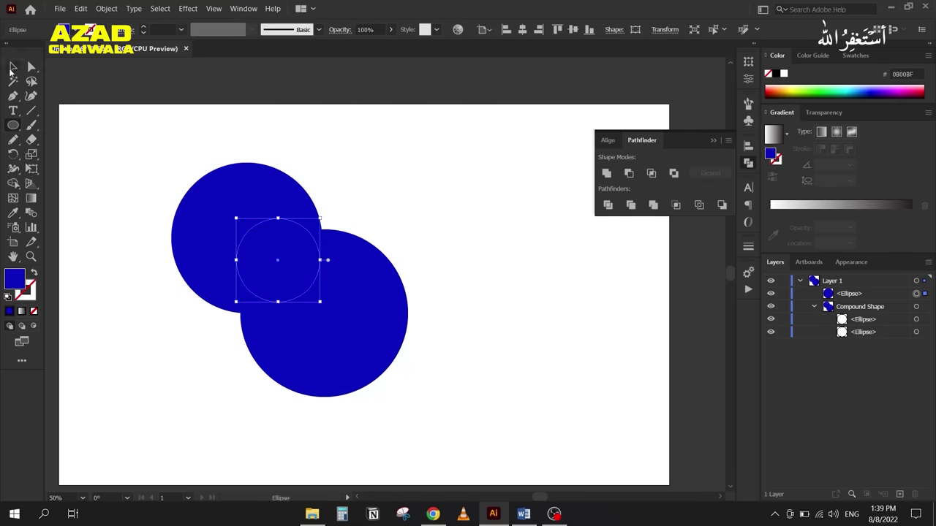
click(12, 67)
drag(137, 151, 466, 412)
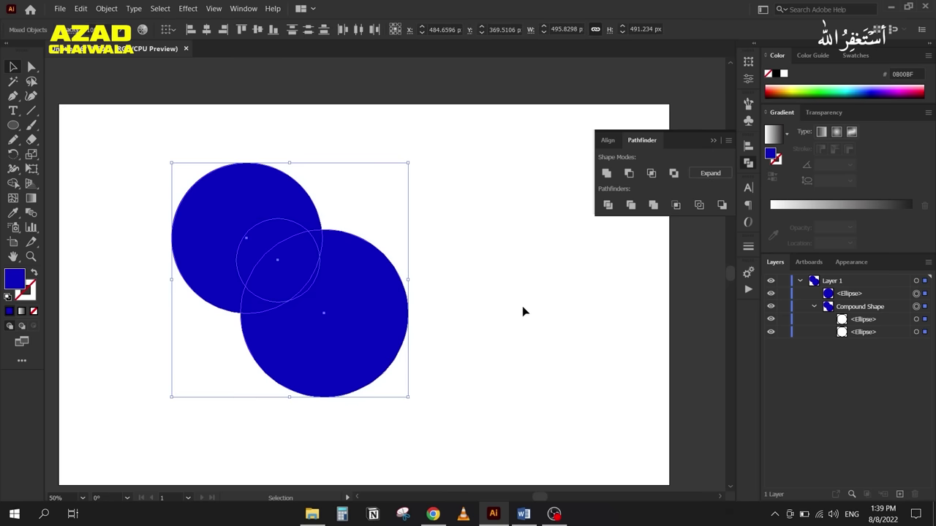
click(627, 173)
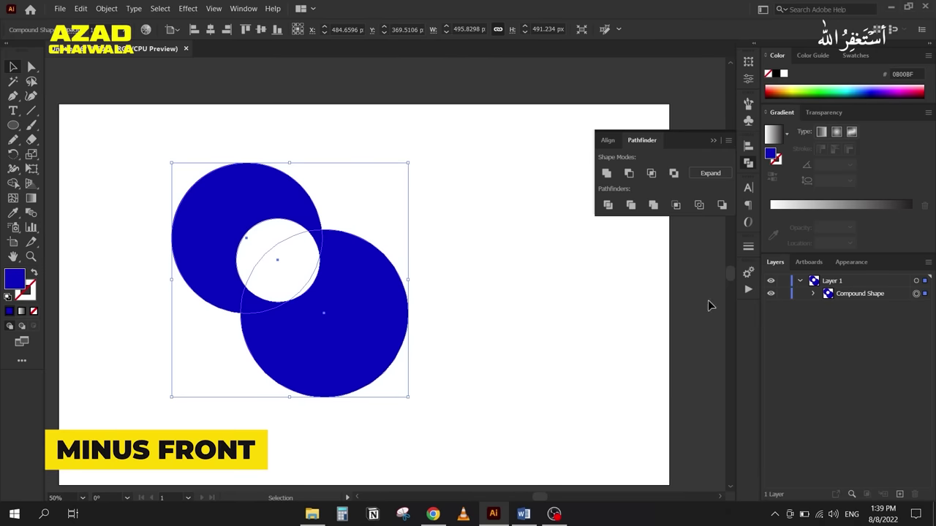
click(812, 294)
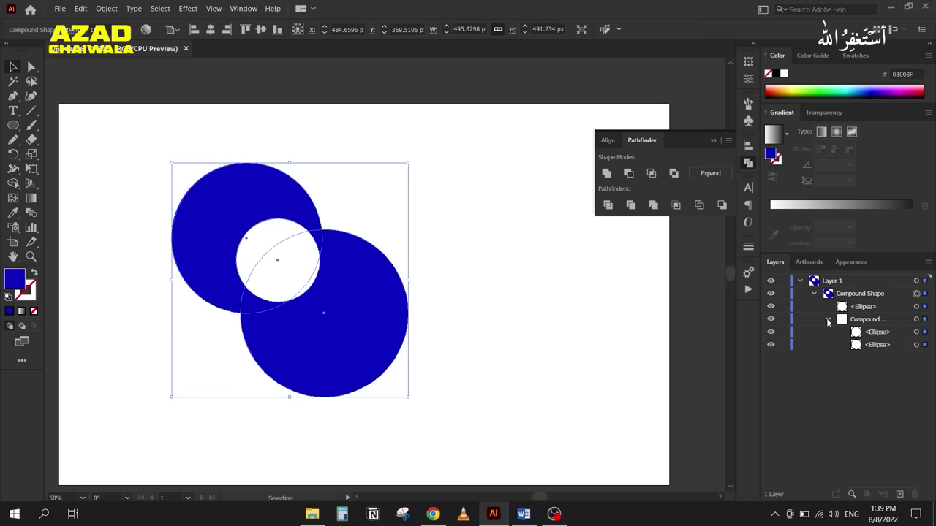
click(828, 319)
click(916, 307)
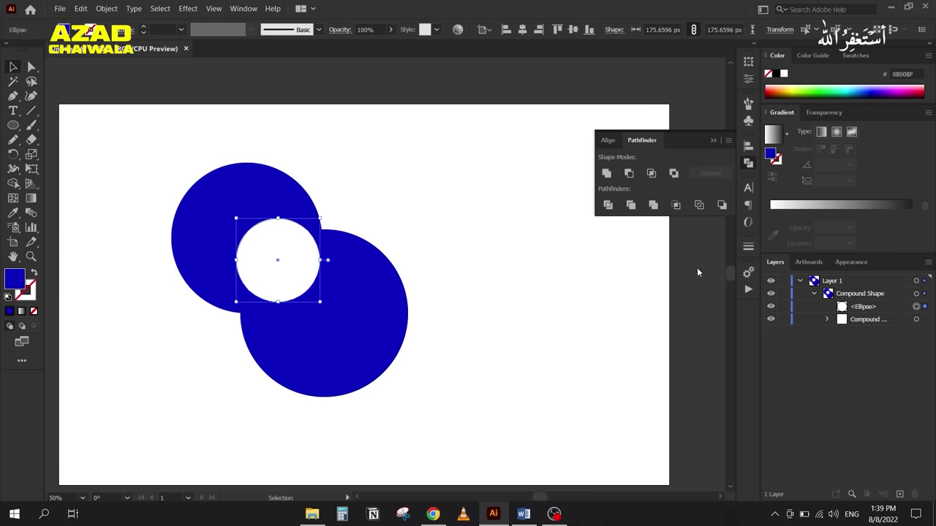
click(153, 325)
Step: Move the holed compound shape to the right of the artboard
scroll(135, 321, down, 1)
scroll(135, 321, down, 1)
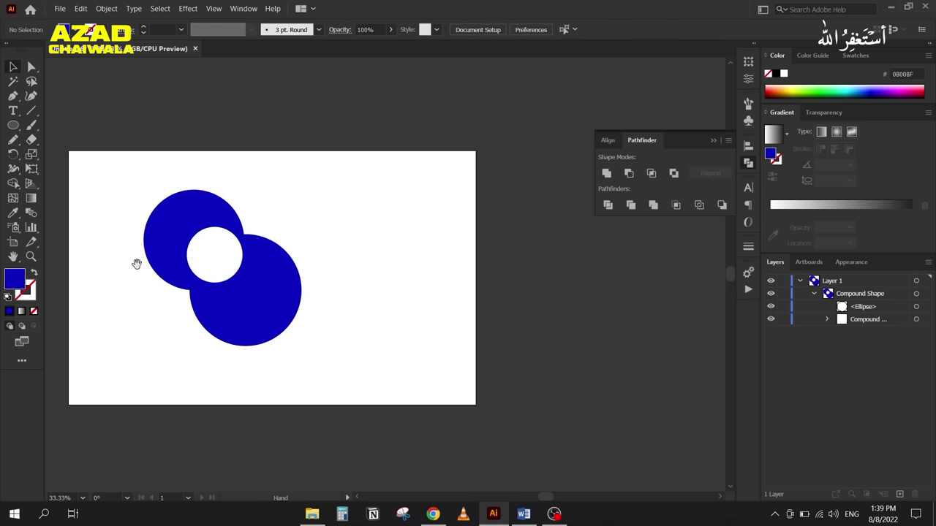
drag(246, 309, 577, 292)
scroll(311, 368, right, 3)
scroll(226, 268, up, 1)
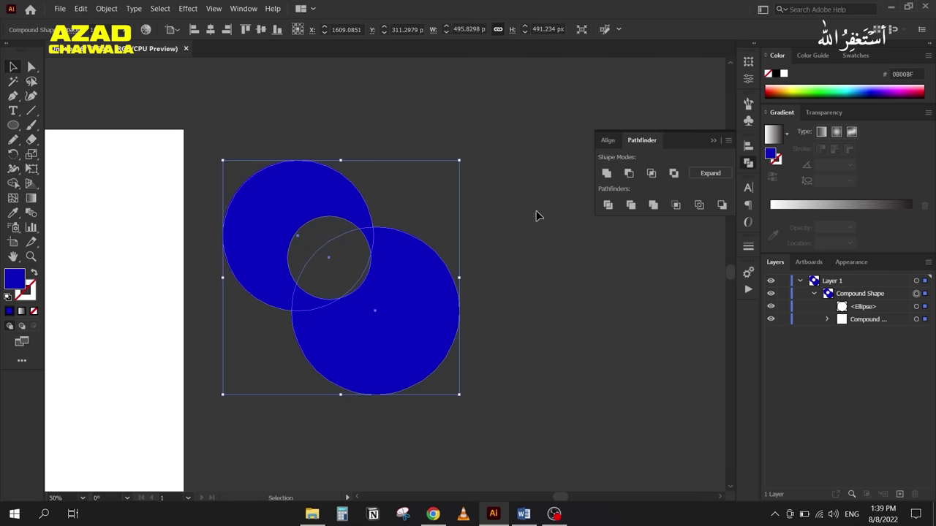
click(589, 292)
Step: Reposition the hole circle within the compound shape
click(428, 320)
click(286, 236)
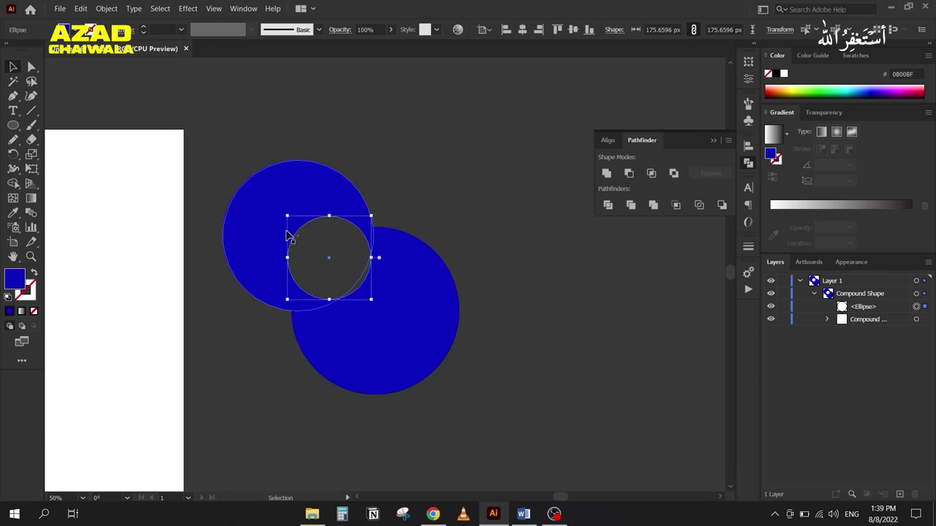
drag(305, 246, 273, 256)
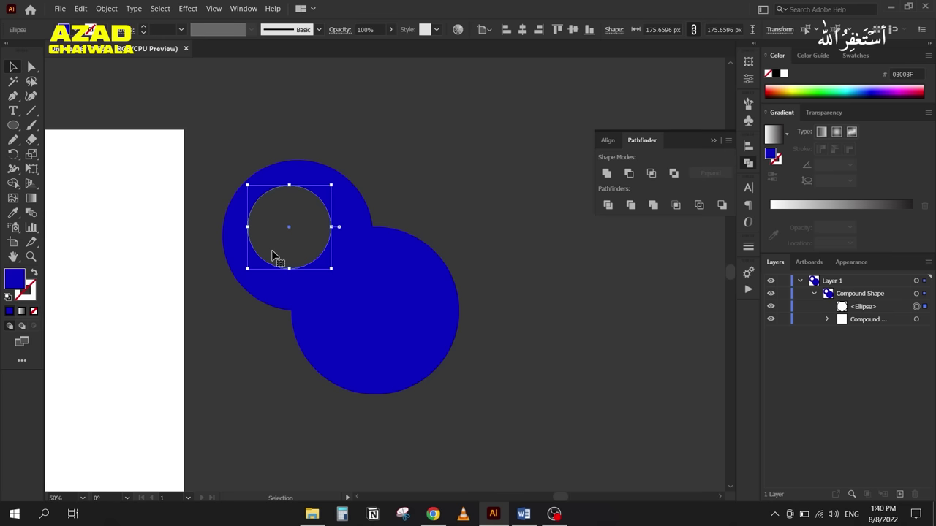
Step: Marquee-select and delete the holed compound shape, then pan back to the artboard
scroll(177, 261, down, 1)
scroll(302, 271, left, 3)
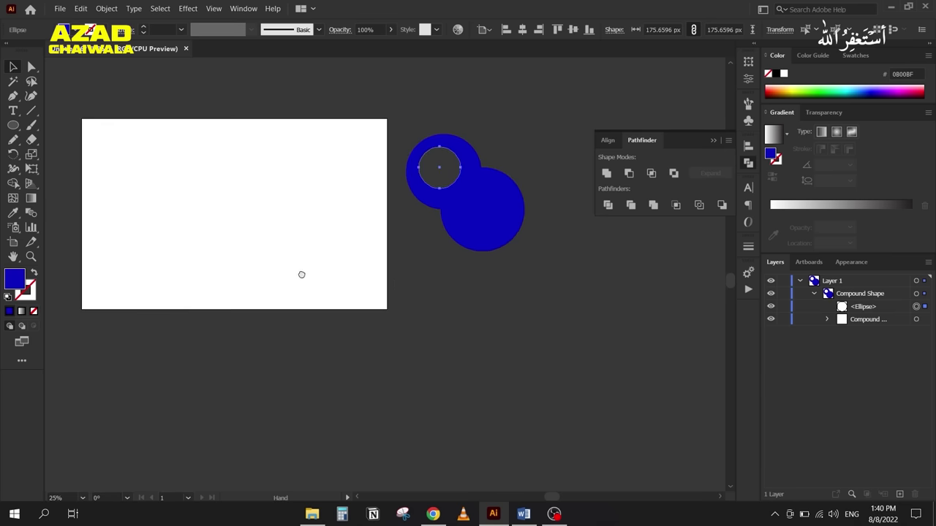
scroll(383, 128, down, 1)
drag(383, 128, 498, 270)
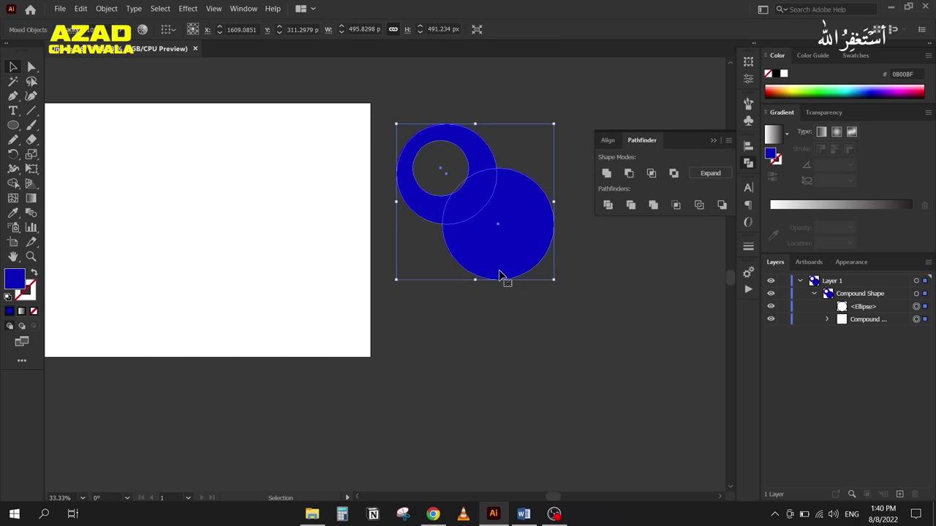
key(Delete)
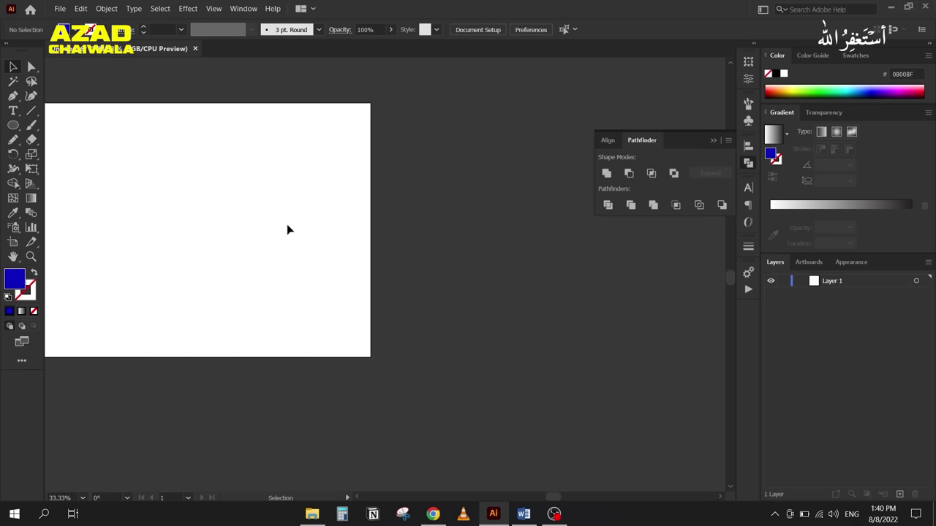
key(space)
drag(261, 257, 301, 263)
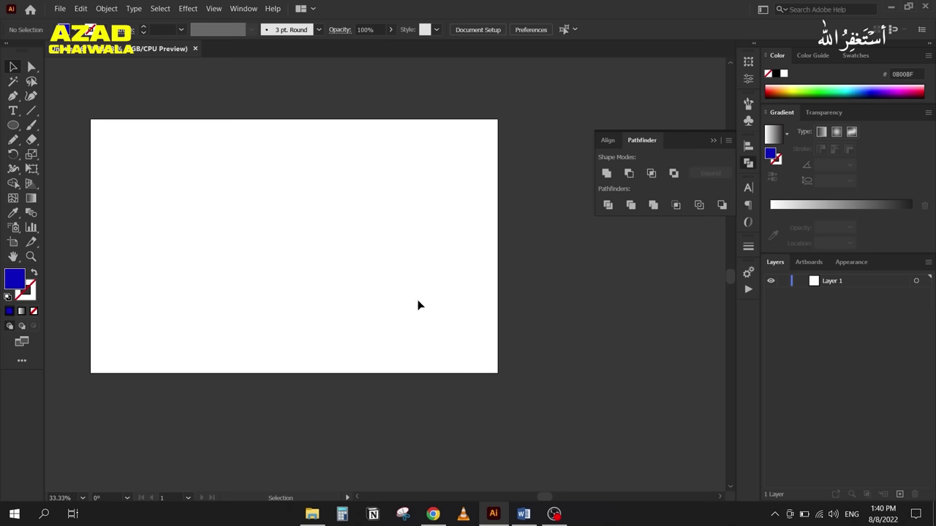
scroll(236, 229, up, 1)
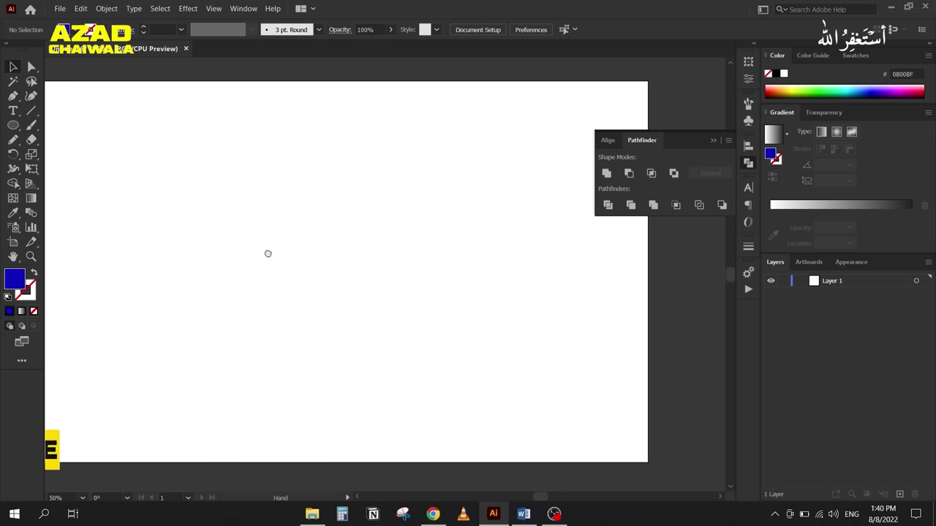
Step: Draw a large circle overlapping the blue one and colour it magenta
click(13, 125)
drag(126, 149, 308, 351)
key(v)
mouse_move(205, 256)
mouse_down()
mouse_move(192, 282)
mouse_move(206, 263)
mouse_up()
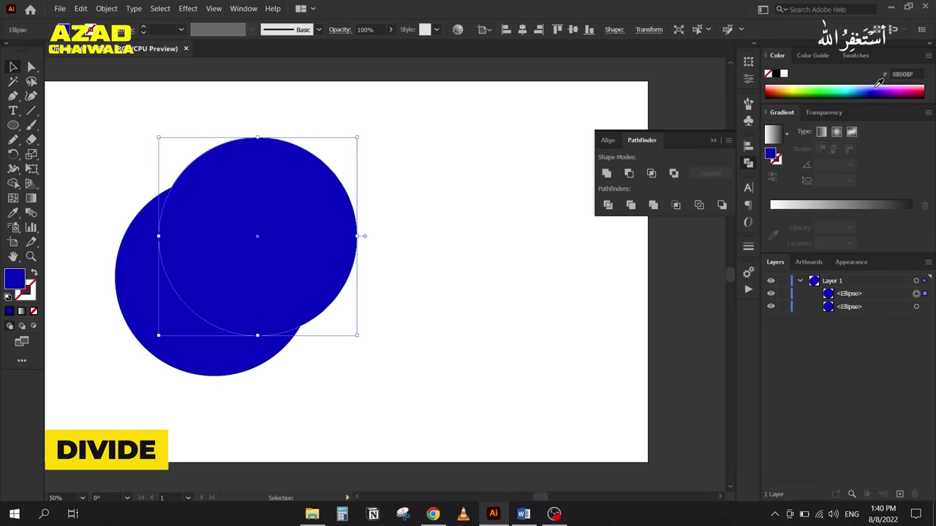
click(915, 88)
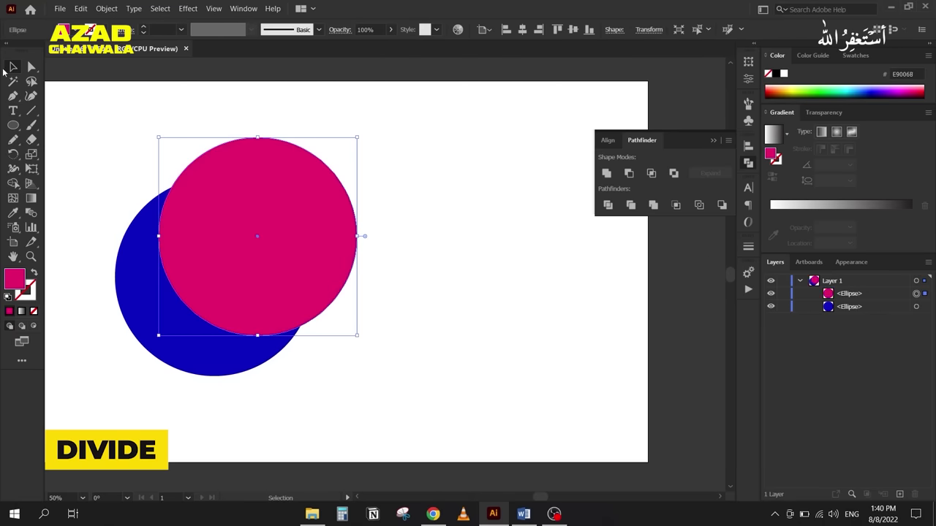
Step: Apply Pathfinder Divide to both circles and inspect the resulting group in Layers
drag(110, 152, 330, 403)
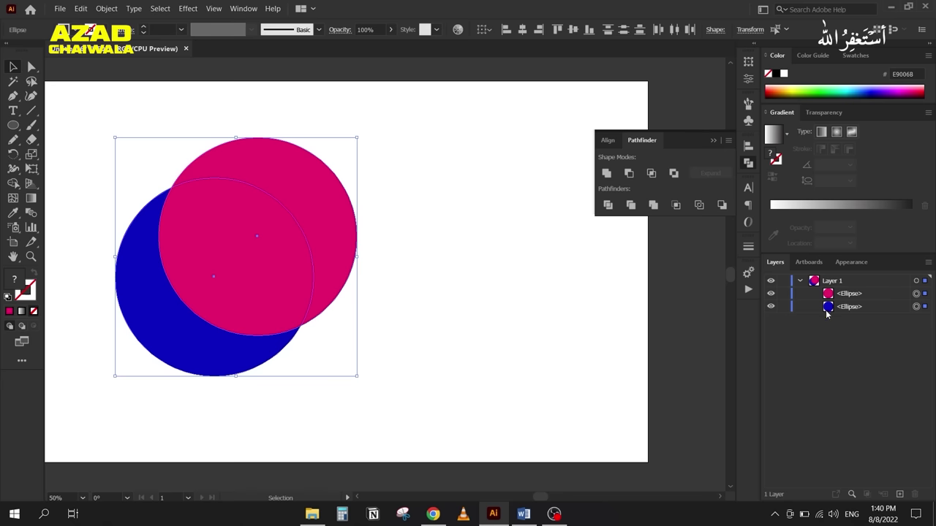
click(606, 206)
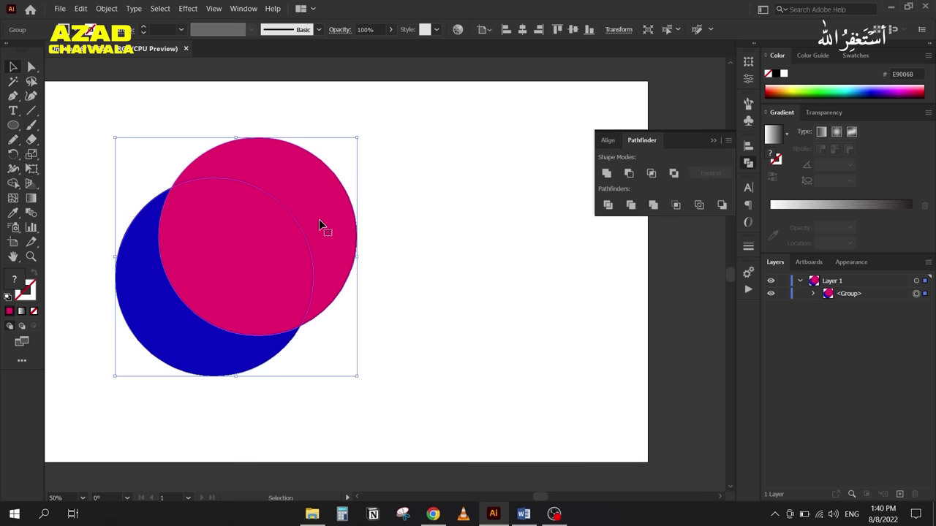
click(813, 294)
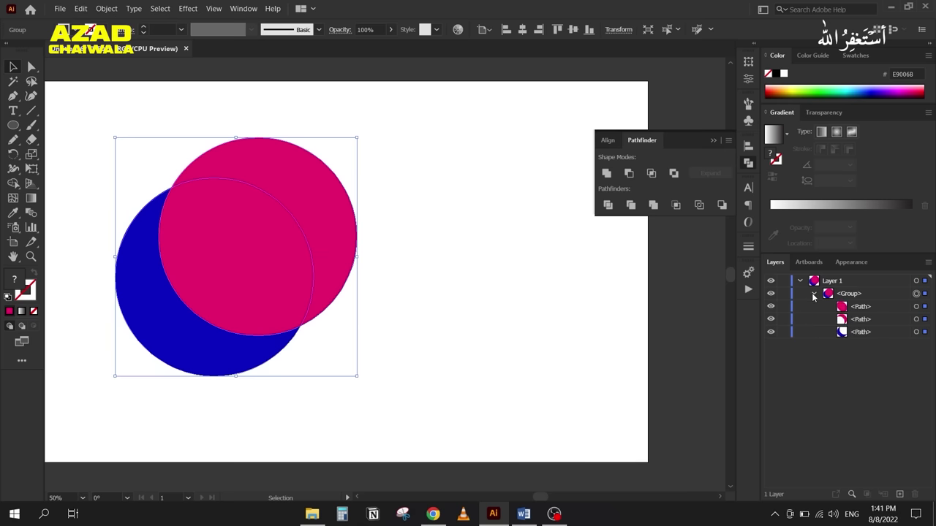
click(813, 294)
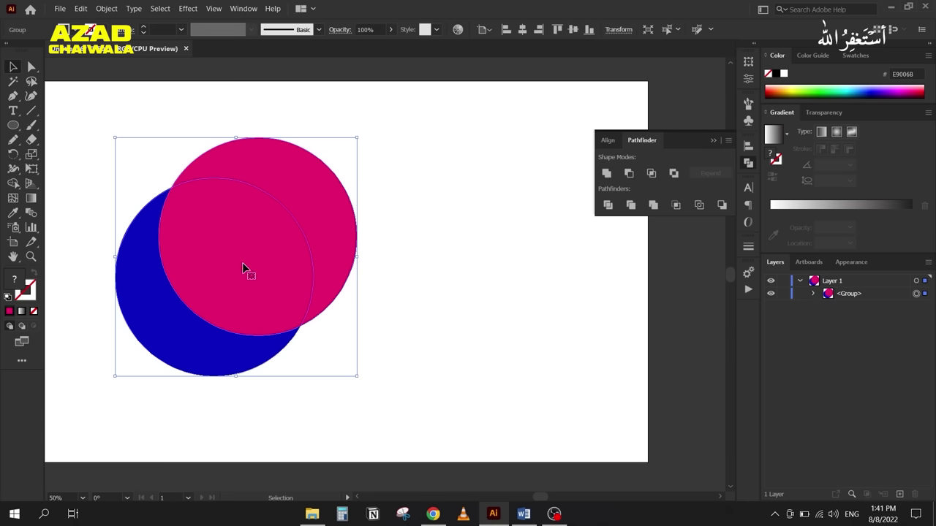
right_click(318, 241)
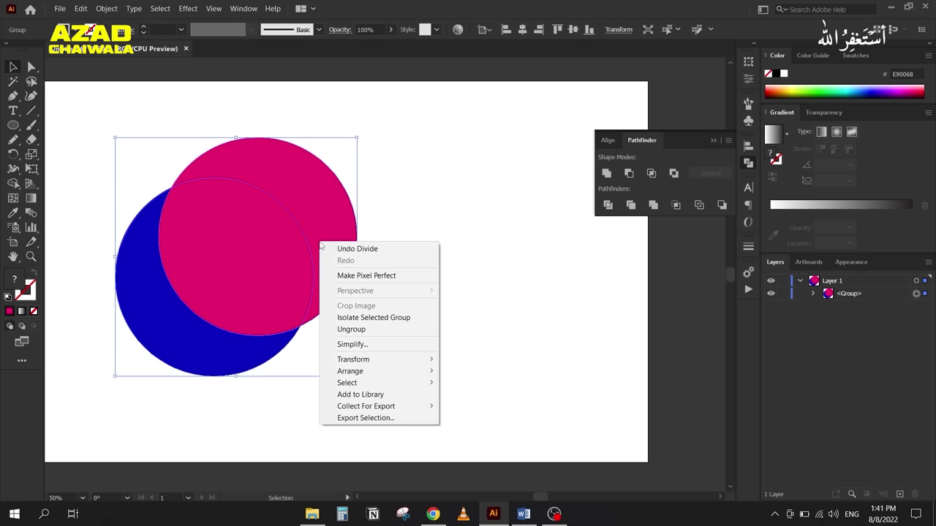
Step: Ungroup the divided pieces, move the pink crescent away, and delete the middle piece
click(370, 330)
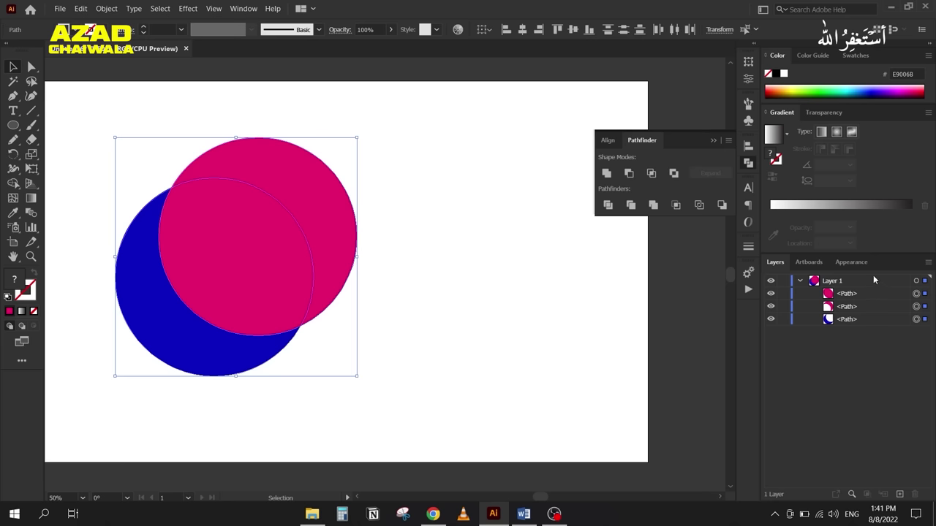
click(512, 256)
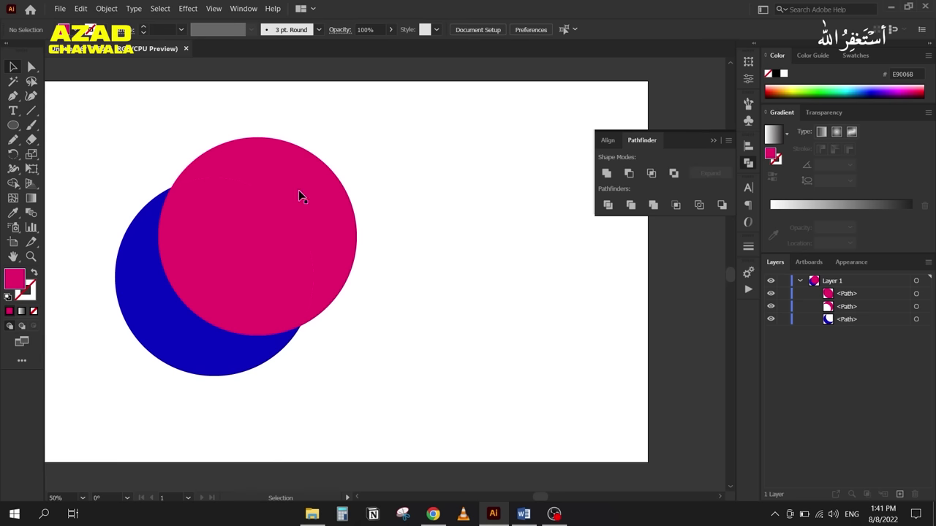
drag(309, 186, 121, 351)
click(226, 264)
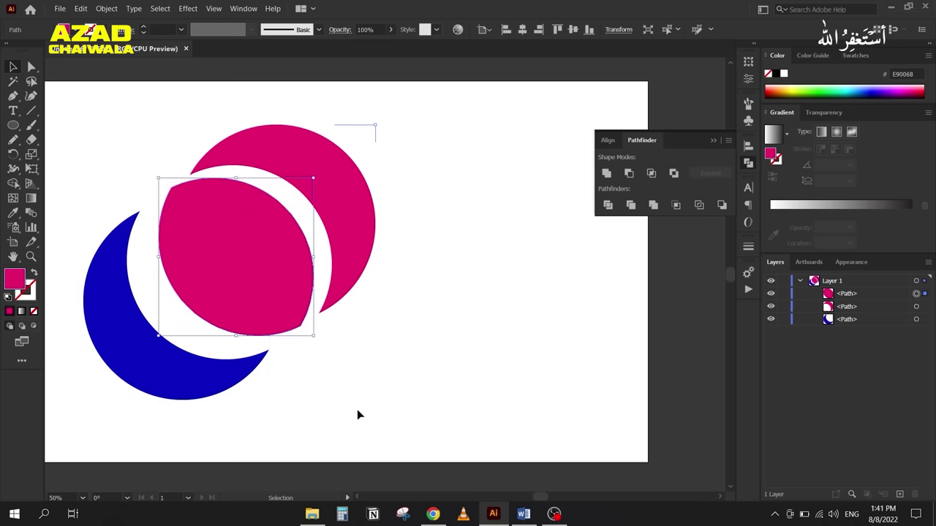
key(Delete)
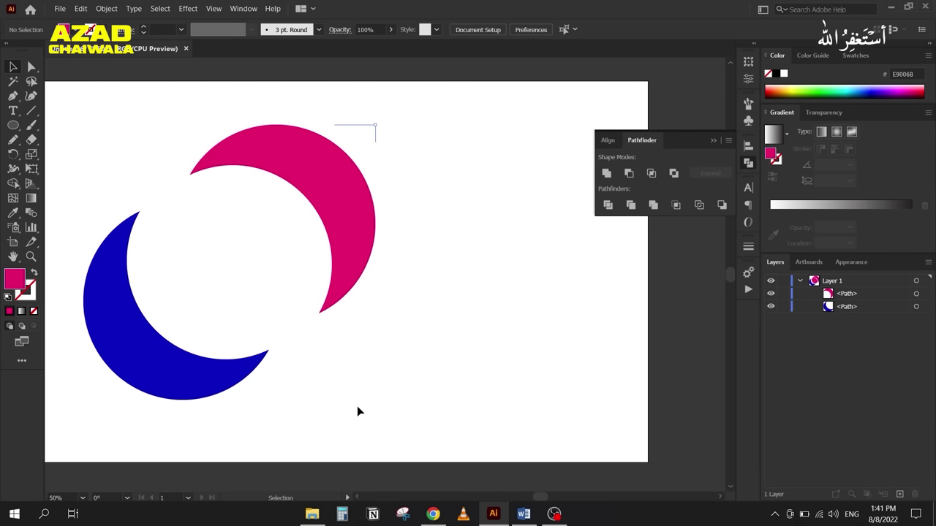
Step: Move the blue crescent, then select and delete both crescents
drag(124, 324, 157, 210)
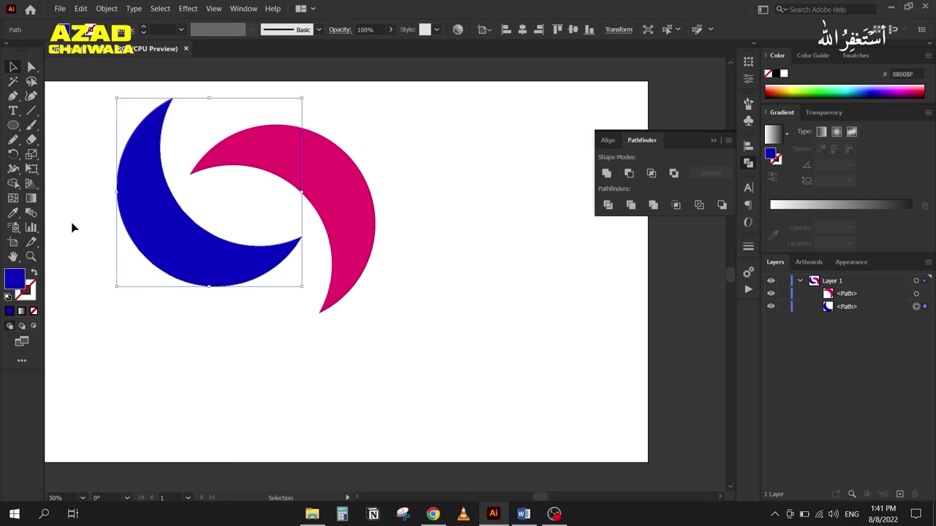
drag(87, 157, 360, 310)
key(Delete)
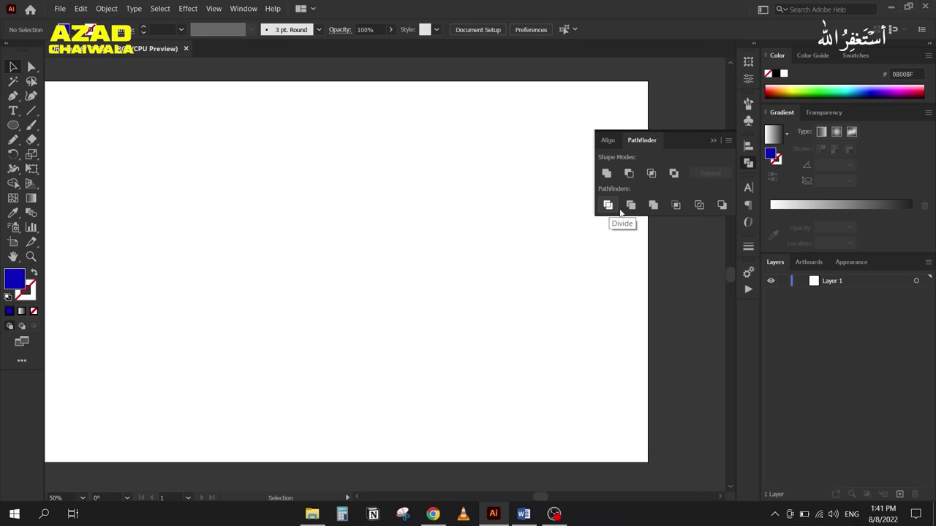
Step: Pan the view slightly over the empty artboard
mouse_move(280, 239)
mouse_down()
mouse_move(313, 255)
mouse_move(294, 249)
mouse_up()
Step: Draw stacked circles of increasing size with the Ellipse tool
key(l)
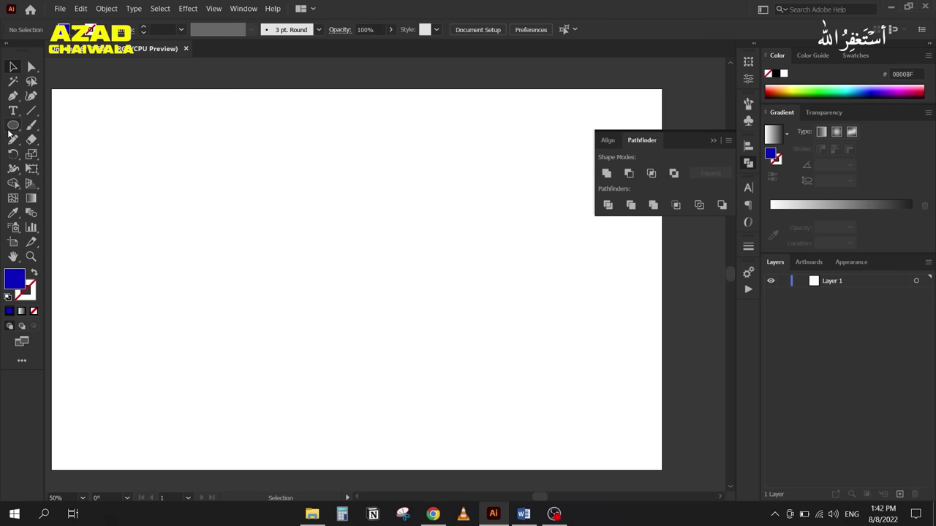
drag(126, 111, 177, 163)
drag(94, 142, 210, 256)
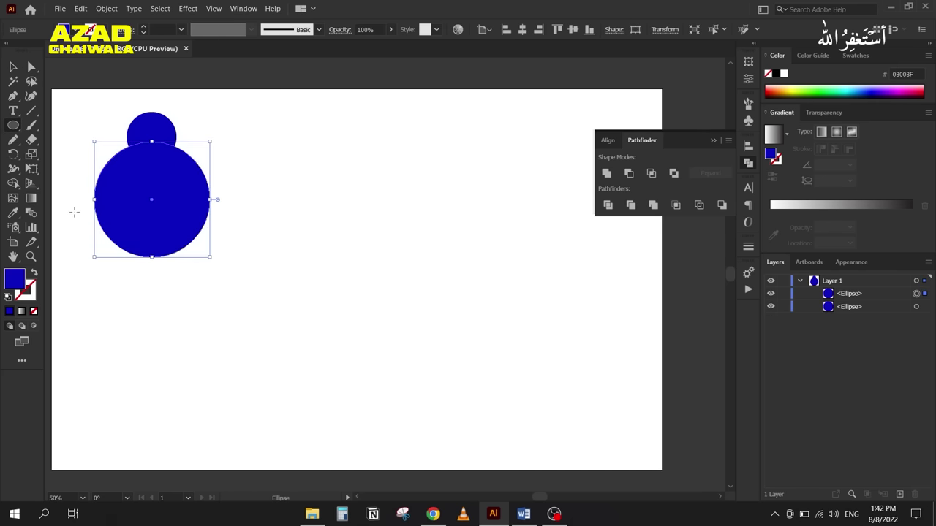
drag(75, 199, 143, 347)
Step: Align all the circles with Horizontal Align Center
drag(101, 141, 264, 432)
click(522, 30)
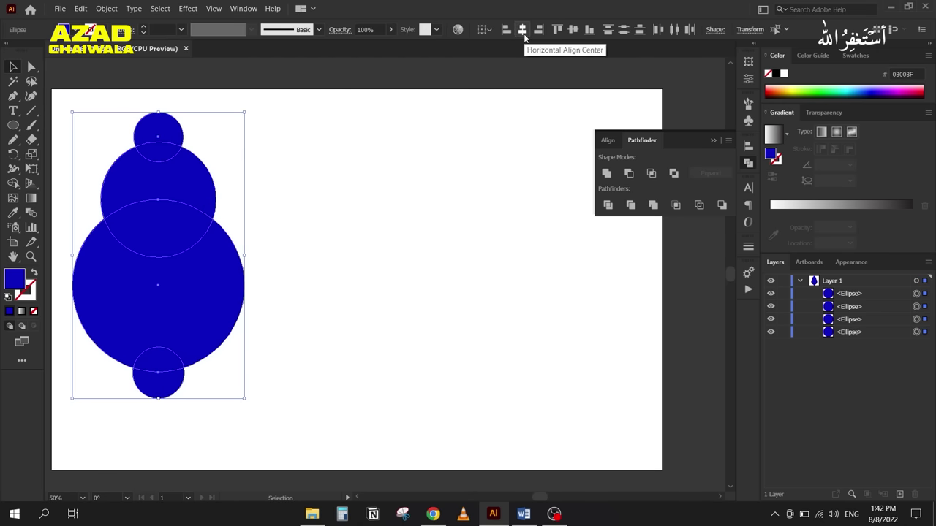
click(606, 140)
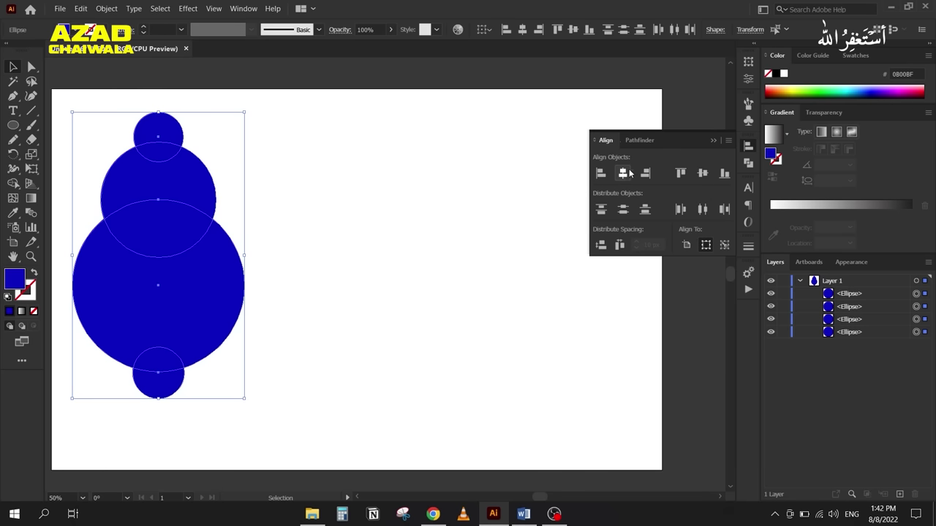
click(631, 141)
click(271, 185)
Step: Colour the largest circle magenta and the small bottom circle yellow
click(155, 333)
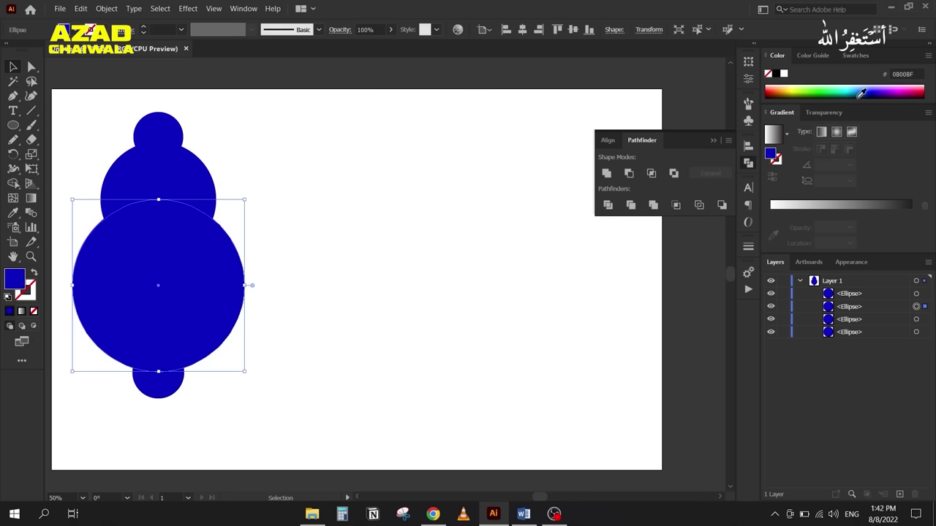
click(886, 89)
click(139, 379)
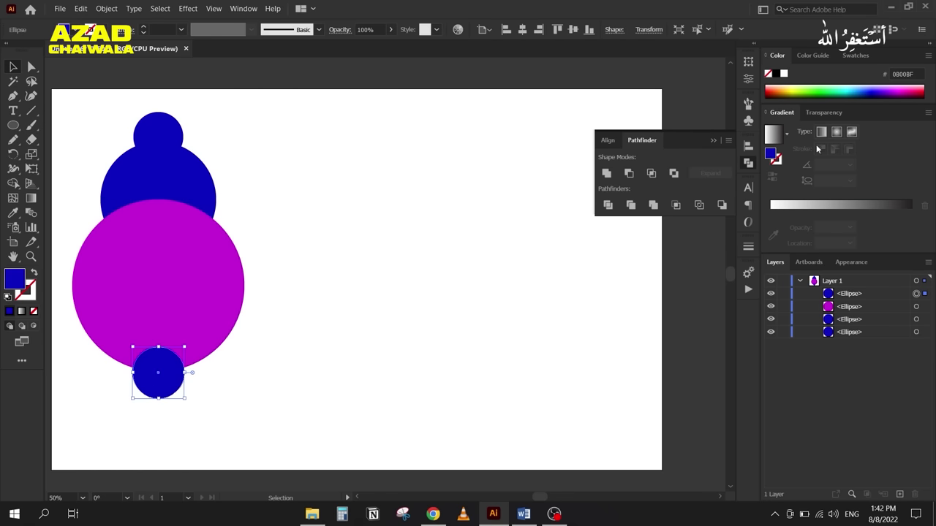
click(789, 88)
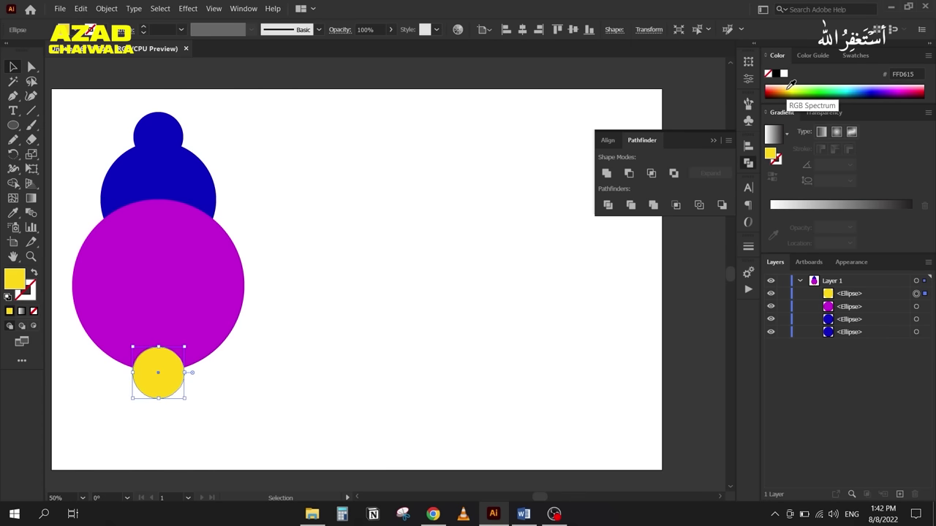
click(409, 269)
drag(78, 139, 242, 415)
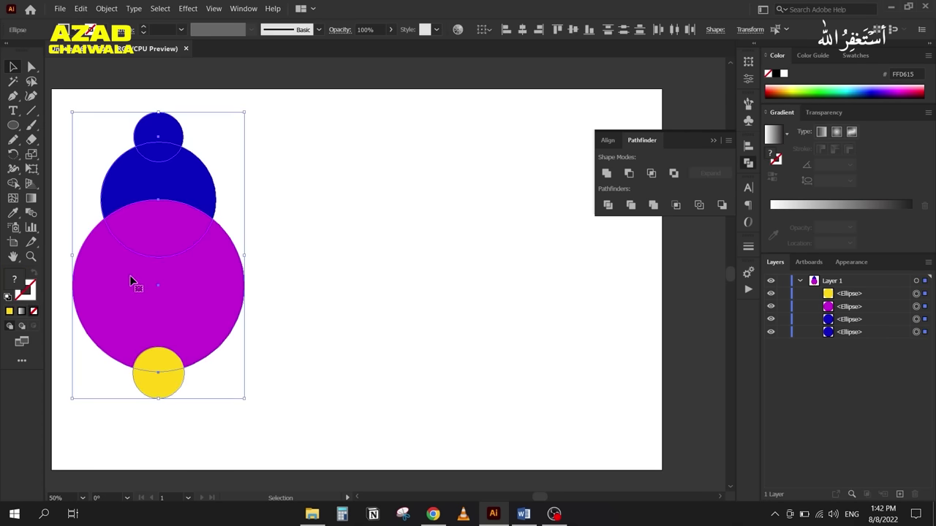
drag(131, 281, 340, 300)
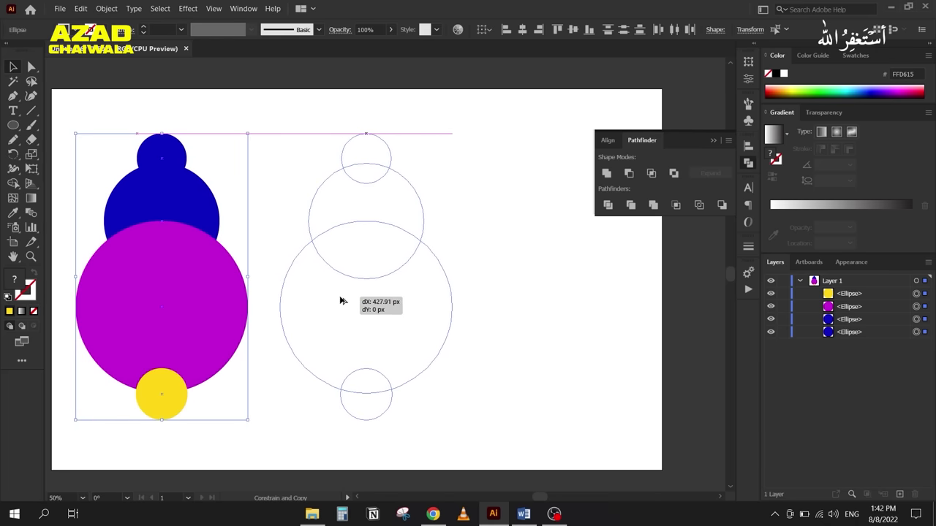
Step: Copy the stack to the right, repeat with Ctrl+D, then divide the left stack
drag(340, 301, 332, 303)
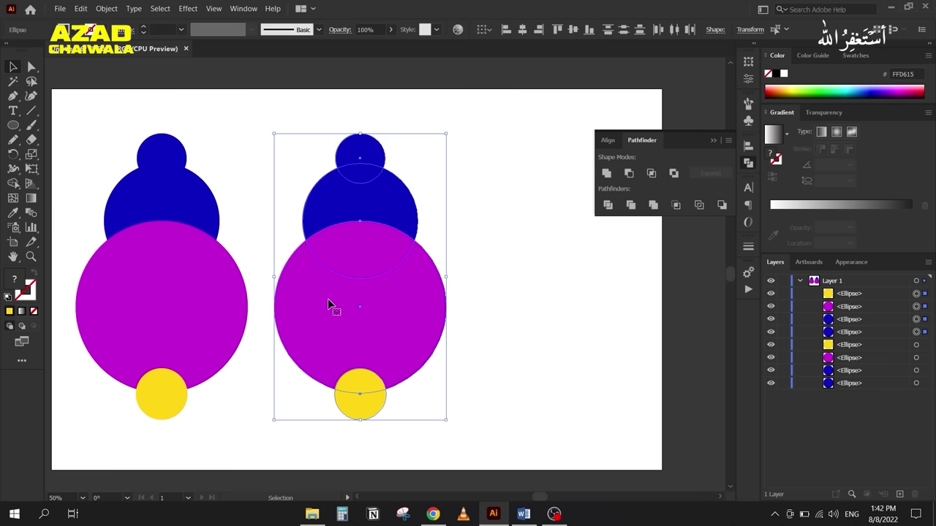
key(ctrl+d)
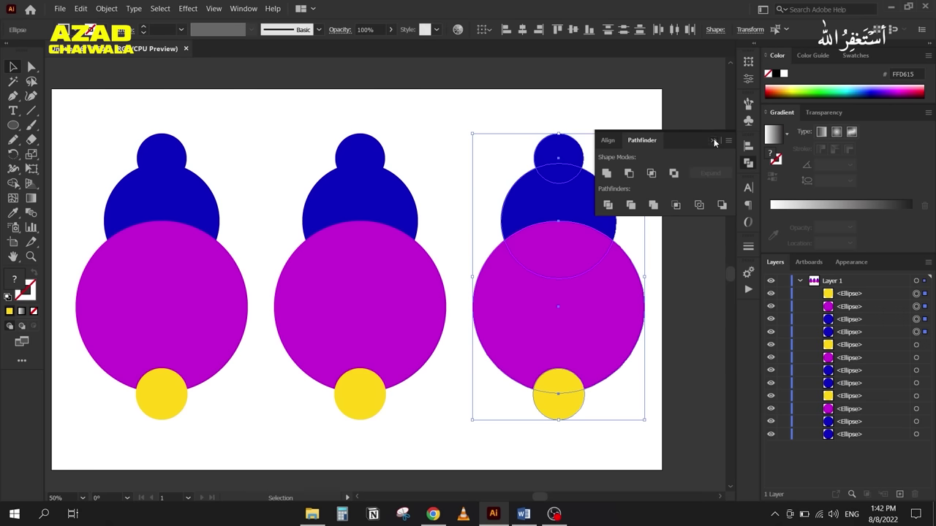
drag(105, 121, 505, 318)
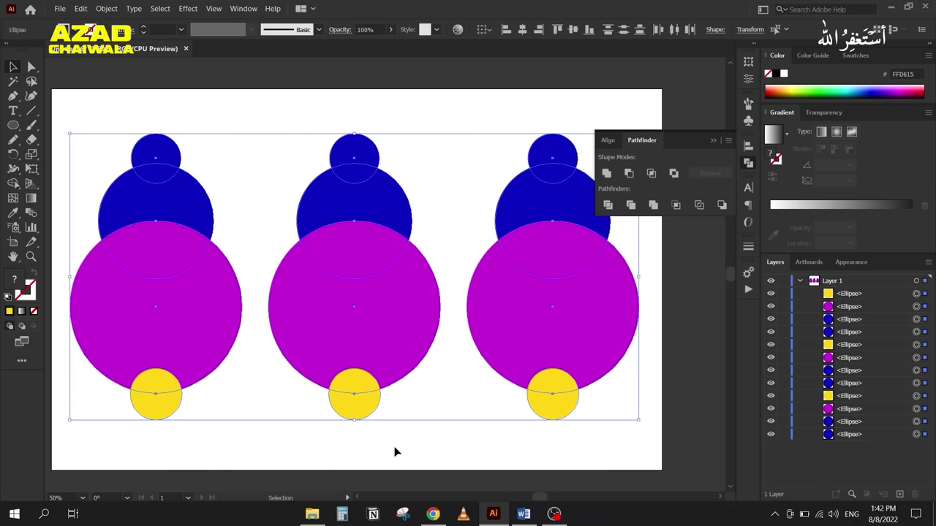
drag(86, 117, 204, 423)
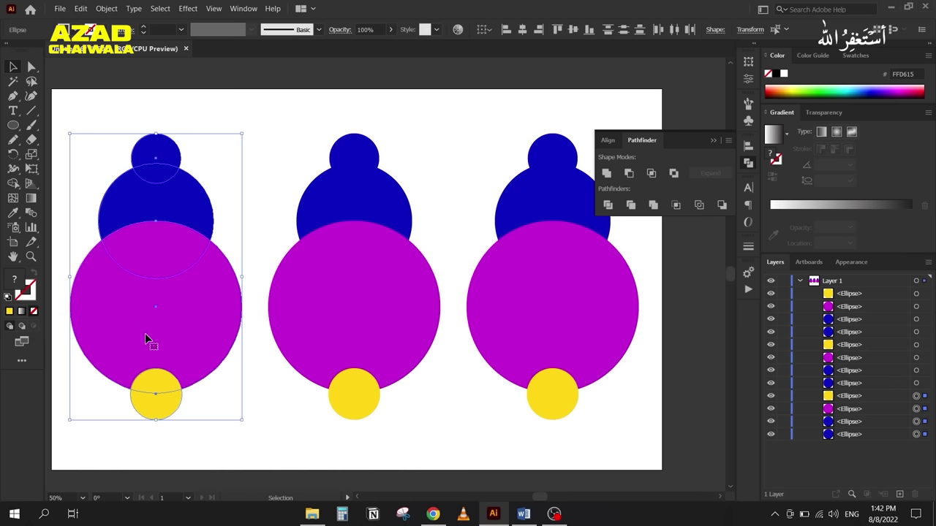
click(607, 206)
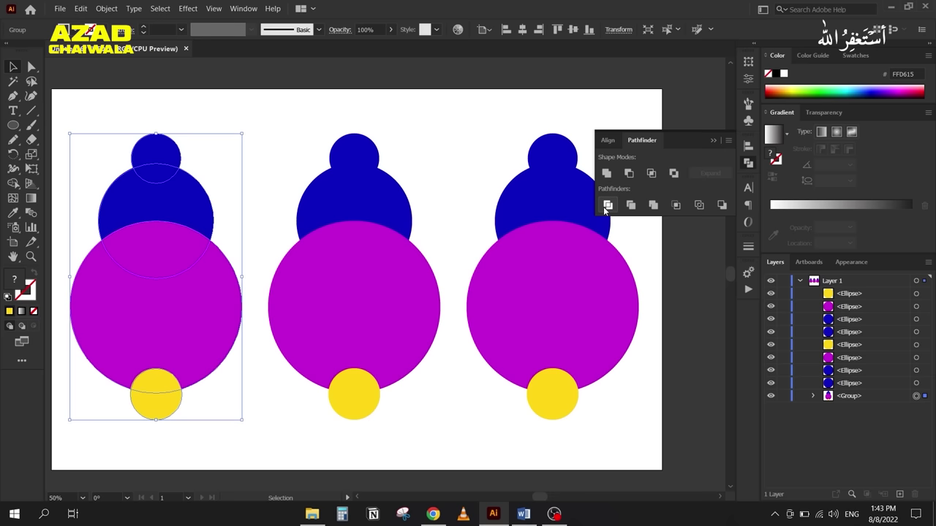
Step: Ungroup the left stack and drag its blue, magenta and yellow slices apart vertically
right_click(161, 227)
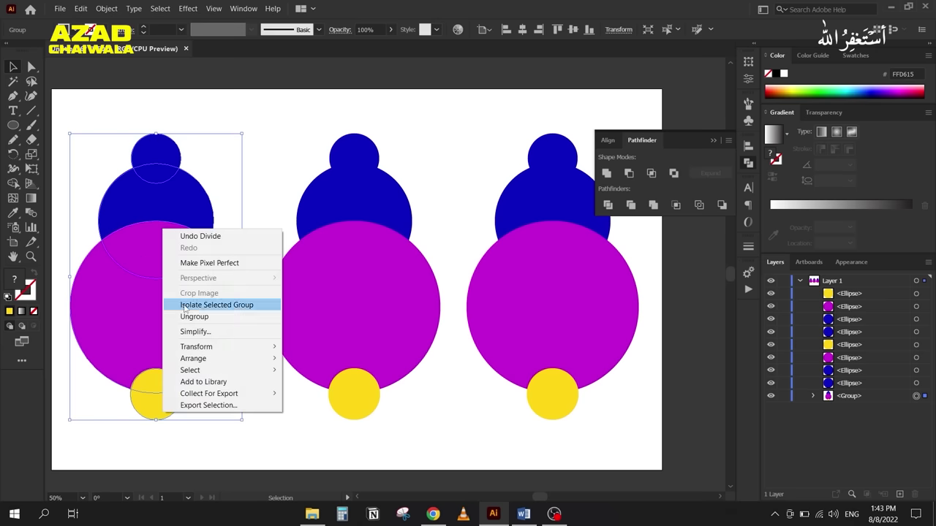
click(191, 317)
click(204, 407)
drag(163, 153, 158, 113)
drag(152, 164, 151, 138)
mouse_move(146, 414)
mouse_down()
mouse_move(144, 449)
mouse_move(131, 419)
mouse_up()
drag(151, 374, 150, 398)
drag(183, 192, 184, 182)
drag(116, 304, 119, 316)
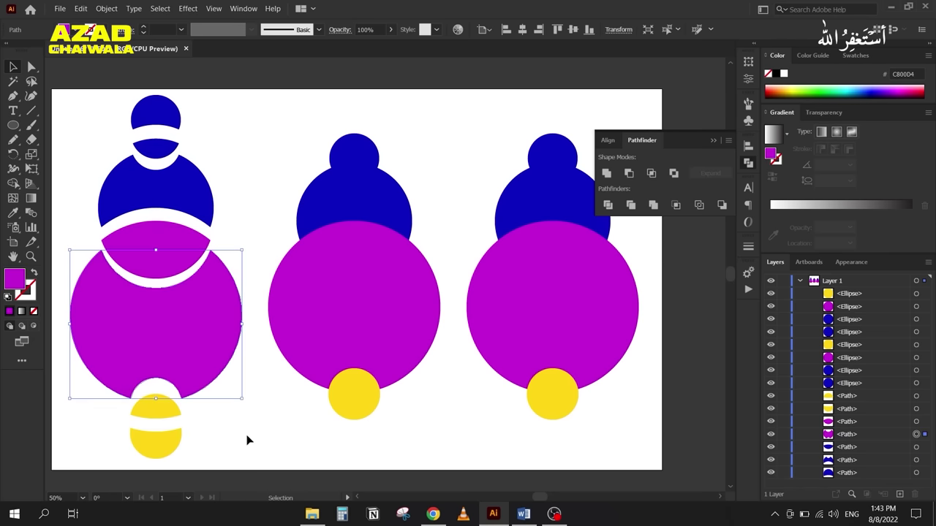
drag(278, 135, 400, 443)
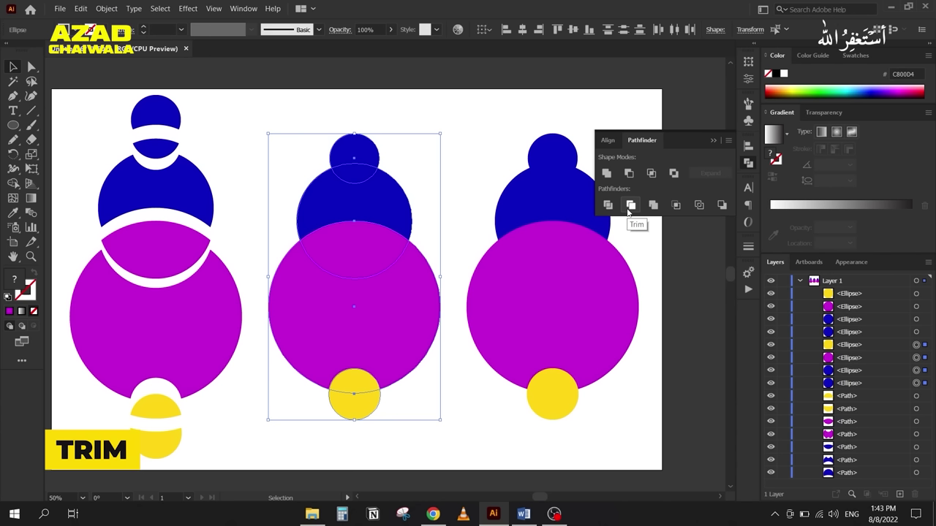
Step: Trim the hidden parts from the middle circle stack and ungroup the result
click(630, 206)
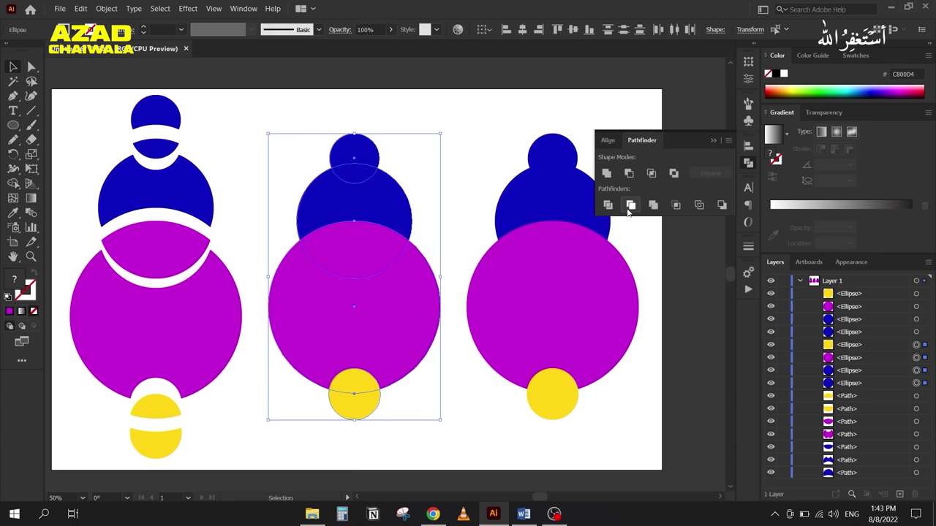
click(627, 210)
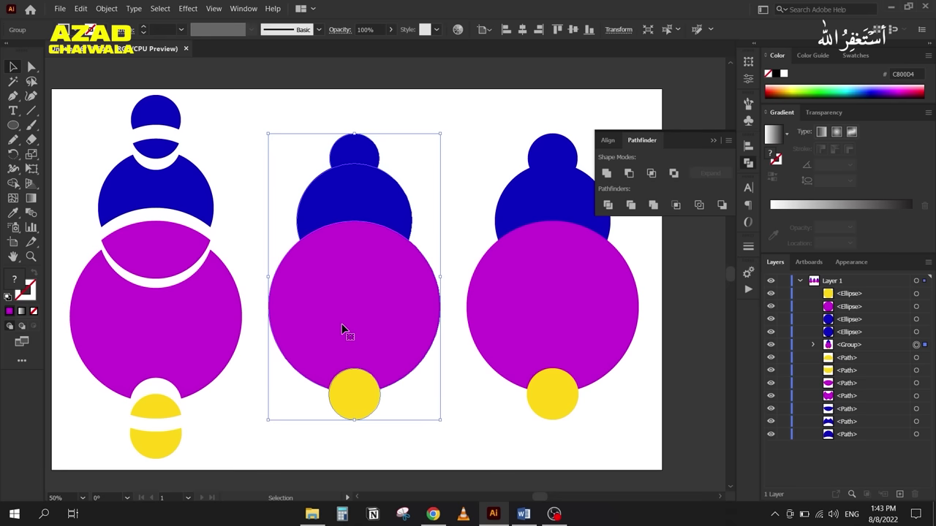
right_click(339, 250)
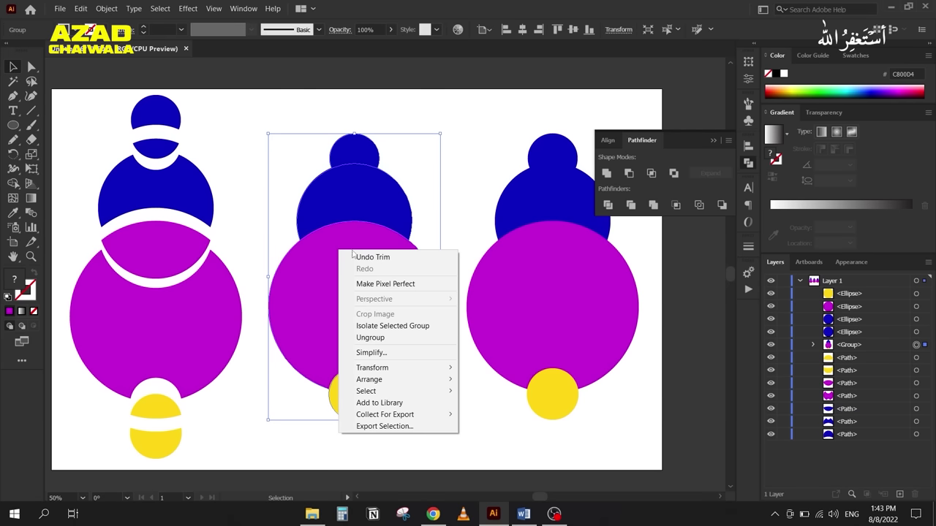
click(380, 337)
click(284, 150)
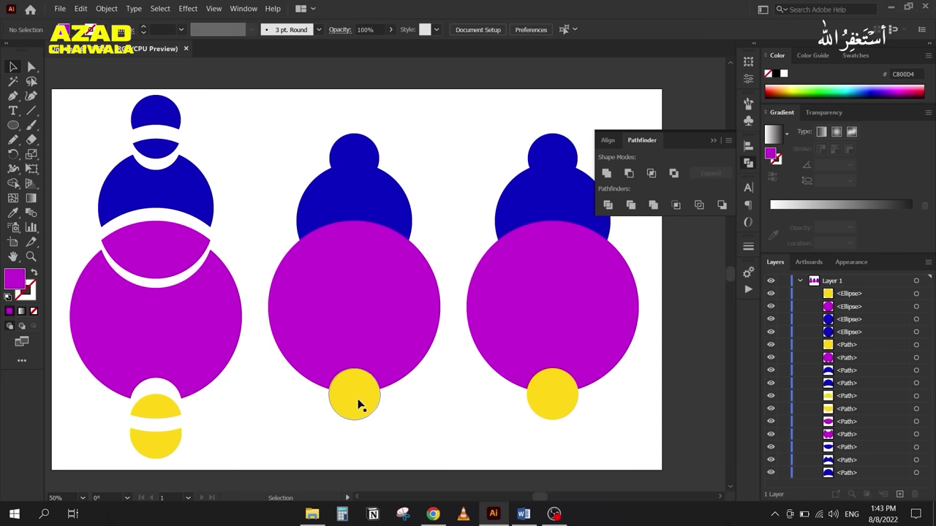
Step: Pull the yellow and magenta circles down and the small blue circle up to open gaps
drag(357, 402, 356, 435)
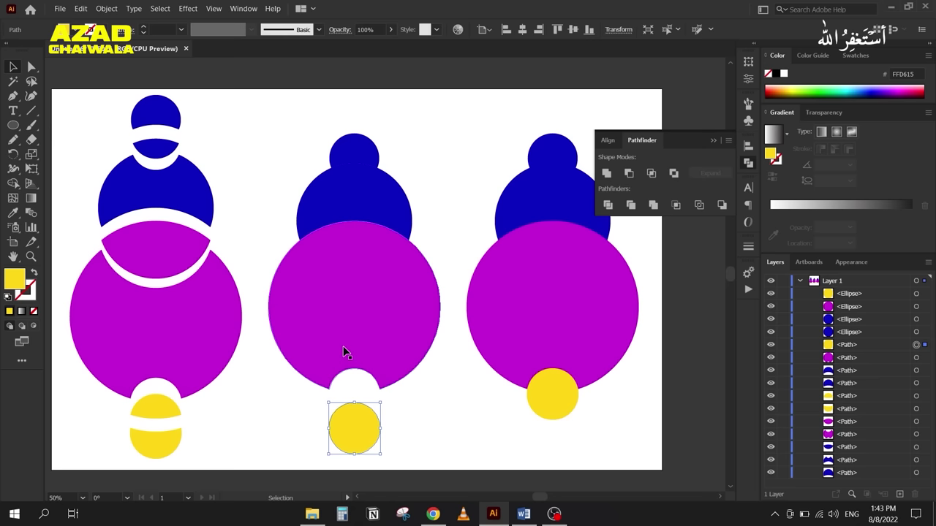
drag(334, 328, 337, 357)
drag(351, 146, 351, 125)
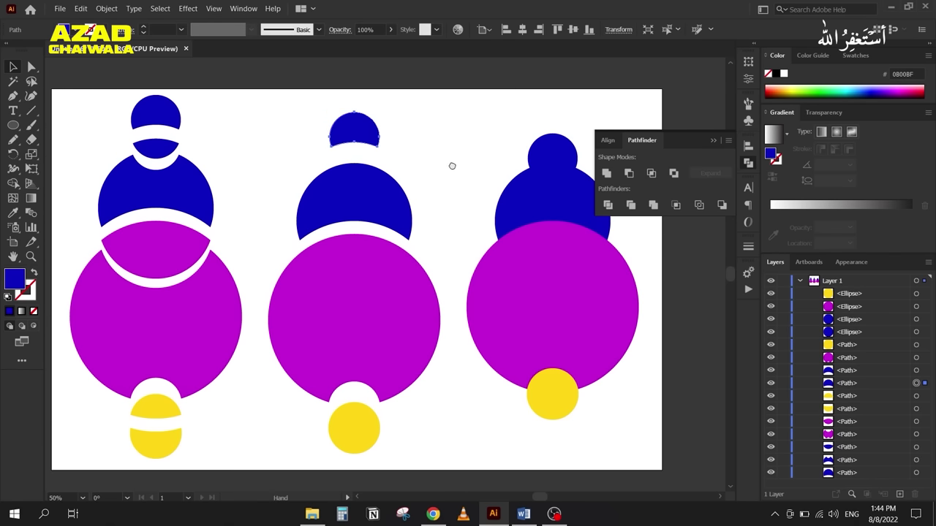
drag(451, 163, 428, 166)
drag(470, 125, 569, 428)
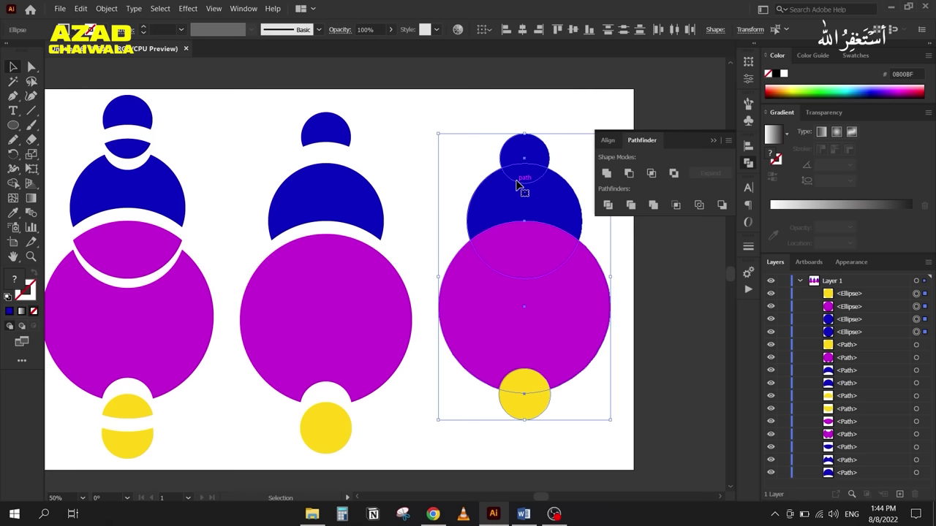
Step: Merge the right figure's four circles with Pathfinder and ungroup the result
drag(466, 109, 560, 440)
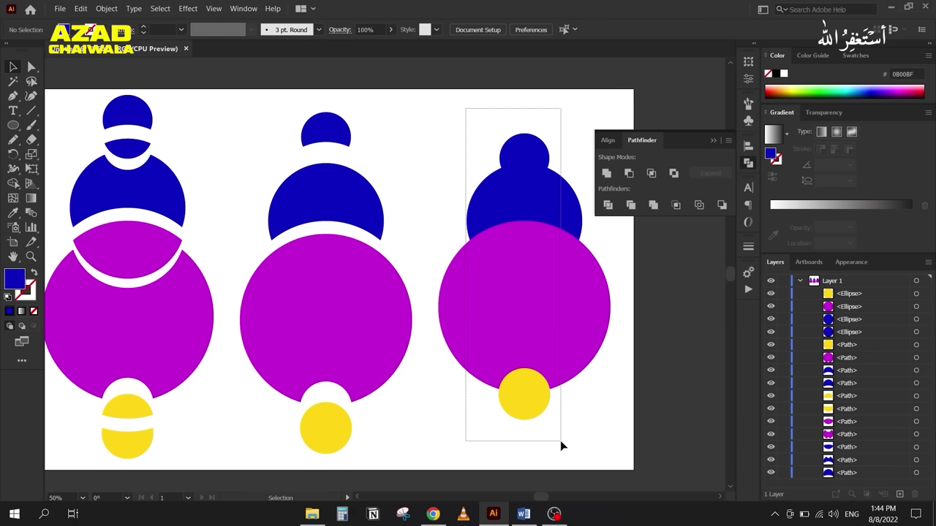
click(655, 206)
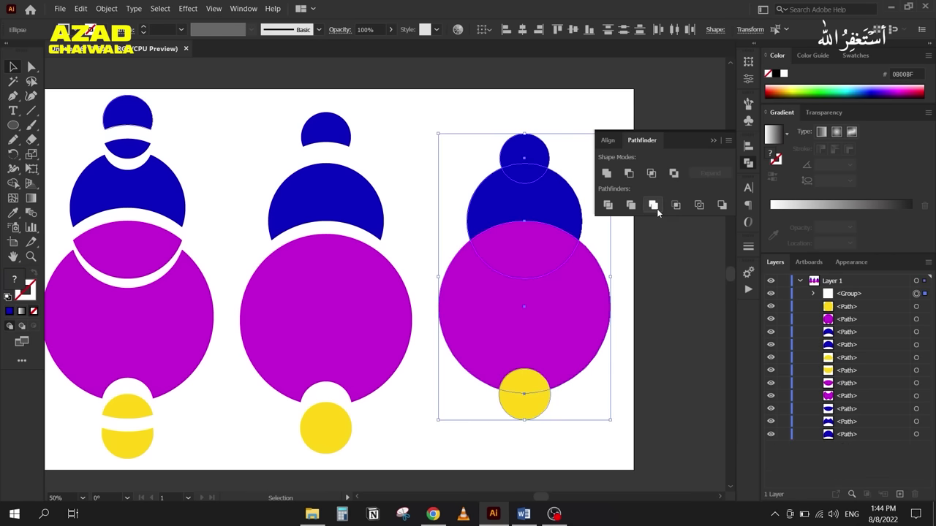
right_click(509, 233)
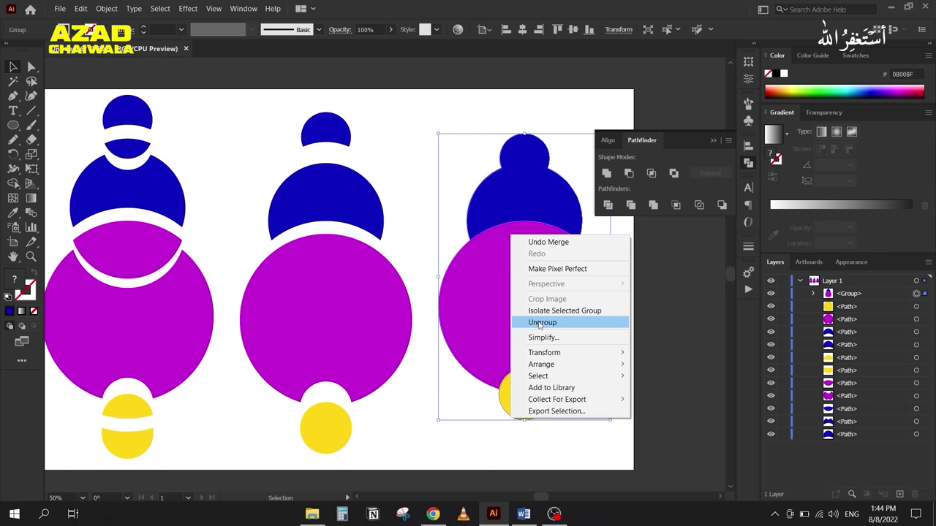
click(538, 323)
click(402, 171)
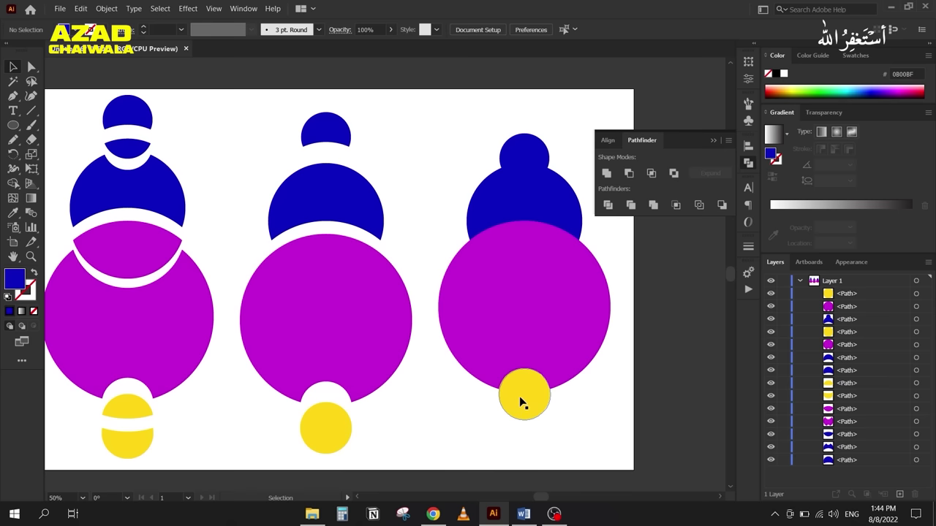
Step: Drag the right yellow circle down and the blue top shape up, then select everything
drag(520, 402, 493, 437)
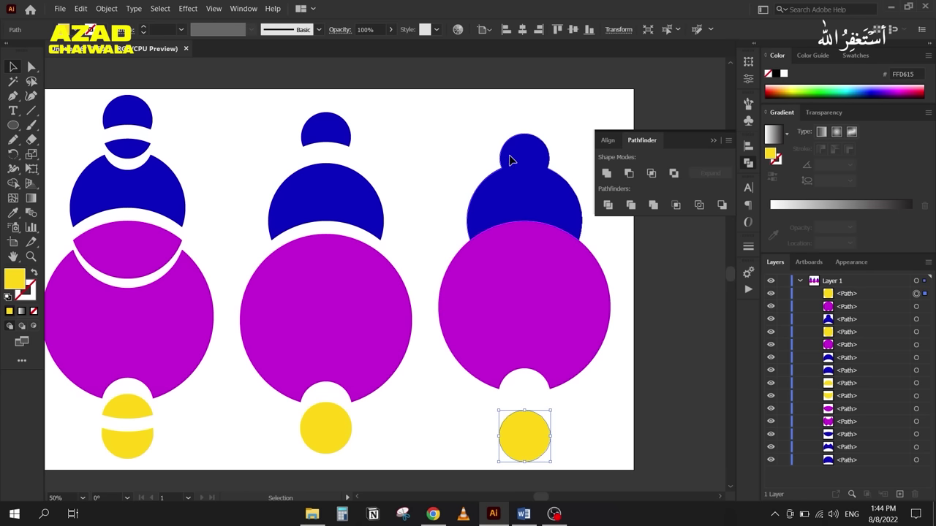
click(514, 189)
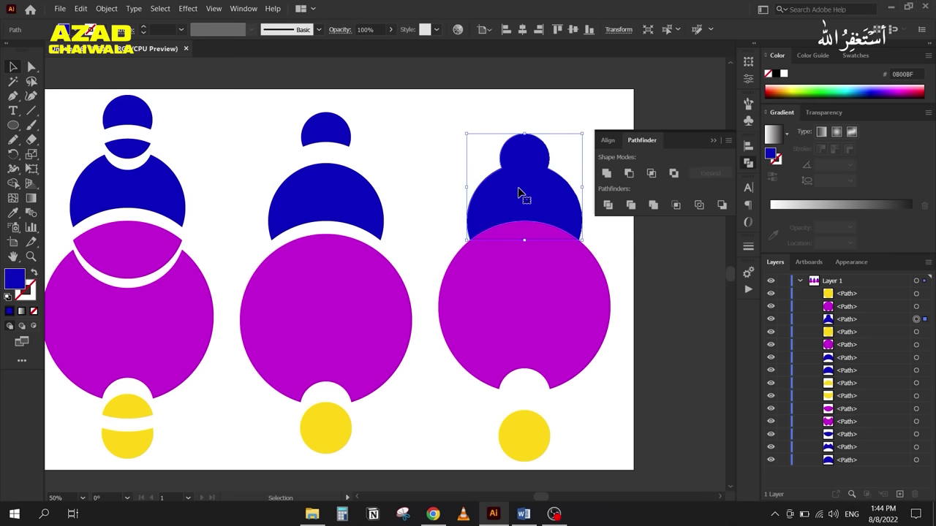
drag(520, 191, 519, 178)
click(537, 320)
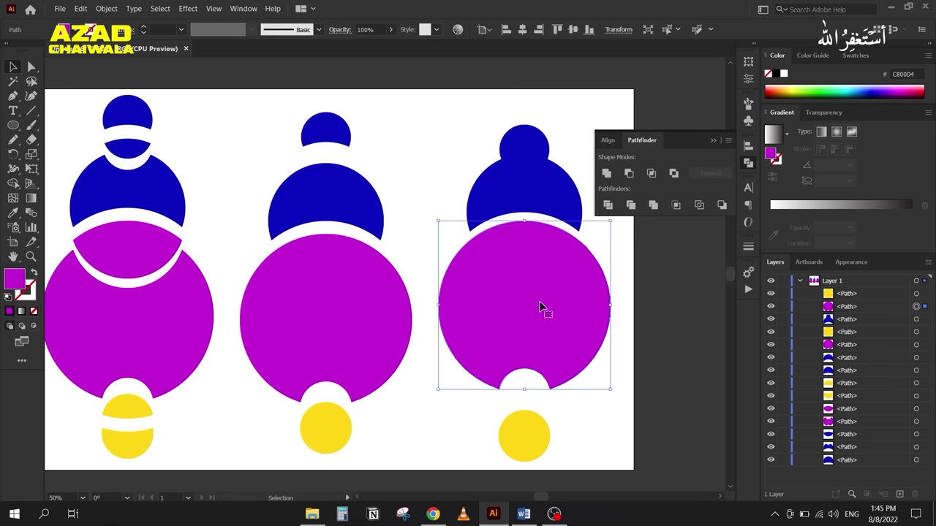
key(space)
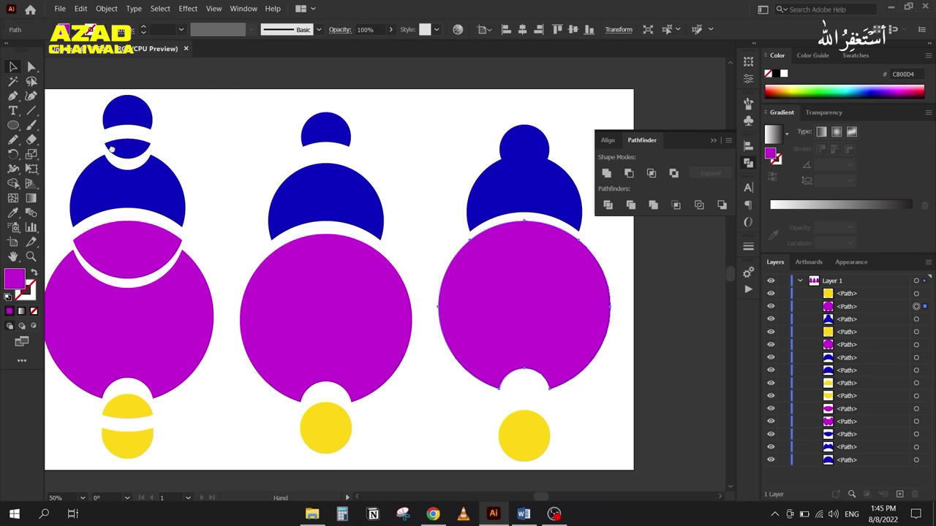
key(ctrl+minus)
drag(125, 119, 497, 354)
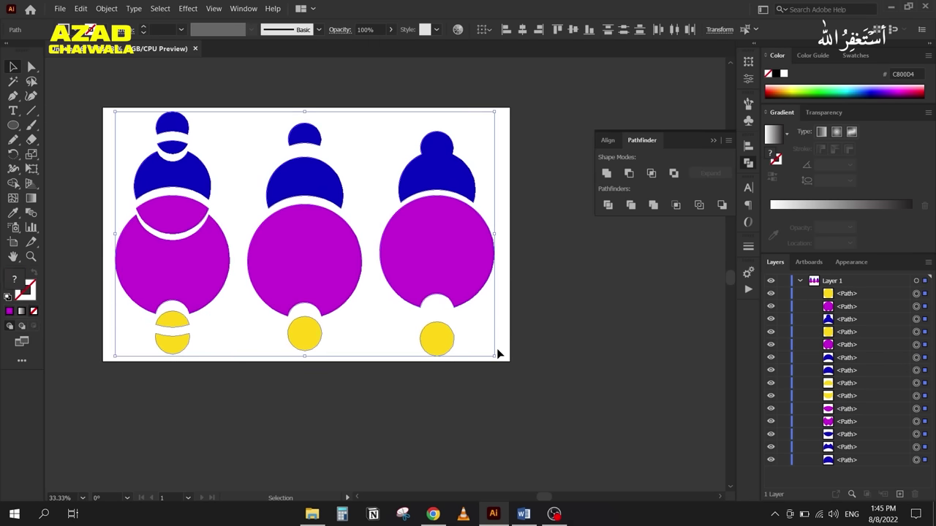
Step: Delete all three selected circle stacks from the artboard
key(Delete)
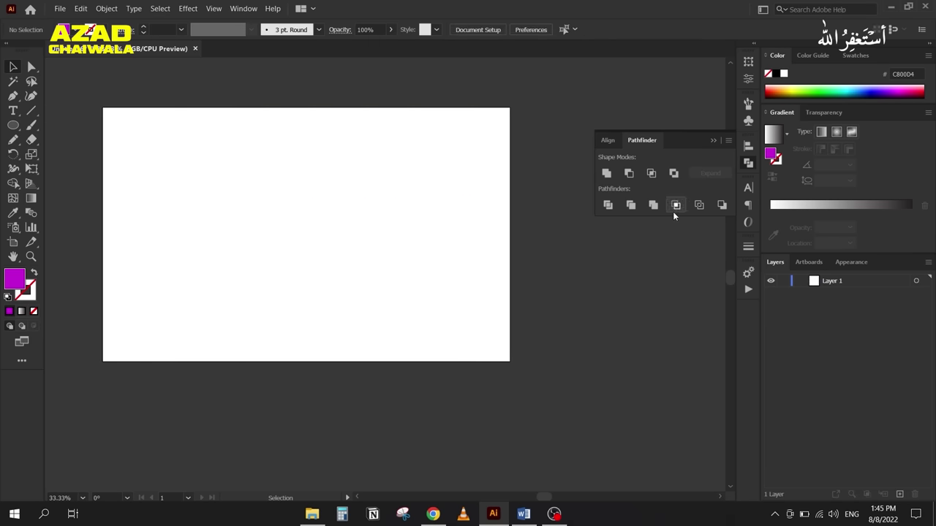
scroll(249, 195, up, 1)
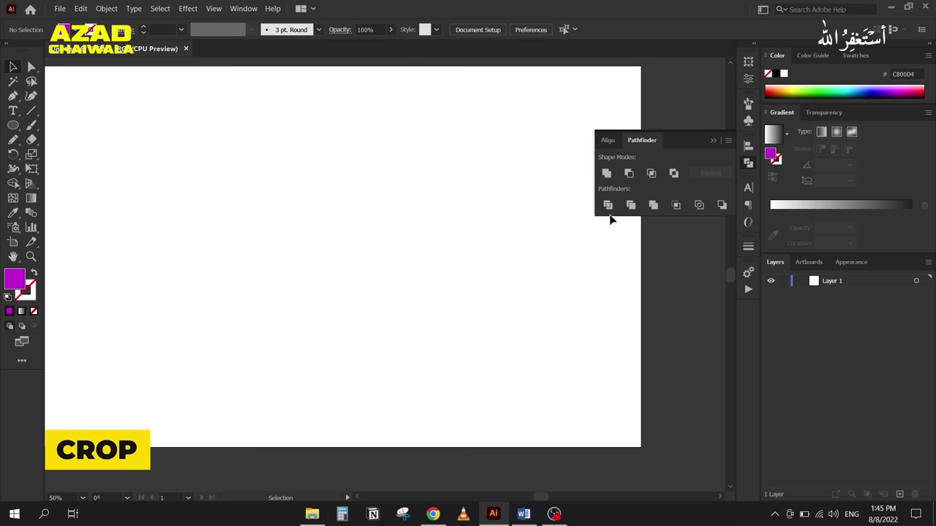
click(13, 128)
Step: Draw a magenta circle and an overlapping dark violet square, then move both up-left
drag(161, 118, 259, 256)
click(13, 125)
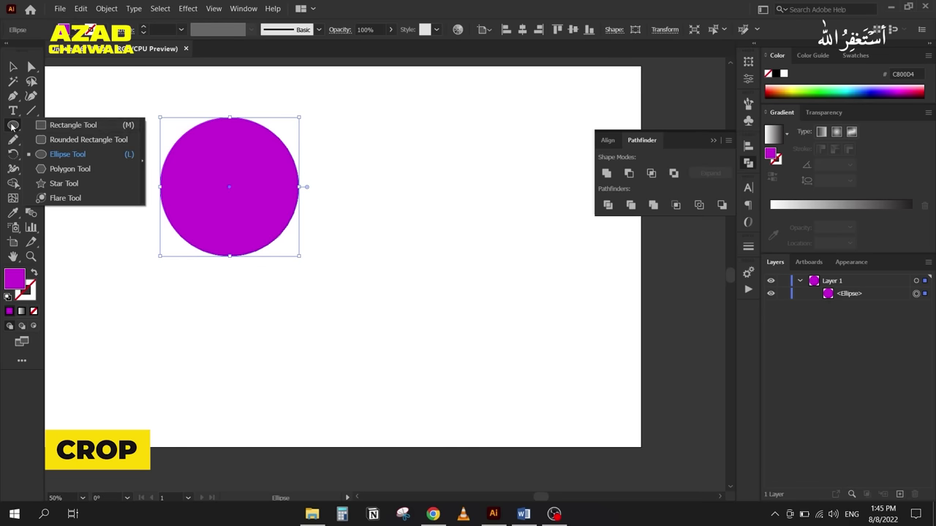
click(47, 128)
drag(333, 191, 229, 294)
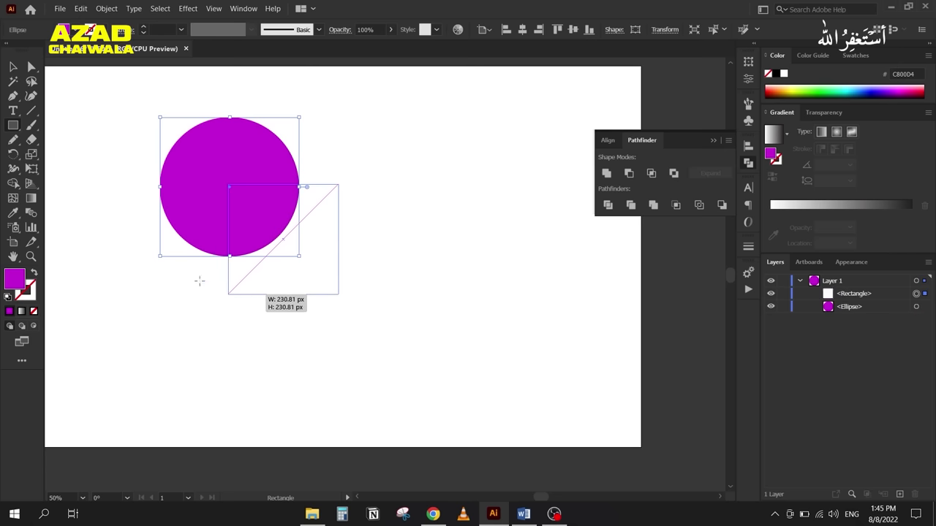
click(14, 67)
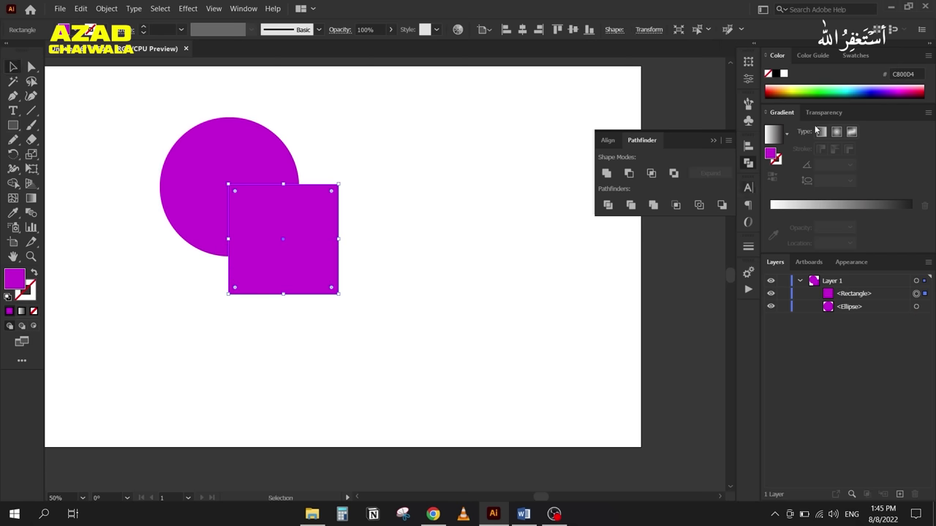
click(879, 91)
drag(132, 111, 428, 329)
drag(223, 221, 177, 206)
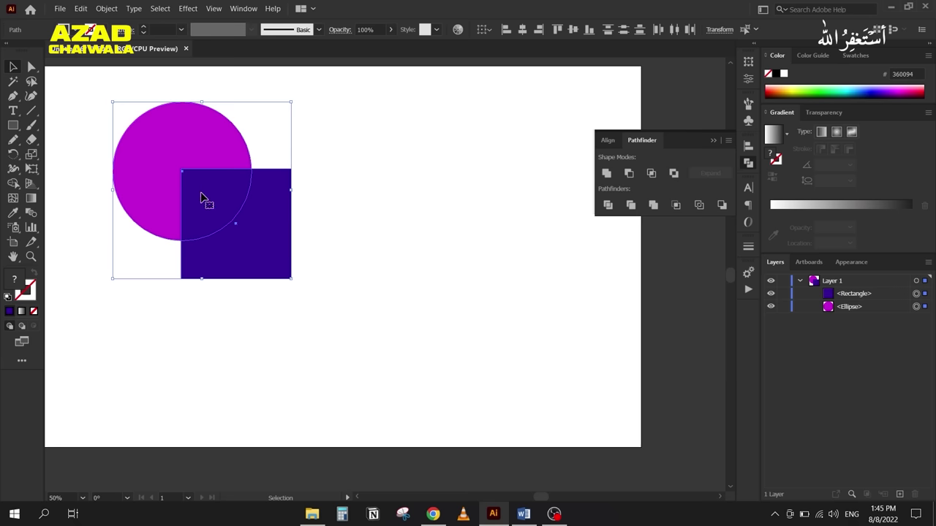
Step: Crop the circle to the square with Pathfinder, nudge it down, and ungroup it
click(651, 174)
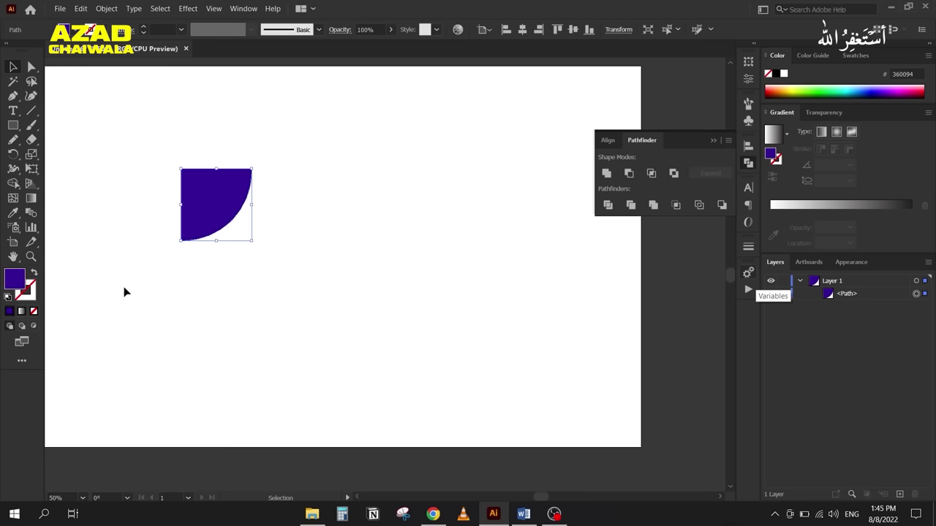
key(ctrl+z)
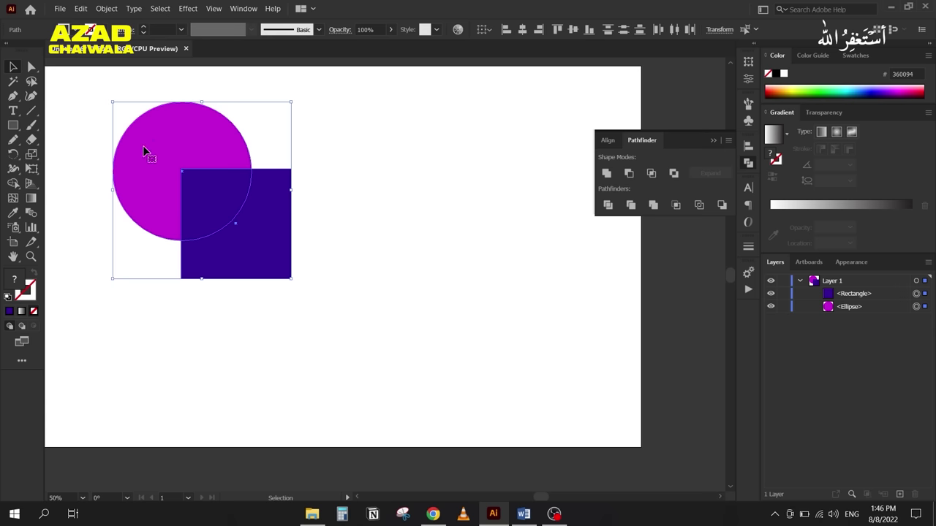
click(676, 205)
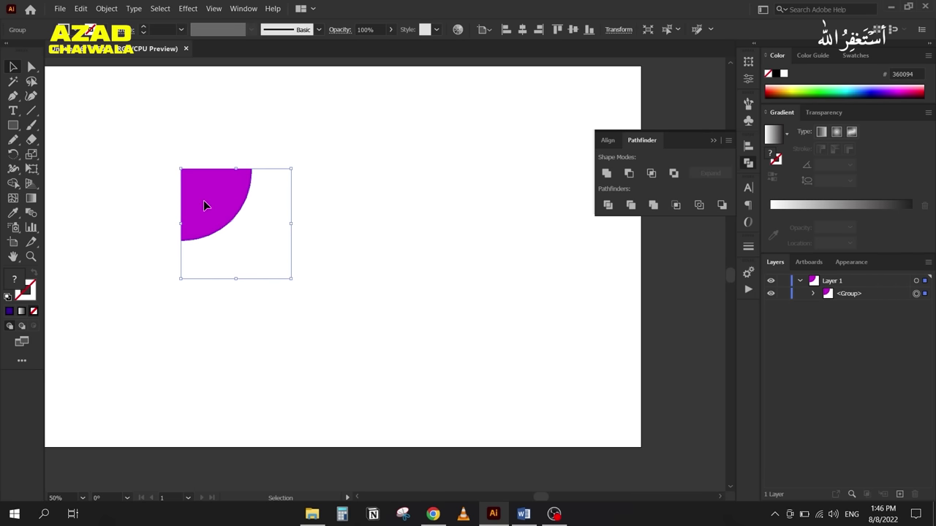
drag(203, 192, 204, 207)
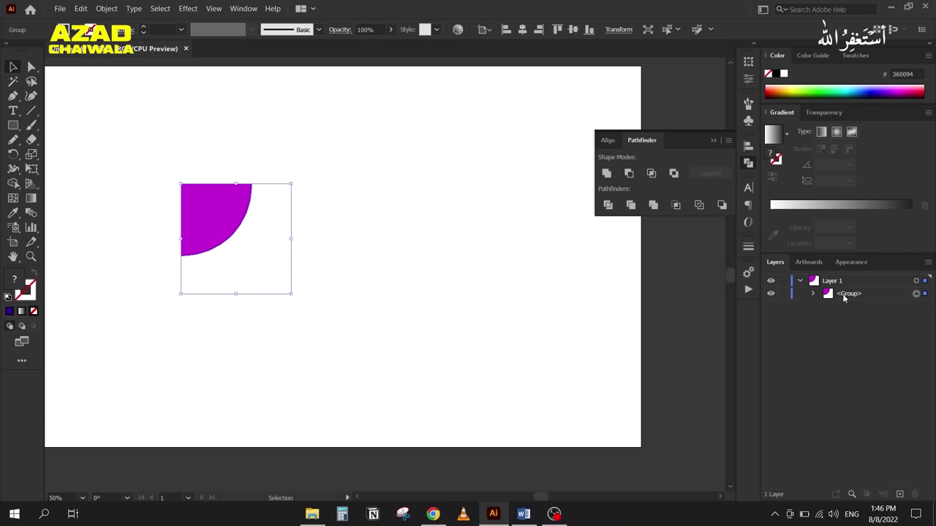
right_click(188, 227)
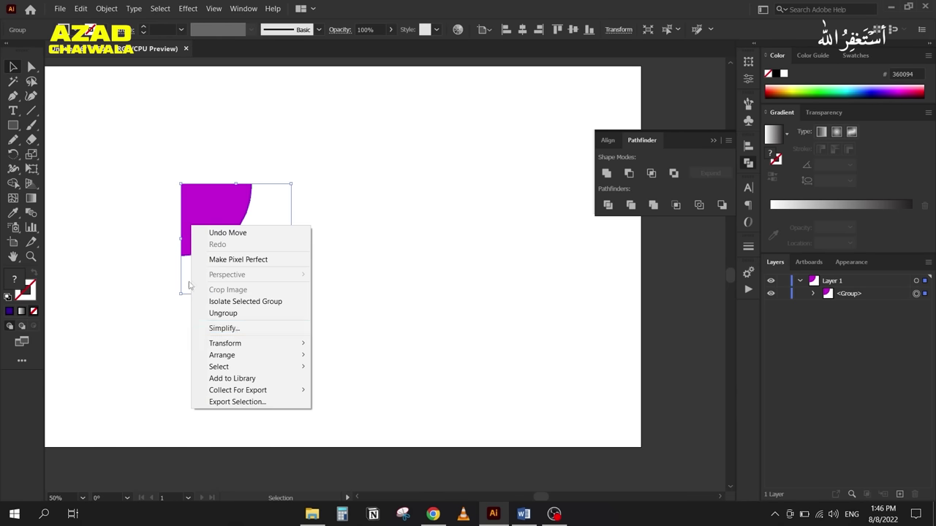
click(215, 313)
click(171, 216)
Step: Fill the square's remainder magenta, delete the quarter-circle piece, and shift the shape right
drag(196, 212, 137, 169)
drag(332, 210, 180, 221)
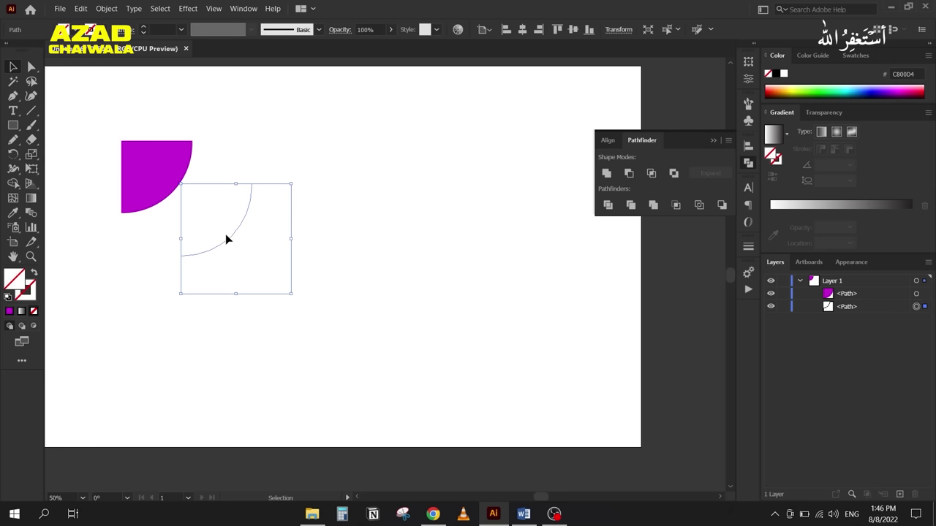
click(9, 313)
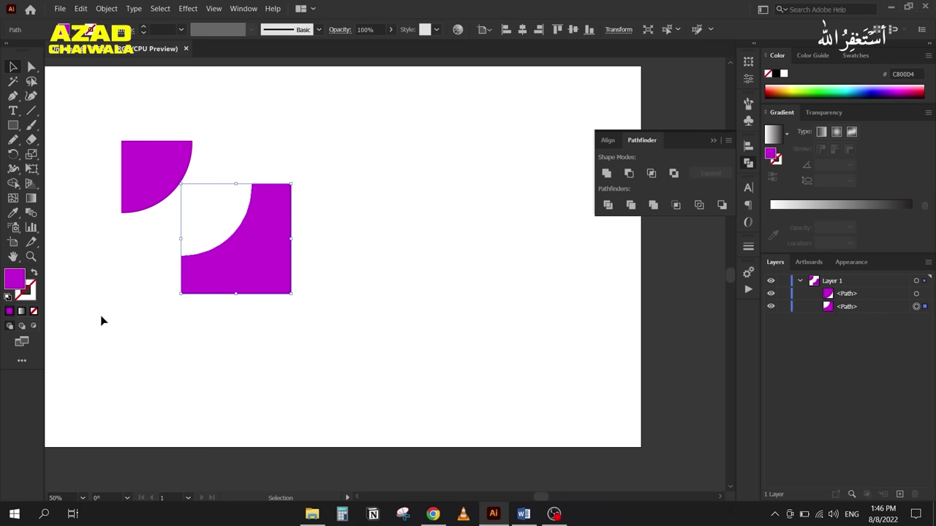
click(109, 319)
drag(109, 139, 204, 210)
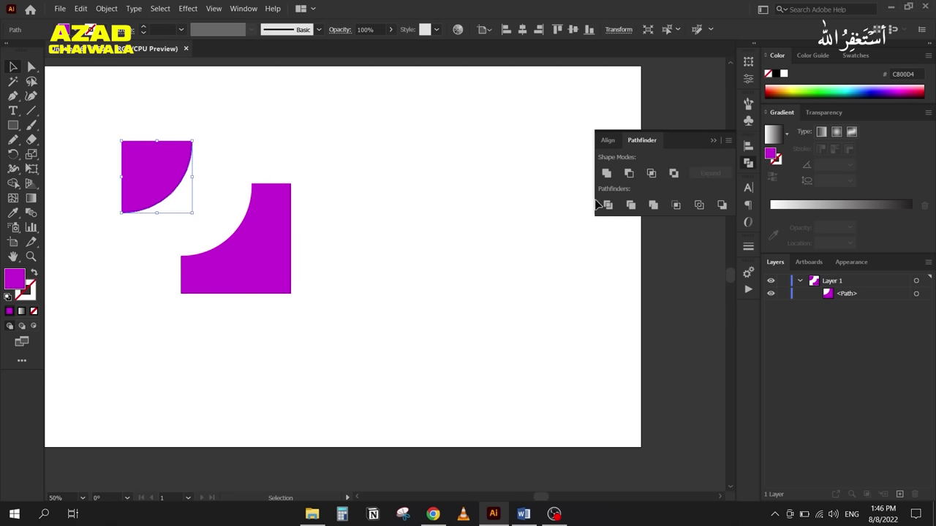
key(Delete)
drag(267, 274, 305, 284)
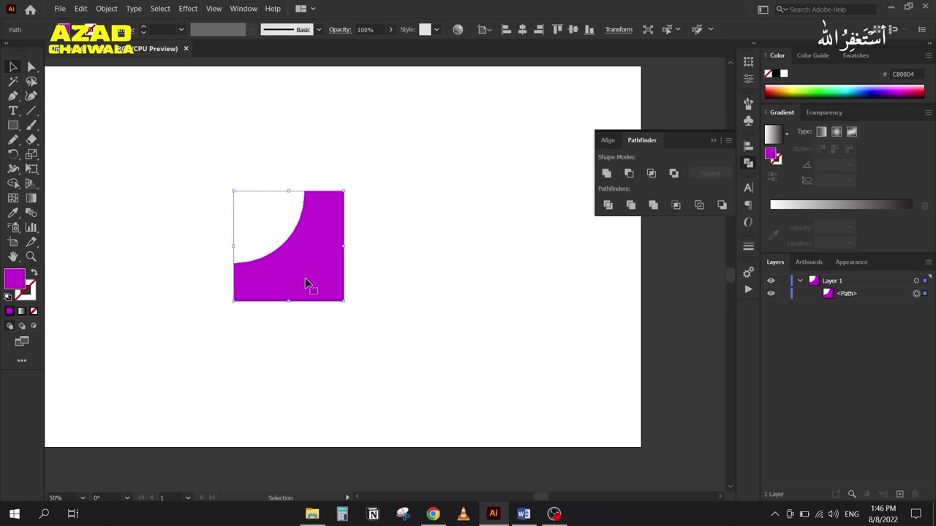
Step: Give the cut-corner shape a solid magenta fill with no stroke and move it slightly lower
click(698, 206)
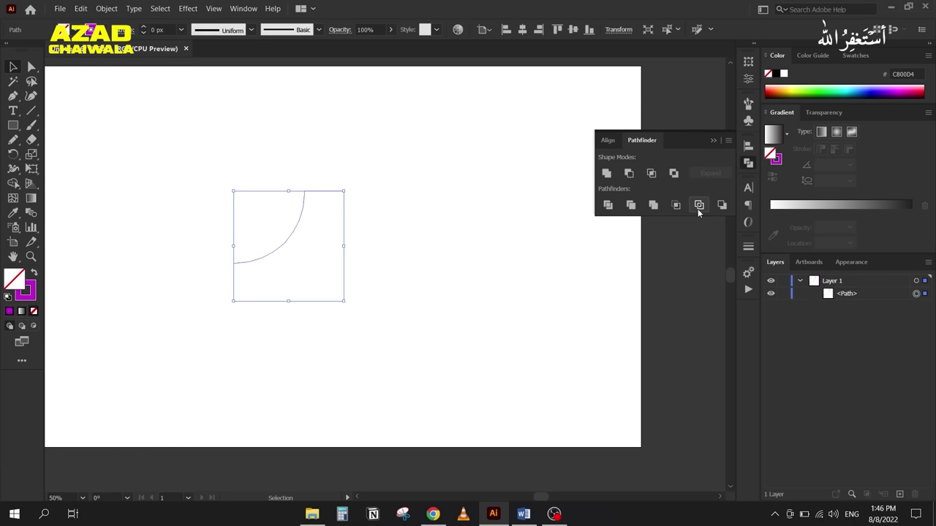
click(33, 276)
click(33, 276)
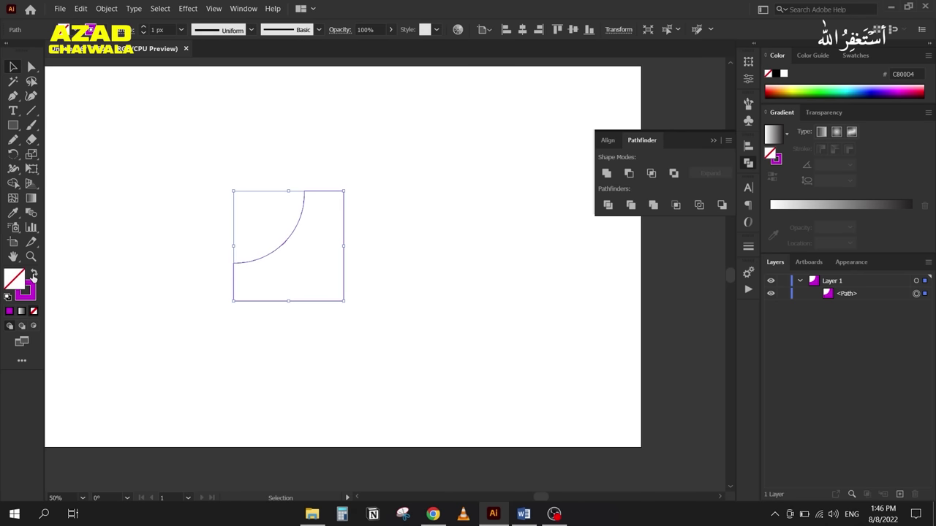
click(33, 276)
click(33, 276)
click(33, 276)
click(33, 276)
click(33, 276)
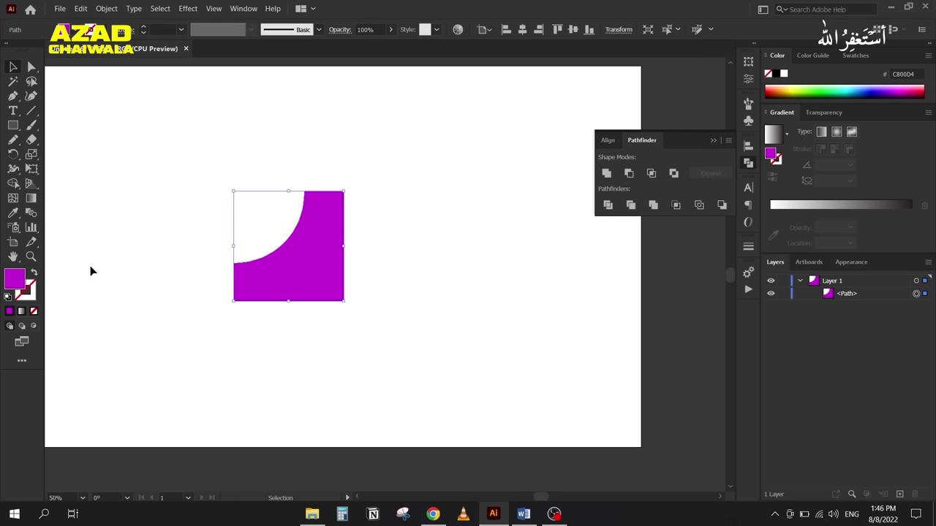
drag(272, 268, 269, 277)
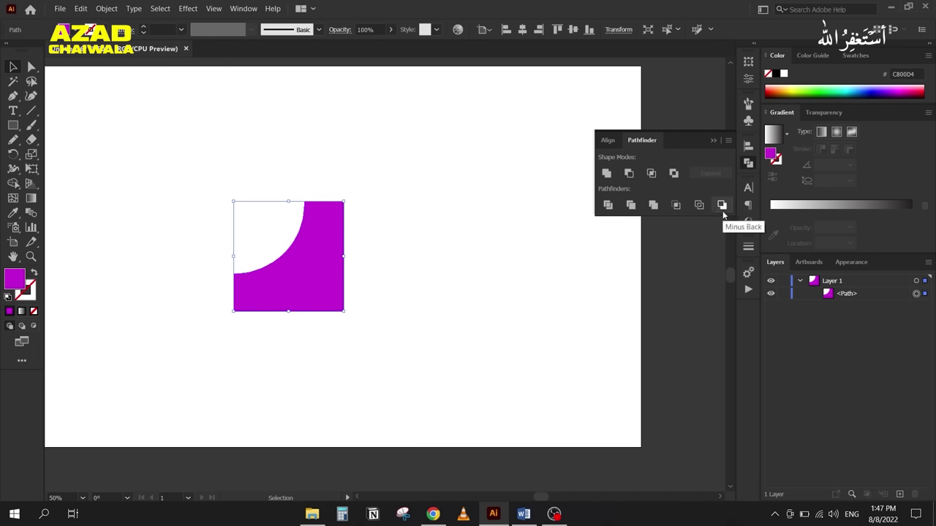
key(Delete)
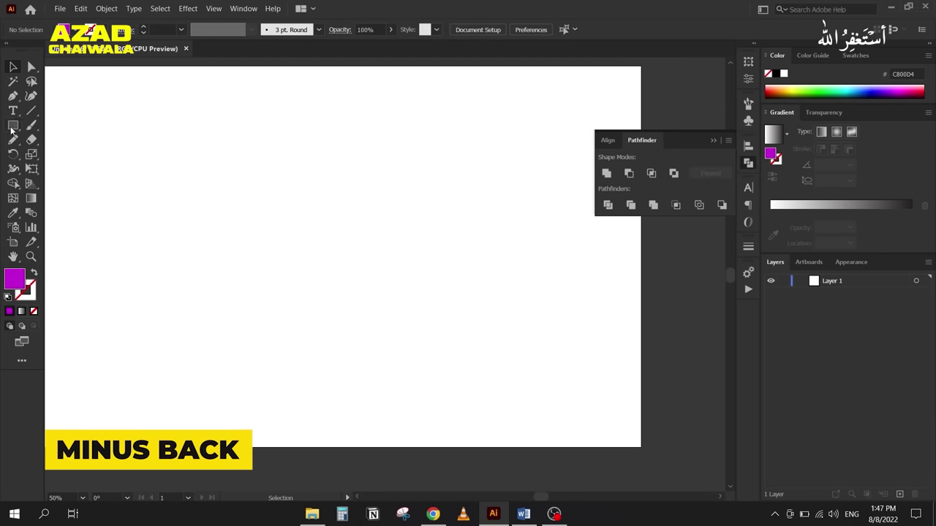
Step: Draw a magenta rectangle and an overlapping circle filled green
click(13, 125)
drag(211, 116, 382, 285)
drag(14, 125, 63, 154)
drag(451, 186, 267, 376)
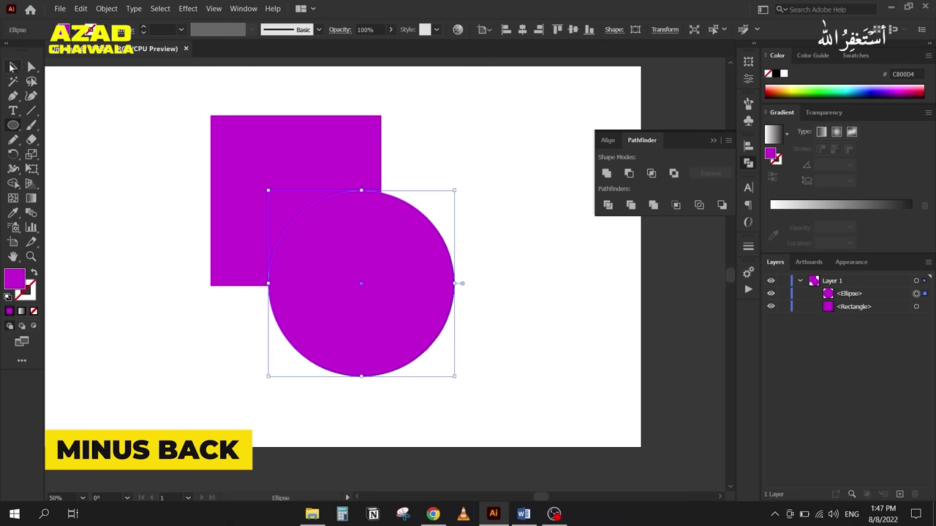
click(13, 67)
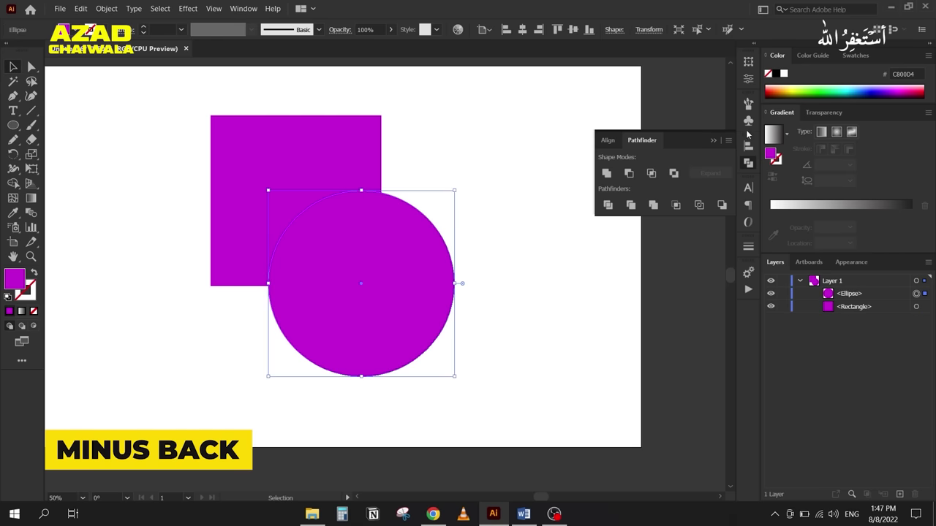
click(824, 89)
Step: Select both shapes and apply Pathfinder Minus Back to cut the rectangle from the circle
drag(155, 133, 443, 365)
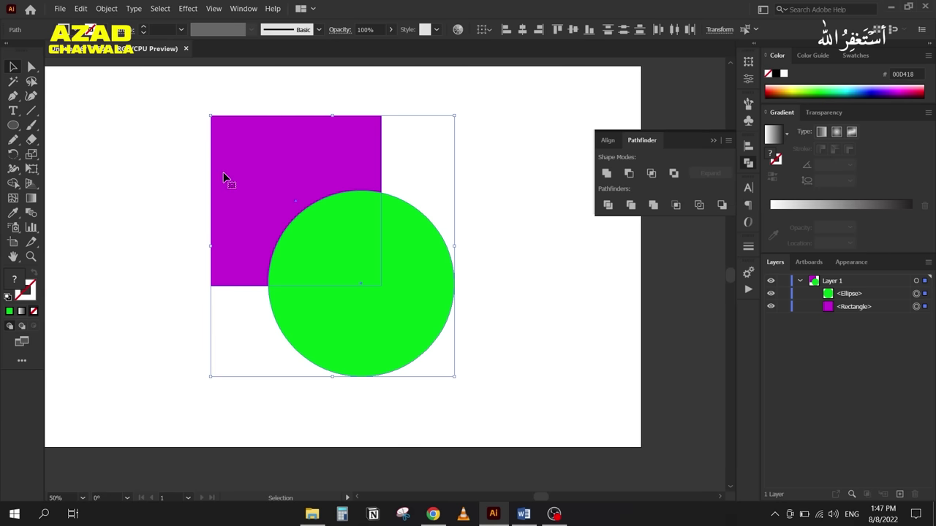
click(630, 174)
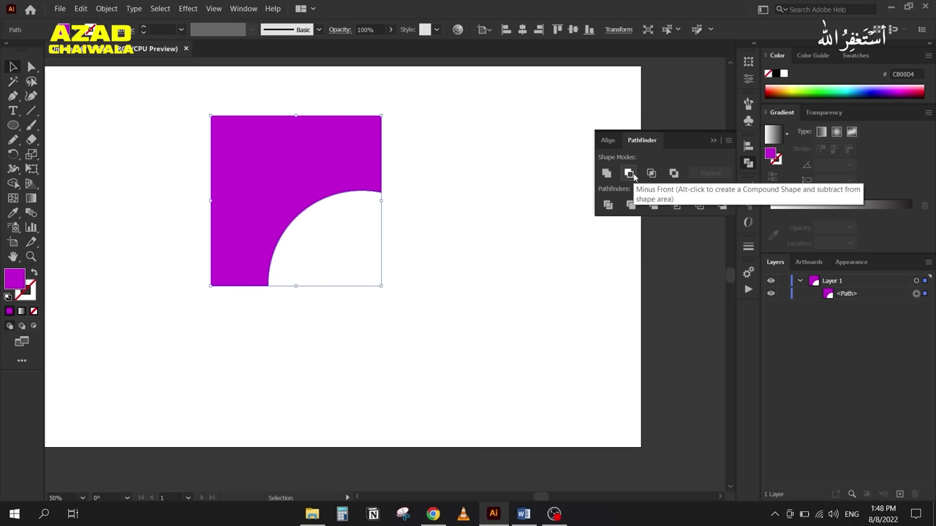
key(ctrl+z)
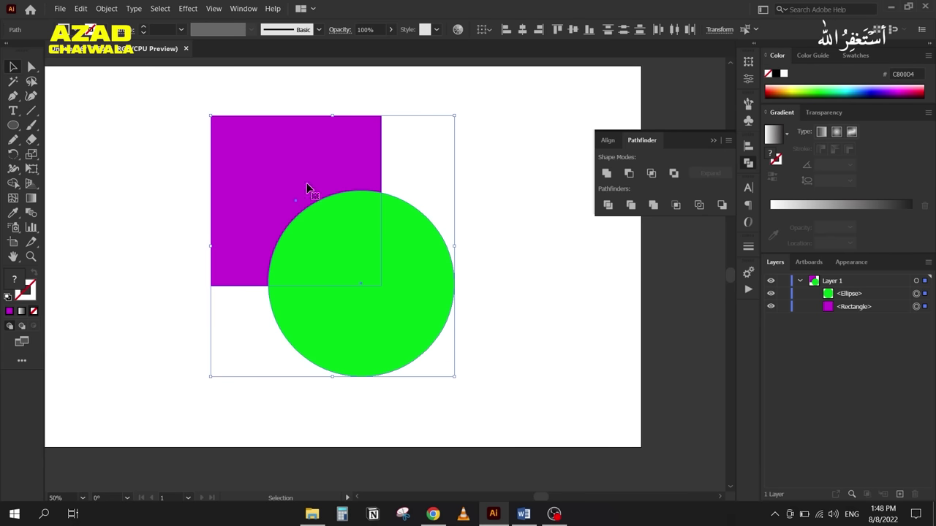
click(722, 206)
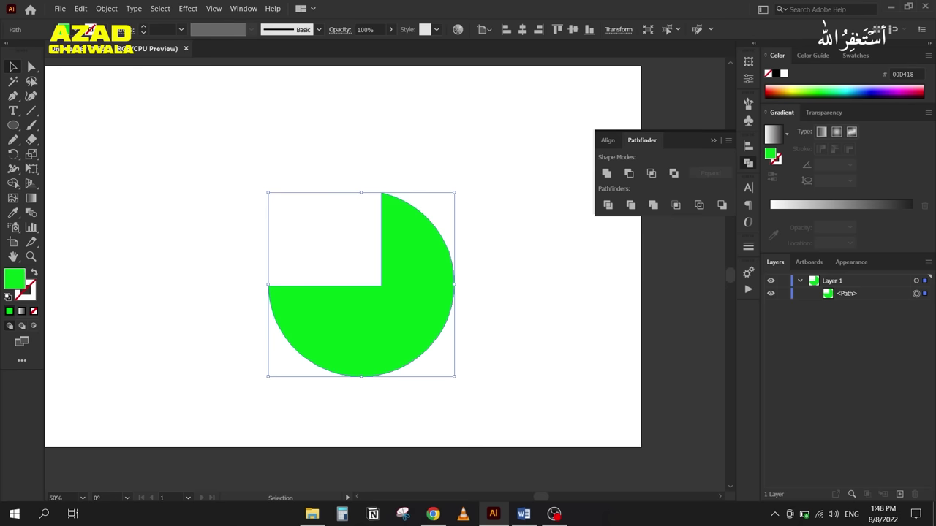
click(554, 514)
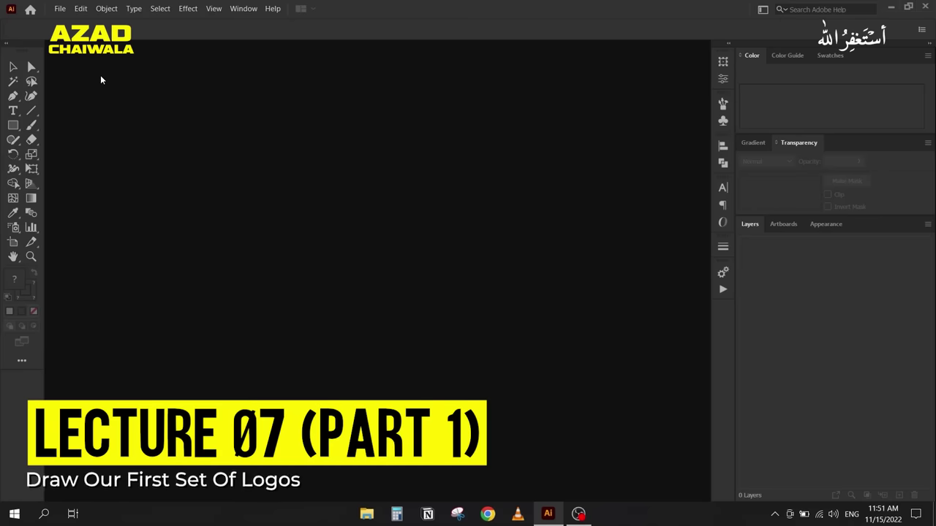
Step: Create a Web-preset 1280 × 1024 document, then close it
click(63, 11)
click(67, 22)
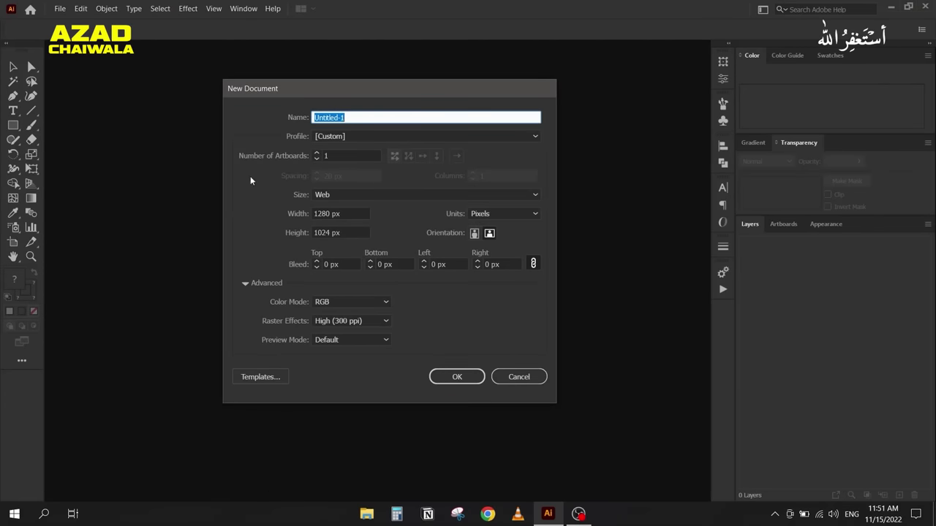
click(334, 202)
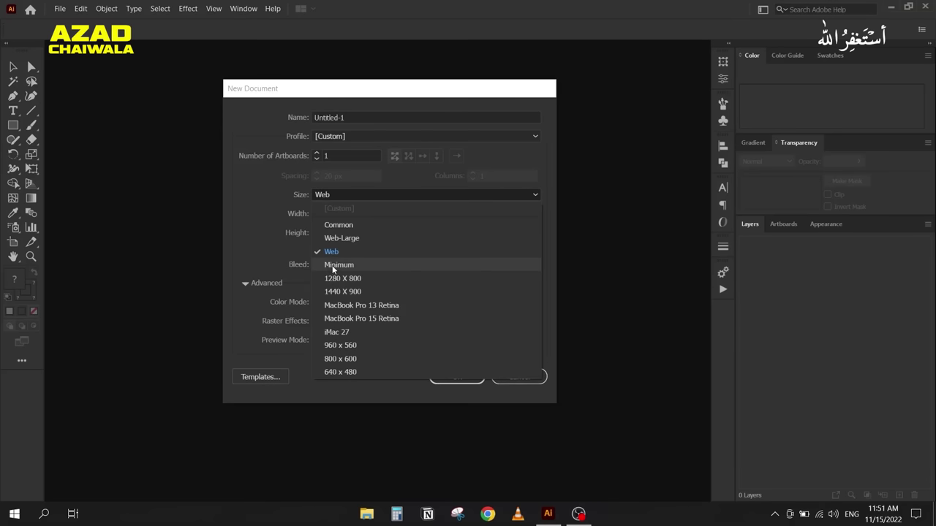
click(265, 241)
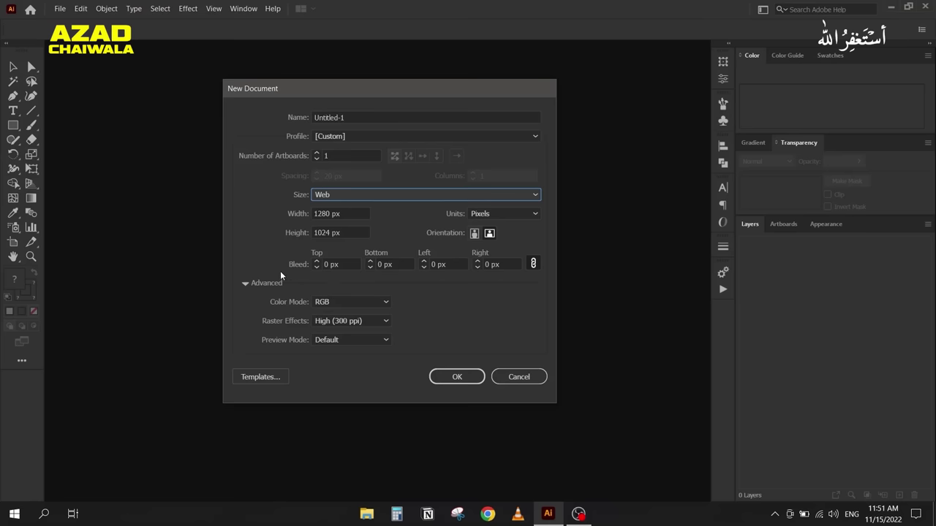
click(456, 377)
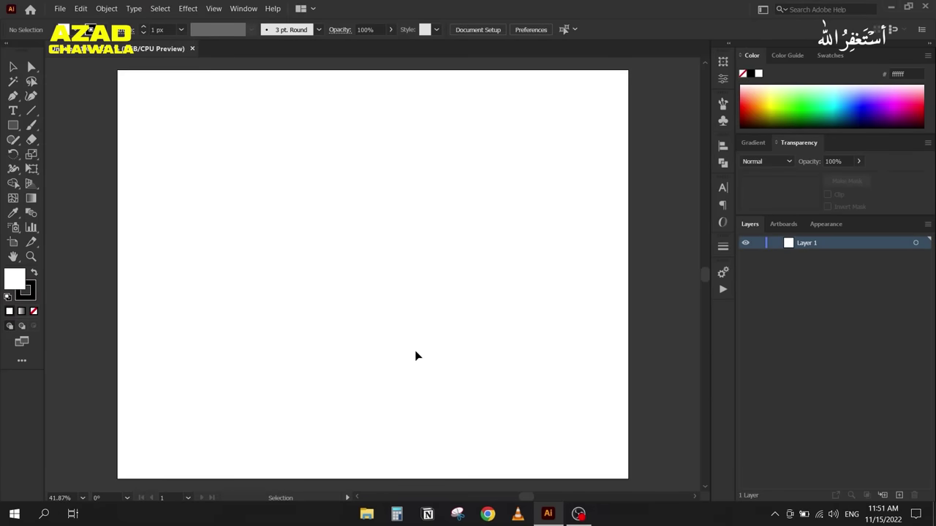
click(192, 48)
Step: Create a new 1280 X 800 document and minimize Illustrator to reveal the desktop
click(60, 8)
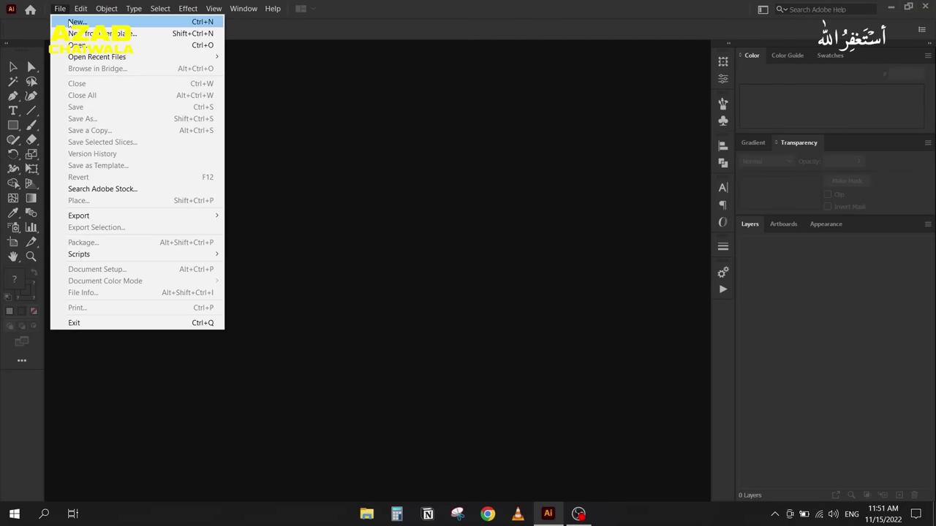
click(76, 22)
click(338, 196)
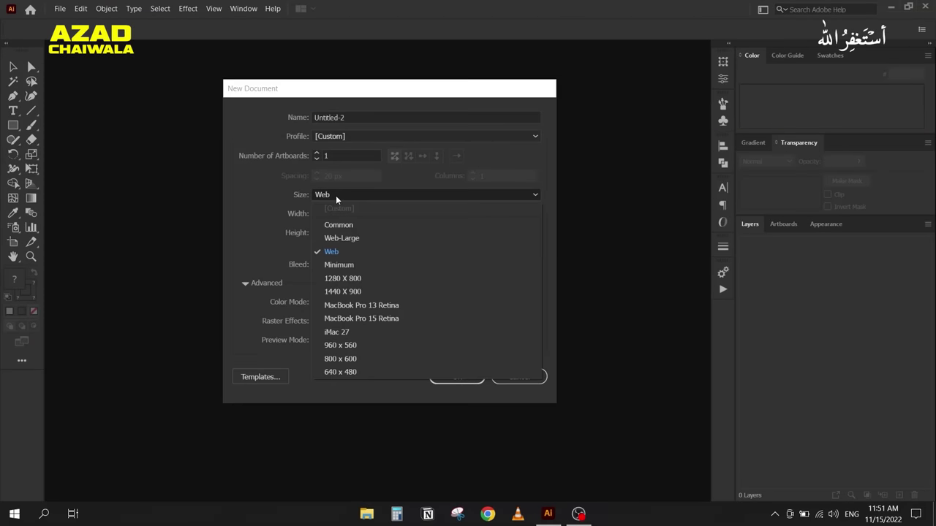
click(354, 280)
click(436, 376)
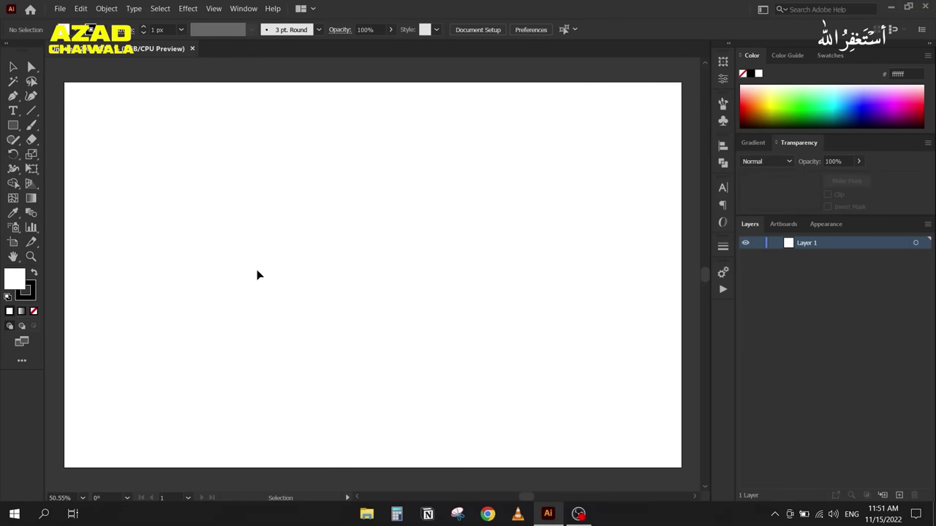
mouse_move(561, 516)
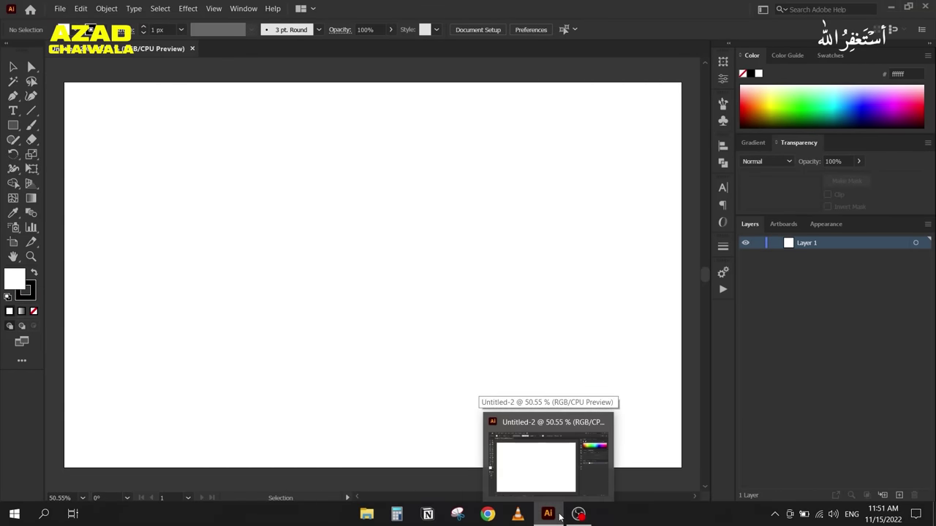
click(560, 517)
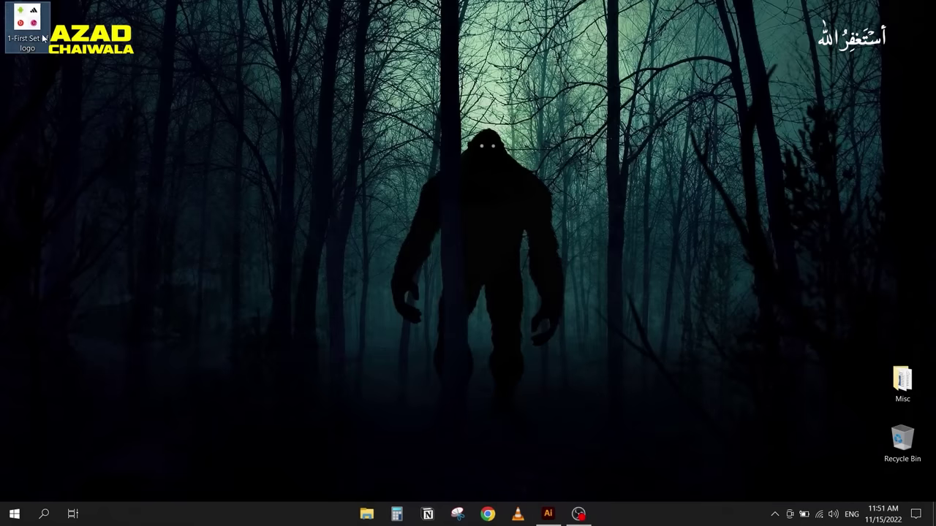
Step: Drag the logo sheet image into the document, place it right of the artboard, and enlarge it to about 802 × 802 px
click(43, 38)
drag(29, 16, 495, 242)
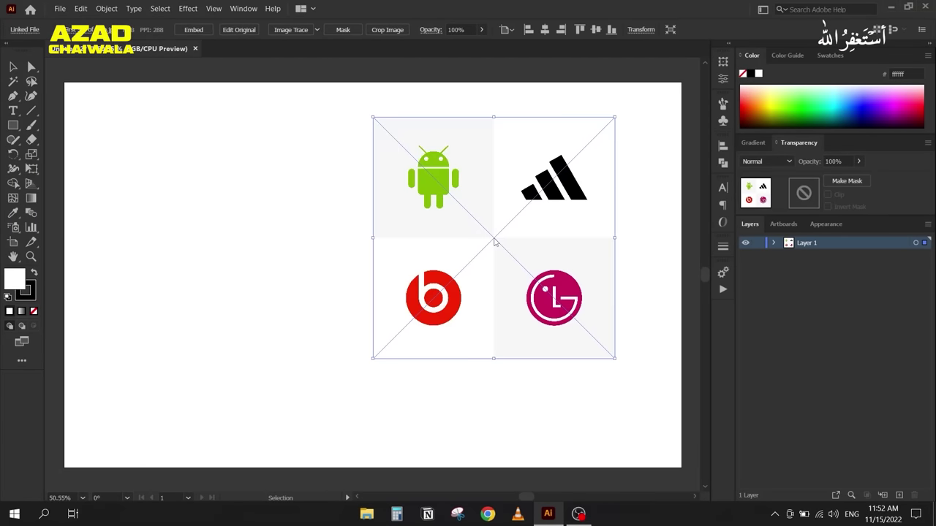
scroll(374, 215, down, 1)
drag(373, 216, 139, 202)
drag(207, 223, 418, 202)
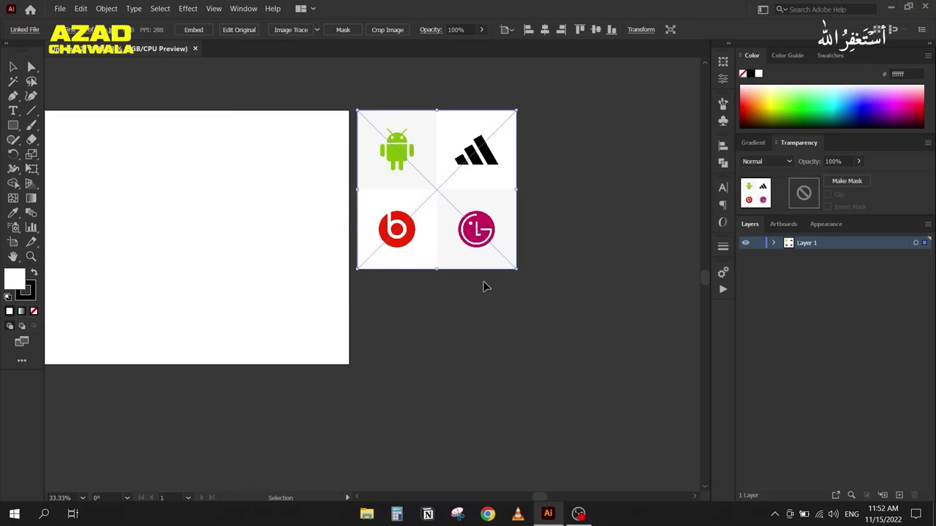
drag(516, 273, 614, 403)
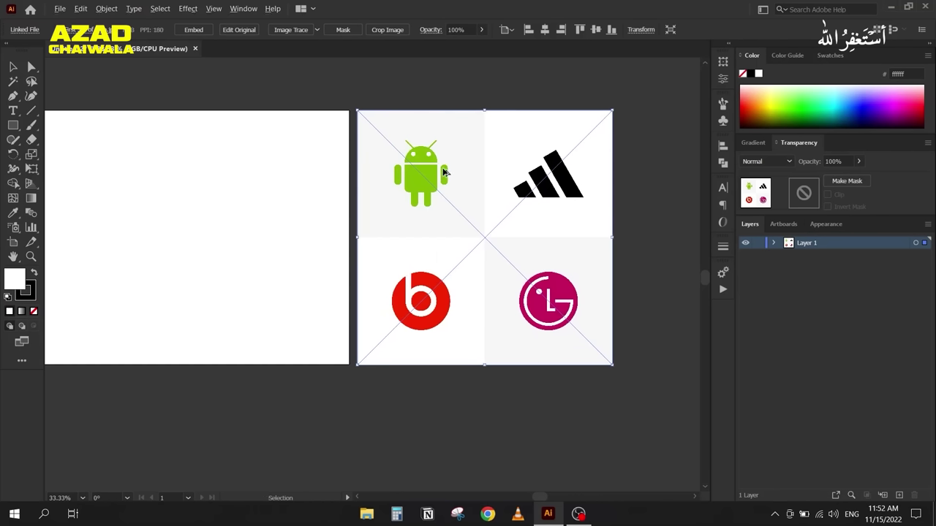
alt+scroll(424, 174, up, 4)
alt+scroll(407, 158, up, 1)
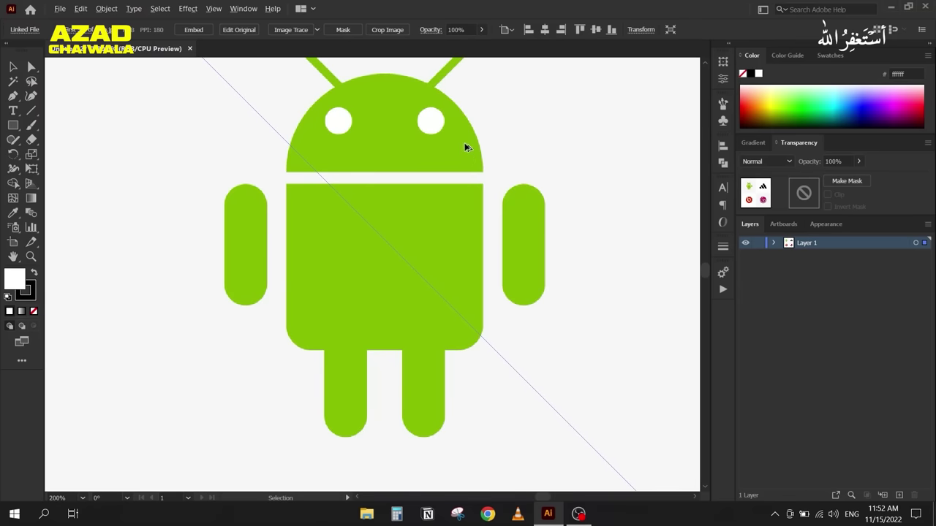
alt+scroll(474, 130, up, 4)
alt+scroll(460, 144, up, 3)
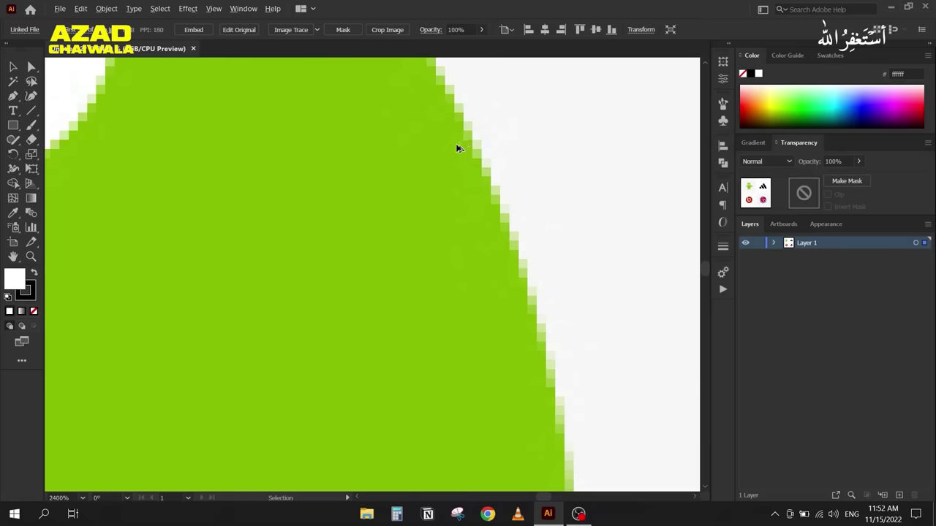
alt+scroll(489, 174, up, 2)
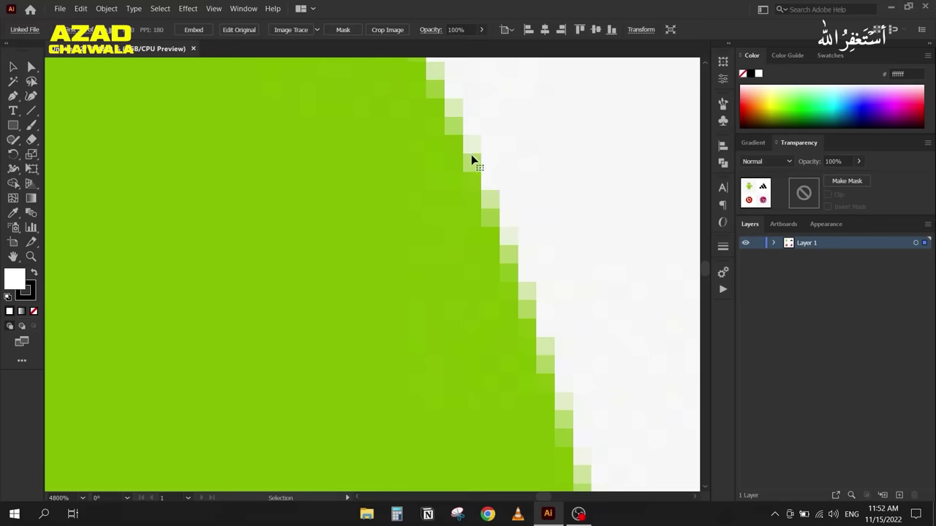
drag(436, 129, 520, 297)
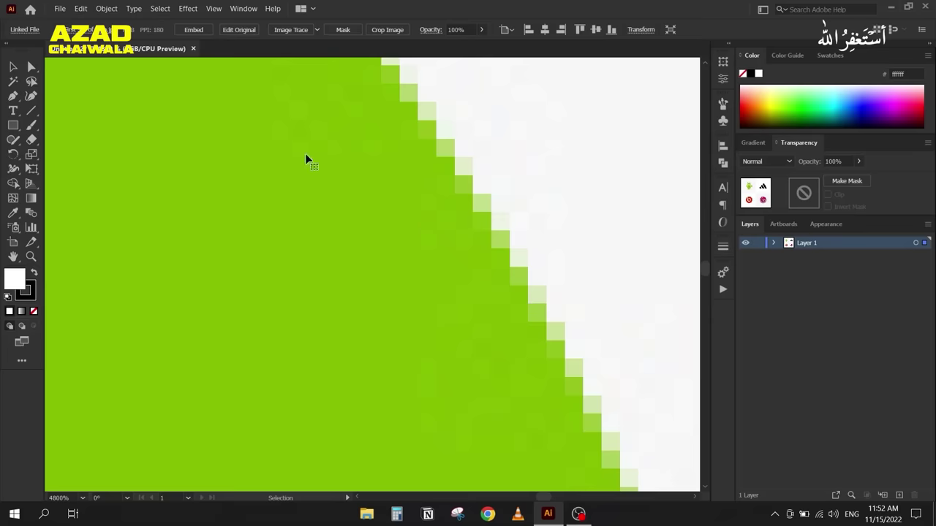
scroll(439, 217, down, 12)
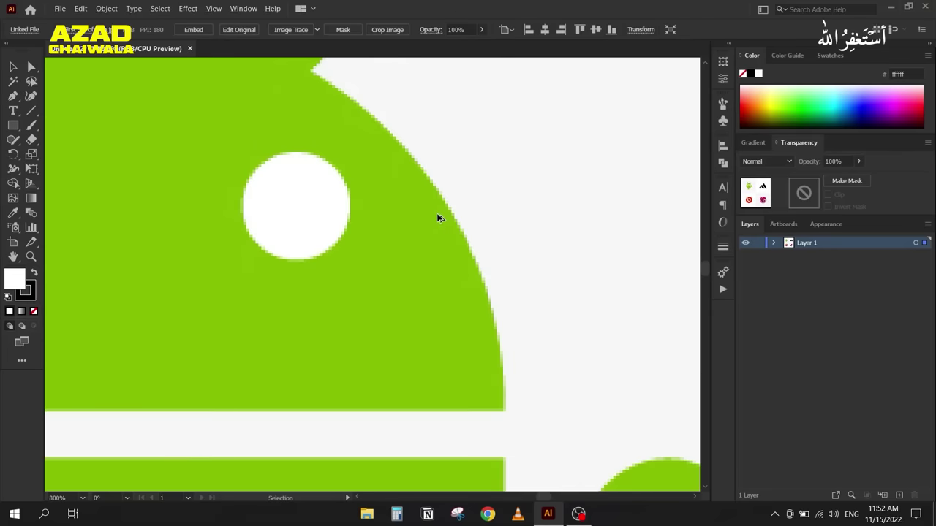
scroll(438, 217, down, 4)
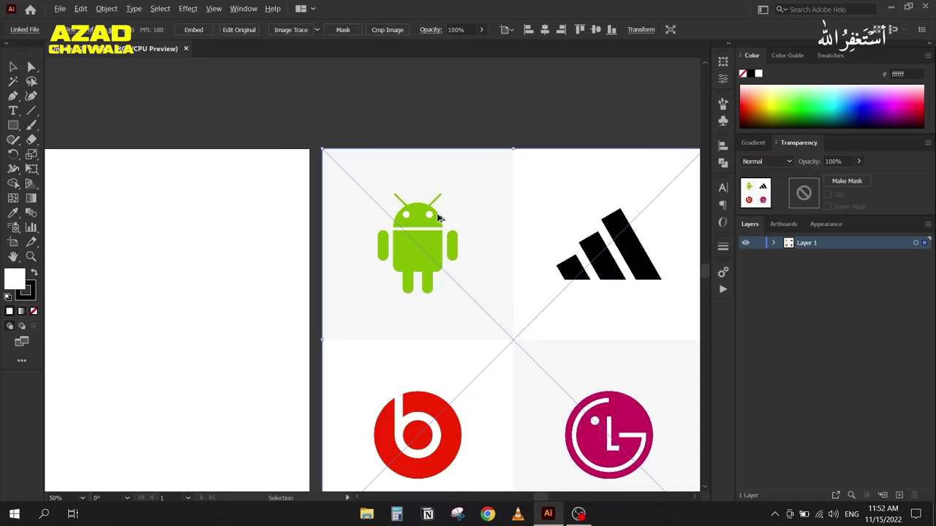
scroll(355, 196, up, 1)
right_click(13, 125)
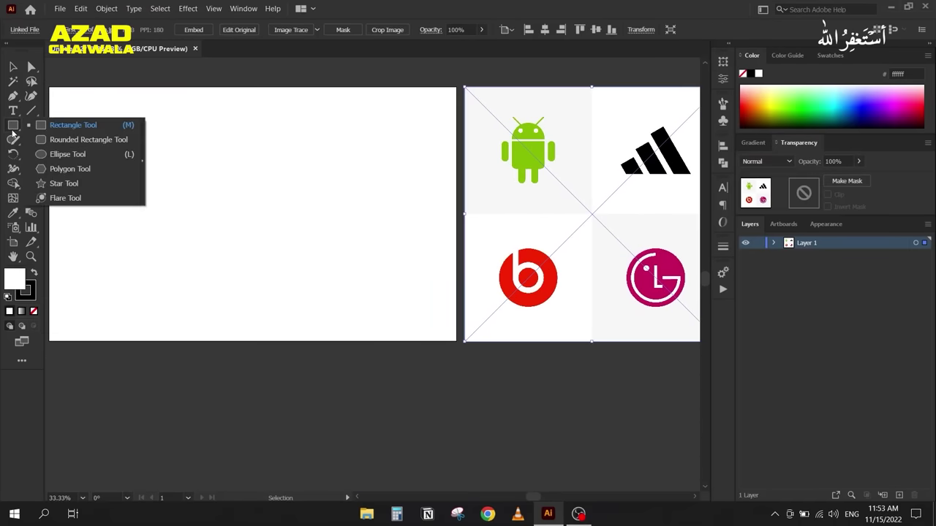
Step: Draw a circle on the artboard with no stroke and a purple #4400ce fill, then deselect it
click(66, 153)
mouse_move(213, 128)
mouse_down()
mouse_move(377, 314)
mouse_move(368, 299)
mouse_up()
click(31, 292)
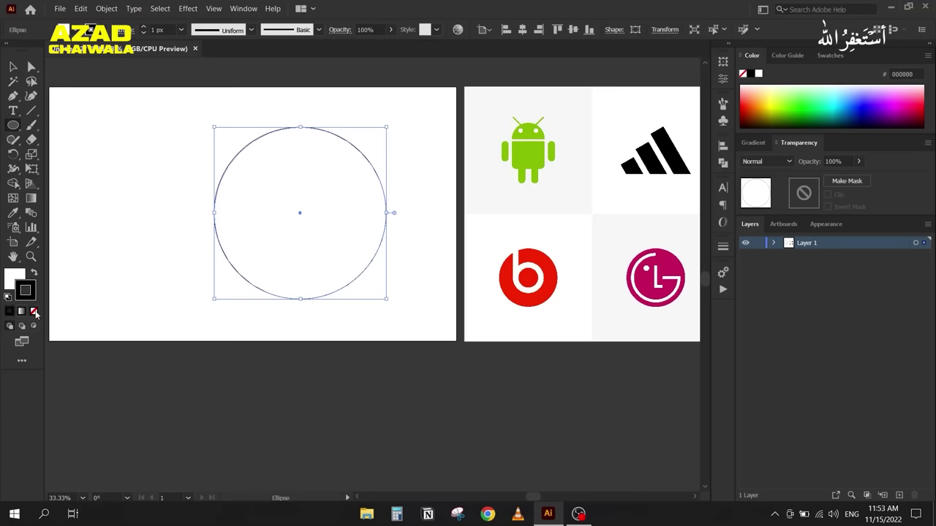
click(34, 311)
key(x)
click(876, 106)
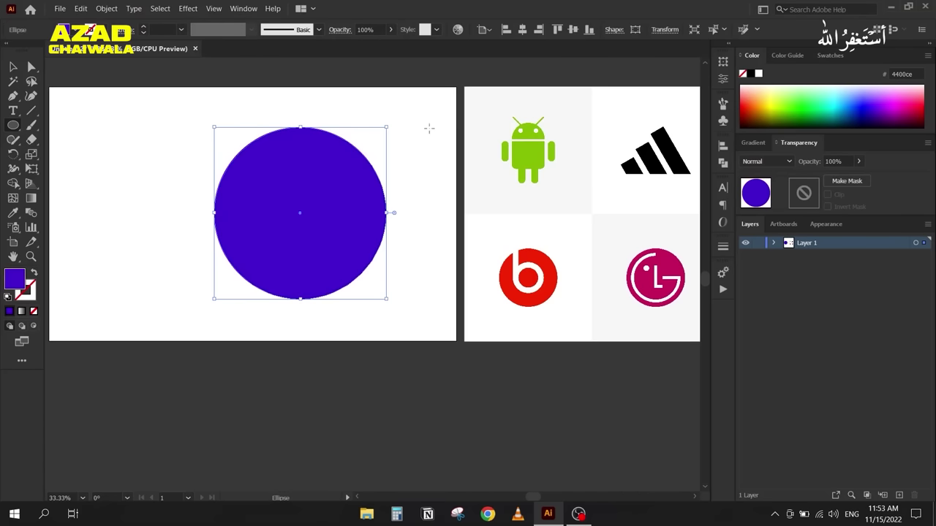
click(12, 70)
click(187, 167)
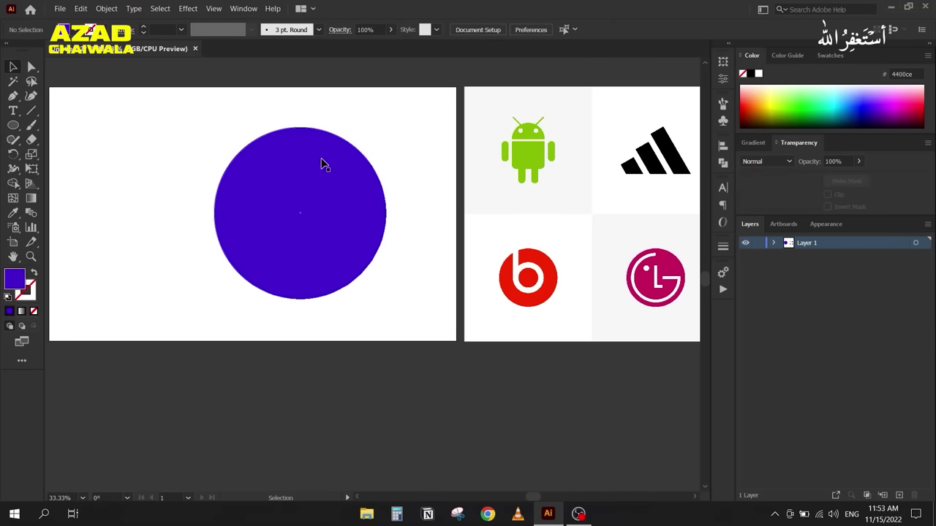
scroll(360, 157, up, 5)
scroll(361, 156, up, 3)
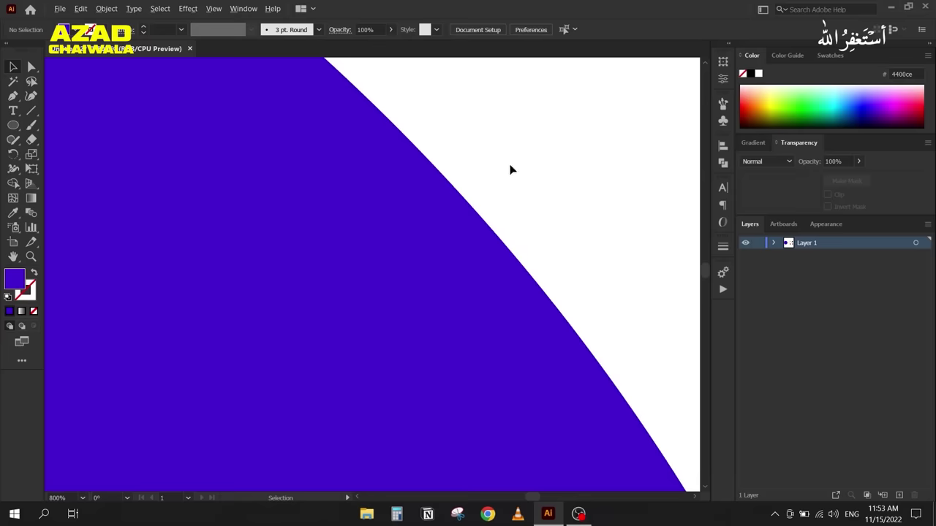
scroll(445, 182, up, 6)
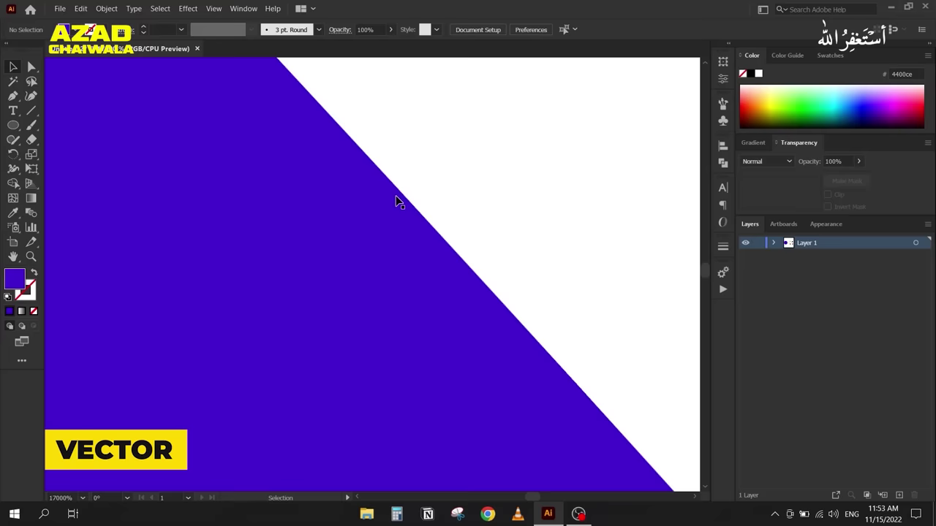
scroll(395, 201, down, 5)
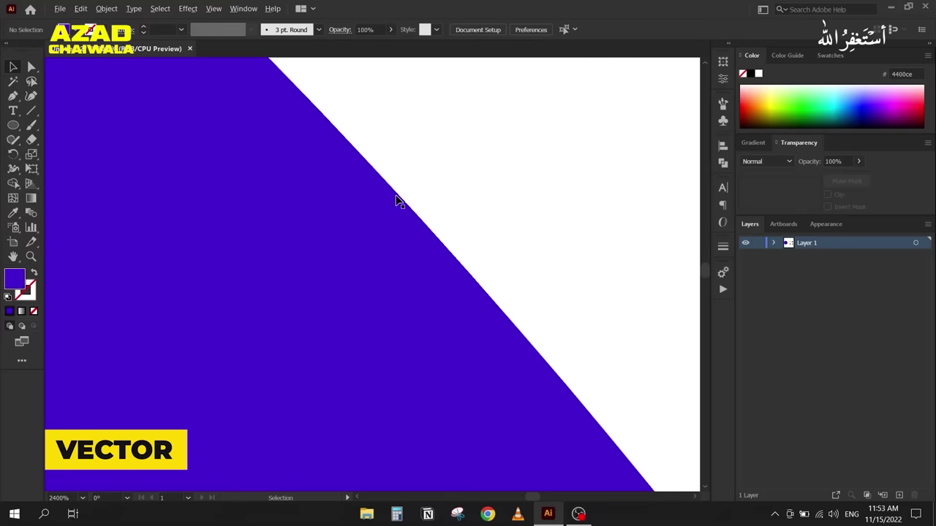
scroll(395, 201, down, 3)
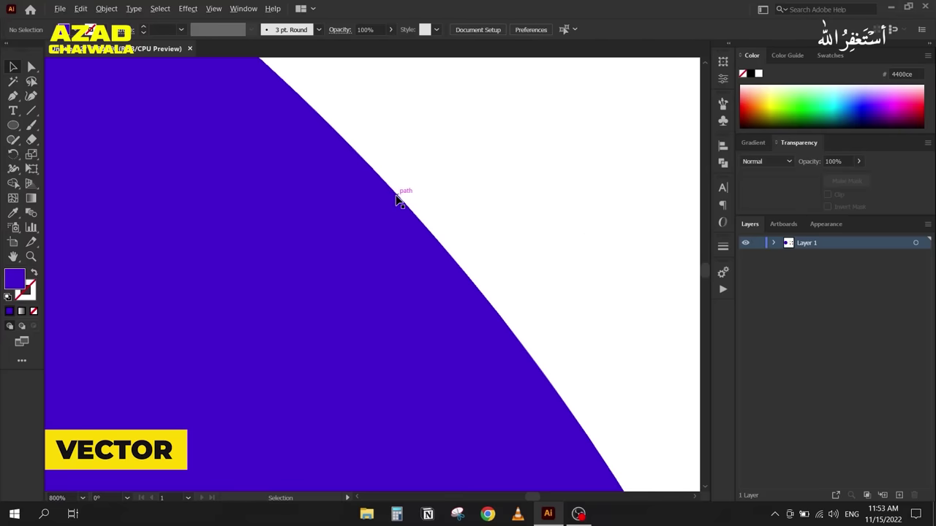
scroll(395, 201, down, 5)
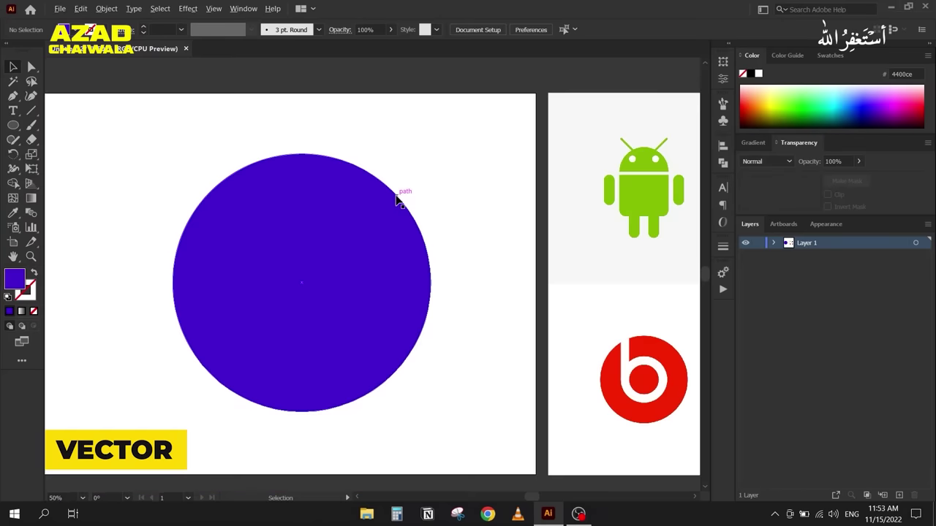
drag(402, 192, 330, 181)
click(209, 246)
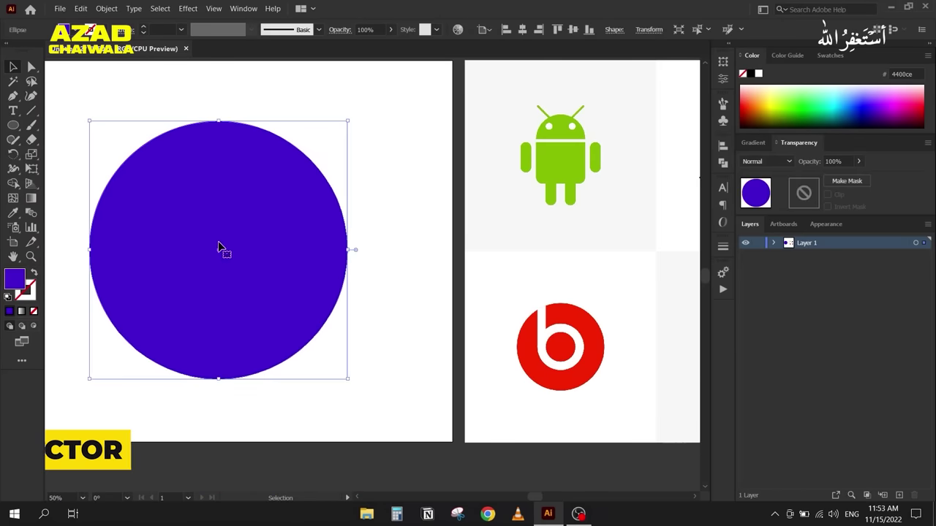
Step: Delete the purple circle and zoom in on the Android logo
key(Delete)
scroll(243, 214, right, 5)
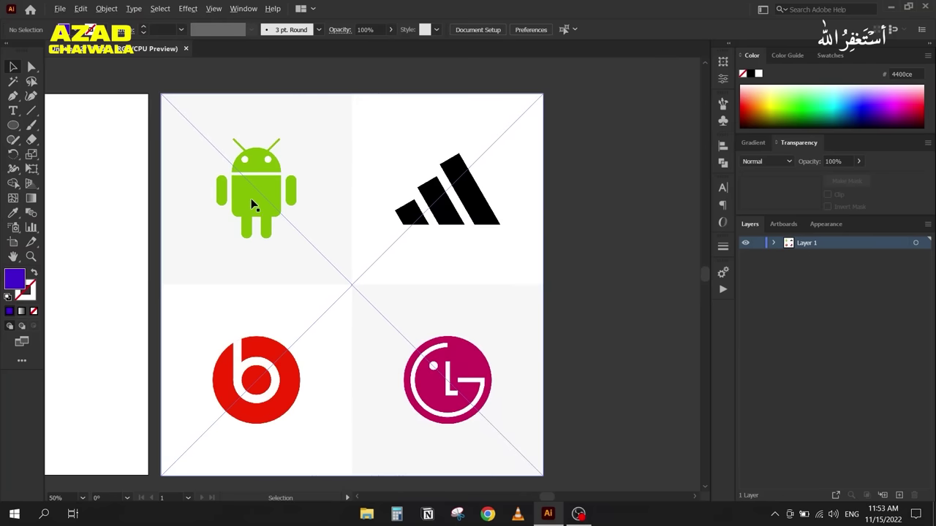
scroll(278, 192, up, 4)
scroll(363, 167, up, 5)
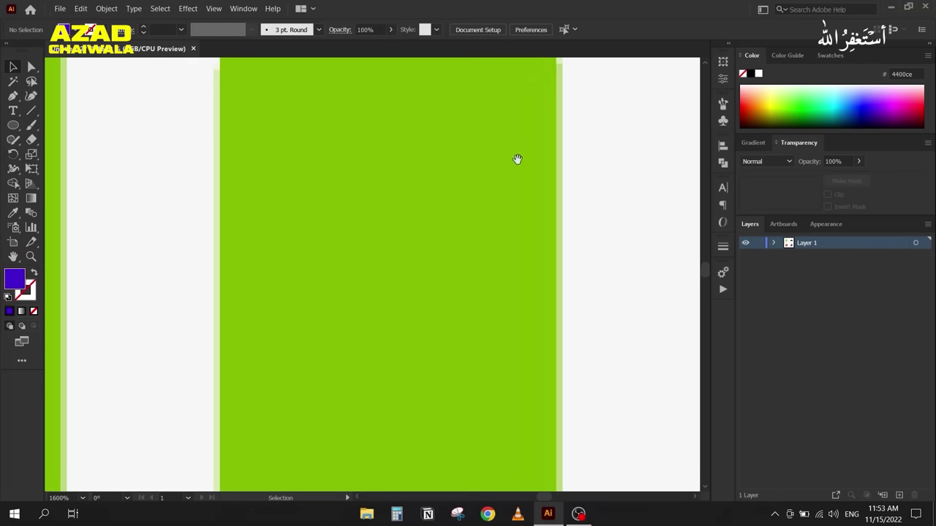
scroll(530, 148, up, 3)
scroll(504, 143, up, 2)
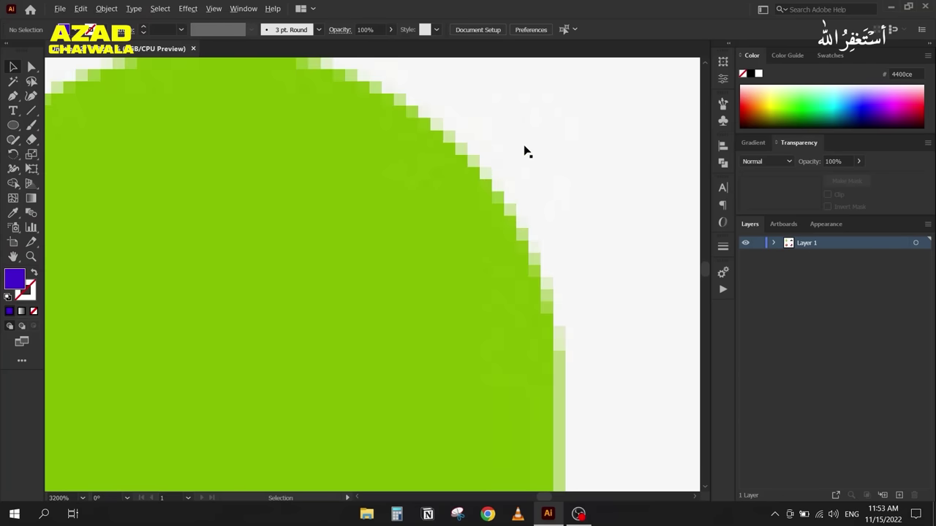
Step: Select the placed logo image to view its Linked File options, then show the desktop
click(472, 160)
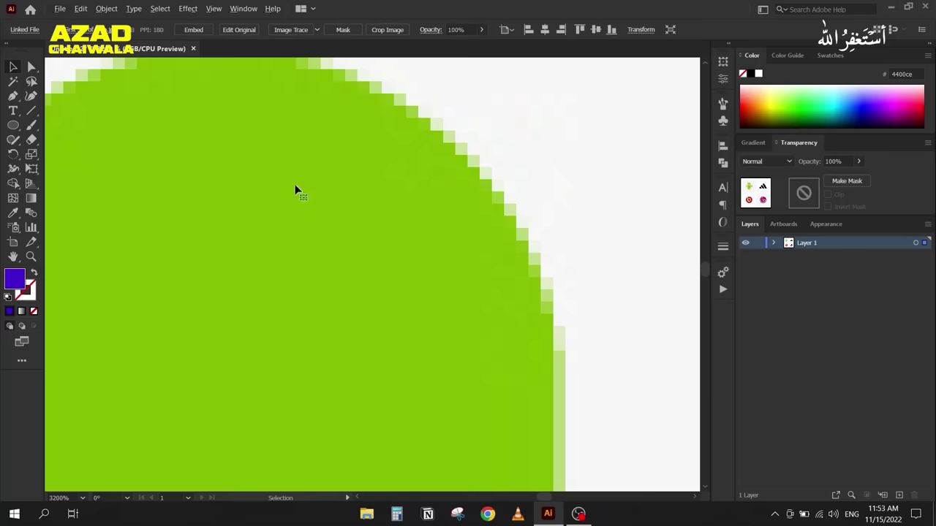
scroll(407, 249, down, 9)
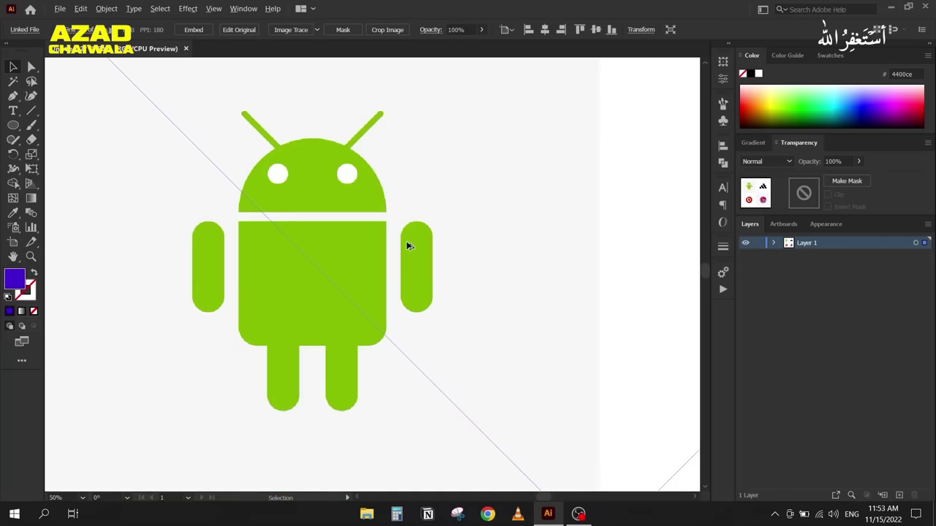
scroll(363, 261, down, 3)
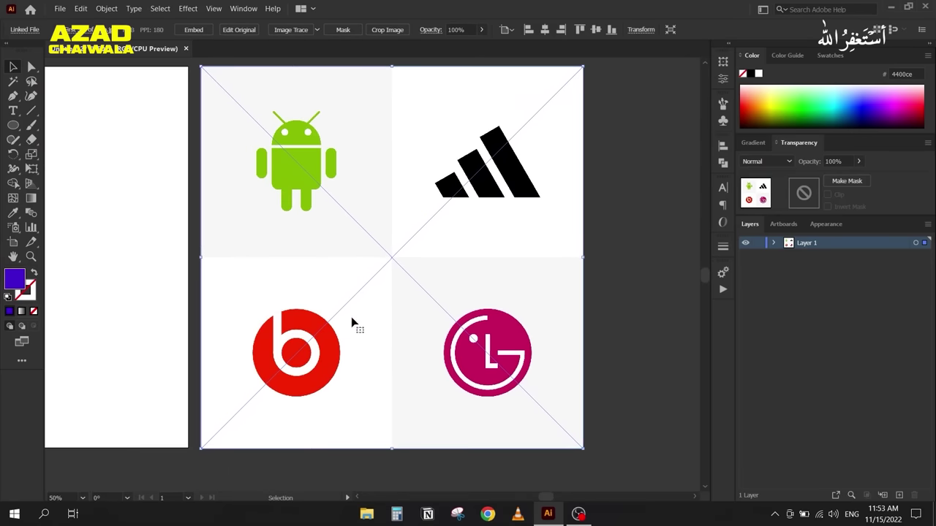
click(665, 163)
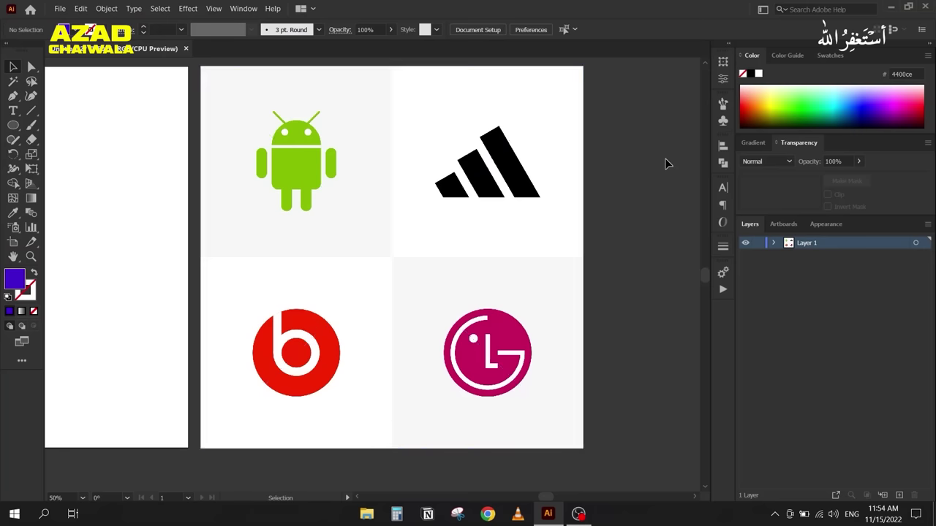
click(421, 176)
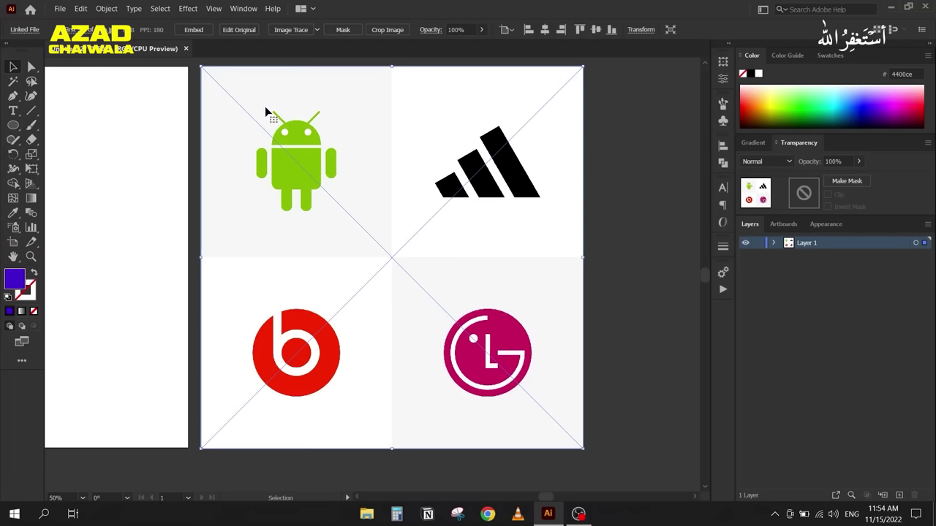
scroll(317, 137, up, 6)
scroll(316, 137, up, 4)
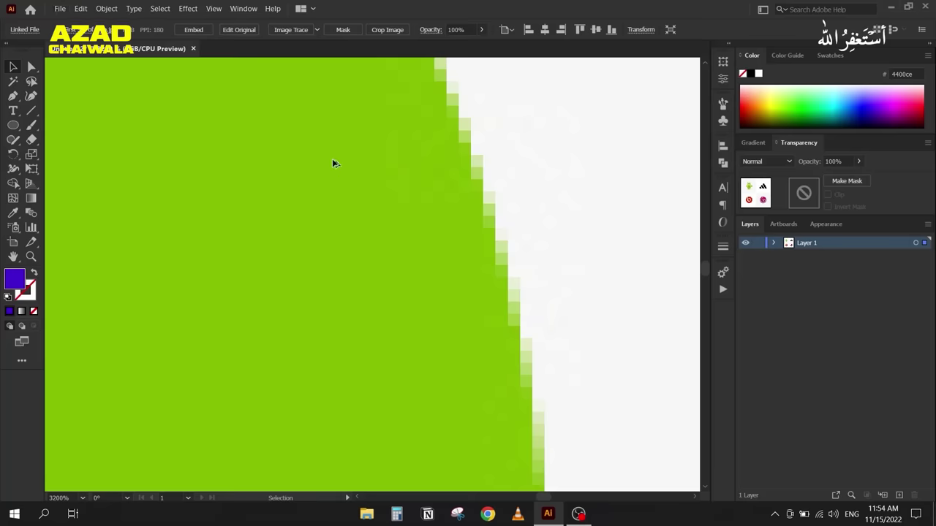
scroll(332, 158, down, 5)
scroll(333, 159, down, 3)
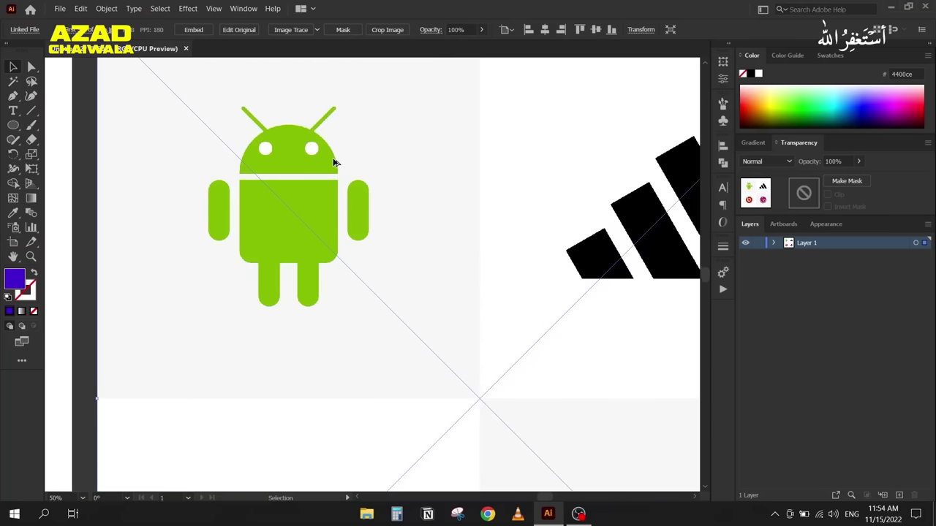
scroll(333, 160, down, 2)
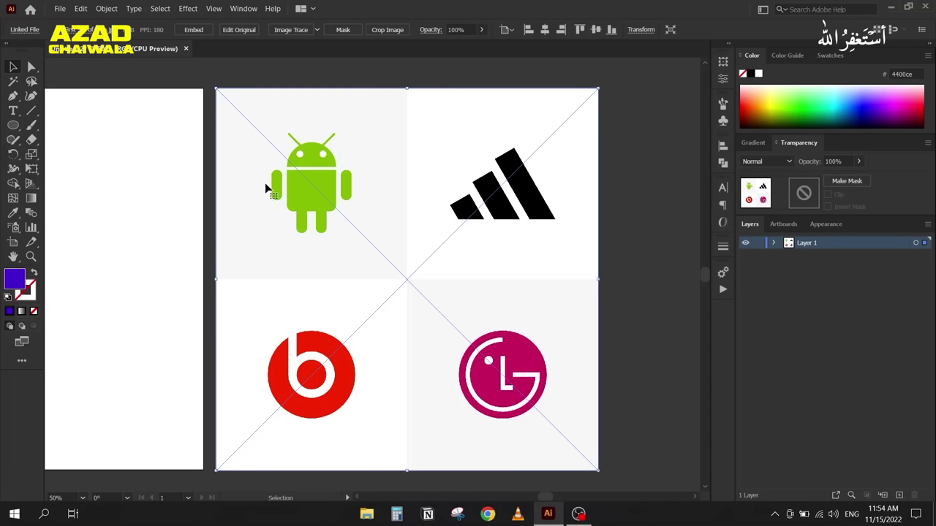
click(934, 514)
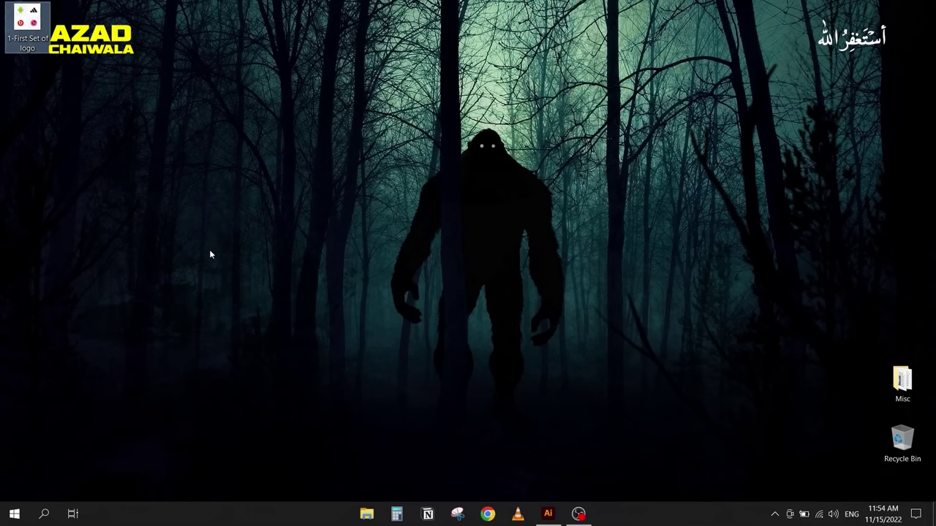
Step: Create a New folder on the desktop just below the logo file
right_click(63, 108)
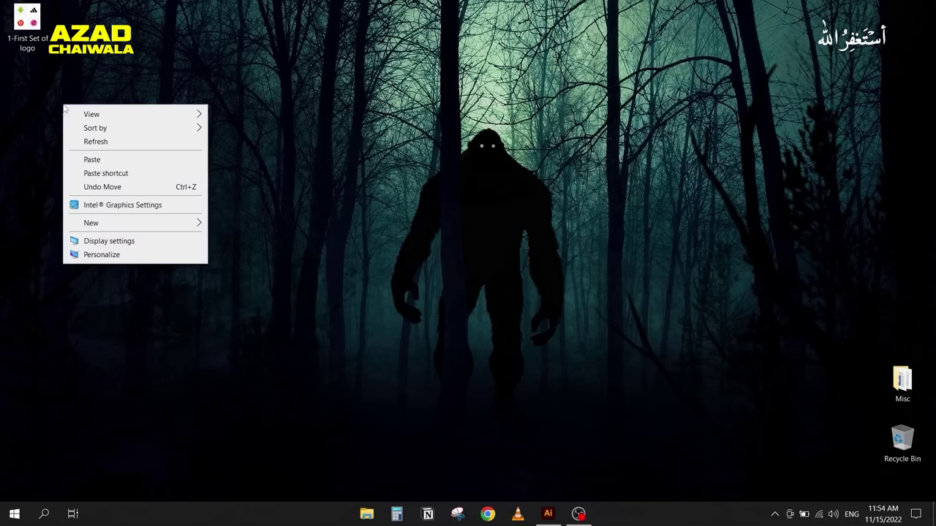
click(50, 62)
right_click(54, 89)
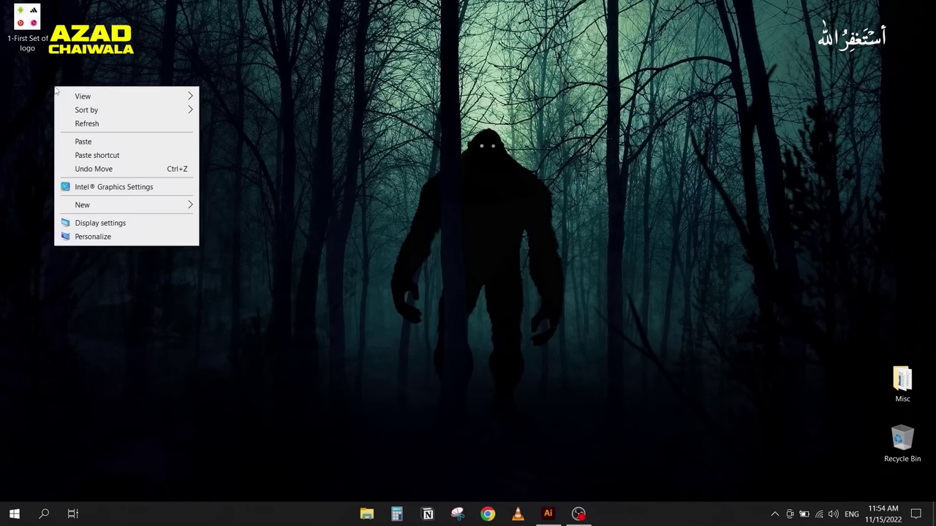
mouse_move(95, 205)
click(238, 206)
drag(87, 108, 22, 80)
Step: Move the 1-First Set of logo file into New folder and return to Illustrator
drag(28, 16, 34, 82)
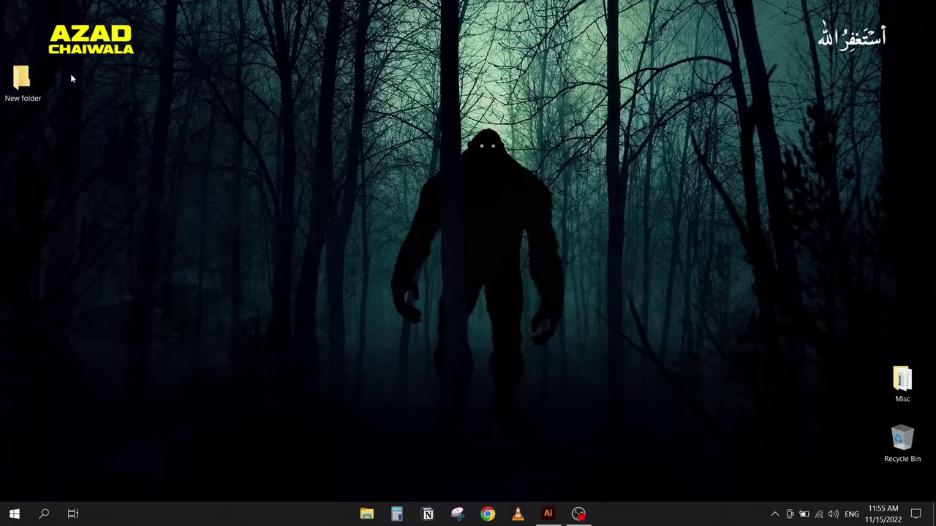
drag(22, 79, 24, 22)
click(125, 142)
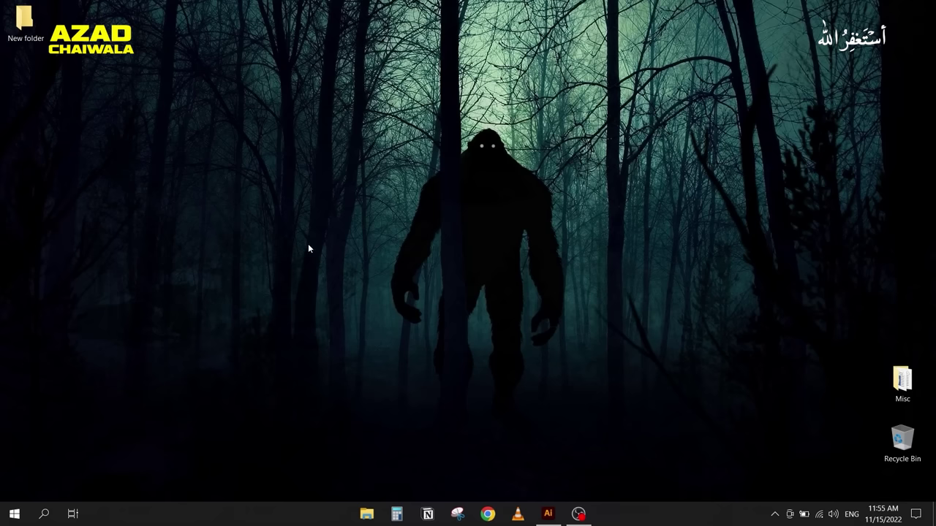
click(547, 514)
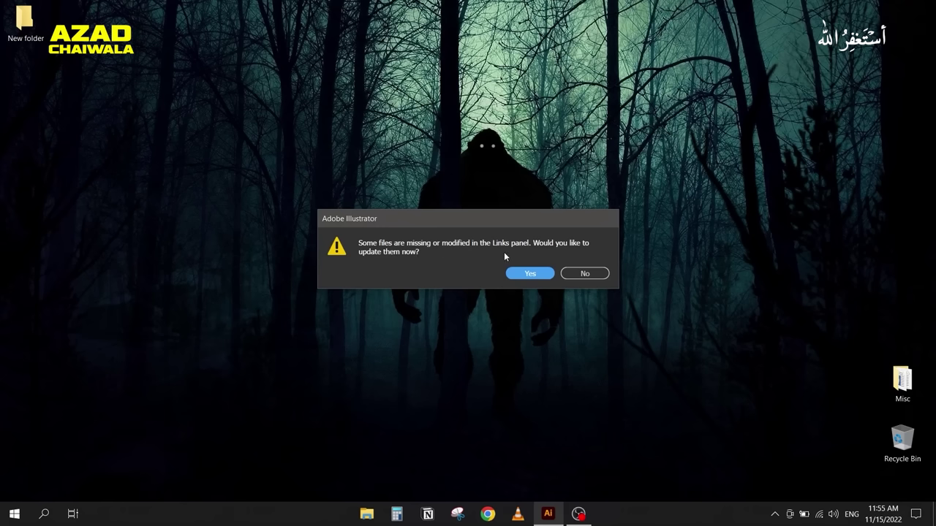
Step: Dismiss the missing-link prompts, leaving 1-First Set of logo.jpg unchanged, and return to the logo document
click(582, 275)
click(523, 274)
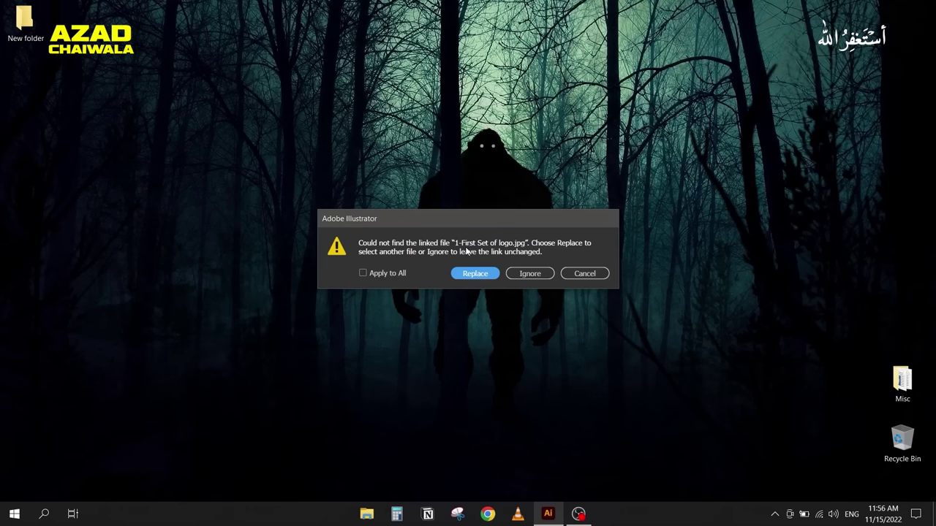
click(521, 277)
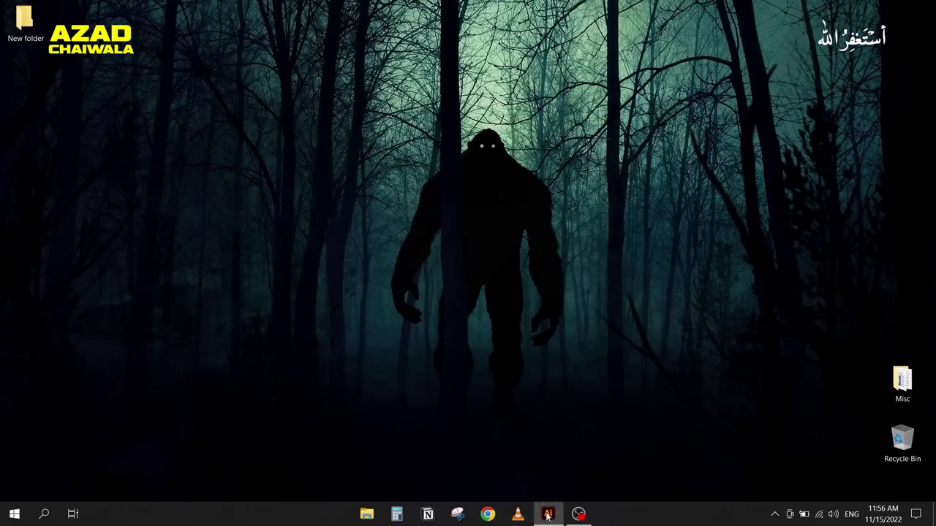
click(547, 514)
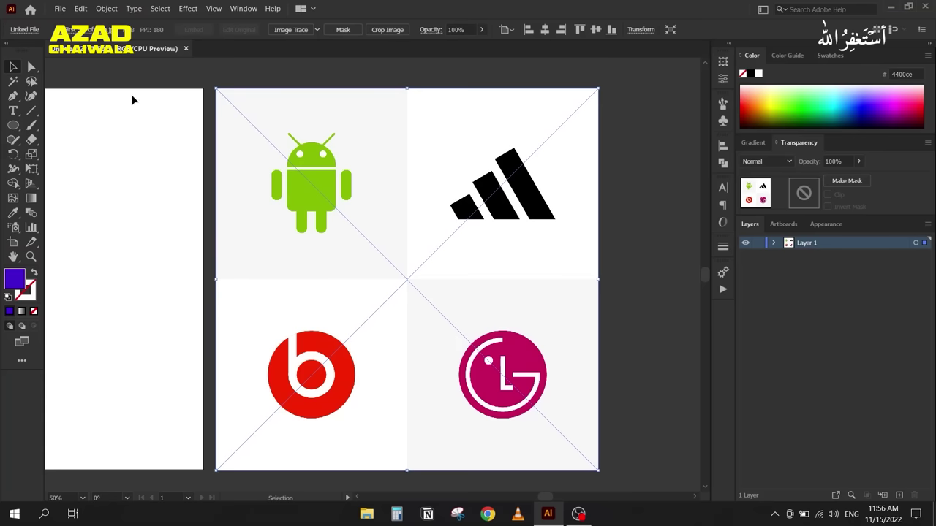
click(63, 10)
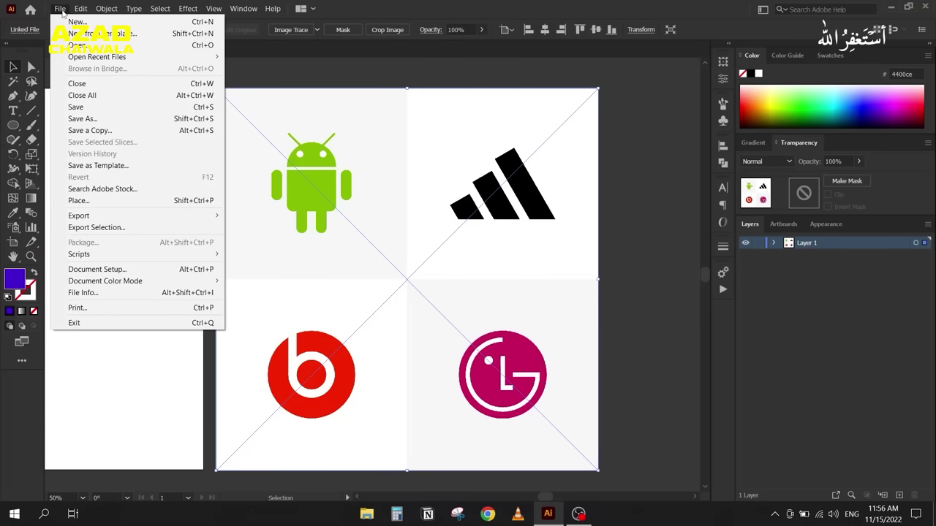
Step: Save the logo sheet as Untitled-2 on the Desktop
click(76, 107)
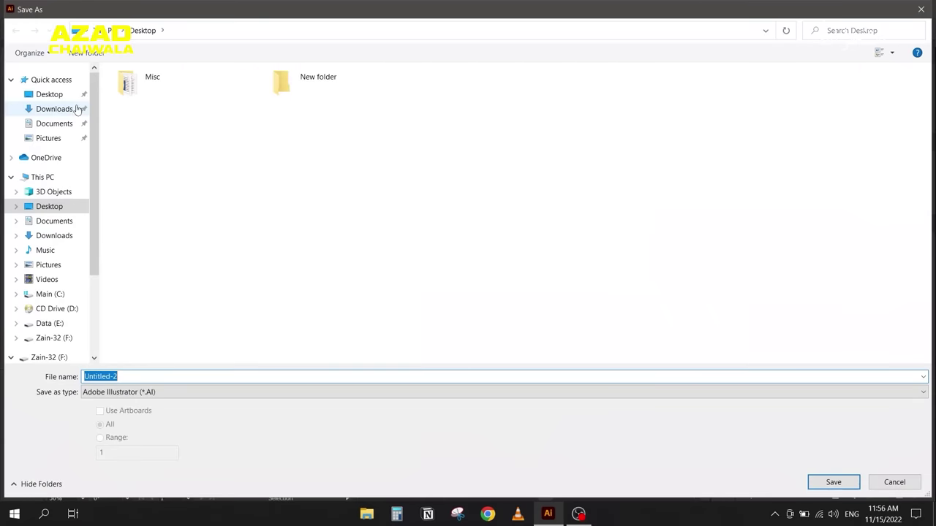
click(55, 97)
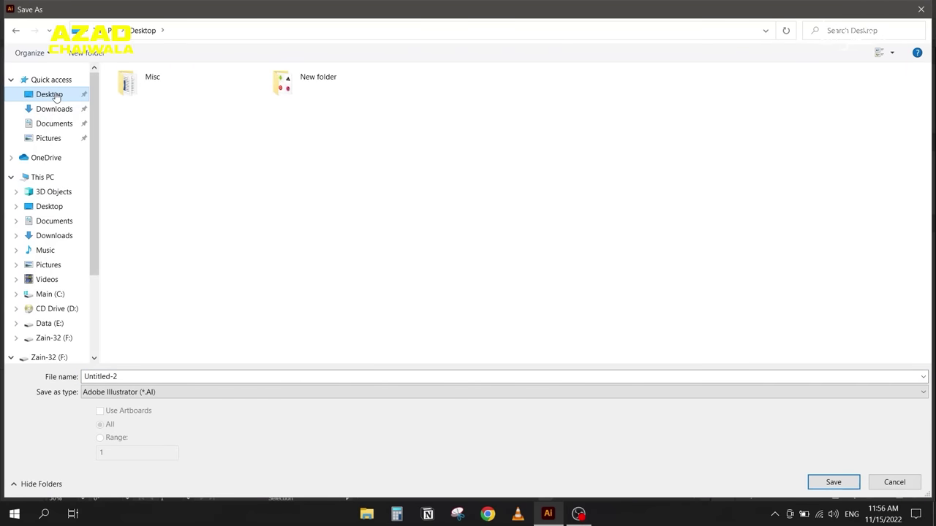
click(118, 378)
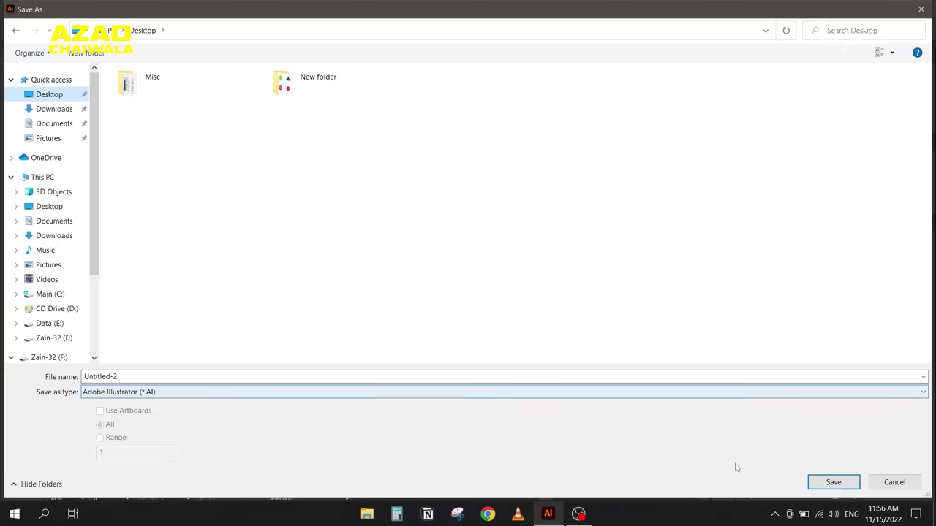
click(834, 482)
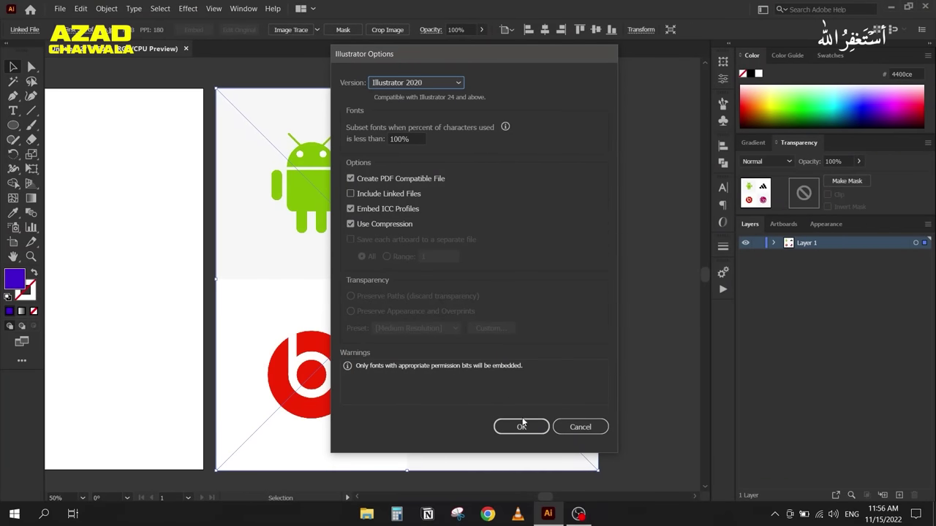
Step: Keep Illustrator 2020 as the save version, confirm the options, and close the document
click(428, 82)
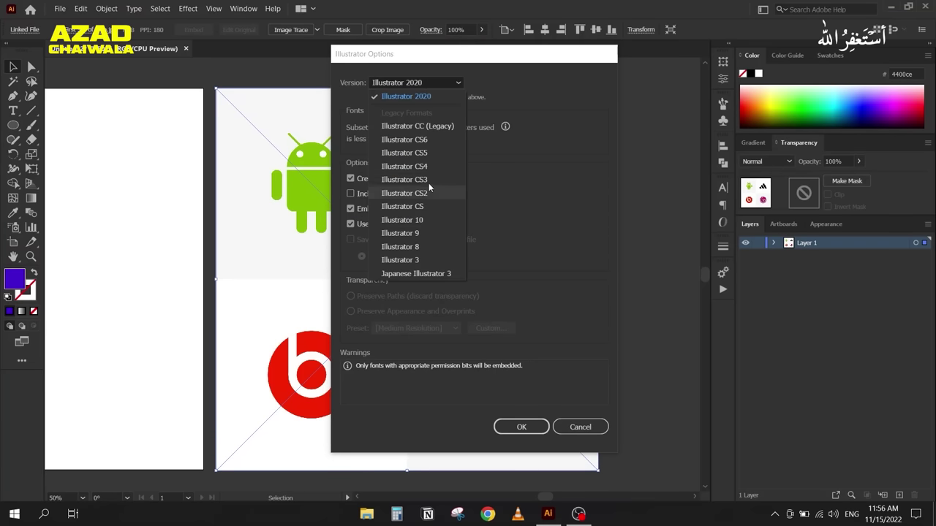
click(407, 86)
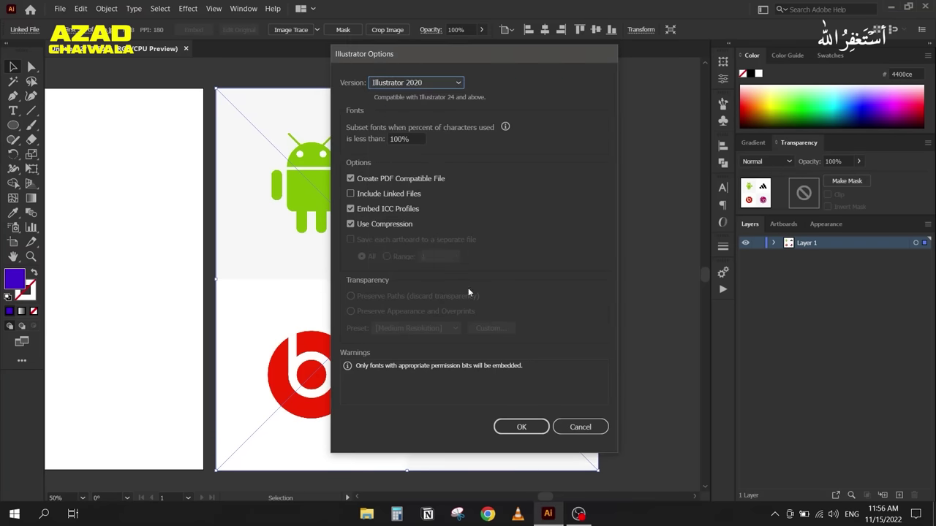
click(515, 427)
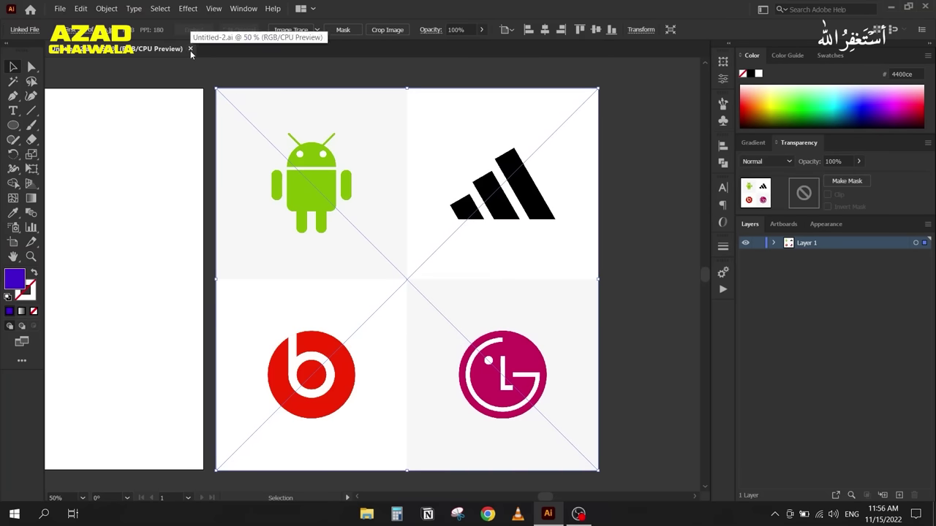
click(190, 49)
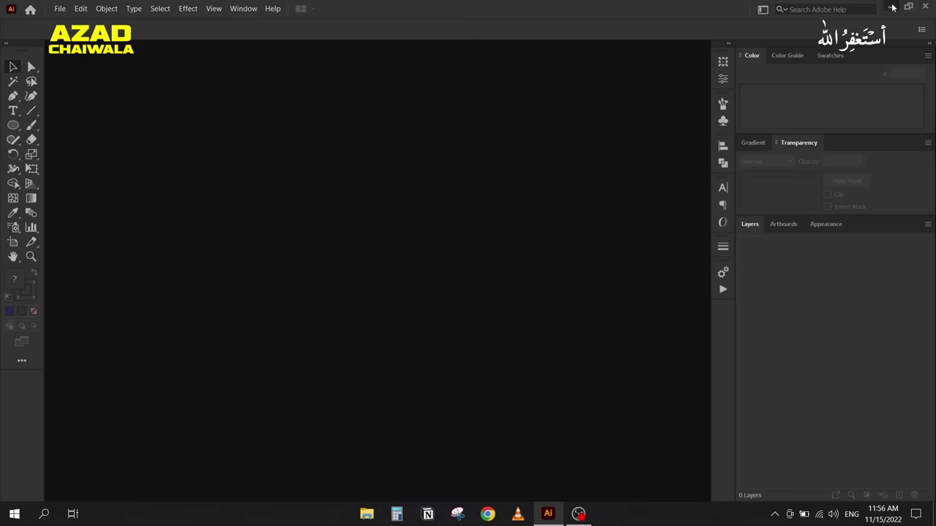
Step: Reopen Untitled-2 from the desktop and ignore the missing 1-First Set of logo.jpg link
click(891, 8)
click(19, 89)
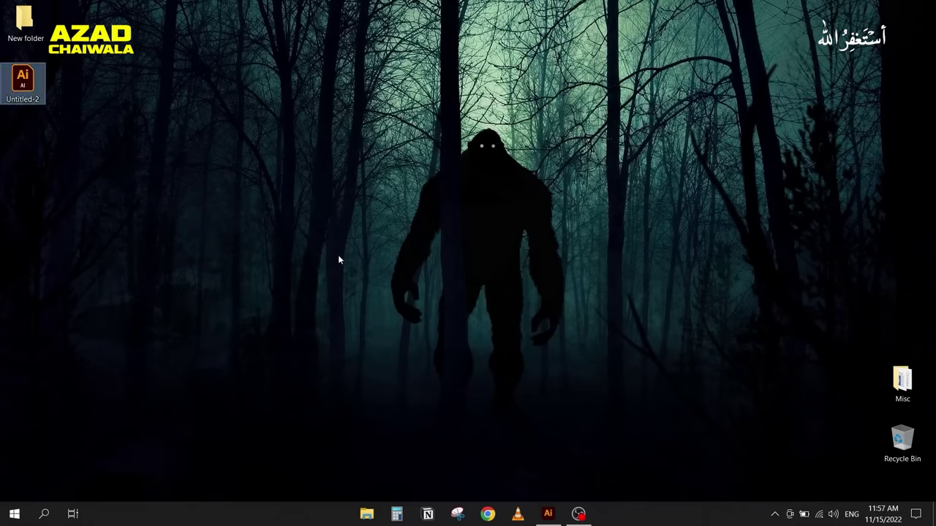
double_click(29, 89)
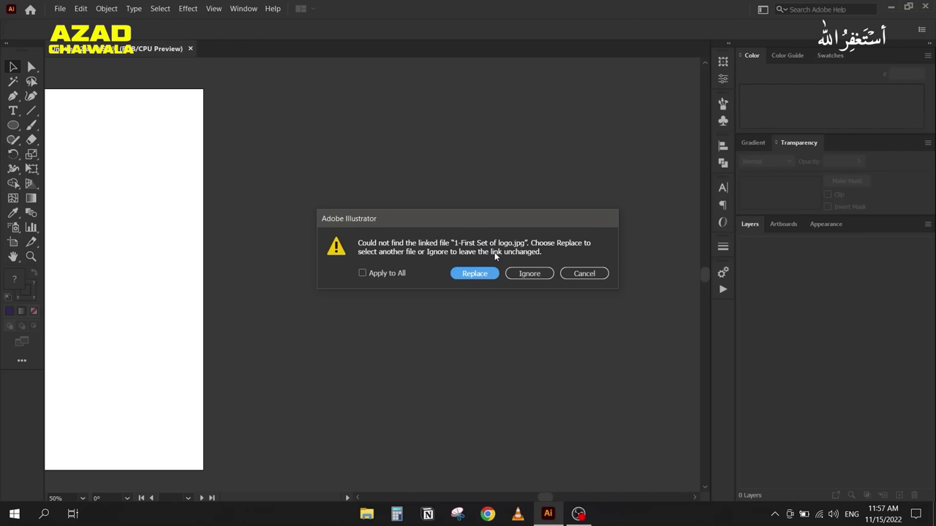
click(516, 275)
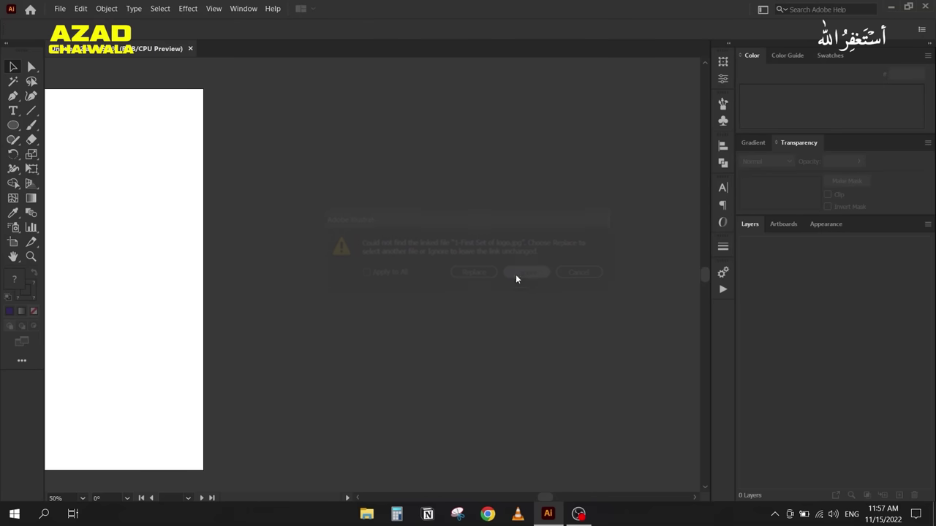
Step: Select the missing image placeholder, reveal its Linked File entry in Layer 1, and zoom out to 33.33%
click(401, 240)
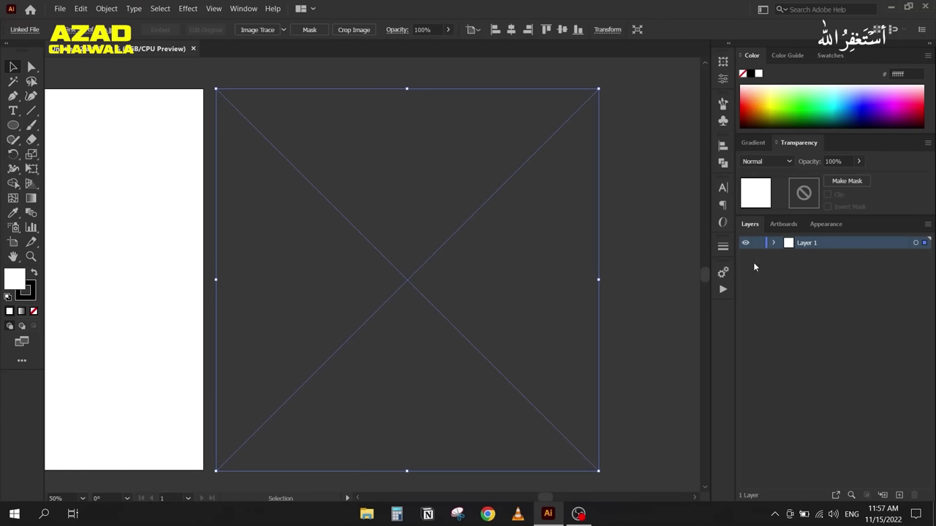
click(774, 243)
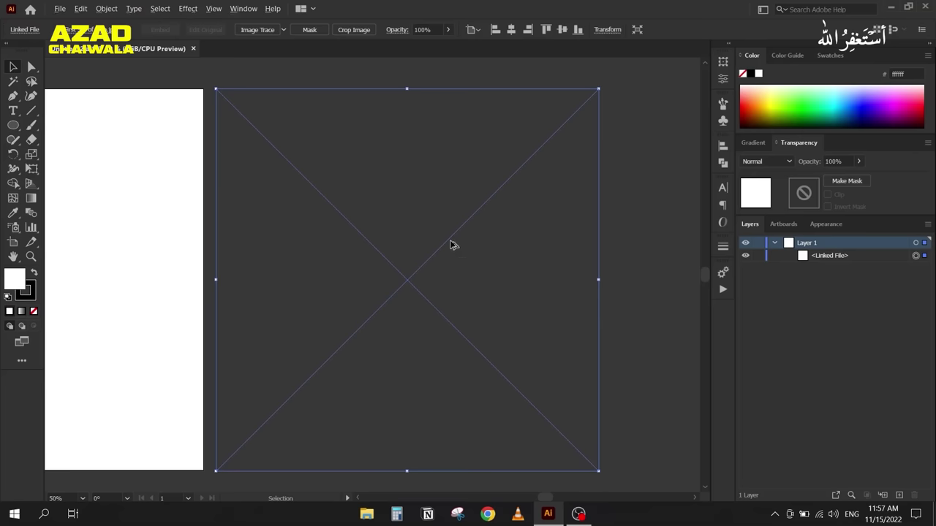
key(ctrl+minus)
drag(195, 293, 315, 269)
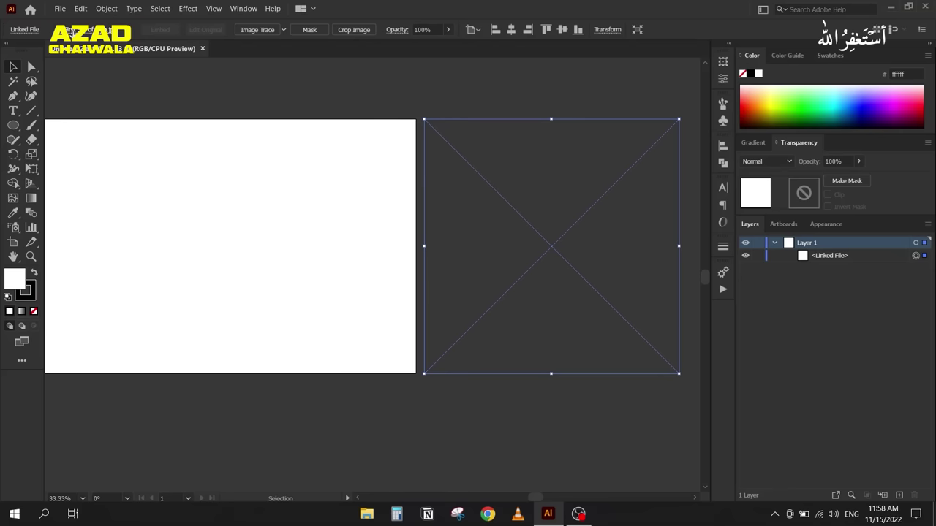
click(73, 31)
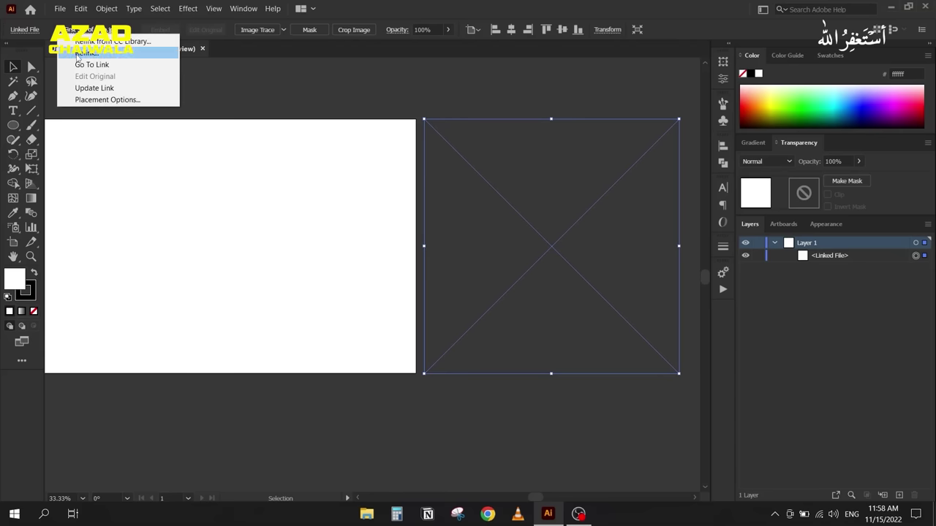
Step: Relink the placeholder to 1-First Set of logo from Desktop > New folder and embed it
click(111, 54)
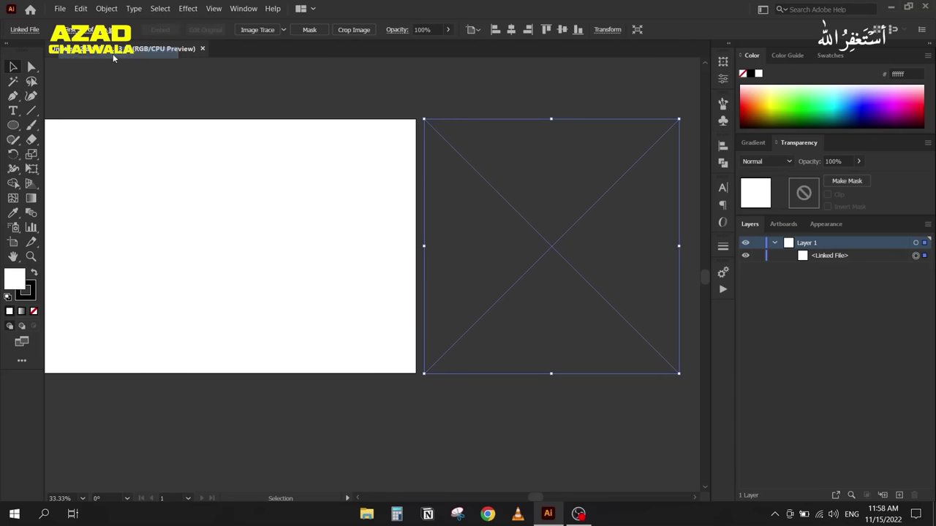
click(48, 95)
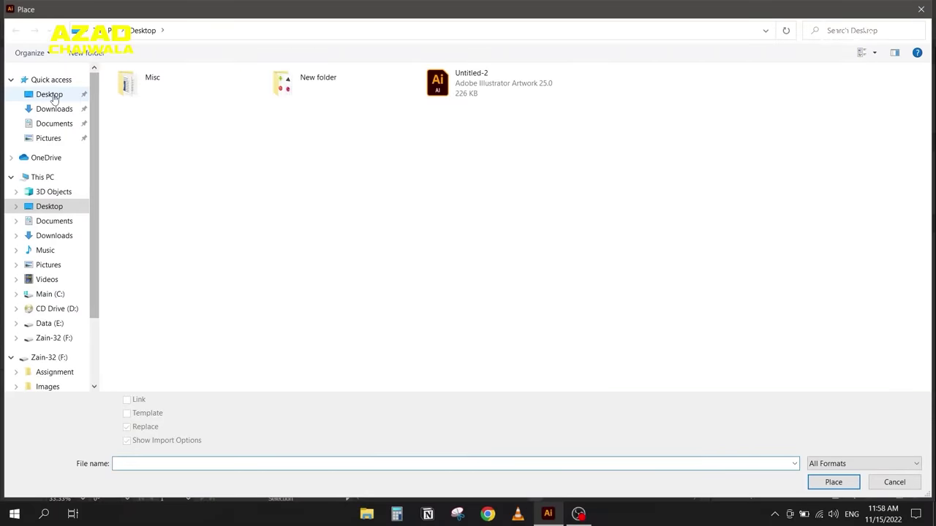
double_click(300, 86)
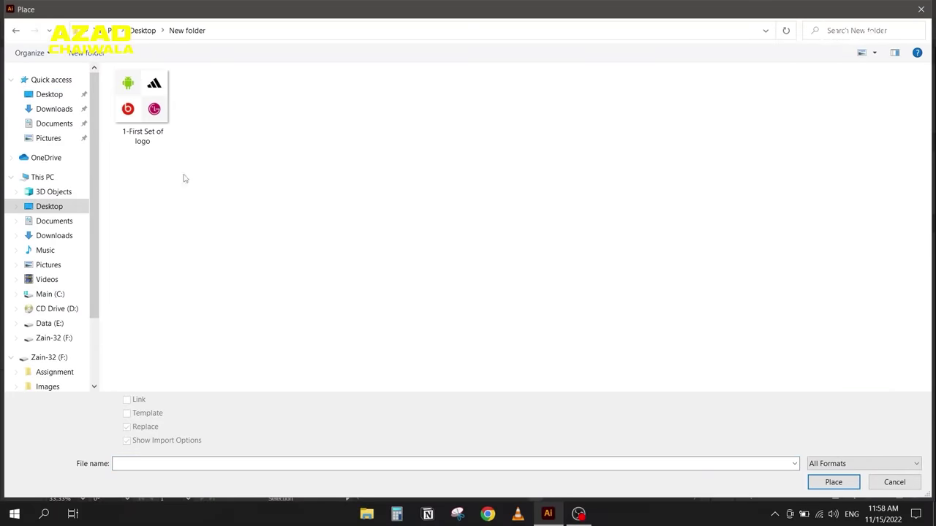
click(142, 108)
click(826, 486)
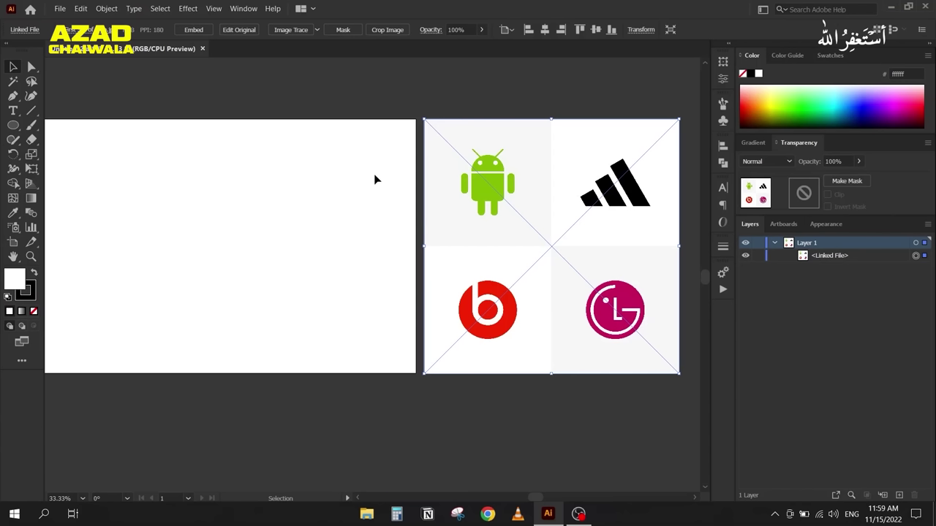
click(193, 30)
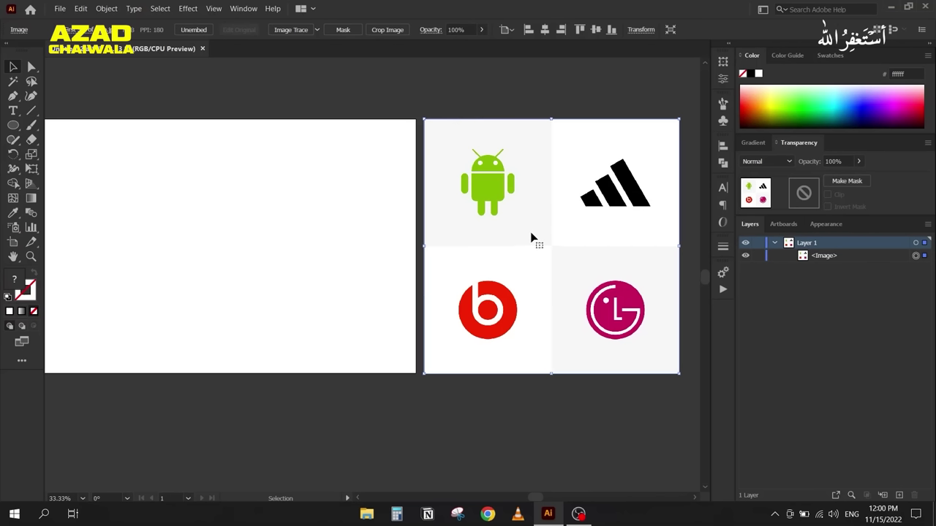
Step: Unembed the logo image to open the save dialog for a separate file
click(189, 32)
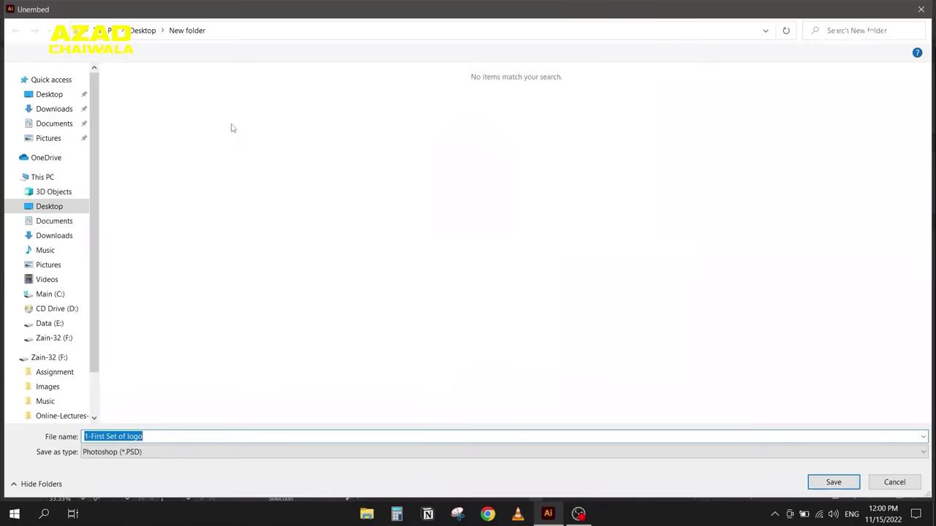
Step: Save the unembedded logo image to the Desktop as TIFF (*.TIF)
click(45, 97)
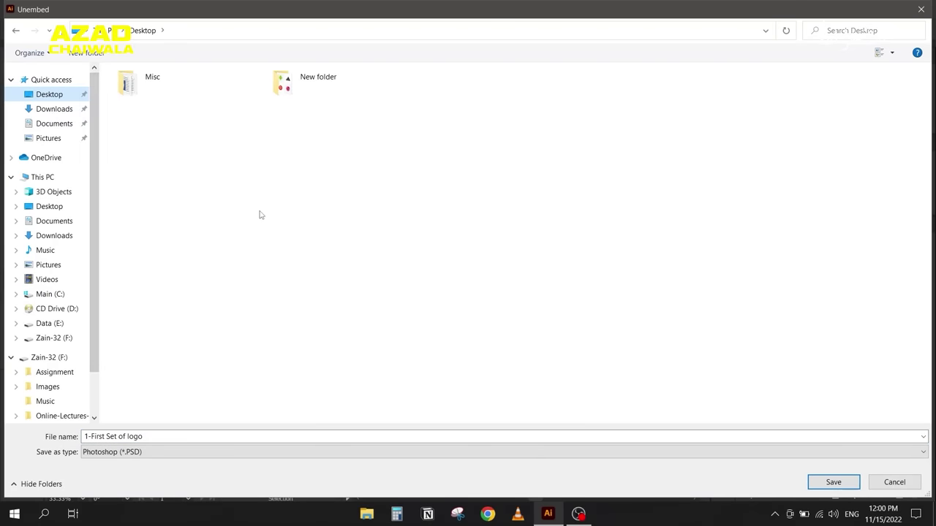
click(113, 453)
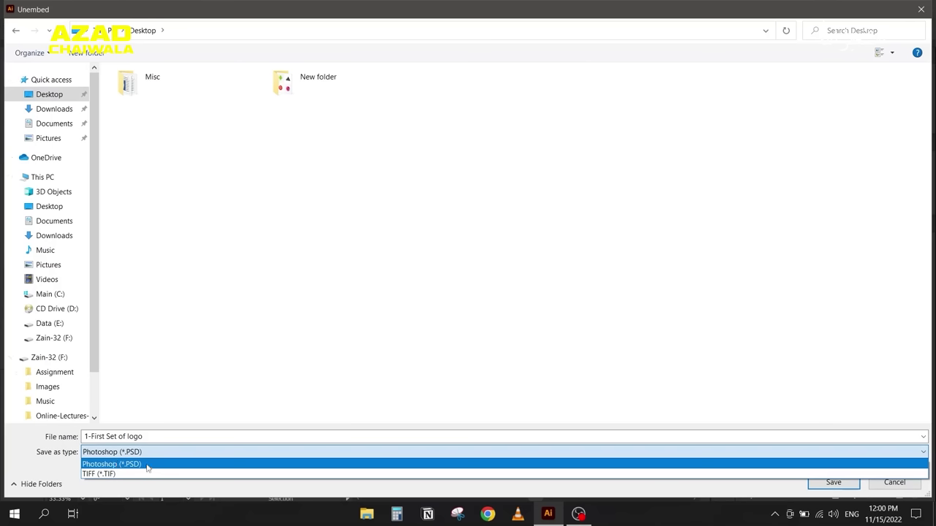
click(99, 474)
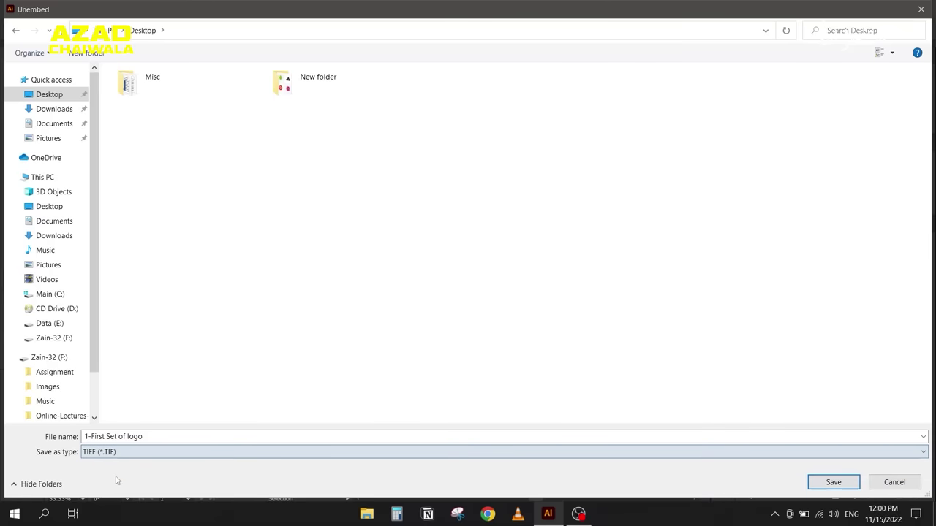
click(826, 482)
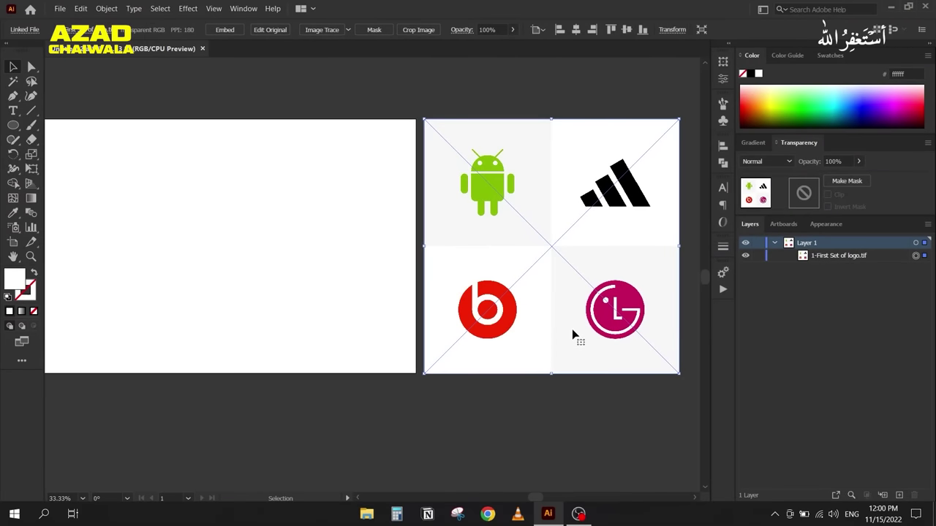
click(933, 514)
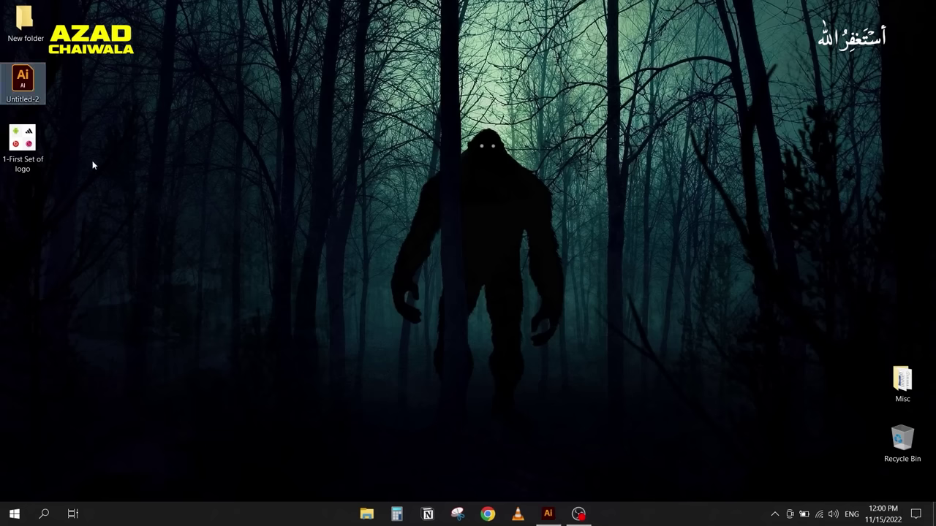
click(38, 159)
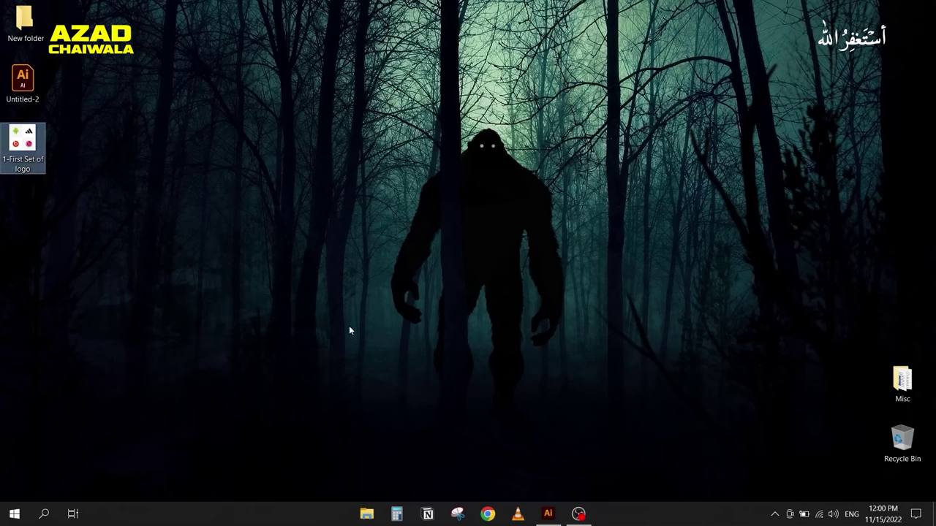
click(547, 514)
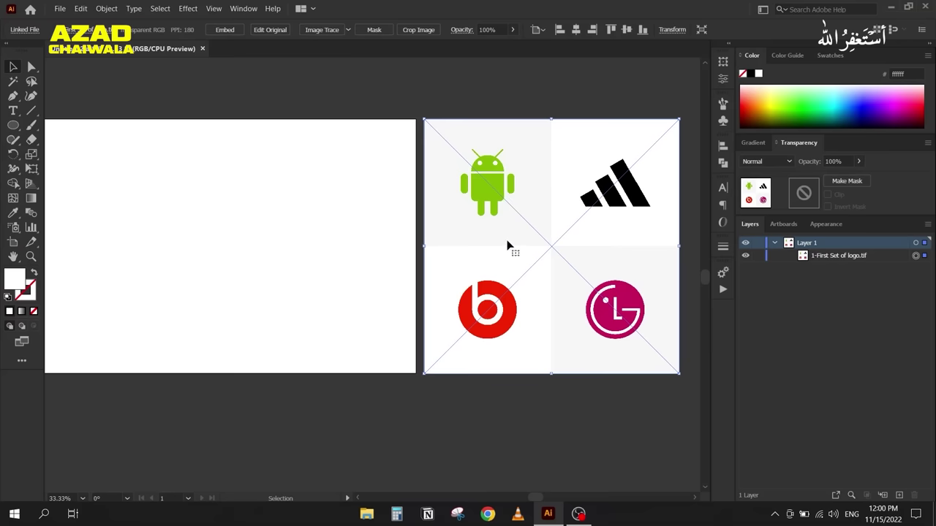
Step: Move the logo sheet slightly toward the artboard, undo a trial resize, and lock the image
click(496, 210)
drag(495, 210, 482, 223)
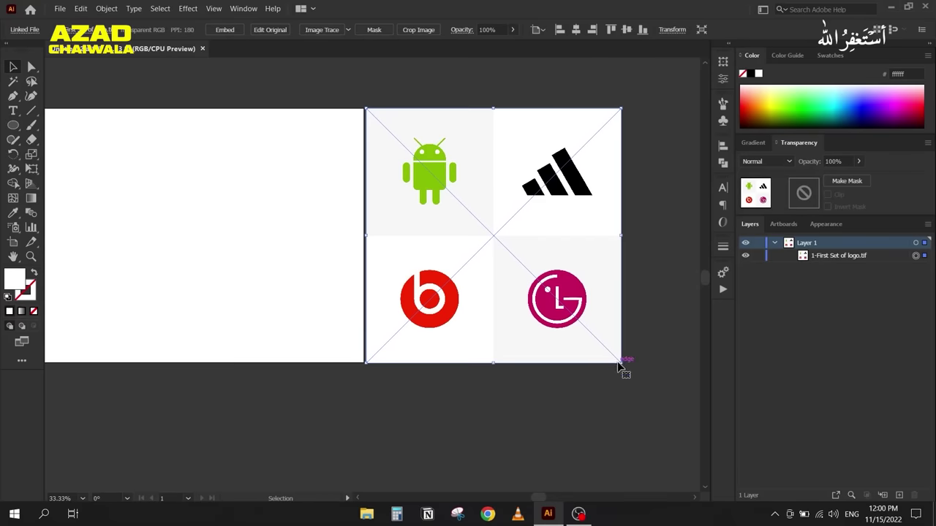
drag(621, 363, 529, 217)
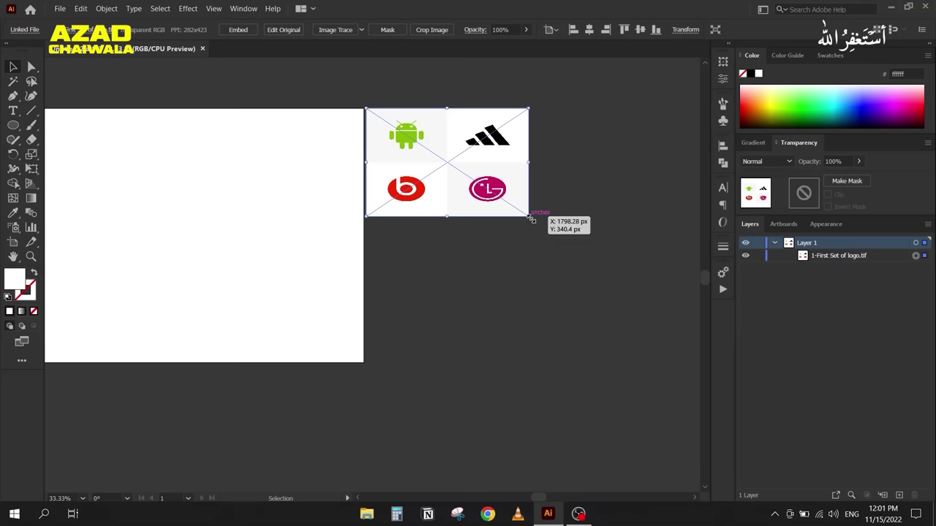
key(ctrl+z)
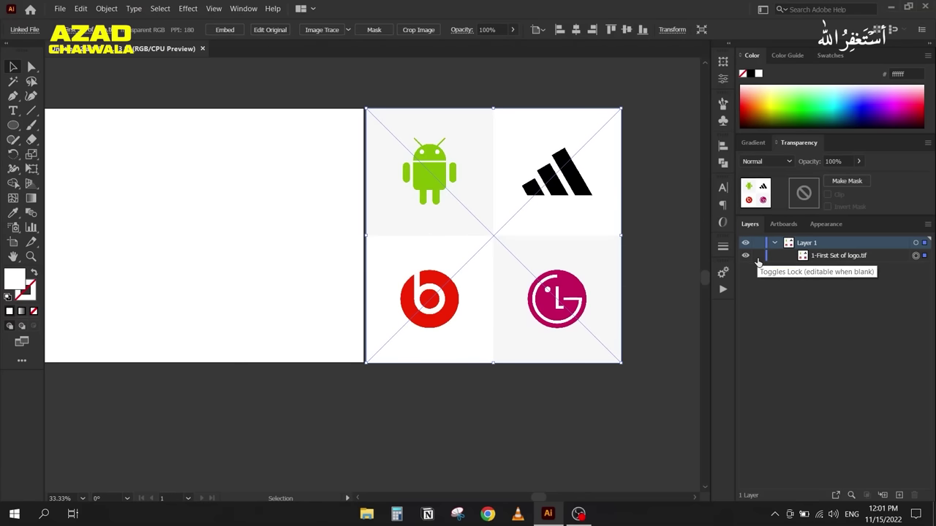
click(758, 255)
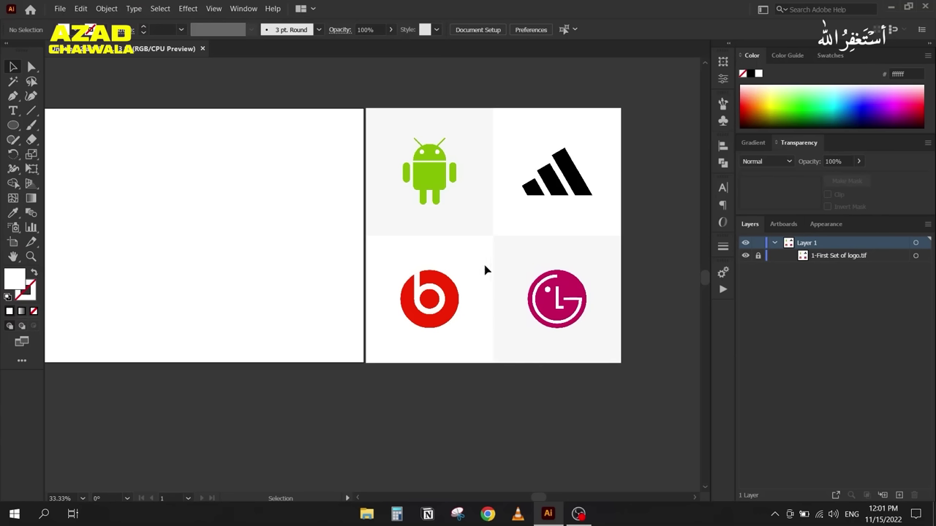
Step: Draw a blue test circle on the left artboard, then select and delete it
click(13, 127)
drag(239, 149, 328, 254)
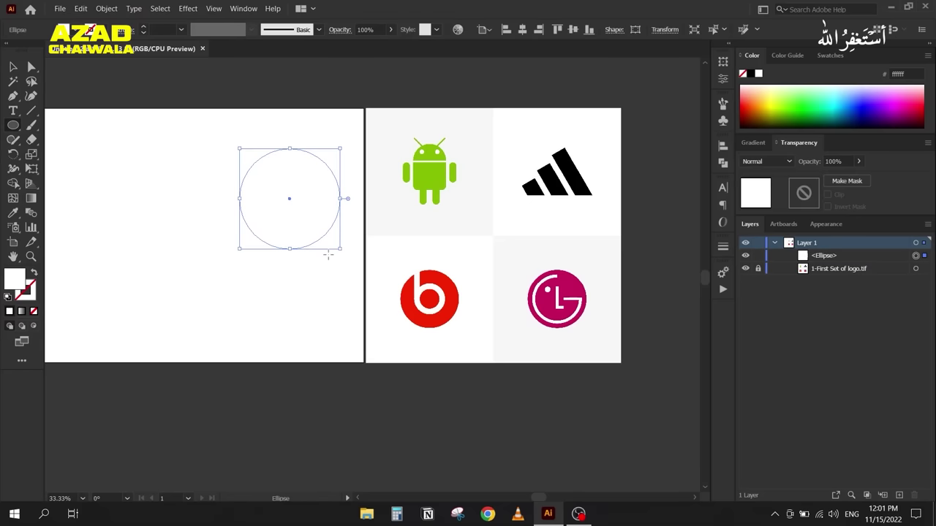
click(861, 102)
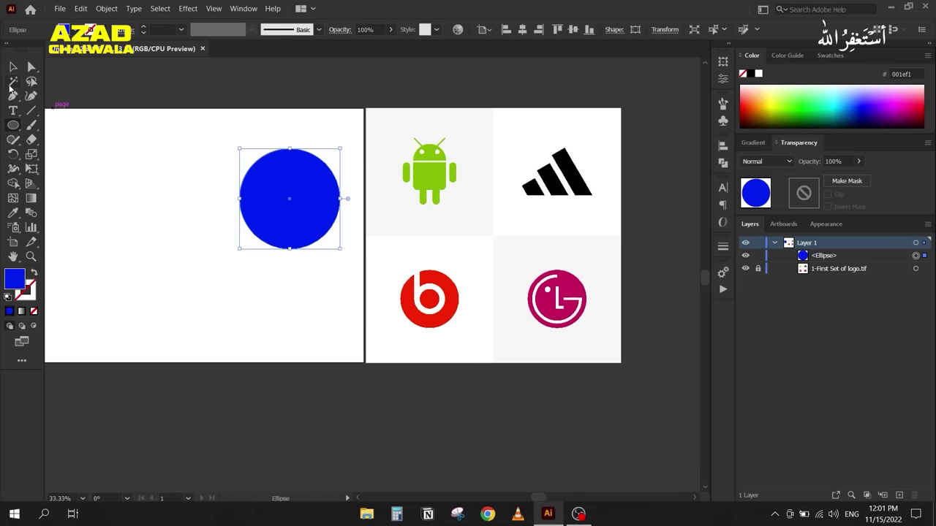
click(12, 67)
drag(232, 105, 415, 297)
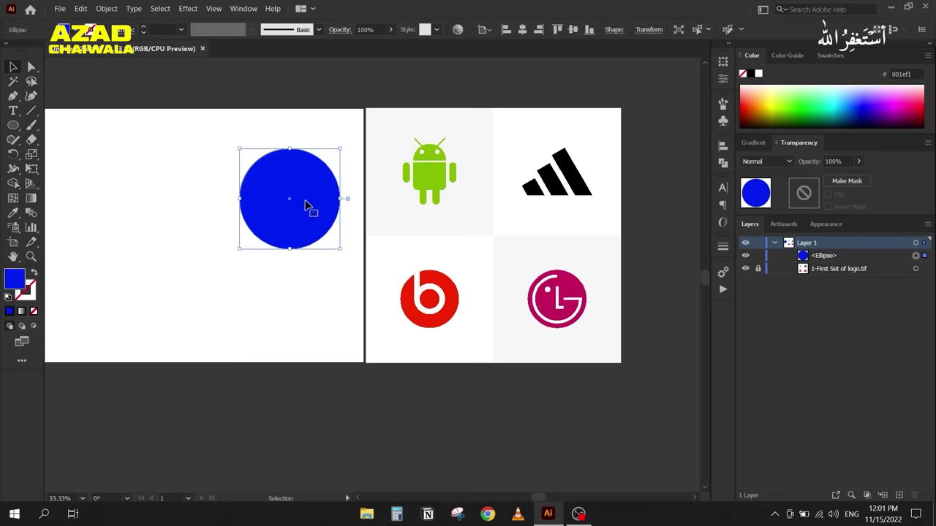
key(Delete)
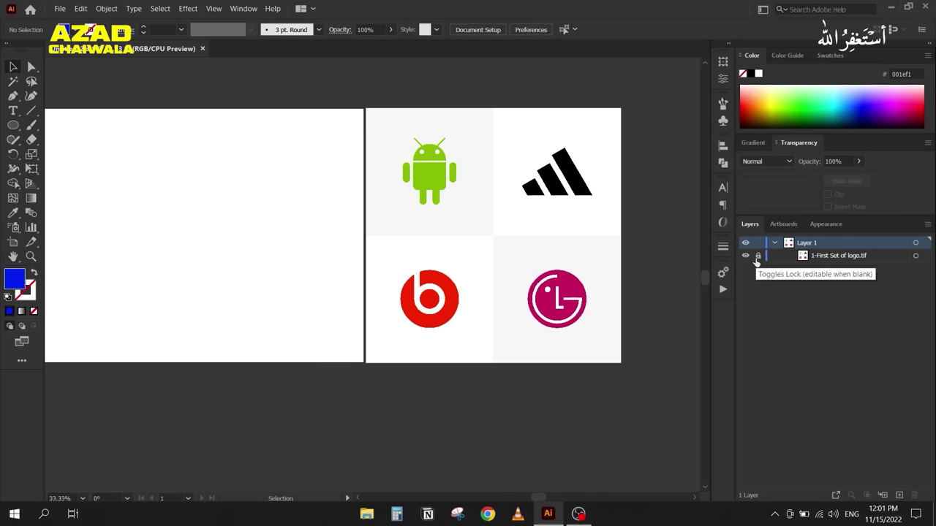
Step: Toggle the Layer 1 and image locks, ending with 1-First Set of logo.tif locked
click(758, 255)
click(537, 259)
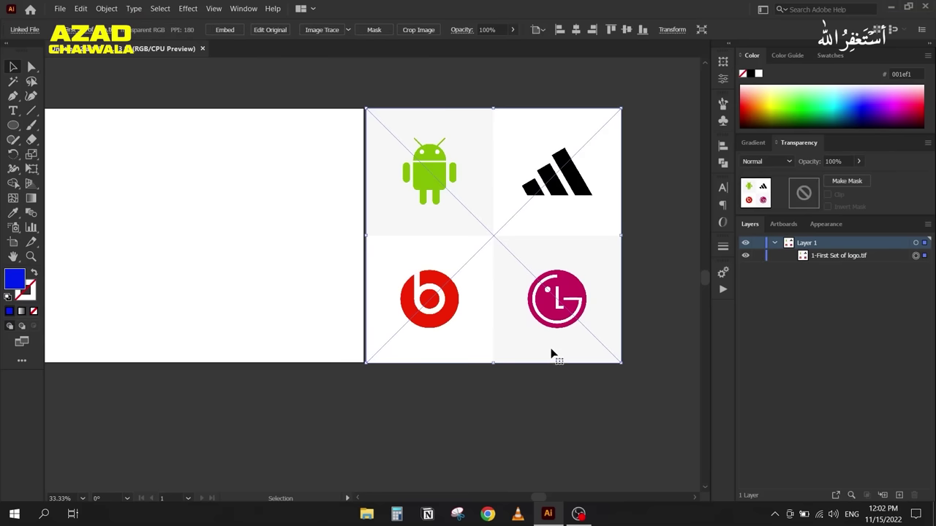
click(757, 243)
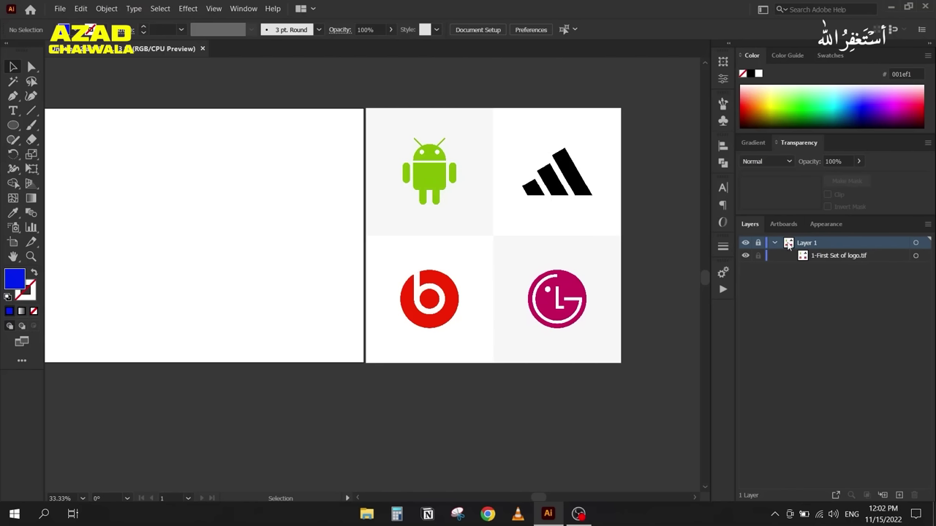
click(758, 243)
click(774, 244)
click(774, 243)
click(757, 256)
scroll(319, 146, up, 2)
scroll(292, 182, up, 1)
drag(230, 217, 188, 240)
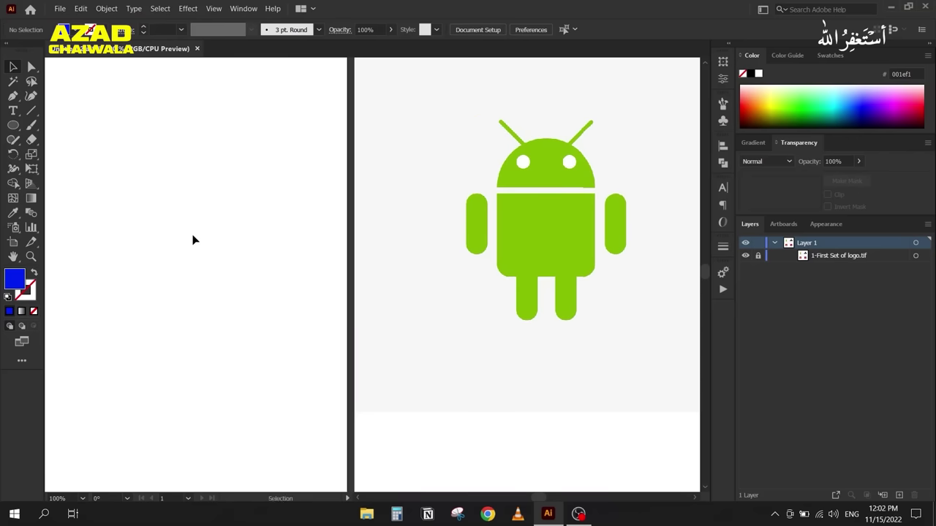
Step: Unlock the logo image, shift it slightly left, relock it, and pan toward the Android logo
click(757, 255)
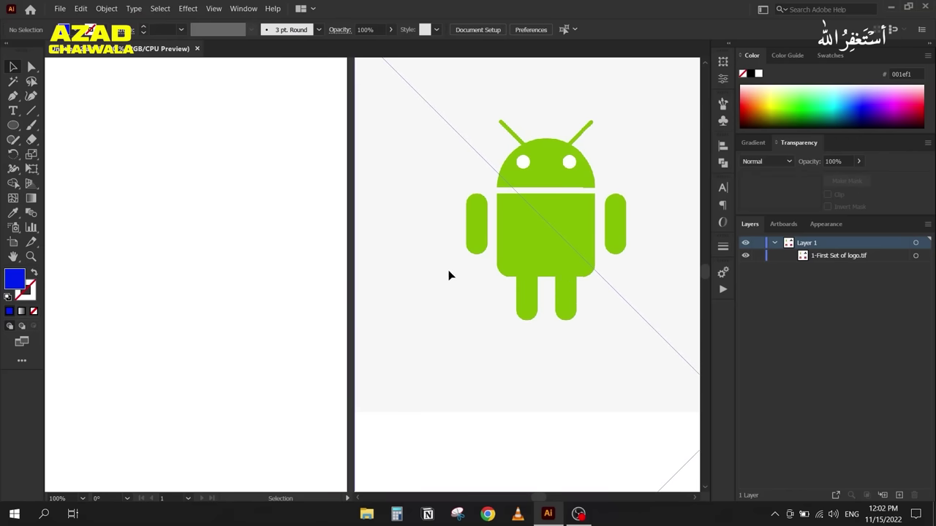
drag(448, 271, 438, 274)
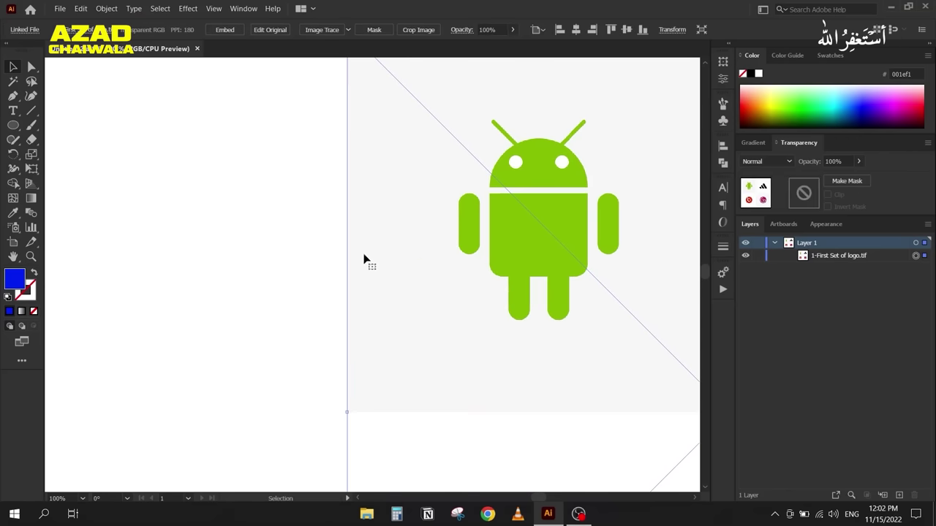
click(757, 255)
drag(380, 278, 361, 302)
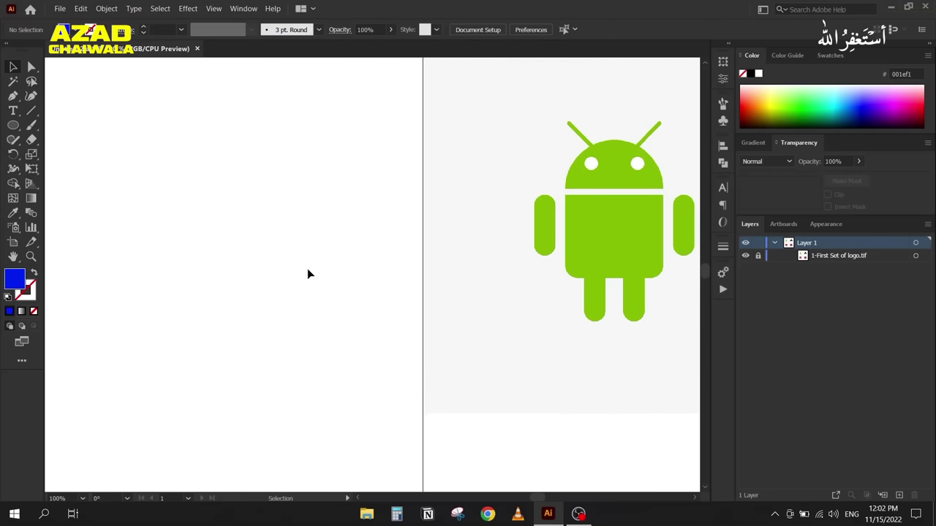
drag(303, 263, 294, 261)
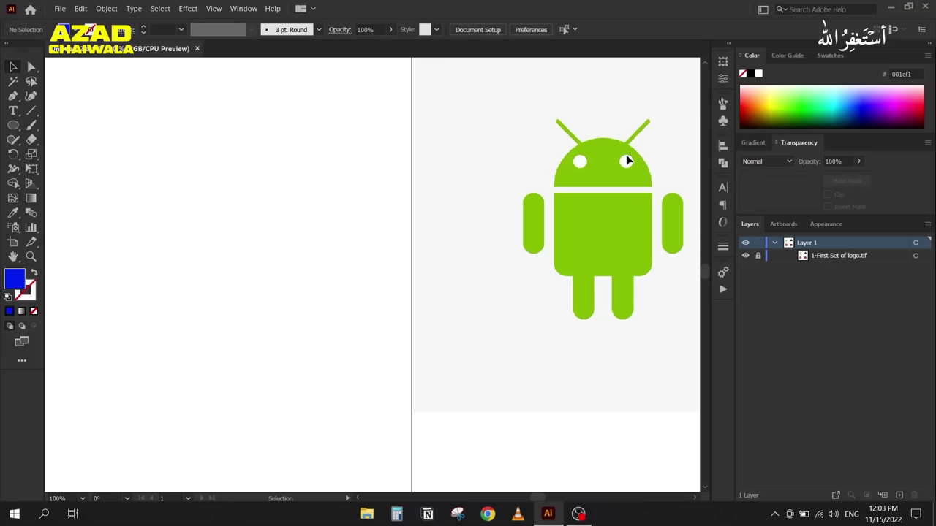
click(14, 126)
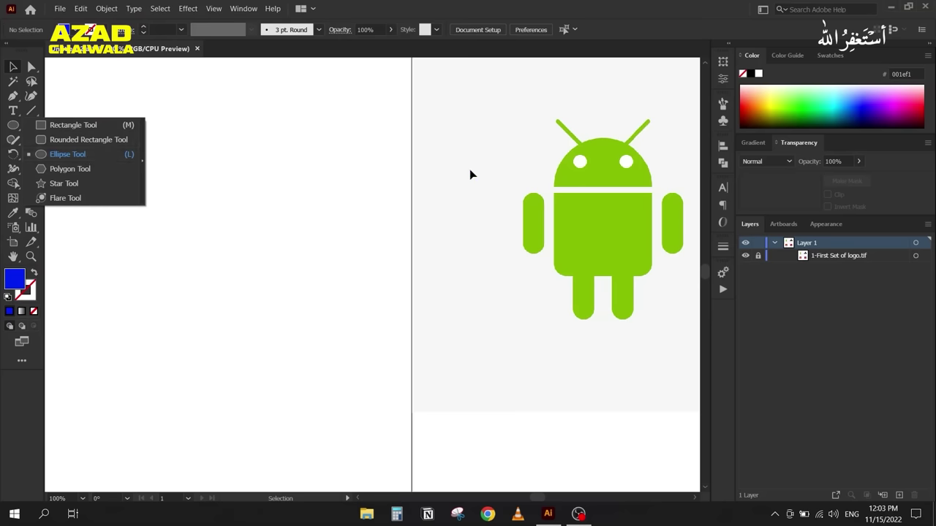
Step: Draw a 152.43 px circle on the blank artboard and fill it with the Android green 82bc01
click(57, 157)
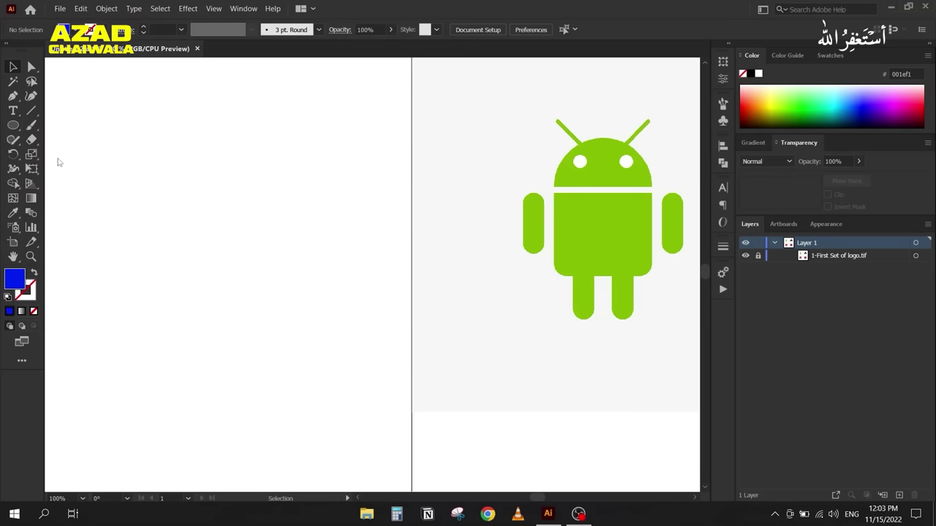
drag(157, 110, 304, 257)
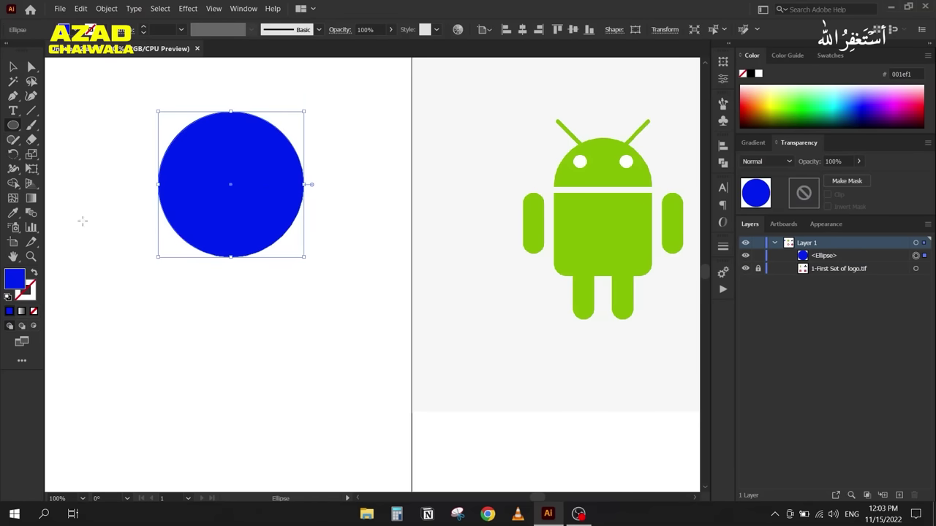
click(11, 215)
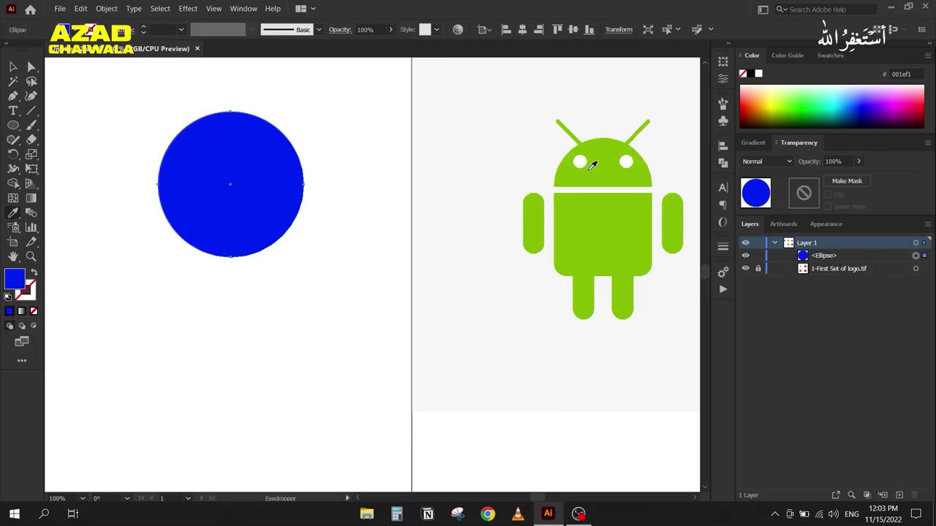
click(609, 146)
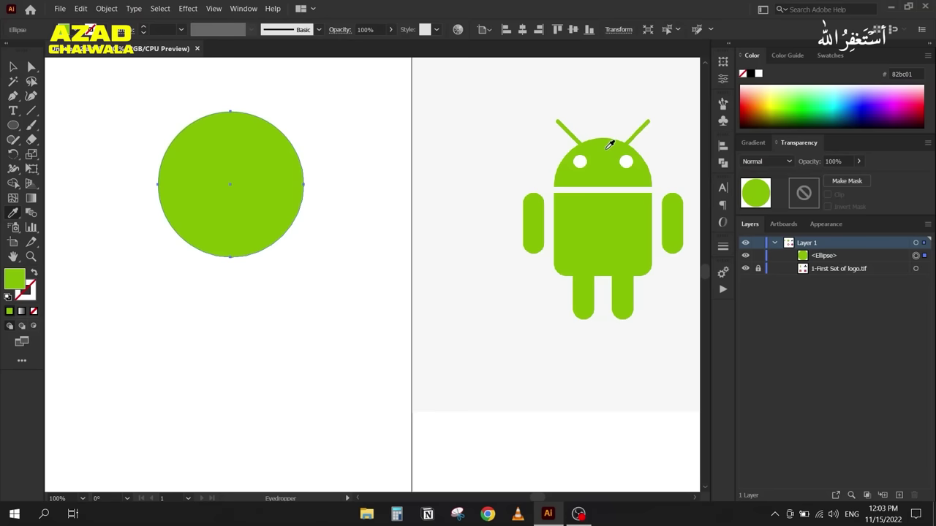
click(12, 66)
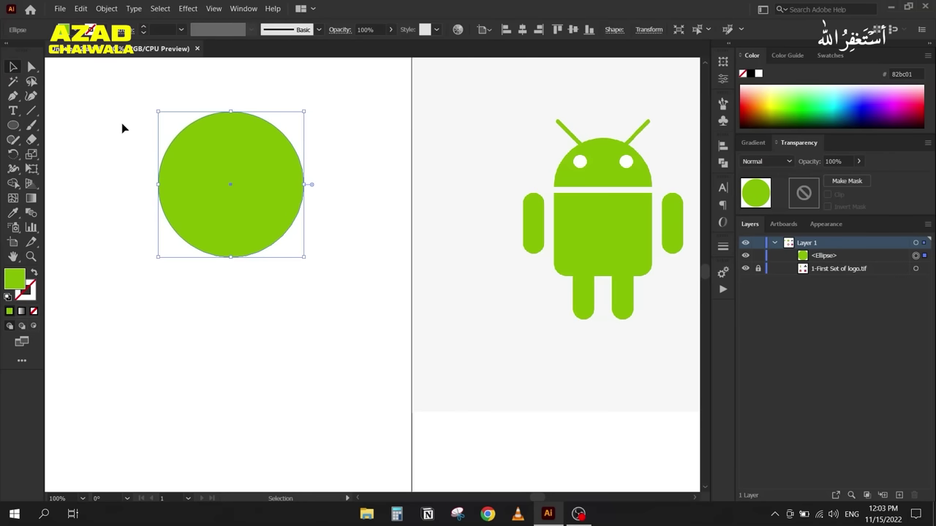
click(115, 177)
click(31, 110)
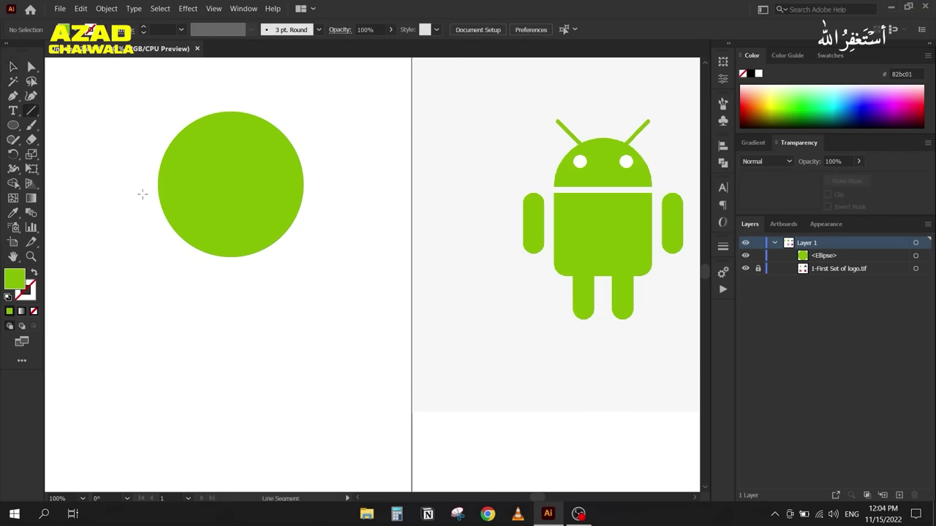
Step: Draw a horizontal line through the circle's middle, then select the Line object in Layers
drag(126, 184, 333, 182)
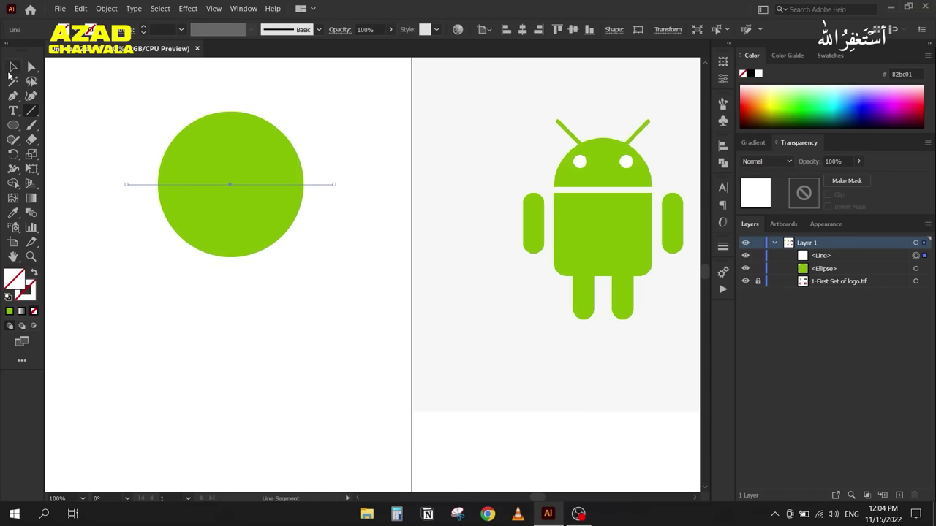
click(13, 67)
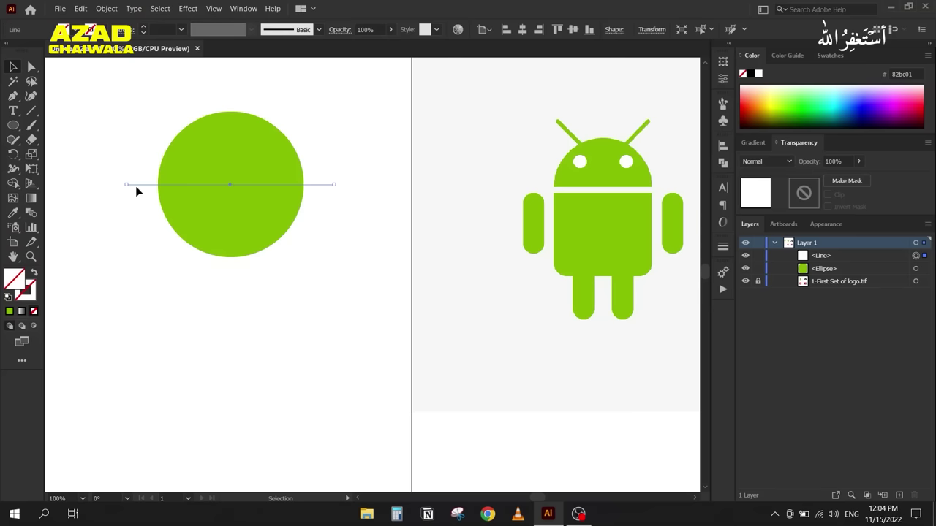
click(133, 238)
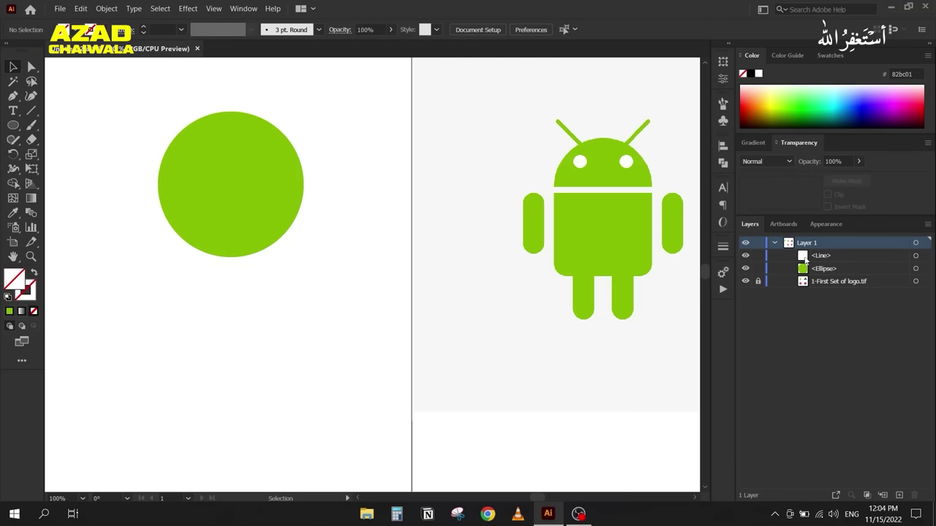
click(916, 256)
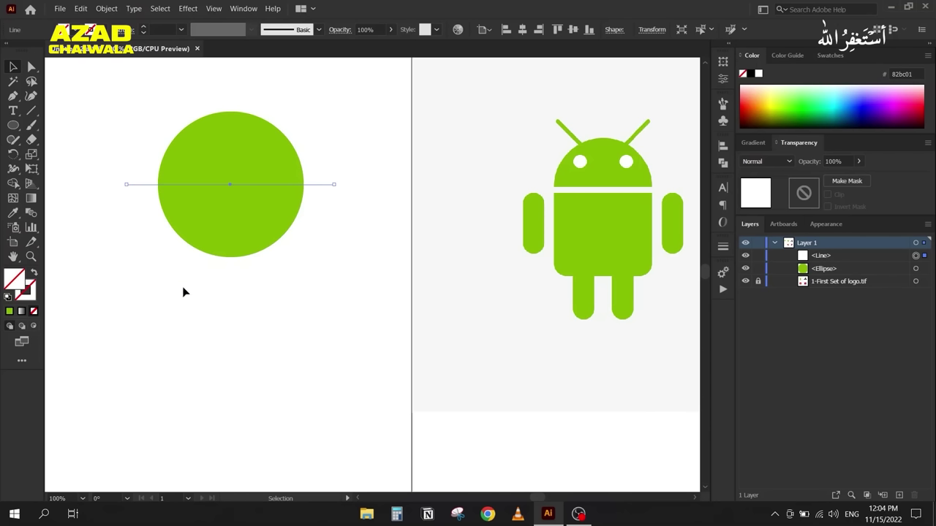
Step: Set the line's stroke to black and swap its fill and stroke in the Color panel
click(31, 296)
click(9, 311)
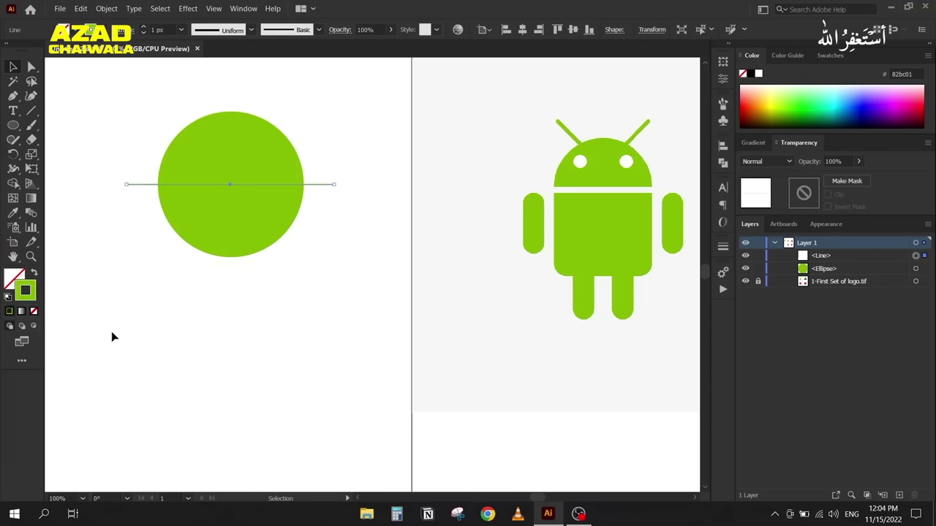
click(753, 74)
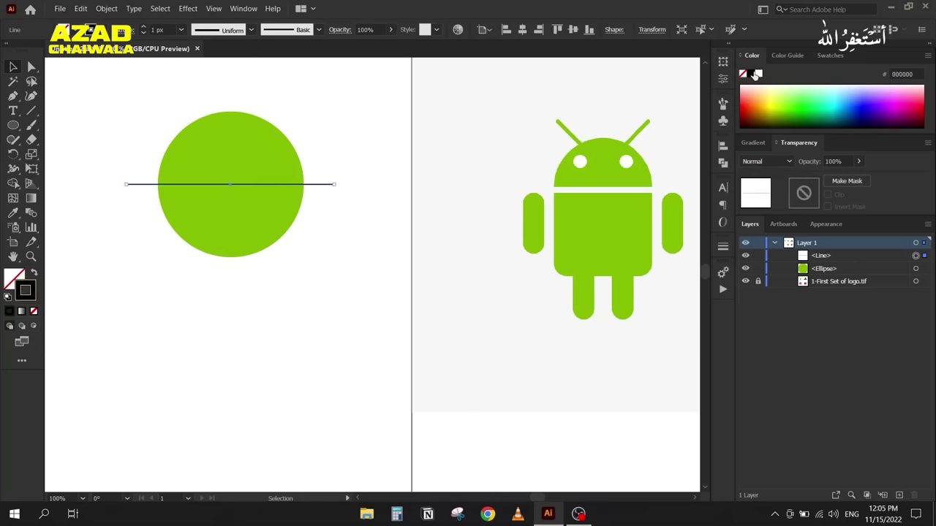
click(33, 275)
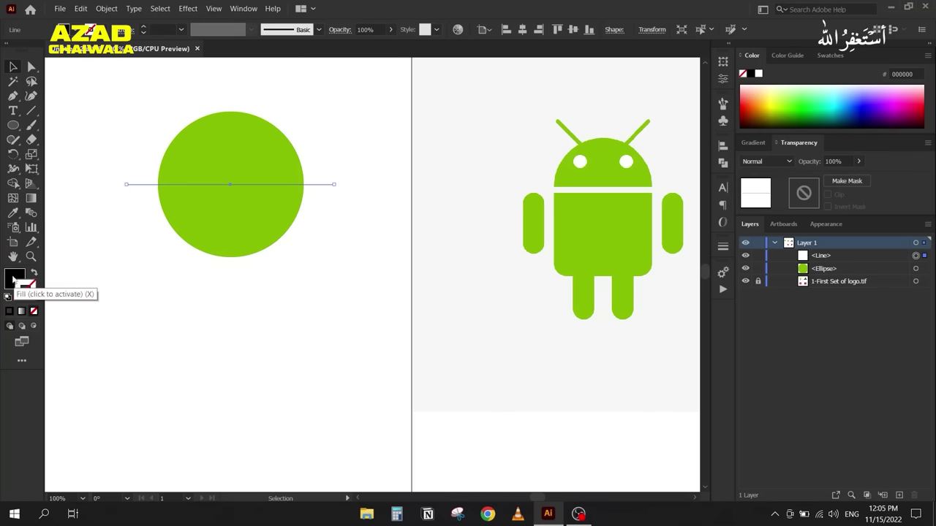
click(145, 236)
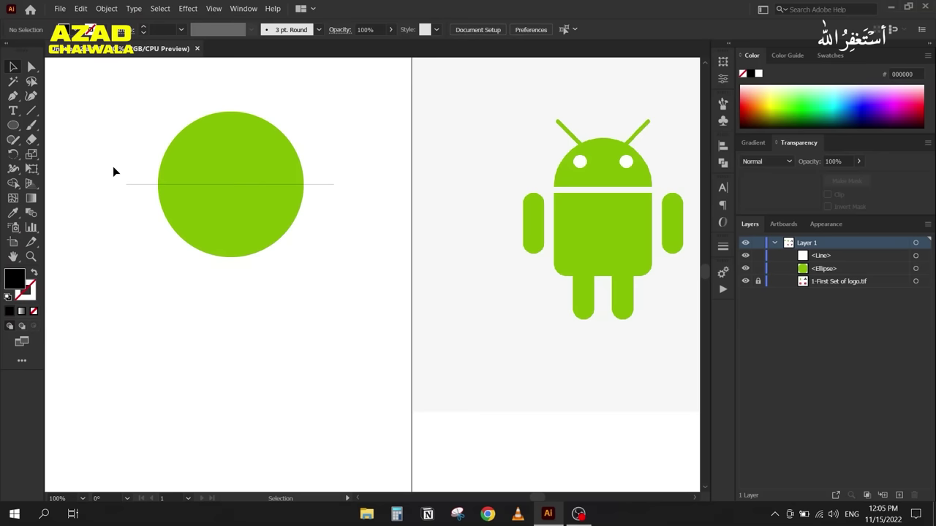
drag(114, 171, 138, 199)
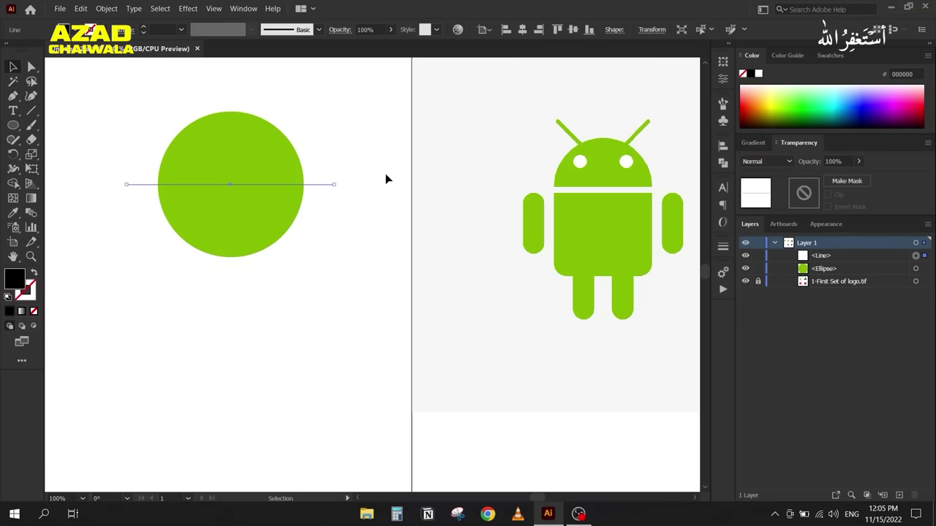
Step: Sample the Android green onto the line as a stroke with no fill, and select line and circle
key(i)
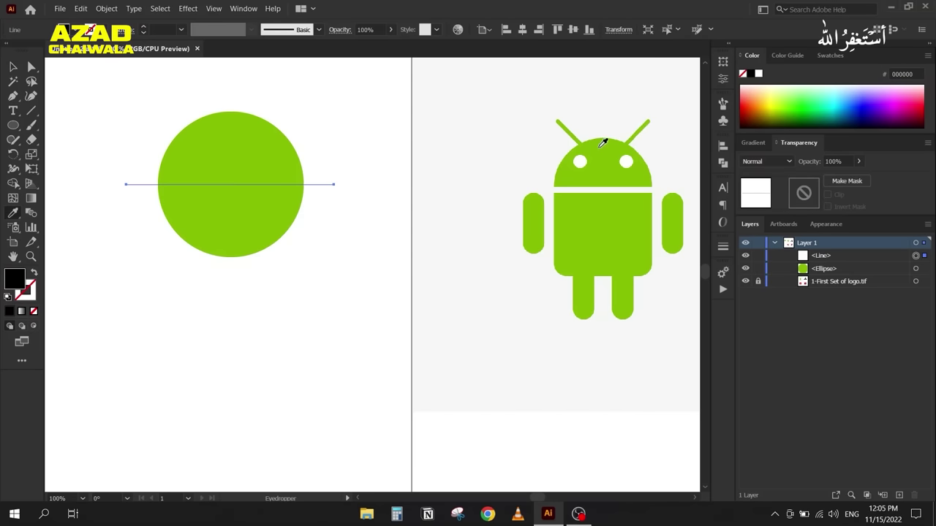
click(602, 142)
click(13, 67)
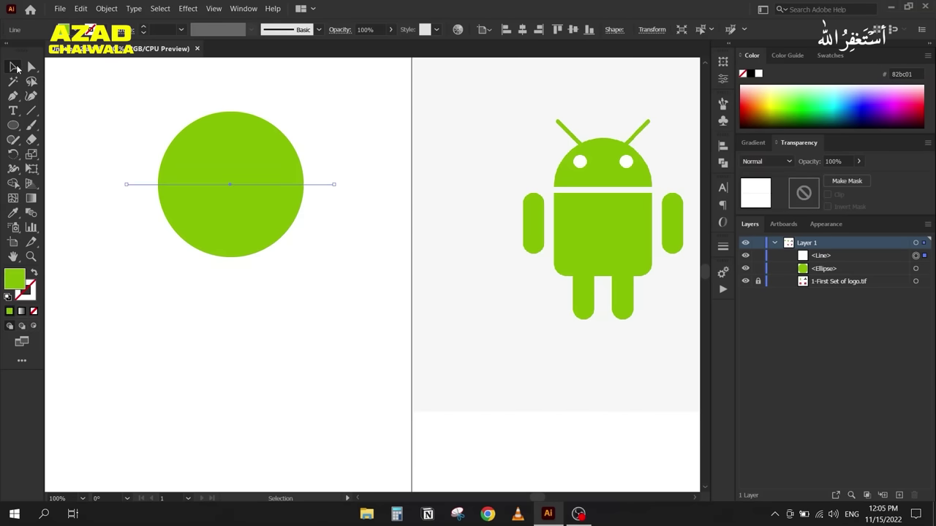
click(92, 159)
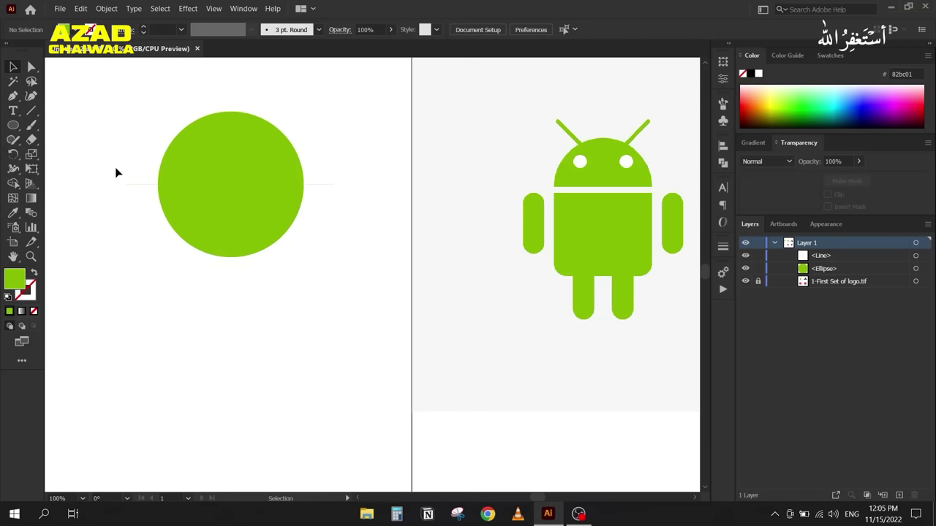
drag(114, 167, 137, 207)
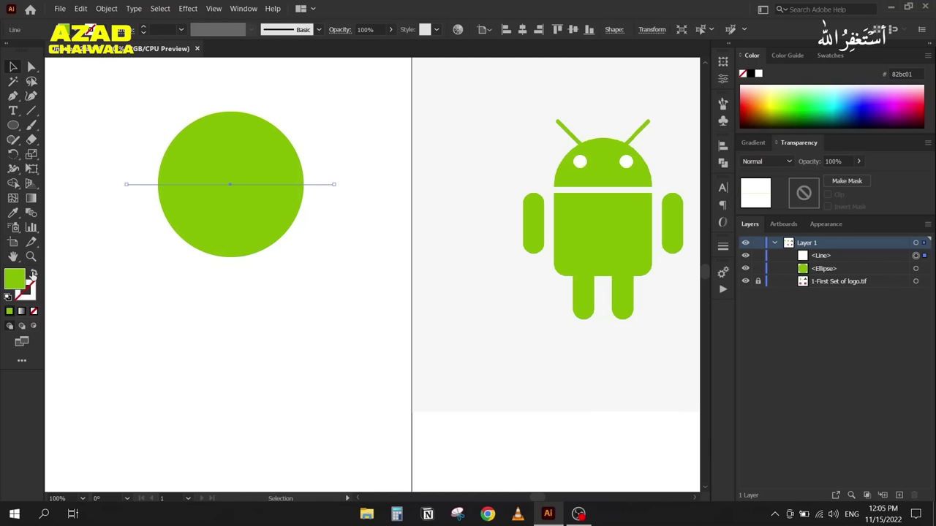
click(33, 273)
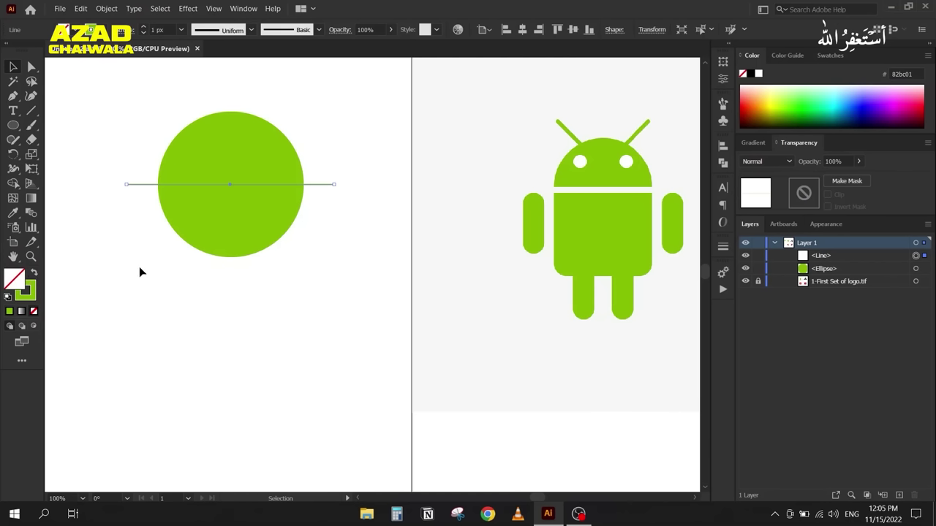
drag(159, 100, 299, 269)
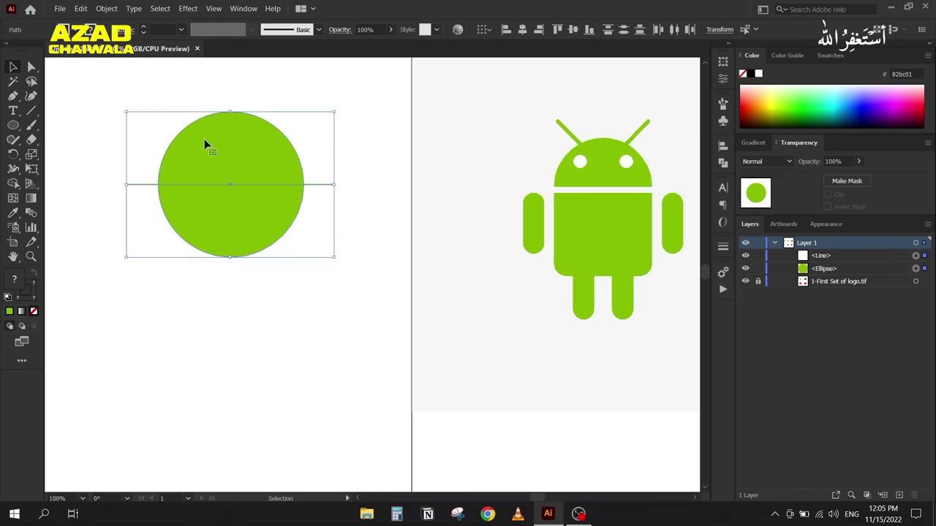
Step: Divide the circle along the line with Pathfinder Divide
click(724, 163)
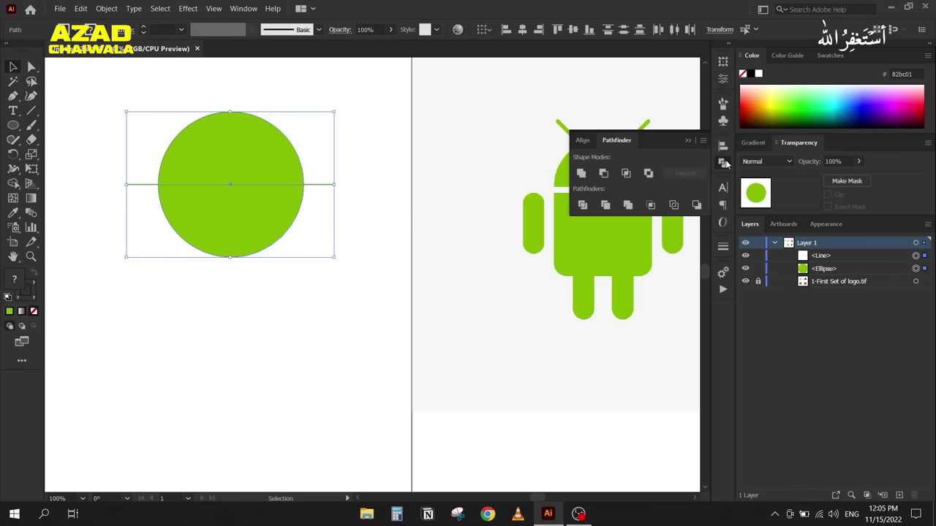
click(589, 207)
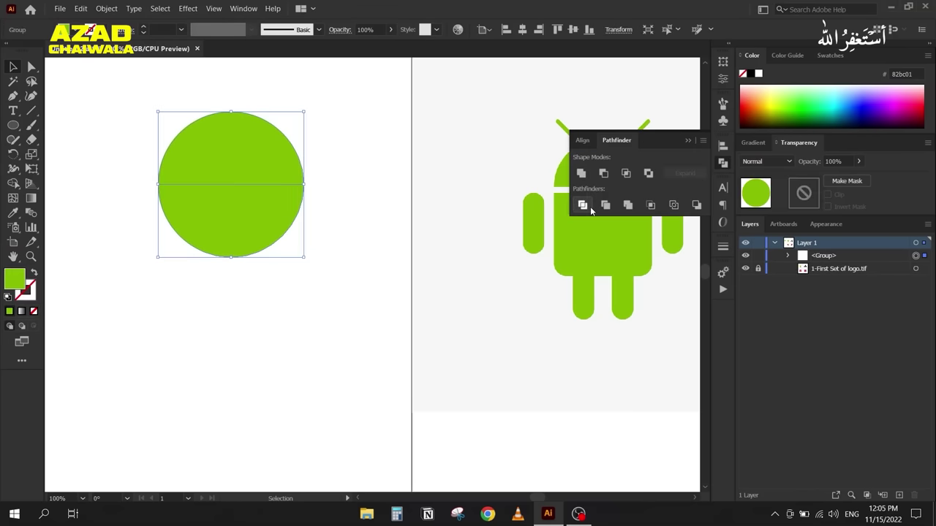
click(687, 141)
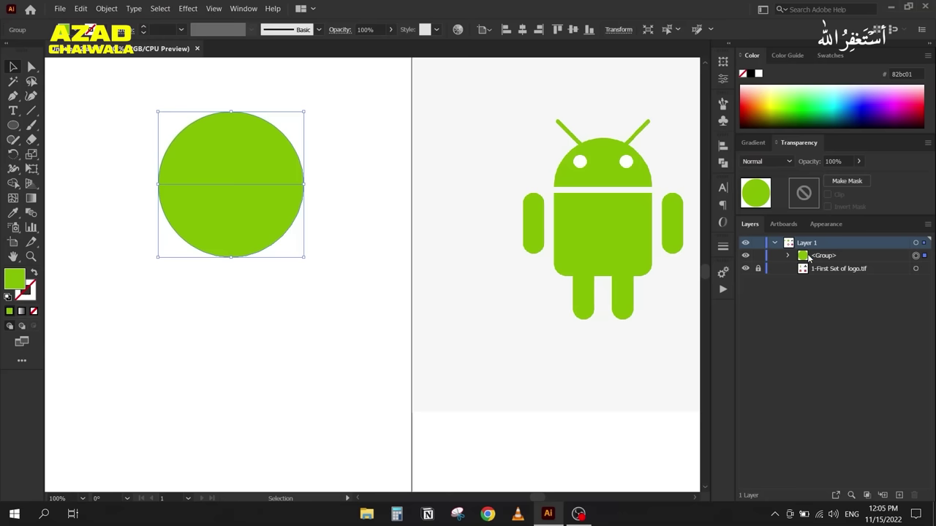
Step: Ungroup the two halves and delete the bottom half of the circle
right_click(244, 206)
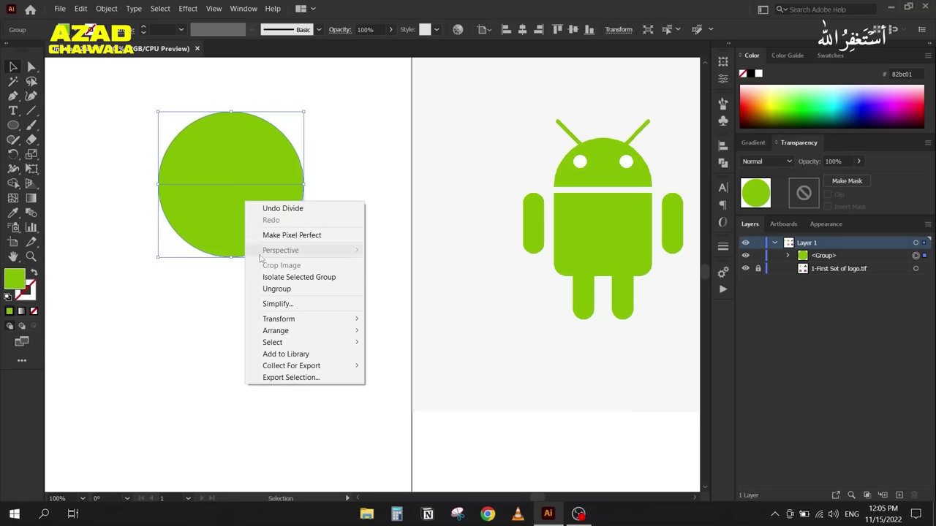
click(277, 291)
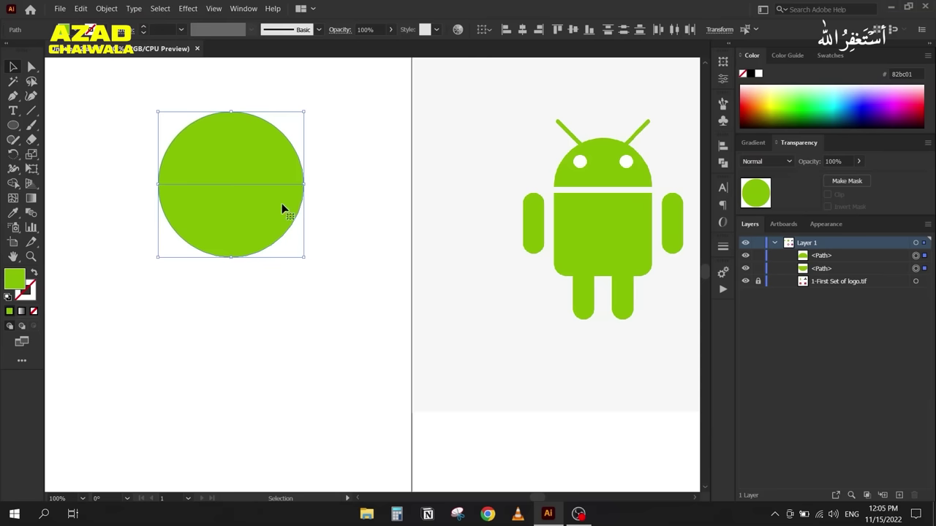
mouse_move(236, 161)
mouse_down()
mouse_move(300, 161)
mouse_move(221, 159)
mouse_up()
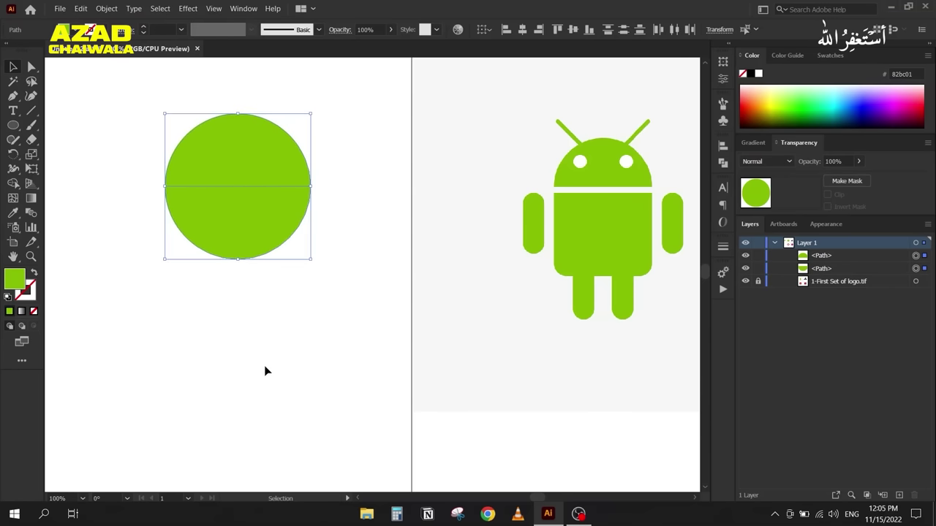
click(298, 325)
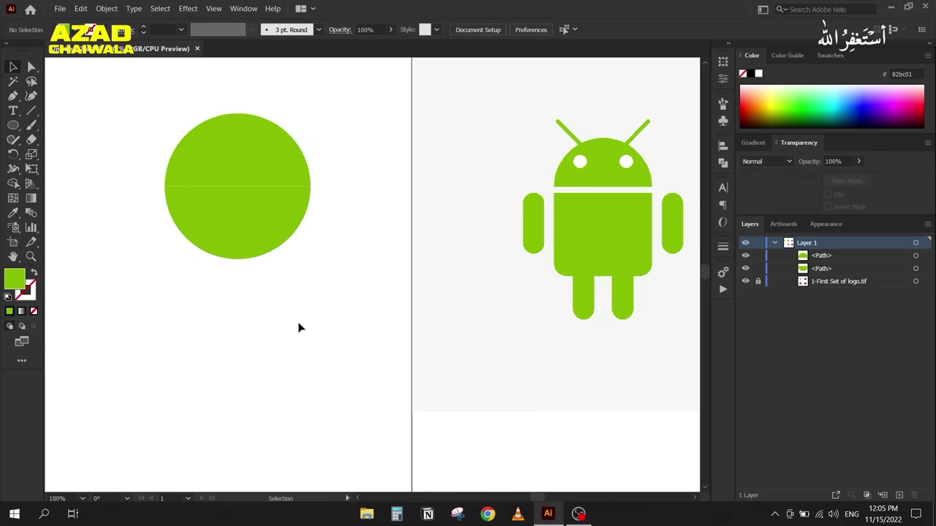
drag(242, 234, 246, 312)
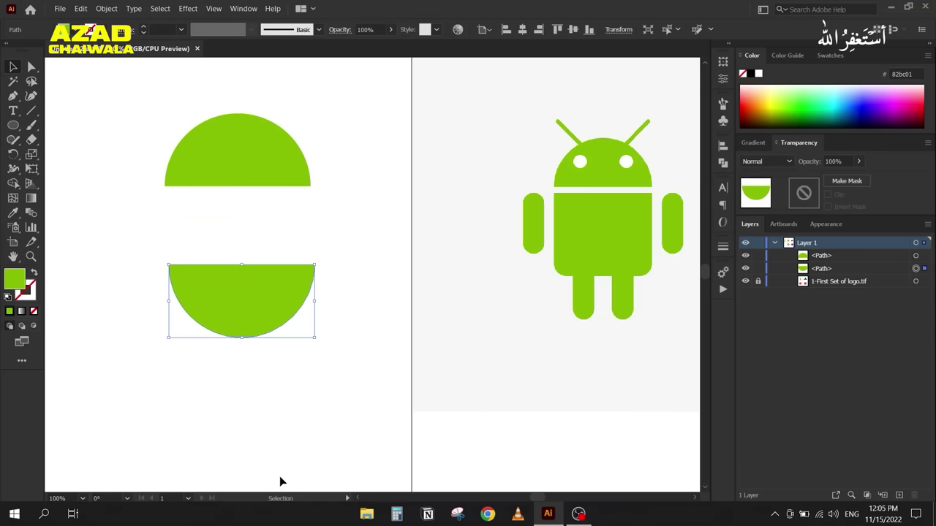
key(Delete)
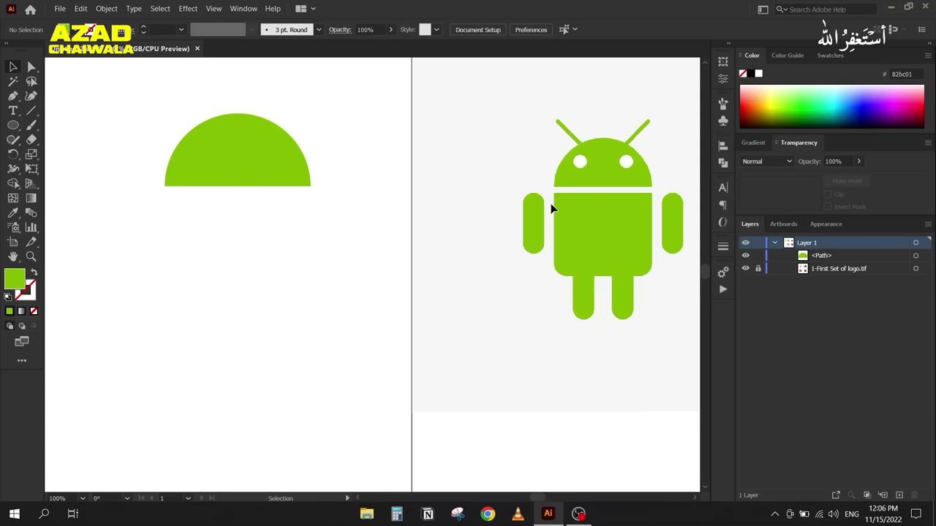
Step: Draw a green rectangle about 152 × 150 px beneath the semicircle as the Android body
click(11, 128)
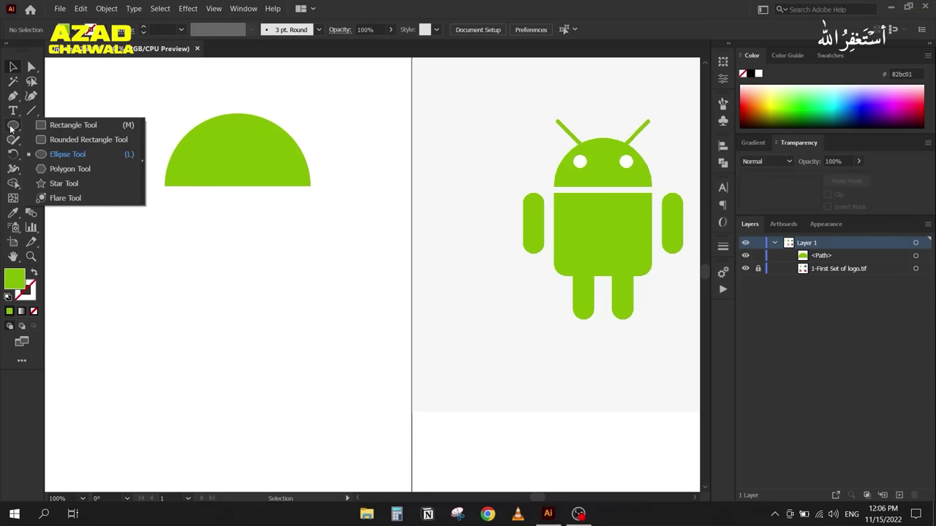
click(66, 127)
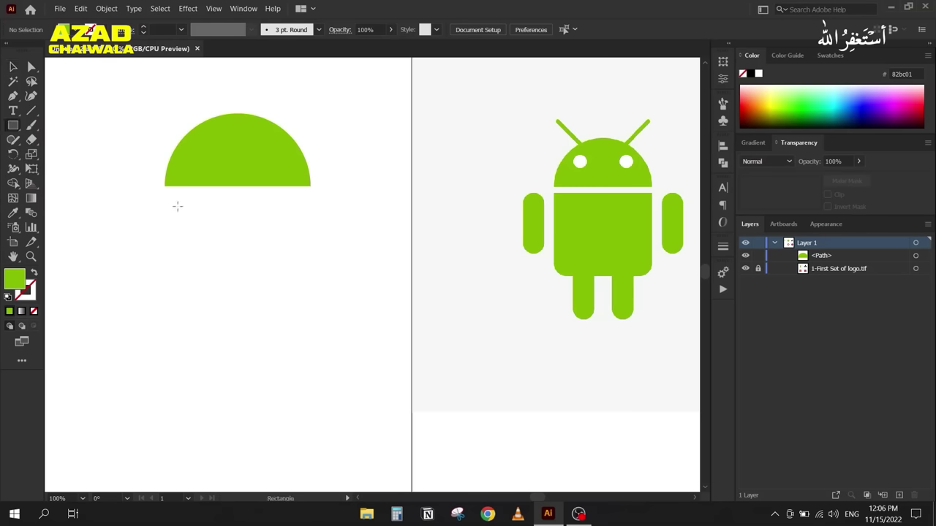
drag(165, 195, 312, 338)
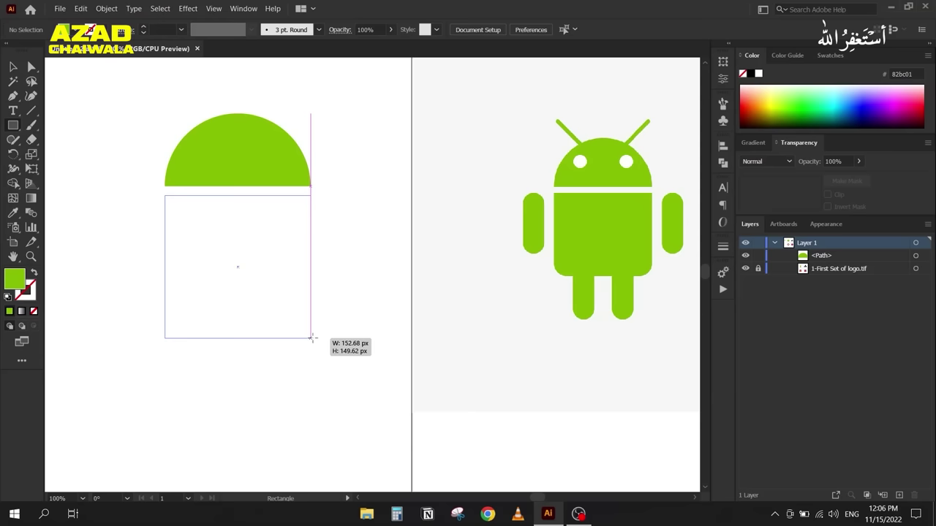
drag(311, 338, 311, 338)
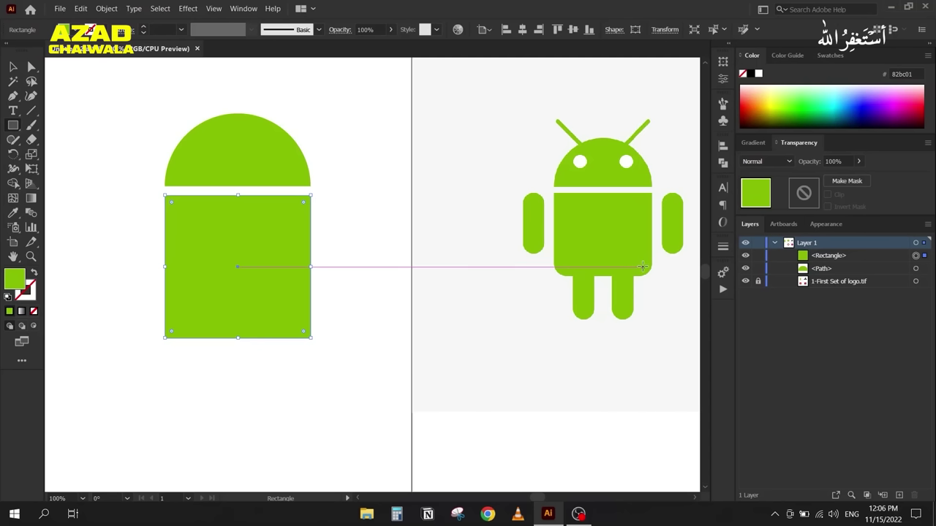
click(12, 66)
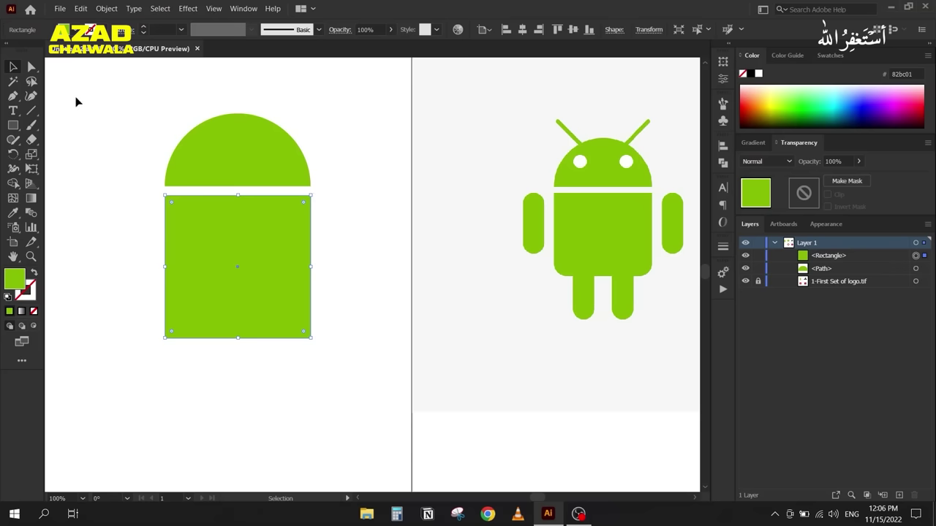
click(32, 67)
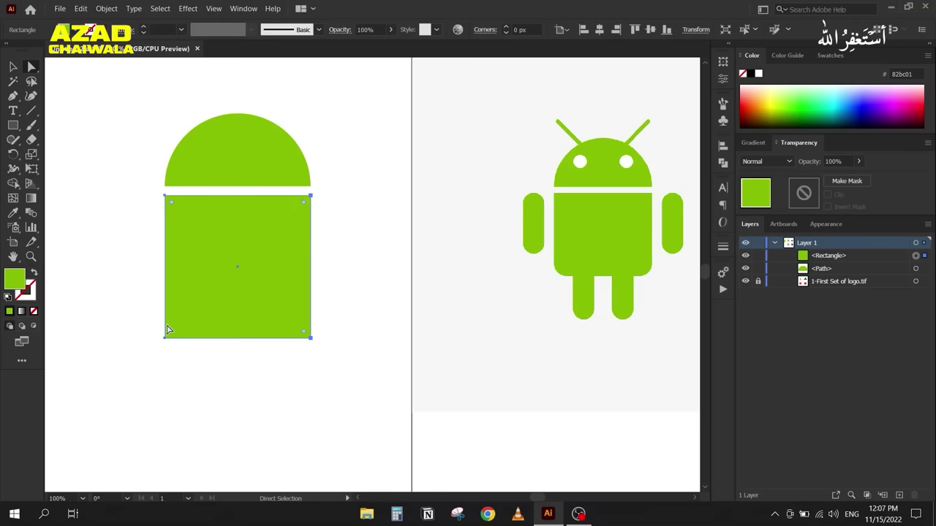
click(12, 66)
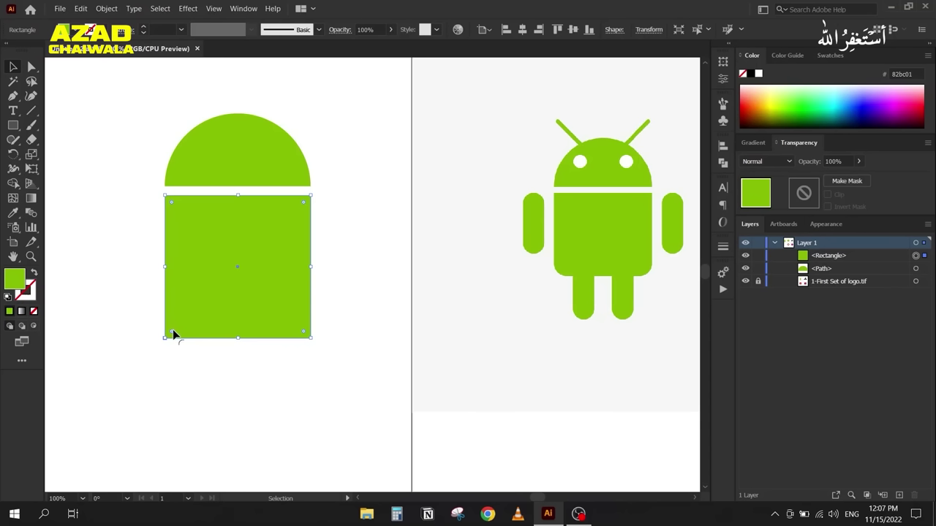
drag(172, 329, 184, 310)
key(ctrl+z)
click(33, 69)
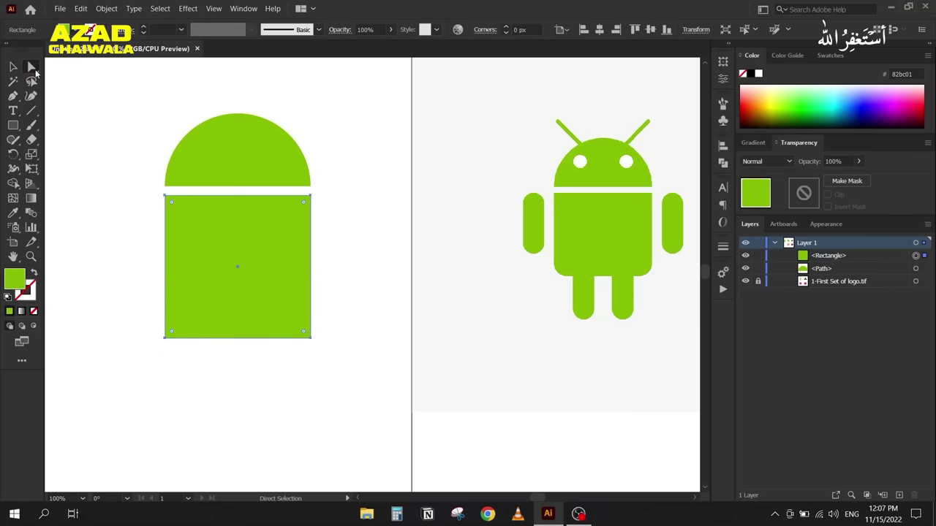
click(141, 316)
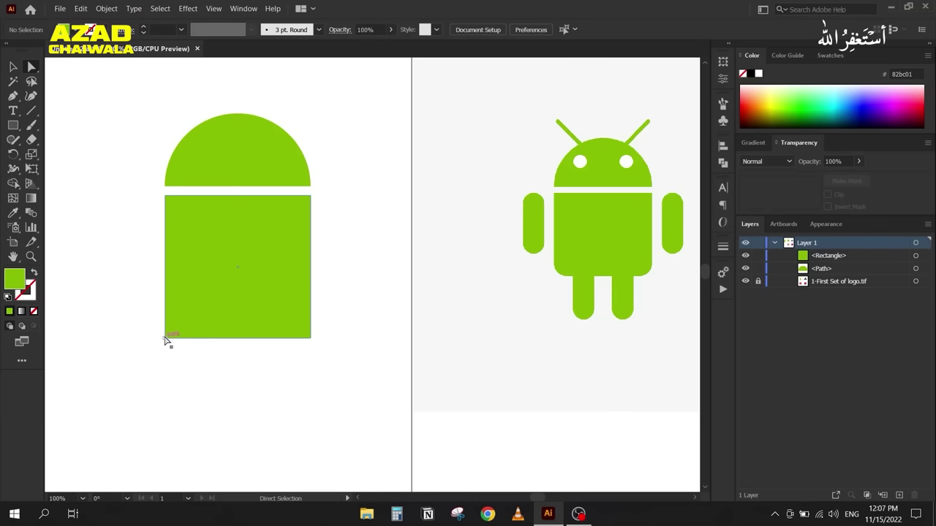
click(165, 338)
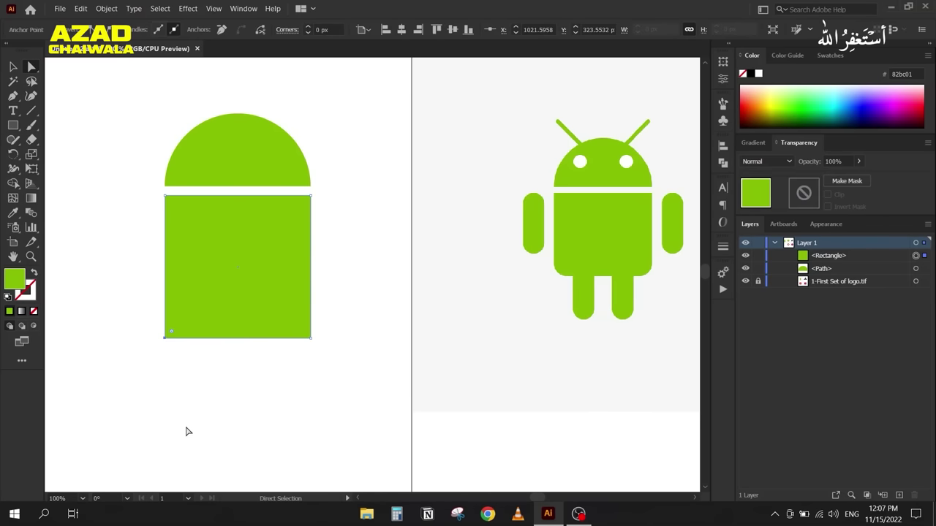
drag(131, 316, 345, 369)
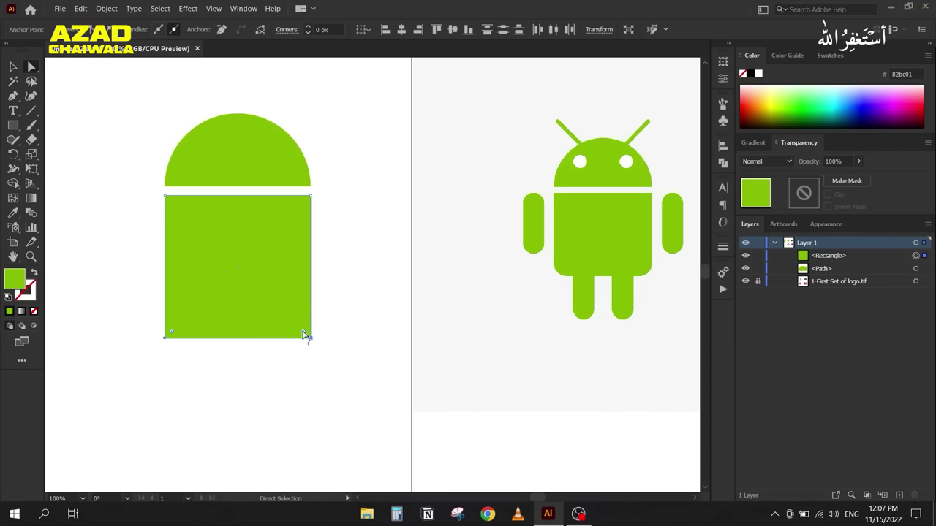
drag(306, 335, 288, 316)
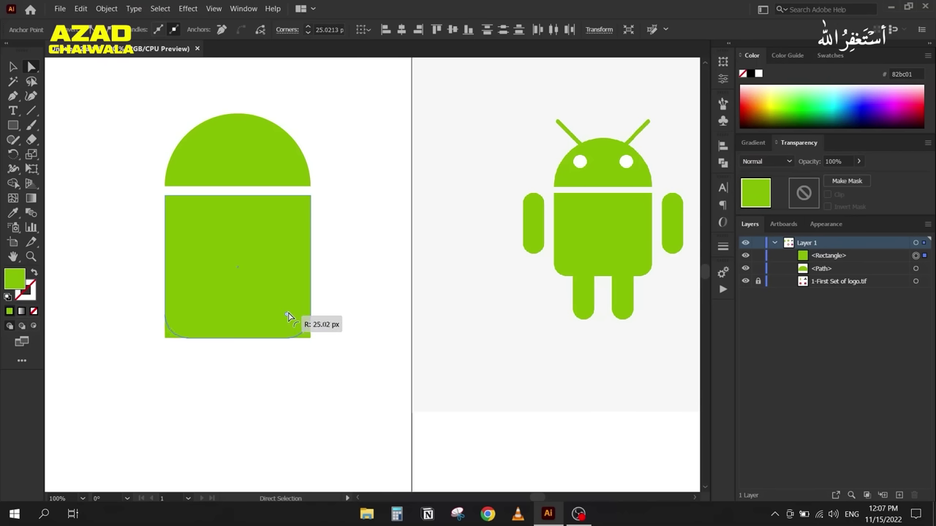
drag(288, 316, 293, 316)
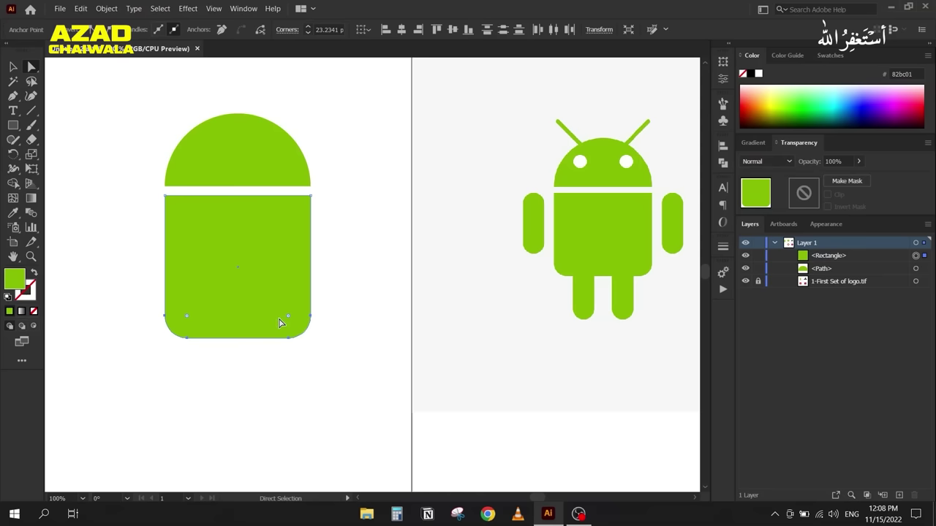
key(ctrl+z)
click(171, 333)
drag(171, 333, 183, 323)
key(ctrl+z)
double_click(173, 333)
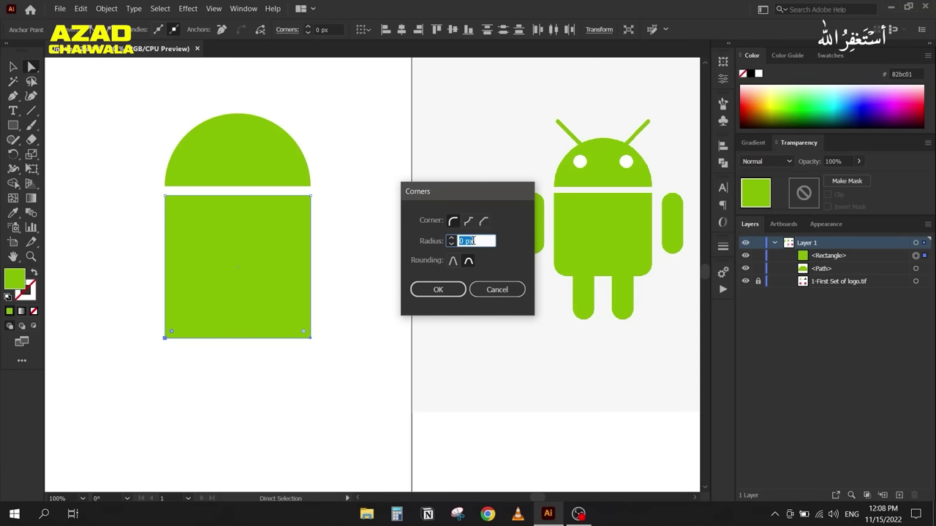
scroll(472, 240, up, 11)
scroll(472, 240, up, 6)
click(445, 292)
click(307, 334)
double_click(307, 333)
text(24)
click(430, 291)
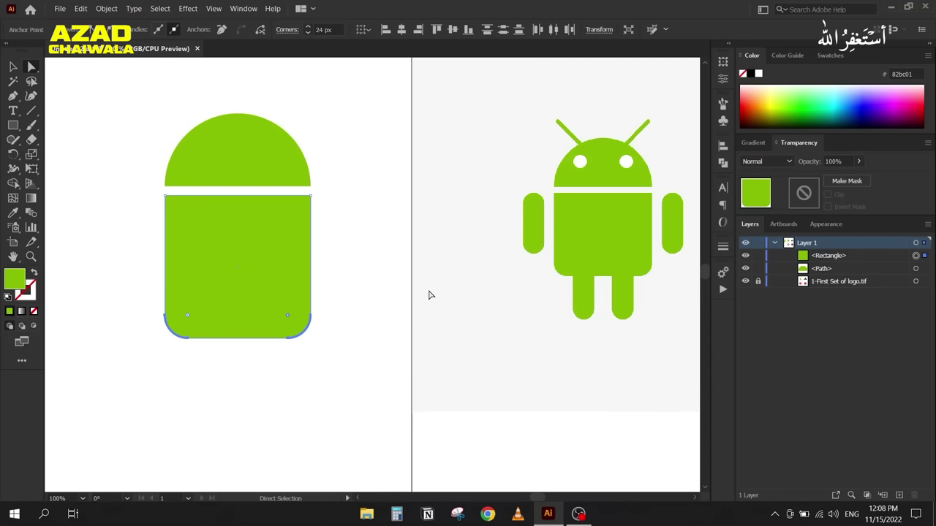
key(ctrl+z)
click(13, 67)
click(217, 211)
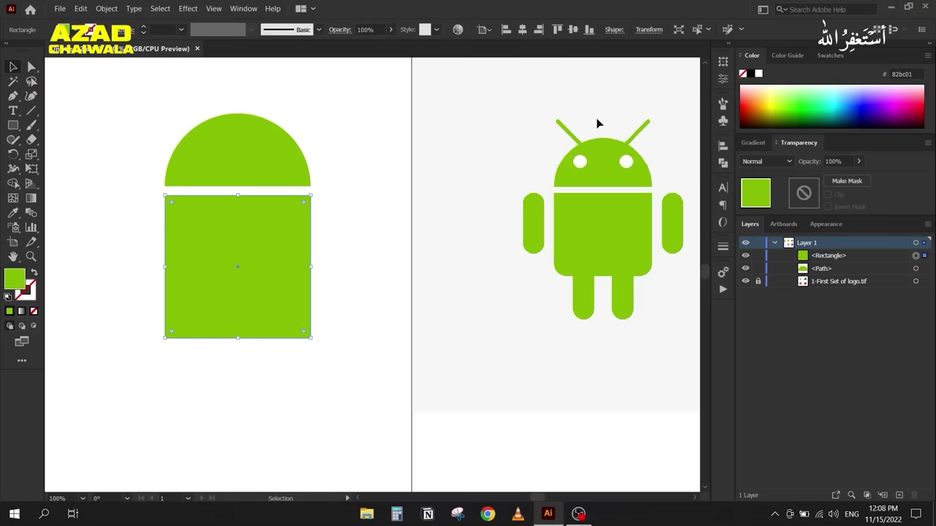
Step: Open the Transform panel and scrub the body rectangle's rotation, leaving it at 0°
click(723, 63)
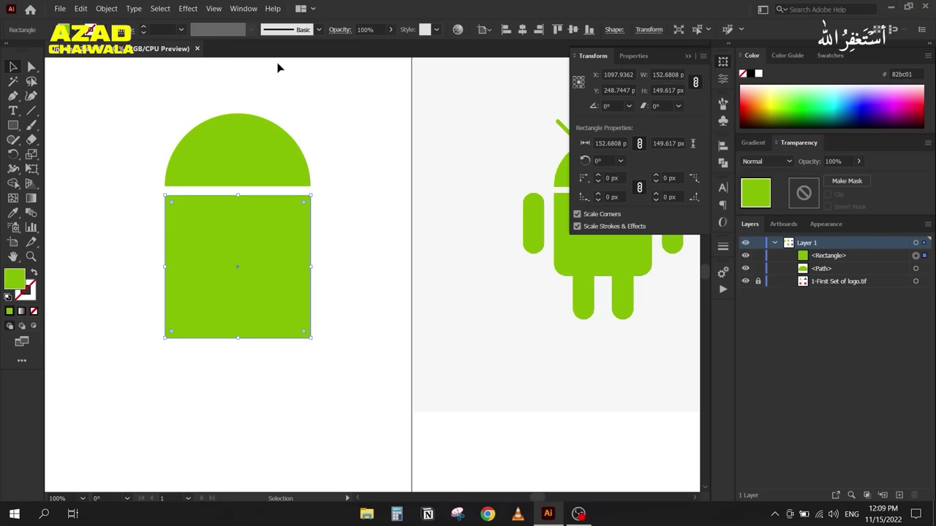
click(244, 9)
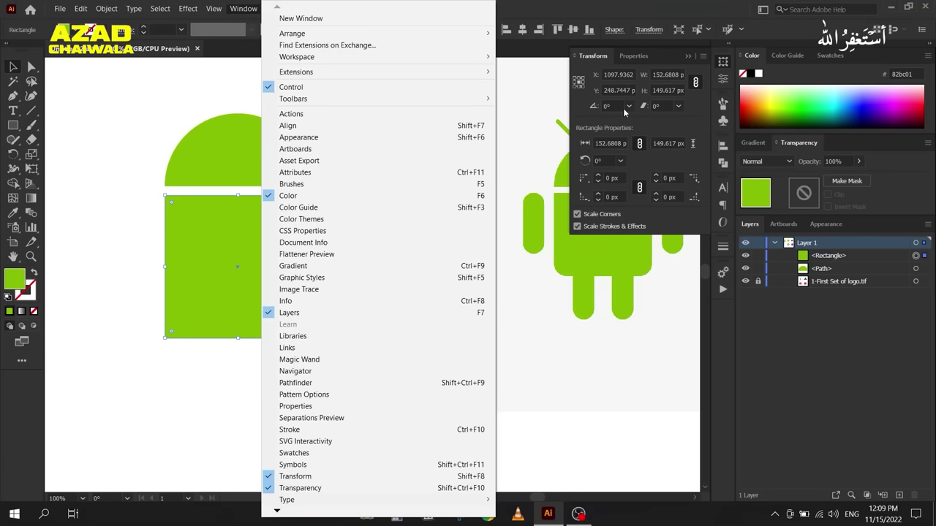
click(663, 53)
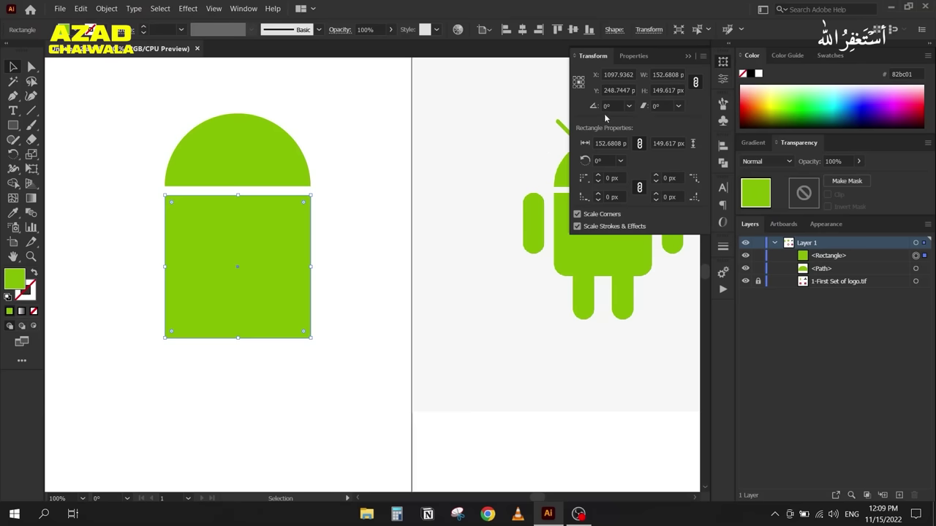
scroll(611, 107, up, 2)
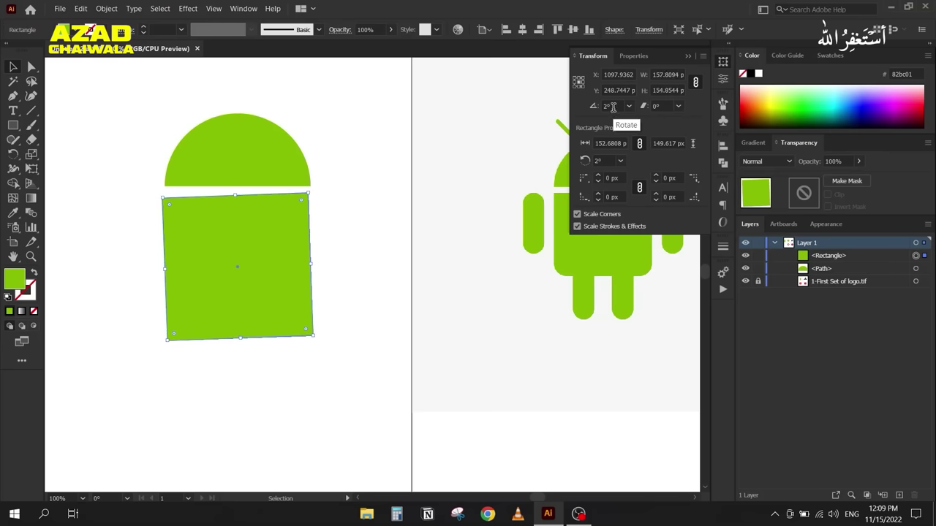
scroll(612, 108, up, 9)
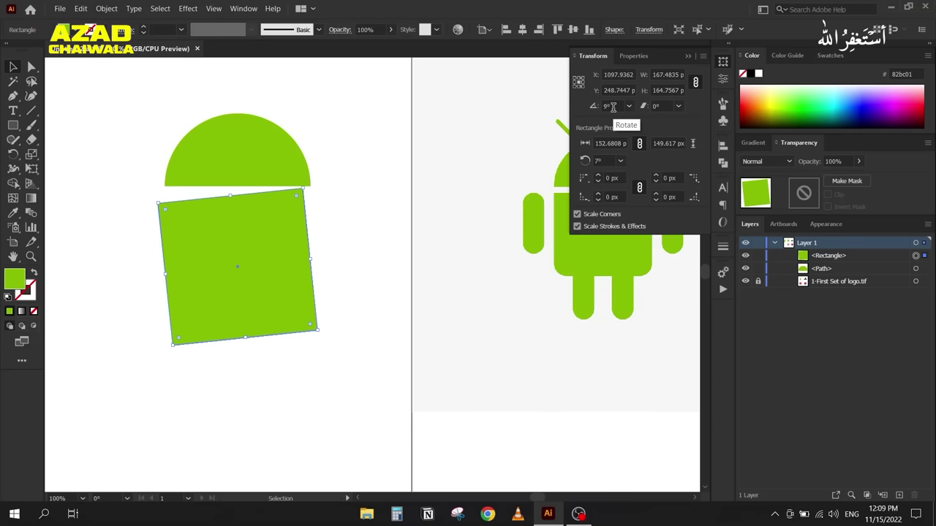
scroll(613, 107, down, 2)
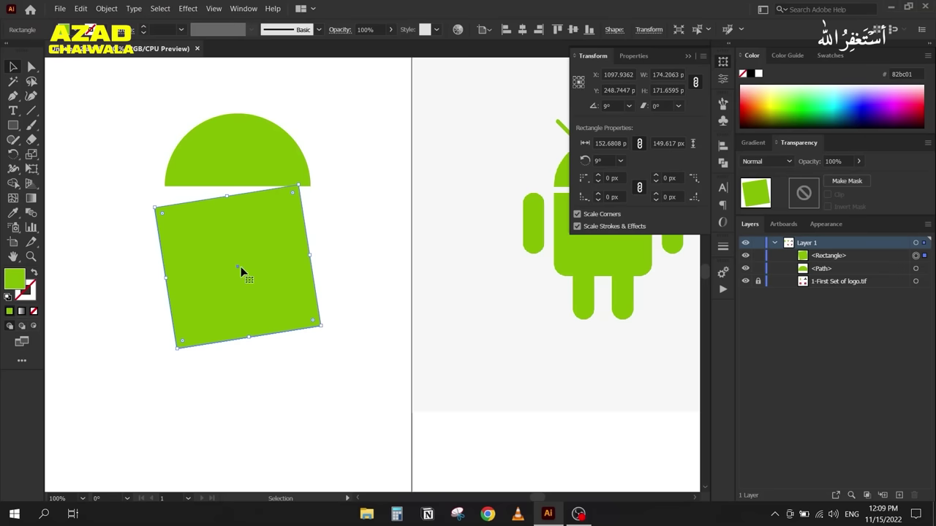
scroll(616, 106, down, 9)
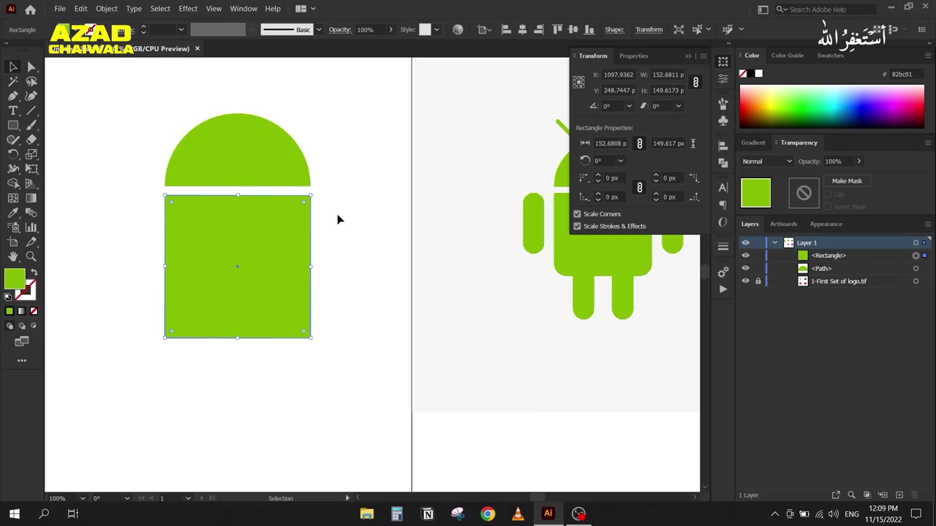
Step: Change the reference point, return it to centre, and open the Shear angle presets
click(582, 80)
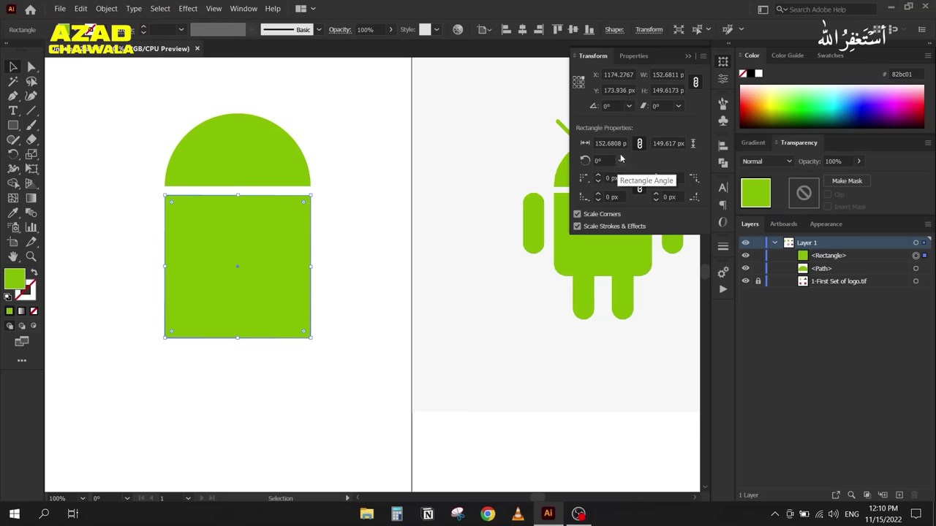
scroll(616, 105, up, 3)
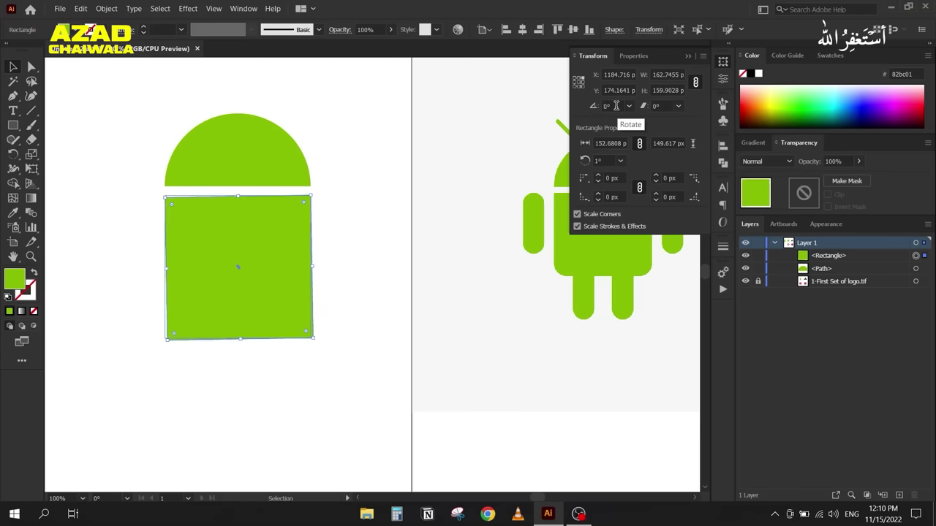
scroll(616, 105, down, 5)
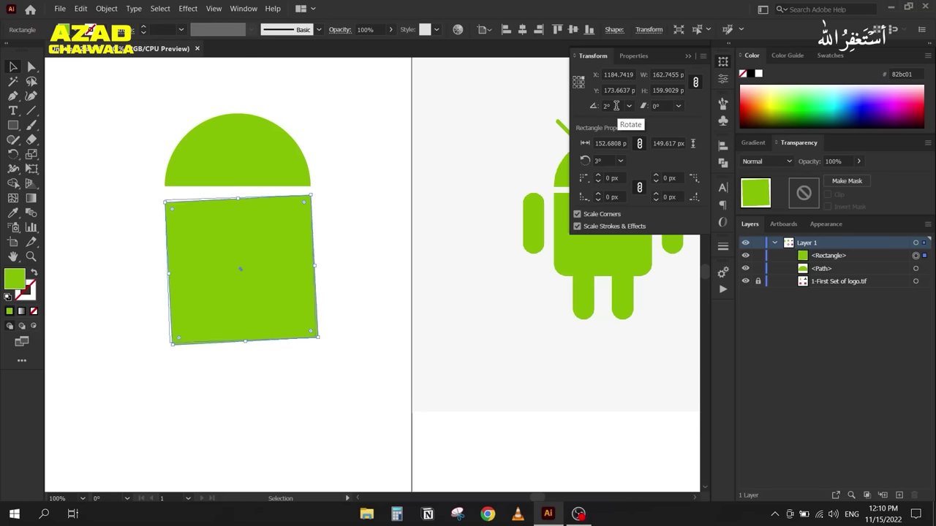
scroll(616, 105, up, 7)
scroll(616, 106, down, 5)
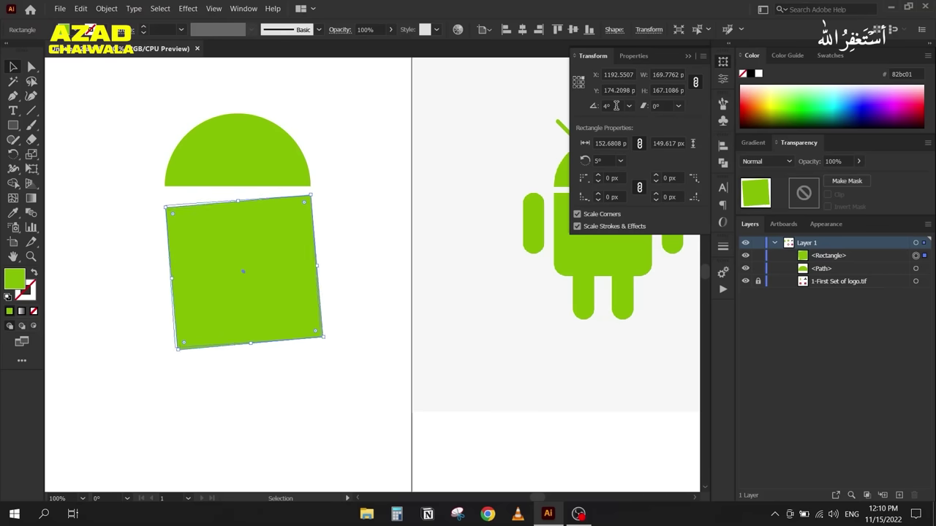
scroll(615, 105, down, 2)
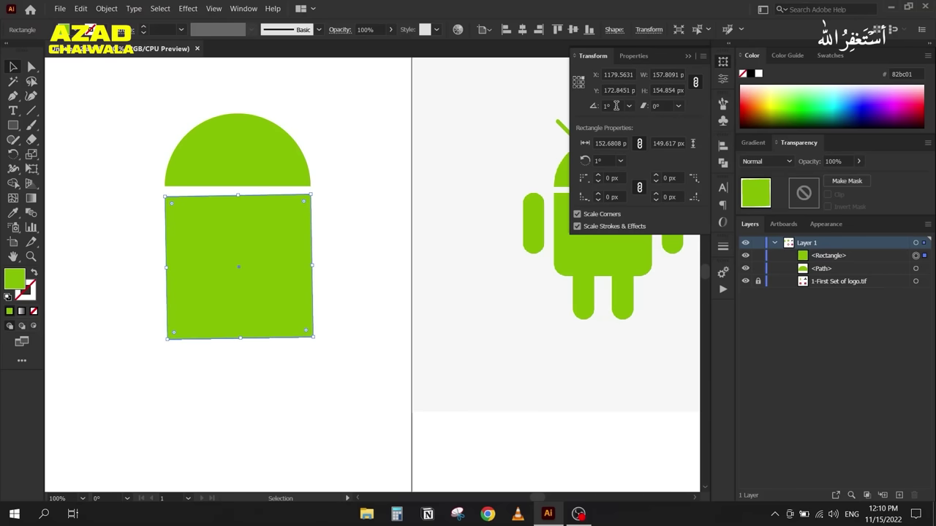
click(575, 85)
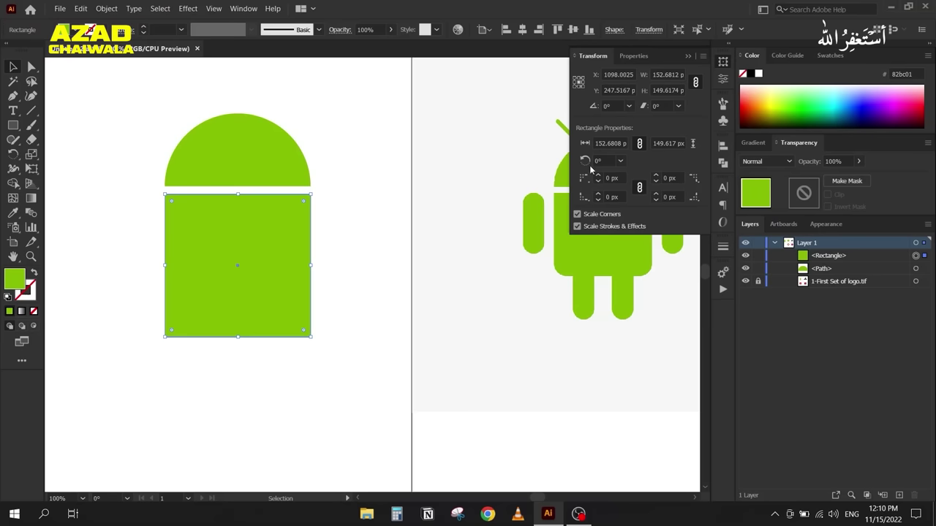
click(679, 106)
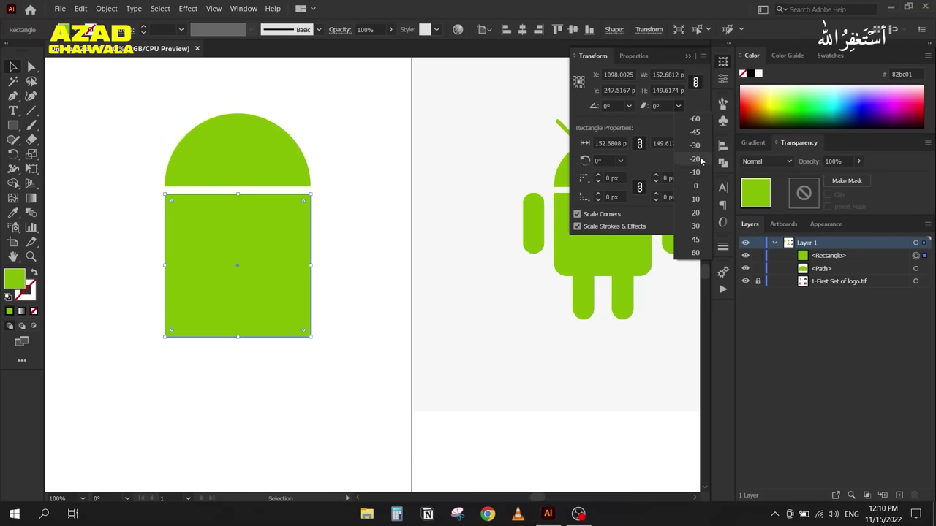
click(697, 226)
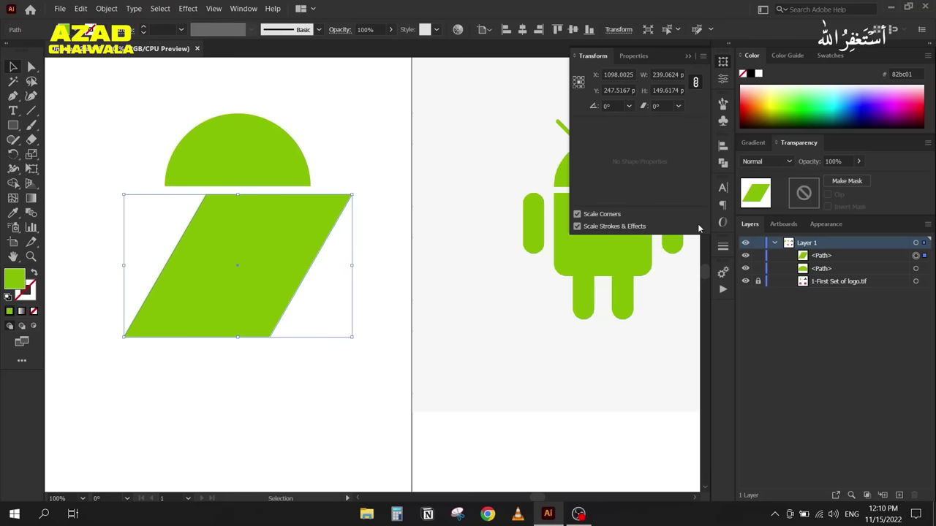
key(ctrl+z)
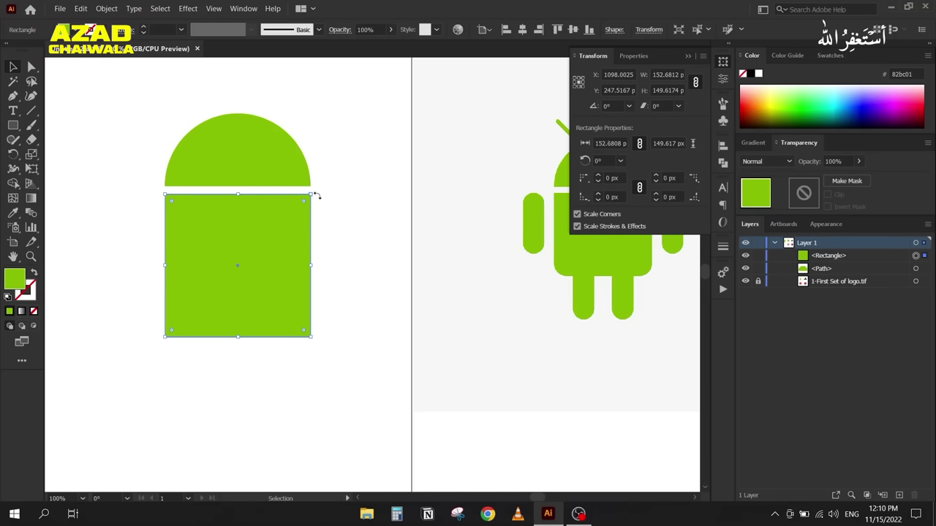
Step: Try 16 and 18 px corner radii and corner styles, then reset all corners to 0
click(619, 178)
text(16)
key(Return)
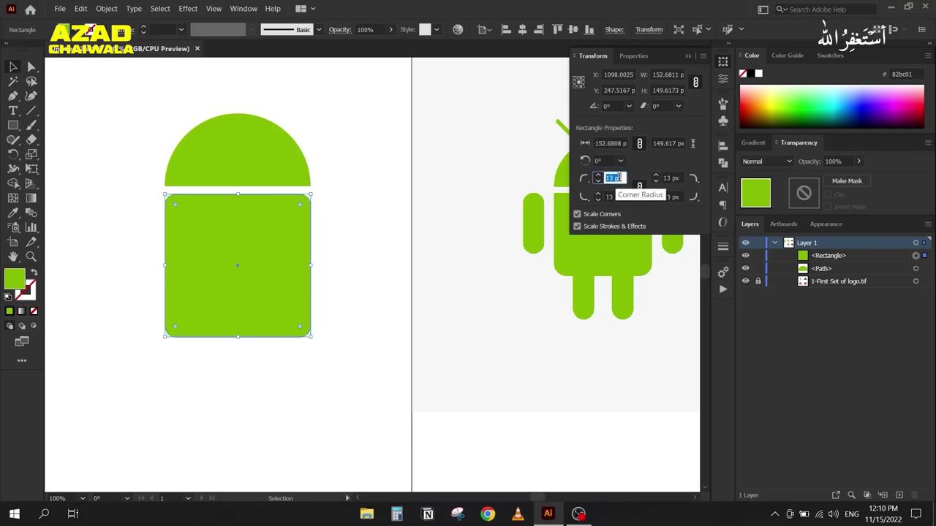
key(Up)
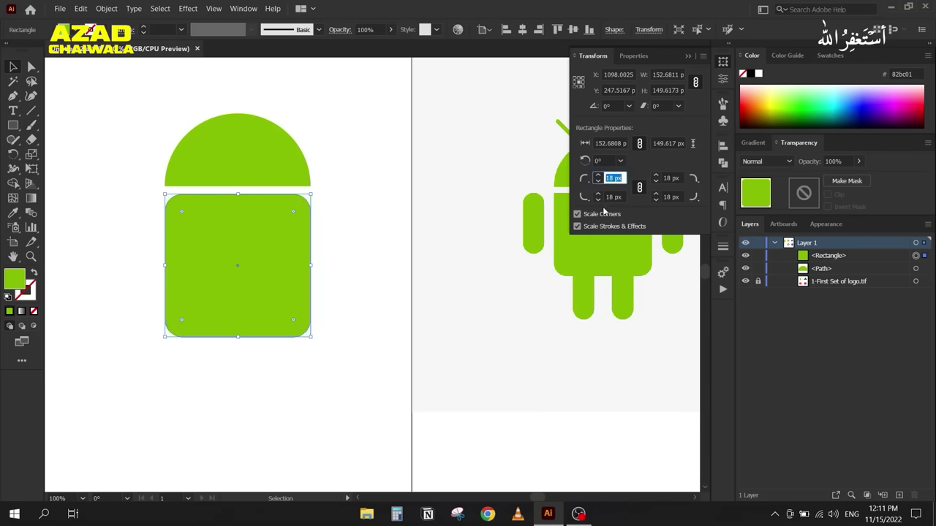
click(583, 196)
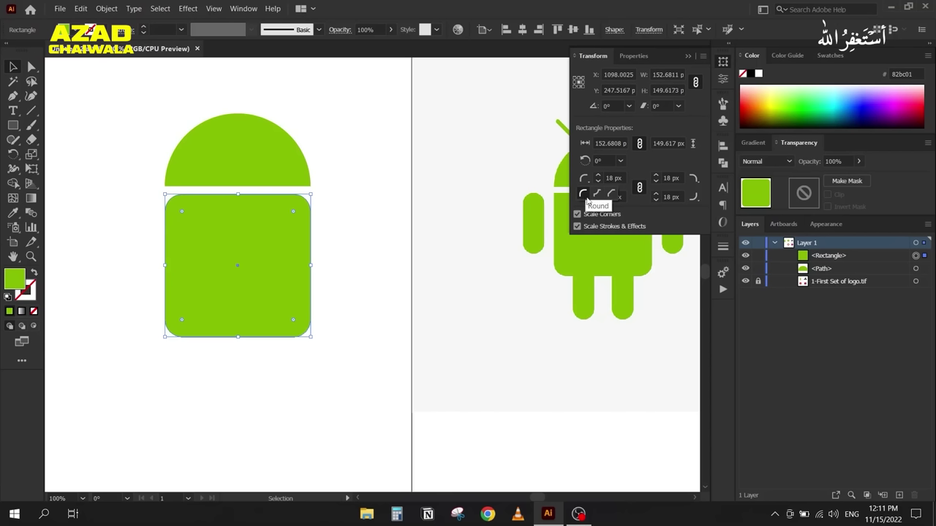
click(597, 193)
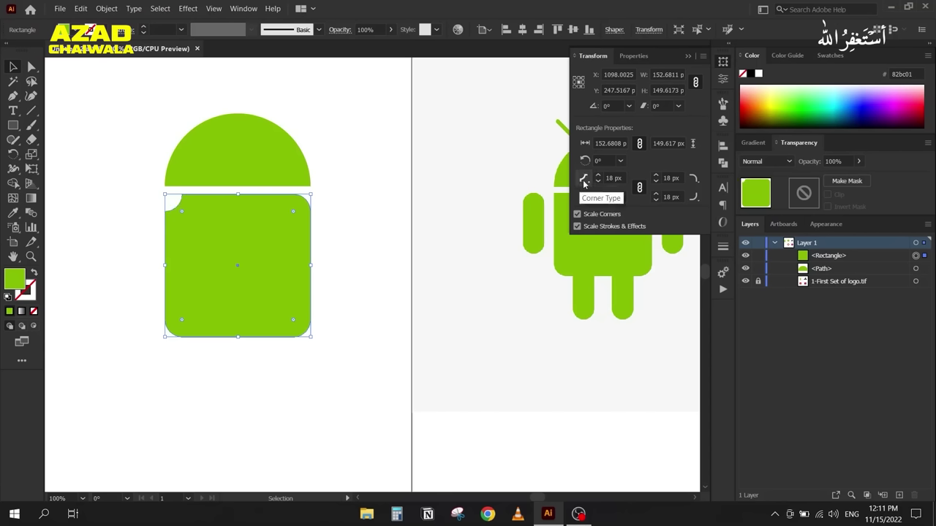
click(583, 182)
click(585, 198)
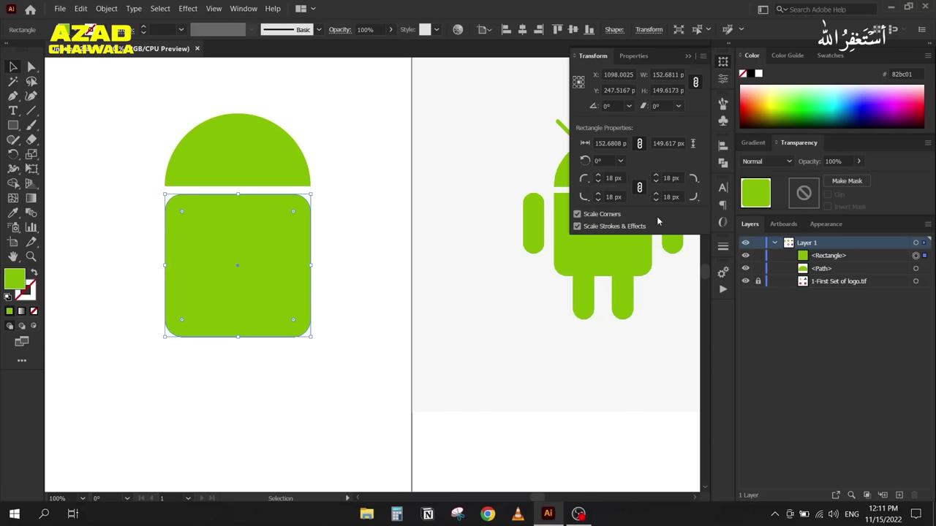
click(623, 178)
text(0)
key(Return)
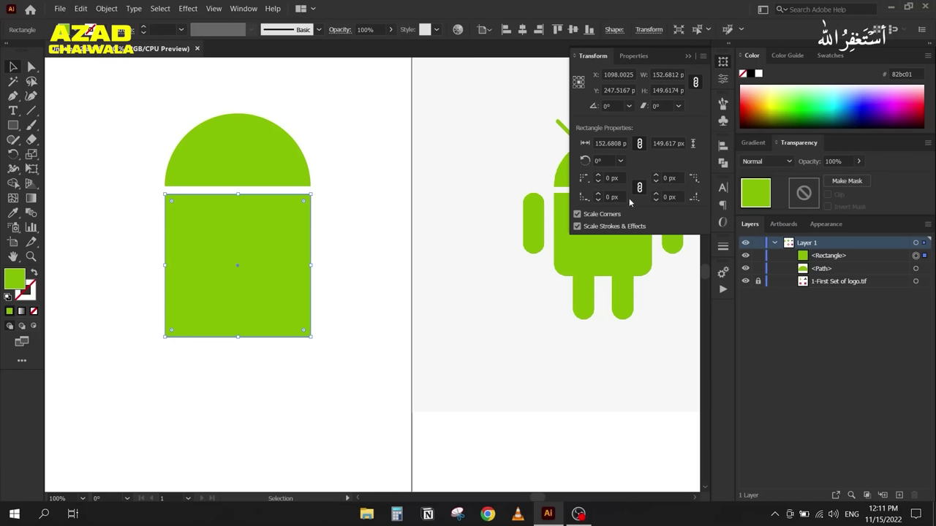
Step: Unlink the corner radii, round the bottom corners to 26 px, and close the Transform panel
click(638, 188)
scroll(620, 197, up, 16)
scroll(620, 196, up, 2)
scroll(621, 197, up, 2)
click(675, 197)
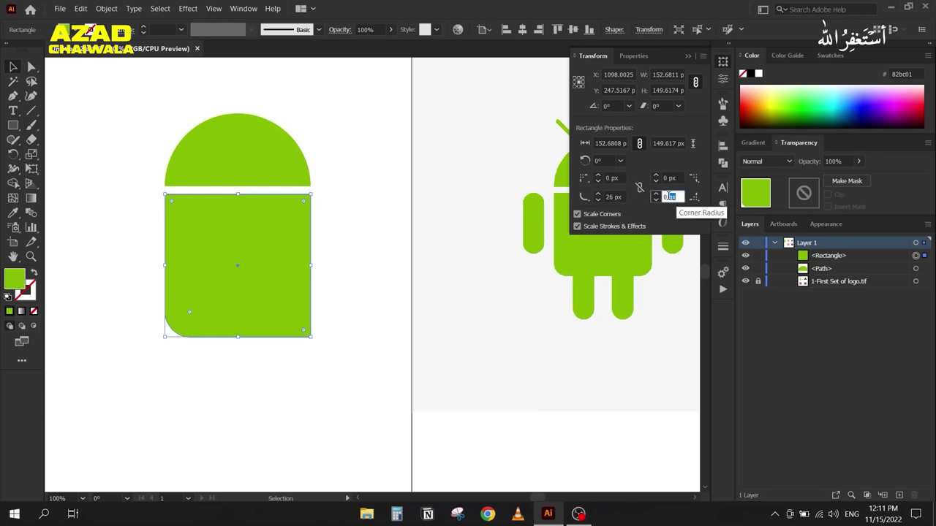
text(26)
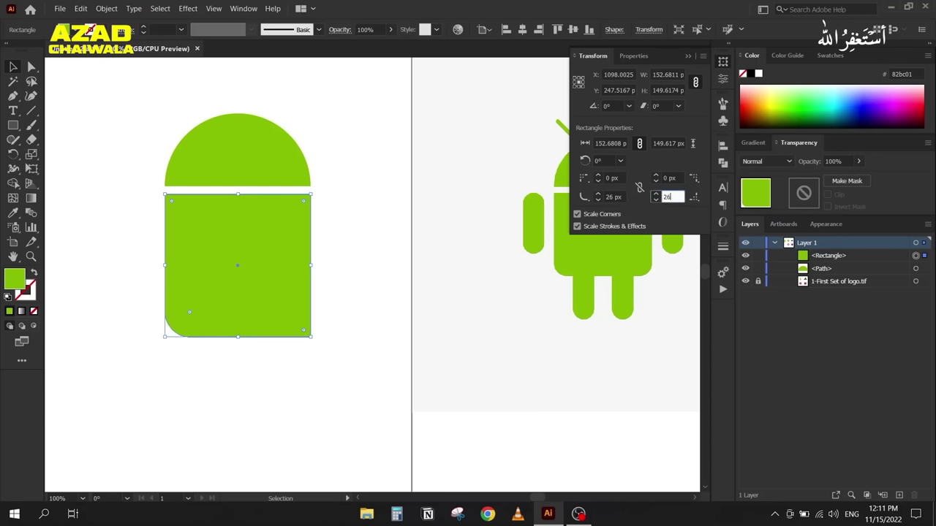
key(Return)
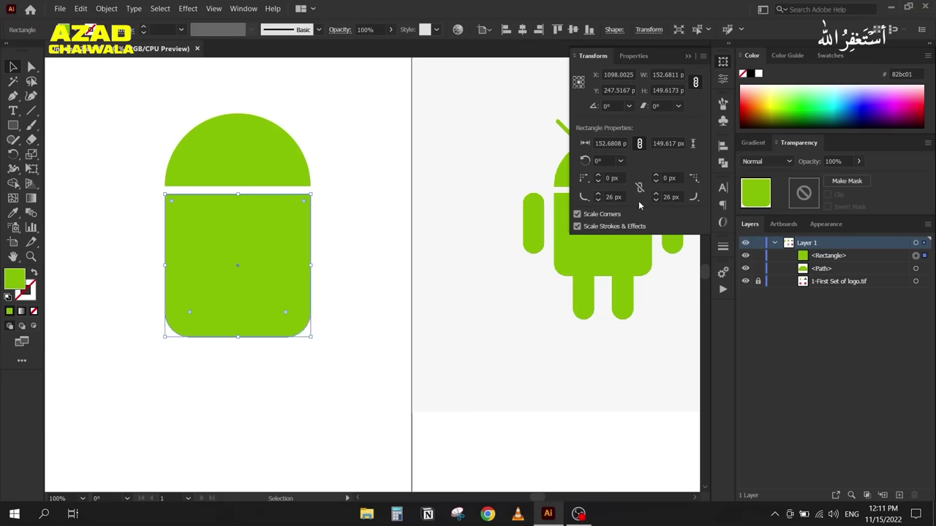
click(688, 56)
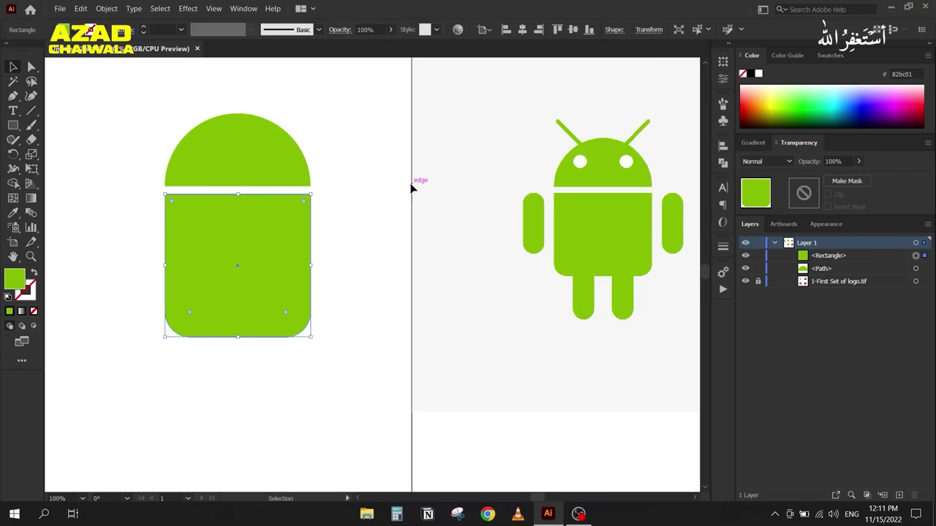
click(344, 234)
mouse_move(205, 328)
mouse_down()
mouse_move(251, 320)
mouse_move(187, 303)
mouse_move(203, 328)
mouse_up()
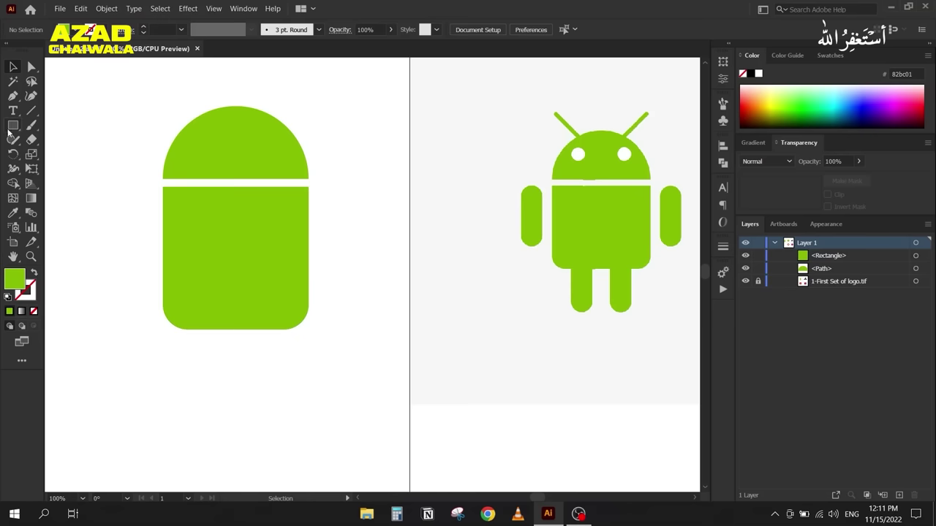
Step: Draw a narrow ellipse beside the body, then undo it
click(12, 127)
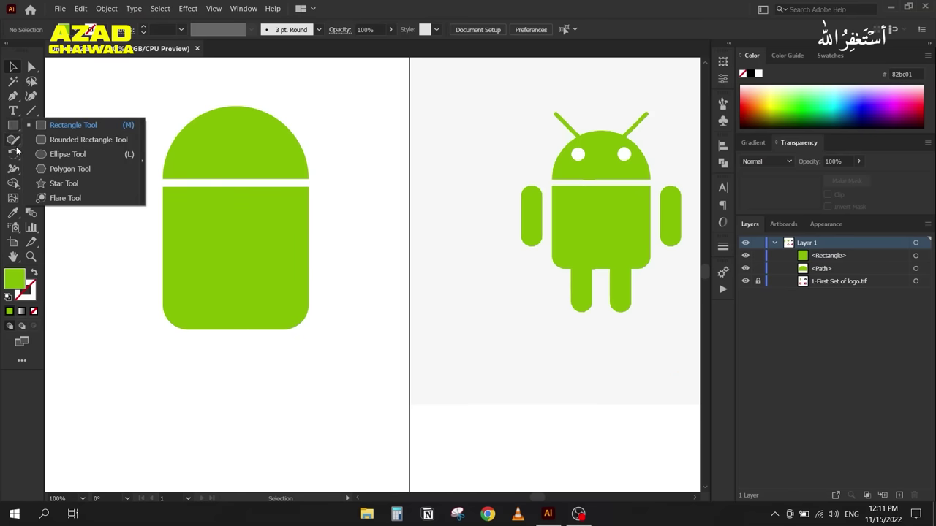
click(44, 155)
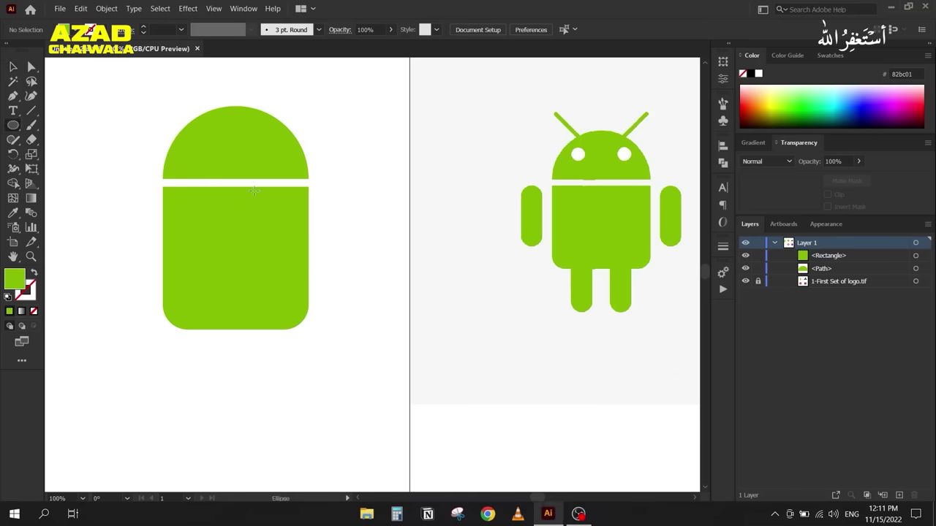
drag(320, 187, 341, 286)
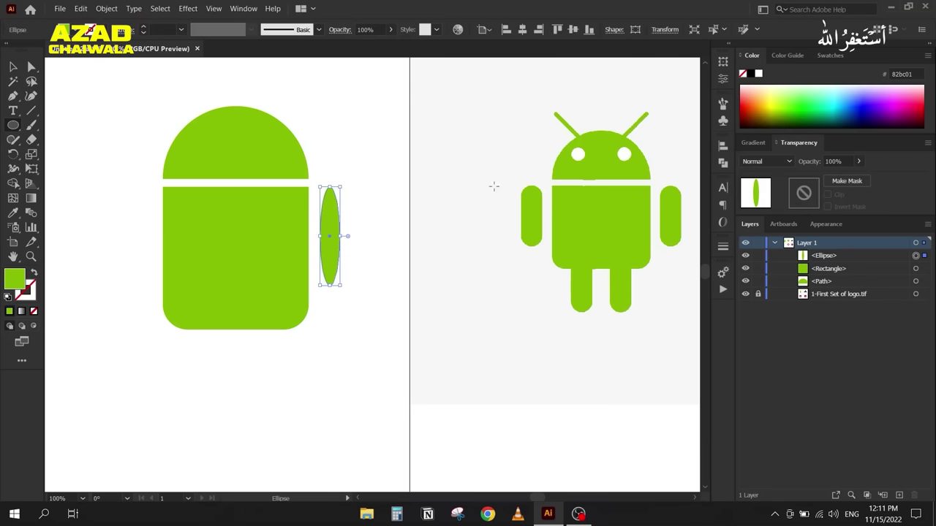
key(ctrl+z)
Step: Draw a fully rounded rectangle arm, about 24.5 × 79.9 px, beside the body
right_click(13, 125)
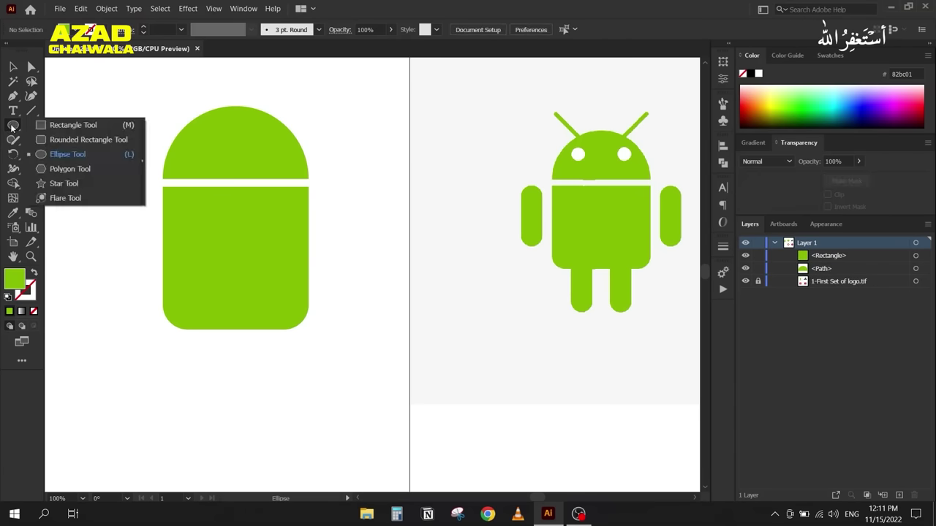
click(52, 139)
drag(319, 188, 346, 278)
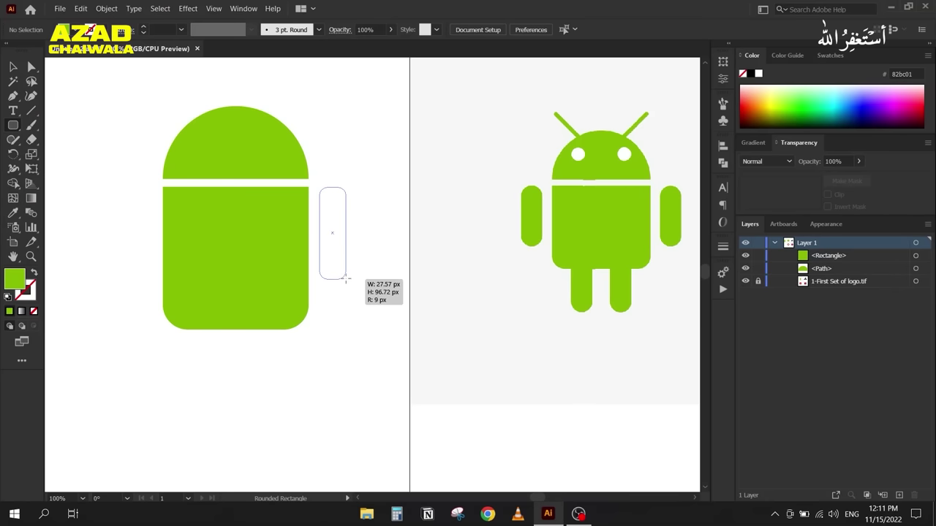
drag(345, 279, 347, 278)
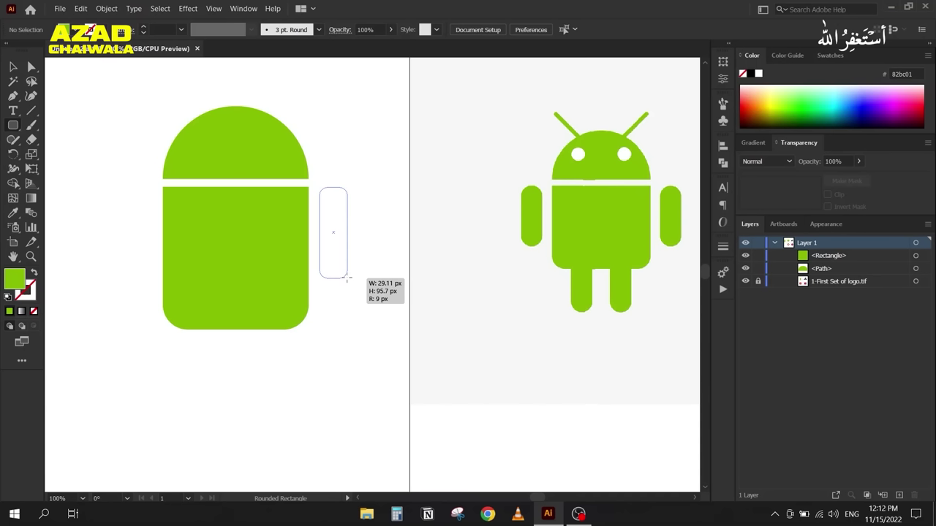
drag(348, 278, 342, 263)
key(Up)
key(Up)
key(Up)
key(Up)
key(Up)
key(Up)
key(Up)
key(Up)
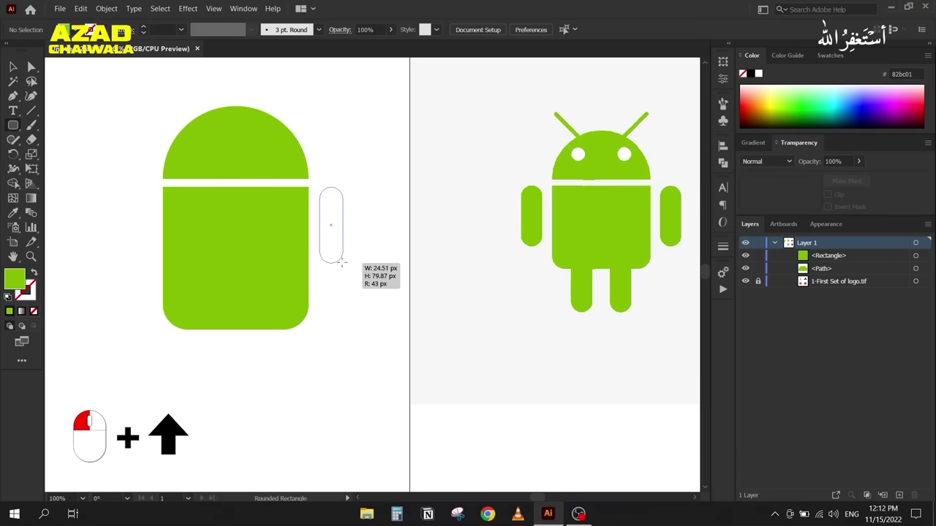
drag(341, 264, 342, 263)
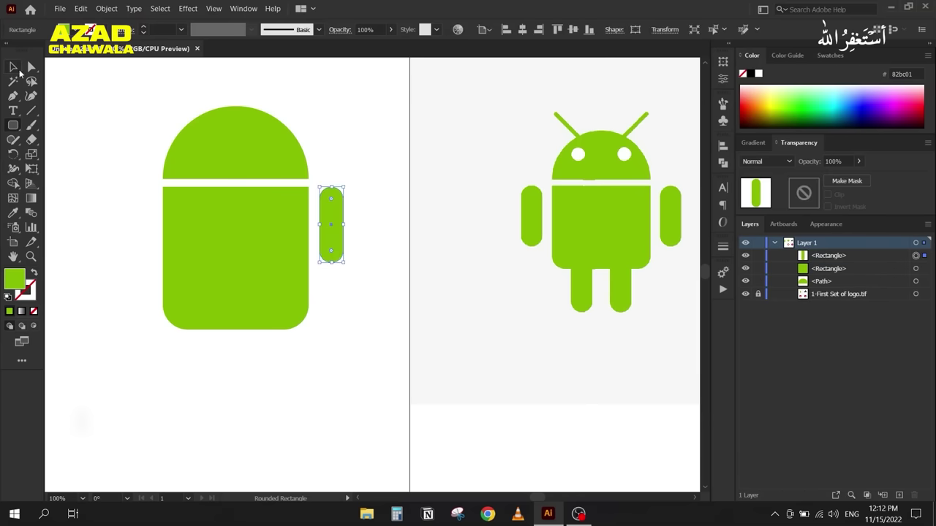
Step: Alt+Shift-drag a copy of the arm to the body's left side, then delete it
click(13, 67)
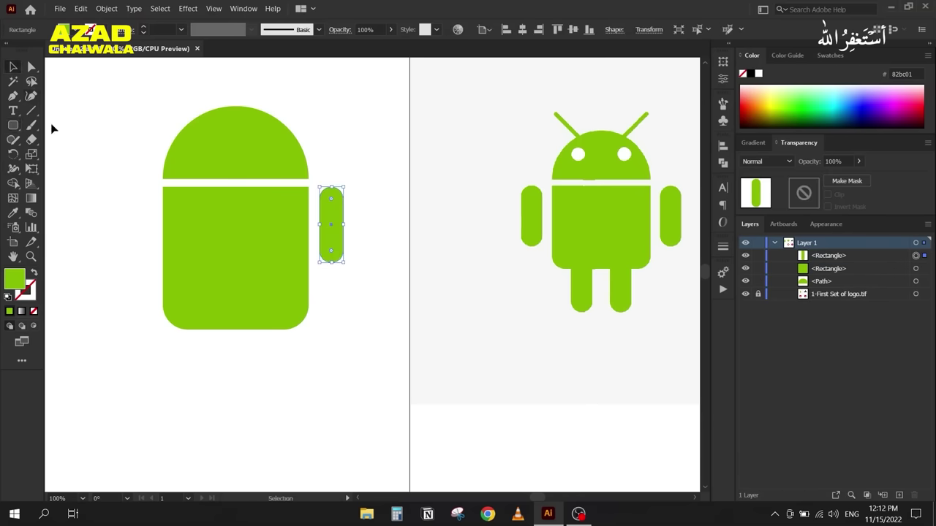
click(342, 295)
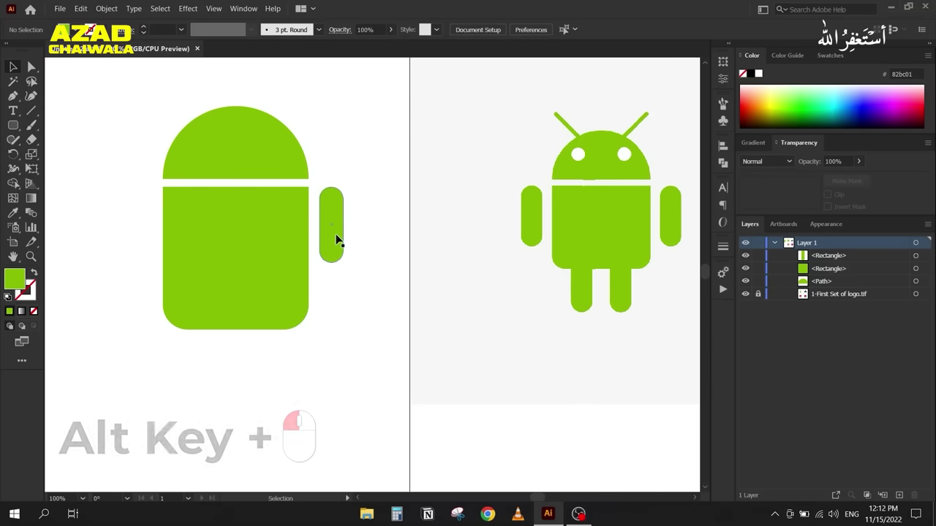
drag(330, 231, 142, 240)
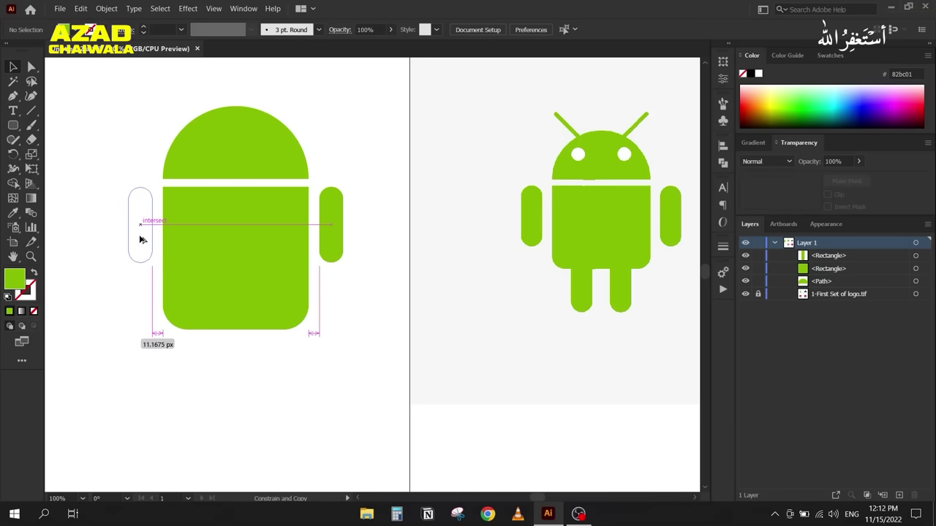
drag(143, 240, 143, 240)
drag(142, 240, 143, 240)
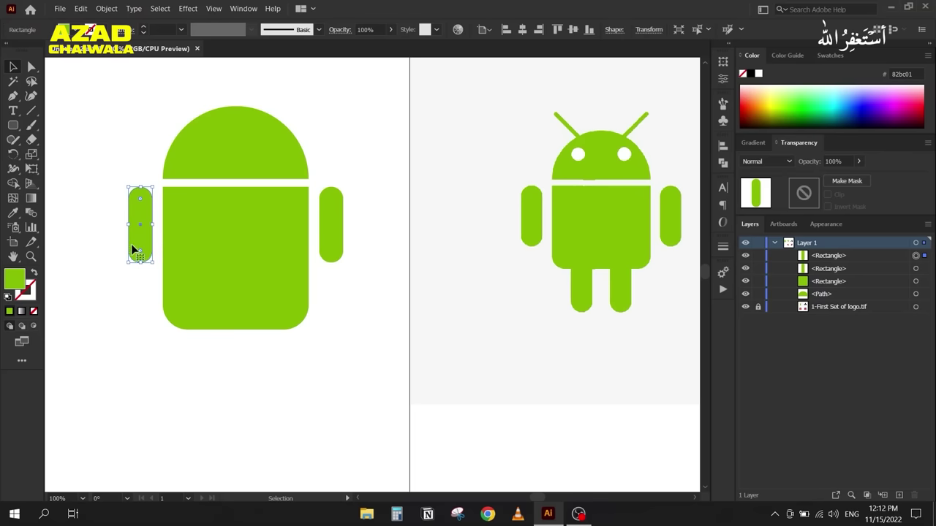
key(Delete)
Step: Enlarge the right arm slightly using its bottom-right bounding-box handle
click(324, 248)
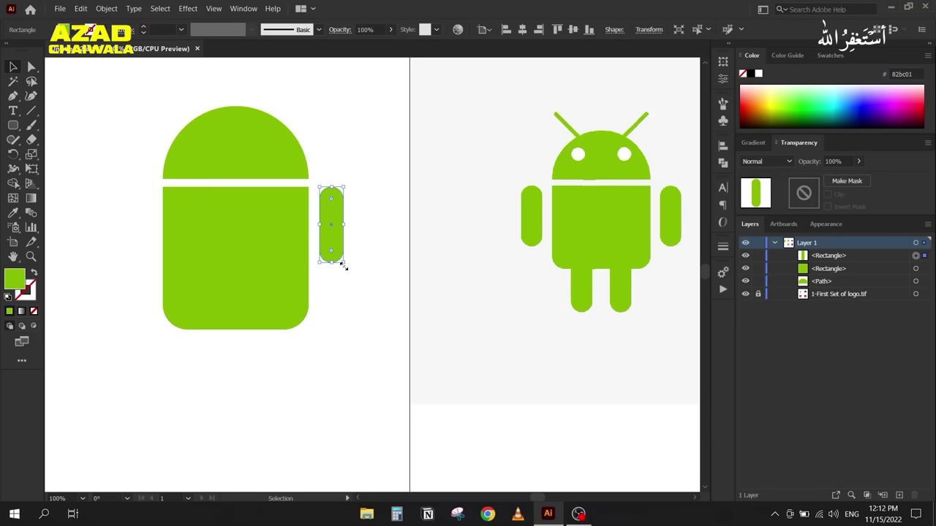
drag(342, 263, 348, 272)
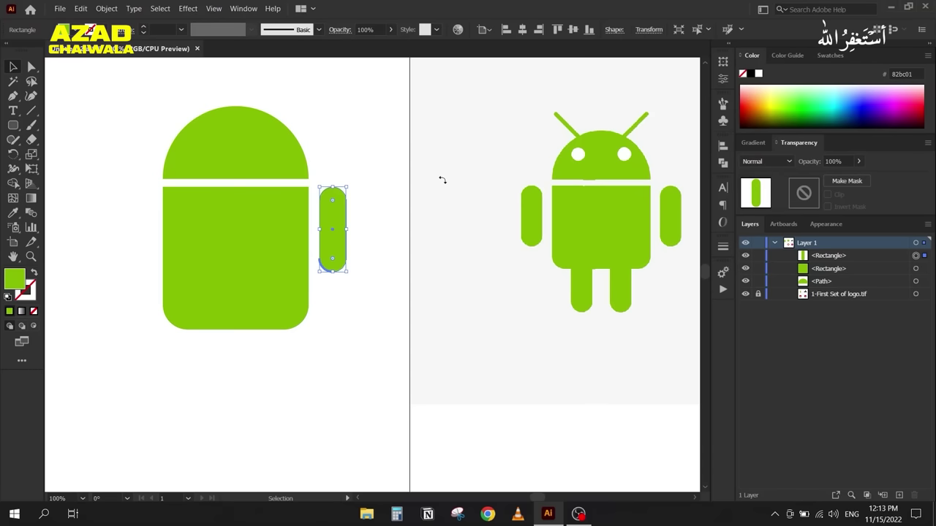
click(497, 171)
scroll(293, 170, right, 2)
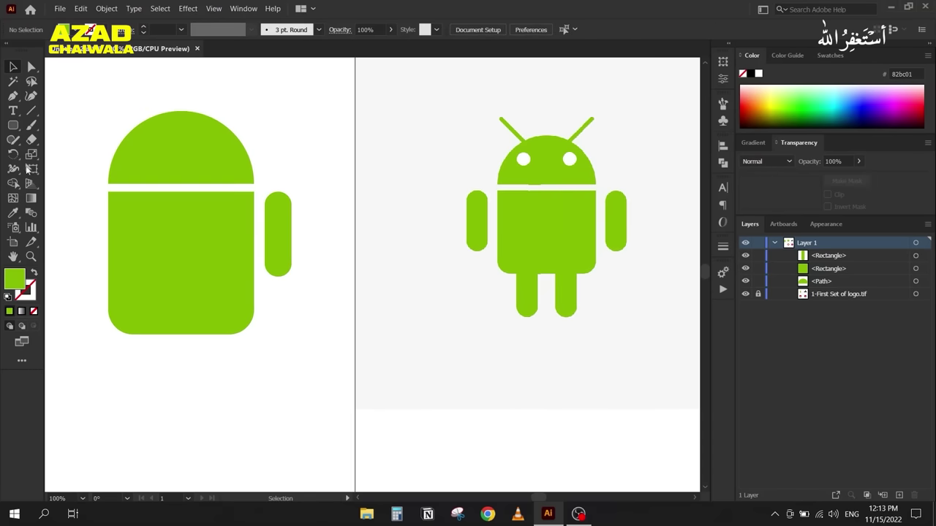
Step: Draw a vertical line with a black stroke through the reference Android logo
key(backslash)
drag(547, 85, 547, 378)
click(14, 67)
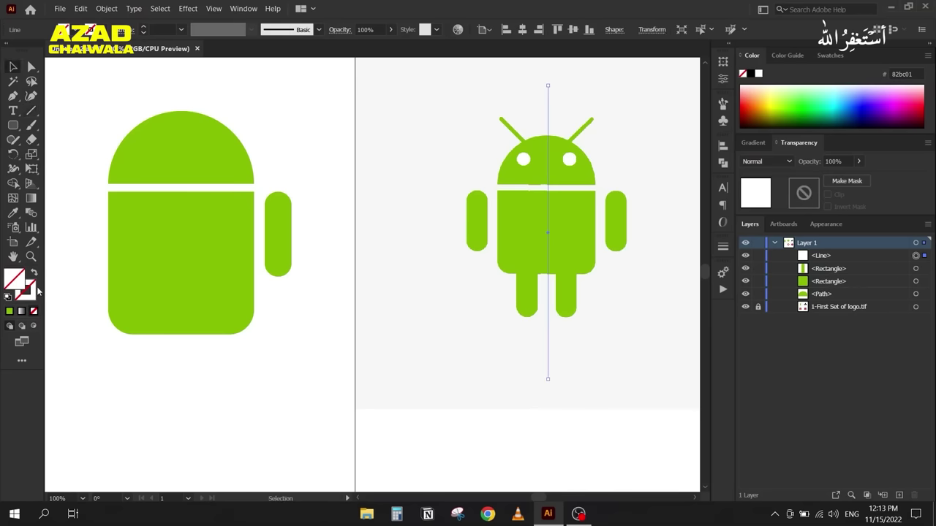
click(751, 74)
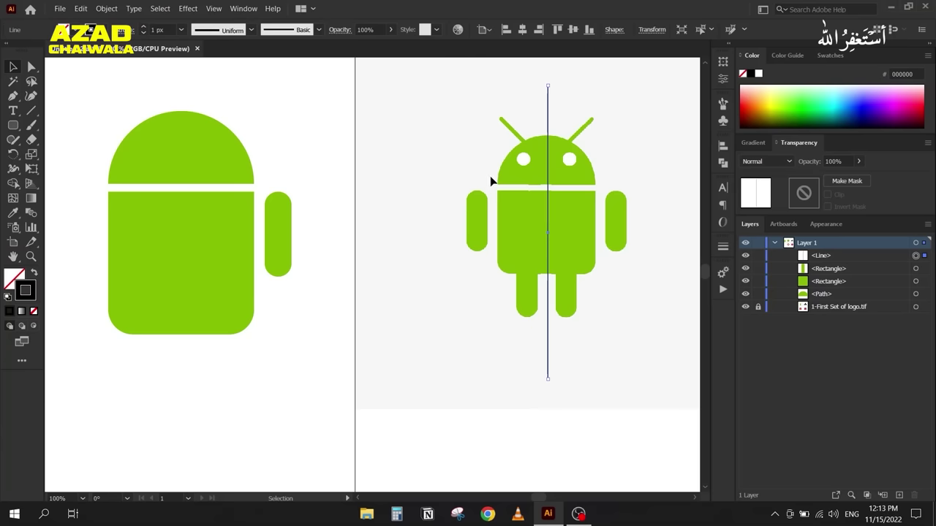
click(443, 163)
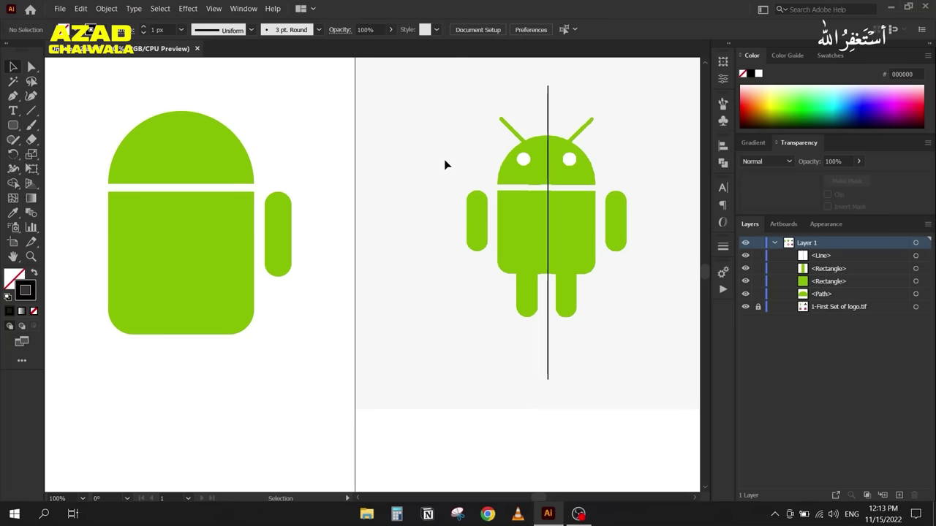
Step: Marquee-select areas of the reference, pan the view right, and select the right arm
drag(447, 98, 539, 311)
drag(559, 90, 656, 342)
drag(553, 87, 662, 324)
key(space)
drag(316, 253, 375, 255)
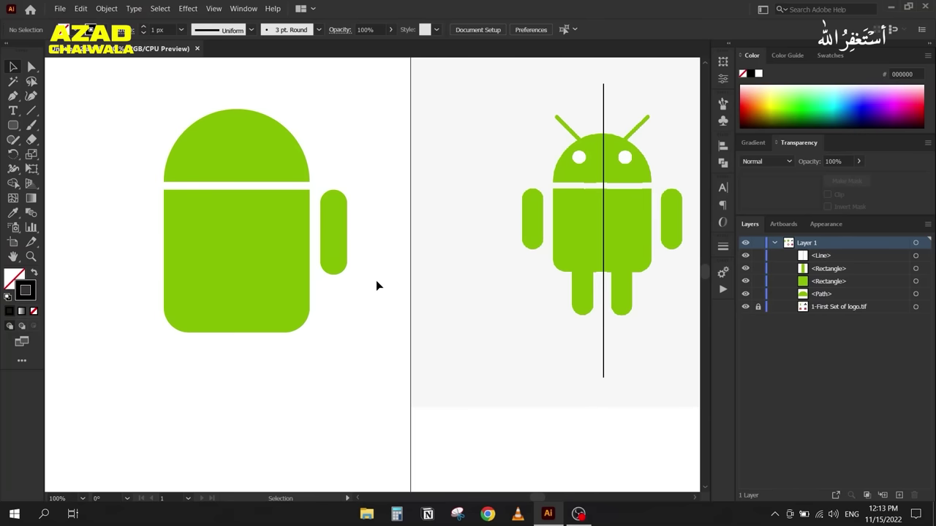
click(335, 234)
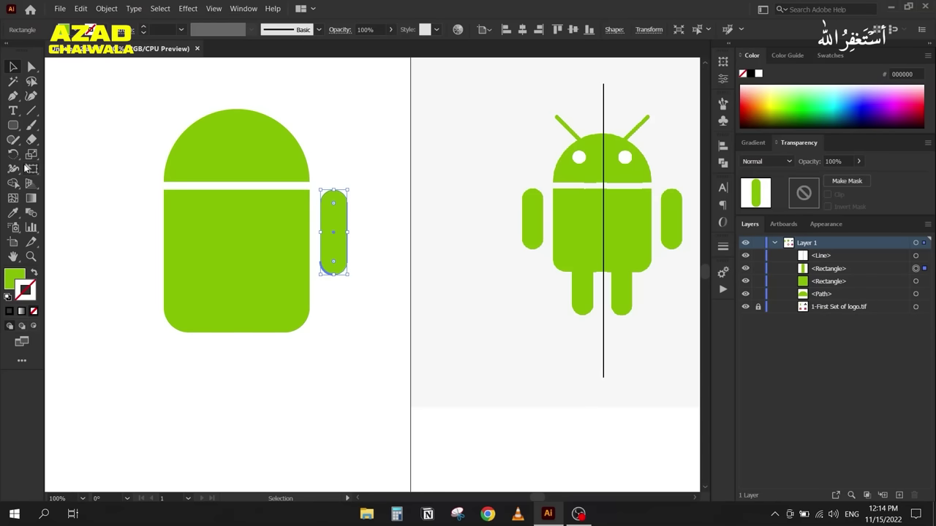
Step: Choose the Reflect Tool and set its reference point at the body's bottom centre
drag(13, 157, 86, 173)
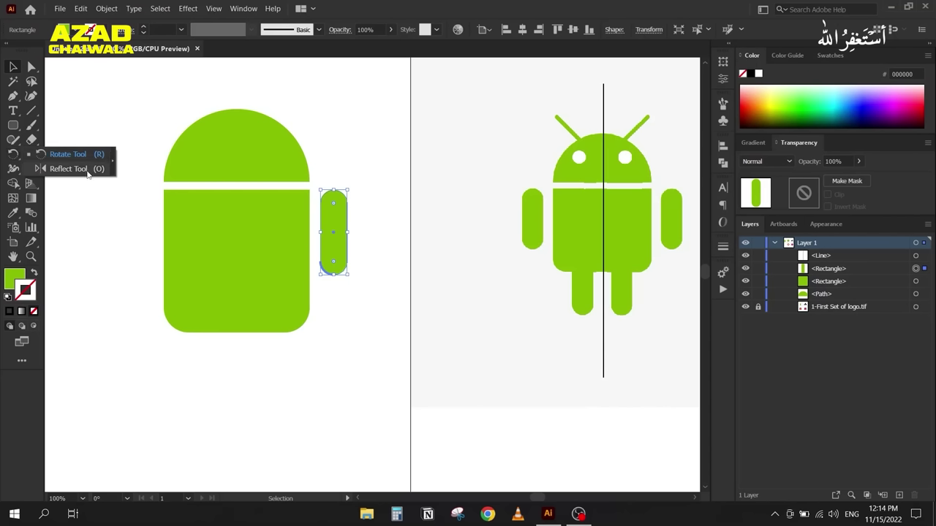
click(87, 169)
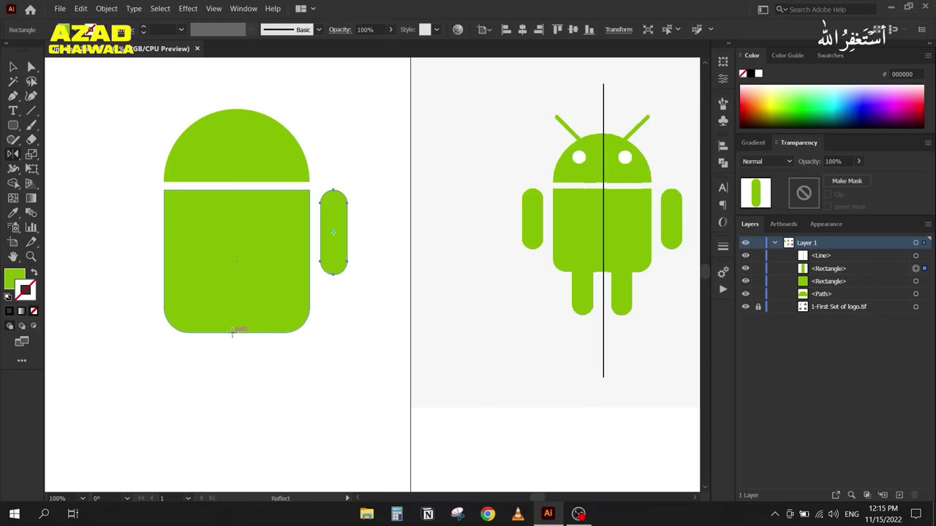
click(235, 326)
Step: Draw a vertical line with a black stroke through the Android's head and body
click(31, 110)
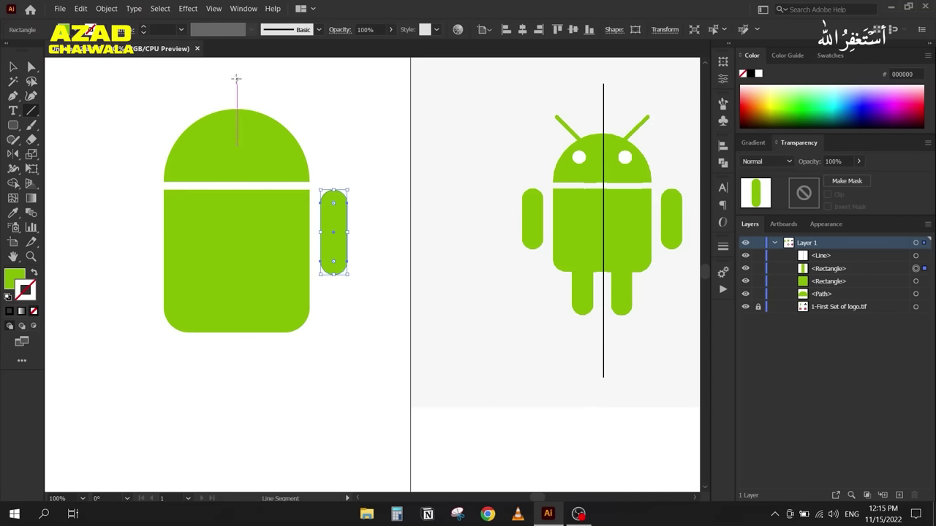
drag(236, 78, 237, 357)
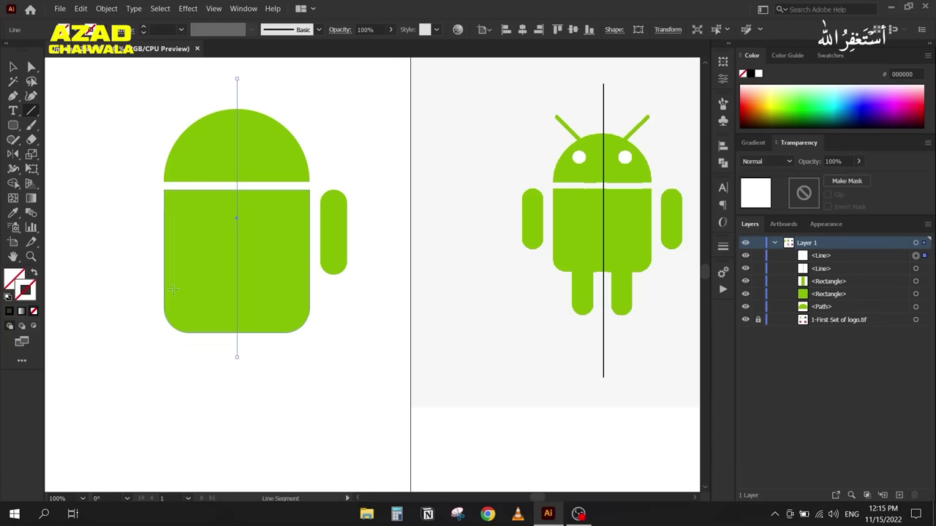
click(10, 68)
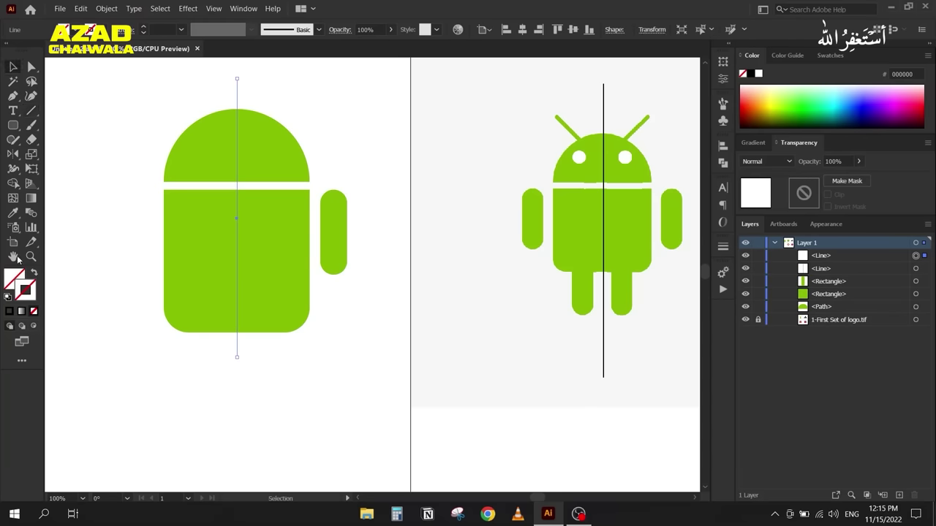
click(10, 314)
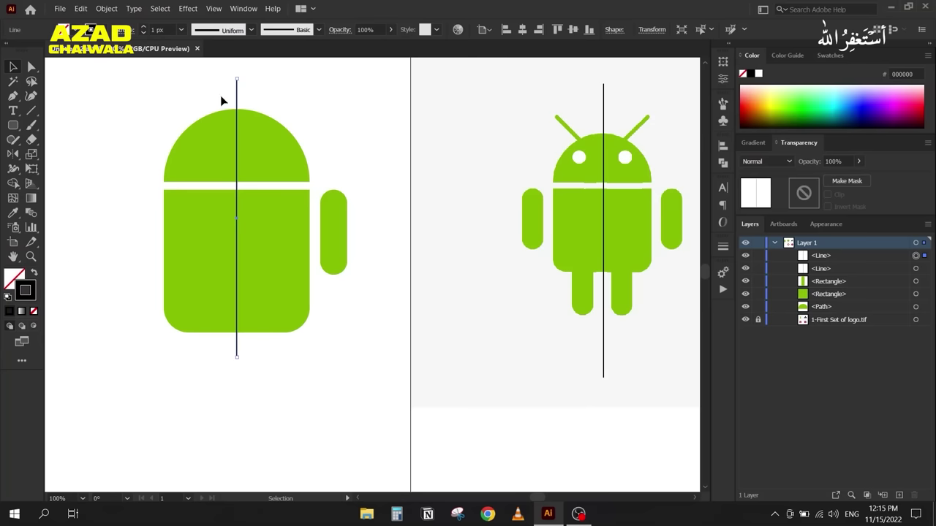
Step: Centre the line horizontally on the head, using the head as key object in Align
shift+click(255, 122)
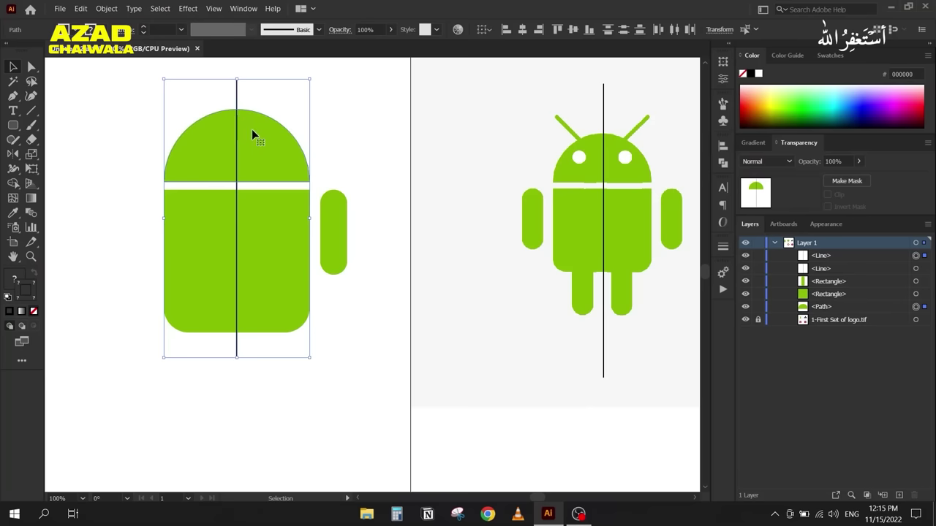
click(215, 123)
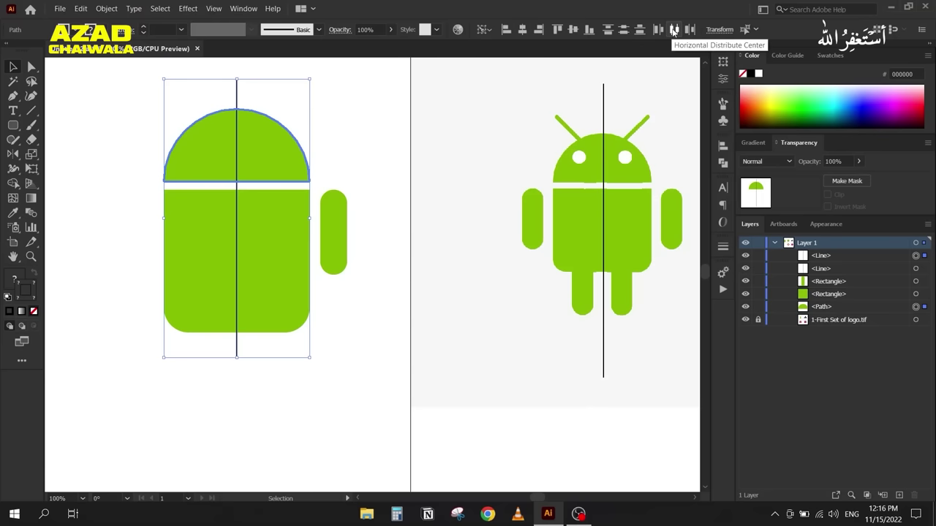
click(722, 148)
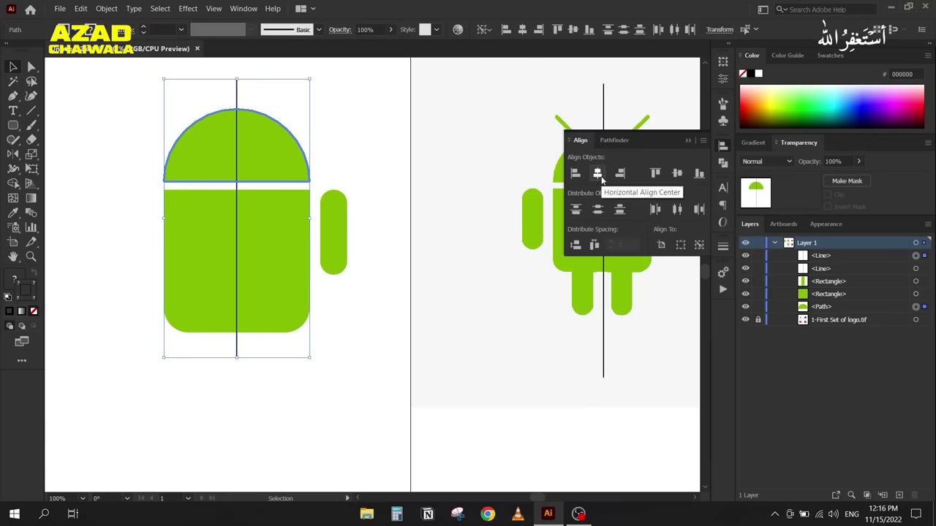
click(598, 173)
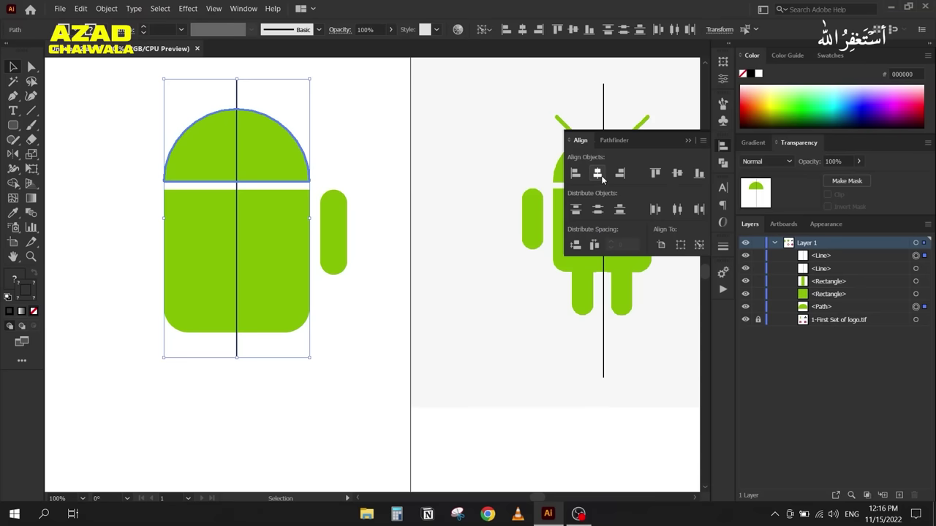
click(688, 141)
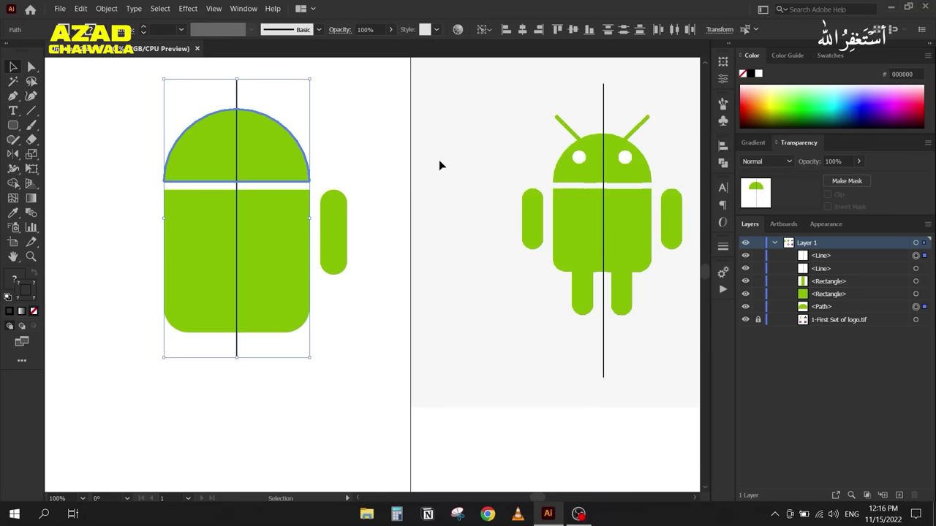
click(280, 107)
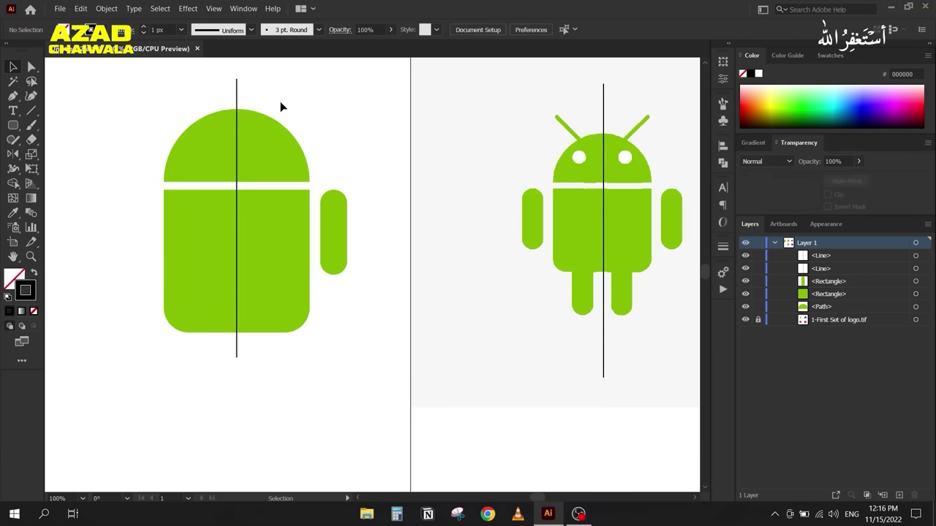
click(235, 86)
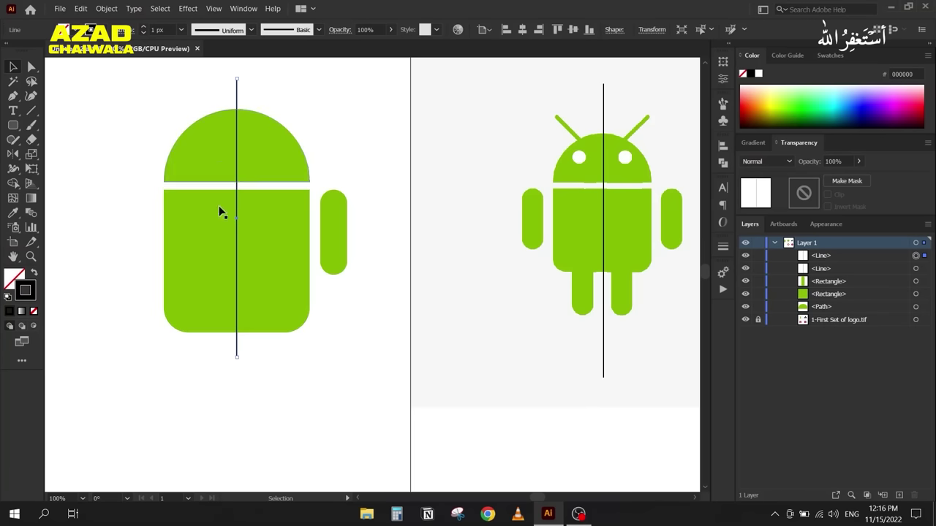
Step: Select the right arm and set the Reflect axis at the centre line's top anchor
click(31, 67)
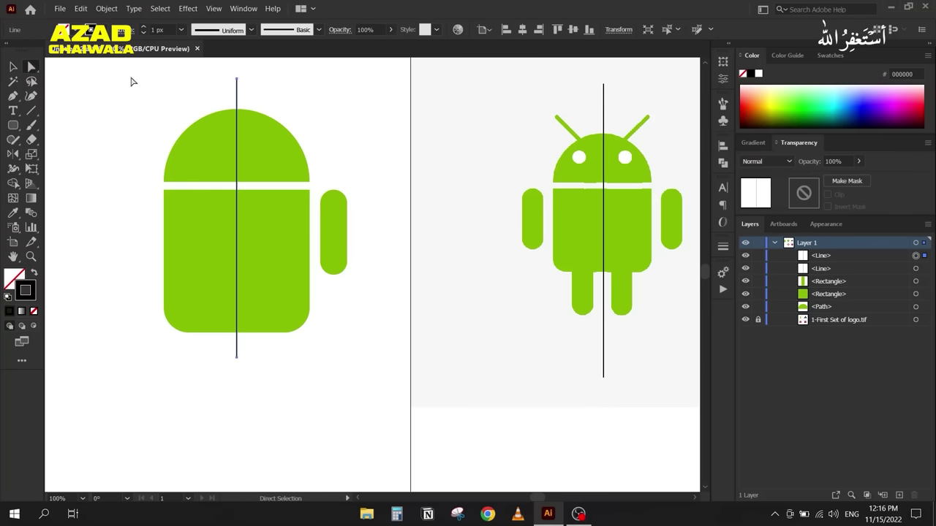
click(238, 359)
click(18, 70)
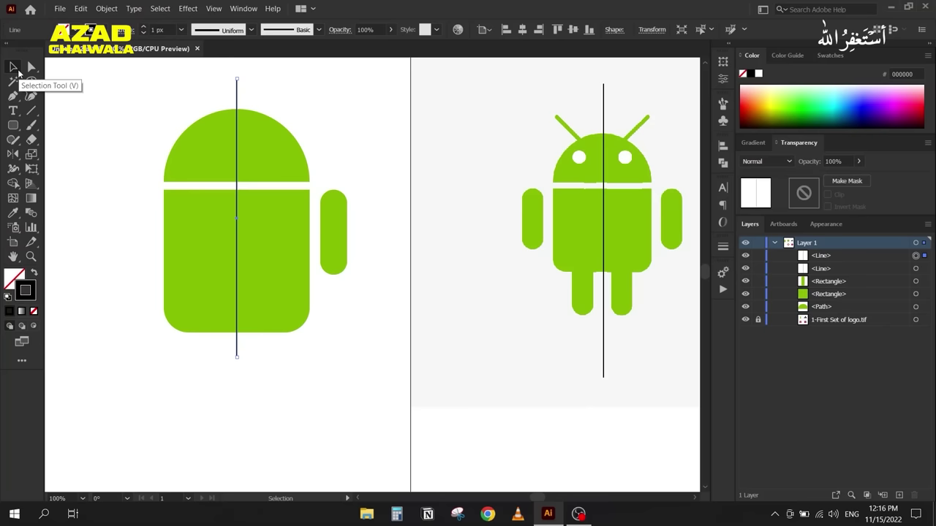
click(347, 213)
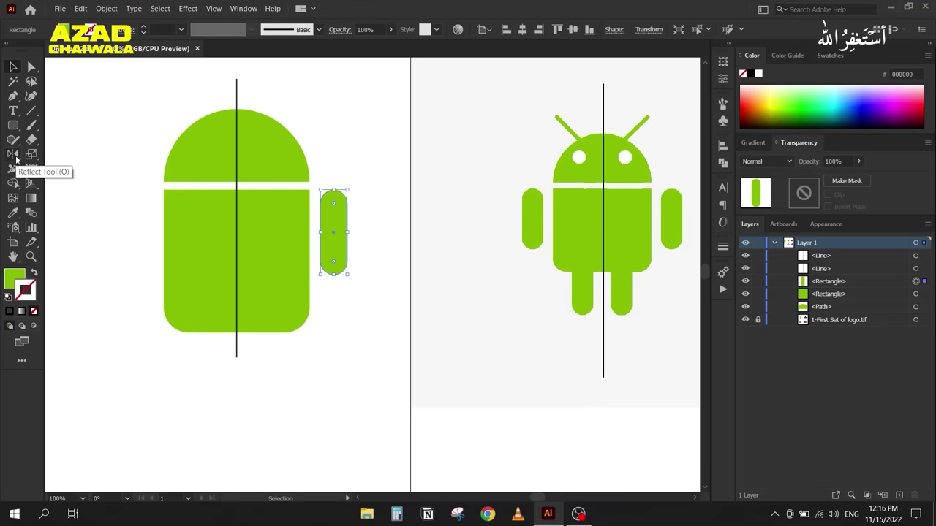
click(16, 159)
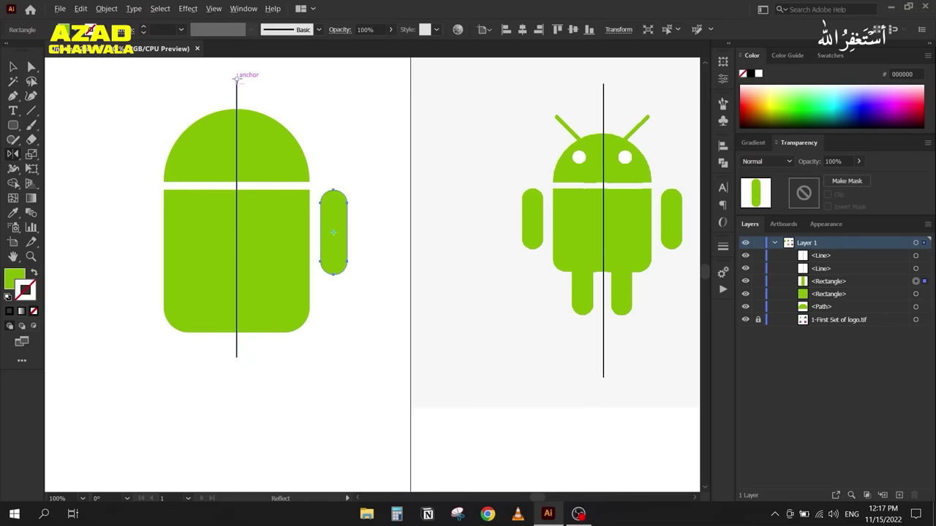
alt+click(236, 77)
Step: Copy the arm mirrored across a Vertical axis to the left, then select the centre line
drag(428, 144, 485, 118)
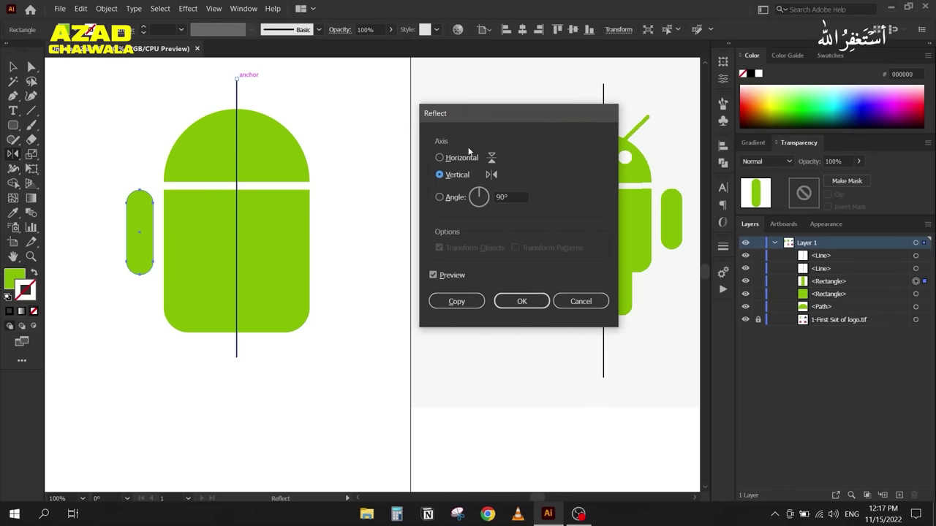
click(434, 276)
click(446, 277)
click(453, 158)
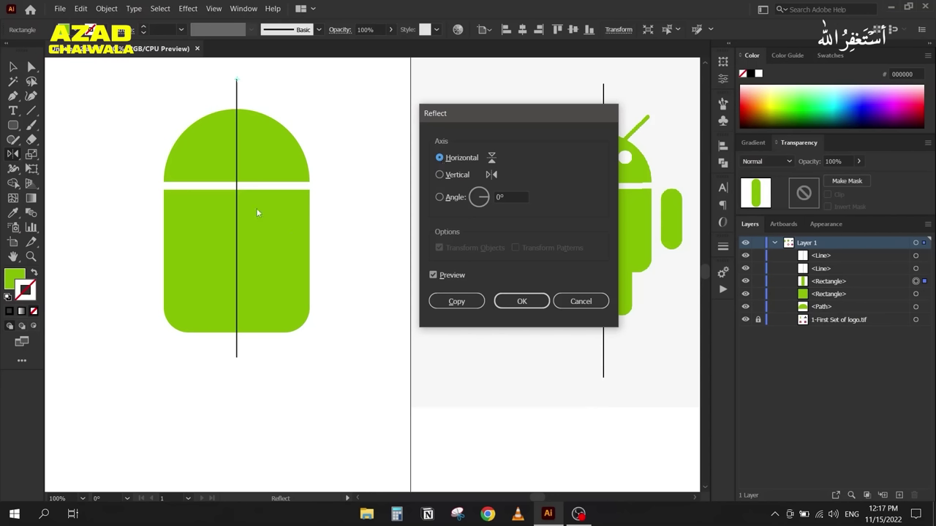
click(446, 176)
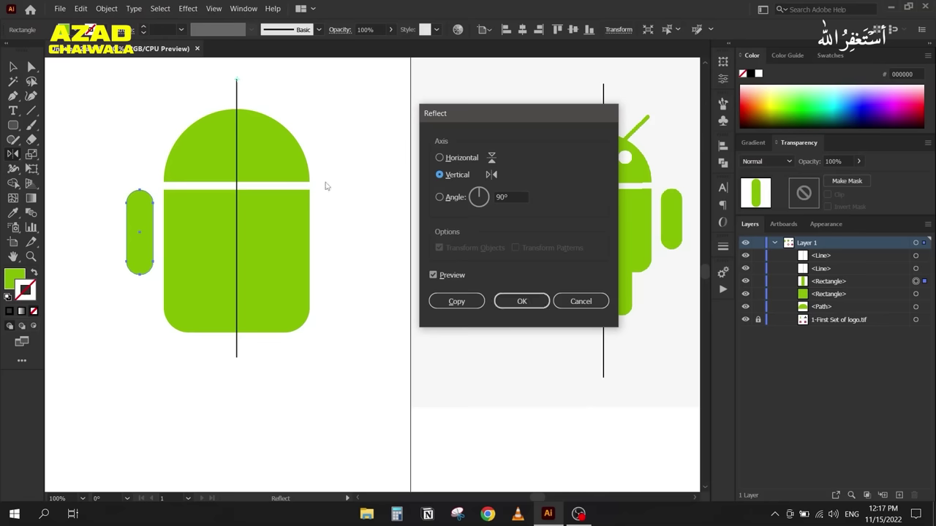
click(442, 303)
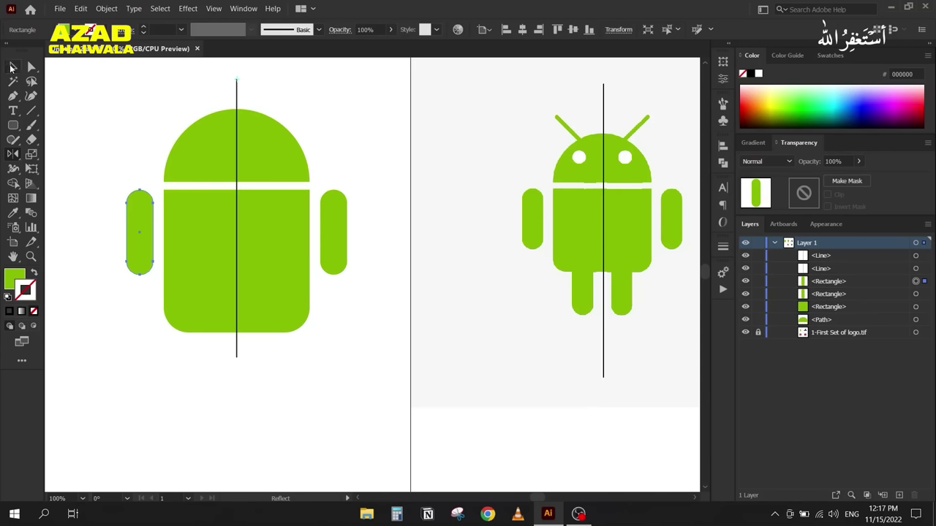
click(12, 66)
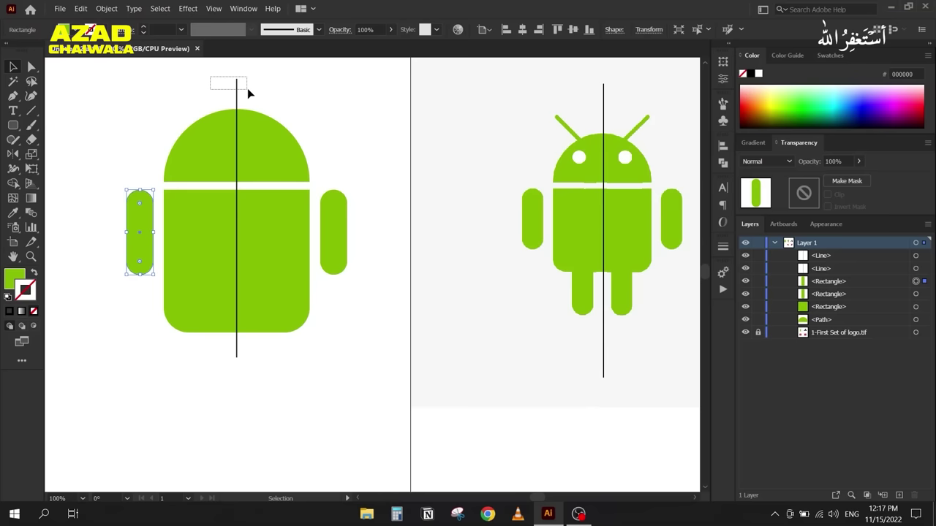
click(239, 86)
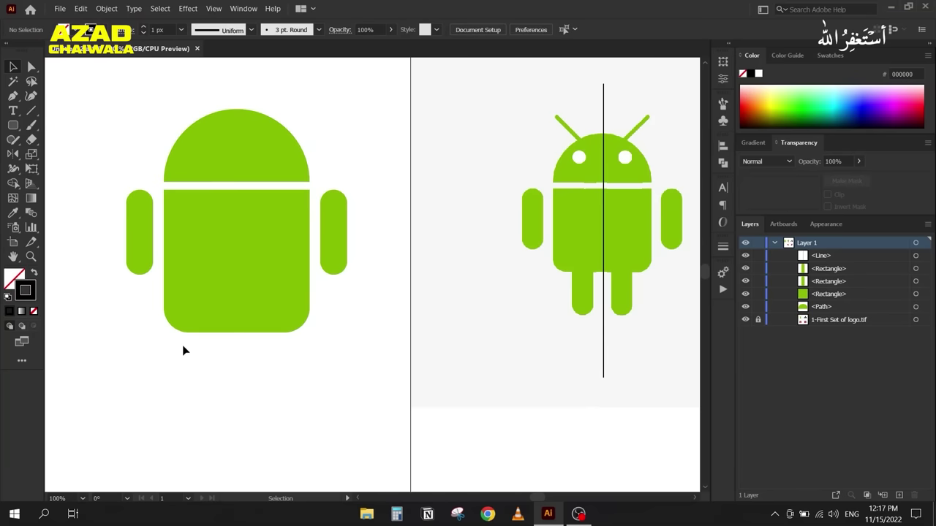
Step: Copy the arm below the body as two legs, nudge them right, and select body and legs
scroll(184, 329, down, 2)
drag(197, 280, 203, 324)
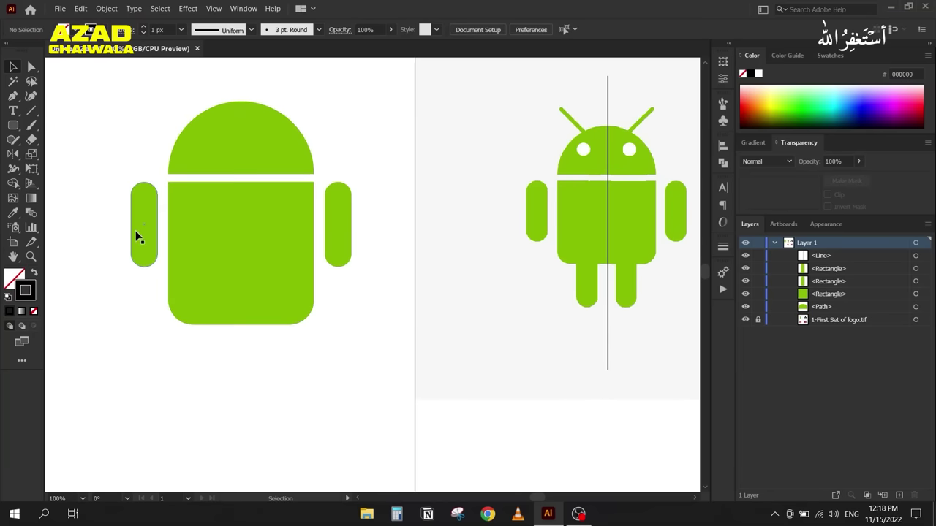
drag(136, 231, 260, 356)
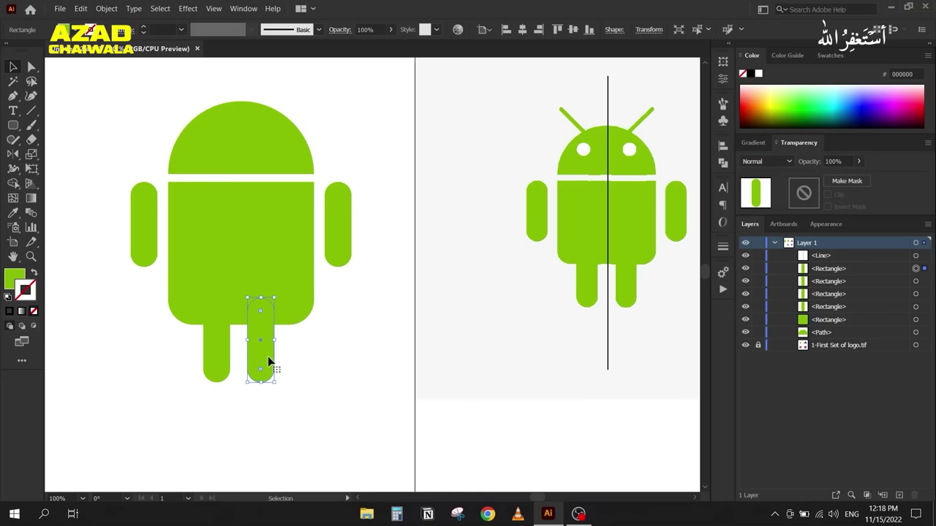
drag(154, 346, 261, 388)
drag(217, 358, 226, 358)
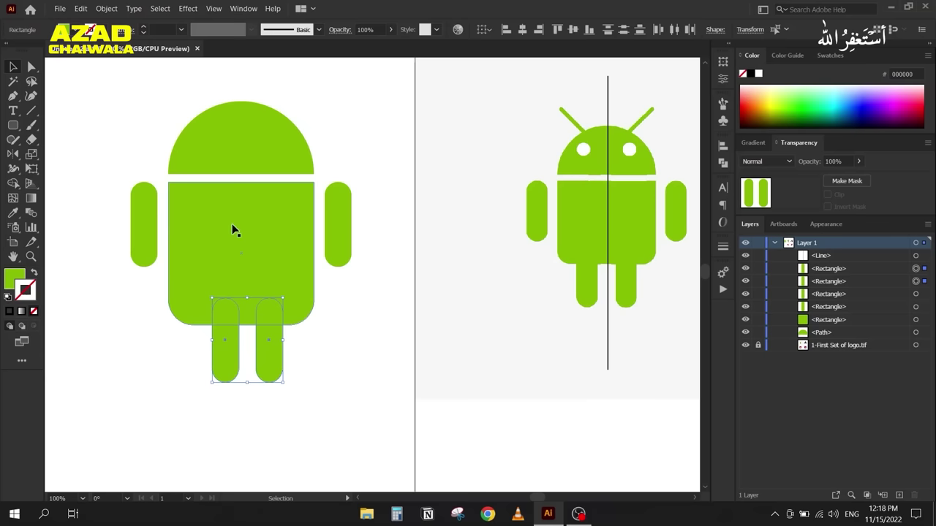
drag(270, 426, 215, 411)
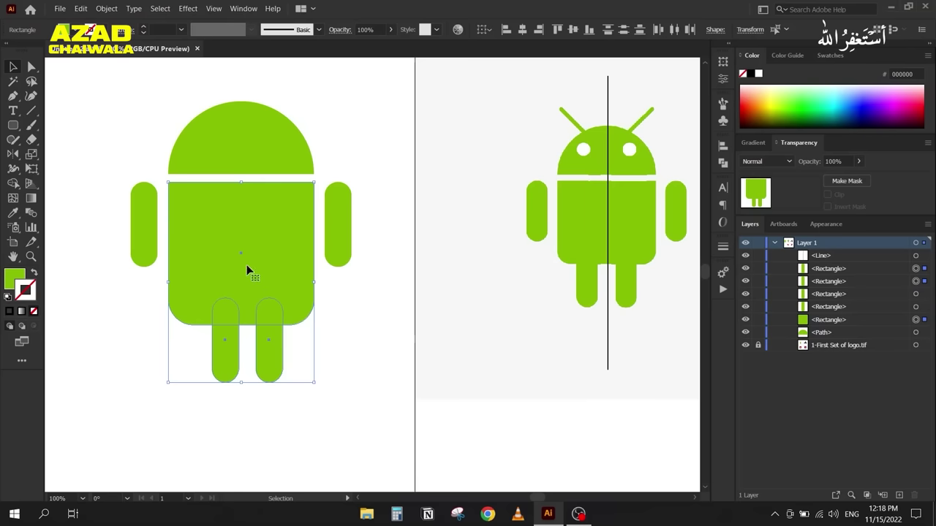
Step: Try Horizontal Align Center from the Align panel, undo it, and reselect the two legs
click(723, 147)
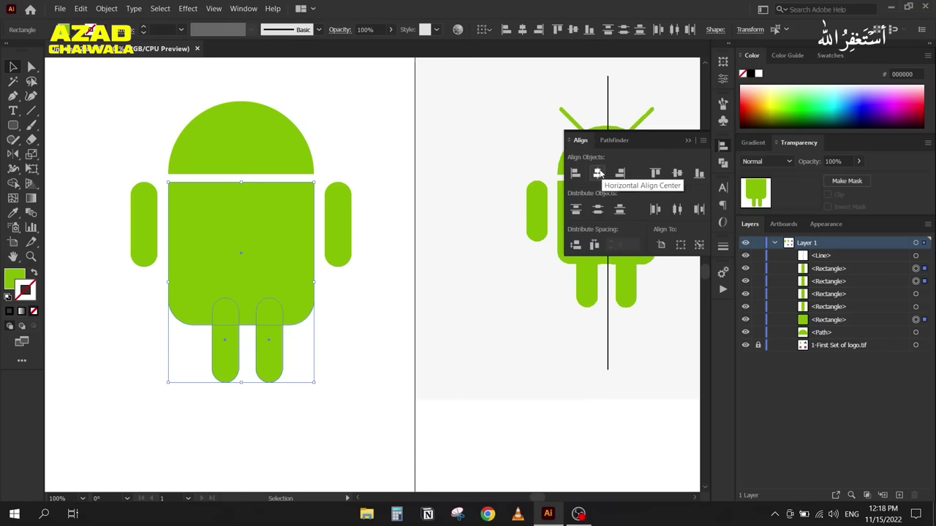
click(598, 172)
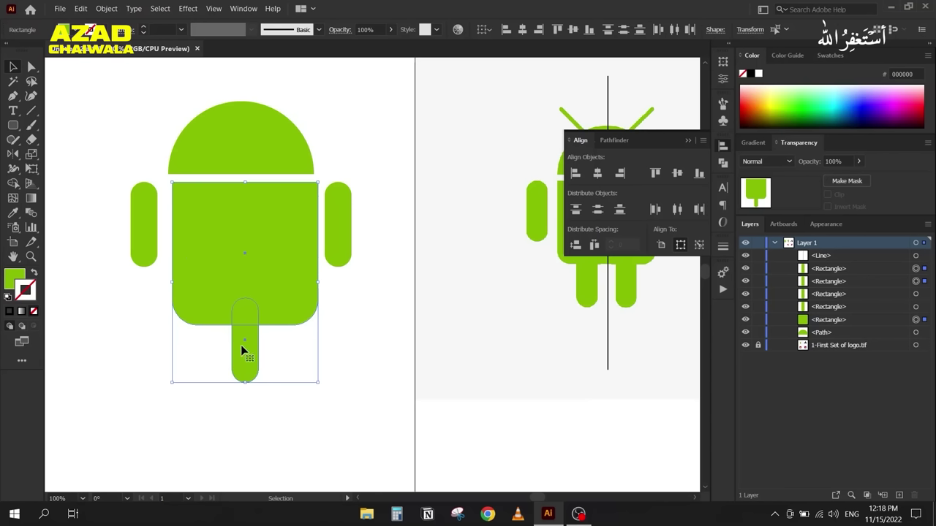
key(ctrl+z)
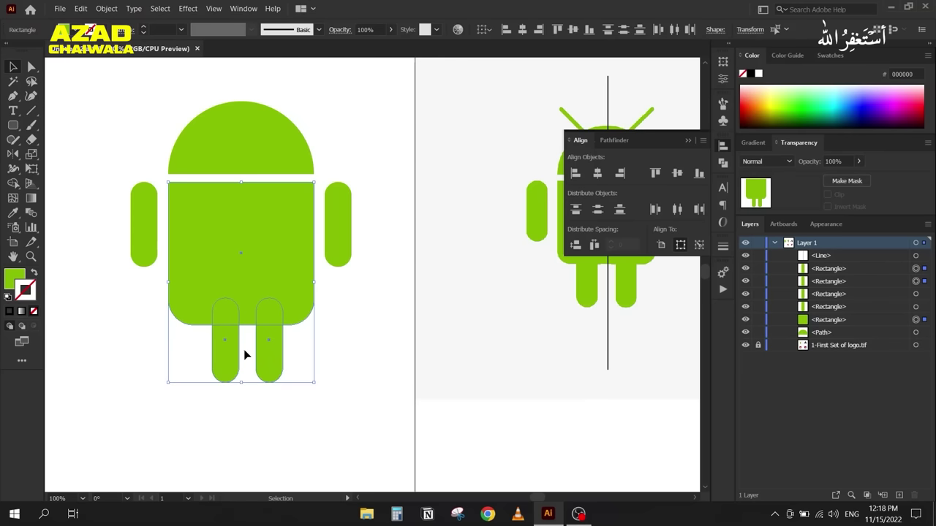
click(239, 410)
drag(195, 360, 295, 416)
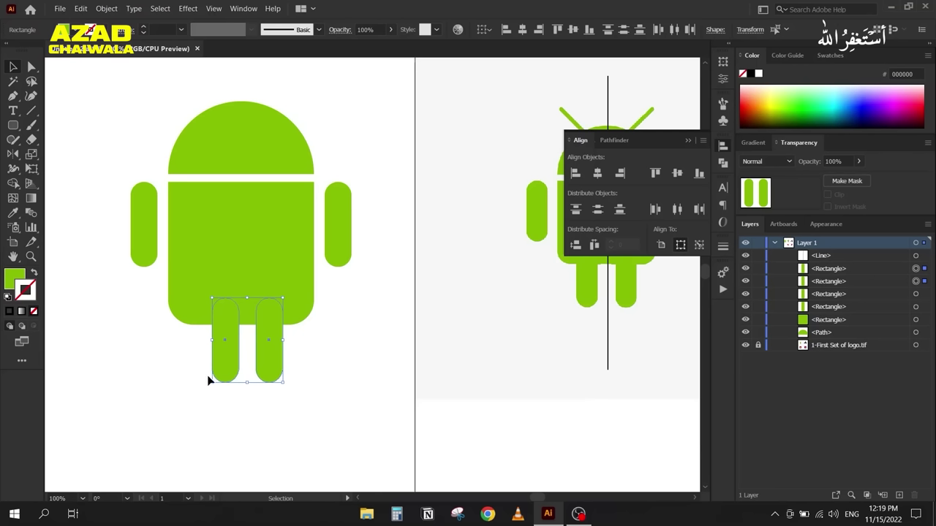
Step: Group the two legs, name the group 'Legs' in Layers, and select it with the body
right_click(273, 366)
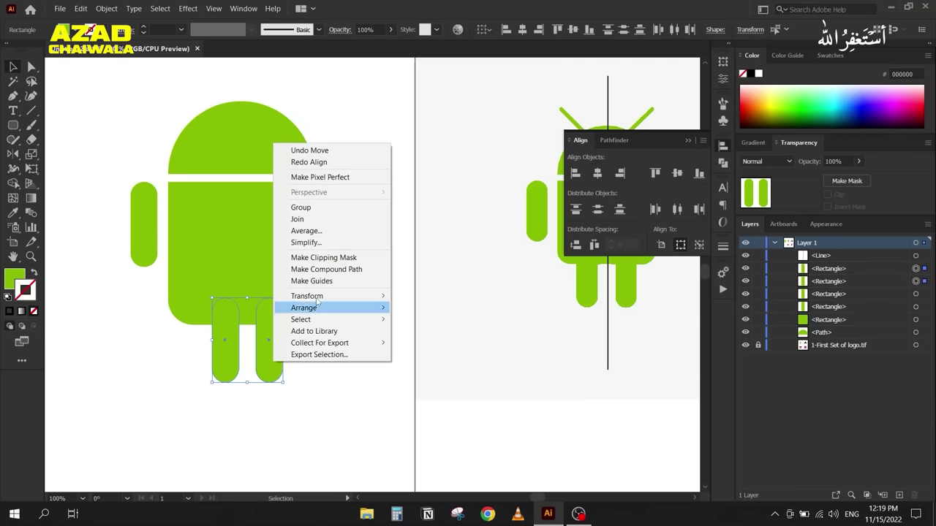
click(316, 207)
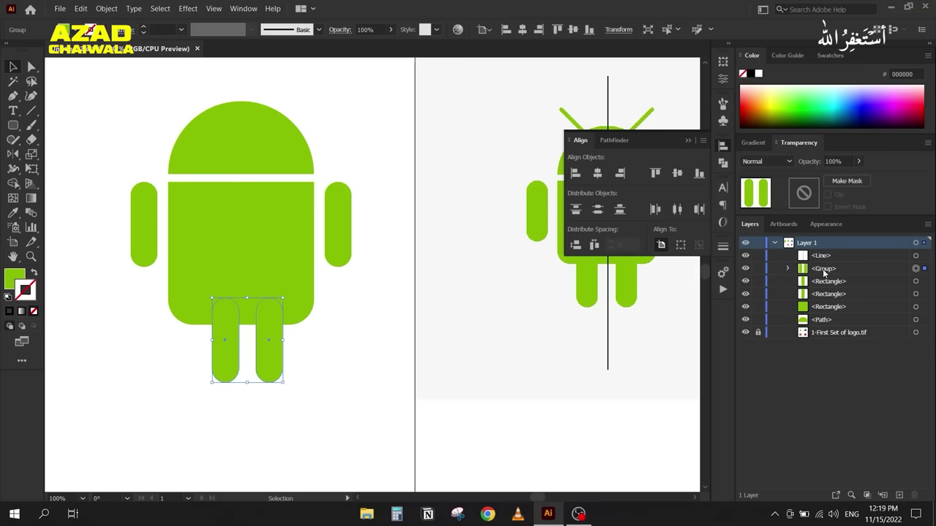
double_click(823, 269)
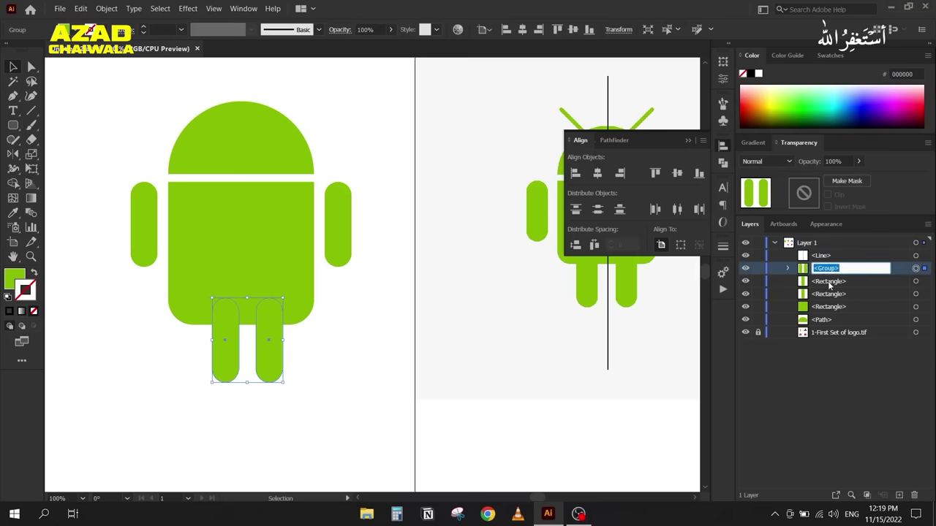
text(Legs)
key(Return)
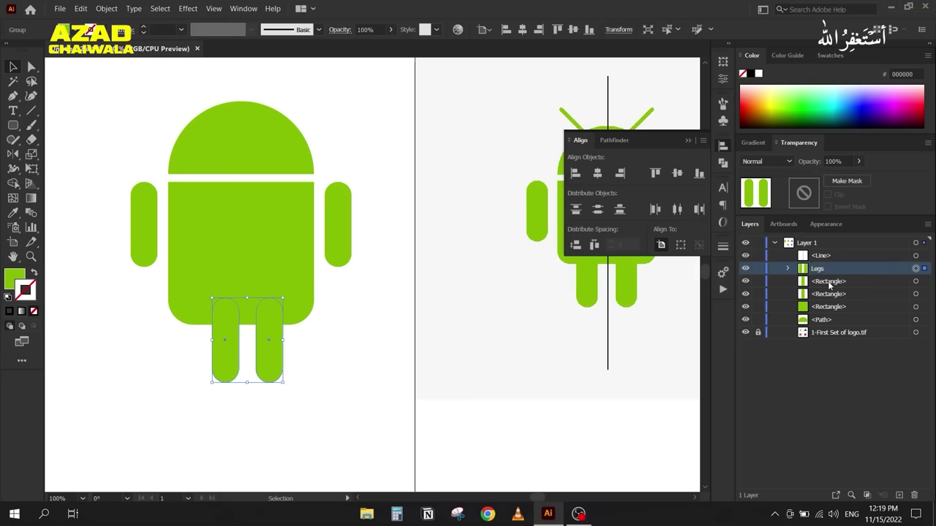
click(278, 404)
drag(287, 402, 227, 305)
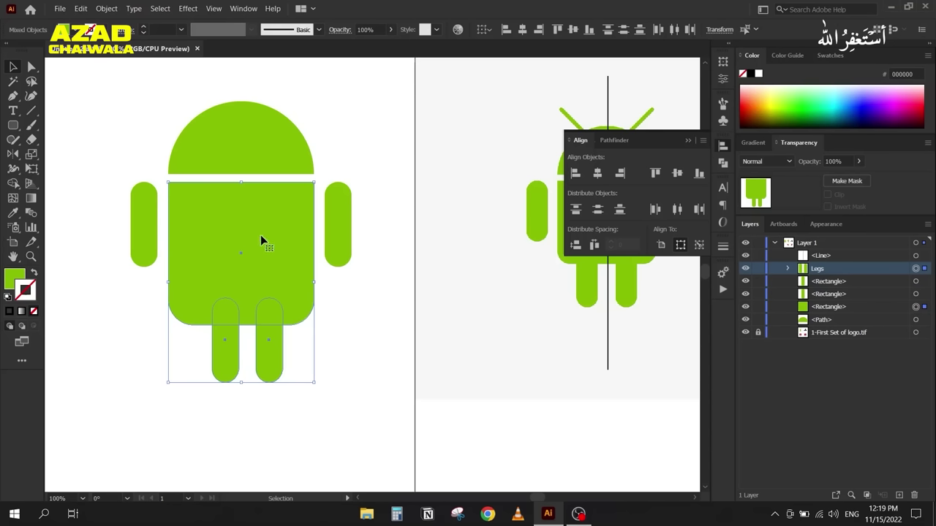
Step: Centre the Legs group horizontally using the body as the key object
click(248, 211)
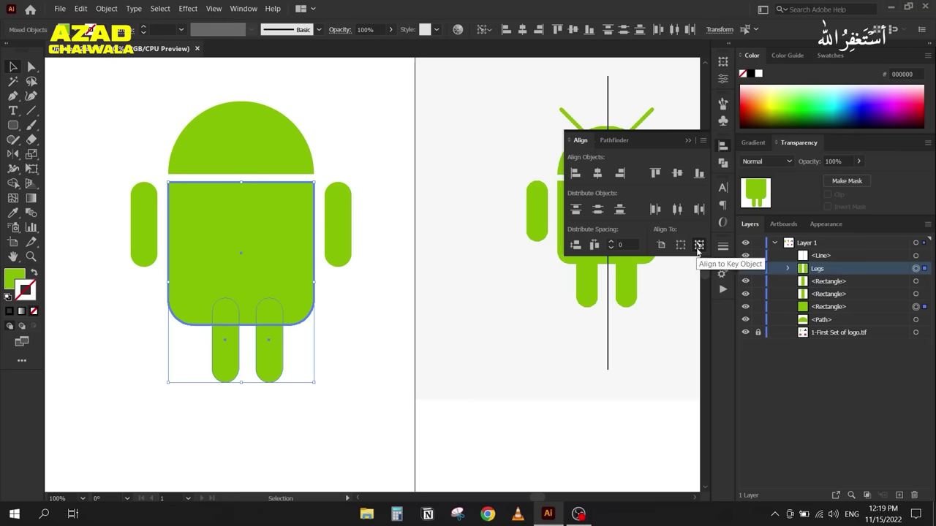
click(597, 175)
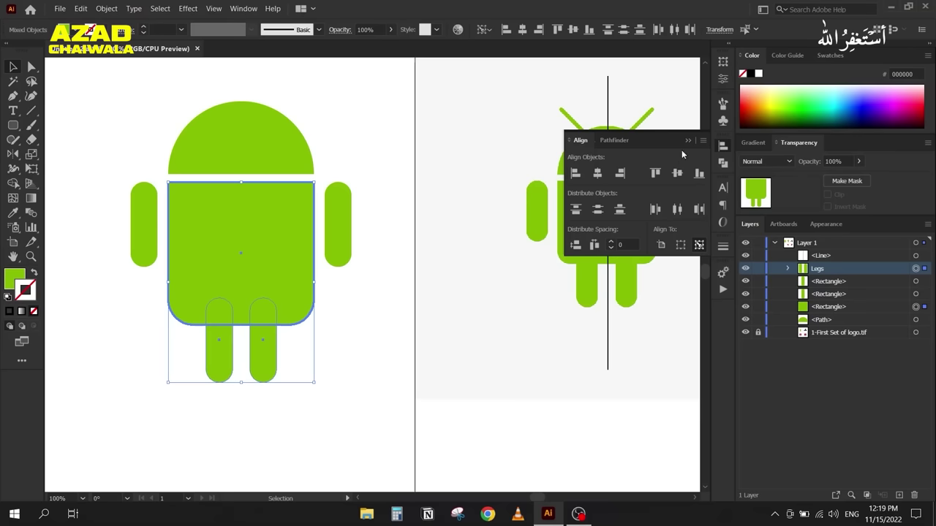
click(186, 377)
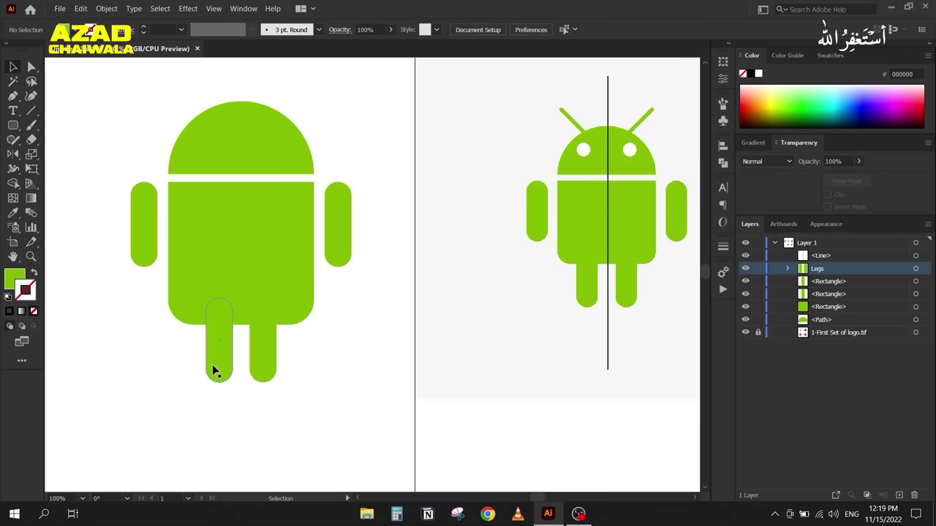
click(212, 364)
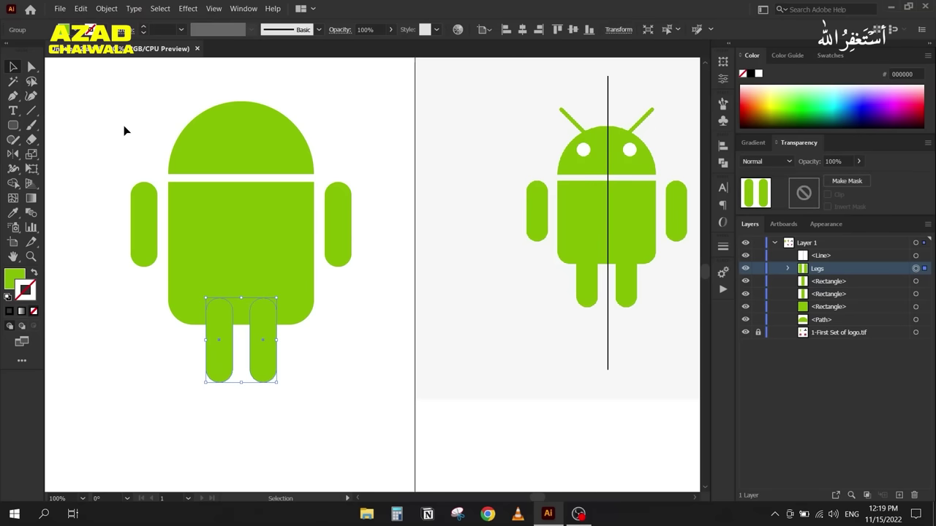
click(555, 142)
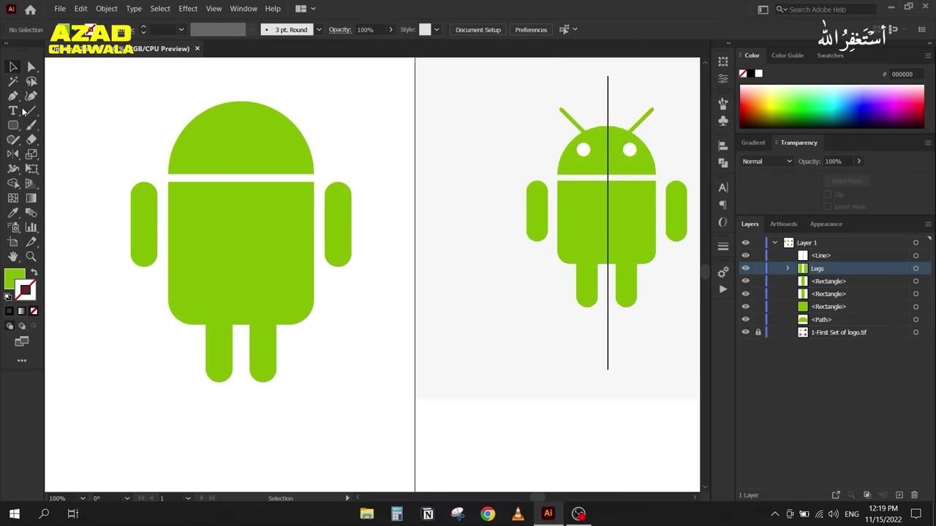
Step: Draw a small circle on the head's upper left as the first eye
click(12, 129)
click(57, 155)
drag(201, 131, 222, 154)
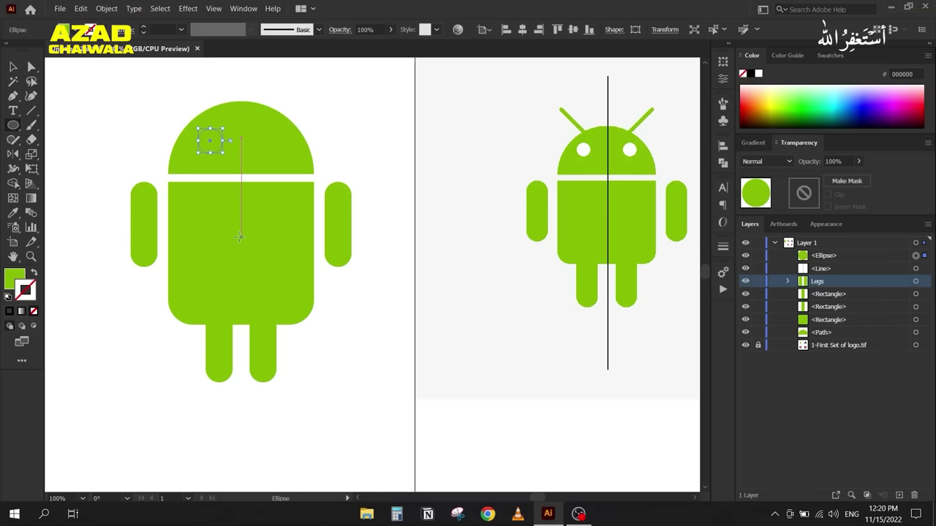
key(i)
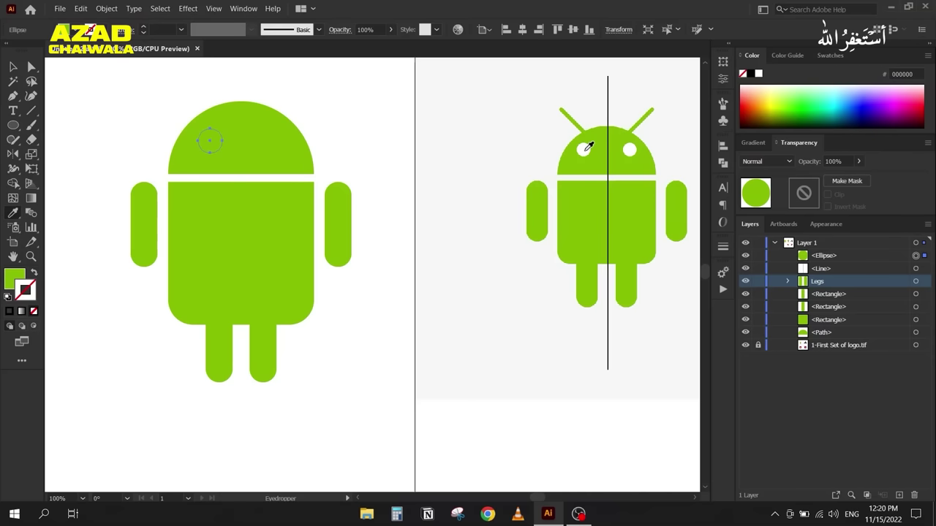
click(585, 149)
click(13, 66)
click(139, 116)
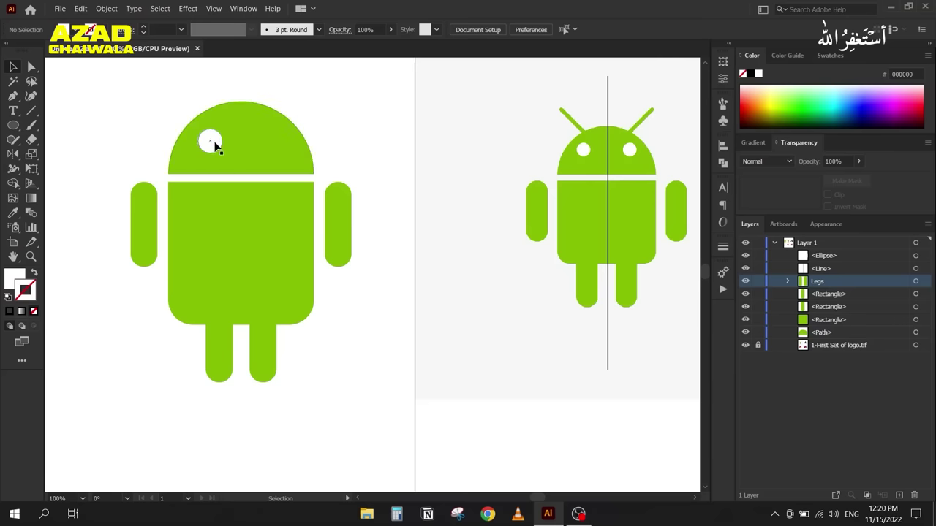
click(214, 146)
drag(209, 144, 272, 140)
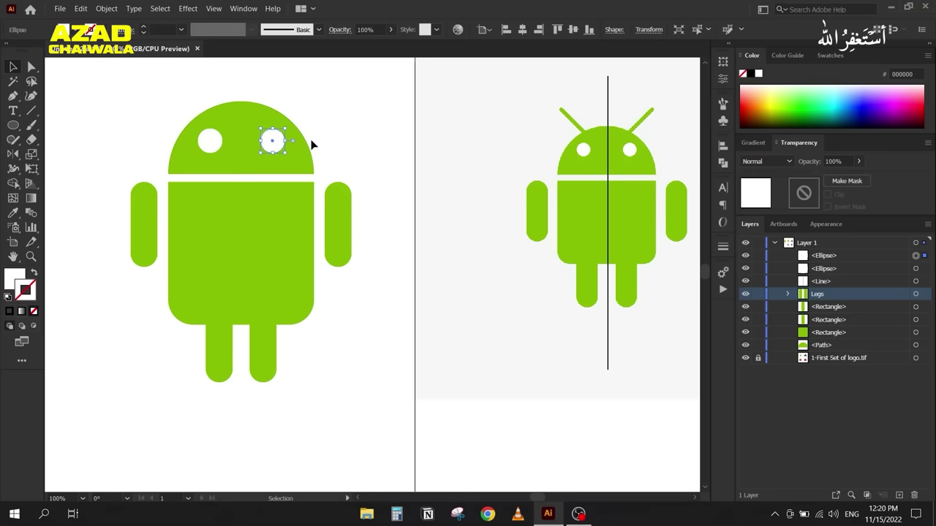
click(330, 125)
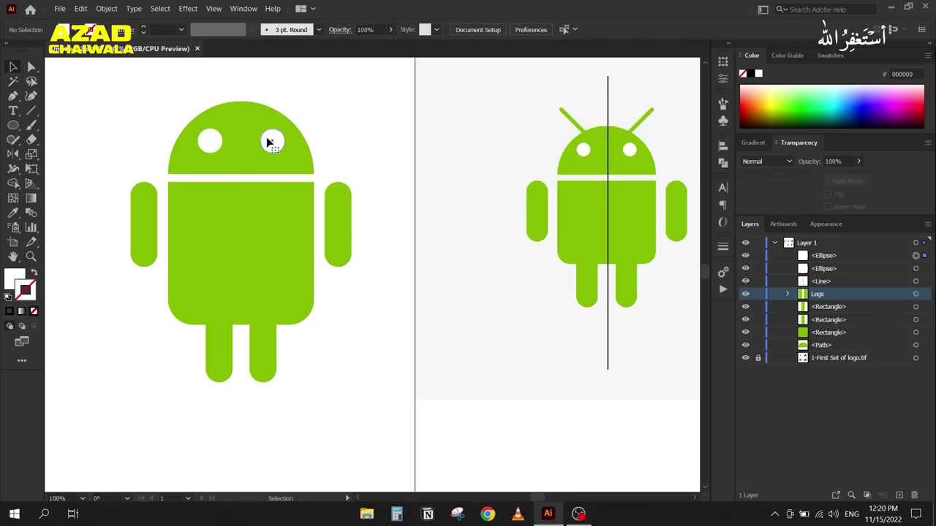
click(268, 142)
drag(227, 142, 208, 142)
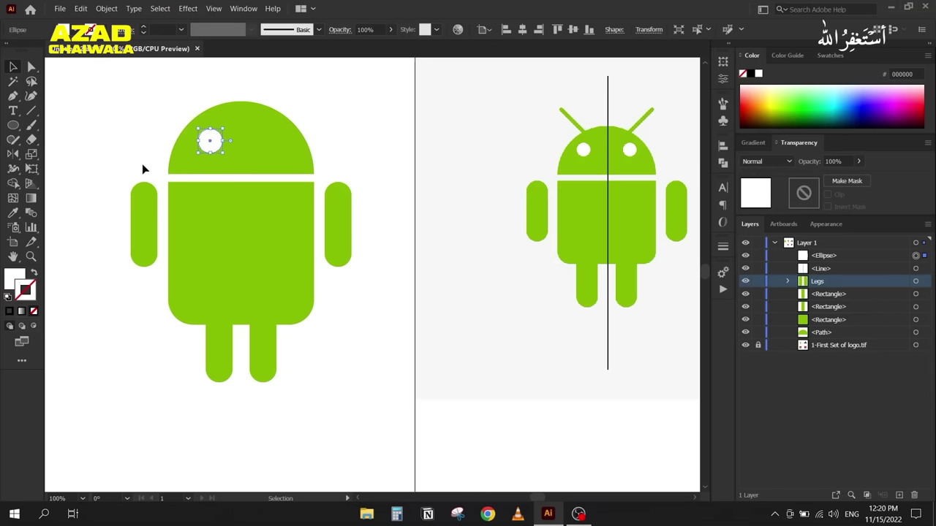
click(13, 154)
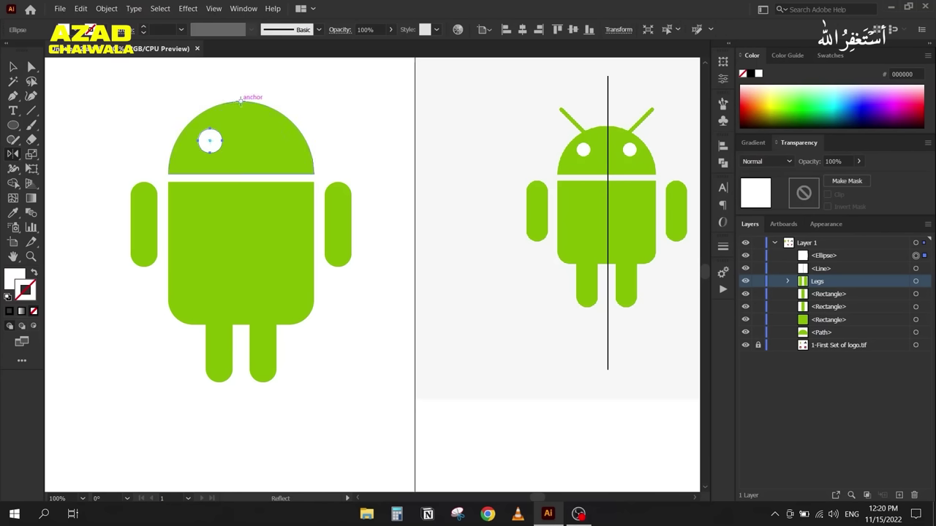
Step: Reflect a copy of the white eye across the head's top anchor for the right eye
click(240, 100)
alt+click(240, 101)
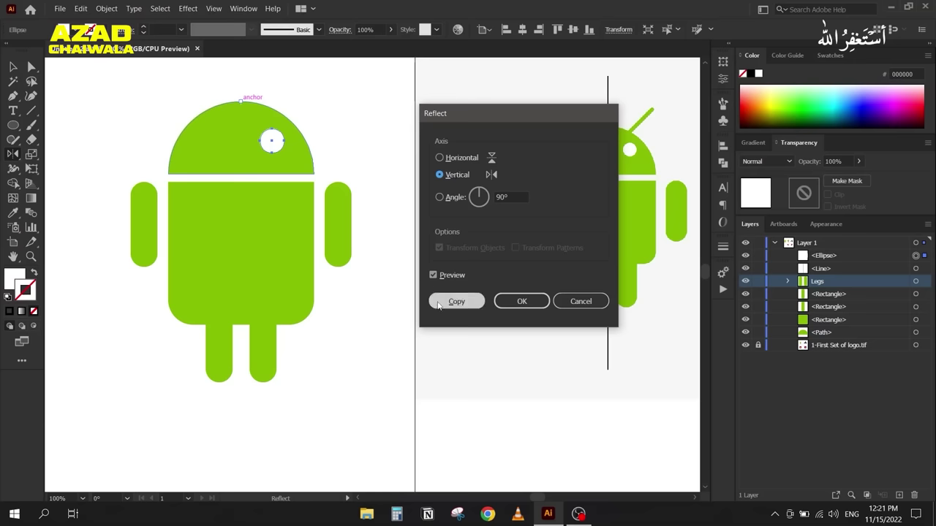
click(439, 304)
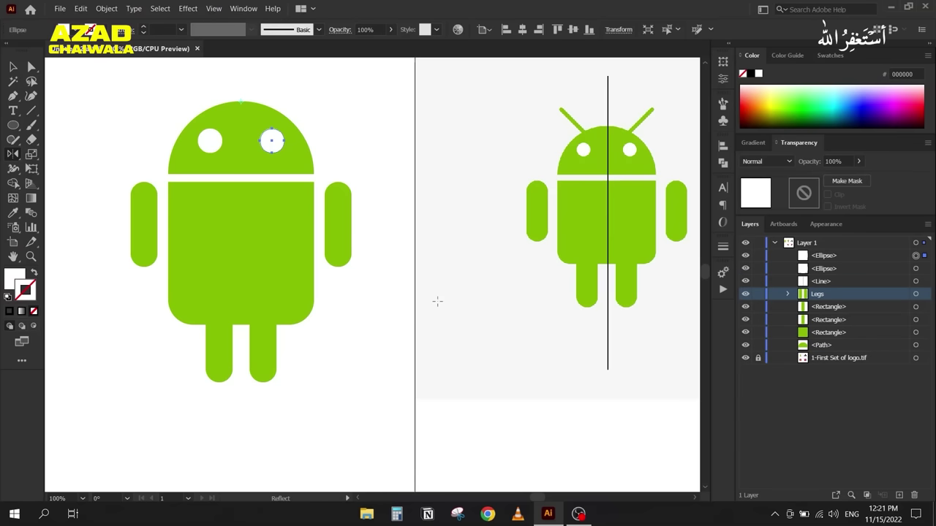
click(12, 66)
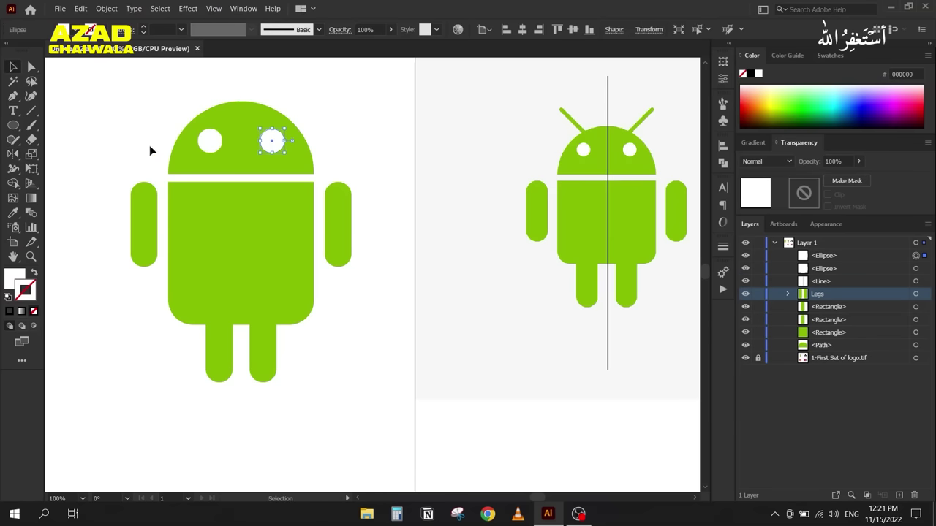
click(485, 142)
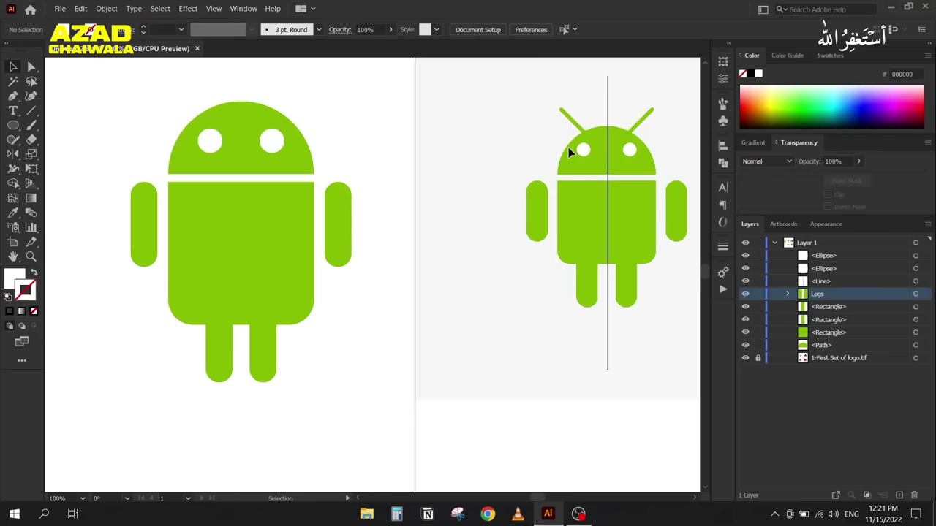
click(31, 111)
Step: Draw a diagonal antenna line up-left from the head and sample the reference logo's green
drag(210, 113, 174, 77)
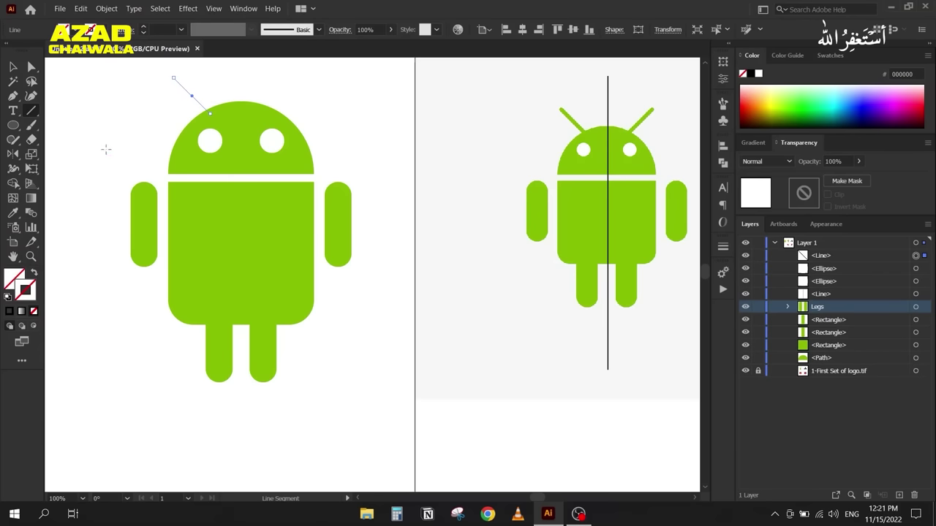
key(i)
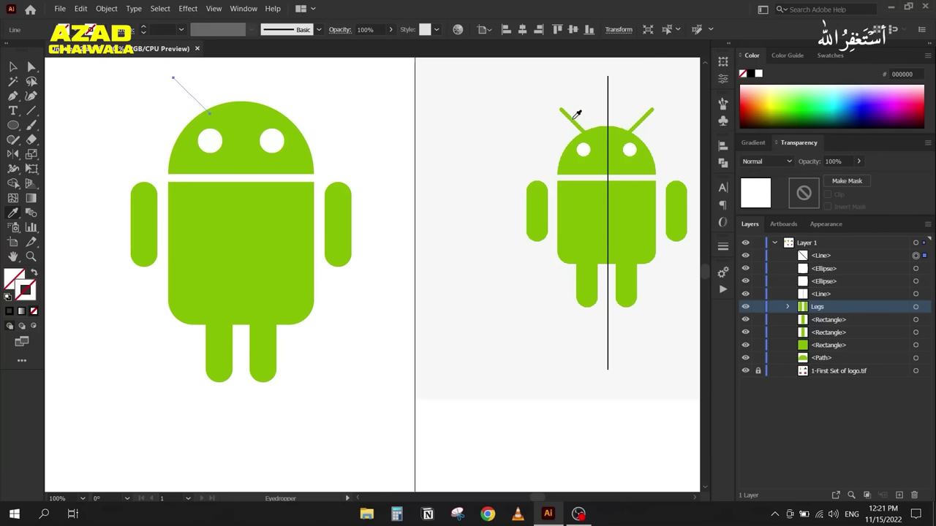
click(574, 117)
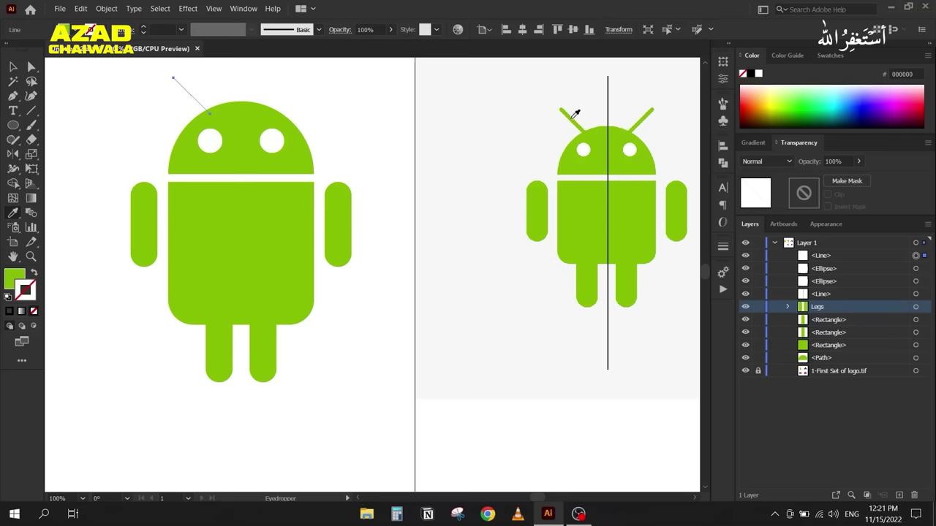
click(23, 288)
scroll(581, 119, up, 9)
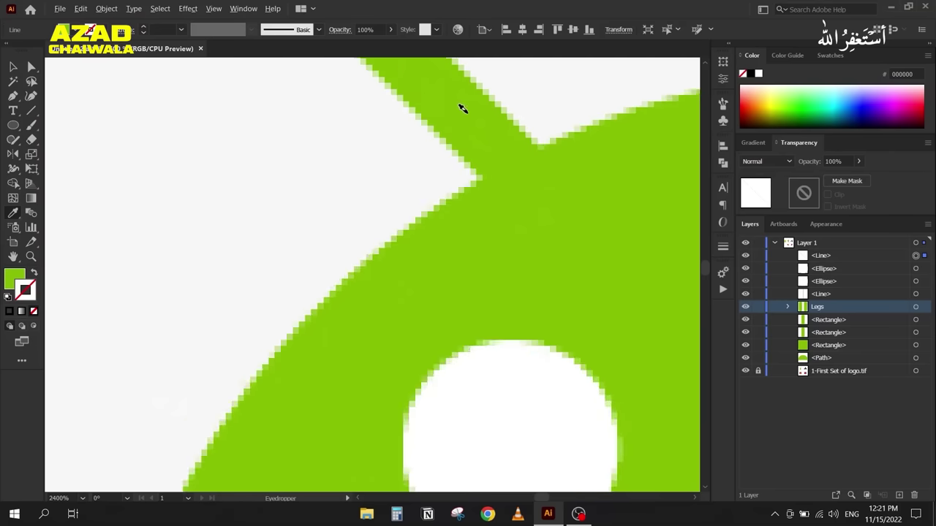
scroll(462, 109, up, 2)
scroll(382, 152, down, 11)
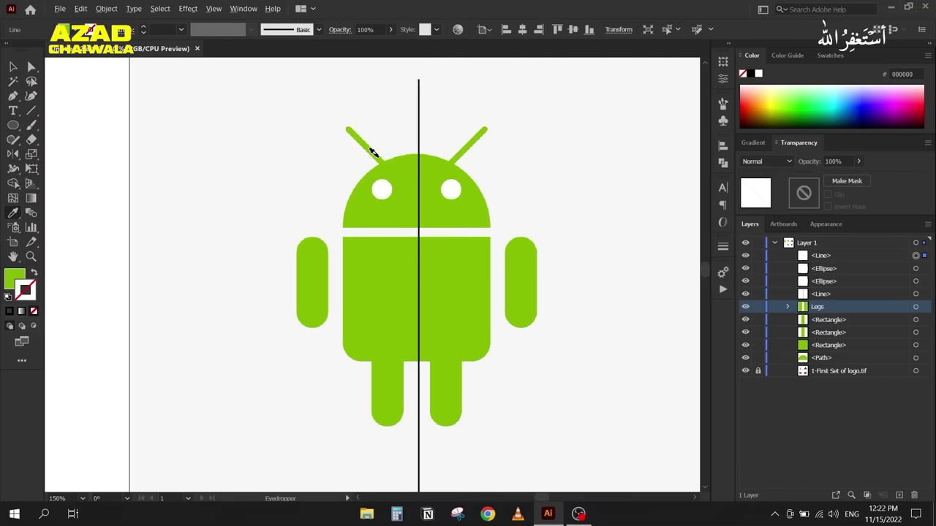
scroll(373, 152, down, 2)
scroll(378, 152, left, 3)
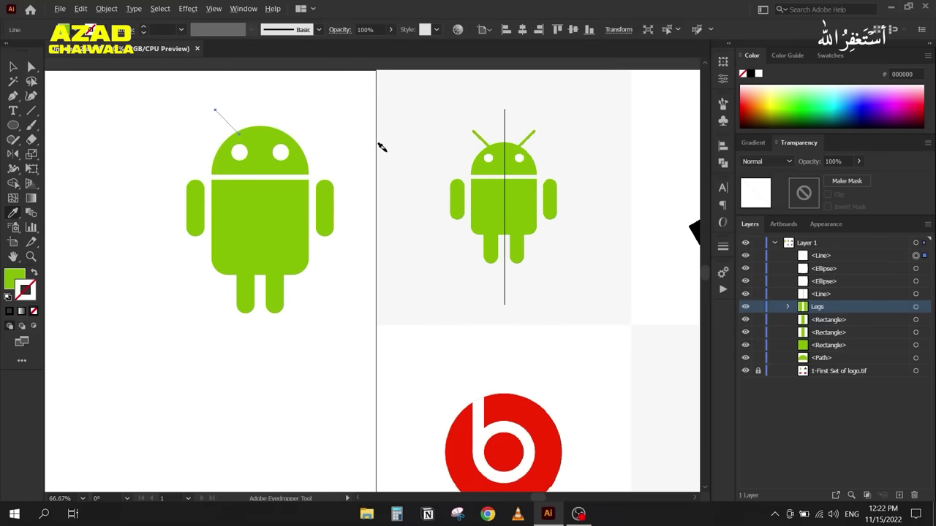
scroll(381, 149, up, 1)
scroll(334, 165, left, 1)
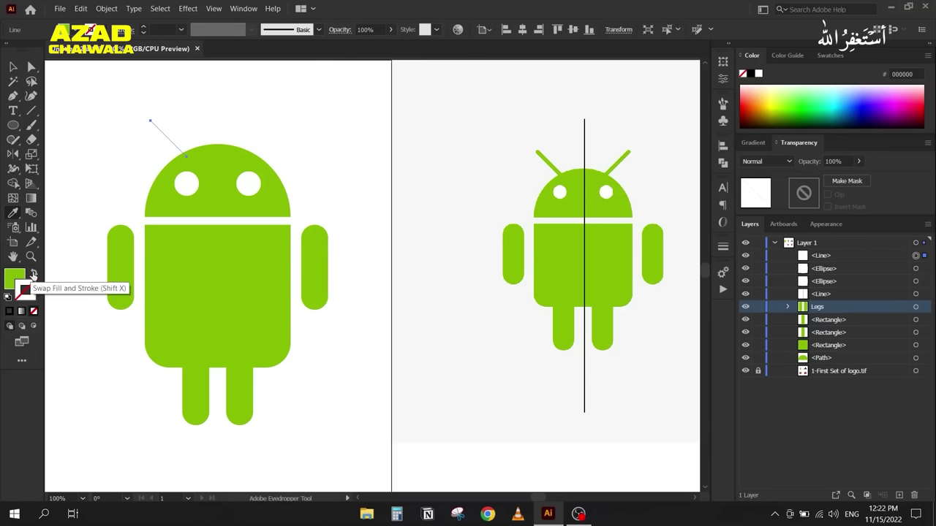
Step: Put the reference antenna's green on the antenna line's stroke instead of its fill
click(33, 274)
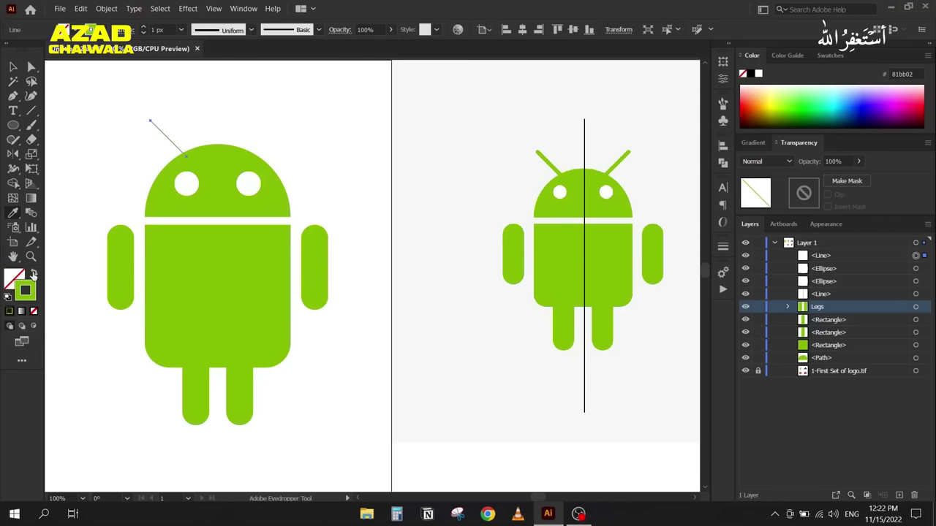
scroll(169, 29, up, 5)
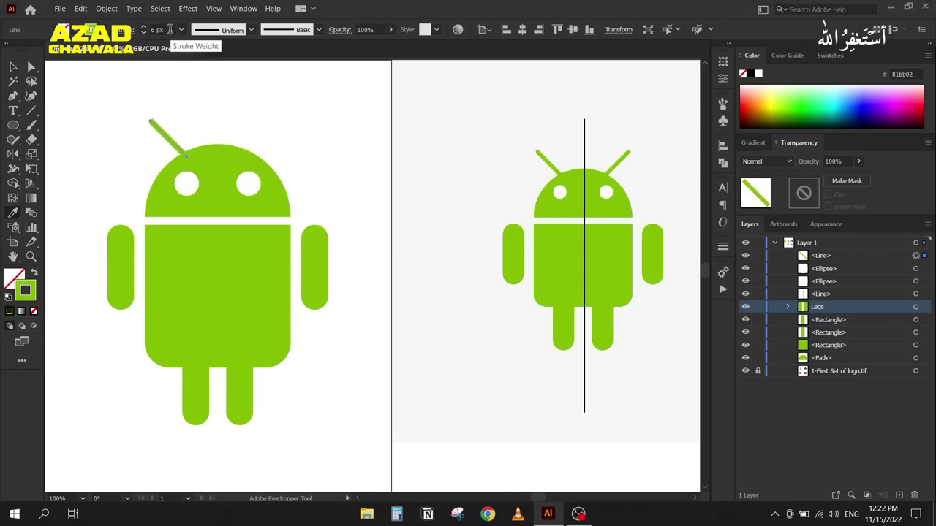
click(33, 312)
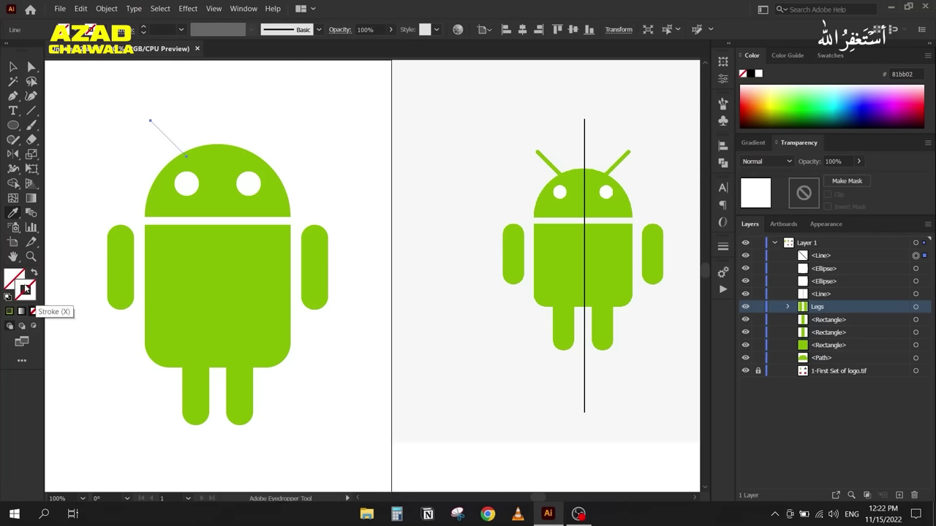
click(26, 288)
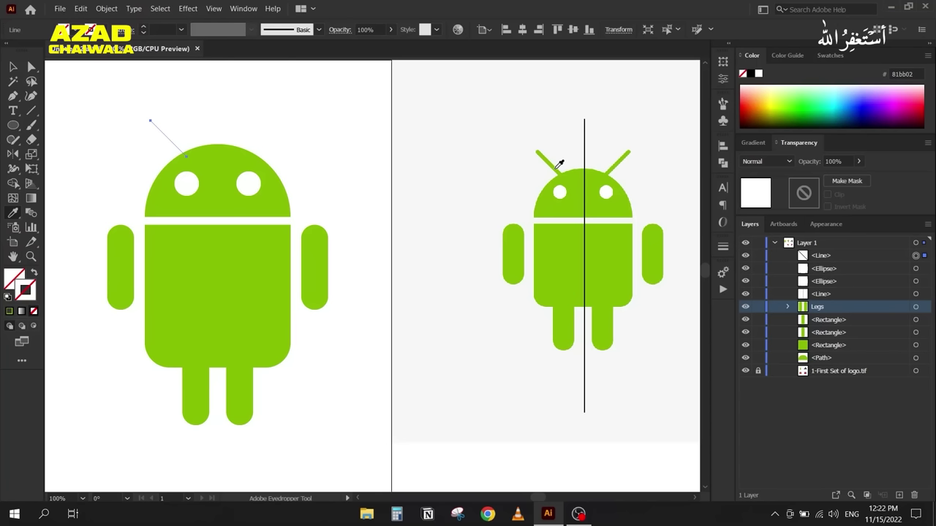
click(560, 164)
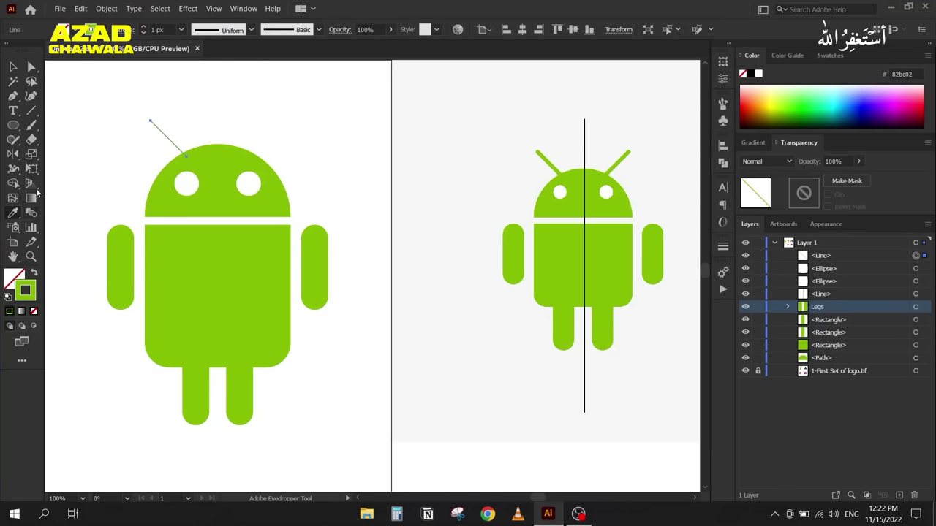
click(12, 67)
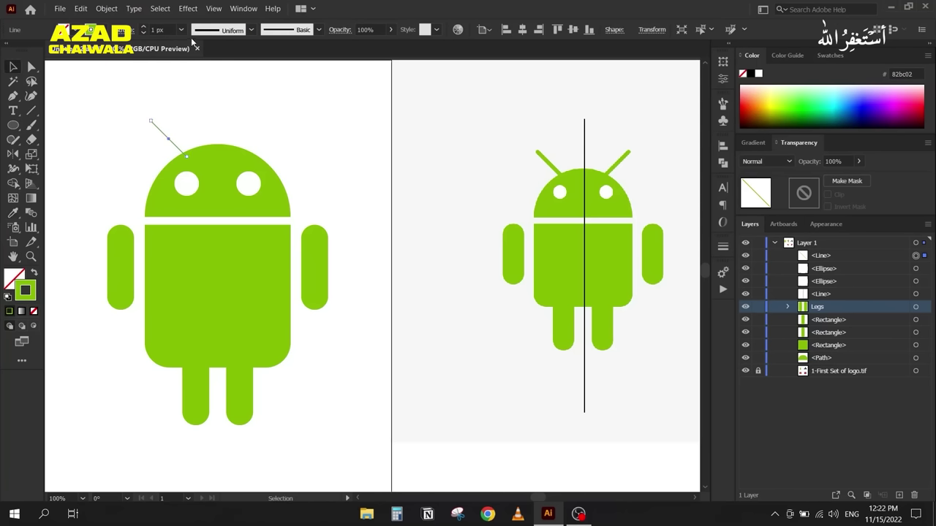
Step: Reselect the antenna line and bring up its stroke settings
scroll(173, 28, up, 5)
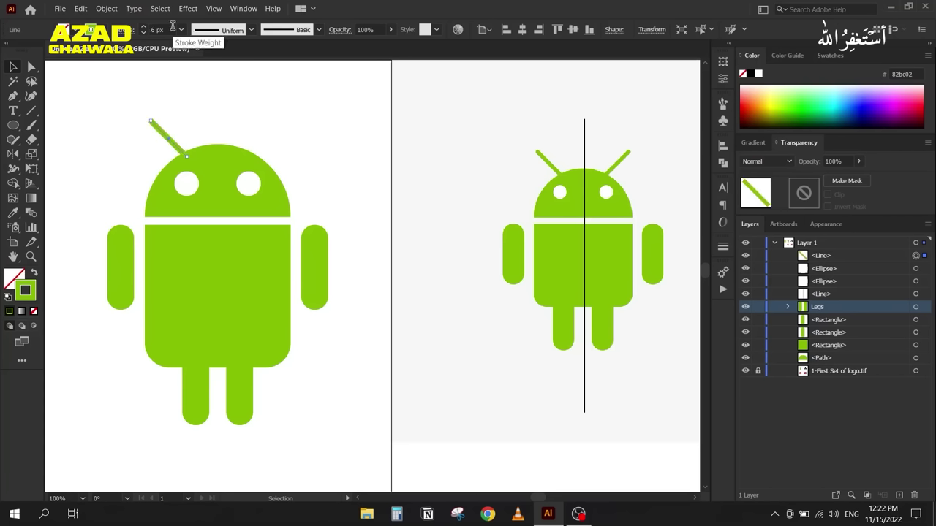
scroll(172, 27, up, 3)
scroll(172, 27, up, 1)
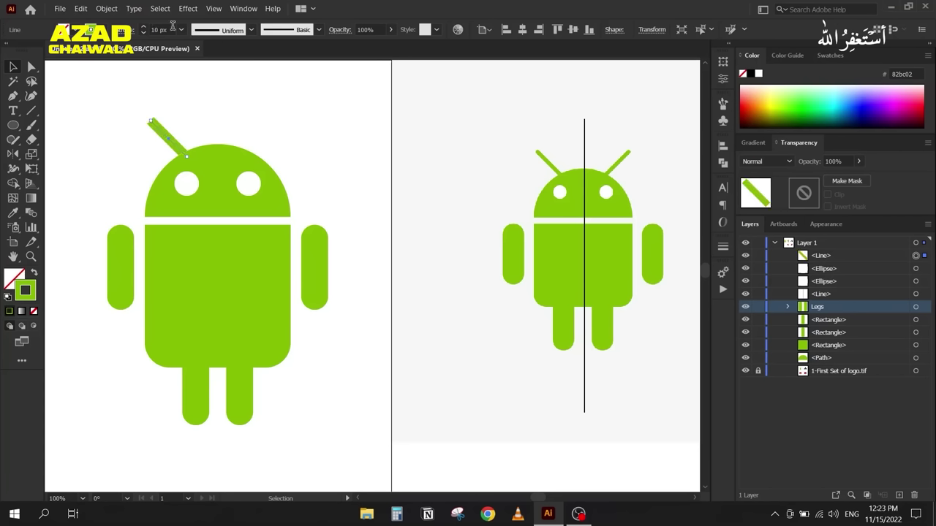
scroll(173, 27, down, 2)
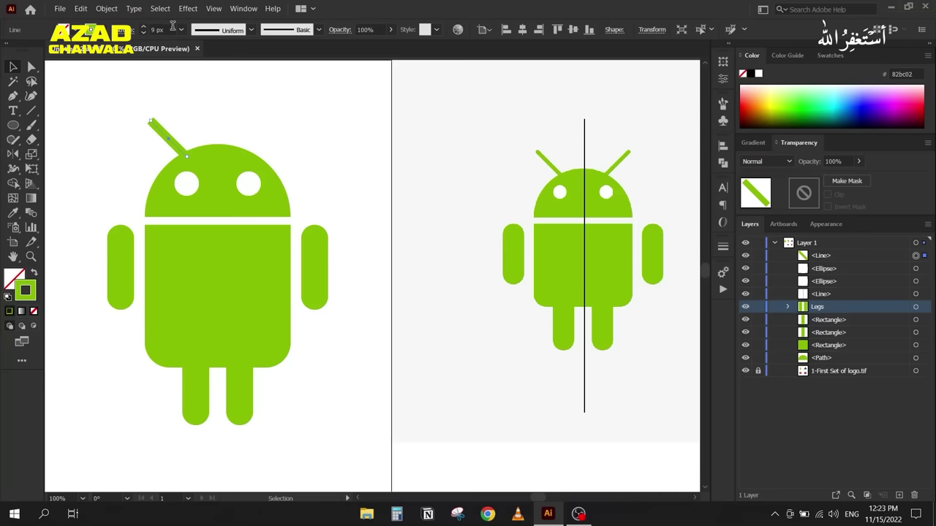
click(110, 126)
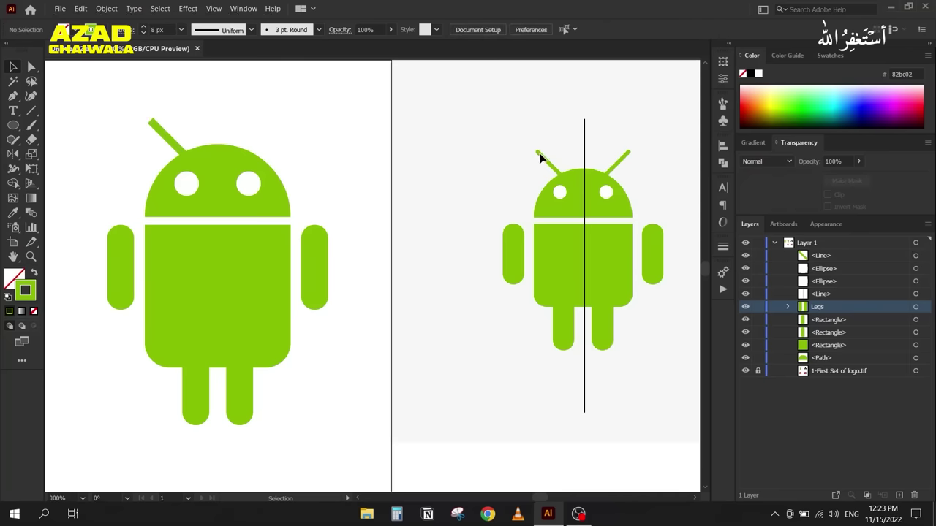
scroll(538, 153, up, 3)
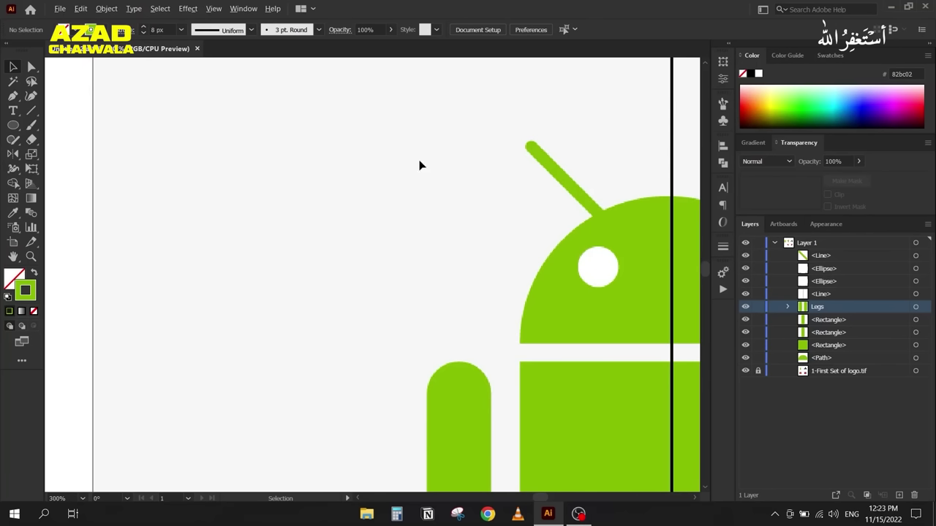
scroll(417, 163, down, 3)
scroll(288, 148, up, 3)
drag(248, 117, 270, 150)
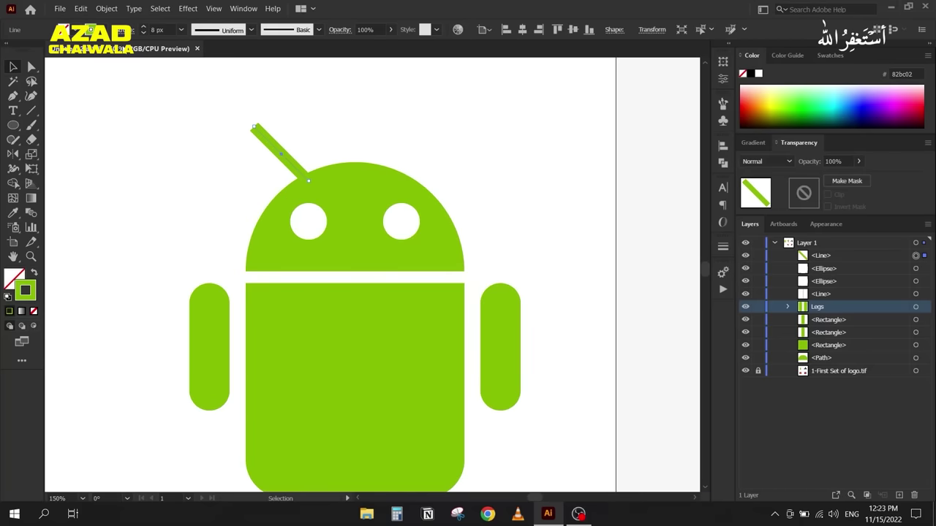
click(122, 32)
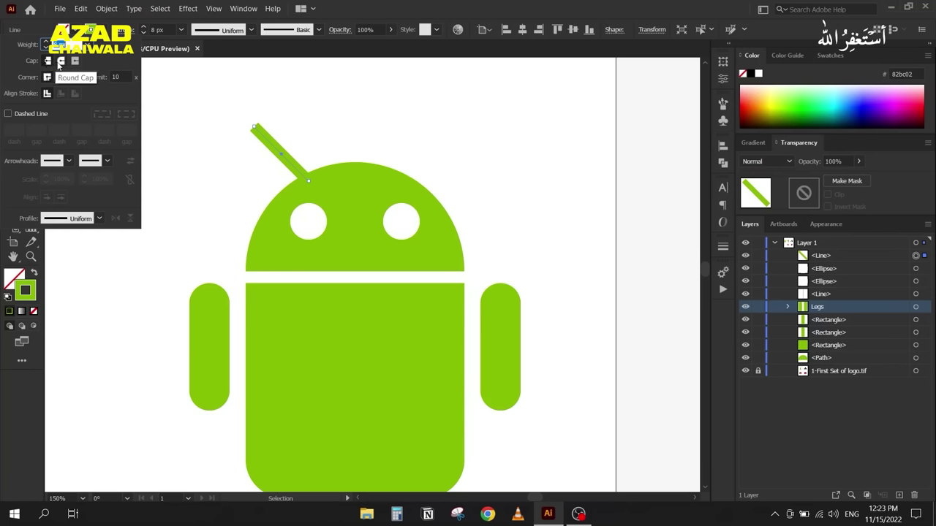
Step: Compare the cap styles and settle on Round Cap for the antenna's ends
click(61, 61)
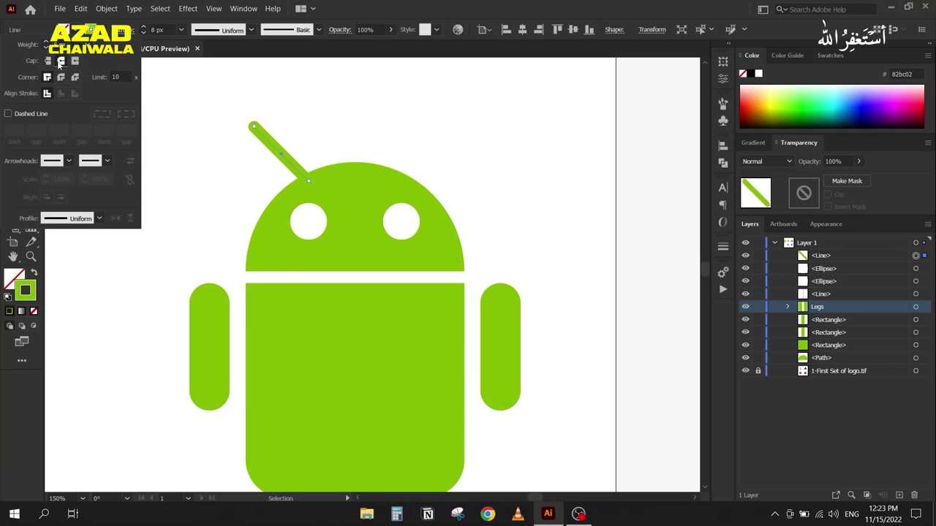
click(73, 61)
click(48, 61)
click(242, 130)
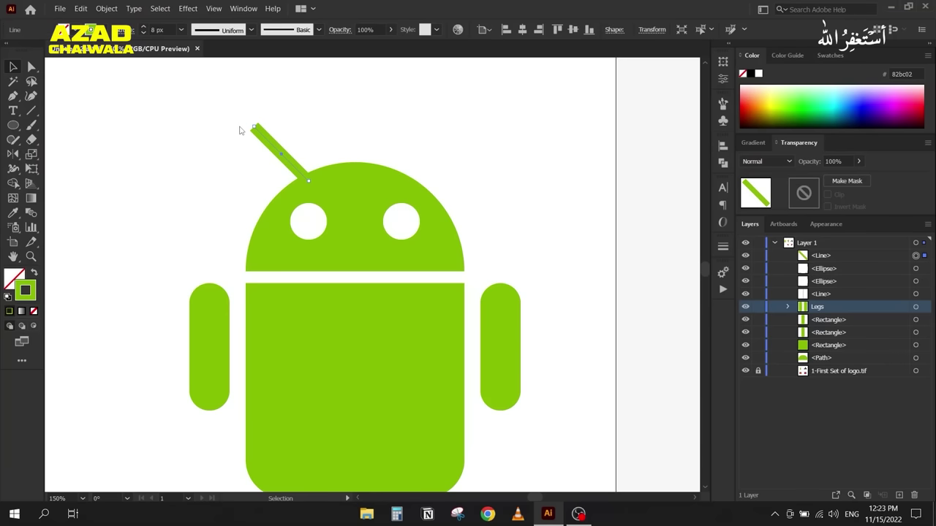
scroll(242, 131, up, 5)
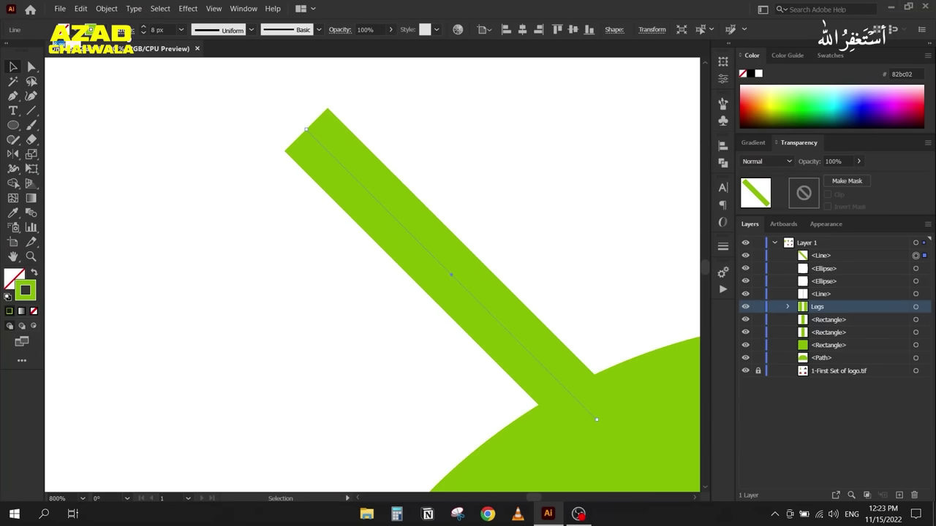
click(125, 30)
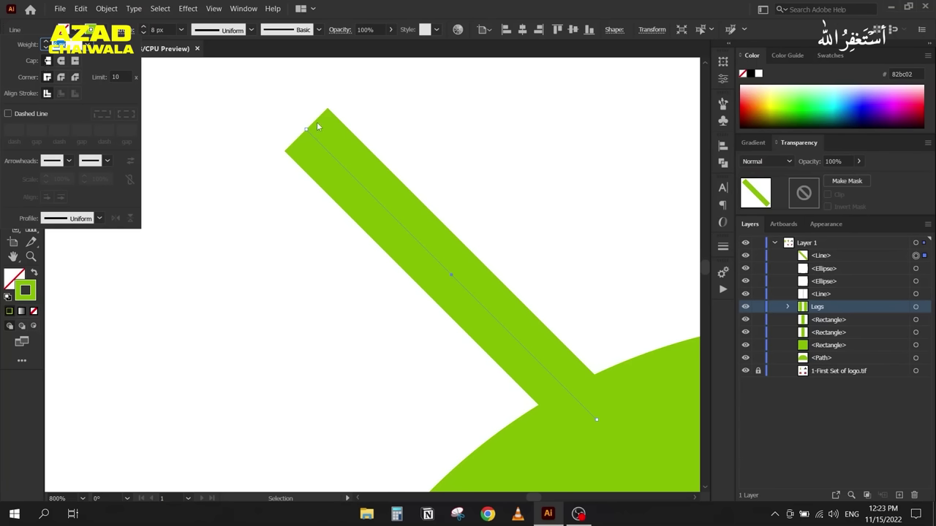
click(74, 60)
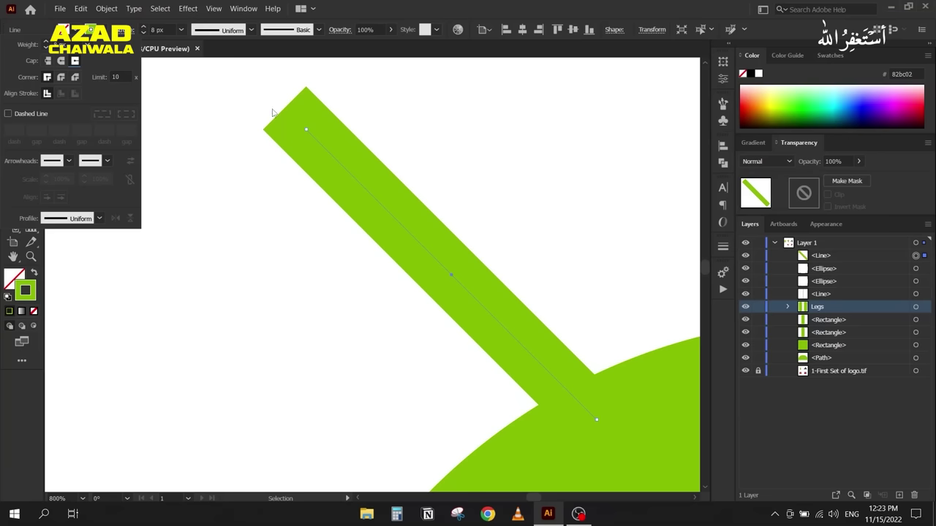
click(62, 60)
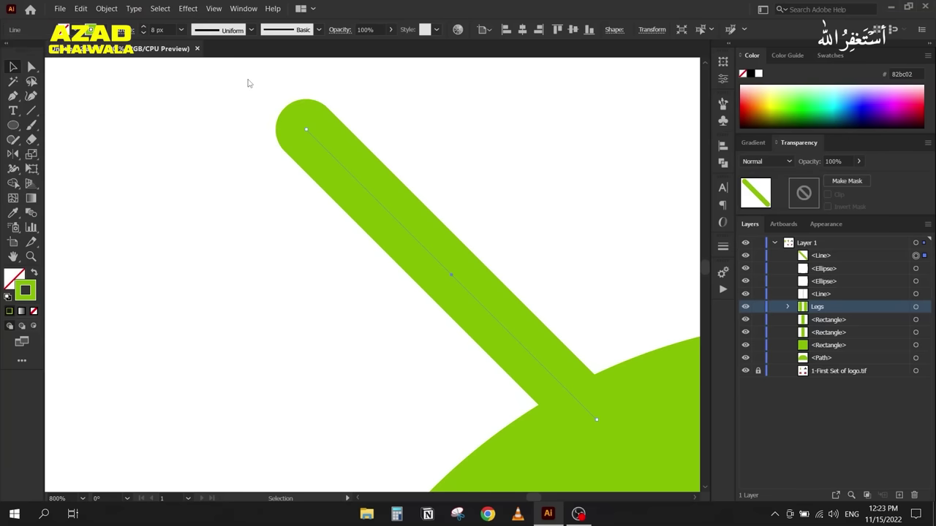
scroll(244, 121, down, 10)
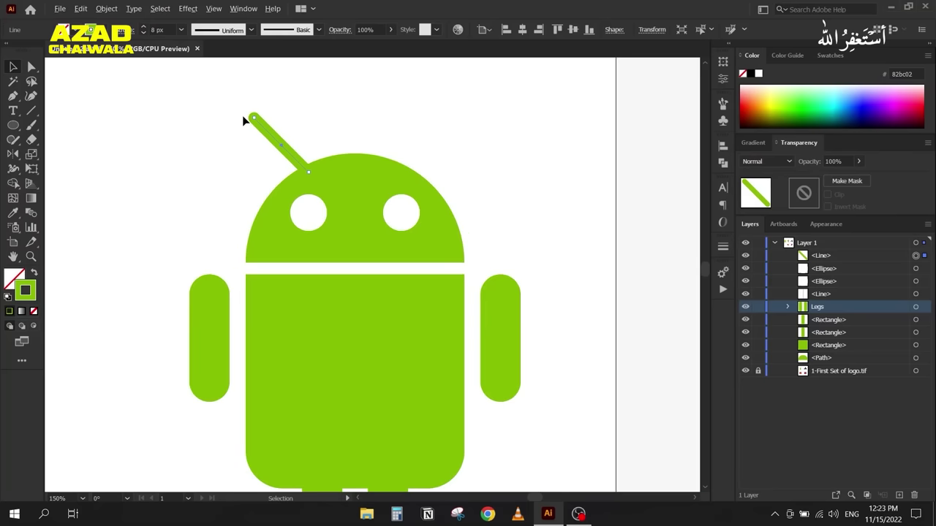
scroll(212, 151, right, 1)
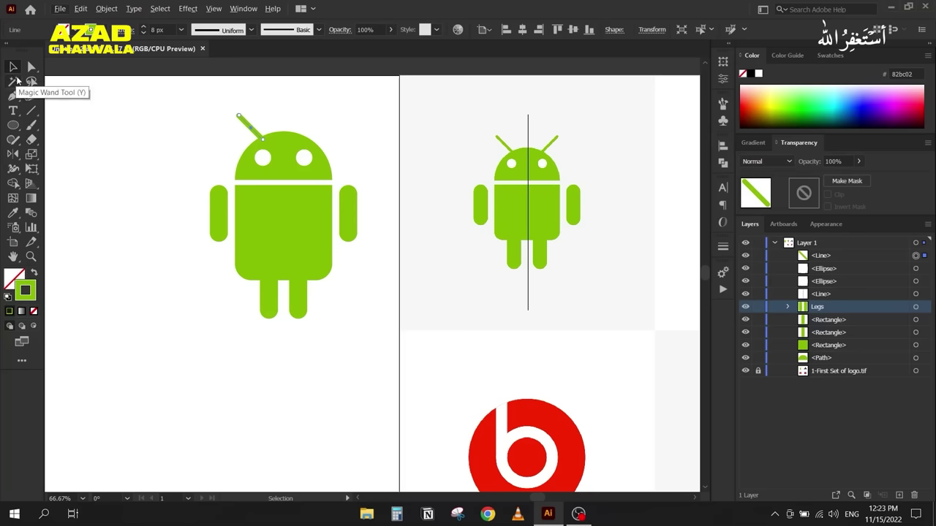
Step: Reflect the antenna vertically around the head's top anchor as a copy on the opposite side
drag(217, 96, 180, 136)
scroll(253, 123, up, 2)
scroll(234, 129, down, 1)
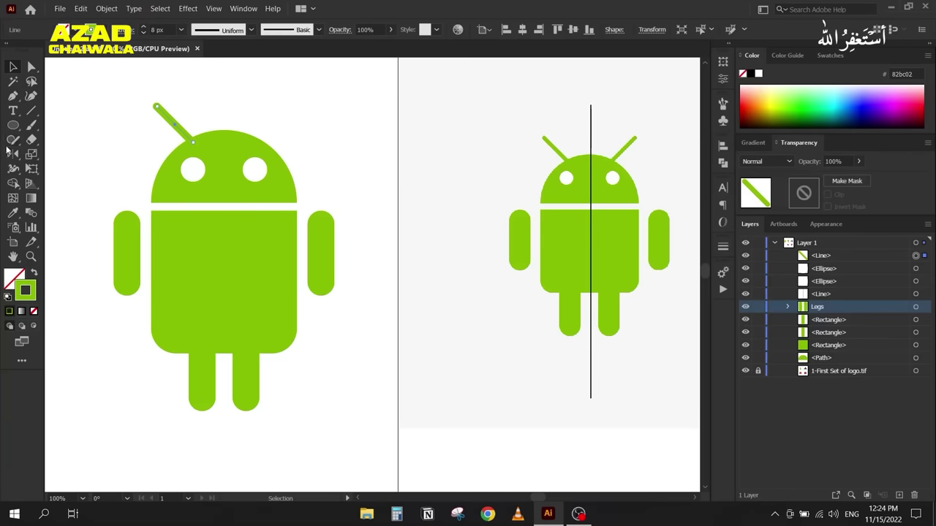
click(12, 153)
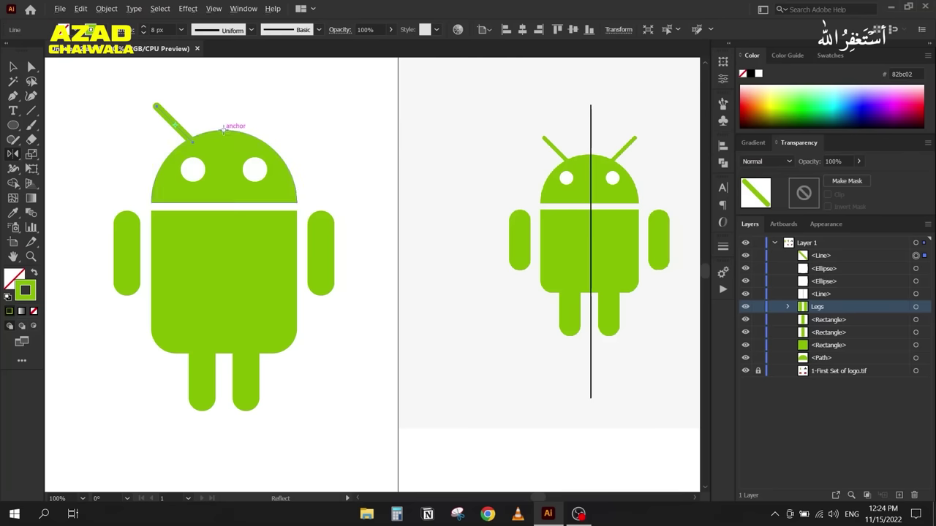
alt+click(223, 129)
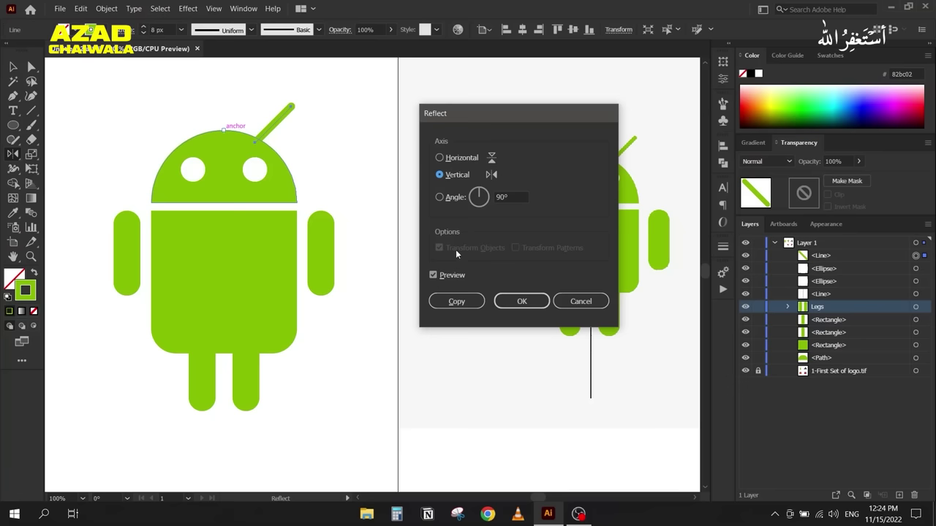
click(437, 303)
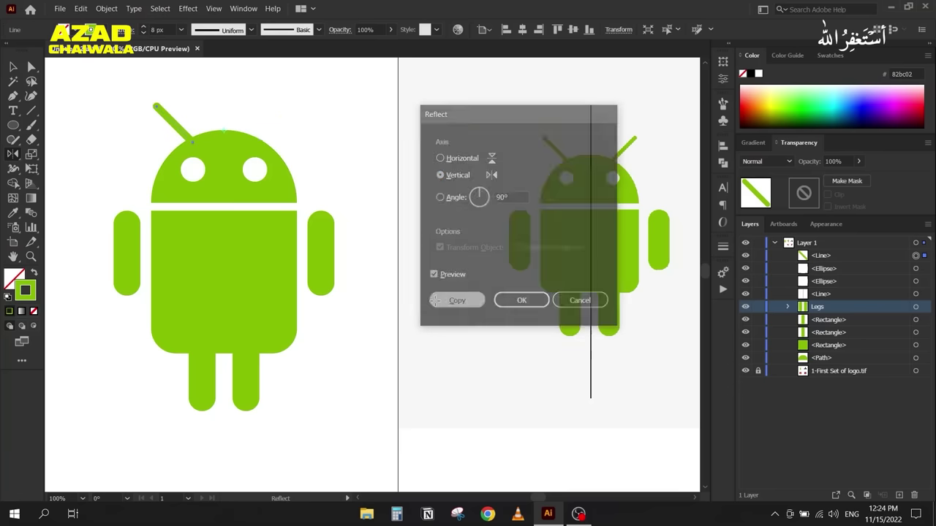
click(12, 66)
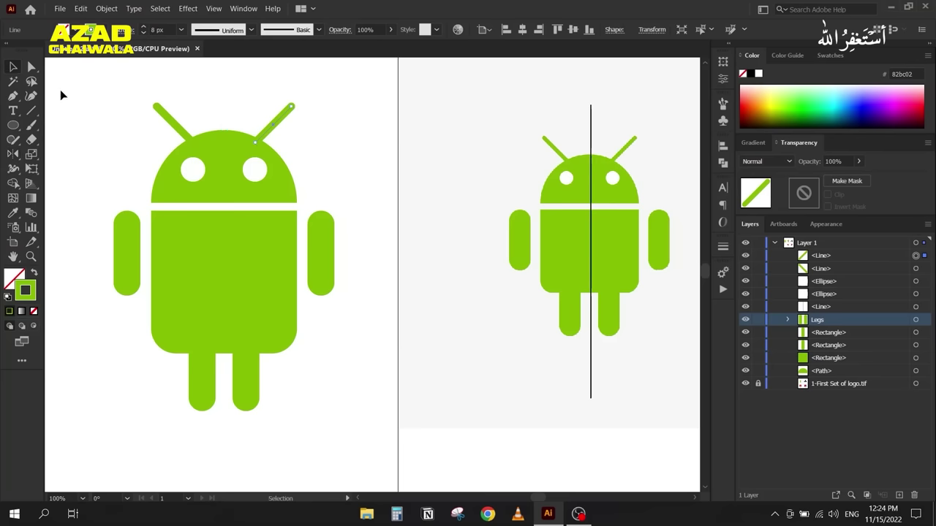
click(83, 97)
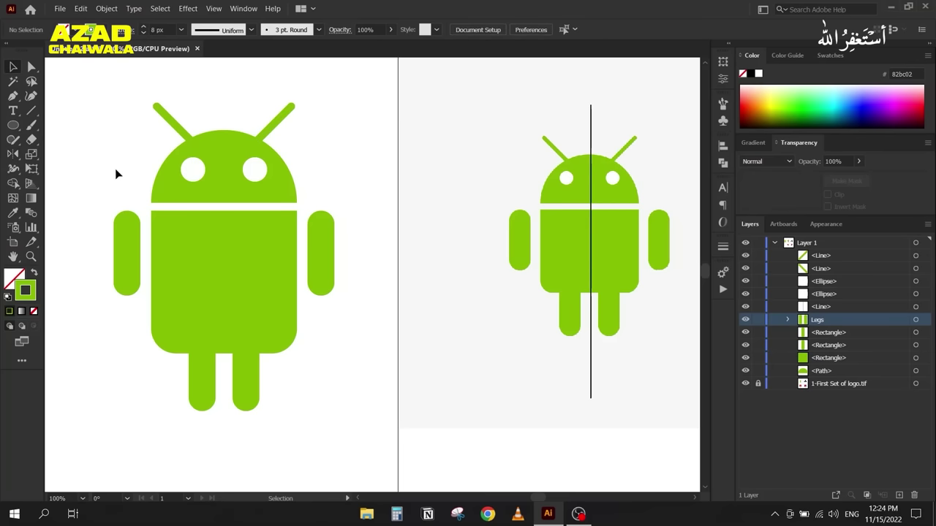
scroll(144, 215, left, 5)
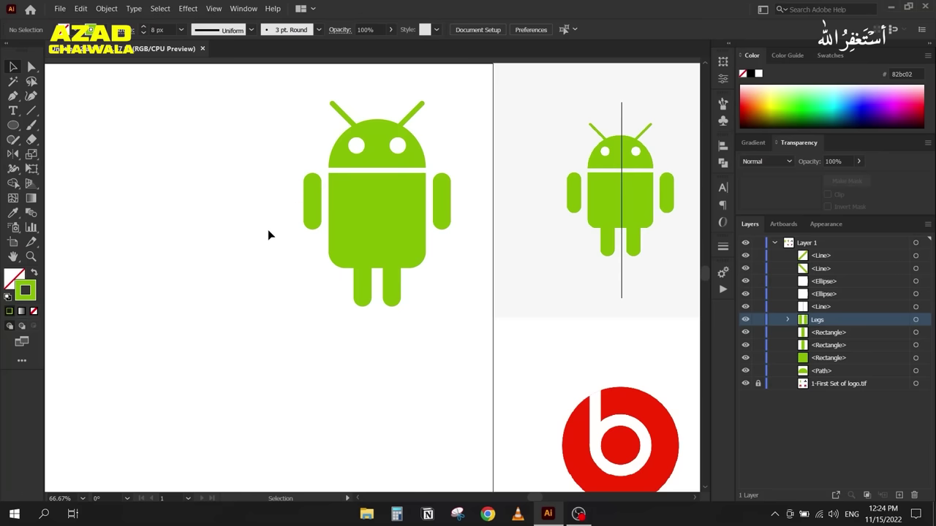
Step: Group every part of the robot and rename the group 'Android' in the Layers panel
drag(309, 198, 188, 245)
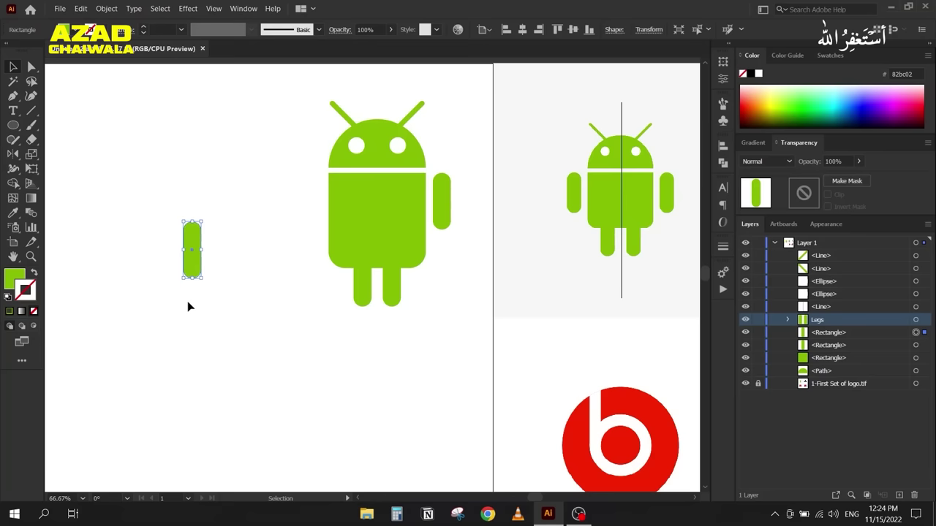
key(ctrl+z)
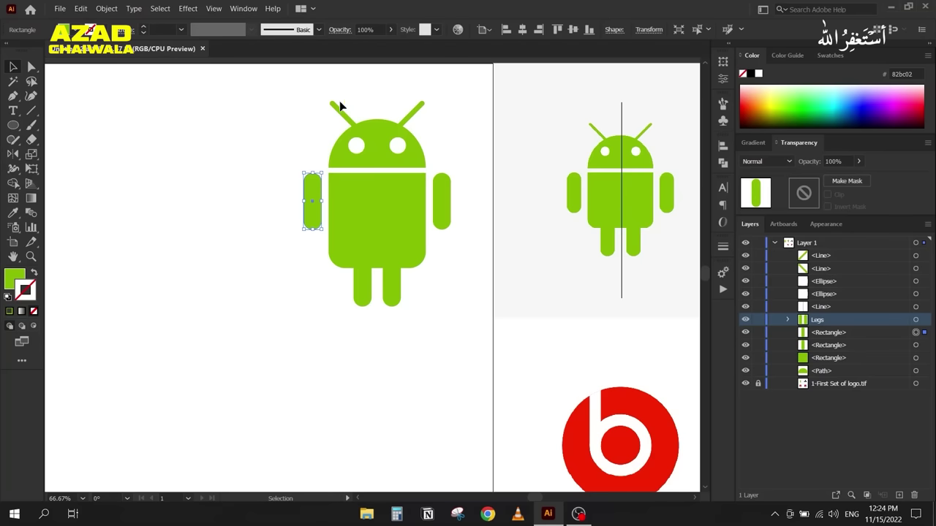
drag(280, 85, 461, 328)
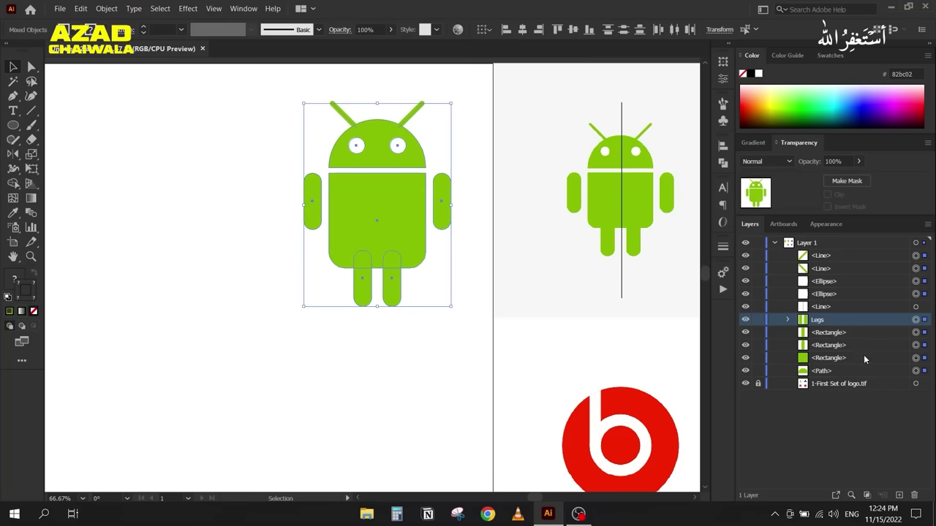
right_click(369, 224)
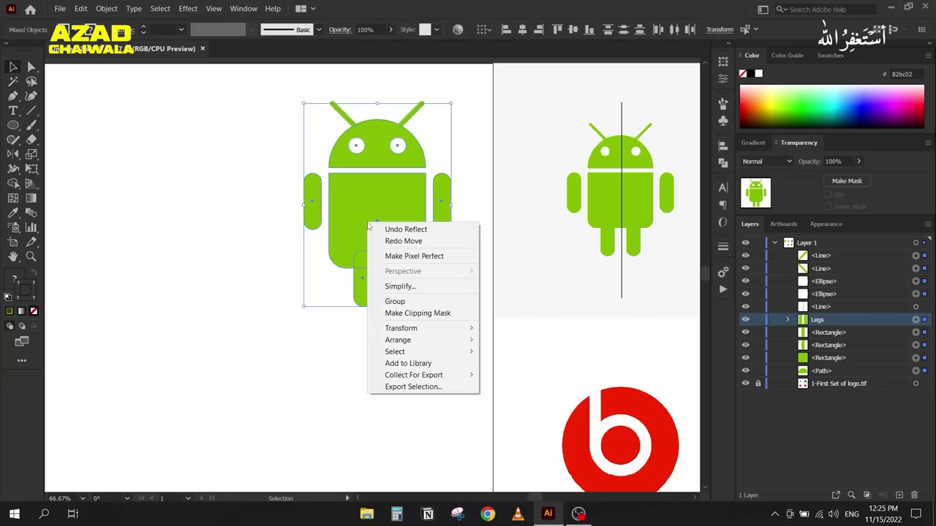
click(395, 300)
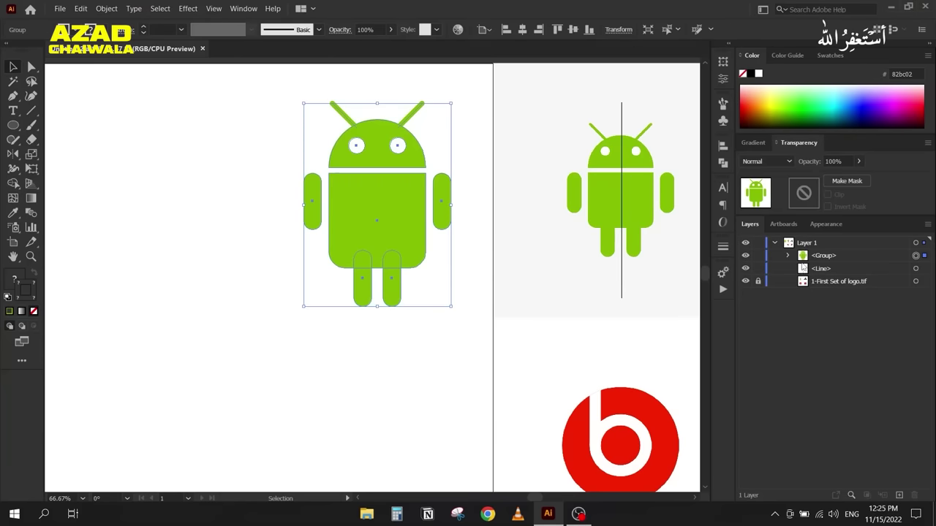
double_click(826, 255)
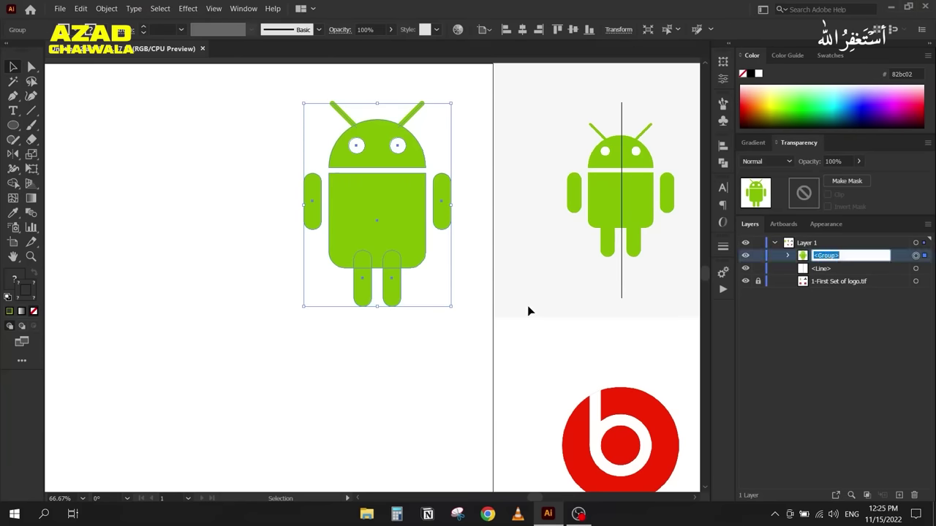
text(Android)
key(Return)
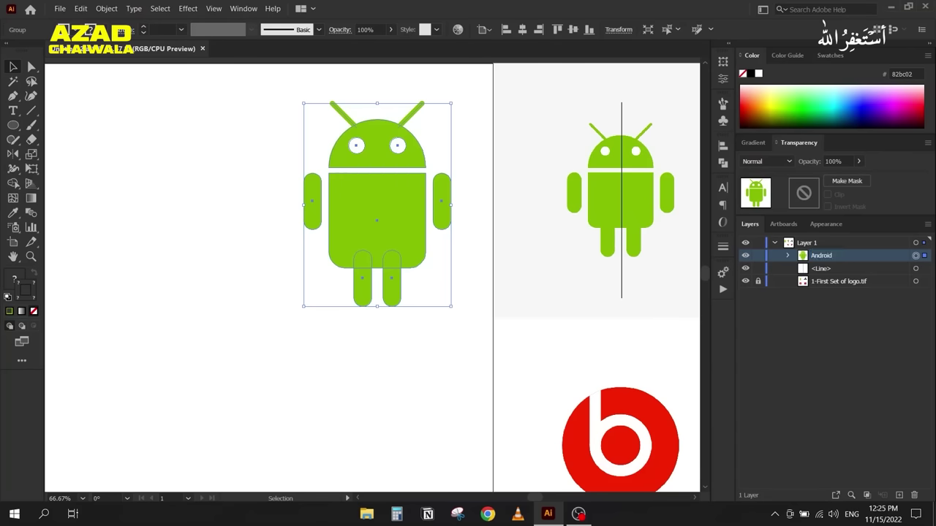
click(197, 188)
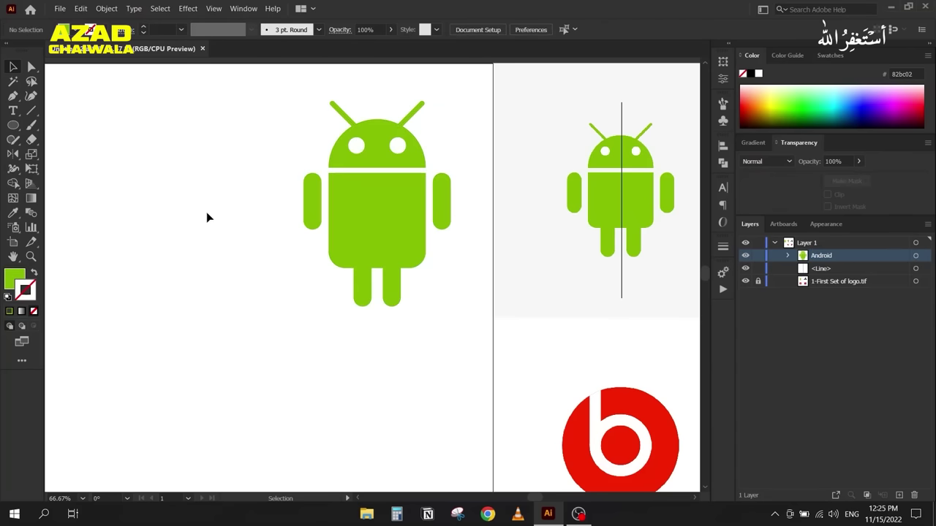
Step: Move the Android group to the artboard's top-left corner
drag(357, 235, 254, 289)
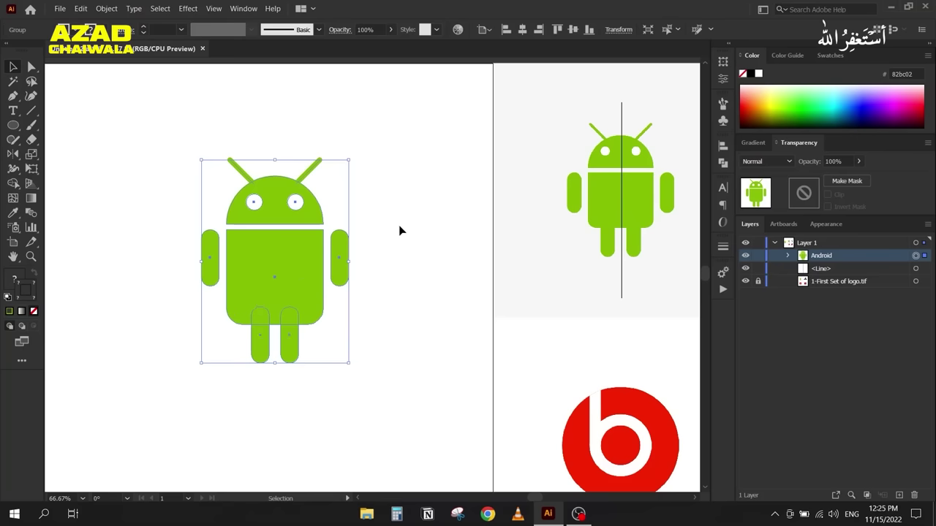
click(373, 208)
drag(261, 189, 368, 138)
scroll(236, 167, down, 4)
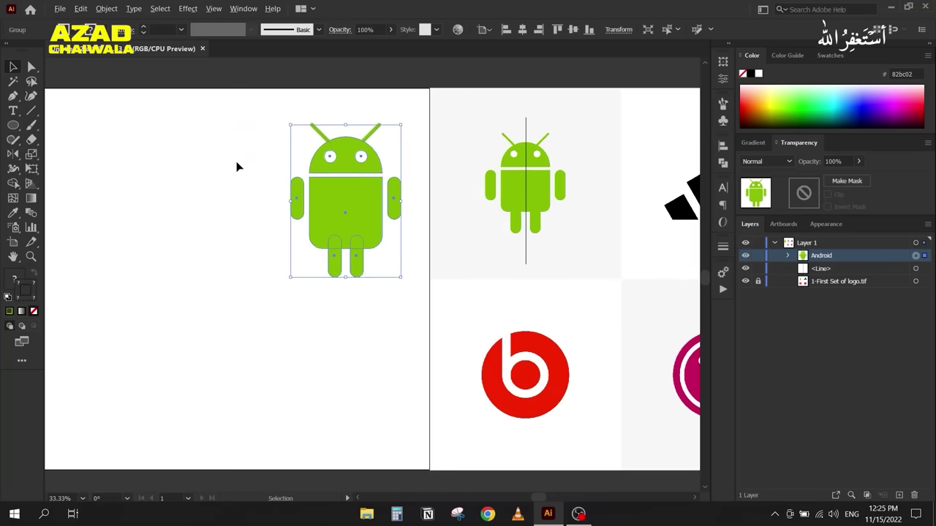
drag(221, 195, 361, 178)
drag(491, 160, 225, 156)
click(448, 197)
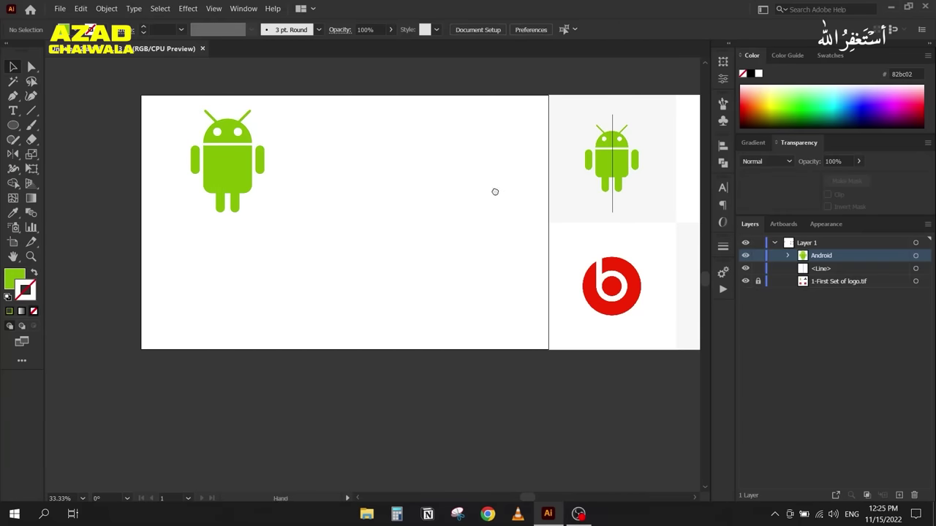
Step: Pan the view over to the Adidas reference logo
drag(497, 192, 211, 193)
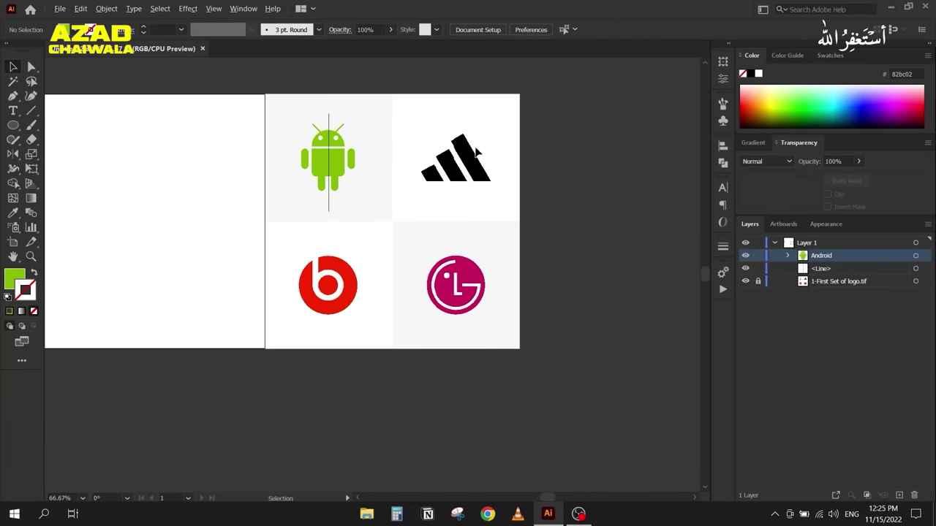
scroll(489, 154, up, 2)
drag(447, 167, 209, 205)
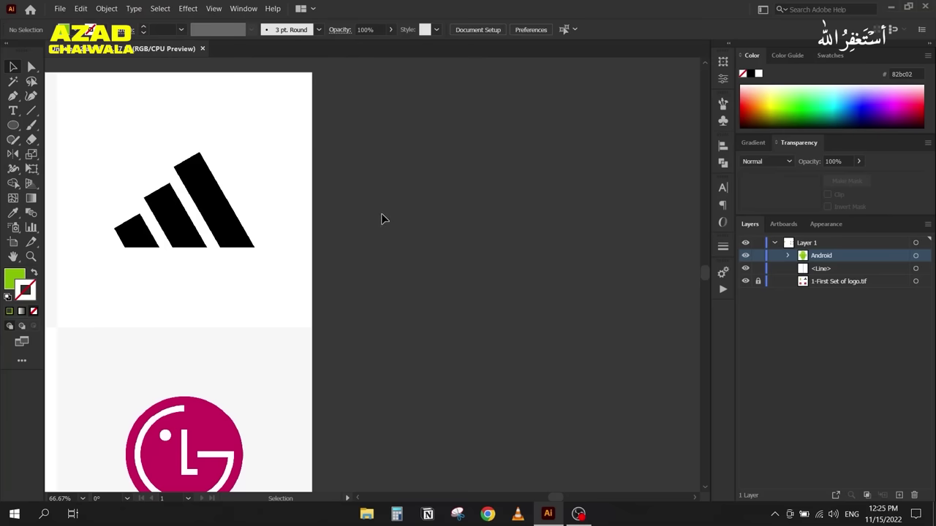
click(13, 125)
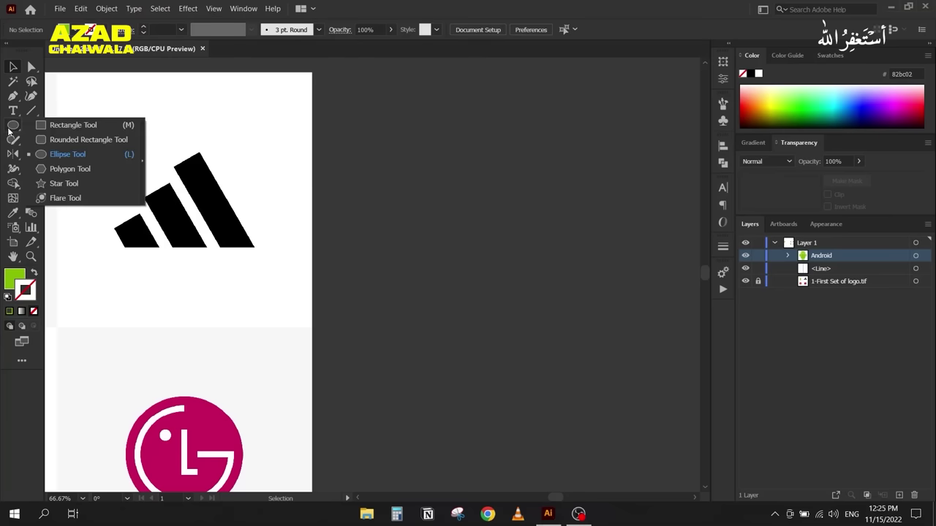
Step: Draw a tall rectangle beside the Adidas logo with black stroke and black fill
click(81, 125)
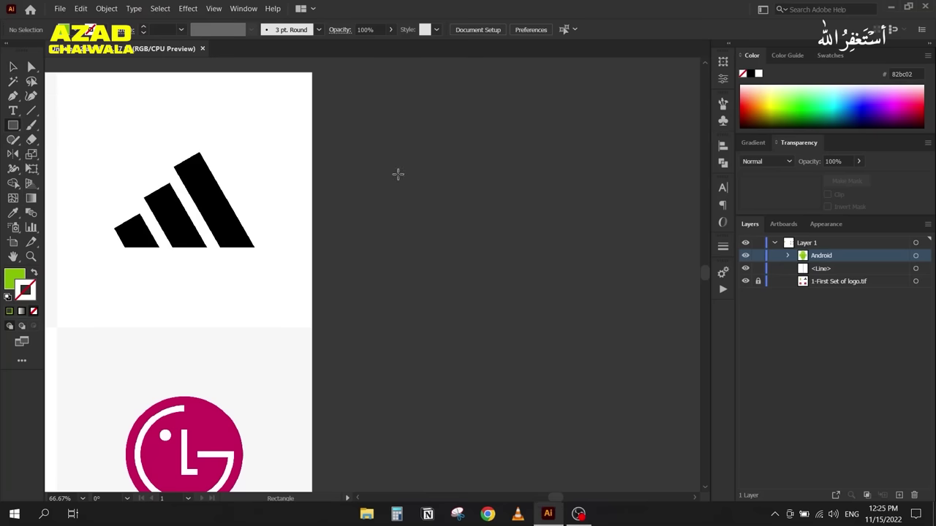
drag(396, 130, 441, 340)
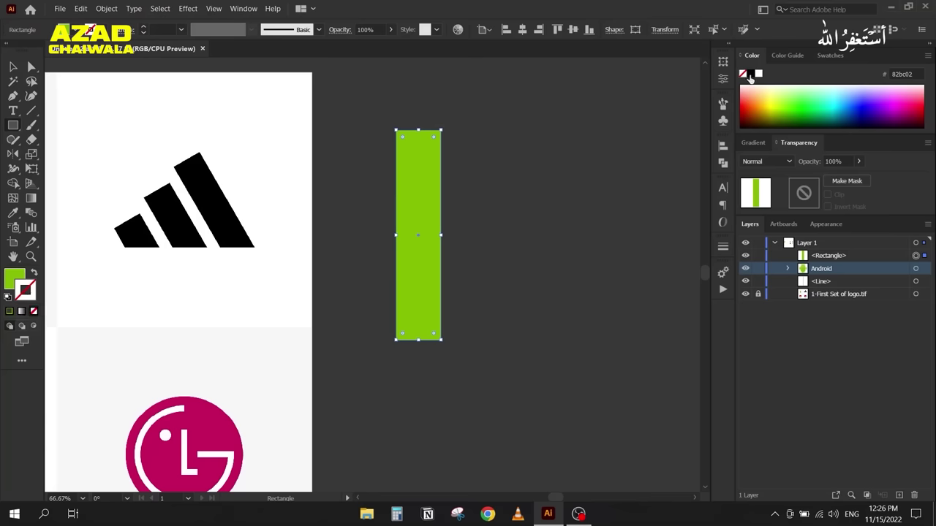
click(750, 77)
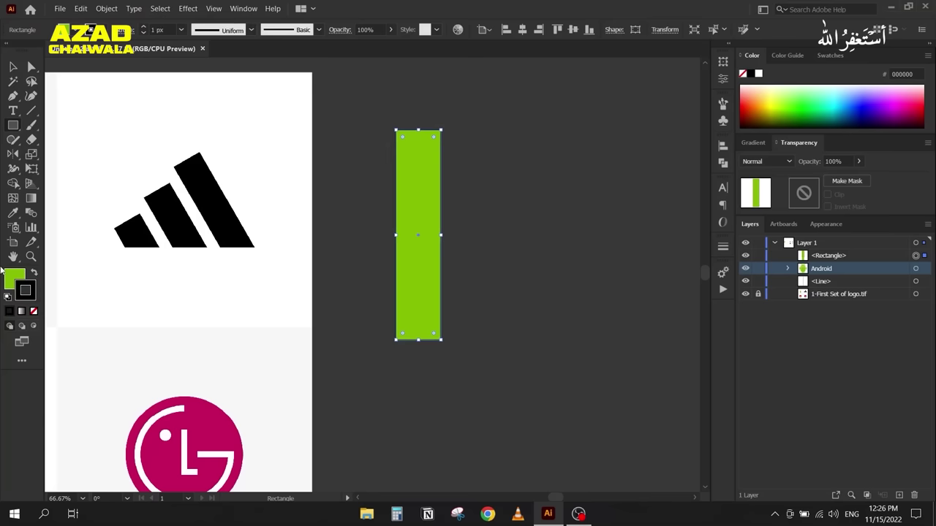
click(12, 277)
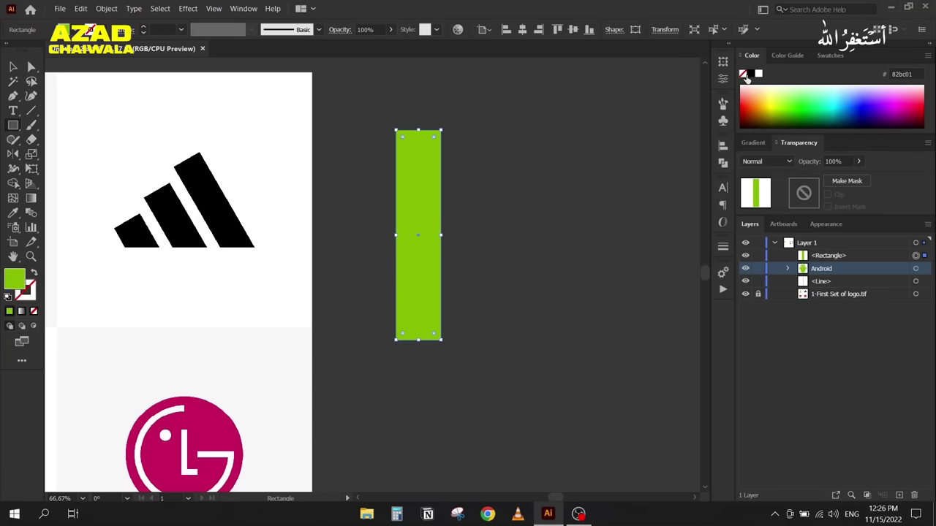
click(750, 75)
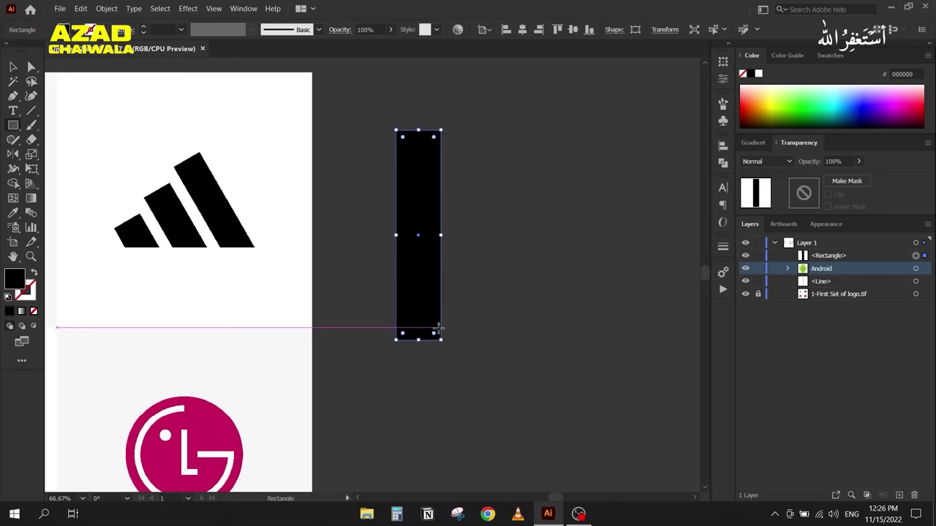
click(19, 74)
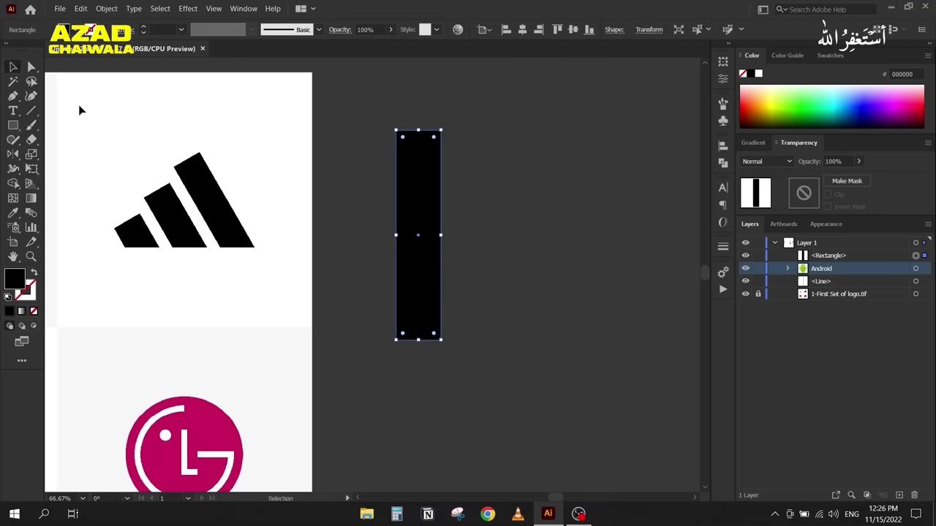
click(370, 180)
Step: Duplicate the black bar rightward twice to form a row of three bars
drag(418, 197, 481, 195)
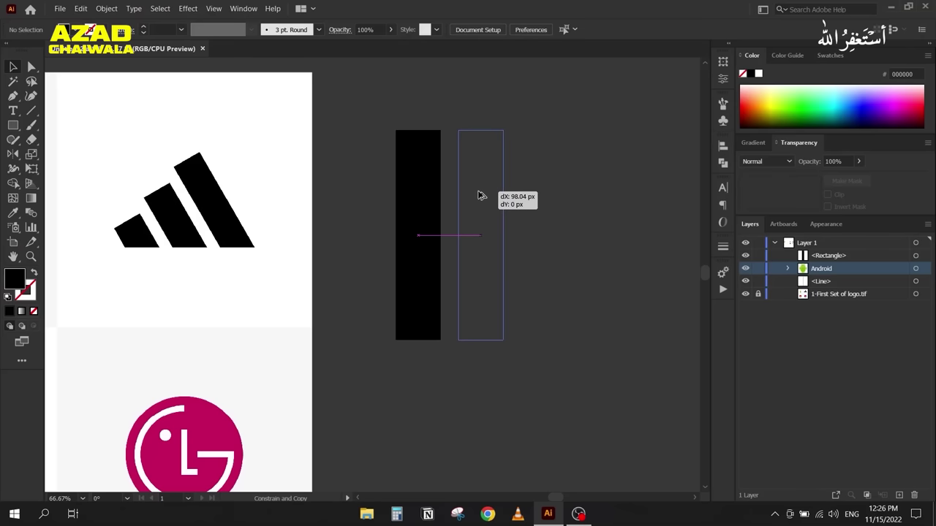
drag(481, 196, 481, 196)
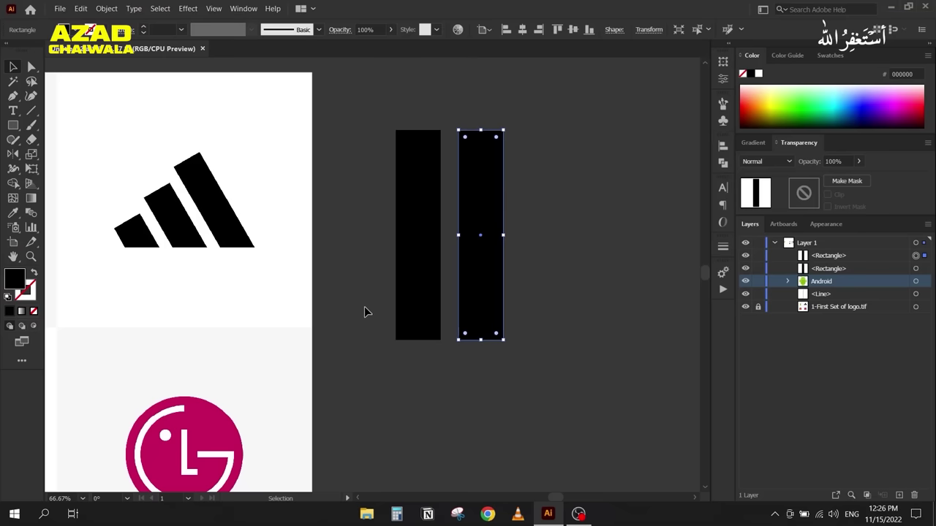
key(a)
key(v)
key(ctrl+d)
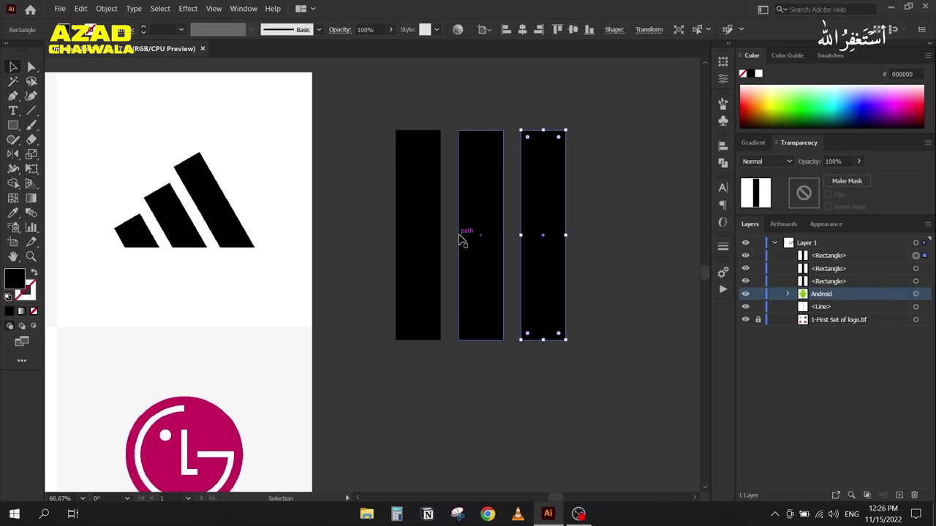
key(ctrl+z)
key(ctrl+z)
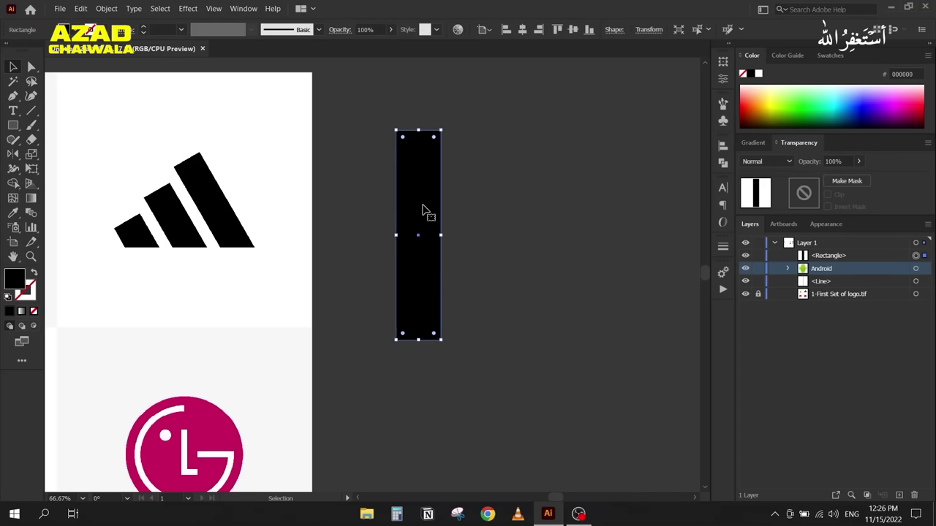
drag(424, 209, 541, 207)
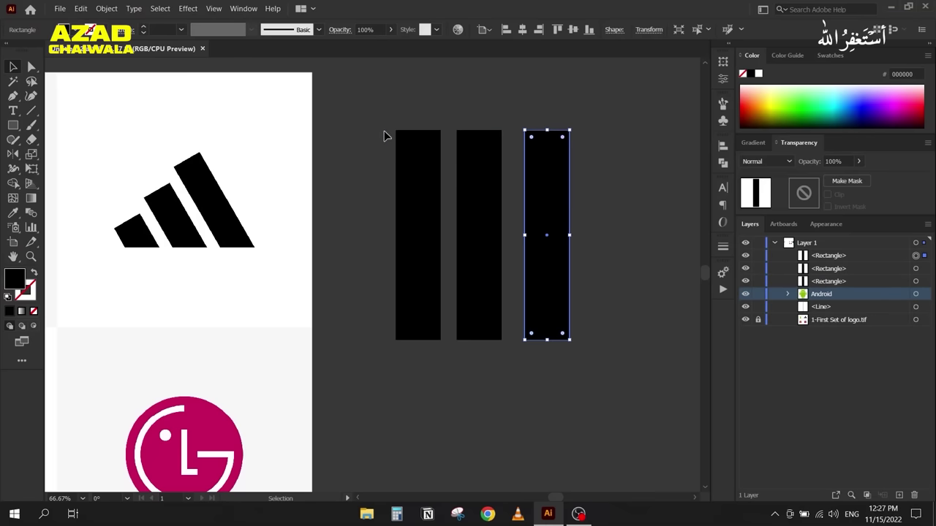
drag(380, 121, 611, 250)
Step: Distribute the three bars horizontally by left, centre and right, then undo one copy
click(721, 148)
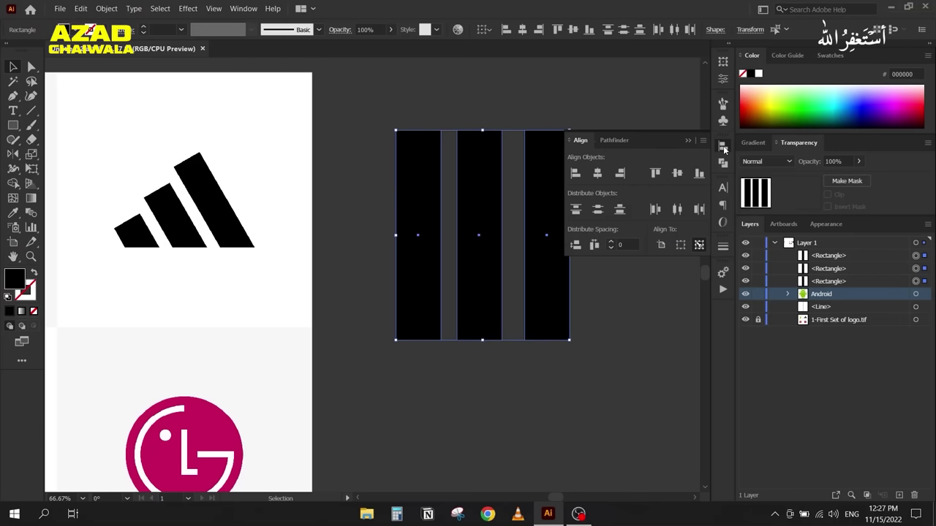
drag(403, 255, 354, 254)
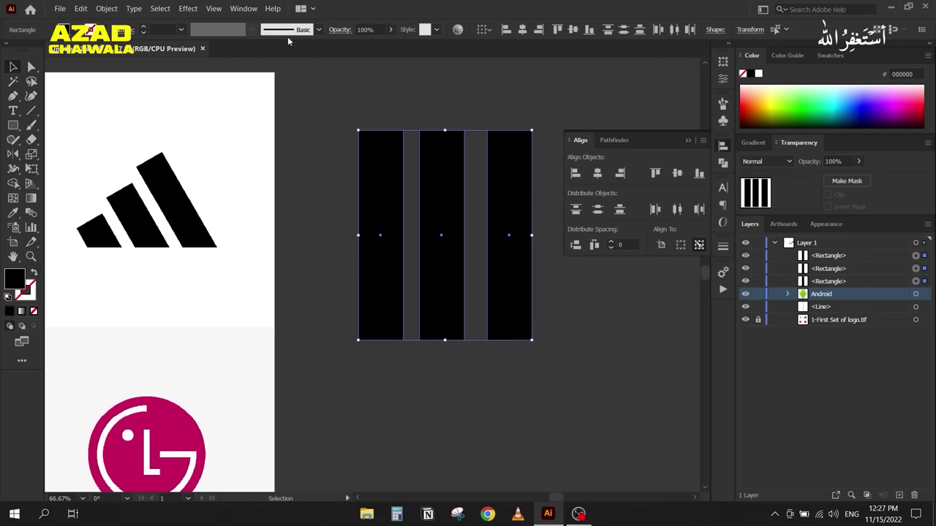
click(655, 209)
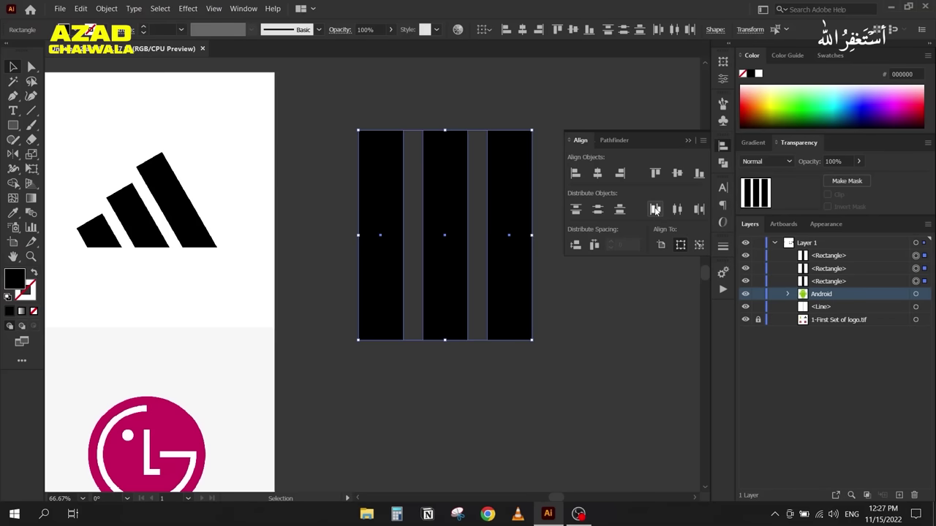
click(677, 210)
click(698, 210)
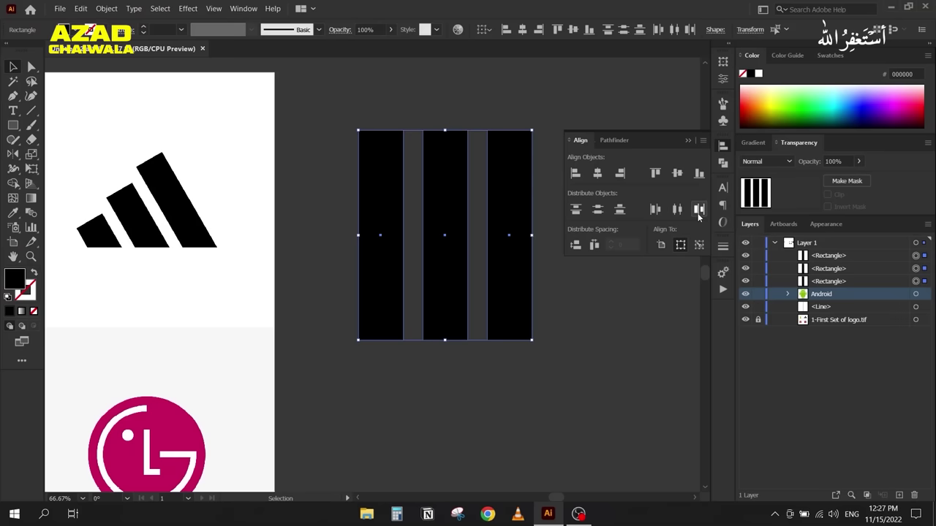
click(688, 140)
drag(307, 241, 373, 275)
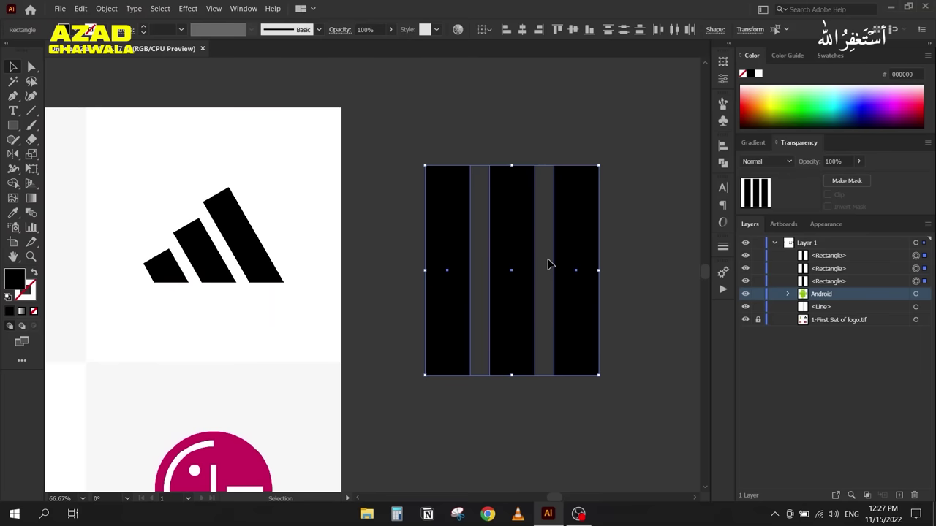
key(ctrl+z)
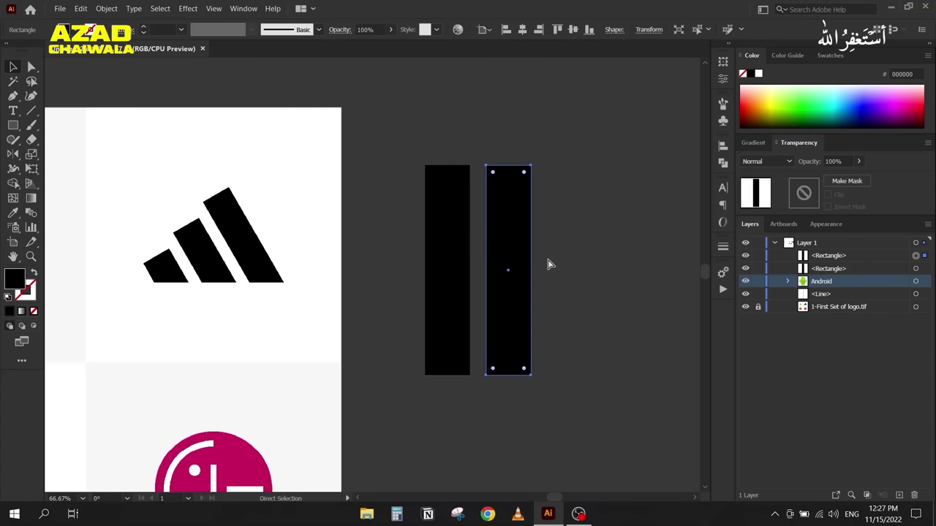
Step: Undo to a single bar, then copy it right and repeat for three bars
key(ctrl+z)
drag(444, 236, 510, 243)
key(ctrl+d)
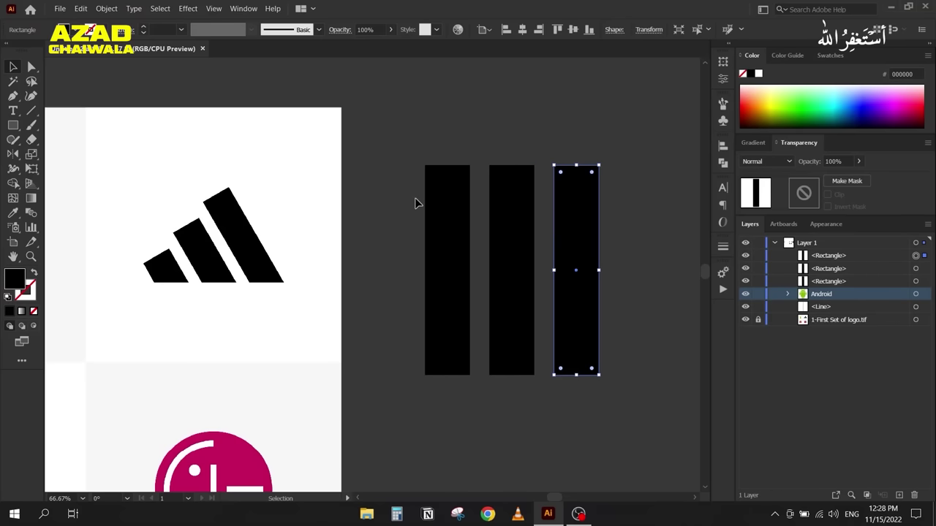
scroll(365, 231, down, 1)
scroll(439, 226, up, 1)
drag(439, 226, 399, 245)
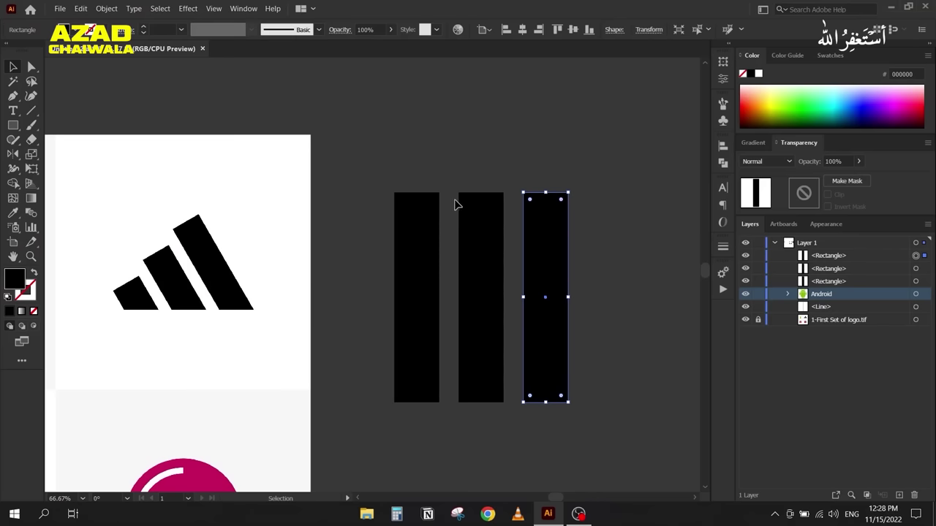
click(474, 208)
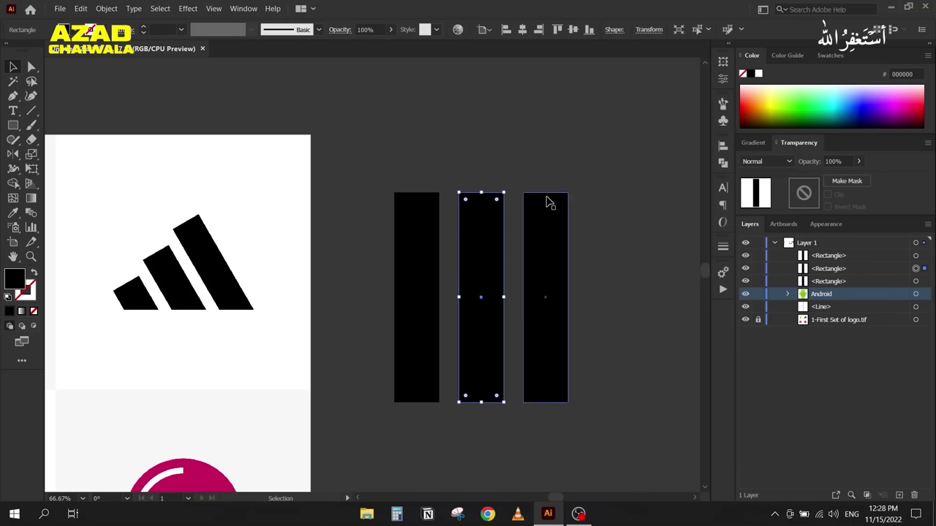
click(427, 170)
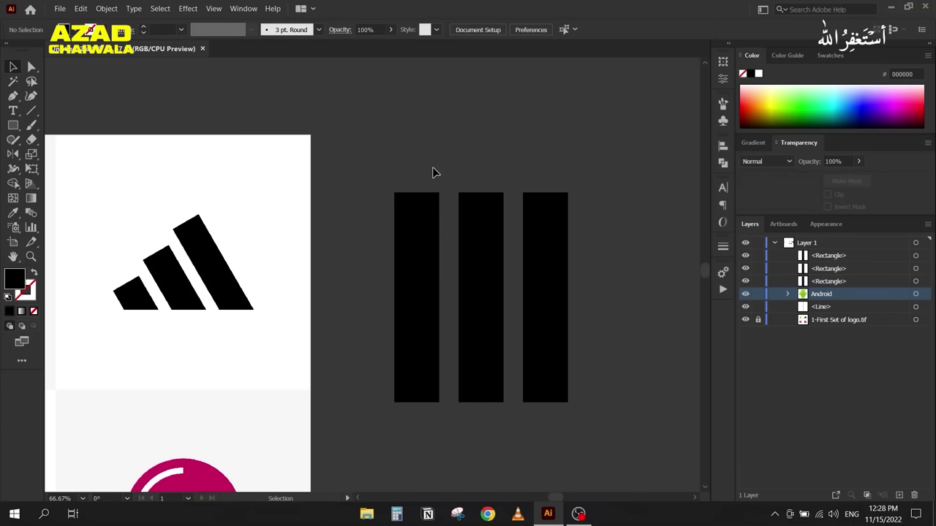
click(32, 110)
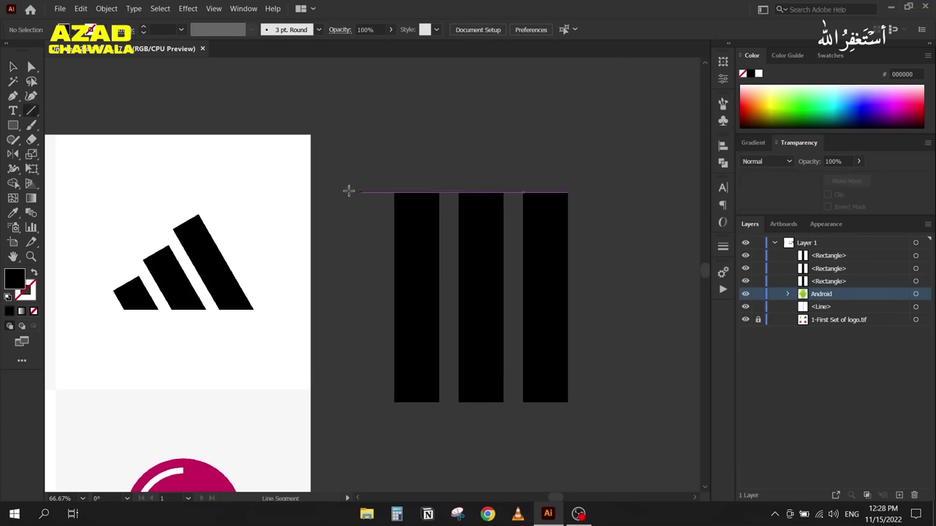
Step: Draw a line along the bars' tops, copy it twice upward, and stroke all three white
drag(337, 193, 616, 192)
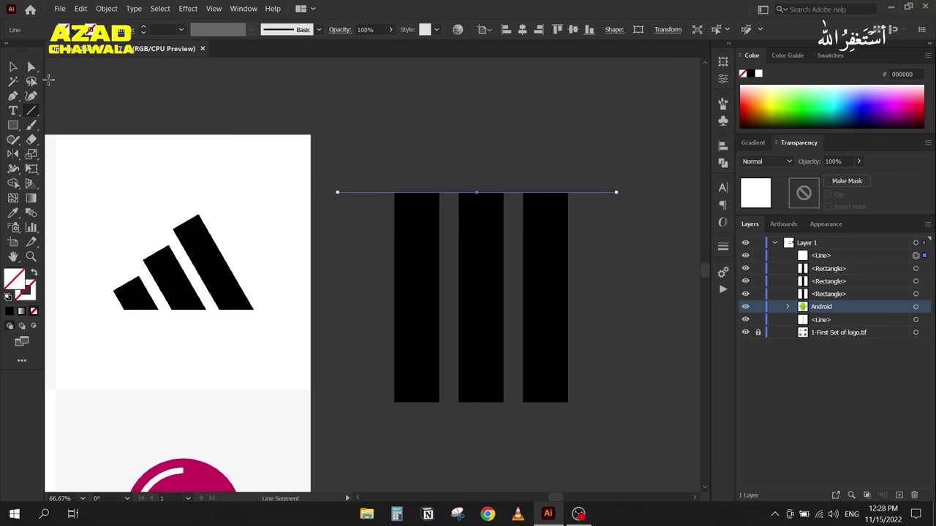
click(13, 66)
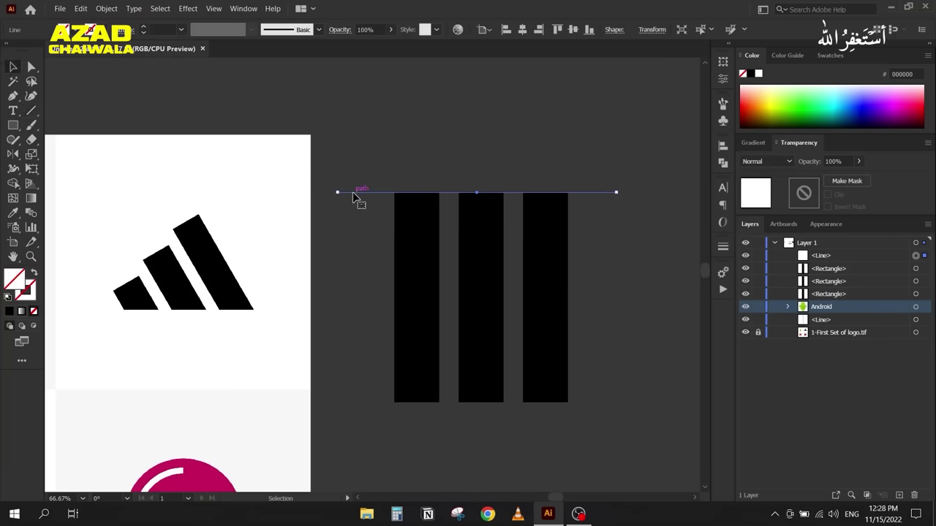
drag(354, 198, 355, 168)
key(ctrl+d)
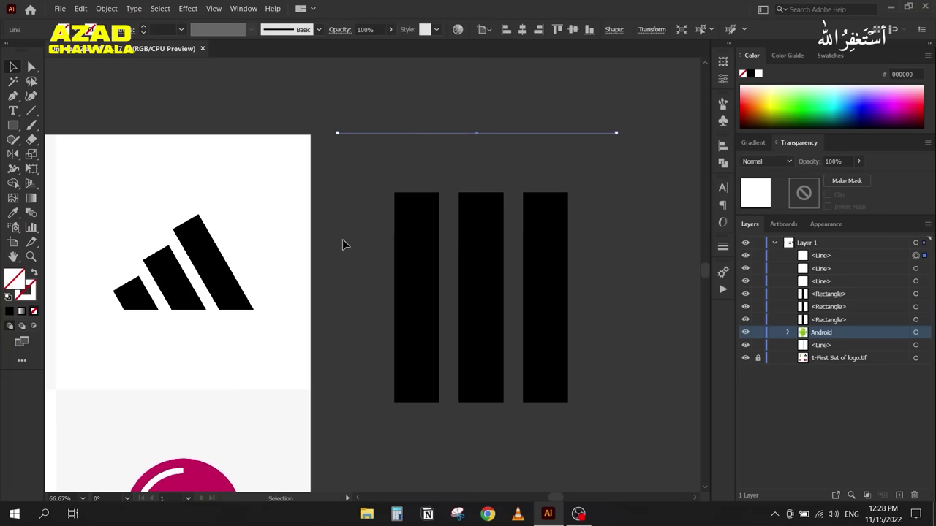
drag(332, 251, 370, 115)
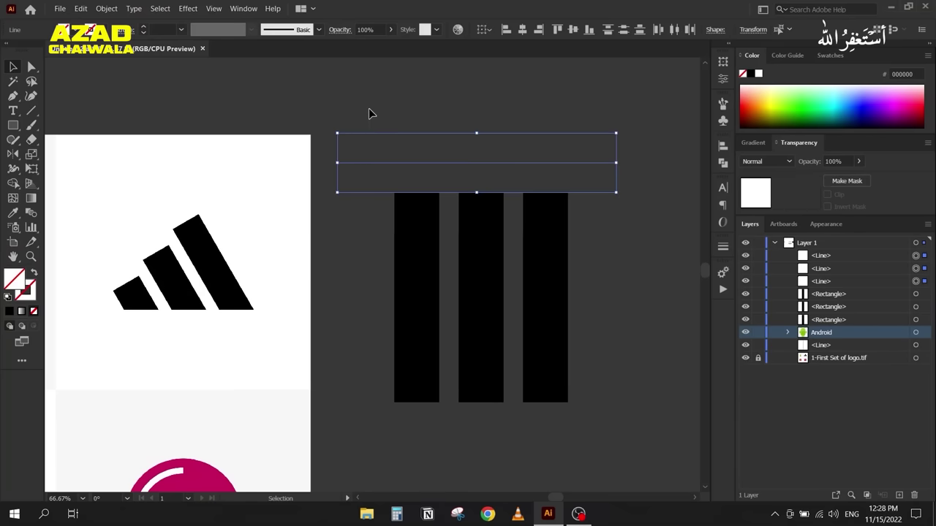
click(21, 295)
click(759, 75)
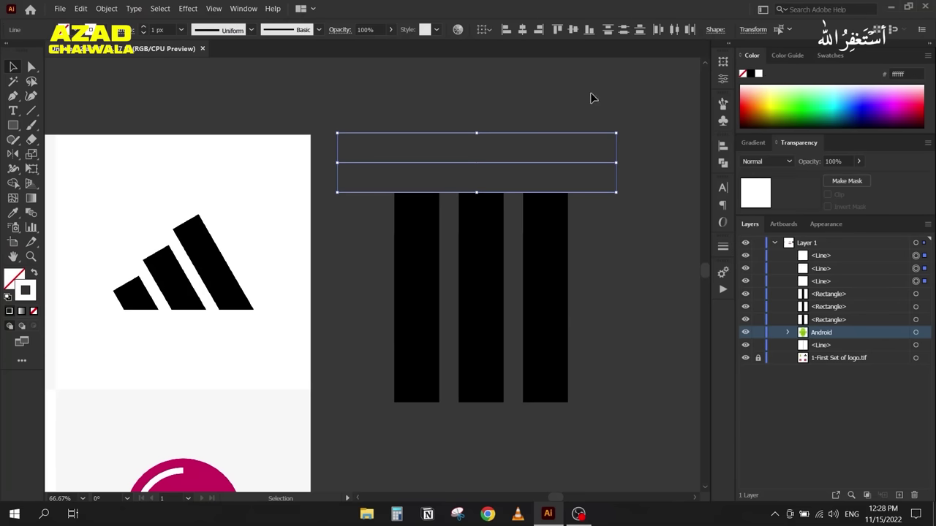
click(592, 98)
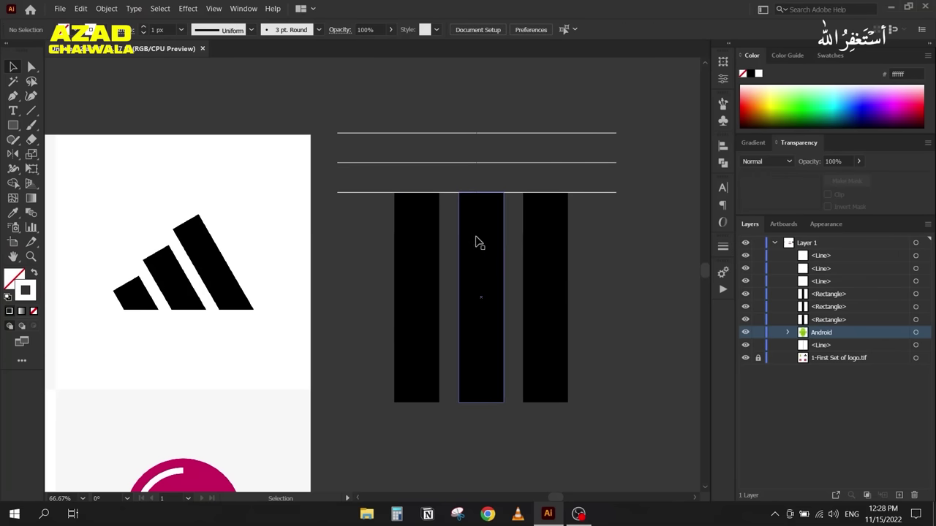
click(484, 249)
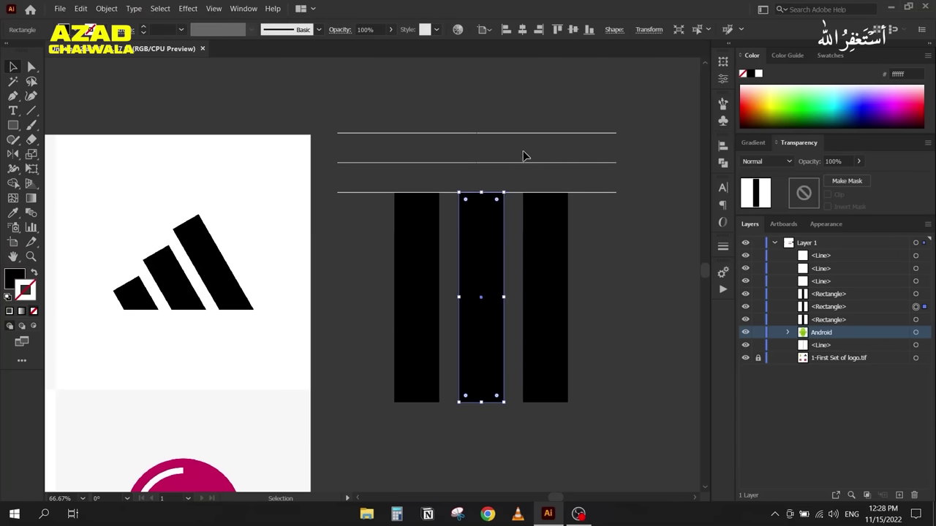
Step: Stretch the middle bar to the second line and the right bar to the top line, then delete the lines
drag(481, 194, 486, 162)
click(547, 211)
drag(548, 192, 548, 133)
click(620, 277)
drag(629, 191, 608, 250)
key(Delete)
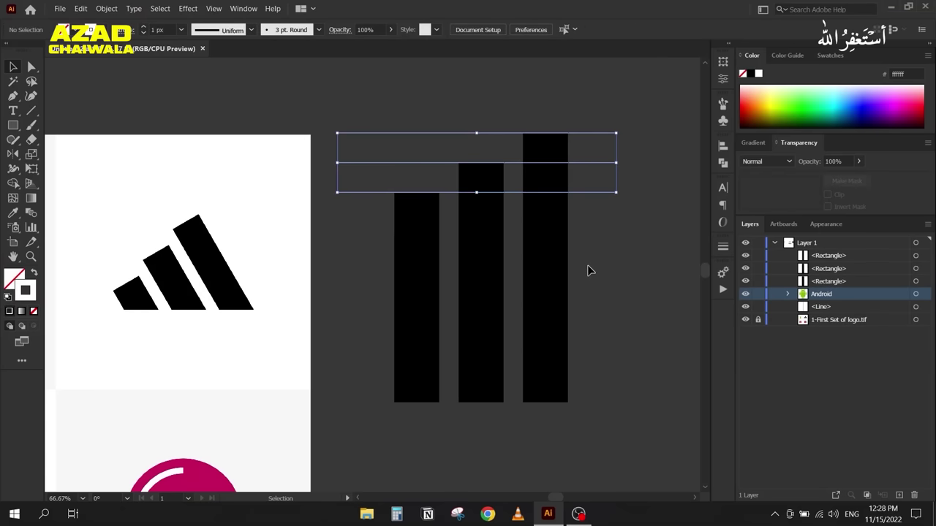
drag(394, 115, 577, 313)
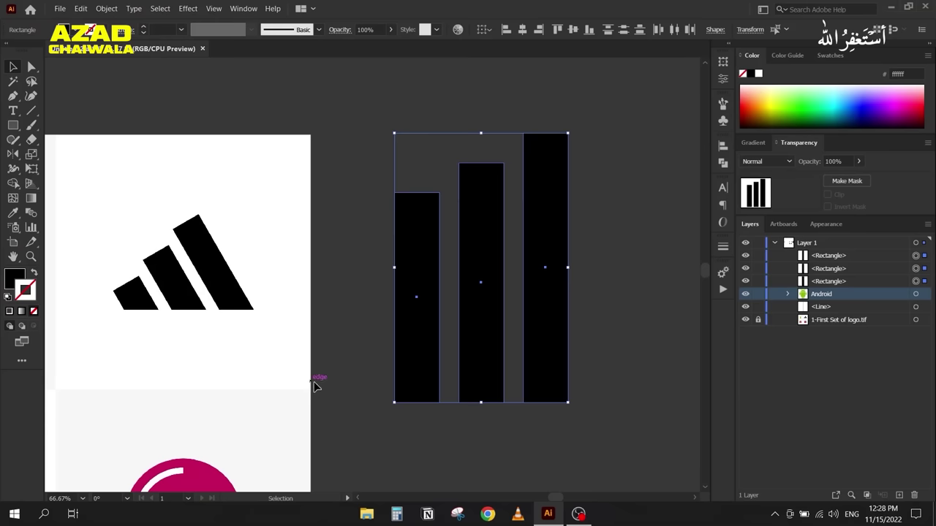
Step: Rotate the three selected bars by 30° using the Transform panel's Rotate field
drag(391, 409, 471, 439)
key(ctrl+z)
click(723, 63)
click(611, 107)
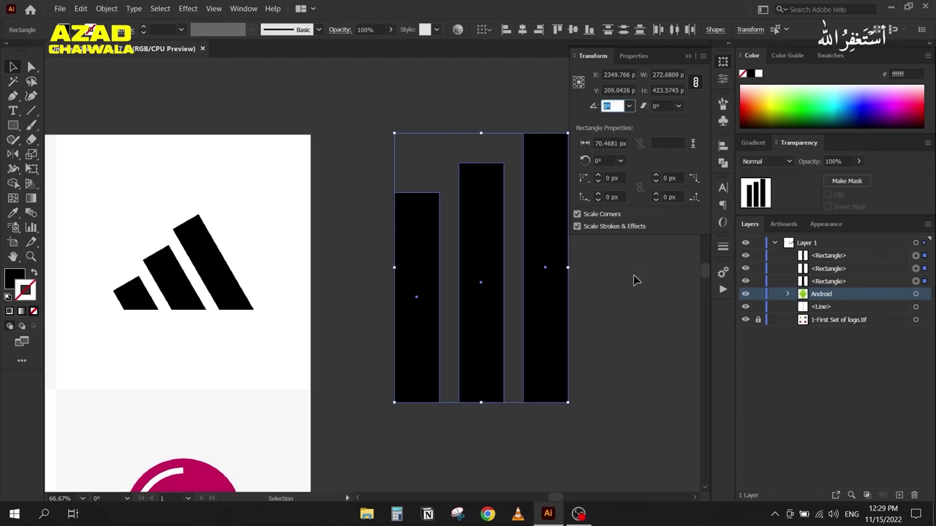
text(3)
key(Return)
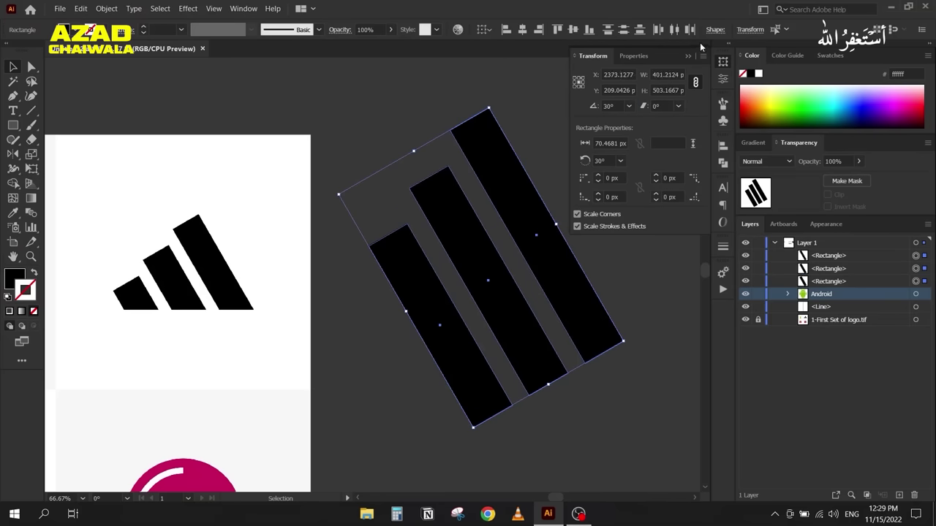
click(689, 56)
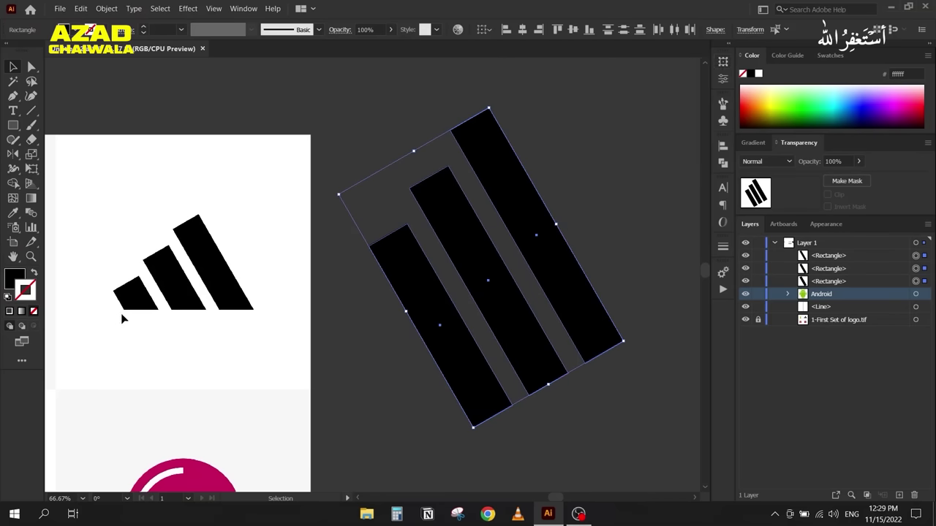
Step: Draw a horizontal line across the three slanted bars, then select it with all three bars
click(31, 110)
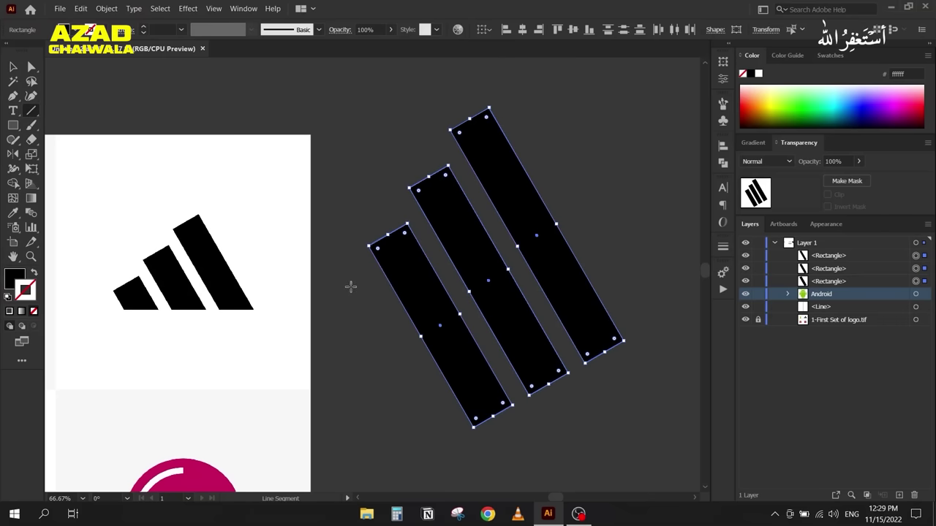
drag(347, 285, 633, 286)
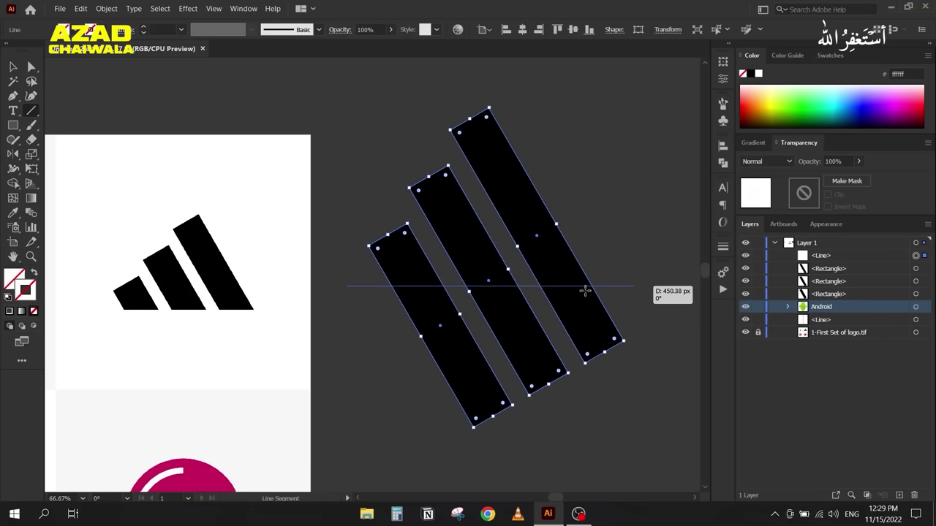
click(13, 66)
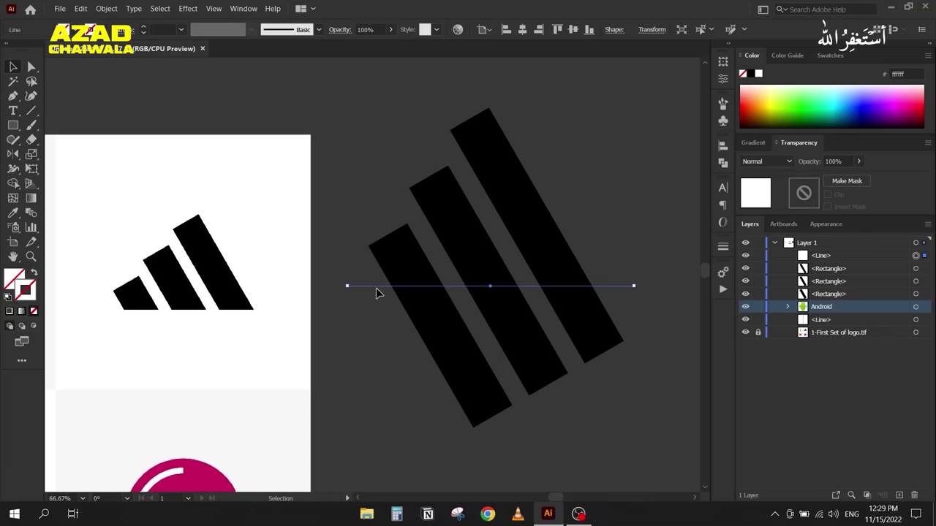
drag(374, 290, 374, 280)
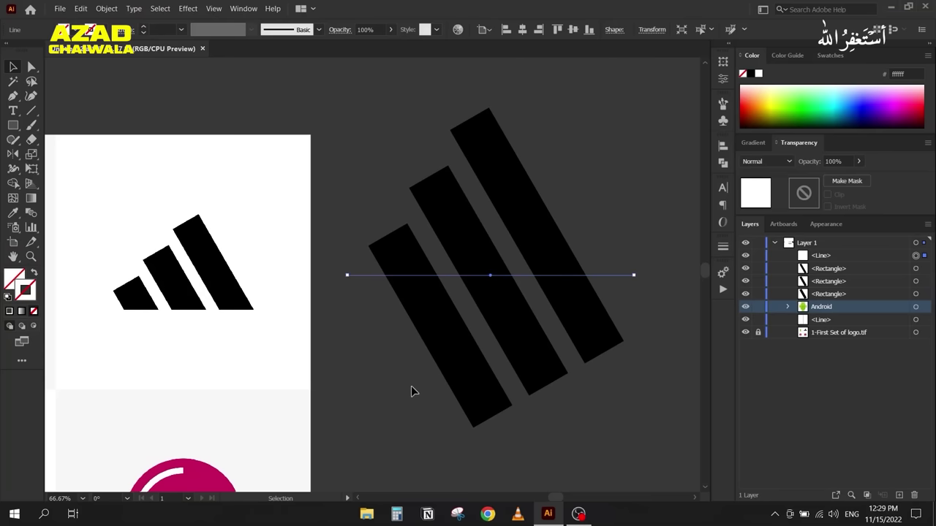
drag(347, 89, 583, 389)
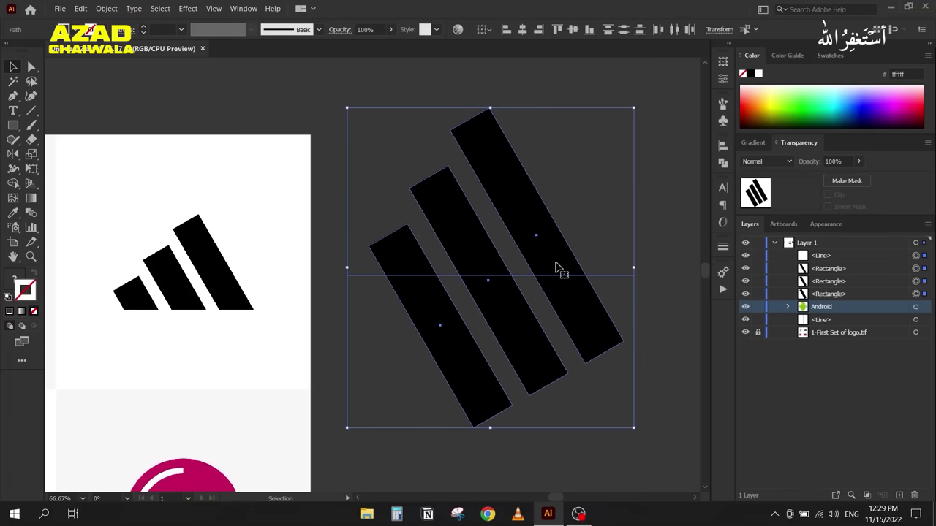
Step: Divide the stripes along the line with Pathfinder and ungroup the resulting pieces
click(723, 162)
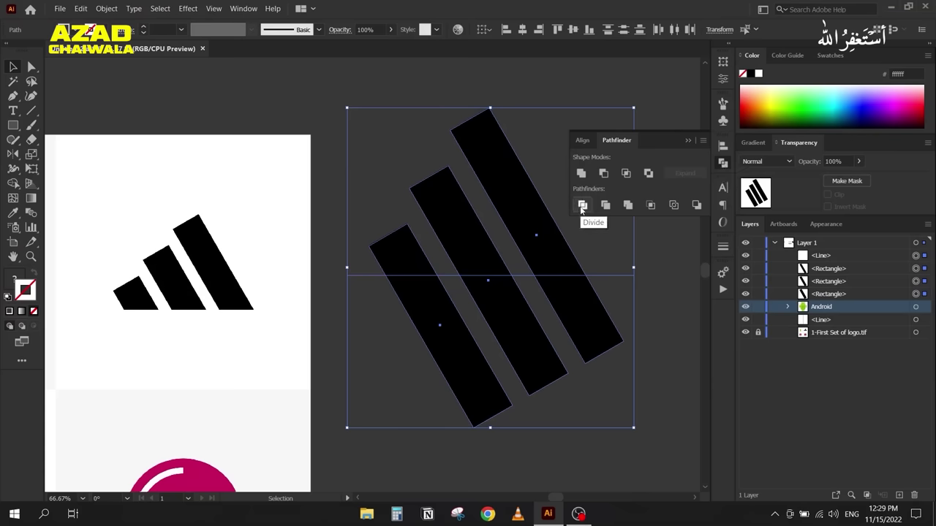
click(583, 205)
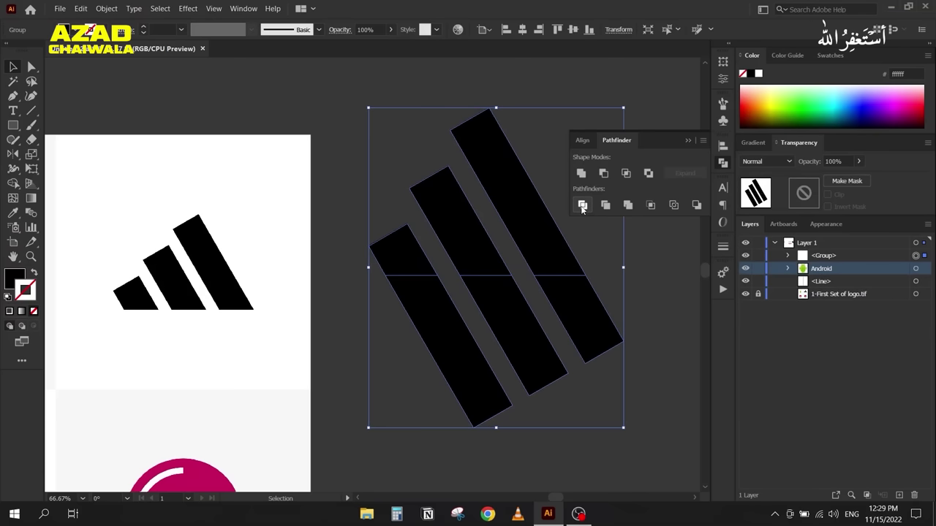
click(686, 140)
right_click(574, 255)
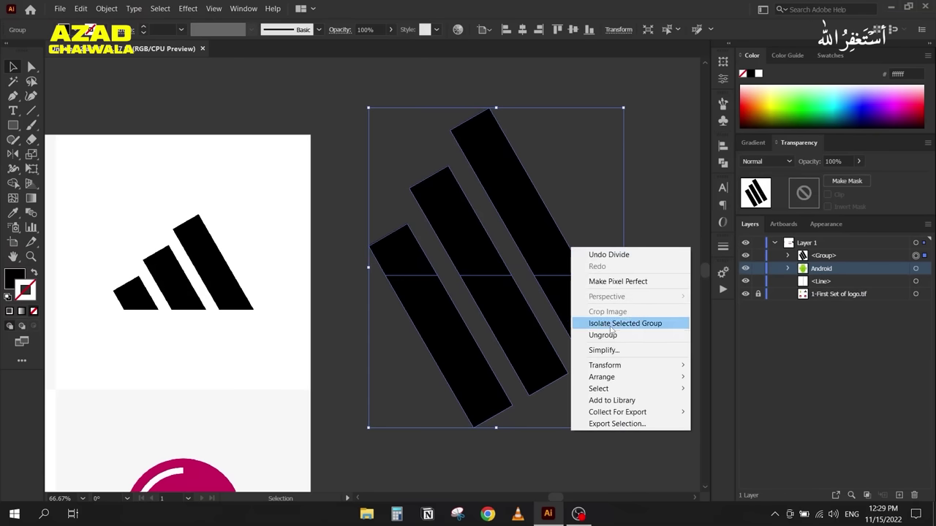
click(602, 335)
Step: Select the lower stripe pieces and delete them
click(656, 330)
drag(655, 330, 403, 430)
drag(432, 334, 436, 387)
key(Delete)
Step: Group the three remaining upper pieces and rename the layer 'Adidas'
drag(354, 115, 574, 346)
key(ctrl+g)
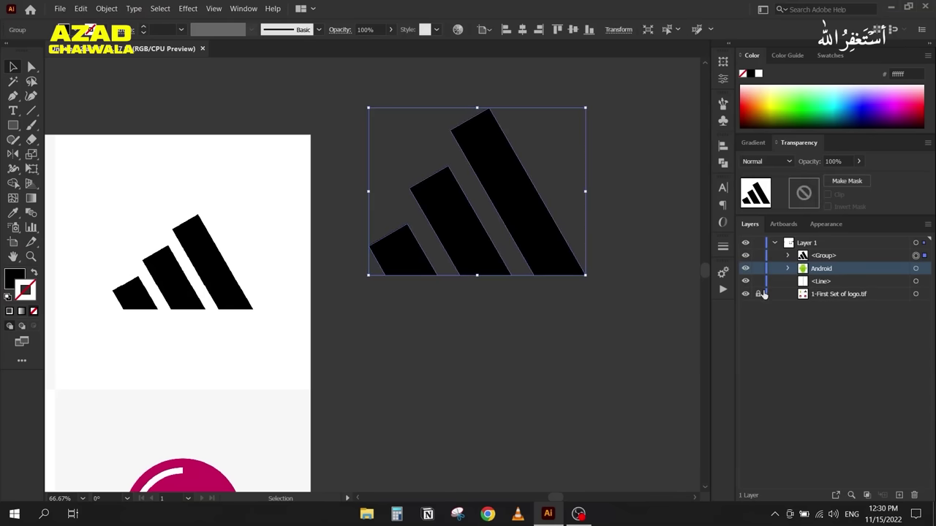
double_click(822, 256)
key(BackSpace)
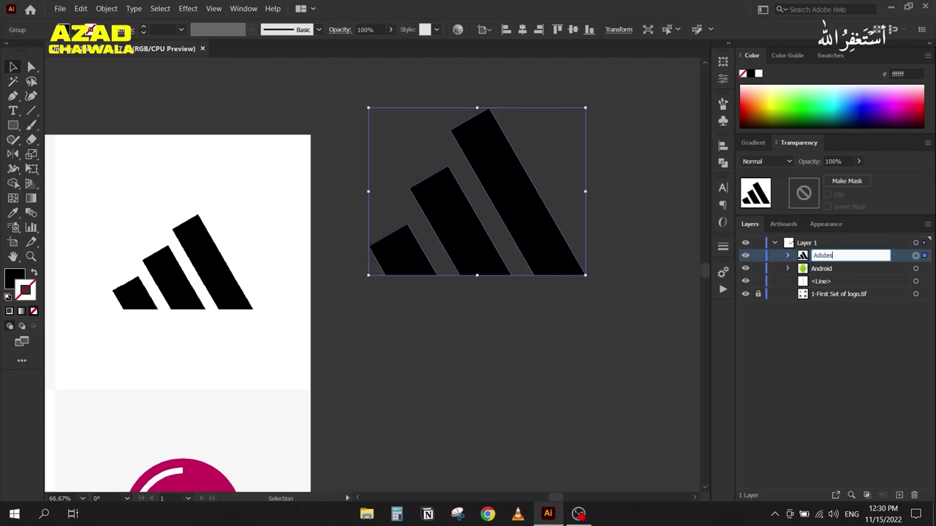
text(Adidas)
key(Return)
scroll(341, 173, down, 4)
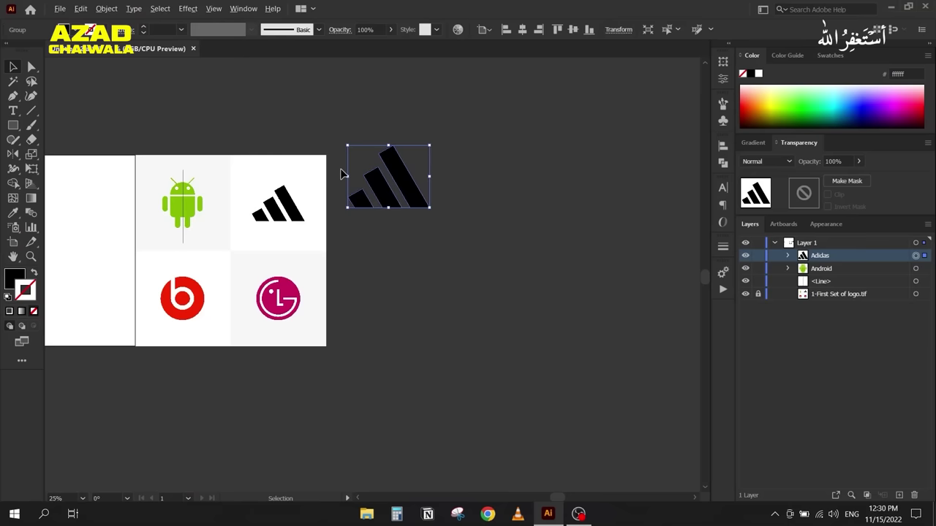
Step: Drag the Adidas logo onto the artboard and pan across the artboard
drag(358, 253, 248, 256)
click(254, 336)
scroll(347, 380, up, 3)
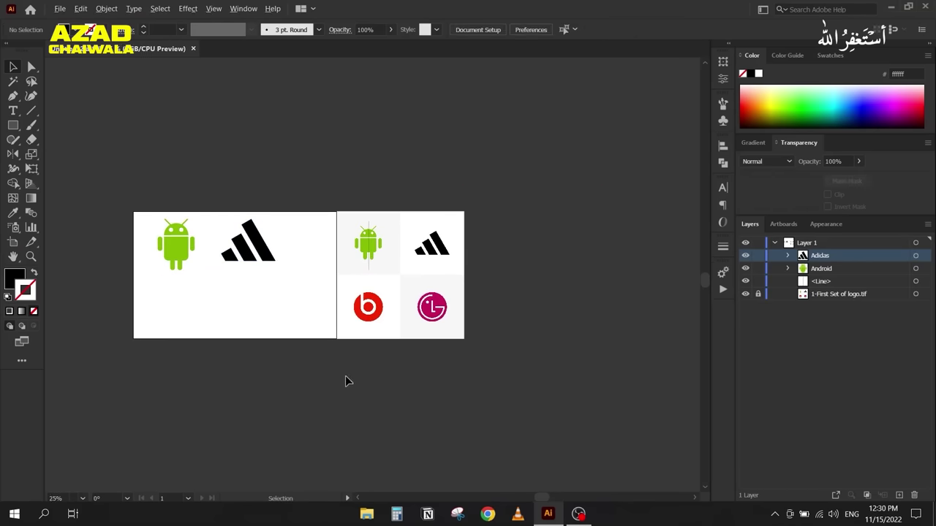
drag(263, 363, 436, 434)
scroll(392, 234, up, 1)
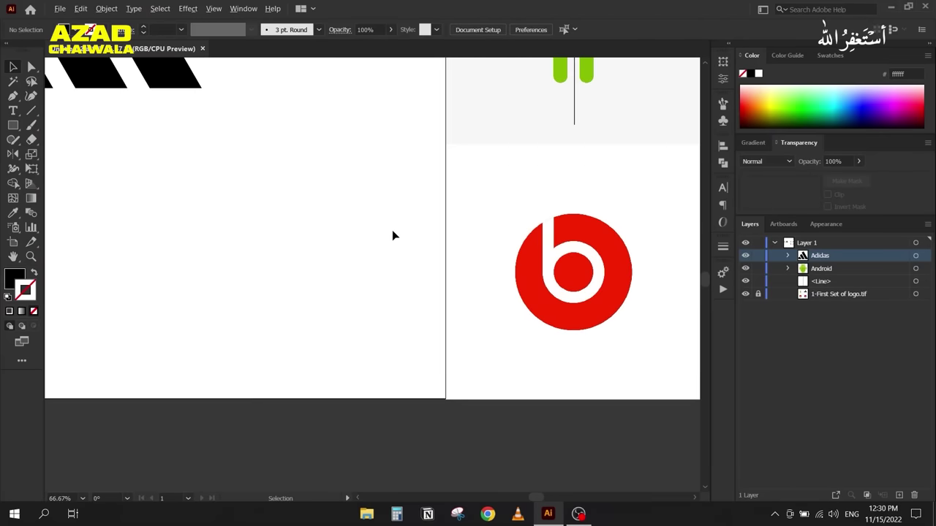
drag(376, 276, 395, 315)
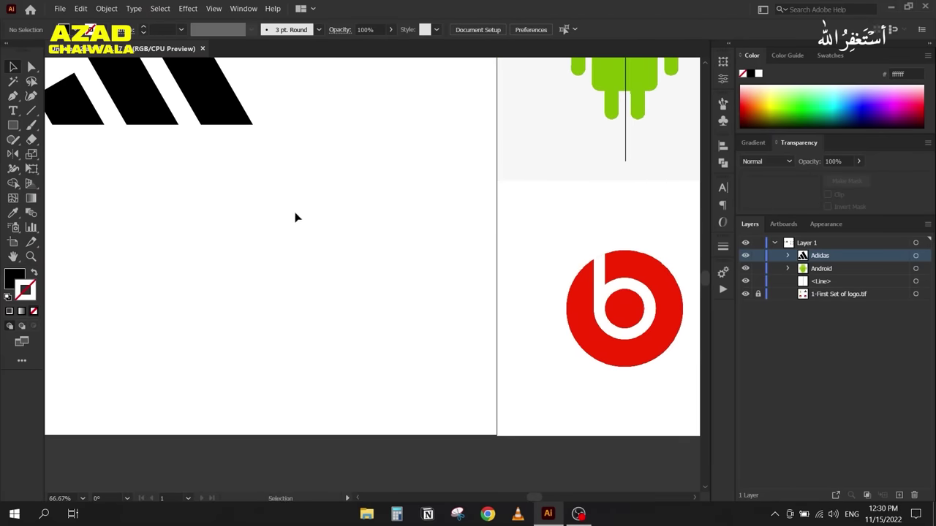
scroll(241, 188, down, 1)
Step: Place the Adidas logo below the Android logo and bring the Beats reference area into view
drag(305, 216, 173, 351)
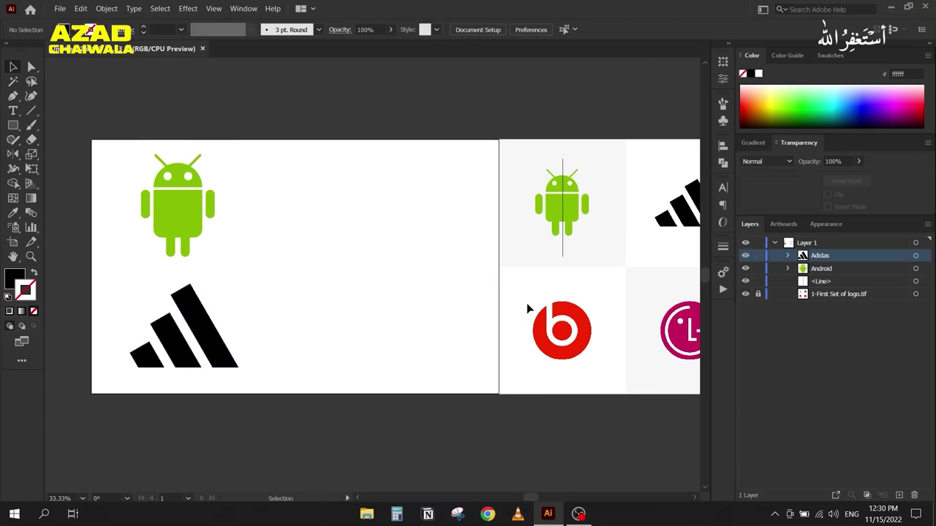
scroll(510, 307, up, 2)
drag(449, 317, 459, 297)
click(13, 126)
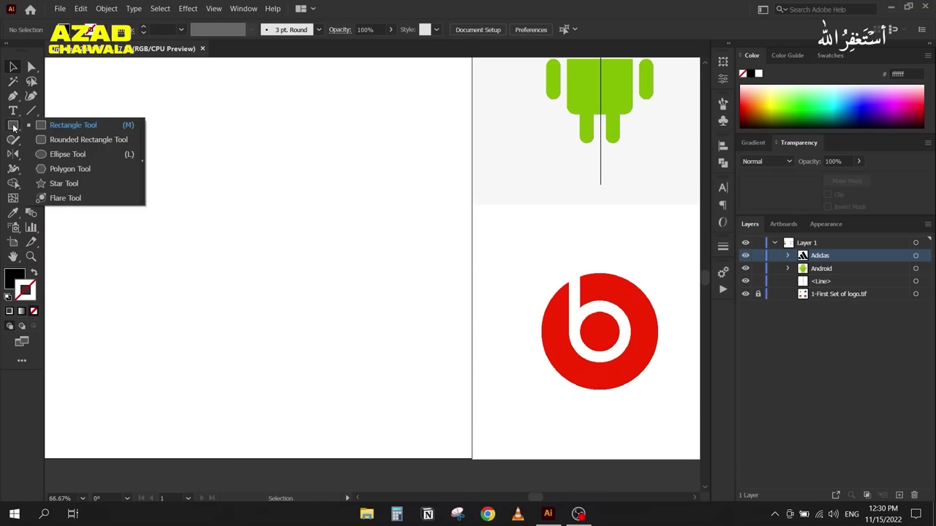
Step: Draw a large circle left of the Beats reference and sample the Beats red into it
click(67, 155)
drag(202, 190, 372, 382)
key(i)
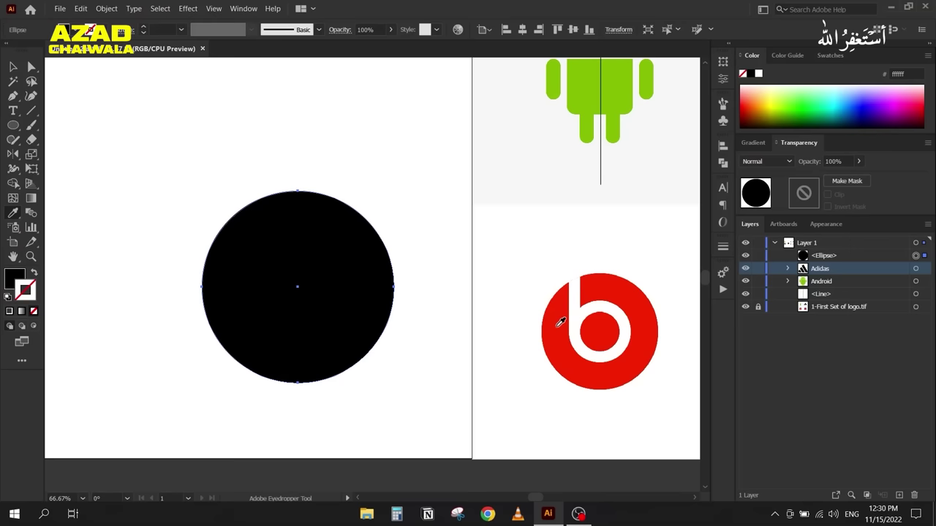
click(561, 322)
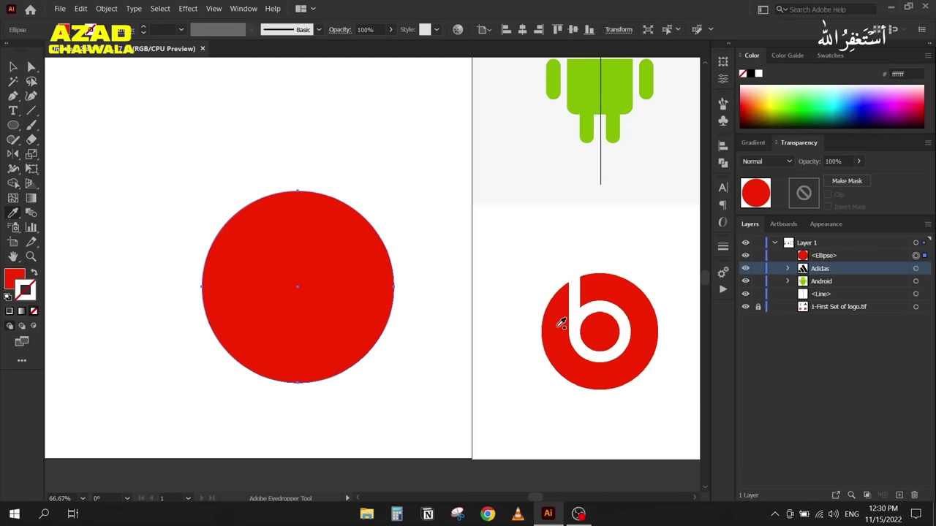
Step: Deselect and reselect the red circle, then switch to the Direct Selection tool
click(12, 67)
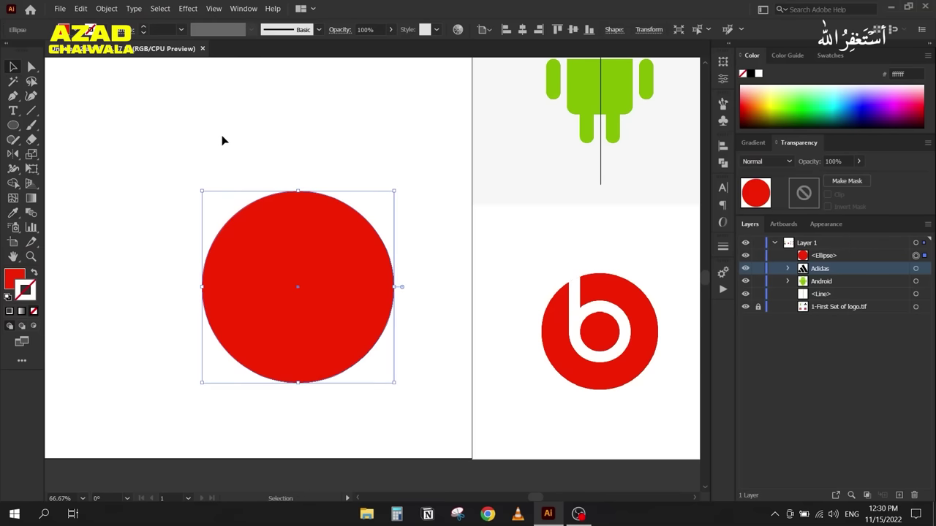
click(240, 148)
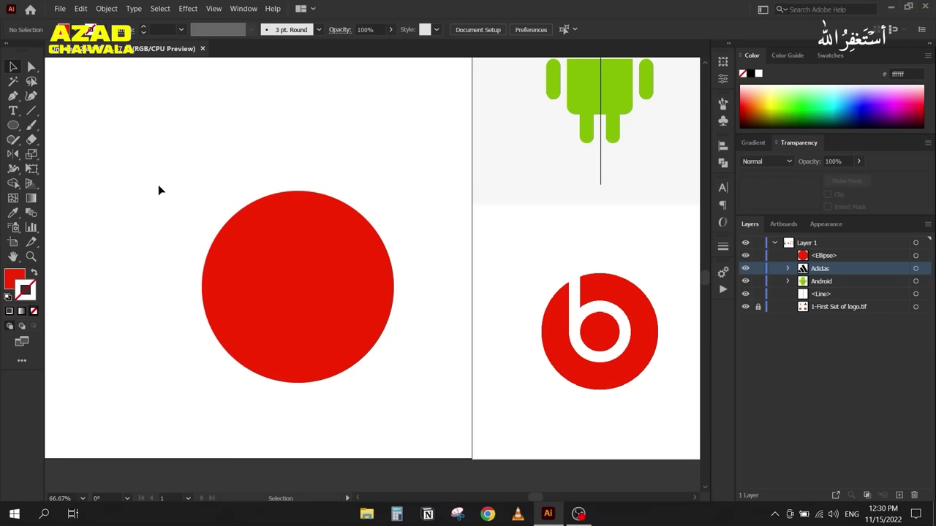
click(278, 285)
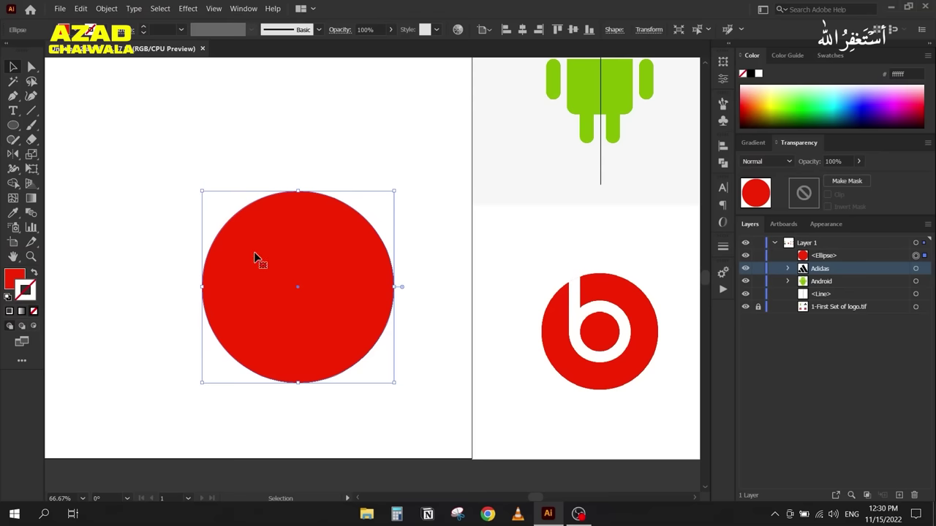
key(a)
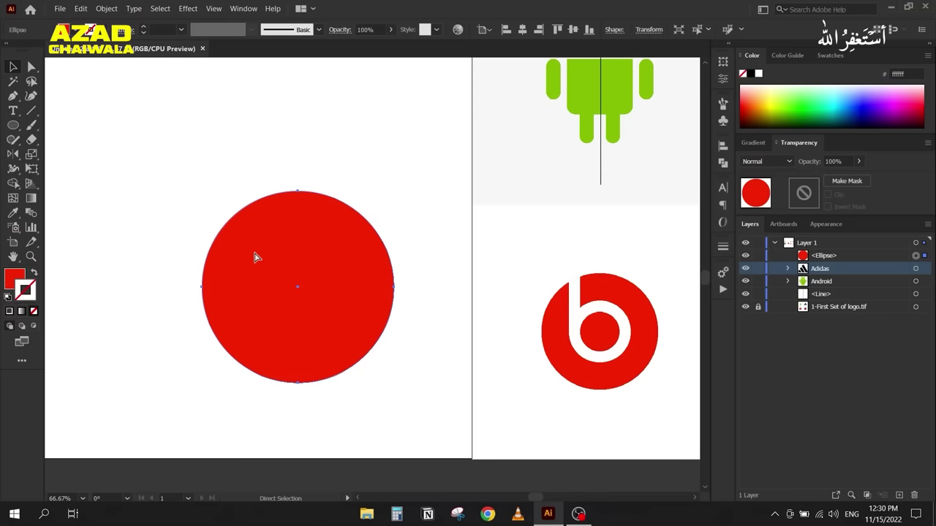
Step: Copy and paste the red circle, then delete the offset pasted copy
key(v)
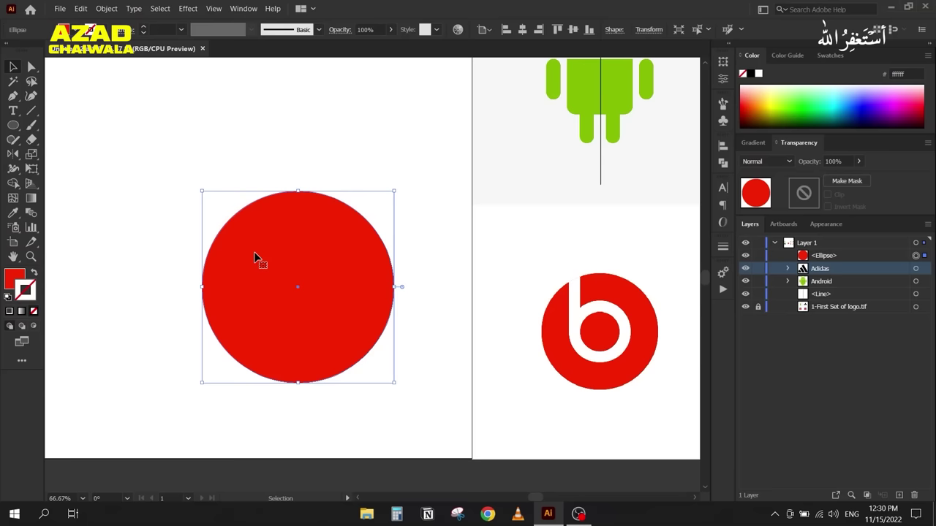
key(a)
key(ctrl+c)
key(v)
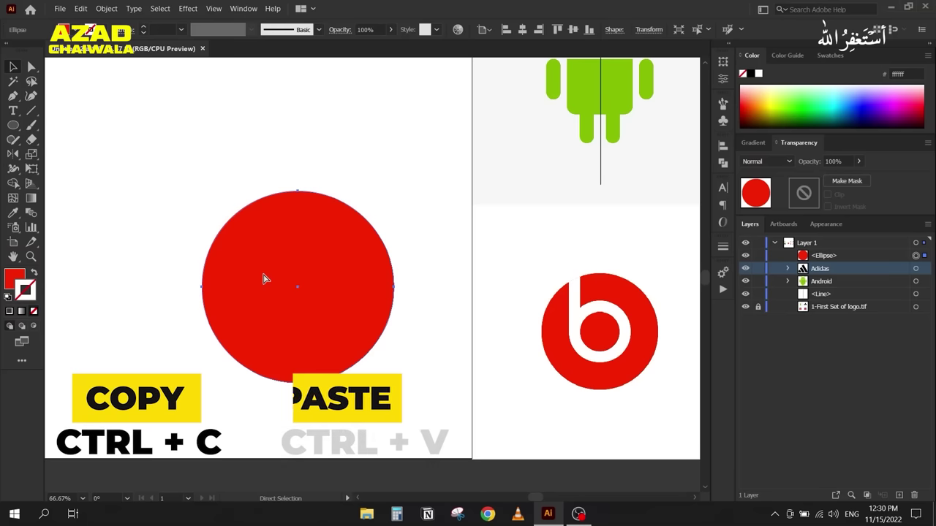
key(ctrl+v)
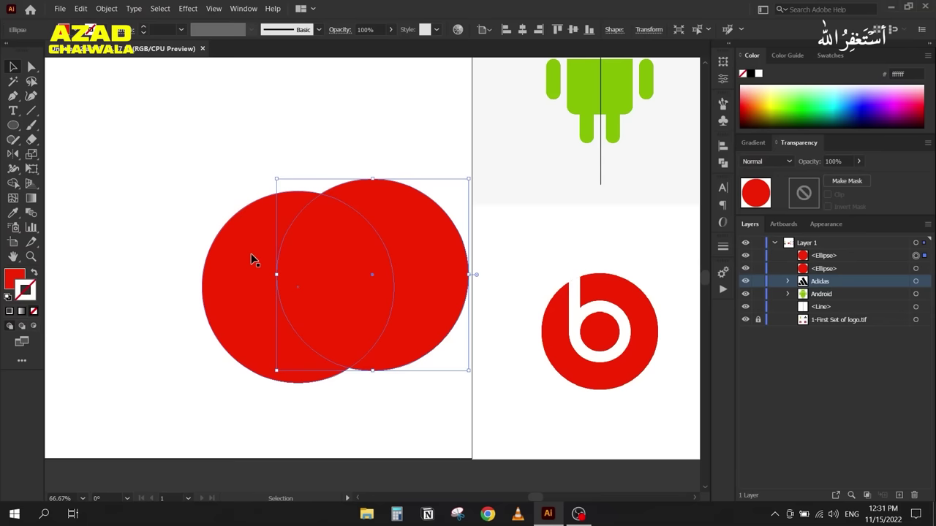
key(Delete)
Step: Paste a copy of the circle in front, exactly over the original, checking it with a test move and undo
click(311, 374)
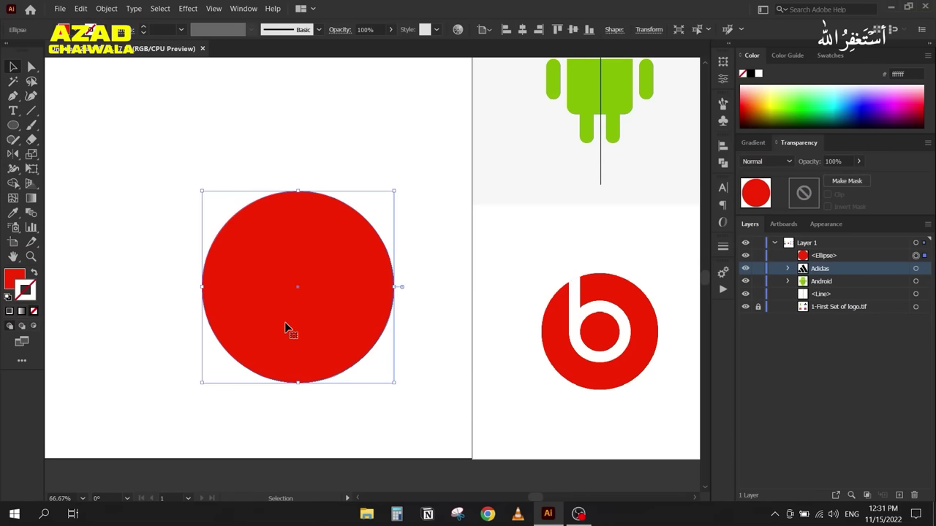
key(ctrl+f)
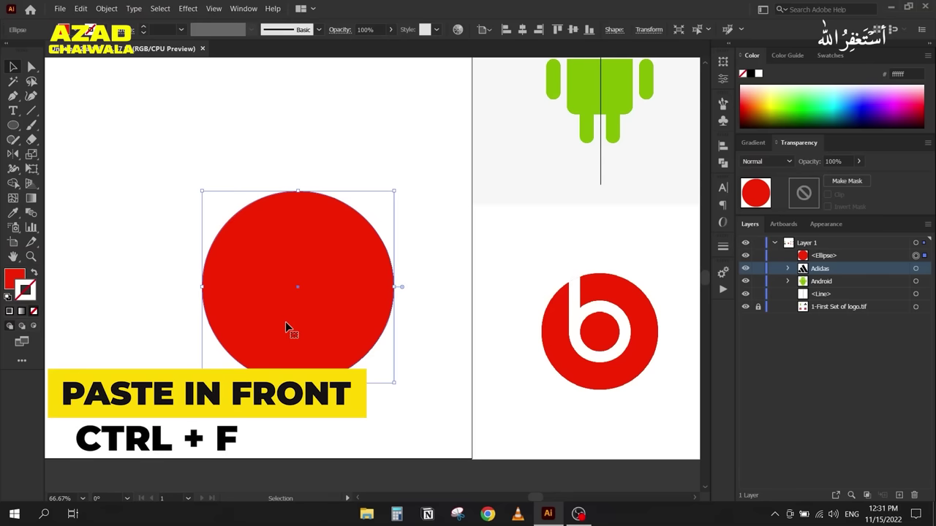
key(ctrl+f)
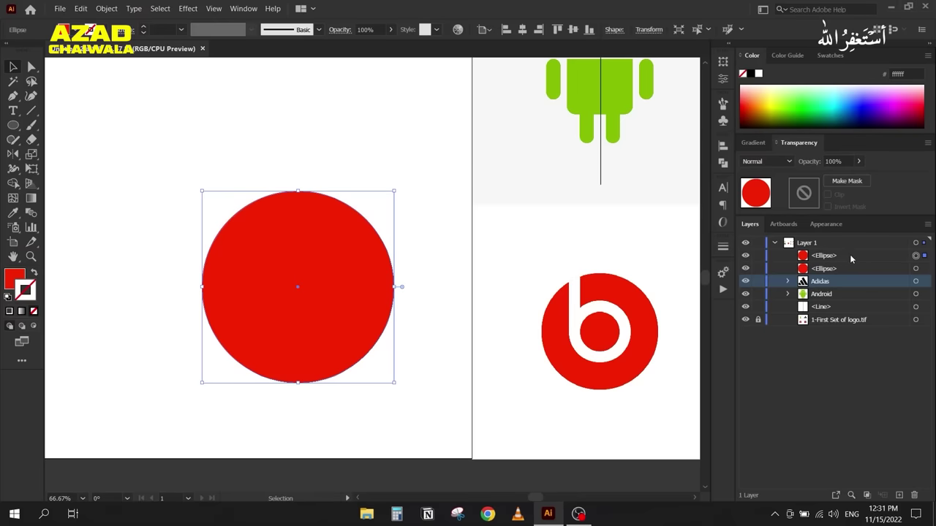
drag(301, 252, 344, 319)
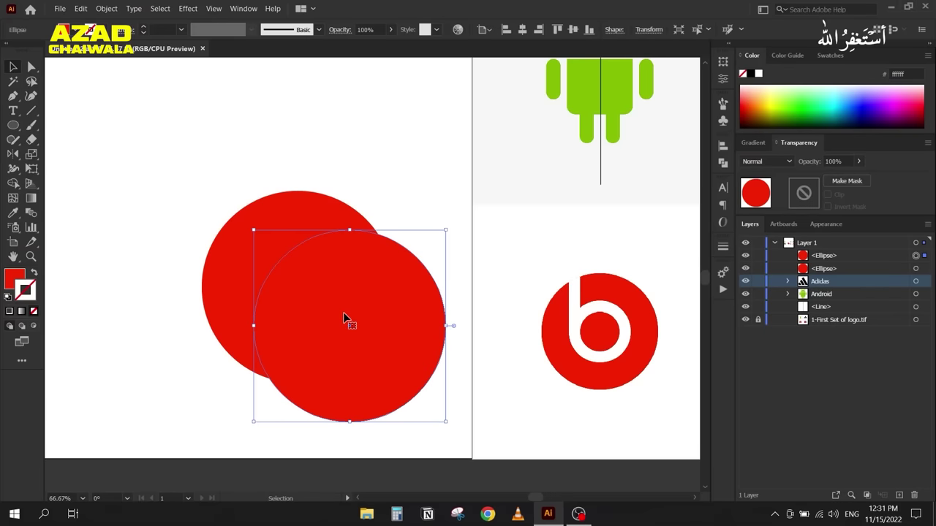
key(ctrl+z)
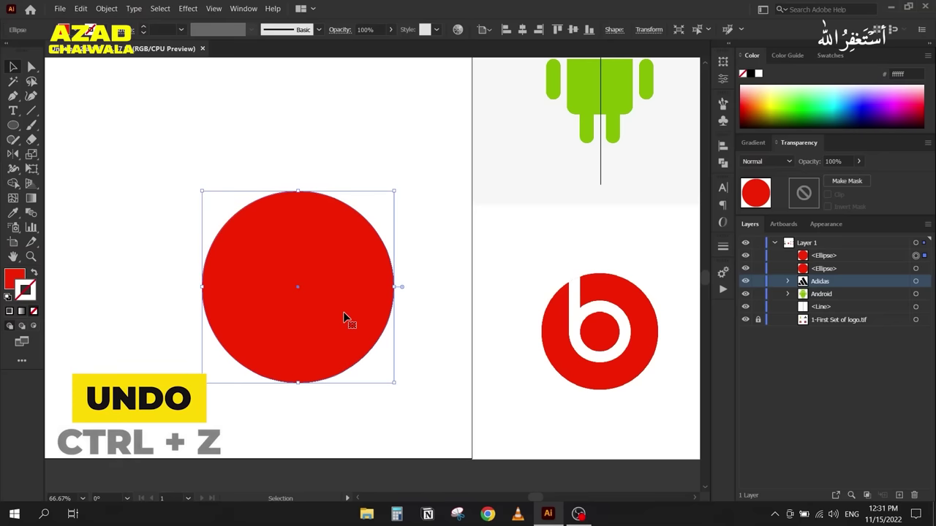
click(80, 9)
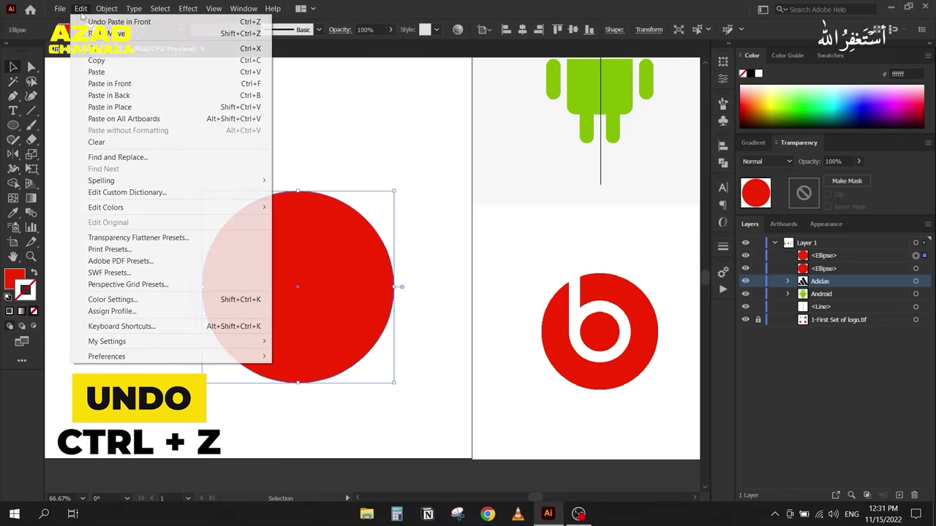
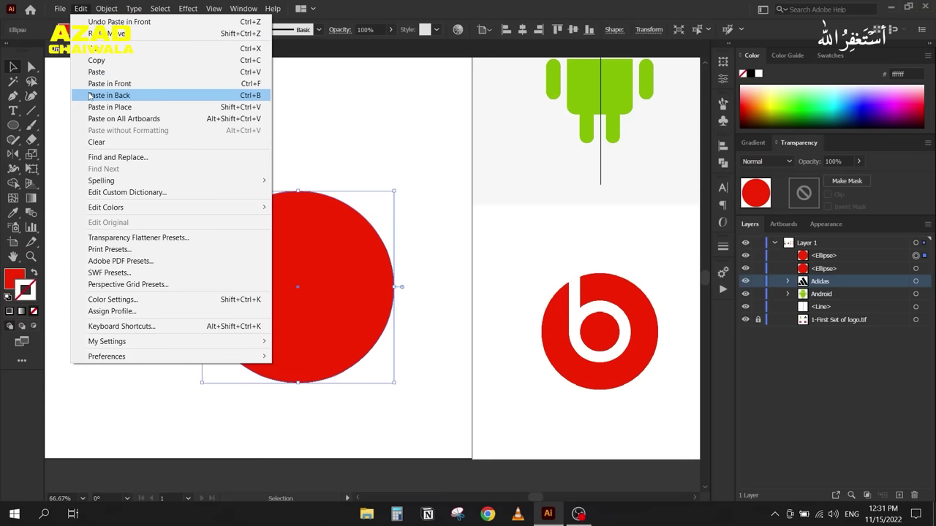
Step: Paste a copy of the red circle behind itself and start shrinking it around the centre
click(91, 96)
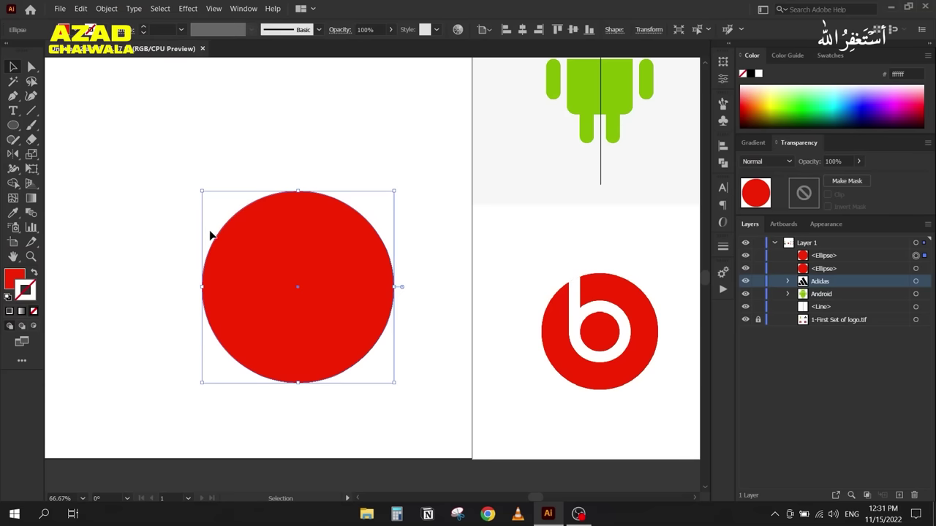
mouse_move(168, 263)
mouse_down()
mouse_move(151, 239)
mouse_move(160, 249)
mouse_up()
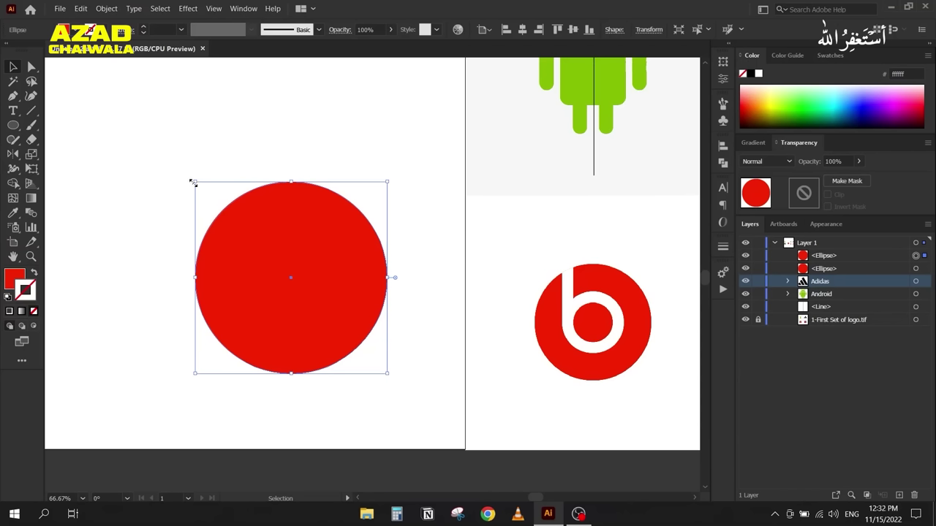
drag(193, 182, 238, 218)
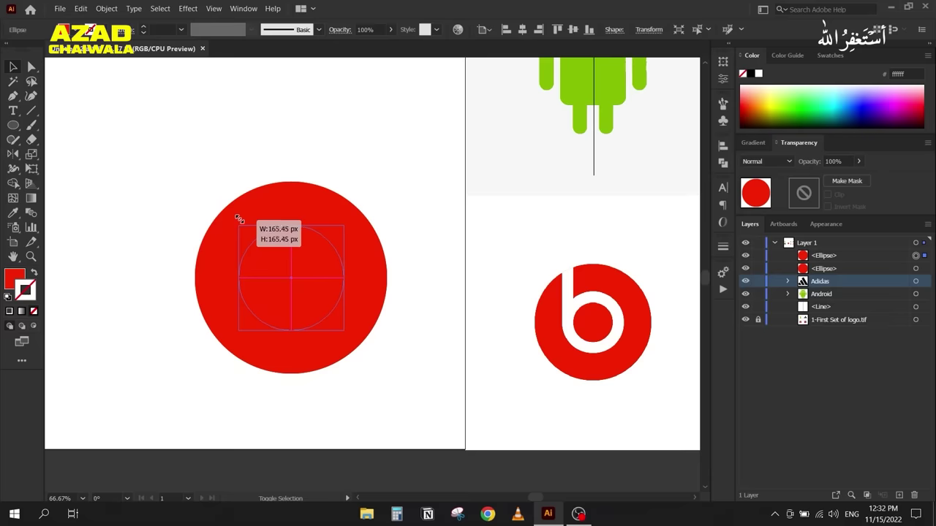
Step: Finish shrinking the inner circle to about 125 px and select it
mouse_move(239, 219)
mouse_down()
mouse_move(252, 227)
mouse_move(245, 219)
mouse_up()
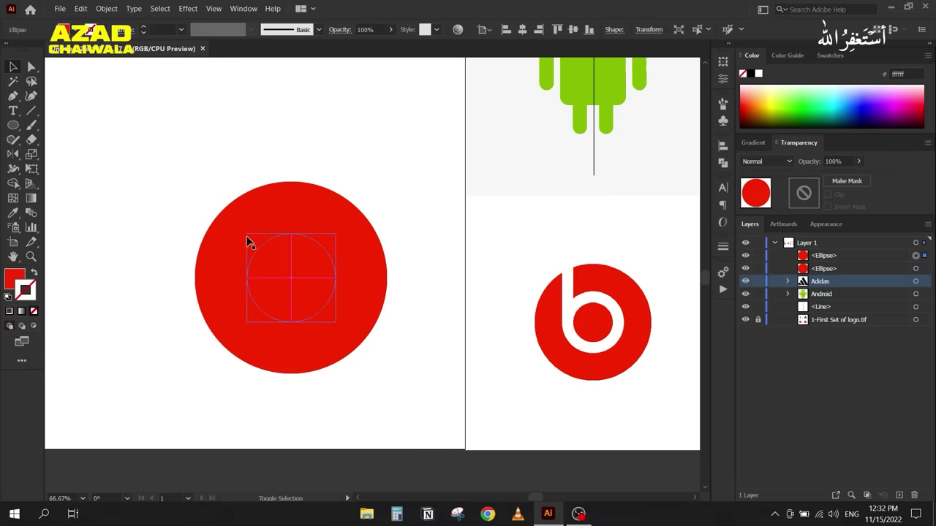
click(127, 147)
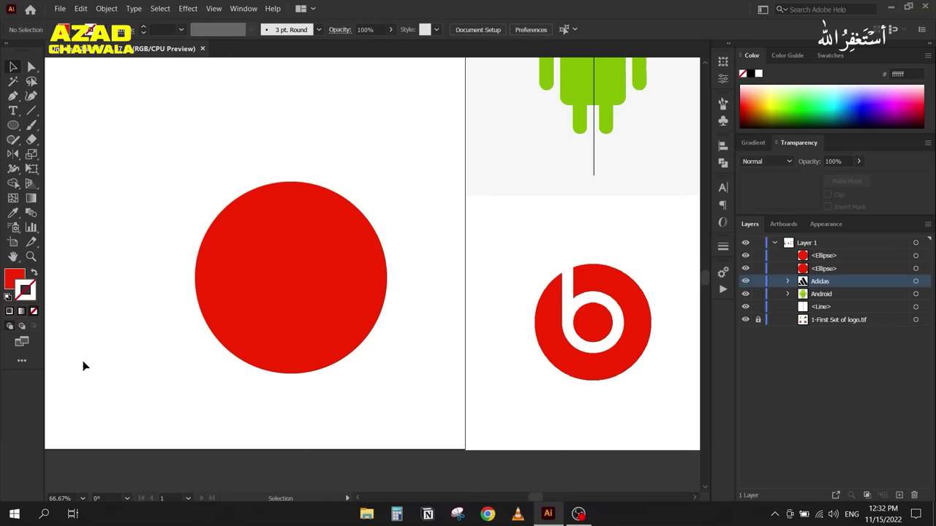
click(280, 265)
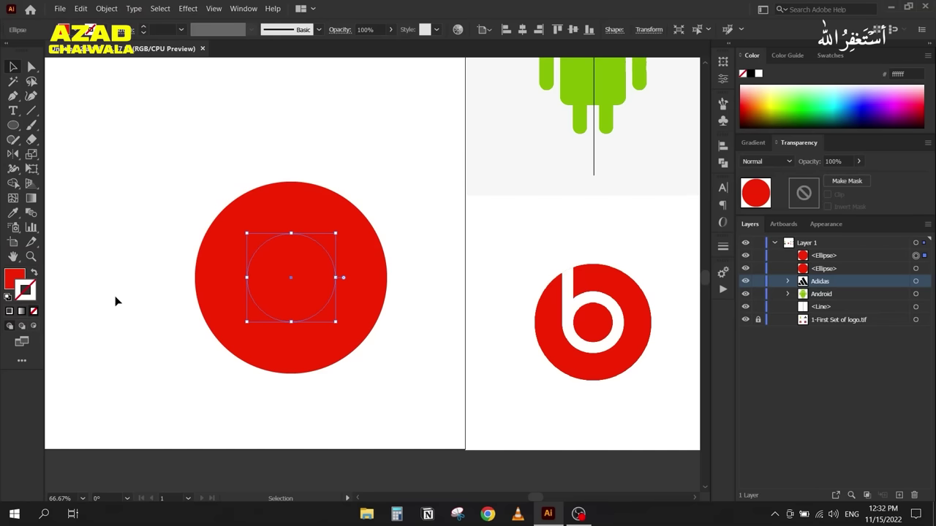
Step: Swap the inner circle's fill and stroke and make the outline white, undoing an accidental move
click(33, 273)
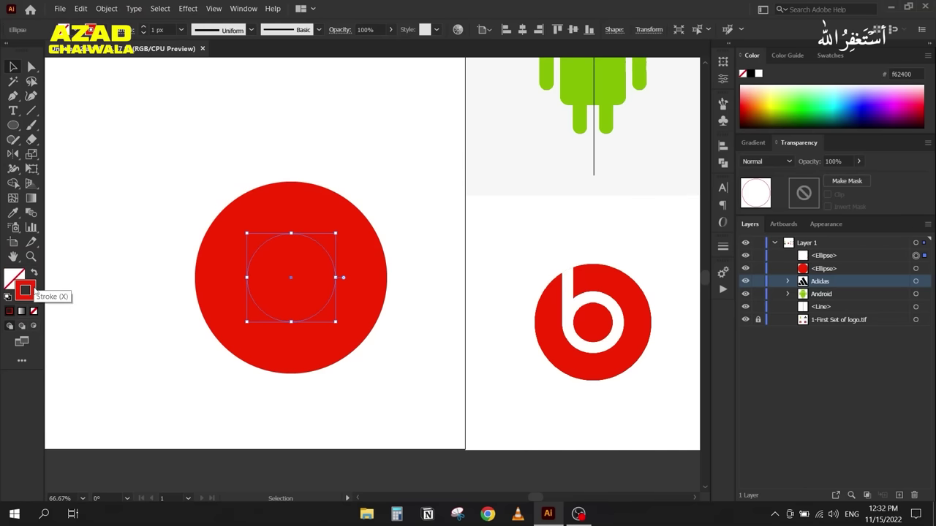
click(759, 74)
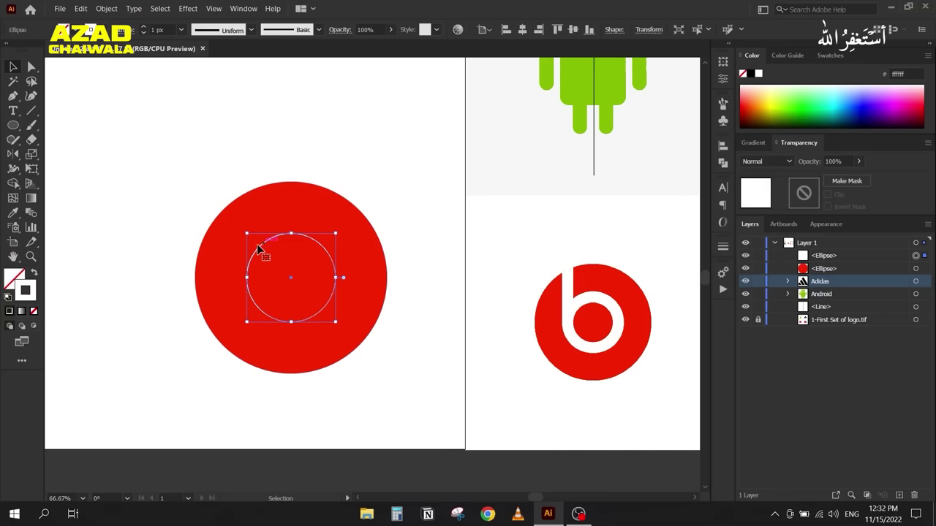
drag(265, 250, 480, 435)
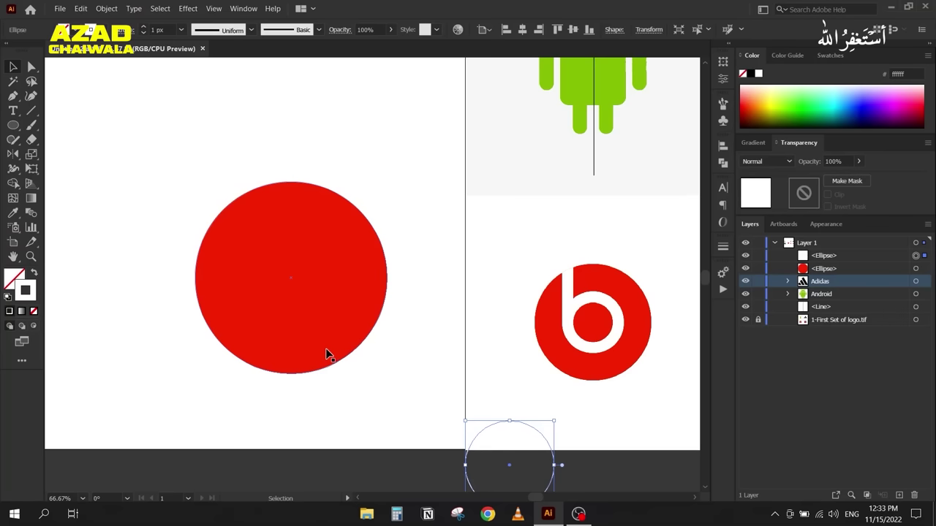
key(ctrl+z)
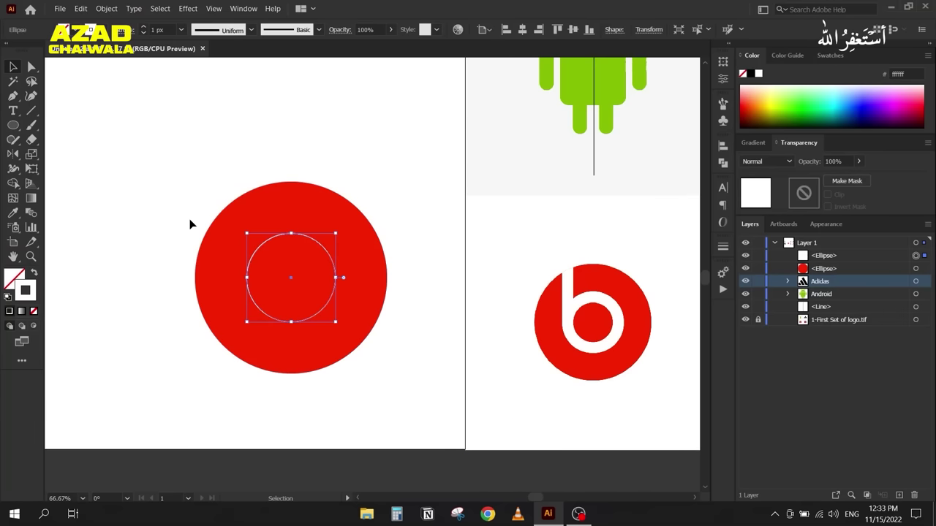
click(155, 200)
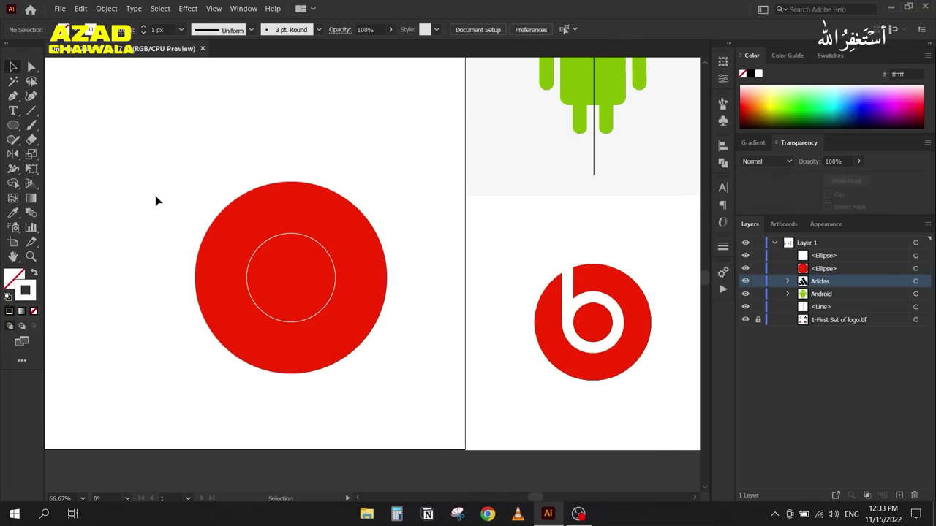
key(backslash)
Step: Draw a vertical stem line and left-align it with the inner white ring
mouse_move(290, 278)
mouse_down()
mouse_move(291, 149)
mouse_move(291, 275)
mouse_up()
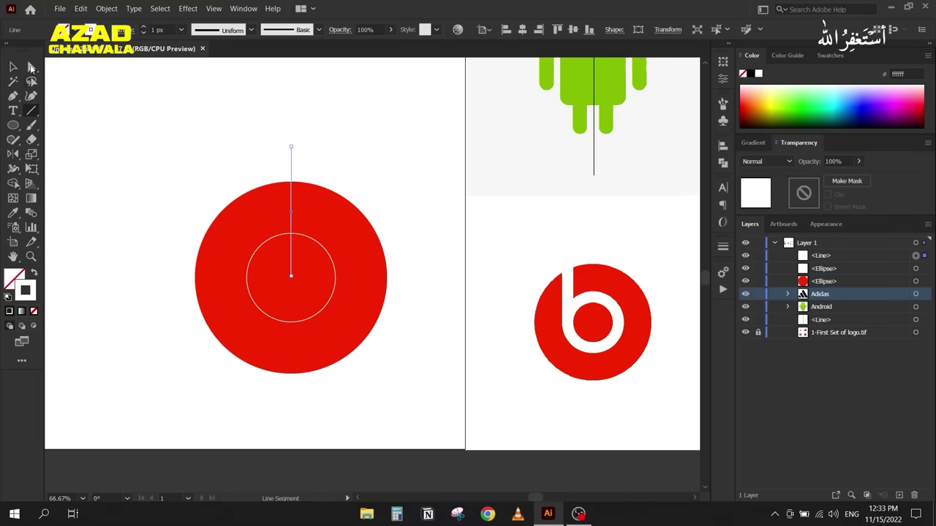
click(20, 67)
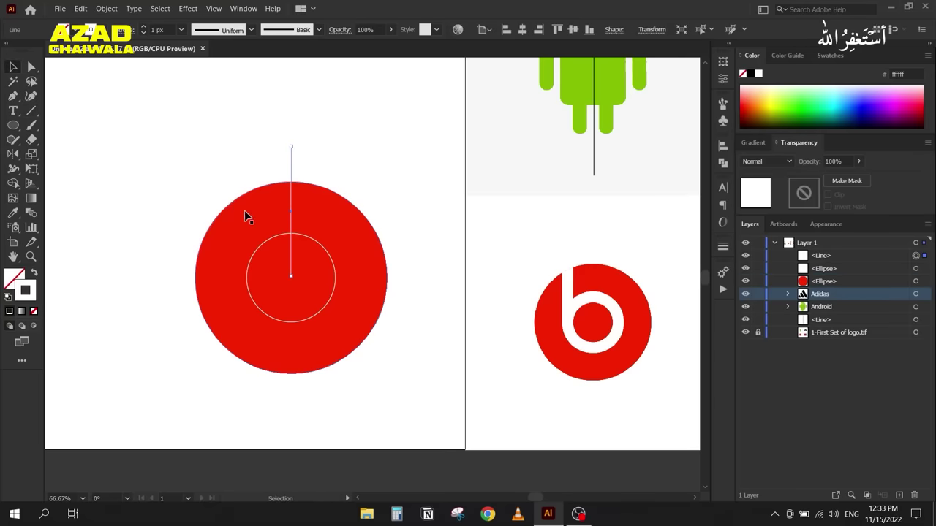
shift+click(275, 234)
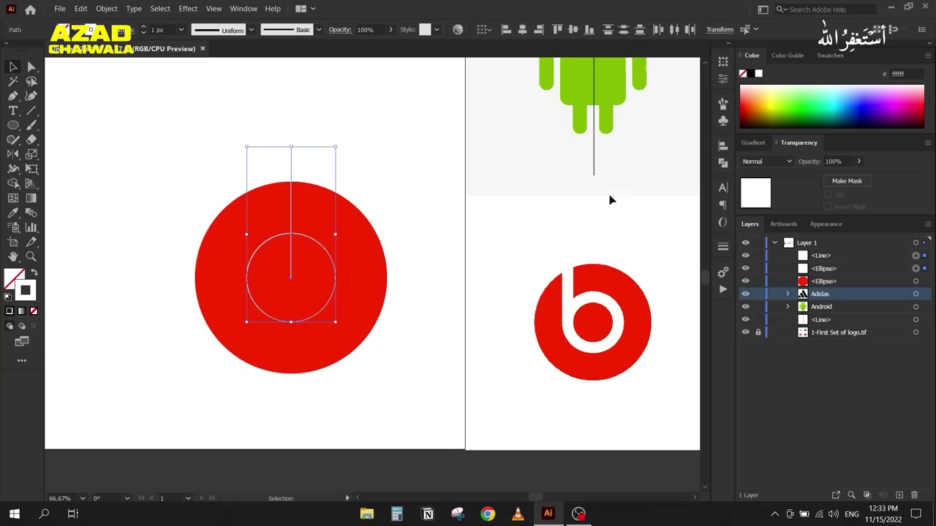
click(723, 146)
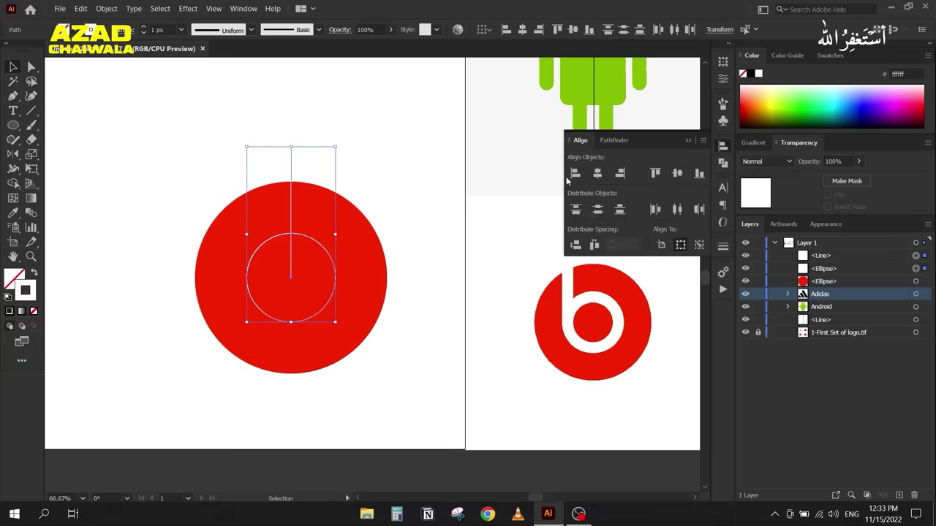
click(575, 173)
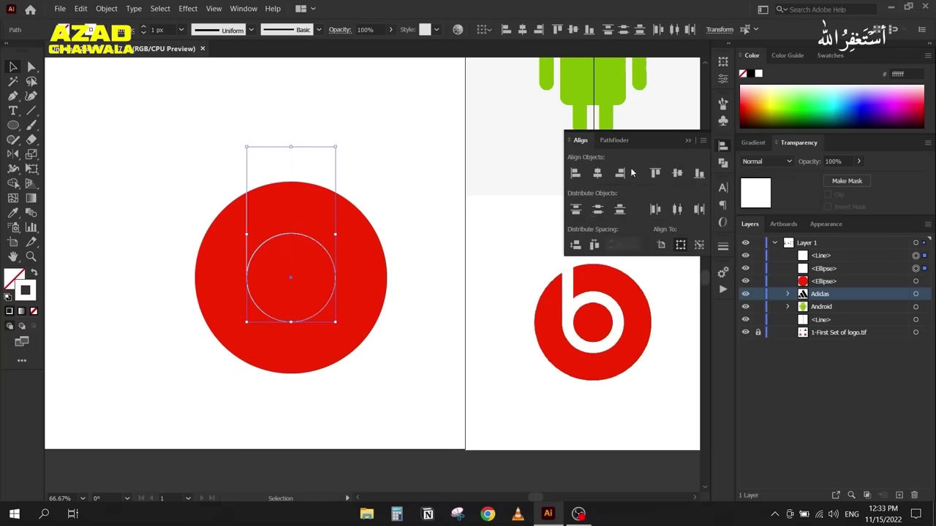
click(687, 140)
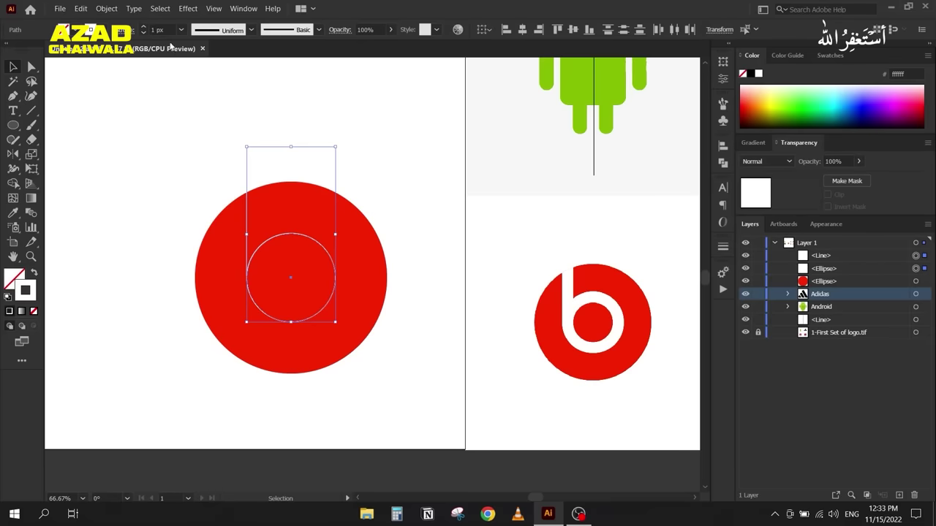
Step: Scale the white 'b' shape down slightly and deselect it
scroll(166, 28, up, 7)
scroll(165, 28, up, 20)
scroll(165, 27, up, 3)
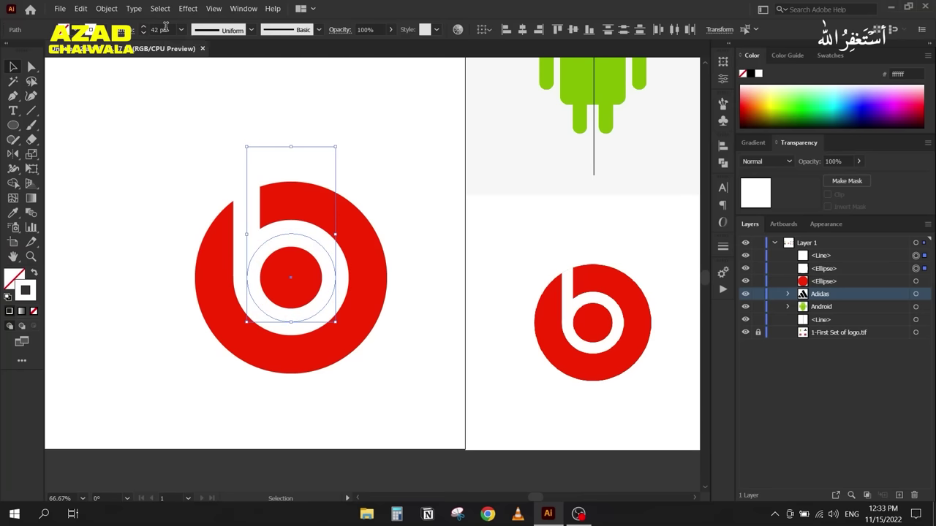
scroll(166, 28, up, 1)
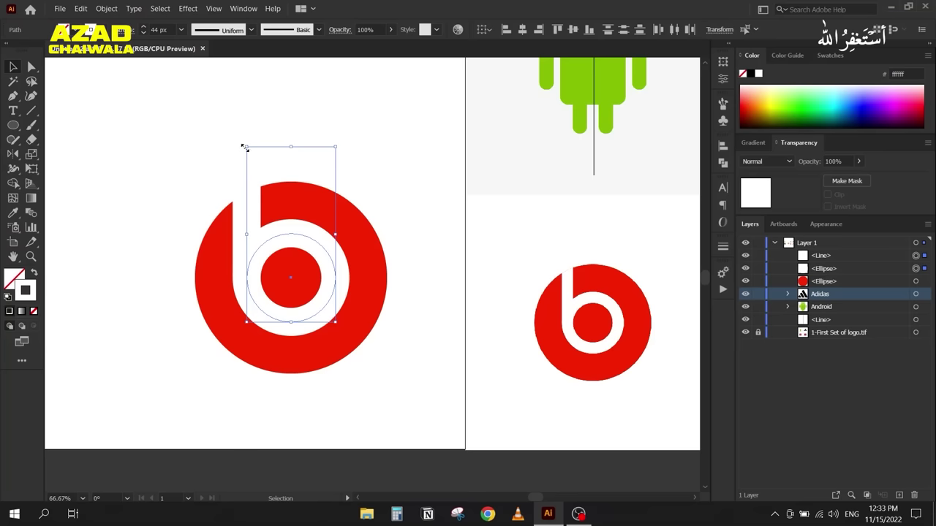
drag(245, 148, 250, 153)
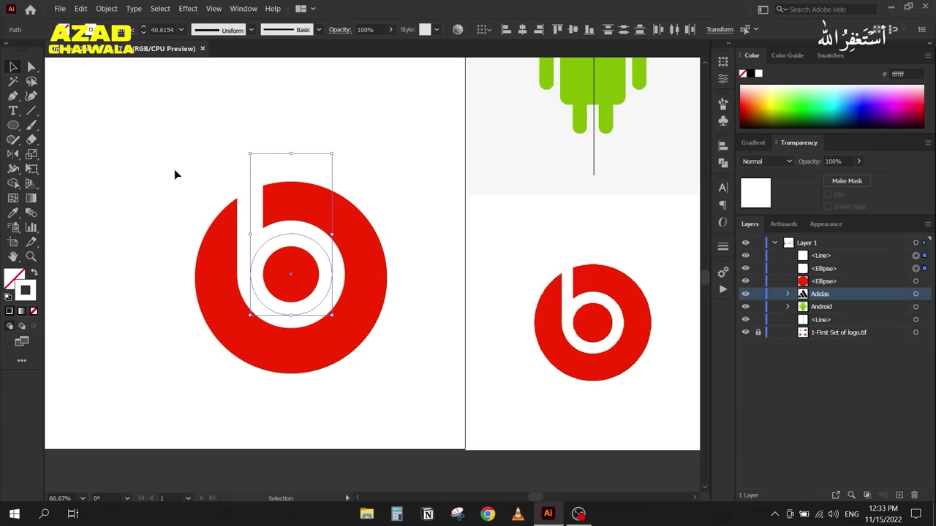
scroll(166, 27, down, 1)
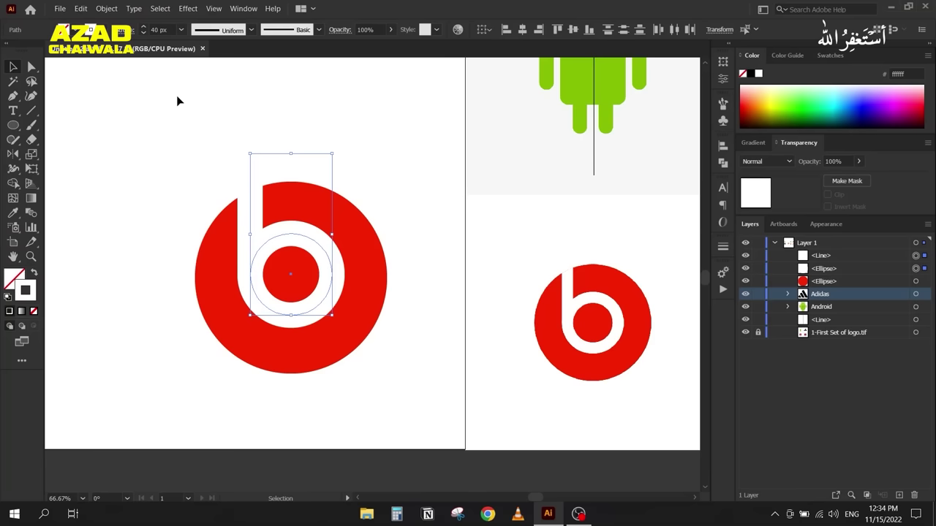
click(174, 144)
Step: Select the whole rebuilt Beats logo and move it below the artboard
scroll(174, 144, down, 1)
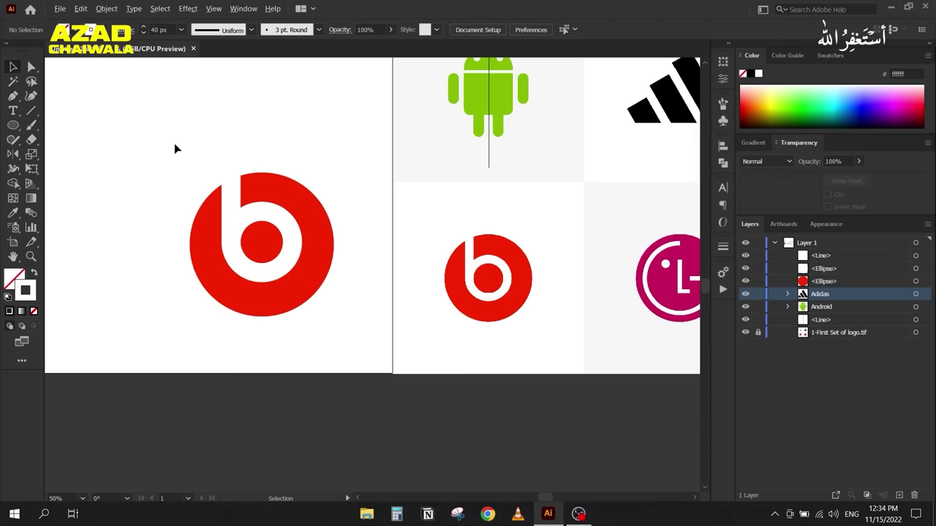
scroll(174, 143, down, 2)
drag(159, 131, 262, 234)
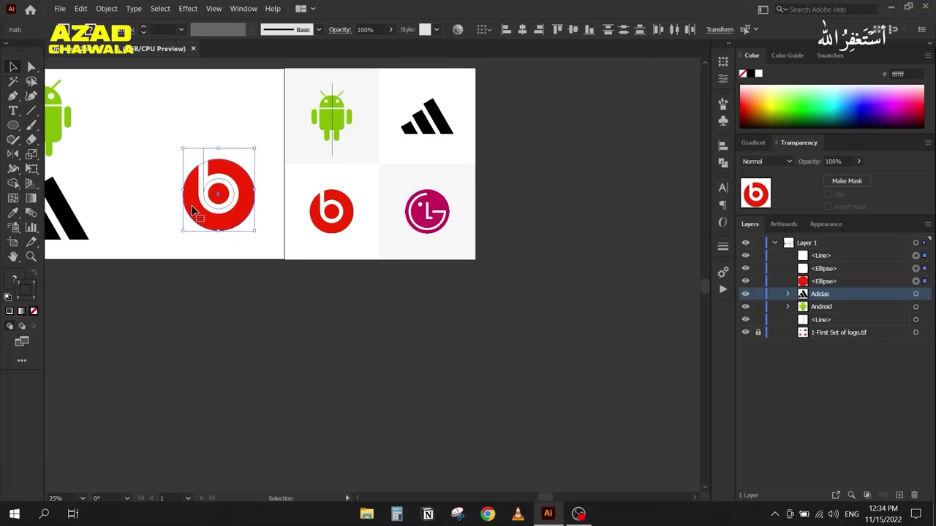
drag(217, 217, 336, 348)
Step: Centre the view on the moved Beats logo and select its white stem line
scroll(337, 335, up, 3)
drag(216, 264, 210, 286)
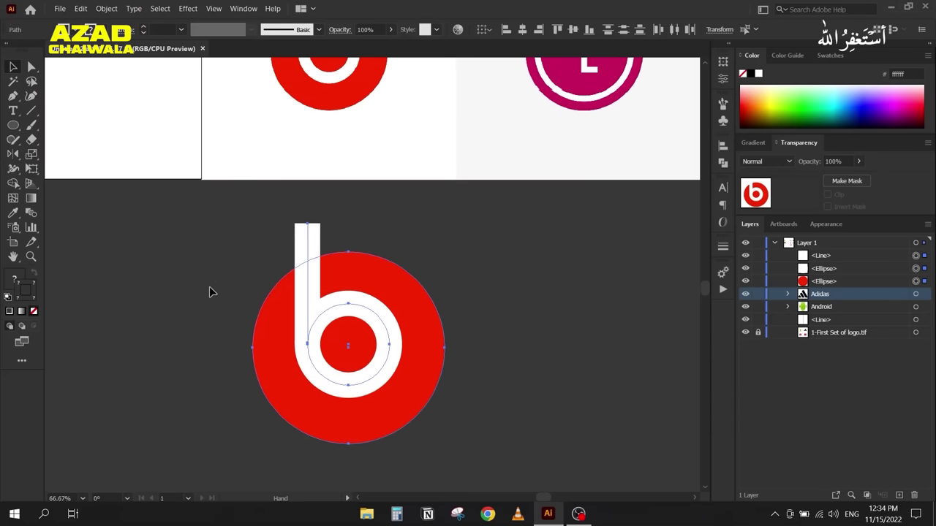
scroll(216, 274, down, 2)
scroll(242, 272, up, 1)
drag(176, 267, 180, 261)
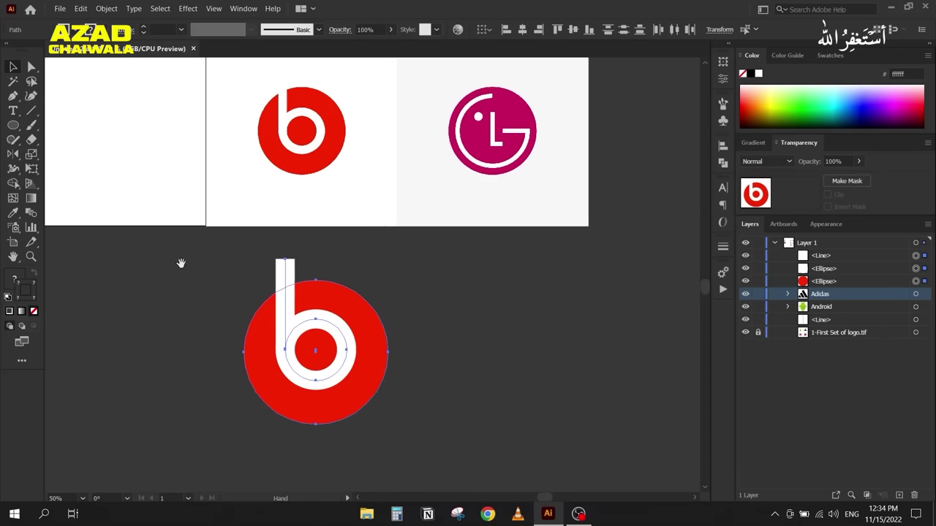
click(215, 281)
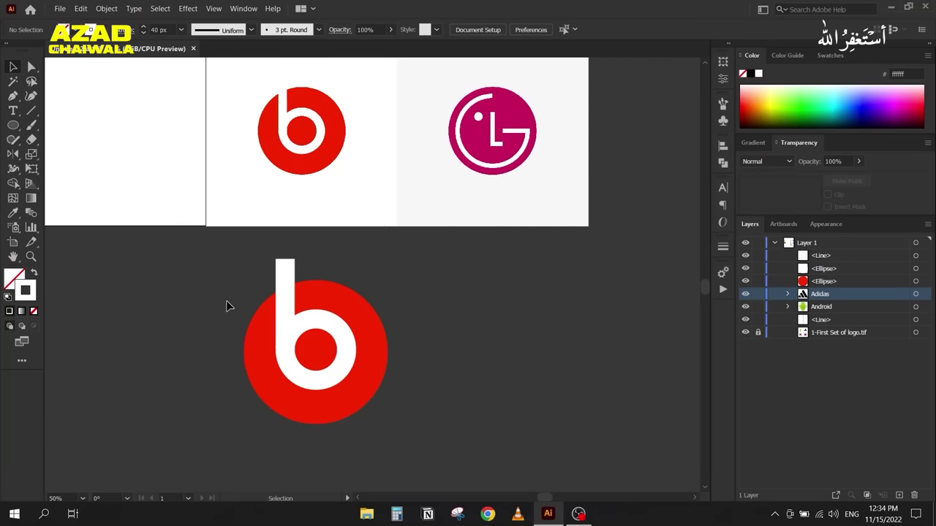
click(287, 275)
Step: Try erasing part of the white stem with the Eraser, then undo it
click(287, 275)
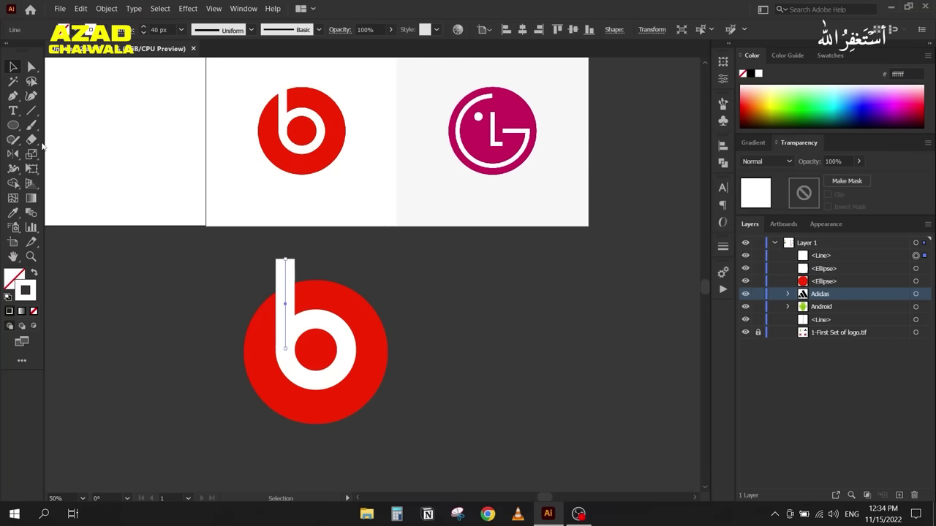
click(32, 140)
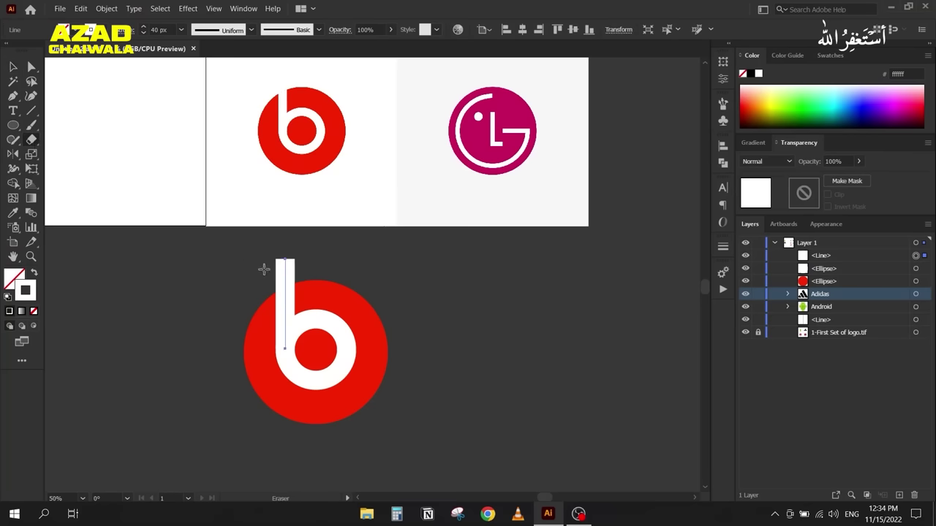
mouse_move(280, 266)
mouse_down()
mouse_move(290, 265)
mouse_move(293, 289)
mouse_up()
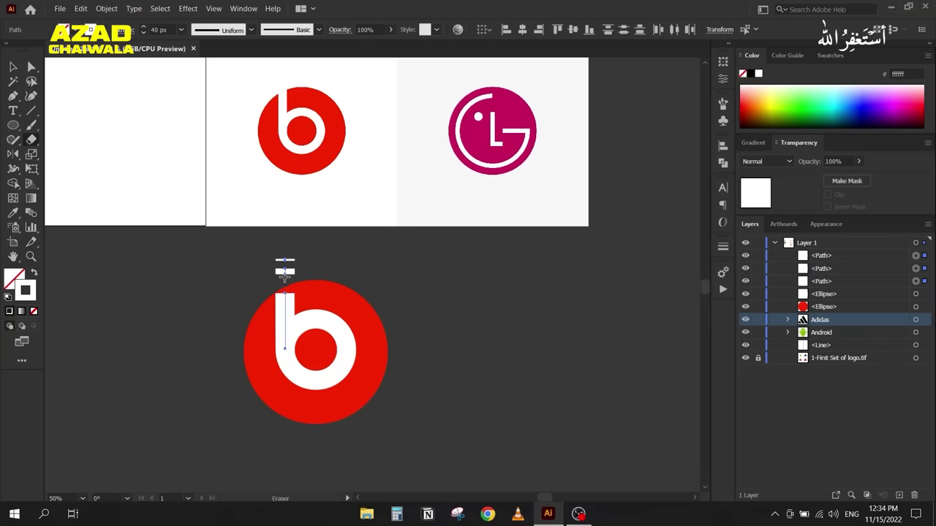
key(ctrl+z)
key(ctrl+z)
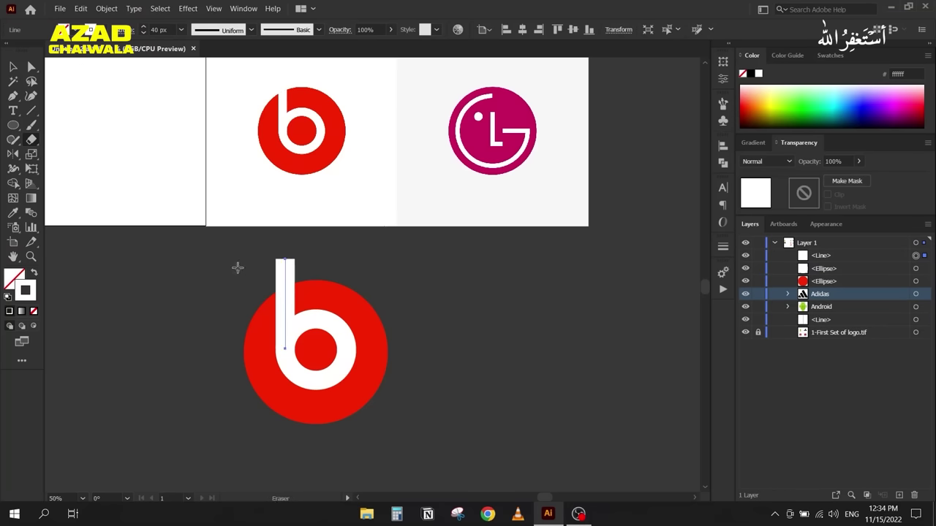
Step: Cut the stem where it meets the red circle using the Scissors tool
click(29, 142)
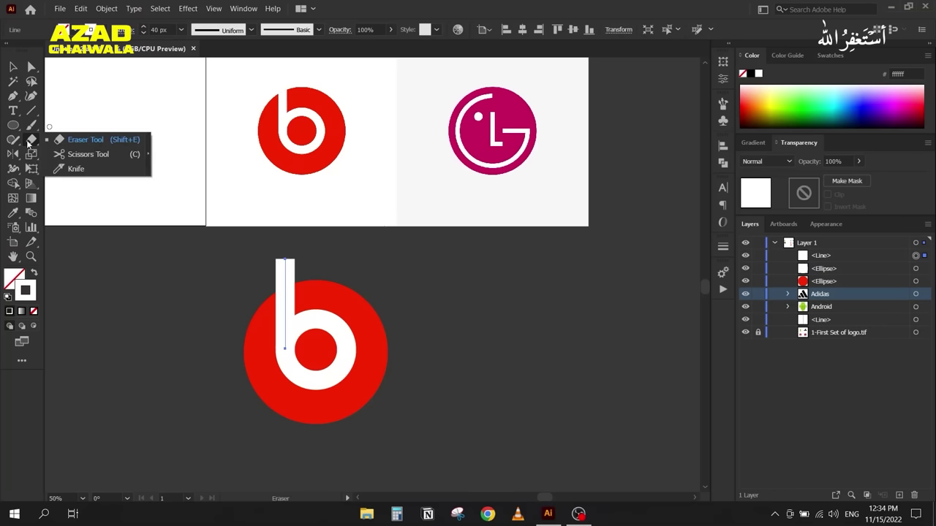
click(88, 154)
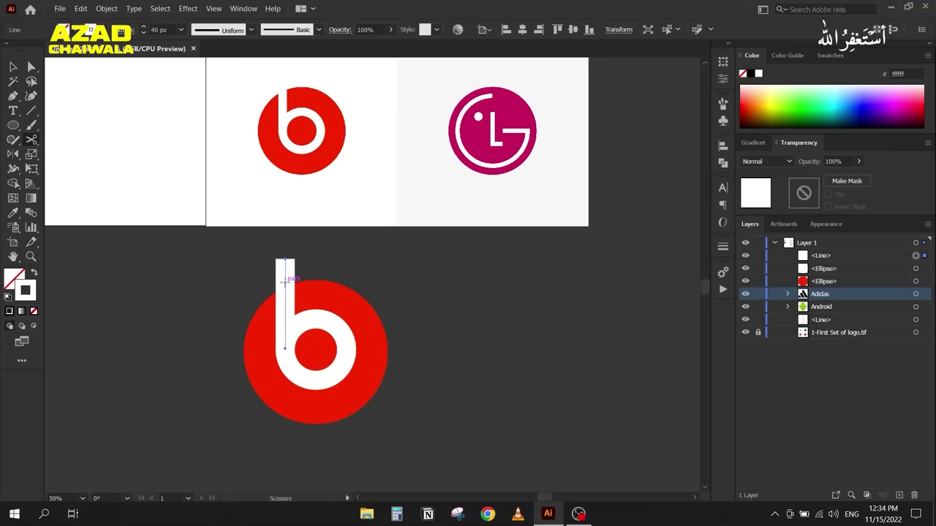
click(284, 286)
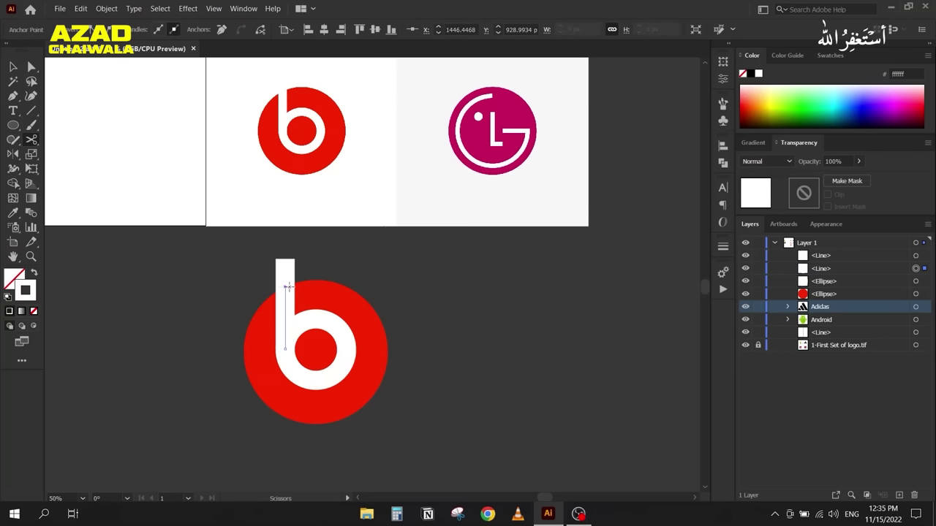
scroll(284, 314, up, 3)
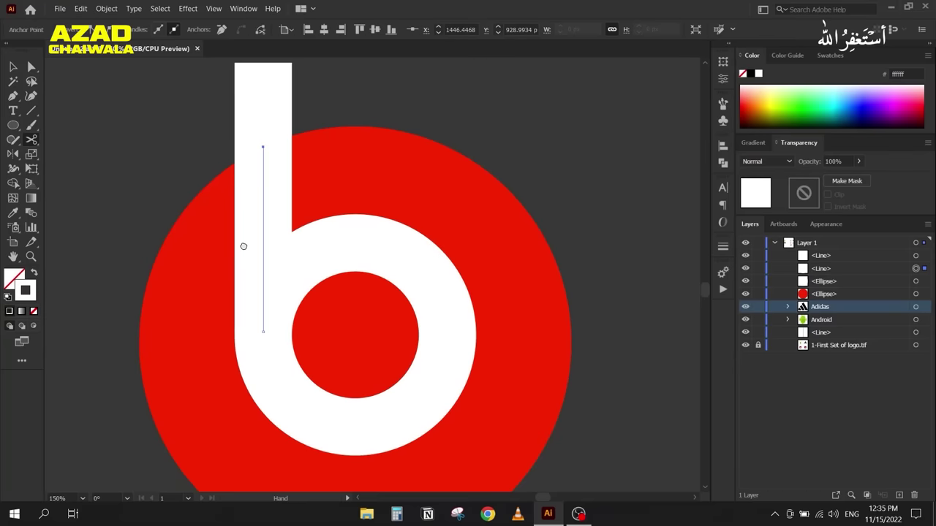
Step: Pull the top stem piece aside, then undo both the move and the cut
scroll(242, 244, down, 2)
click(13, 67)
drag(256, 152, 174, 151)
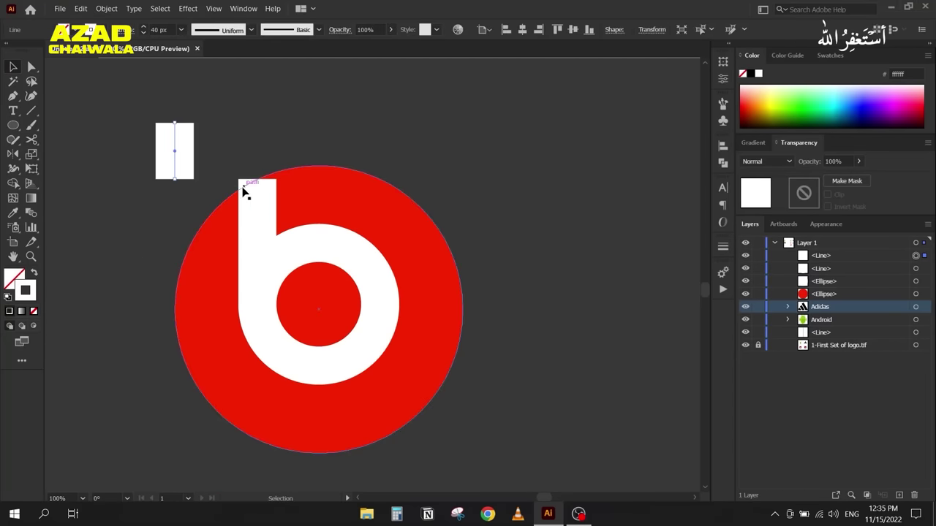
key(ctrl+z)
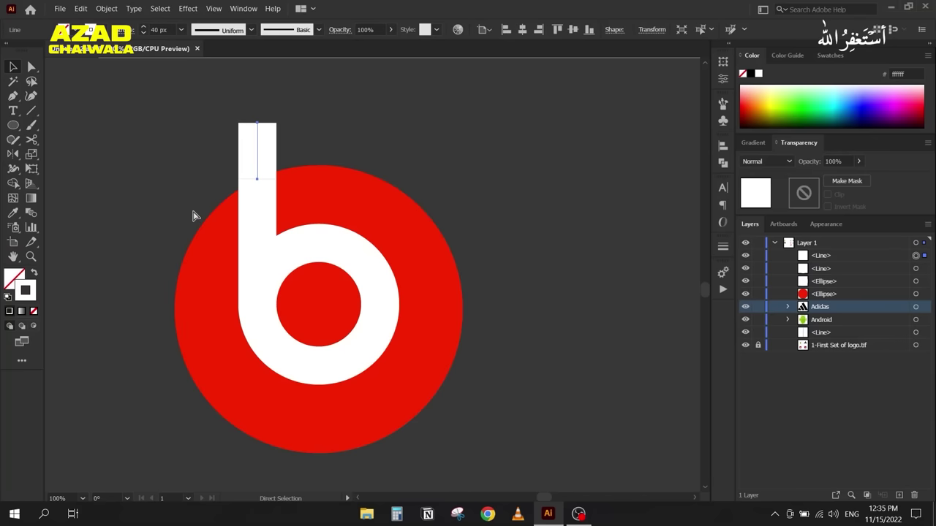
key(ctrl+z)
Step: Marquee-select every part of the b logo and bring up the Pathfinder panel
scroll(166, 189, down, 3)
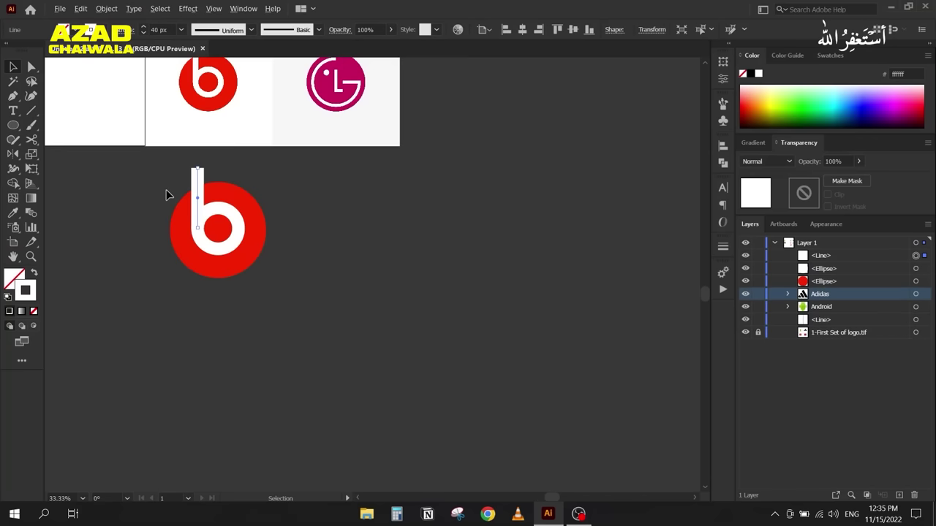
scroll(176, 220, up, 3)
scroll(196, 260, down, 2)
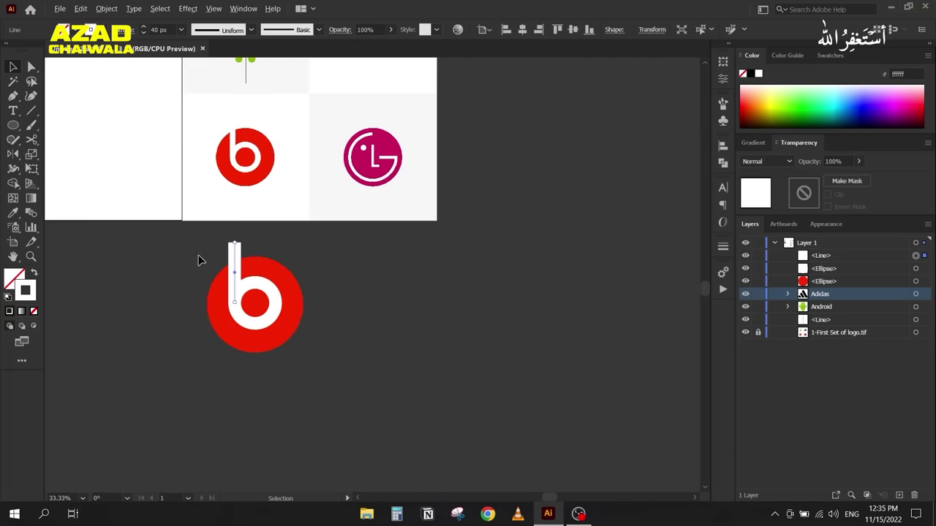
scroll(233, 257, up, 1)
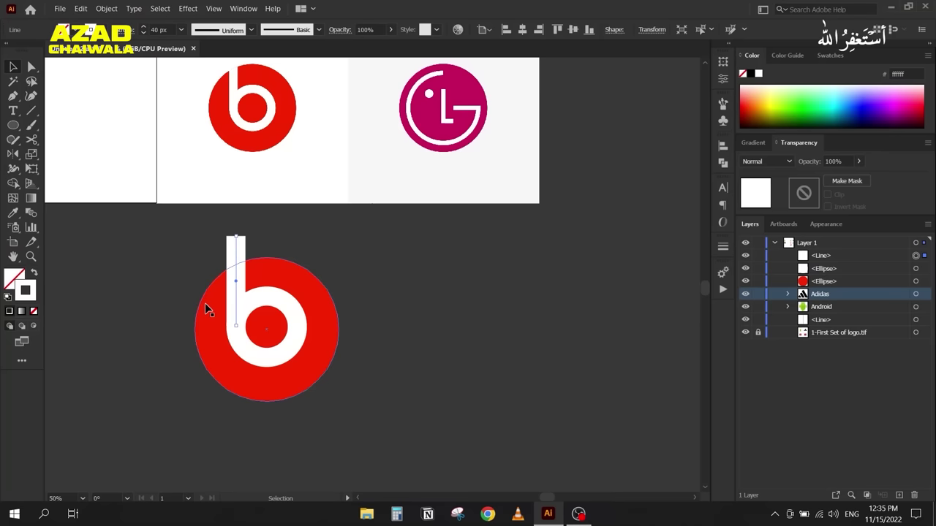
drag(173, 243, 389, 437)
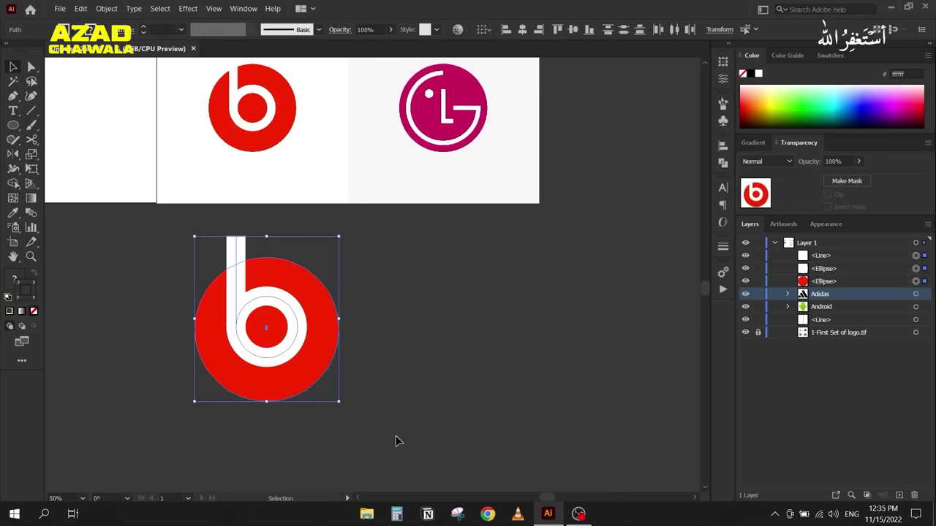
click(722, 163)
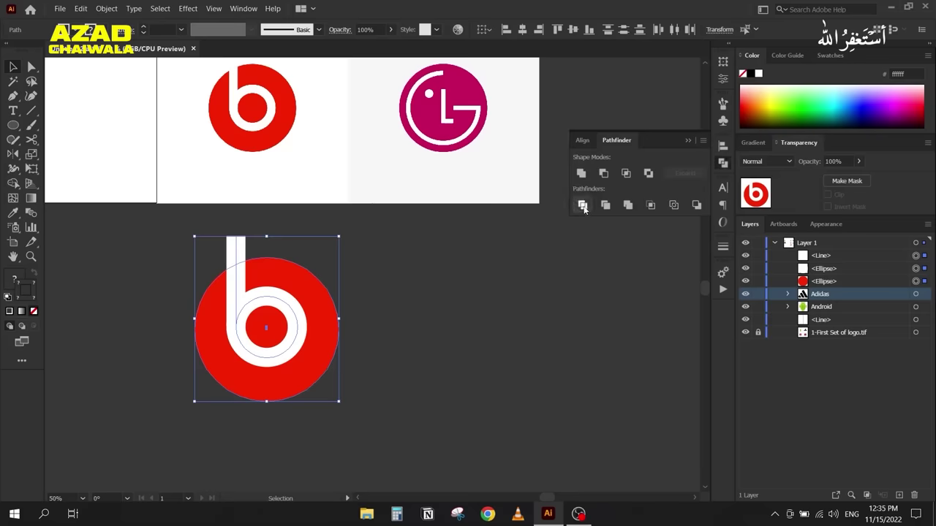
Step: Try Pathfinder Minus Front and Divide on the b logo, undo each, and close Pathfinder
click(603, 174)
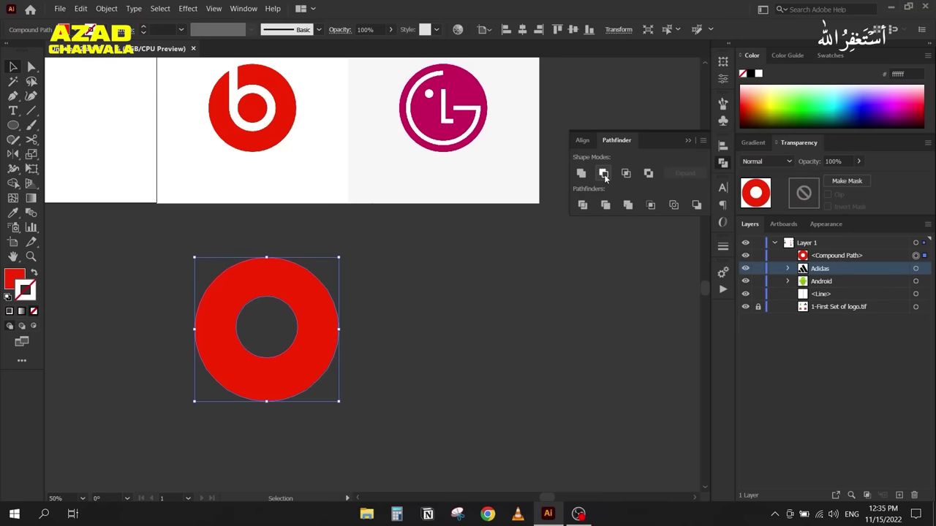
key(ctrl+z)
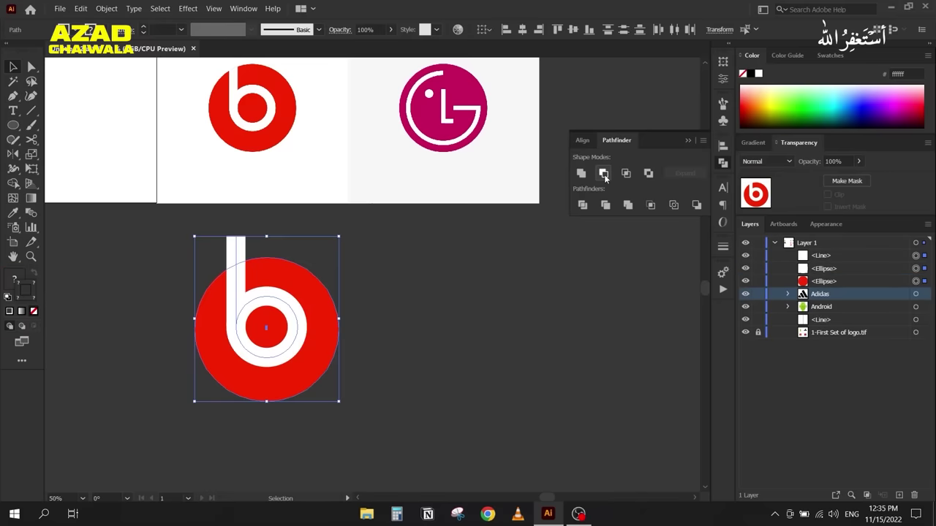
click(583, 205)
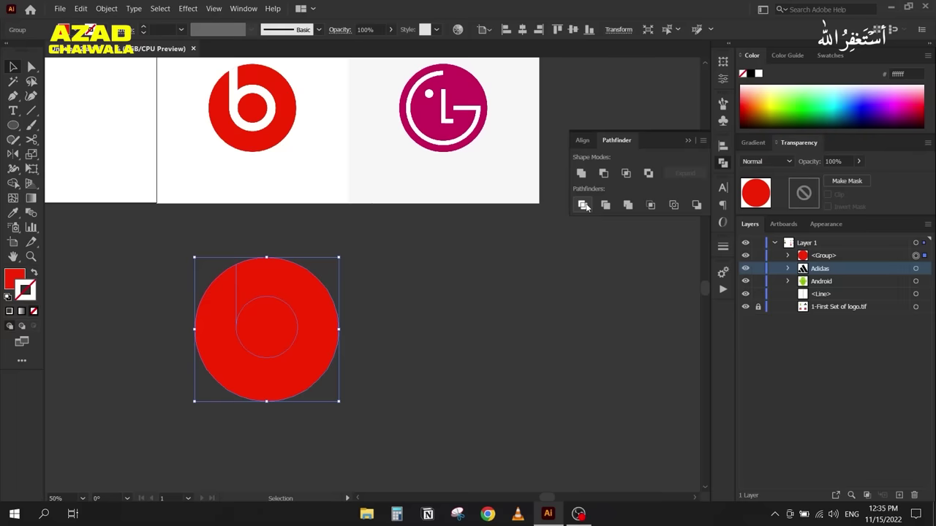
key(ctrl+z)
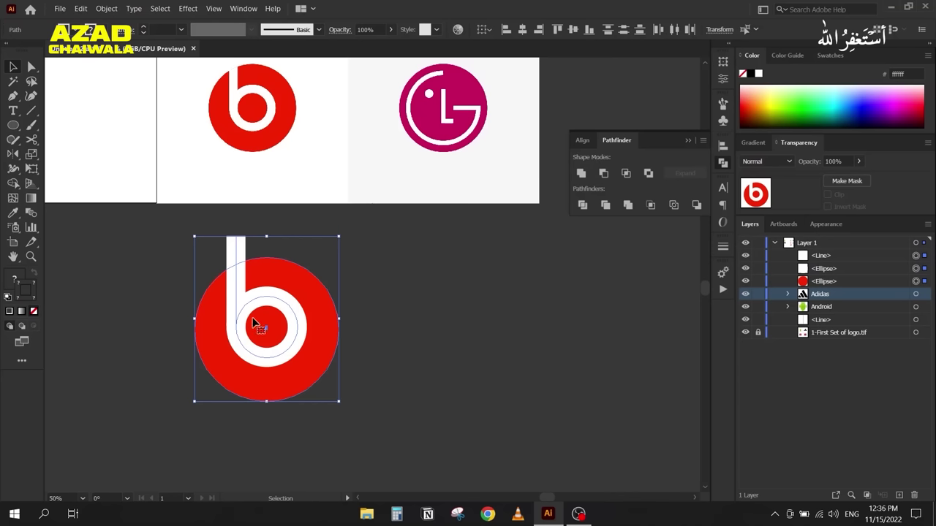
click(687, 141)
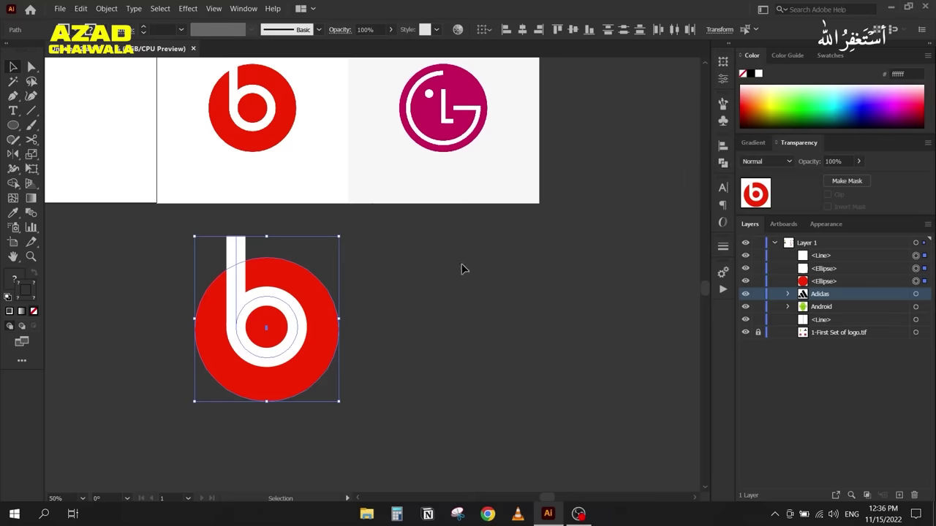
Step: Select the white stem and ring together, then deselect and pan to empty canvas
click(192, 271)
click(237, 269)
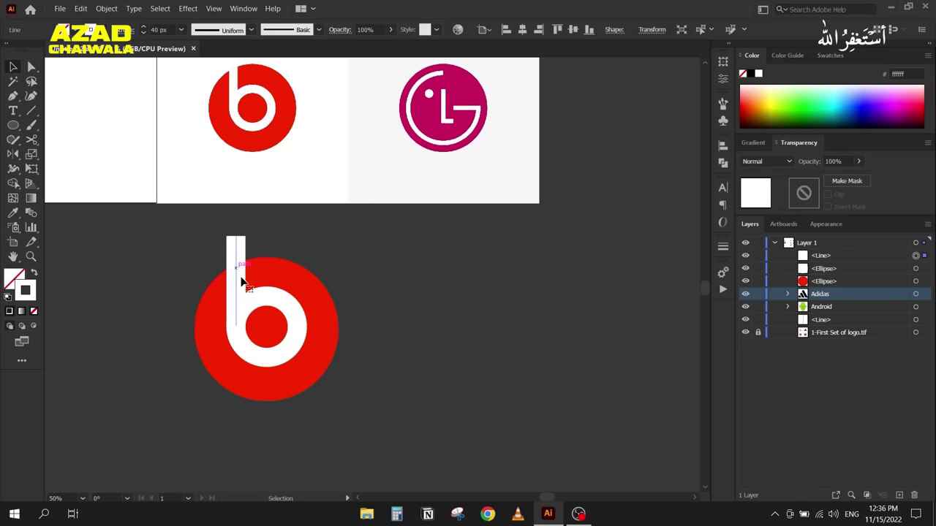
shift+click(268, 305)
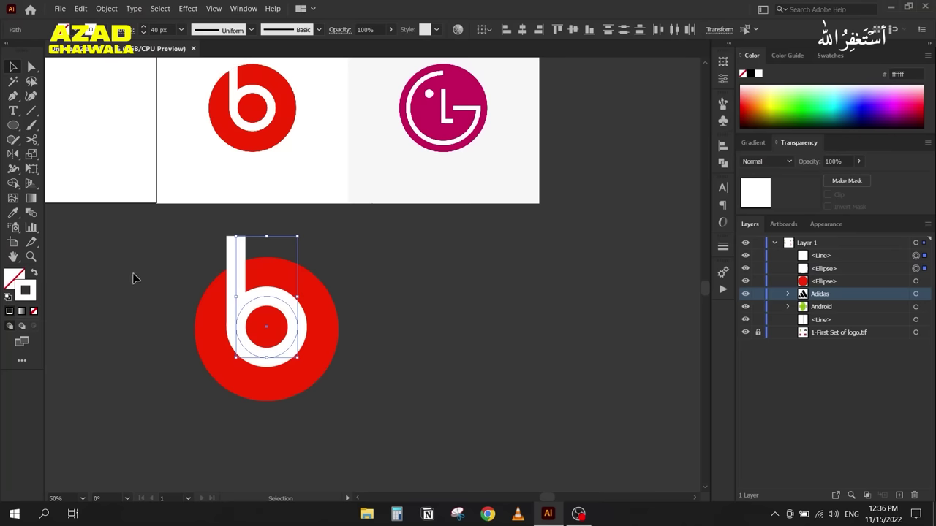
click(416, 289)
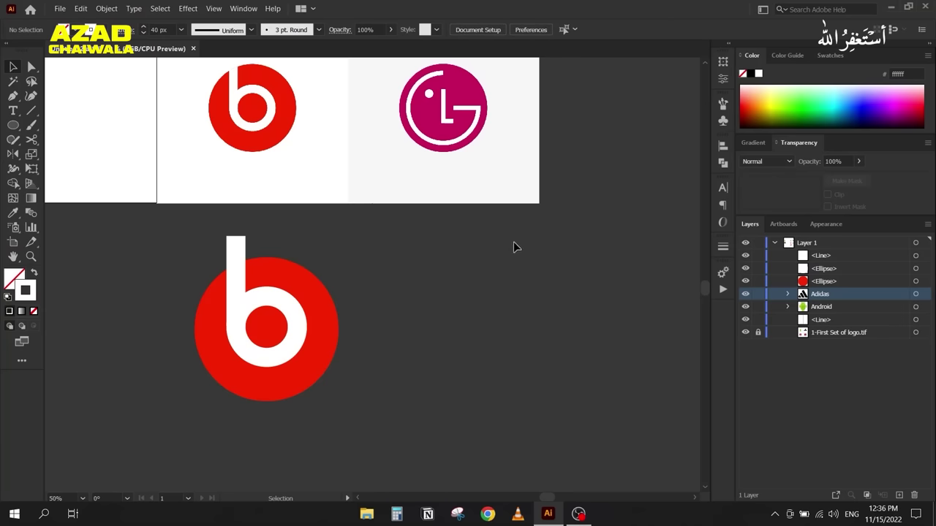
drag(512, 230, 283, 298)
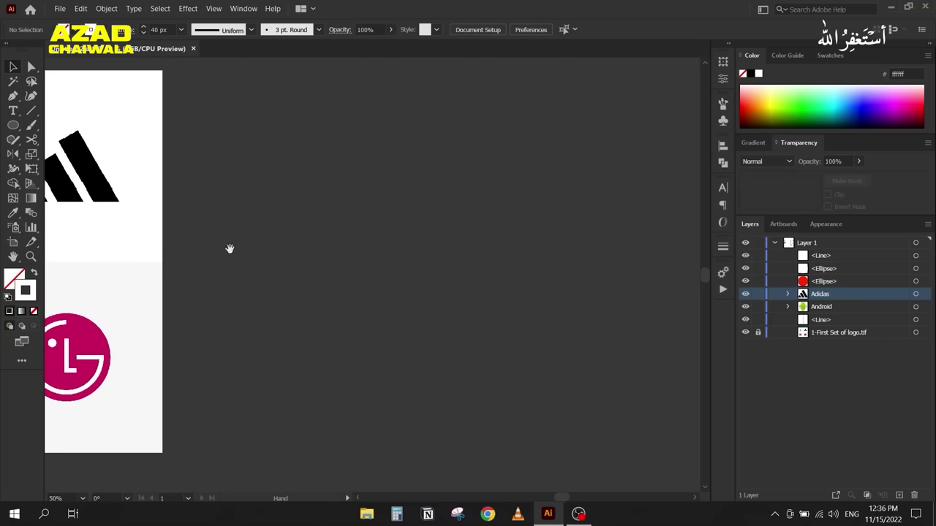
Step: Draw a horizontal line on empty canvas and give it a 1 px stroke
click(30, 110)
drag(268, 115, 516, 117)
click(14, 66)
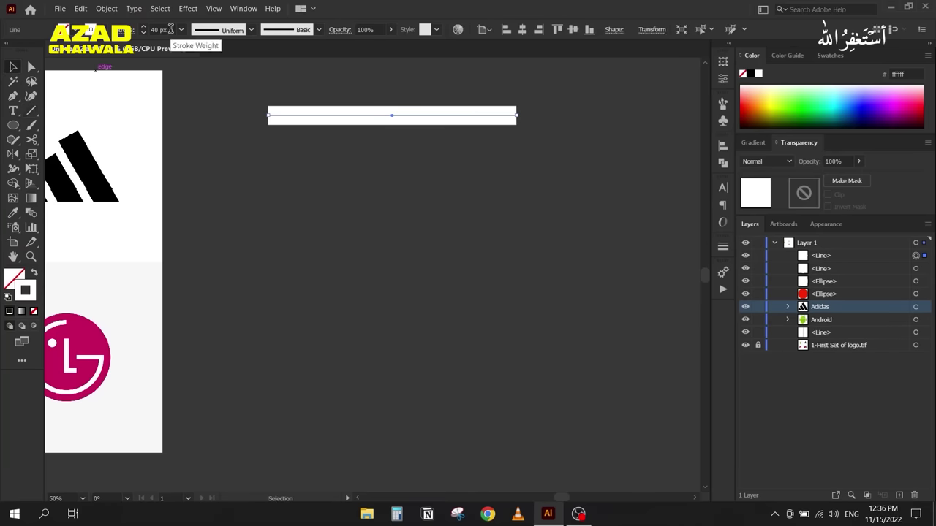
click(164, 30)
text(1)
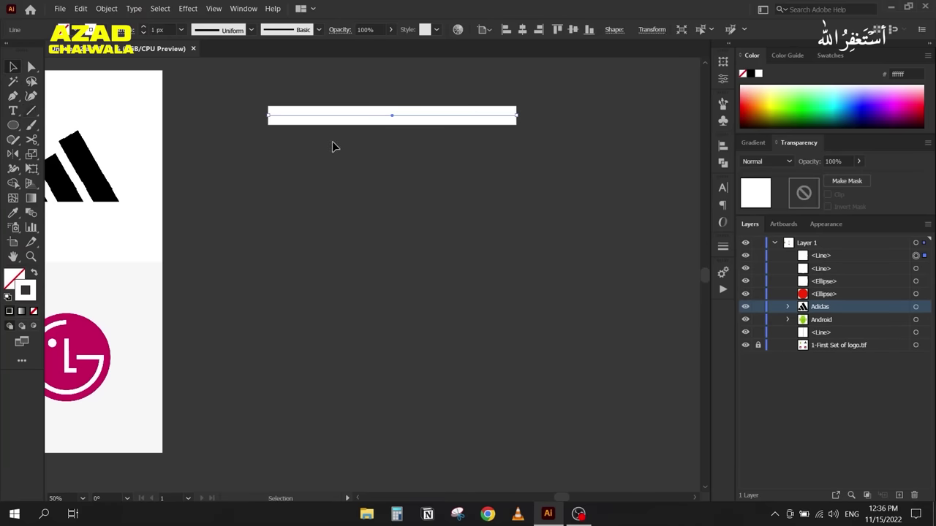
key(Return)
Step: Duplicate the line twice below, setting the copies to 50 px and 100 px strokes
drag(310, 126, 313, 206)
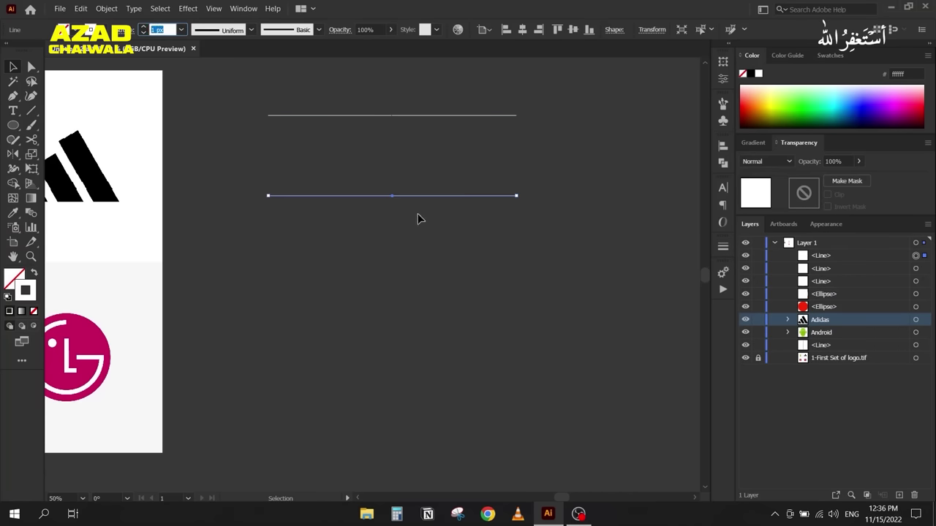
text(50)
key(Return)
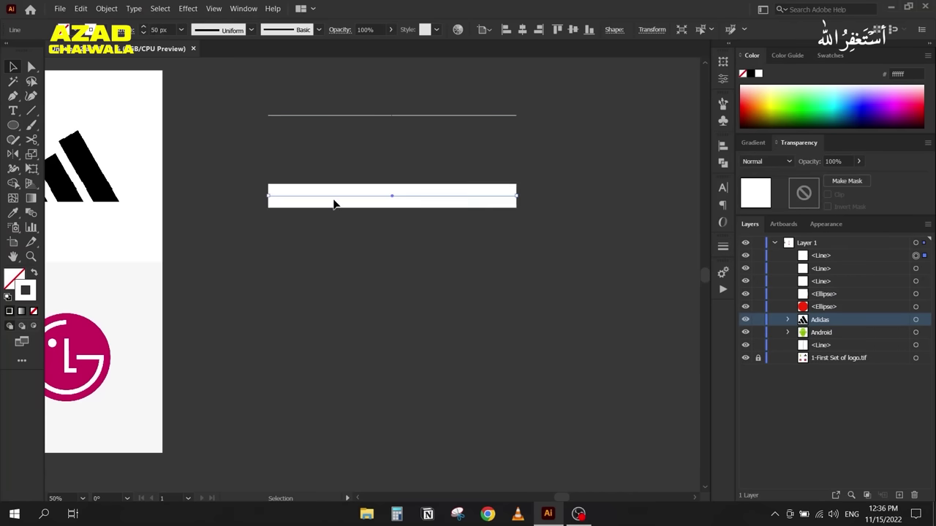
drag(329, 199, 330, 284)
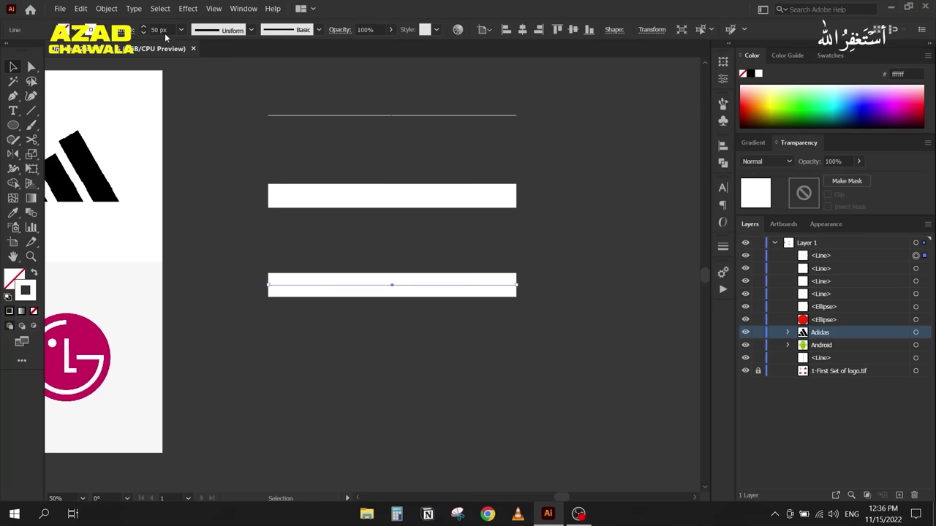
click(170, 30)
text(100)
key(Return)
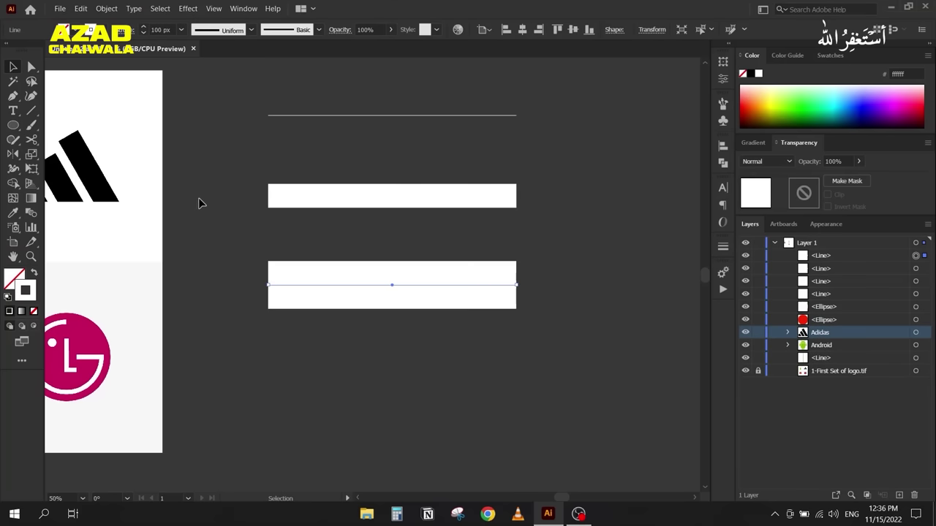
Step: Reselect the thin top line and recentre the view on the bars
drag(336, 164, 334, 146)
click(285, 125)
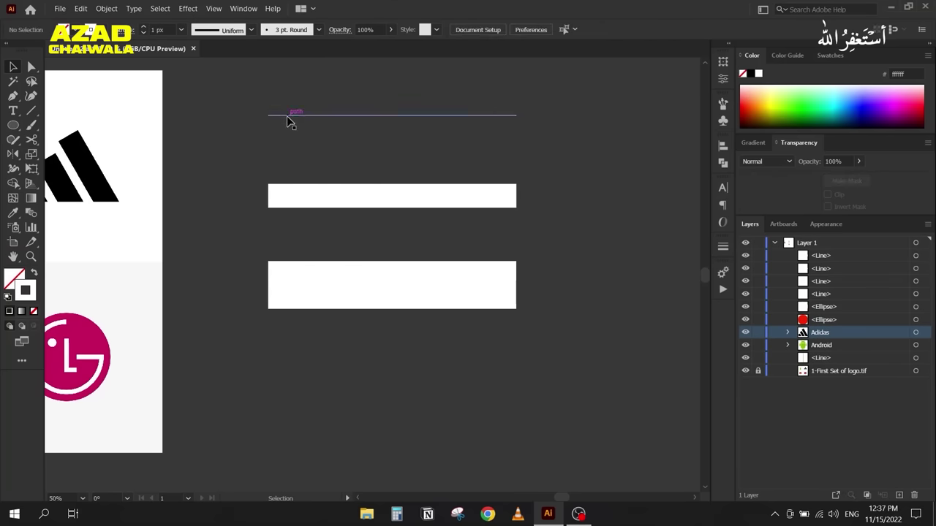
click(288, 117)
drag(533, 83, 482, 140)
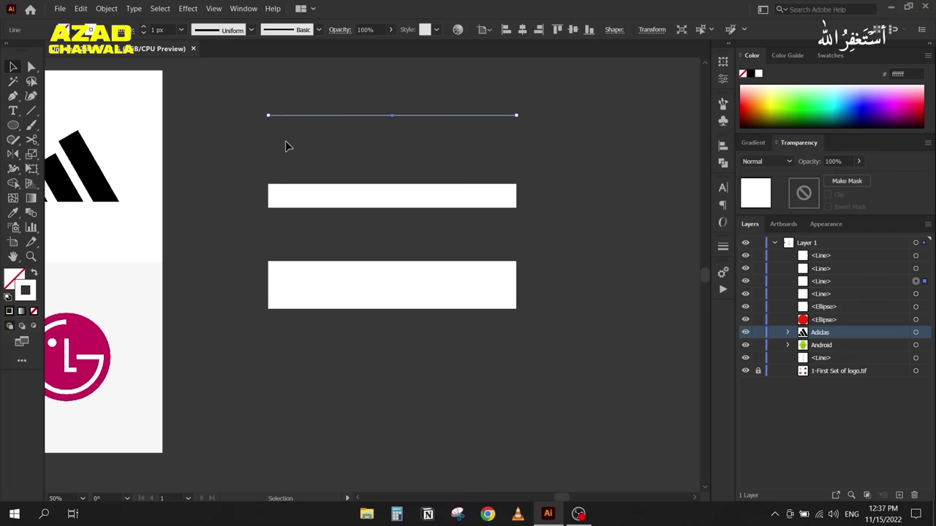
scroll(334, 217, up, 1)
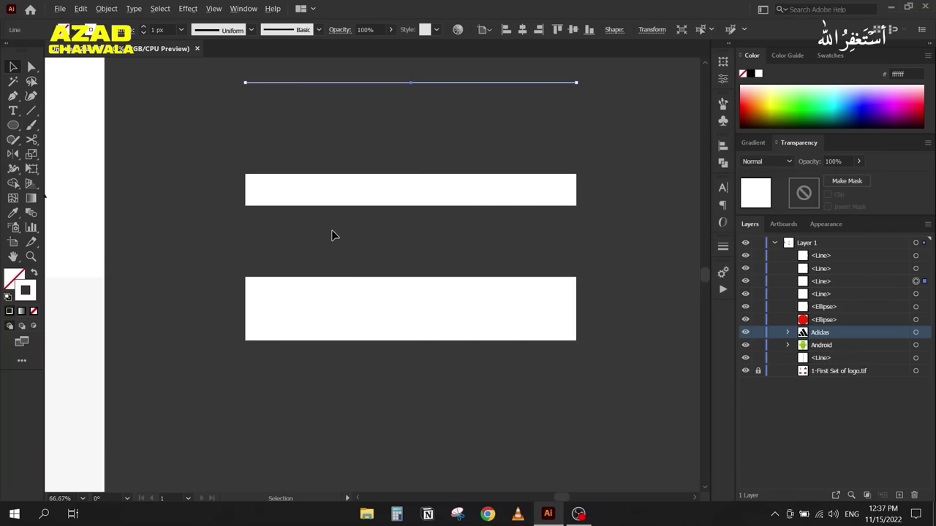
scroll(330, 233, up, 2)
drag(272, 227, 231, 221)
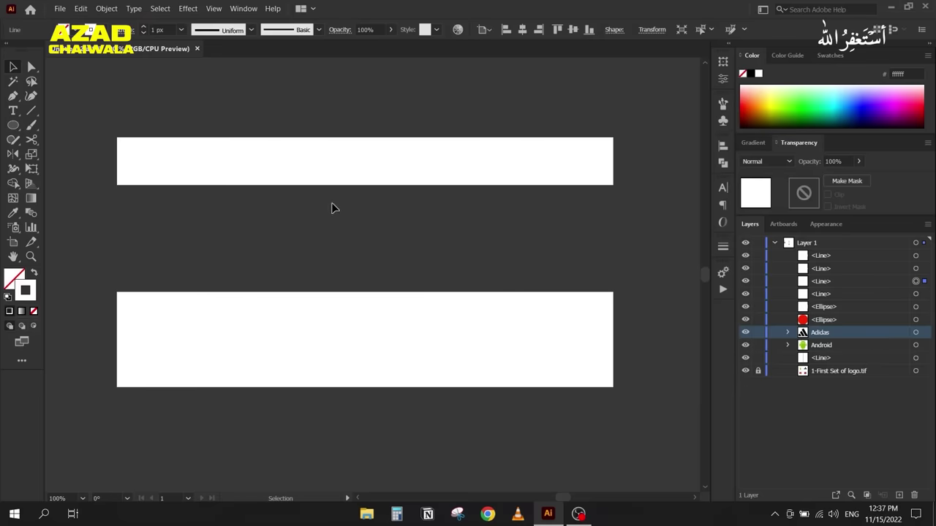
click(138, 183)
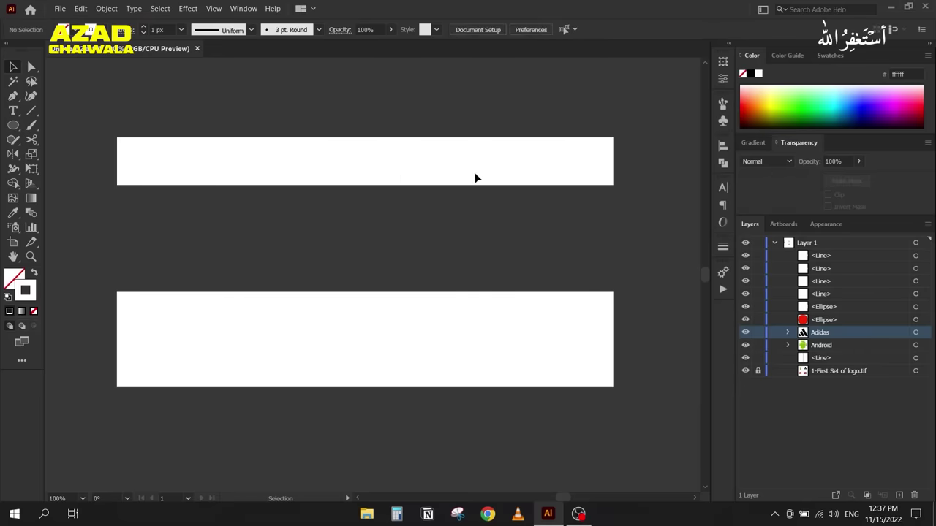
click(589, 163)
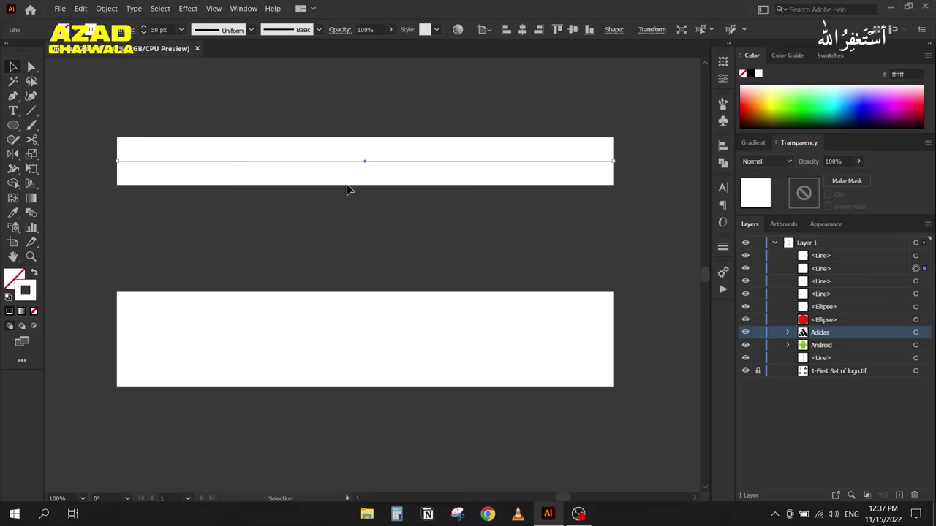
click(183, 151)
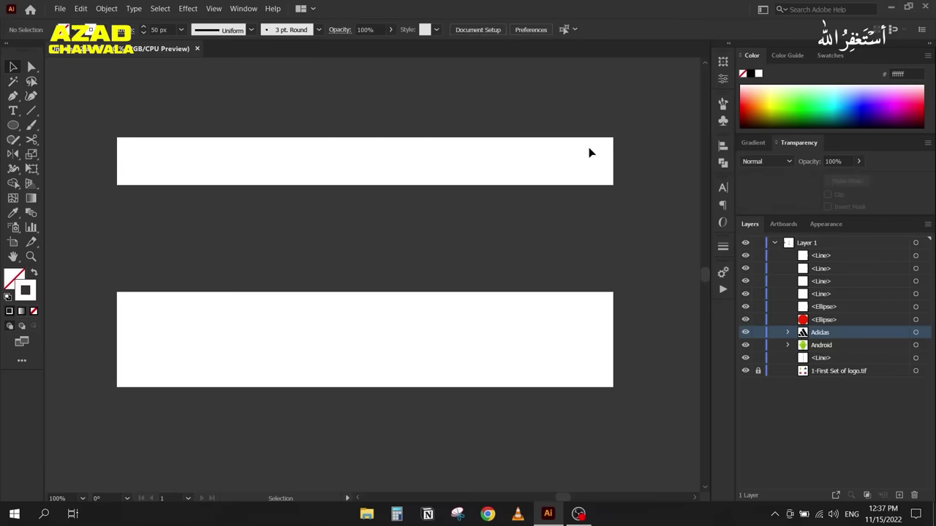
click(485, 162)
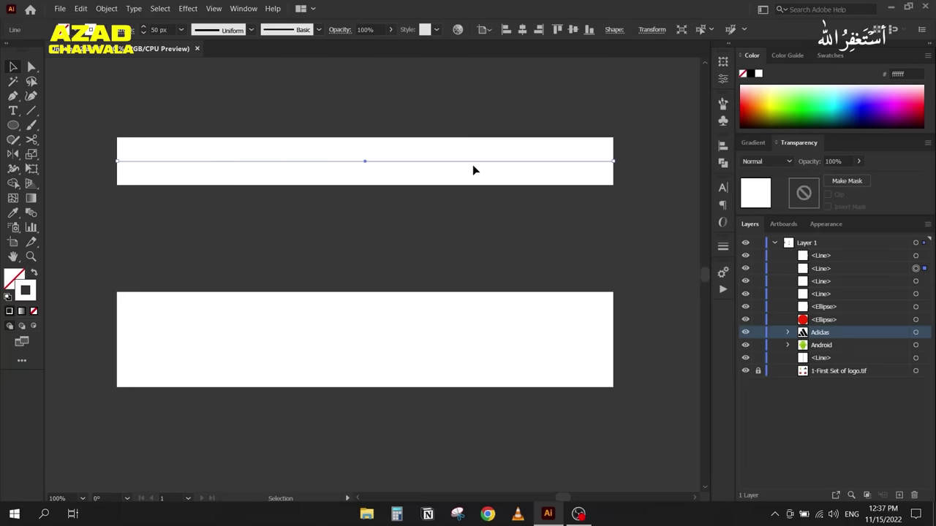
click(217, 351)
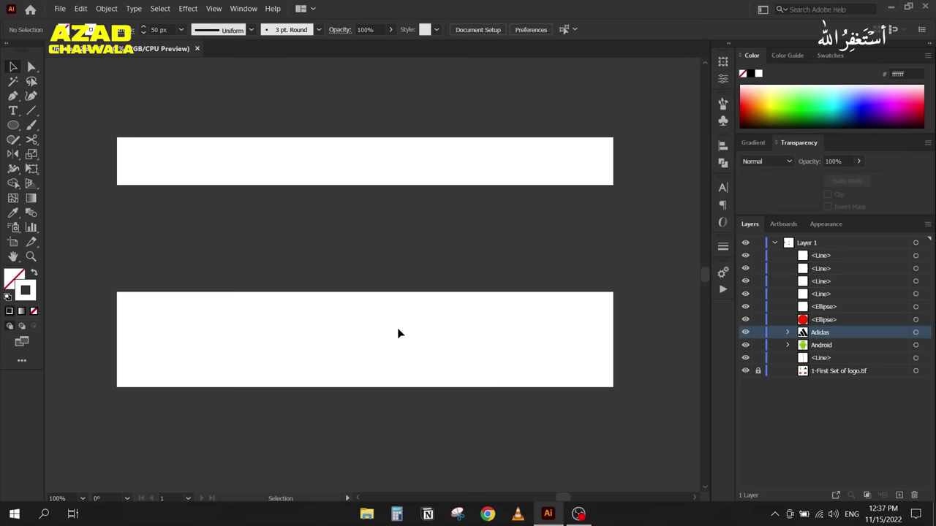
click(251, 339)
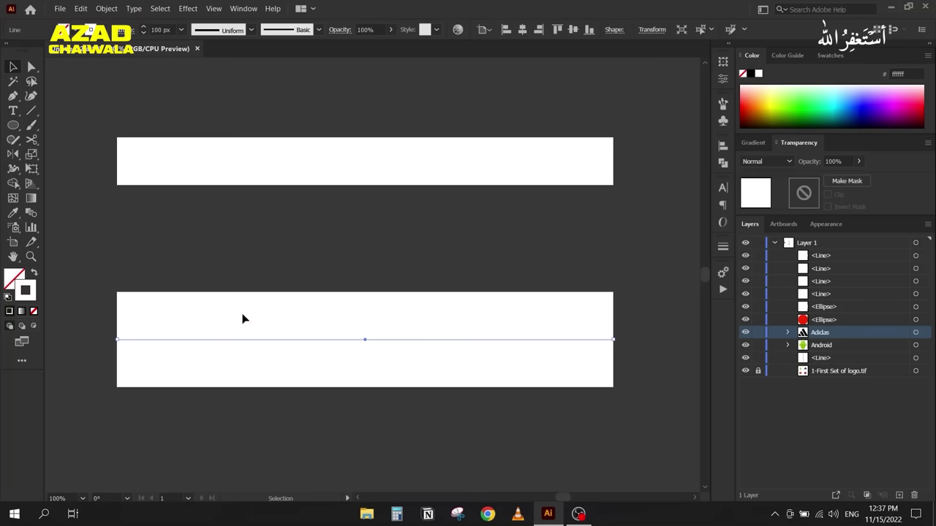
click(245, 319)
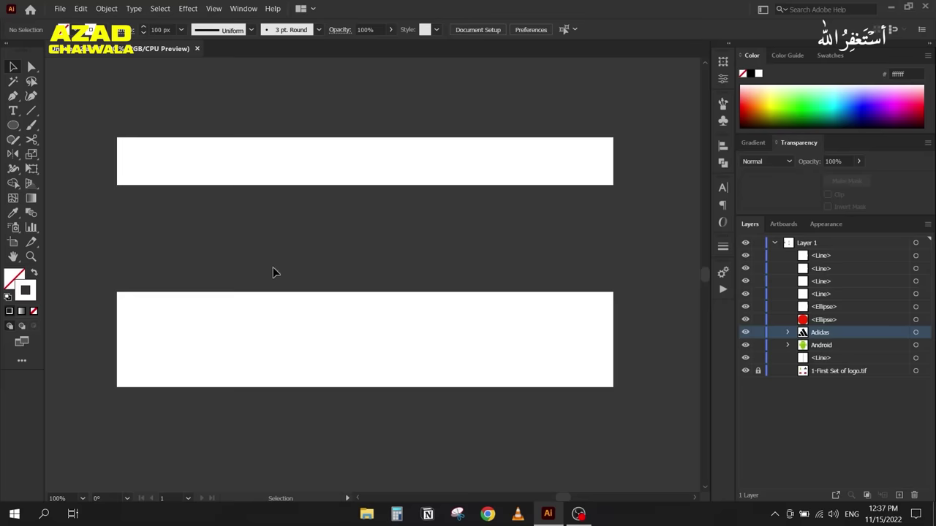
drag(149, 97, 213, 194)
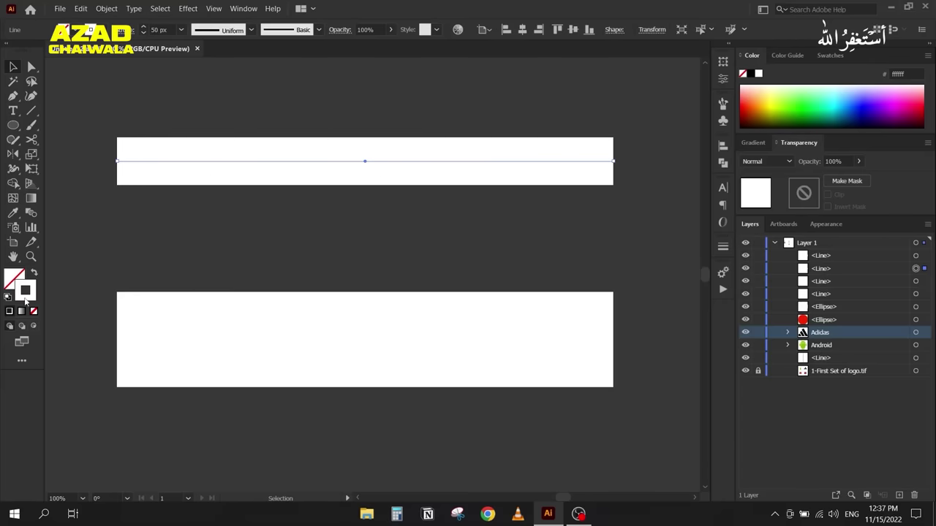
drag(111, 113, 186, 198)
click(106, 8)
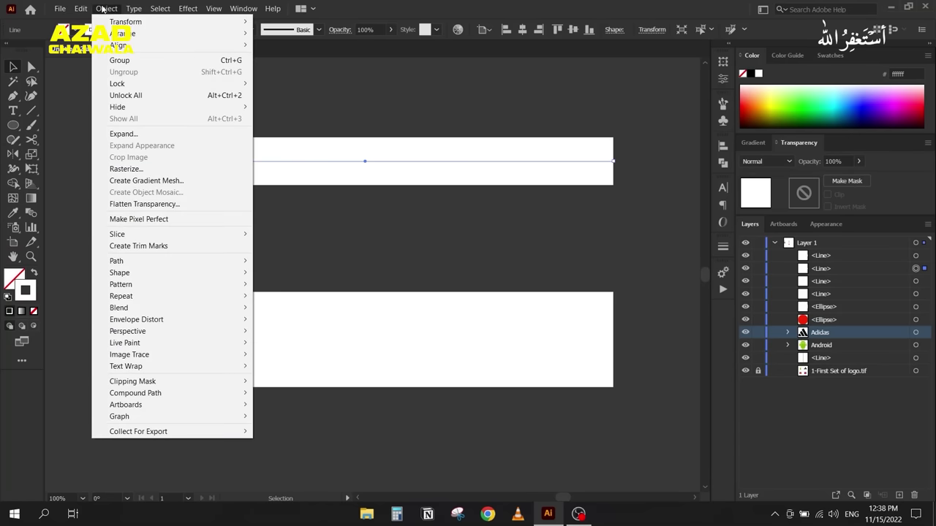
Step: Expand the top line into shapes with Fill and Stroke and select the resulting group
click(156, 135)
drag(427, 152, 681, 94)
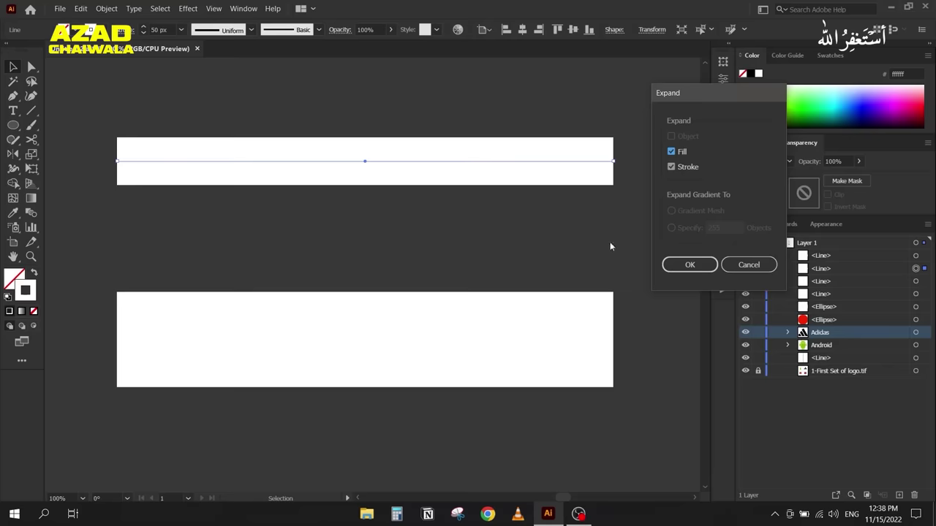
click(681, 267)
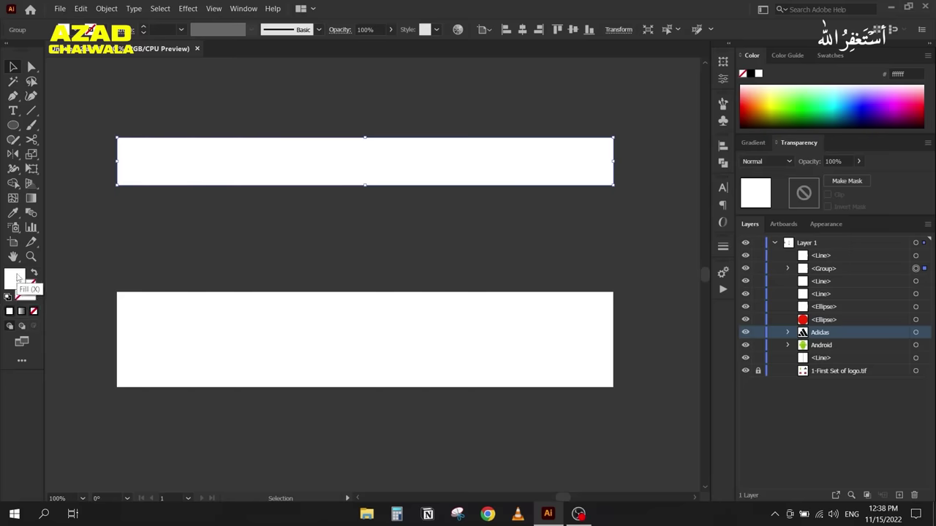
click(170, 234)
click(151, 181)
click(169, 219)
click(493, 170)
click(506, 223)
click(590, 159)
Step: Expand the line across the lower white bar and select the resulting group
click(350, 345)
click(348, 341)
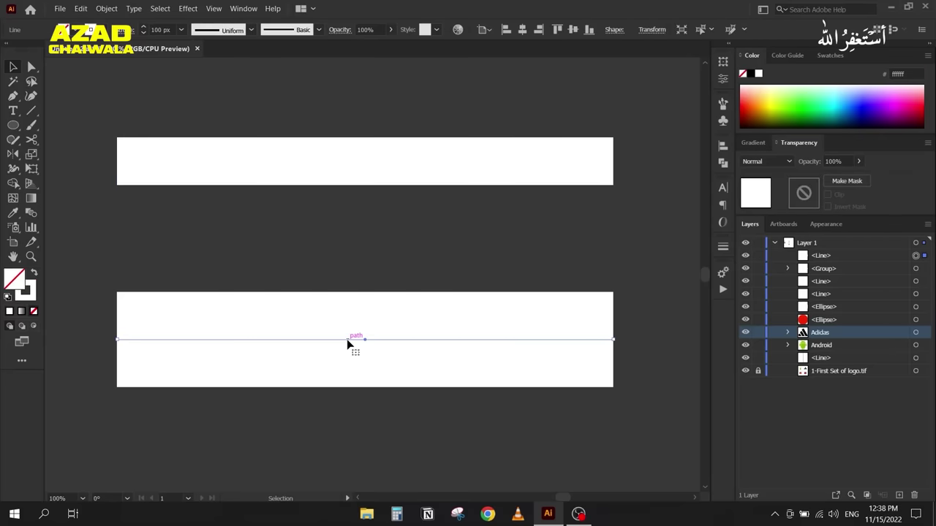
click(106, 9)
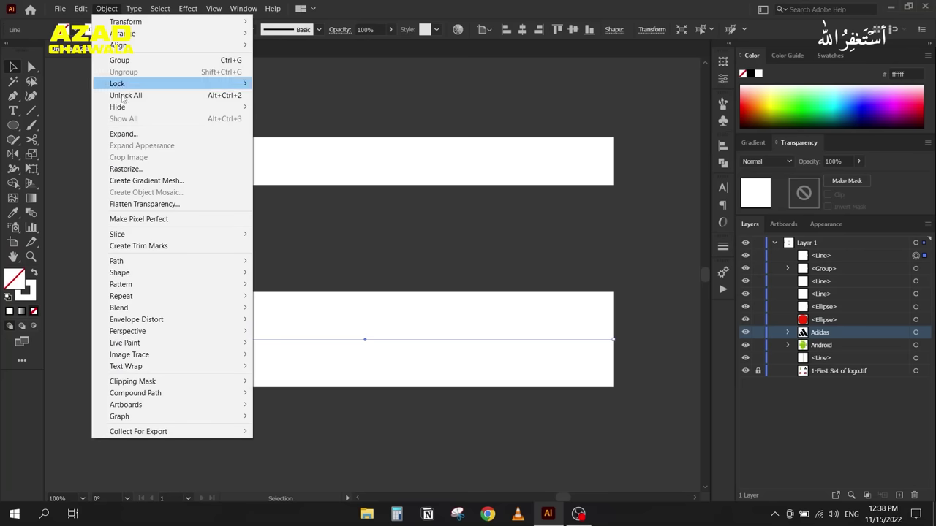
click(122, 133)
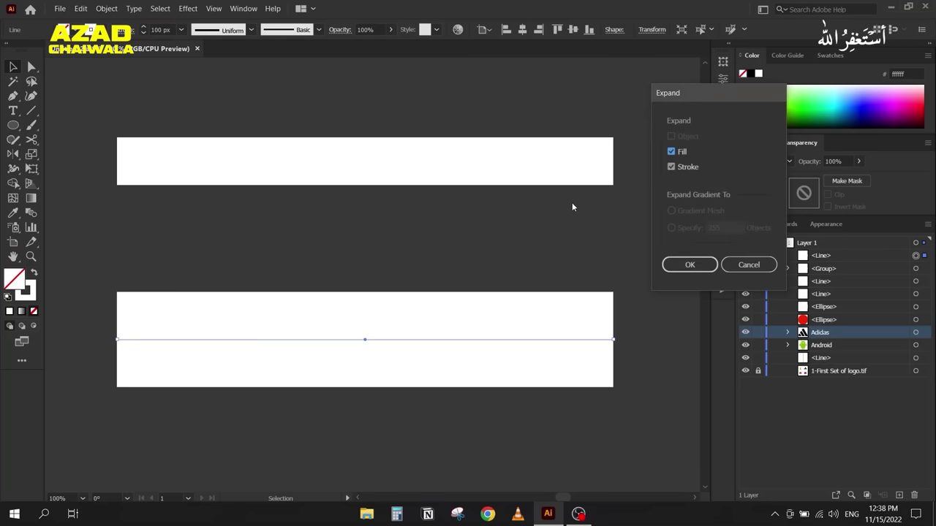
click(679, 265)
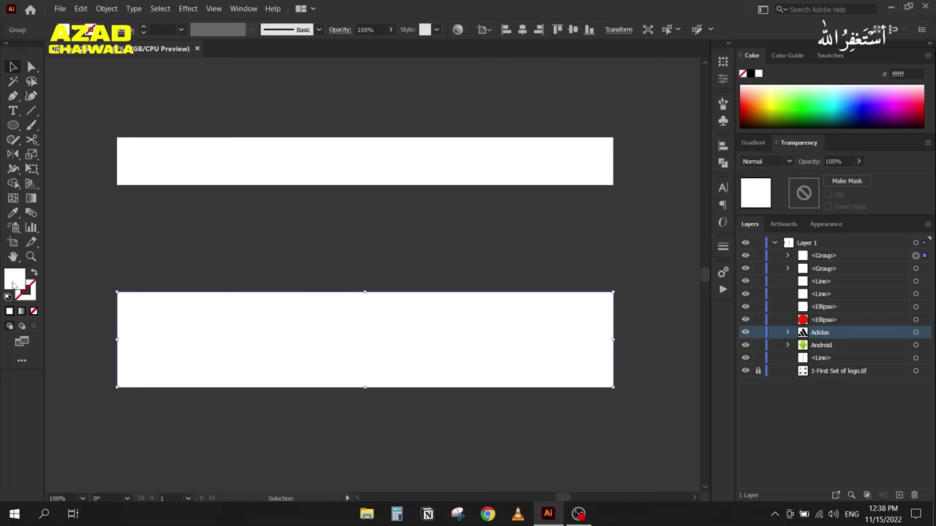
click(146, 329)
click(248, 291)
click(244, 342)
click(256, 293)
click(277, 321)
click(278, 353)
Step: Delete the white bars and top line, then draw a white five-pointed star in their place
alt+scroll(282, 210, down, 2)
drag(163, 90, 365, 391)
key(Delete)
drag(16, 129, 66, 182)
mouse_move(290, 225)
mouse_down()
mouse_move(375, 309)
mouse_move(358, 294)
mouse_up()
Step: Apply a 70° Twist effect to the star, comparing it with the preview on and off
click(12, 67)
click(186, 9)
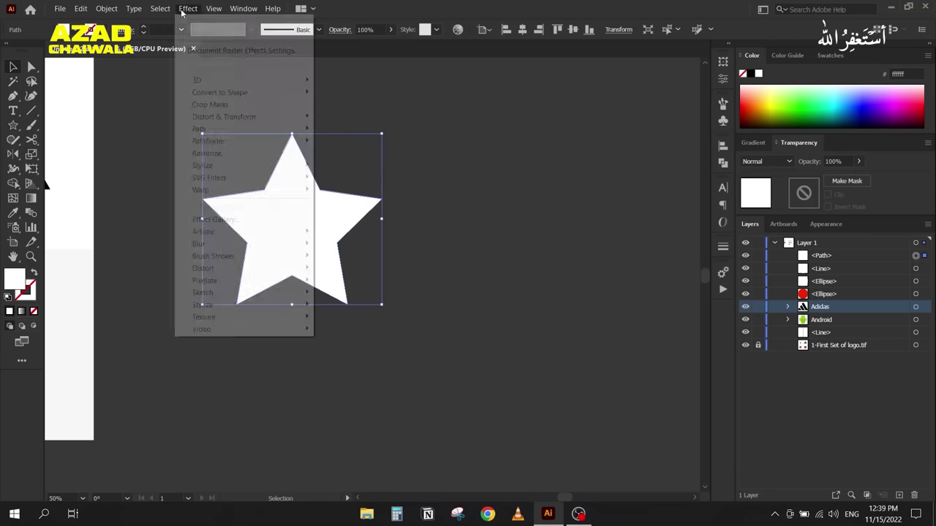
mouse_move(255, 121)
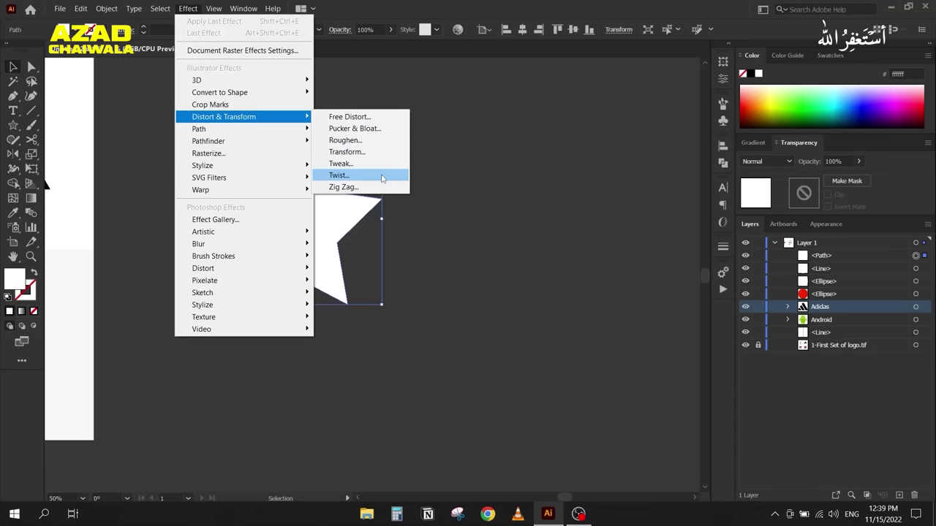
click(381, 179)
drag(414, 207, 482, 124)
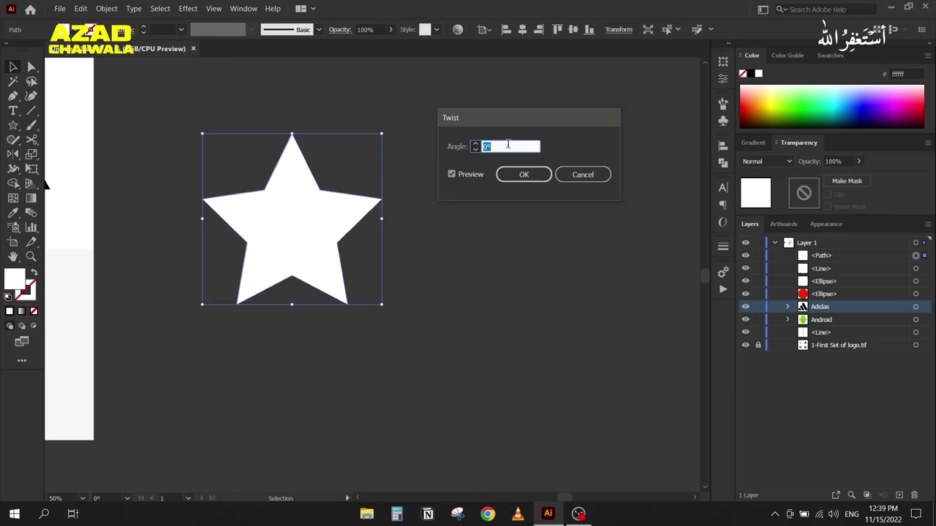
key(shift+Up)
click(456, 175)
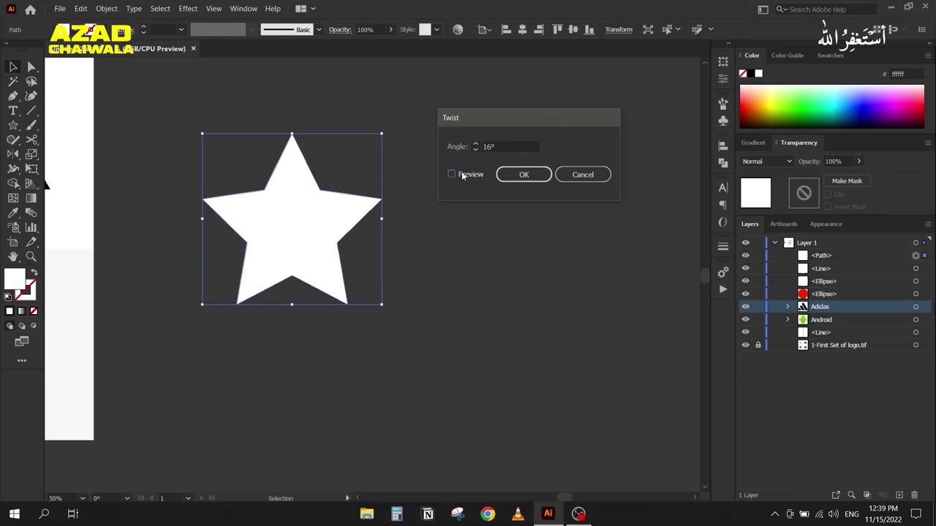
click(452, 174)
click(505, 147)
double_click(504, 146)
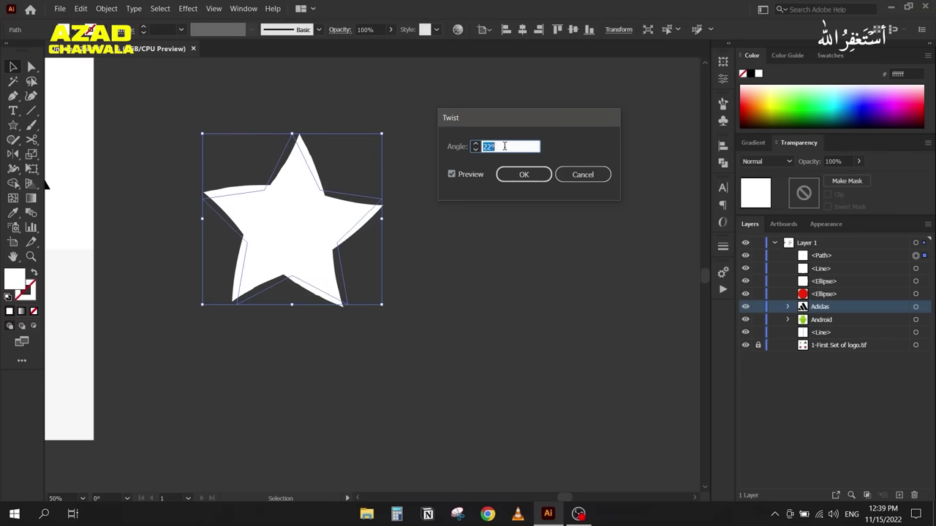
click(453, 174)
click(453, 174)
scroll(506, 146, up, 20)
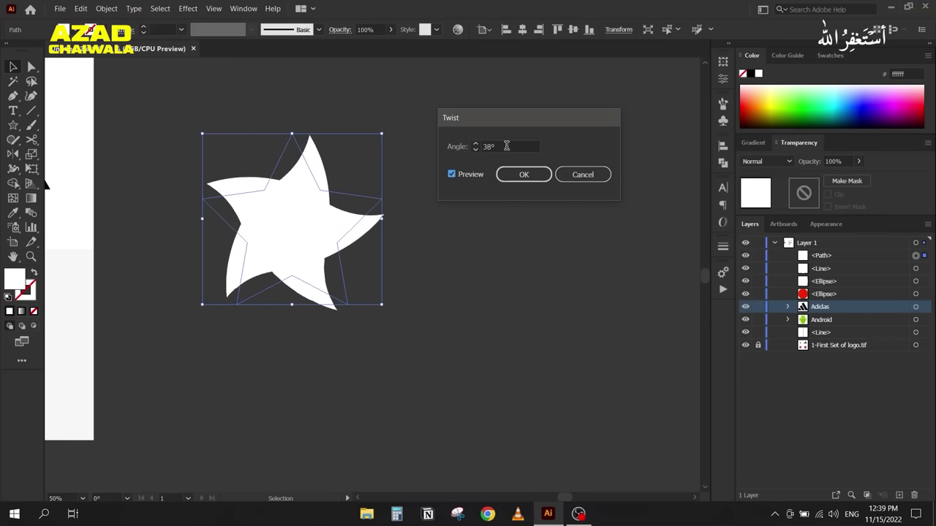
scroll(507, 146, up, 14)
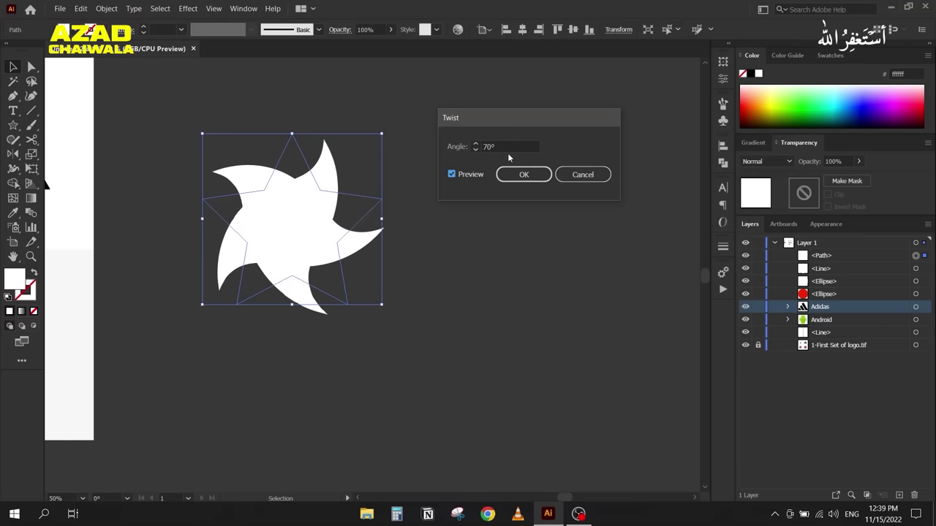
click(517, 175)
Step: Select the twisted star, show its Appearance attributes and hide the Twist effect
click(468, 216)
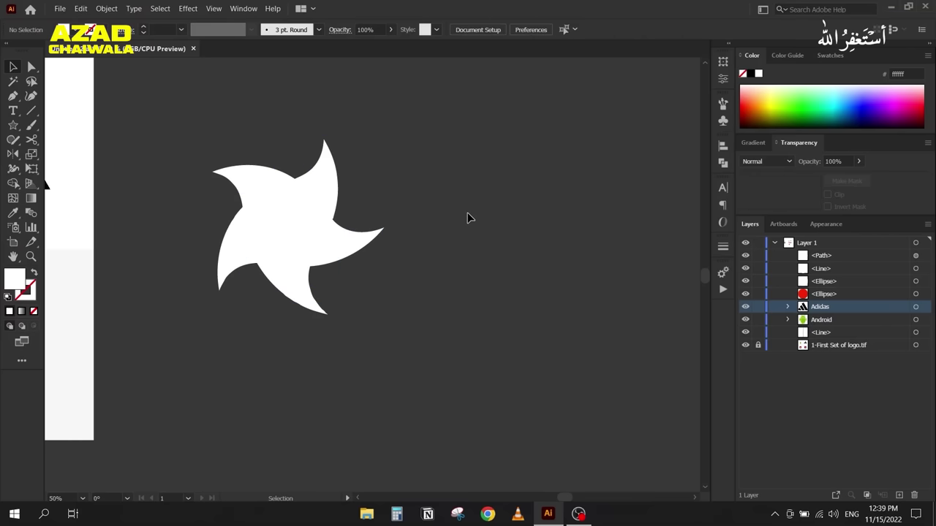
scroll(181, 217, up, 2)
scroll(181, 217, up, 2)
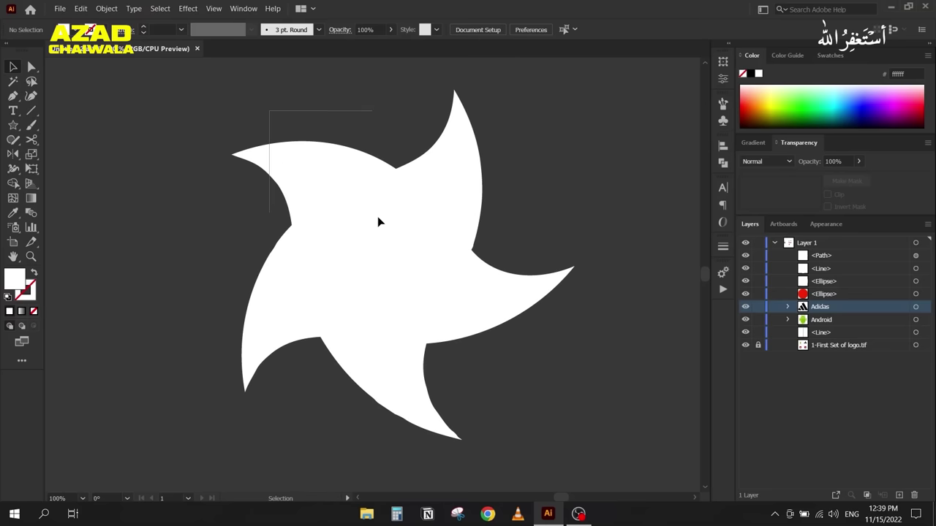
click(348, 263)
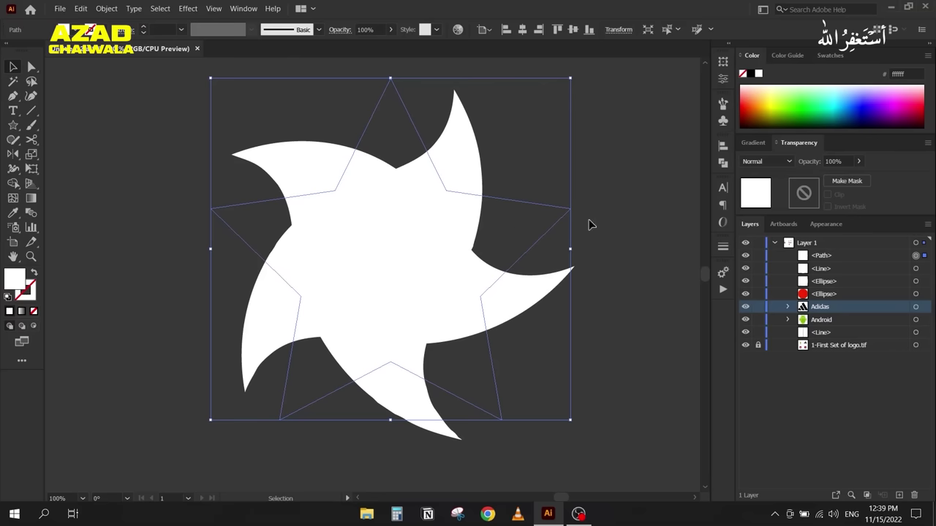
click(826, 223)
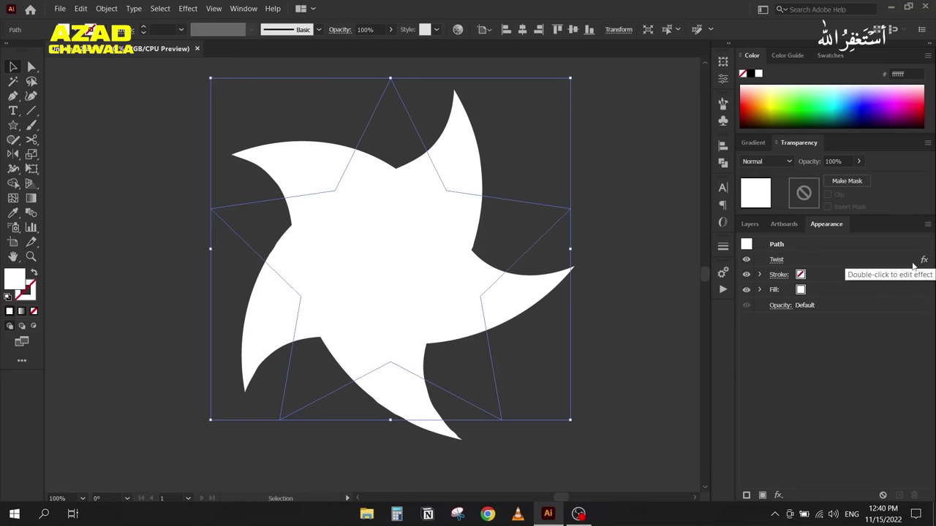
click(746, 260)
Step: Turn the Twist effect back on and raise its angle to 90°
click(747, 260)
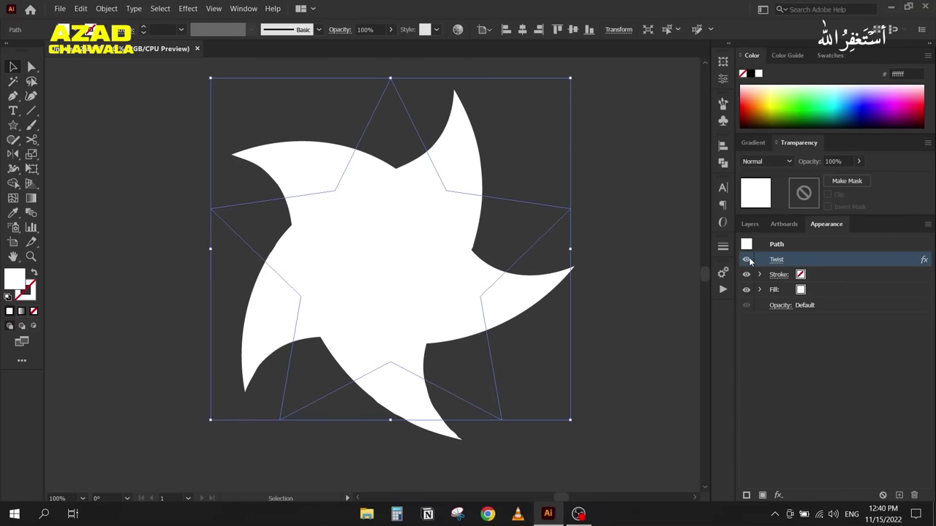
click(776, 259)
drag(469, 118, 648, 117)
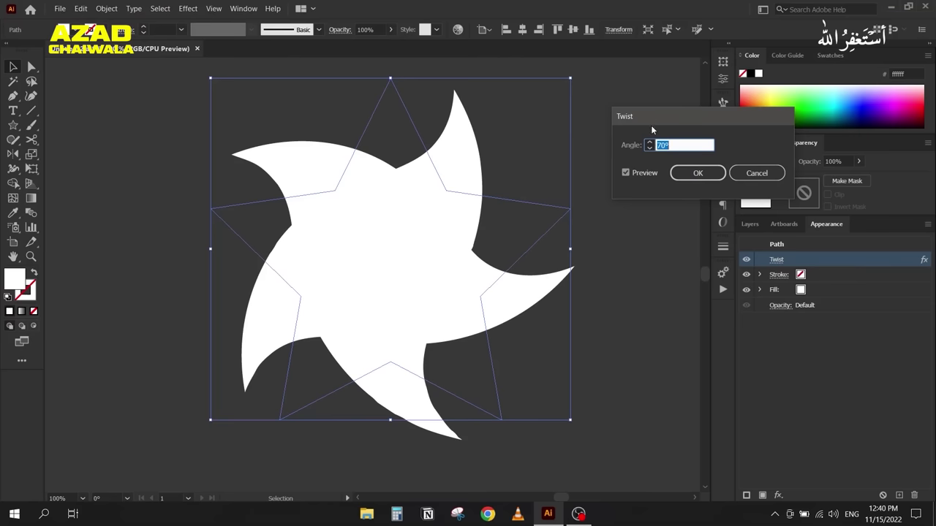
click(641, 176)
scroll(687, 144, up, 15)
scroll(686, 144, up, 5)
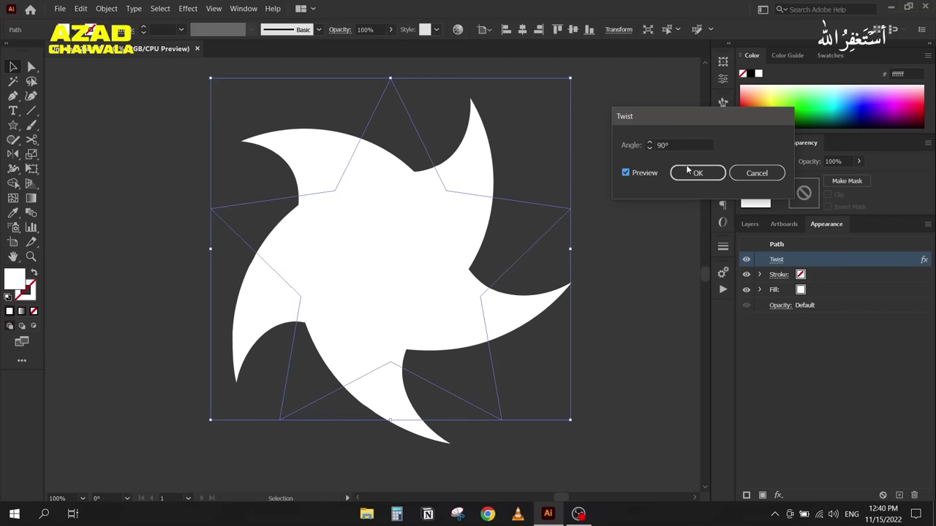
click(687, 169)
click(642, 182)
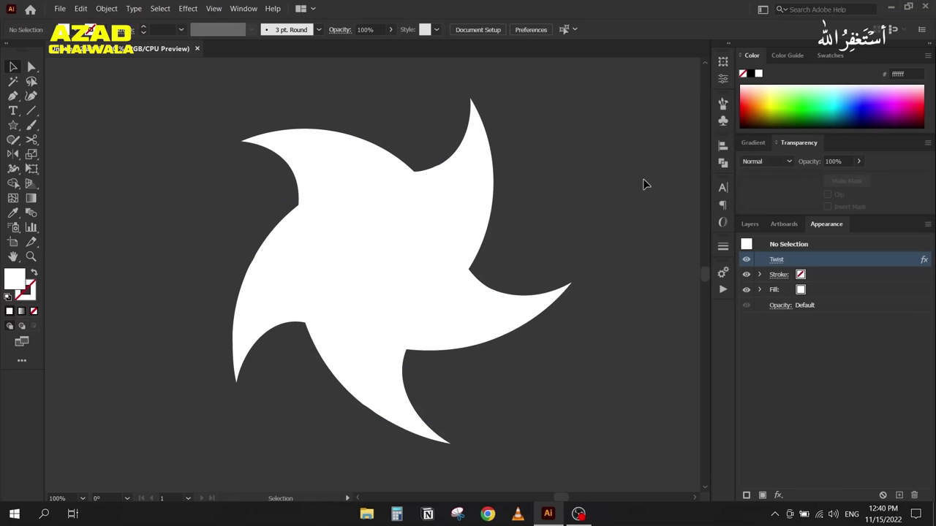
Step: Expand the star's appearance into a plain swirled path and select it
click(319, 258)
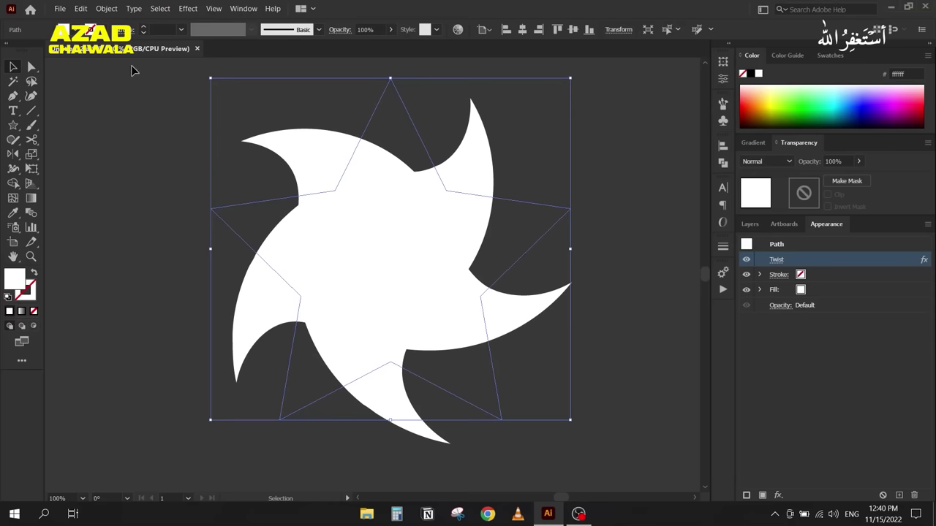
click(106, 8)
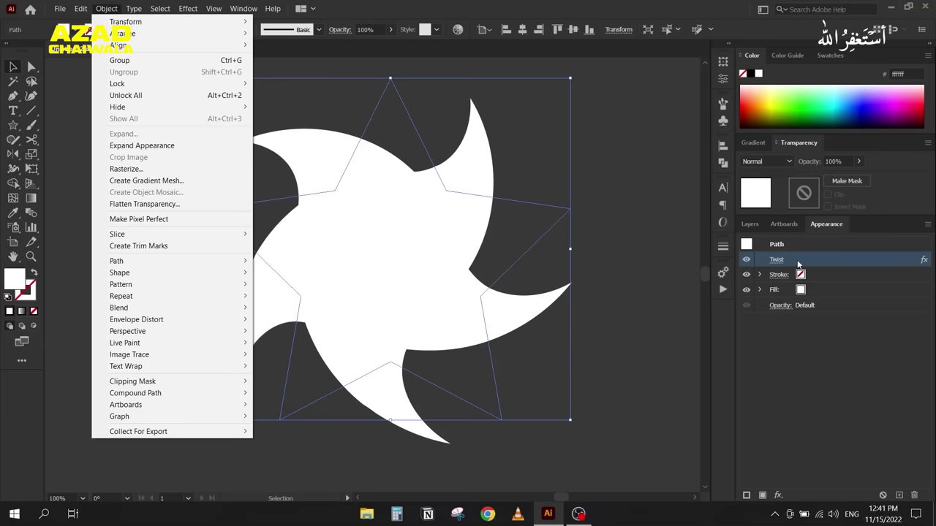
click(151, 149)
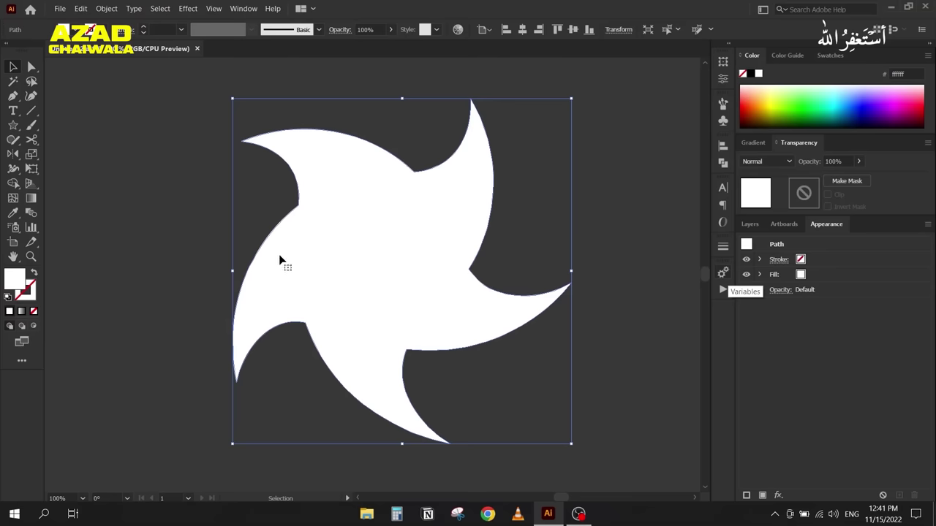
click(195, 242)
click(368, 236)
Step: Delete the swirled star and bring the Beats logo into view
key(Delete)
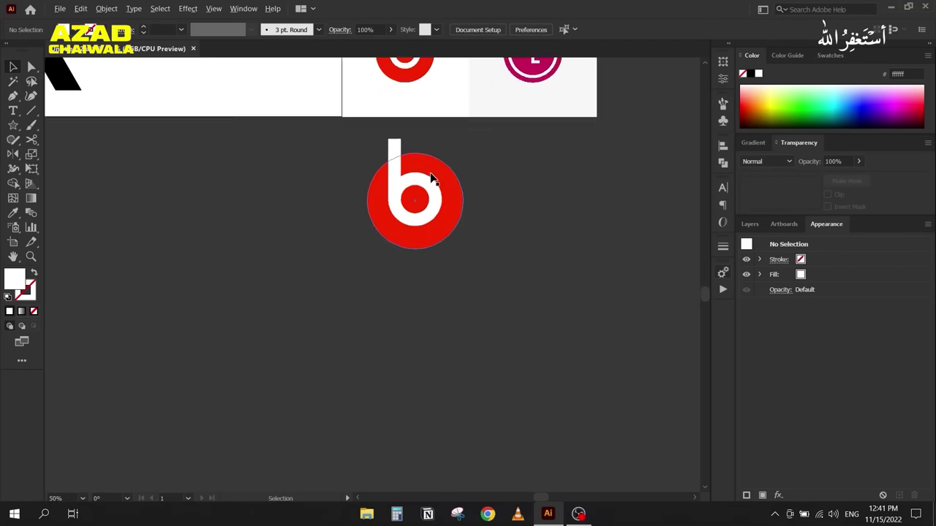
scroll(430, 178, up, 2)
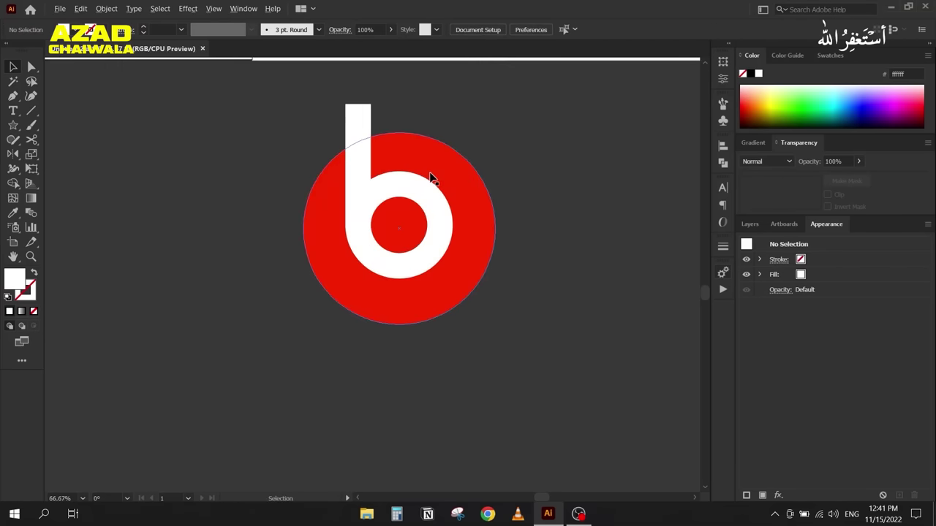
drag(428, 177, 383, 247)
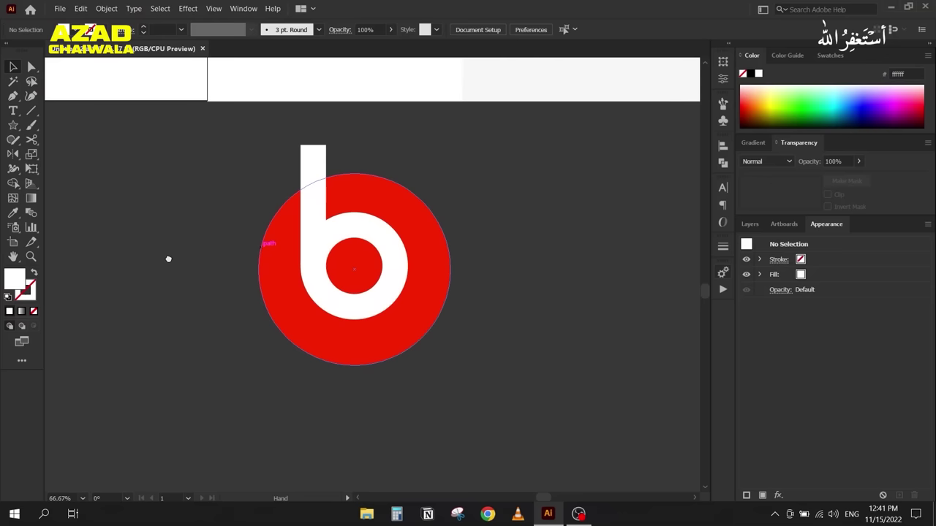
Step: Expand the b's vertical bar and ring strokes into filled shapes, then show Layers and Pathfinder
click(315, 184)
click(368, 230)
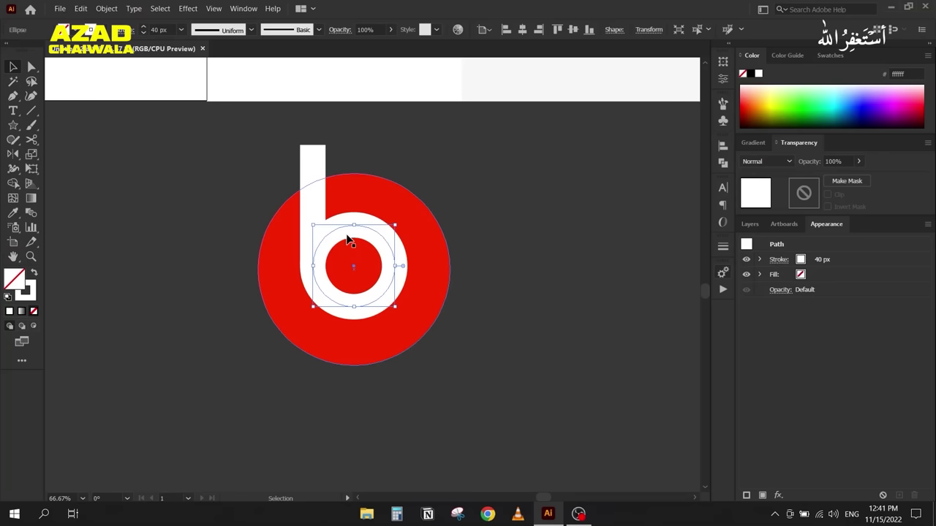
shift+click(314, 198)
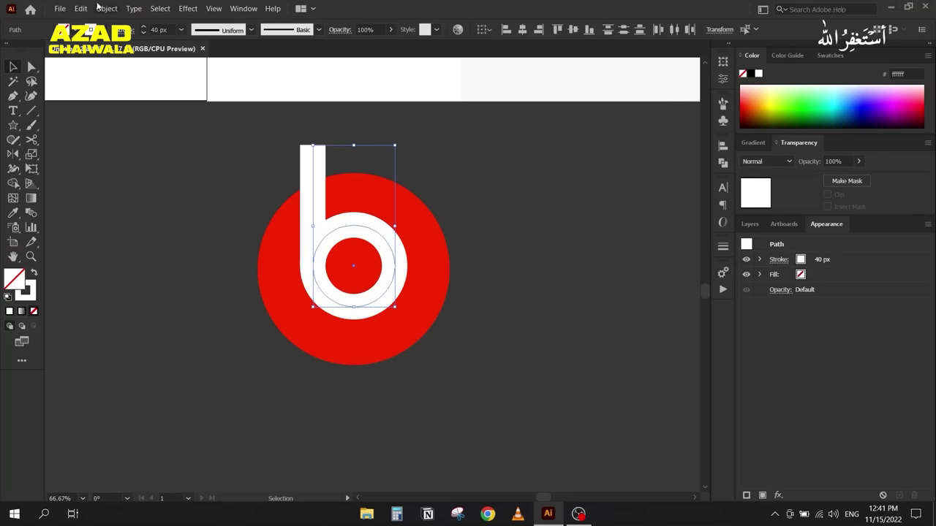
click(103, 9)
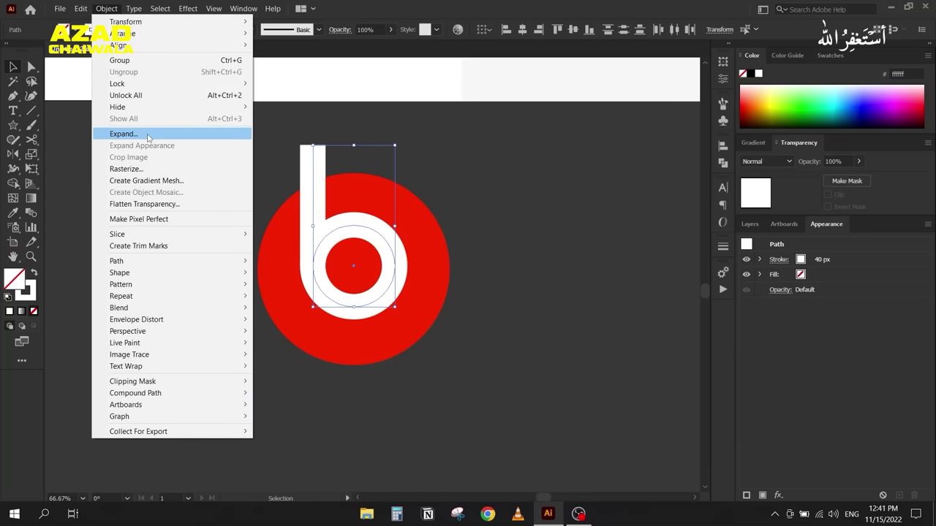
click(148, 136)
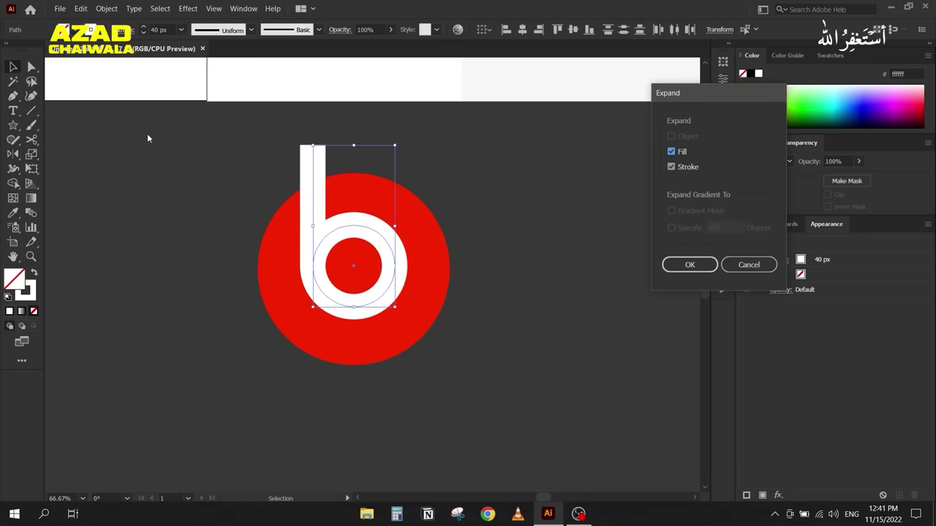
click(686, 264)
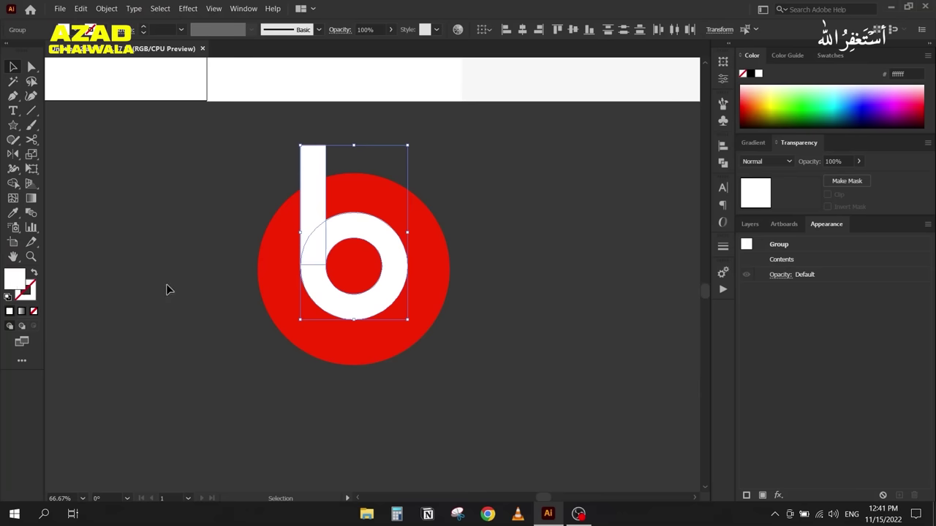
click(753, 225)
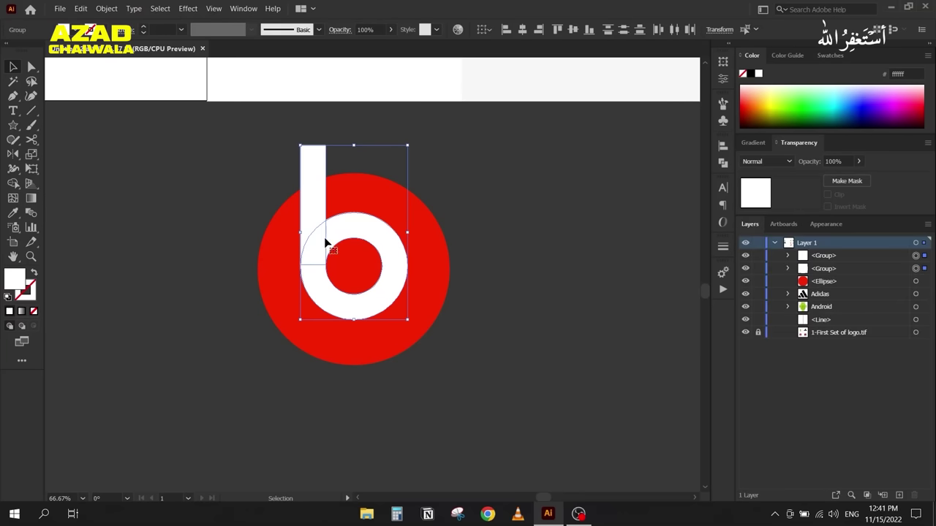
click(723, 163)
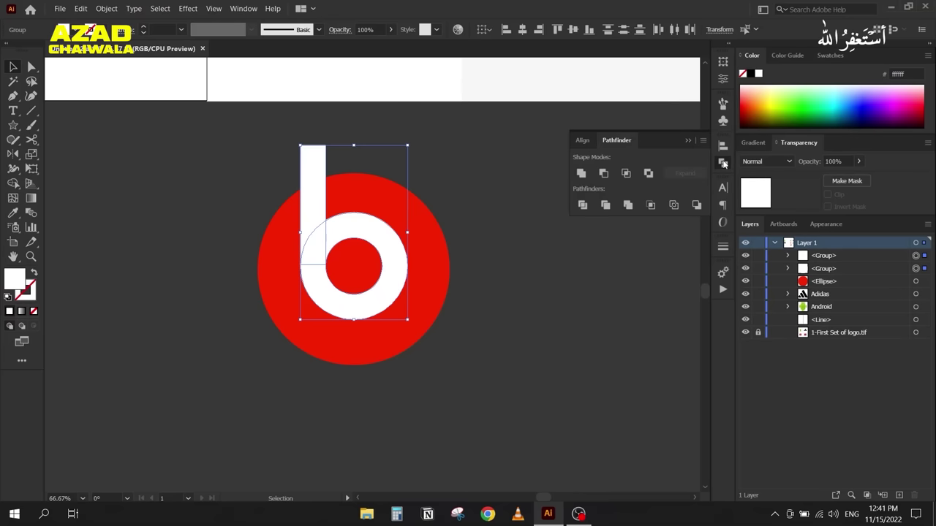
Step: Unite the b's bar and ring into one shape, then select the whole logo and shift it left
click(581, 173)
click(688, 141)
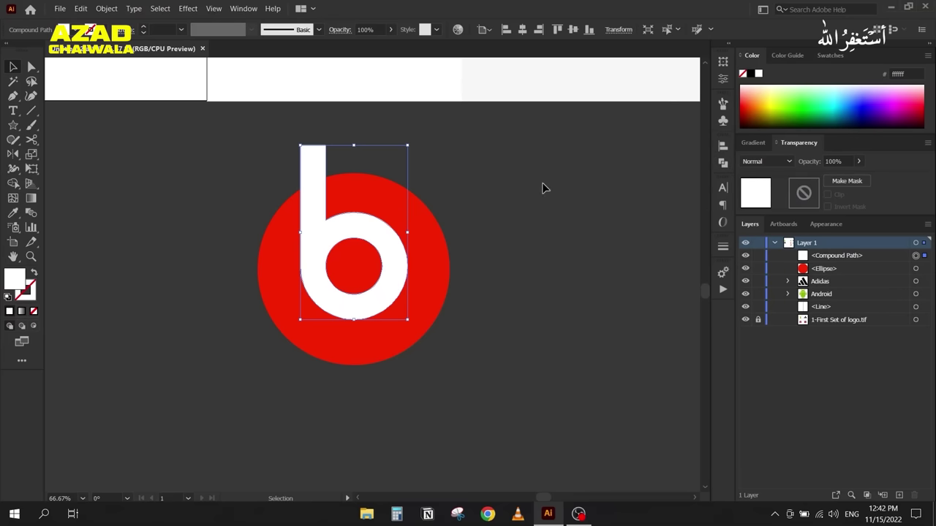
click(543, 187)
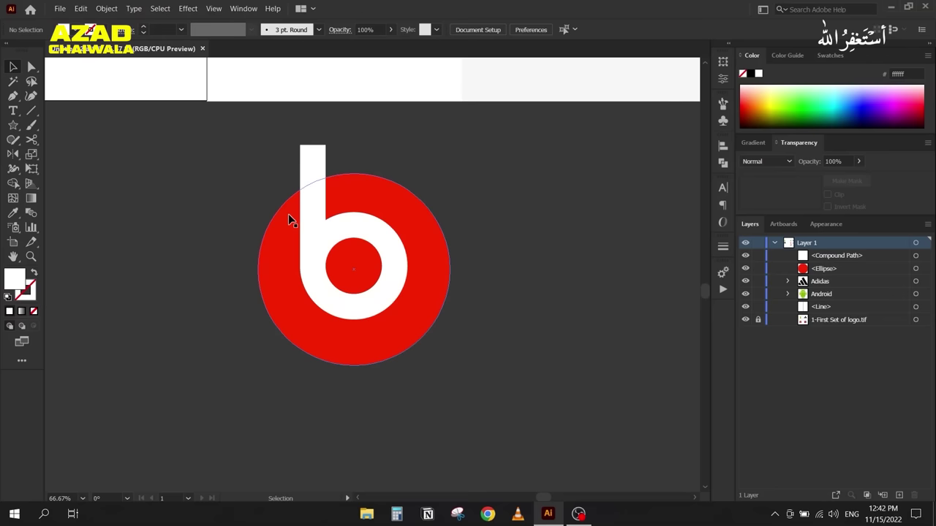
drag(224, 163, 515, 404)
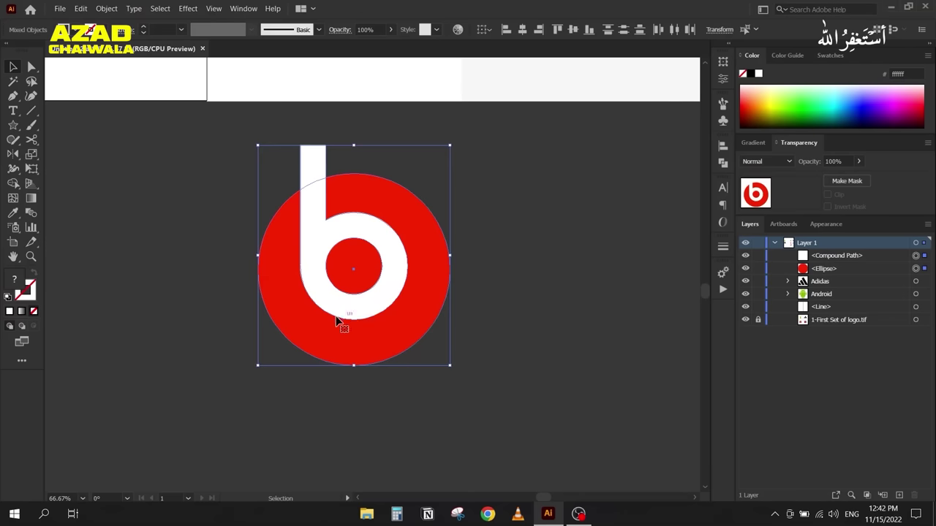
click(723, 163)
click(606, 173)
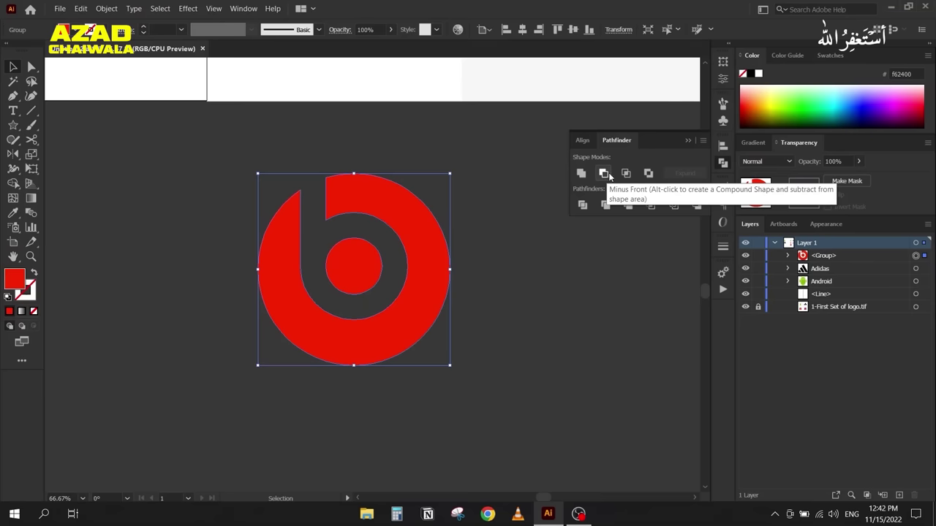
key(ctrl+z)
drag(366, 196, 232, 200)
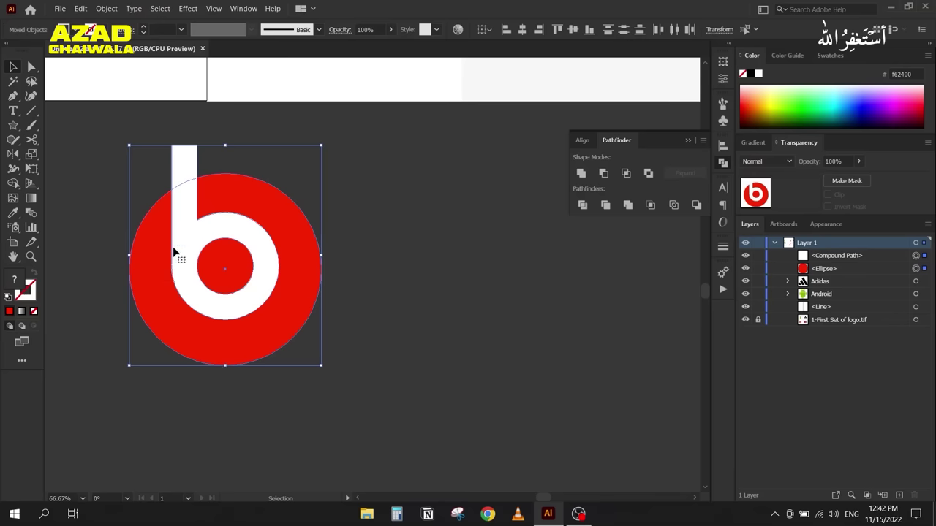
Step: Divide the logo with Pathfinder, ungroup it, and delete the stem piece above the circle
click(582, 205)
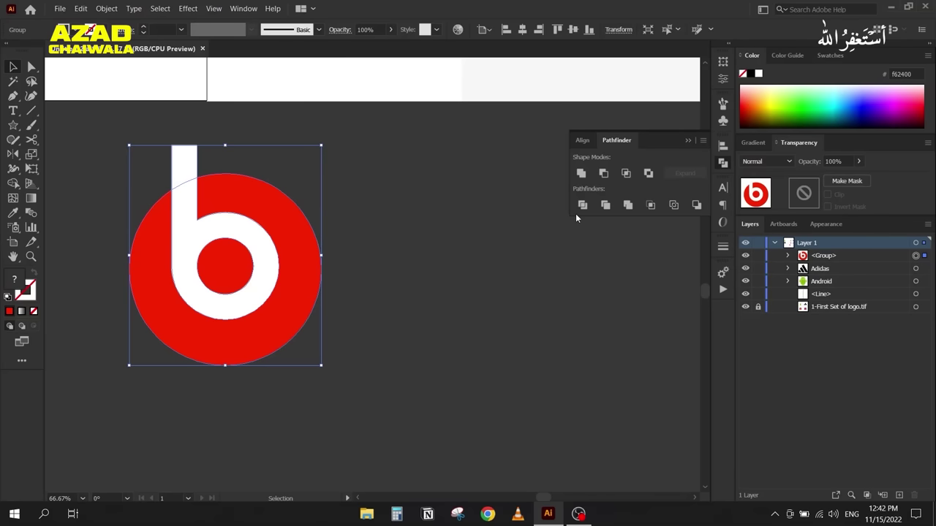
right_click(297, 209)
click(319, 295)
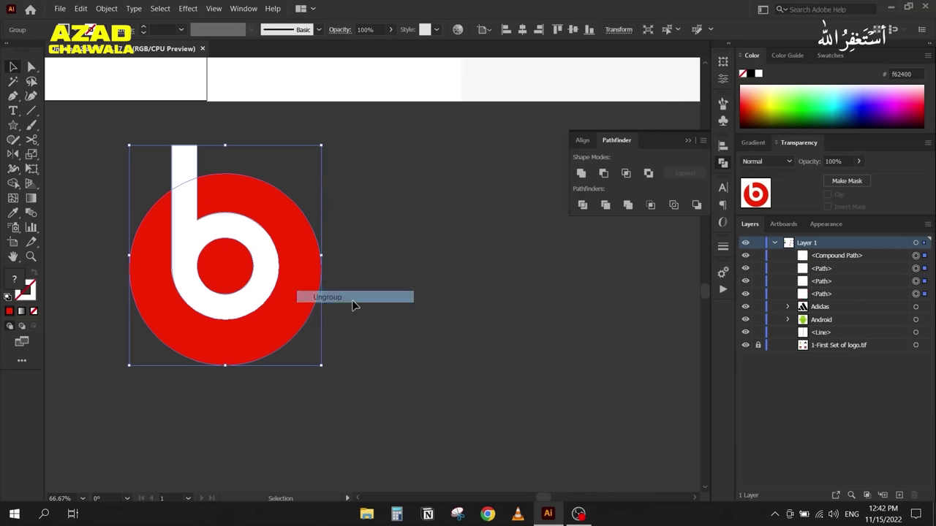
click(140, 168)
drag(175, 162, 154, 143)
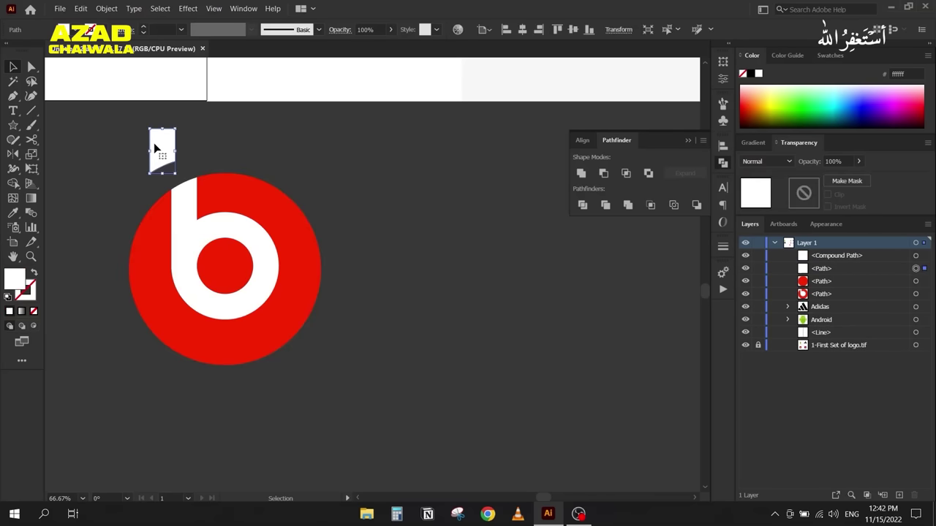
key(Delete)
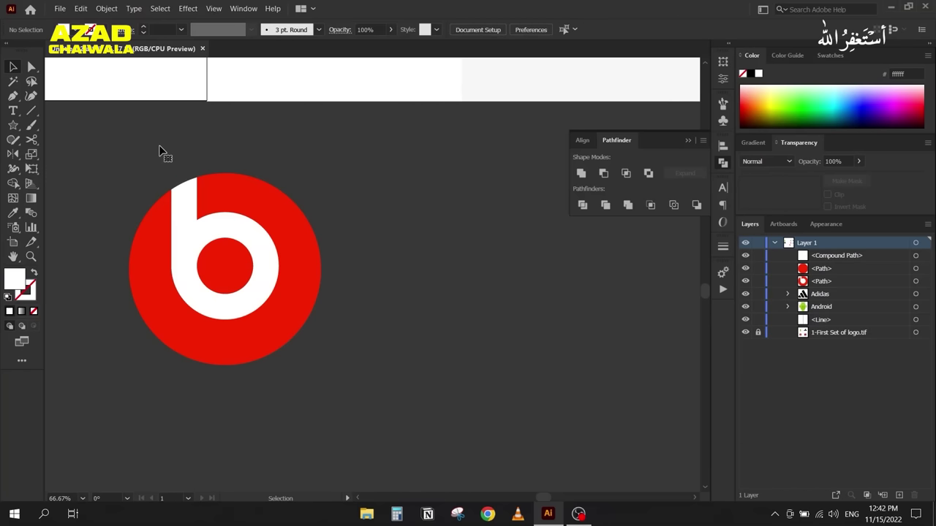
Step: Drop a duplicate of the logo to the right and delete its white b
drag(136, 171, 342, 365)
drag(175, 300, 383, 301)
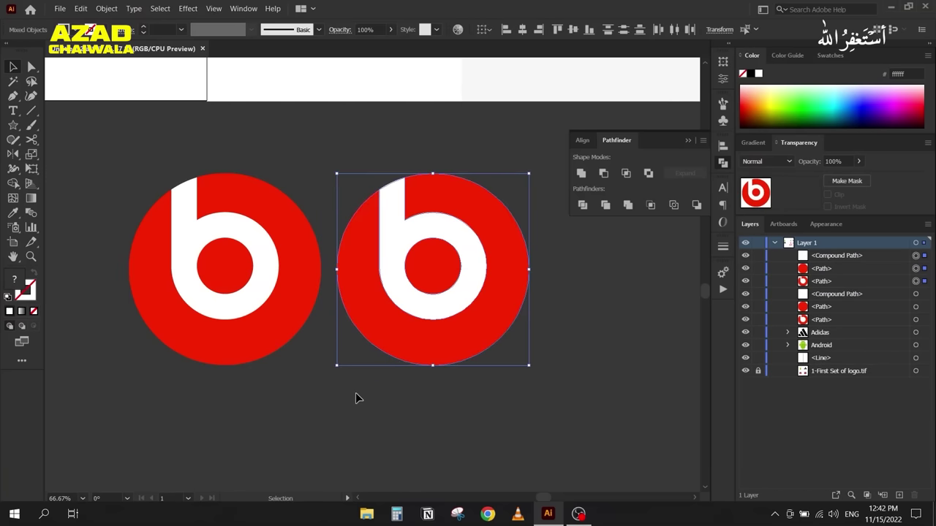
click(356, 394)
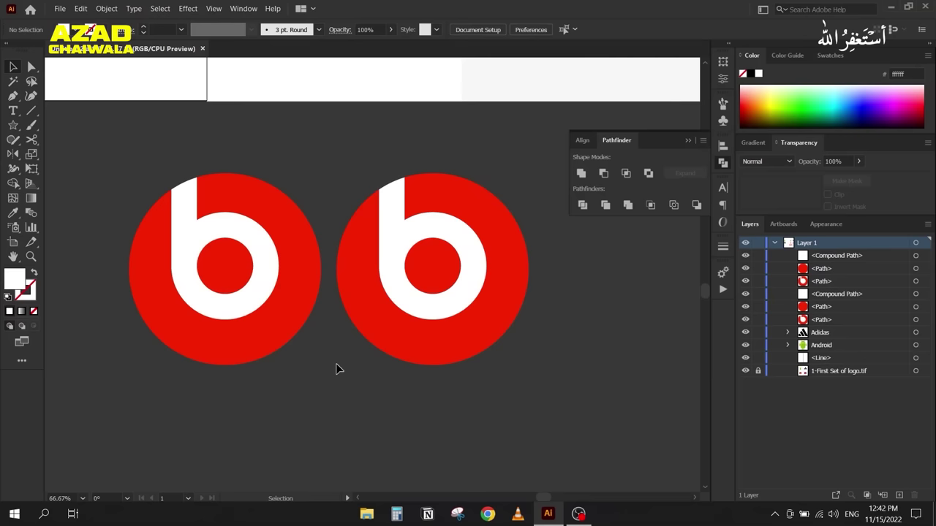
click(389, 238)
key(Delete)
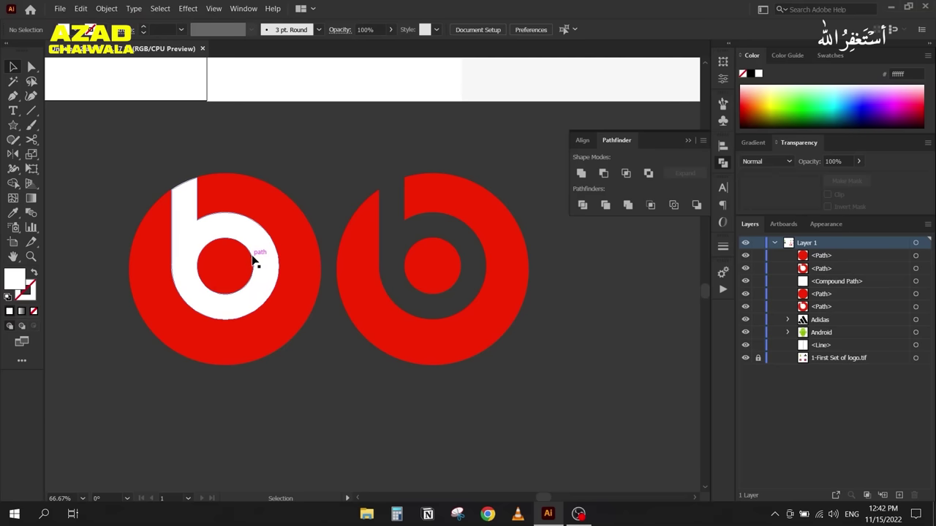
Step: Group the right logo's pieces and delete the left logo
click(688, 141)
drag(360, 169, 497, 373)
key(ctrl+g)
drag(155, 147, 261, 375)
key(Delete)
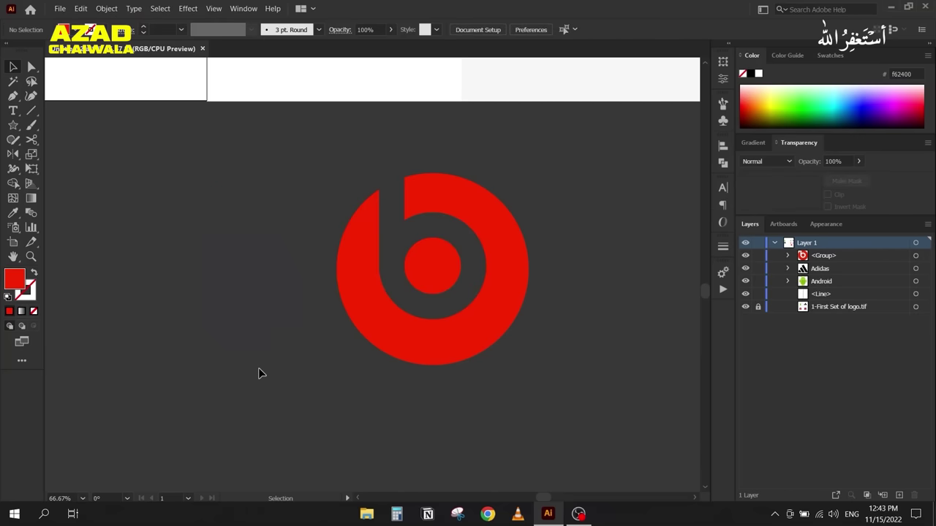
Step: Rename the logo's group in the Layers list to 'Beats'
double_click(830, 256)
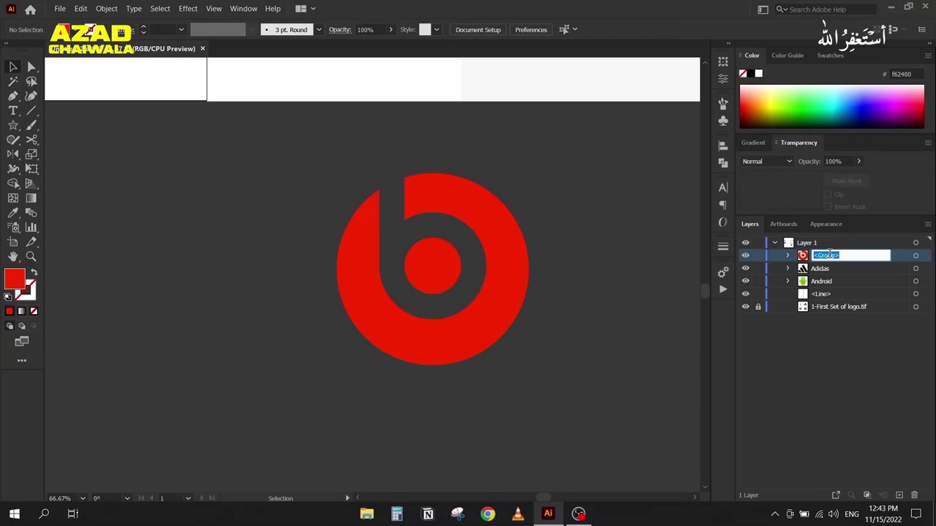
text(Be)
key(Return)
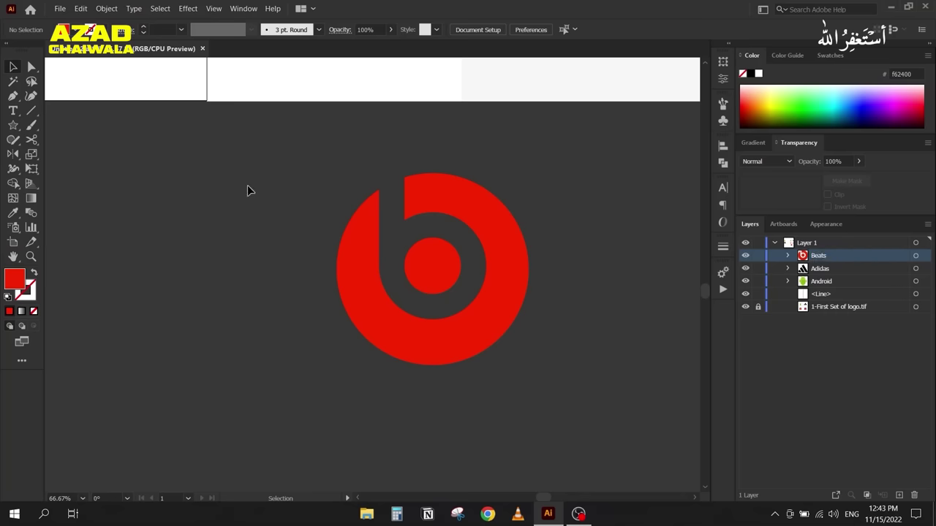
Step: Move the Beats logo onto the artboard beside the Android logo
scroll(237, 180, down, 3)
drag(238, 223, 417, 384)
drag(476, 380, 265, 185)
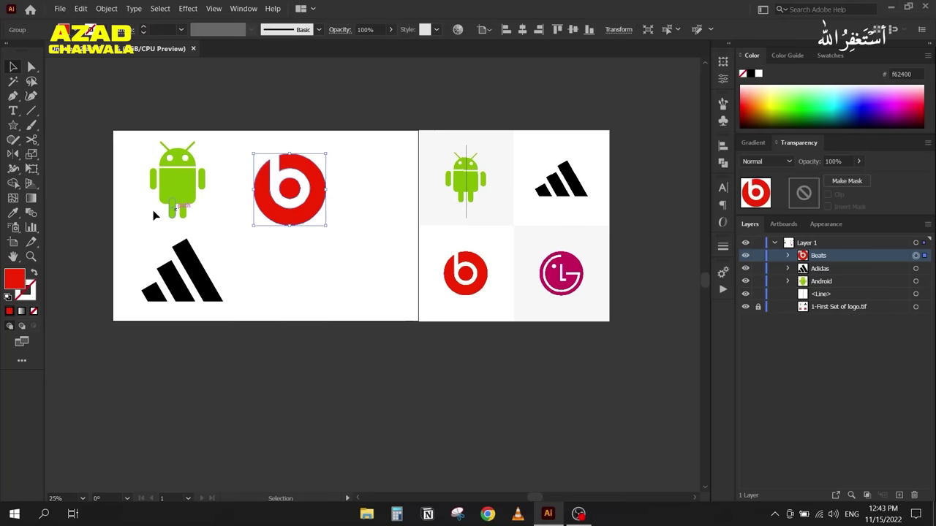
drag(120, 197, 222, 282)
drag(365, 286, 359, 278)
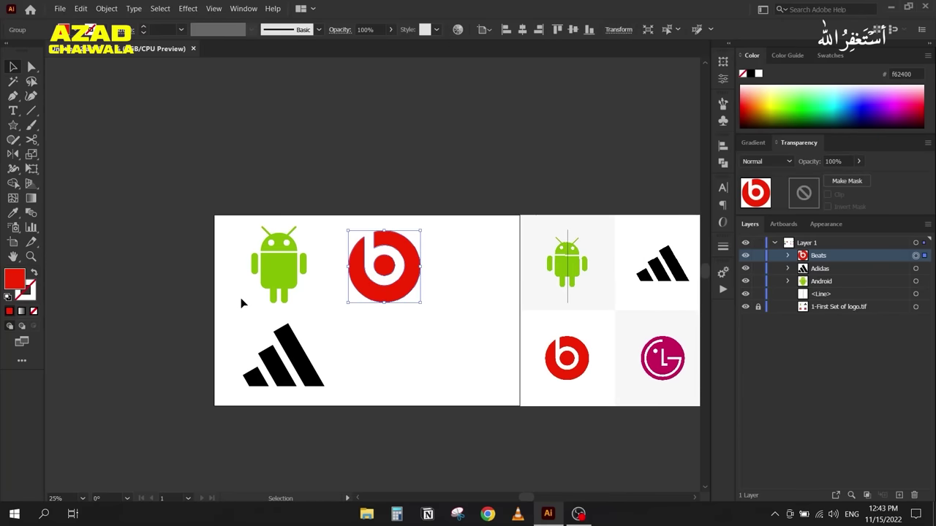
Step: Copy the Android logo above the artboard and bring up its context menu
click(271, 276)
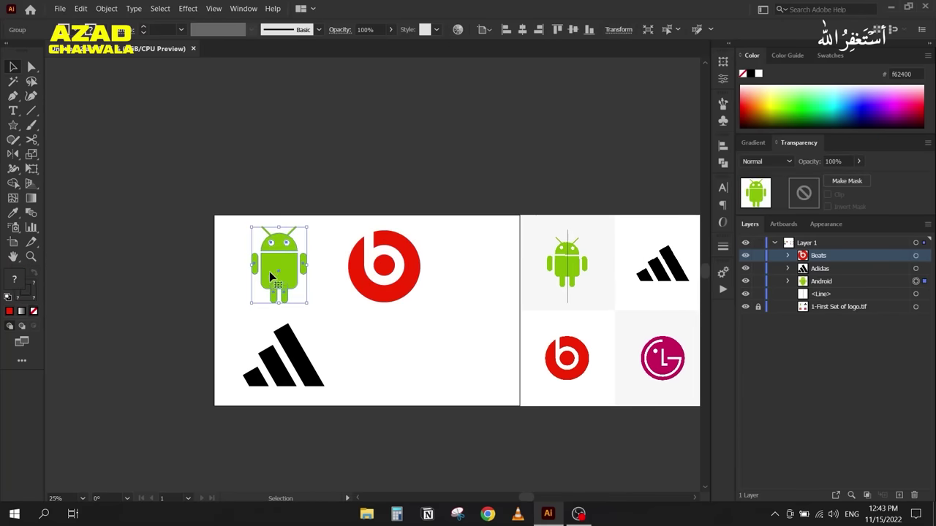
drag(272, 246, 404, 104)
scroll(404, 105, up, 5)
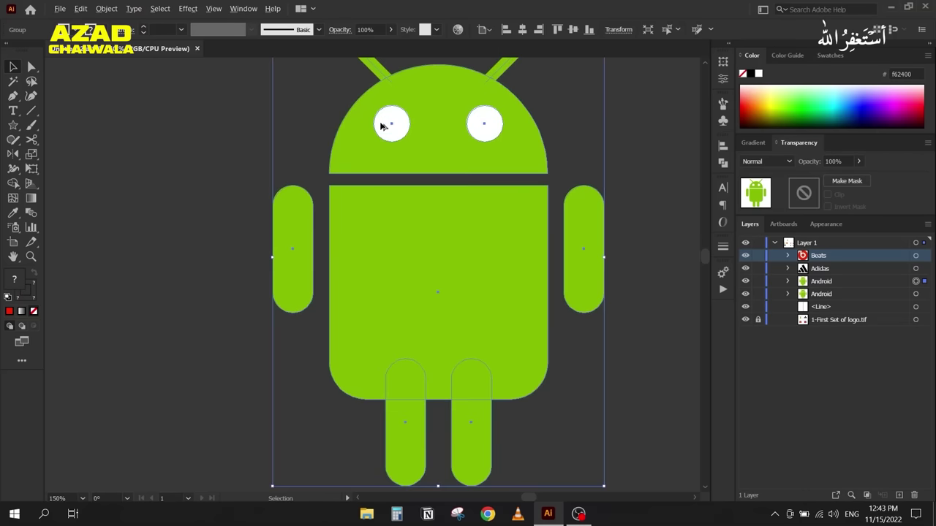
scroll(380, 121, down, 1)
right_click(390, 157)
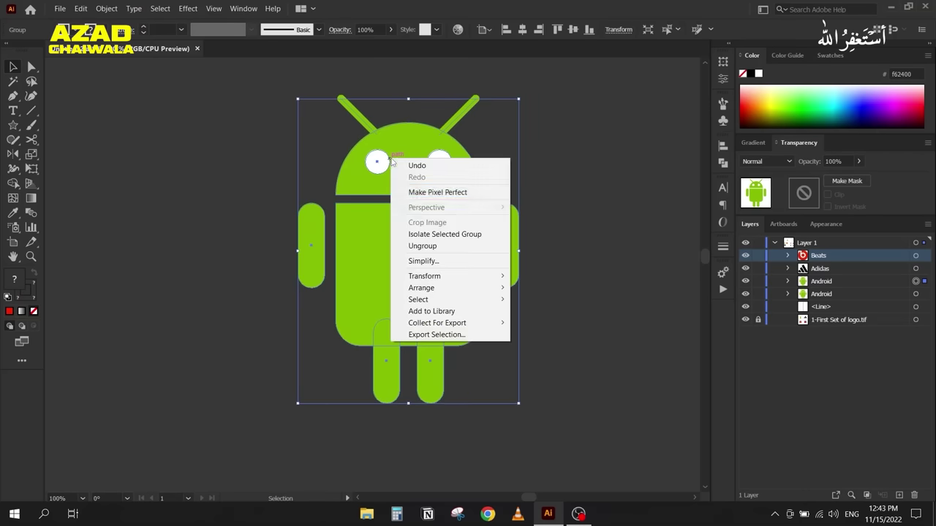
click(416, 246)
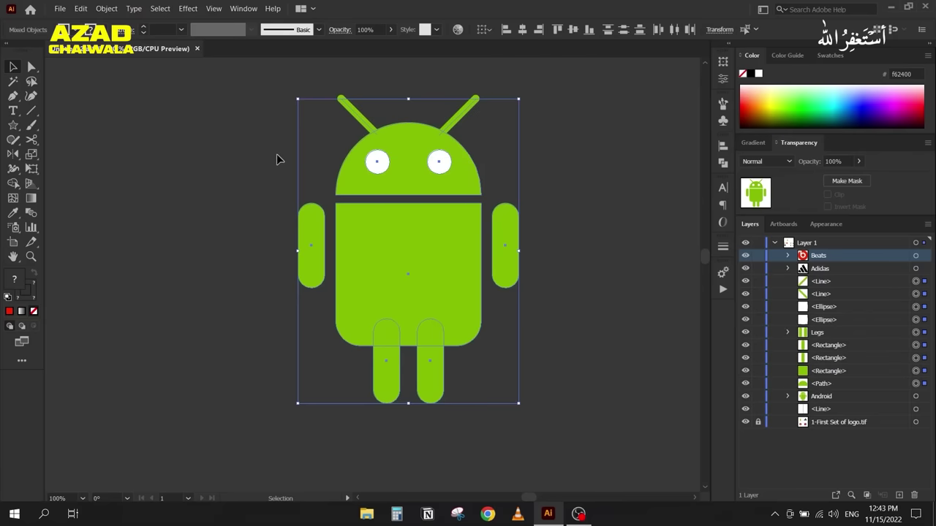
click(261, 142)
scroll(361, 77, up, 1)
scroll(357, 87, up, 1)
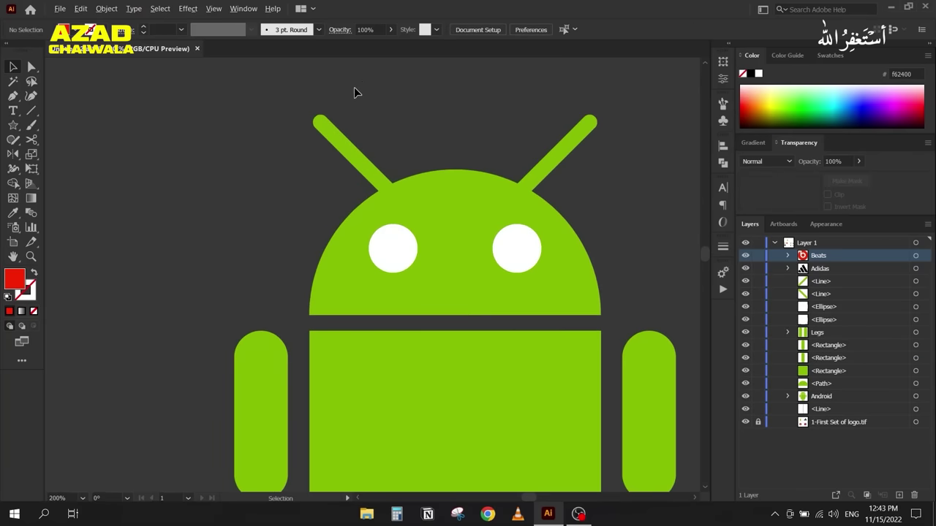
drag(231, 116, 577, 160)
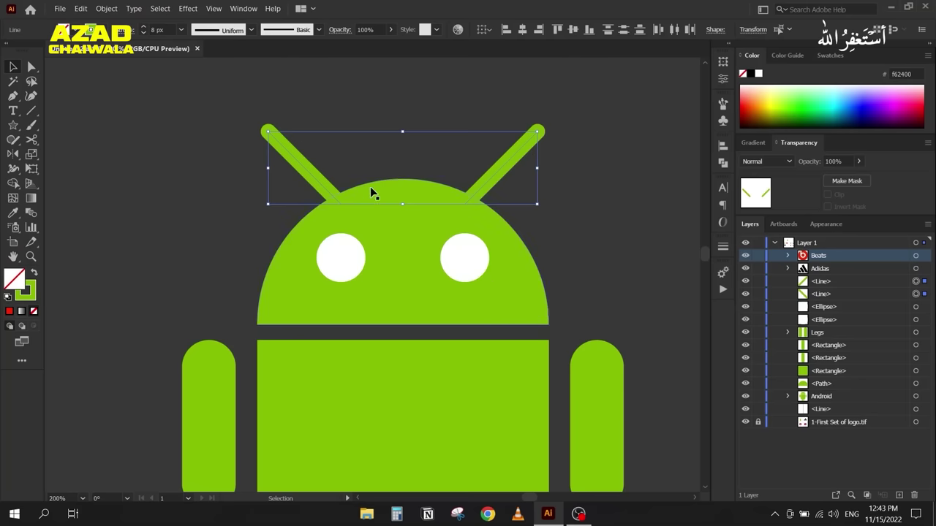
shift+click(419, 188)
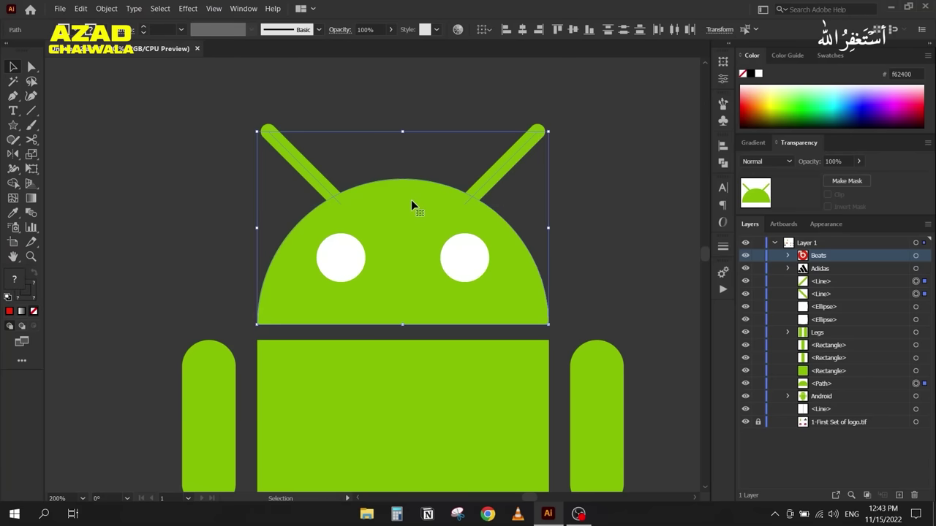
click(722, 164)
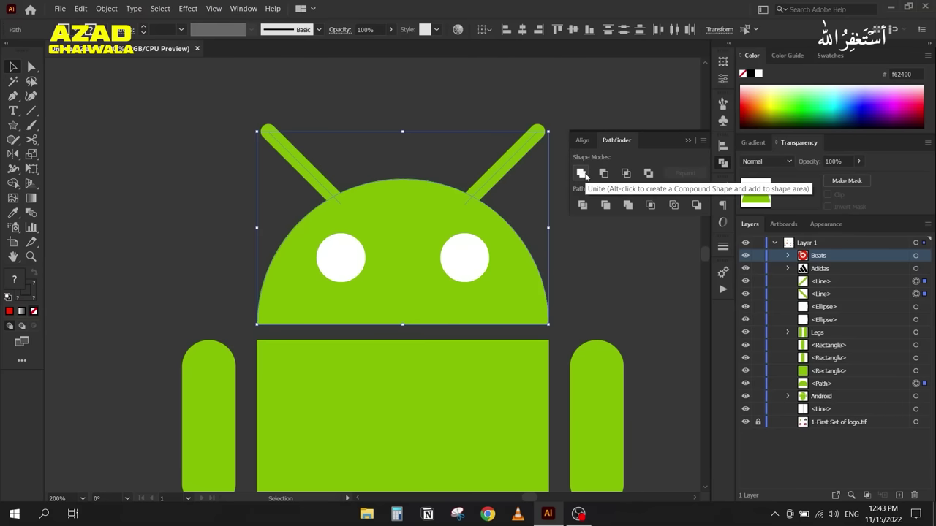
click(585, 175)
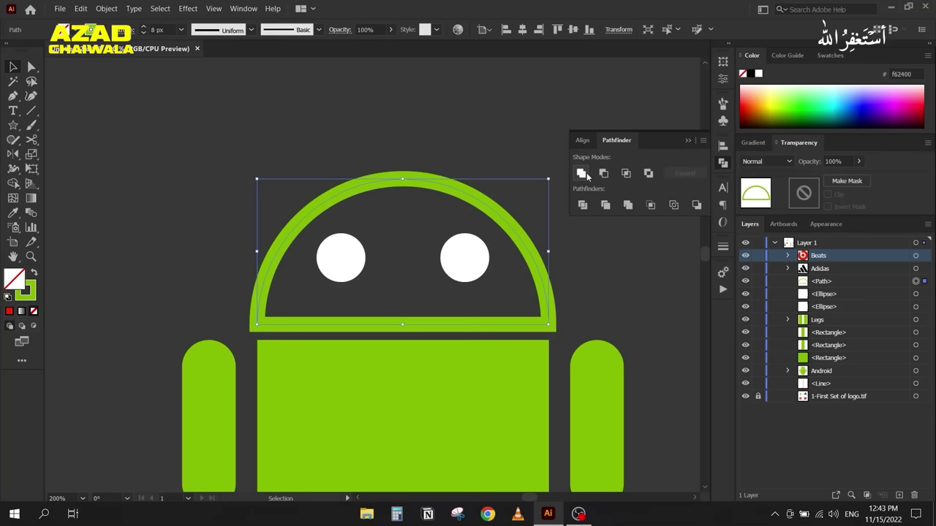
key(ctrl+z)
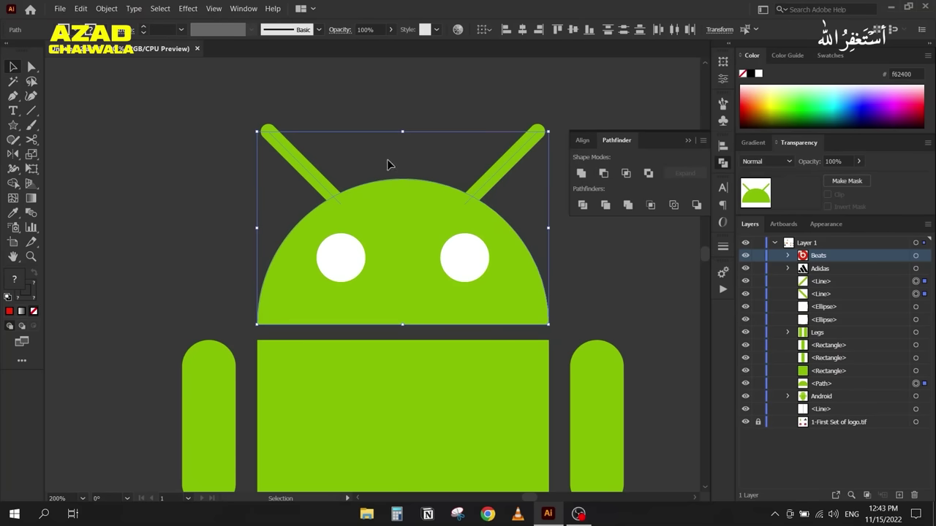
click(687, 142)
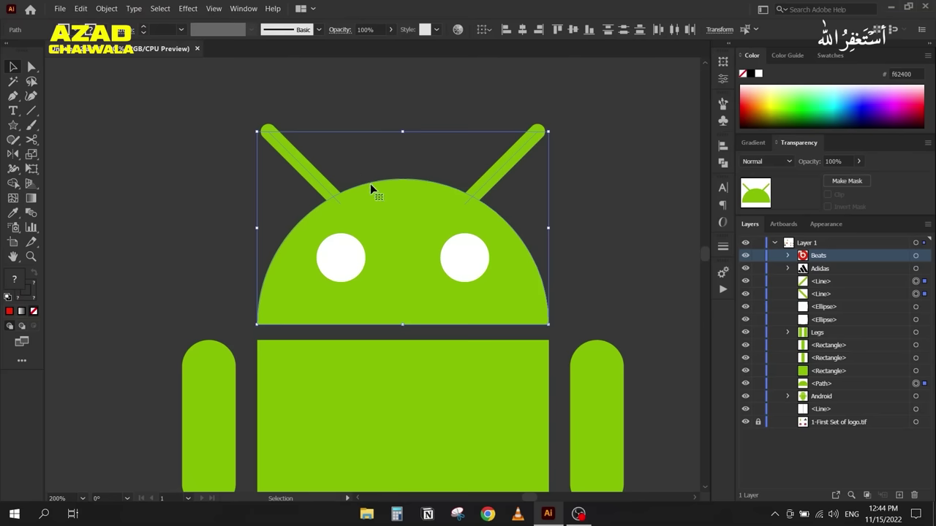
click(267, 186)
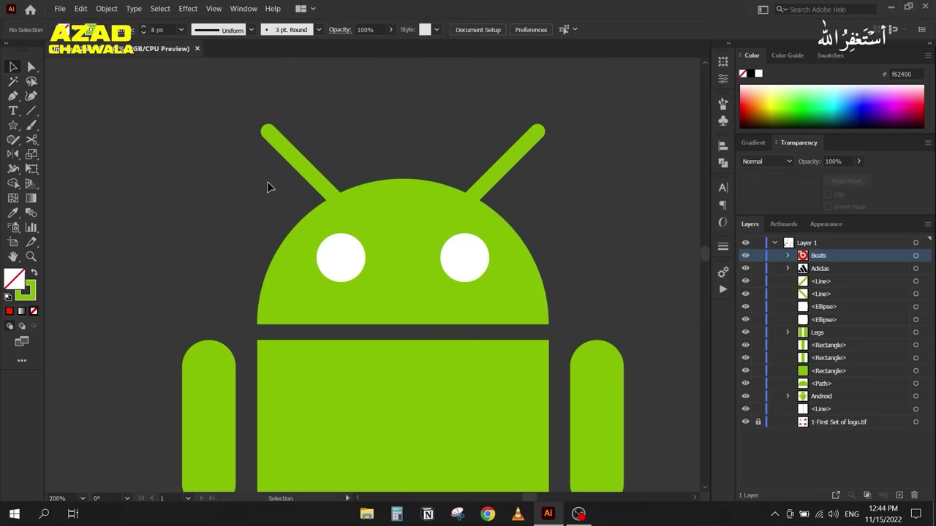
Step: Expand both antenna strokes into filled shapes (fill and stroke)
drag(246, 106, 464, 142)
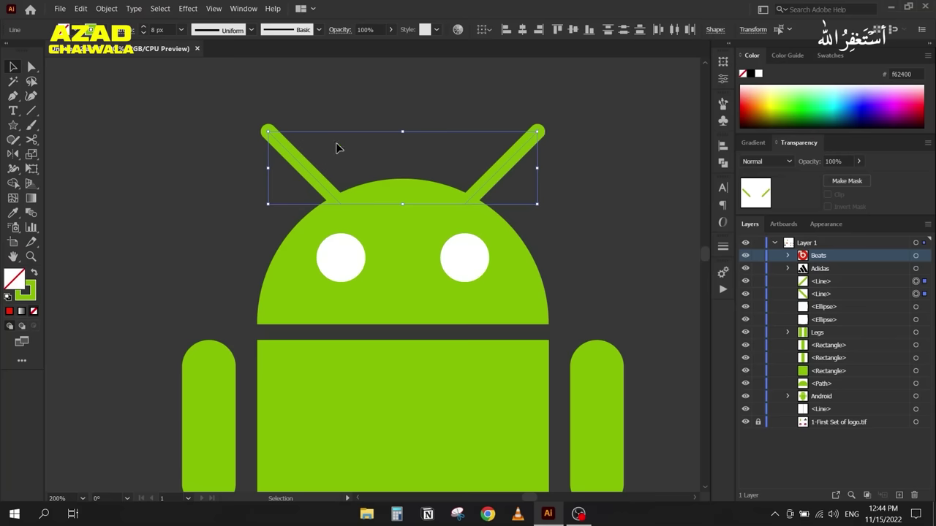
click(101, 11)
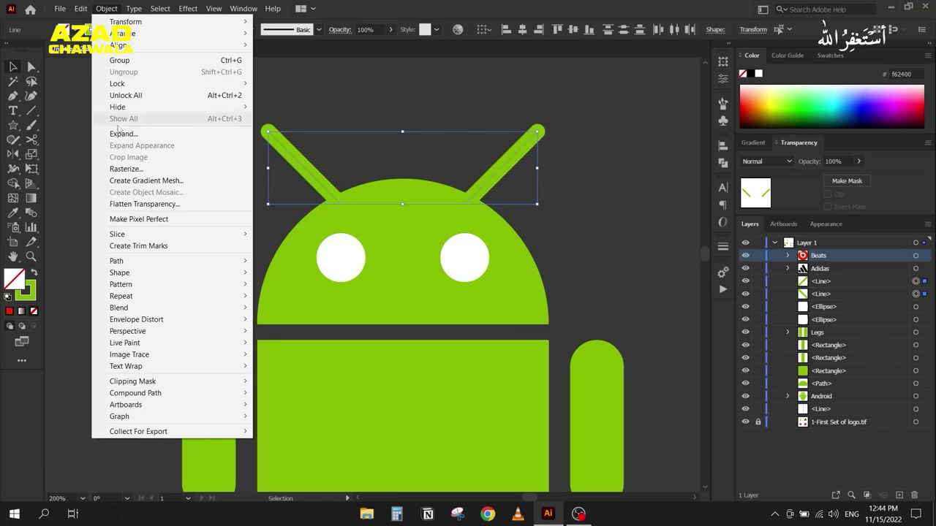
click(122, 135)
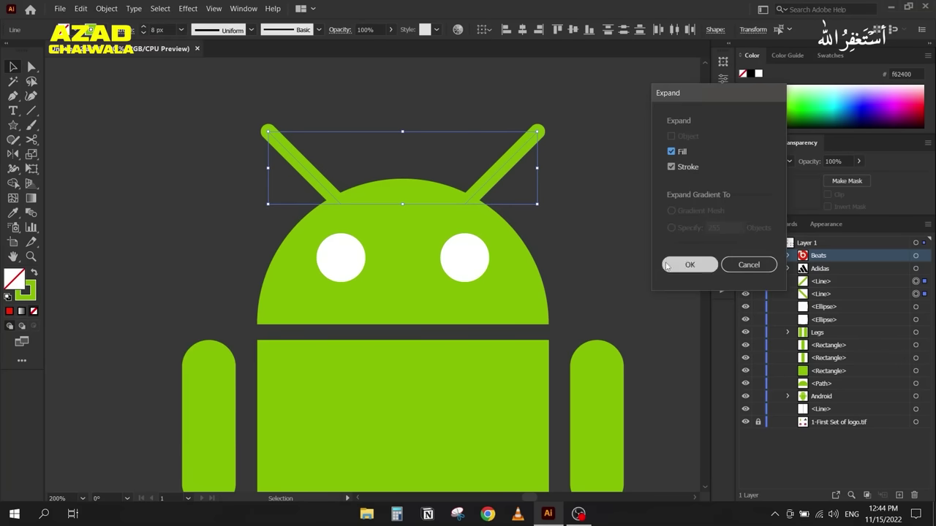
click(670, 266)
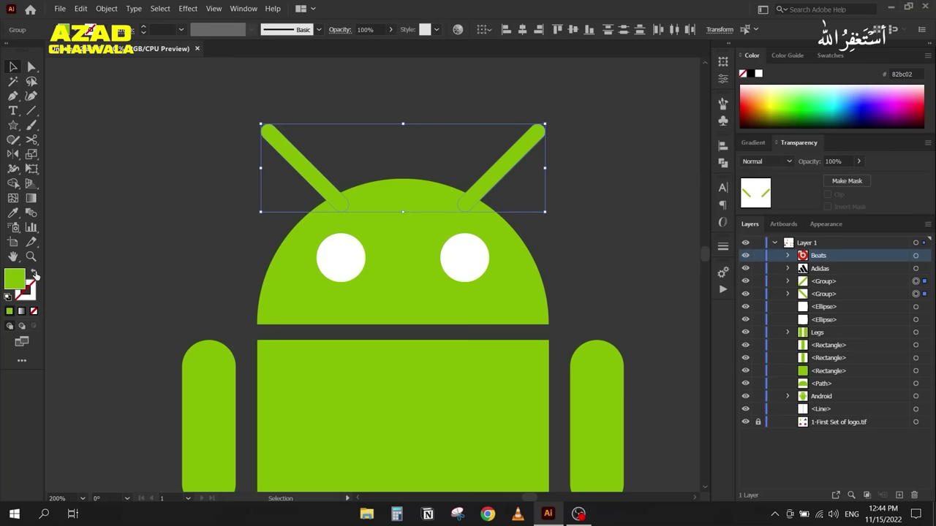
Step: Unite the antennae and head into one shape with Pathfinder
drag(248, 97, 528, 209)
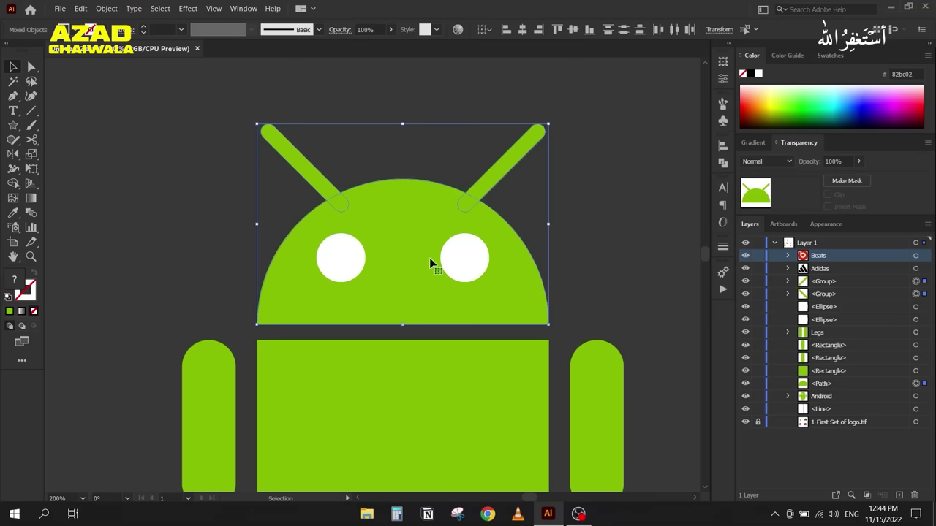
click(723, 164)
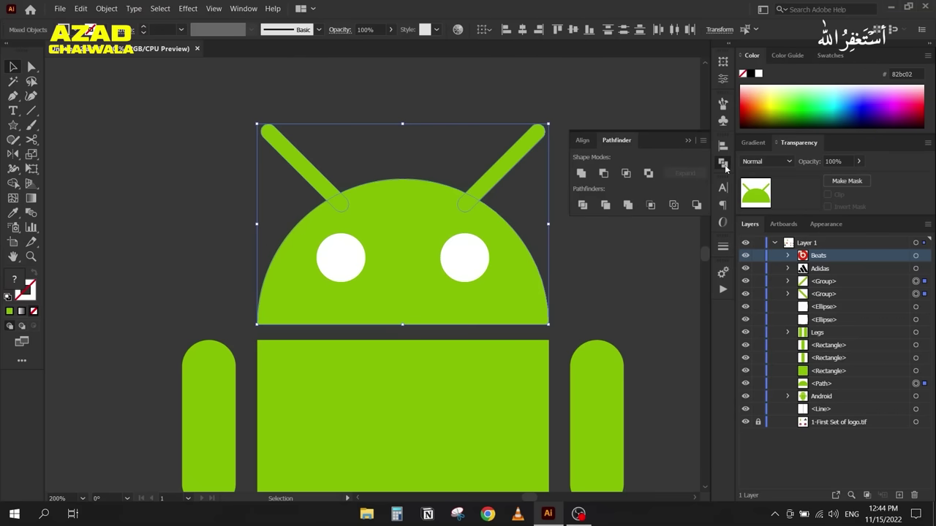
click(581, 173)
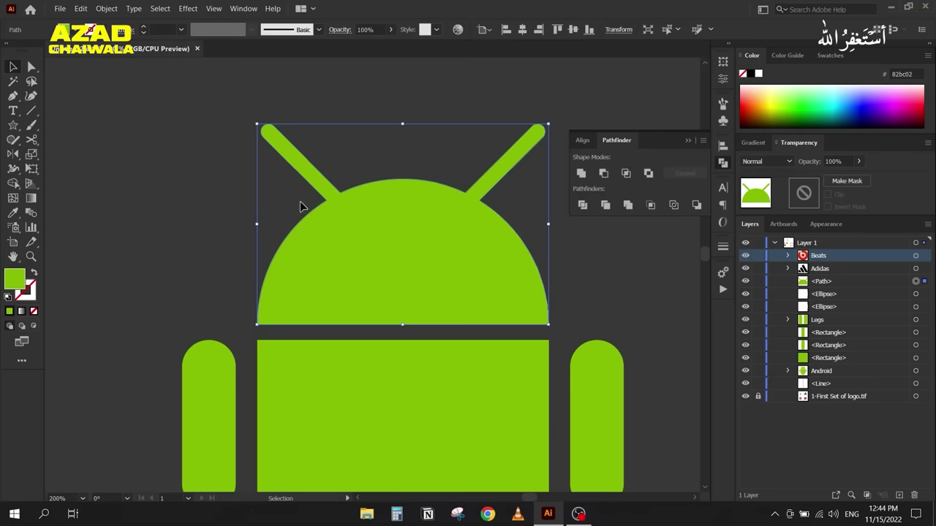
Step: Re-apply the head-antennae merge and send the merged head behind both white eyes with Ctrl+[
key(ctrl+bracketleft)
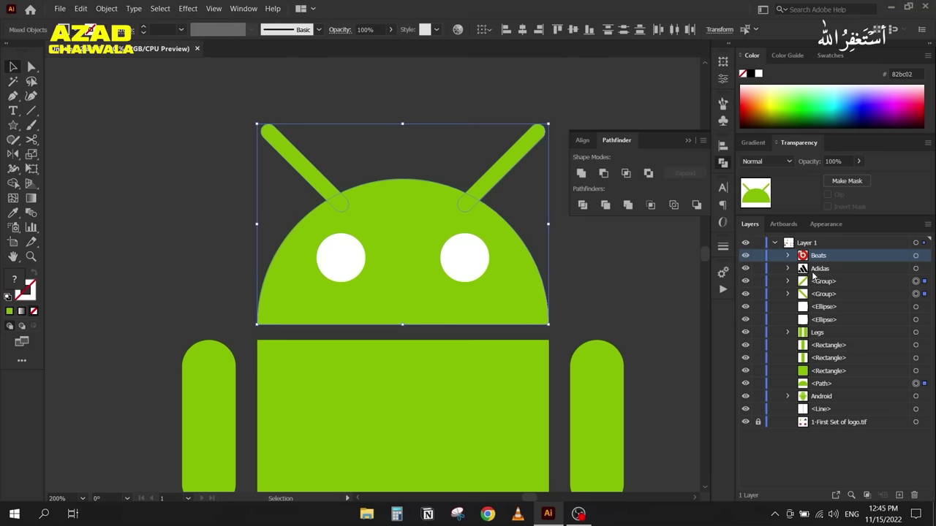
click(580, 174)
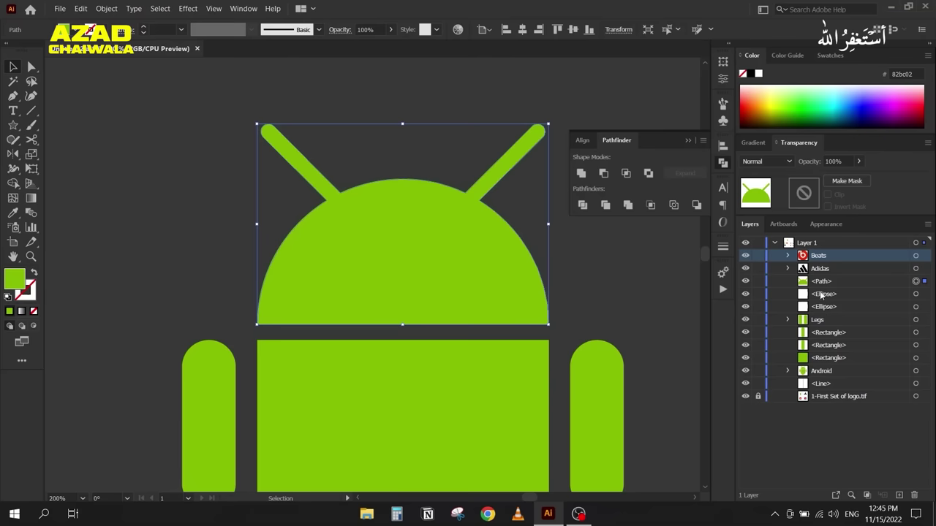
click(923, 307)
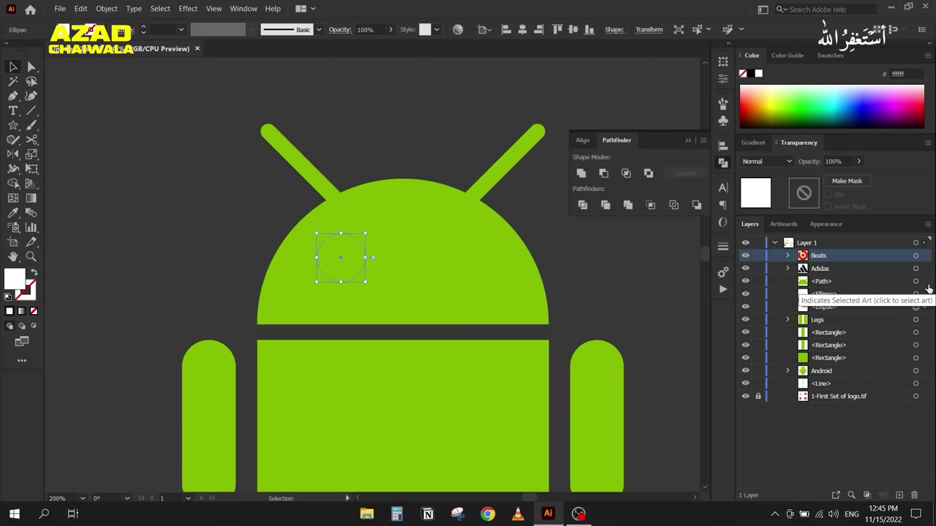
click(924, 282)
drag(819, 286, 826, 309)
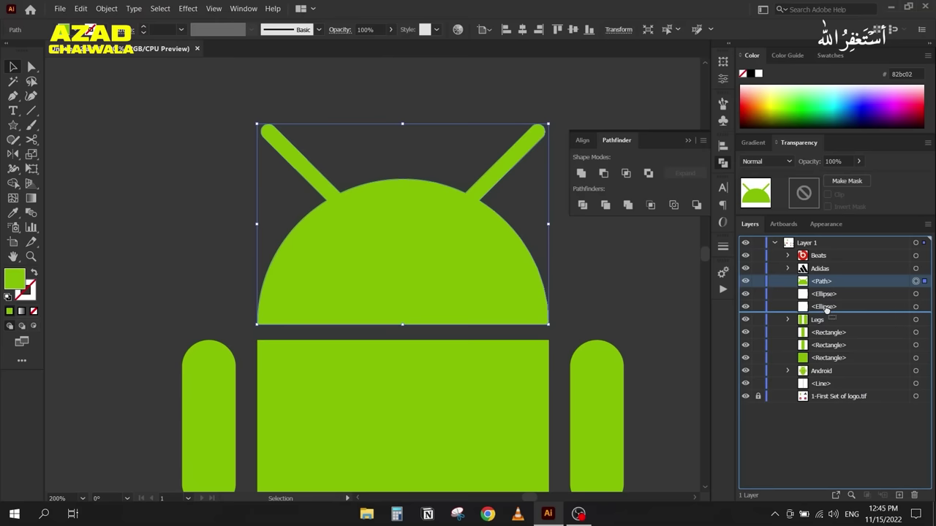
drag(826, 308, 827, 311)
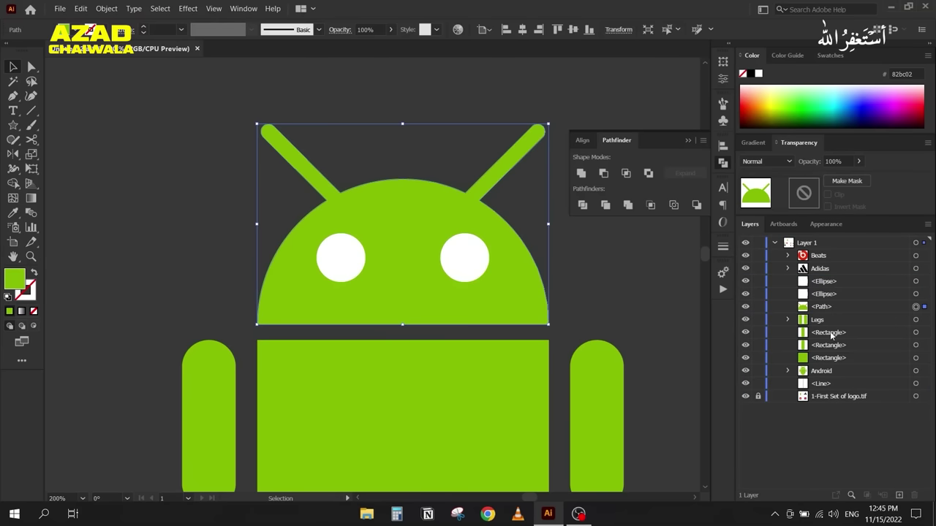
key(ctrl+z)
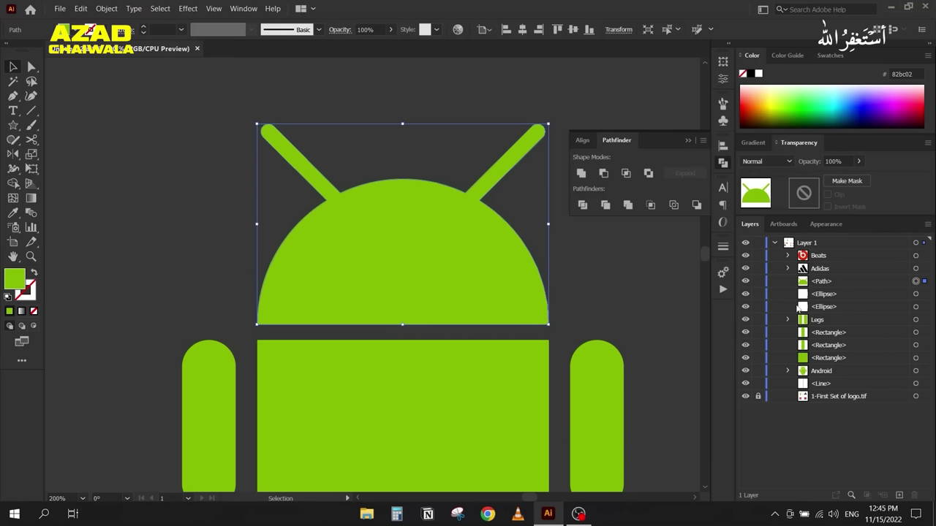
key(ctrl+bracketleft)
key(ctrl+bracketleft)
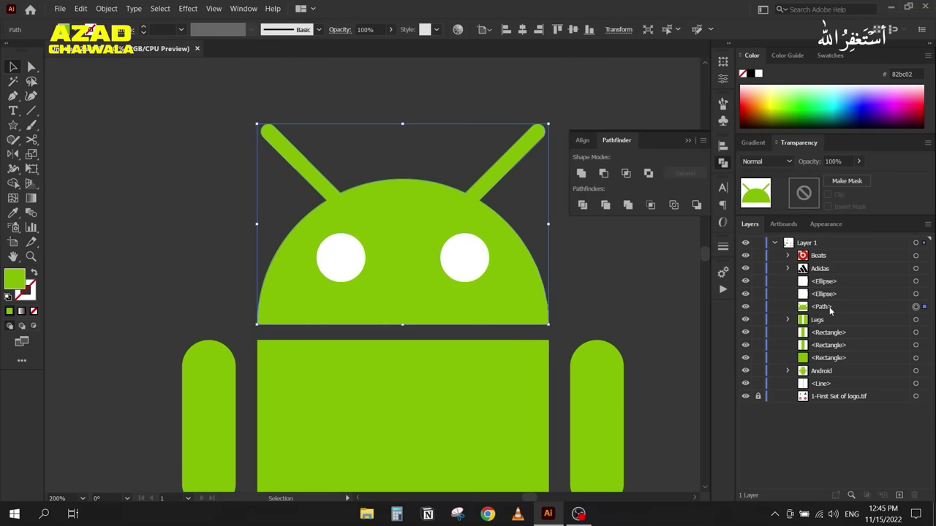
click(161, 217)
scroll(162, 215, down, 1)
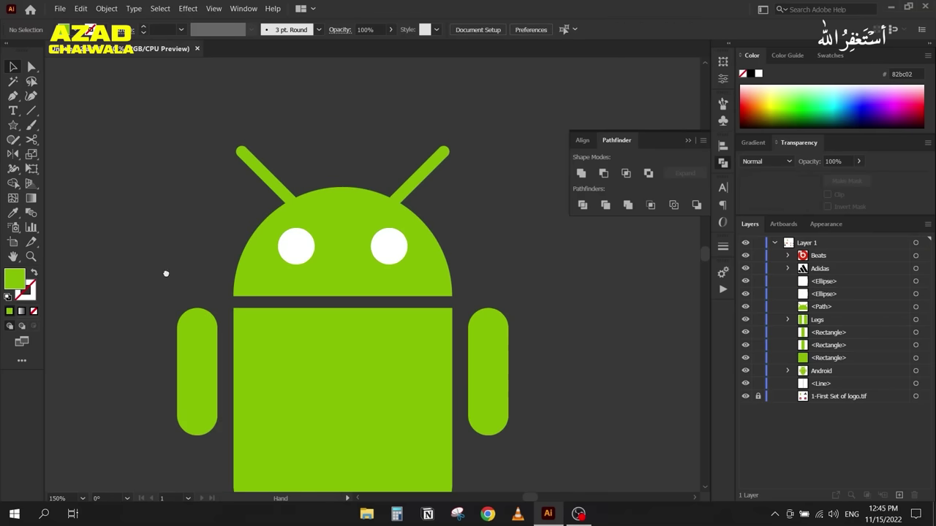
Step: Punch the two eyes out of the head with Pathfinder Minus Front
drag(166, 273, 176, 207)
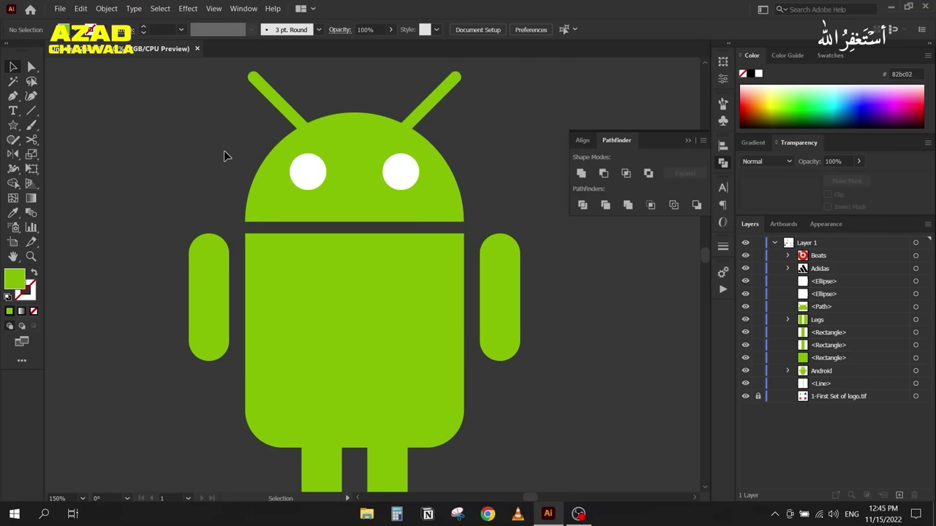
drag(224, 154, 468, 189)
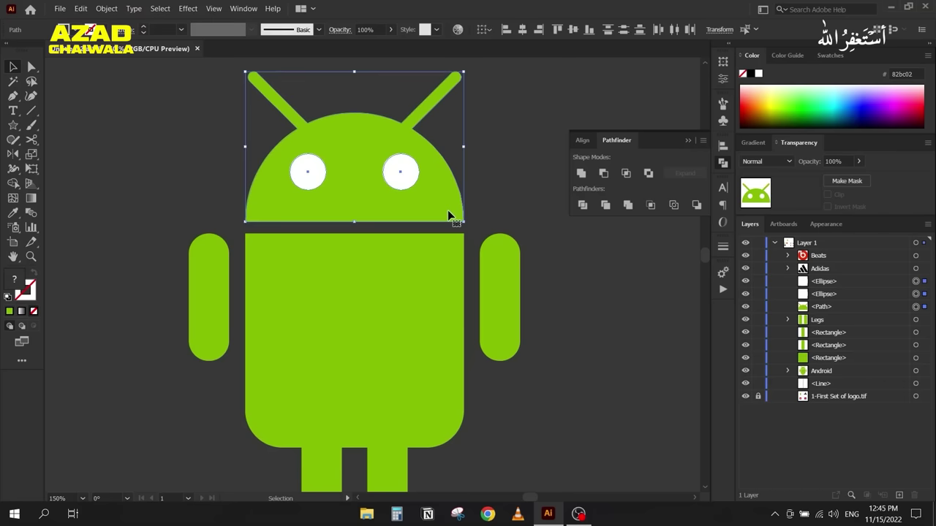
click(603, 172)
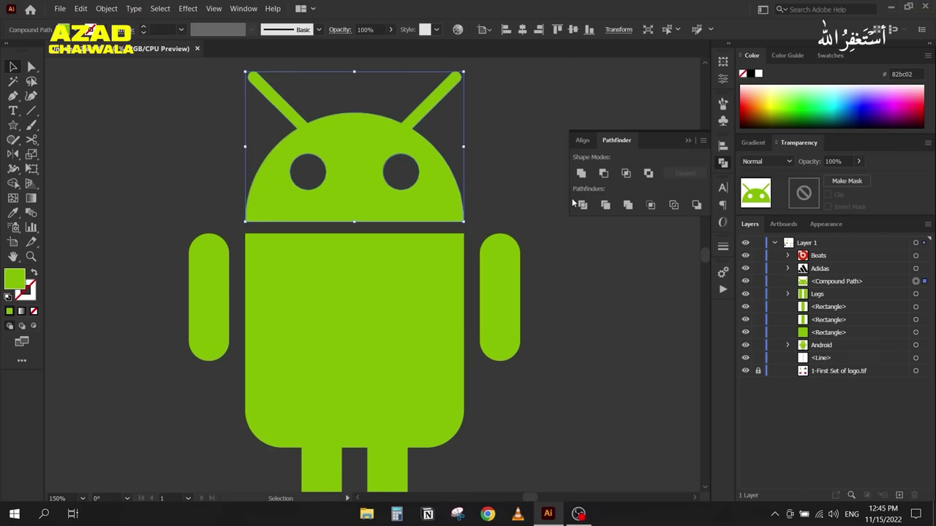
click(554, 296)
Step: Unite the body rectangle and Legs group into a single shape
scroll(361, 261, down, 5)
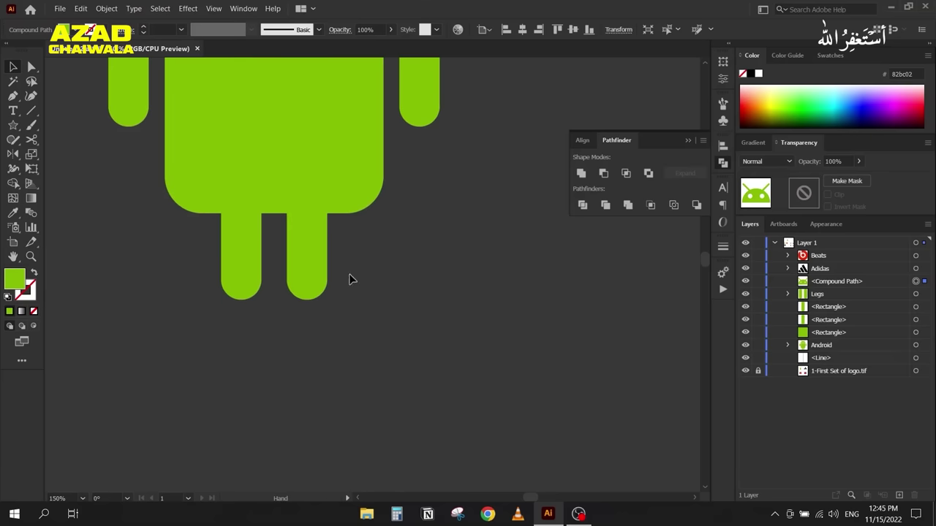
click(224, 182)
shift+click(222, 226)
drag(218, 224, 278, 383)
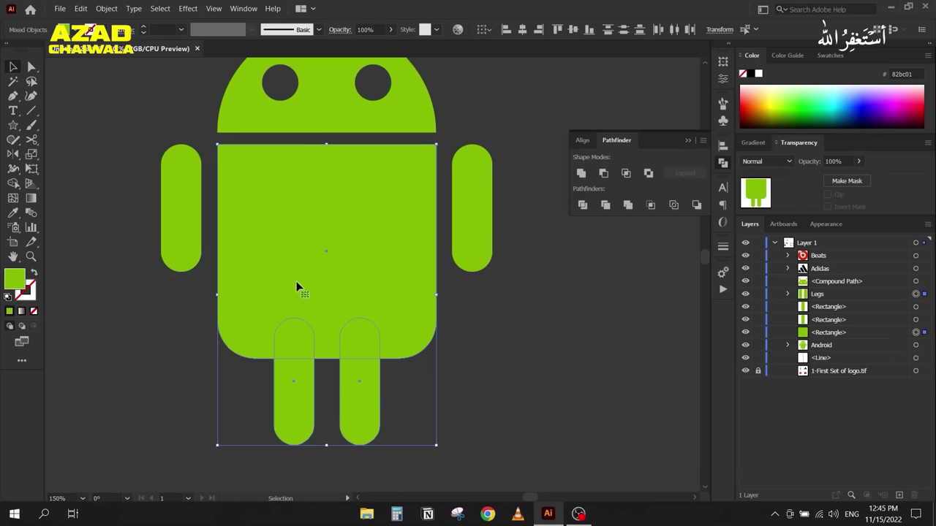
click(581, 173)
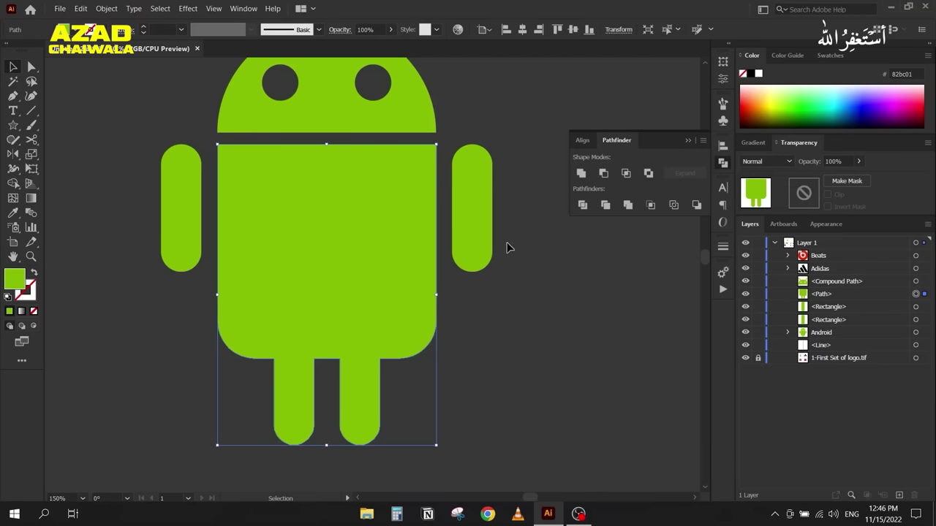
click(687, 140)
click(582, 202)
scroll(572, 203, down, 1)
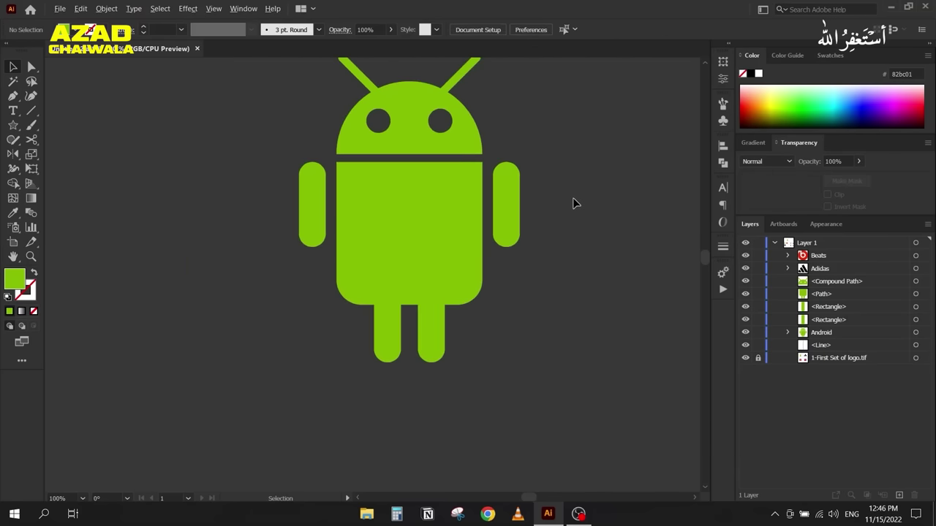
Step: Group the loose Android figure's parts and delete the group
scroll(563, 226, down, 1)
scroll(261, 182, down, 1)
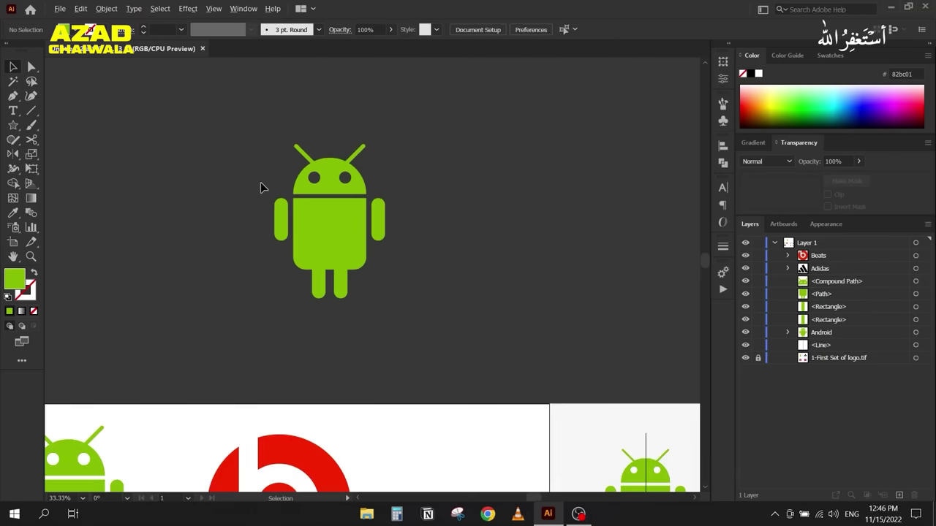
drag(188, 218, 315, 168)
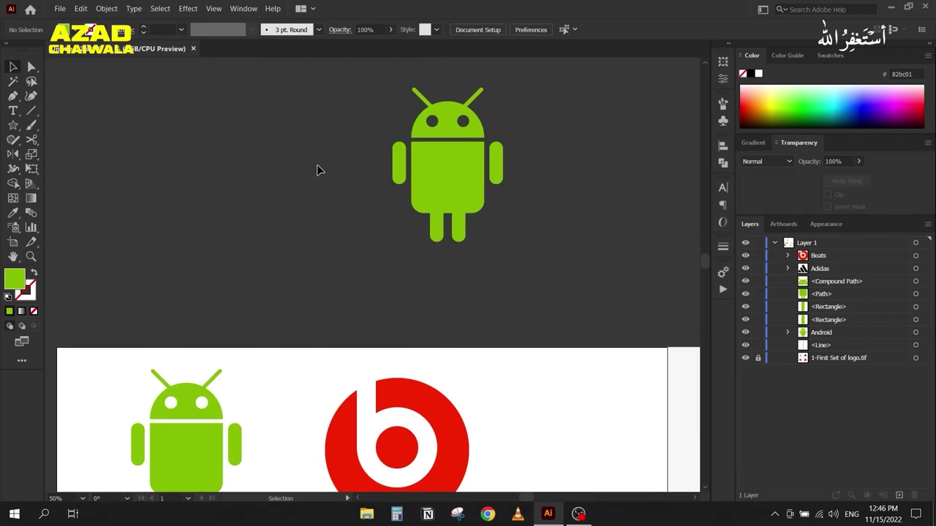
drag(367, 97, 506, 263)
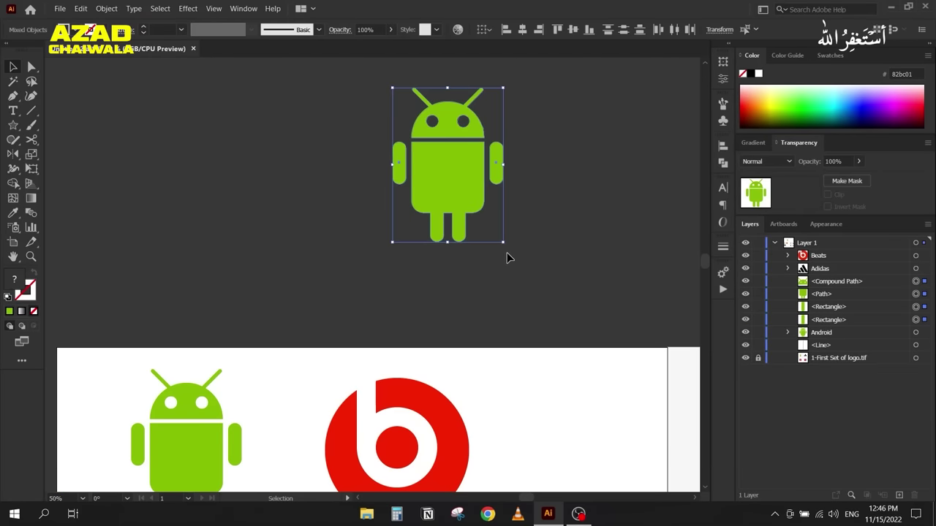
key(ctrl+g)
scroll(254, 211, down, 1)
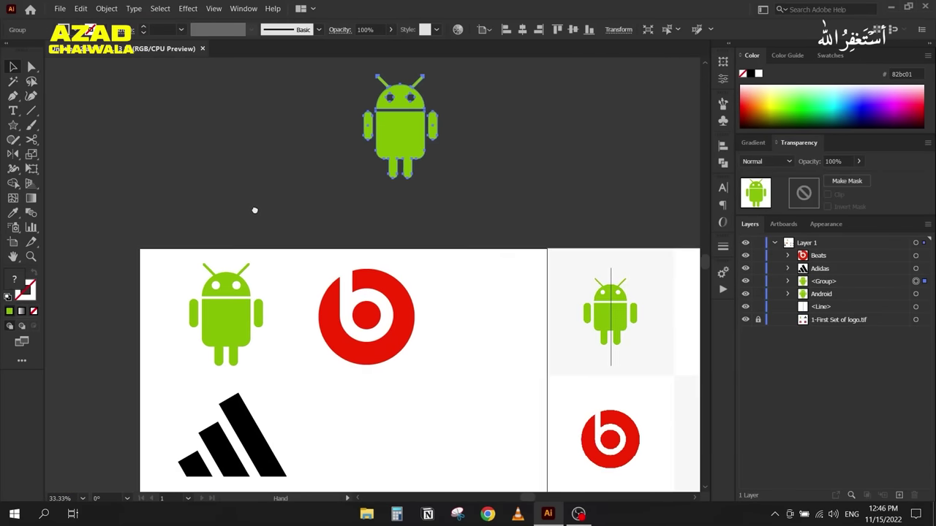
drag(430, 139, 415, 162)
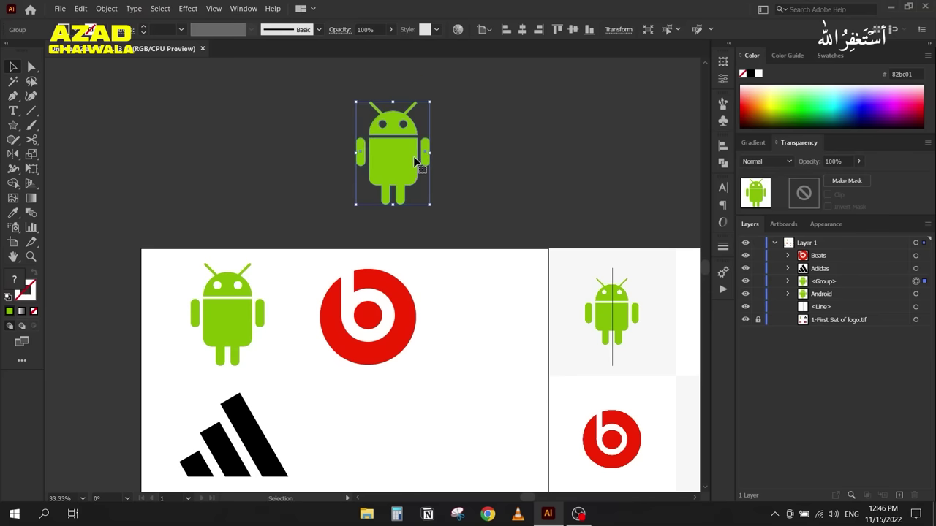
key(Delete)
Step: Pan to the LG logo and draw a large circle to its right with the Ellipse Tool
scroll(464, 286, down, 3)
scroll(234, 171, right, 5)
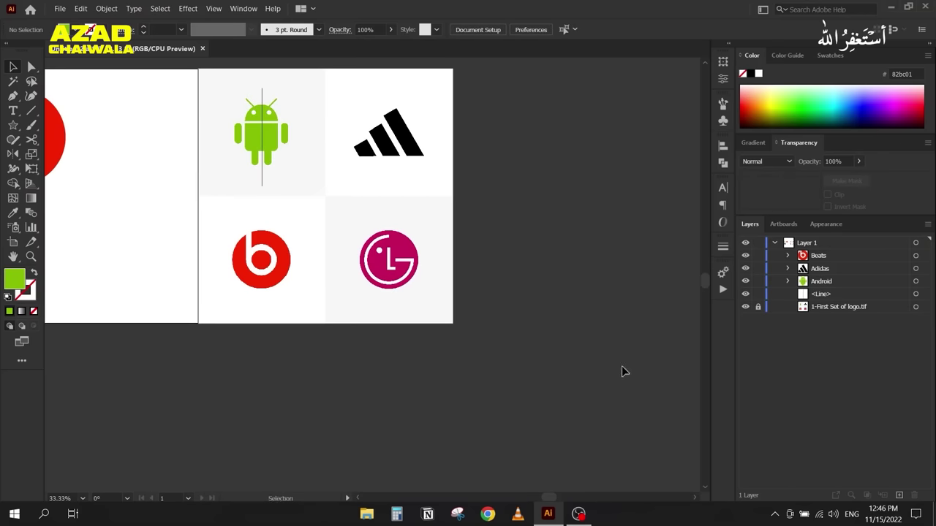
scroll(482, 282, up, 2)
key(space)
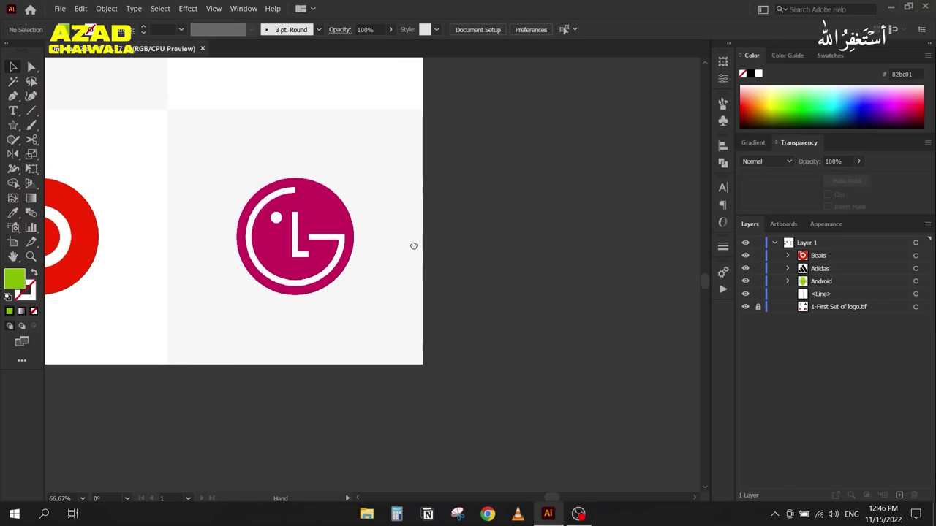
scroll(413, 246, up, 1)
scroll(353, 217, right, 3)
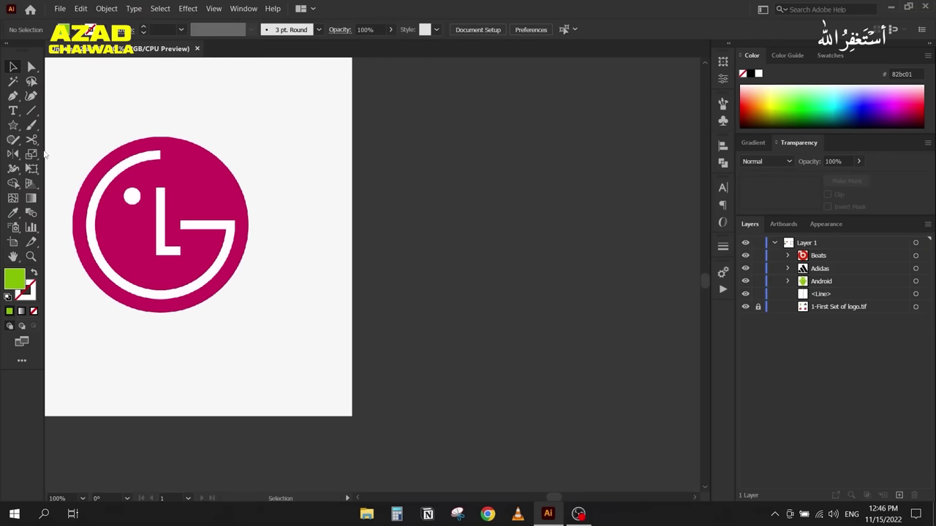
drag(15, 128, 76, 154)
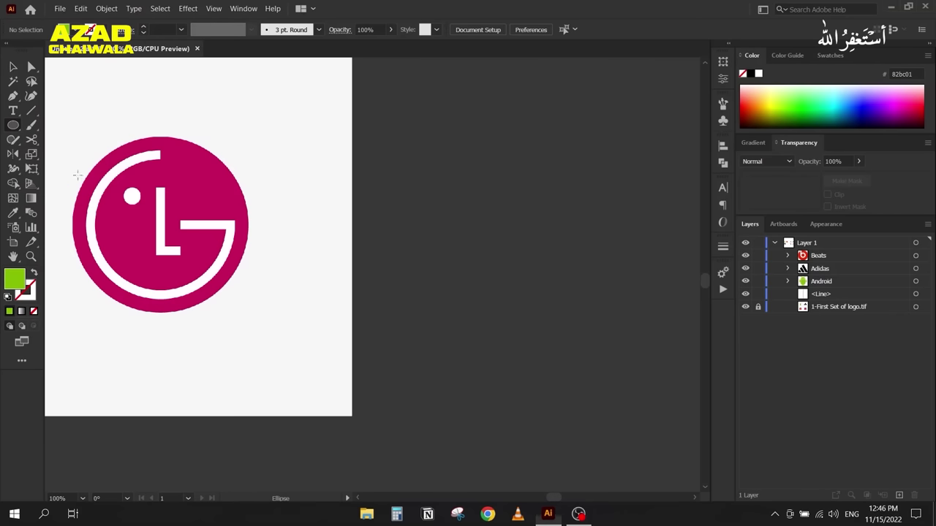
mouse_move(395, 136)
mouse_down()
mouse_move(622, 401)
mouse_move(609, 387)
mouse_up()
Step: Fill the new circle with the LG logo's magenta using the Eyedropper
key(i)
click(176, 171)
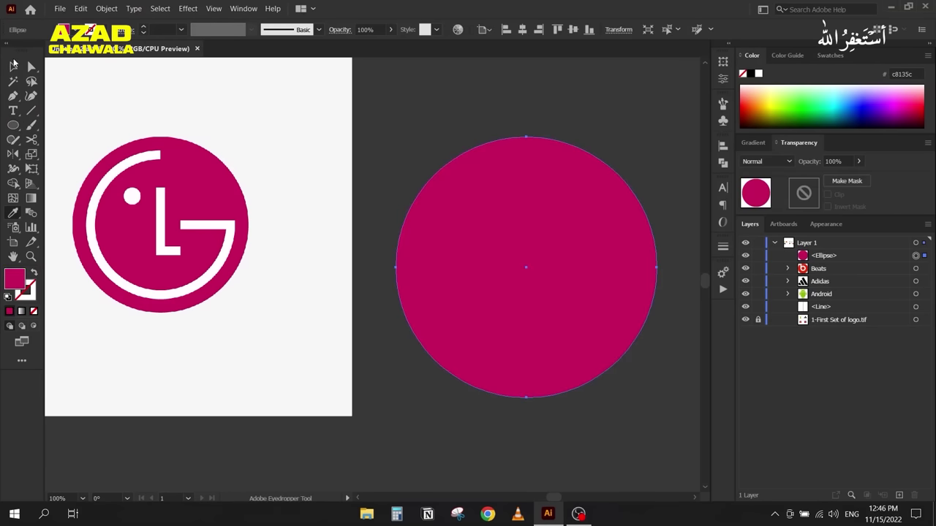
click(13, 65)
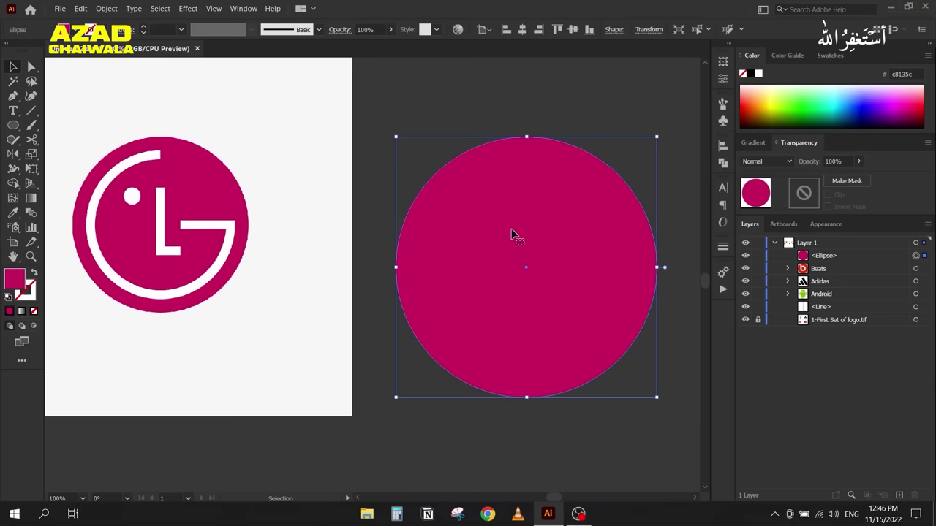
Step: Paste a copy of the circle in front and shrink it concentrically inside the original
key(a)
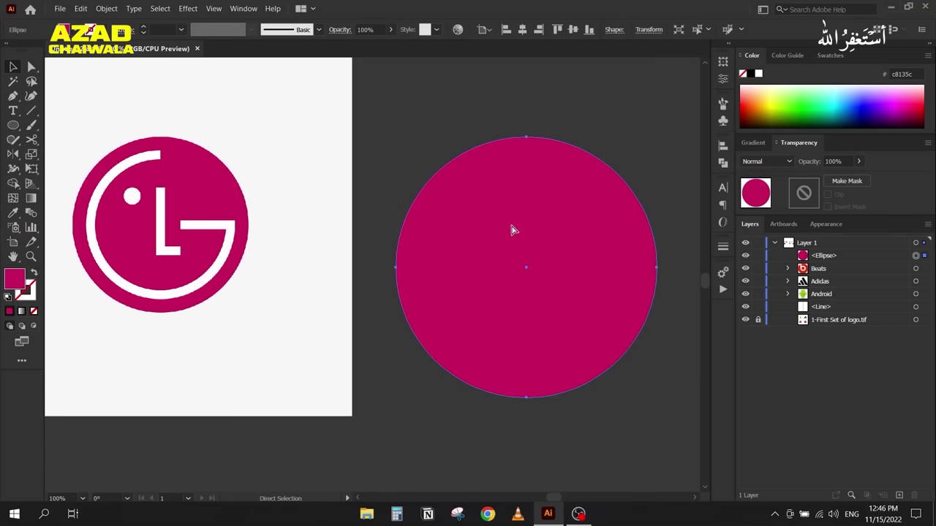
key(v)
key(ctrl+c)
key(ctrl+f)
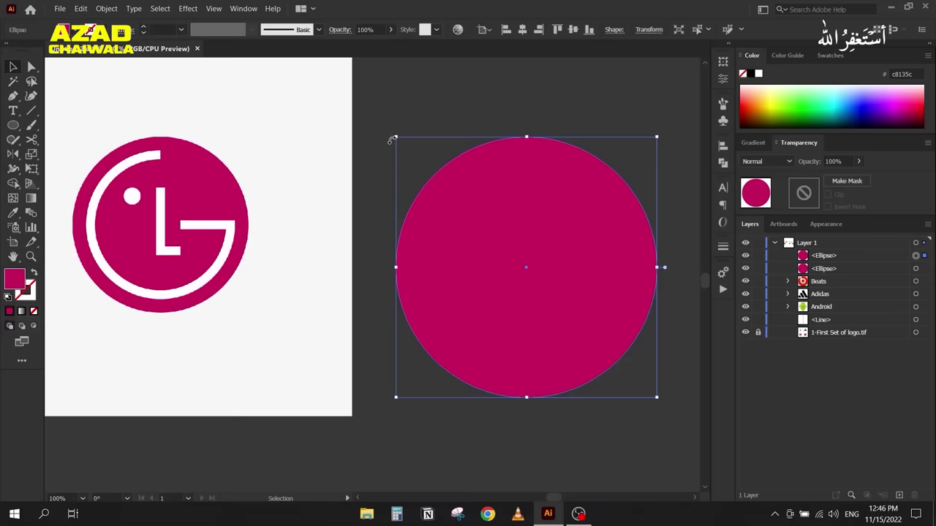
drag(396, 136, 420, 162)
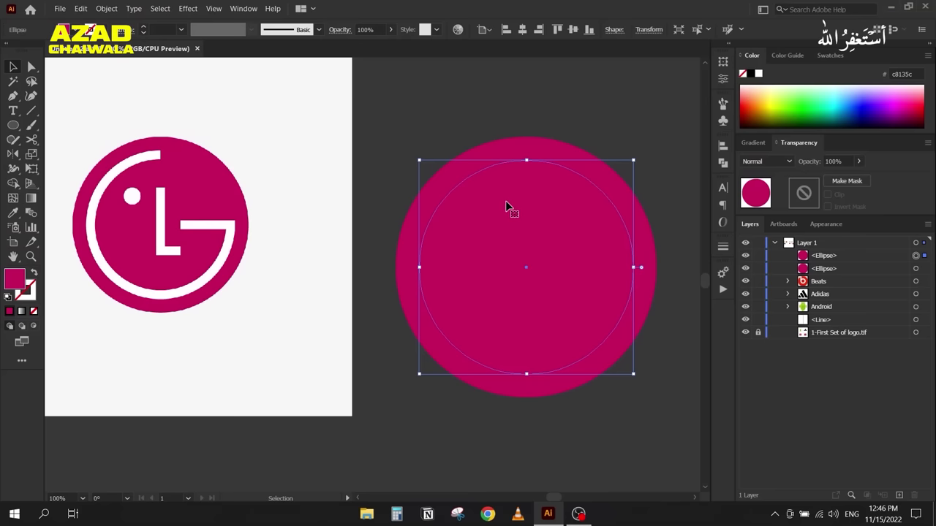
Step: Swap the inner circle's fill and stroke, make the stroke white, and raise its weight to 14 px
click(34, 274)
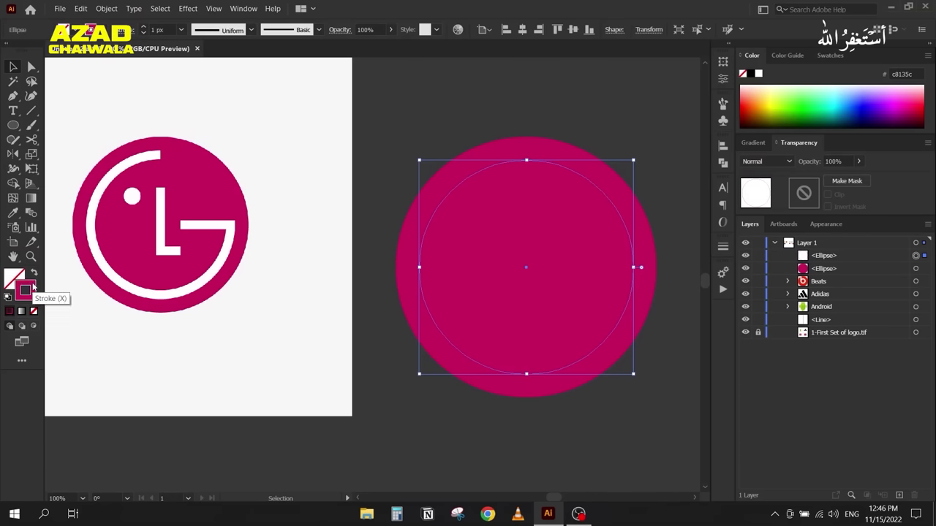
click(758, 73)
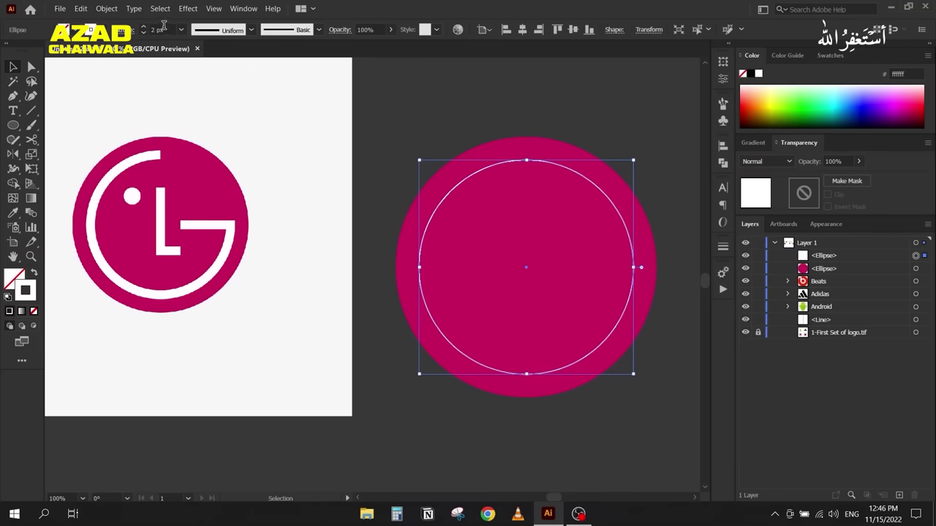
scroll(164, 29, up, 6)
scroll(163, 29, up, 6)
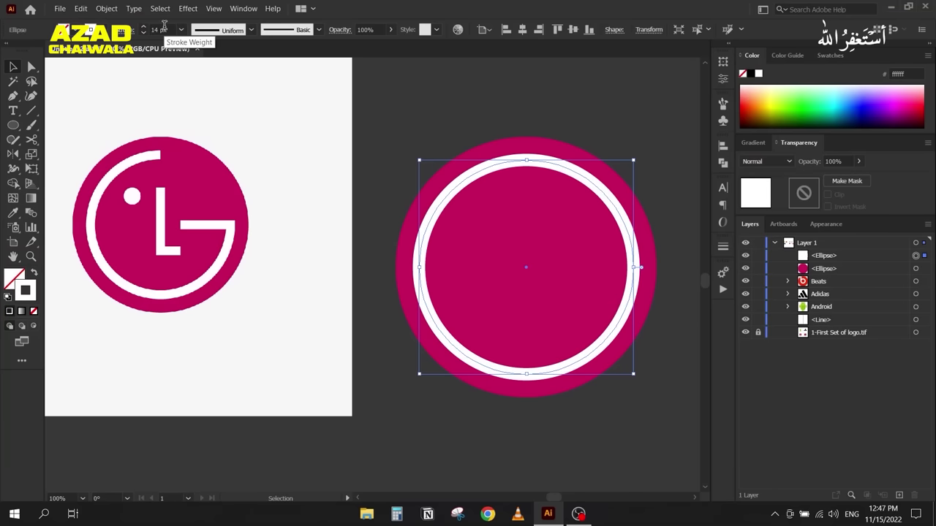
scroll(163, 30, up, 2)
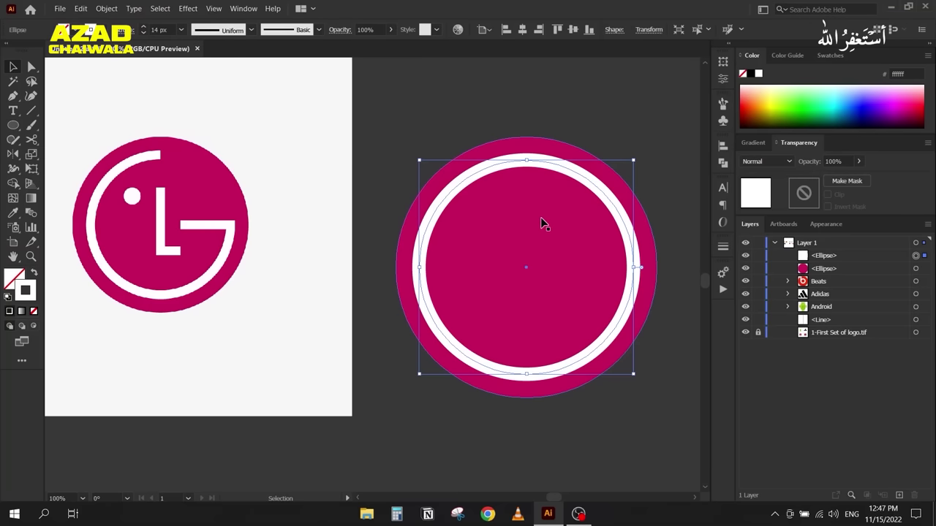
Step: Try cutting the ring with the Scissors tool, test the split, then undo back to the full ring
click(33, 141)
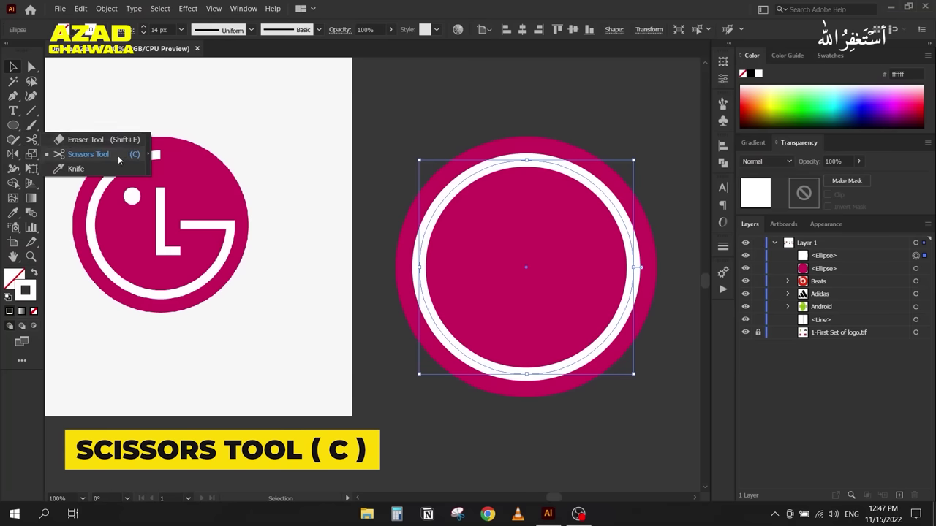
click(87, 155)
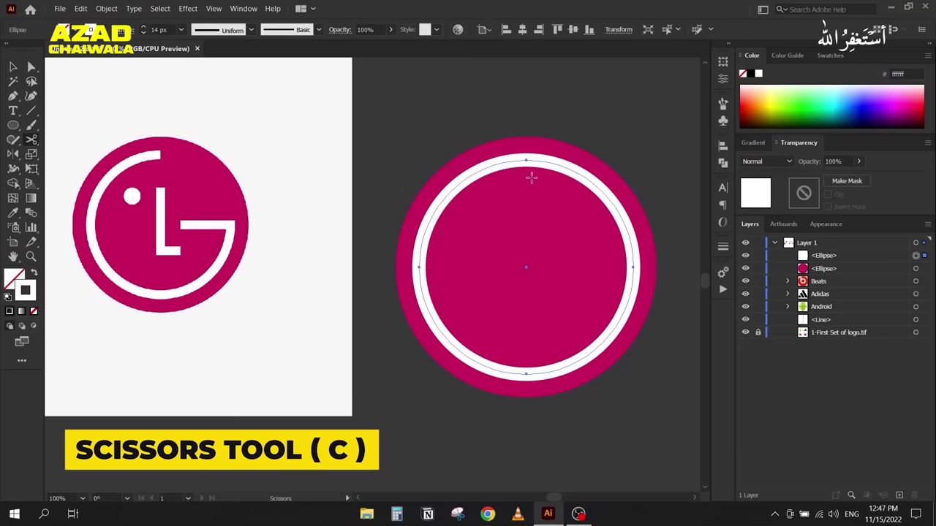
click(603, 191)
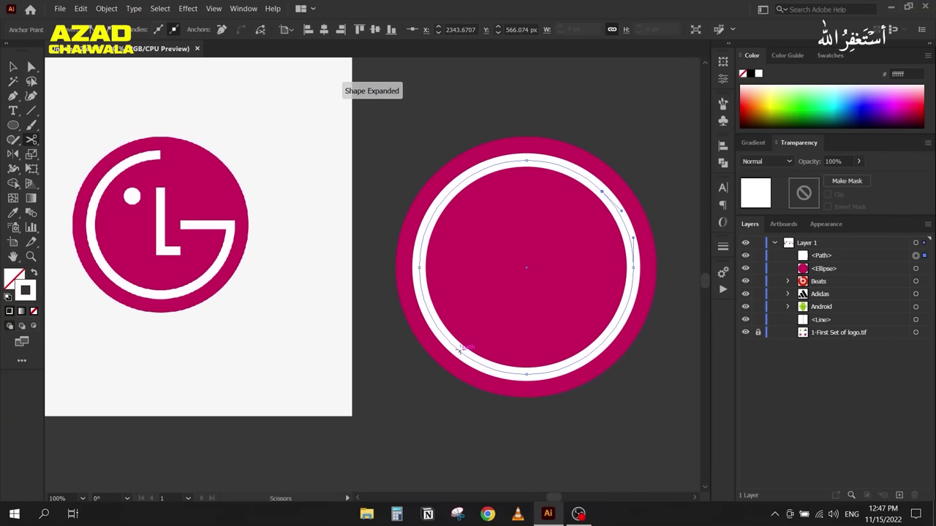
click(459, 351)
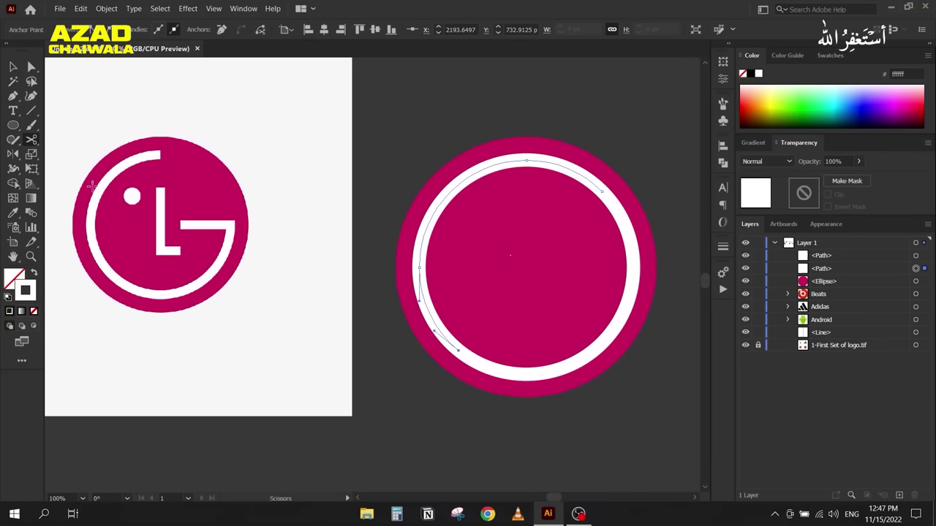
click(11, 66)
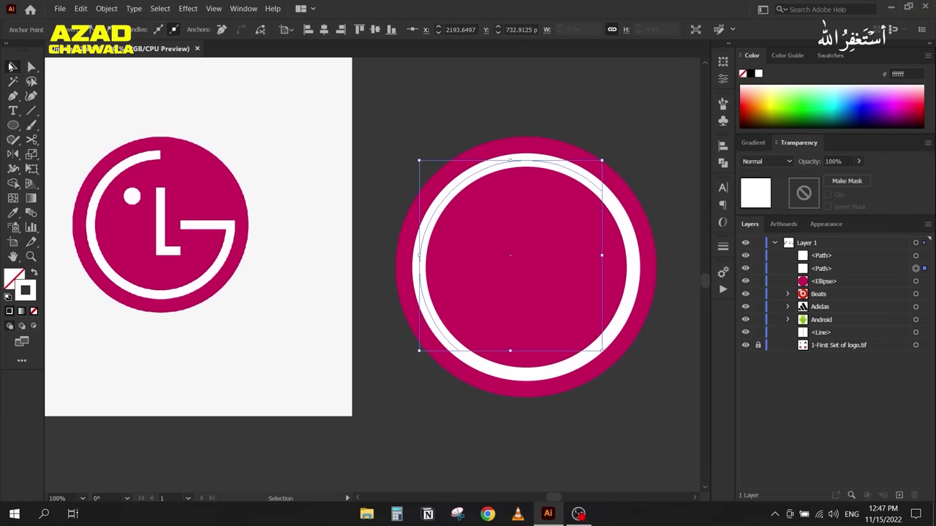
click(368, 156)
drag(627, 247, 677, 297)
key(a)
key(ctrl+z)
key(ctrl+z)
key(ctrl+z)
key(v)
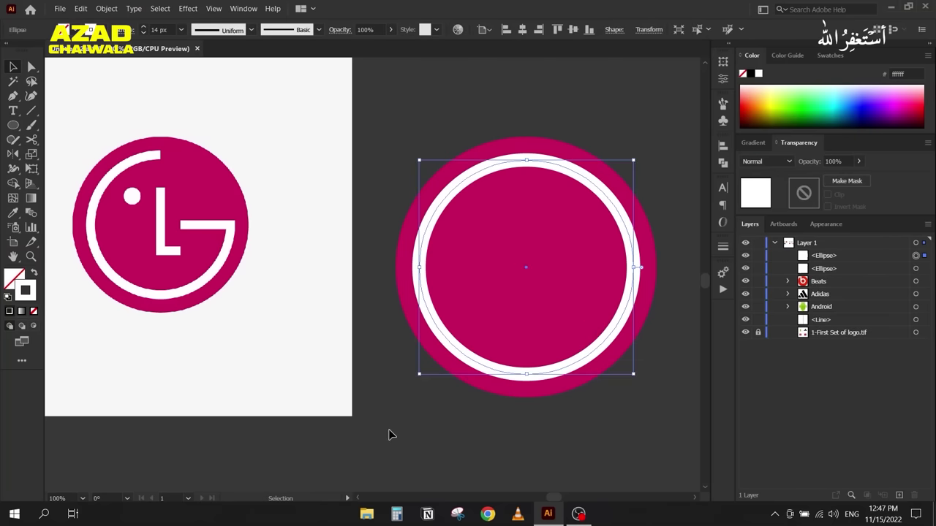
Step: Cut the ring at its top and right points and delete the top-right quarter arc
key(c)
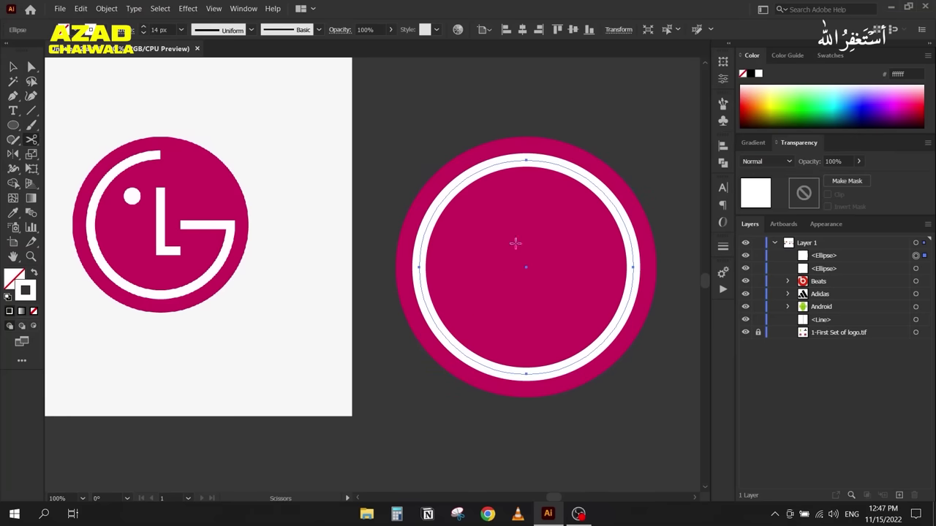
click(527, 158)
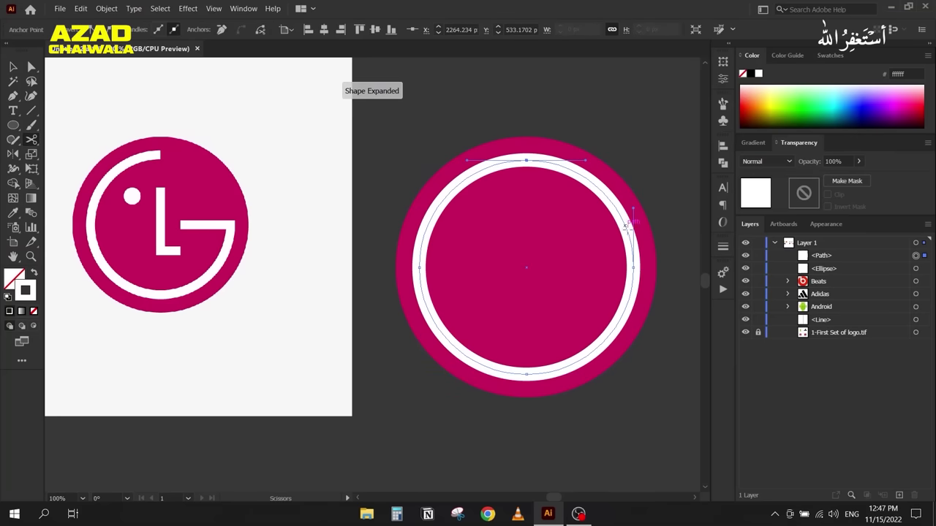
click(633, 266)
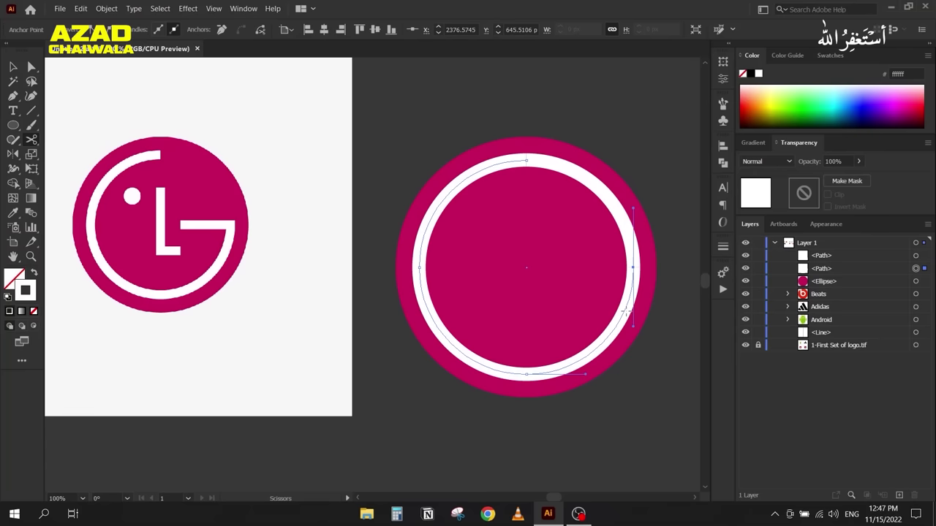
key(v)
click(589, 190)
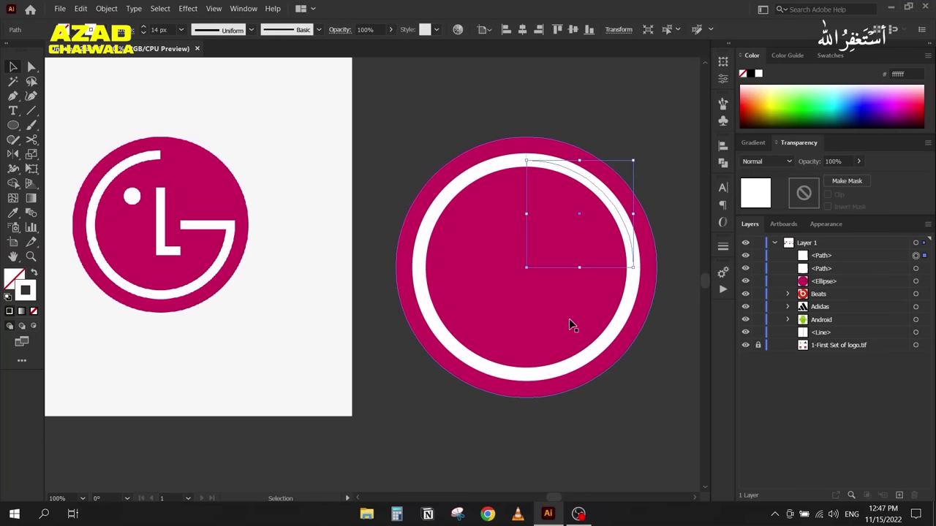
key(Delete)
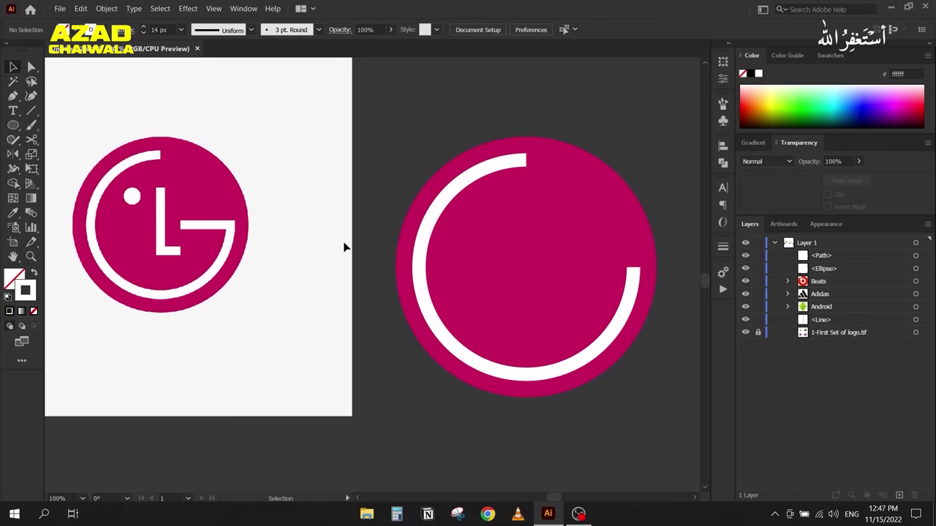
click(31, 110)
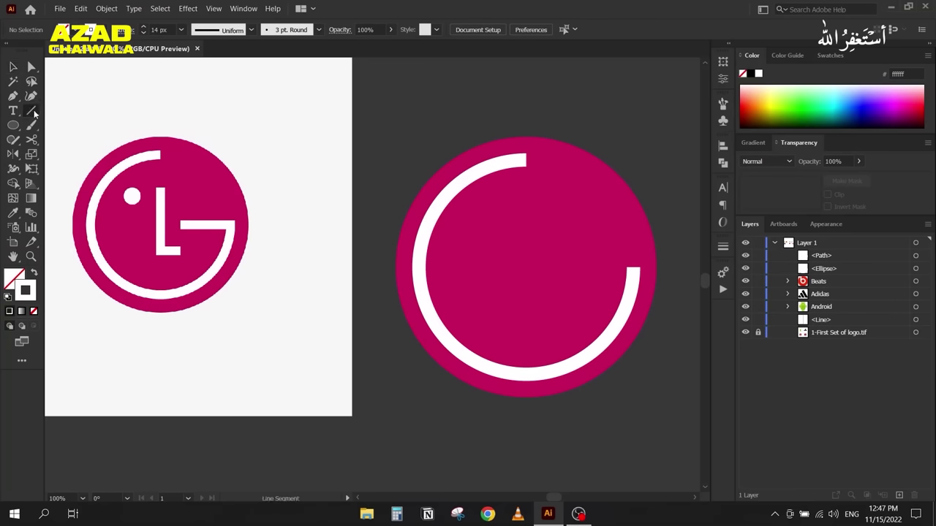
drag(633, 268, 568, 266)
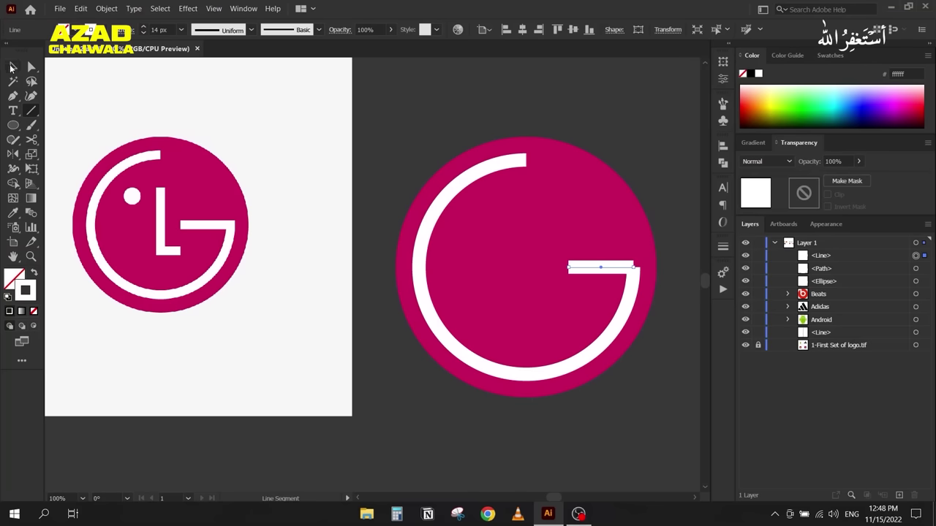
click(13, 67)
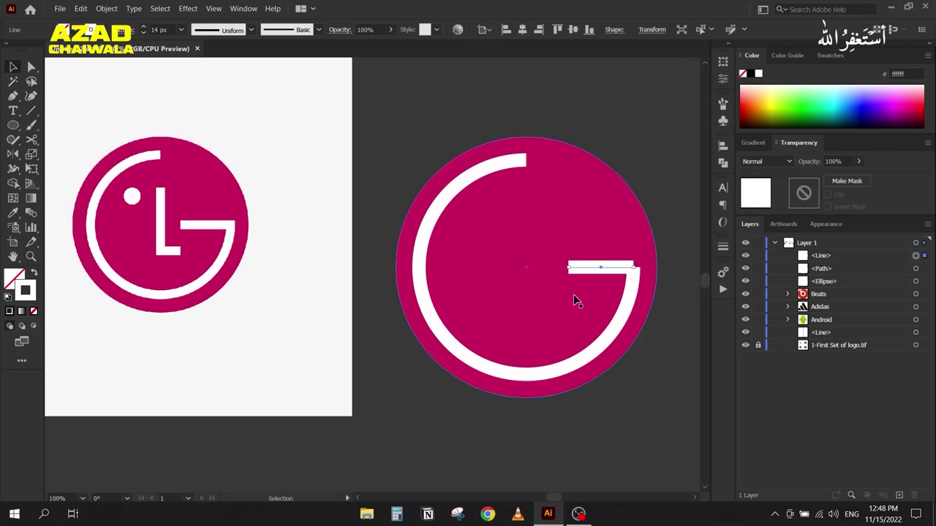
click(624, 291)
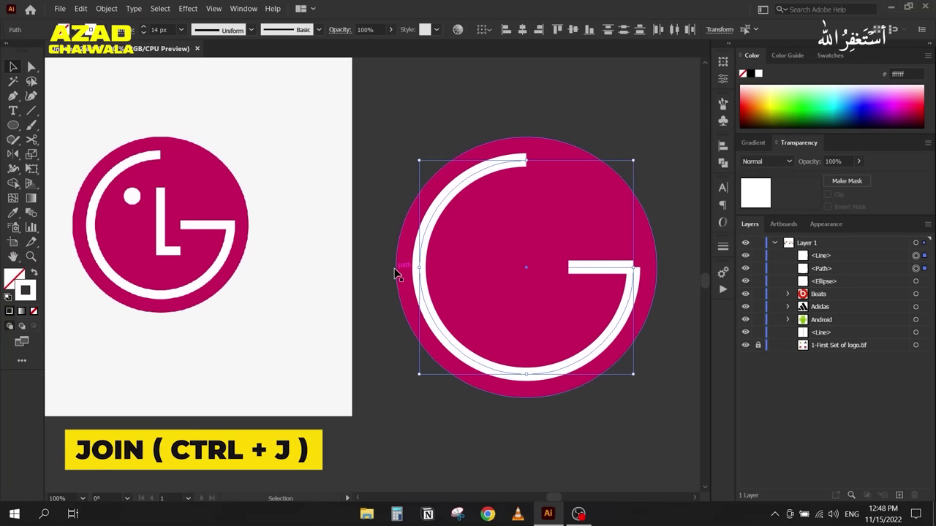
key(ctrl+j)
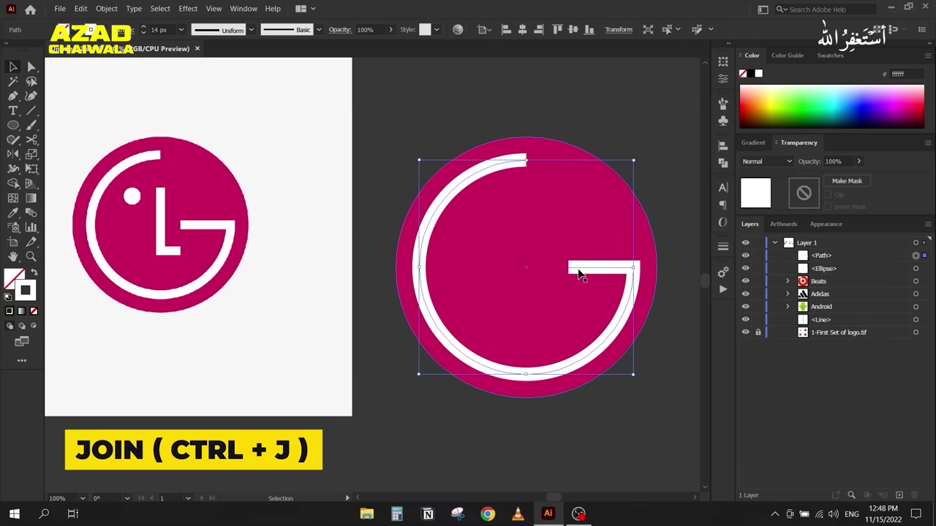
key(ctrl+z)
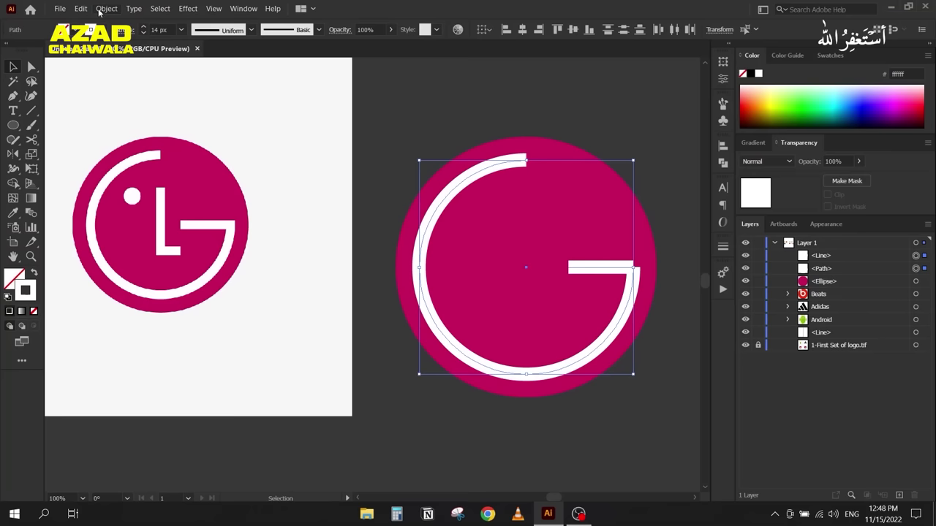
click(100, 10)
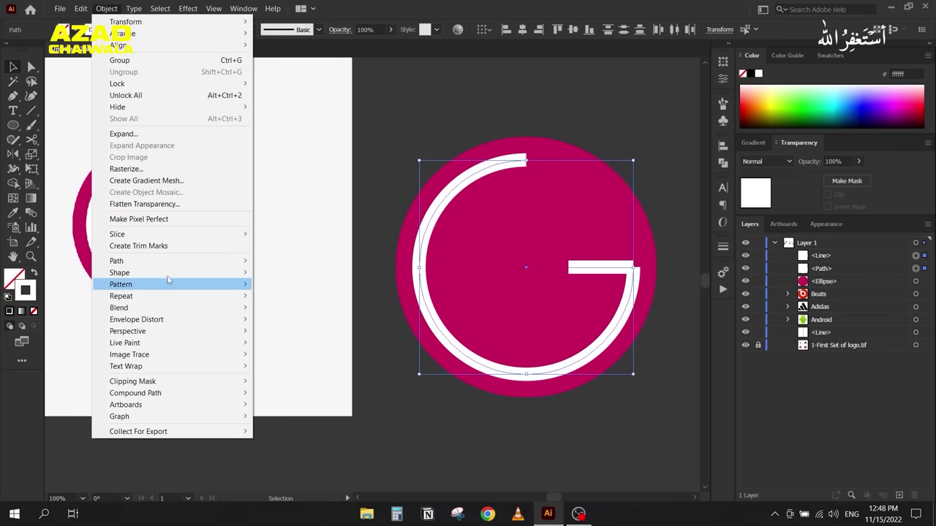
mouse_move(171, 260)
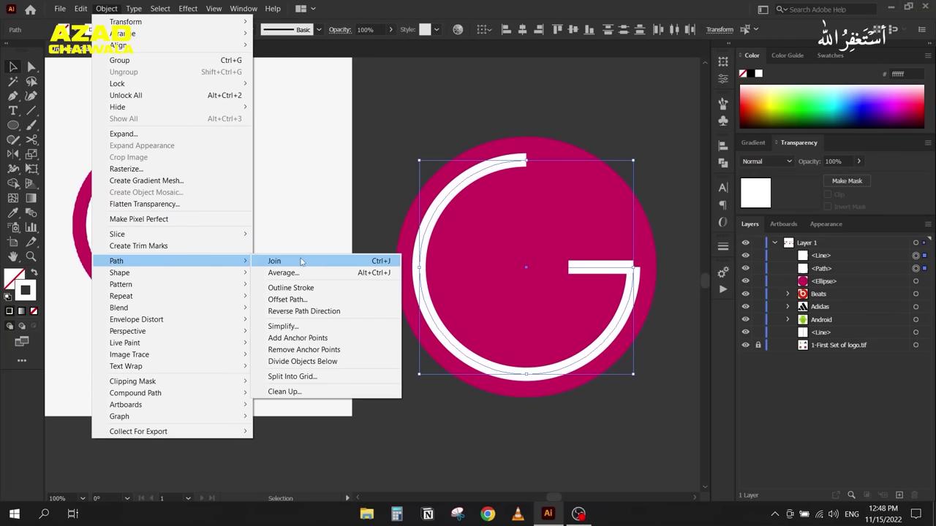
click(301, 261)
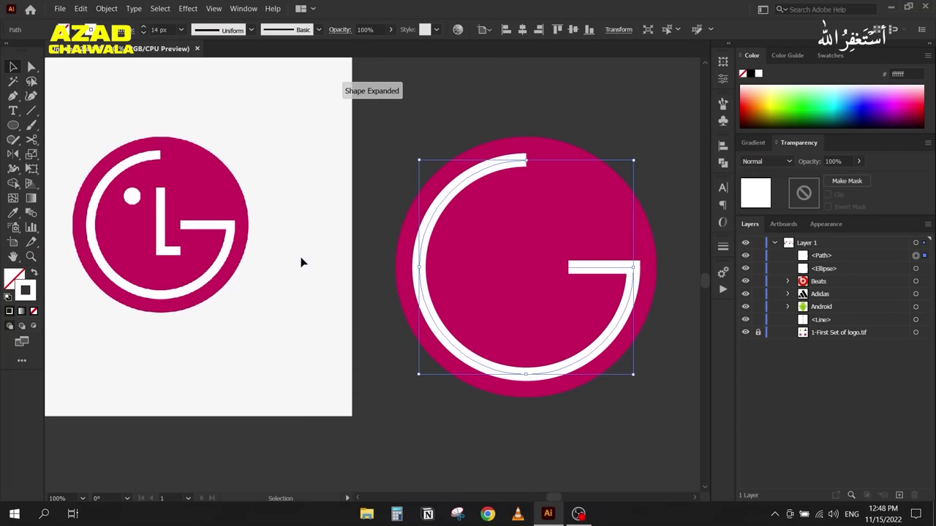
key(ctrl+z)
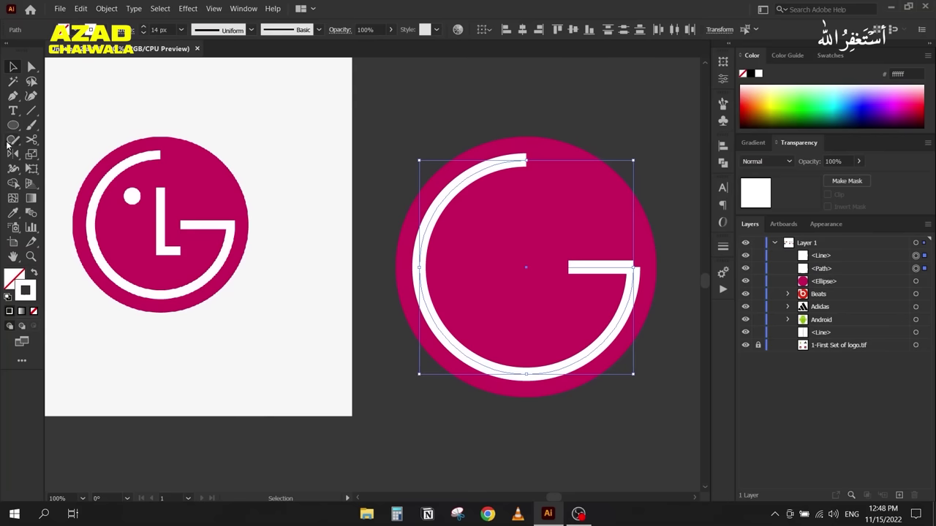
Step: Merge the G's horizontal bar into its arc with the Join tool
click(9, 145)
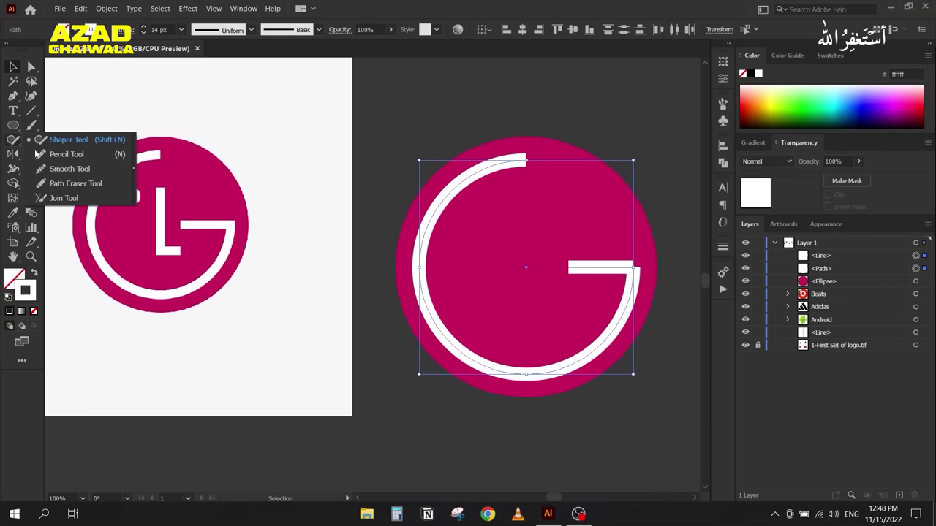
click(77, 198)
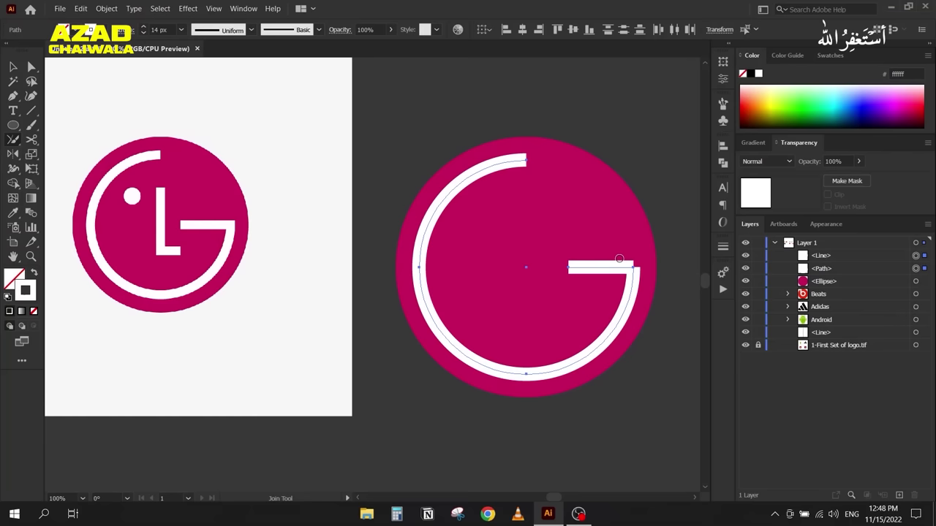
drag(633, 270, 609, 316)
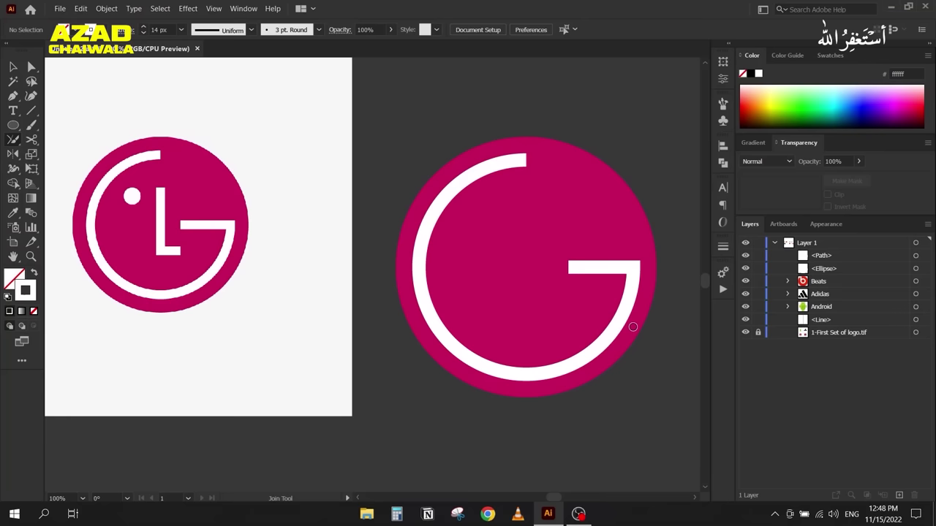
click(10, 69)
click(572, 211)
click(203, 189)
Step: Draw the L's vertical stroke, join it with the base into one path, and add a small dot circle
click(31, 111)
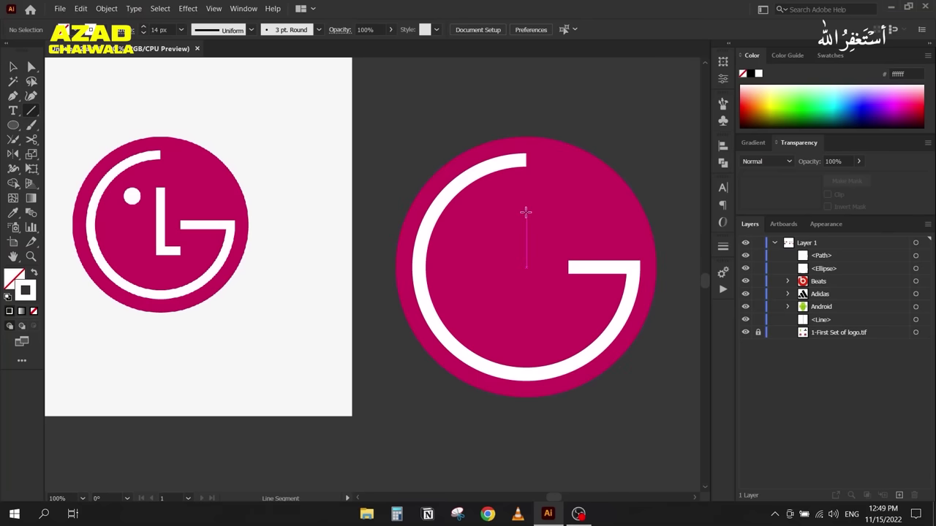
drag(525, 212, 526, 312)
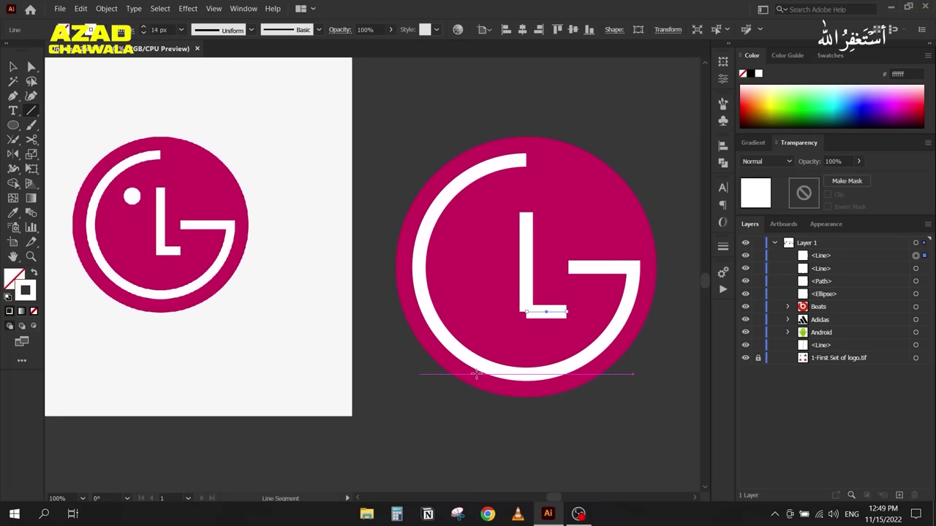
key(v)
shift+click(522, 269)
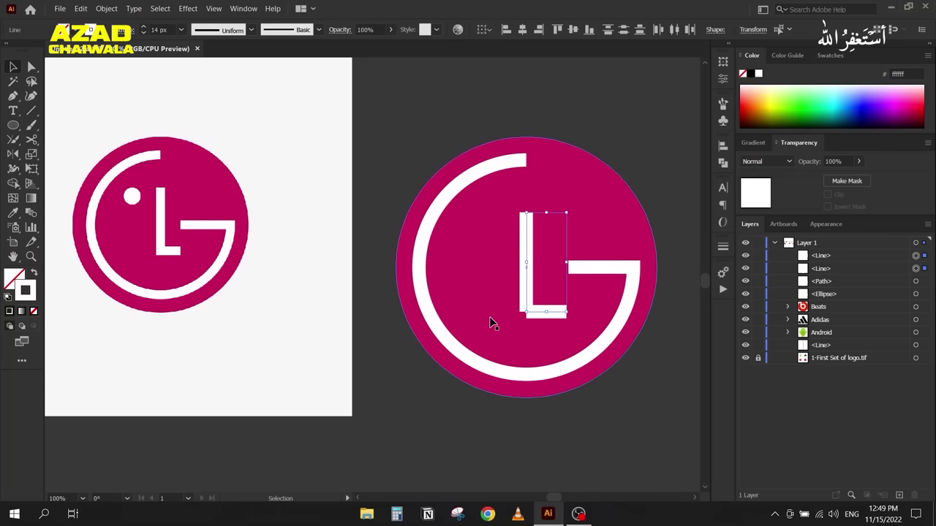
key(ctrl+j)
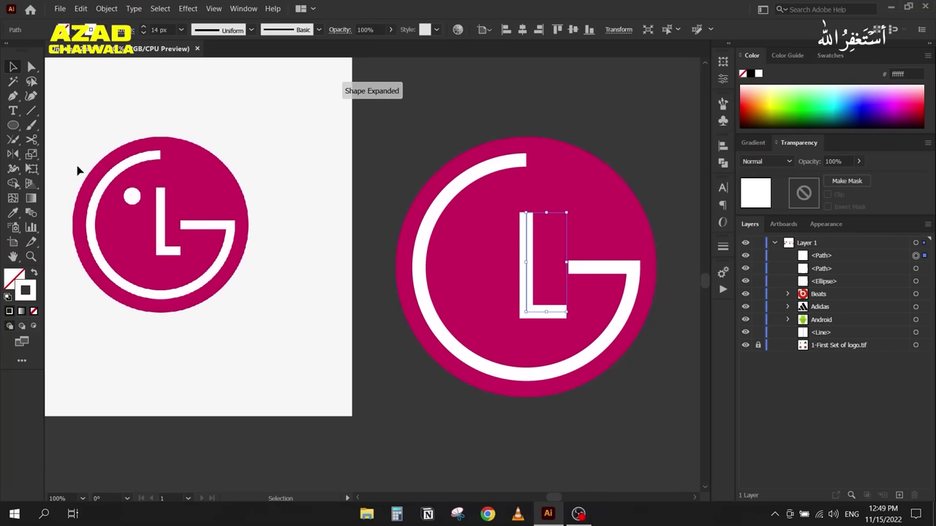
click(12, 125)
drag(468, 213, 500, 247)
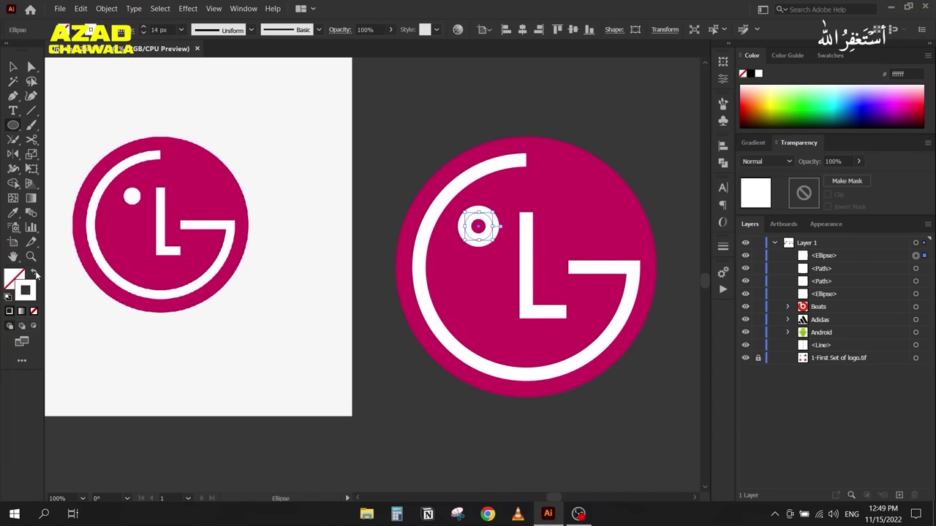
Step: Make the dot solid white, marquee-select the whole LG logo, and open the Pathfinder panel
click(34, 273)
click(12, 66)
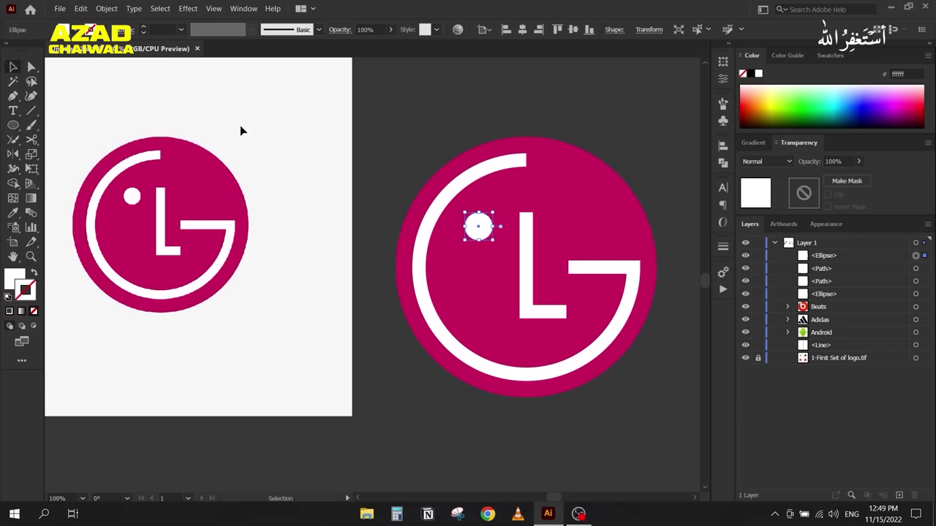
click(388, 126)
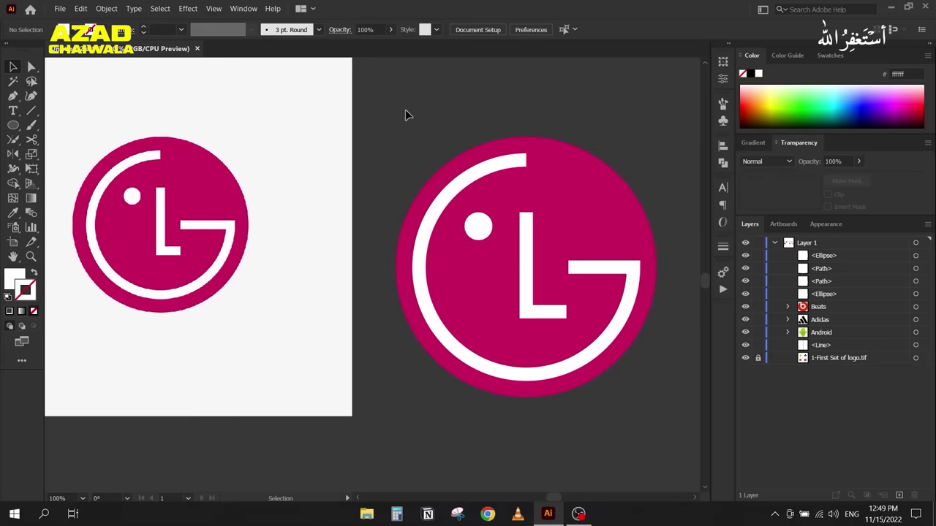
drag(406, 111, 656, 400)
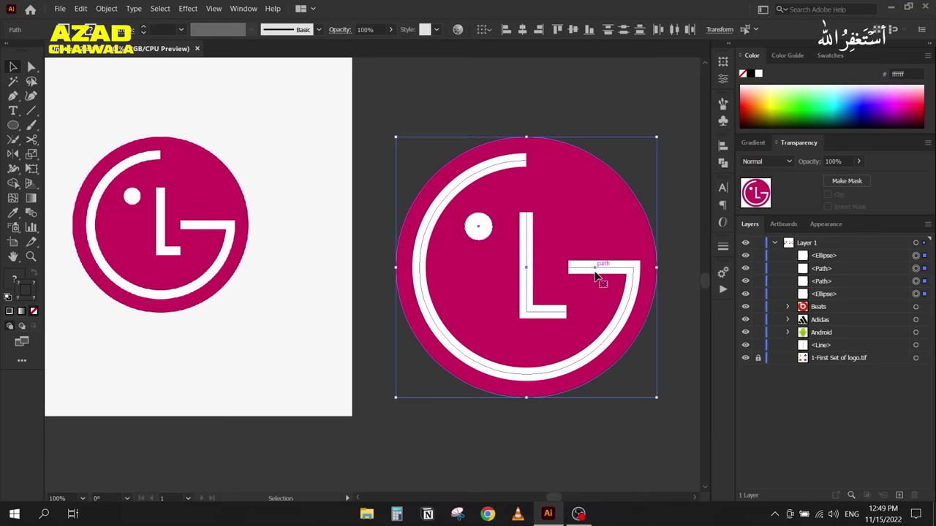
click(723, 163)
drag(407, 182, 253, 188)
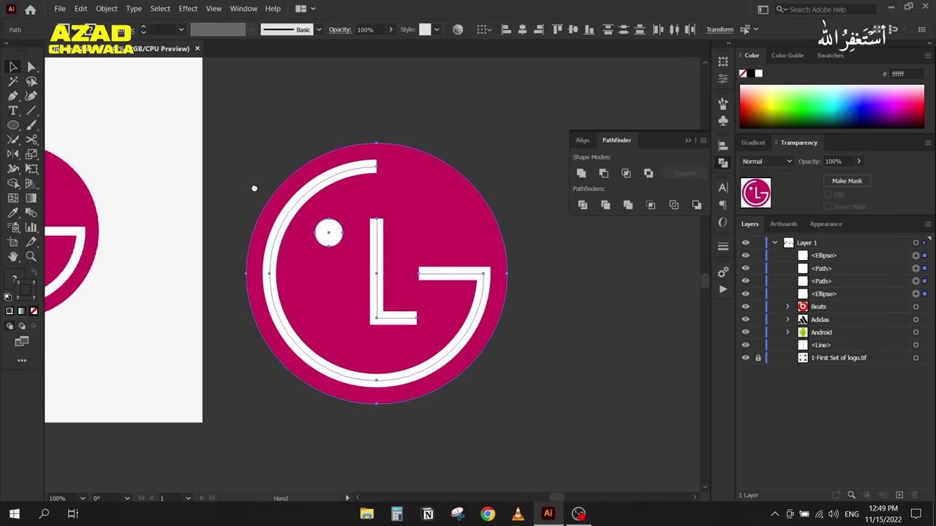
Step: Expand the G arc and L paths into filled shapes with Object > Expand
click(604, 174)
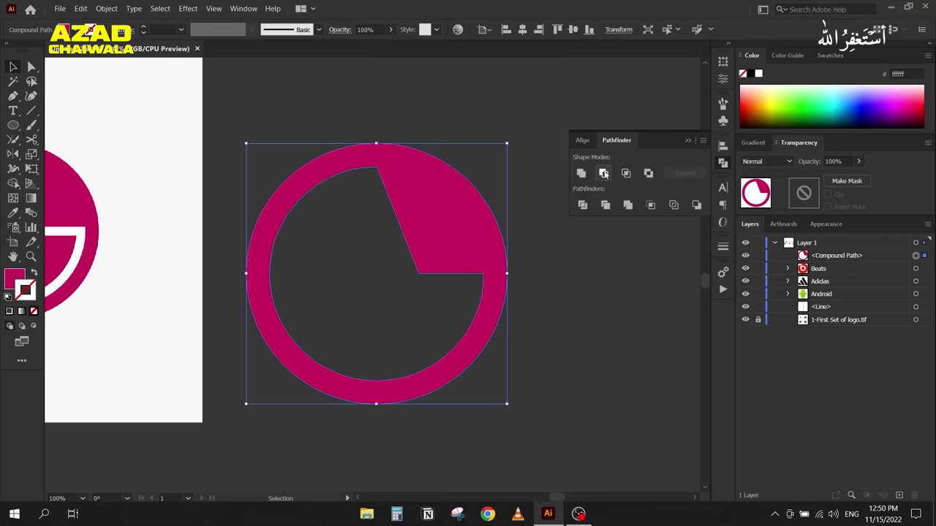
key(ctrl+z)
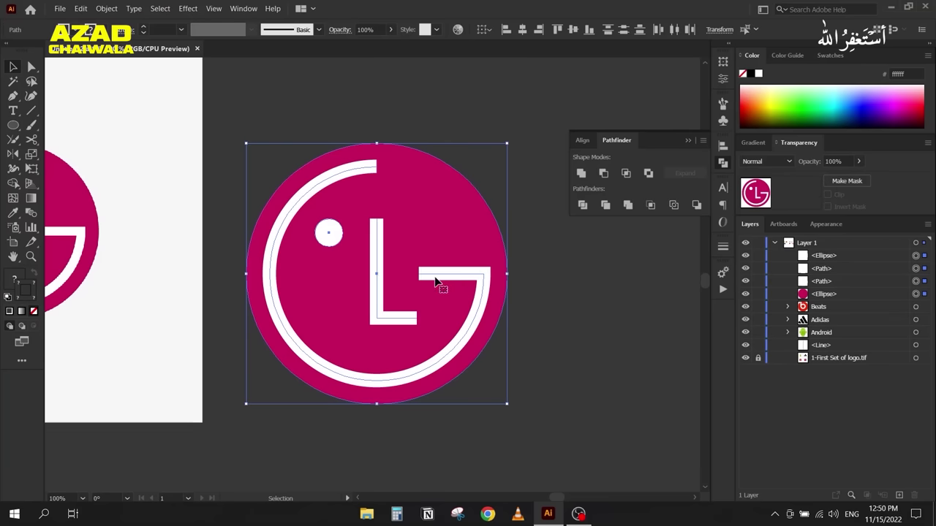
click(327, 102)
click(335, 177)
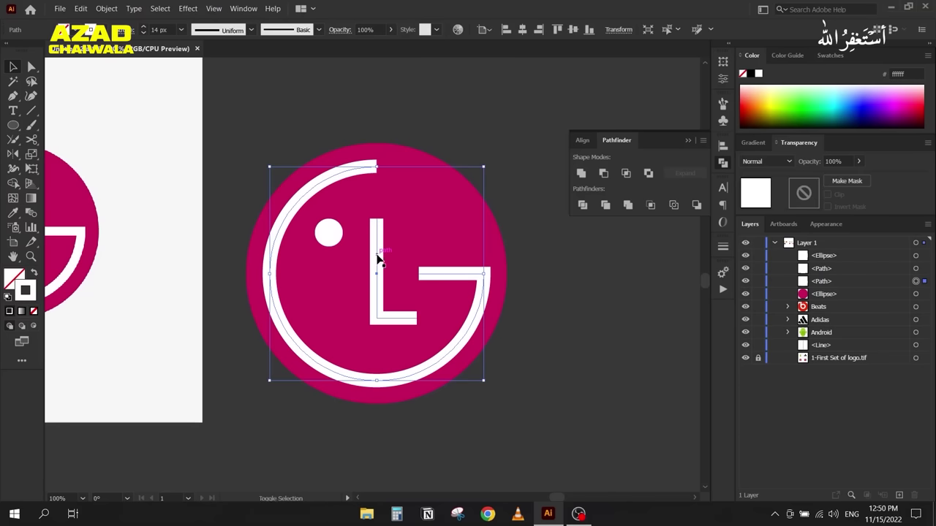
shift+click(378, 258)
click(106, 8)
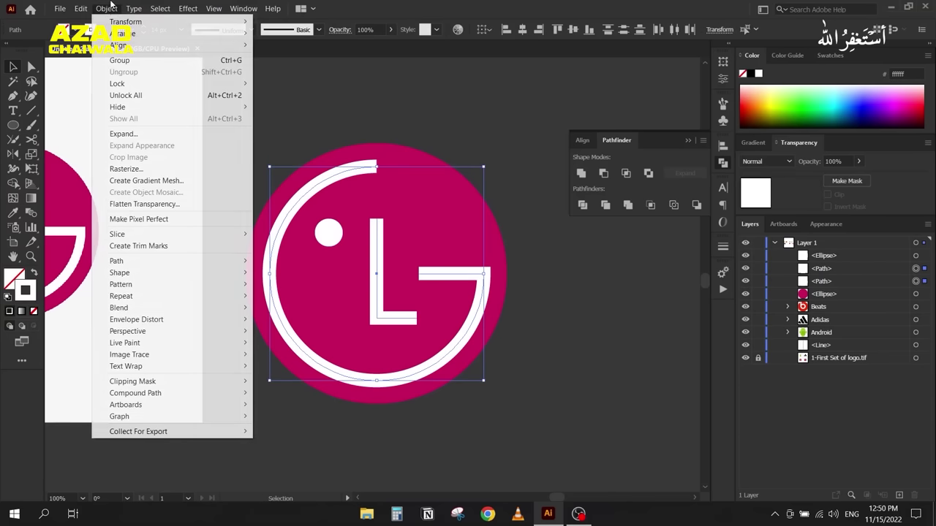
click(164, 137)
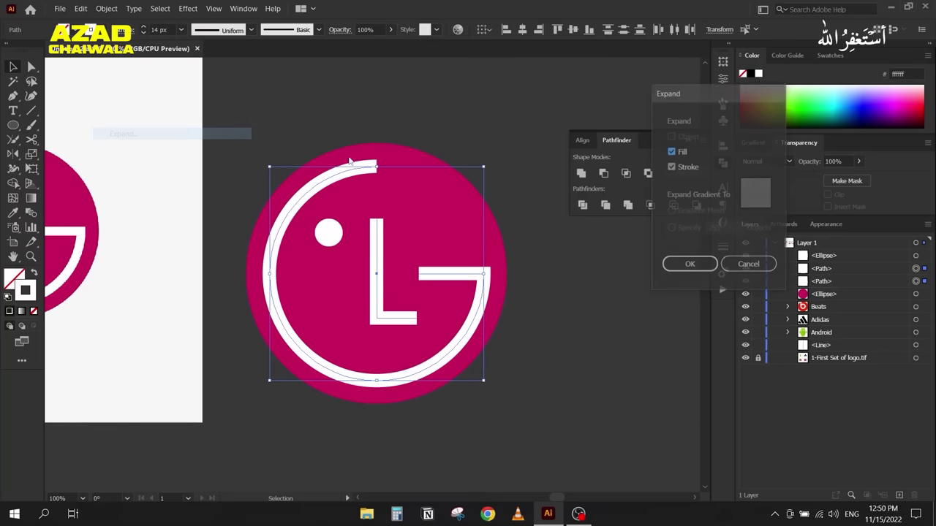
click(670, 266)
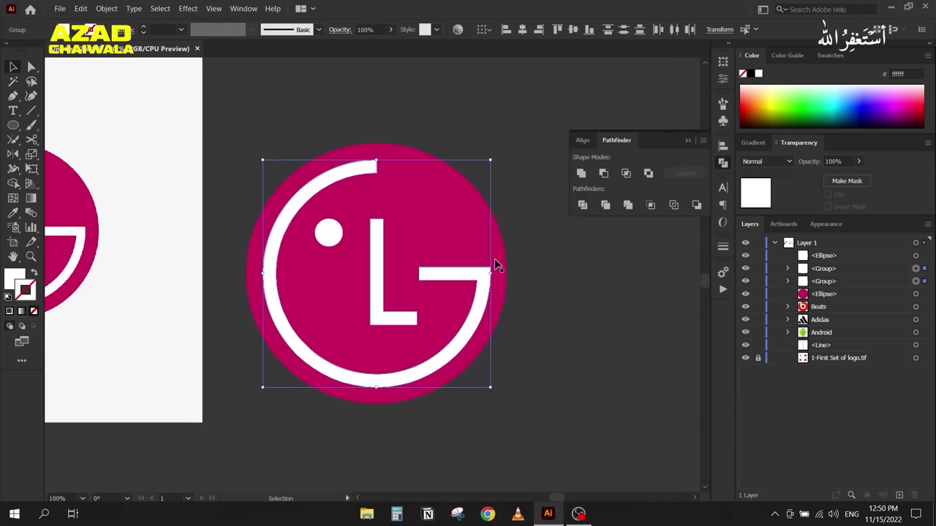
click(337, 235)
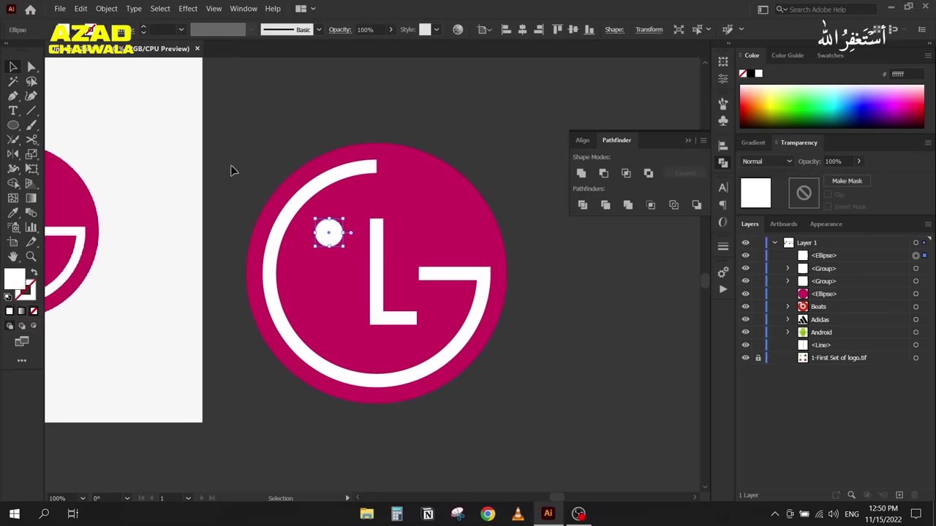
Step: Subtract the white LG shapes from the magenta circle with Pathfinder Minus Front
drag(233, 121, 512, 404)
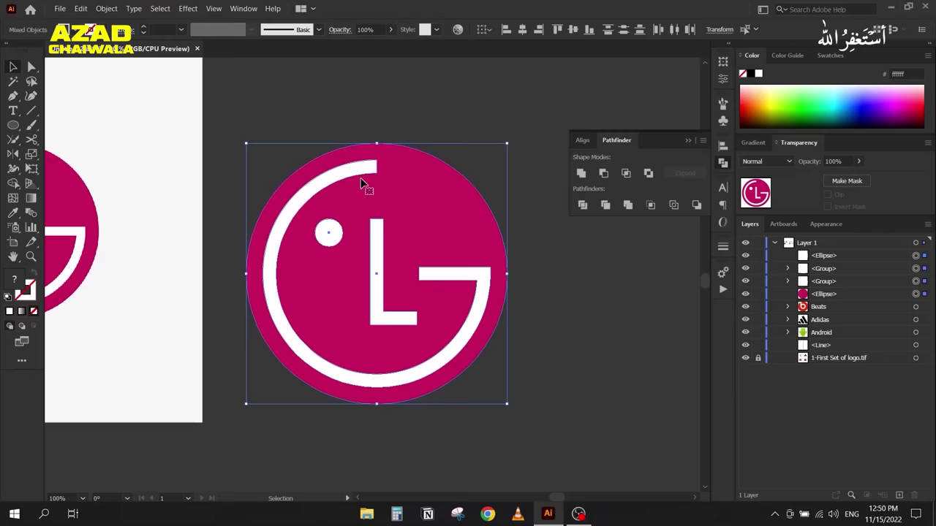
click(604, 174)
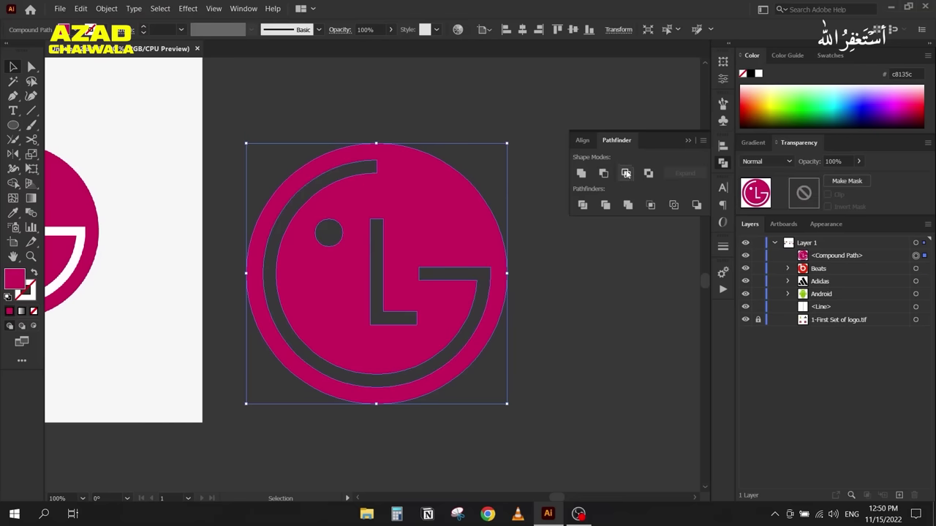
click(681, 133)
Step: Move the finished LG logo onto the left artboard alongside the other logos
scroll(571, 179, down, 1)
drag(486, 261, 598, 355)
drag(635, 299, 190, 276)
drag(173, 346, 328, 340)
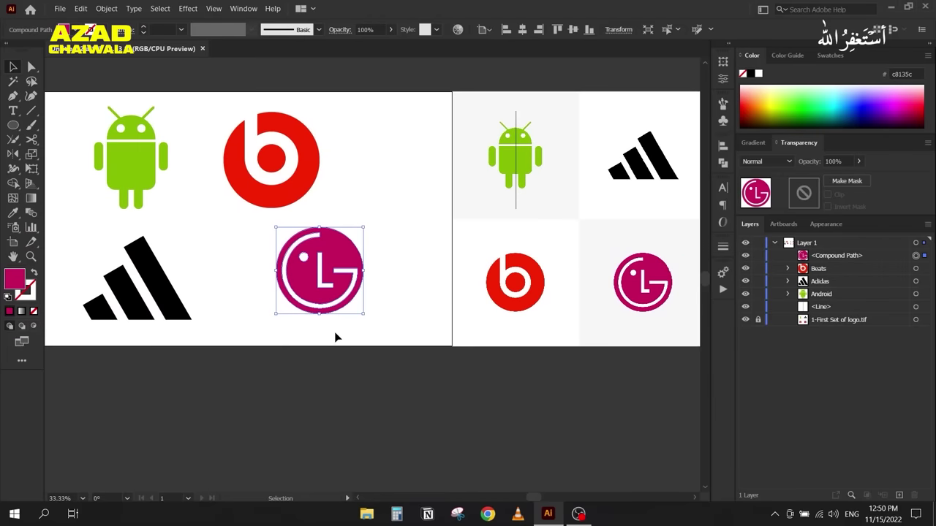
Step: Delete the leftover vertical line and the unlocked reference image
drag(481, 176, 564, 227)
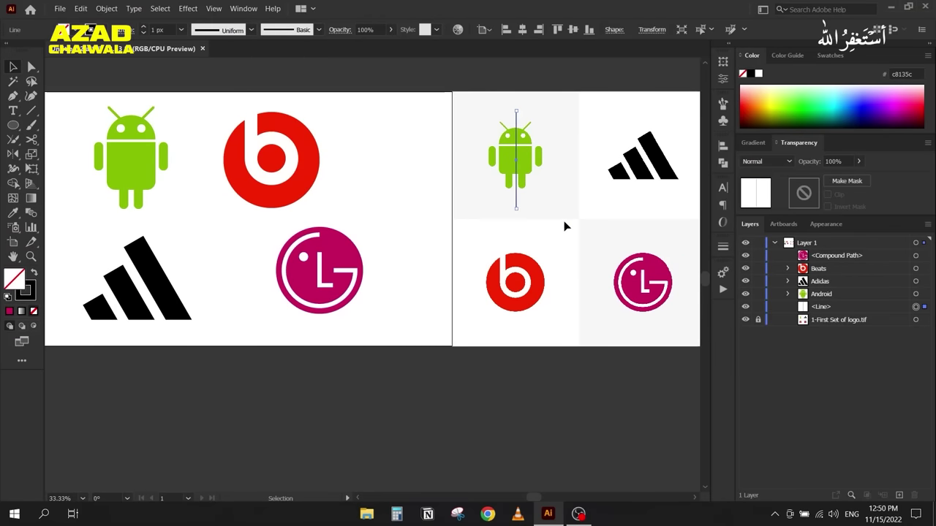
key(Delete)
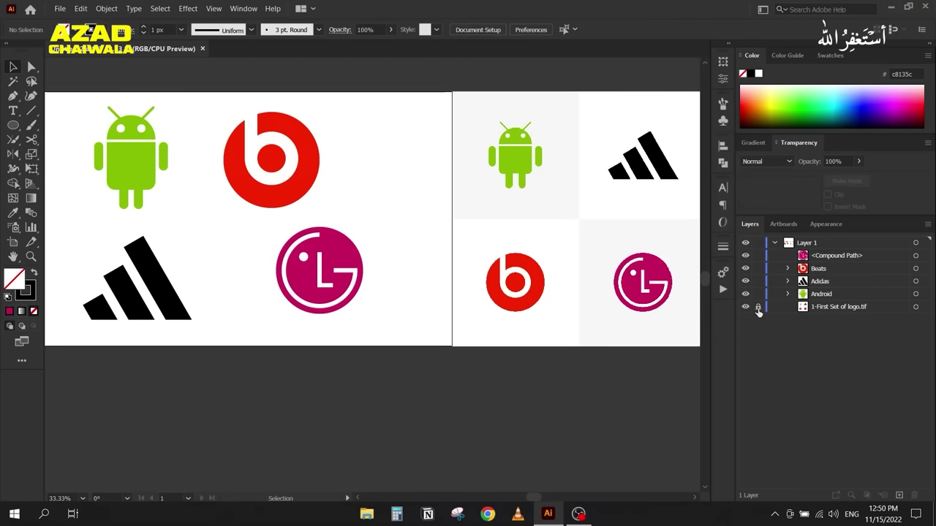
click(757, 307)
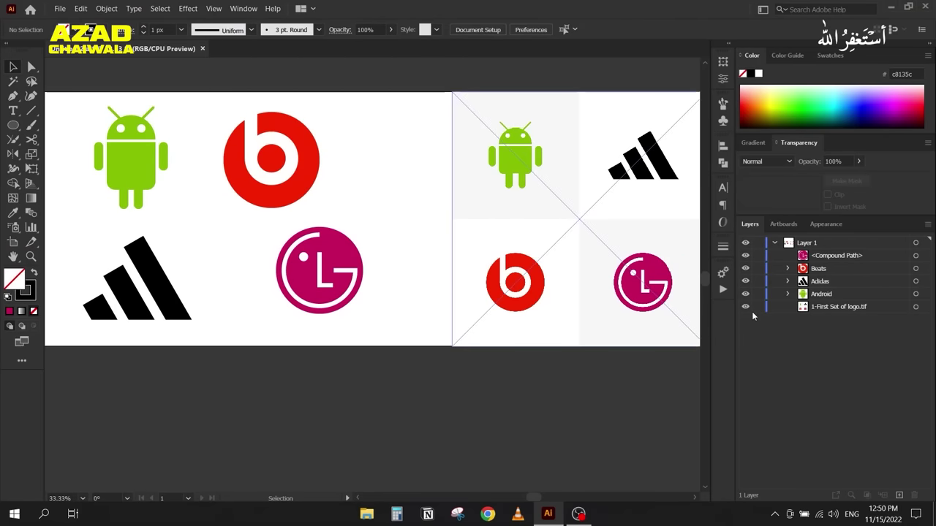
key(Delete)
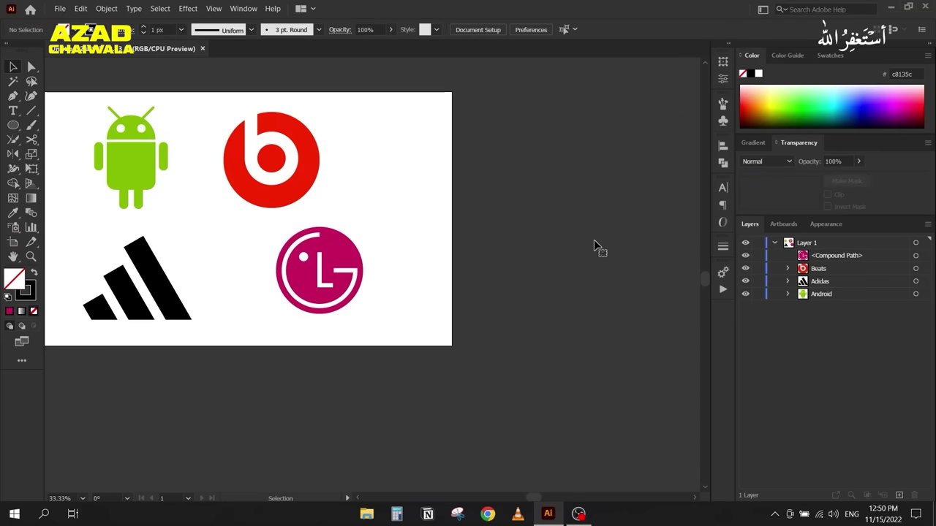
Step: Rename the LG logo's layer to 'LG'
drag(273, 338, 388, 340)
drag(366, 240, 479, 331)
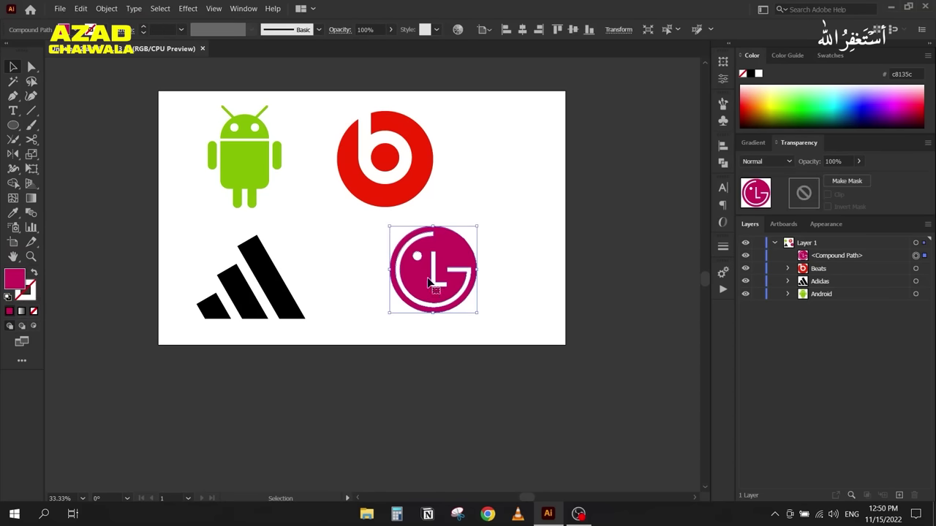
double_click(833, 255)
text(LG)
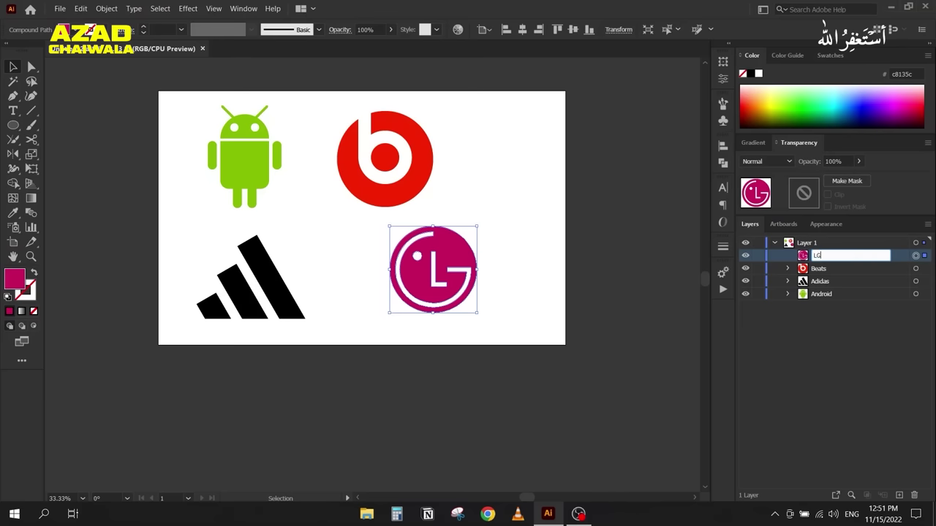
key(Return)
Step: Respace the logos by shifting LG, Beats, Android and Adidas slightly
drag(432, 271, 425, 278)
drag(351, 167, 398, 167)
drag(255, 170, 269, 176)
drag(200, 243, 319, 346)
drag(271, 289, 282, 291)
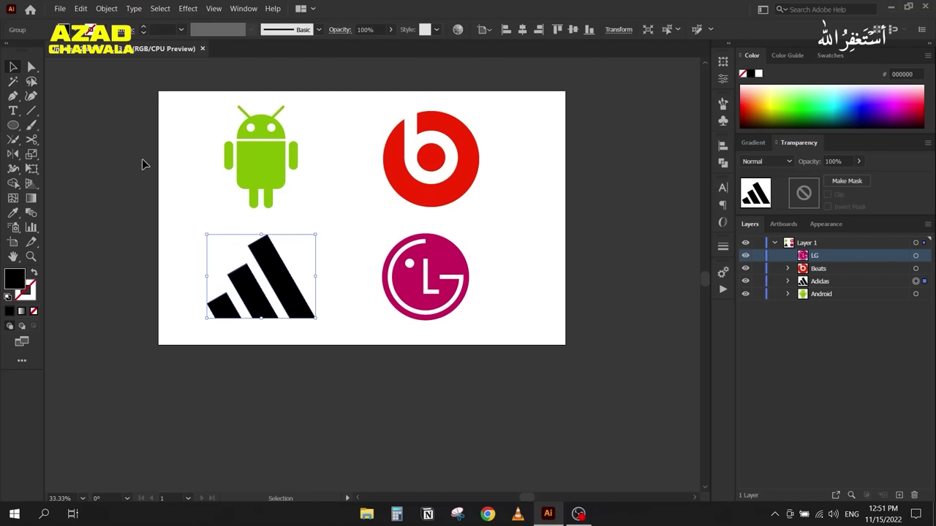
Step: Nudge the Adidas logo up and right so it lines up beneath the Android logo
drag(134, 171, 144, 230)
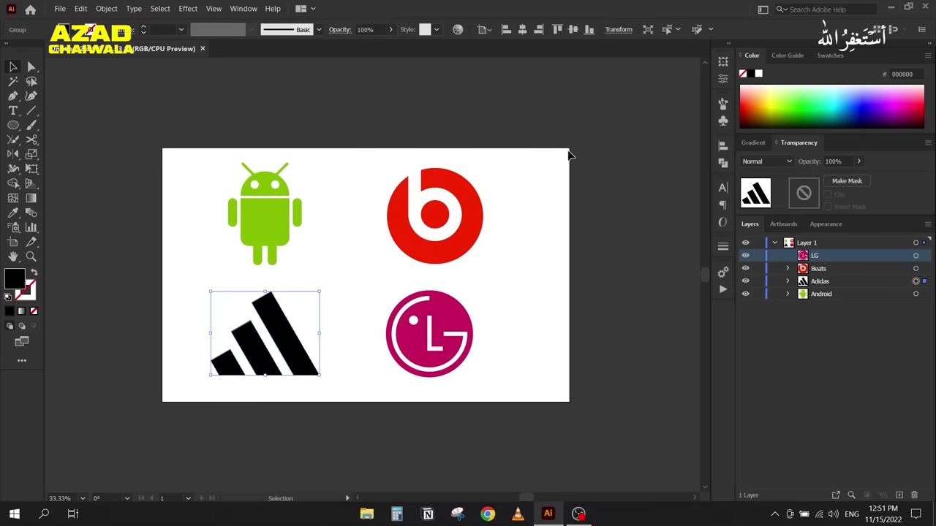
drag(299, 334, 308, 328)
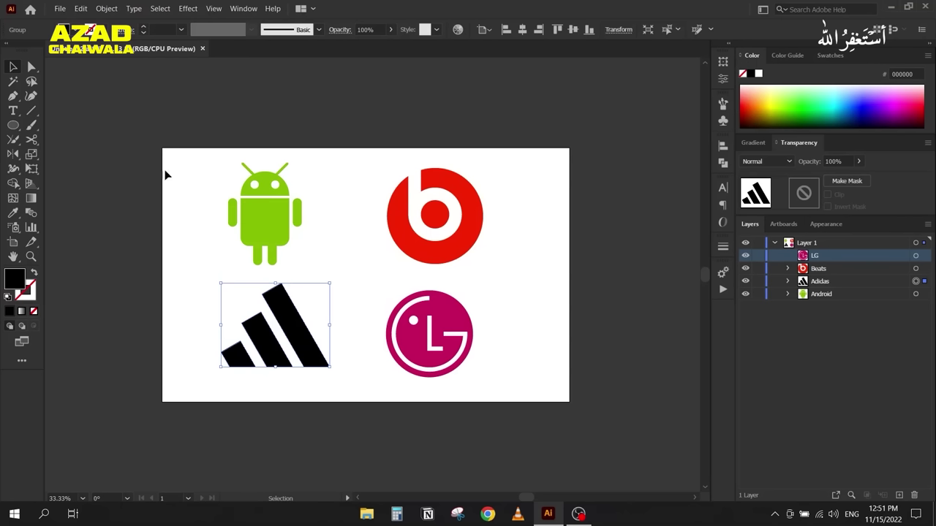
click(60, 8)
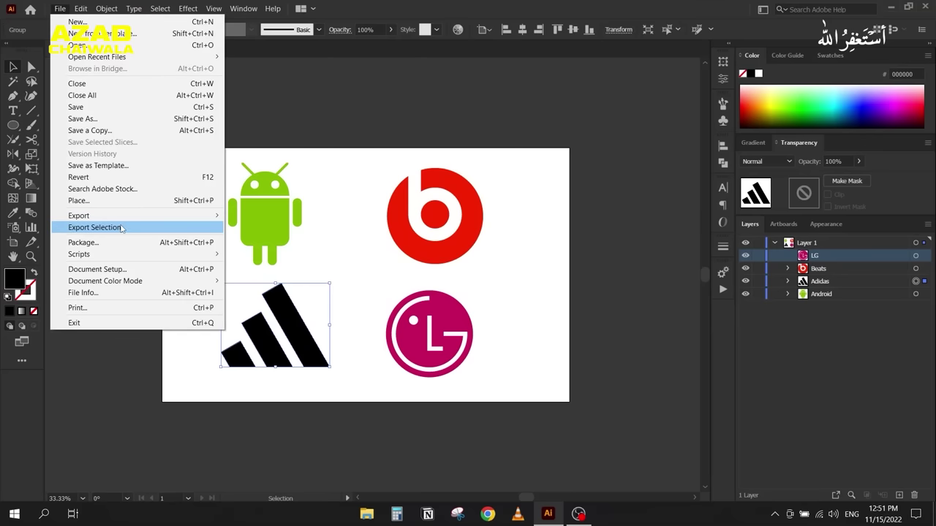
Step: In Save for Web (Legacy), export the artboard as a JPEG at Maximum quality
mouse_move(124, 220)
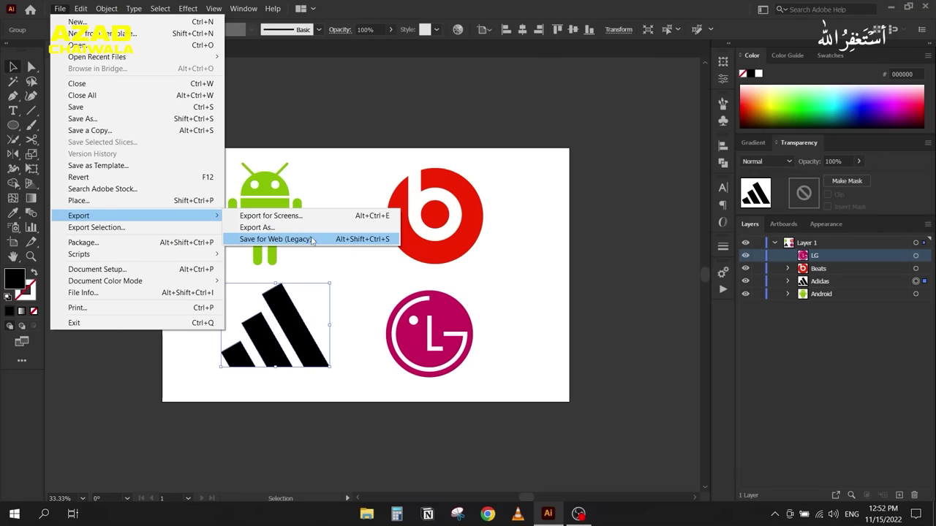
click(326, 240)
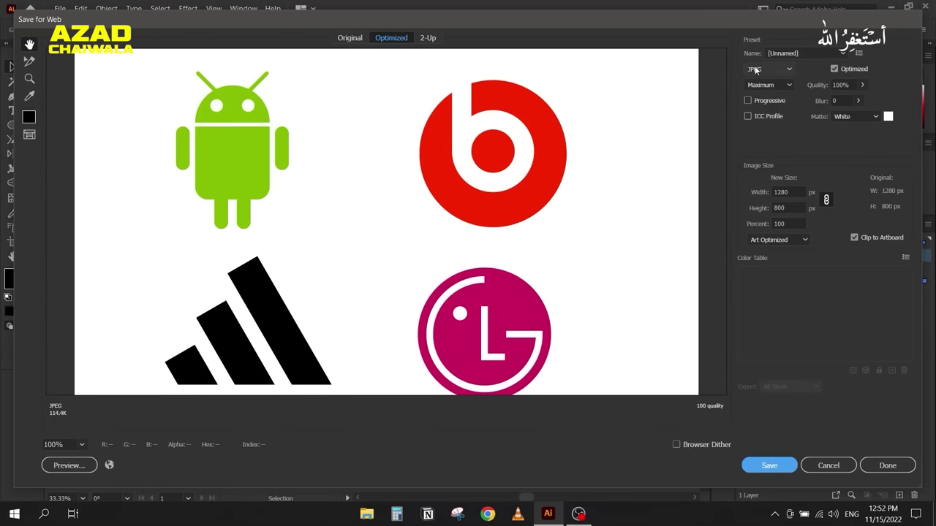
click(775, 69)
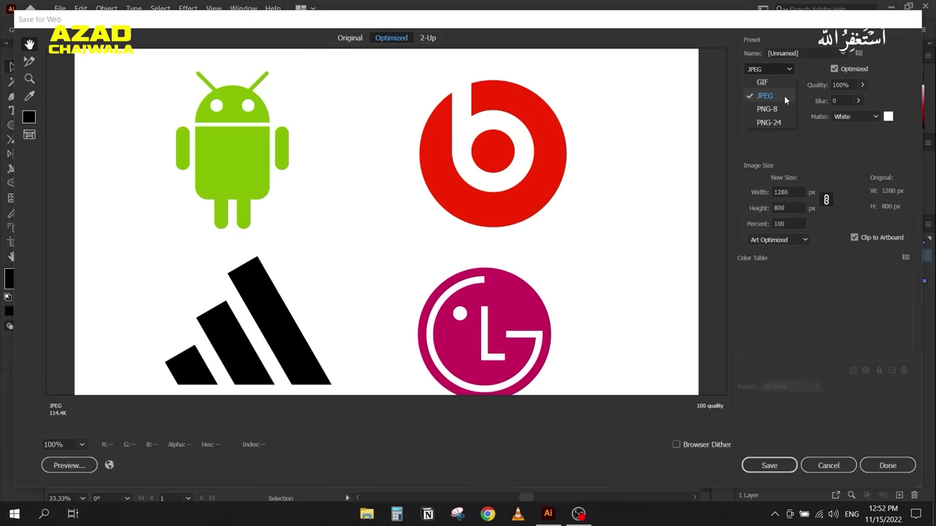
click(784, 96)
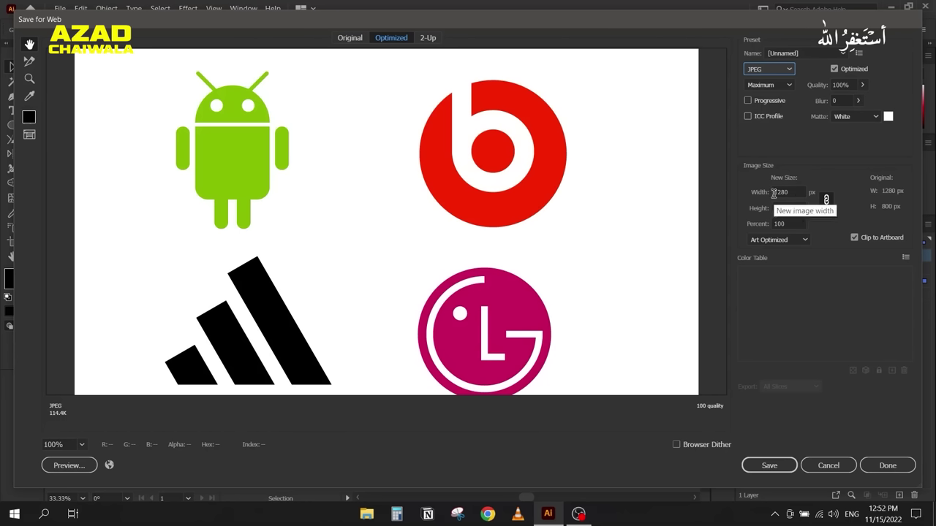
click(766, 87)
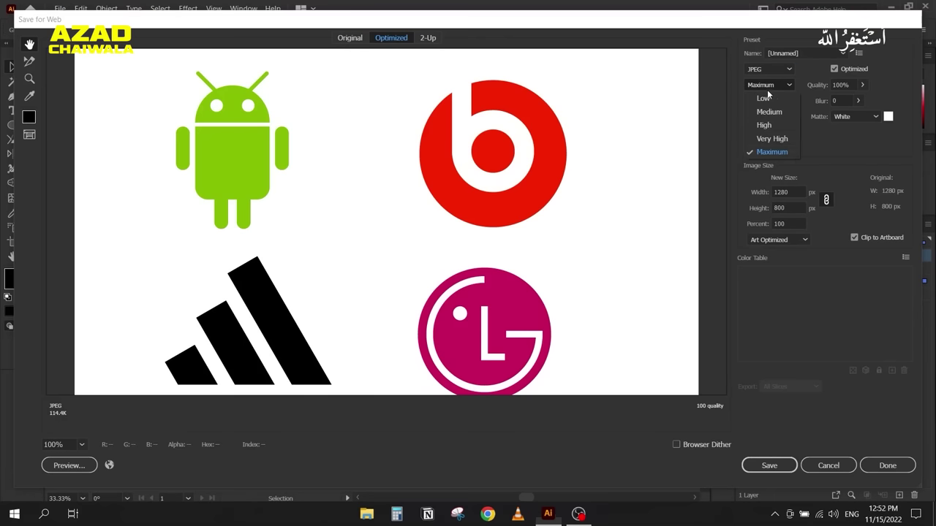
click(788, 152)
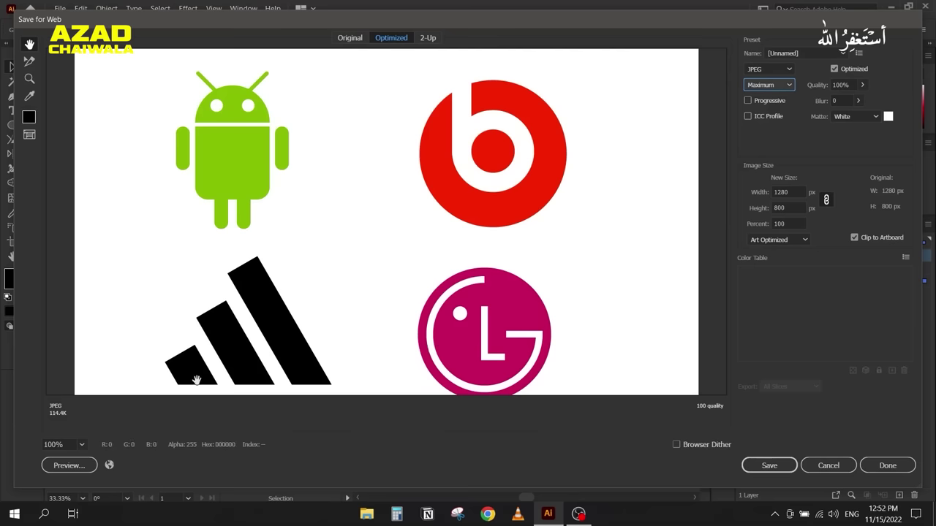
Step: Fit the whole artboard in the preview and continue to saving the optimized JPEG
click(83, 445)
click(100, 432)
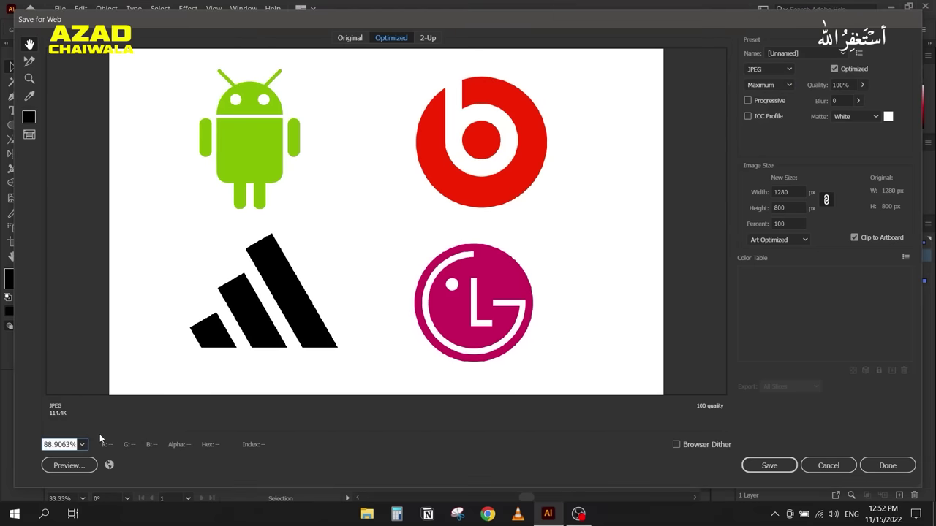
click(769, 465)
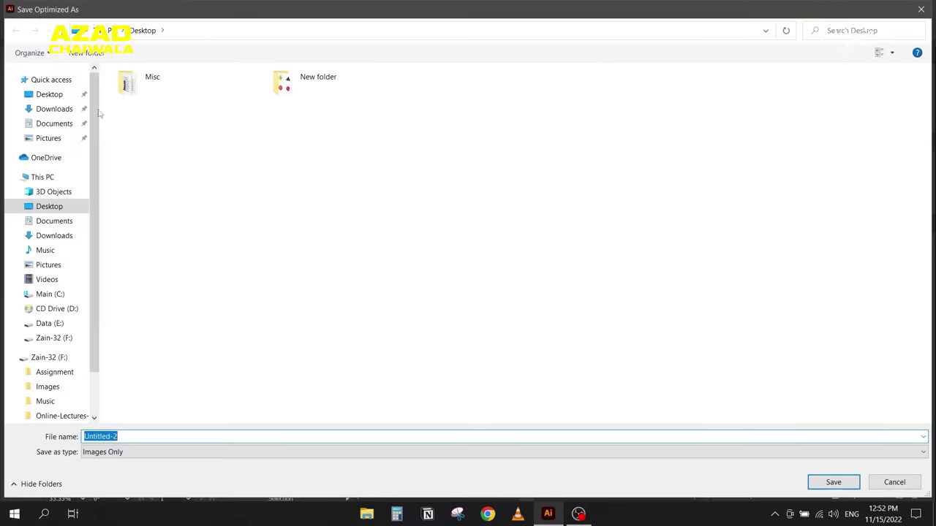
Step: Save the JPEG to the Desktop as 'First Set Of Logos' and show the desktop
click(67, 95)
click(140, 437)
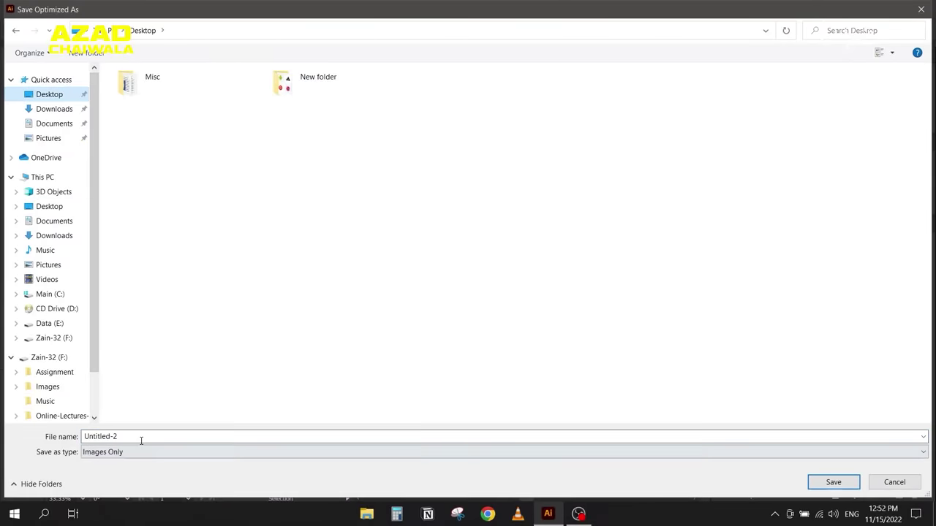
text(Fi)
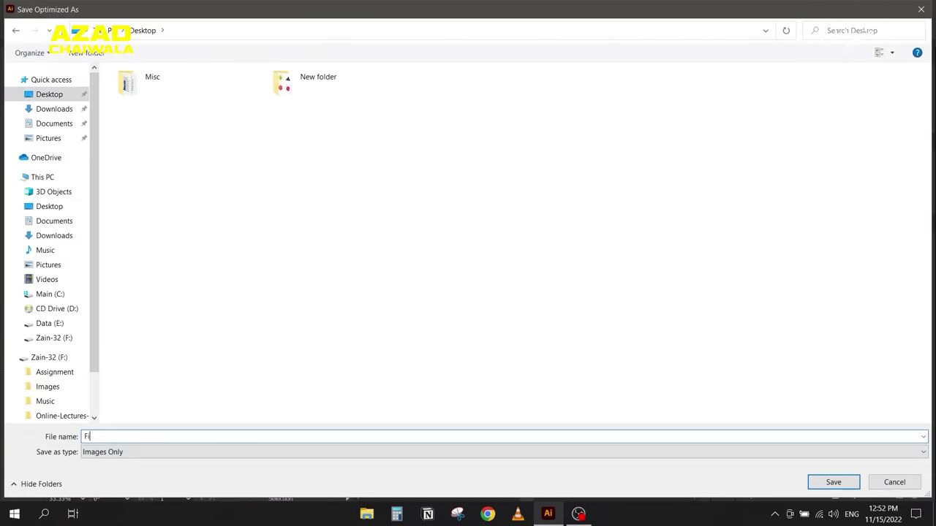
text(rst Set Of Logos)
click(832, 480)
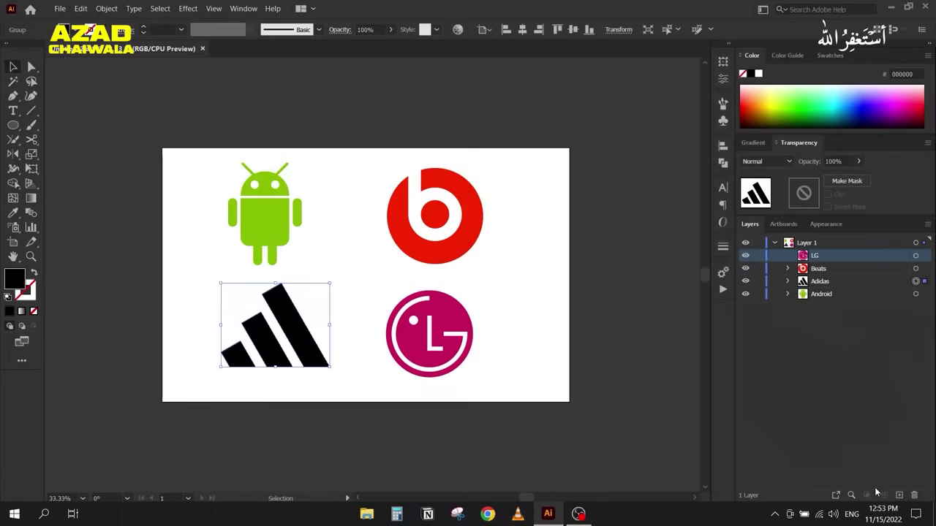
click(934, 514)
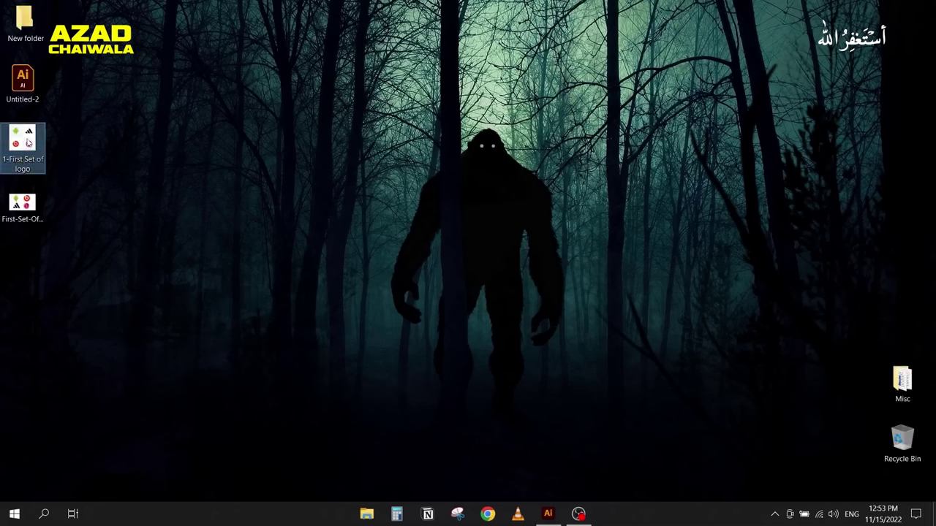
click(41, 212)
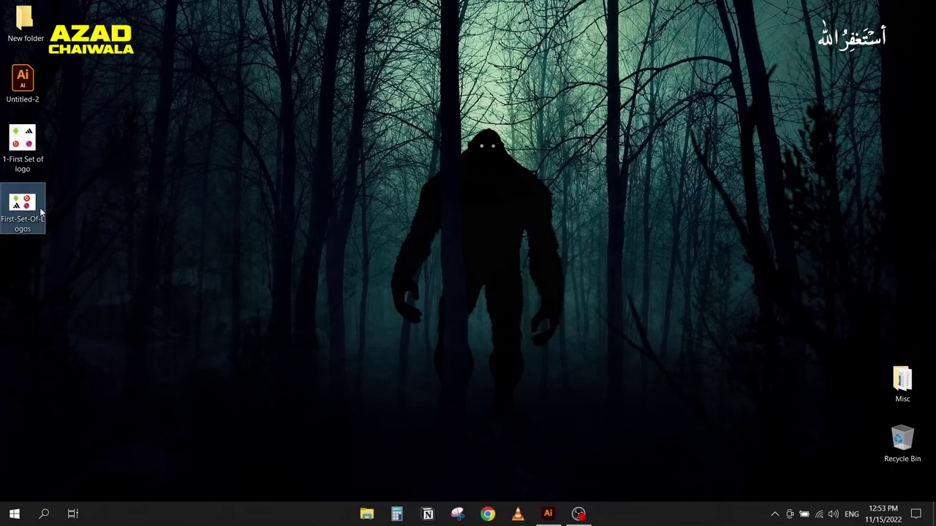
click(29, 148)
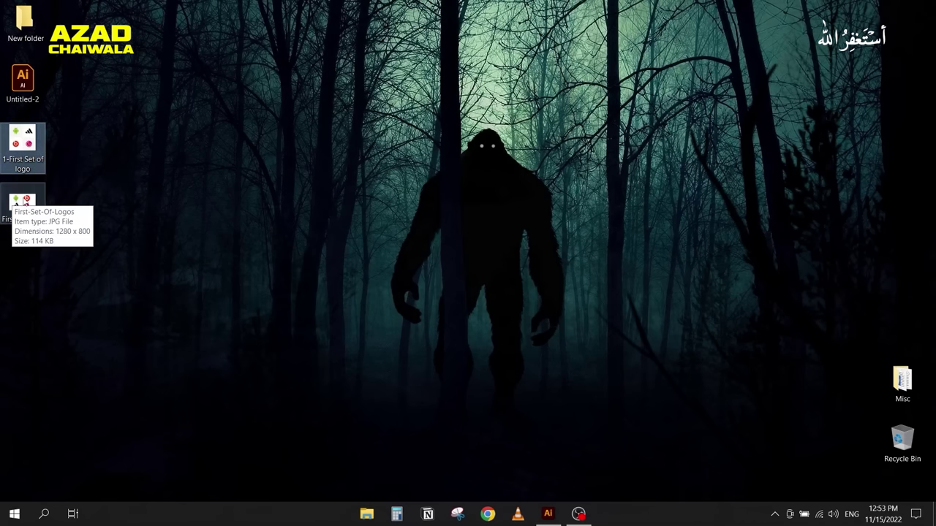
double_click(23, 203)
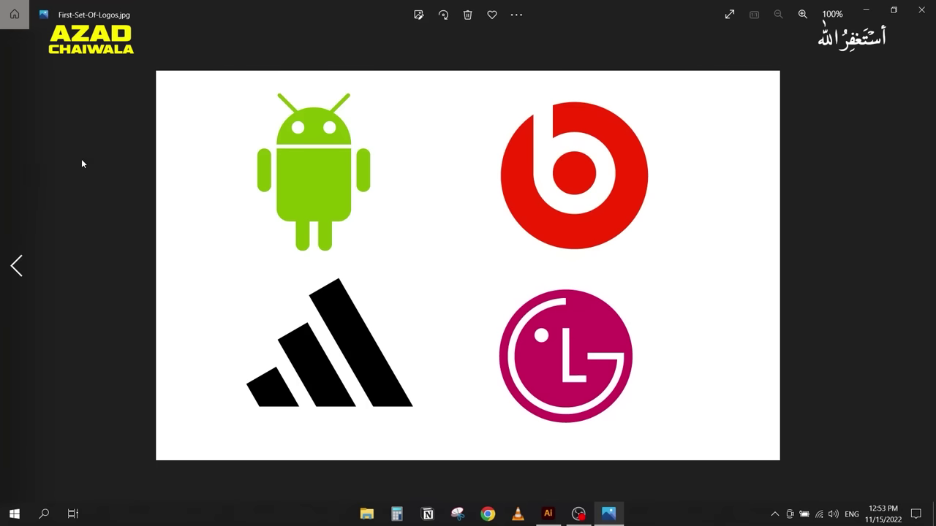
click(932, 6)
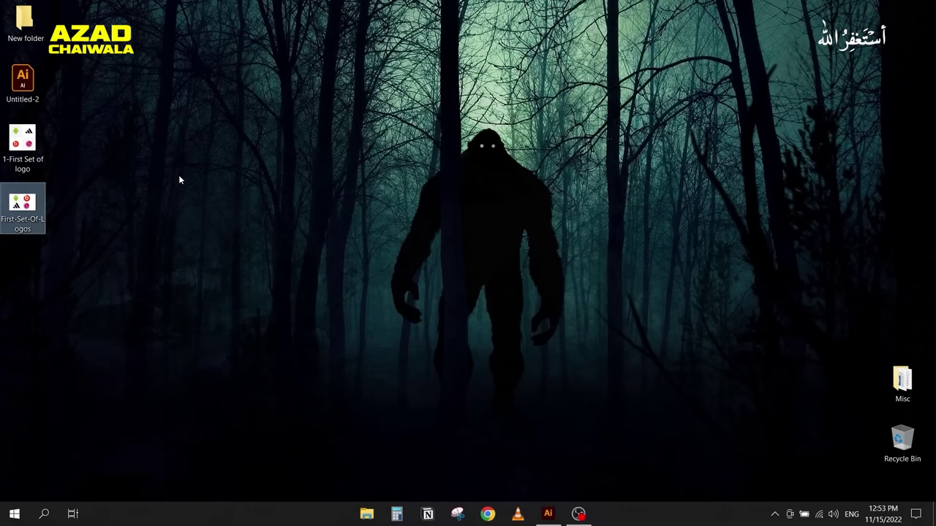
click(548, 514)
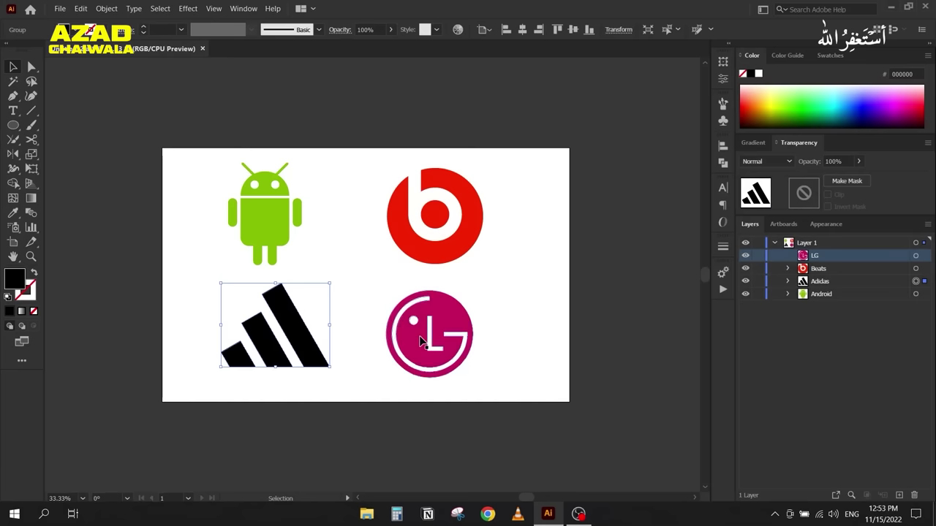
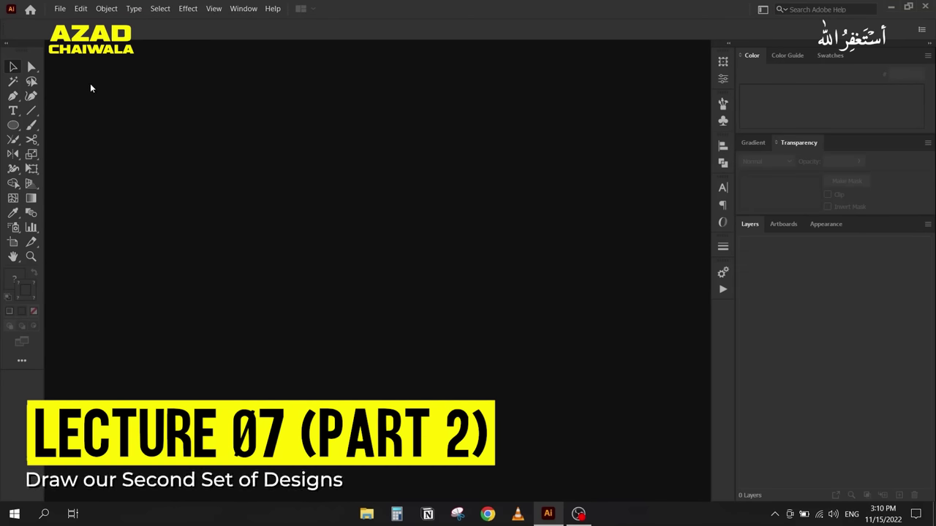
Step: Create a new 1280×800 document
click(58, 10)
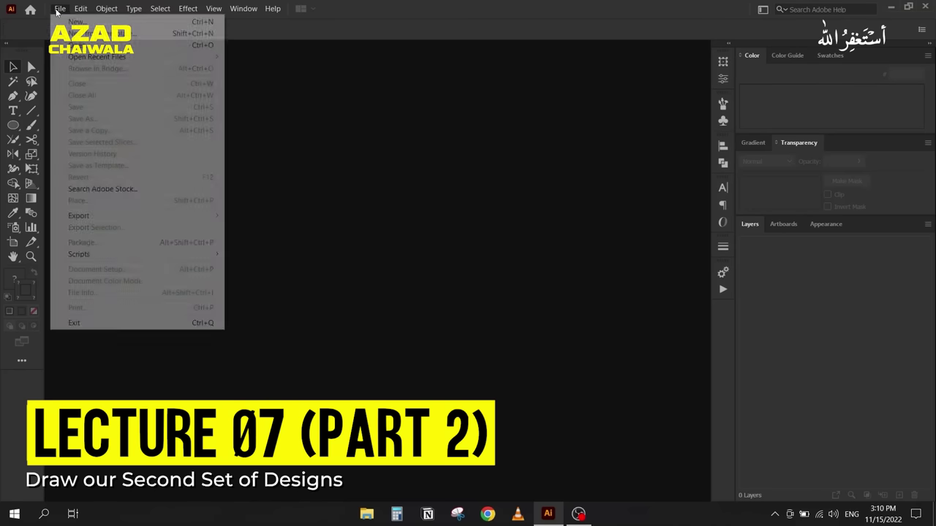
click(76, 21)
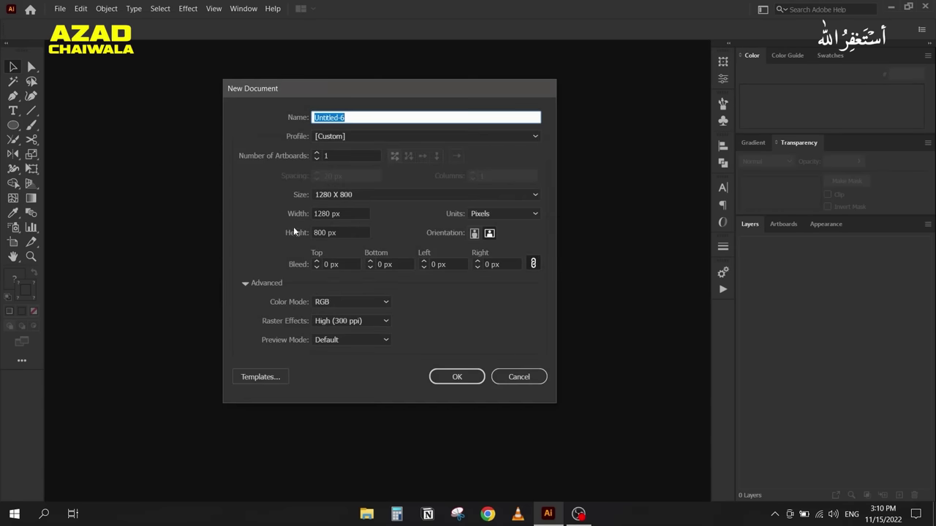
click(427, 381)
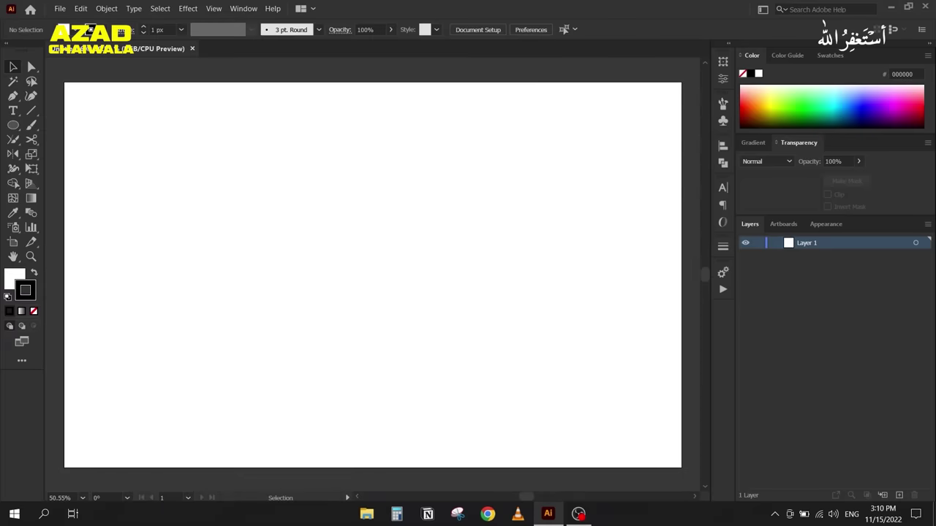
Step: Place the Second Set of logos image right of the artboard and scale it
key(super+d)
drag(27, 33, 428, 223)
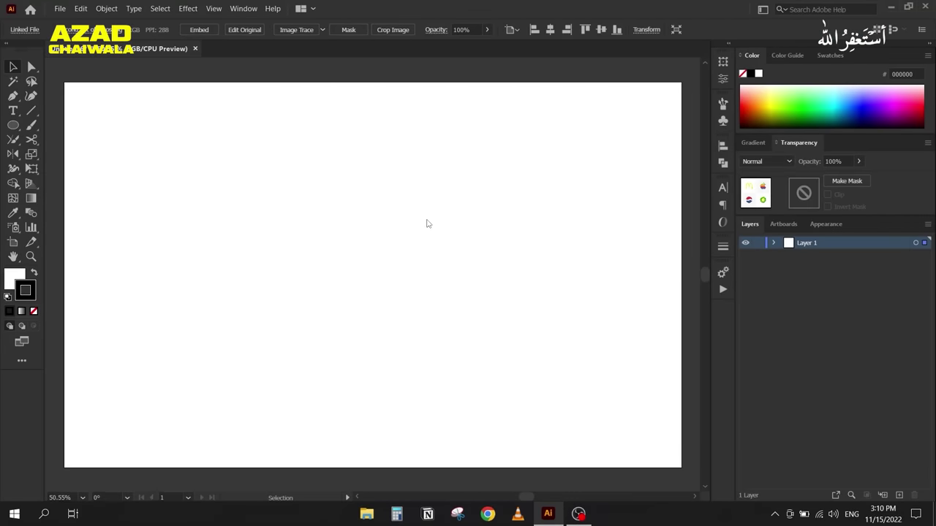
scroll(320, 236, down, 1)
drag(296, 282, 166, 251)
drag(229, 205, 473, 194)
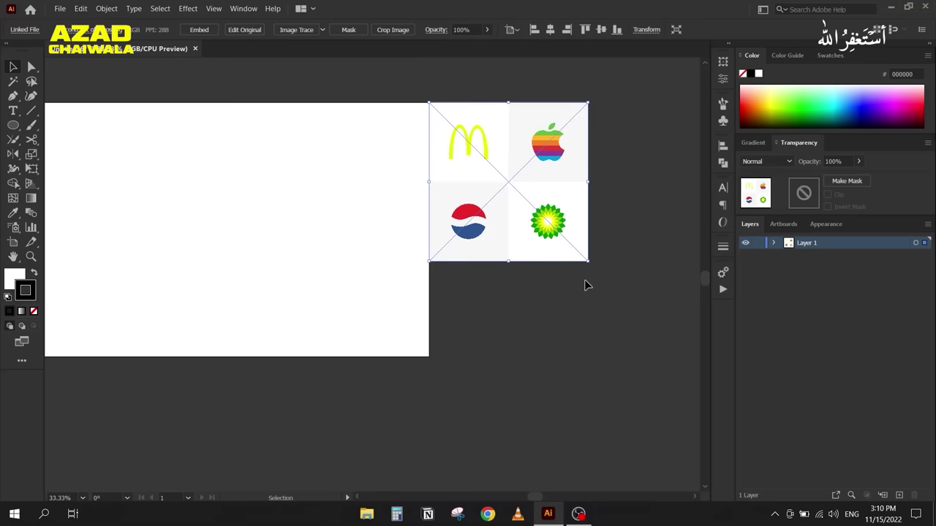
drag(592, 271, 682, 412)
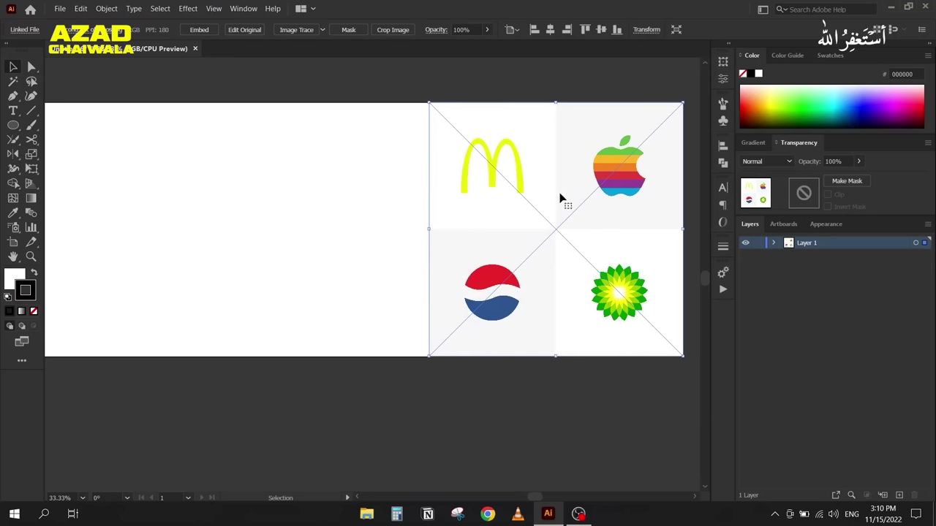
Step: Lock the linked logo image in Layer 1
click(773, 243)
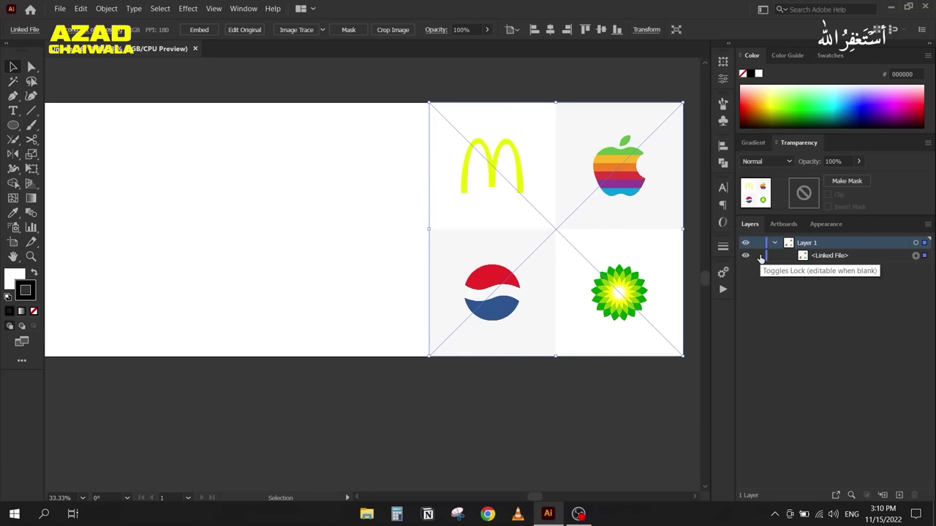
click(758, 256)
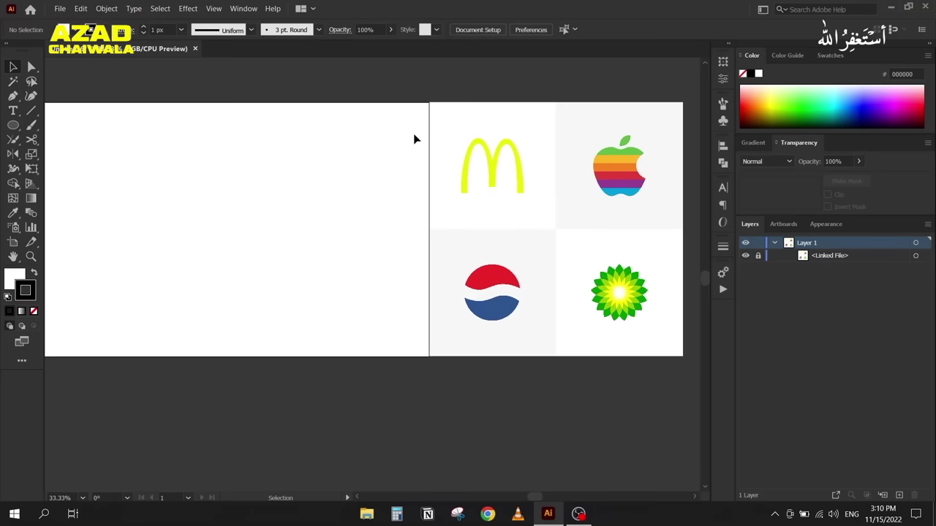
scroll(477, 152, up, 3)
Step: Type a lowercase o on the artboard near the M logo
key(space)
drag(291, 209, 302, 203)
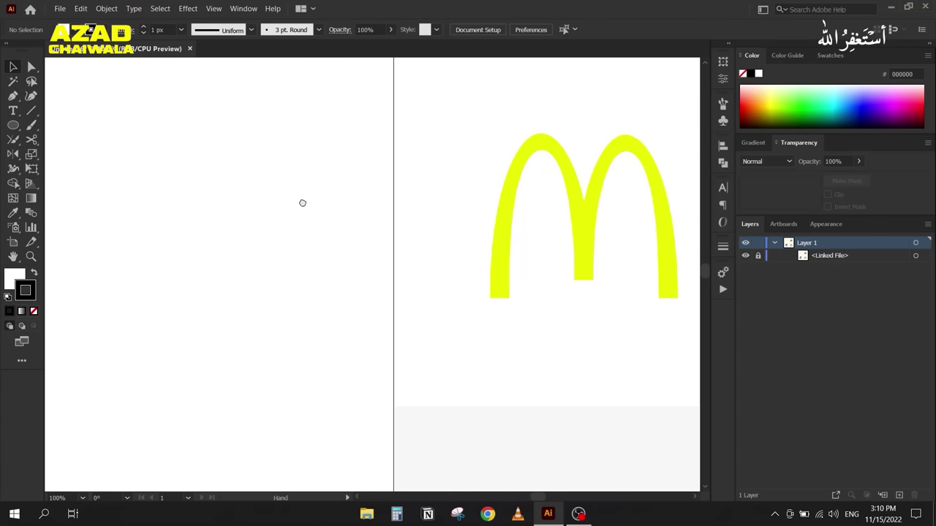
click(13, 111)
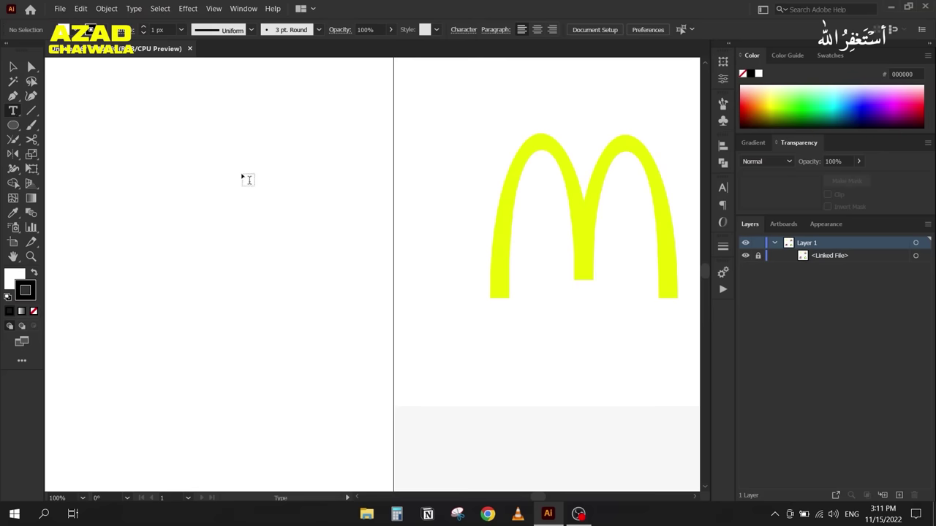
click(238, 174)
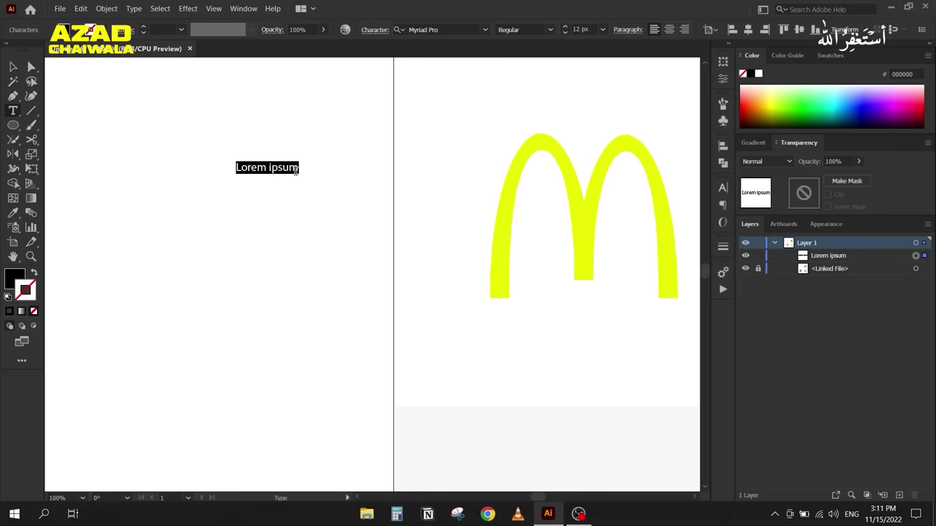
text(o)
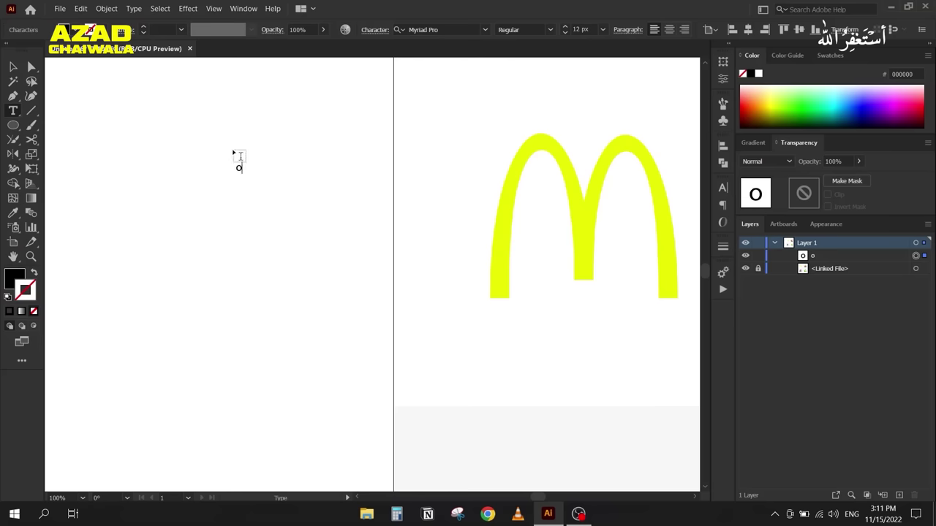
click(13, 67)
Step: Scale the o up to about 317.56 pt and position it on the artboard's left
drag(242, 173, 322, 330)
drag(242, 169, 161, 71)
drag(324, 333, 342, 397)
drag(230, 268, 178, 229)
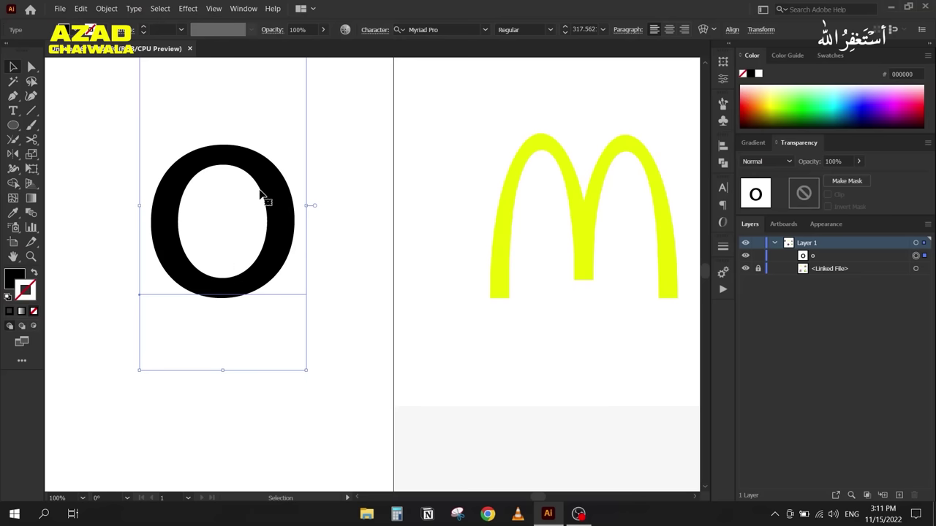
drag(168, 175, 193, 184)
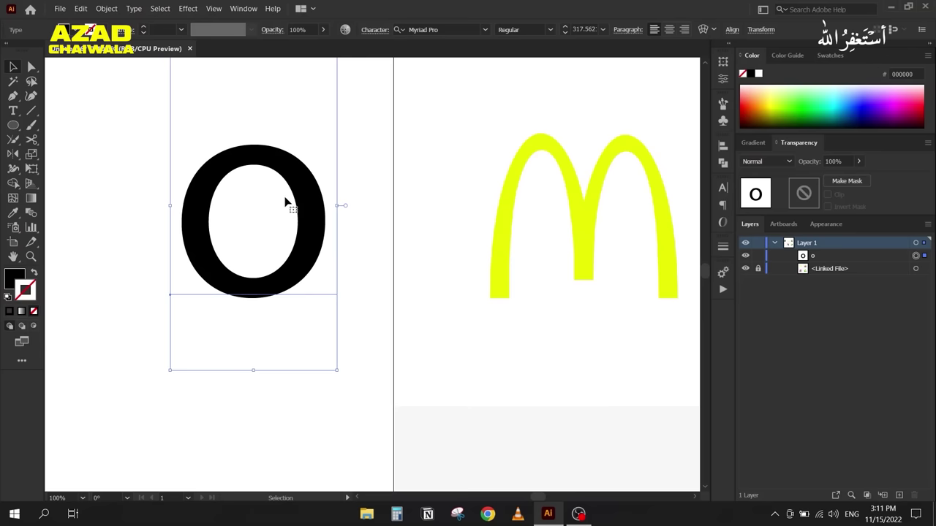
Step: Open the Character panel and search the font list for 'century'
click(724, 191)
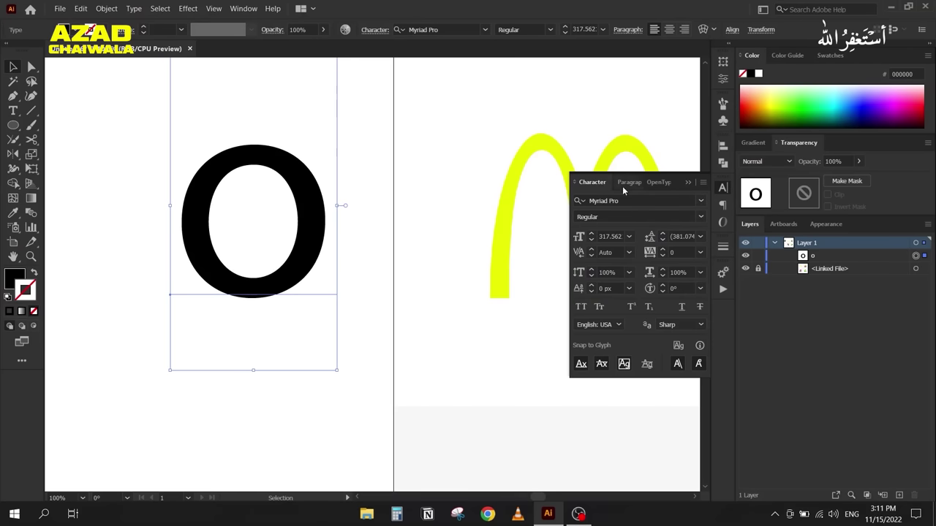
click(686, 183)
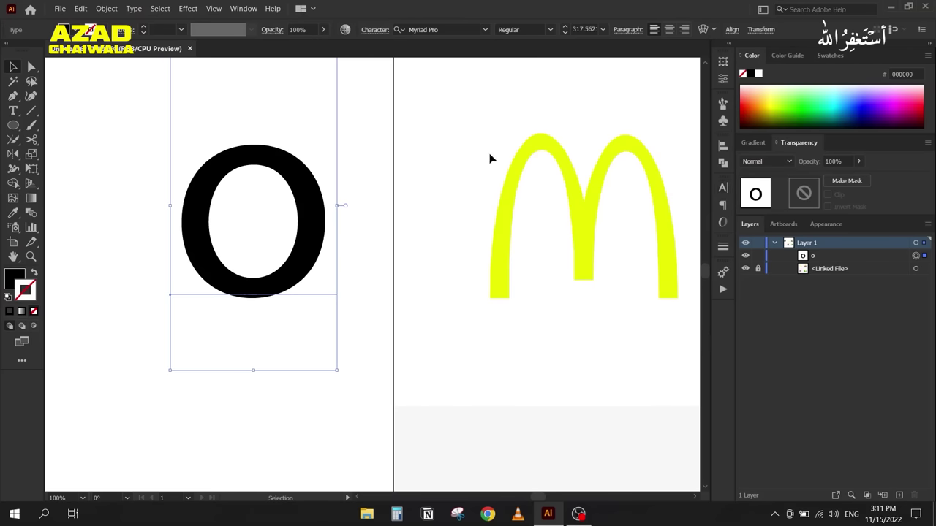
click(241, 9)
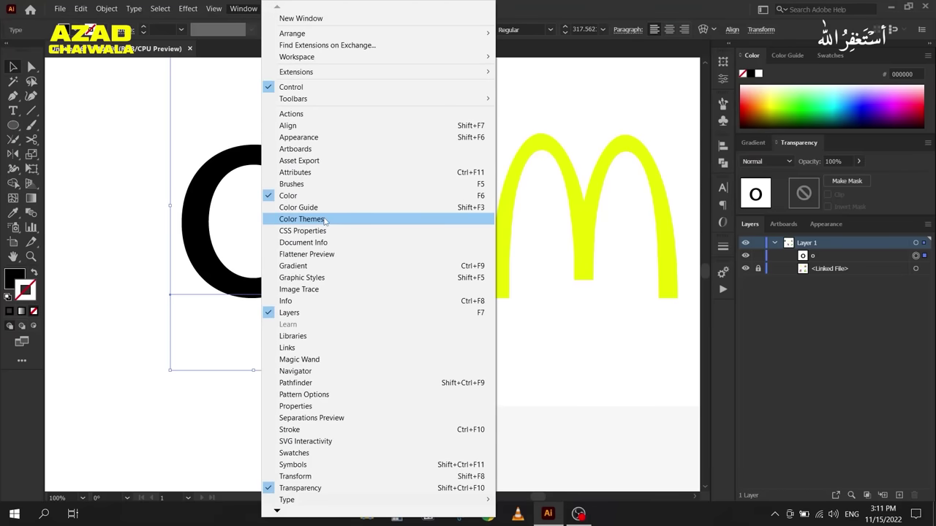
mouse_move(329, 500)
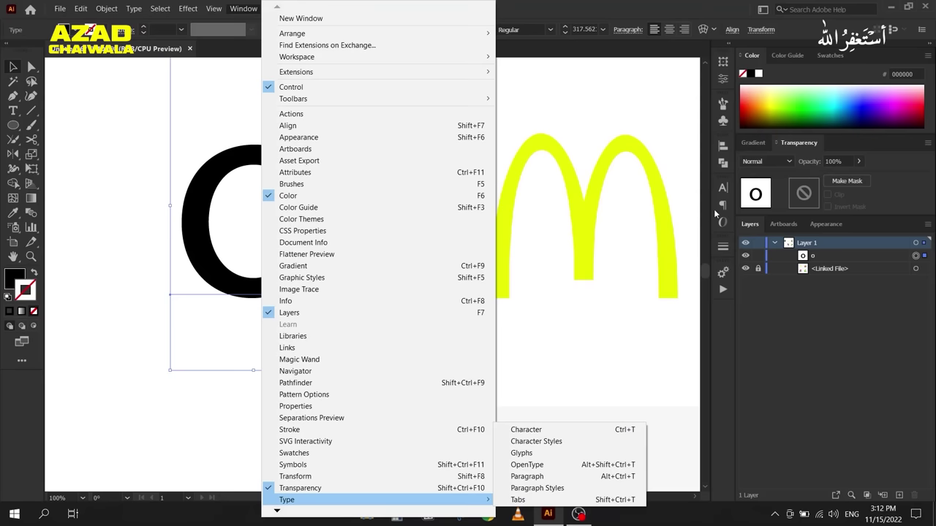
click(529, 434)
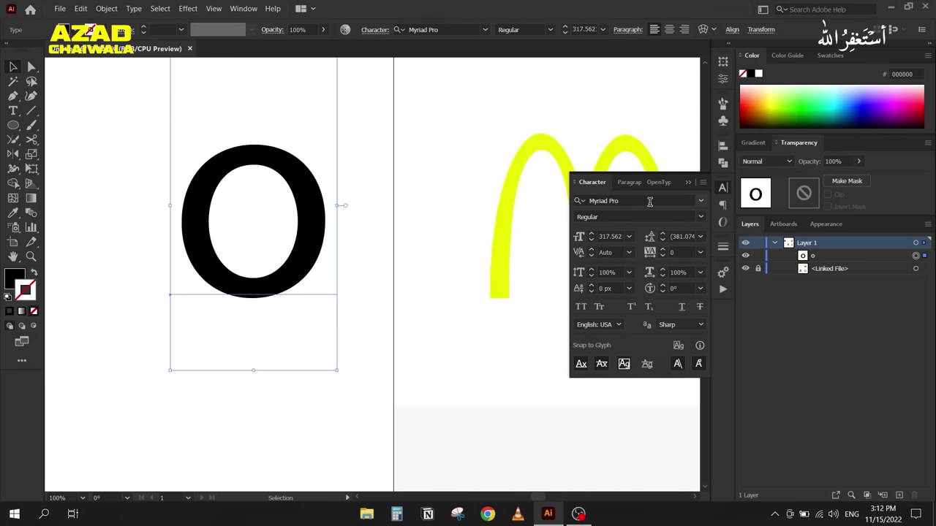
click(650, 202)
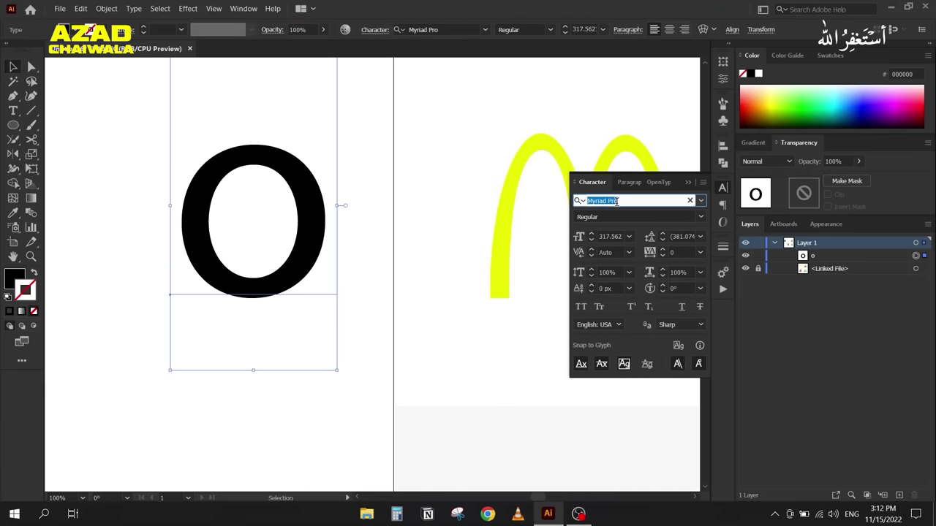
text(centu)
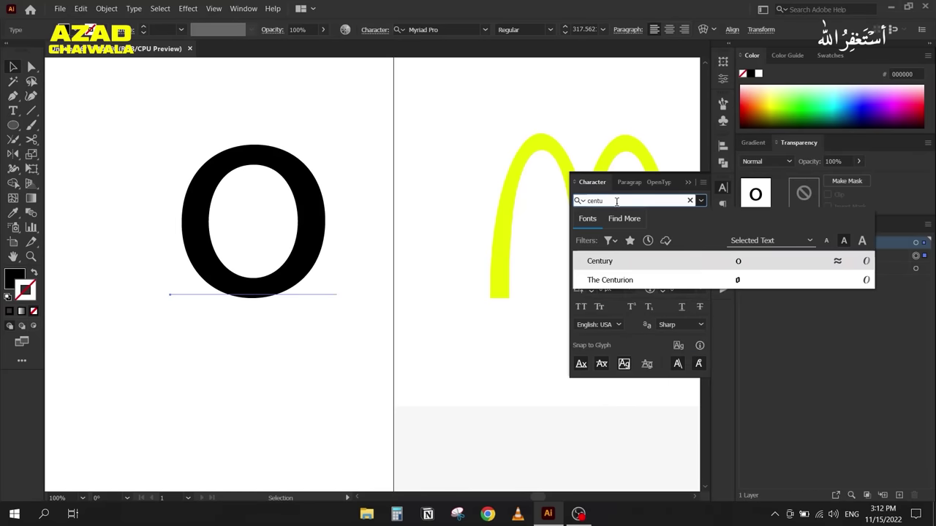
text(ry)
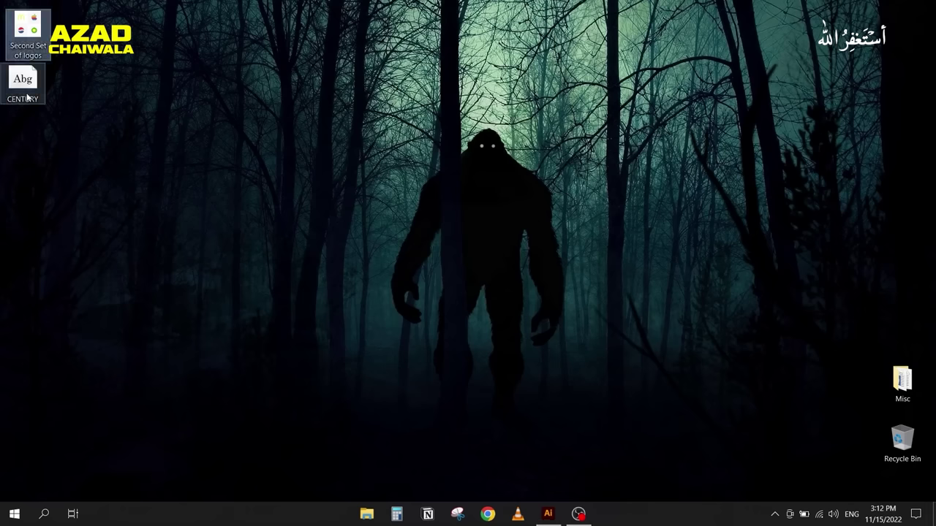
Step: Install the CENTURY font file, replacing the existing Century, then return to Illustrator
click(32, 90)
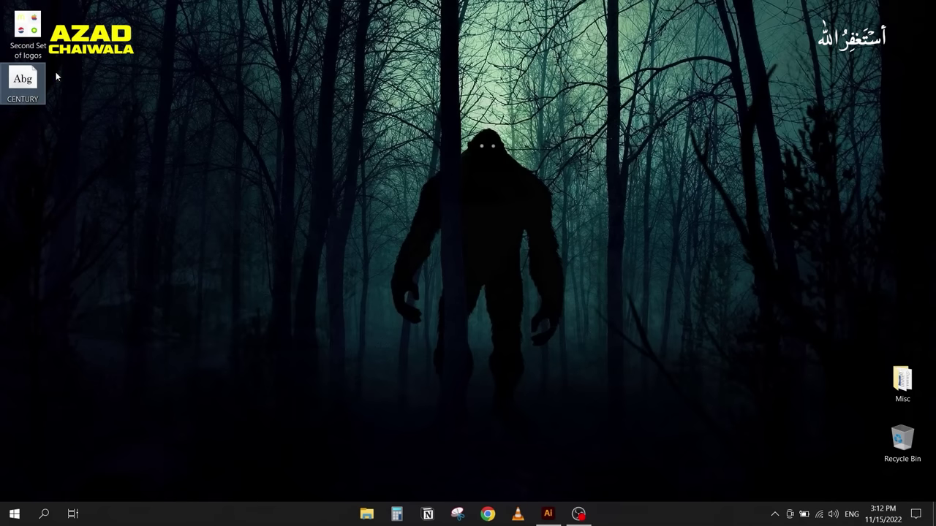
right_click(24, 87)
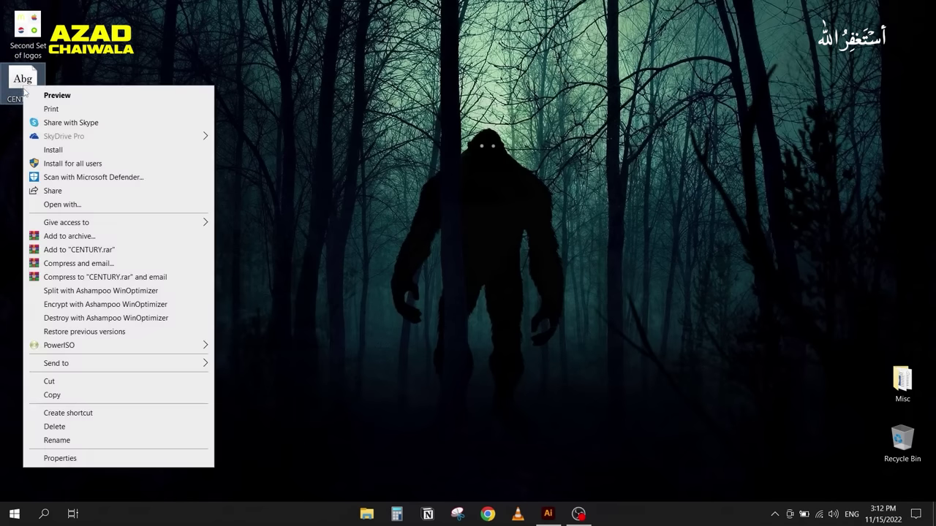
click(53, 150)
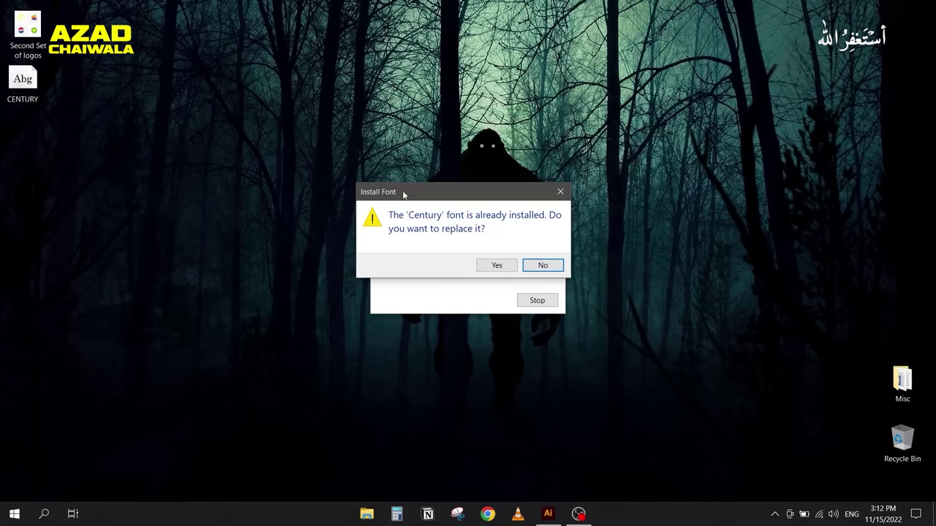
click(496, 266)
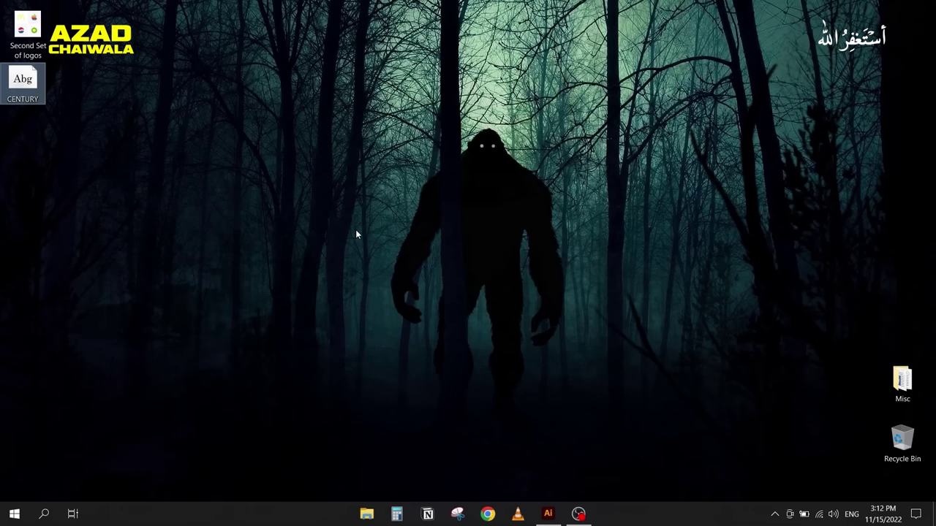
click(548, 513)
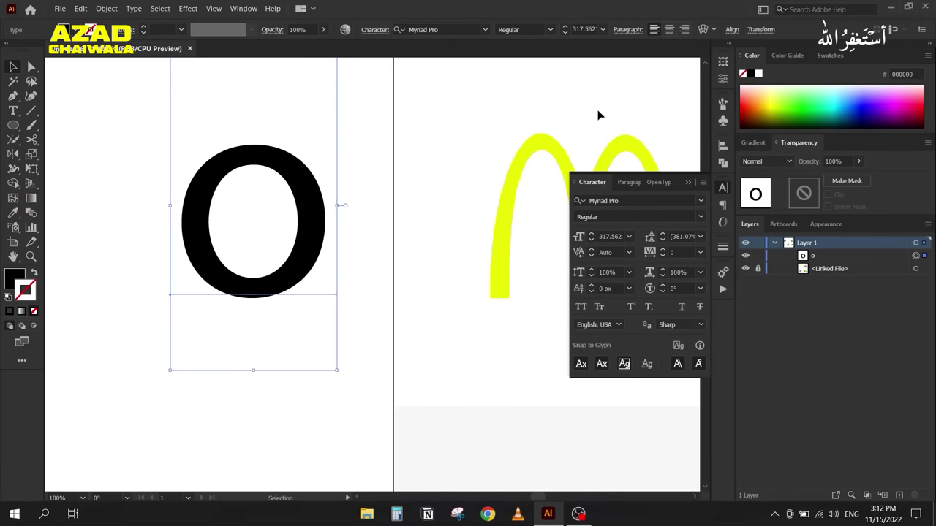
Step: Set the O's font to Century
drag(255, 167, 252, 174)
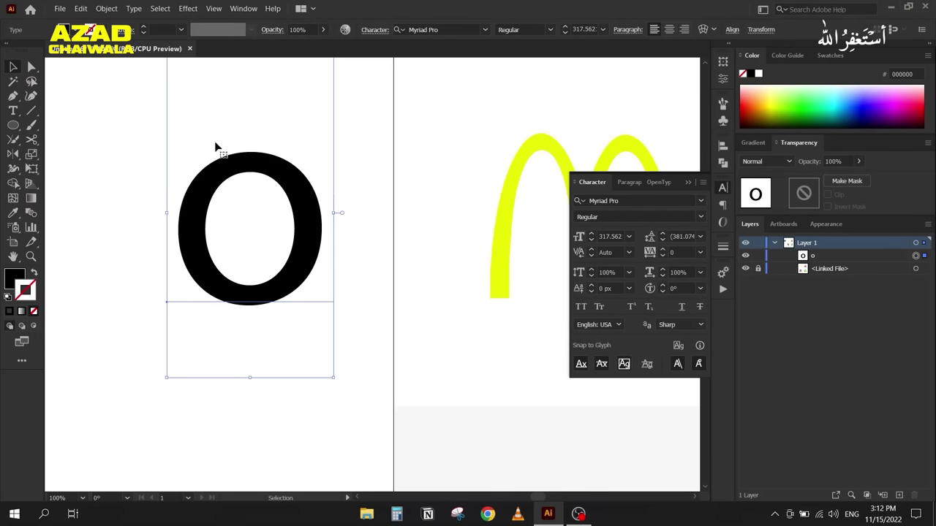
click(634, 201)
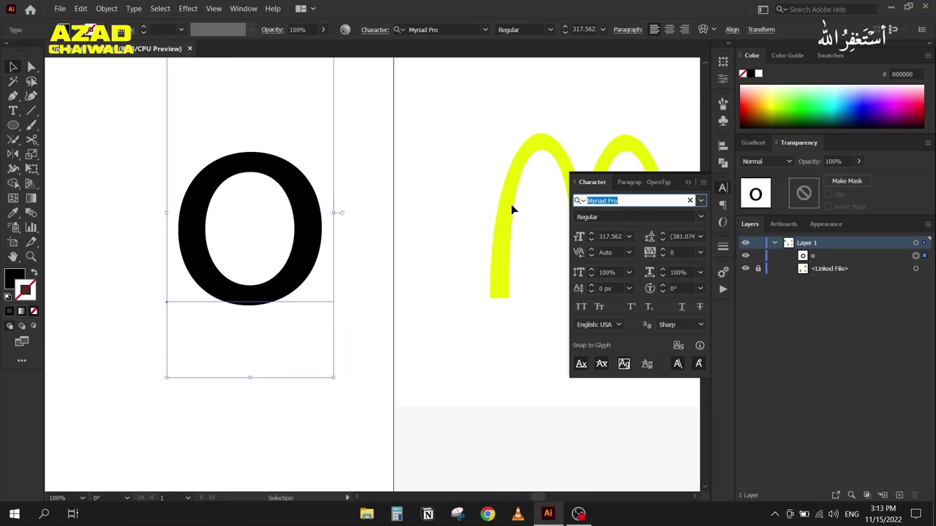
text(cent)
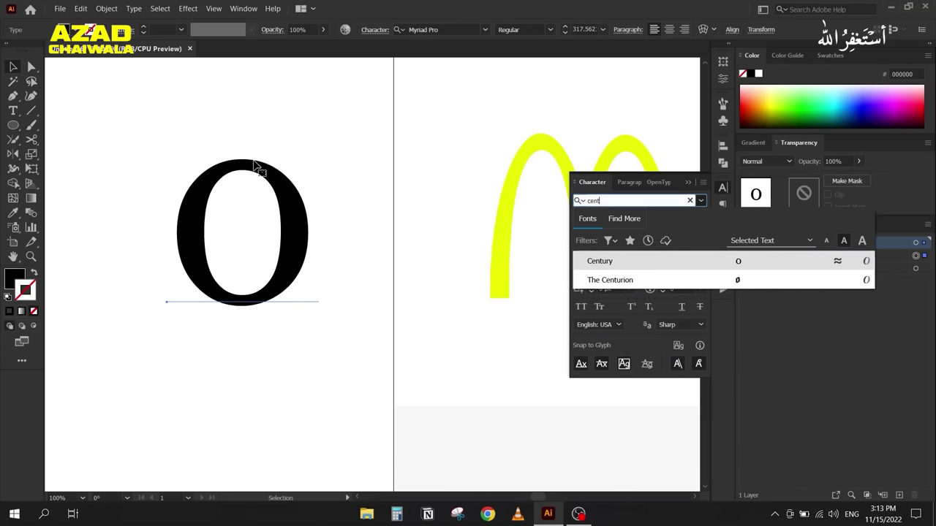
click(606, 267)
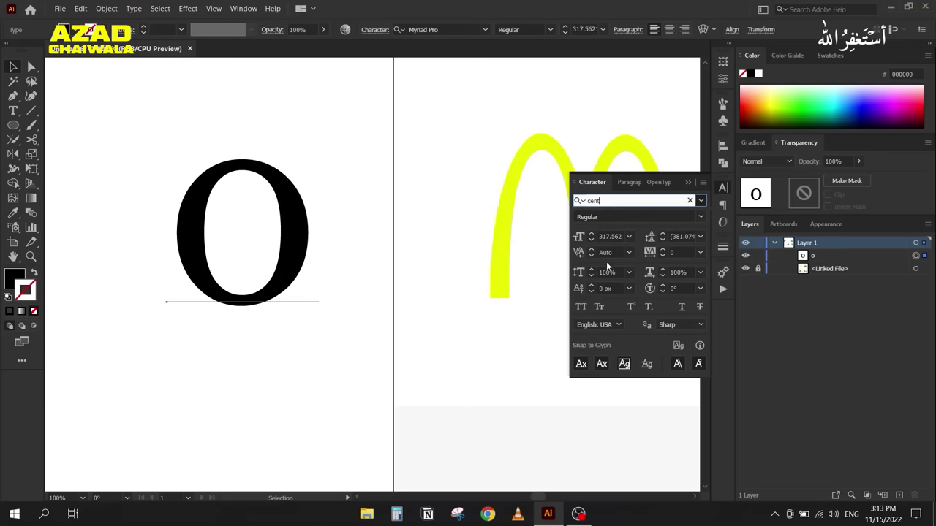
click(688, 183)
Step: Move the O up-right and convert it to outlines with Object > Expand
drag(276, 187, 318, 153)
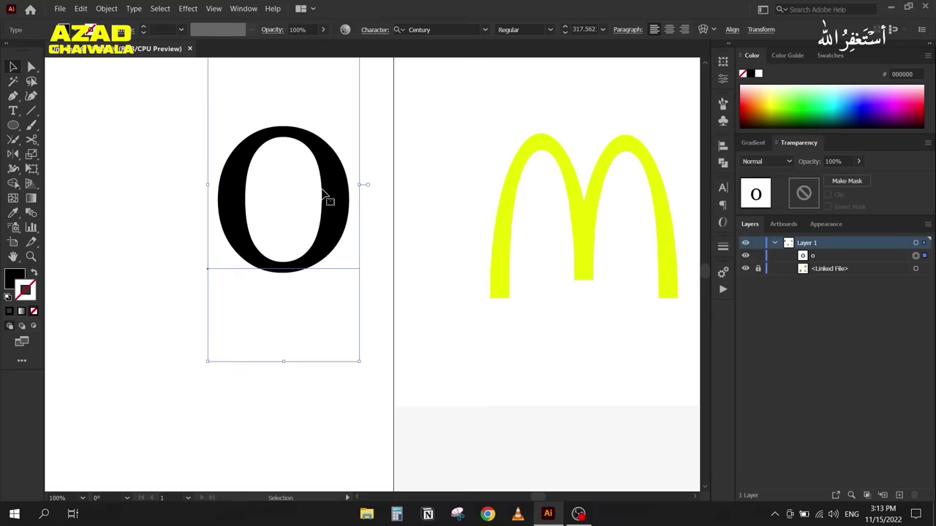
right_click(326, 193)
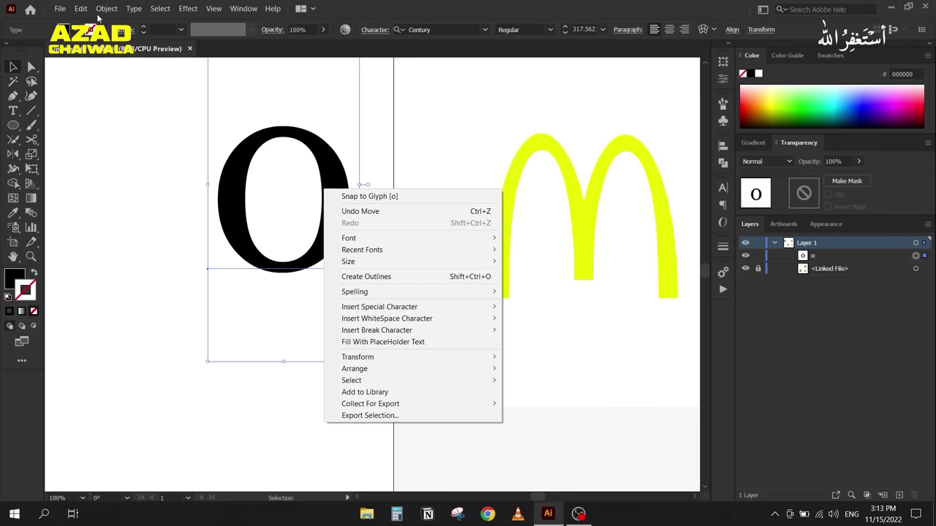
click(99, 10)
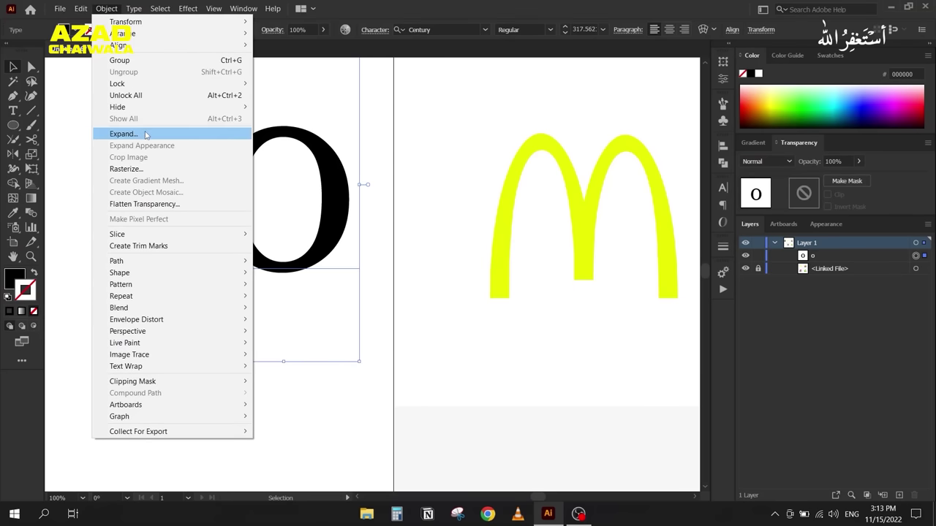
click(135, 134)
click(435, 283)
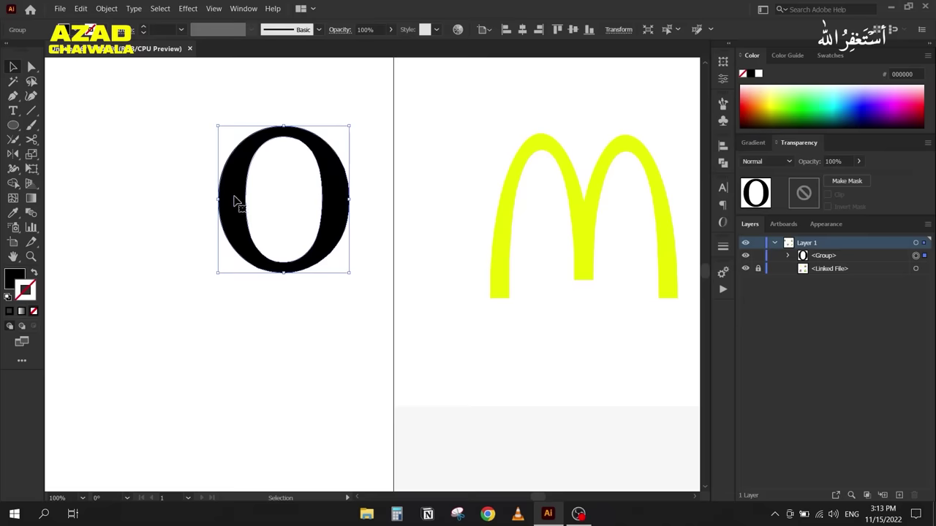
Step: Move the O left and set its font to Montserrat Black
drag(236, 201, 107, 194)
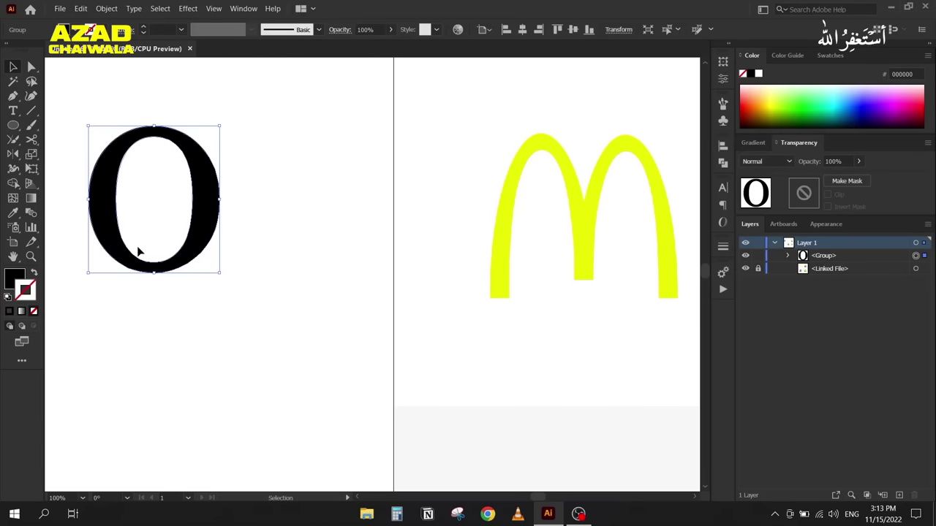
click(722, 188)
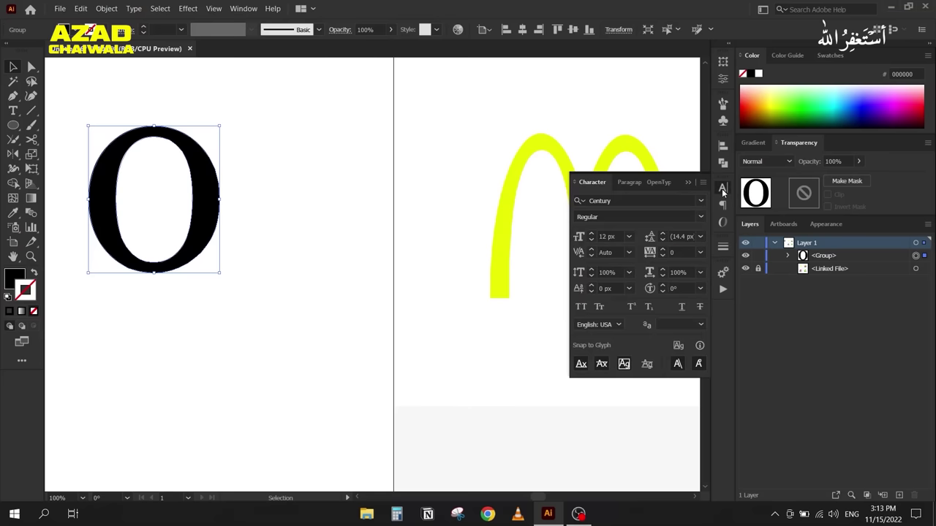
click(701, 200)
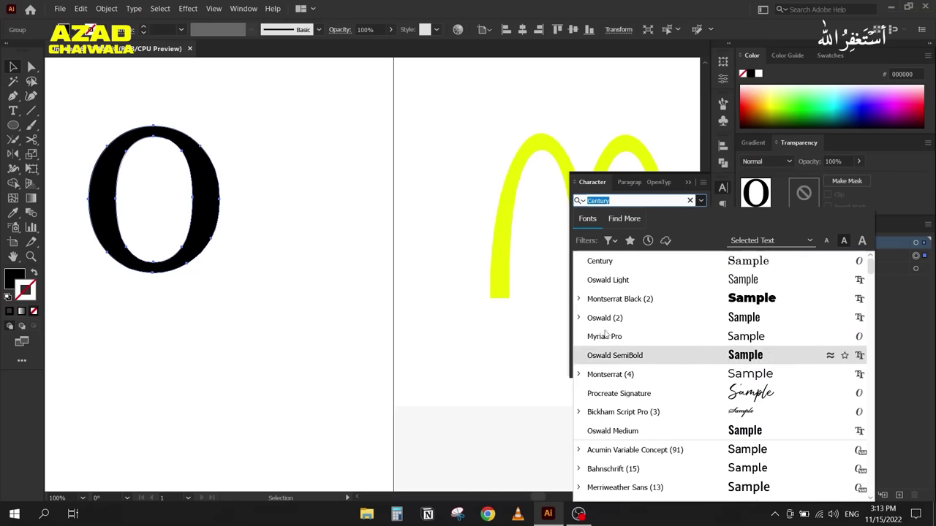
click(602, 299)
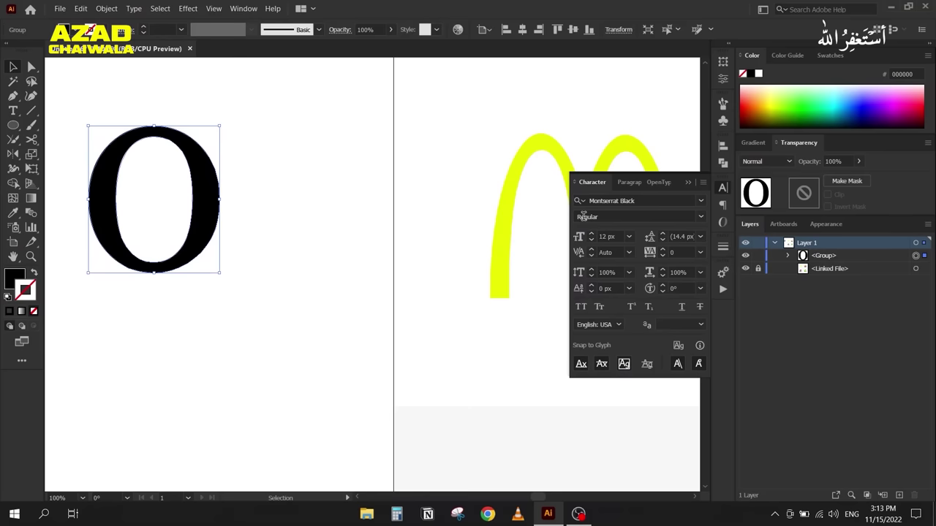
click(686, 182)
Step: Place a copy of the O overlapping its right side and select both
drag(125, 156, 258, 180)
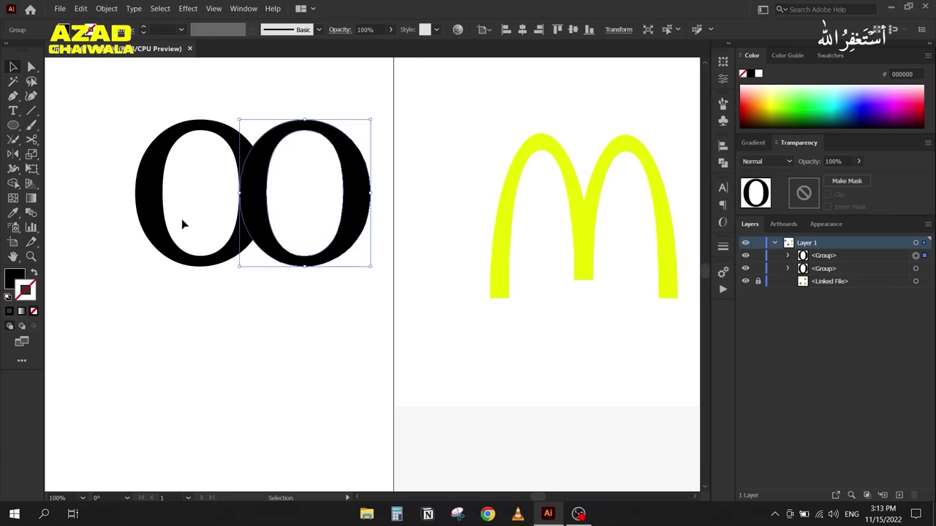
drag(162, 98, 312, 313)
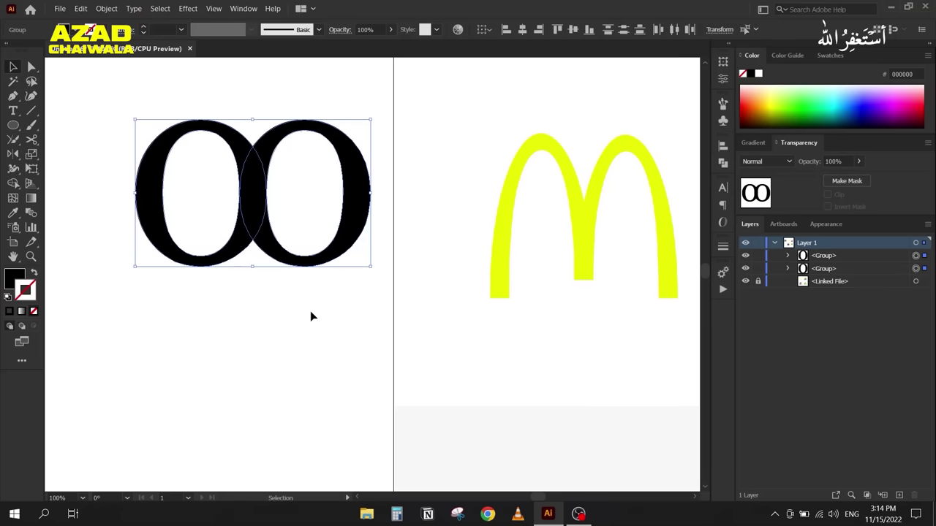
click(722, 162)
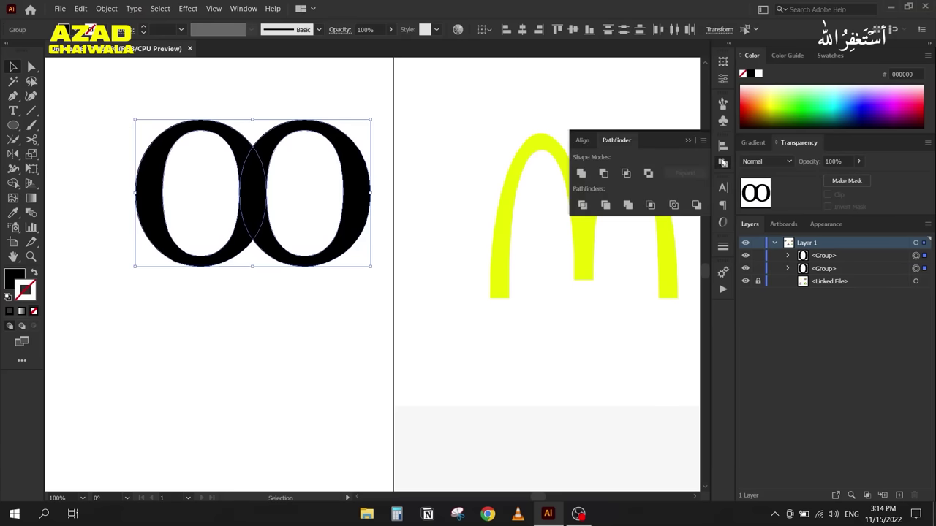
Step: Unite the two O's into one OO shape and nudge it slightly
click(580, 173)
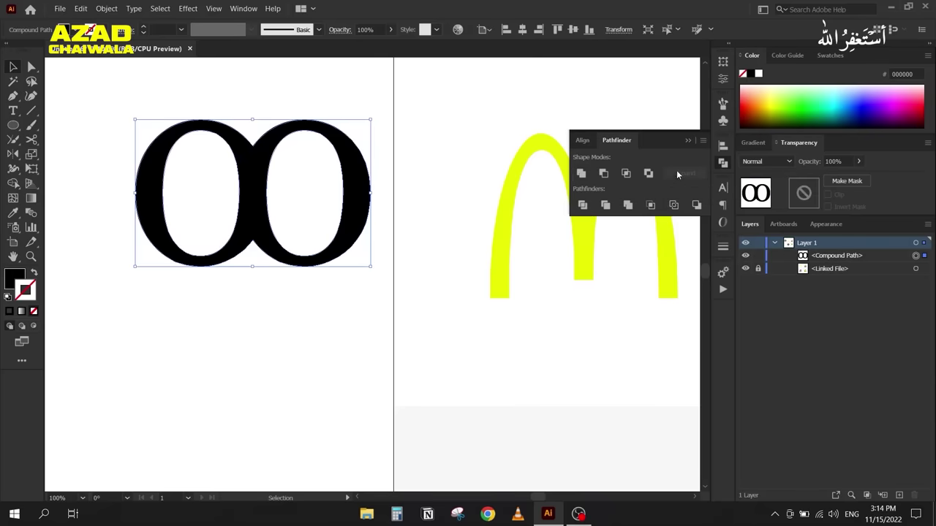
click(242, 204)
drag(242, 205, 230, 210)
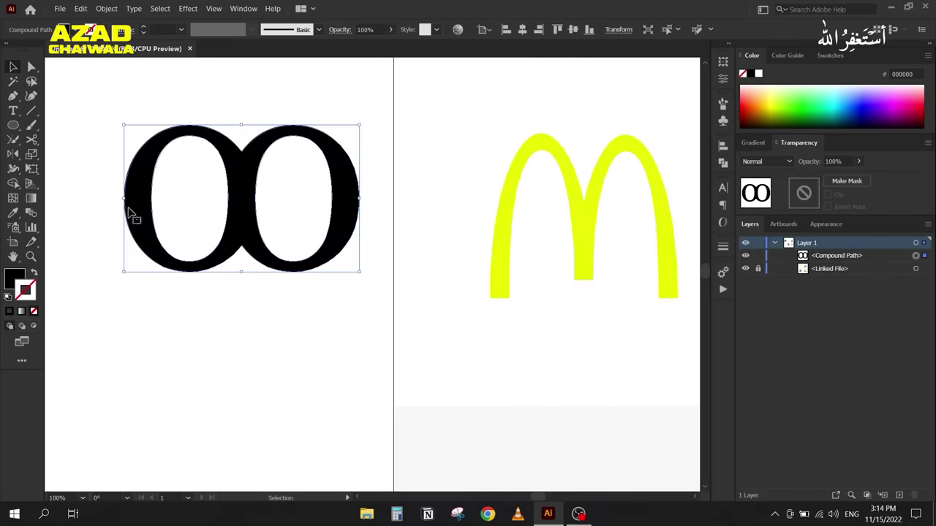
click(73, 157)
Step: Draw a horizontal line across the middle of the OO
click(30, 114)
drag(293, 197, 385, 198)
key(v)
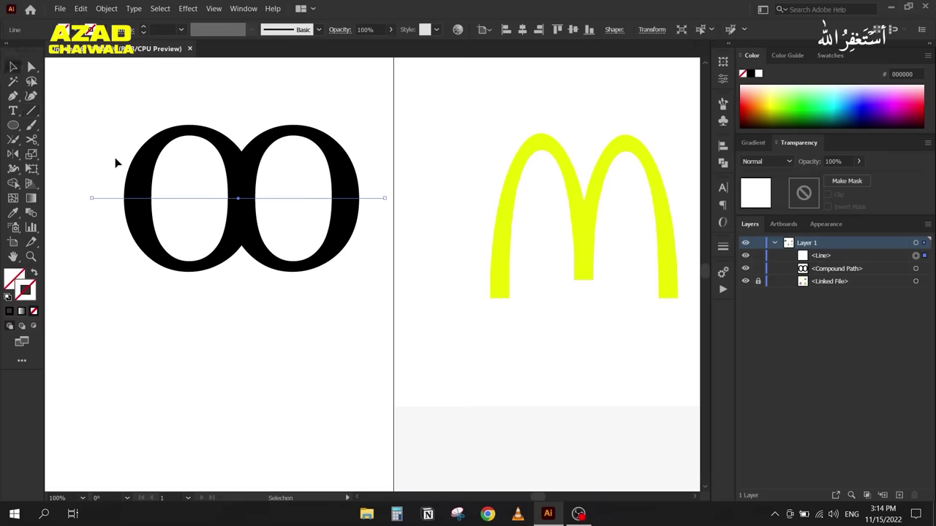
click(87, 172)
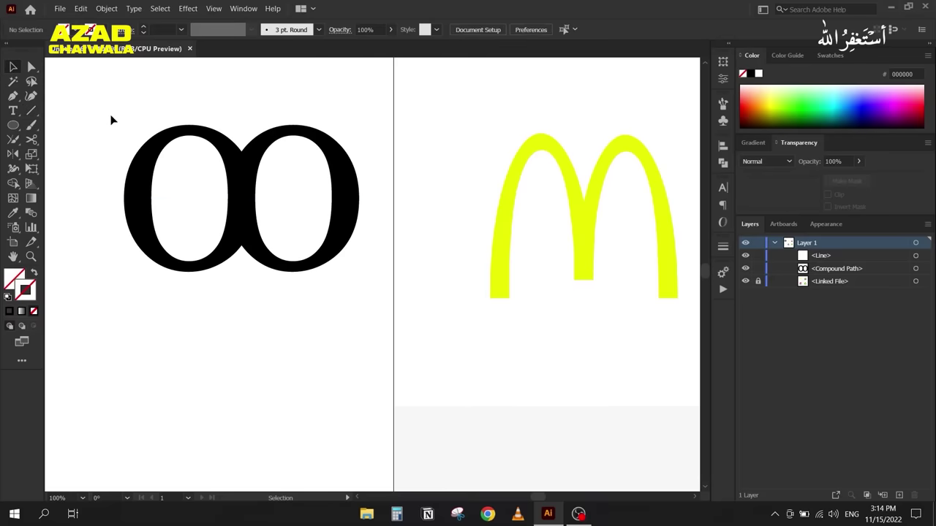
Step: Divide the OO along the line with Pathfinder and ungroup the pieces
drag(110, 117, 285, 358)
click(724, 163)
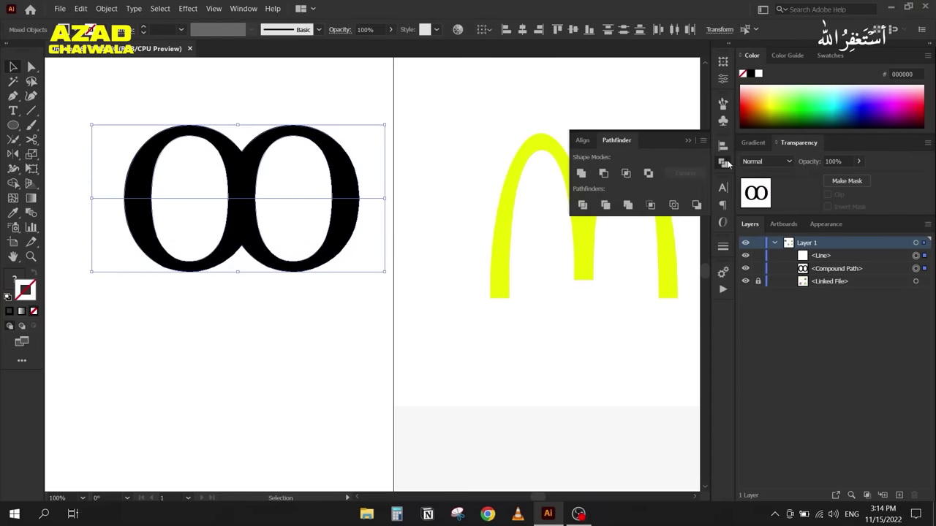
click(583, 206)
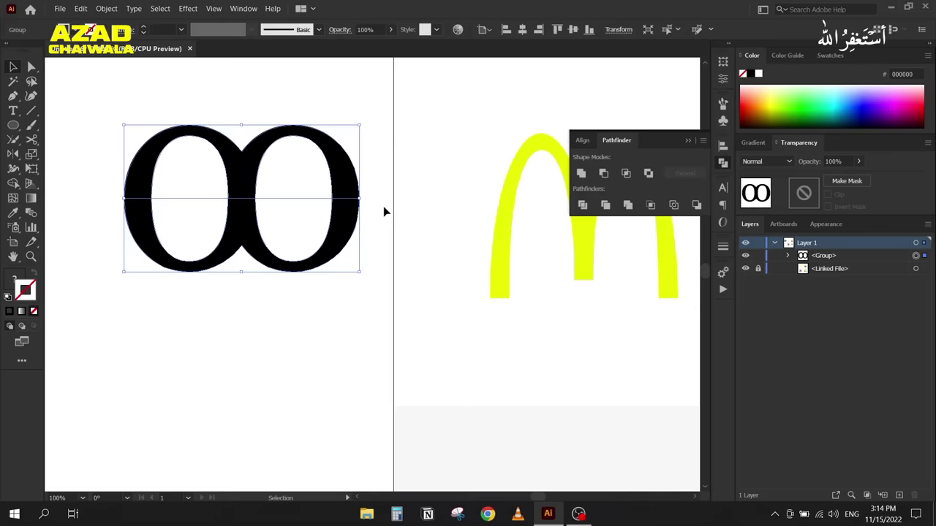
right_click(345, 219)
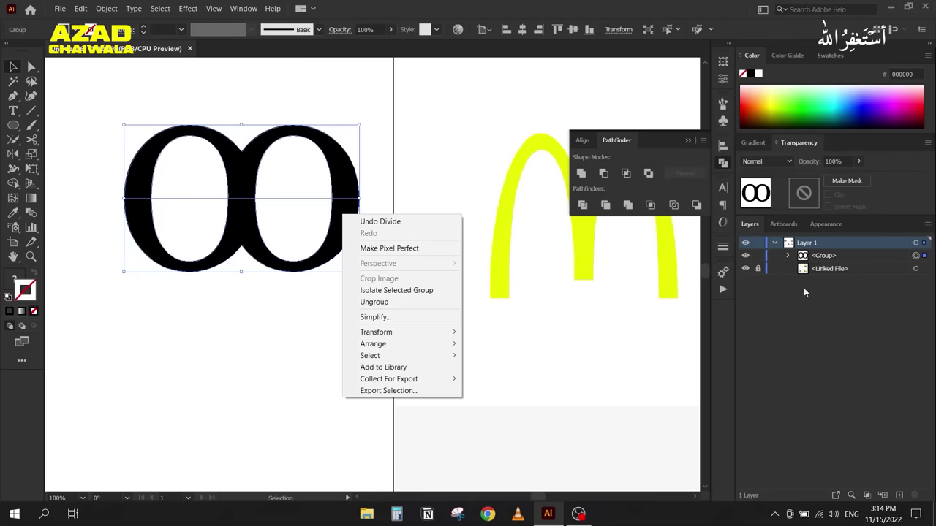
click(412, 303)
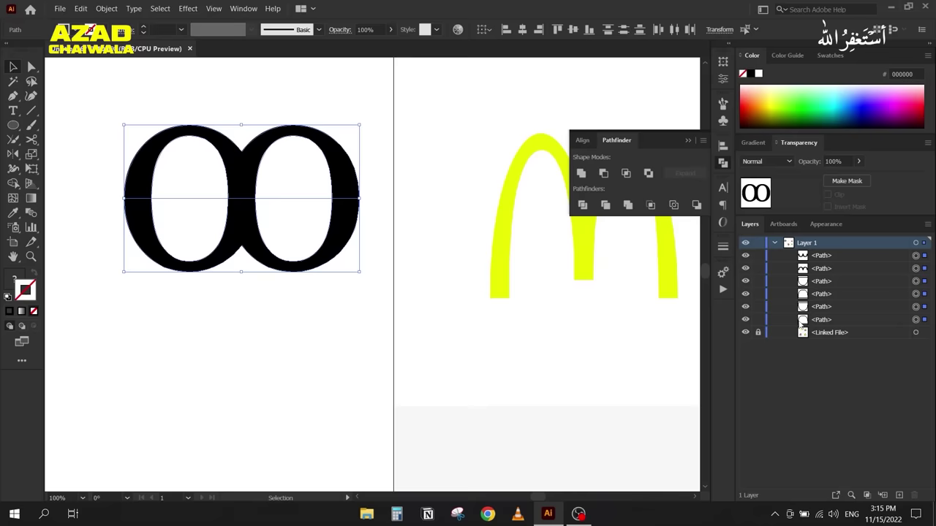
Step: Delete the lower half of the divided OO, leaving the black arches
click(245, 280)
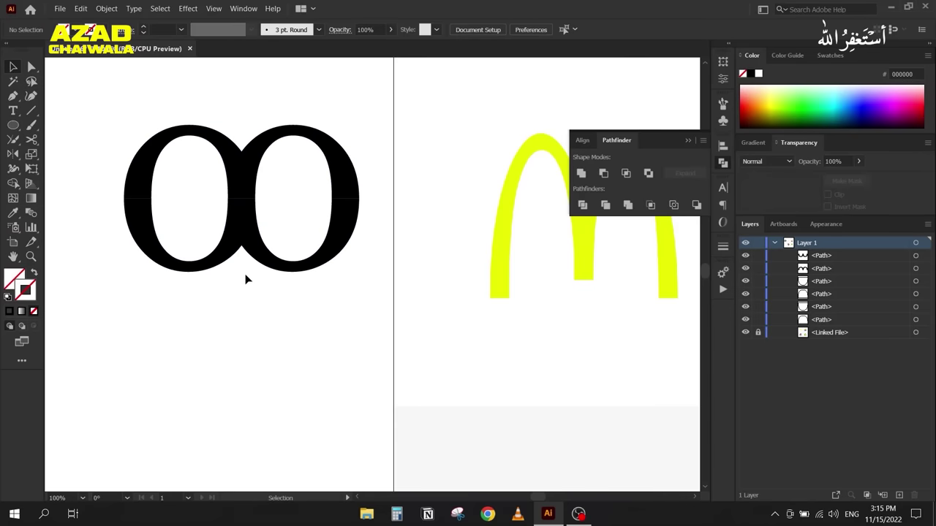
click(241, 230)
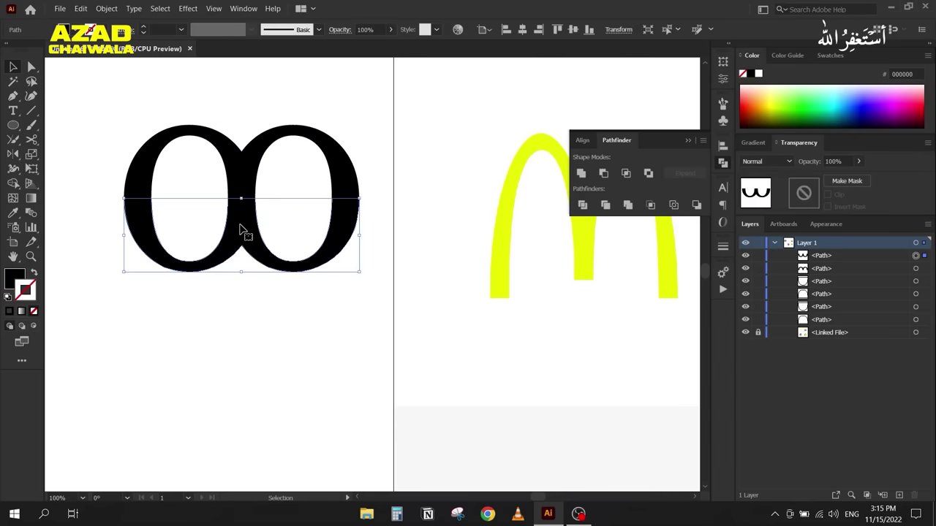
key(Delete)
drag(214, 291, 165, 233)
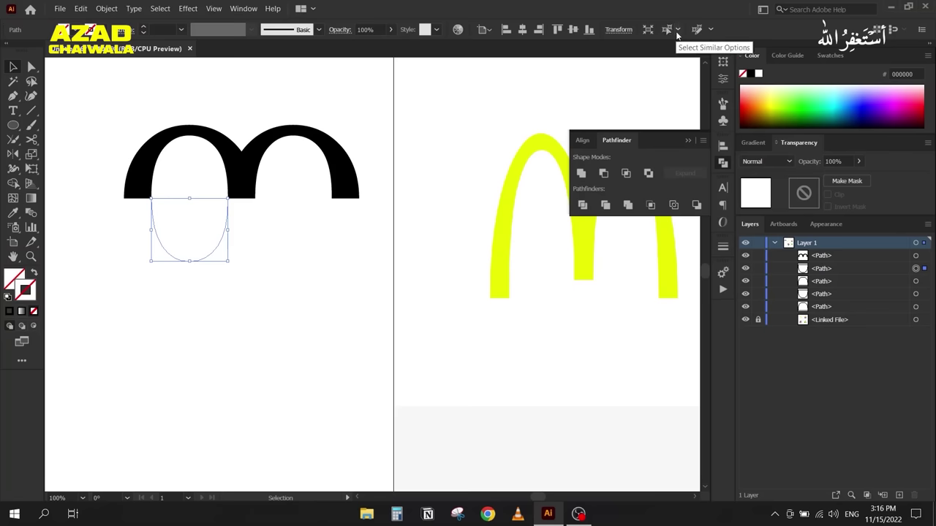
Step: Delete the leftover oval pieces and undo back to the merged OO with its line
click(676, 30)
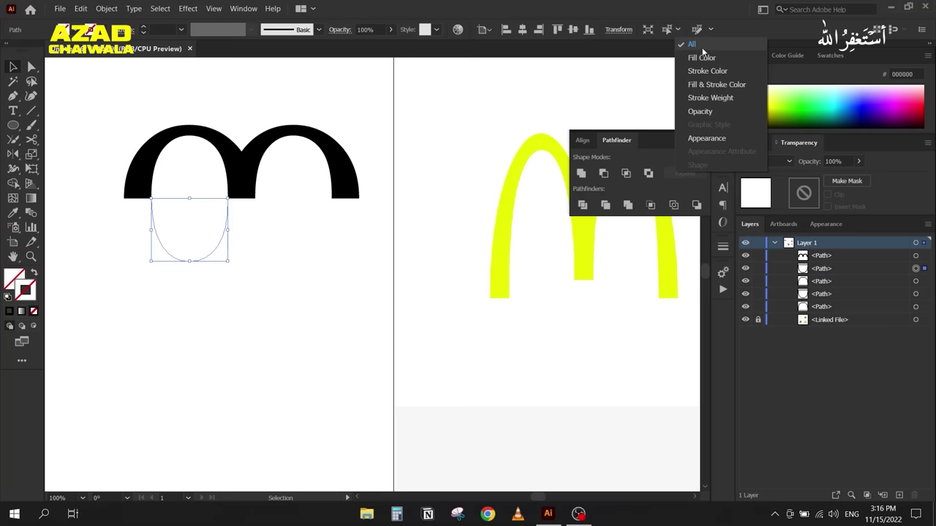
click(667, 29)
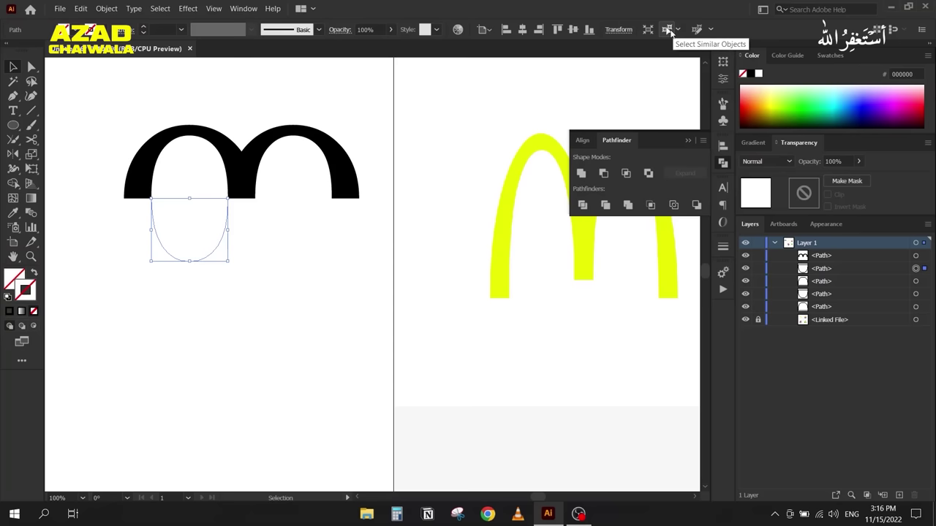
click(668, 30)
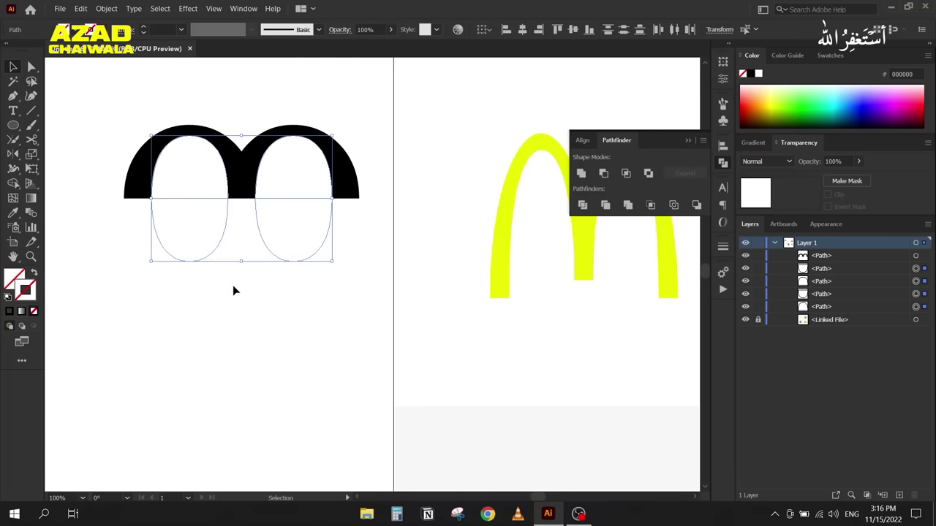
key(Delete)
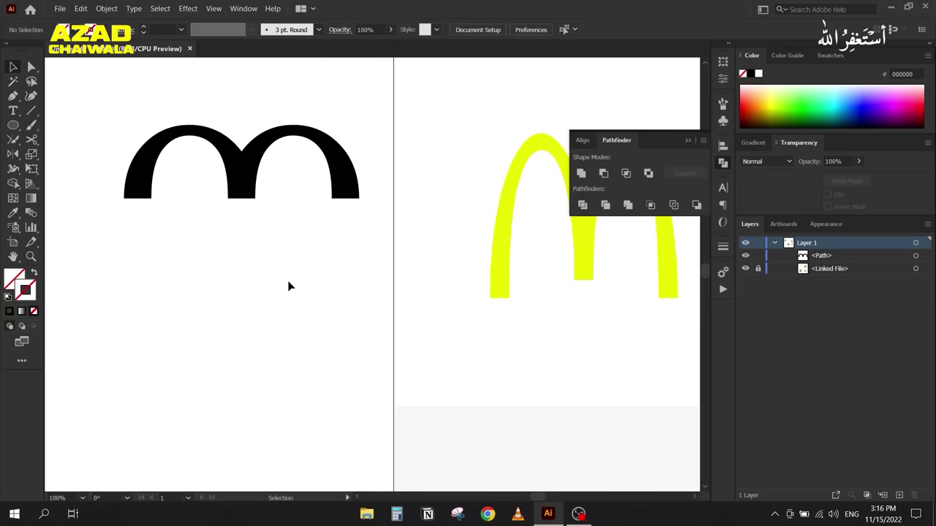
key(ctrl+z)
key(ctrl+z)
key(ctrl+z)
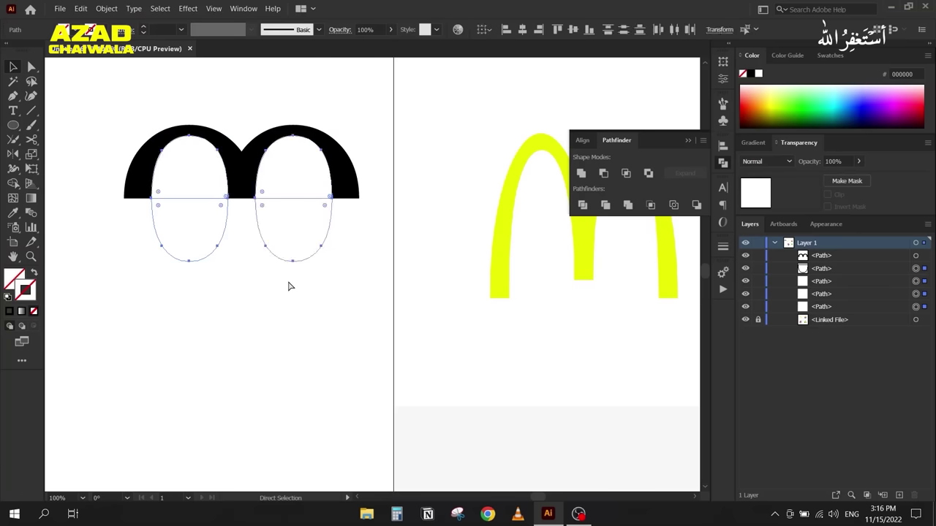
key(v)
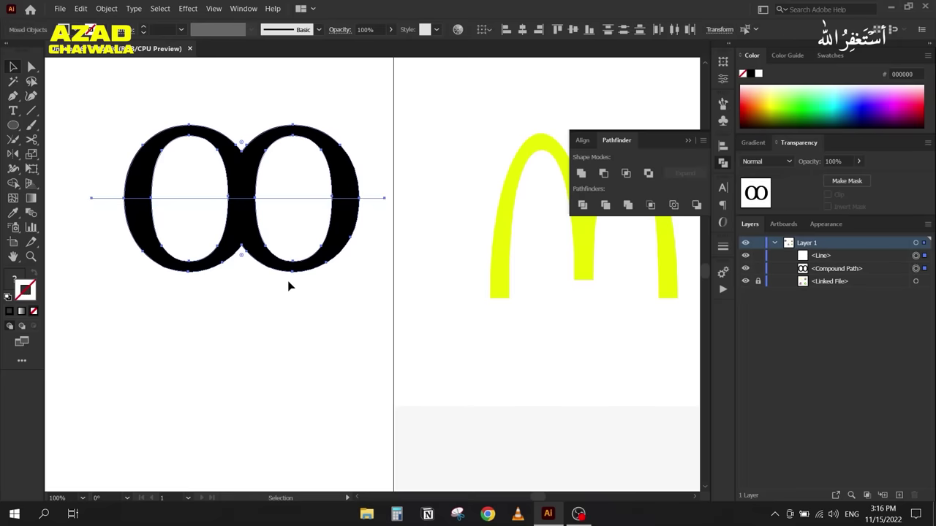
Step: Give the line a black stroke and enable Pathfinder's Divide and Outline Will Remove Unpainted Artwork
click(229, 100)
click(240, 151)
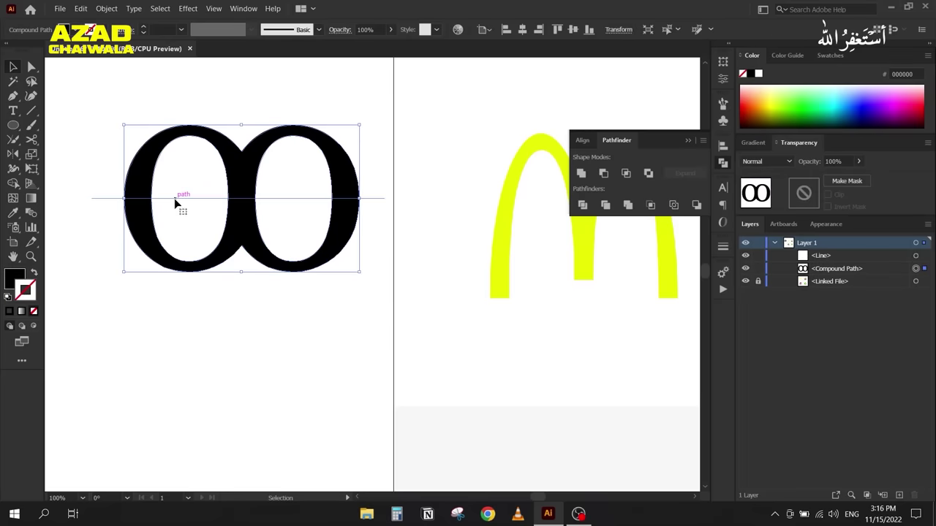
click(174, 198)
click(9, 311)
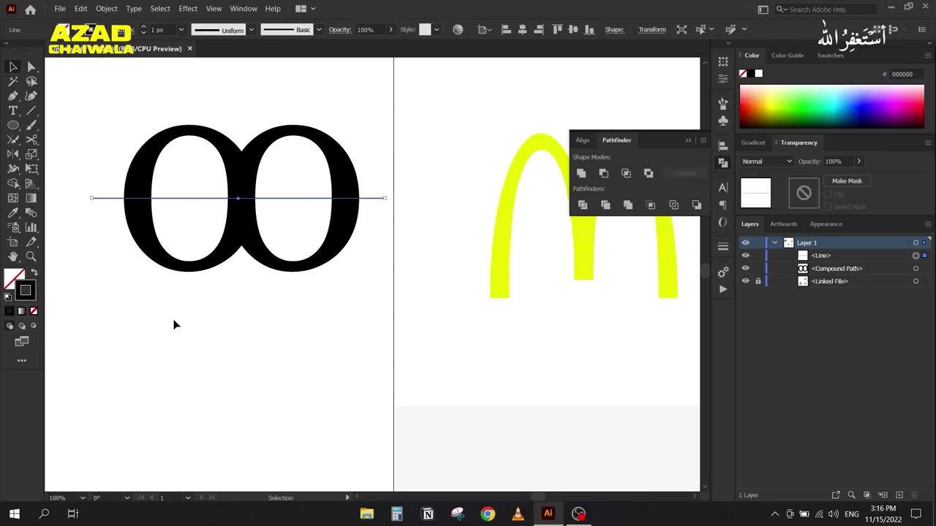
click(701, 141)
click(758, 170)
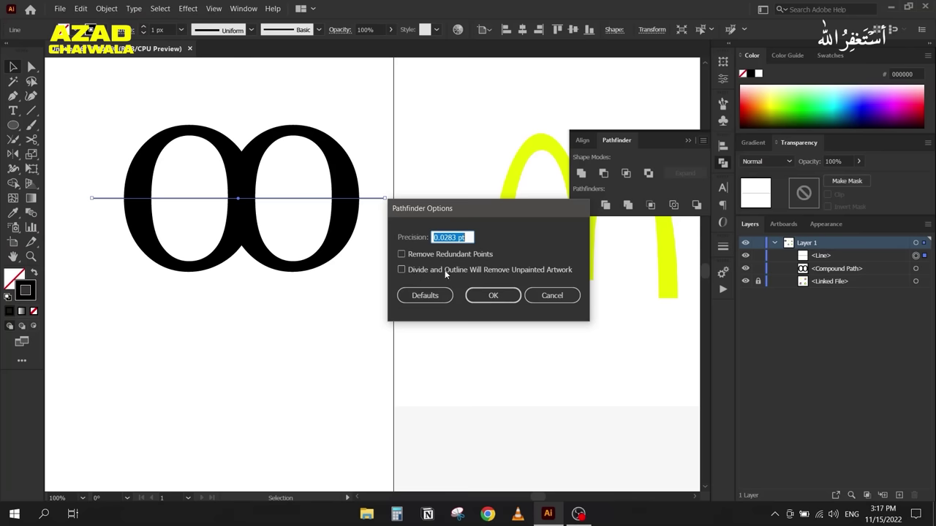
click(402, 270)
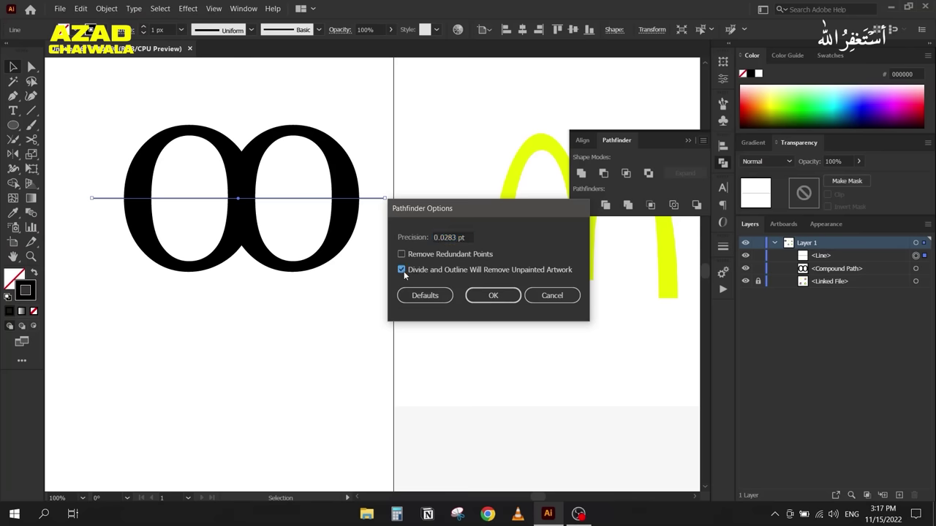
click(493, 296)
Step: Divide the OO along the line, ungroup, and delete the lower half
drag(170, 96, 326, 331)
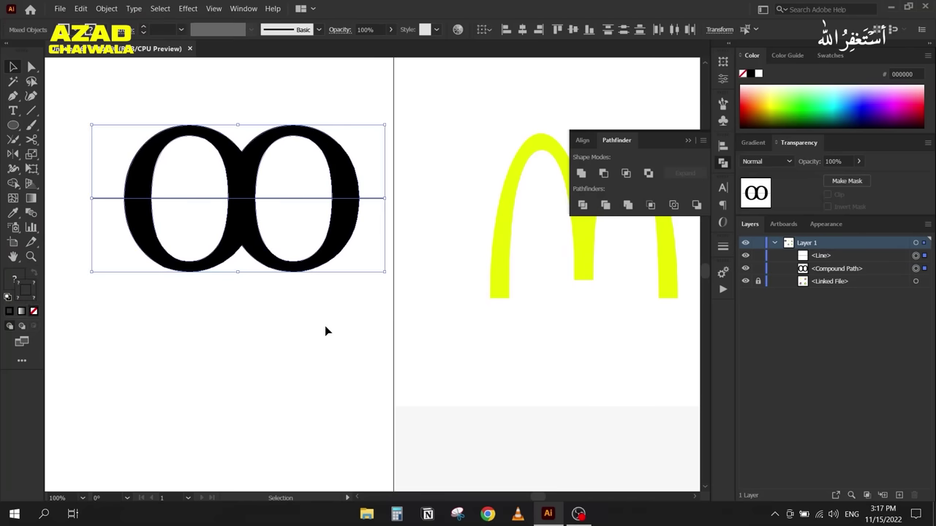
click(590, 205)
right_click(250, 231)
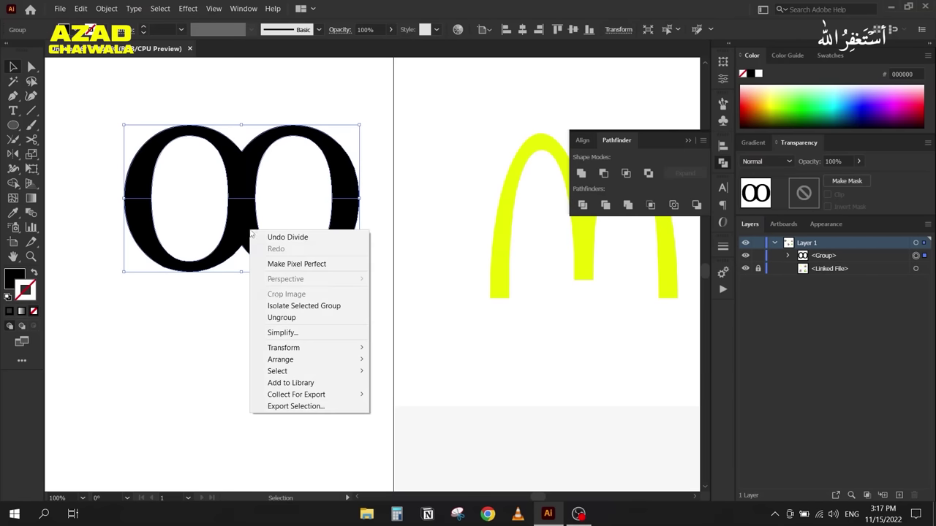
click(280, 318)
click(217, 372)
drag(250, 244, 269, 285)
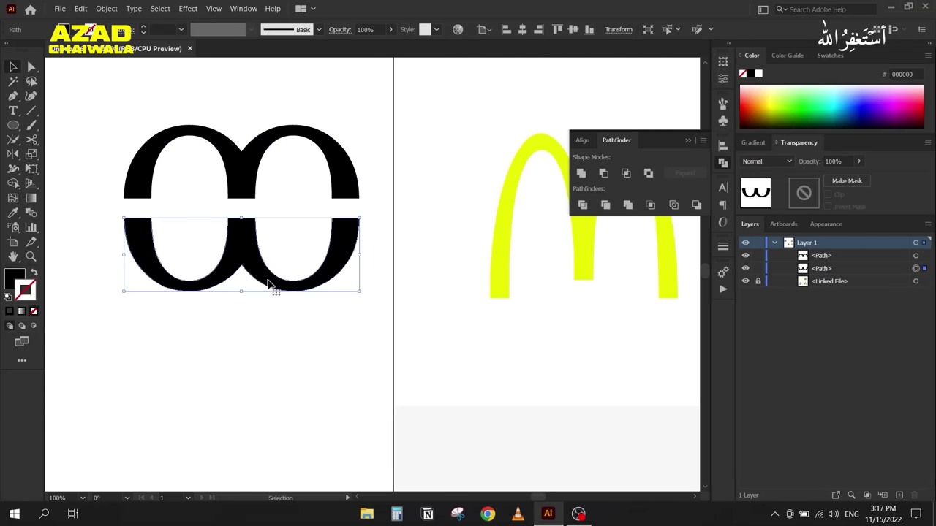
key(Delete)
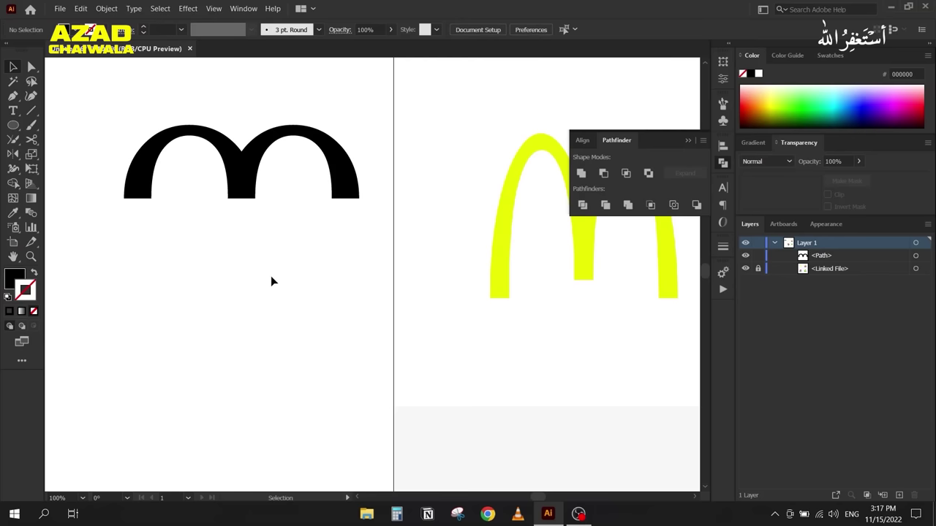
Step: Recheck Pathfinder Options, close the Pathfinder panel, and select the black arch shape
click(703, 141)
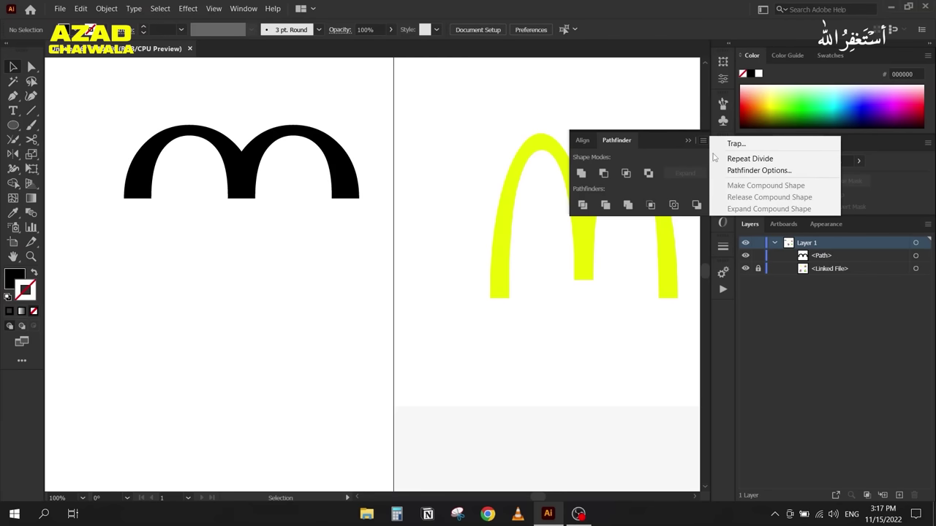
click(759, 170)
click(436, 267)
click(437, 267)
click(492, 295)
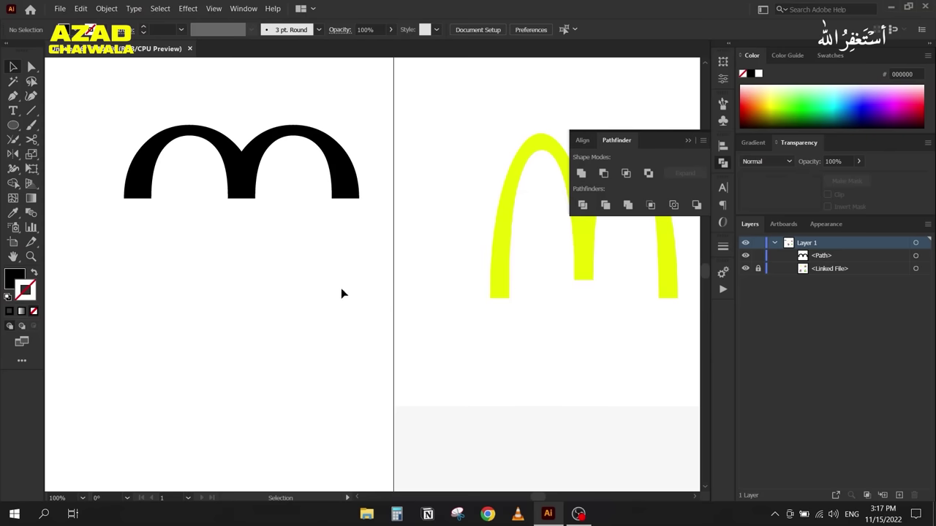
click(703, 141)
click(252, 172)
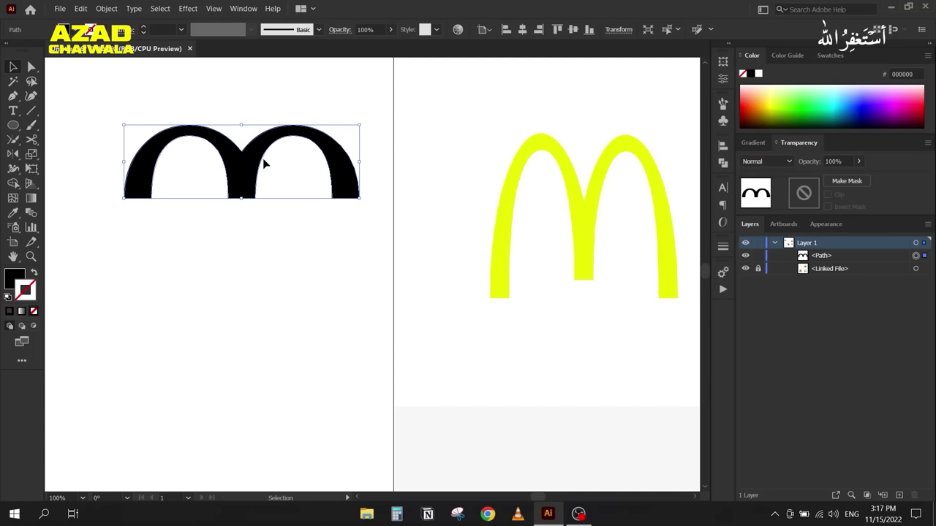
Step: Stretch the black double arch down into a tall M and eyedrop the reference M's yellow onto it
drag(243, 201, 244, 296)
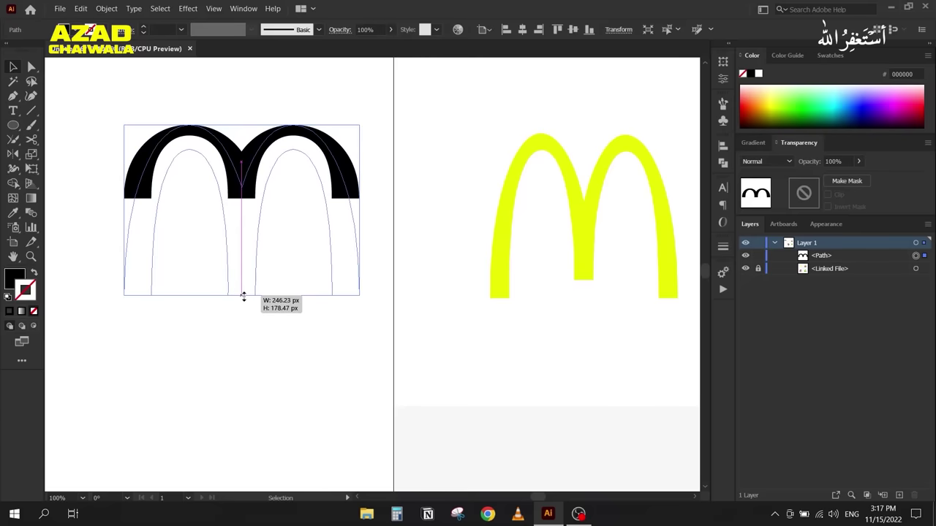
drag(243, 296, 244, 296)
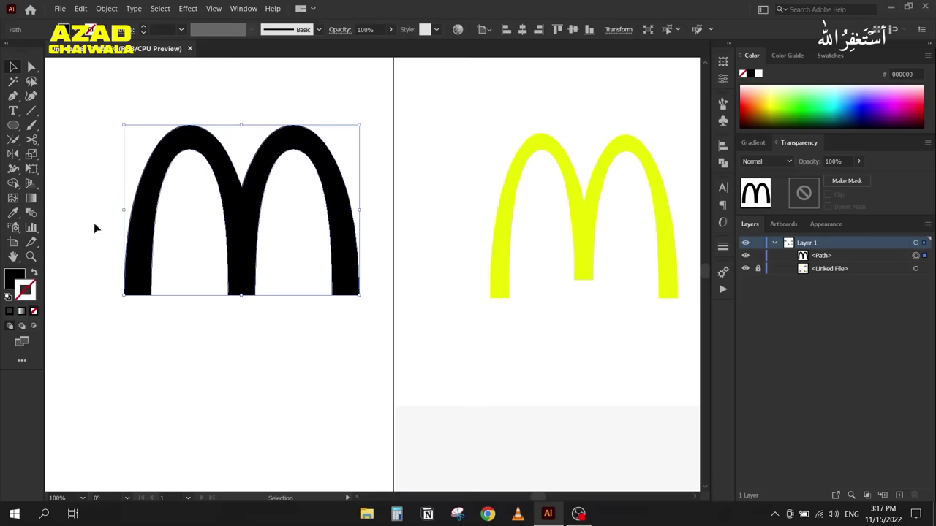
click(12, 213)
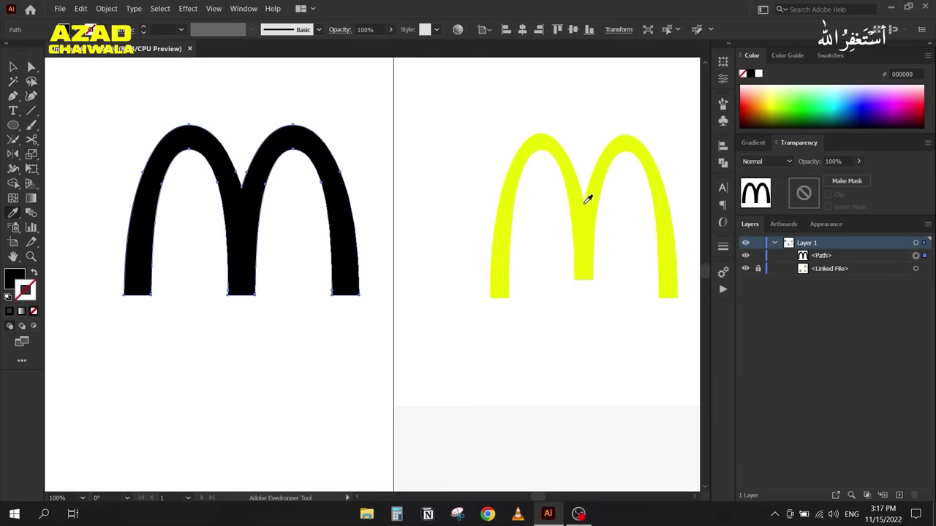
click(586, 199)
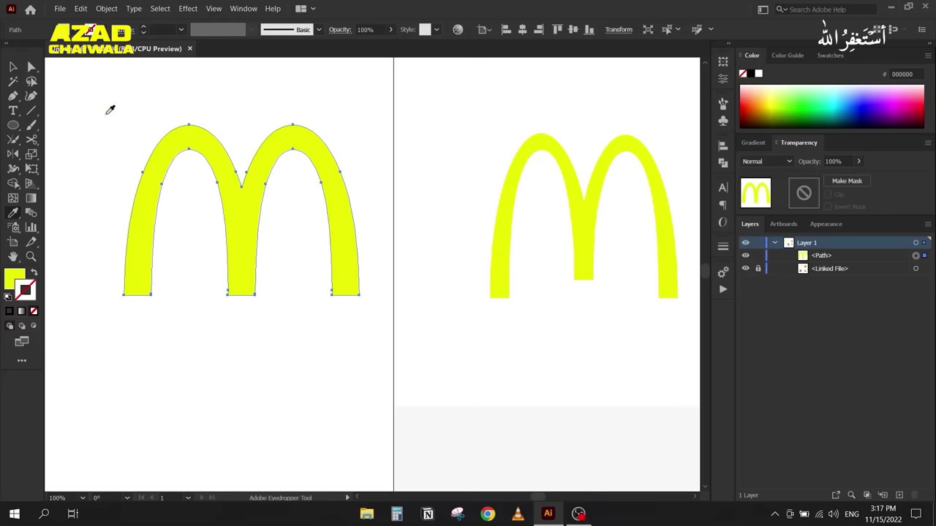
click(37, 70)
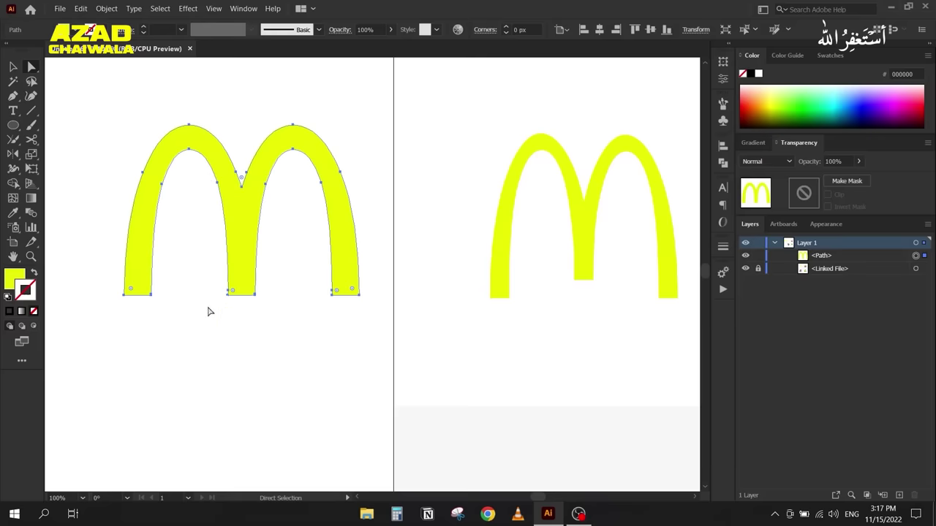
scroll(213, 297, up, 4)
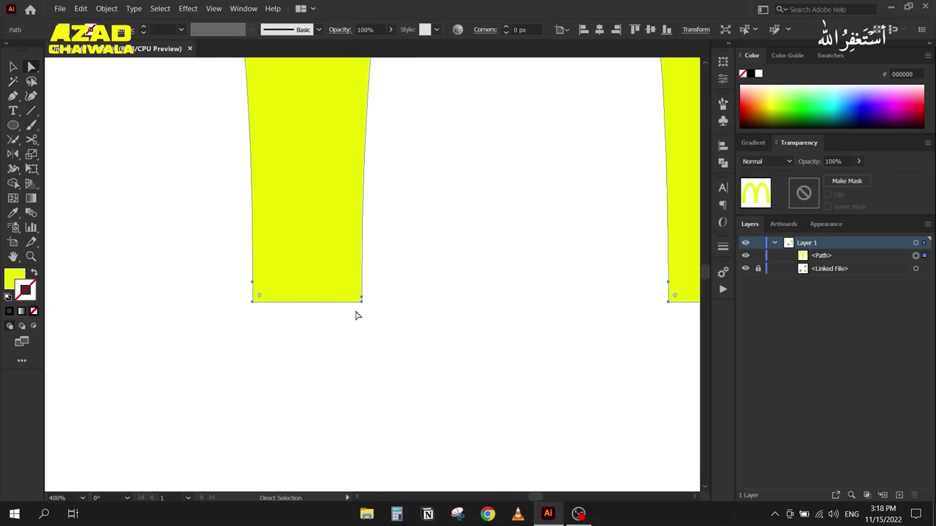
Step: Raise the bottom anchors of the M's middle leg to shorten it
drag(209, 248, 408, 358)
scroll(300, 337, down, 3)
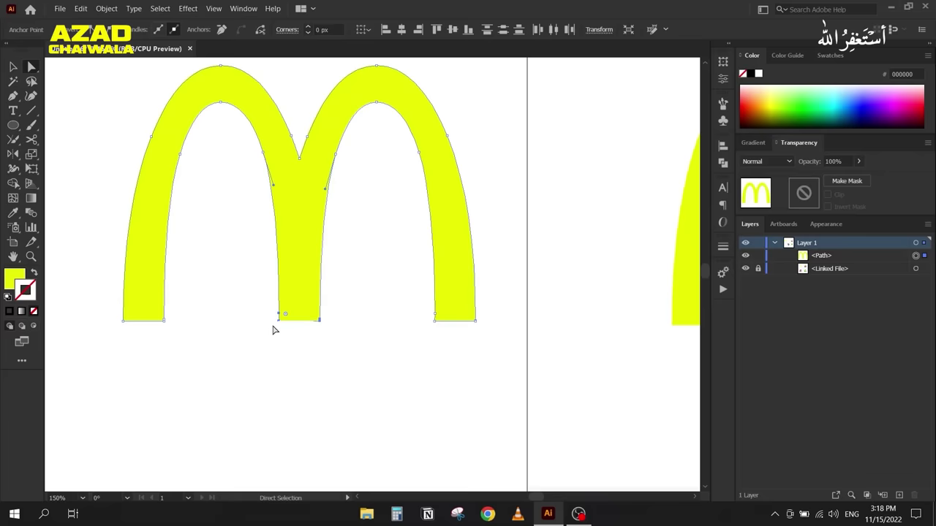
key(Up)
key(Up)
key(Up)
key(Up)
key(Up)
key(Up)
key(Up)
key(Up)
key(Up)
key(Up)
key(Up)
key(Up)
key(Up)
key(Up)
key(Up)
key(Up)
key(Up)
key(Up)
key(Up)
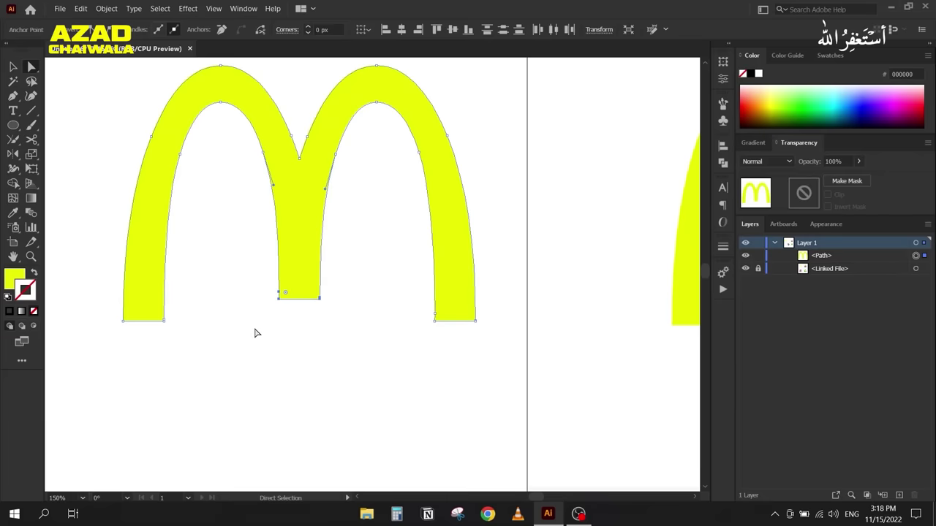
drag(279, 299, 277, 278)
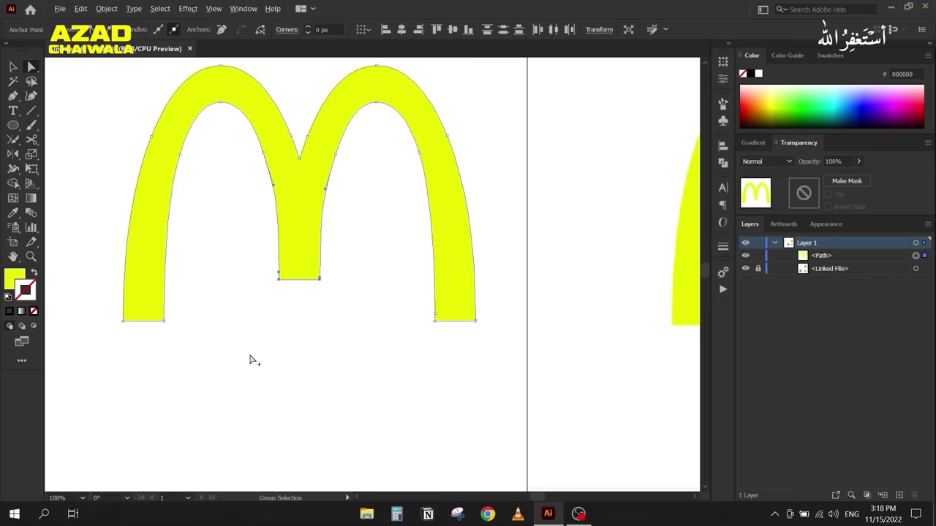
scroll(250, 352, down, 2)
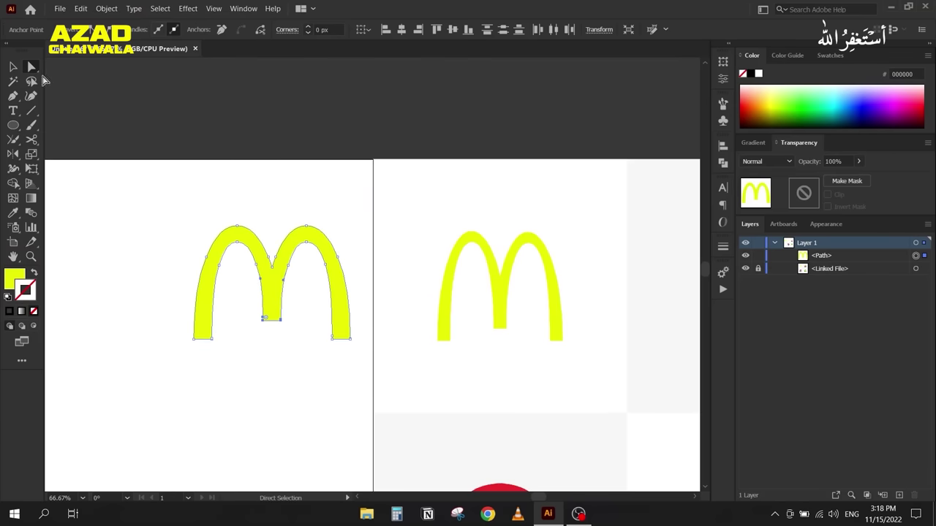
Step: Narrow the M by dragging its left side inward
click(12, 67)
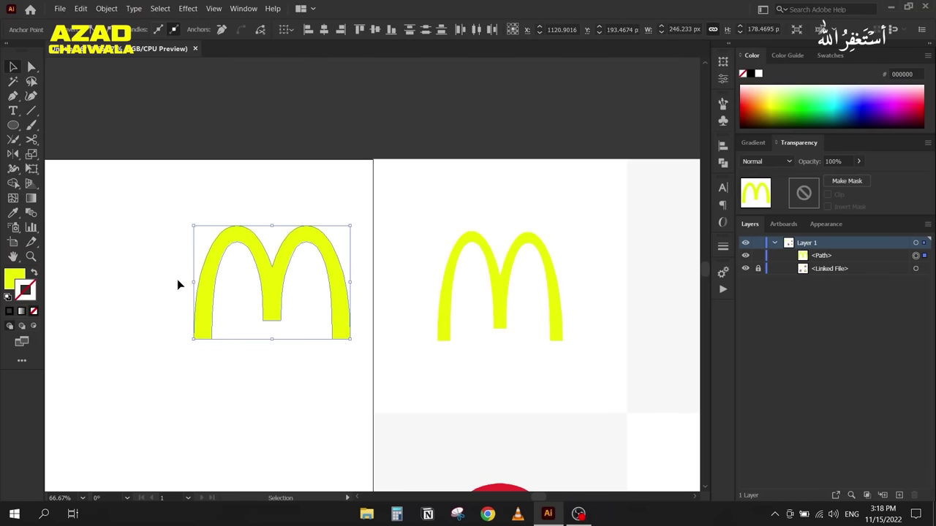
drag(193, 283, 219, 282)
click(120, 288)
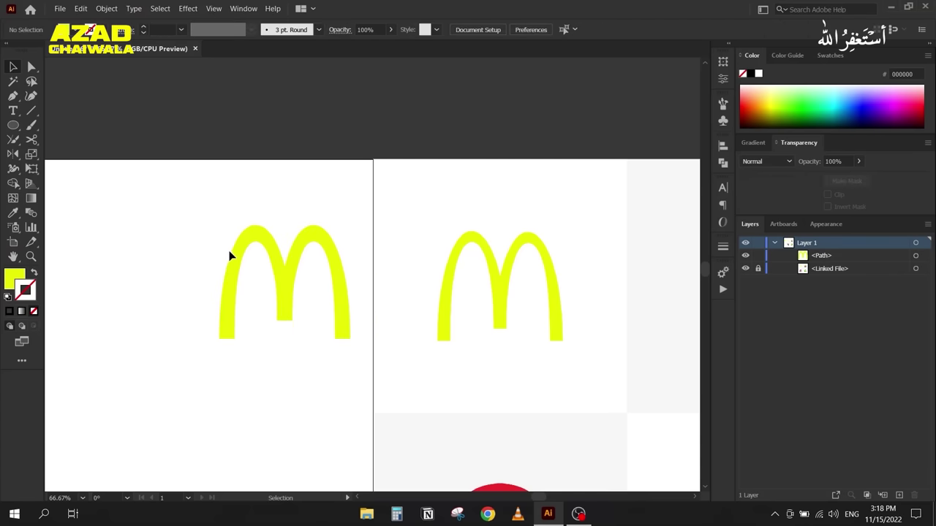
Step: Move the yellow M into the top-left corner of its artboard
scroll(175, 263, down, 3)
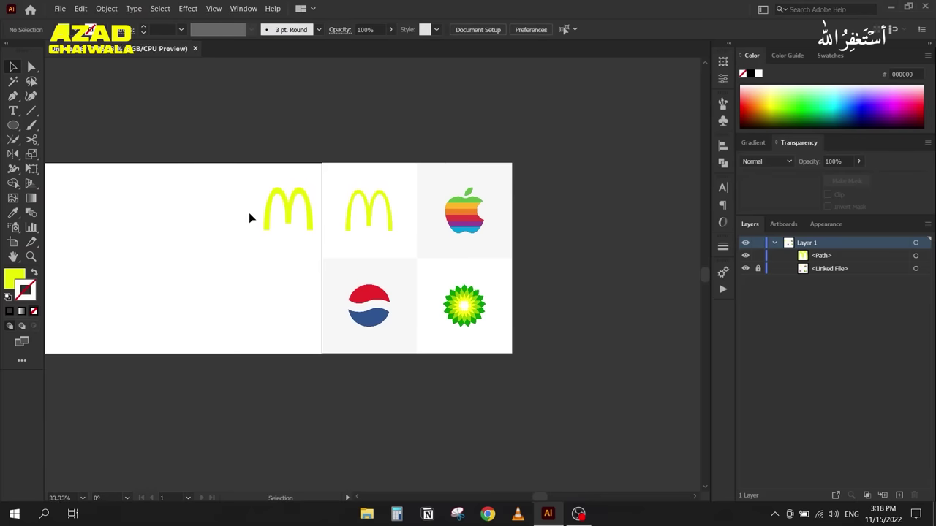
scroll(255, 209, up, 2)
drag(220, 242, 288, 246)
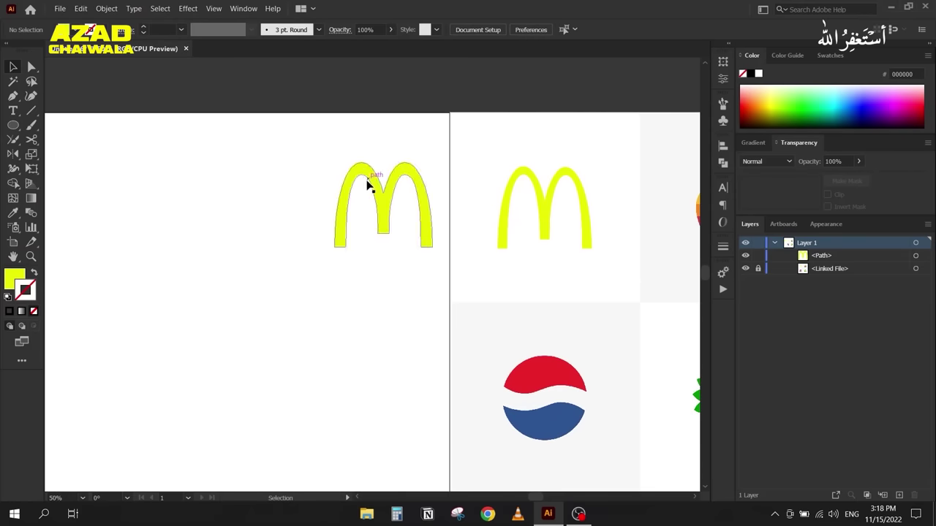
drag(359, 186, 173, 190)
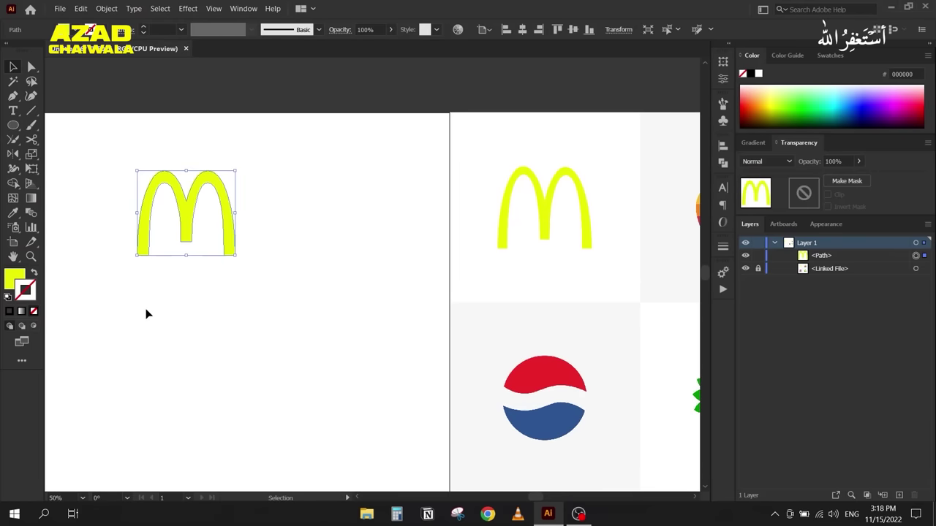
click(146, 309)
scroll(305, 290, down, 1)
scroll(314, 248, left, 2)
drag(324, 215, 143, 191)
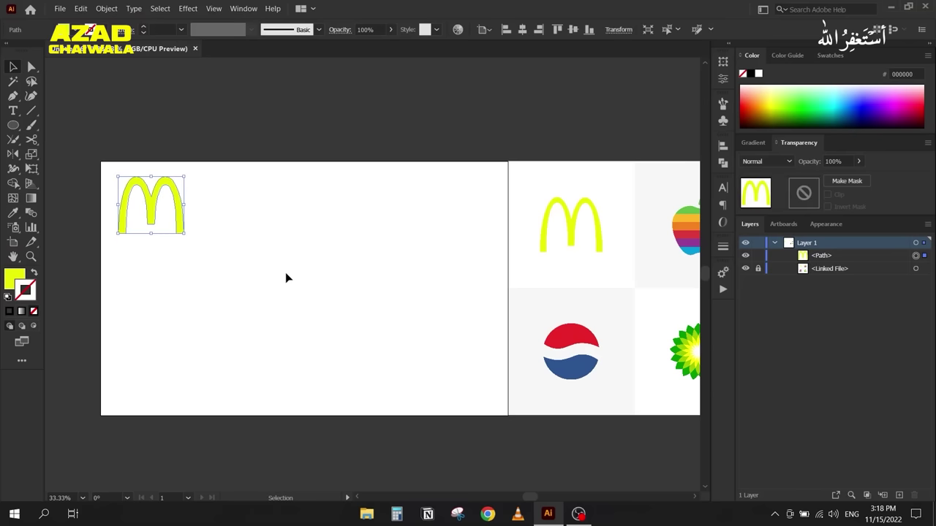
click(286, 278)
scroll(449, 222, right, 3)
scroll(449, 221, down, 1)
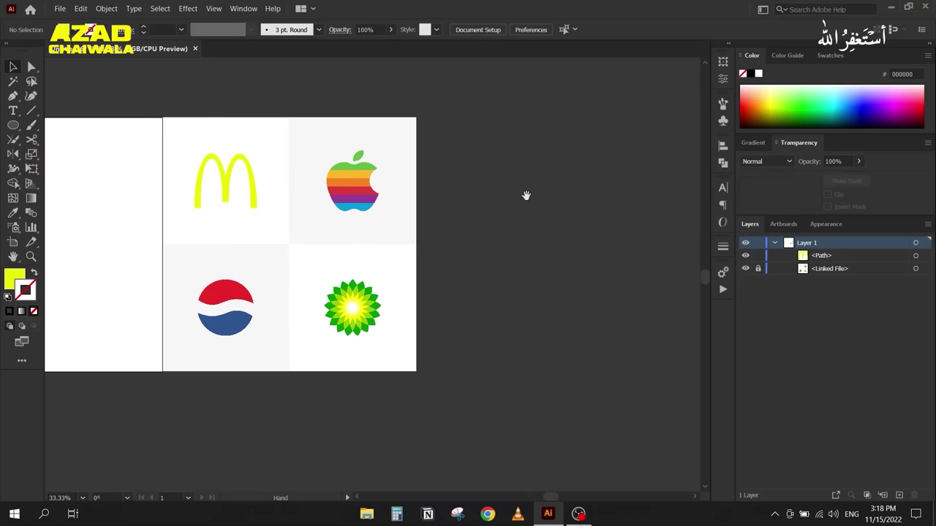
Step: Switch to a white outline with no fill and draw a circle beside the Apple logo
scroll(537, 172, up, 2)
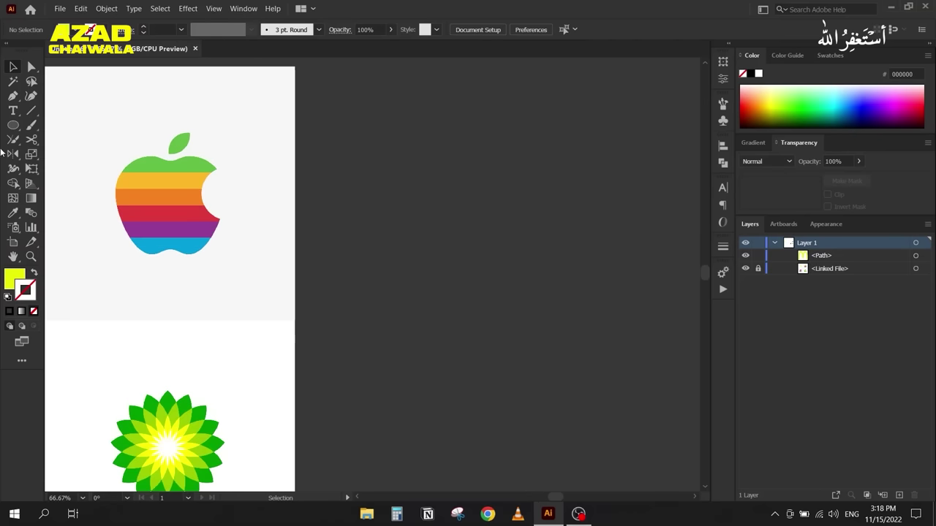
click(32, 270)
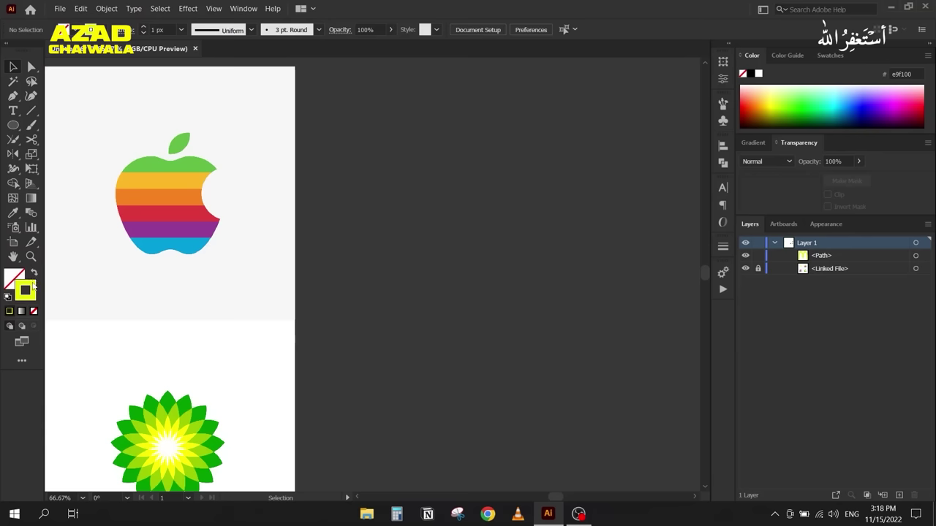
click(760, 75)
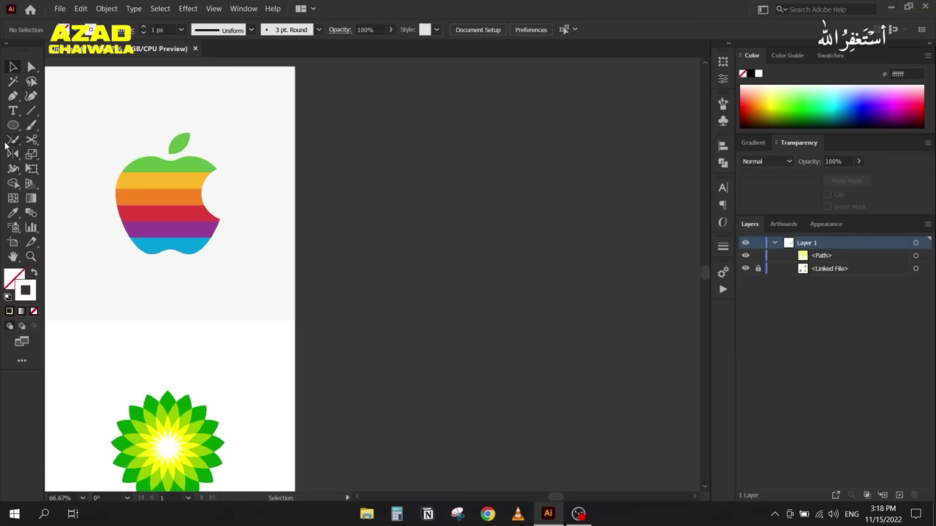
click(12, 126)
drag(337, 152, 436, 294)
Step: Duplicate the circle overlapping to its right and unite both circles with Pathfinder
click(12, 66)
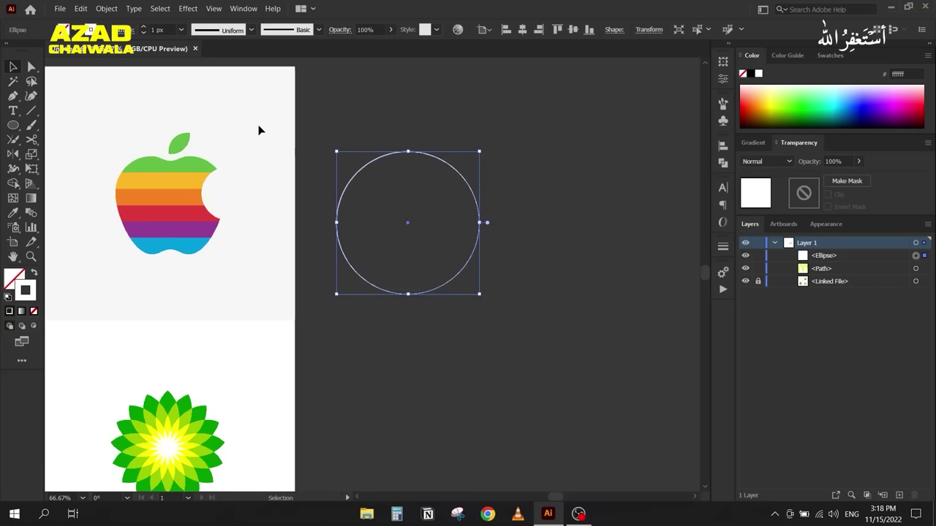
drag(365, 168, 439, 170)
drag(339, 138, 478, 308)
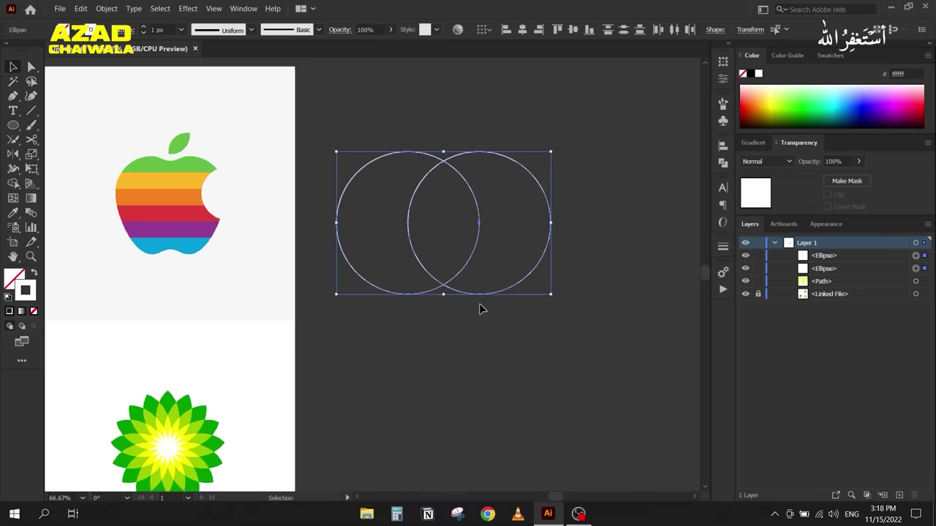
click(722, 162)
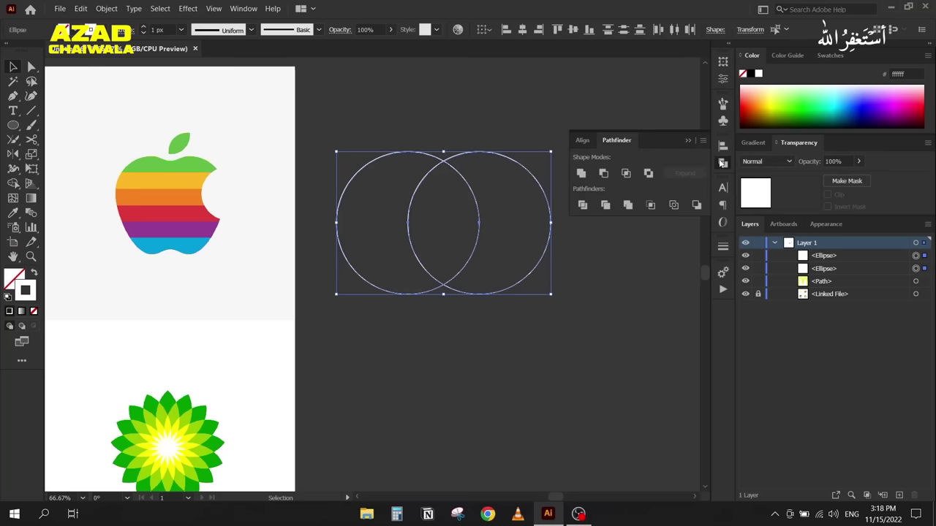
click(582, 174)
click(686, 140)
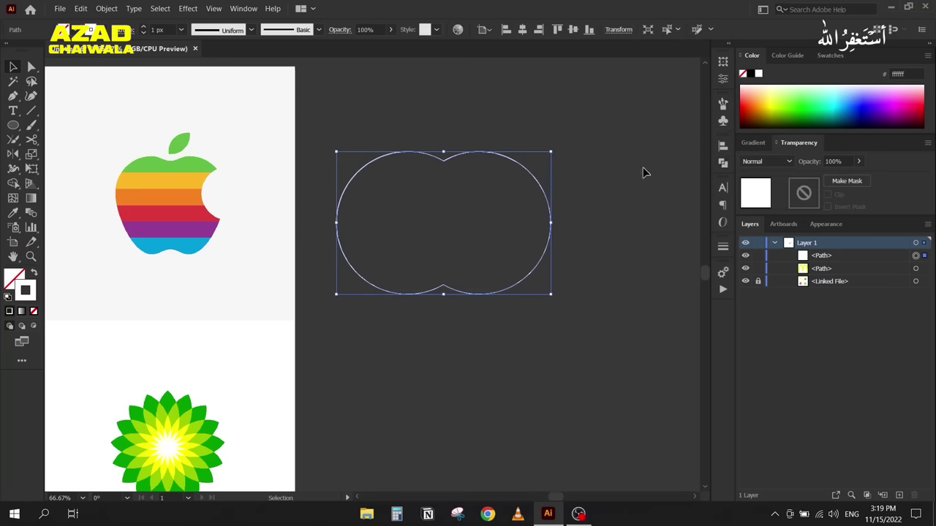
click(35, 74)
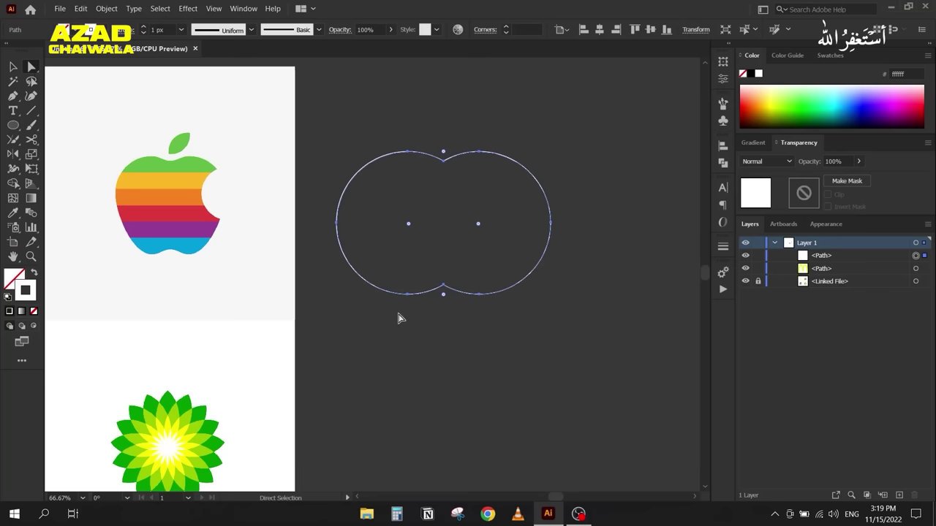
Step: Round the apple outline's top and bottom notch anchors to a 75.5 px corner radius
drag(398, 315, 490, 282)
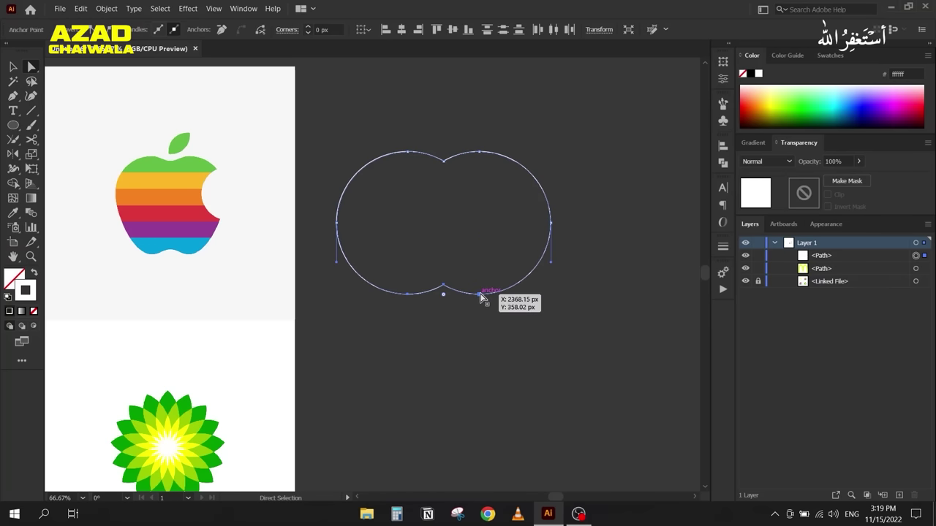
drag(397, 325, 445, 335)
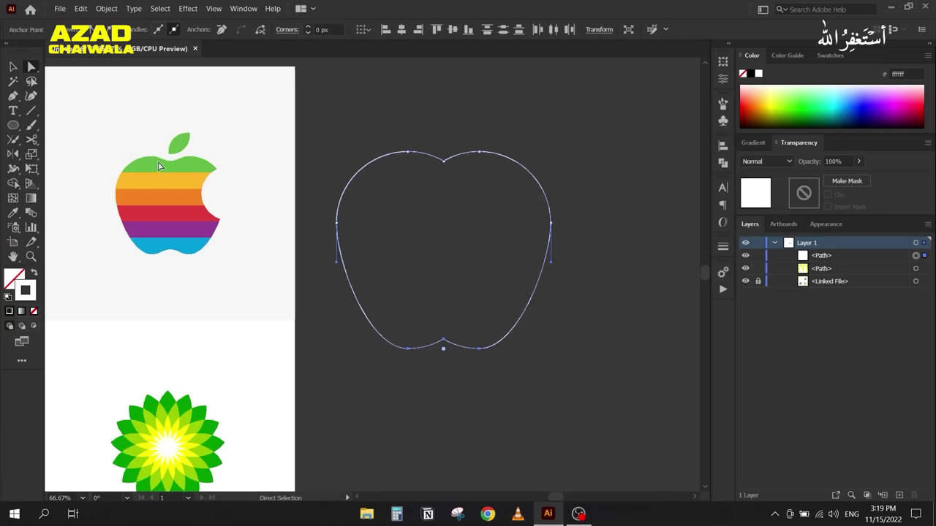
click(442, 159)
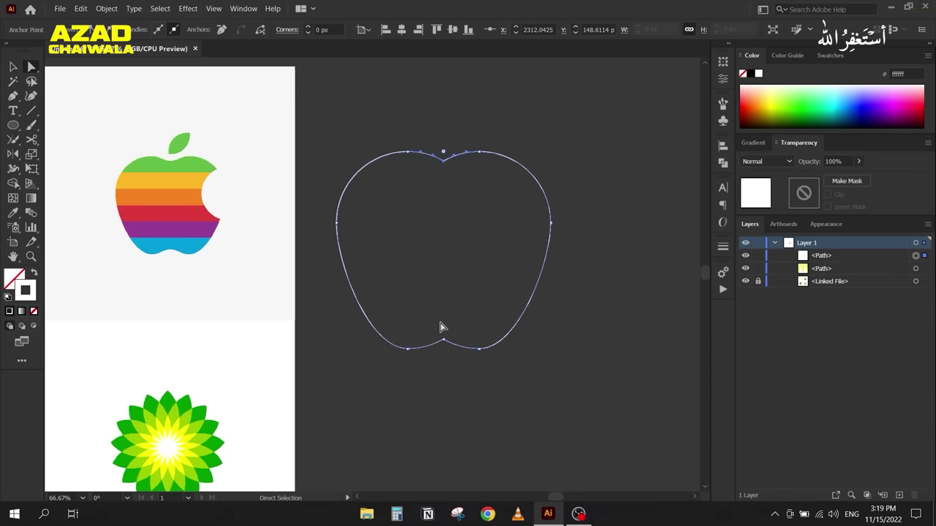
click(443, 341)
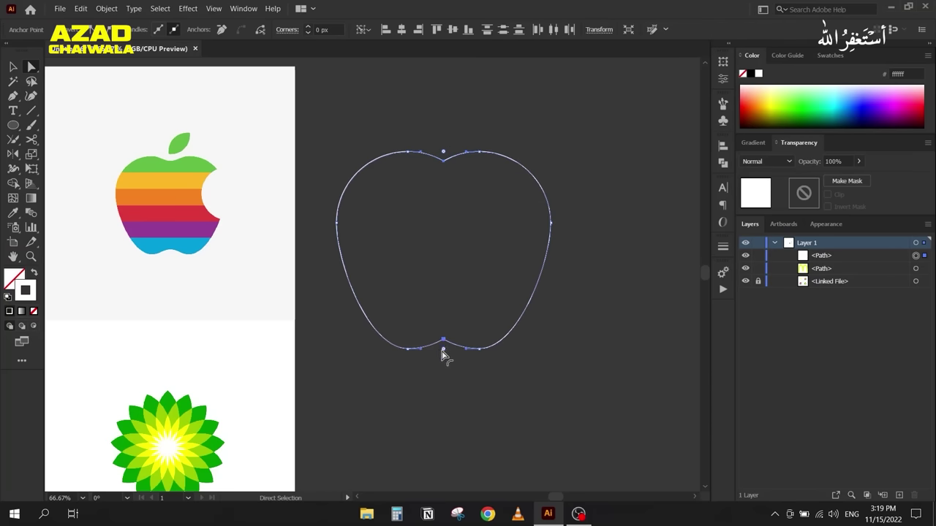
drag(443, 350, 443, 378)
drag(443, 381, 443, 395)
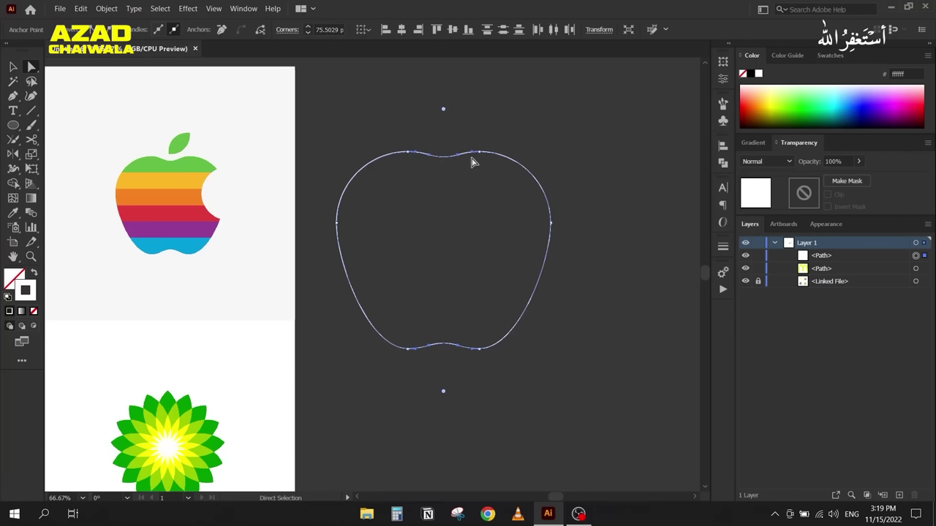
click(12, 66)
click(289, 211)
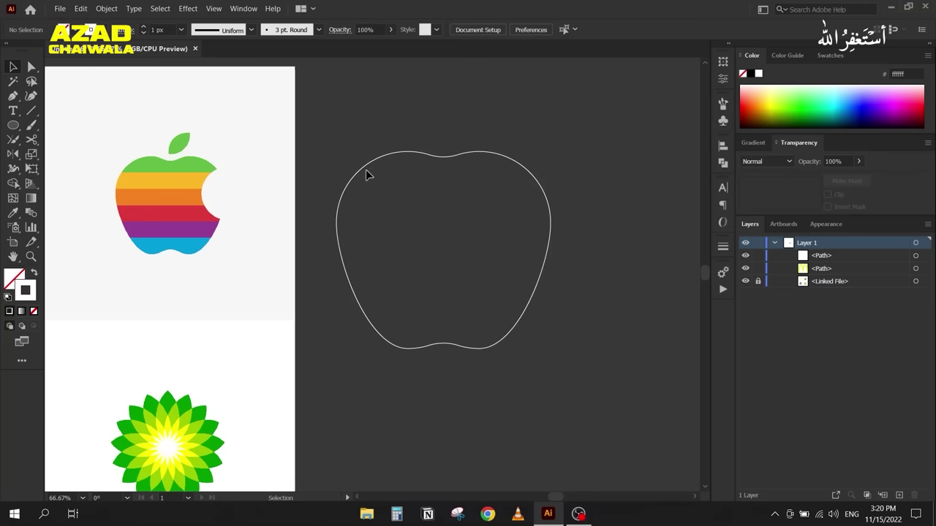
key(backslash)
Step: Draw a horizontal line across the apple and repeat offset copies to make five lines
drag(299, 178, 589, 179)
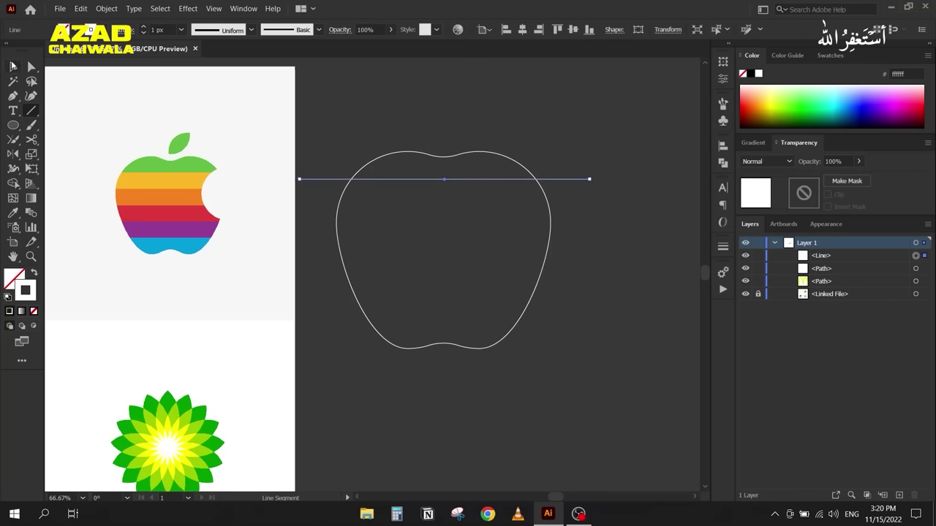
click(11, 66)
drag(326, 182, 324, 219)
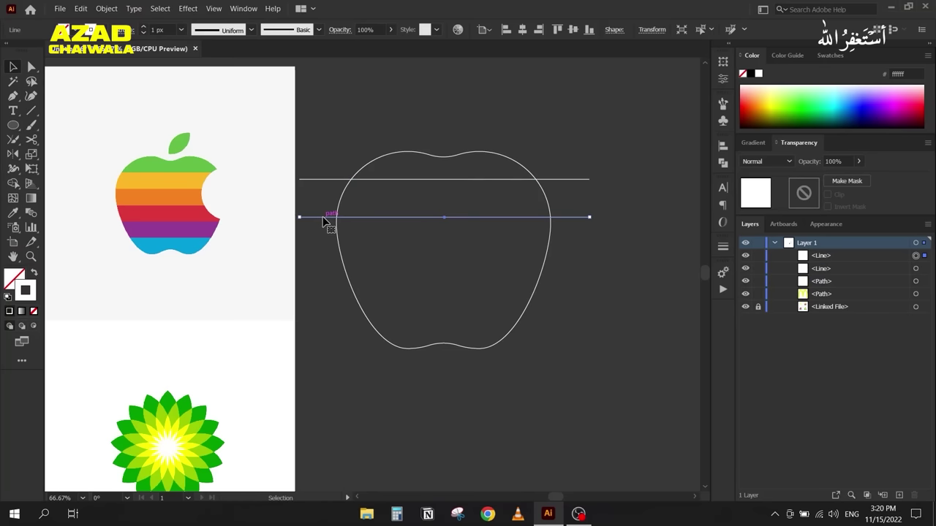
key(ctrl+d)
key(ctrl+d)
key(ctrl+d)
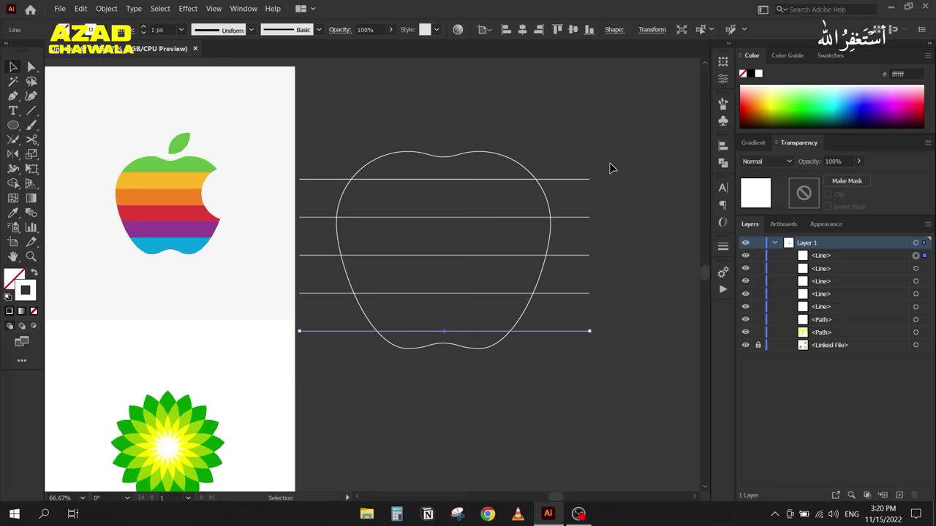
drag(621, 143, 577, 354)
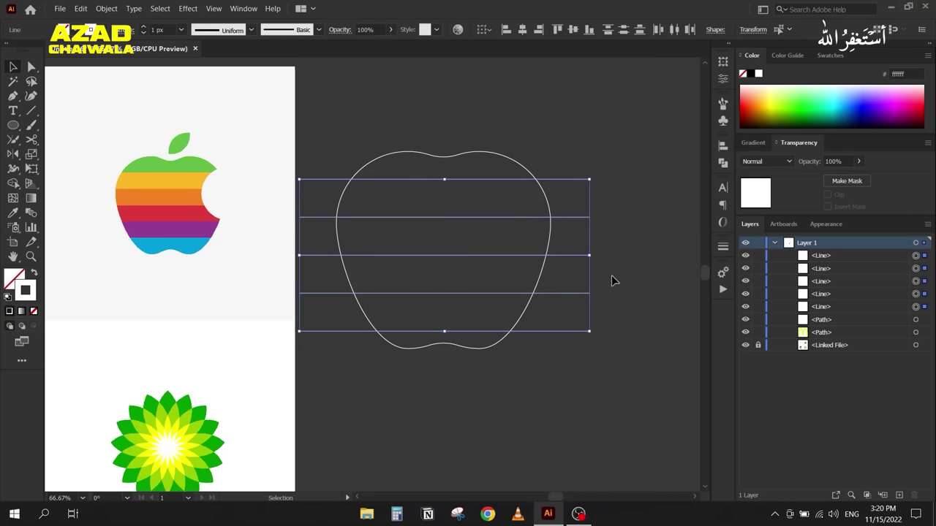
click(722, 163)
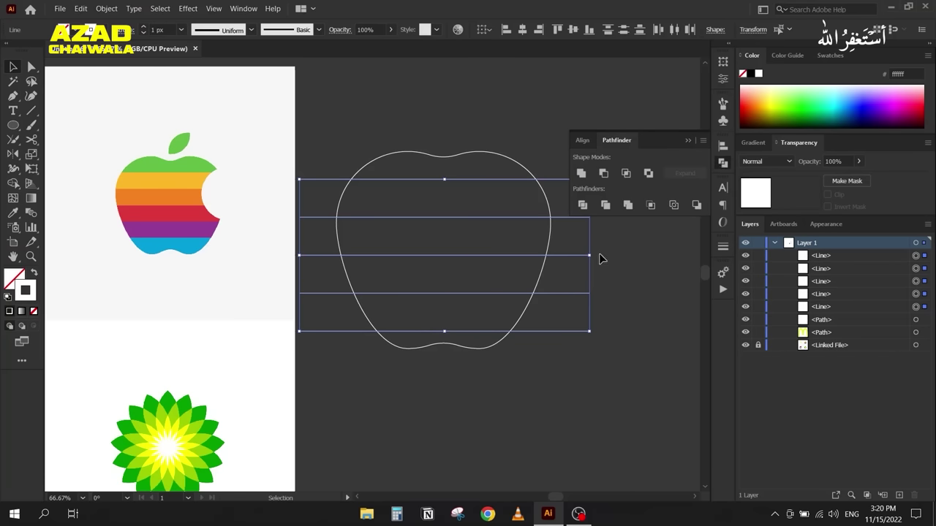
drag(589, 136, 584, 135)
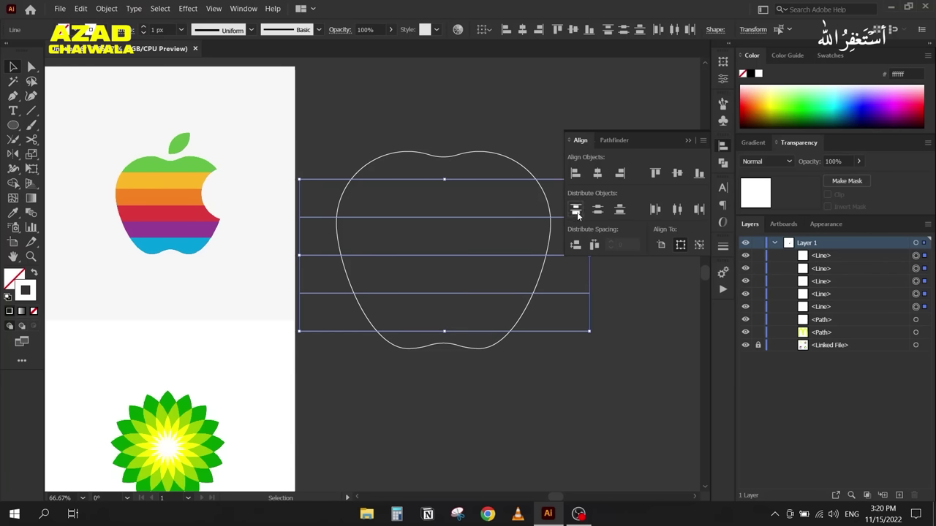
click(691, 142)
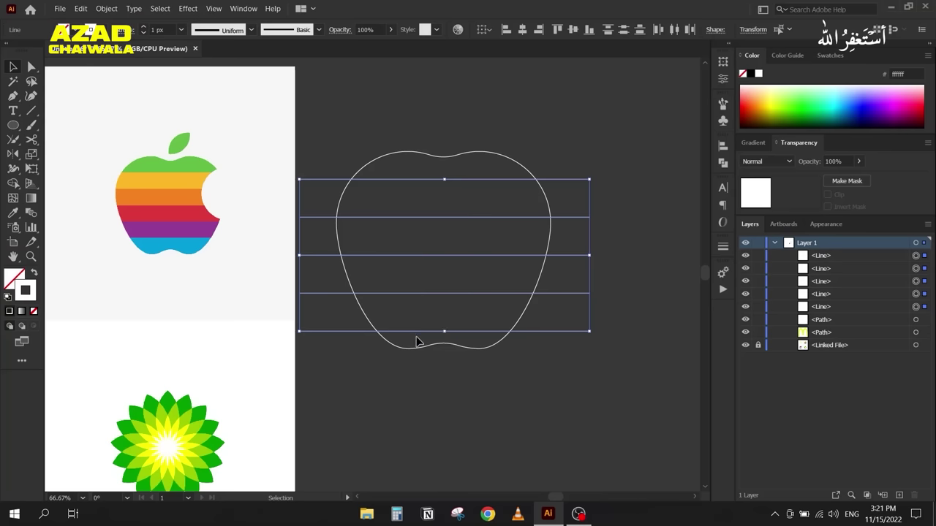
click(352, 144)
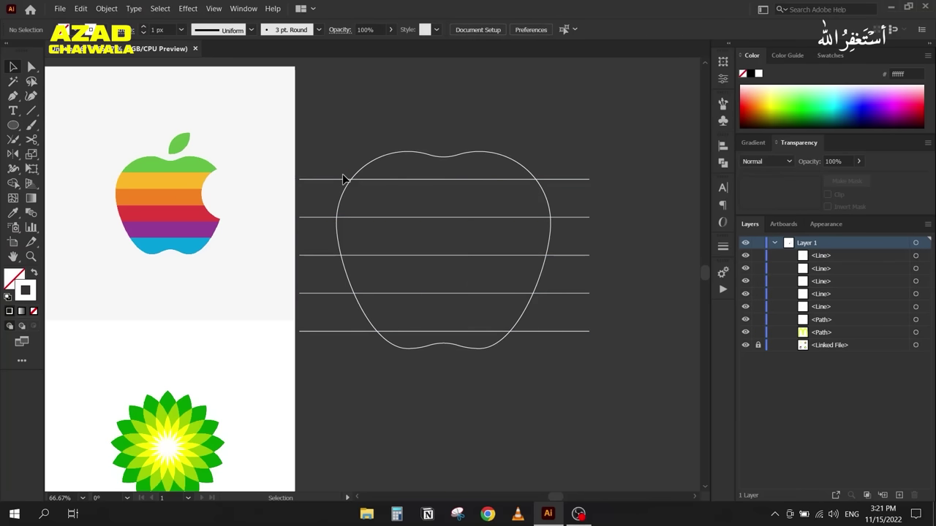
Step: Copy lines to the apple's top and bottom, then vertically distribute all seven lines
drag(343, 181, 347, 151)
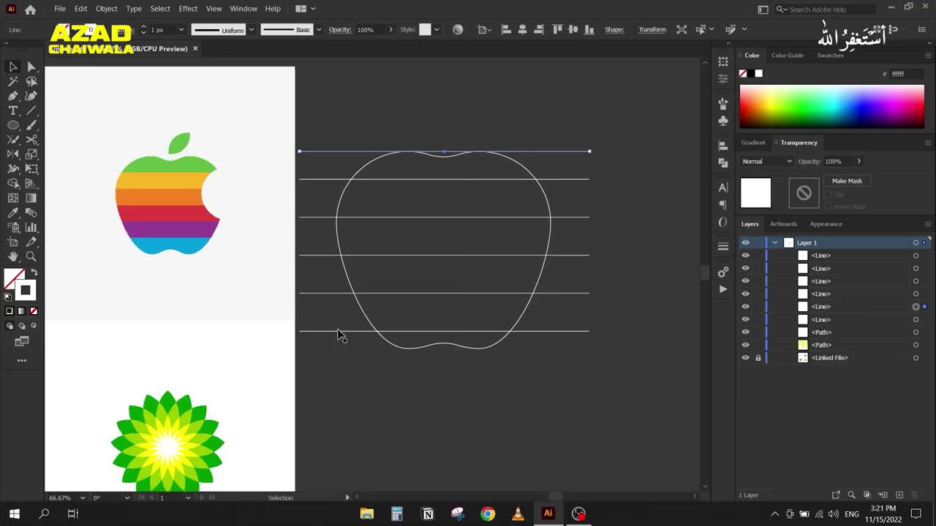
drag(339, 331, 347, 370)
drag(612, 124, 571, 382)
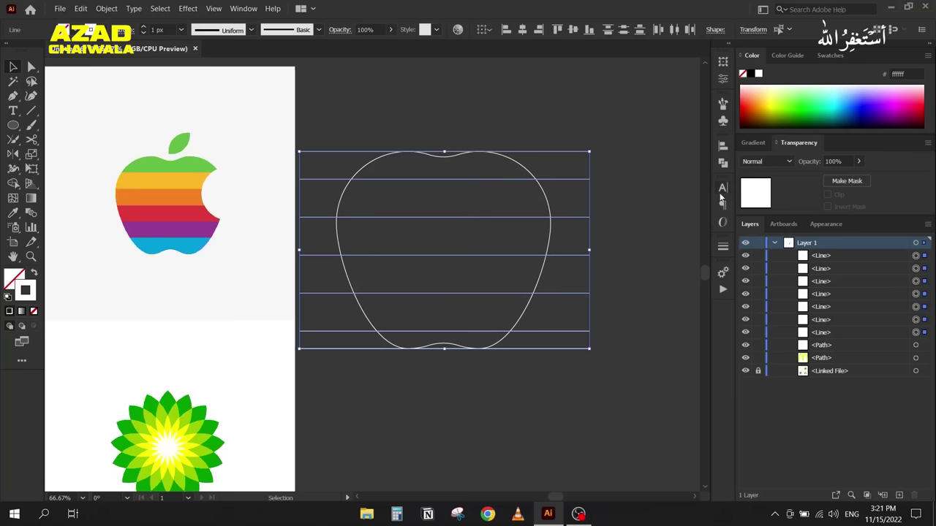
click(722, 163)
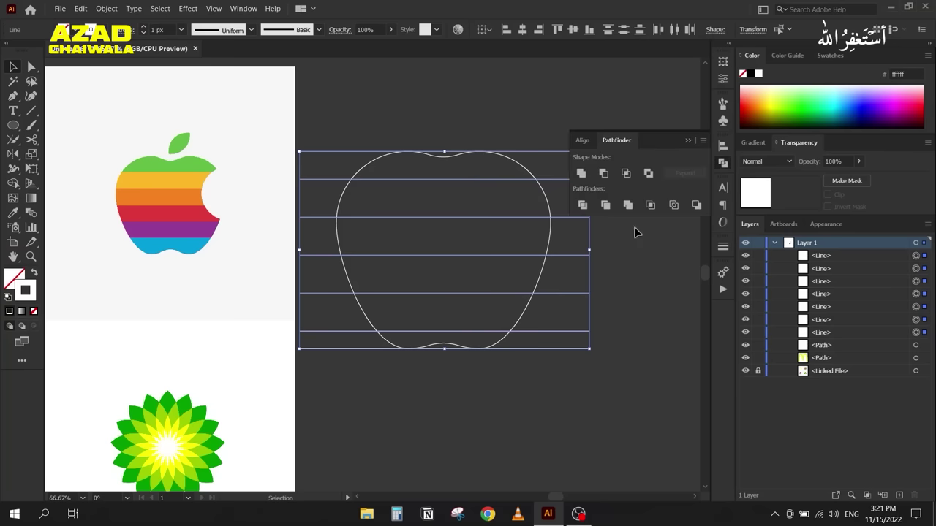
click(583, 142)
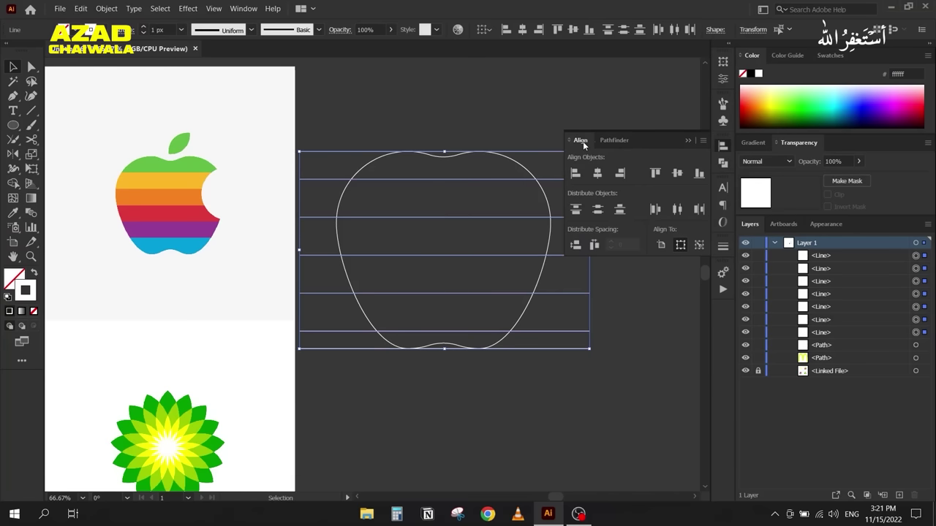
click(576, 210)
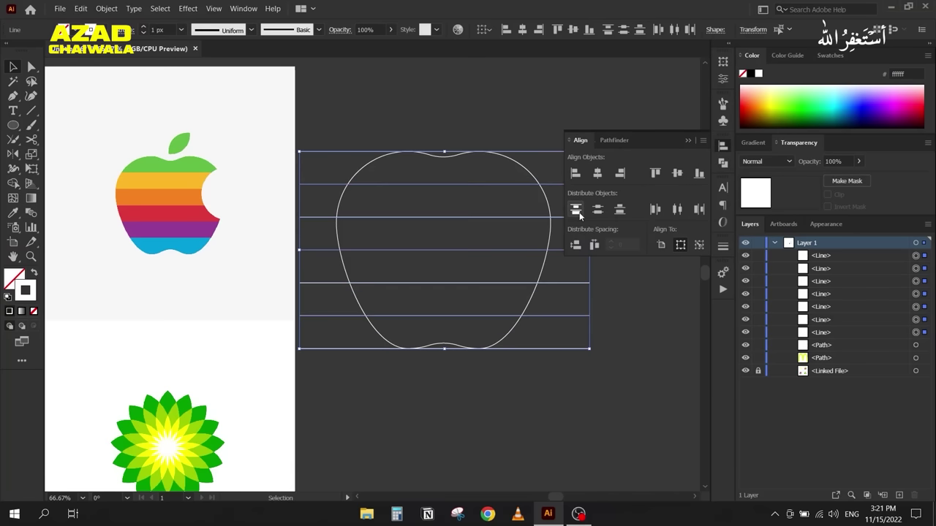
click(688, 140)
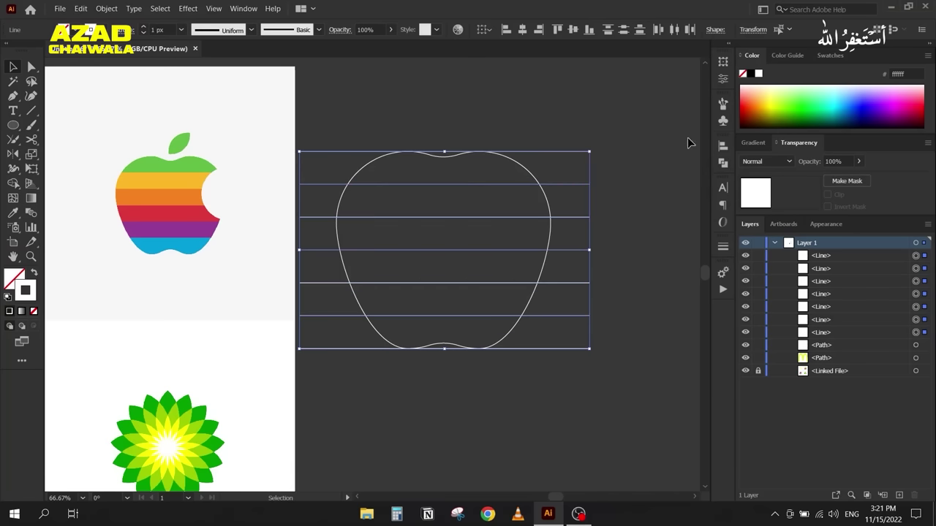
Step: Delete the extra top and bottom lines and select the apple with the five remaining lines
drag(625, 129, 582, 161)
key(Delete)
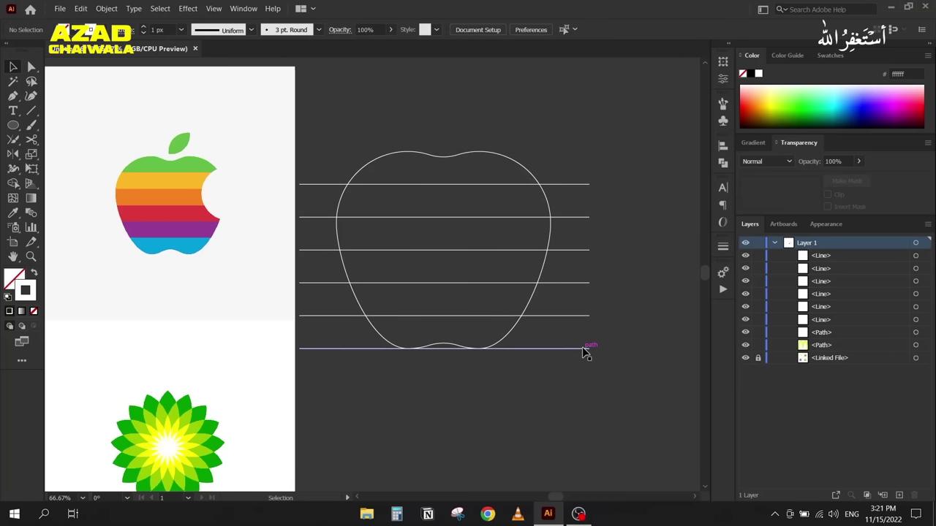
click(570, 348)
key(Delete)
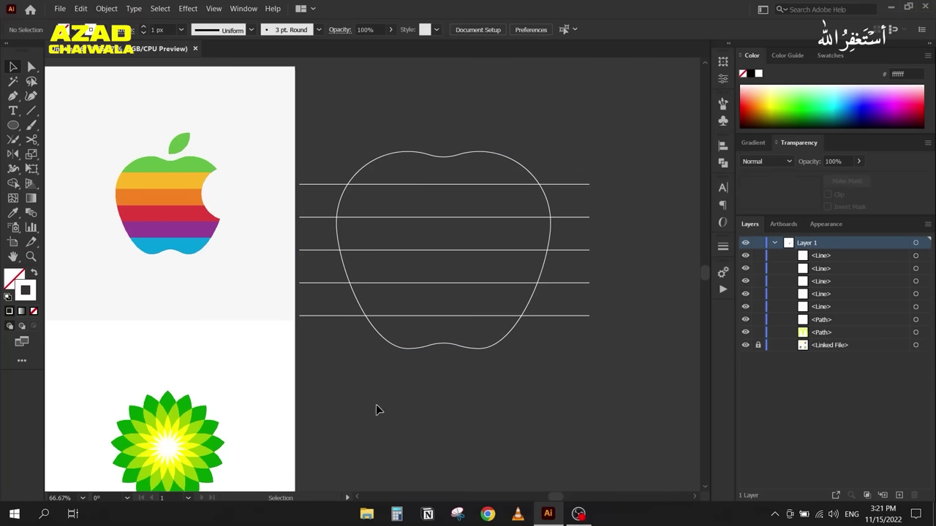
scroll(380, 307, left, 2)
drag(367, 92, 565, 389)
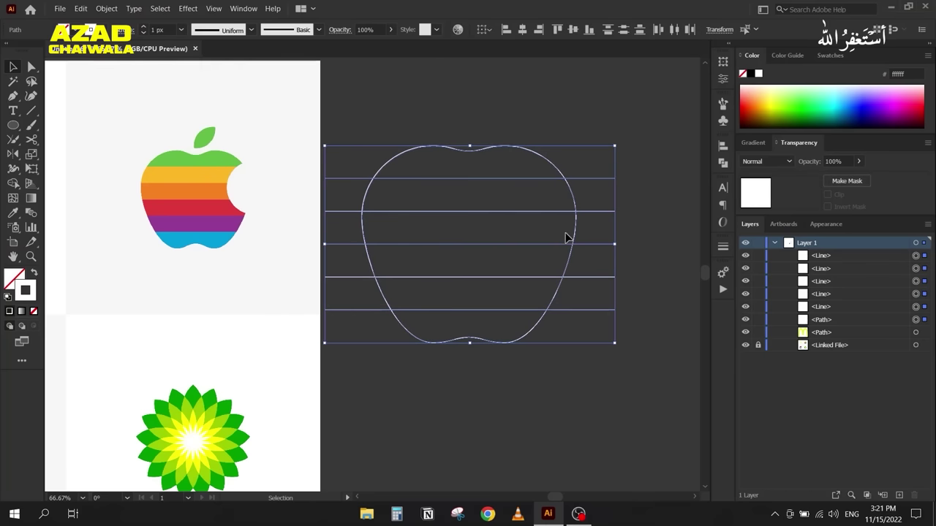
Step: Divide the apple by the lines, ungroup and check the slices, then undo the division
click(723, 163)
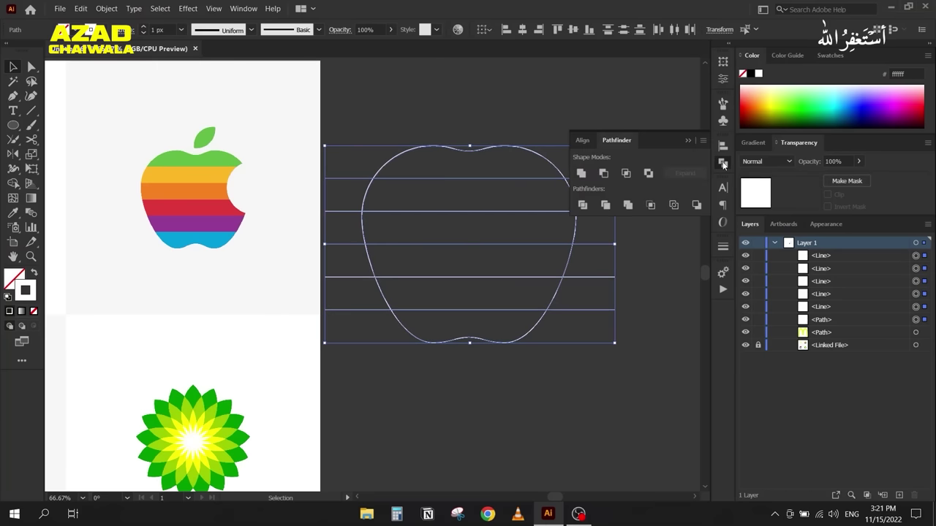
click(584, 208)
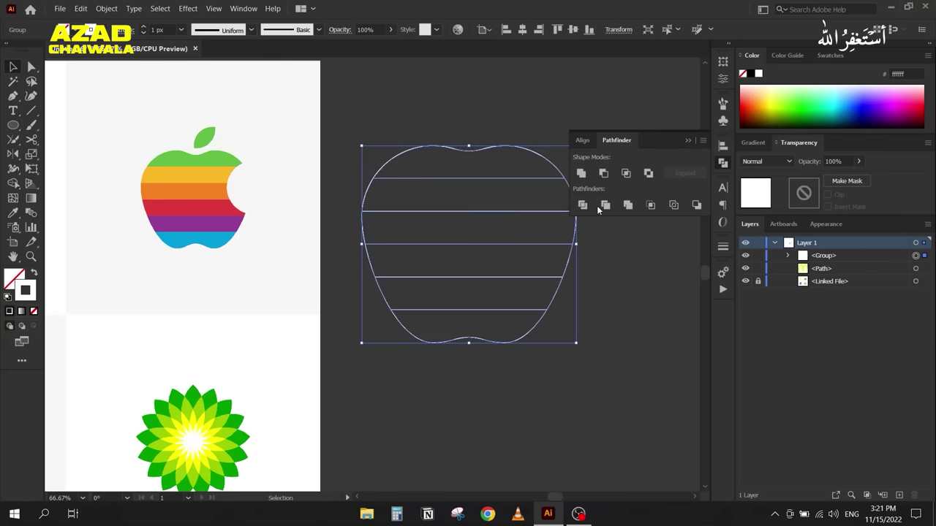
click(684, 140)
right_click(556, 183)
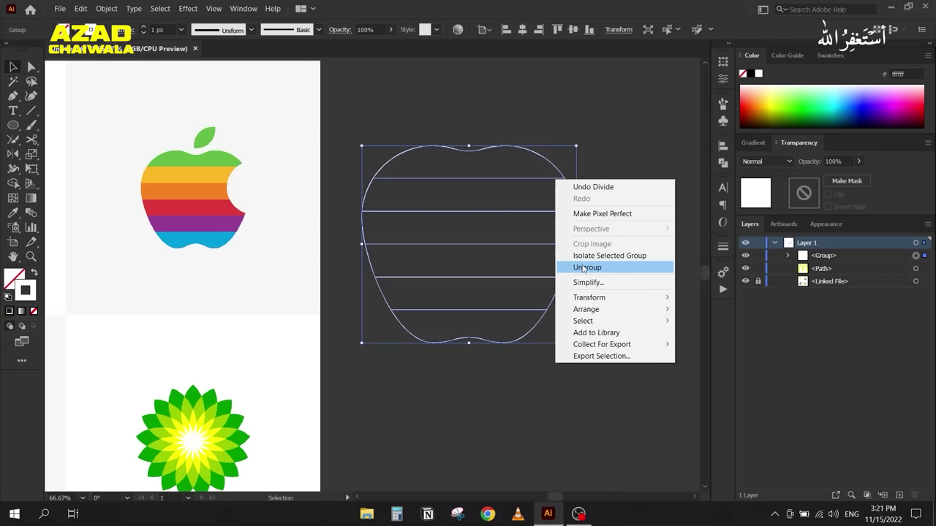
click(584, 268)
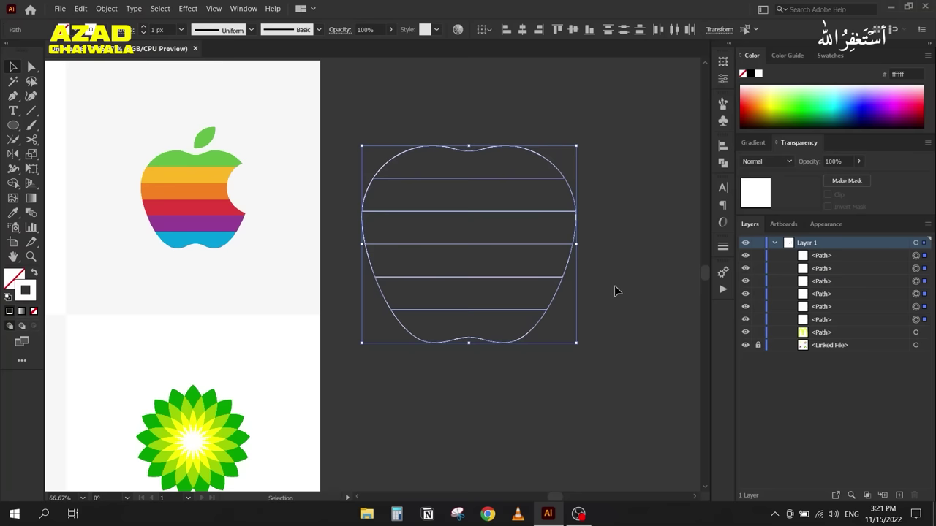
click(594, 146)
click(538, 149)
click(553, 198)
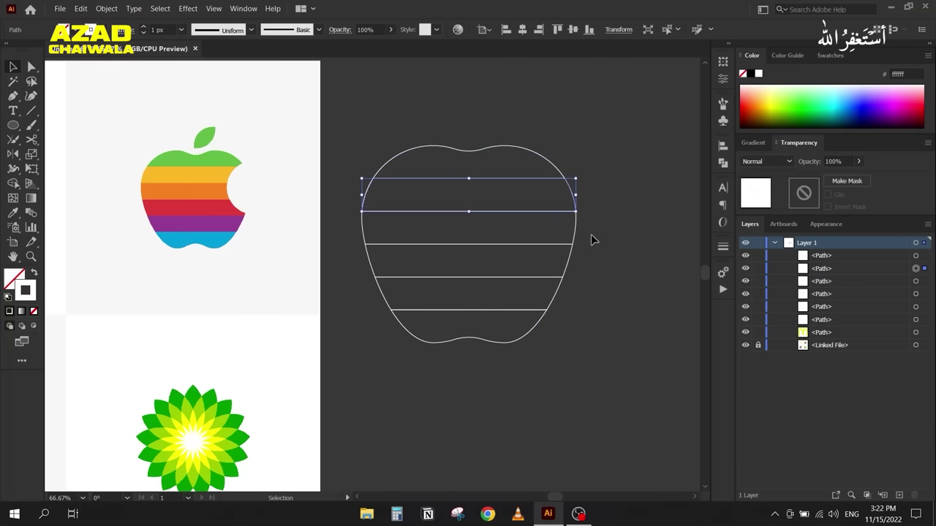
click(554, 353)
key(ctrl+z)
key(ctrl+z)
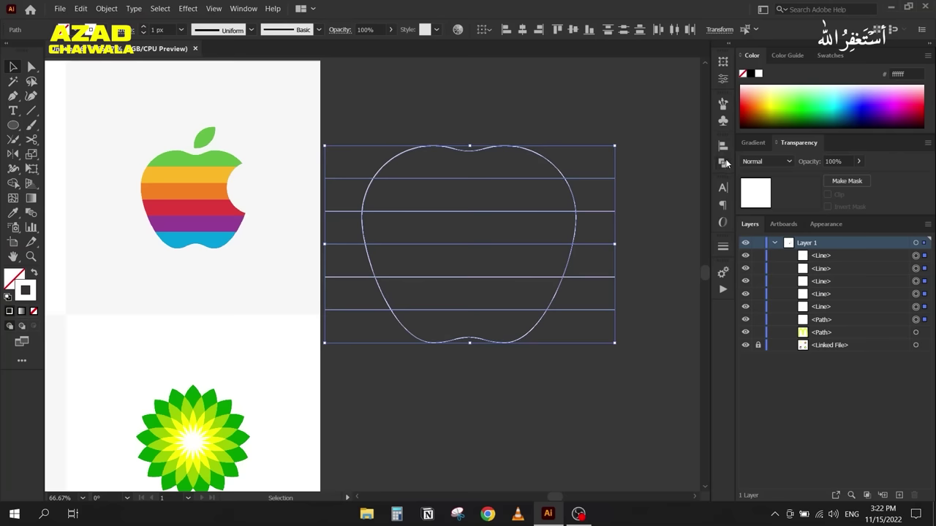
Step: Try Divide with Pathfinder Options' remove-unpainted-artwork enabled, then turn that setting back off
click(726, 163)
click(702, 141)
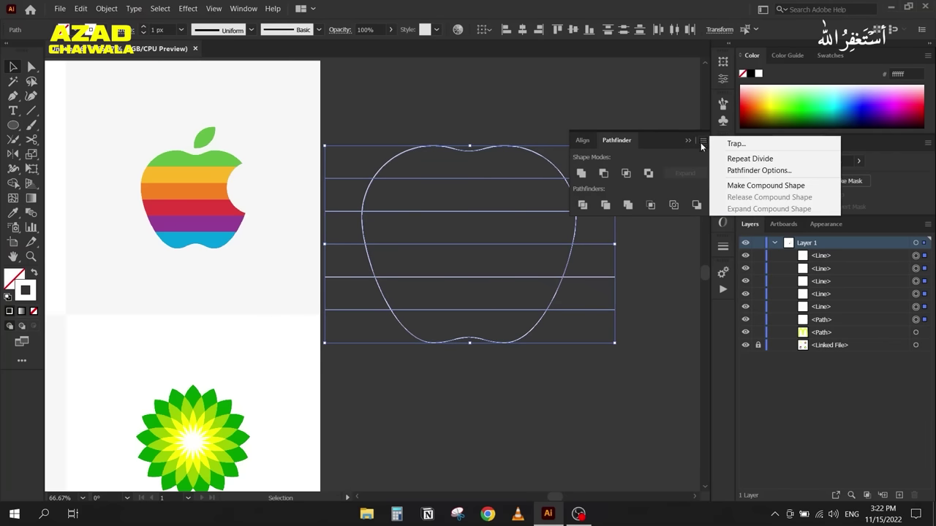
click(744, 173)
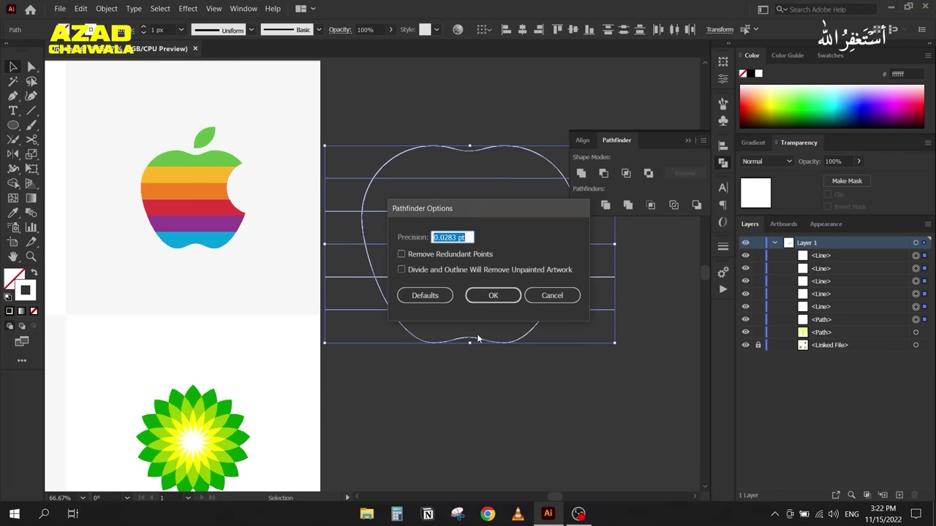
click(402, 269)
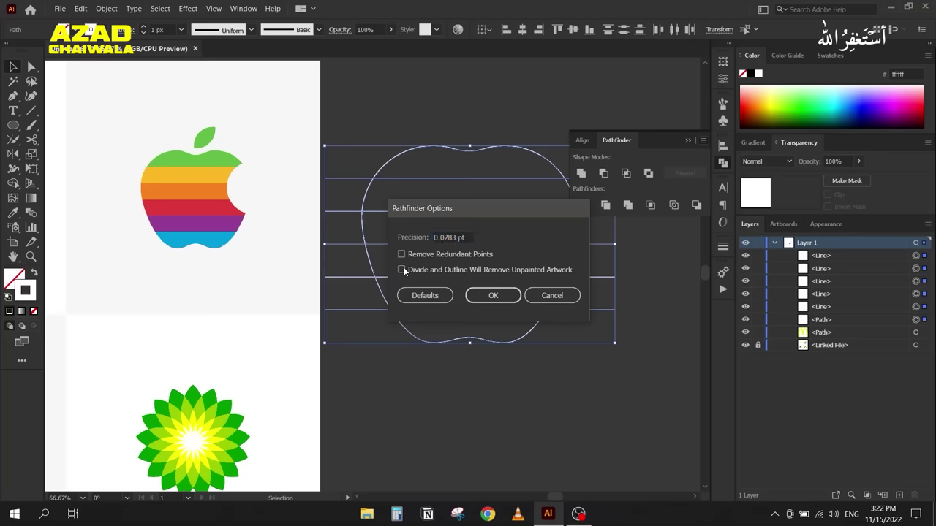
click(502, 295)
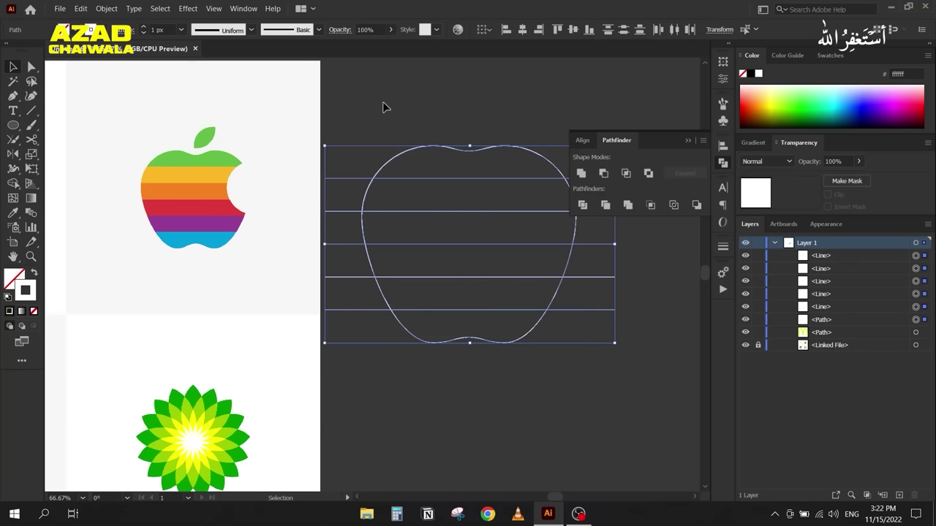
click(580, 206)
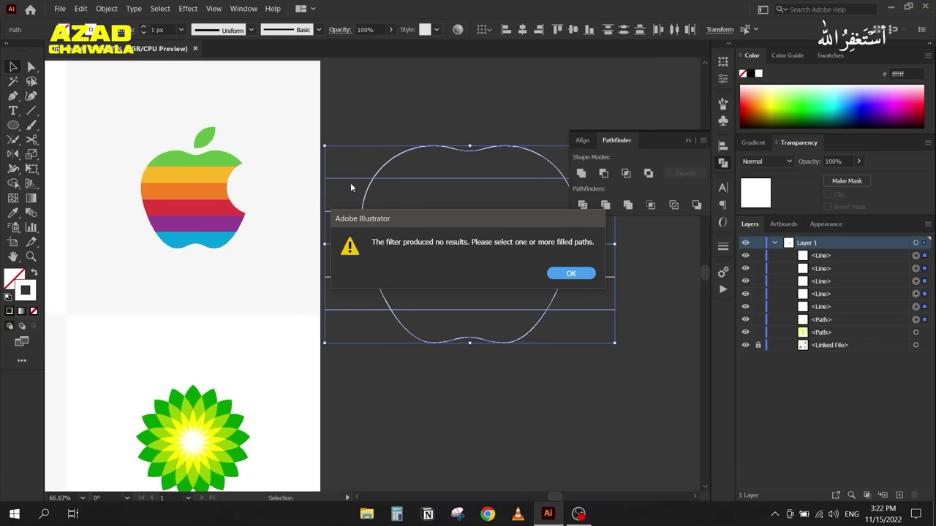
click(567, 275)
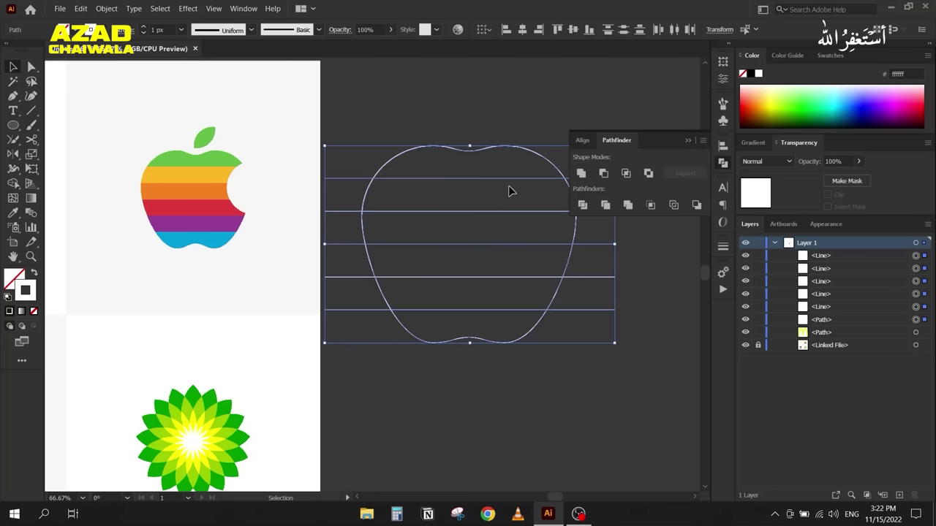
click(702, 141)
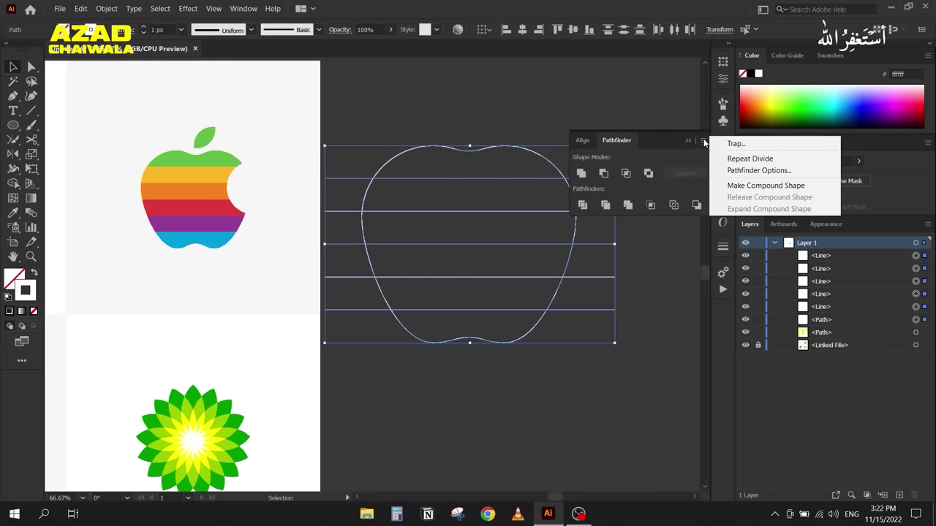
click(759, 170)
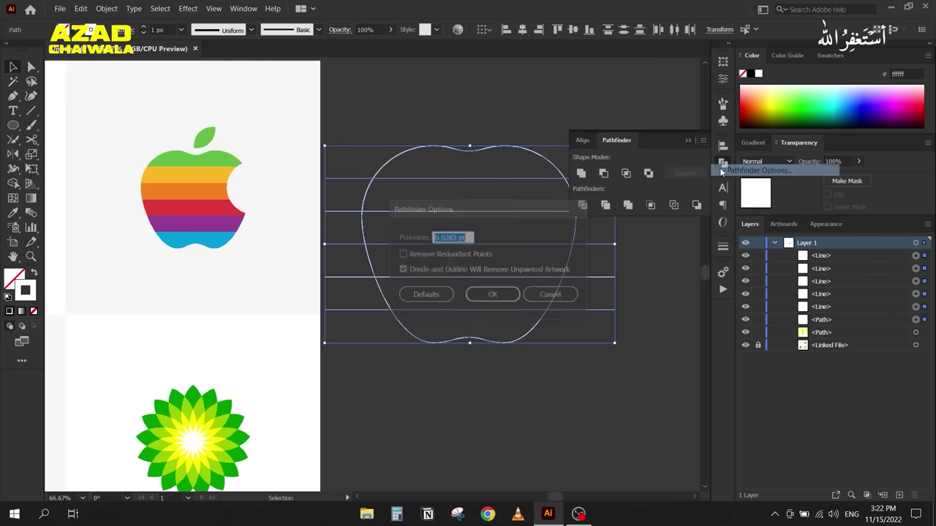
click(406, 269)
click(479, 295)
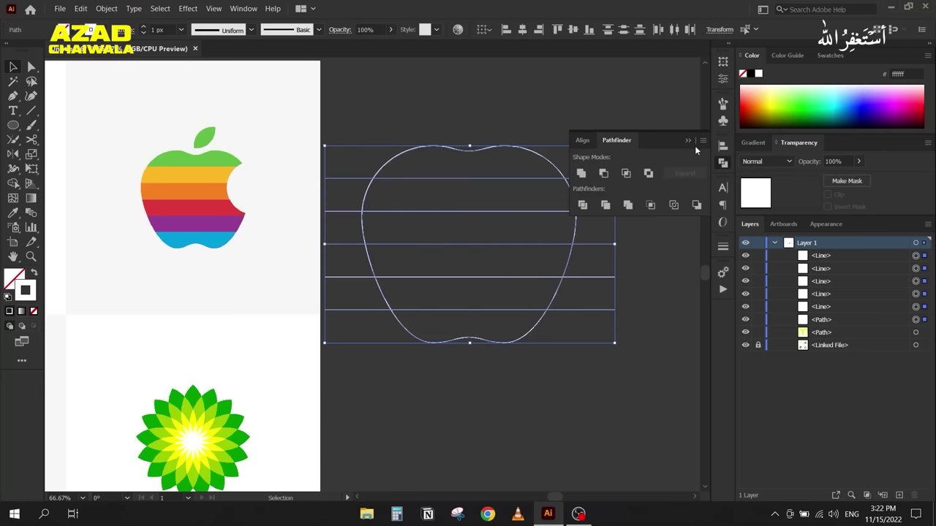
click(688, 140)
Step: Divide the apple outline by the five lines and ungroup it into six slices
drag(364, 113, 587, 454)
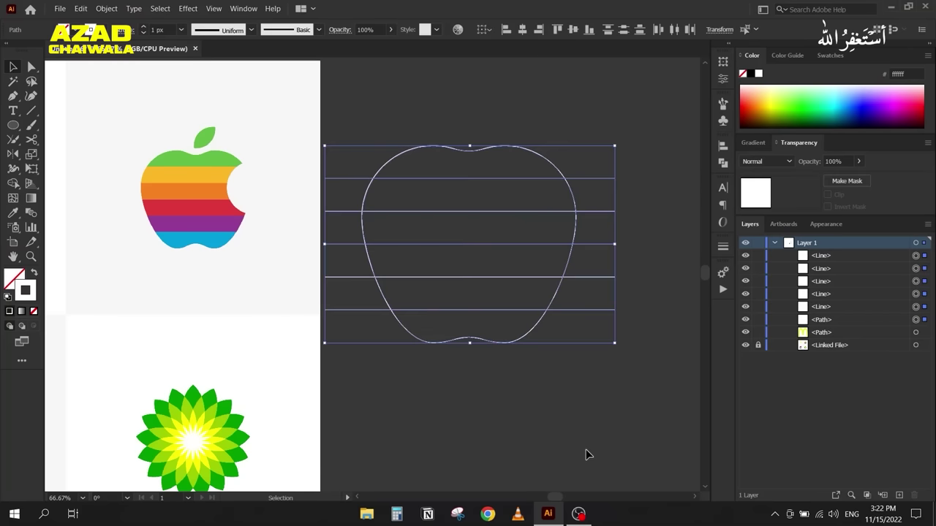
click(723, 164)
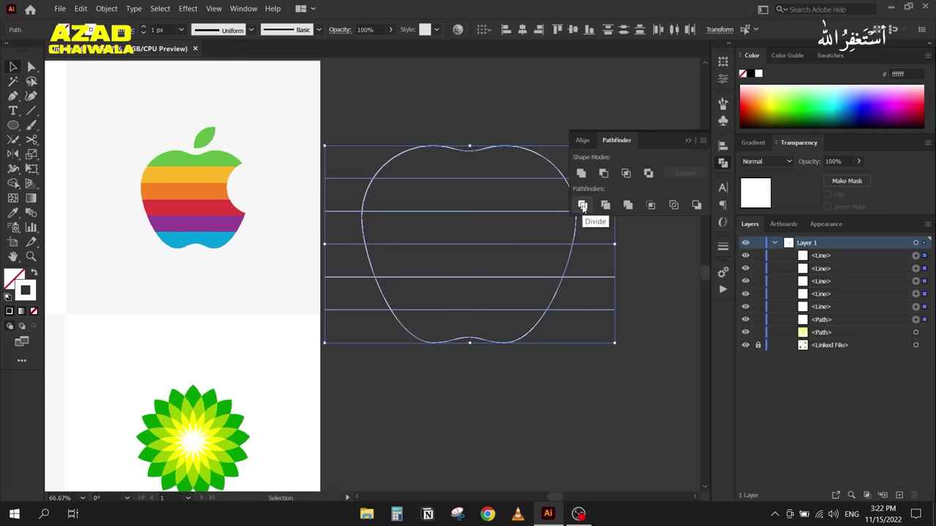
click(583, 205)
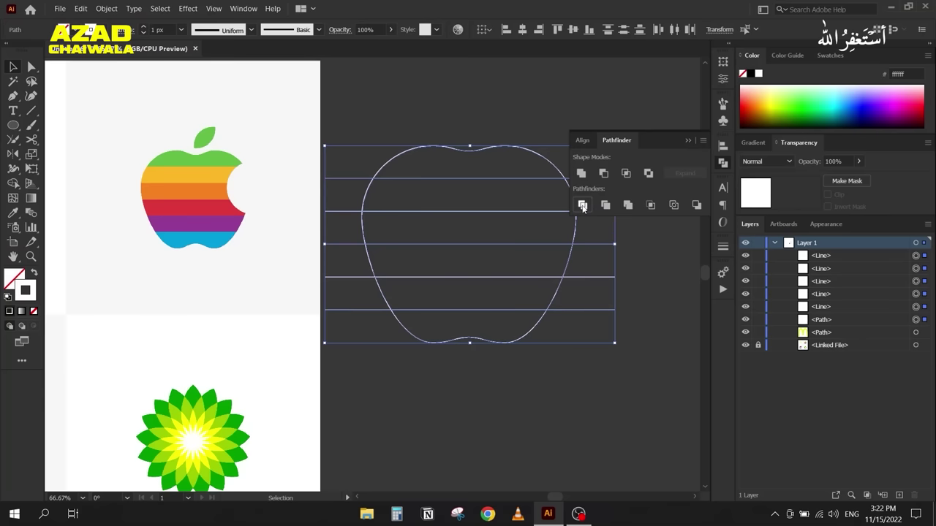
click(686, 141)
right_click(567, 182)
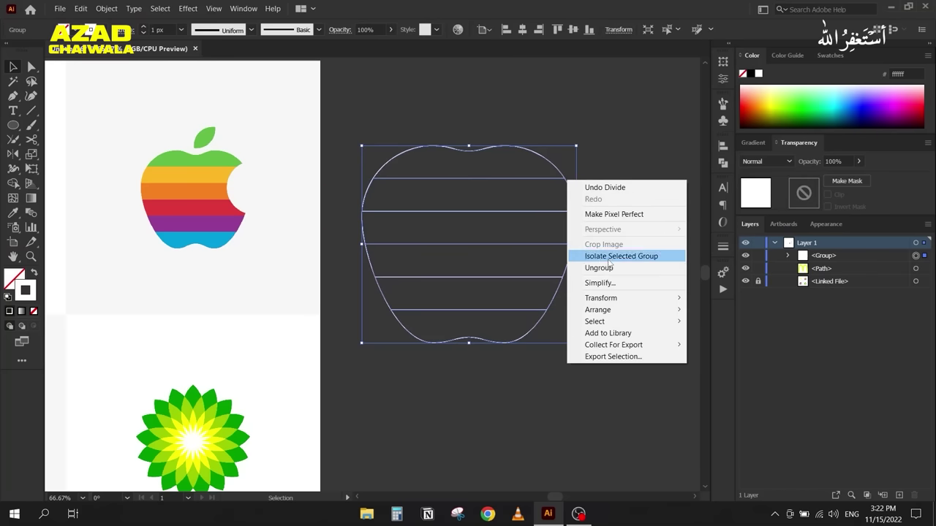
click(609, 267)
click(497, 422)
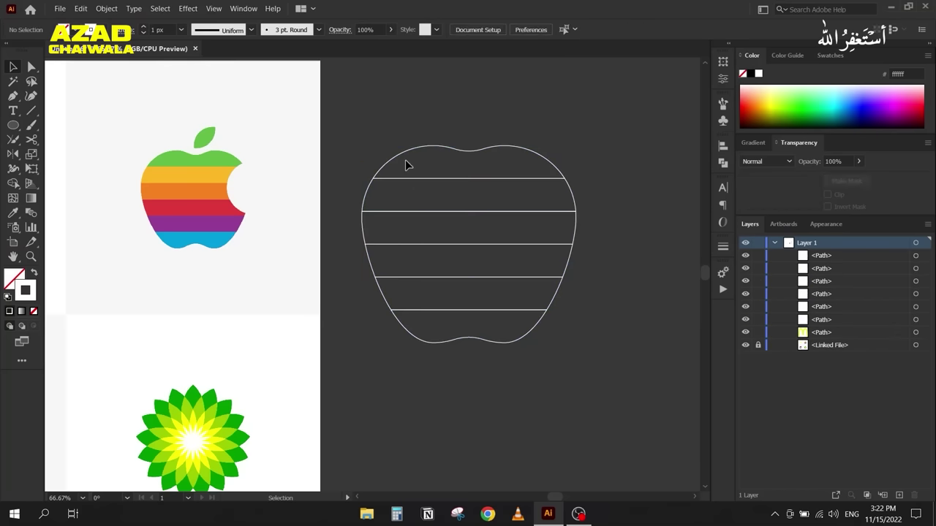
Step: Eyedrop the reference green, yellow and orange onto the top three apple slices
click(401, 157)
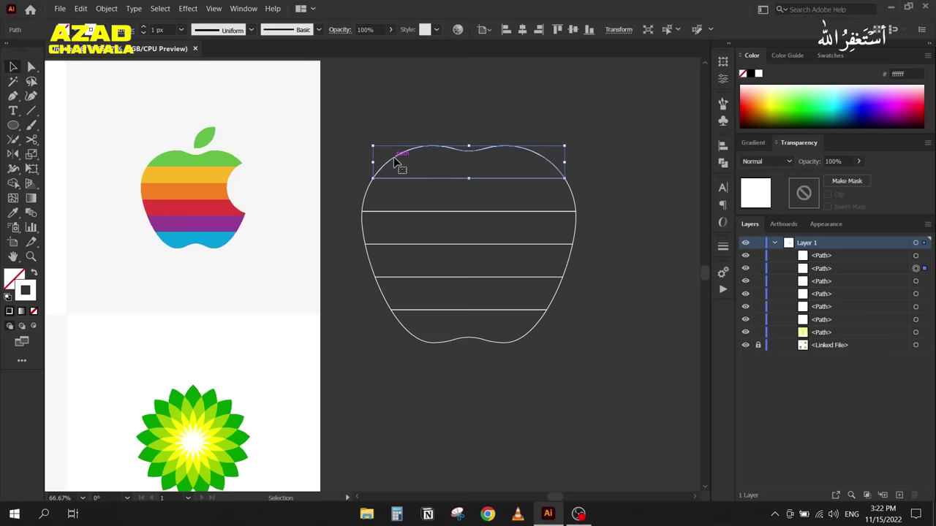
key(i)
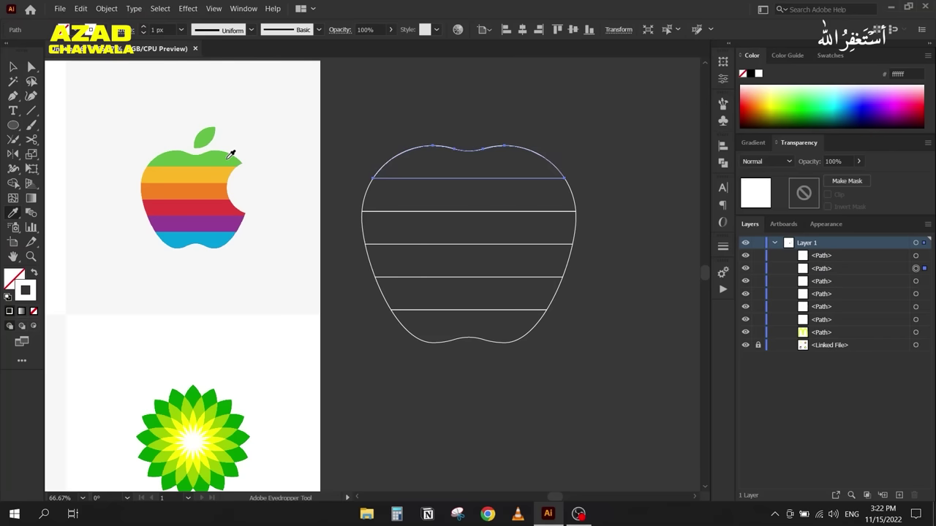
click(230, 155)
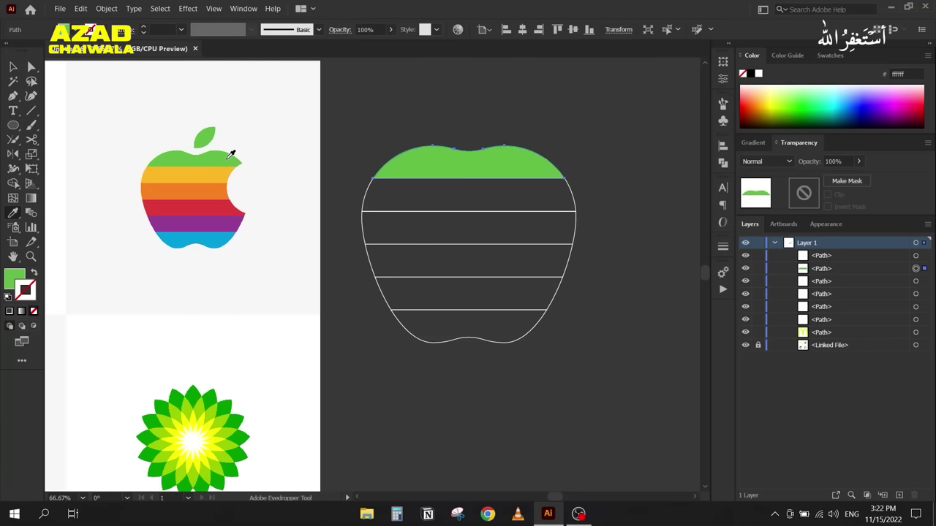
key(v)
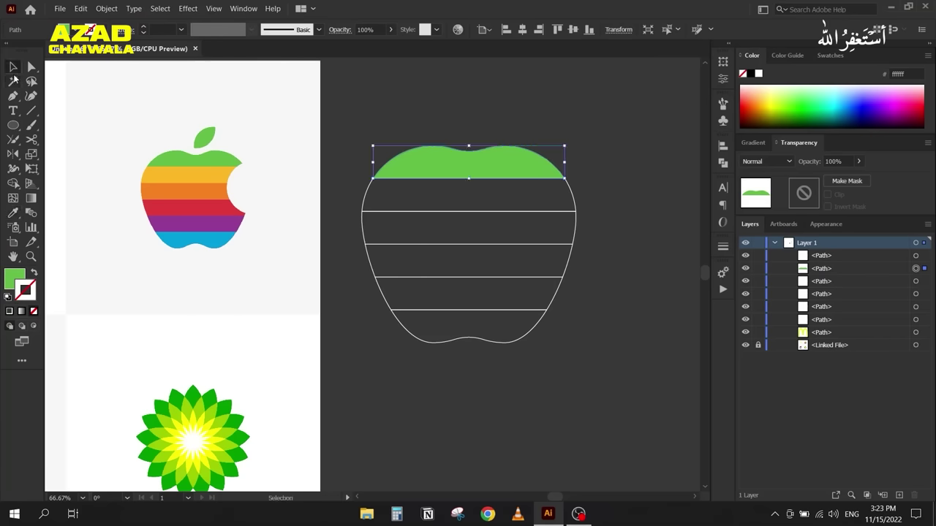
click(369, 193)
key(i)
click(186, 169)
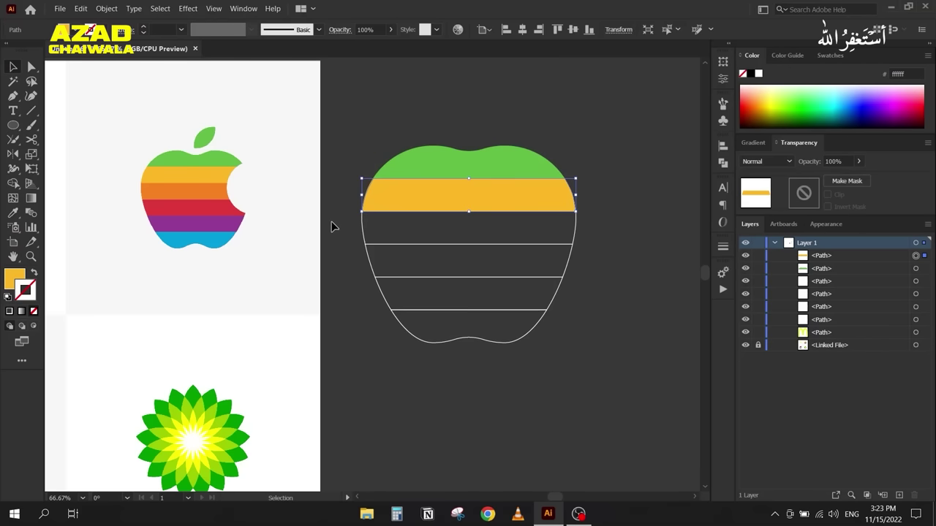
key(v)
key(ctrl+shift+a)
click(367, 238)
key(i)
click(220, 192)
key(v)
Step: Eyedrop the reference red, purple and blue onto the bottom three apple slices
click(368, 264)
key(i)
click(202, 206)
key(v)
click(385, 300)
key(i)
click(198, 219)
key(v)
click(408, 338)
key(i)
click(174, 239)
key(v)
click(326, 124)
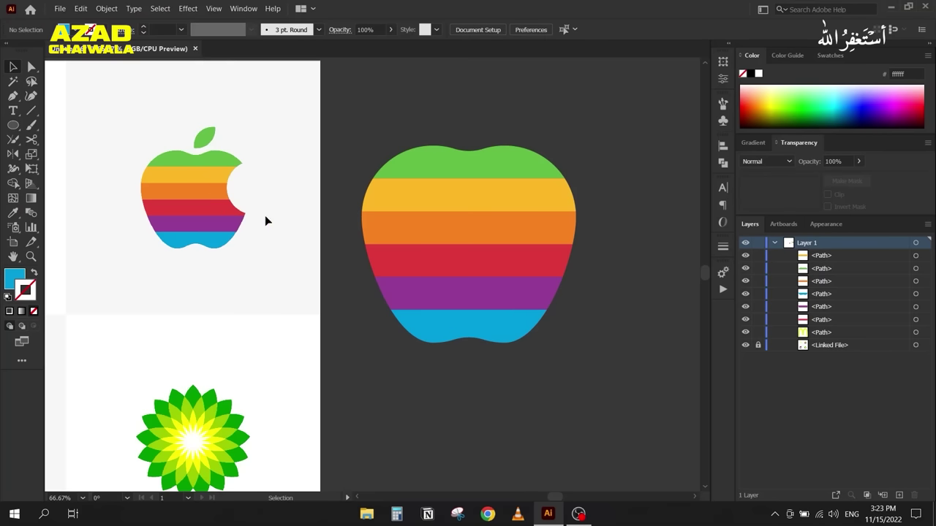
click(13, 127)
Step: Draw a circle overlapping the striped apple's right edge where the bite goes
drag(614, 167, 533, 269)
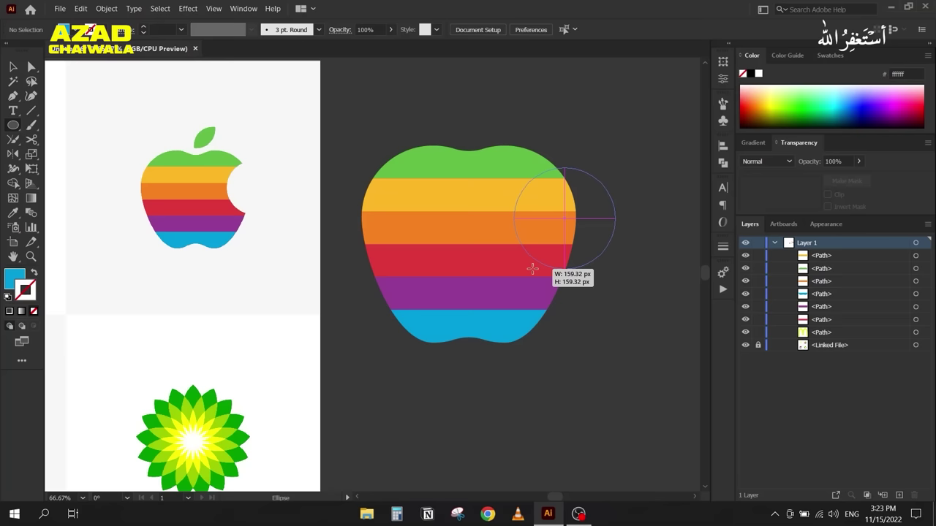
mouse_move(533, 269)
mouse_down()
mouse_move(542, 250)
mouse_move(539, 272)
mouse_up()
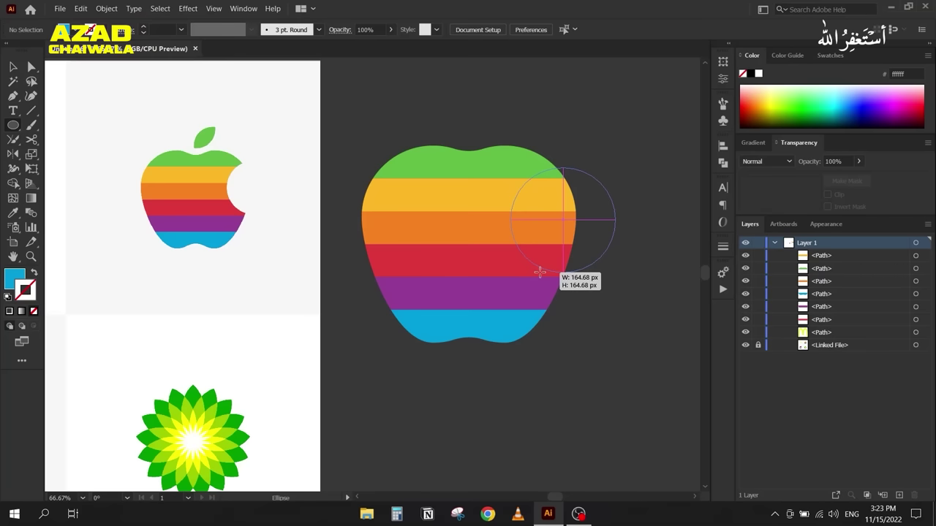
mouse_move(539, 272)
mouse_down()
mouse_move(582, 260)
mouse_move(537, 267)
mouse_move(562, 270)
mouse_move(562, 259)
mouse_move(536, 264)
mouse_move(554, 271)
mouse_up()
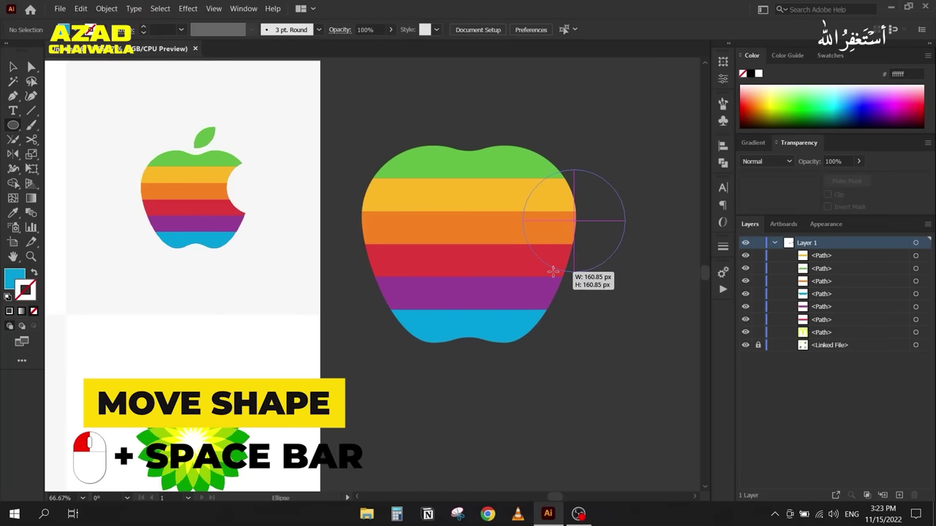
drag(554, 272, 553, 272)
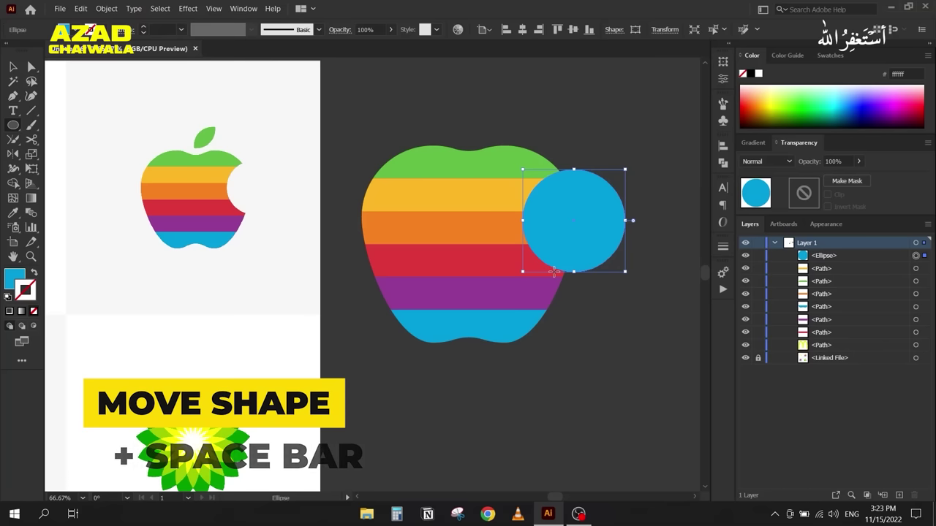
click(447, 95)
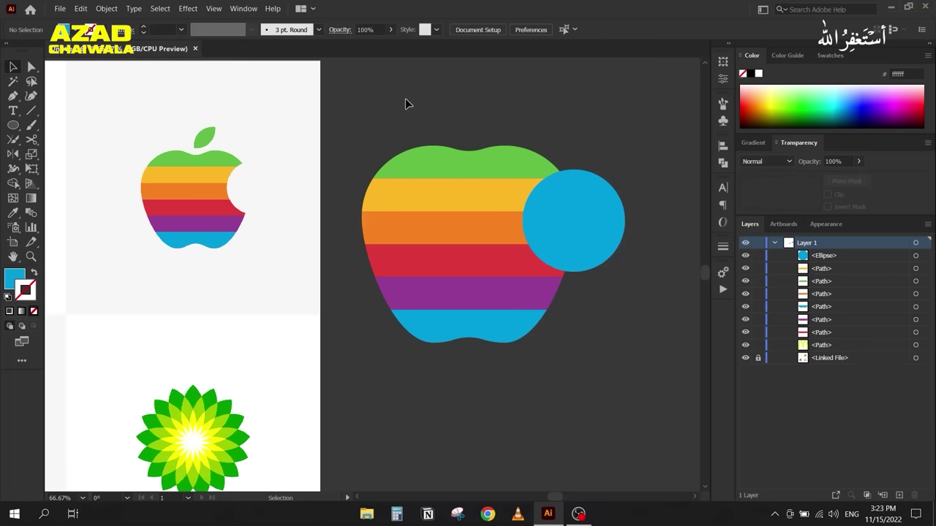
Step: Change the bite circle's fill to white
click(610, 230)
key(x)
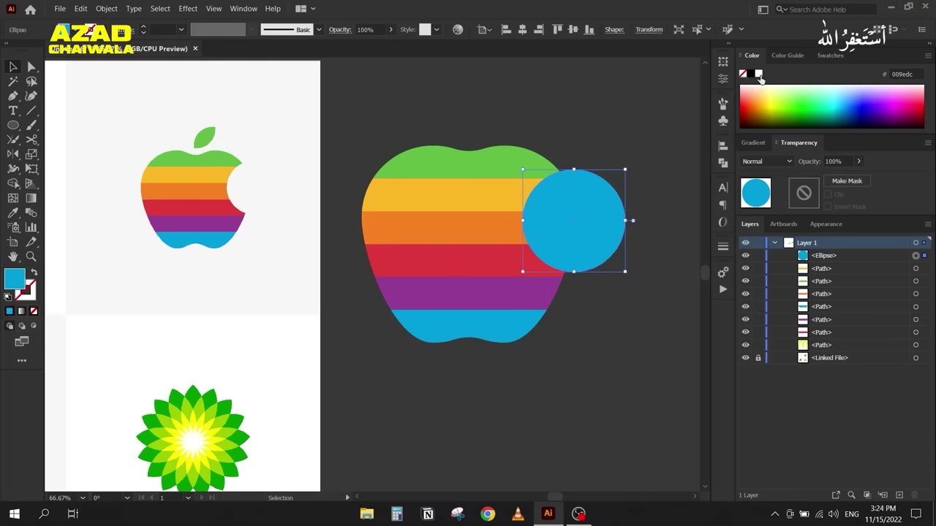
click(759, 75)
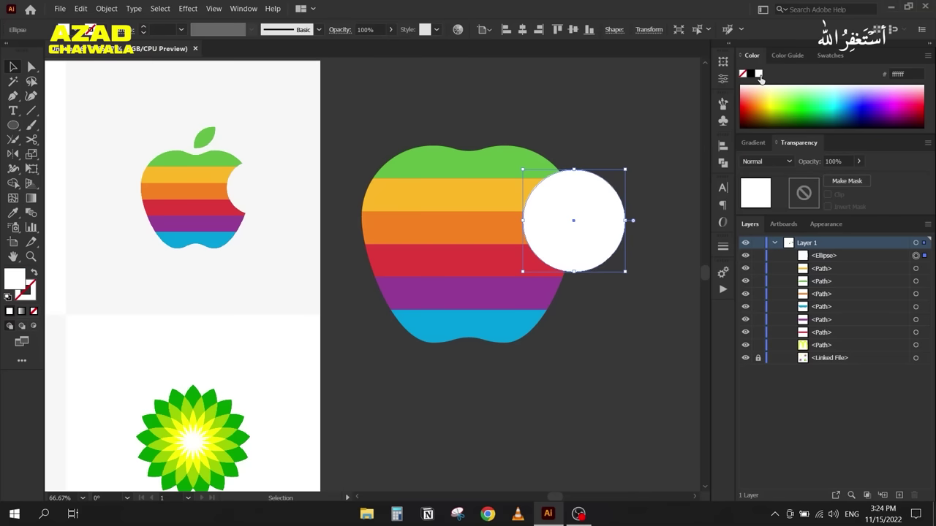
click(388, 130)
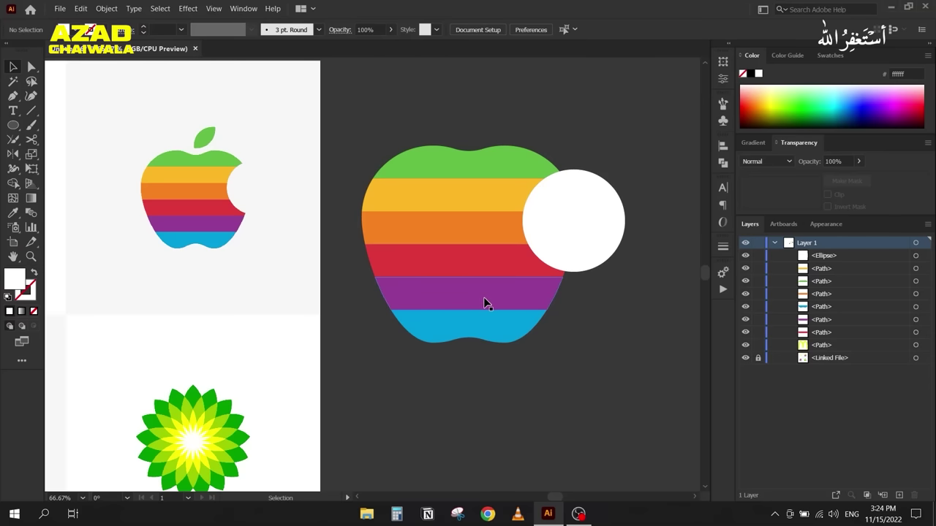
drag(433, 97, 582, 257)
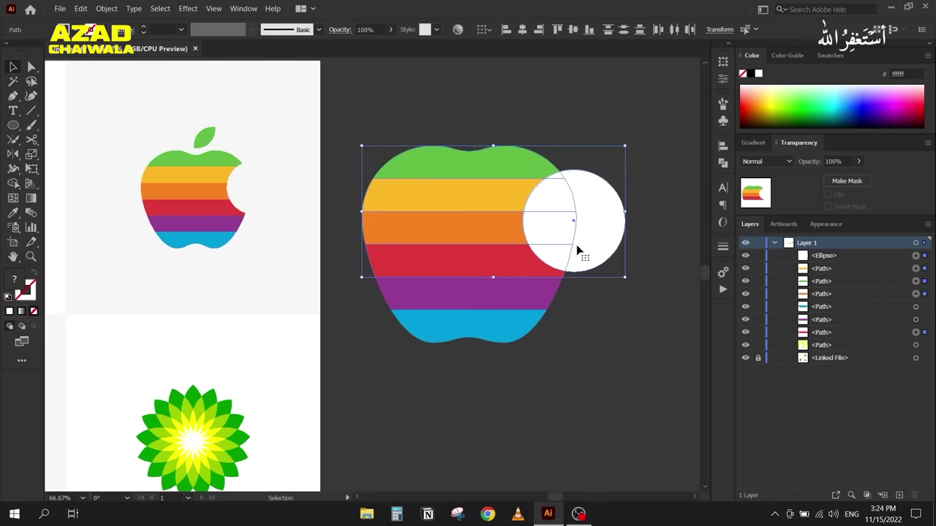
Step: Try and undo Minus Front, then Divide the stripes with the white circle and ungroup the pieces
click(723, 162)
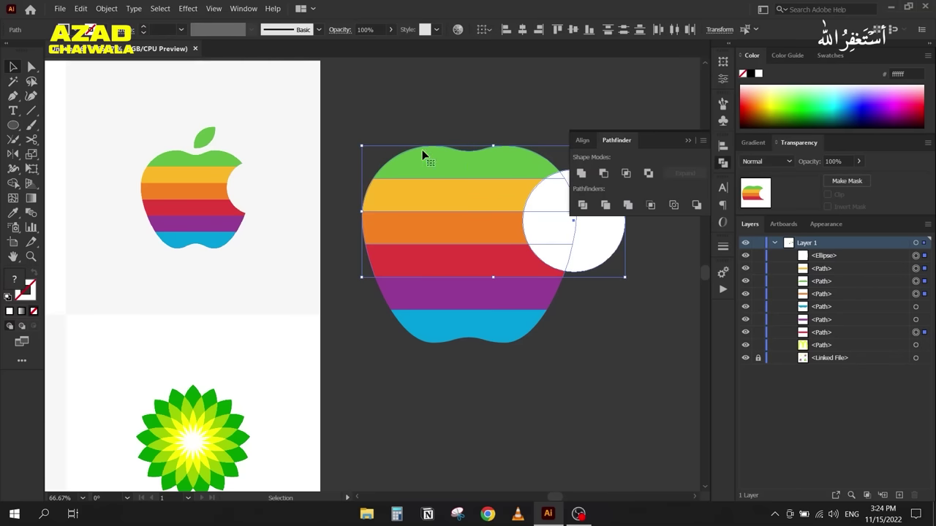
drag(358, 133, 285, 130)
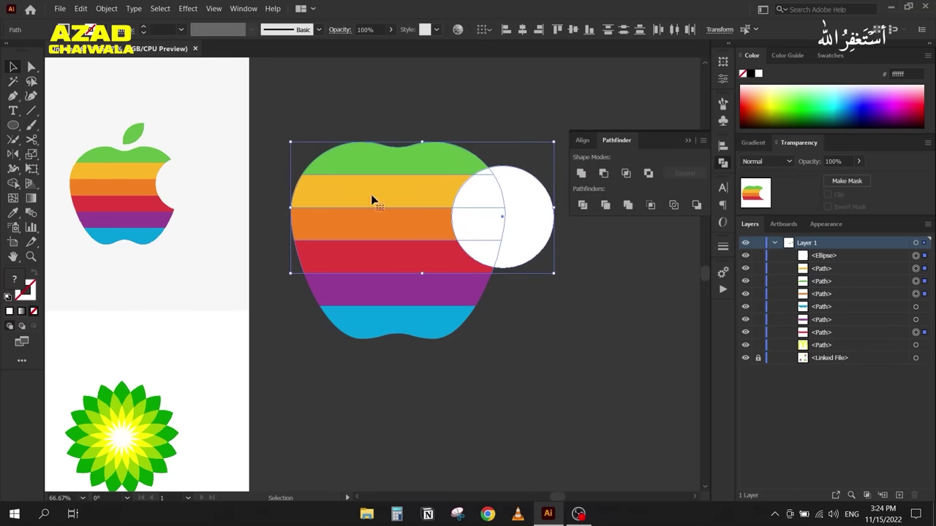
click(605, 175)
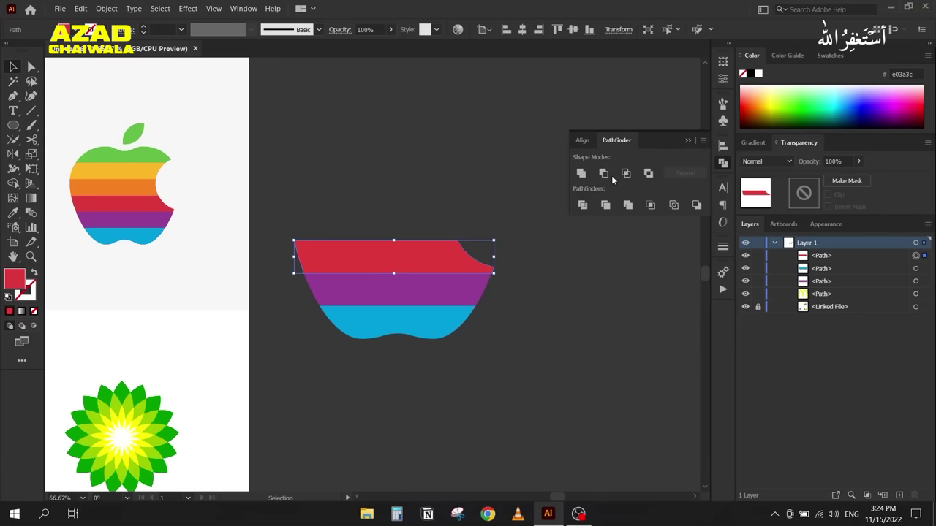
key(ctrl+z)
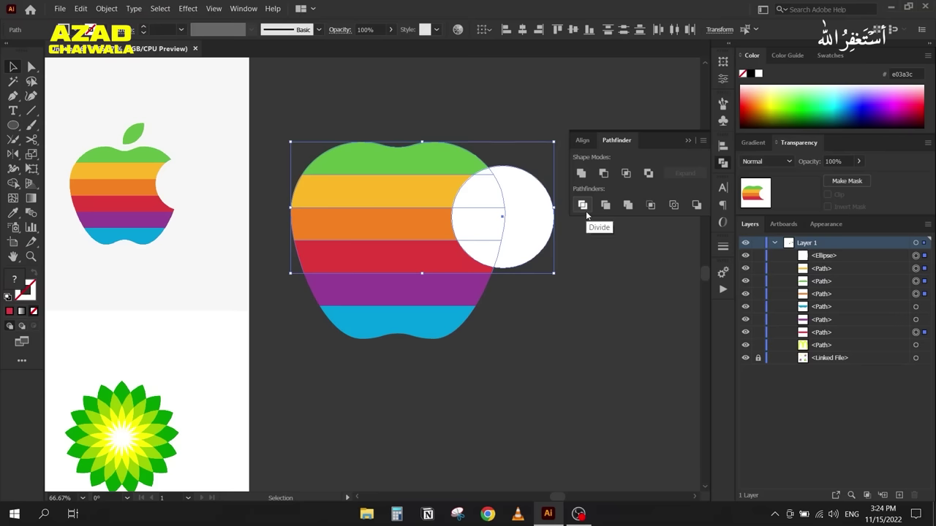
click(583, 206)
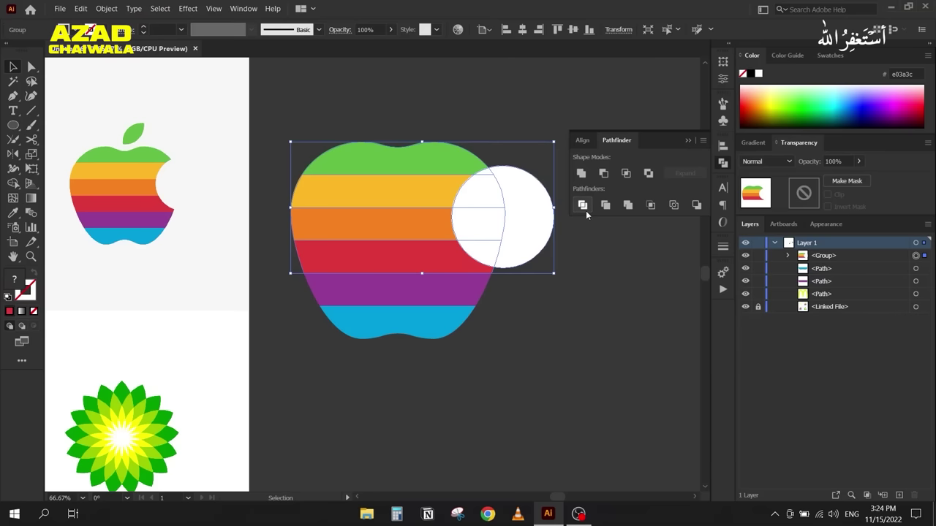
right_click(504, 216)
click(535, 304)
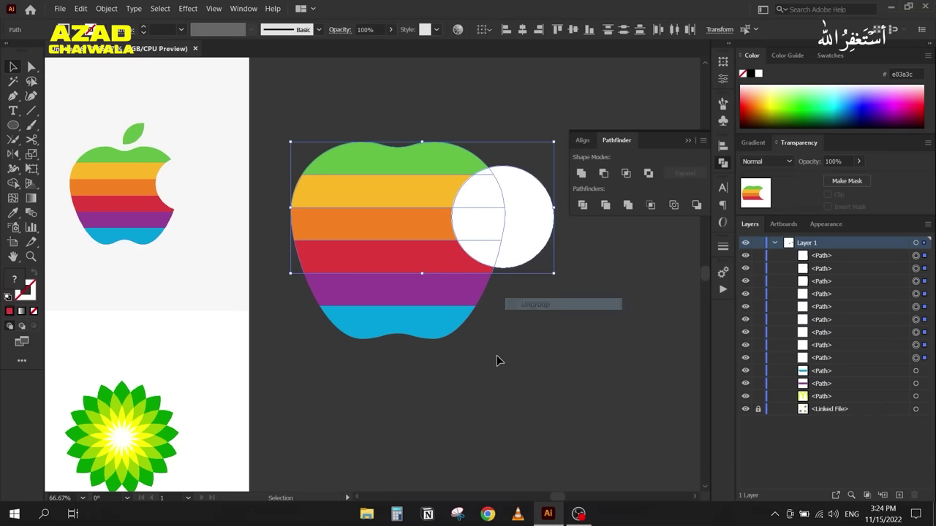
Step: Delete the four leftover circle pieces, then undo back to the grouped stripes and circle
click(517, 201)
key(Delete)
click(488, 176)
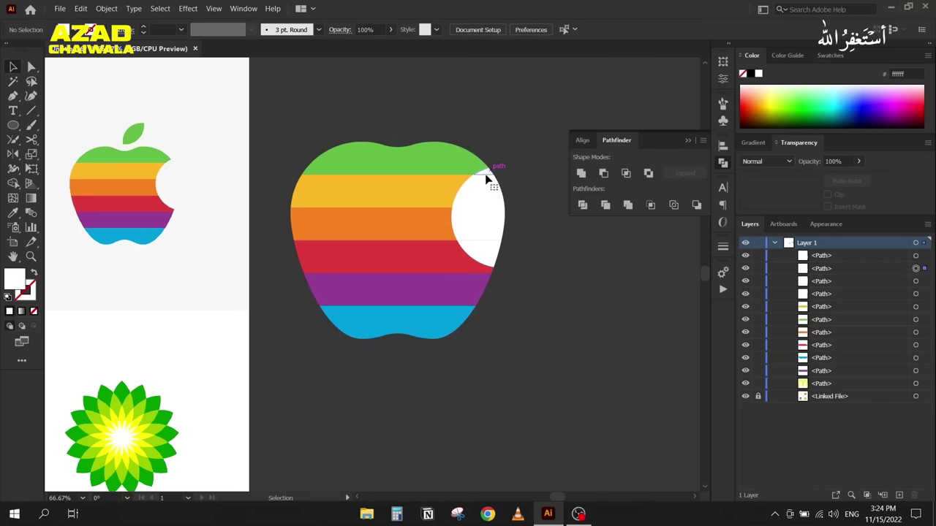
key(Delete)
click(478, 221)
key(Delete)
click(483, 248)
key(Delete)
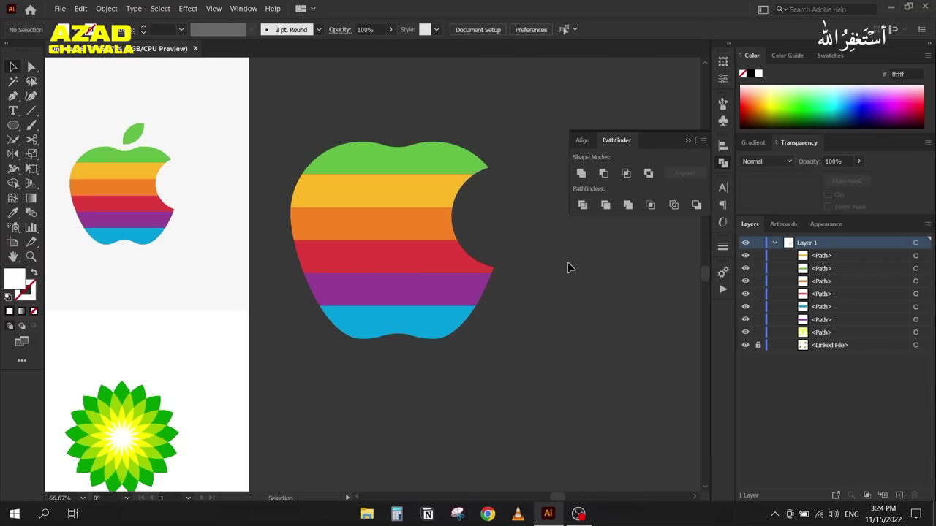
key(ctrl+z)
key(ctrl+z)
key(ctrl+z)
key(ctrl+z)
key(ctrl+z)
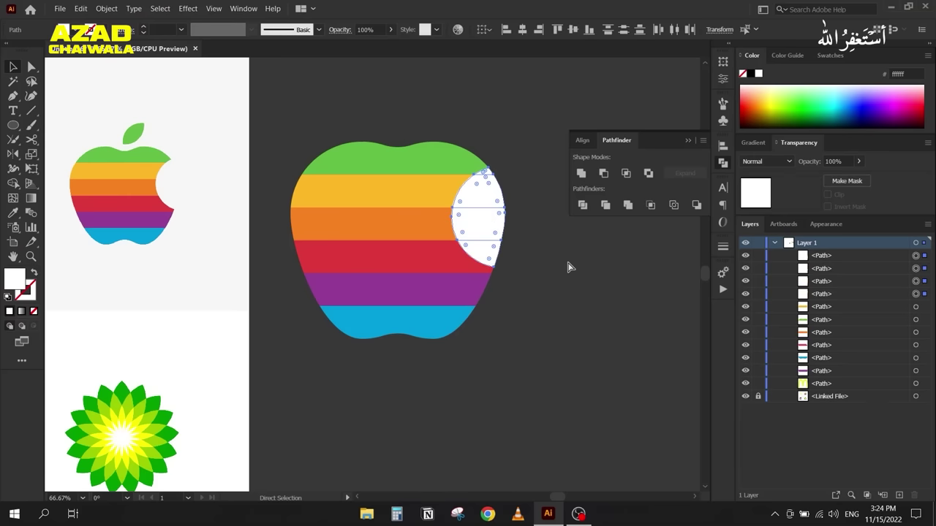
key(ctrl+z)
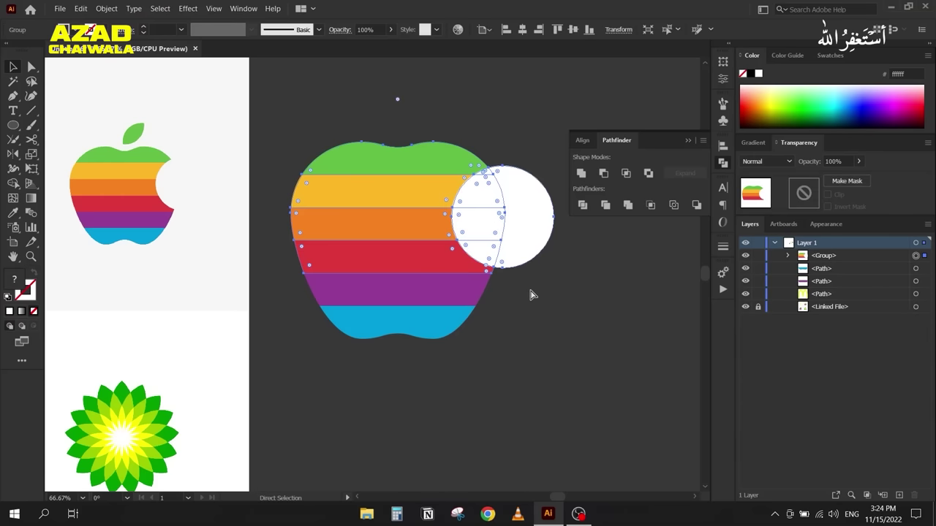
Step: Select the stripes and white circle, try Merge and ungroup, then undo moving the circle
key(ctrl+z)
drag(309, 86, 501, 260)
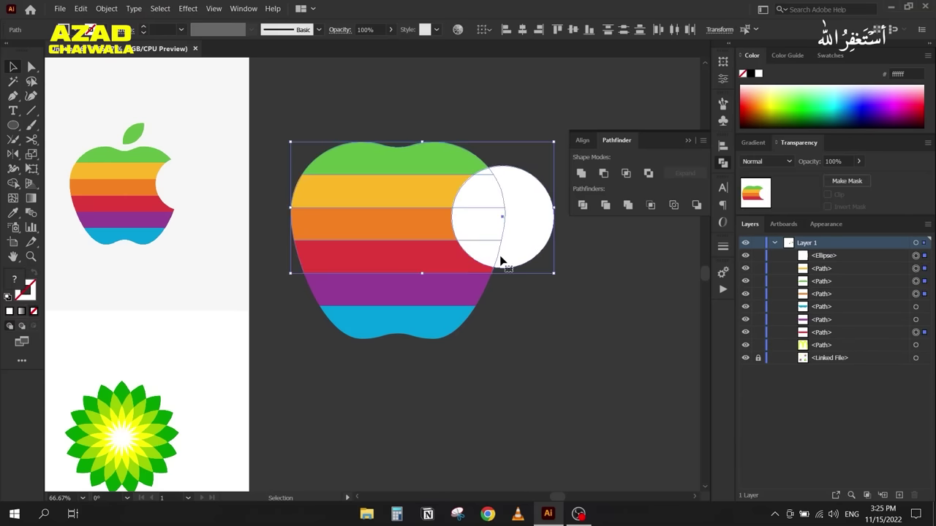
click(627, 205)
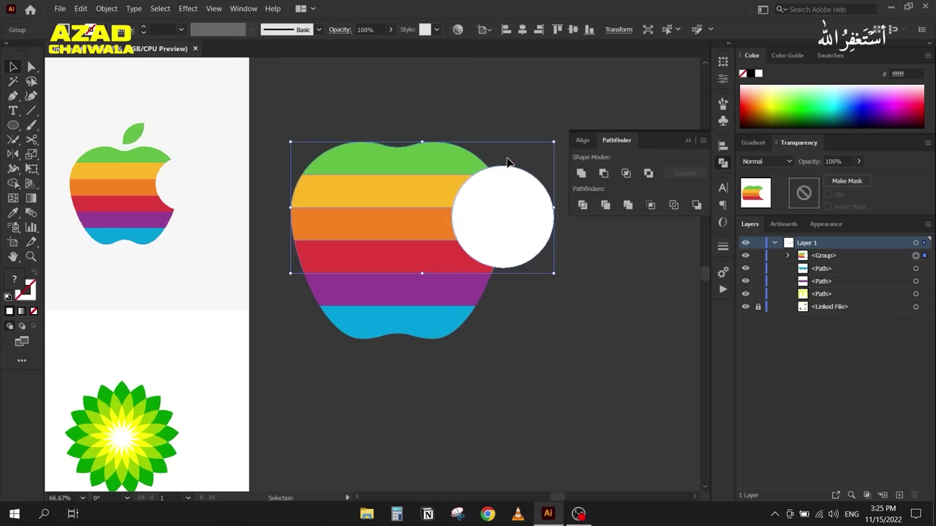
right_click(525, 185)
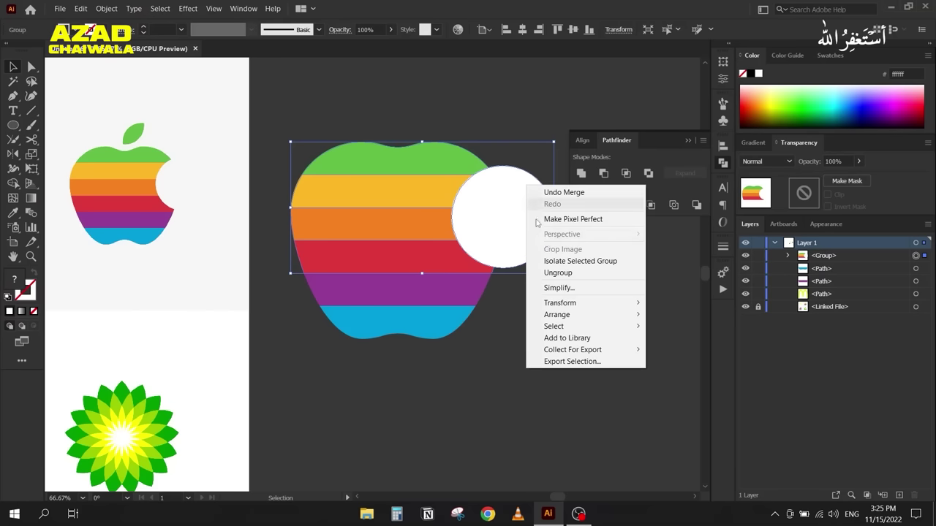
click(553, 272)
drag(499, 230, 587, 311)
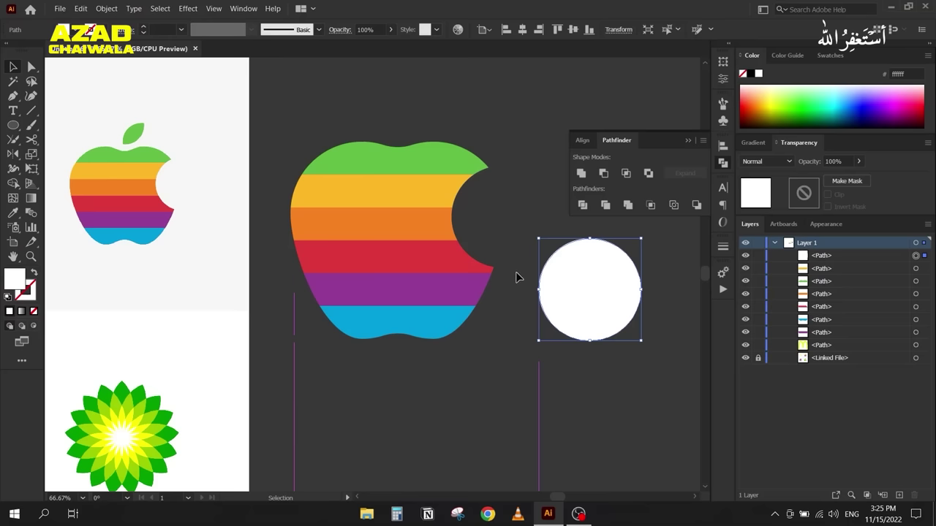
key(ctrl+z)
key(ctrl+z)
key(ctrl+z)
Step: Trim the stripes with the white circle, ungroup, and delete the circle to leave the bite
key(v)
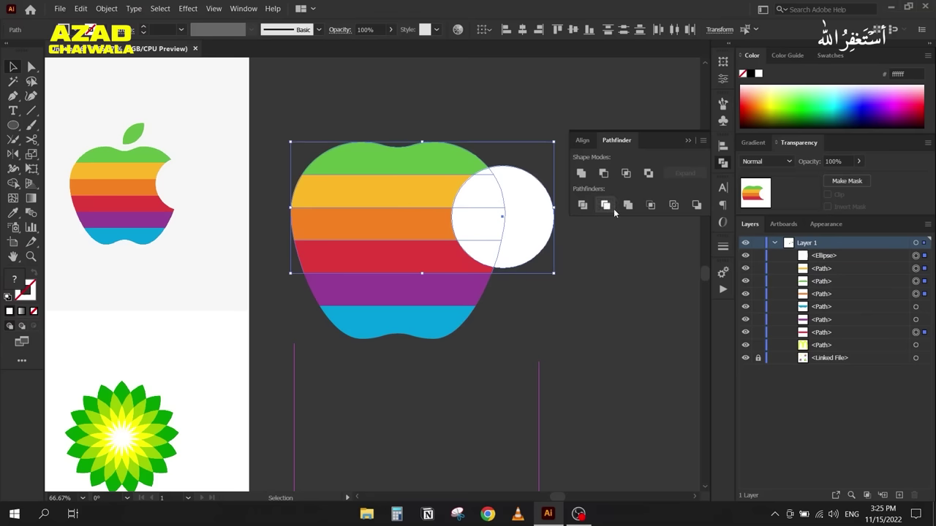
click(606, 206)
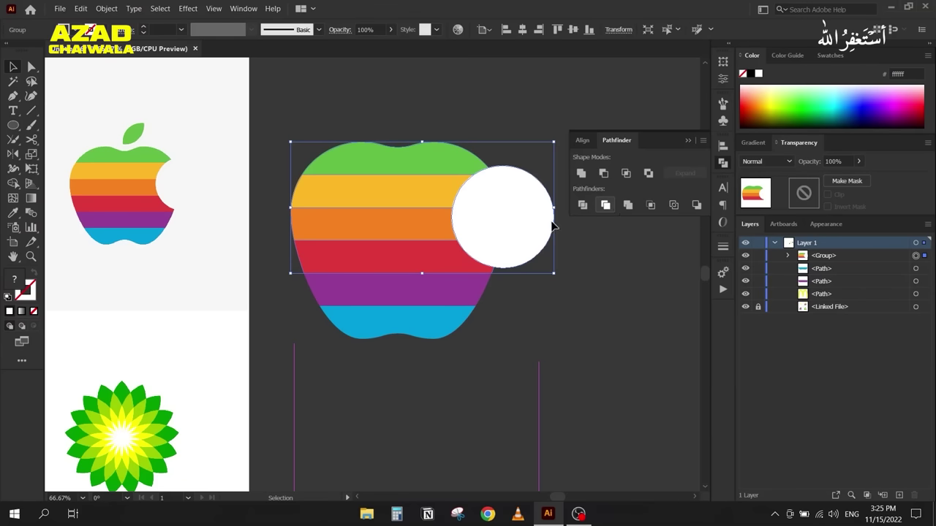
right_click(529, 227)
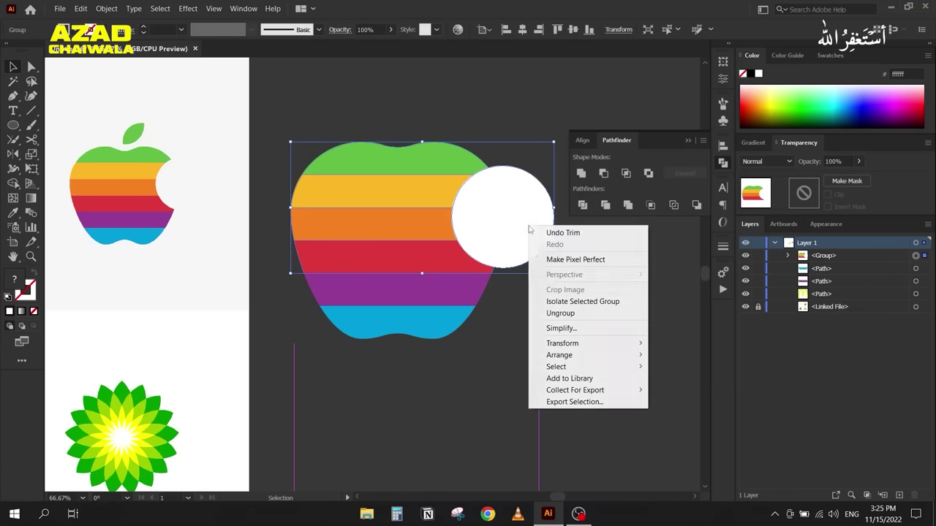
click(560, 313)
click(505, 351)
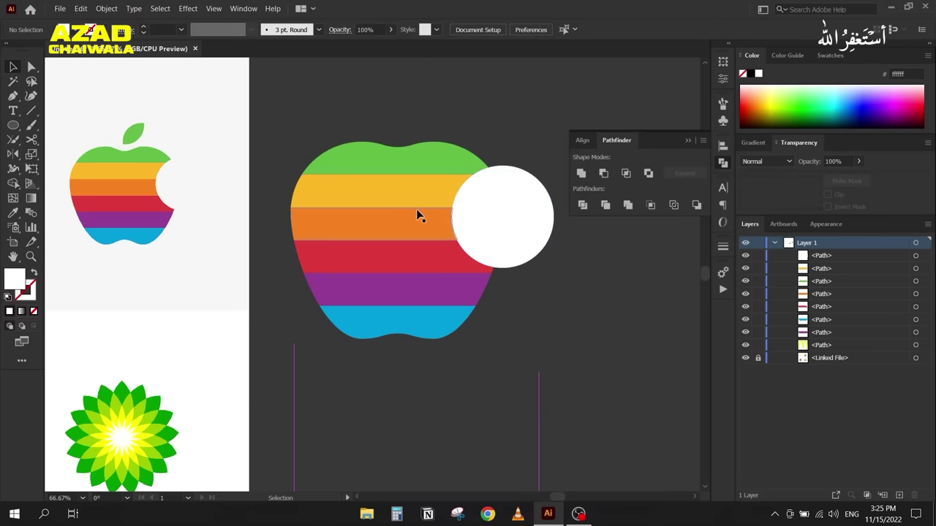
drag(494, 241, 568, 292)
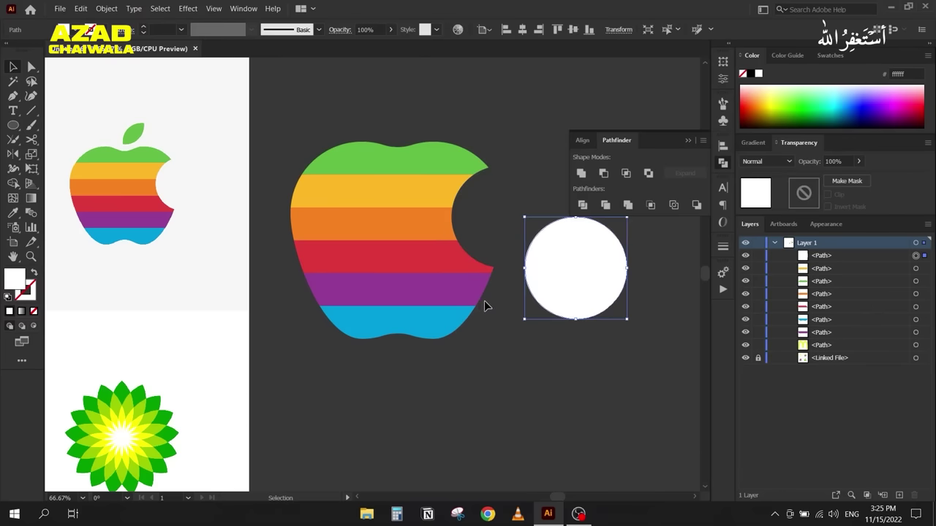
key(Delete)
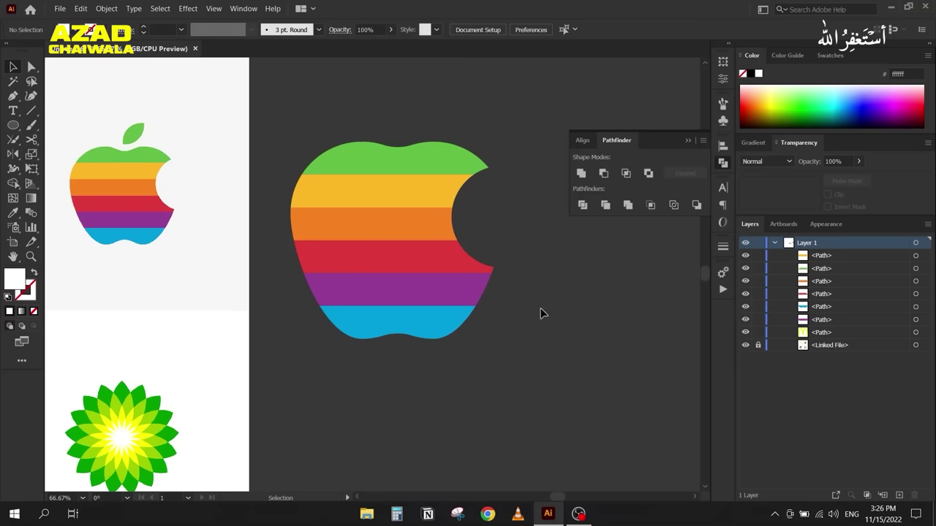
drag(307, 209, 319, 256)
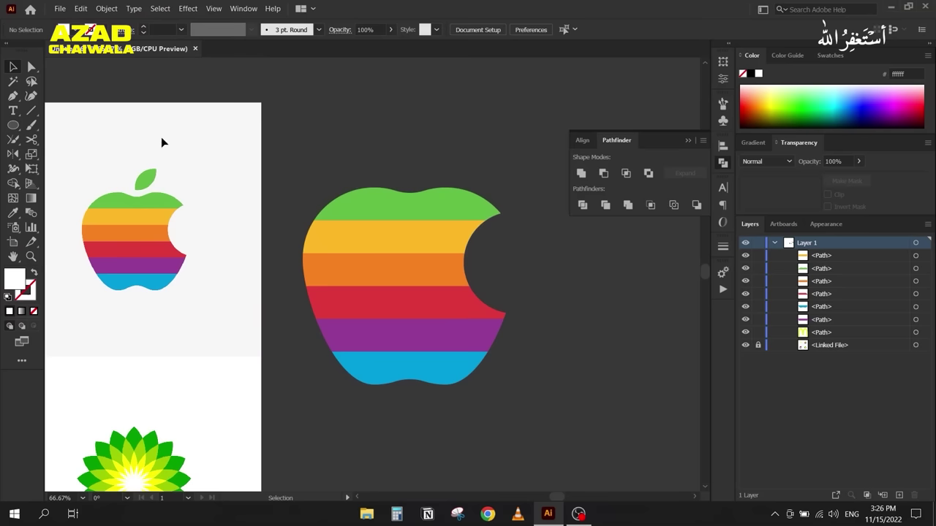
Step: Draw a tall outlined ellipse above the apple and an overlapping copy to its right
click(12, 127)
drag(374, 82, 417, 156)
click(13, 67)
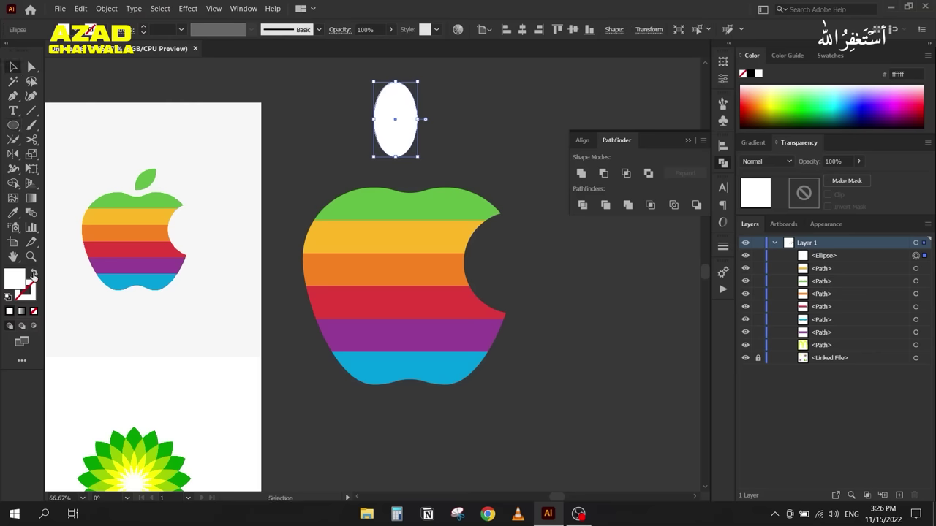
click(34, 273)
scroll(422, 84, up, 2)
scroll(389, 117, up, 2)
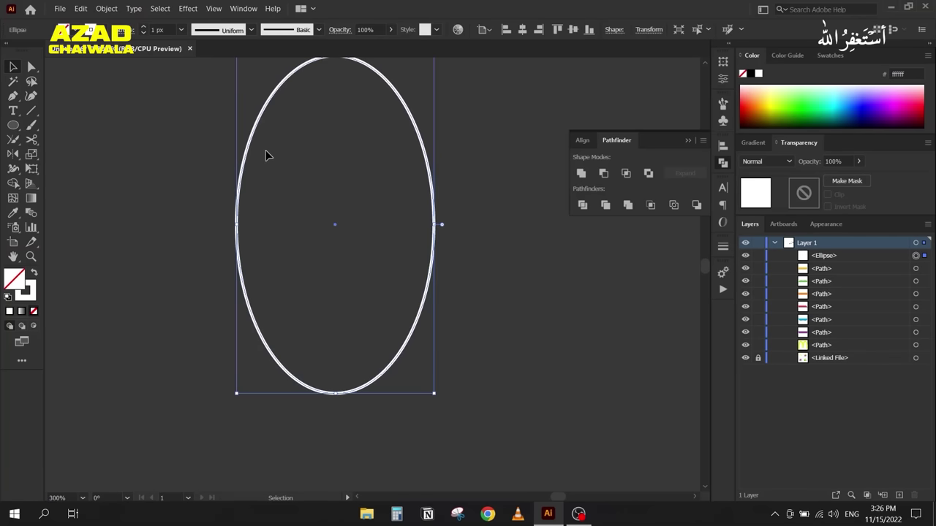
scroll(267, 155, down, 1)
drag(255, 148, 321, 150)
click(215, 149)
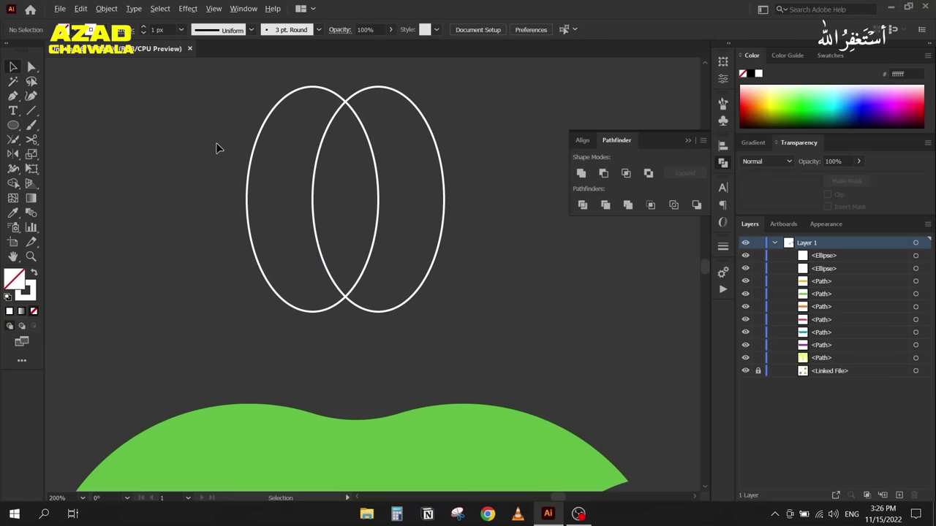
scroll(216, 150, down, 3)
drag(195, 180, 344, 134)
Step: Intersect the two ellipses into a lens shape filled with the apple's green
drag(356, 71, 455, 149)
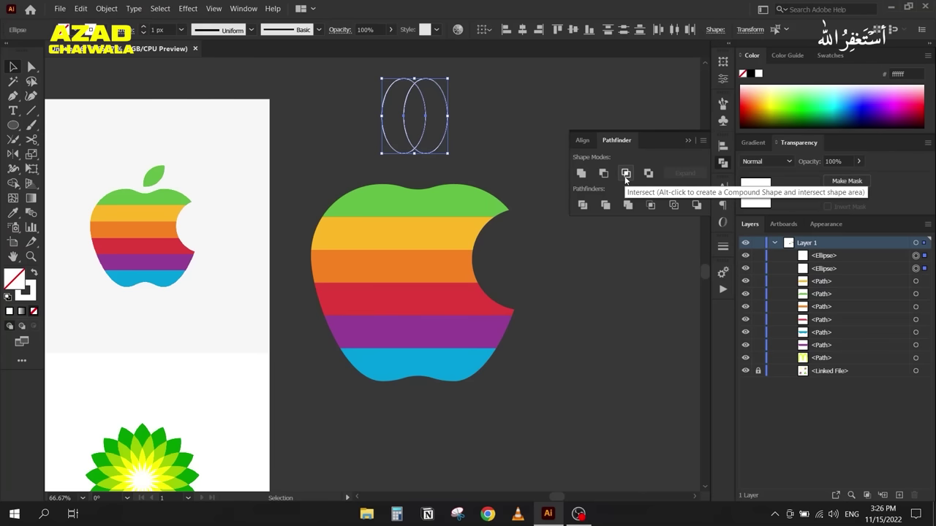
click(626, 173)
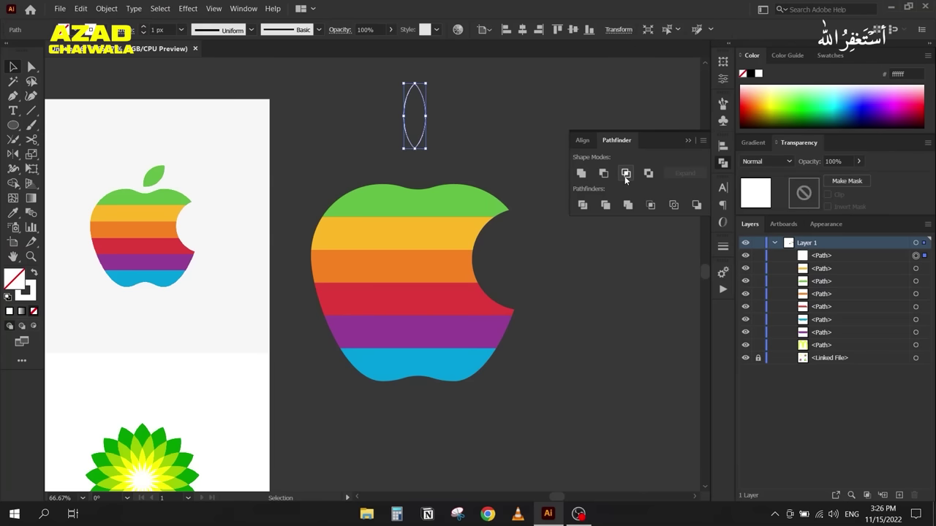
click(688, 140)
key(i)
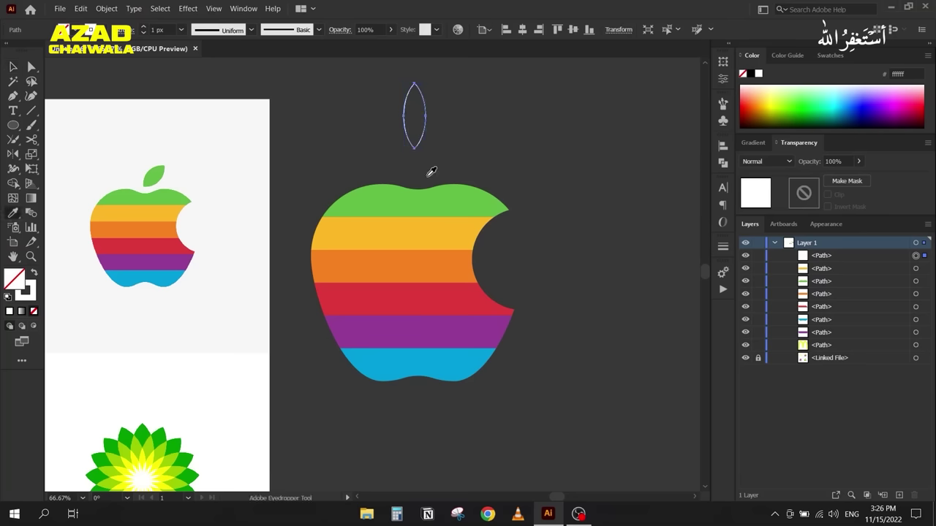
click(407, 194)
Step: Shorten and tilt the leaf clockwise, then group it with all the apple stripes
key(v)
drag(415, 84, 416, 103)
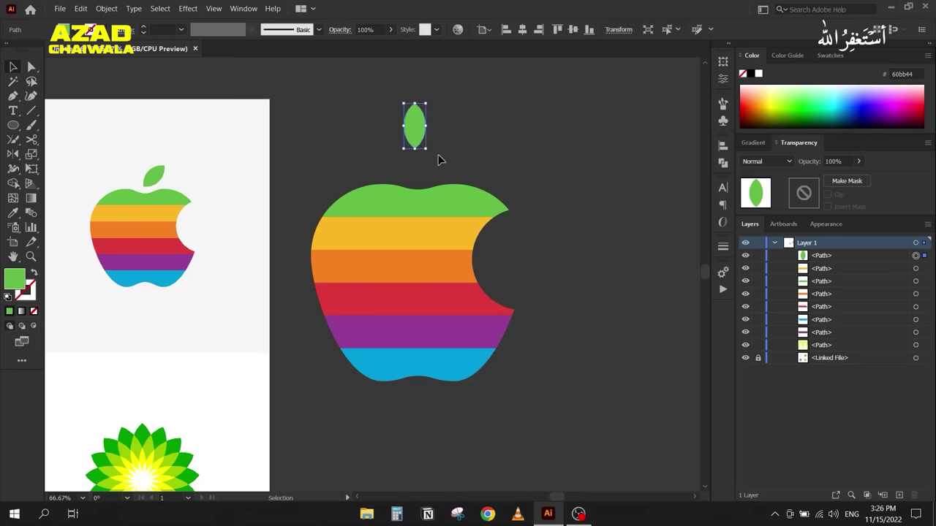
mouse_move(428, 154)
mouse_down()
mouse_move(409, 151)
mouse_move(410, 163)
mouse_move(411, 142)
mouse_move(423, 166)
mouse_up()
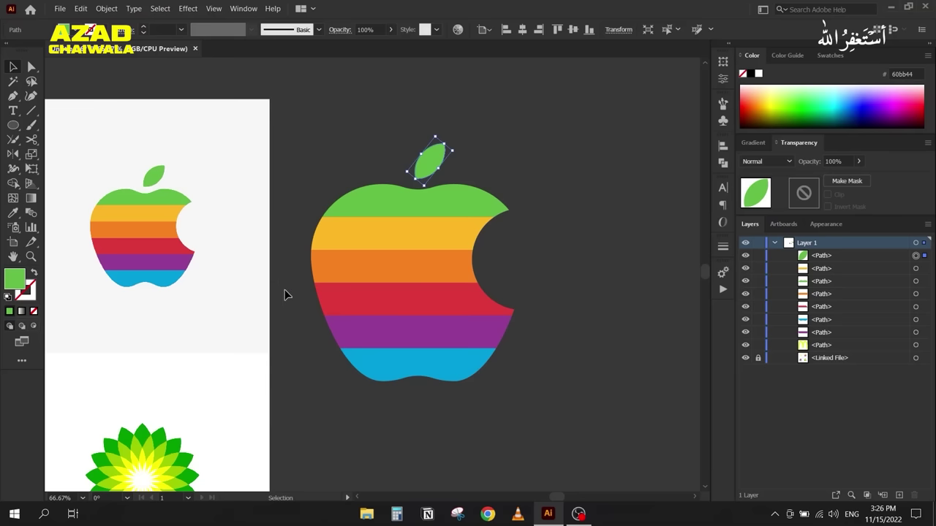
click(285, 295)
drag(316, 139, 543, 449)
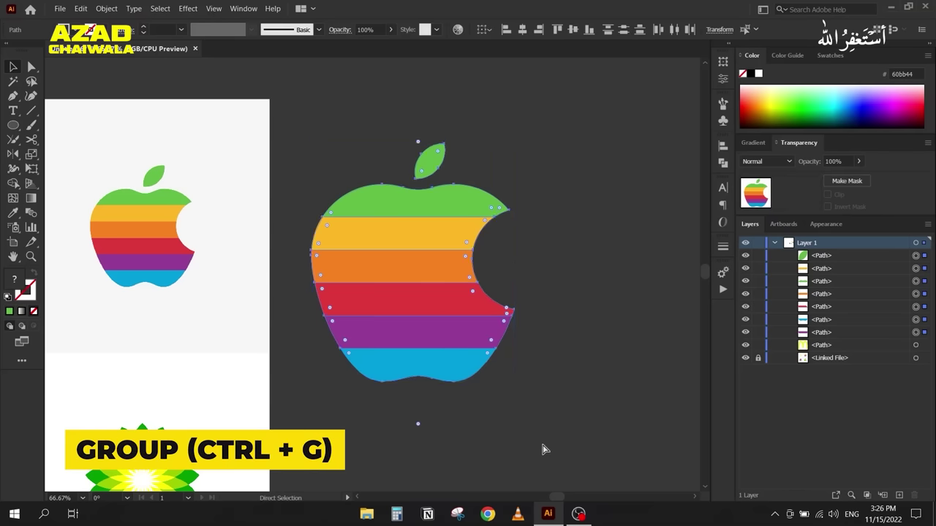
key(ctrl+g)
scroll(470, 239, down, 3)
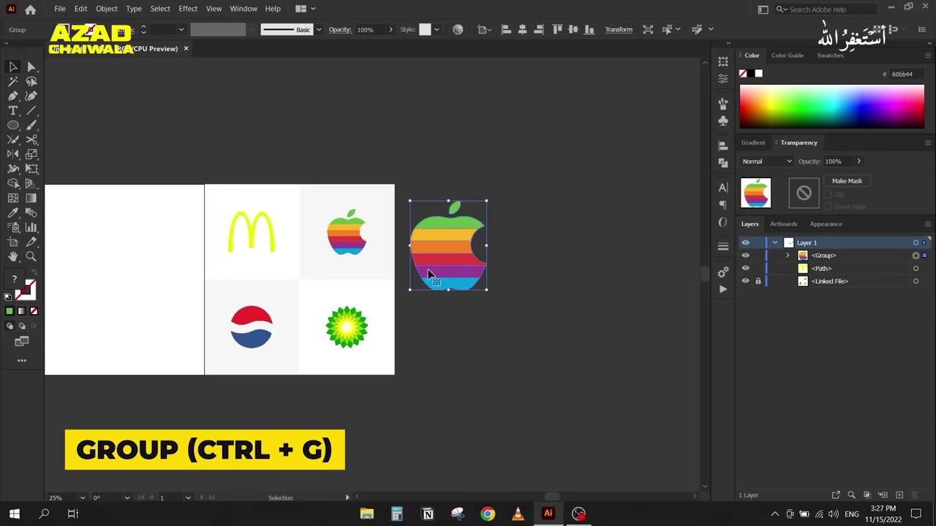
Step: Move the apple group onto the left artboard below the M
scroll(512, 278, left, 4)
drag(587, 289, 100, 338)
click(303, 382)
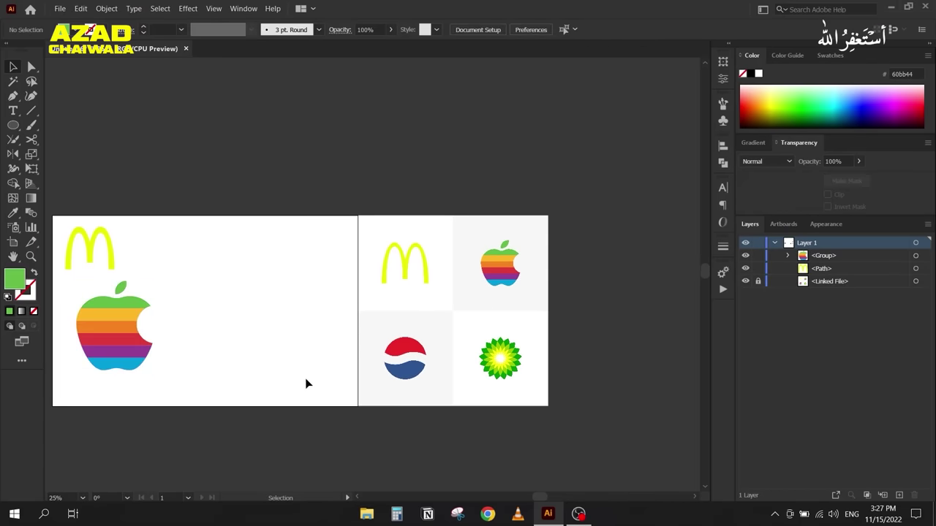
Step: Draw a circle below the Pepsi reference and fill it with the Pepsi red
scroll(386, 402, up, 2)
drag(267, 376, 274, 200)
drag(287, 291, 319, 309)
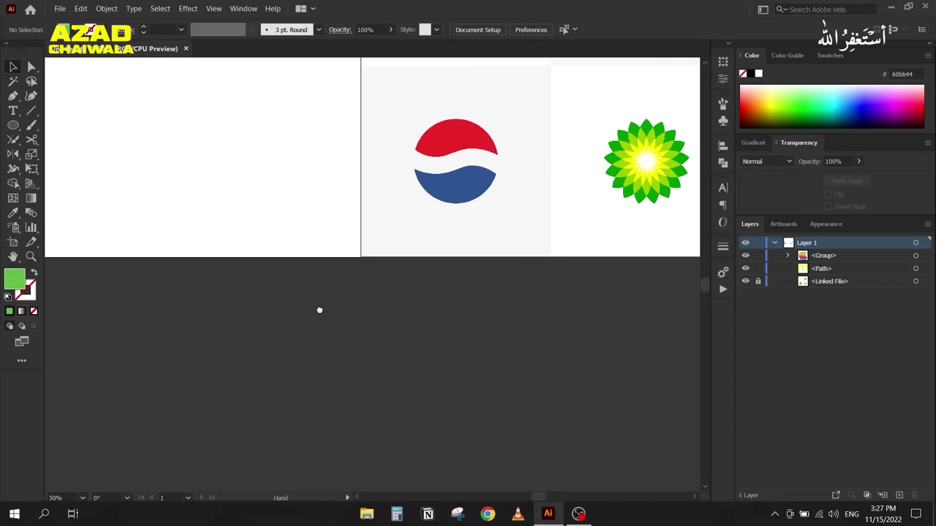
click(12, 126)
drag(267, 288, 370, 444)
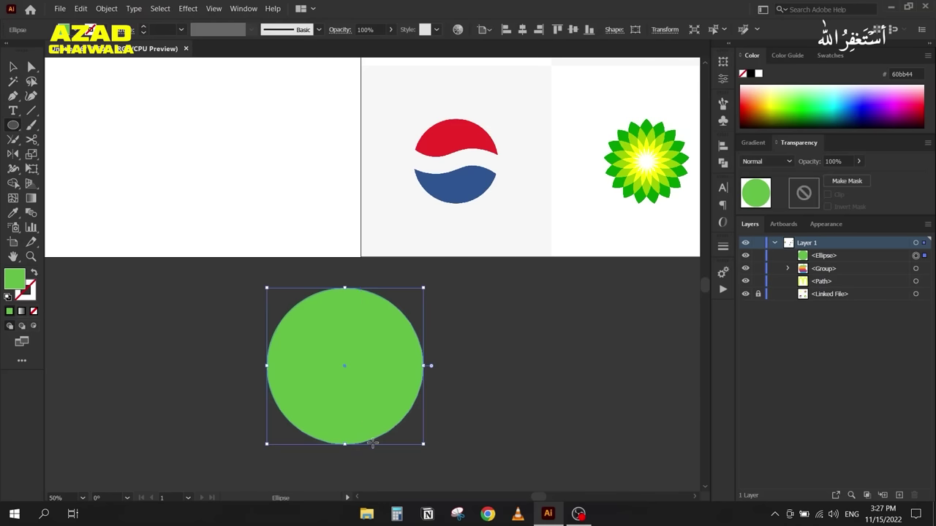
click(442, 146)
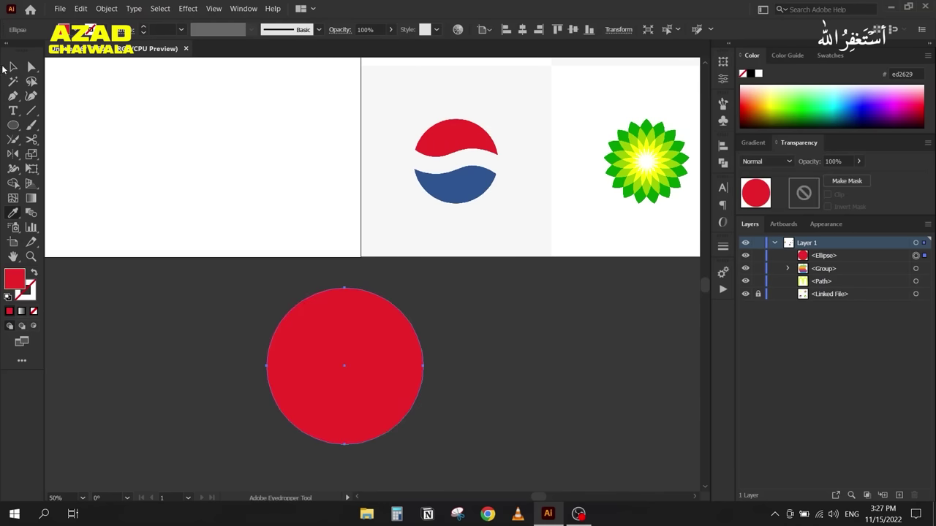
click(13, 67)
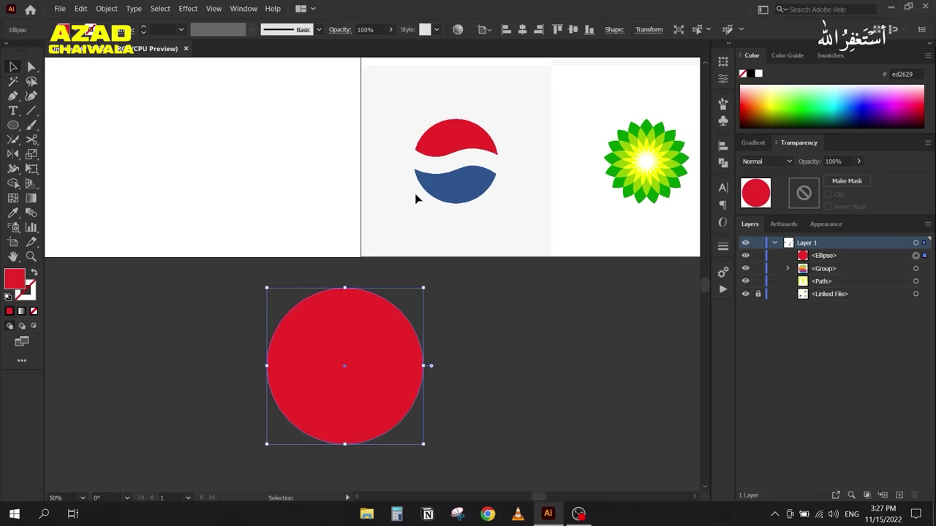
click(372, 173)
click(32, 110)
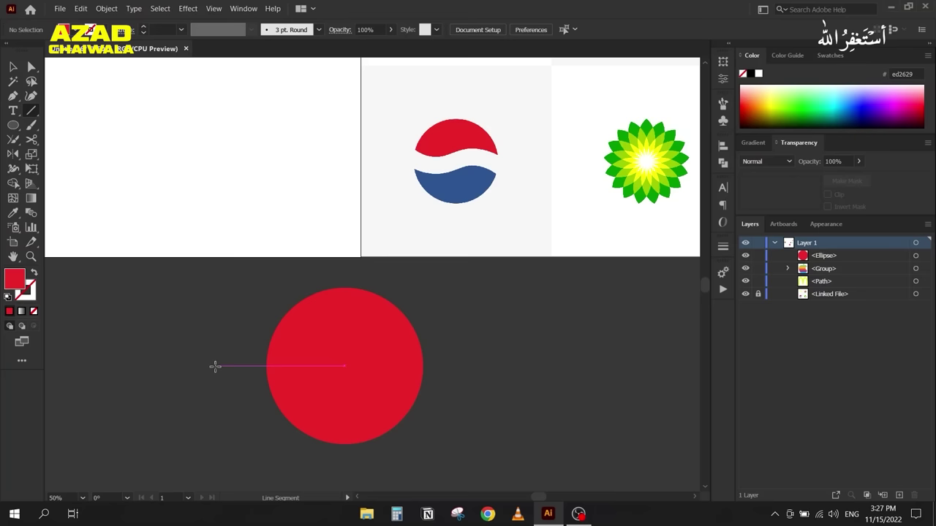
Step: Draw a black horizontal line across the red circle and centre both horizontally with Align
mouse_move(215, 366)
mouse_down()
mouse_move(453, 353)
mouse_move(461, 365)
mouse_up()
click(13, 67)
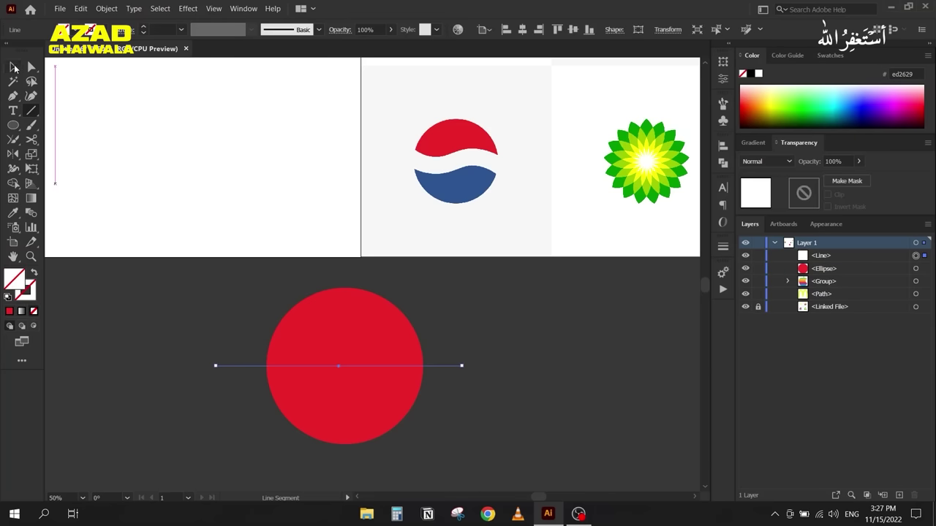
click(752, 74)
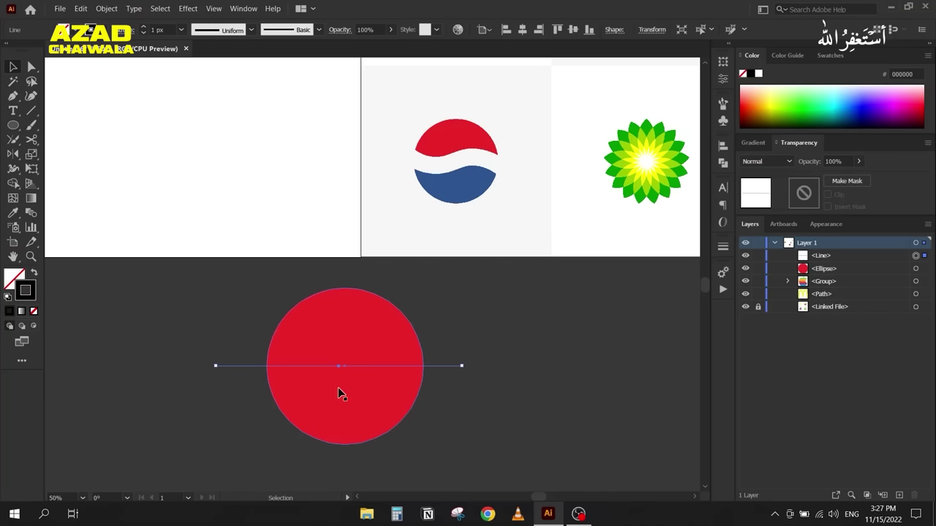
drag(246, 311, 351, 474)
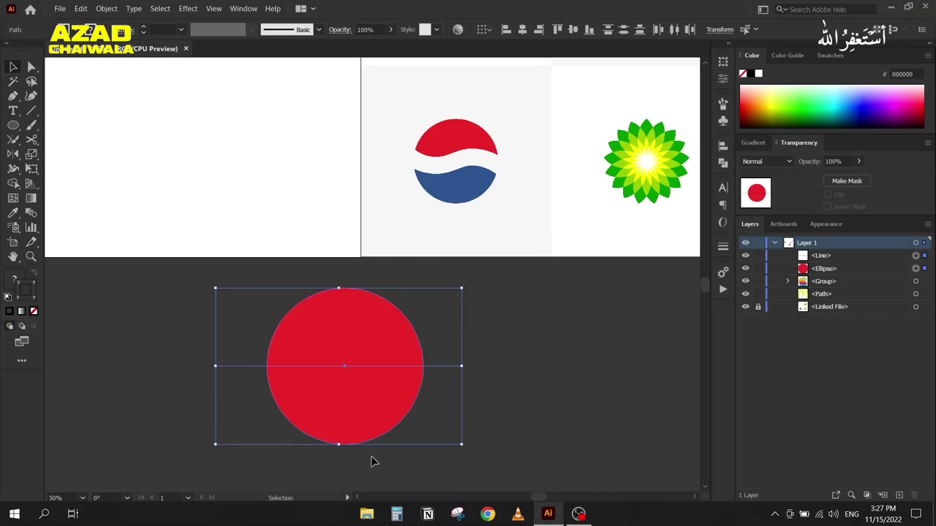
click(723, 146)
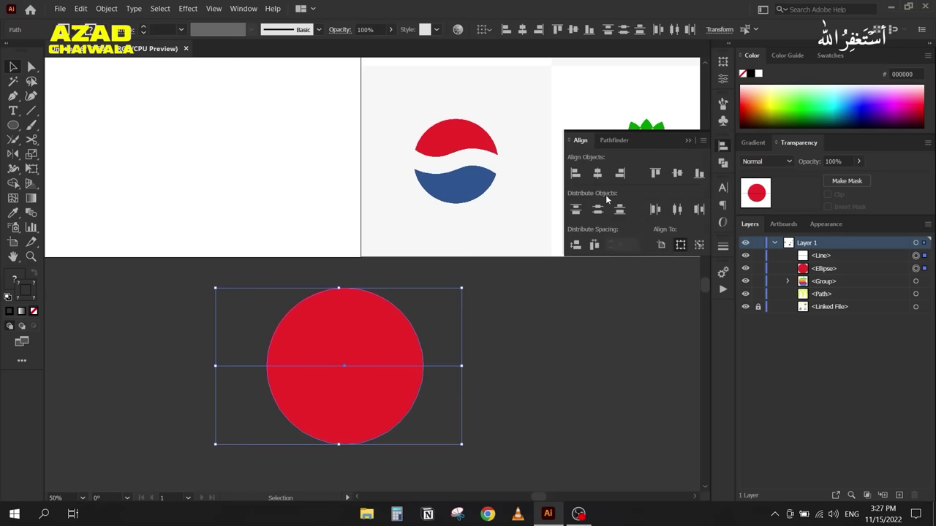
click(597, 172)
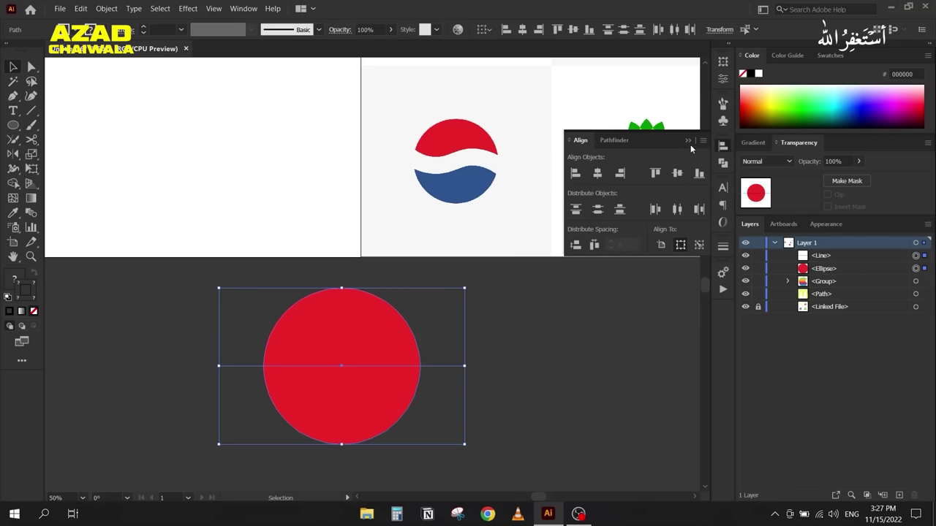
drag(500, 334, 424, 416)
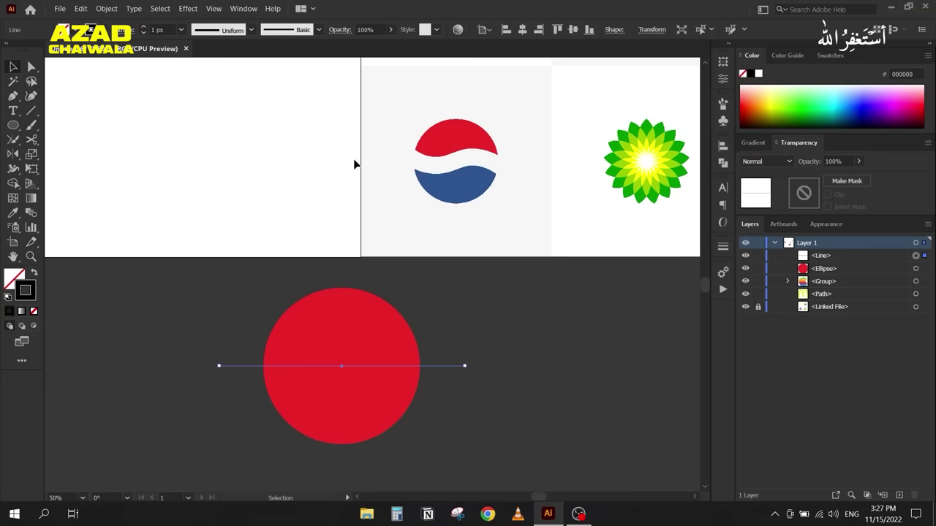
click(188, 8)
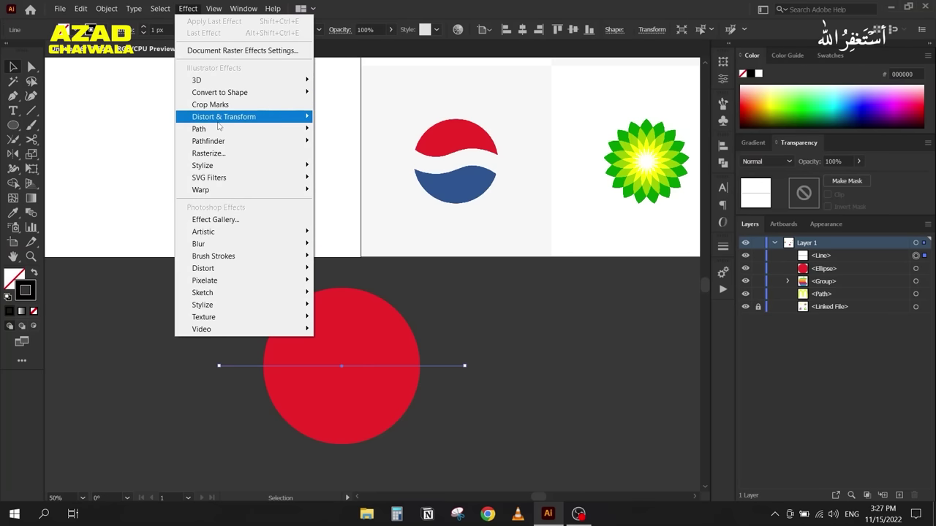
Step: Apply a -40° Twist effect to the line, bending it into an S-shaped wave
mouse_move(219, 119)
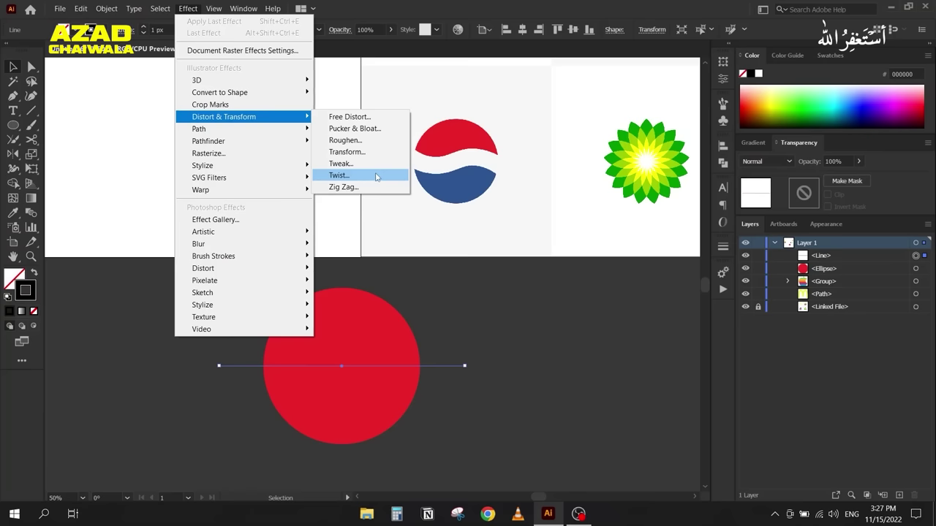
click(375, 176)
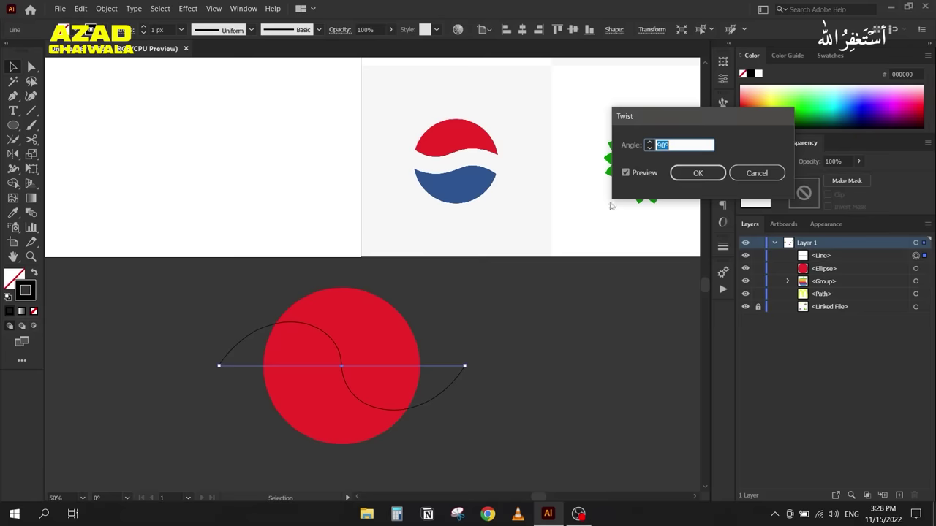
click(639, 175)
click(639, 176)
scroll(672, 145, down, 20)
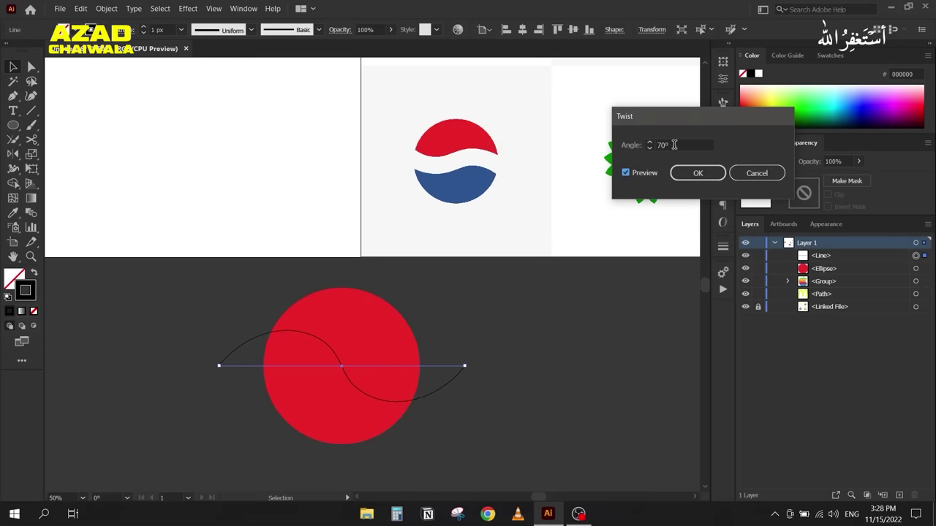
scroll(674, 144, down, 20)
scroll(674, 145, down, 20)
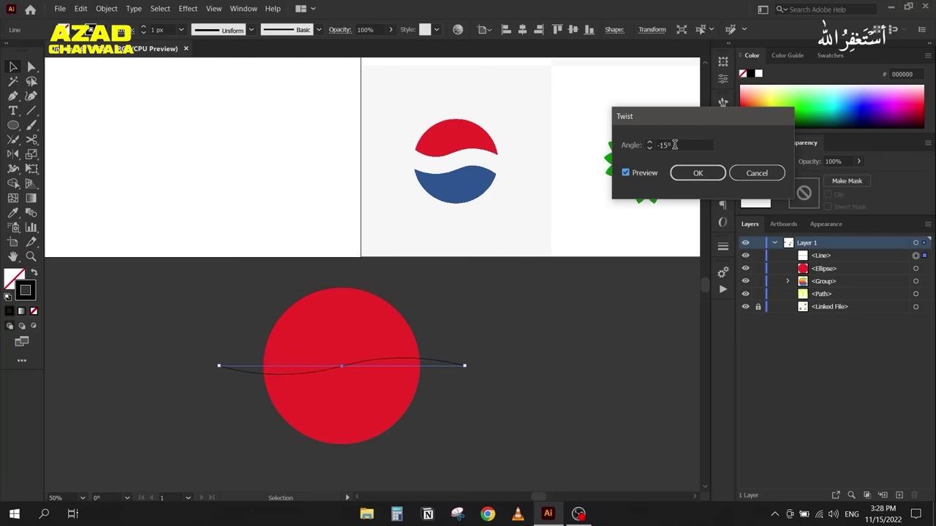
scroll(674, 144, down, 2)
scroll(674, 145, down, 3)
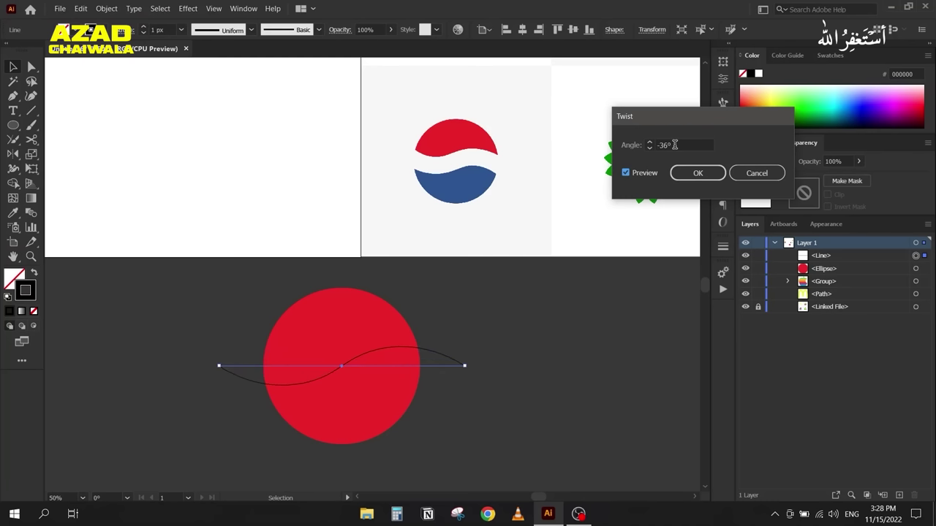
scroll(674, 145, down, 3)
scroll(674, 145, down, 1)
click(695, 173)
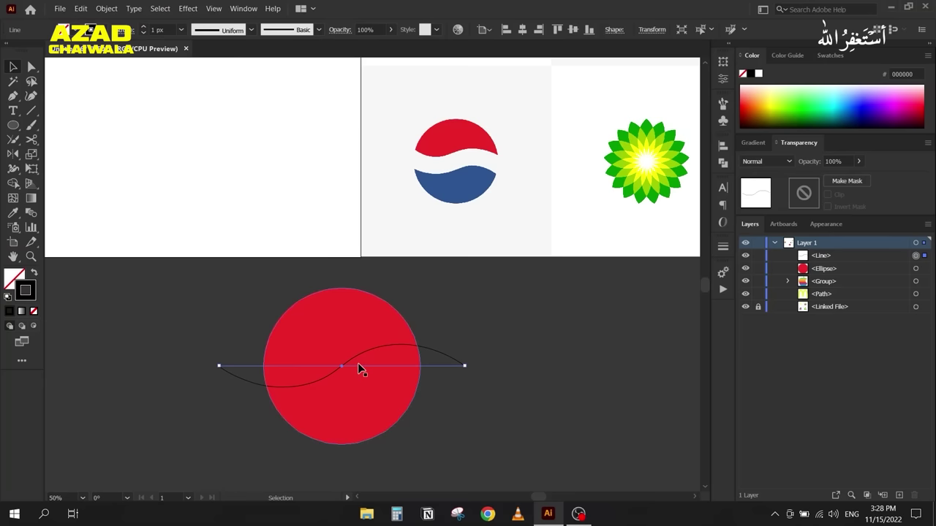
Step: Set the wave's stroke weight to 64 px
double_click(157, 30)
text(7)
key(Return)
scroll(164, 33, up, 20)
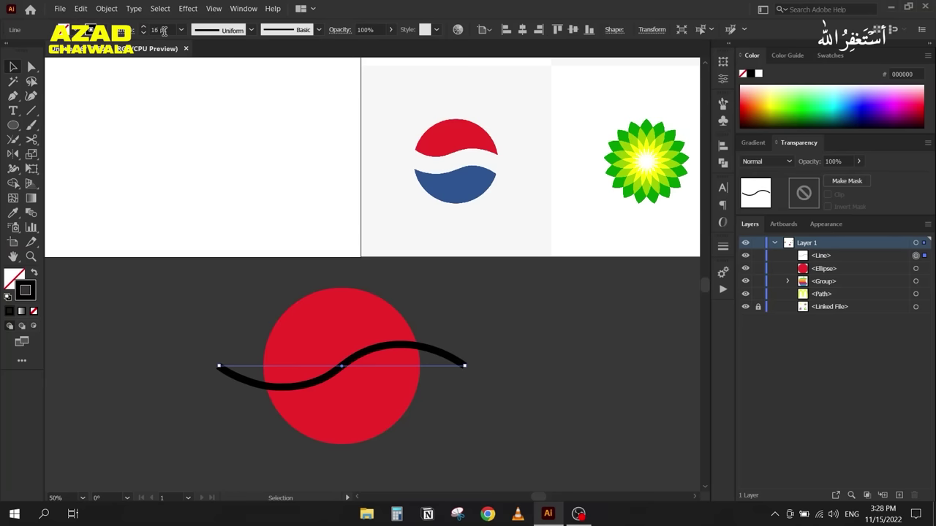
scroll(165, 32, up, 12)
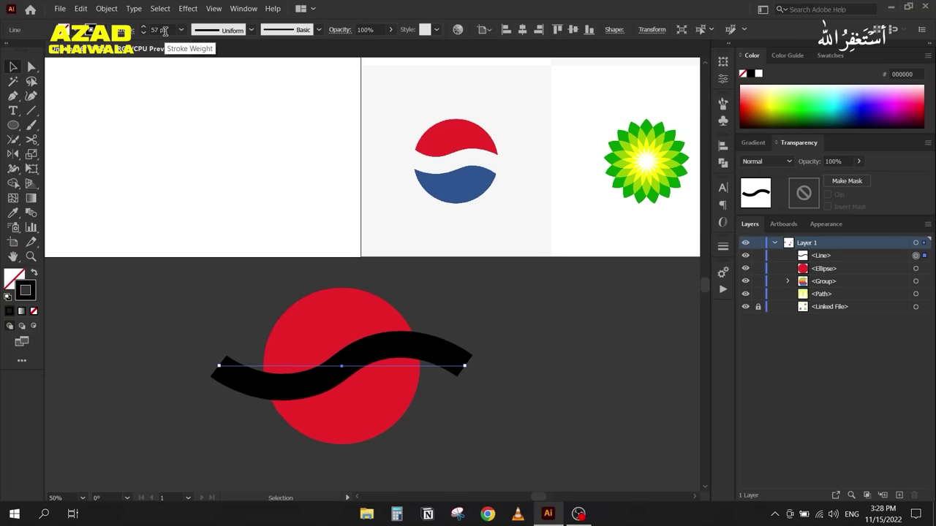
scroll(165, 31, up, 2)
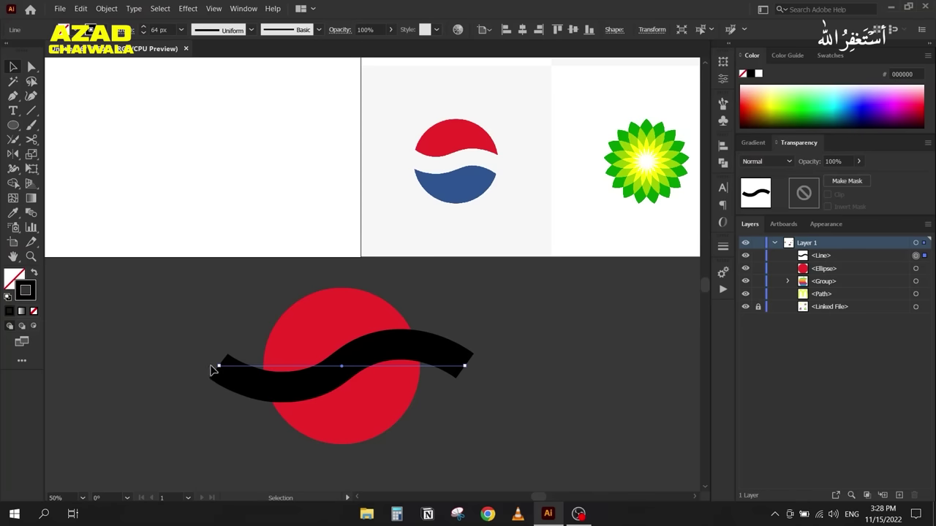
Step: Raise the wave's left end so it rises leftward, then select wave and circle
drag(216, 367, 222, 337)
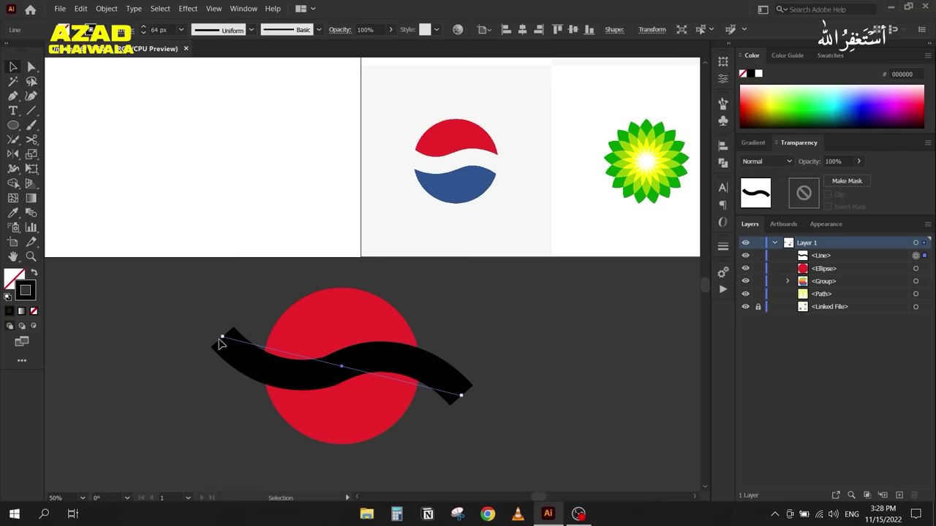
drag(217, 335, 219, 325)
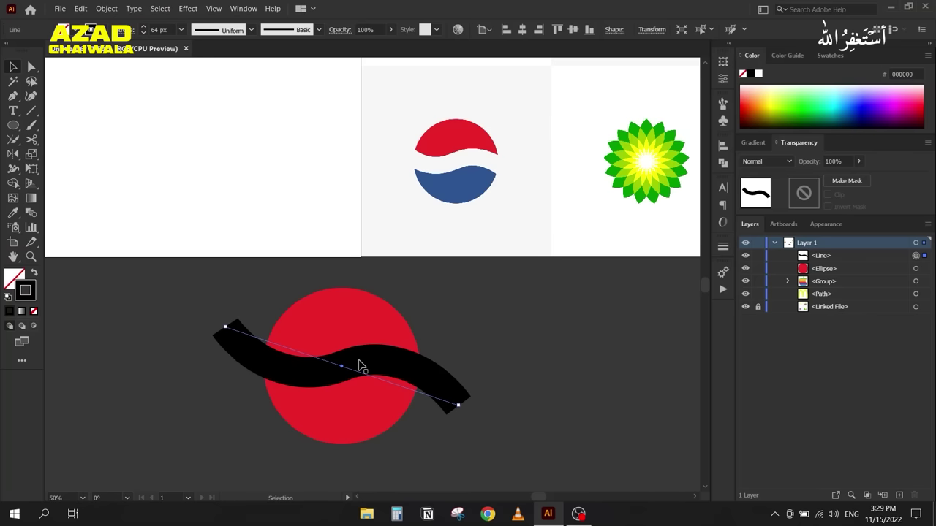
drag(242, 295, 340, 455)
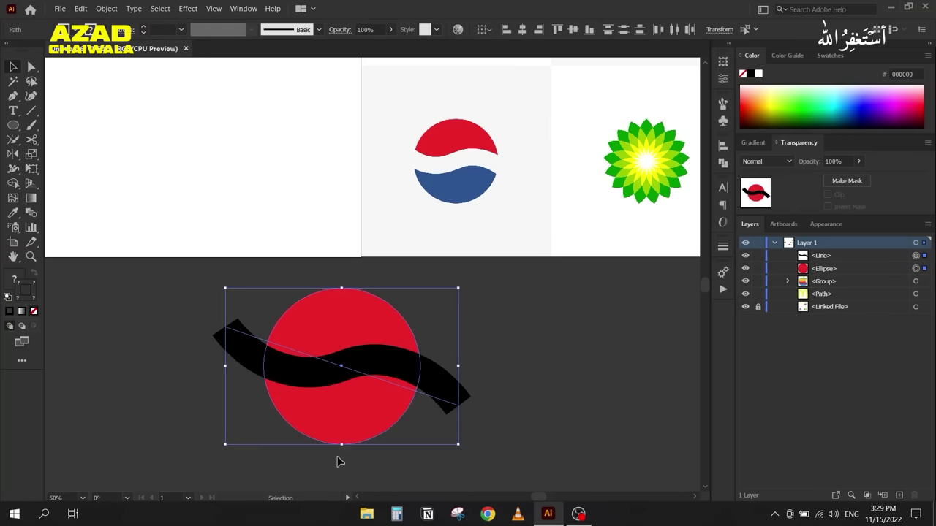
click(721, 163)
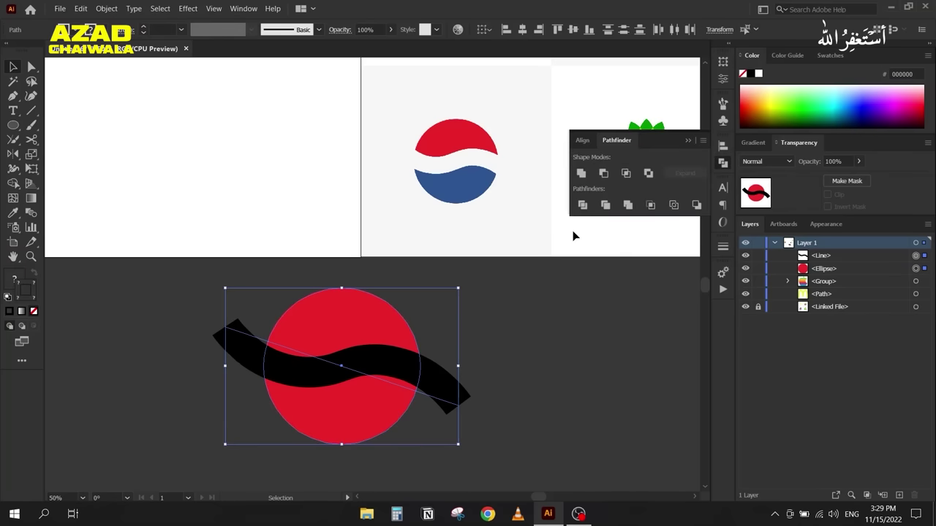
Step: Try and undo cutting the wave from the circle, then select the wave alone
click(603, 174)
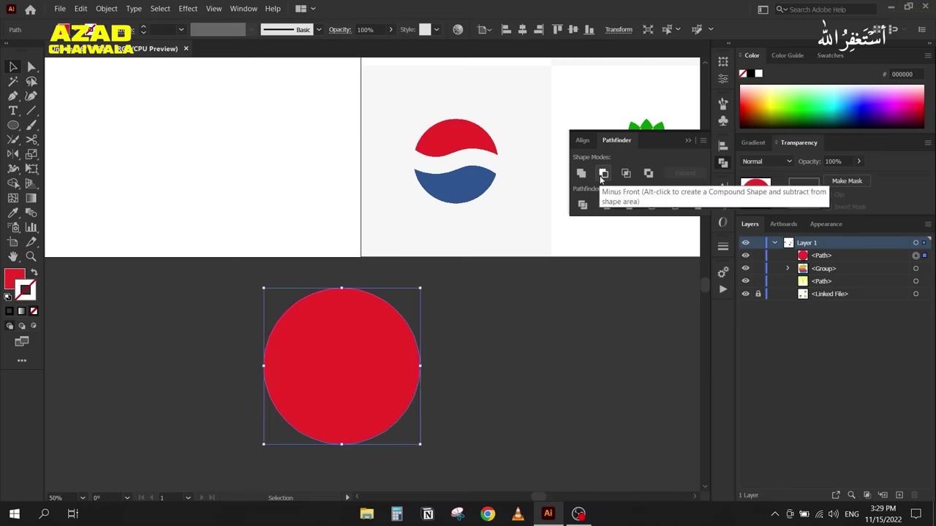
key(ctrl+z)
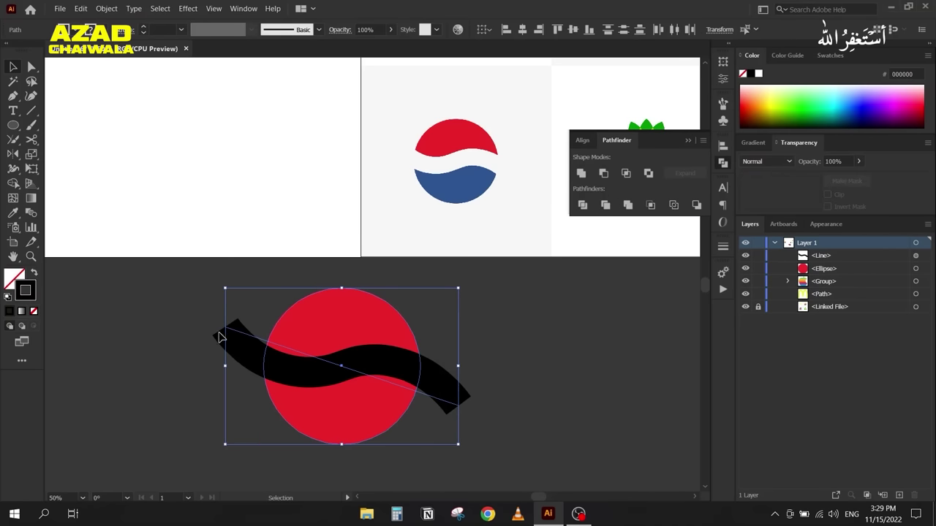
click(210, 336)
click(238, 335)
click(687, 140)
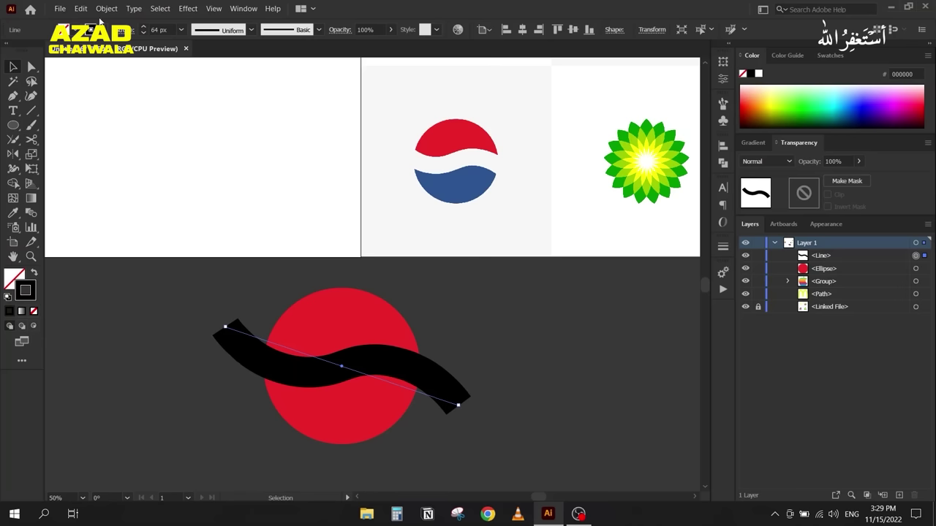
Step: Apply Object > Expand Appearance to the wave and bring up the Expand dialog
click(106, 8)
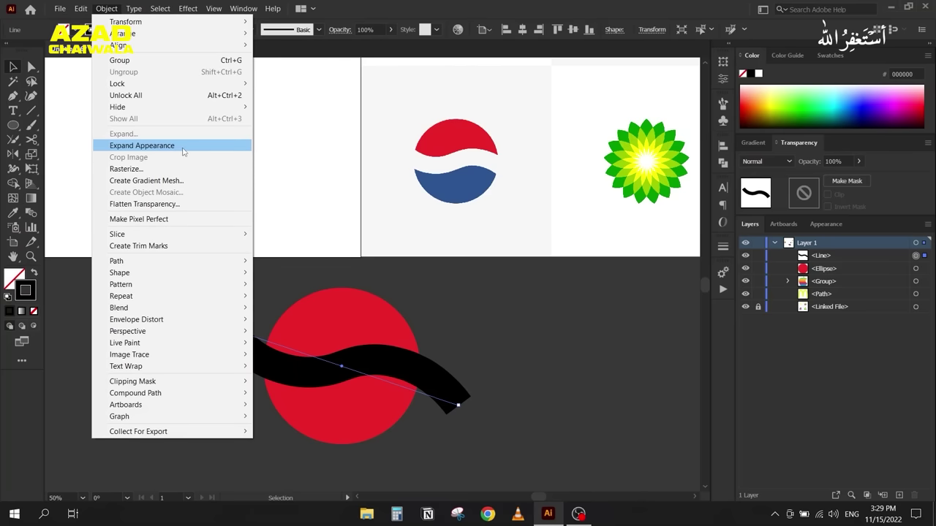
click(183, 151)
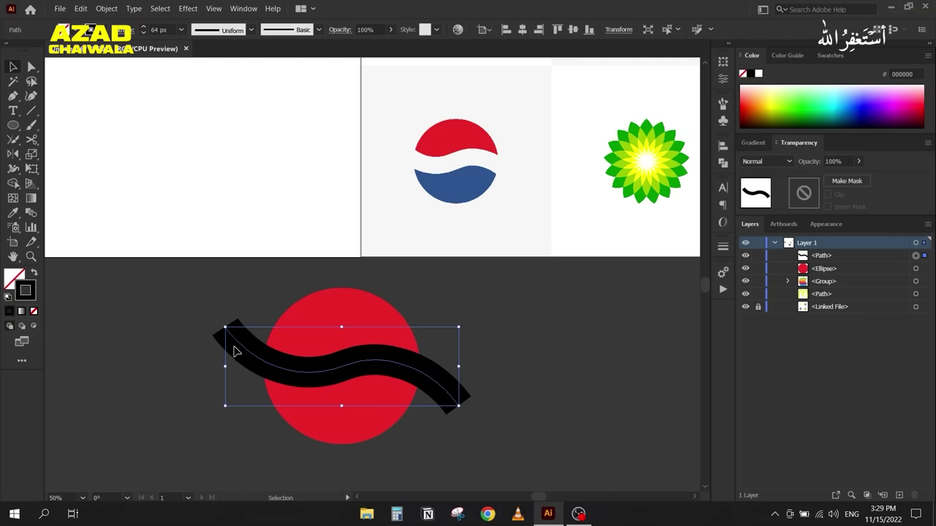
click(231, 328)
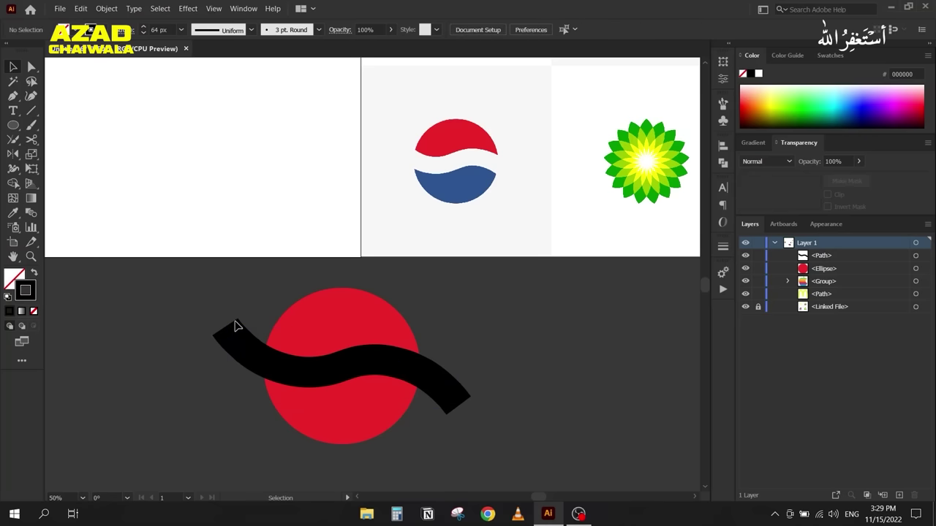
drag(208, 299, 238, 358)
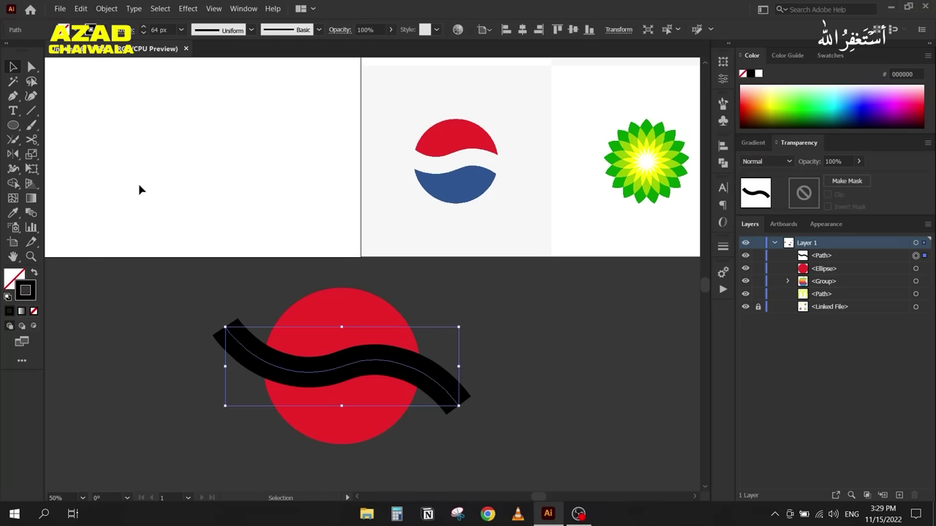
click(106, 8)
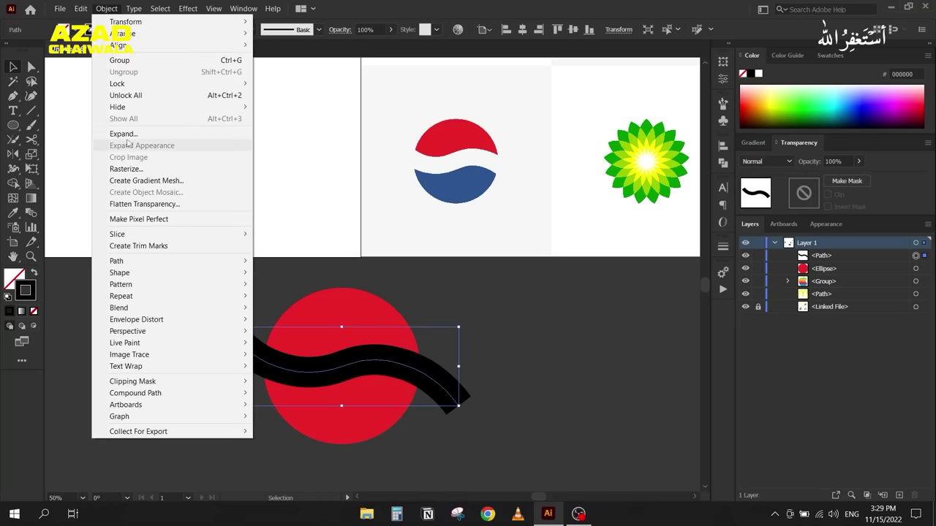
click(123, 134)
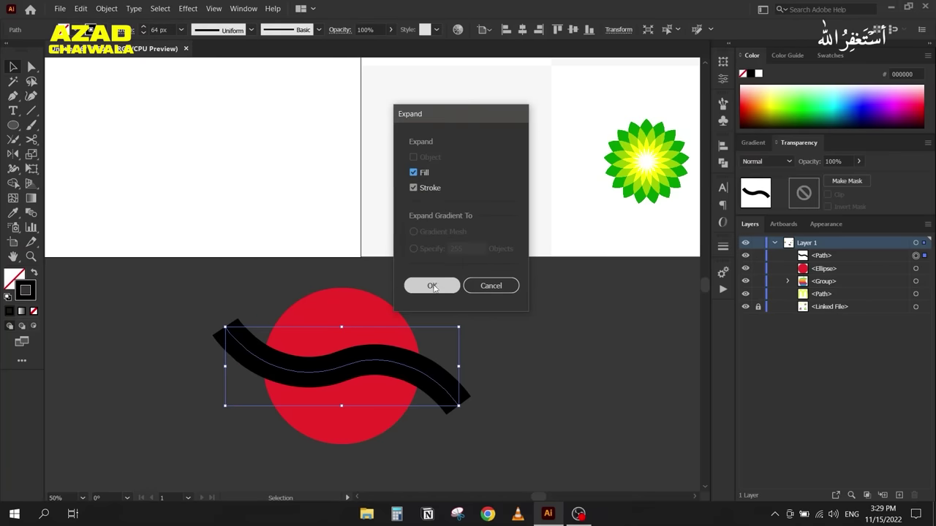
Step: Expand the wave's stroke and cut it out of the red circle with Minus Front
click(433, 287)
click(23, 290)
drag(218, 282, 411, 455)
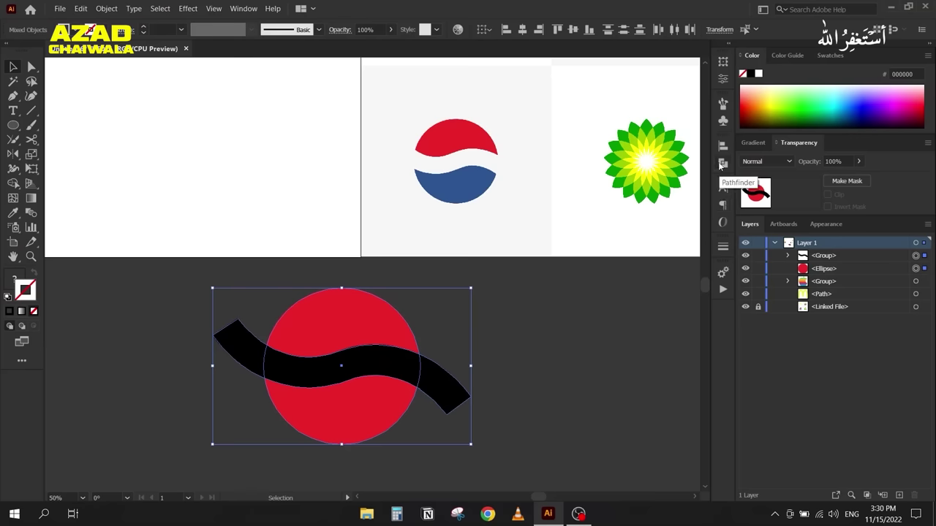
click(722, 164)
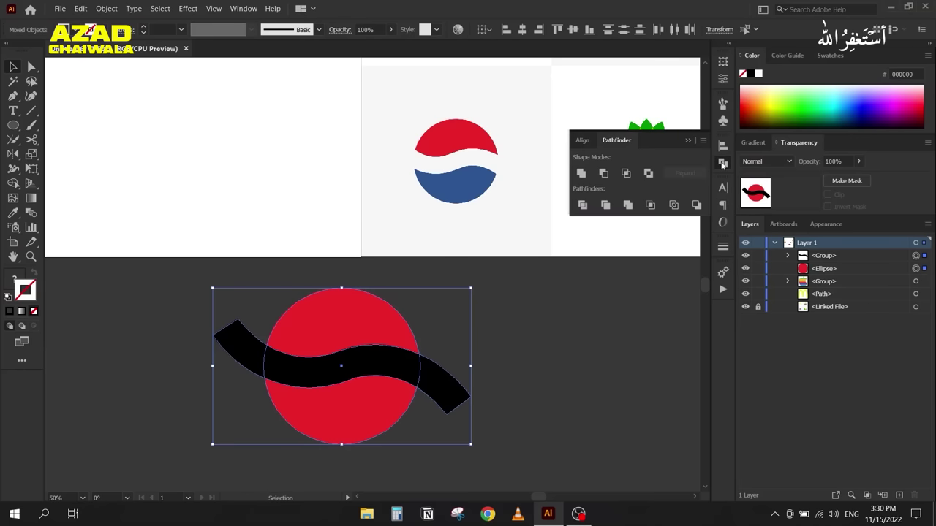
click(602, 174)
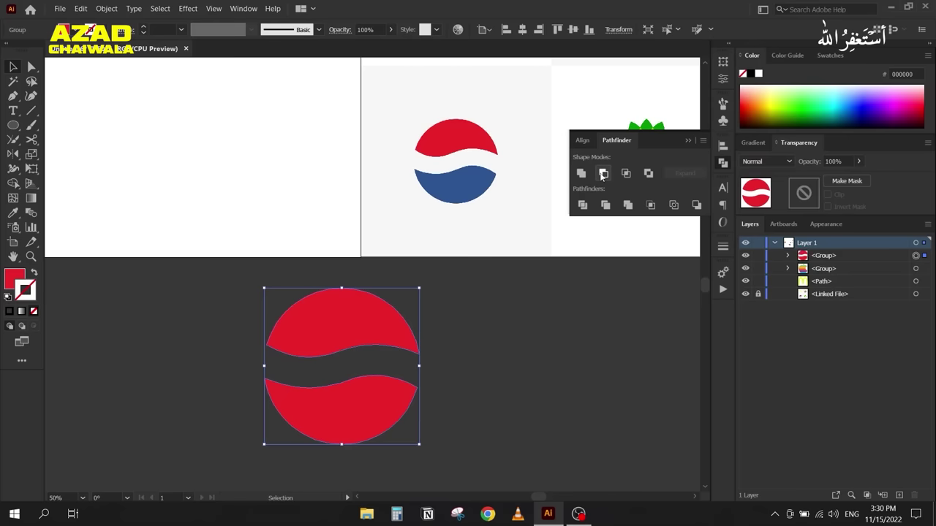
click(686, 141)
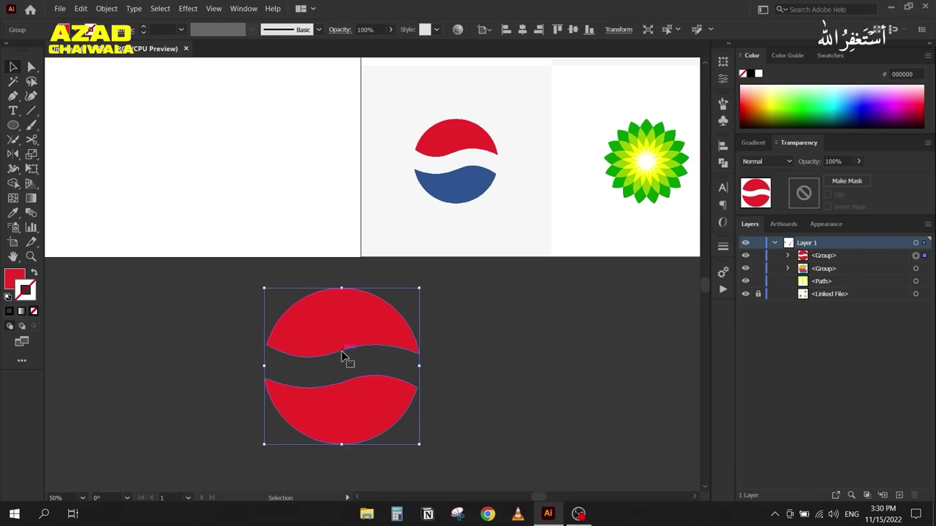
Step: Ungroup the circle halves and colour the lower half the reference's blue
right_click(358, 319)
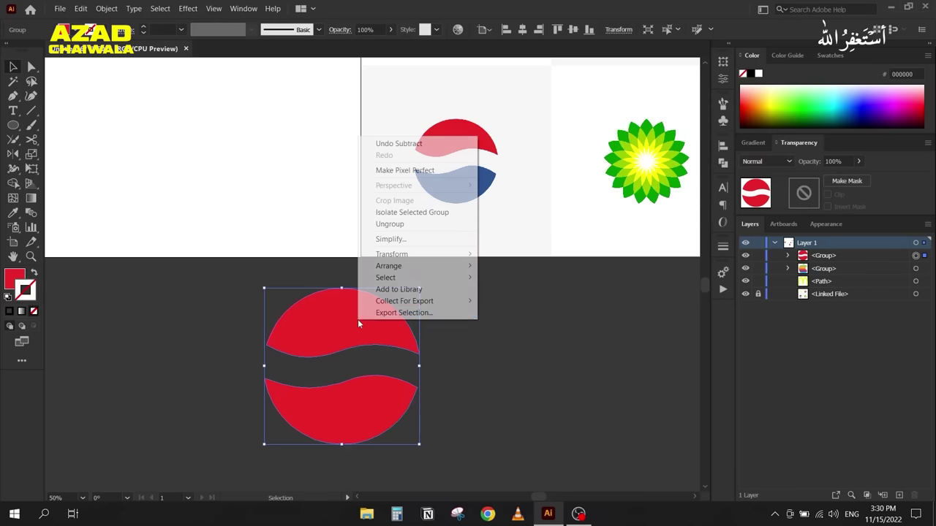
click(411, 227)
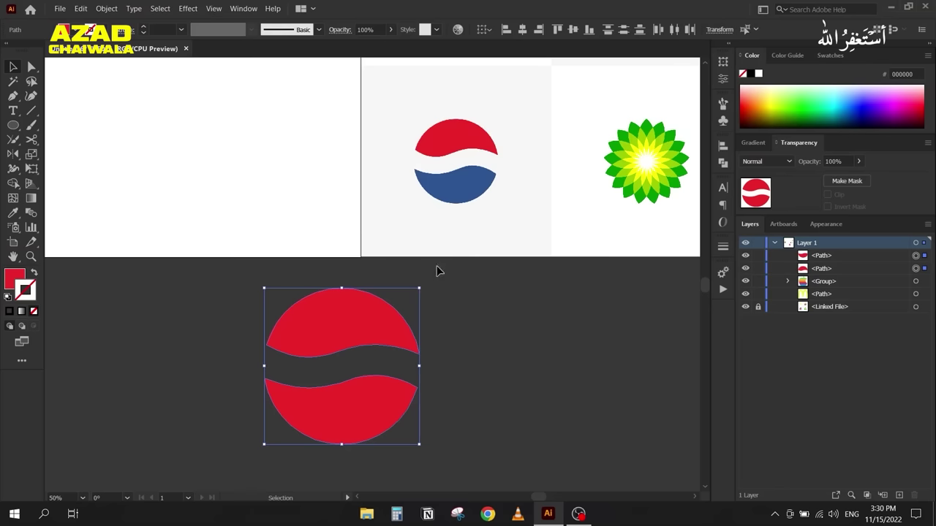
click(475, 389)
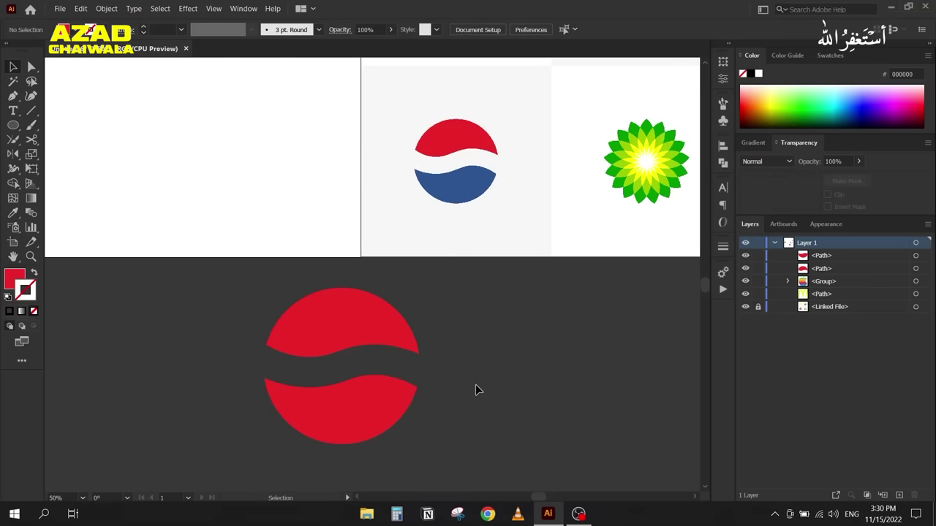
click(395, 400)
key(i)
click(478, 181)
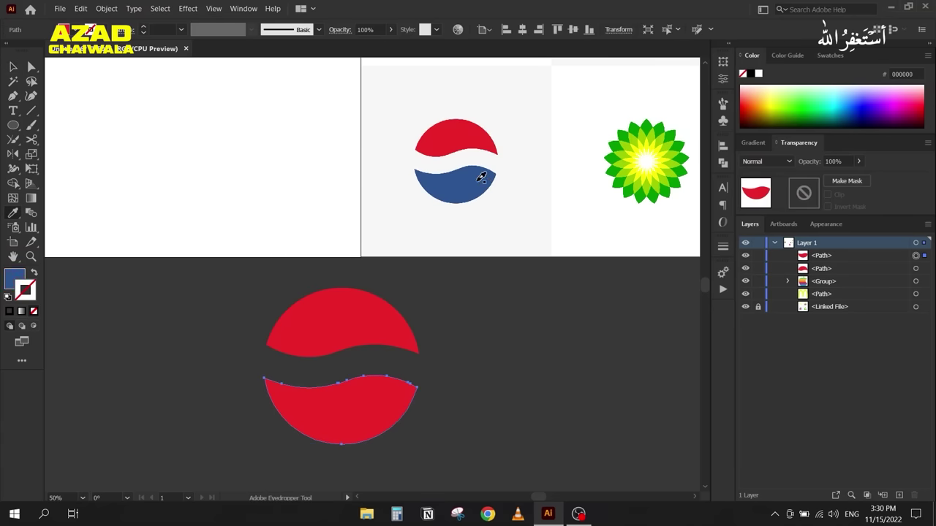
Step: Group the red and blue halves and move the Pepsi logo up beside the others
key(v)
drag(239, 301, 326, 412)
key(ctrl+g)
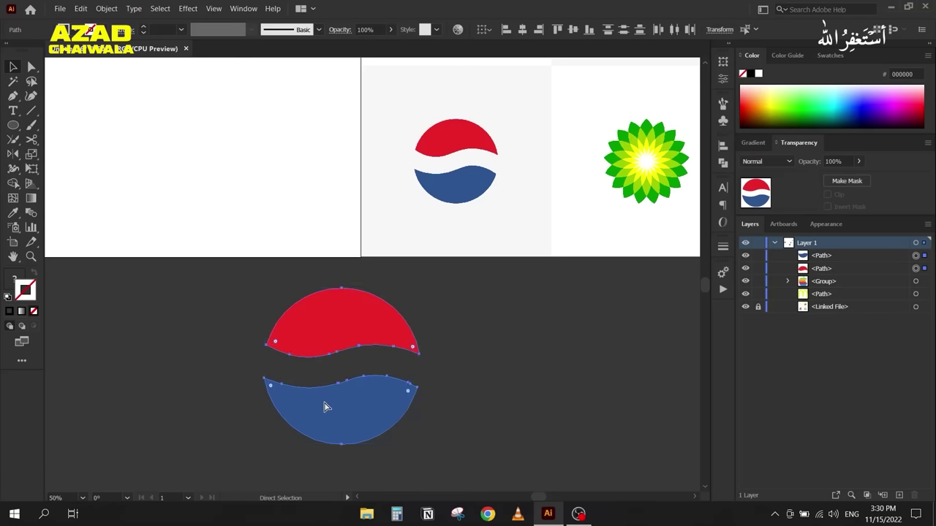
scroll(288, 359, down, 2)
drag(298, 341, 174, 141)
click(224, 365)
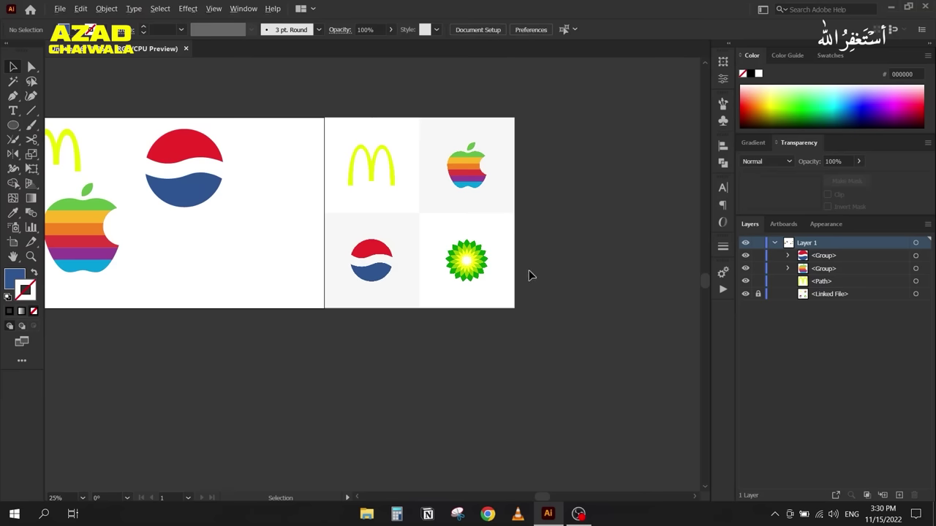
Step: Draw a tall ellipse to the right of the BP flower reference
scroll(529, 275, up, 3)
drag(428, 307, 260, 291)
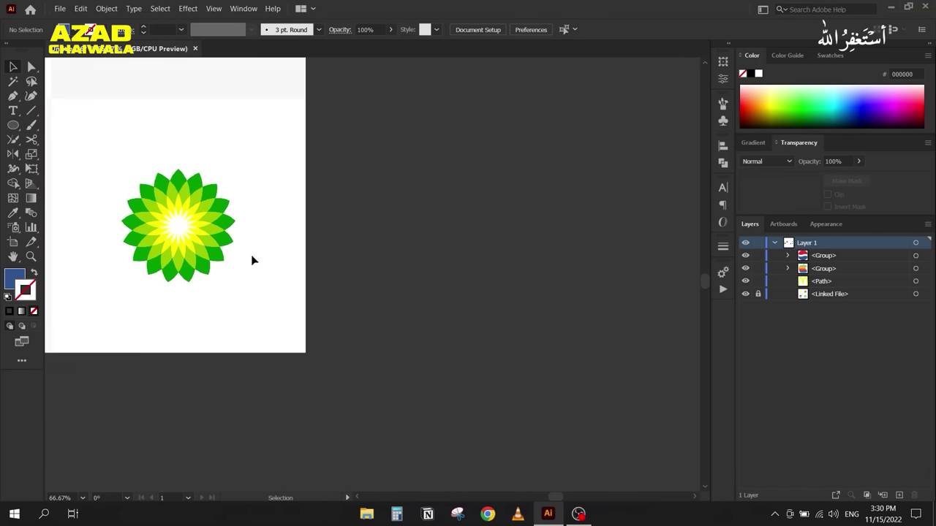
click(12, 125)
drag(368, 118, 436, 262)
drag(427, 243, 428, 248)
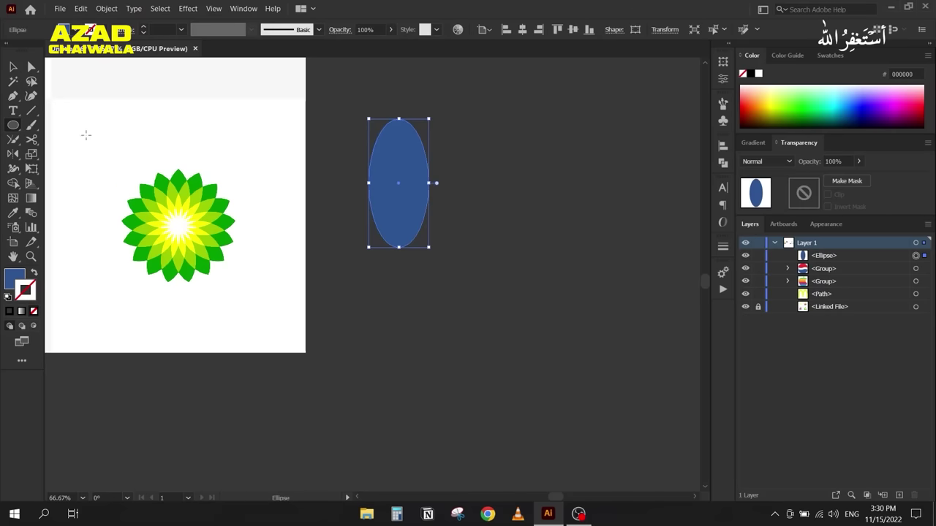
click(14, 66)
Step: Copy the ellipse 47.11 px right so the two overlap, and select both
drag(397, 178, 423, 177)
drag(356, 115, 504, 303)
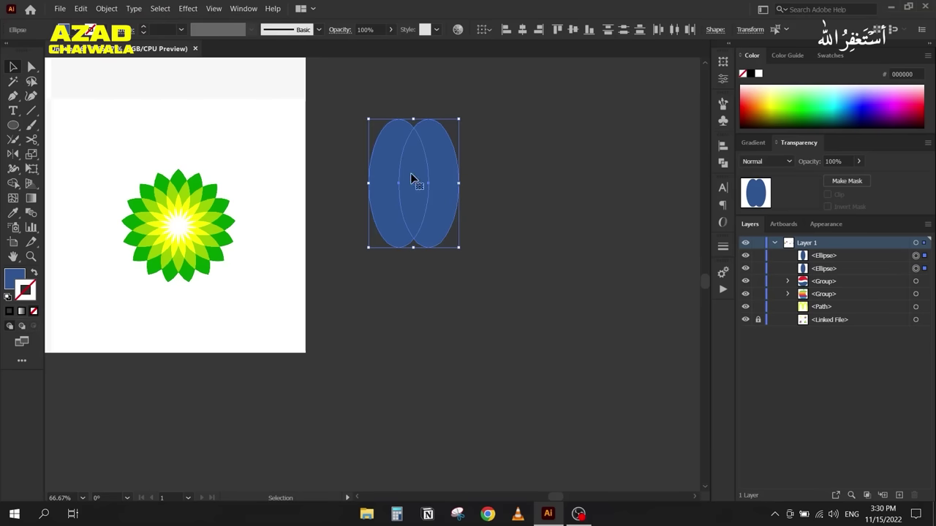
click(723, 164)
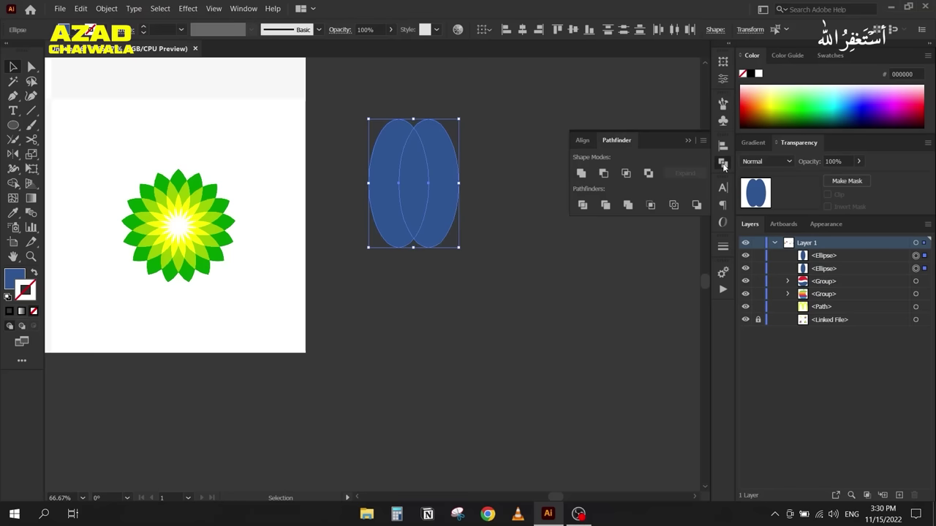
Step: Intersect the two ellipses into a lens shape, widen and shorten it, then shift it up and right
click(626, 173)
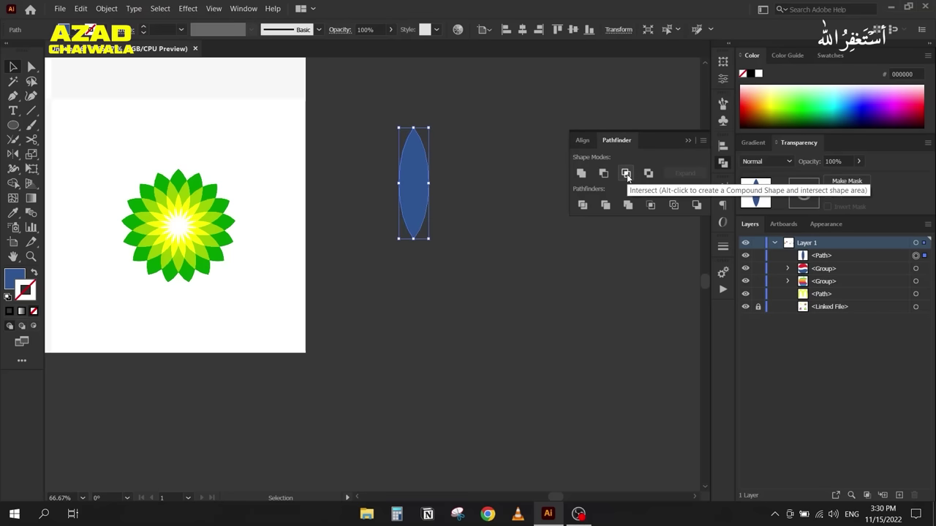
drag(427, 182, 436, 184)
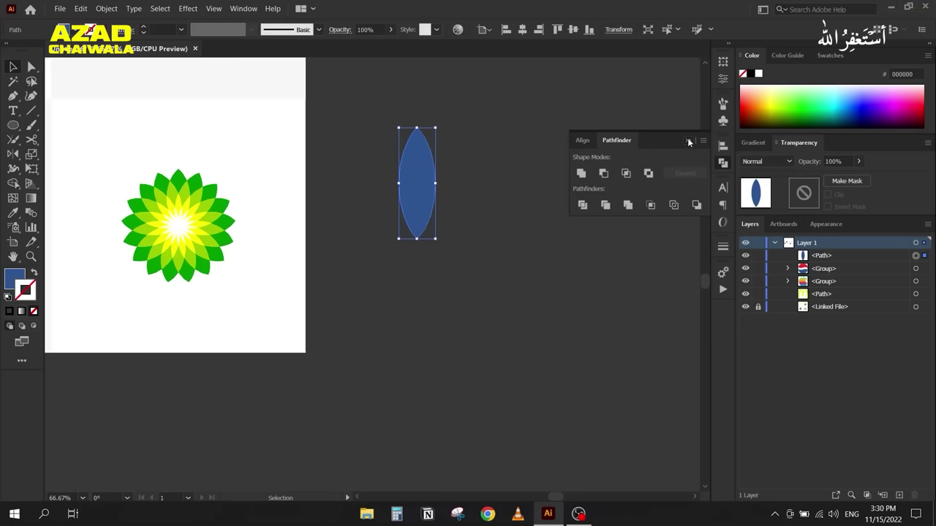
click(687, 140)
drag(417, 128, 418, 137)
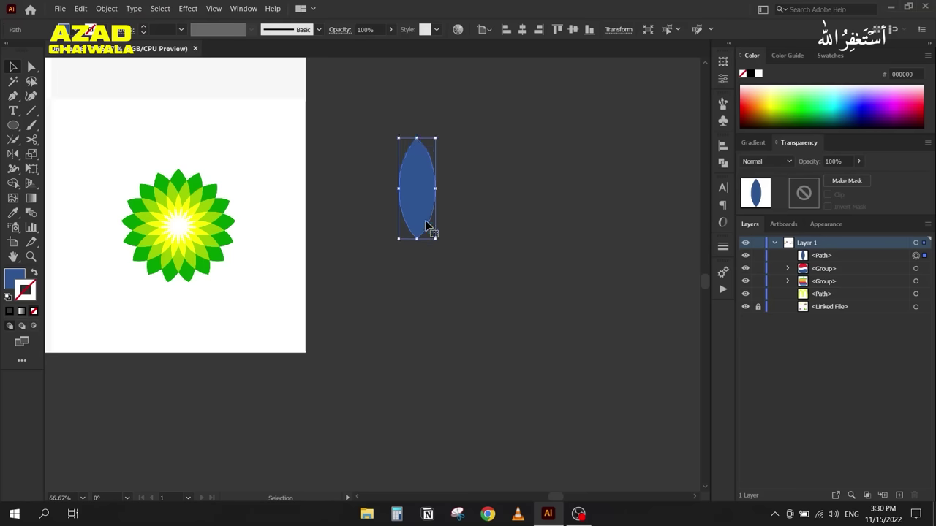
drag(416, 217, 473, 252)
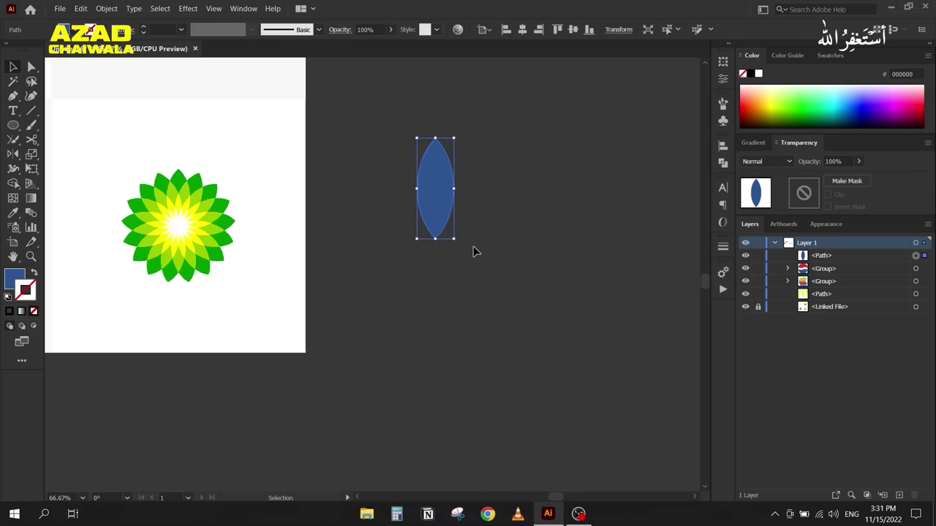
drag(426, 217, 451, 208)
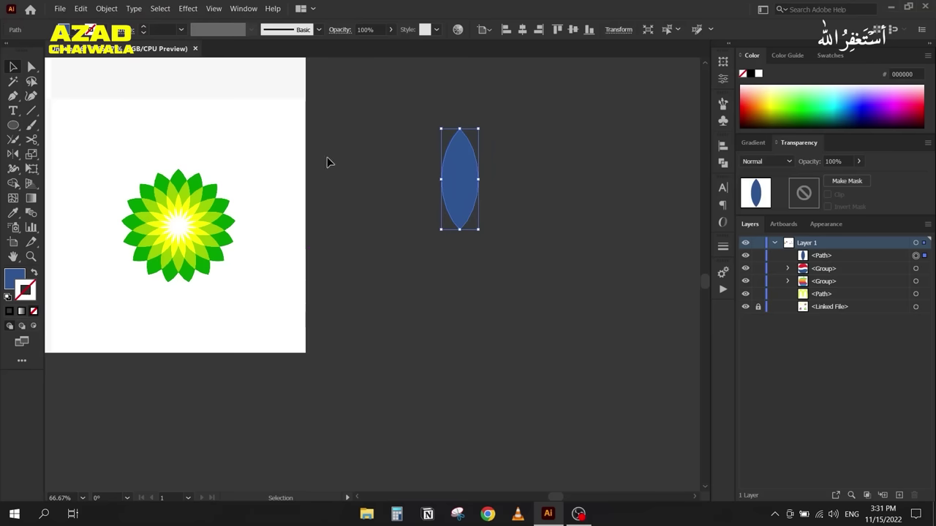
Step: Test tilting the petal in the Transform panel, then reset its rotation to 0° so it stands upright
click(723, 63)
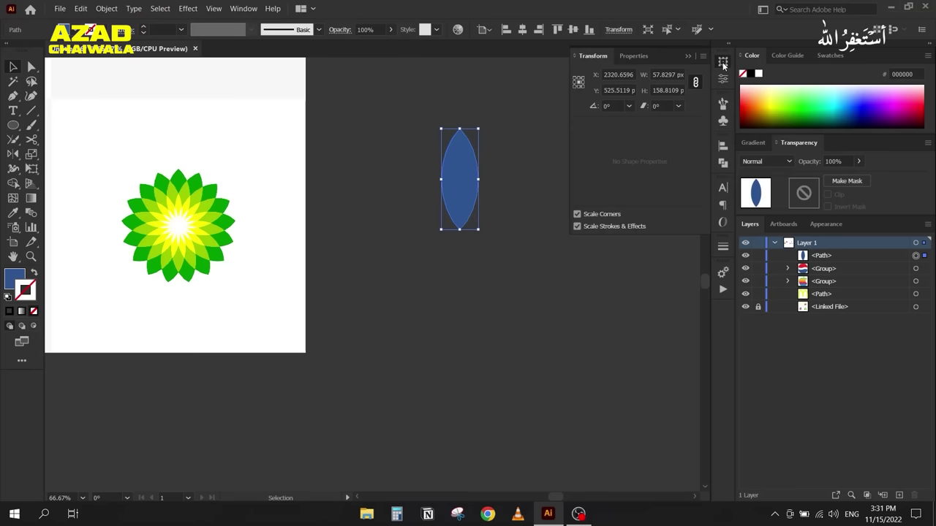
click(616, 106)
key(Up)
key(Up)
key(Up)
key(Up)
key(Up)
key(Up)
key(Up)
key(Up)
key(Up)
key(Up)
key(Up)
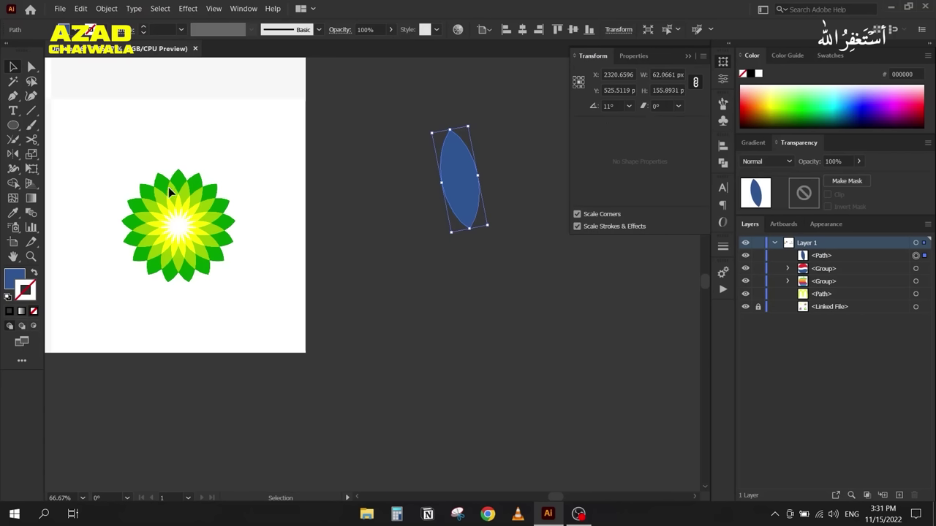
double_click(615, 107)
text(0)
key(Return)
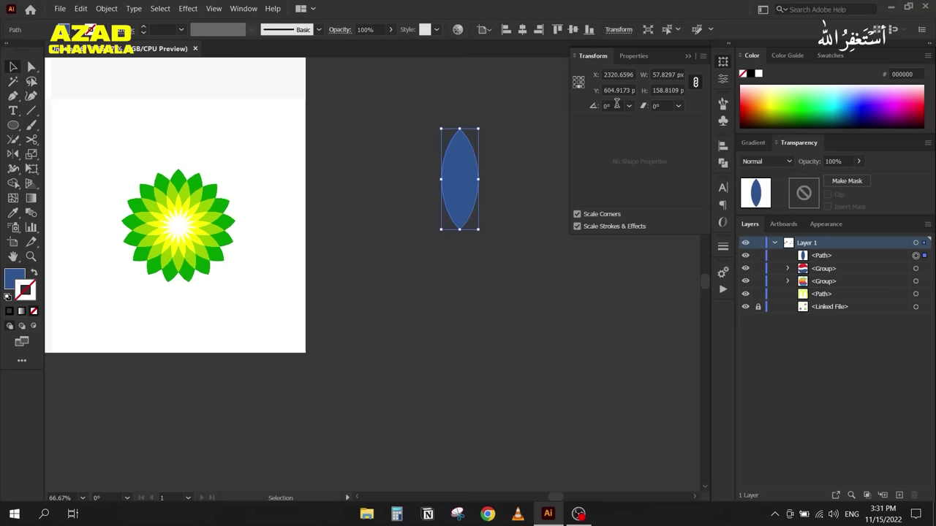
scroll(616, 103, up, 18)
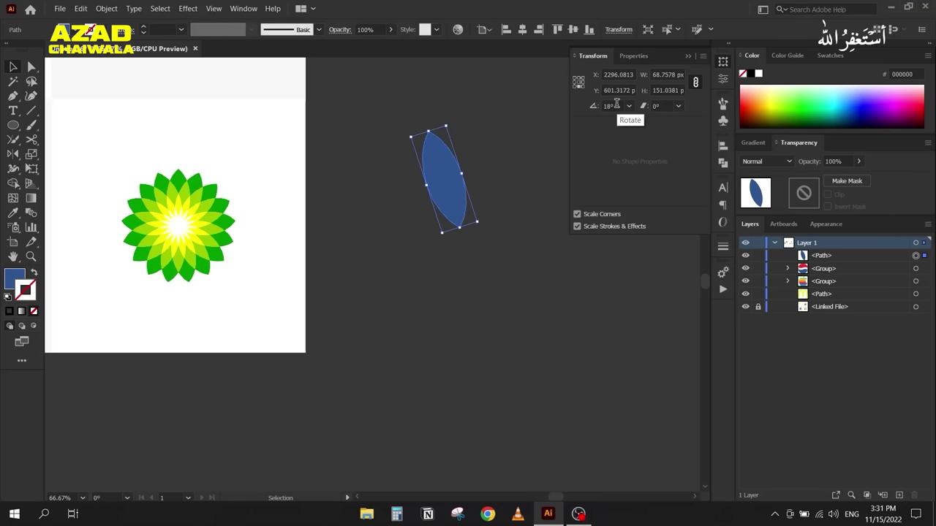
double_click(617, 103)
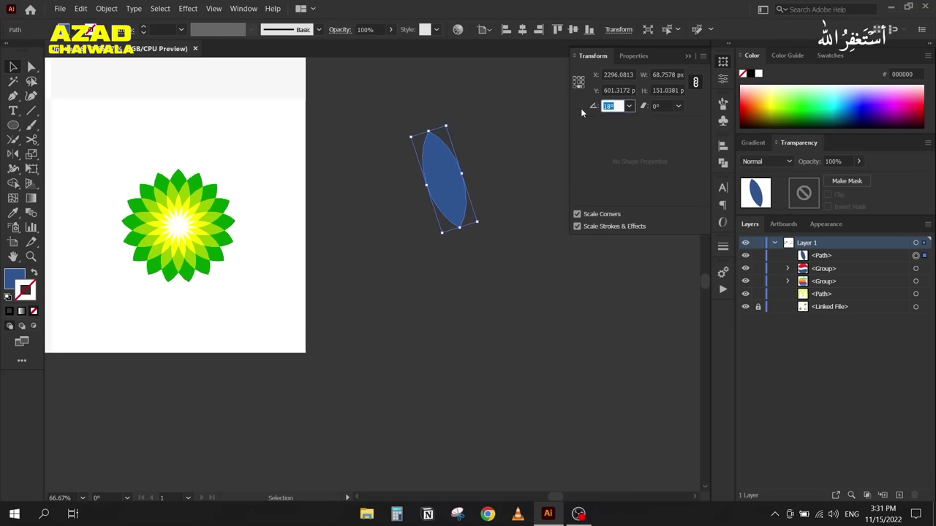
text(0)
key(Return)
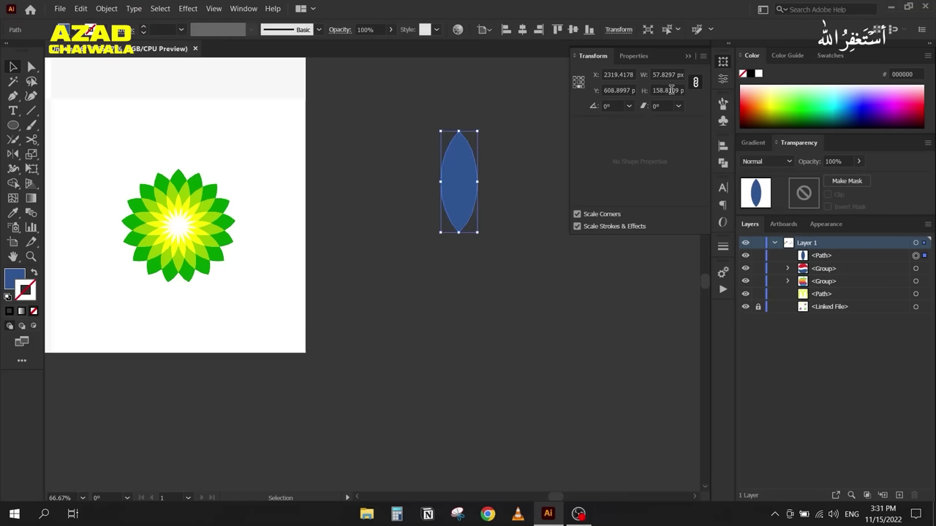
click(691, 56)
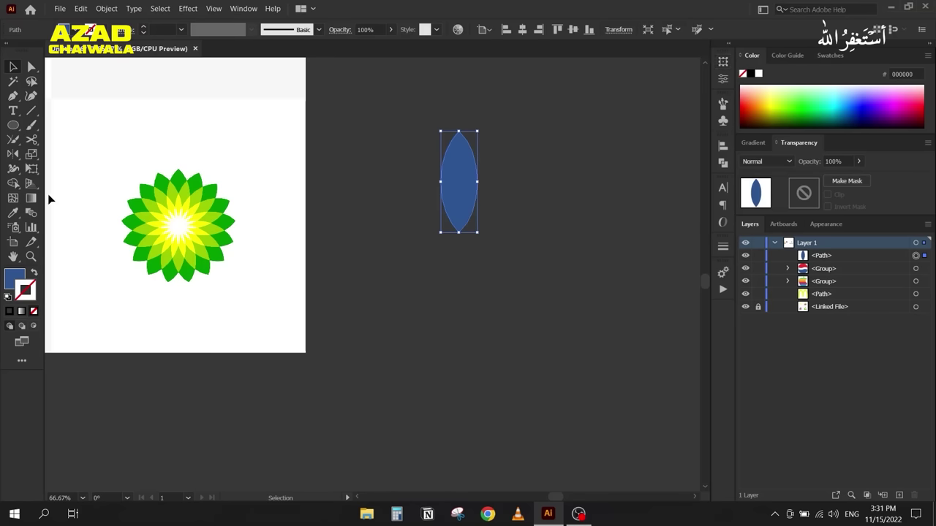
click(12, 156)
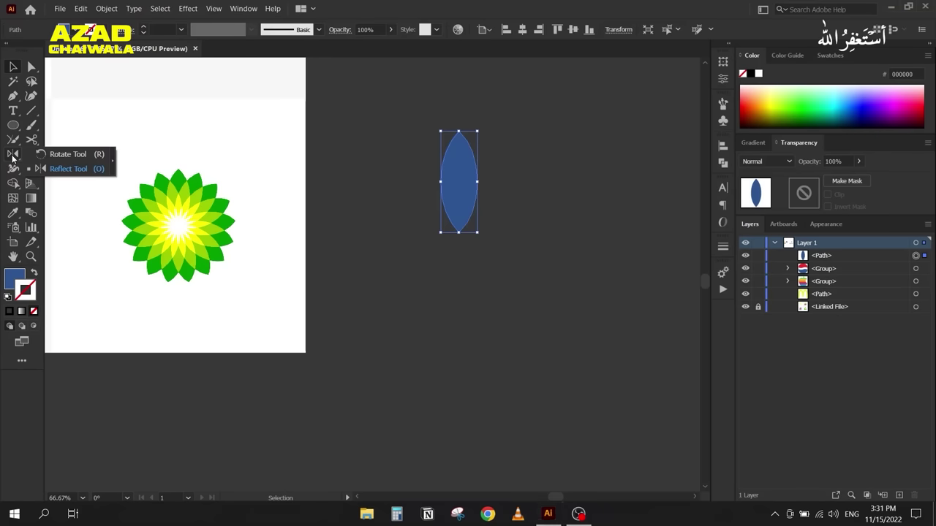
Step: Open the Rotate dialog with the pivot at the petal's bottom tip and move the dialog aside
click(70, 155)
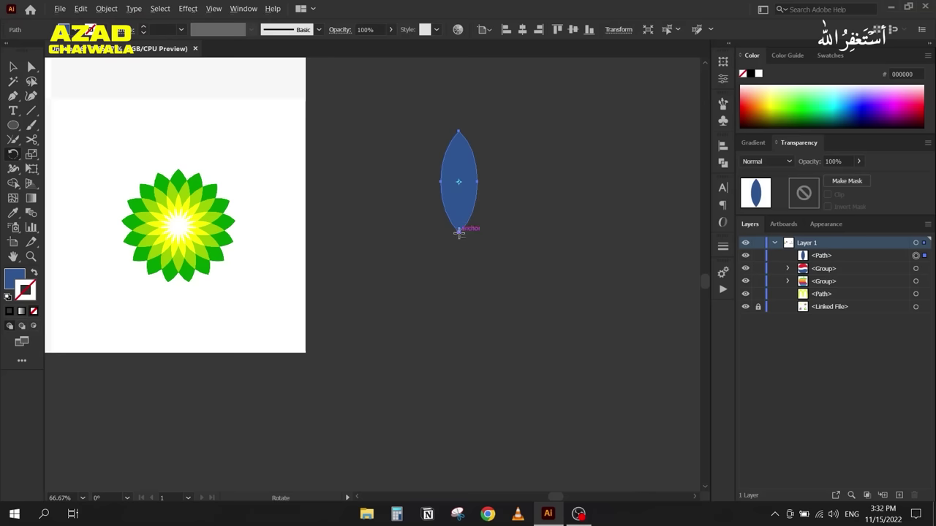
alt+click(459, 232)
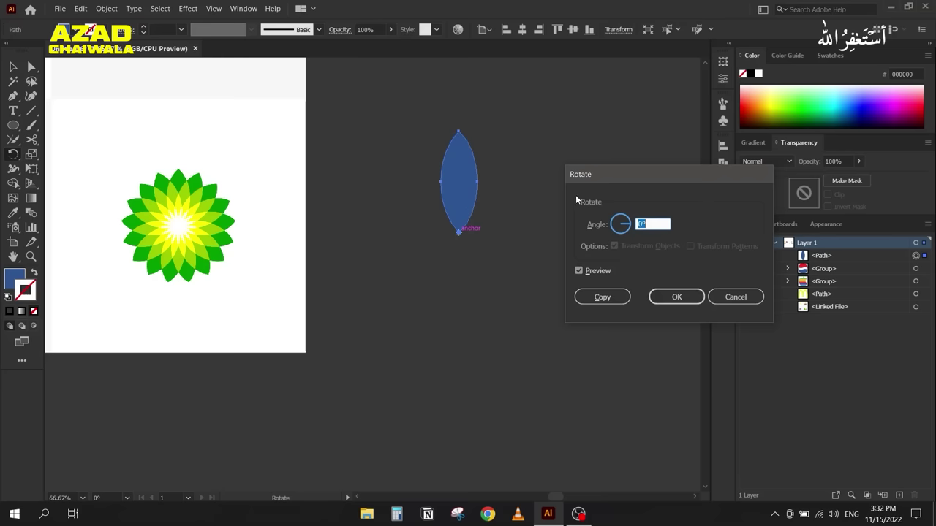
drag(582, 182, 548, 103)
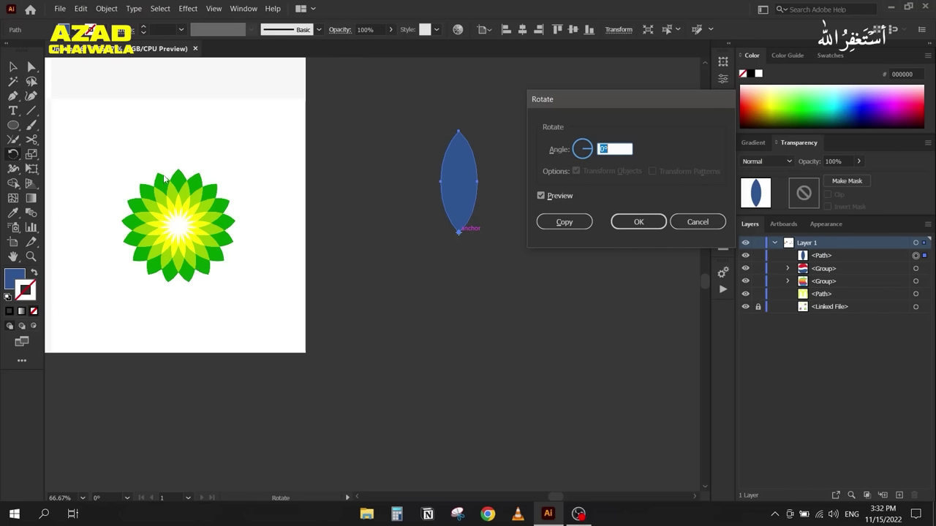
Step: Rotate a copy of the leaf by 360/17 degrees and repeat it to complete the flower
text(360/17)
key(Tab)
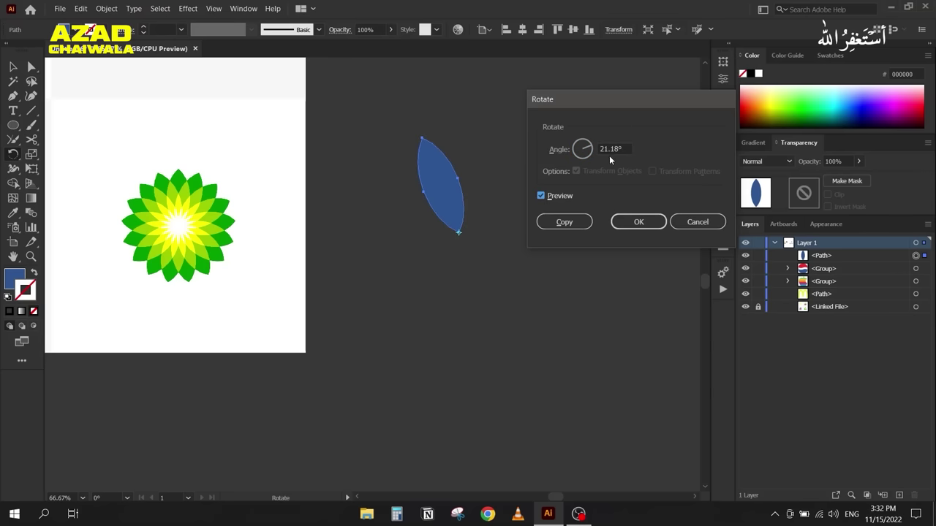
click(561, 222)
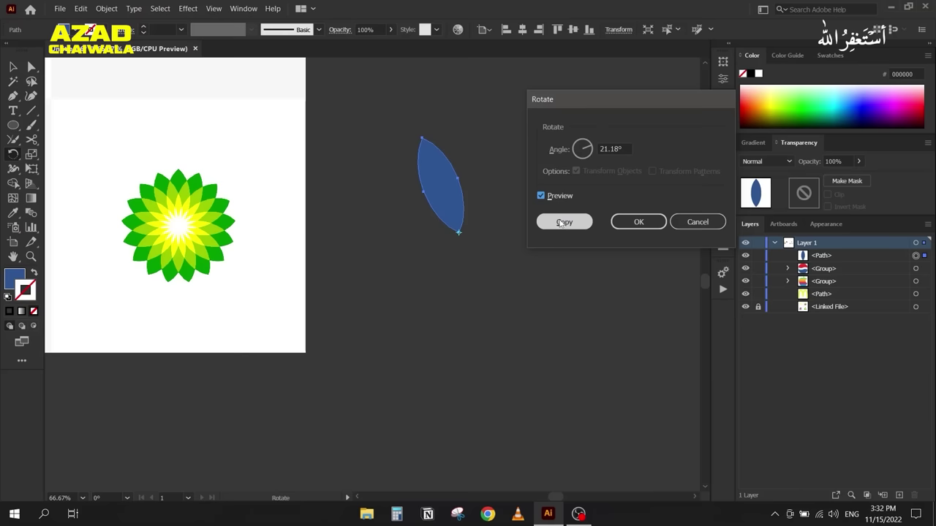
key(v)
key(ctrl+d)
key(ctrl+d)
key(ctrl+d)
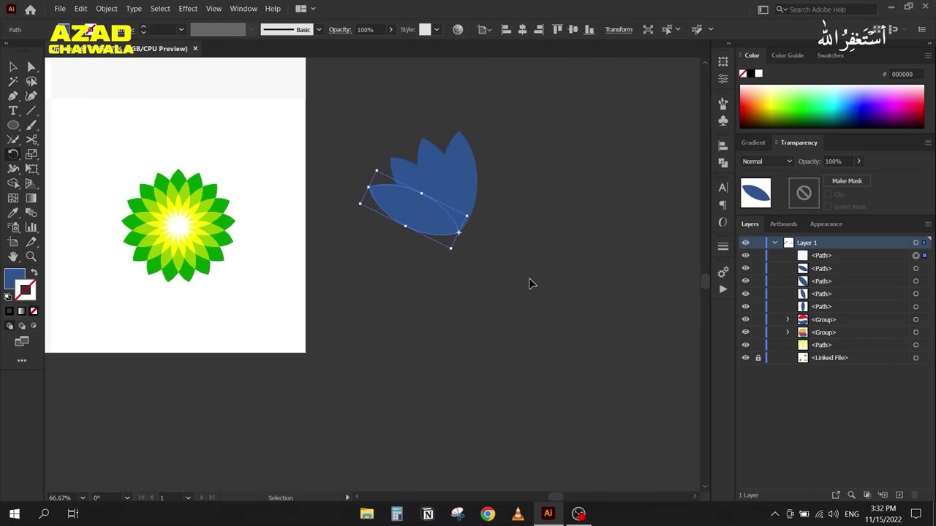
key(ctrl+d)
key(ctrl+d)
key(ctrl+d)
key(ctrl+d)
key(ctrl+d)
key(ctrl+d)
key(ctrl+d)
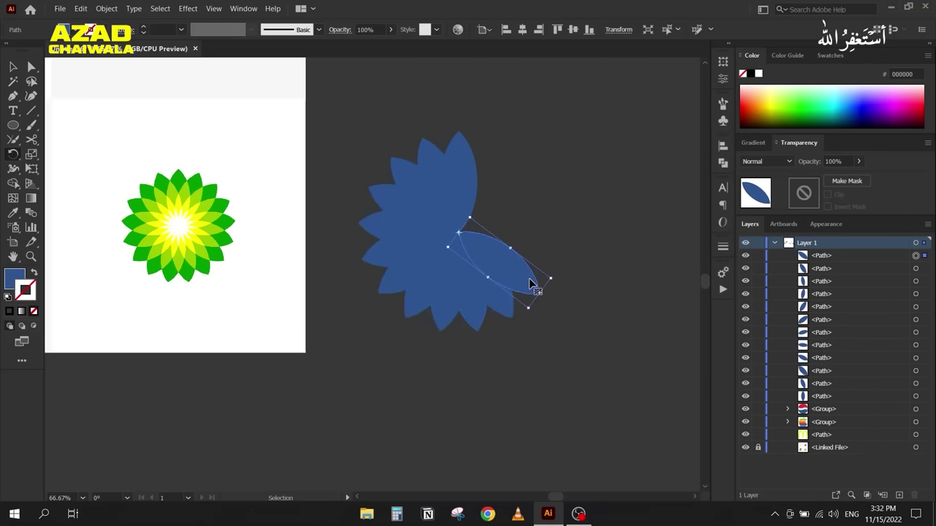
key(ctrl+d)
key(ctrl+d)
key(ctrl+d)
key(ctrl+d)
key(ctrl+d)
key(r)
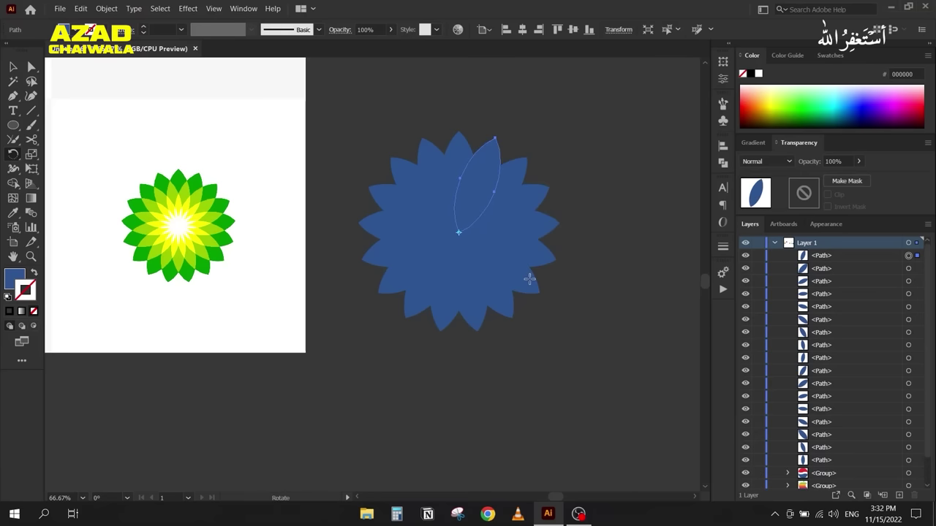
Step: Select all the leaves and nudge the flower slightly left and down
click(13, 66)
drag(347, 99, 578, 374)
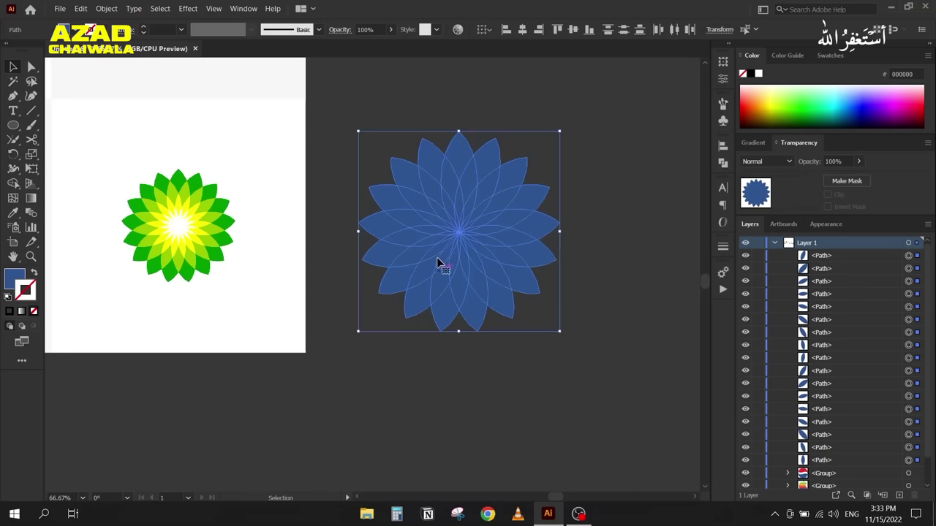
mouse_move(438, 263)
mouse_down()
mouse_move(428, 256)
mouse_move(416, 269)
mouse_move(424, 269)
mouse_up()
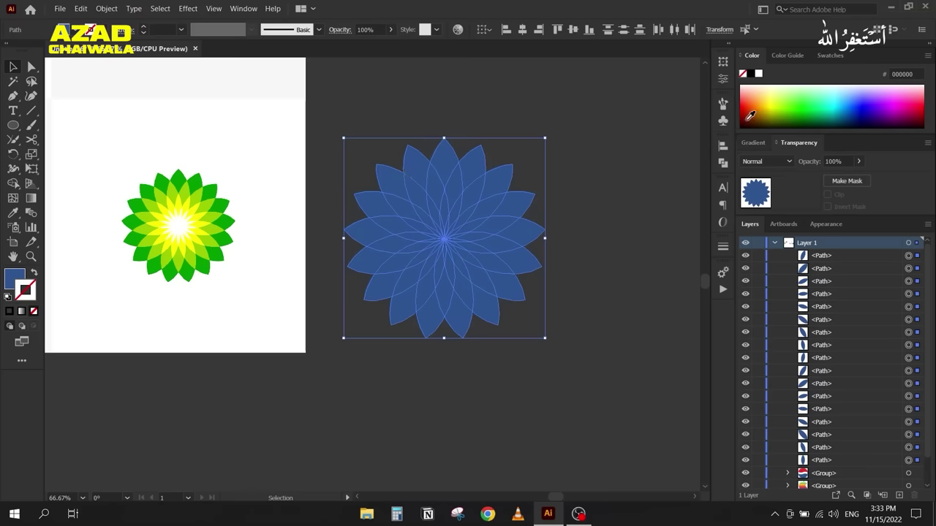
Step: Remove the flower's outline and give it a white fill
click(758, 74)
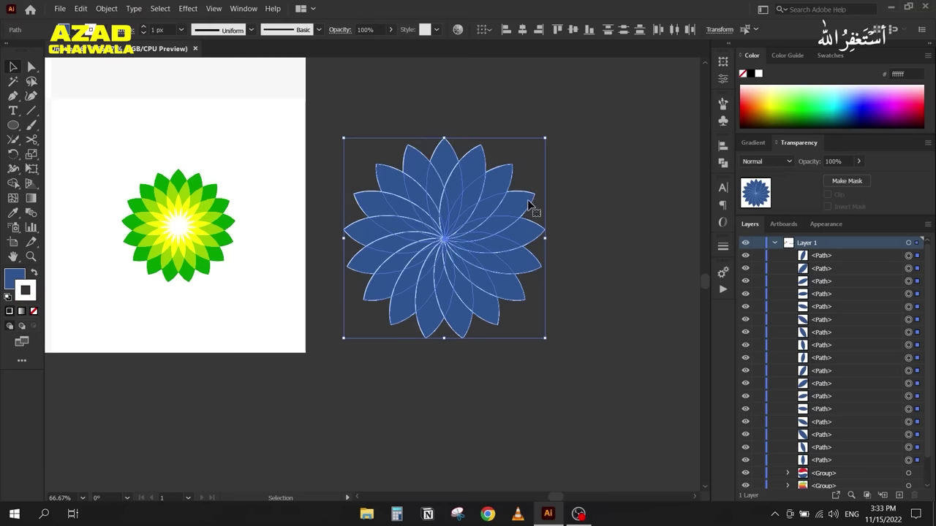
click(33, 311)
click(11, 284)
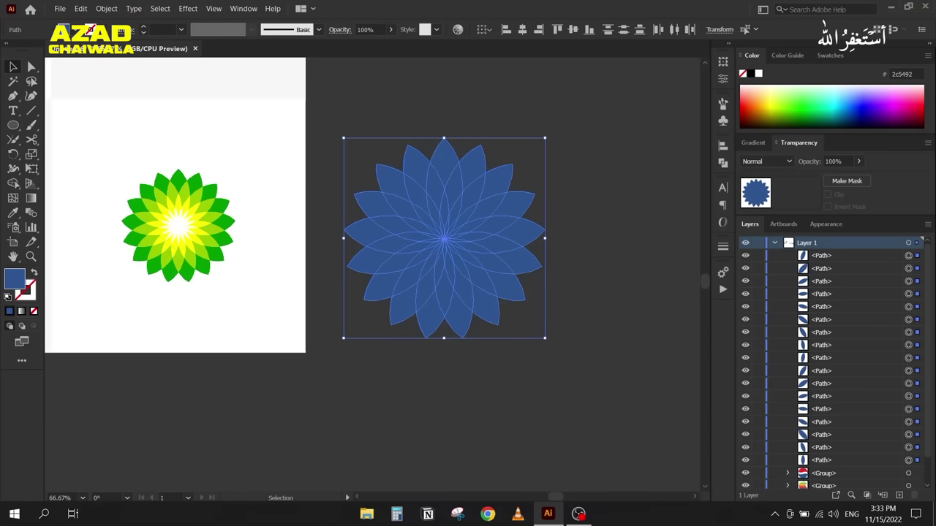
click(758, 75)
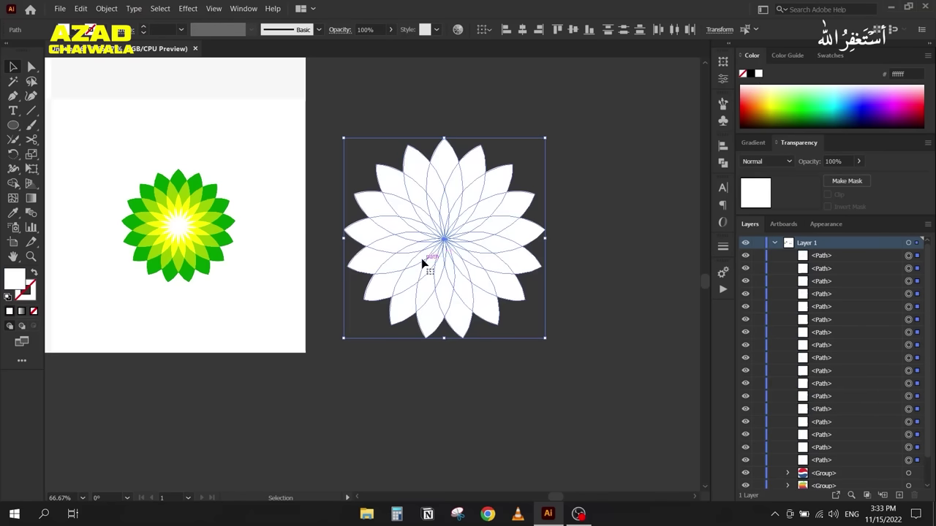
scroll(406, 146, up, 1)
key(space)
drag(205, 367, 268, 331)
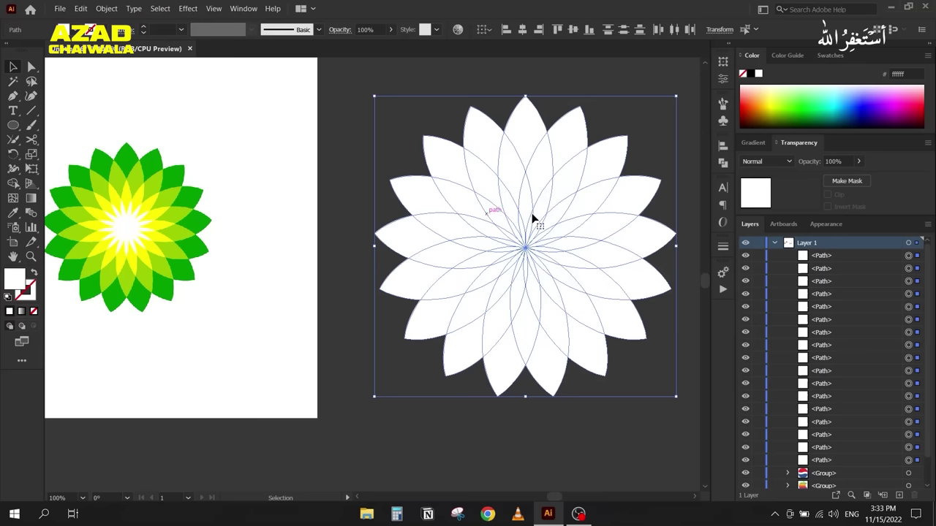
Step: Split the overlapping leaves with Pathfinder Divide and ungroup the pieces
click(724, 164)
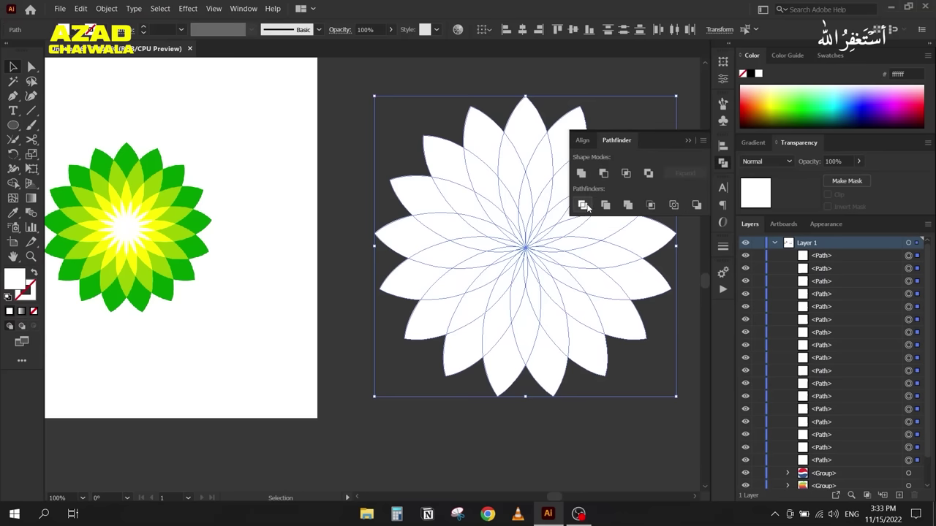
click(585, 206)
click(685, 141)
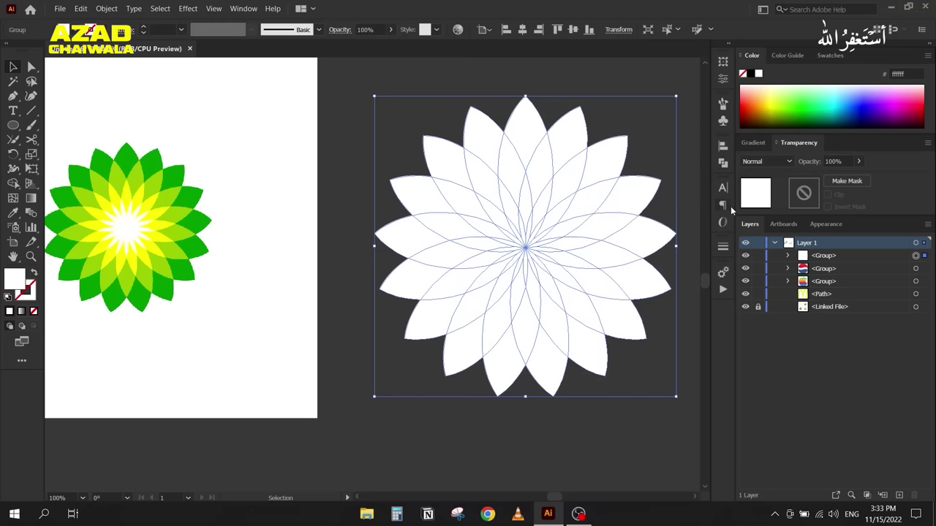
right_click(555, 246)
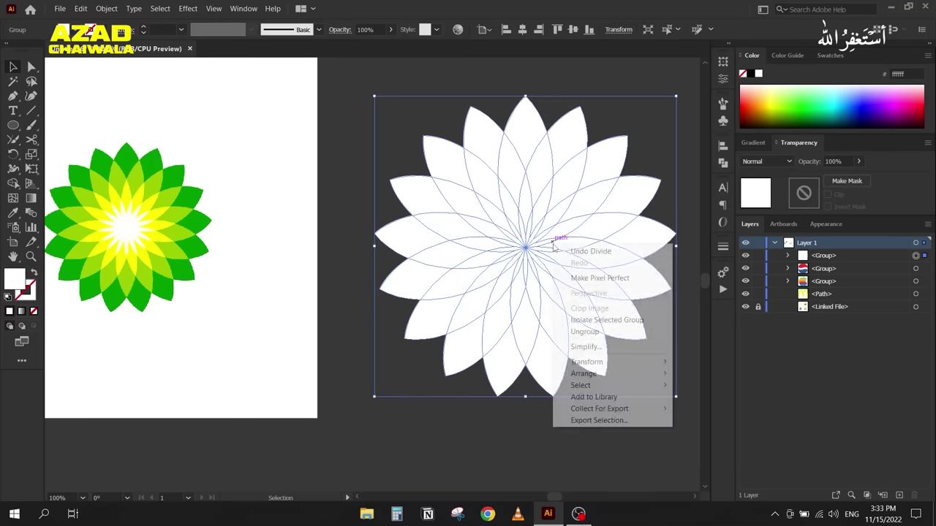
click(596, 334)
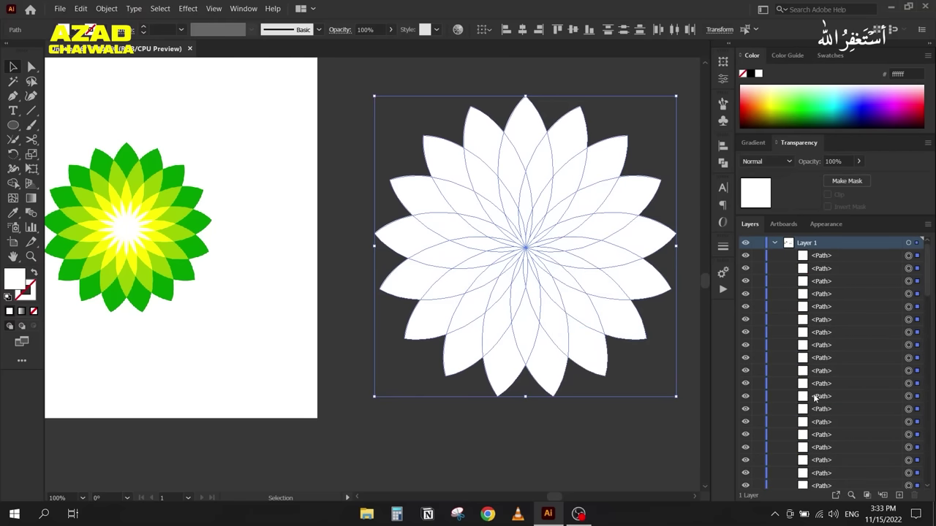
Step: Select all 17 outer petal tips of the flower
click(403, 150)
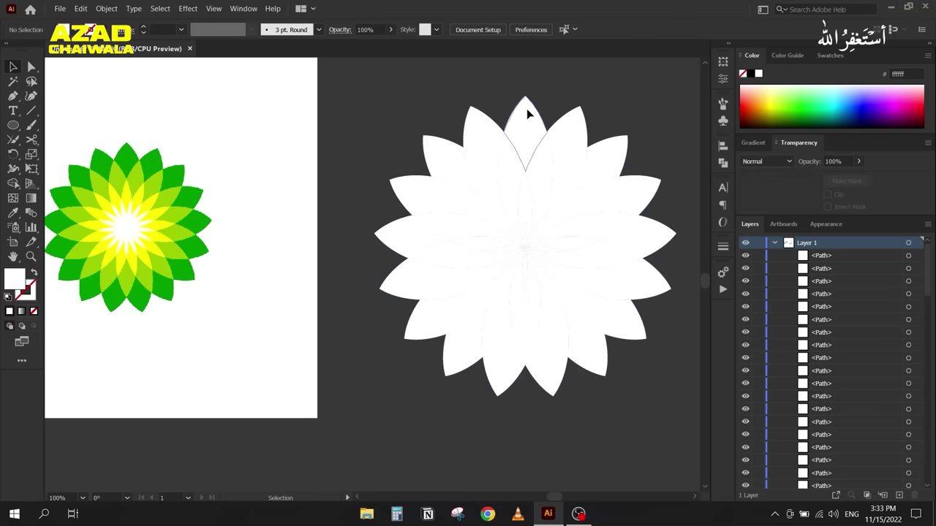
click(528, 113)
shift+click(570, 130)
shift+click(620, 150)
shift+click(636, 194)
shift+click(644, 249)
shift+click(640, 289)
shift+click(633, 326)
shift+click(581, 369)
shift+click(544, 378)
shift+click(486, 371)
shift+click(449, 348)
shift+click(425, 329)
shift+click(407, 282)
shift+click(403, 236)
shift+click(416, 180)
shift+click(428, 150)
shift+click(472, 129)
Step: Colour the outer petal tips with the reference logo's dark green
key(i)
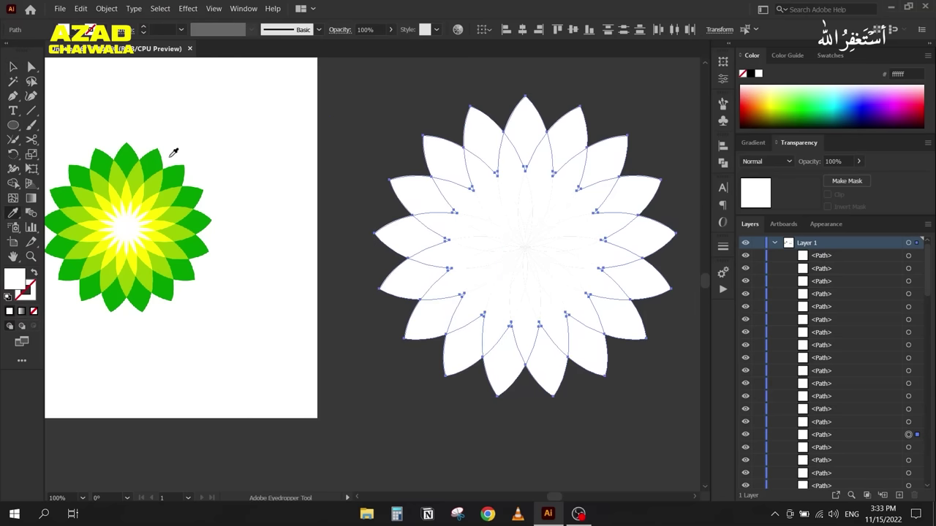
click(152, 159)
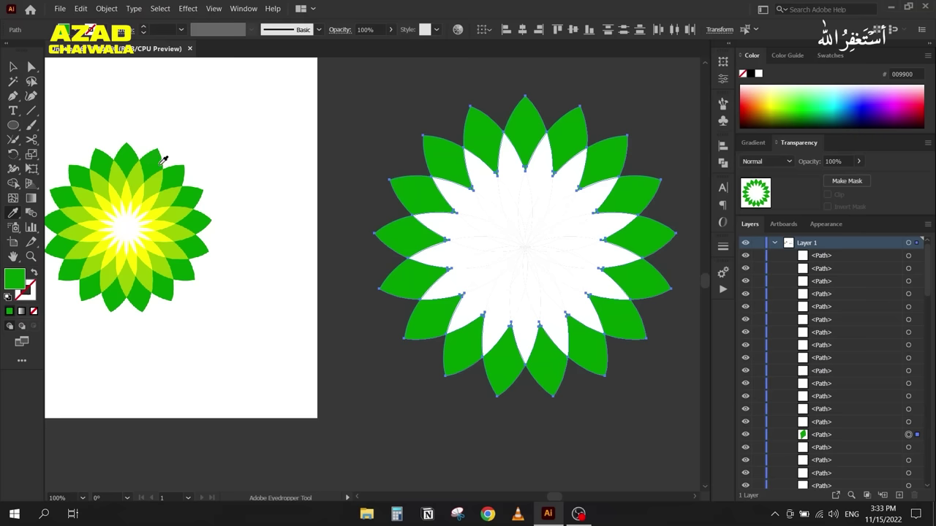
key(v)
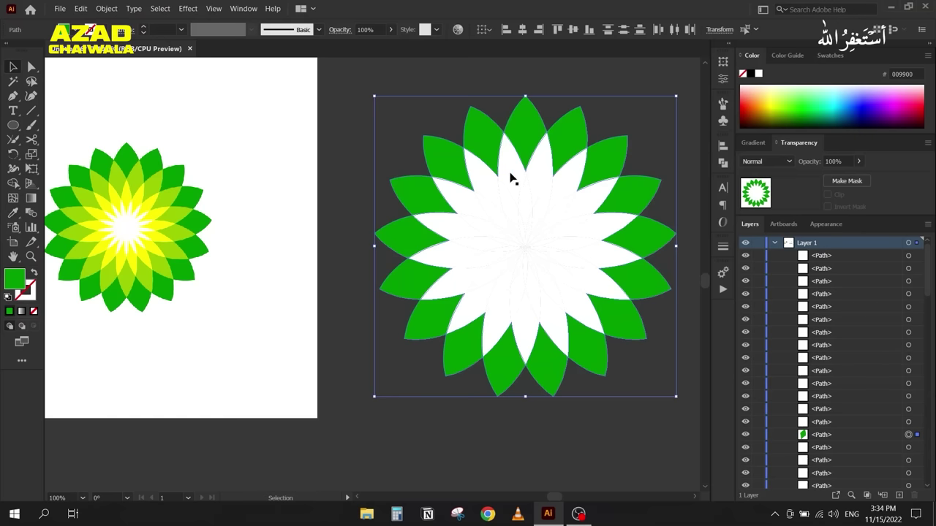
Step: Fill the next ring of petal pieces with the reference's light green 99cc00
click(512, 169)
mouse_move(570, 179)
mouse_down()
mouse_move(602, 236)
mouse_move(599, 294)
mouse_move(560, 326)
mouse_move(531, 330)
mouse_move(478, 310)
mouse_move(445, 282)
mouse_move(456, 198)
mouse_move(487, 175)
mouse_up()
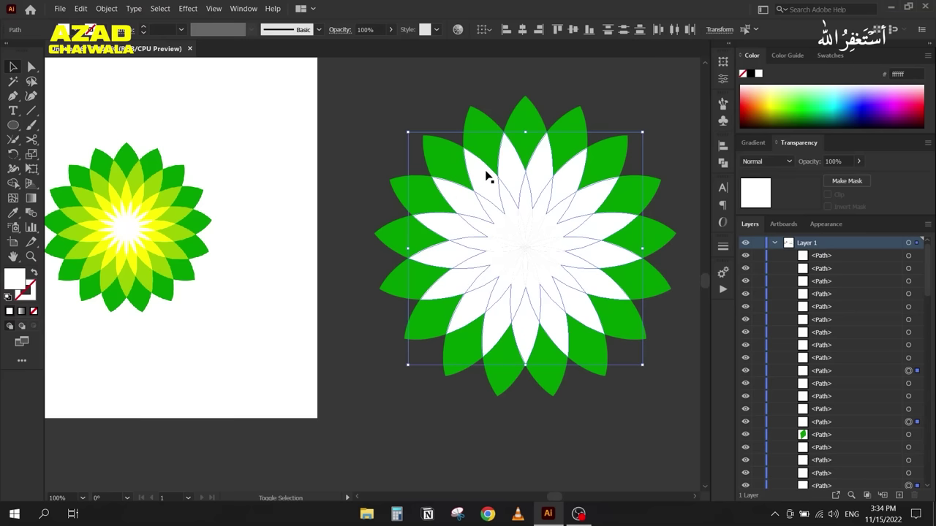
key(i)
click(109, 176)
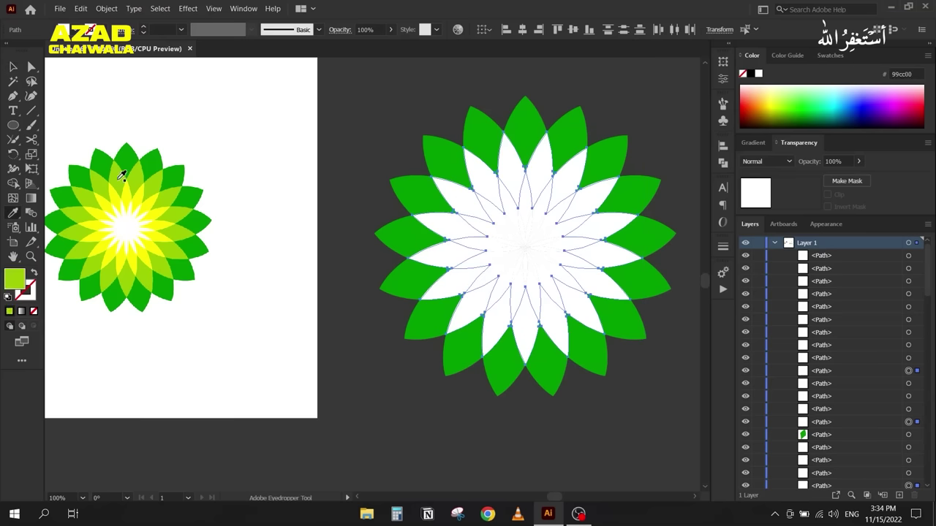
key(v)
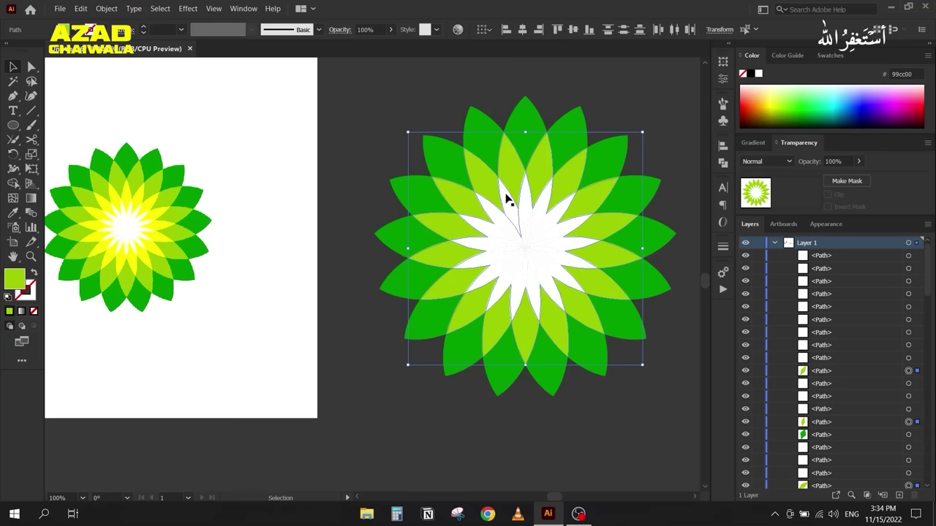
Step: Fill the inner ring of centre petals with the reference logo's yellow
click(506, 199)
shift+click(541, 204)
shift+click(562, 220)
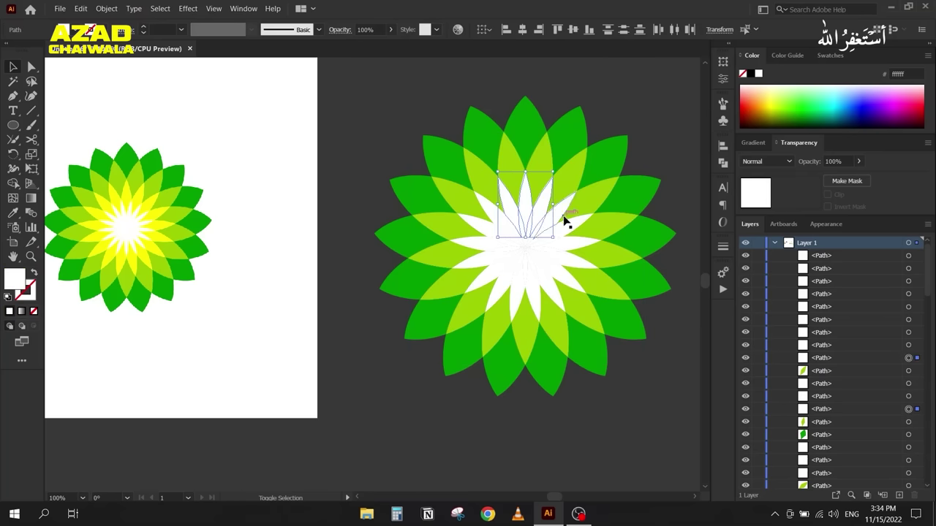
shift+click(566, 242)
shift+click(569, 256)
shift+click(570, 271)
shift+click(559, 294)
shift+click(545, 296)
shift+click(533, 297)
shift+click(520, 295)
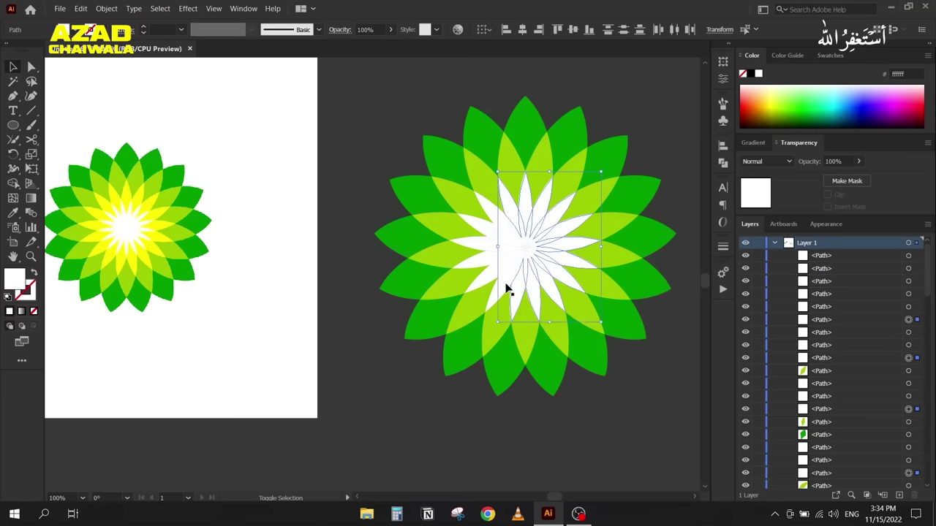
shift+click(493, 266)
shift+click(478, 248)
shift+click(482, 234)
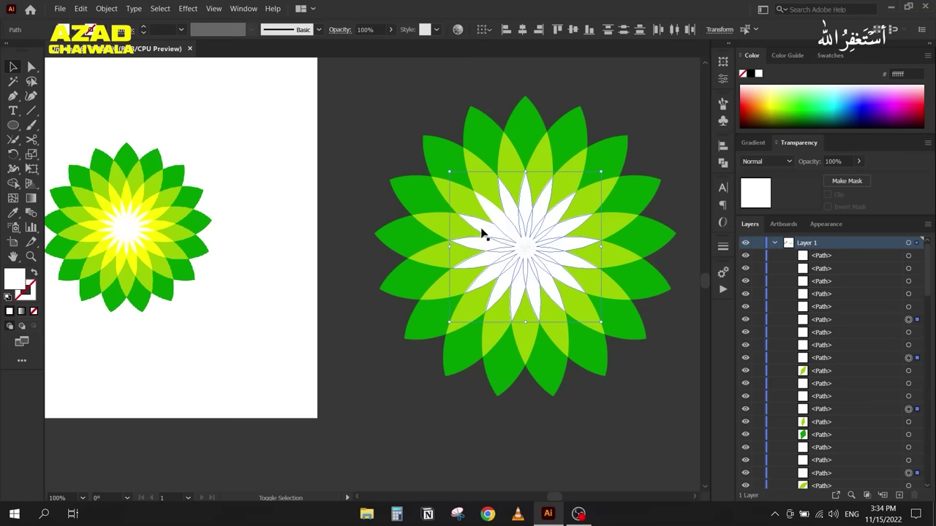
key(i)
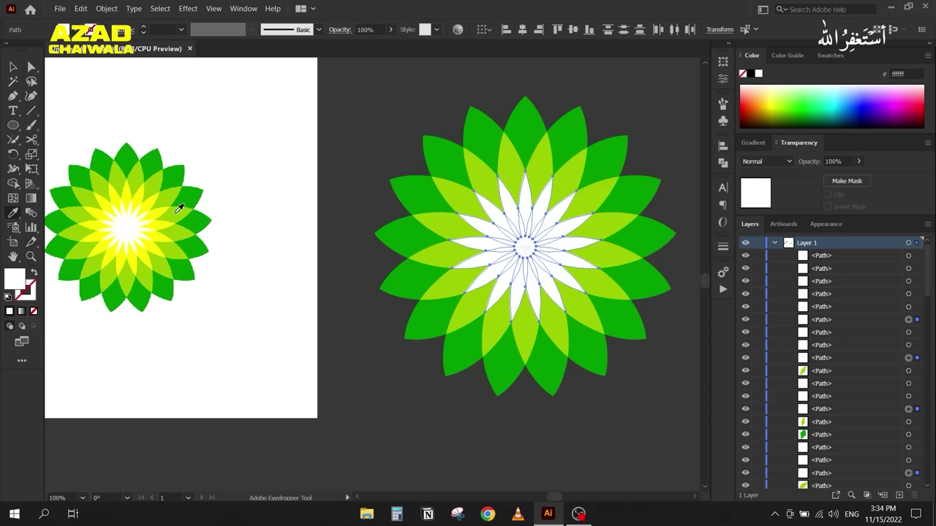
click(161, 212)
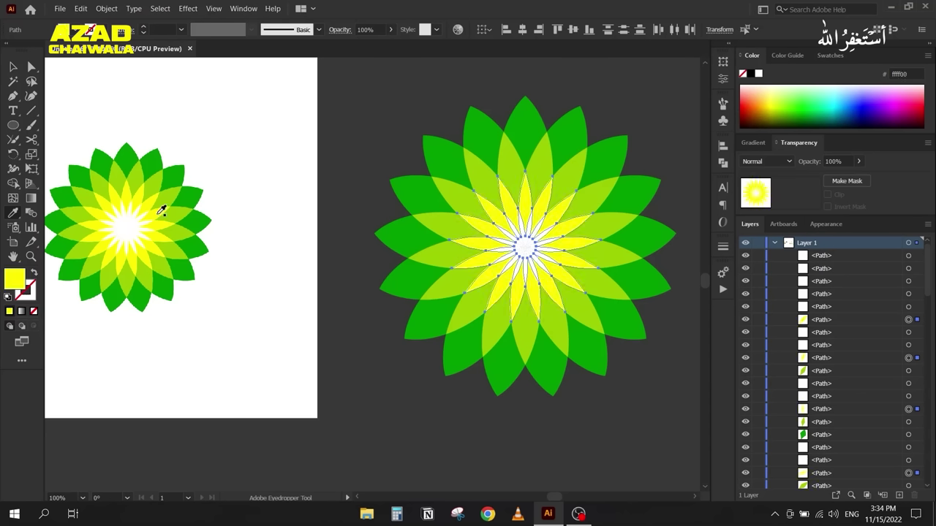
click(12, 68)
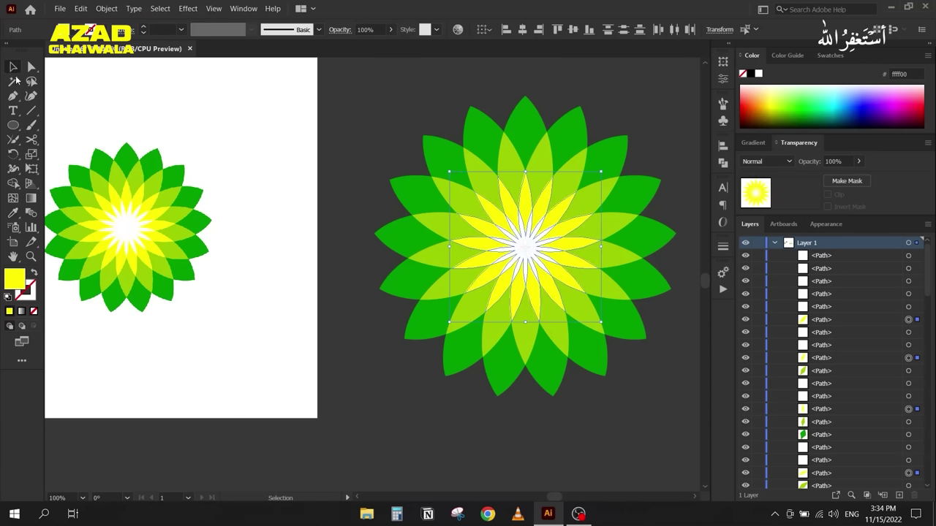
Step: Select one of the flower's white centre paths
scroll(532, 252, up, 6)
scroll(532, 251, up, 1)
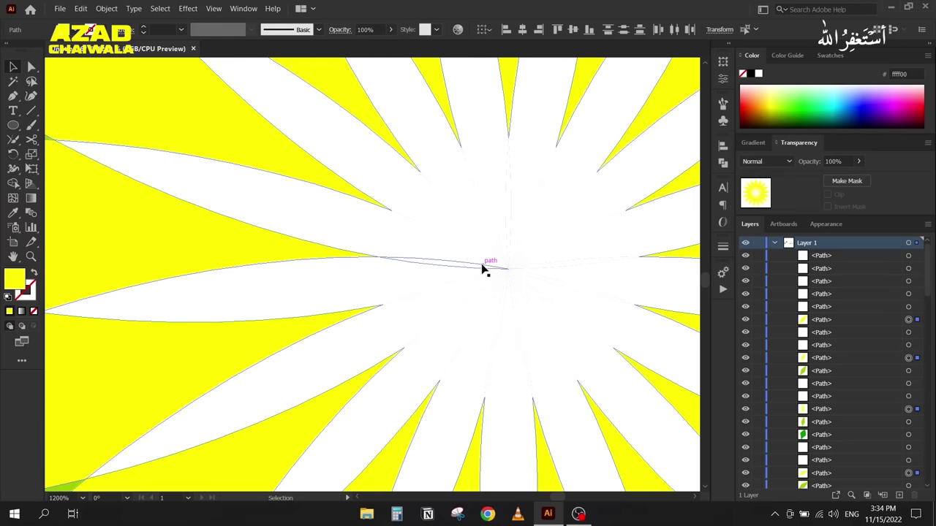
scroll(485, 267, down, 7)
click(486, 269)
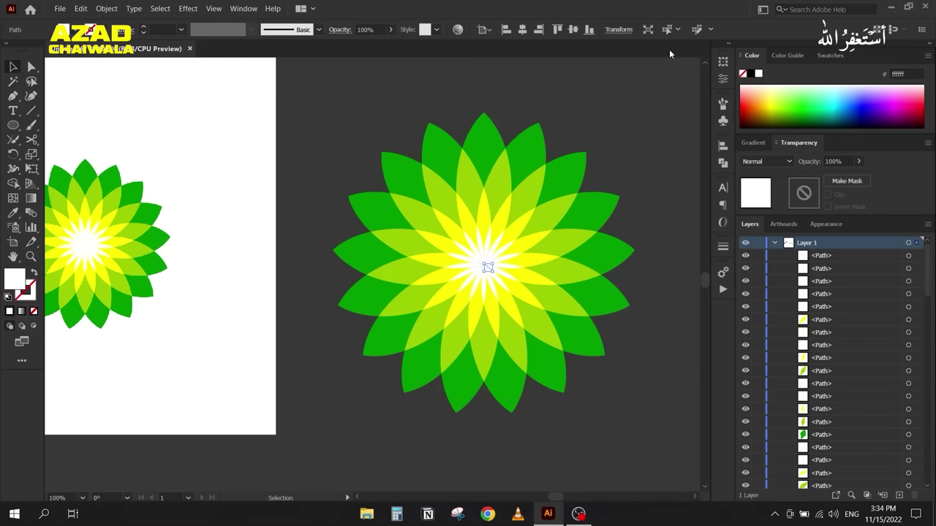
Step: Draw a white circle above the flower
click(667, 31)
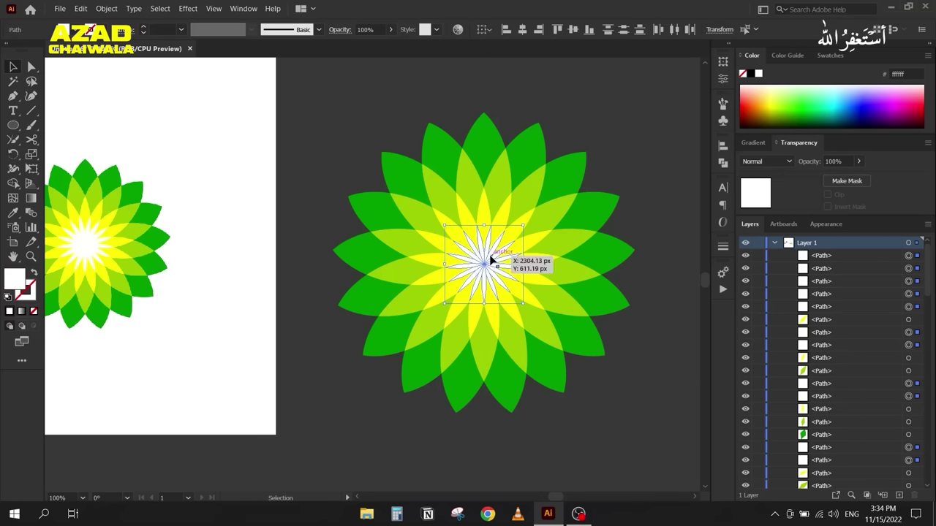
scroll(381, 222, down, 5)
drag(244, 309, 557, 341)
scroll(577, 329, left, 3)
scroll(205, 260, right, 8)
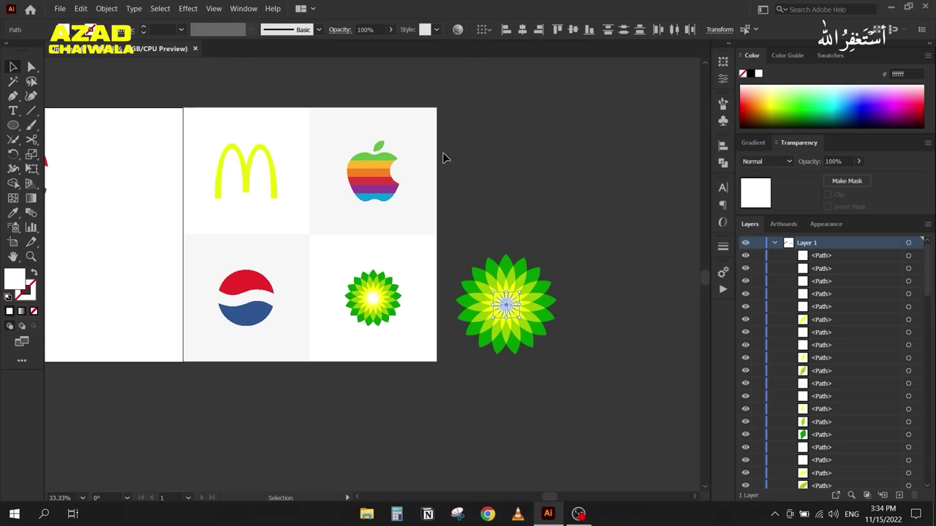
click(519, 166)
click(13, 124)
scroll(500, 287, up, 2)
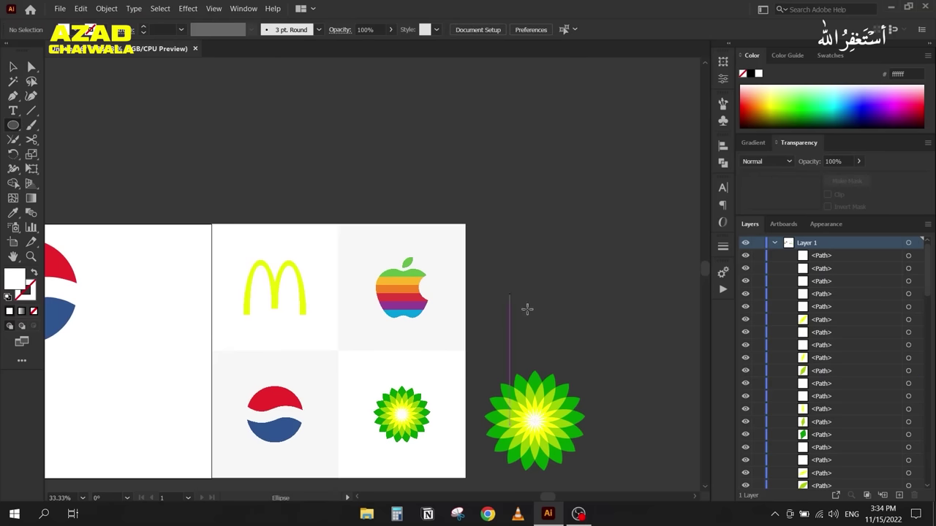
drag(500, 190, 564, 253)
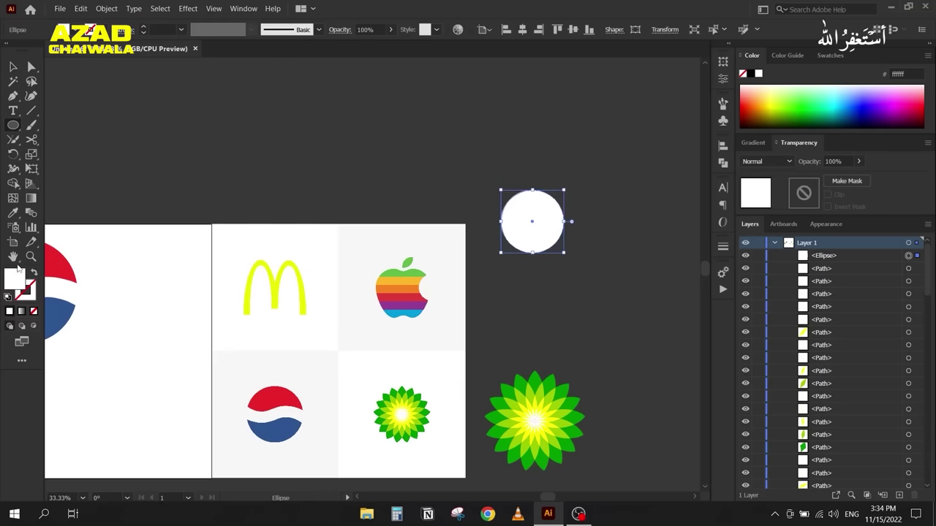
Step: Select all matching white centre petals, excluding the white circle
click(13, 66)
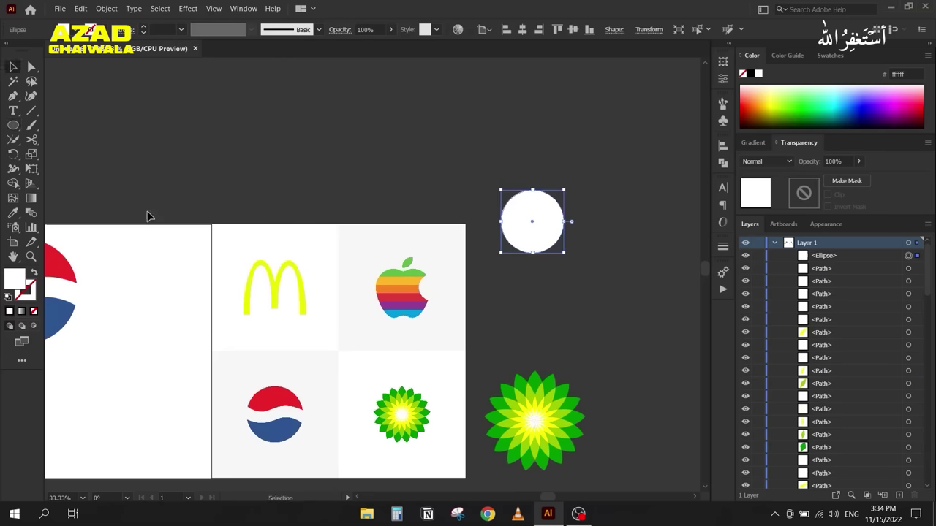
scroll(541, 436, up, 5)
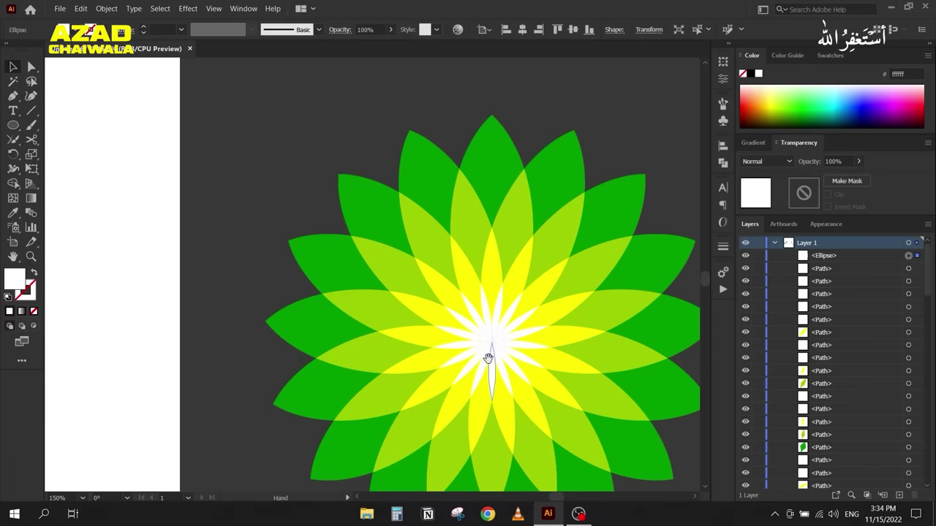
drag(489, 358, 432, 301)
click(457, 312)
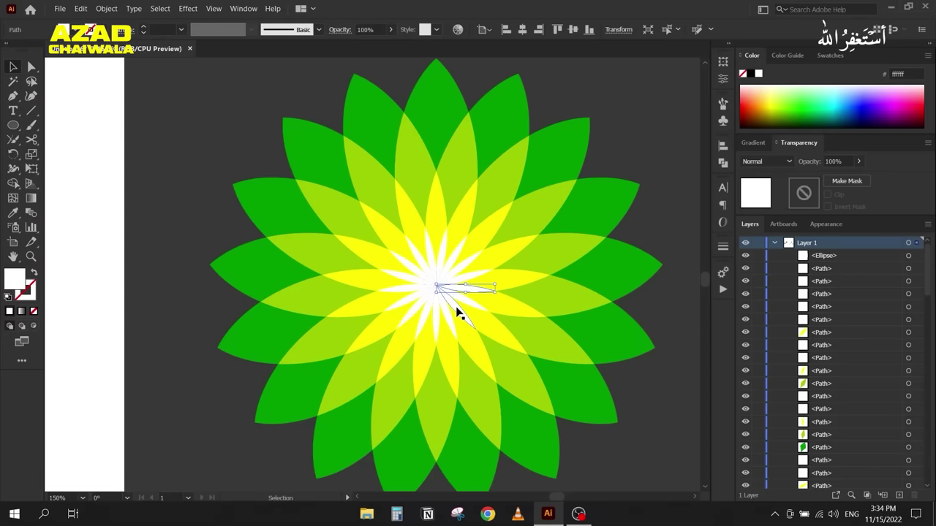
click(666, 30)
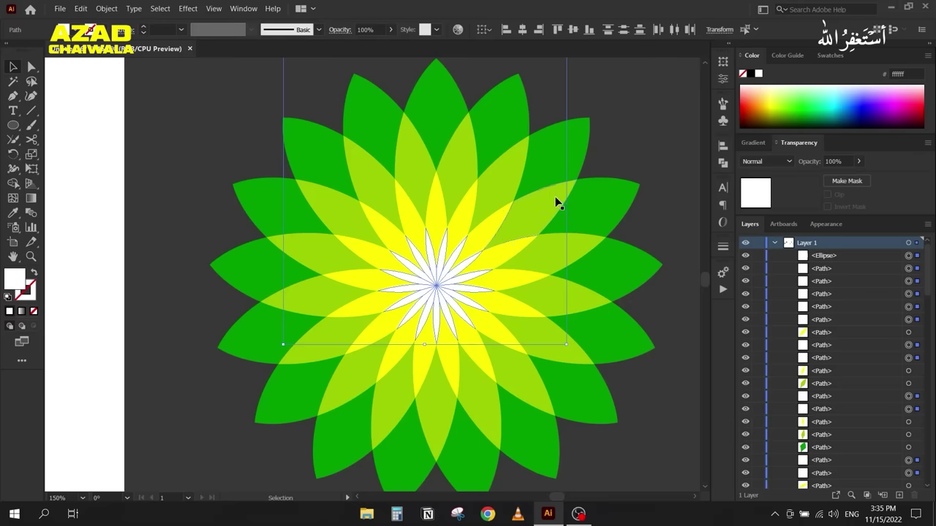
scroll(557, 202, down, 2)
scroll(557, 203, up, 4)
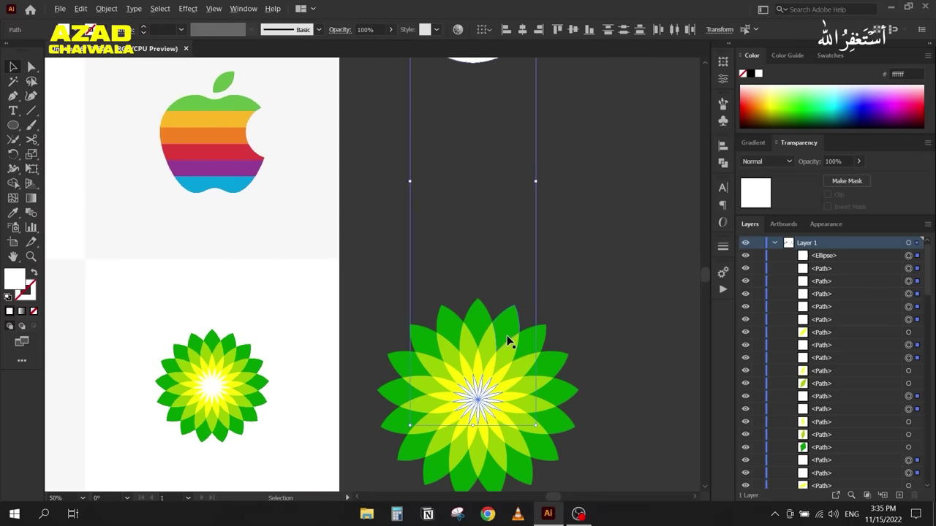
scroll(507, 341, down, 2)
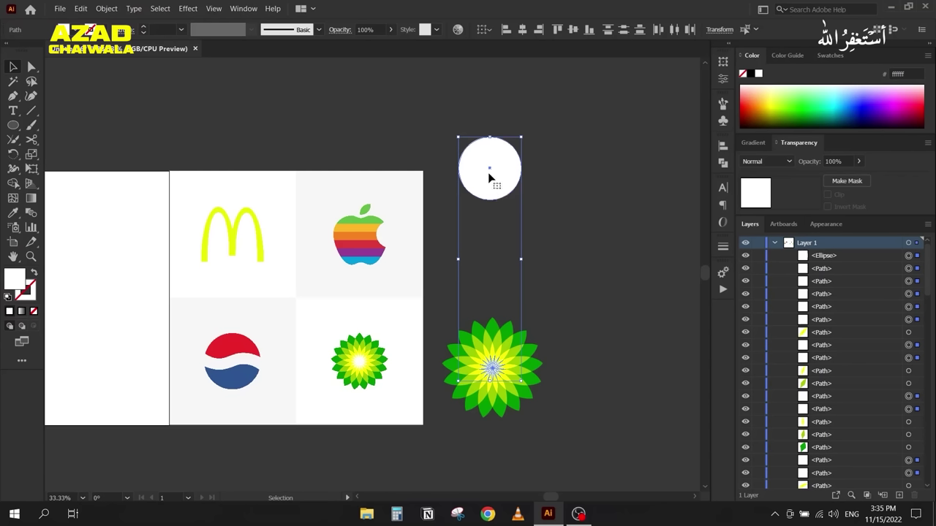
shift+click(503, 166)
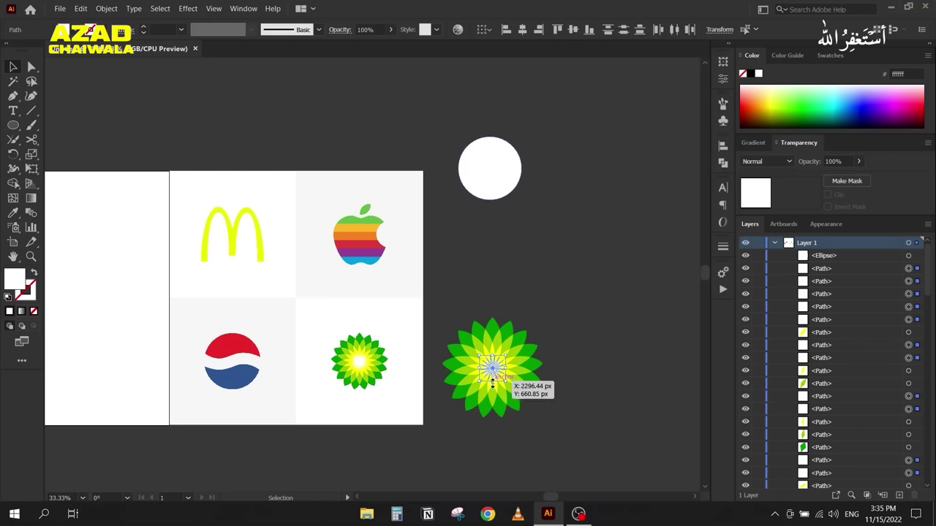
Step: Unite the white centre petals into one shape with Pathfinder
scroll(493, 373, up, 4)
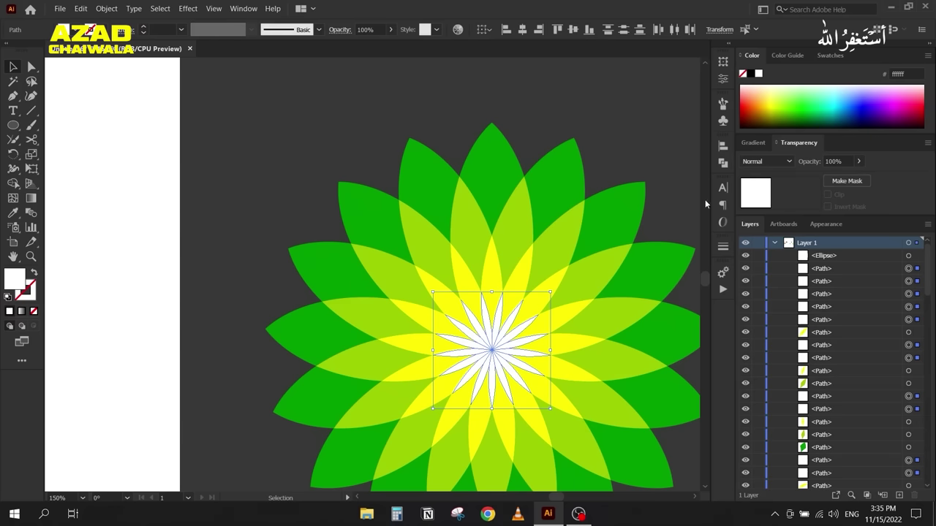
click(723, 164)
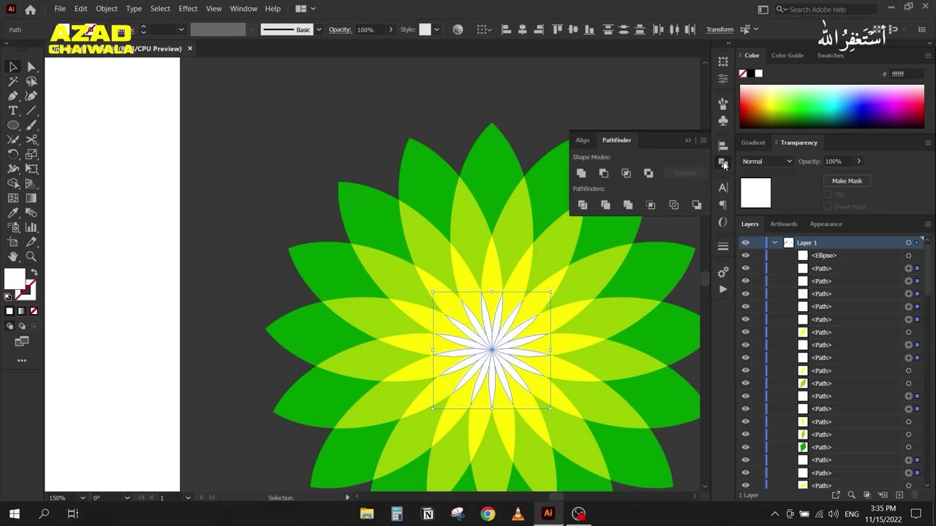
click(581, 173)
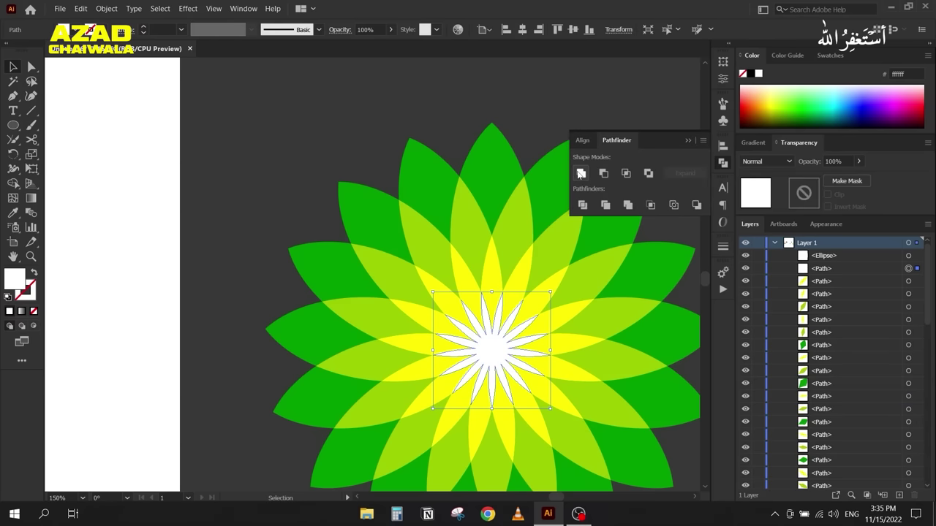
click(687, 140)
Step: Marquee-select the whole large flower and group it
click(280, 124)
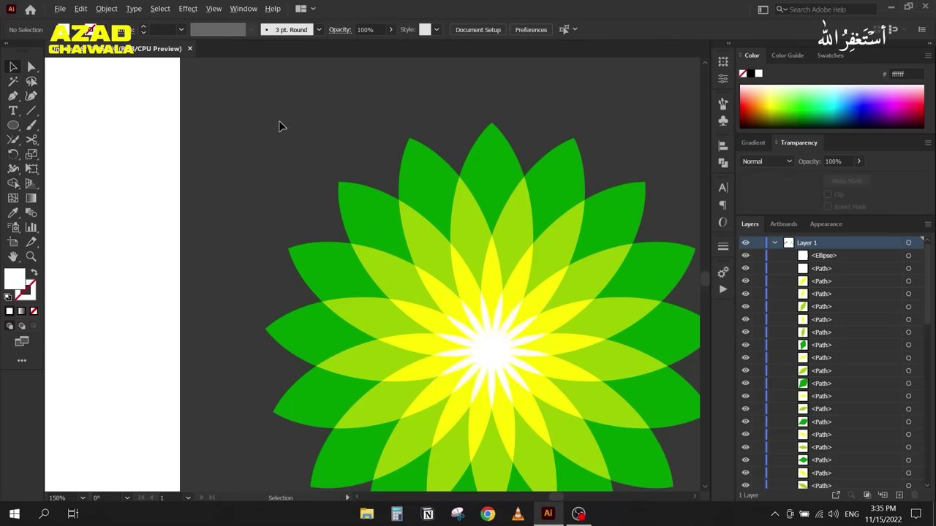
scroll(280, 122, down, 2)
drag(280, 121, 481, 352)
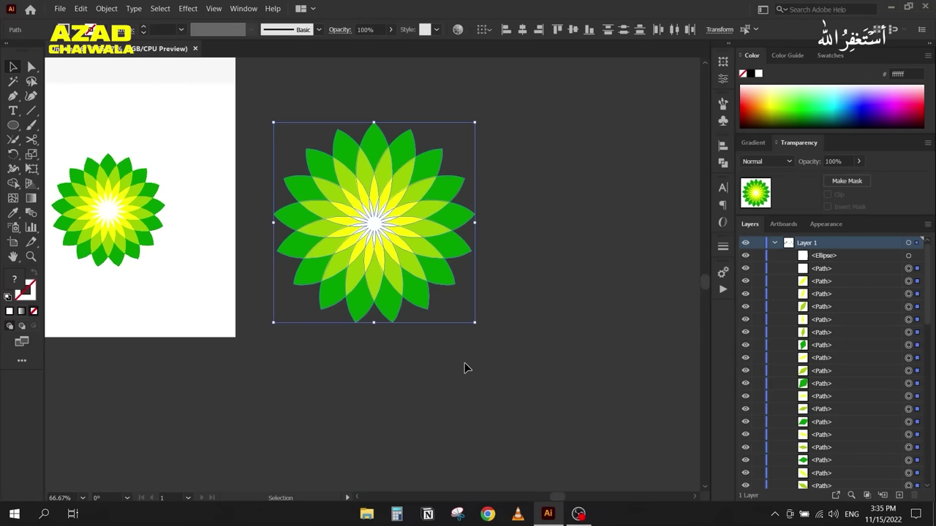
key(ctrl+g)
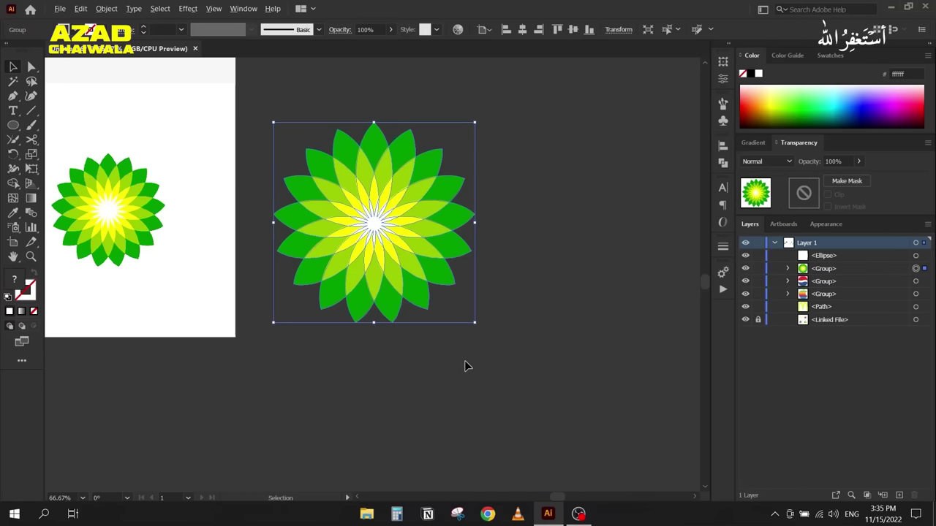
Step: Delete the stray white circle and move the large flower onto the logo artboard
scroll(468, 365, down, 1)
click(416, 106)
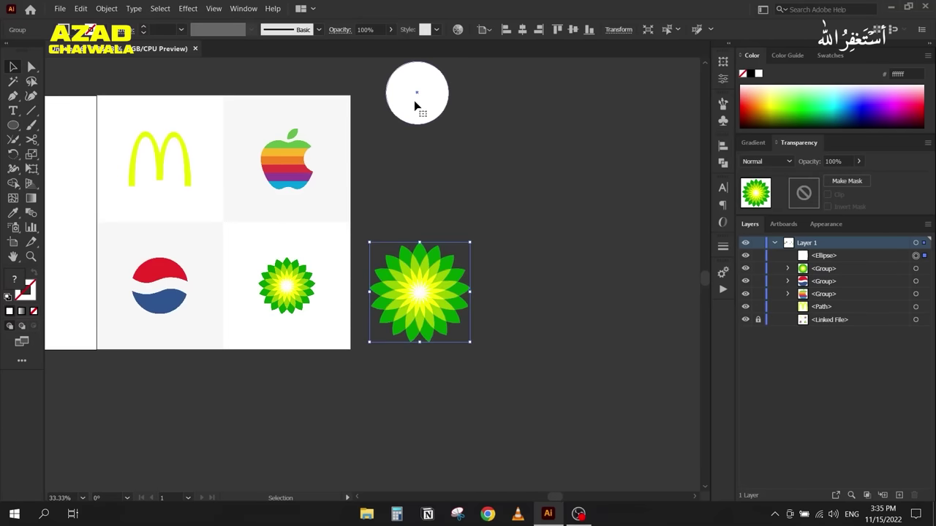
key(Delete)
drag(213, 328, 502, 340)
drag(664, 309, 242, 273)
Step: Shift the reference image further to the right of the artboard
scroll(205, 317, down, 1)
scroll(219, 320, left, 4)
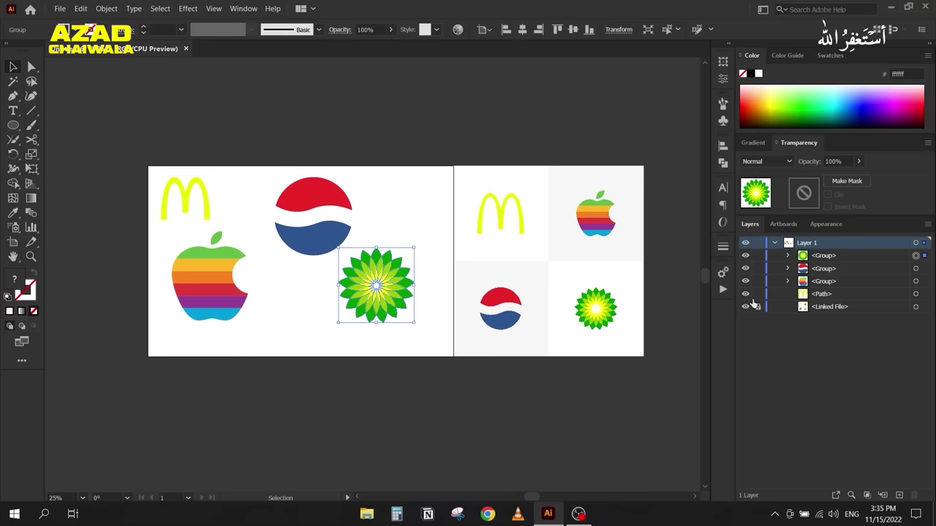
click(594, 269)
key(Delete)
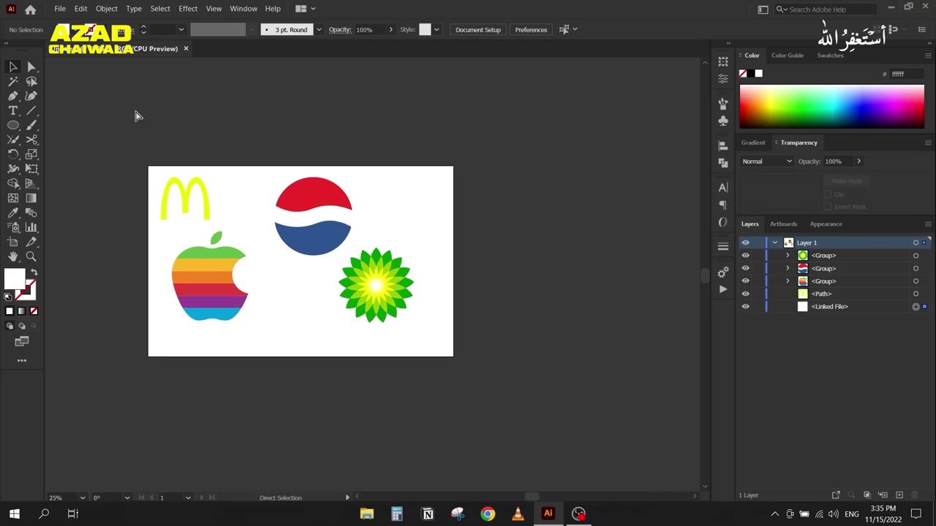
key(ctrl+z)
drag(459, 232, 485, 234)
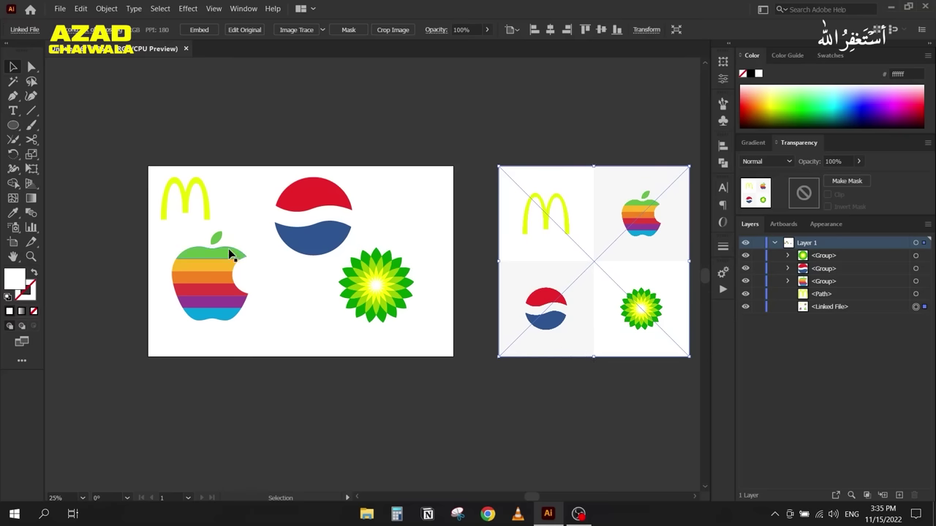
Step: Open Save for Web with the preview fitted to the window and JPEG format
click(60, 8)
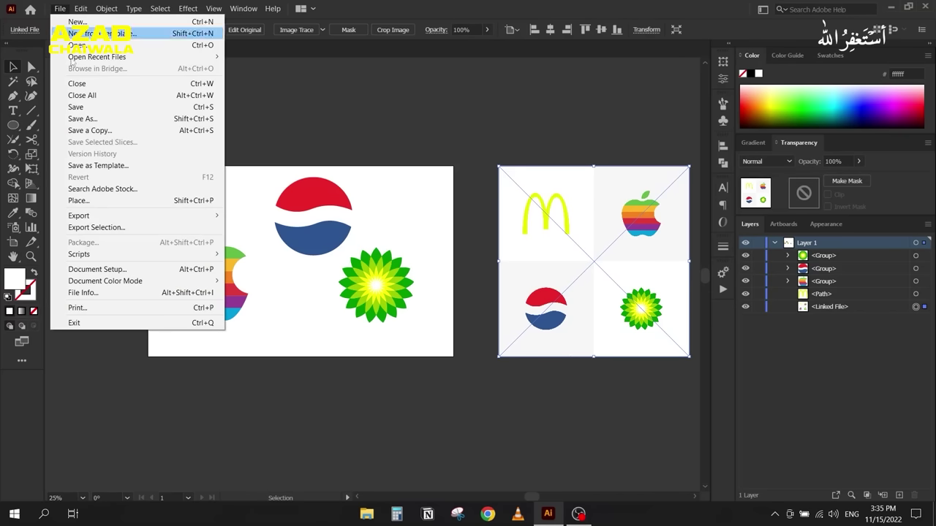
mouse_move(110, 216)
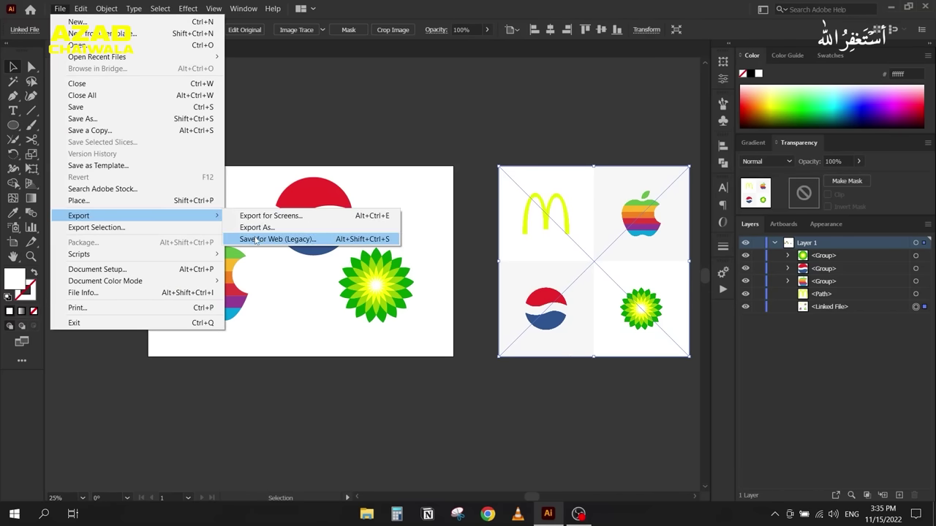
click(278, 240)
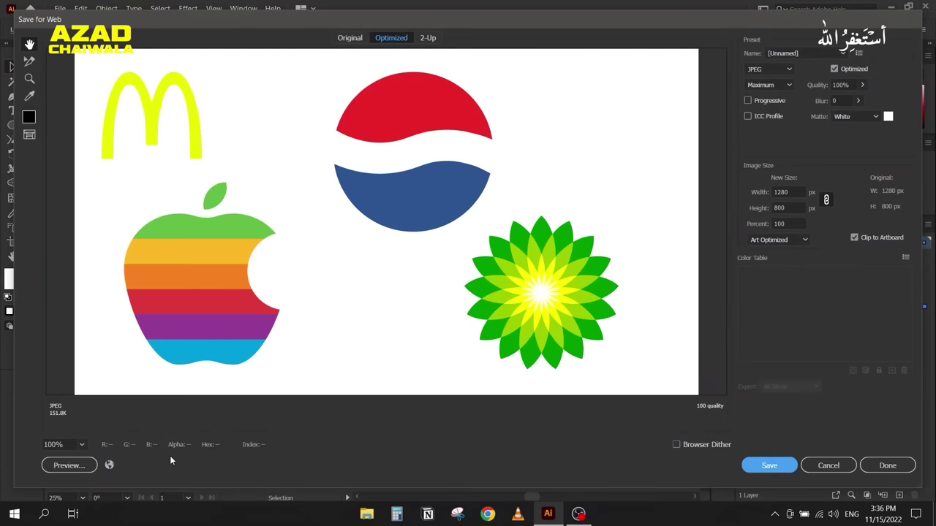
click(84, 445)
click(117, 432)
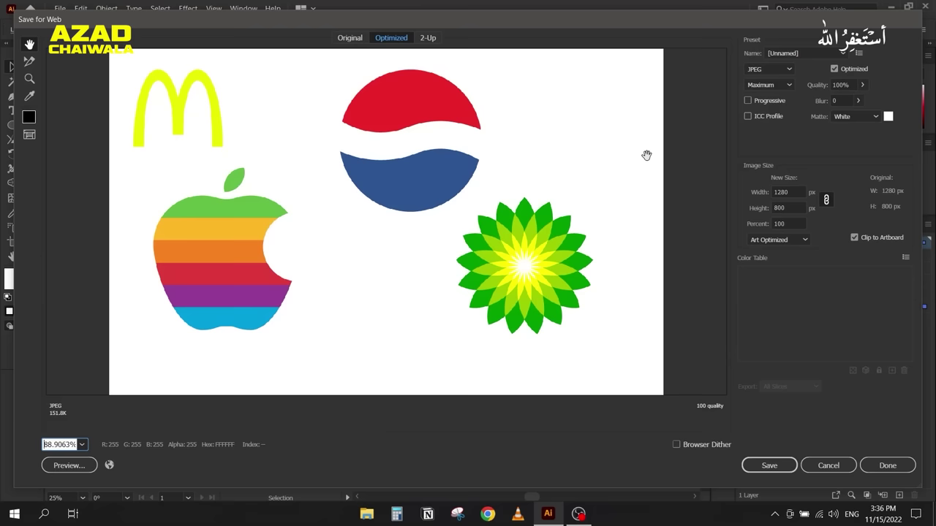
click(750, 68)
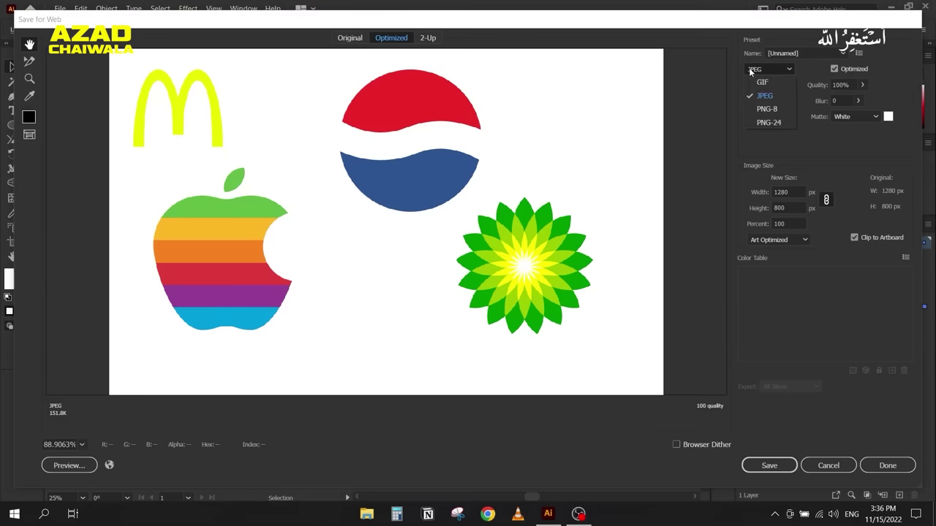
click(758, 92)
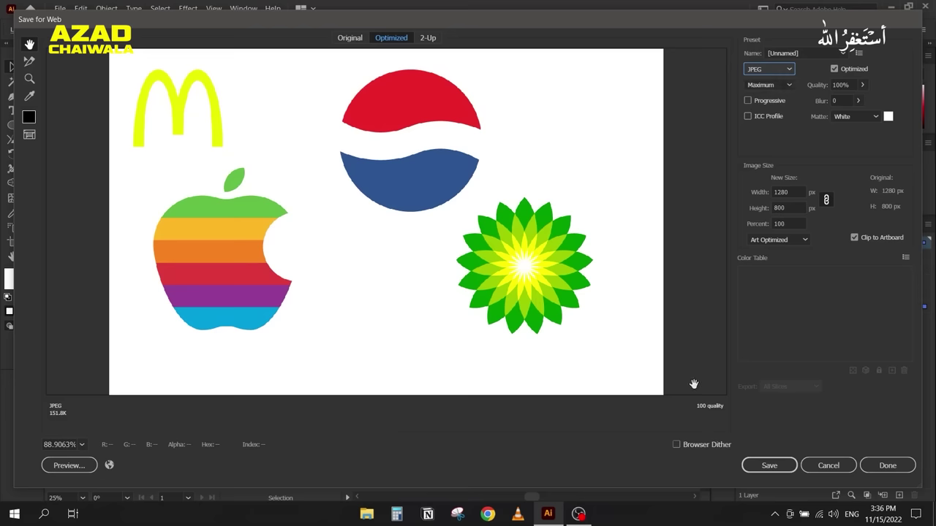
Step: Save the optimized JPEG to the Desktop as Logos
click(762, 470)
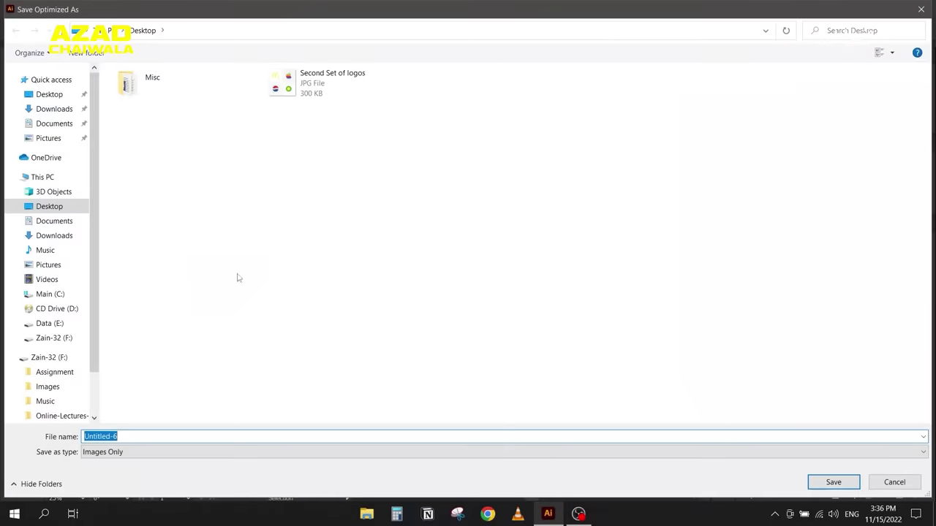
click(40, 95)
click(135, 437)
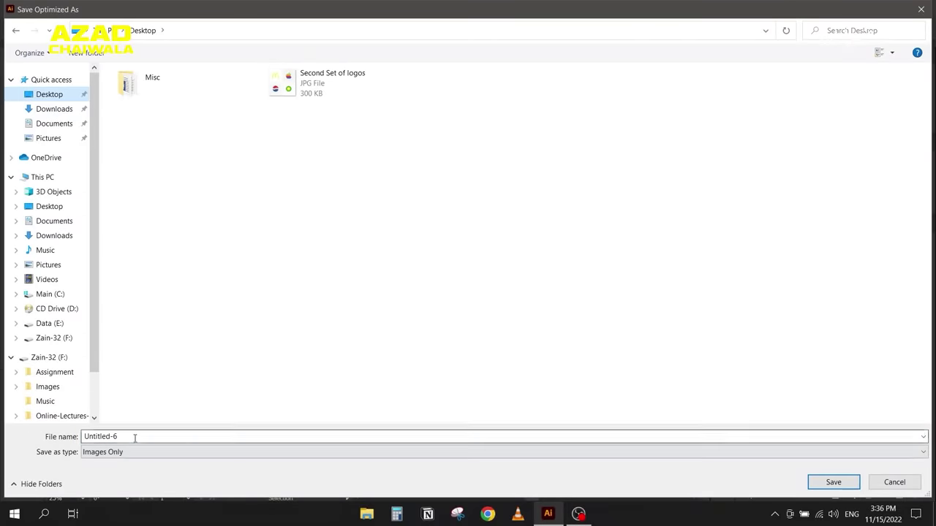
double_click(134, 437)
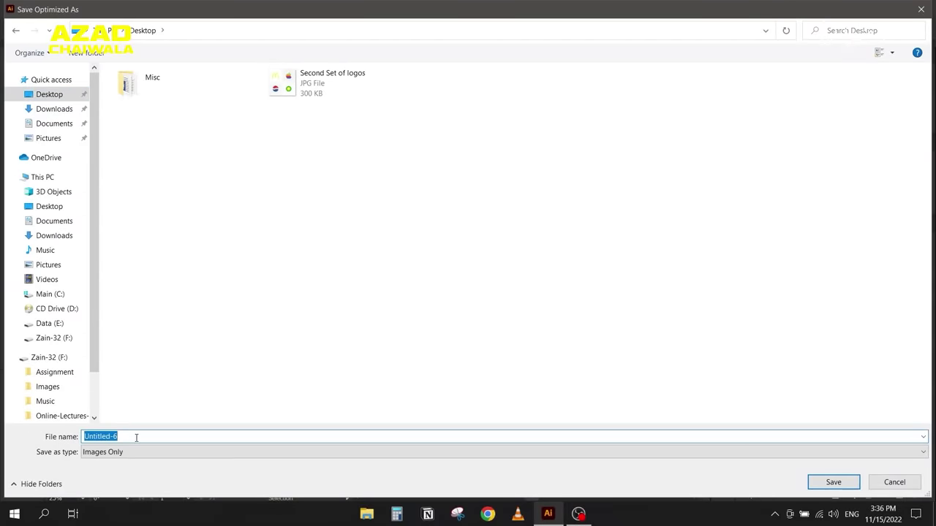
text(Logos)
click(811, 484)
click(933, 514)
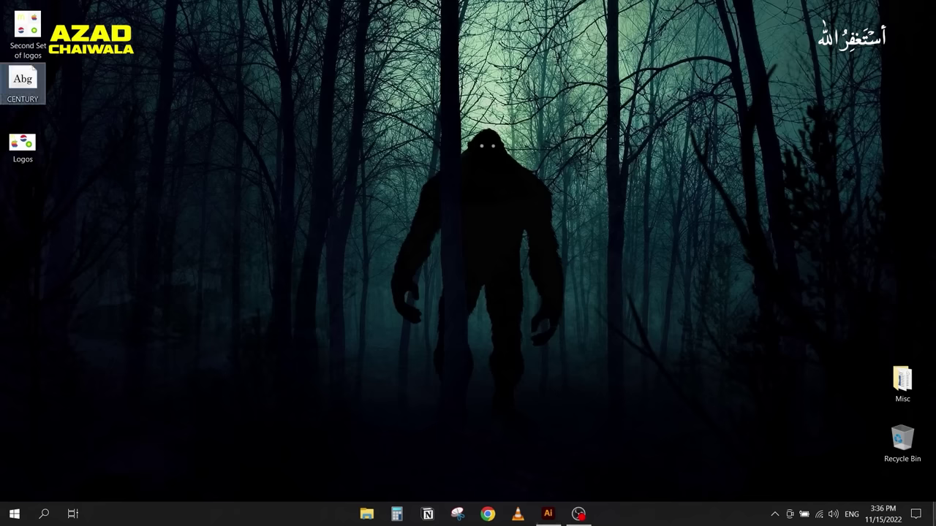
Step: Open Logos.jpg in Photos to check it, then close it and return to Illustrator
click(22, 146)
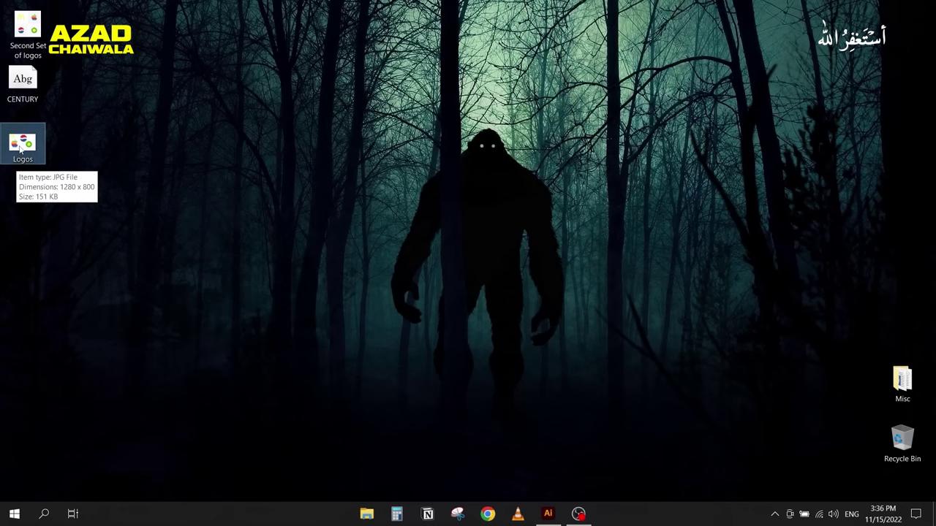
double_click(21, 146)
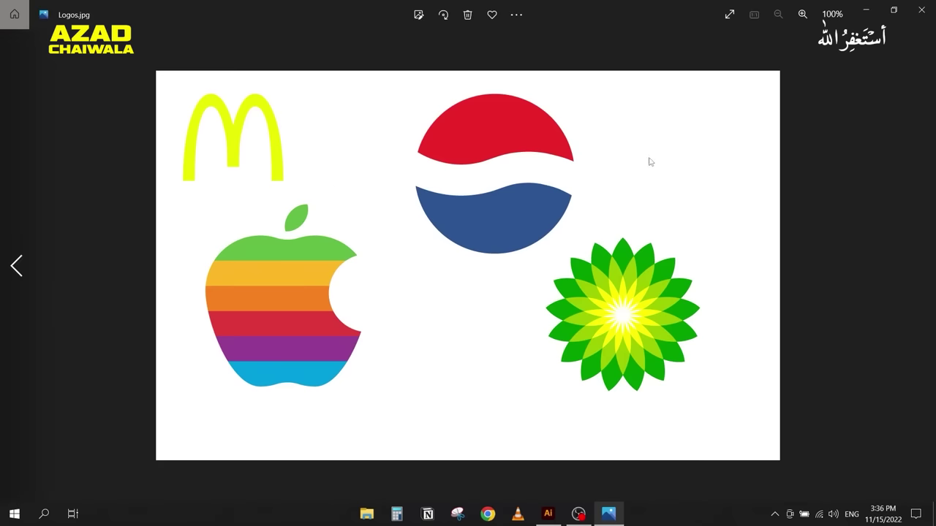
click(921, 10)
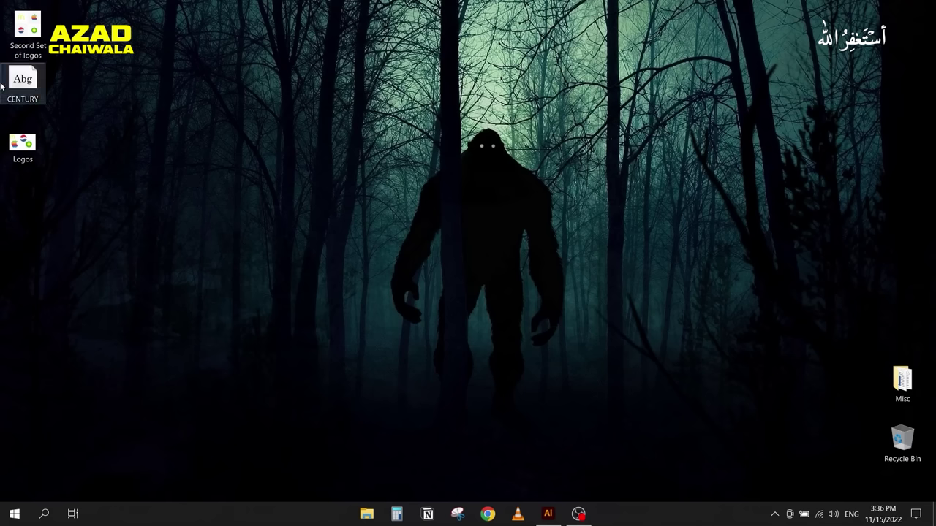
mouse_move(12, 137)
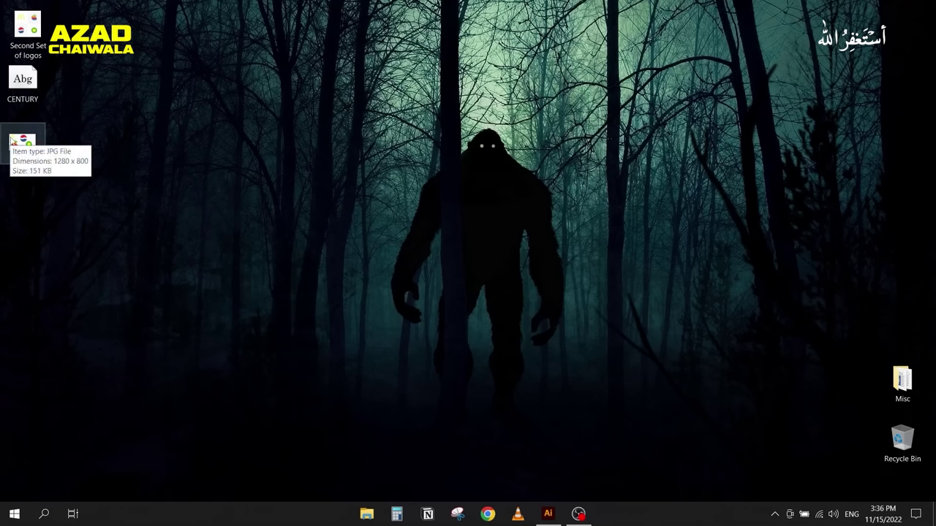
click(547, 514)
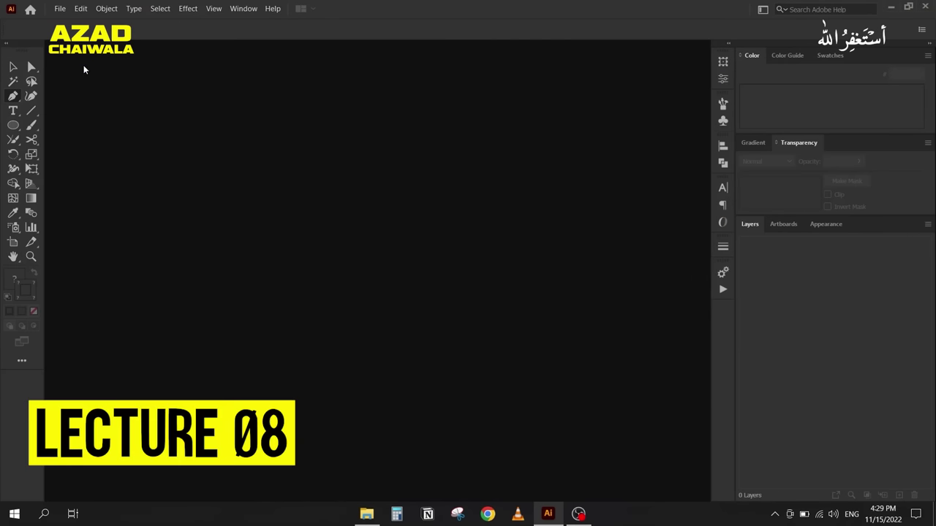
Step: Create a new 1280 x 800 px document
click(60, 9)
click(76, 22)
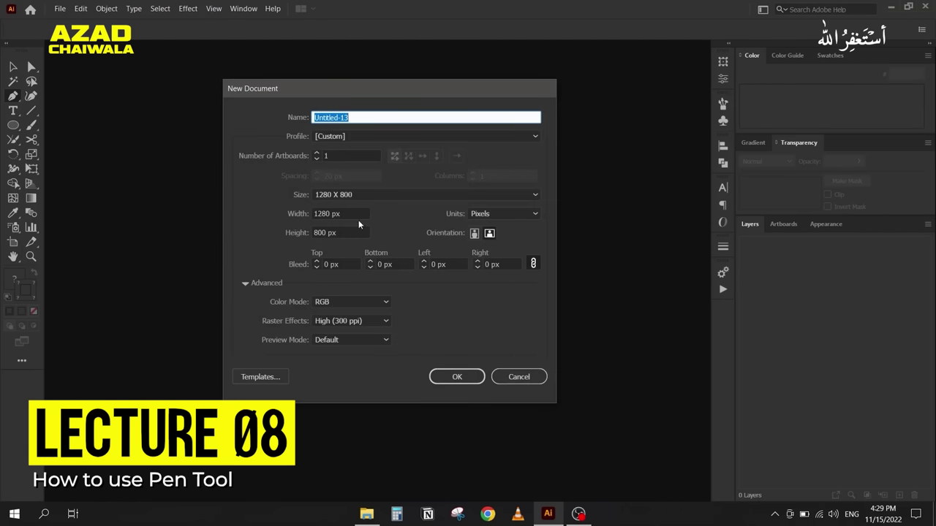
click(456, 377)
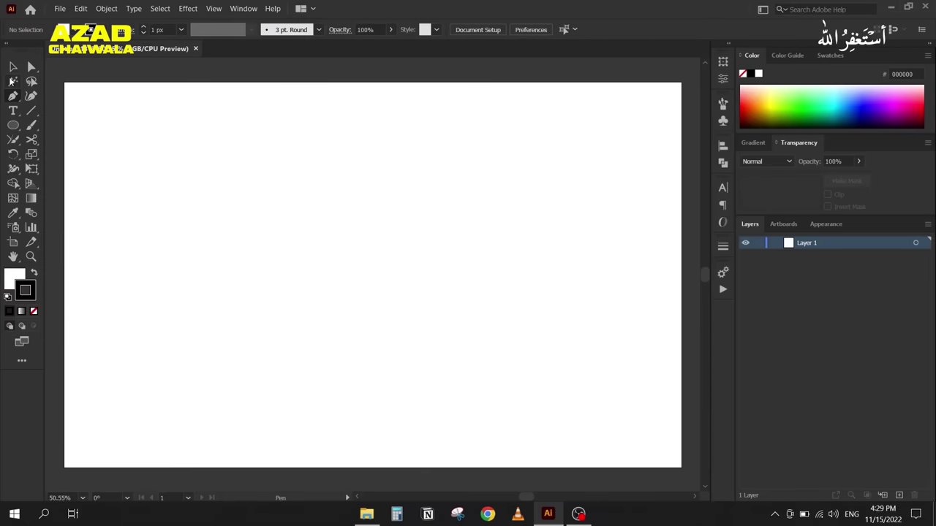
Step: Place the animal logo image from the desktop at the artboard's right edge
click(933, 516)
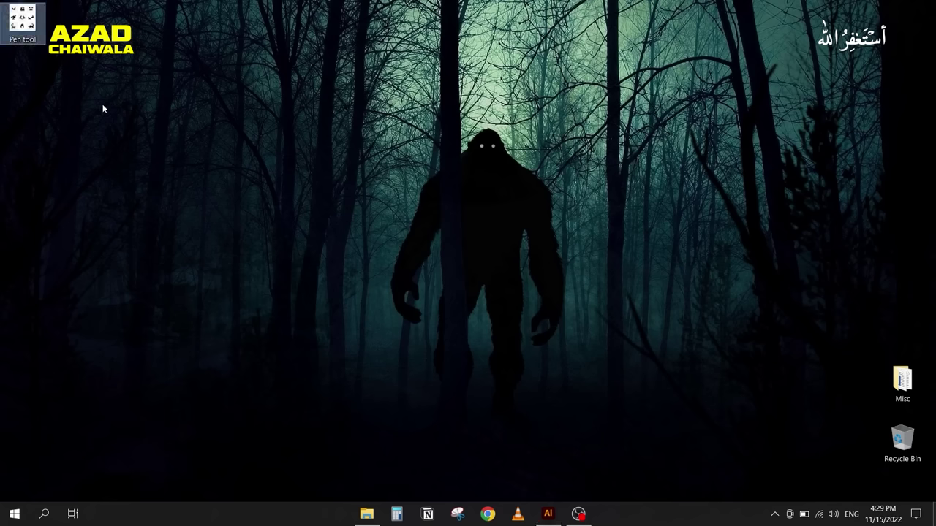
drag(33, 38, 386, 162)
drag(339, 188, 177, 328)
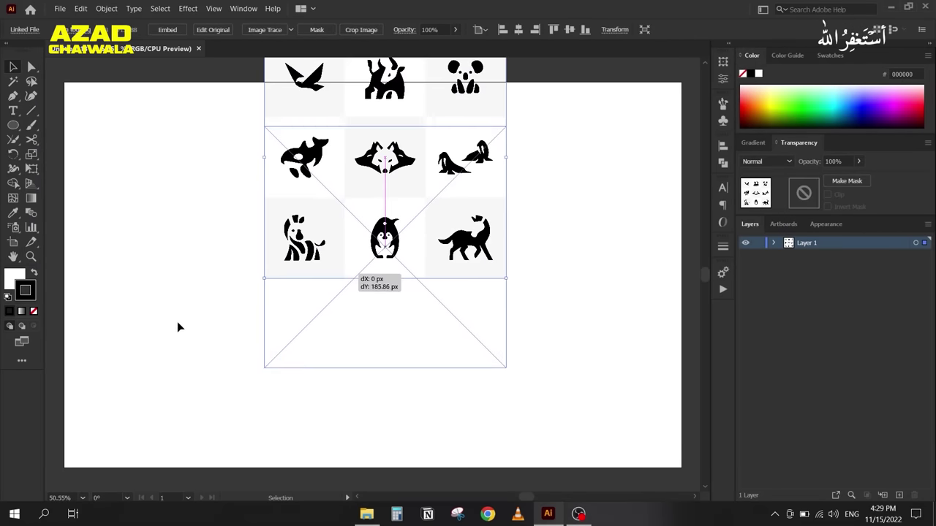
drag(330, 270, 489, 255)
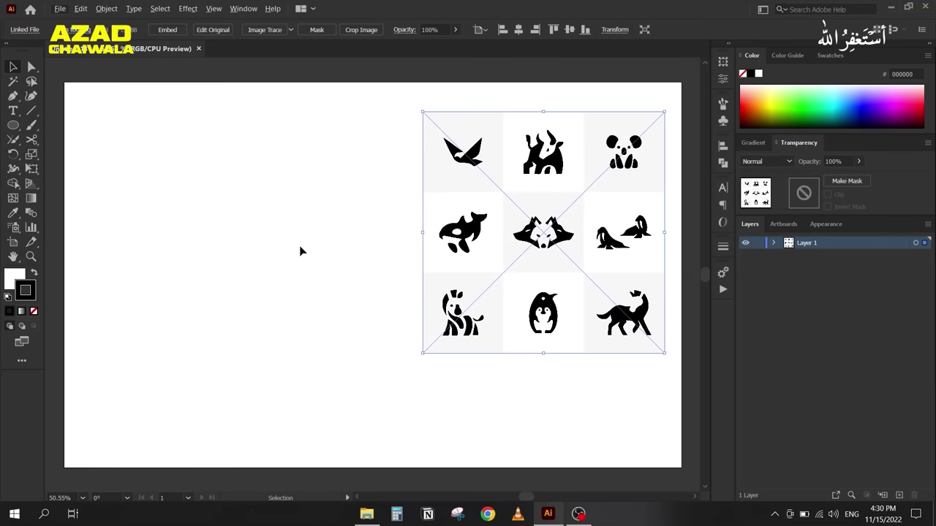
scroll(307, 256, down, 2)
drag(230, 251, 402, 228)
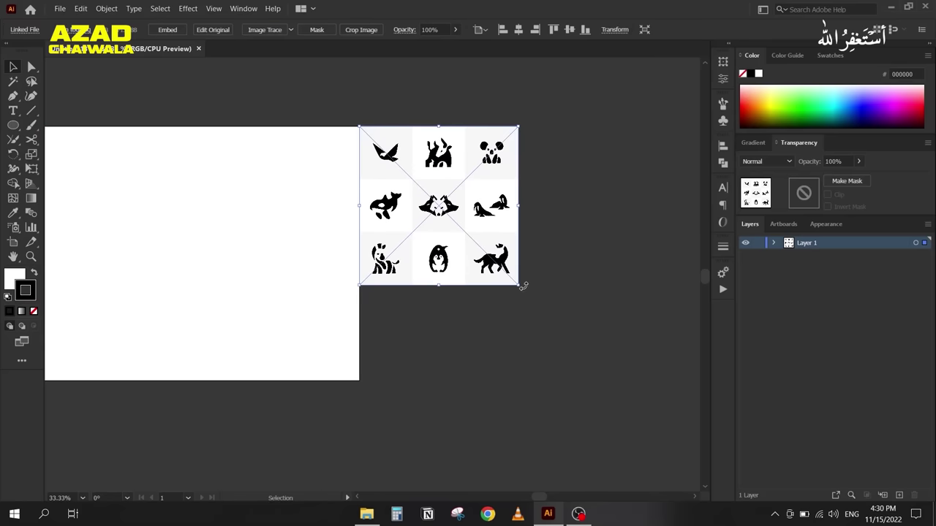
Step: Enlarge the reference image to about 792 px and lock it in the Layers panel
drag(519, 285, 616, 418)
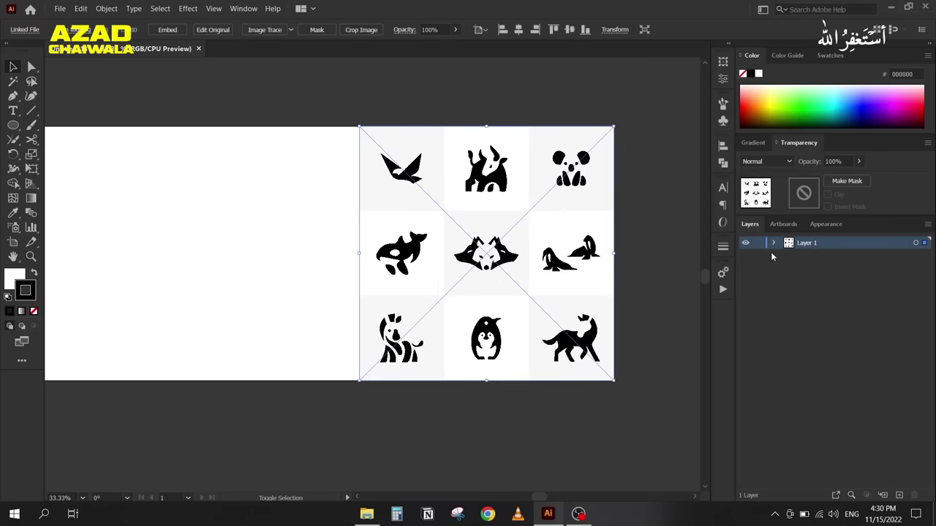
click(772, 244)
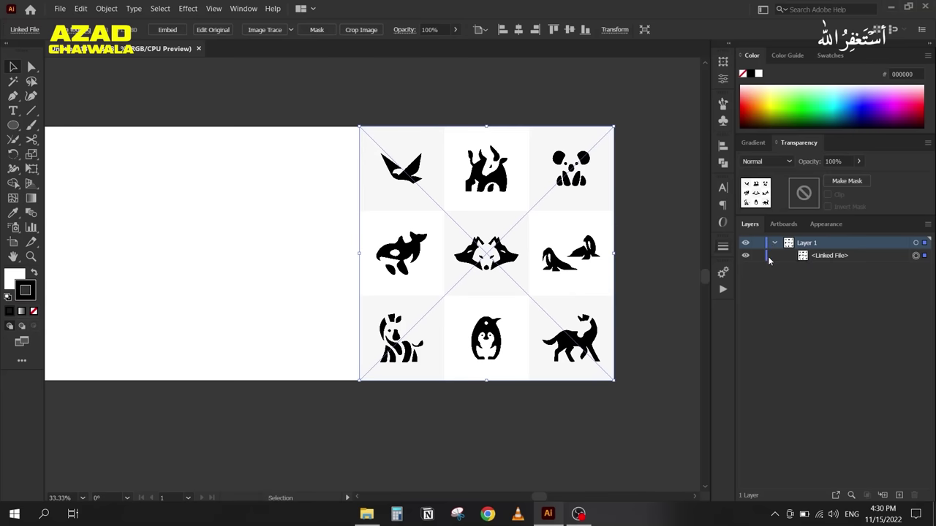
click(757, 255)
drag(209, 273, 158, 275)
scroll(365, 248, up, 2)
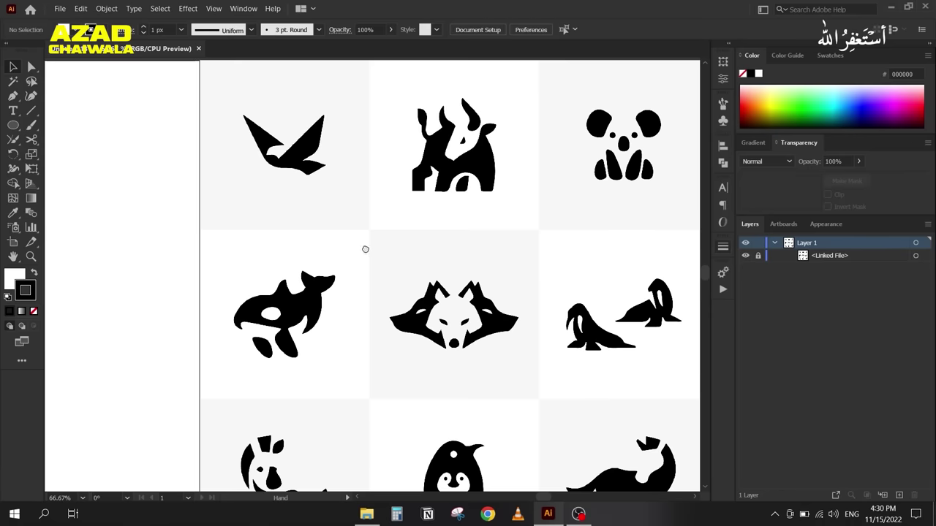
Step: Pick the Pen tool and pan to a blank part of the artboard
drag(308, 212, 309, 241)
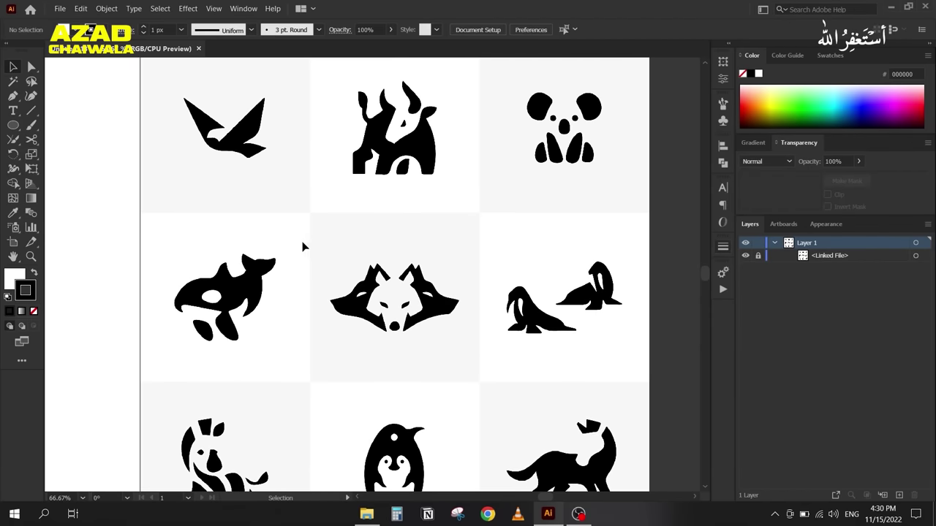
click(13, 125)
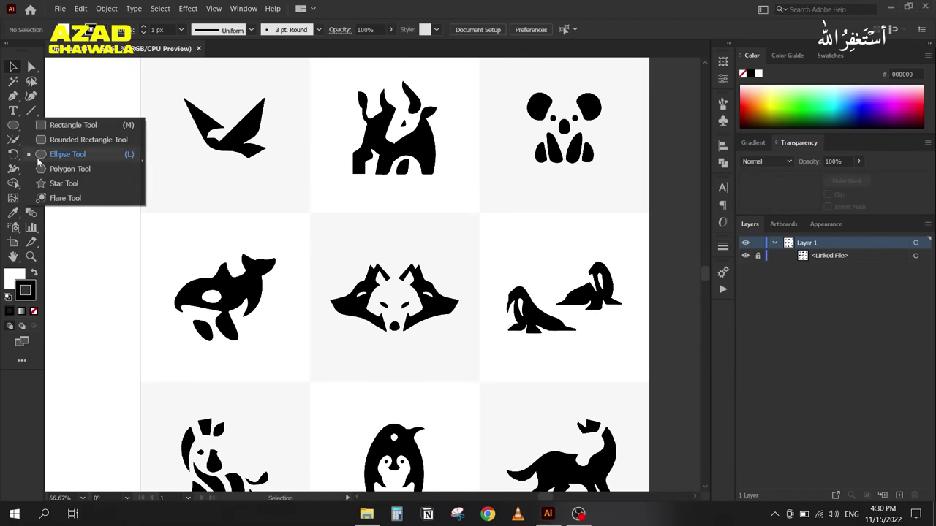
click(10, 69)
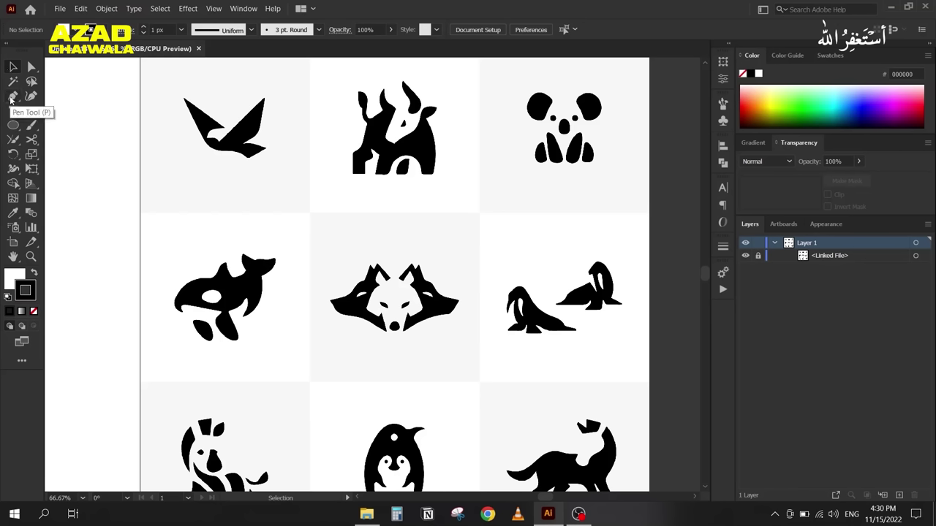
click(12, 97)
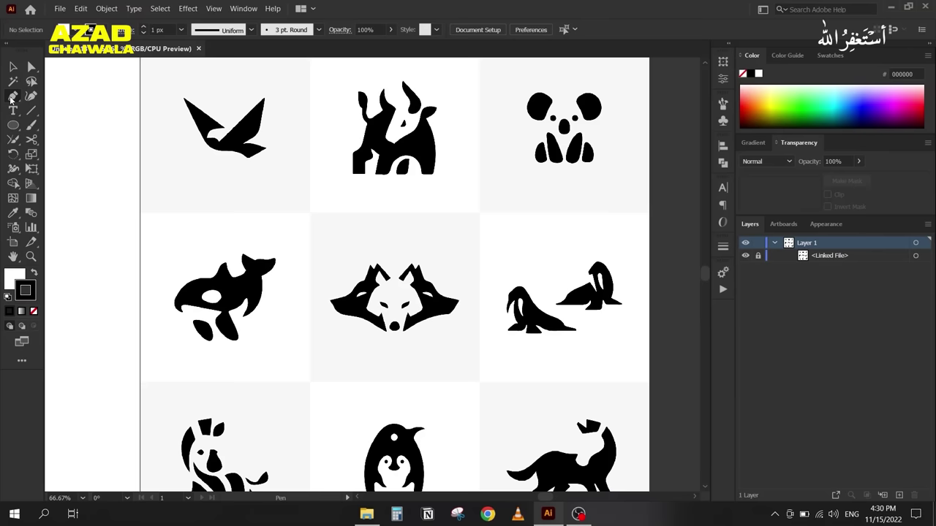
drag(130, 181, 720, 161)
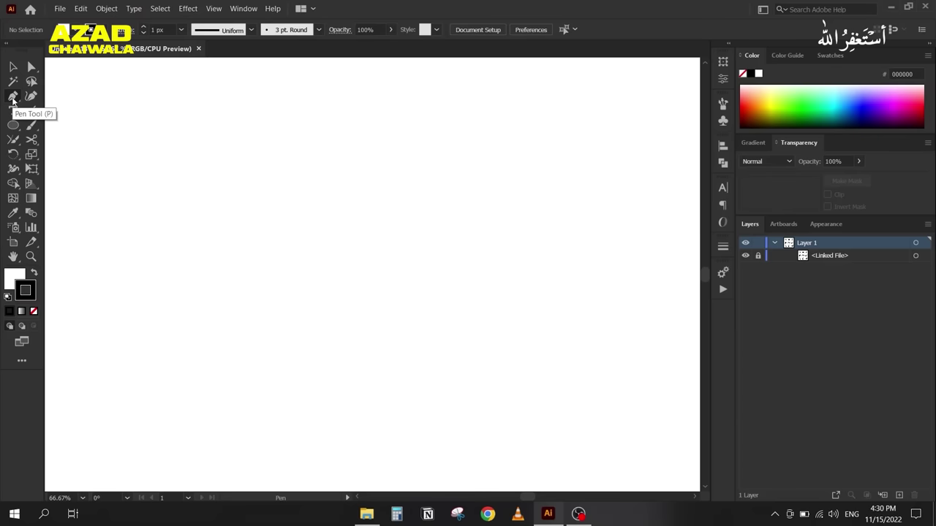
Step: Set Fill to None with the black stroke in front, and place the first anchor
click(31, 287)
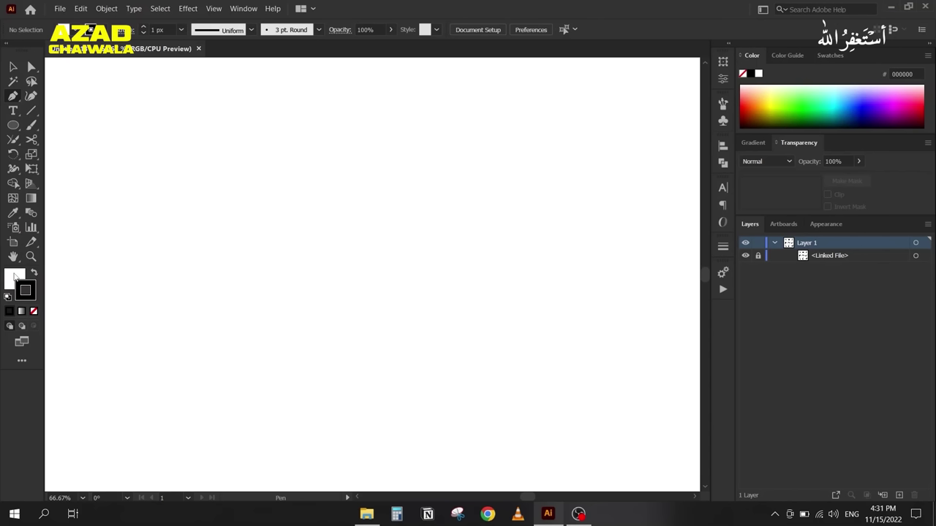
click(14, 276)
click(34, 312)
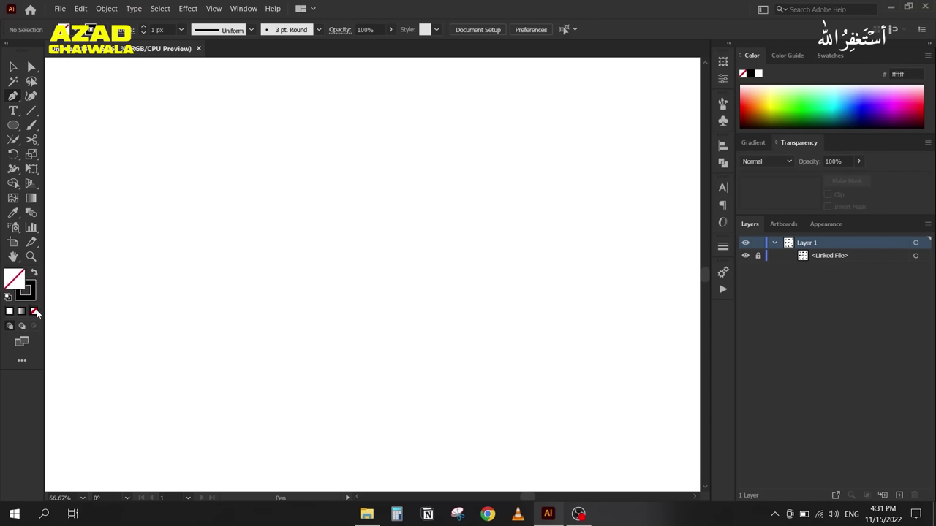
click(34, 293)
click(168, 116)
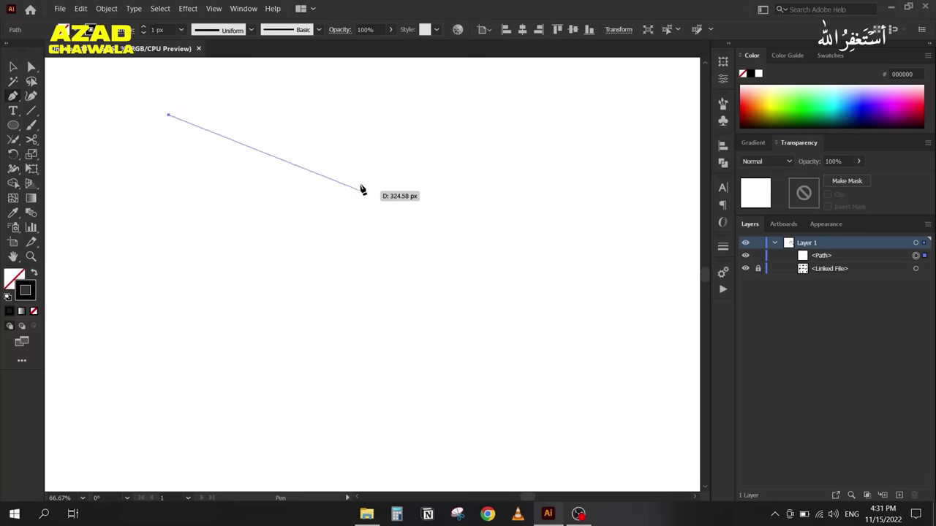
Step: Add seven anchors around the angular outline, close it on its start point, and begin a path at top right
click(340, 195)
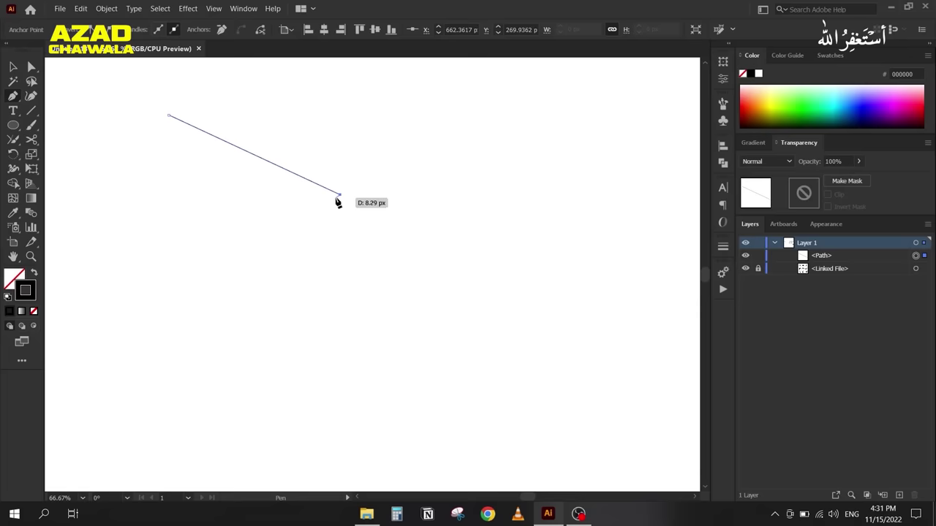
click(212, 281)
click(175, 246)
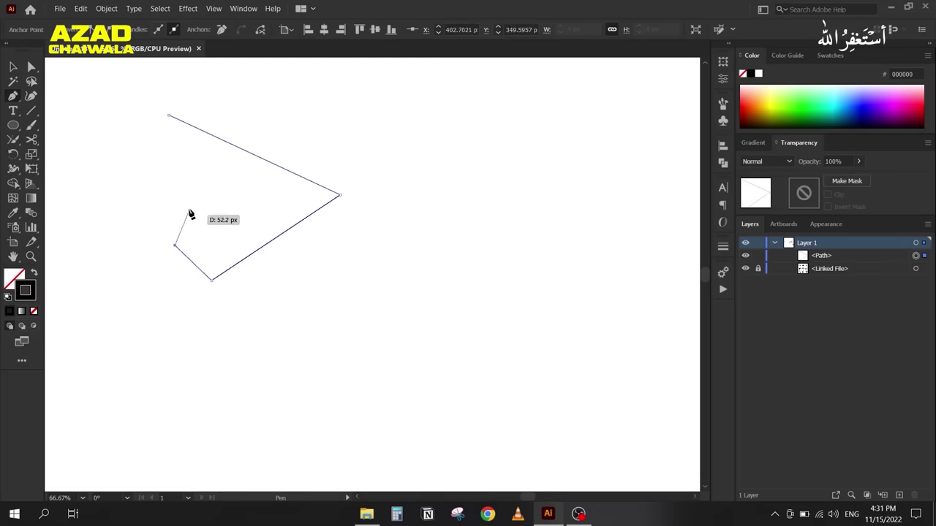
click(189, 209)
click(119, 176)
click(119, 117)
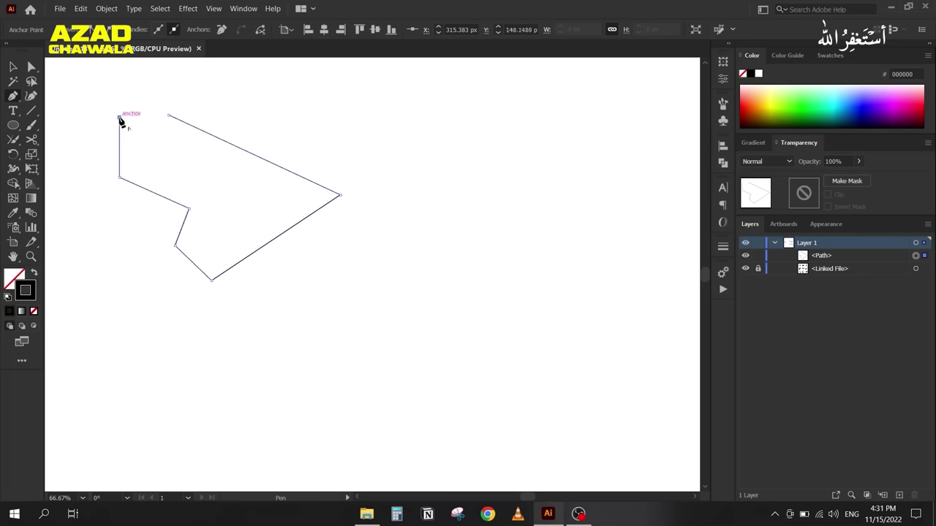
click(163, 156)
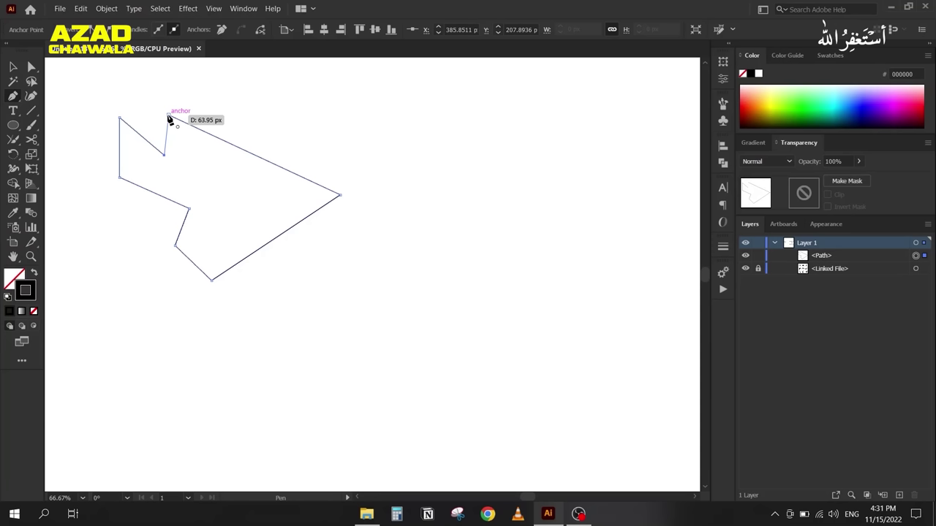
drag(169, 119, 168, 115)
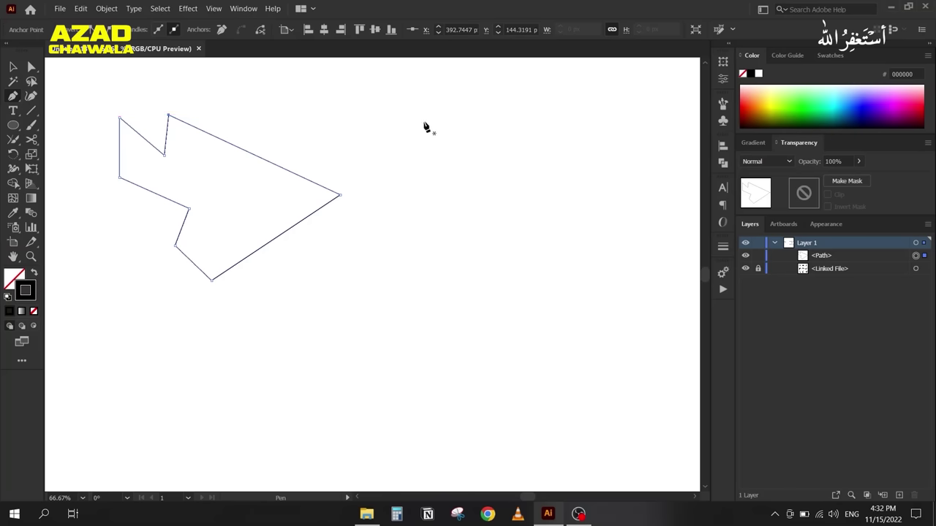
click(409, 86)
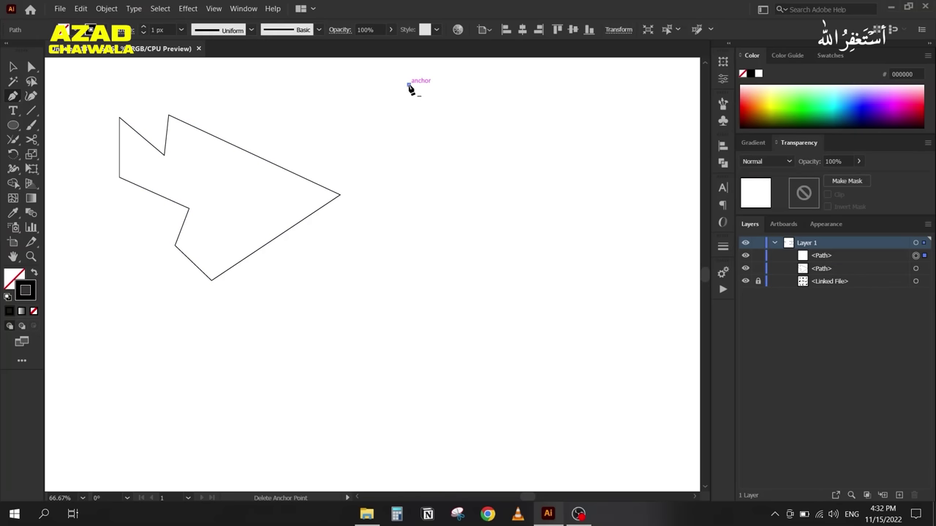
Step: Finish the open three-corner zigzag at top right and undo a stray starting anchor
click(520, 130)
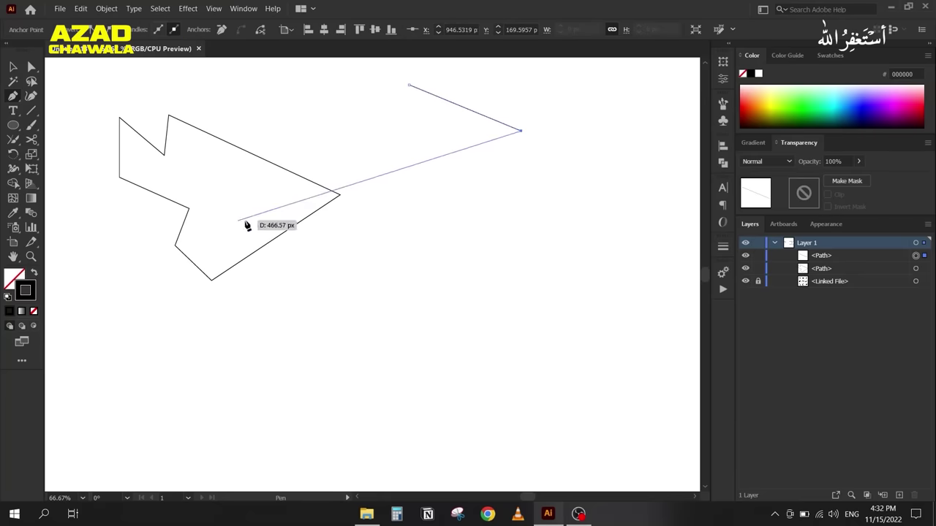
click(380, 171)
click(466, 242)
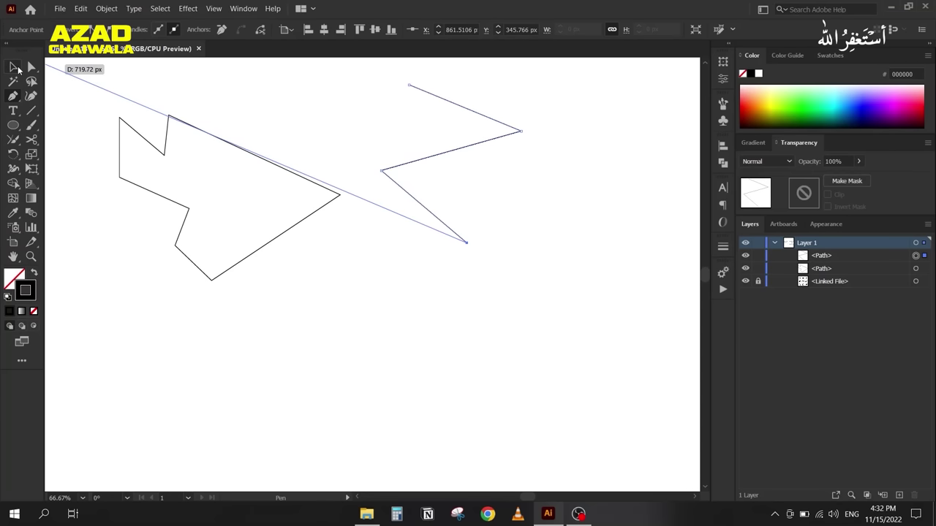
click(14, 67)
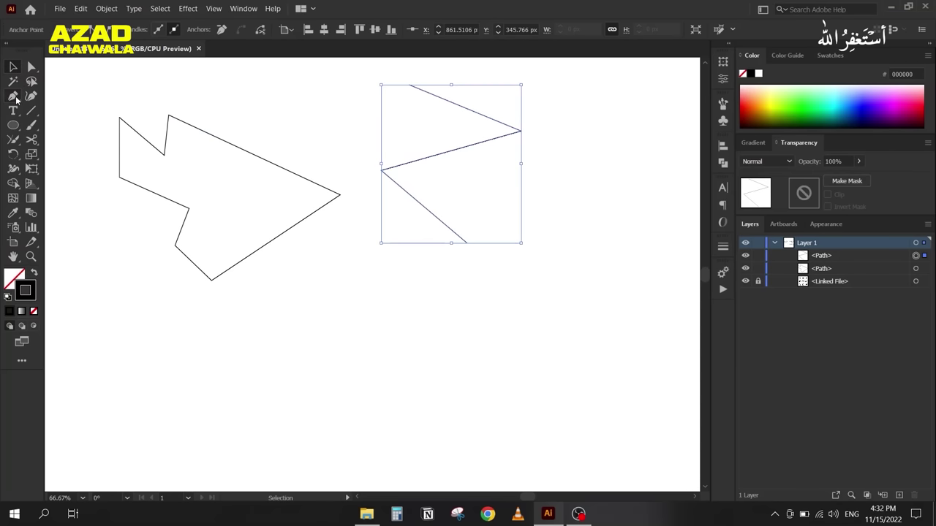
click(13, 96)
click(326, 278)
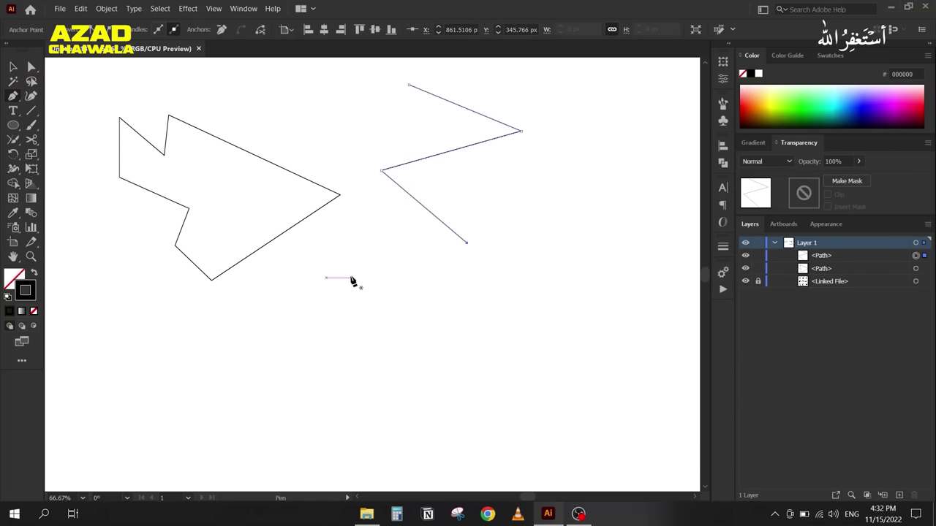
key(ctrl+z)
Step: Draw the large zigzag-edged lower shape and close it on its starting anchor
click(370, 239)
click(431, 290)
click(288, 305)
click(334, 348)
click(126, 359)
click(193, 400)
click(363, 400)
click(437, 363)
click(480, 302)
click(459, 269)
click(414, 231)
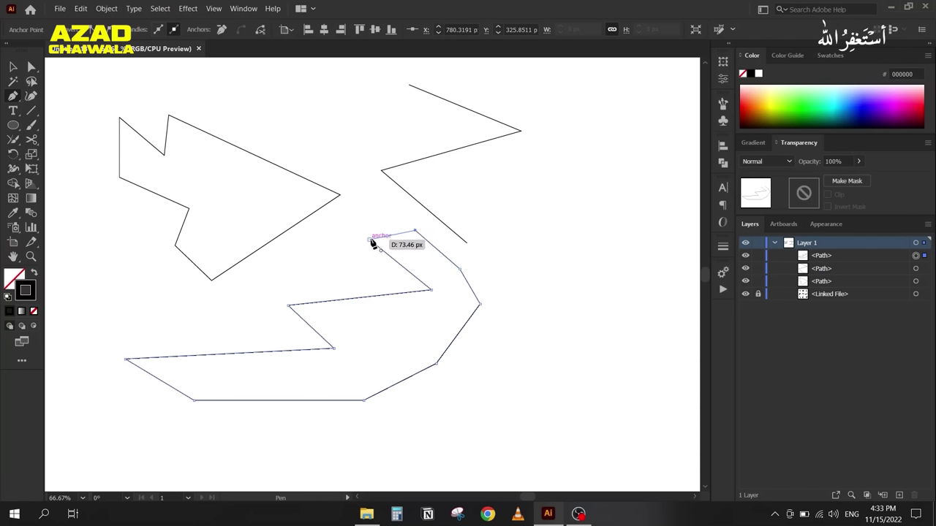
click(371, 240)
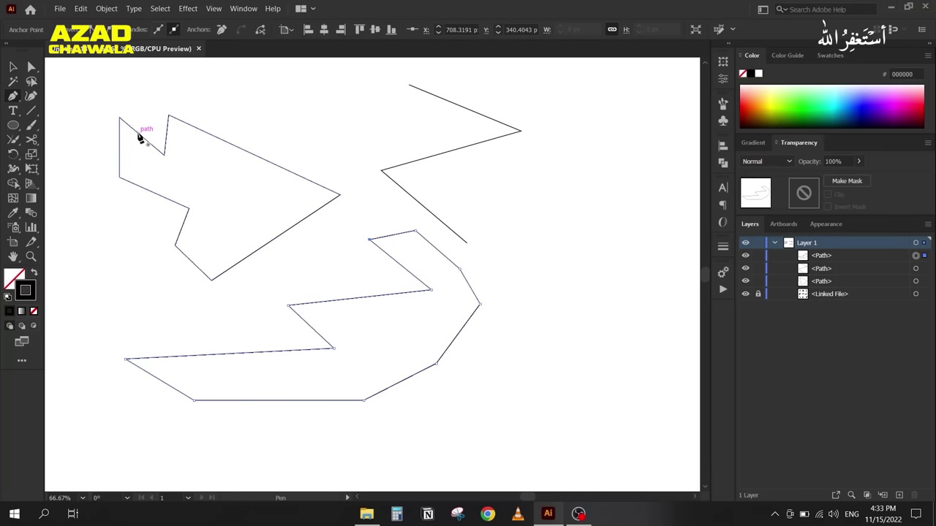
Step: Draw a closed angular shape on the right side of the artboard
click(588, 160)
click(613, 201)
click(561, 212)
click(582, 247)
click(541, 279)
click(514, 260)
click(474, 210)
click(489, 179)
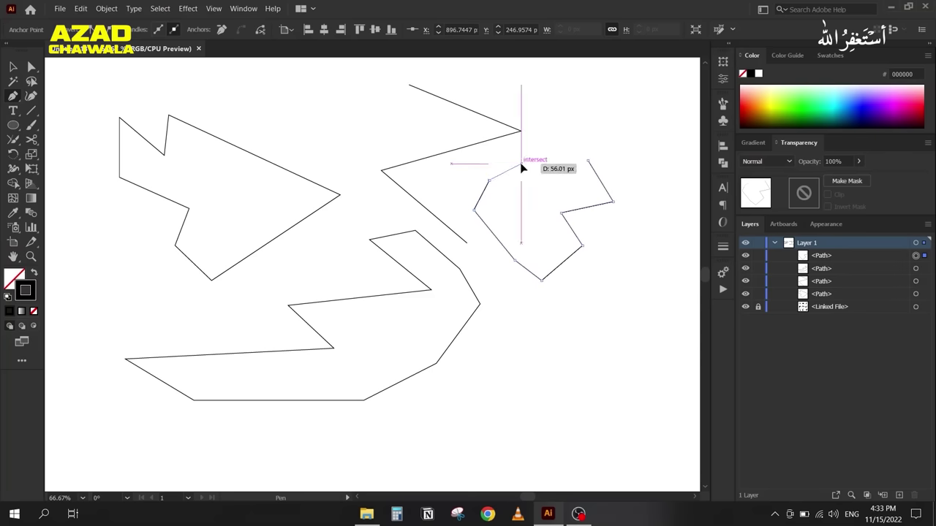
click(521, 163)
click(554, 160)
click(587, 160)
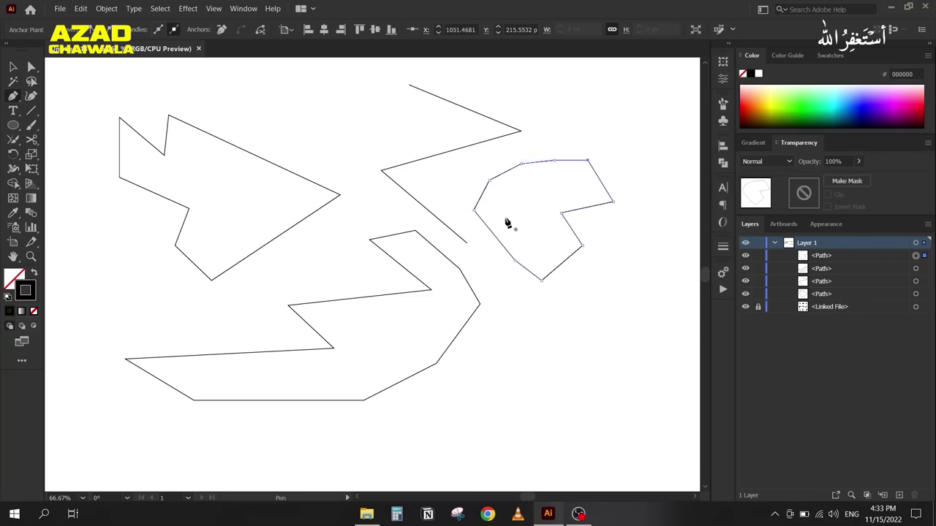
Step: Marquee-select all four practice paths and delete them
click(13, 67)
drag(124, 83, 518, 389)
key(Delete)
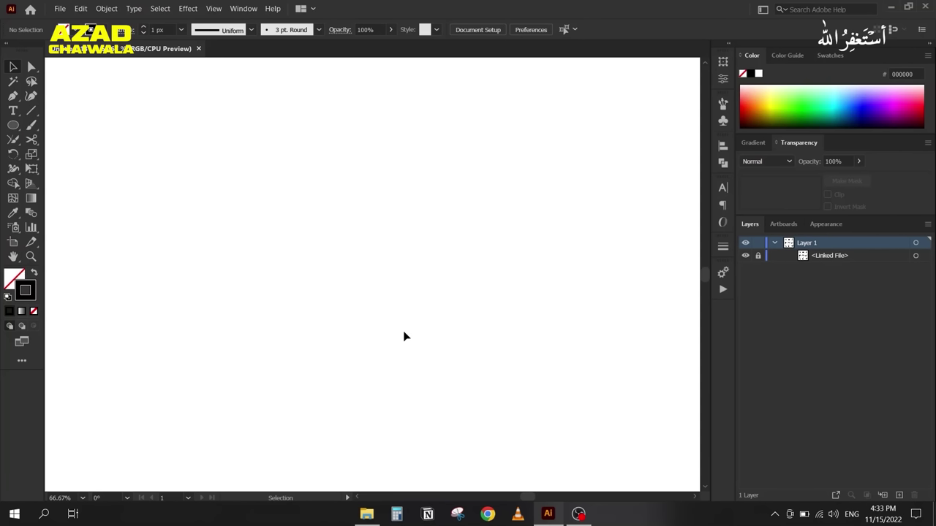
Step: Draw a closed three-corner triangle with the Pen tool
key(p)
click(156, 97)
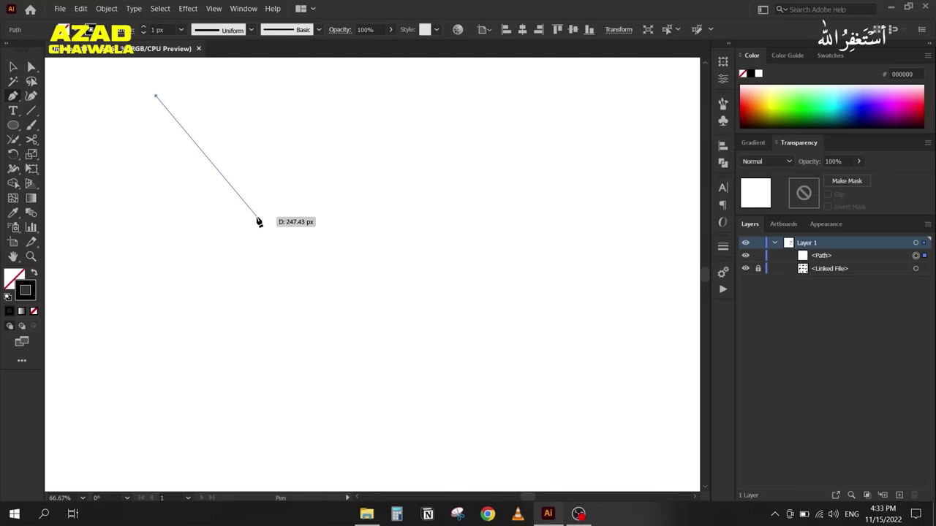
click(258, 215)
click(141, 249)
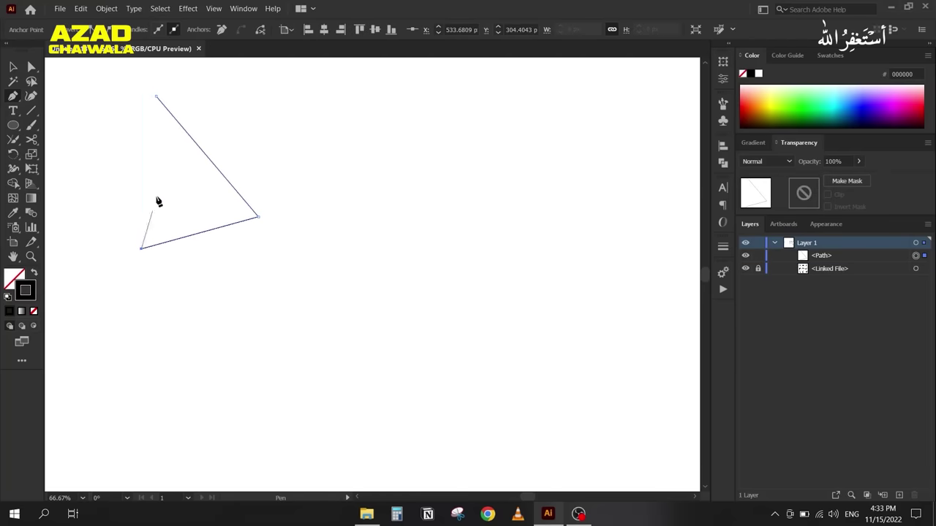
click(155, 97)
Step: Start a second triangle beside it, dragging its bottom corner to curve the edge
click(141, 95)
click(348, 92)
click(450, 211)
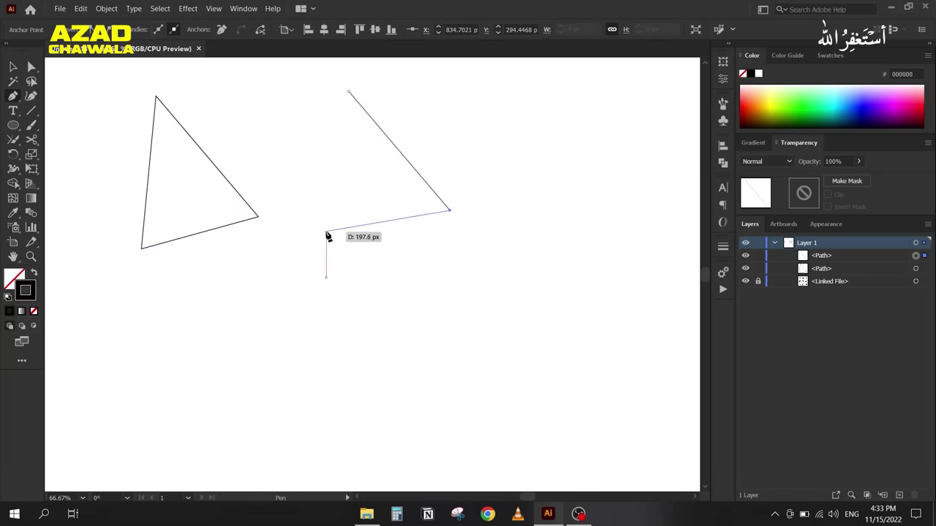
ctrl+click(329, 239)
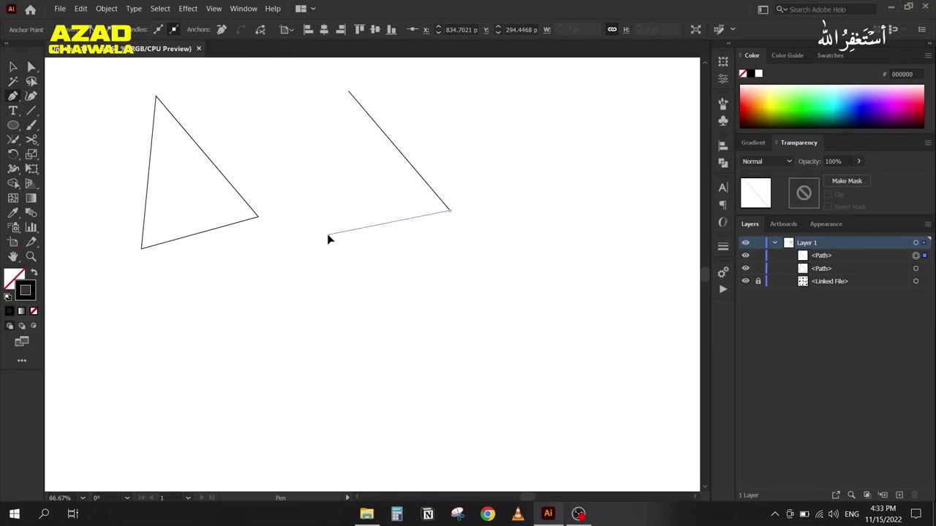
drag(329, 236, 293, 296)
Step: Adjust the bottom curve's bend and close the second triangle at its top corner
mouse_move(292, 295)
mouse_down()
mouse_move(284, 312)
mouse_move(268, 261)
mouse_move(275, 198)
mouse_move(351, 174)
mouse_move(304, 176)
mouse_move(271, 205)
mouse_move(261, 284)
mouse_move(309, 335)
mouse_move(248, 288)
mouse_move(241, 200)
mouse_move(285, 151)
mouse_move(260, 244)
mouse_move(268, 330)
mouse_move(291, 309)
mouse_up()
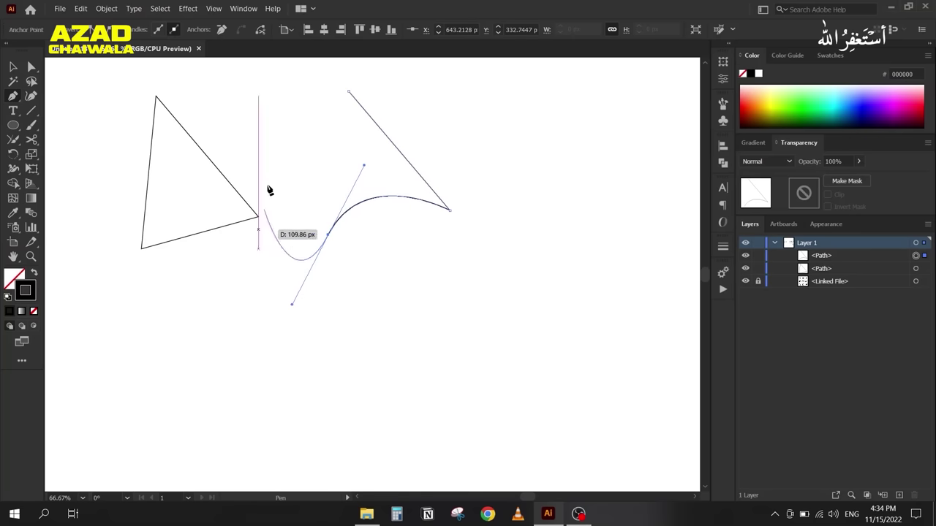
click(348, 92)
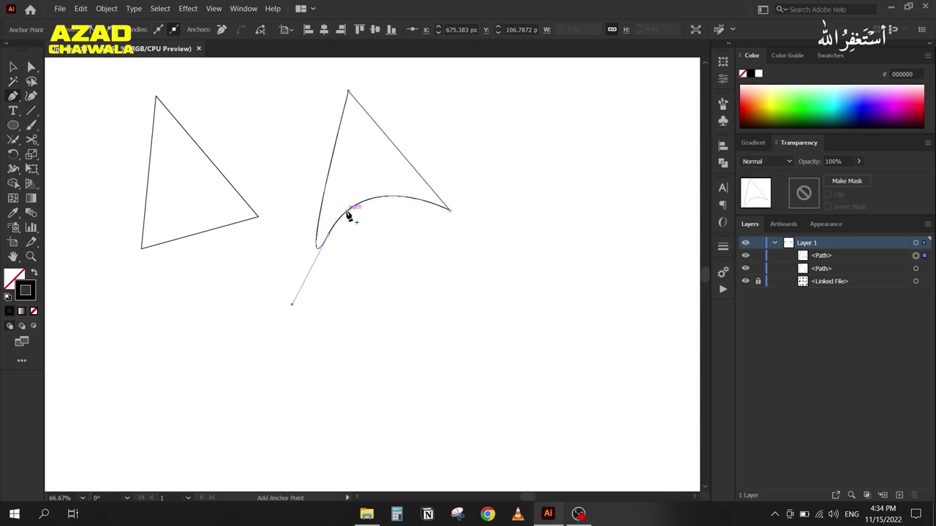
click(33, 67)
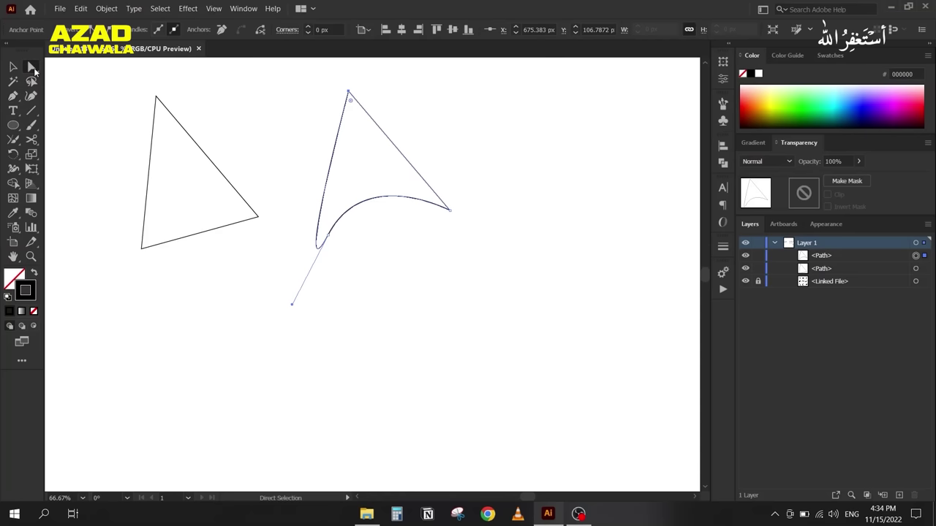
Step: Select the lower anchor and drag both its direction handles to reshape the bottom curve
click(327, 234)
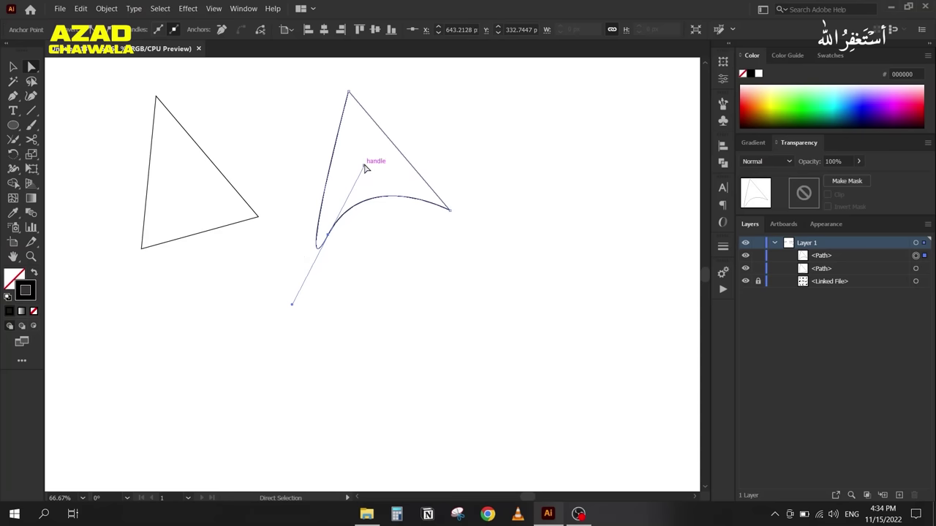
mouse_move(364, 167)
mouse_down()
mouse_move(401, 240)
mouse_move(385, 313)
mouse_move(335, 330)
mouse_move(274, 305)
mouse_move(309, 328)
mouse_move(370, 280)
mouse_move(363, 200)
mouse_move(346, 174)
mouse_move(378, 218)
mouse_move(362, 177)
mouse_up()
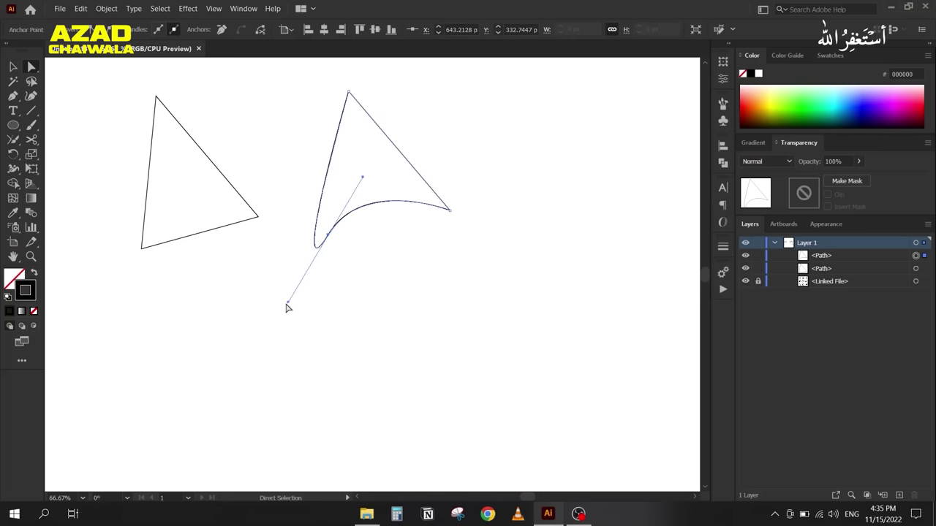
mouse_move(287, 304)
mouse_down()
mouse_move(271, 293)
mouse_move(282, 307)
mouse_up()
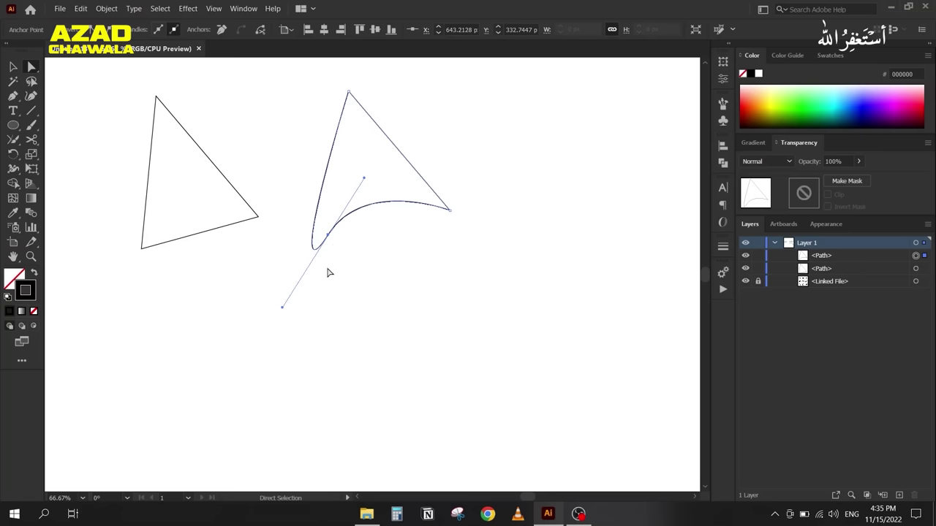
key(alt)
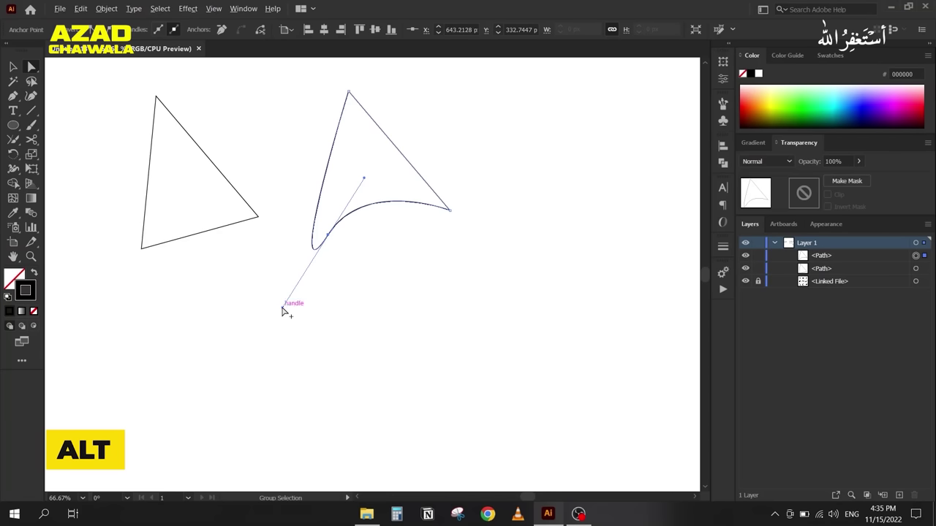
Step: Break the handle to straighten the left edge, refine the bottom arch, and shift the triangle left
drag(282, 307, 334, 202)
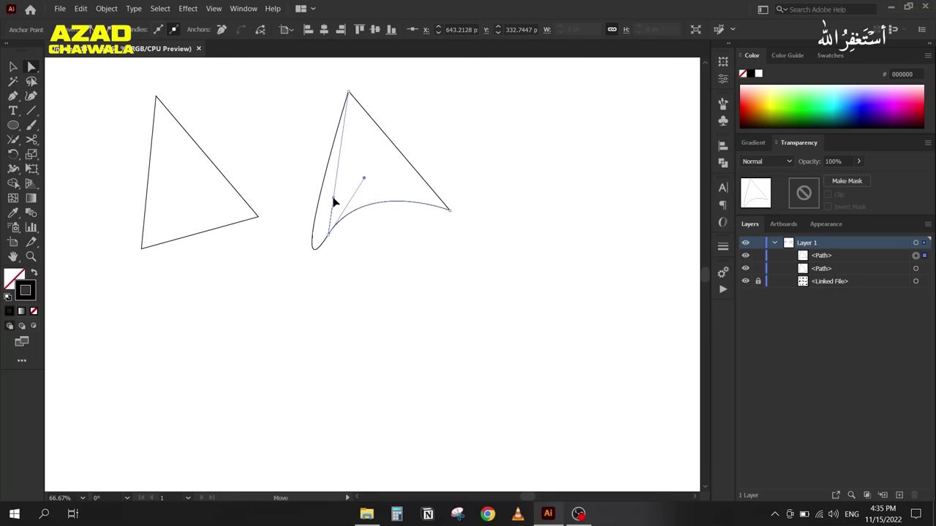
click(328, 235)
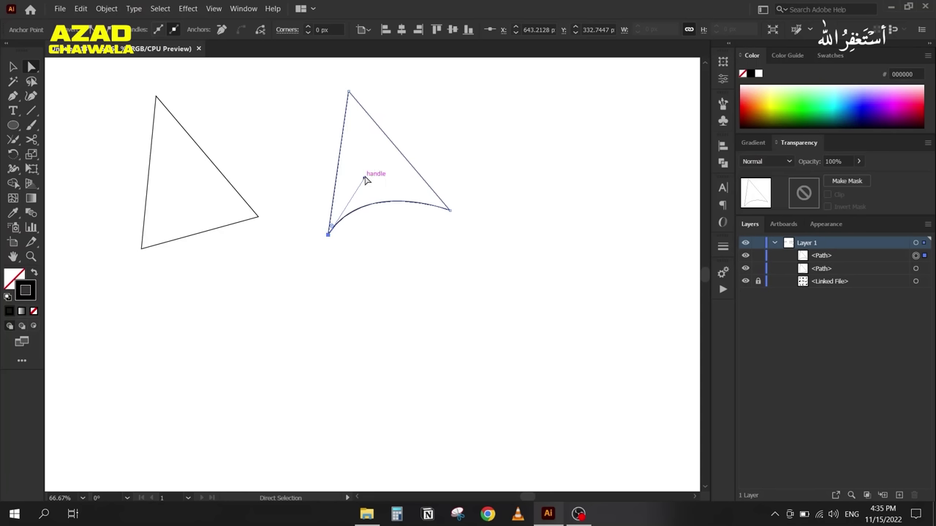
drag(365, 178, 373, 153)
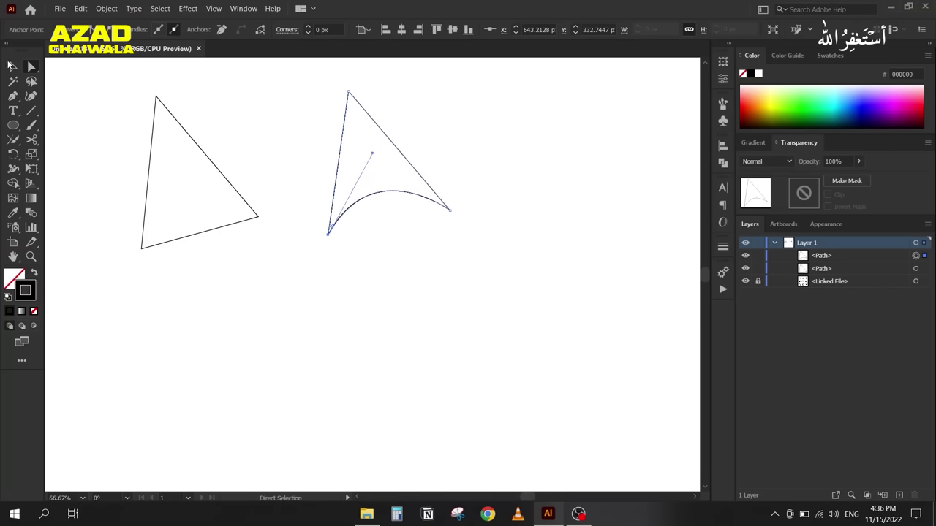
click(13, 67)
drag(343, 118, 290, 124)
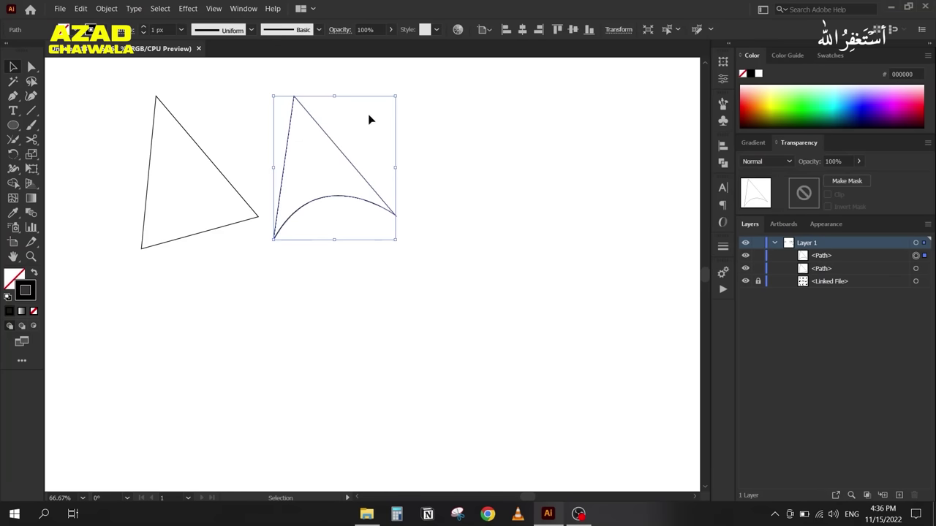
Step: Draw a third triangle on the right with a dragged bottom-left corner arching its base, closed at top
click(457, 86)
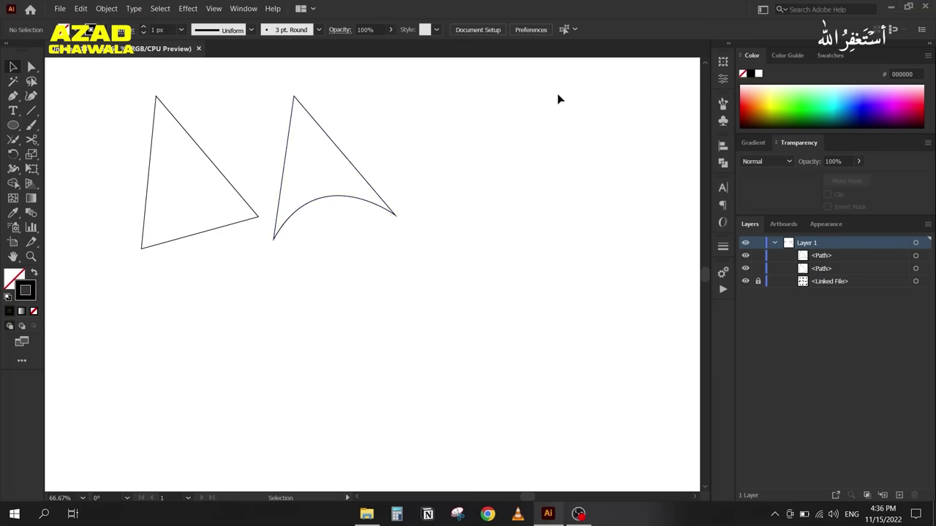
key(p)
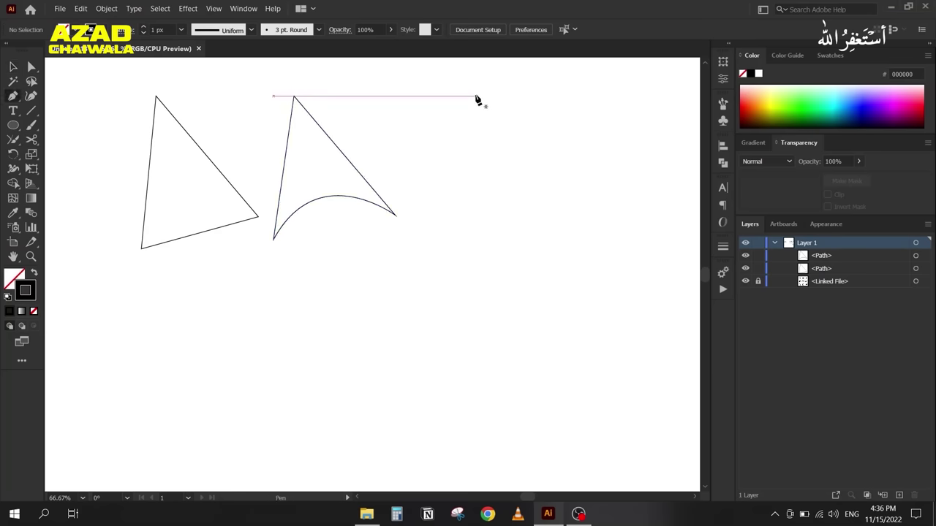
click(476, 96)
click(556, 205)
drag(443, 224, 401, 293)
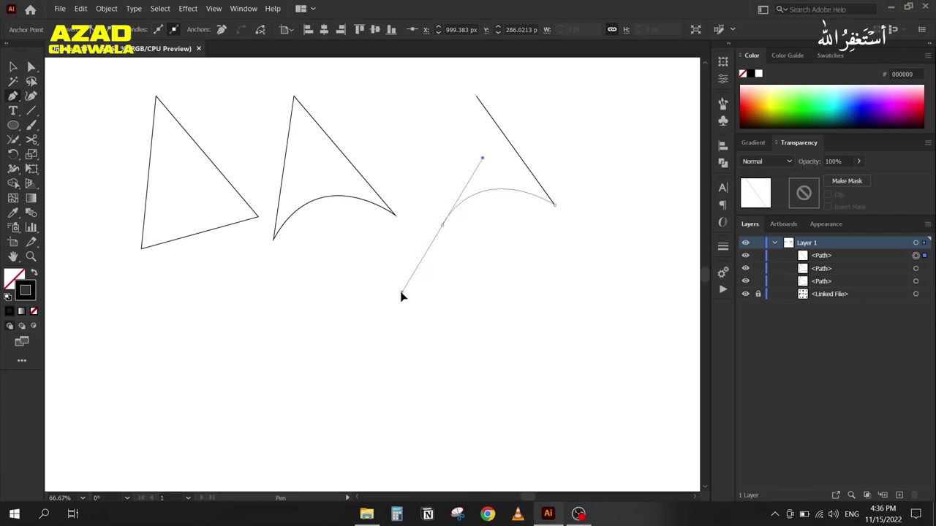
drag(401, 293, 418, 300)
drag(387, 305, 390, 305)
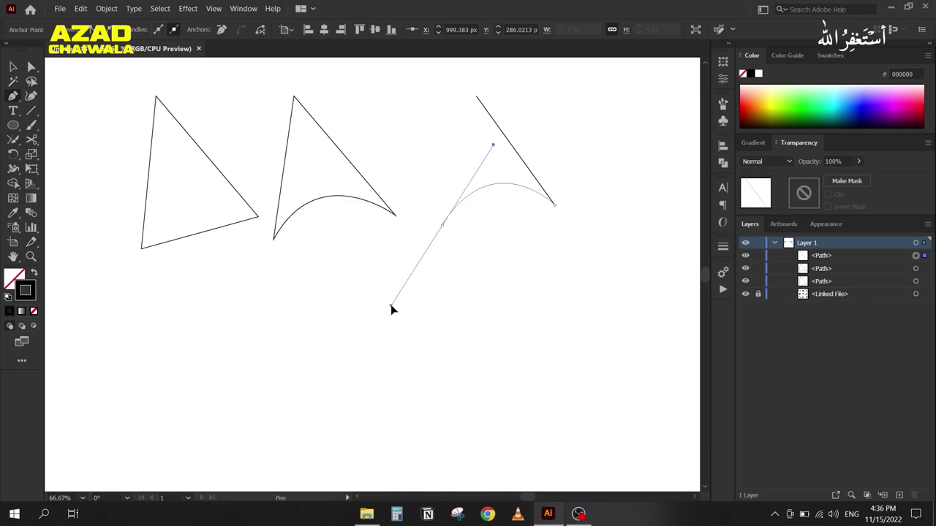
drag(390, 304, 442, 227)
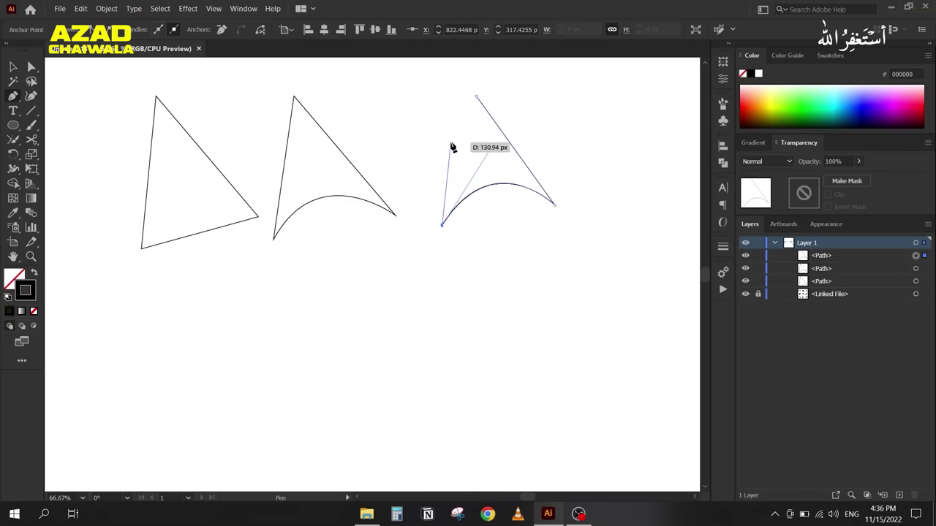
click(474, 97)
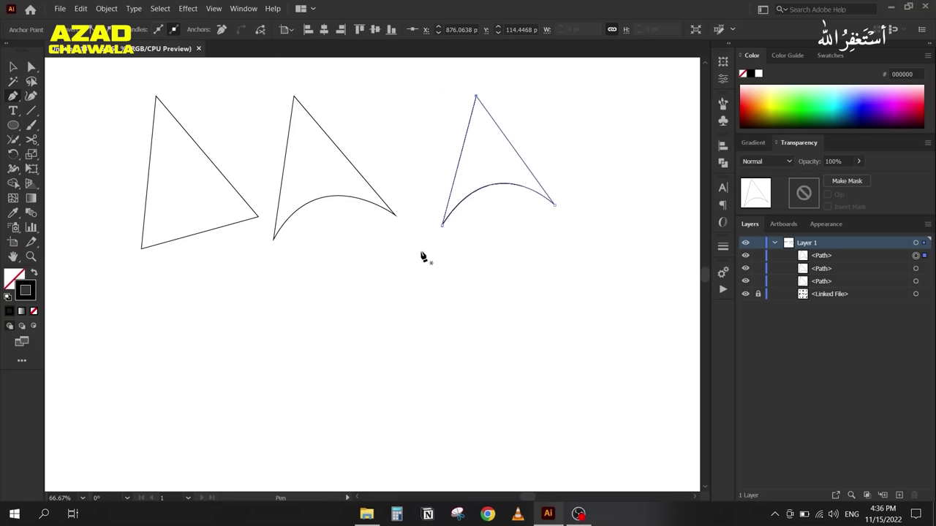
Step: Zoom in, nudge the bottom-left anchor and retract its handle into a sharp point, then zoom back out
scroll(440, 235, up, 5)
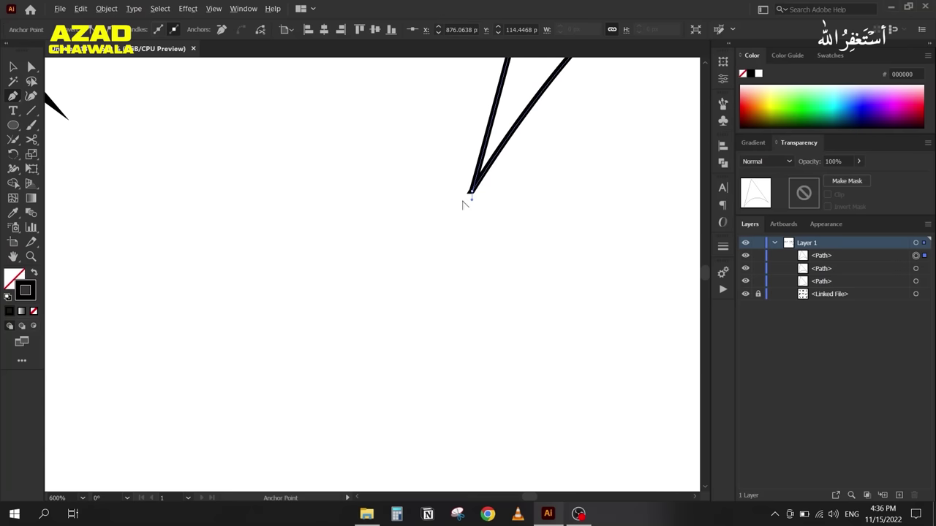
scroll(472, 196, up, 2)
scroll(487, 191, up, 3)
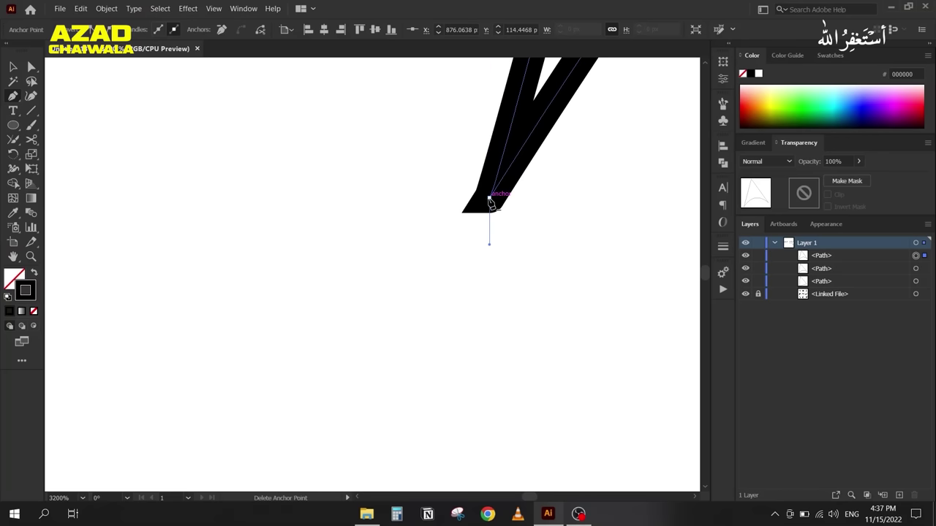
click(35, 71)
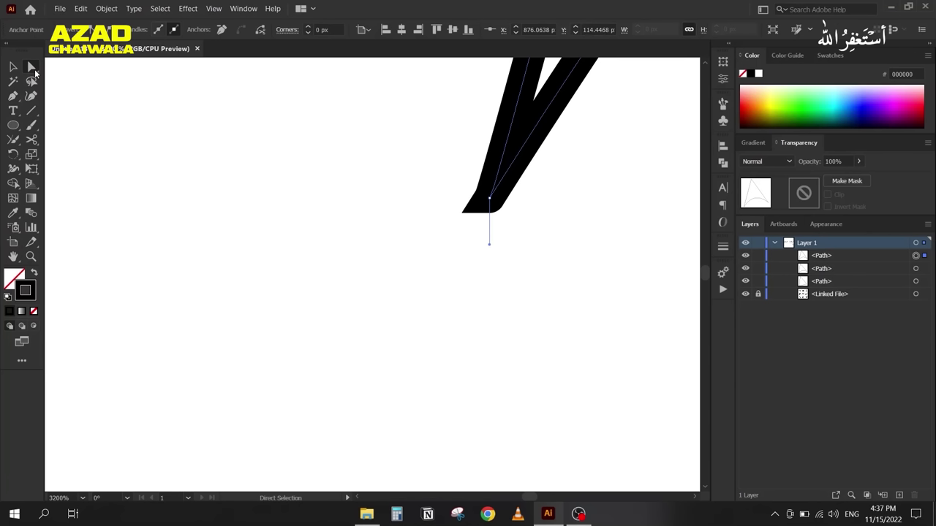
drag(489, 197, 492, 192)
drag(489, 249, 491, 203)
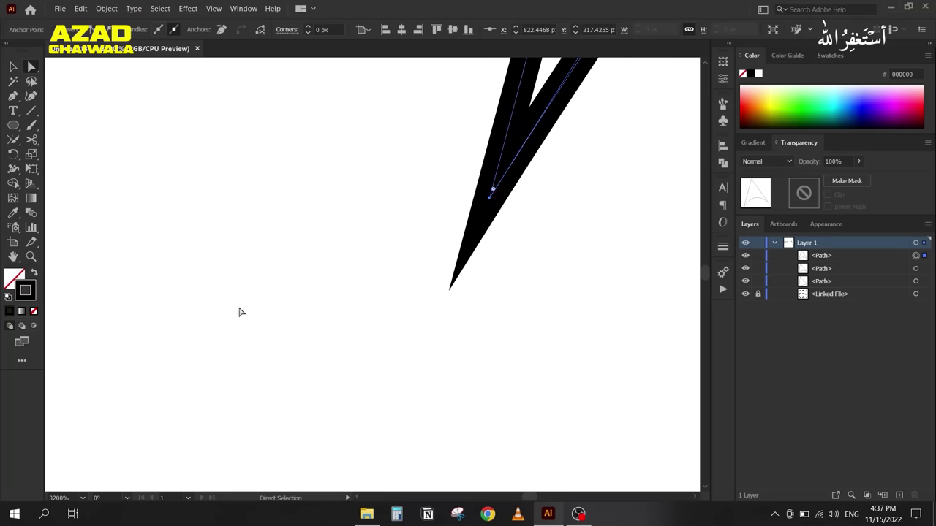
click(289, 260)
scroll(291, 261, down, 7)
scroll(294, 260, down, 4)
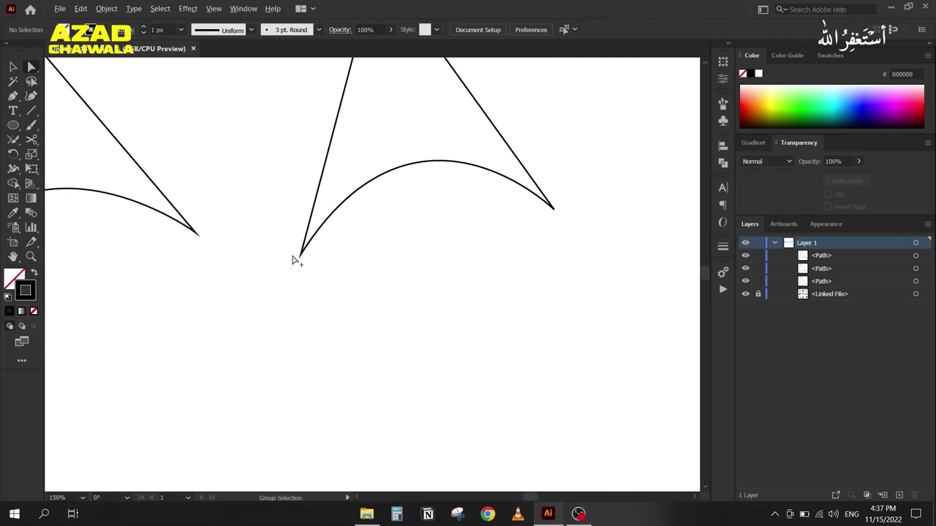
drag(303, 229, 370, 213)
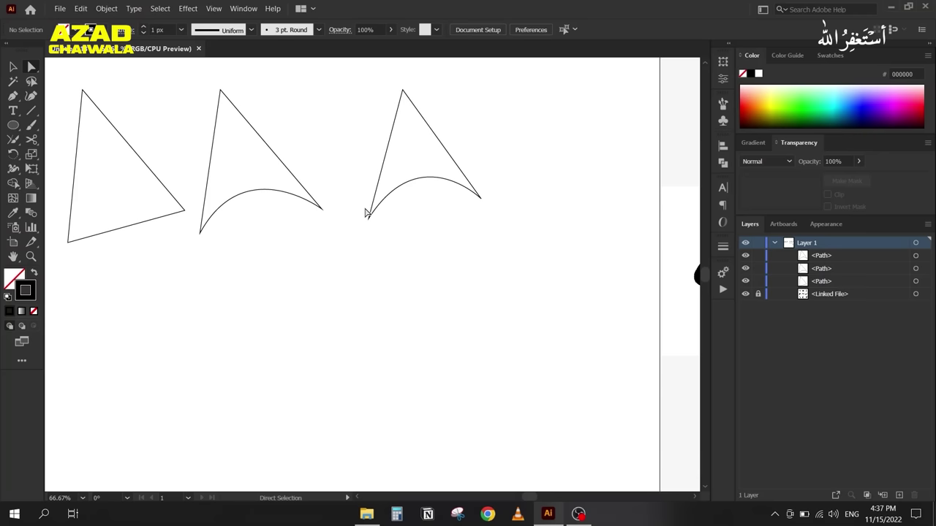
Step: Draw a fourth triangle below the others with a curved base, closed at its top
key(p)
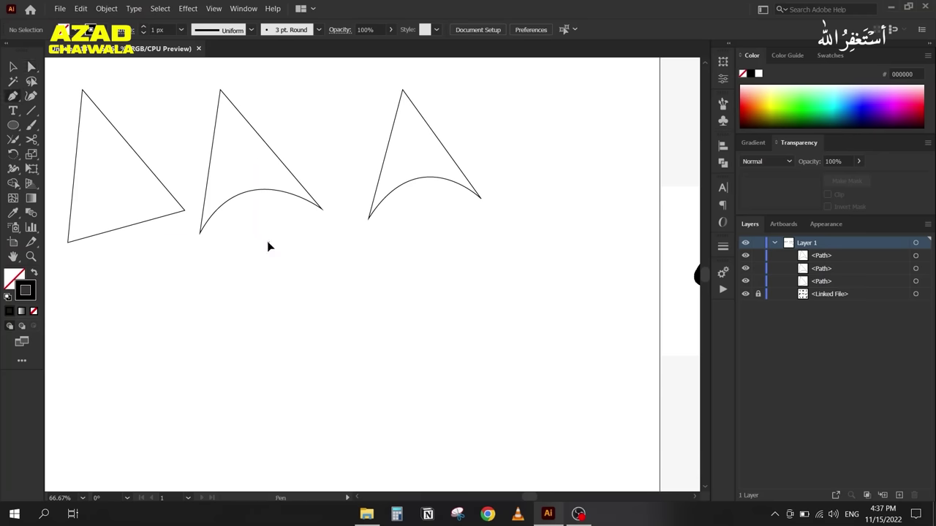
click(269, 243)
click(336, 364)
drag(207, 390, 219, 357)
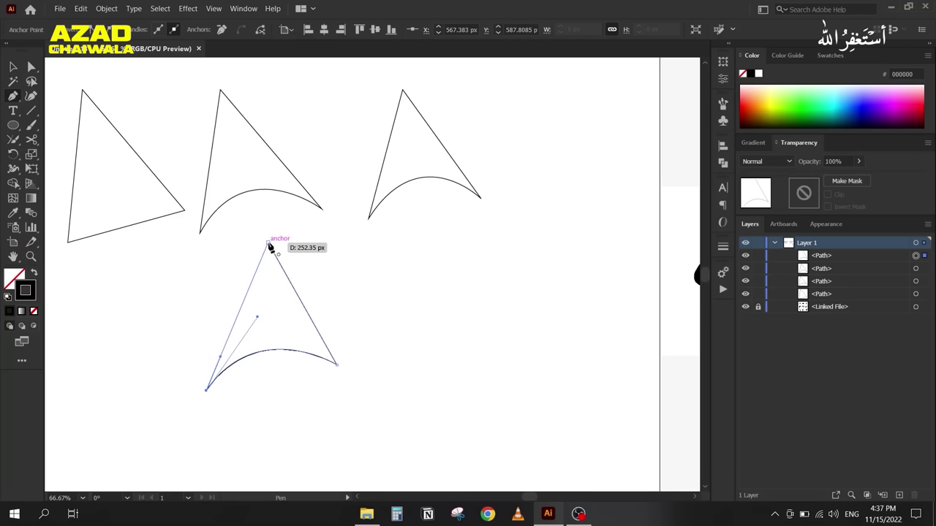
click(267, 244)
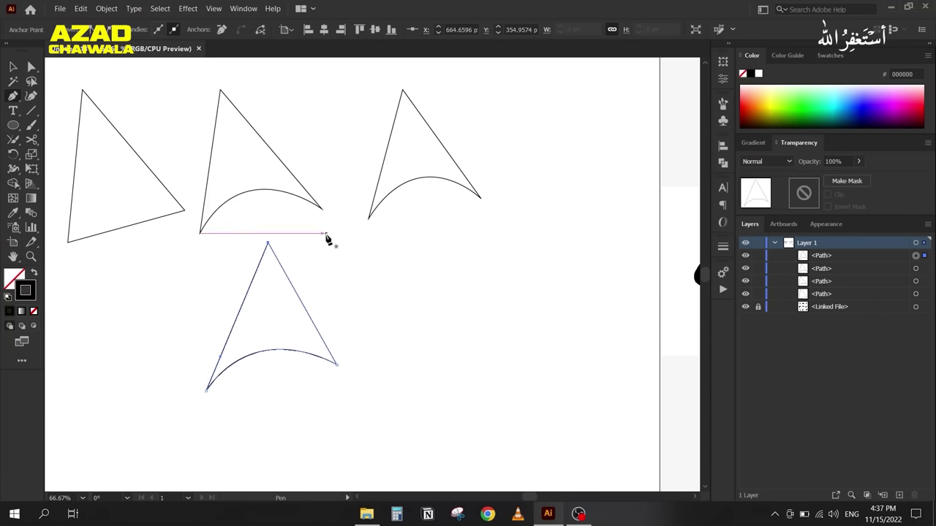
Step: Draw a curved hook-shaped piece to its right and close it with a dragged curve
click(395, 239)
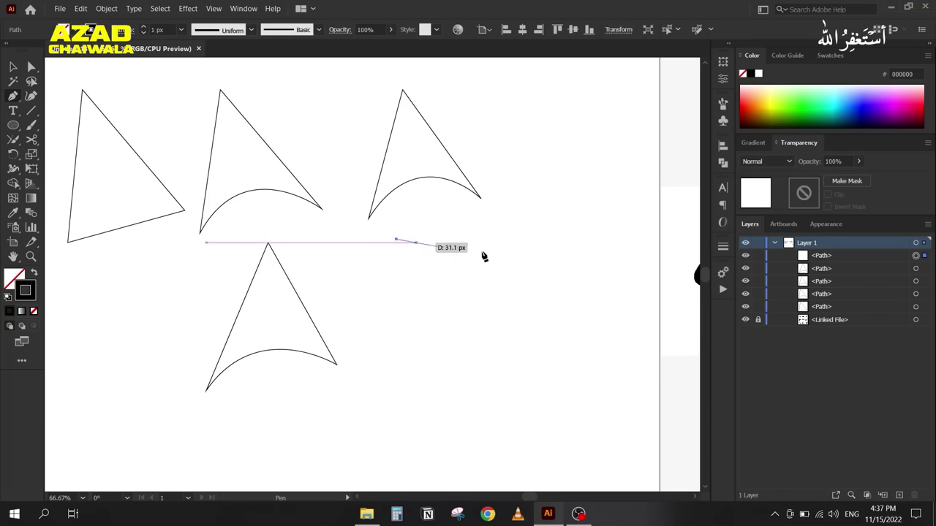
click(547, 247)
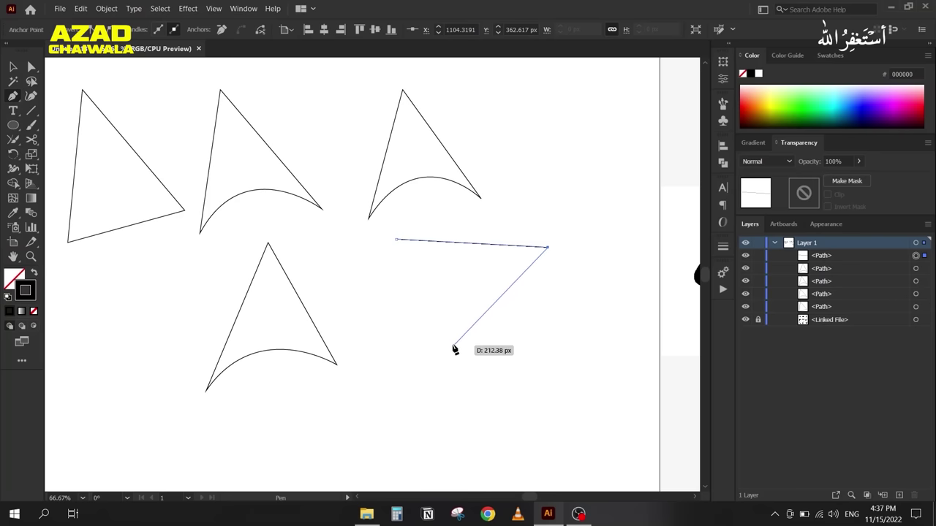
drag(447, 340, 442, 422)
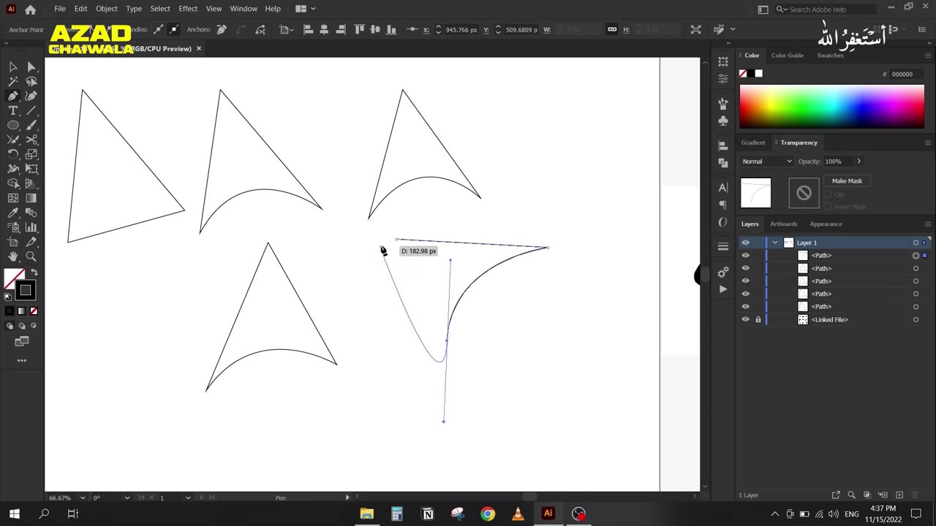
drag(395, 239, 481, 186)
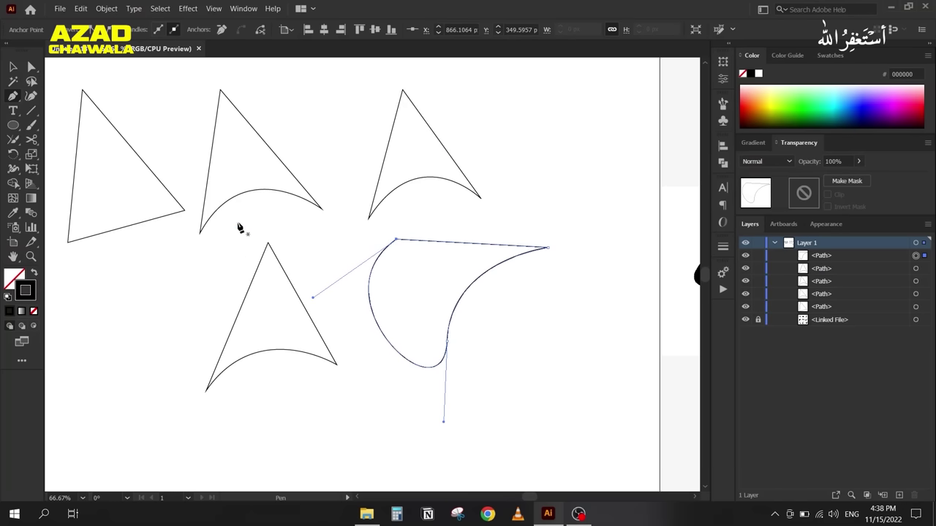
click(13, 96)
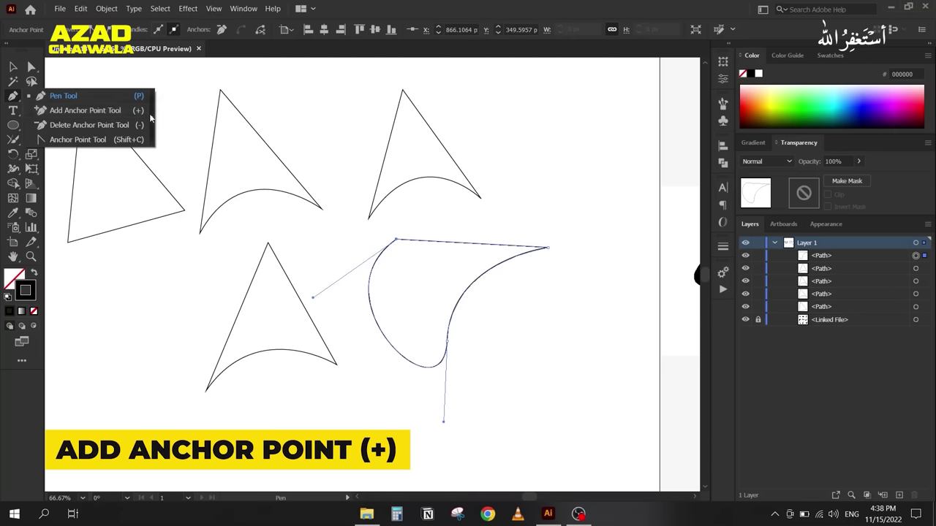
click(116, 111)
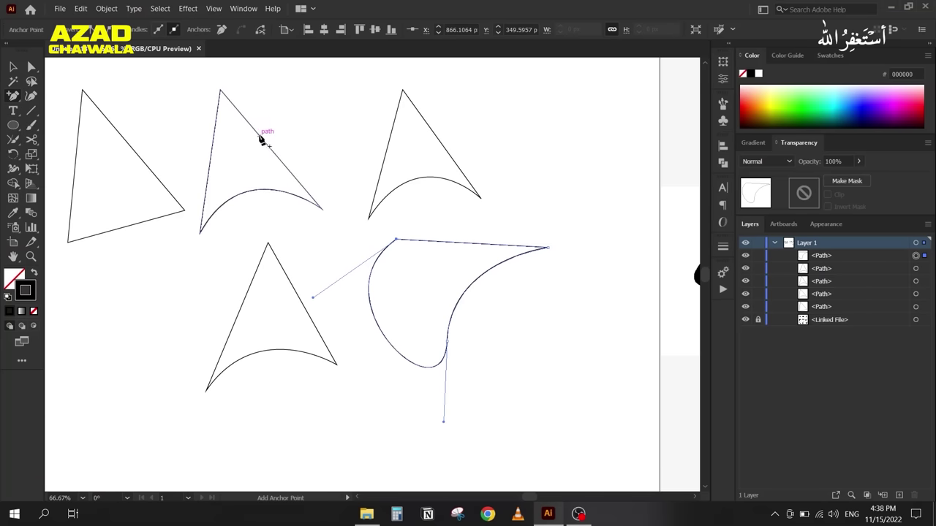
click(259, 135)
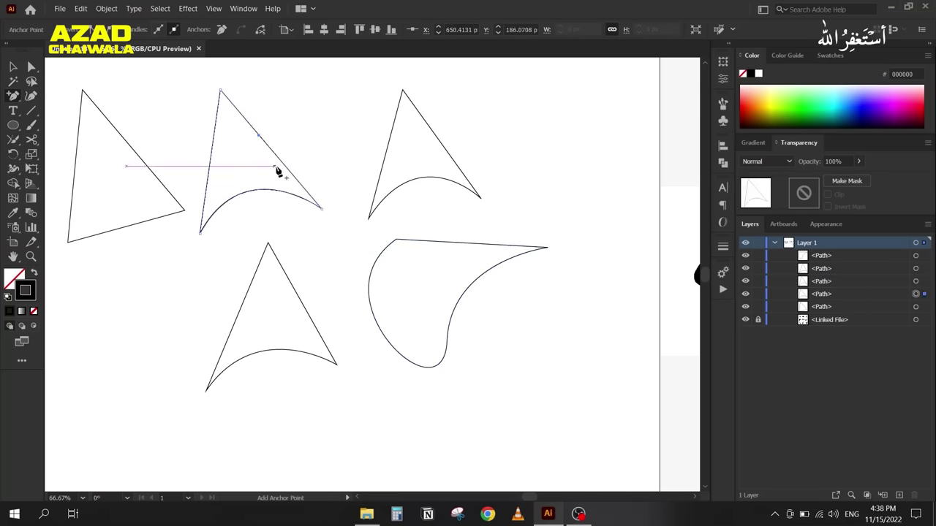
click(285, 165)
click(213, 140)
click(32, 70)
click(259, 137)
drag(258, 137, 281, 109)
click(214, 142)
drag(213, 143, 229, 145)
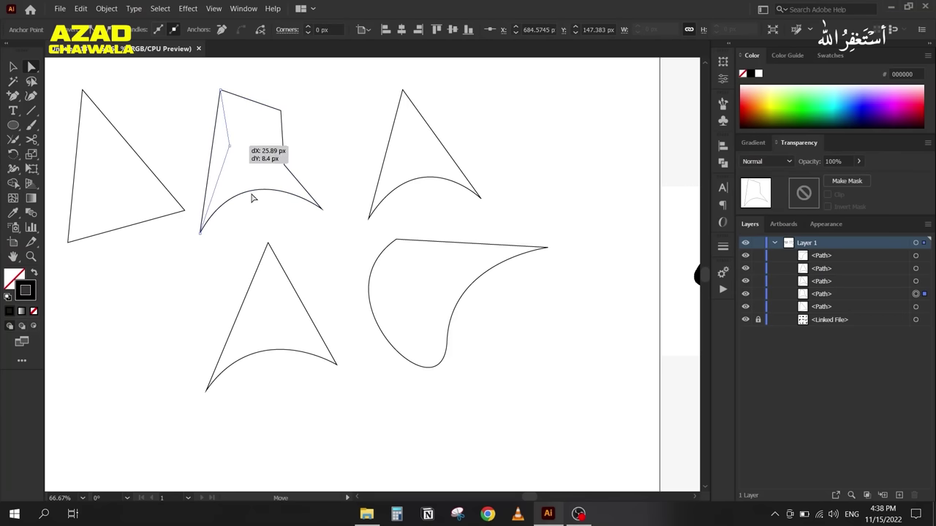
drag(15, 100, 121, 128)
click(229, 145)
click(281, 112)
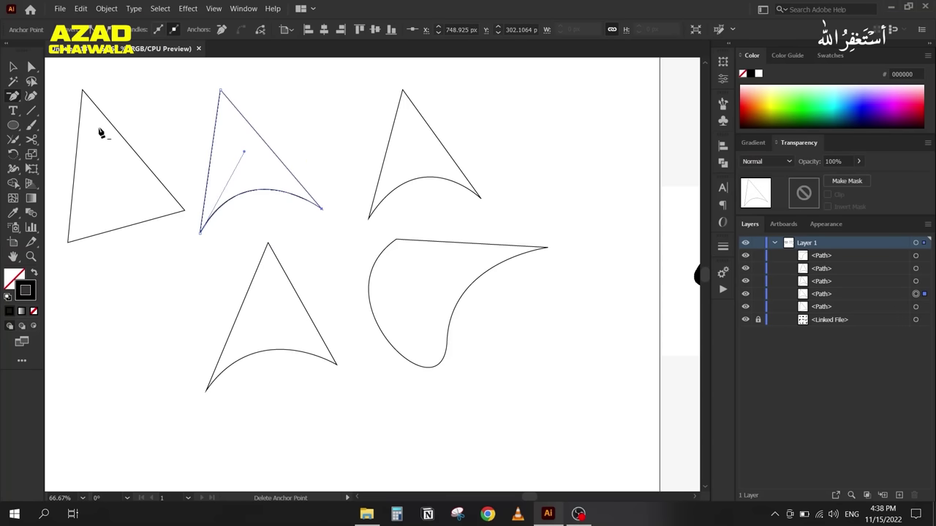
drag(9, 101, 51, 139)
drag(221, 90, 285, 82)
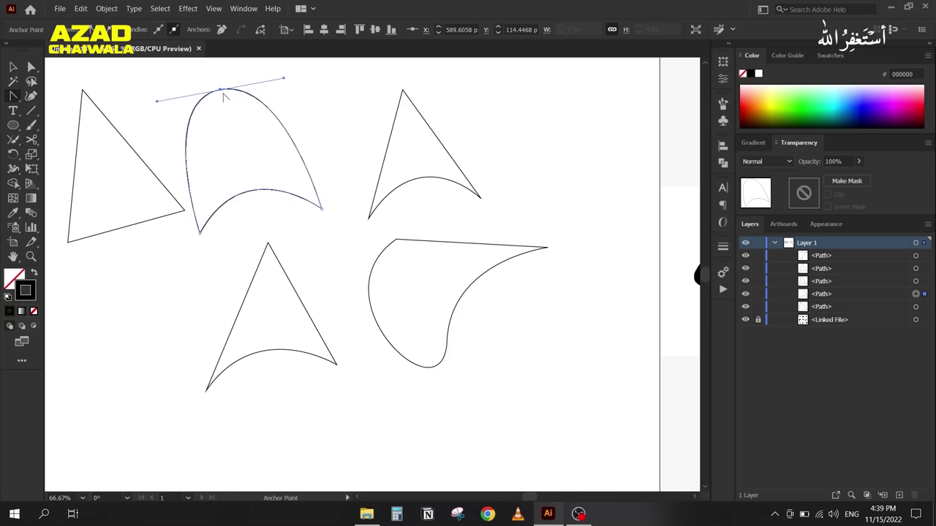
click(220, 90)
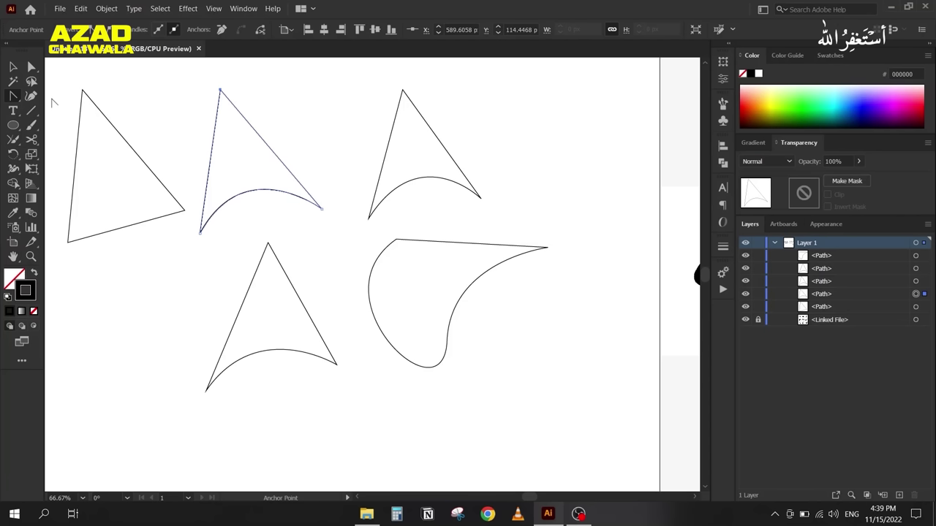
key(v)
Step: Clear the five practice shapes and draw a closed, curved bean-like shape with the Pen
drag(97, 78, 420, 362)
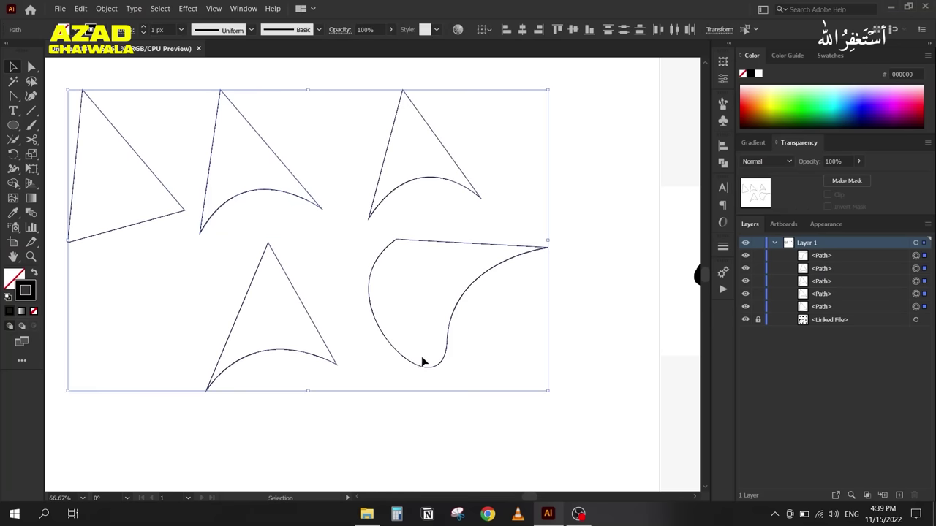
key(Delete)
key(p)
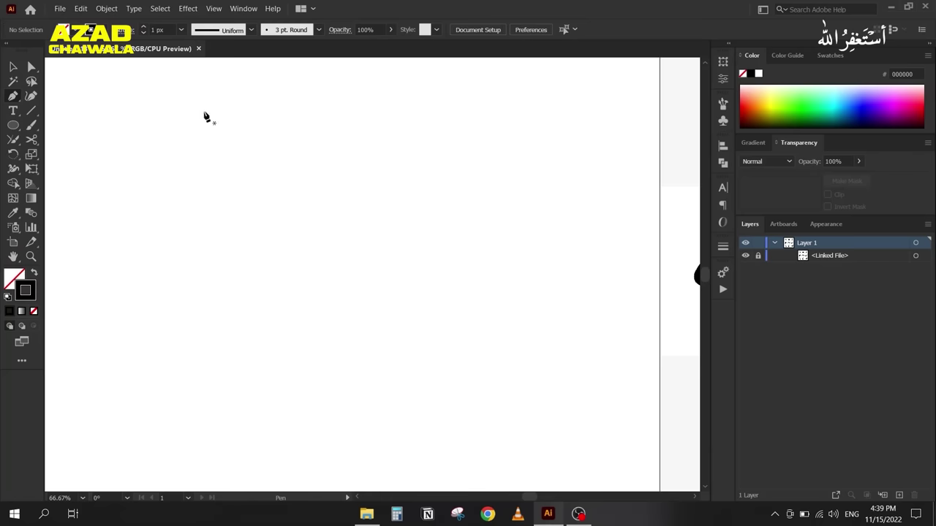
click(200, 109)
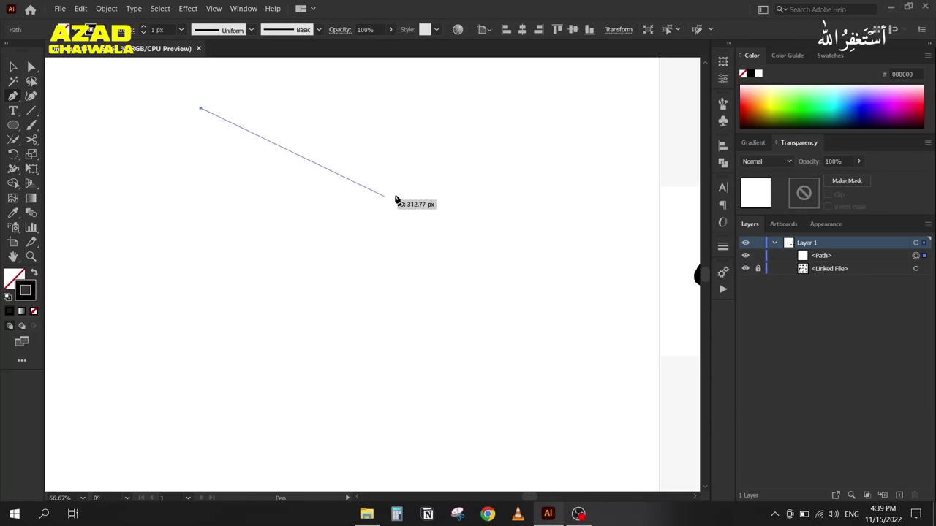
drag(396, 224, 458, 376)
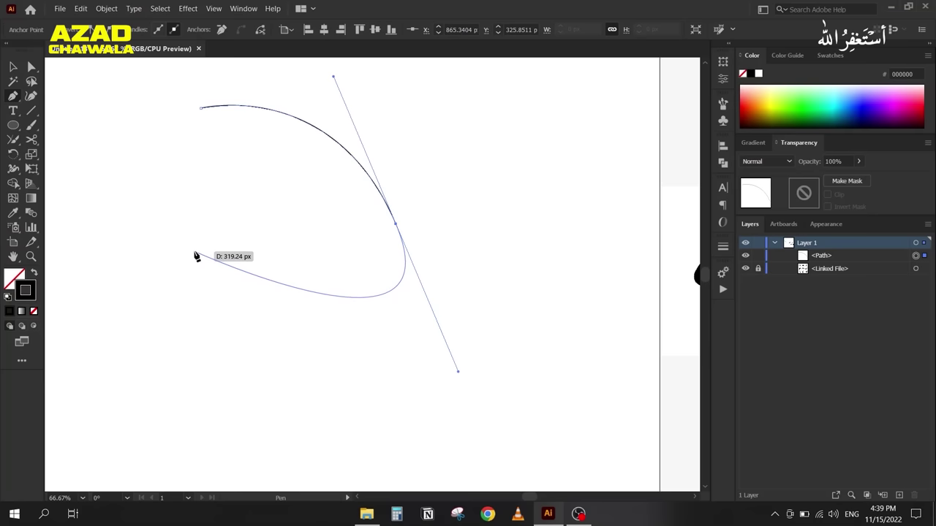
drag(181, 207, 100, 298)
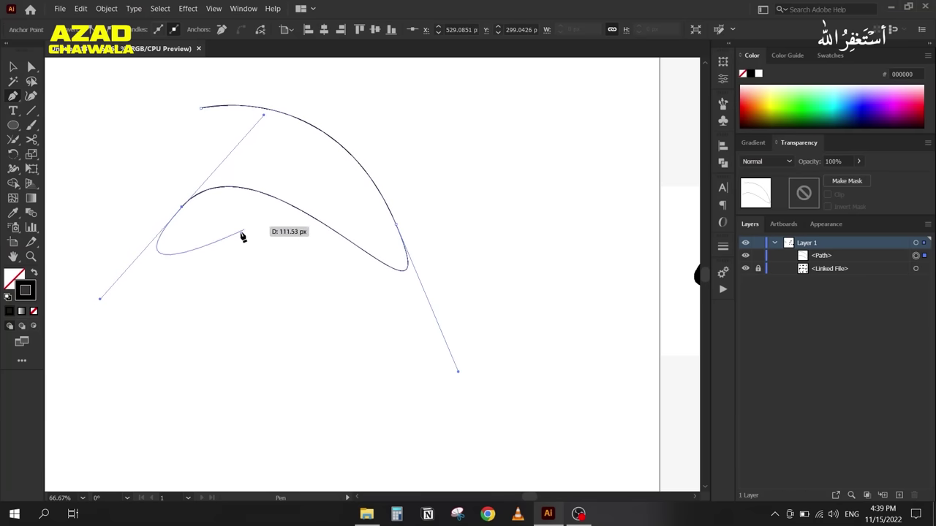
drag(200, 113, 305, 96)
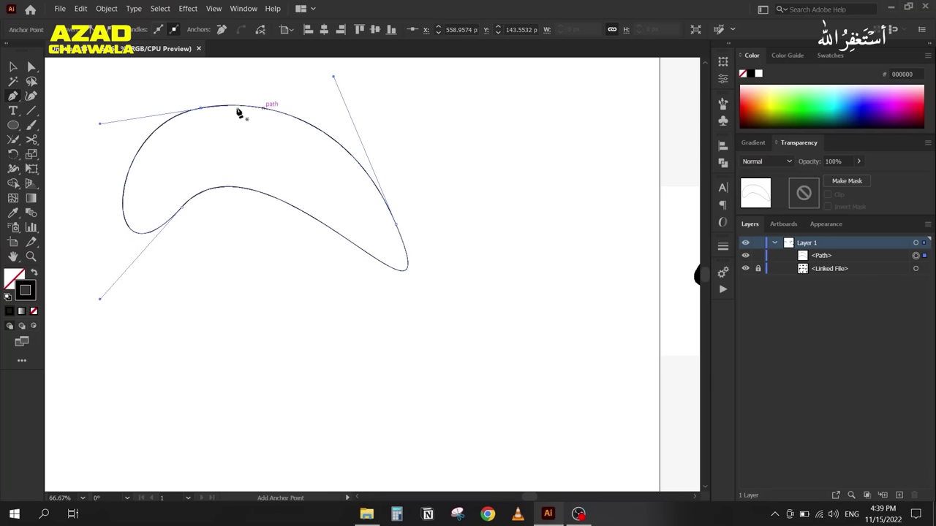
Step: Delete the curved practice shape and bring up Edit > Preferences
click(13, 66)
key(Delete)
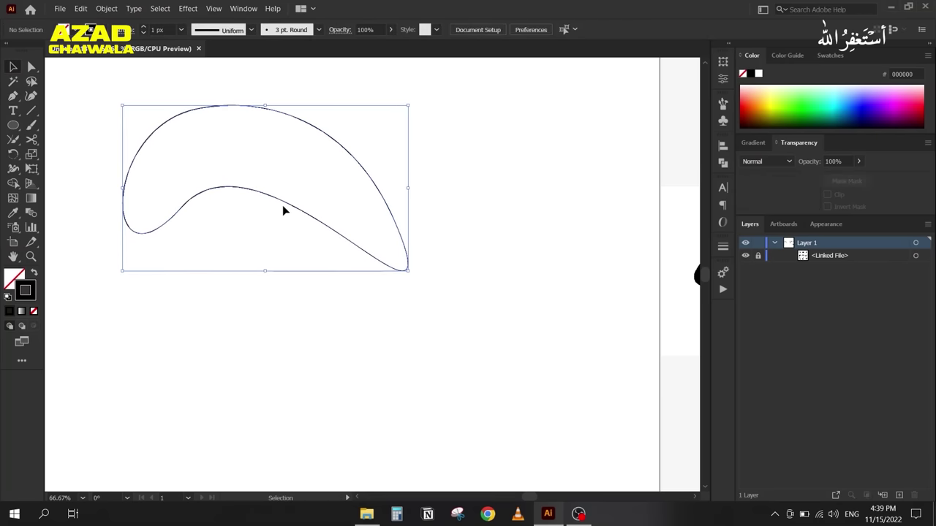
click(80, 9)
mouse_move(187, 358)
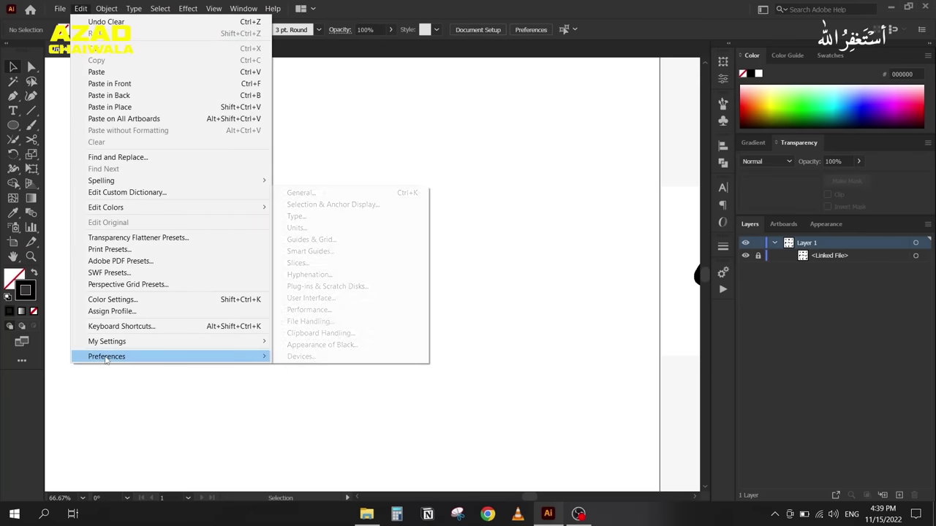
Step: Uncheck Rubber Band for Pen Tool in the Selection & Anchor Display preferences
click(397, 205)
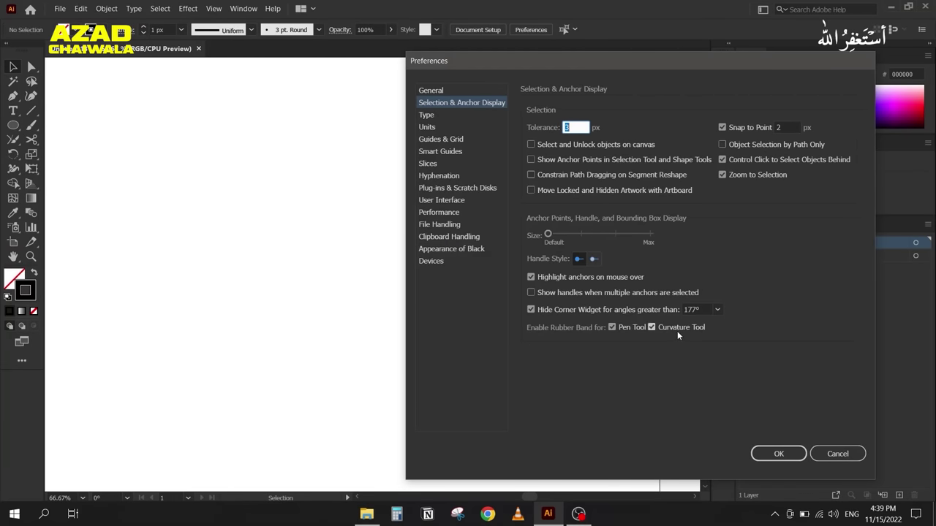
click(612, 328)
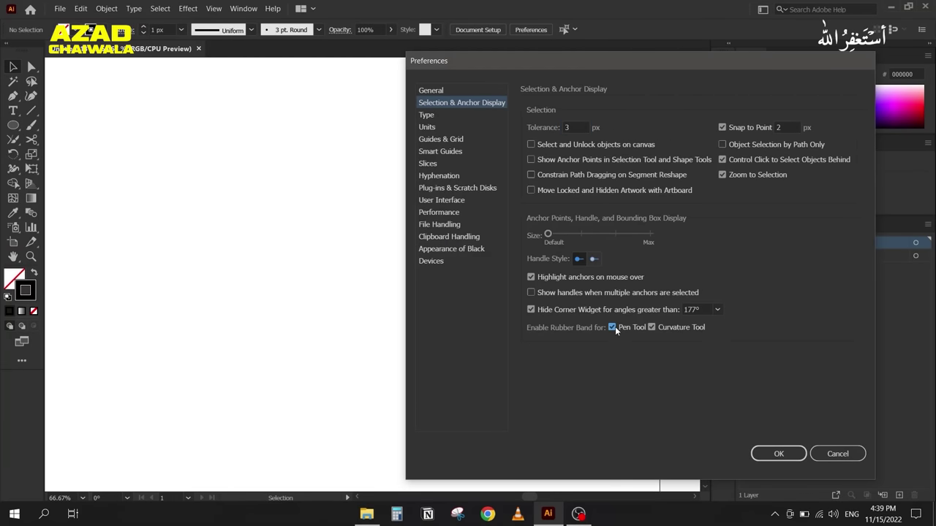
click(764, 457)
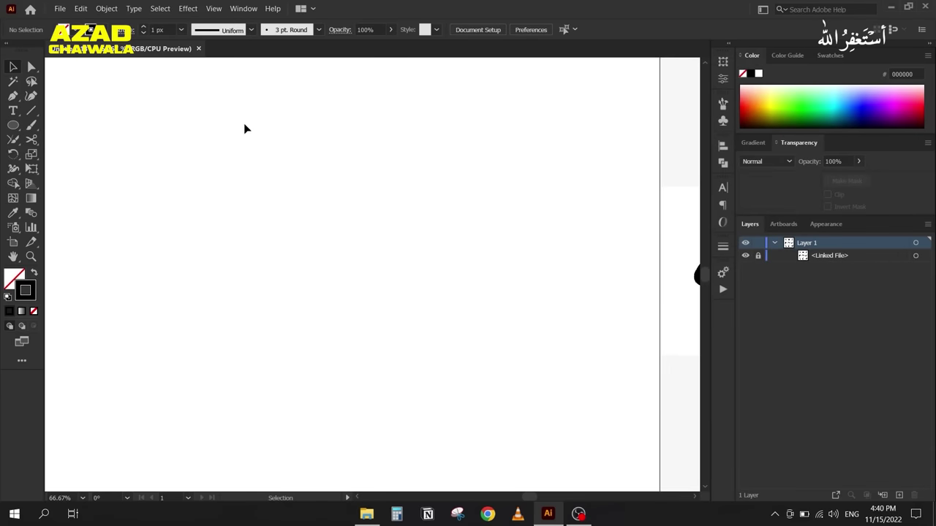
Step: Draw a closed triangle with one curved edge using the Pen
key(p)
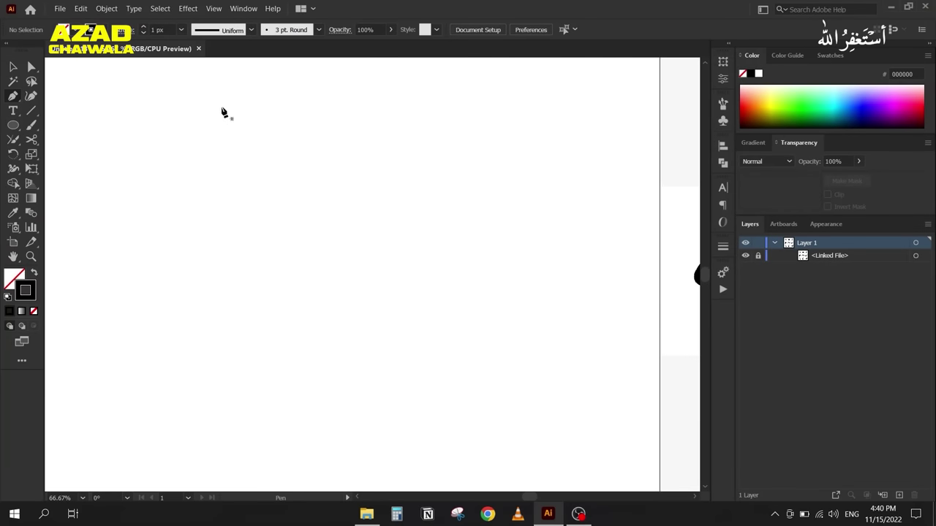
click(222, 108)
click(441, 220)
drag(222, 275, 193, 346)
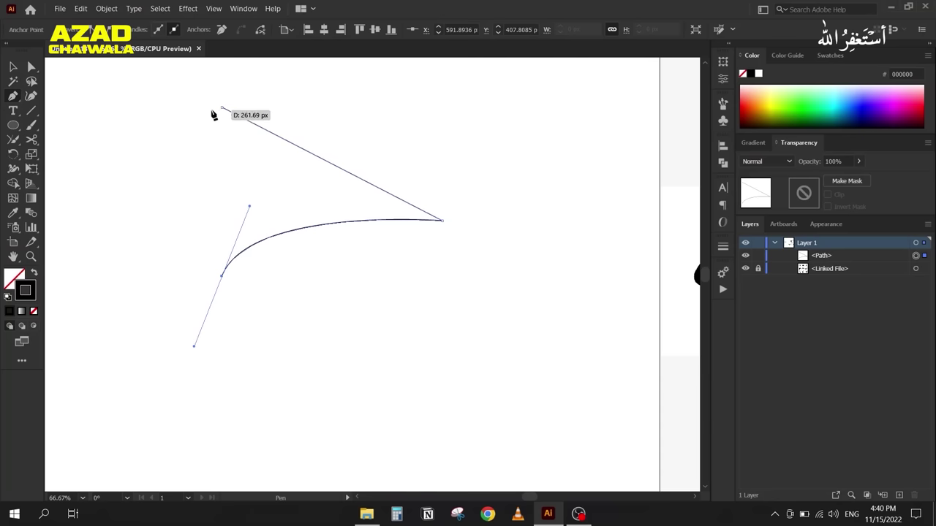
drag(222, 109, 222, 217)
Step: Draw a second closed triangle, closing it with a curved segment
click(451, 122)
click(603, 251)
click(379, 371)
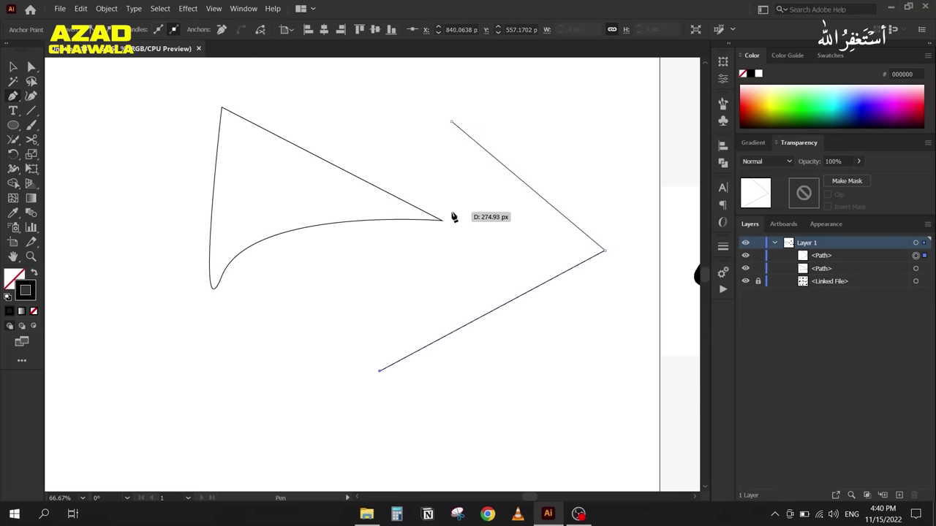
click(451, 122)
drag(456, 129, 584, 105)
Step: Marquee-select both practice shapes and delete them
click(12, 66)
drag(129, 87, 438, 285)
key(Delete)
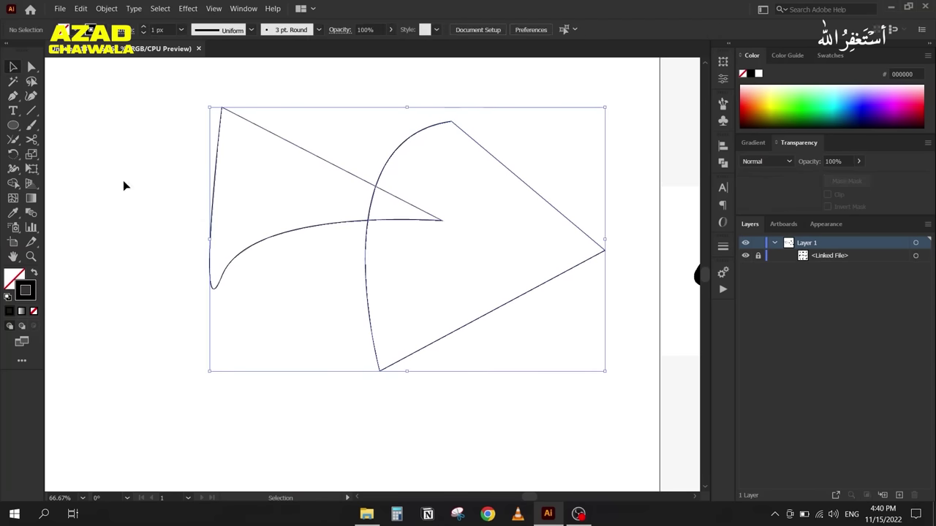
Step: Re-enable Rubber Band for Pen Tool in the Selection & Anchor Display preferences
click(81, 9)
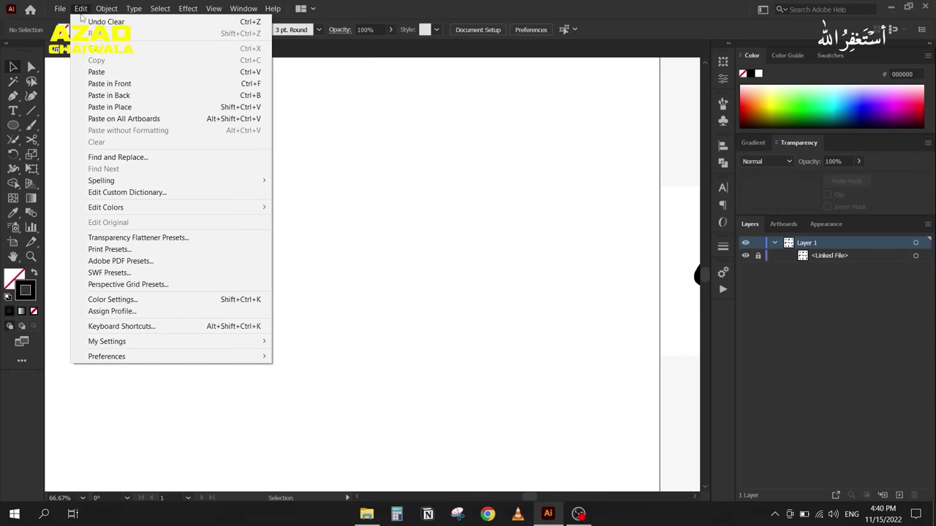
mouse_move(130, 358)
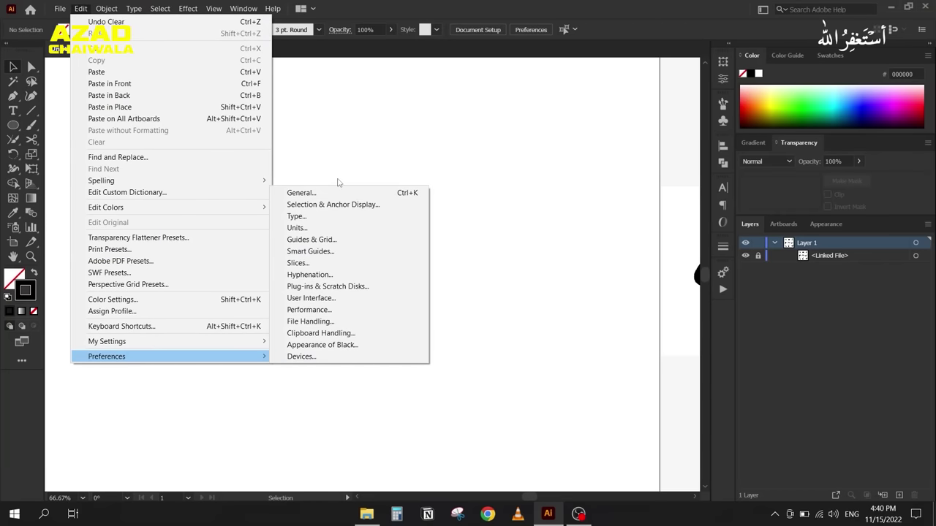
click(338, 205)
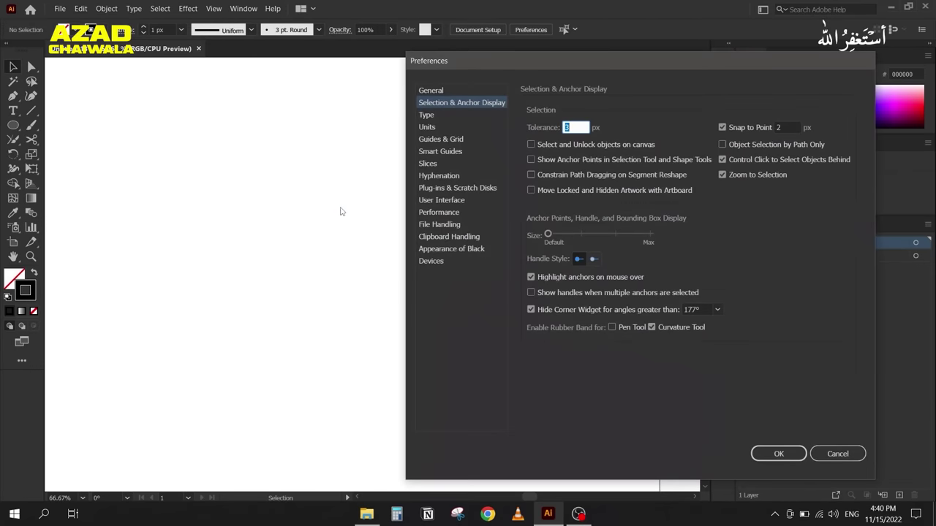
click(612, 328)
click(776, 453)
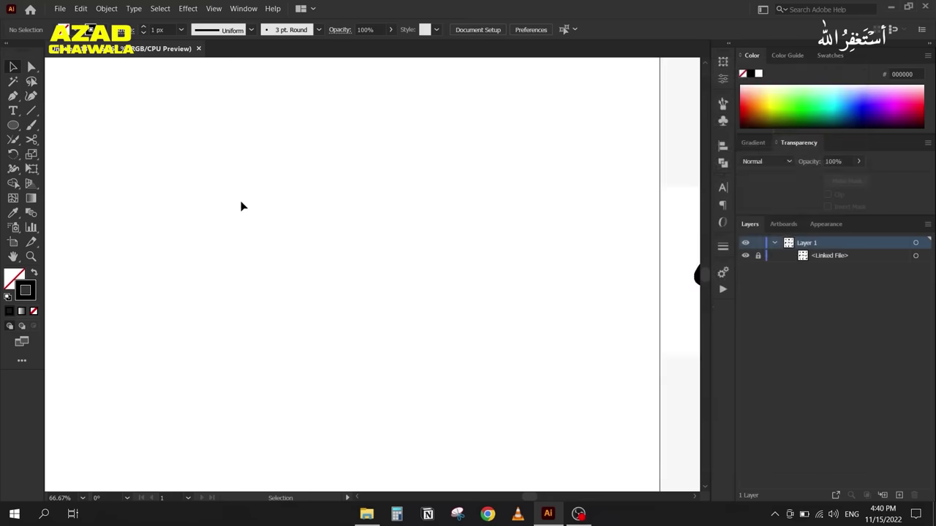
Step: Draw a closed test triangle with a curved corner using the Pen
key(p)
click(205, 97)
click(370, 213)
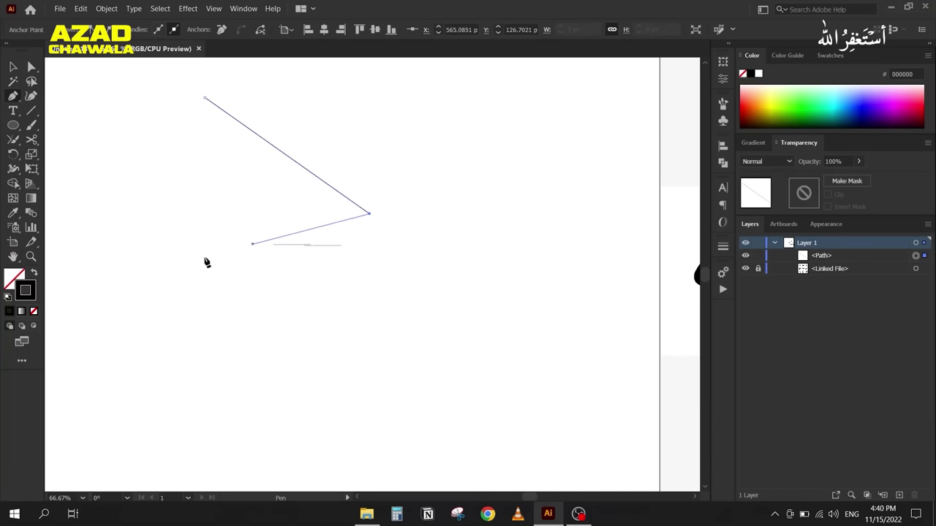
drag(155, 286, 115, 363)
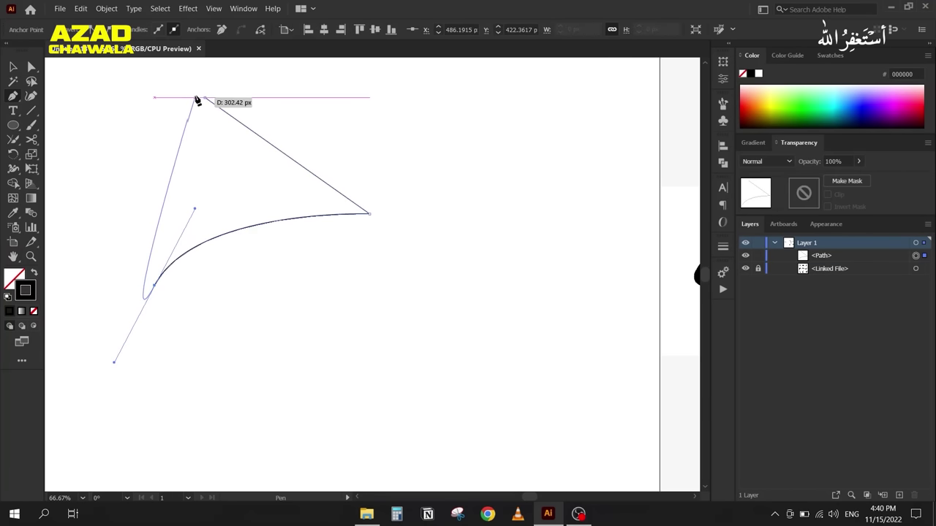
drag(205, 97, 374, 148)
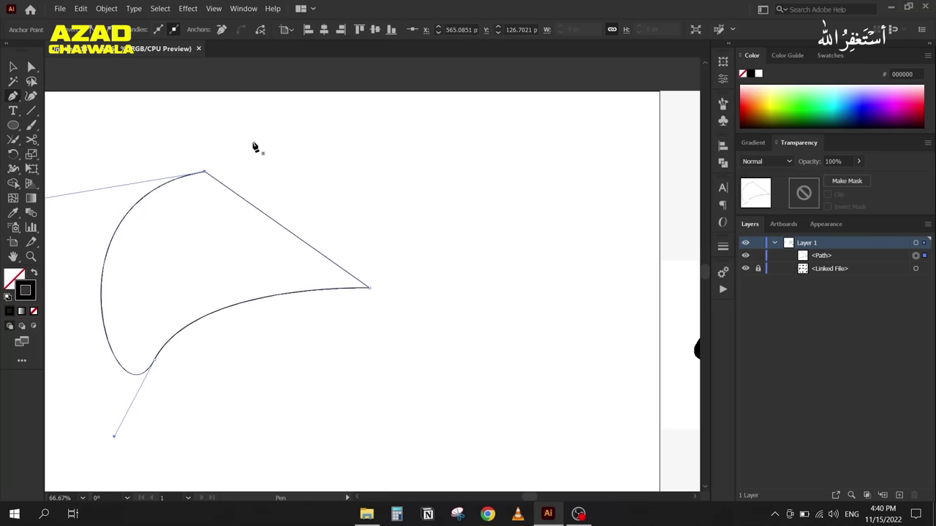
Step: Remove the test shape and pan the canvas toward the animal icons
click(14, 67)
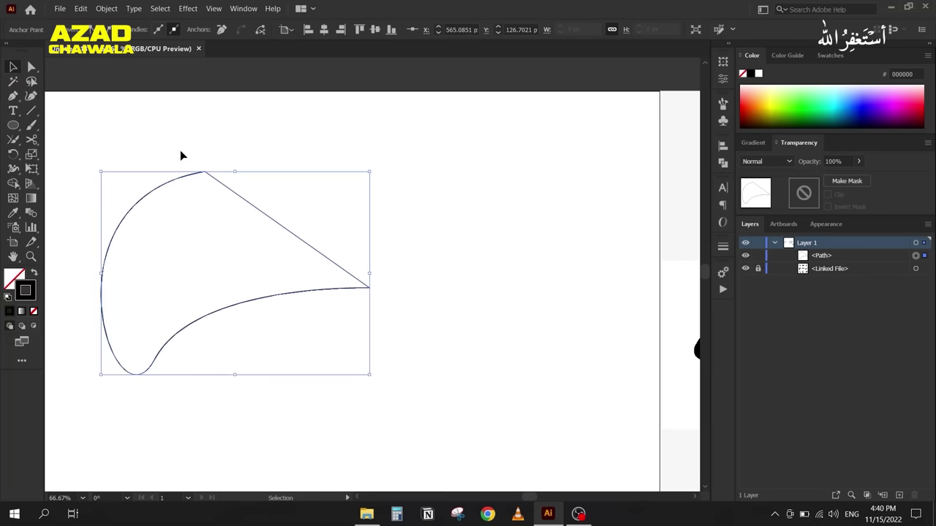
key(ctrl+z)
key(ctrl+z)
key(ctrl+z)
key(ctrl+z)
key(ctrl+z)
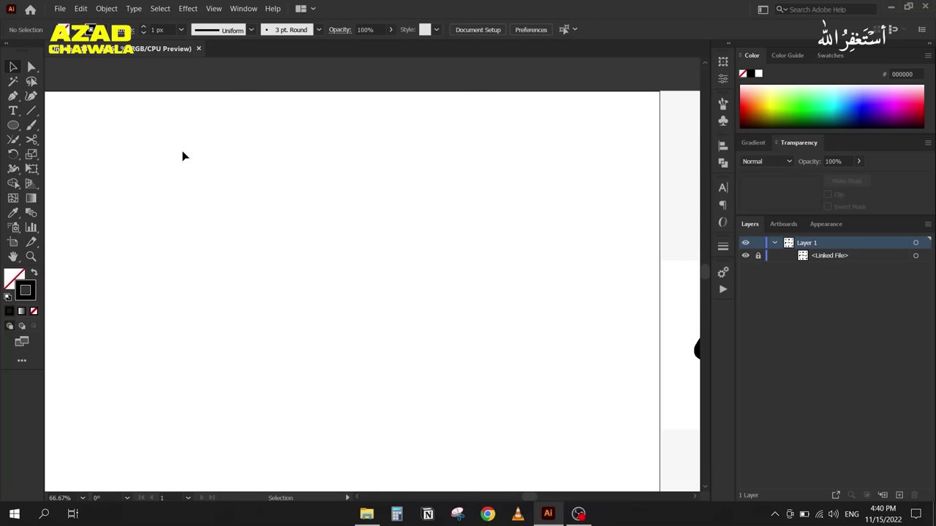
drag(574, 169, 140, 150)
Step: Pan to the black bird icon and zoom in close on it
drag(399, 190, 292, 220)
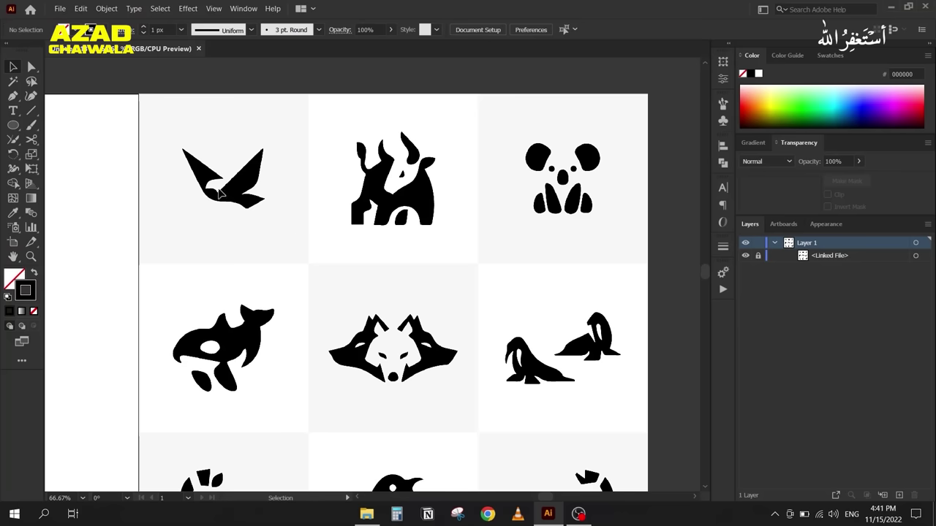
scroll(193, 173, up, 3)
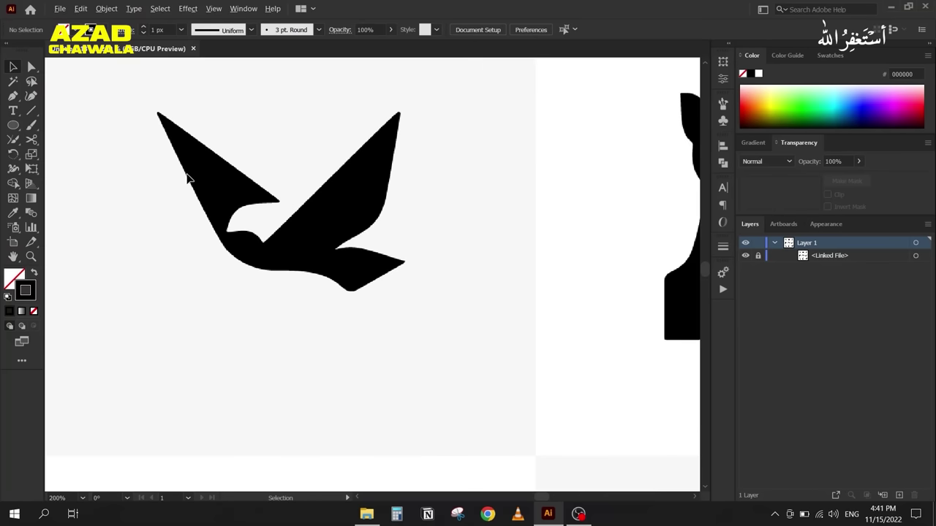
scroll(227, 246, up, 1)
scroll(227, 247, left, 2)
scroll(330, 223, up, 1)
scroll(411, 247, up, 1)
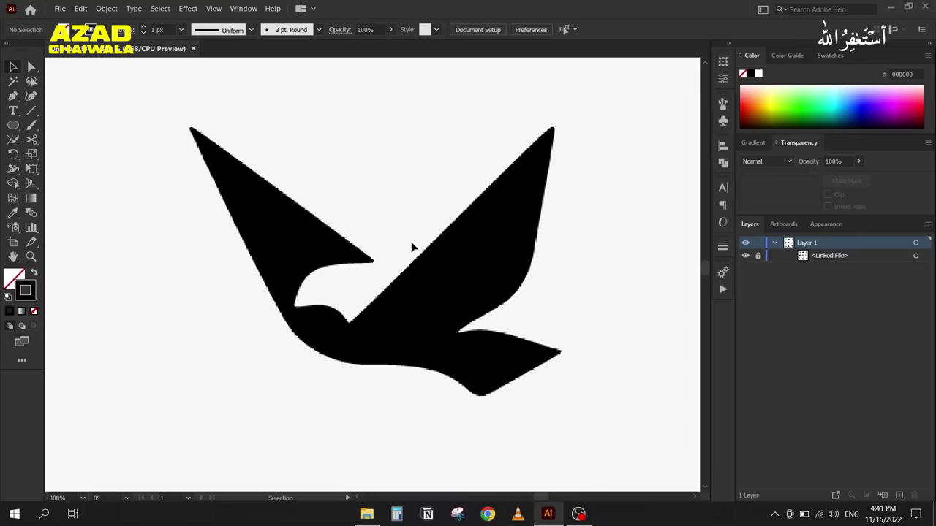
scroll(311, 252, up, 1)
scroll(297, 256, up, 1)
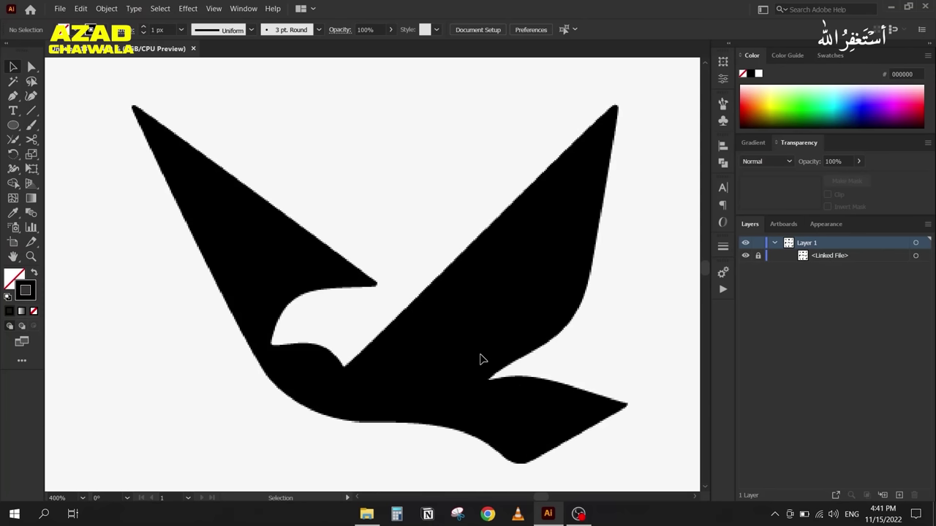
Step: With the Pen active, set the fill to dark red c00f00 and stroke to none
key(p)
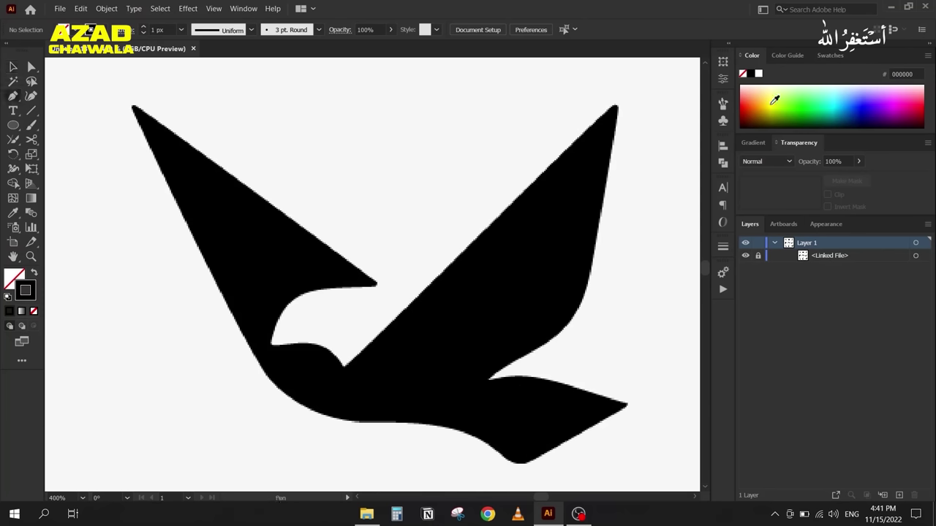
click(746, 106)
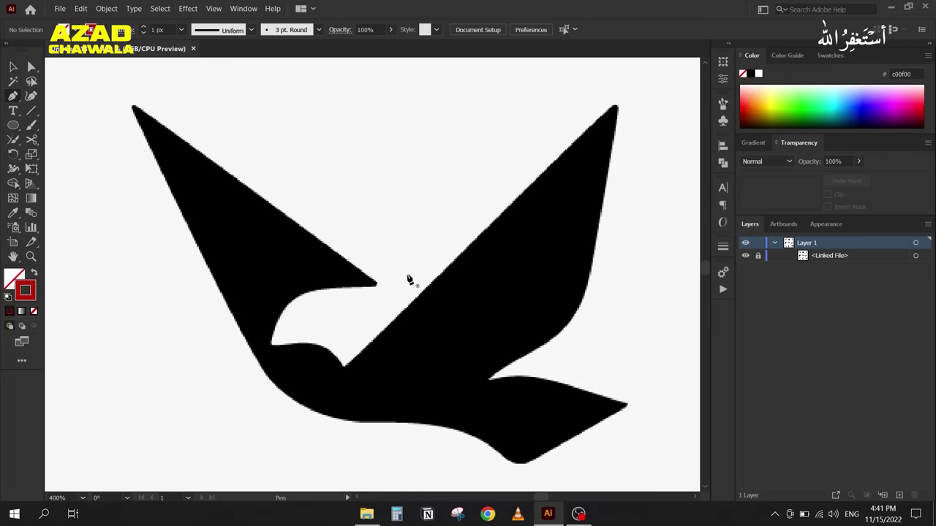
click(33, 273)
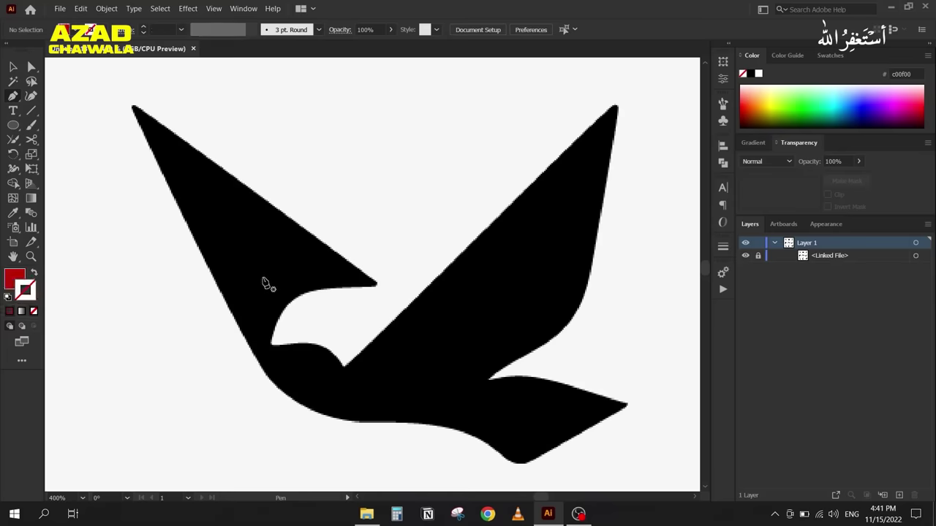
Step: Trace the left wing from its inner tip to the top tip and around the lower bend
click(376, 283)
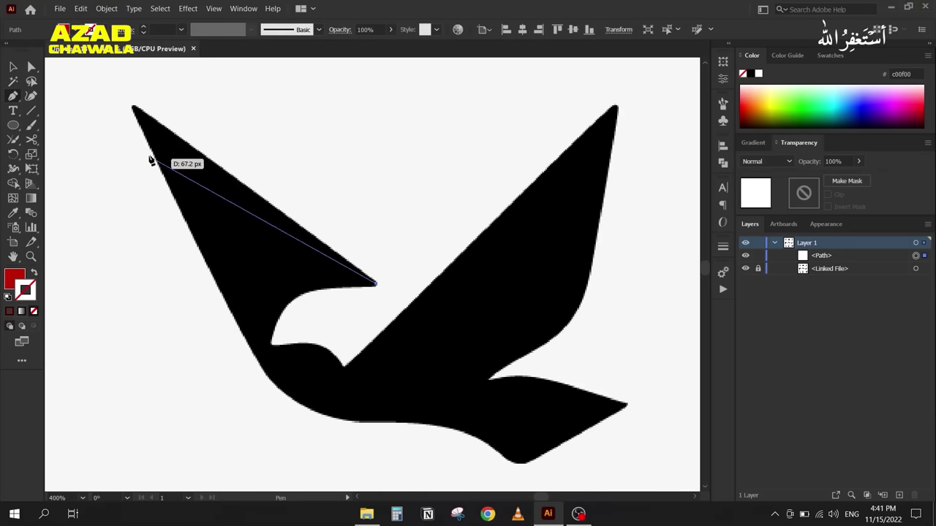
click(132, 106)
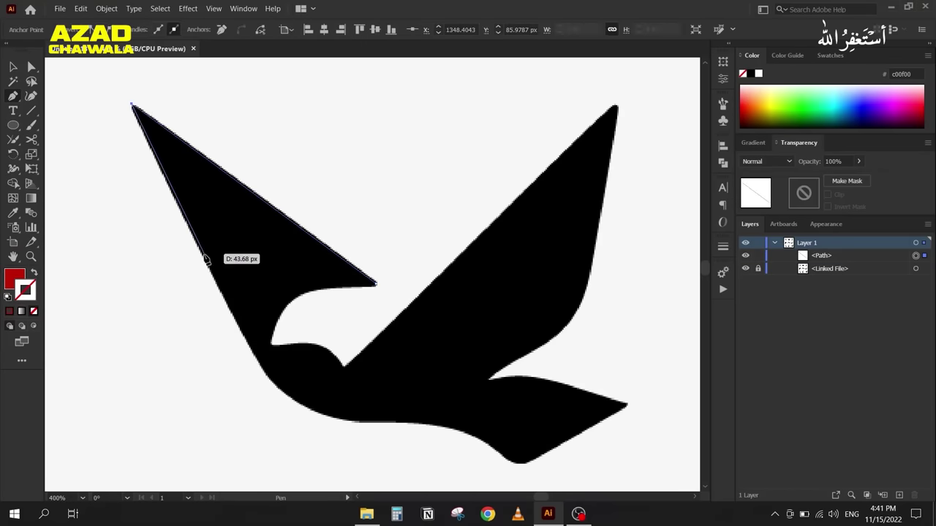
click(227, 307)
drag(226, 302, 321, 377)
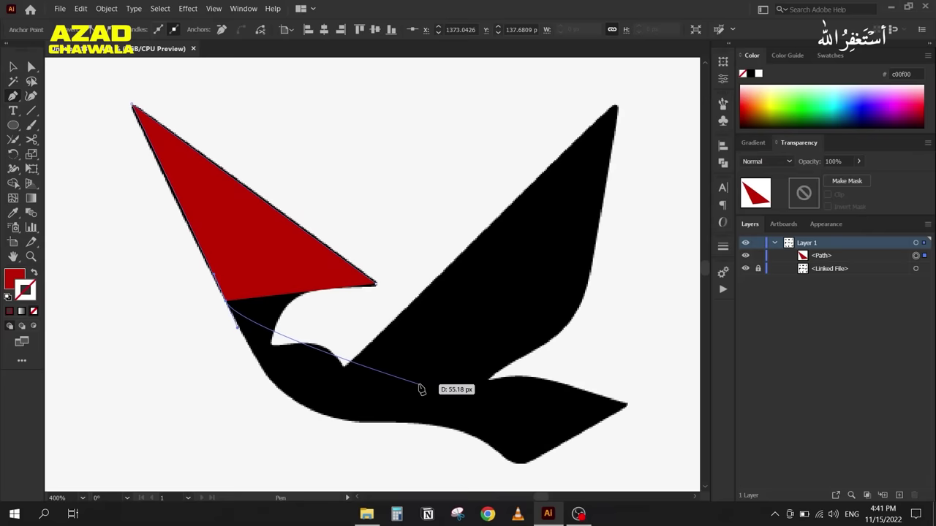
Step: Swap the red fill to a red stroke and undo away the partial wing path
click(34, 274)
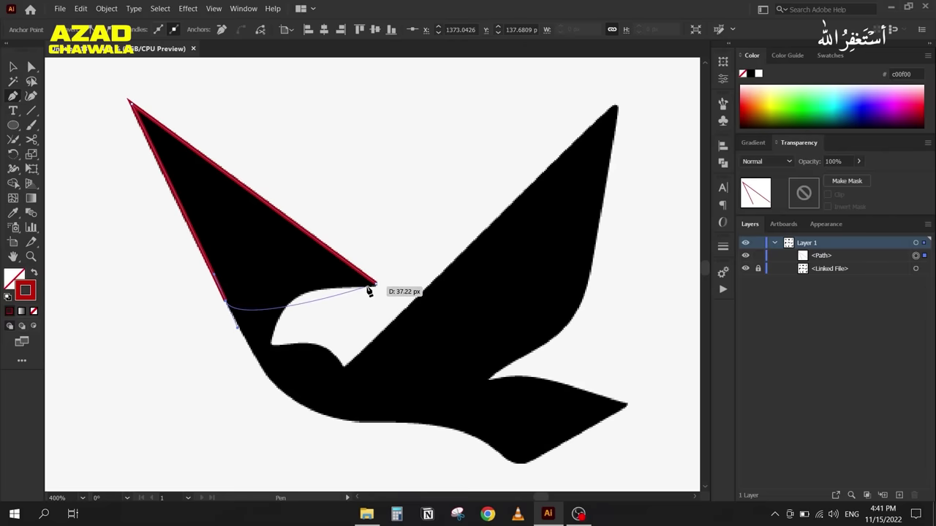
key(ctrl+z)
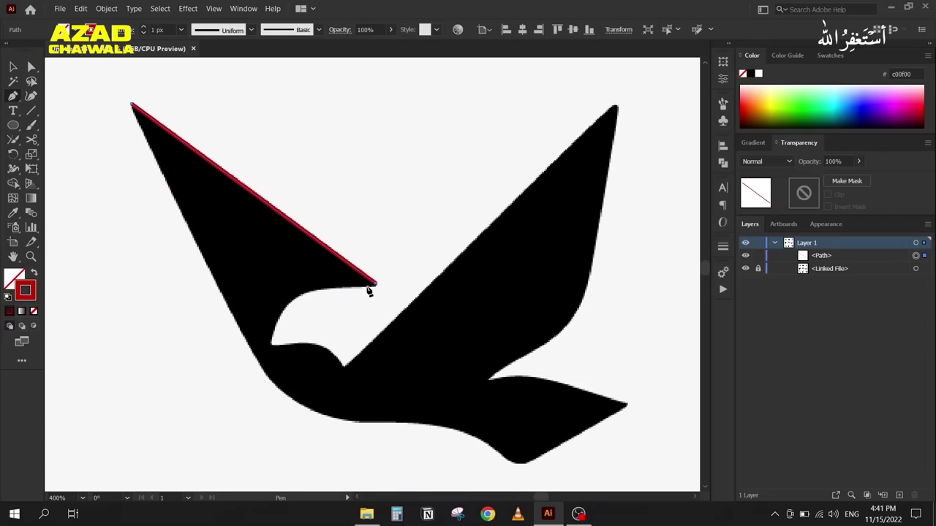
key(ctrl+z)
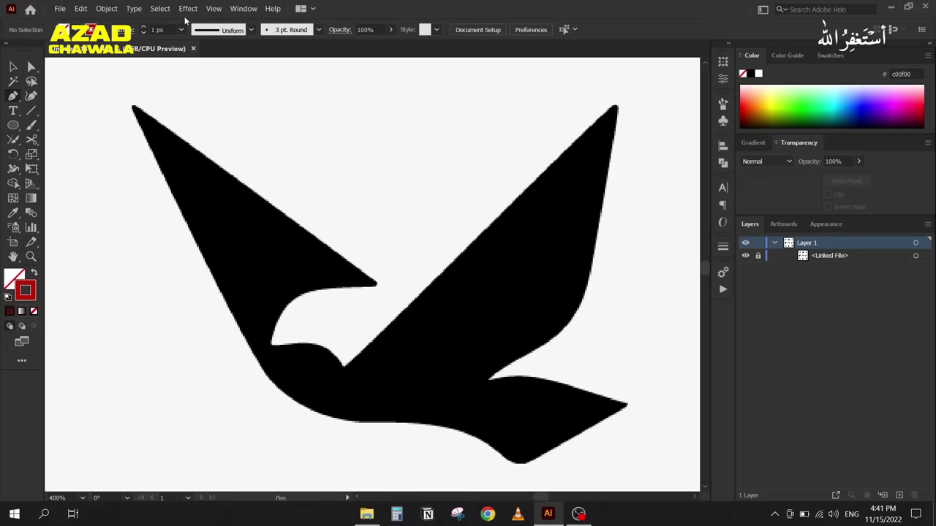
click(214, 9)
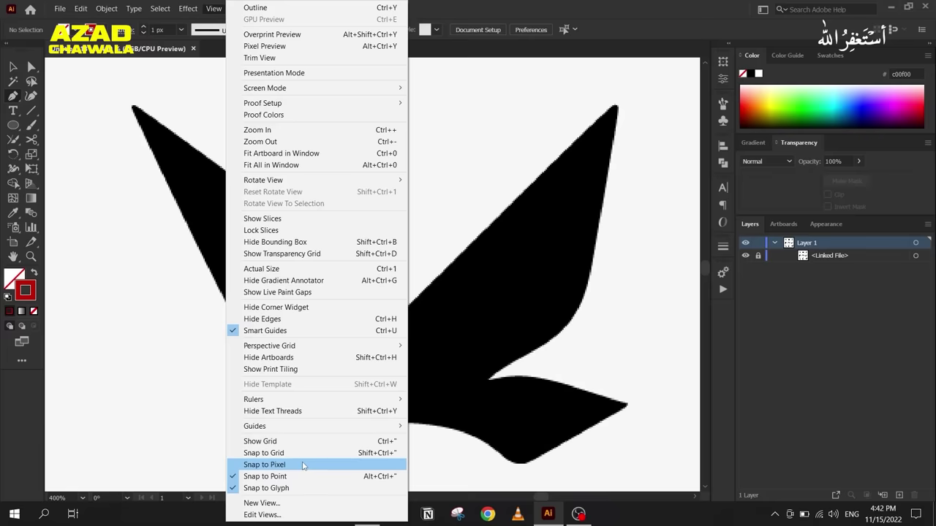
Step: Enable View > Snap to Pixel and verify it is checked in the View menu
click(280, 466)
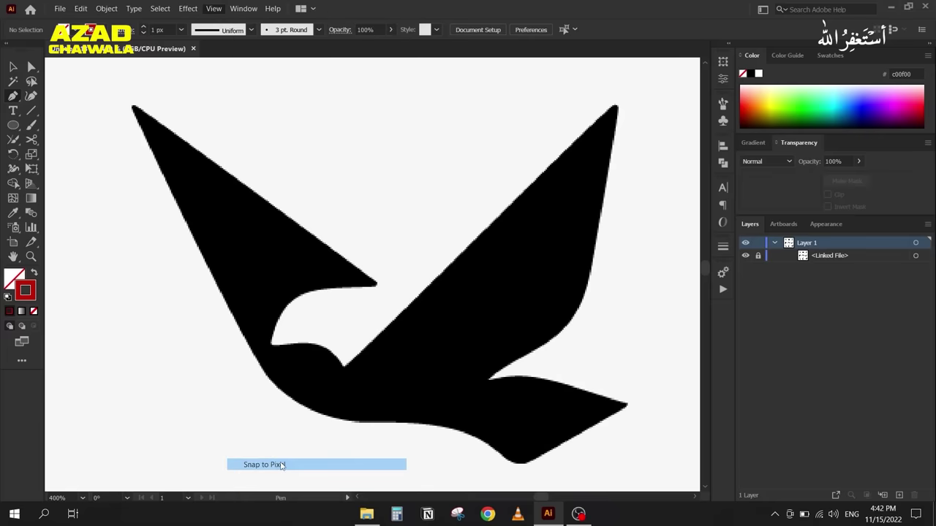
click(213, 8)
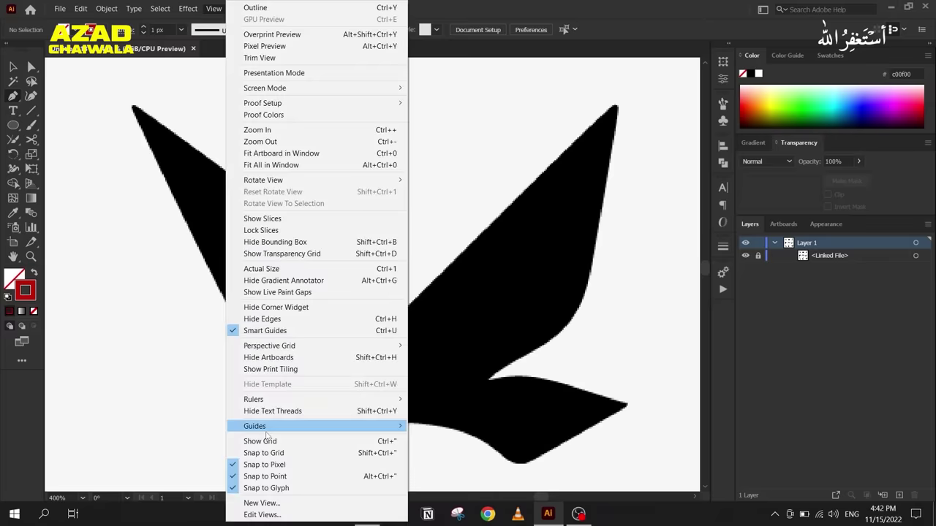
key(Escape)
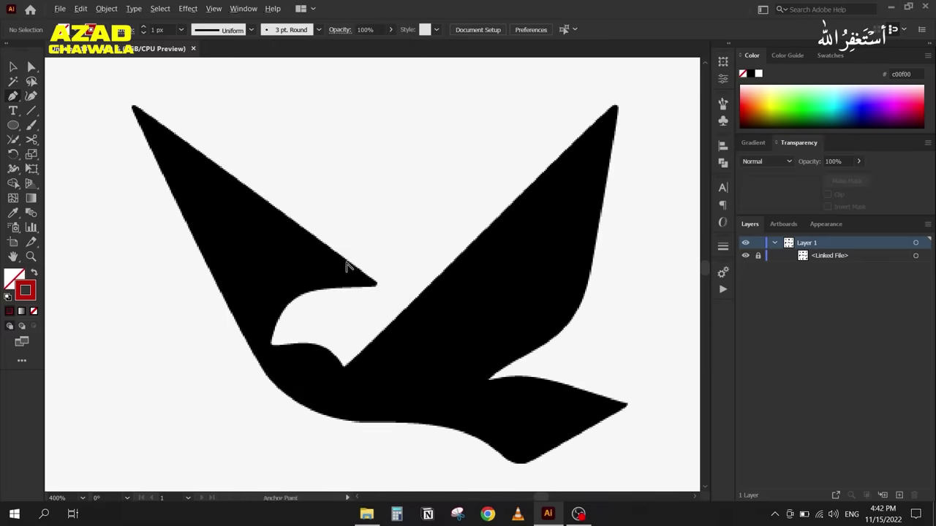
scroll(344, 265, up, 5)
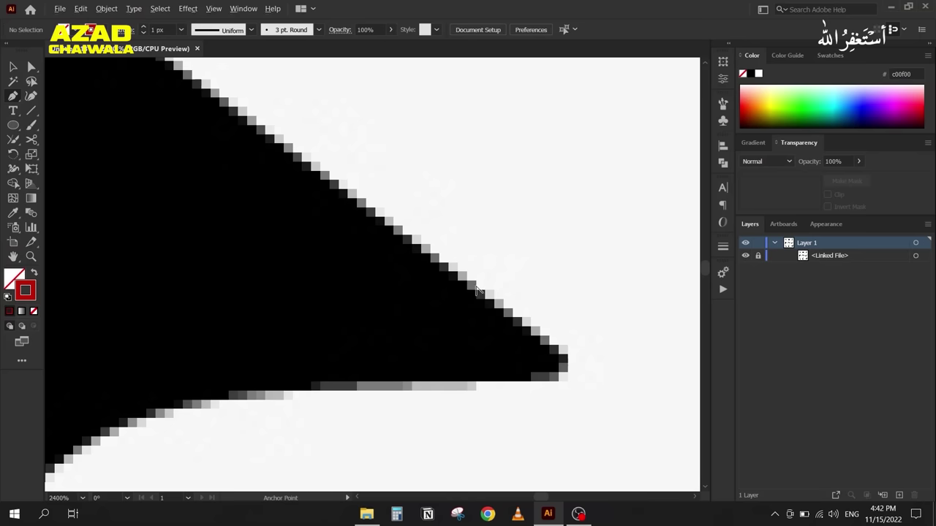
Step: Zoom to the wing tip and start a Pen path at the wing's inner point
scroll(330, 315, down, 2)
scroll(604, 443, up, 2)
scroll(643, 422, up, 2)
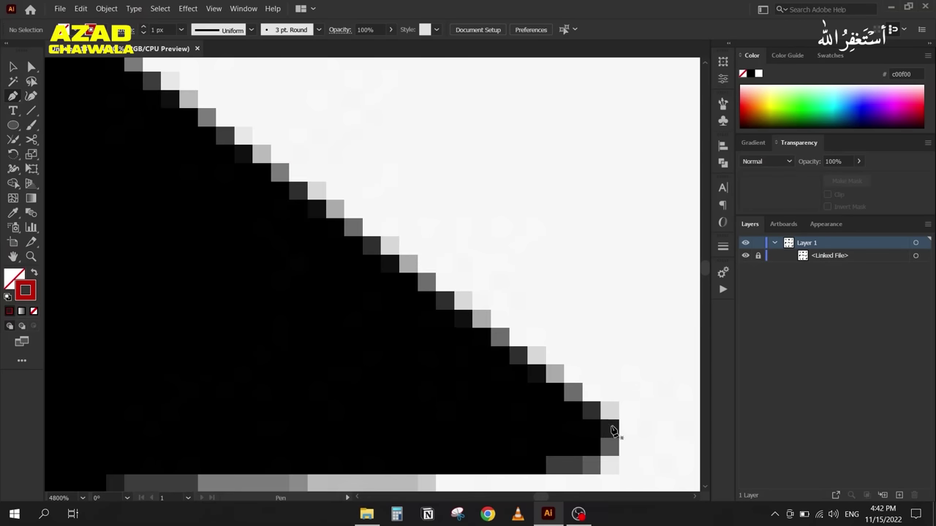
click(605, 451)
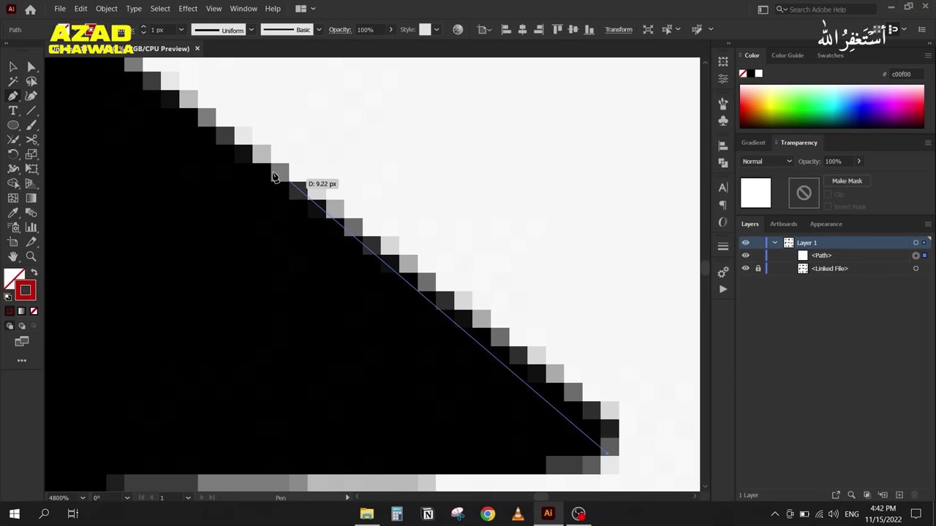
Step: Turn Snap to Pixel back off and zoom out to show the whole left wing
click(213, 8)
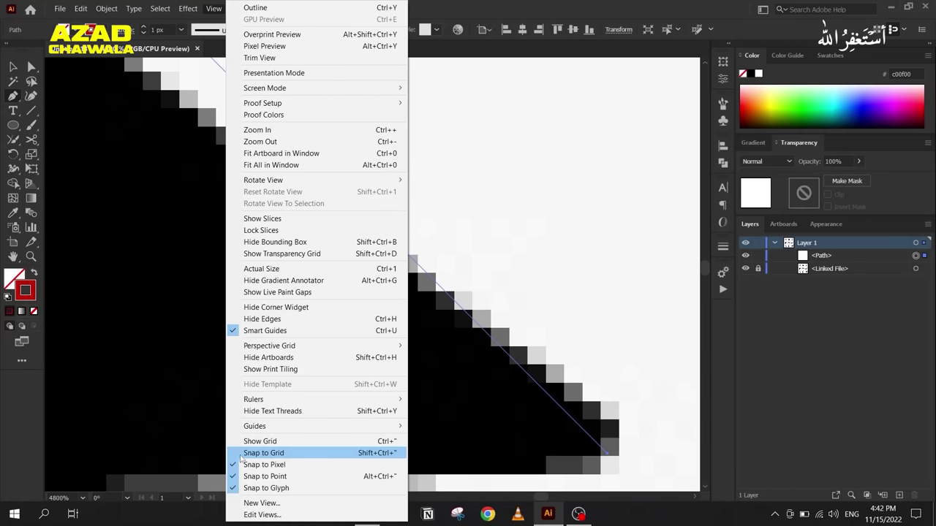
click(275, 470)
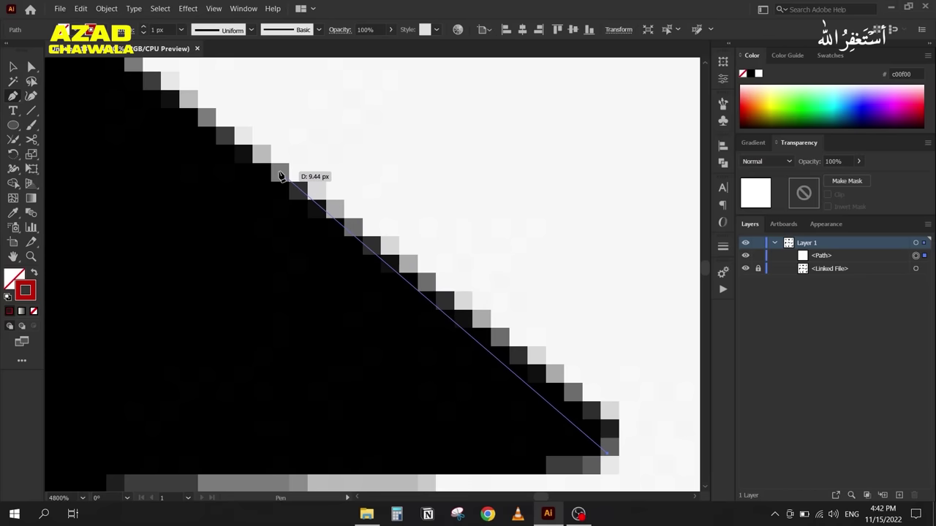
scroll(280, 176, down, 6)
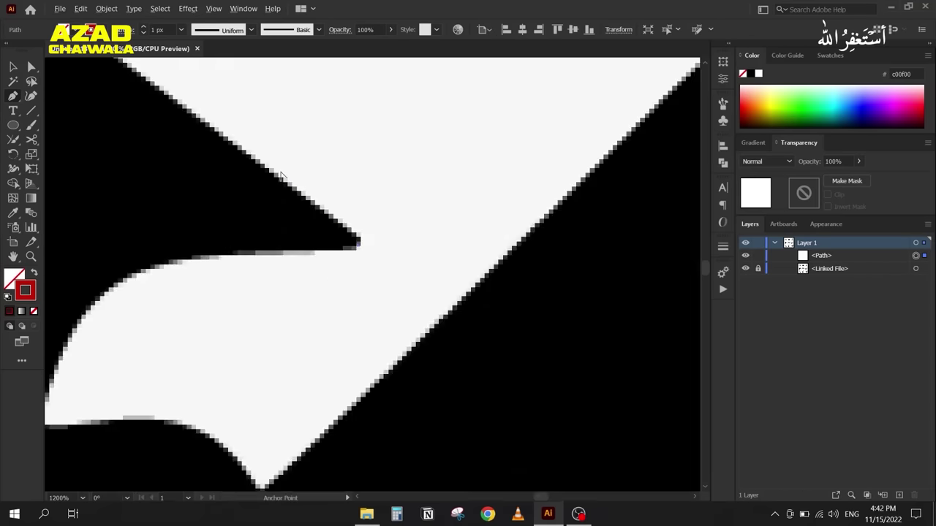
drag(207, 207, 381, 357)
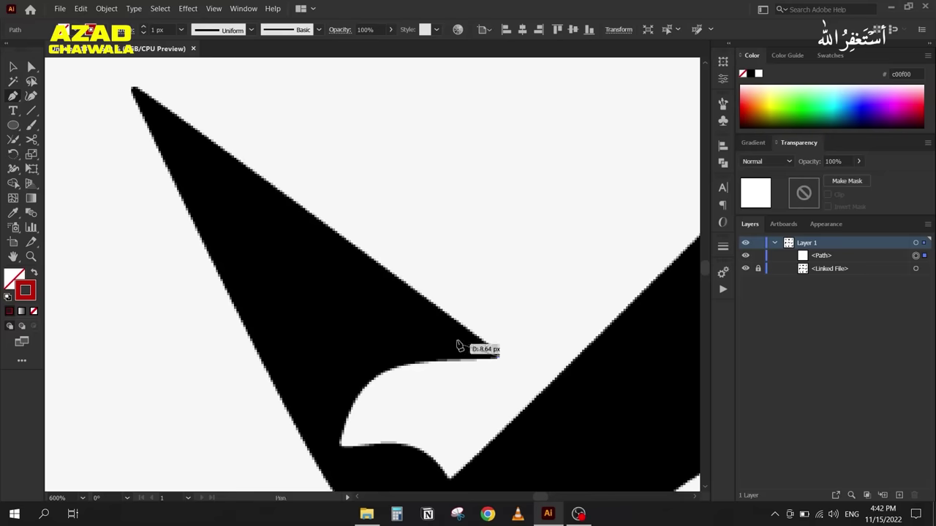
Step: Restart the path at the wing's inner point, anchor the top tip, and add a smooth outer-edge anchor
click(498, 356)
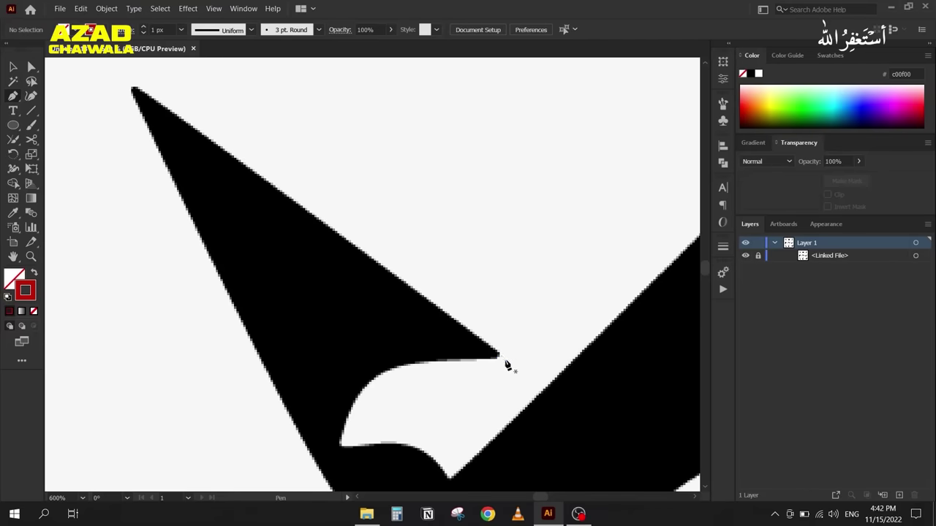
click(497, 356)
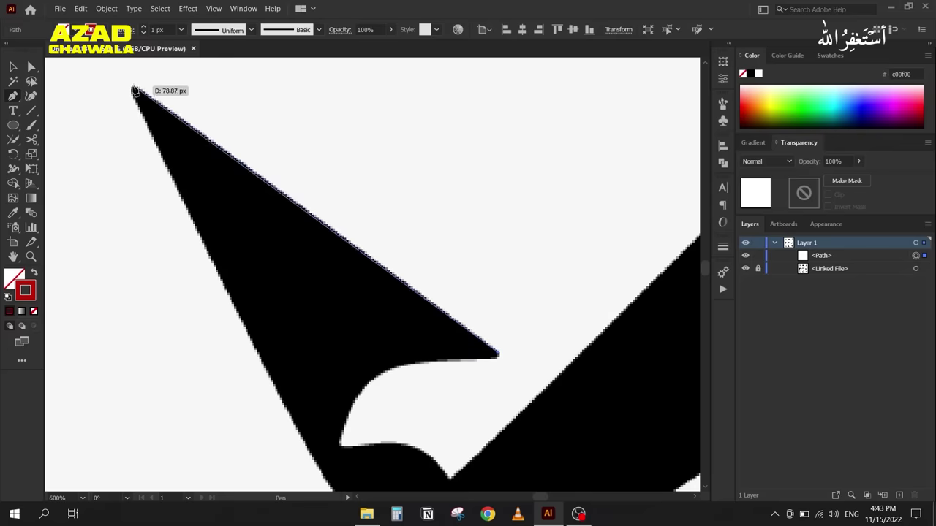
click(133, 89)
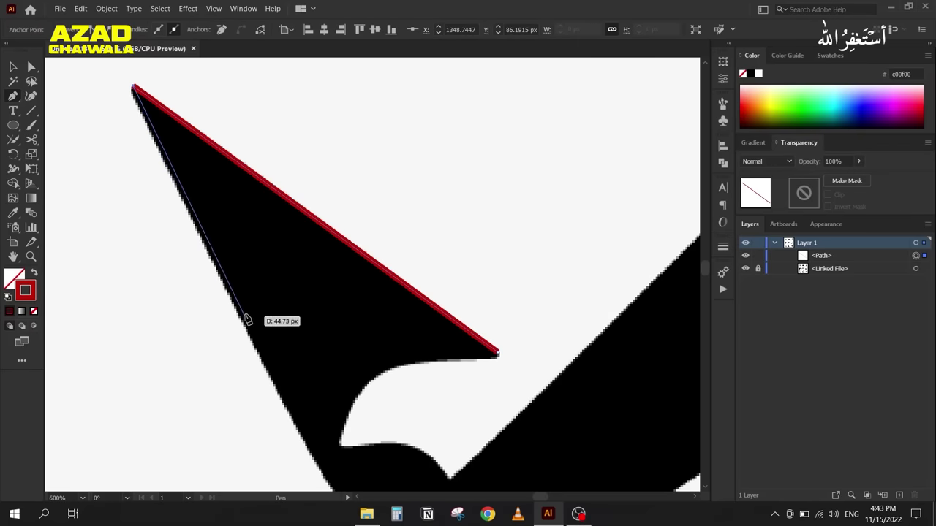
scroll(231, 313, down, 1)
drag(231, 313, 165, 239)
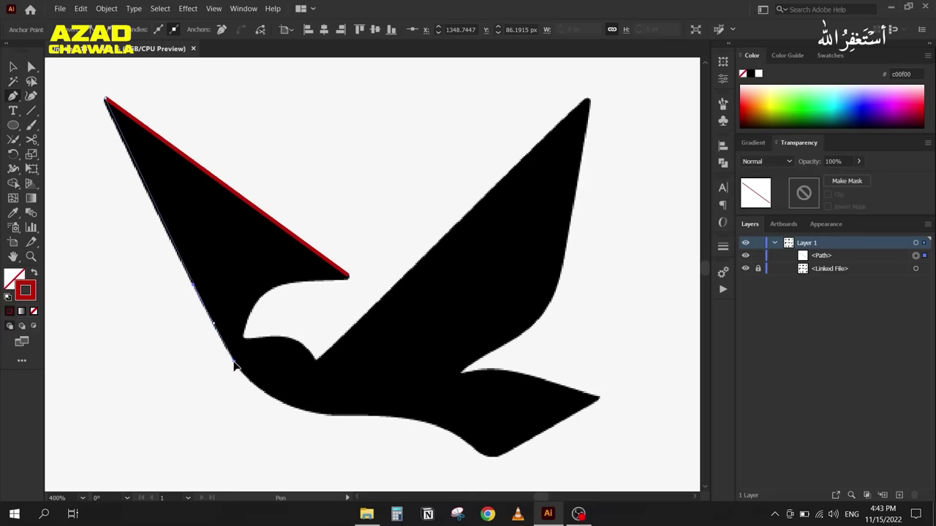
drag(234, 366, 468, 415)
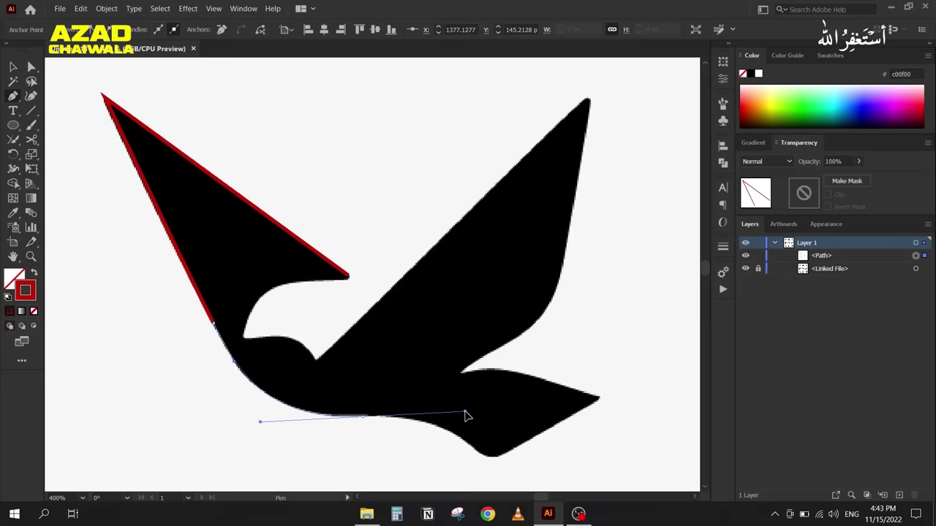
Step: Curve the trace along the bird's belly toward the tail, undoing and re-placing misplaced anchors
drag(465, 415, 467, 417)
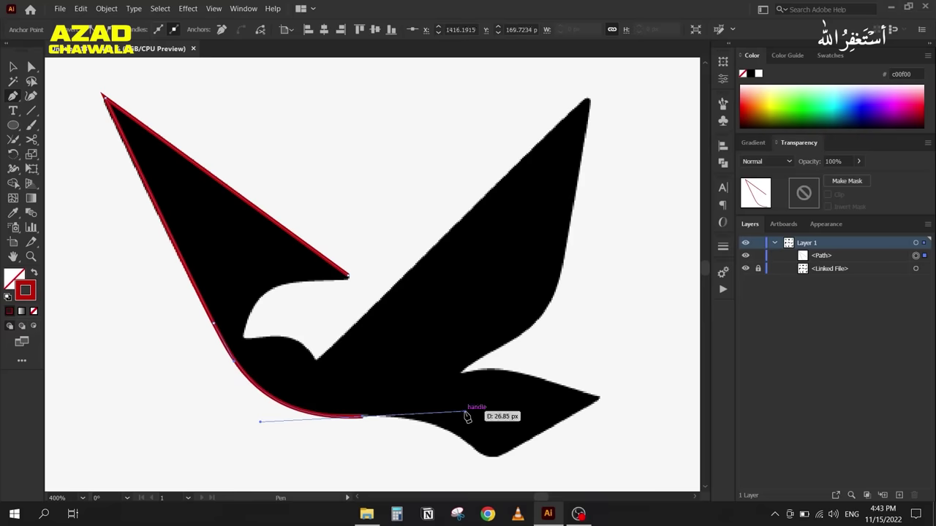
key(ctrl+z)
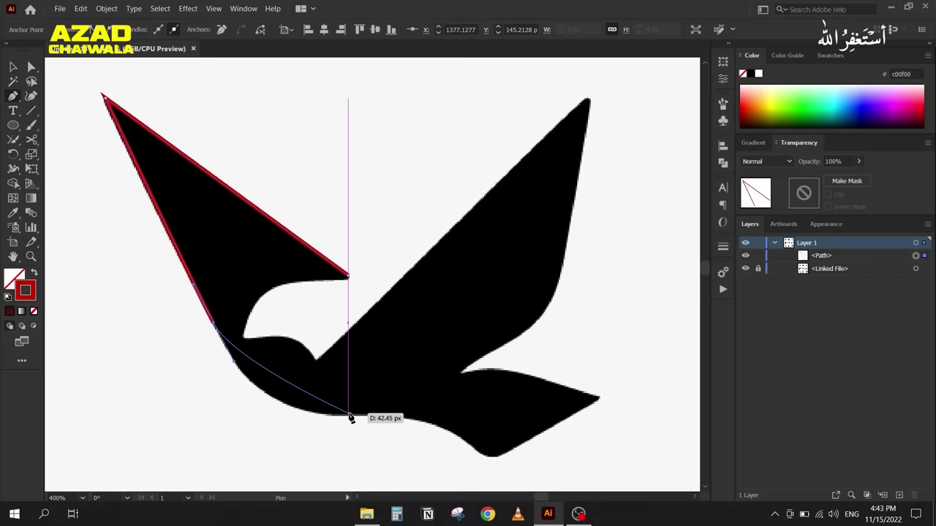
drag(348, 416, 437, 415)
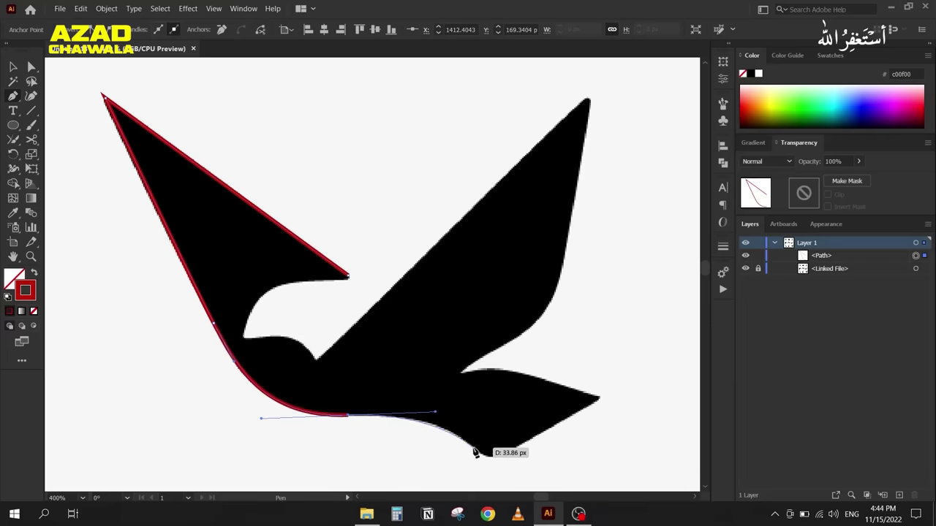
scroll(475, 452, down, 3)
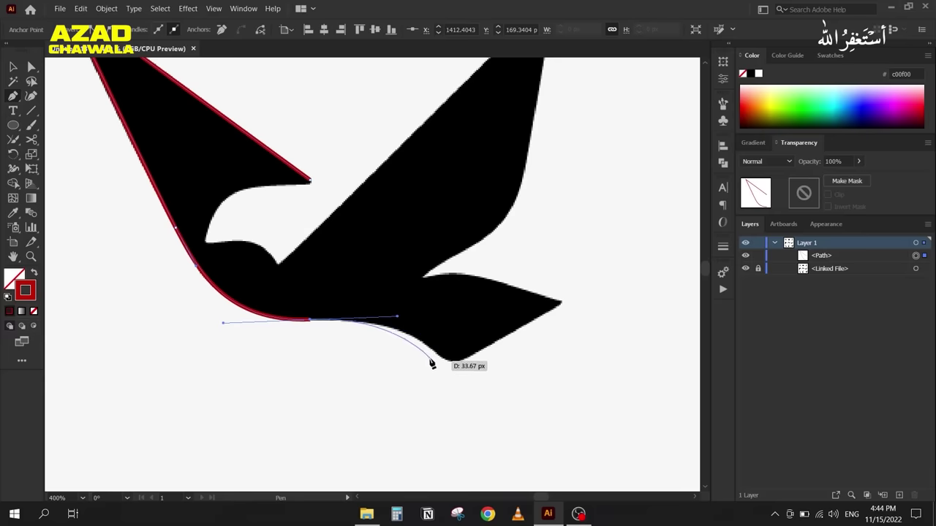
click(437, 357)
drag(446, 361, 475, 386)
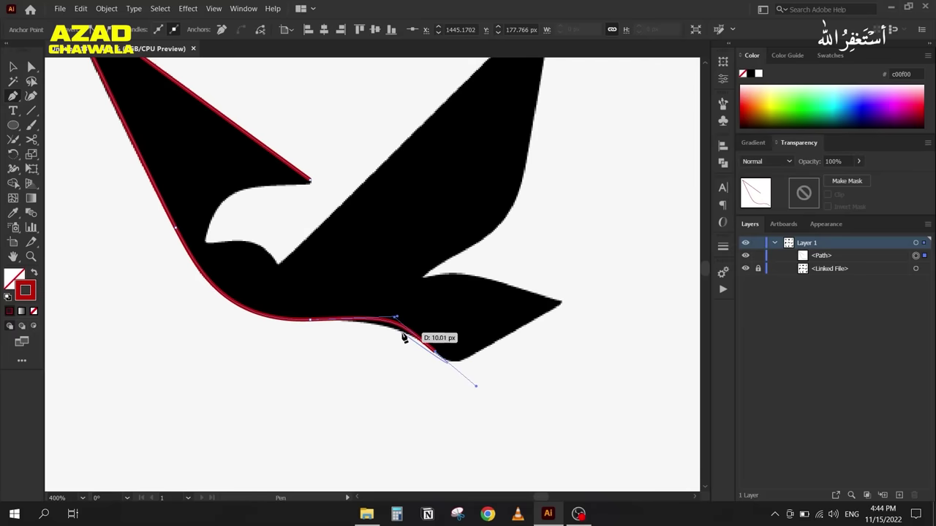
key(ctrl+z)
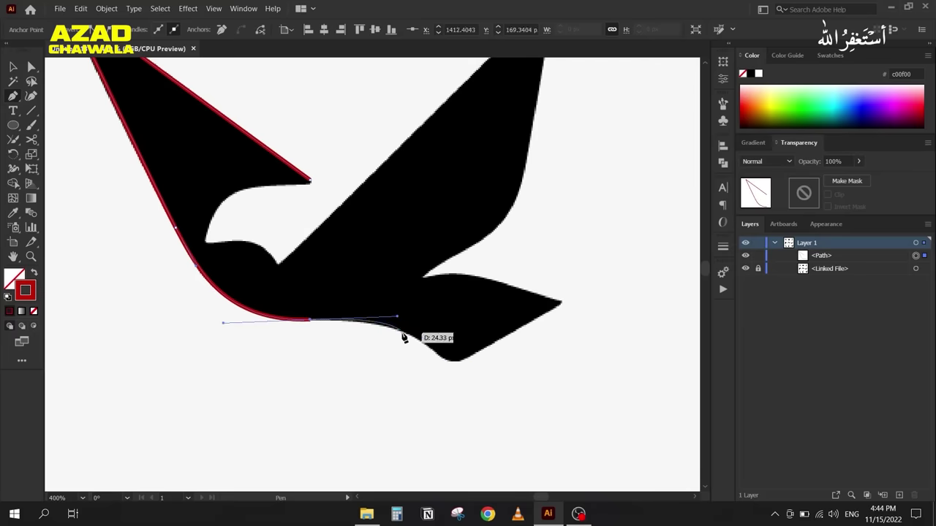
drag(403, 335, 383, 382)
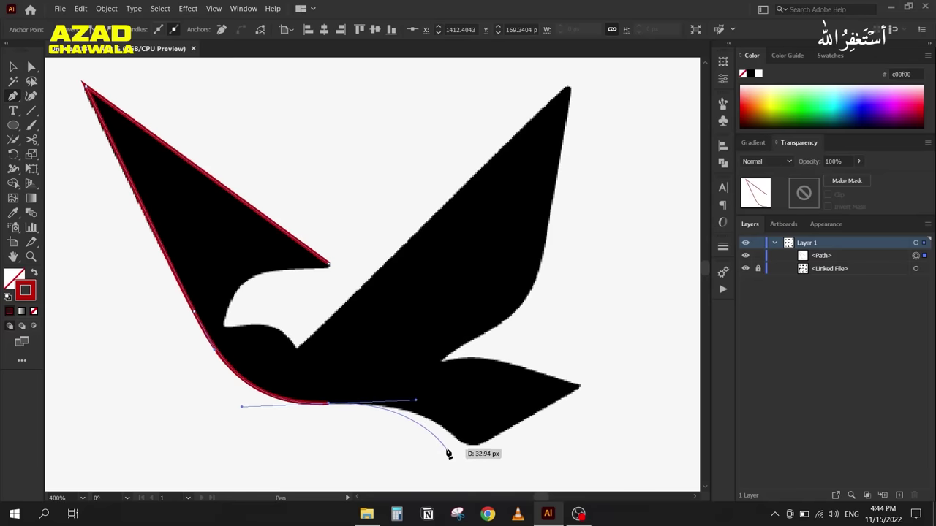
scroll(469, 459, up, 1)
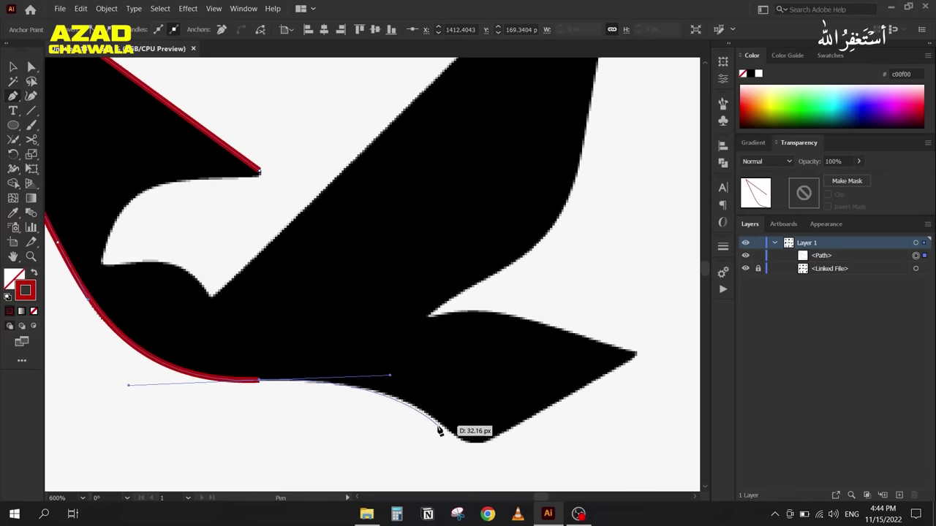
Step: Anchor the tail's bottom tip and curve the outline along the tail edge to the notch under the wing
drag(443, 430, 505, 433)
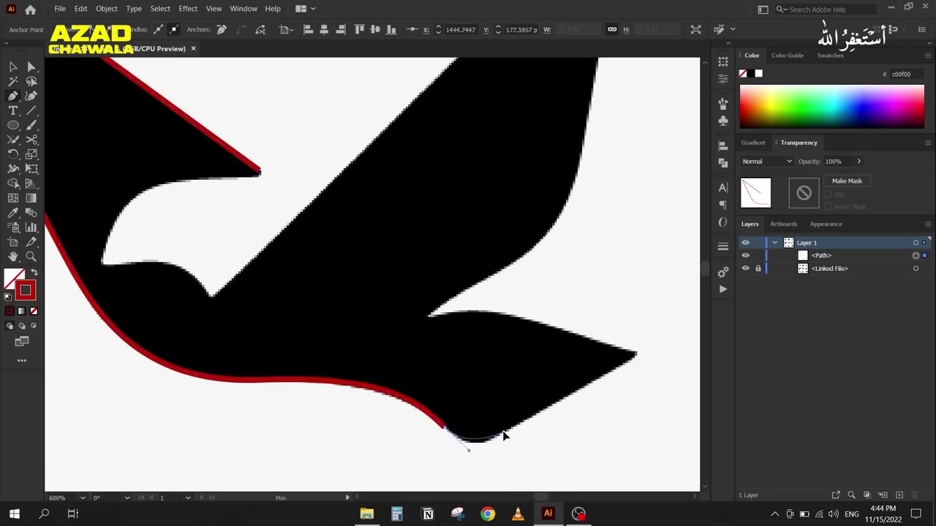
mouse_move(637, 356)
mouse_down()
mouse_move(553, 339)
mouse_move(523, 320)
mouse_up()
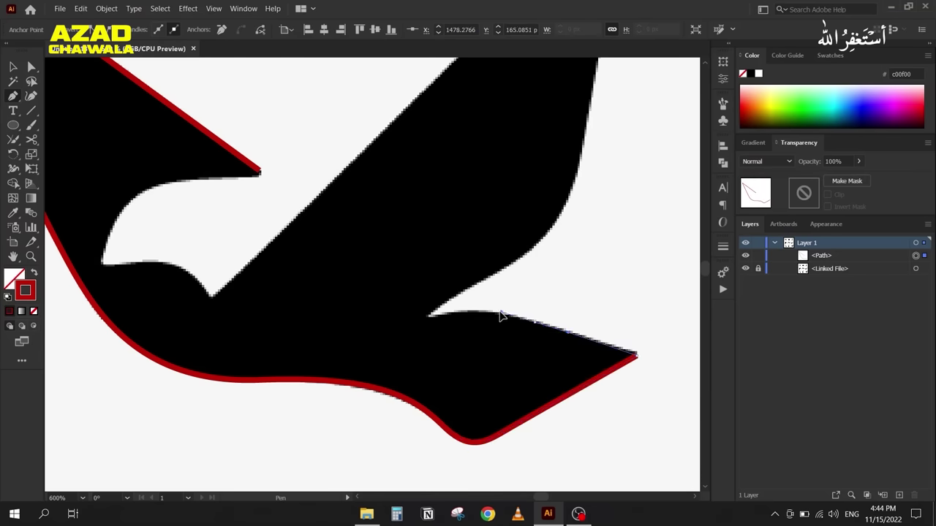
drag(426, 317, 386, 334)
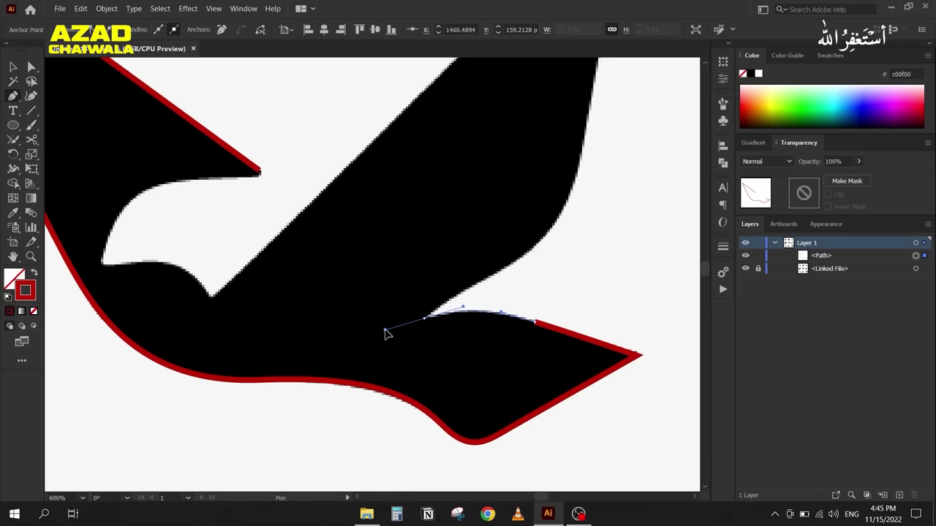
drag(387, 334, 386, 330)
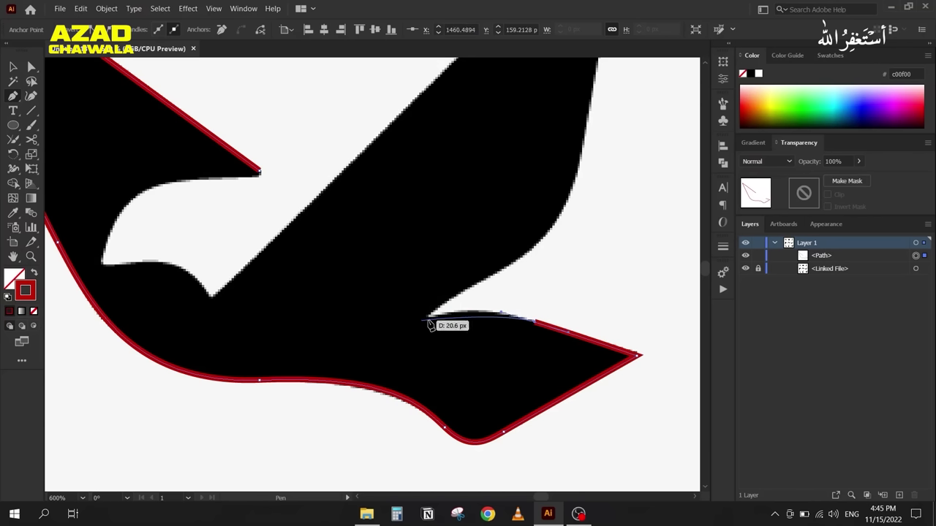
drag(426, 319, 391, 334)
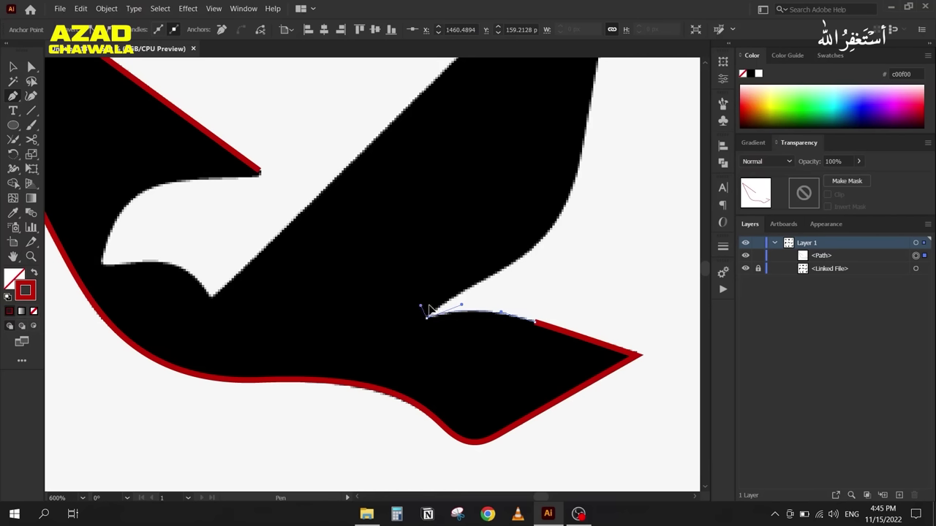
drag(435, 312, 493, 273)
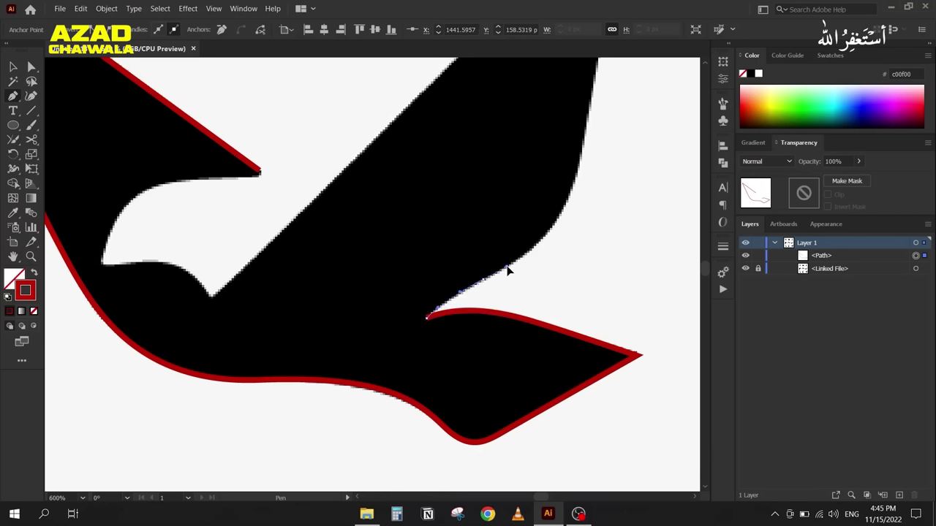
drag(513, 260, 526, 216)
Step: Trace up the right wing's edge with curved anchors to a corner at its tip
key(space)
drag(477, 262, 474, 270)
scroll(474, 270, down, 3)
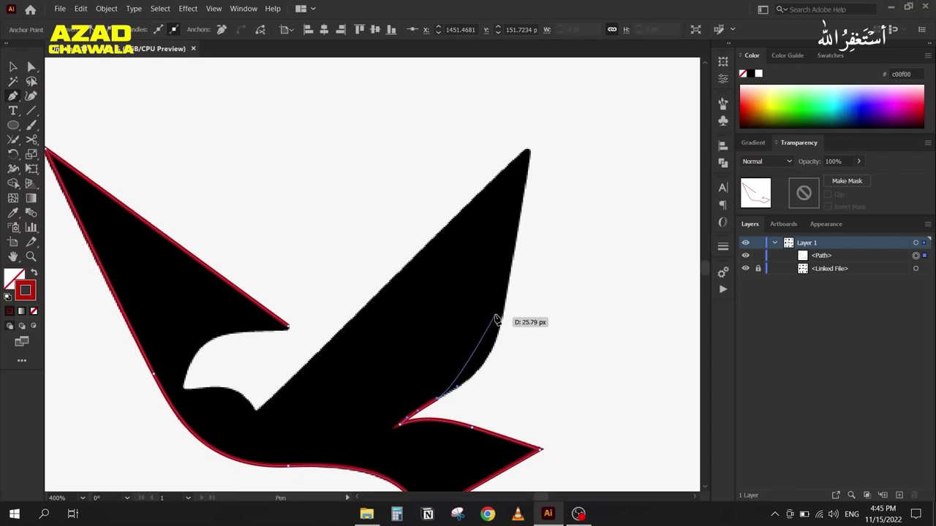
drag(505, 313, 513, 242)
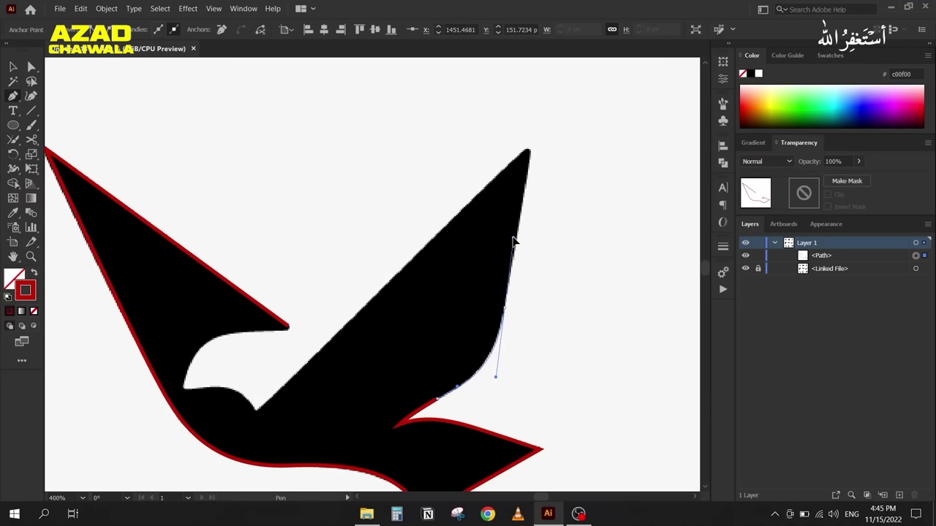
drag(513, 242, 520, 239)
drag(521, 239, 530, 150)
click(530, 151)
Step: Trace down the wing's long edge, around the white gap, and close the outline at the start anchor
drag(257, 407, 194, 403)
alt+scroll(195, 403, up, 3)
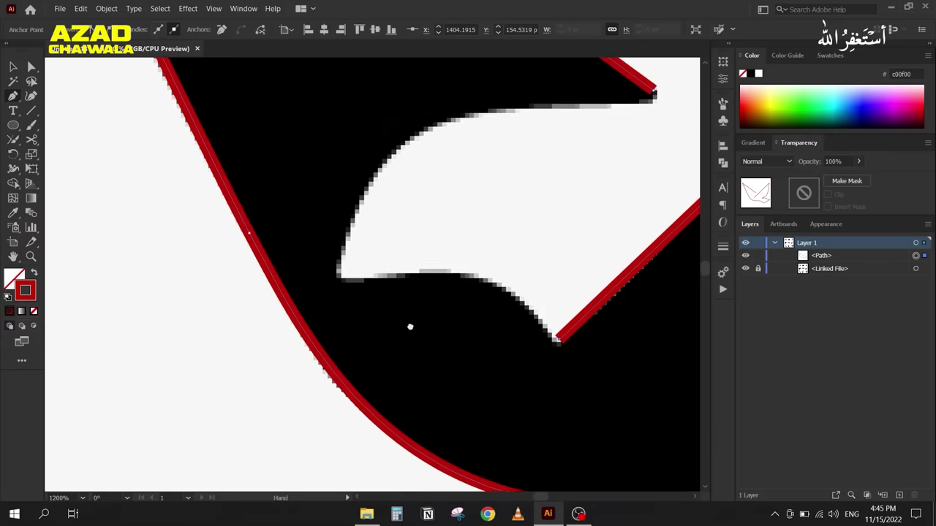
drag(433, 276, 351, 282)
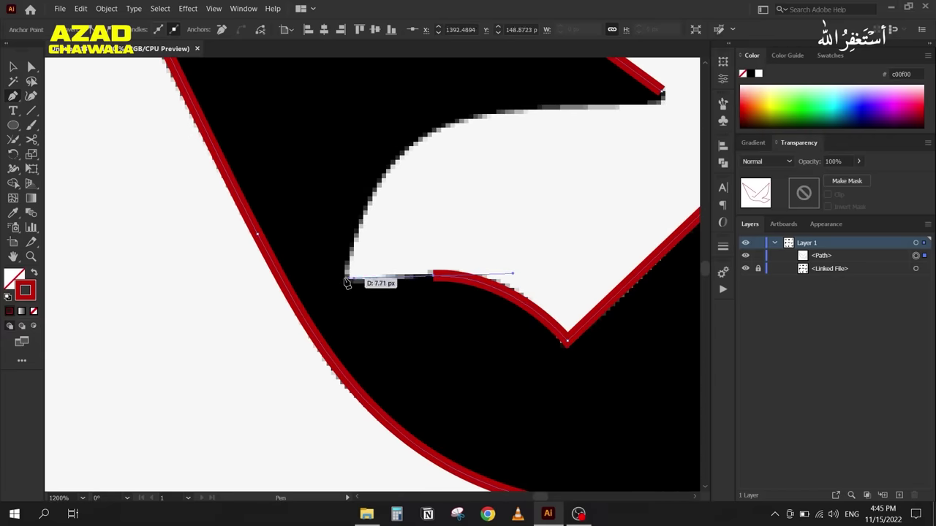
click(345, 277)
drag(421, 141, 382, 231)
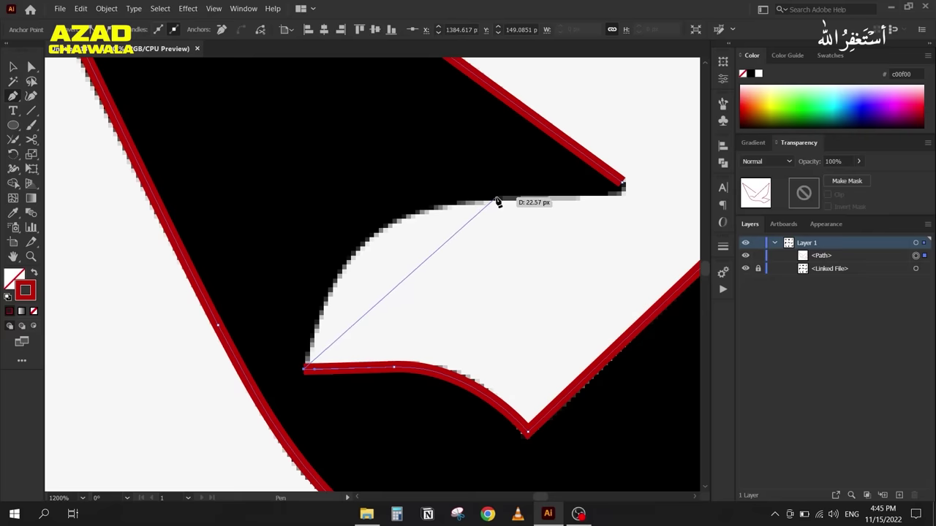
mouse_move(501, 200)
mouse_down()
mouse_move(621, 185)
mouse_move(693, 205)
mouse_move(683, 210)
mouse_up()
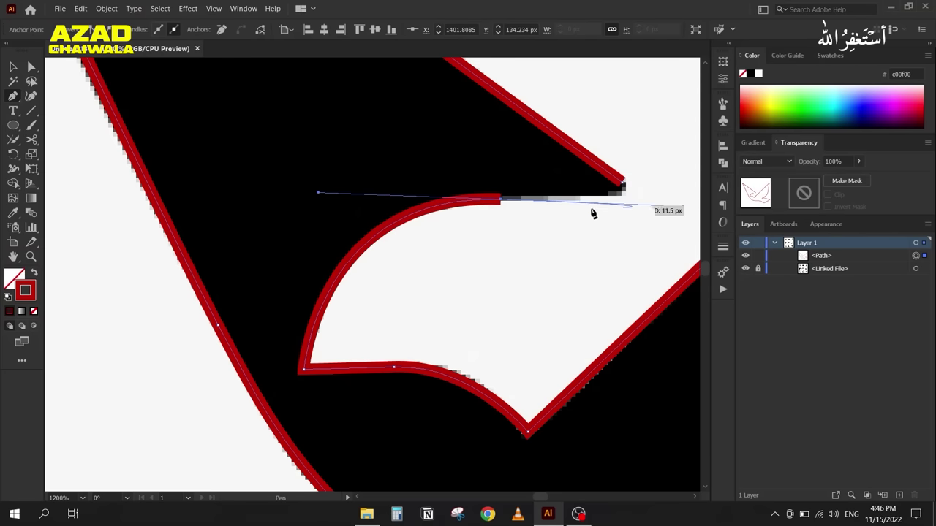
drag(536, 226, 364, 249)
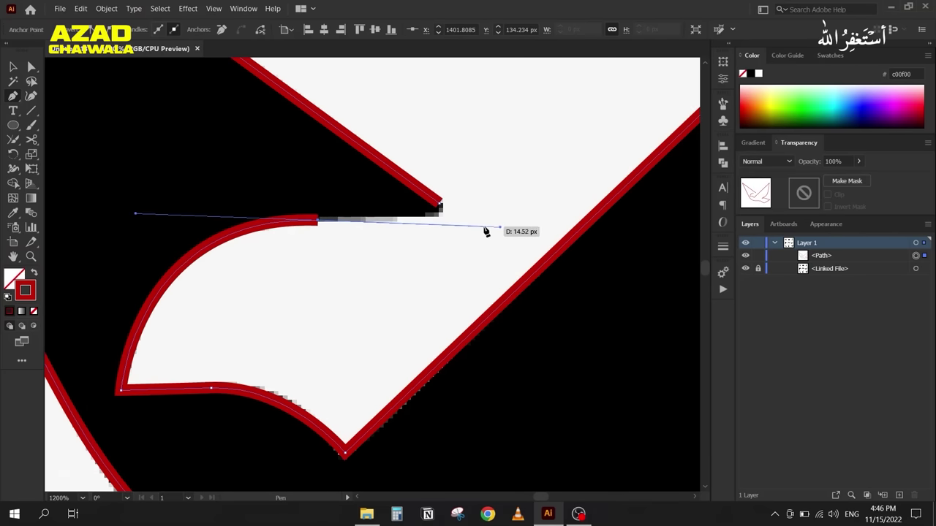
drag(441, 208, 371, 221)
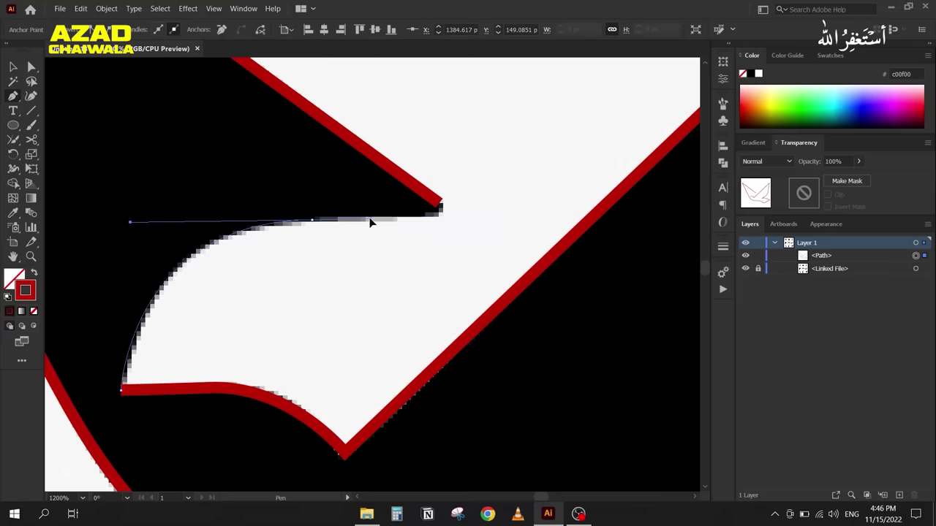
drag(370, 222, 371, 221)
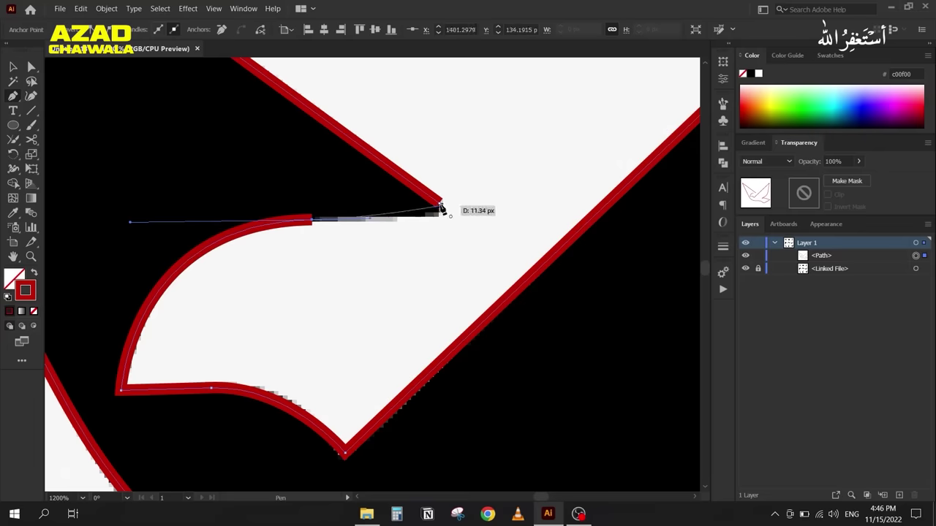
click(440, 207)
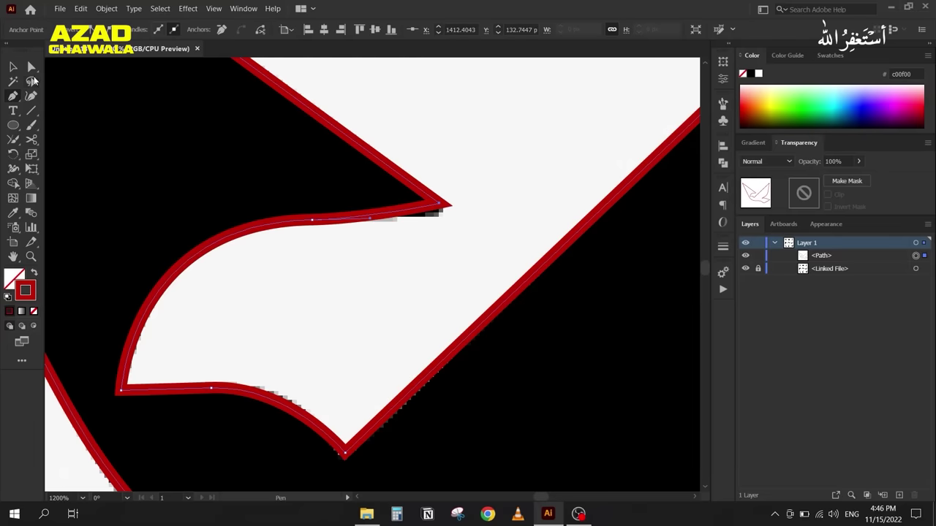
Step: Nudge the left wing's corner anchor so it matches the reference wing point
click(36, 72)
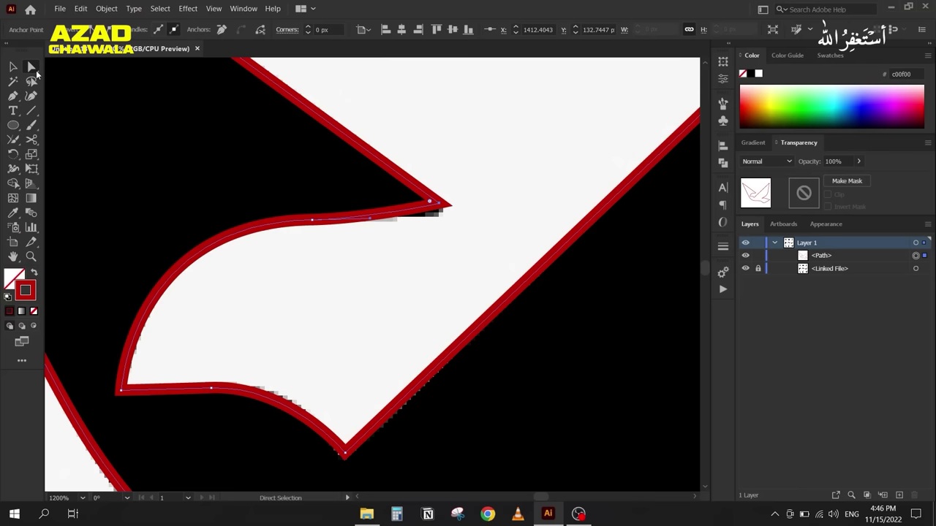
click(440, 208)
drag(444, 212, 449, 215)
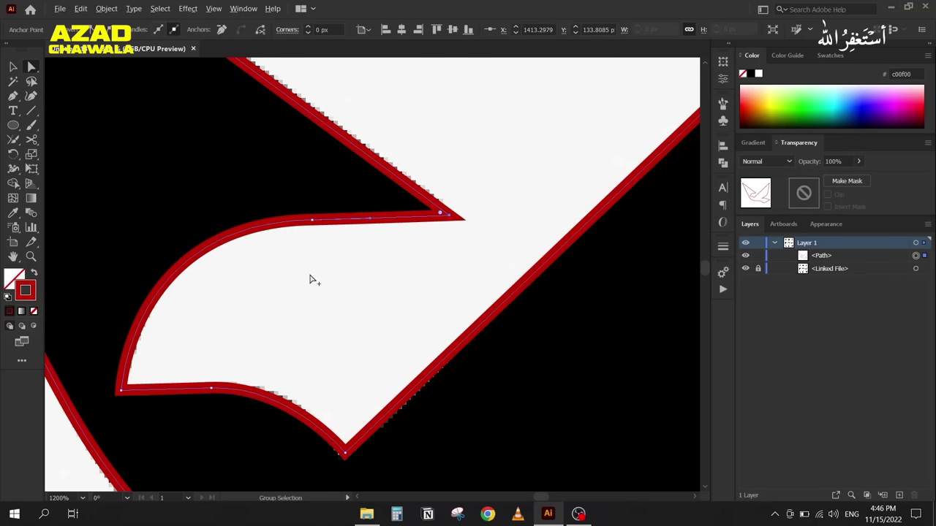
Step: Move the traced bird outline to the left, clear of the black reference bird
scroll(309, 279, down, 4)
drag(251, 330, 414, 344)
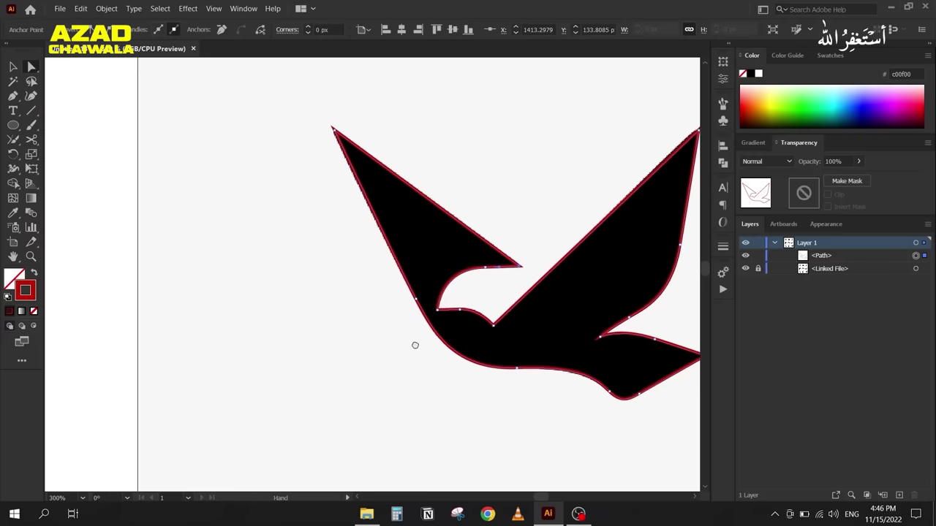
key(v)
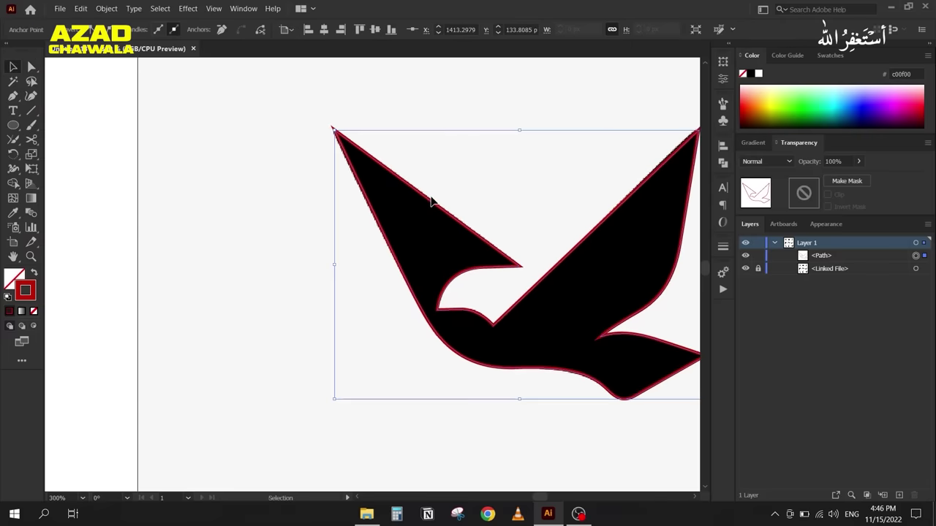
drag(432, 205, 177, 210)
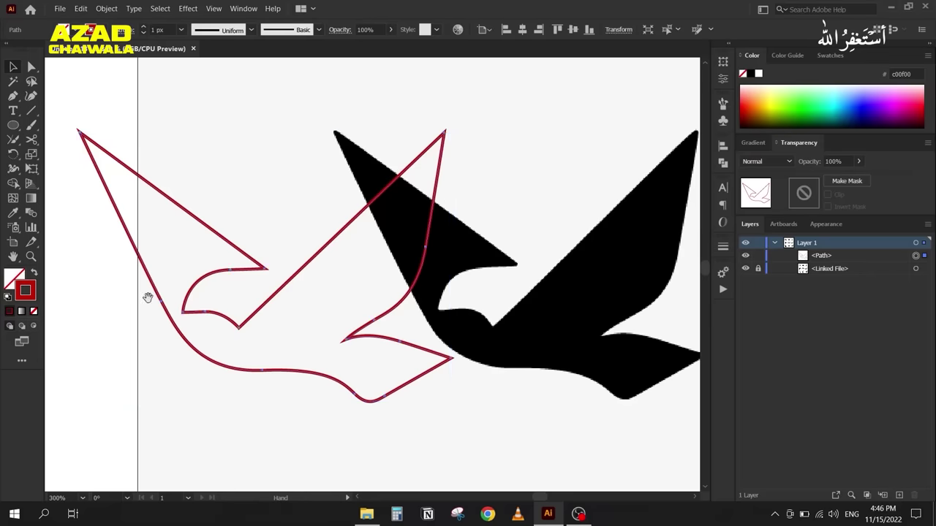
drag(146, 298, 421, 264)
drag(458, 210, 141, 211)
scroll(186, 211, down, 2)
Step: Swap fill and stroke to make the traced bird solid red, then compare it with the black original
click(33, 273)
click(130, 323)
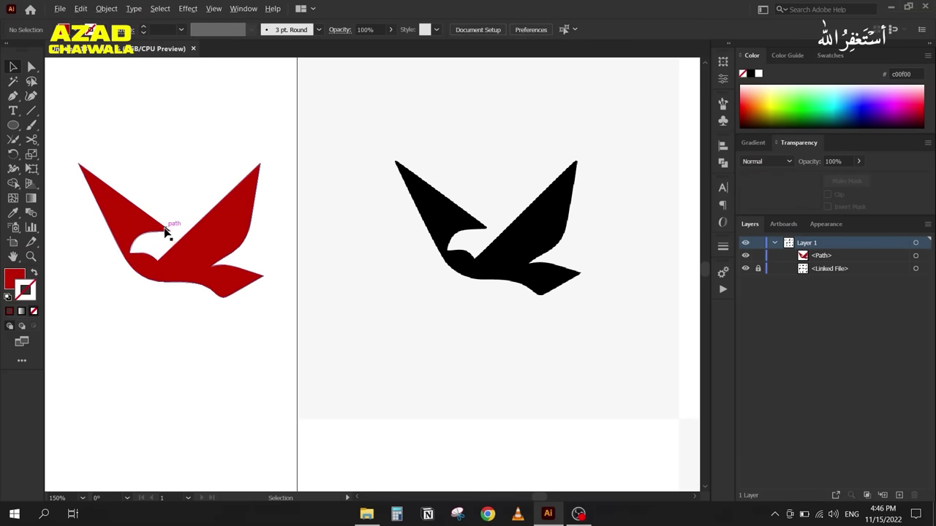
scroll(166, 233, up, 8)
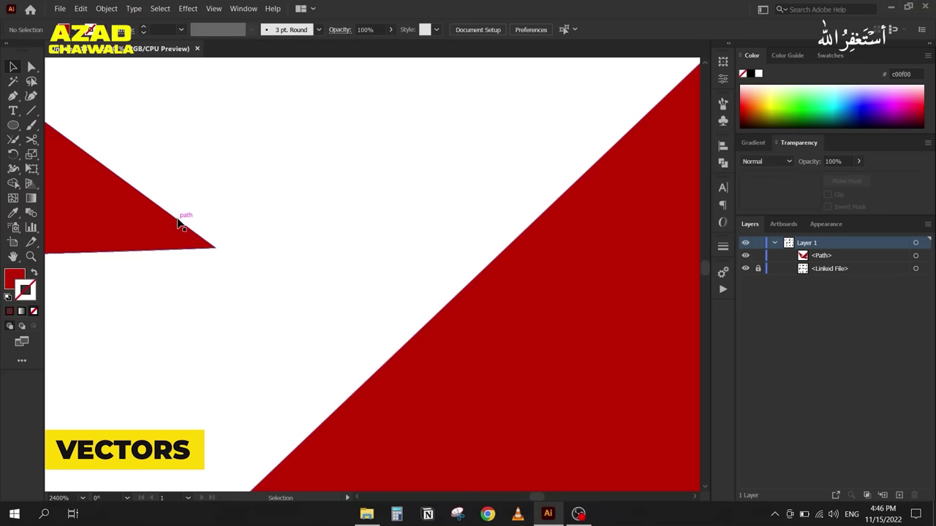
scroll(188, 200, down, 10)
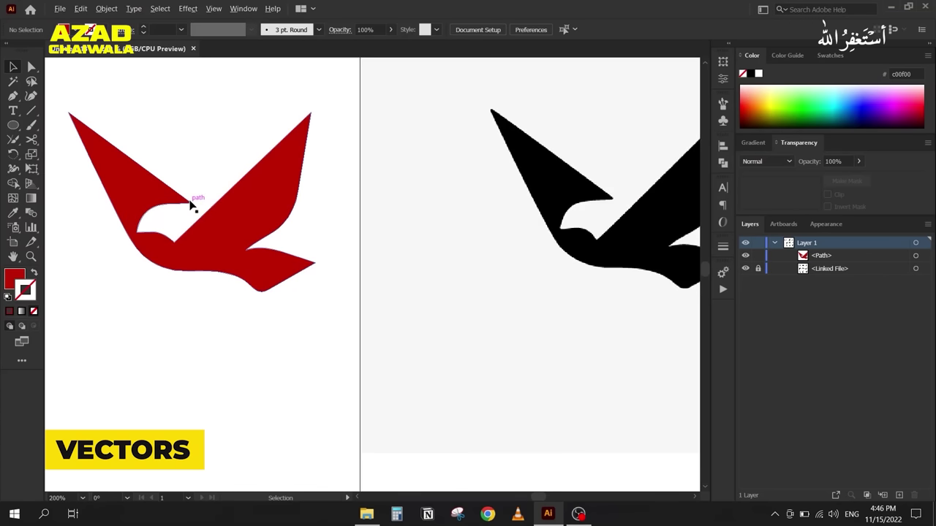
scroll(611, 178, up, 8)
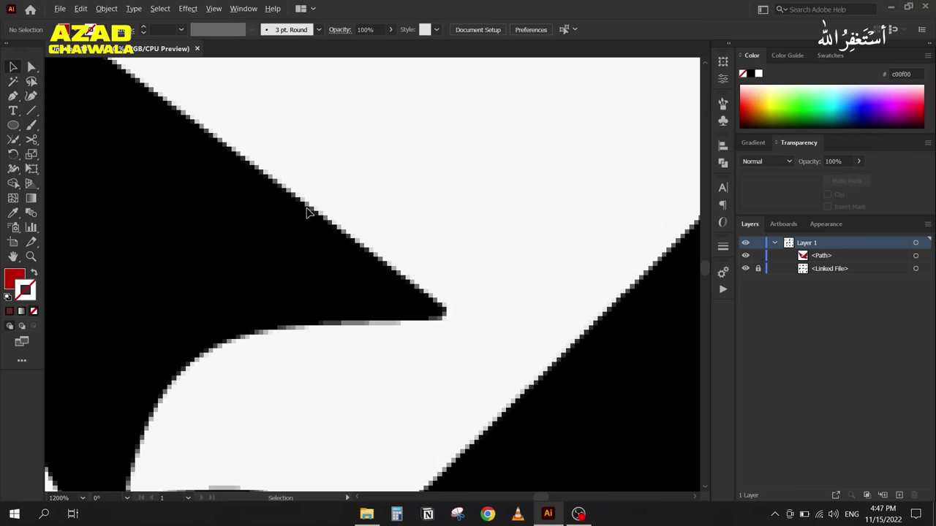
scroll(307, 211, down, 8)
drag(51, 253, 349, 234)
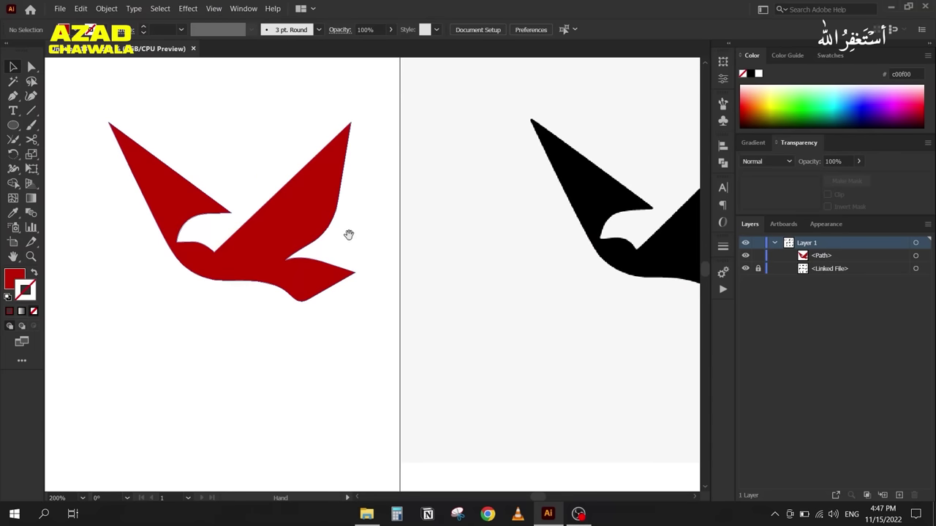
Step: Select the red traced bird and delete it, leaving only the black reference
click(294, 229)
drag(523, 218, 424, 224)
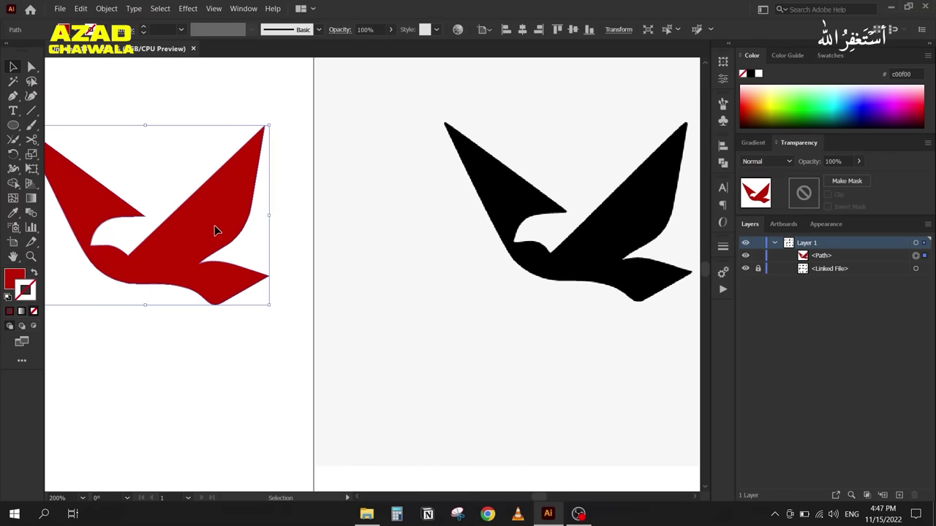
key(Delete)
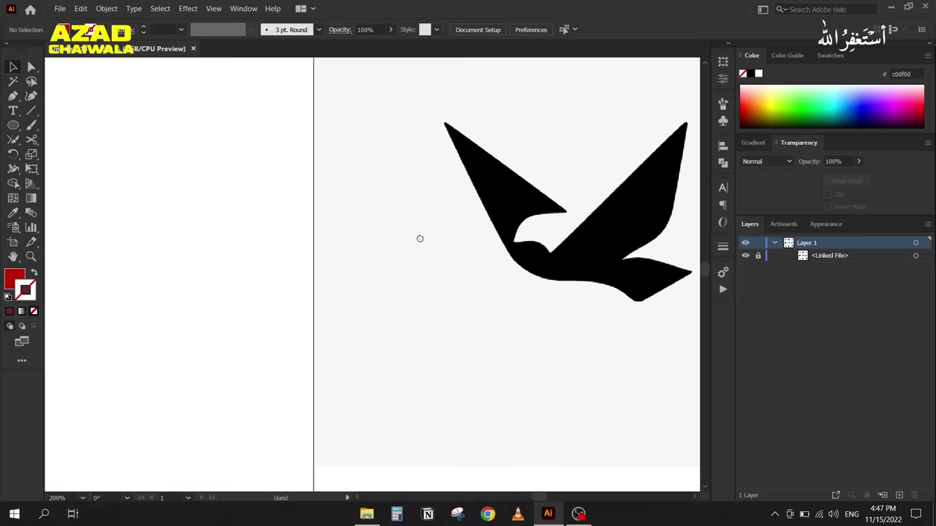
drag(432, 237, 253, 239)
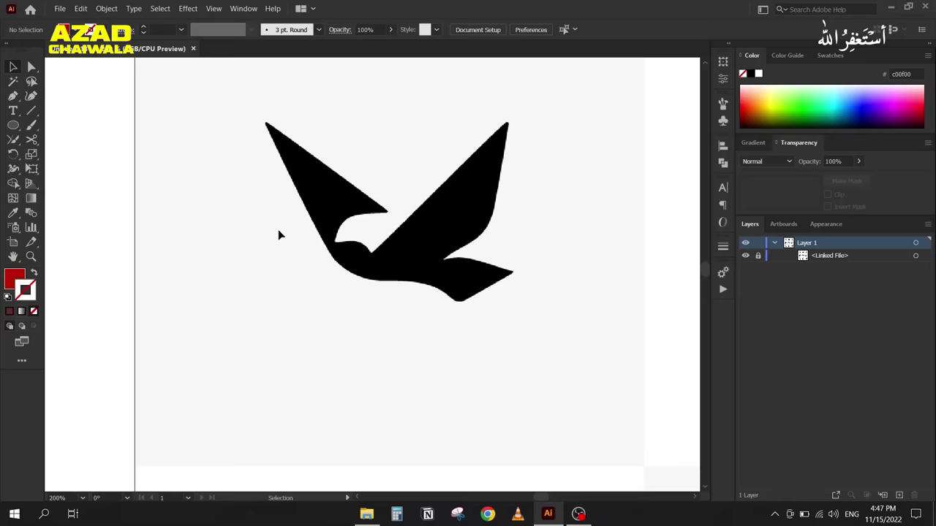
Step: With the Pen tool set to no fill and a red stroke, start the outline at the wing notch and upper-left wingtip
key(p)
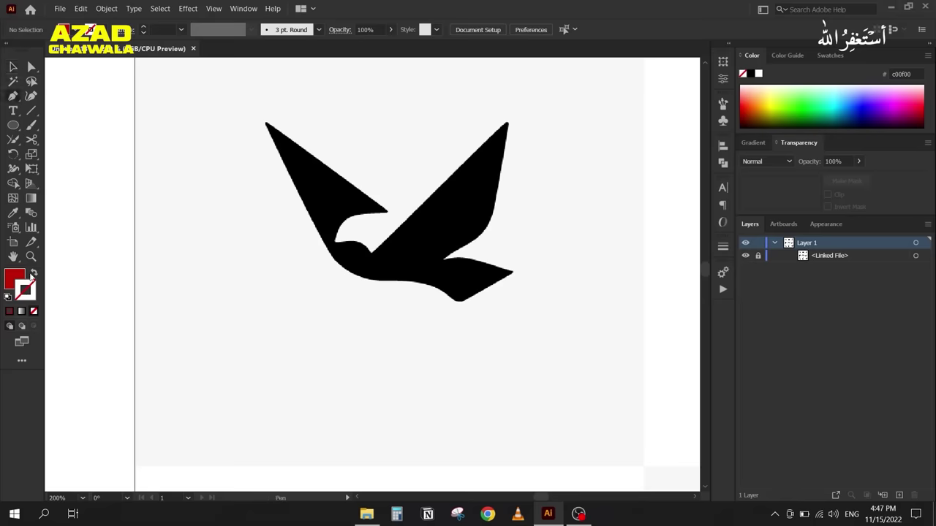
click(33, 274)
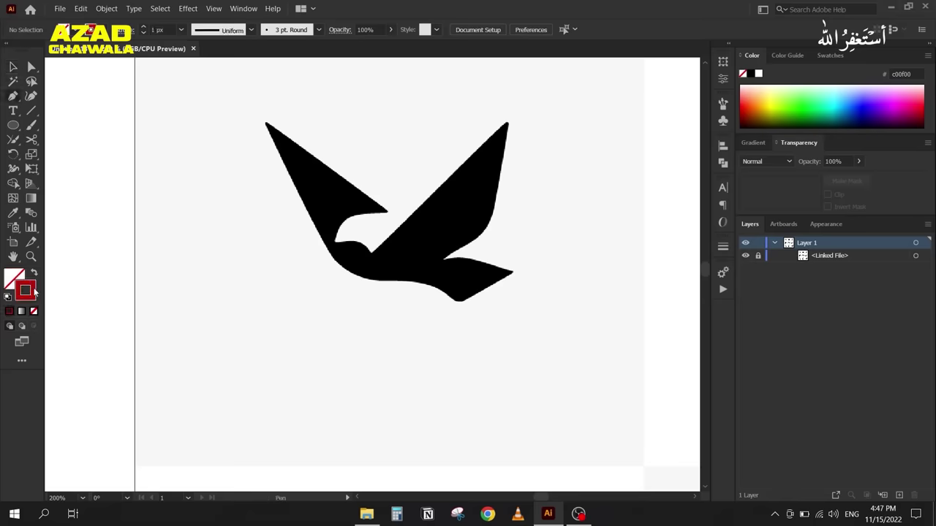
click(386, 214)
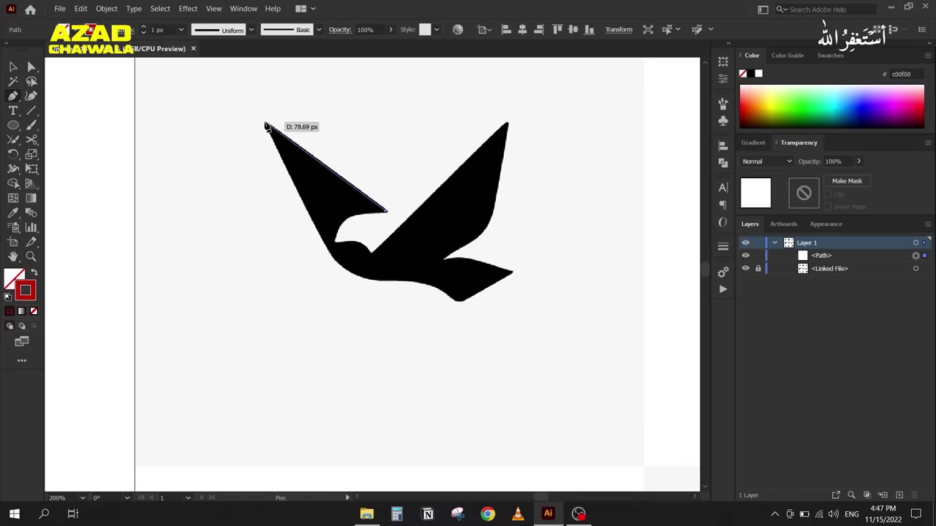
click(265, 123)
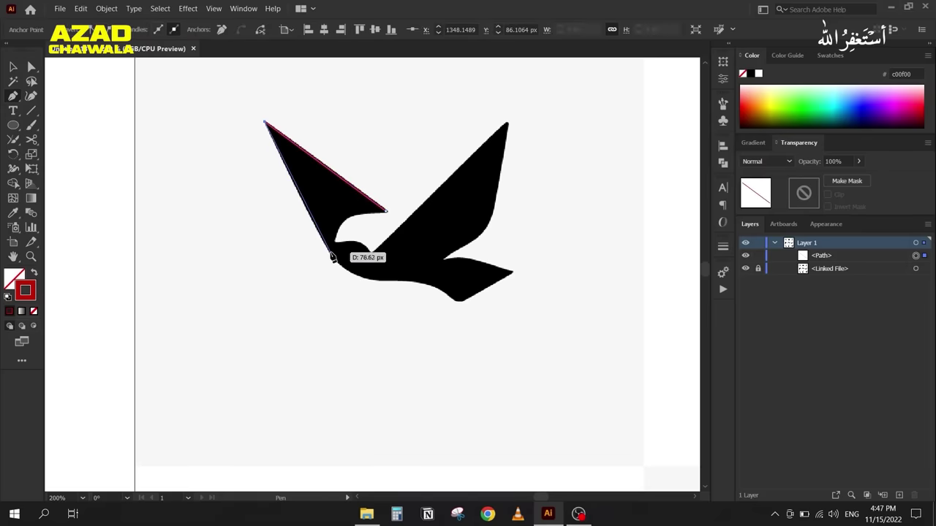
scroll(332, 252, up, 5)
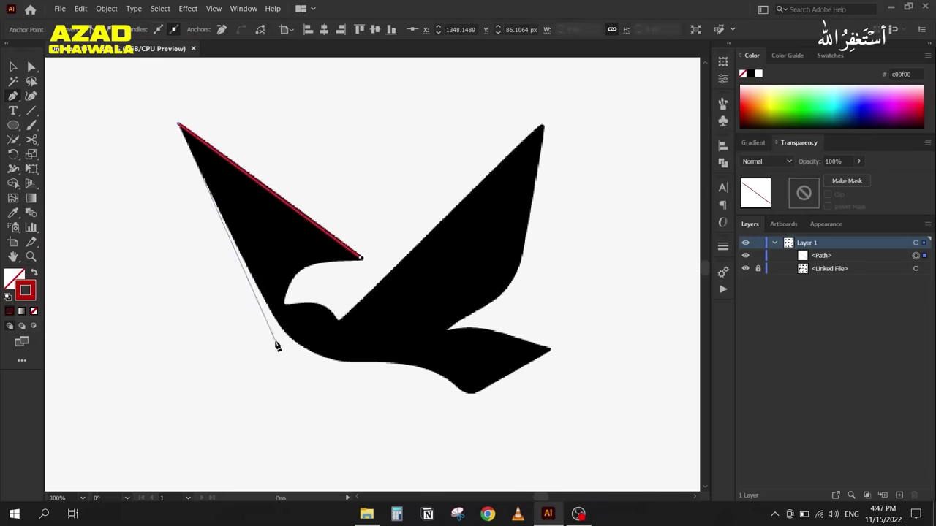
drag(285, 339, 255, 363)
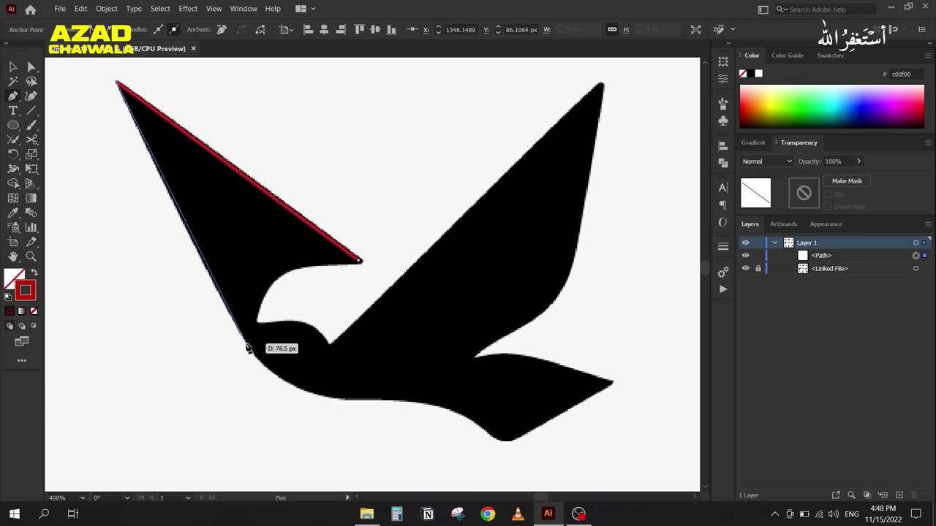
Step: Place straight-segment points along the left wing base, belly, tail tip and tail's upper edge
click(247, 345)
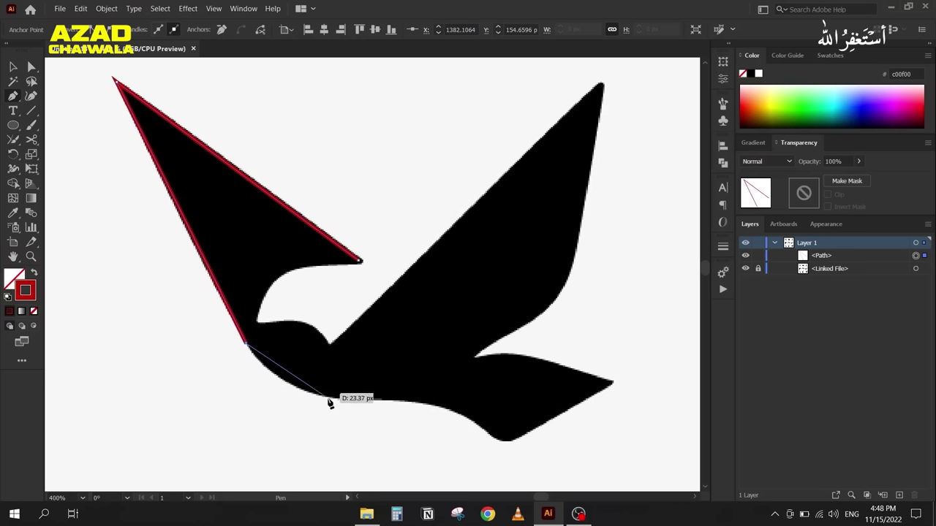
click(381, 400)
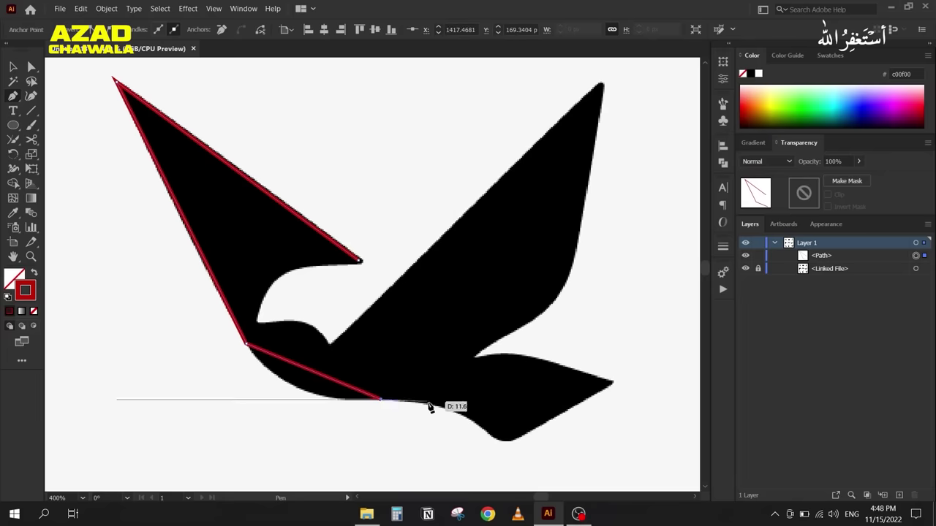
click(485, 430)
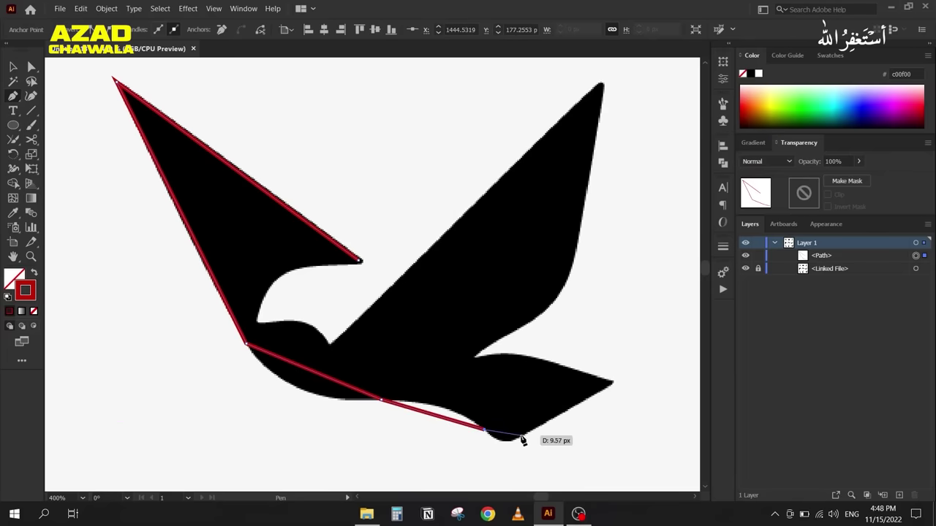
click(521, 436)
click(612, 381)
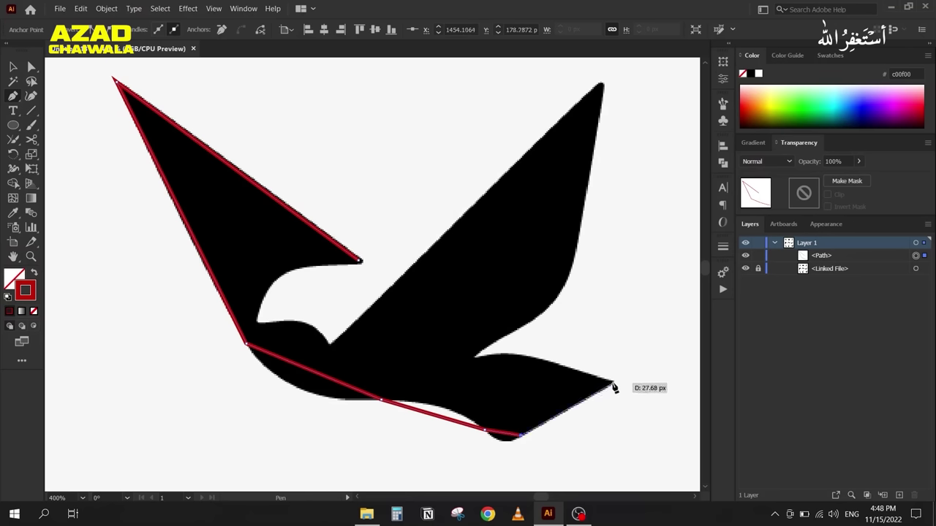
click(525, 355)
click(474, 357)
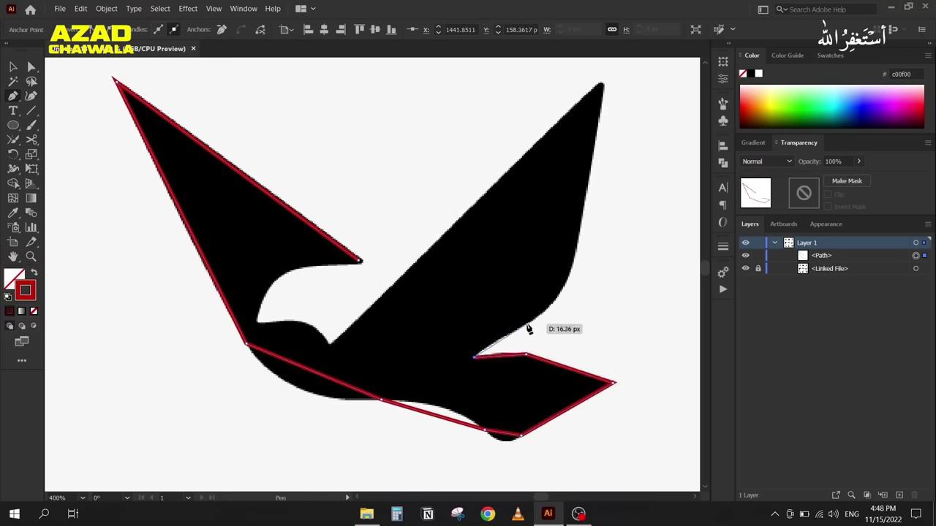
Step: Add points up the right wing, around the neck and head, and close the path at its start
click(526, 325)
click(578, 235)
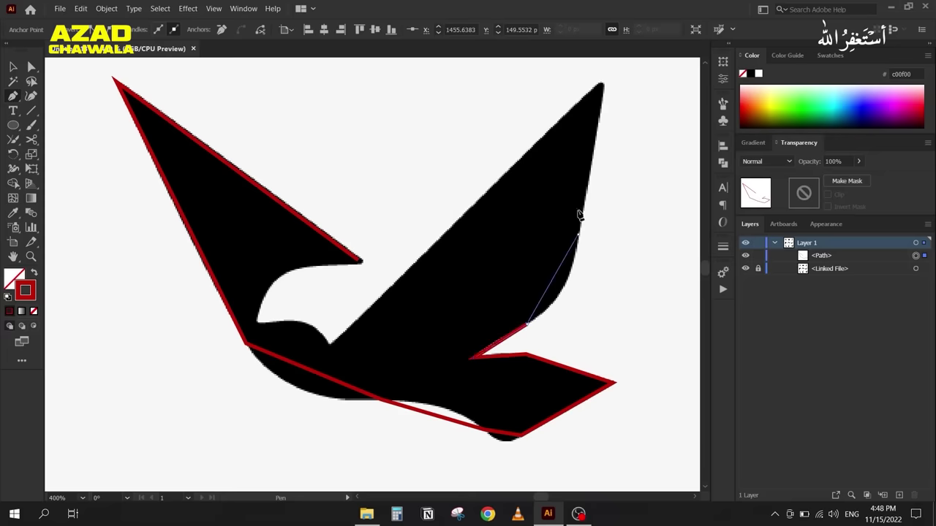
click(603, 86)
click(328, 344)
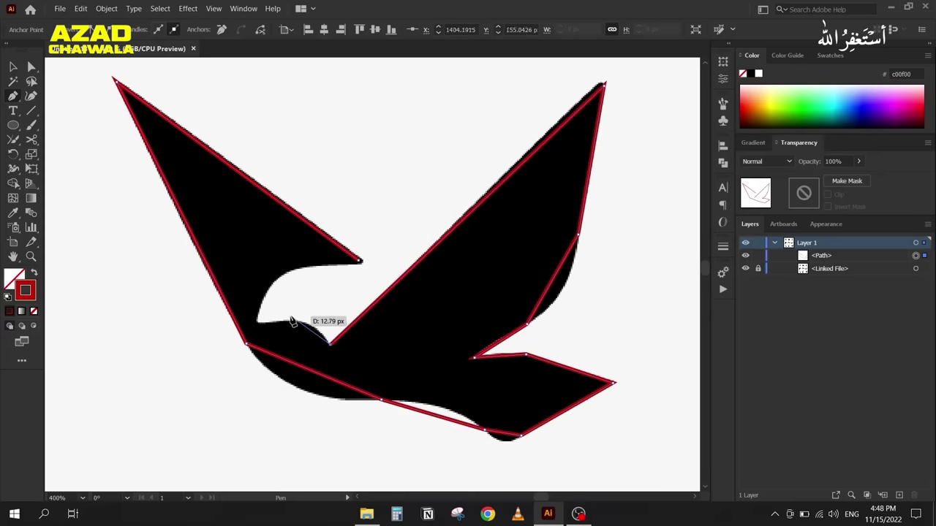
click(291, 320)
click(257, 321)
click(315, 264)
click(359, 260)
click(31, 66)
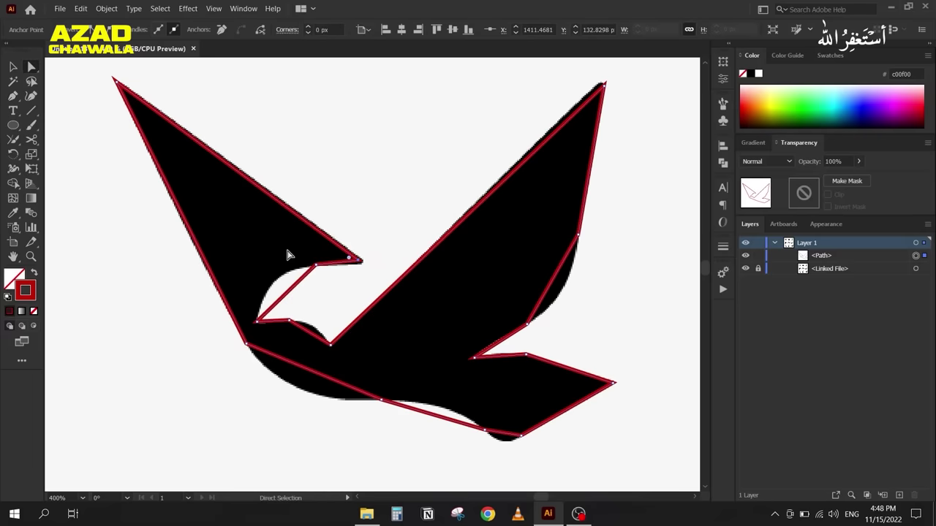
Step: Nudge the inner wing-tip anchor down and right, and select the upper-right wingtip anchor
drag(357, 259, 367, 268)
drag(202, 355, 230, 354)
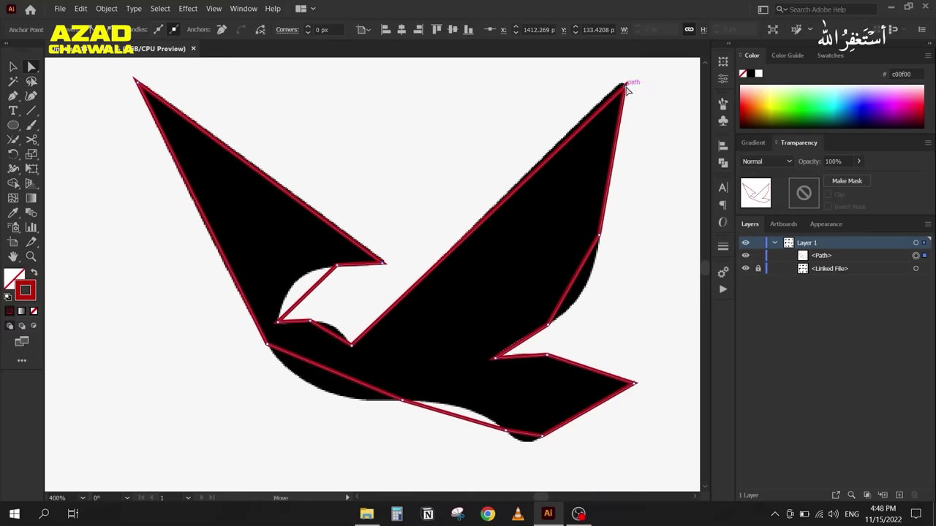
drag(626, 86, 624, 77)
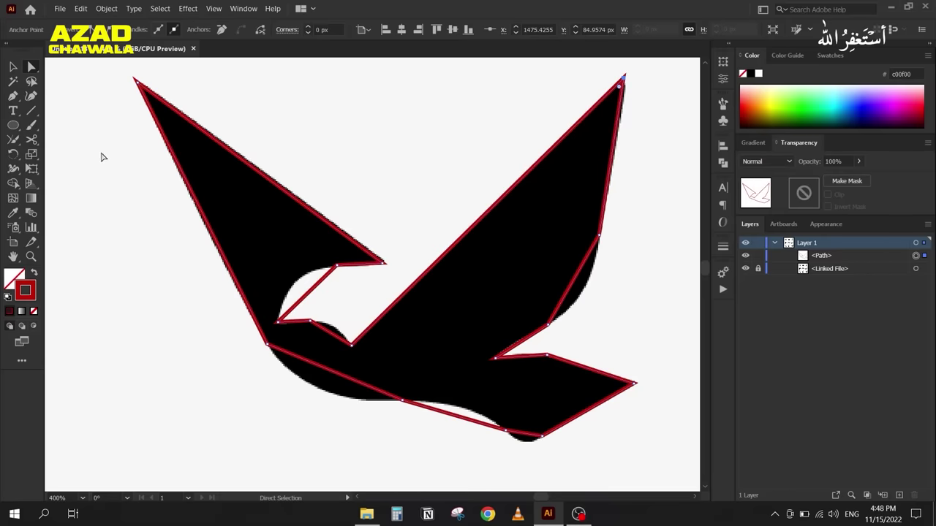
click(14, 97)
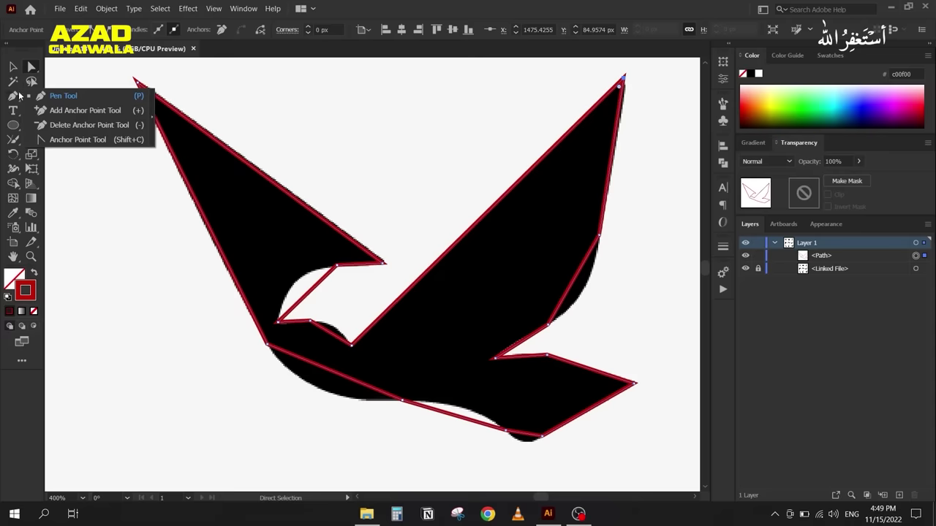
Step: With the Anchor Point tool, curve the belly segments and the tail's lower edge
key(plus)
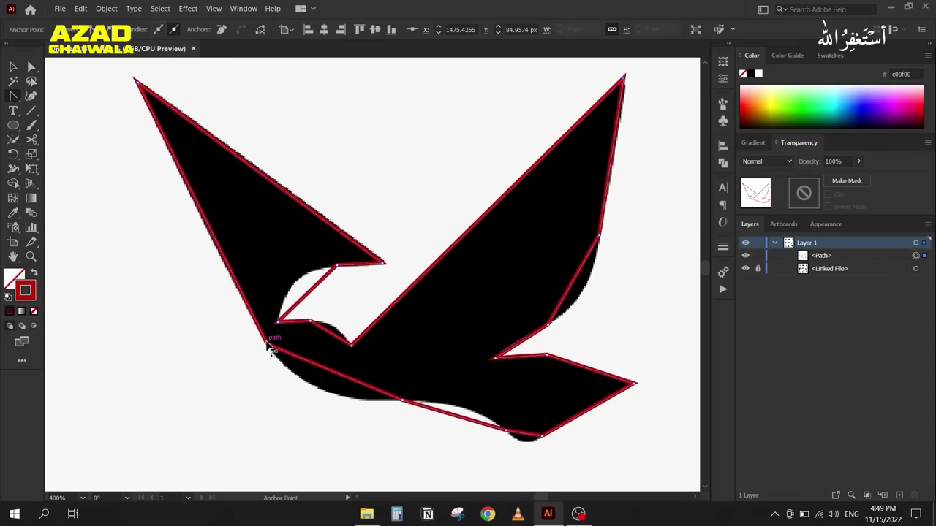
key(p)
key(shift+c)
drag(337, 379, 331, 393)
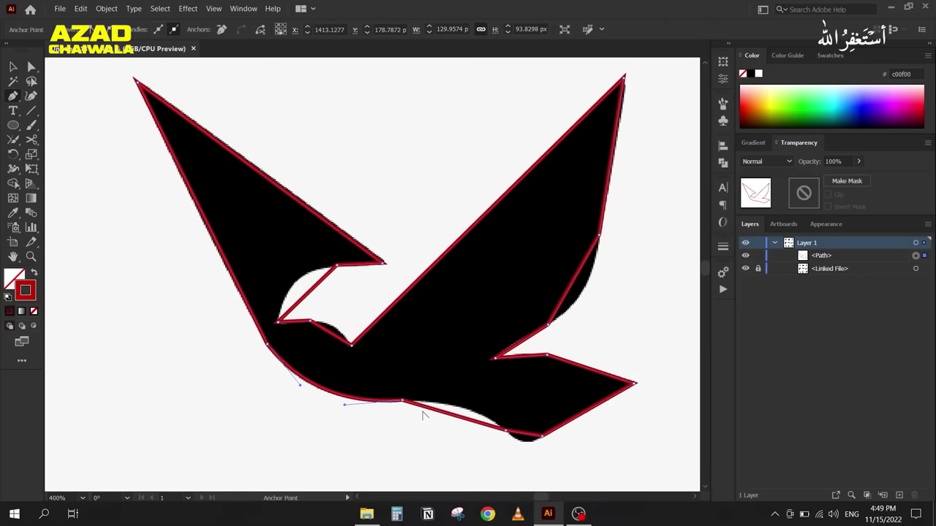
drag(452, 420, 462, 410)
mouse_move(537, 436)
mouse_down()
mouse_move(526, 443)
mouse_move(534, 436)
mouse_up()
drag(593, 374, 593, 366)
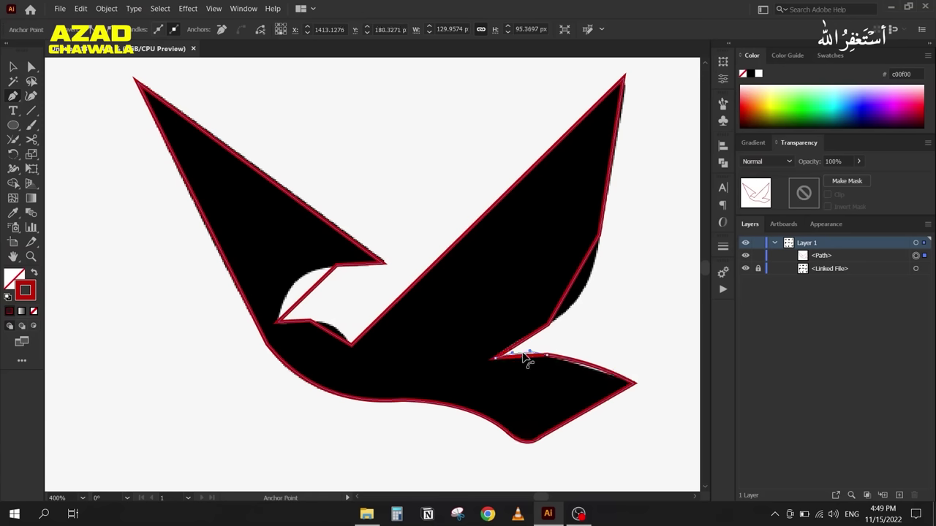
Step: Curve the tail's upper edge, the right wing underside, the segment under the left wing and the concave neck edge
drag(526, 361, 528, 358)
drag(568, 284, 579, 299)
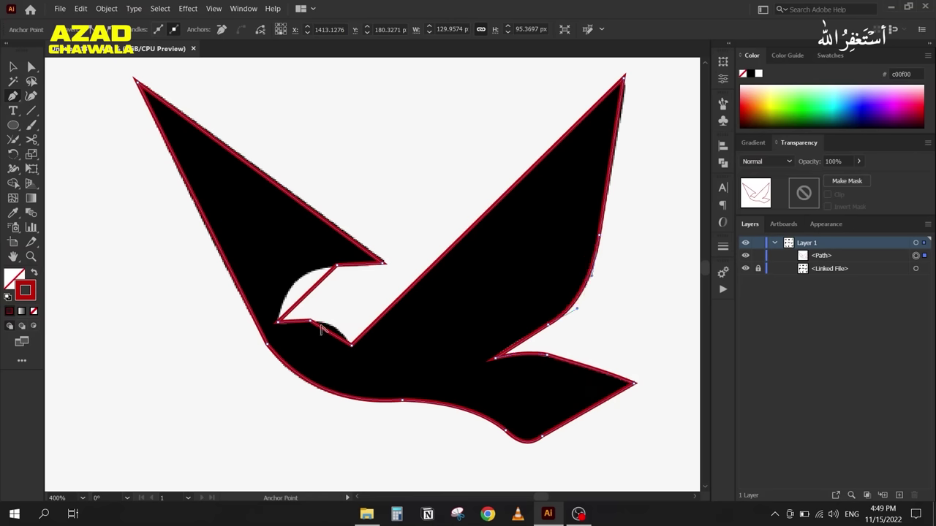
drag(329, 335, 340, 331)
drag(307, 299, 284, 290)
key(p)
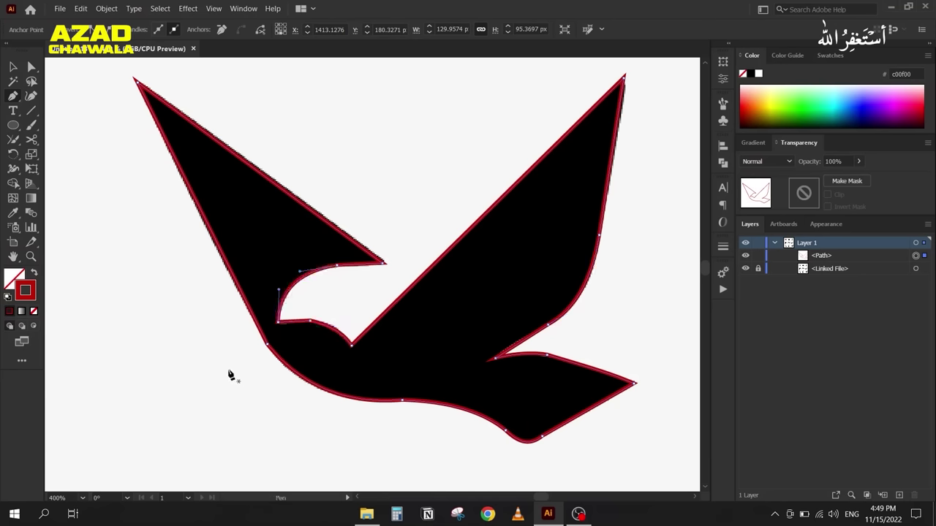
Step: Smooth the wing's lower-edge curve with the Smooth tool, then undo that edit
scroll(293, 328, up, 5)
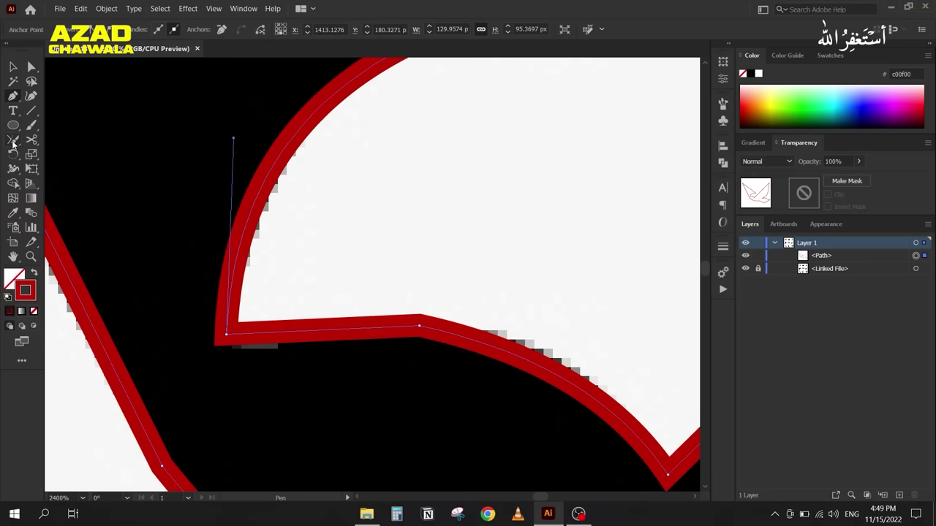
click(13, 143)
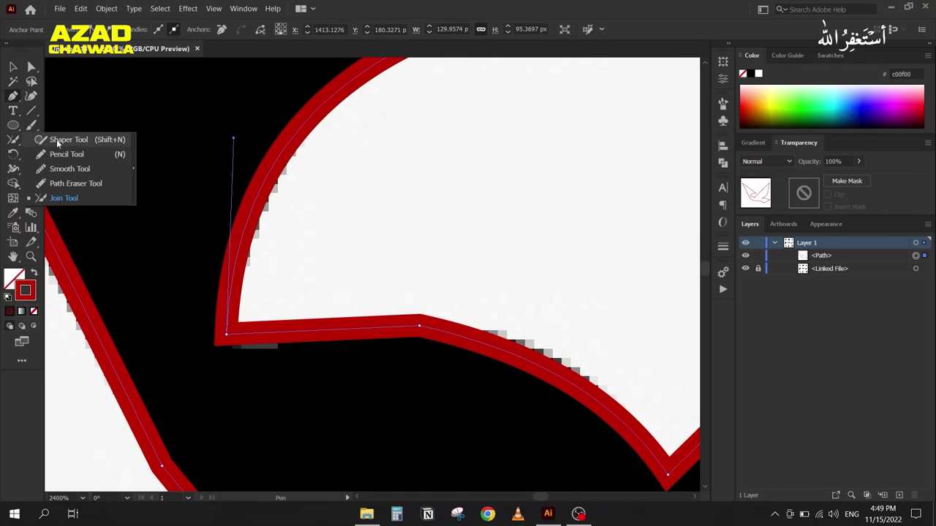
click(79, 169)
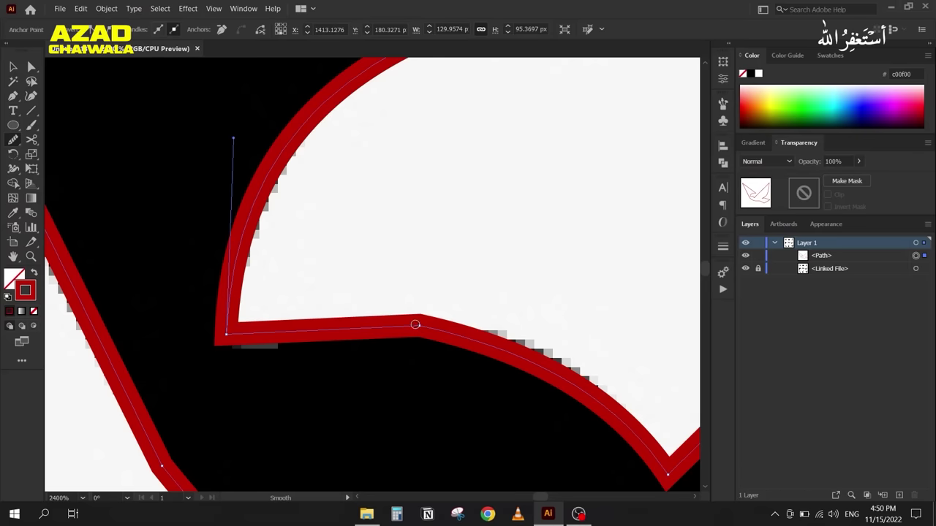
mouse_move(404, 324)
mouse_down()
mouse_move(446, 330)
mouse_move(397, 329)
mouse_up()
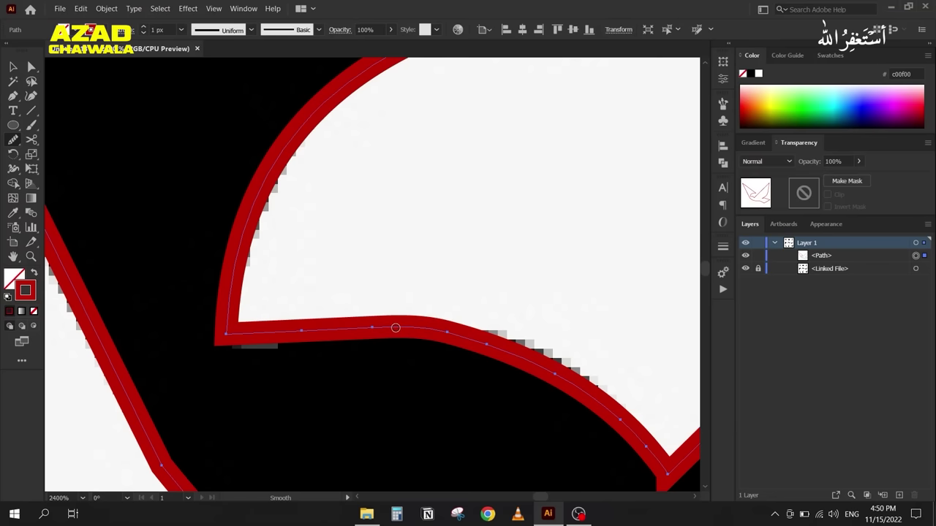
scroll(451, 330, down, 2)
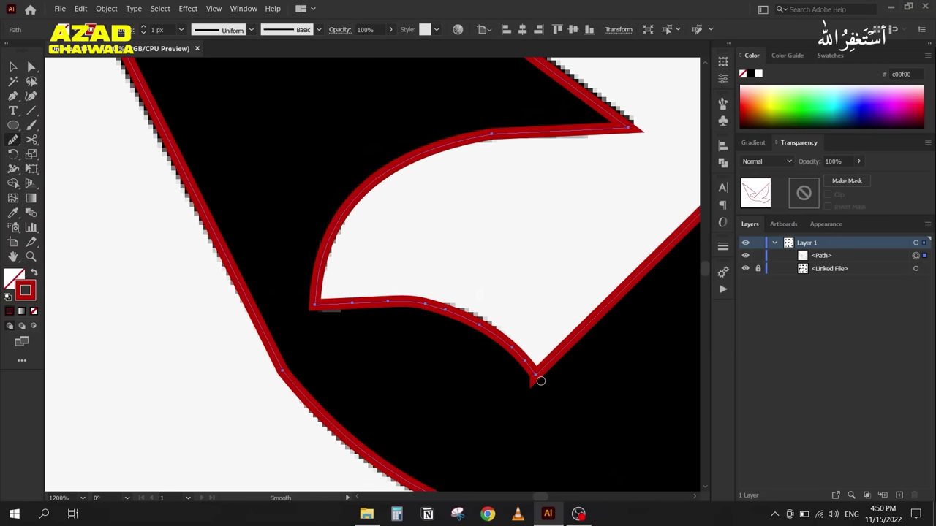
scroll(539, 381, up, 4)
scroll(630, 420, down, 3)
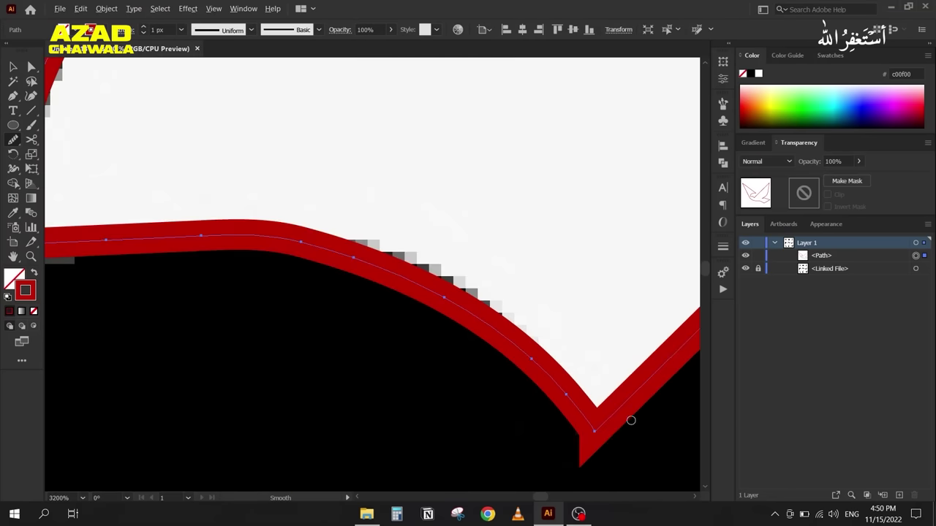
key(ctrl+z)
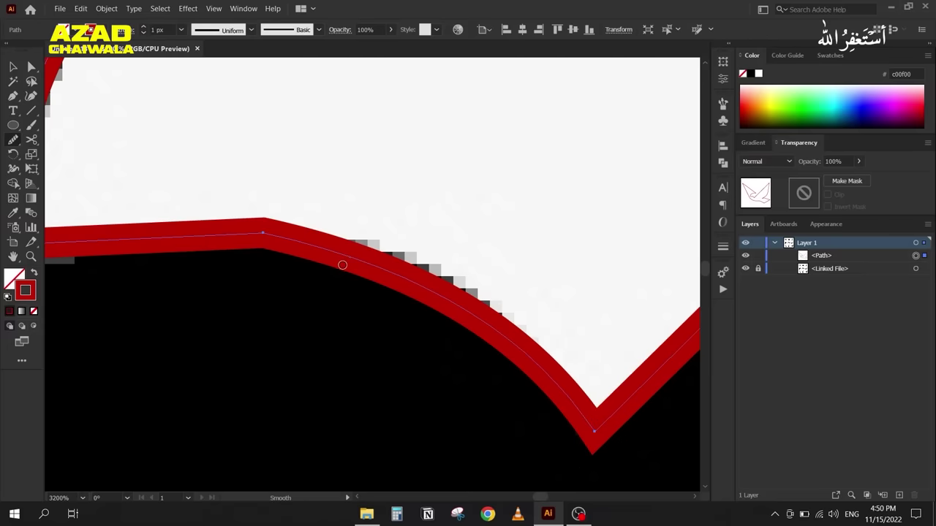
click(33, 70)
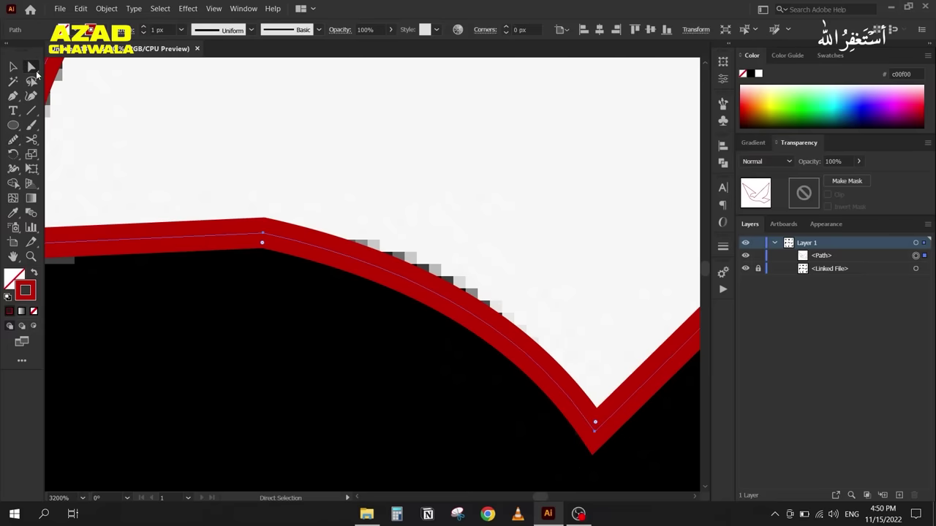
Step: Round the upper-edge corner anchor, enlarging the rounding to about 14.6 px
click(258, 246)
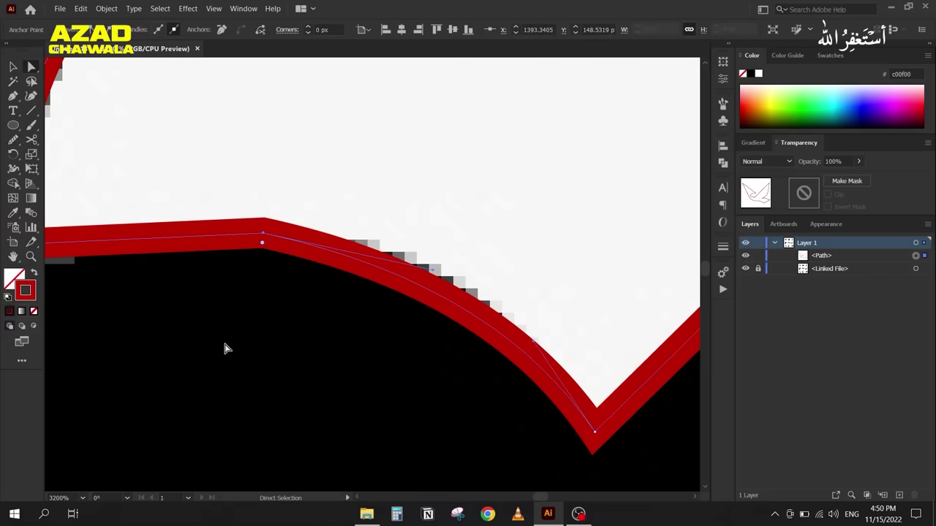
key(space)
drag(207, 278, 338, 281)
drag(392, 248, 375, 488)
scroll(348, 261, down, 1)
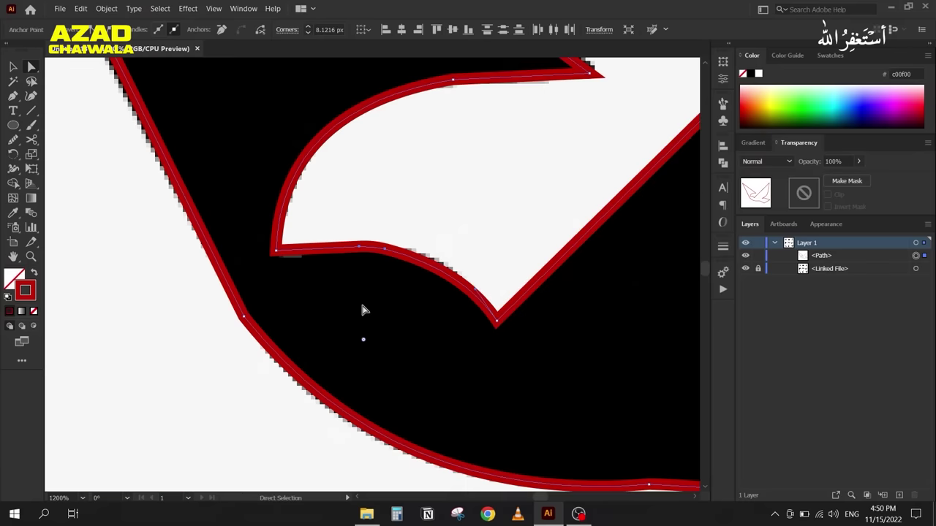
drag(355, 386, 333, 398)
Step: Convert an anchor on the upper curve to smooth and pull its handle left to reshape the curve
click(376, 256)
click(373, 253)
scroll(375, 251, up, 5)
mouse_move(353, 267)
mouse_down()
mouse_move(346, 263)
mouse_move(355, 262)
mouse_up()
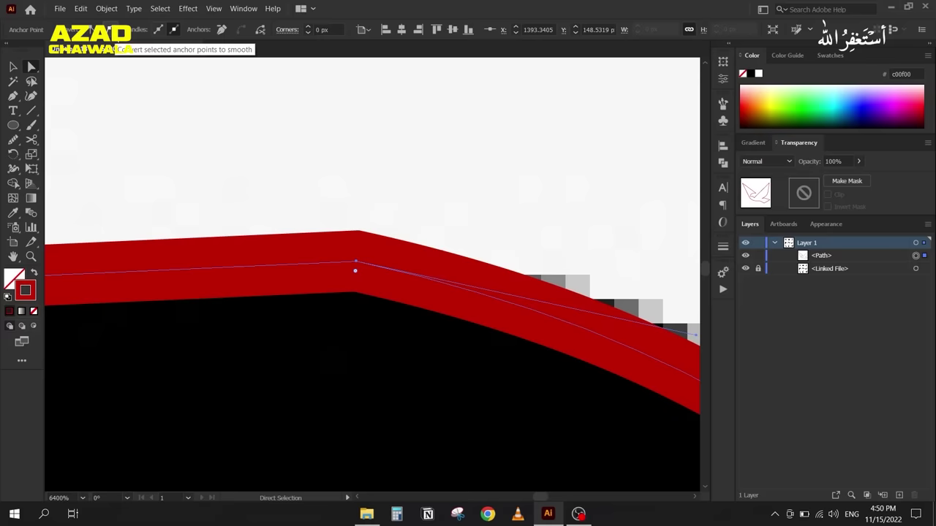
click(110, 30)
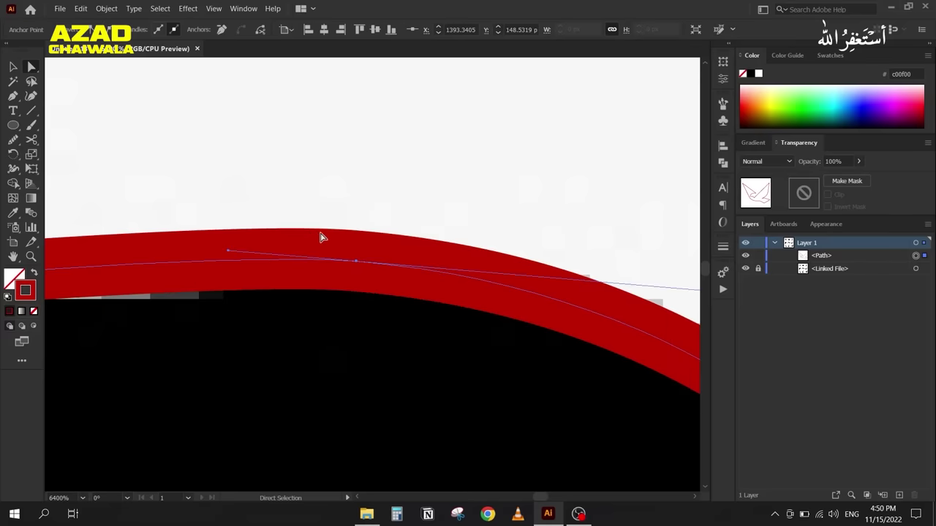
scroll(227, 257, down, 3)
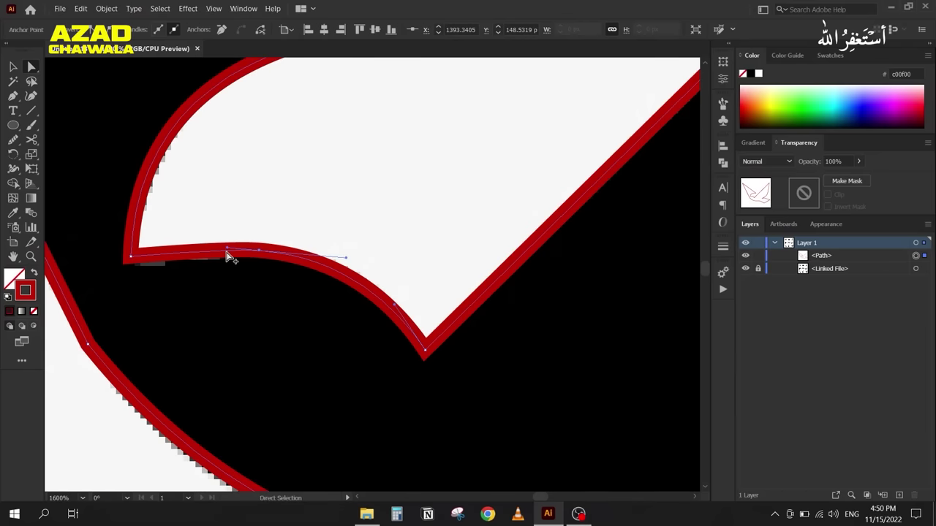
scroll(227, 257, up, 2)
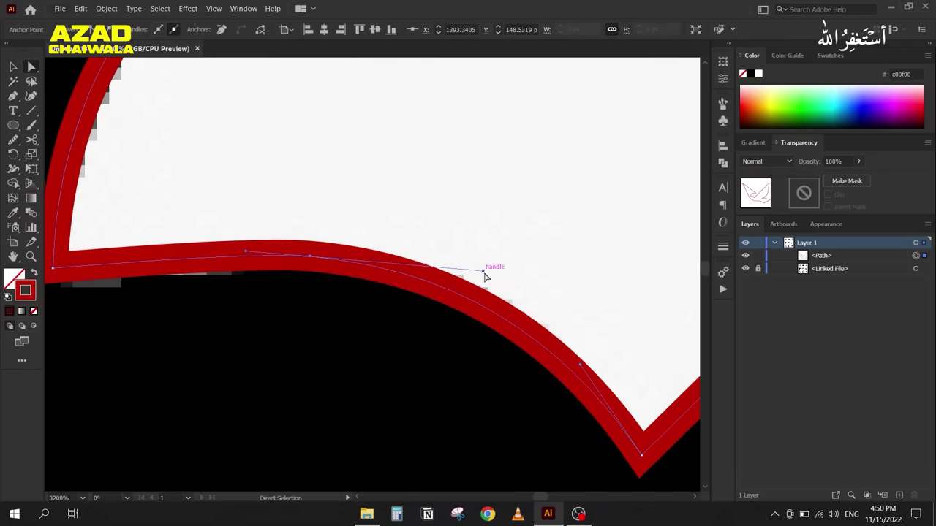
drag(483, 271, 459, 274)
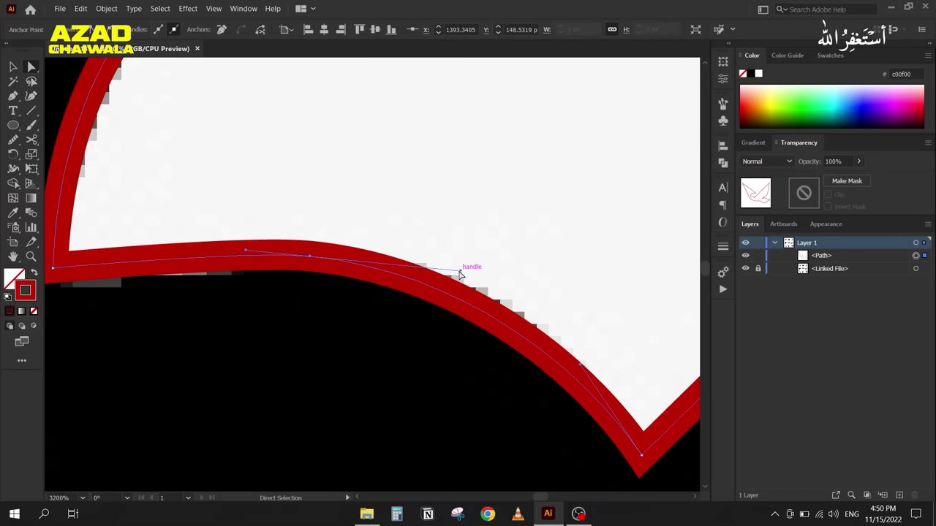
scroll(325, 247, down, 3)
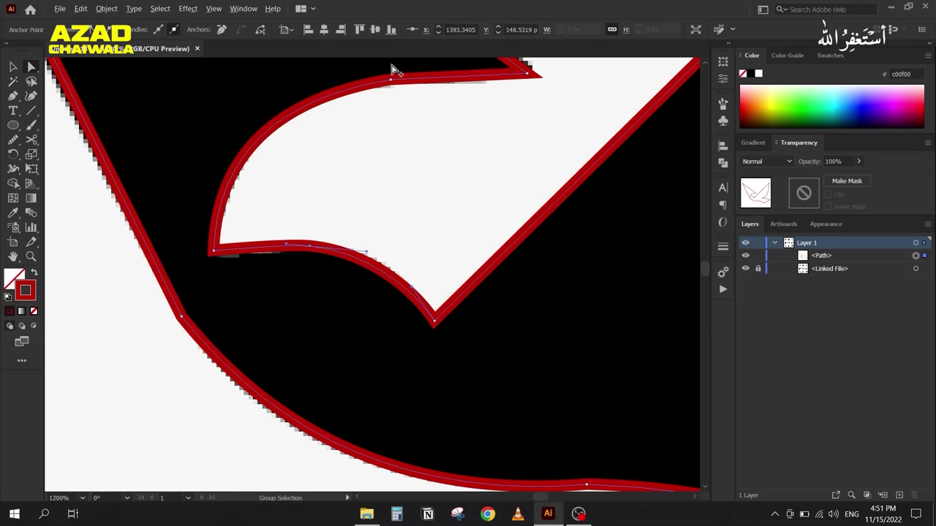
scroll(393, 71, up, 4)
scroll(382, 169, up, 1)
Step: Move the lower-edge anchor near the tip left and nudge it to refine the curve
click(375, 202)
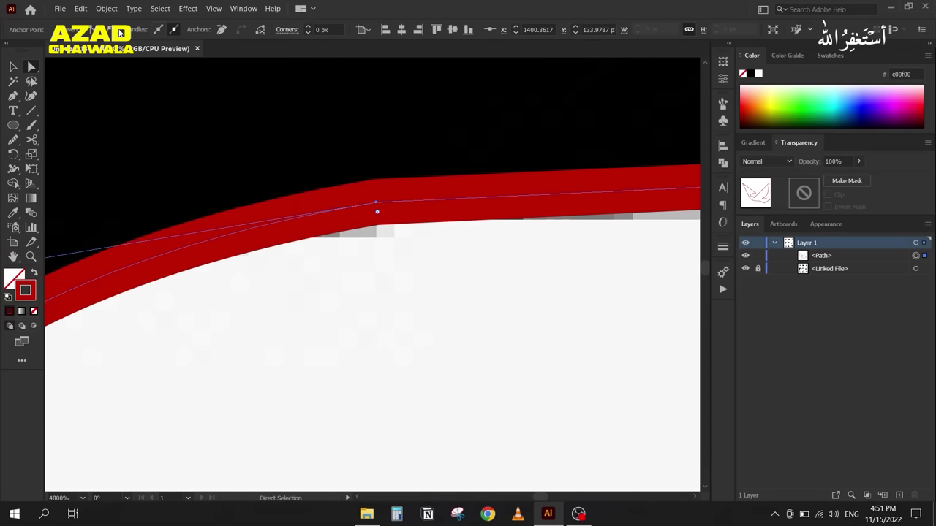
scroll(268, 195, down, 4)
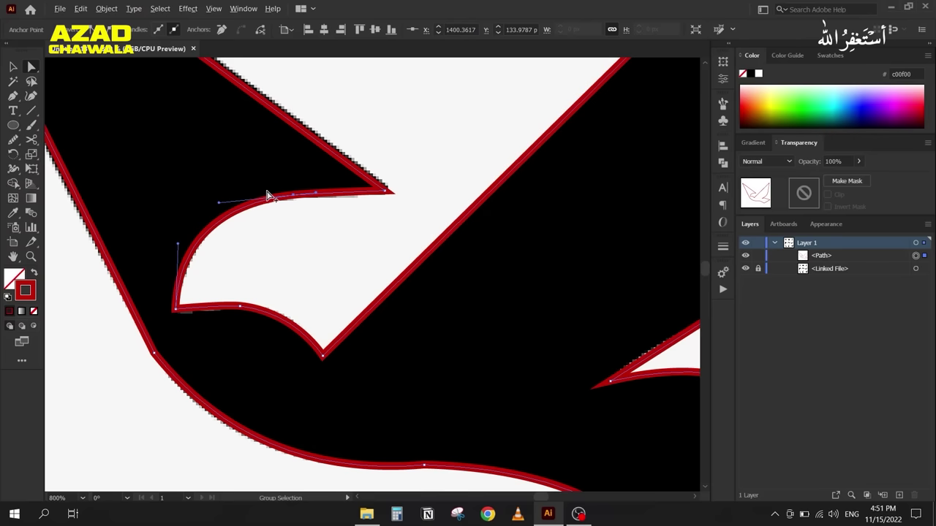
scroll(268, 194, down, 1)
scroll(607, 338, up, 2)
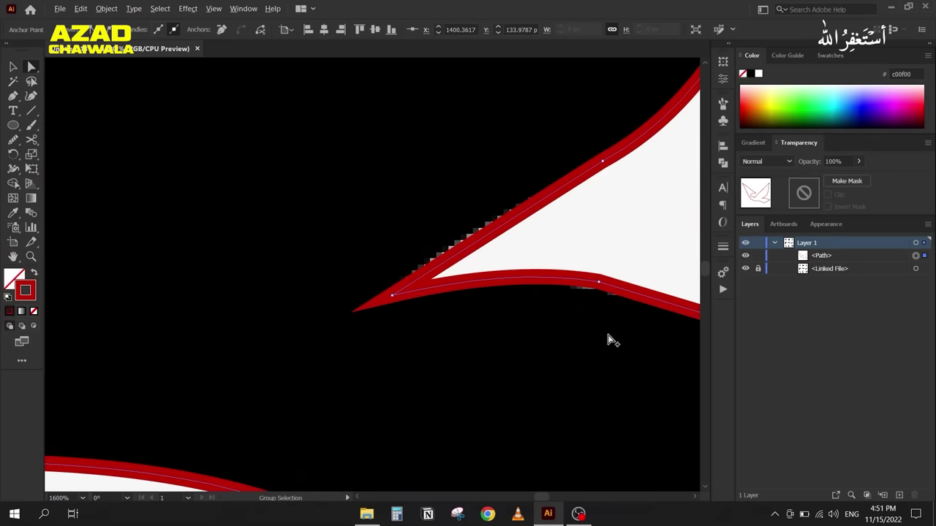
click(602, 282)
scroll(582, 307, up, 2)
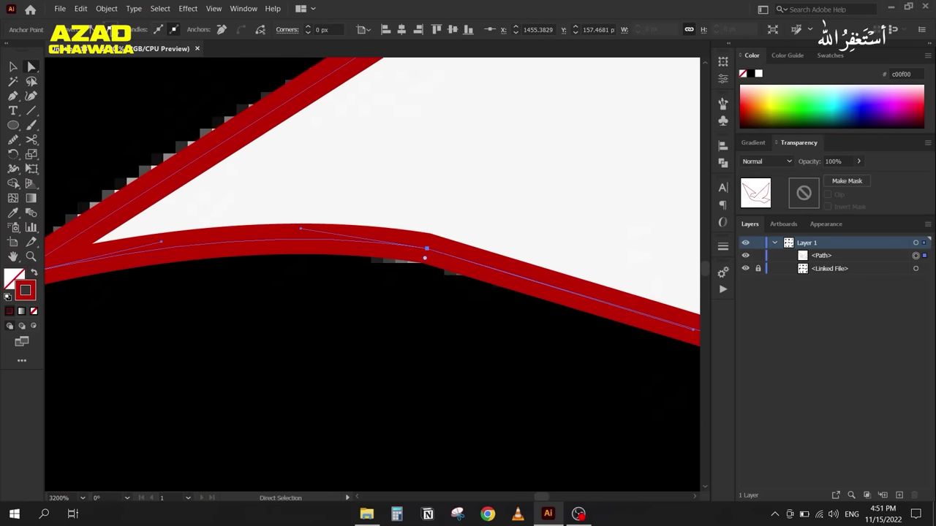
drag(426, 249, 363, 255)
scroll(341, 261, down, 1)
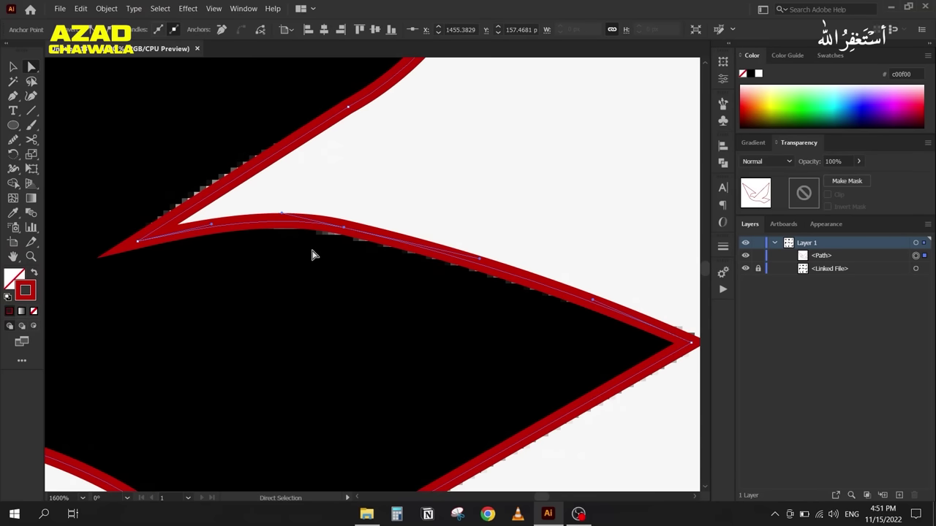
drag(592, 301, 572, 316)
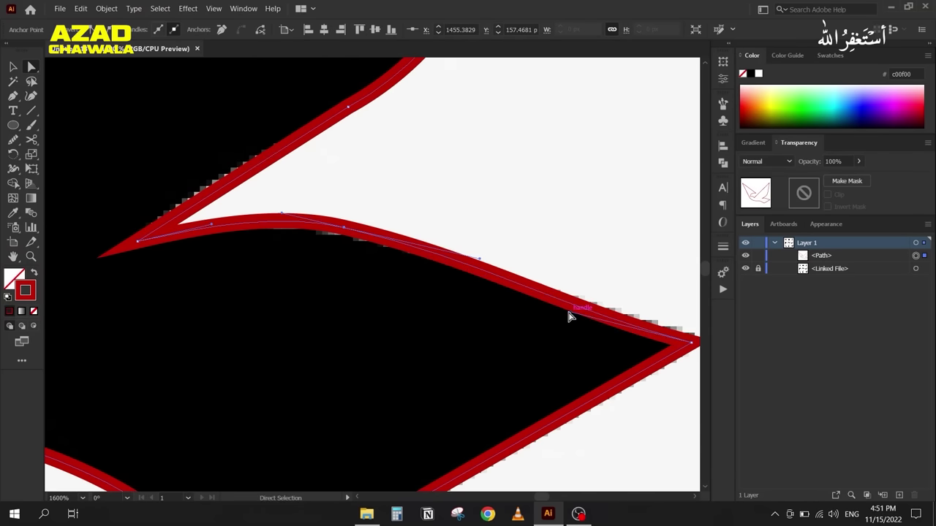
Step: Reshape the neighbouring curve by extending its anchor handle up-right and repositioning the anchor
key(space)
drag(259, 154, 314, 334)
click(403, 288)
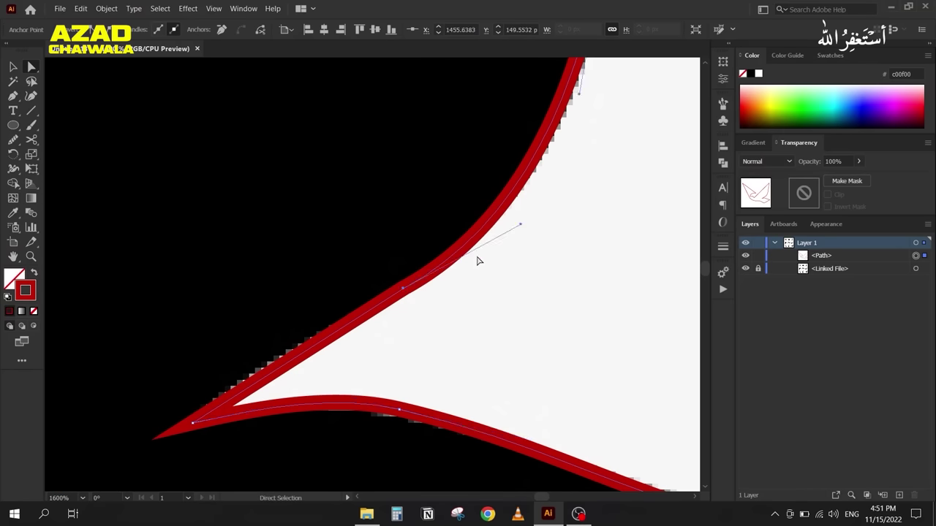
drag(519, 226, 543, 180)
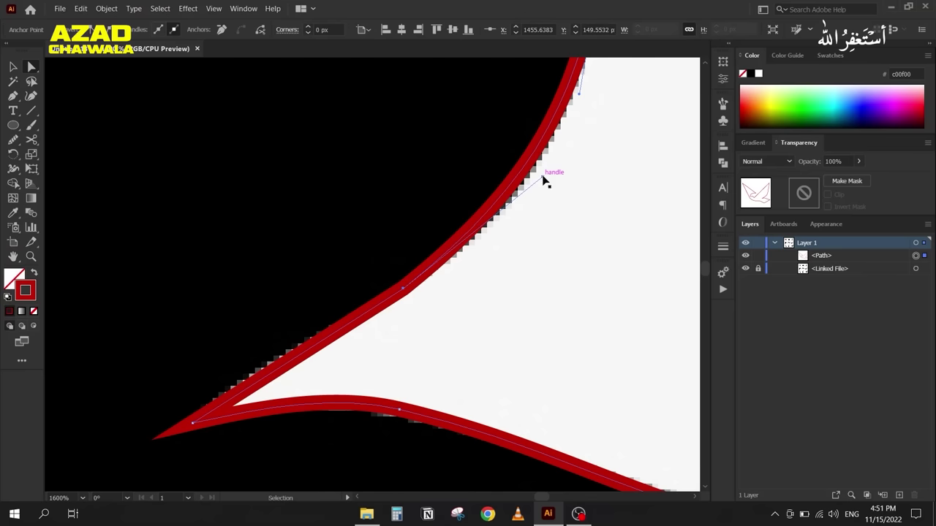
key(ctrl+z)
key(ctrl+z)
drag(518, 221, 555, 209)
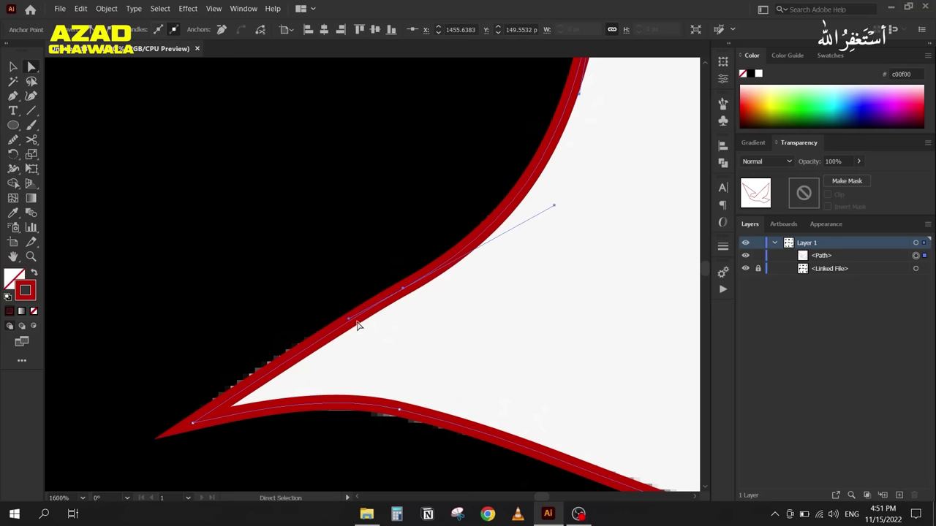
drag(350, 322, 348, 328)
Step: Refine the curves near the notch and convert the lower-left edge anchor to a smooth point
scroll(282, 341, down, 2)
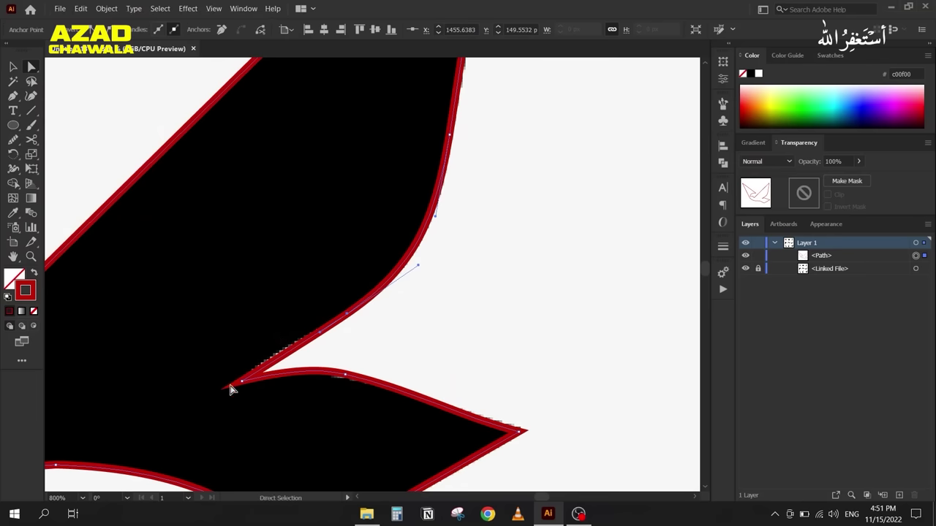
drag(241, 382, 242, 383)
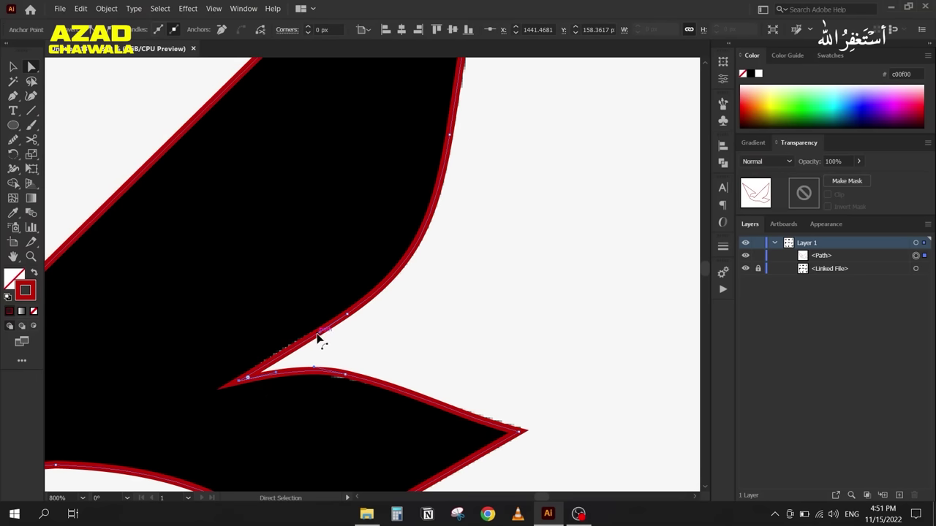
drag(320, 337, 310, 335)
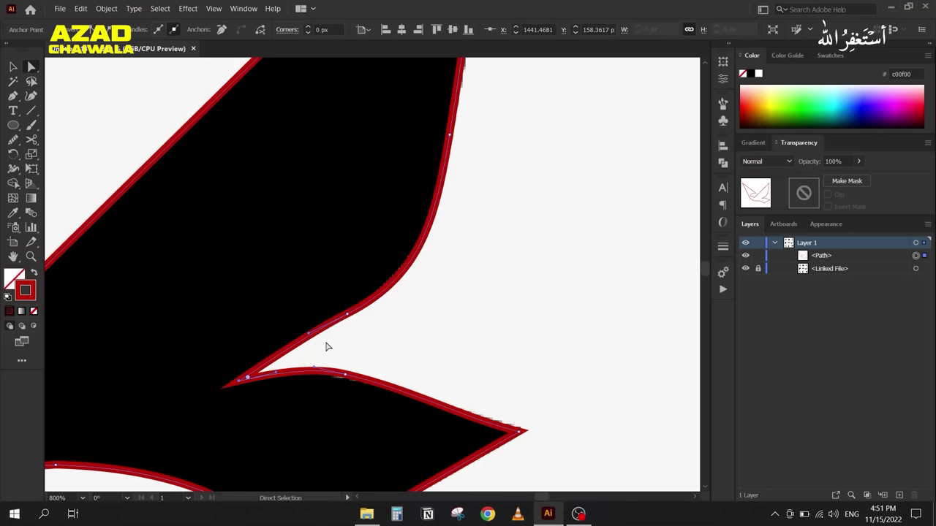
scroll(343, 317, up, 3)
click(363, 318)
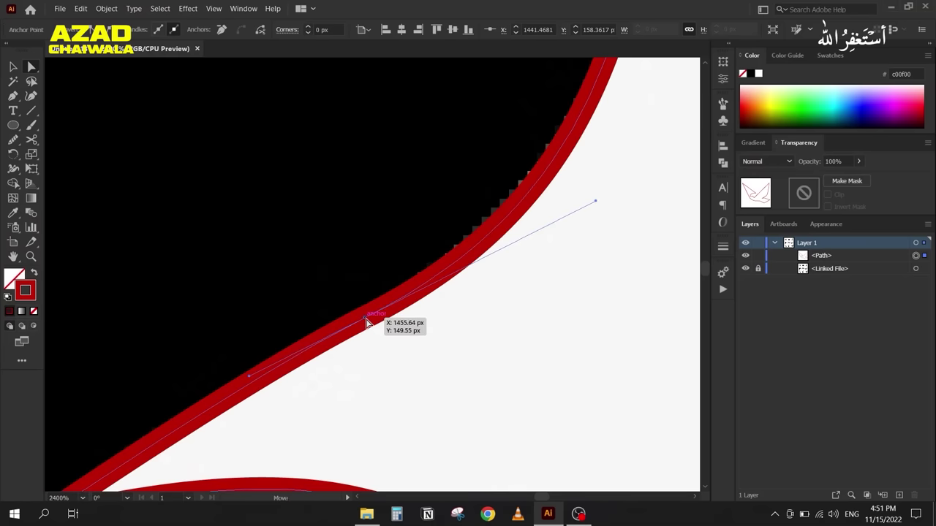
drag(246, 378, 256, 380)
scroll(256, 380, down, 5)
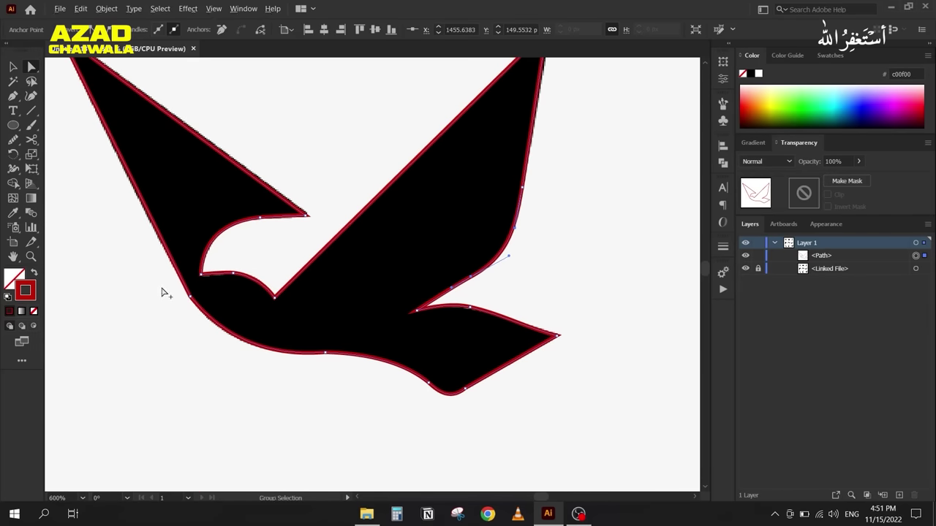
scroll(163, 293, up, 3)
click(251, 319)
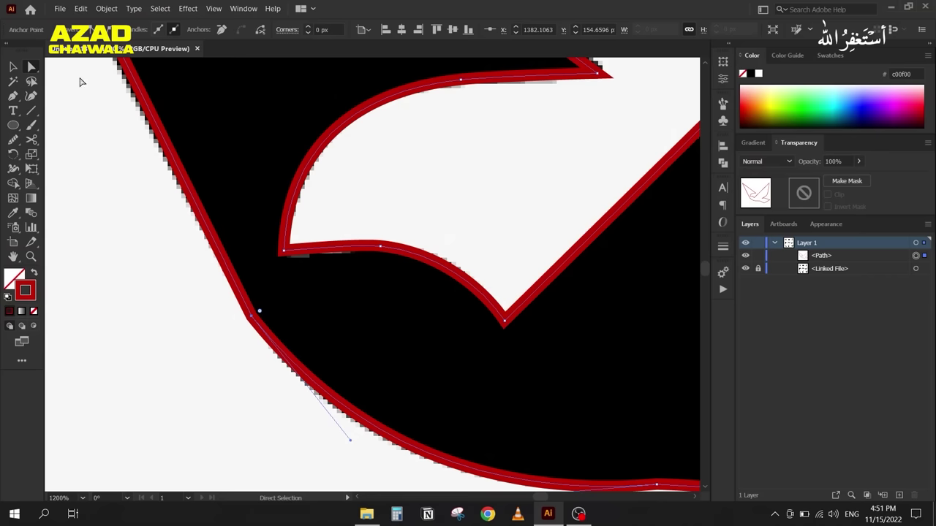
click(173, 29)
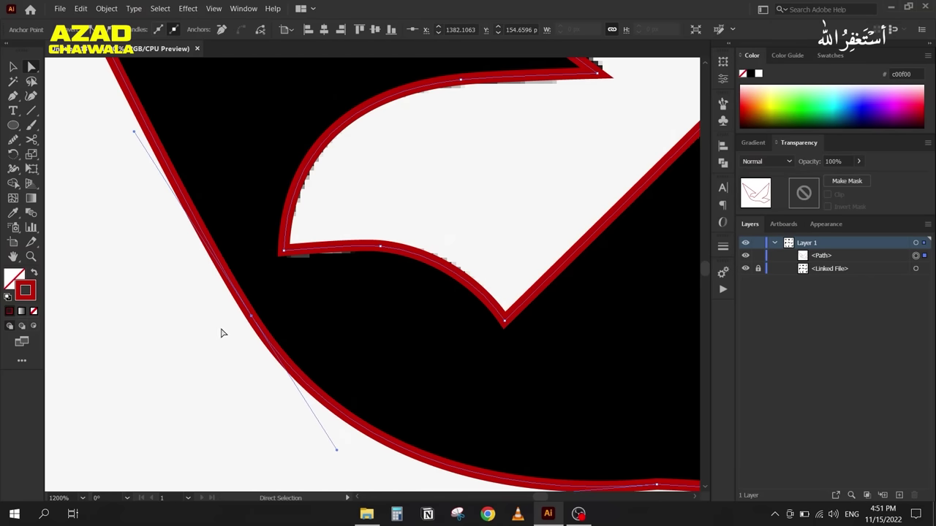
scroll(205, 285, down, 3)
scroll(202, 285, down, 4)
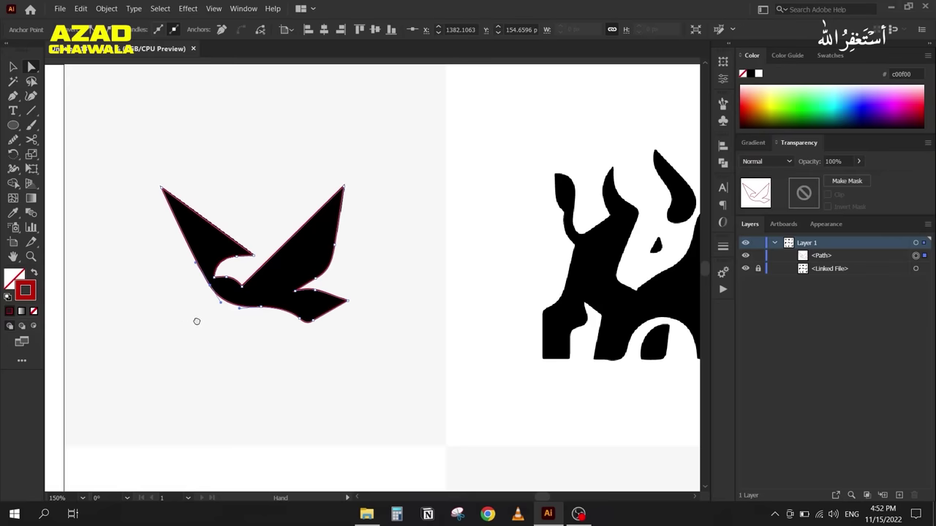
Step: Select the traced bird path and delete it
drag(196, 319, 303, 265)
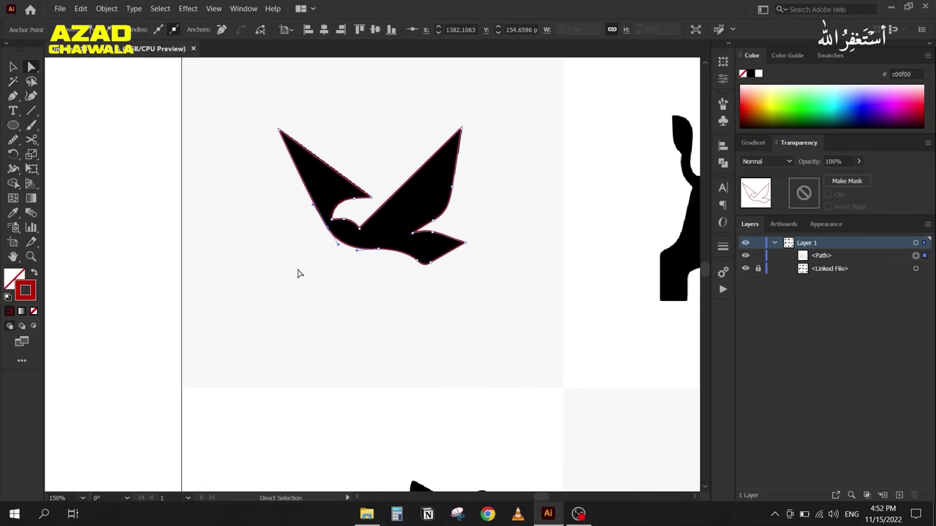
click(12, 67)
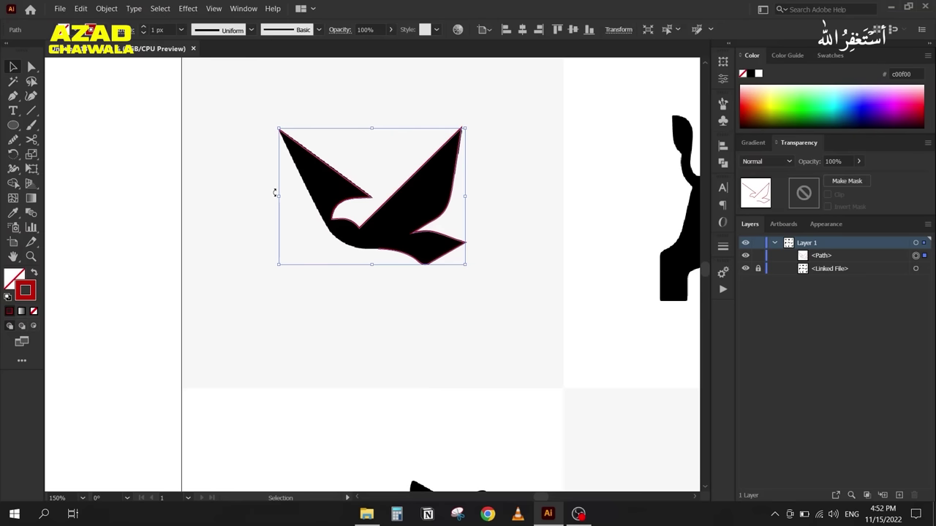
key(Delete)
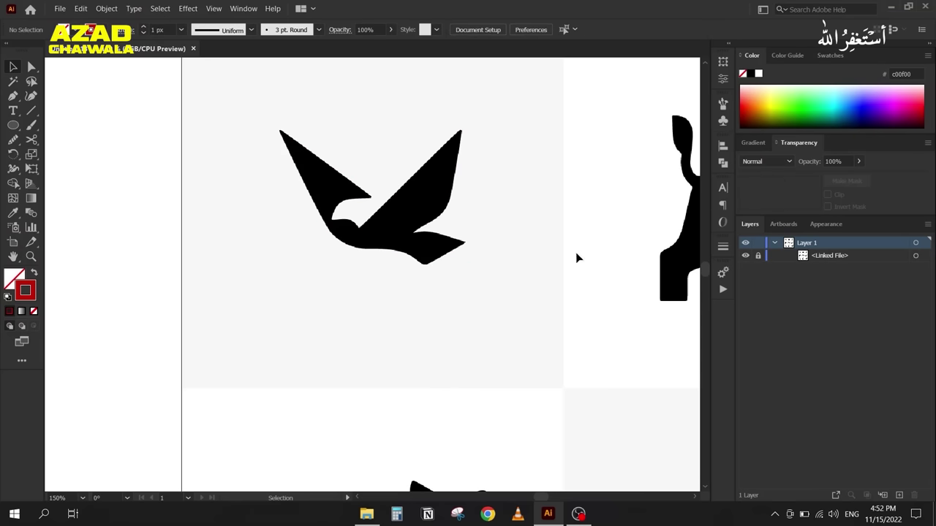
Step: Pan across the artboard and zoom in on the wolf-head logo
drag(576, 256, 231, 193)
drag(209, 420, 265, 115)
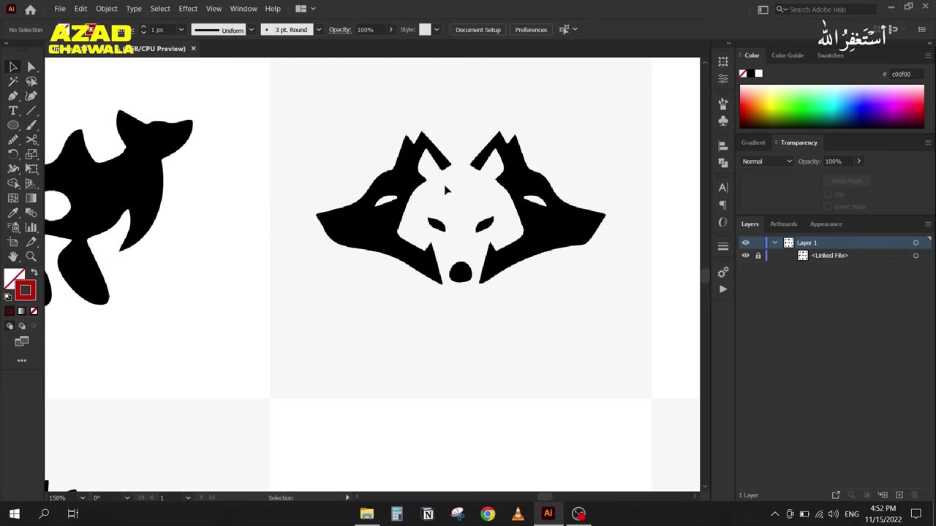
scroll(447, 189, up, 3)
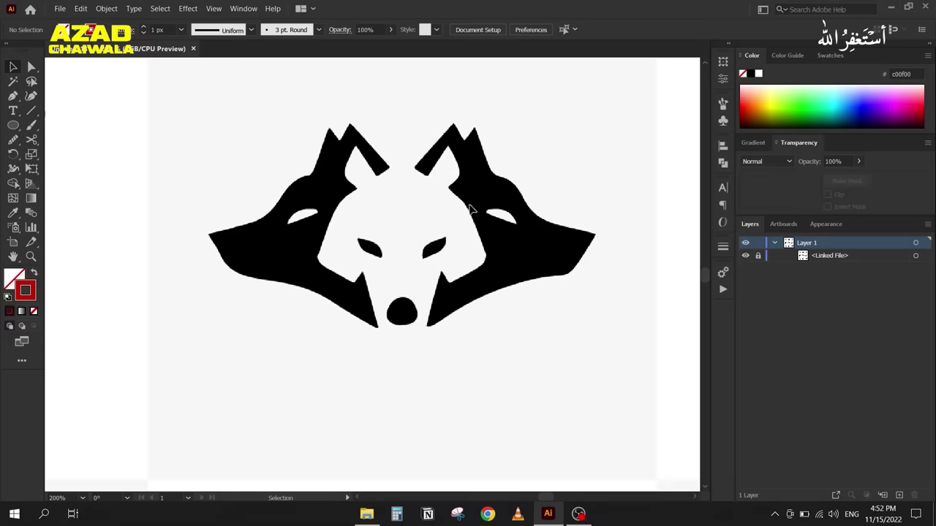
key(plus)
scroll(339, 165, up, 3)
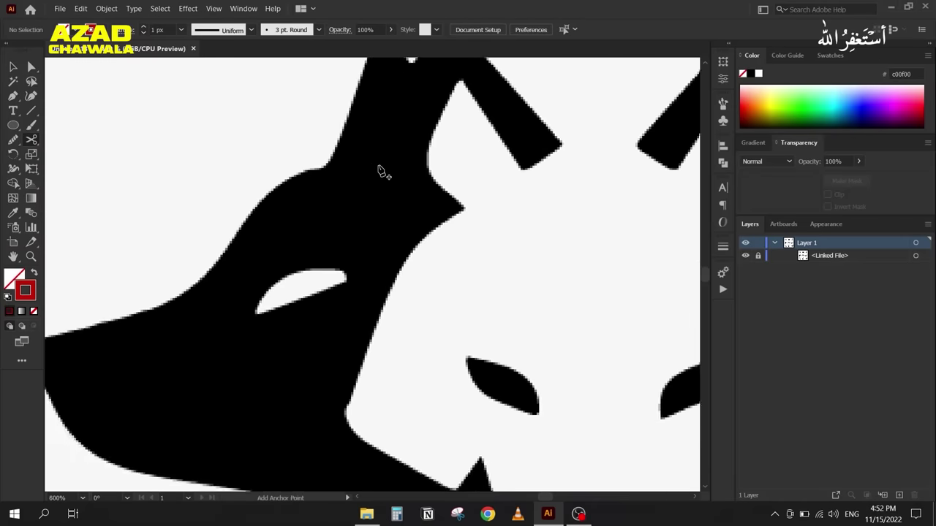
Step: With the Pen tool, start at the left ear's corner and place points at its peaks and valley
key(c)
scroll(380, 171, down, 3)
scroll(459, 136, up, 2)
key(p)
scroll(522, 205, up, 2)
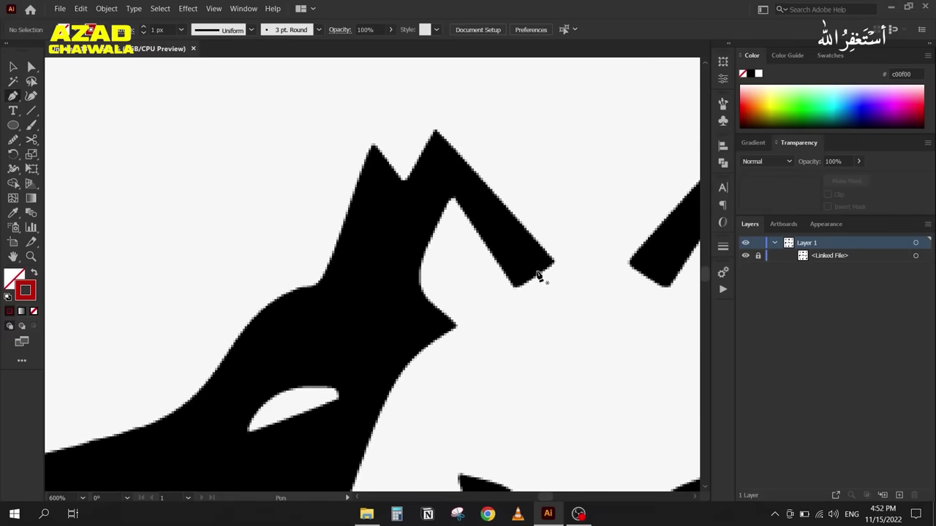
click(553, 261)
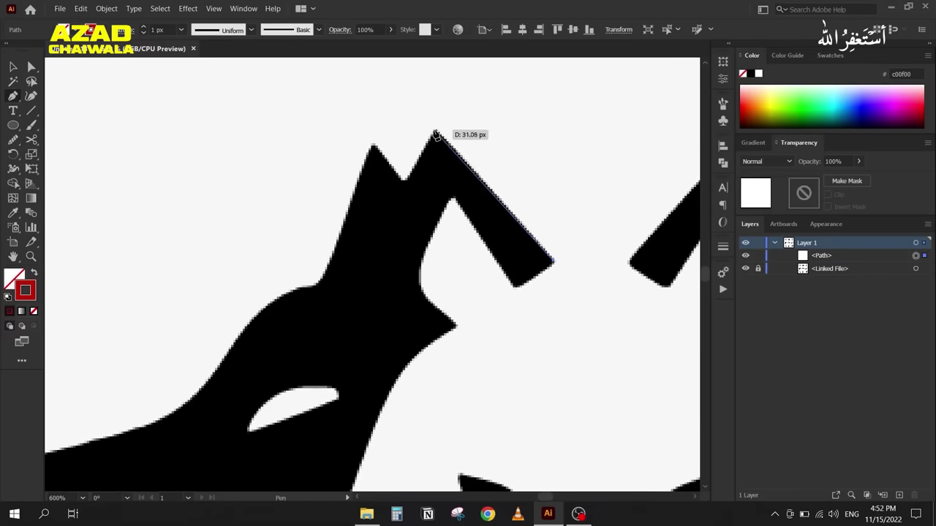
click(435, 132)
click(405, 181)
click(371, 145)
scroll(369, 220, down, 2)
scroll(369, 219, left, 2)
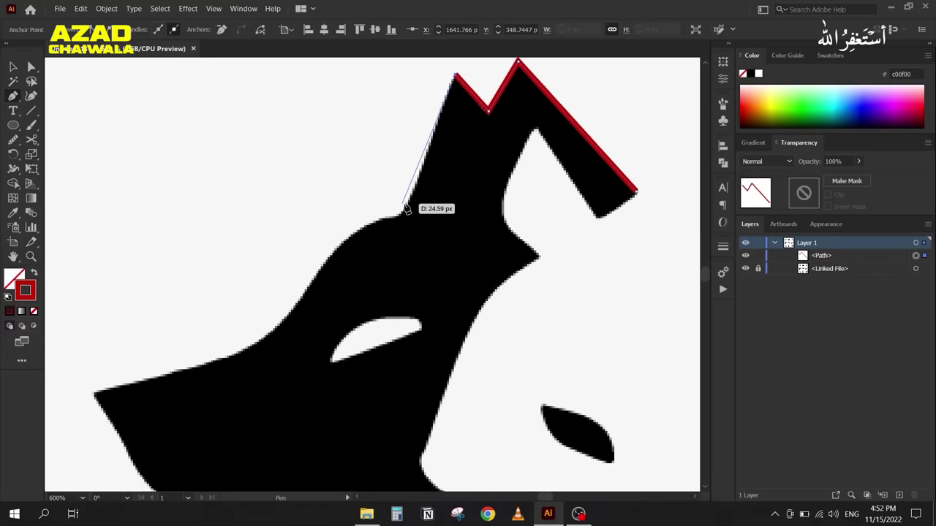
Step: Trace curved points down the outer ear, along the head and forehead to the muzzle tip
drag(407, 208, 398, 223)
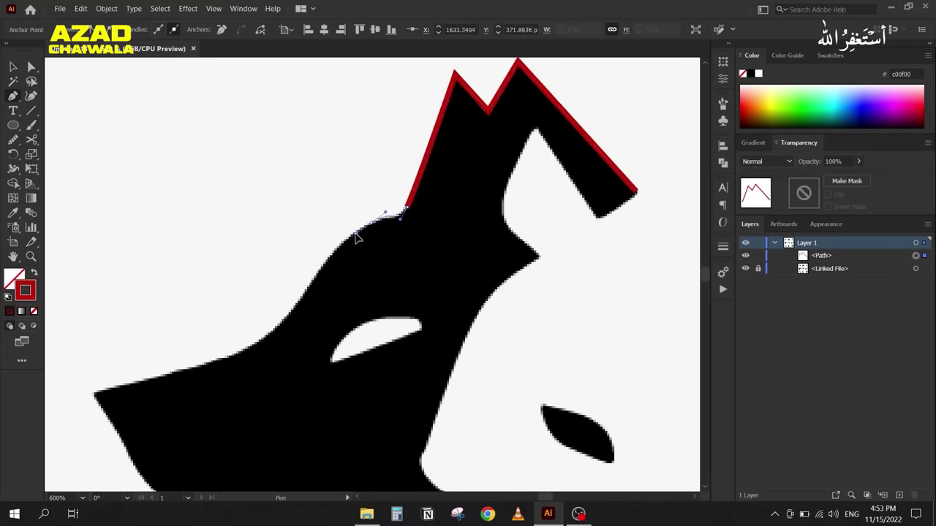
click(370, 220)
scroll(343, 263, down, 2)
scroll(343, 263, left, 2)
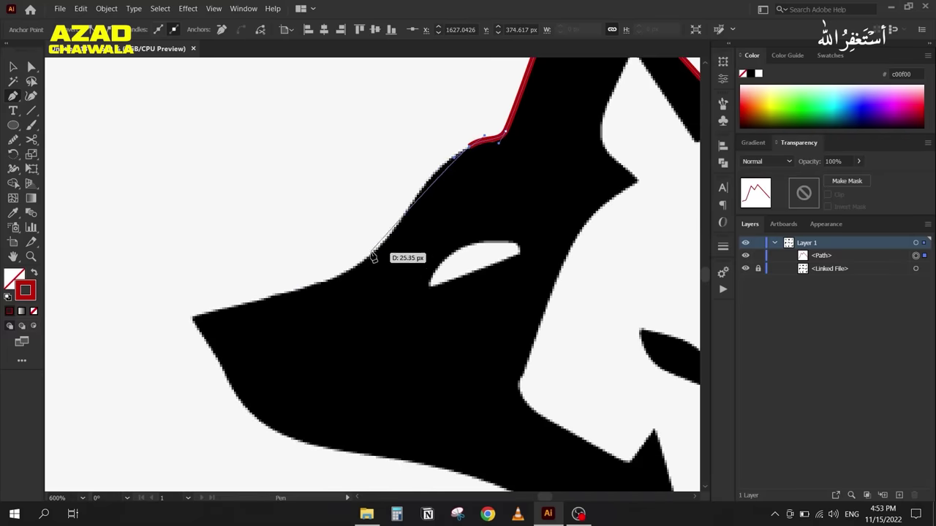
drag(388, 245, 344, 311)
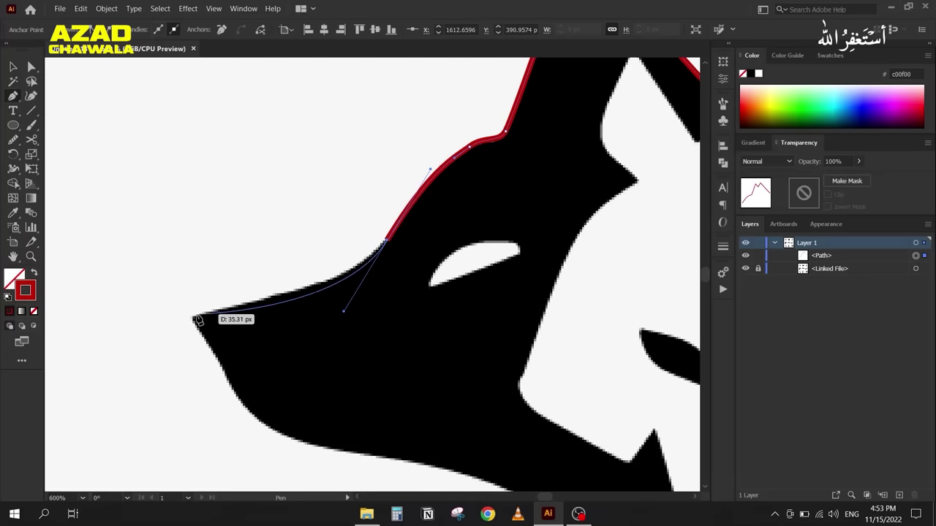
drag(193, 319, 256, 322)
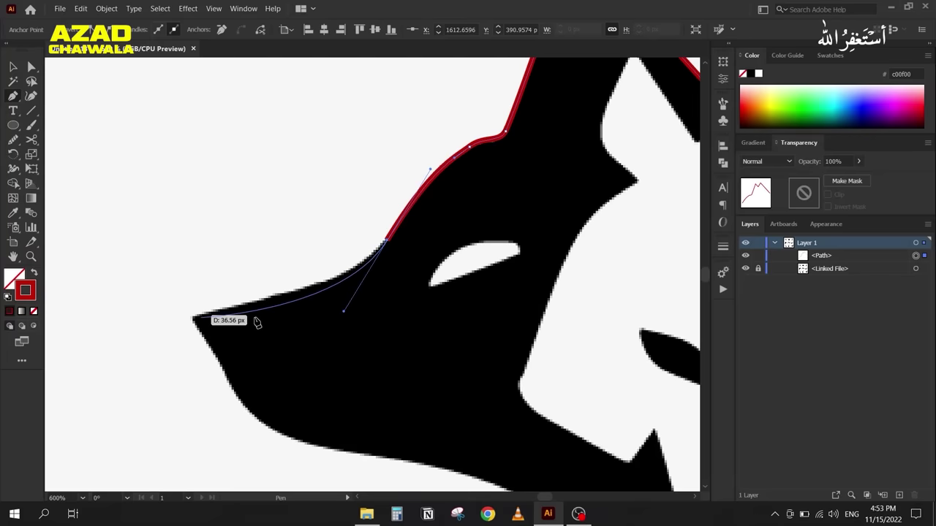
click(193, 317)
scroll(152, 342, down, 4)
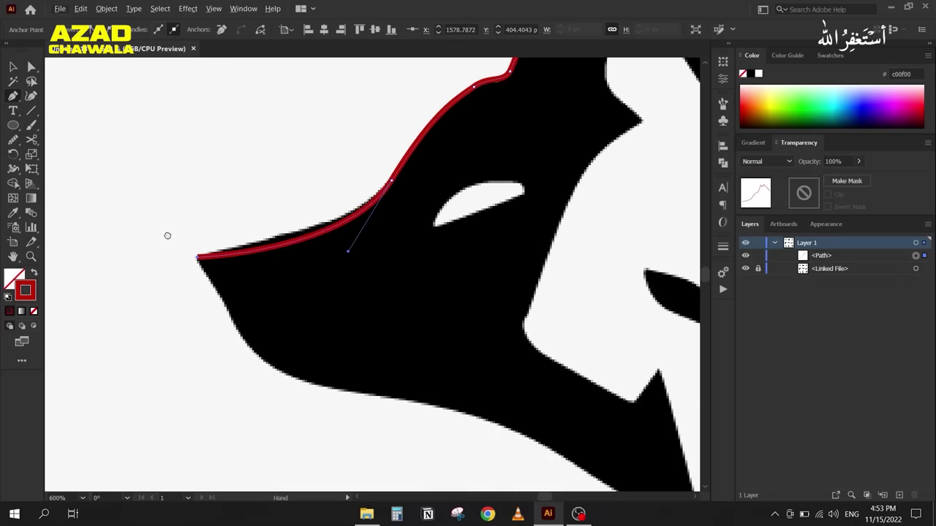
Step: Continue the outline along the lower muzzle and jaw up to the chin point
click(226, 287)
drag(317, 331, 371, 342)
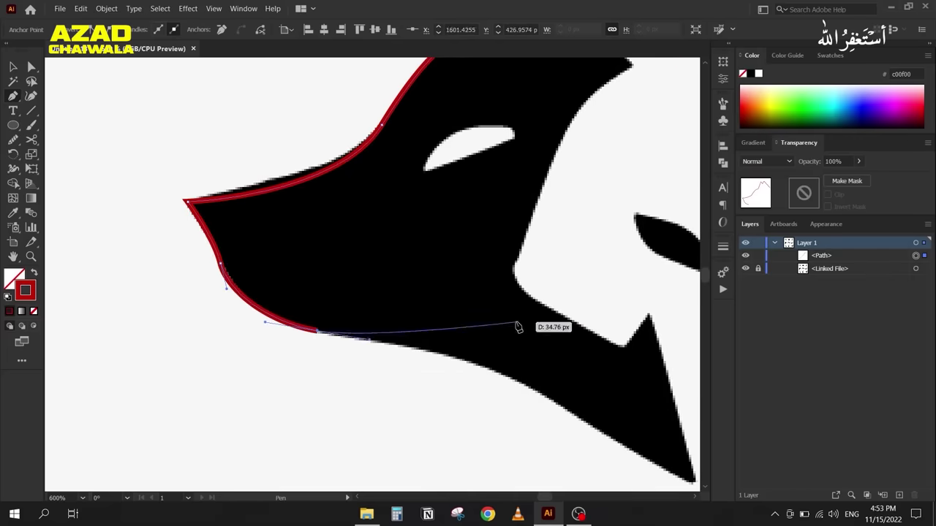
scroll(497, 330, down, 3)
scroll(376, 267, up, 3)
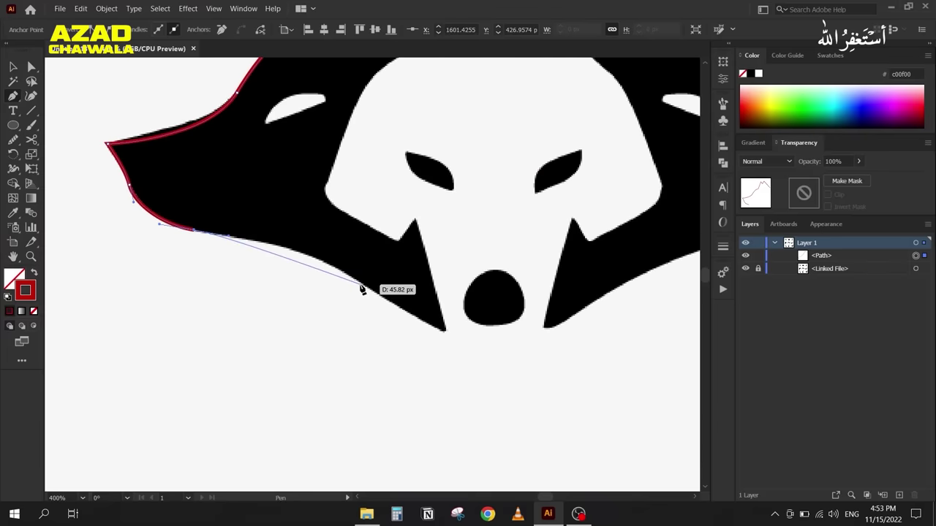
drag(353, 278, 398, 309)
drag(398, 309, 461, 338)
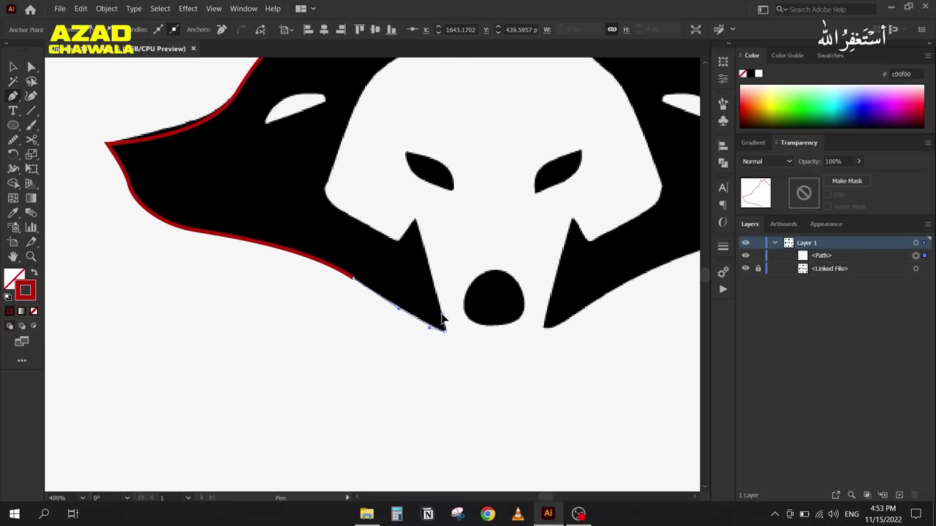
drag(415, 220, 338, 209)
scroll(338, 209, up, 3)
Step: Curve the outline up the inner cheek and face edge past the eye
drag(363, 295, 340, 266)
drag(353, 231, 376, 161)
scroll(341, 271, down, 2)
scroll(341, 271, up, 1)
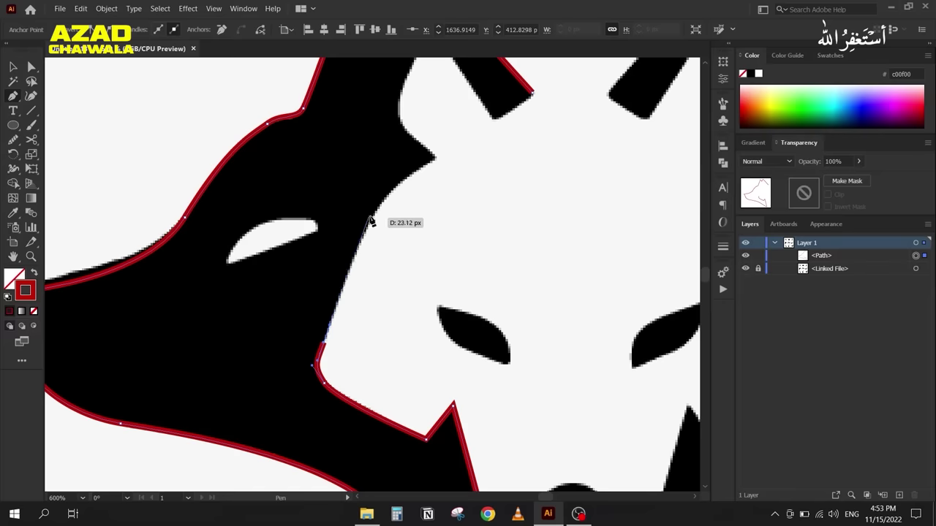
scroll(373, 218, up, 1)
scroll(378, 211, down, 1)
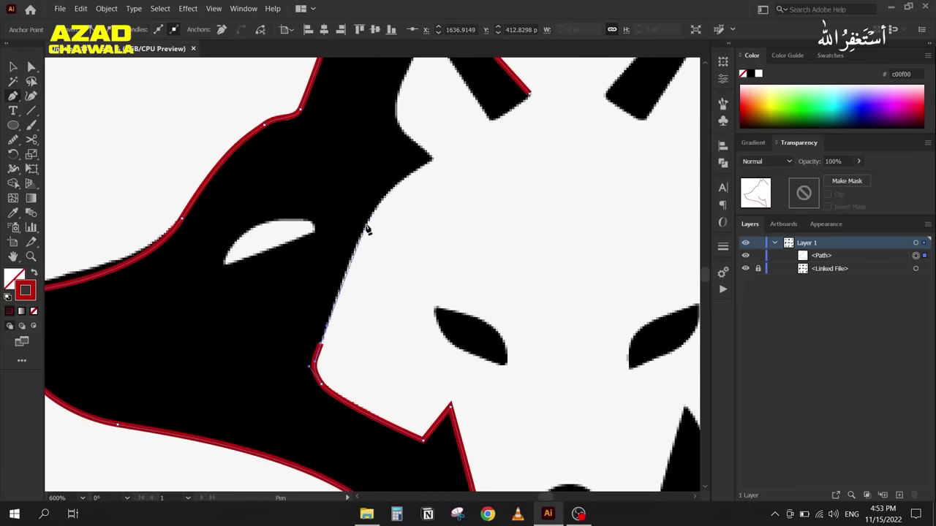
mouse_move(432, 158)
mouse_down()
mouse_move(510, 128)
mouse_move(432, 157)
mouse_up()
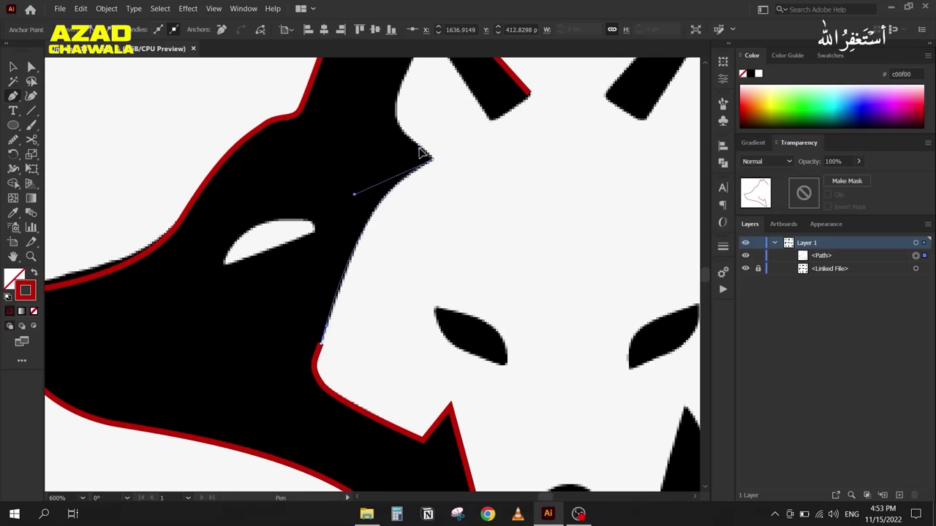
Step: Trace the inner ear edge to its corner and close the path at the starting anchor
mouse_move(375, 141)
mouse_down()
mouse_move(328, 282)
mouse_move(349, 274)
mouse_move(350, 210)
mouse_move(351, 241)
mouse_move(353, 233)
mouse_up()
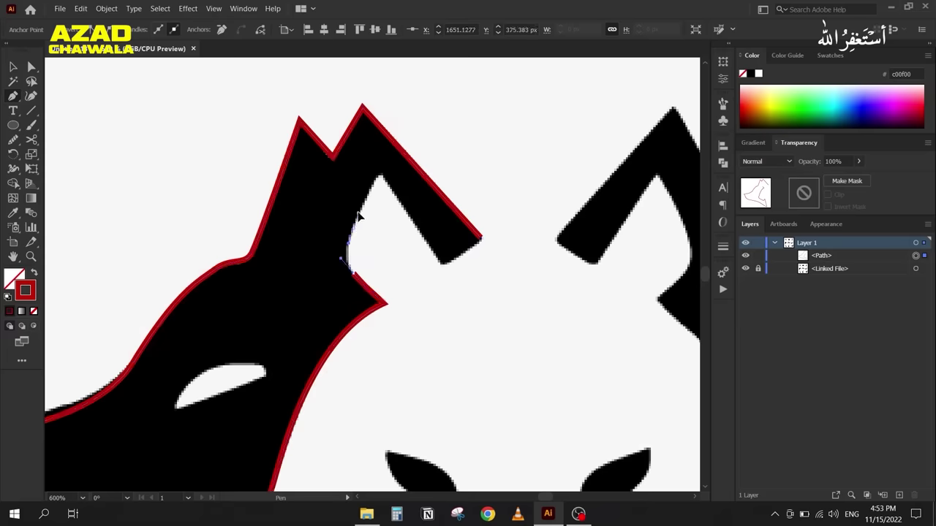
drag(380, 175, 381, 182)
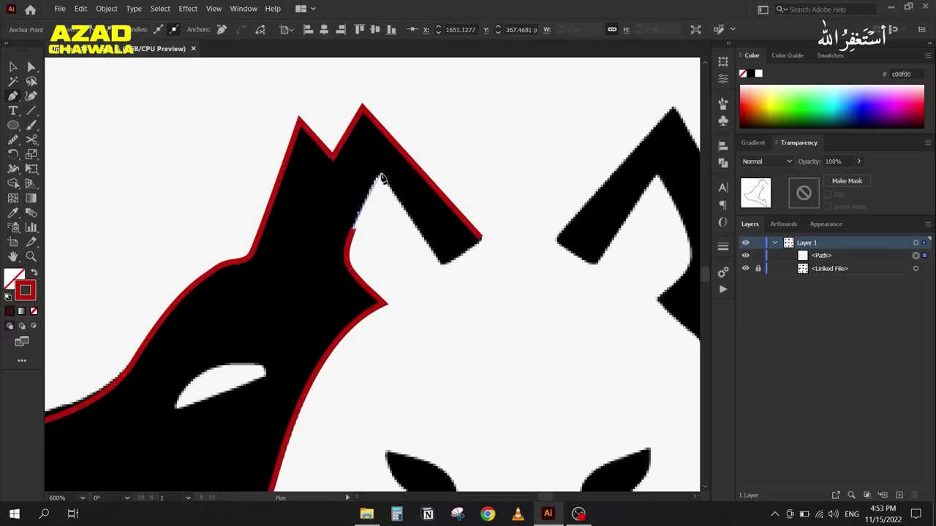
click(442, 262)
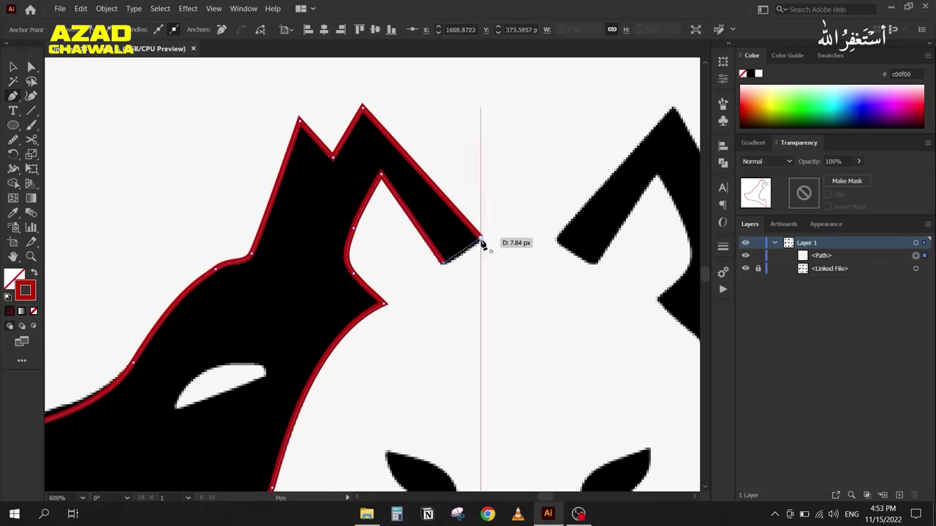
click(480, 239)
drag(314, 287, 479, 160)
click(31, 67)
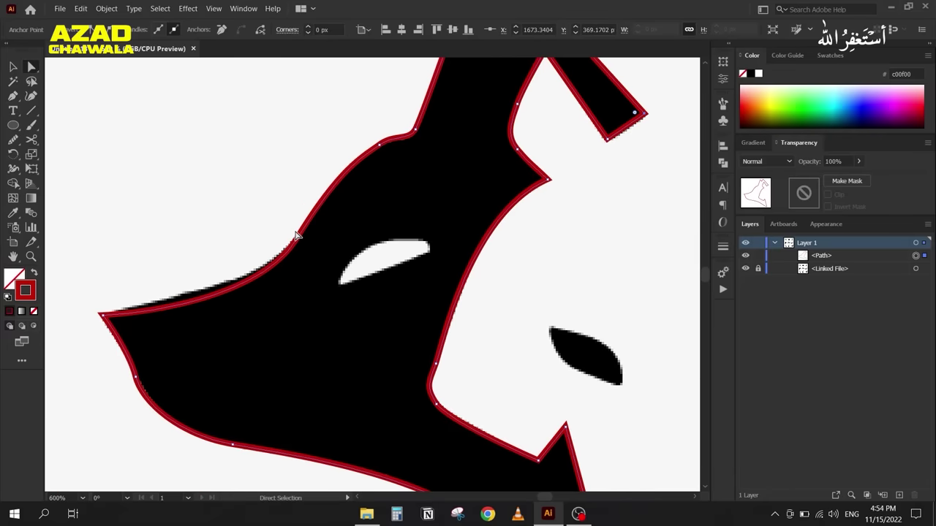
Step: Adjust the forehead anchor and its curve handle on the wolf's upper-left outline
drag(297, 238, 298, 252)
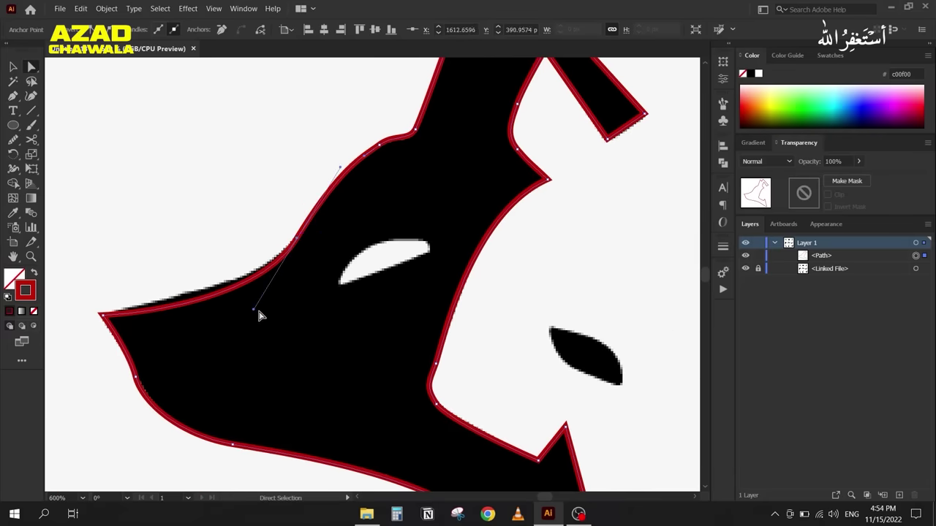
drag(256, 313, 257, 291)
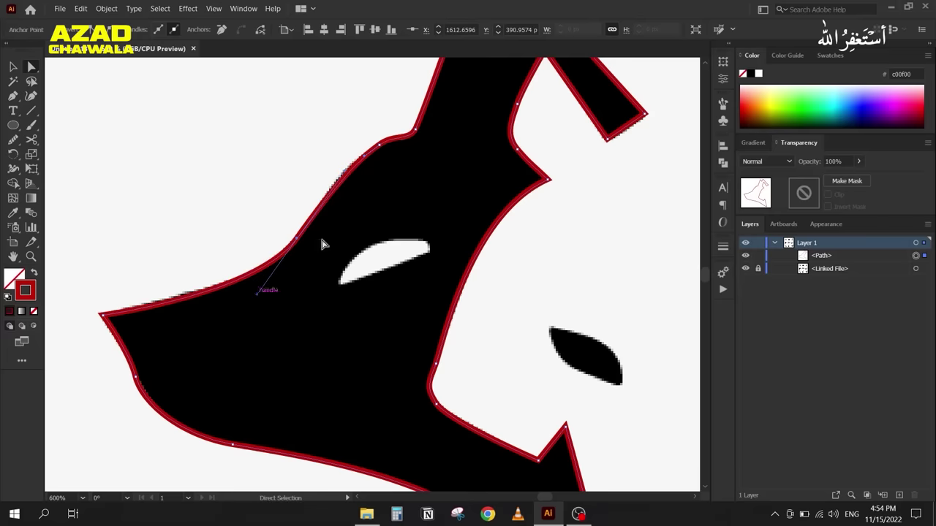
click(380, 149)
scroll(366, 142, up, 2)
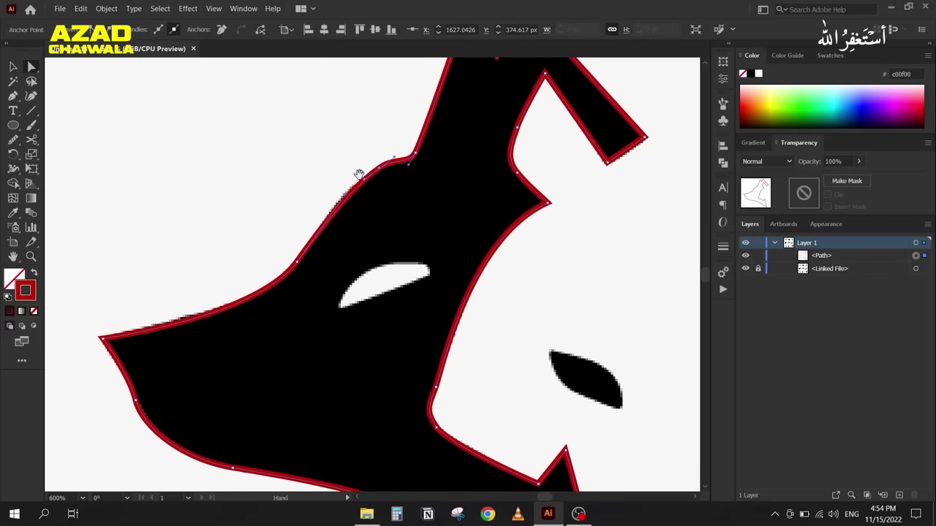
click(371, 184)
key(super)
scroll(370, 183, up, 1)
key(super)
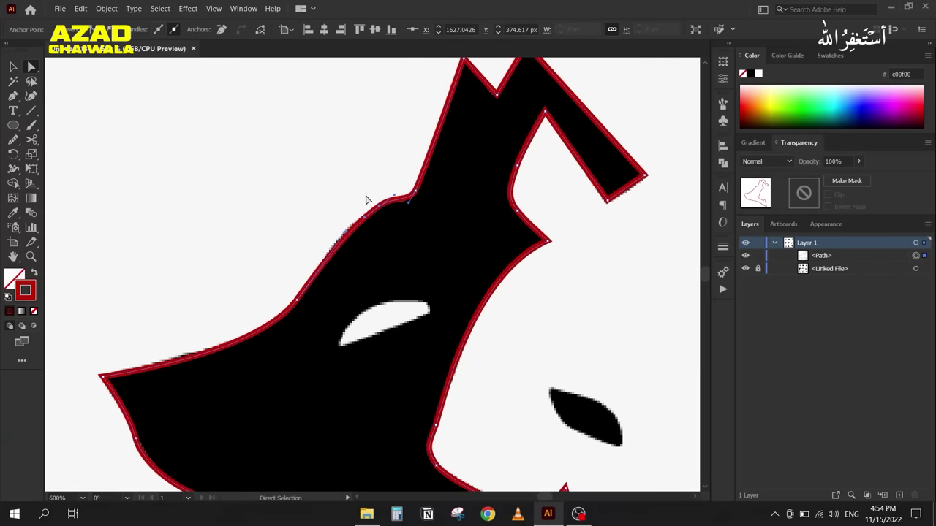
scroll(378, 208, up, 3)
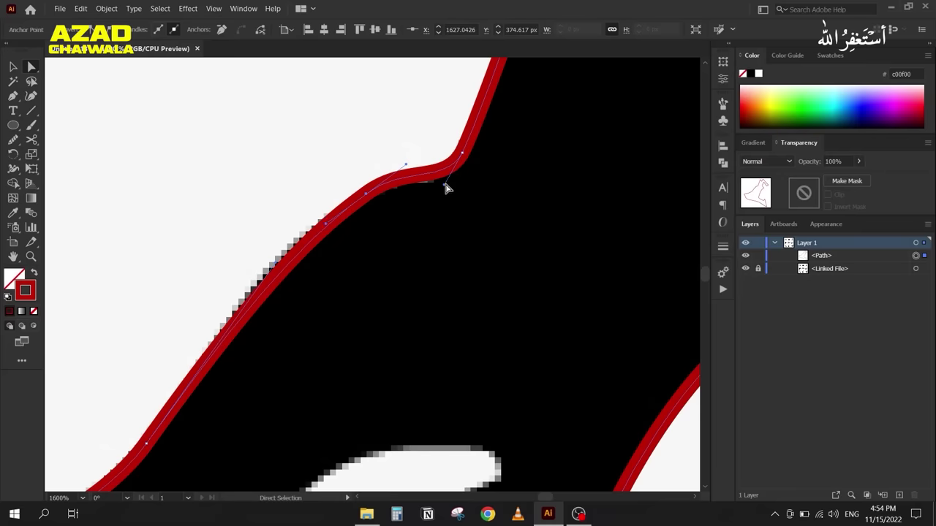
Step: Reshape the upper-edge segments and handles so the outline hugs the head's curve
drag(446, 186, 438, 199)
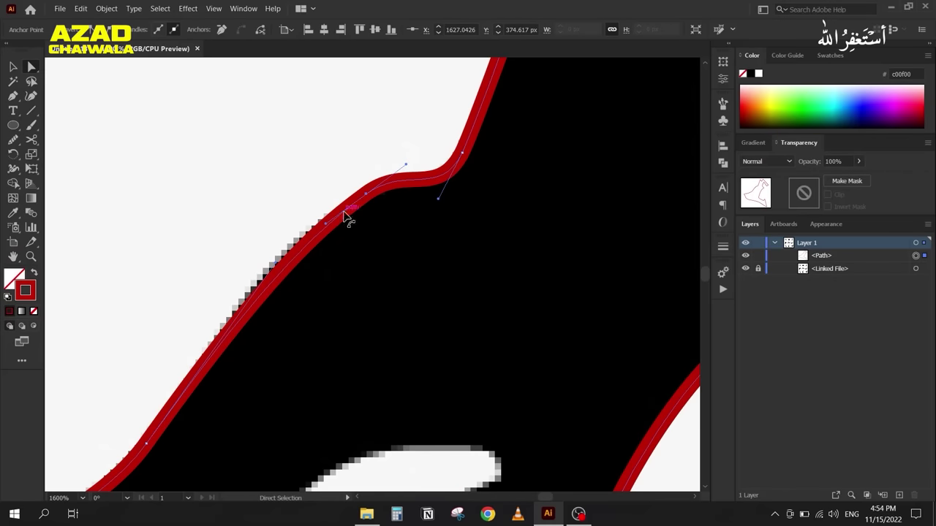
drag(327, 229, 287, 245)
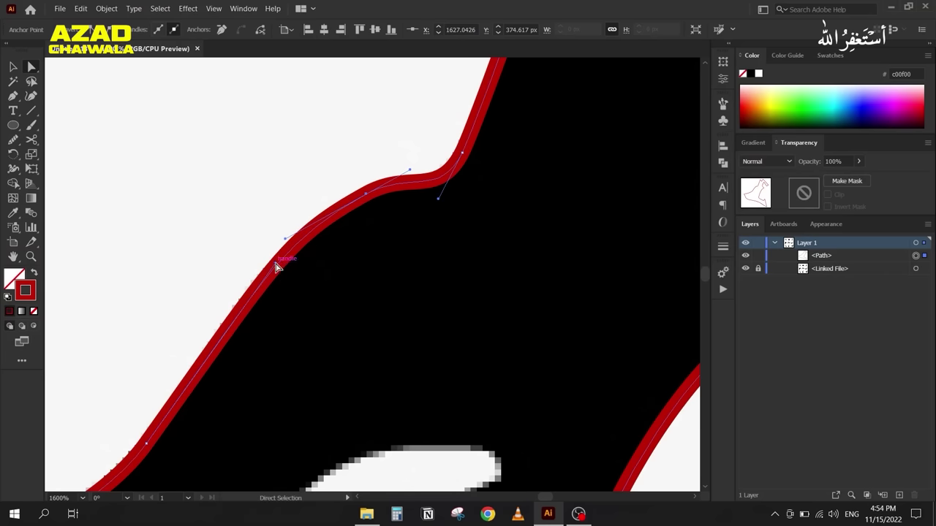
click(249, 305)
drag(410, 171, 420, 169)
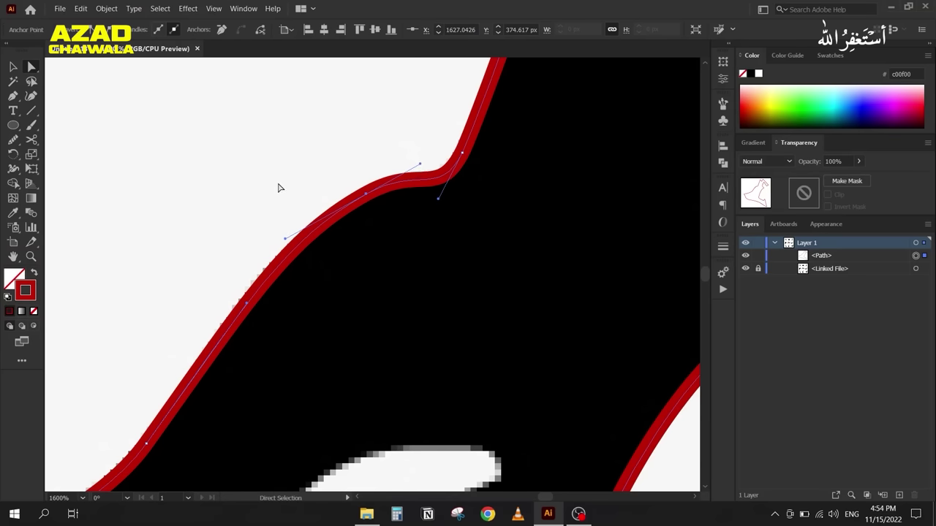
scroll(278, 188, down, 3)
scroll(274, 182, down, 5)
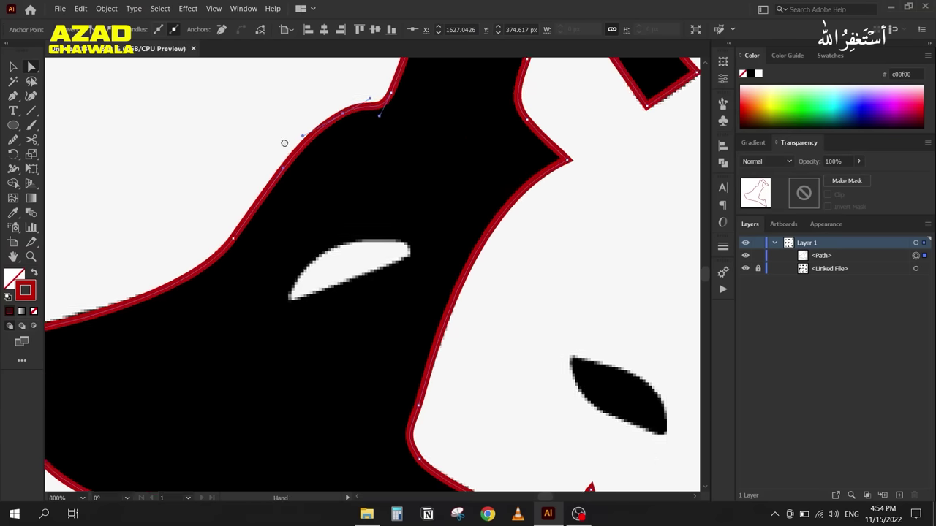
drag(367, 250, 344, 268)
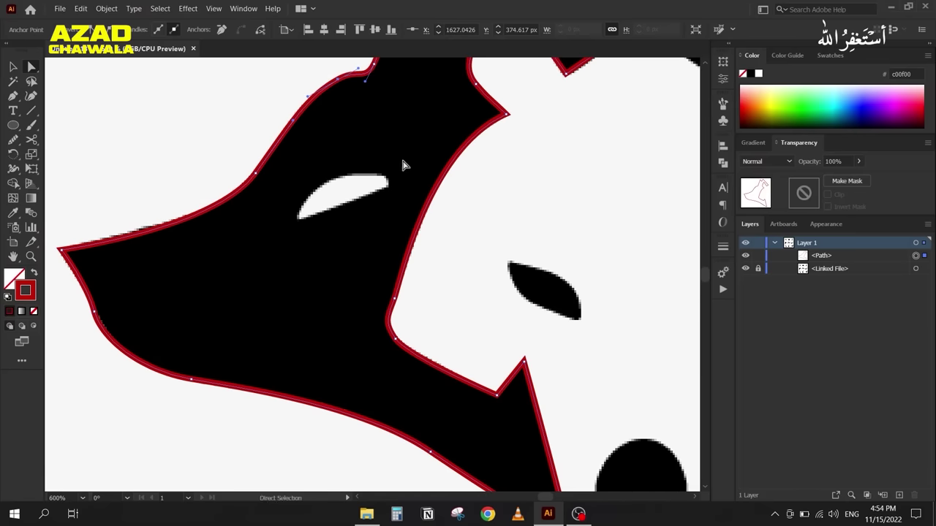
drag(374, 188, 424, 192)
scroll(395, 226, up, 2)
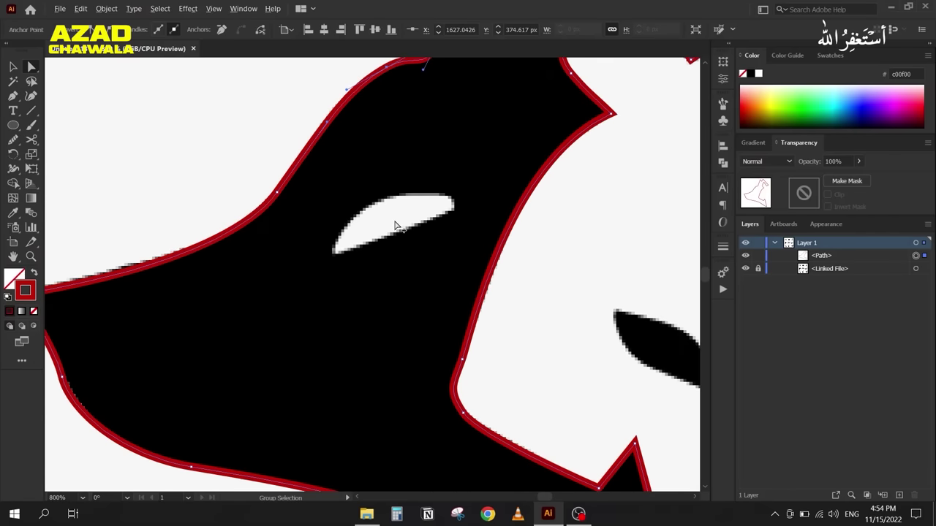
Step: Trace the first eye with the Pen tool as a closed, curved almond outline
key(p)
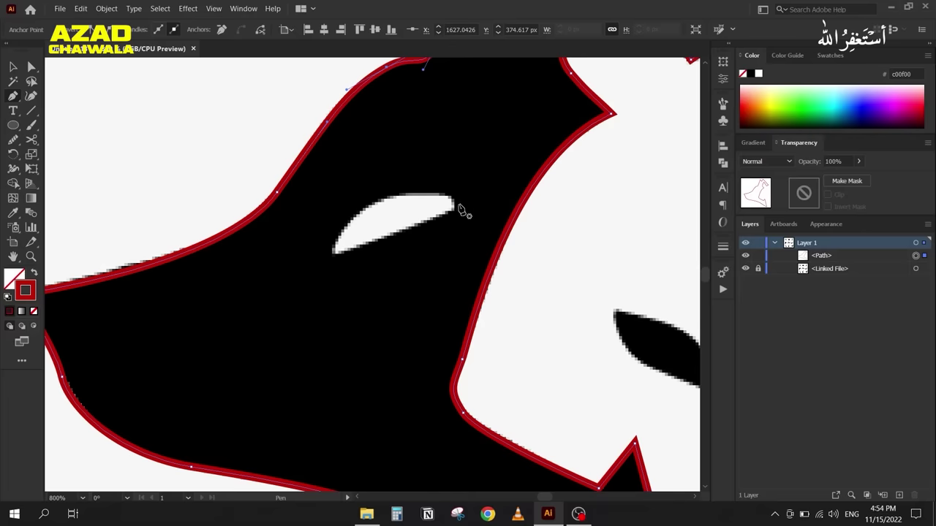
click(453, 202)
drag(333, 253, 358, 251)
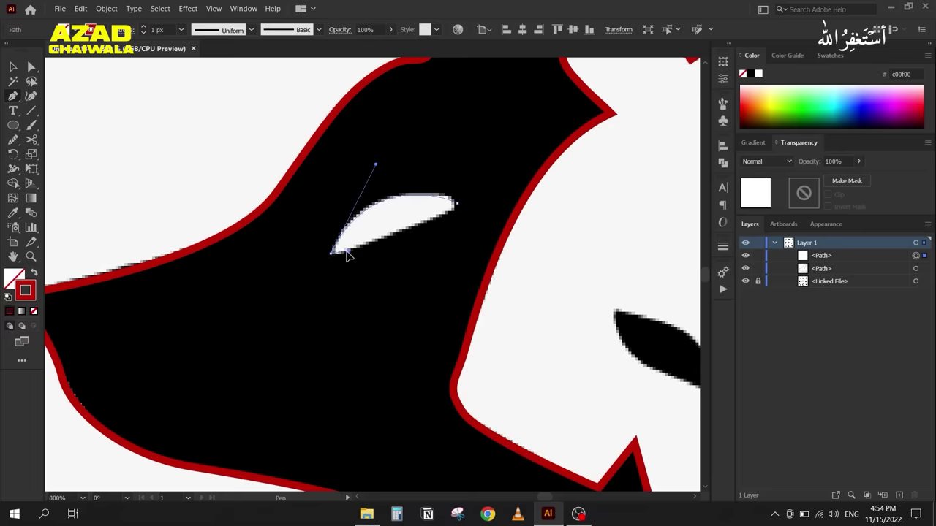
mouse_move(454, 203)
mouse_down()
mouse_move(468, 205)
mouse_move(496, 174)
mouse_up()
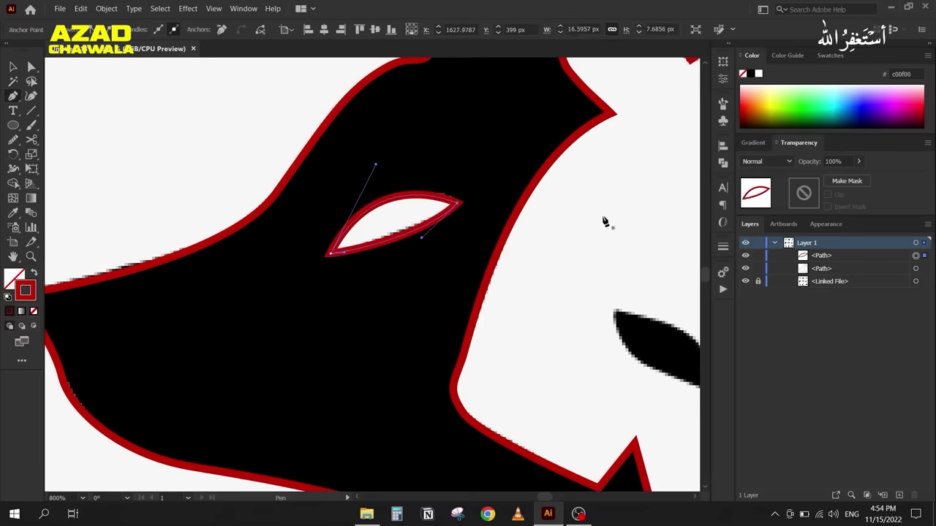
scroll(603, 221, down, 5)
scroll(491, 221, up, 6)
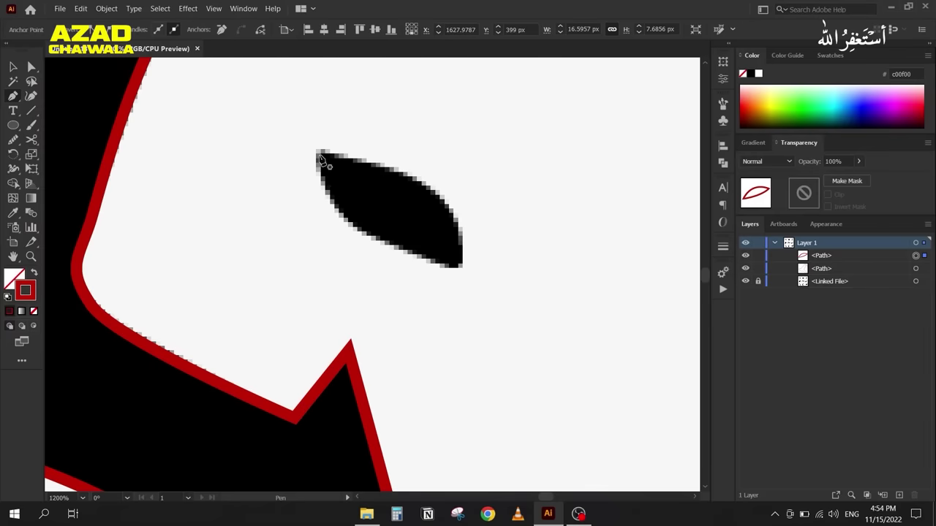
Step: Trace the second eye as a closed almond outline with a sharp far tip
click(320, 156)
drag(462, 267, 454, 366)
click(458, 267)
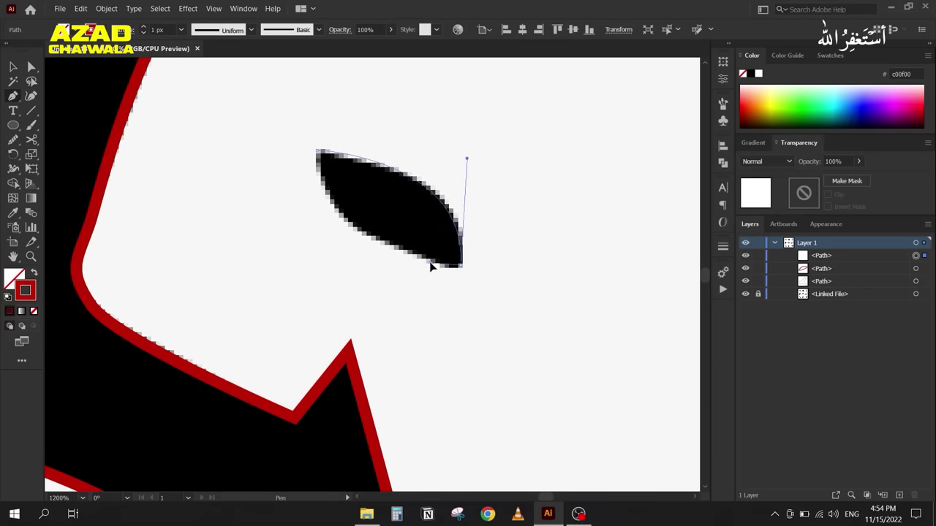
mouse_move(317, 152)
mouse_down()
mouse_move(319, 66)
mouse_move(293, 109)
mouse_move(307, 132)
mouse_up()
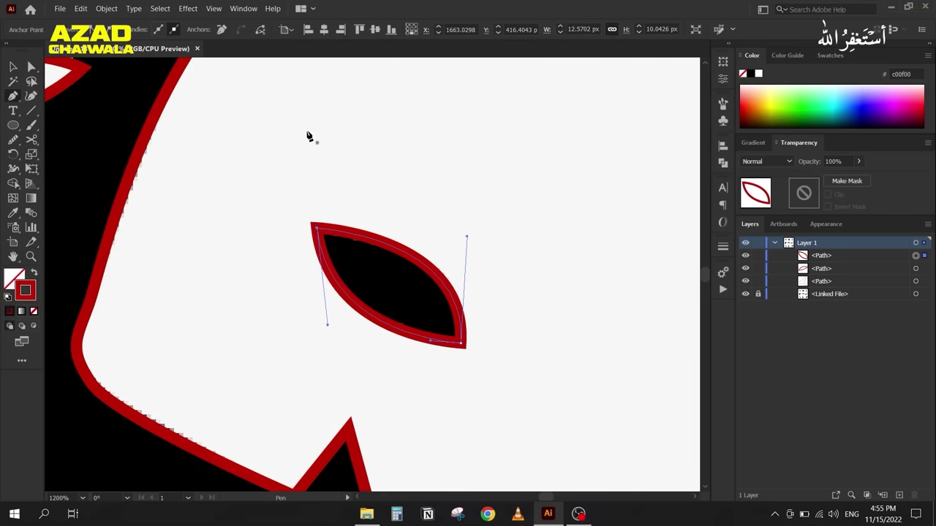
scroll(307, 134, down, 2)
scroll(457, 210, down, 3)
scroll(463, 194, up, 2)
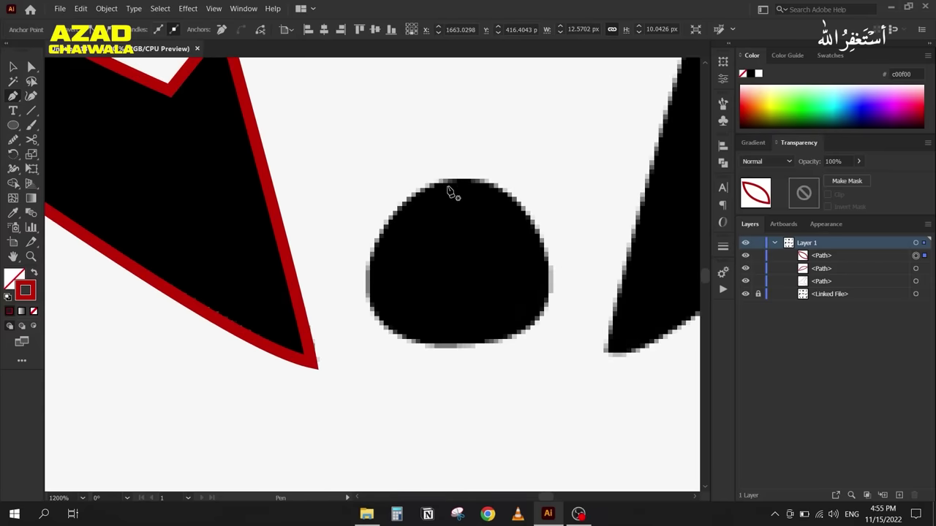
Step: Pen-trace the nose with curved sides and bottom, closing the path at its top
click(461, 180)
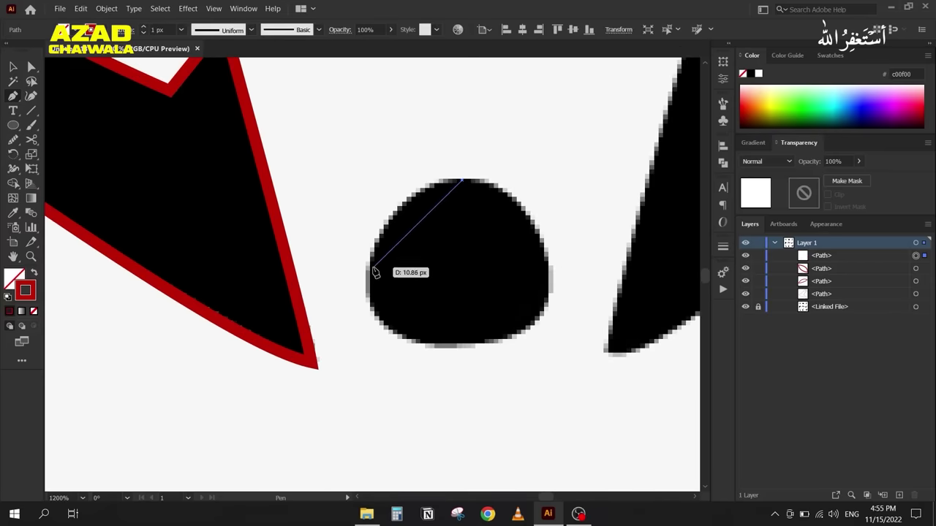
mouse_move(371, 269)
mouse_down()
mouse_move(361, 348)
mouse_move(367, 339)
mouse_up()
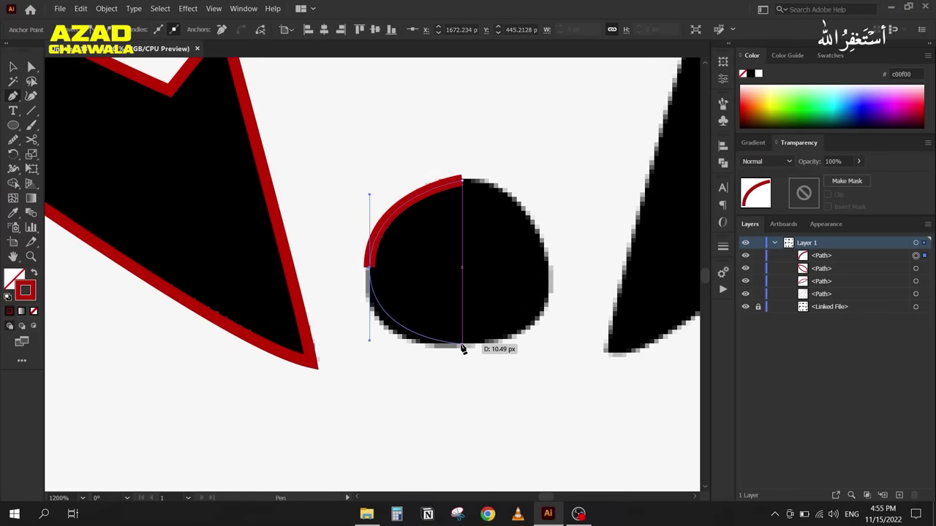
drag(468, 346, 514, 346)
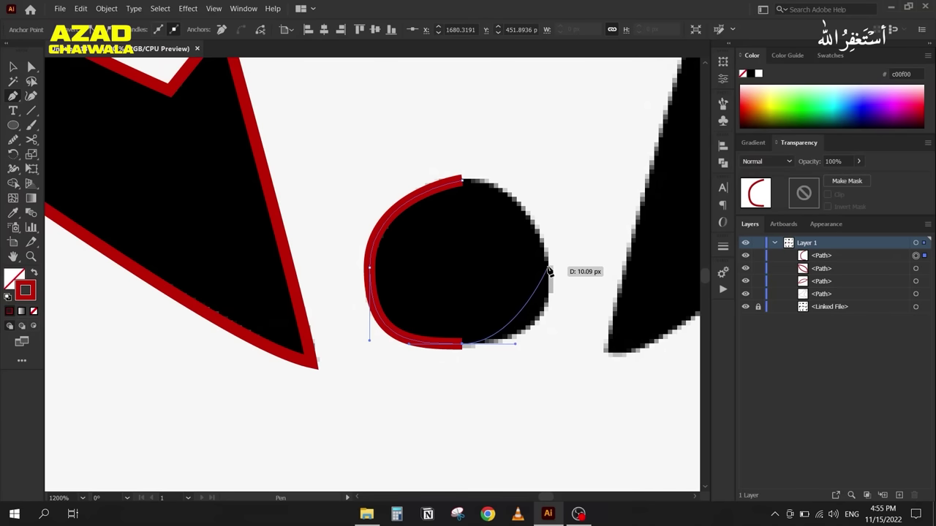
drag(549, 268, 550, 206)
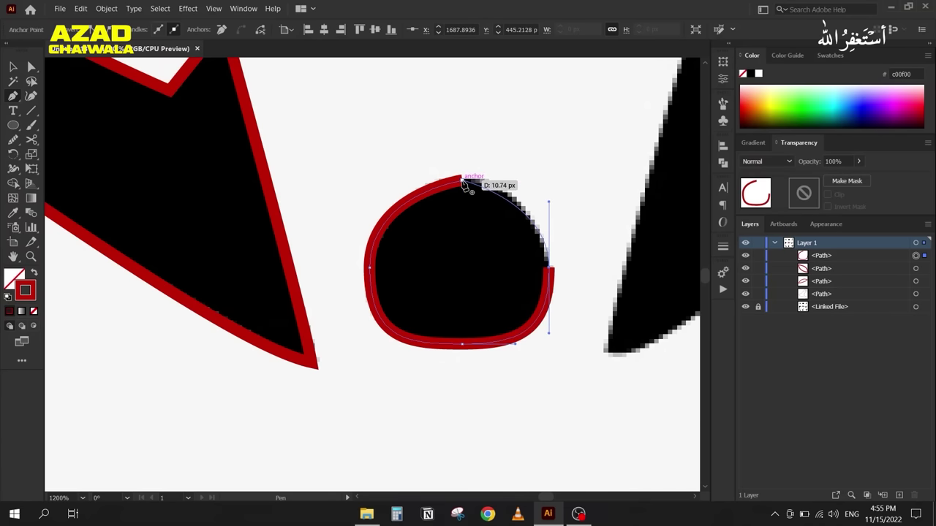
click(462, 180)
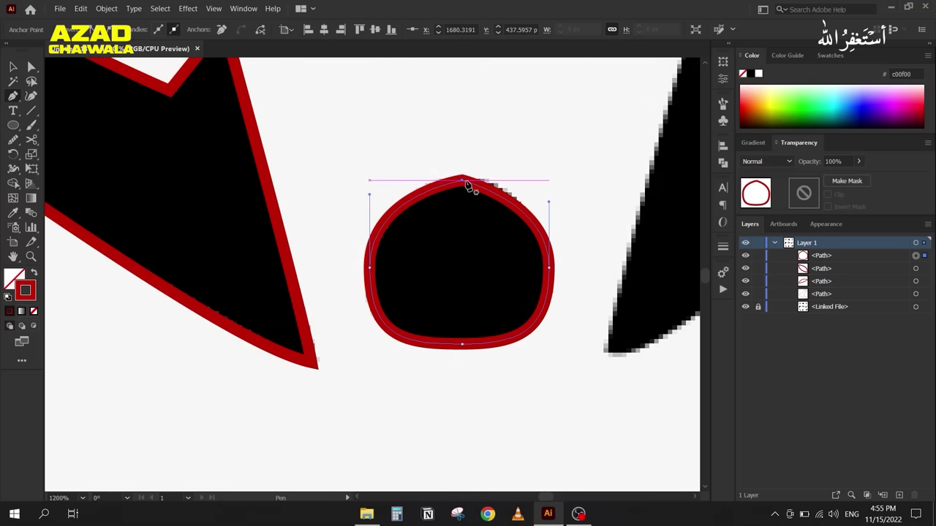
Step: Round the nose's top point and refine its upper-left, upper-right and left curves
click(31, 68)
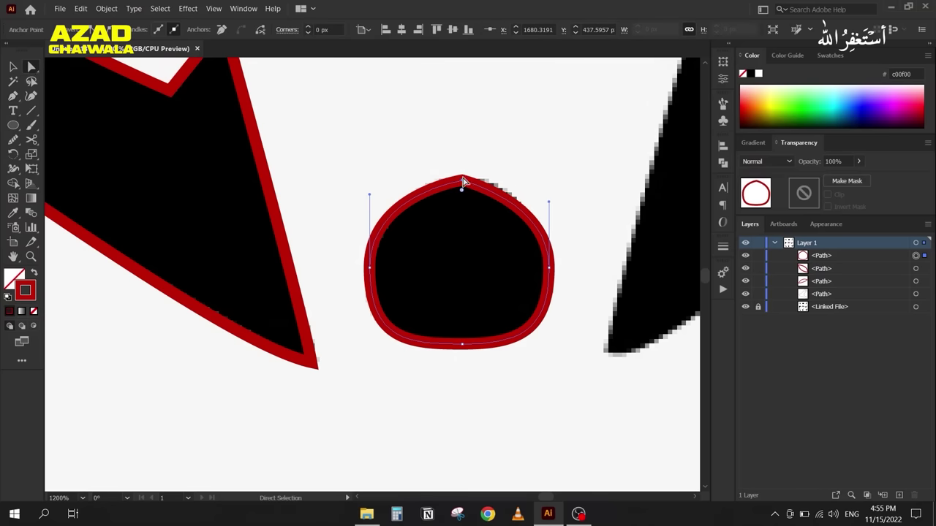
click(462, 181)
mouse_move(462, 192)
mouse_down()
mouse_move(463, 275)
mouse_move(462, 181)
mouse_up()
click(173, 30)
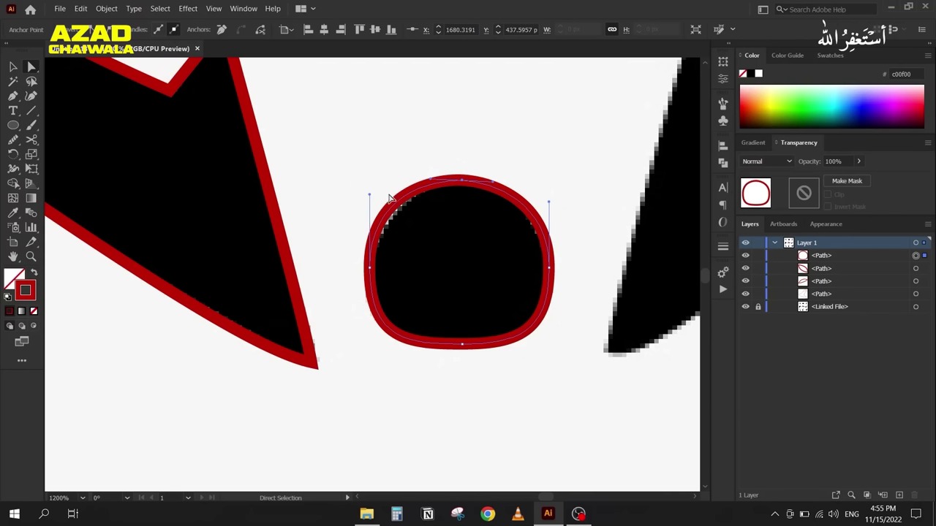
drag(371, 196, 366, 218)
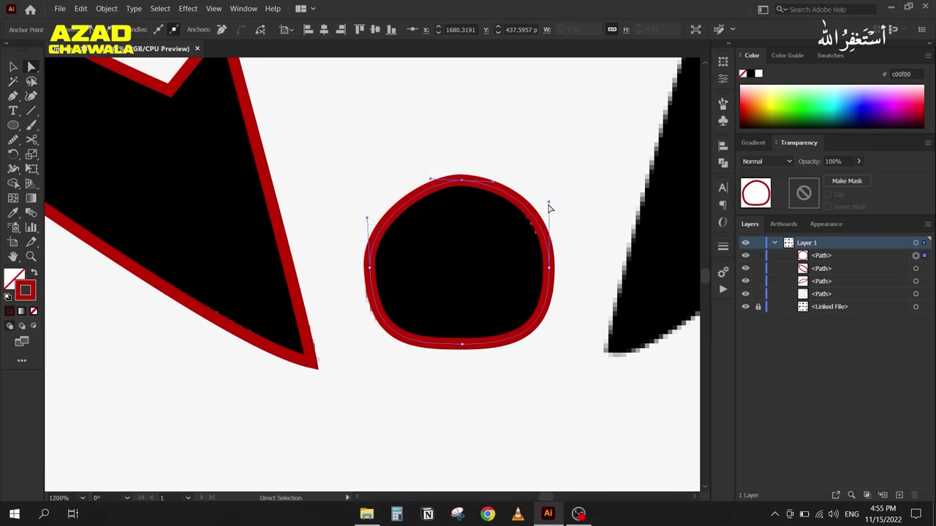
drag(549, 204, 549, 216)
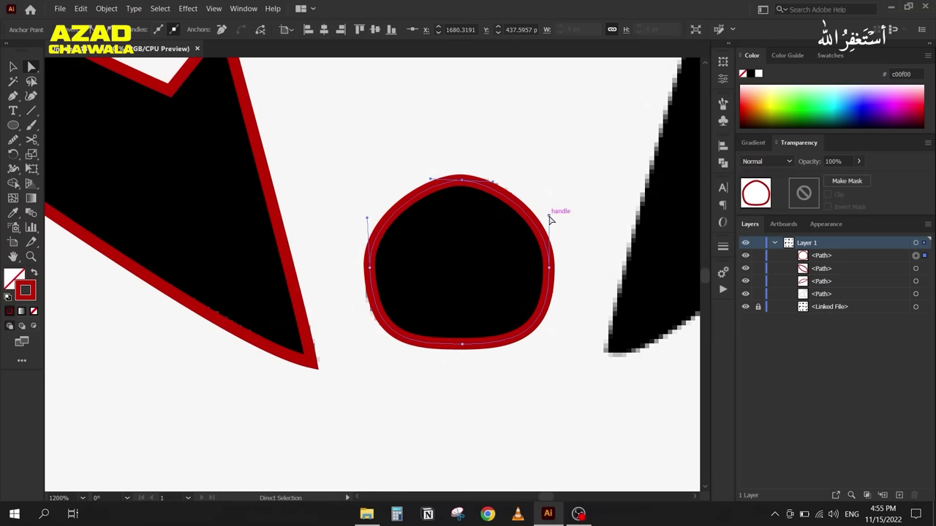
drag(370, 256, 371, 222)
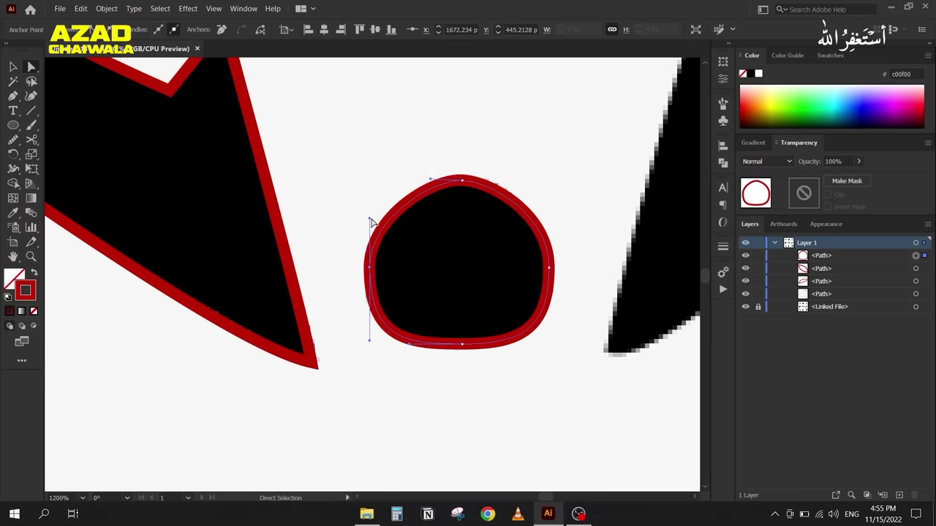
Step: Deselect the nose and zoom out to 150% to view the whole wolf
click(395, 384)
scroll(395, 381, down, 6)
drag(367, 374, 399, 238)
scroll(400, 241, down, 2)
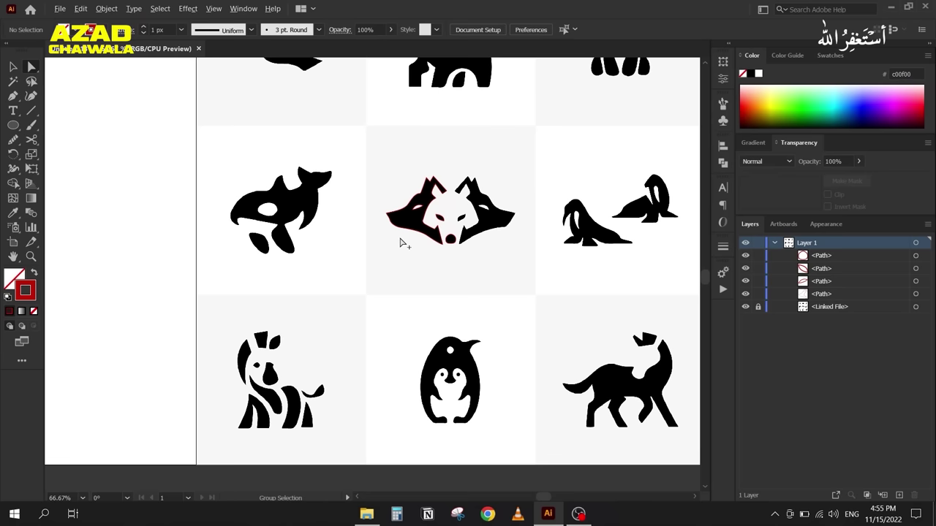
Step: Move the traced half-wolf onto the empty artboard and swap its red stroke to a fill
key(v)
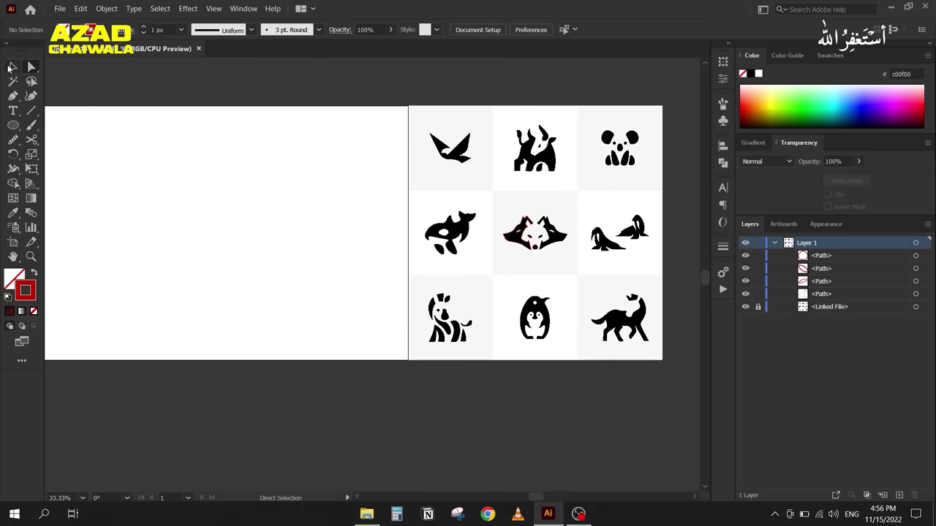
drag(509, 211, 307, 313)
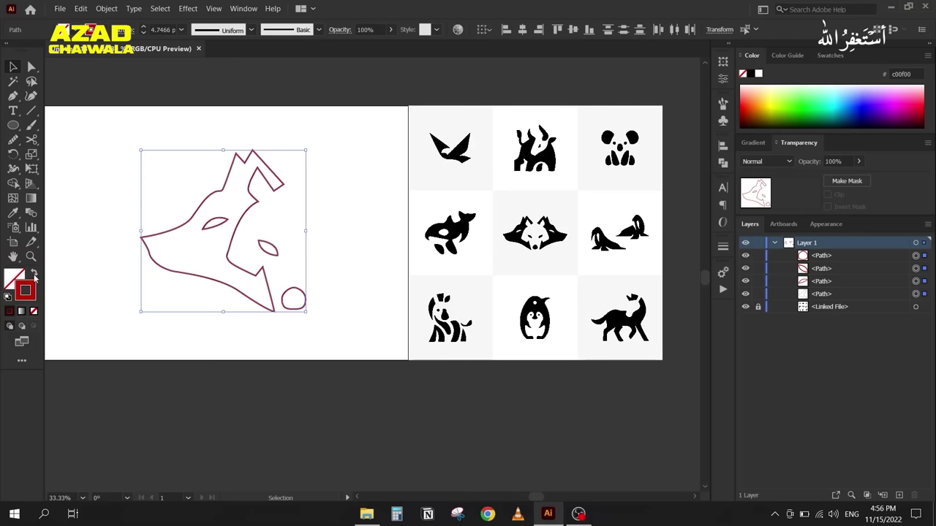
click(32, 273)
click(196, 197)
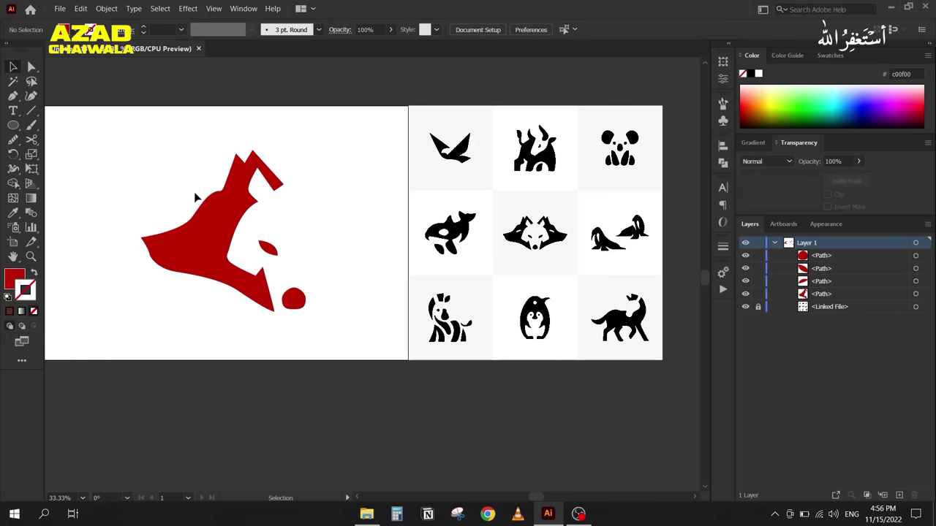
Step: Cut the eye out of the wolf body with Pathfinder Minus Front
click(213, 222)
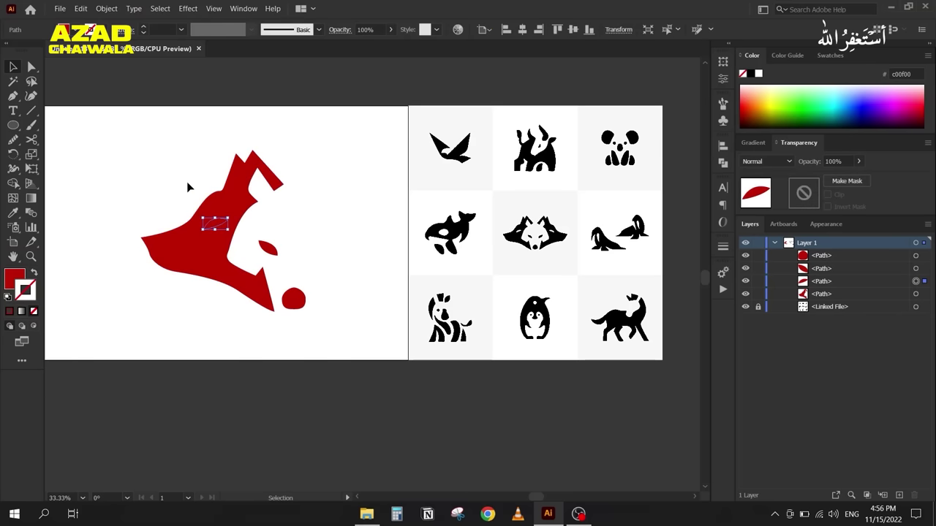
shift+click(212, 237)
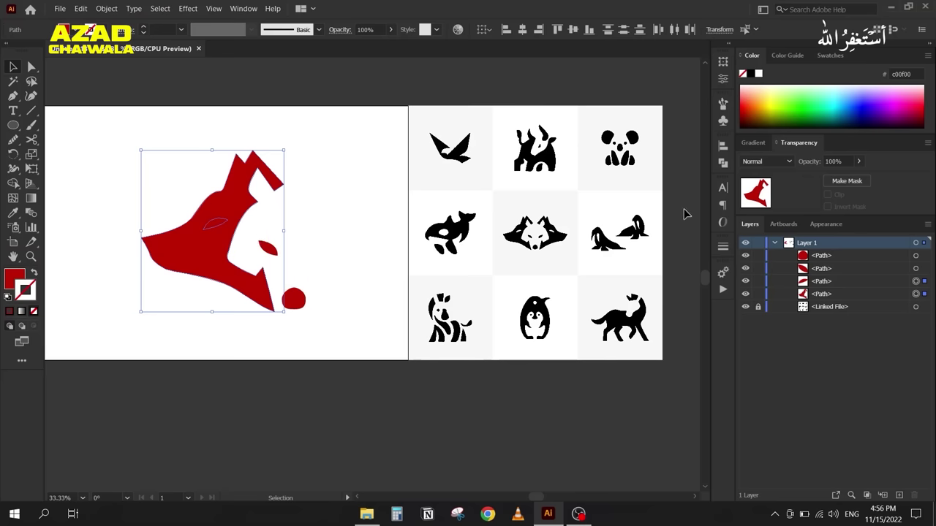
click(723, 163)
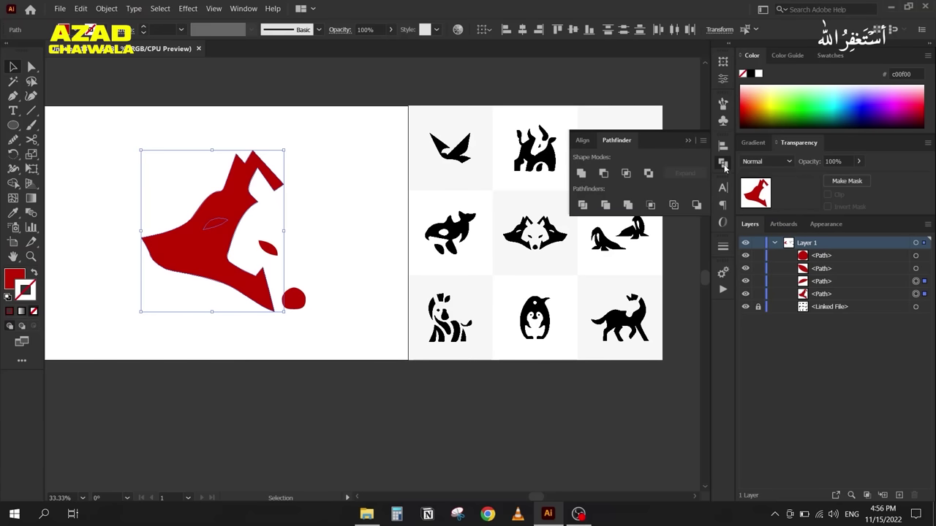
click(603, 173)
click(688, 141)
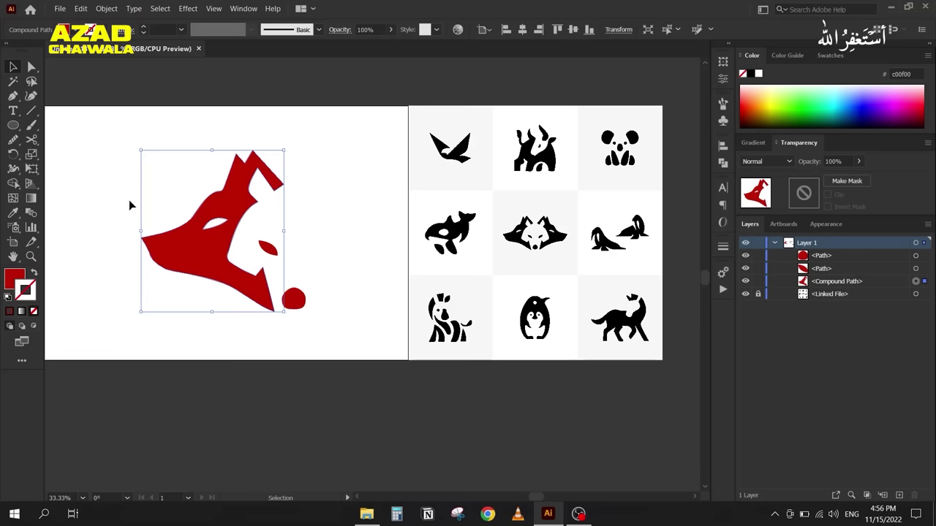
click(169, 180)
drag(245, 234, 246, 233)
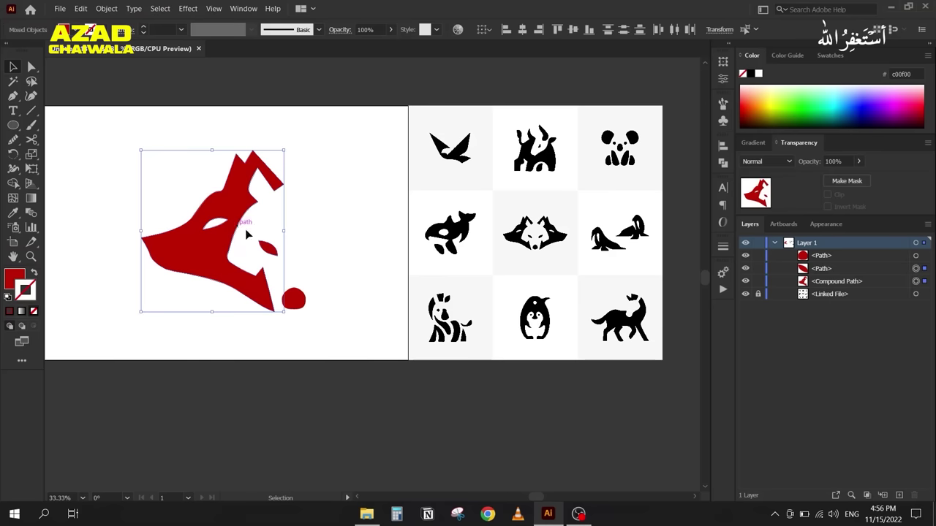
drag(310, 308, 312, 310)
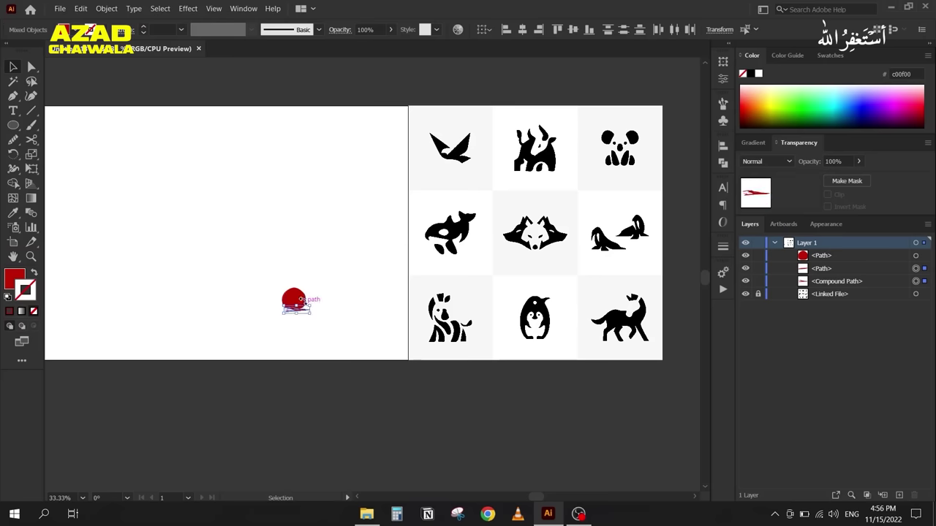
key(ctrl+z)
Step: Move the half-wolf further left and select its paths, leaving out the nose
click(170, 159)
key(ctrl+a)
drag(219, 275, 154, 272)
drag(85, 170, 201, 252)
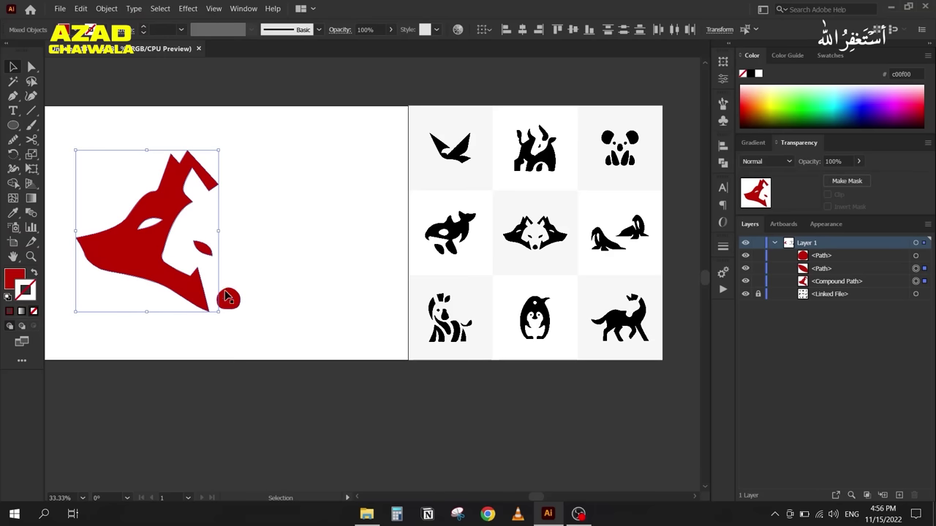
scroll(227, 299, up, 4)
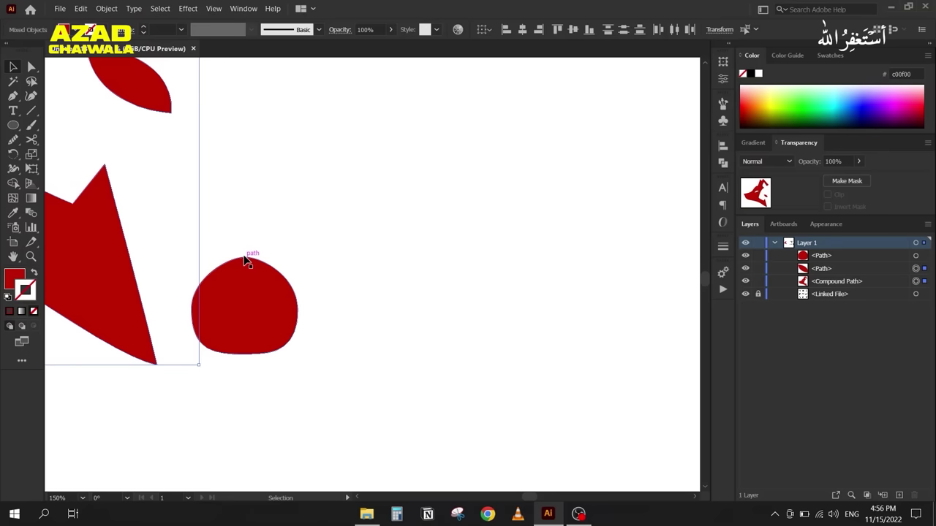
scroll(246, 260, down, 4)
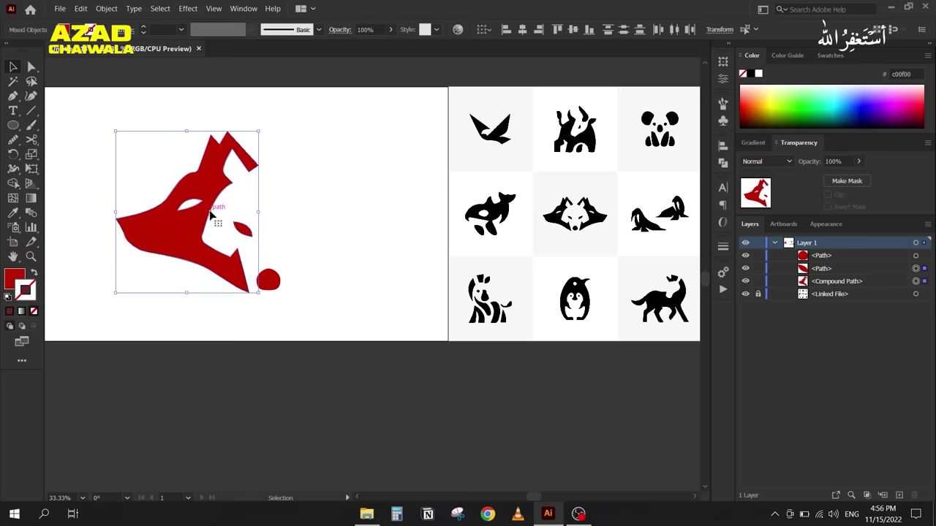
Step: Reflect a vertical copy around the nose anchor, then select the entire wolf head
drag(13, 155, 62, 170)
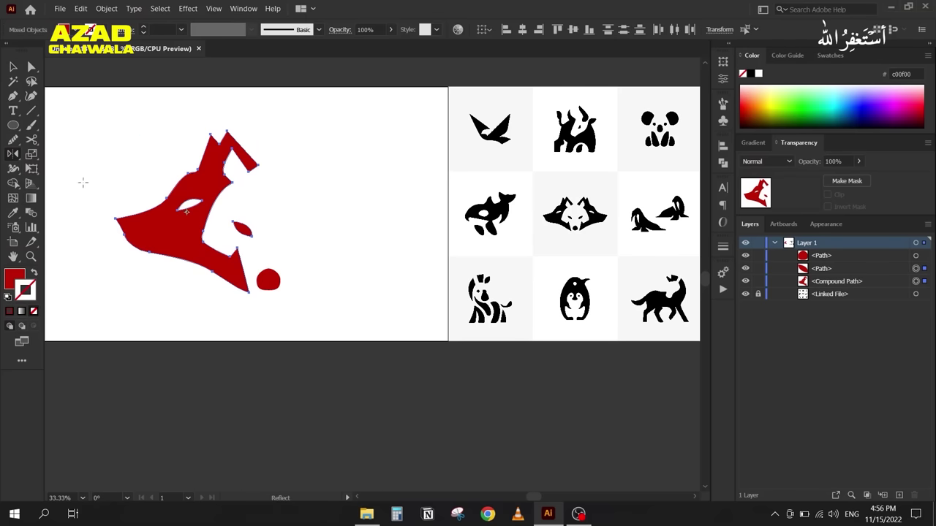
click(185, 212)
alt+click(268, 270)
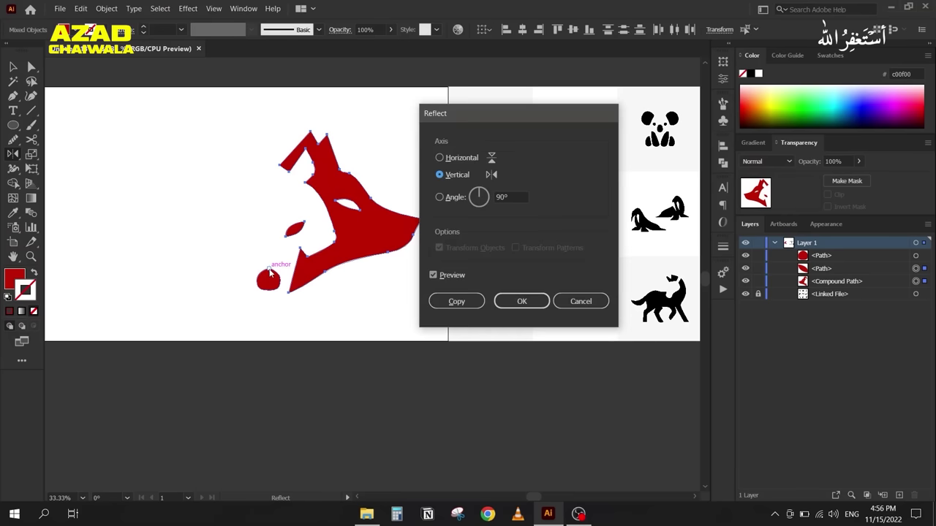
drag(444, 115, 503, 110)
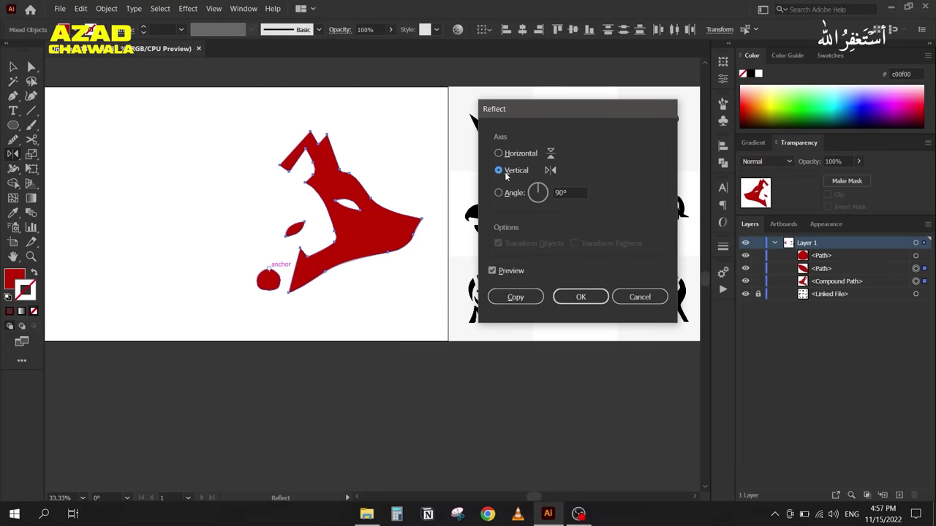
click(514, 296)
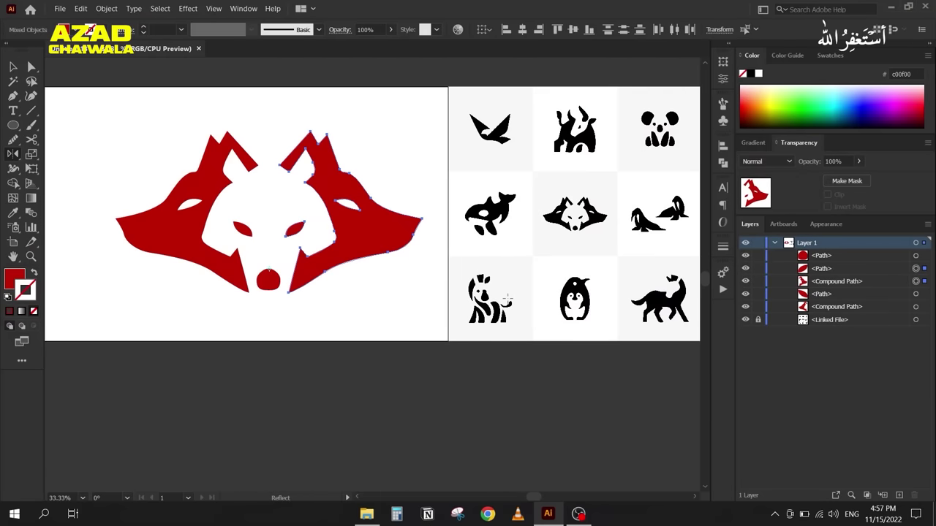
click(13, 66)
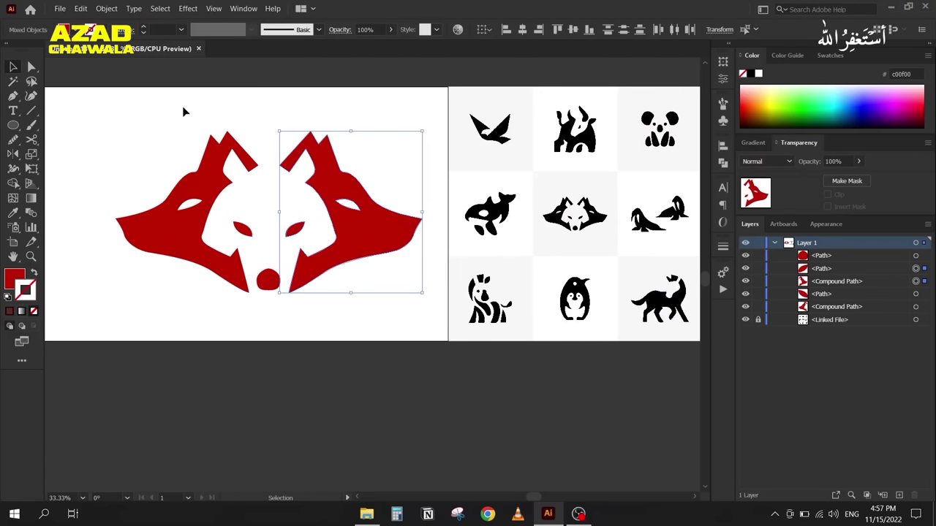
click(184, 111)
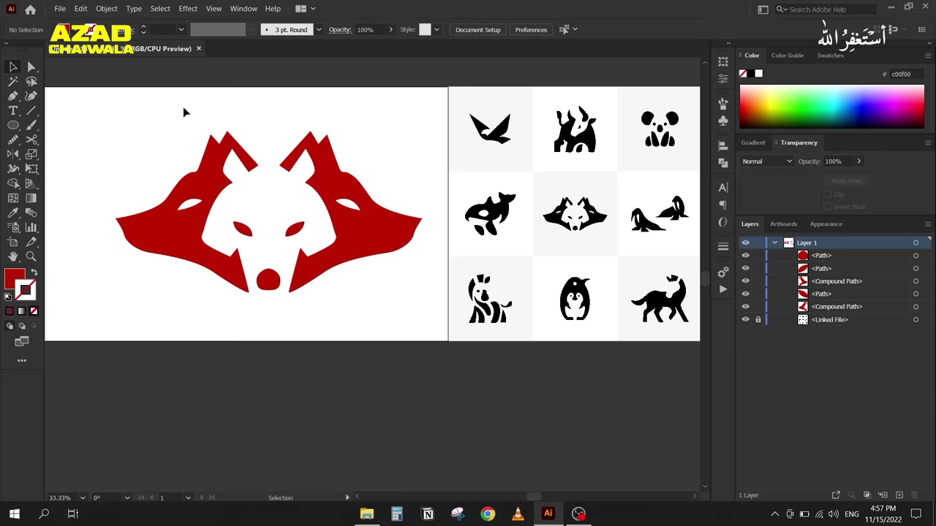
drag(183, 107, 384, 326)
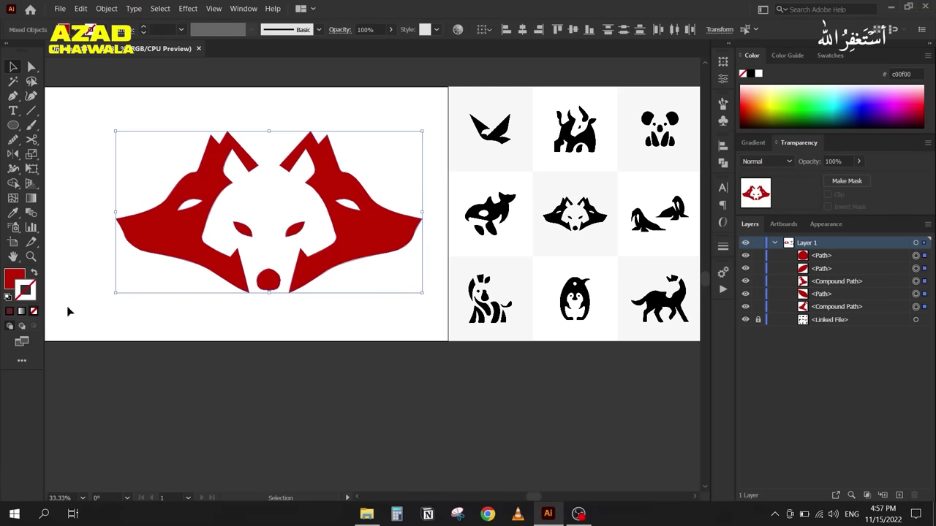
Step: Fill the selected wolf head with the black swatch
click(15, 278)
click(751, 75)
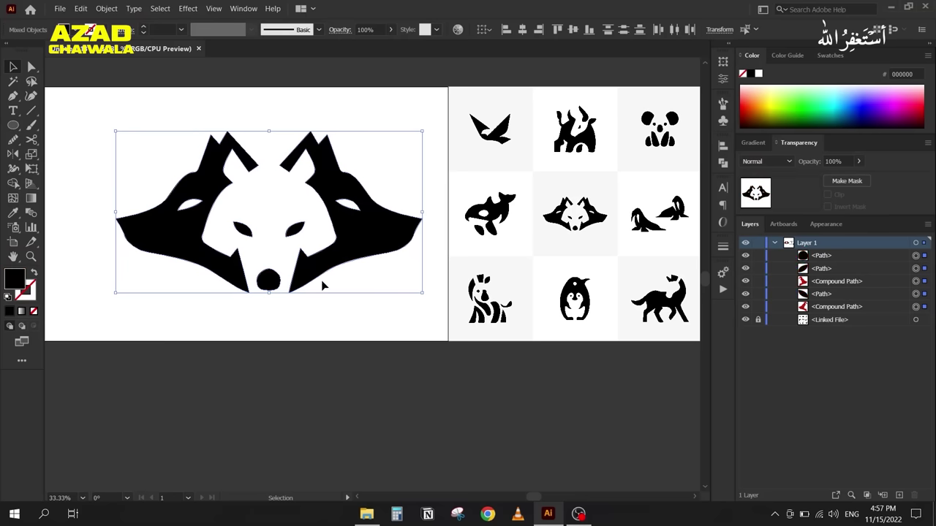
click(327, 310)
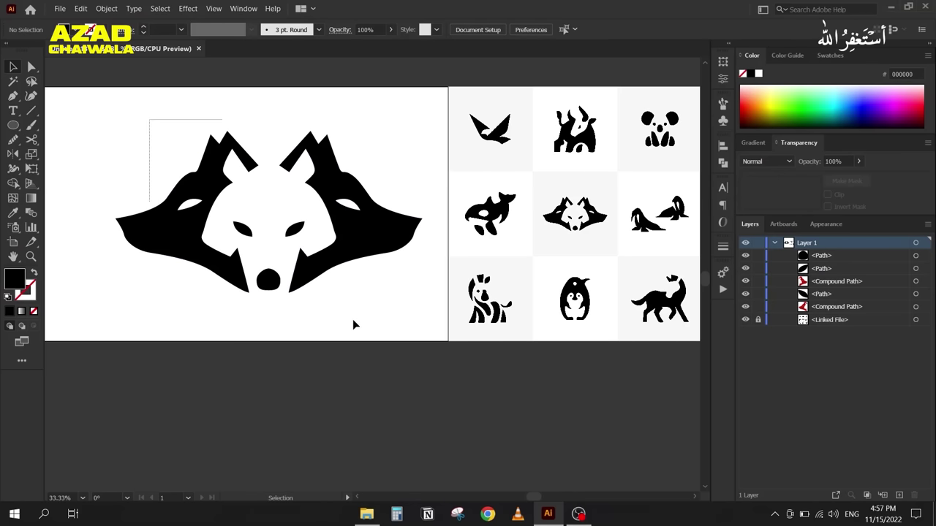
Step: Group all wolf paths and align the group to the artboard's horizontal and vertical centre
key(ctrl+a)
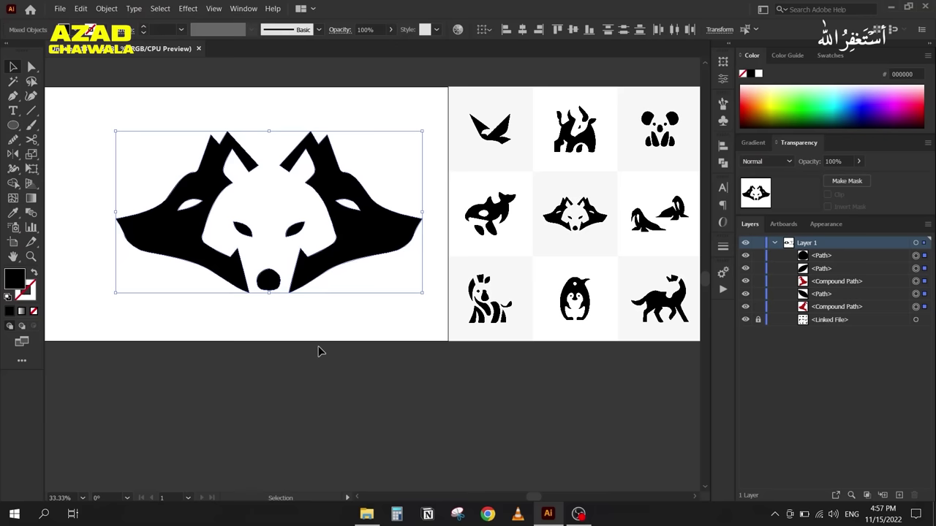
key(ctrl+g)
drag(359, 240, 330, 233)
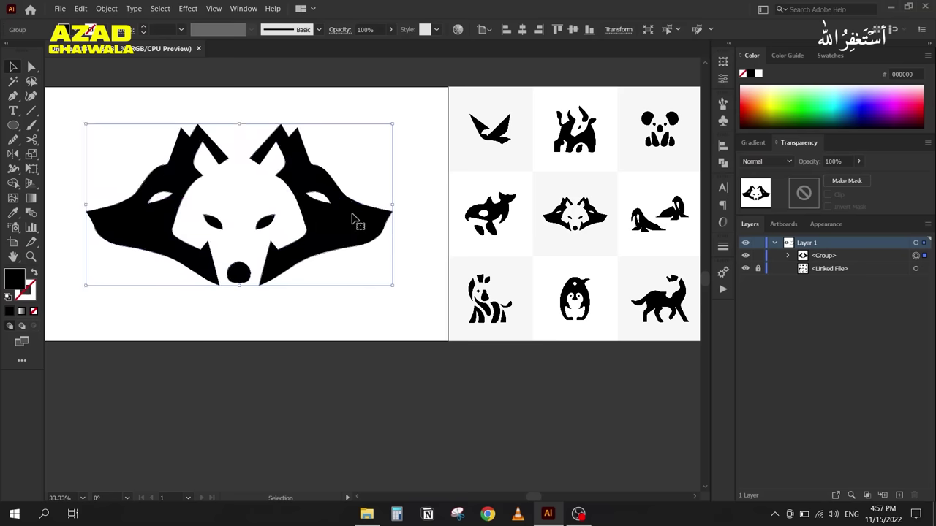
click(722, 145)
click(598, 173)
click(677, 173)
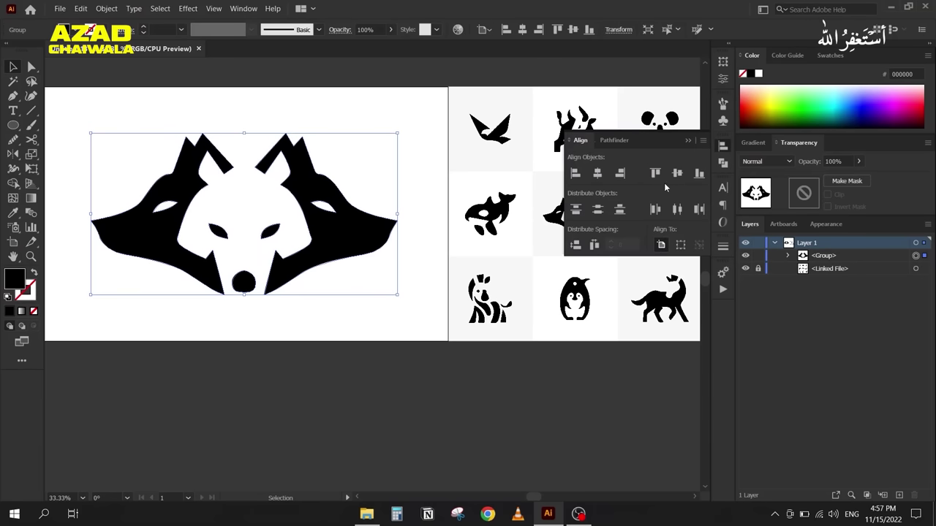
click(688, 140)
click(411, 326)
drag(412, 314, 355, 319)
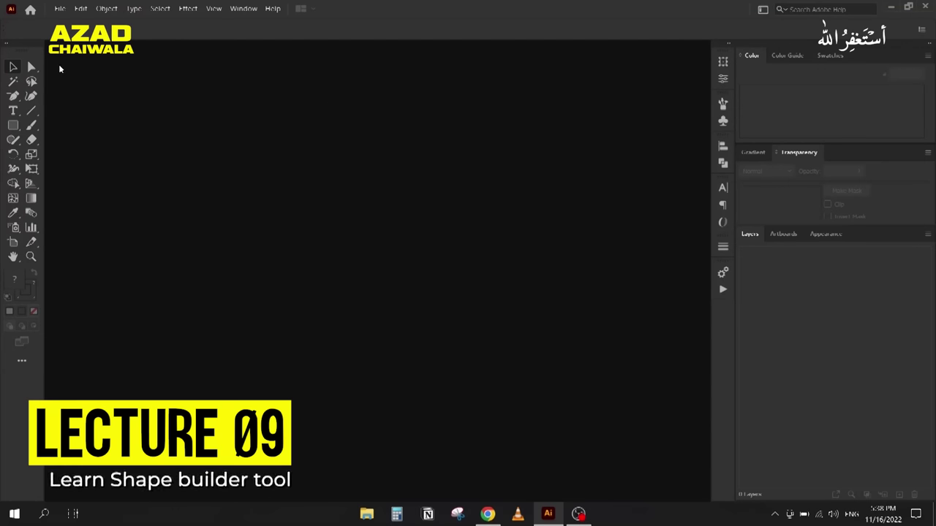
Step: Use the File menu to close the finished wolf logo document
click(59, 10)
Step: Create a new 1280 × 800 px RGB document and place the Shape builder Tool image
click(67, 21)
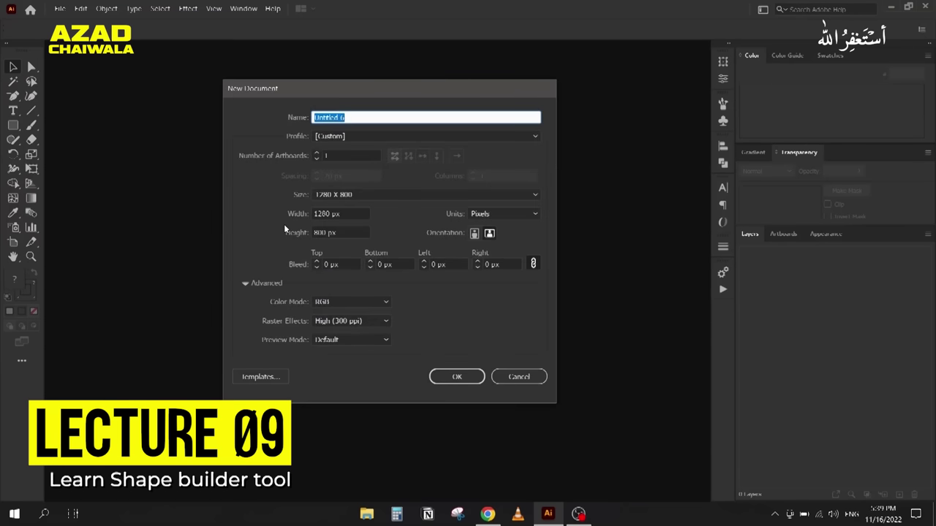
click(465, 379)
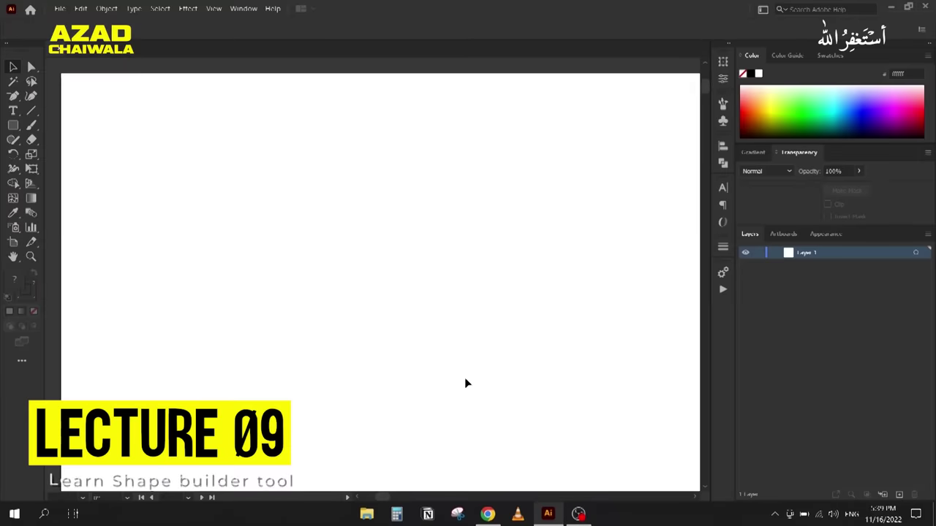
click(537, 514)
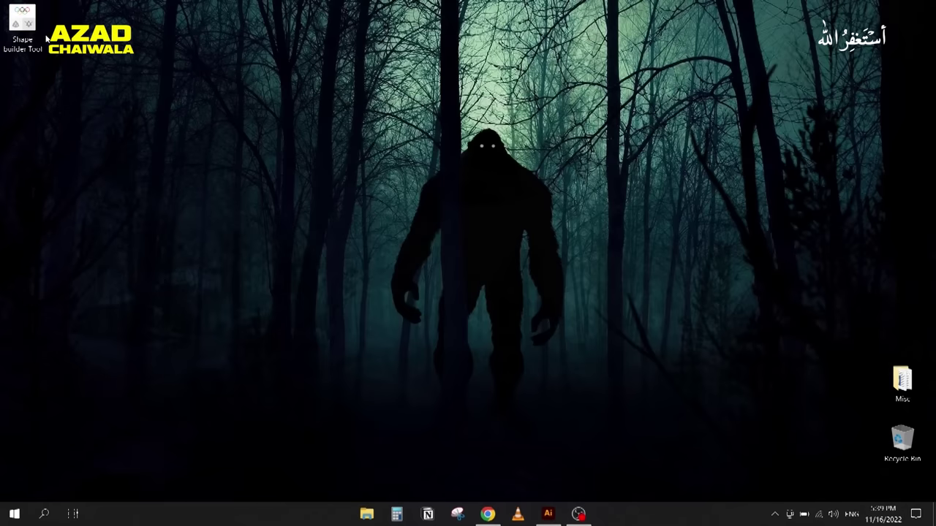
drag(22, 26, 412, 183)
click(412, 183)
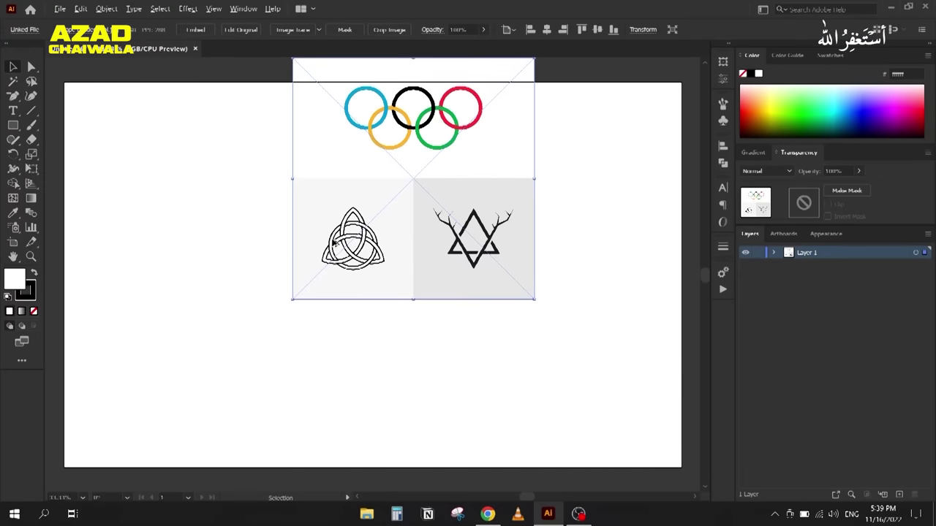
Step: Move the reference image to the right side and enlarge it to about 717 px
key(ctrl+minus)
drag(221, 210, 477, 225)
drag(570, 293, 666, 443)
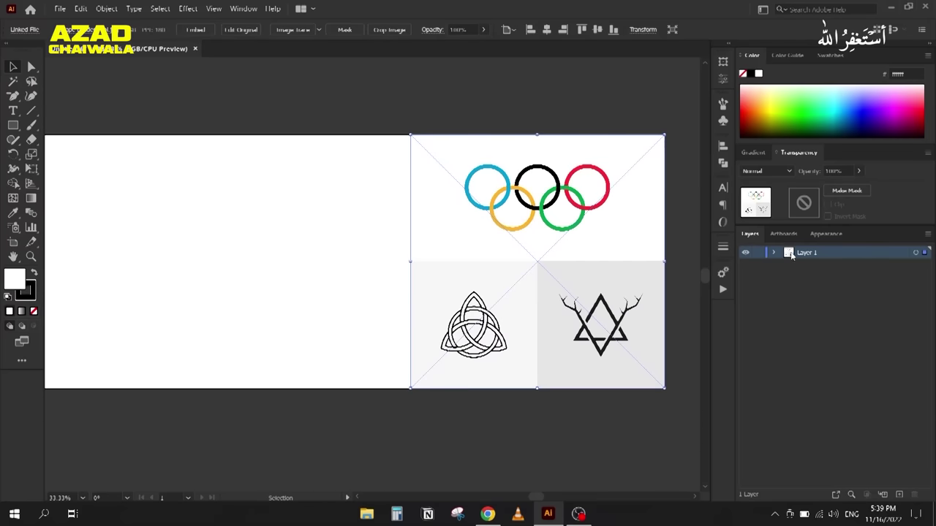
click(774, 252)
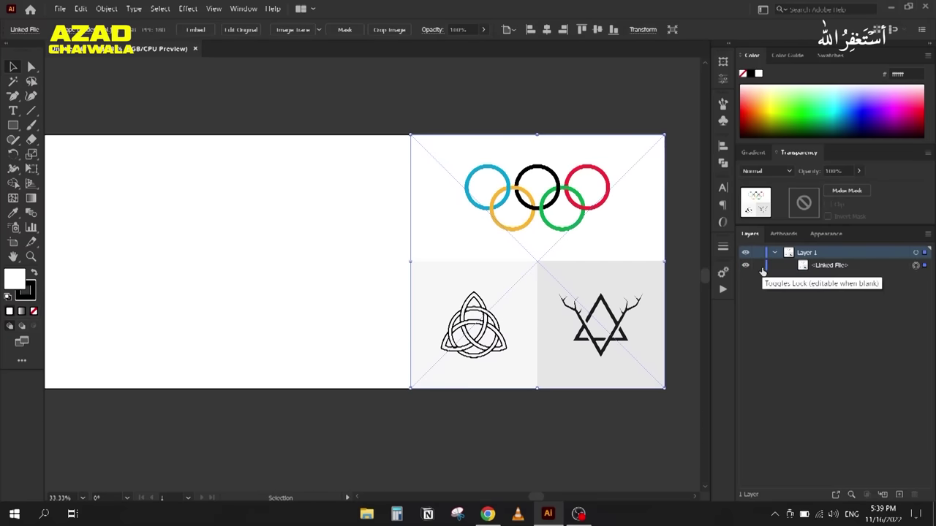
Step: Lock the <Linked File> reference image in Layer 1 and zoom in on the rings
click(758, 266)
scroll(570, 193, up, 2)
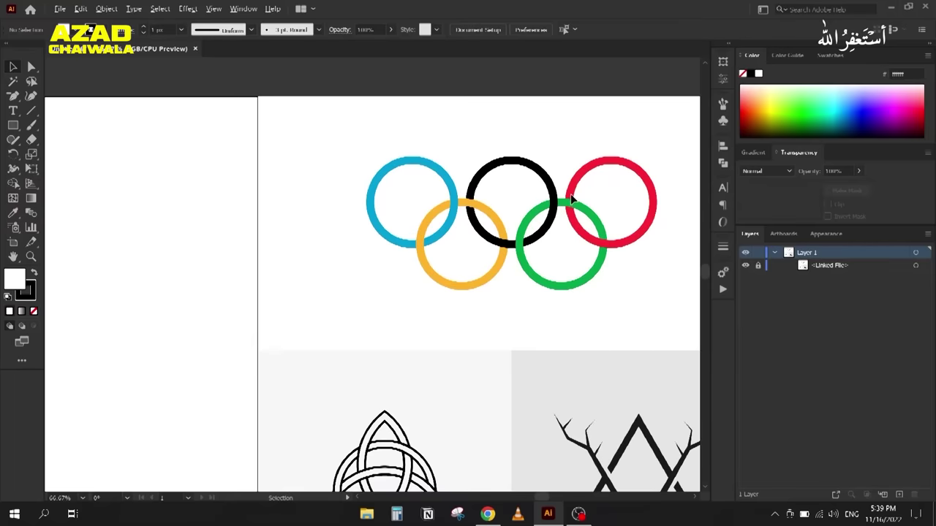
scroll(414, 251, up, 1)
scroll(359, 242, down, 1)
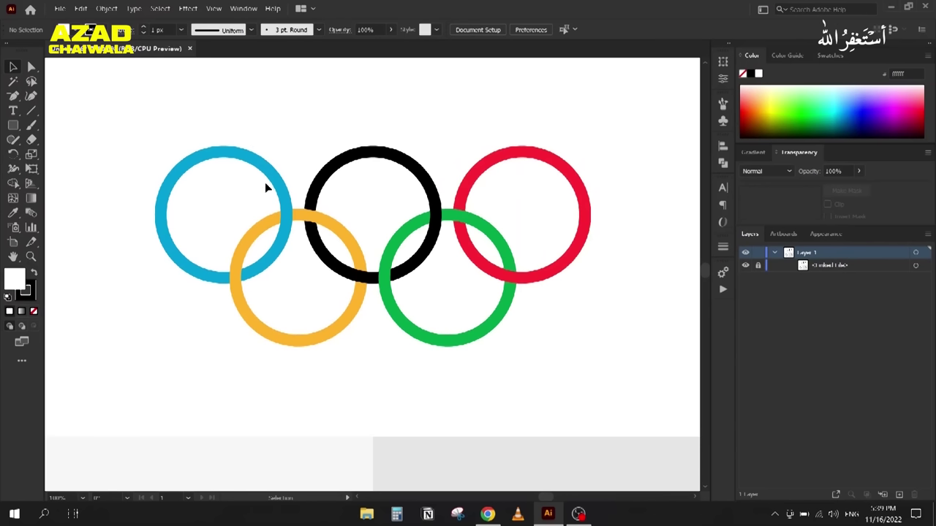
click(284, 221)
Step: Zoom out and pan until the whole blank artboard is in view
key(ctrl+minus)
key(ctrl+minus)
key(ctrl+minus)
drag(200, 302, 501, 284)
scroll(163, 257, up, 2)
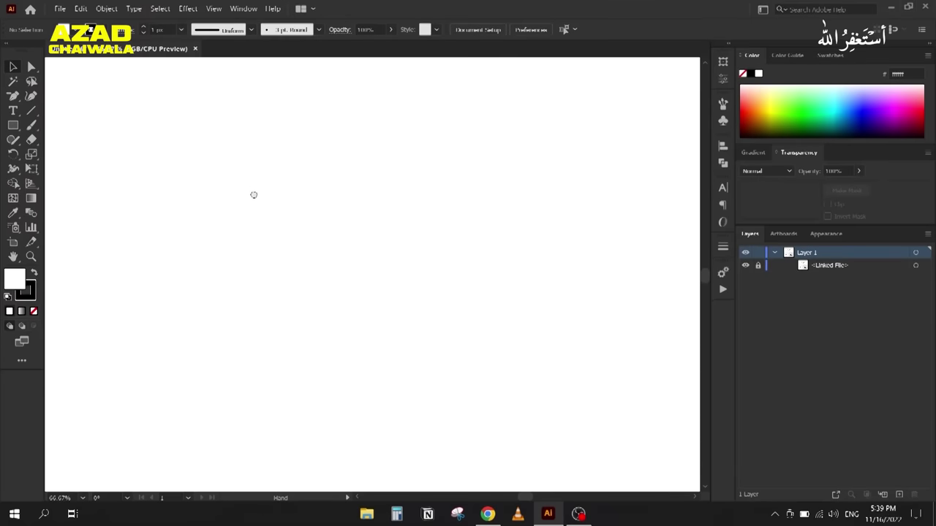
scroll(276, 213, down, 1)
drag(287, 222, 266, 221)
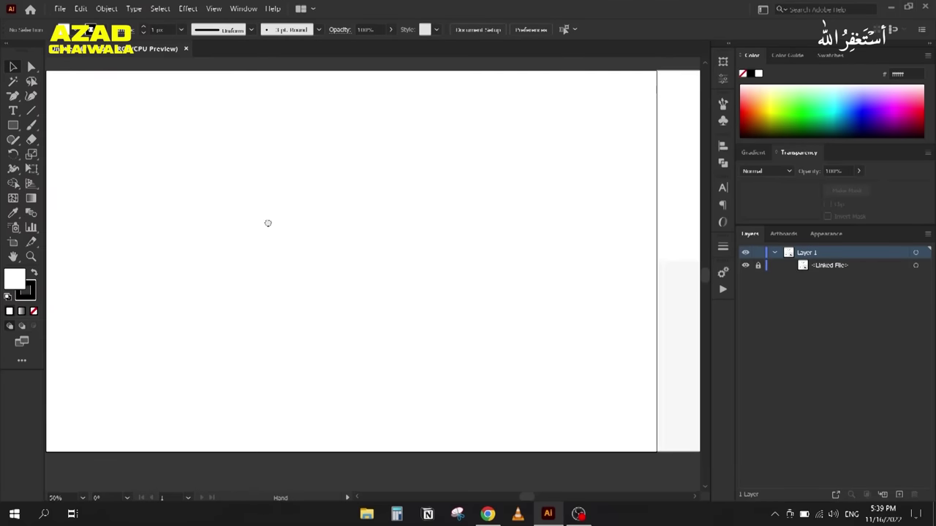
Step: Draw a square and rotate it 45° into a diamond
click(14, 125)
drag(265, 137, 411, 282)
click(13, 68)
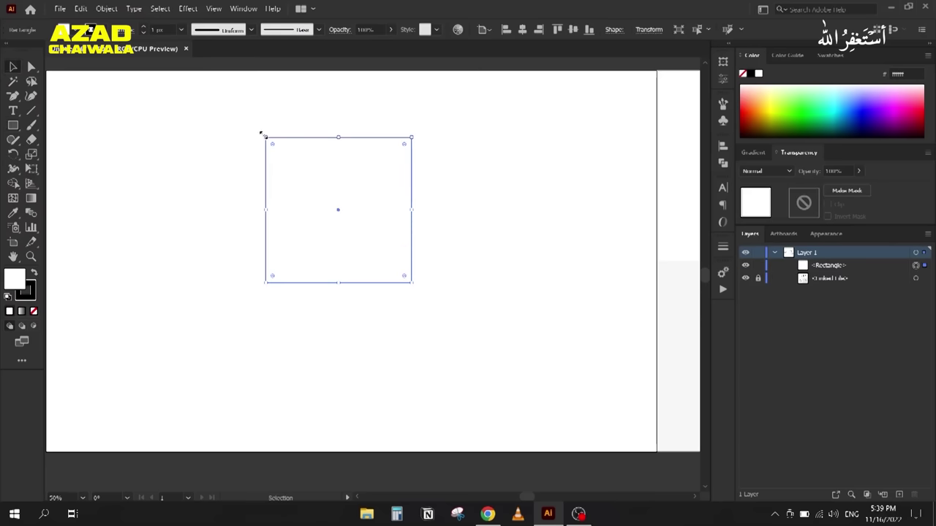
drag(259, 130, 213, 179)
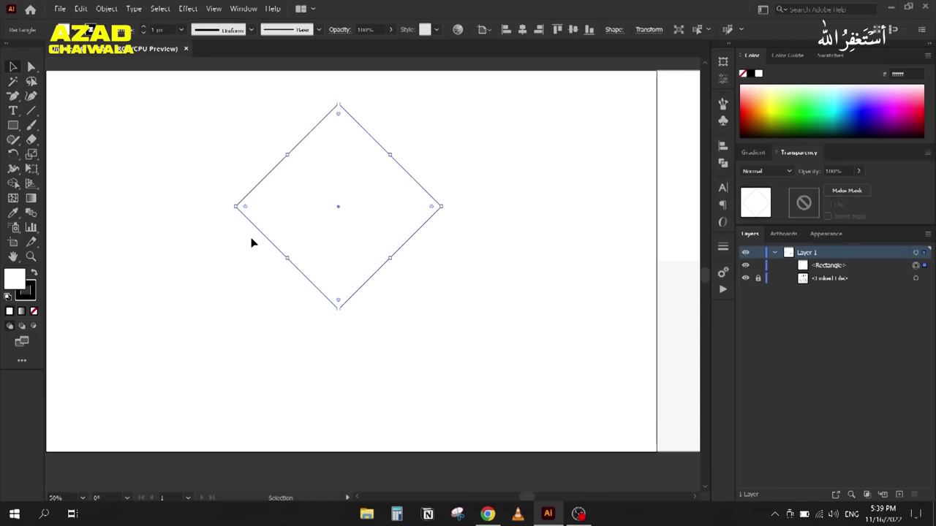
Step: Give the diamond no fill and a 30 px black stroke
click(33, 313)
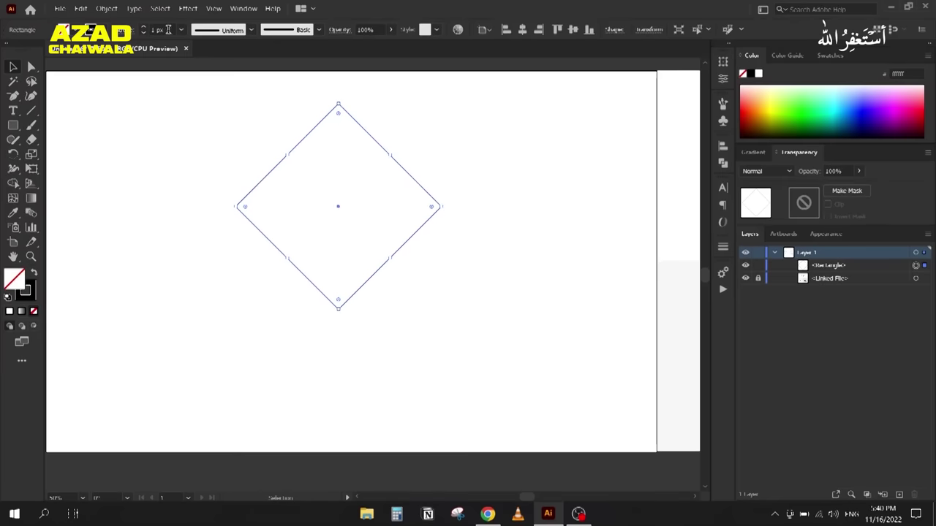
scroll(167, 29, up, 19)
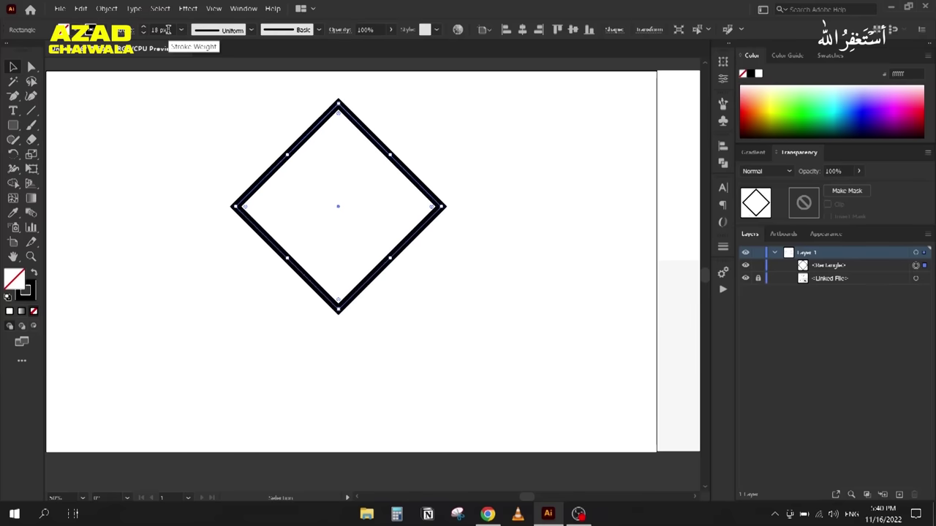
scroll(168, 29, up, 8)
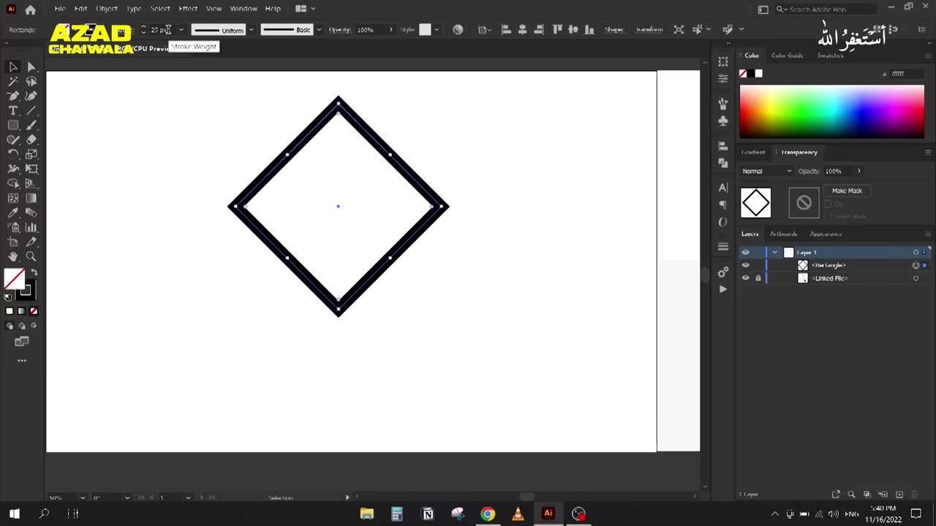
scroll(167, 29, up, 2)
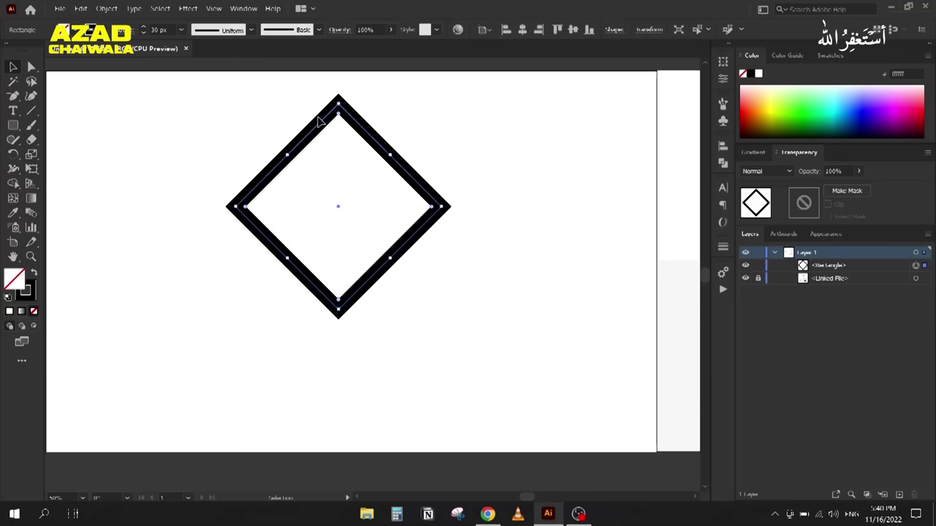
key(ctrl+shift+a)
Step: Duplicate the diamond downward into a stack of four overlapping diamonds and select all four
drag(320, 121, 246, 165)
key(ctrl+d)
key(ctrl+d)
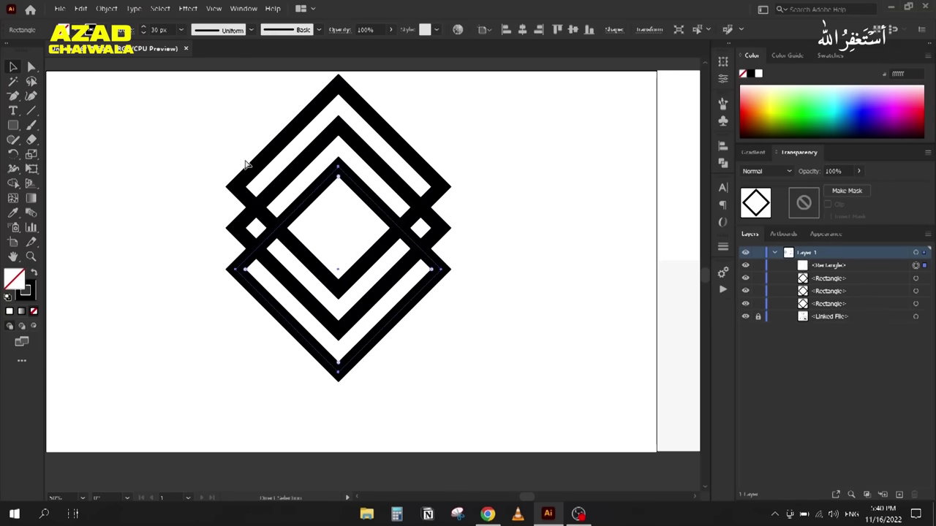
click(185, 117)
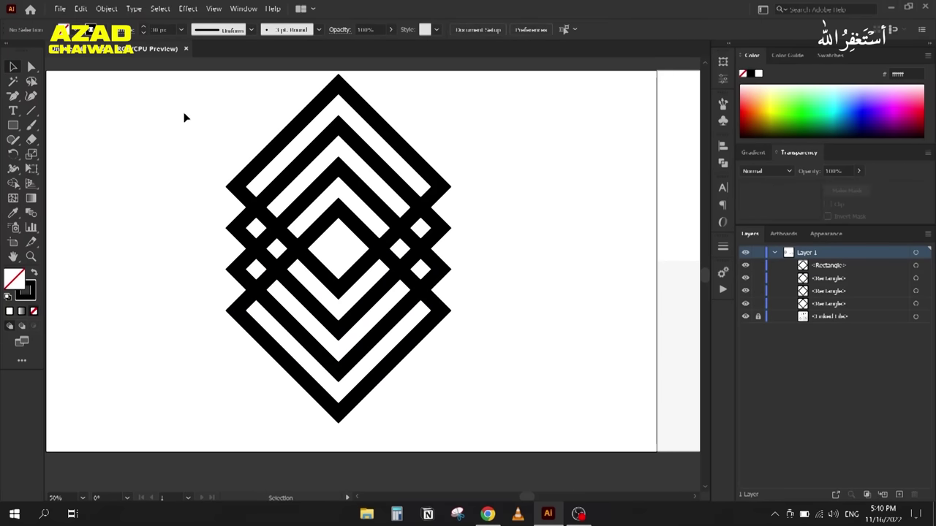
drag(185, 118, 512, 417)
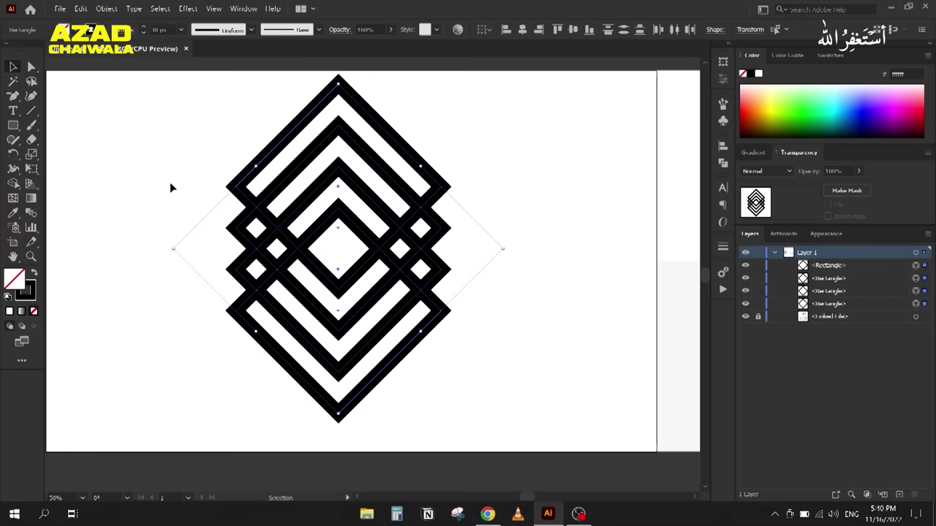
drag(196, 111, 476, 400)
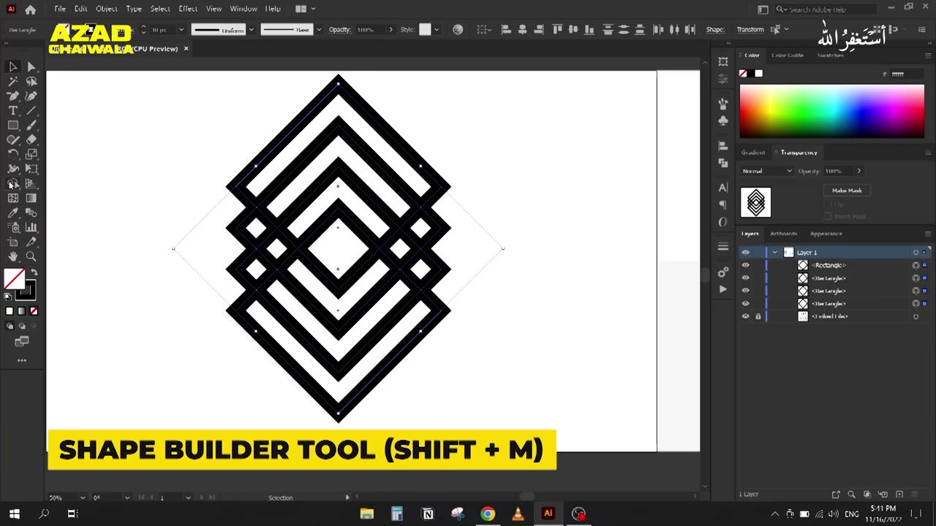
Step: With Shape Builder, merge the small centre diamond into its surrounding band
click(12, 184)
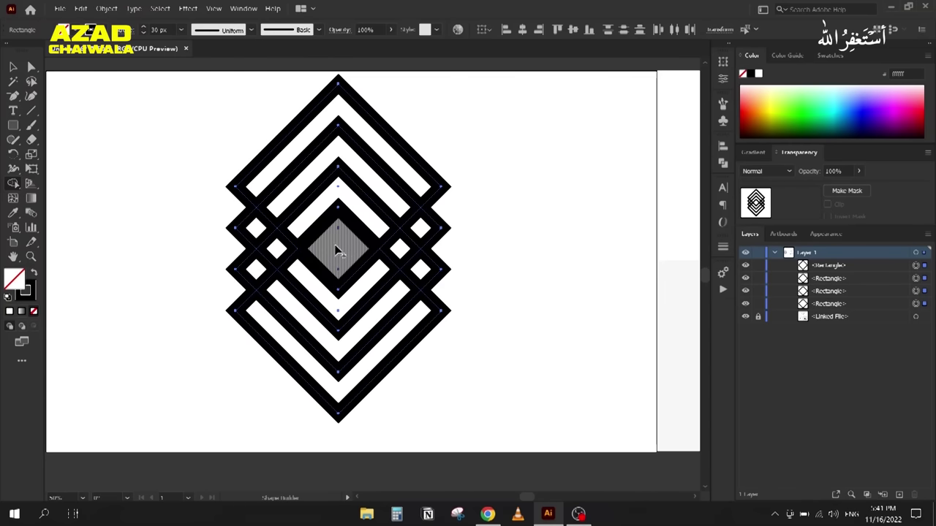
click(337, 245)
drag(338, 241, 342, 199)
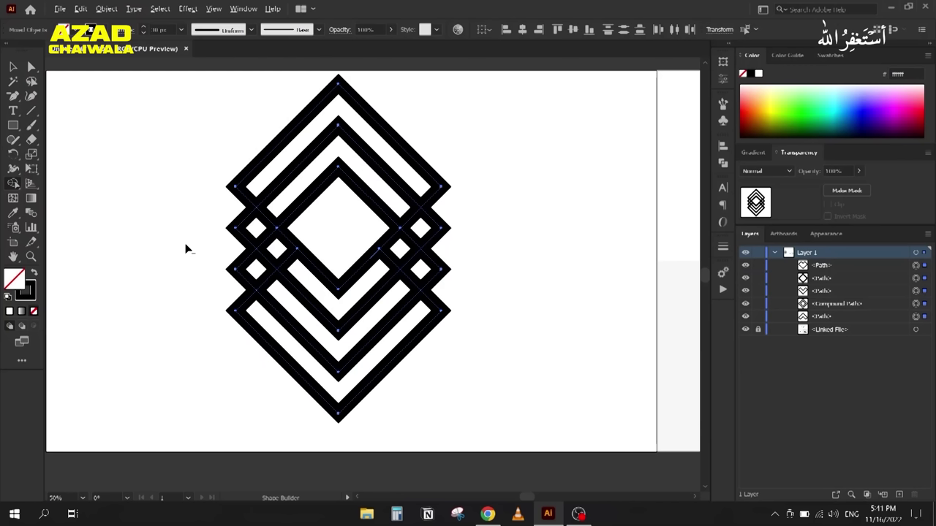
Step: Fill the small upper gaps, merge the side cells, and remove the outer lower chevron strips
click(256, 231)
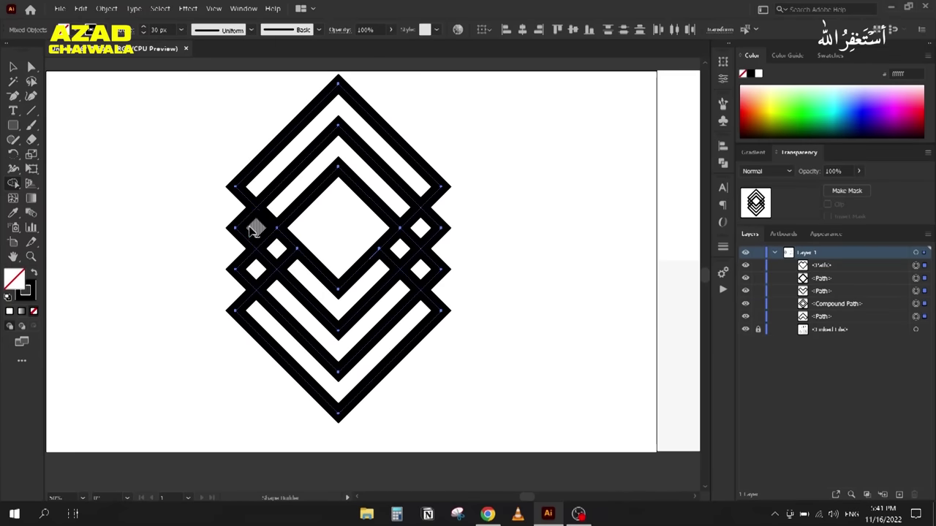
click(424, 228)
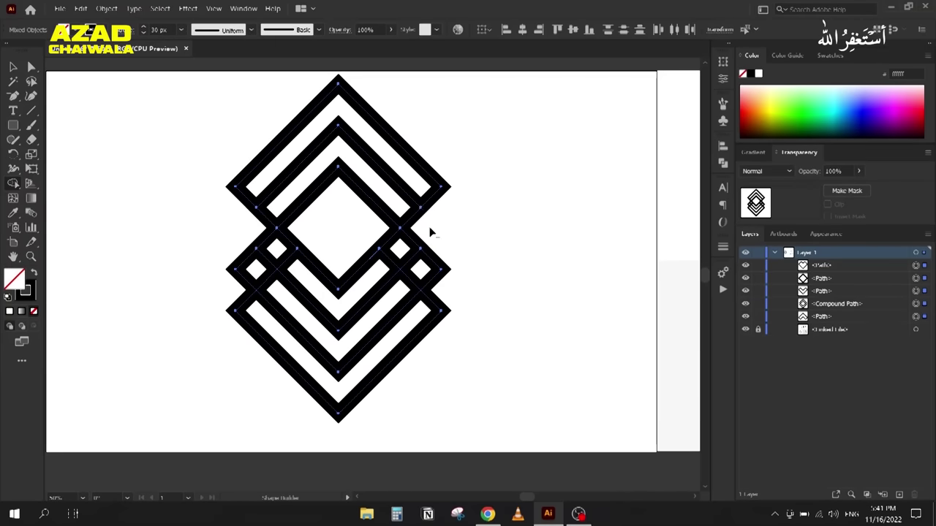
mouse_move(250, 233)
mouse_down()
mouse_move(271, 246)
mouse_move(234, 294)
mouse_up()
drag(407, 248, 441, 278)
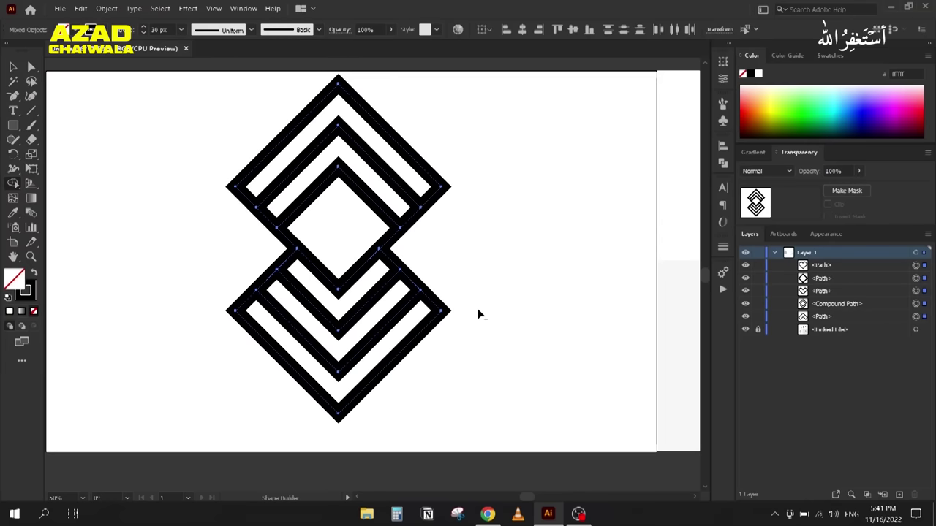
drag(413, 348, 381, 310)
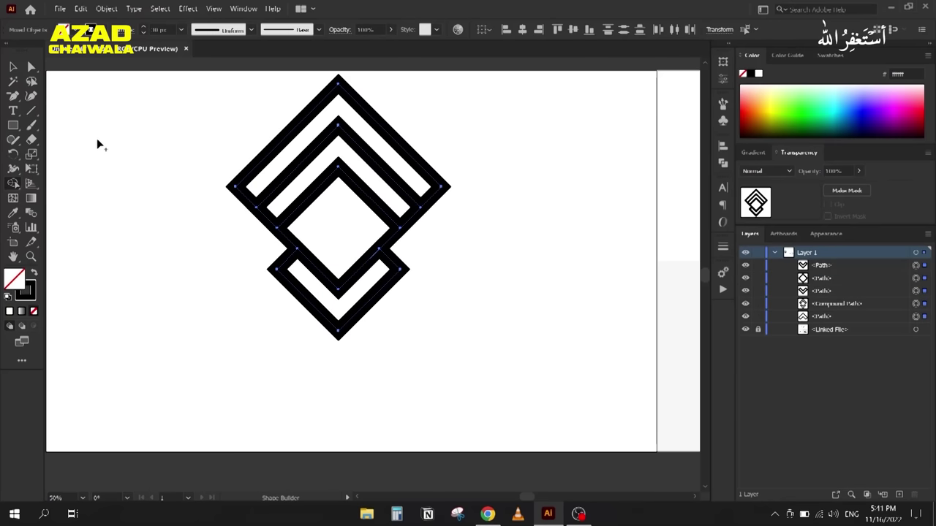
Step: Delete the diamond artwork and pan back to the Olympic-rings reference image artboard
key(v)
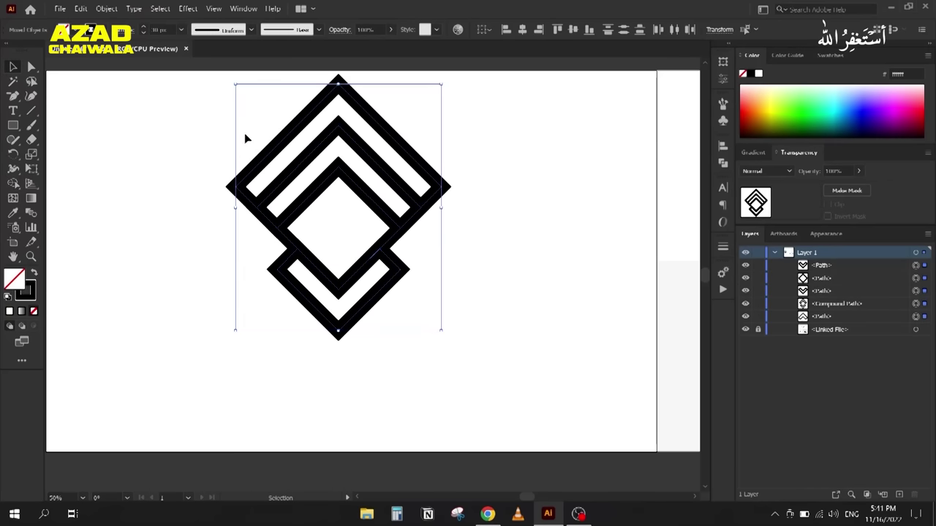
key(Delete)
scroll(516, 153, down, 2)
drag(516, 153, 402, 207)
scroll(535, 153, up, 2)
drag(681, 240, 398, 161)
scroll(398, 161, left, 2)
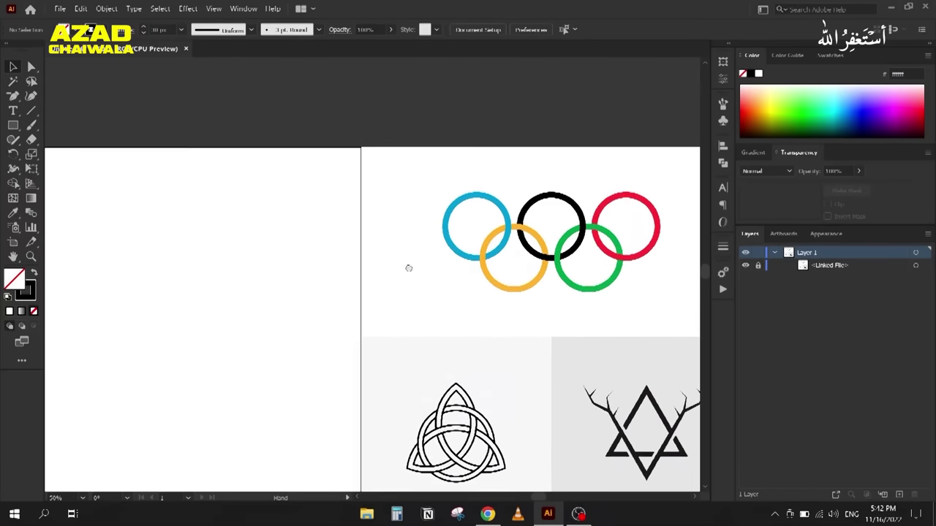
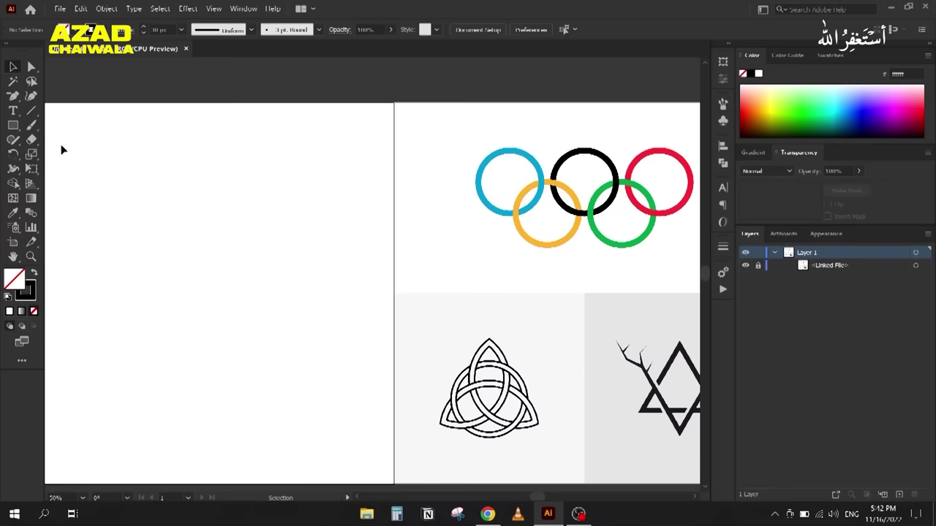
Step: Draw a circle of about 238 px with an 18 px black stroke
mouse_move(13, 125)
mouse_down()
mouse_move(24, 141)
mouse_move(165, 219)
mouse_move(196, 265)
mouse_move(188, 258)
mouse_up()
click(13, 66)
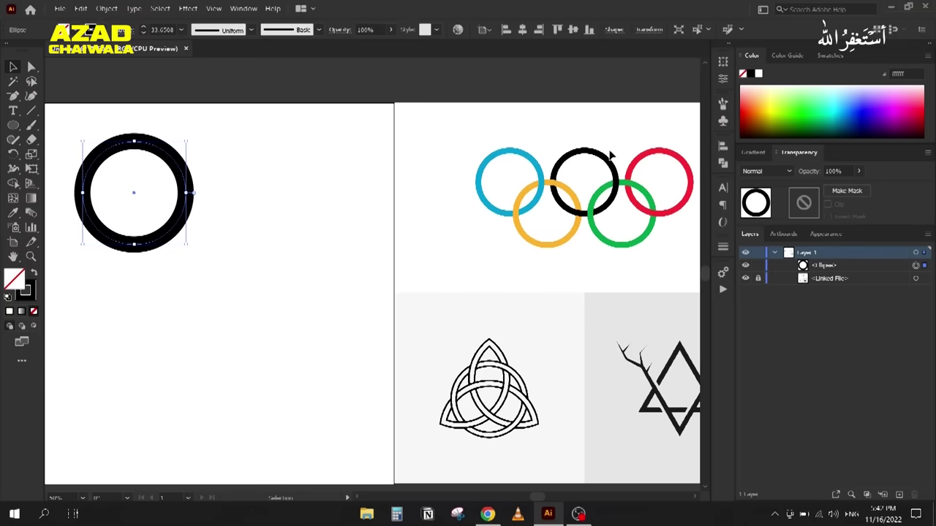
scroll(163, 30, down, 17)
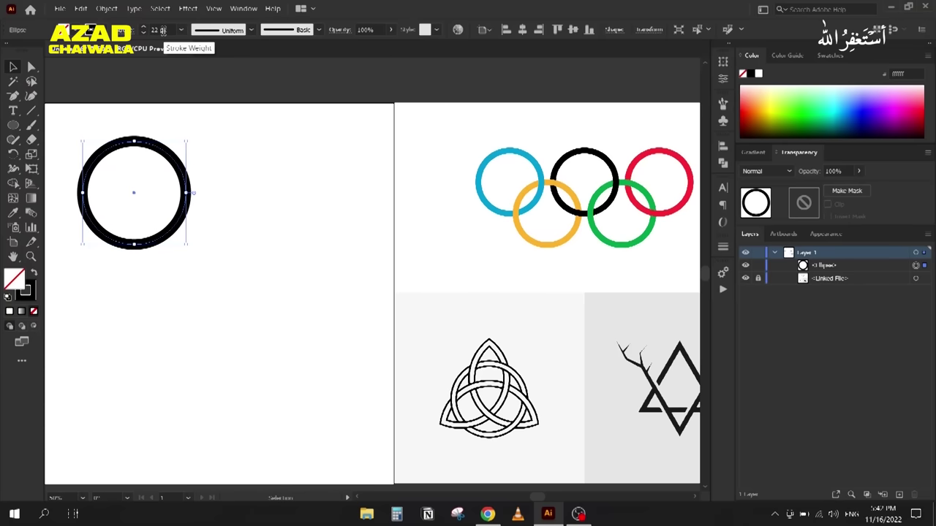
scroll(163, 30, up, 1)
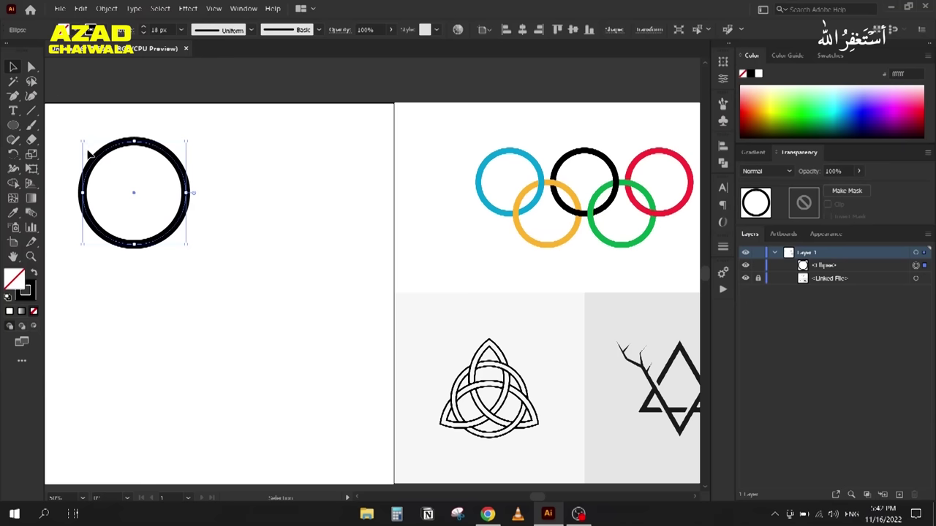
scroll(165, 219, down, 2)
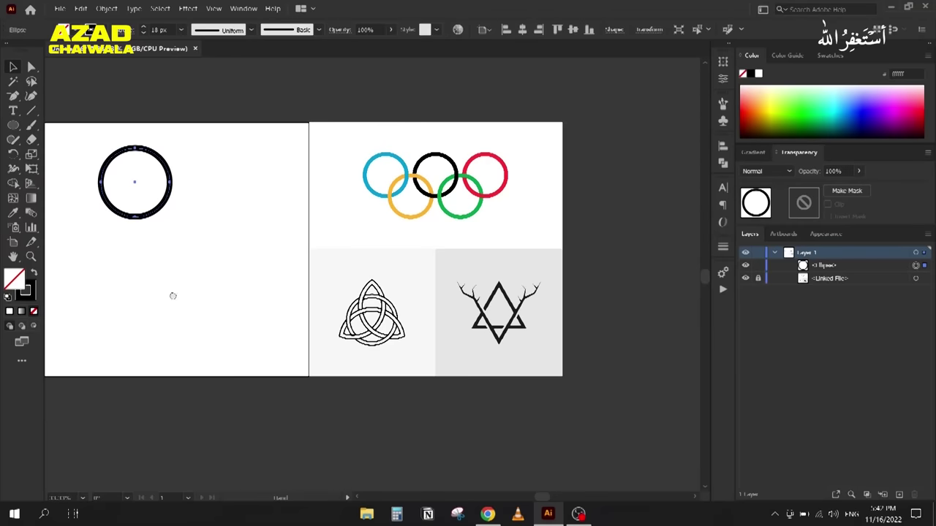
Step: Move the ring right of the artboards and drag a copy straight to its right
drag(171, 295, 552, 308)
scroll(244, 211, up, 2)
drag(244, 211, 263, 255)
scroll(249, 256, down, 1)
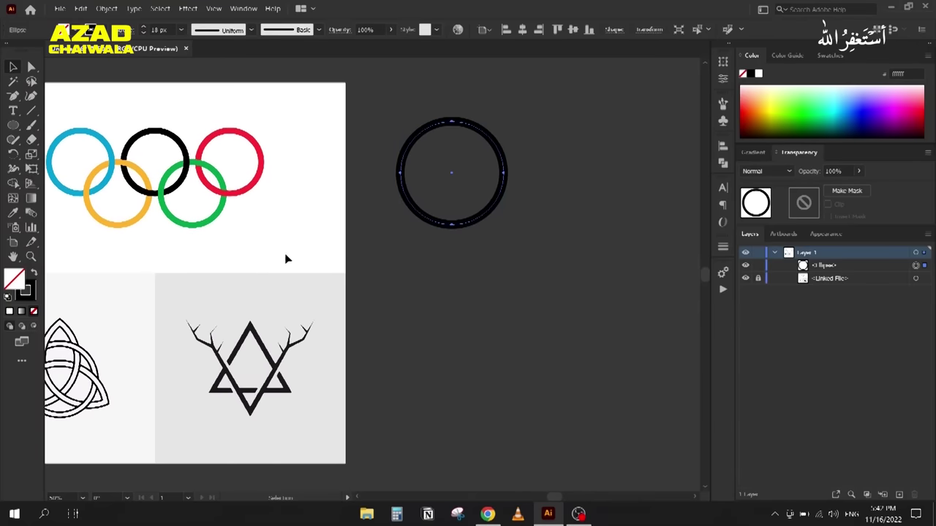
drag(410, 207, 503, 201)
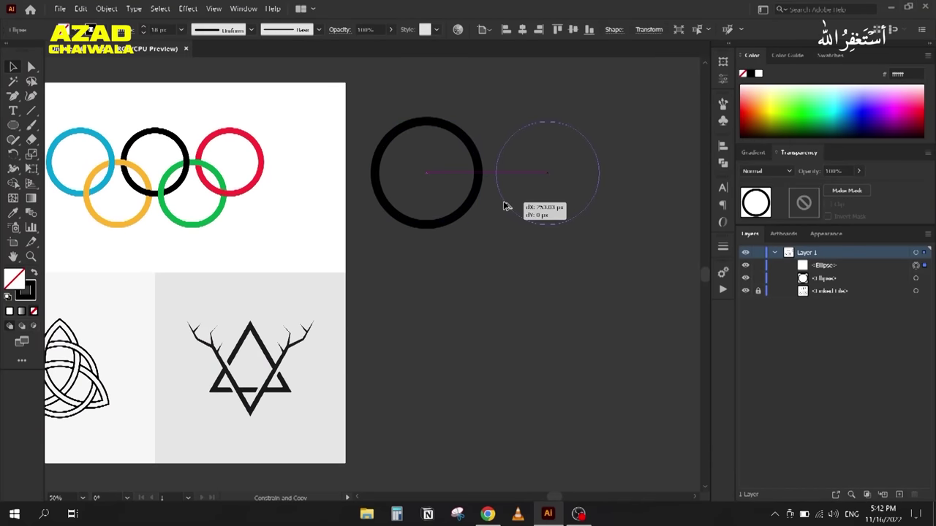
Step: Repeat the copy with Ctrl+D to add a third ring in the row
key(ctrl+d)
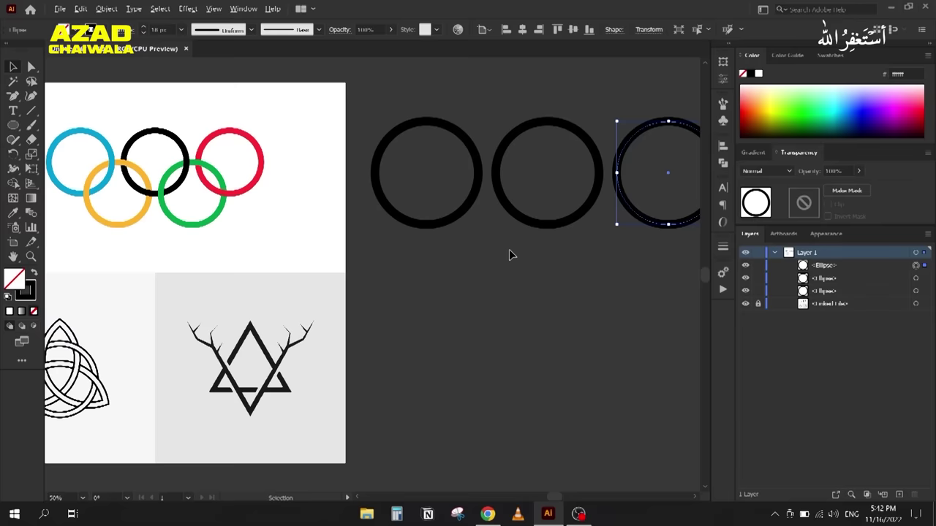
key(ctrl+minus)
drag(507, 255, 476, 247)
scroll(482, 226, up, 1)
scroll(483, 265, up, 2)
drag(483, 324, 495, 361)
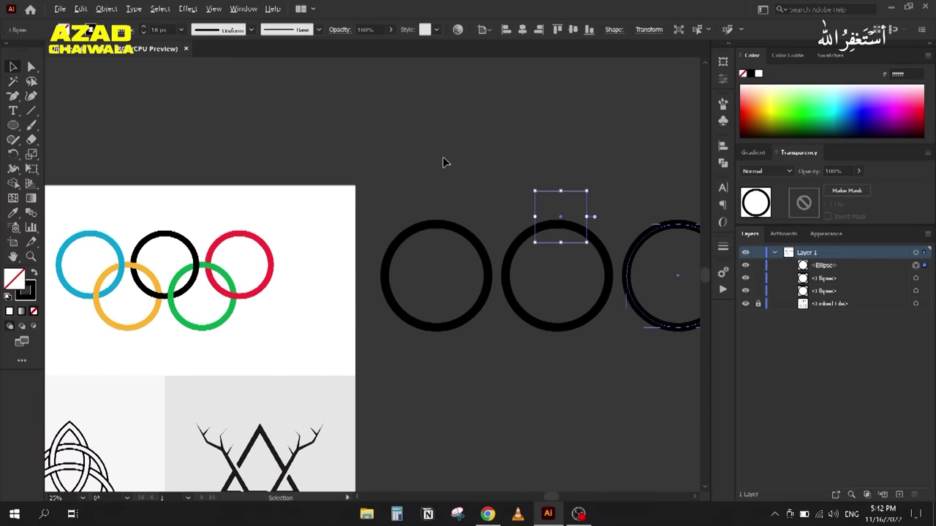
key(ctrl+minus)
key(ctrl+minus)
Step: Move all three rings above the artboards and copy the left ring down-right below them
key(ctrl+a)
drag(476, 274, 303, 153)
scroll(276, 174, up, 3)
scroll(167, 192, down, 1)
drag(168, 192, 247, 251)
drag(245, 110, 622, 267)
key(ctrl+z)
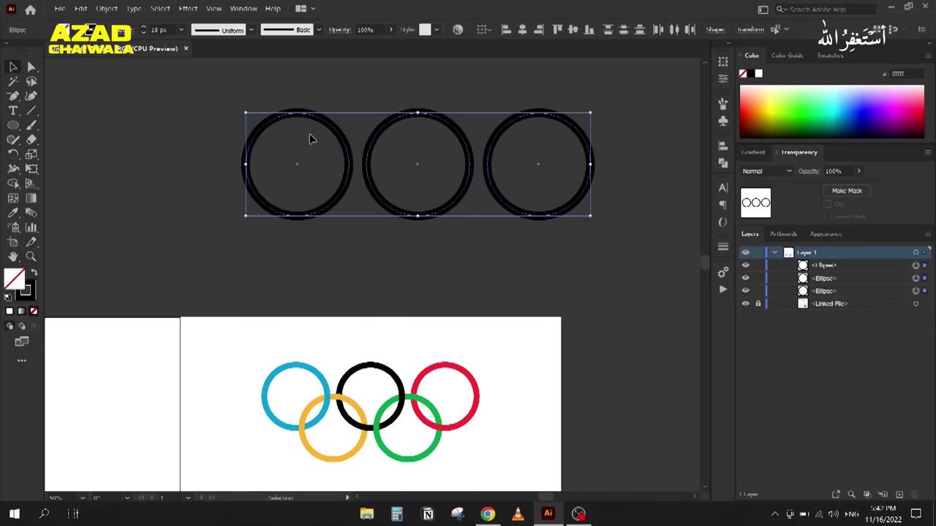
drag(341, 181, 301, 147)
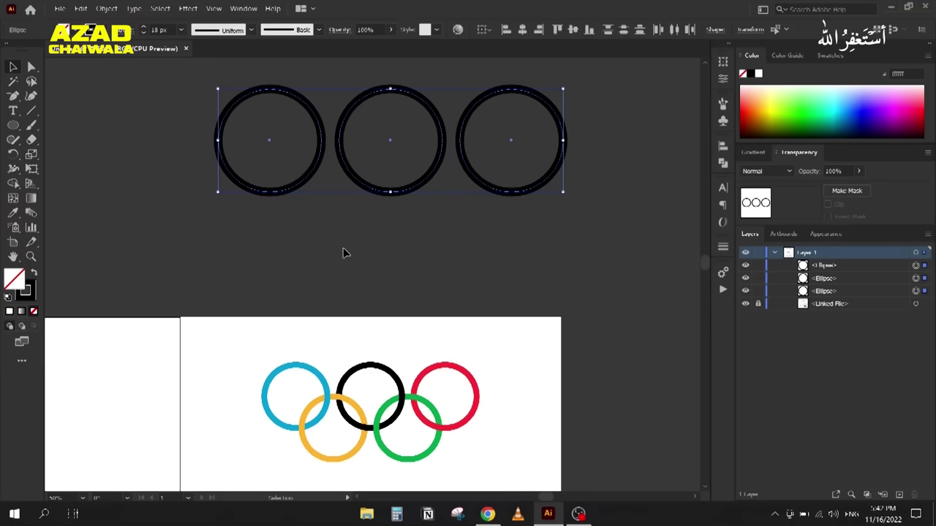
click(297, 206)
drag(294, 192, 352, 231)
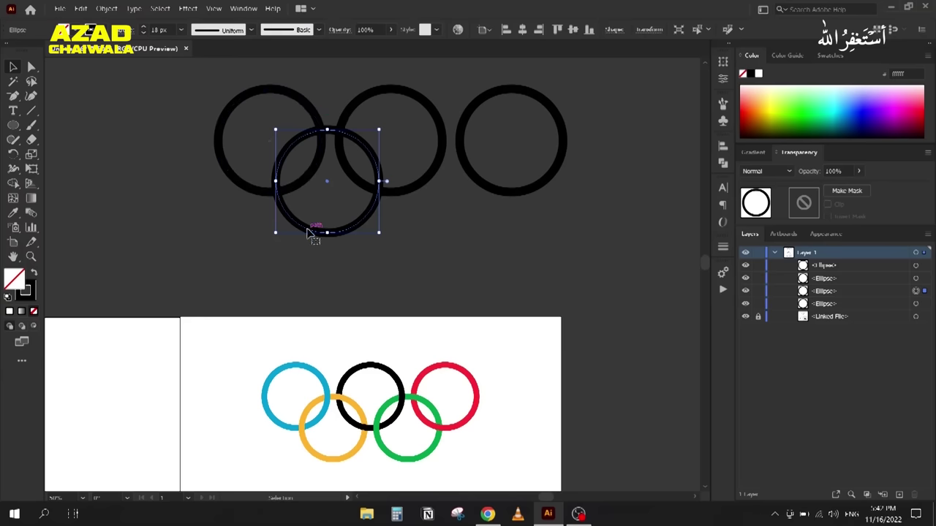
Step: Try horizontally centring all three rings, then undo that alignment
drag(250, 88, 396, 113)
drag(389, 259, 275, 117)
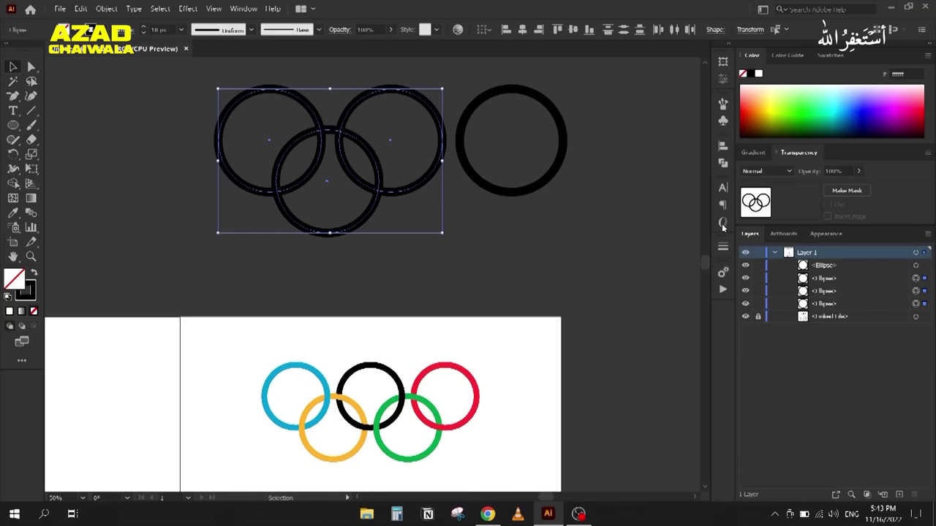
click(722, 148)
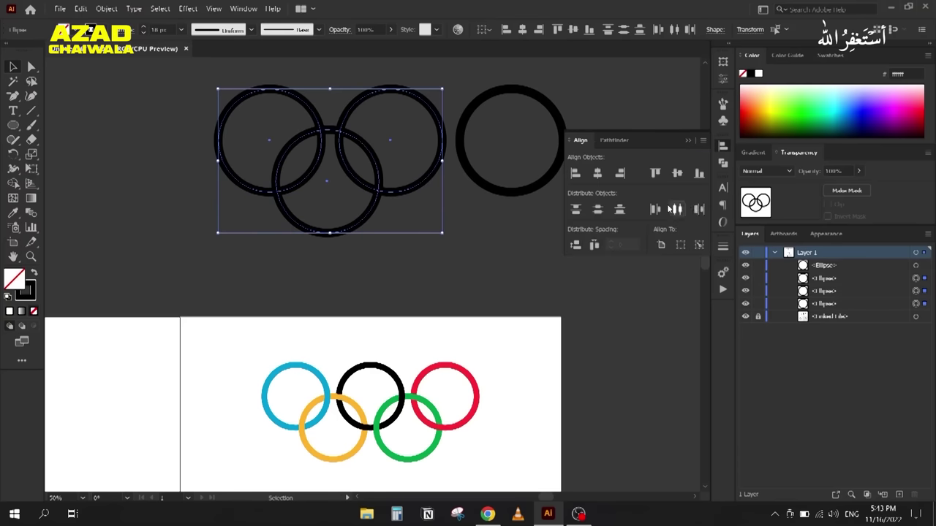
click(597, 174)
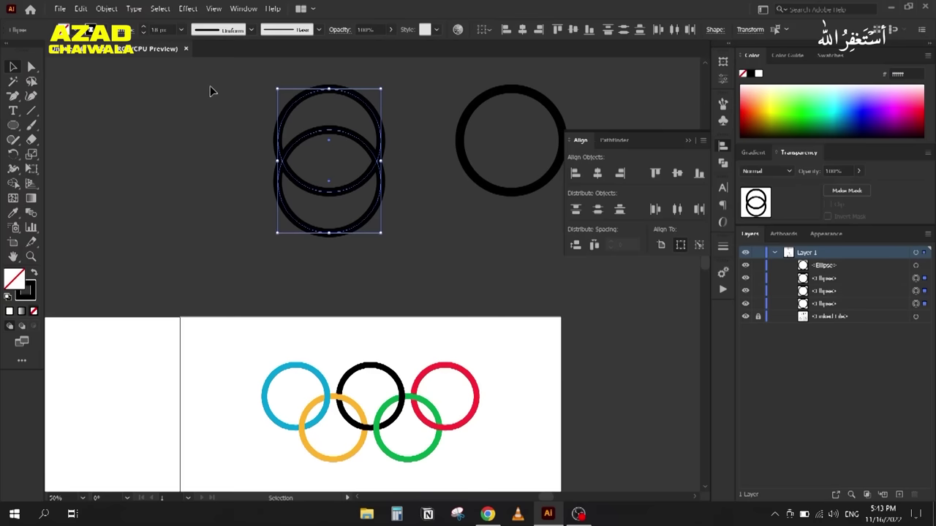
key(ctrl+z)
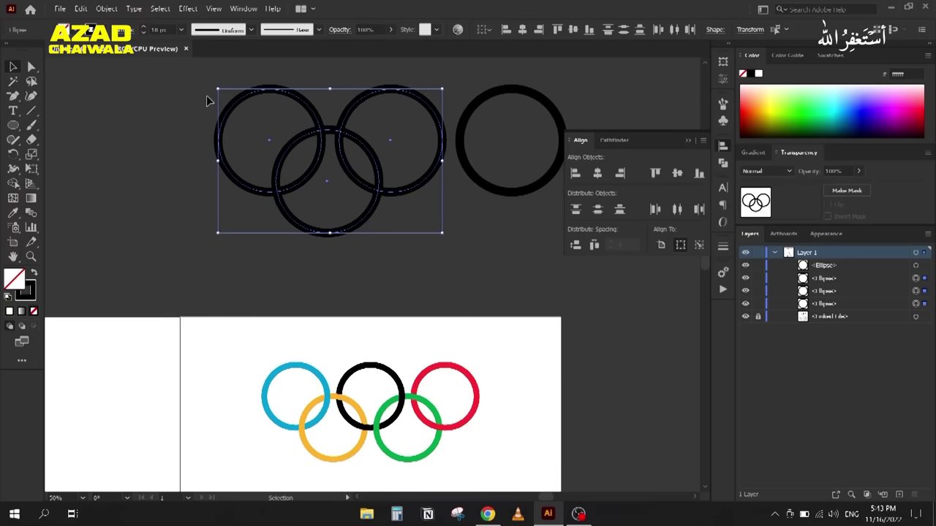
click(188, 150)
Step: Group the two top rings and centre the lower ring under the group as key object
drag(253, 65, 386, 107)
key(ctrl+g)
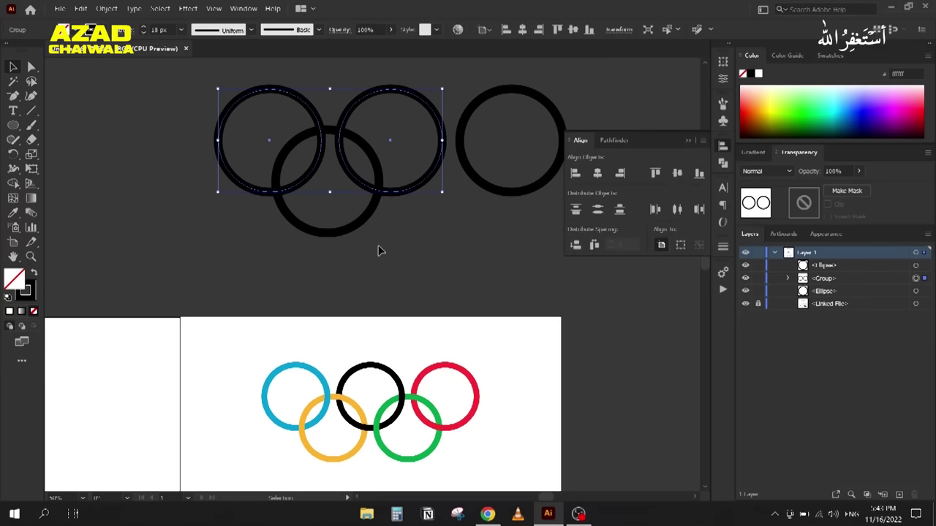
shift+click(291, 155)
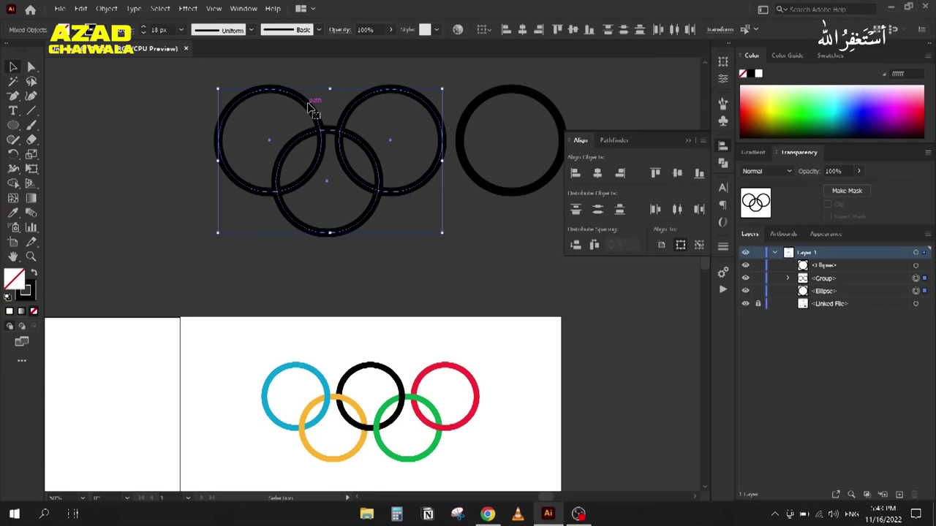
click(307, 108)
click(305, 108)
shift+click(291, 153)
click(301, 100)
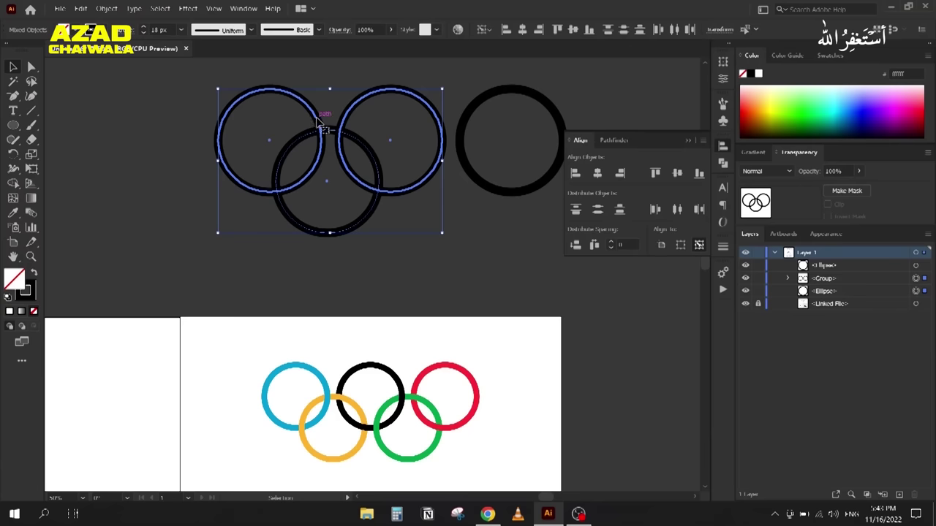
click(598, 174)
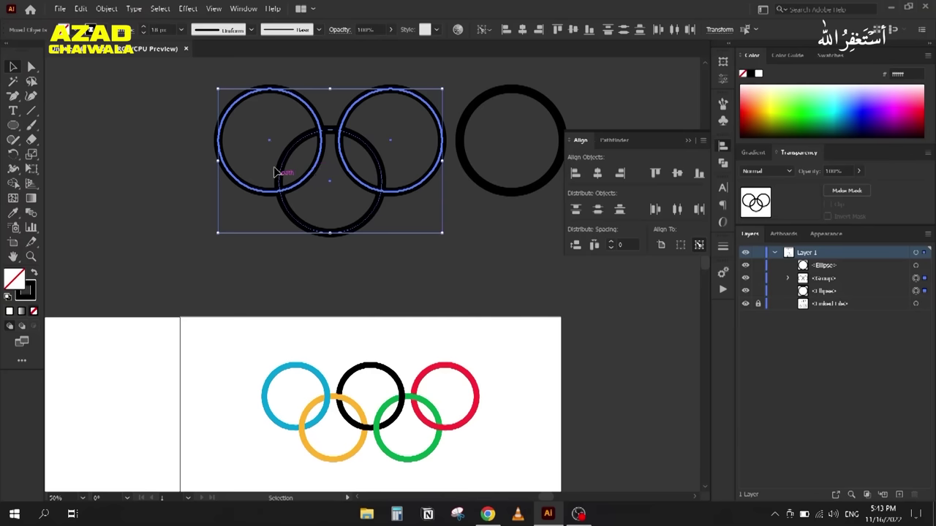
click(685, 141)
click(430, 214)
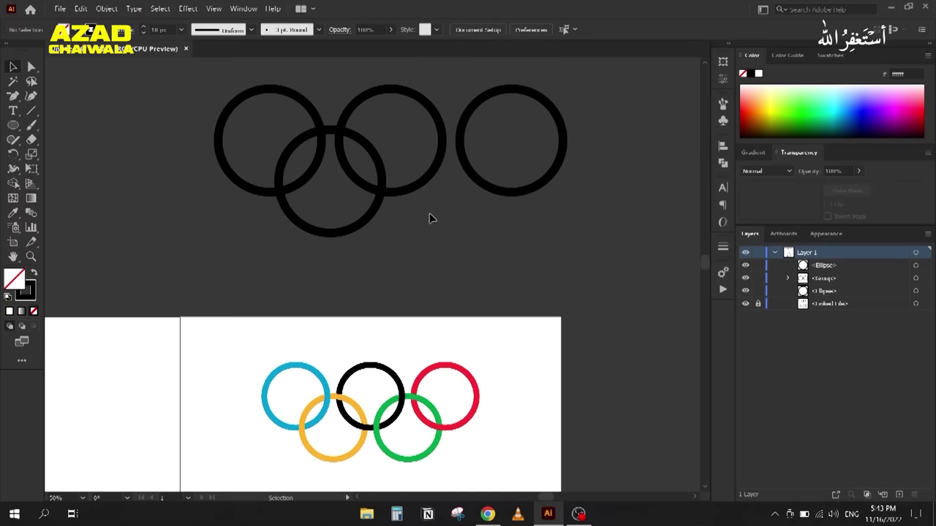
double_click(423, 189)
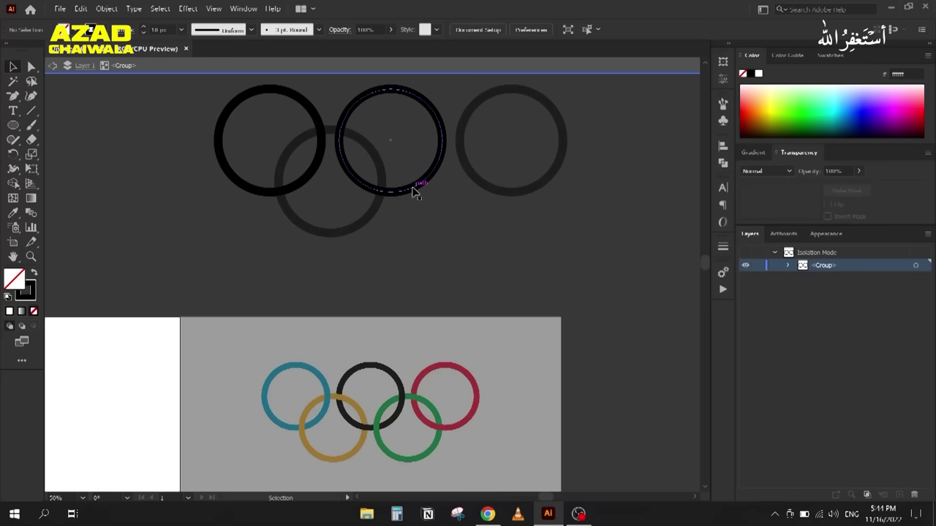
click(414, 191)
click(310, 179)
click(308, 176)
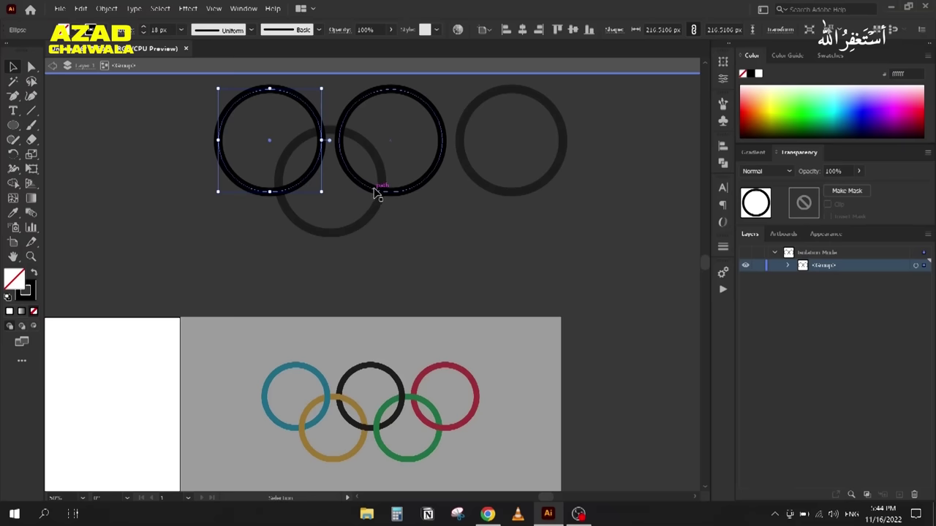
click(386, 218)
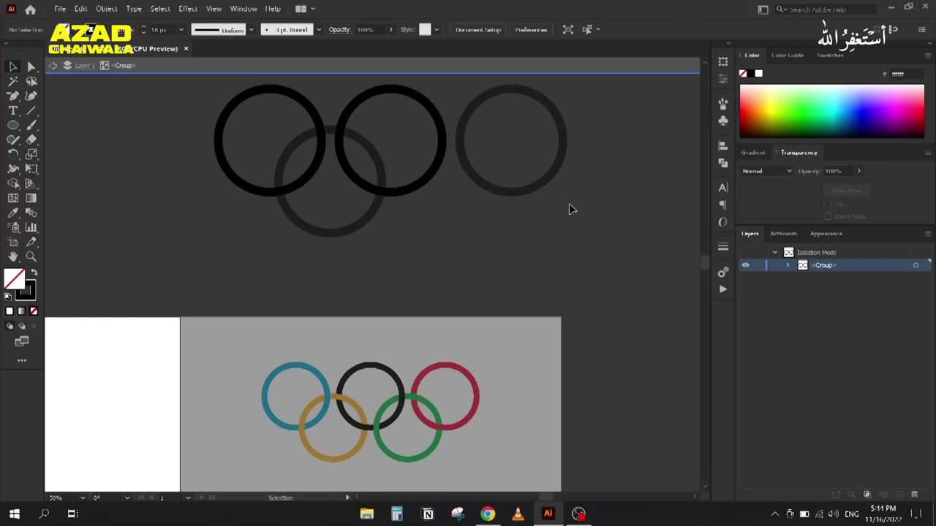
double_click(608, 222)
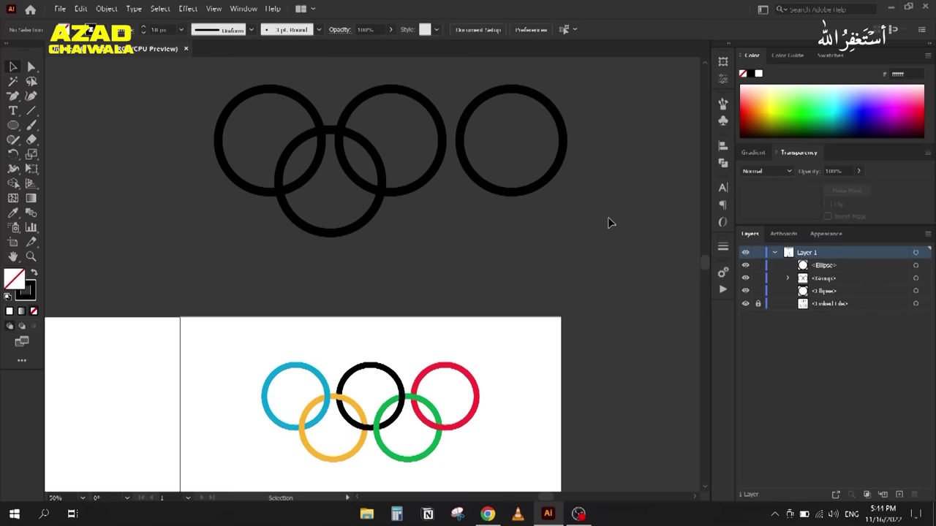
click(372, 92)
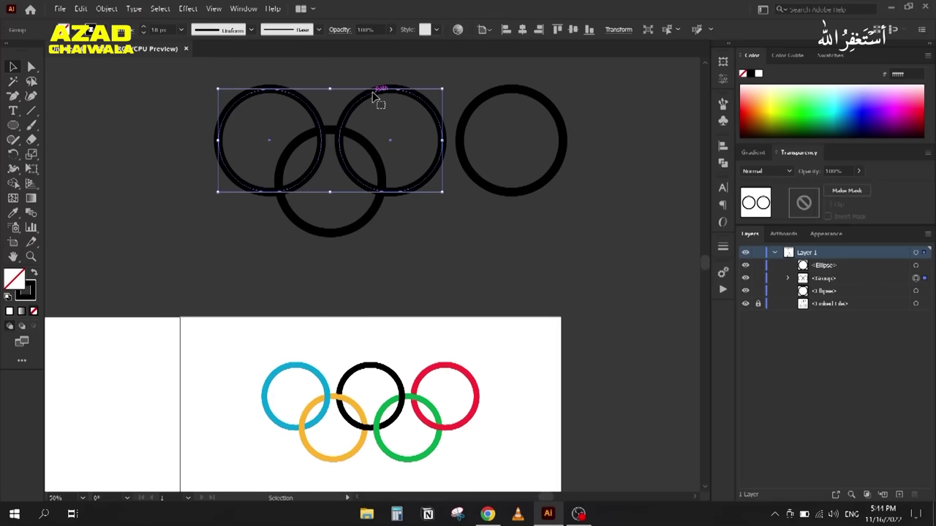
double_click(371, 92)
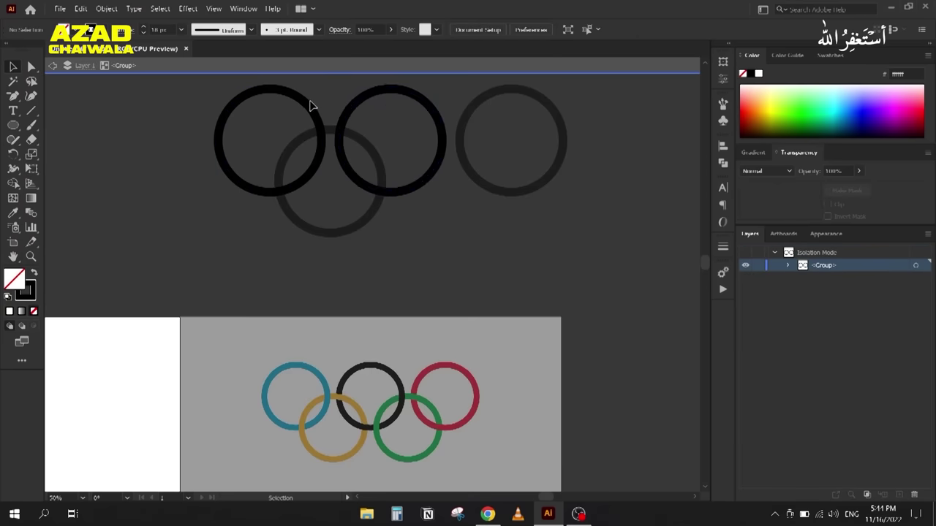
click(310, 104)
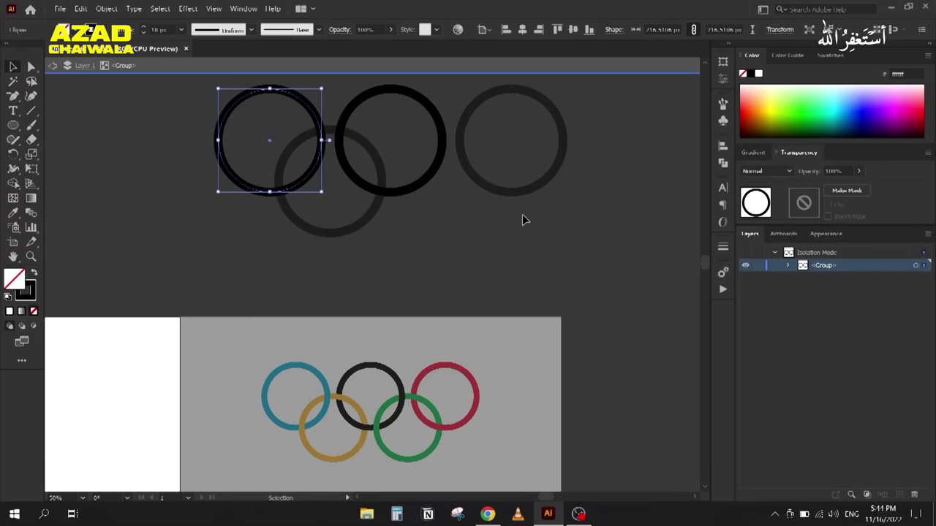
double_click(522, 217)
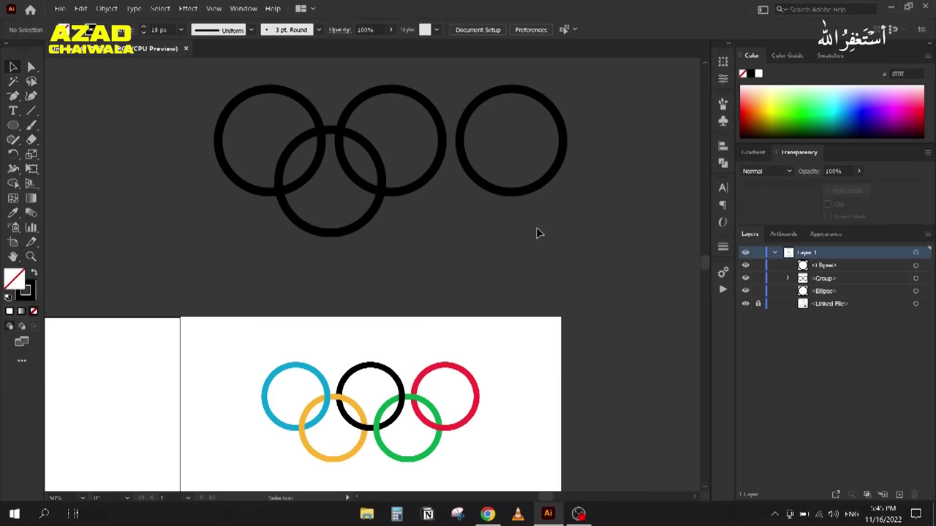
click(299, 101)
right_click(300, 101)
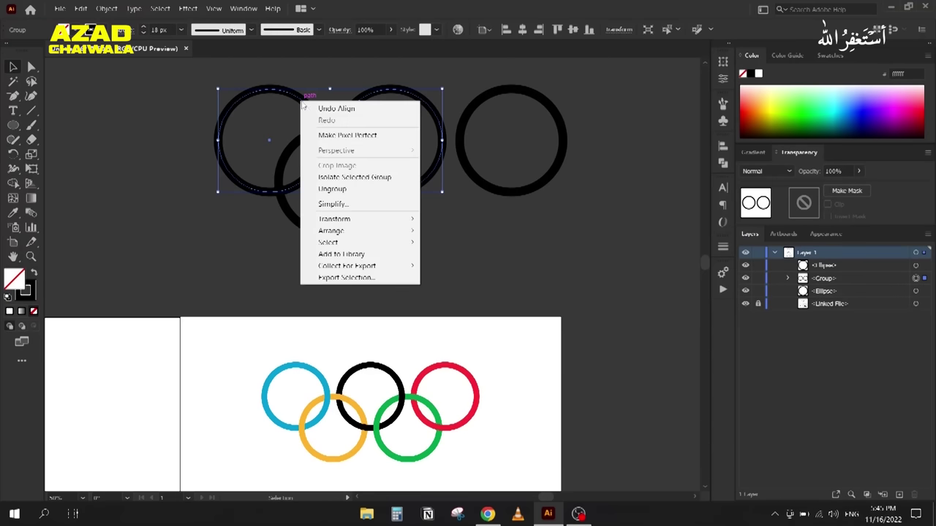
click(333, 189)
click(363, 238)
drag(359, 232, 483, 231)
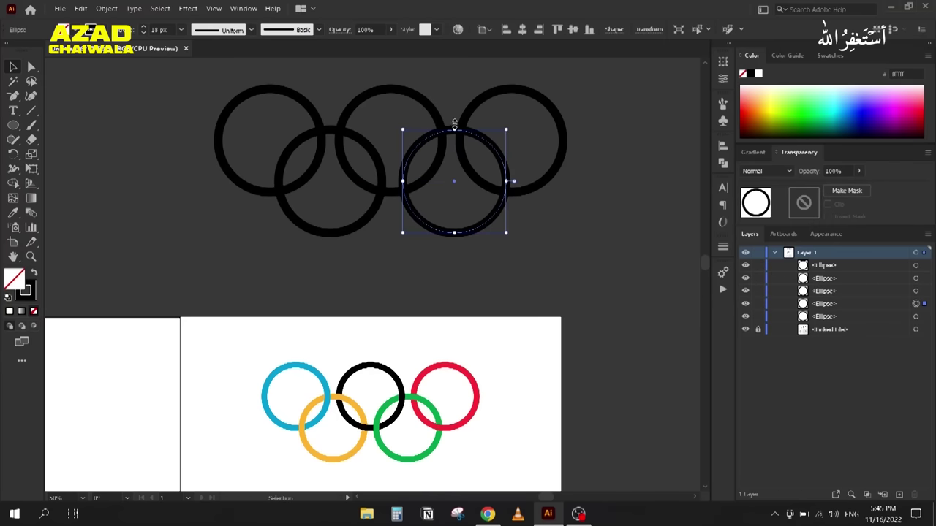
drag(403, 70, 504, 115)
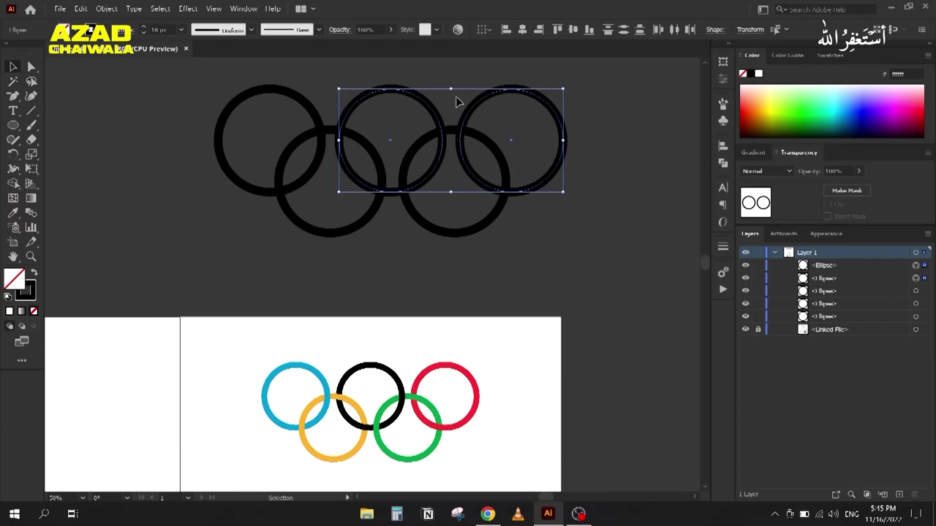
key(ctrl+g)
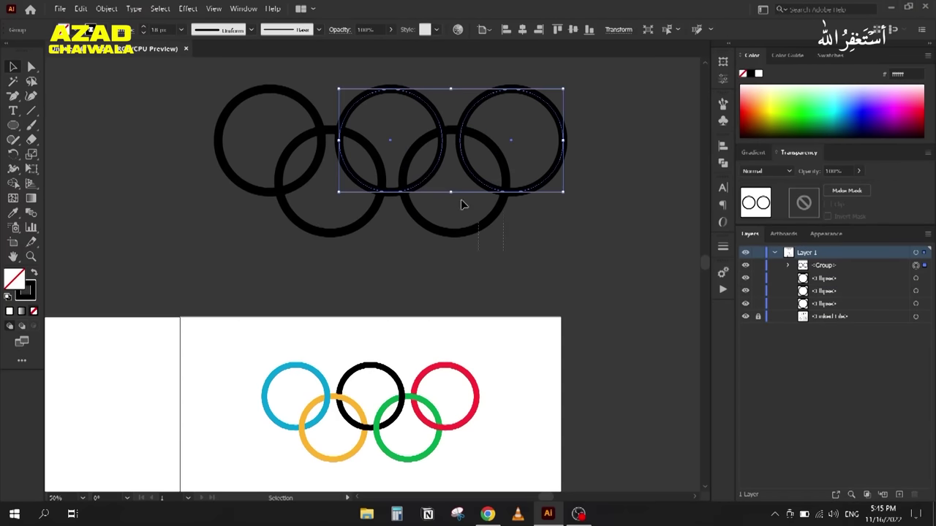
shift+click(449, 217)
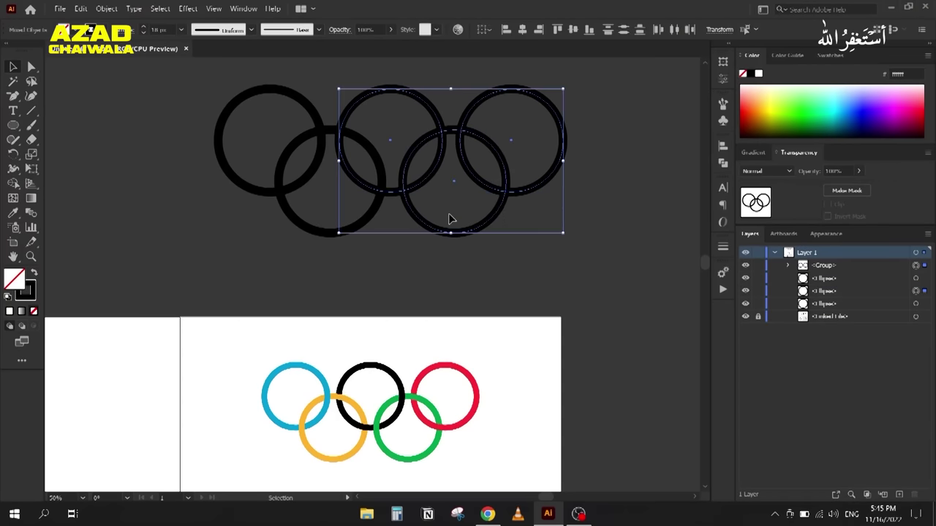
click(436, 106)
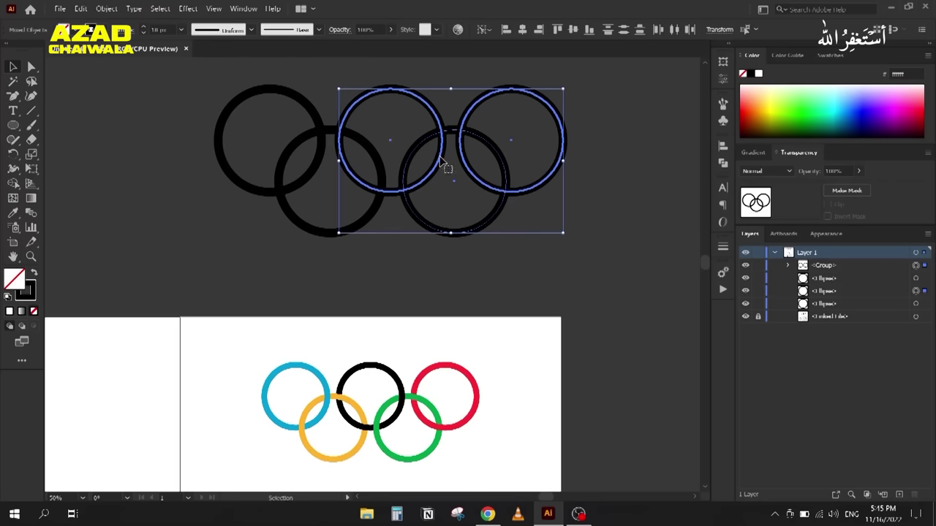
click(722, 148)
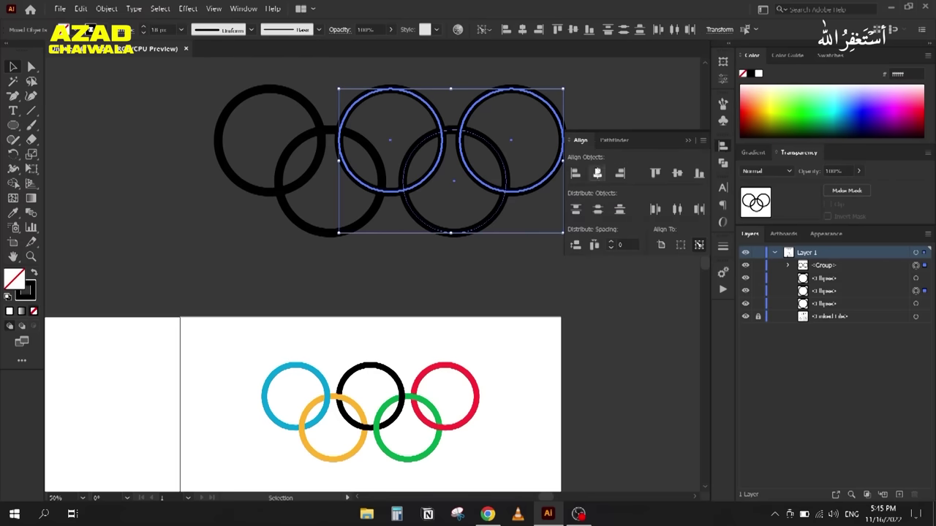
click(687, 139)
drag(451, 90, 451, 92)
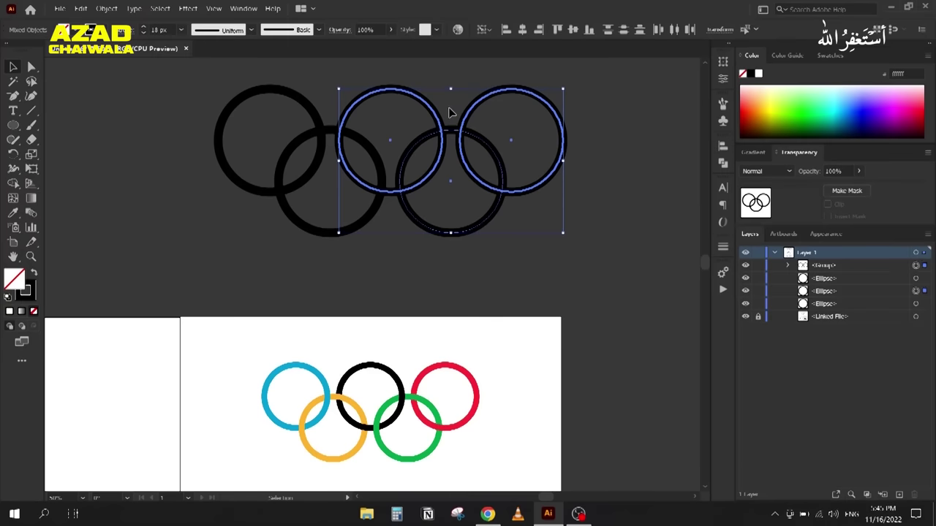
click(448, 107)
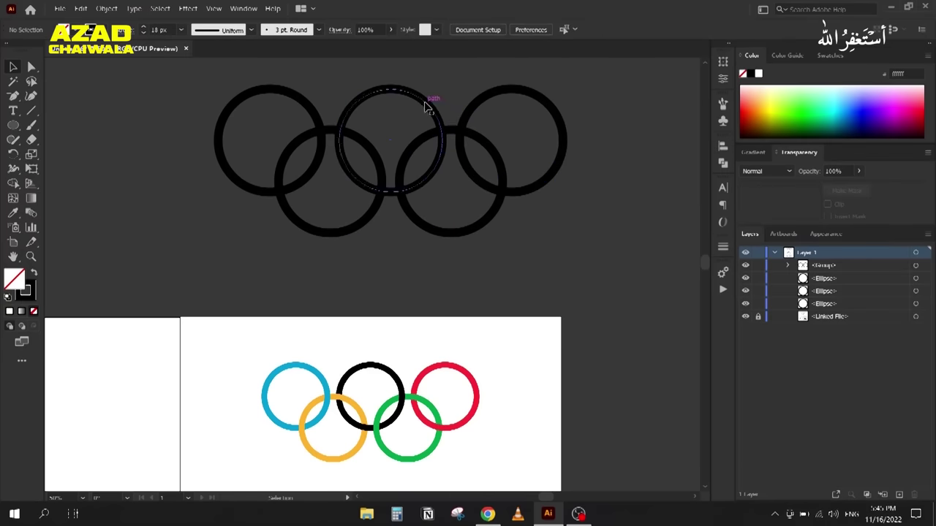
click(428, 105)
right_click(422, 112)
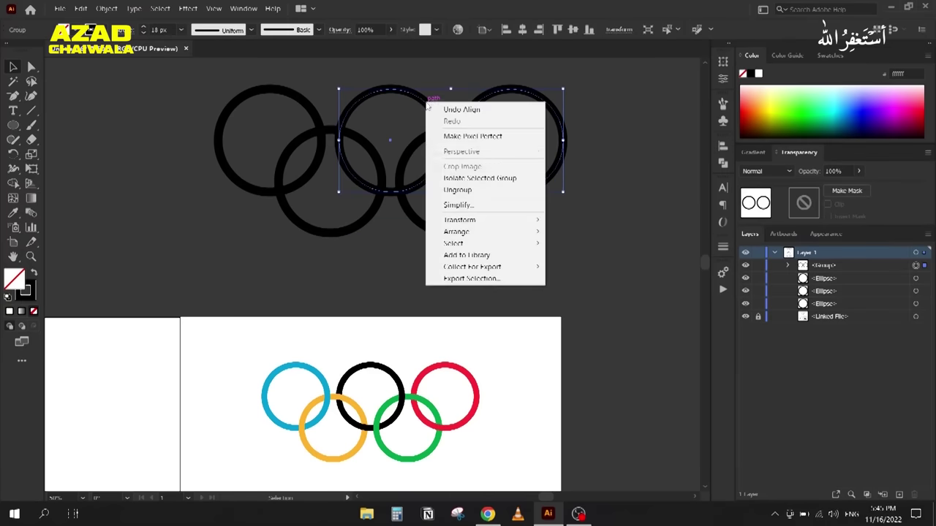
click(467, 188)
click(357, 280)
click(441, 121)
click(434, 130)
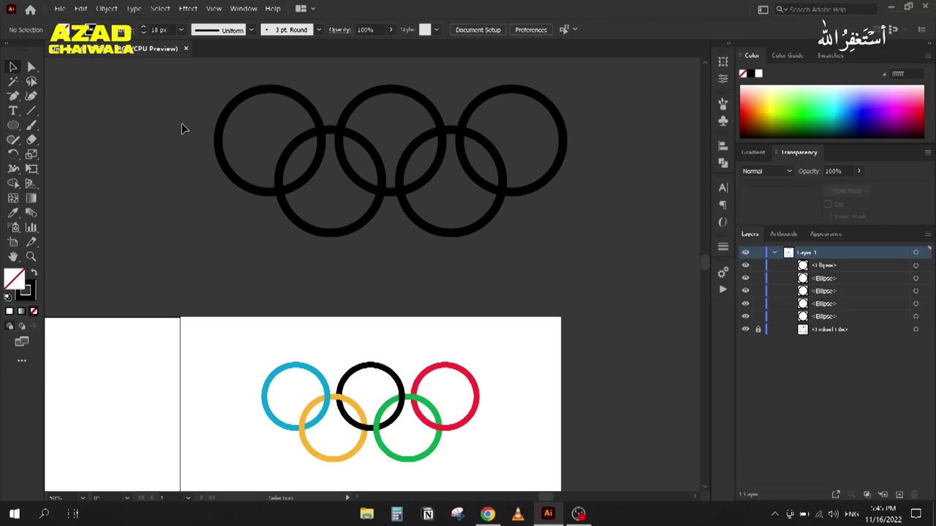
Step: Give the top-left ring the reference blue stroke using the Eyedropper
click(232, 109)
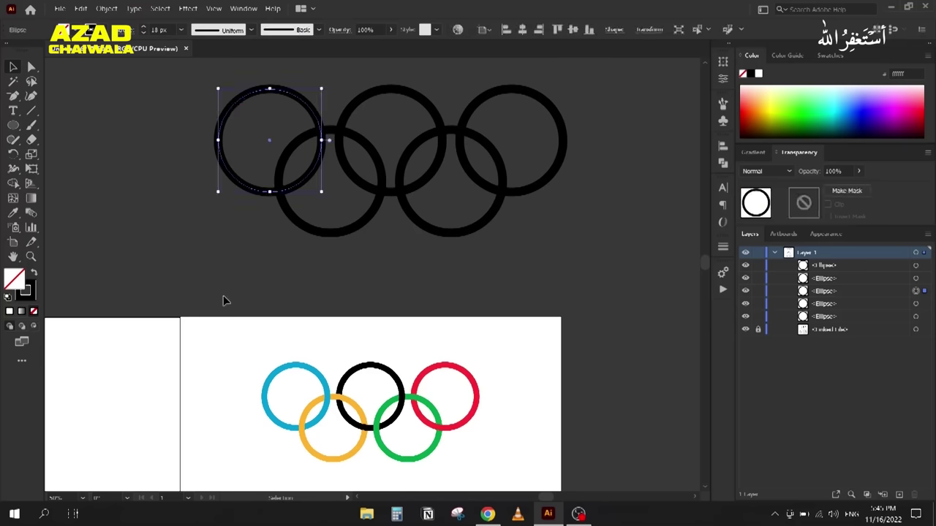
key(i)
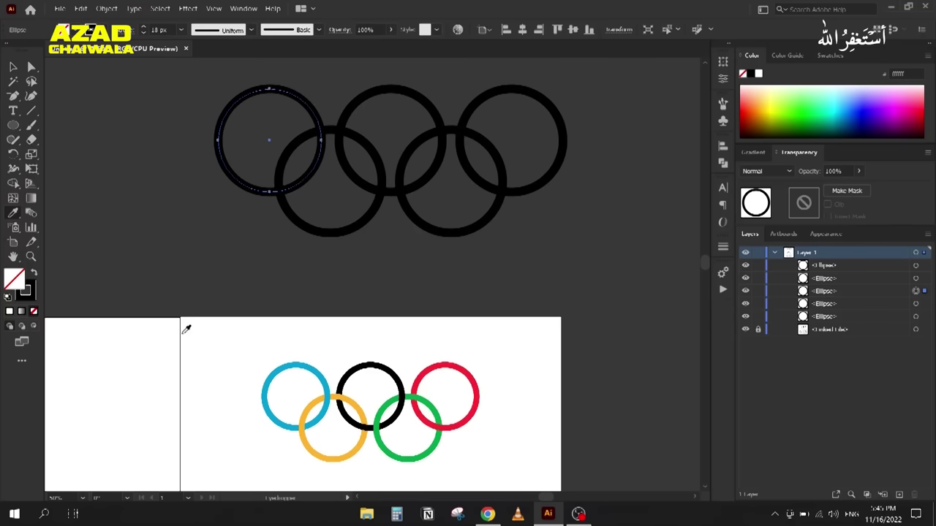
click(297, 364)
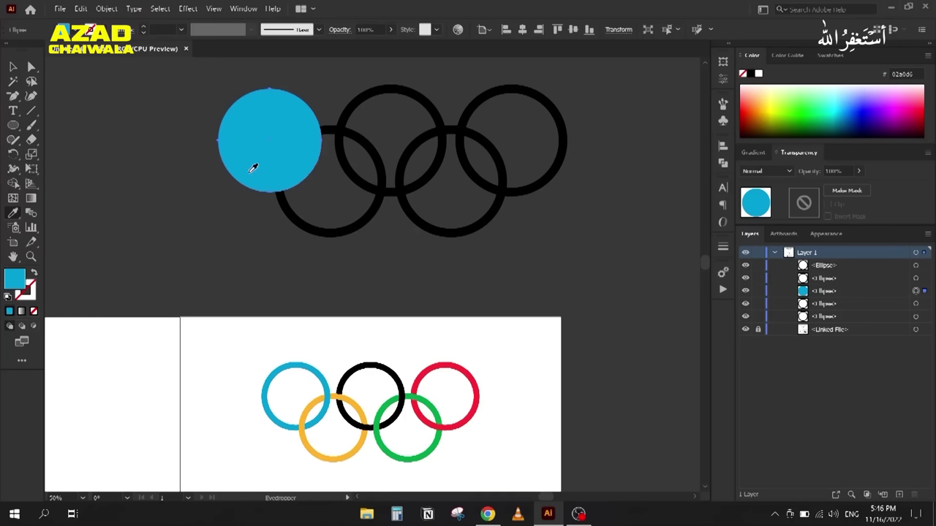
key(ctrl+z)
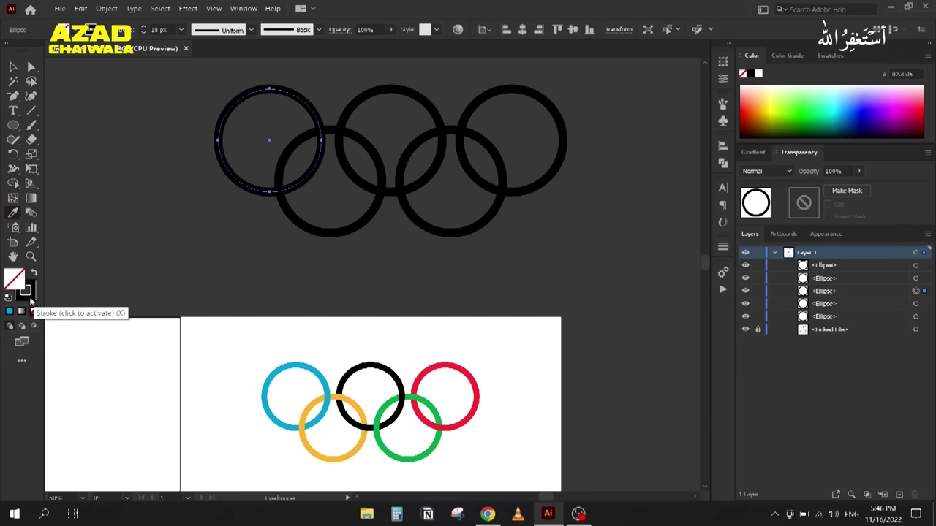
key(x)
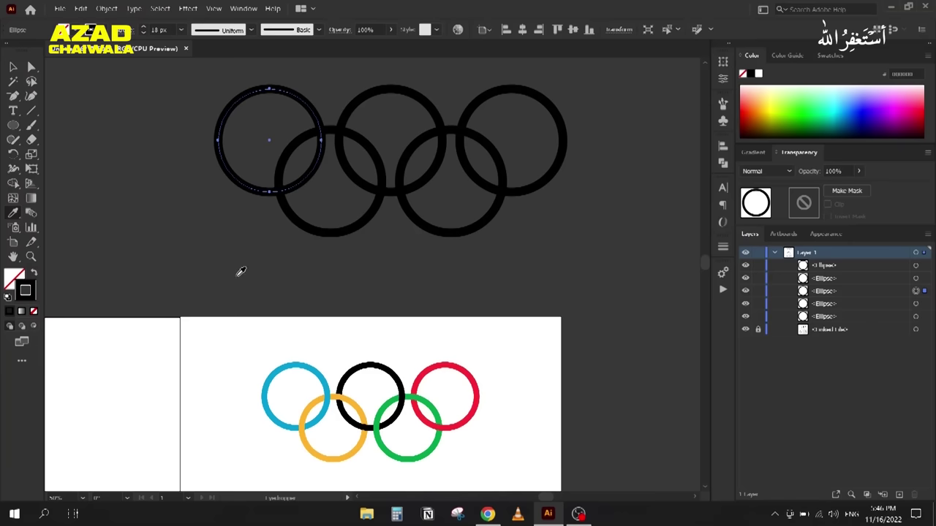
click(295, 362)
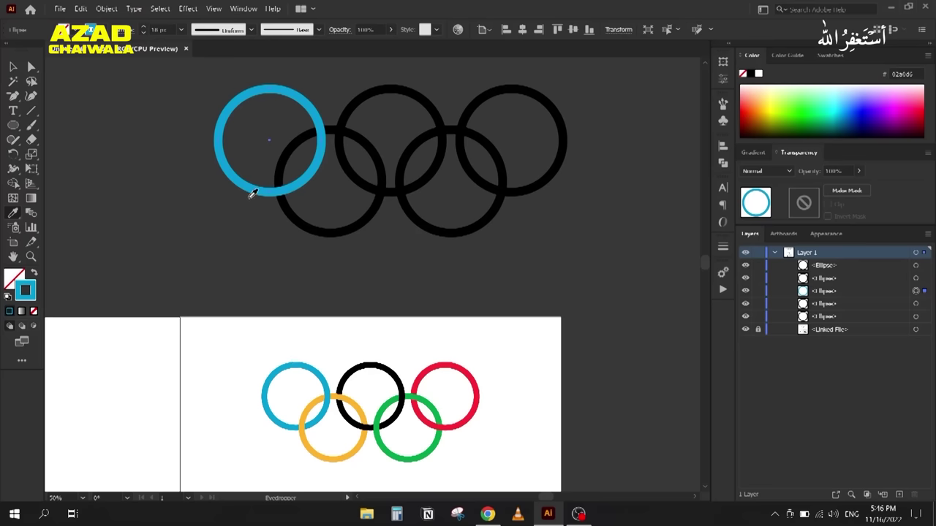
Step: Give the lower-left ring a yellow stroke and the lower-right ring a green stroke
ctrl+click(330, 236)
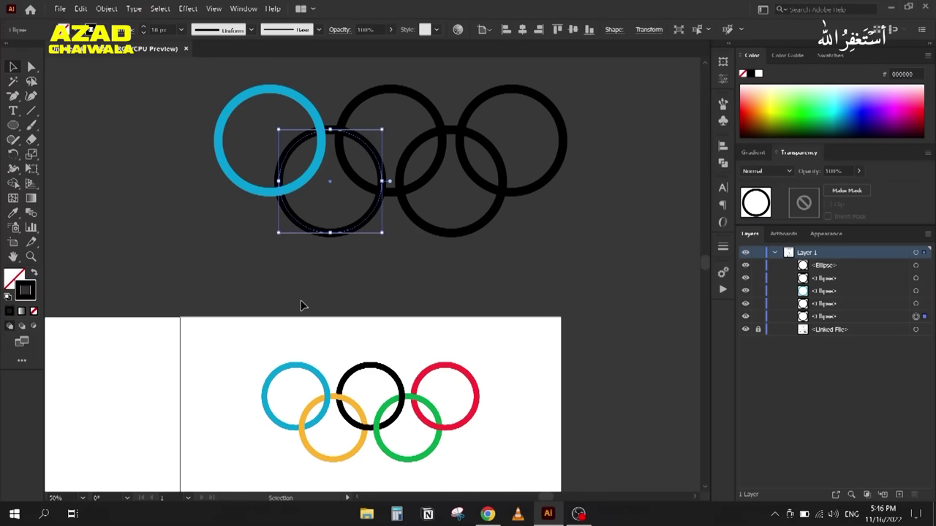
click(339, 394)
key(v)
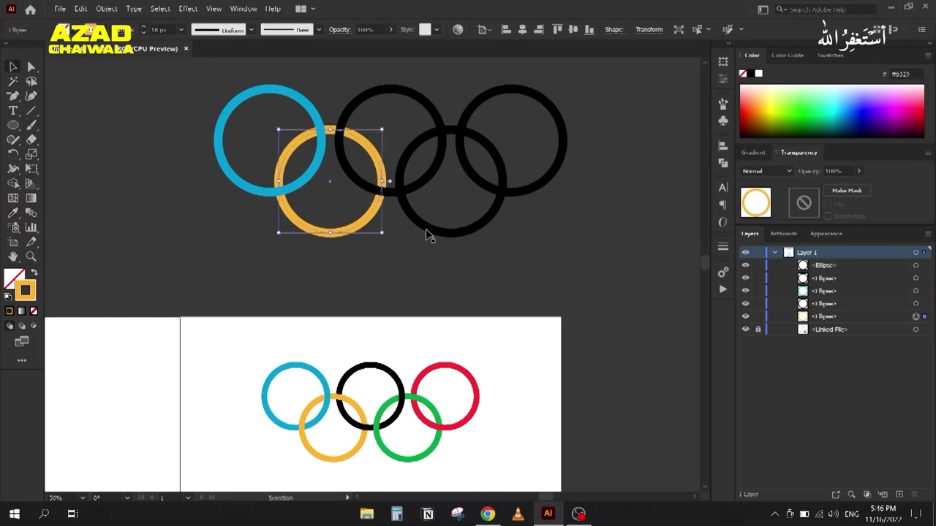
click(431, 233)
key(i)
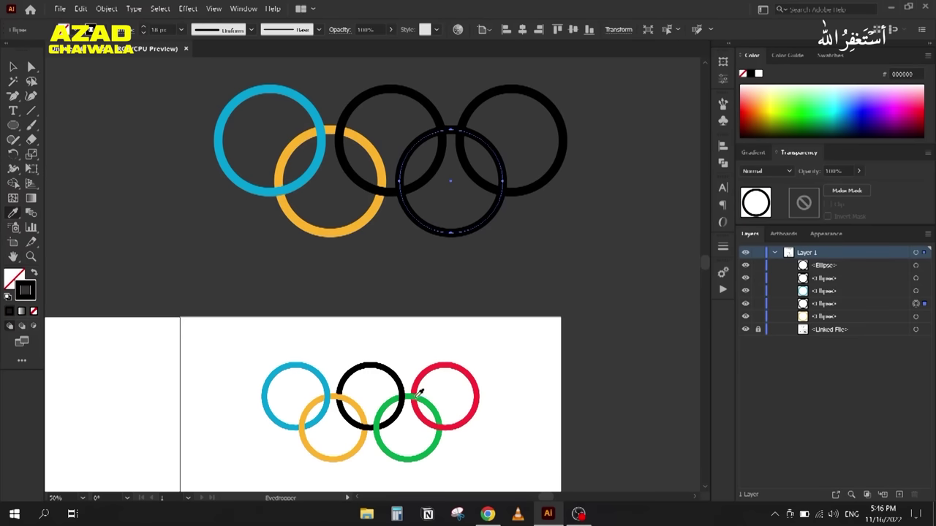
click(424, 397)
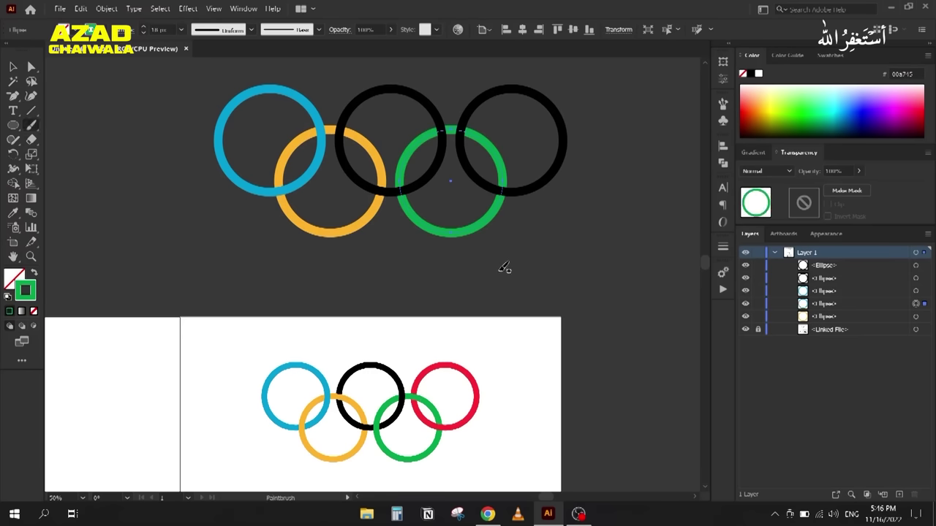
key(v)
Step: Make the upper-right ring red, then move all five rings down slightly
click(522, 191)
key(i)
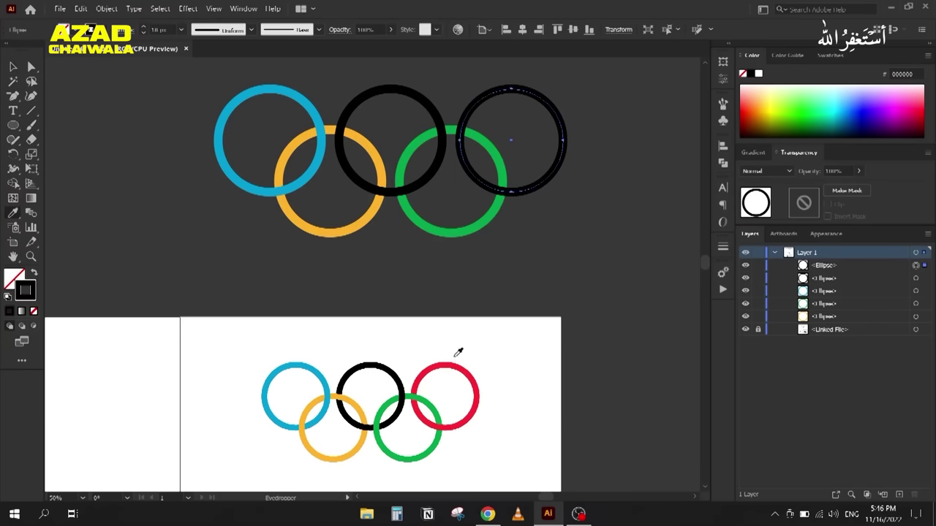
click(459, 365)
key(v)
drag(188, 93, 598, 235)
drag(344, 154, 348, 180)
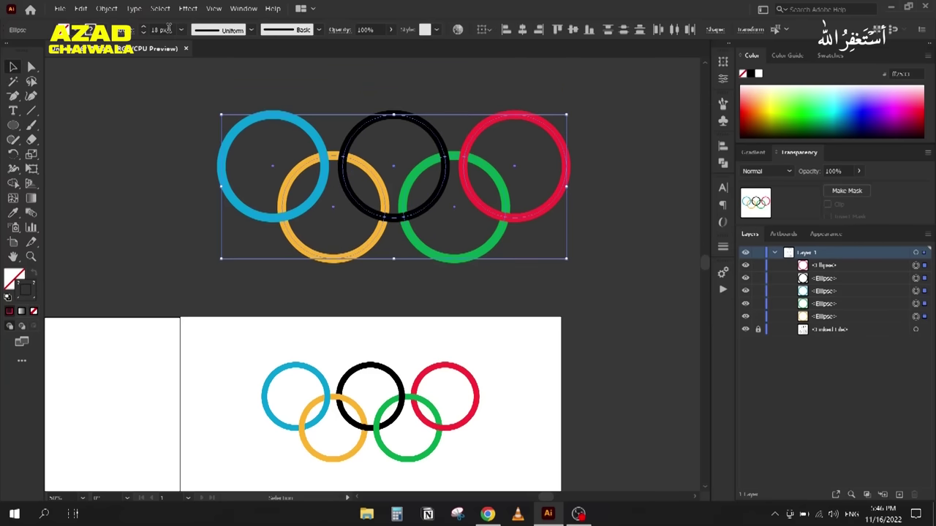
Step: Set the five rings' stroke weight to 22 px and reselect all of them
scroll(167, 29, up, 3)
scroll(168, 29, up, 1)
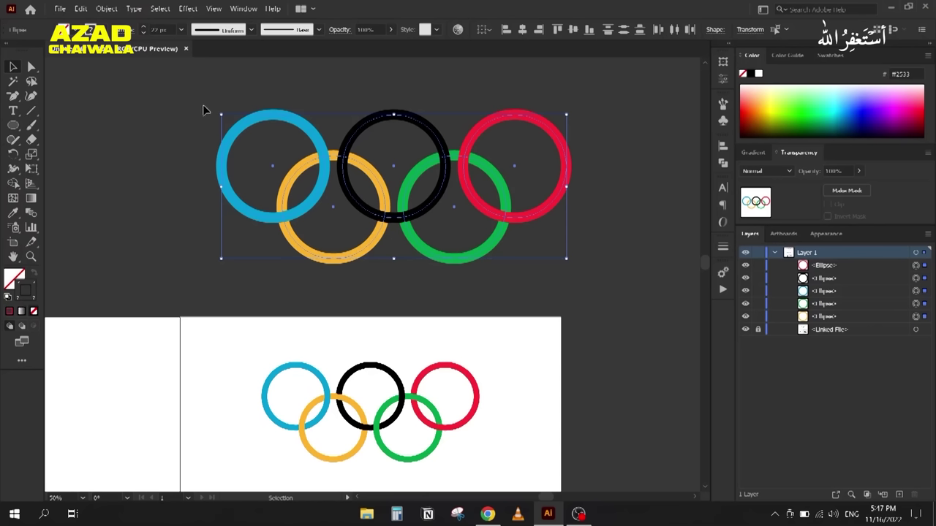
click(199, 137)
click(244, 125)
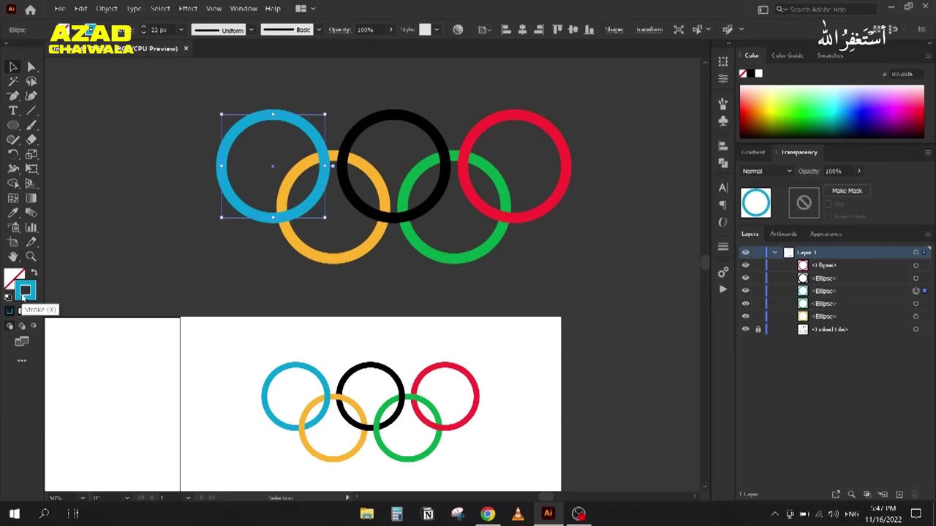
drag(203, 101, 480, 263)
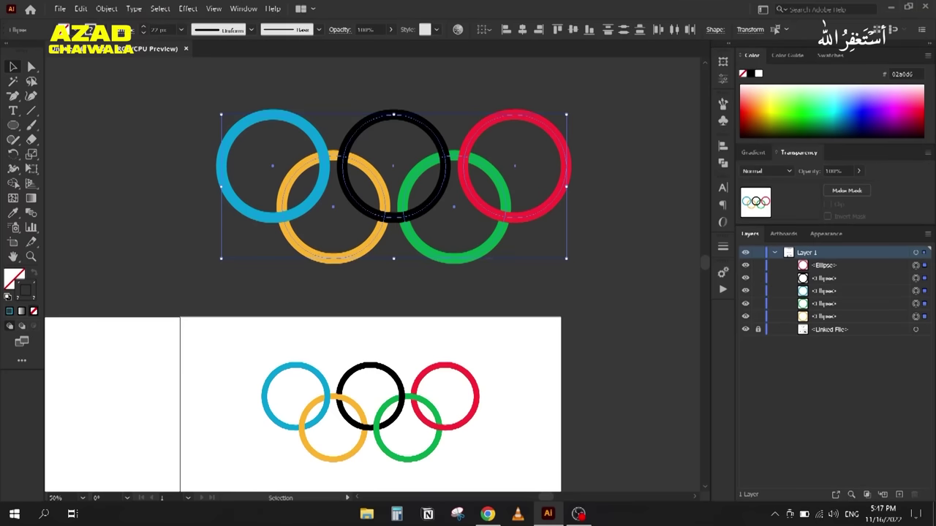
Step: Expand the rings' fill and stroke into outline shapes, then reselect all five
click(107, 9)
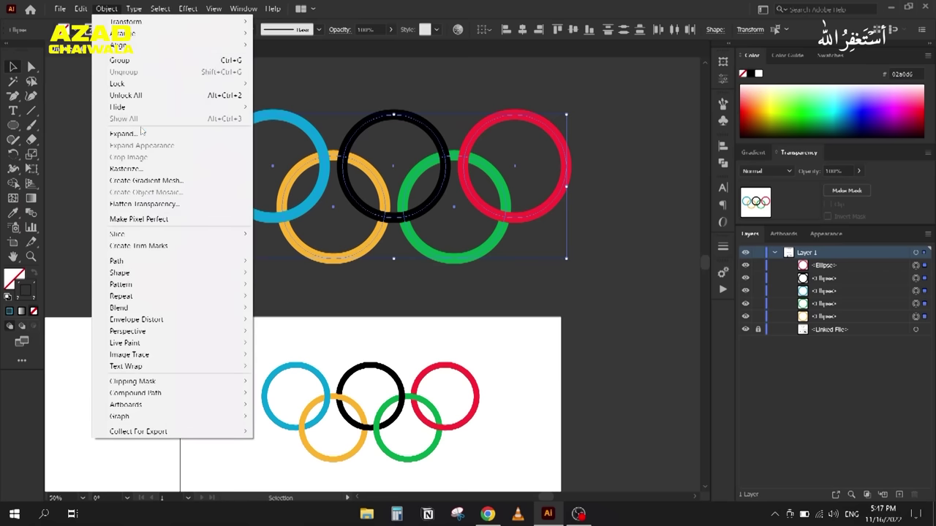
click(123, 134)
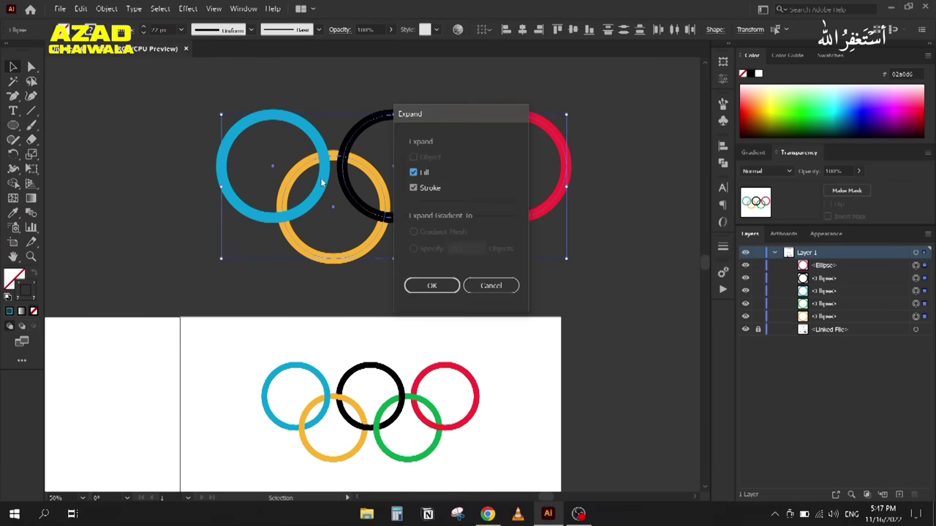
click(429, 284)
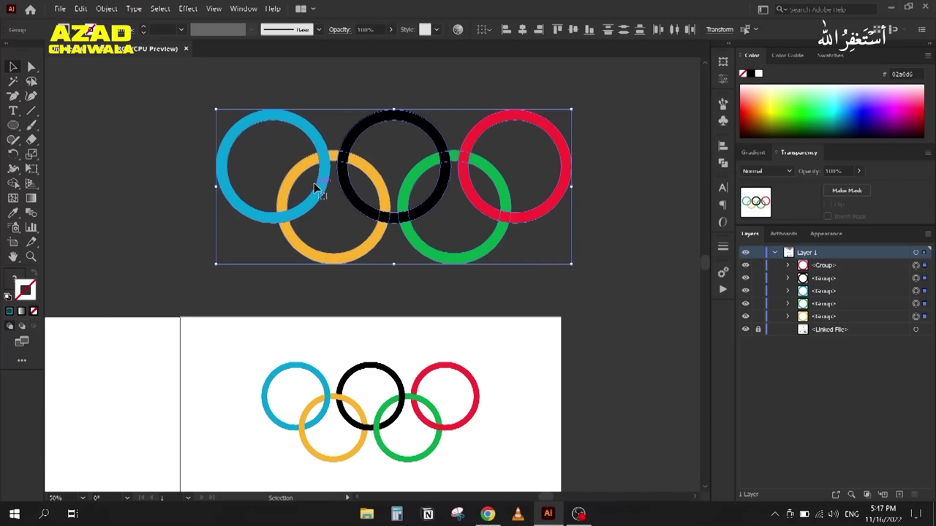
click(12, 283)
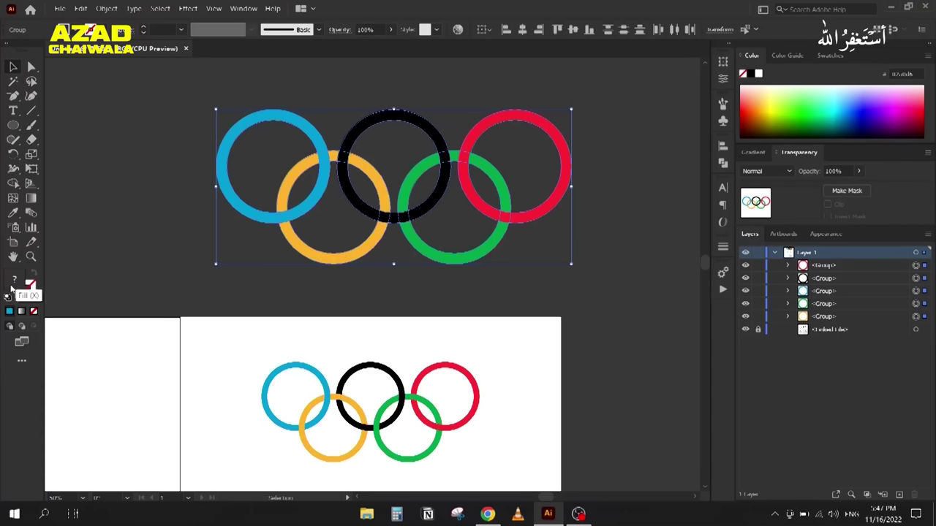
key(x)
click(139, 179)
drag(576, 303, 324, 181)
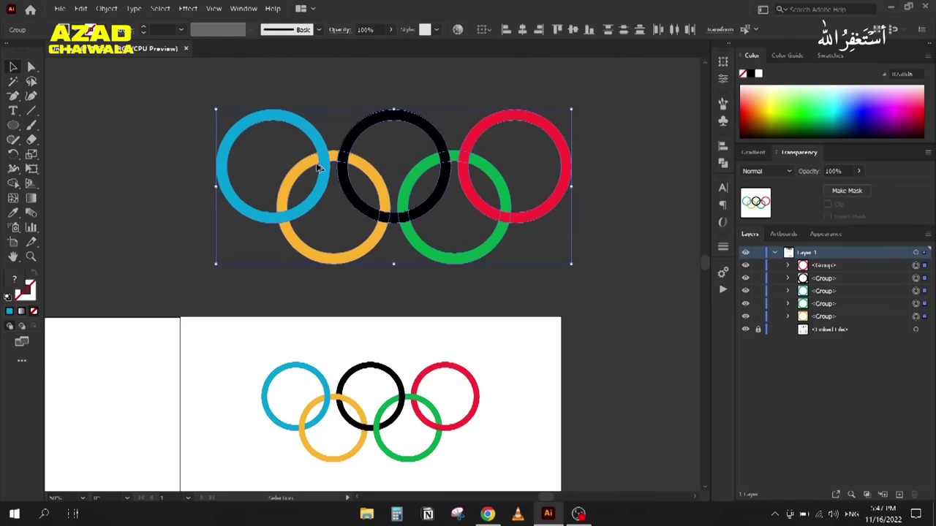
Step: Bring the whole ring logo into view and marquee-select the blue and yellow rings
scroll(318, 168, up, 4)
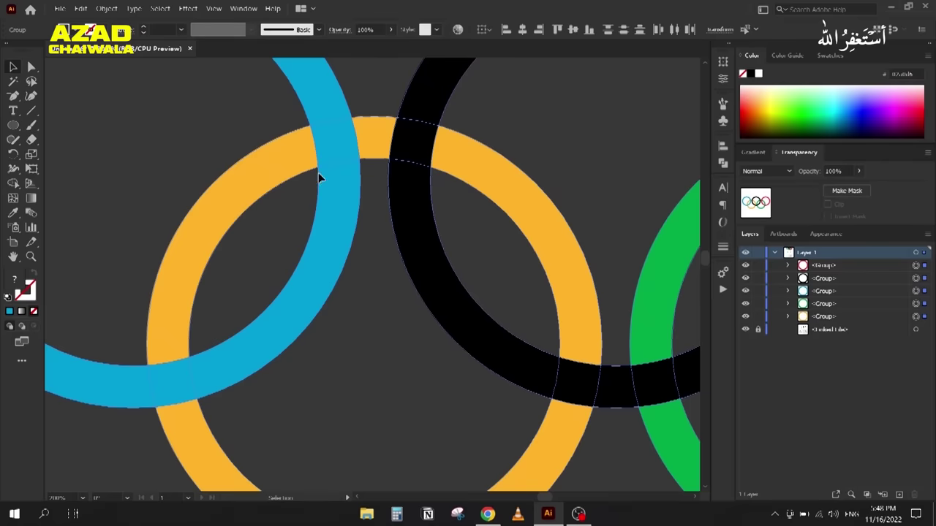
scroll(334, 145, down, 1)
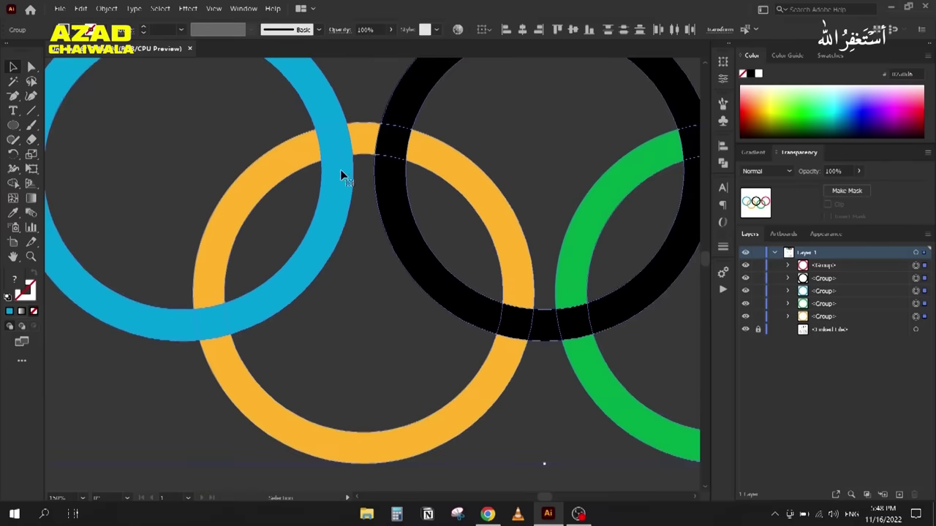
scroll(341, 171, down, 3)
scroll(516, 186, up, 3)
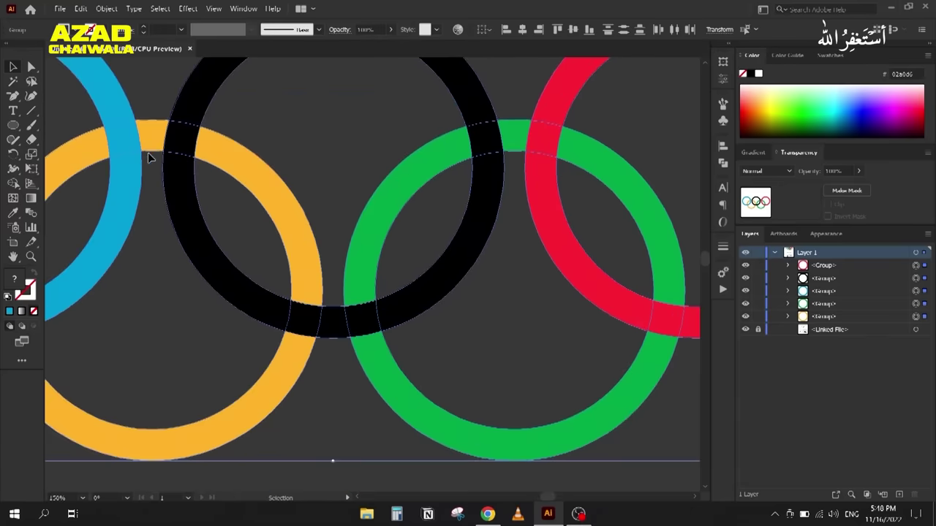
scroll(180, 125, down, 3)
drag(178, 222, 326, 198)
scroll(297, 198, down, 1)
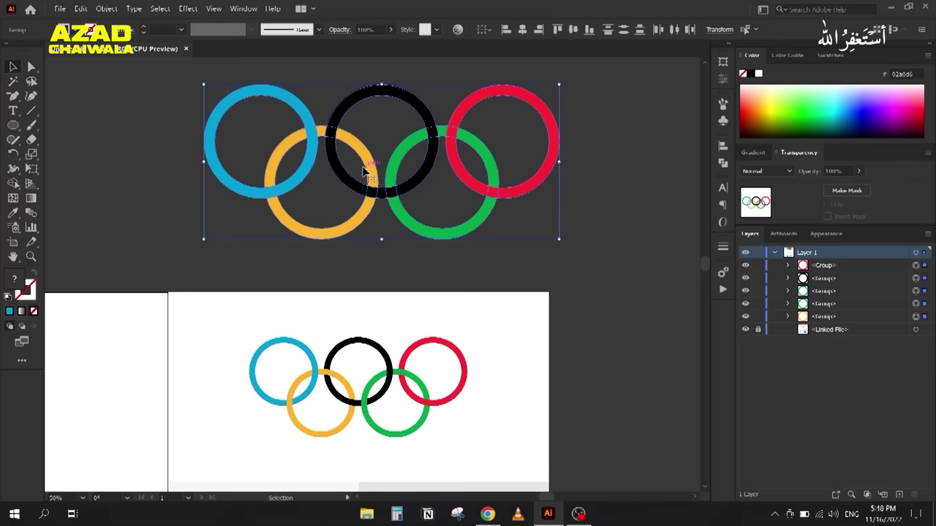
click(177, 210)
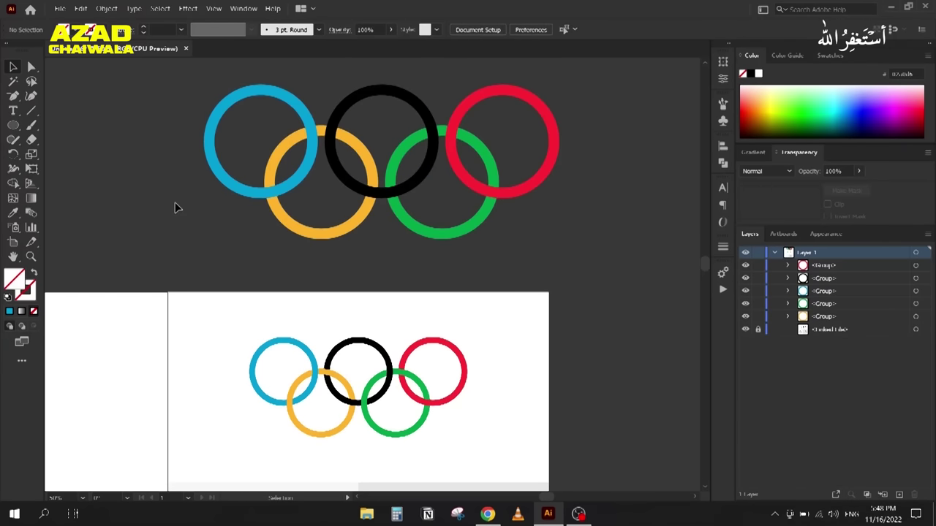
click(307, 132)
scroll(238, 213, up, 2)
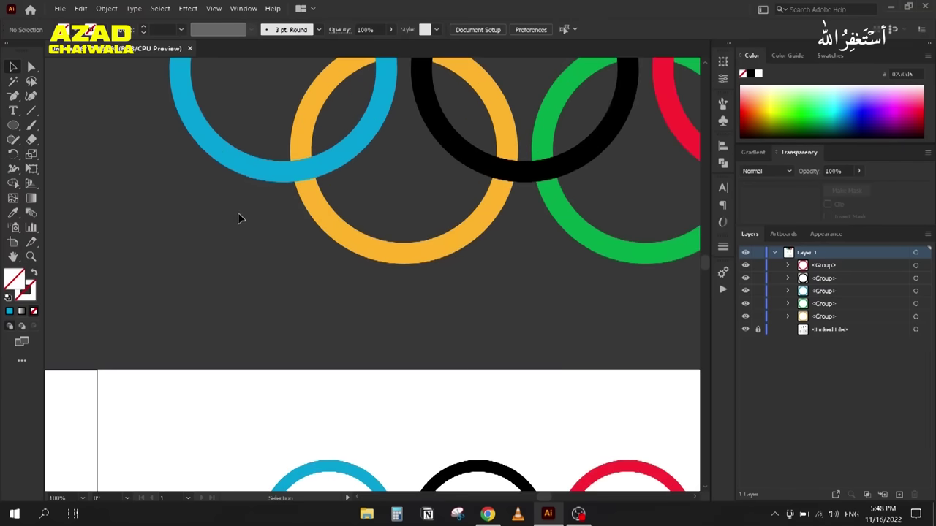
drag(241, 247, 324, 193)
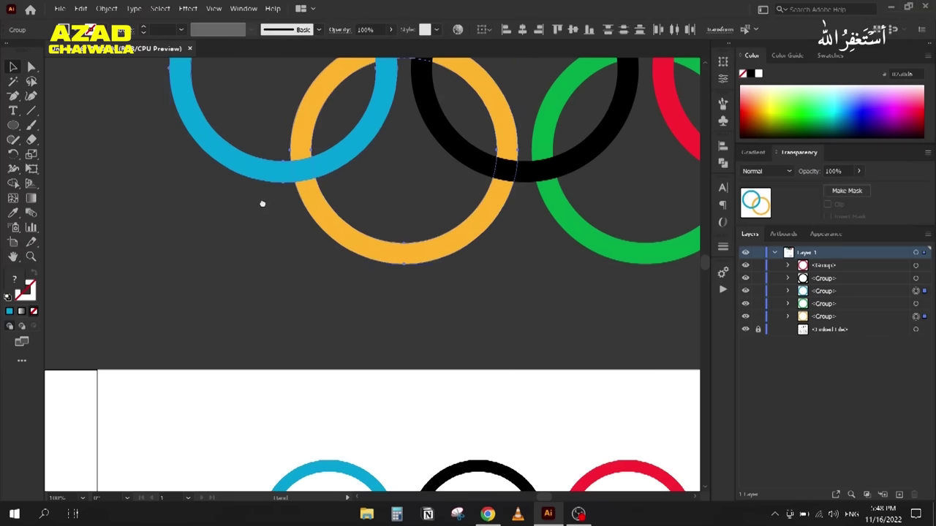
scroll(263, 328, up, 3)
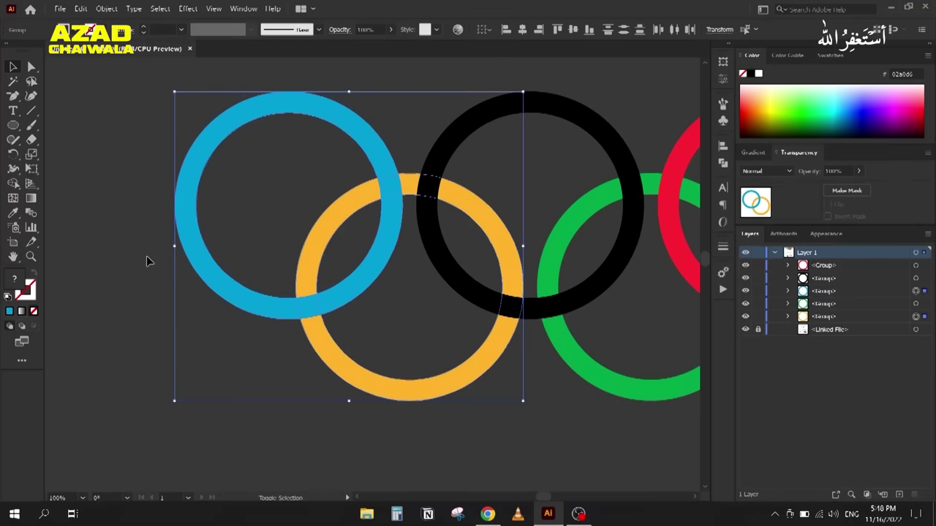
key(shift+m)
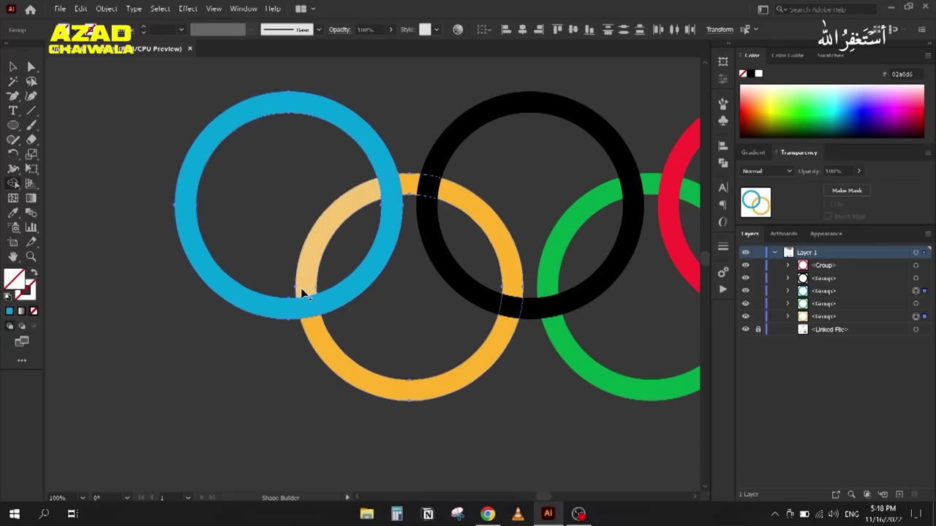
click(318, 339)
mouse_move(305, 278)
mouse_down()
mouse_move(320, 327)
mouse_move(292, 370)
mouse_up()
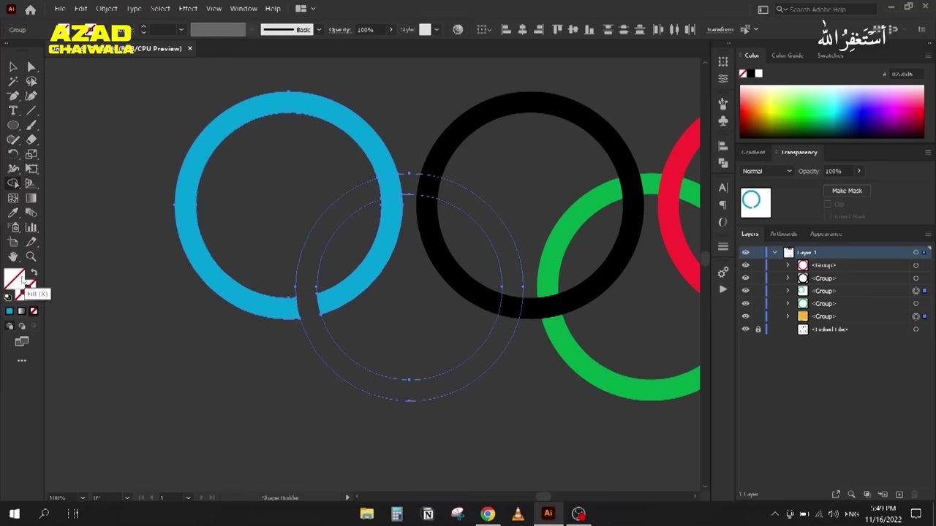
click(30, 289)
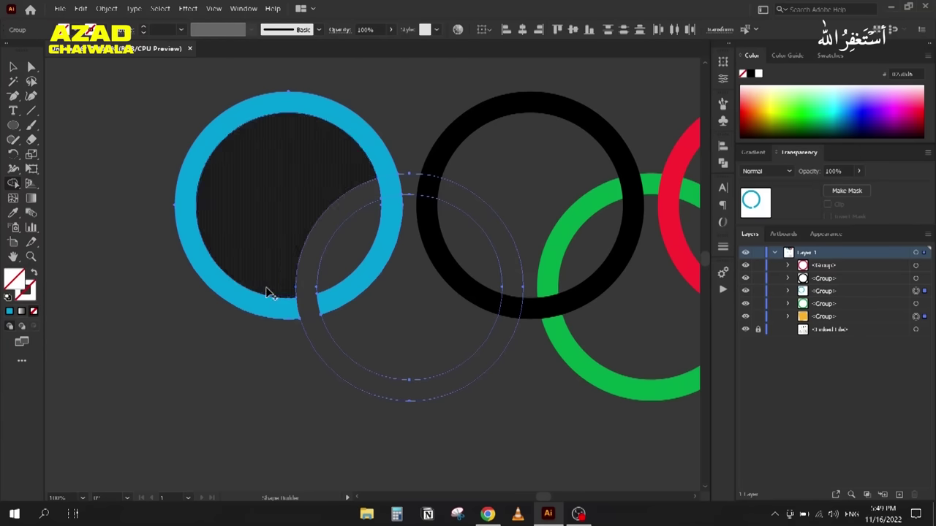
click(308, 308)
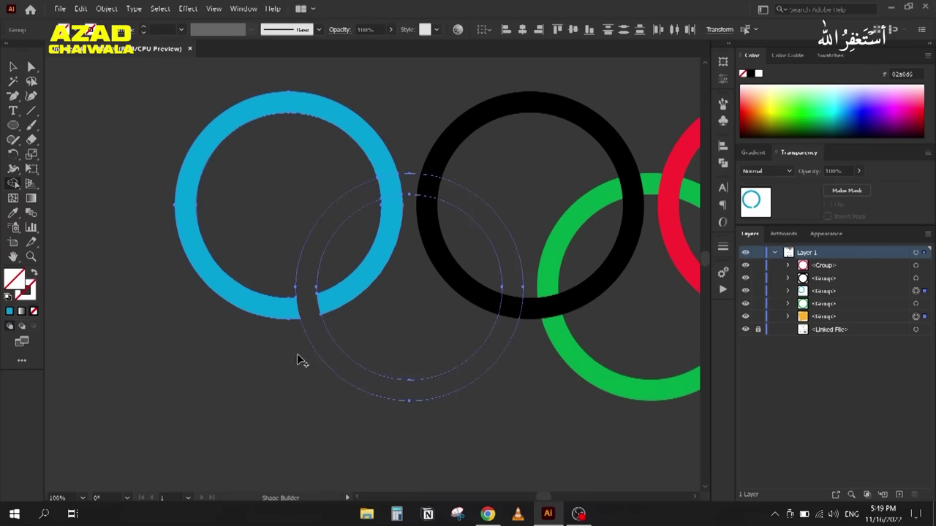
key(ctrl+z)
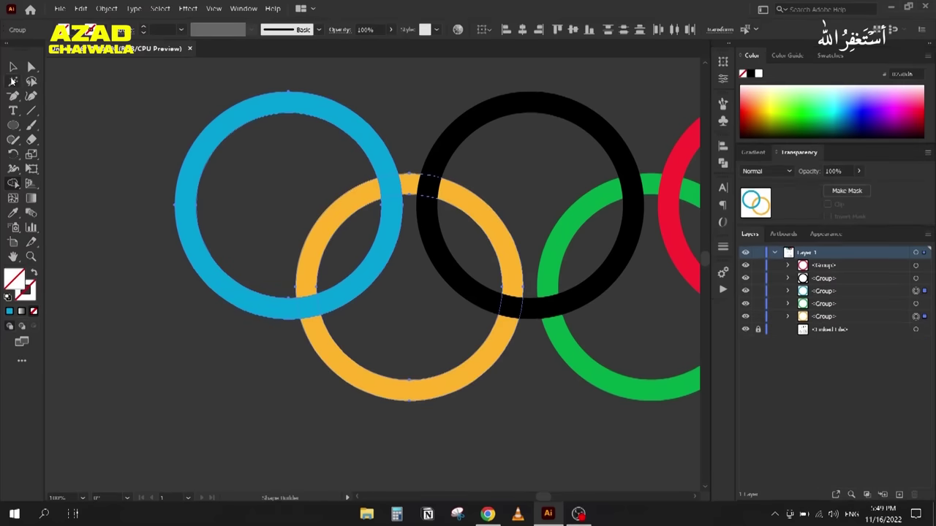
click(335, 344)
key(i)
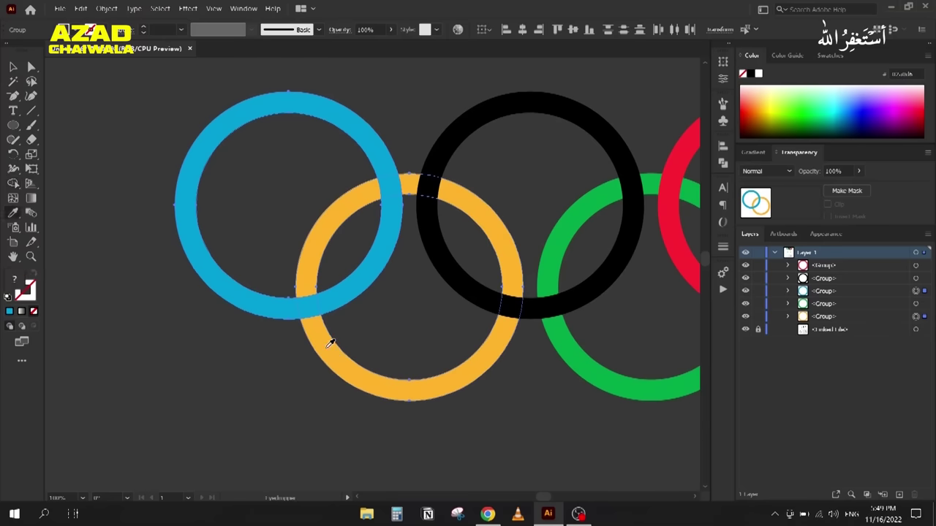
click(329, 343)
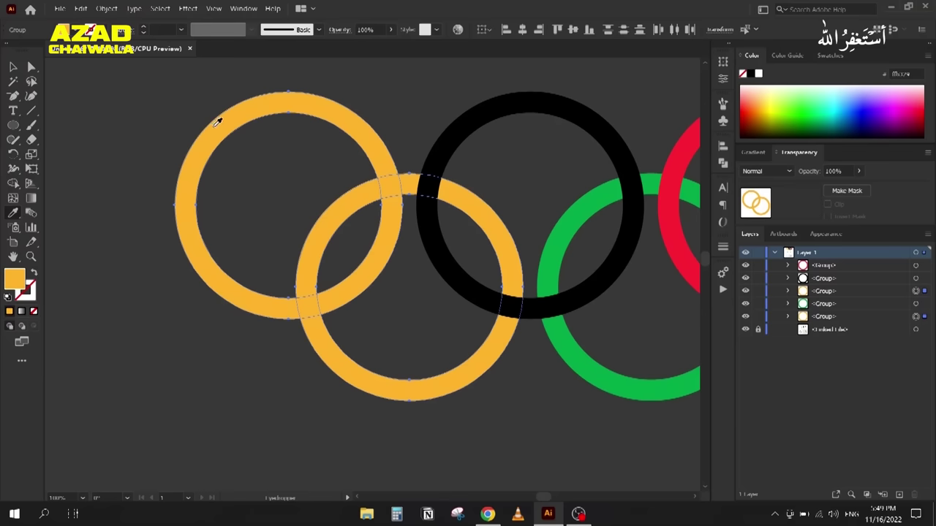
key(ctrl+z)
key(v)
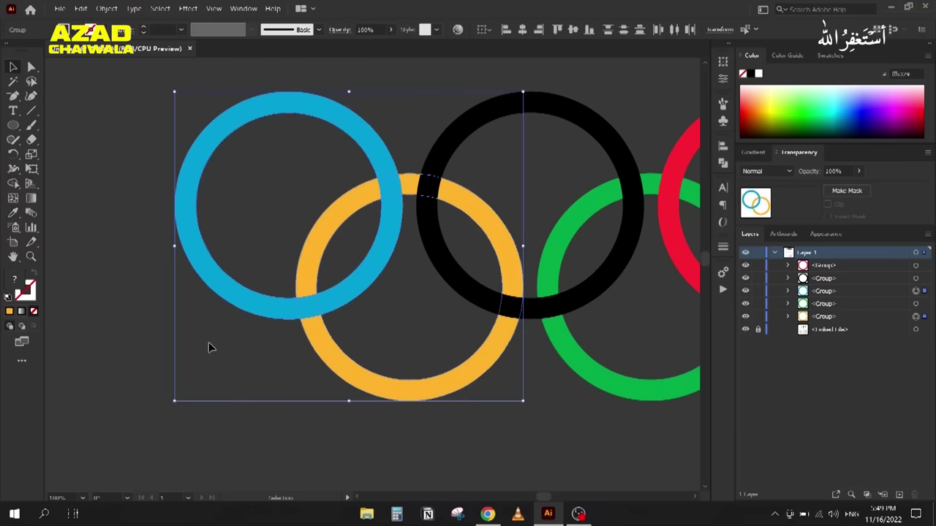
Step: With yellow and blue selected, Shape Builder-merge the yellow pieces so yellow crosses over blue lower-left
click(178, 317)
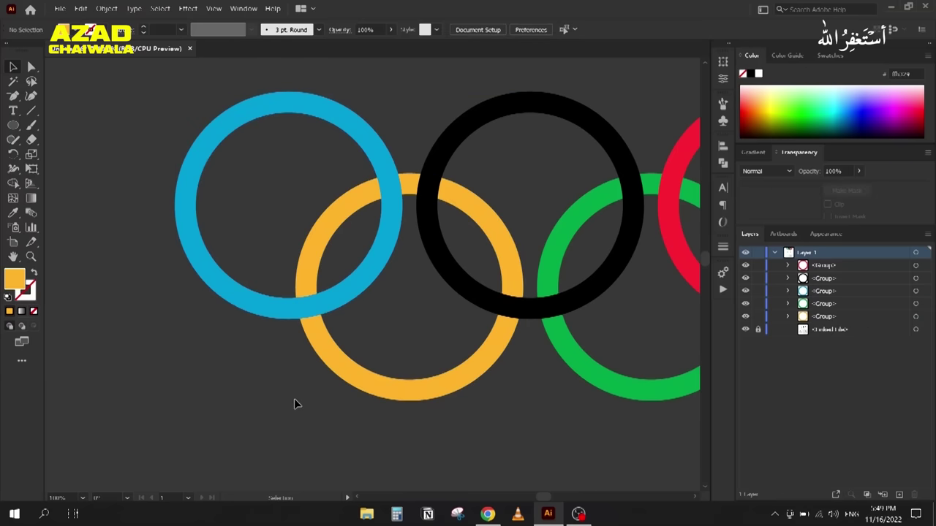
click(337, 361)
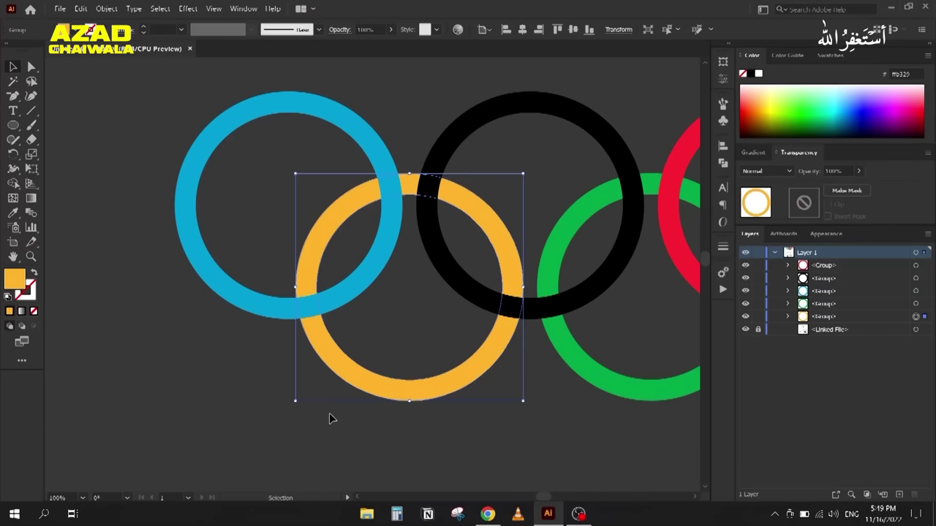
shift+click(260, 303)
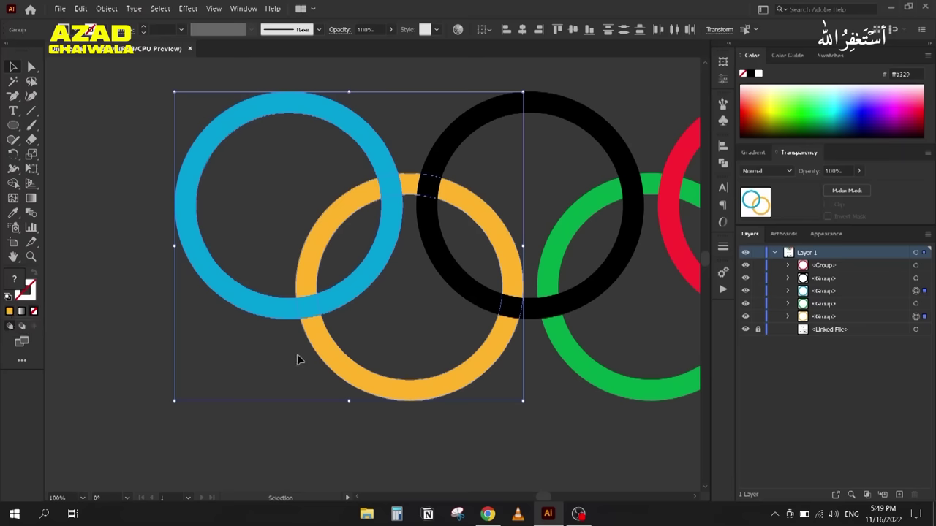
key(shift+m)
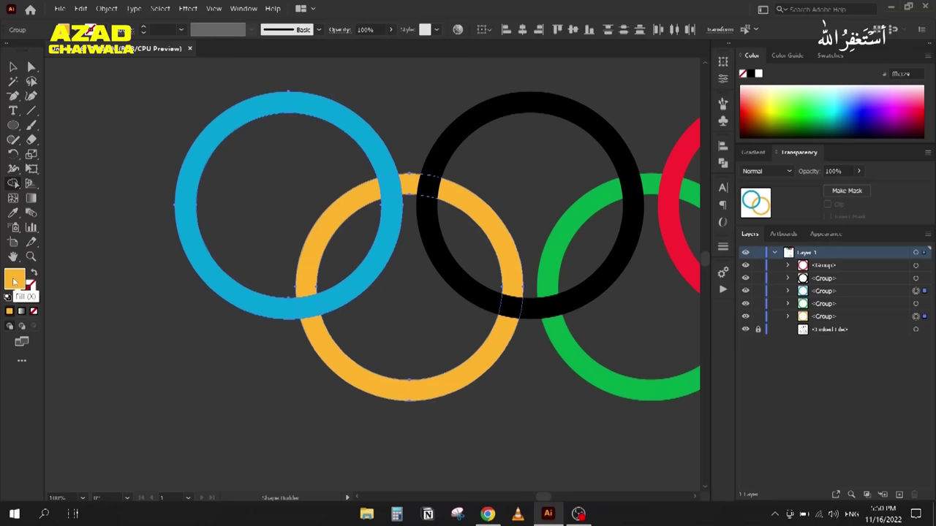
click(309, 307)
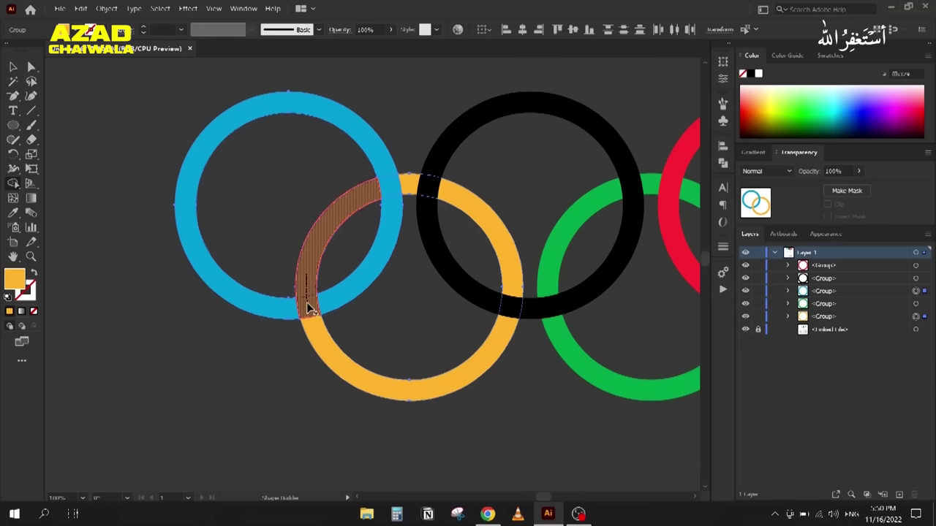
drag(307, 302, 316, 329)
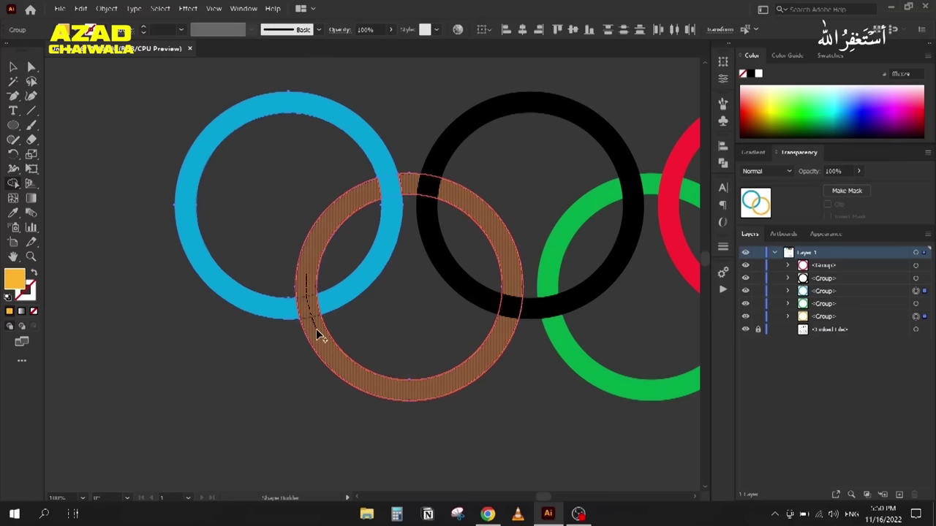
drag(316, 328, 315, 328)
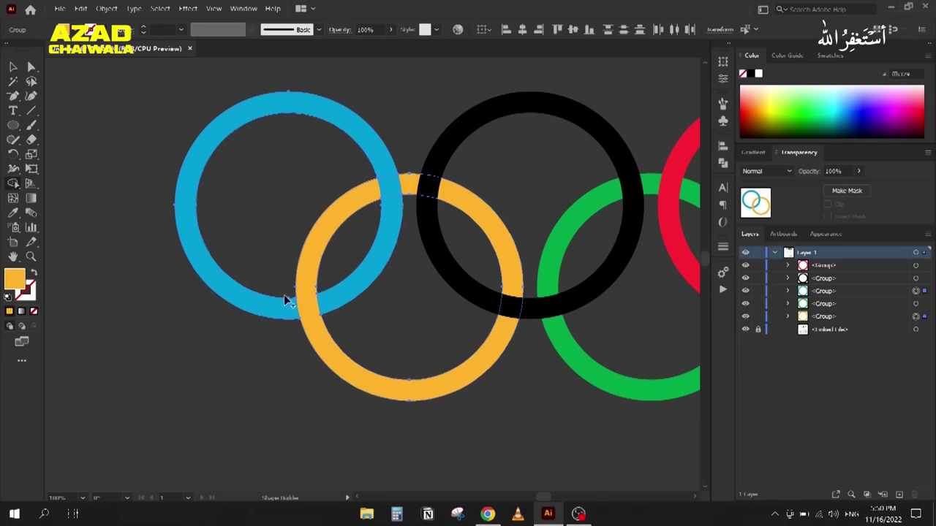
click(324, 346)
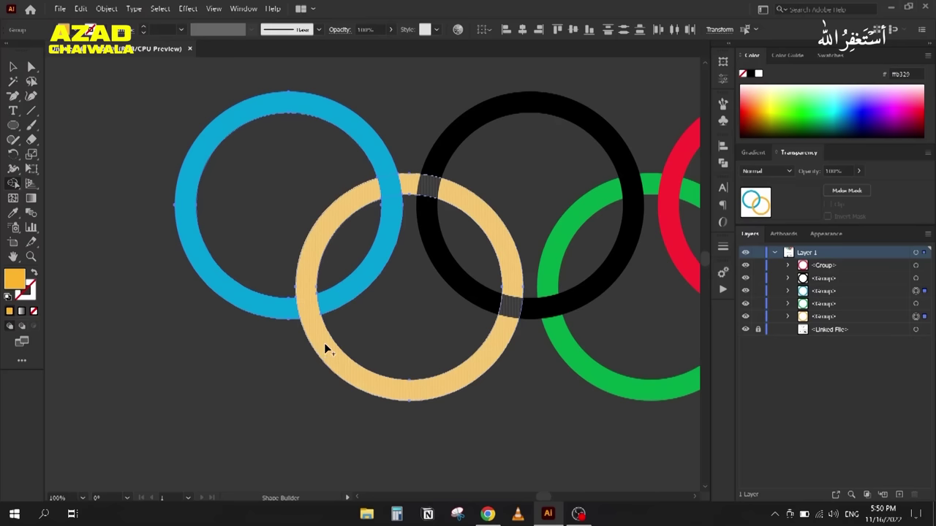
Step: Merge the yellow arc pieces so yellow passes over the black ring
click(13, 66)
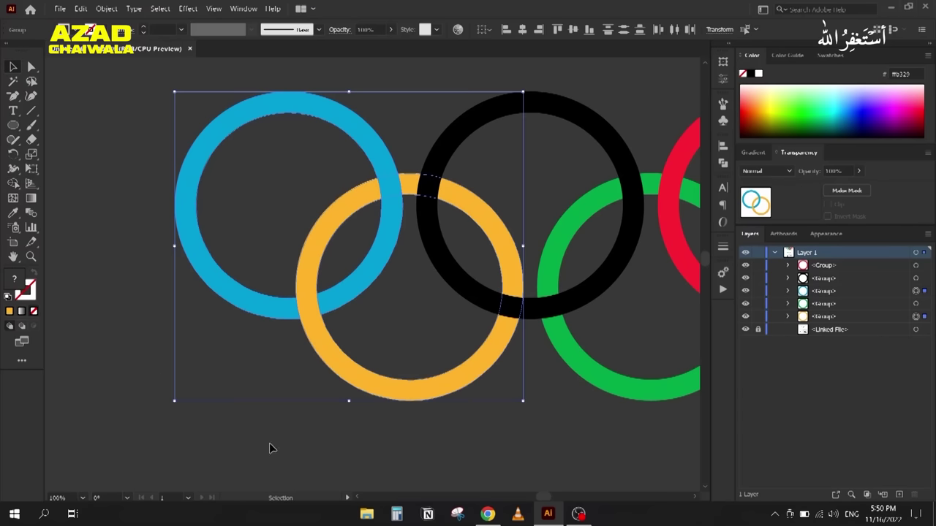
click(228, 419)
scroll(248, 431, right, 5)
key(space)
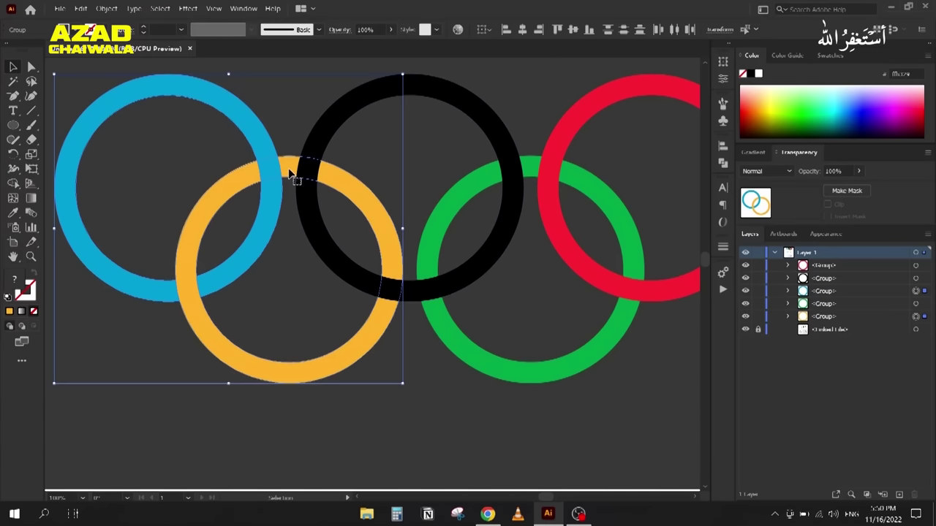
click(382, 151)
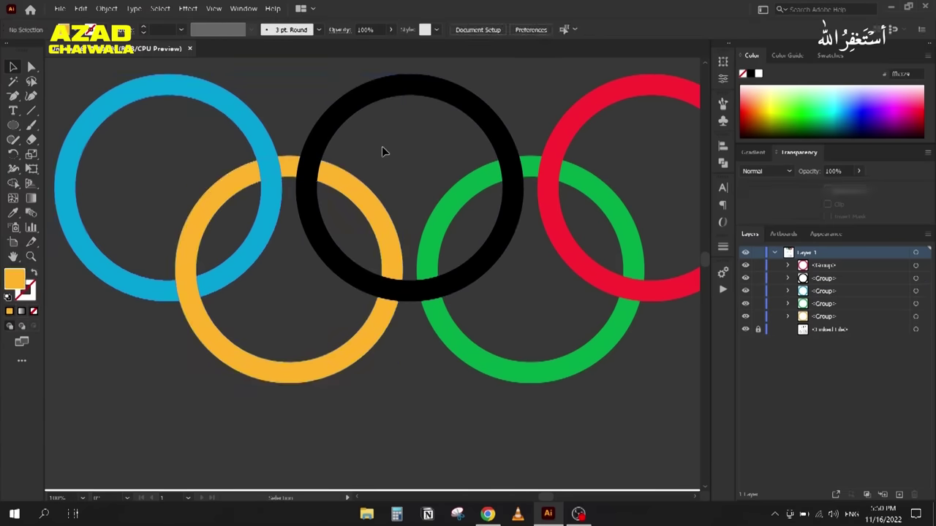
click(354, 188)
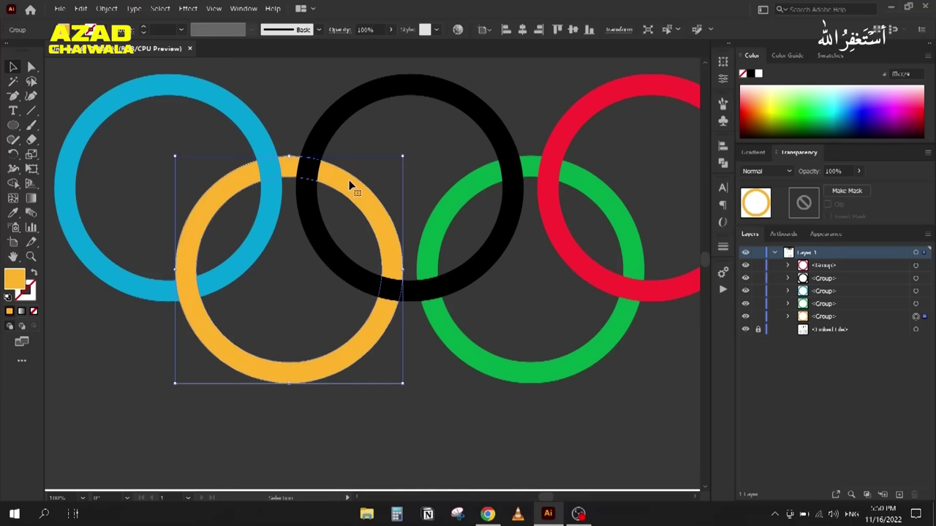
shift+click(347, 122)
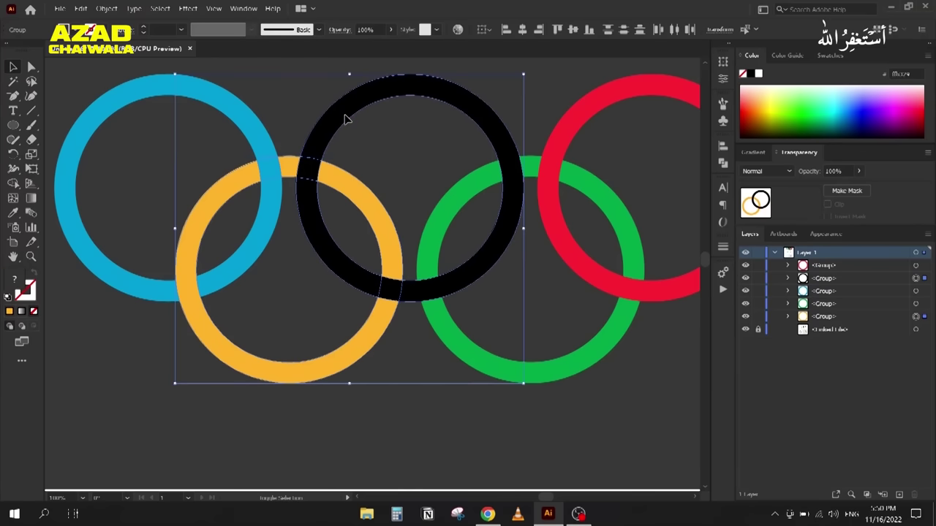
key(shift+m)
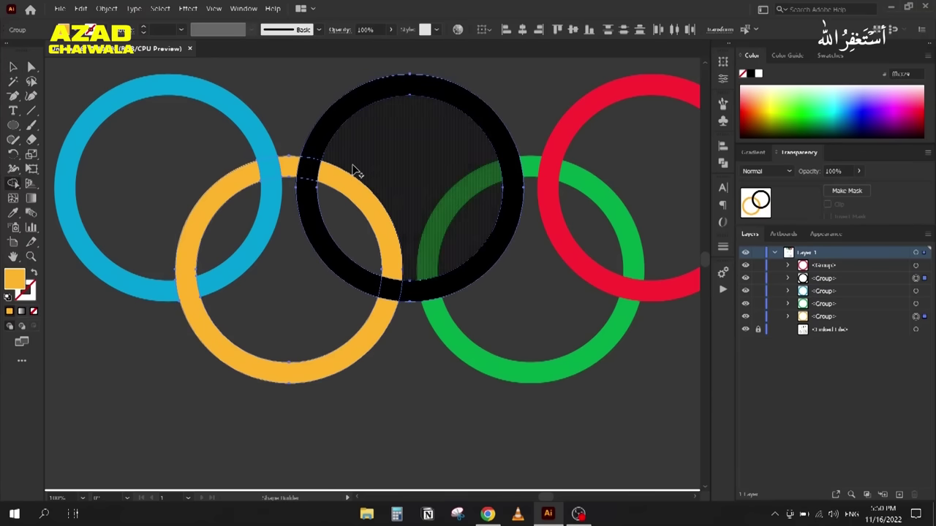
alt+click(354, 170)
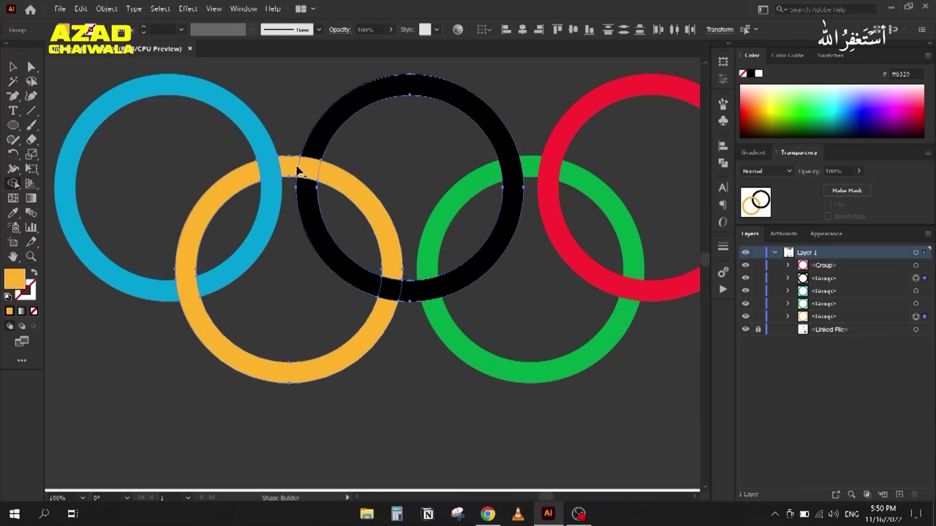
drag(289, 162, 333, 187)
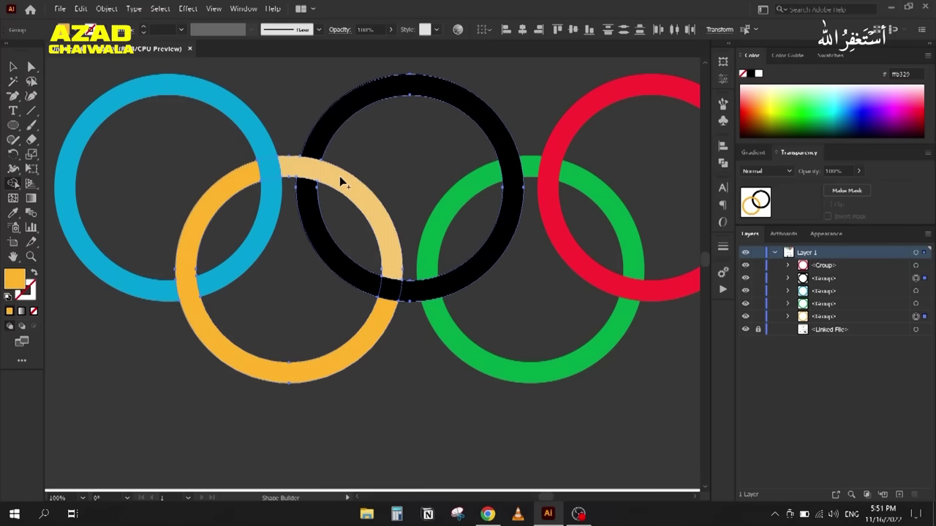
key(v)
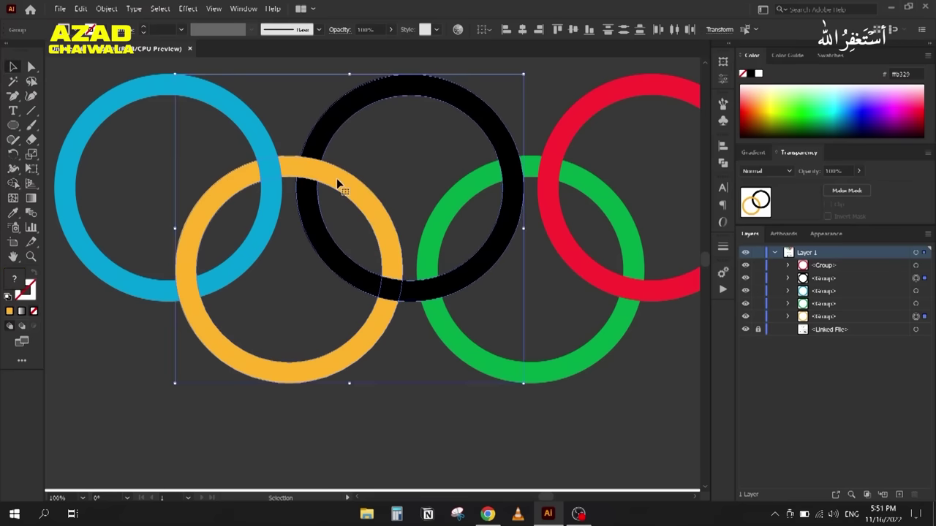
click(391, 358)
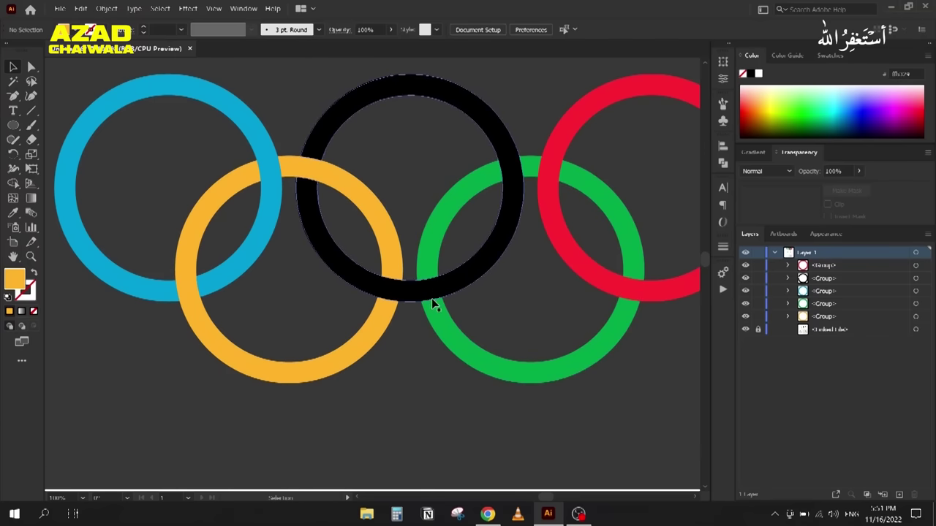
Step: Turn the black/green overlap green so the green ring crosses over black
click(452, 338)
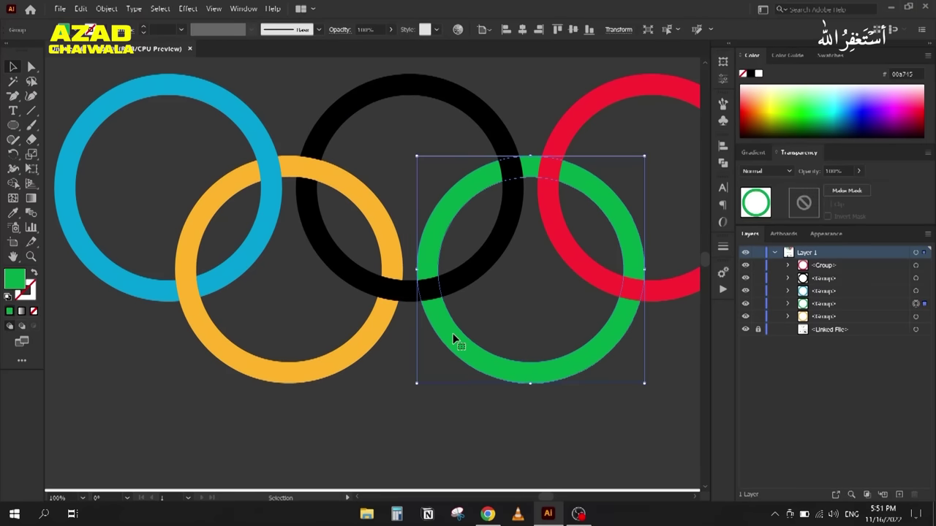
shift+click(461, 276)
key(shift+m)
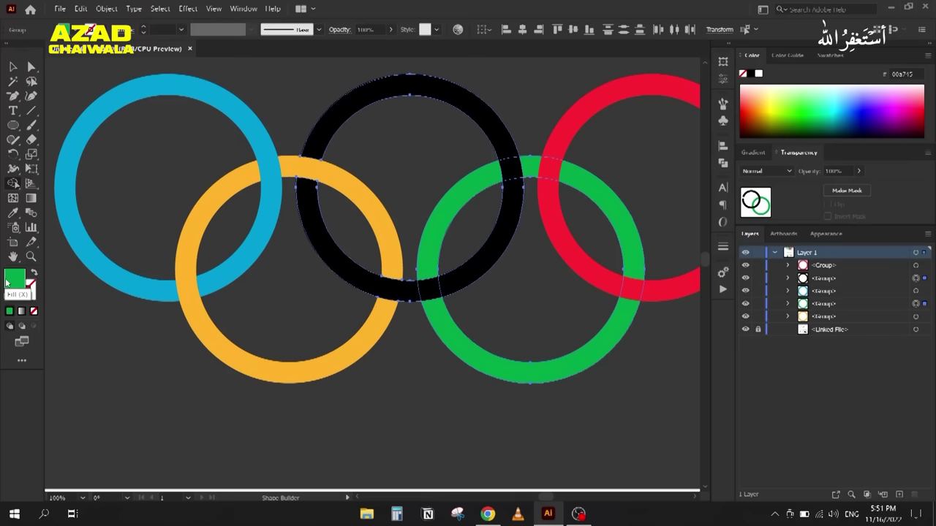
click(431, 293)
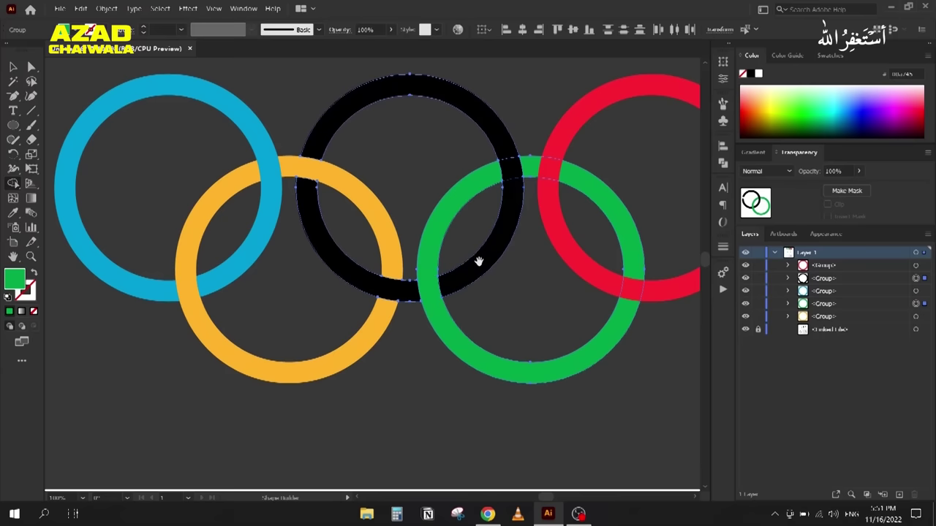
drag(478, 261, 393, 271)
key(v)
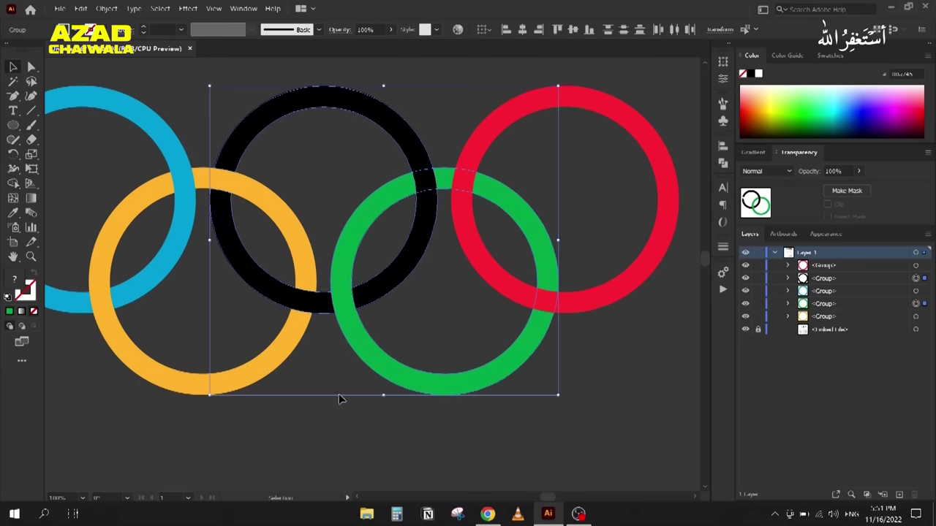
click(326, 407)
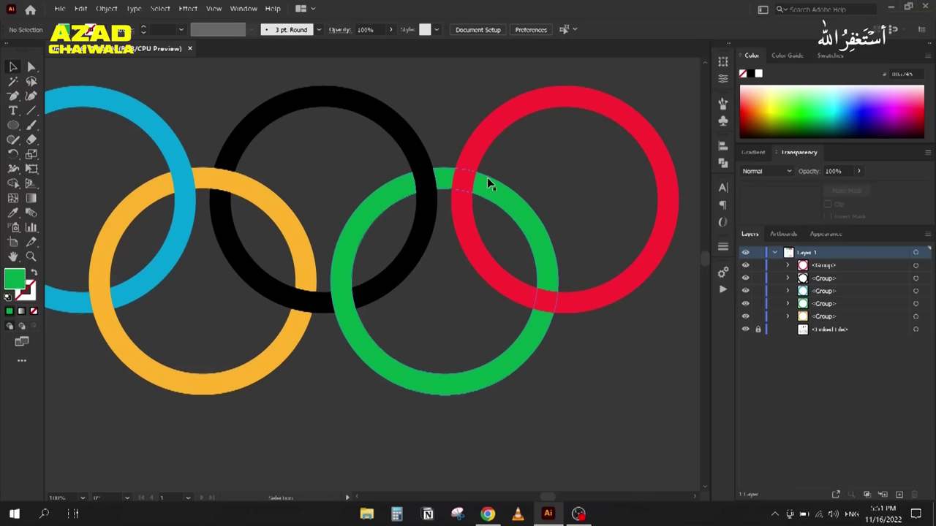
Step: Make the top green/red overlap green so green passes over red
click(528, 219)
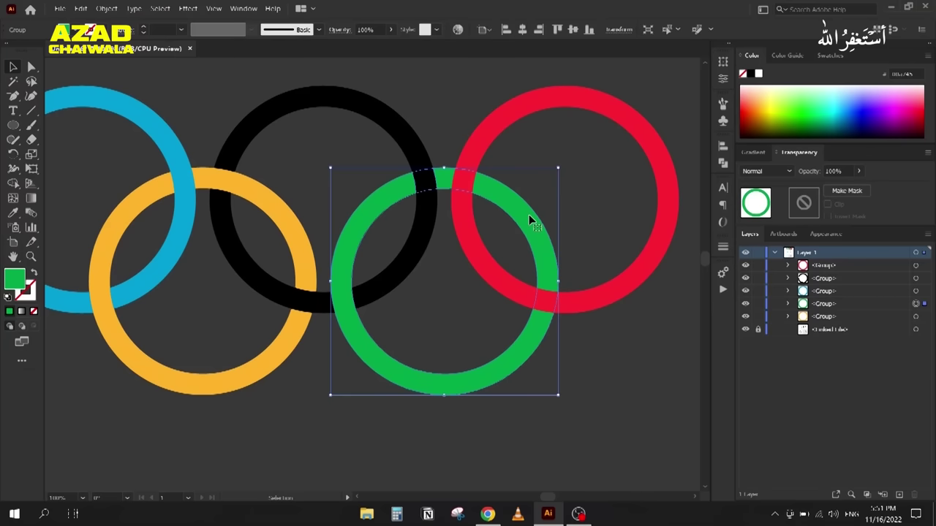
shift+click(502, 123)
key(shift+m)
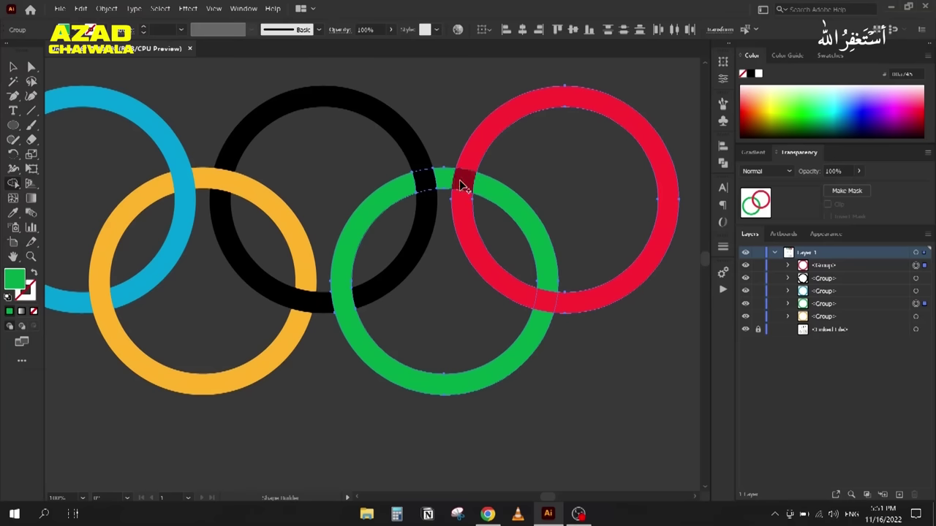
click(461, 183)
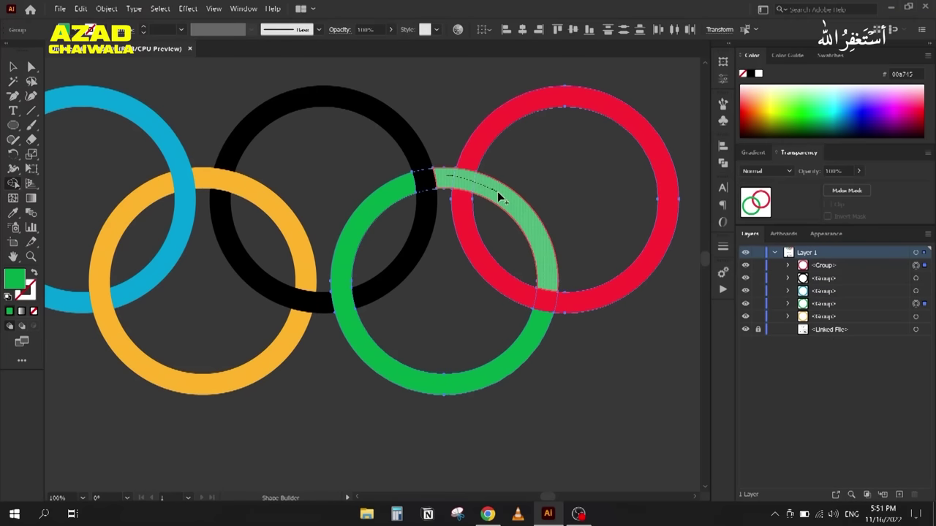
click(12, 66)
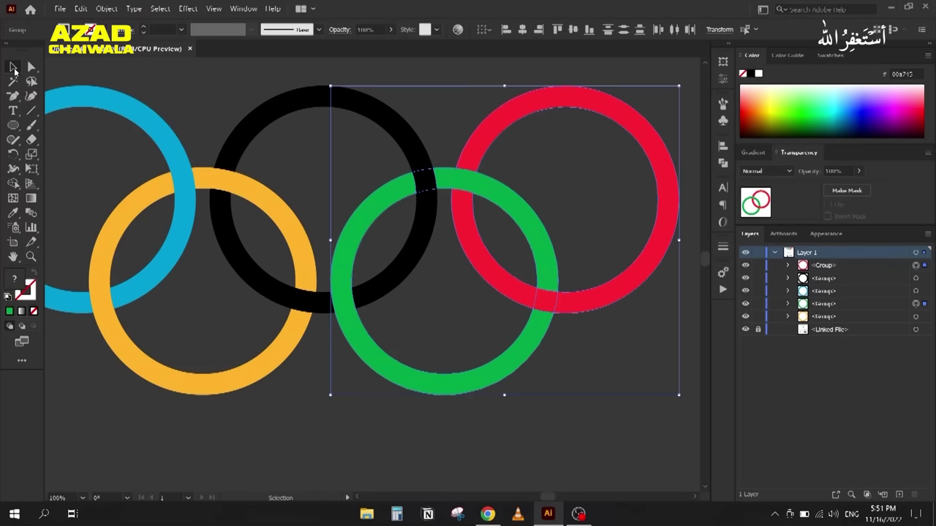
click(267, 400)
scroll(263, 399, down, 2)
Step: Select all five rings and combine them with Pathfinder's Merge into one group
scroll(344, 303, down, 3)
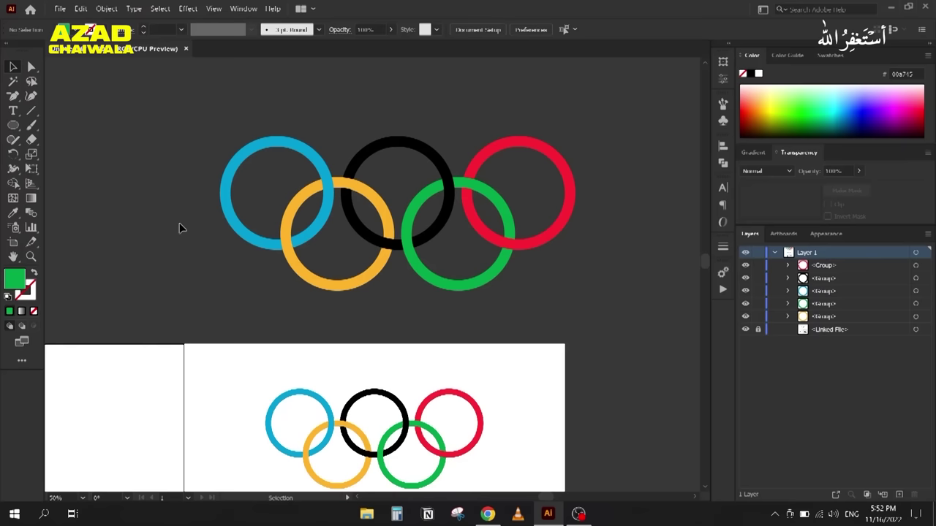
drag(222, 137, 569, 299)
scroll(454, 180, up, 3)
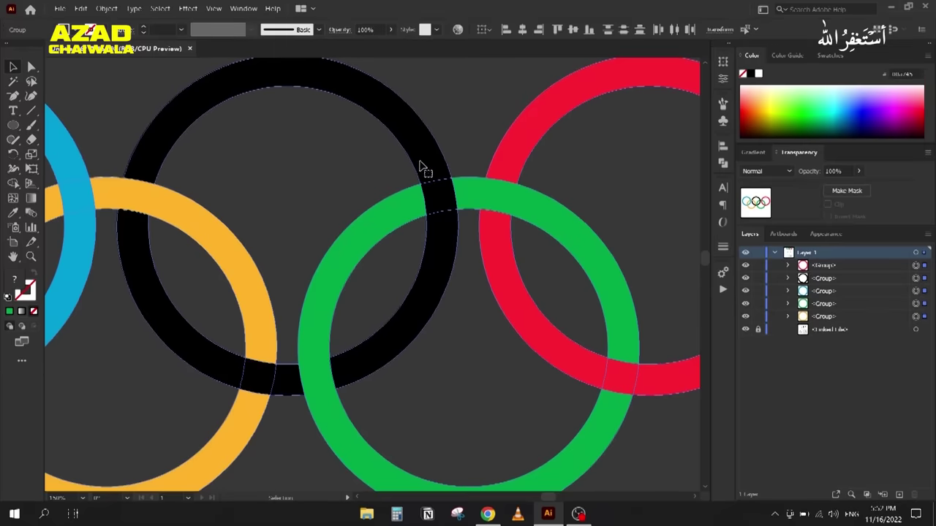
scroll(432, 209, down, 2)
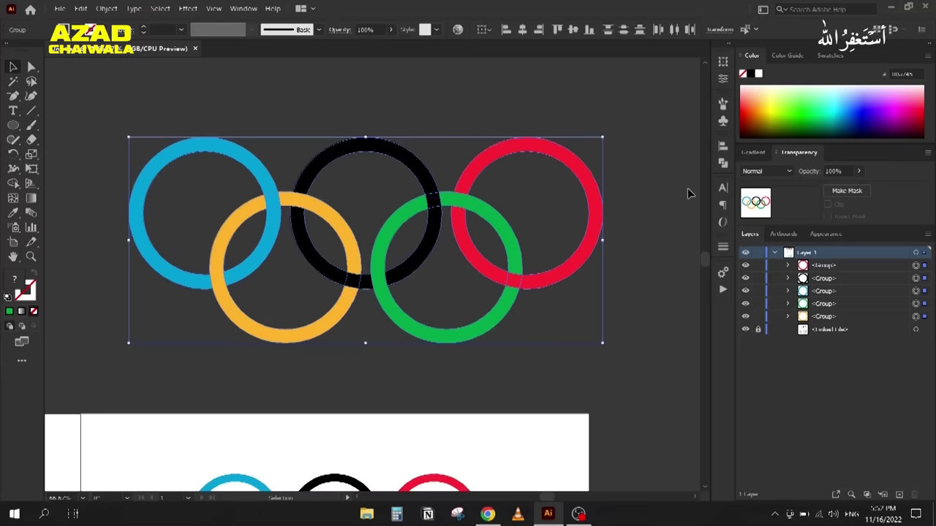
drag(560, 196, 497, 182)
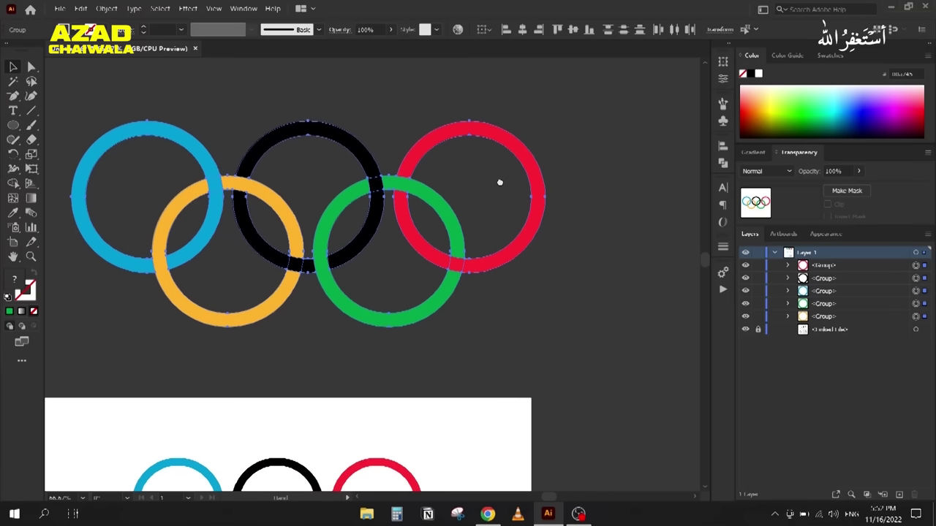
click(722, 162)
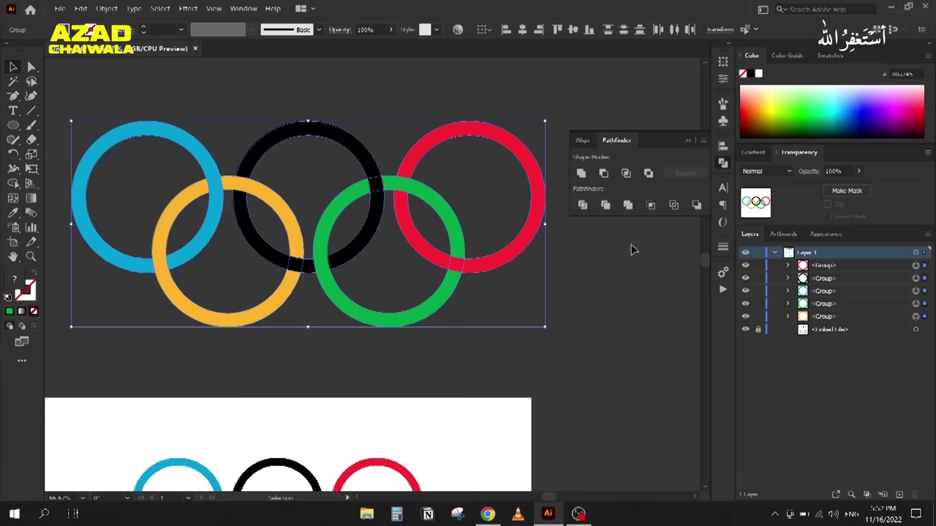
click(628, 206)
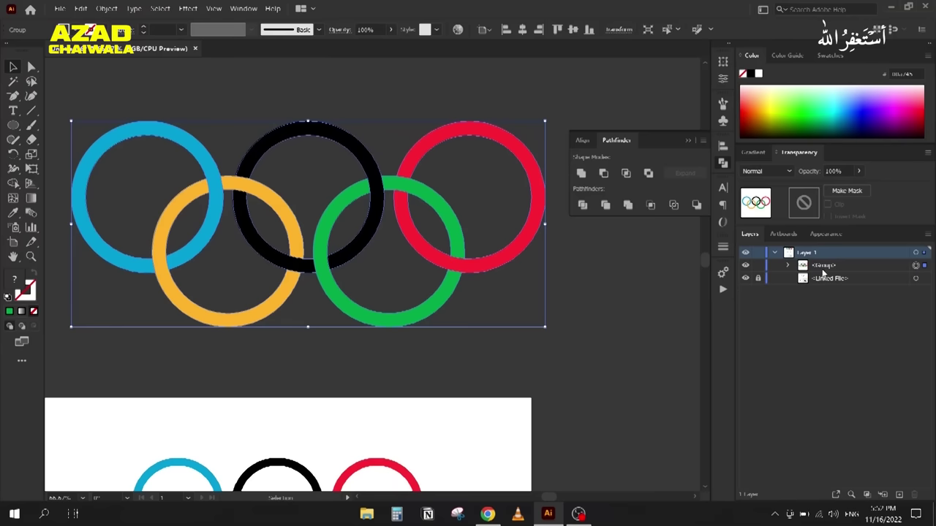
click(689, 141)
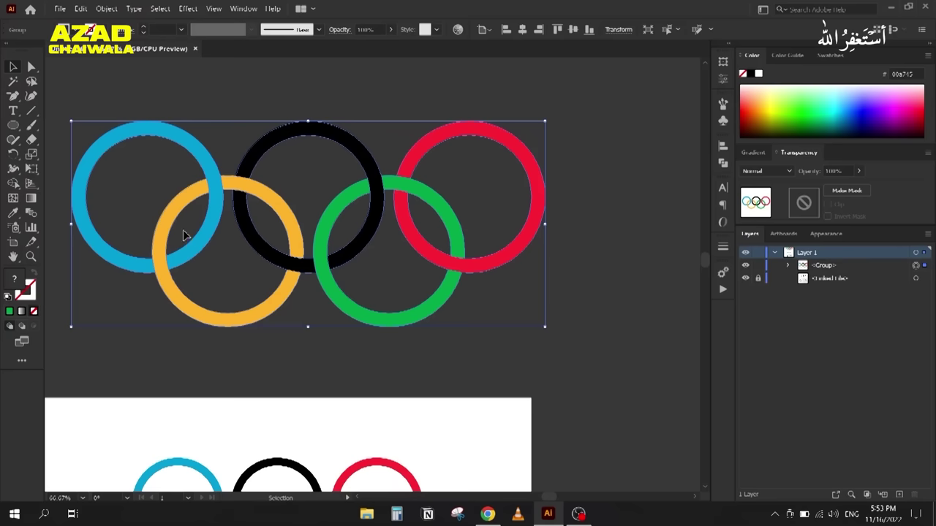
Step: Ungroup the merged rings and inspect the individual ring pieces in the Layers list
right_click(462, 198)
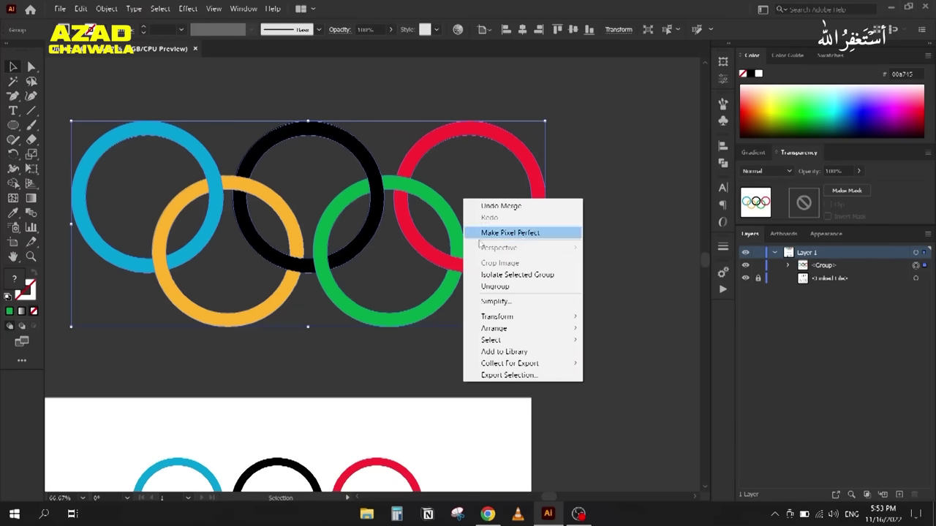
click(511, 286)
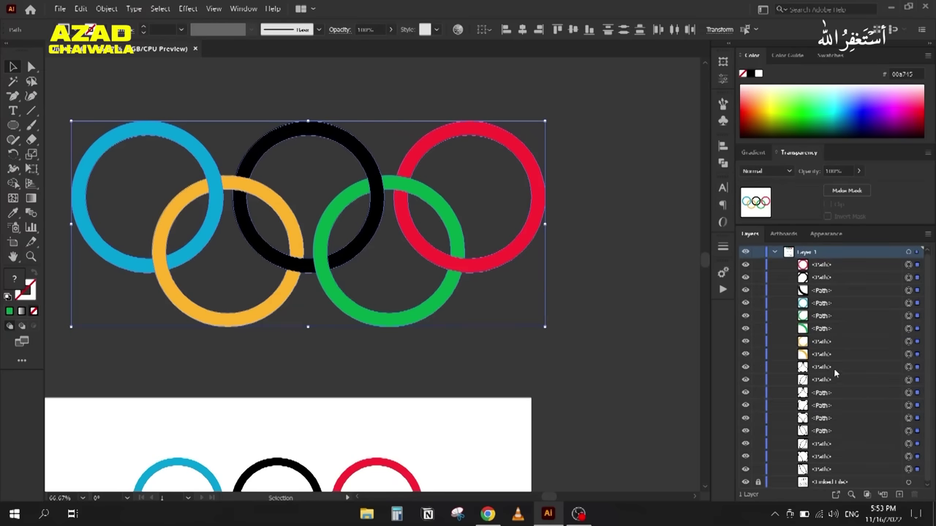
click(908, 367)
click(909, 379)
click(908, 393)
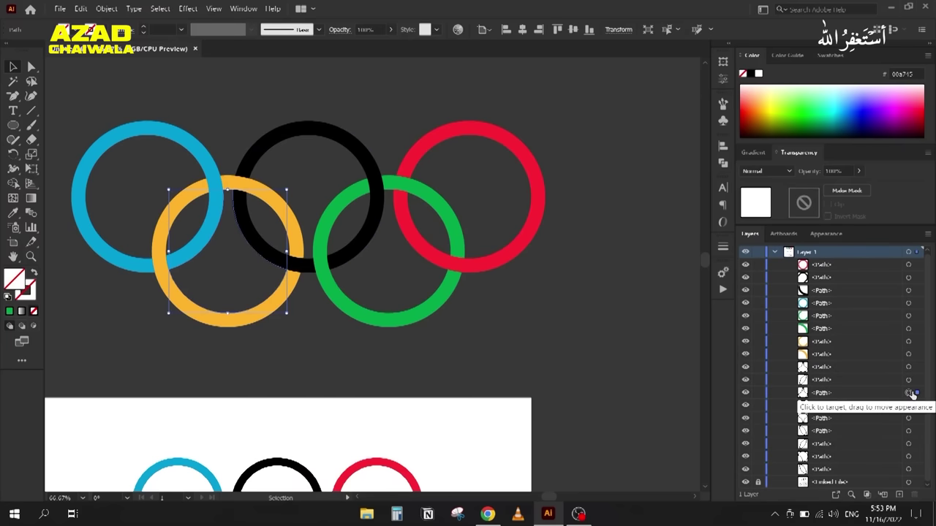
Step: Select the surplus ring pieces and delete them
click(192, 230)
click(196, 241)
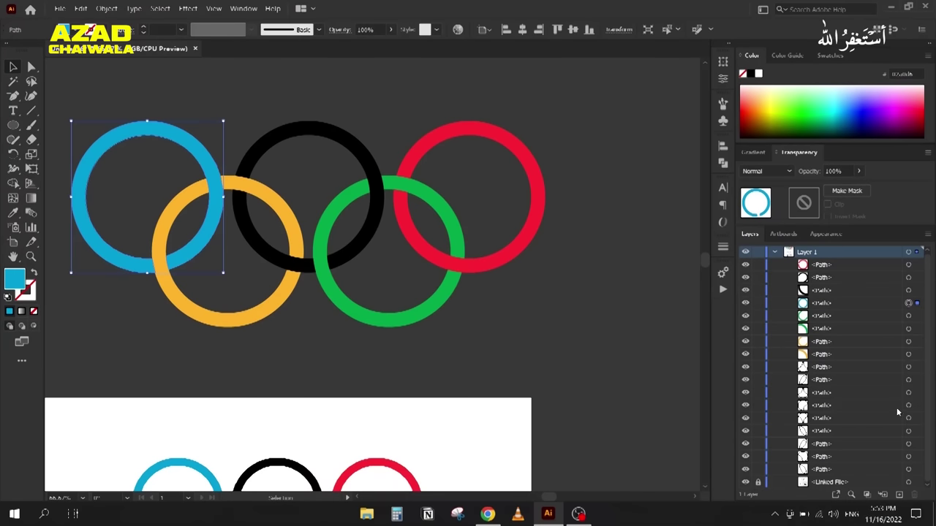
click(908, 366)
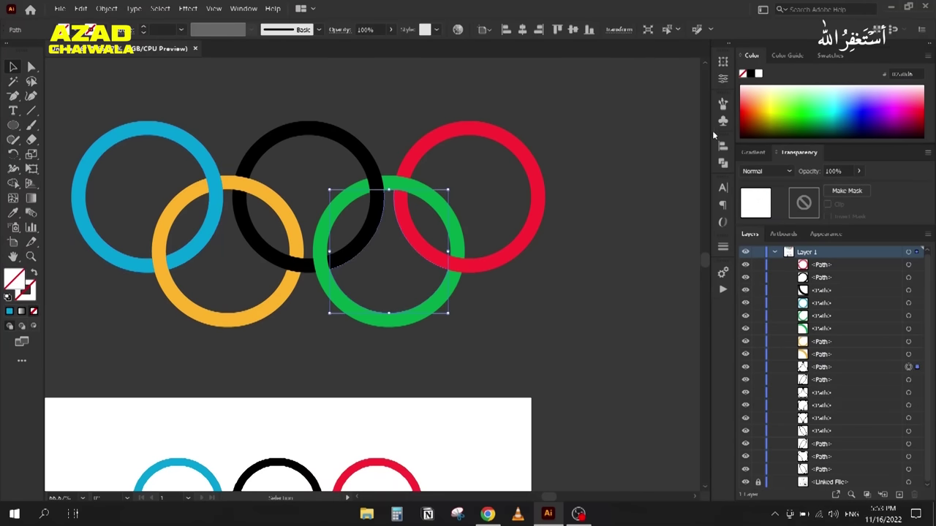
click(667, 30)
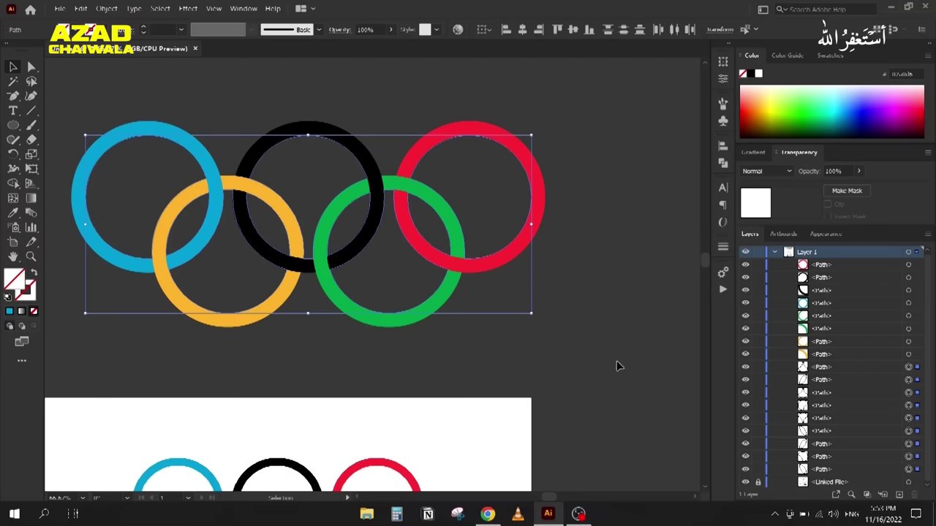
key(Delete)
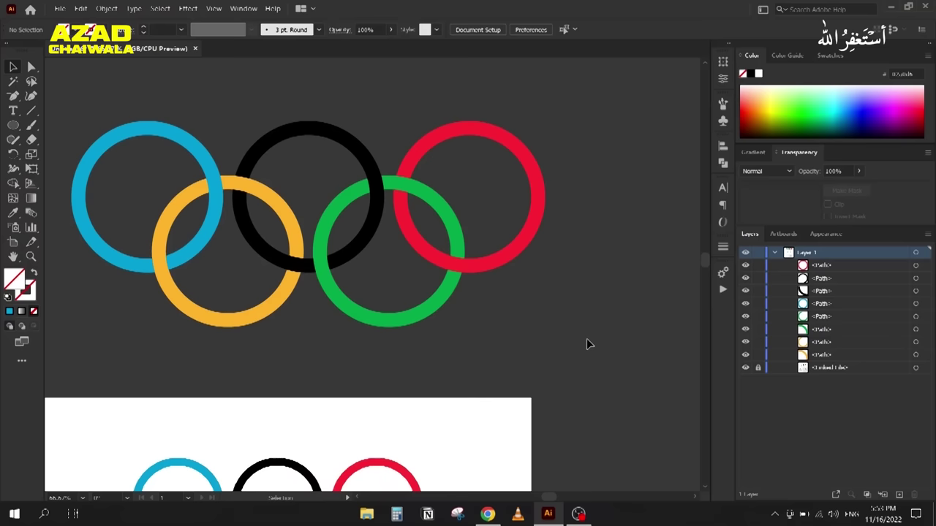
Step: Select the ring paths and drag a duplicate set below the original
drag(261, 389, 344, 397)
scroll(282, 199, down, 2)
drag(209, 152, 473, 289)
drag(328, 255, 450, 327)
click(386, 381)
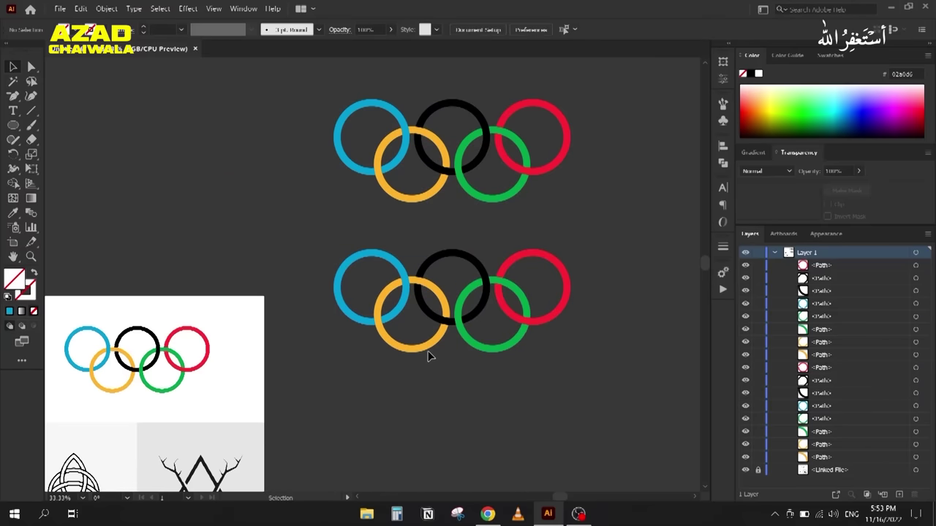
Step: Bring the Olympic rings artboard into view and marquee-select all five rings
scroll(427, 356, up, 2)
drag(428, 401, 372, 386)
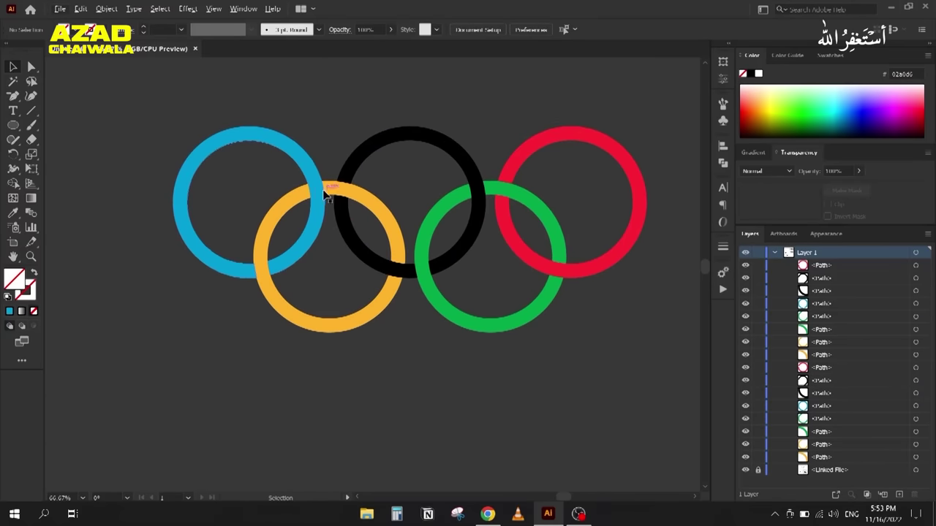
scroll(317, 255, down, 2)
drag(222, 402, 441, 220)
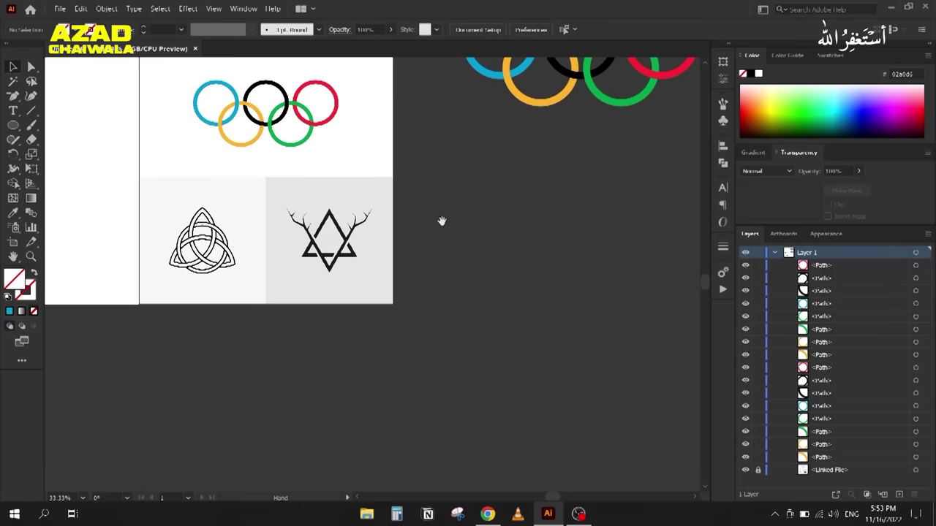
scroll(348, 243, up, 4)
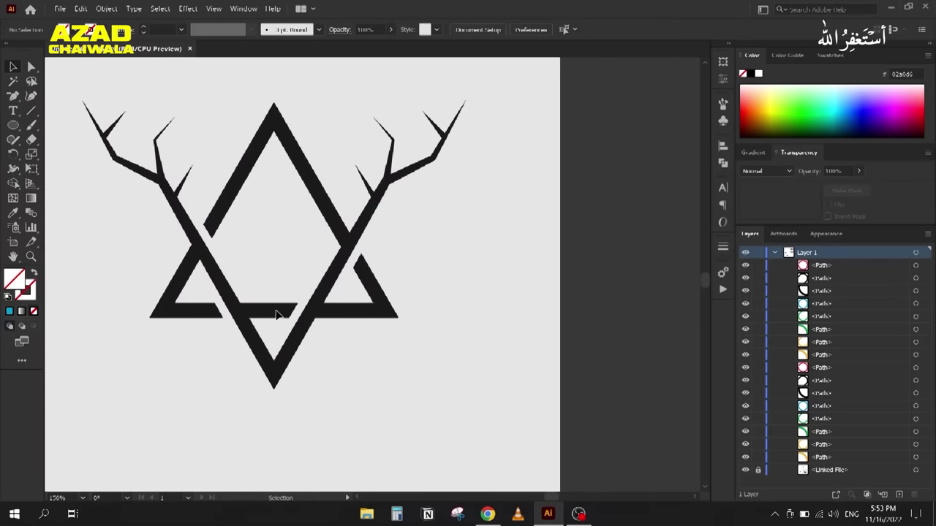
scroll(622, 171, down, 3)
drag(621, 183, 328, 328)
scroll(506, 248, up, 2)
drag(507, 248, 231, 395)
drag(178, 118, 671, 341)
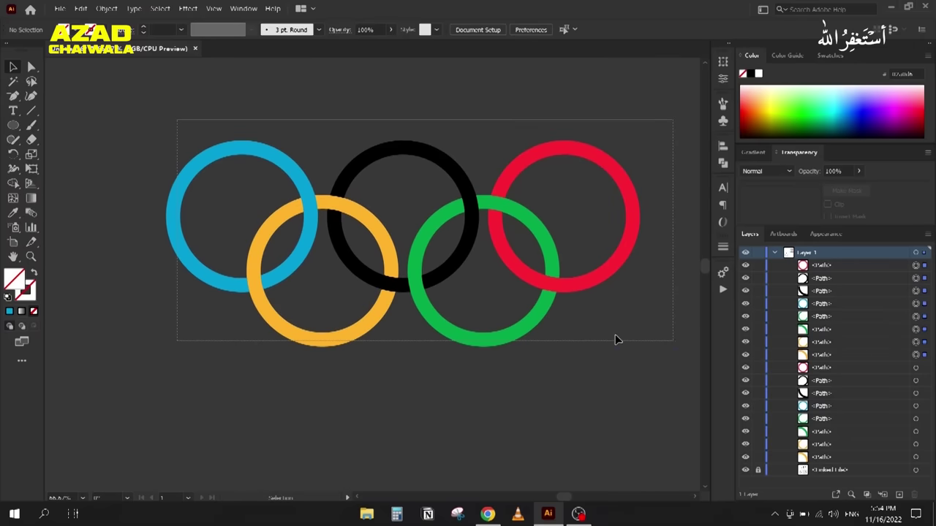
Step: Make the selected rings' stroke white and adjust its stroke weight
click(30, 295)
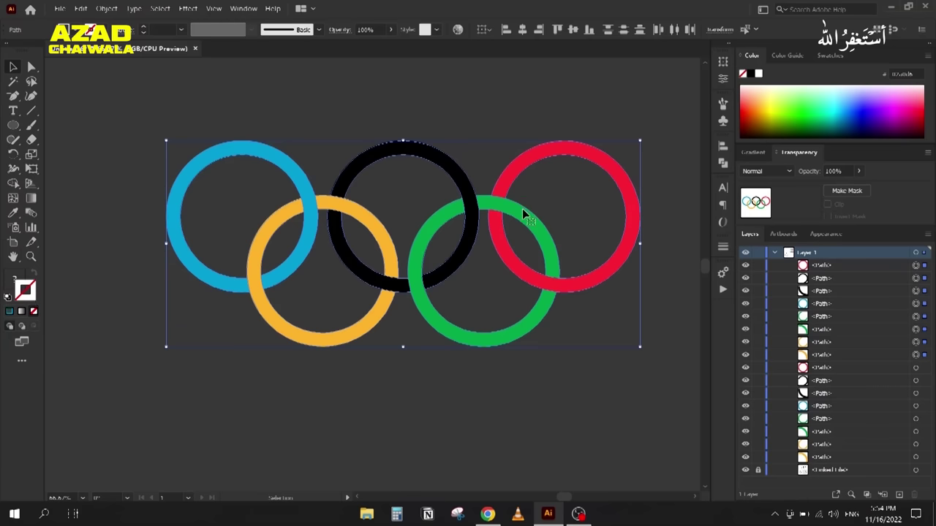
click(758, 74)
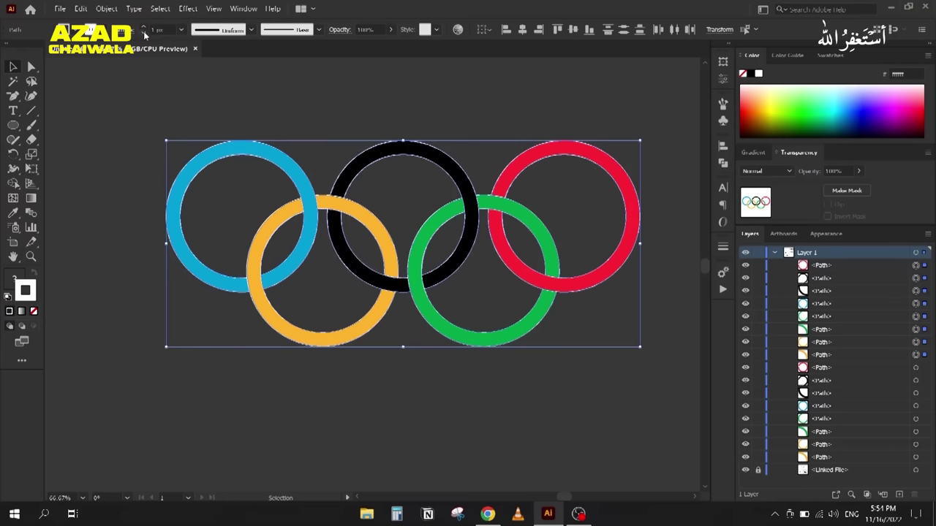
scroll(161, 29, up, 4)
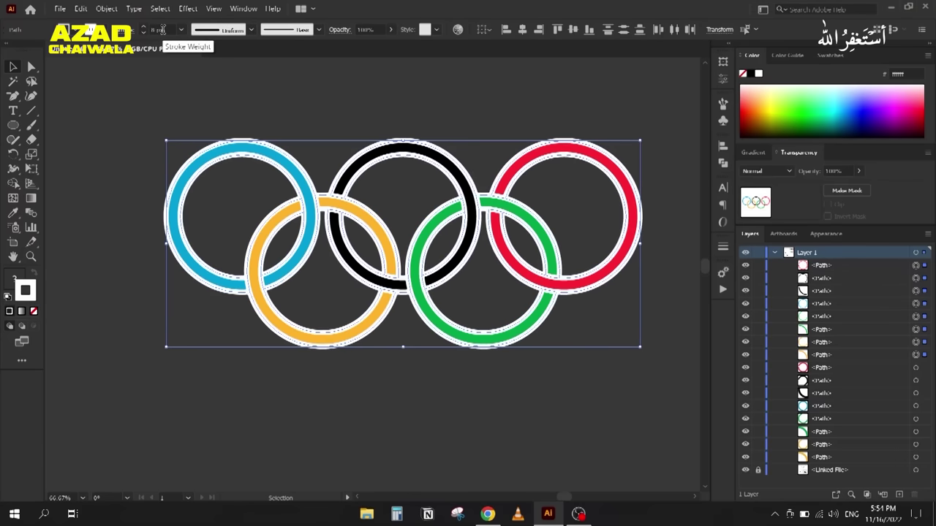
scroll(163, 29, down, 1)
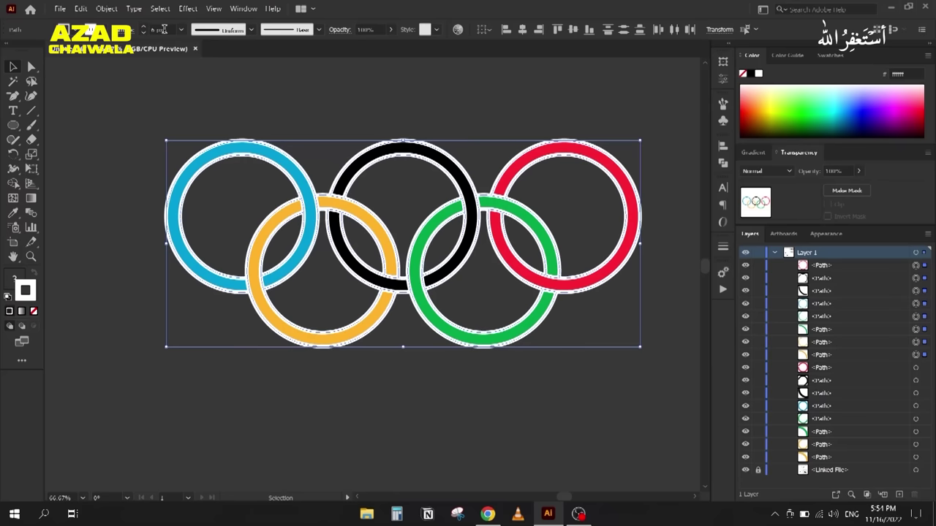
scroll(163, 30, down, 1)
scroll(168, 29, up, 1)
scroll(317, 210, up, 3)
scroll(317, 210, up, 1)
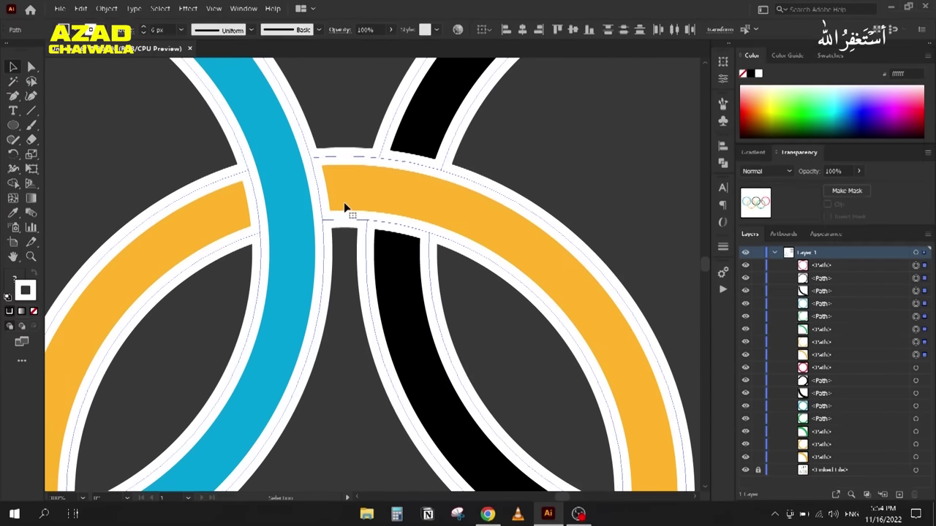
scroll(344, 201, down, 4)
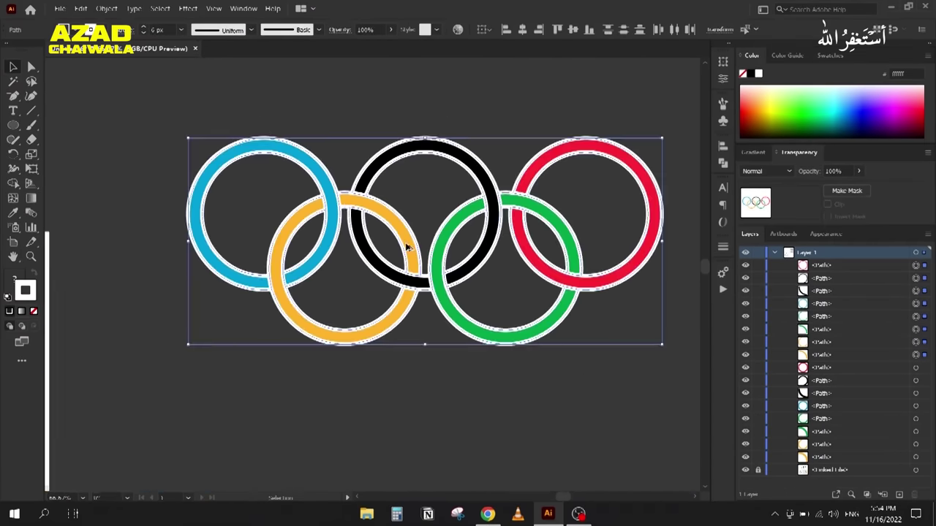
scroll(345, 207, up, 1)
scroll(382, 246, up, 1)
scroll(359, 246, down, 2)
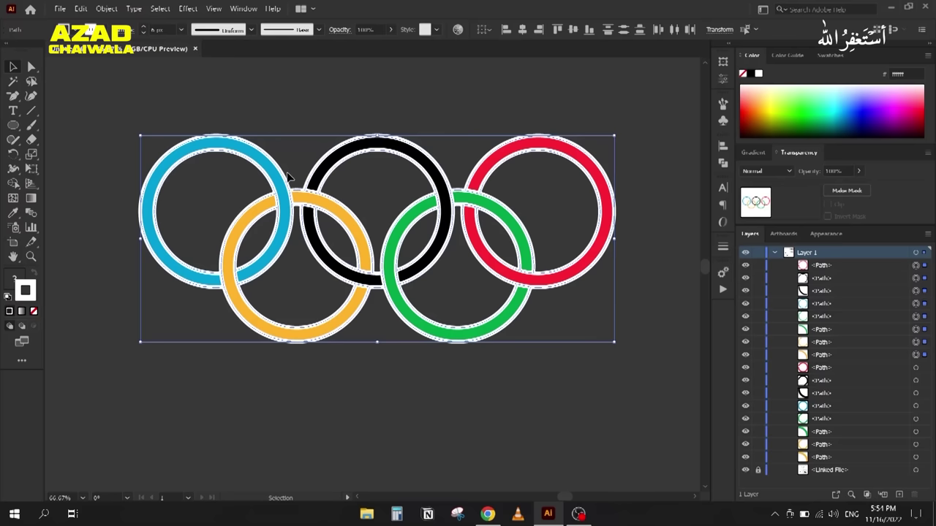
Step: Apply Object > Expand with Fill and Stroke checked, then zoom in to check the result
click(106, 9)
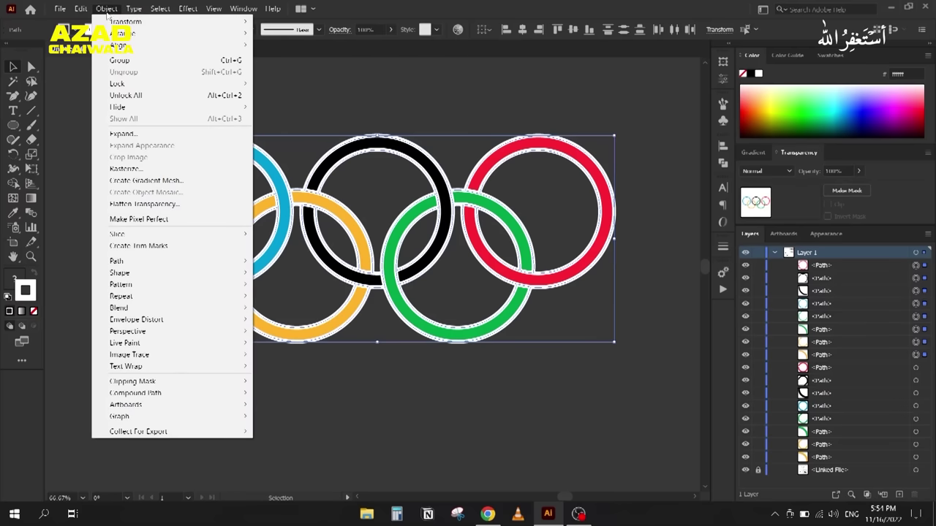
click(144, 136)
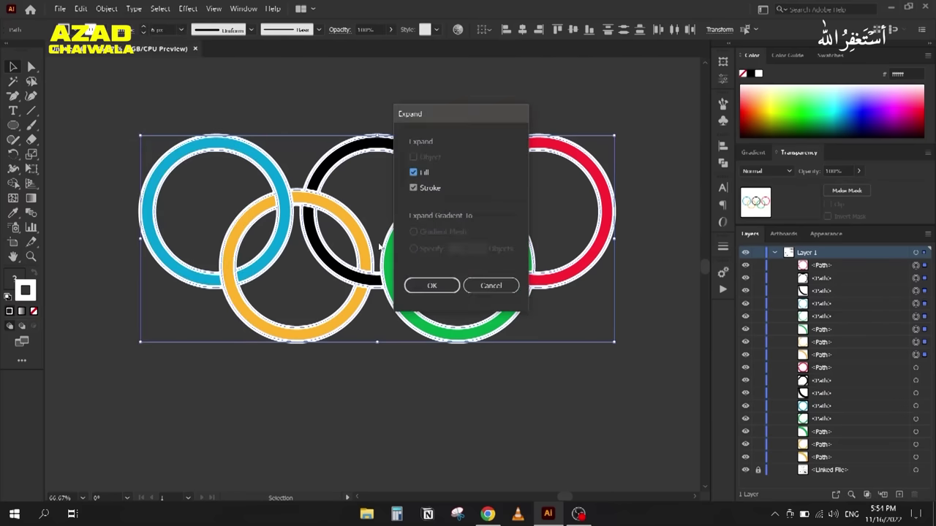
click(432, 284)
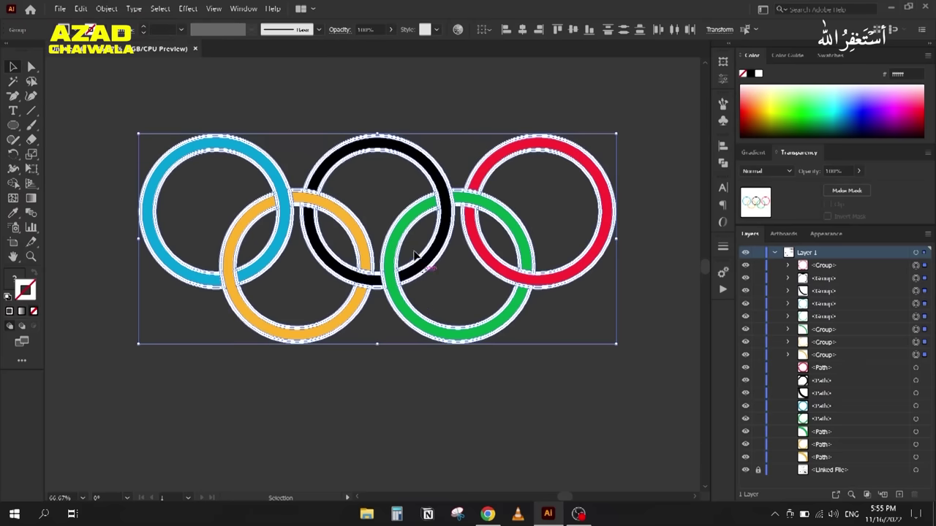
scroll(472, 199, up, 3)
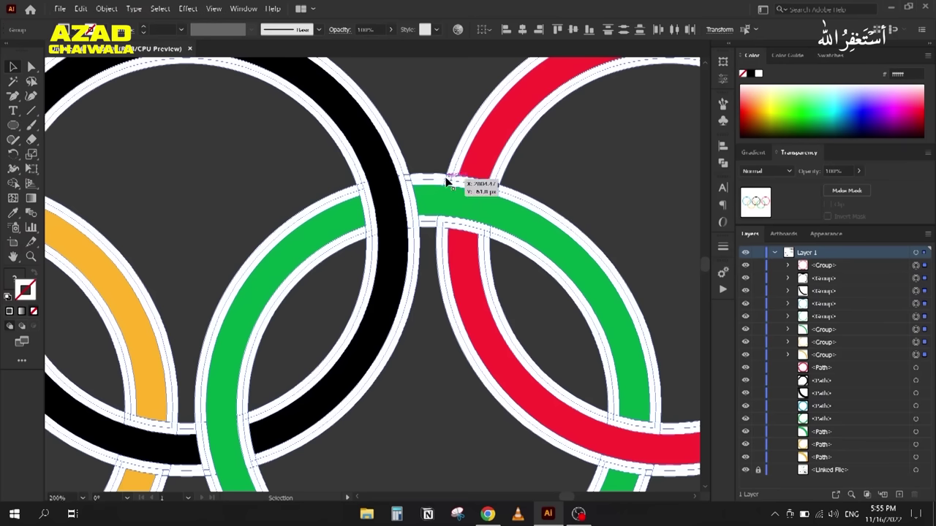
click(441, 185)
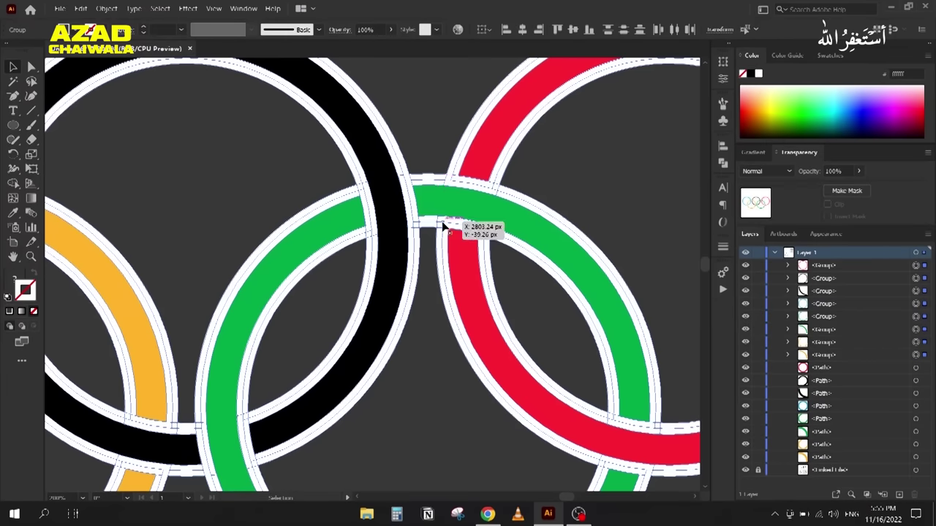
scroll(443, 229, down, 5)
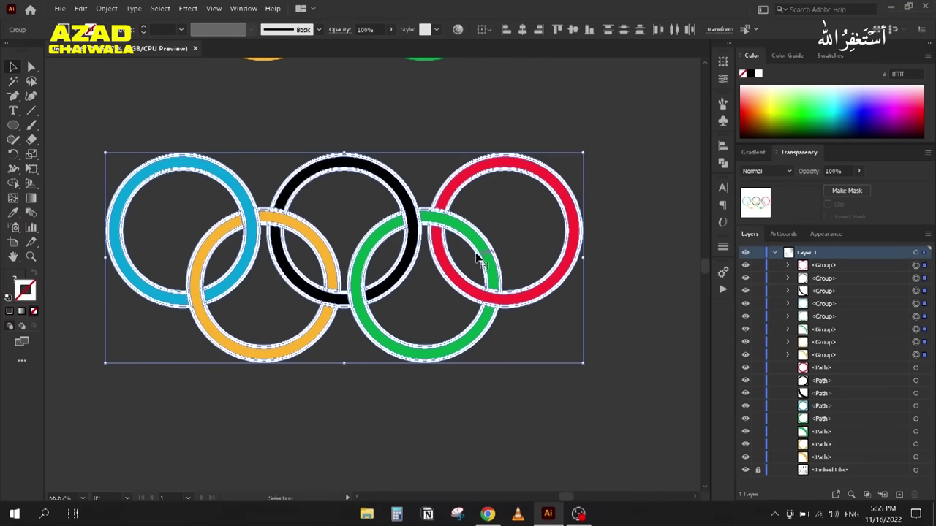
scroll(443, 228, up, 5)
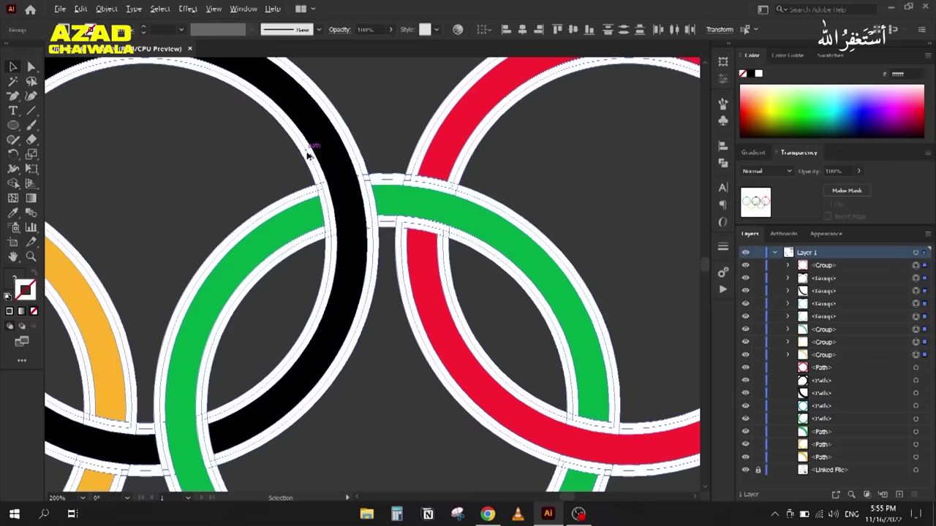
scroll(309, 146, down, 5)
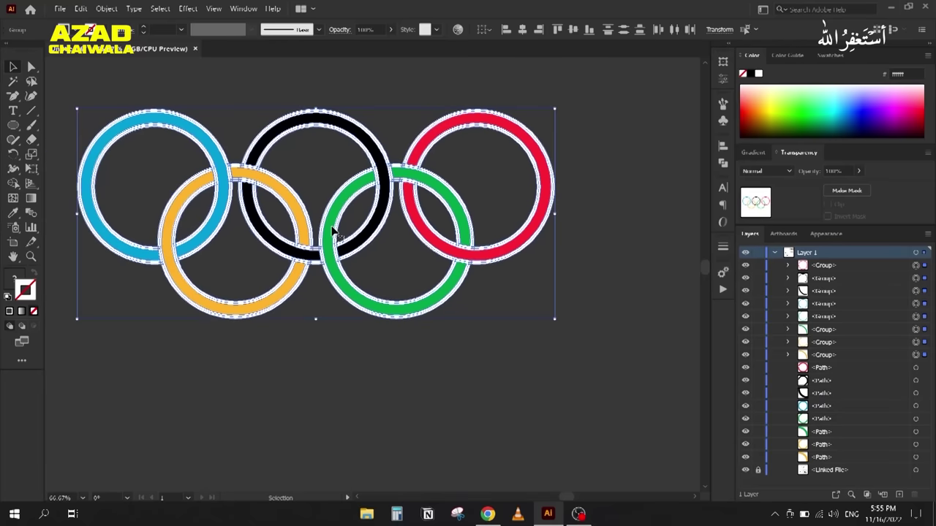
Step: Apply Pathfinder Merge to the expanded ring pieces and collapse the panel
click(723, 163)
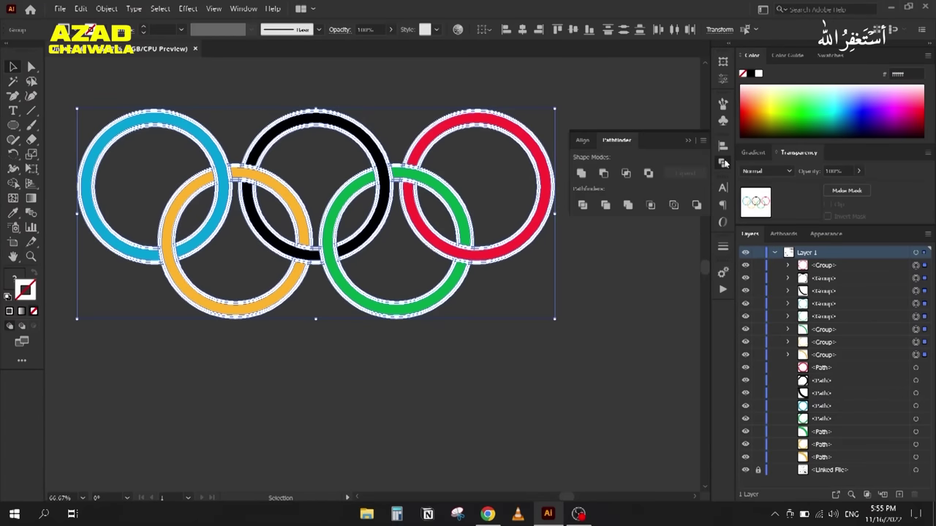
click(628, 205)
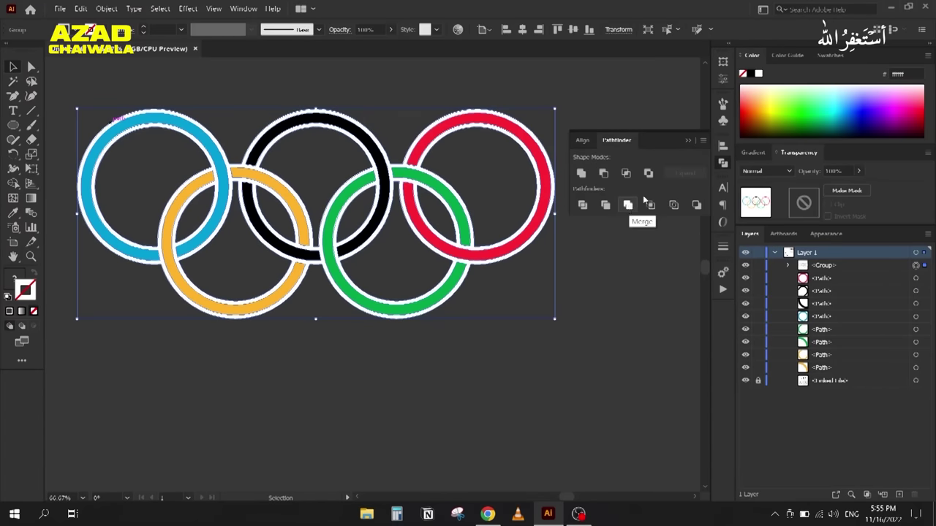
click(688, 140)
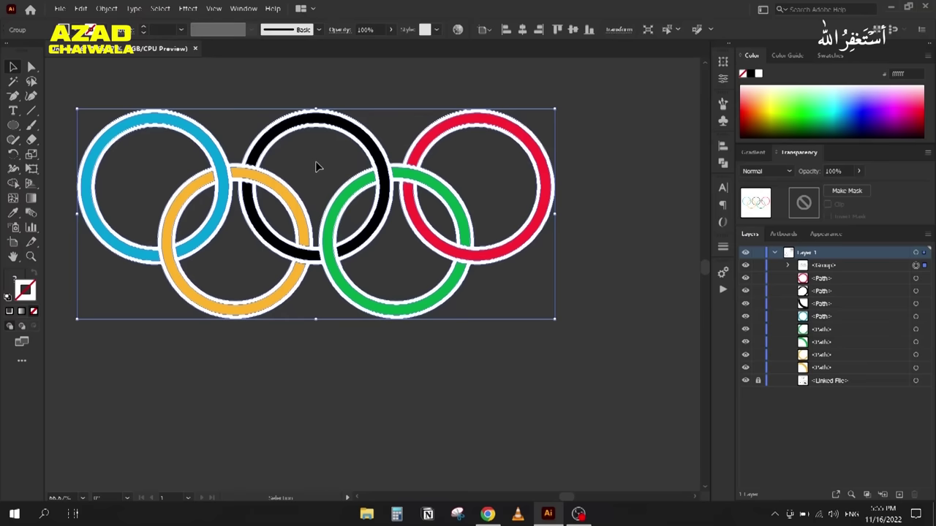
right_click(349, 206)
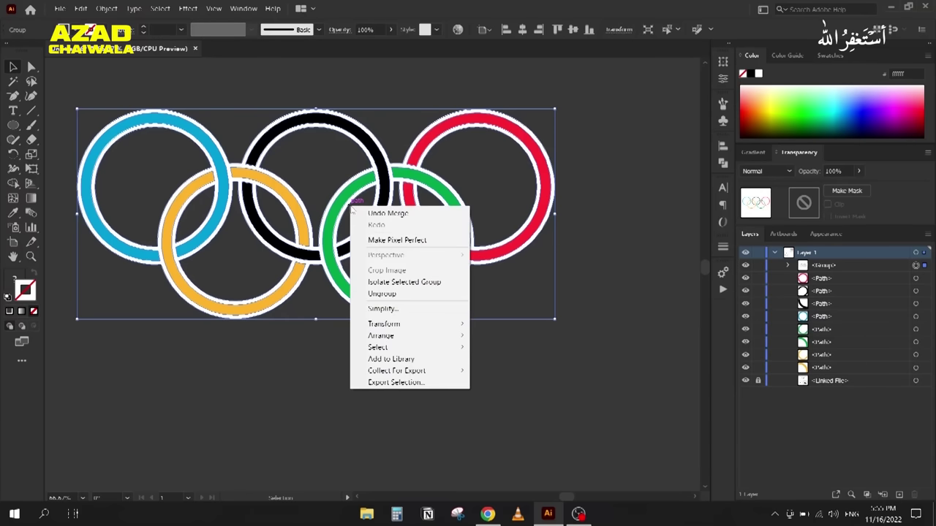
Step: Ungroup the merged rings and drag the white outline down below the coloured rings
click(413, 294)
click(344, 376)
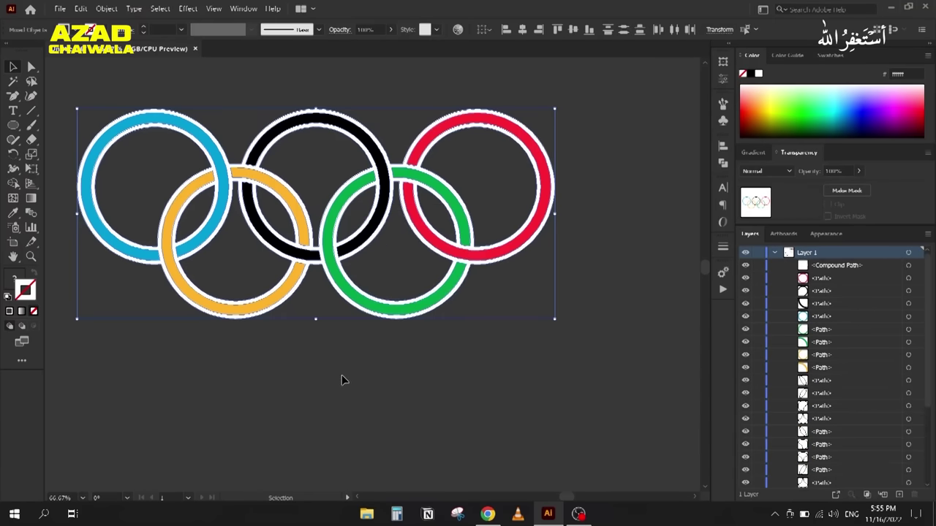
scroll(344, 375, down, 1)
scroll(344, 374, down, 1)
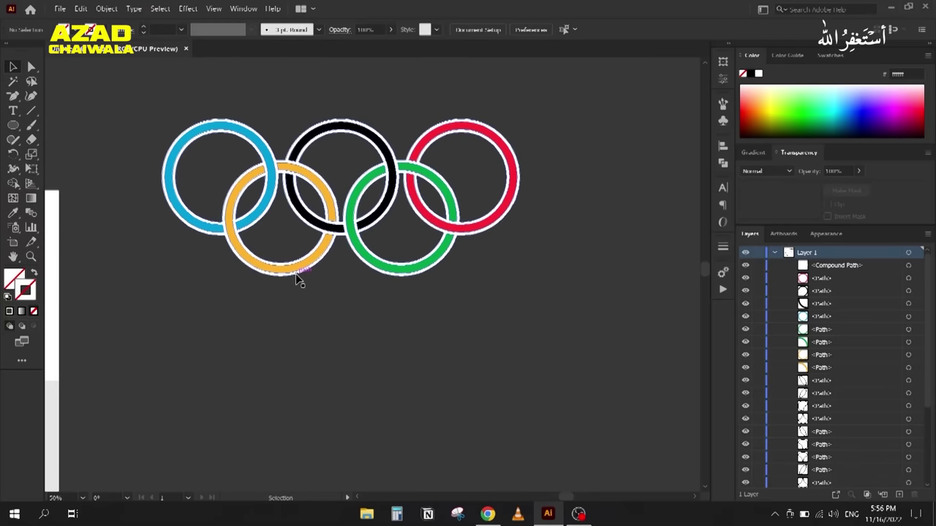
drag(296, 278, 297, 470)
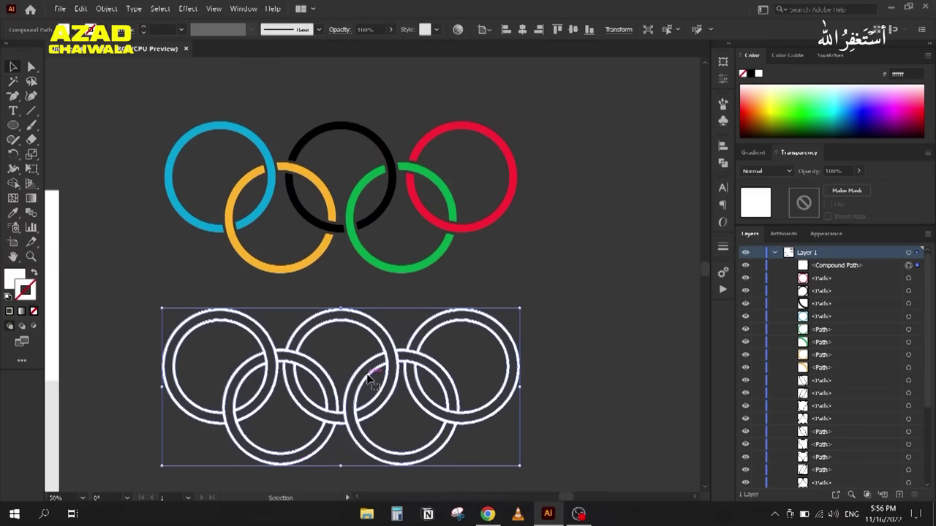
Step: Select the top coloured ring pieces and group them with Ctrl+G
click(319, 244)
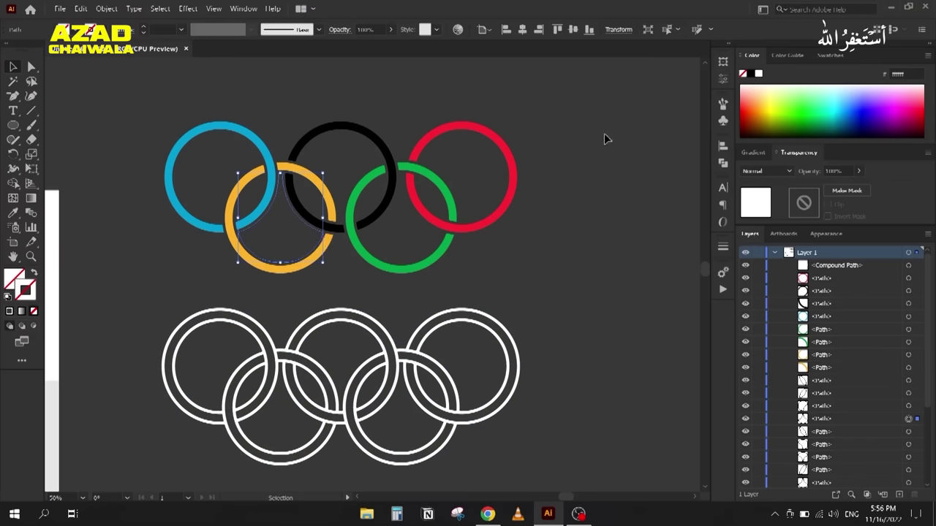
click(665, 29)
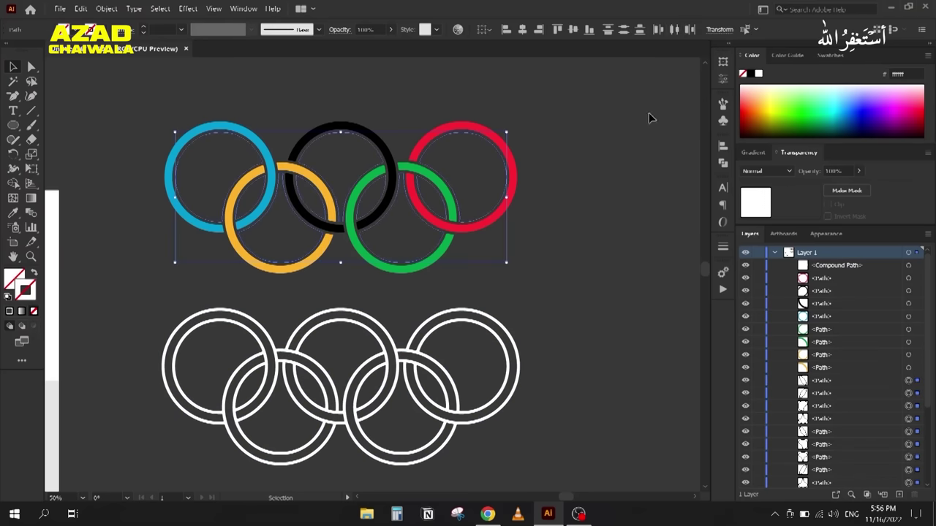
click(632, 177)
scroll(497, 173, down, 2)
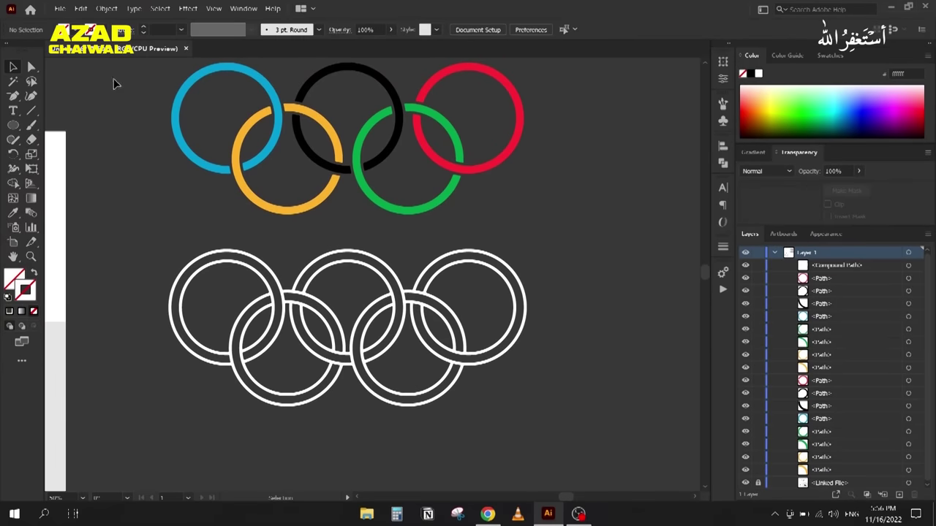
scroll(168, 159, up, 2)
drag(141, 117, 552, 252)
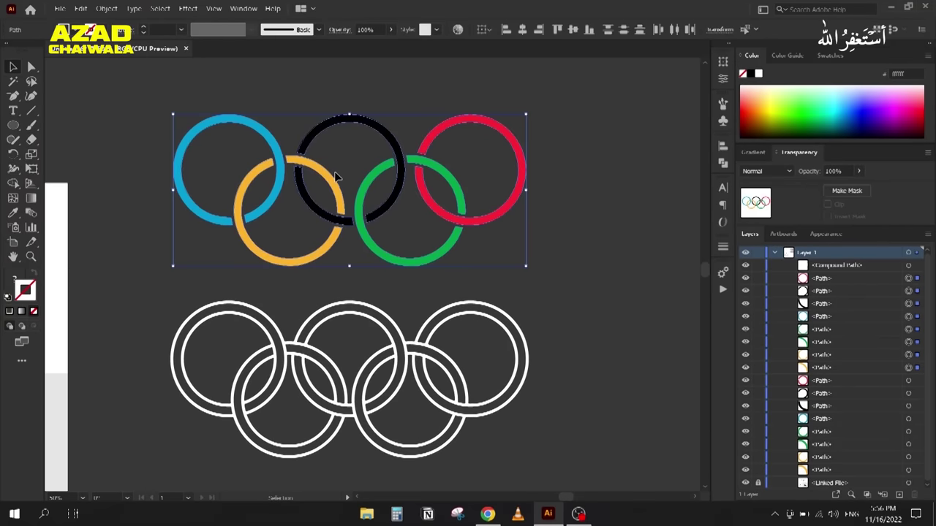
key(ctrl+g)
scroll(276, 313, up, 2)
drag(185, 110, 557, 265)
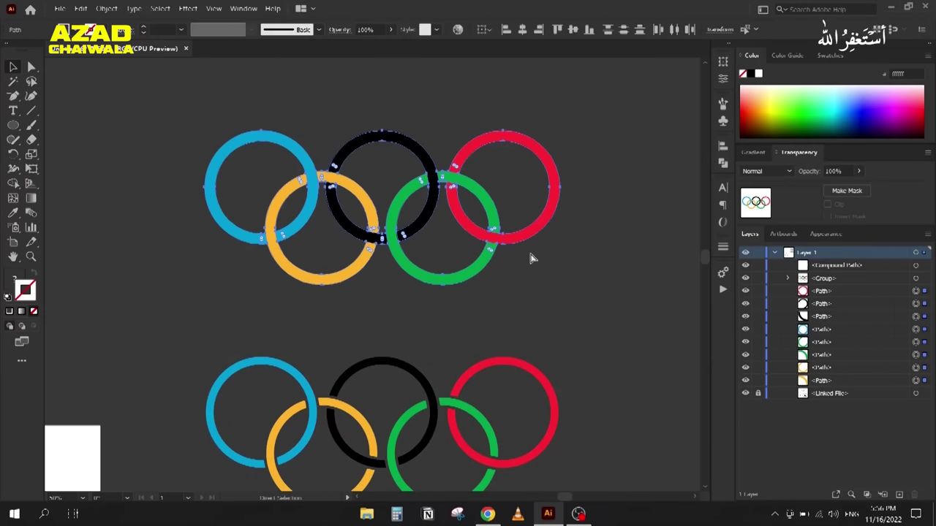
key(ctrl+g)
Step: Zoom in to inspect the overlaps of the top ring set
drag(366, 269, 366, 192)
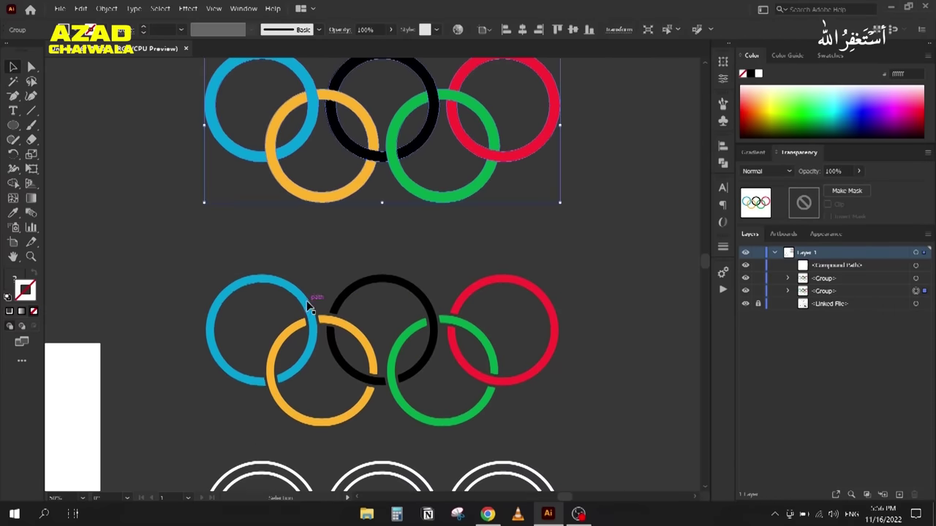
key(ctrl+plus)
key(ctrl+plus)
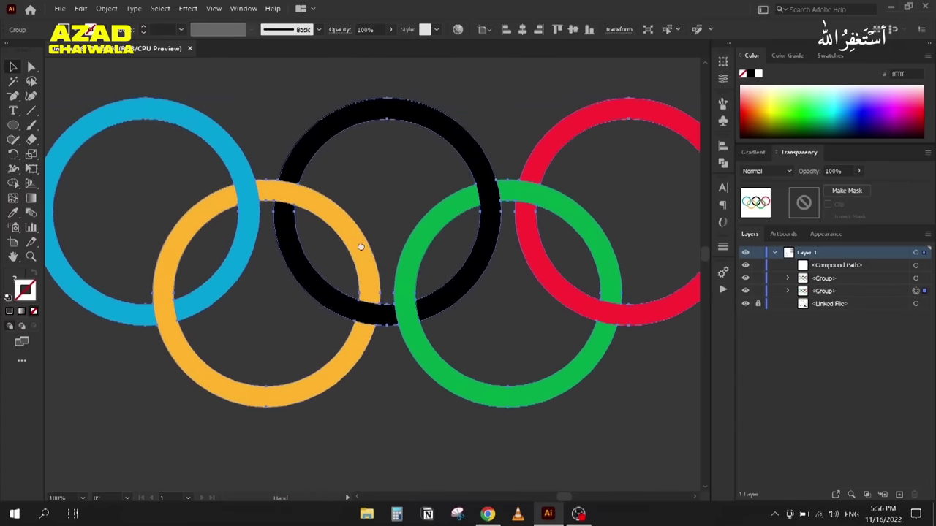
key(ctrl+minus)
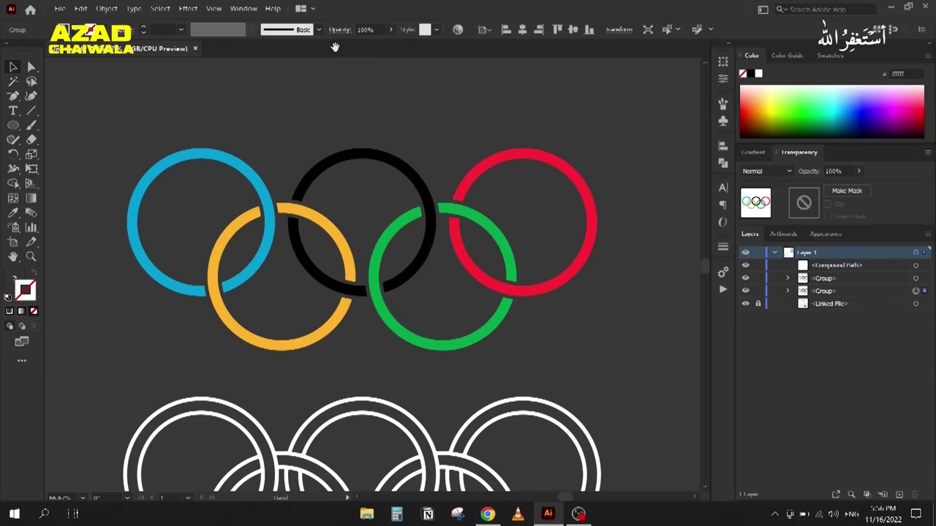
key(ctrl+plus)
key(ctrl+plus)
click(273, 209)
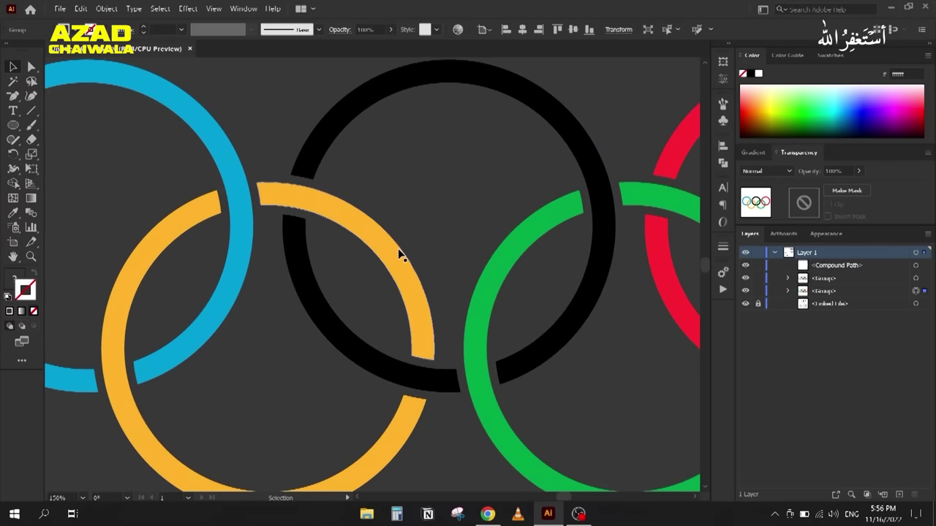
key(ctrl+minus)
key(ctrl+minus)
Step: Select all three ring sets and move them to the left of the artboards
scroll(393, 293, down, 1)
scroll(393, 293, down, 5)
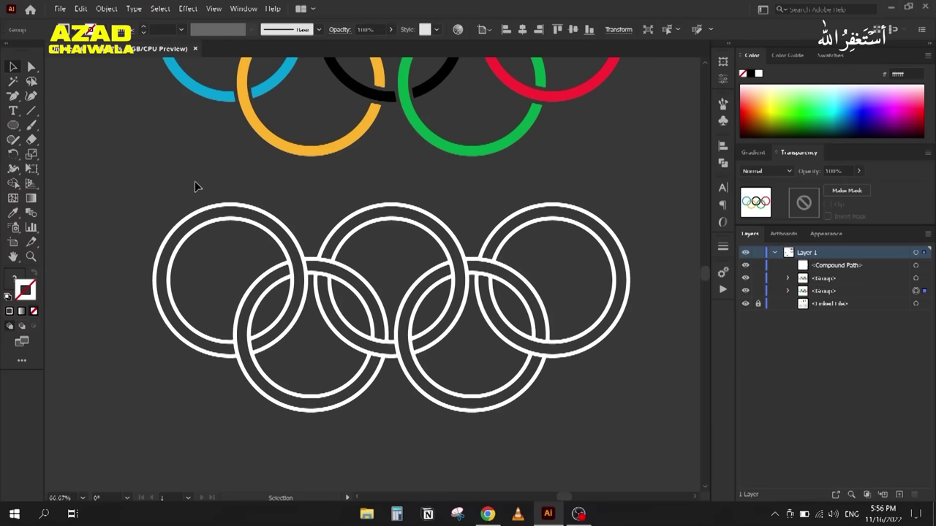
scroll(187, 188, down, 3)
drag(253, 268, 471, 400)
drag(404, 109, 614, 454)
scroll(495, 287, down, 2)
scroll(493, 285, down, 1)
drag(494, 284, 241, 295)
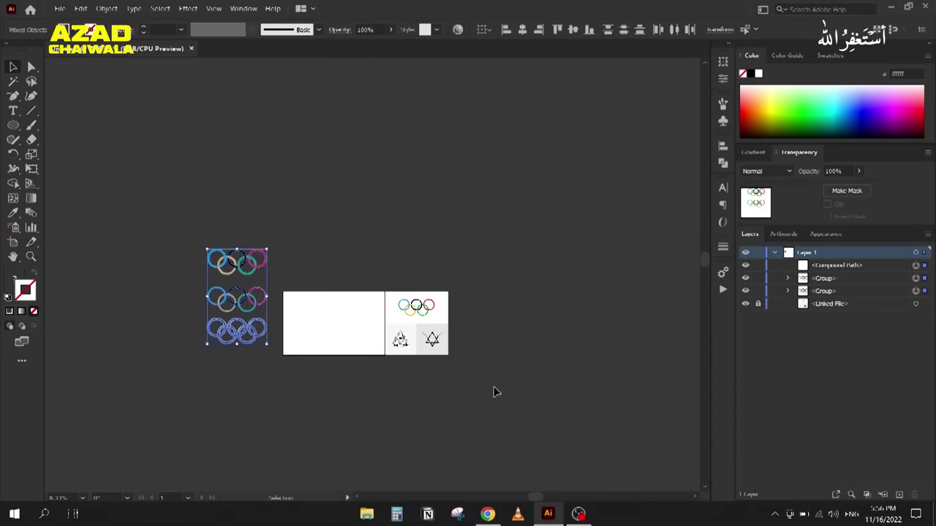
Step: Draw a three-sided polygon beside the antler logo artboard with the Polygon tool
scroll(449, 336, up, 4)
scroll(449, 338, up, 1)
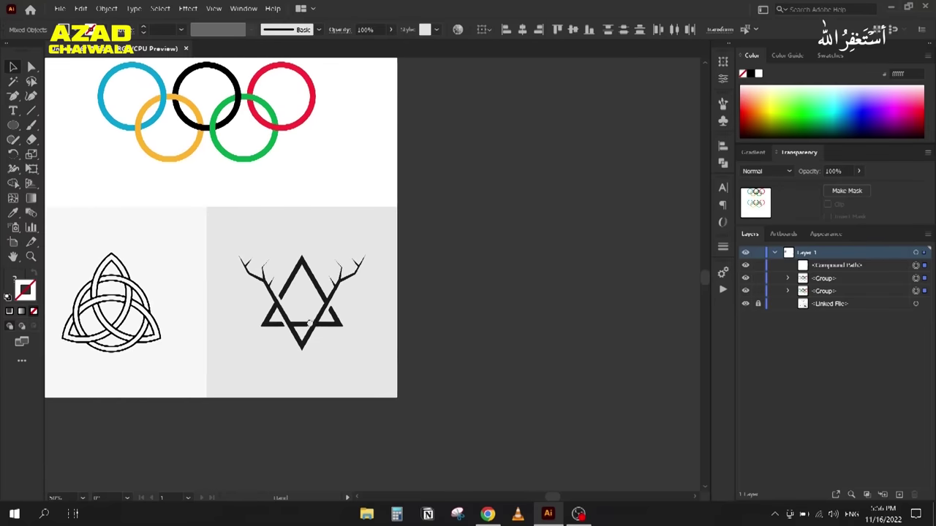
scroll(330, 311, up, 1)
key(h)
drag(328, 317, 314, 274)
drag(233, 319, 251, 318)
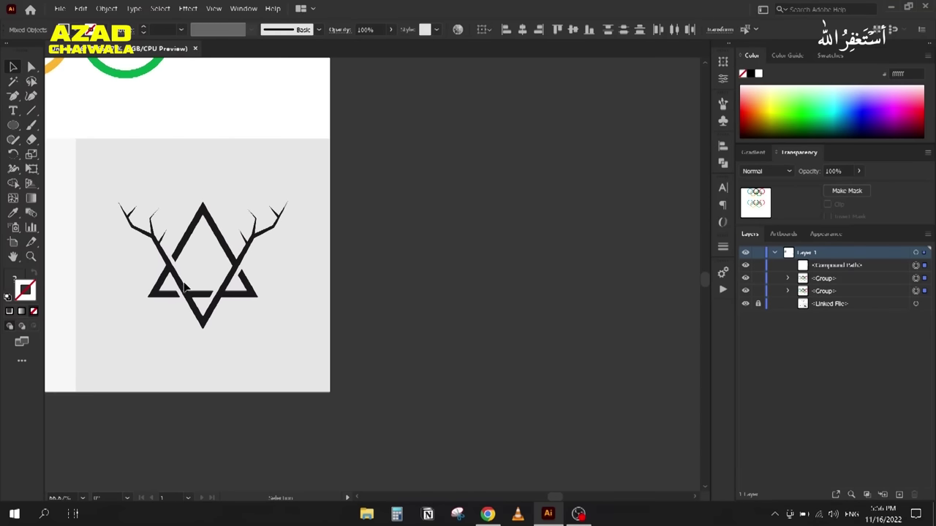
right_click(11, 125)
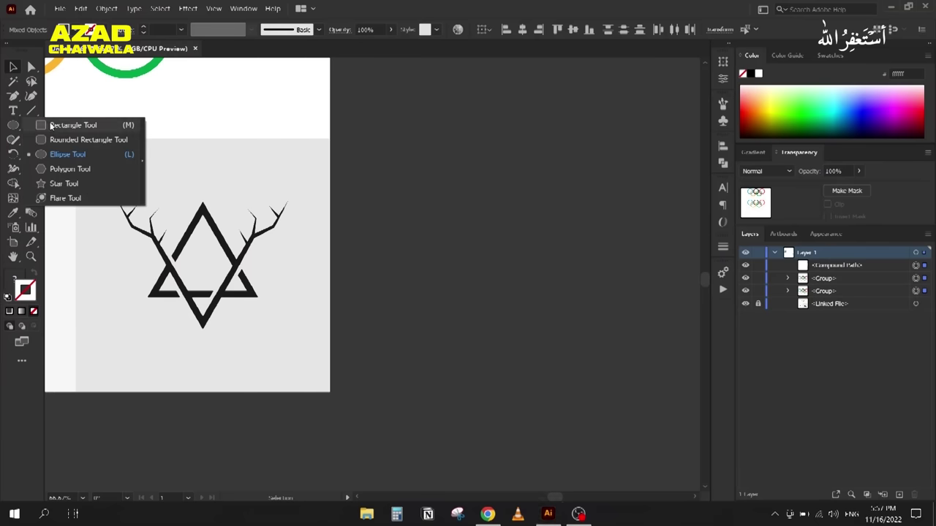
click(84, 169)
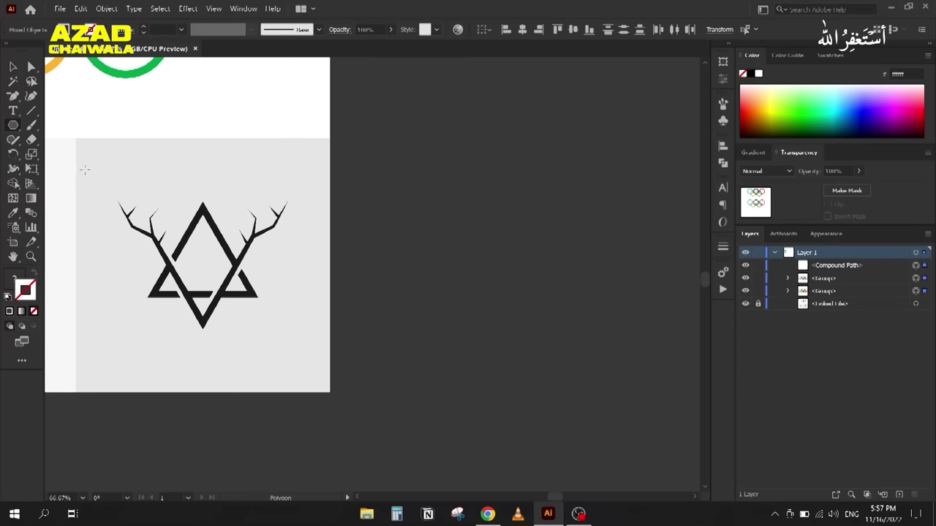
drag(497, 236, 585, 290)
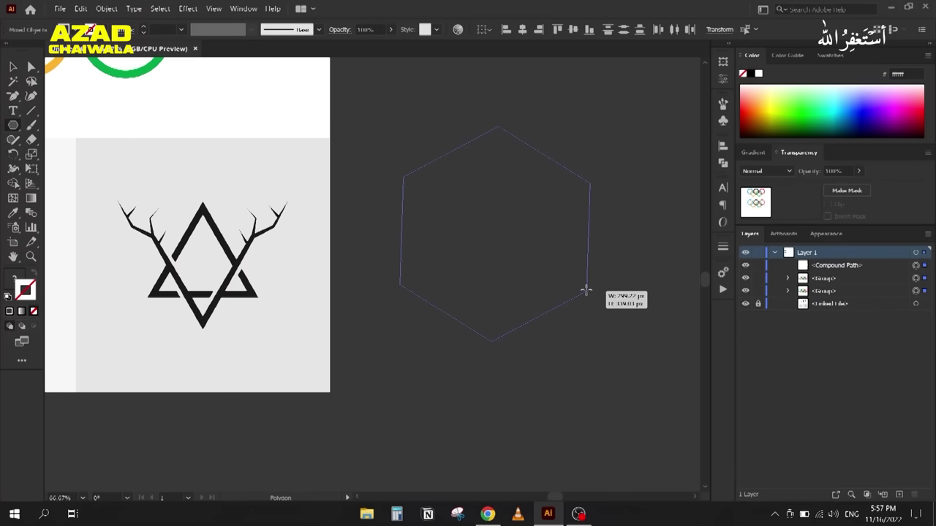
key(Down)
key(Down)
key(Down)
drag(585, 290, 588, 290)
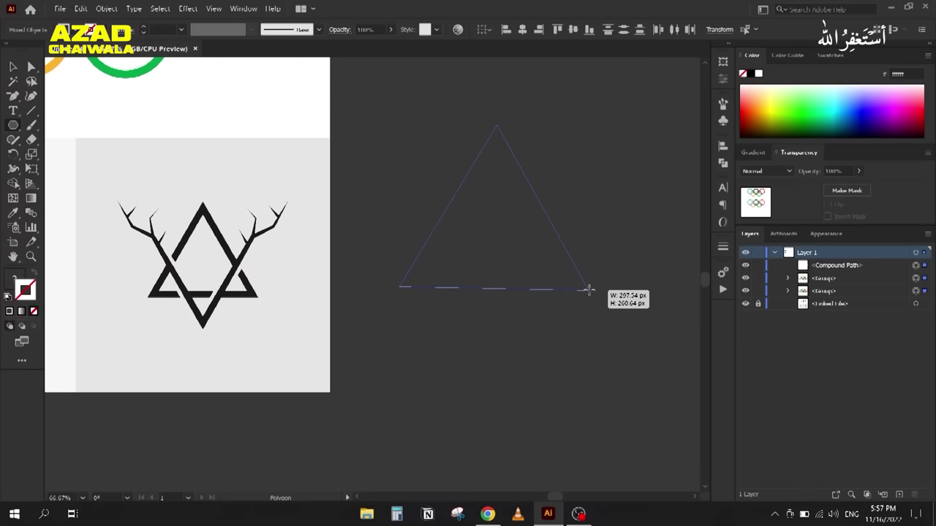
drag(589, 290, 594, 292)
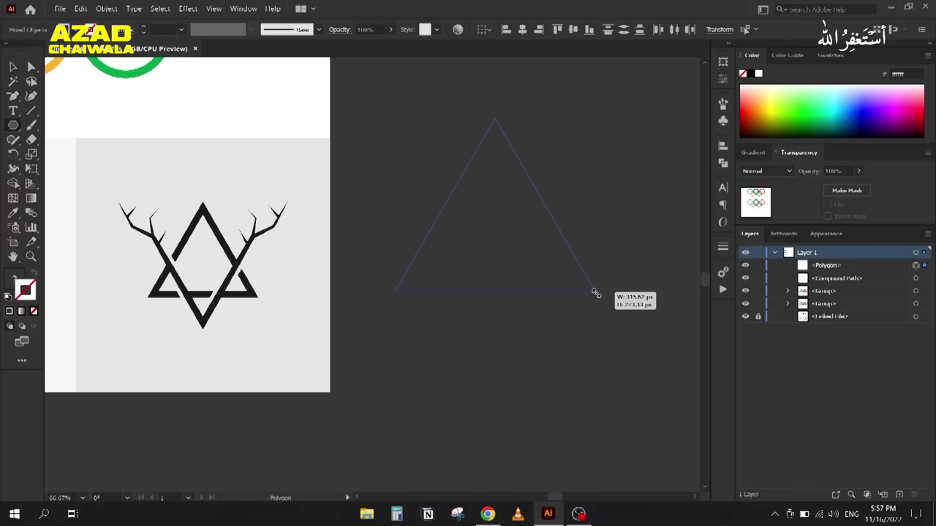
Step: Give the triangle a 26 px black stroke and nudge it into place
click(15, 68)
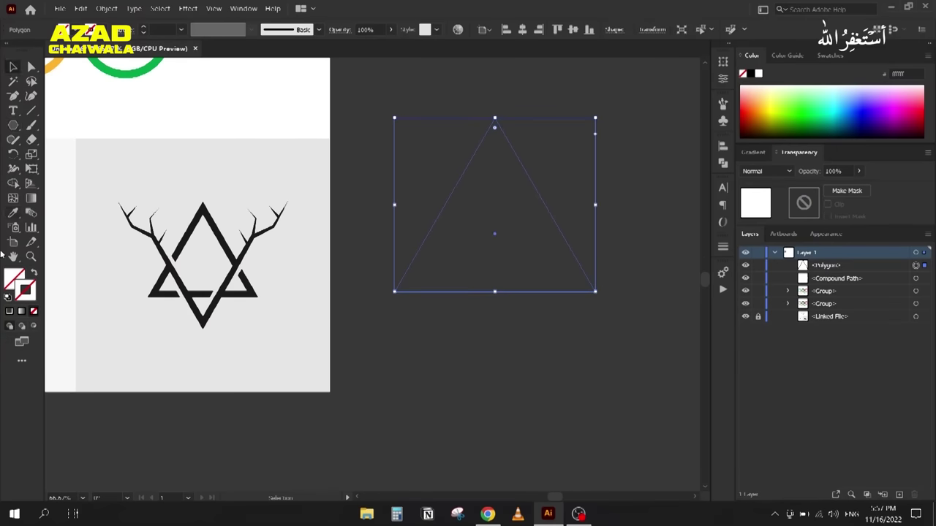
click(751, 74)
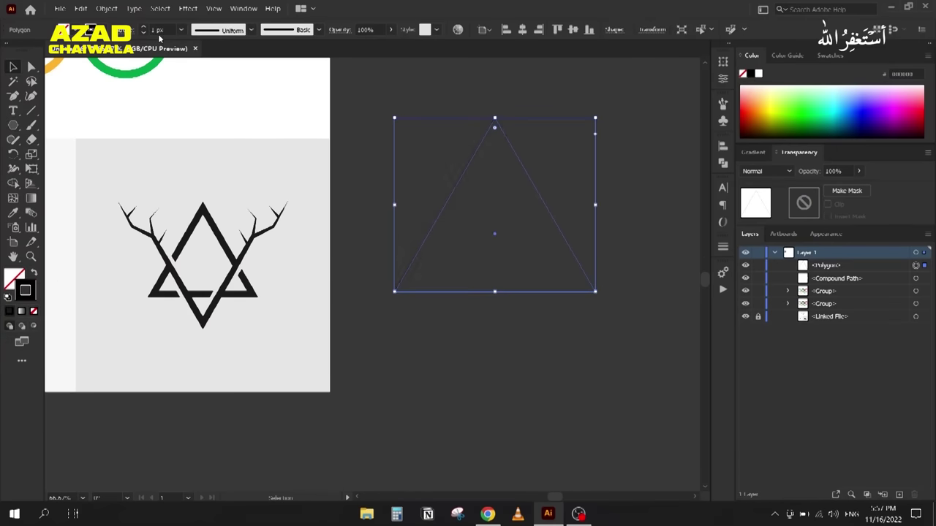
scroll(160, 30, up, 9)
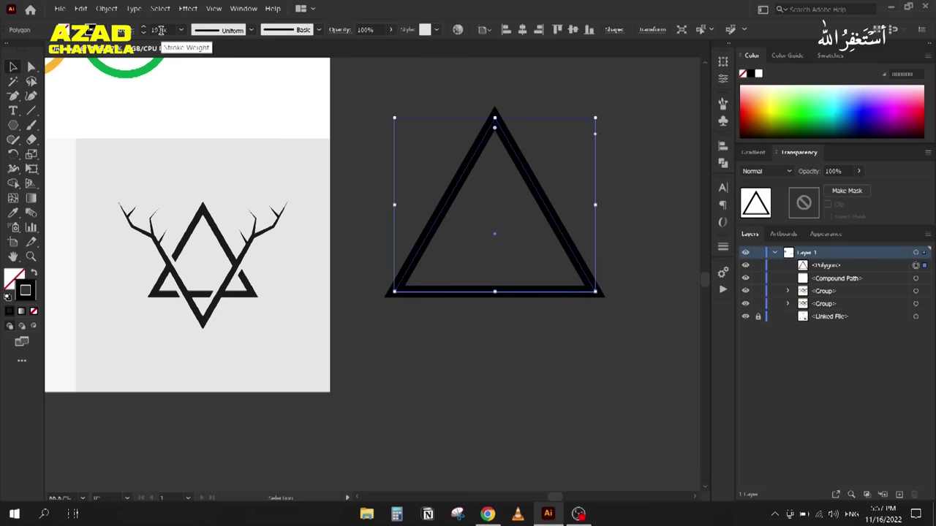
scroll(171, 30, up, 13)
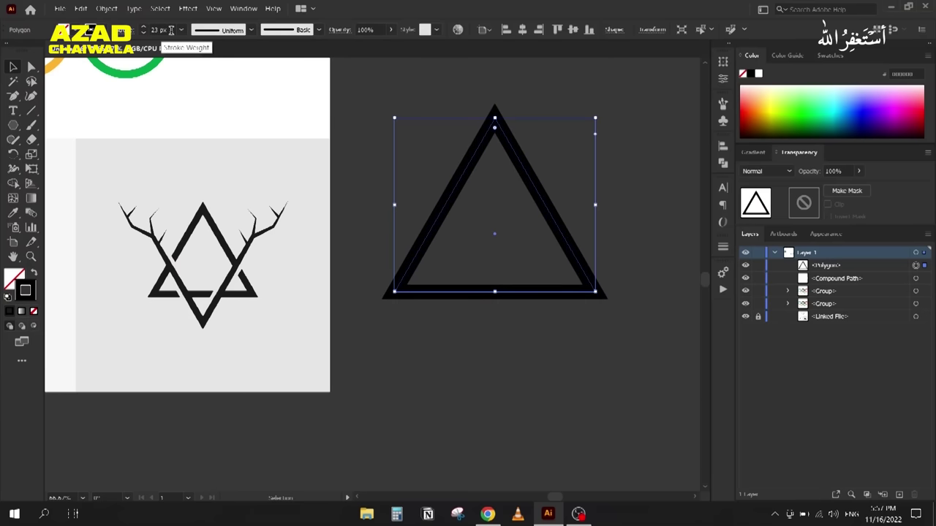
scroll(171, 30, up, 3)
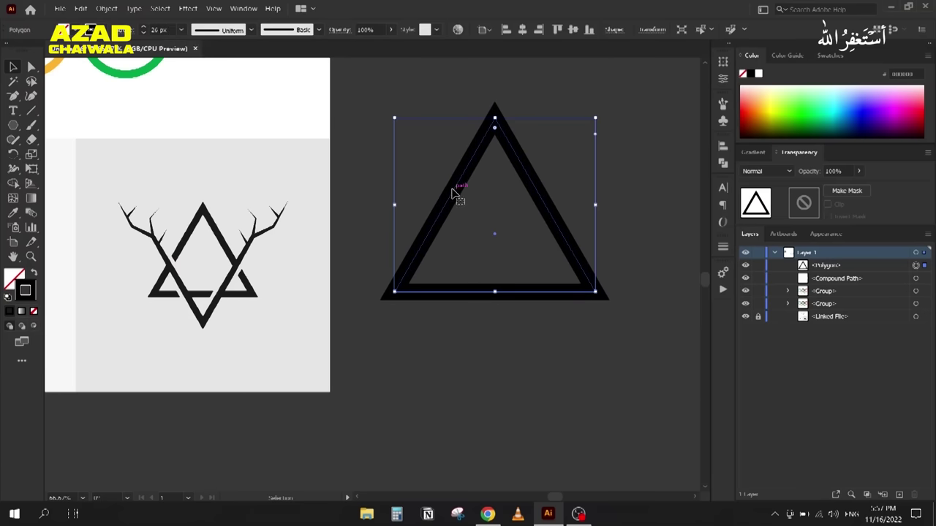
drag(454, 193, 463, 217)
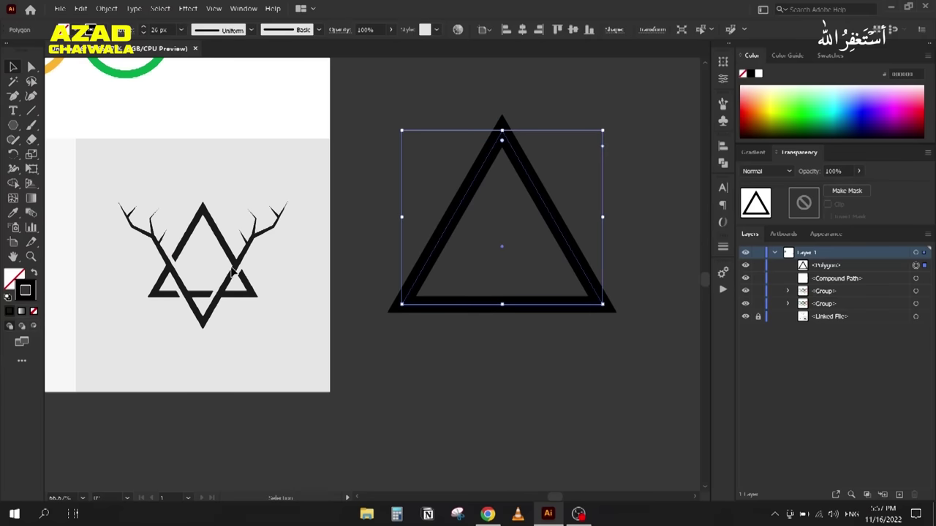
Step: Paste a copy of the triangle in front (Ctrl+F) and rotate it 180°
key(a)
key(ctrl+c)
key(ctrl+f)
key(v)
drag(393, 305, 611, 206)
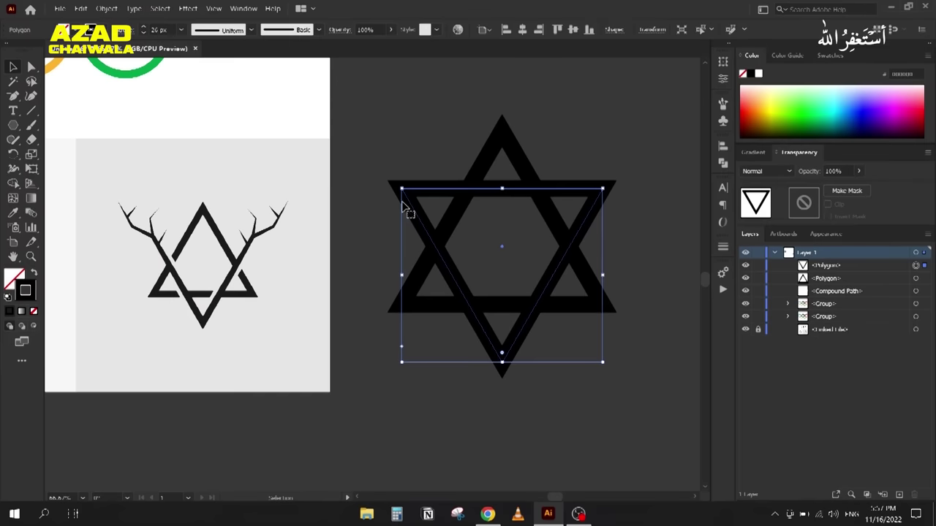
click(26, 141)
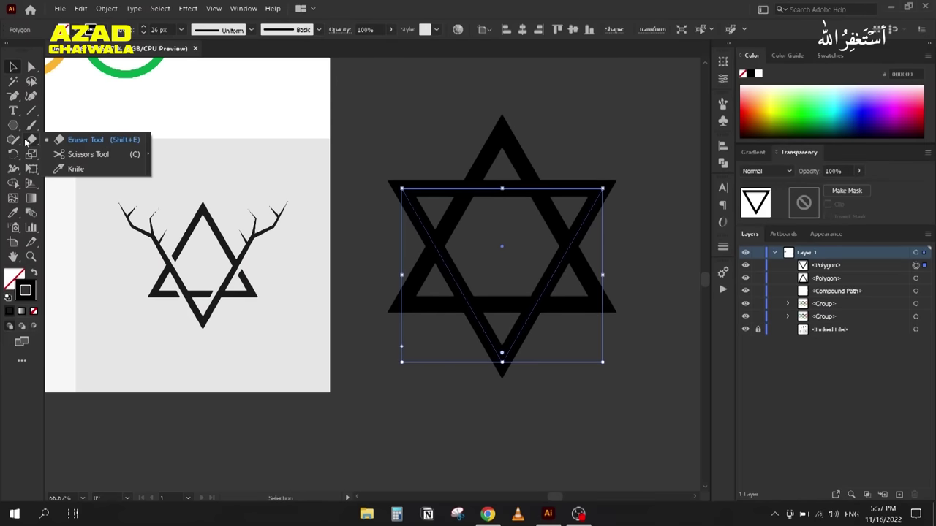
Step: Cut the inverted triangle at both top corners with Scissors and delete the top edge
click(85, 155)
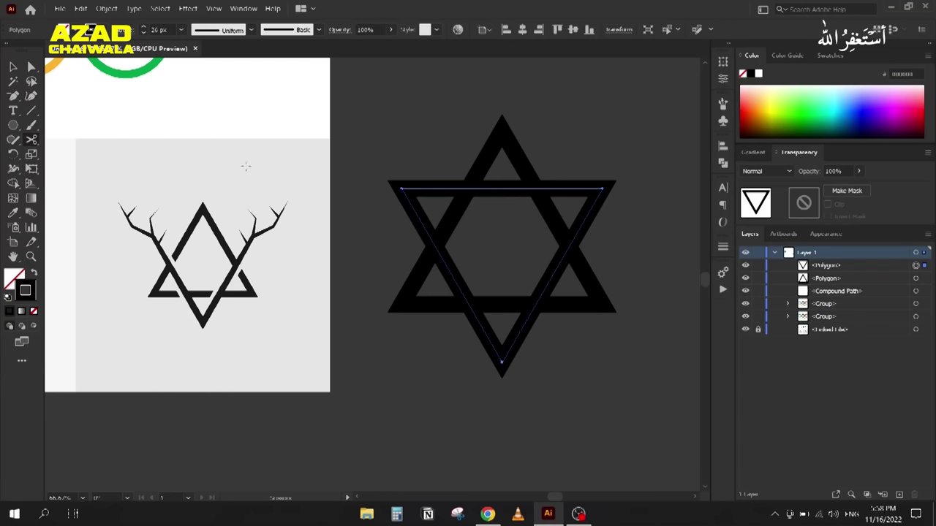
click(402, 189)
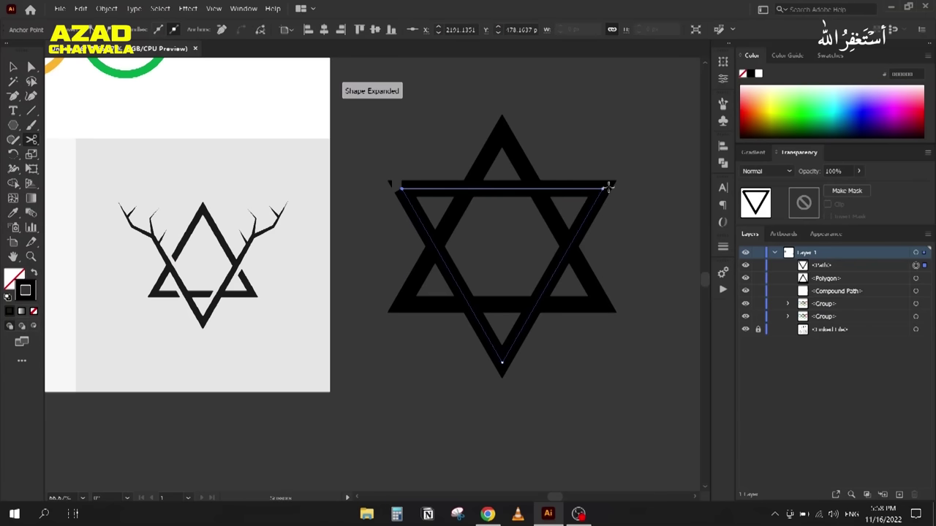
click(603, 187)
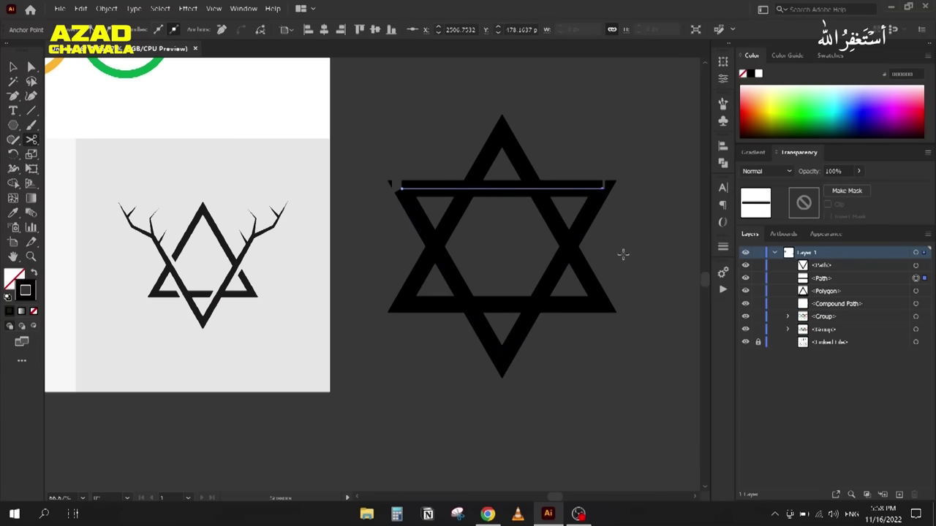
key(v)
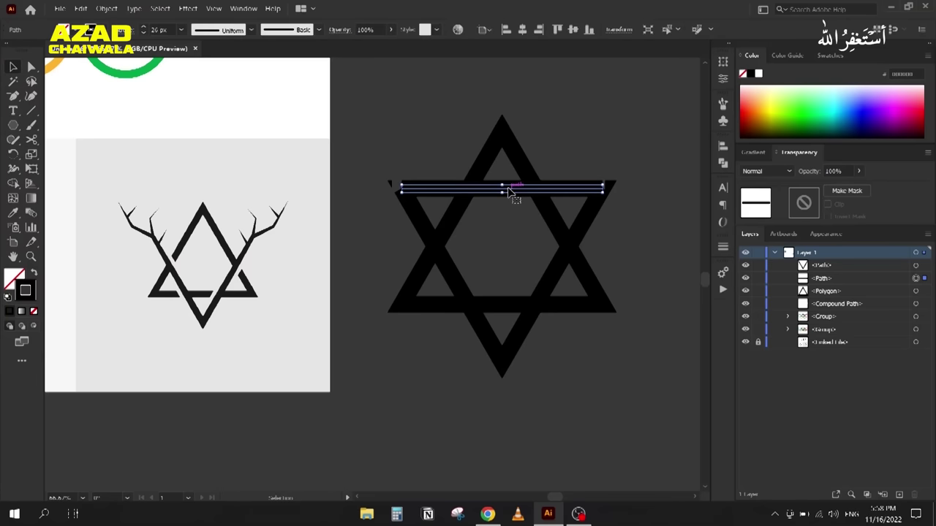
key(Delete)
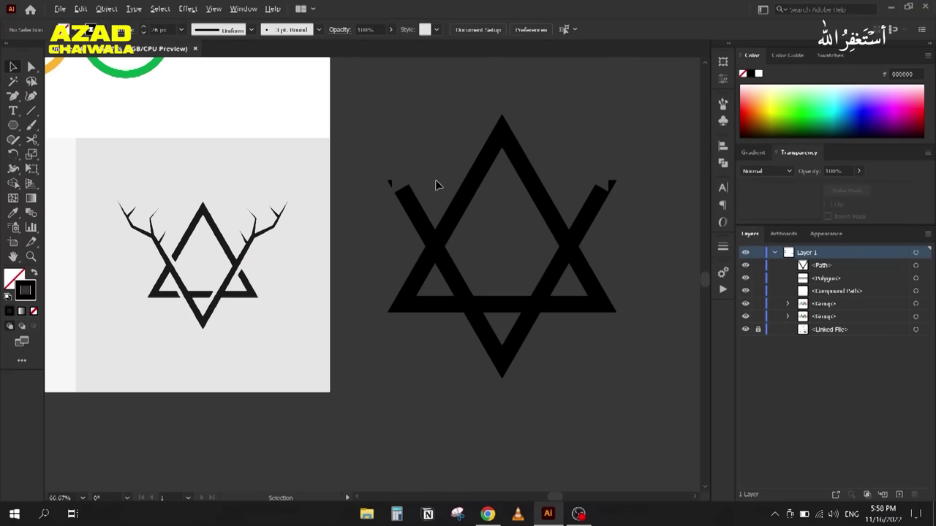
Step: Select both parts of the star and move it further right
scroll(435, 185, up, 2)
scroll(436, 184, down, 1)
scroll(436, 183, down, 1)
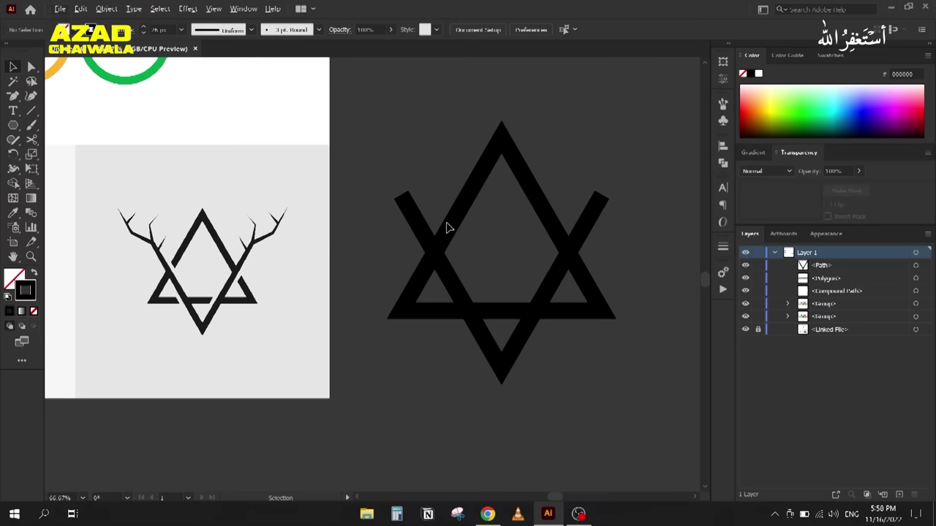
drag(384, 140, 611, 390)
drag(598, 299, 623, 316)
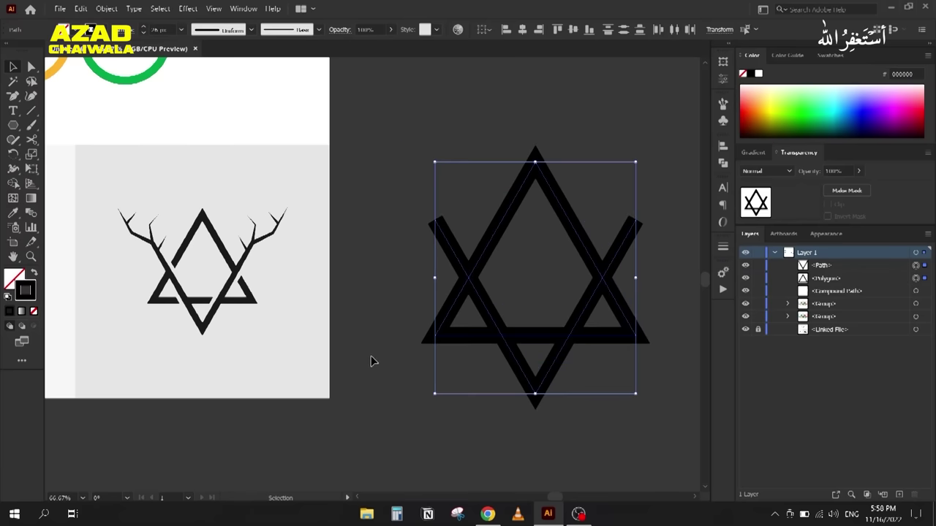
click(367, 219)
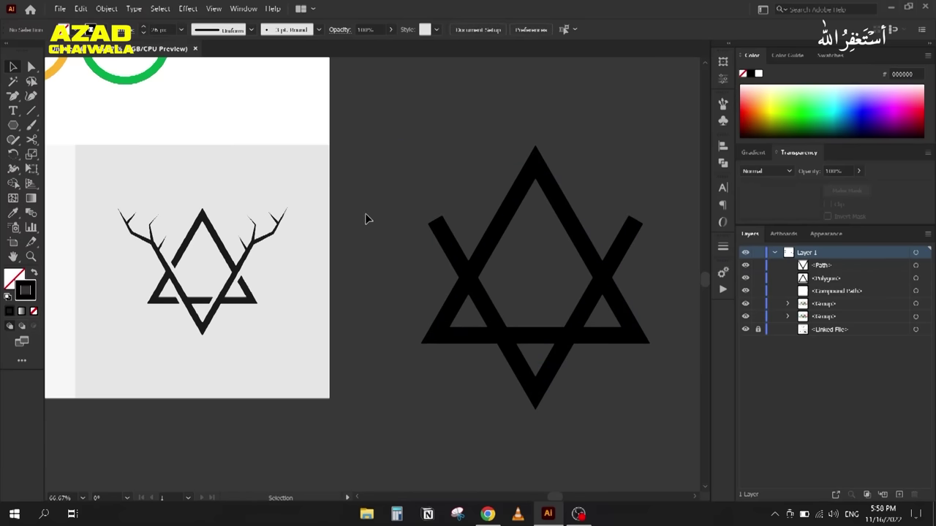
Step: Extend the V's top-left end with two Pen anchors, bending the arm up-left
key(p)
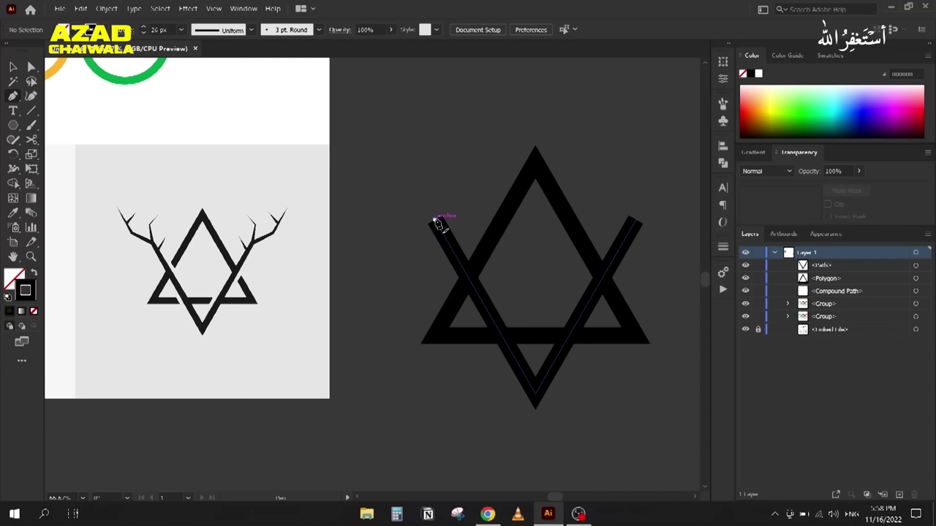
key(Escape)
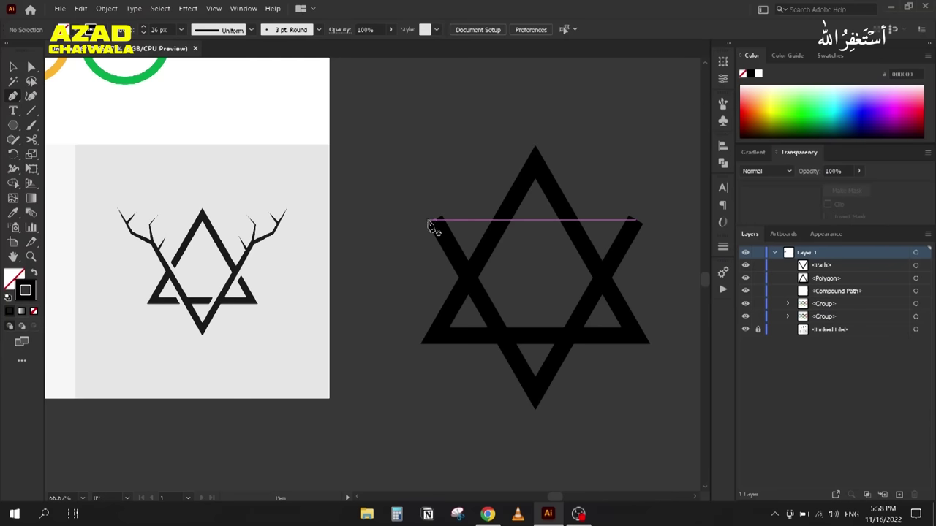
click(434, 221)
click(434, 221)
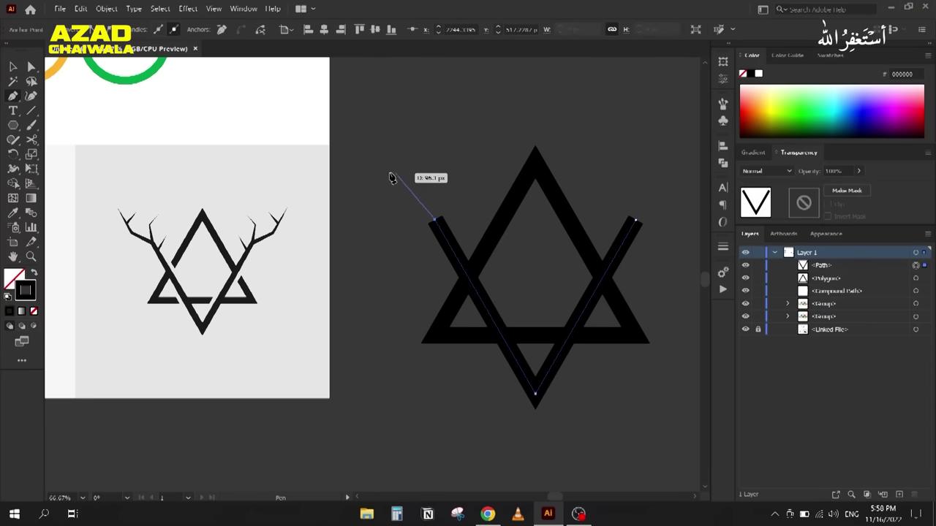
click(377, 191)
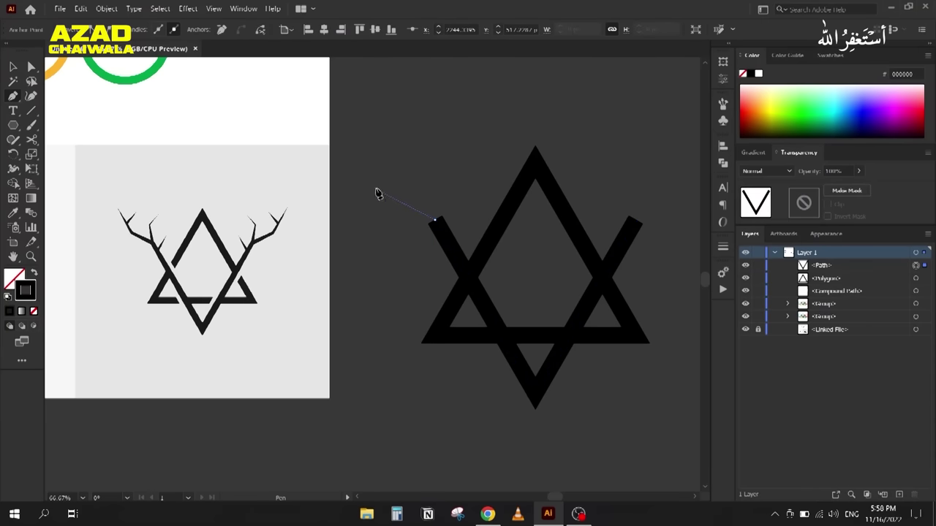
click(352, 148)
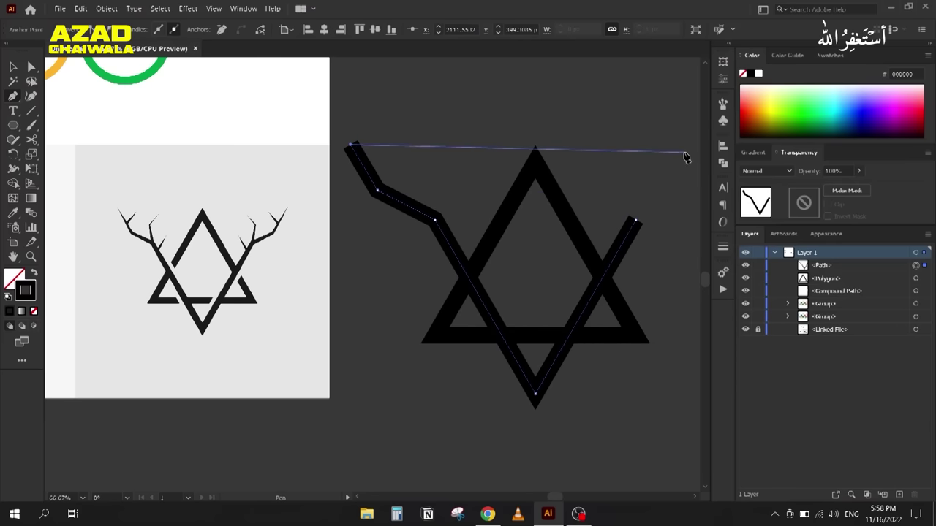
click(12, 66)
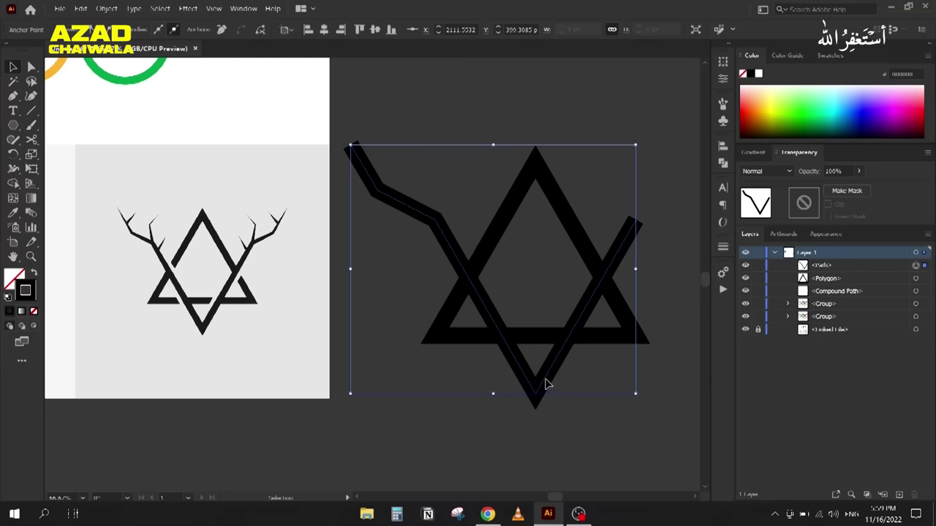
Step: Cut the path at its bottom anchor with Scissors and delete the right arm
key(a)
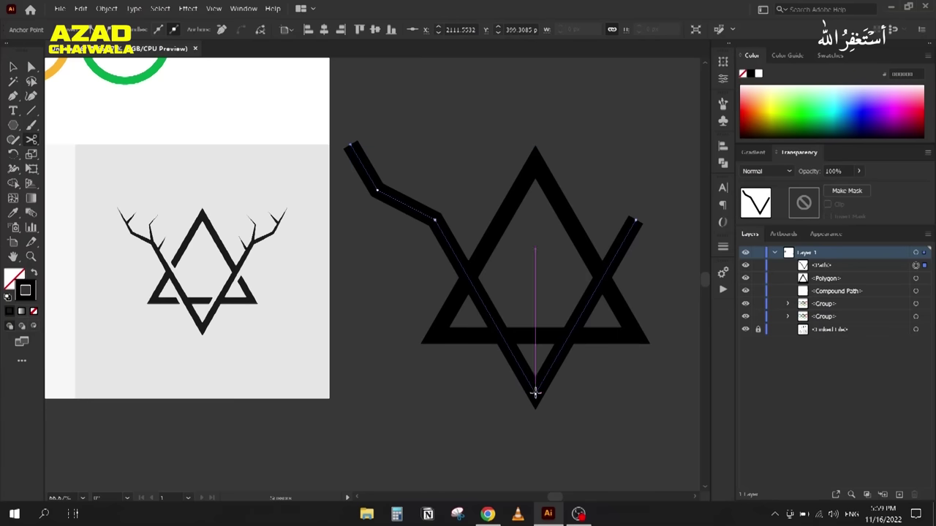
click(534, 393)
key(v)
click(583, 422)
click(563, 380)
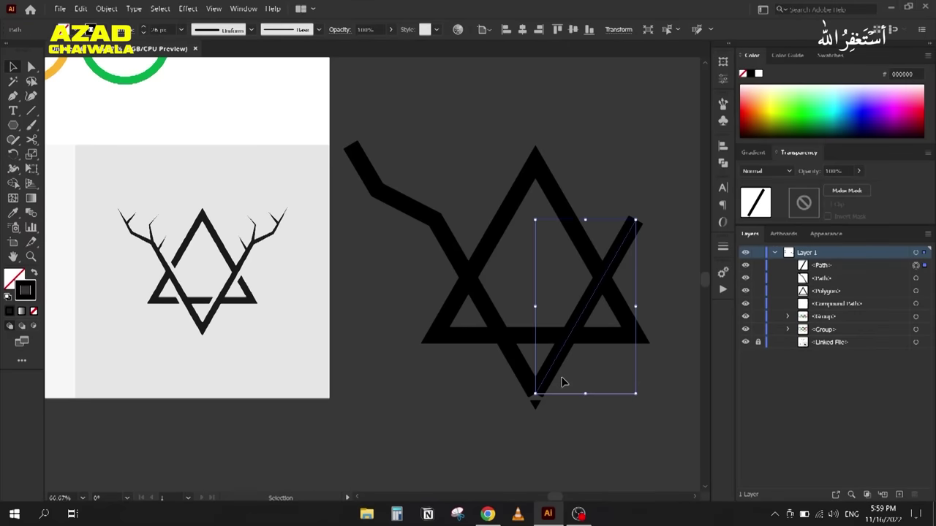
key(Delete)
scroll(541, 399, up, 1)
scroll(541, 399, down, 1)
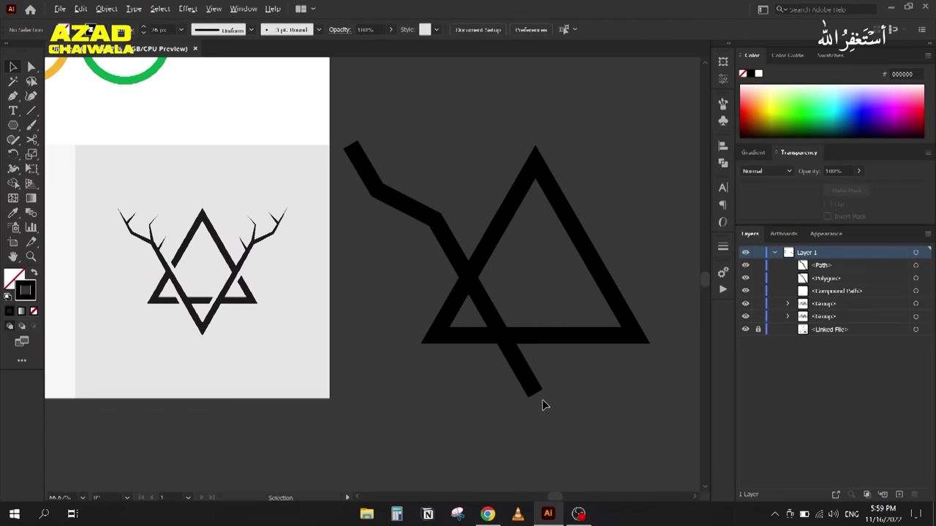
click(386, 198)
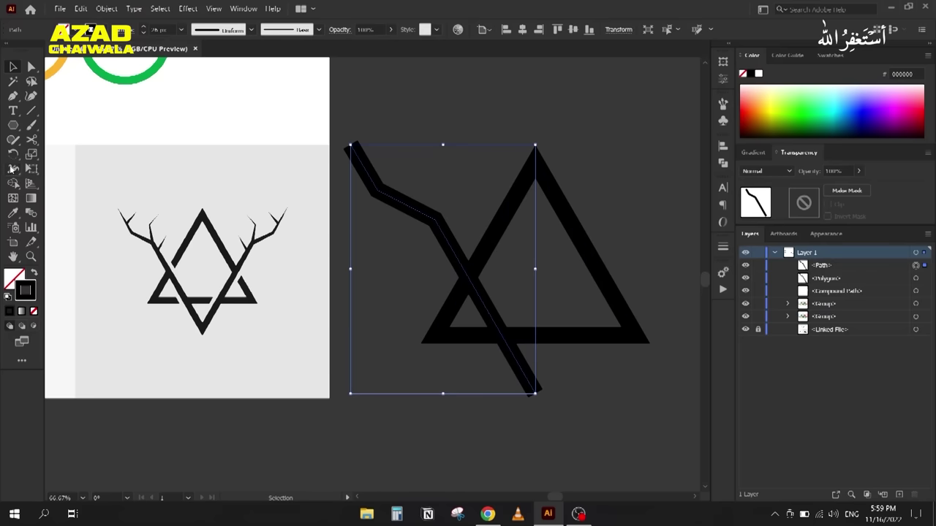
Step: Reflect a vertical copy of the bent arm about its bottom anchor
click(13, 160)
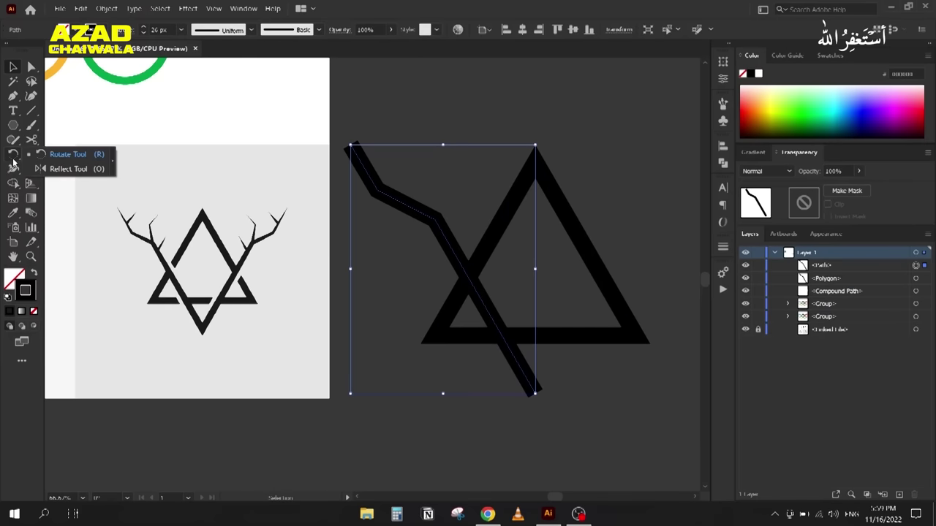
click(68, 169)
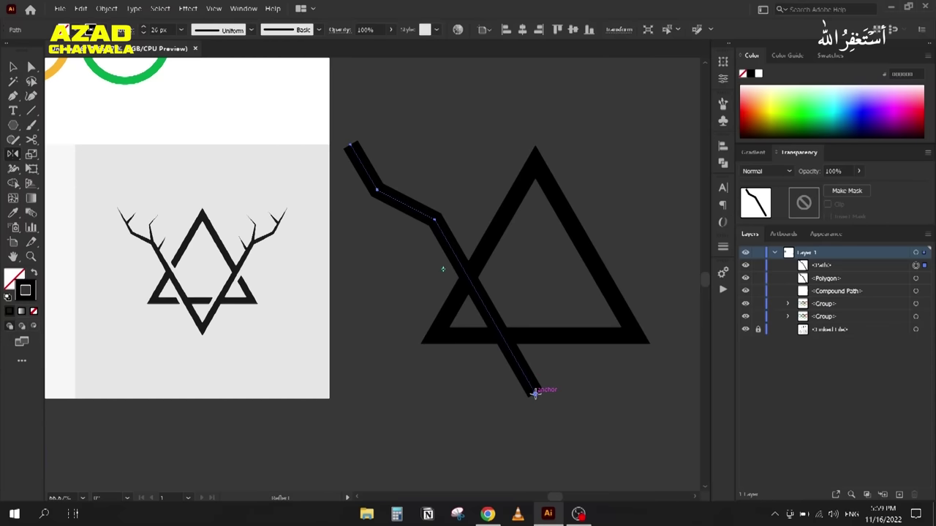
alt+click(534, 393)
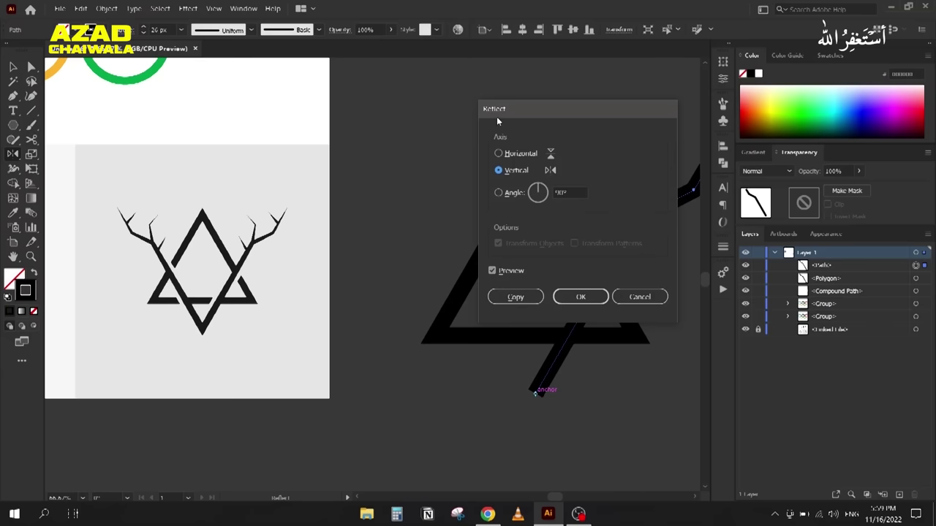
drag(496, 116, 129, 238)
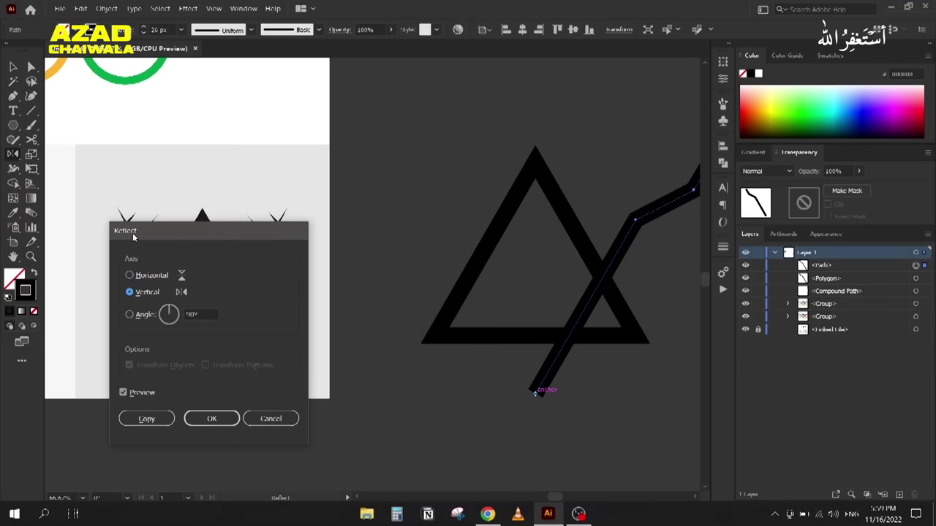
click(144, 419)
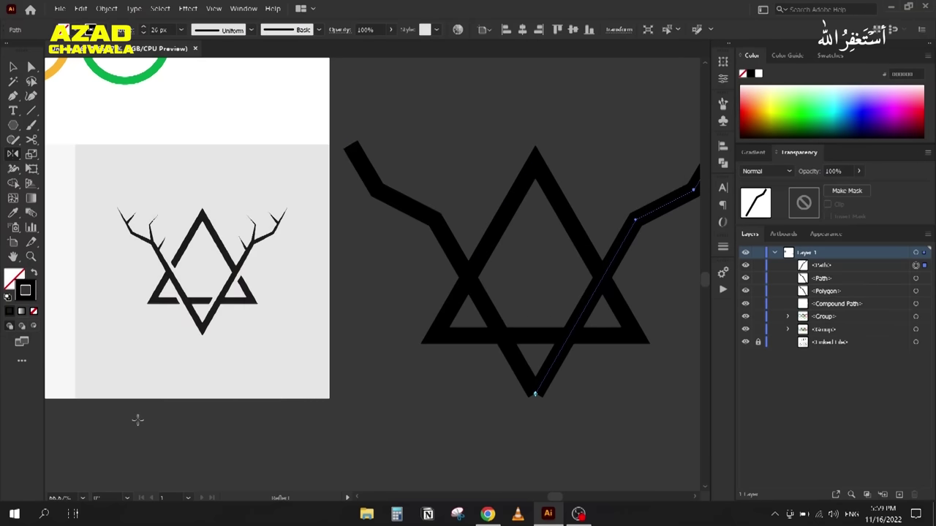
Step: Select both antler halves and join them into one path with Ctrl+J
click(13, 67)
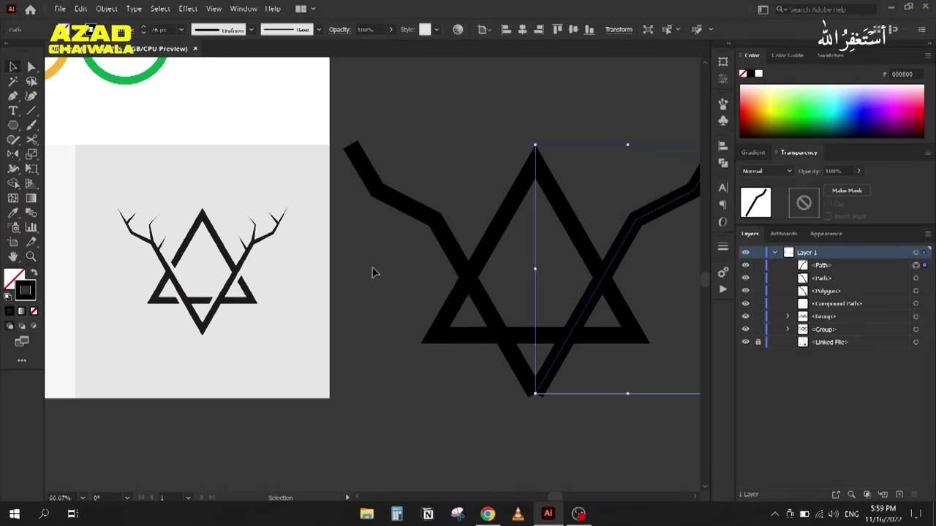
key(ctrl+minus)
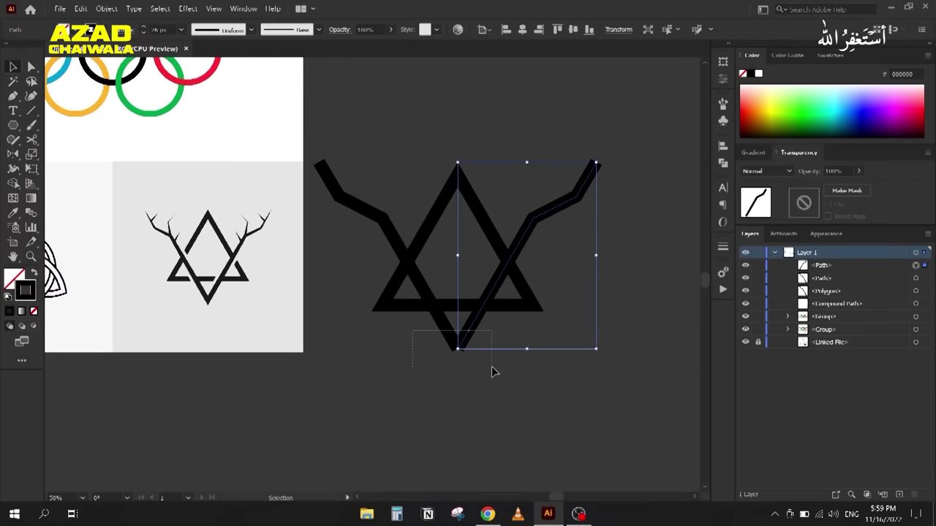
drag(491, 366, 483, 385)
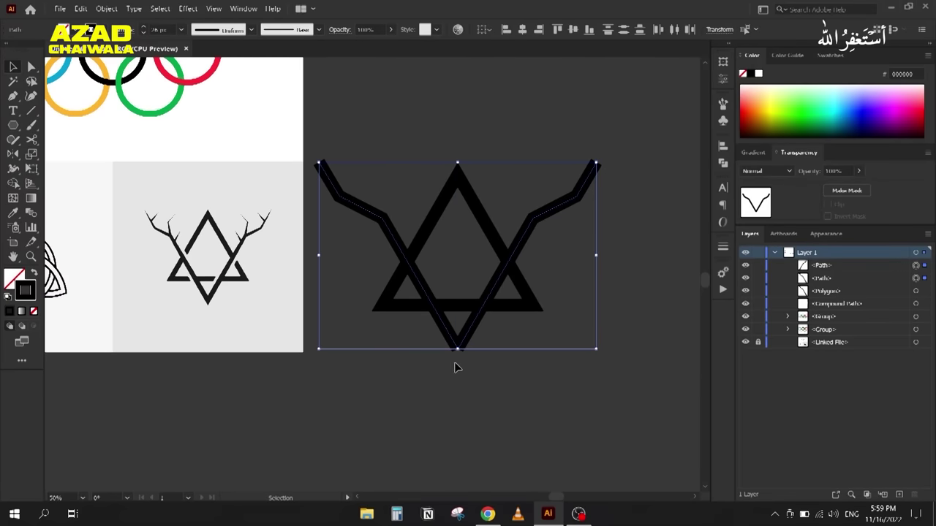
key(ctrl+j)
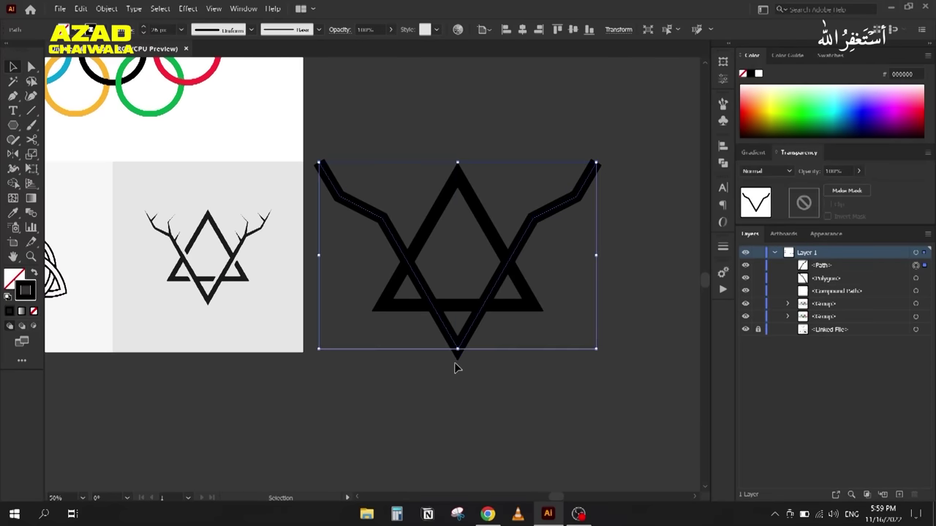
click(439, 382)
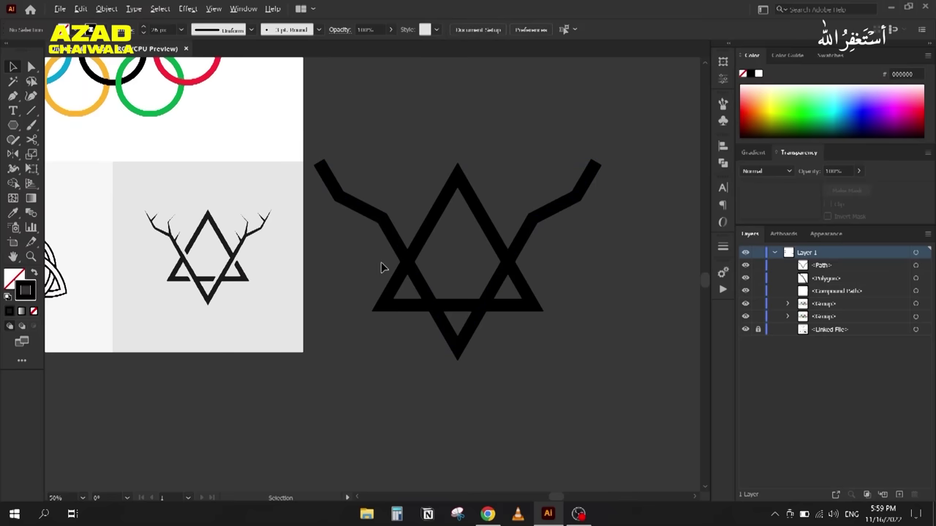
key(ctrl+plus)
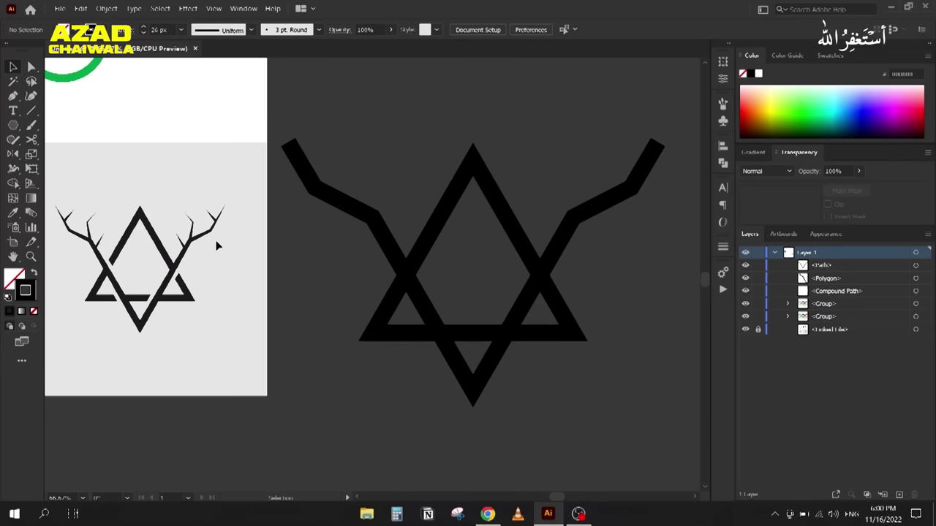
Step: Pan over to the blank artboard beside the triquetra and Olympic rings references
click(313, 157)
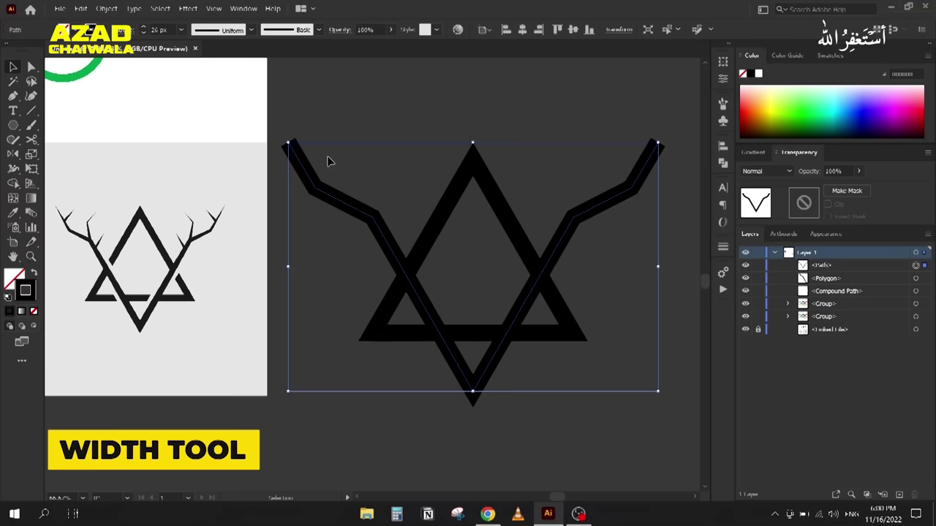
scroll(327, 156, down, 3)
scroll(178, 285, left, 5)
drag(177, 285, 374, 279)
scroll(371, 282, right, 2)
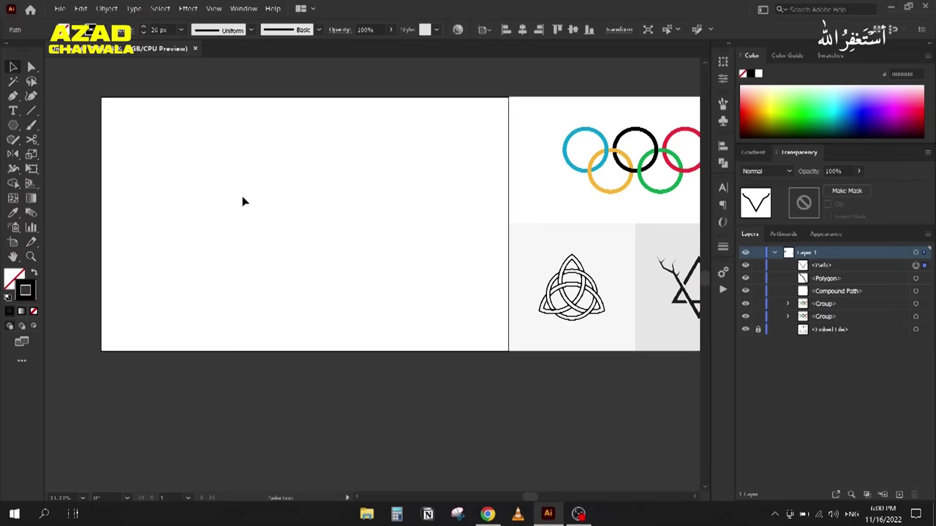
Step: Draw a vertical line on the empty artboard with a 1 pt stroke weight
scroll(288, 152, up, 1)
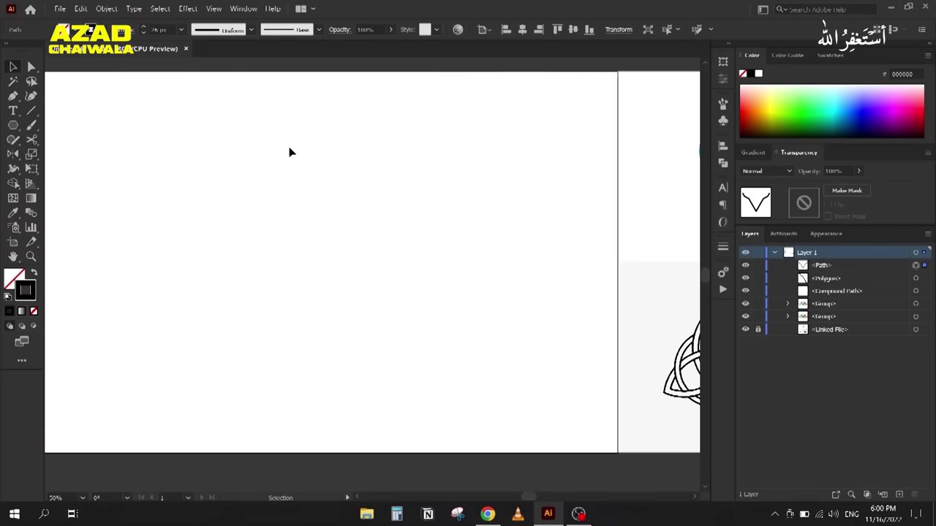
key(backslash)
drag(354, 124, 355, 379)
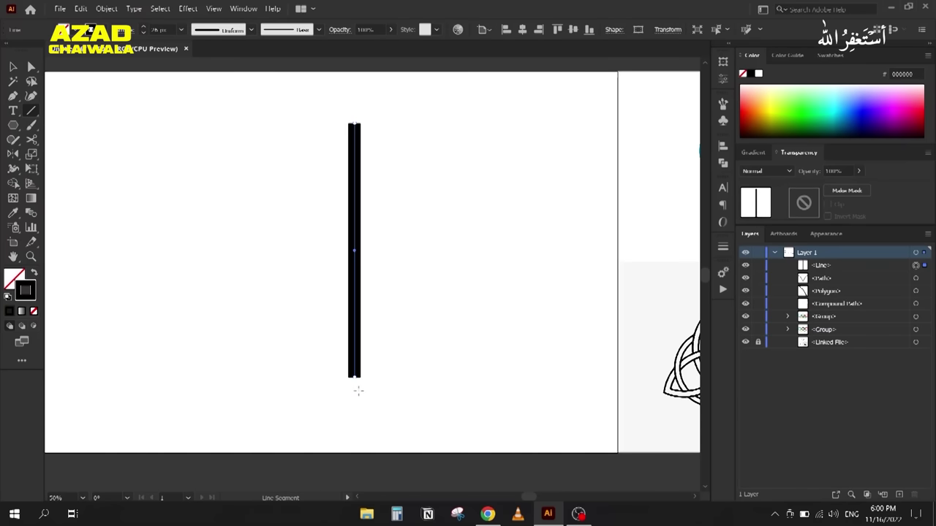
click(167, 29)
text(1)
key(Return)
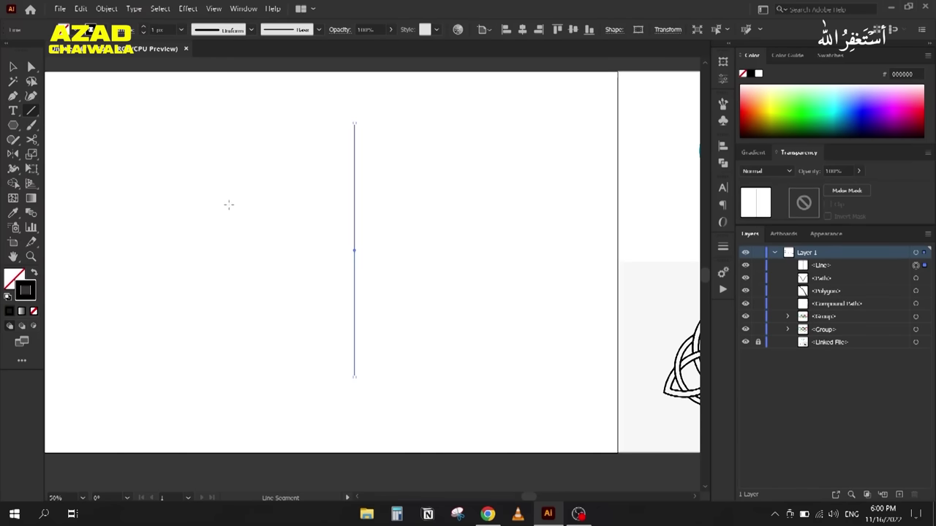
click(11, 67)
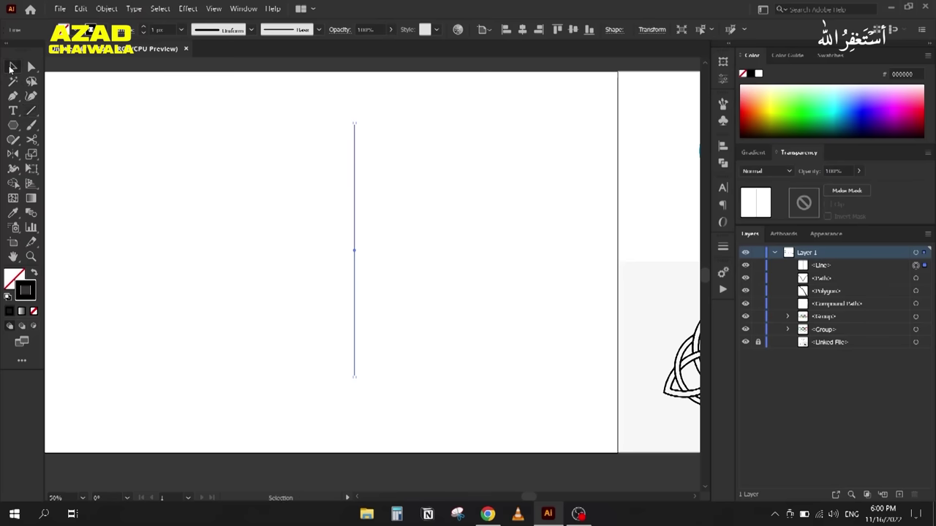
click(34, 273)
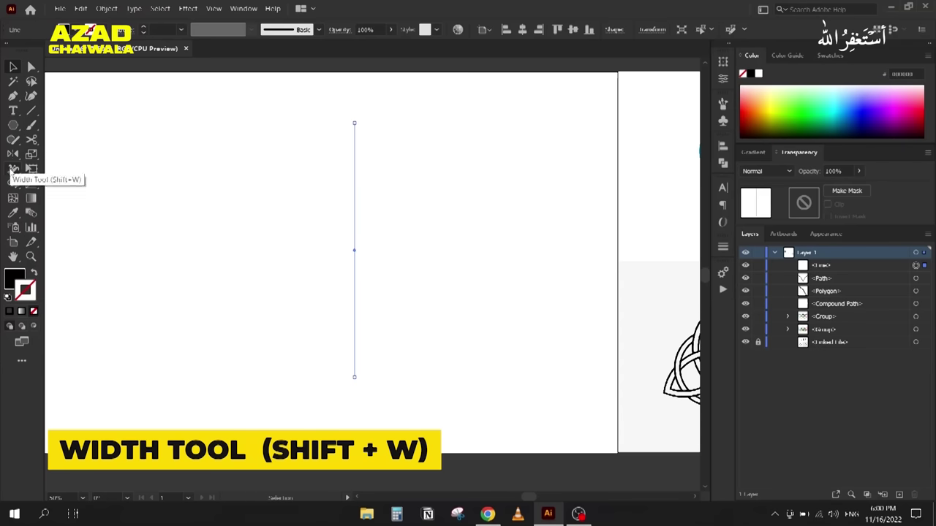
Step: Widen the black line's middle with the Width Tool, sliding the widest point low into a leaf
click(10, 170)
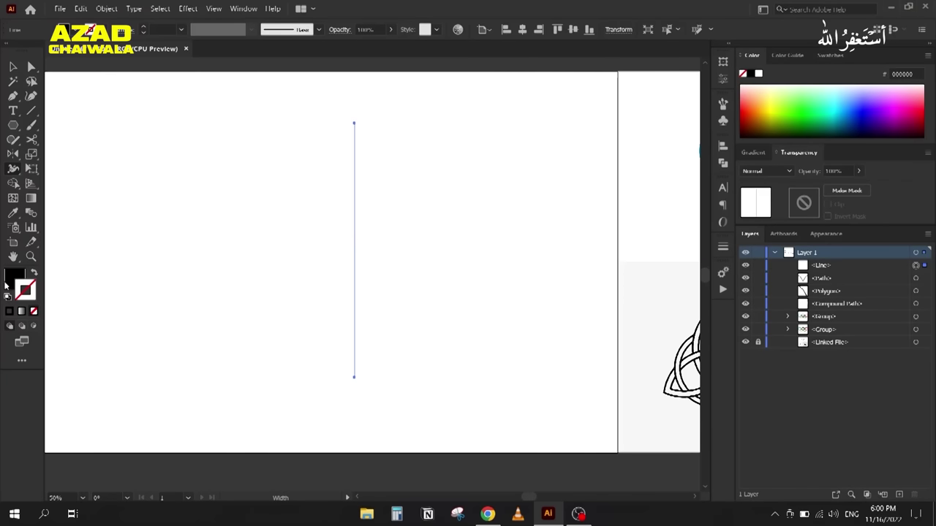
click(33, 273)
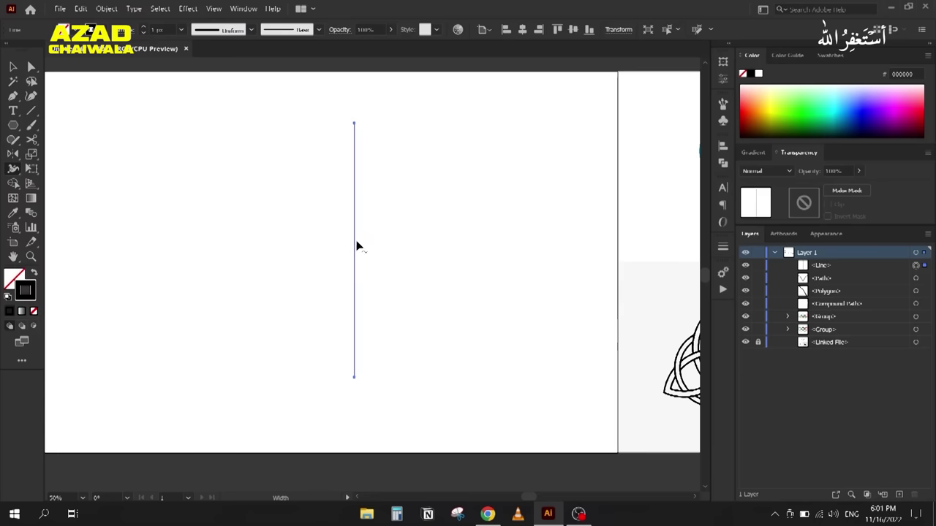
mouse_move(356, 249)
mouse_down()
mouse_move(291, 246)
mouse_move(302, 248)
mouse_up()
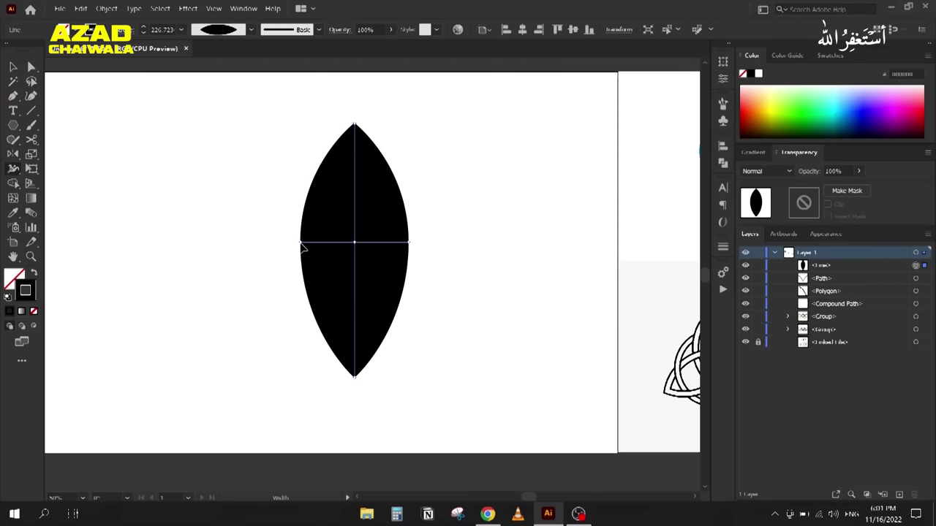
mouse_move(305, 251)
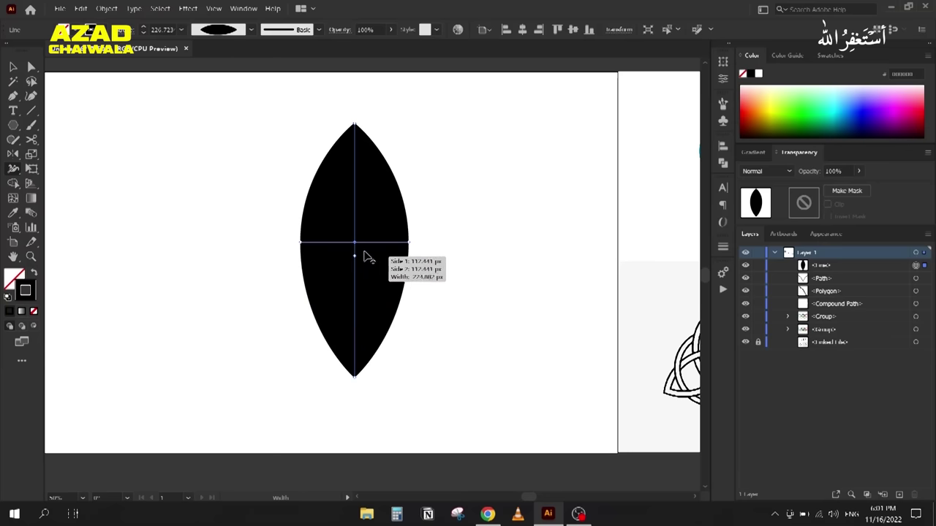
drag(358, 247, 358, 192)
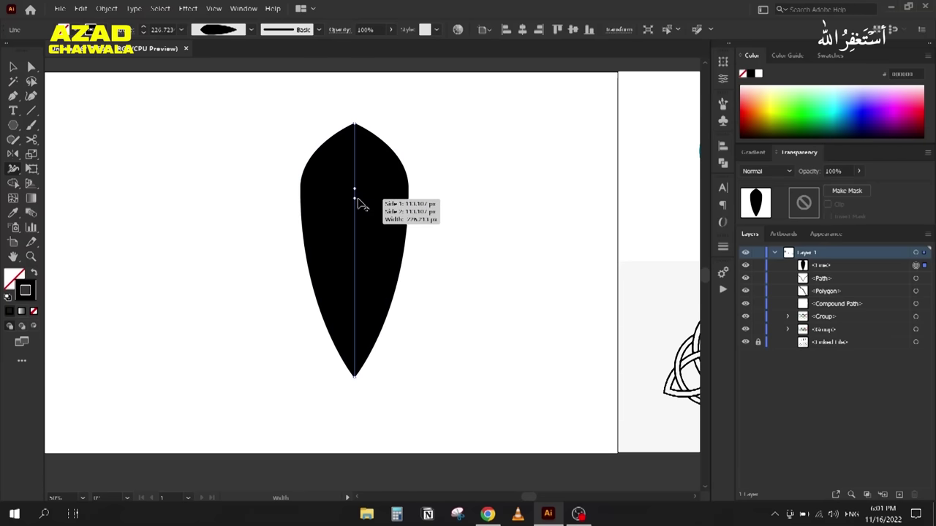
drag(358, 193, 367, 330)
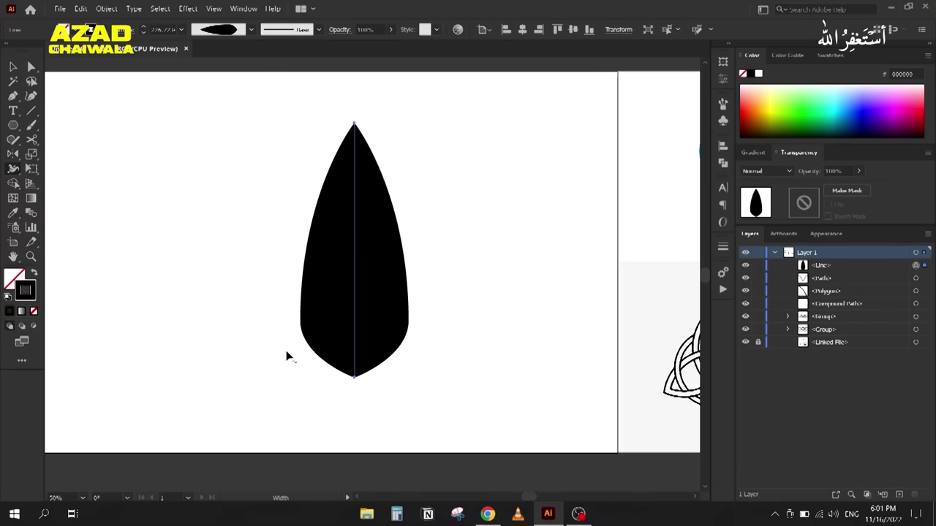
Step: Delete the leaf and draw a new curved path sweeping from upper left down-right
key(Delete)
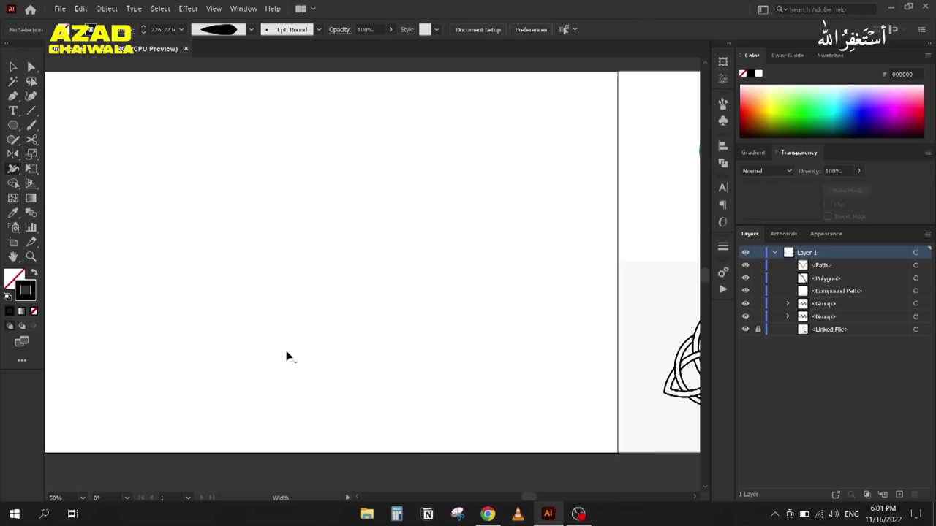
key(p)
click(262, 117)
drag(394, 318, 390, 465)
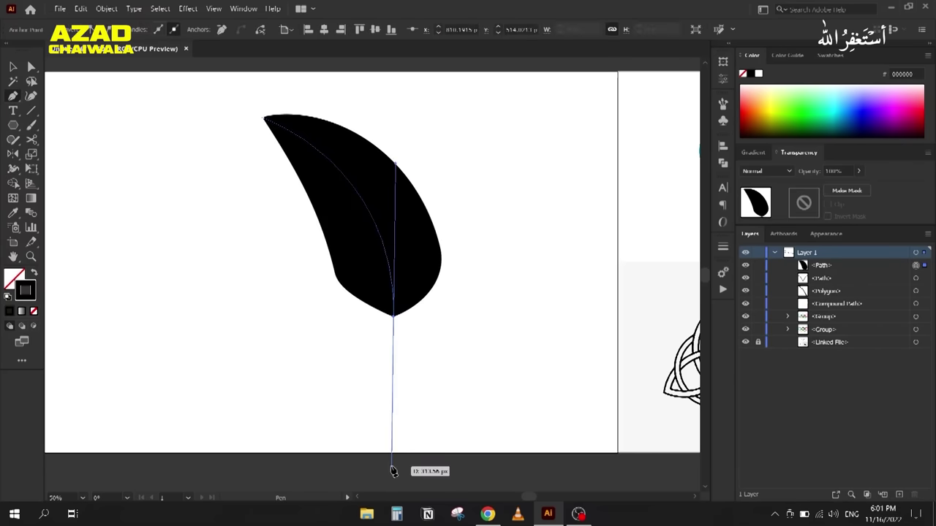
click(12, 67)
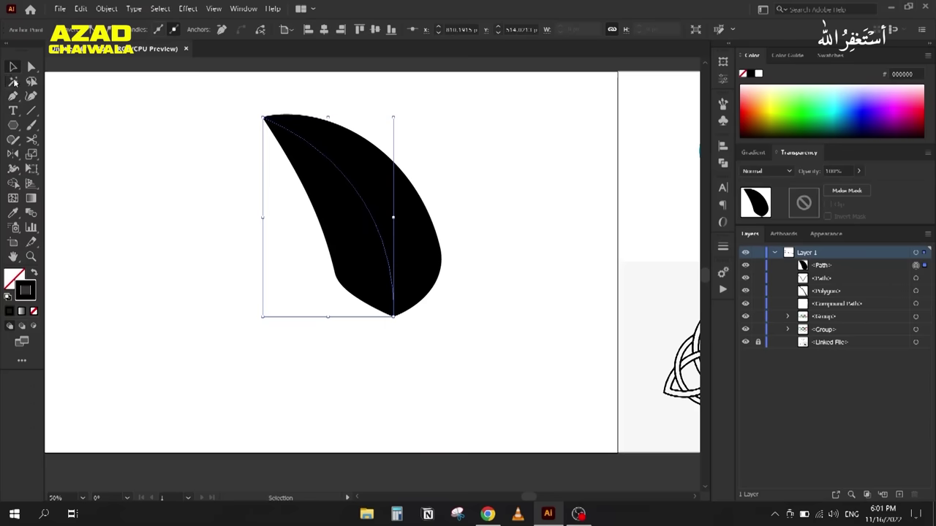
click(229, 119)
click(386, 217)
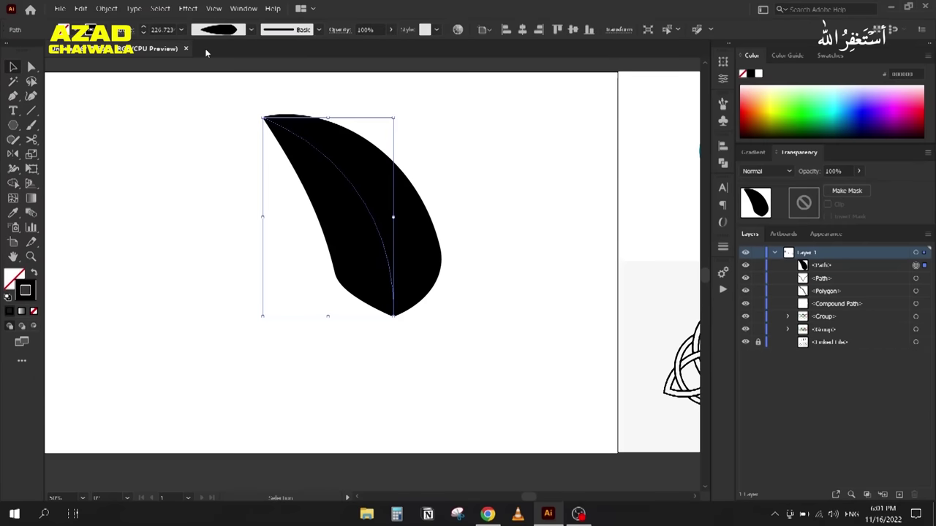
Step: Give the curve a Uniform width profile and 1 px stroke, and nudge it down-left
click(219, 32)
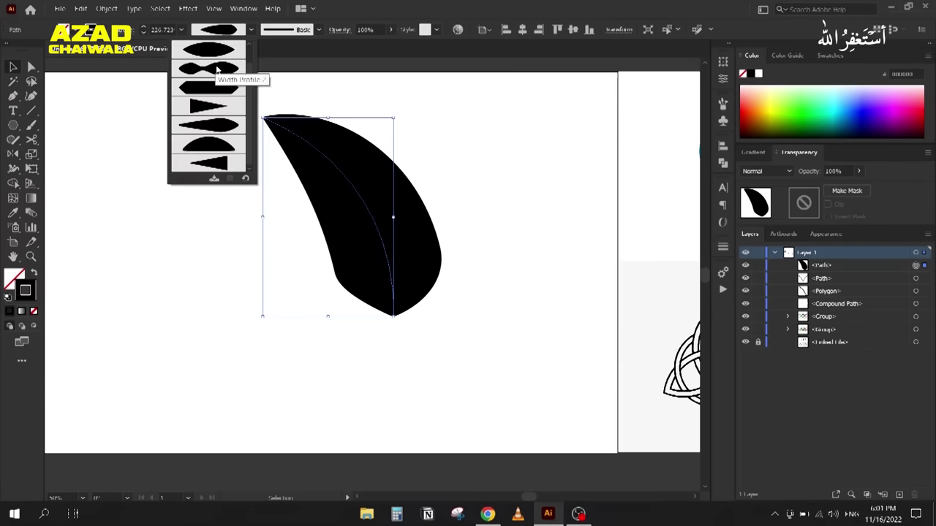
scroll(206, 59, up, 1)
click(207, 50)
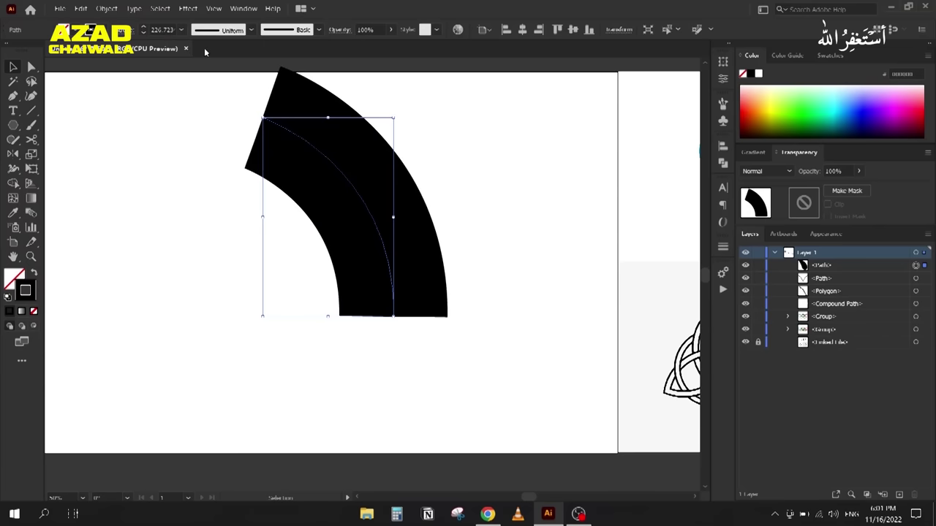
click(153, 30)
text(1)
key(Return)
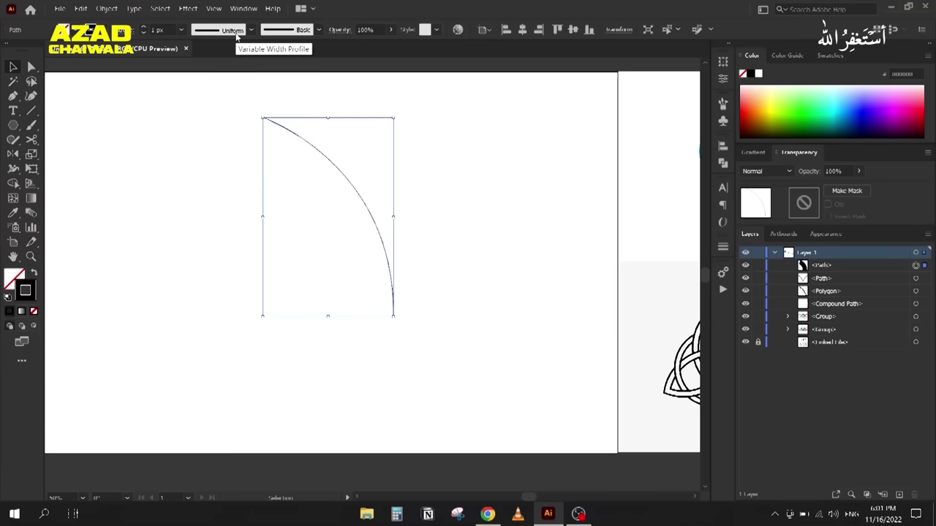
drag(324, 153, 315, 195)
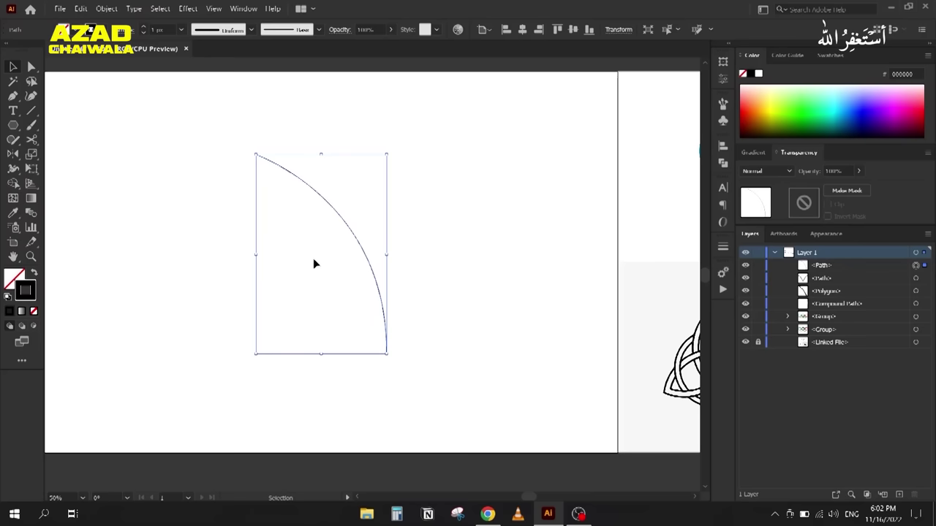
Step: Widen the curve's middle with the Width Tool into a curved leaf blade
click(11, 172)
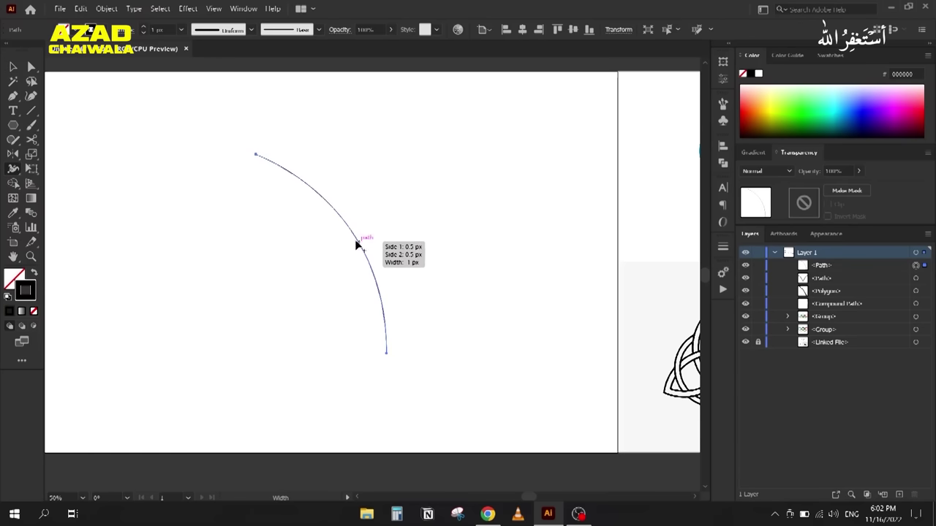
drag(355, 241, 310, 278)
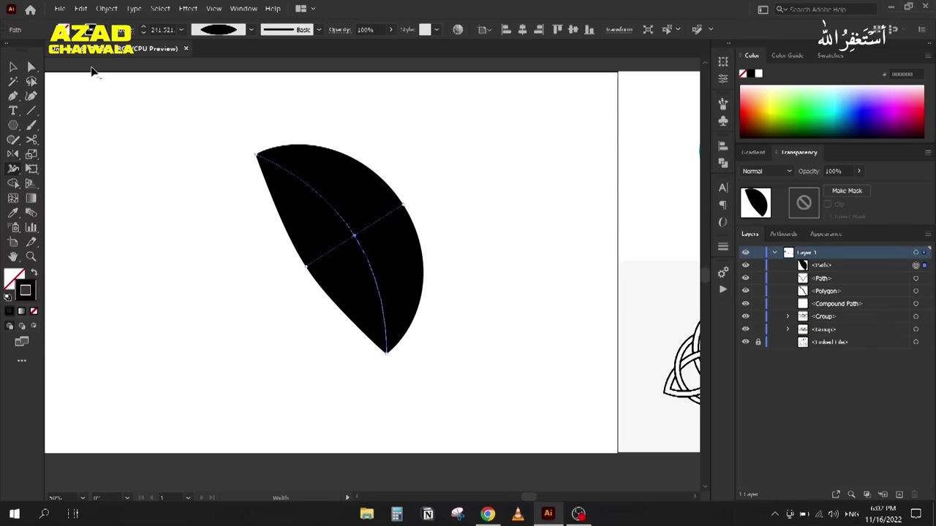
click(106, 9)
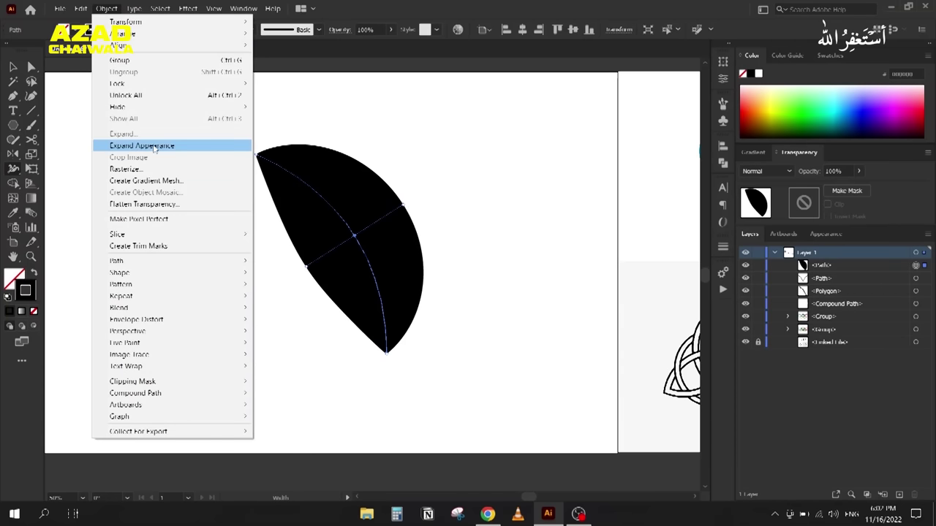
Step: Expand the widened stroke's appearance into a solid filled leaf shape
click(153, 146)
click(13, 66)
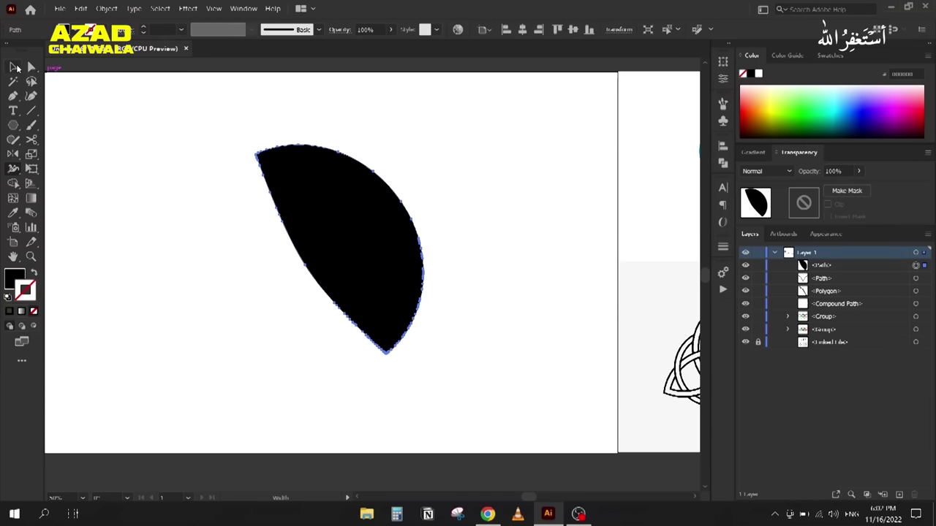
click(183, 253)
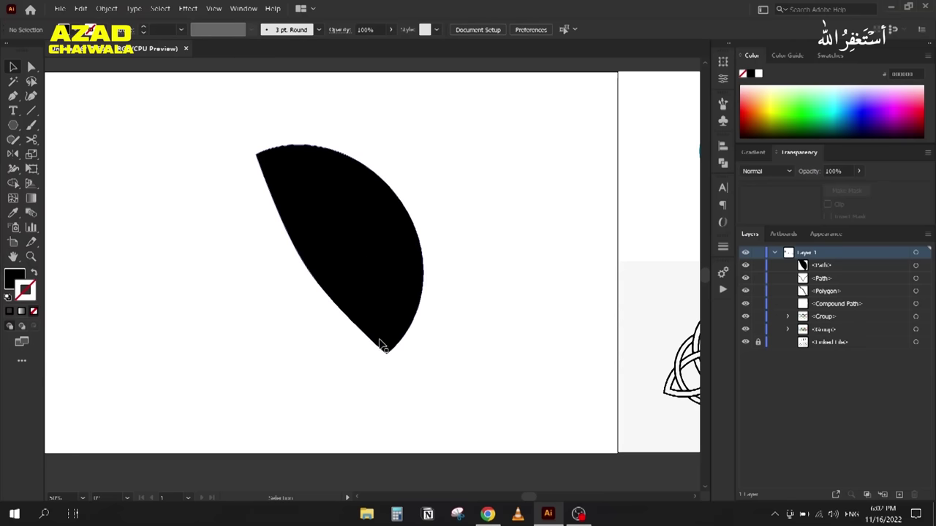
Step: Draw a curved stem down from the leaf's lower tip and make it stroke-only
key(p)
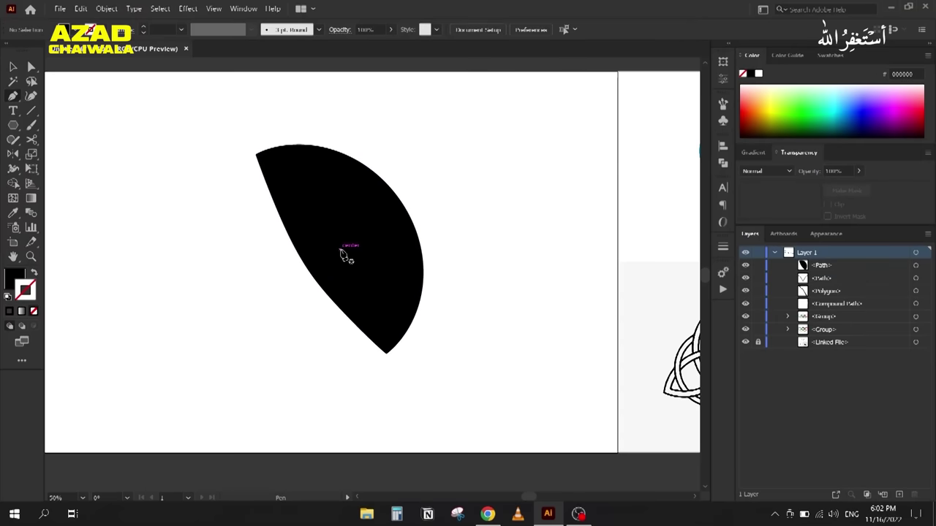
click(354, 246)
drag(374, 403, 327, 417)
click(10, 66)
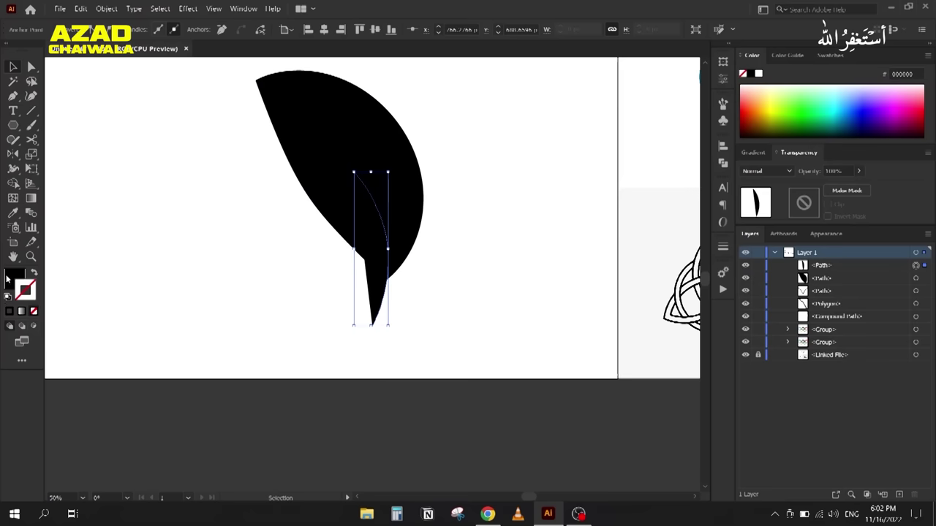
click(33, 273)
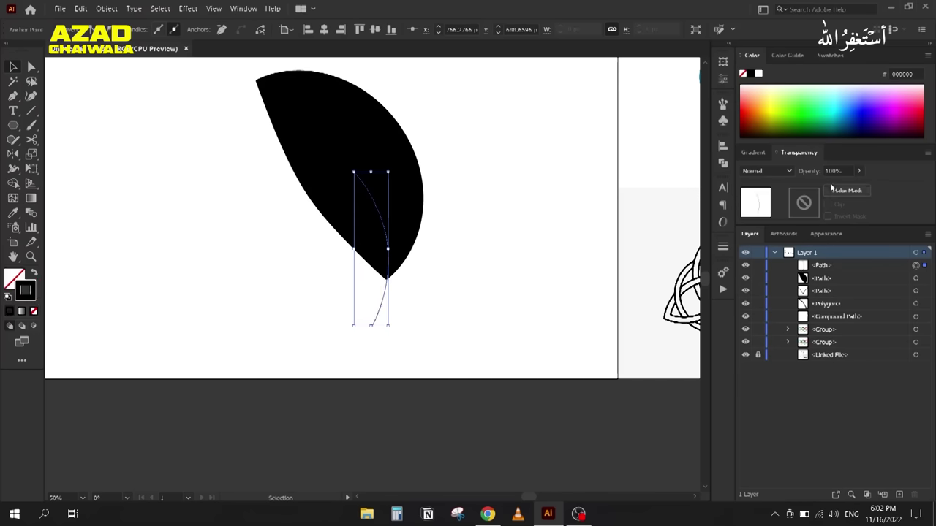
click(829, 55)
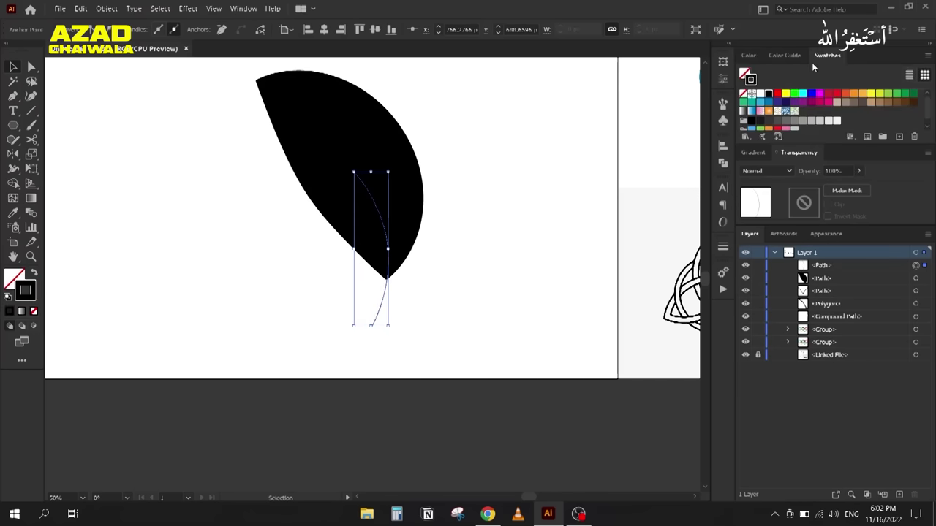
Step: Give the stem the RGB Red stroke swatch and increase its stroke weight
click(777, 96)
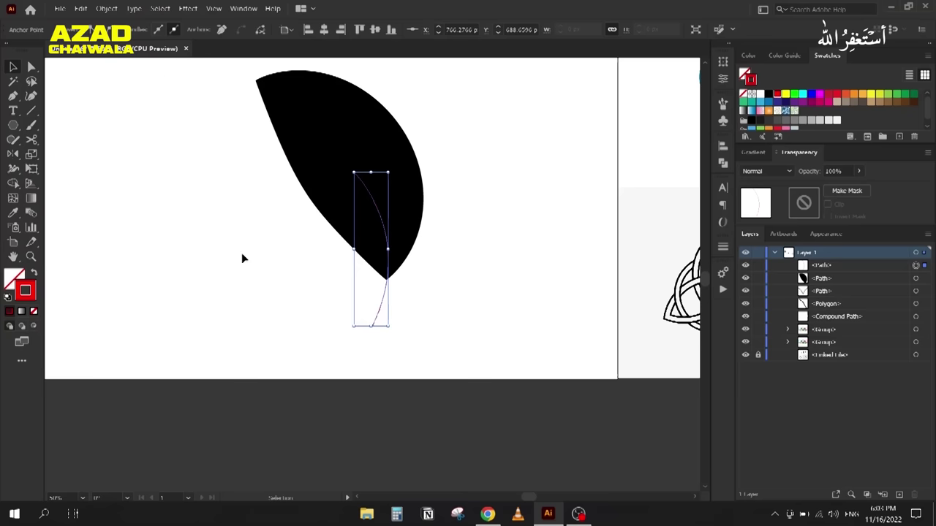
drag(328, 302, 364, 313)
click(377, 313)
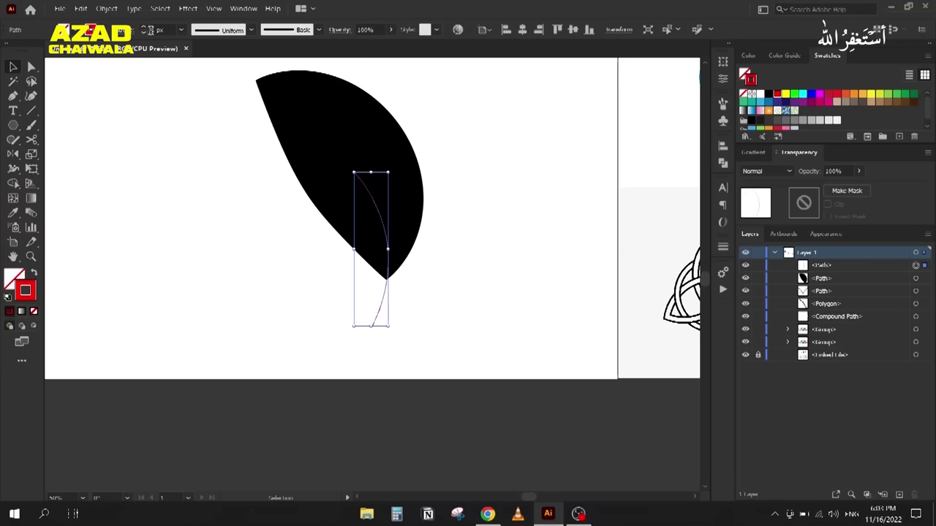
scroll(164, 30, up, 10)
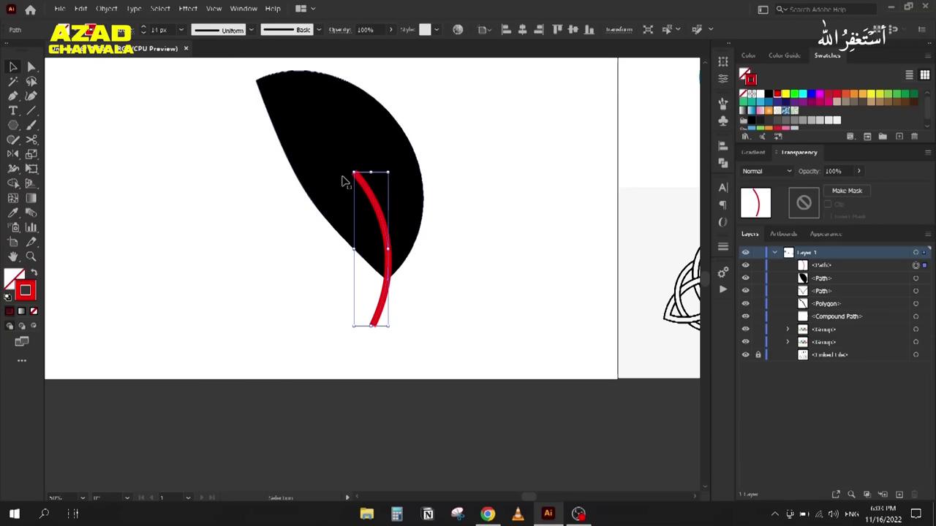
scroll(343, 184, up, 2)
scroll(285, 207, down, 1)
scroll(365, 211, up, 1)
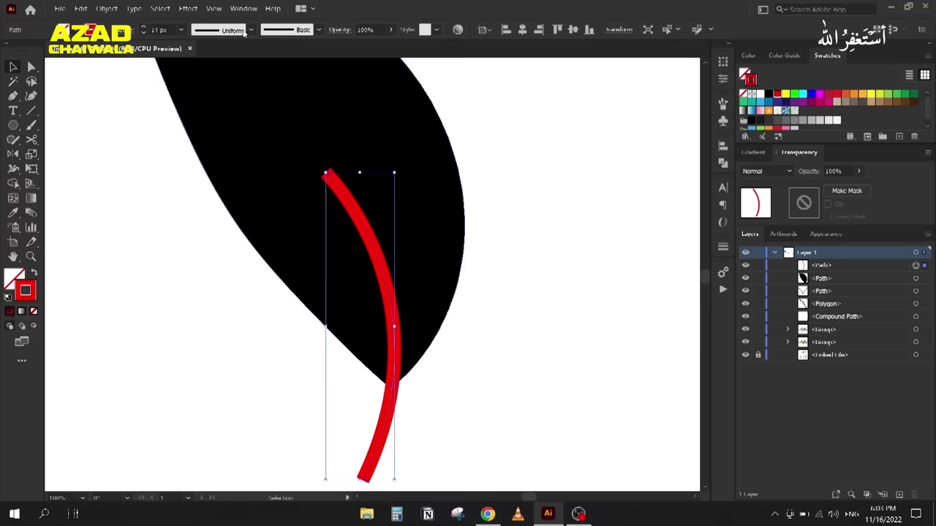
click(250, 30)
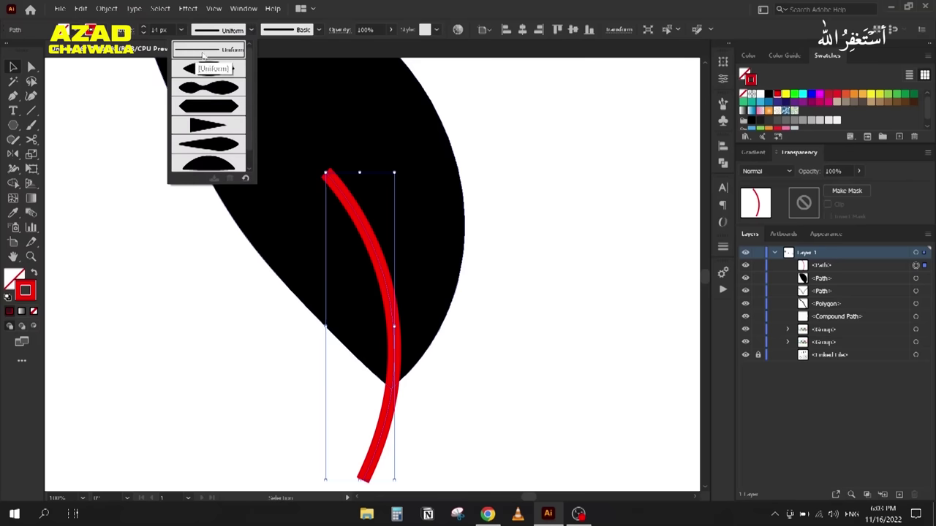
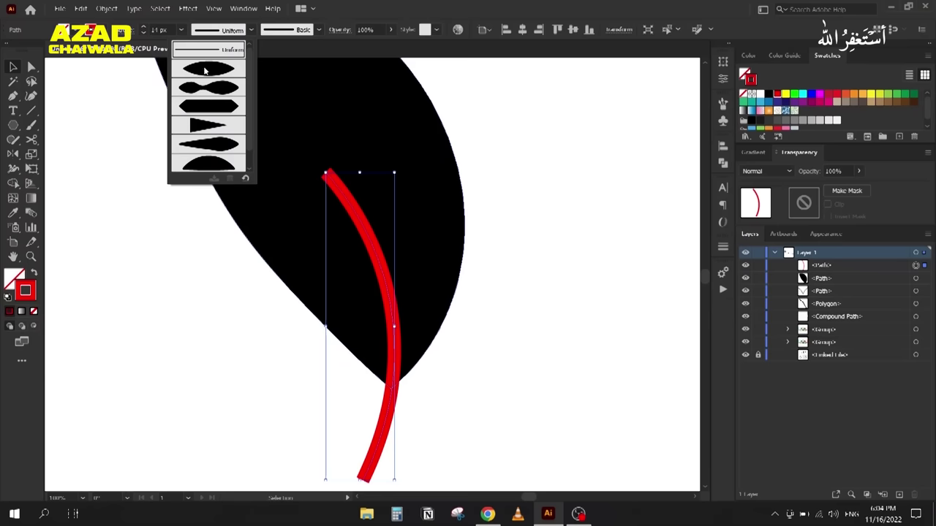
Step: Undo the tapered profile and pinch the red stem's top end almost to a point with the Width tool
click(206, 70)
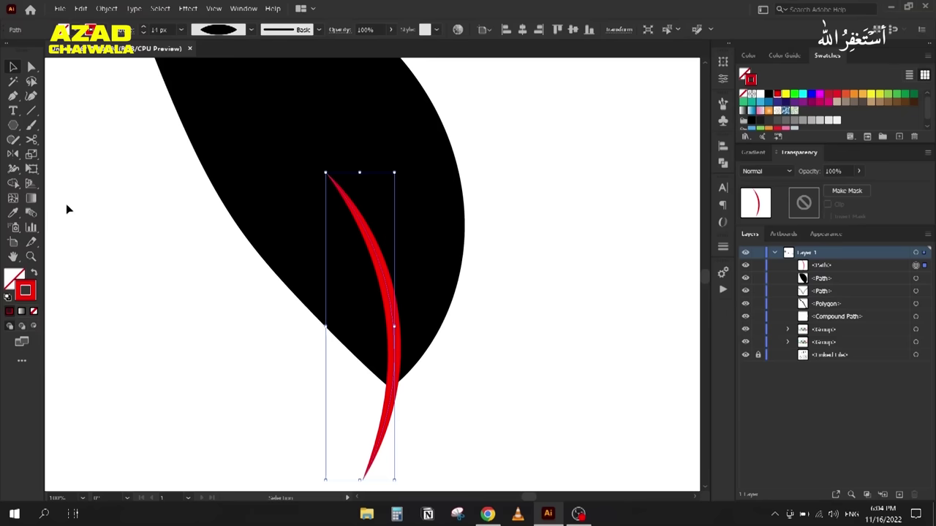
key(ctrl+z)
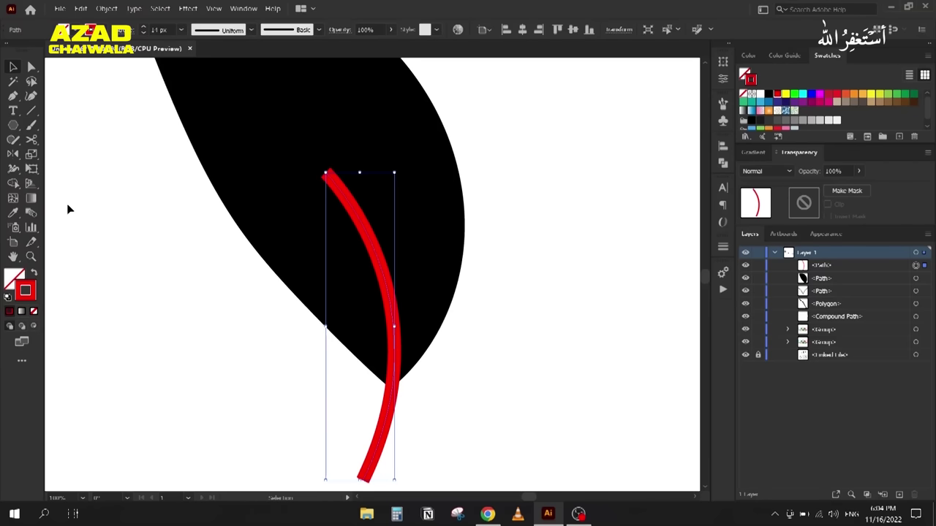
click(13, 170)
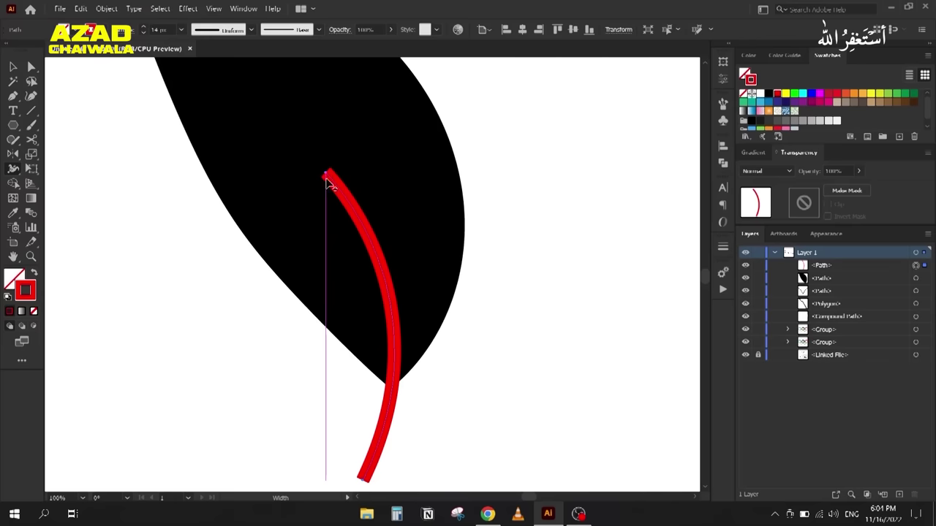
scroll(328, 179, up, 5)
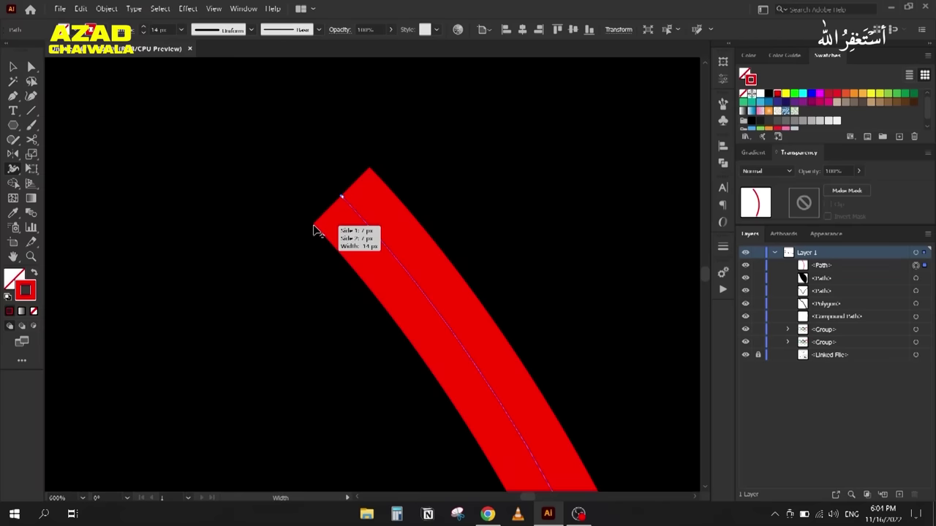
drag(312, 224, 343, 197)
scroll(315, 216, down, 6)
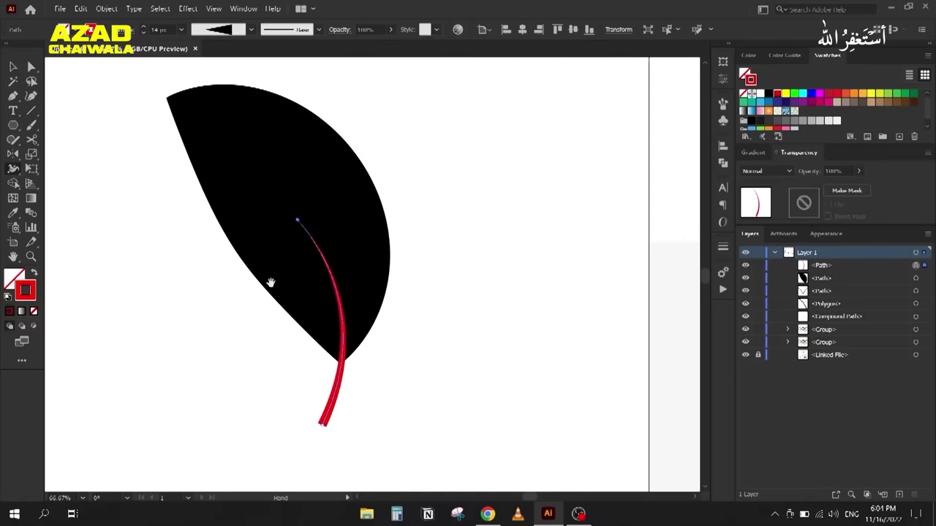
Step: Give the red stem the triangular taper width profile
scroll(271, 272, down, 2)
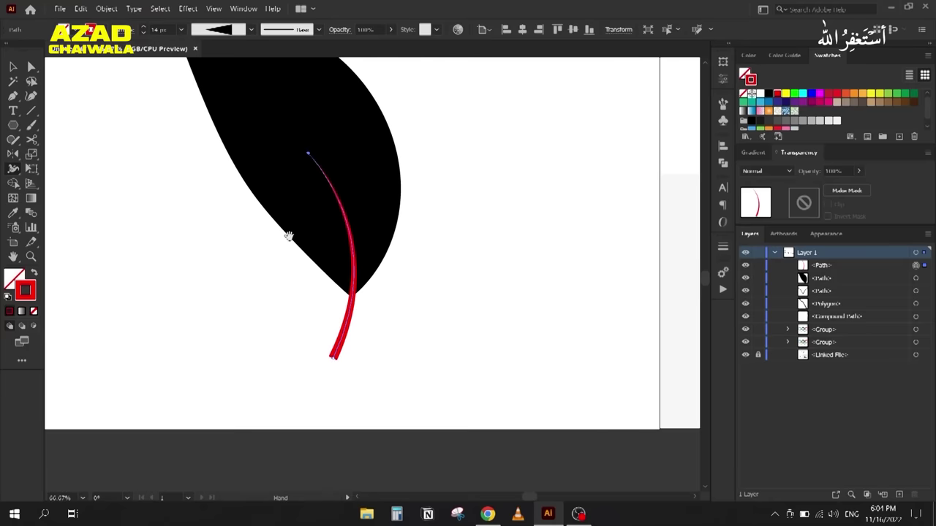
click(314, 325)
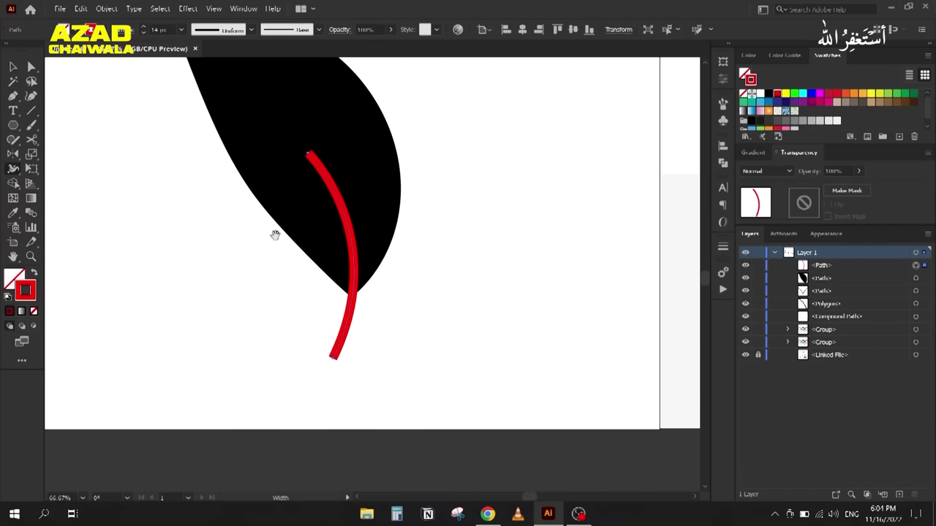
drag(274, 234, 309, 297)
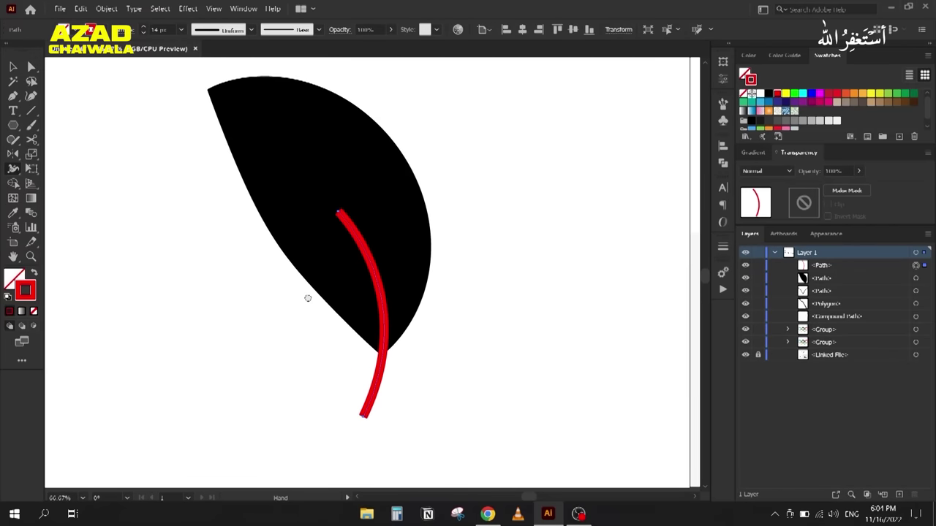
click(226, 31)
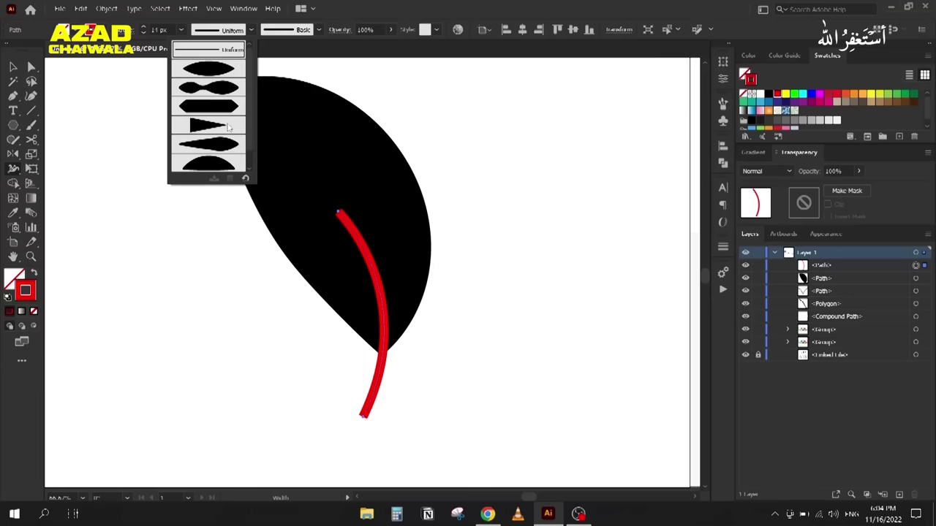
click(207, 127)
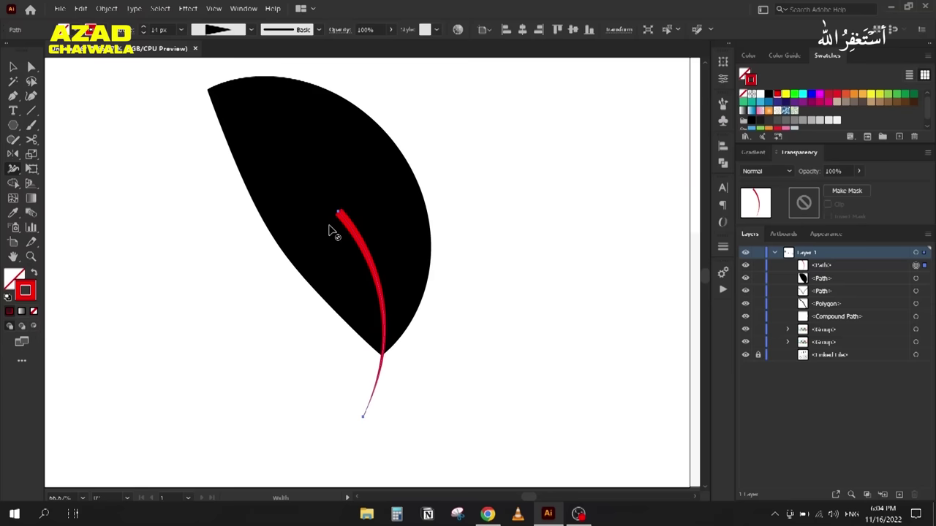
Step: Reverse the red stem's path direction so its thick end sits at the bottom
click(106, 8)
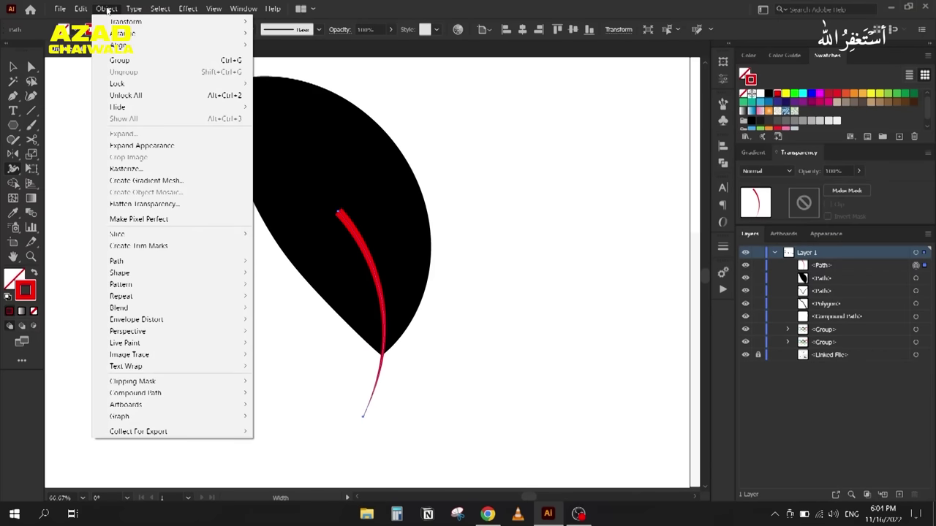
mouse_move(198, 261)
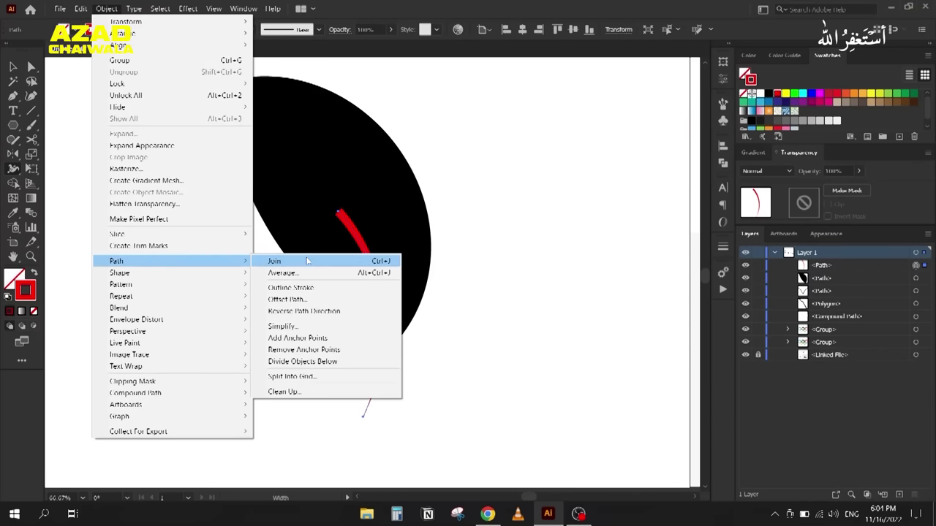
click(351, 313)
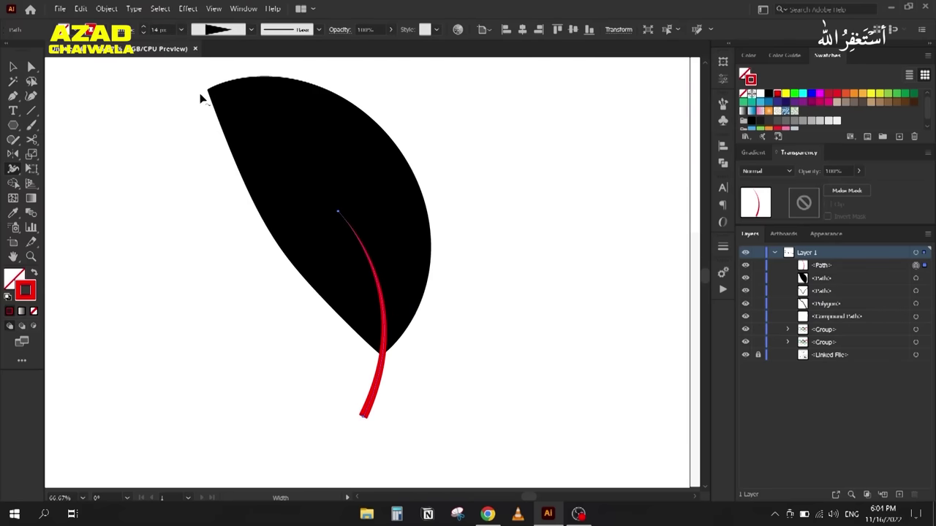
click(206, 31)
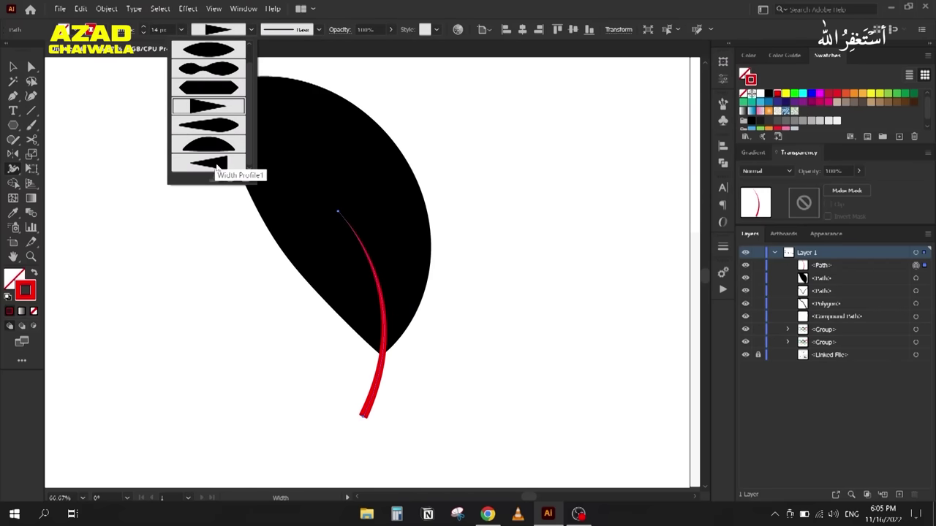
click(110, 140)
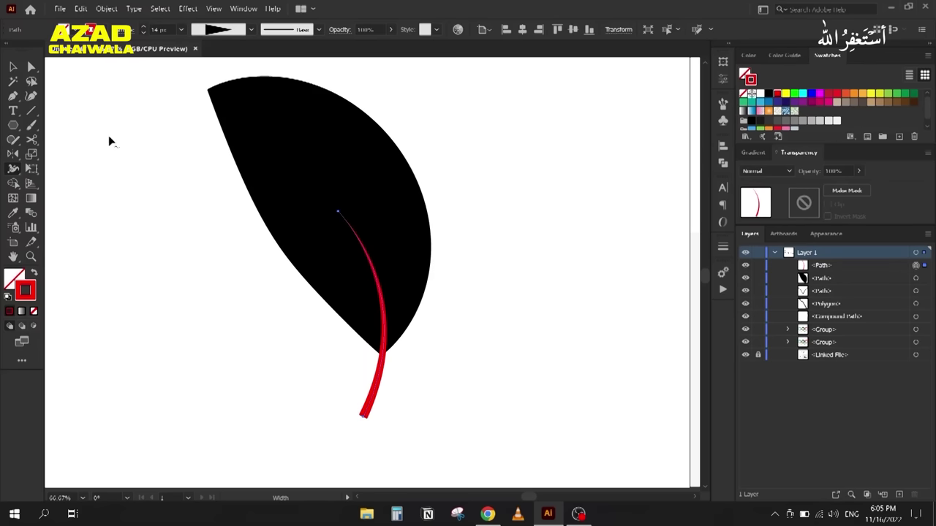
Step: With nothing selected, delete the custom Width Profile 1 from the width profile list
click(14, 66)
click(175, 159)
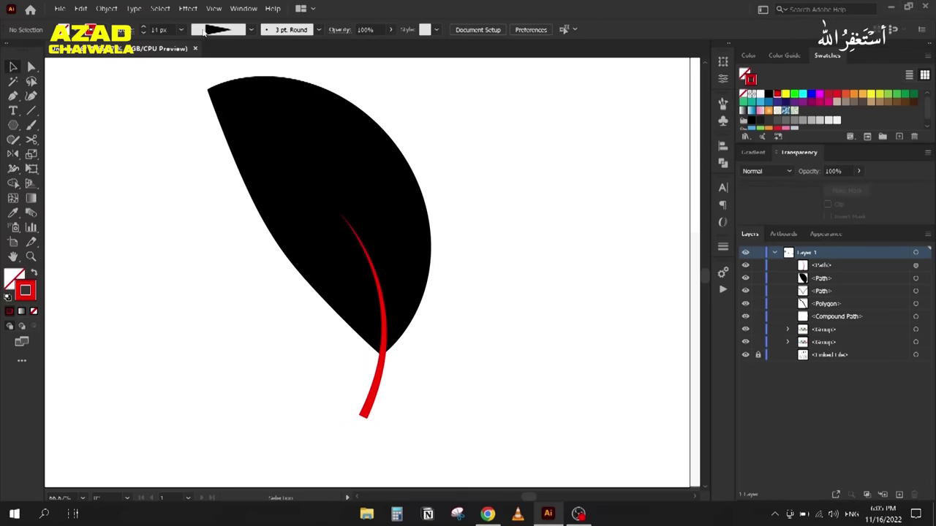
click(206, 32)
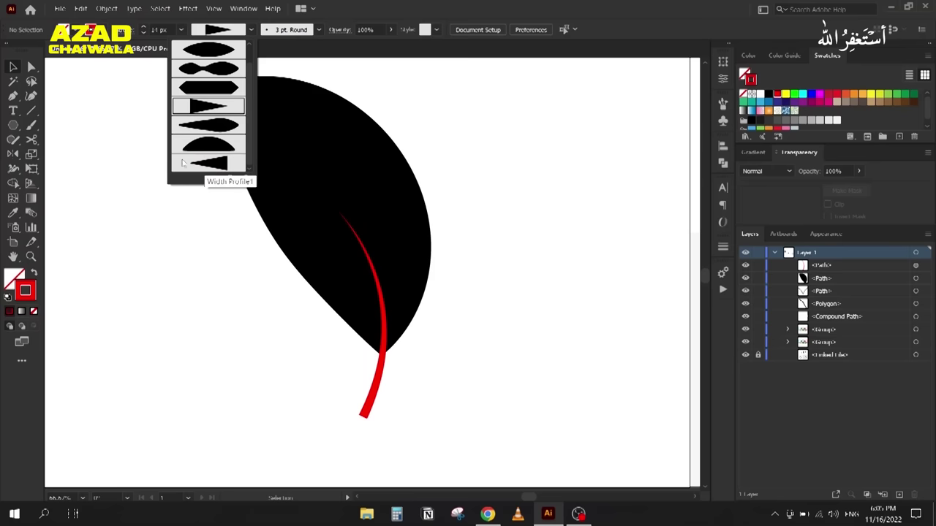
click(215, 164)
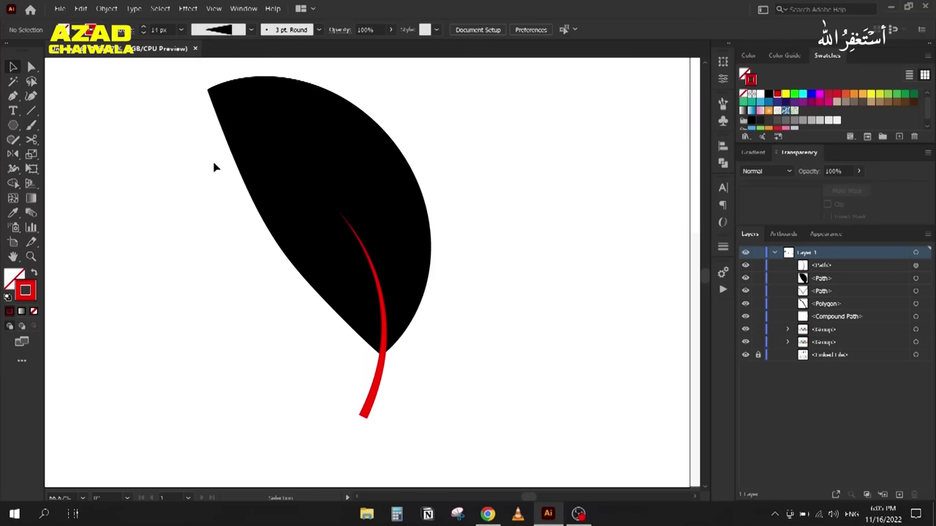
click(252, 30)
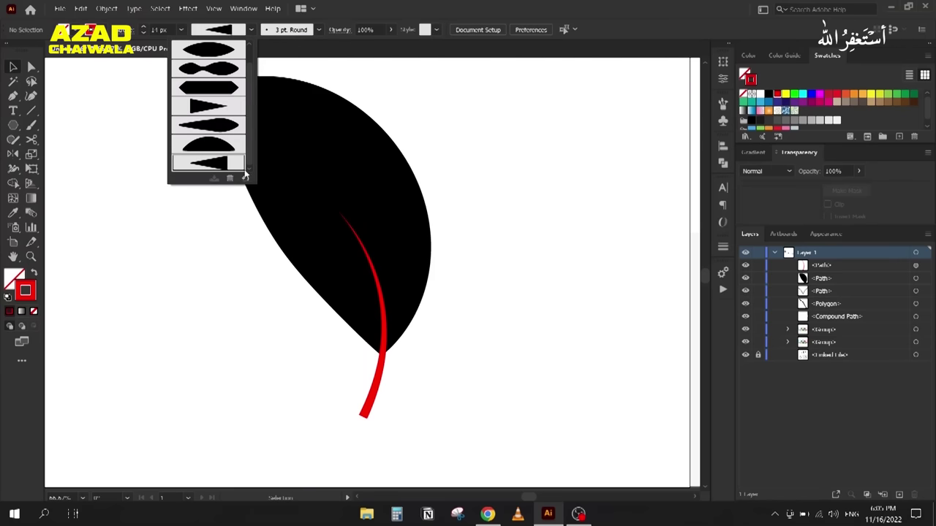
click(230, 179)
click(461, 275)
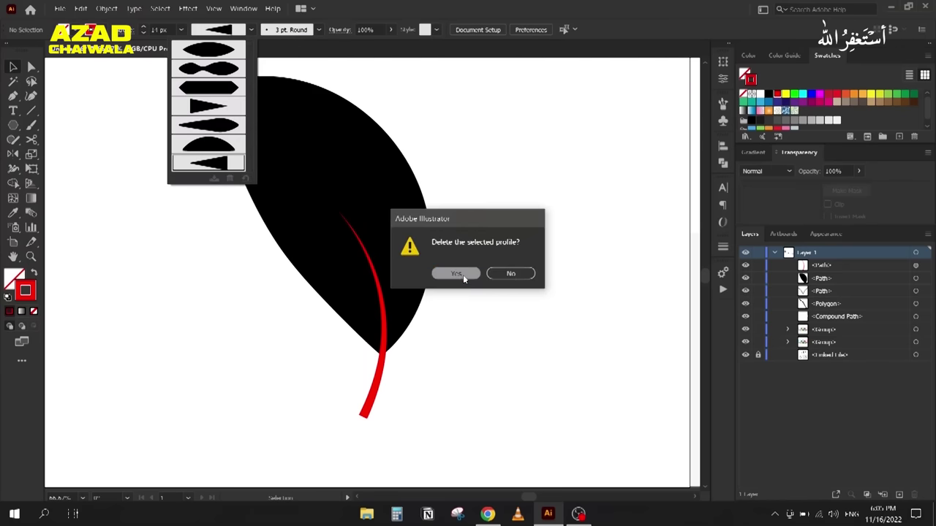
Step: Reselect the red stem and check its width profile without changing it
click(381, 356)
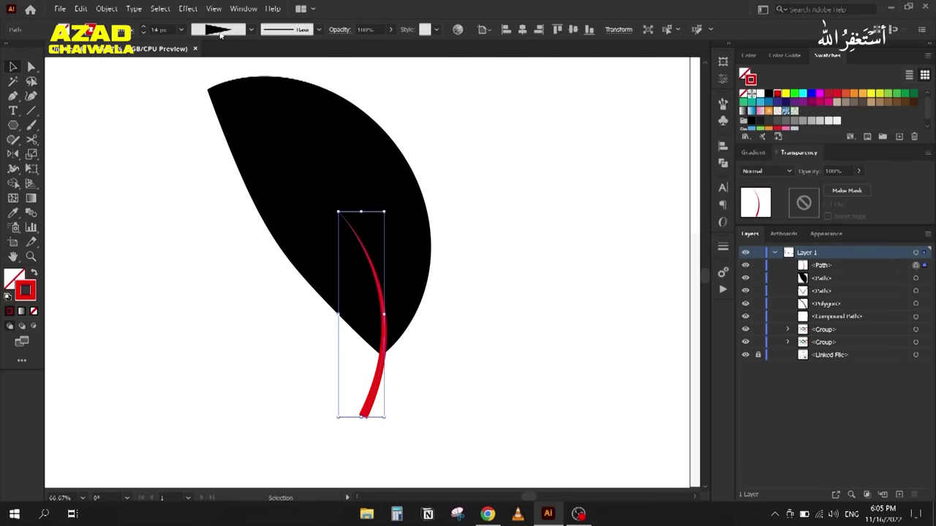
click(220, 34)
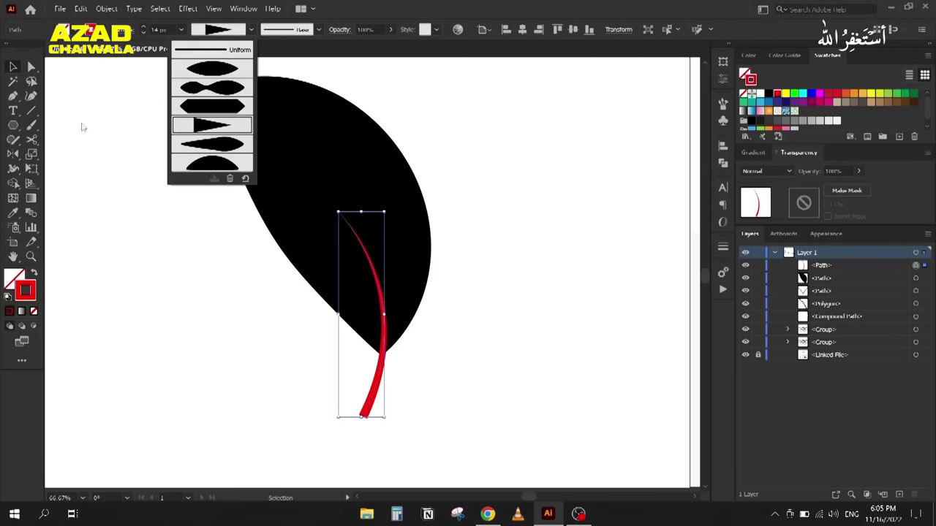
key(Escape)
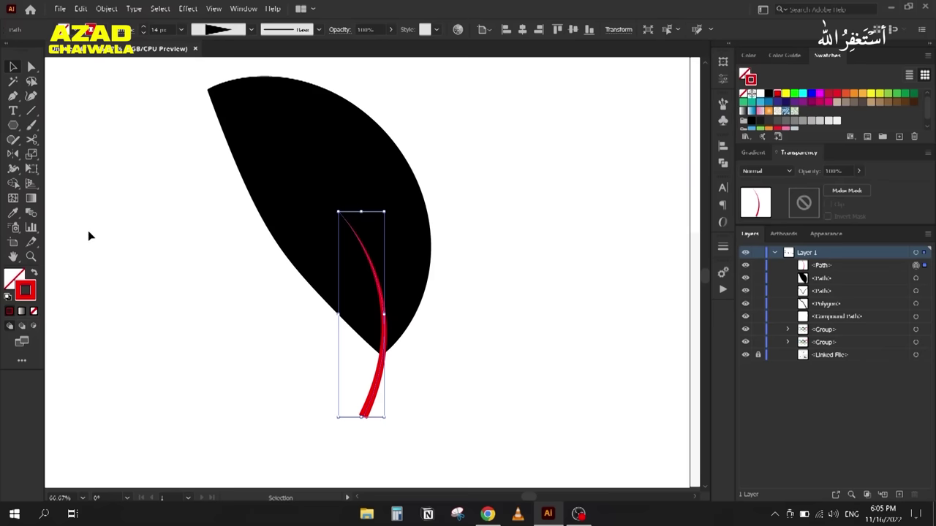
click(31, 111)
Step: Draw a short horizontal red line left of the leaf with a uniform 1 px stroke
drag(73, 206, 164, 207)
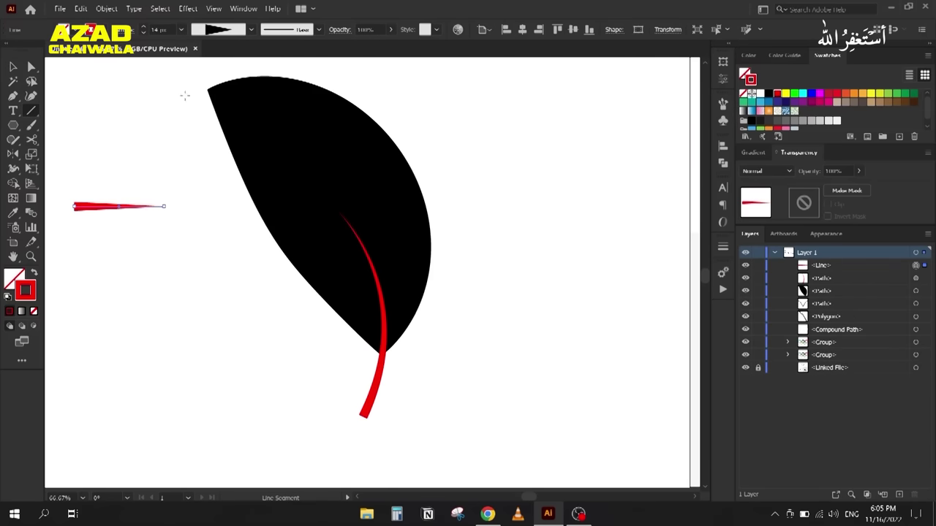
click(249, 30)
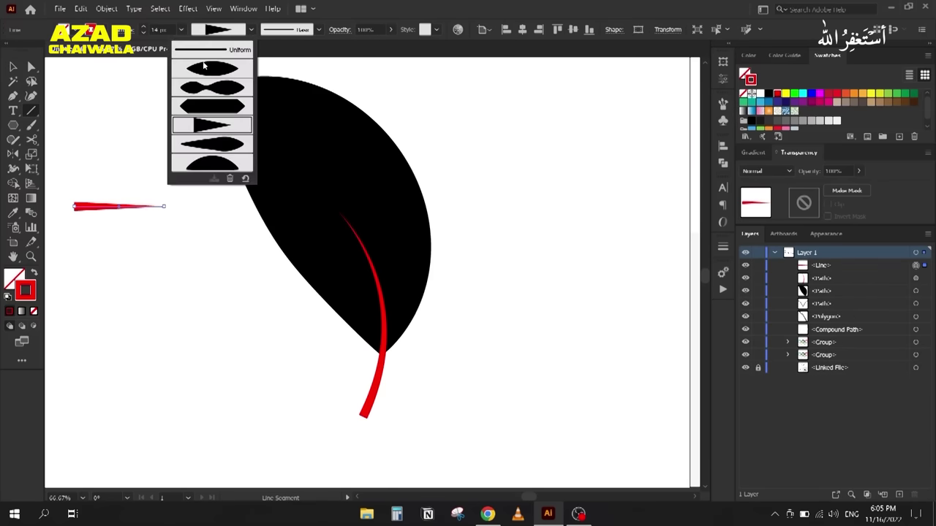
click(205, 51)
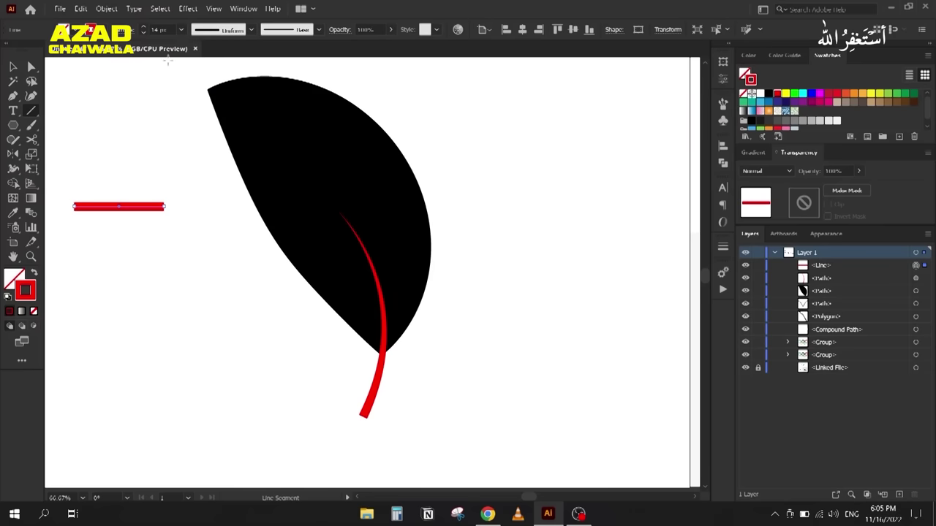
text(1)
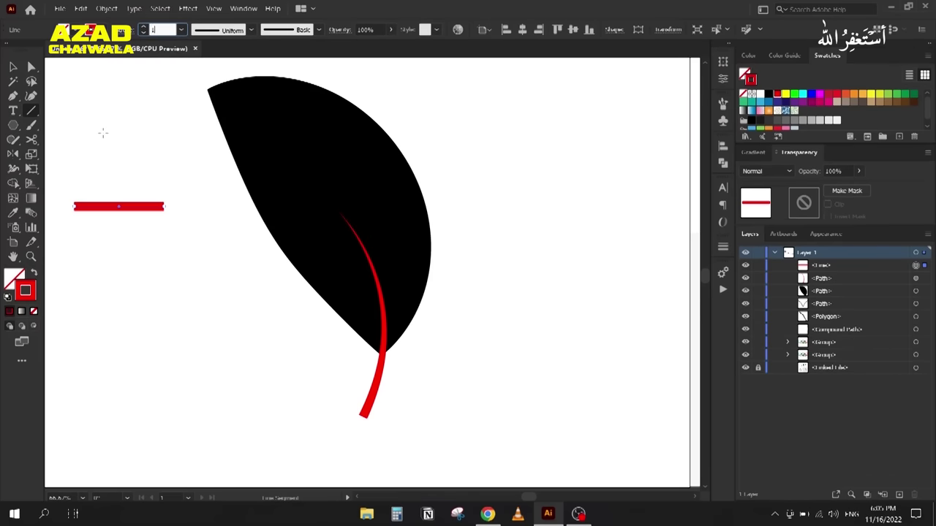
key(Return)
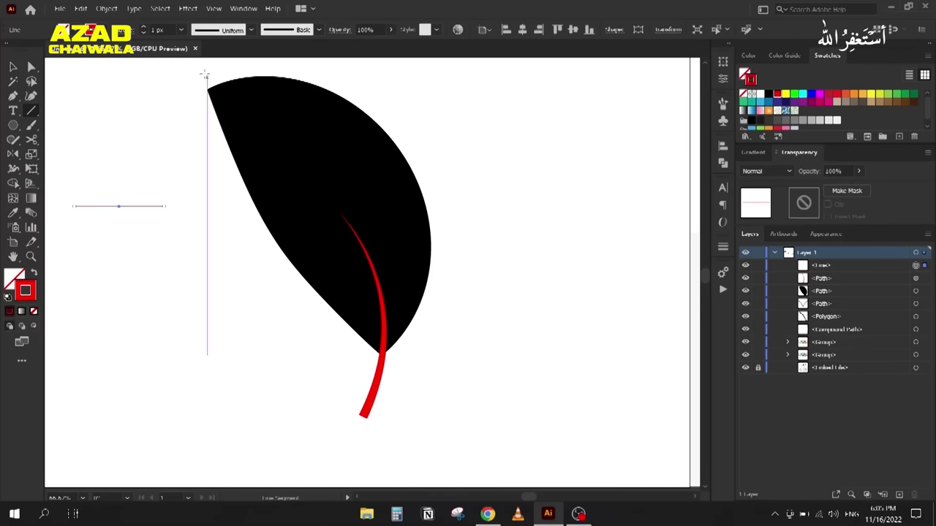
Step: Reselect the line and widen its end into a red wedge with the Width tool
click(13, 70)
click(89, 140)
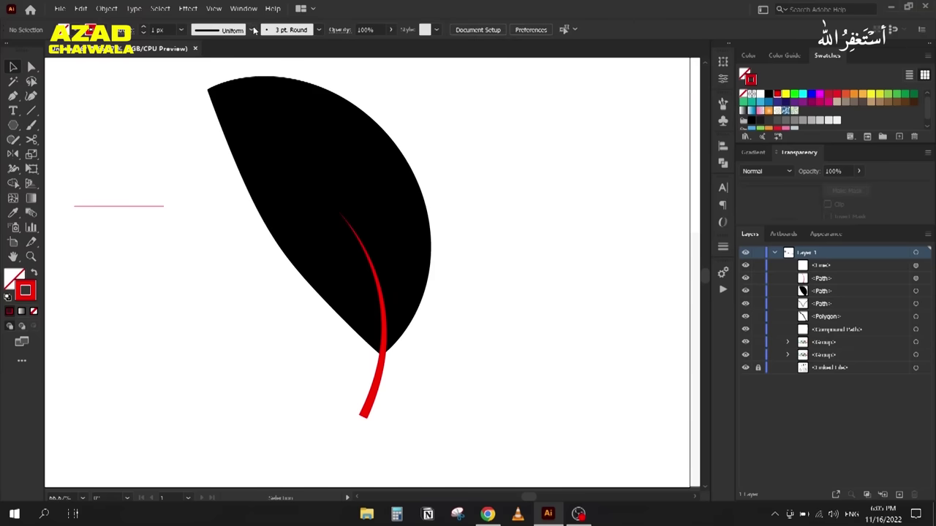
click(251, 30)
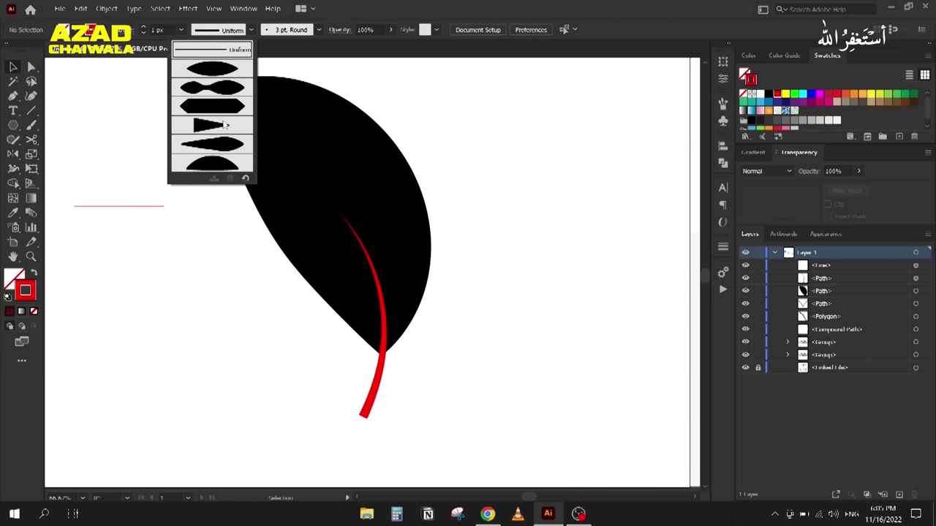
drag(91, 182, 92, 211)
scroll(92, 212, up, 3)
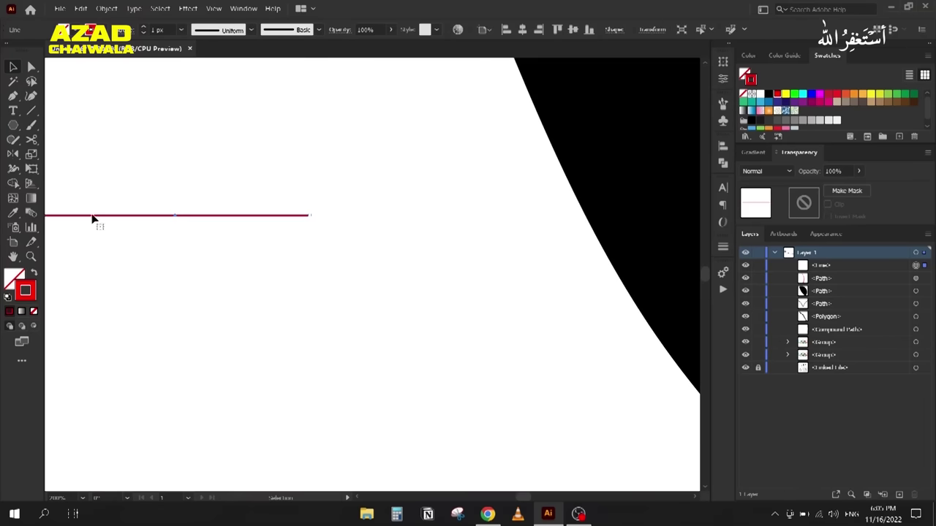
click(13, 169)
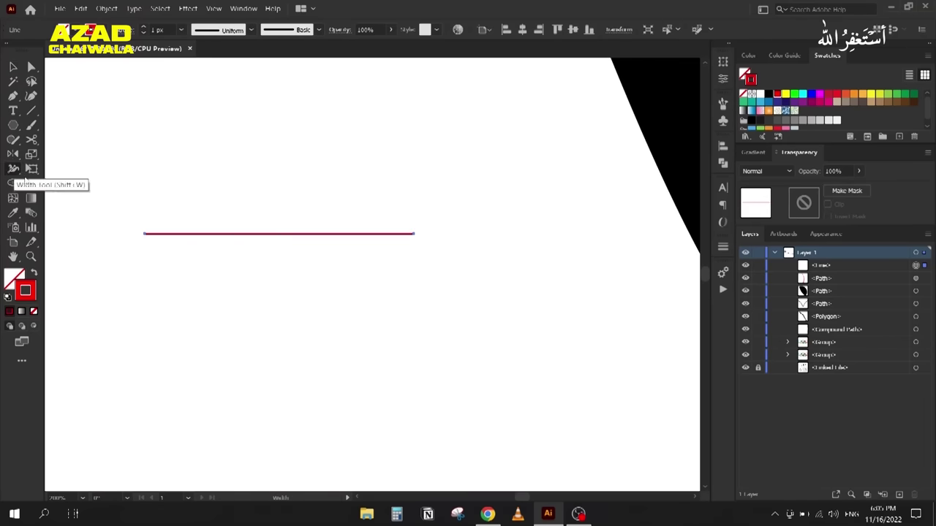
drag(413, 234, 411, 274)
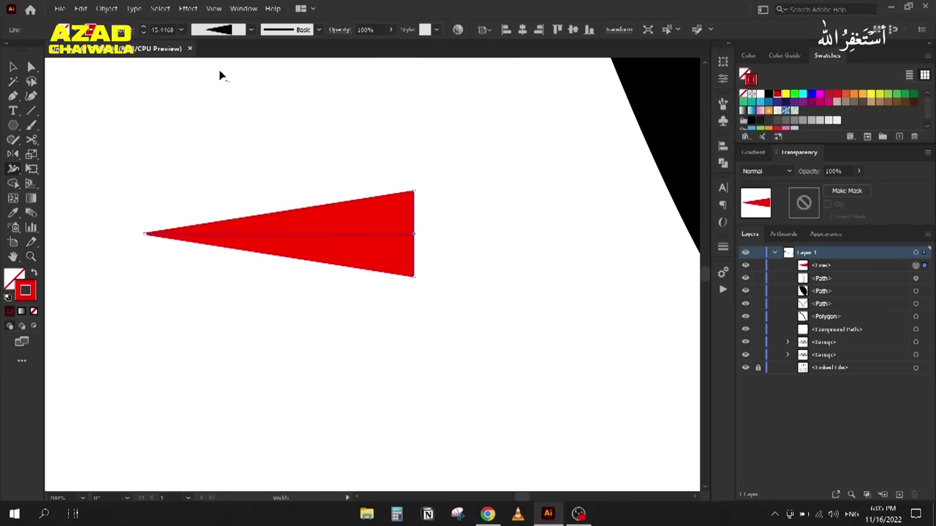
Step: Save the wedge shape as a new width profile, Width Profile1, and select it
click(252, 32)
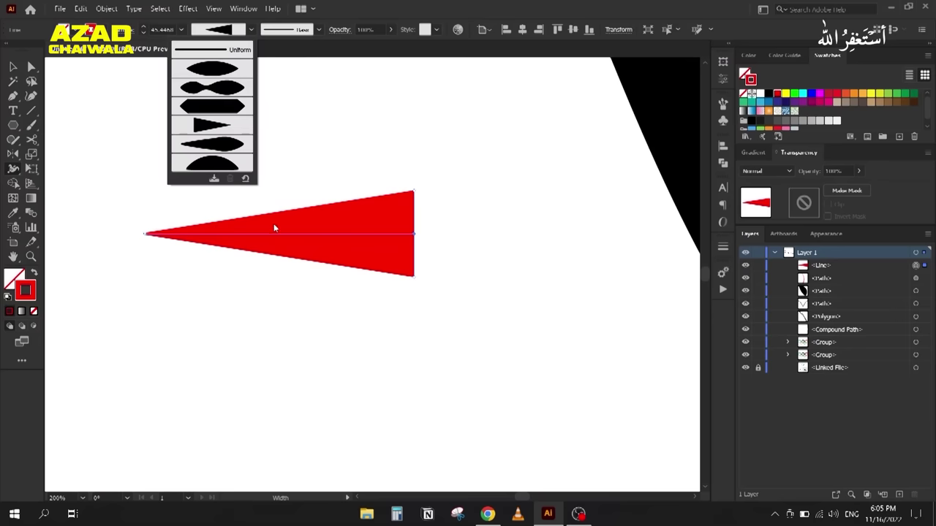
click(214, 180)
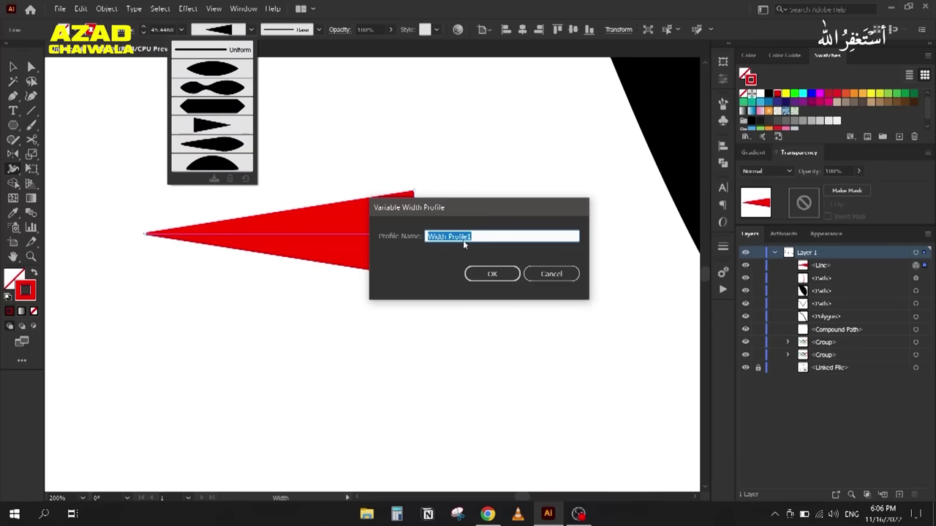
click(490, 274)
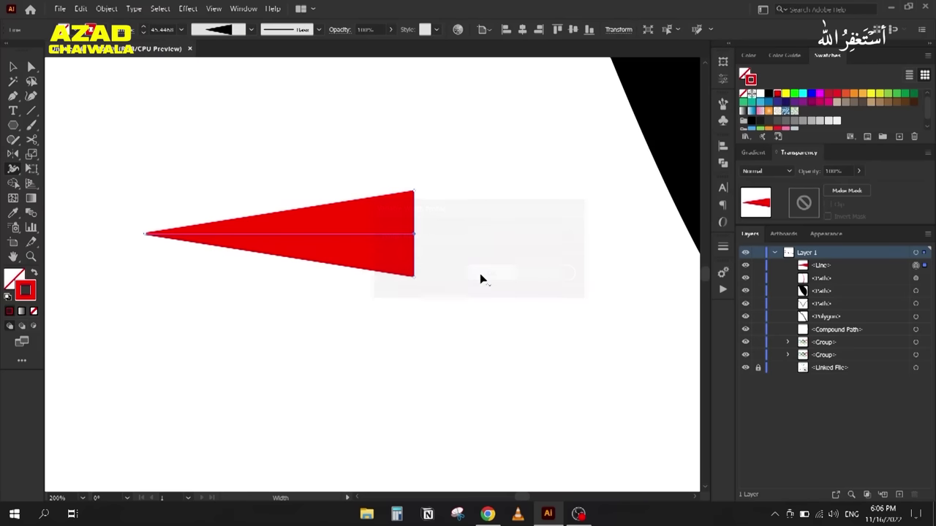
click(13, 66)
drag(156, 128, 301, 284)
Step: Delete the test wedge and confirm the new profile appears in the width list
click(260, 176)
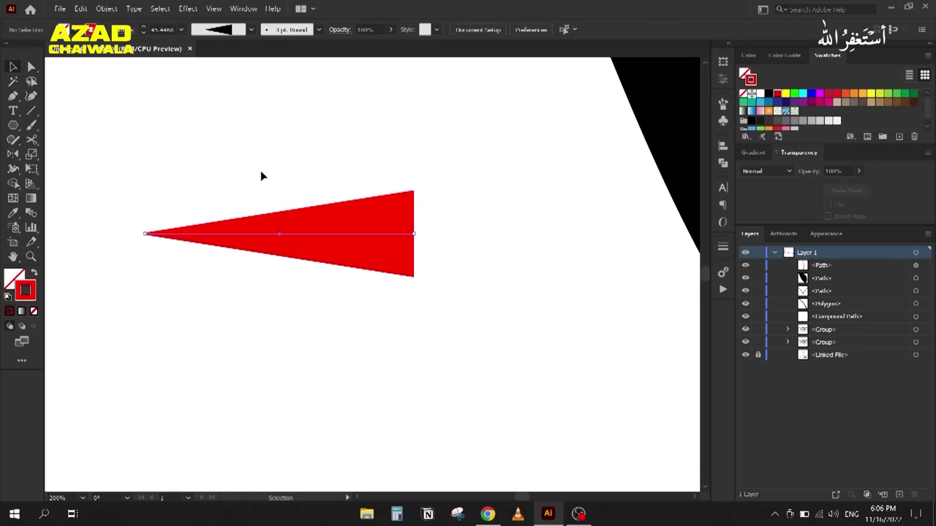
key(Delete)
click(250, 29)
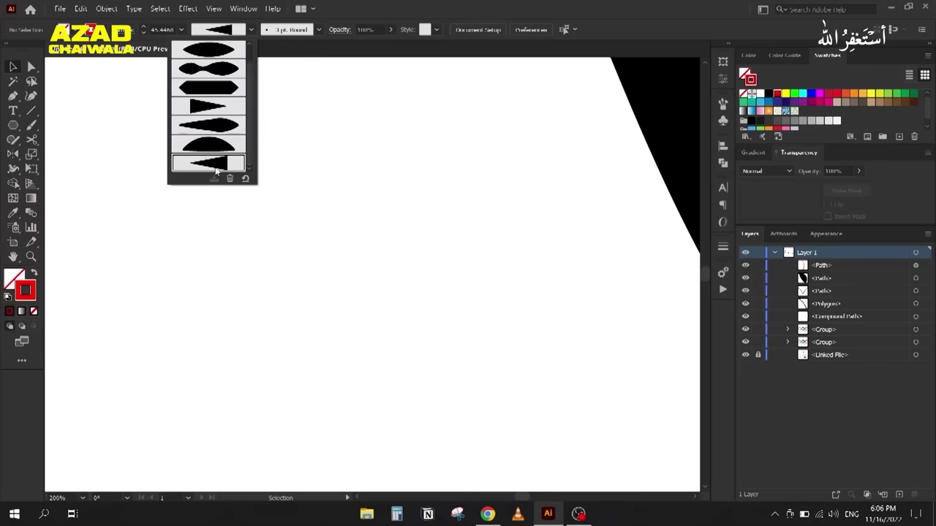
click(388, 191)
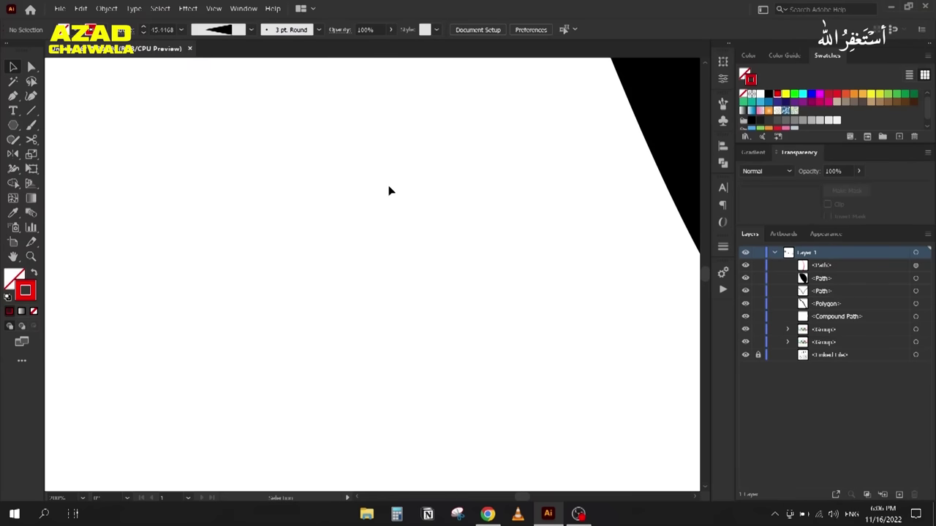
Step: Fit the artboard in view, centre the leaf and select the red stem
key(ctrl+0)
drag(389, 184, 262, 250)
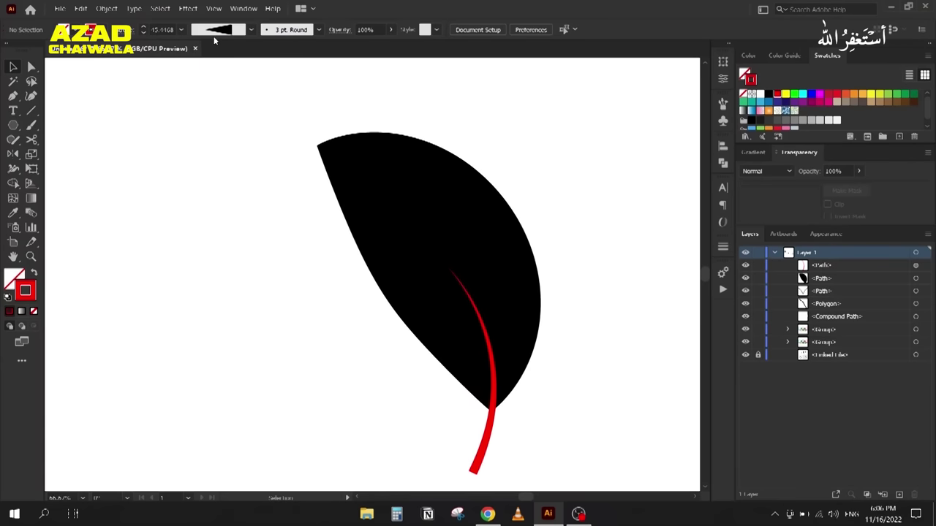
click(215, 35)
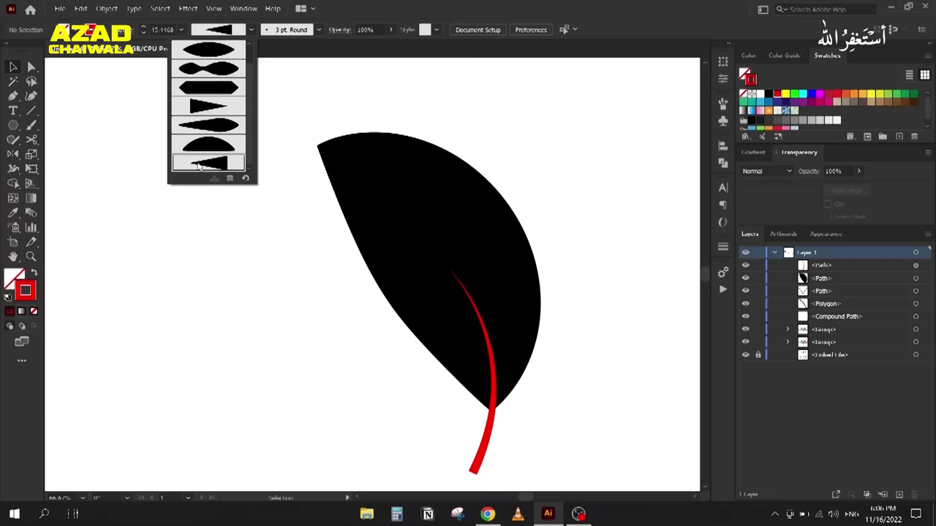
click(315, 287)
scroll(315, 286, down, 2)
scroll(305, 270, up, 3)
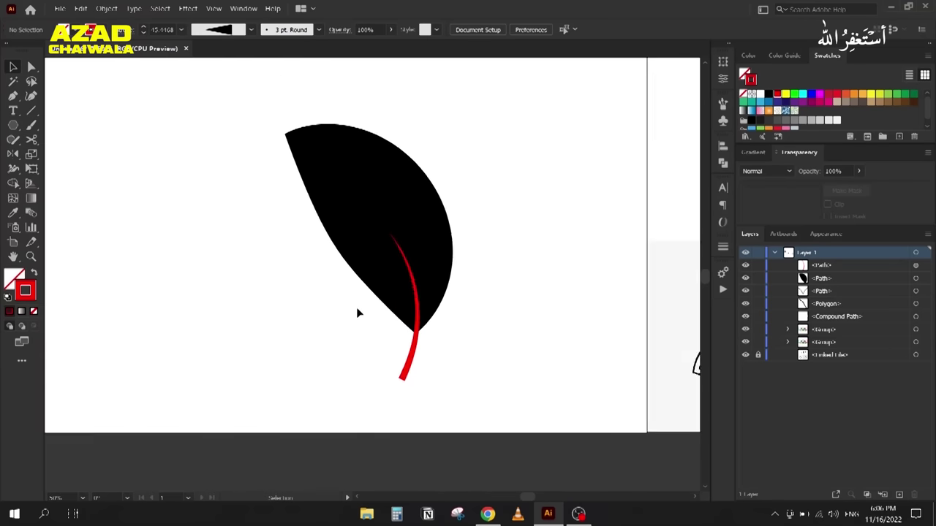
click(431, 387)
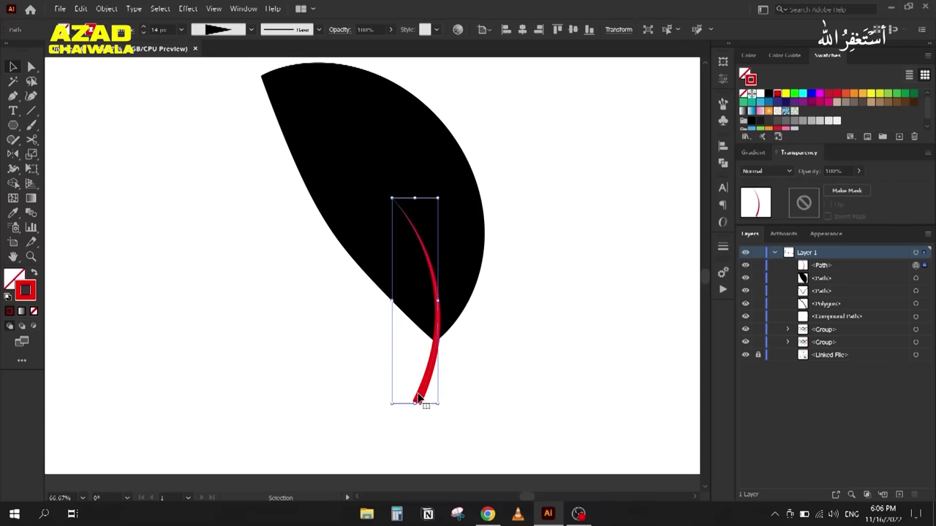
Step: Expand the red stem's tapered stroke into a filled shape, then select it with the leaf
click(107, 8)
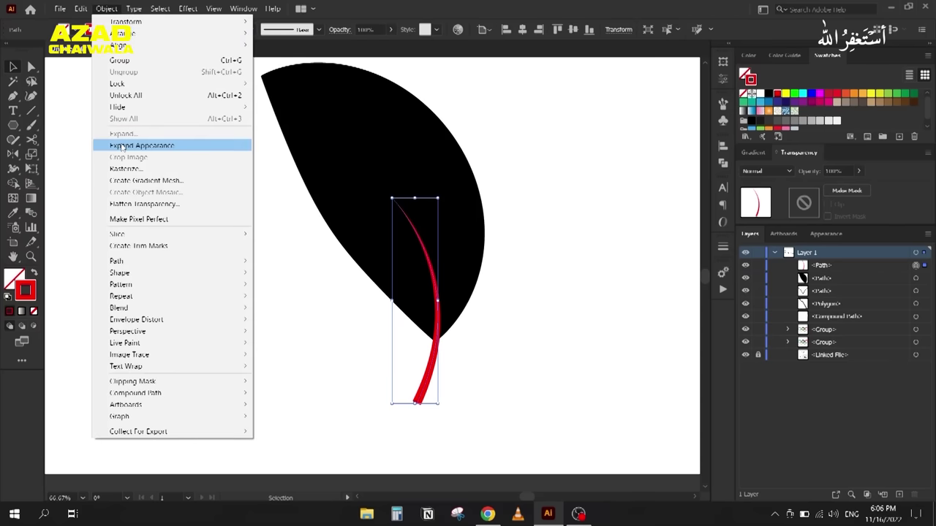
click(122, 146)
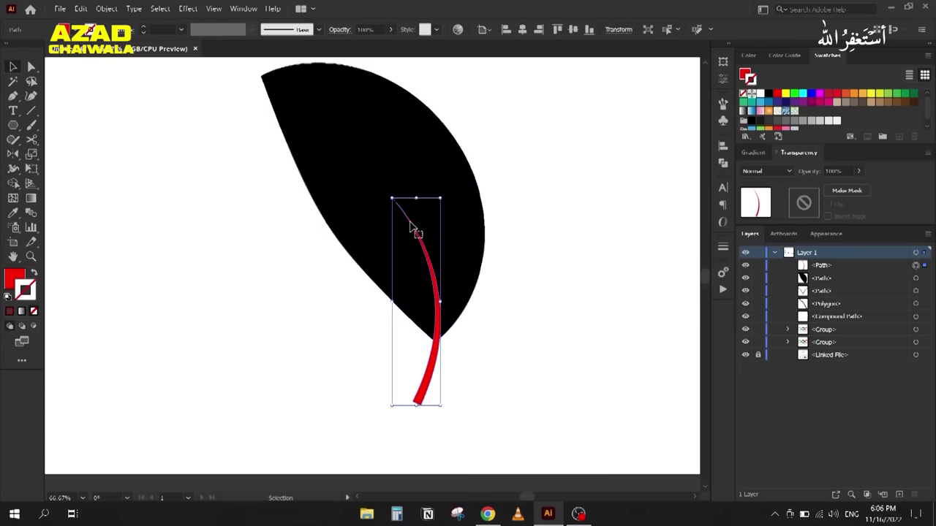
drag(305, 264, 522, 389)
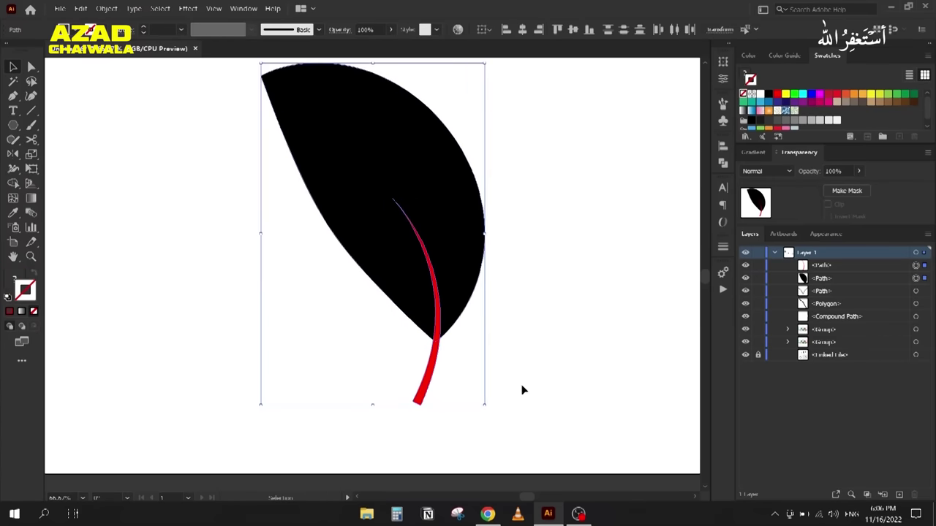
Step: Try Pathfinder Minus Front on the leaf and stem, then undo it
click(722, 164)
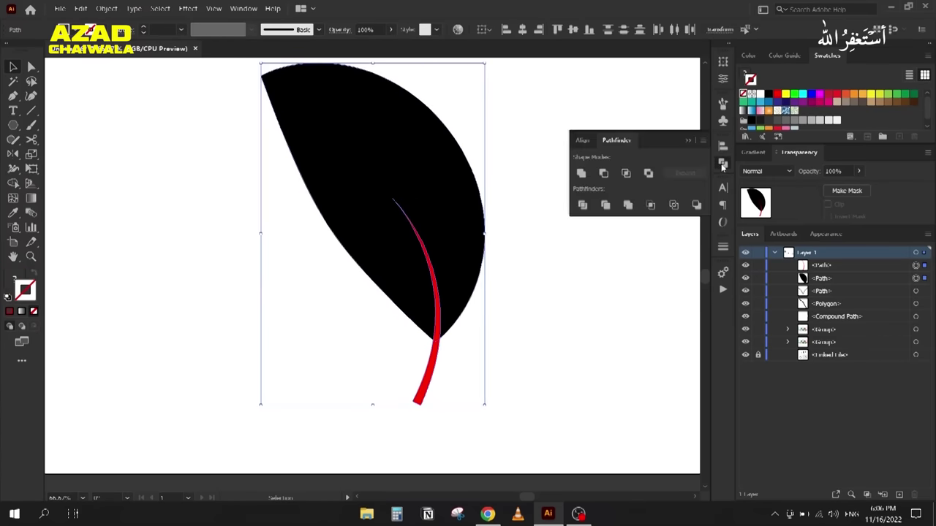
click(603, 173)
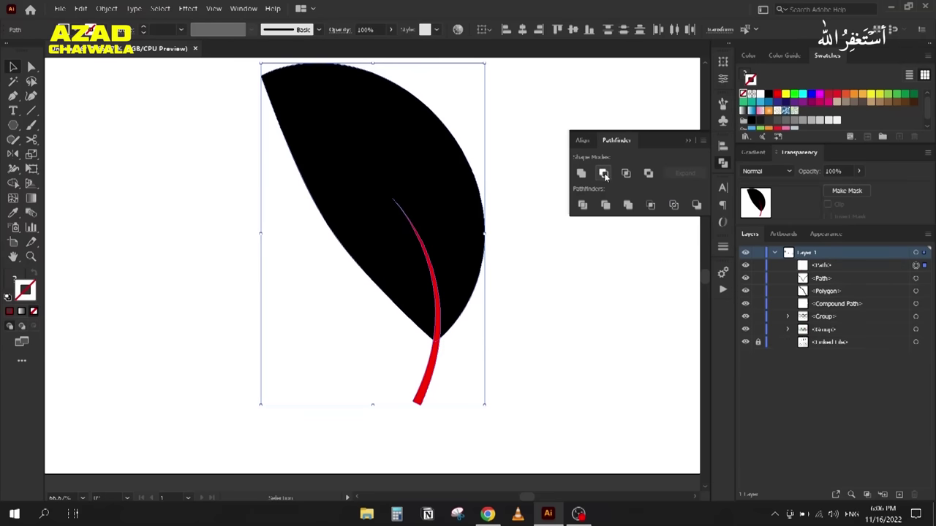
key(ctrl+z)
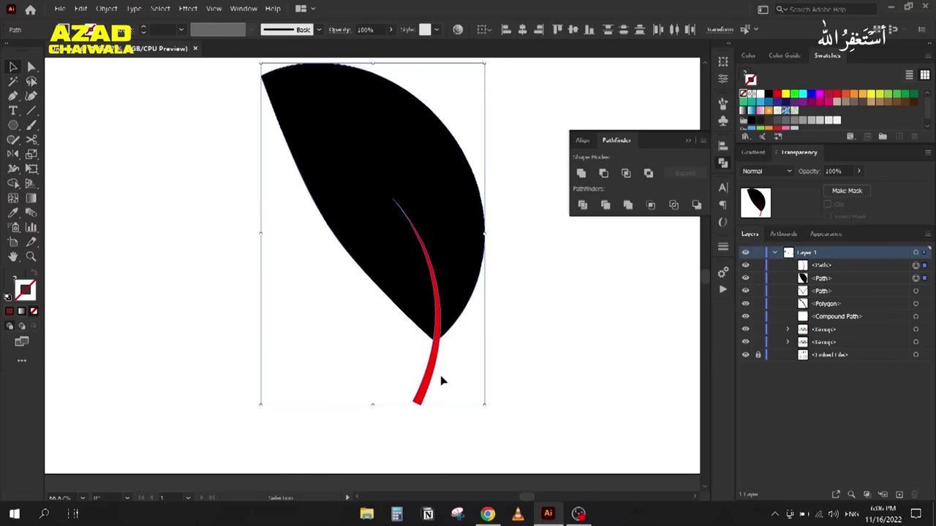
Step: Erase the stem regions with the Shape Builder, leaving a thin white vein gap in the leaf
key(shift+m)
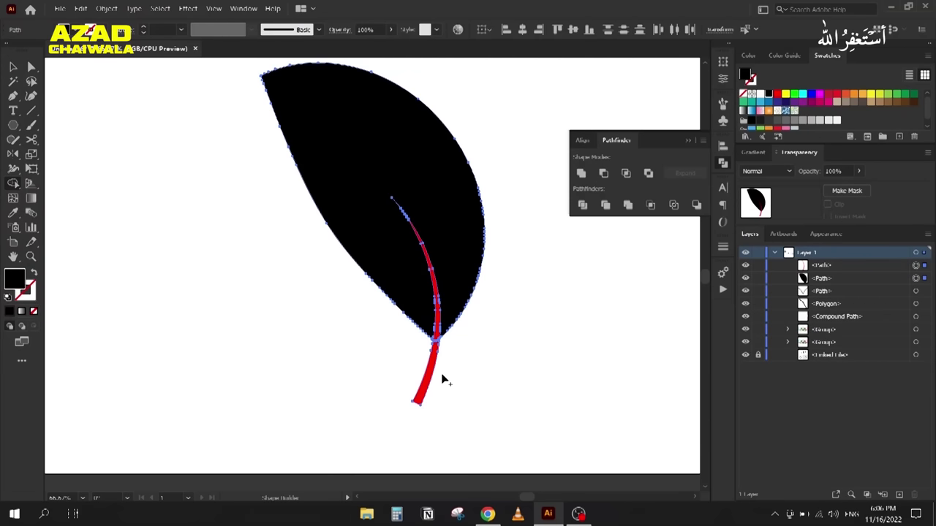
scroll(446, 353, up, 3)
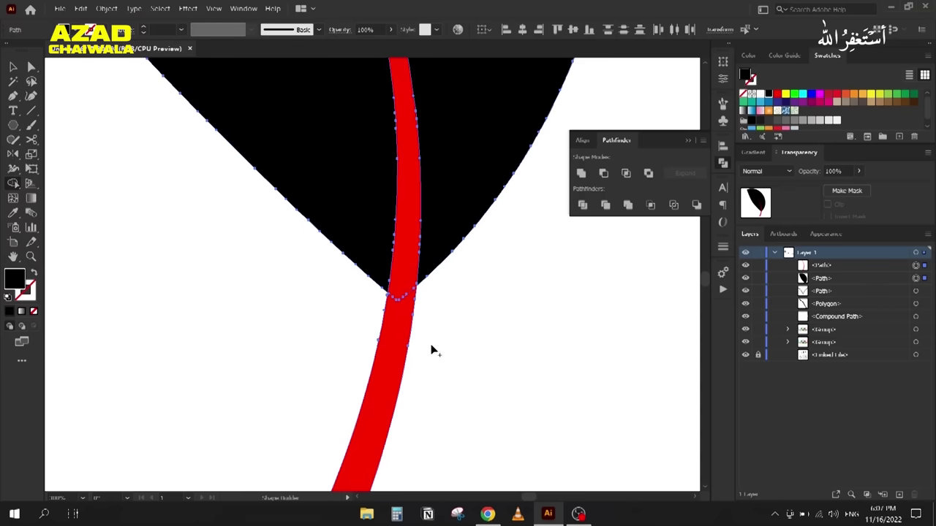
drag(415, 341, 399, 275)
scroll(447, 421, down, 5)
scroll(447, 421, up, 1)
click(13, 66)
click(206, 254)
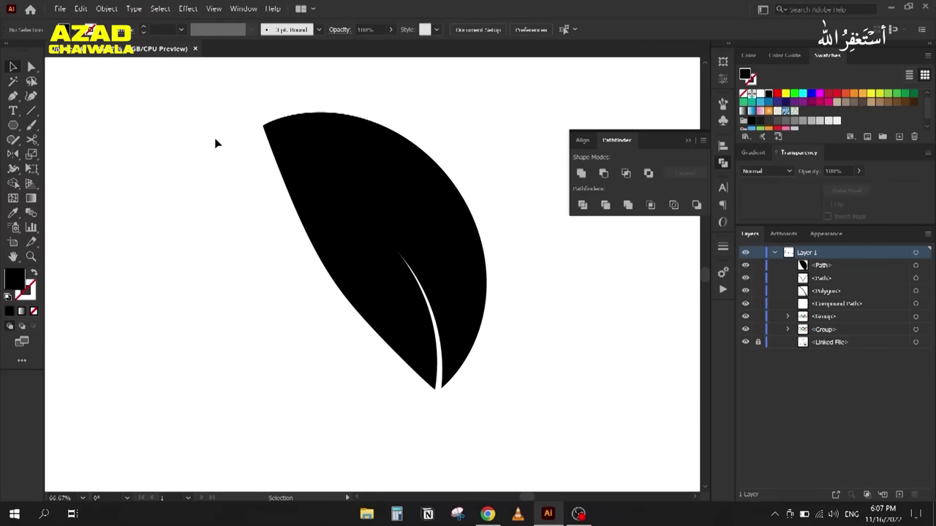
Step: Delete the finished leaf and pan over to the antler-star artwork
click(686, 140)
drag(234, 109, 352, 193)
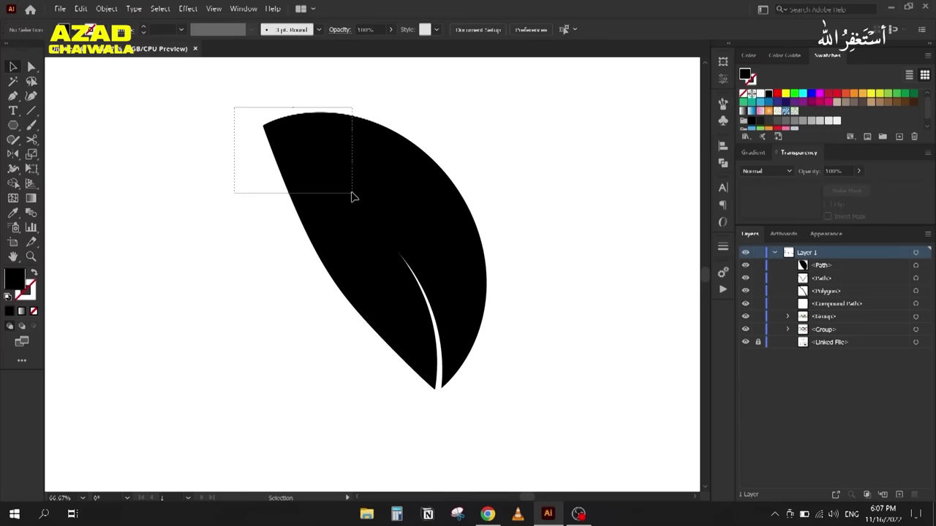
drag(352, 193, 351, 193)
key(Delete)
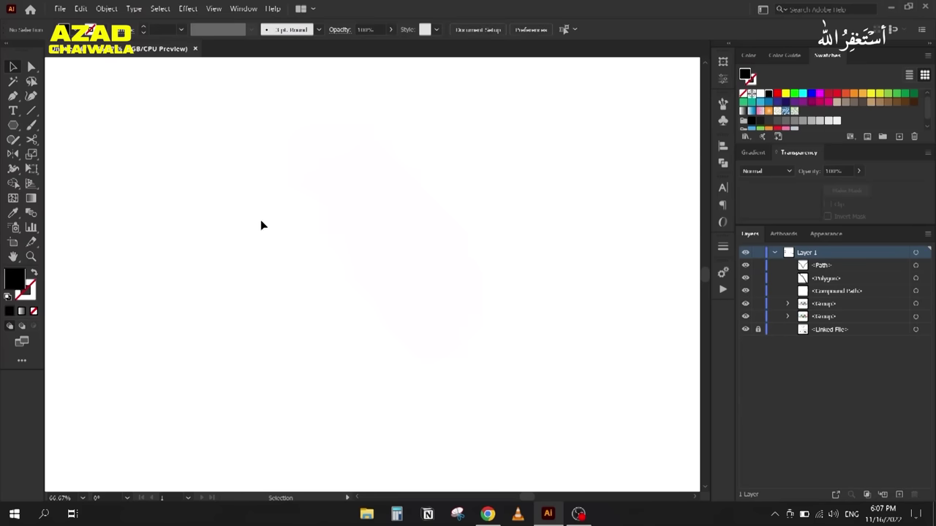
scroll(381, 180, down, 2)
drag(435, 211, 248, 219)
scroll(474, 292, up, 3)
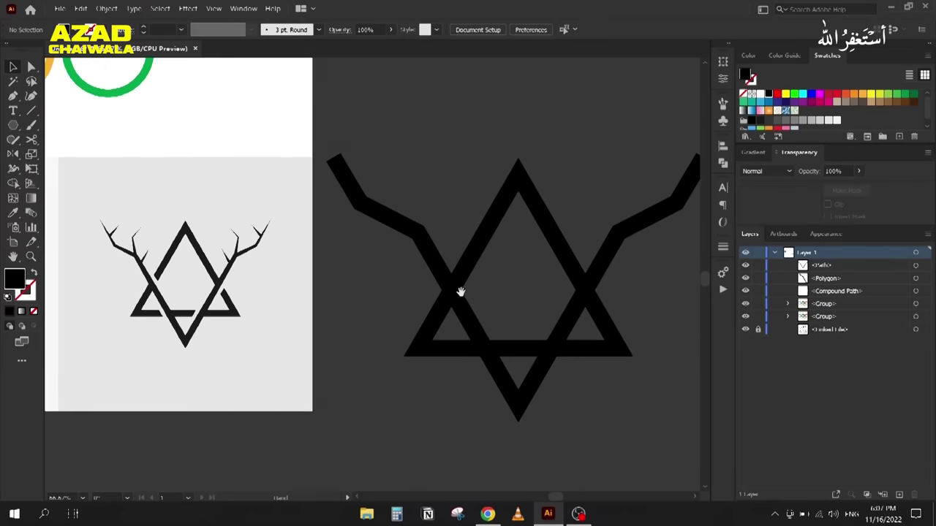
Step: Apply the saved Width Profile 1 to the antler-star path so its tips taper to points
click(348, 187)
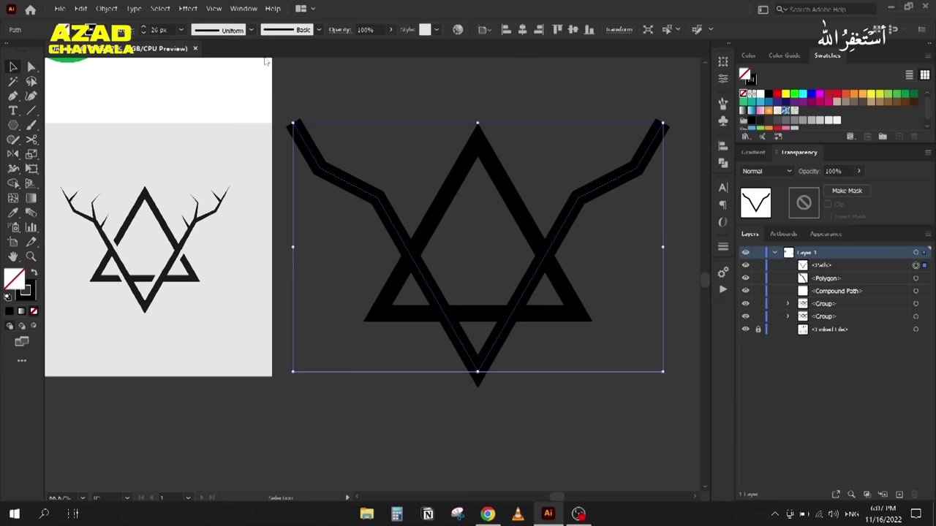
click(235, 33)
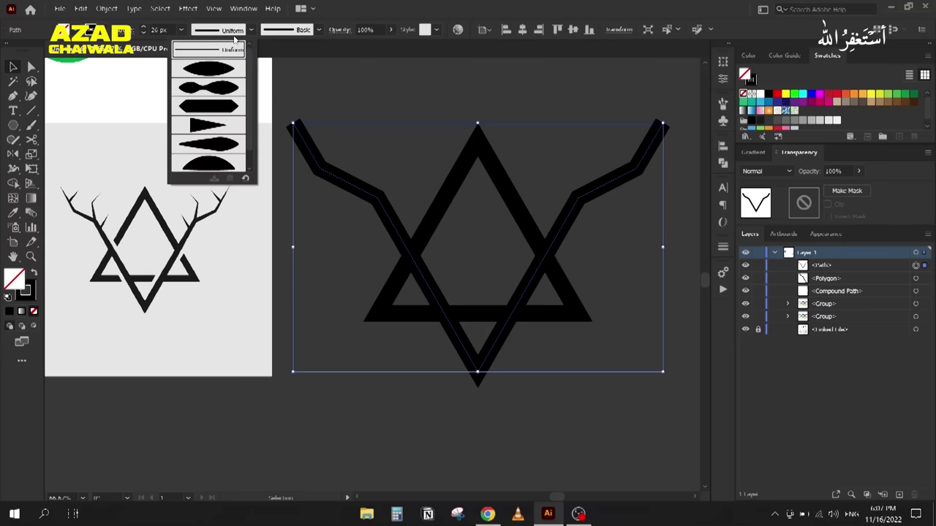
click(199, 75)
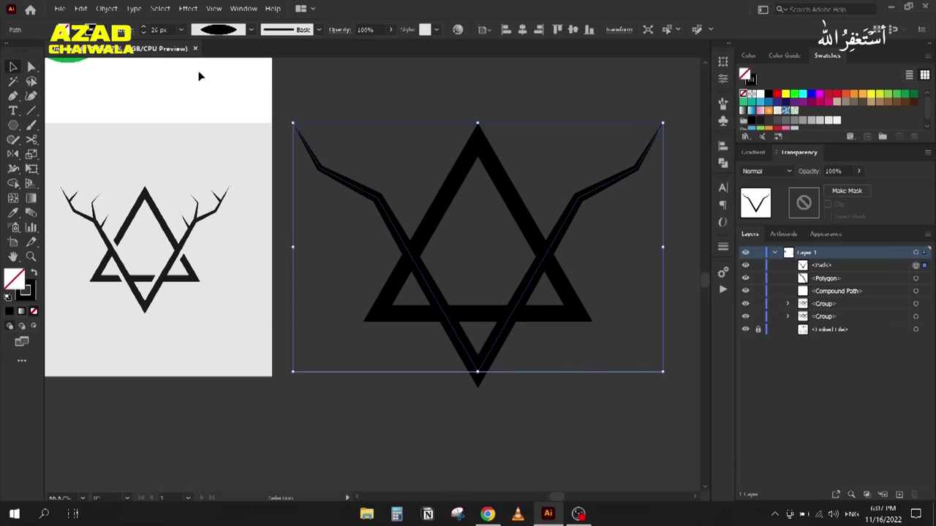
click(375, 105)
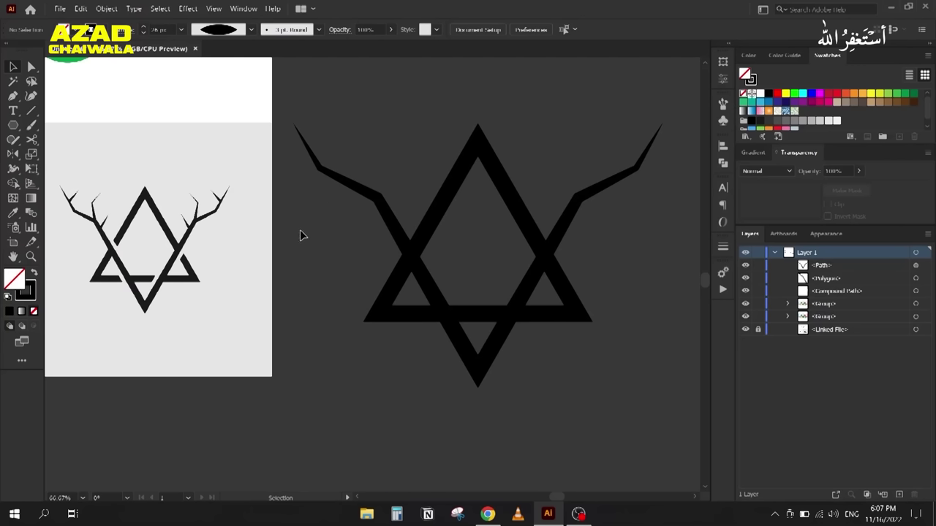
key(p)
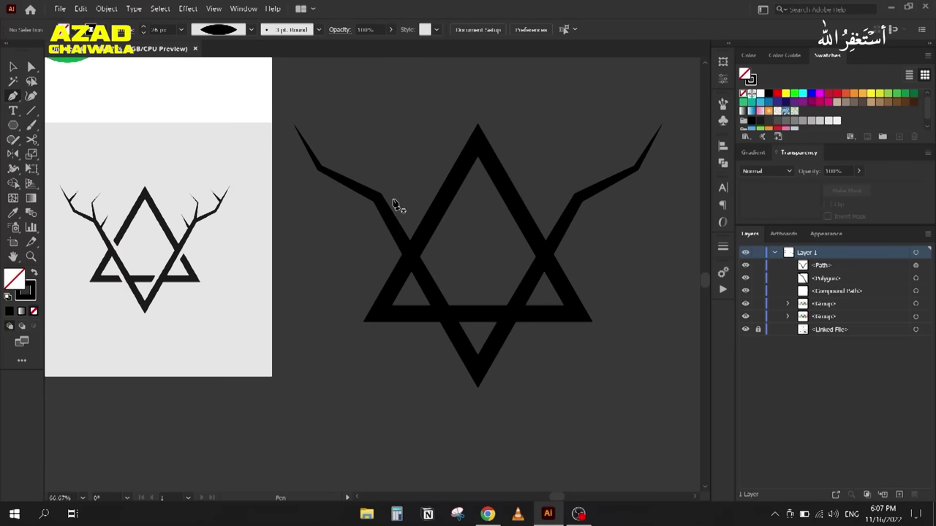
key(backslash)
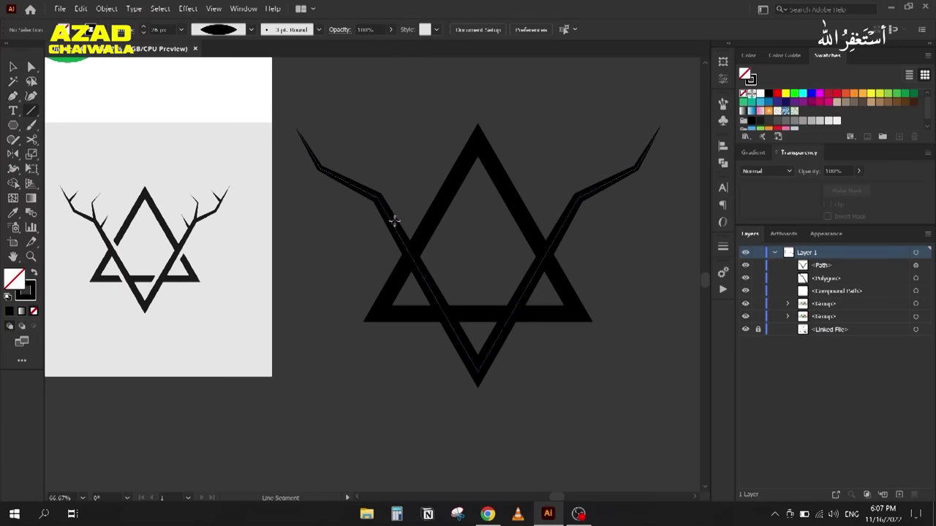
key(p)
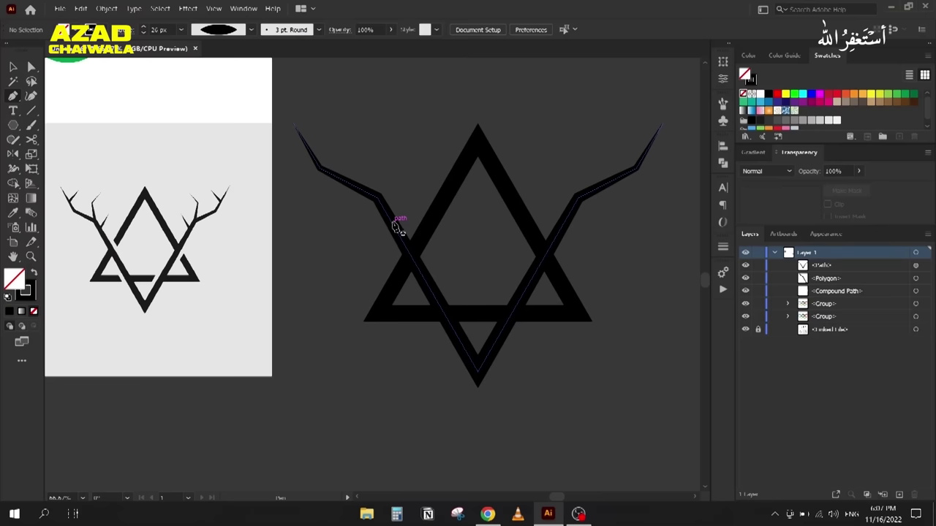
ctrl+click(325, 184)
key(v)
click(381, 204)
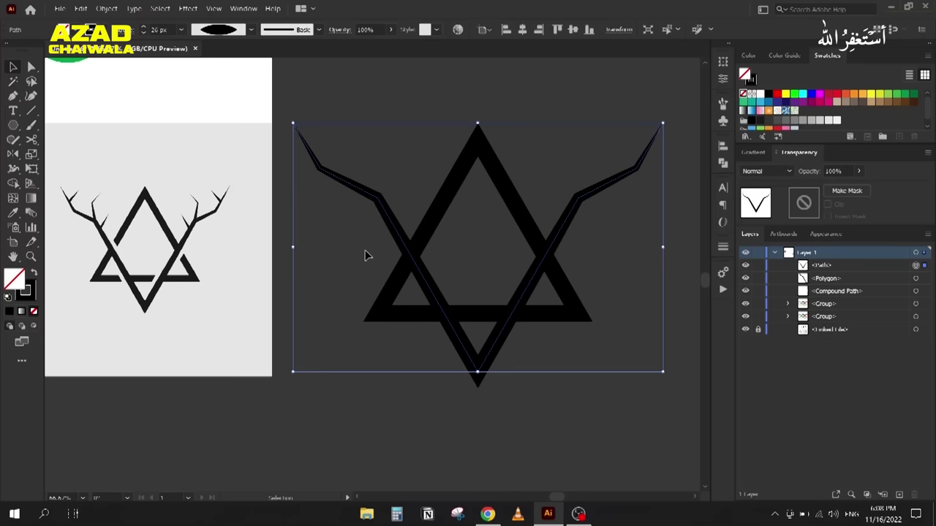
key(p)
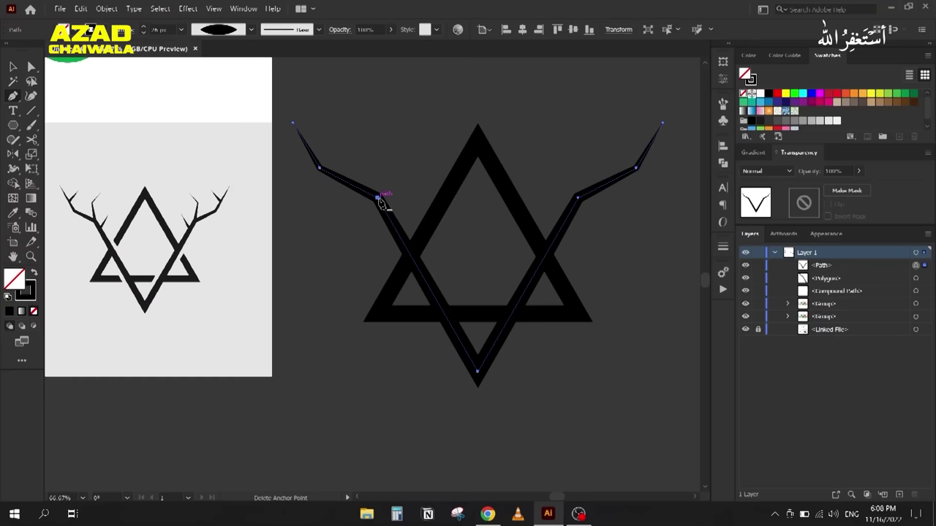
click(378, 198)
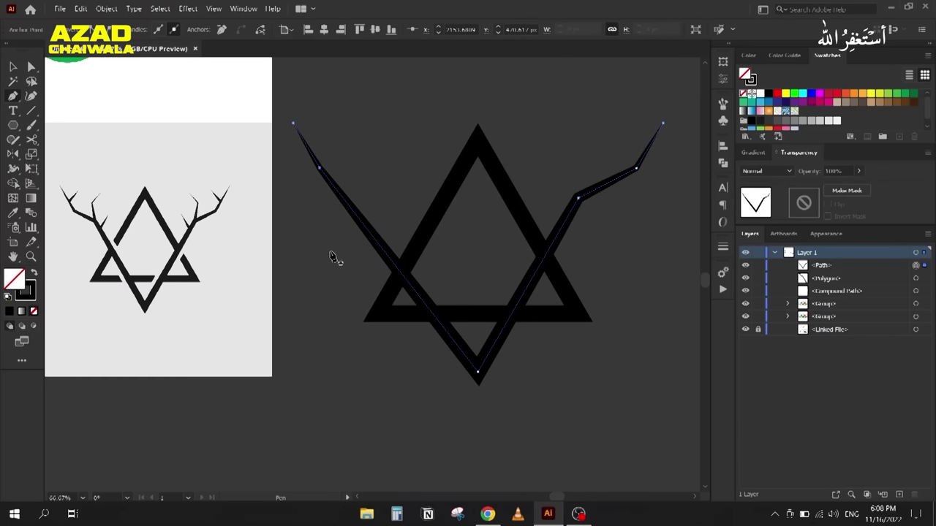
key(ctrl+z)
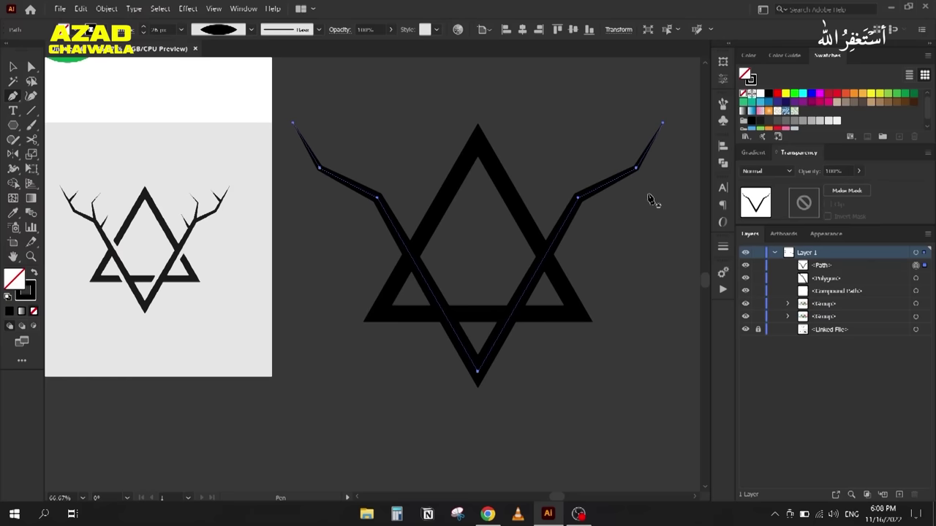
click(12, 67)
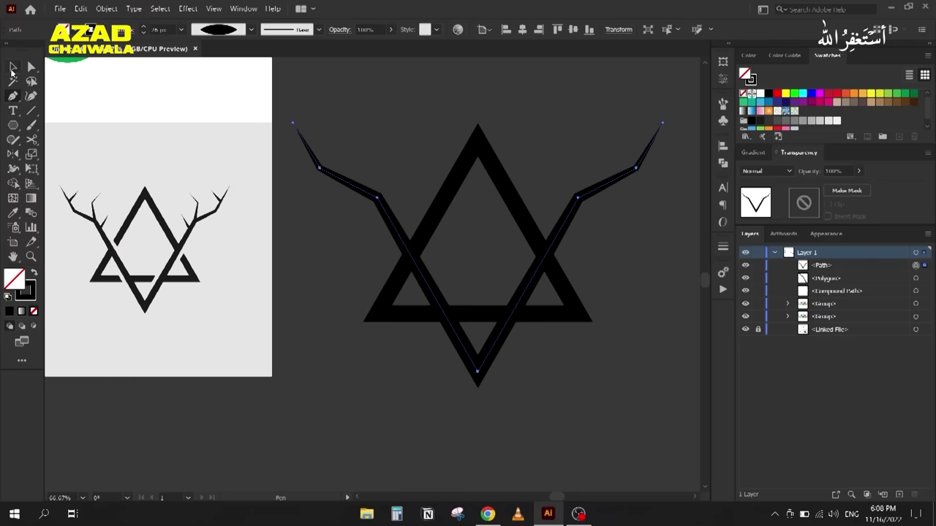
click(326, 207)
key(p)
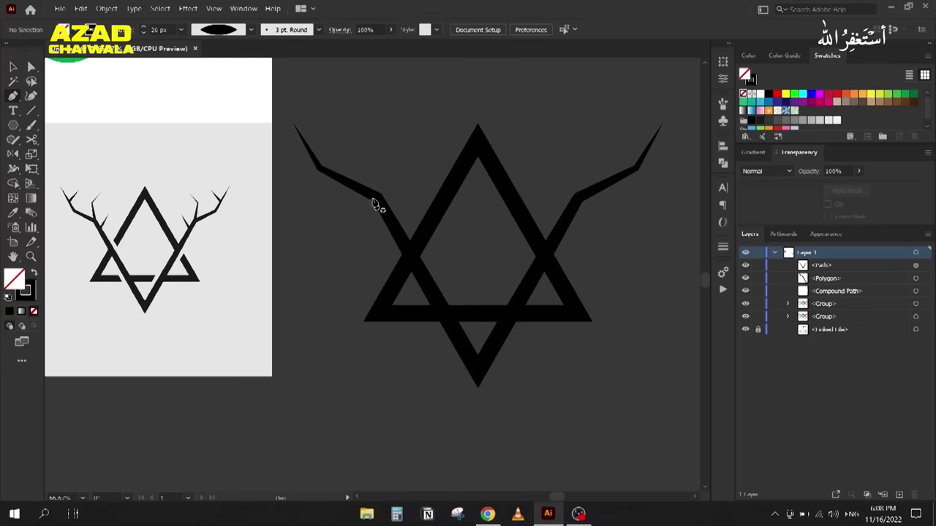
click(377, 199)
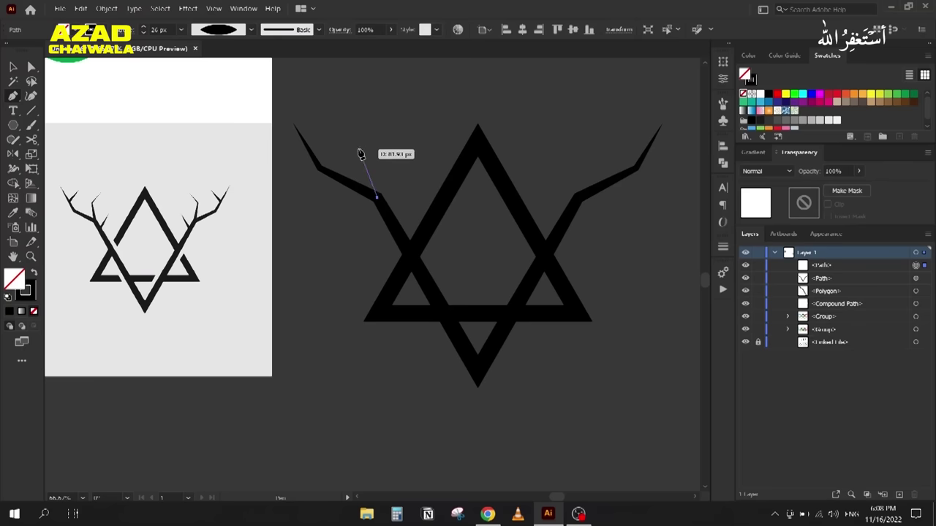
Step: Finish the first curved tine on the left antler and give it a uniform stroke width
drag(368, 150, 389, 139)
click(388, 136)
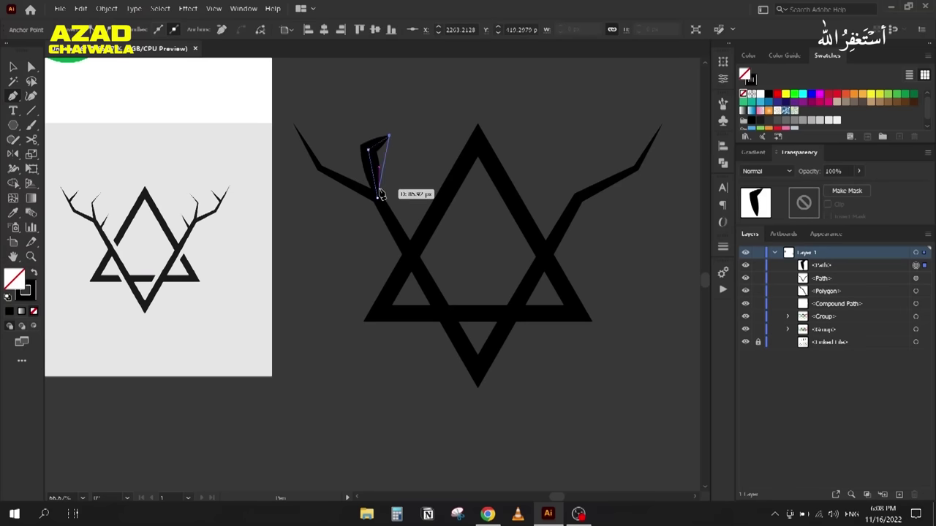
click(13, 68)
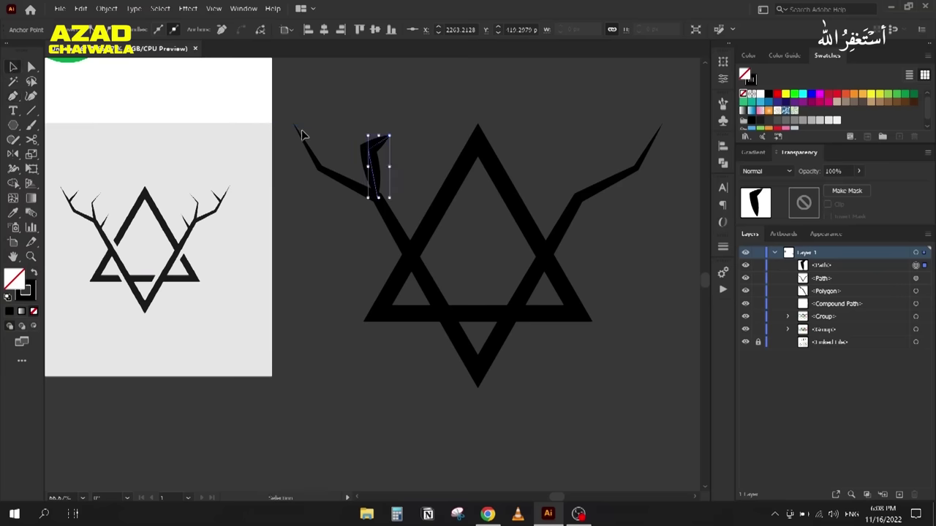
click(344, 132)
click(387, 155)
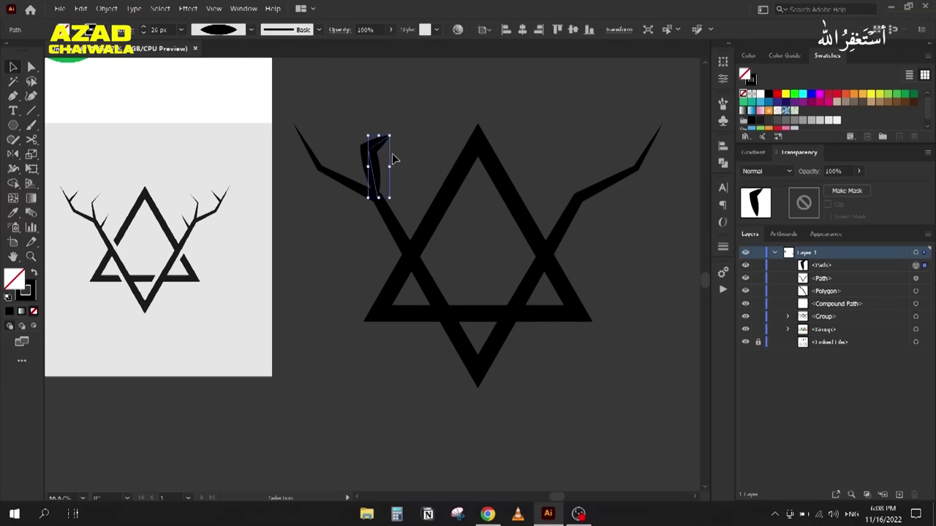
click(251, 29)
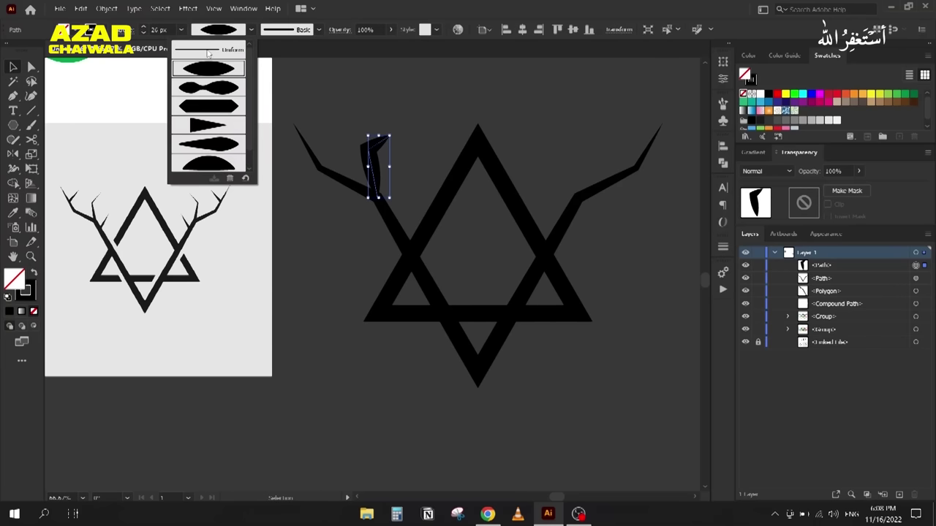
click(209, 51)
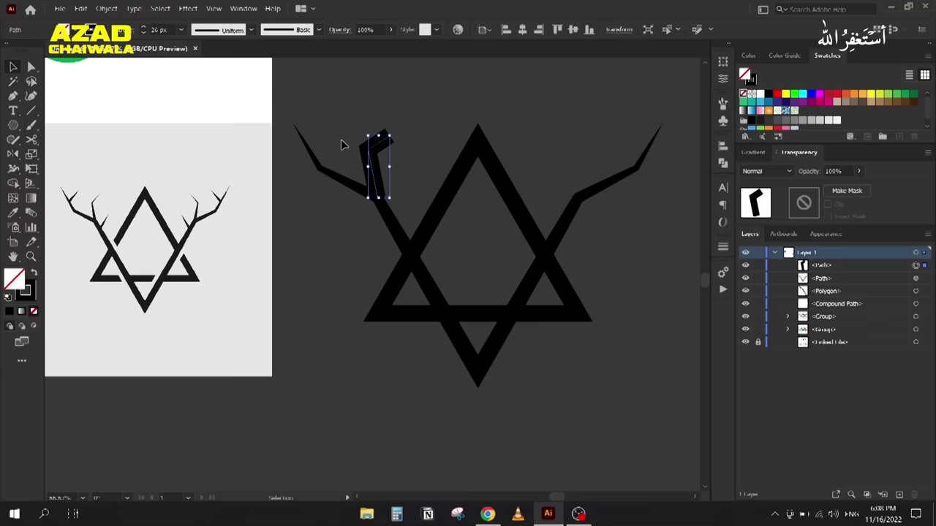
click(338, 231)
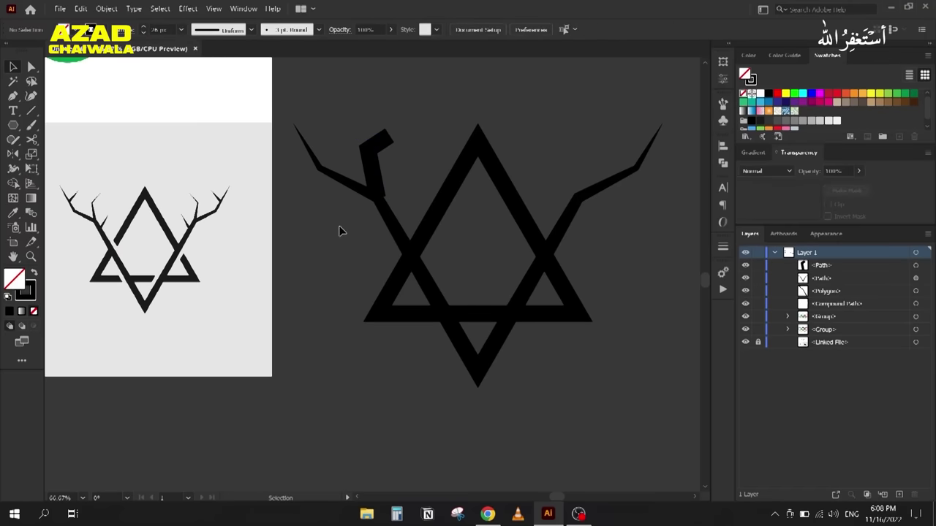
Step: Draw a second and a third short tine off the left antler arm with the Pen tool
key(p)
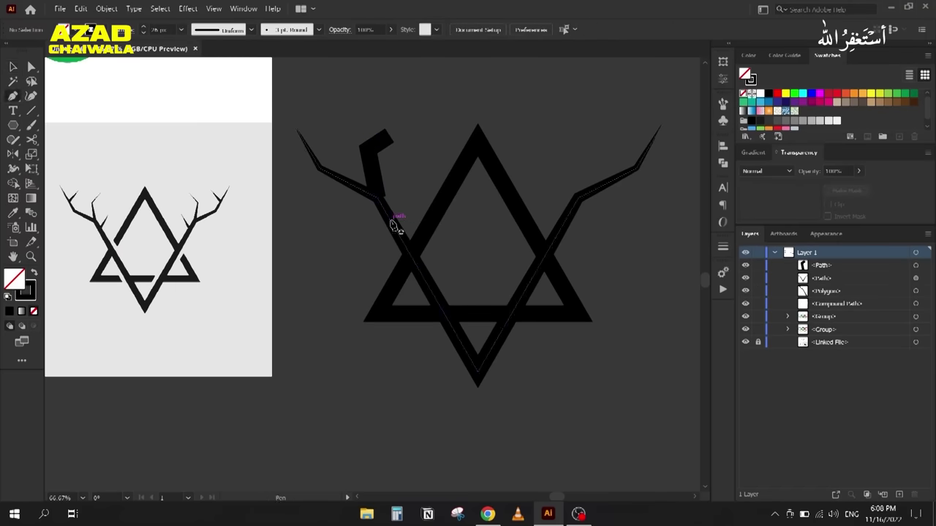
click(391, 220)
click(405, 185)
key(v)
key(p)
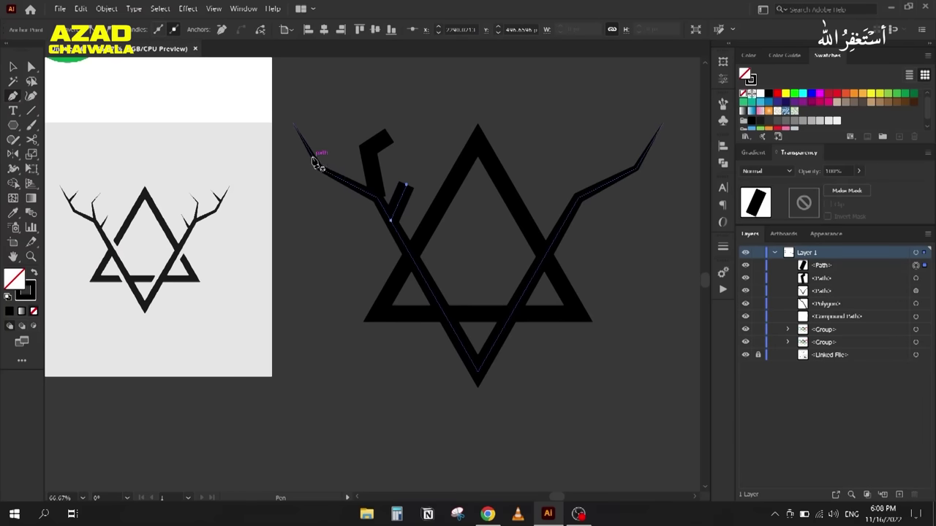
drag(313, 156, 334, 209)
key(v)
Step: Shift-select all three new tines together
click(335, 247)
click(342, 136)
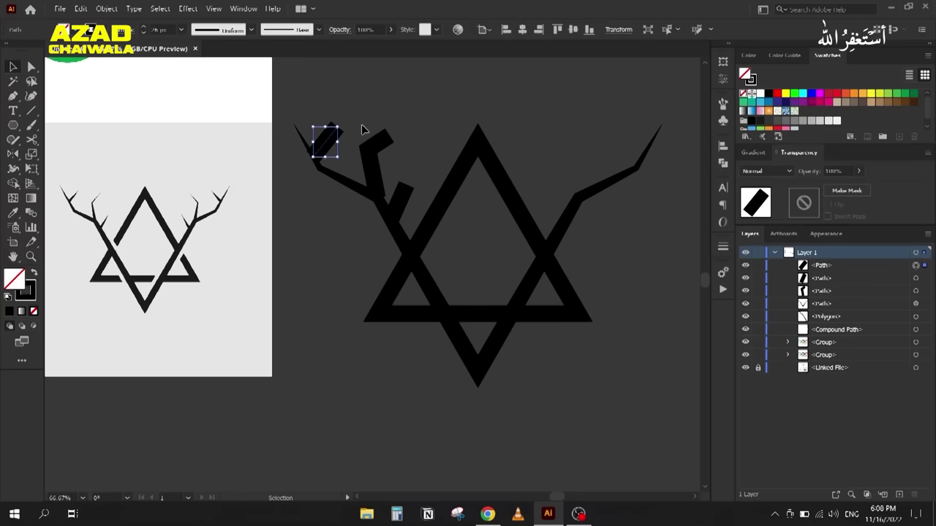
shift+click(384, 151)
shift+click(401, 203)
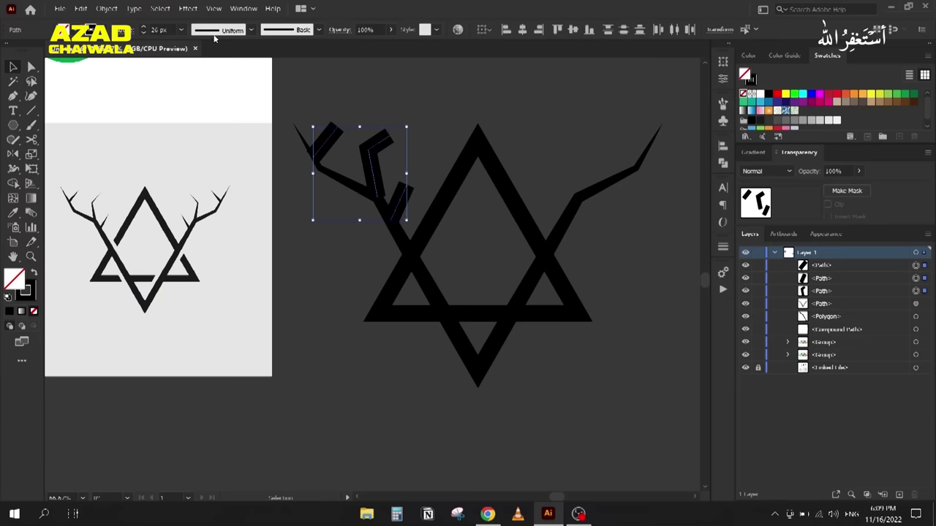
Step: Apply the triangular Width Profile 4 to the three tines so they taper to sharp points
scroll(168, 212, up, 5)
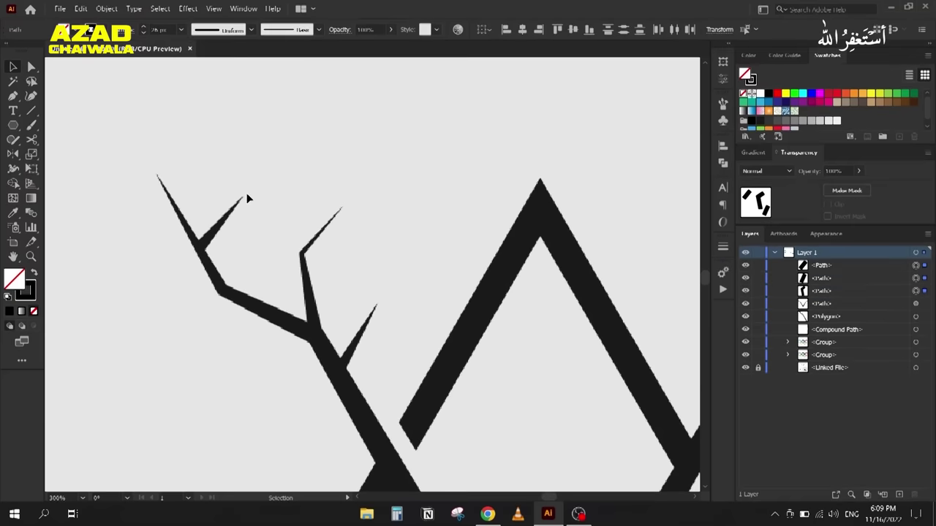
scroll(246, 198, down, 5)
drag(246, 198, 77, 357)
click(226, 30)
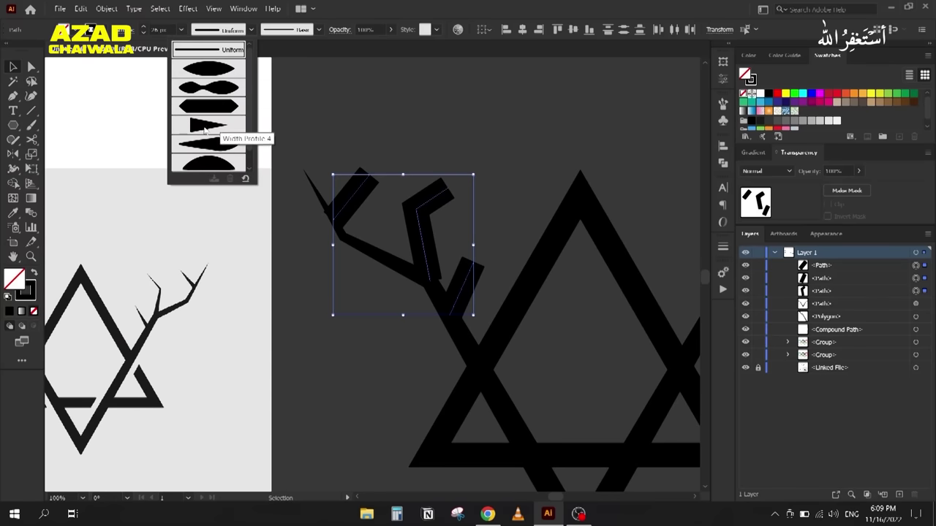
scroll(214, 128, down, 1)
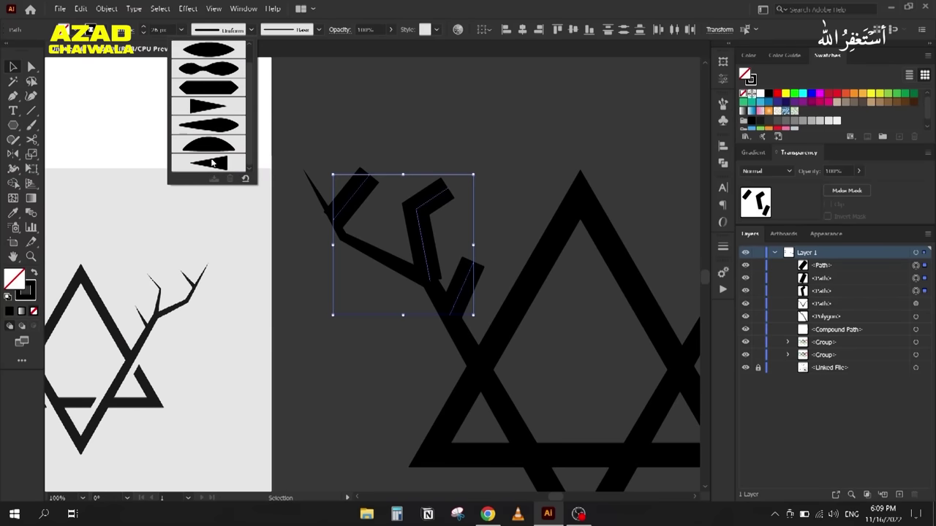
click(207, 107)
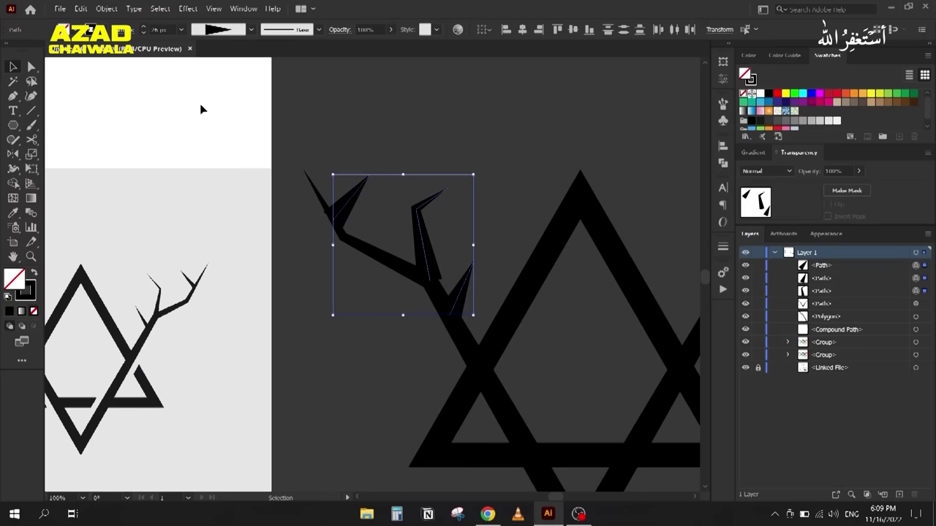
key(ctrl+minus)
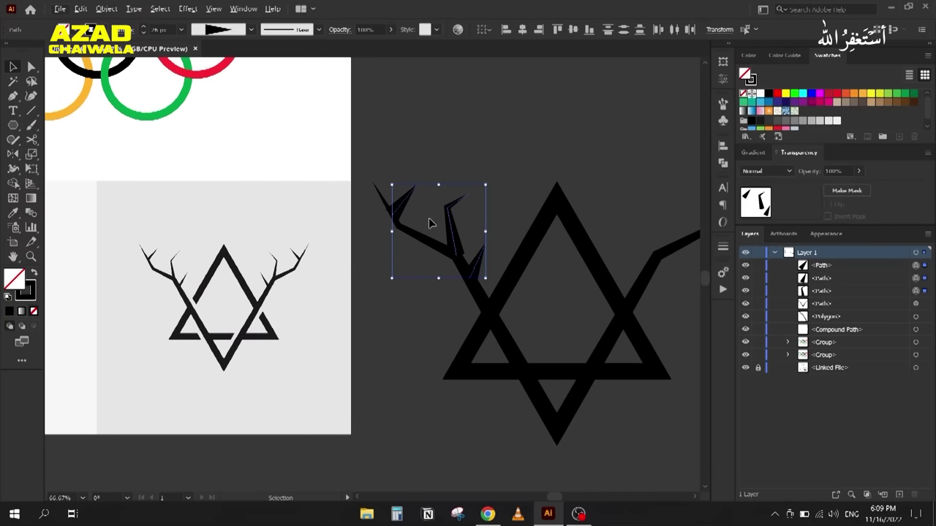
Step: Inspect the left antler arm and pick the anchor at a tine's base with Direct Selection
scroll(164, 29, down, 12)
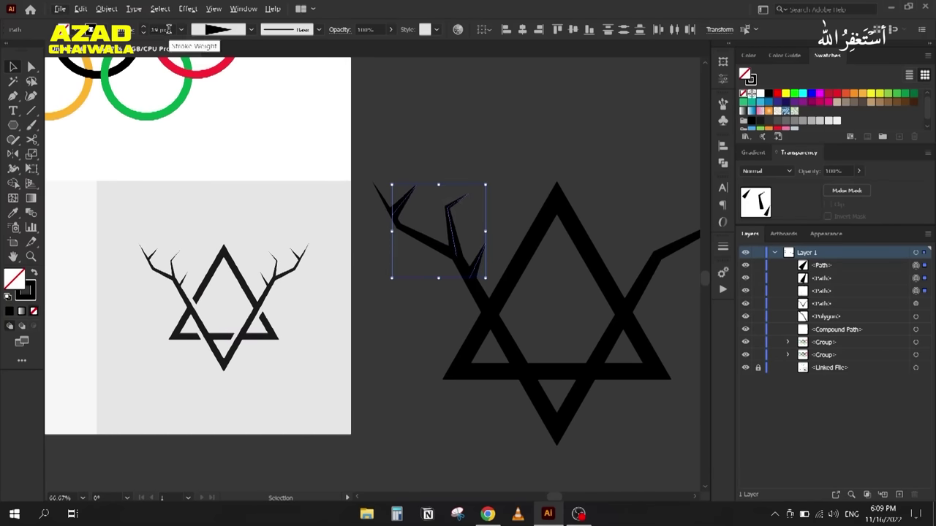
scroll(168, 29, down, 4)
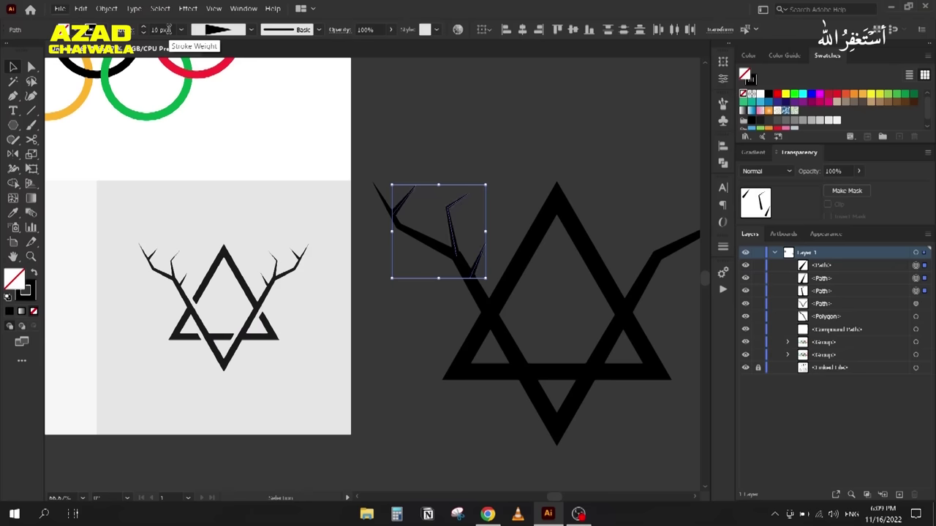
scroll(168, 29, up, 1)
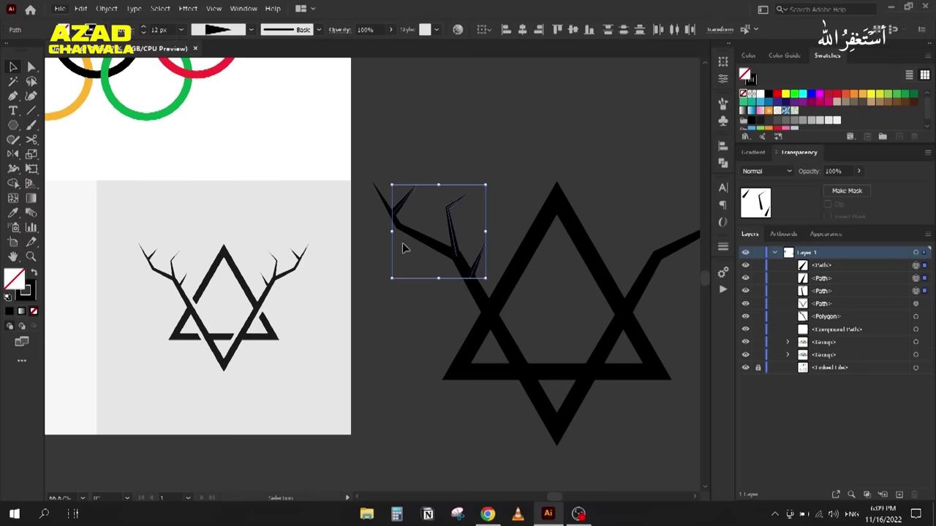
click(424, 332)
scroll(464, 236, up, 5)
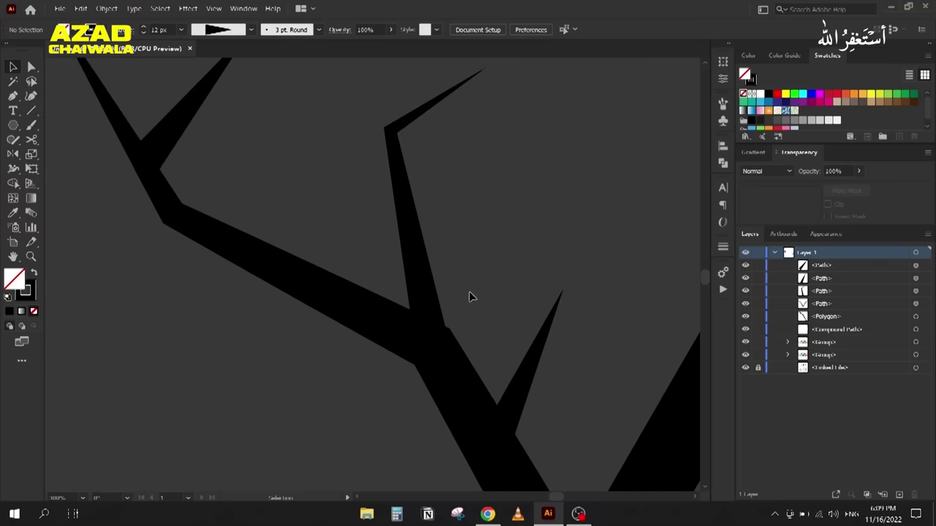
drag(469, 291, 434, 271)
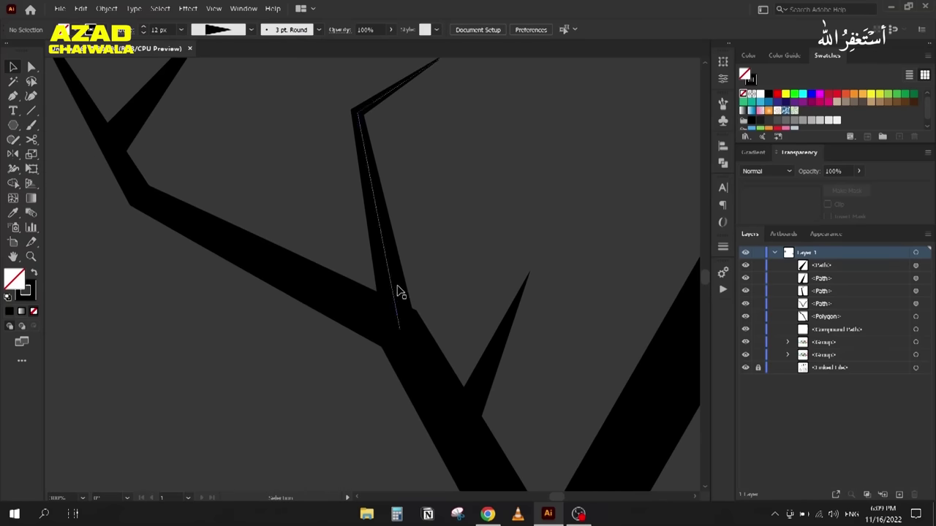
key(a)
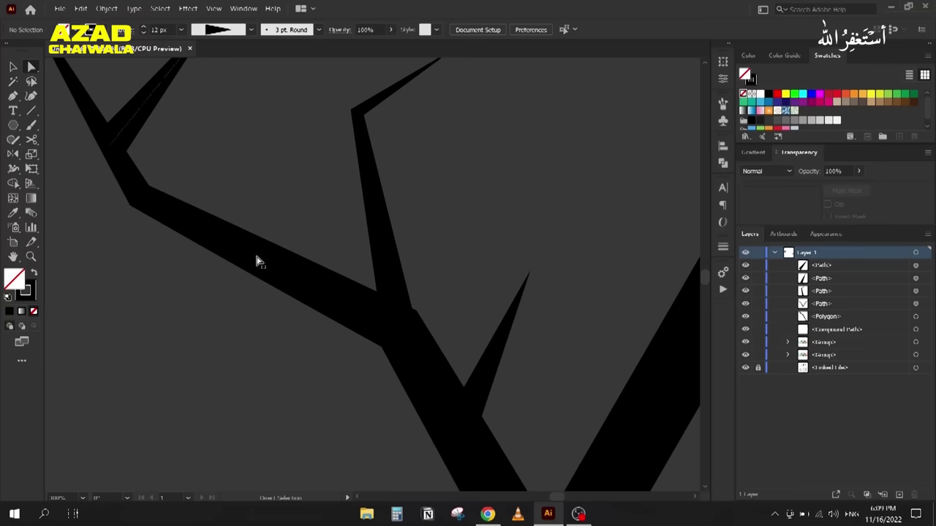
click(400, 334)
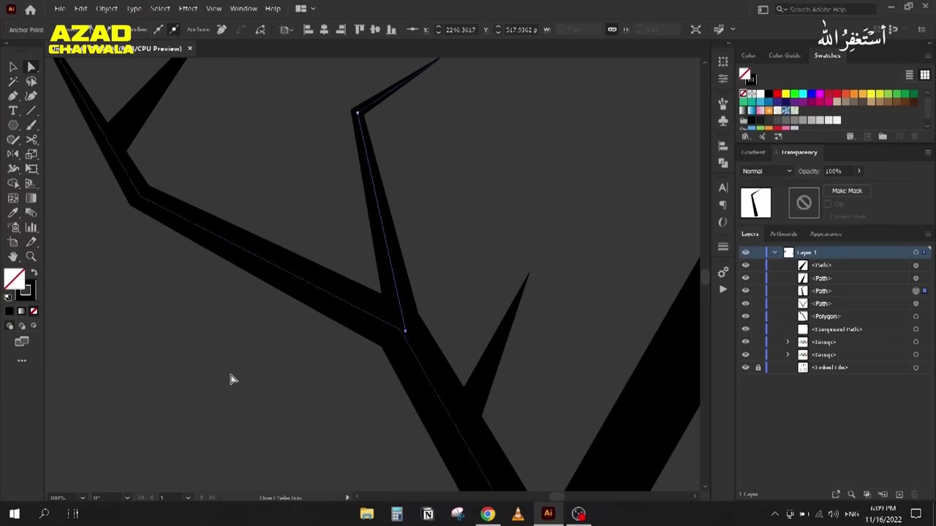
scroll(234, 378, down, 5)
drag(251, 377, 383, 229)
Step: Select the upper-left antler tines together with the lower antler branch, ready to reflect
click(12, 66)
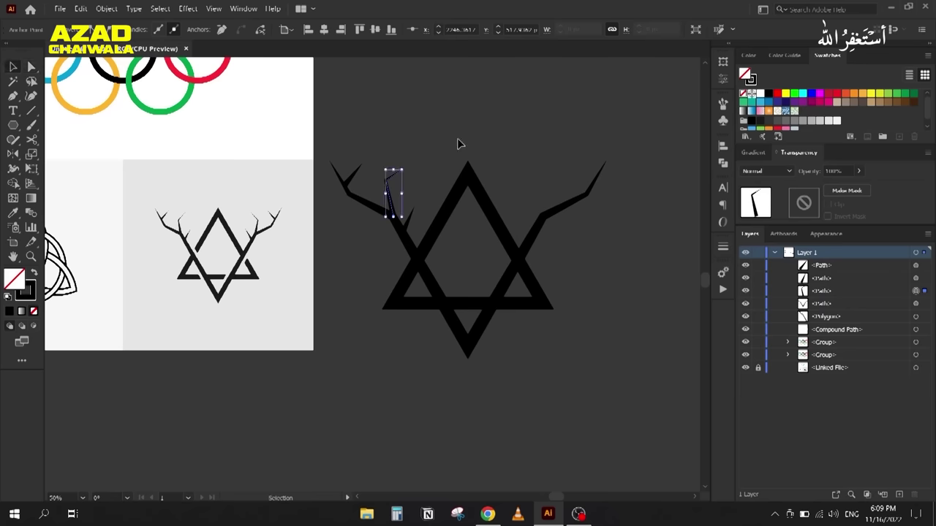
click(457, 141)
scroll(418, 131, up, 1)
drag(418, 131, 399, 142)
drag(316, 188, 392, 256)
shift+click(390, 259)
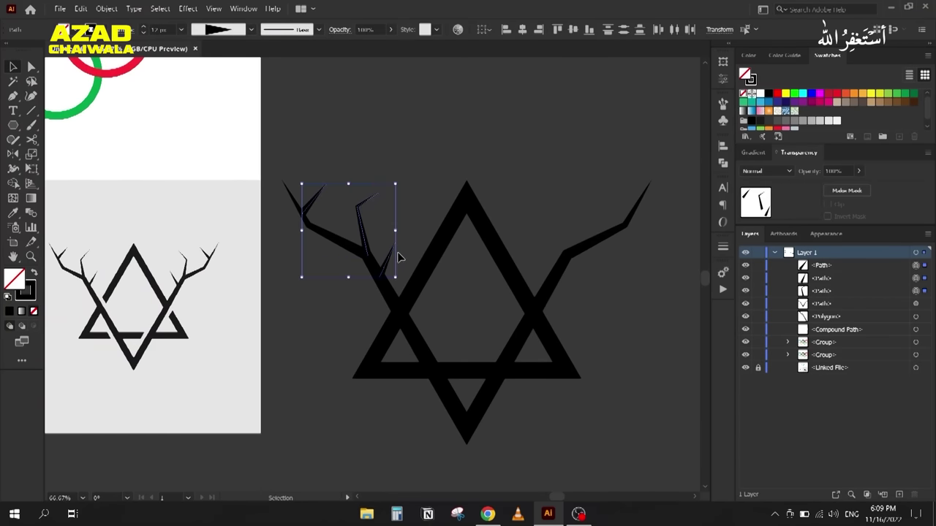
key(o)
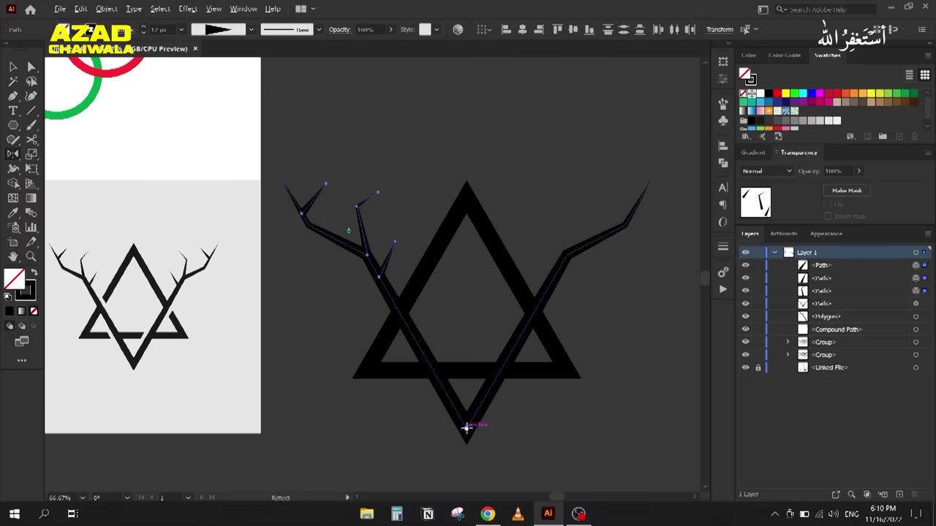
Step: Reflect a copy of the left antler vertically across the star's bottom apex onto the right arm
alt+click(466, 427)
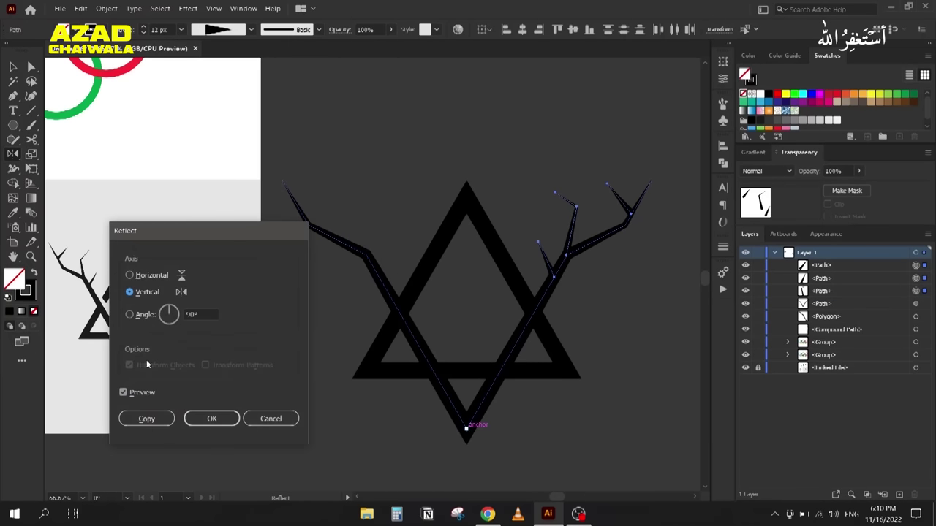
click(133, 421)
key(v)
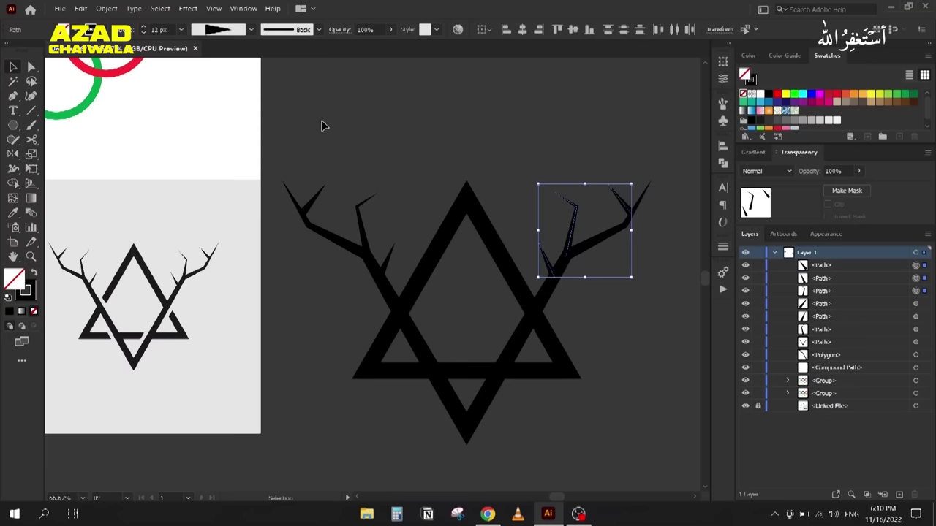
click(321, 125)
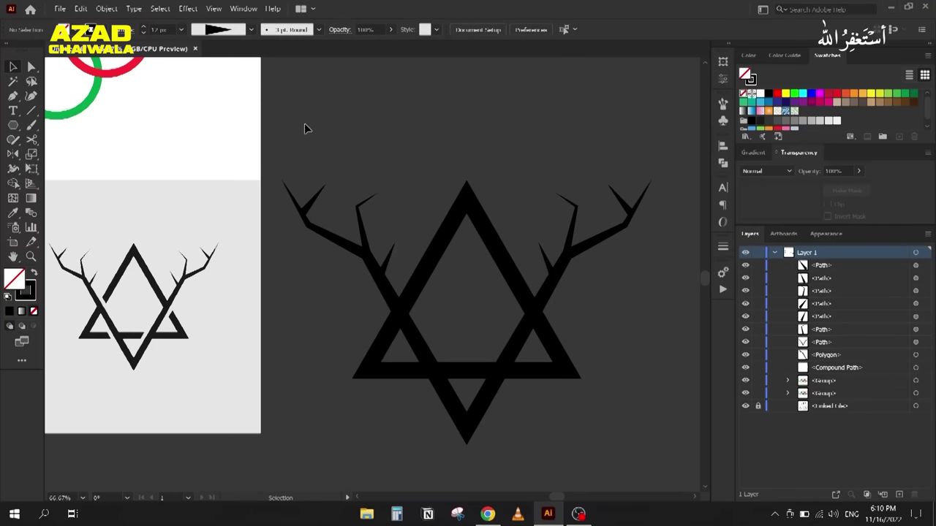
drag(306, 129, 665, 443)
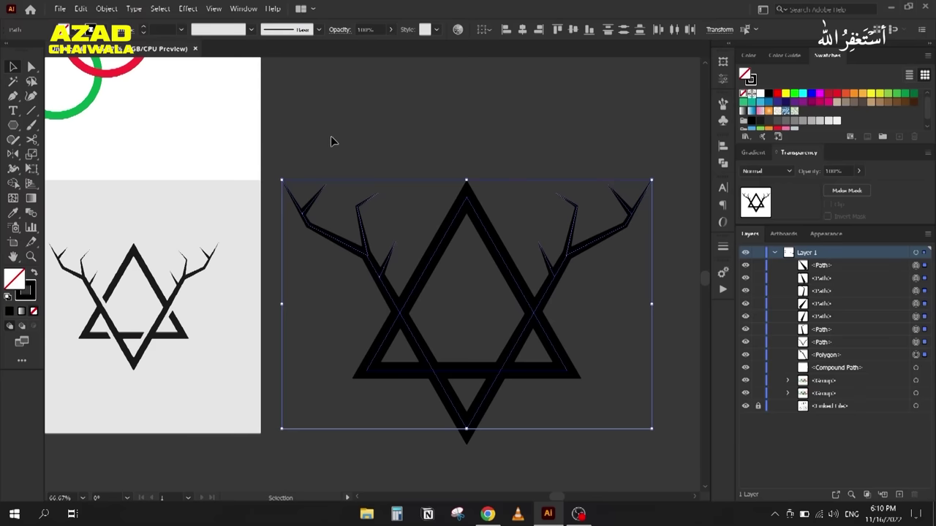
drag(290, 124, 641, 426)
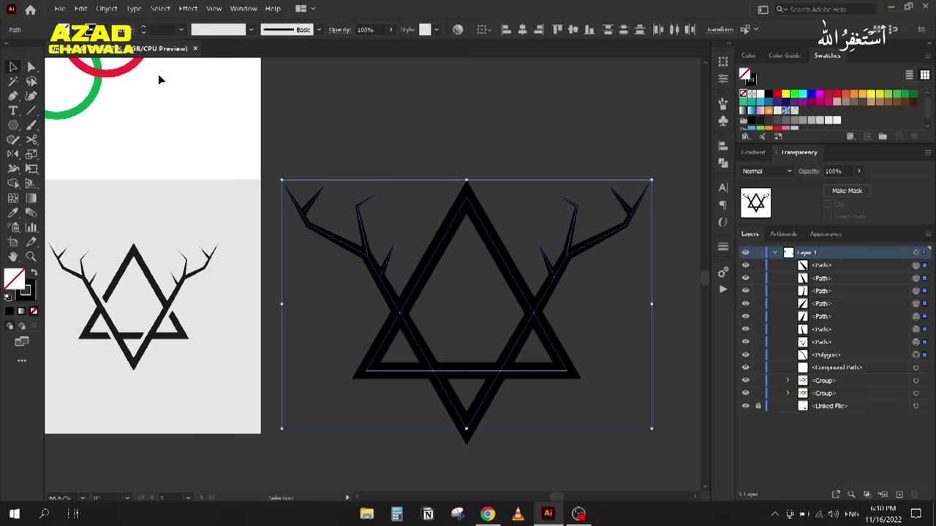
Step: Marquee-select the entire antler-and-triangle artwork
click(108, 8)
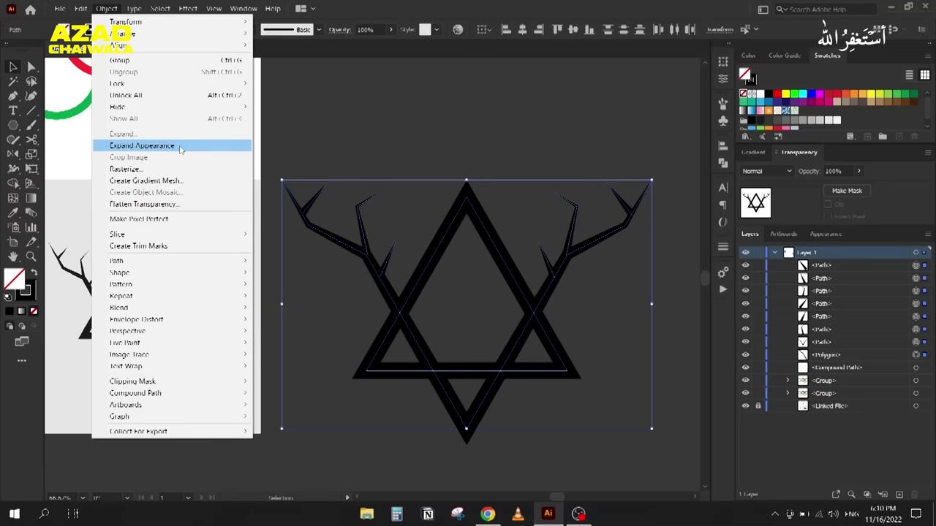
click(276, 180)
click(464, 157)
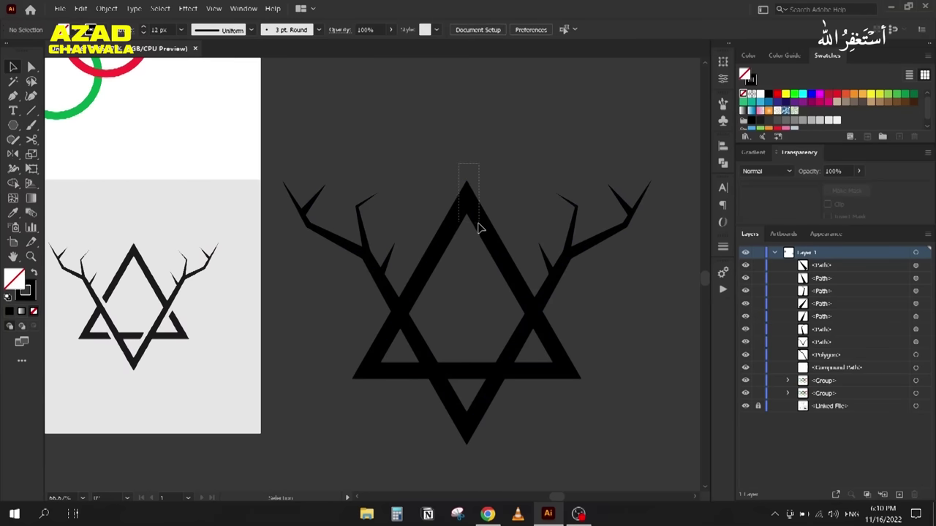
click(477, 329)
click(107, 8)
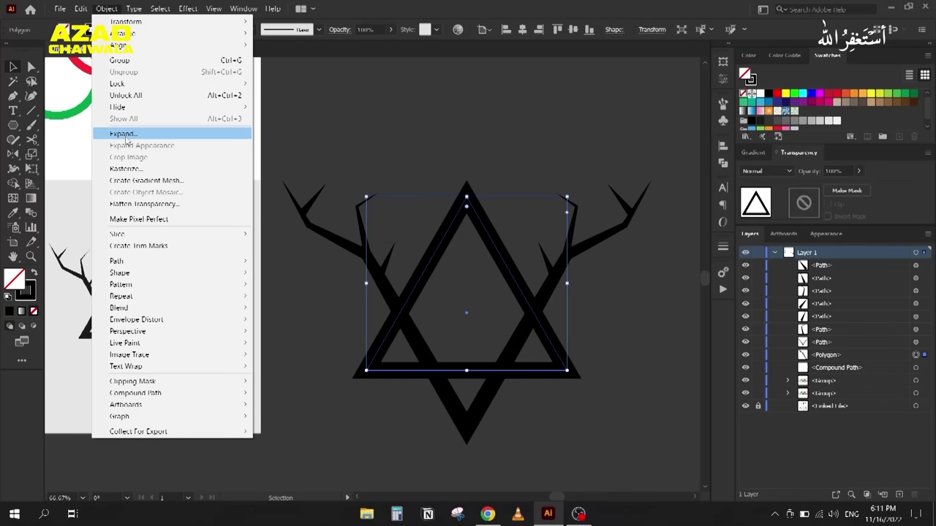
click(469, 218)
click(314, 155)
drag(553, 368, 648, 437)
Step: Apply Object > Expand Appearance, then Expand the artwork into plain filled groups
click(107, 9)
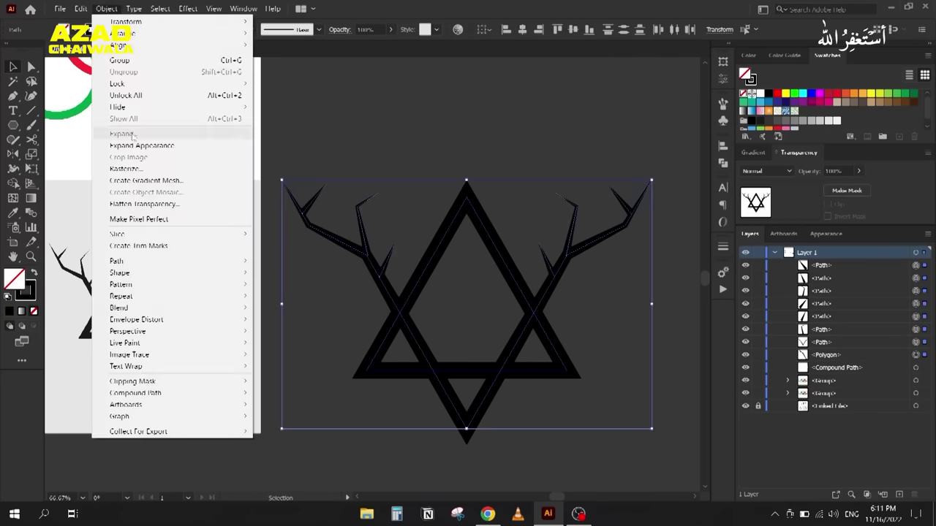
click(135, 146)
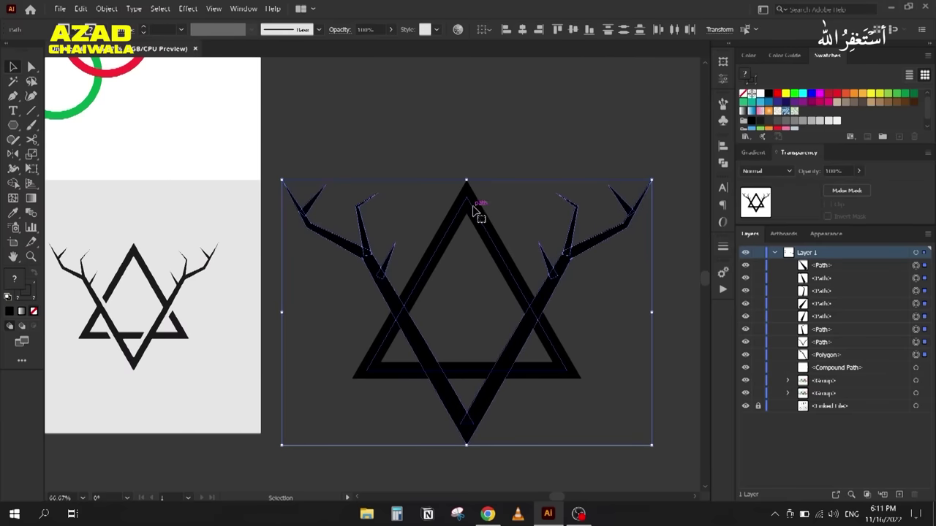
click(105, 8)
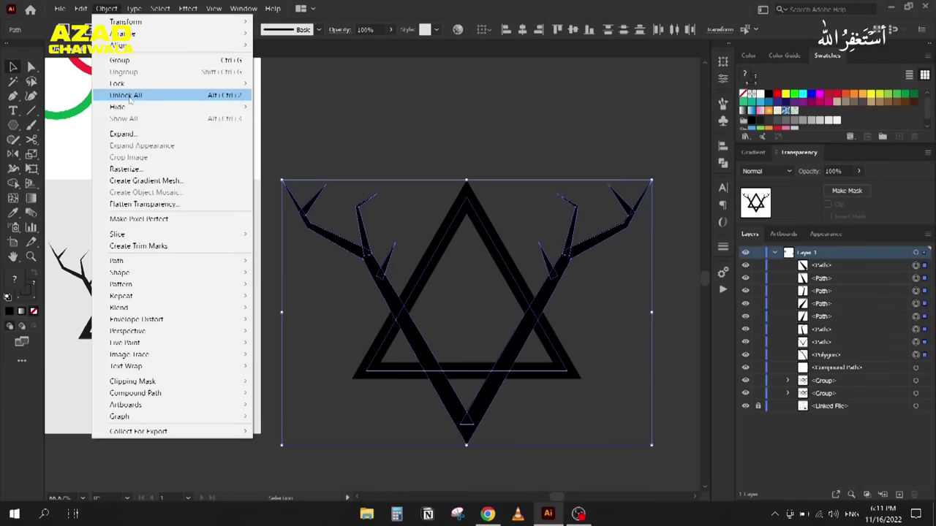
click(137, 134)
click(430, 285)
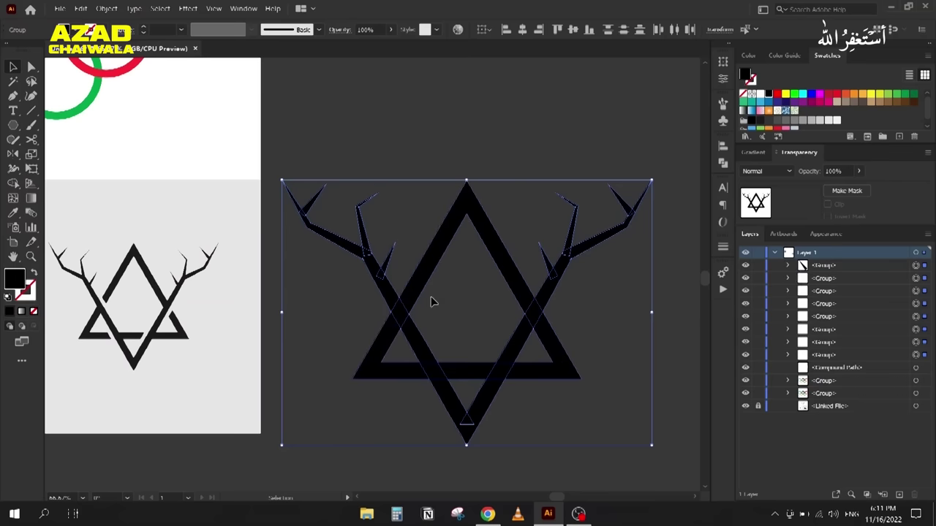
Step: Reselect all star groups and remove the upright triangle from the selection
click(396, 146)
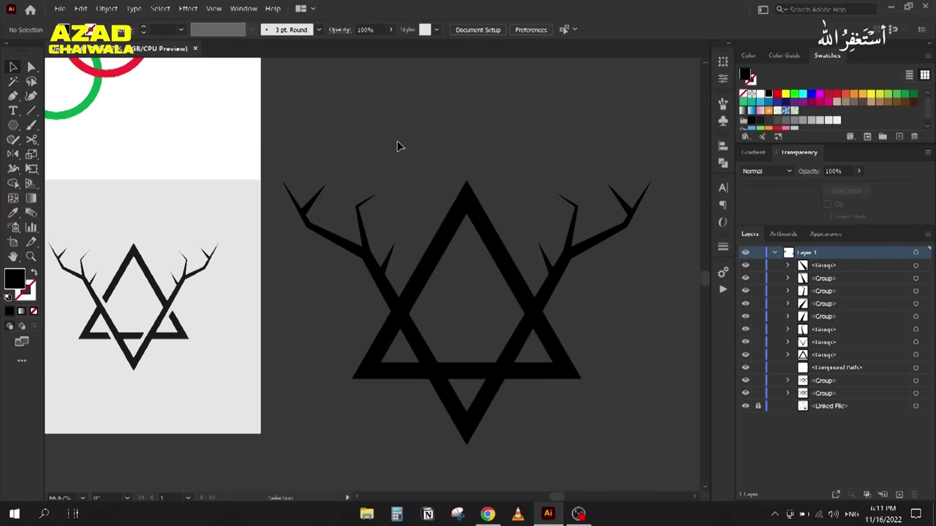
drag(294, 113, 626, 422)
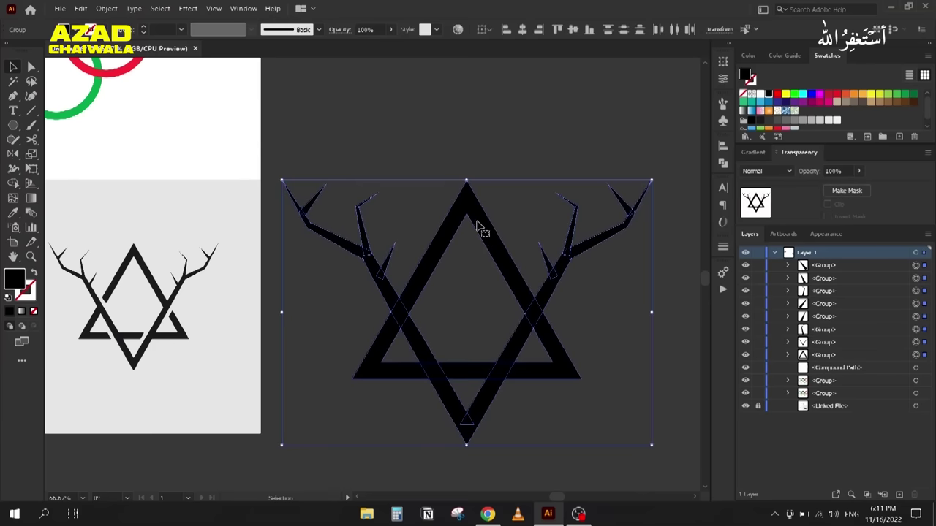
key(Return)
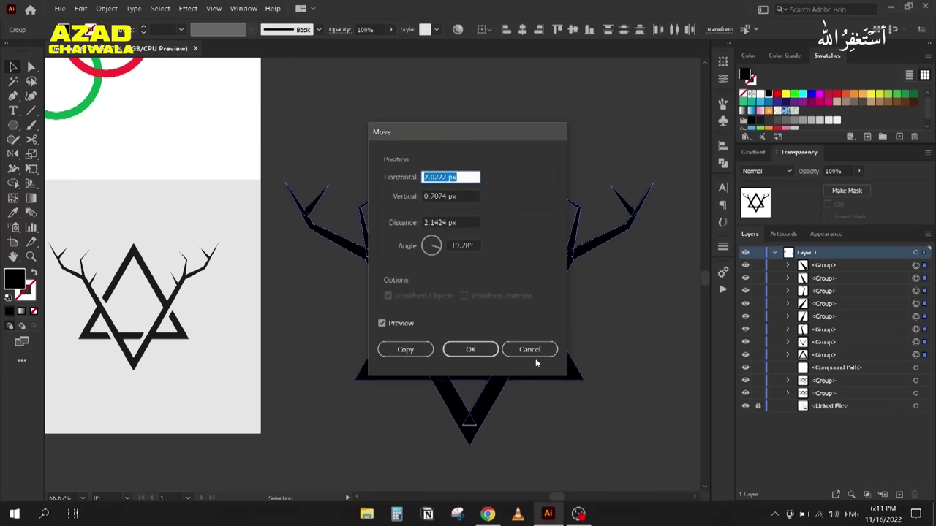
click(528, 350)
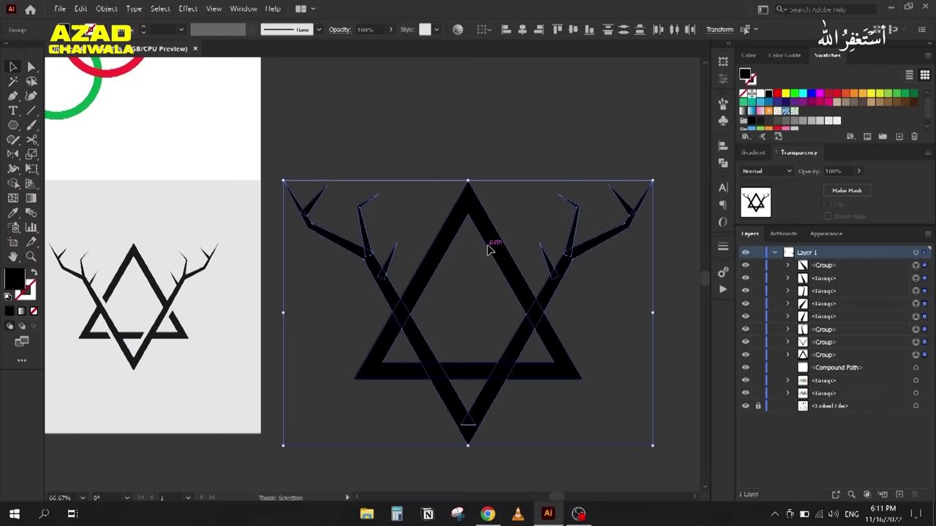
shift+click(485, 238)
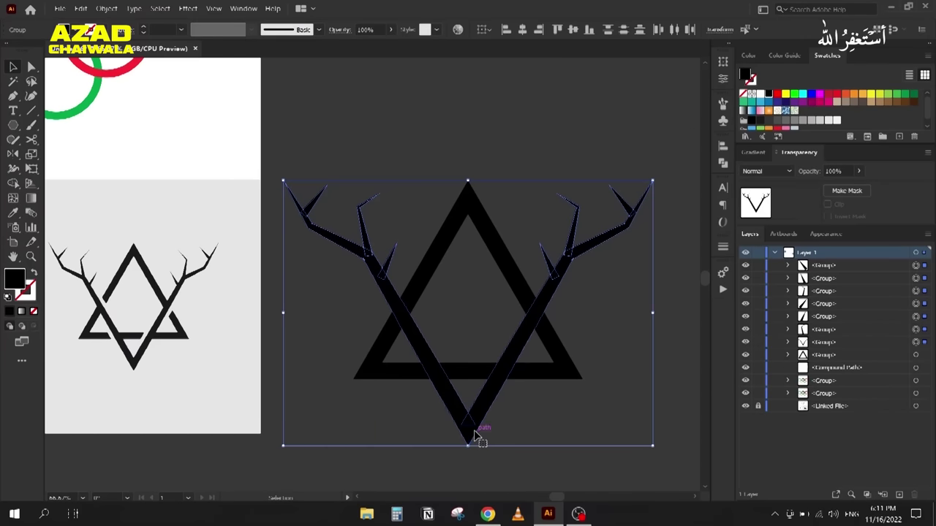
Step: Unite the V and antlers into one path with Pathfinder and select it
click(722, 165)
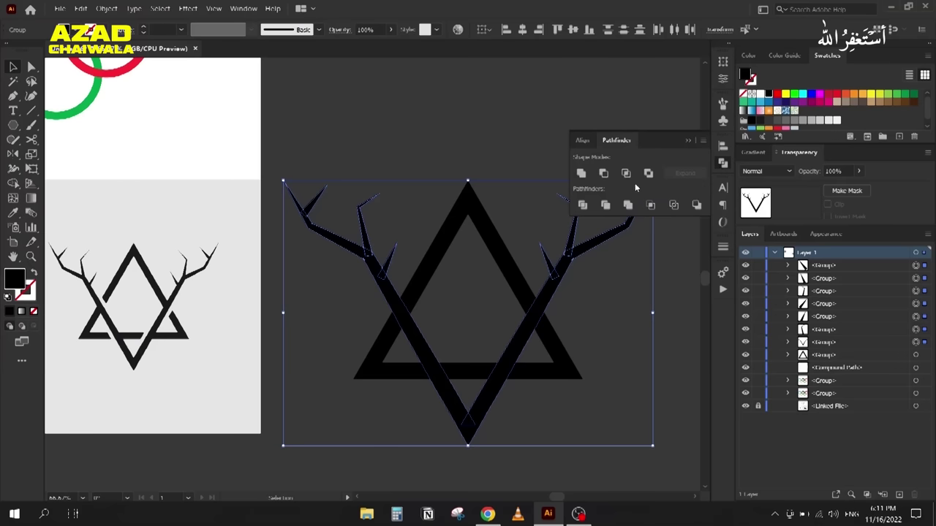
click(581, 173)
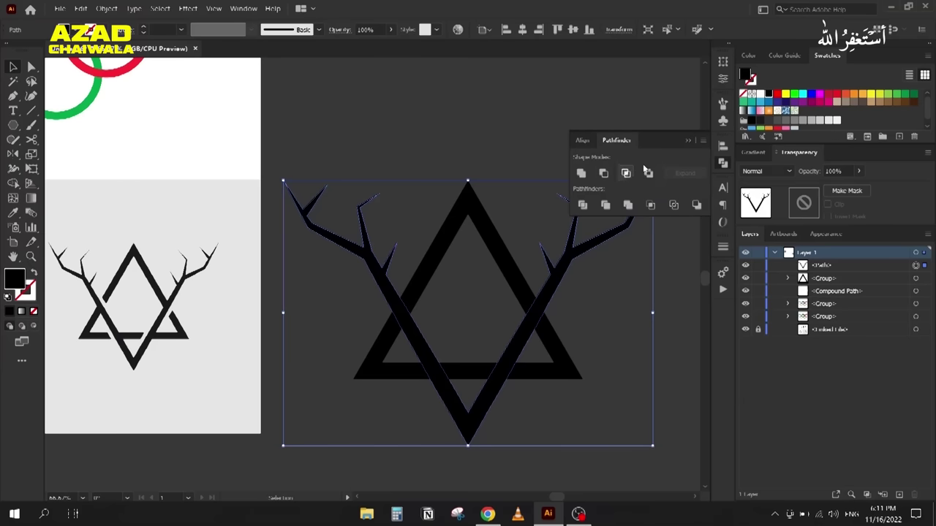
click(691, 142)
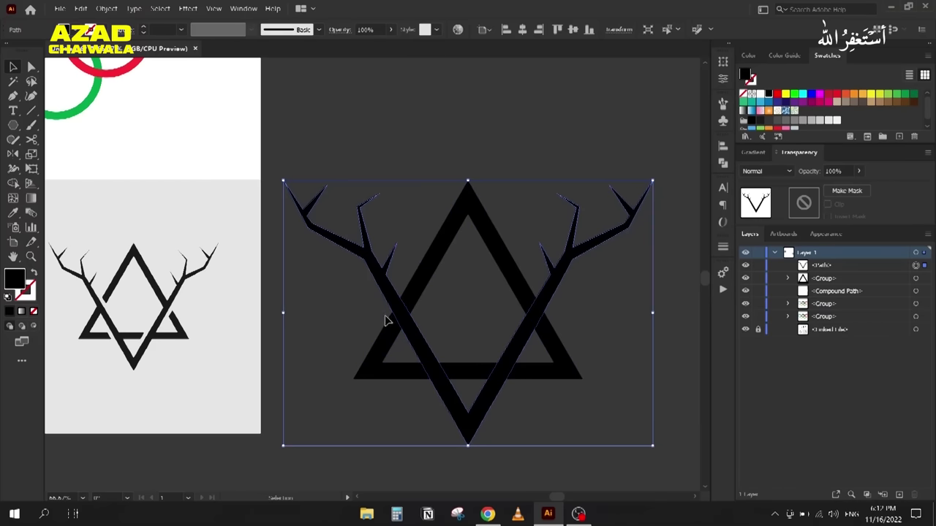
click(341, 300)
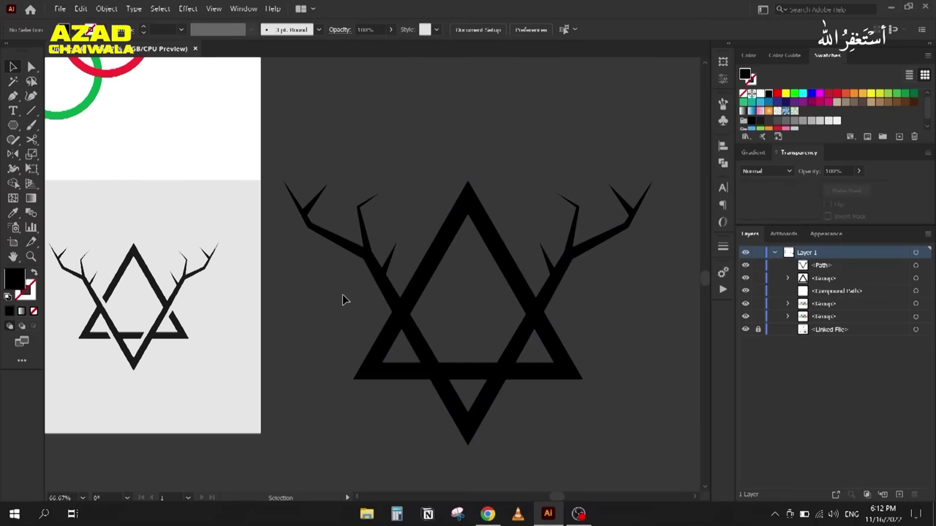
click(463, 226)
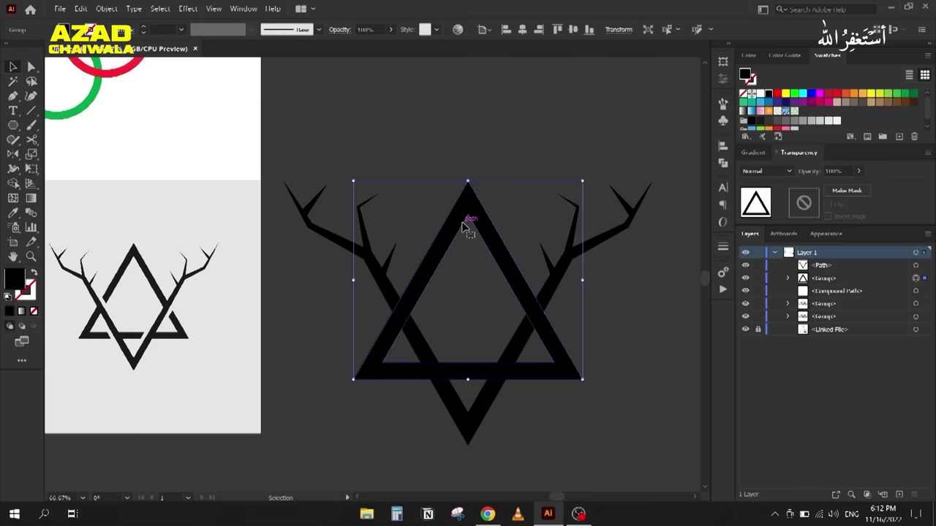
click(383, 264)
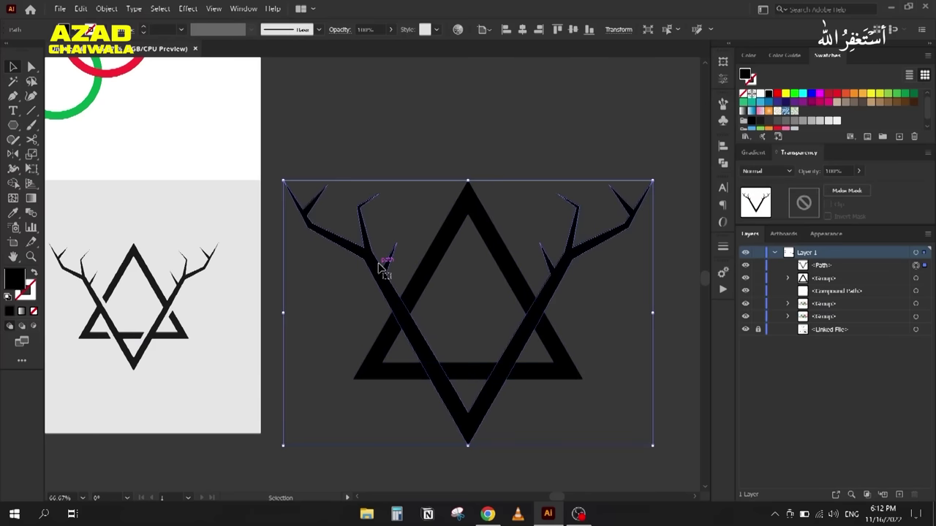
Step: Give the merged antler path a white 8 px outline stroke, zooming in on the crossing
click(32, 293)
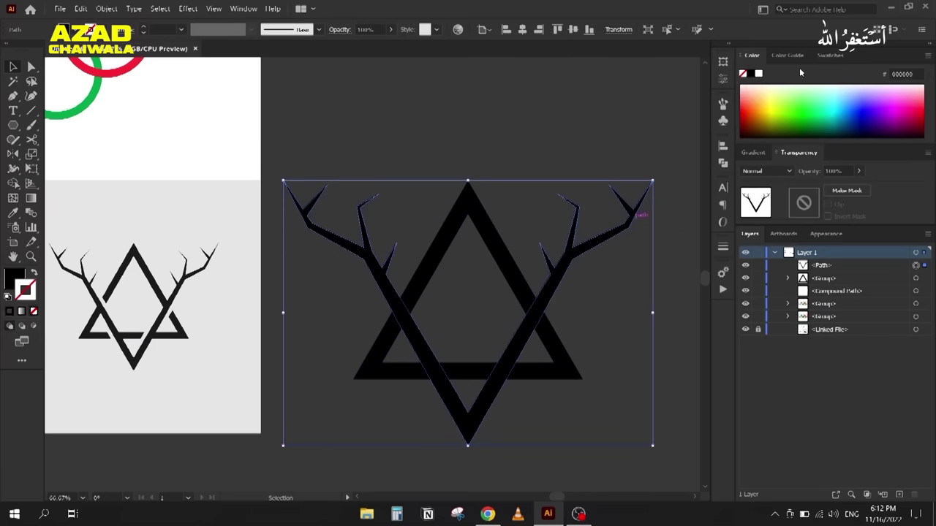
click(760, 74)
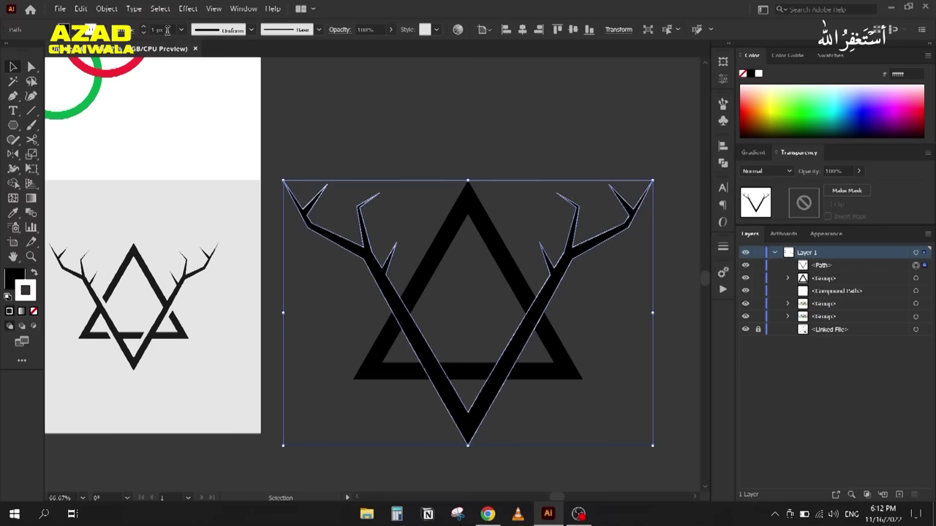
scroll(166, 29, up, 5)
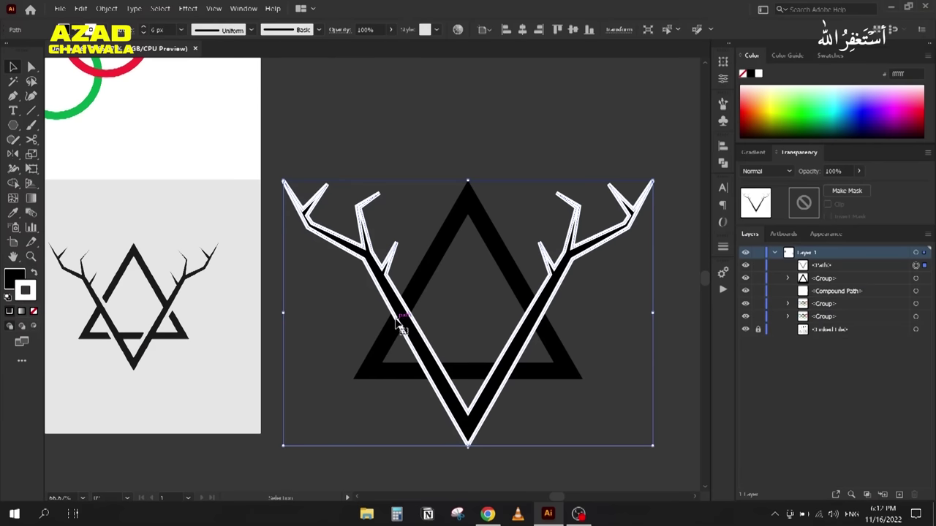
drag(404, 320, 421, 329)
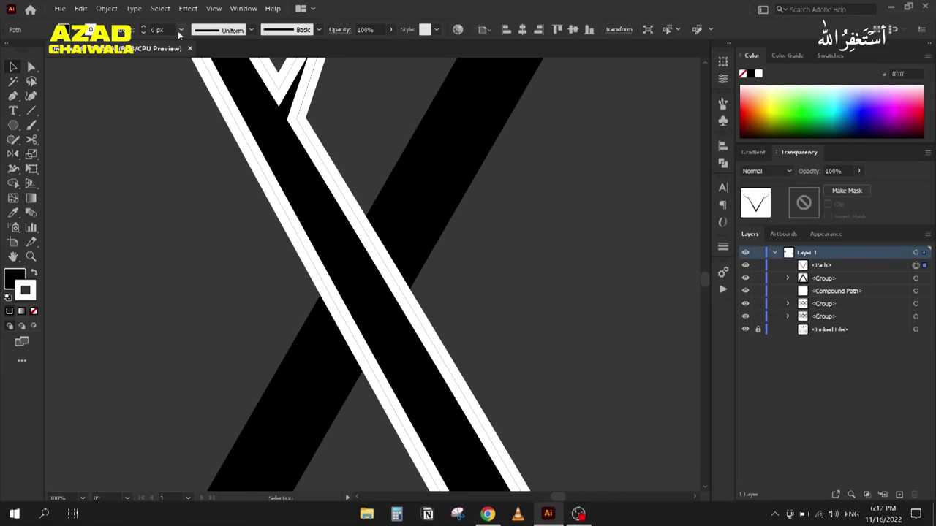
scroll(174, 30, down, 5)
scroll(174, 30, up, 7)
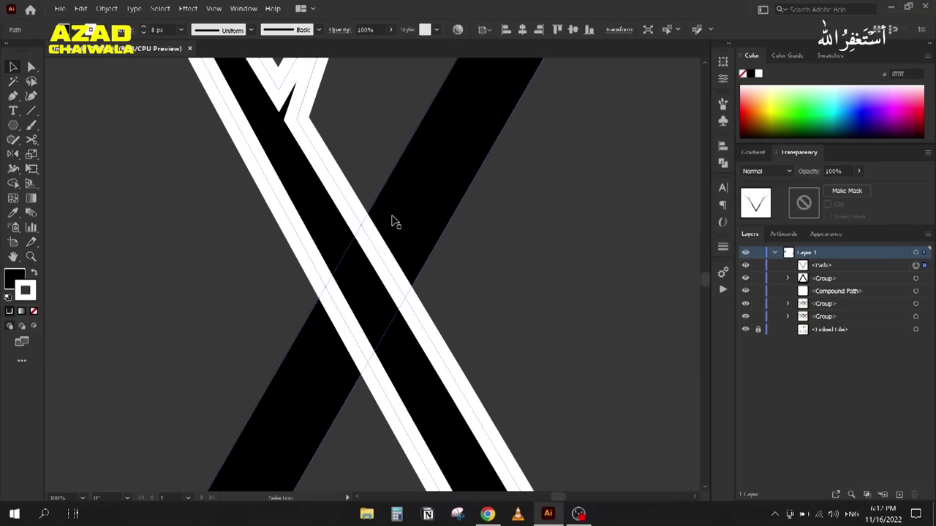
scroll(317, 178, down, 5)
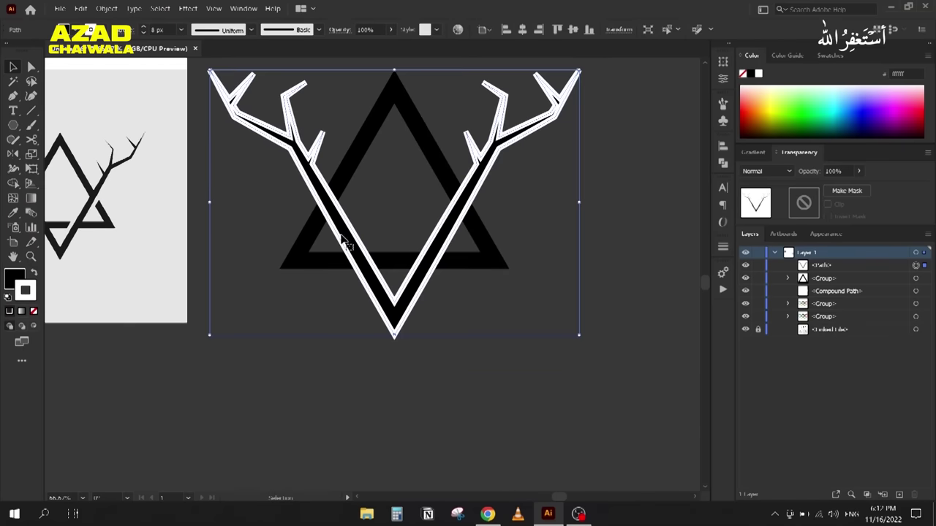
scroll(343, 245, up, 5)
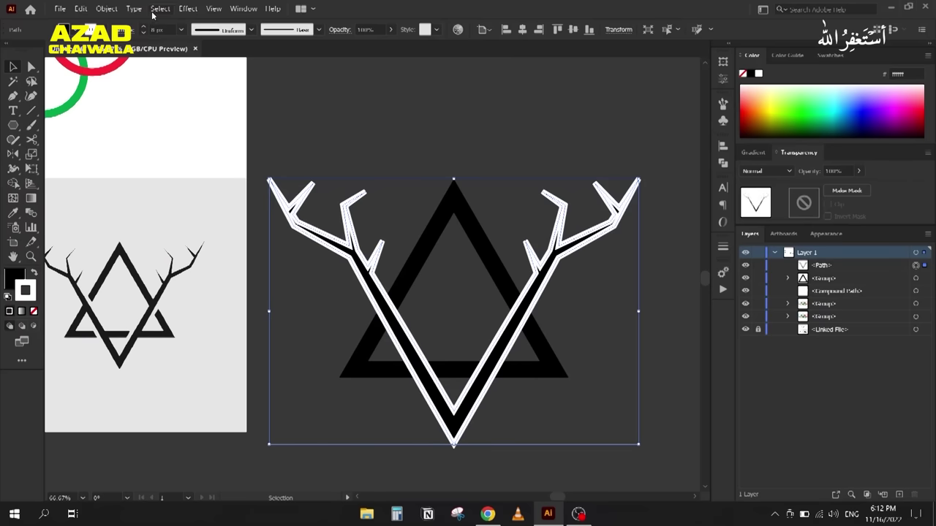
Step: Align the antler's white stroke to the outside and set its weight to 11 px
click(89, 29)
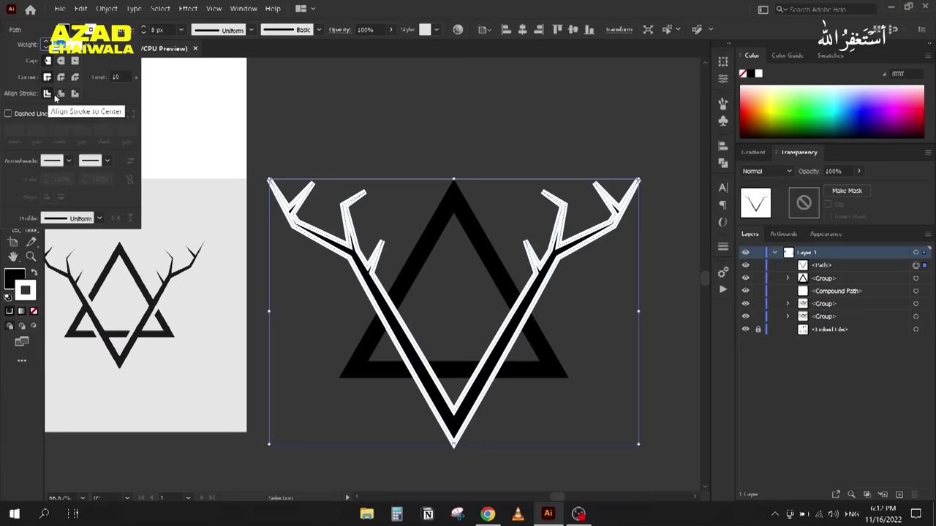
click(62, 94)
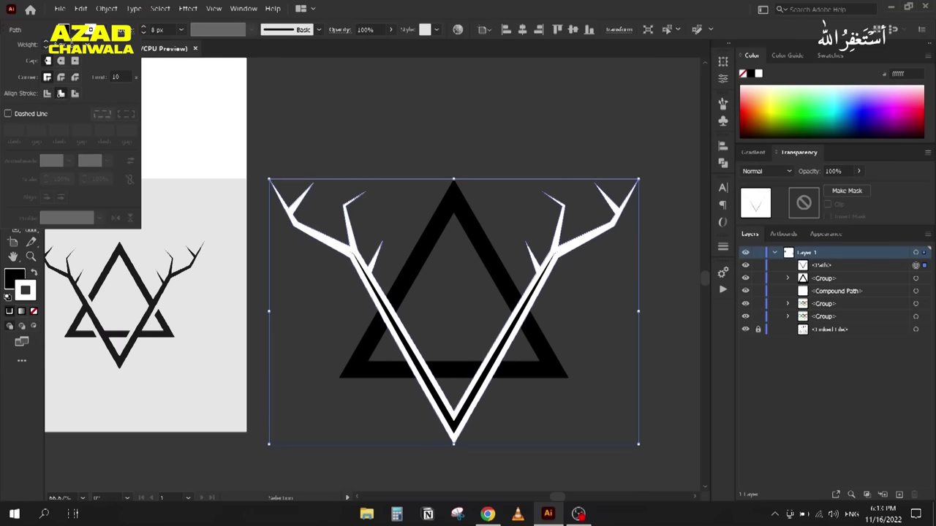
key(Down)
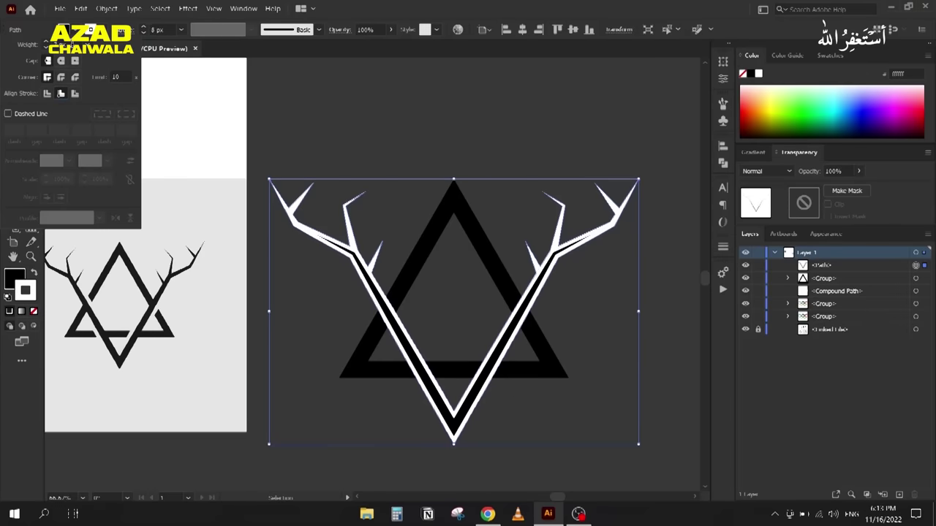
key(Up)
key(Up)
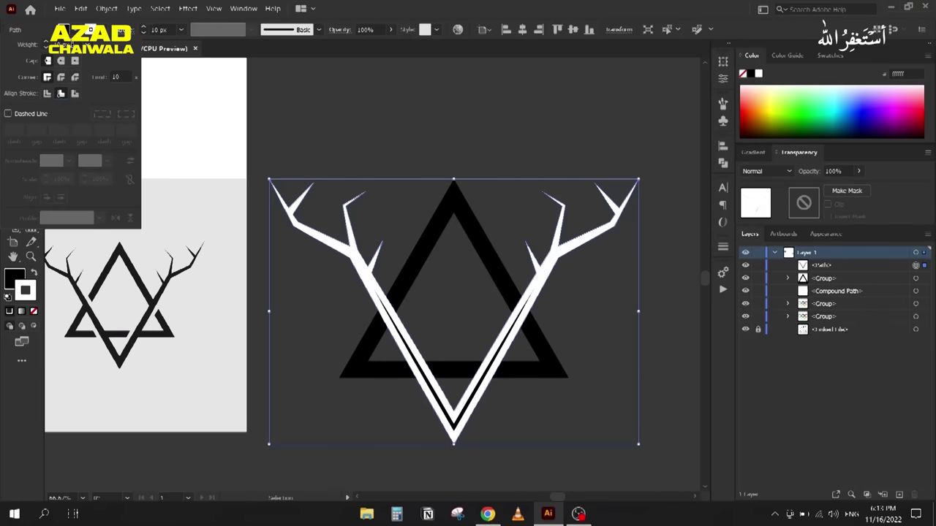
key(Down)
key(Down)
key(Down)
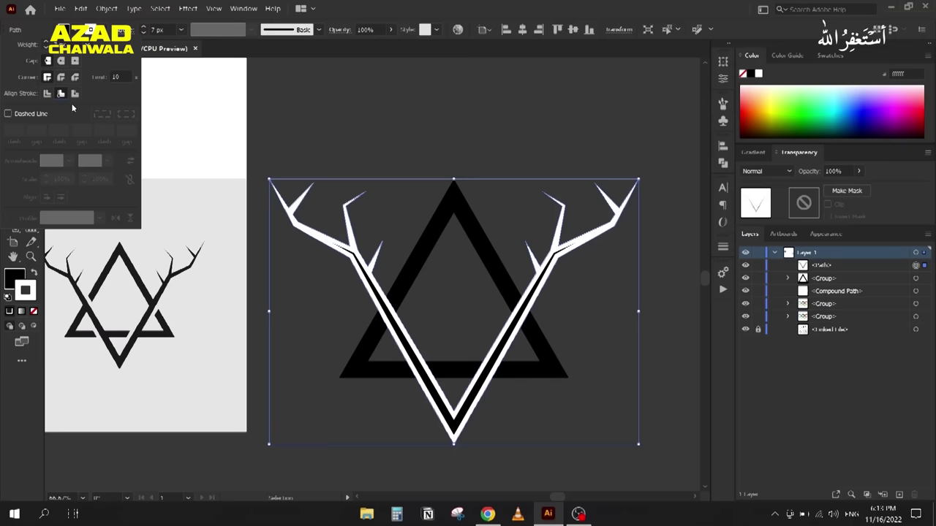
click(74, 94)
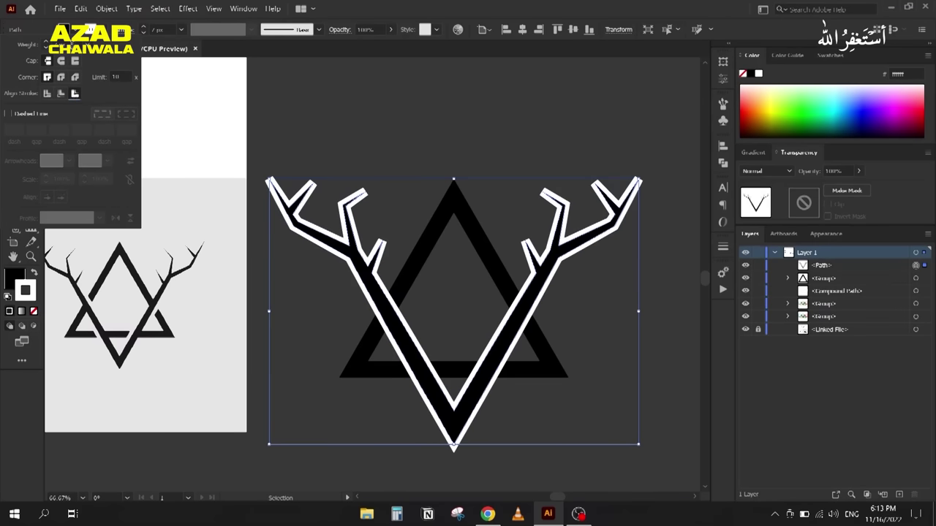
scroll(90, 30, up, 2)
scroll(79, 52, up, 1)
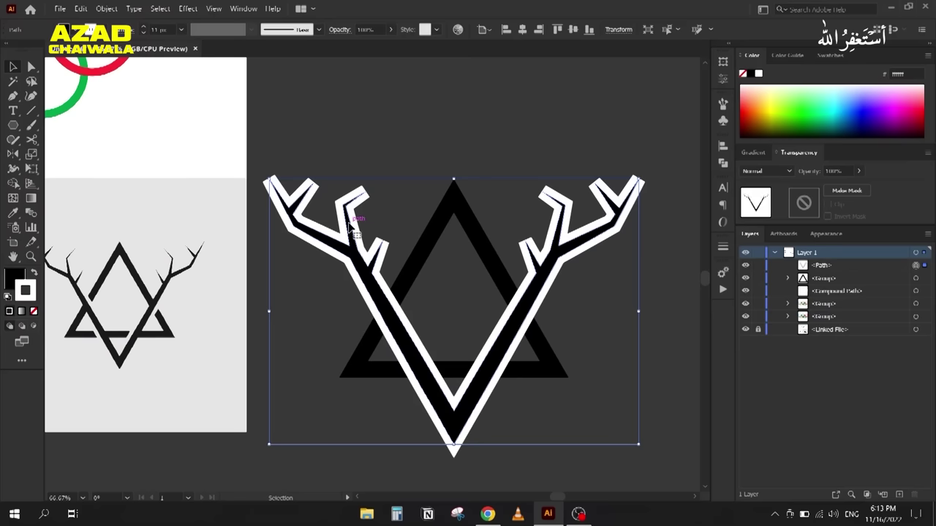
Step: Expand the antler stroke's appearance into outlined shapes and select all artwork for Shape Builder
click(107, 8)
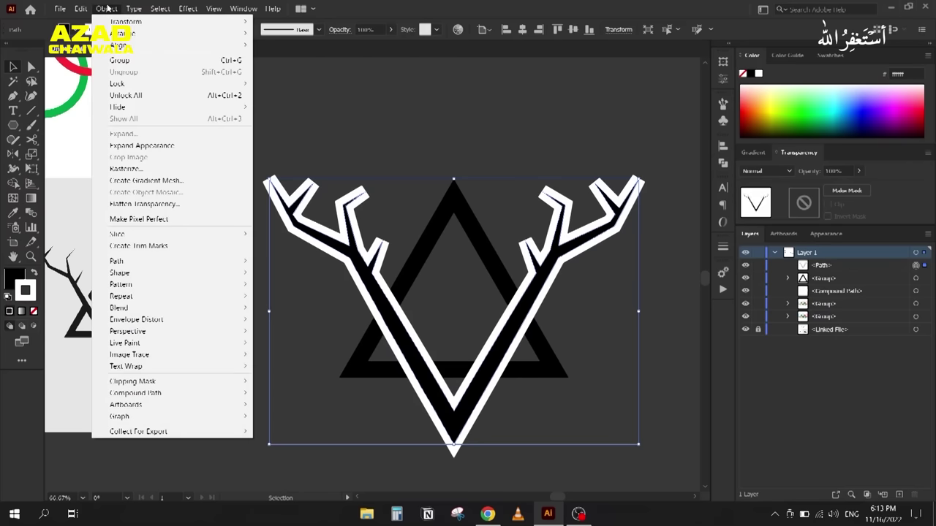
click(147, 149)
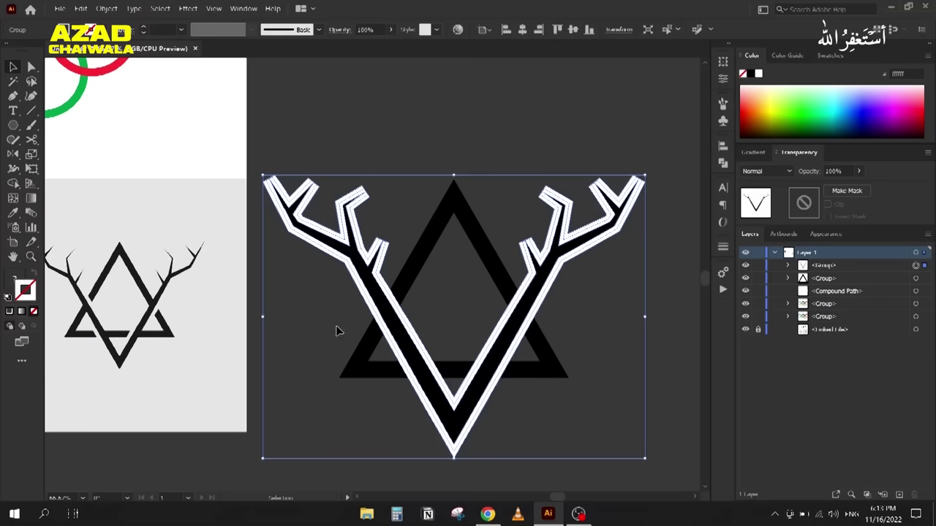
drag(343, 125, 577, 423)
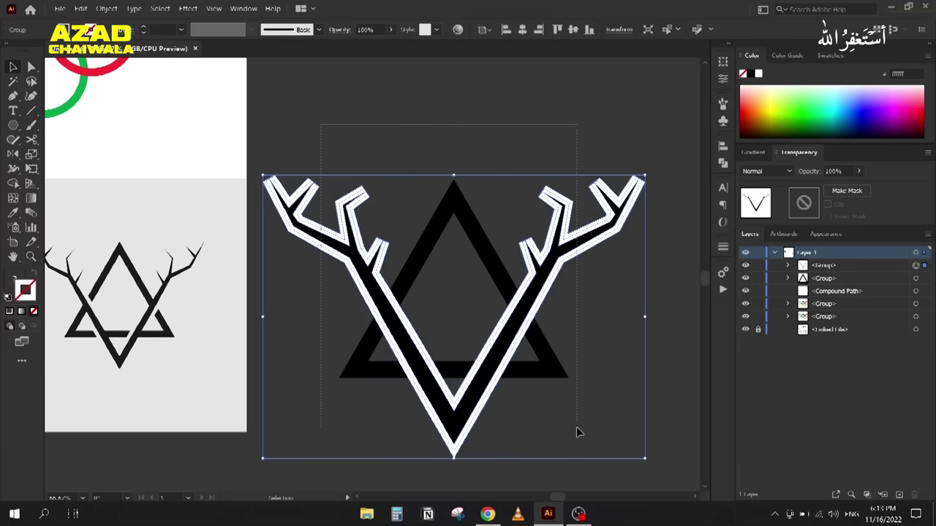
scroll(528, 297, up, 1)
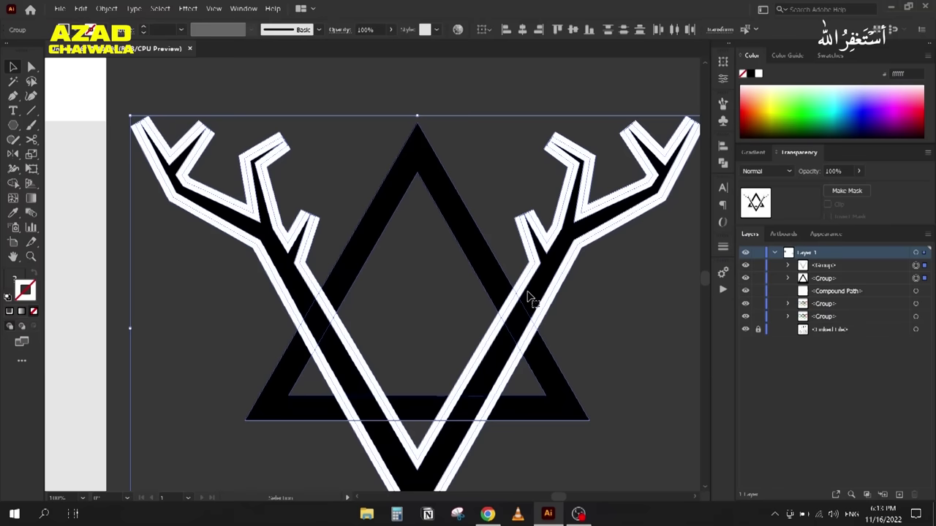
scroll(439, 307, down, 3)
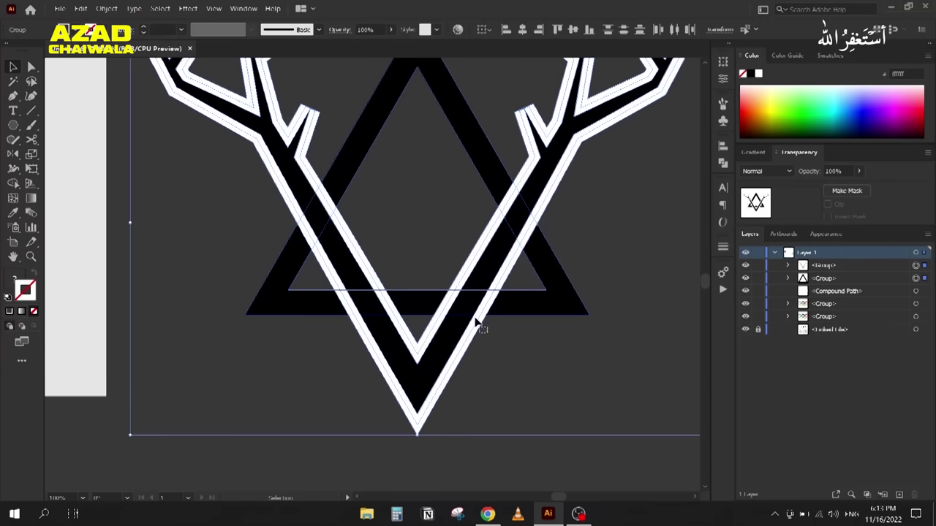
key(shift+m)
key(ctrl+a)
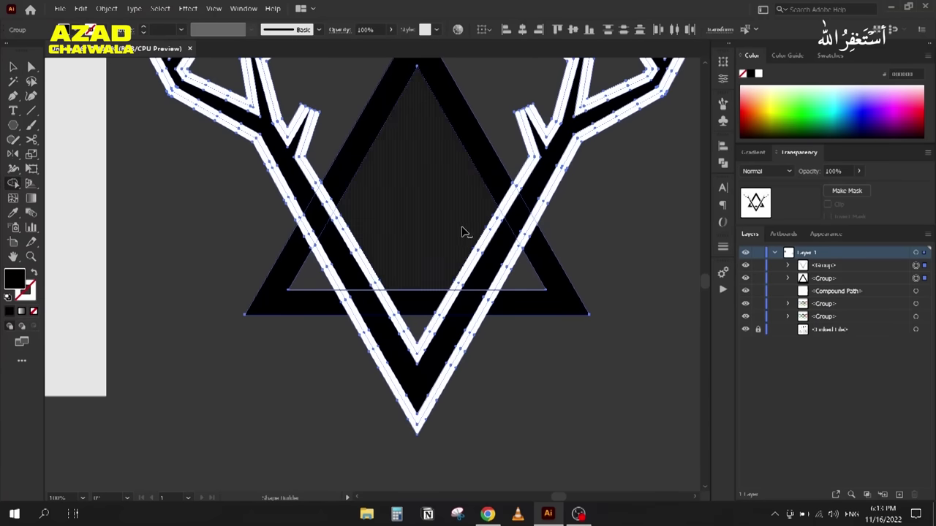
Step: Delete the inner triangle regions and the stray white outline pieces on both antlers and the V
alt+click(495, 212)
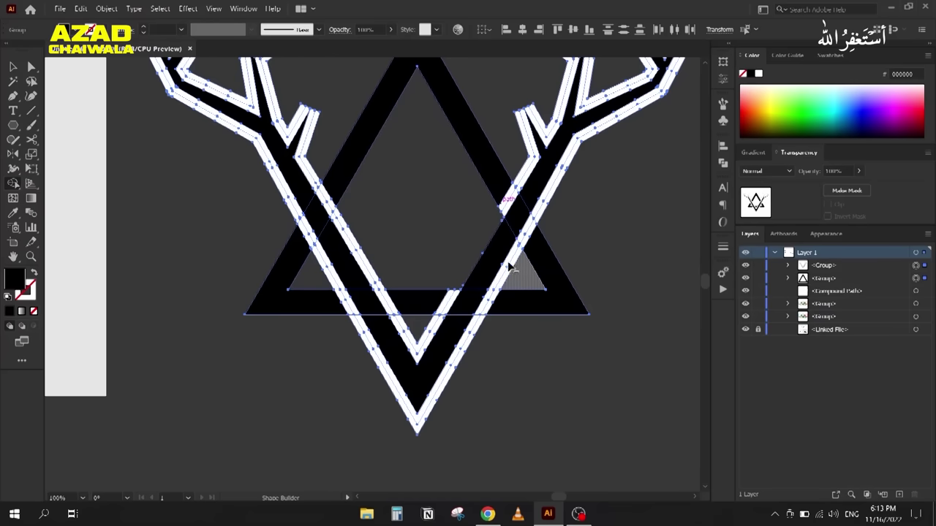
alt+click(553, 203)
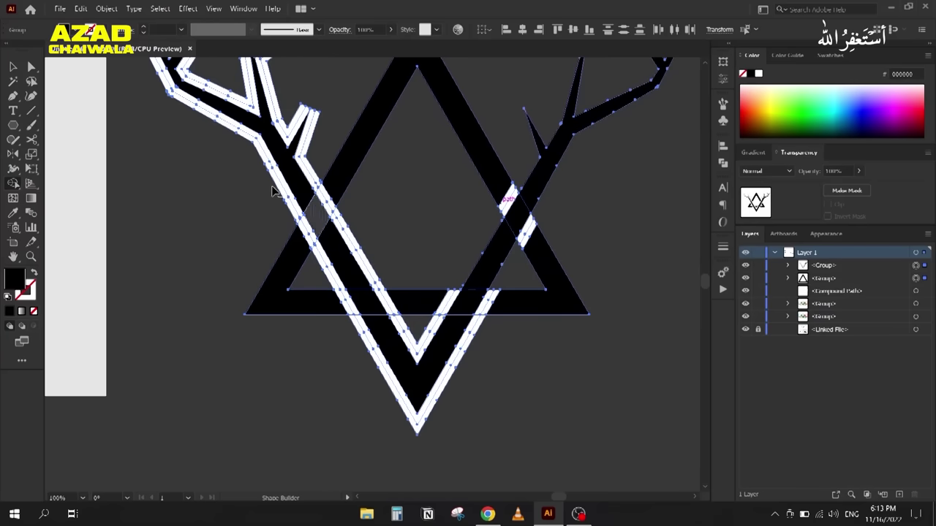
alt+click(286, 187)
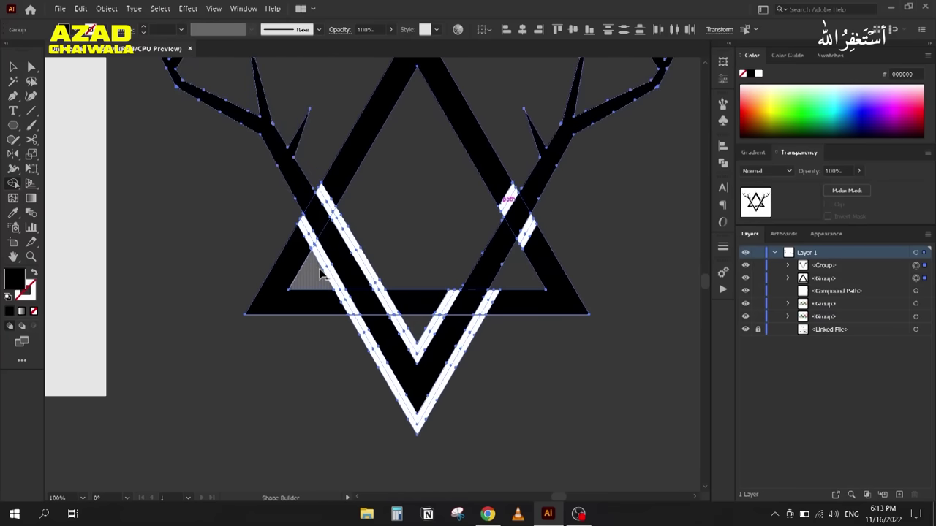
alt+click(354, 253)
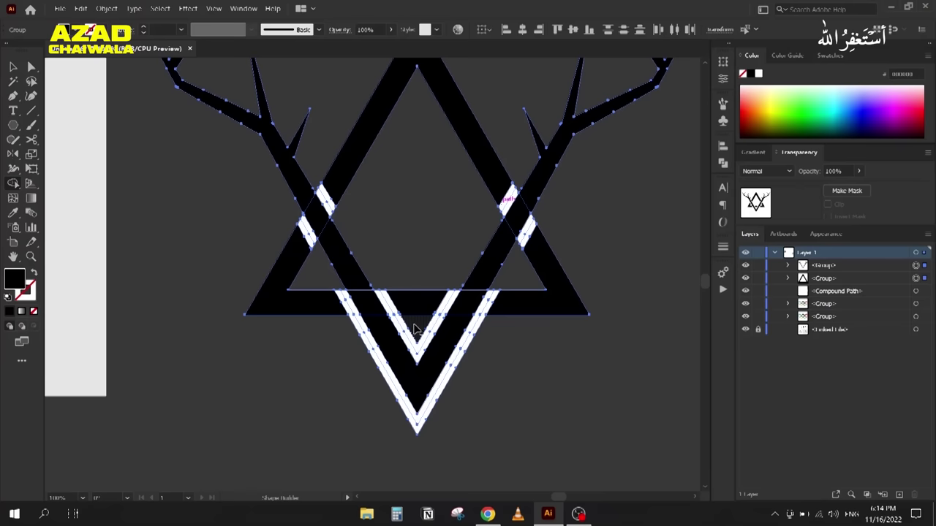
alt+click(380, 362)
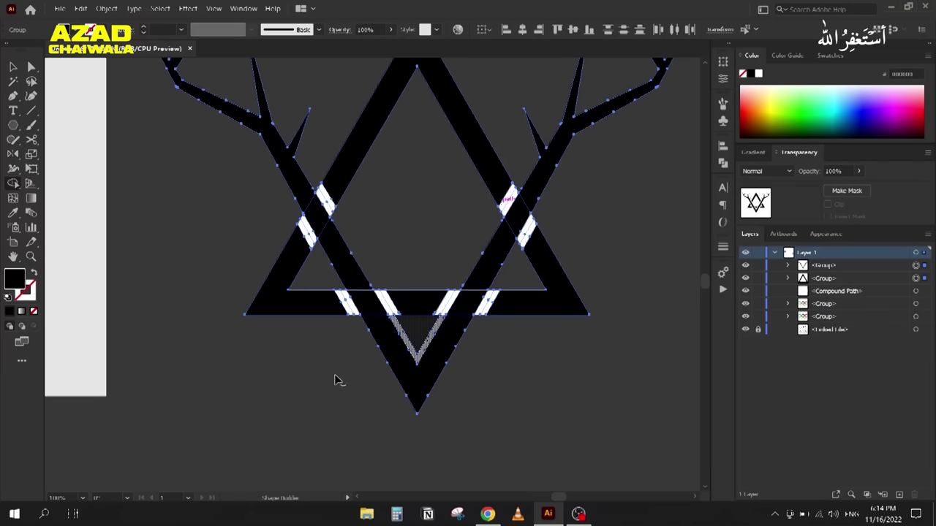
drag(253, 307, 380, 345)
scroll(382, 341, down, 2)
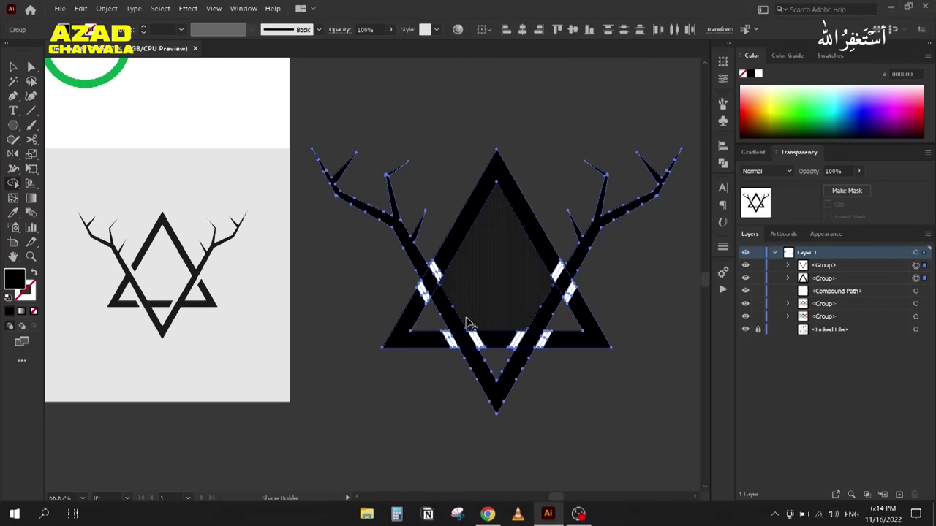
scroll(585, 296, up, 3)
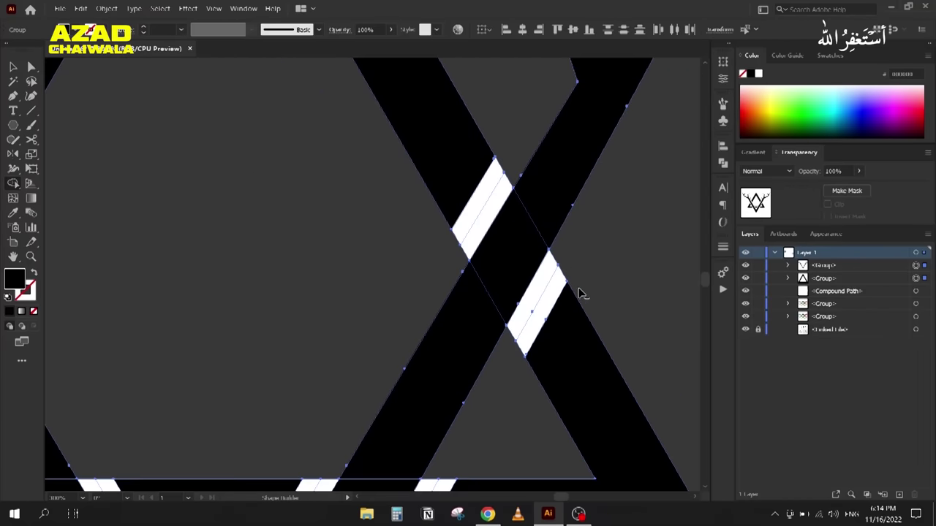
Step: Merge the remaining white stripes into the black bands, then select all the artwork
mouse_move(548, 282)
mouse_down()
mouse_move(417, 309)
mouse_move(395, 336)
mouse_up()
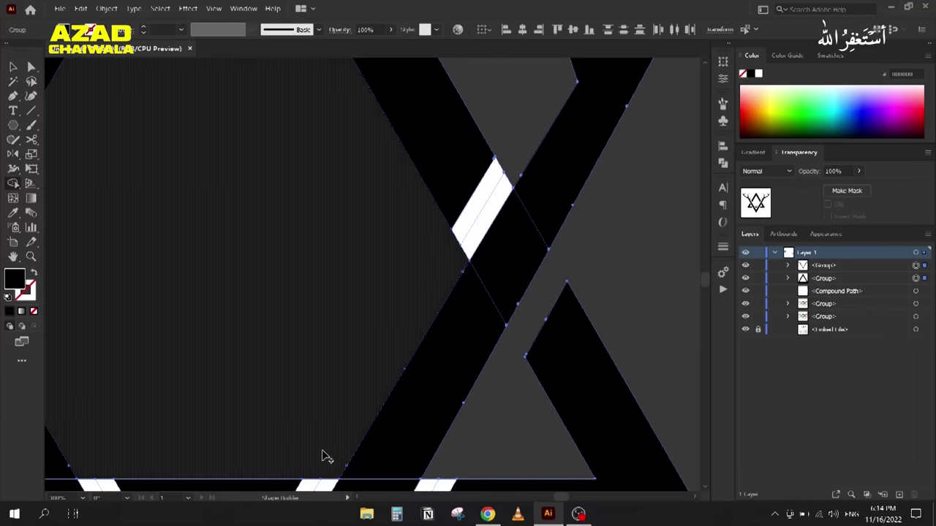
drag(323, 455, 429, 212)
drag(417, 261, 386, 265)
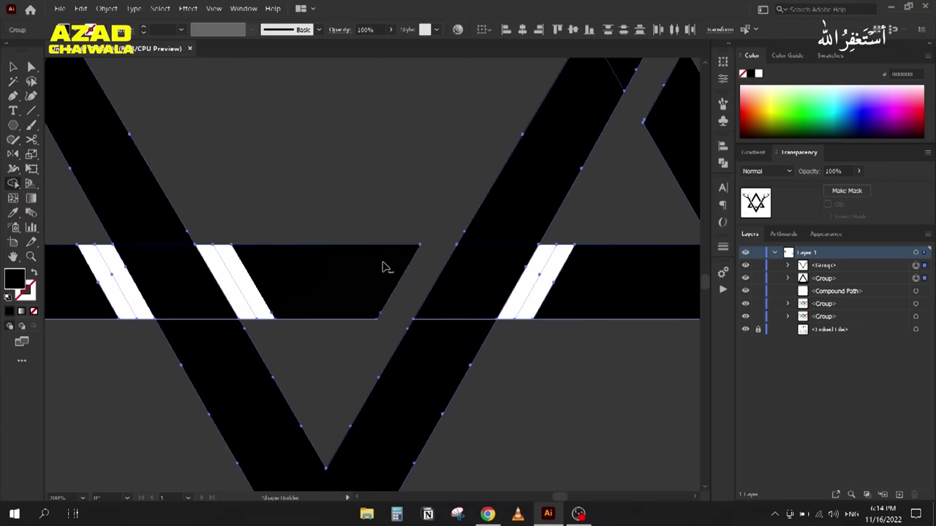
scroll(386, 266, down, 3)
drag(256, 301, 244, 258)
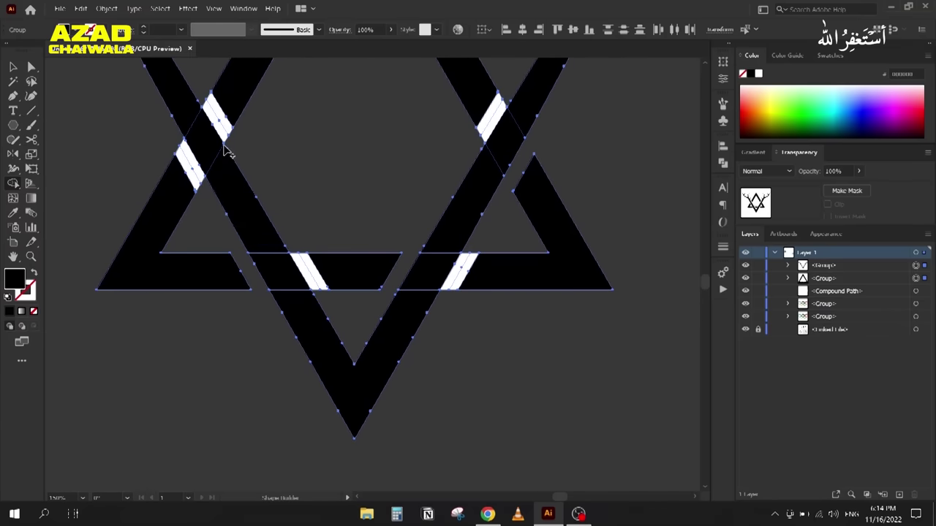
drag(224, 129, 253, 203)
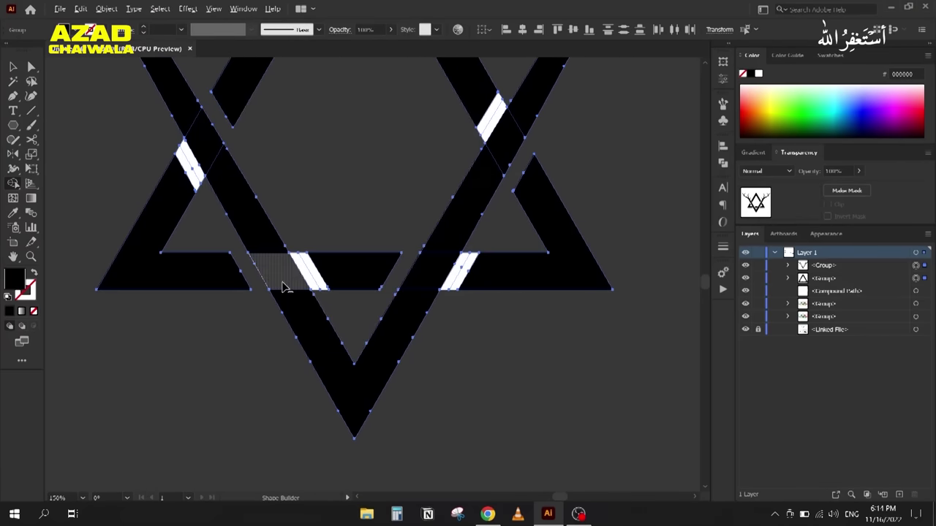
scroll(228, 372, down, 2)
drag(229, 372, 326, 391)
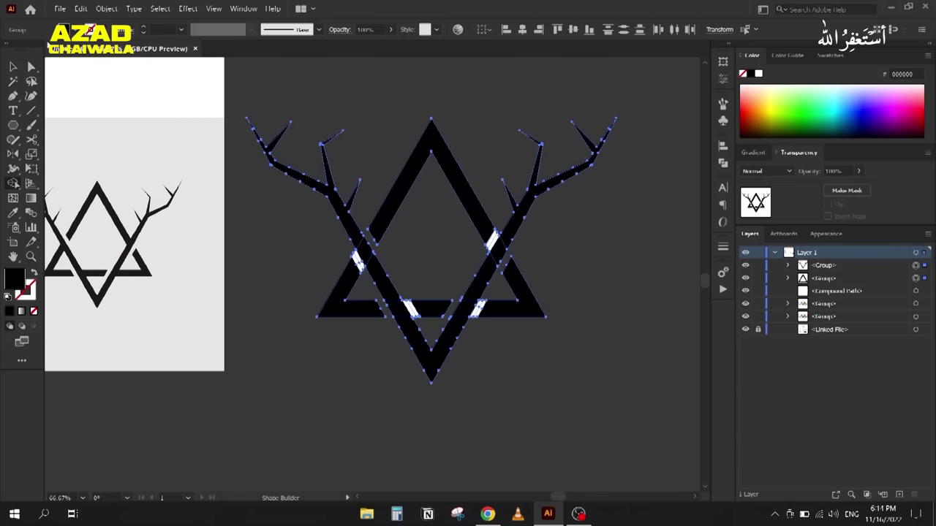
click(13, 67)
drag(259, 83, 636, 390)
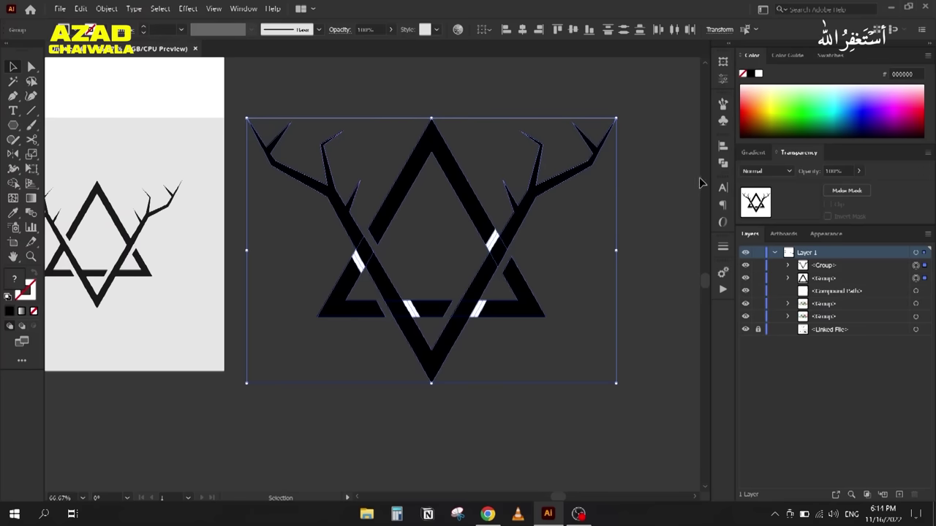
click(723, 165)
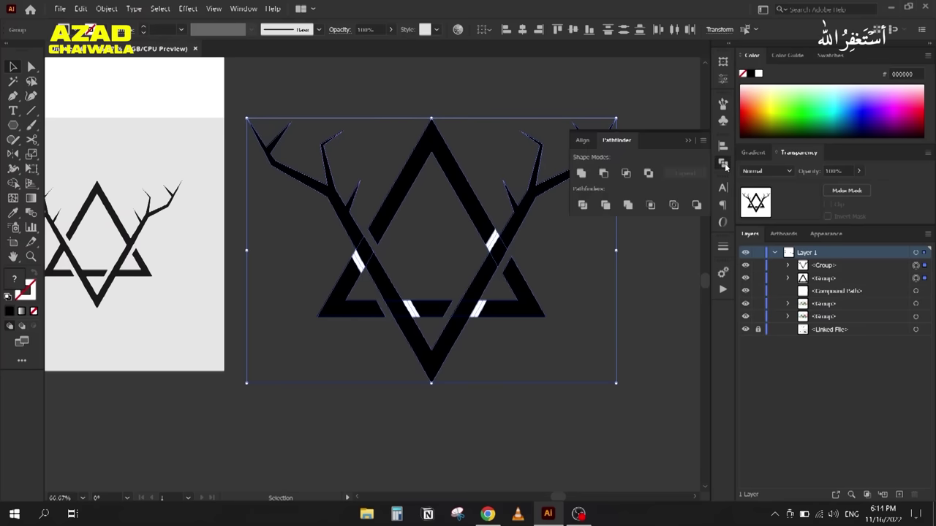
click(581, 174)
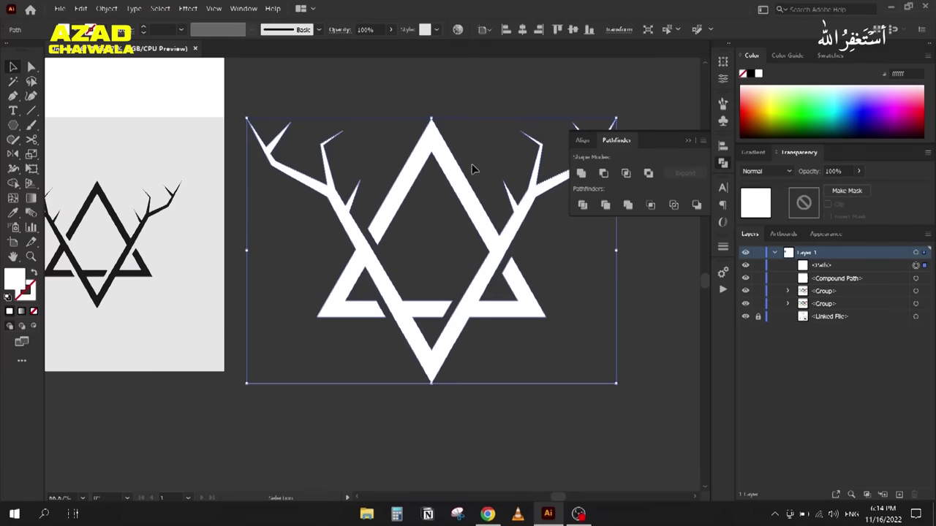
click(751, 74)
click(688, 140)
scroll(509, 258, up, 4)
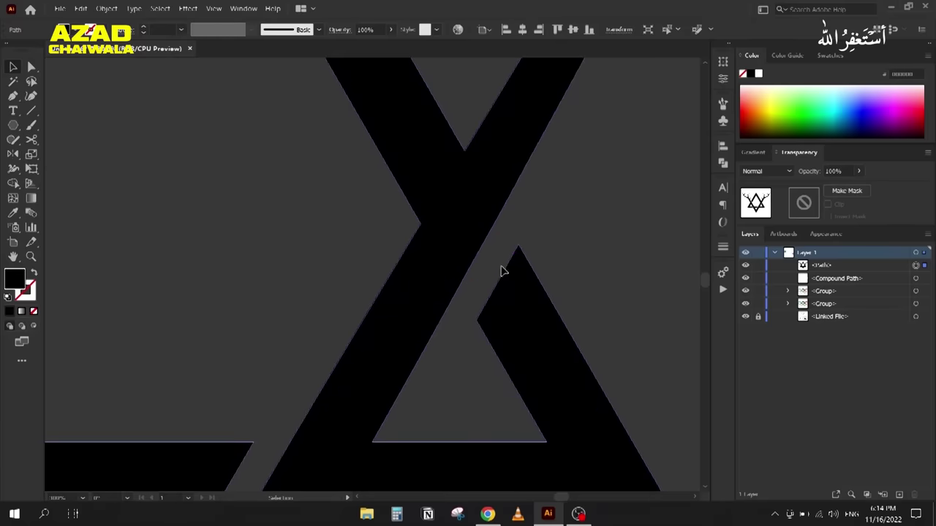
scroll(486, 316, down, 3)
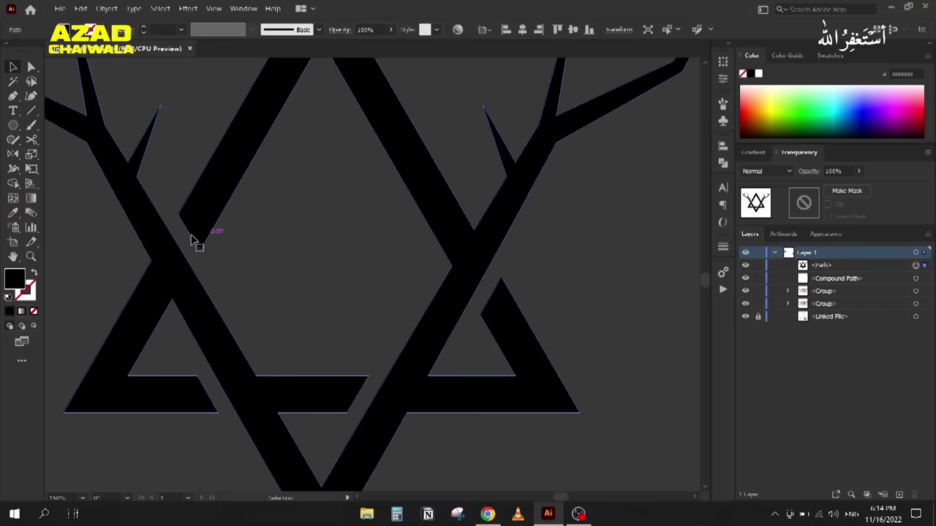
scroll(334, 246, down, 3)
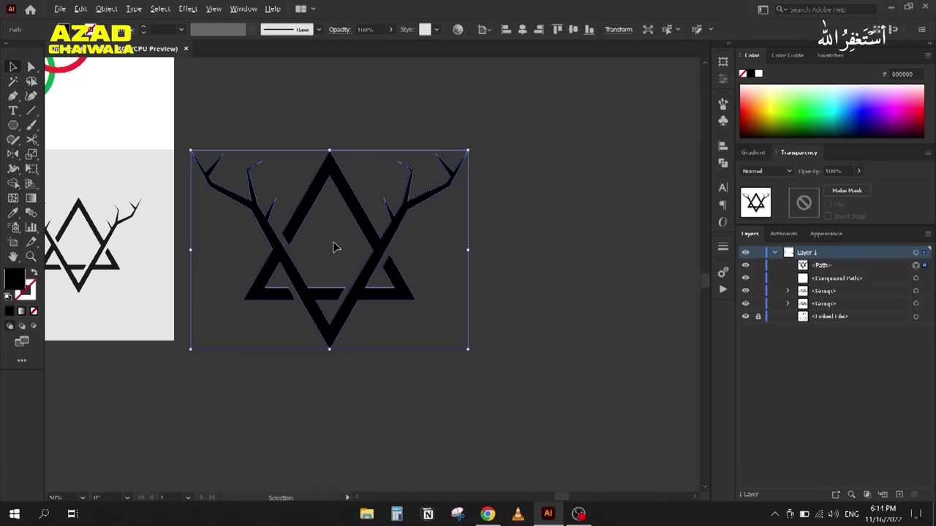
drag(299, 281, 438, 378)
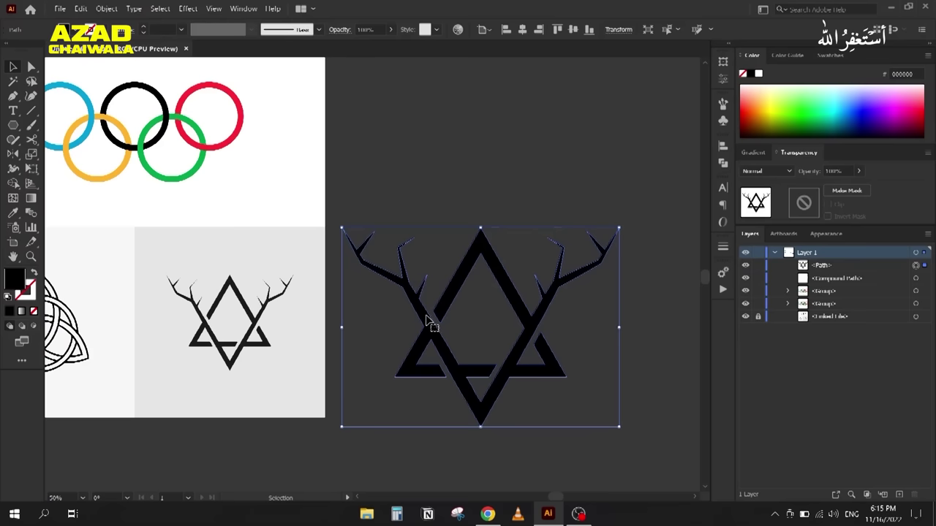
Step: Move the antler-star artwork above the artboard and pan to the Celtic knot reference
click(419, 209)
scroll(405, 186, down, 3)
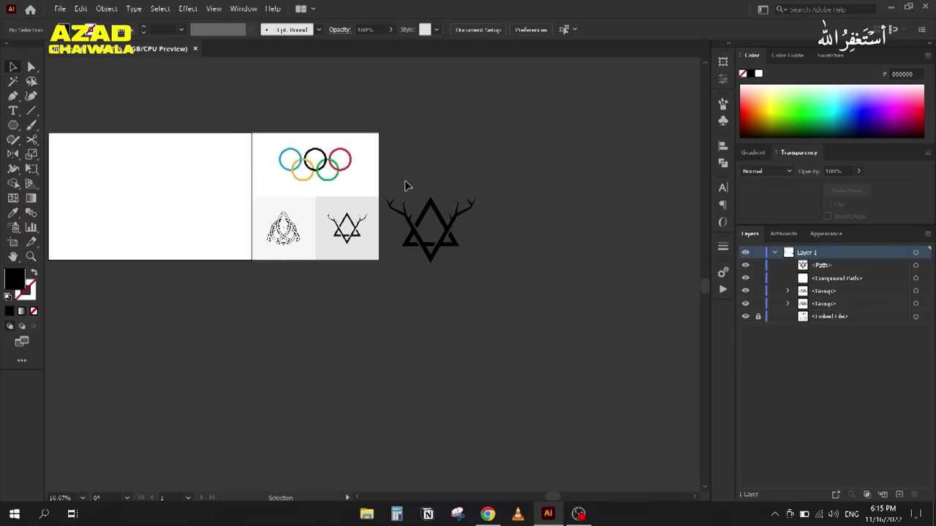
click(467, 255)
drag(473, 328, 567, 372)
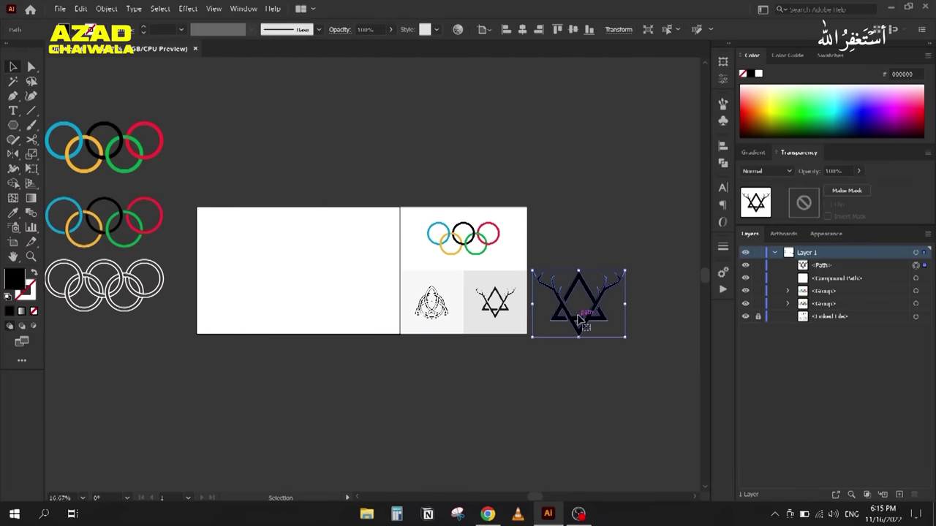
drag(595, 320, 249, 152)
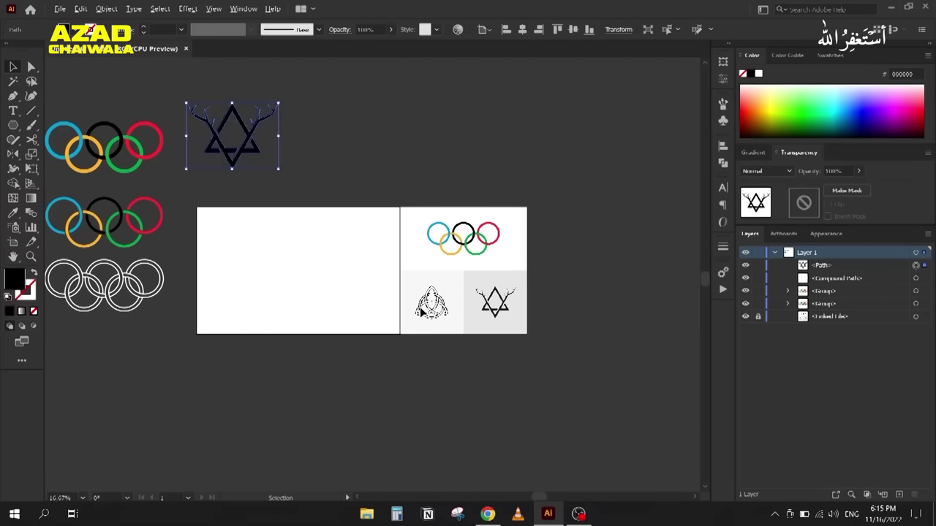
scroll(424, 314, up, 4)
drag(301, 360, 393, 418)
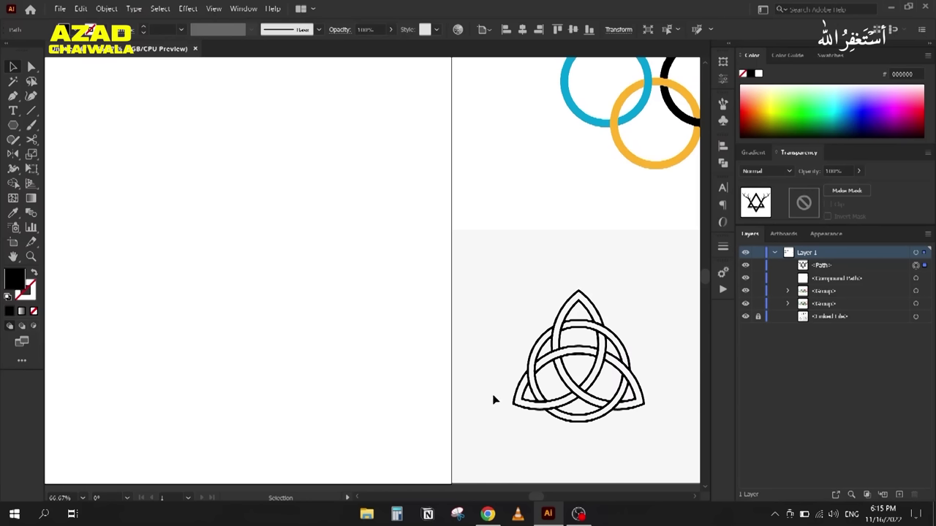
Step: Draw a large outlined circle and Alt-drag overlapping copies to the right and below
drag(12, 124, 29, 147)
drag(103, 185, 253, 335)
click(12, 68)
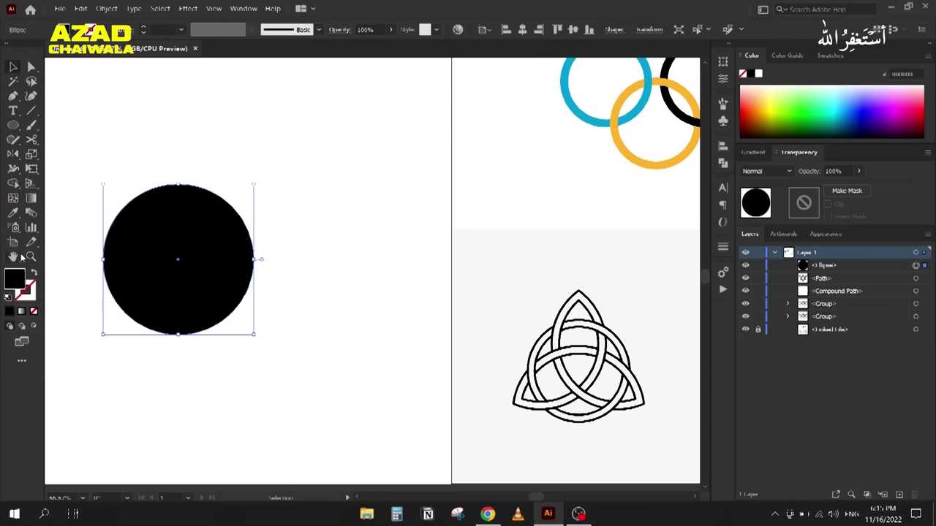
click(33, 272)
drag(118, 220, 193, 225)
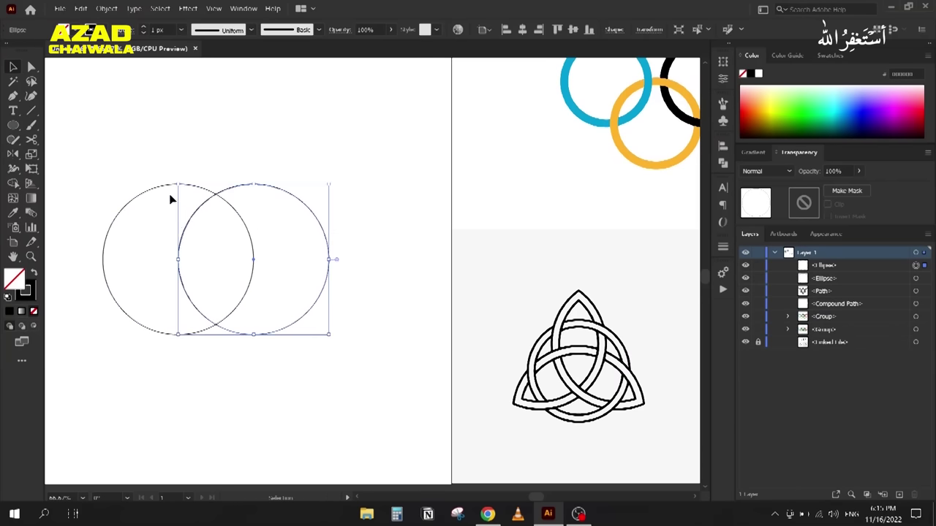
drag(165, 188, 112, 344)
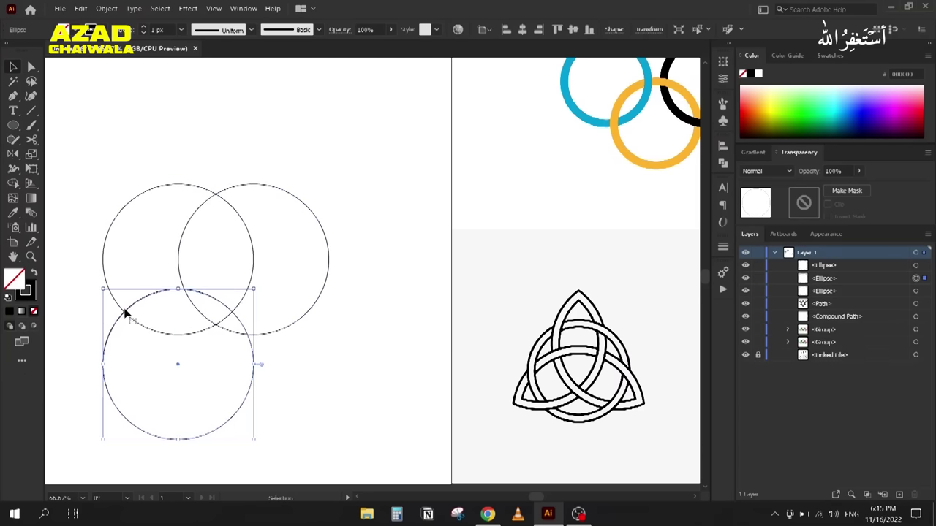
Step: Group the top two circles and horizontally centre the bottom circle beneath them
drag(180, 144, 255, 224)
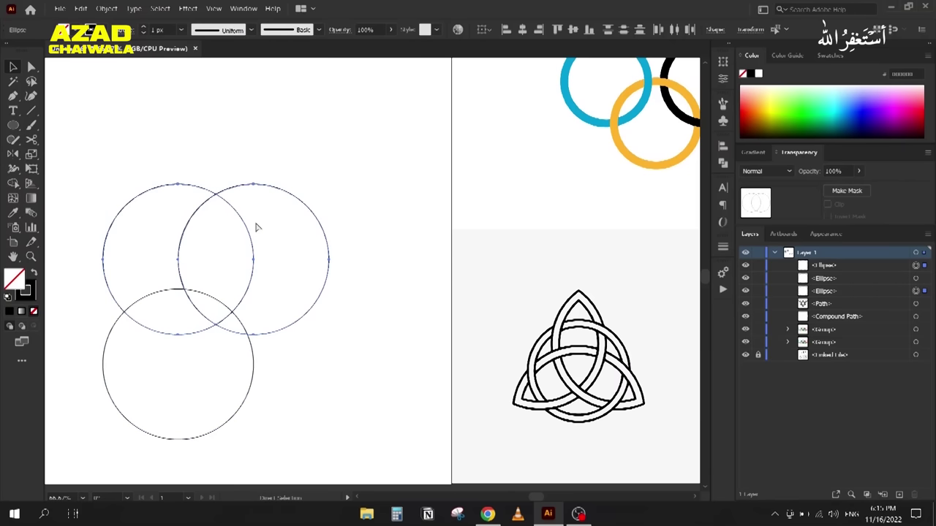
key(ctrl+g)
shift+click(161, 290)
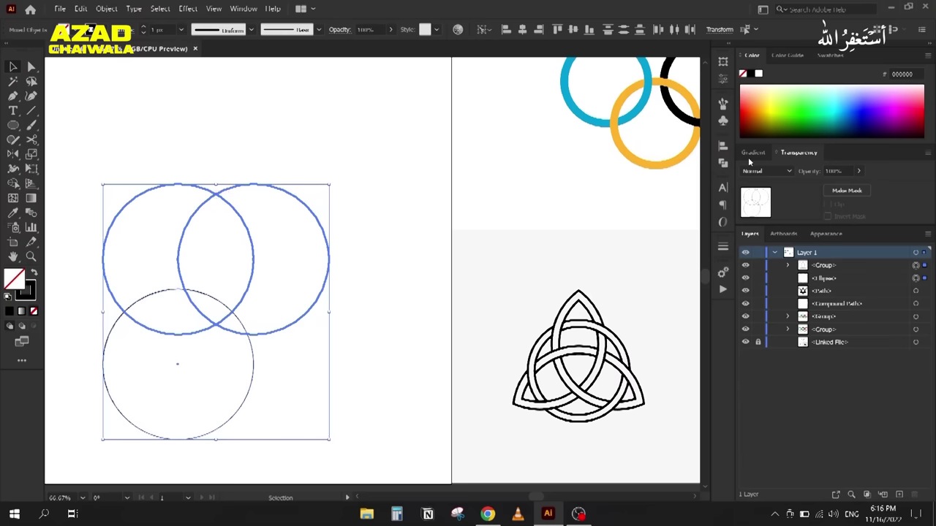
click(722, 145)
click(597, 174)
click(686, 139)
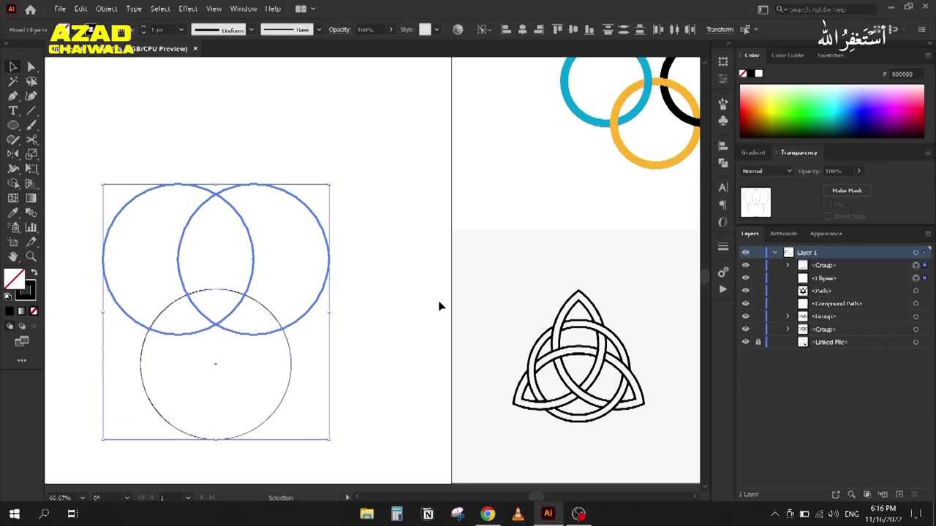
click(347, 325)
Step: Ungroup the top pair, nudge the bottom circle up, and copy the top-left circle toward the middle
click(319, 221)
right_click(320, 221)
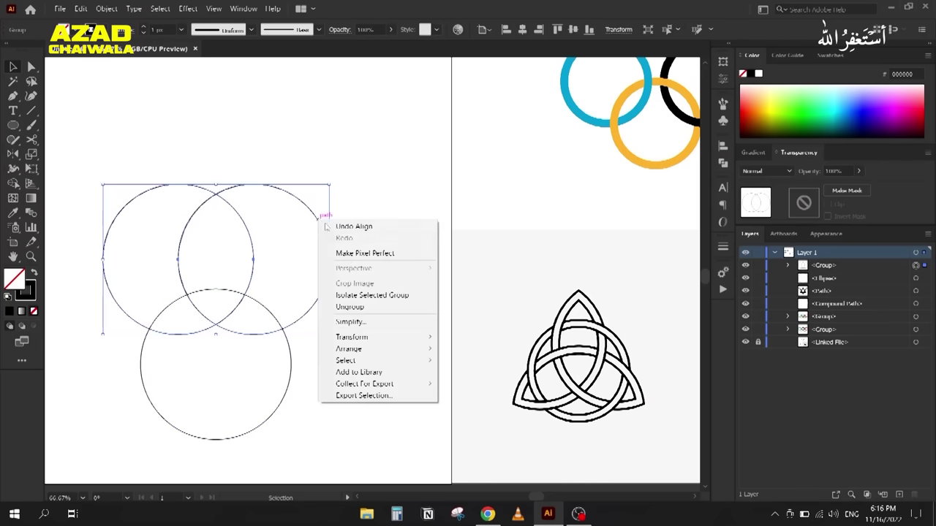
click(362, 308)
click(397, 314)
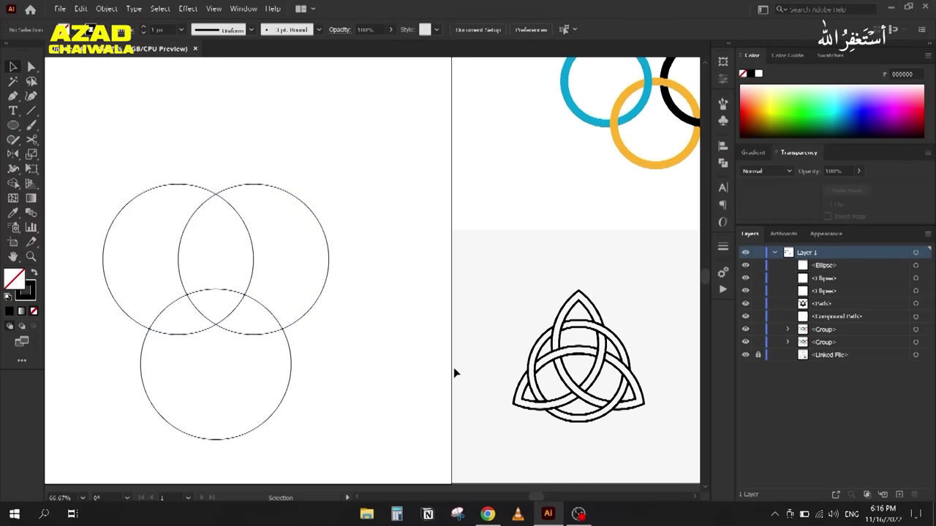
drag(187, 302, 187, 272)
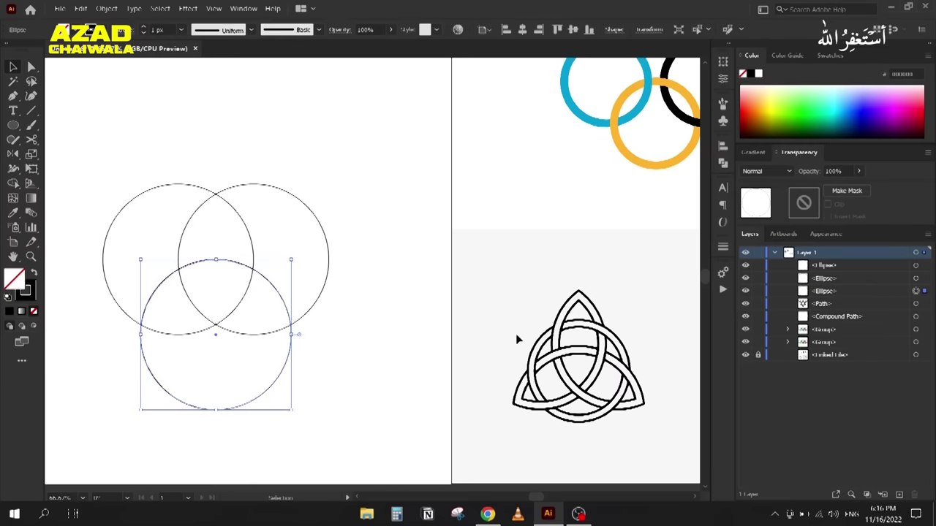
click(172, 268)
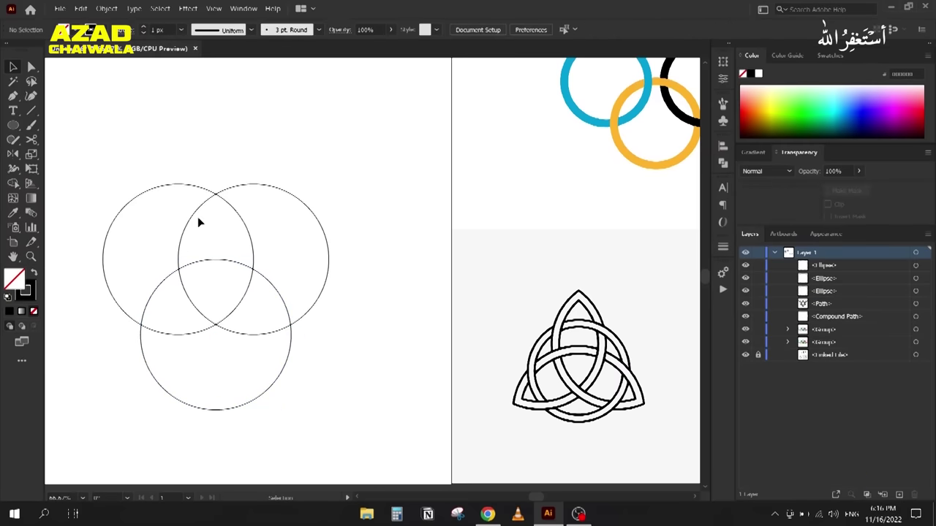
drag(131, 206, 175, 232)
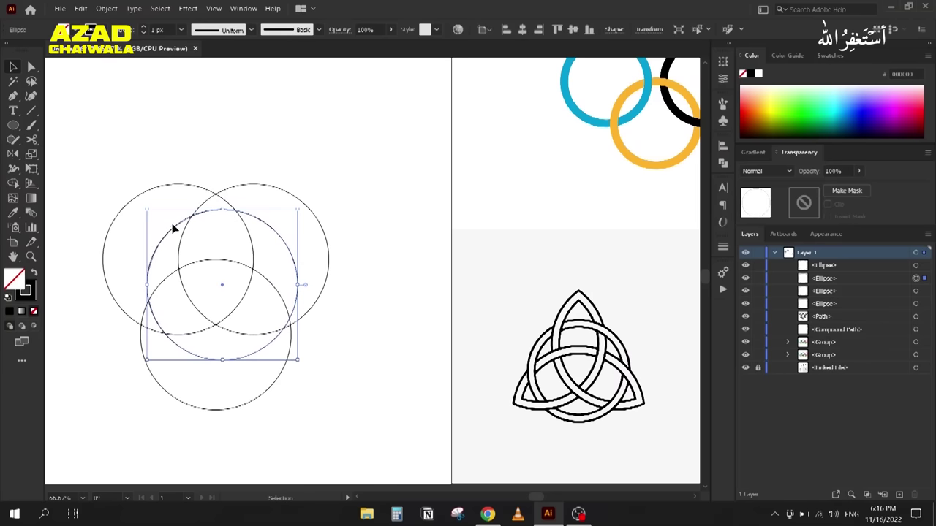
Step: Group the three outer circles, centre the middle circle horizontally and vertically, then ungroup
drag(120, 161, 288, 396)
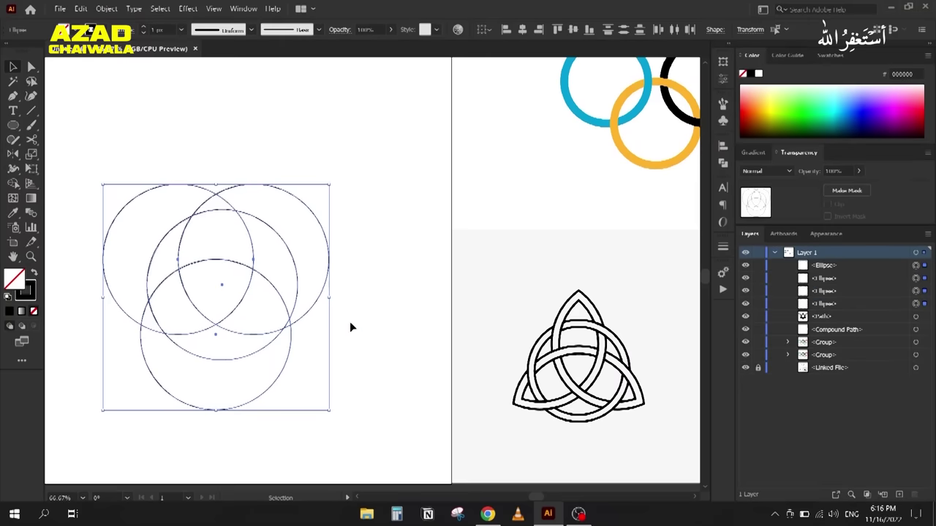
shift+click(297, 275)
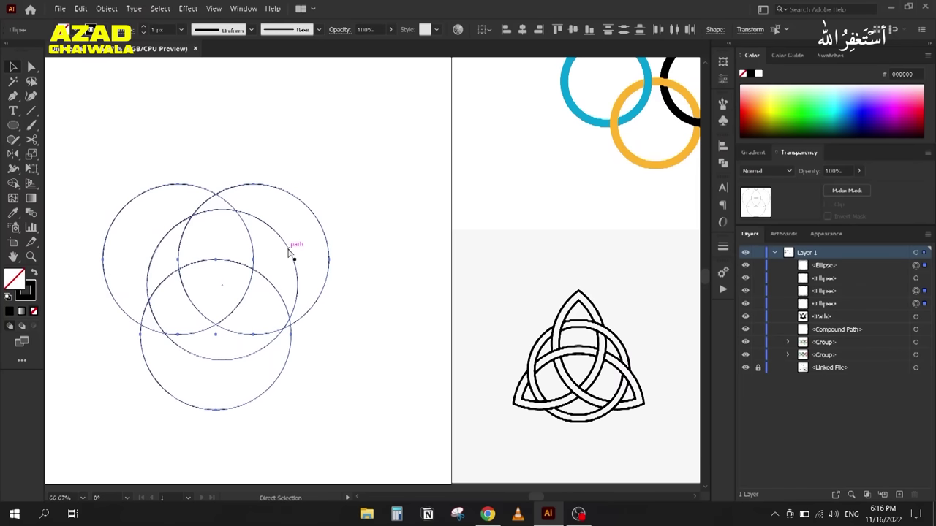
key(ctrl+g)
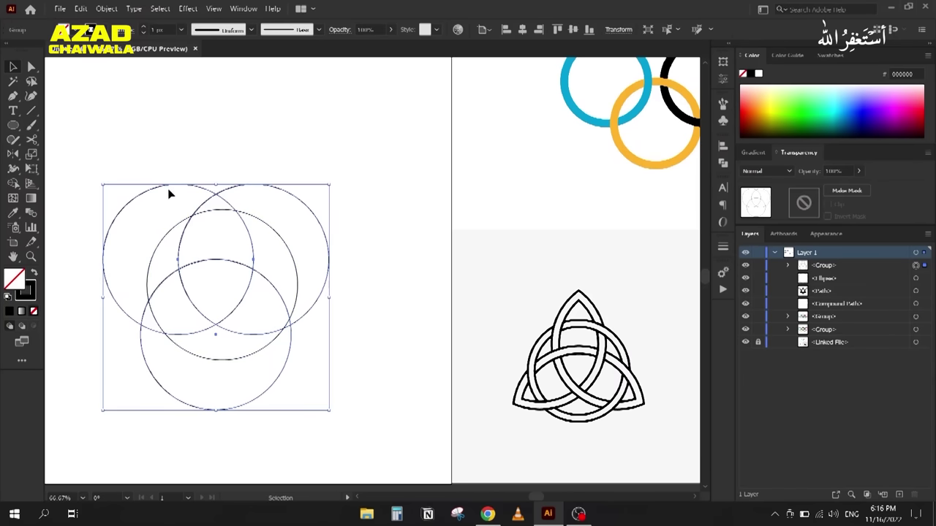
drag(157, 135, 286, 328)
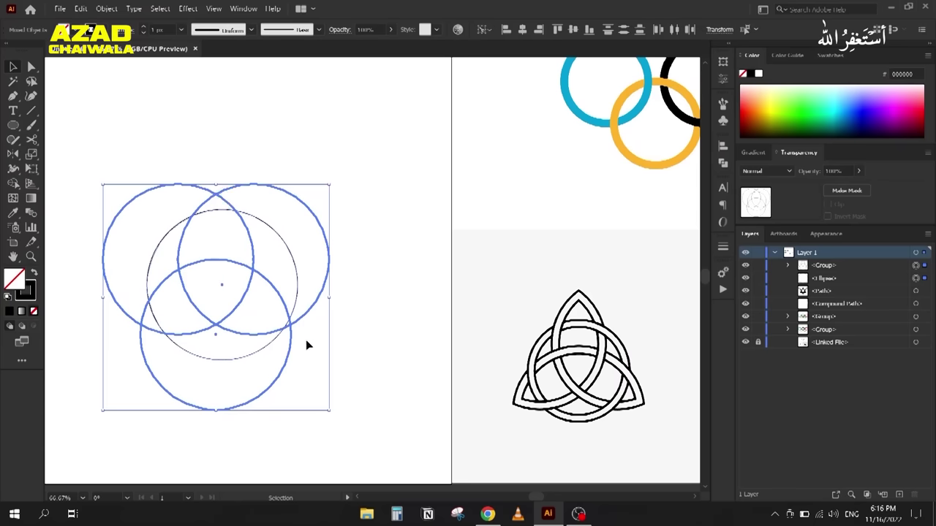
click(721, 148)
click(605, 176)
click(677, 174)
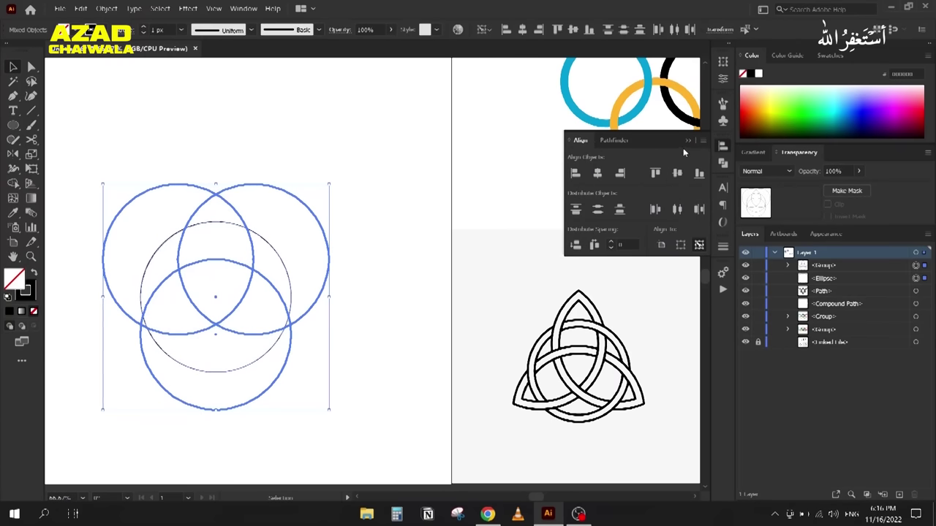
click(686, 140)
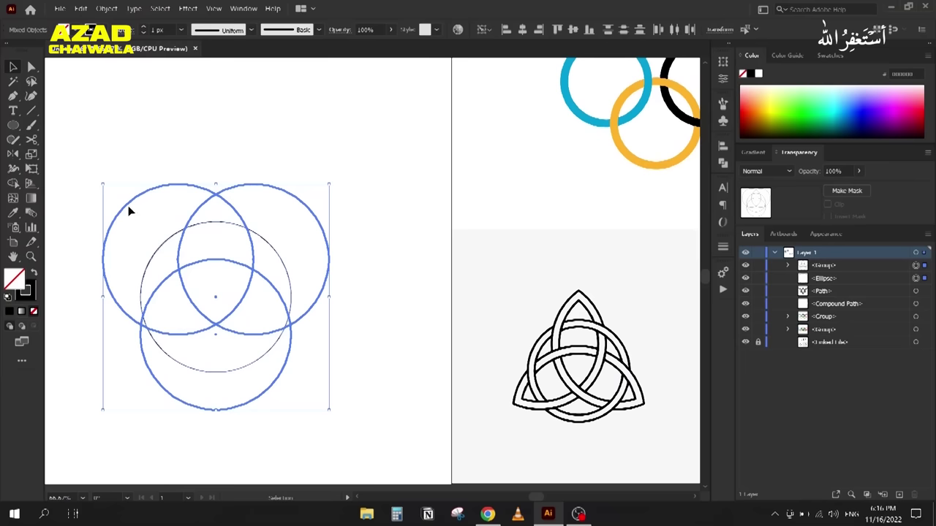
click(162, 171)
right_click(194, 184)
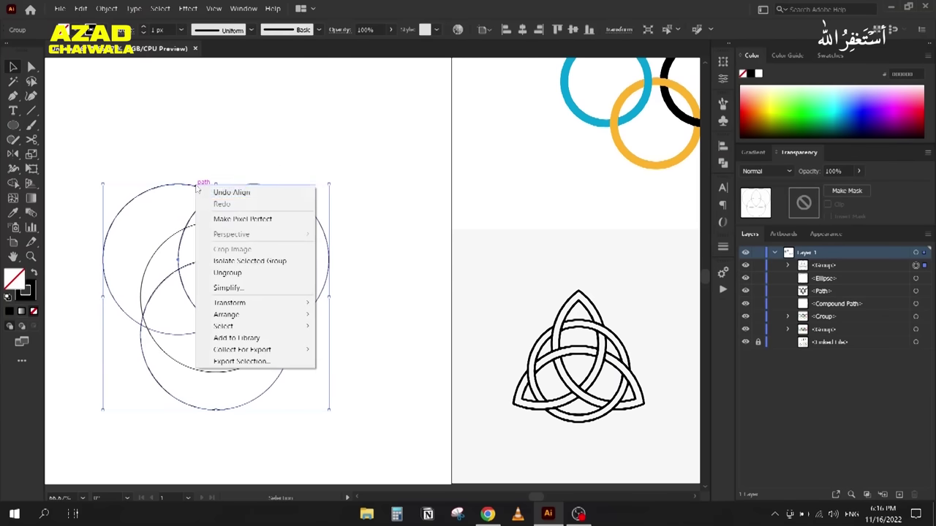
click(232, 273)
click(175, 111)
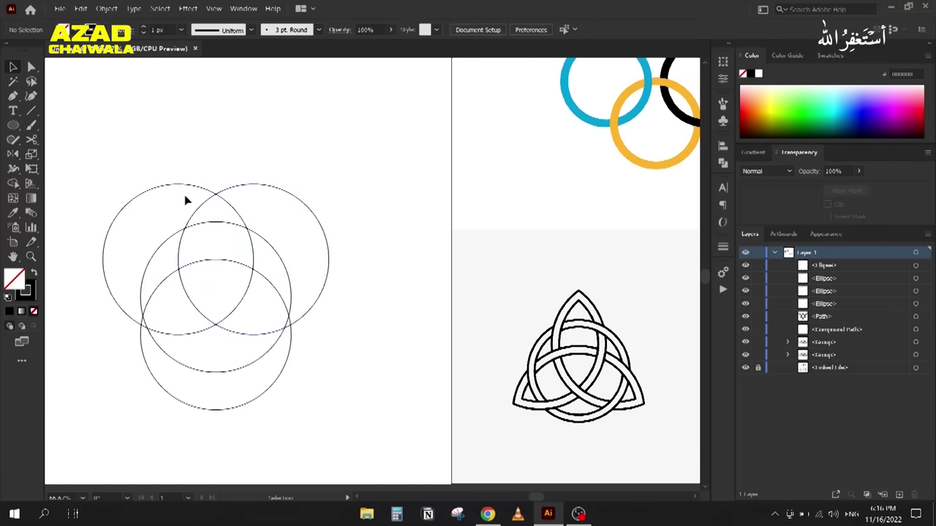
Step: Scale the middle circle around its centre to about 213 px, then select all four circles
click(193, 228)
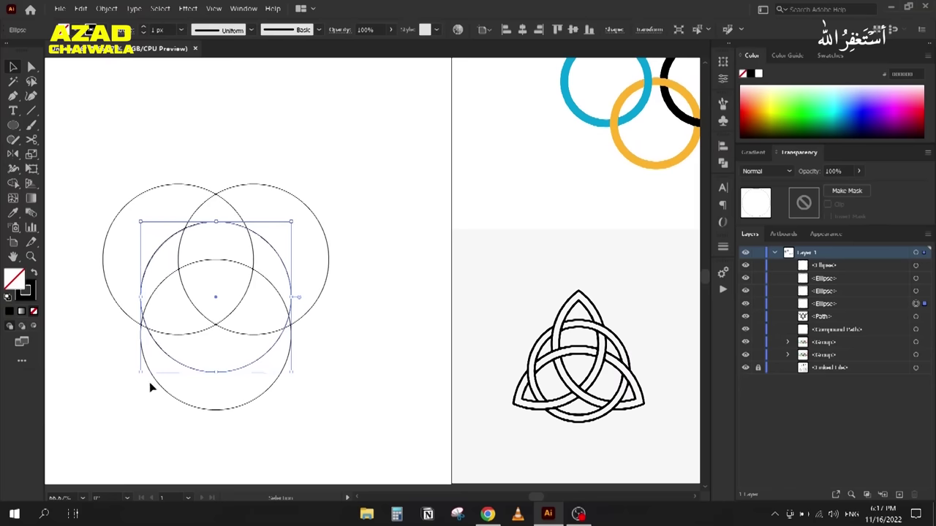
drag(141, 374, 154, 361)
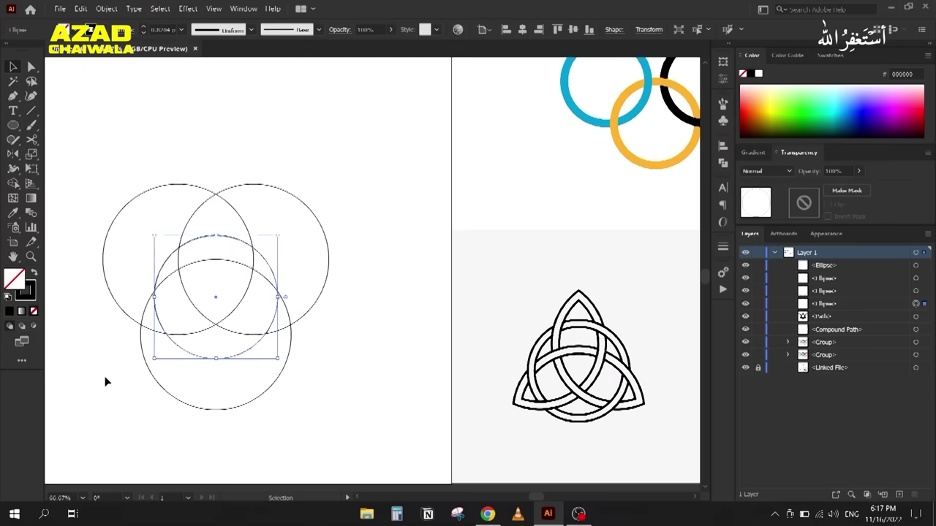
key(alt+shift)
mouse_move(157, 356)
mouse_down()
mouse_move(83, 398)
mouse_move(157, 363)
mouse_up()
drag(154, 359, 138, 368)
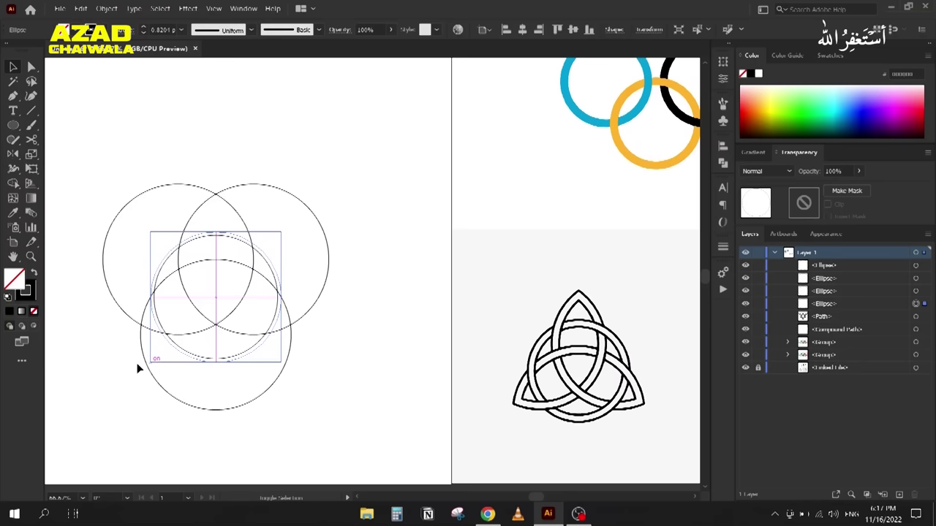
click(102, 349)
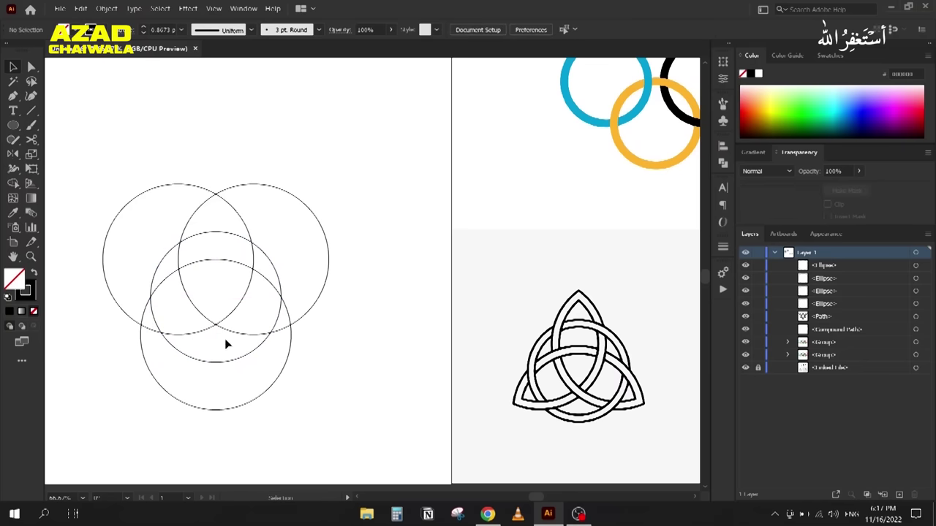
drag(148, 154, 300, 372)
key(shift+m)
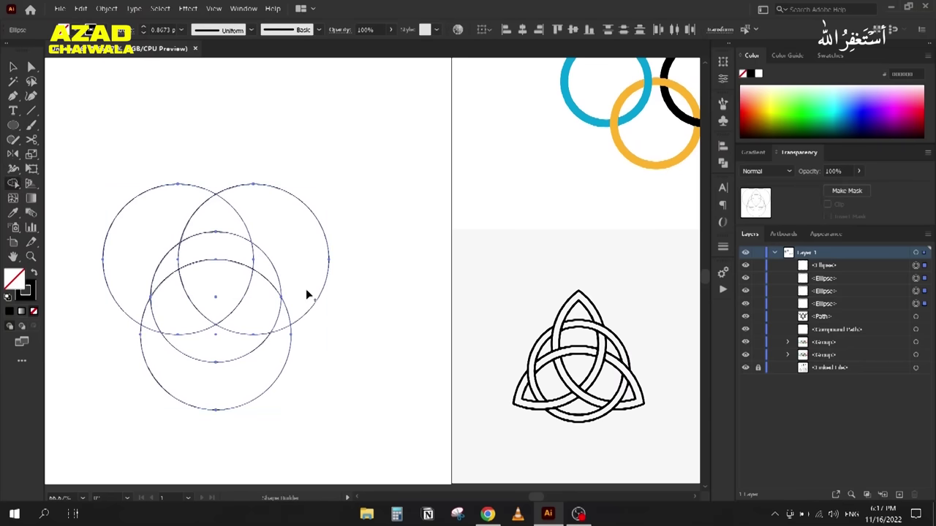
alt+click(299, 255)
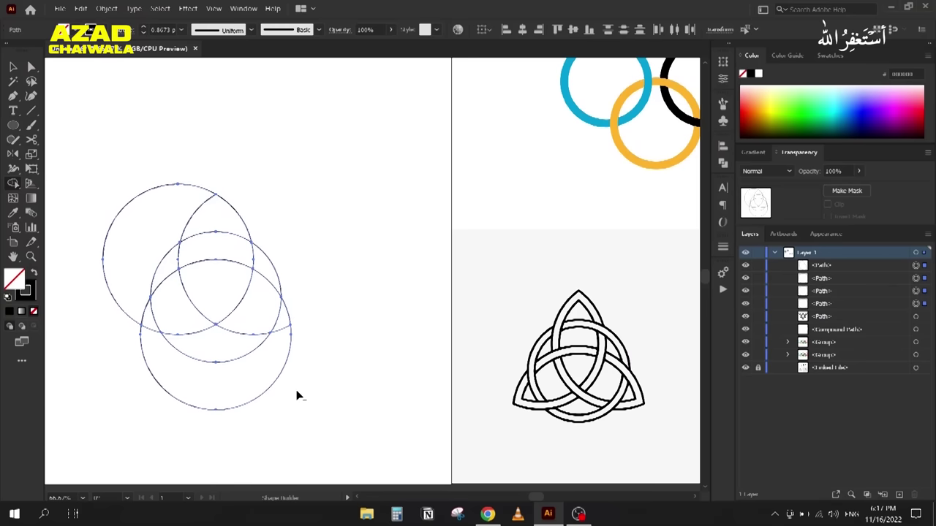
drag(293, 388, 264, 377)
drag(83, 183, 144, 225)
click(13, 68)
key(ctrl+a)
drag(291, 361, 338, 414)
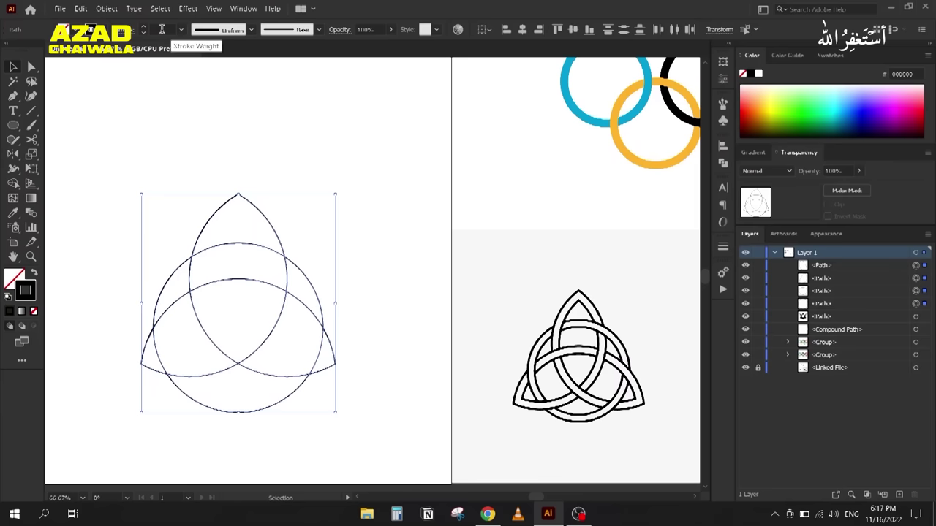
Step: Select all four triquetra paths and set their stroke weight to 1 pt
click(221, 210)
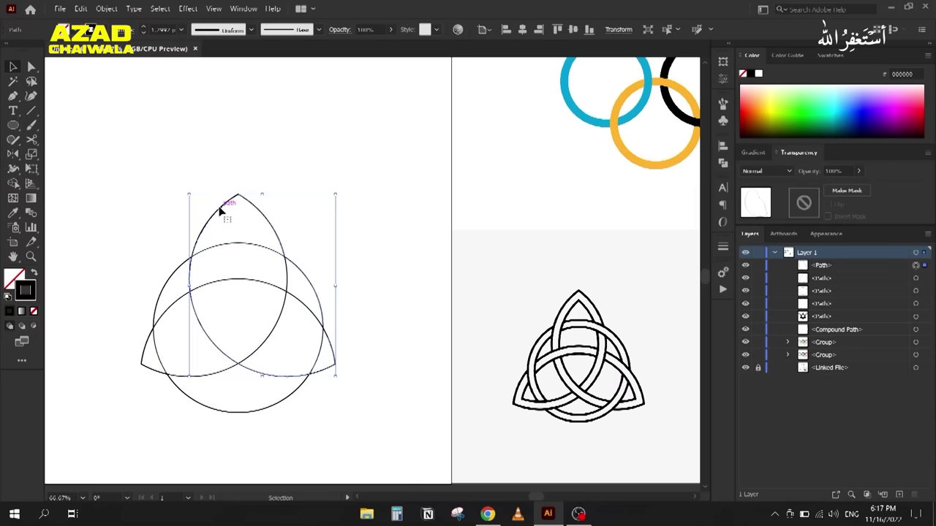
drag(140, 176, 344, 412)
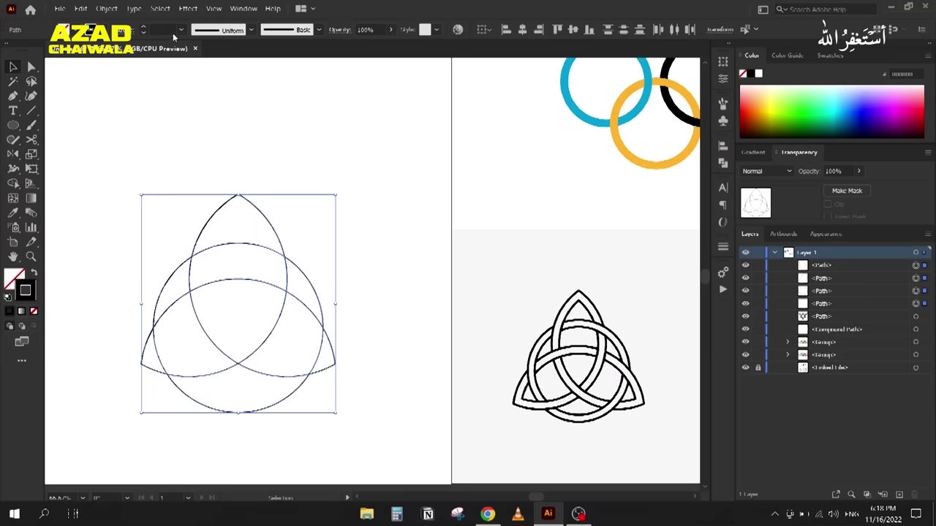
scroll(167, 30, up, 10)
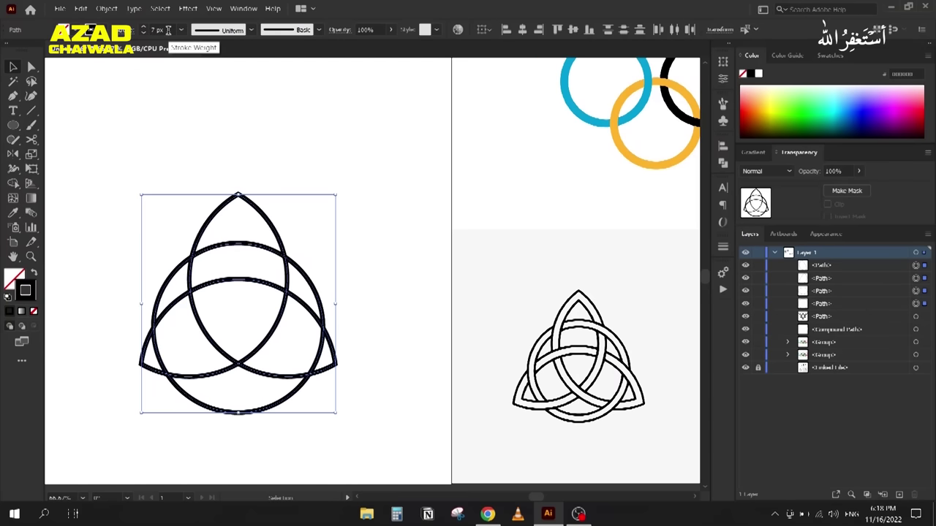
scroll(167, 30, up, 3)
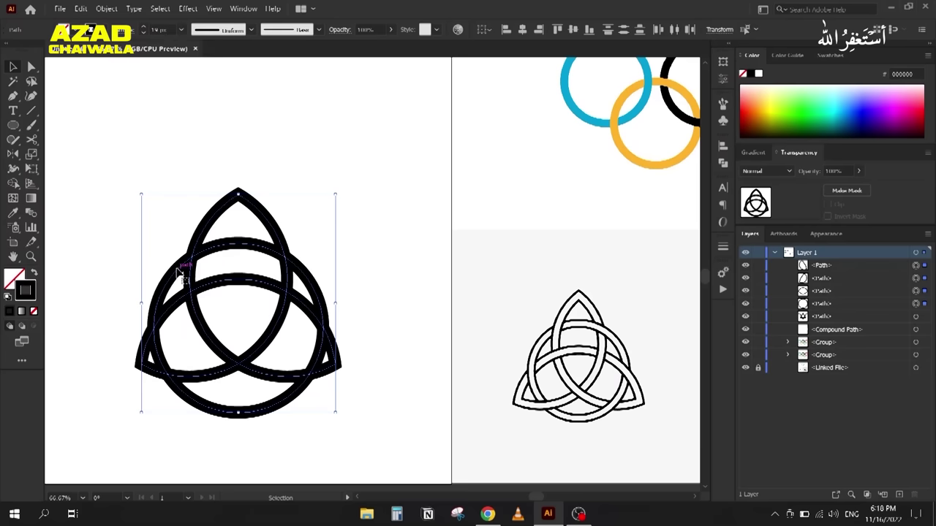
text(1)
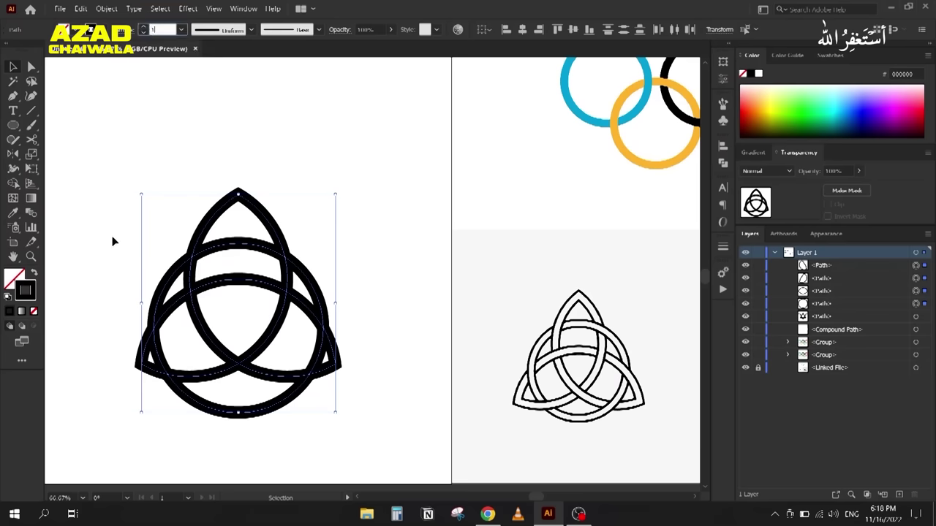
key(Return)
Step: Reselect the triquetra arcs and set their stroke weight to 17 px
click(152, 277)
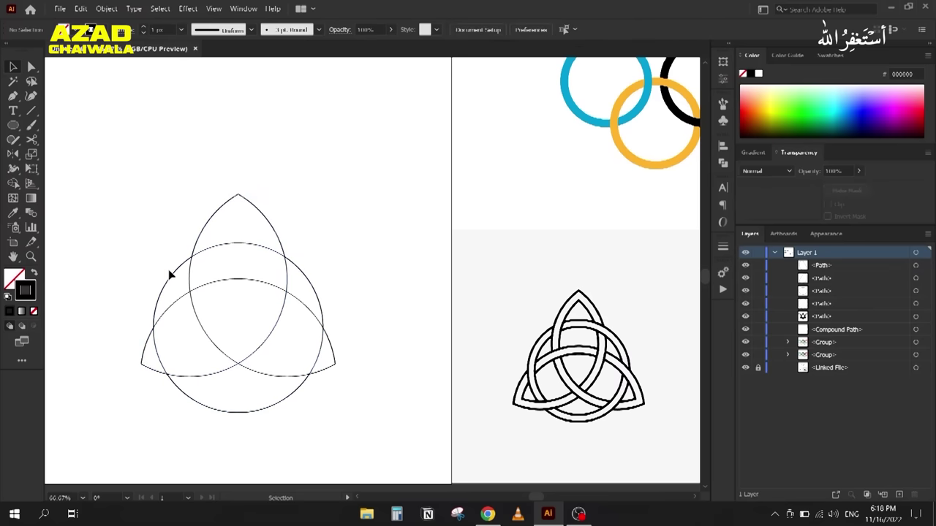
click(174, 278)
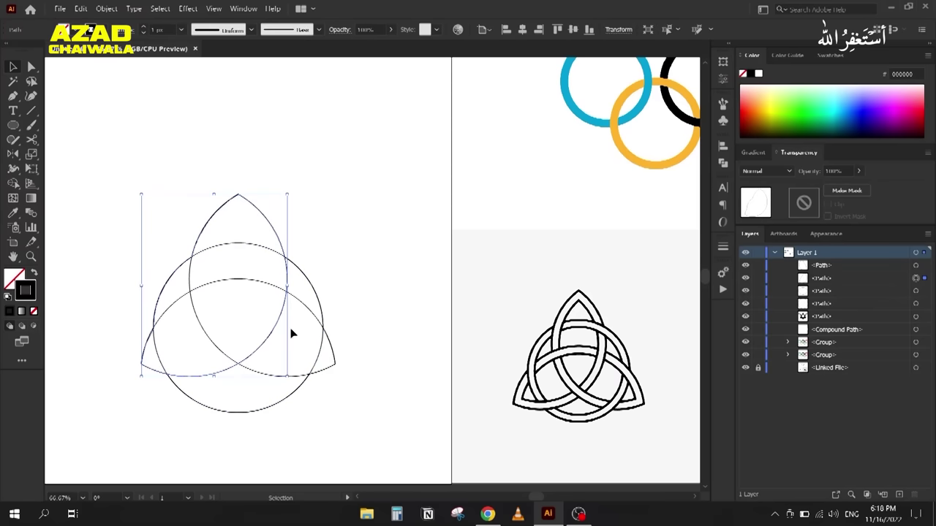
click(304, 275)
click(306, 276)
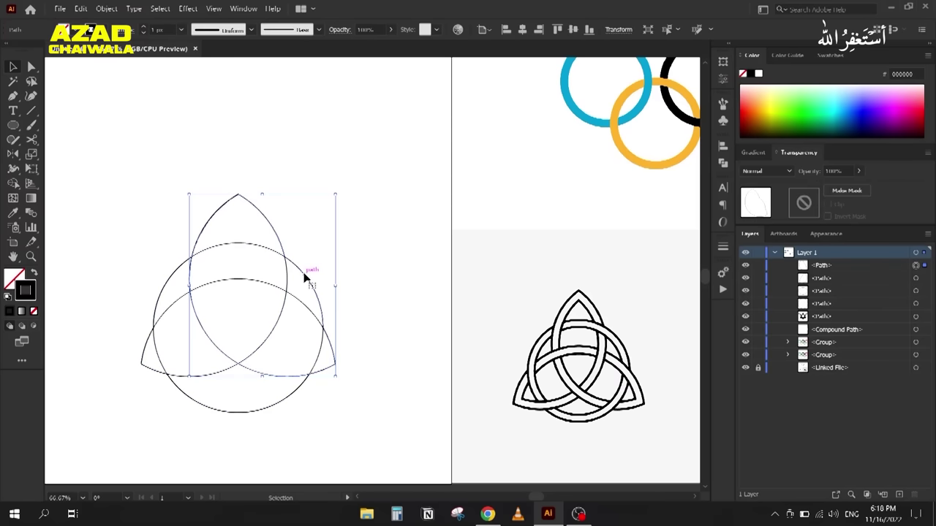
drag(142, 184, 383, 470)
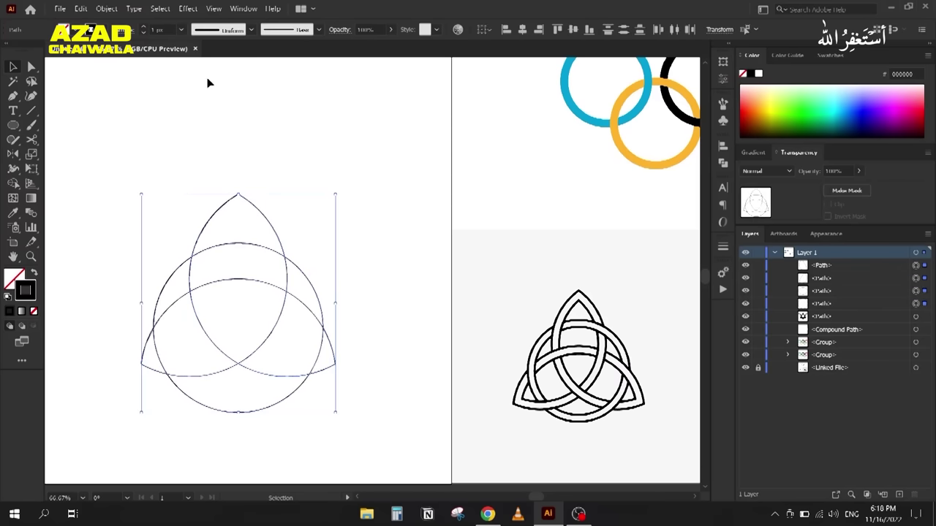
click(170, 29)
text(17)
key(Return)
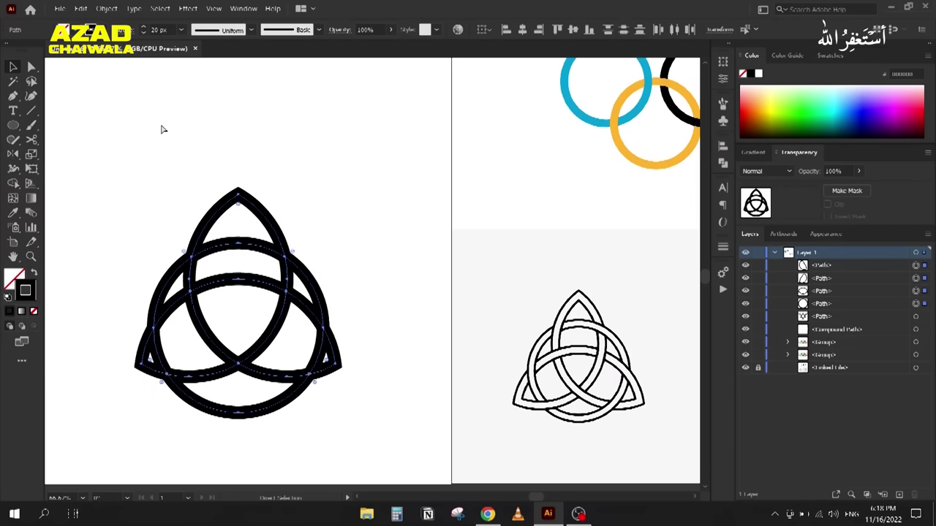
Step: Undo the stroke changes and trims until the four full circles return
key(Down)
key(Down)
key(Down)
key(Down)
key(Down)
key(Down)
key(Down)
key(Down)
key(Down)
key(Down)
key(Down)
key(Down)
key(Down)
key(Down)
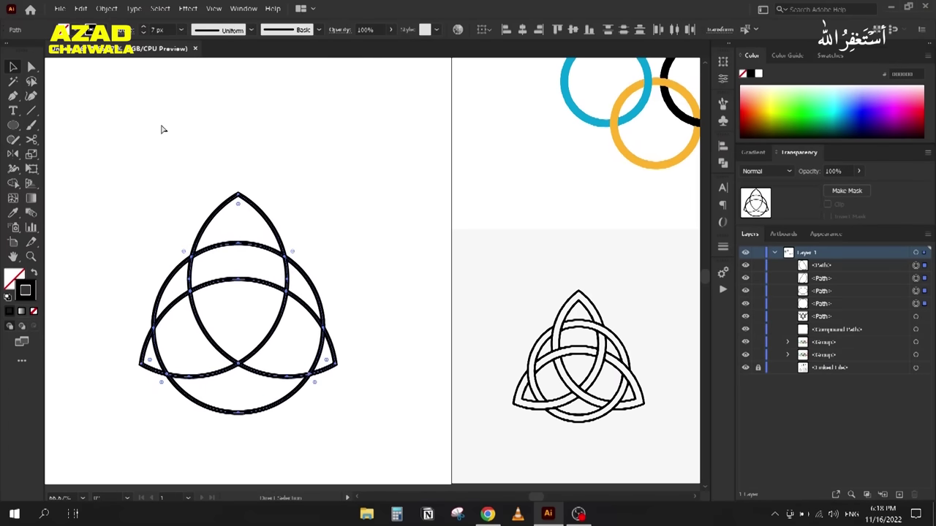
key(Down)
key(Down)
key(Down)
key(Down)
key(Down)
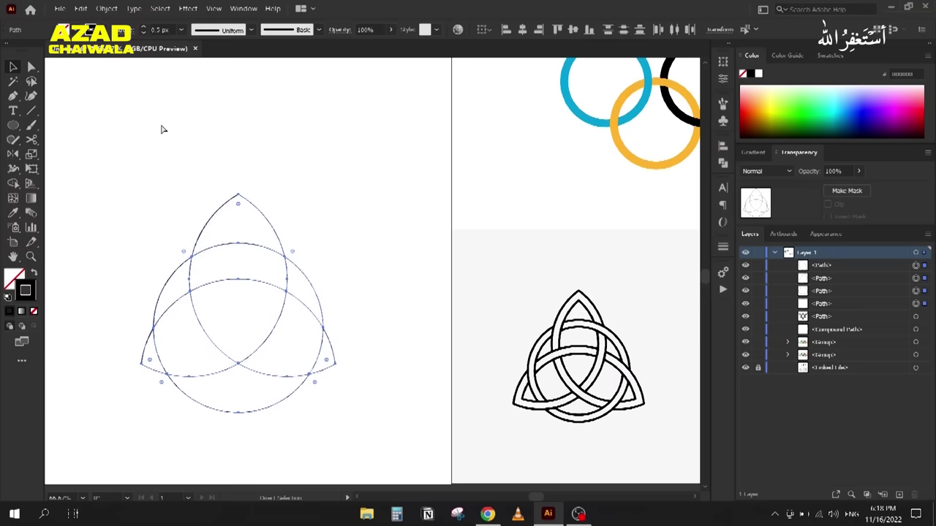
key(ctrl+z)
key(ctrl+z)
key(ctrl+z)
key(ctrl+z)
key(ctrl+z)
key(ctrl+z)
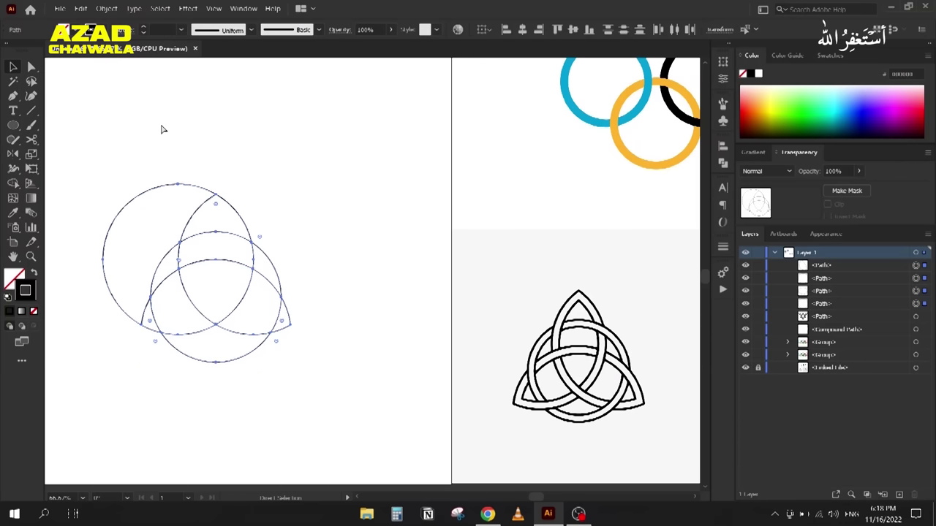
key(ctrl+z)
key(ctrl+z)
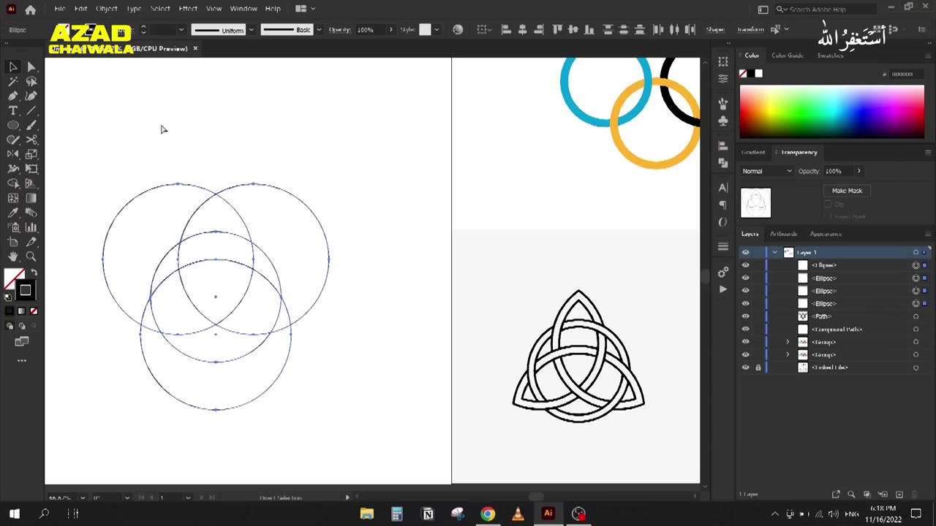
Step: Resize the middle circle to roughly 180 px about its centre
click(146, 230)
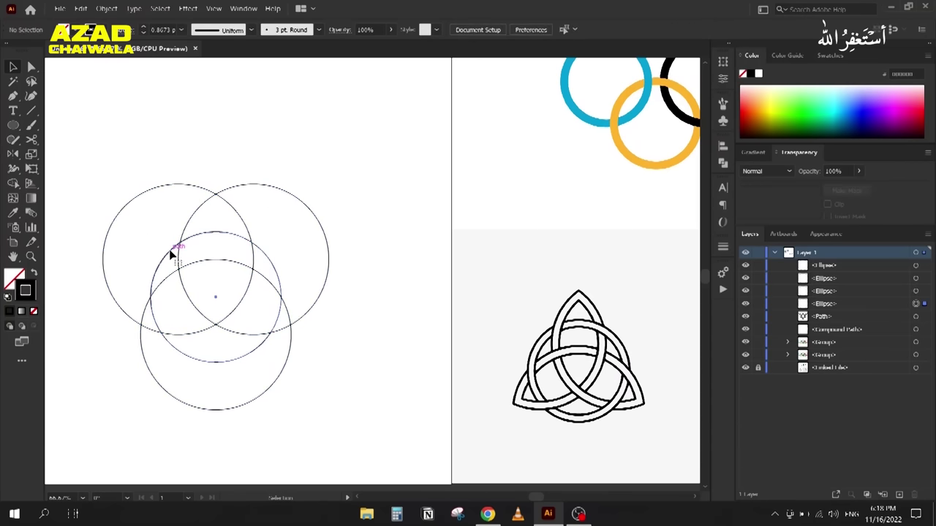
click(170, 253)
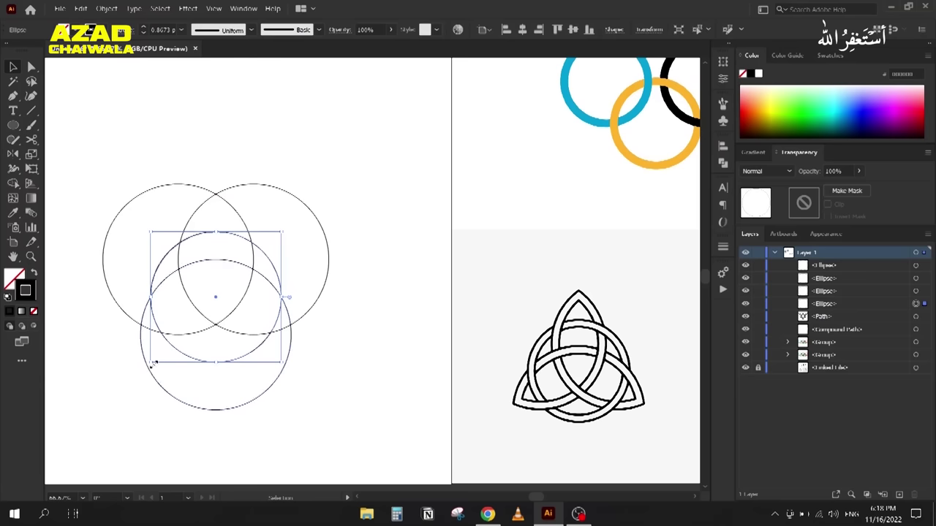
drag(153, 362, 158, 354)
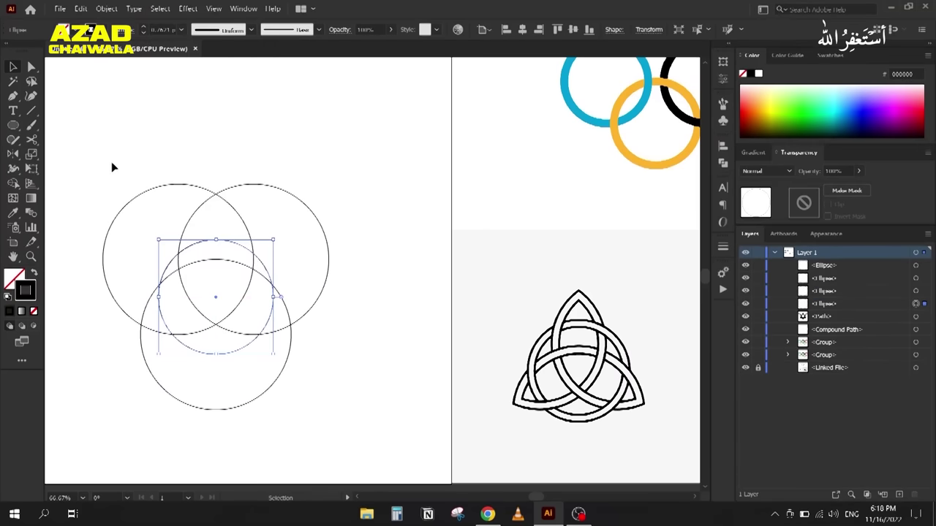
drag(159, 354, 156, 363)
Step: Select all four circles and delete the top-right circle's outer region with Shape Builder
drag(125, 154, 321, 383)
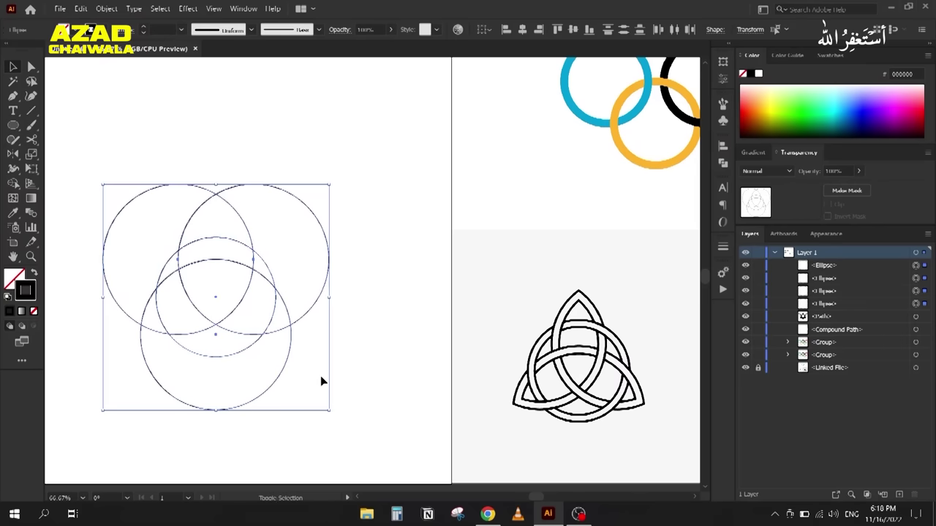
key(shift+m)
alt+click(309, 226)
Step: Delete the left and bottom outer regions, scale the triquetra up and move it toward the centre
alt+click(124, 199)
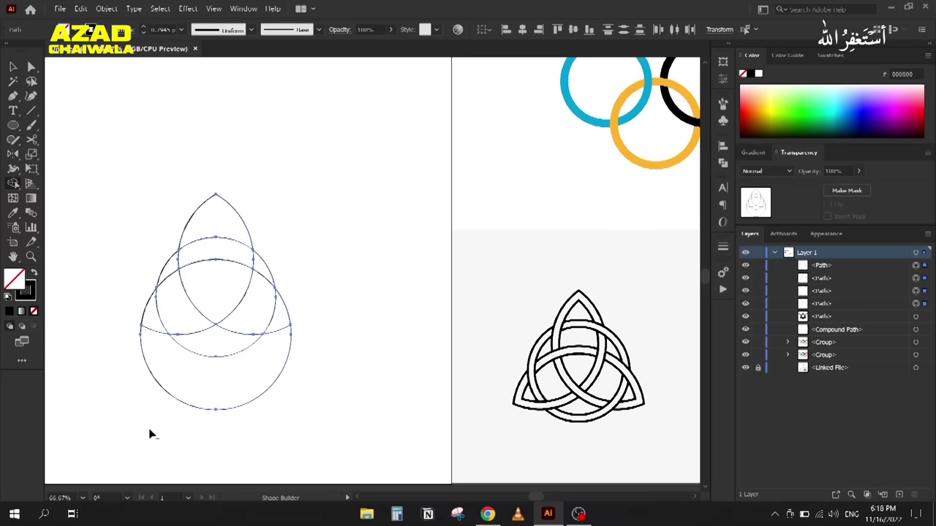
alt+click(183, 387)
key(v)
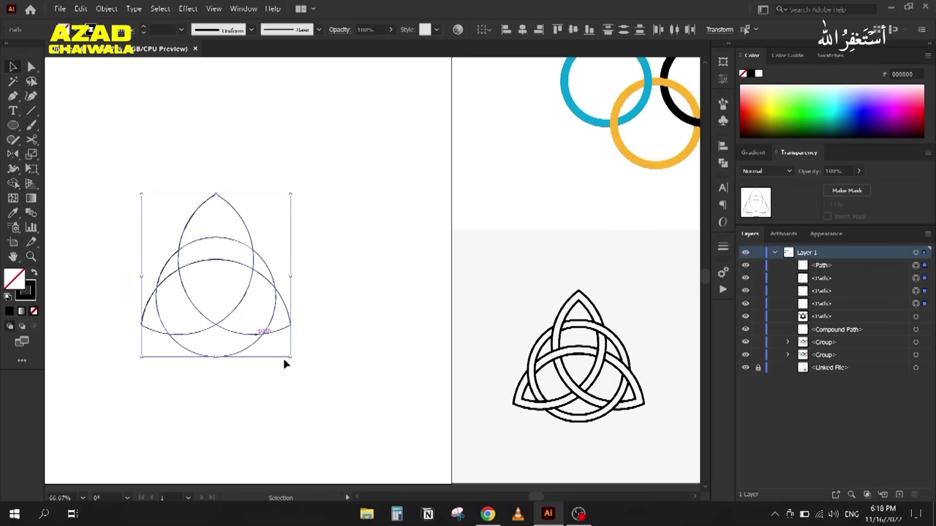
drag(292, 358, 349, 419)
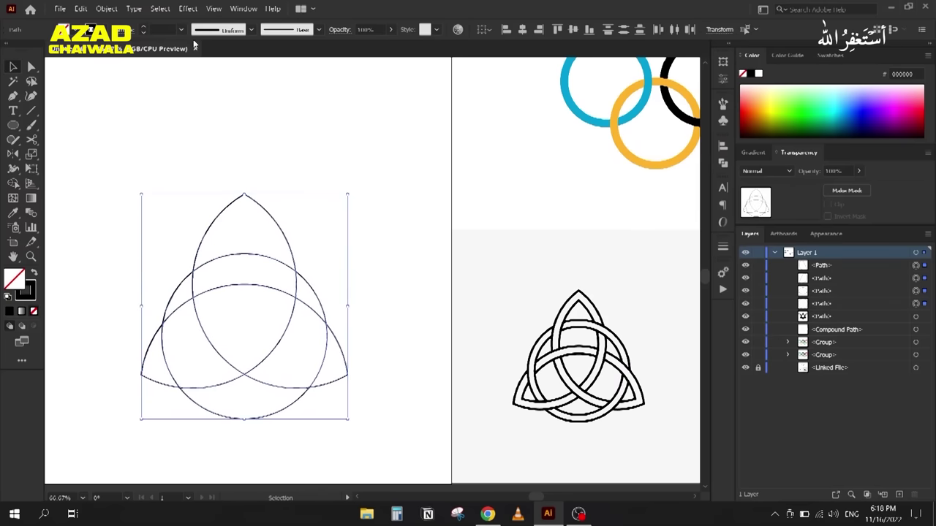
scroll(170, 30, up, 20)
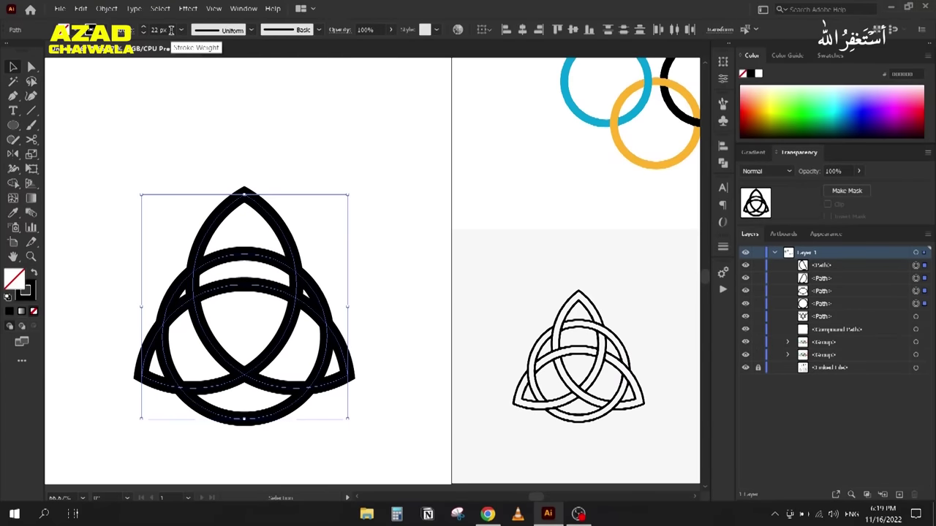
scroll(172, 30, down, 3)
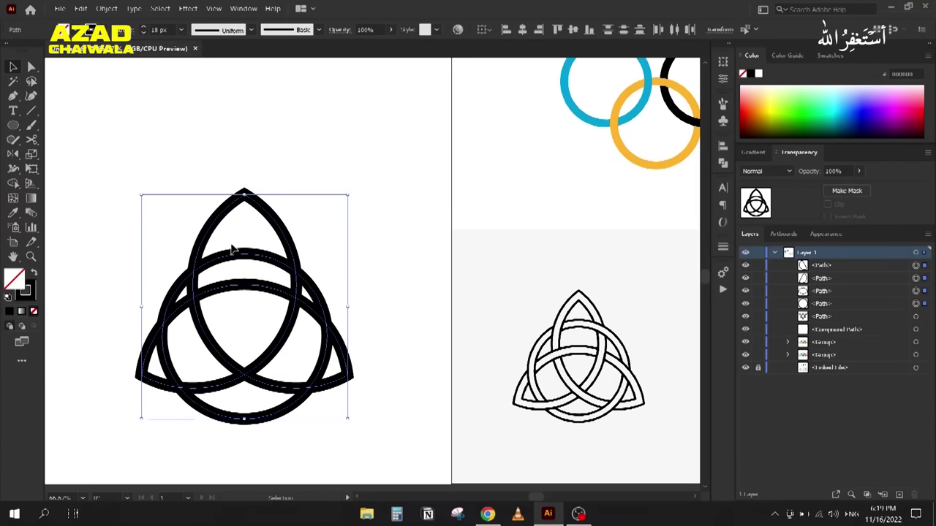
drag(235, 254, 287, 237)
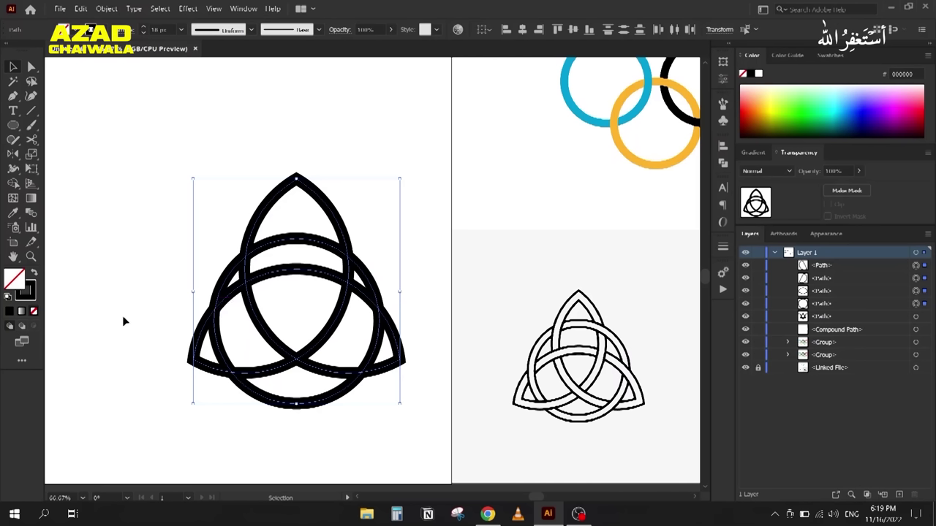
Step: Undo the move, stroke thickening and enlargement to get back to the overlapping circles
key(a)
key(ctrl+z)
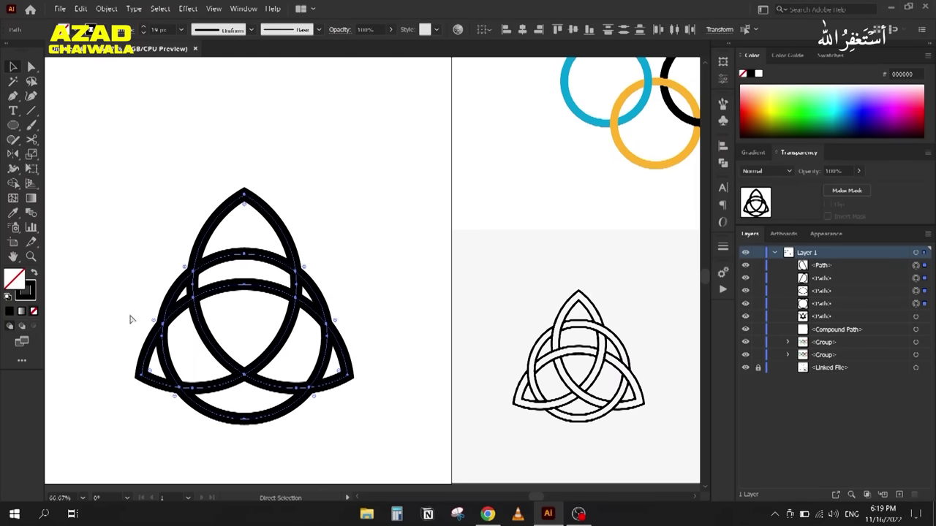
key(ctrl+z)
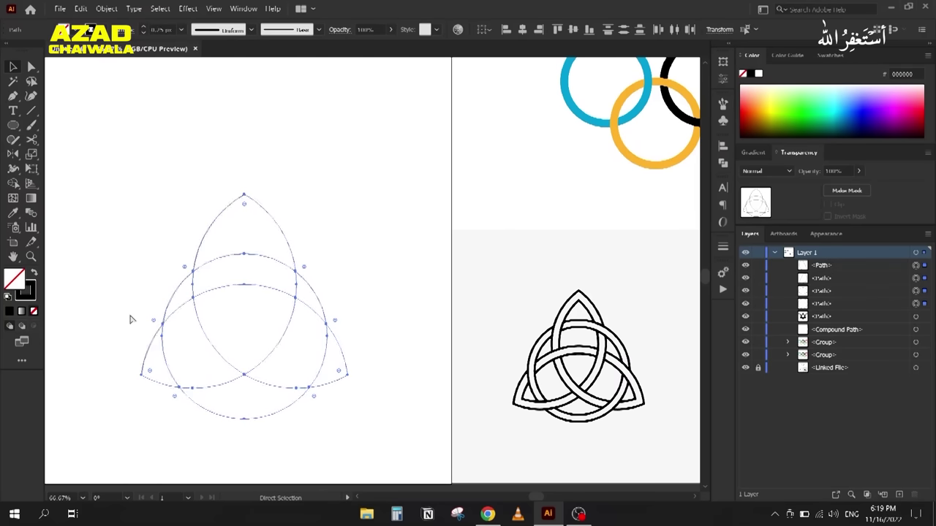
key(ctrl+z)
key(ctrl+z)
key(ctrl+z)
key(v)
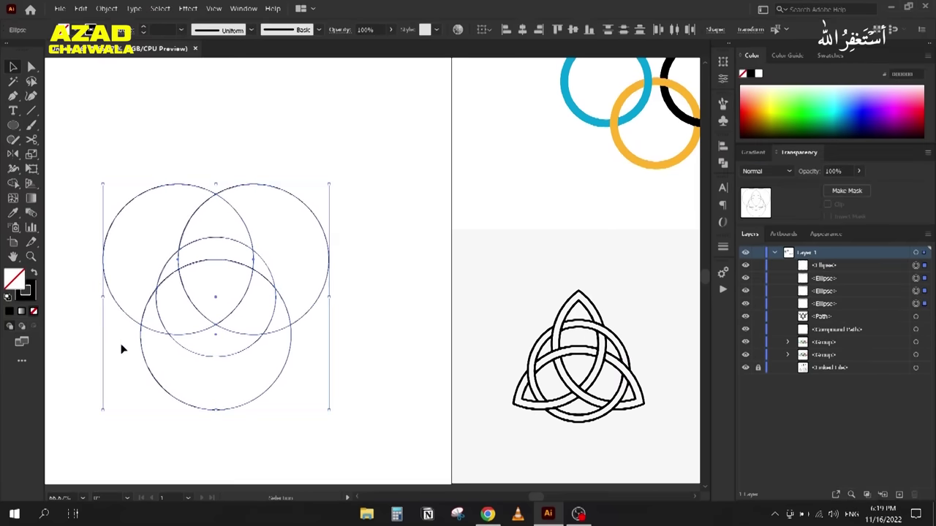
Step: Nudge the middle circle up slightly to adjust its position
click(100, 338)
click(192, 239)
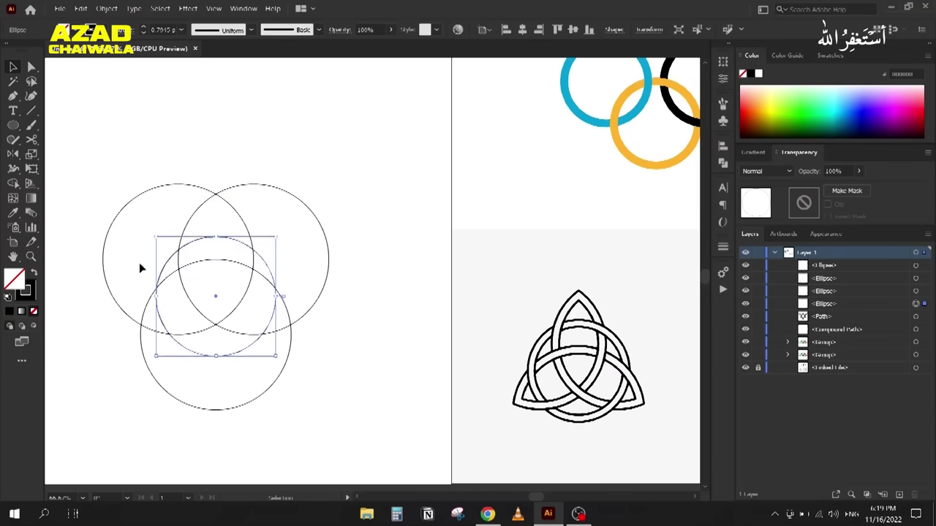
key(Up)
key(Up)
key(Up)
key(Up)
key(Up)
key(Up)
key(Up)
key(Up)
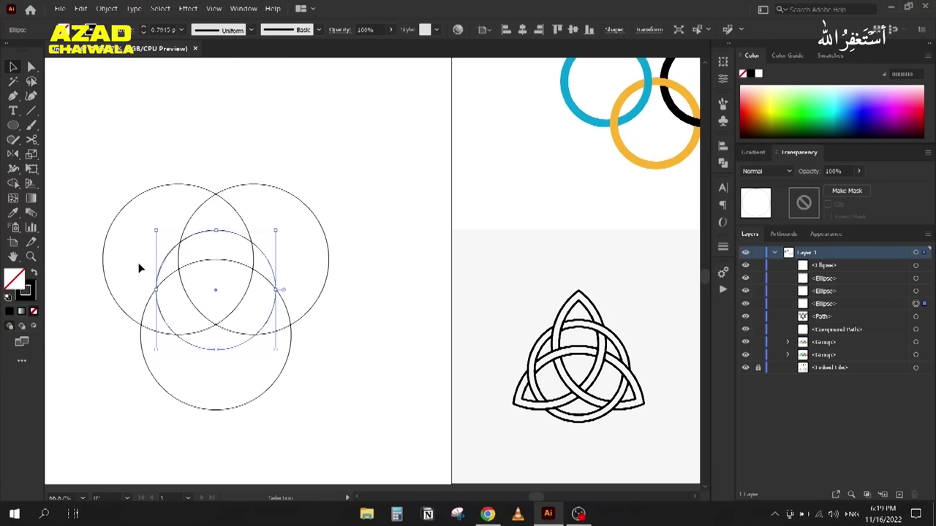
key(Down)
key(Down)
key(Up)
key(Up)
key(Up)
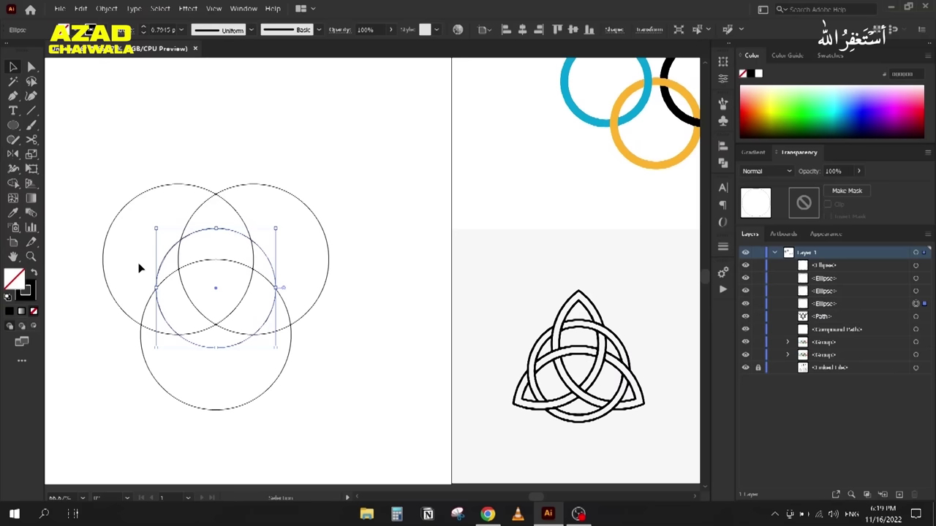
Step: Remove the right, bottom and left circles' outer regions with Shape Builder
drag(134, 178, 387, 472)
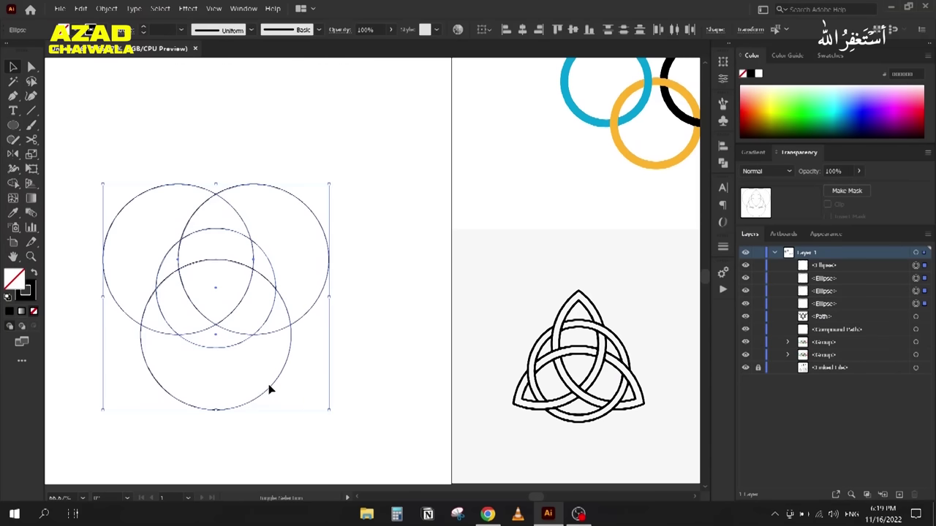
key(shift+m)
alt+click(307, 234)
drag(271, 334, 292, 386)
drag(89, 177, 168, 257)
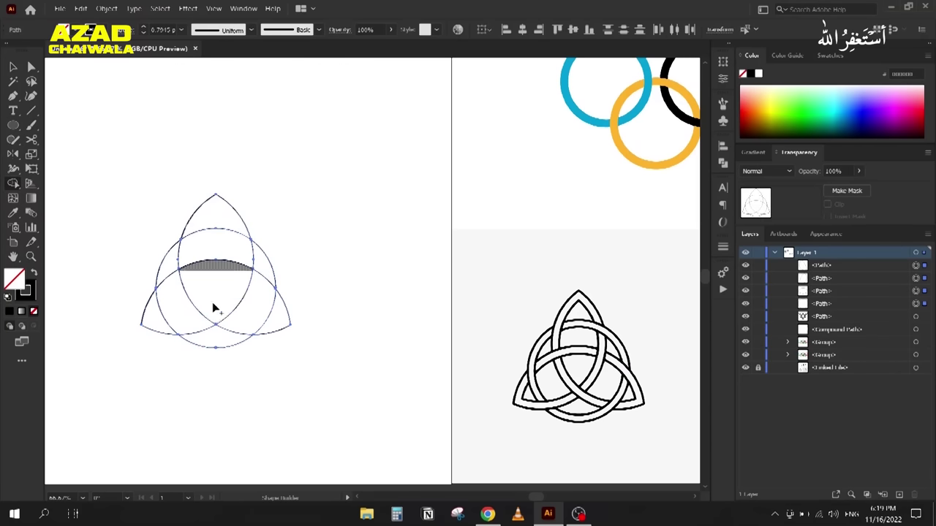
Step: Scale the triquetra up to fill more of the artboard
key(v)
drag(293, 350, 372, 431)
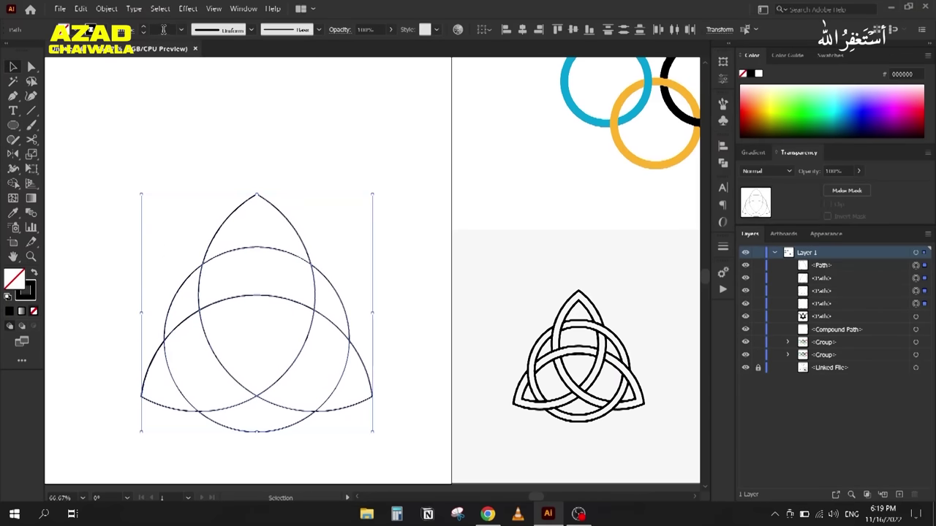
scroll(163, 29, up, 20)
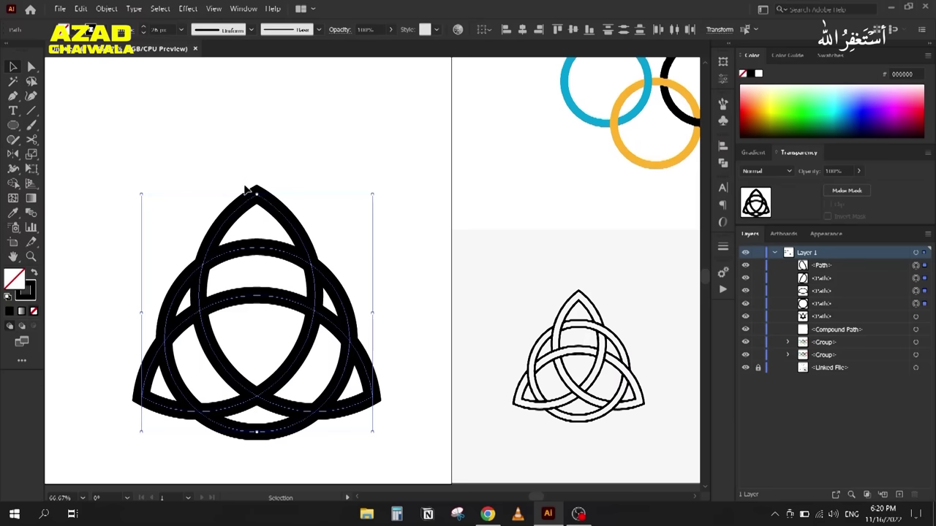
Step: Expand the triquetra's fill and stroke into filled shapes
click(106, 8)
click(133, 132)
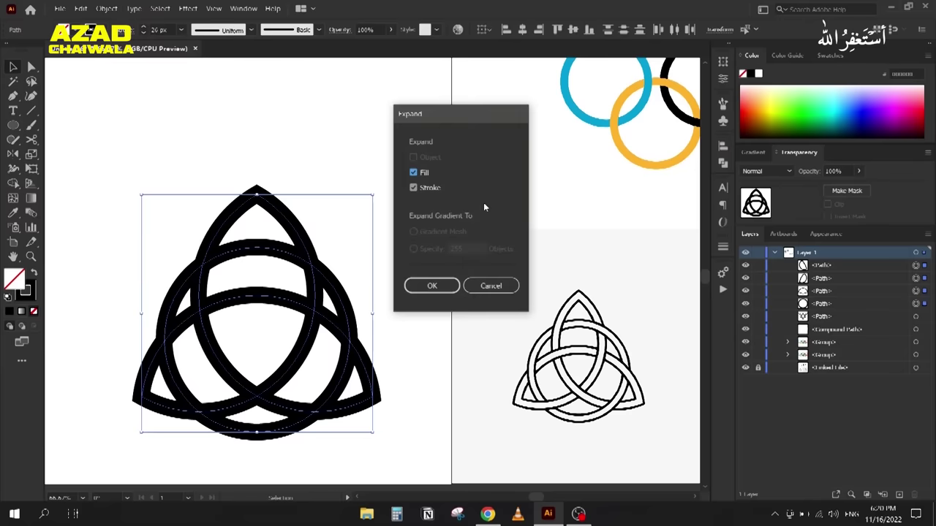
click(441, 284)
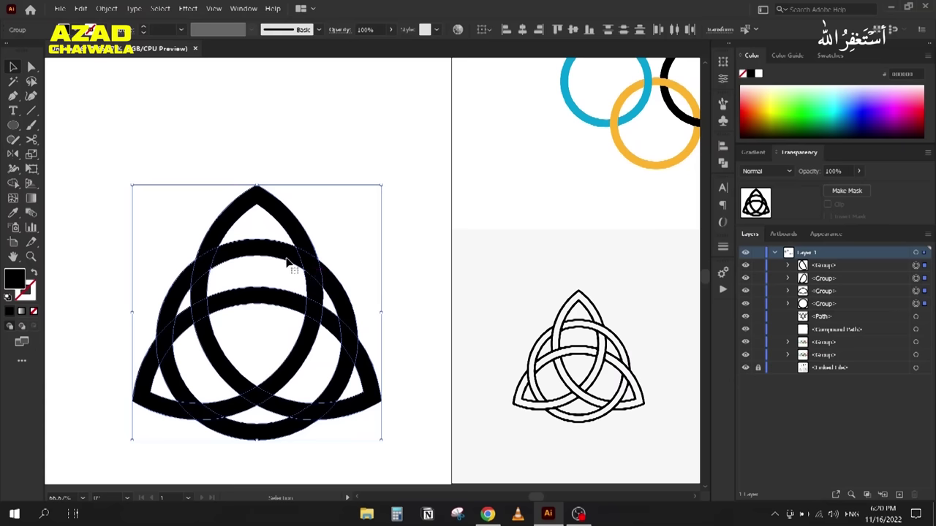
Step: Merge the upper, right, left and top-lobe band pieces into continuous bands with Shape Builder
key(shift+m)
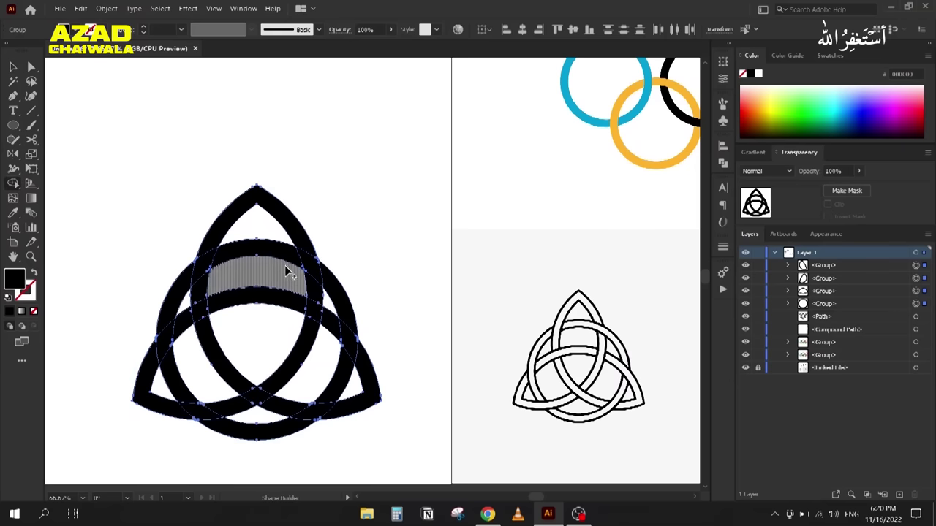
drag(301, 267, 321, 292)
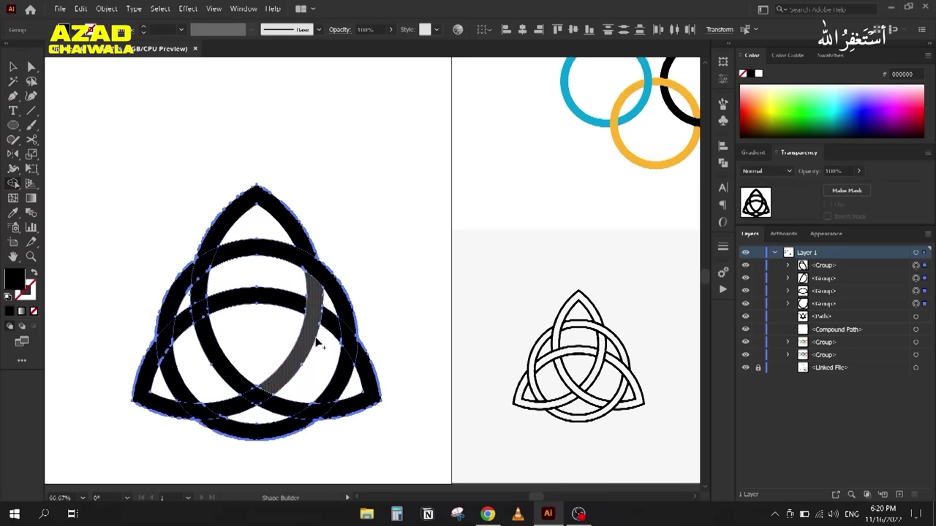
mouse_move(332, 332)
mouse_down()
mouse_move(355, 376)
mouse_move(334, 418)
mouse_move(332, 410)
mouse_move(307, 424)
mouse_move(273, 422)
mouse_move(245, 392)
mouse_move(218, 410)
mouse_move(179, 414)
mouse_move(168, 377)
mouse_up()
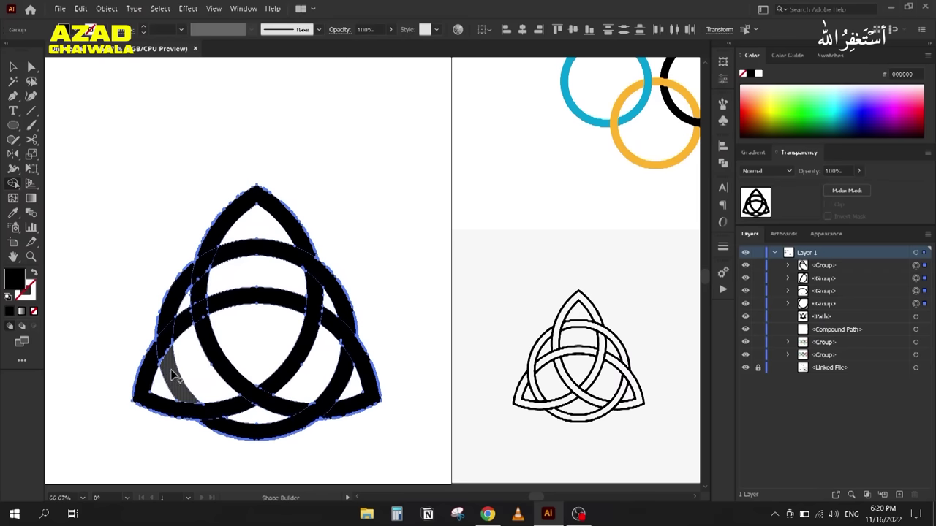
drag(169, 344, 179, 320)
drag(179, 319, 227, 304)
drag(199, 275, 215, 244)
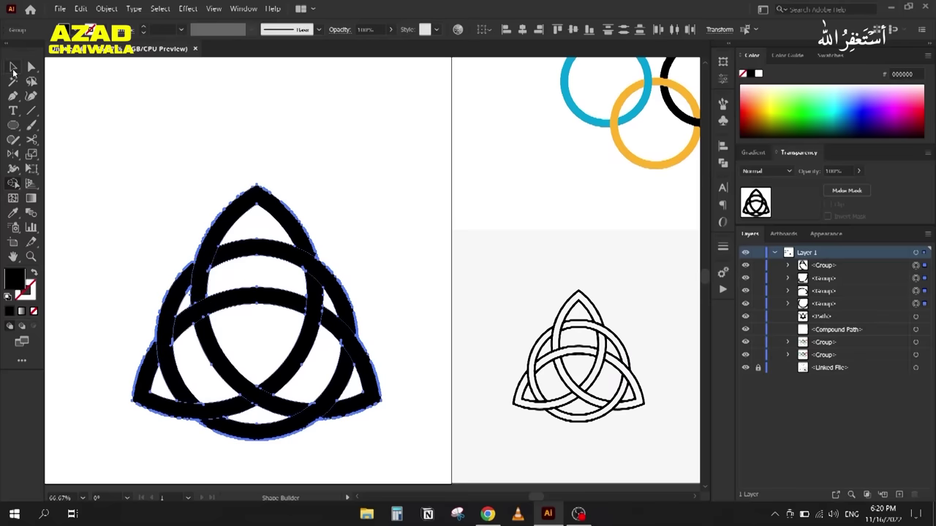
click(13, 68)
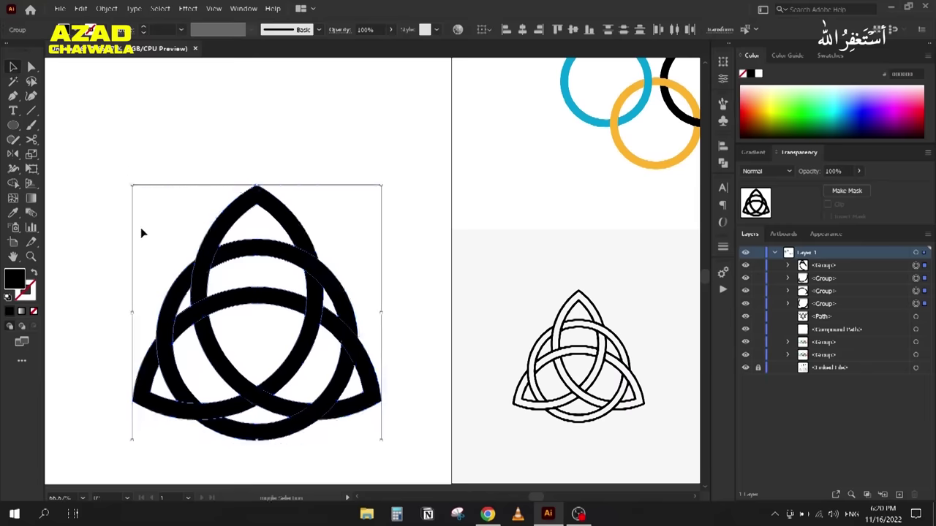
Step: Zoom and pan around the crossing bands to inspect the merged pieces
key(shift+m)
scroll(209, 271, up, 5)
scroll(199, 272, up, 2)
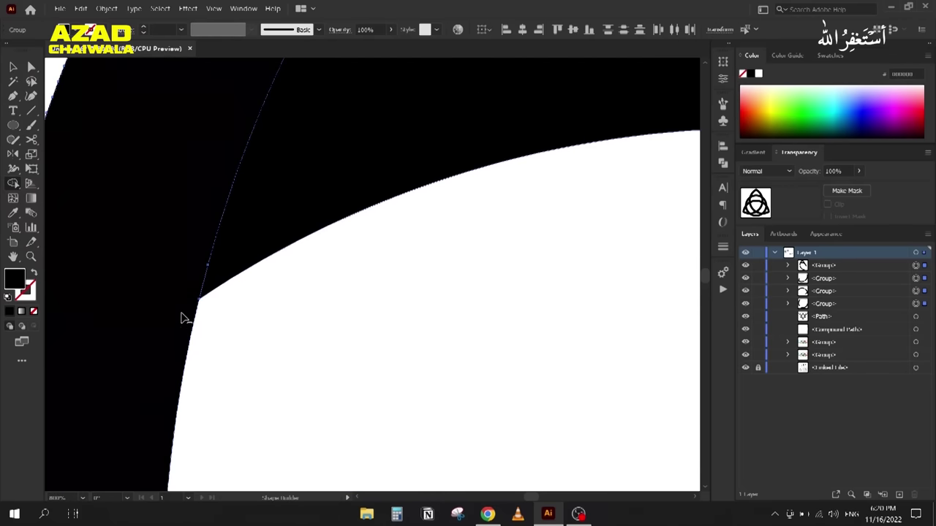
scroll(186, 317, down, 3)
drag(186, 310, 372, 78)
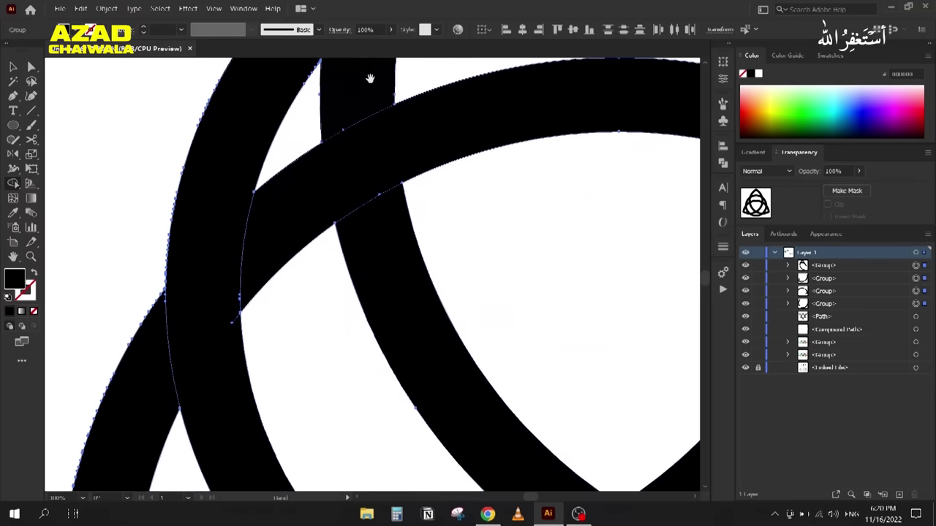
scroll(226, 347, down, 3)
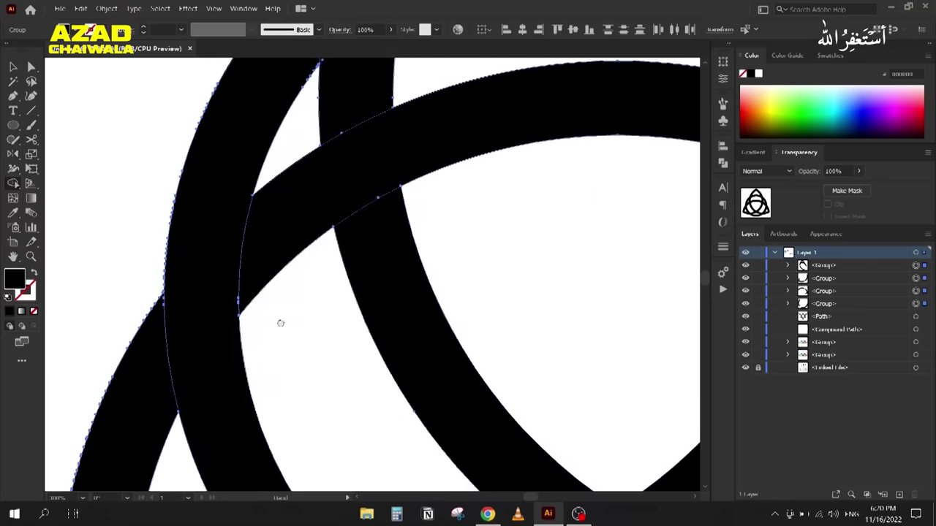
scroll(534, 143, up, 5)
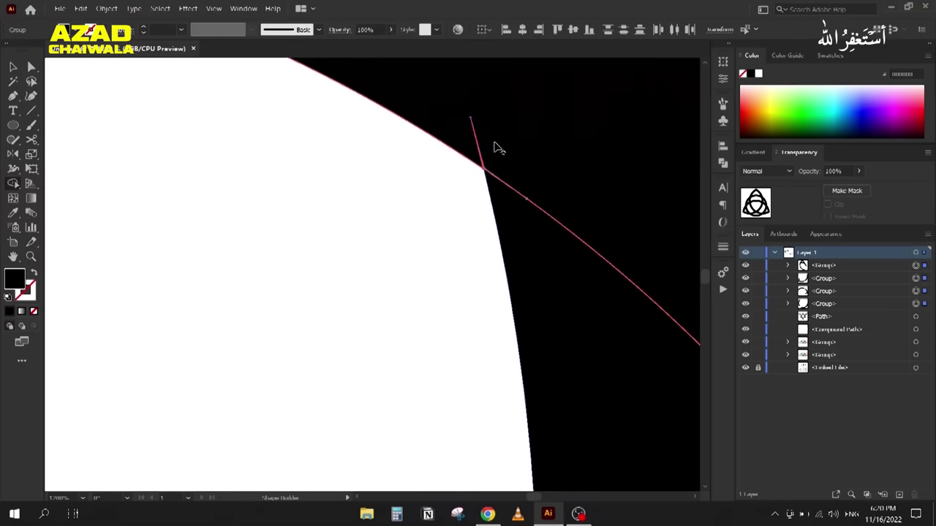
scroll(485, 152, down, 5)
scroll(585, 380, up, 5)
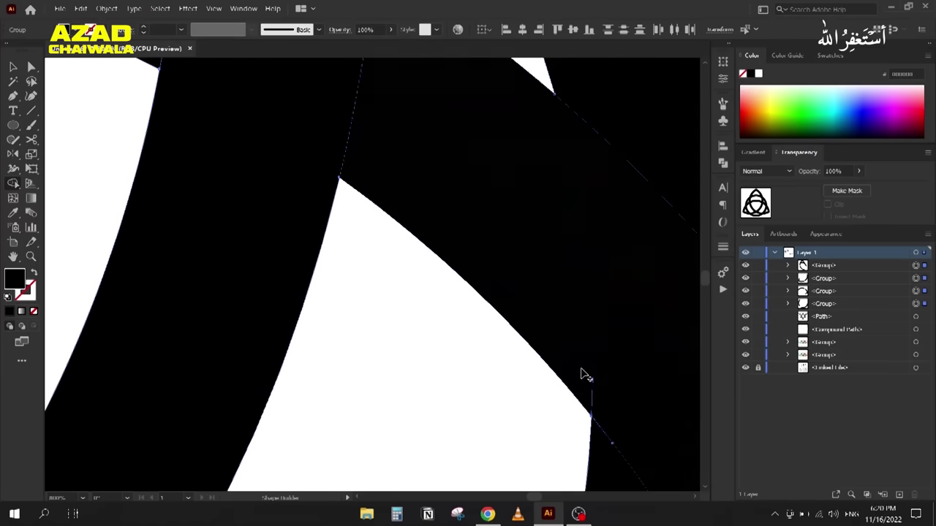
scroll(470, 309, down, 3)
scroll(483, 282, up, 3)
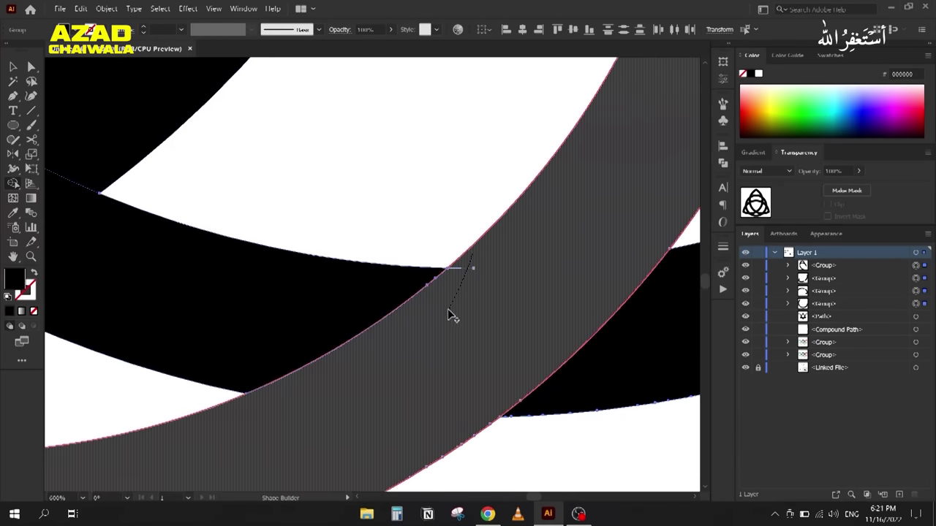
scroll(445, 315, down, 5)
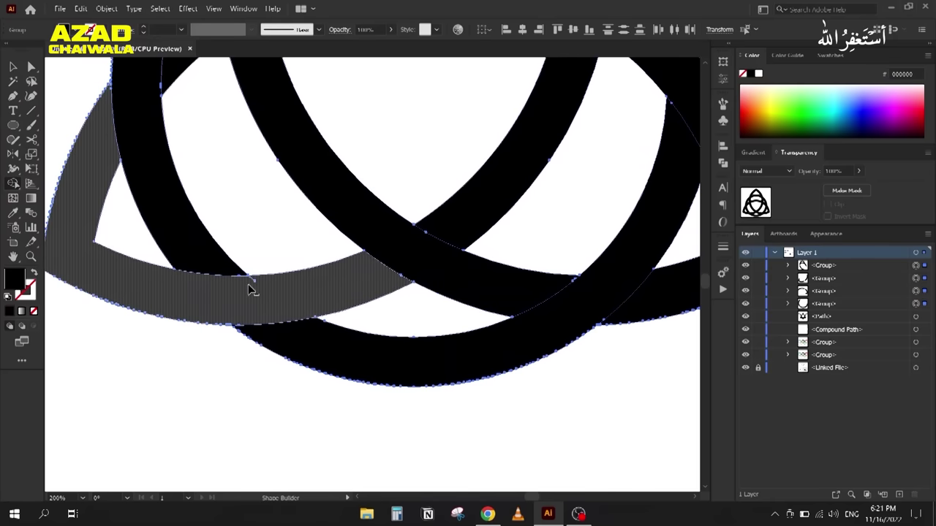
scroll(251, 287, up, 3)
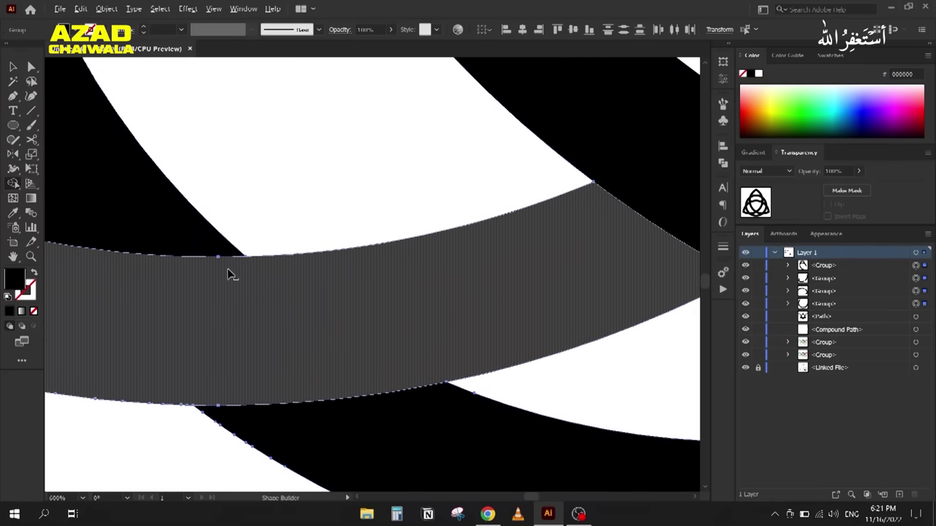
scroll(227, 268, down, 5)
scroll(287, 314, down, 1)
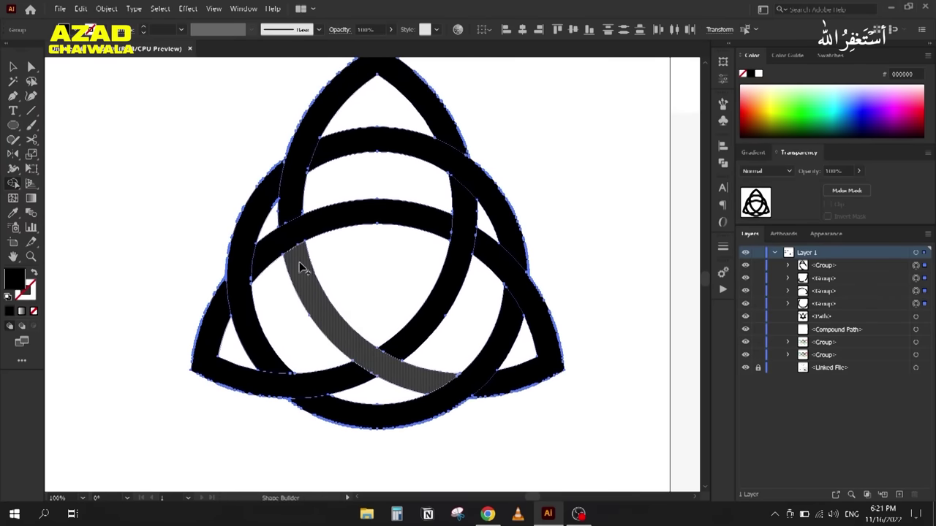
scroll(299, 265, down, 1)
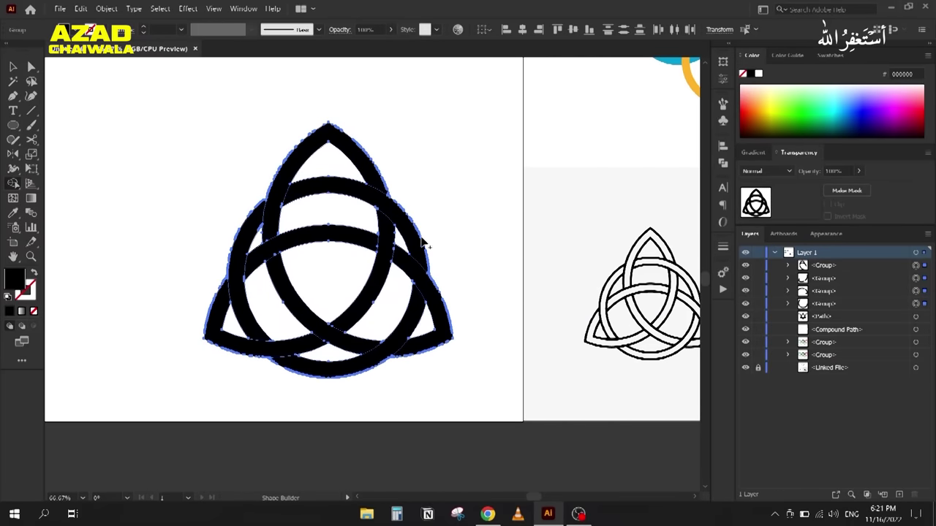
Step: Select the whole knot and apply Simplify to smooth its band edges
key(v)
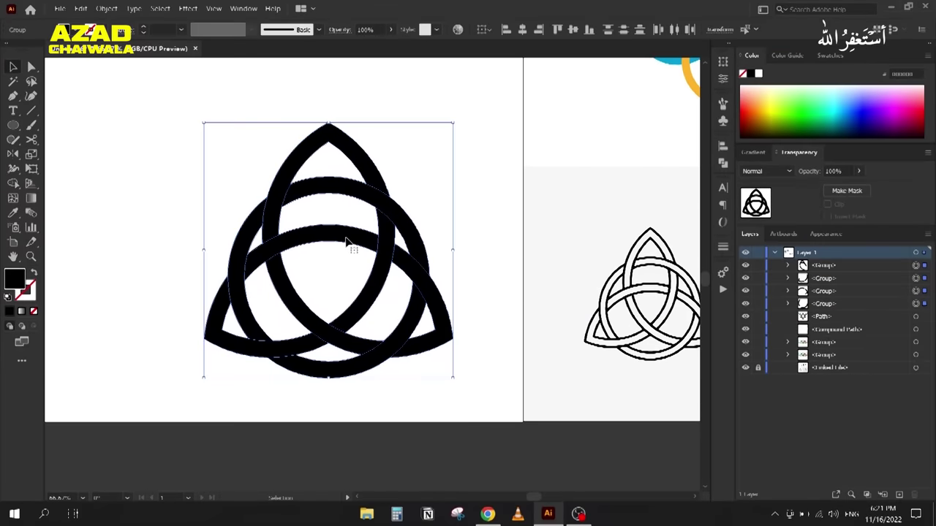
click(32, 66)
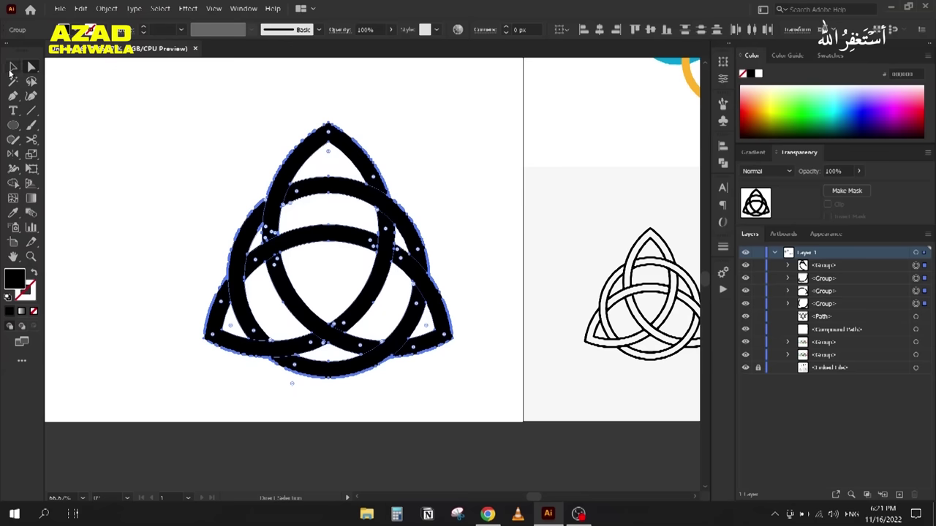
click(13, 67)
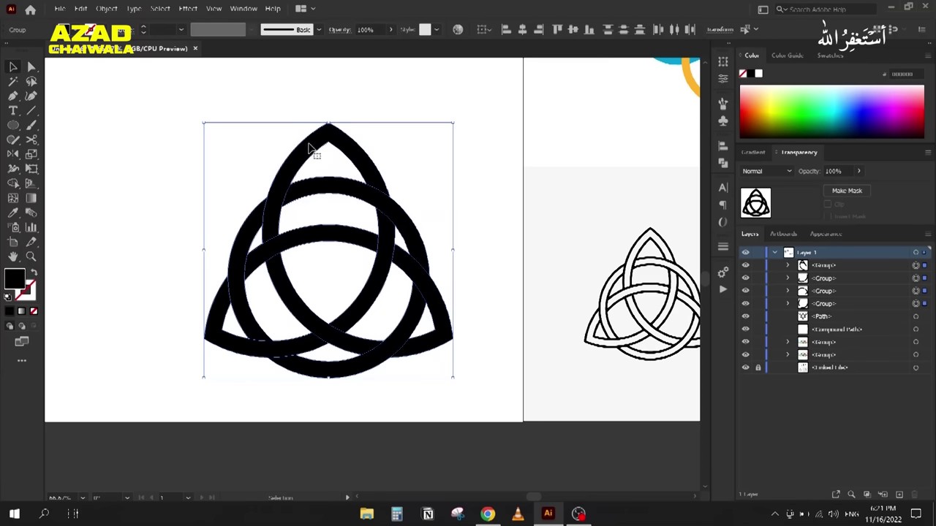
drag(192, 102, 430, 378)
right_click(361, 242)
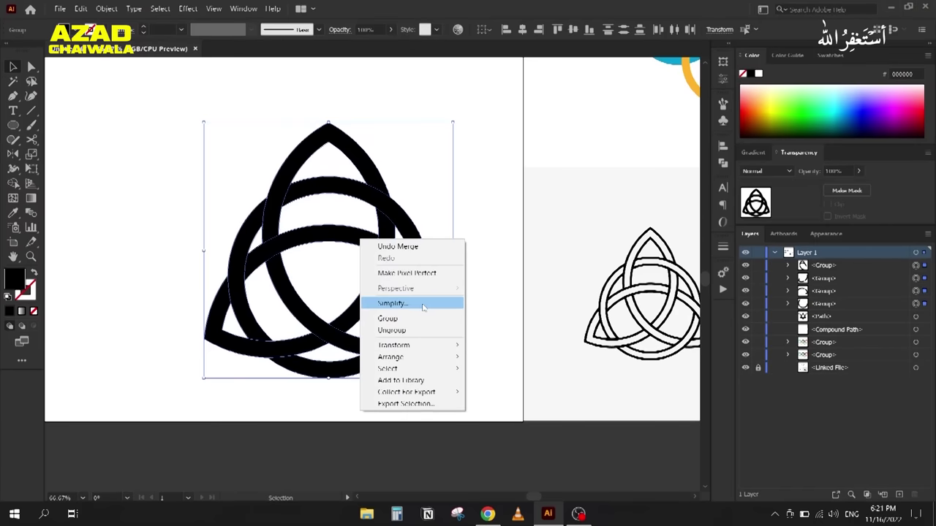
click(423, 308)
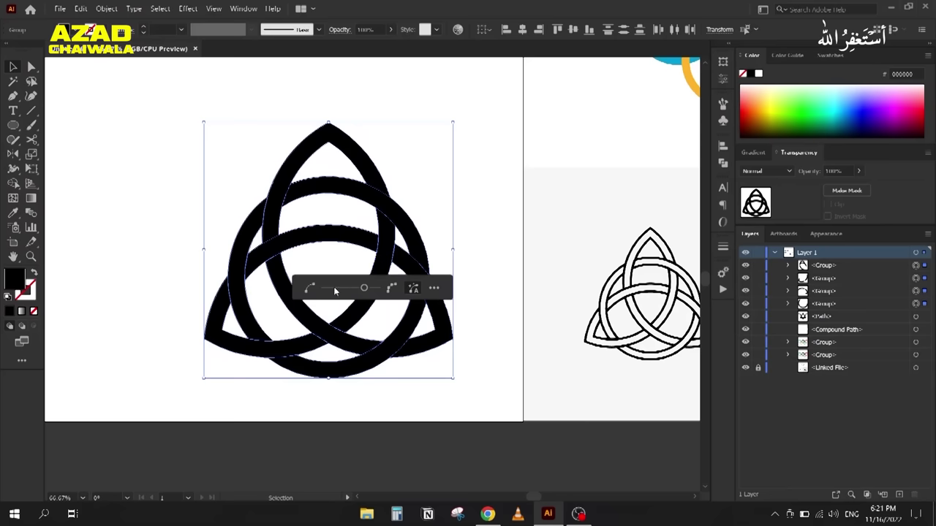
click(454, 207)
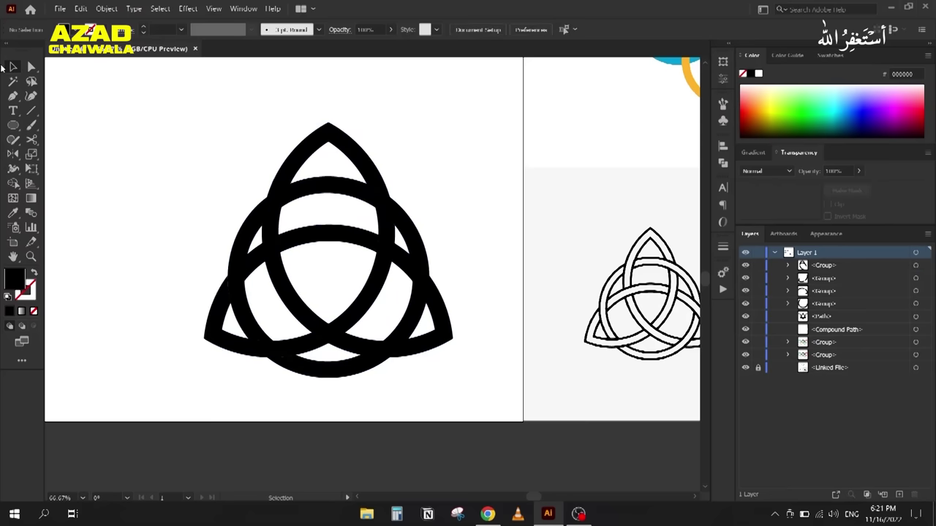
Step: Inspect the simplified paths with Direct Selection, then reselect the knot group
click(32, 67)
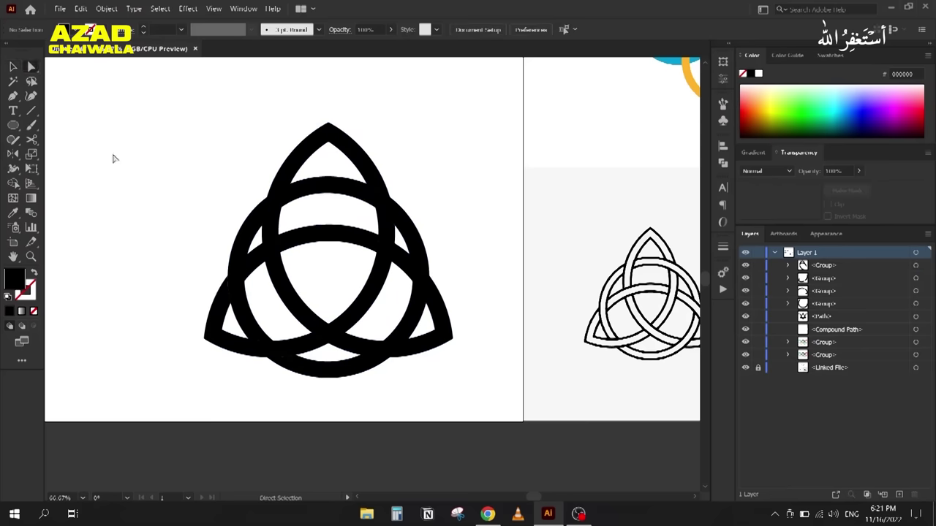
drag(162, 110, 463, 387)
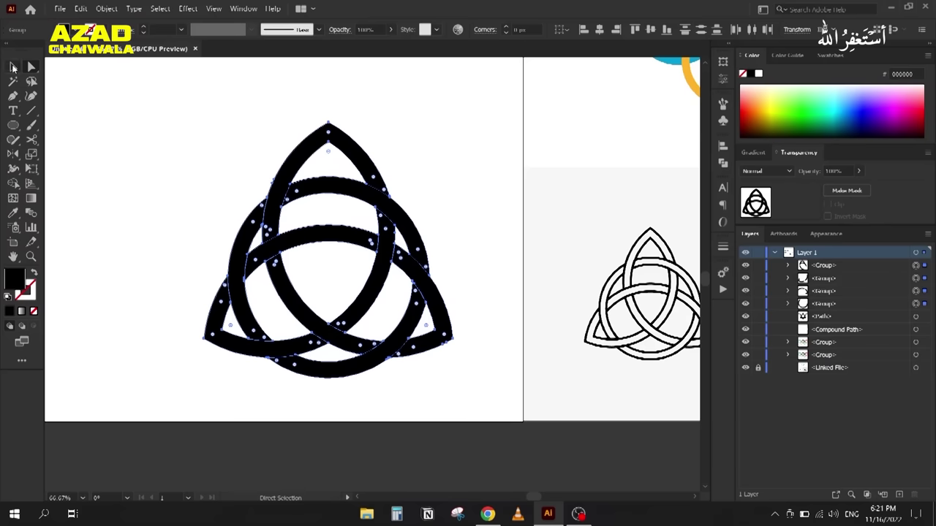
click(13, 67)
click(121, 205)
click(380, 335)
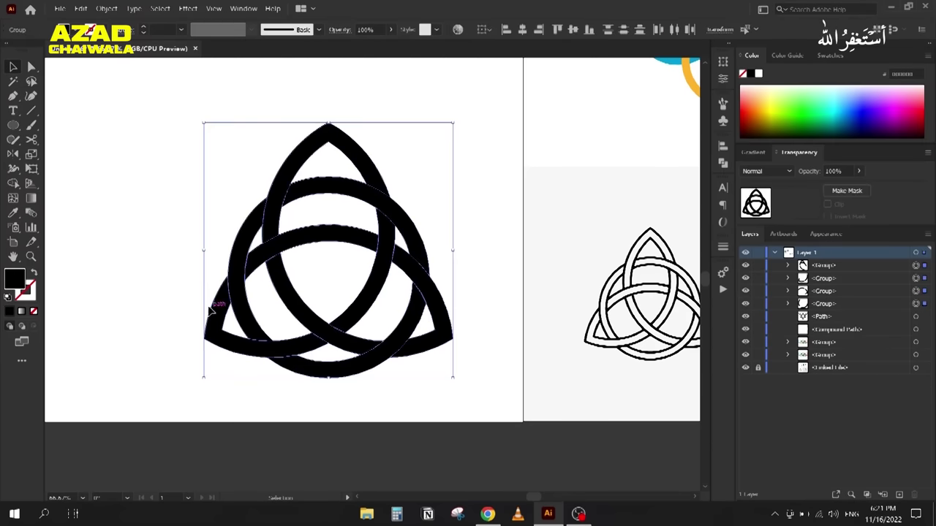
scroll(226, 283, up, 5)
scroll(226, 284, down, 5)
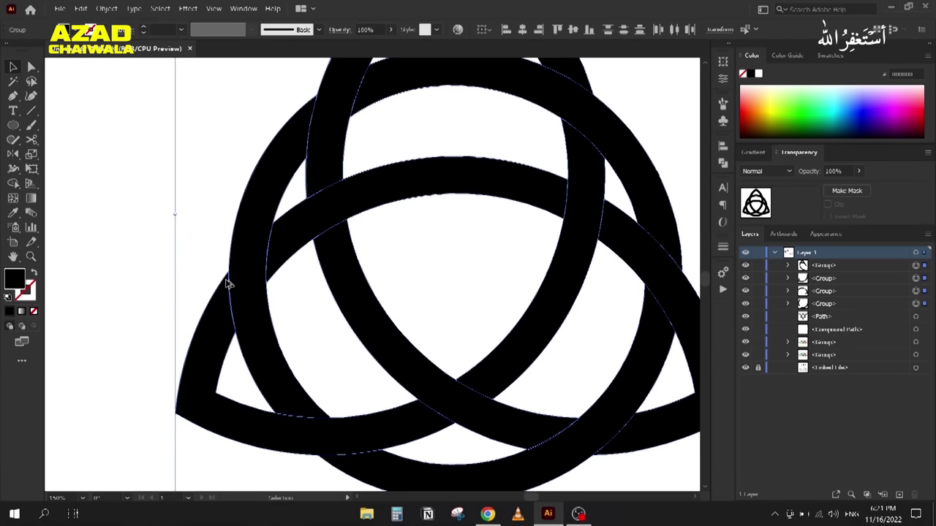
Step: Swap the knot's black fill into a black stroke and preview the thick outlines deselected
click(34, 273)
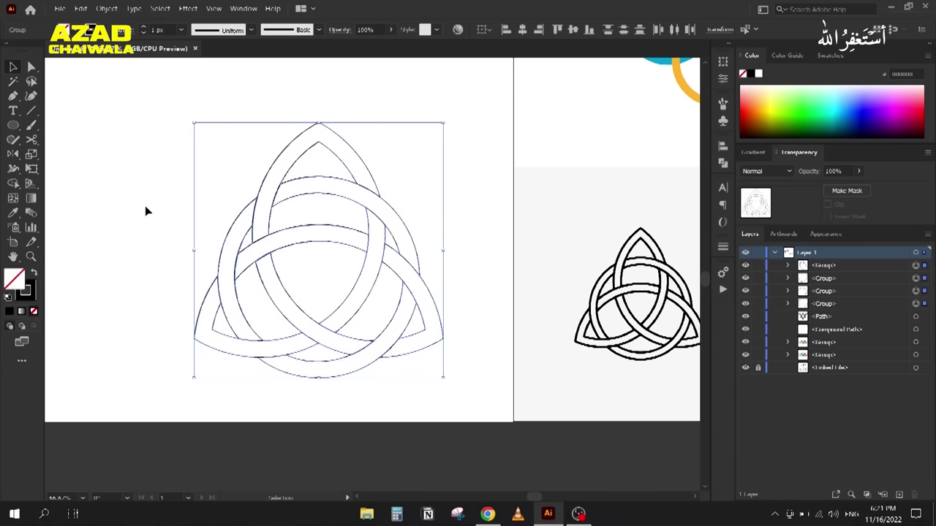
scroll(162, 29, up, 6)
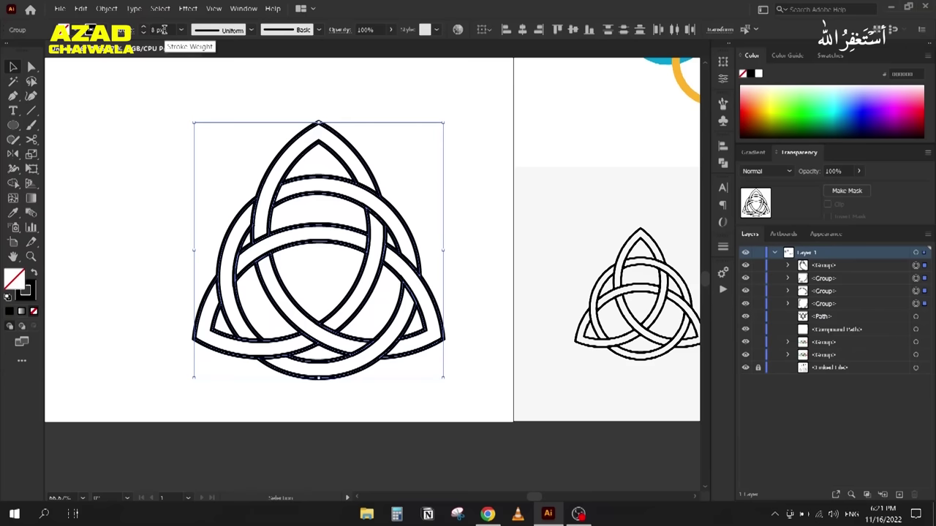
click(162, 169)
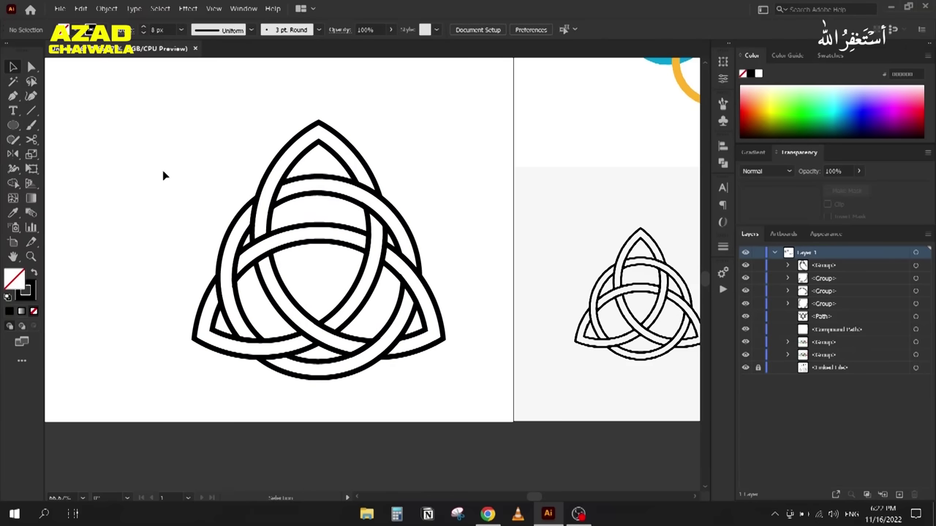
drag(166, 133, 394, 330)
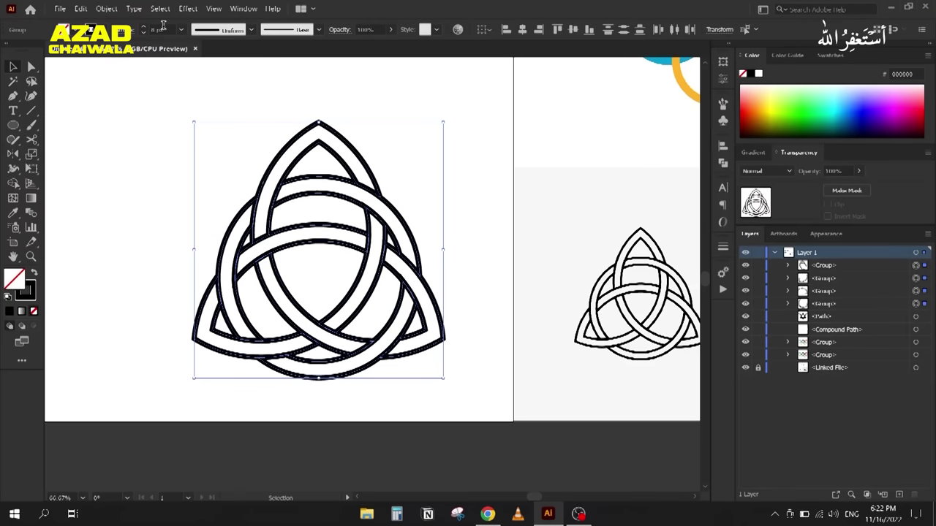
scroll(162, 29, down, 2)
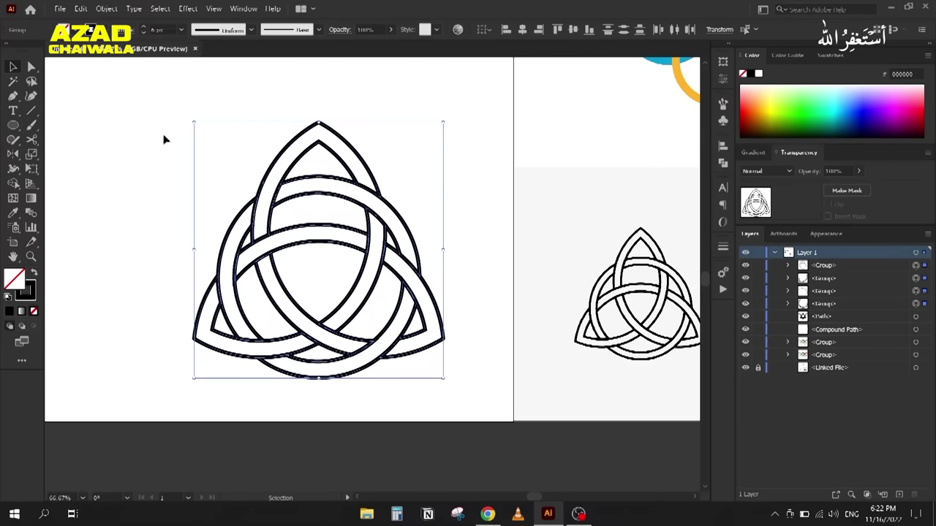
click(142, 171)
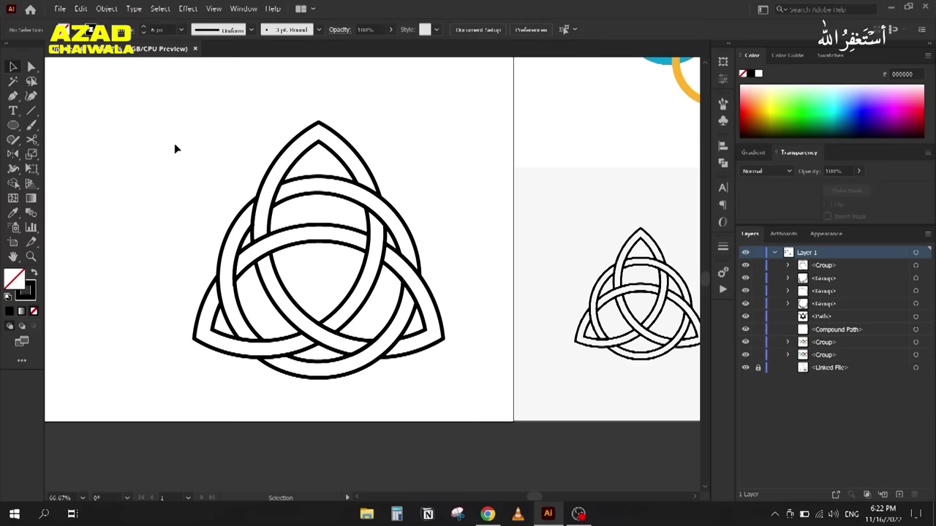
scroll(215, 148, down, 2)
scroll(207, 153, down, 1)
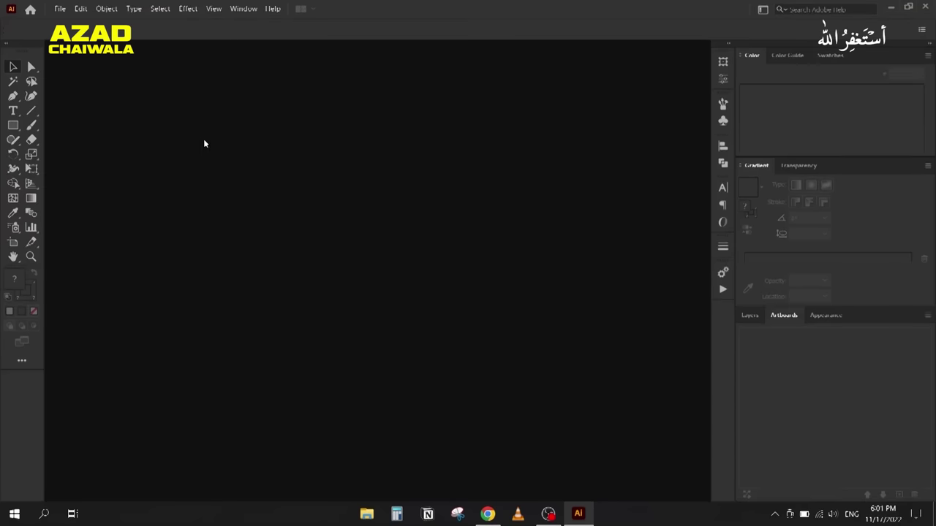
Step: Minimise Illustrator and open the Color Spaces PDF from the desktop
click(890, 7)
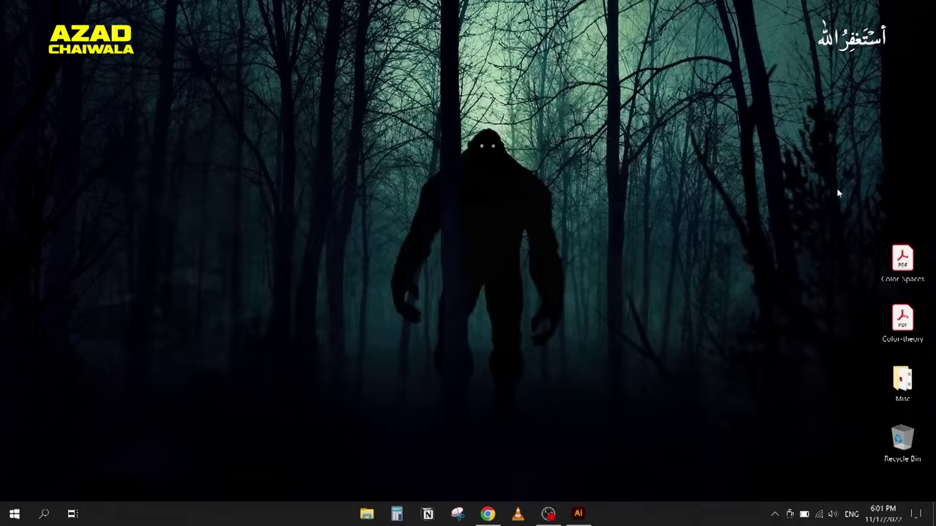
double_click(902, 259)
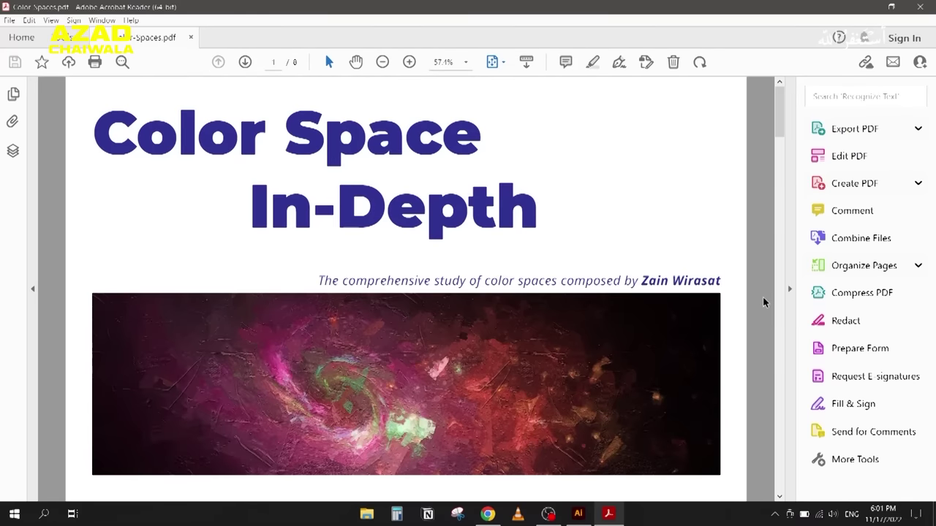
Step: Collapse Acrobat's Tools pane, scroll to the Color Spaces page, then return to Illustrator
click(788, 290)
scroll(341, 88, down, 3)
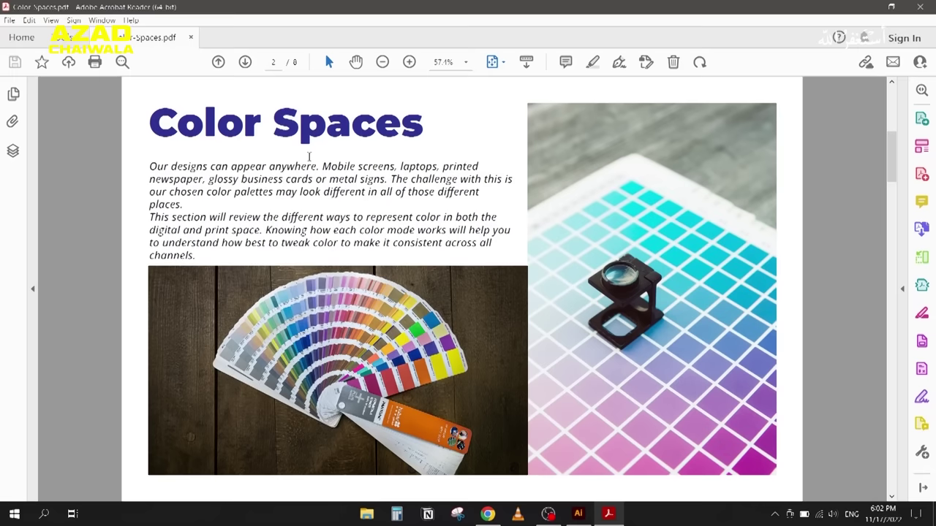
click(578, 513)
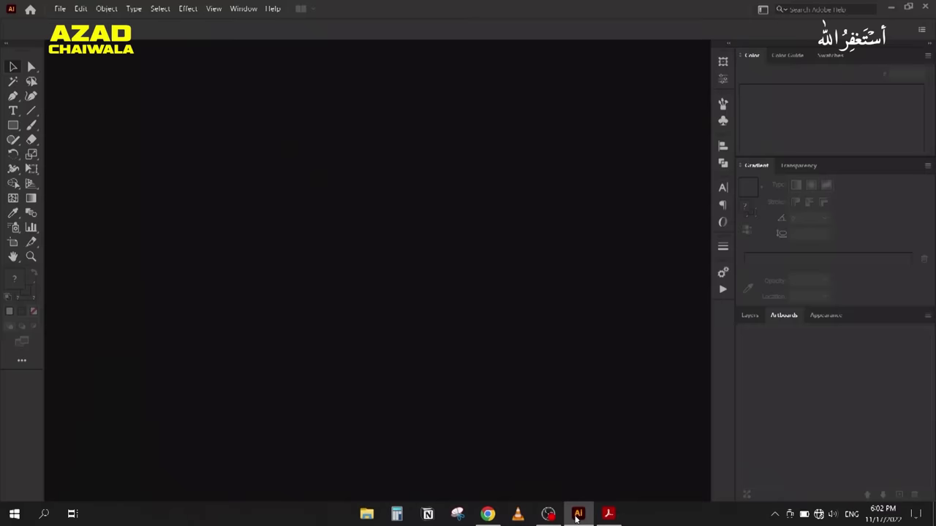
Step: Start a new document and review the Color Mode options, keeping RGB
click(59, 8)
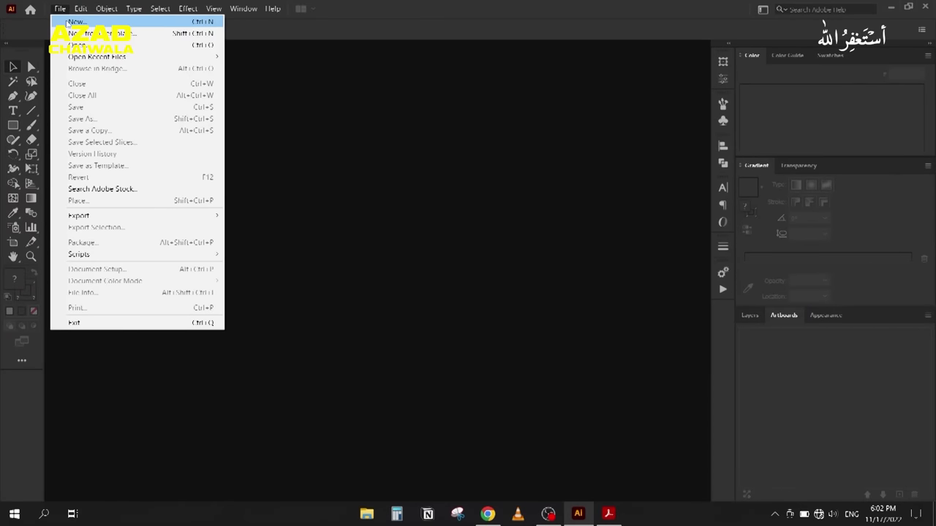
click(68, 23)
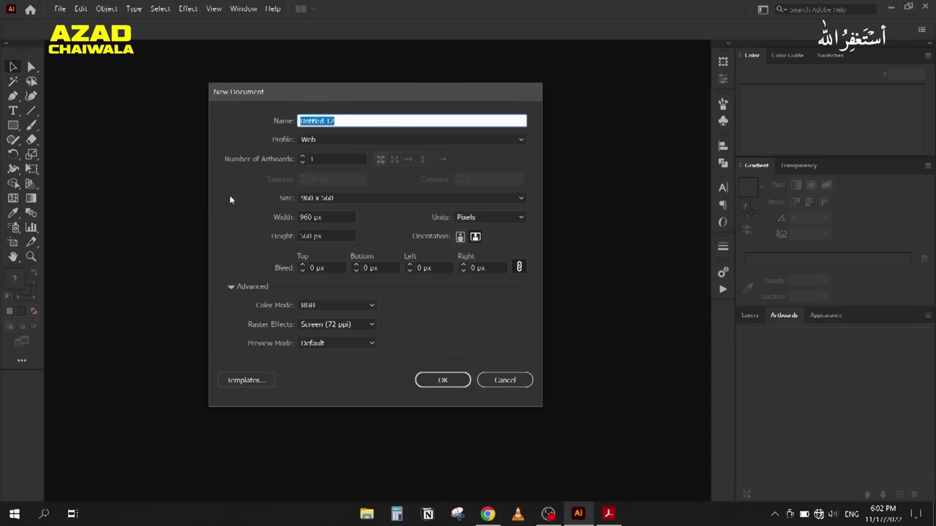
click(231, 286)
click(232, 287)
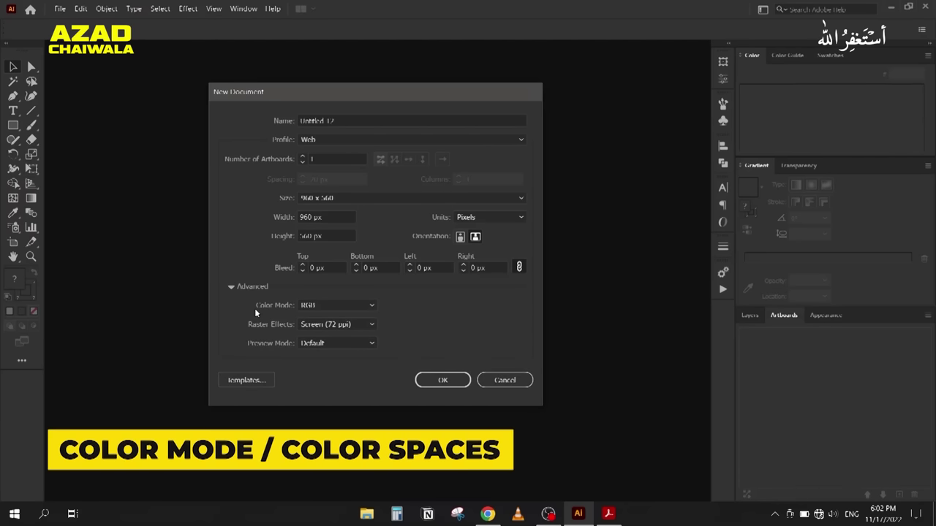
click(351, 307)
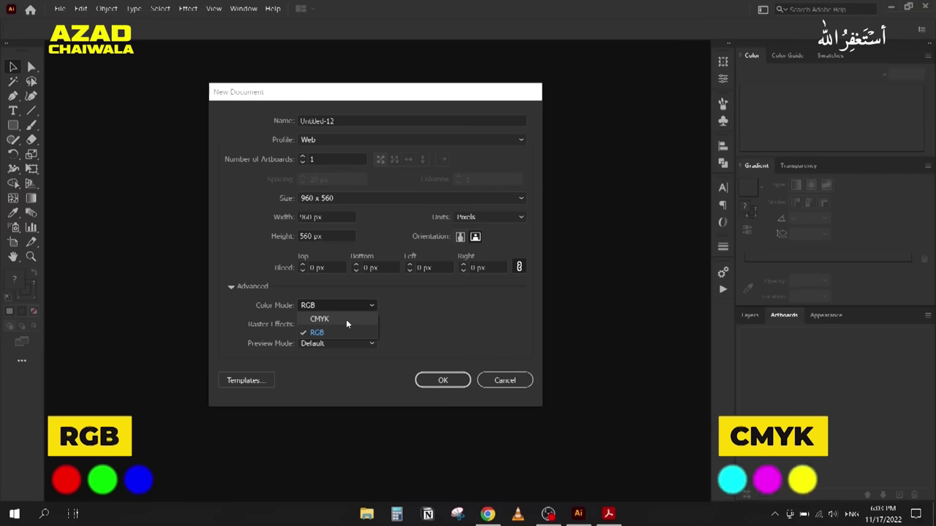
click(333, 138)
Step: Compare the Print (CMYK) and Web (RGB) profiles, create the Web document, and return to the PDF
click(333, 136)
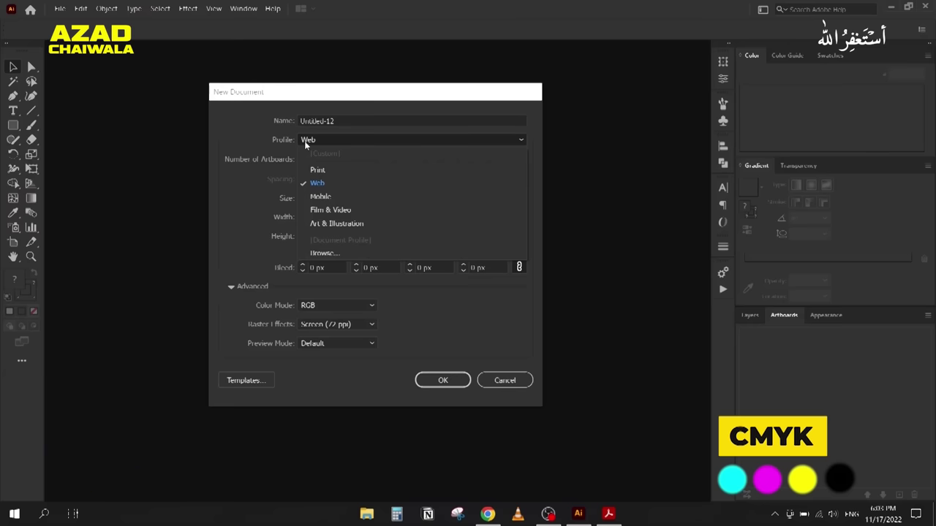
click(337, 185)
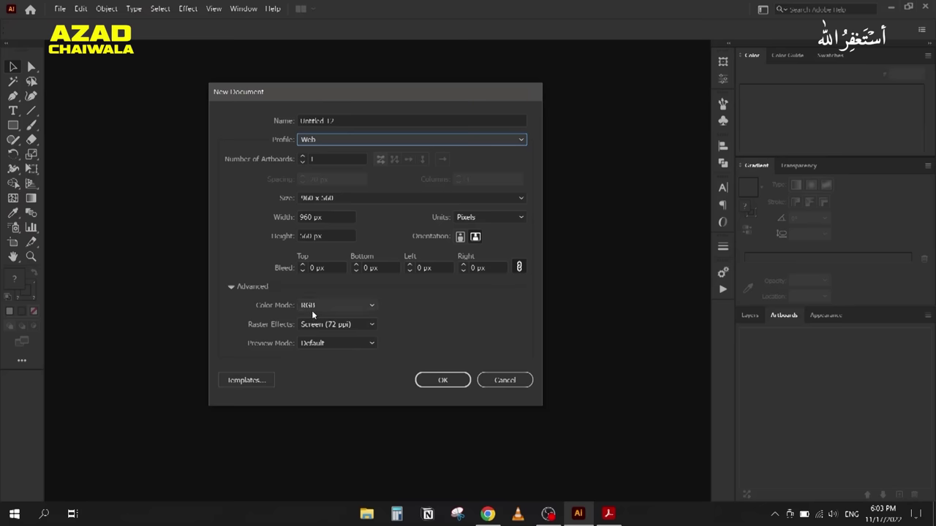
click(305, 139)
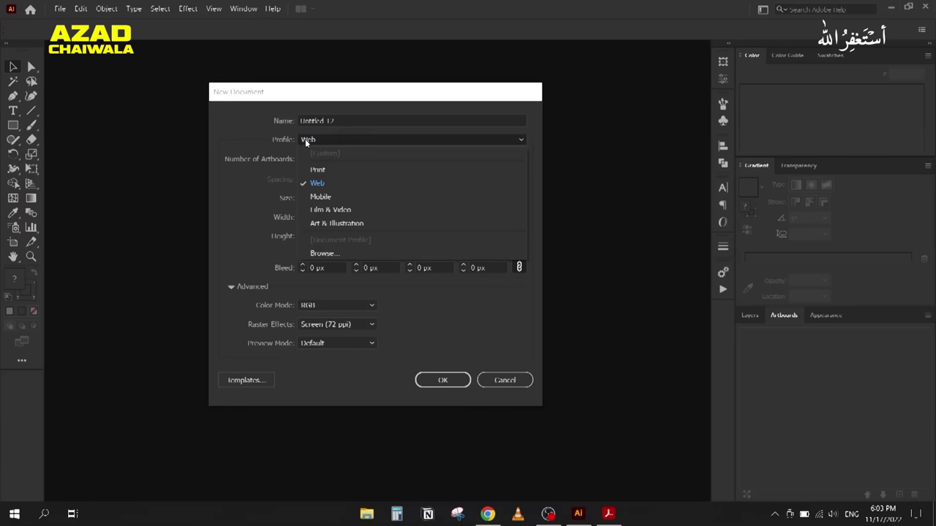
click(342, 171)
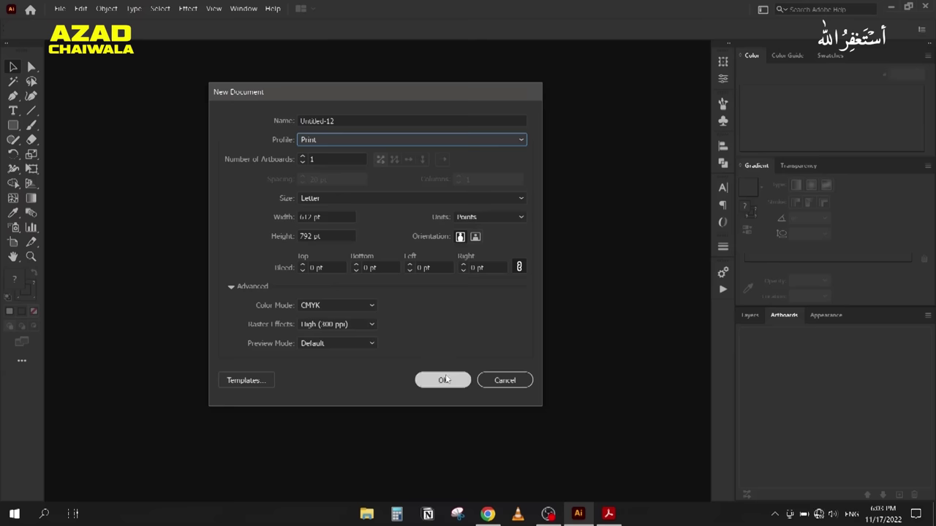
click(312, 143)
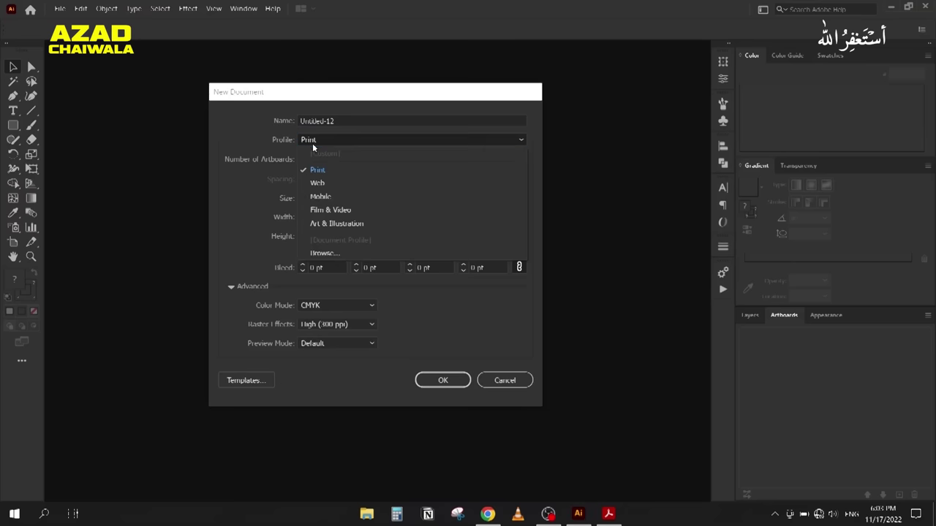
click(316, 183)
click(443, 379)
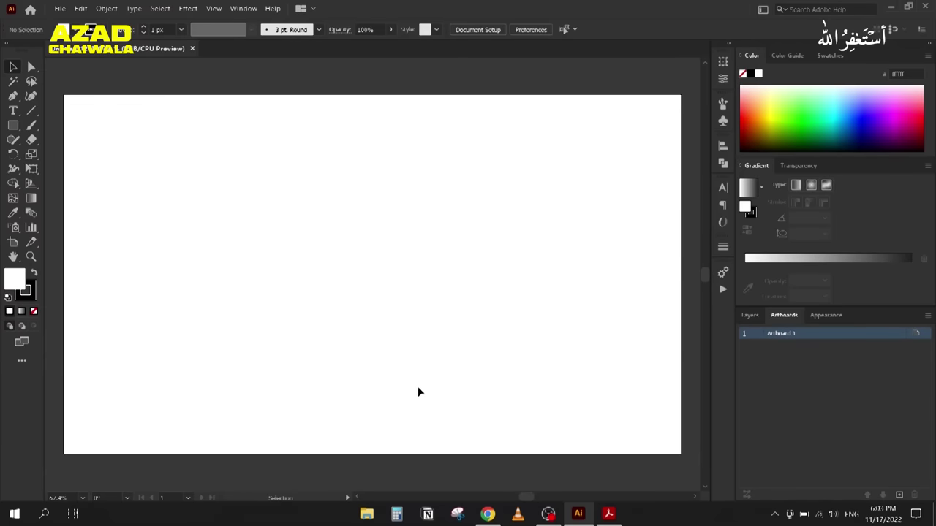
click(610, 514)
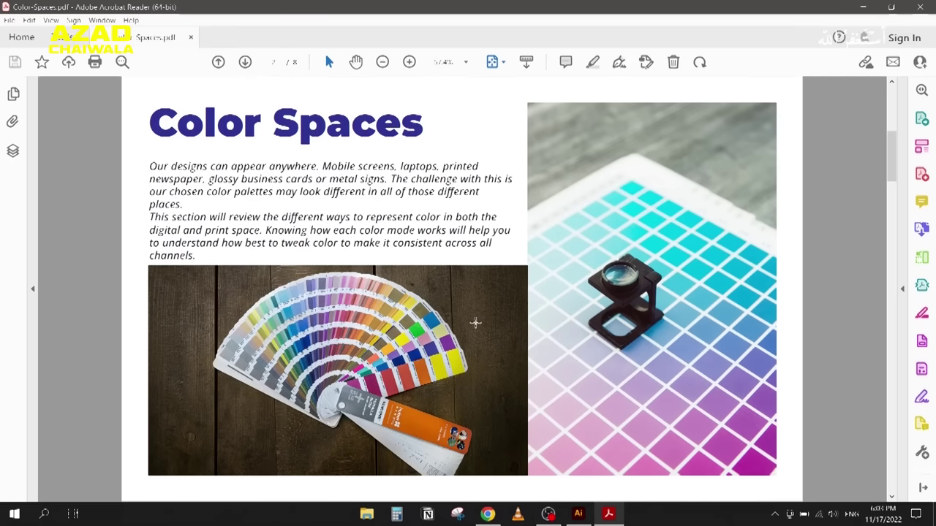
Step: Scroll down in the Color Spaces PDF to the RGB page, then back up to Color Gamut
scroll(473, 244, down, 3)
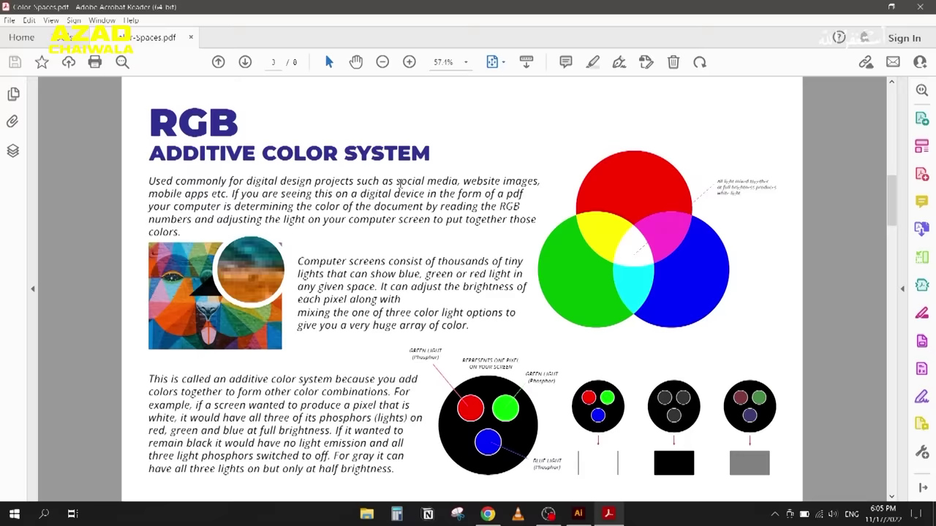
scroll(415, 220, up, 2)
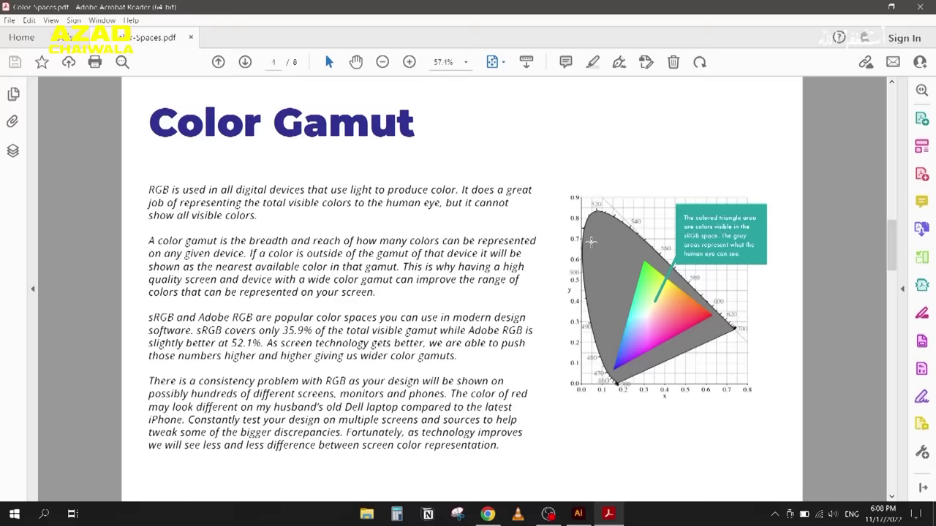
Step: Scroll the Color-Spaces PDF down to page 5, 'HEX Used for Web Design'
scroll(591, 242, down, 2)
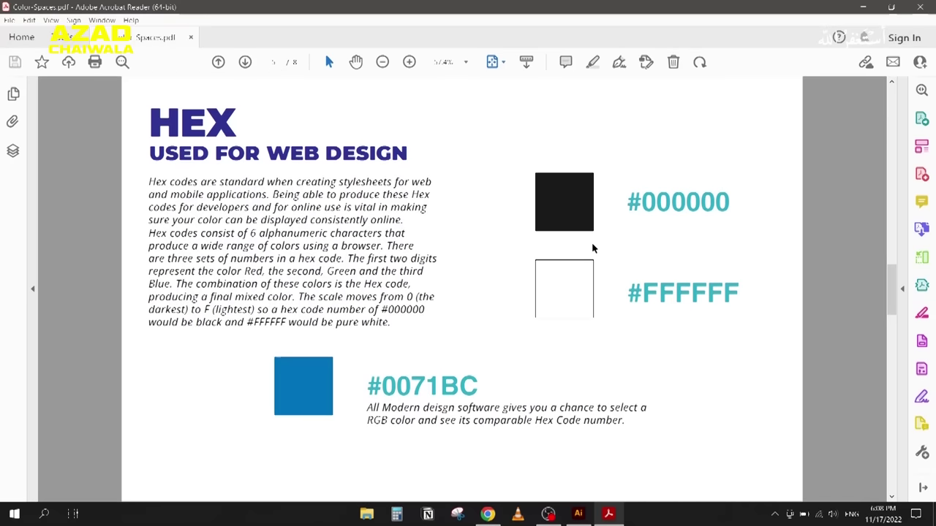
Step: In Illustrator, preview a teal fill (hex 32cece) in the Color Picker, then cancel without changing it
click(577, 514)
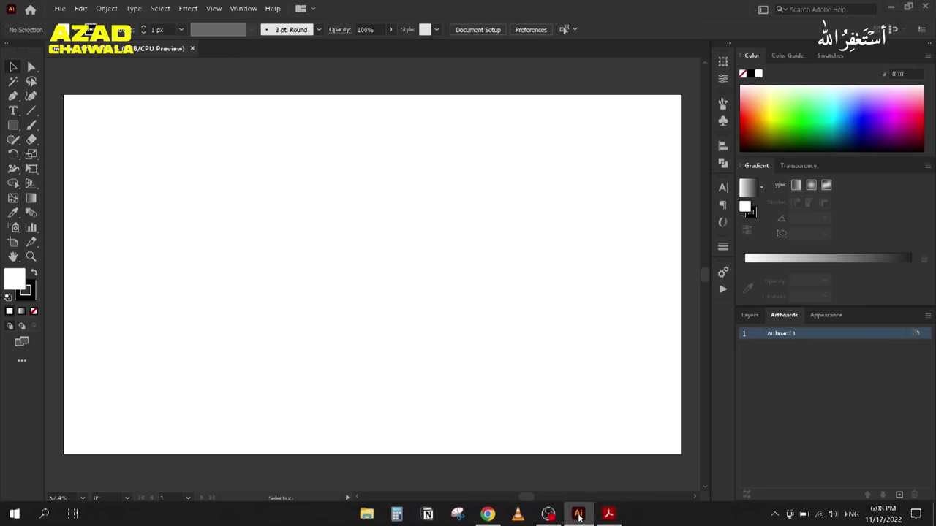
double_click(21, 289)
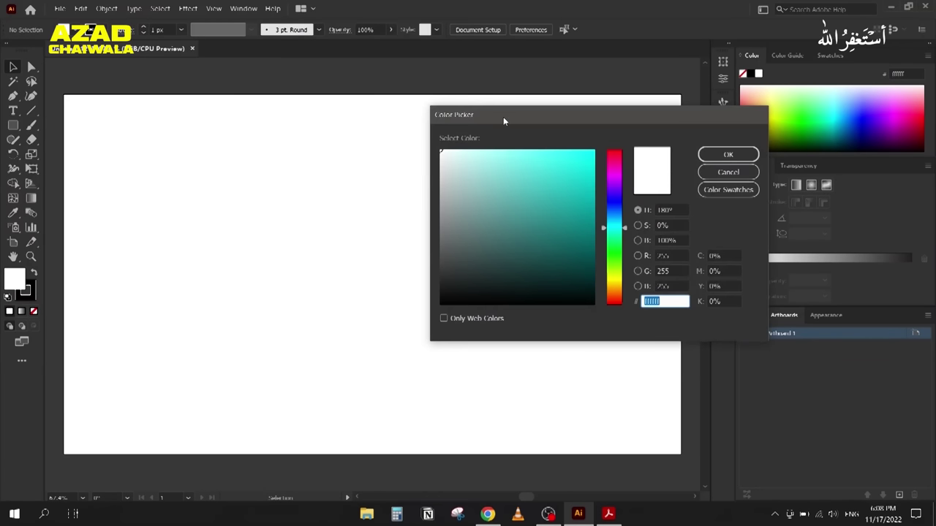
drag(504, 122, 369, 119)
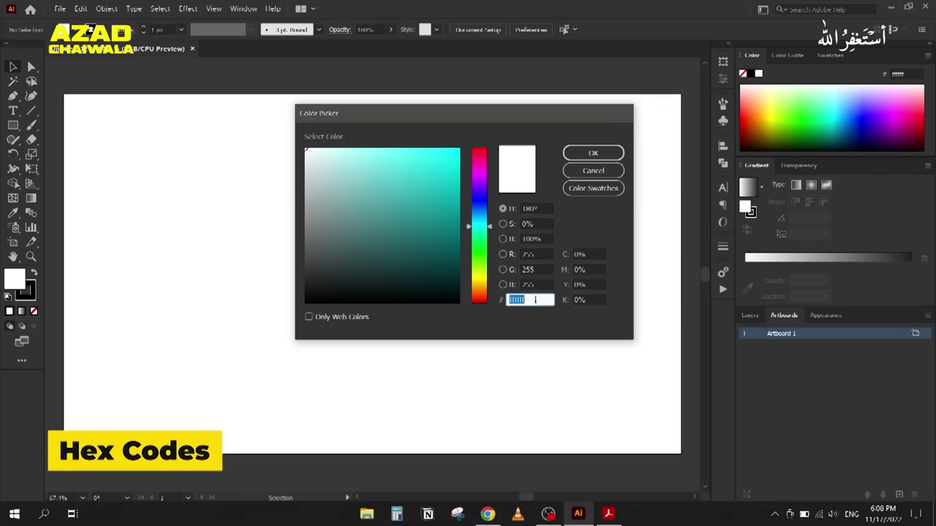
mouse_move(426, 198)
mouse_down()
mouse_move(428, 188)
mouse_move(355, 190)
mouse_move(422, 177)
mouse_up()
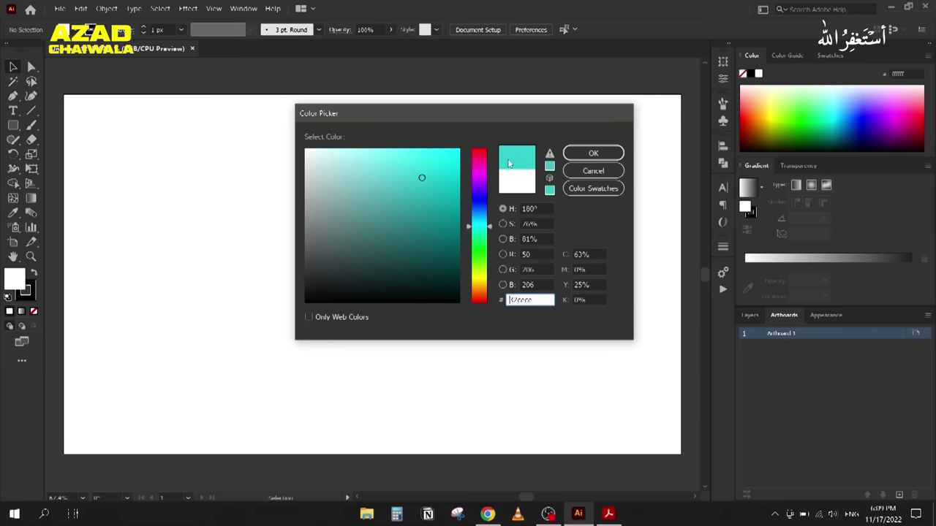
click(528, 296)
drag(528, 297, 504, 296)
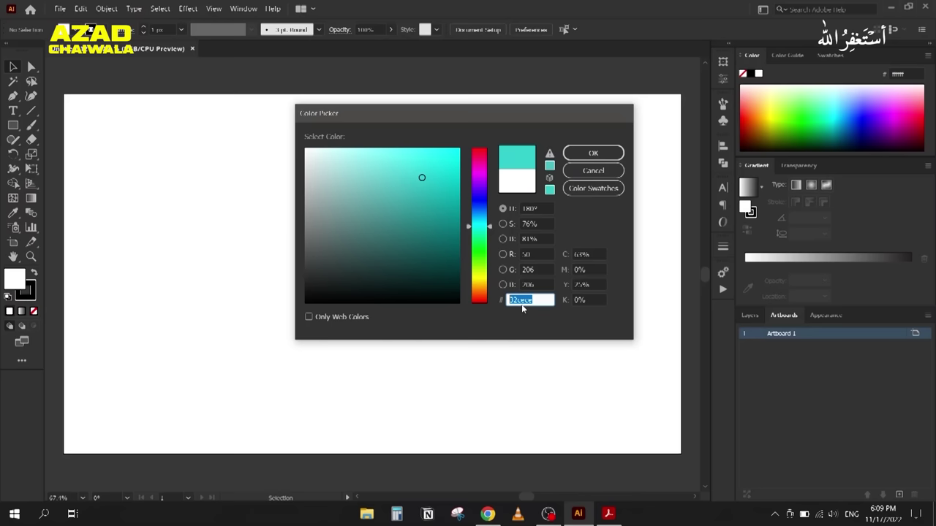
click(578, 170)
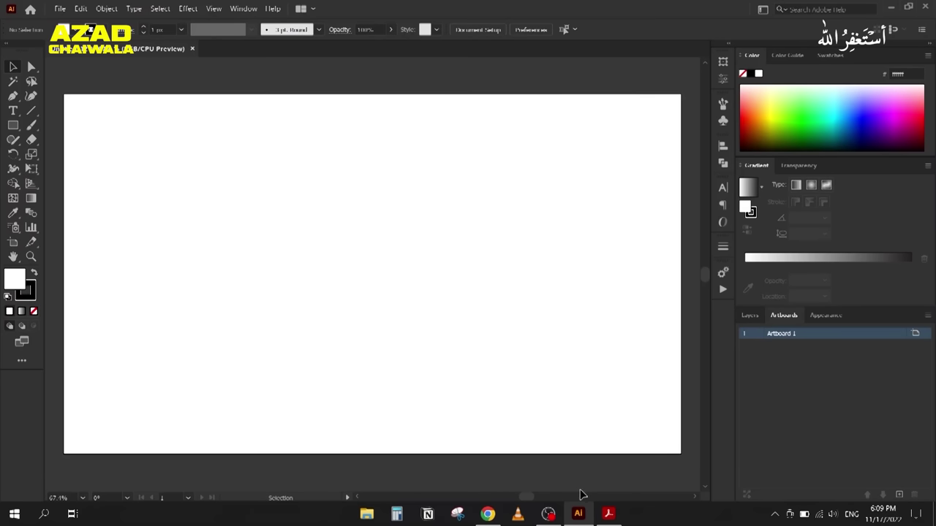
Step: In the PDF, highlight the 00 and 71 digit pairs of #0071BC on the HEX page
click(607, 514)
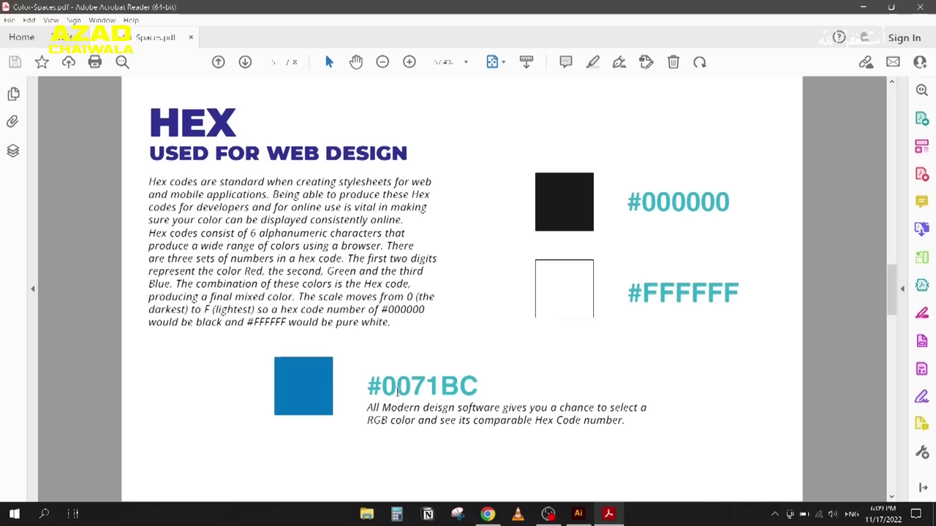
drag(381, 387, 411, 389)
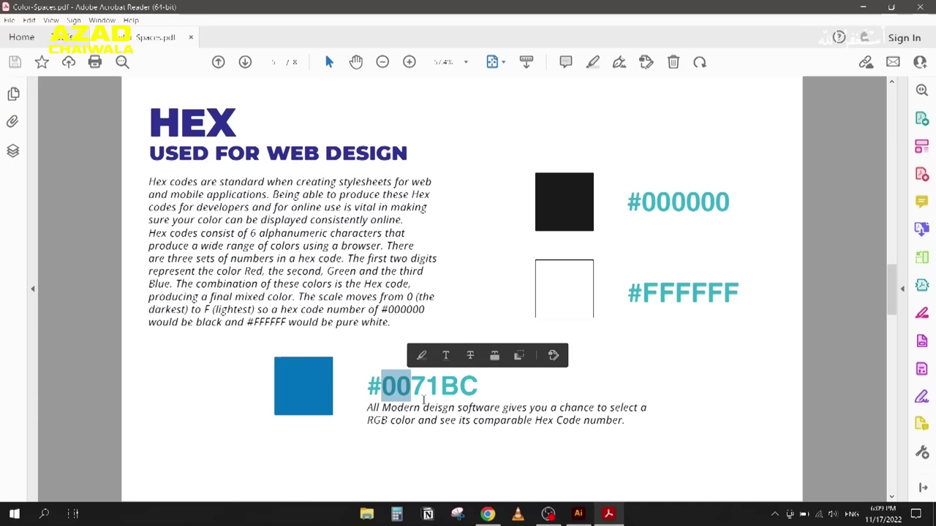
drag(411, 388, 479, 386)
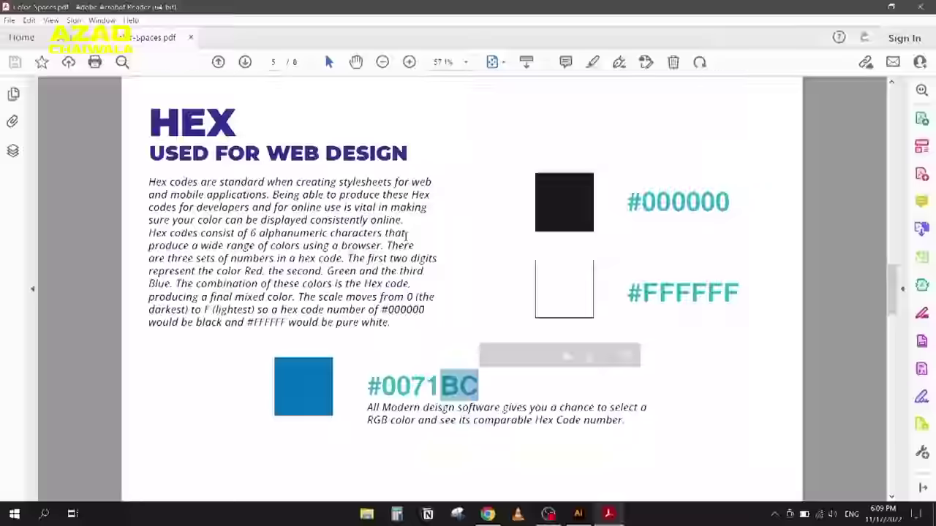
Step: Scroll to the CMYK page, then return to the Illustrator artboard
scroll(405, 234, down, 2)
scroll(405, 236, up, 1)
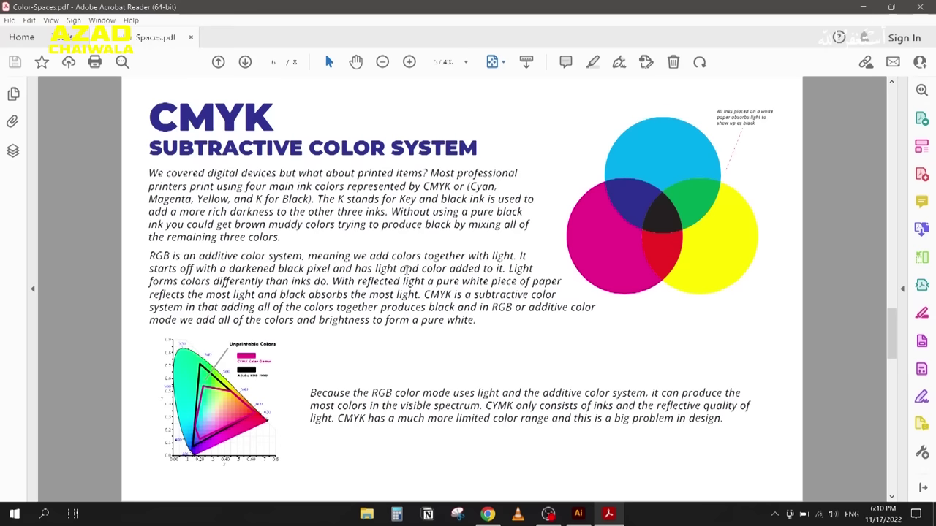
click(578, 513)
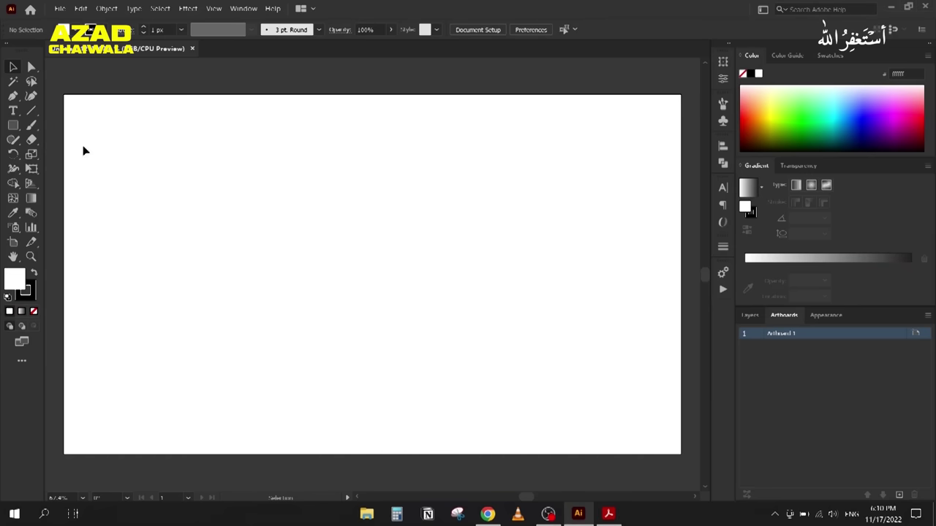
Step: Draw a tall rectangle at the artboard's left with no stroke and light cyan fill (R 81, G 237, B 255)
click(12, 126)
mouse_move(164, 136)
mouse_down()
mouse_move(226, 232)
mouse_move(273, 359)
mouse_move(288, 363)
mouse_move(276, 368)
mouse_up()
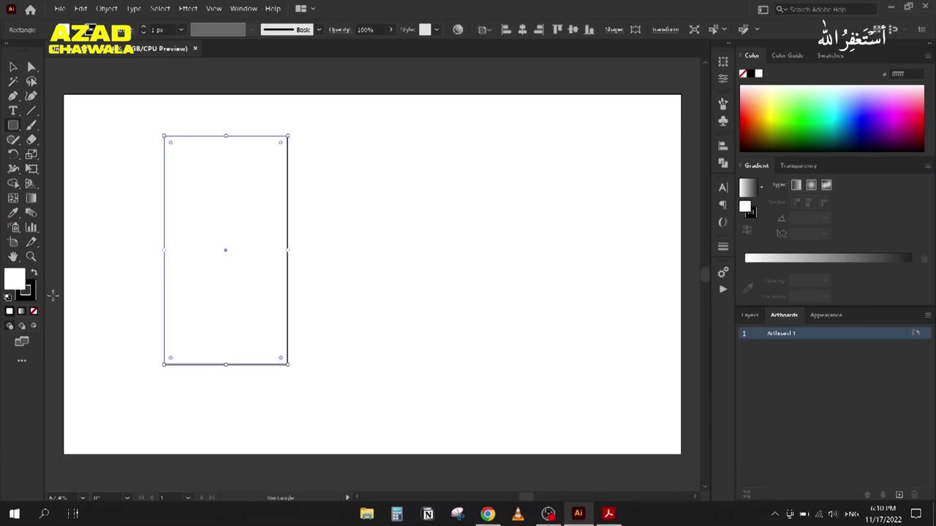
click(30, 296)
click(34, 311)
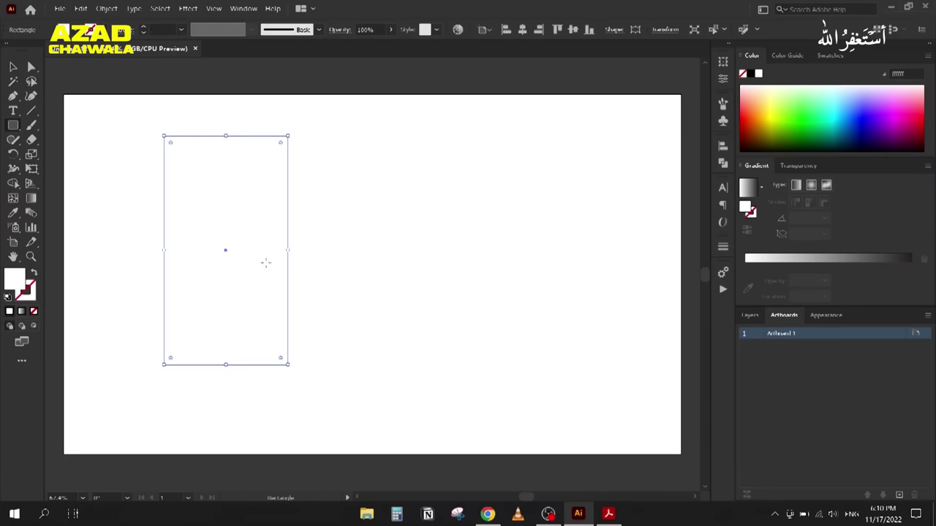
click(838, 103)
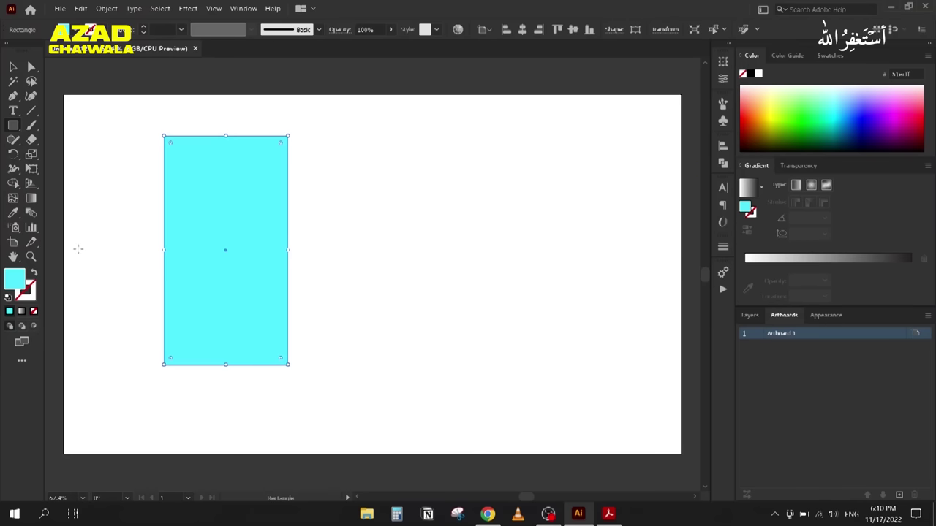
double_click(14, 279)
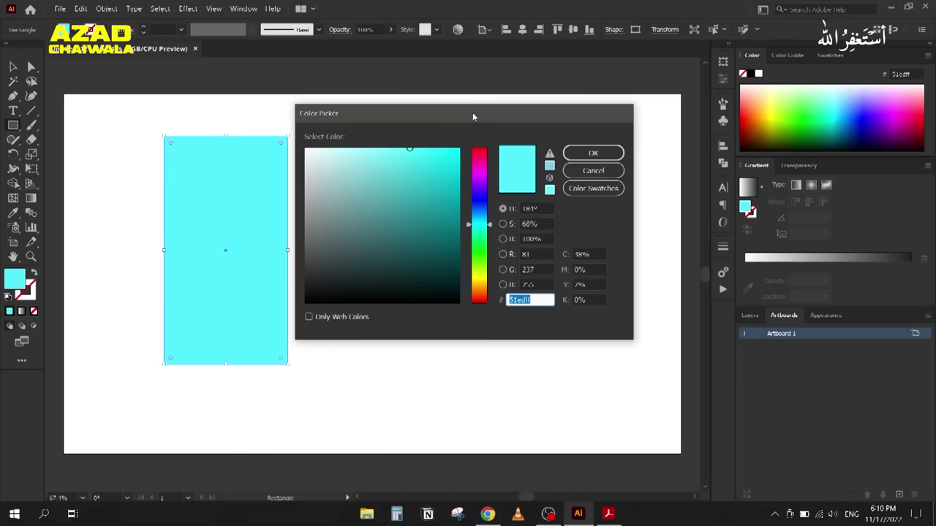
drag(473, 117, 500, 115)
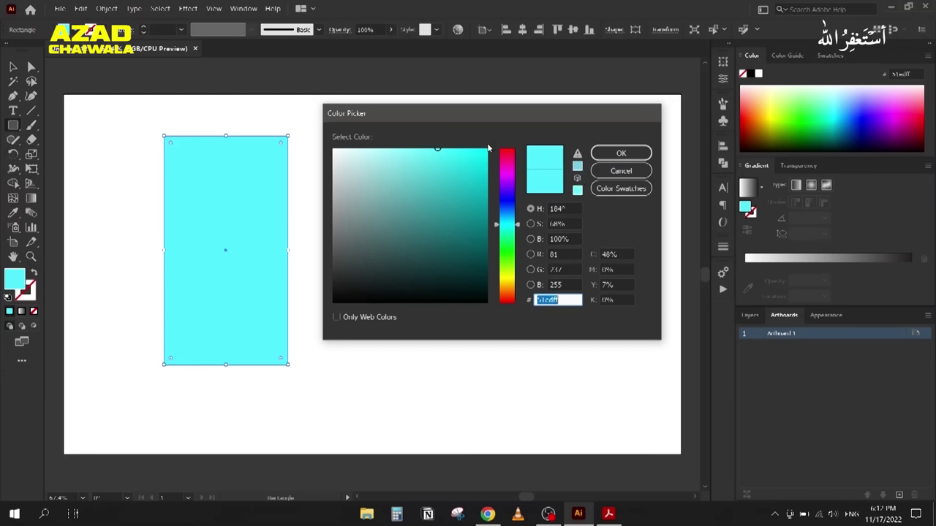
click(621, 153)
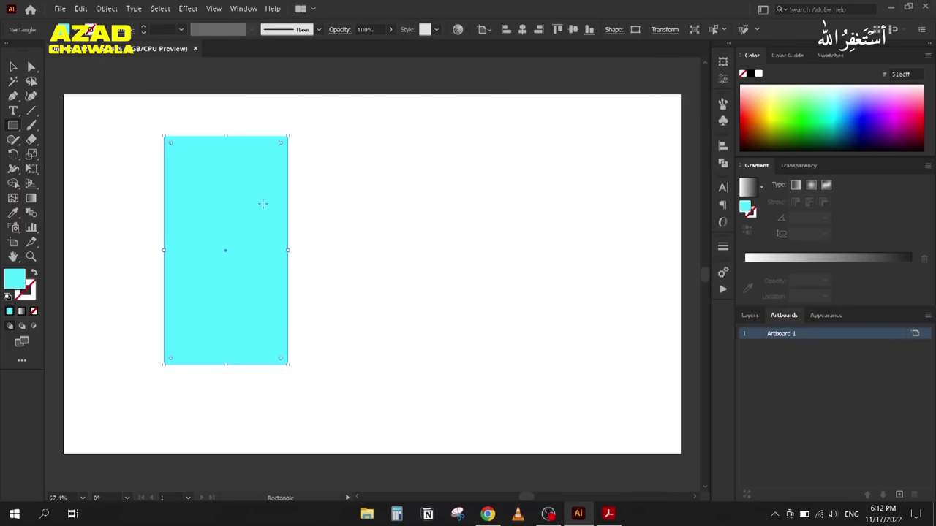
Step: Switch the document colour mode to CMYK
click(60, 8)
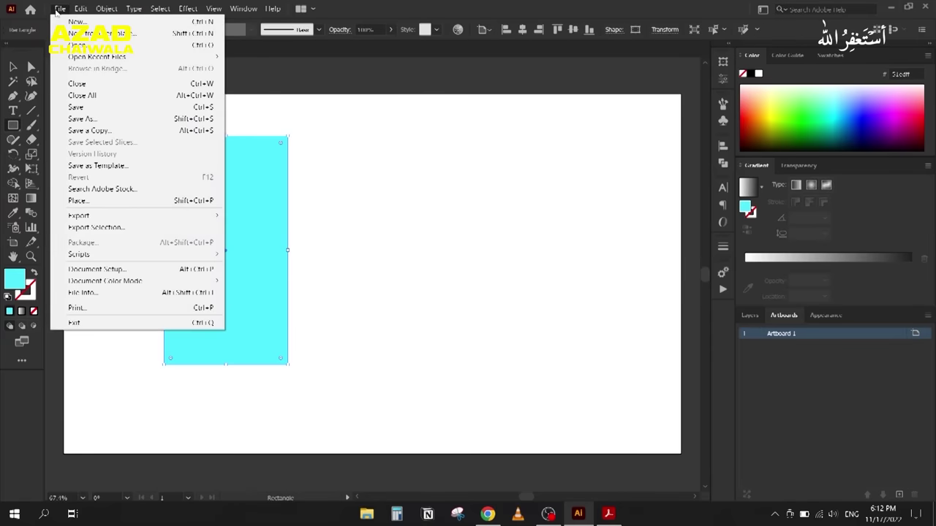
mouse_move(115, 282)
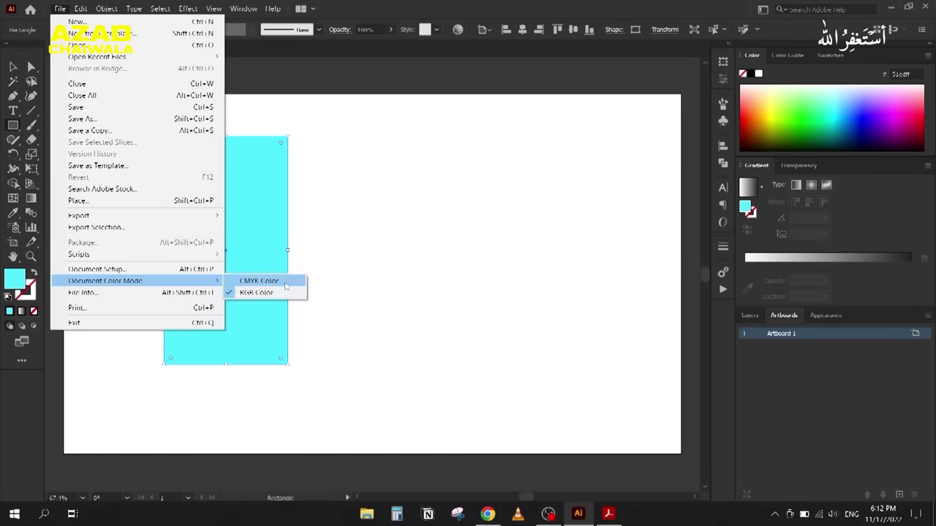
click(260, 281)
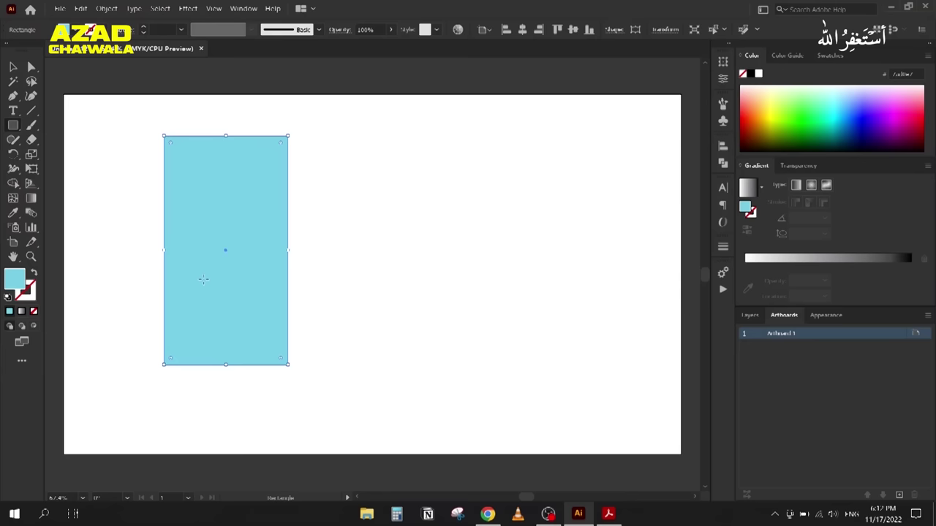
Step: Fill the rectangle with teal 27c4bf (R 38, G 196, B 191) in the Color Picker
double_click(16, 285)
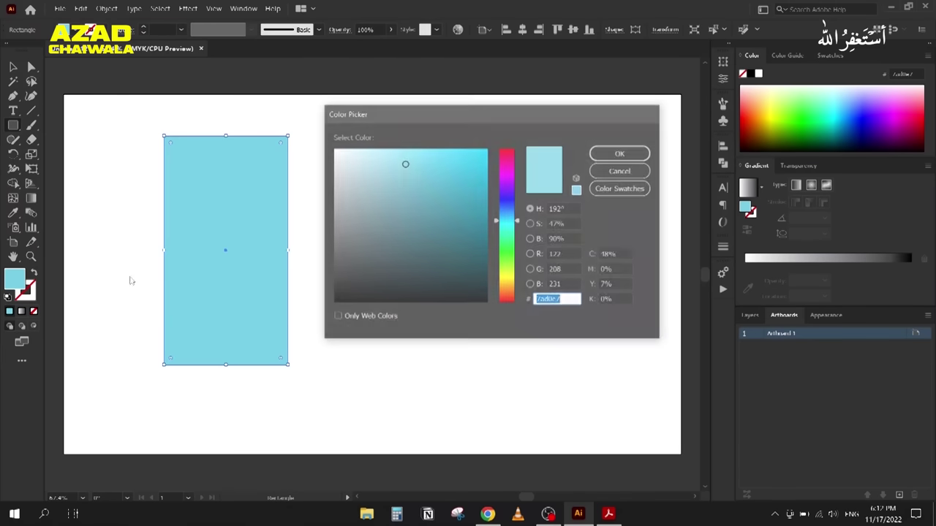
mouse_move(406, 164)
mouse_down()
mouse_move(465, 167)
mouse_move(484, 155)
mouse_up()
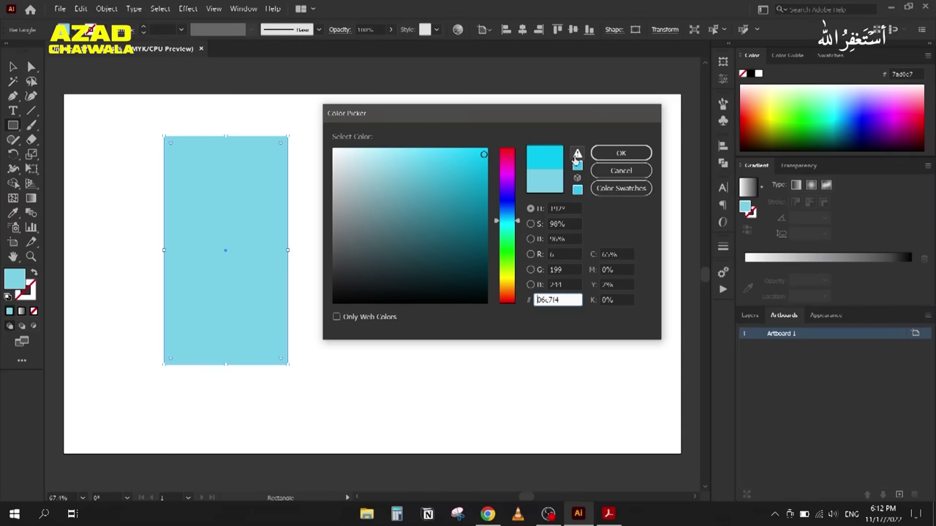
click(477, 157)
drag(477, 157, 474, 164)
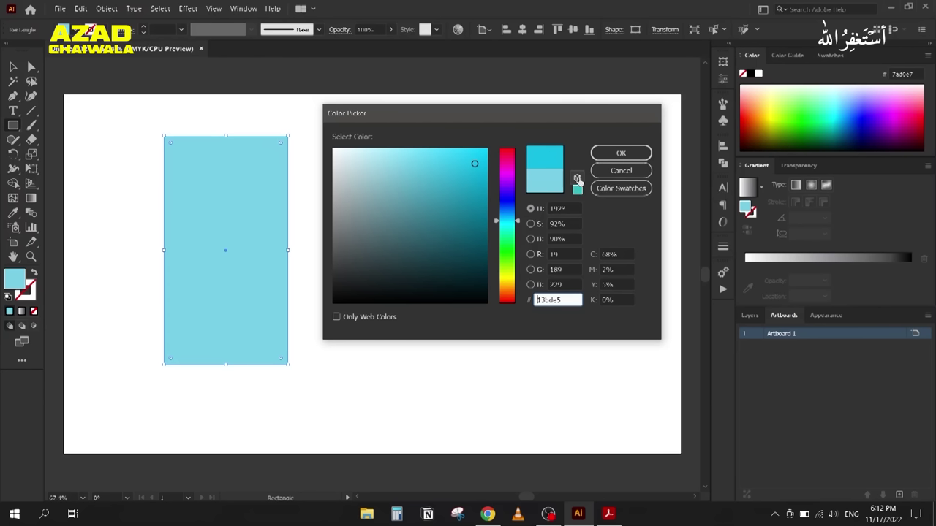
click(577, 179)
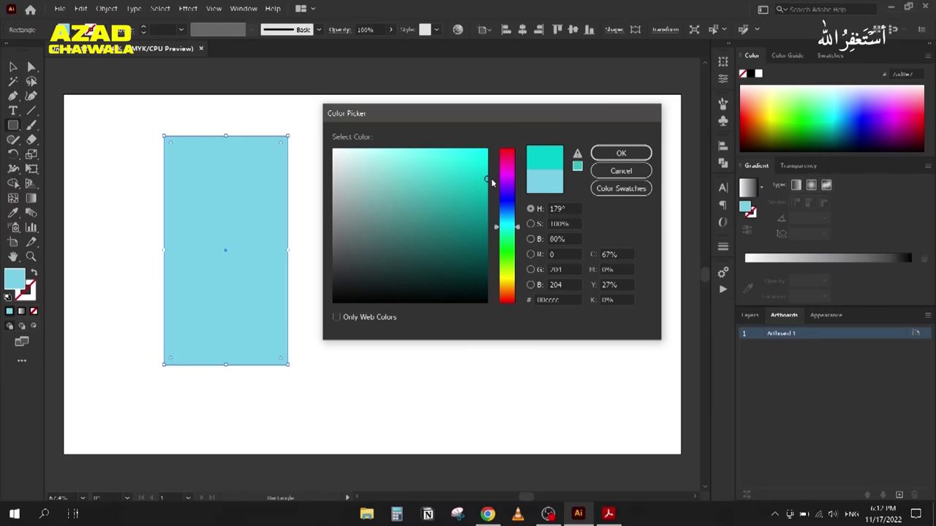
click(577, 154)
mouse_move(486, 178)
mouse_down()
mouse_move(475, 162)
mouse_move(460, 185)
mouse_move(442, 184)
mouse_move(461, 169)
mouse_move(449, 187)
mouse_move(470, 177)
mouse_move(478, 161)
mouse_move(456, 183)
mouse_up()
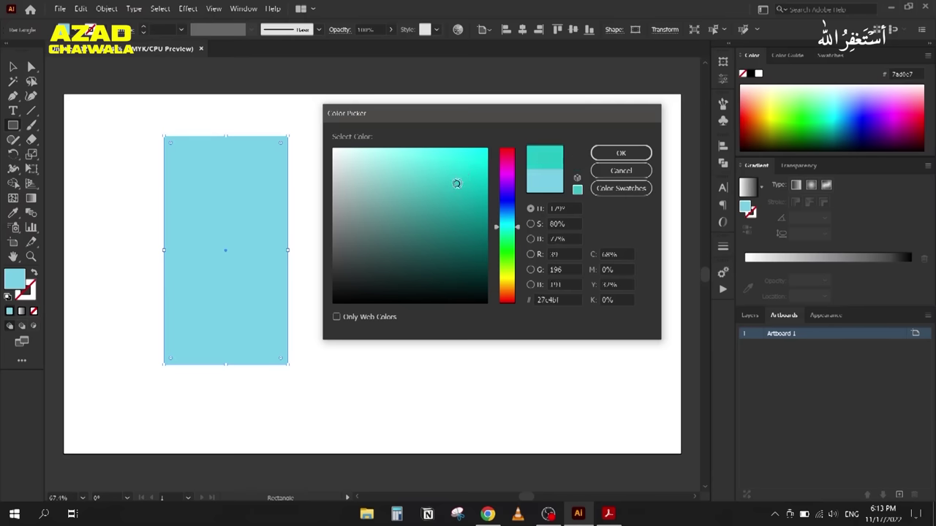
click(602, 155)
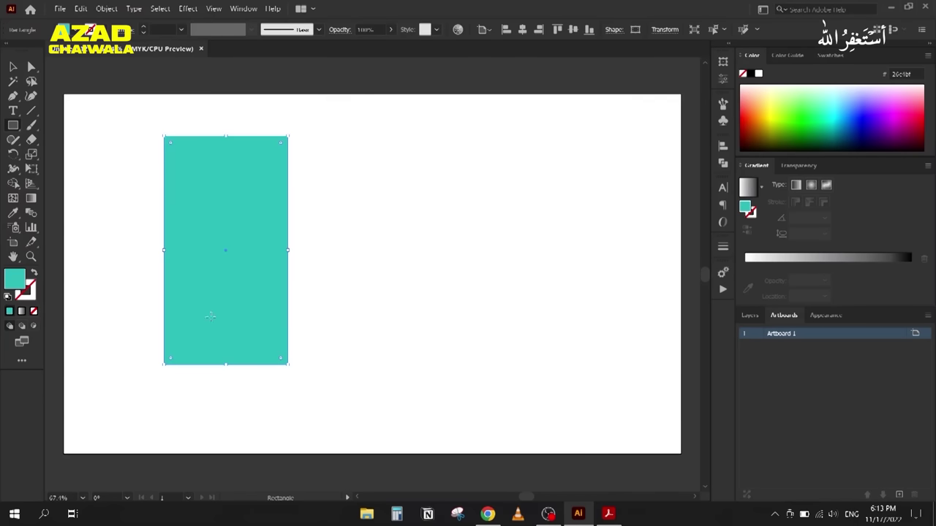
double_click(12, 287)
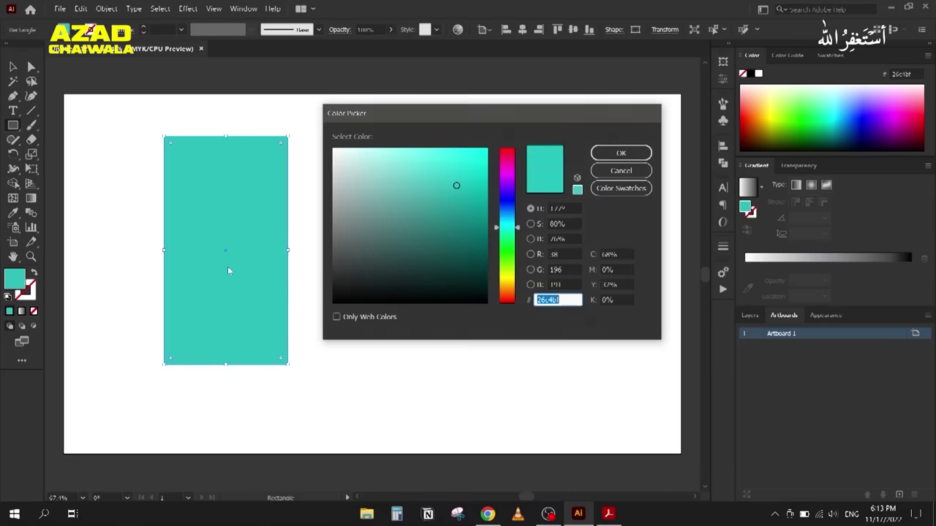
click(618, 152)
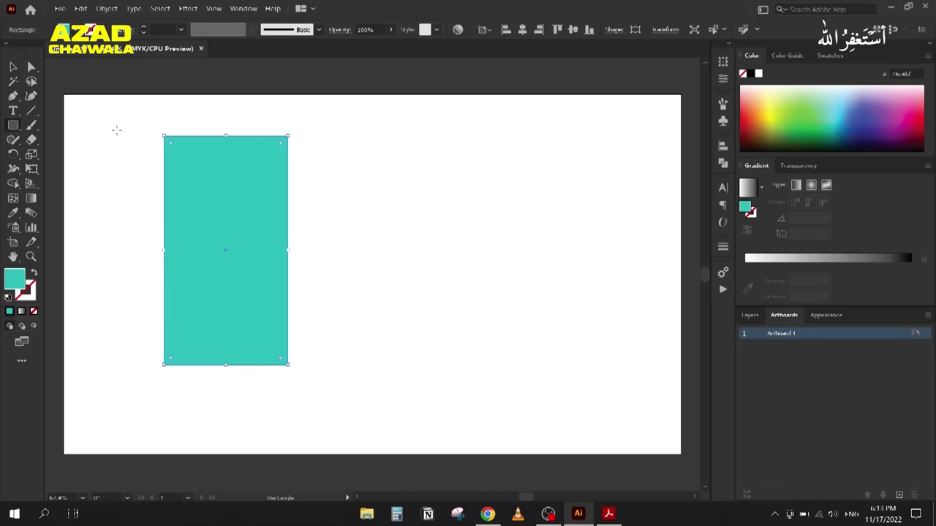
Step: Show the Swatches panel and switch the document colour mode to RGB
click(828, 55)
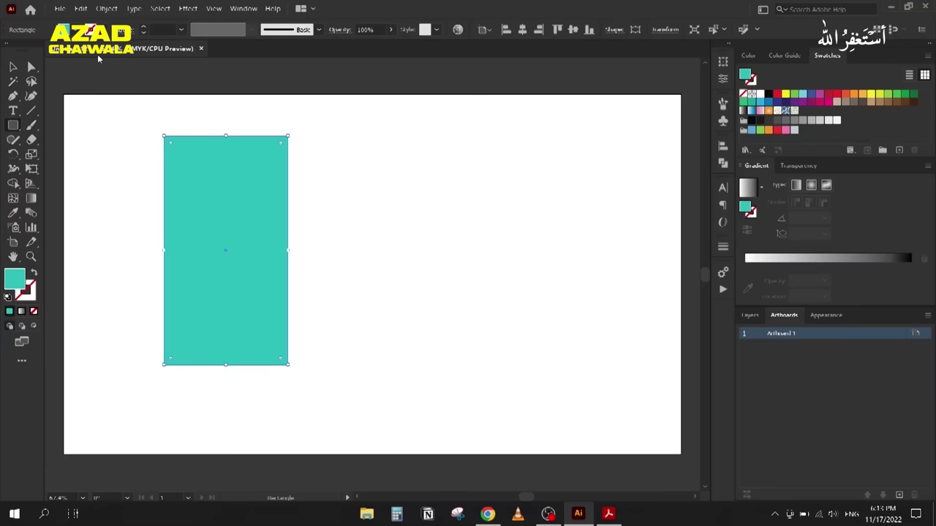
click(59, 10)
mouse_move(117, 282)
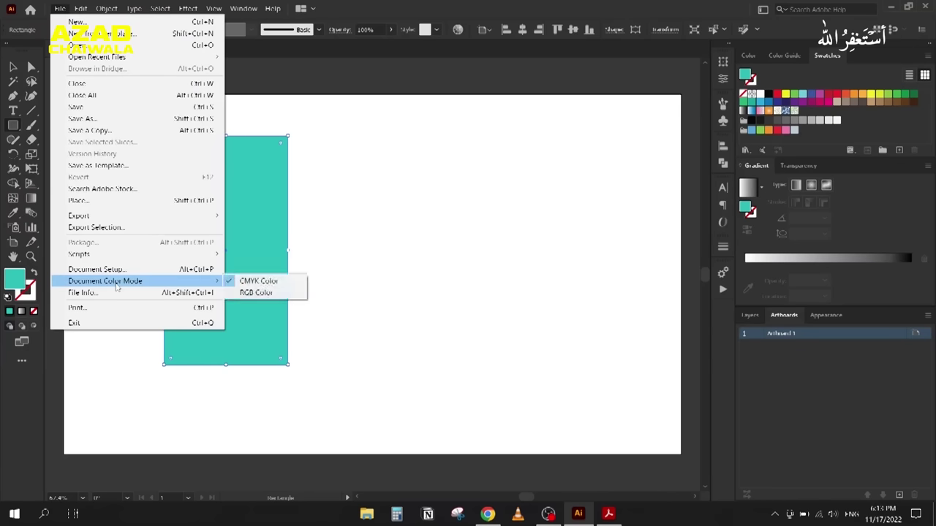
click(257, 294)
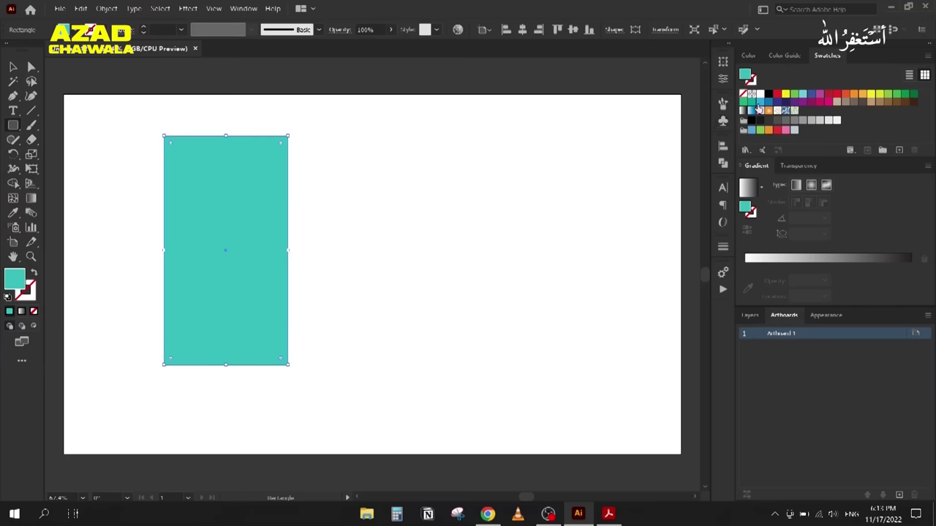
Step: Fill the rectangle with the red swatch, then bring up the Color Spaces PDF
click(782, 55)
click(827, 55)
key(v)
click(776, 99)
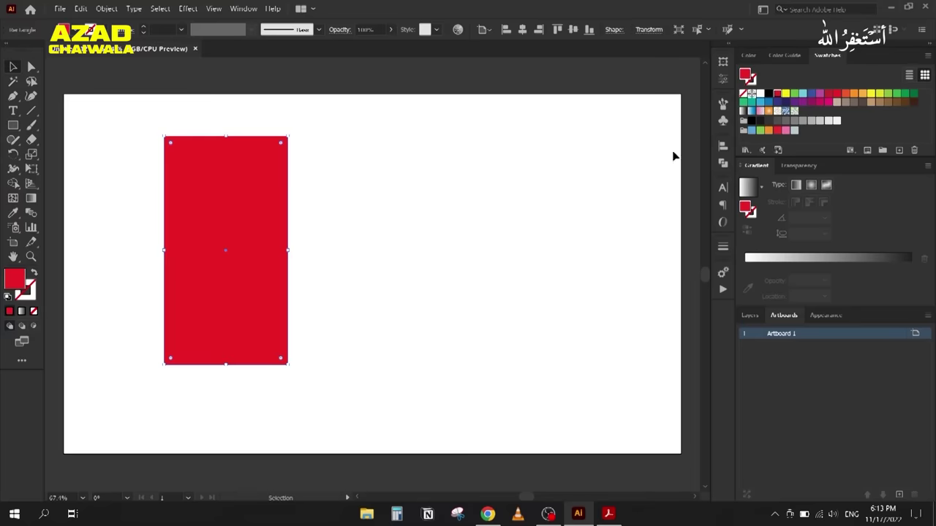
click(793, 56)
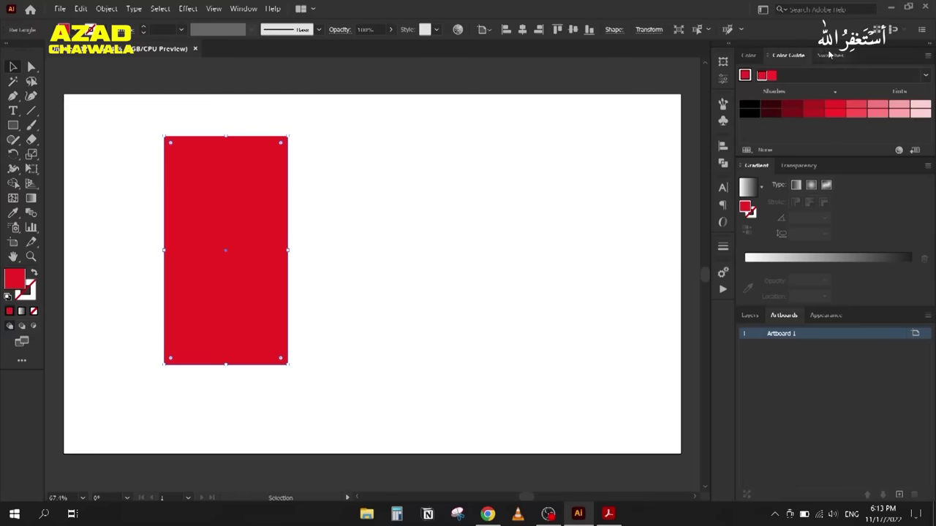
click(826, 56)
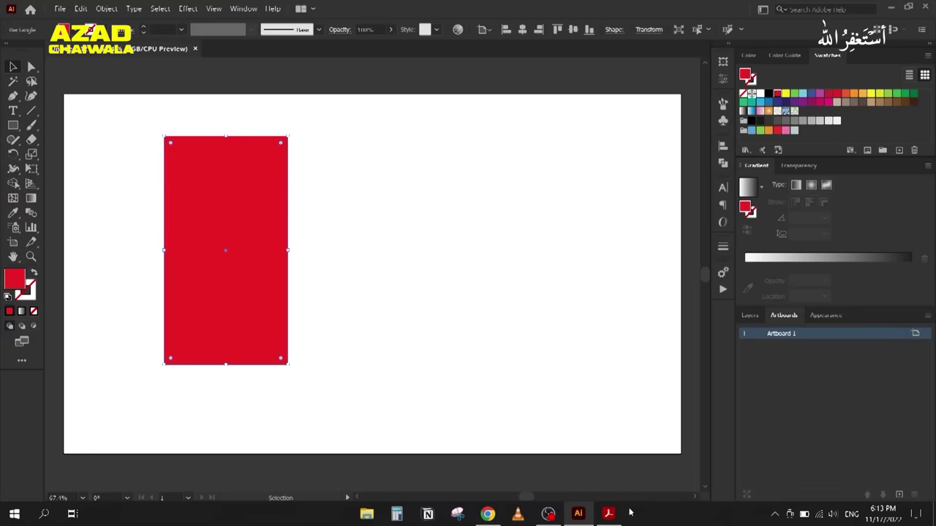
click(608, 514)
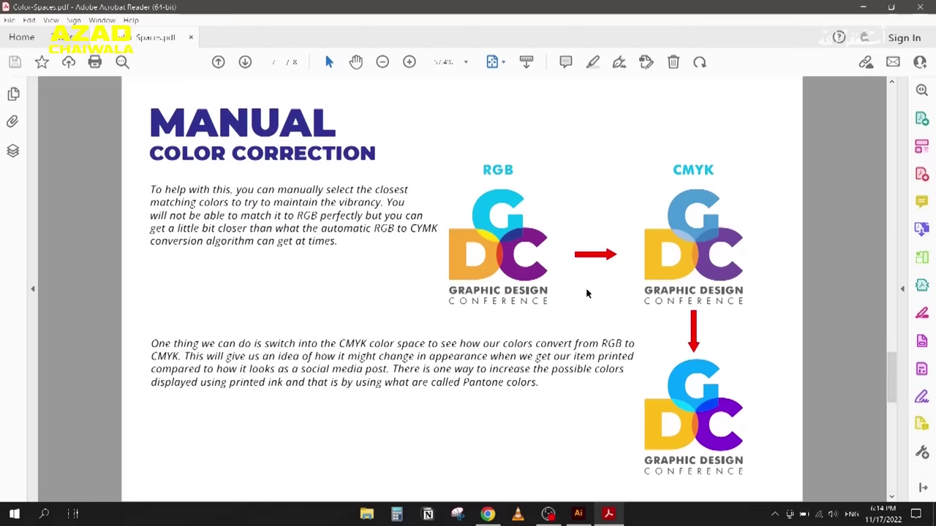
Step: Scroll further down in Color-Spaces.pdf toward the Pantone Color page
scroll(587, 293, down, 2)
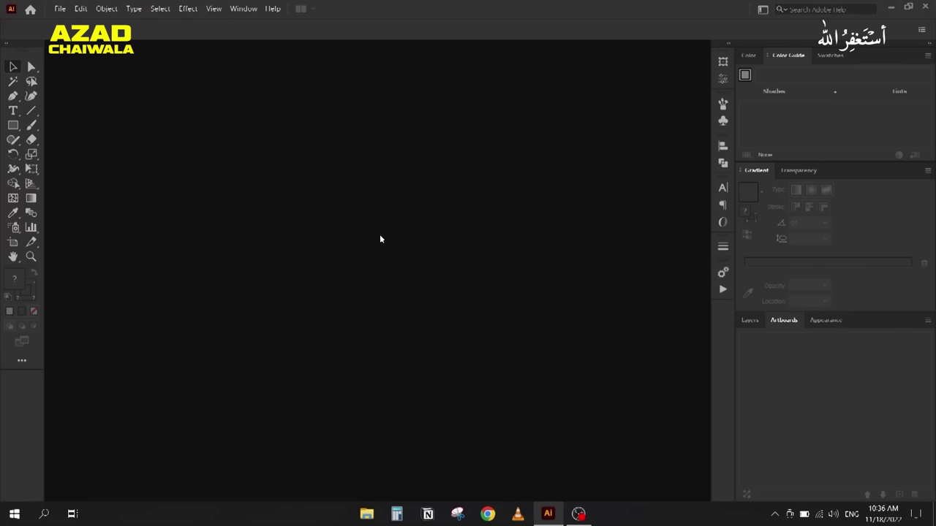
Step: Minimize Illustrator, open Color-theory.pdf from the desktop, collapse the Tools pane and scroll down
click(890, 7)
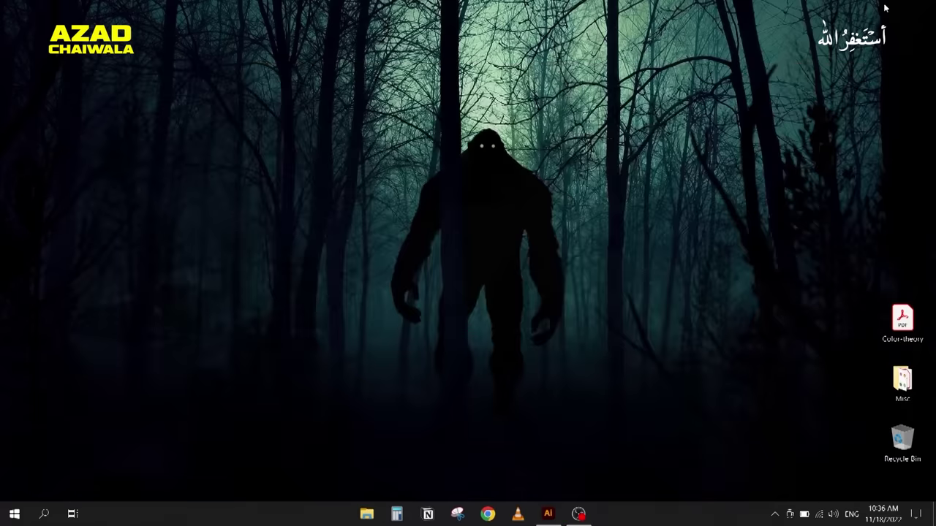
double_click(896, 317)
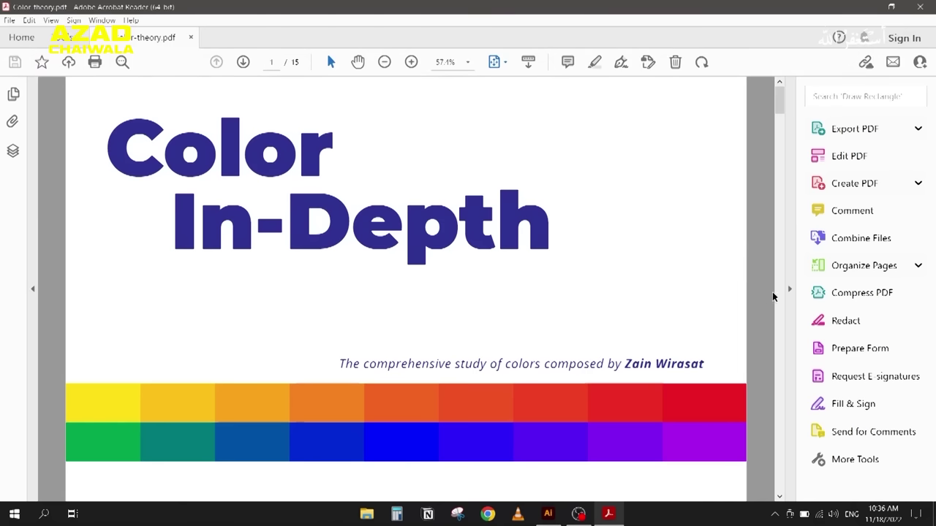
click(789, 290)
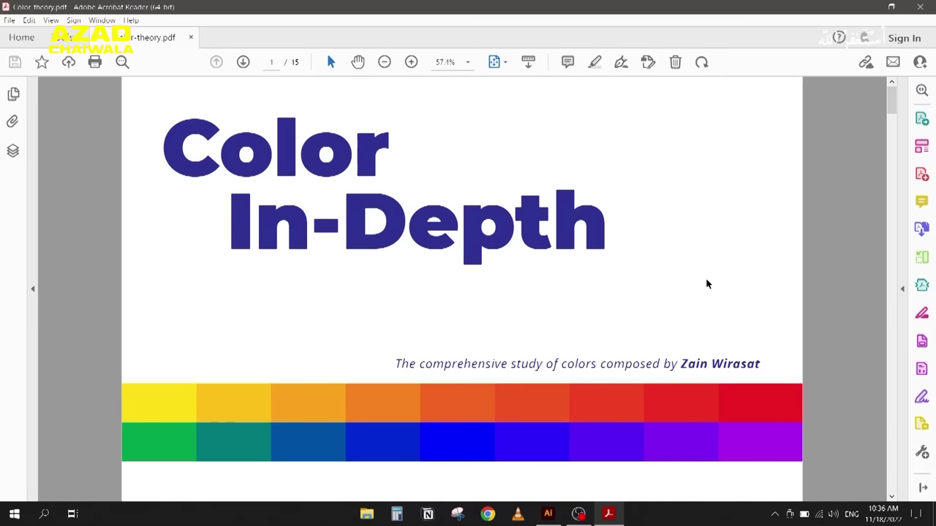
scroll(707, 284, down, 5)
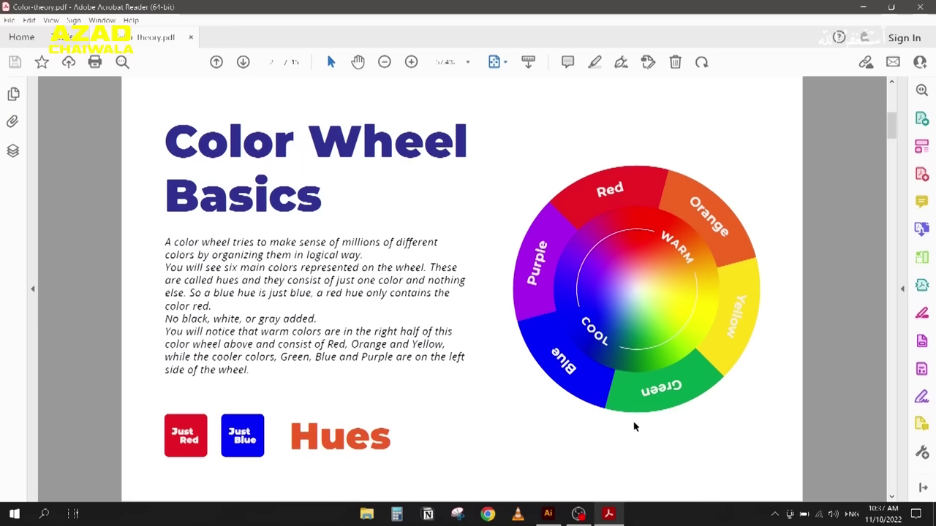
Step: Back in Illustrator, create a new blank document
click(547, 513)
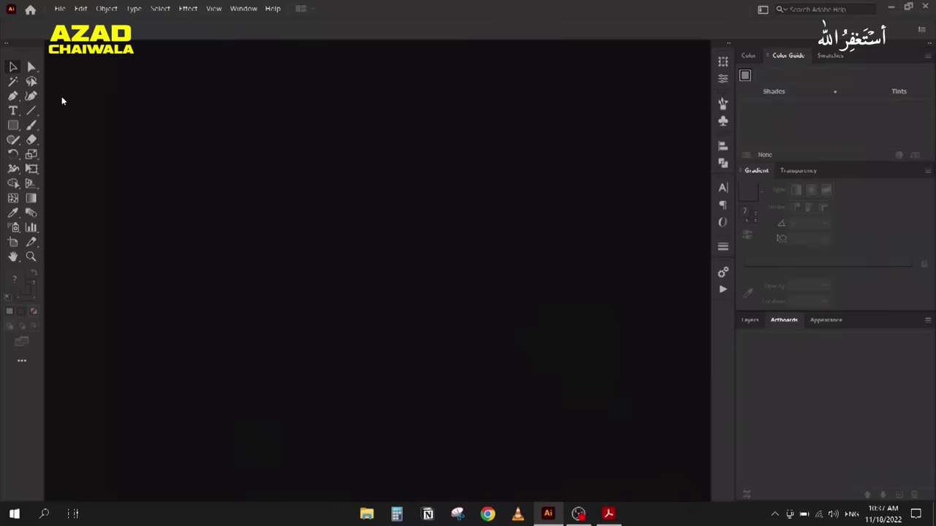
click(60, 11)
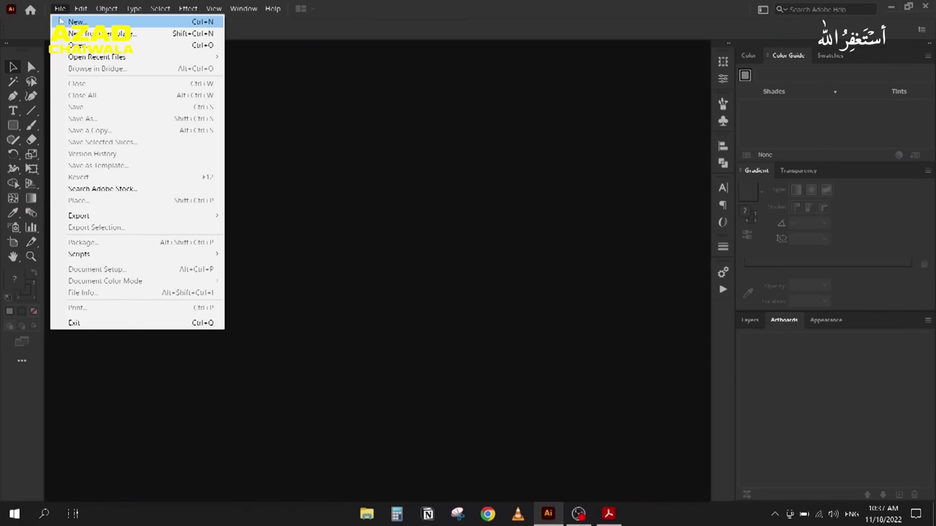
click(62, 22)
click(429, 384)
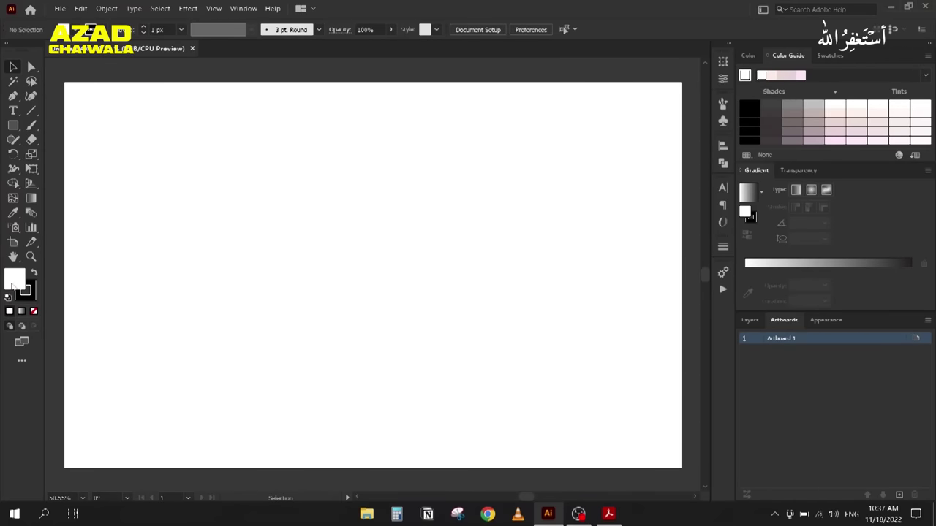
Step: Sweep the fill hue through yellow, green, cyan and blue, then close the Color Picker
double_click(13, 282)
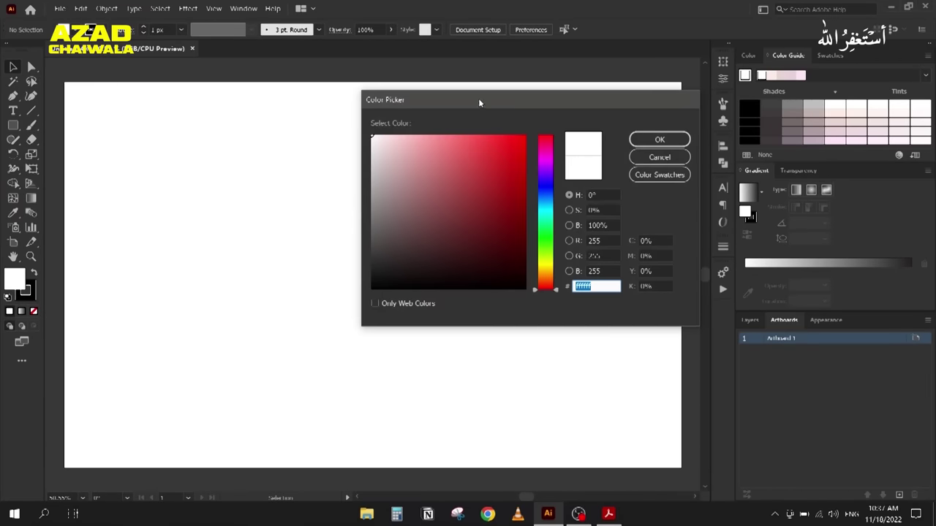
drag(479, 102, 373, 115)
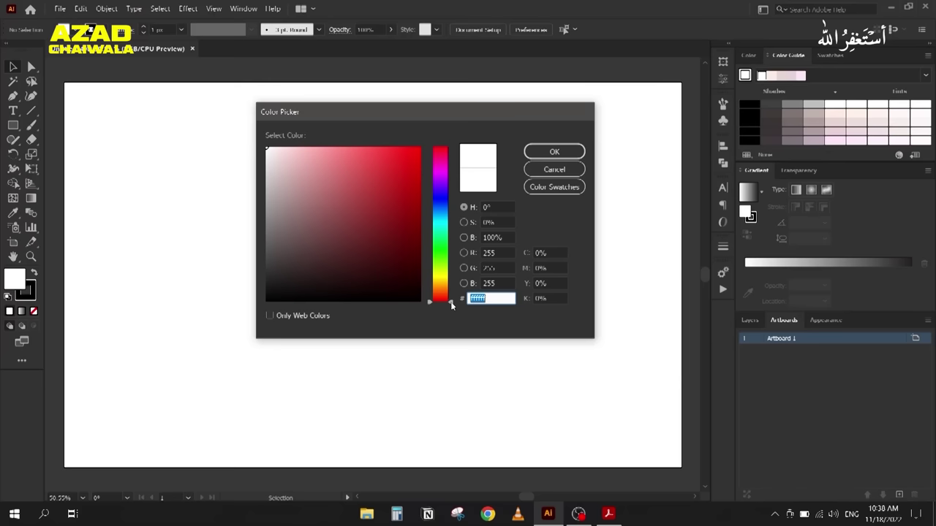
drag(451, 304, 450, 270)
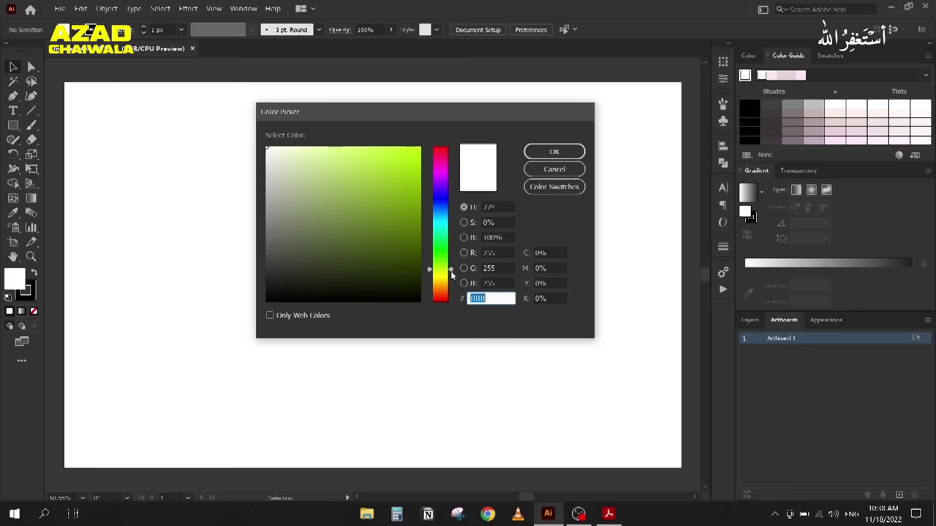
drag(451, 270, 454, 225)
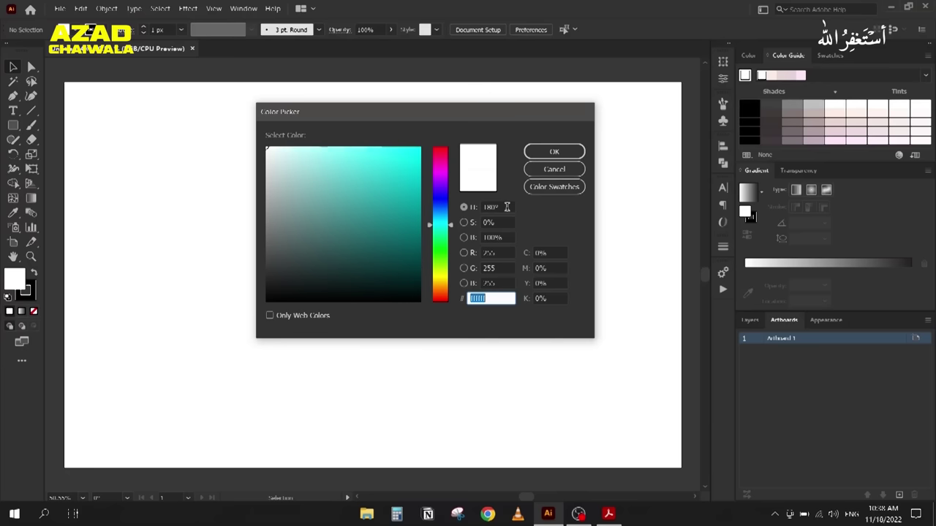
click(452, 224)
drag(452, 224, 466, 253)
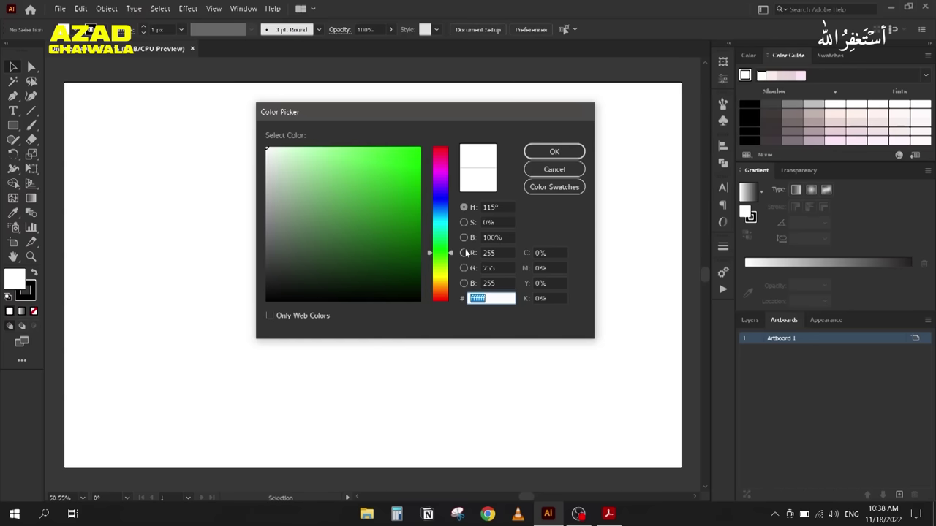
click(539, 154)
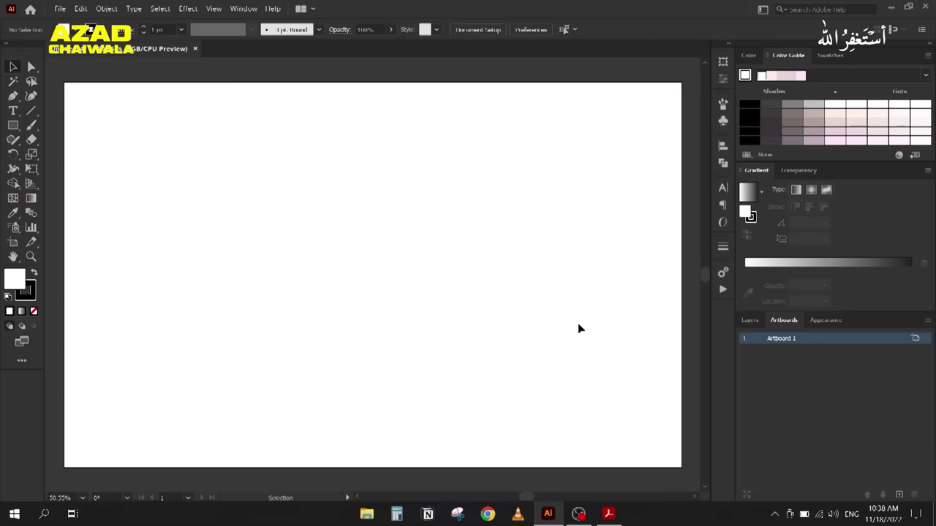
Step: Bring up Color-theory.pdf and scroll to page 3, 'Primary & Secondary Colors'
click(608, 514)
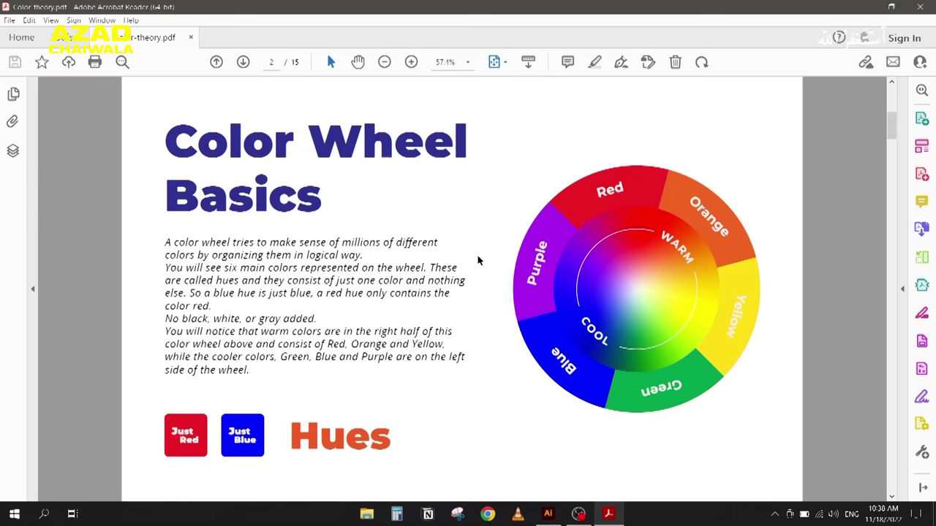
scroll(478, 260, down, 5)
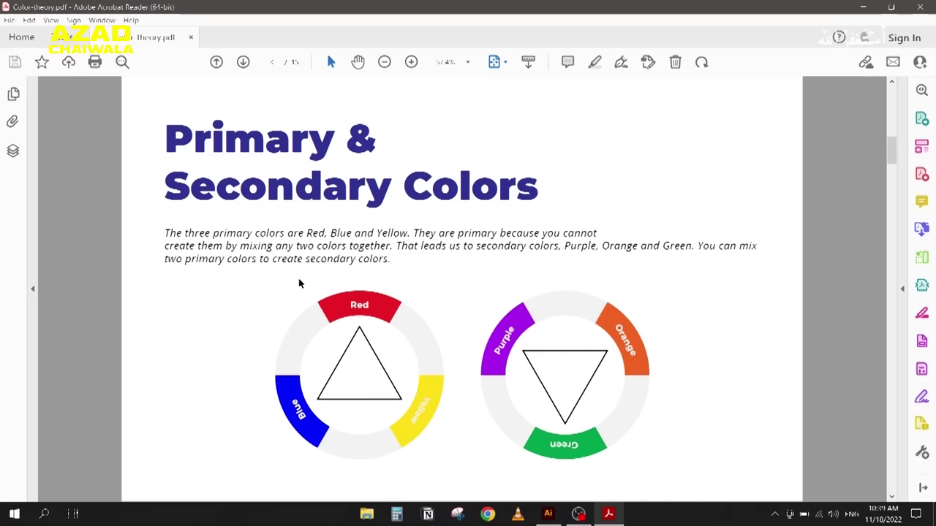
Step: Scroll down to page 4 of Color-theory.pdf, the Primary & Secondary Colors page
scroll(298, 283, down, 3)
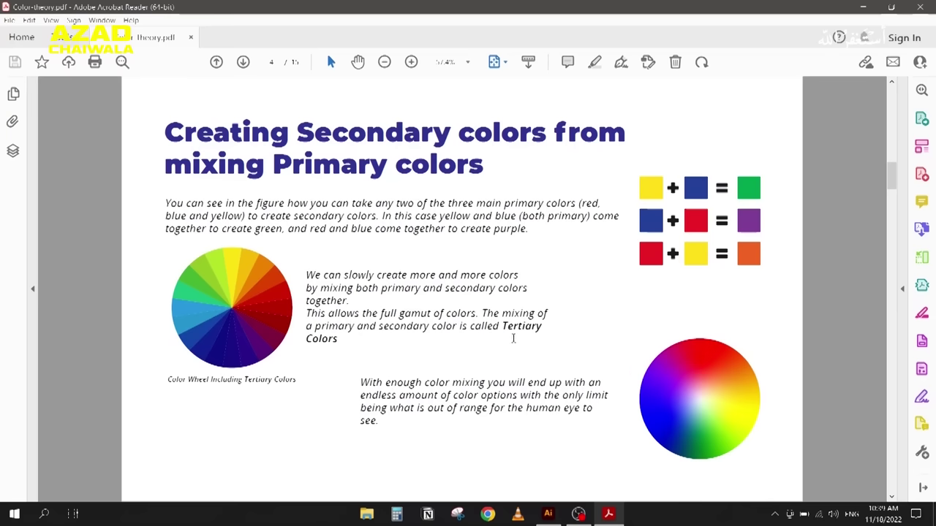
Step: Advance to page 5, 'What is Color, Hue, Shade, Tint & Tone?', then return to Illustrator
key(Right)
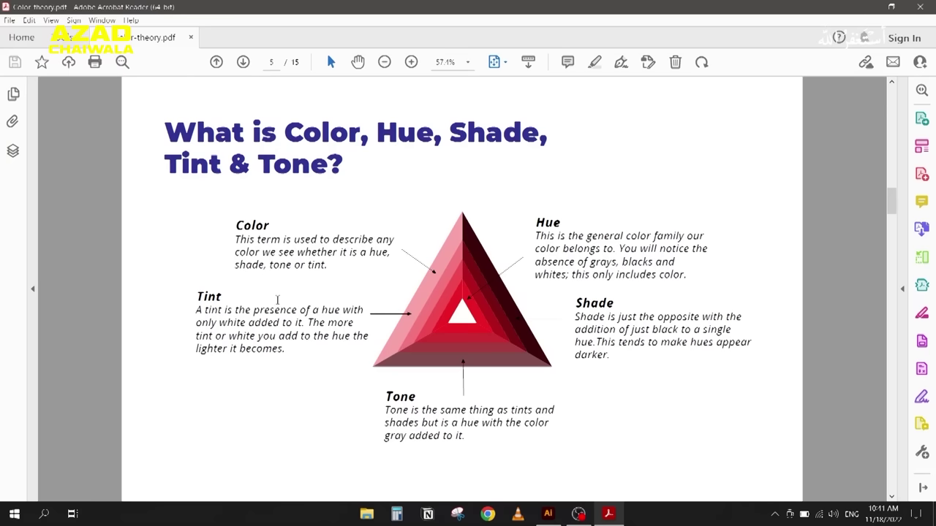
click(546, 515)
Step: In the fill Color Picker, preview pure red, a light pink tint, then dark red 8c0000
double_click(19, 286)
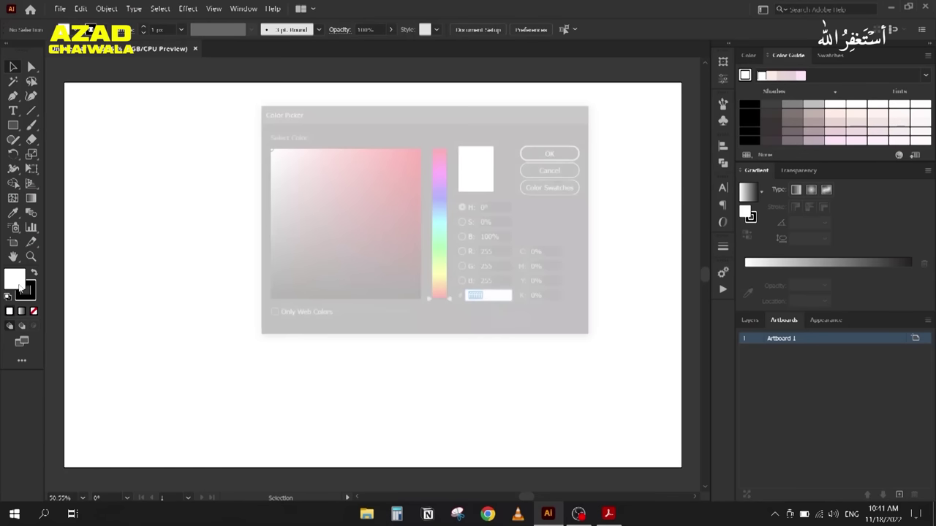
drag(402, 193, 422, 135)
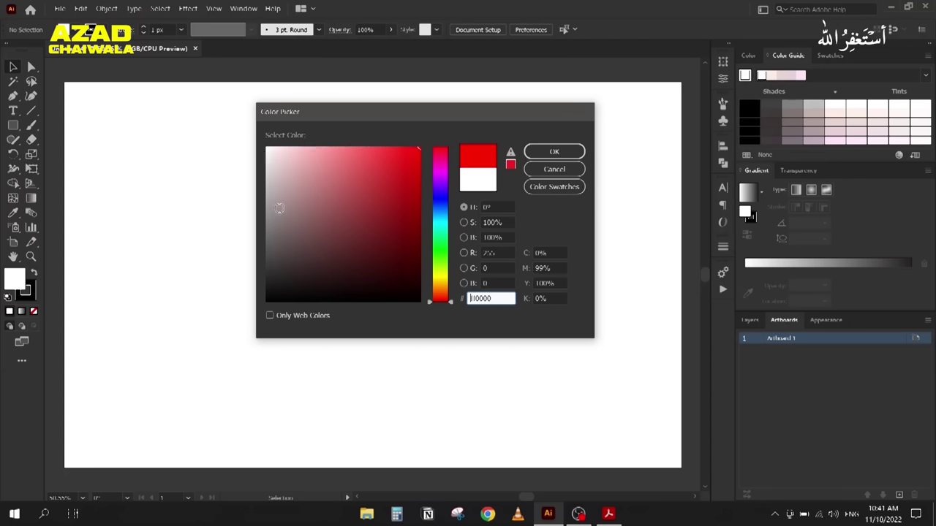
drag(415, 147, 311, 147)
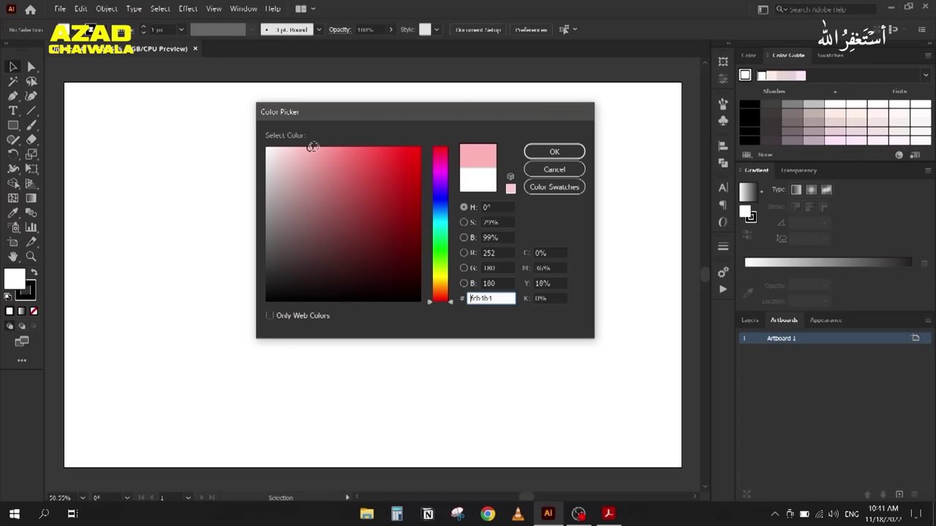
mouse_move(409, 153)
mouse_down()
mouse_move(421, 144)
mouse_move(423, 216)
mouse_up()
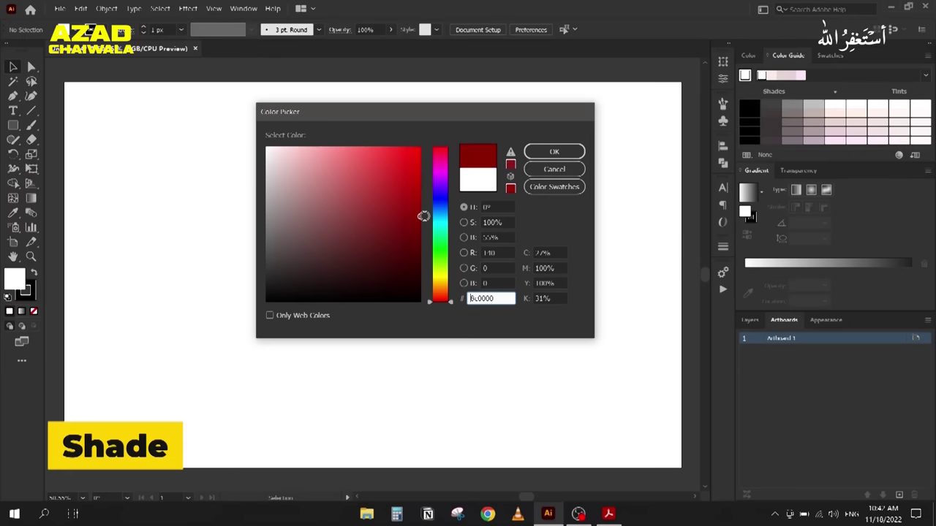
Step: Desaturate the red into a muted greyish tone, then cancel the Color Picker without applying it
drag(424, 216, 422, 261)
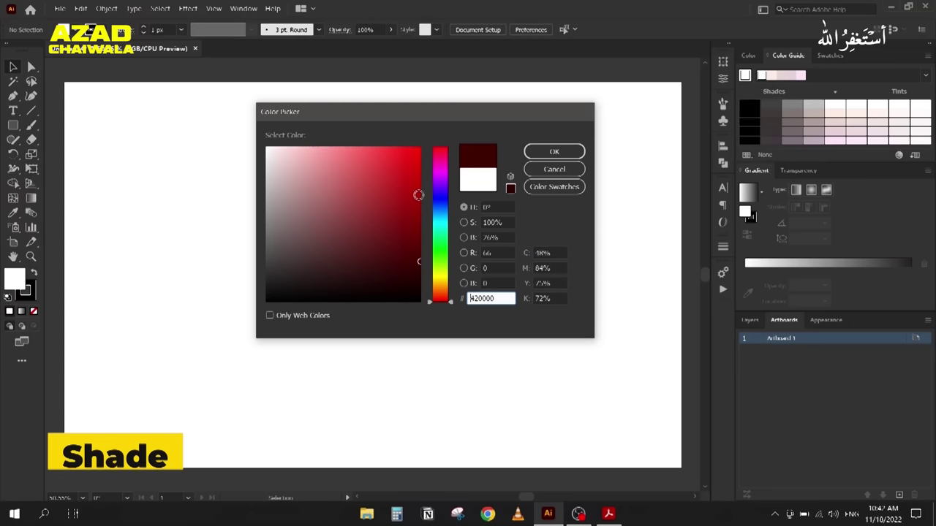
mouse_move(418, 195)
mouse_down()
mouse_move(407, 208)
mouse_move(360, 211)
mouse_up()
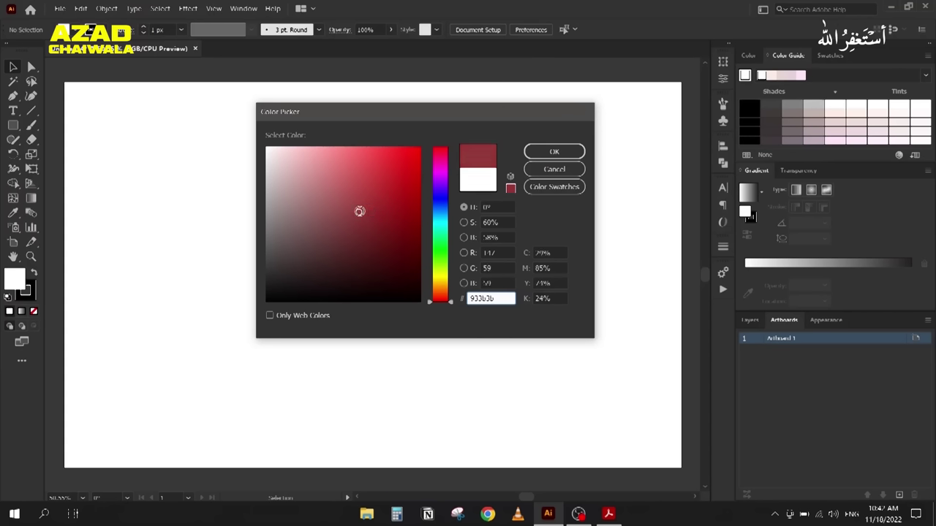
drag(359, 211, 340, 212)
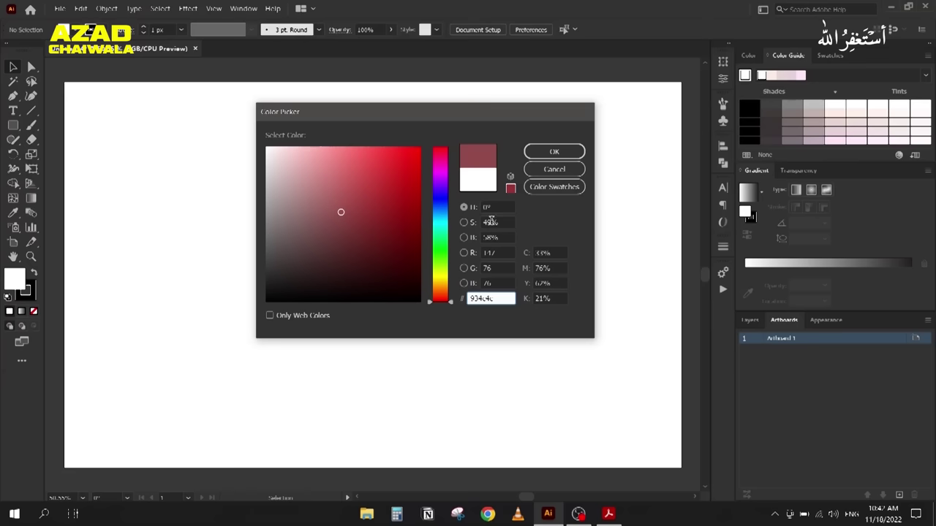
click(341, 213)
drag(341, 214, 316, 215)
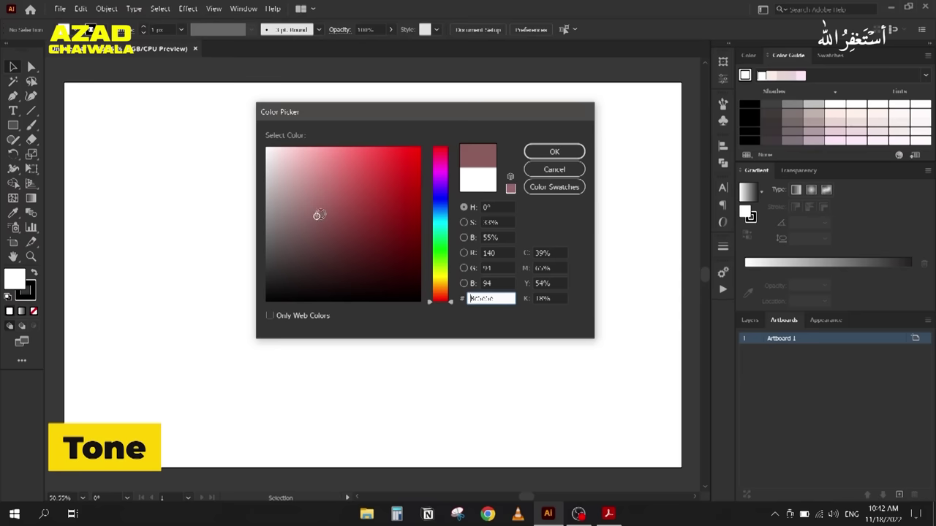
click(542, 169)
Step: Show page 6, 'Value', of the PDF and start a Win+Shift+S screen snip
click(606, 512)
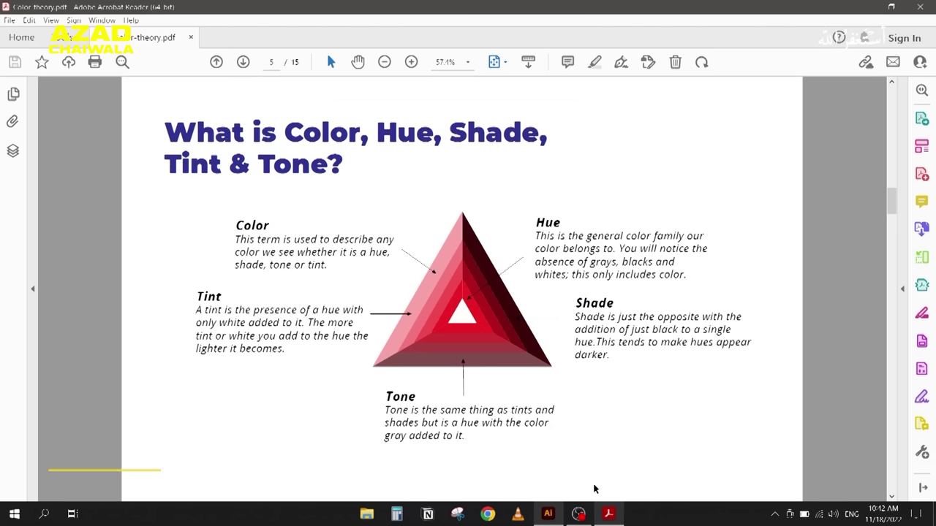
scroll(464, 274, down, 2)
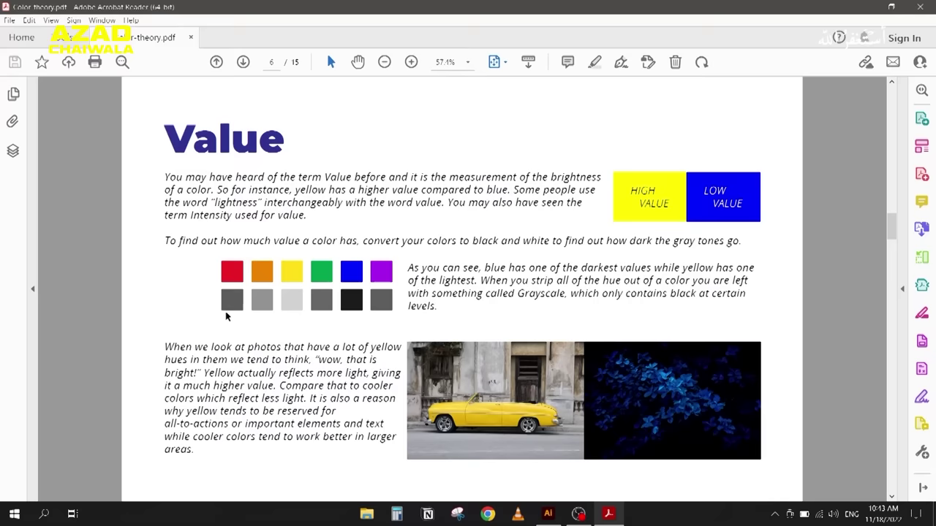
key(super+shift+s)
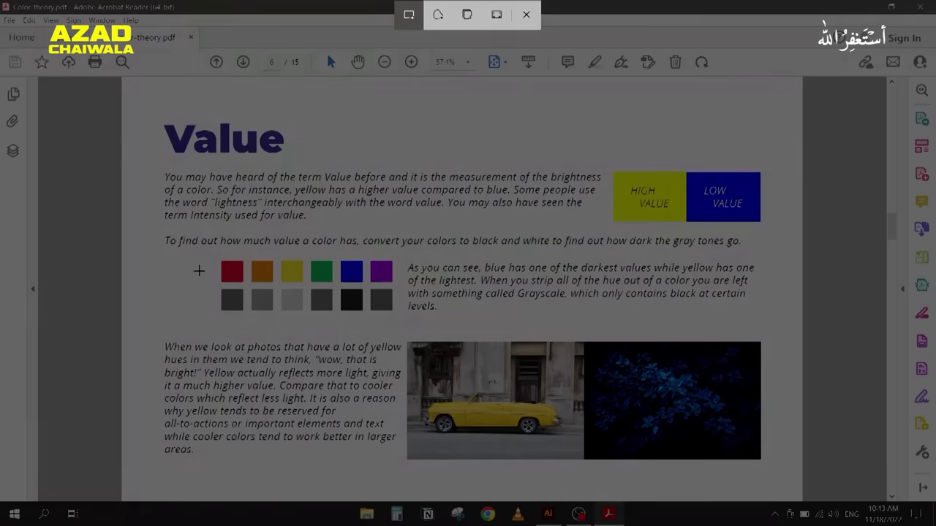
Step: Snip the two swatch rows and paste the image at the artboard's top-left
drag(191, 255, 400, 321)
key(alt+Tab)
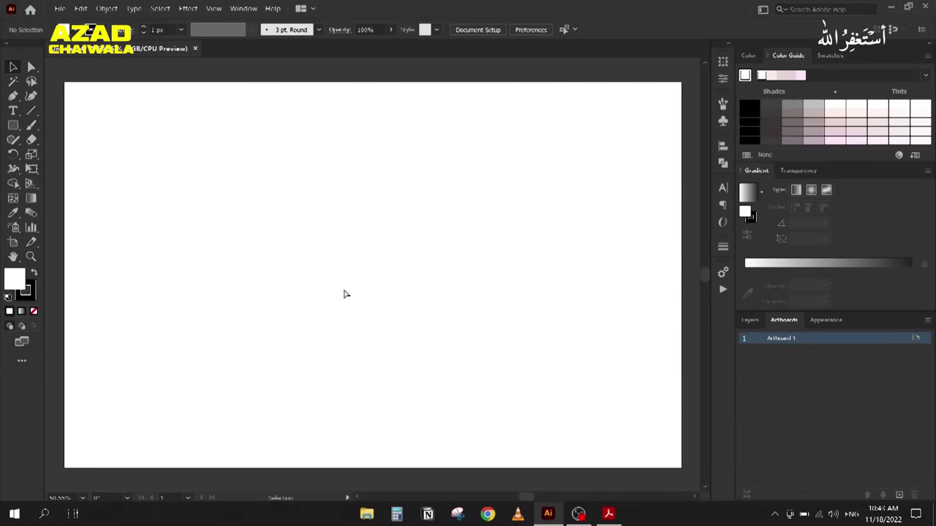
key(ctrl+v)
drag(314, 286, 150, 141)
click(152, 223)
Step: Draw a small square below the swatches, fill it with the sampled red, and copy it rightward
key(m)
drag(135, 202, 167, 231)
key(i)
click(142, 121)
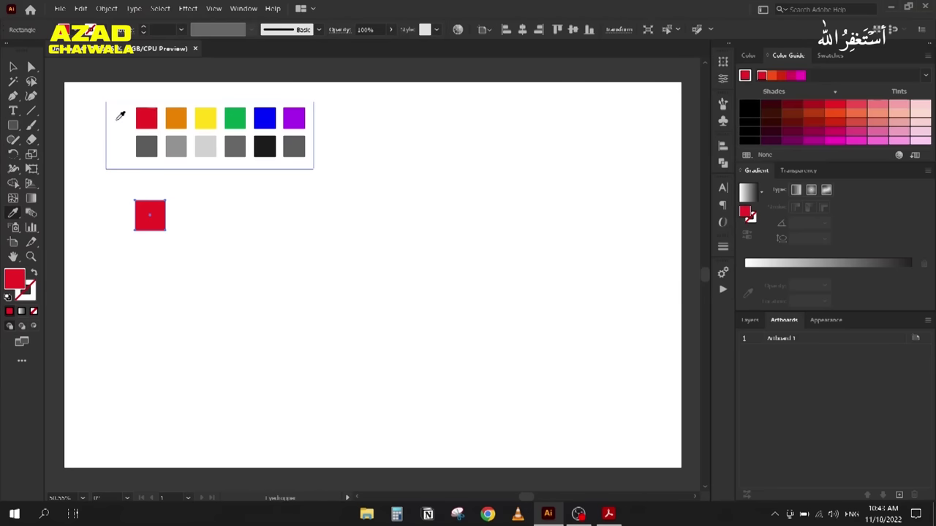
key(v)
click(167, 303)
drag(144, 226, 188, 226)
Step: Extend to six squares and colour them orange, yellow, green, blue and purple from the swatches
key(ctrl+d)
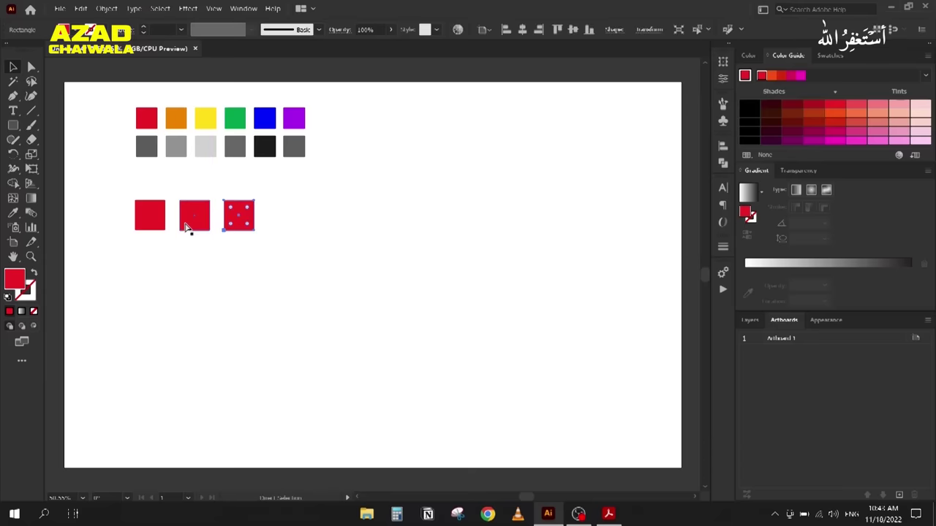
key(ctrl+d)
key(ctrl+d)
key(ctrl+d)
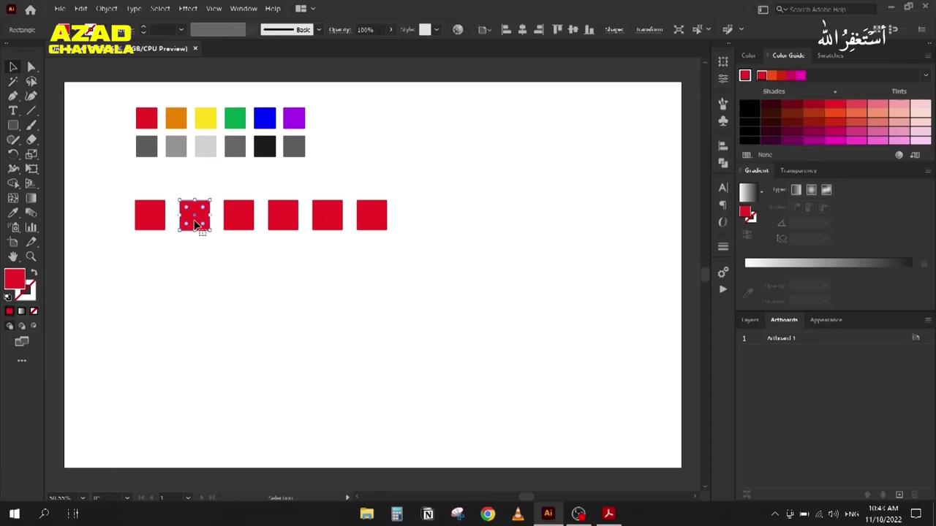
click(196, 225)
key(i)
click(175, 118)
ctrl+click(239, 214)
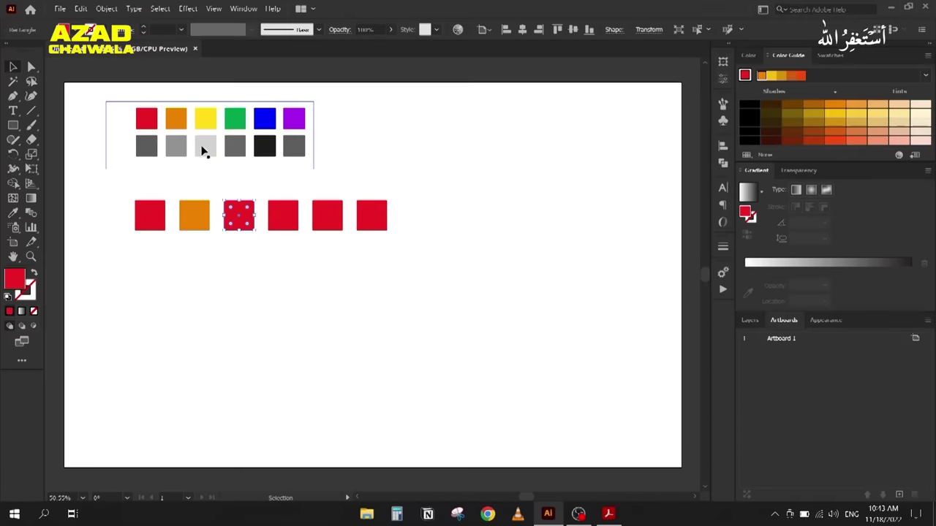
click(207, 119)
ctrl+click(287, 212)
click(245, 117)
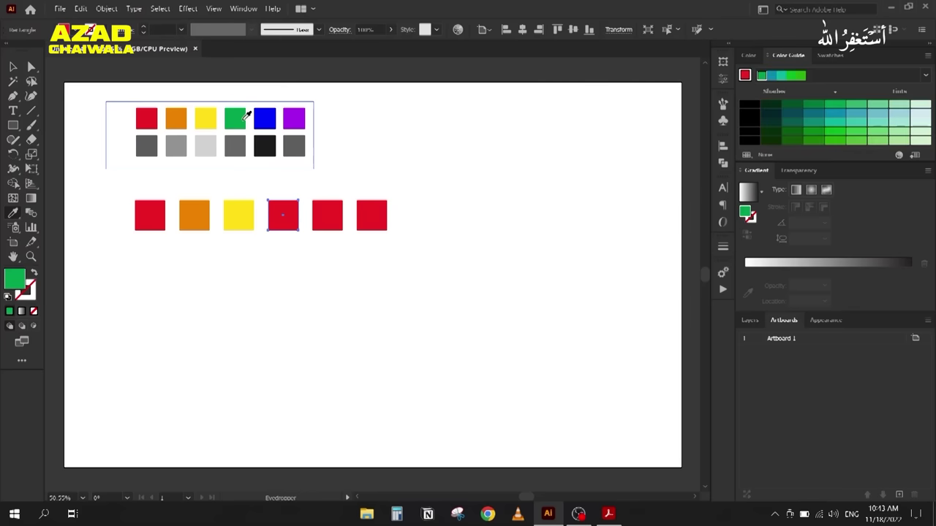
ctrl+click(333, 219)
click(265, 119)
ctrl+click(367, 214)
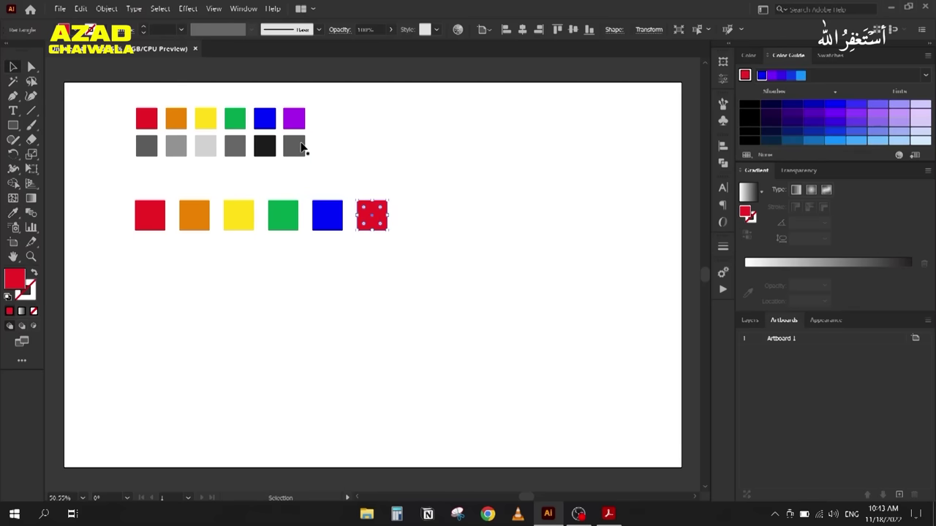
click(293, 118)
Step: Duplicate the row of six coloured squares directly below it
drag(117, 197, 473, 282)
drag(148, 218, 415, 294)
click(133, 310)
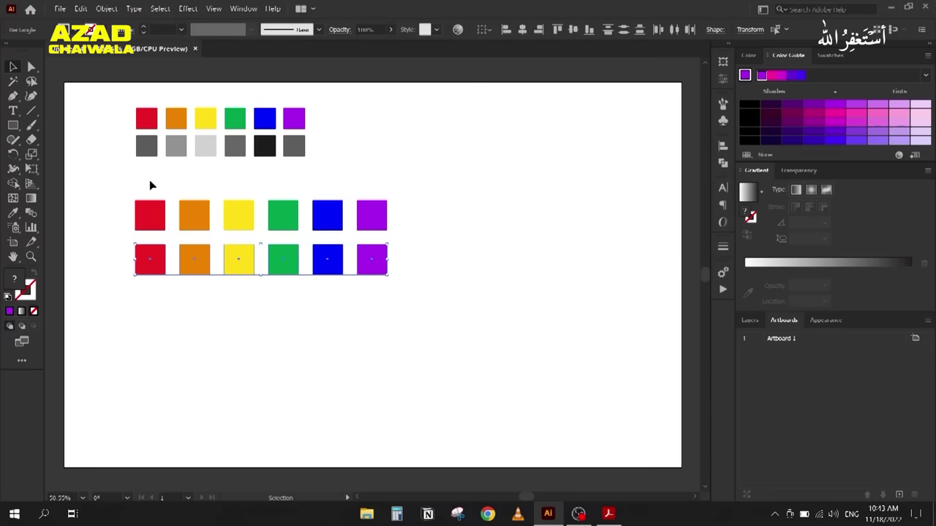
Step: Convert the lower row to grayscale via Edit > Edit Colors > Convert to Grayscale, then bring the PDF back
click(81, 8)
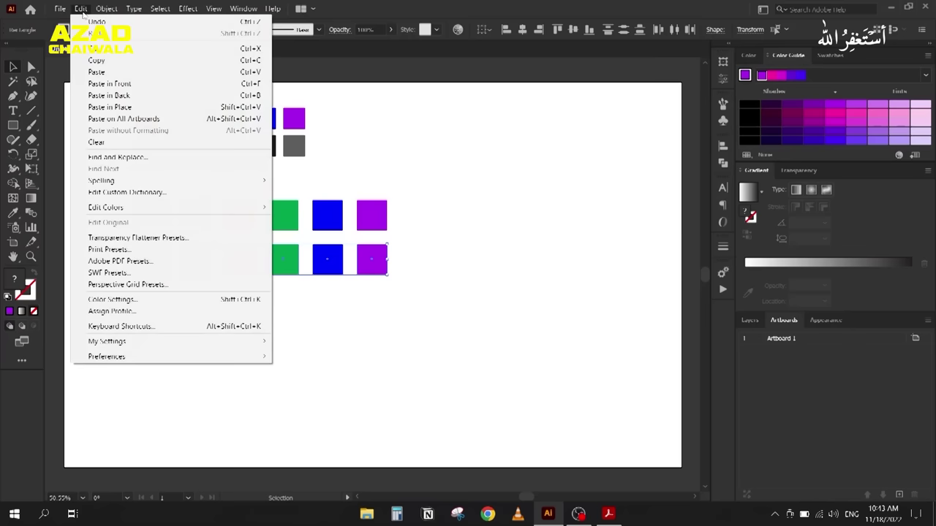
mouse_move(158, 208)
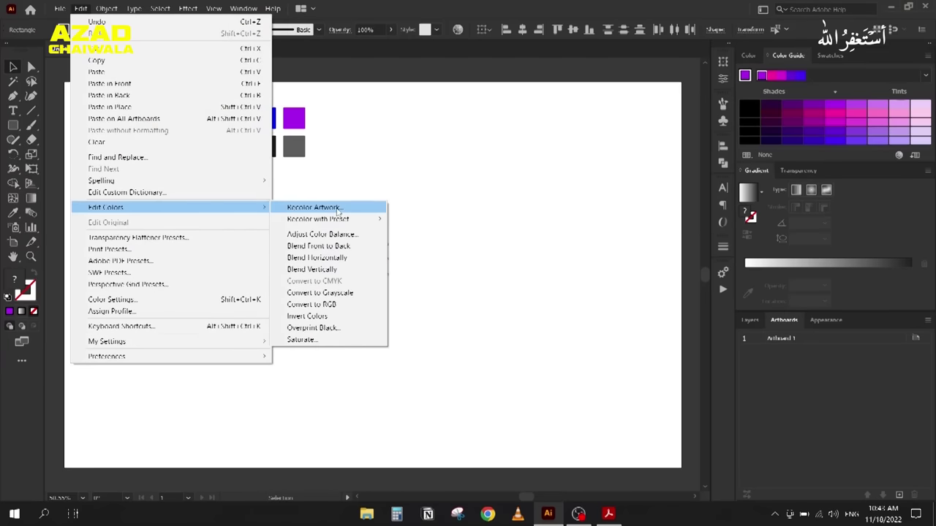
click(364, 296)
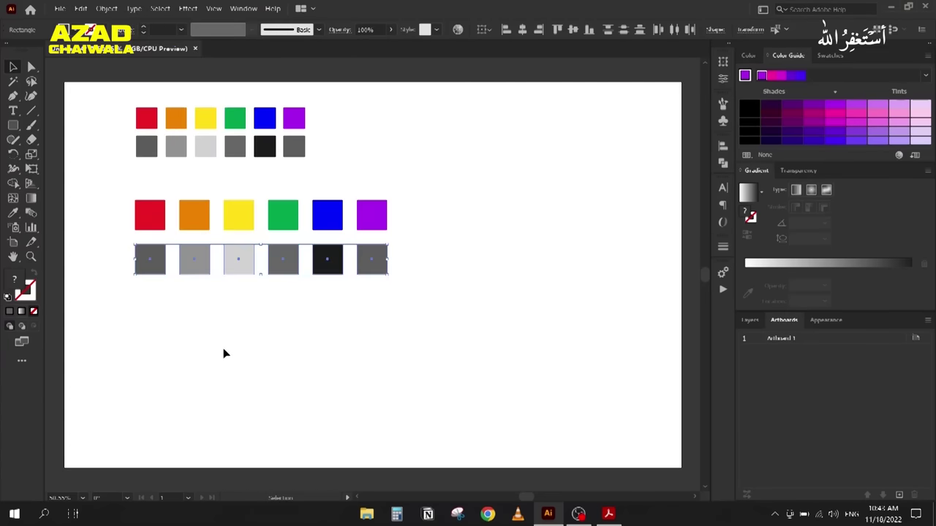
click(141, 318)
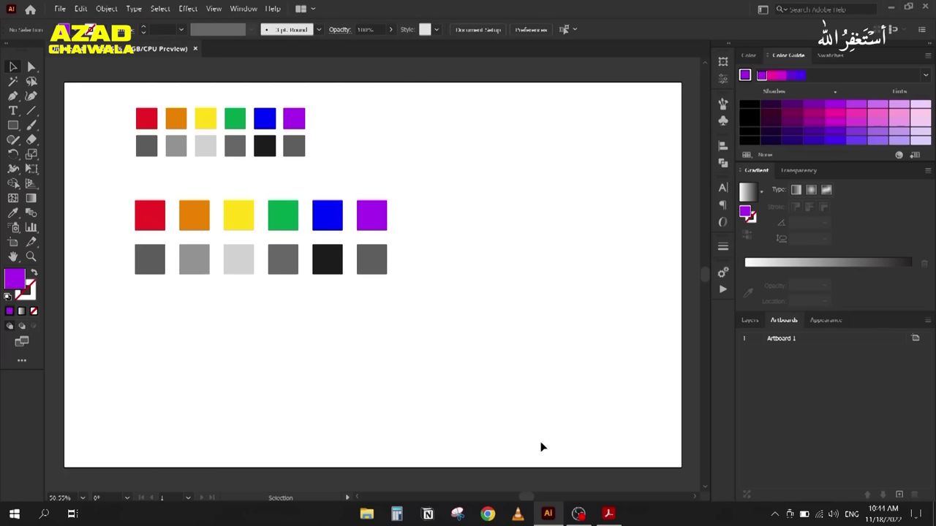
click(610, 514)
Step: Scroll around page 6 of Color-theory.pdf, comparing blue and yellow with their grayscale values
scroll(515, 365, down, 1)
scroll(508, 313, up, 1)
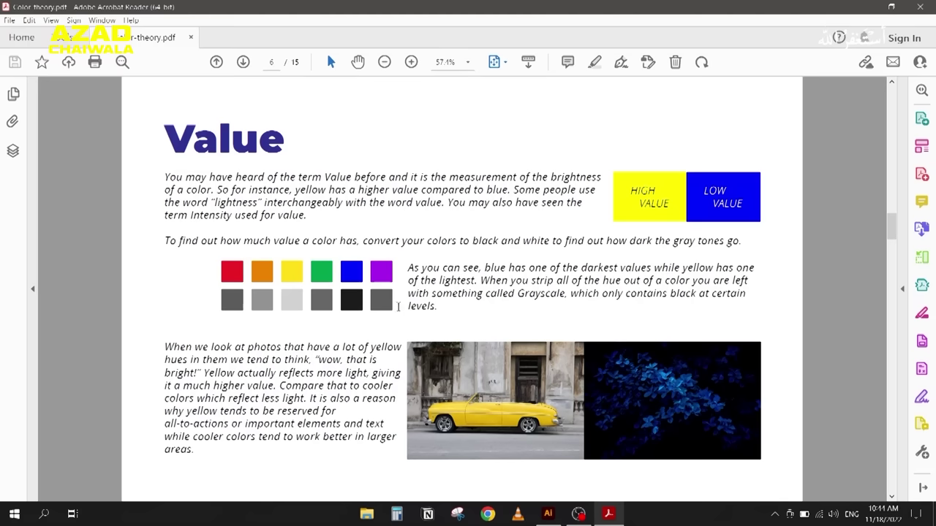
scroll(398, 307, down, 2)
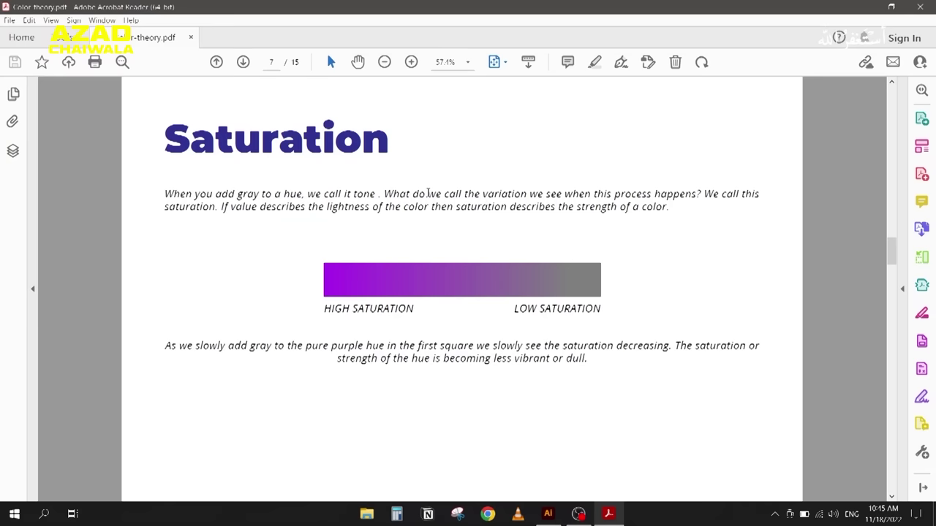
Step: Back in Illustrator, delete all the swatches and squares from the artboard
click(547, 514)
drag(94, 103, 422, 320)
key(Delete)
Step: In the fill Color Picker, choose a dark purple at 100% saturation
double_click(21, 280)
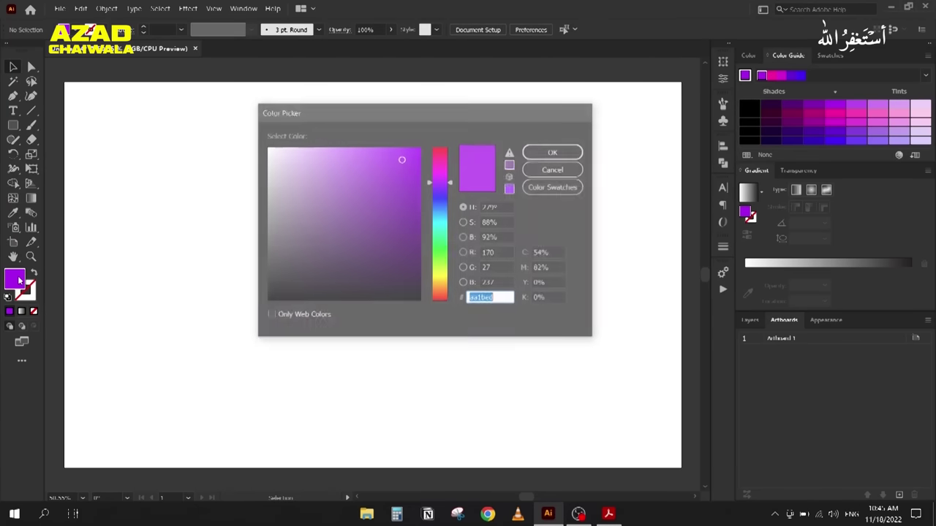
click(414, 193)
click(413, 199)
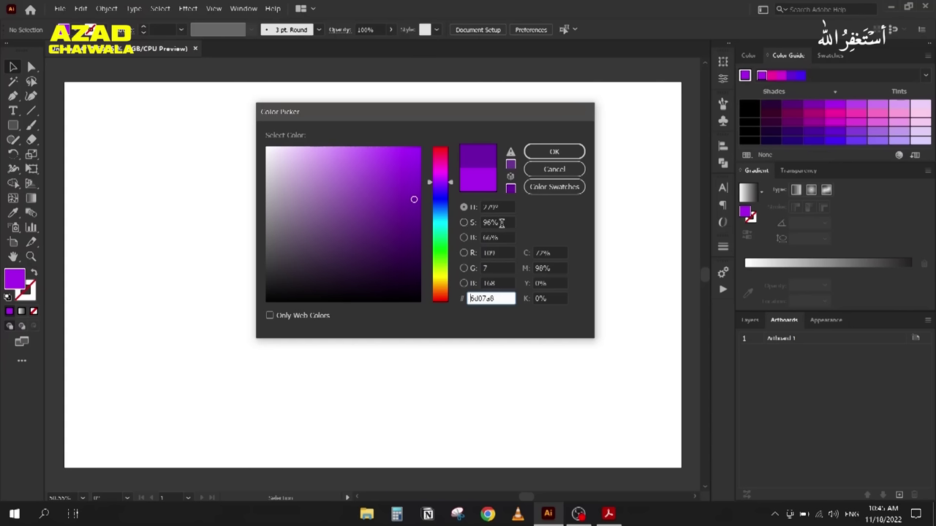
click(502, 222)
key(Up)
key(Up)
key(Up)
key(Up)
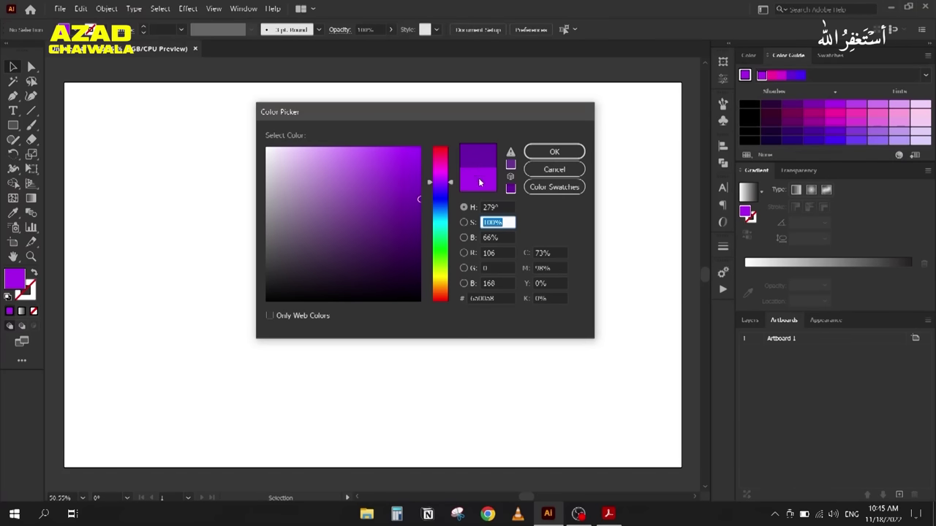
Step: Lower the purple's saturation through 80% and 66% to 47%, then cancel without applying
click(502, 222)
key(Down)
key(Down)
key(Down)
key(Down)
key(Down)
key(Down)
key(Down)
key(Down)
key(Down)
key(Down)
key(Down)
key(Down)
key(Down)
key(Down)
key(Down)
key(Down)
key(Down)
key(Down)
key(Down)
key(Down)
key(Down)
key(Down)
key(Down)
key(Down)
key(Down)
key(Down)
key(Down)
key(Down)
key(Down)
key(Down)
key(Down)
key(Down)
key(Down)
key(Down)
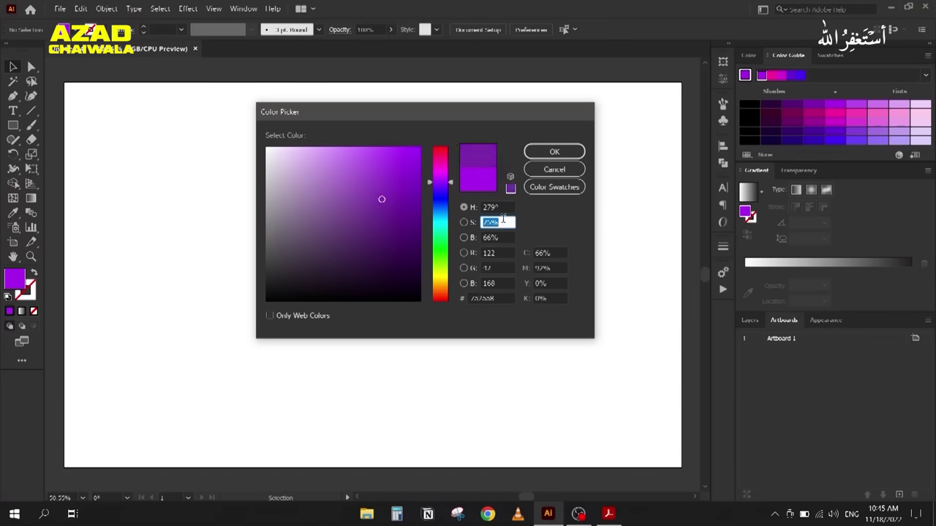
key(Down)
key(Down)
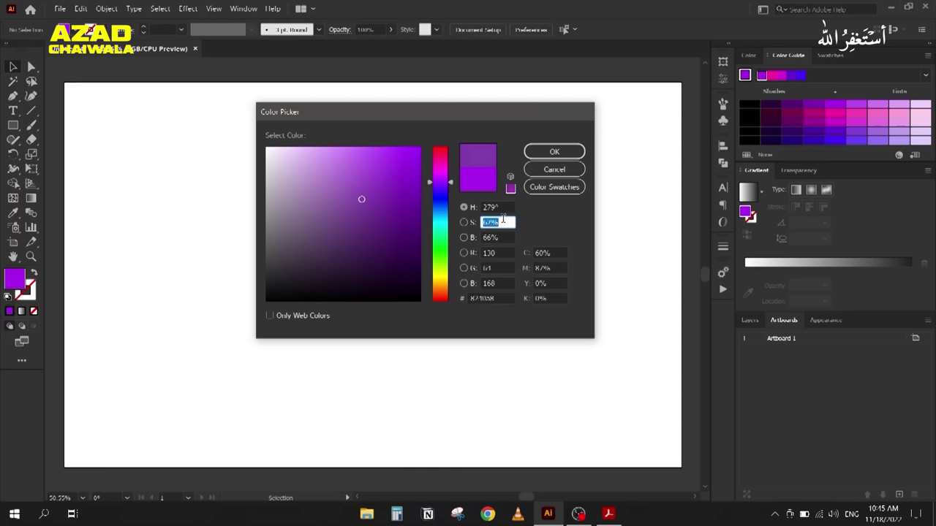
key(Down)
key(Down)
key(Down)
key(Down)
key(Down)
key(Down)
key(Down)
key(Down)
key(Down)
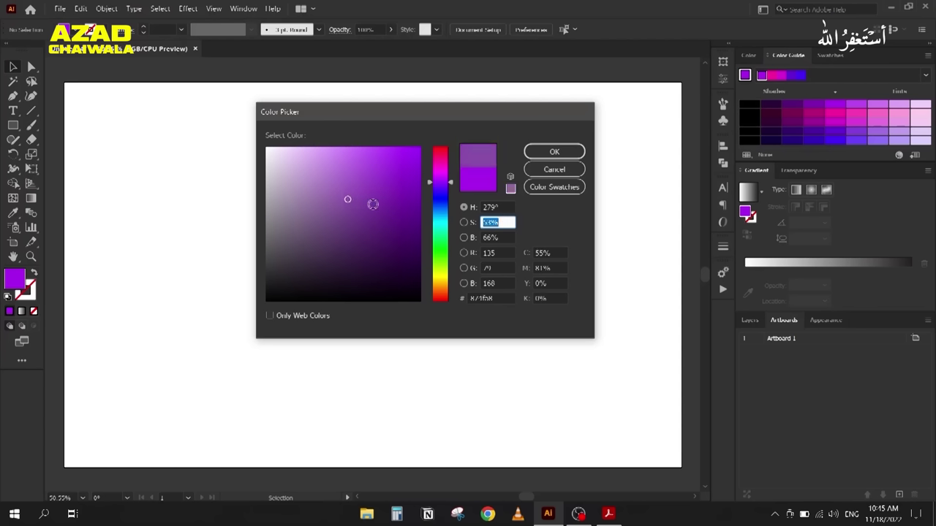
click(500, 223)
key(Down)
key(Down)
key(Down)
key(Down)
key(Down)
key(Down)
key(Down)
key(Down)
key(Down)
key(Down)
key(Down)
key(Down)
key(Down)
key(Down)
key(Down)
key(Down)
key(Down)
key(Down)
key(Down)
key(Down)
key(Down)
key(Down)
key(Down)
key(Down)
key(Down)
key(Down)
key(Down)
key(Down)
key(Down)
key(Down)
key(Down)
key(Down)
key(Down)
key(Down)
key(Down)
key(Down)
key(Down)
key(Down)
key(Down)
key(Down)
key(Down)
key(Down)
key(Down)
key(Down)
key(Down)
key(Down)
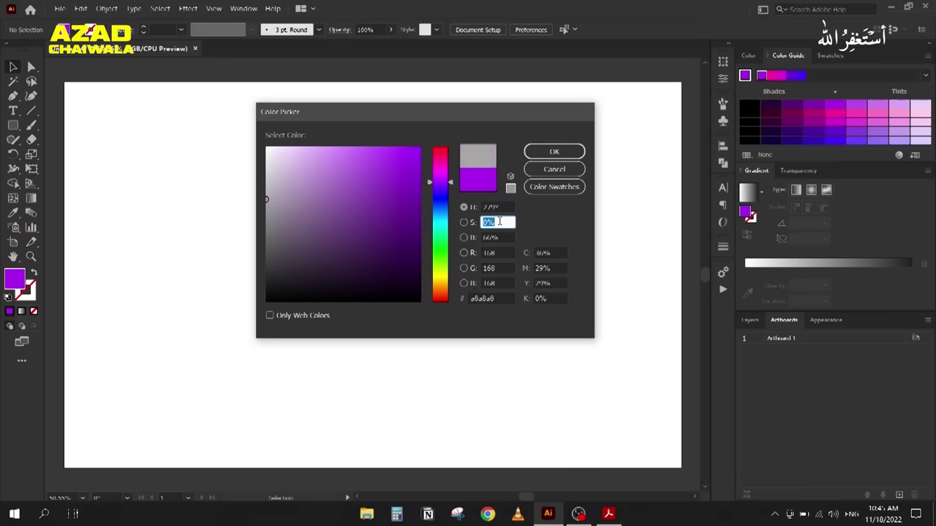
click(538, 175)
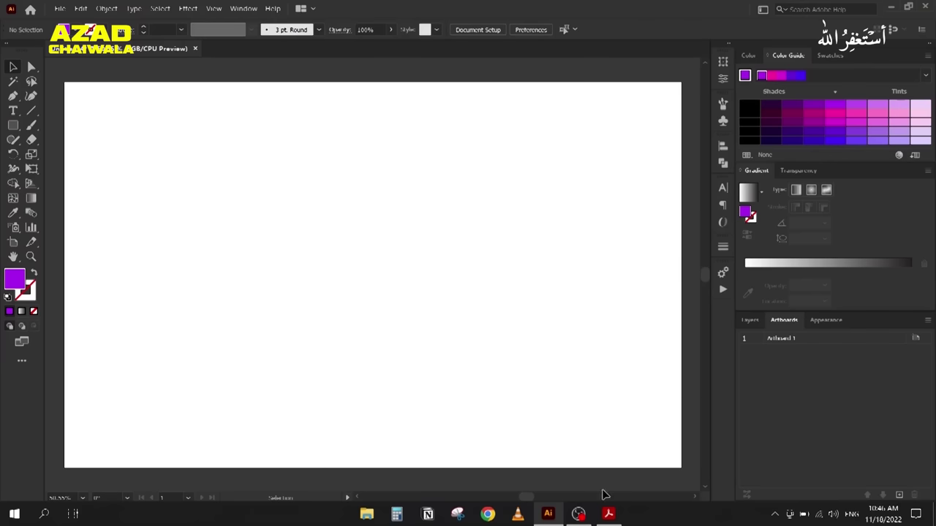
click(608, 514)
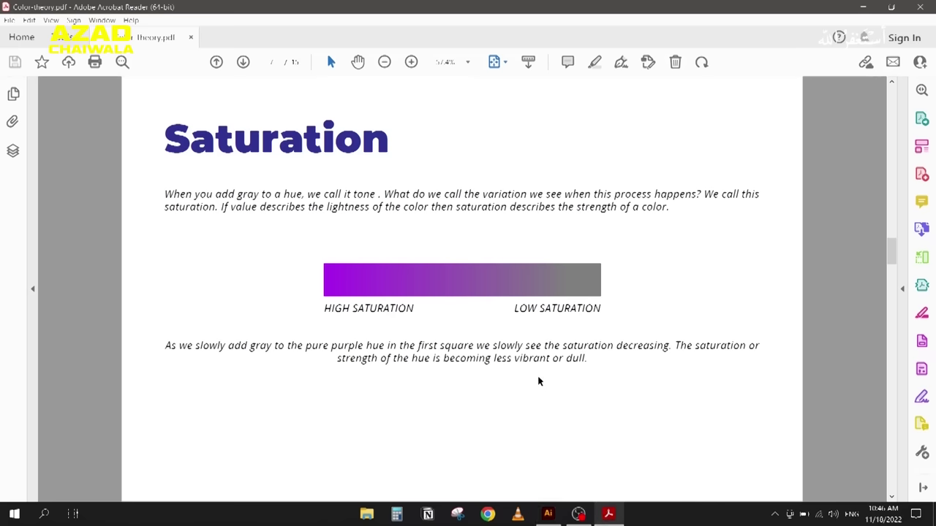
Step: Scroll Color-theory.pdf down past The power of Color mixing to page 9, Color Harmonies
scroll(539, 380, down, 3)
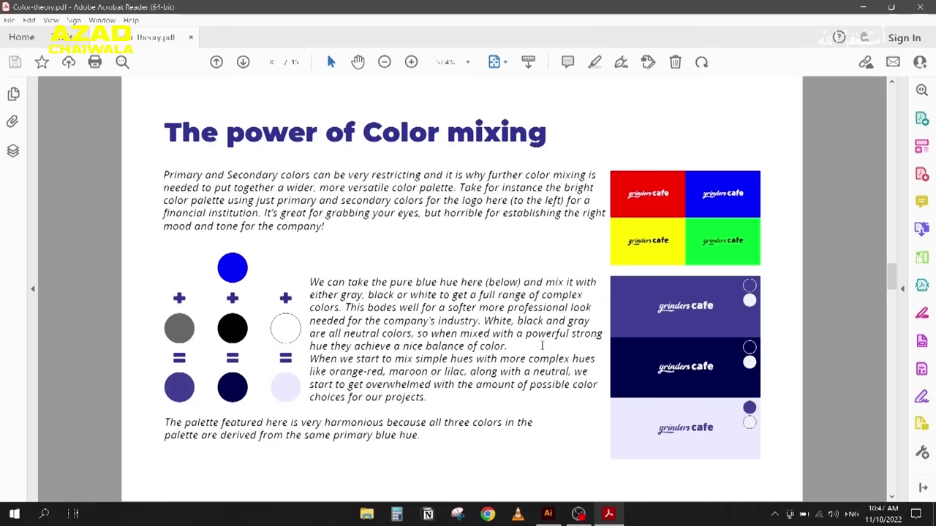
scroll(545, 349, down, 1)
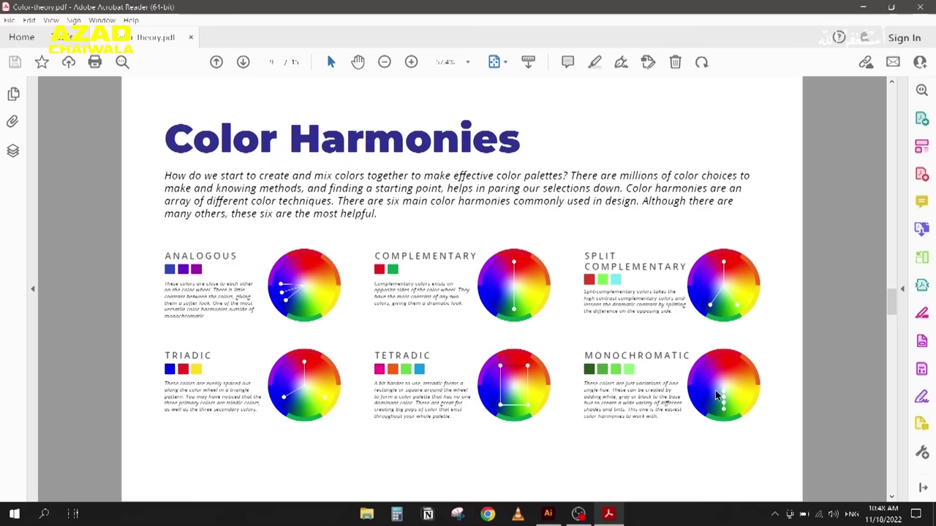
Step: With the Rectangle tool, set the fill to sky blue 1395e5 (hue 204°) and show the Color Guide
click(557, 516)
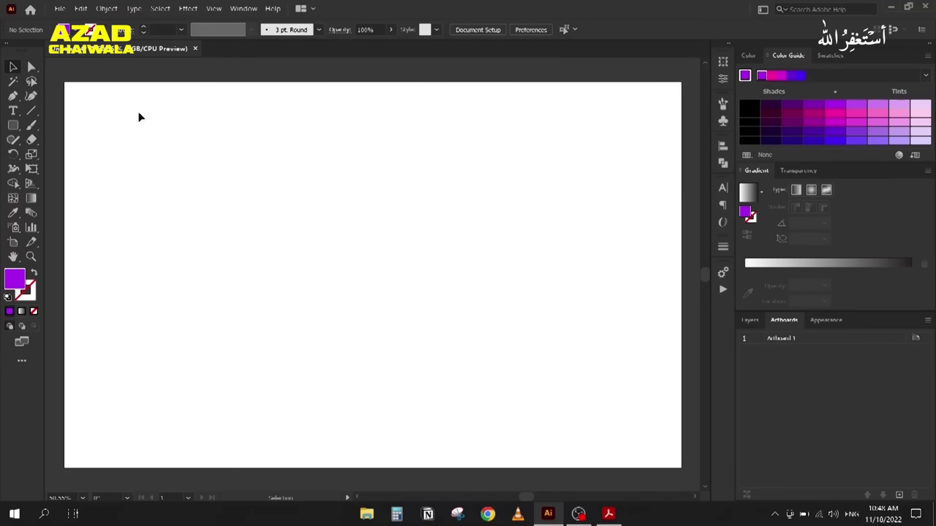
click(13, 126)
double_click(16, 284)
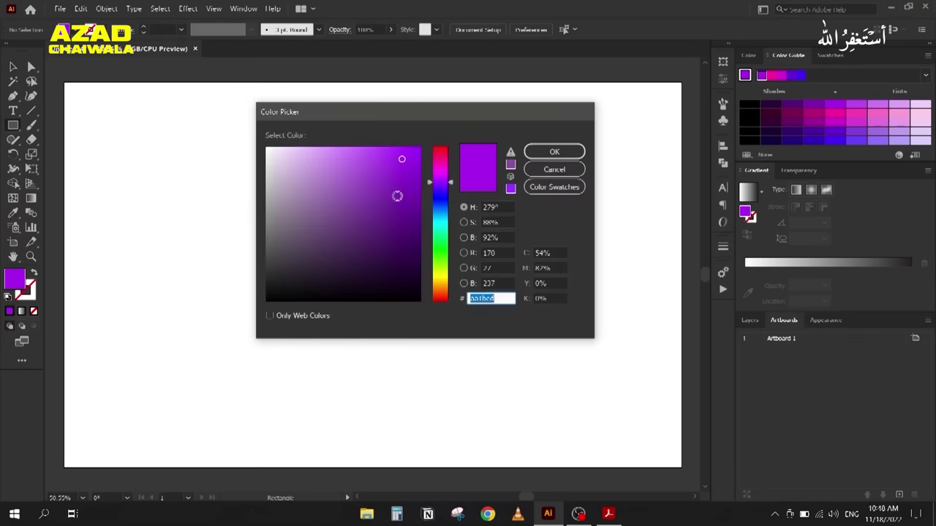
click(447, 250)
drag(447, 249, 446, 214)
click(408, 161)
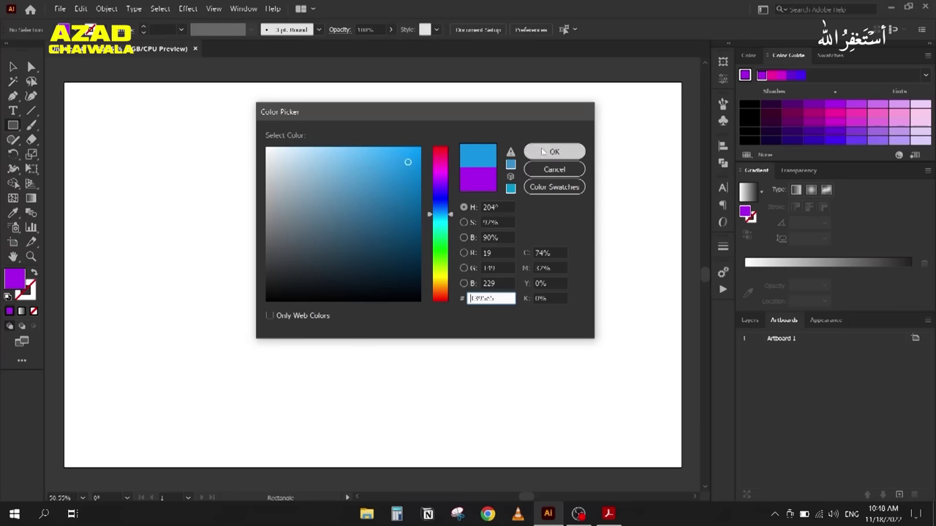
click(540, 152)
click(828, 60)
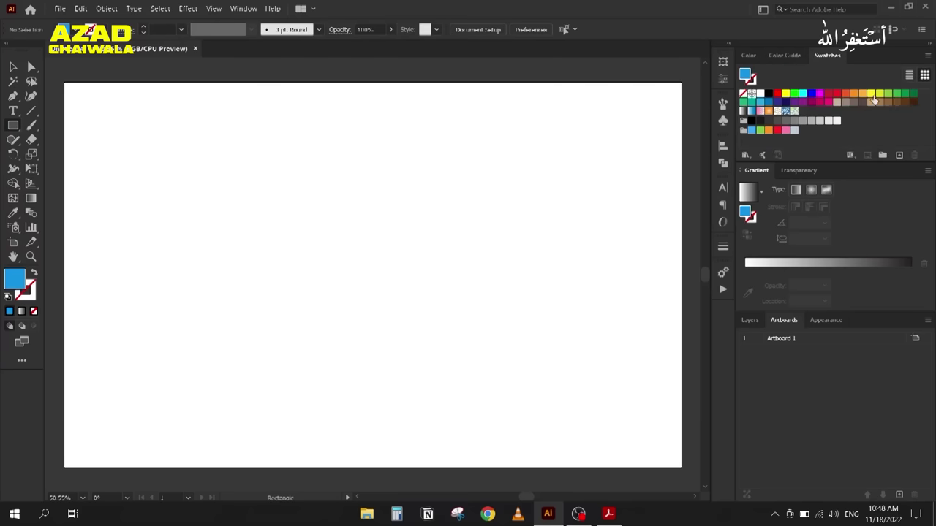
click(789, 59)
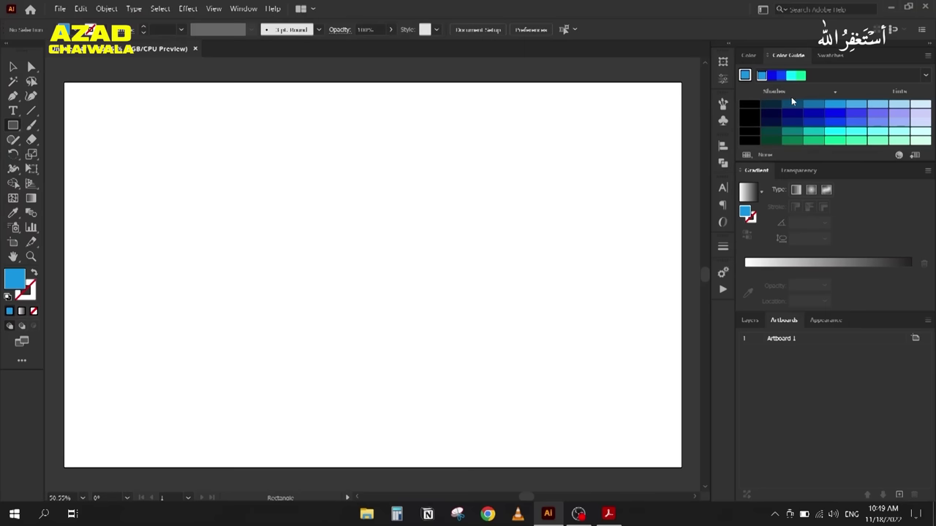
Step: Preview the Color Guide's warm/cool and then vivid/muted variations of the blue
click(927, 59)
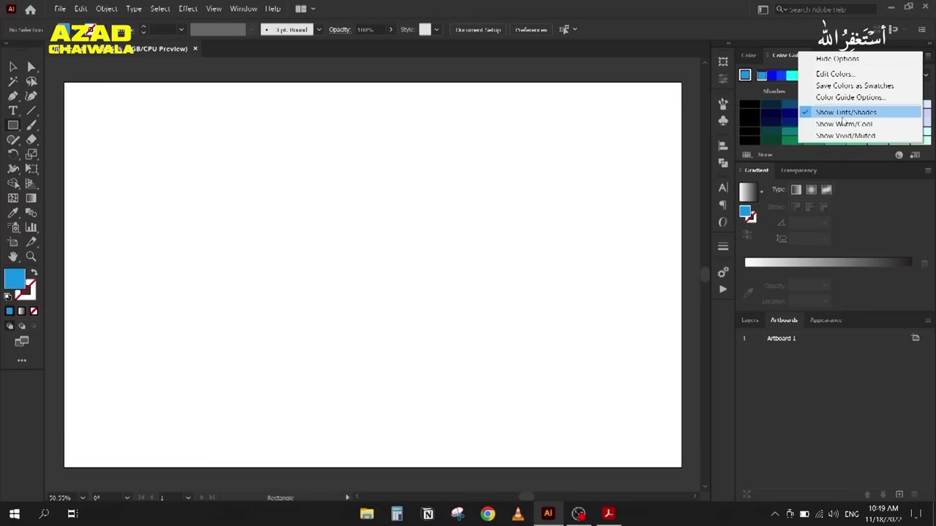
click(845, 127)
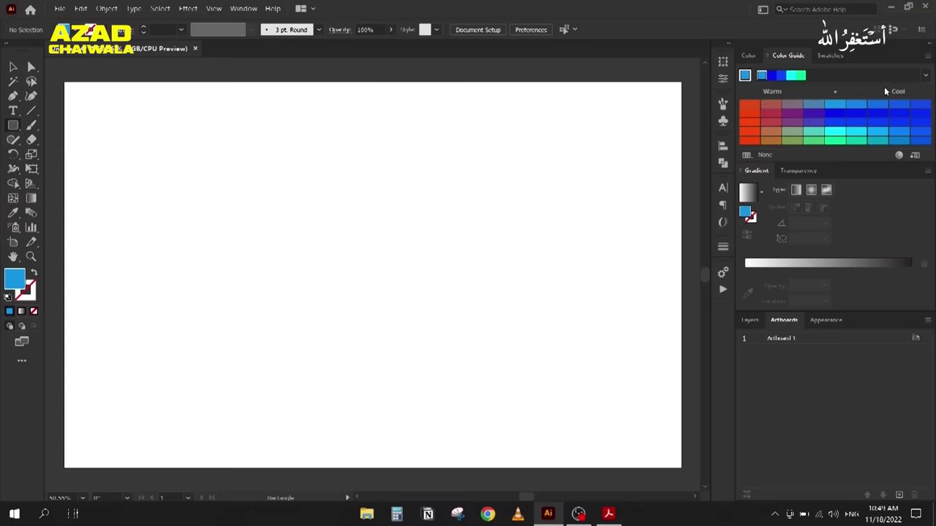
click(926, 56)
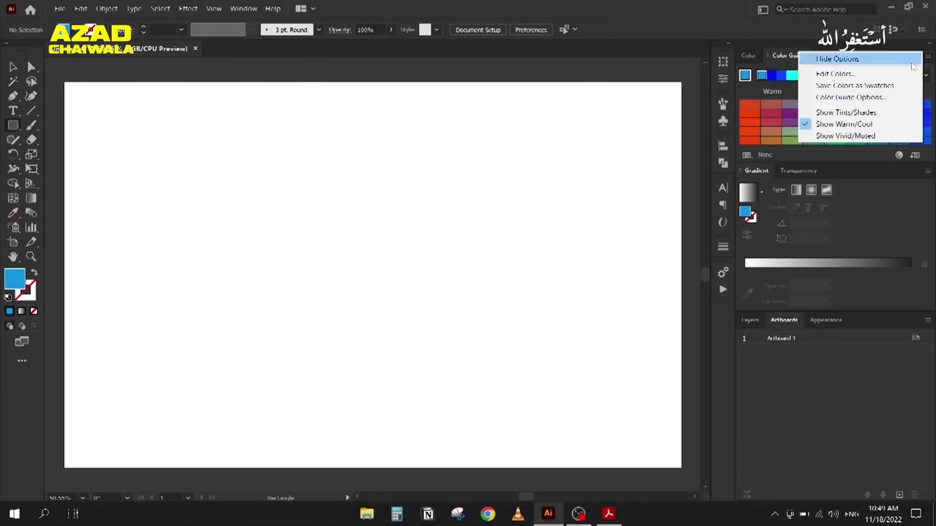
click(845, 136)
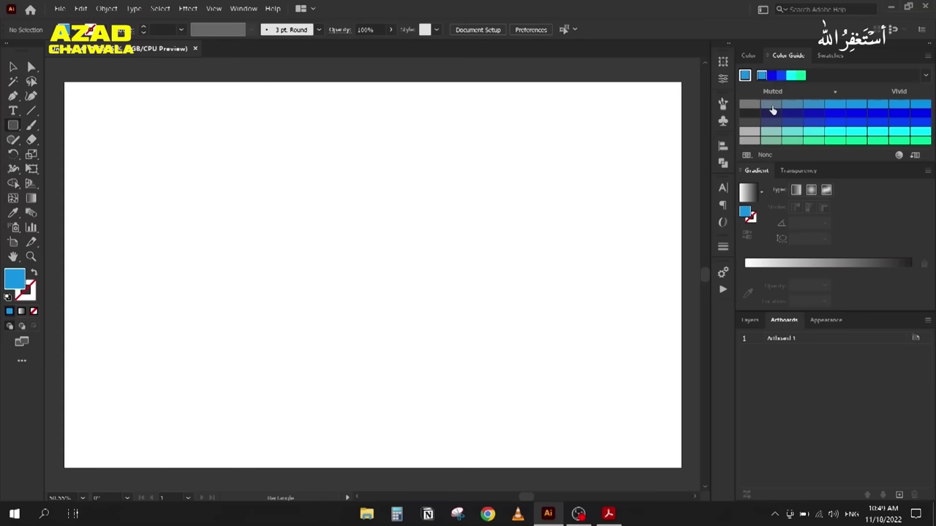
Step: Switch the Color Guide back to tints/shades and list the harmony rules
click(928, 57)
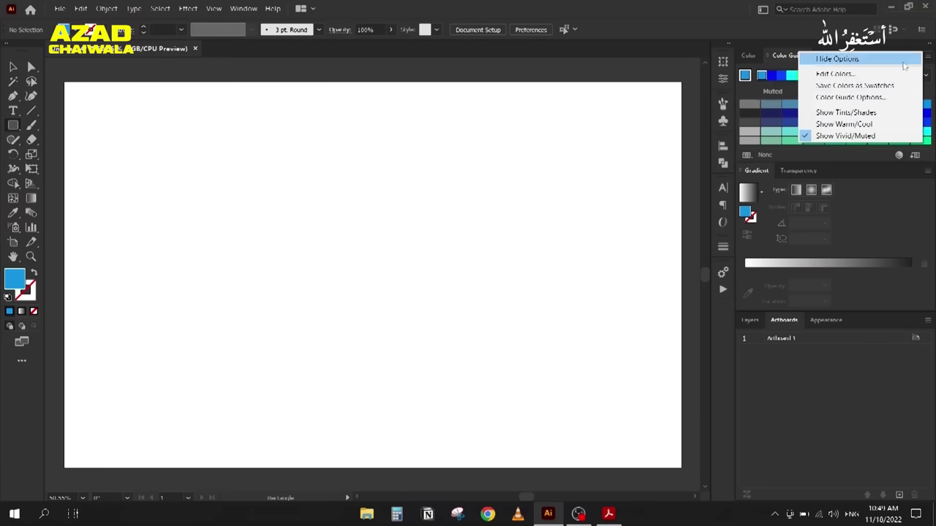
click(865, 112)
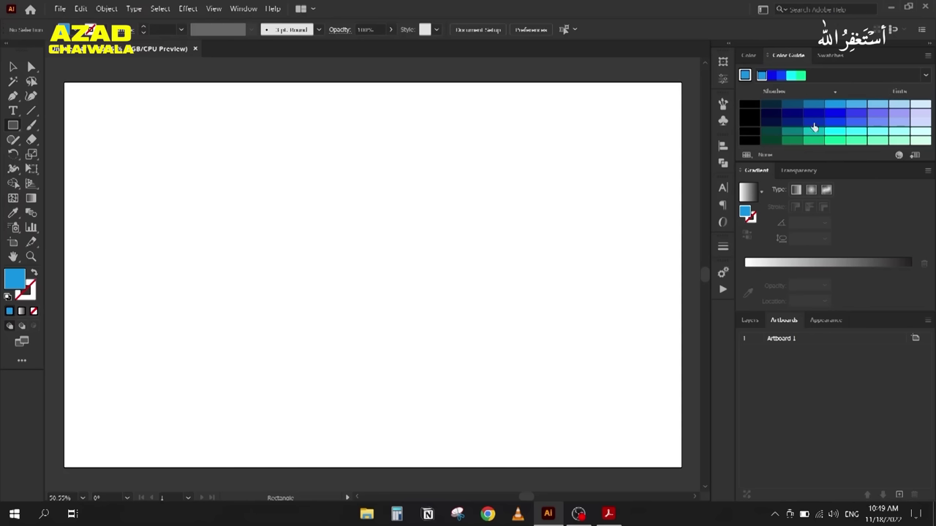
click(924, 75)
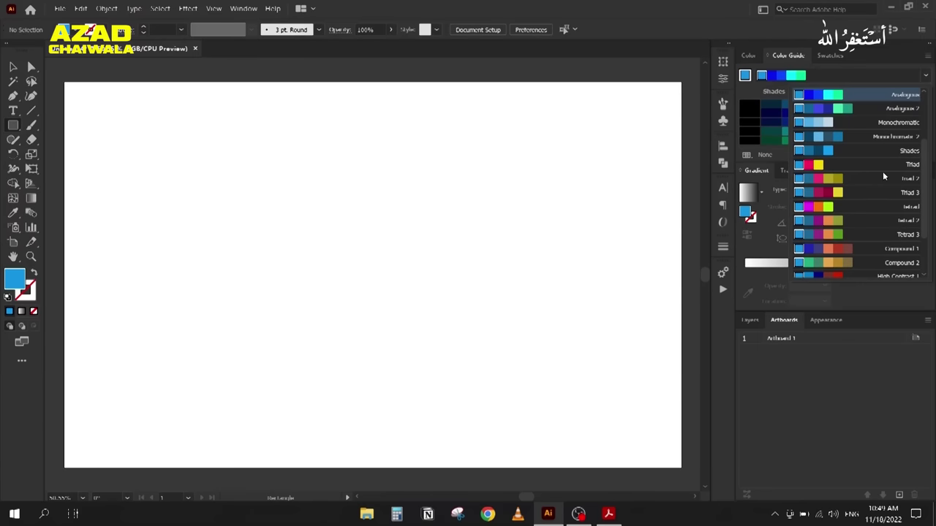
Step: Browse the harmony rules and apply Complementary to the blue
scroll(882, 173, down, 3)
scroll(883, 174, up, 5)
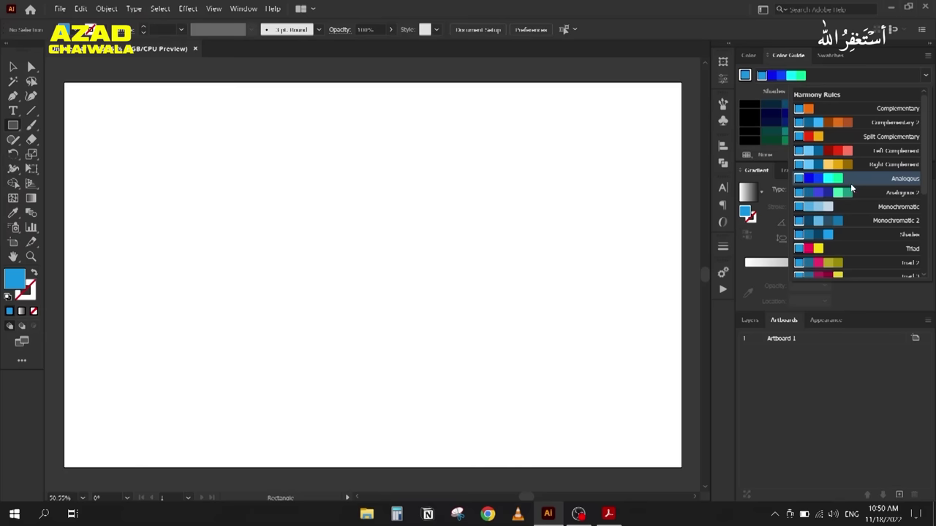
scroll(850, 188, down, 5)
scroll(850, 189, up, 6)
click(823, 112)
Step: Choose another blue-and-orange complementary variant, then go back to the Color-theory PDF
click(925, 74)
click(872, 109)
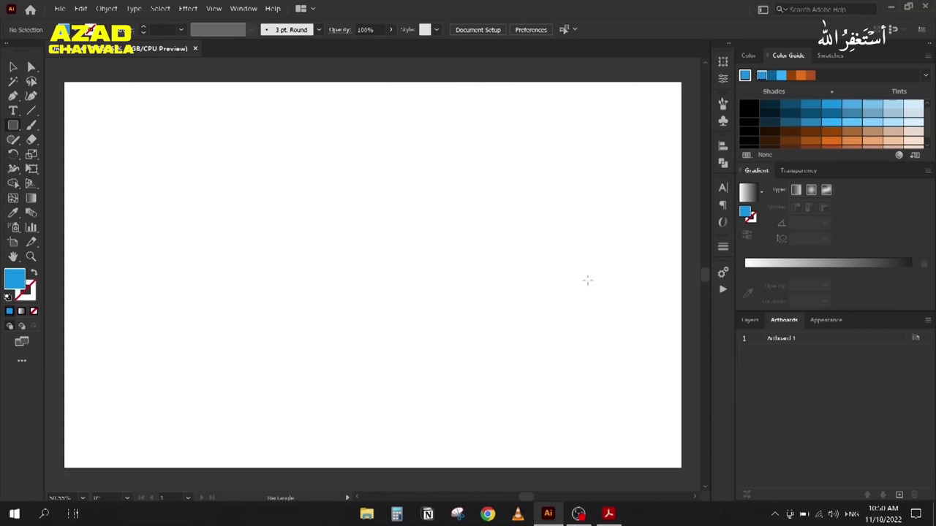
click(608, 514)
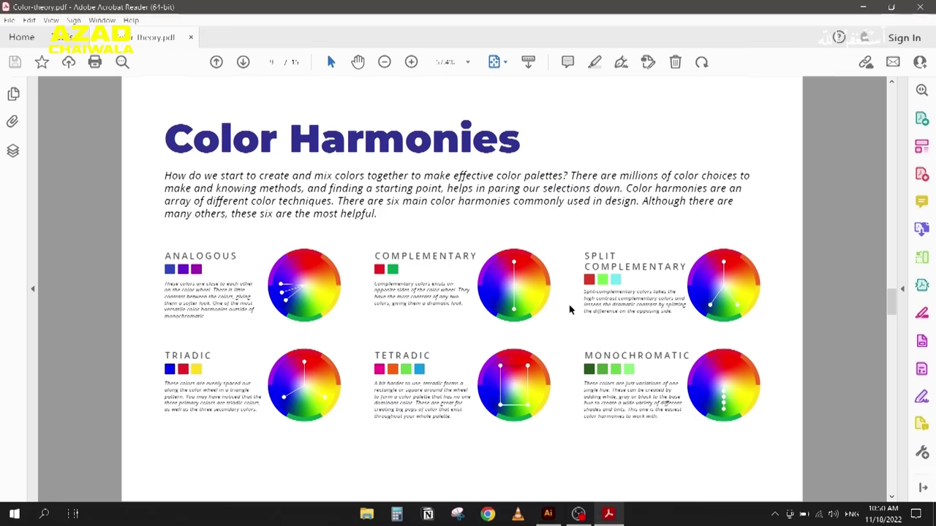
Step: On page 10, snip the Pure Hue swatch row with Win+Shift+S
scroll(570, 309, down, 1)
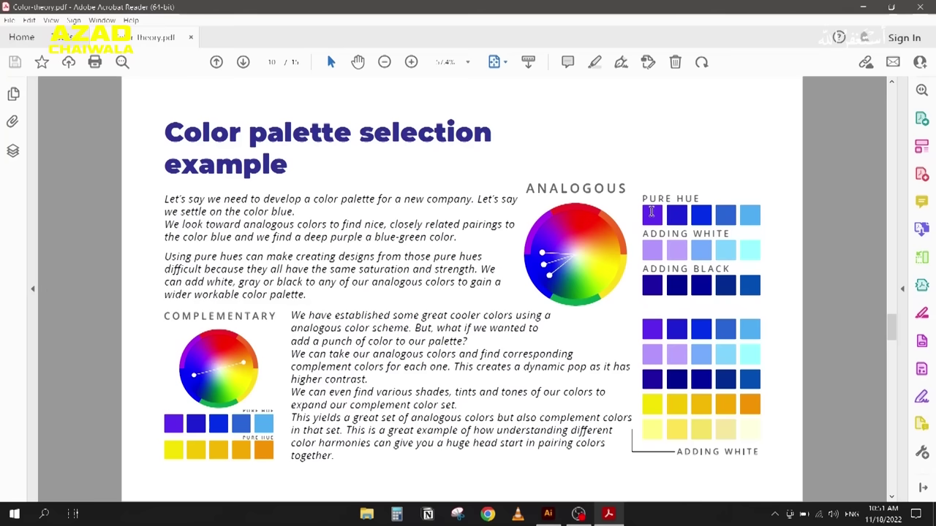
key(super+shift+s)
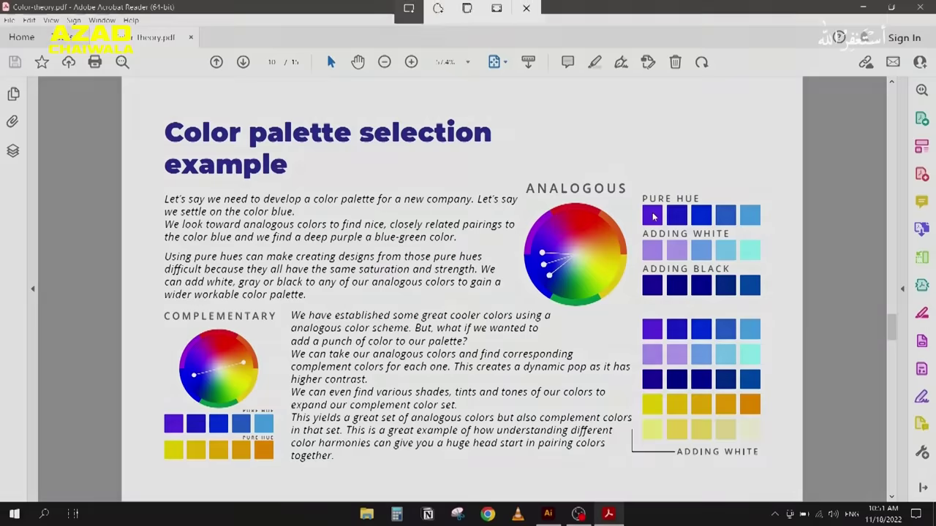
drag(633, 187, 771, 228)
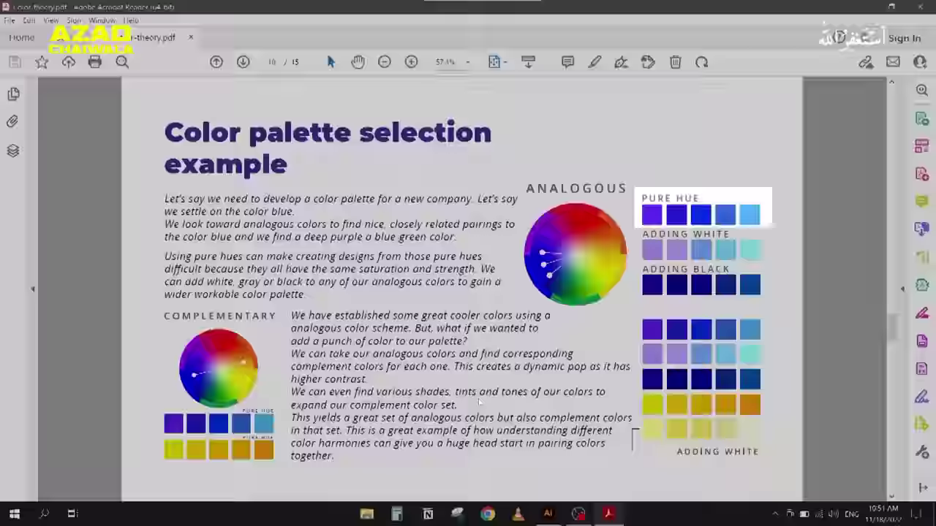
Step: Paste the Pure Hue snip into Illustrator, enlarge it and place it at the artboard's top-left
click(548, 513)
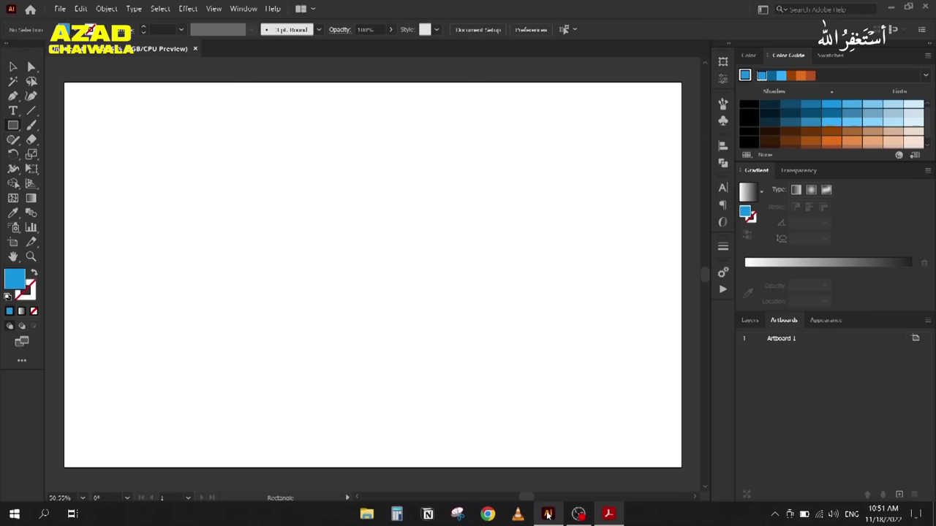
key(ctrl+v)
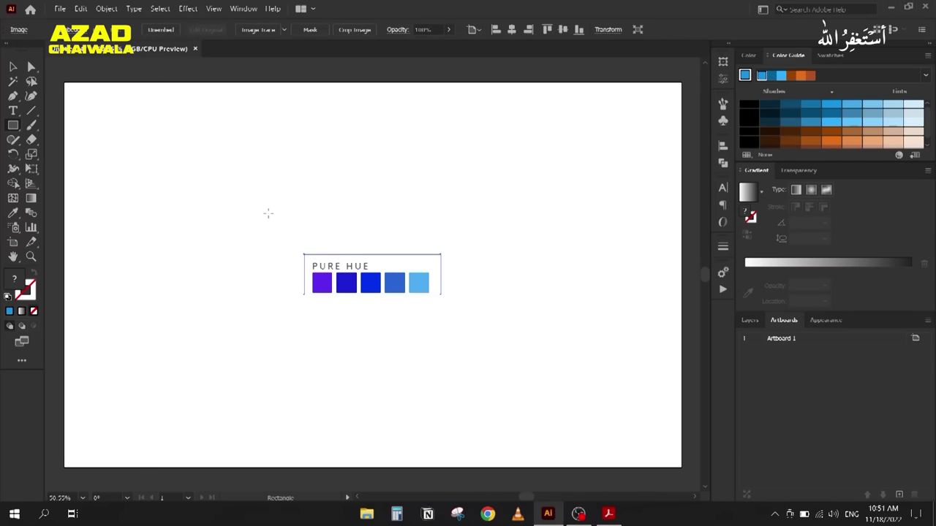
key(v)
drag(304, 255, 256, 219)
drag(324, 269, 179, 132)
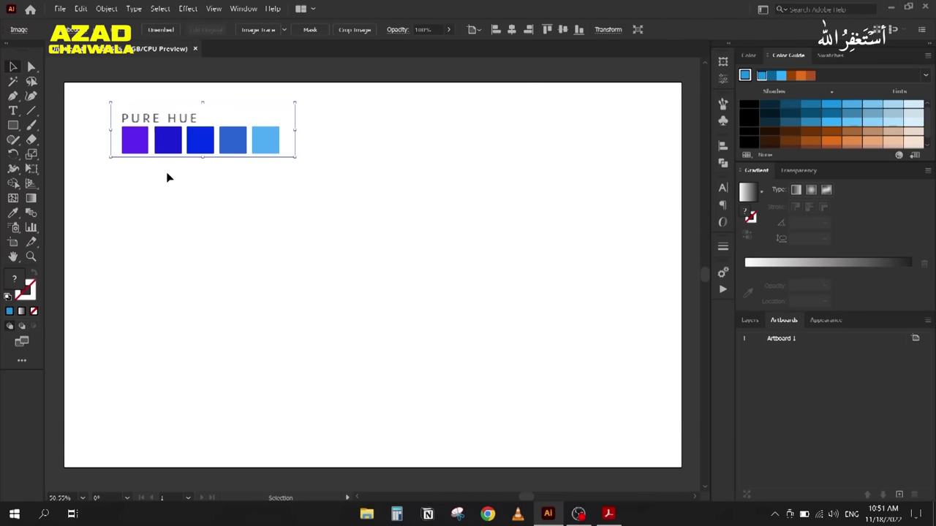
click(209, 212)
Step: Draw a square below the swatch image and repeat-copy it 80 px apart into a row
click(13, 125)
mouse_move(111, 186)
mouse_down()
mouse_move(145, 219)
mouse_move(151, 210)
mouse_move(164, 219)
mouse_up()
key(v)
click(110, 285)
key(ctrl+d)
key(ctrl+d)
key(ctrl+d)
key(ctrl+d)
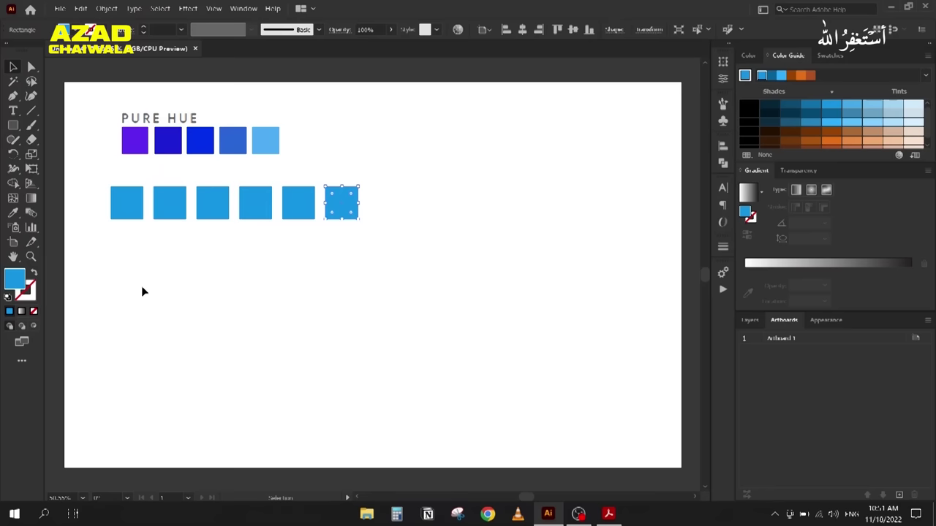
Step: Eyedropper the third Pure Hue blue into the first square
key(v)
click(133, 215)
key(i)
click(204, 132)
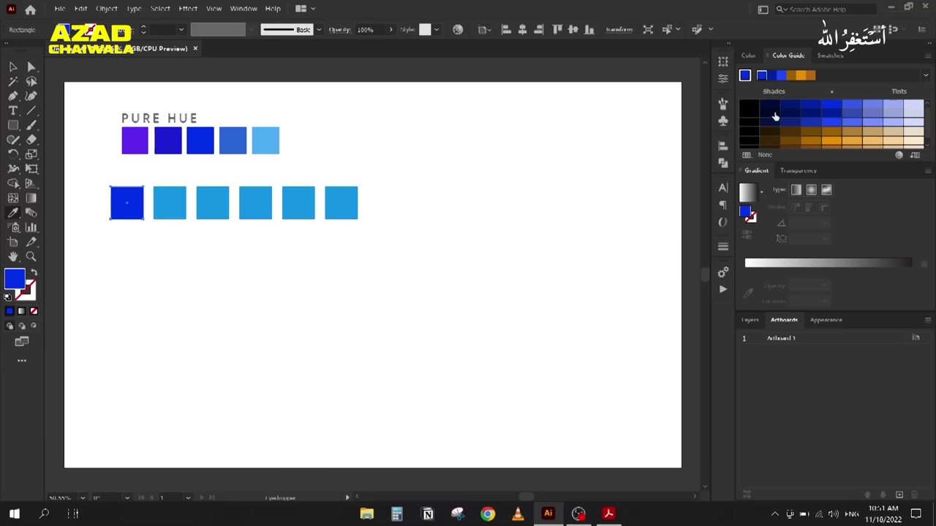
Step: Using the Analogous harmony, fill squares two to four with purple, dark blue and medium blue
click(924, 75)
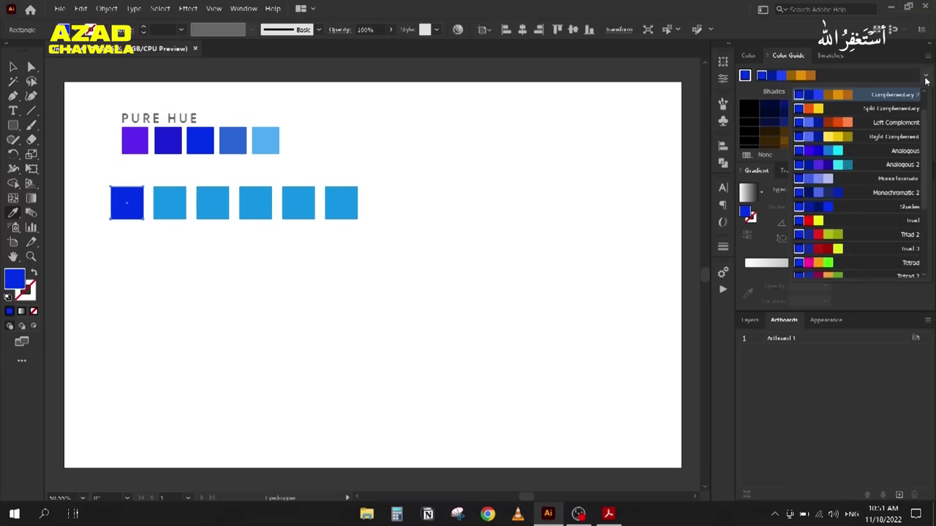
click(863, 152)
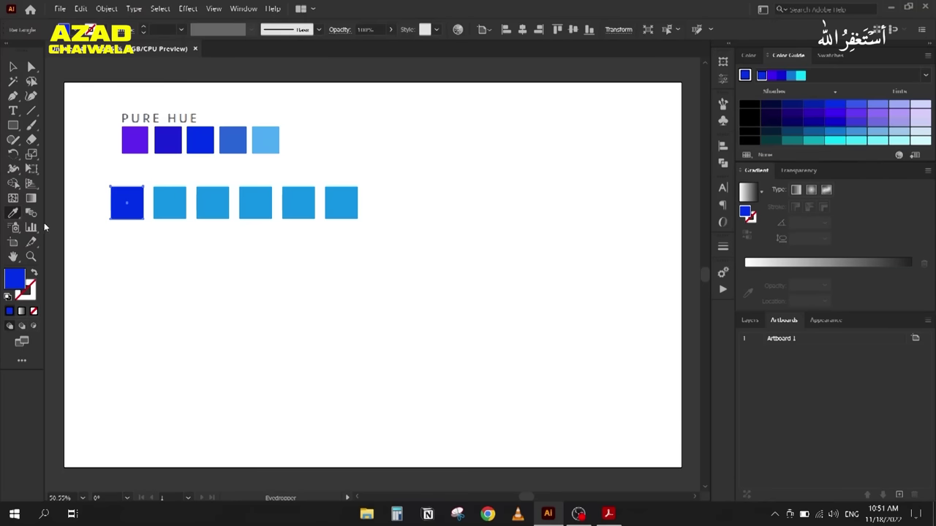
key(v)
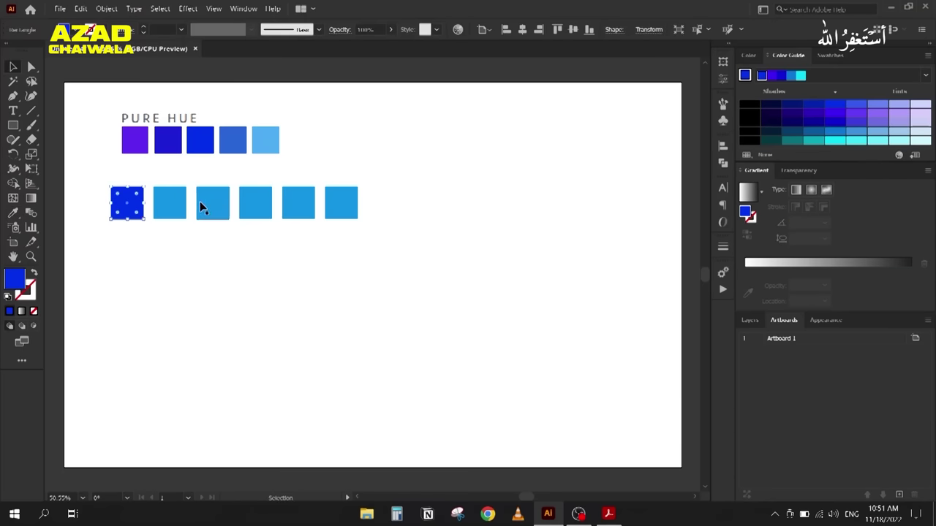
click(159, 201)
click(839, 116)
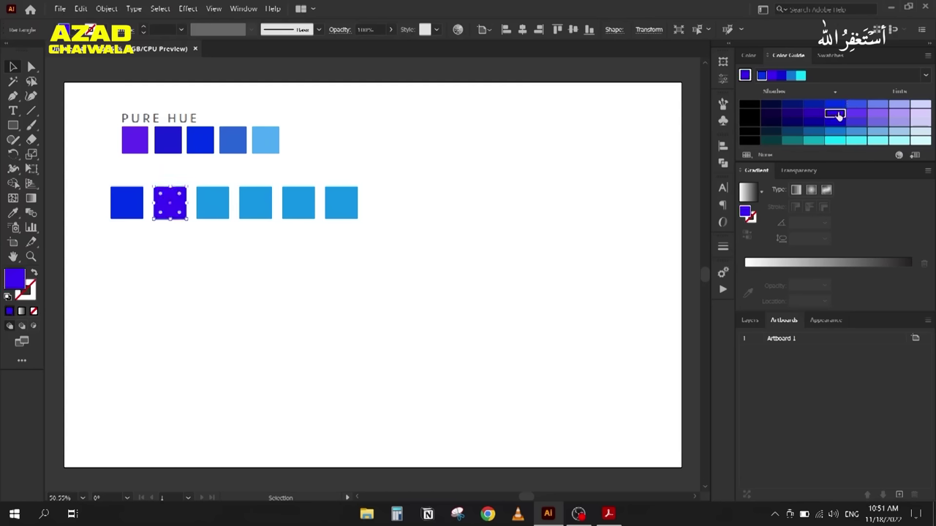
click(219, 203)
click(834, 123)
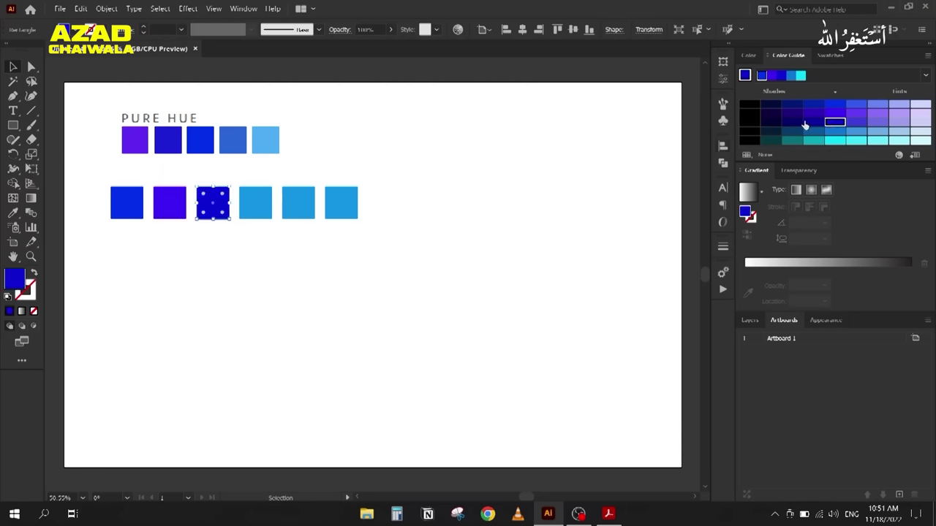
click(257, 204)
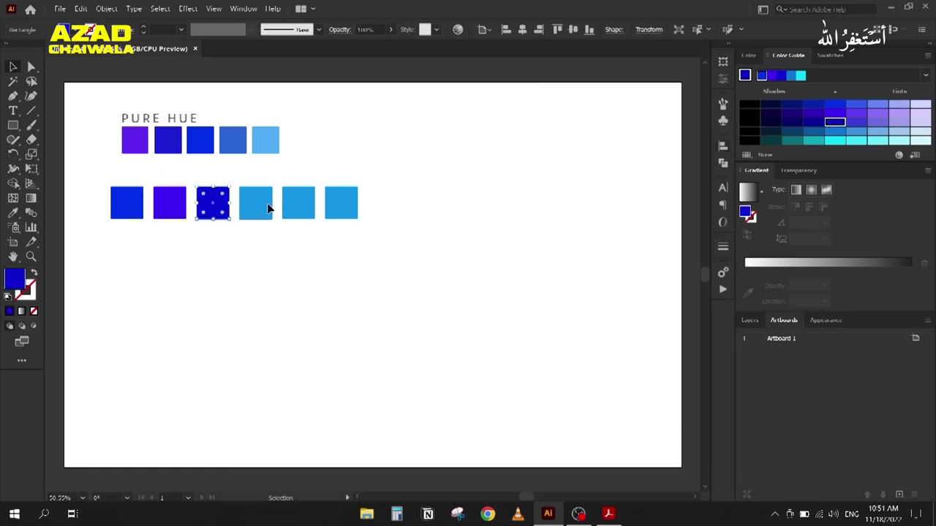
click(832, 133)
click(292, 208)
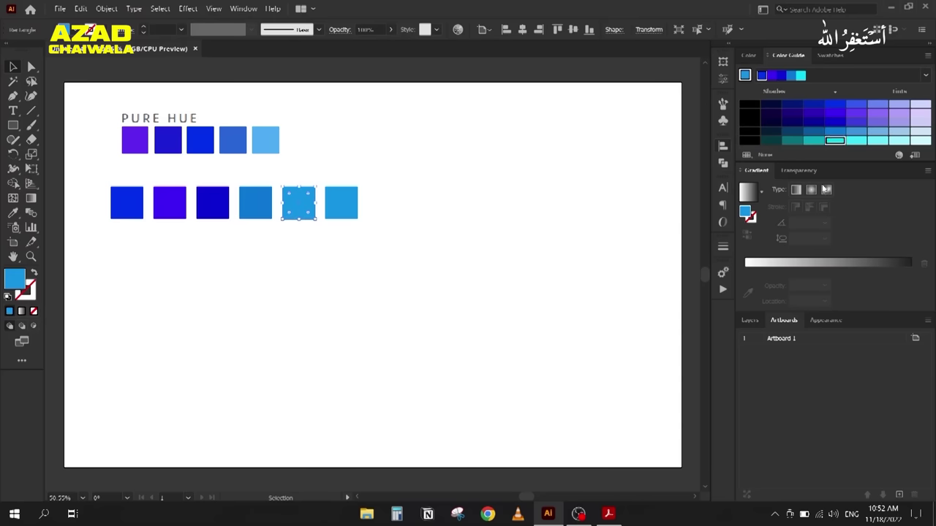
Step: Delete the sixth square and shift the remaining row slightly up and right
click(341, 205)
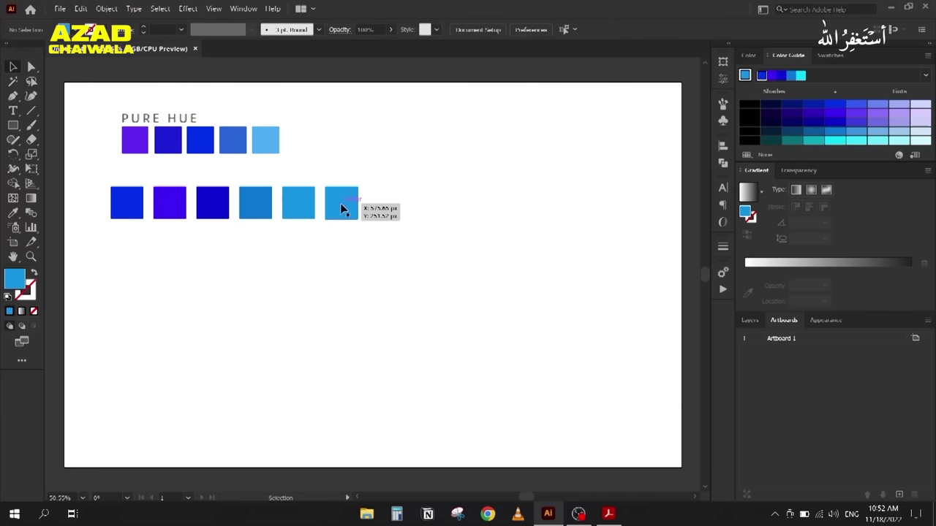
key(Delete)
drag(106, 176, 326, 237)
mouse_move(121, 214)
mouse_down()
mouse_move(153, 211)
mouse_move(134, 215)
mouse_move(113, 203)
mouse_up()
click(167, 278)
Step: Drag the dark blue, medium blue and light-blue squares together in order from violet to light blue
drag(223, 208, 182, 212)
drag(274, 201, 227, 205)
drag(317, 205, 269, 206)
Step: Space the five squares evenly with Horizontal Distribute Center
drag(95, 186, 296, 223)
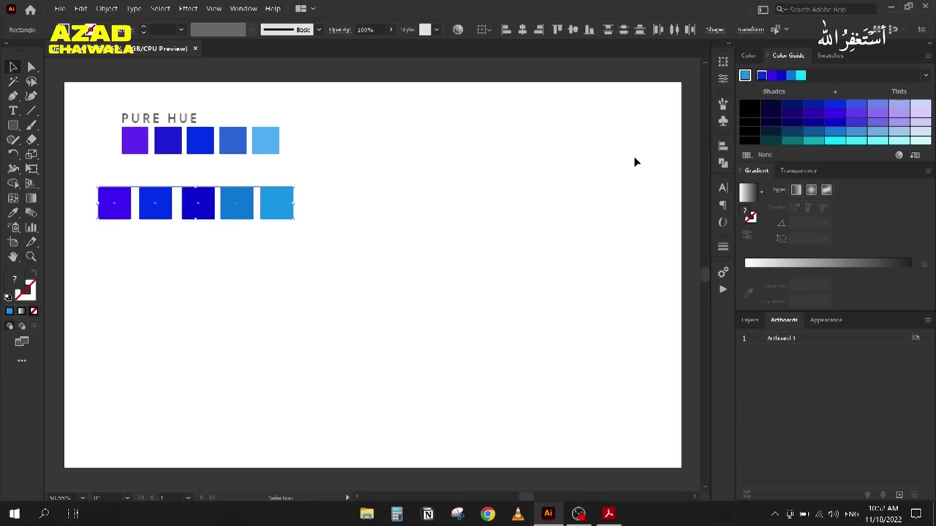
click(723, 146)
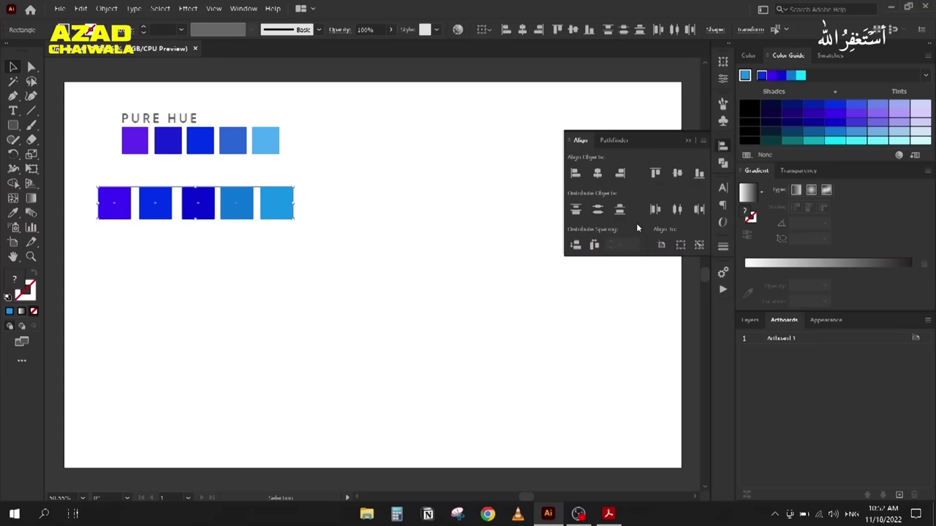
click(655, 210)
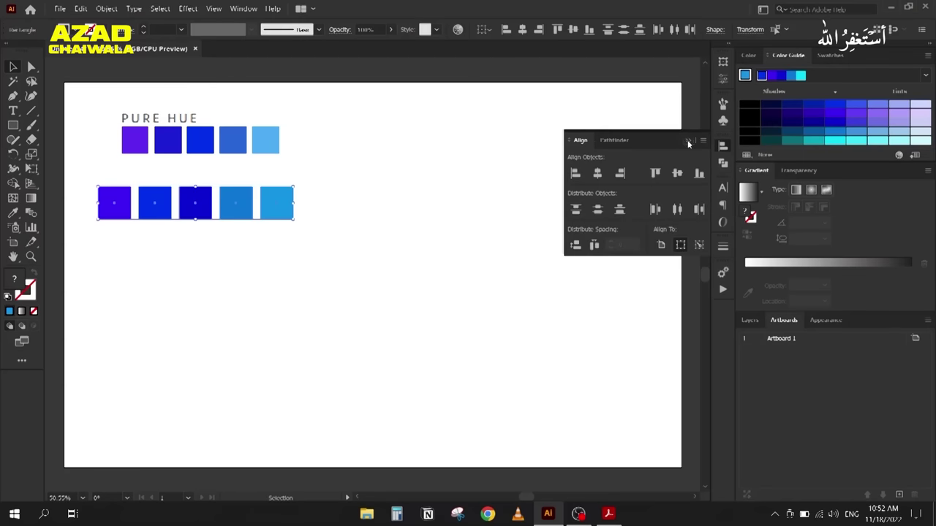
click(320, 269)
click(606, 513)
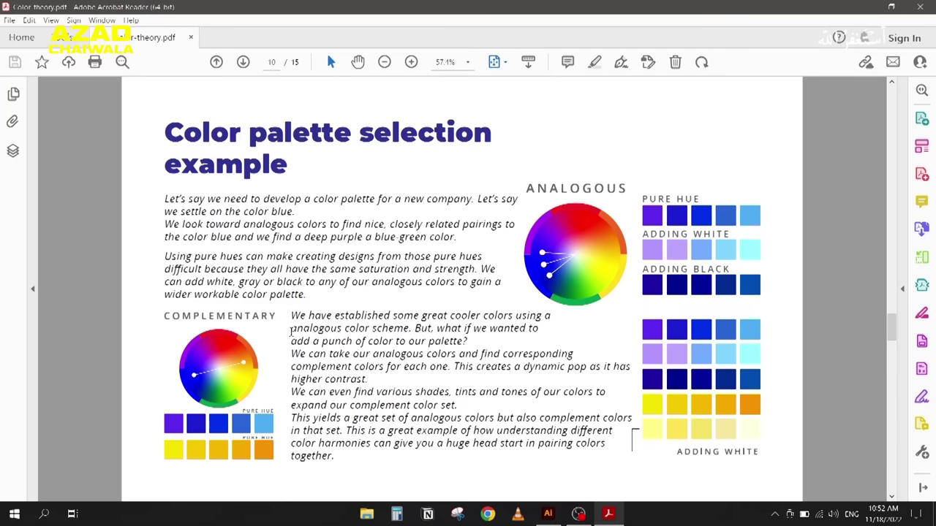
Step: Eyedropper the second and third Pure Hue blues into the second and third squares
click(547, 513)
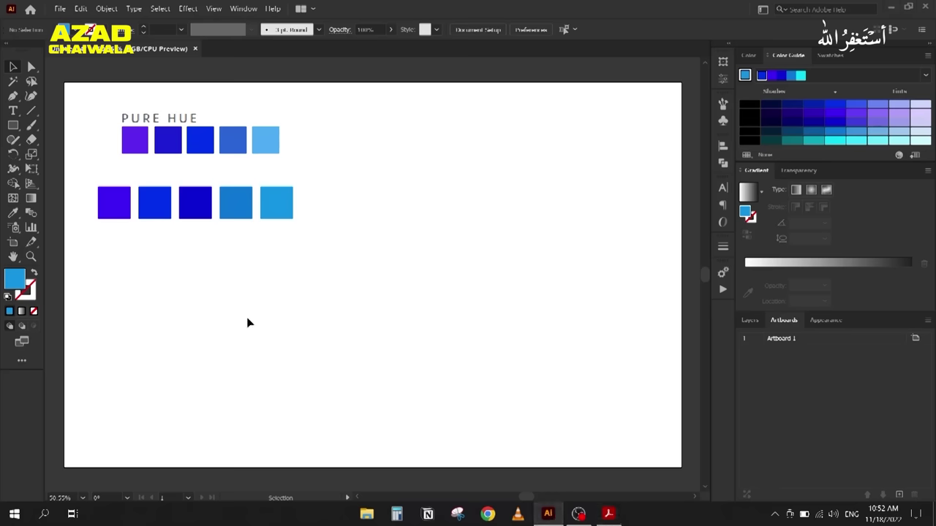
click(202, 218)
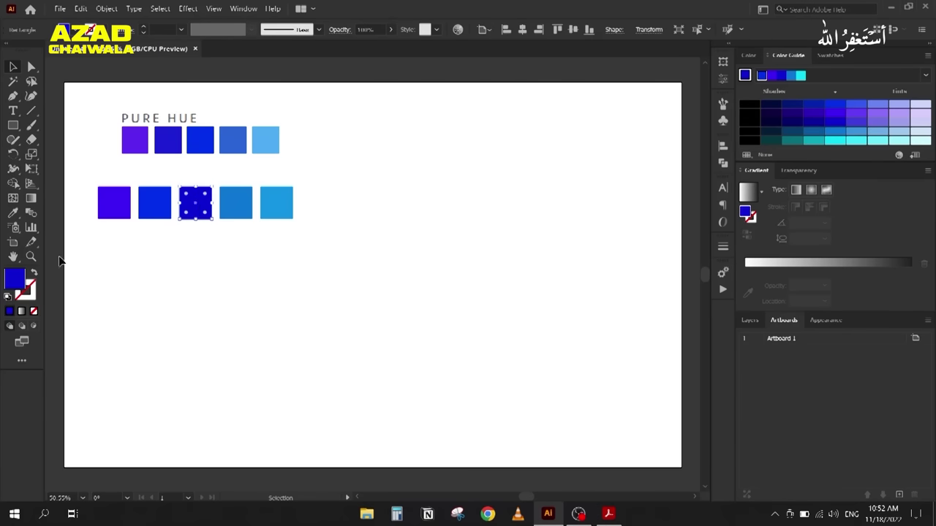
click(744, 78)
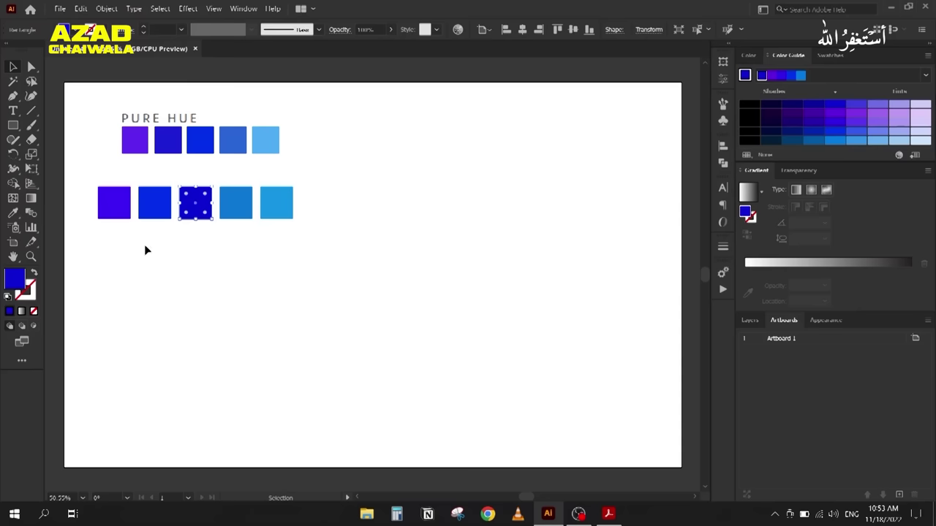
click(152, 205)
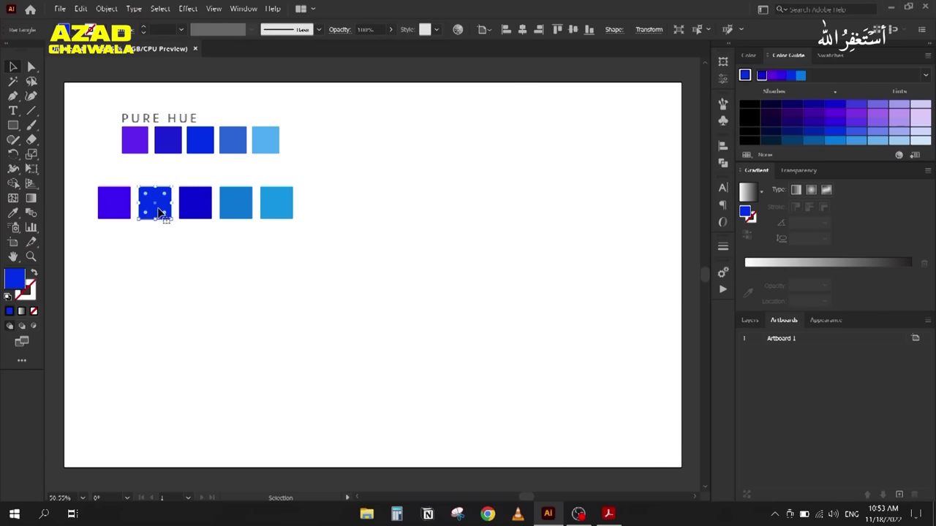
key(i)
click(175, 139)
ctrl+click(190, 201)
click(193, 141)
click(14, 67)
click(198, 298)
click(195, 202)
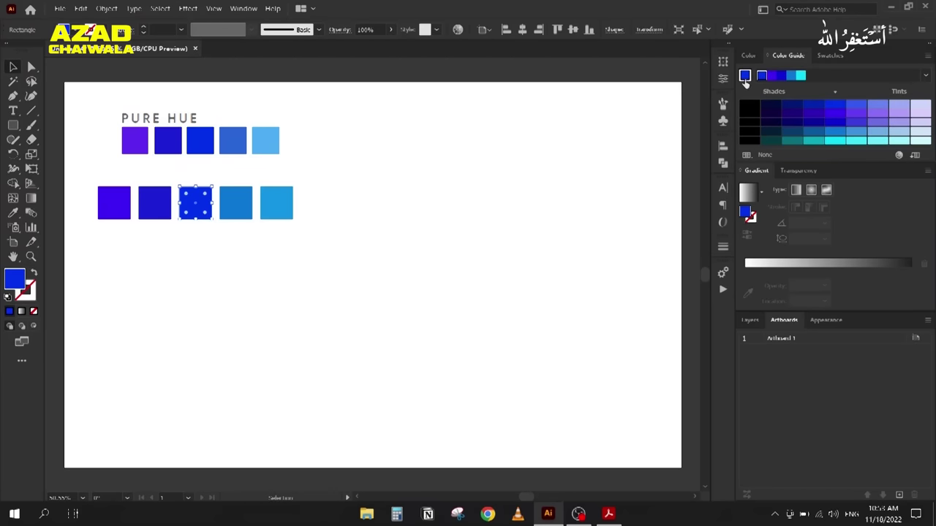
Step: Set the Color Guide harmony rule to Complementary
click(926, 76)
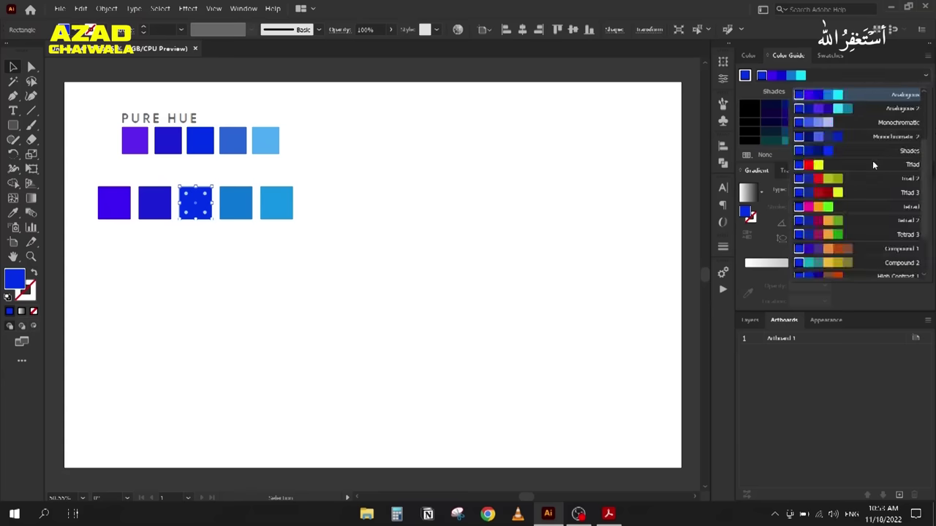
scroll(872, 163, down, 3)
scroll(862, 146, up, 5)
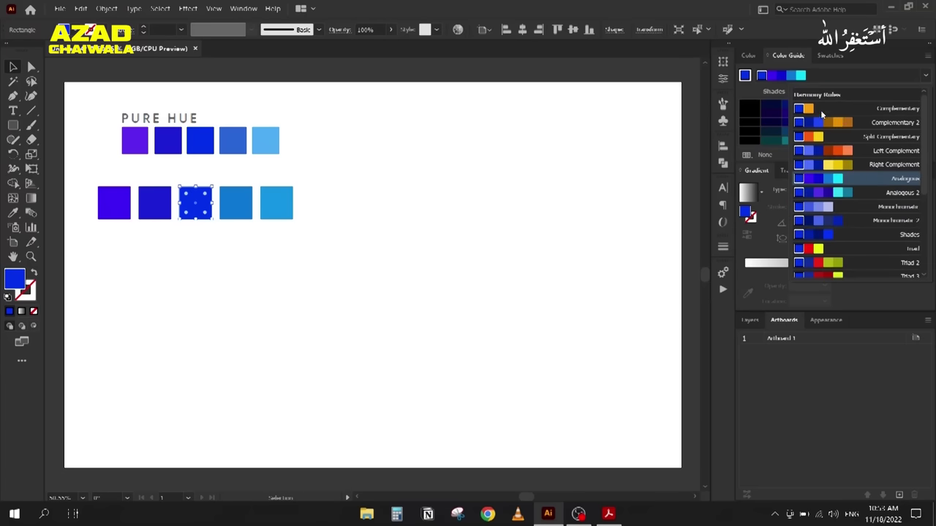
click(821, 109)
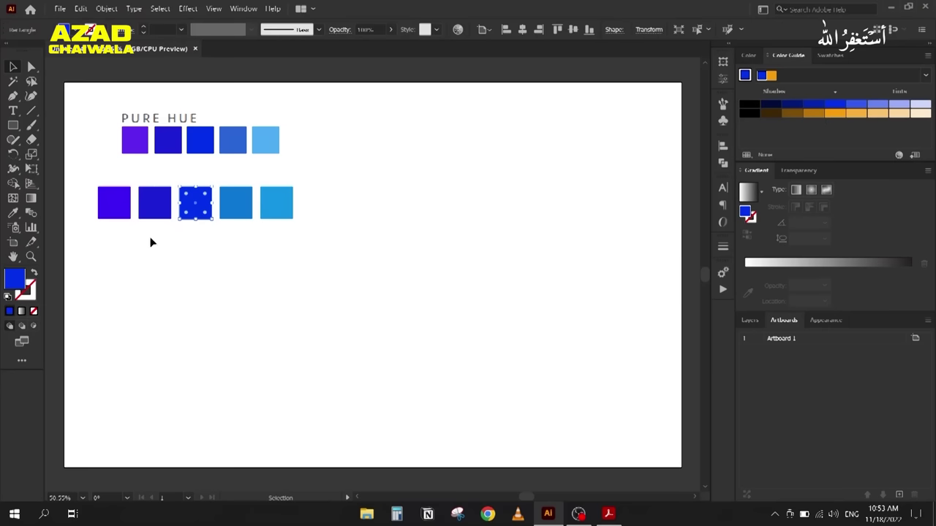
Step: Drag a copy of the five-square row straight down to form a new row
click(105, 266)
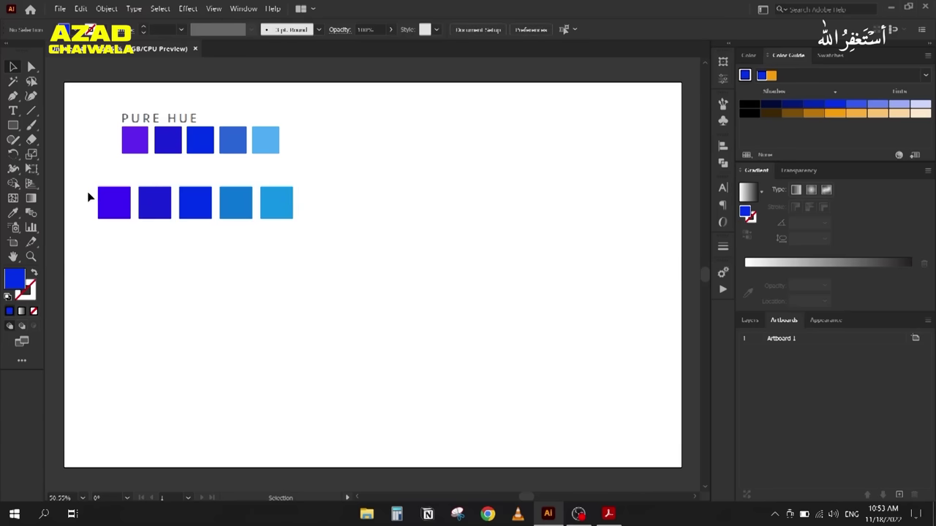
drag(90, 196, 269, 242)
shift+click(102, 210)
drag(88, 206, 323, 265)
drag(115, 219, 112, 260)
click(112, 349)
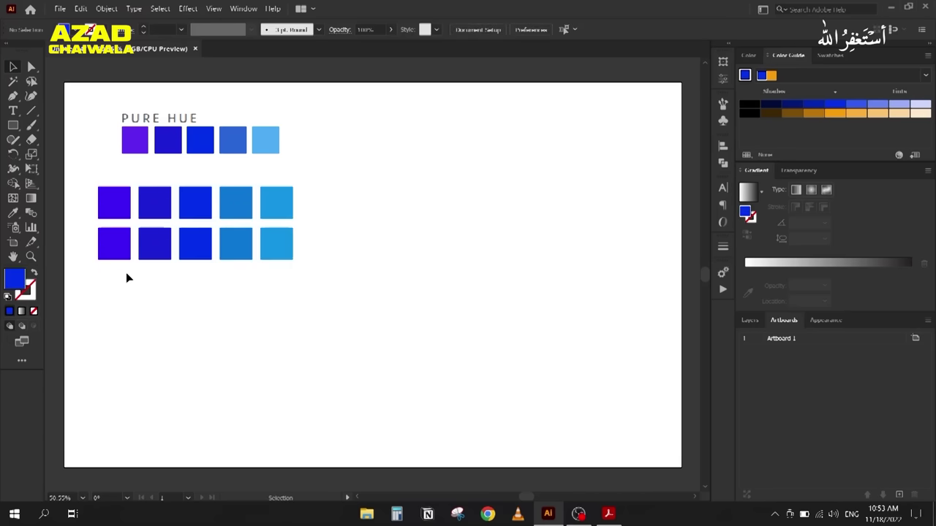
Step: Fill the third and second squares of the new row with orange
click(110, 205)
click(196, 263)
click(196, 257)
key(i)
click(834, 113)
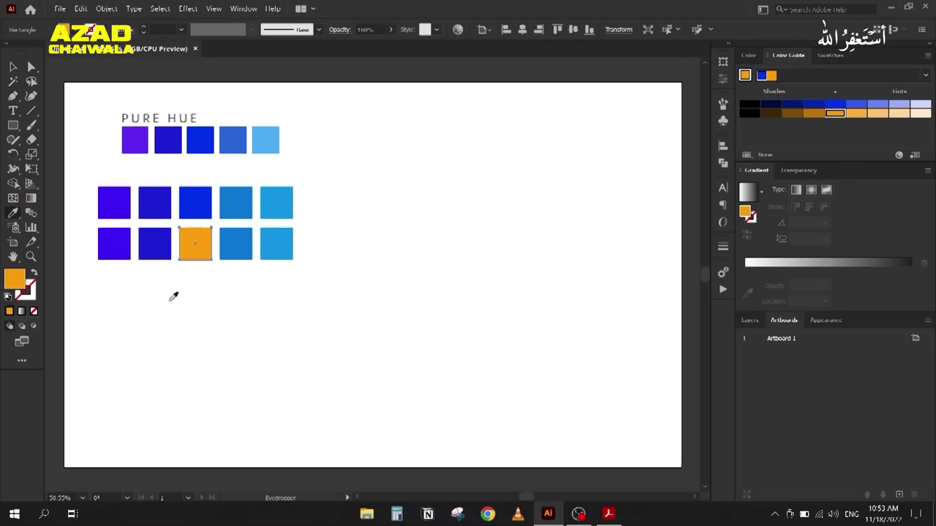
key(v)
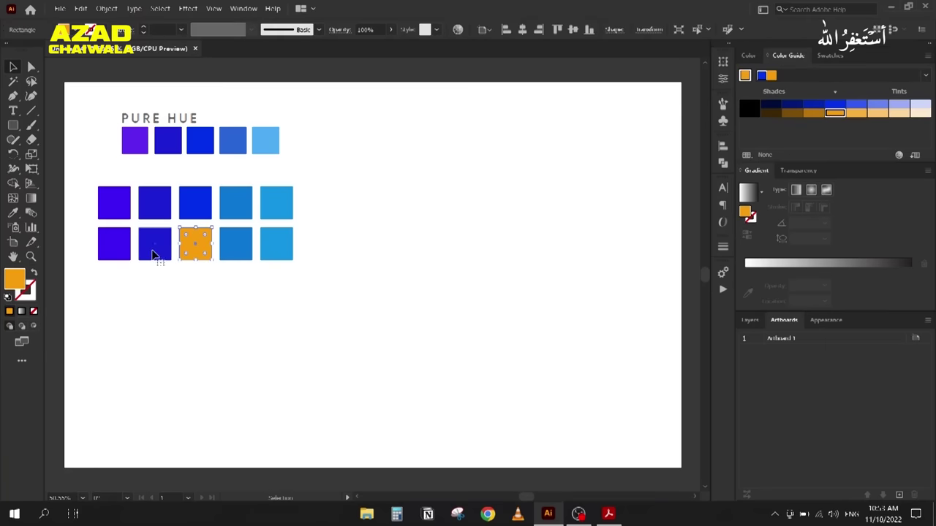
click(156, 250)
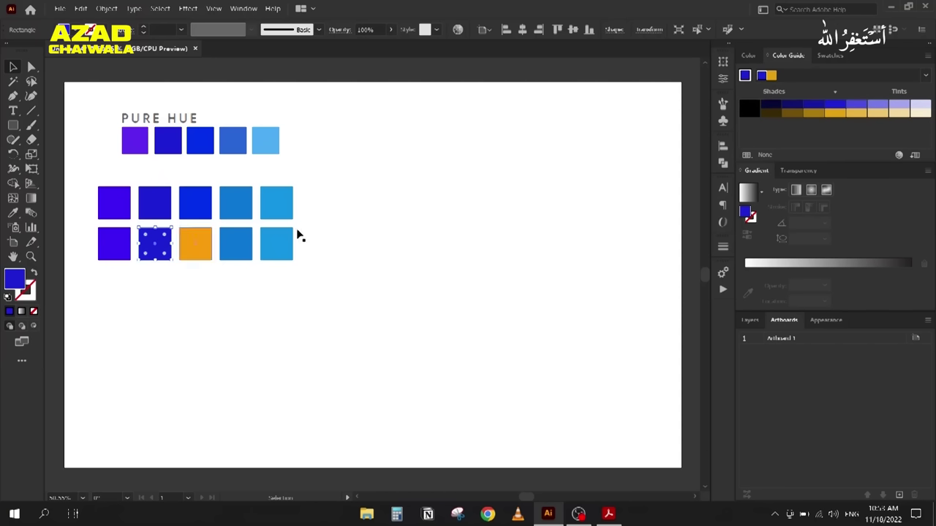
click(834, 113)
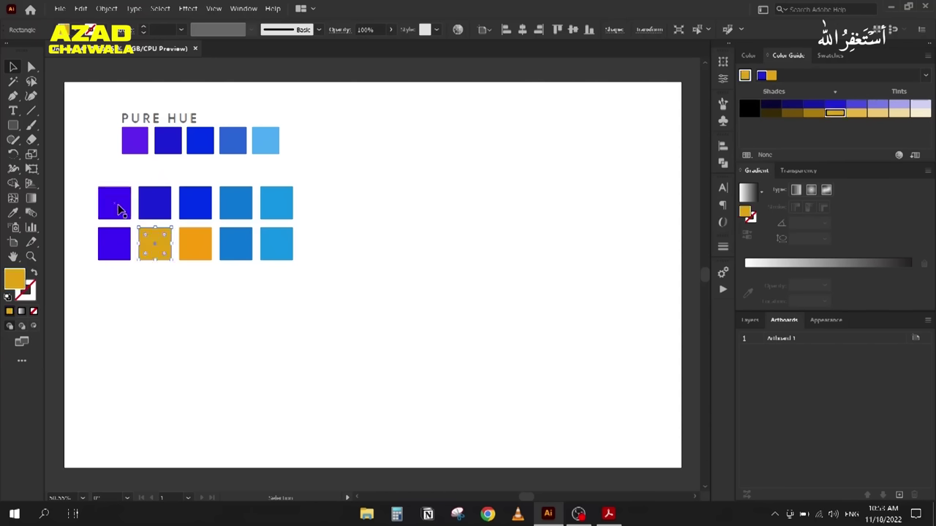
Step: Fill the first lower square with yellow and the fourth with orange from each square's complementary harmony
click(116, 205)
click(115, 243)
click(745, 76)
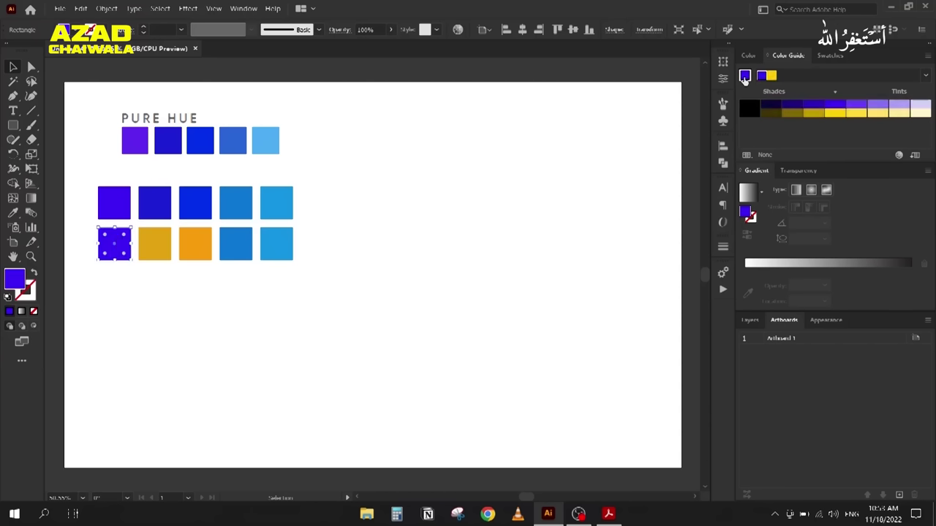
click(829, 116)
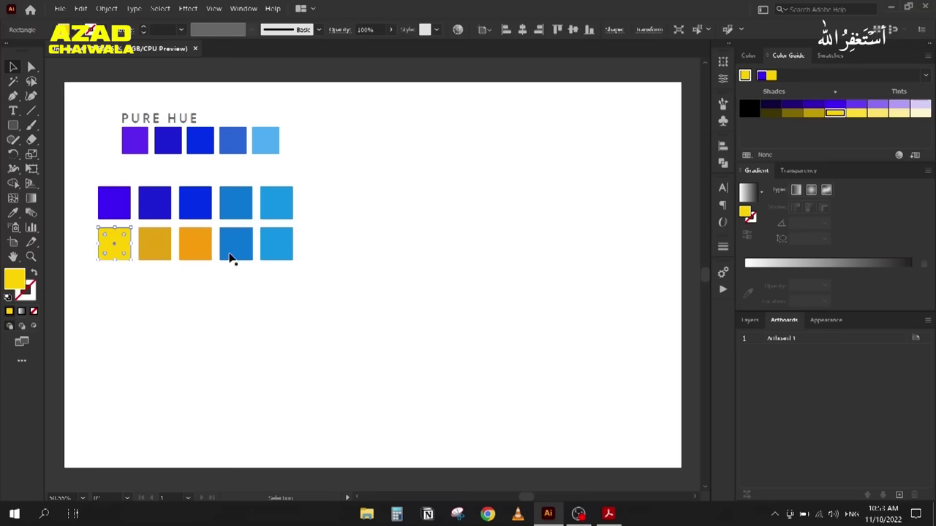
click(234, 248)
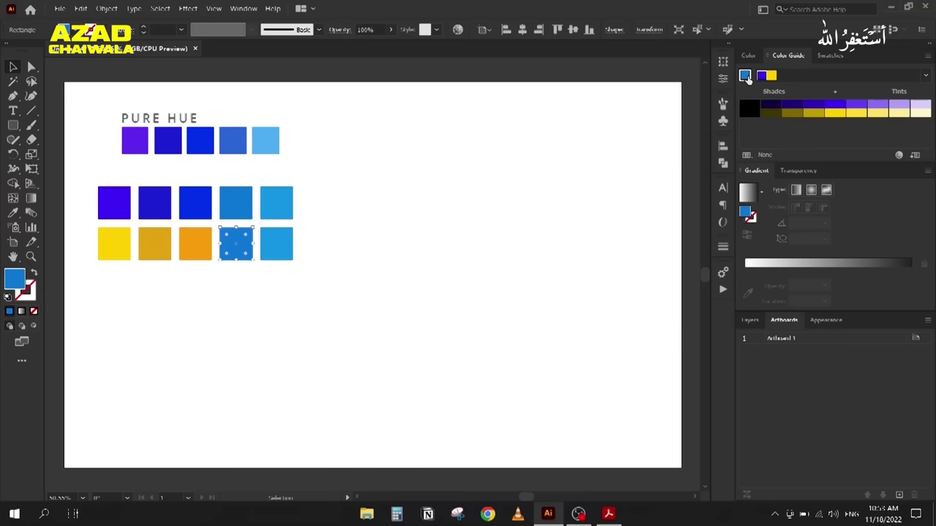
click(745, 76)
click(834, 113)
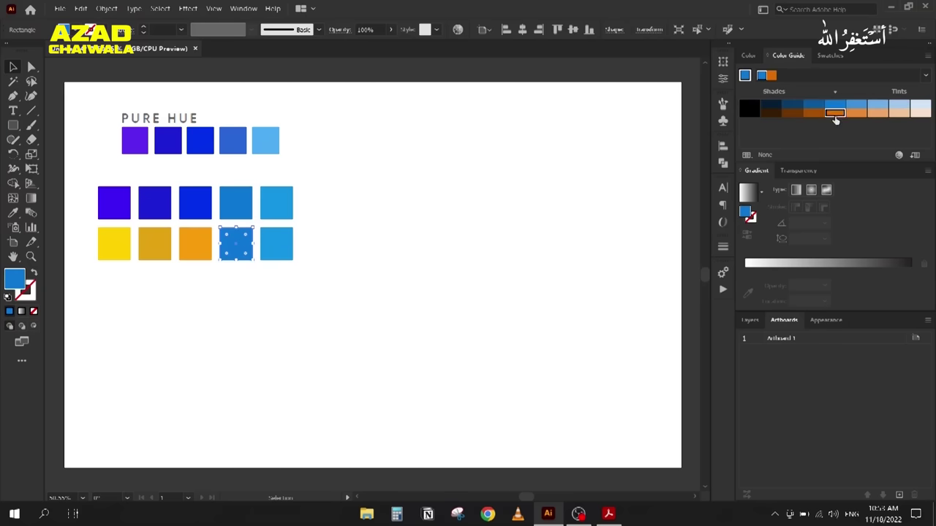
click(835, 114)
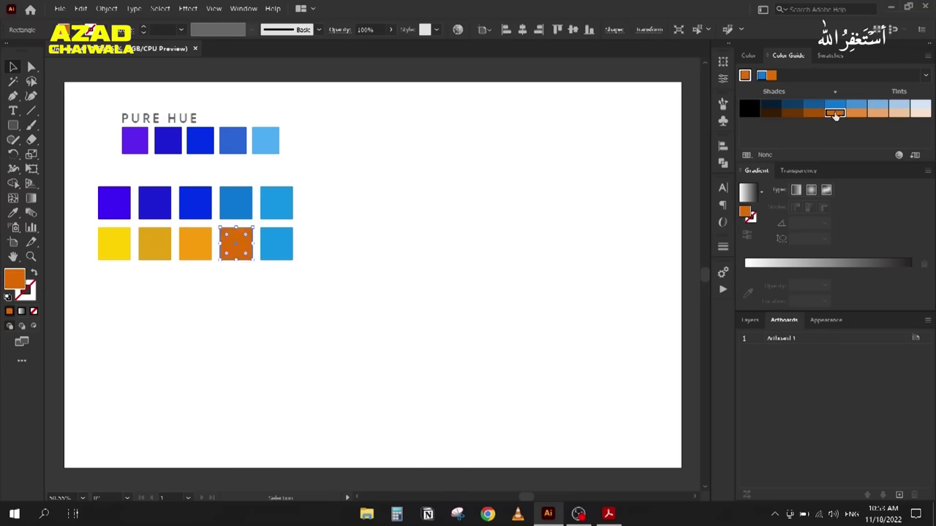
Step: Check the finished yellow-to-orange row by selecting its squares
click(287, 246)
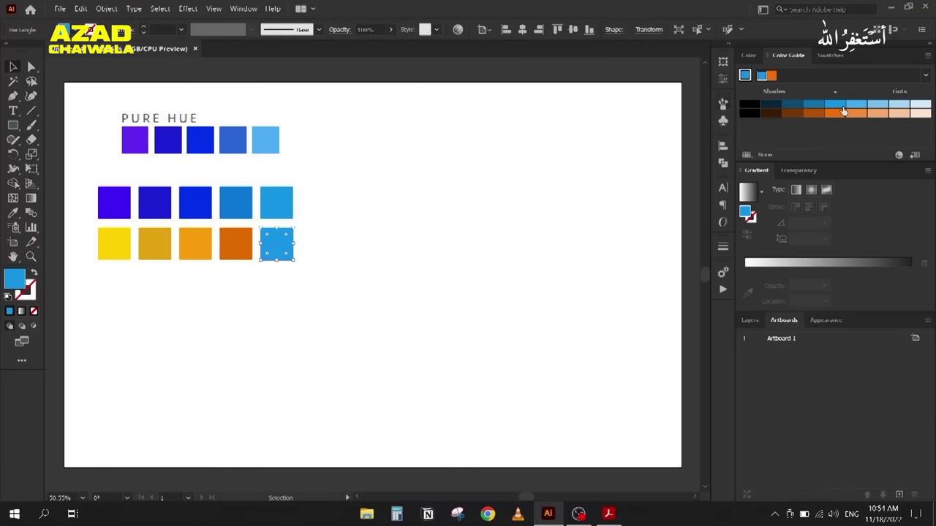
click(467, 296)
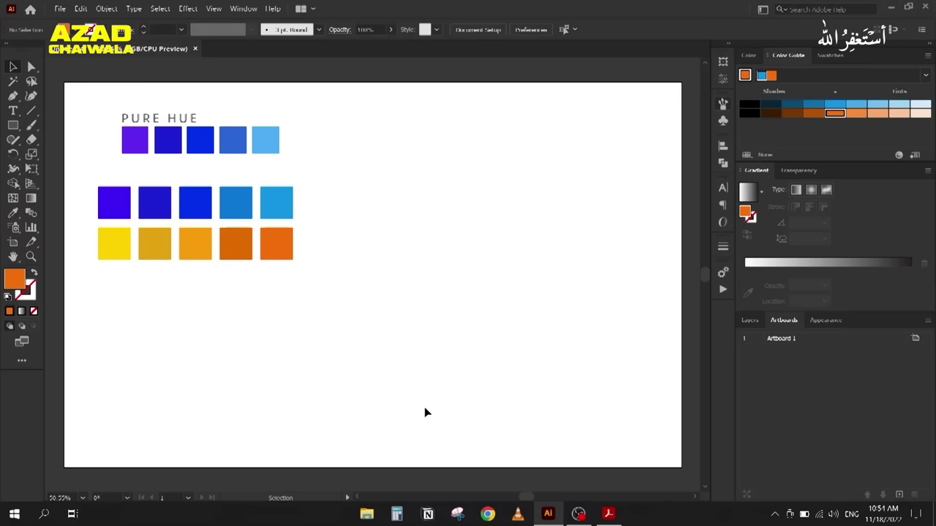
drag(408, 284, 407, 285)
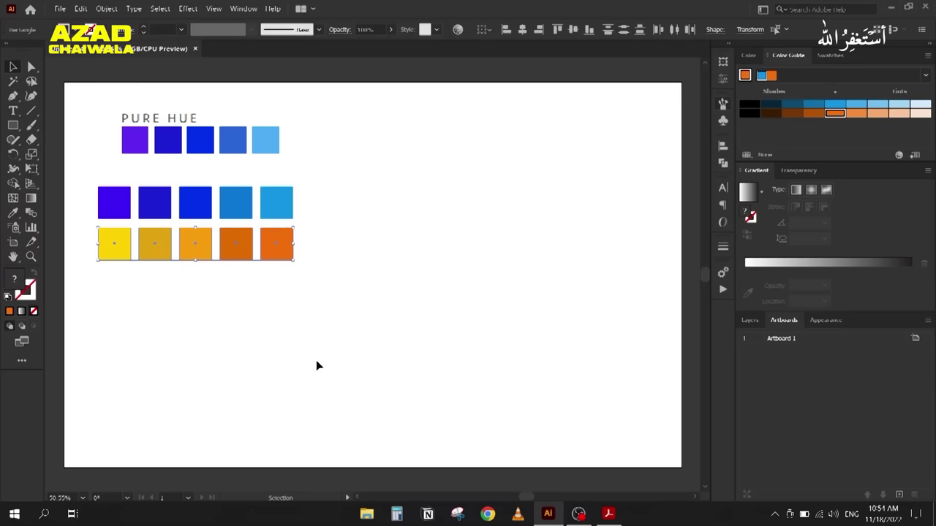
click(183, 289)
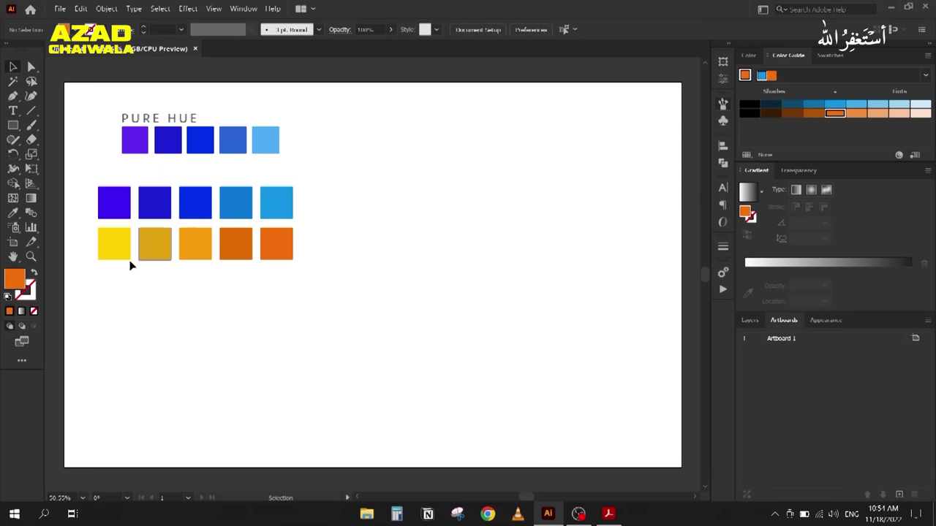
click(195, 246)
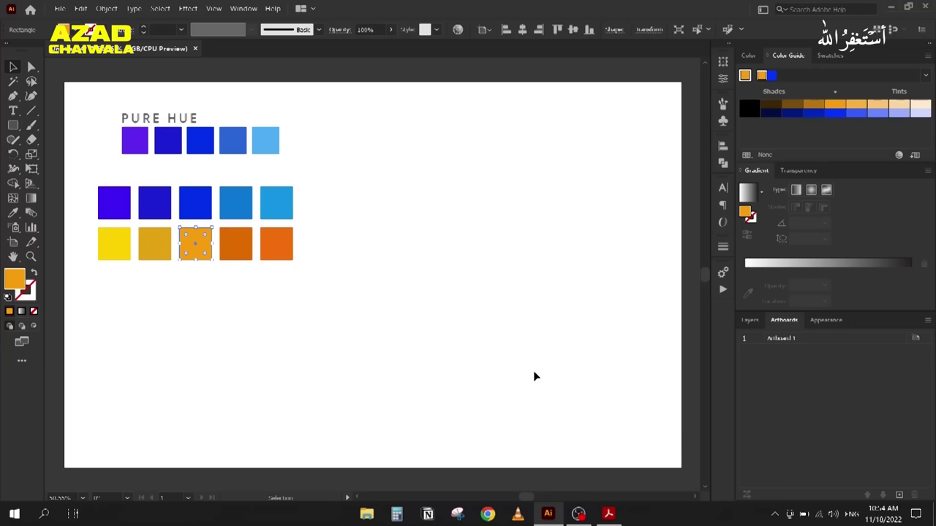
click(607, 514)
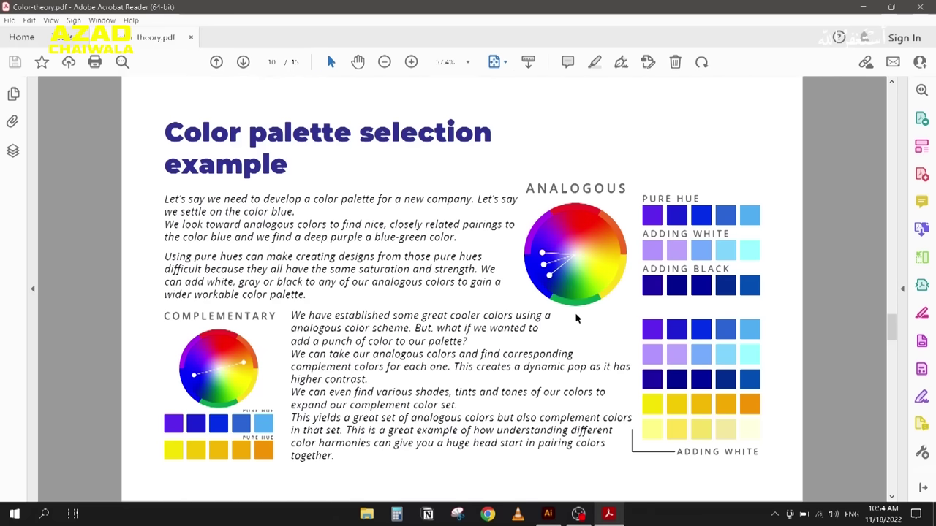
Step: Scroll to page 11, where the palette is pared down to five colours, then return to Illustrator
scroll(576, 318, down, 3)
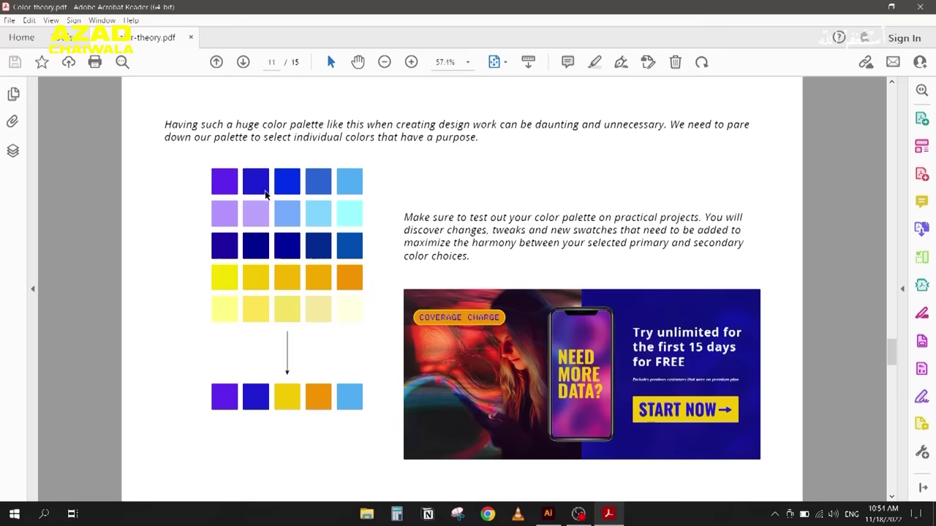
click(554, 516)
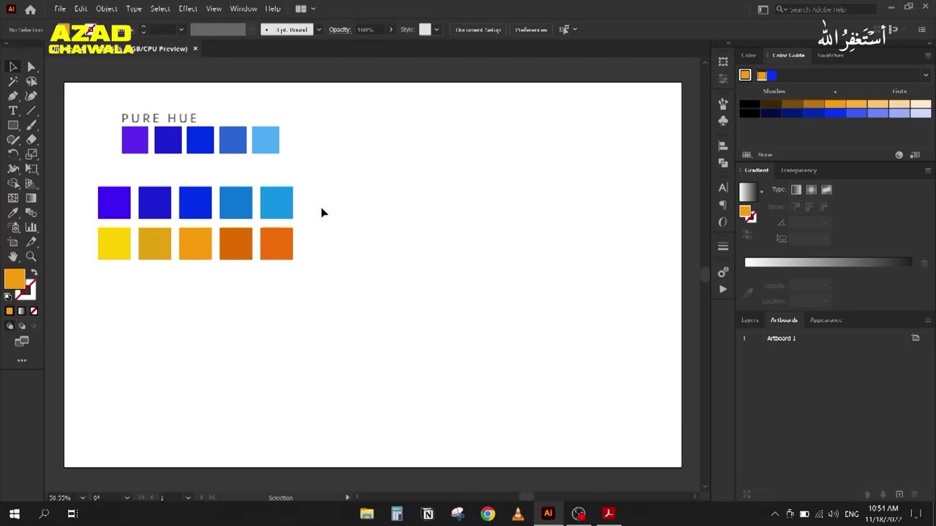
Step: Copy the violet swatch into a large square with a scaled inset copy, then repeat it into five
drag(113, 208, 365, 205)
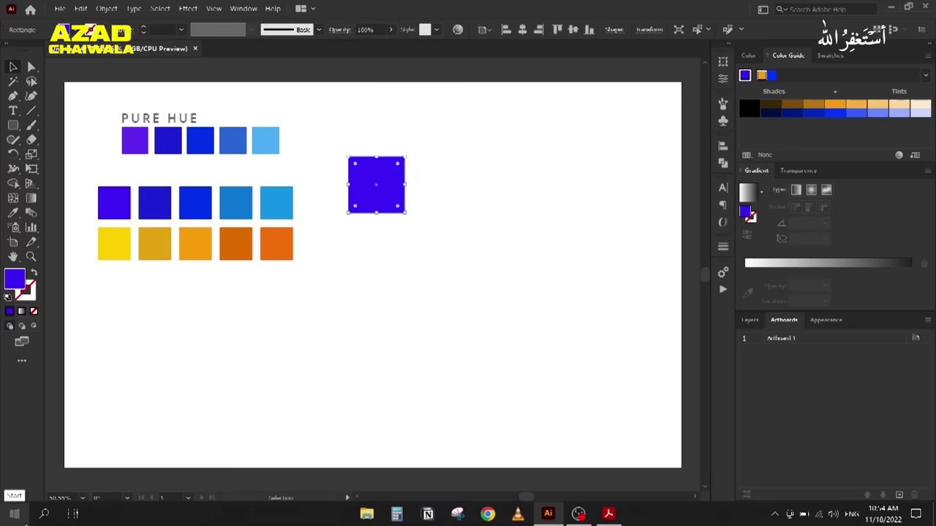
mouse_move(344, 158)
mouse_down()
mouse_move(356, 173)
mouse_move(349, 157)
mouse_up()
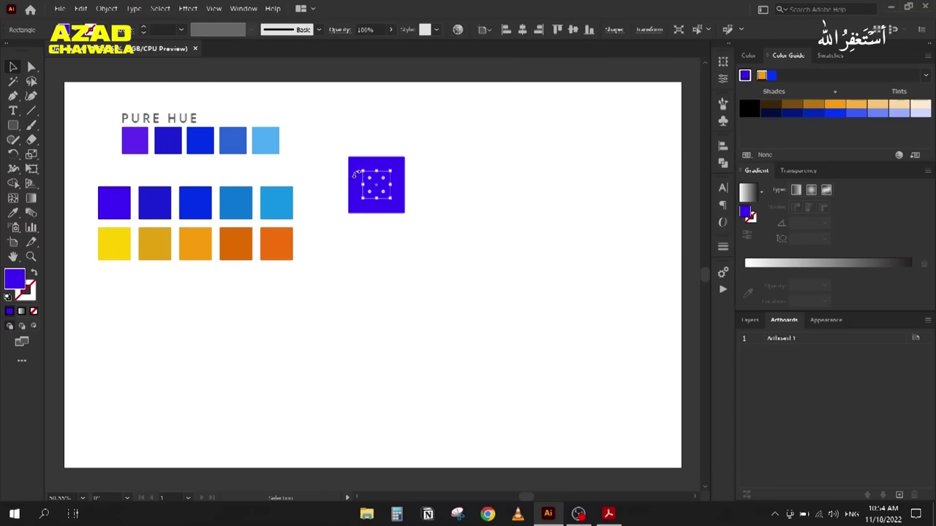
drag(386, 203, 446, 203)
key(ctrl+d)
key(ctrl+d)
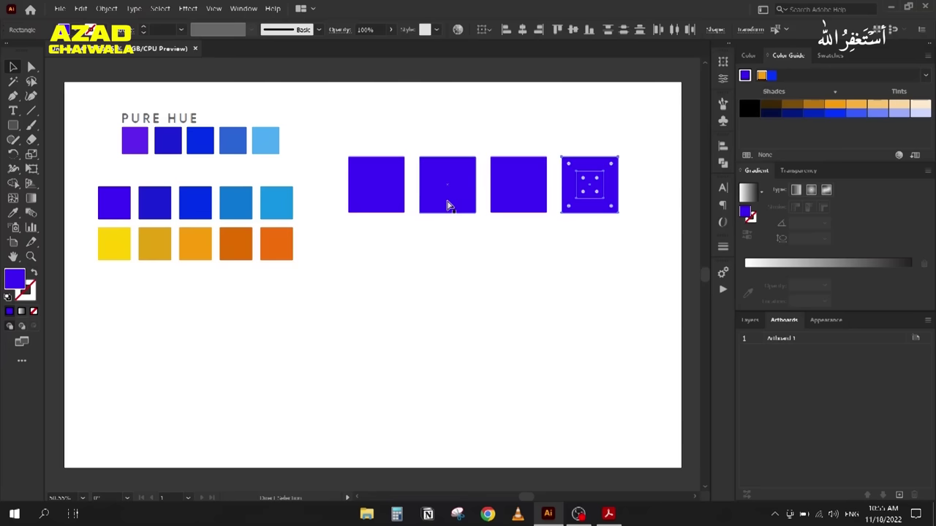
key(ctrl+d)
drag(359, 129, 637, 197)
drag(524, 340, 524, 340)
click(443, 358)
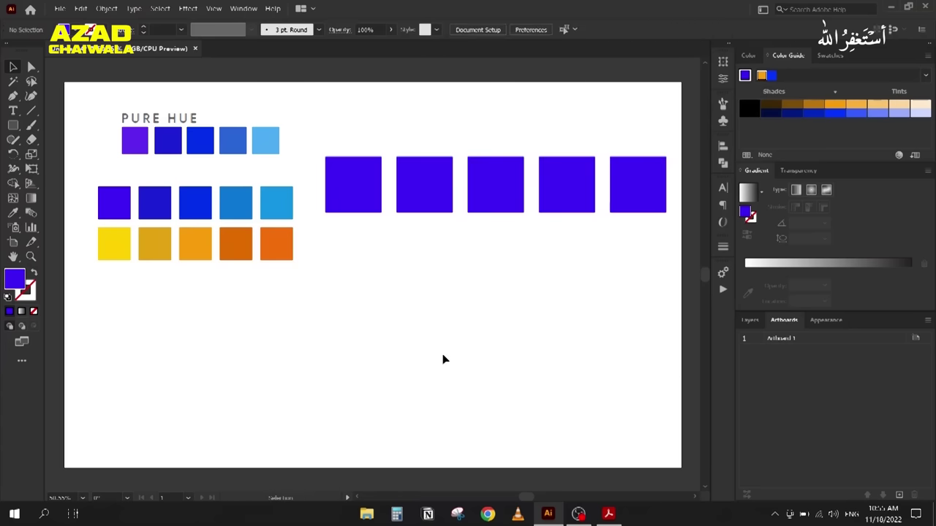
click(351, 193)
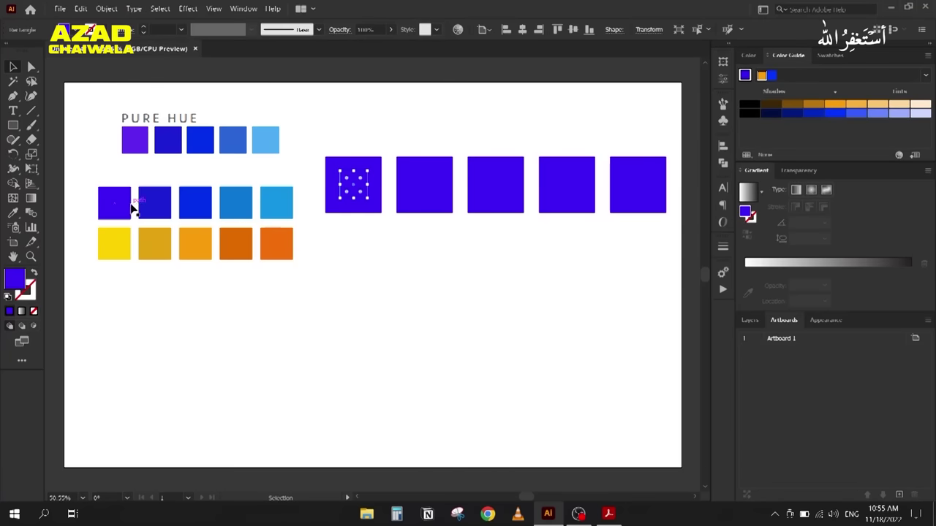
Step: Fill the second and third inset squares with the second and third analogous blue swatches
click(434, 190)
key(i)
click(164, 198)
key(v)
key(ctrl+shift+a)
click(490, 197)
key(i)
click(195, 202)
key(v)
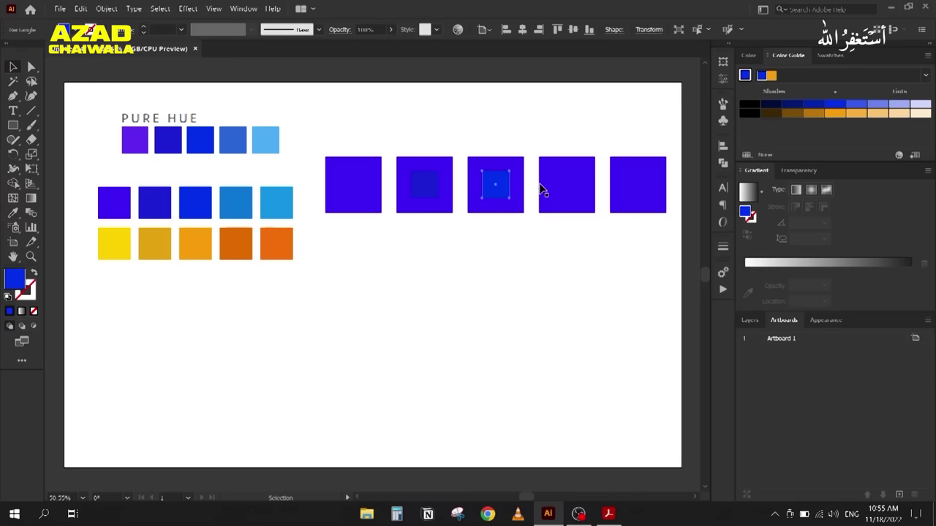
Step: Fill the fourth and fifth inset squares with the fourth and fifth analogous blue swatches
click(575, 193)
key(i)
click(231, 203)
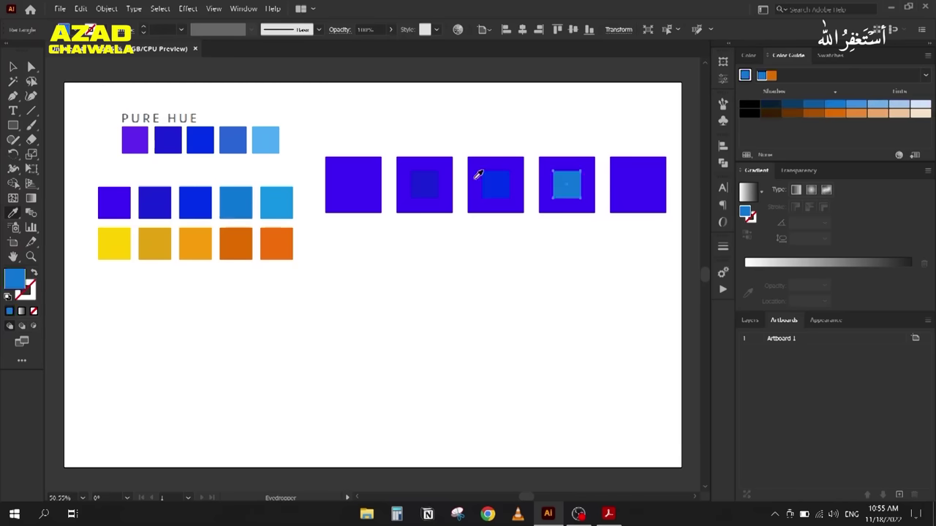
key(v)
click(651, 188)
key(i)
click(285, 196)
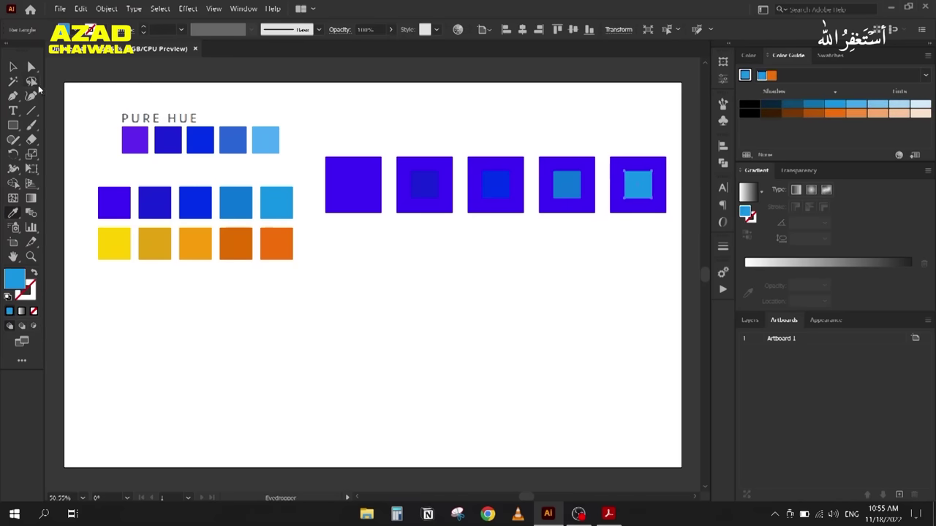
click(12, 67)
click(374, 263)
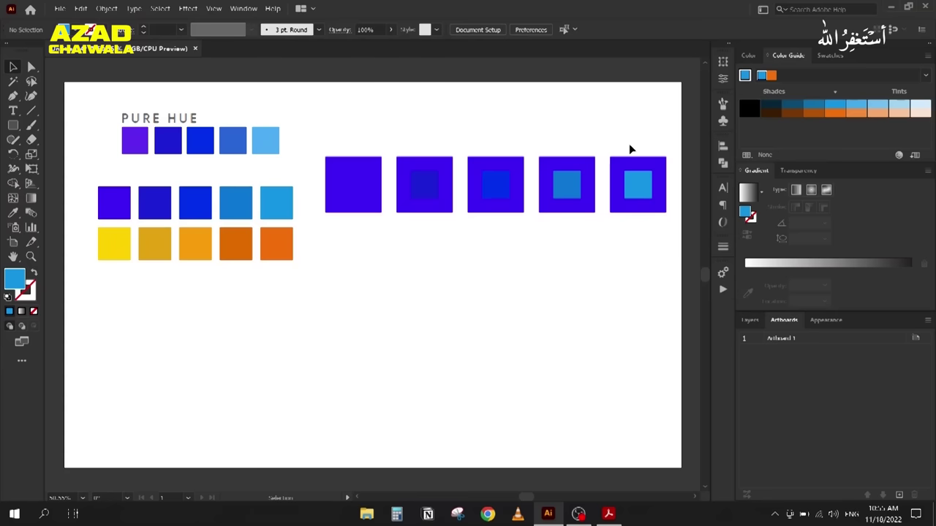
Step: Copy the rightmost large square to the artboard's lower left, then return to Color-theory.pdf
drag(619, 129, 644, 248)
drag(552, 131, 601, 262)
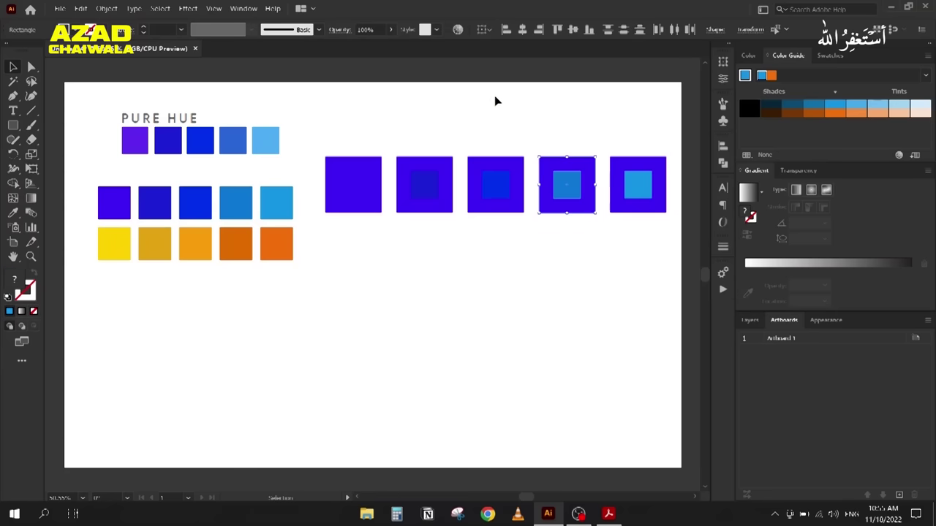
drag(461, 224, 334, 229)
click(347, 238)
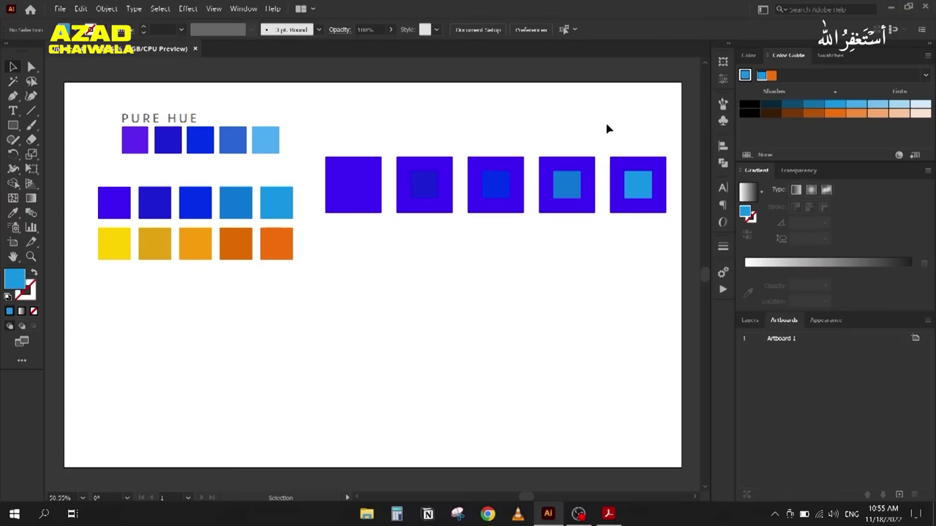
drag(614, 143, 654, 238)
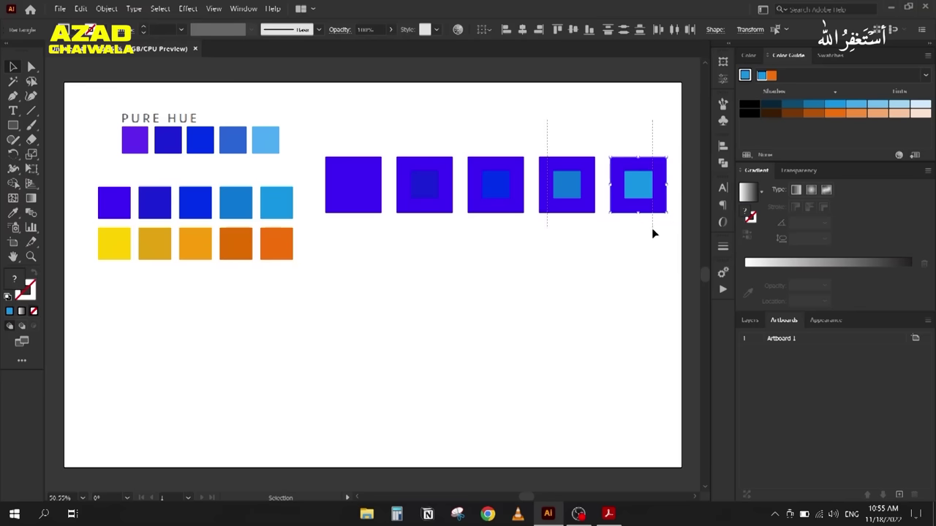
click(592, 288)
drag(602, 117, 168, 411)
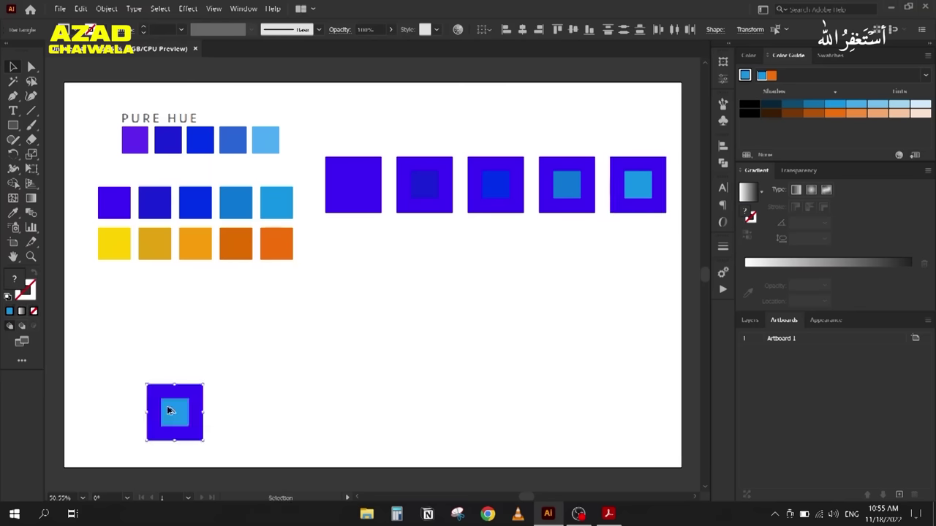
click(284, 409)
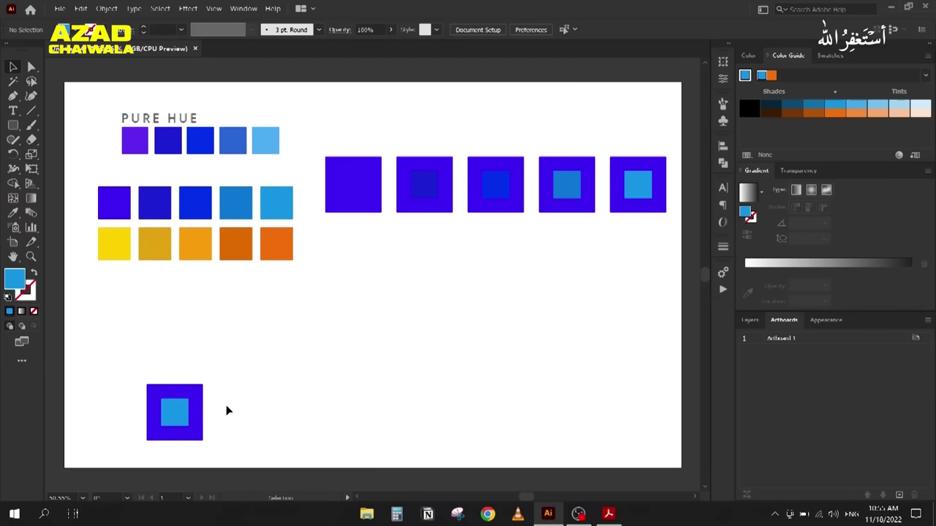
click(609, 513)
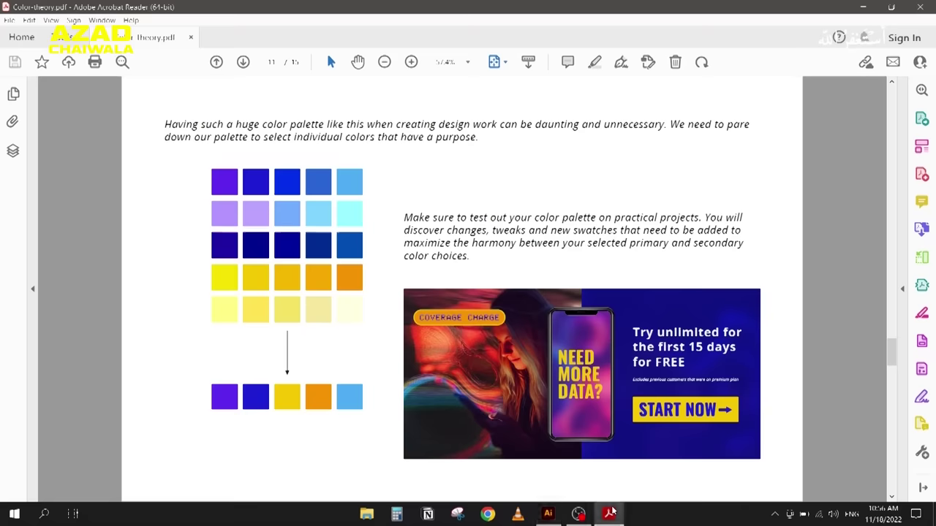
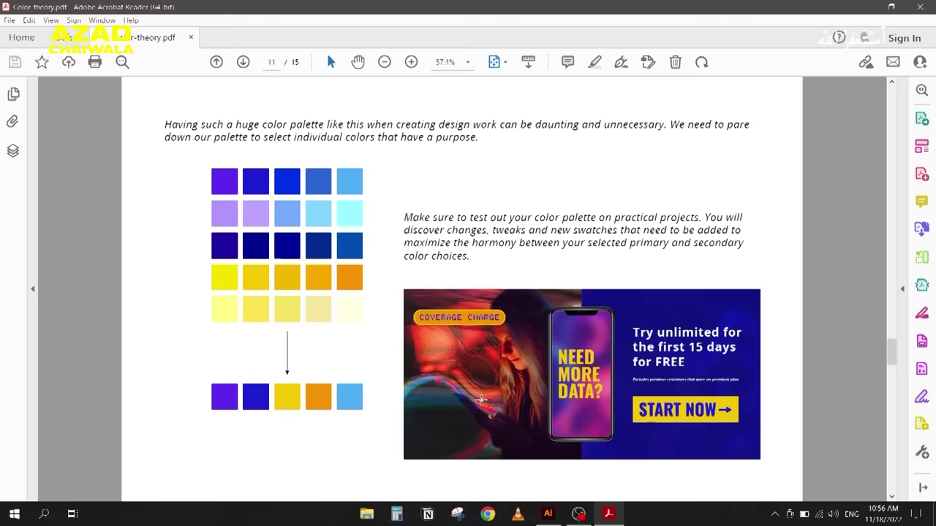
Step: Open coolors.co in Chrome and dismiss the welcome message and cookie prompt
click(487, 521)
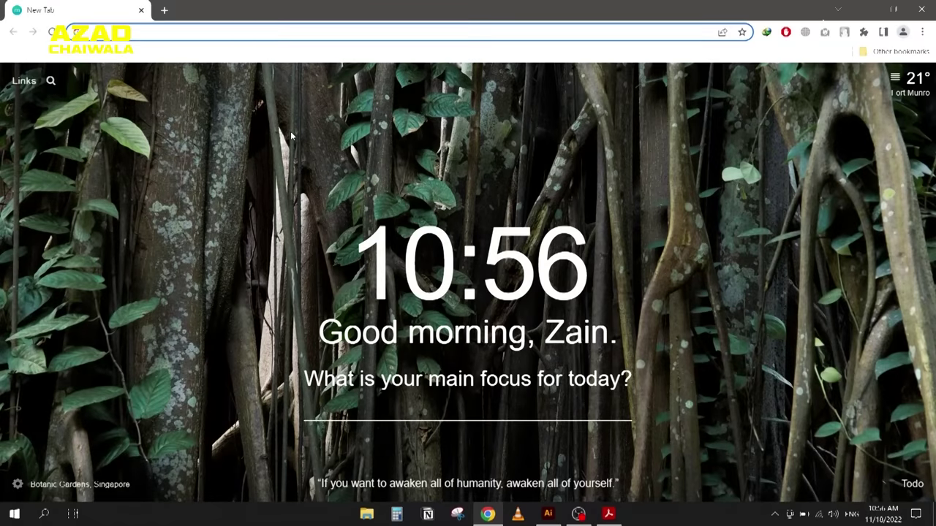
text(c)
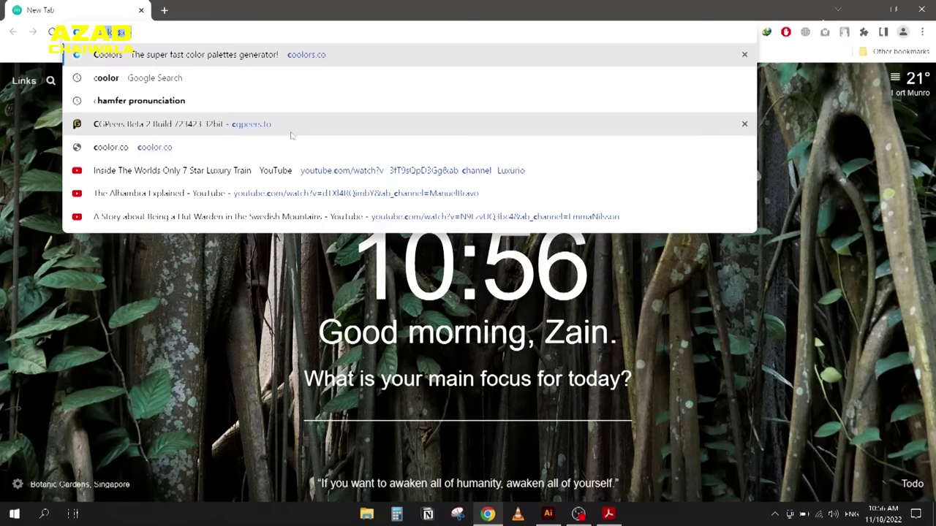
key(Return)
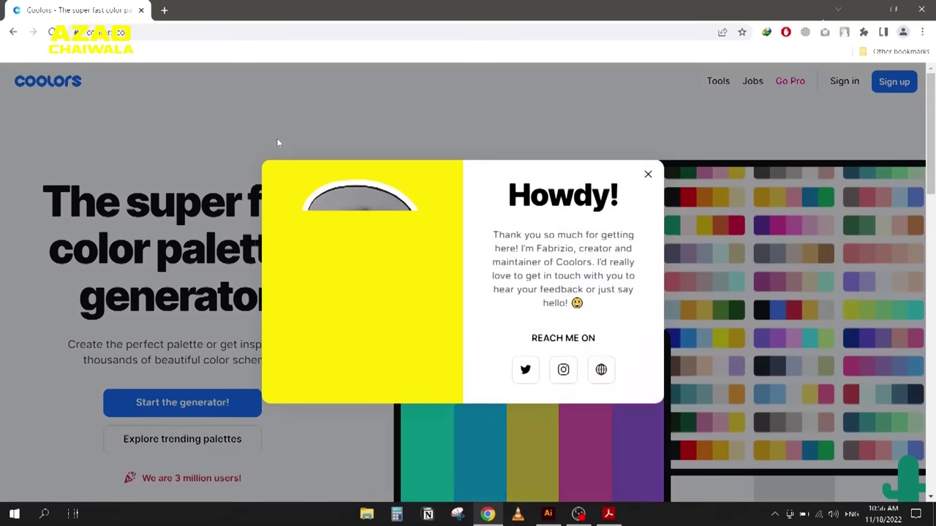
click(646, 173)
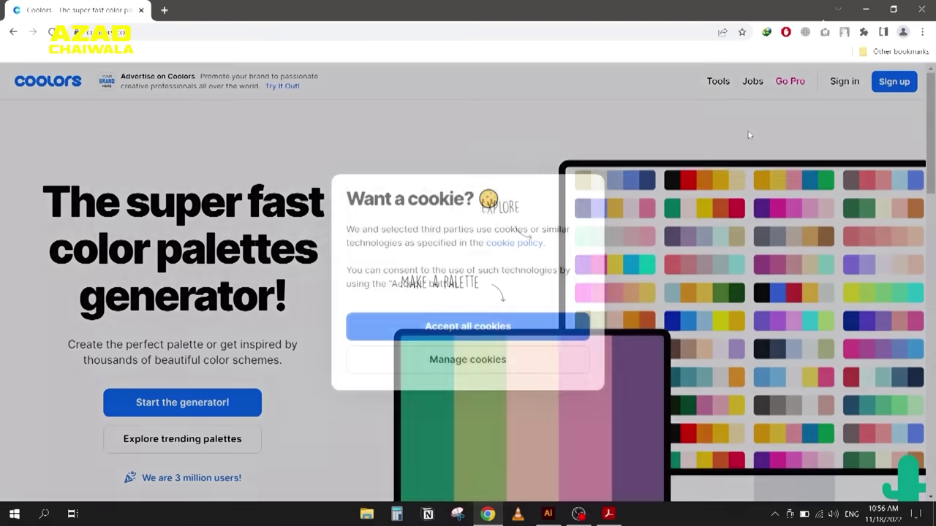
click(444, 330)
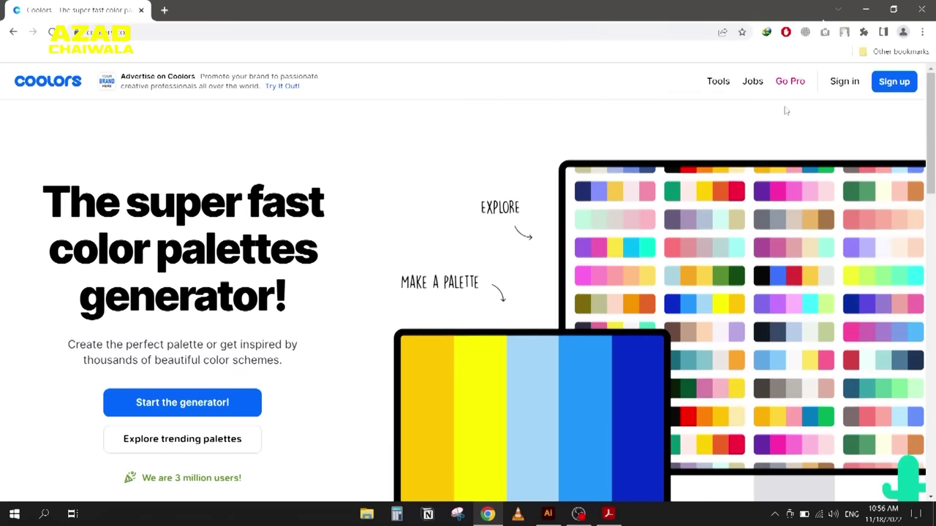
Step: Browse the Coolors Explore Palettes page
mouse_move(716, 85)
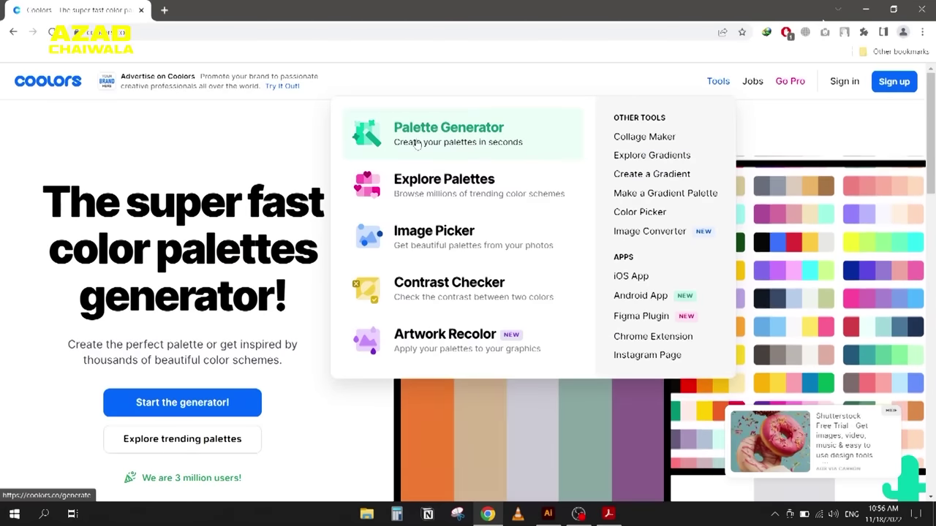
click(424, 180)
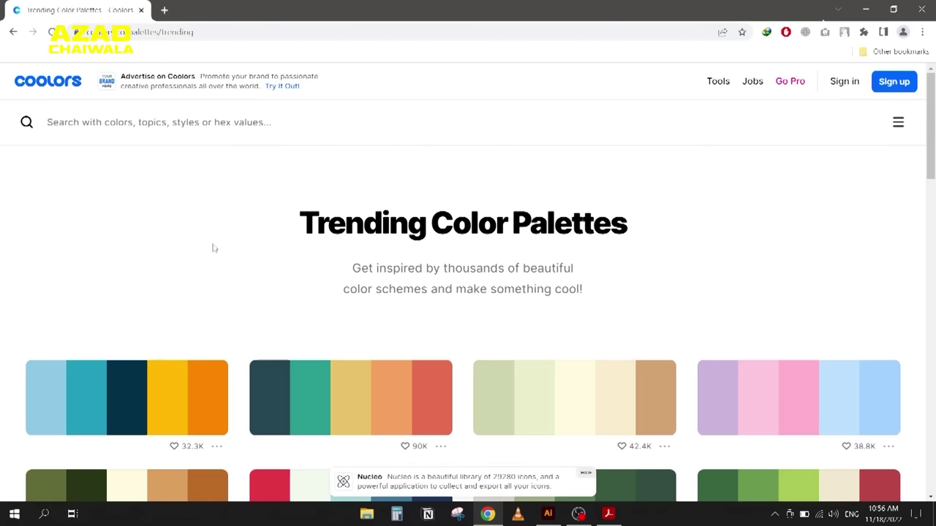
scroll(207, 250, down, 1)
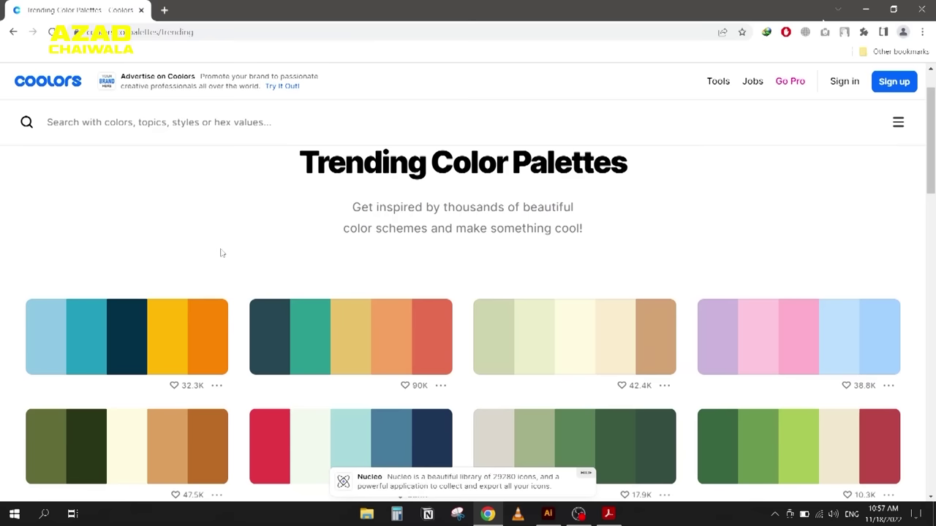
scroll(222, 253, down, 4)
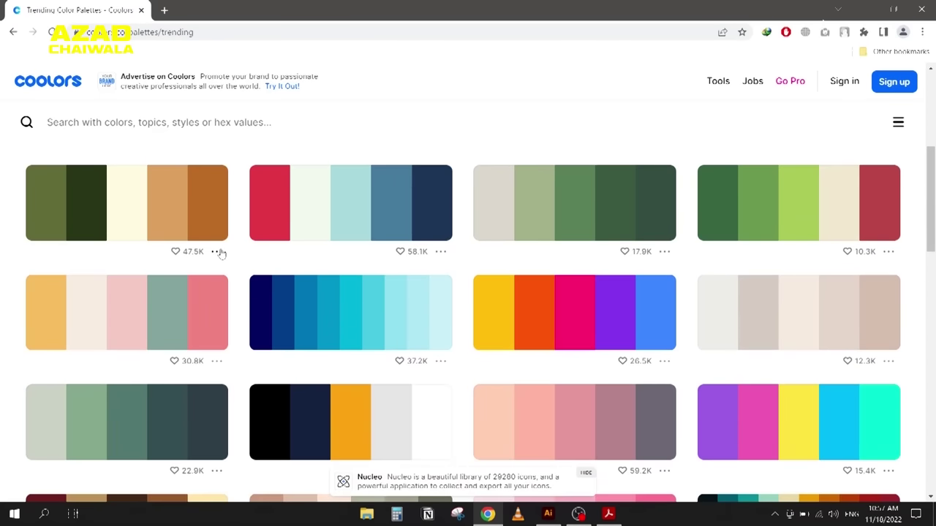
scroll(222, 252, down, 3)
scroll(222, 253, up, 6)
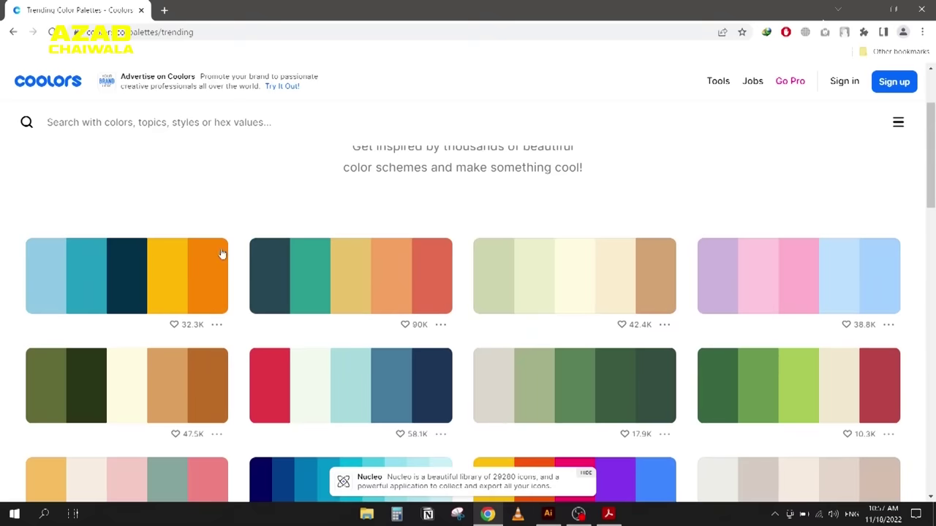
Step: Filter palettes by the Autumn tag and copy the dark brown 220901
click(138, 125)
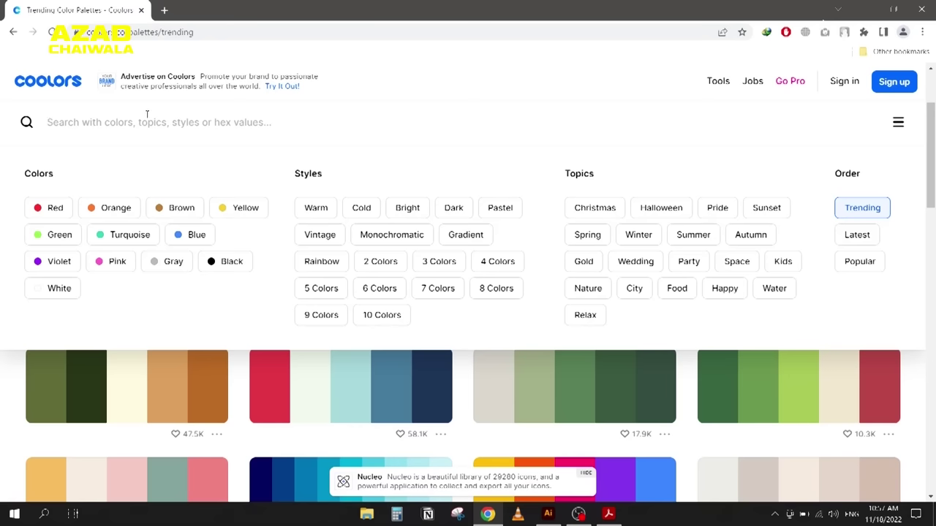
click(746, 235)
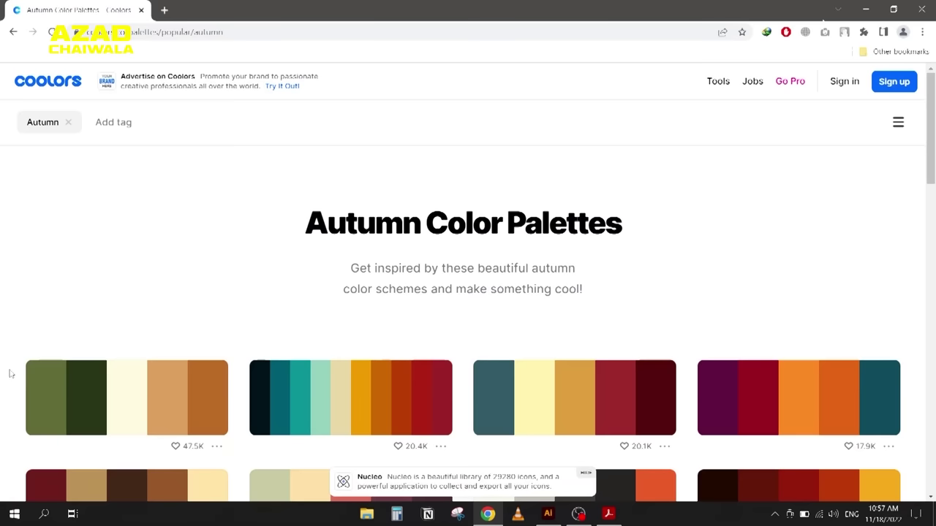
scroll(235, 284, down, 2)
scroll(236, 284, down, 1)
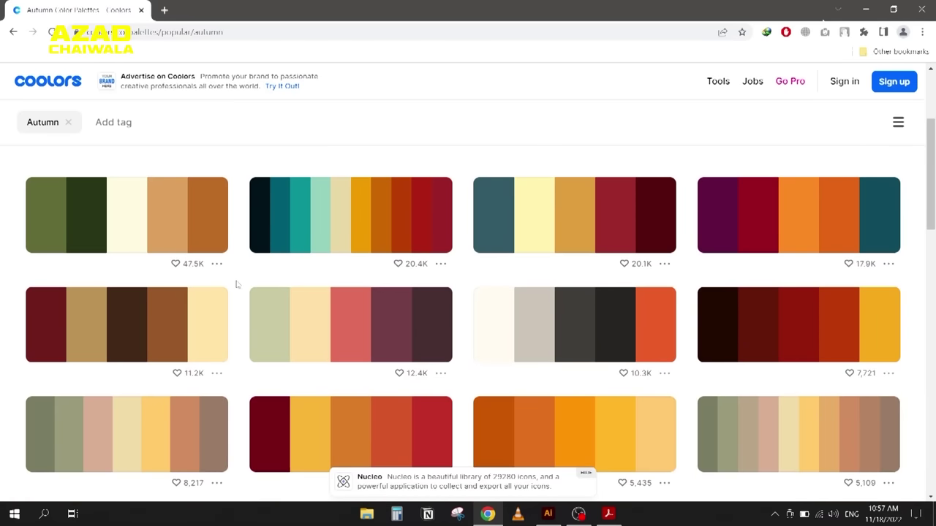
click(733, 332)
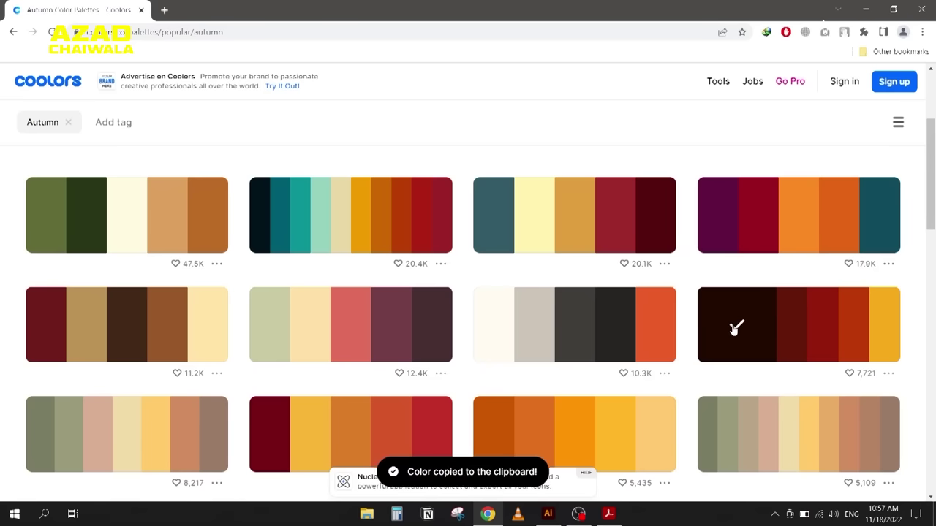
Step: Fill the bottom-left nested square's outer blue with dark brown 220901
click(548, 514)
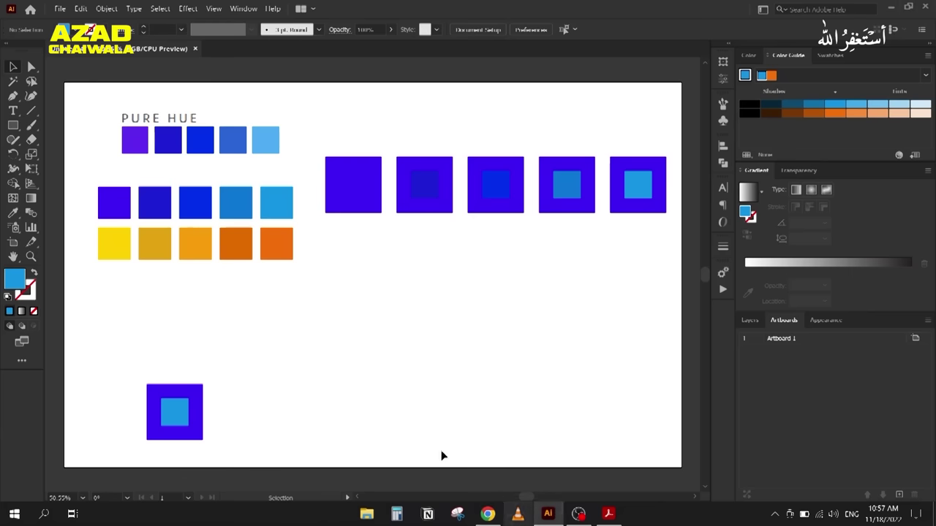
click(181, 399)
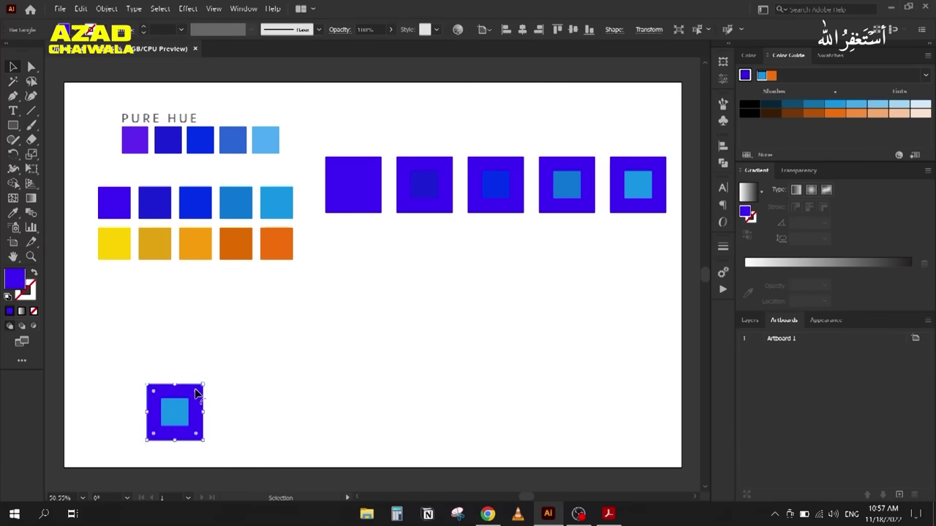
double_click(10, 285)
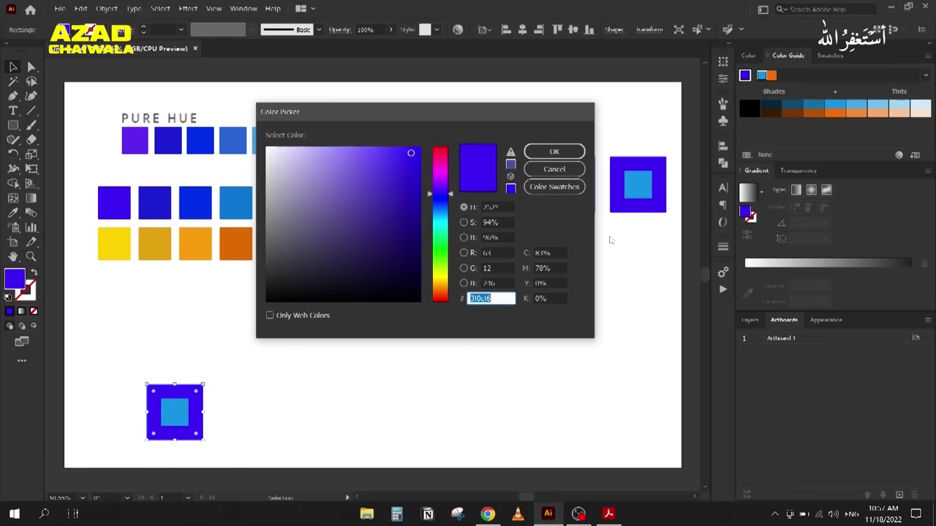
text(220901)
click(552, 158)
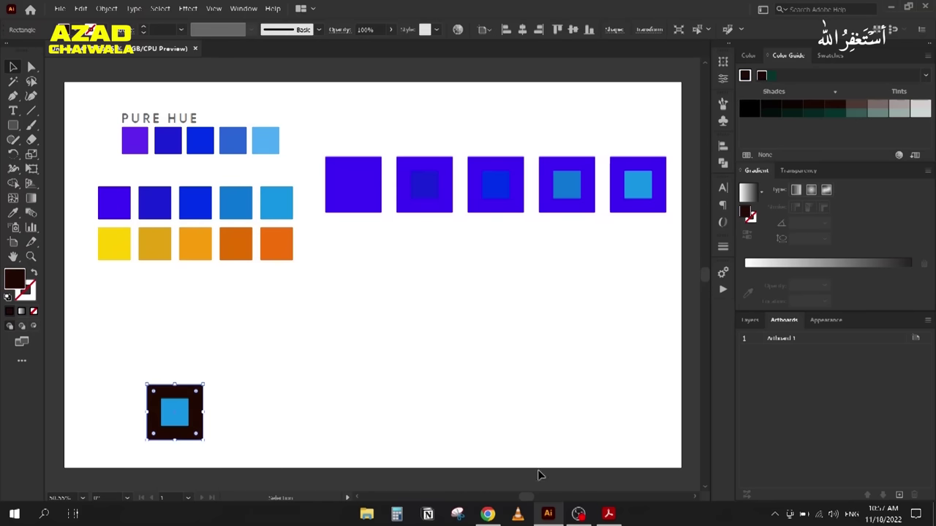
click(488, 513)
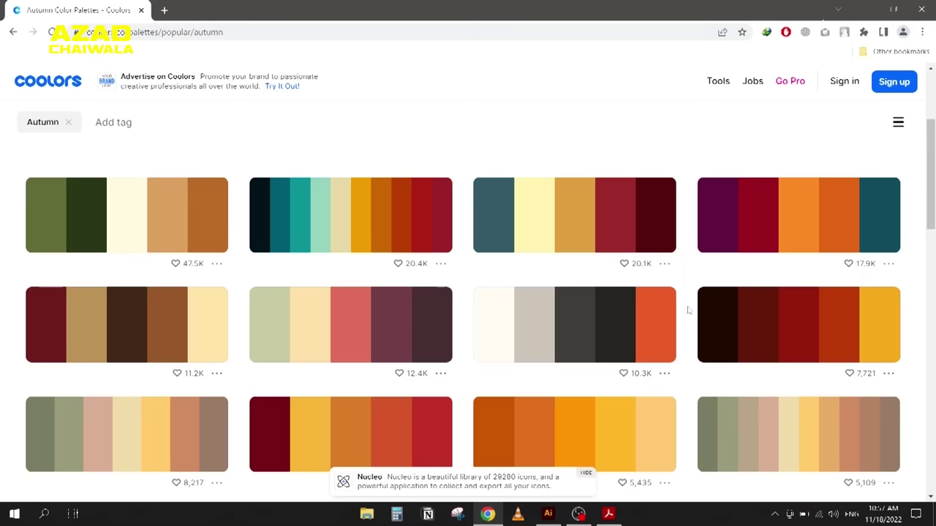
Step: Snip the Coolors Autumn palette card with 7,721 likes
key(super+shift+s)
drag(687, 272, 922, 393)
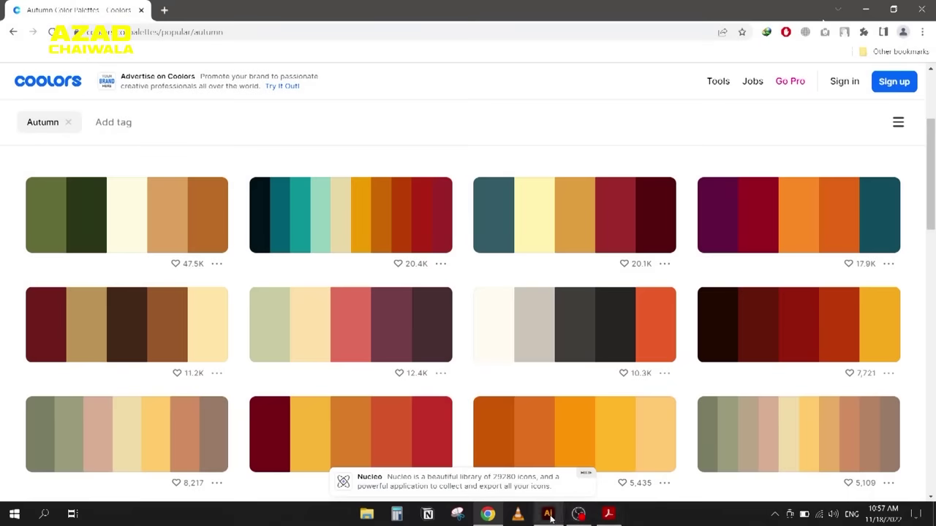
click(547, 514)
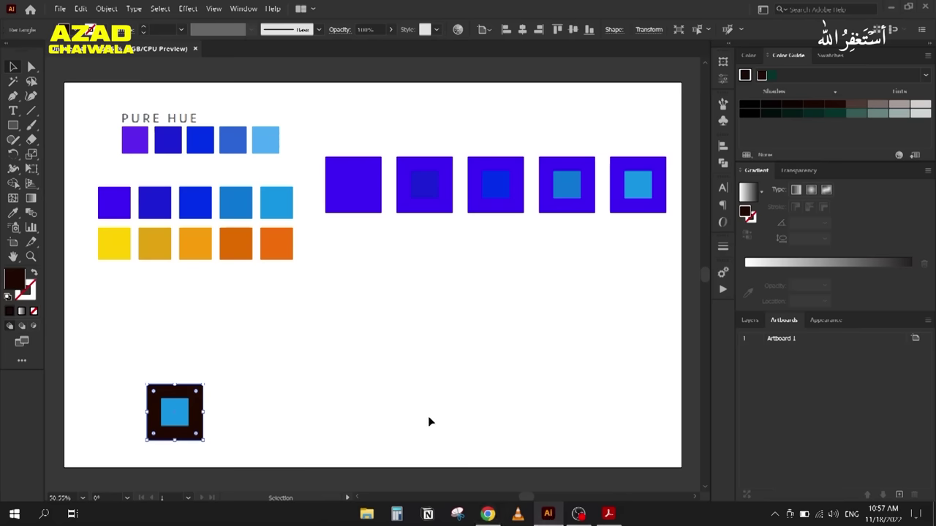
Step: Paste the palette clip onto the artboard and duplicate the yellow-orange square row below
key(ctrl+v)
drag(378, 283, 475, 324)
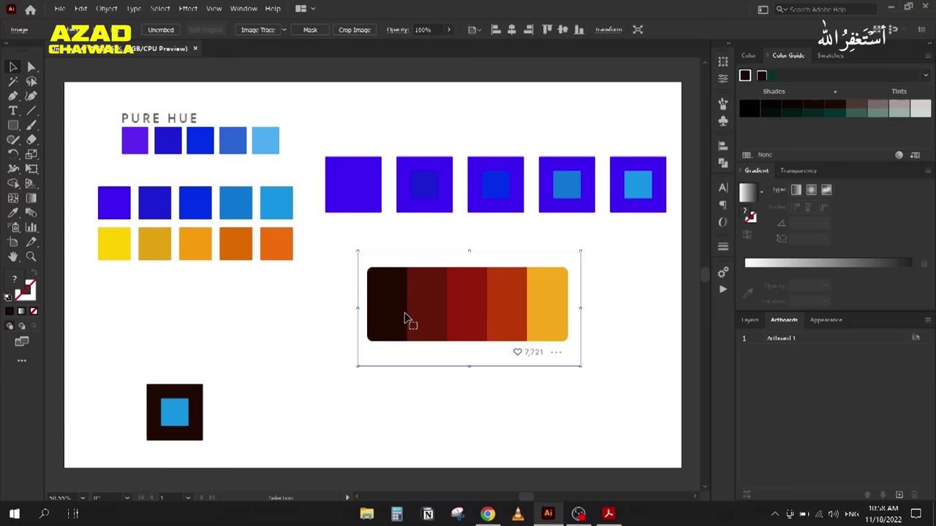
drag(422, 307, 407, 284)
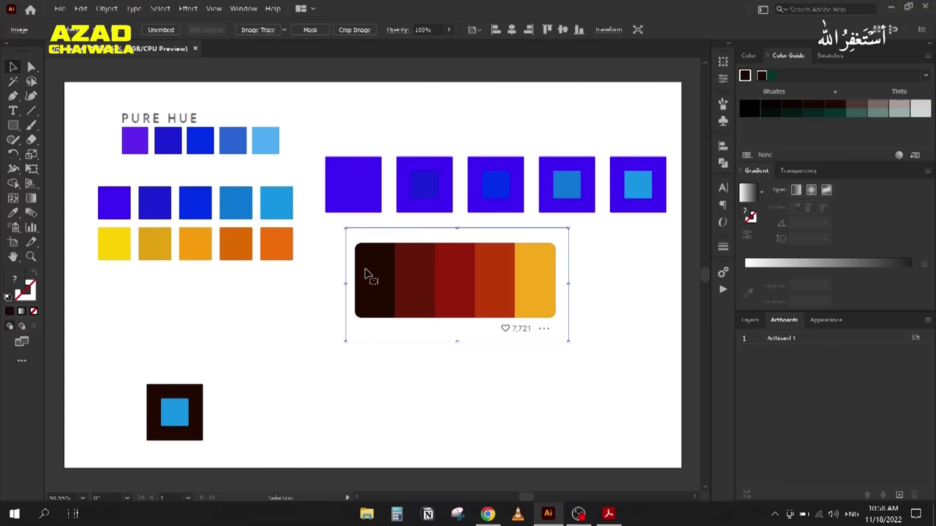
drag(393, 307, 392, 313)
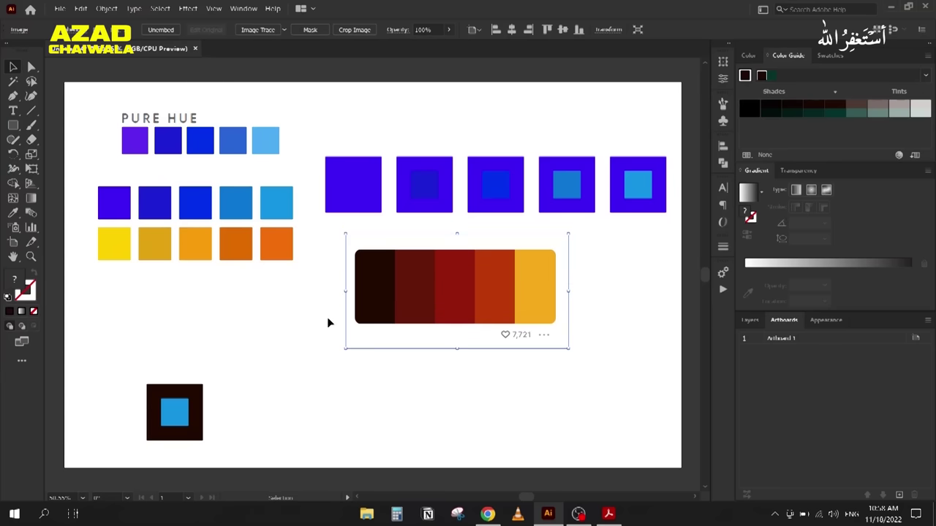
drag(83, 240, 291, 283)
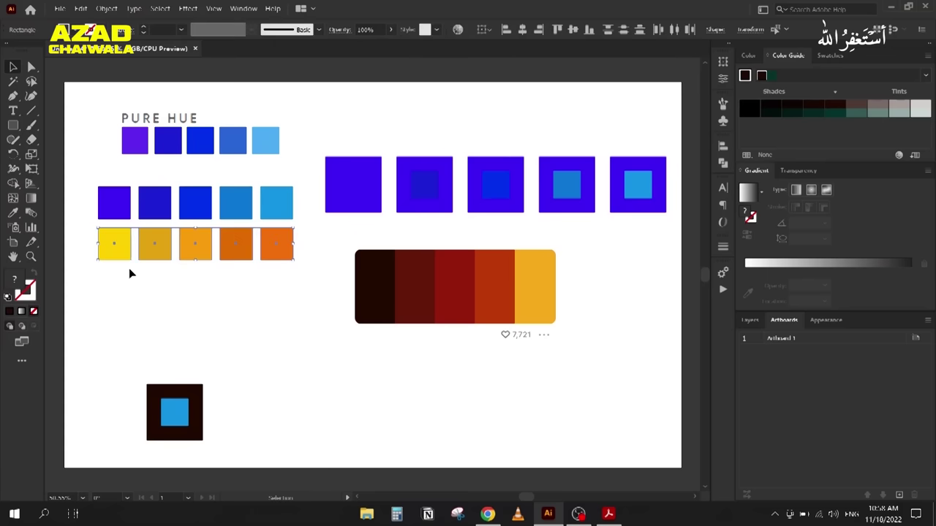
drag(123, 255, 123, 300)
click(124, 345)
Step: Eyedropper the five palette colours, dark brown to yellow-orange, into the new row's squares
click(113, 296)
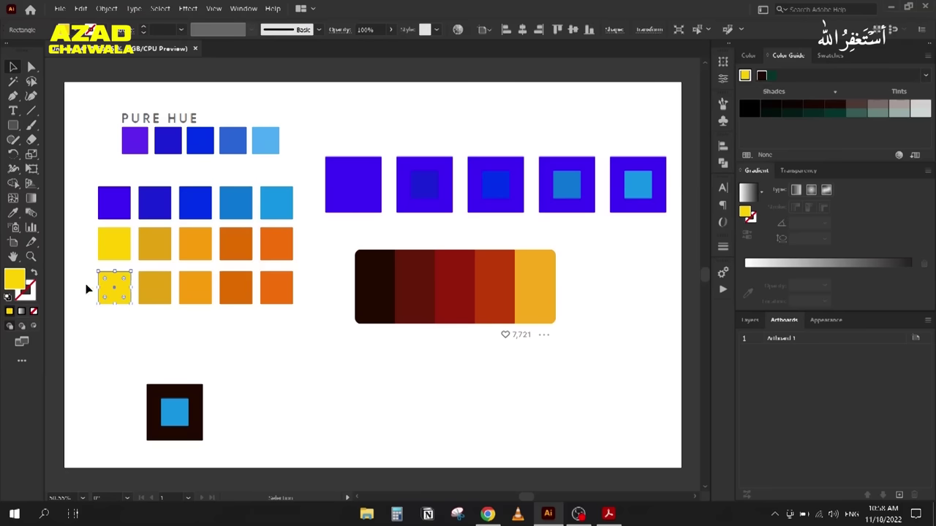
key(i)
click(384, 263)
ctrl+click(152, 292)
click(419, 269)
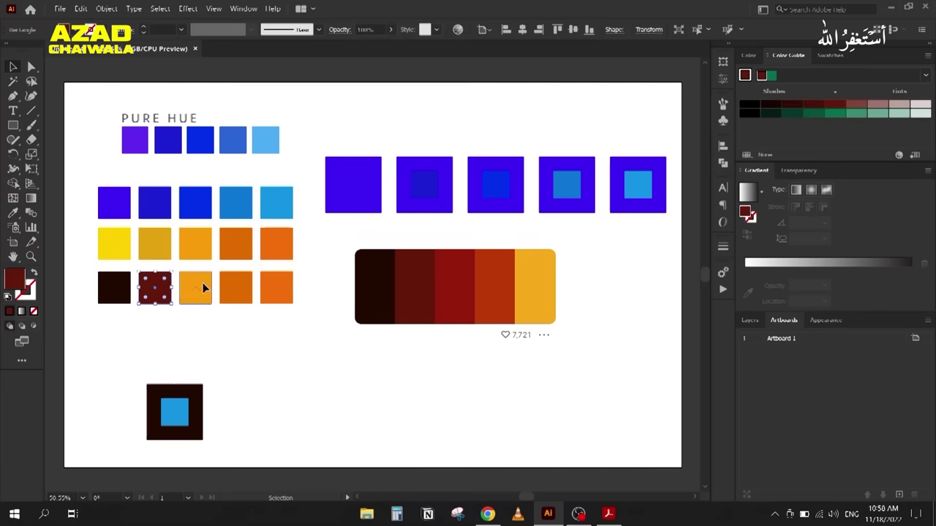
ctrl+click(203, 289)
click(494, 263)
ctrl+click(229, 288)
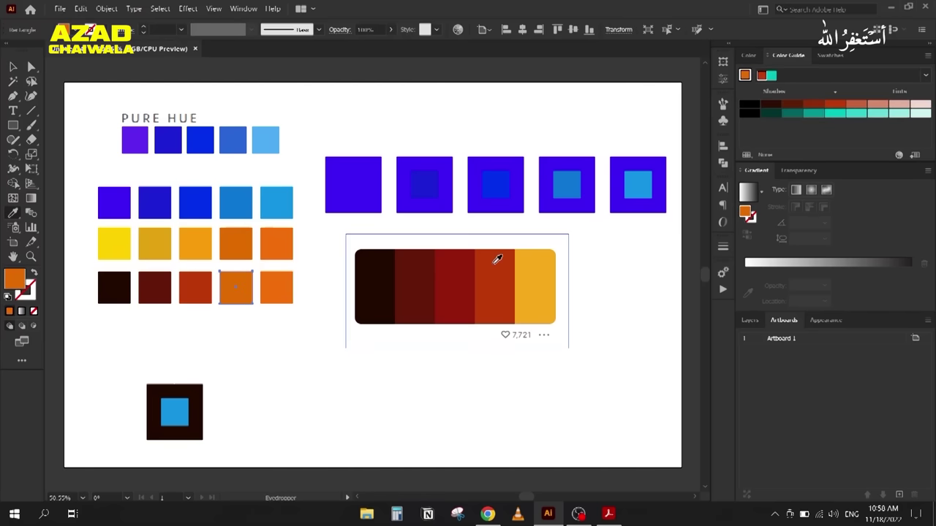
click(497, 259)
ctrl+click(280, 300)
click(539, 272)
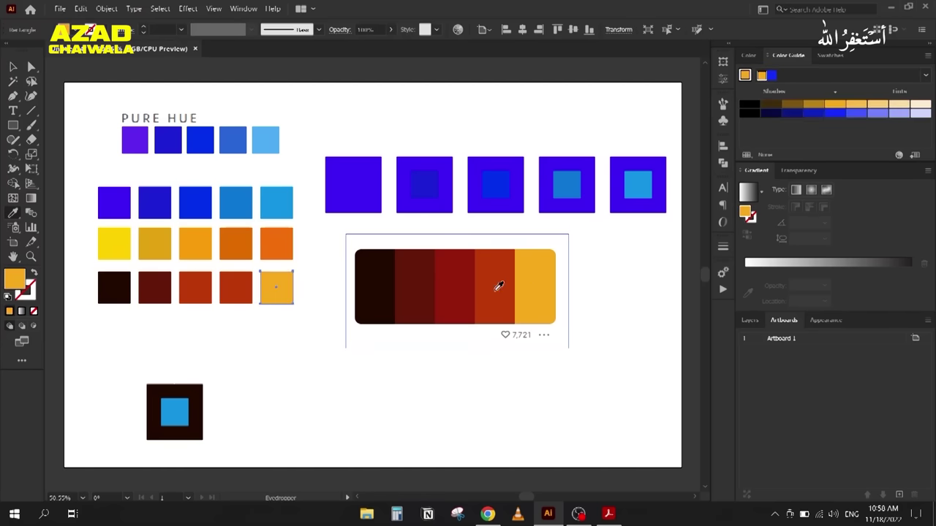
Step: Delete the reference palette image from the artboard
click(13, 66)
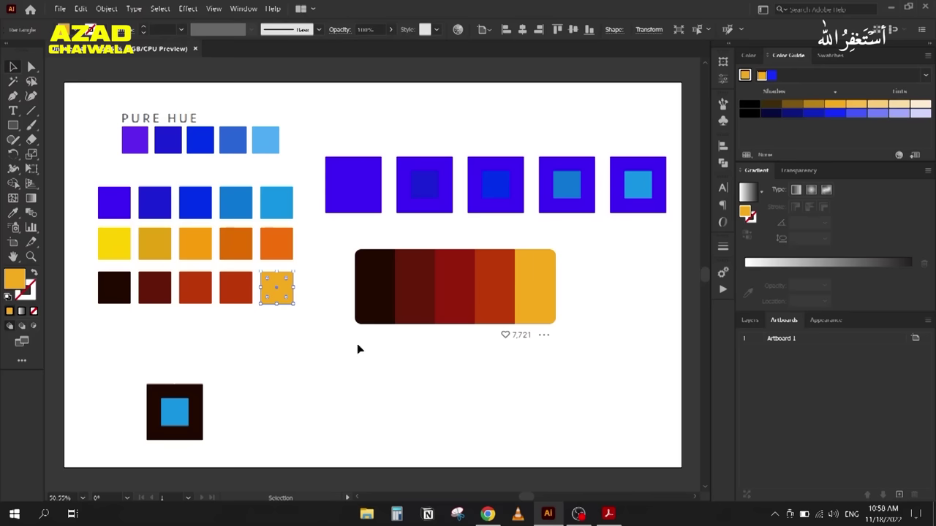
click(409, 295)
key(Delete)
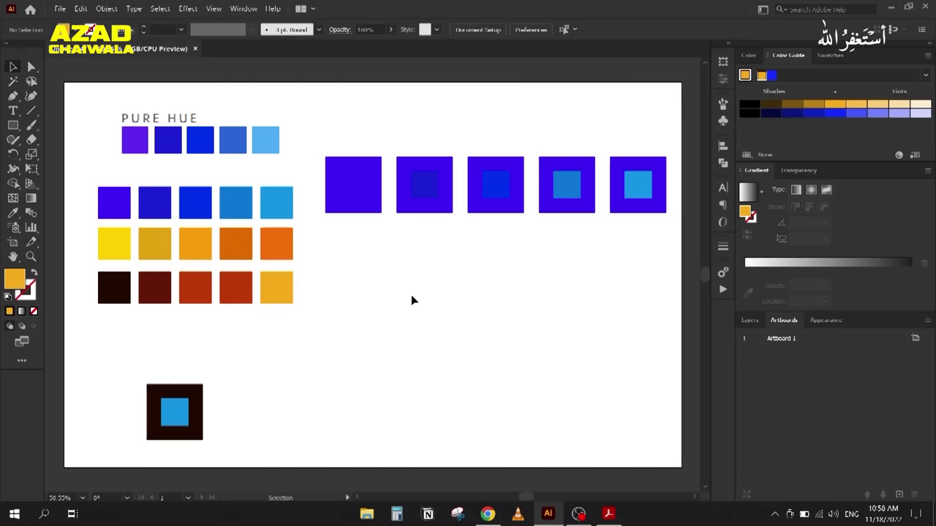
click(487, 514)
Step: Search 'mycolorspace' in a new Chrome tab and open the ColorSpace site
click(164, 10)
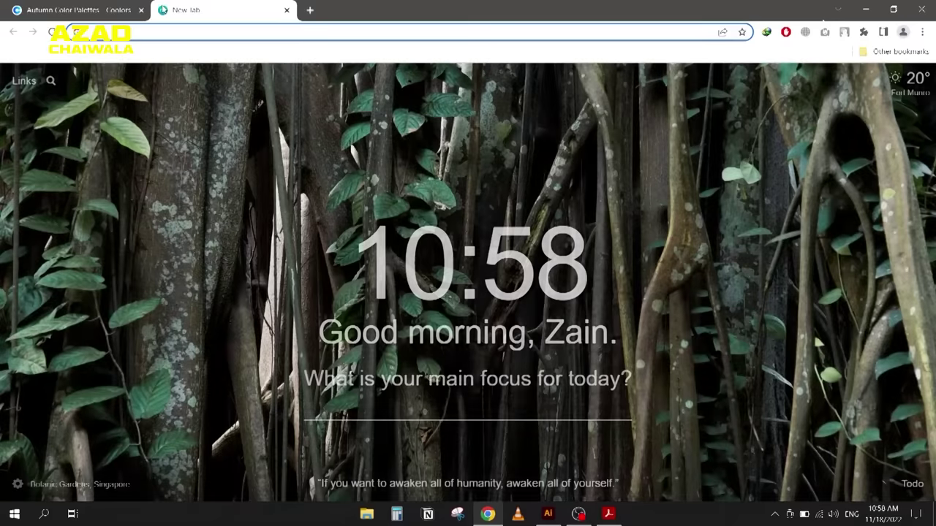
text(mycolor)
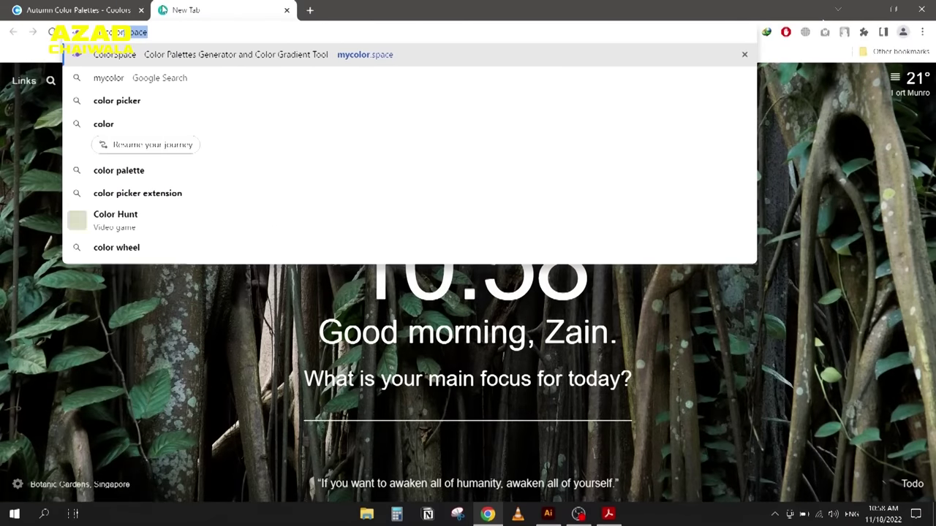
text(space)
key(Return)
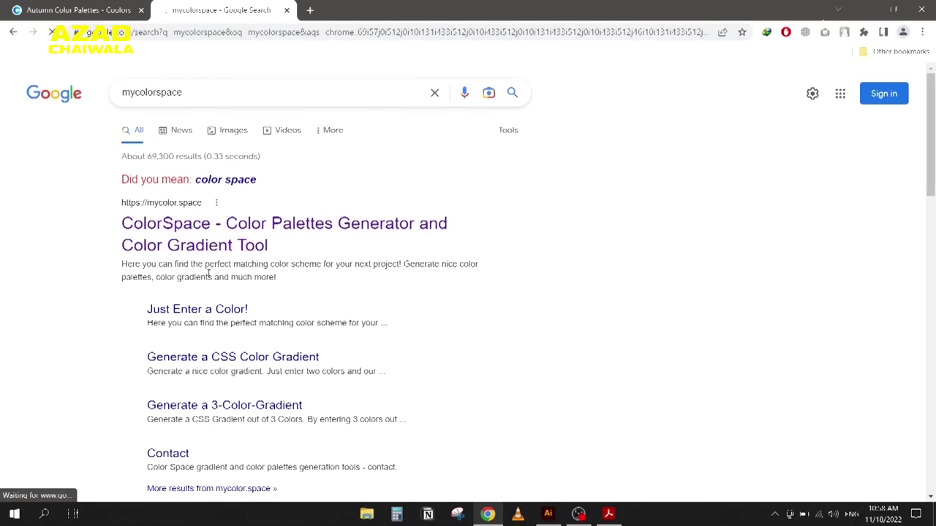
click(548, 513)
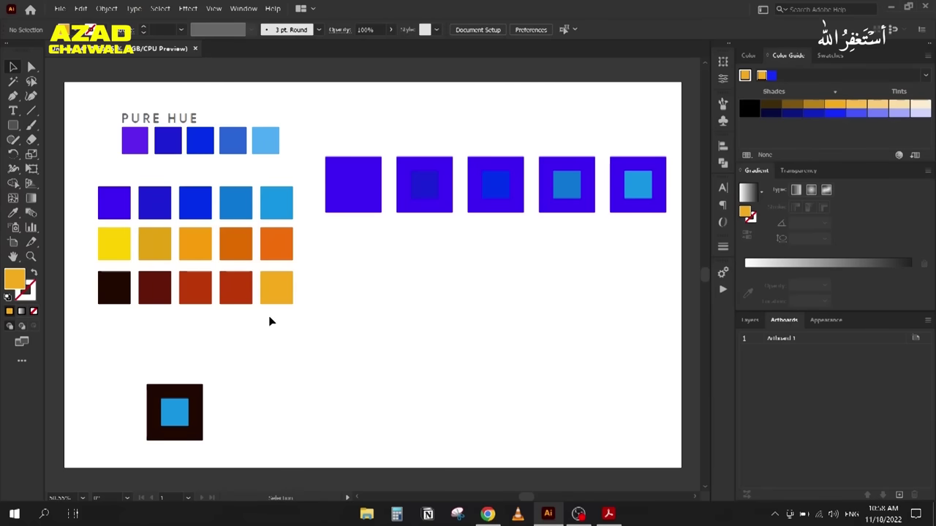
Step: Copy the hex value of the orange square ending the bottom row
click(291, 296)
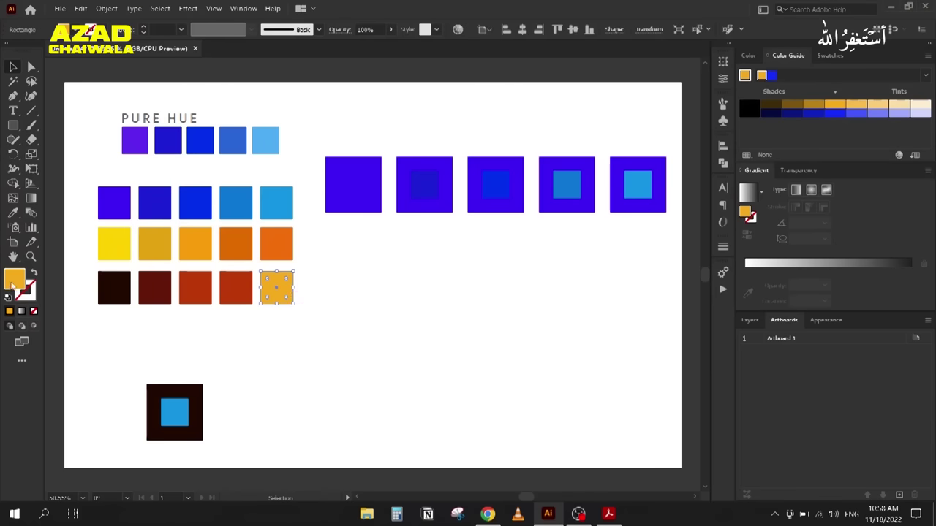
double_click(13, 279)
key(ctrl+c)
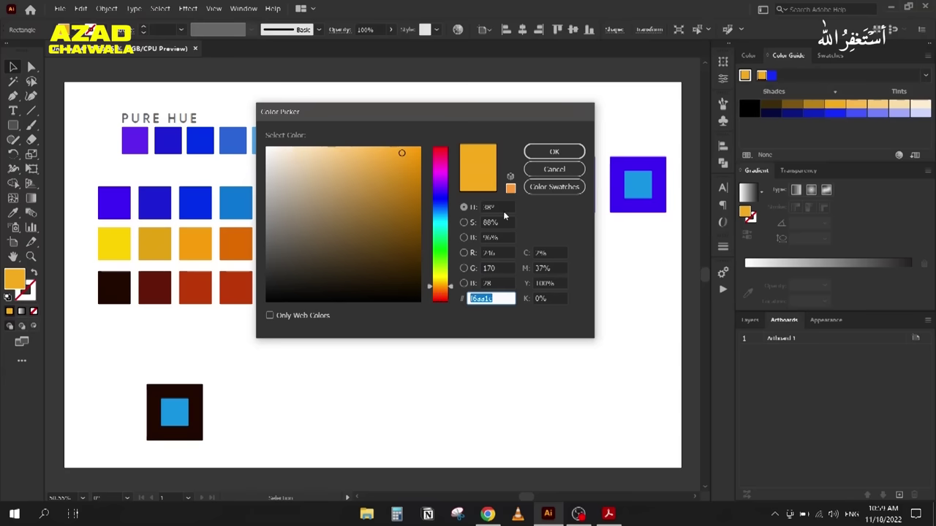
click(555, 151)
Step: Replace #845EC2 with f6aa1c in ColorSpace and generate palettes
click(486, 514)
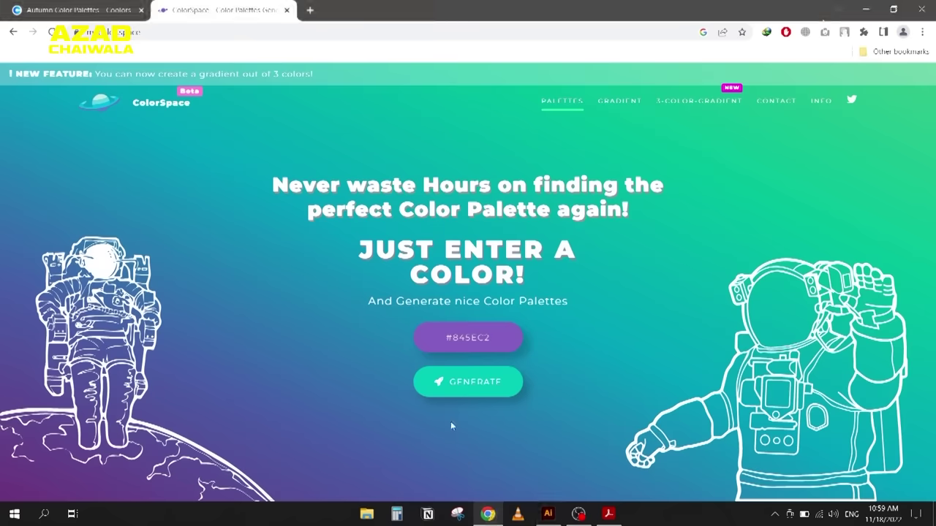
click(500, 337)
drag(501, 337, 407, 342)
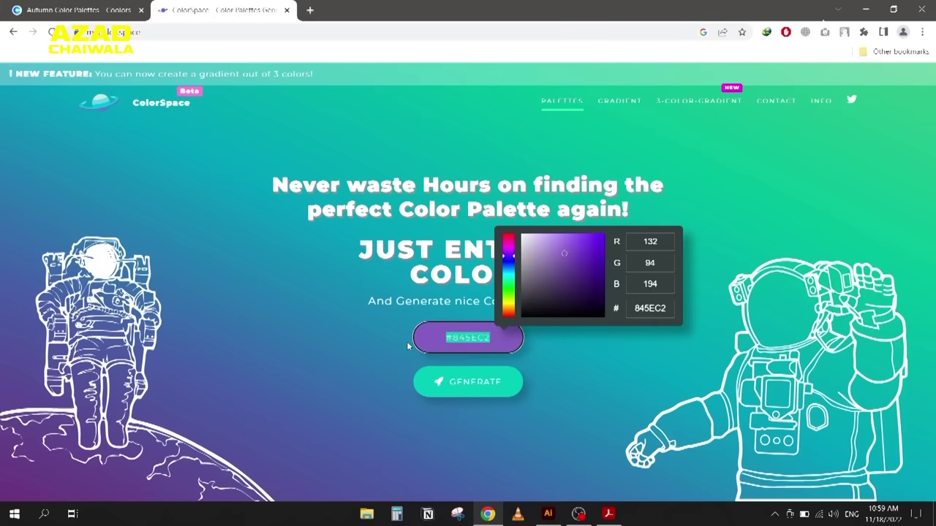
key(ctrl+v)
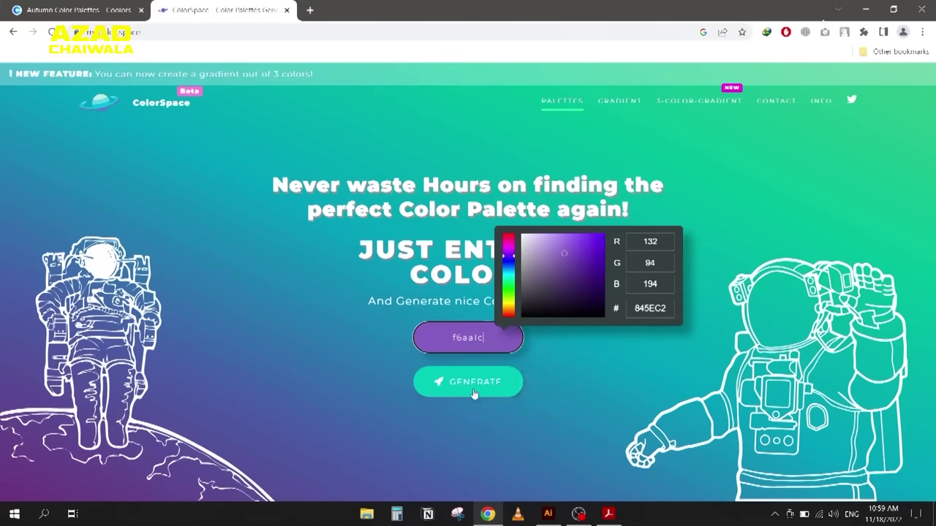
click(474, 393)
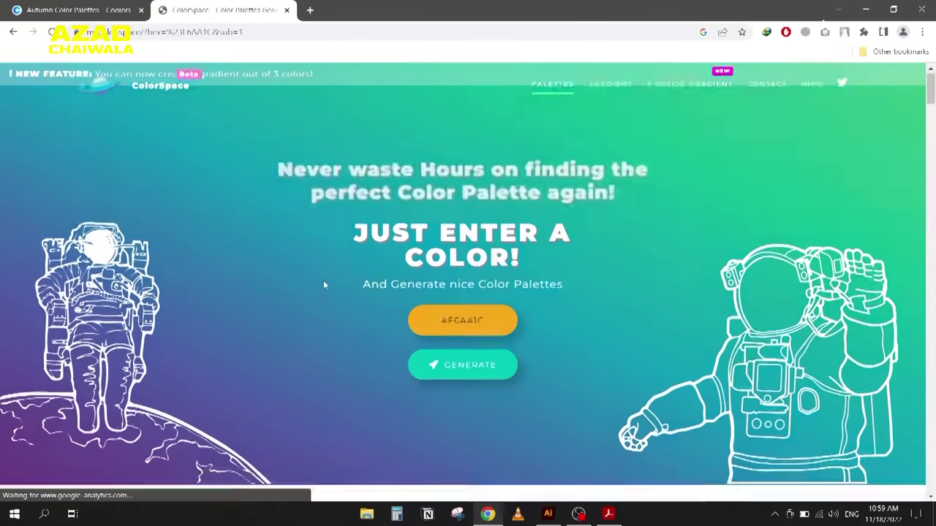
Step: Scroll through the generated palettes like Generic Gradient, Twisted Spot and Squash
scroll(195, 302, down, 2)
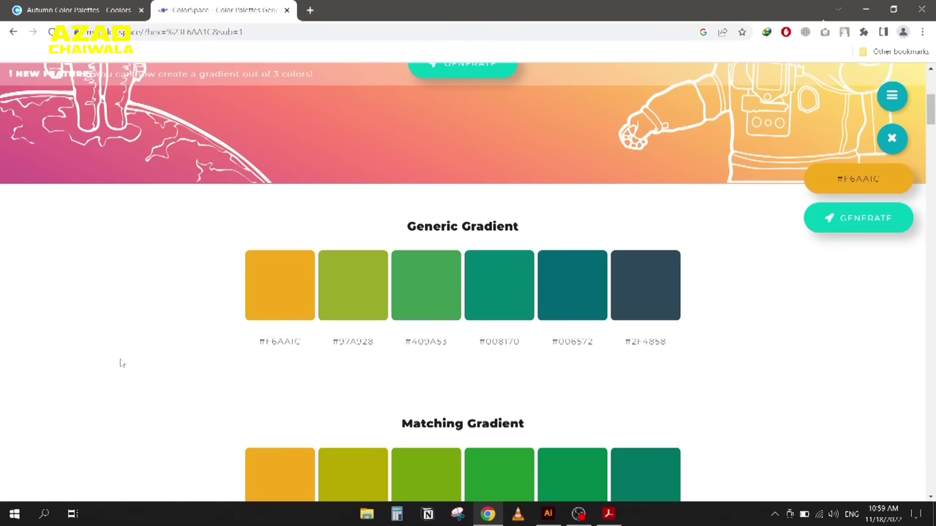
scroll(214, 326, down, 5)
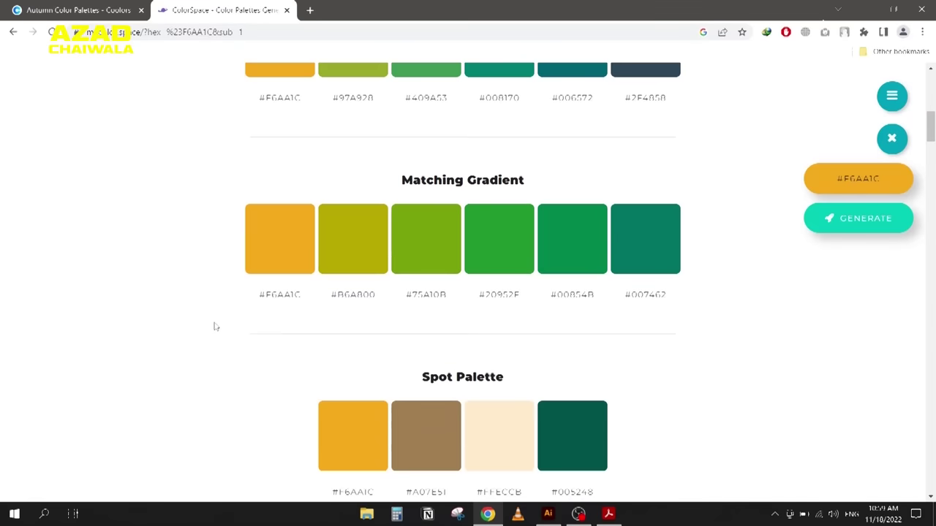
scroll(214, 327, down, 4)
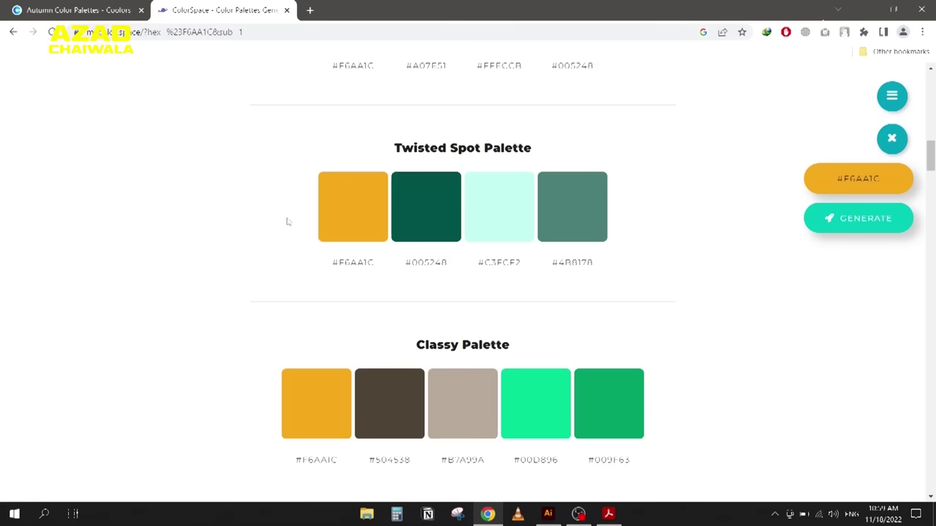
scroll(288, 221, down, 9)
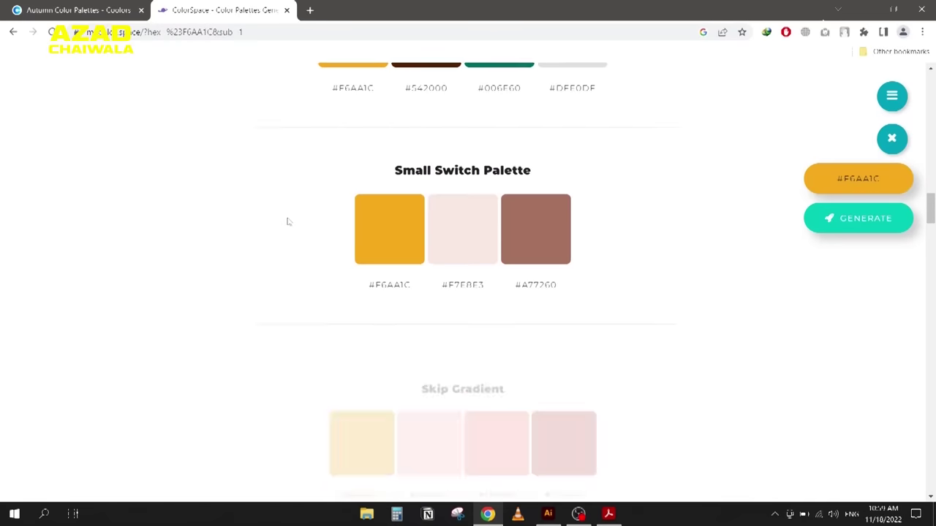
scroll(287, 221, down, 2)
scroll(287, 222, down, 6)
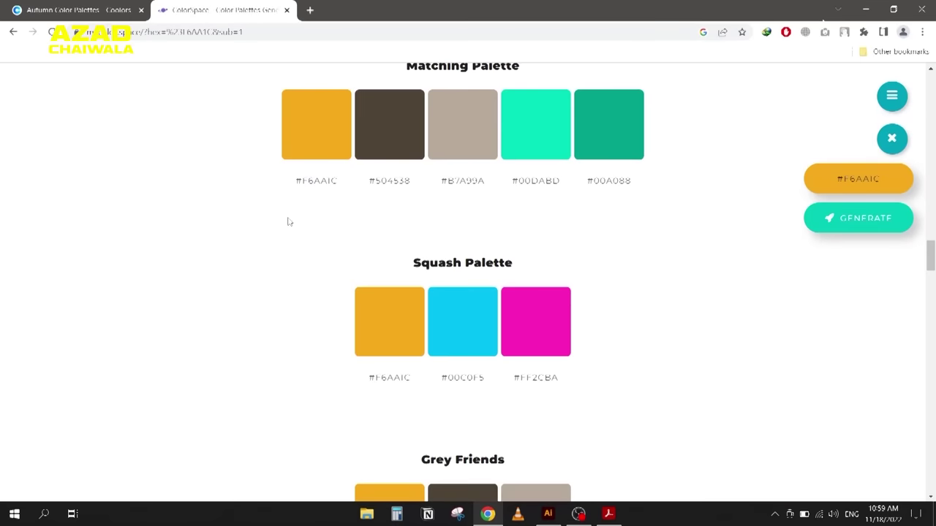
scroll(289, 221, down, 3)
scroll(289, 221, down, 3)
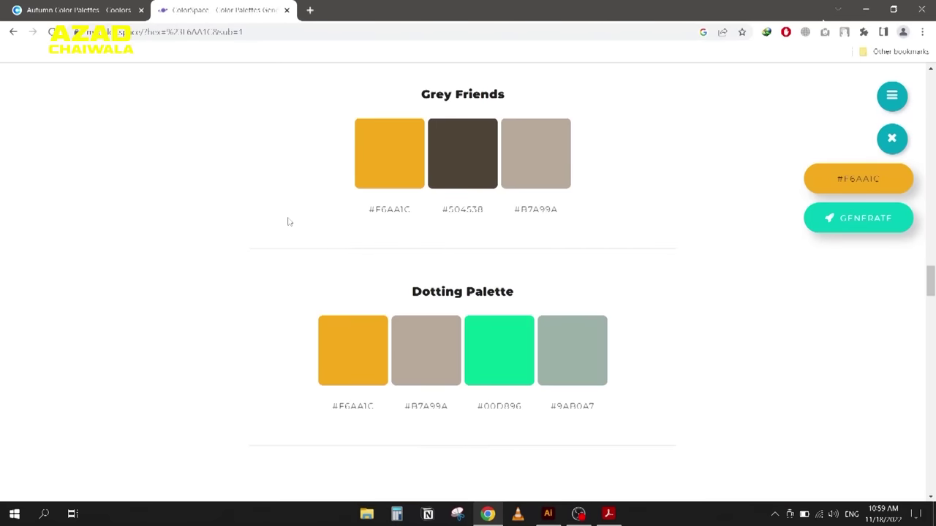
scroll(289, 221, up, 15)
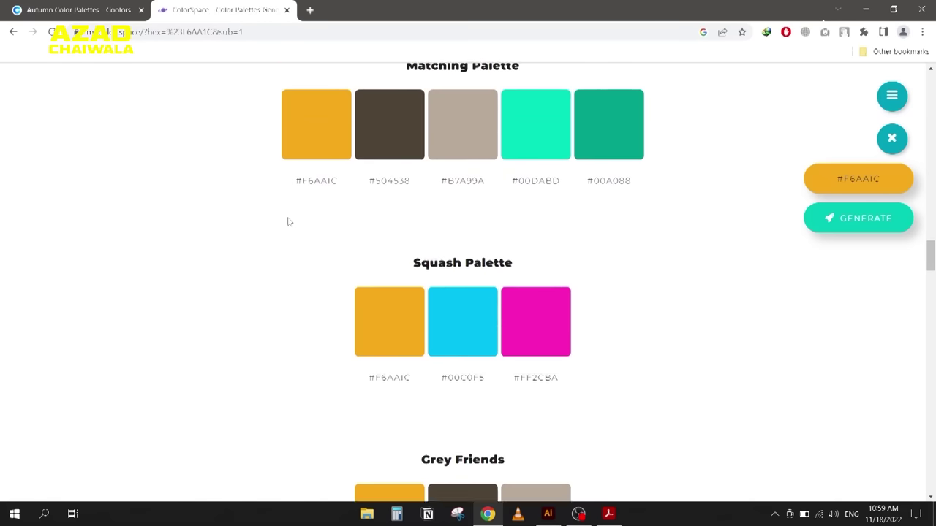
scroll(289, 222, up, 20)
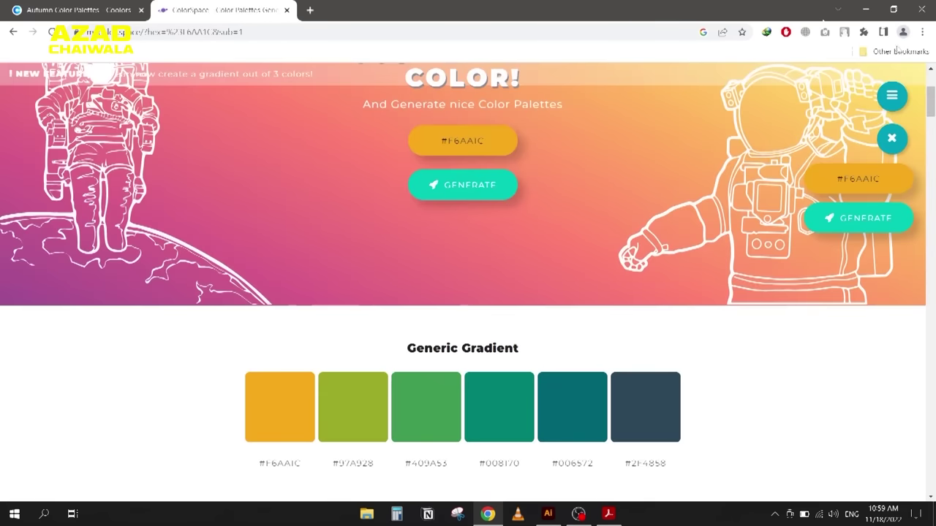
Step: Check the Coolors and ColorSpace tabs, minimize Chrome, and bring up the colour theory PDF
click(864, 9)
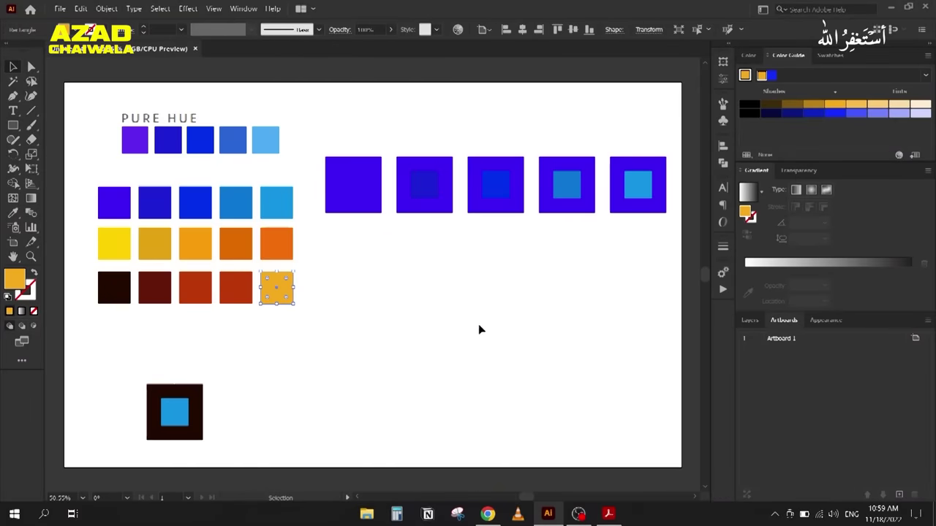
click(487, 514)
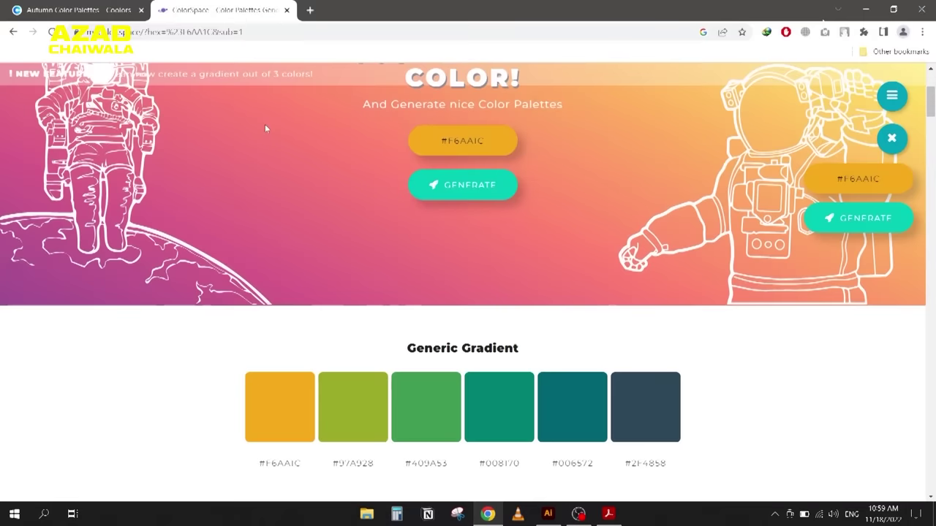
click(87, 10)
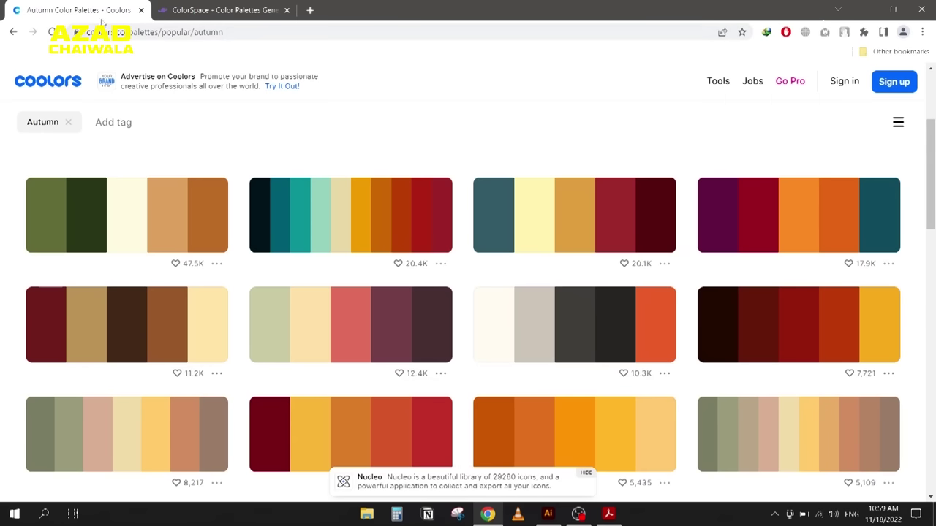
key(ctrl+Tab)
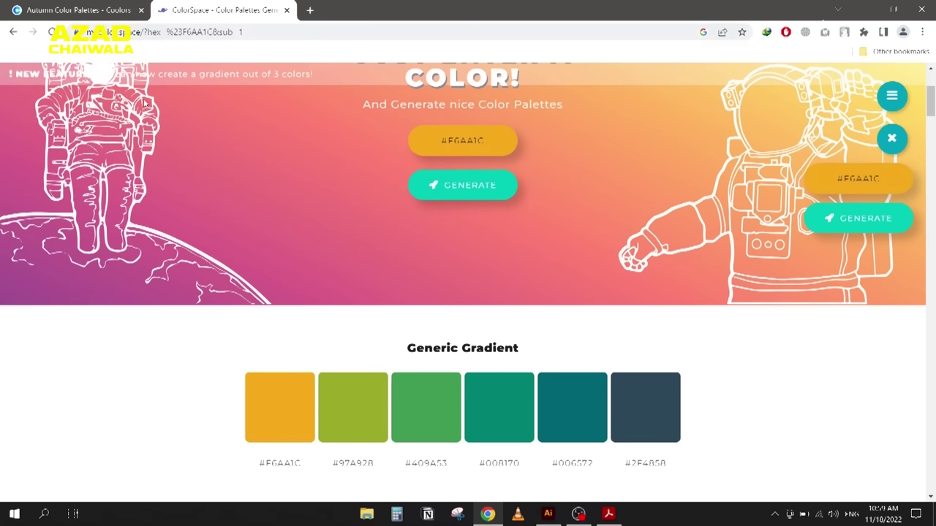
click(864, 9)
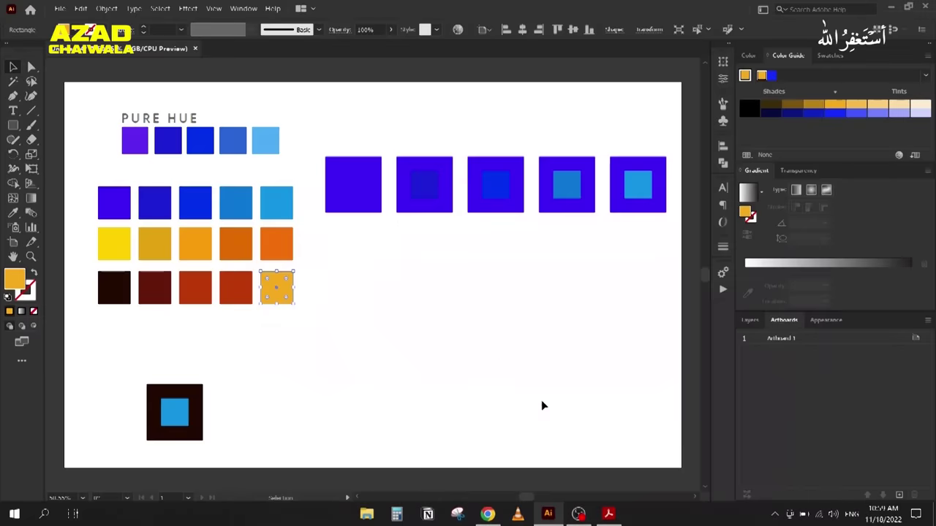
click(608, 514)
Step: Scroll the colour theory PDF down to the Psychology of Color page
scroll(473, 263, down, 3)
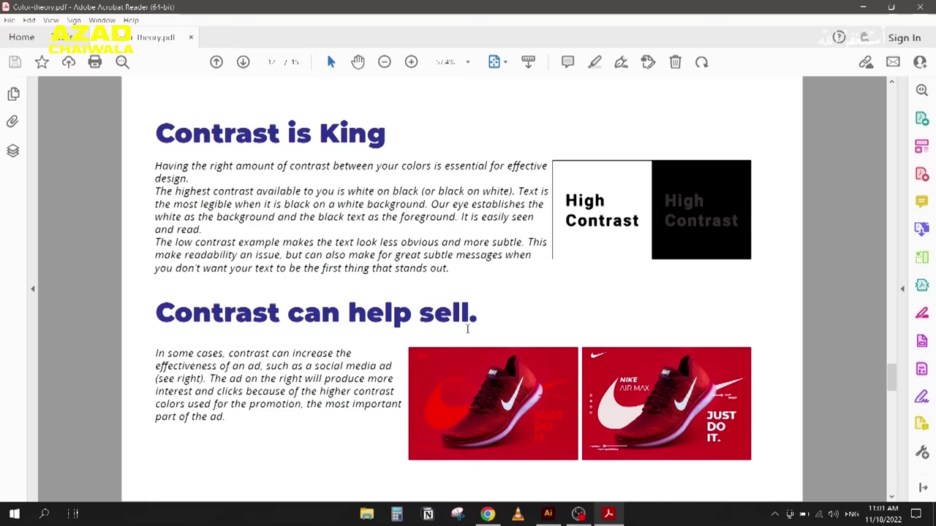
scroll(467, 328, down, 3)
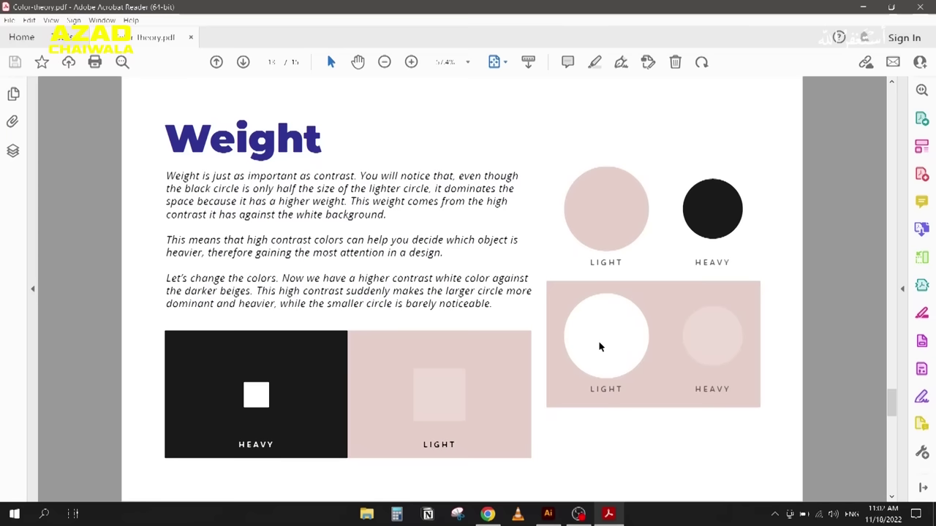
scroll(600, 347, down, 2)
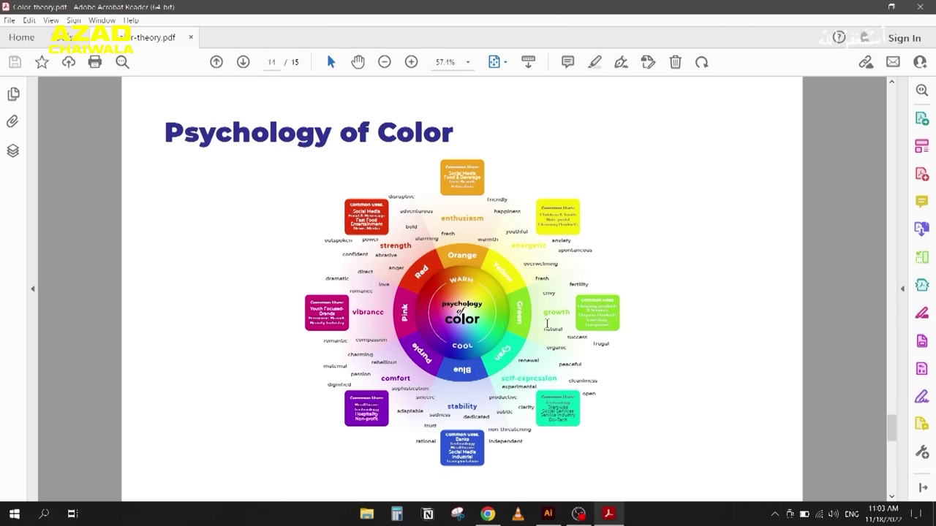
Step: Zoom and pan around the Psychology of Color wheel
click(411, 63)
double_click(411, 63)
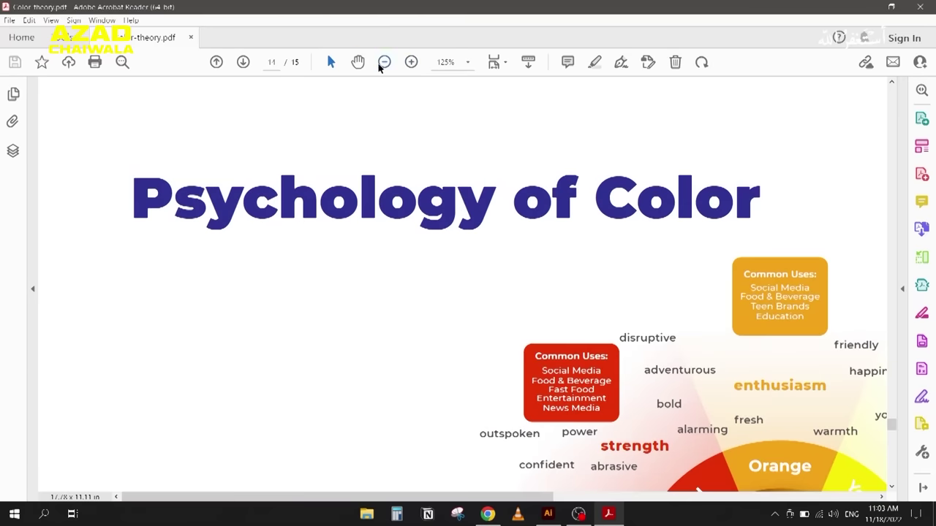
click(384, 63)
click(357, 62)
drag(614, 318, 380, 111)
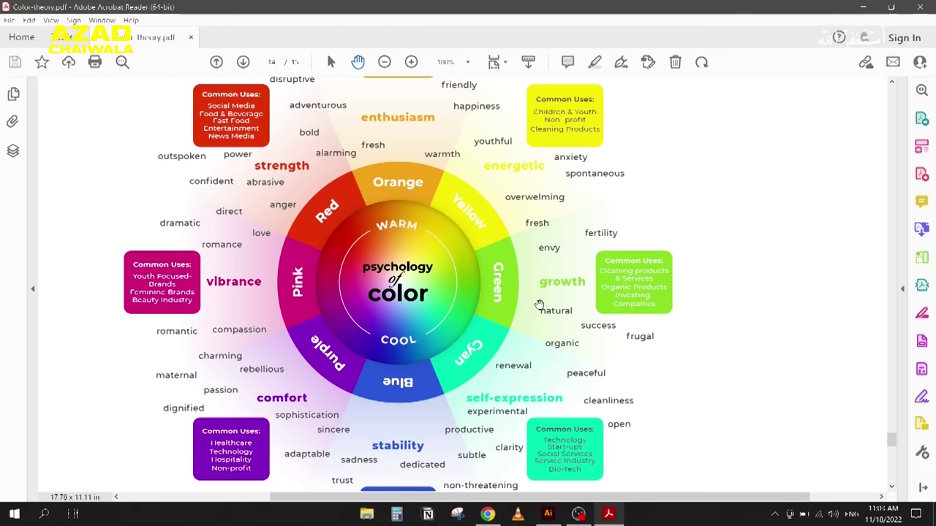
drag(525, 361, 599, 284)
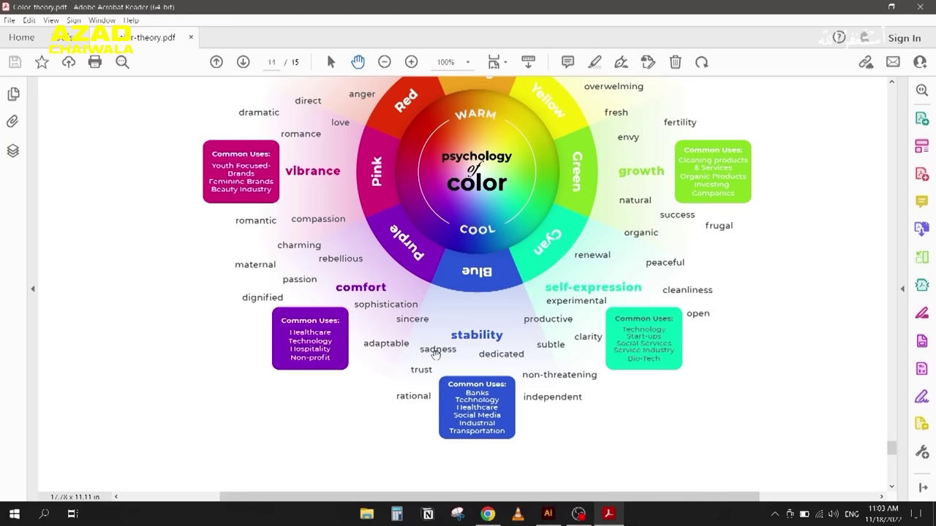
drag(442, 291, 475, 387)
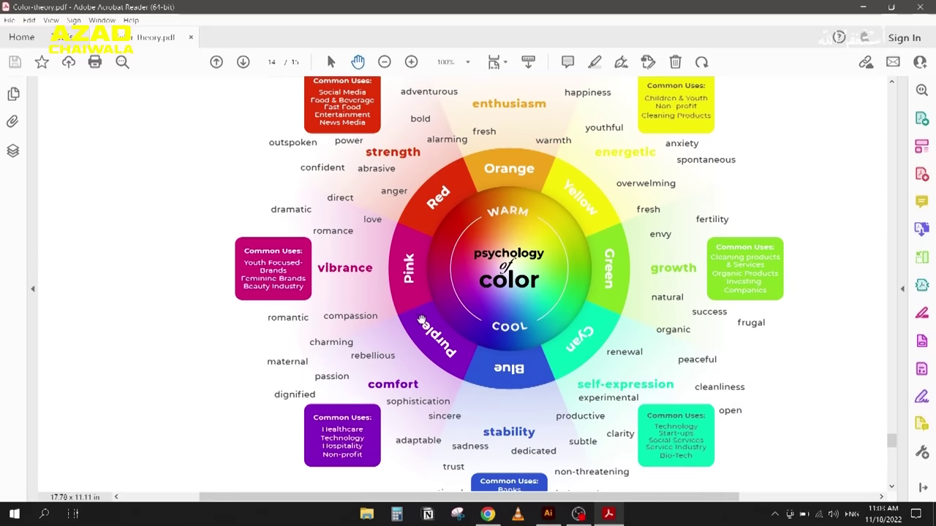
drag(420, 319, 423, 372)
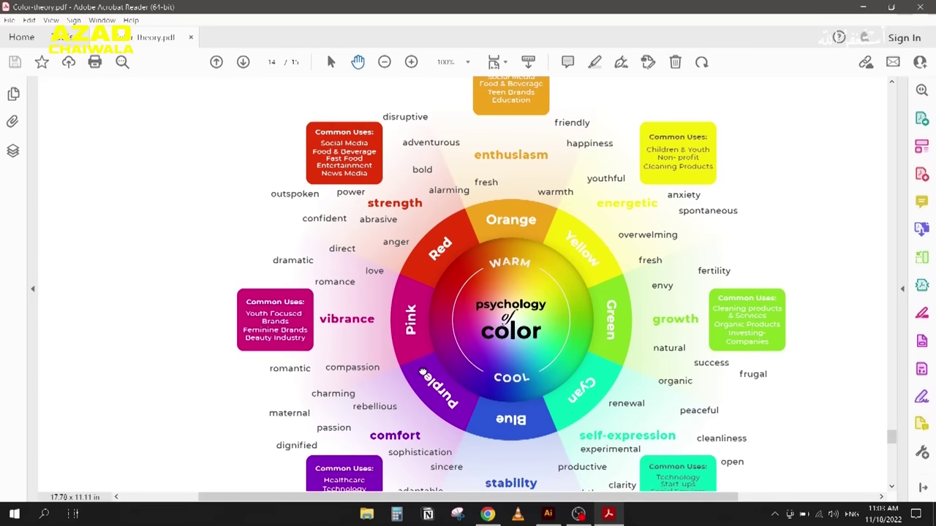
scroll(491, 306, right, 2)
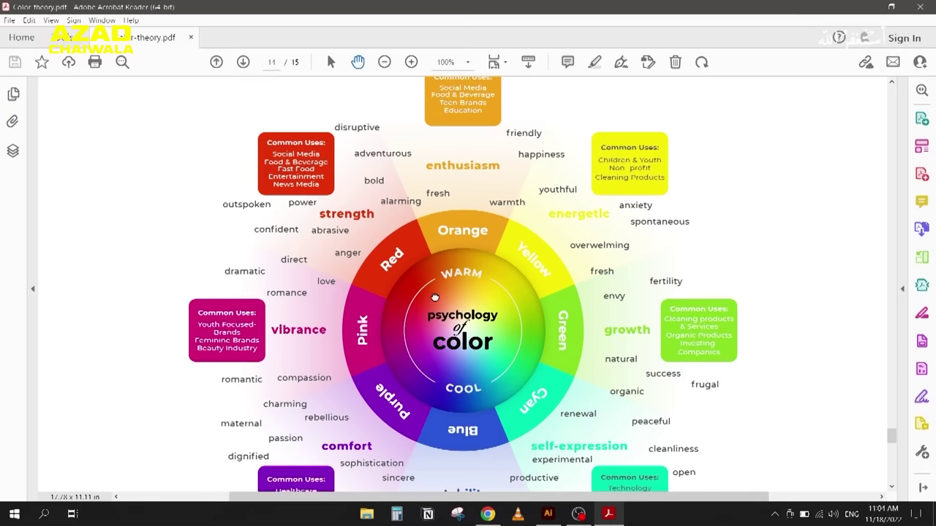
scroll(434, 299, down, 1)
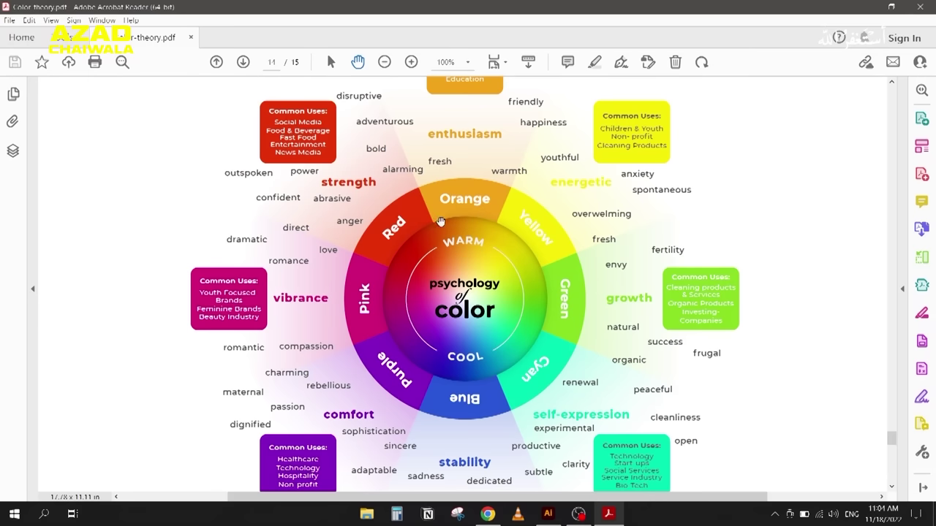
Step: Set the view to Fit One Full Page and scroll to the Thanks page
click(503, 63)
click(525, 99)
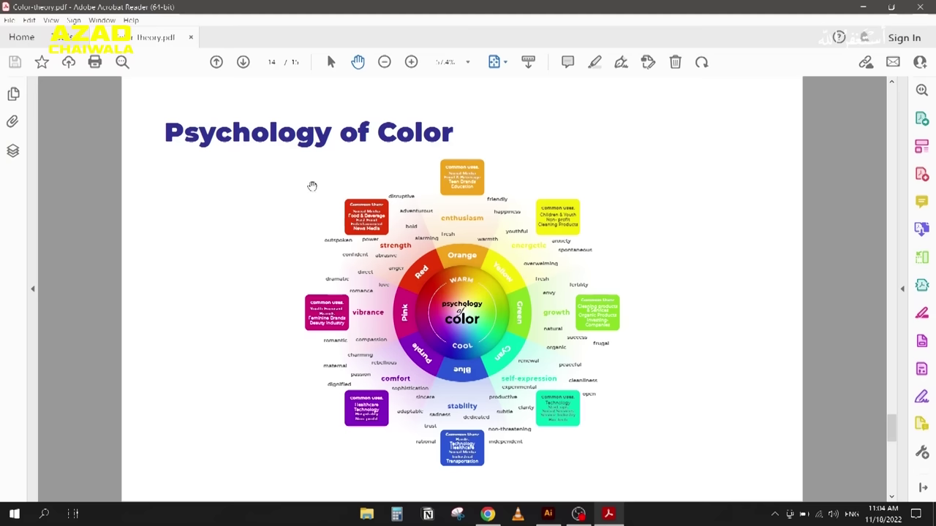
scroll(312, 186, down, 3)
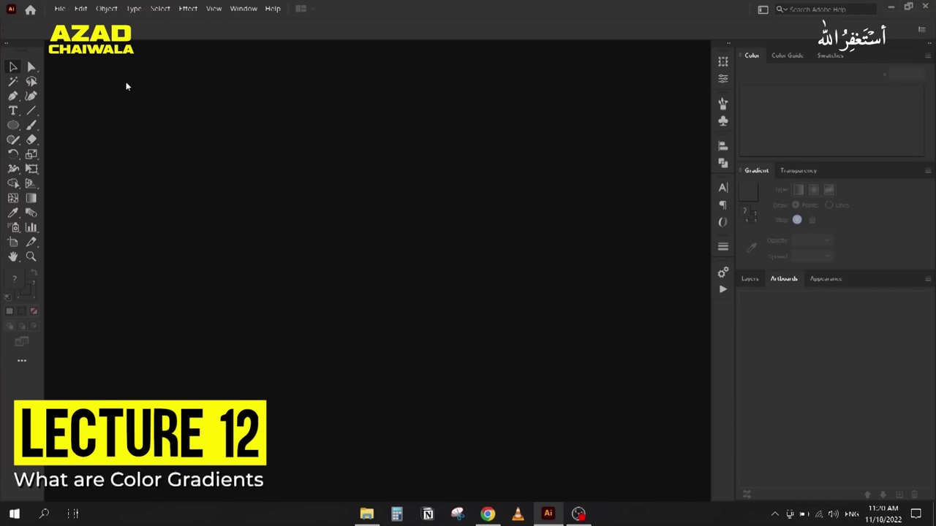
Step: Create a new 1280 × 800 px RGB document
click(60, 8)
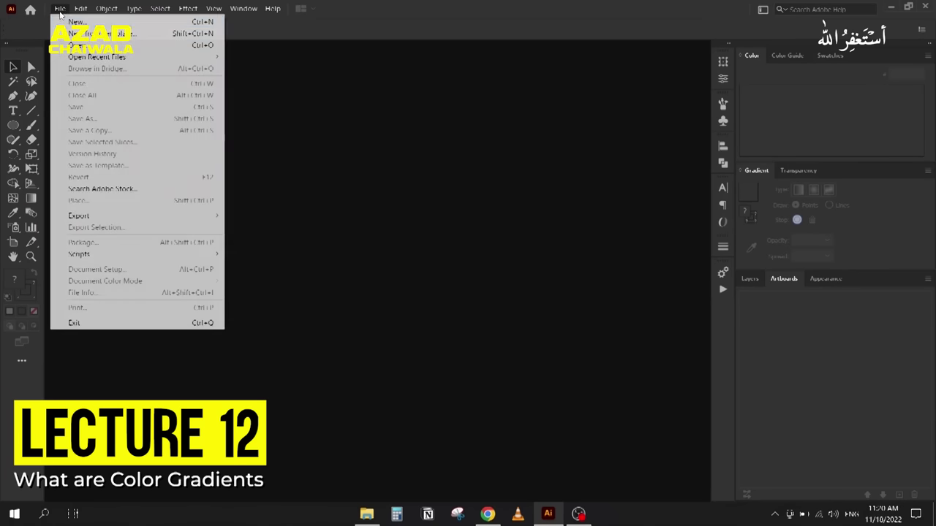
click(76, 22)
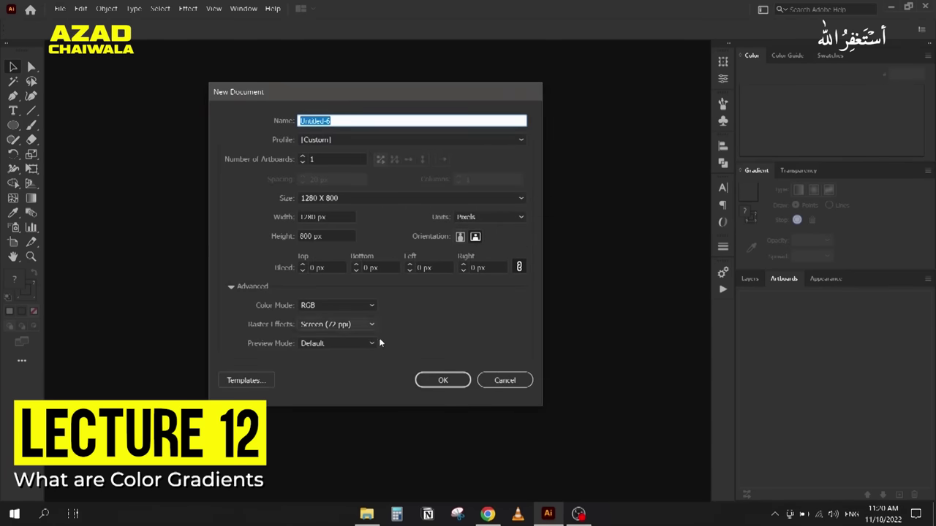
click(438, 380)
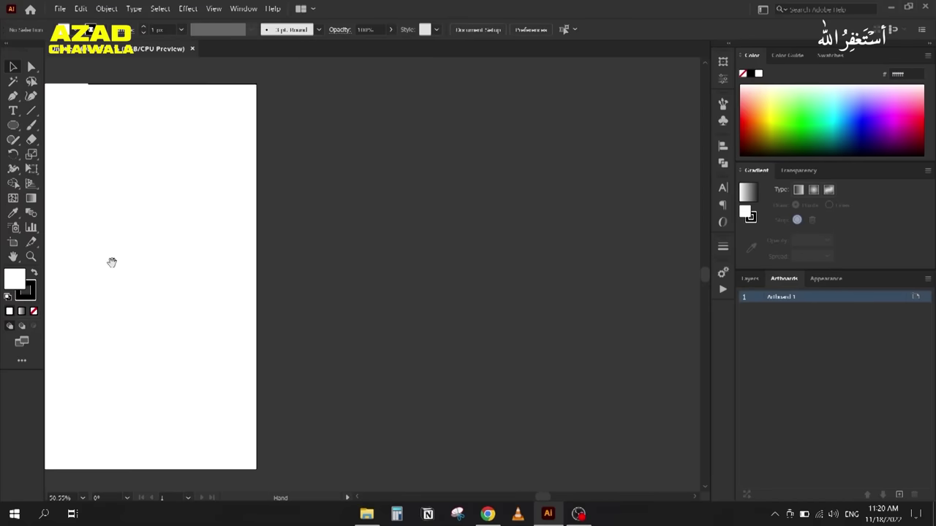
Step: Draw a large rectangle beside the artboard with the Rectangle Tool
click(19, 129)
click(71, 124)
drag(310, 138, 650, 351)
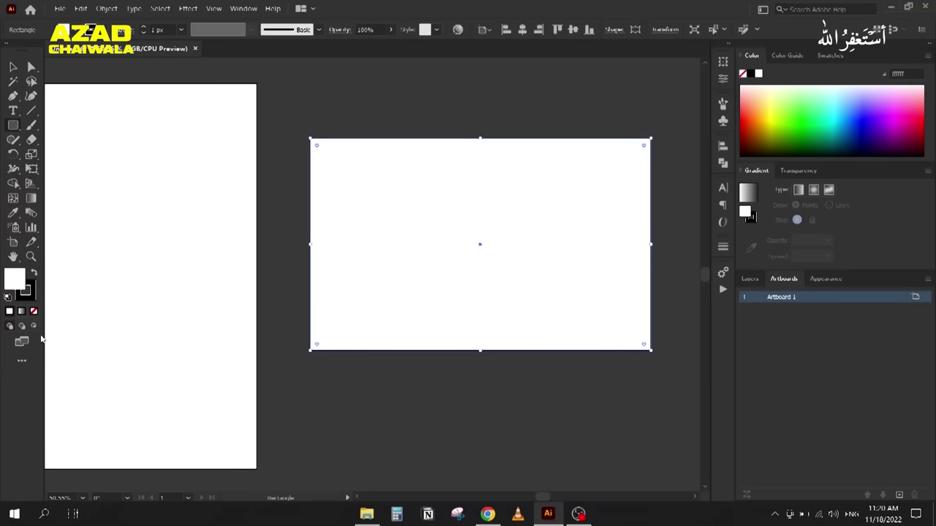
Step: Set the white rectangle's stroke to None so only its white fill remains
click(26, 296)
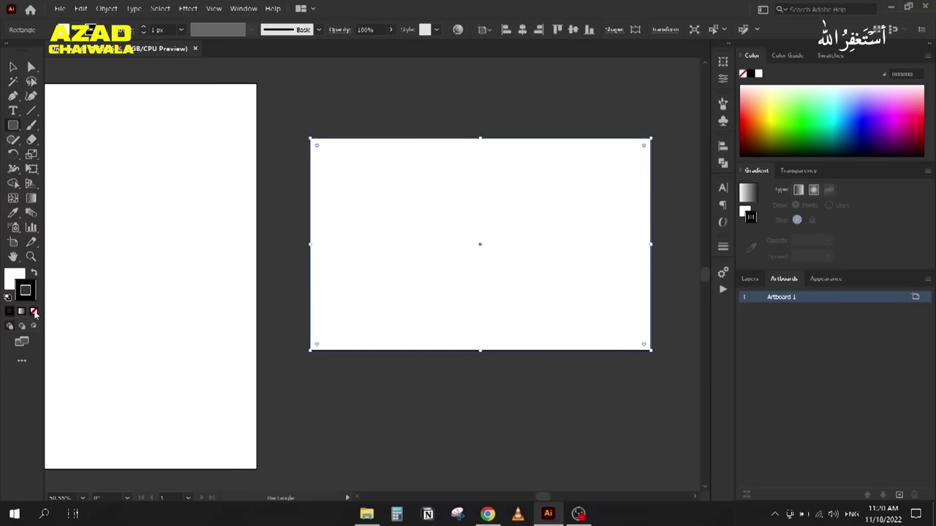
click(33, 311)
click(13, 280)
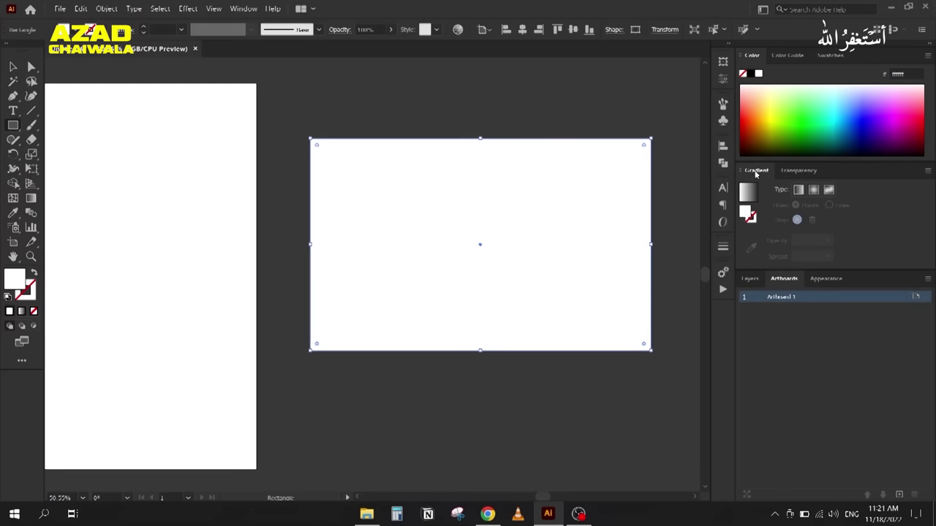
click(238, 10)
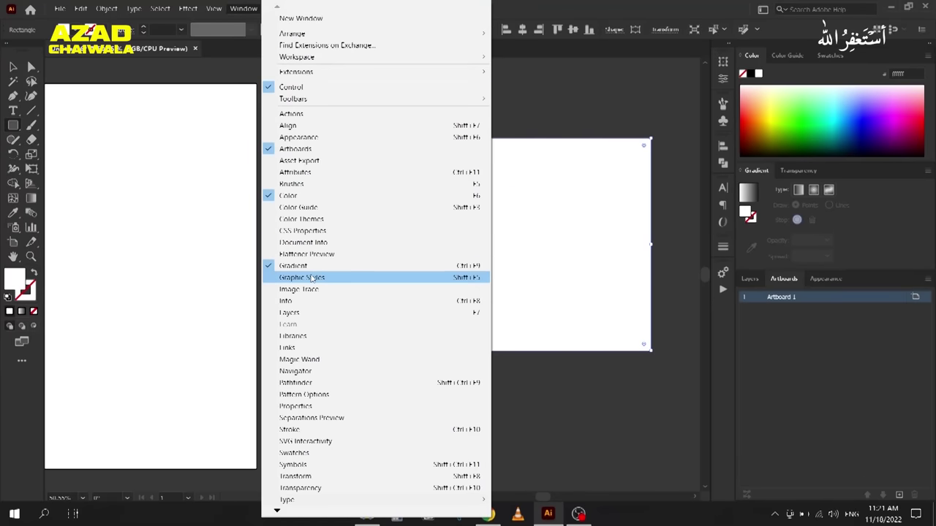
click(763, 174)
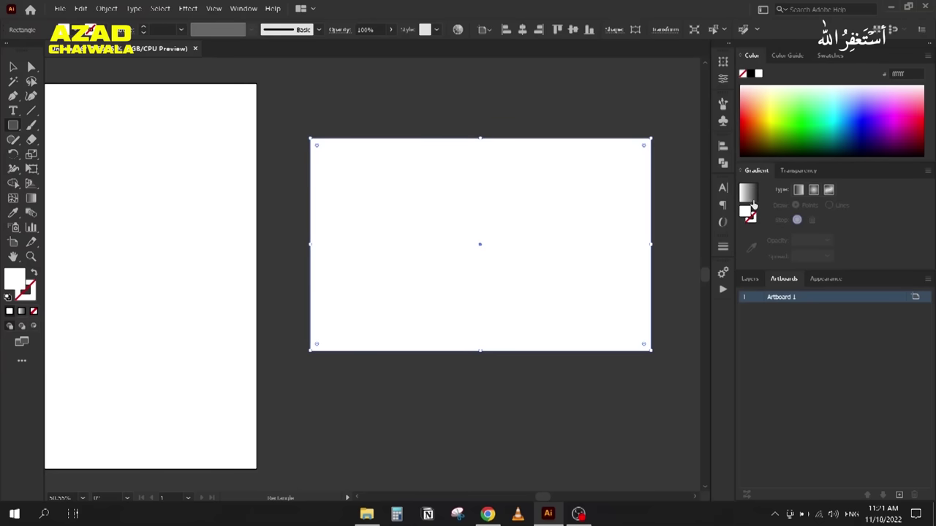
Step: Apply the default white-to-black linear gradient to the rectangle's fill
click(748, 193)
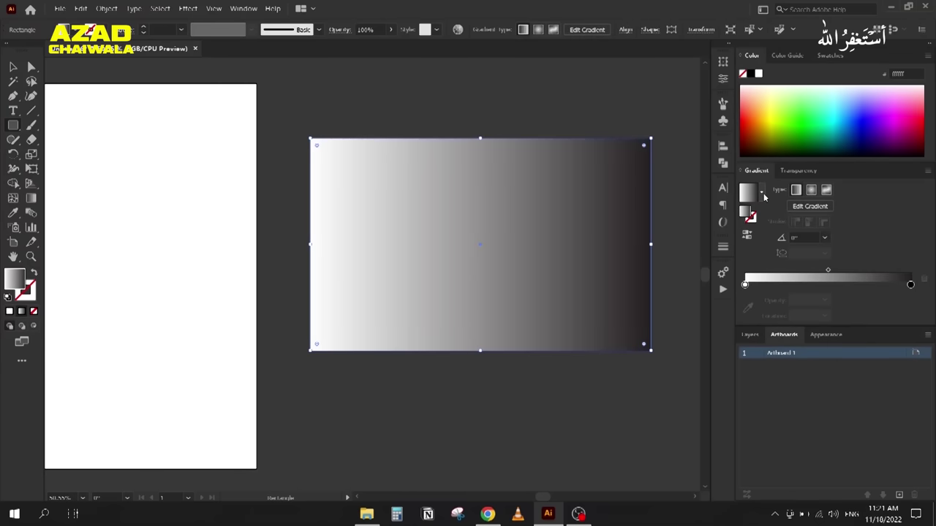
click(762, 194)
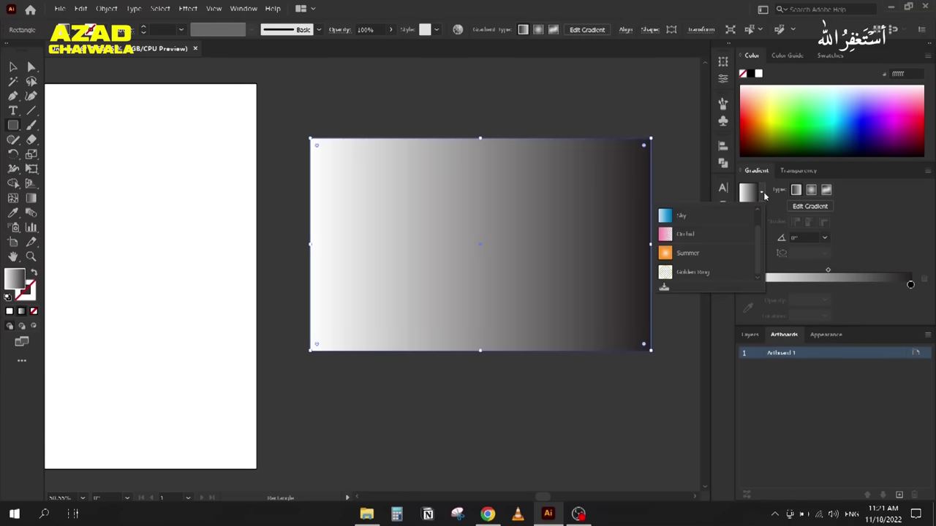
scroll(680, 219, up, 1)
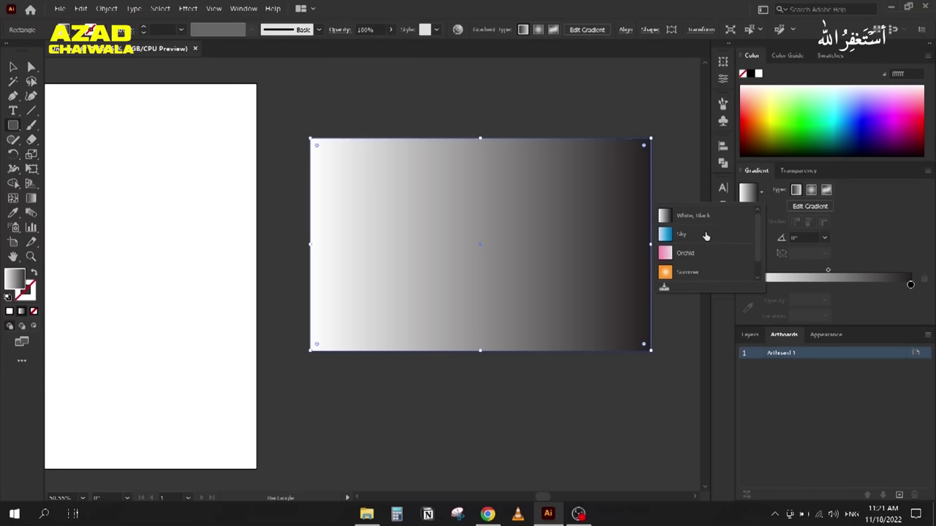
click(762, 193)
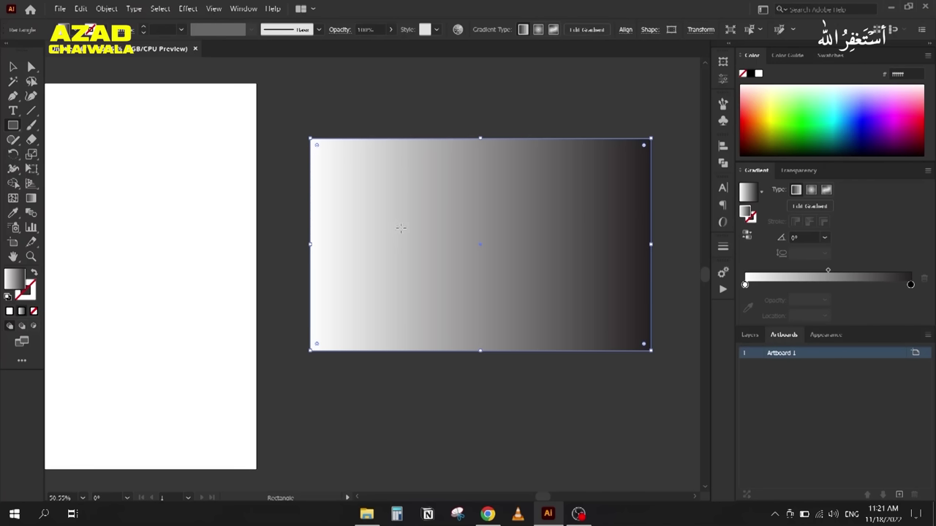
key(v)
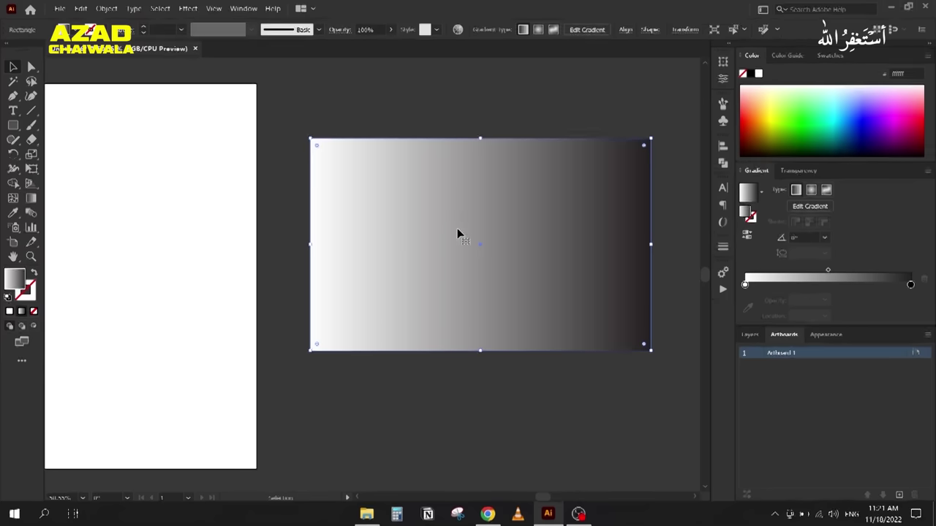
Step: Drag the gradient rectangle up and left until it sits near the artboard's right edge
drag(460, 249, 429, 216)
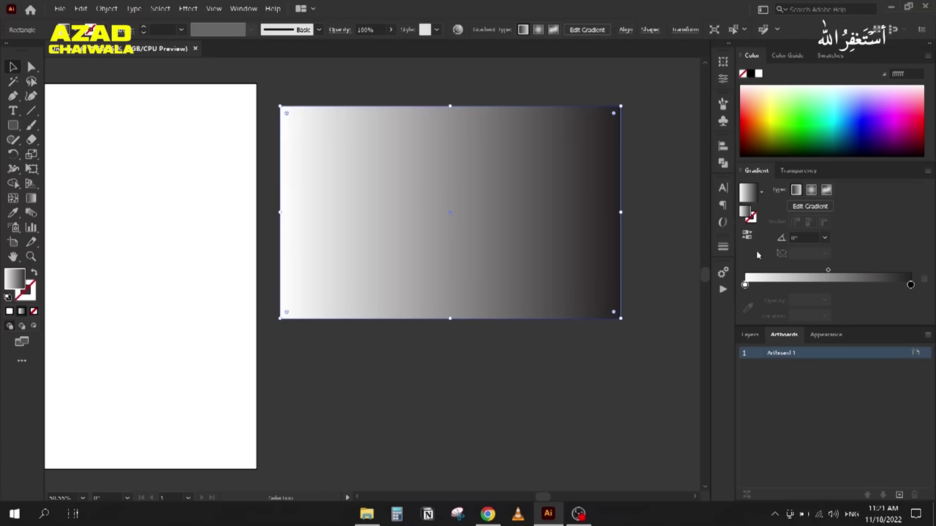
drag(567, 276, 468, 223)
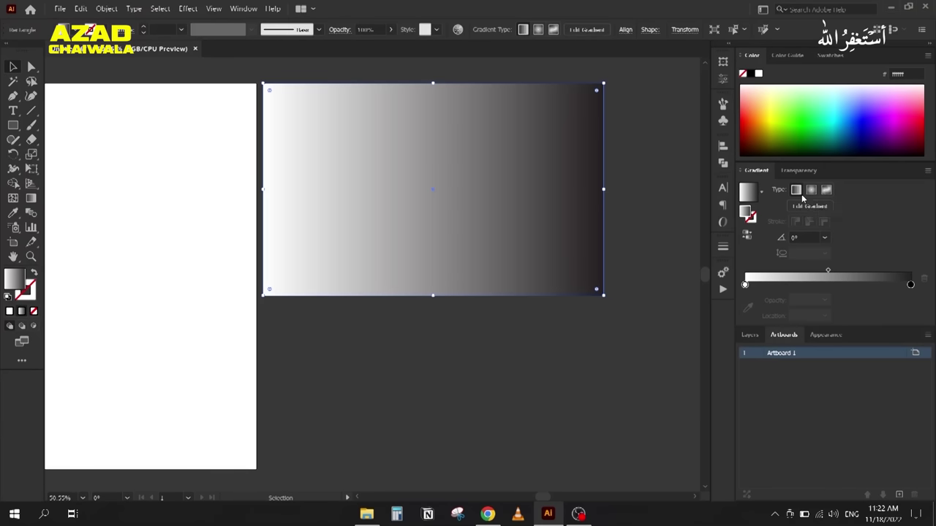
drag(339, 194, 388, 194)
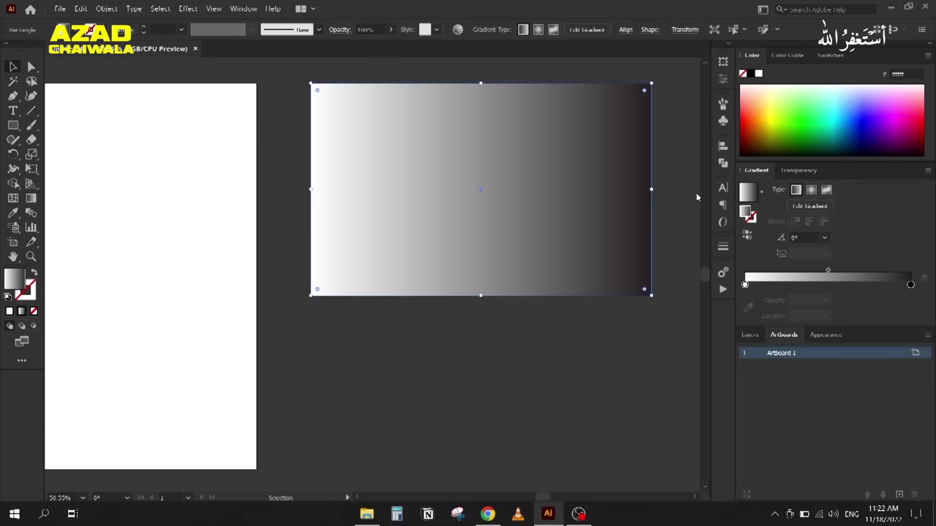
drag(481, 213, 446, 215)
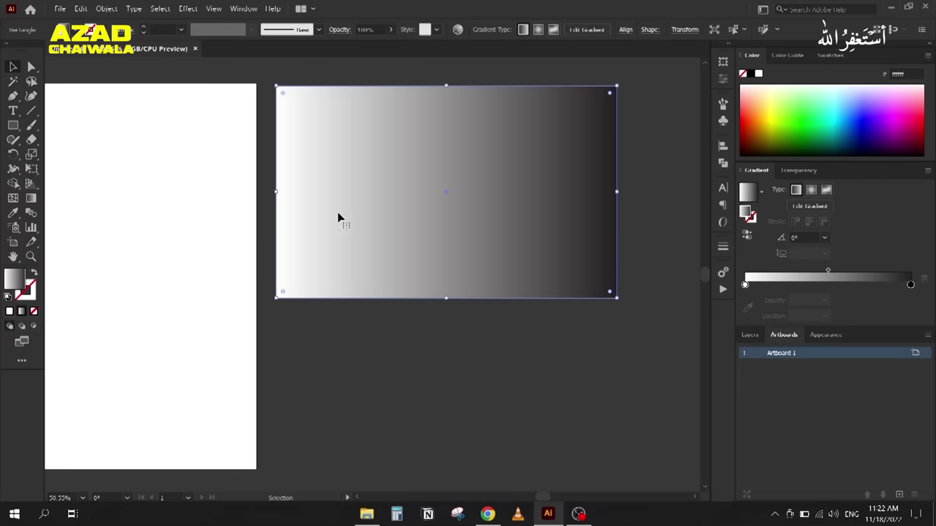
drag(403, 212, 400, 213)
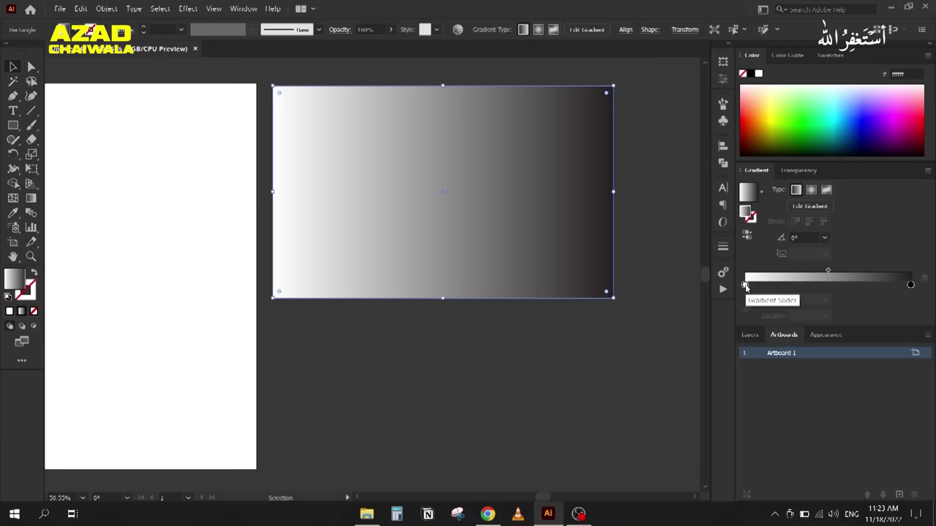
Step: Select the white and black gradient stops, then the midpoint diamond at 50%
click(745, 284)
click(910, 284)
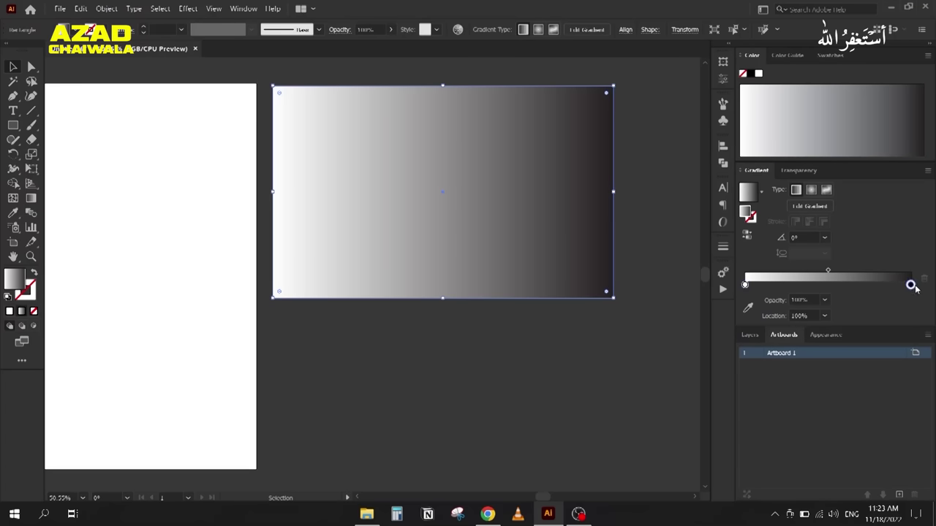
click(828, 272)
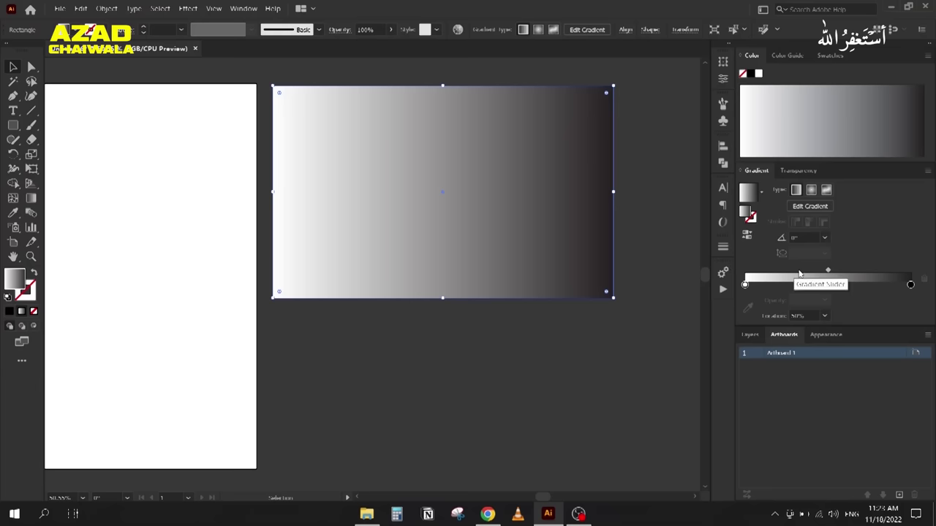
Step: Drag the gradient midpoint toward black, then toward white, and leave its Location at 50%
drag(827, 273, 884, 271)
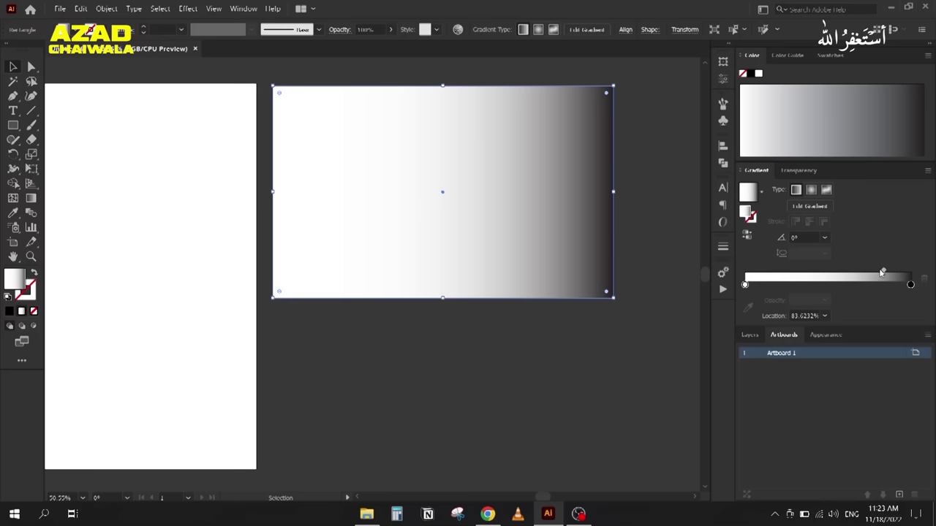
drag(883, 273, 765, 280)
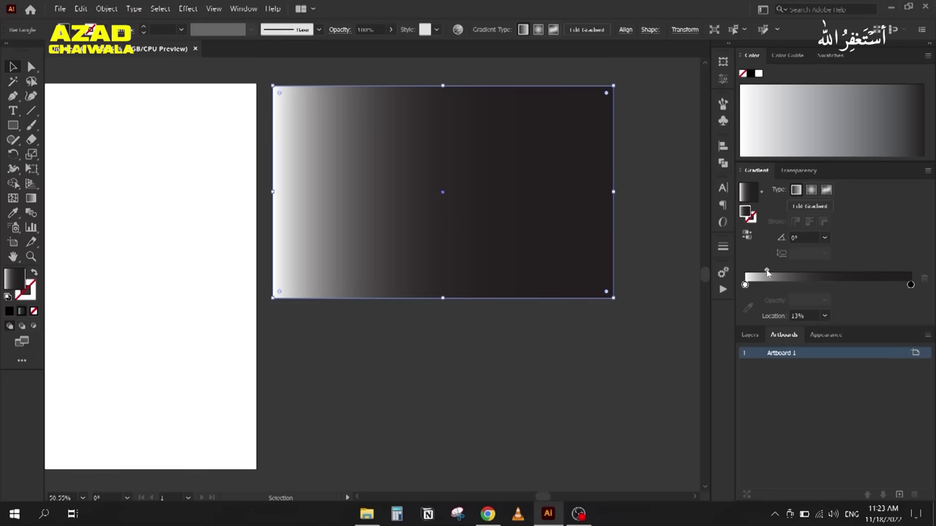
scroll(811, 312, up, 5)
scroll(811, 311, up, 17)
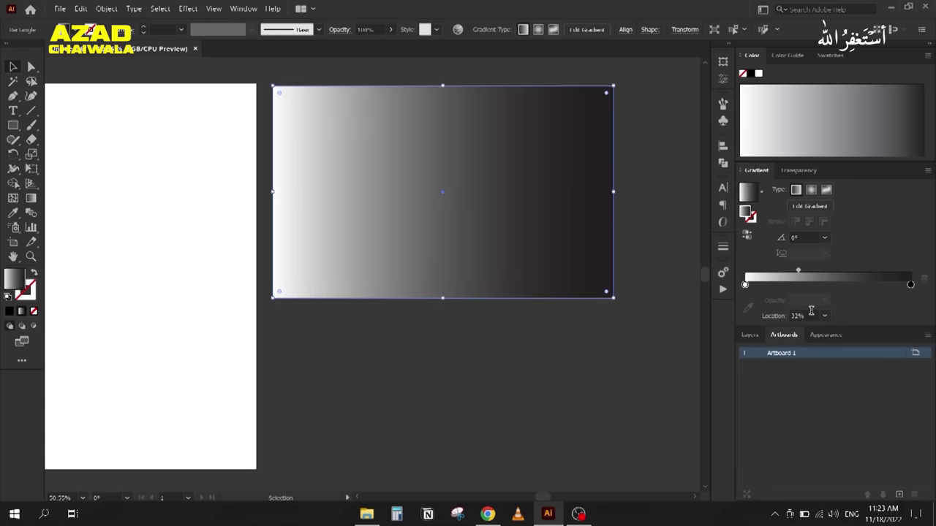
scroll(811, 311, up, 3)
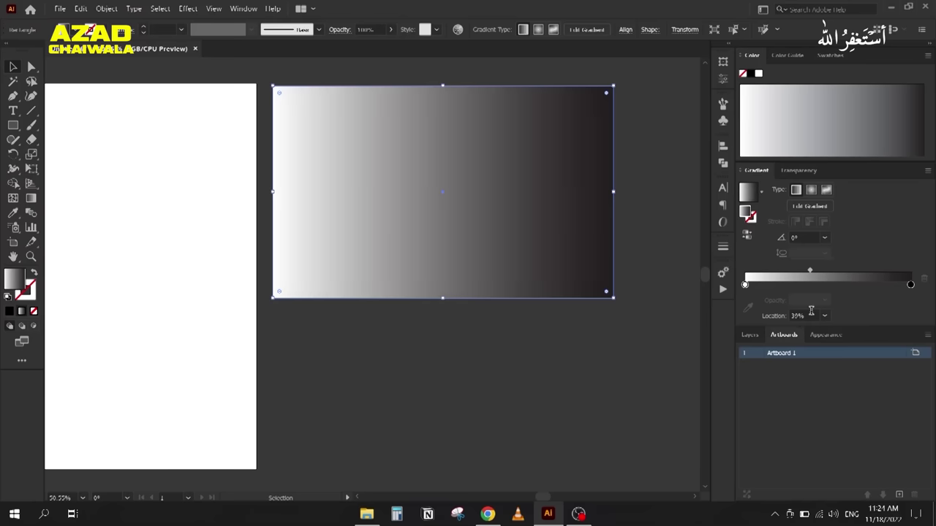
scroll(811, 311, up, 3)
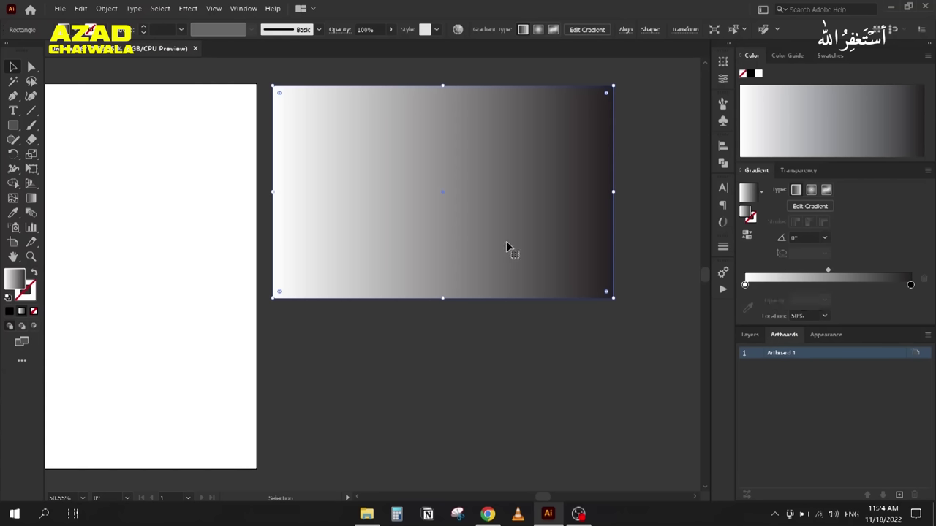
Step: Fill the rectangle solid red from Swatches, then reapply the default white-to-black gradient
click(829, 55)
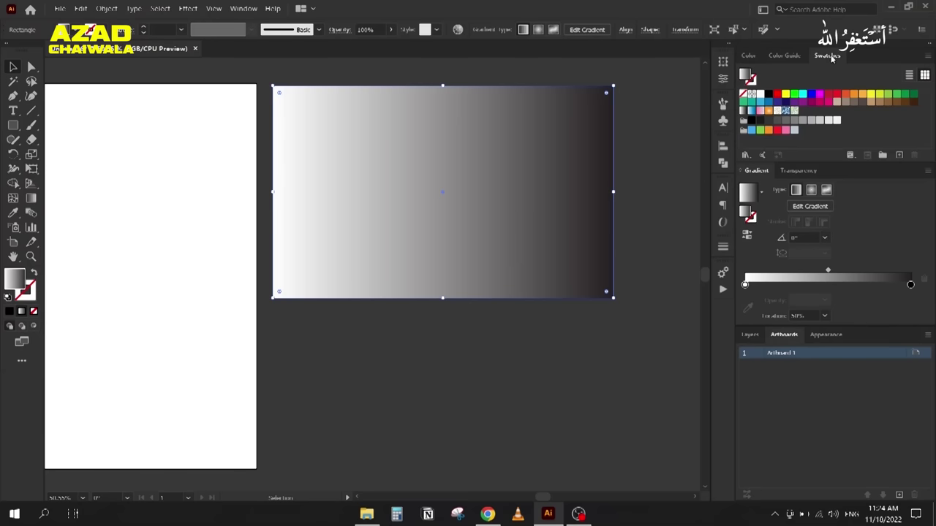
click(776, 95)
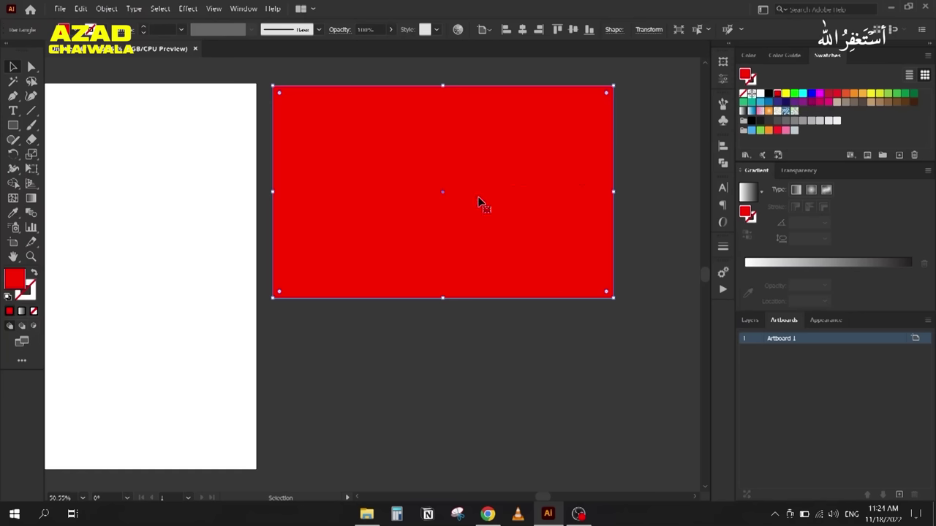
key(period)
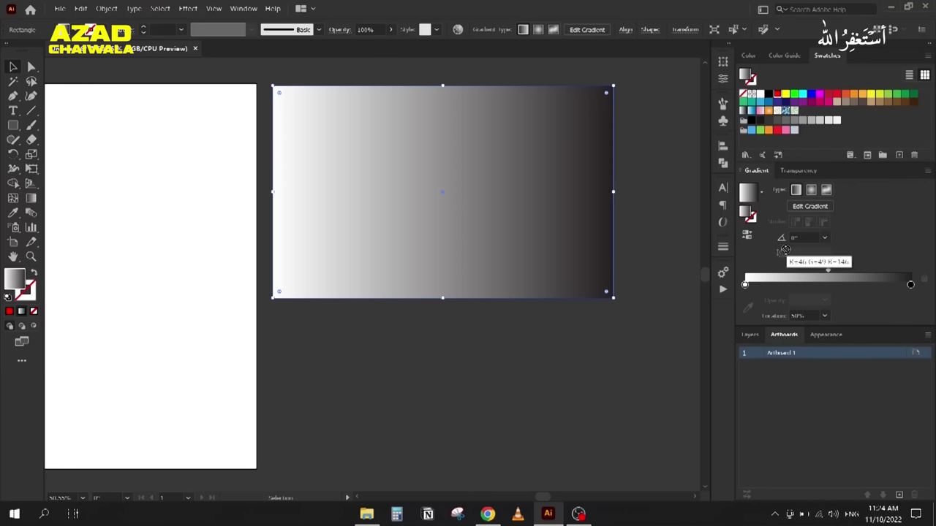
Step: Add red, yellow, blue, orange and green stops to the gradient slider from the Swatches panel
click(774, 285)
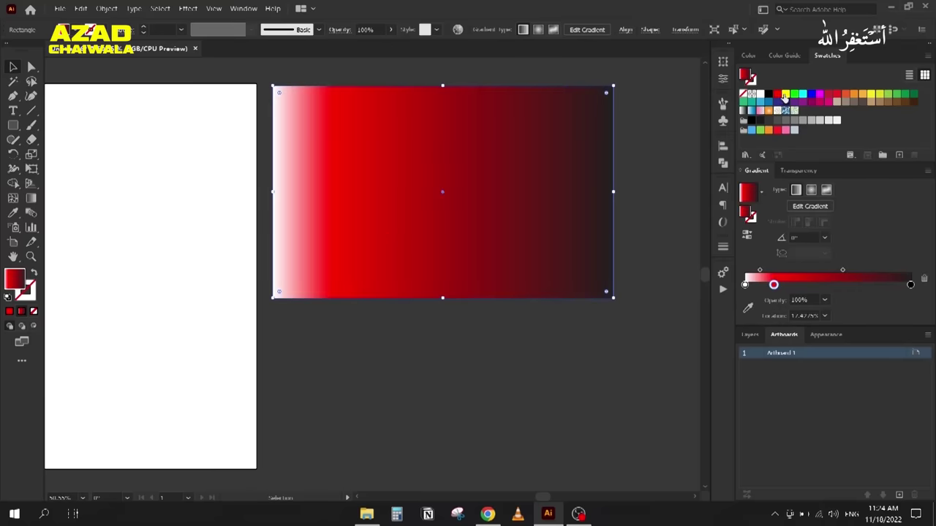
click(802, 284)
click(785, 93)
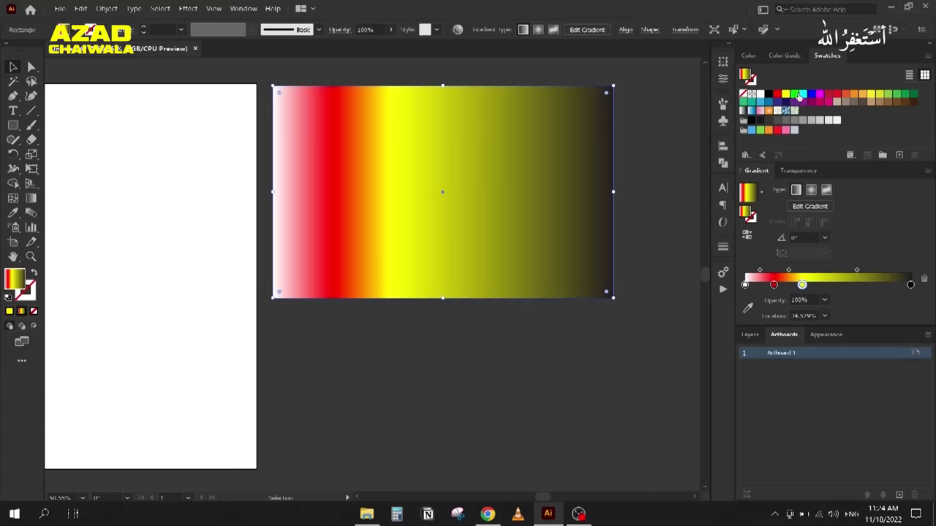
click(841, 285)
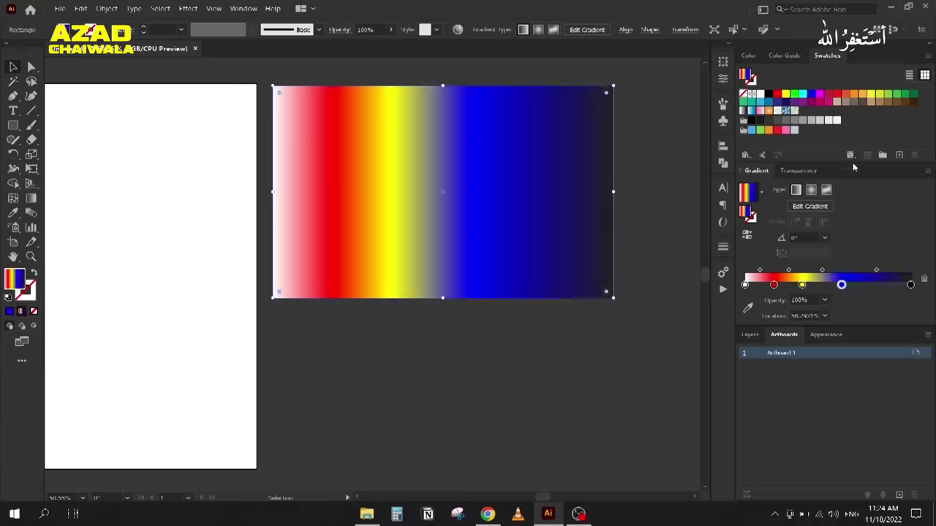
click(811, 94)
drag(851, 95, 871, 285)
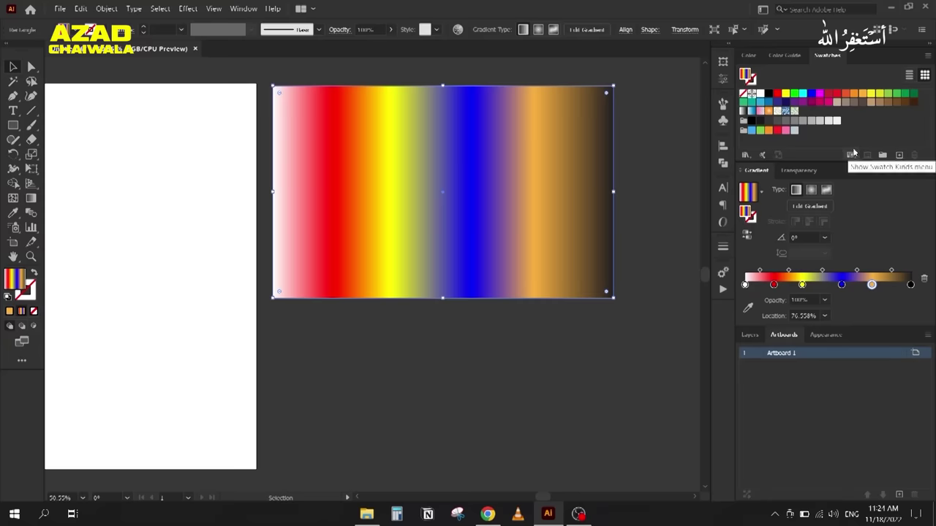
drag(905, 95, 745, 286)
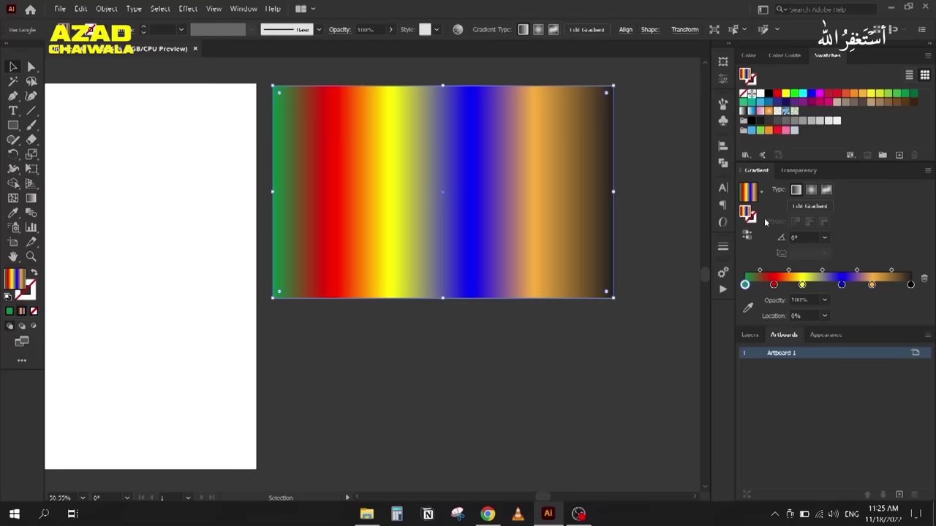
drag(777, 114, 910, 290)
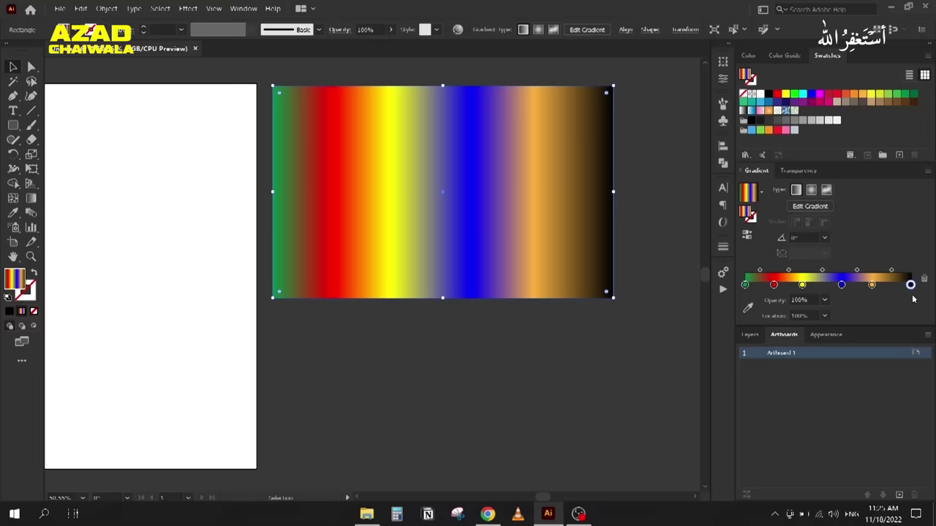
Step: Delete the orange, yellow and black stops, move blue to the right end, and remove green
click(871, 285)
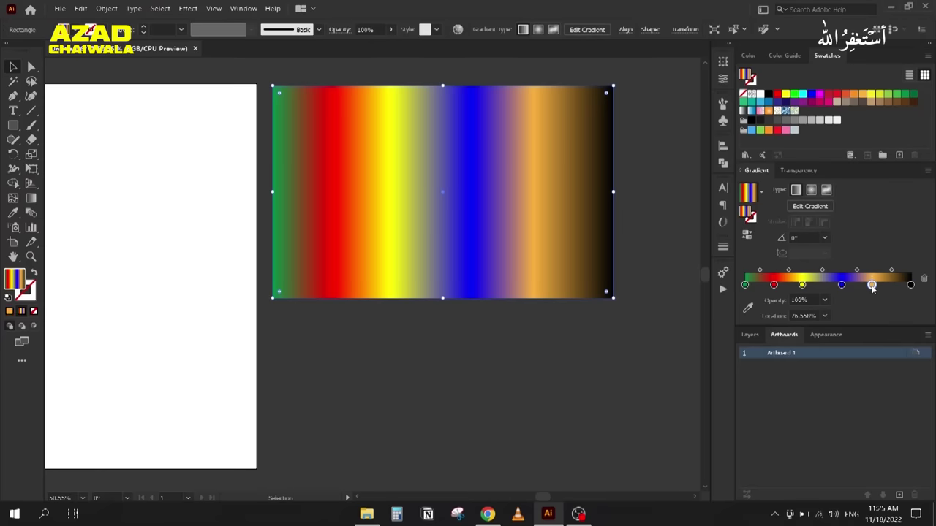
click(923, 280)
click(802, 285)
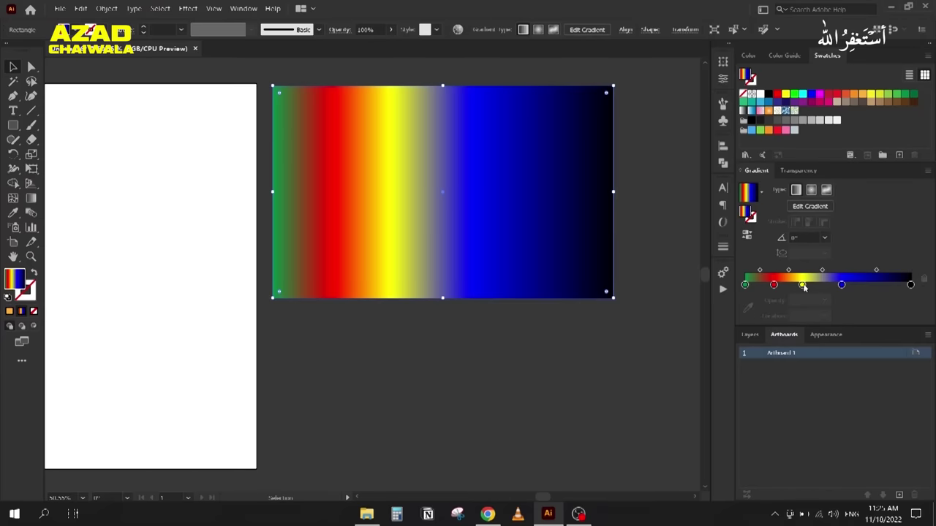
click(924, 279)
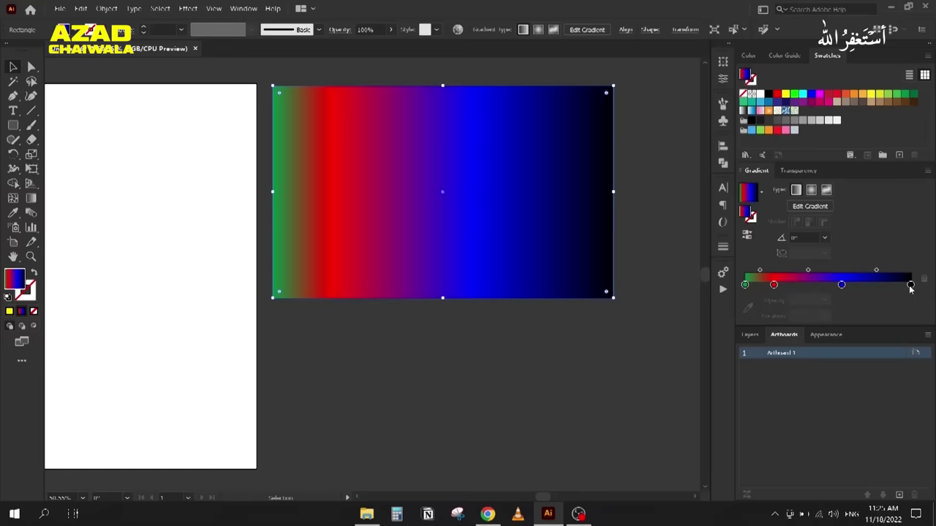
click(910, 284)
click(923, 279)
drag(842, 285, 910, 284)
mouse_move(747, 286)
mouse_down()
mouse_move(747, 303)
mouse_move(772, 285)
mouse_move(744, 284)
mouse_up()
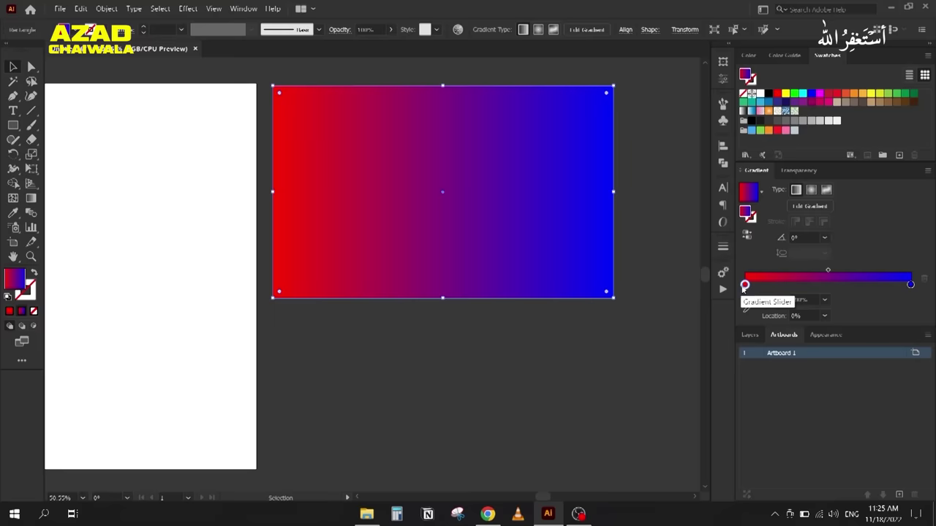
Step: Recolour the left gradient stop to blue using the HSB saturation slider and spectrum
double_click(744, 285)
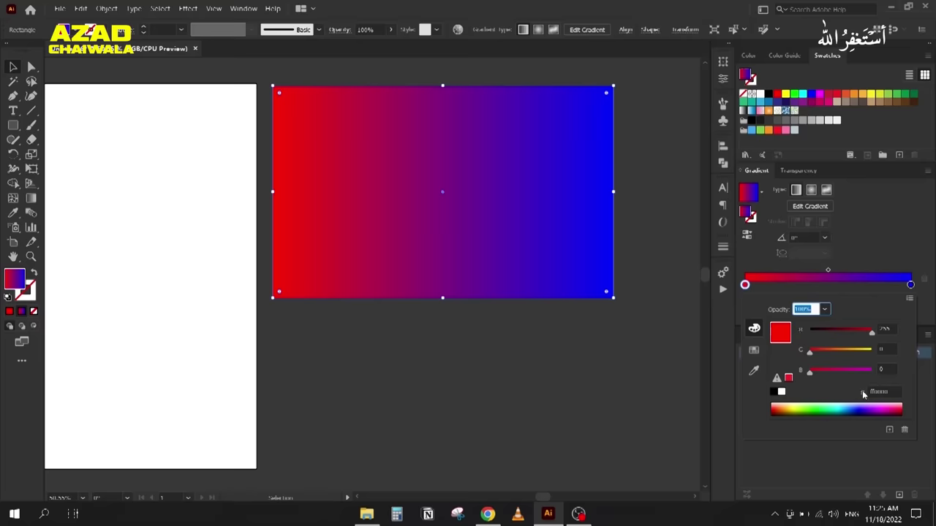
click(813, 408)
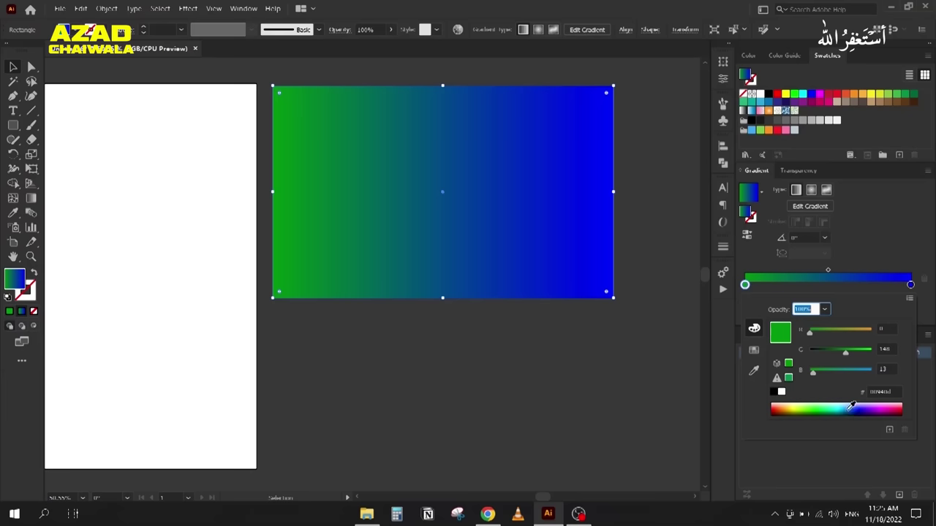
click(909, 299)
click(859, 326)
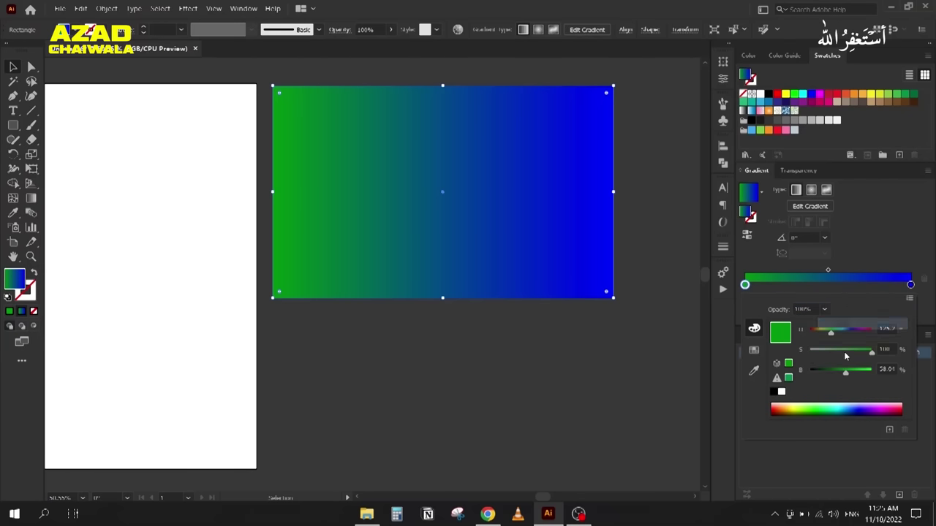
drag(871, 355, 838, 356)
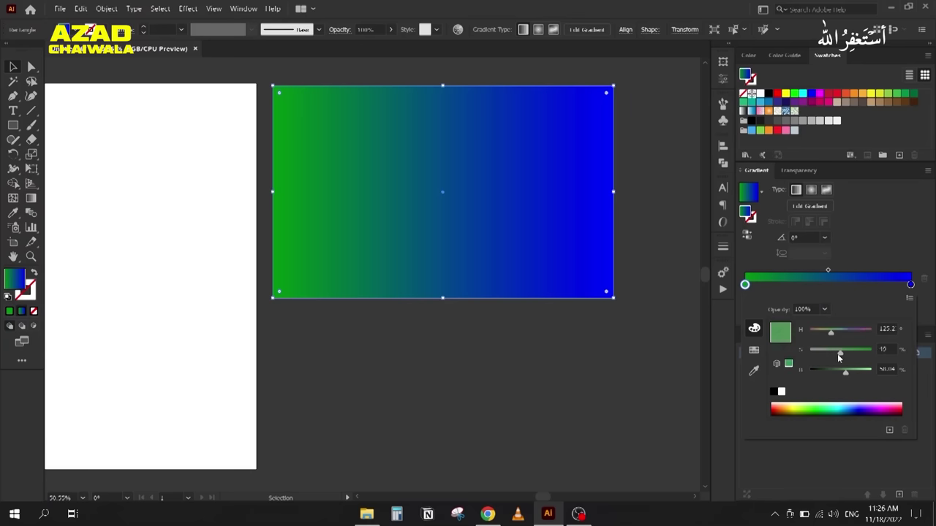
drag(839, 356, 825, 356)
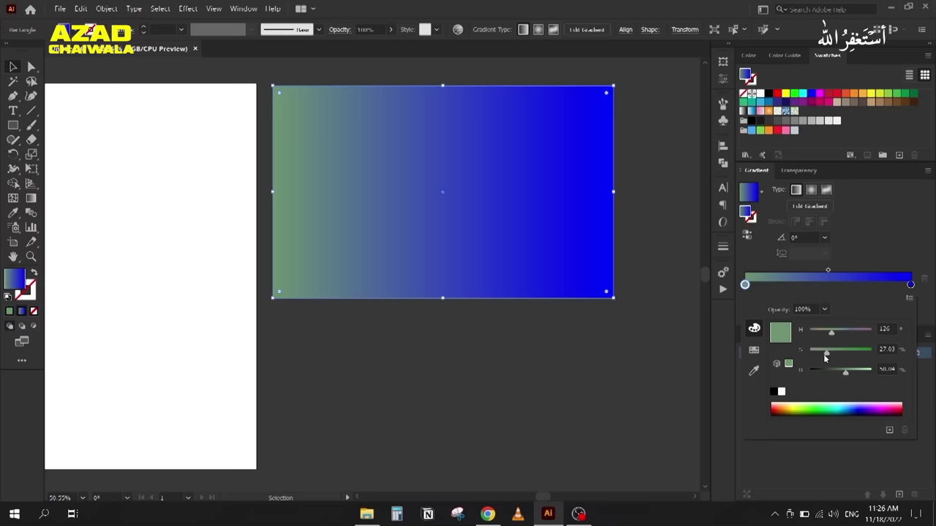
drag(820, 406, 862, 406)
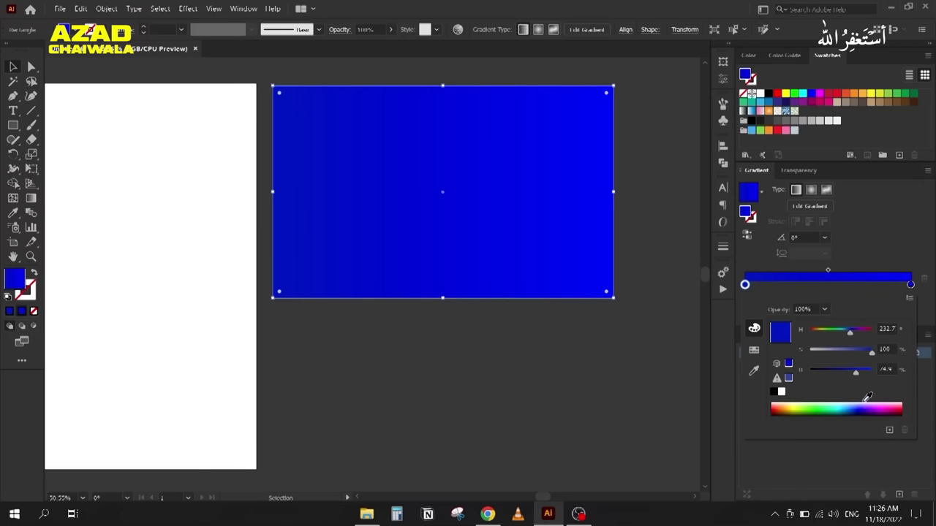
Step: Set the right gradient stop in RGB mode, entering hex value 000000
double_click(911, 285)
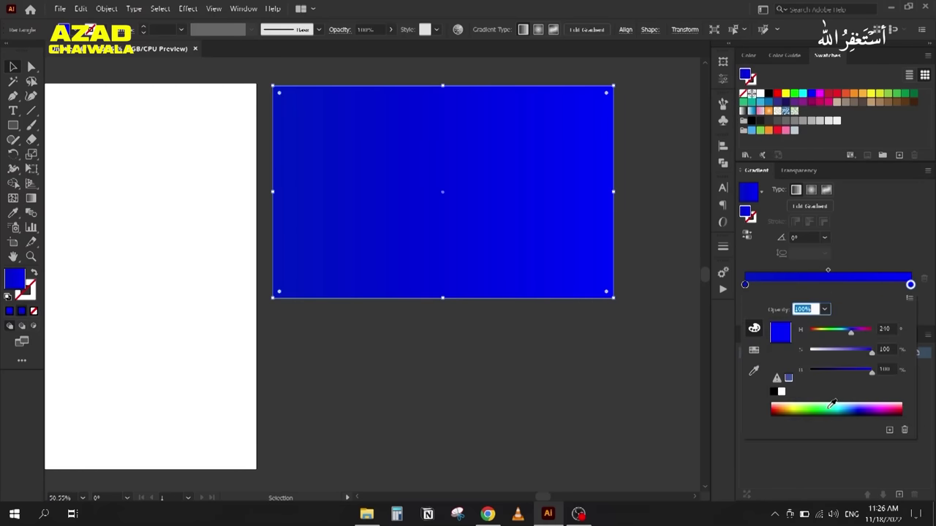
click(909, 298)
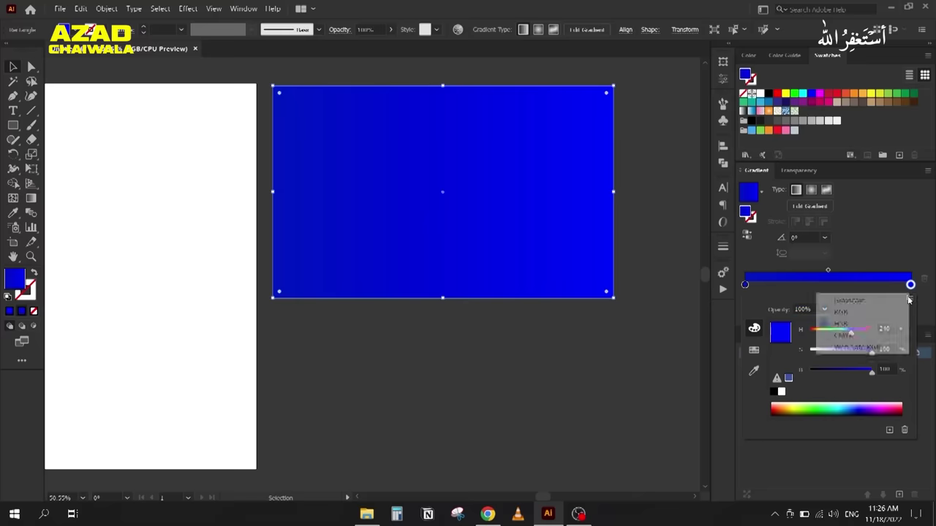
click(840, 312)
drag(822, 409, 804, 406)
click(887, 408)
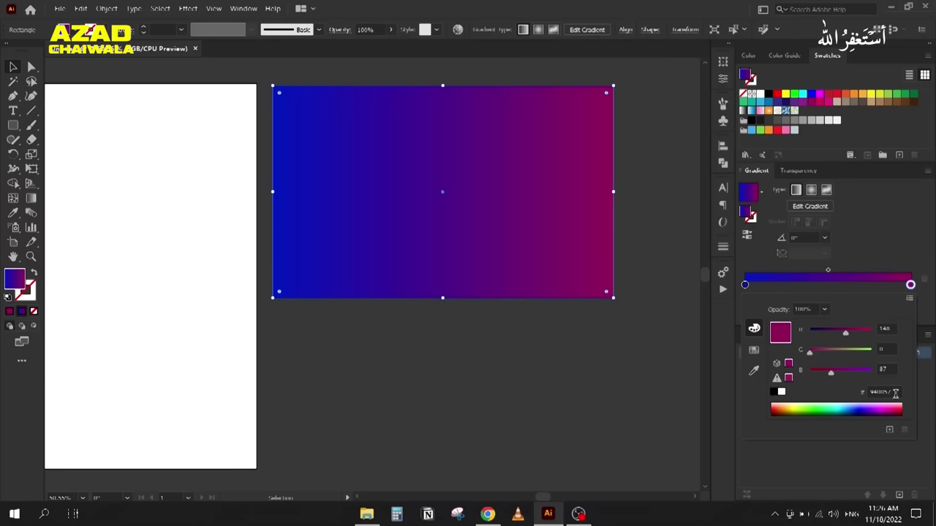
click(894, 394)
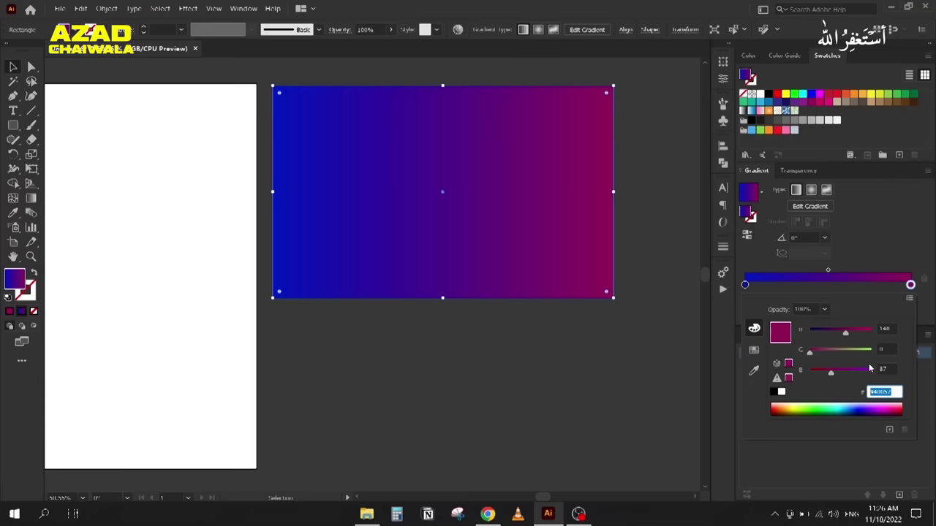
text(000000)
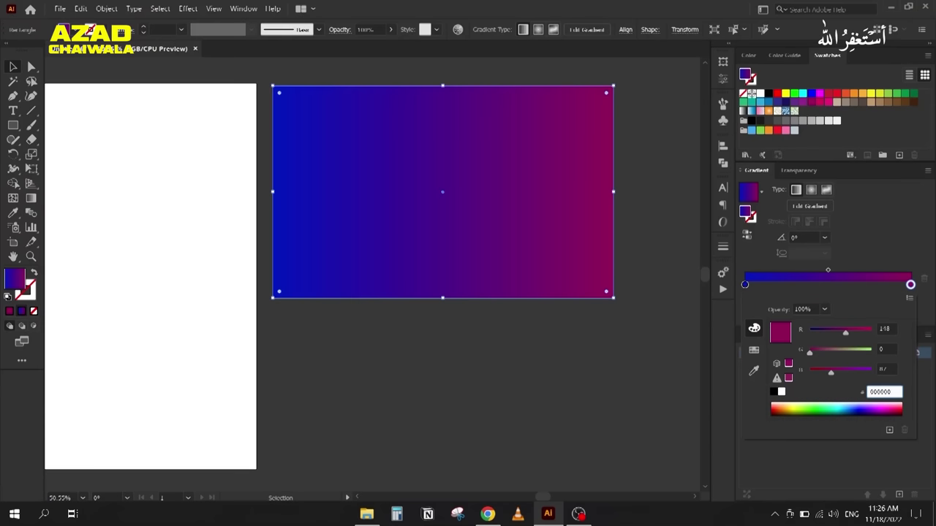
key(Return)
Step: Reselect the rectangle and drop the magenta swatch onto the right gradient stop
click(493, 364)
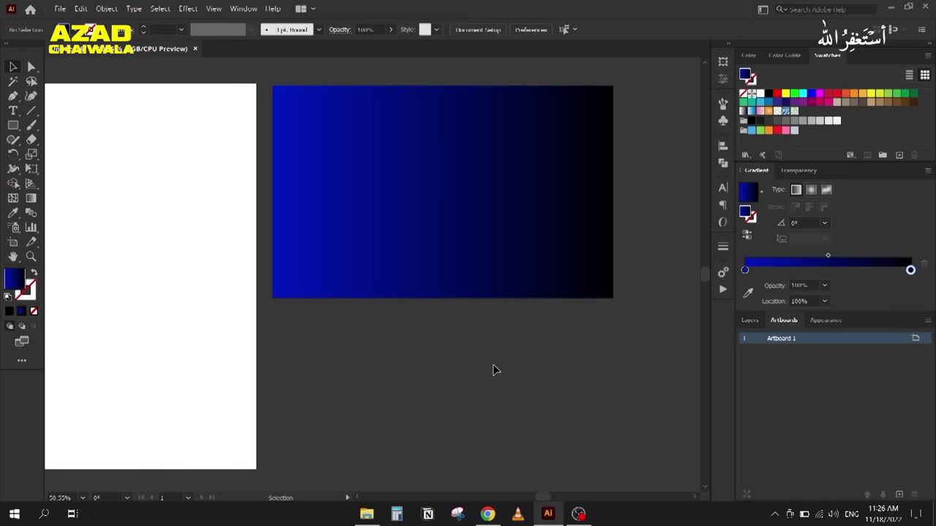
click(419, 202)
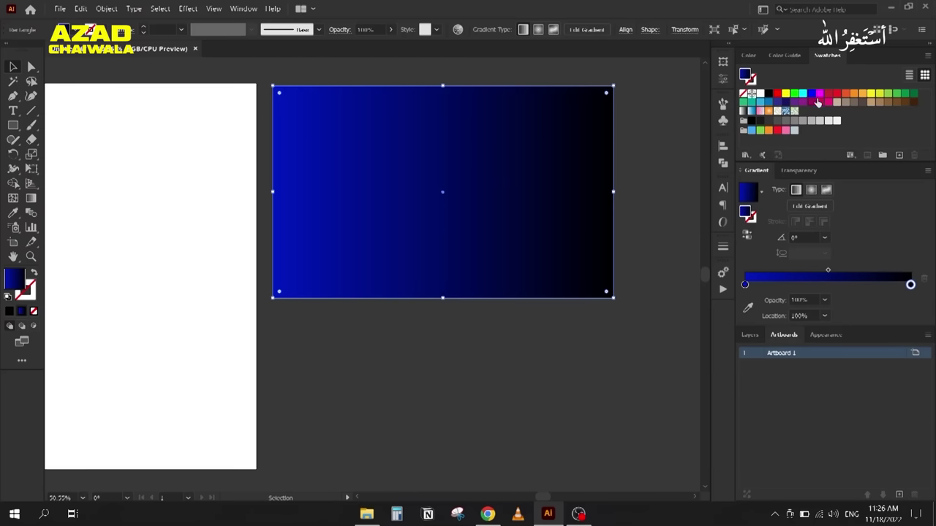
drag(819, 100, 910, 284)
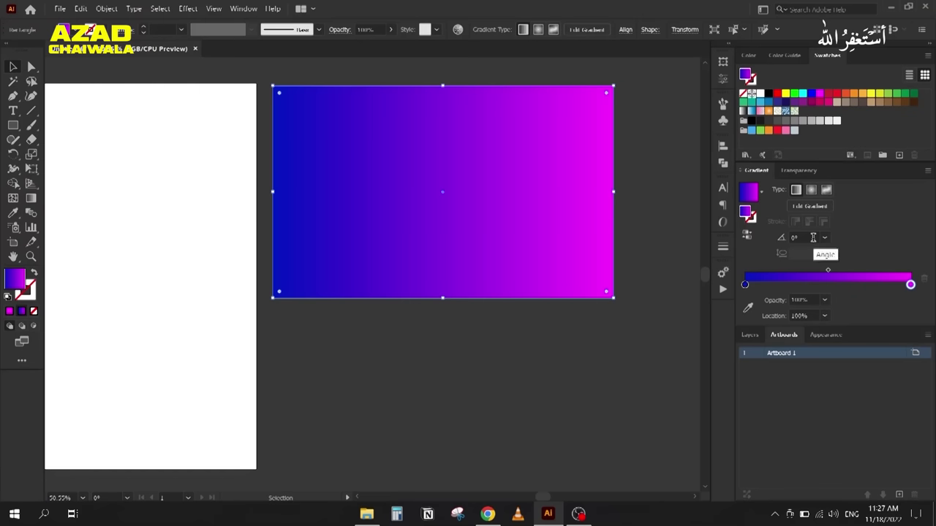
Step: Try tilted gradient angles such as 15° and -15°, then set the angle back to 0°
click(814, 238)
text(15)
key(Return)
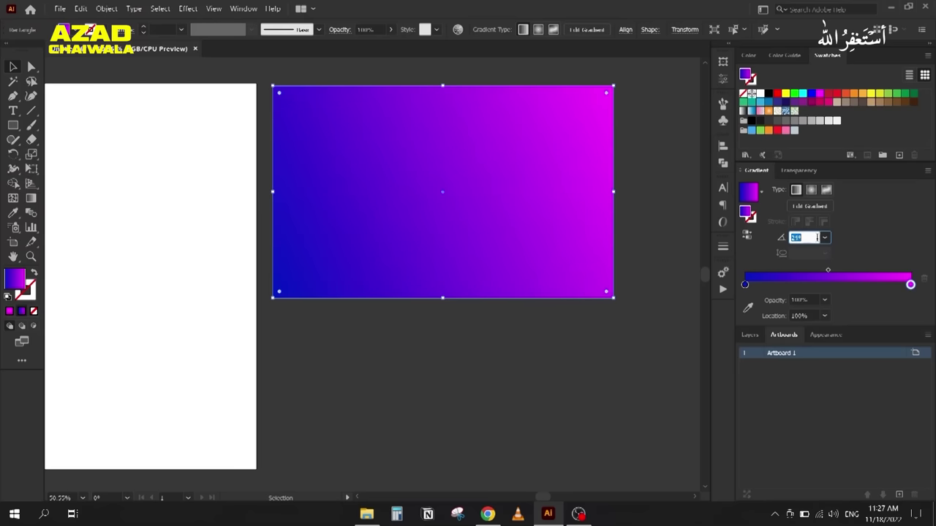
text(45)
text(5)
key(Return)
click(826, 238)
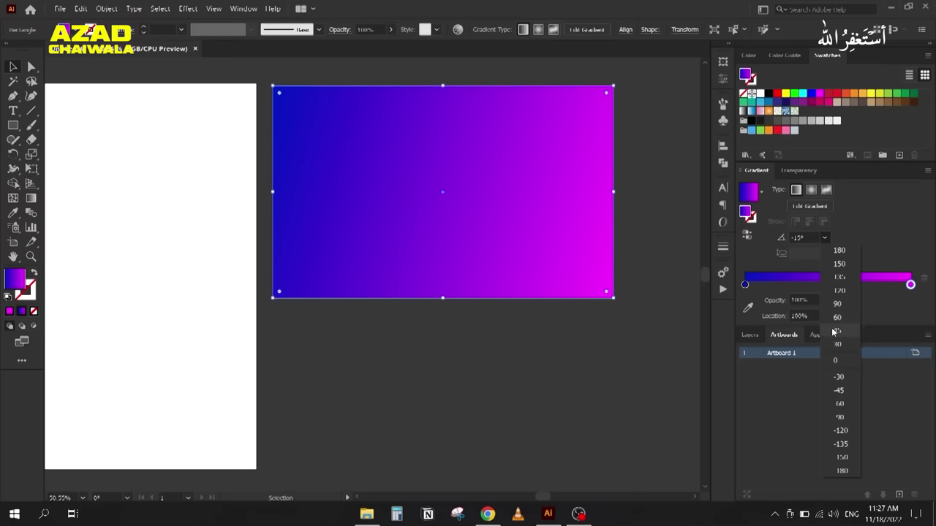
click(836, 362)
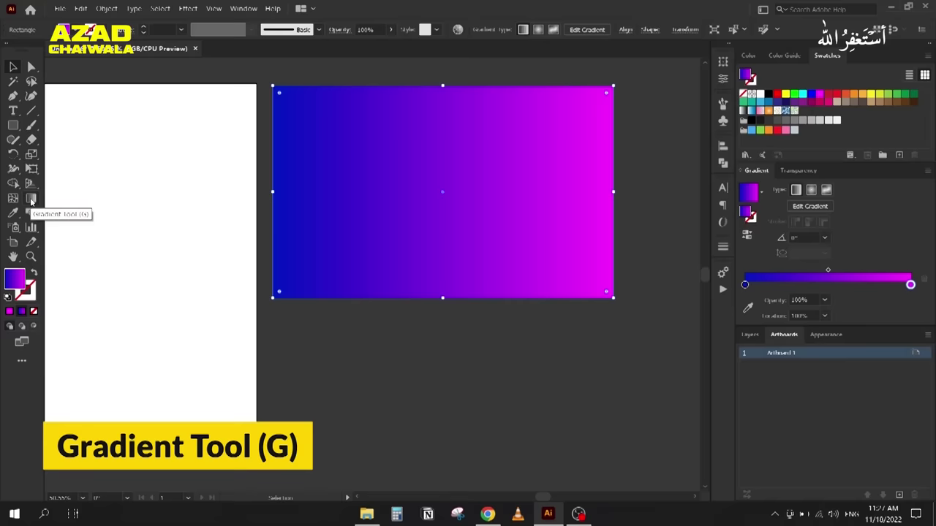
Step: Redraw the gradient vertically, reversed, and diagonally, ending with a left-to-right blue-to-magenta drag
click(32, 200)
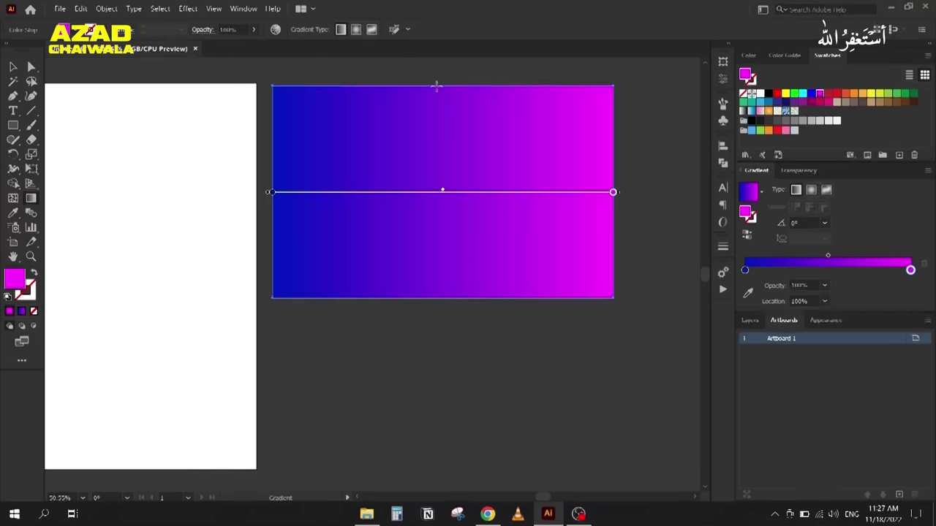
mouse_move(436, 85)
mouse_down()
mouse_move(391, 136)
mouse_move(455, 247)
mouse_move(460, 296)
mouse_up()
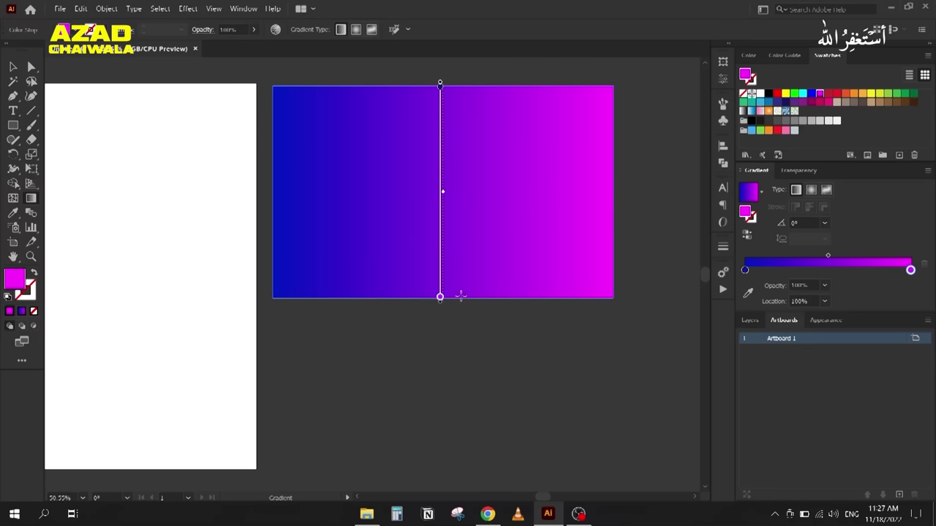
drag(461, 296, 459, 297)
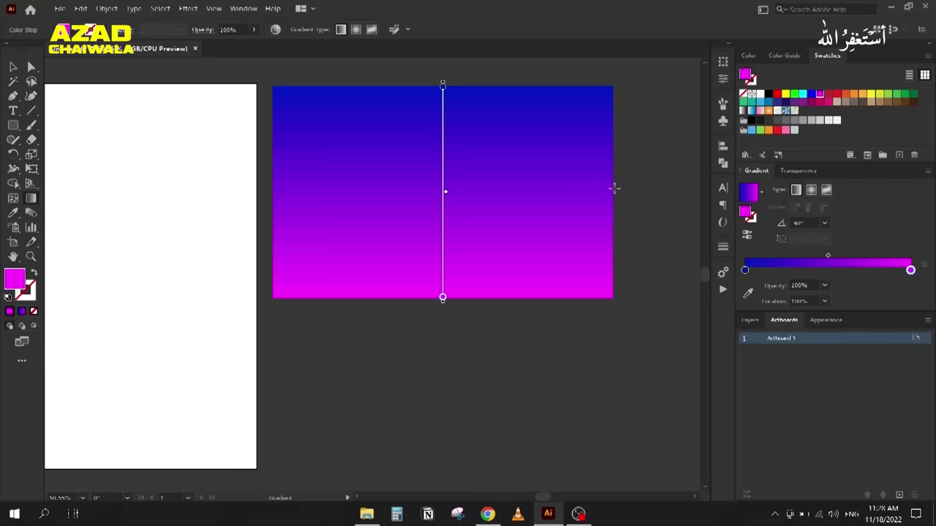
drag(612, 184, 271, 191)
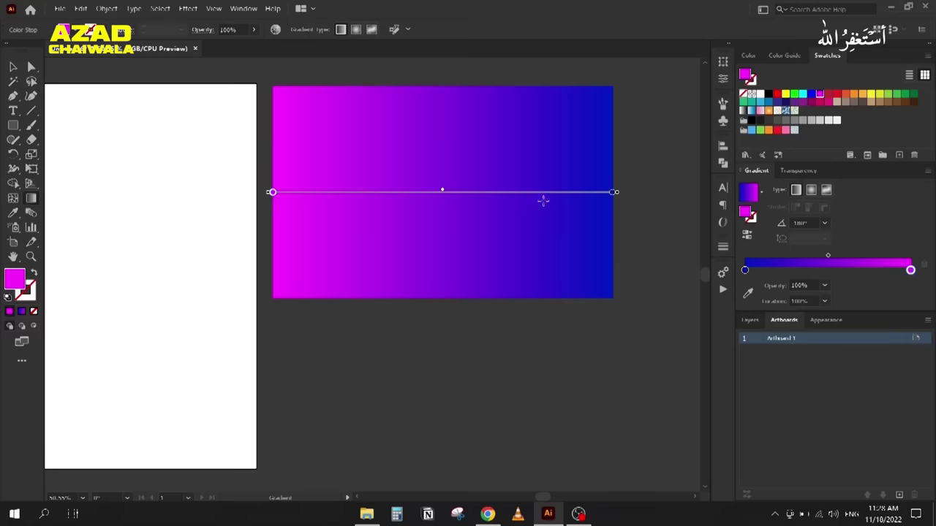
drag(612, 86, 272, 301)
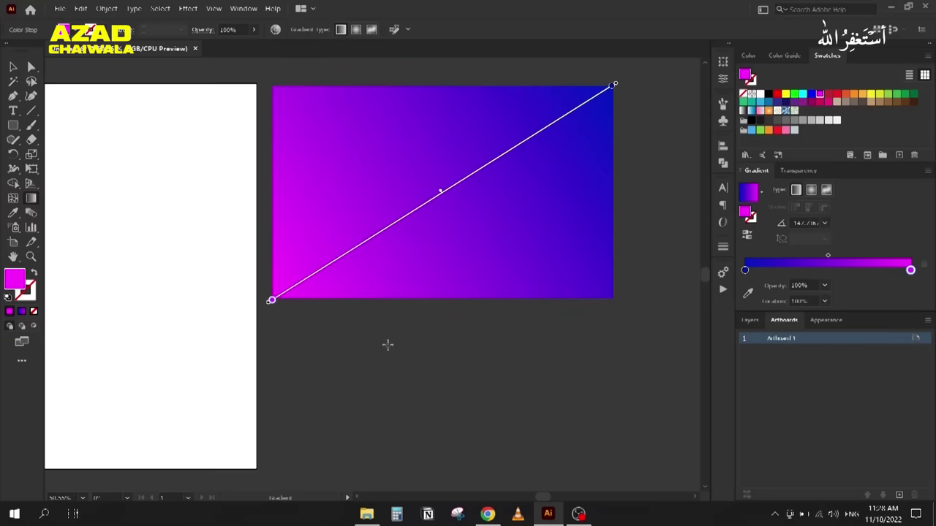
drag(274, 81, 612, 294)
drag(444, 85, 472, 300)
drag(270, 193, 612, 192)
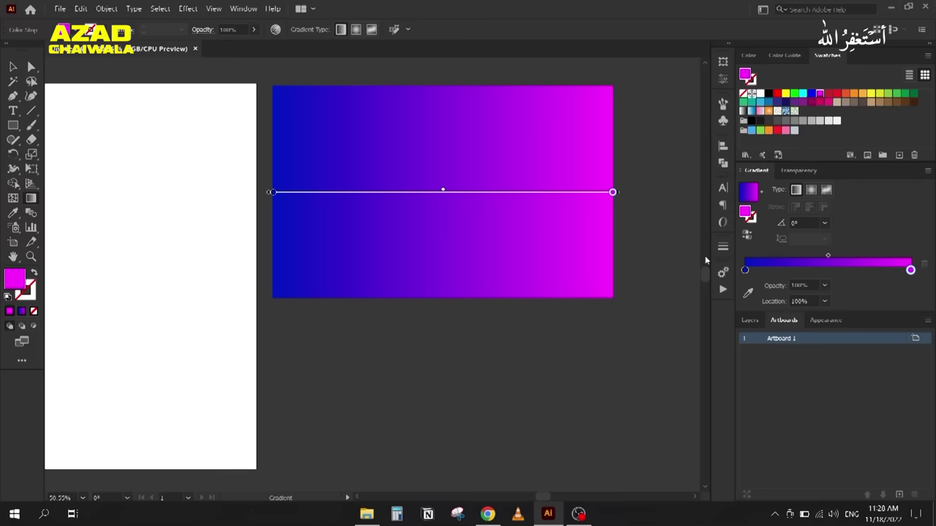
Step: Reverse the gradient colours several times, ending back at blue-to-magenta
click(744, 242)
click(743, 242)
click(743, 243)
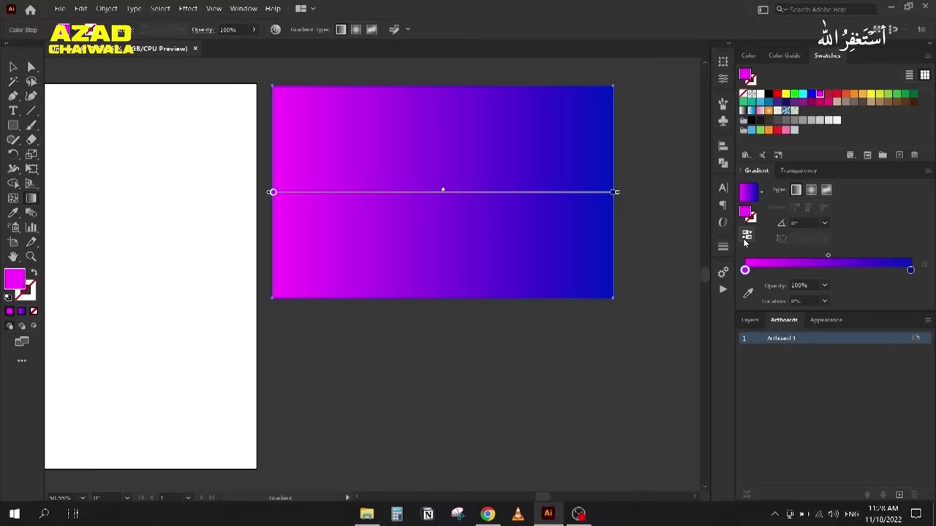
click(744, 242)
click(744, 242)
click(744, 242)
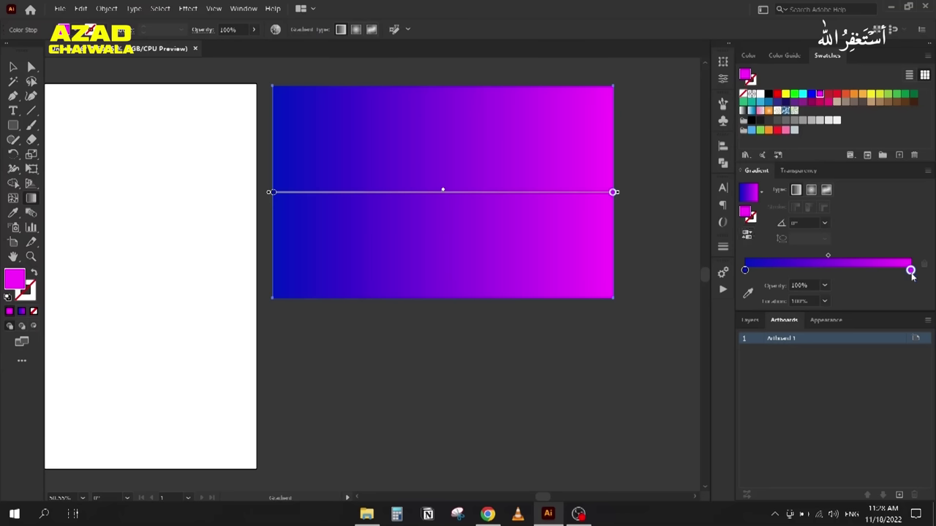
Step: Set the magenta stop's opacity to 0%
click(825, 285)
click(838, 299)
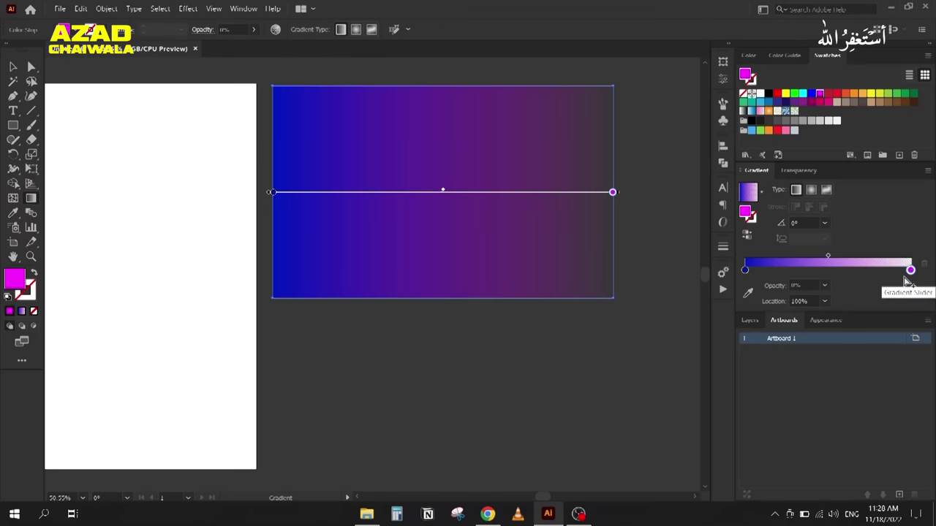
click(12, 67)
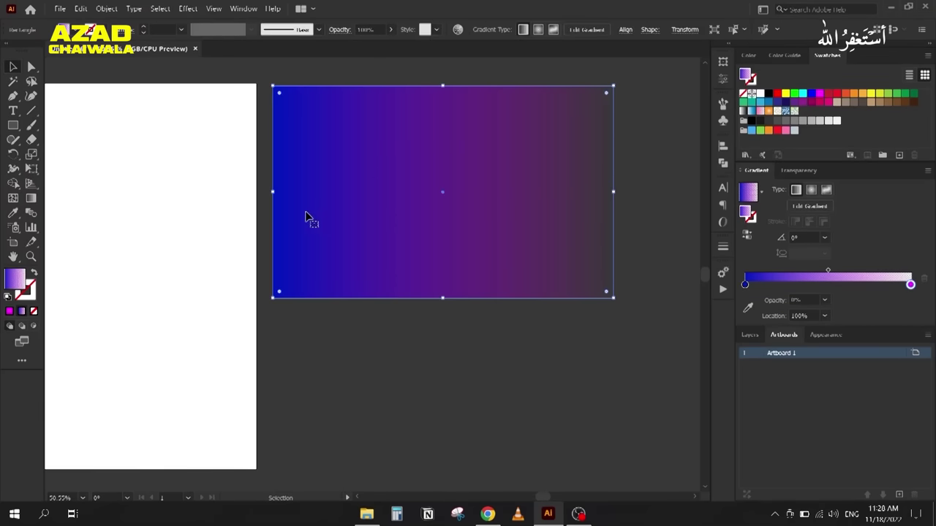
Step: Move the rectangle onto the artboard and undo the stop's 0% opacity back to 100%
mouse_move(210, 249)
mouse_down()
mouse_move(310, 227)
mouse_move(315, 246)
mouse_up()
drag(492, 236, 127, 265)
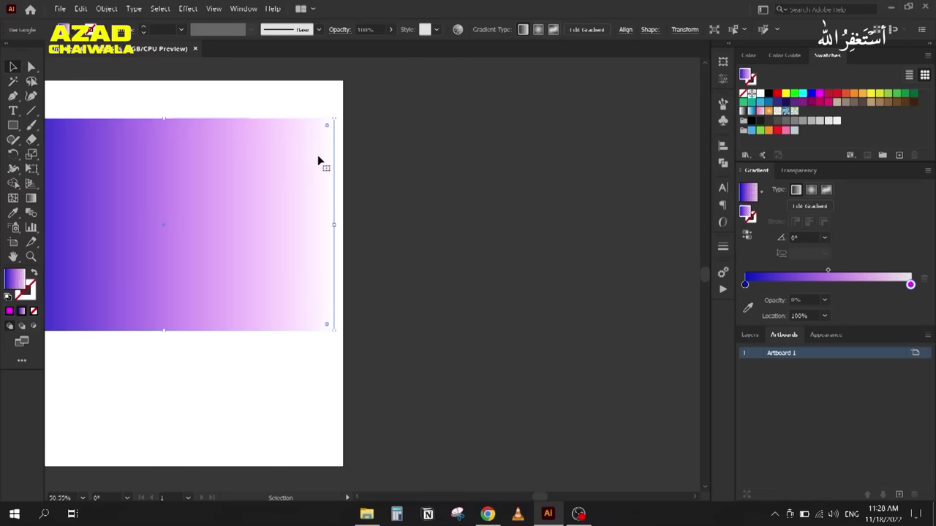
drag(146, 253, 539, 211)
scroll(392, 315, right, 3)
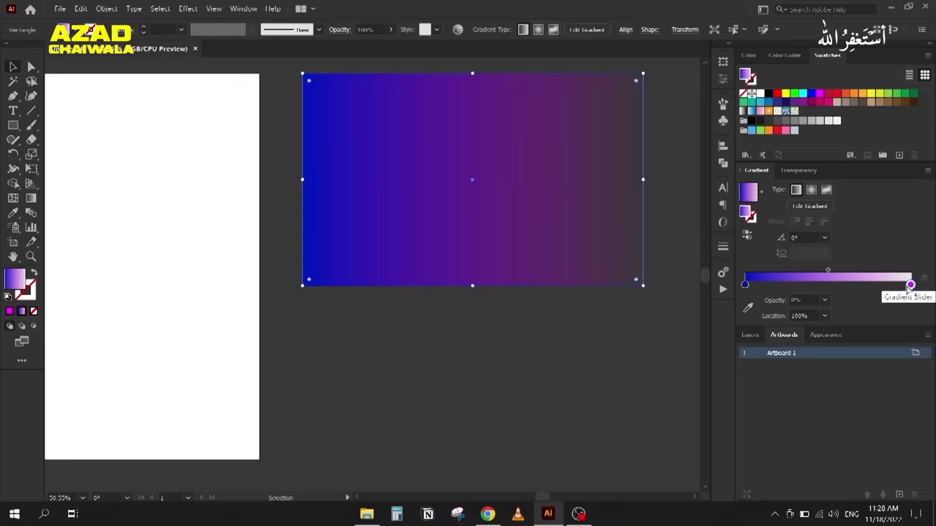
click(823, 299)
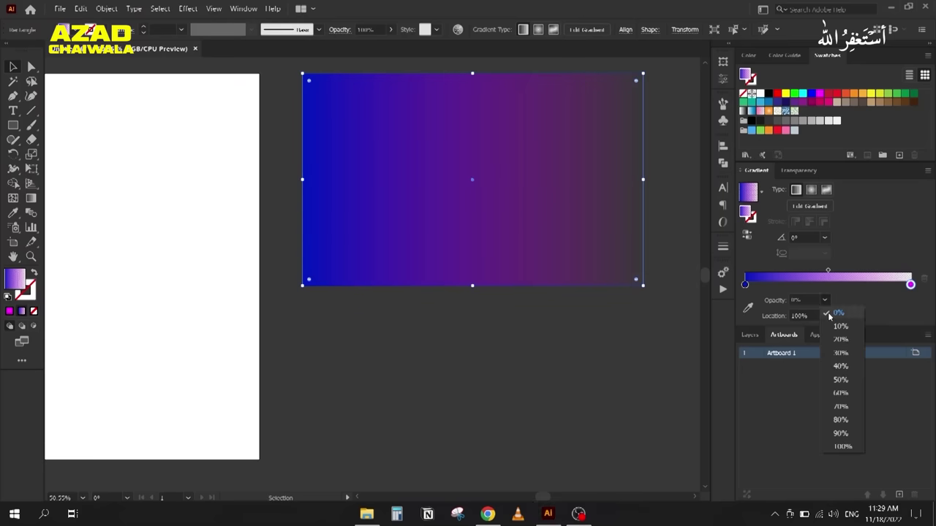
click(857, 445)
key(ctrl+z)
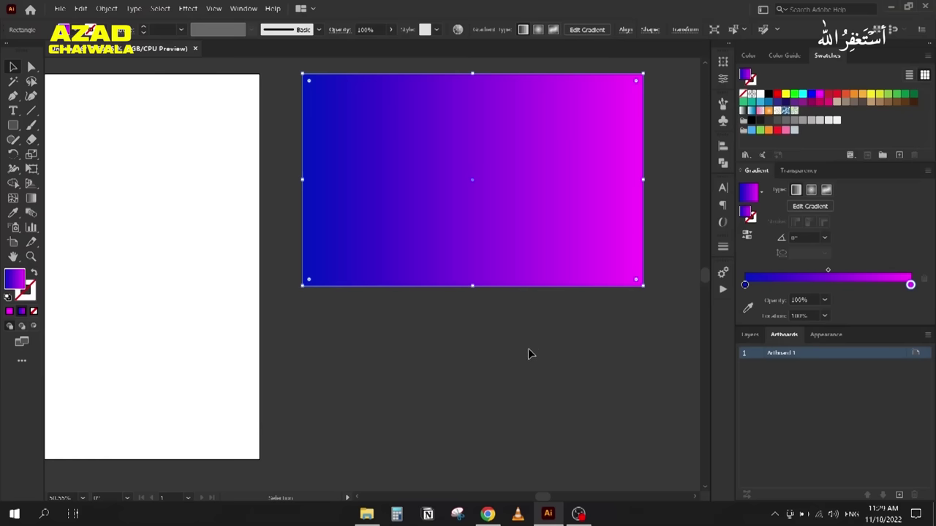
Step: Delete the gradient rectangle
key(space)
drag(459, 341, 571, 380)
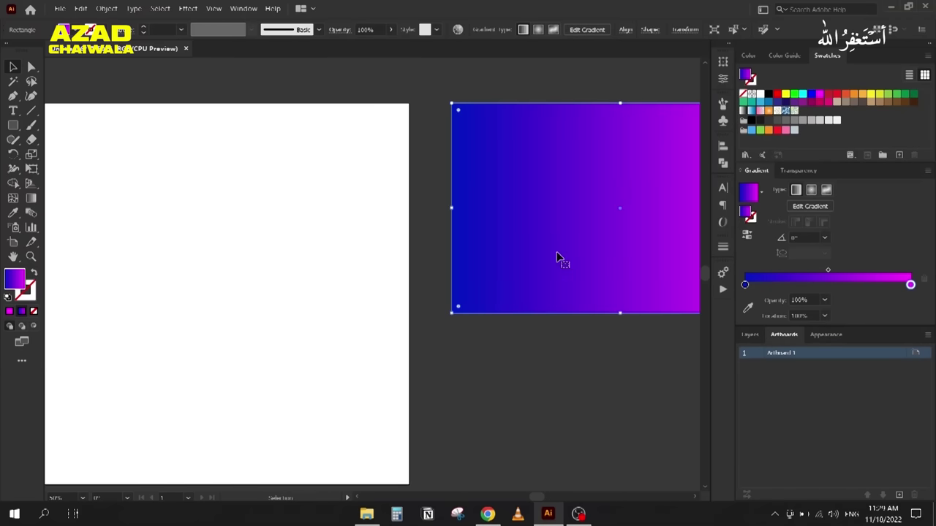
key(Delete)
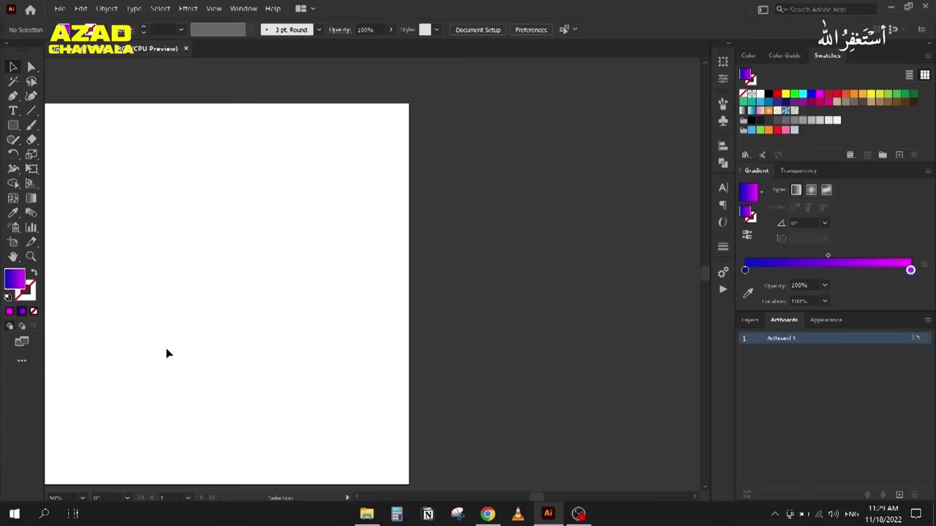
Step: Draw a tall gradient rectangle on the left and drag a copy to the right
key(ctrl+0)
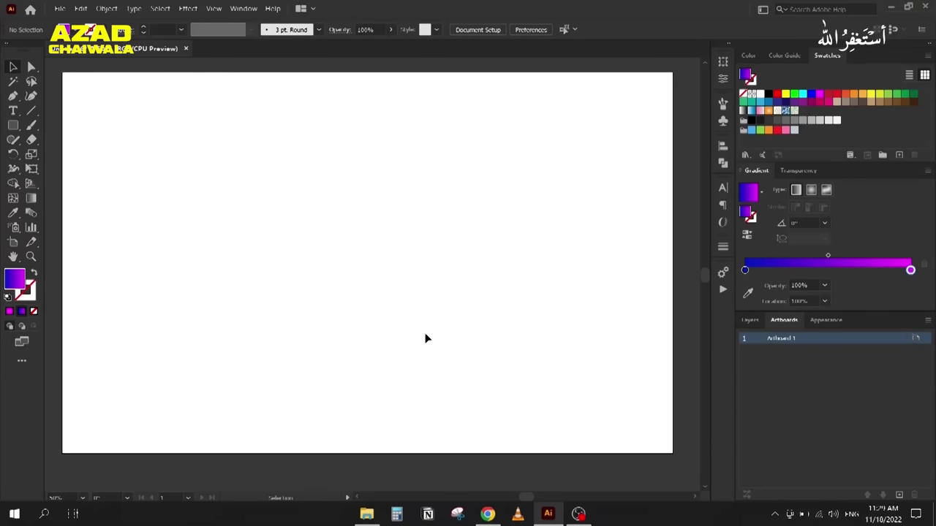
click(13, 127)
drag(169, 110, 295, 363)
click(13, 67)
drag(207, 222, 383, 221)
Step: Fill the left rectangle with solid blue and show its shades and tints
click(190, 203)
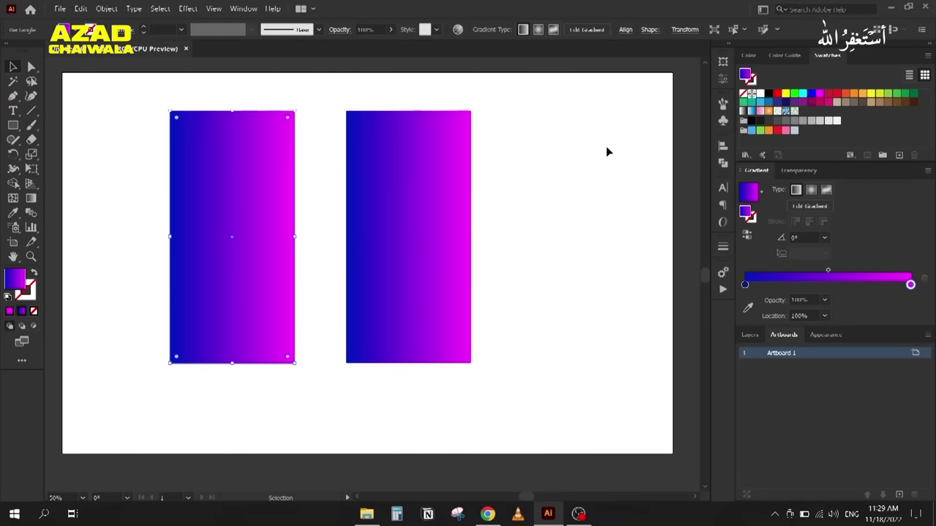
click(768, 105)
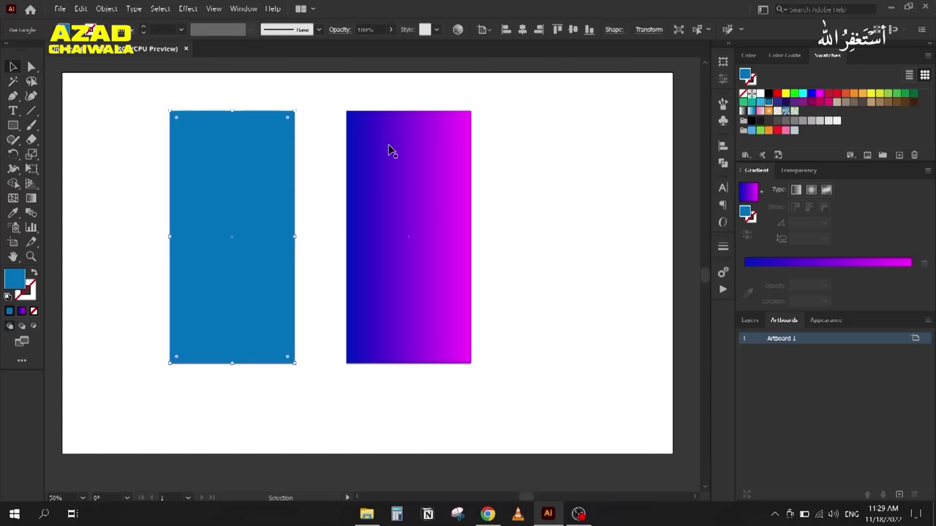
click(784, 56)
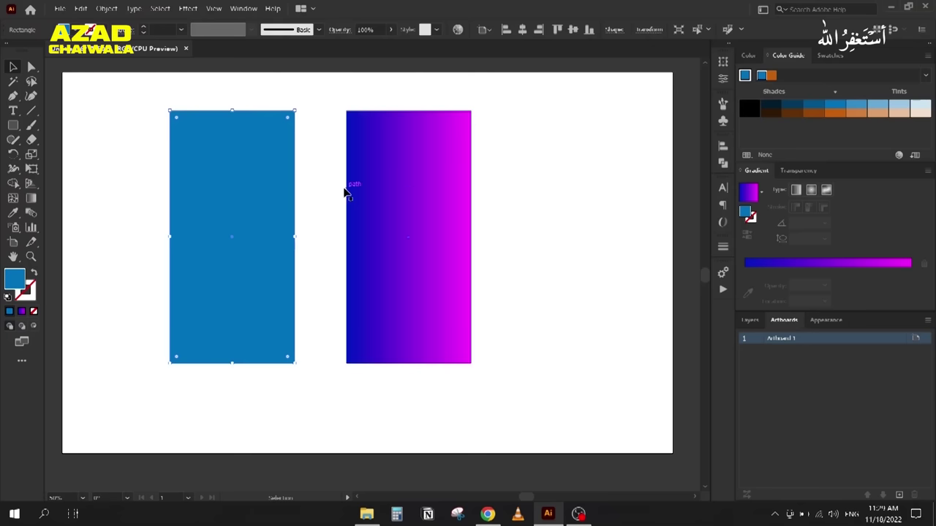
click(414, 193)
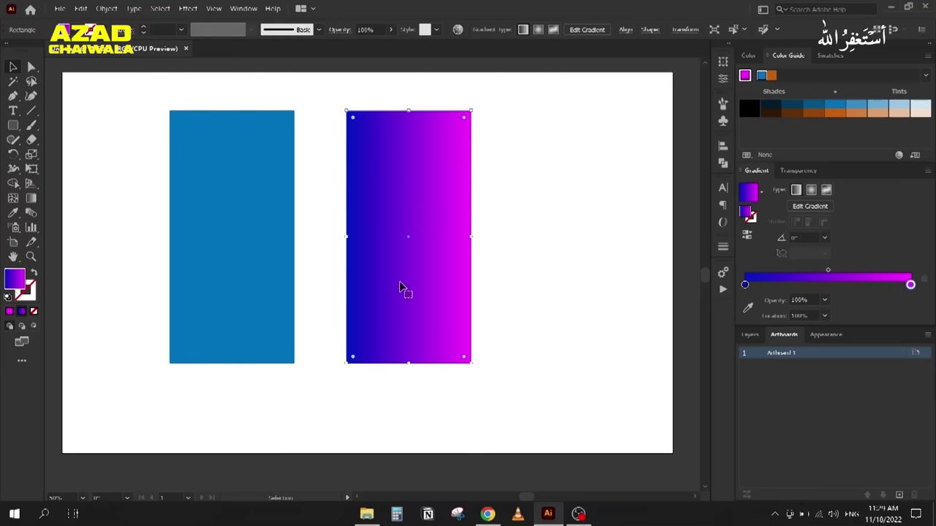
Step: Drag a top-to-bottom gradient, colour its stops medium blue and dark blue, then deselect
click(33, 198)
drag(409, 109, 409, 361)
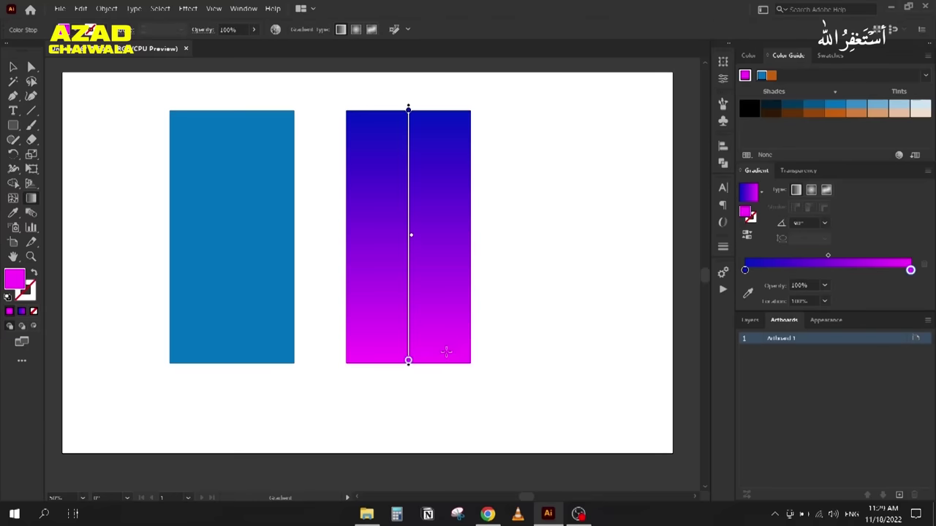
click(836, 107)
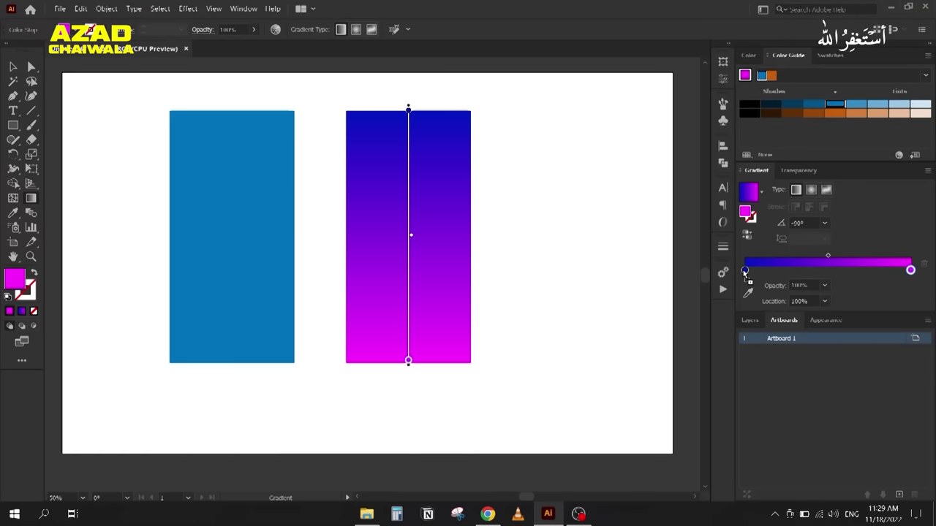
click(745, 271)
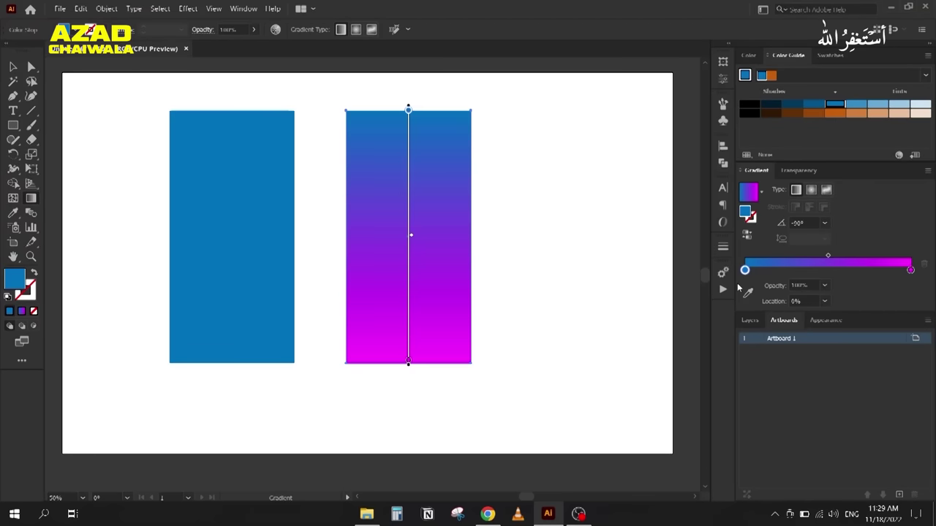
click(790, 107)
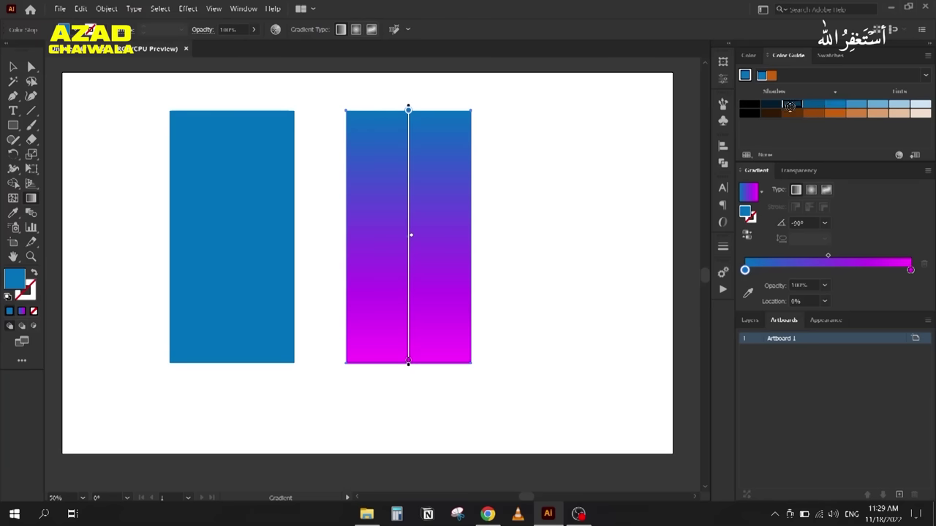
click(910, 270)
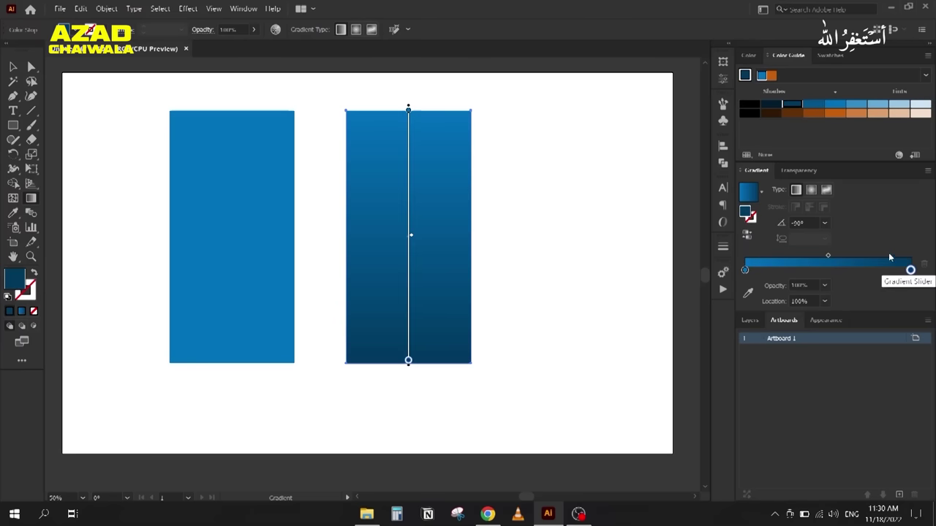
click(13, 67)
click(131, 241)
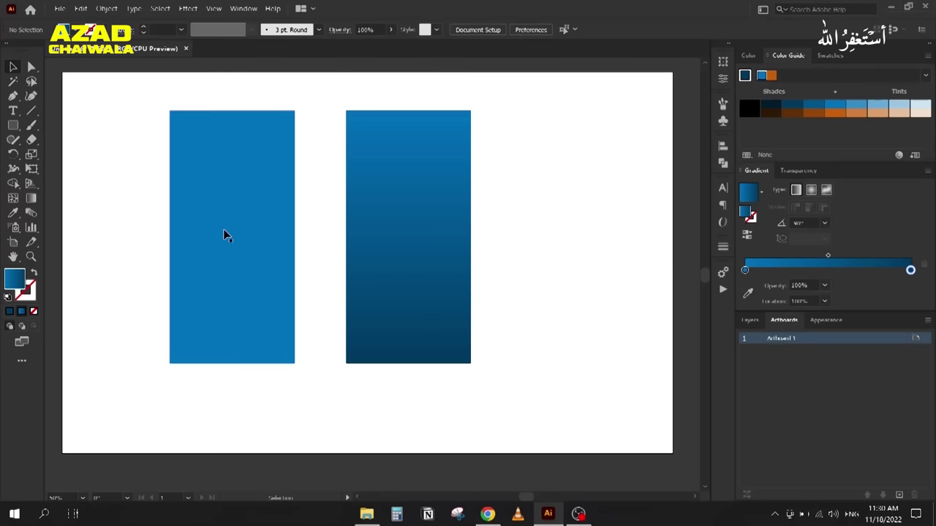
click(405, 217)
click(332, 278)
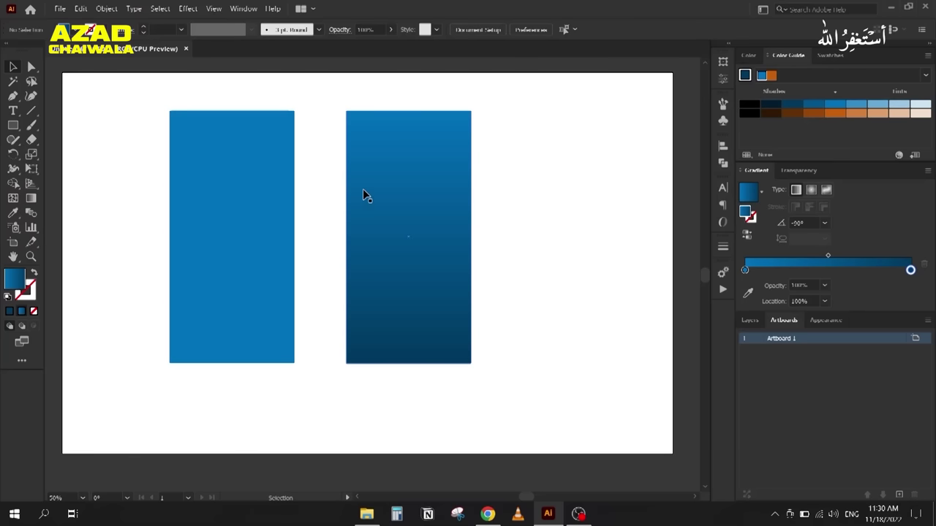
Step: Delete both rectangles and draw a large circle with the Ellipse tool
drag(128, 113, 501, 340)
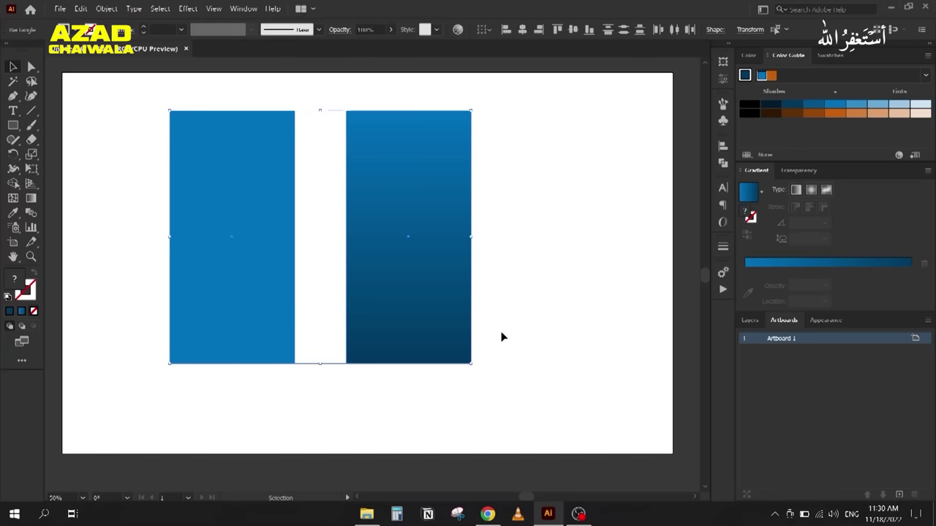
key(Delete)
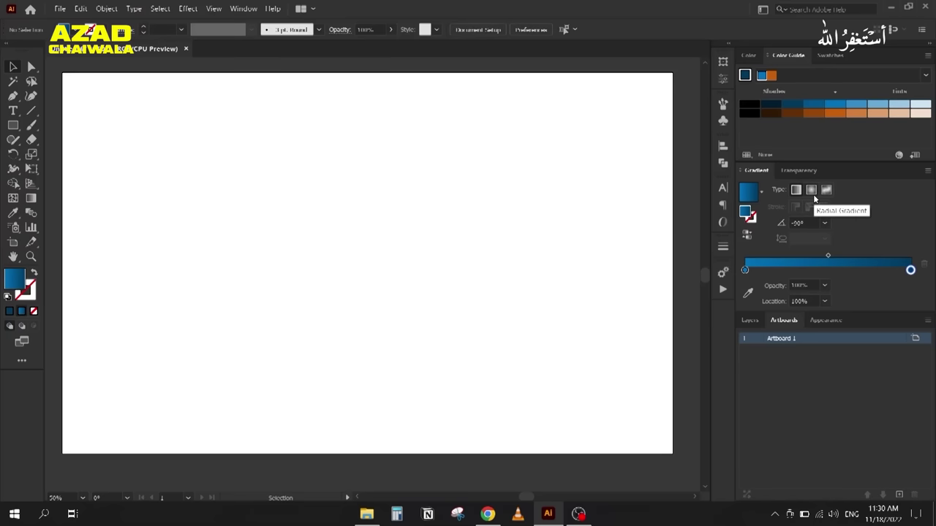
click(13, 125)
click(69, 154)
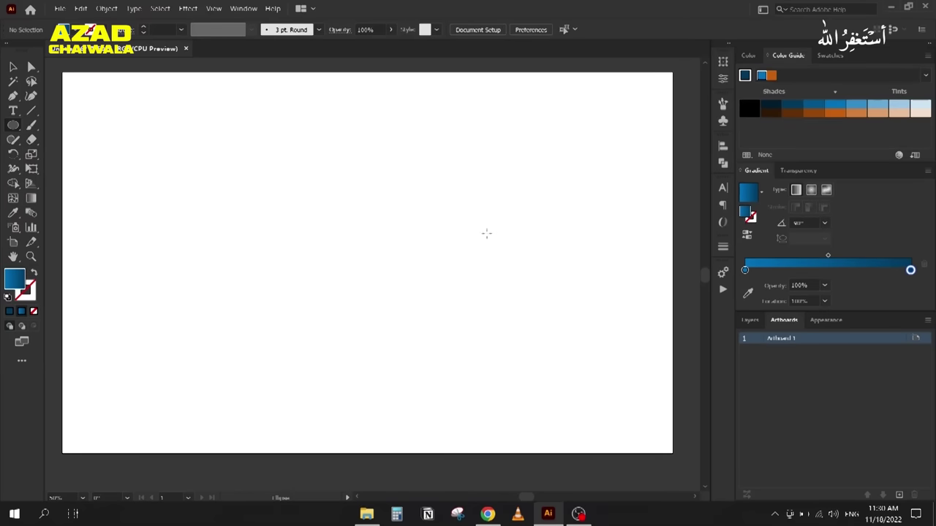
scroll(504, 229, down, 2)
drag(504, 230, 159, 244)
drag(272, 158, 465, 341)
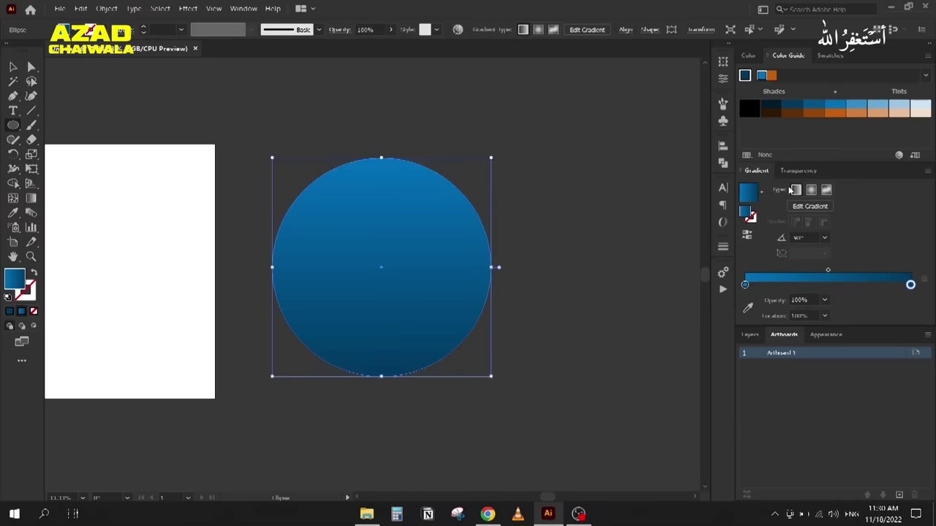
Step: Fill the circle with the White, Black gradient preset and make it radial
click(761, 191)
scroll(673, 234, up, 1)
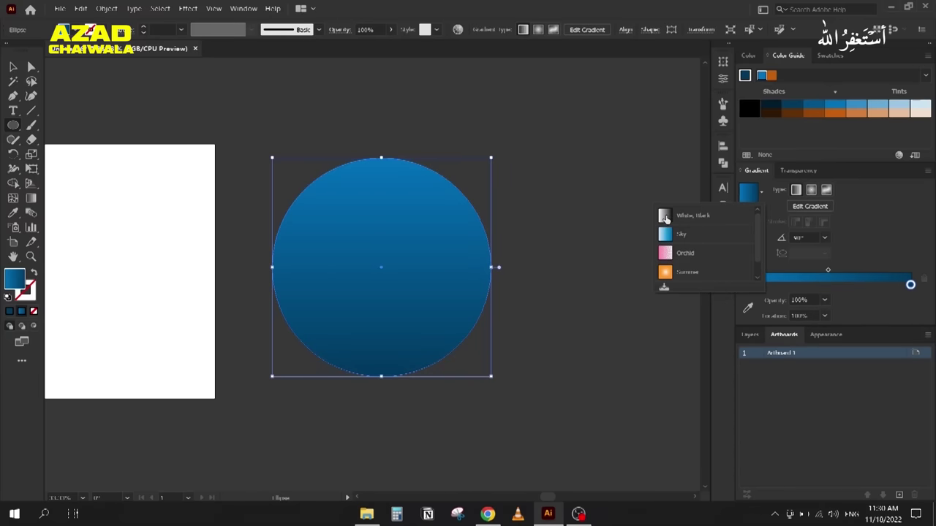
click(665, 218)
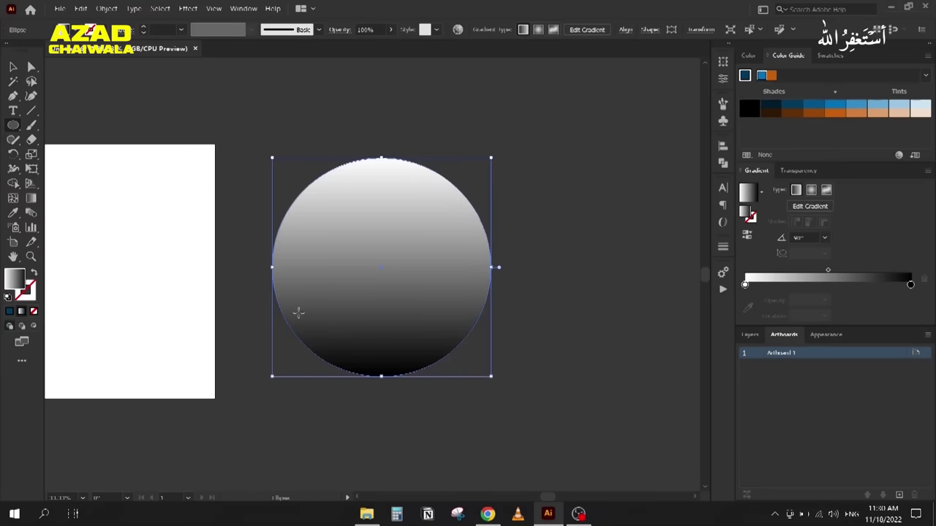
scroll(312, 312, up, 1)
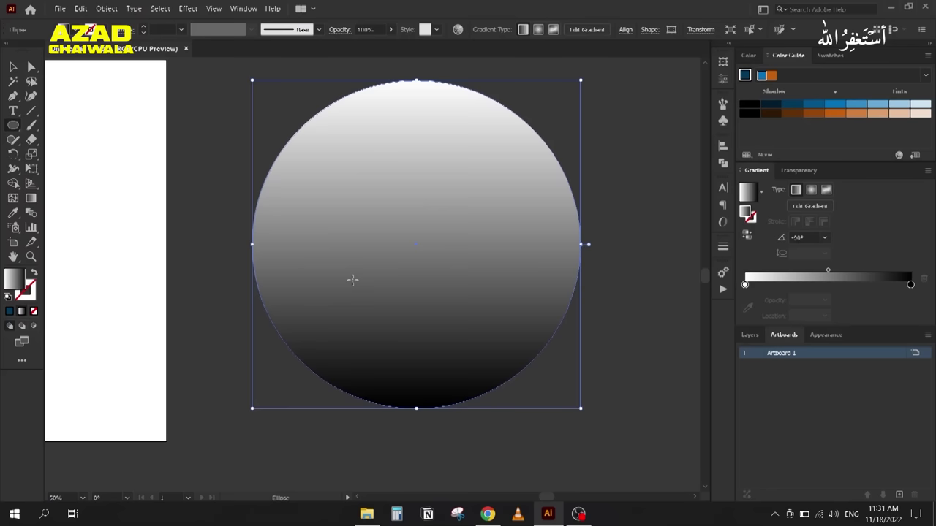
click(812, 190)
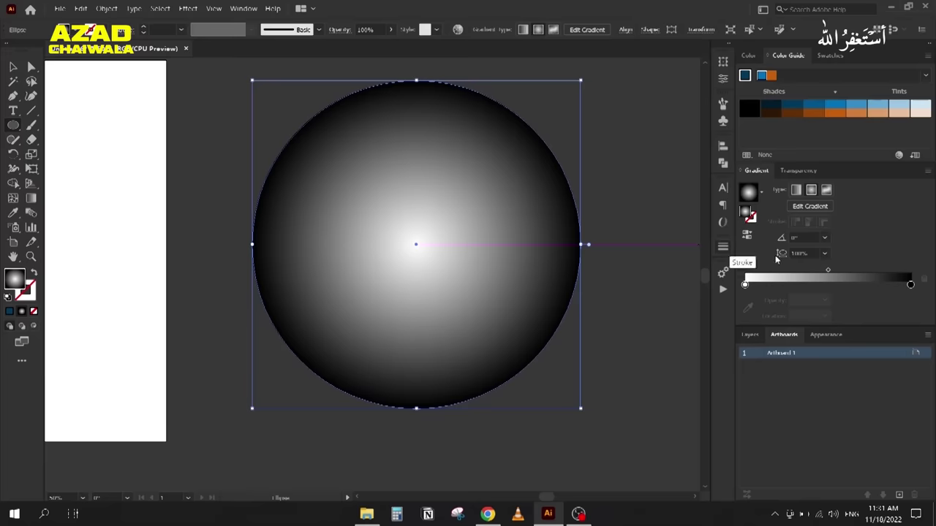
scroll(566, 244, down, 2)
drag(554, 248, 392, 235)
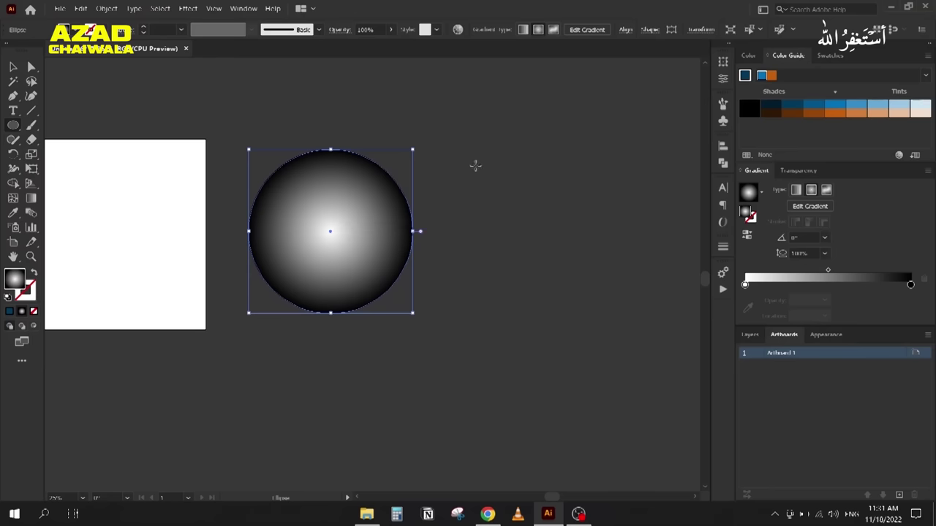
Step: Draw a tall narrow ellipse to the right of the circle
drag(474, 150, 541, 316)
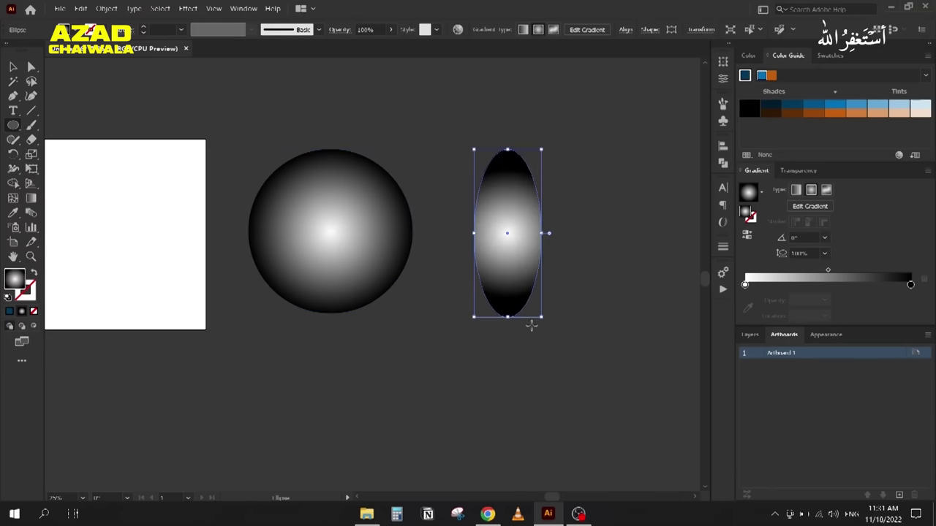
scroll(465, 228, up, 1)
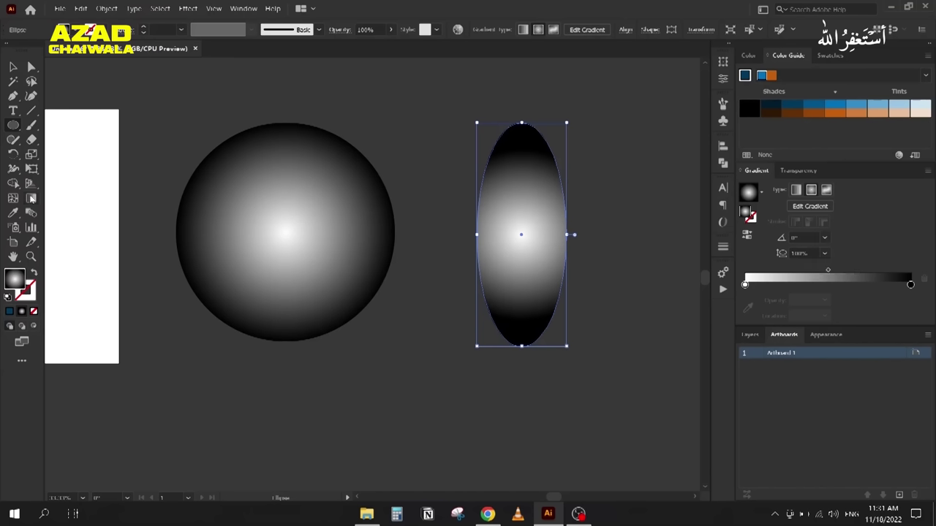
click(31, 198)
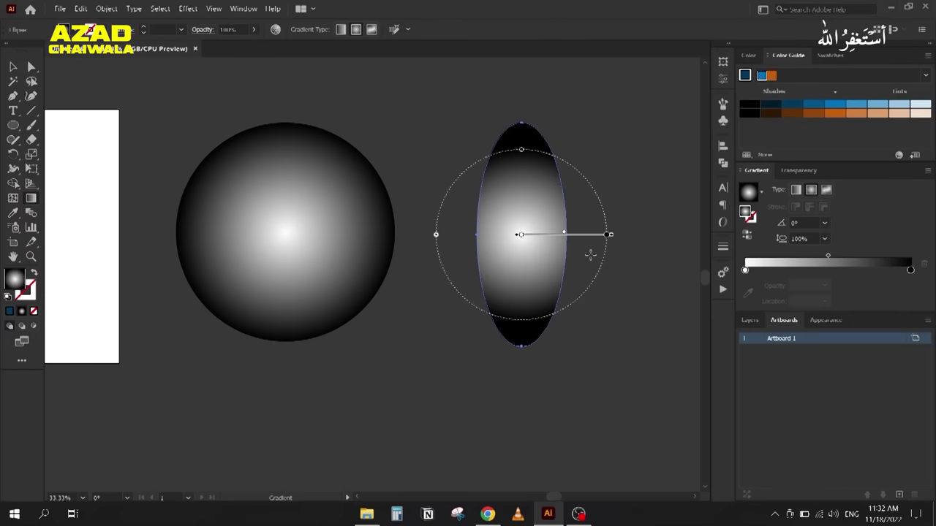
Step: Shrink and stretch the ellipse's radial gradient and shift its midpoint, then select both shapes
click(796, 190)
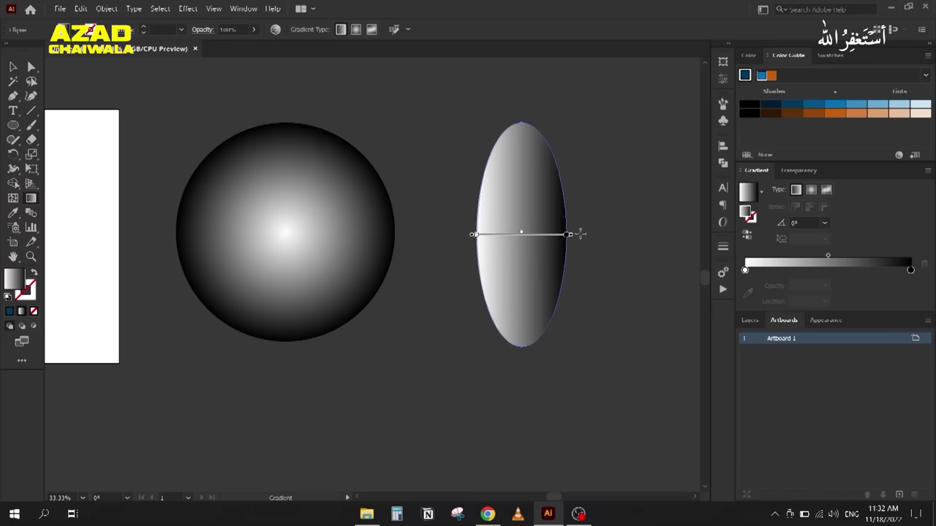
click(810, 190)
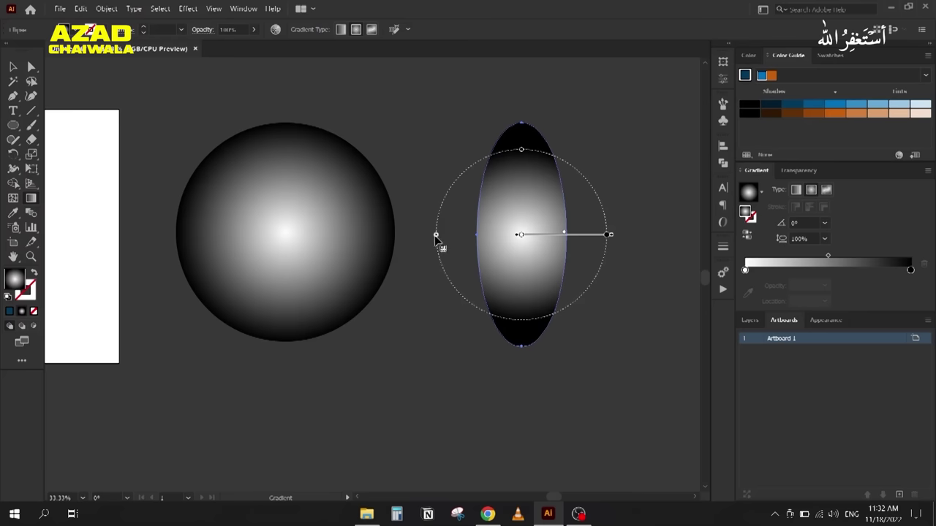
drag(436, 235, 475, 237)
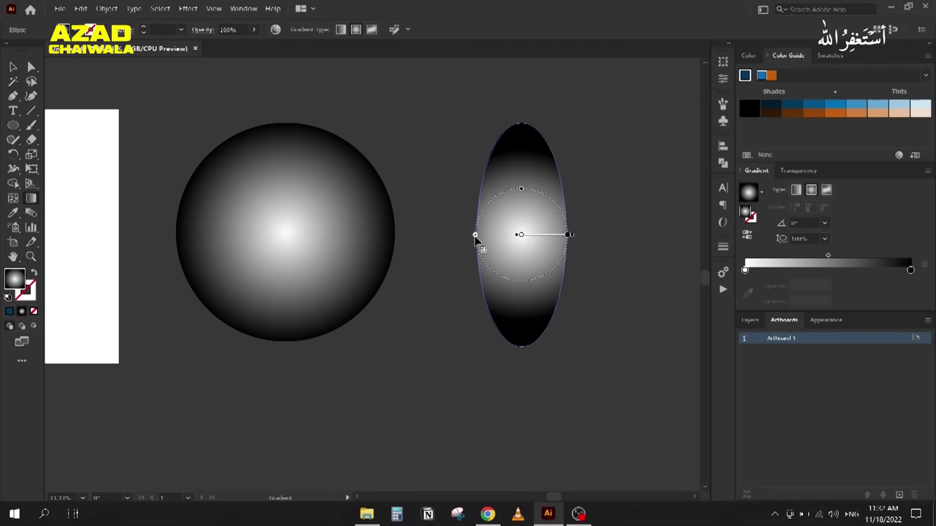
drag(520, 188, 524, 123)
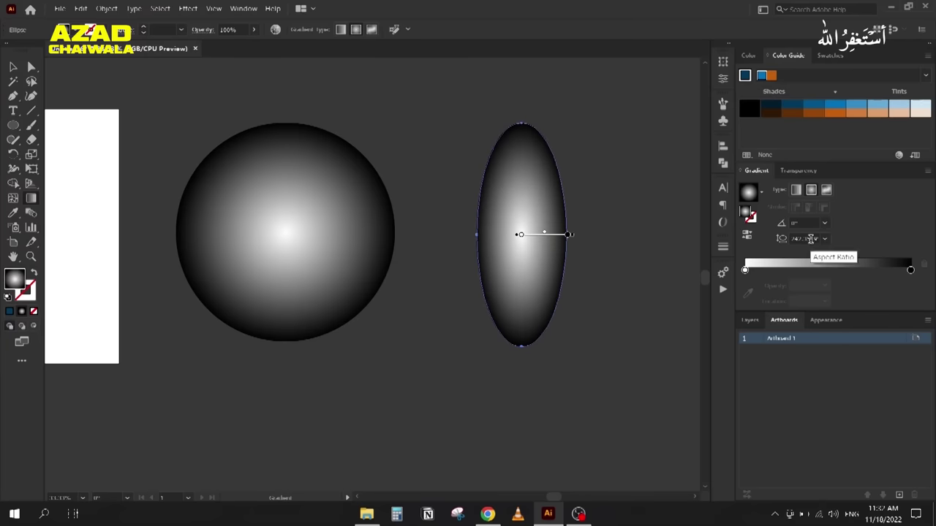
drag(544, 234, 539, 234)
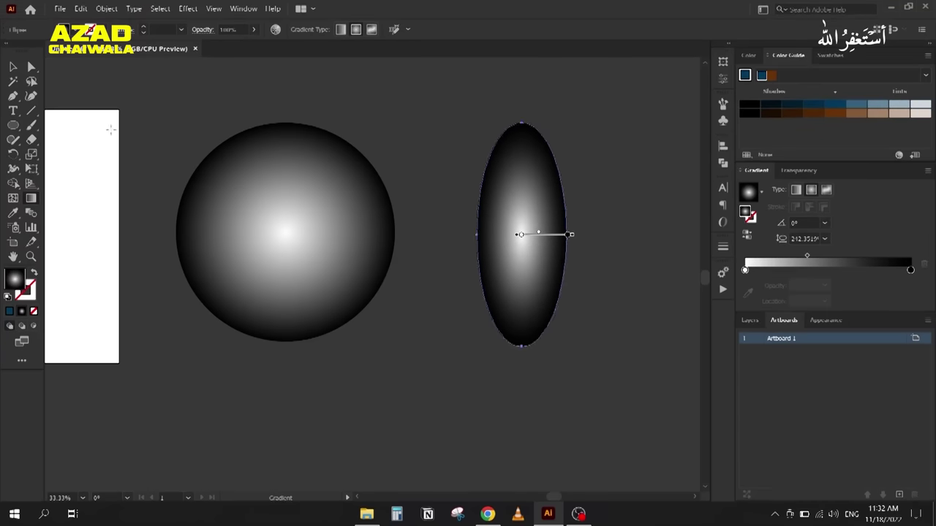
click(12, 68)
drag(321, 83, 610, 335)
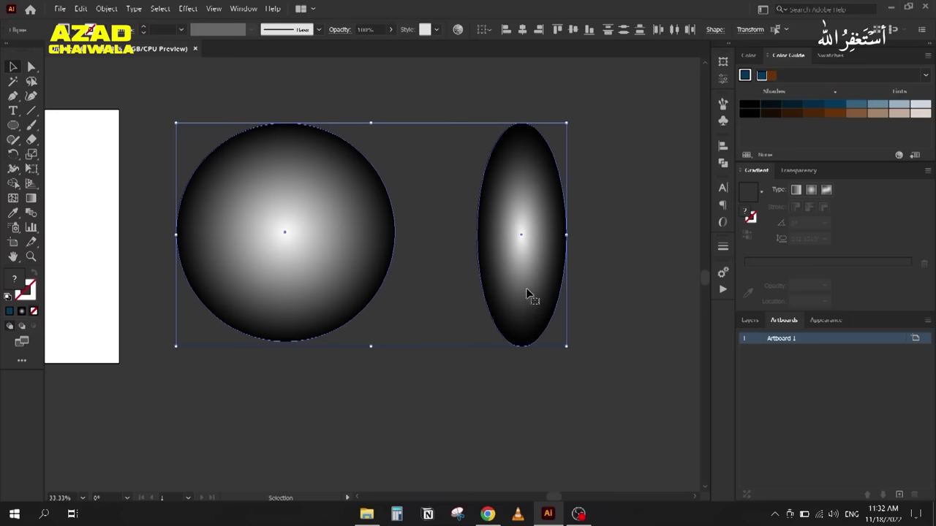
Step: Delete the circle and ellipse and pan the empty artboard into view
key(Delete)
key(space)
drag(245, 260, 670, 261)
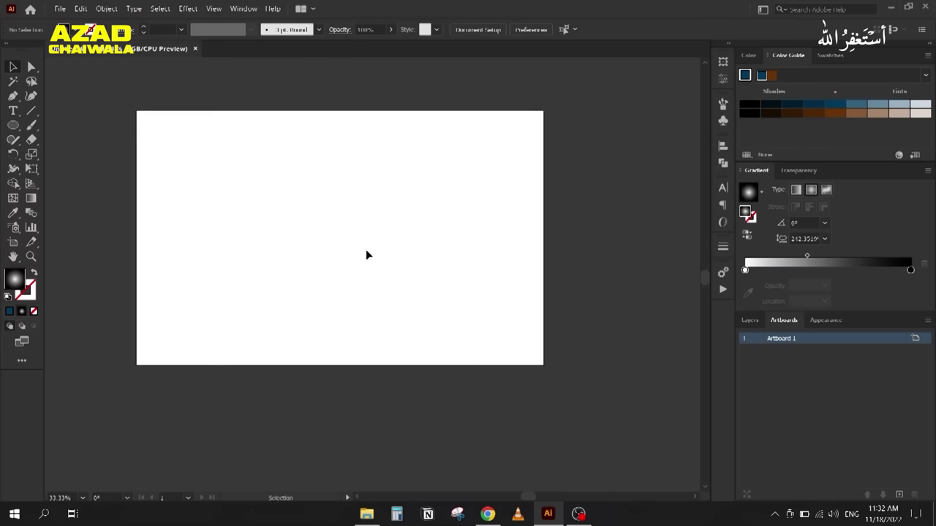
alt+scroll(272, 194, up, 1)
scroll(269, 242, up, 1)
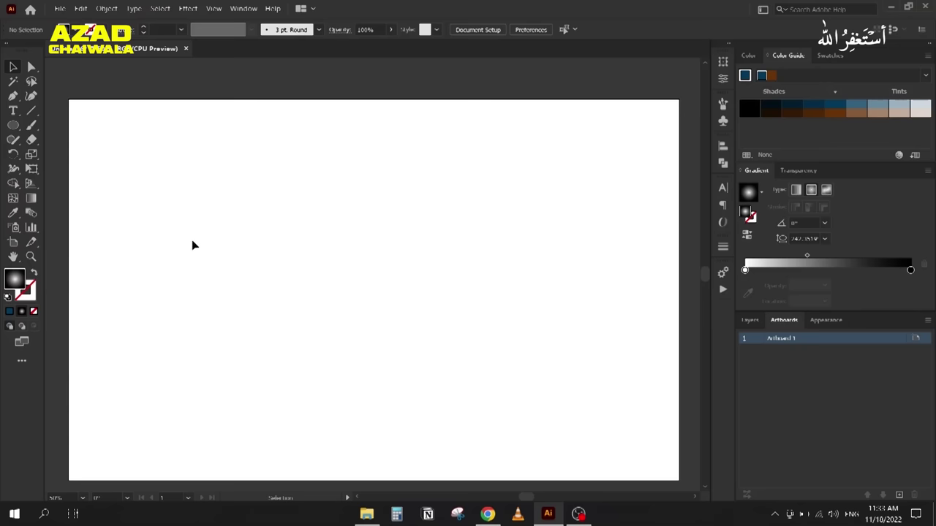
Step: Draw a circle on the left of the artboard, fill it solid blue, and Alt-drag a copy right
click(13, 125)
drag(111, 158, 326, 373)
click(13, 67)
click(829, 55)
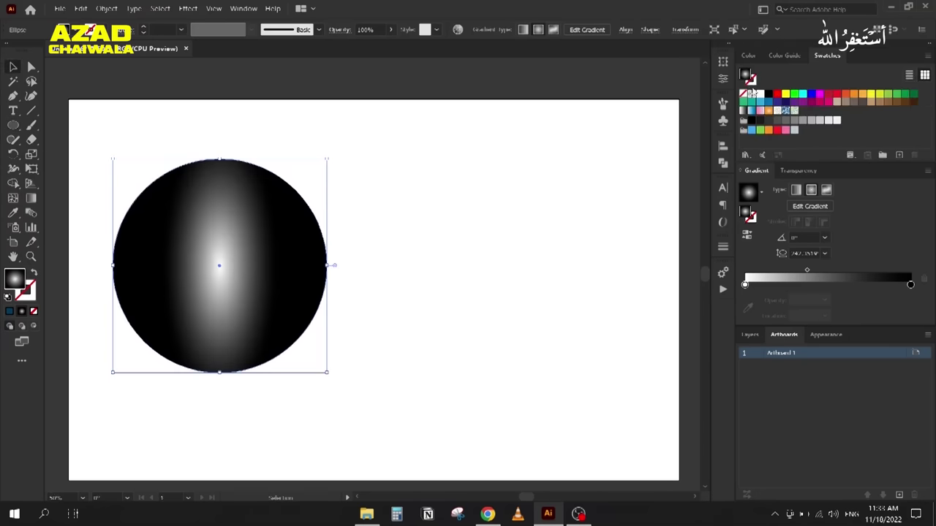
click(769, 103)
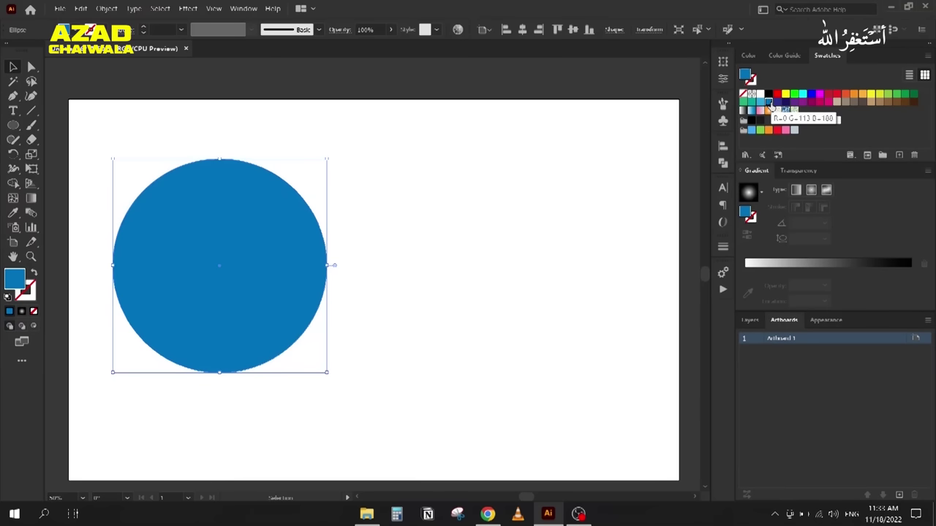
click(788, 56)
alt+drag(223, 264, 475, 263)
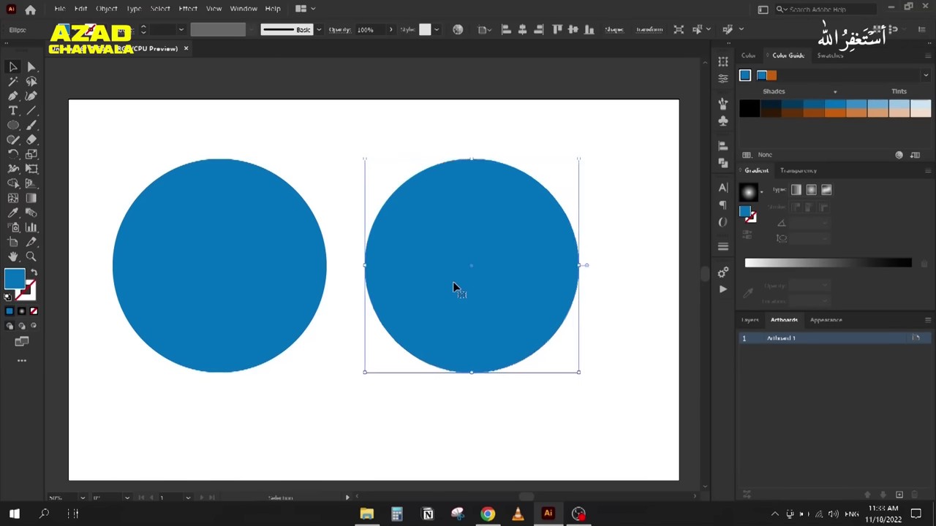
Step: Apply the White, Black gradient preset to the right circle and make it radial
click(761, 191)
click(666, 221)
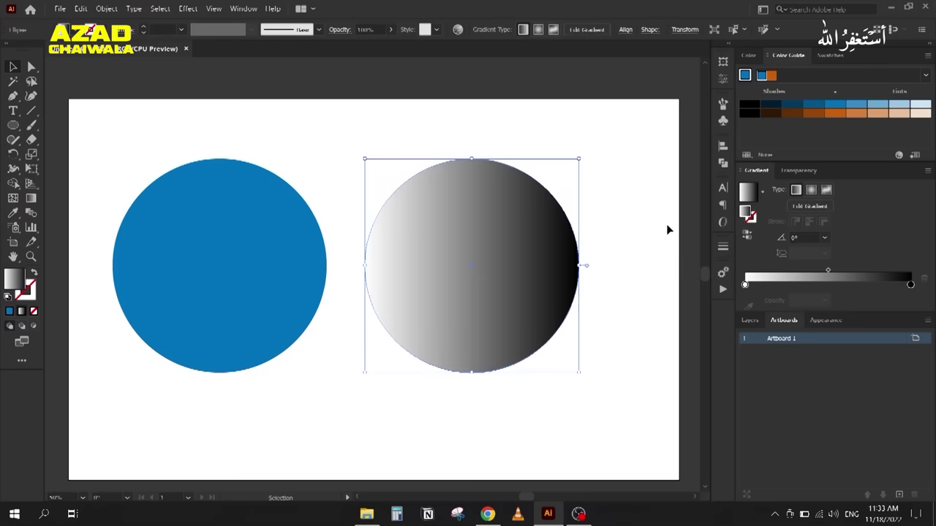
click(810, 192)
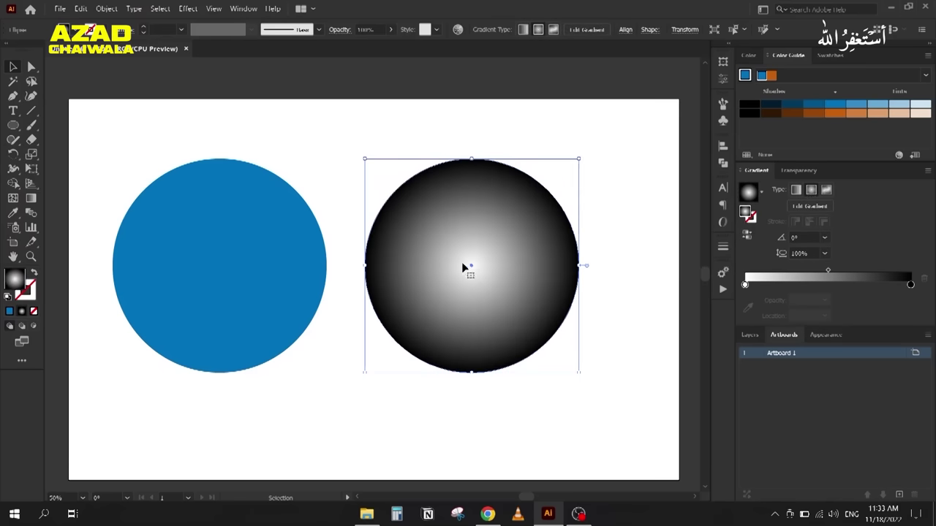
Step: Drag the gradient from upper right to lower left so the top right is lightest, then pick a mid blue
key(g)
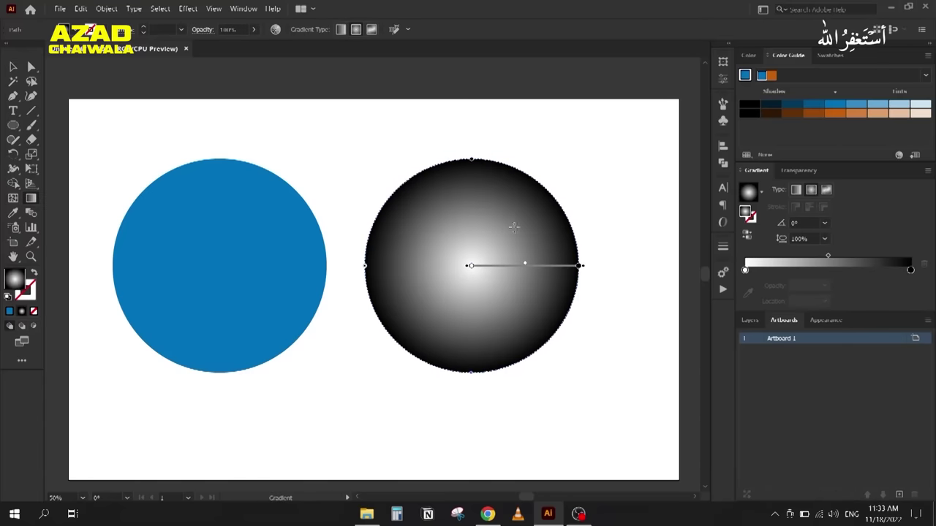
drag(347, 161, 502, 313)
drag(589, 178, 394, 424)
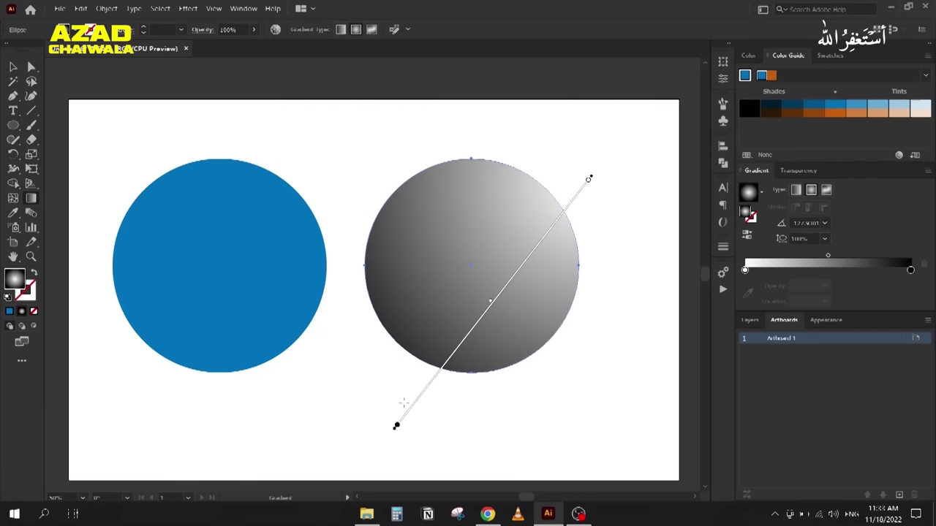
drag(531, 224, 397, 346)
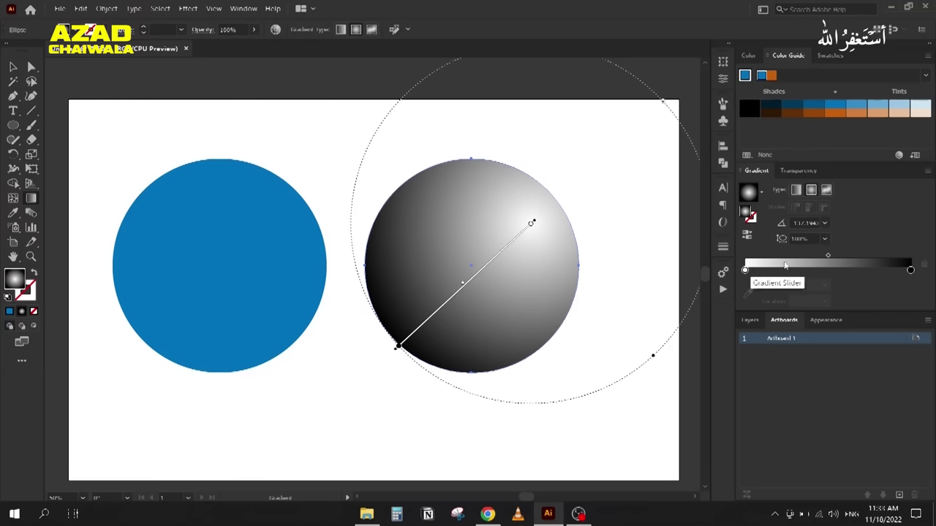
click(834, 107)
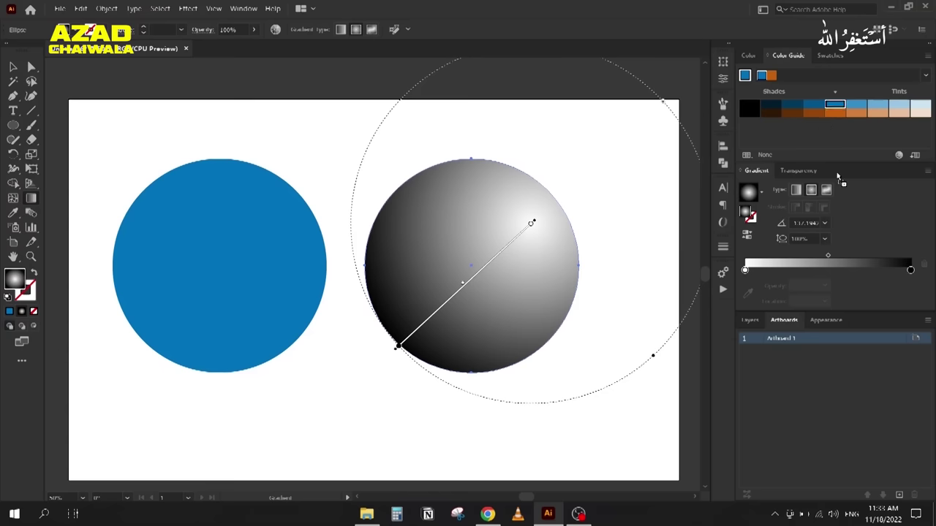
Step: Add a blue colour stop to the gradient and set its opacity to 100%
click(787, 274)
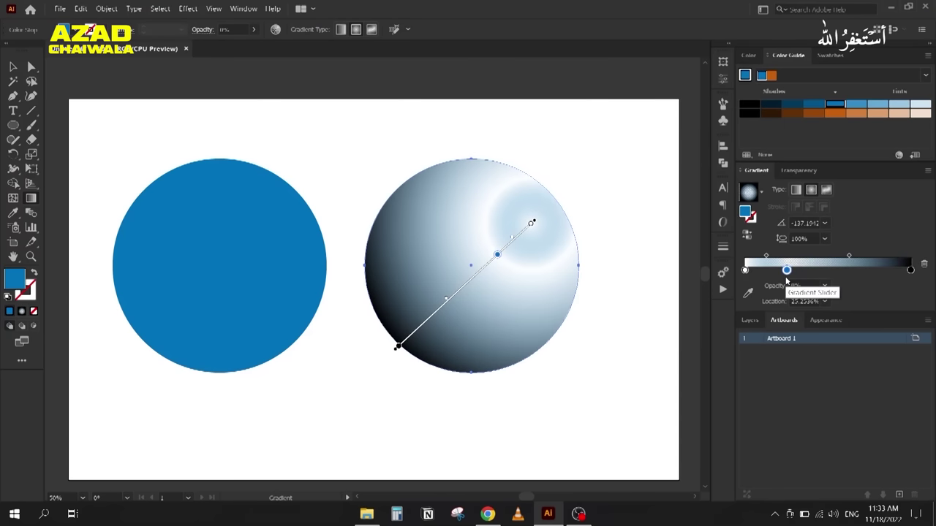
click(787, 271)
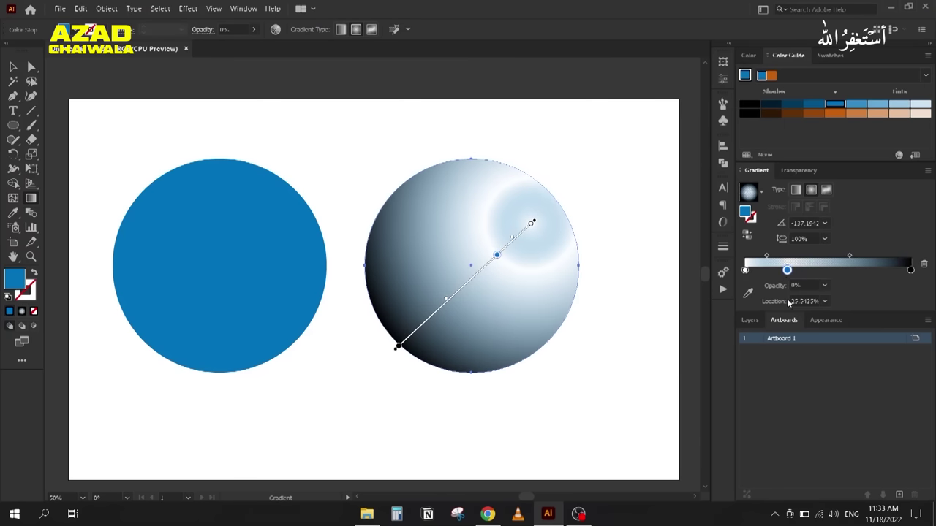
click(825, 285)
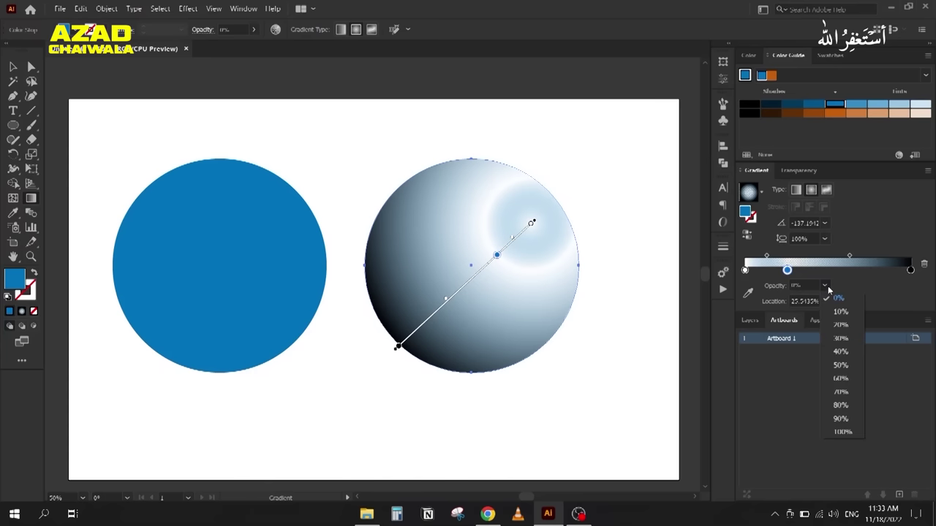
click(840, 432)
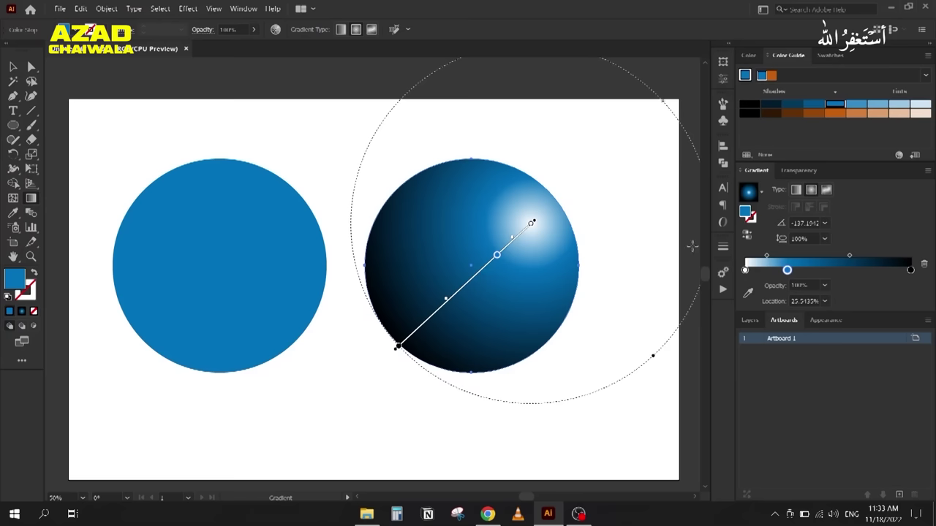
Step: Add another stop at about 63% and set its opacity to 100%
click(849, 274)
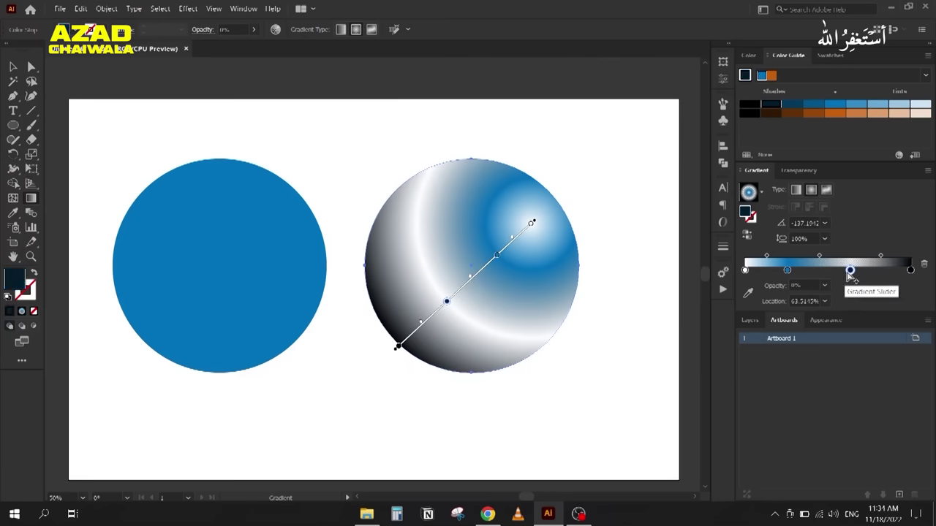
click(825, 286)
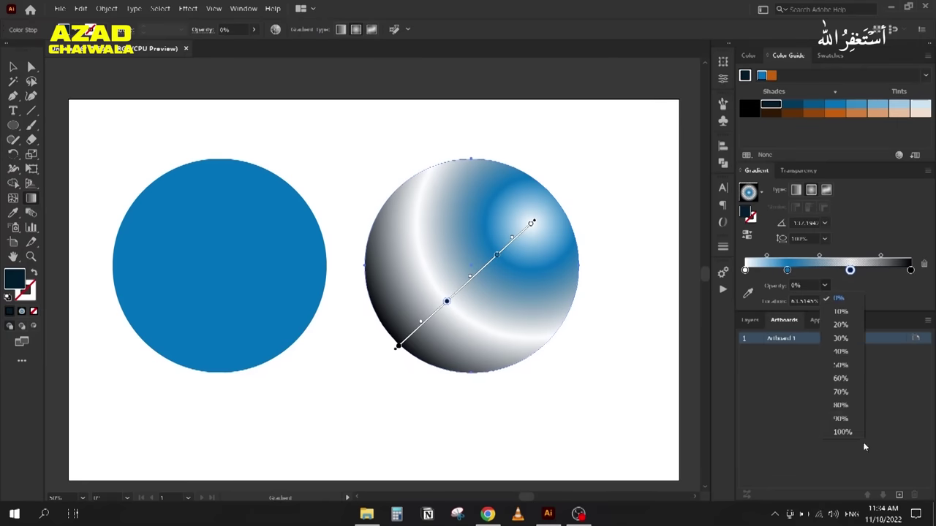
click(843, 432)
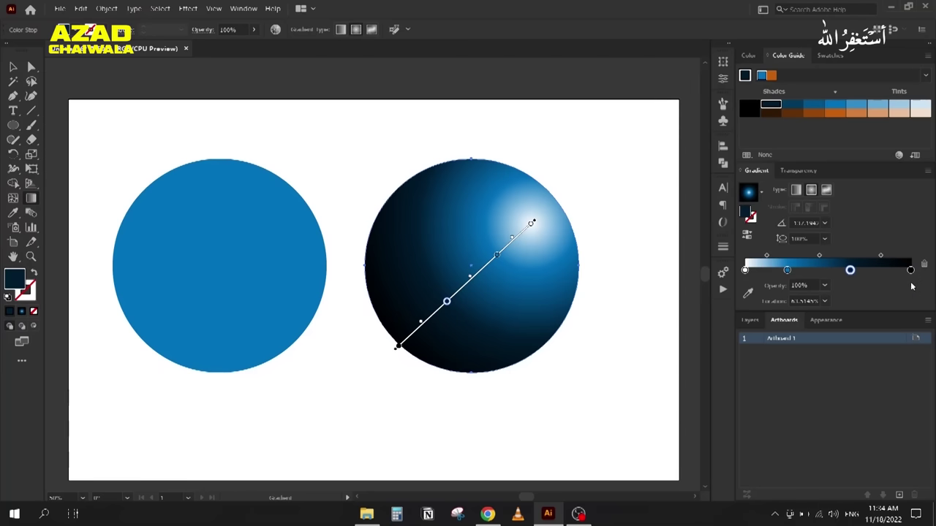
Step: Remove the black end stop, retune the midpoints to about 44%, and move the blue stop to about 31%
drag(910, 274, 891, 296)
drag(851, 271, 917, 277)
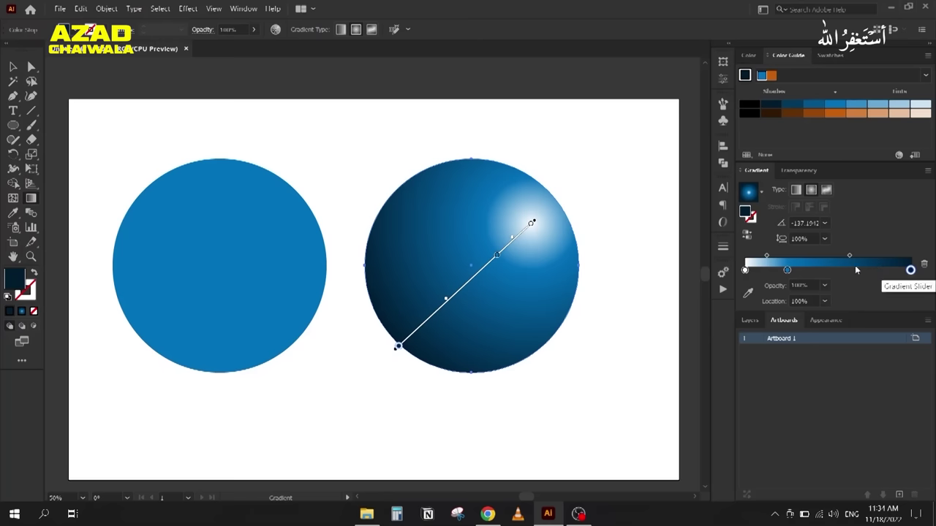
drag(846, 256, 896, 257)
mouse_move(476, 279)
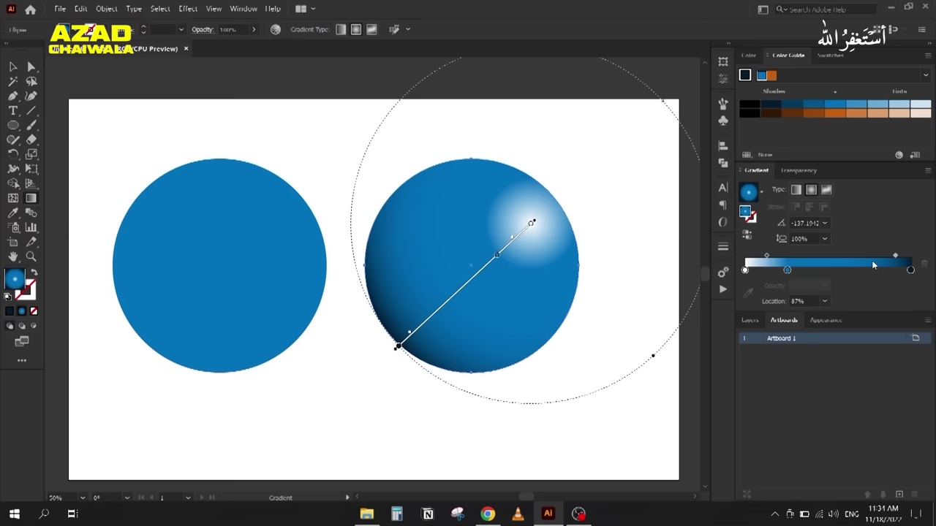
drag(891, 260, 791, 265)
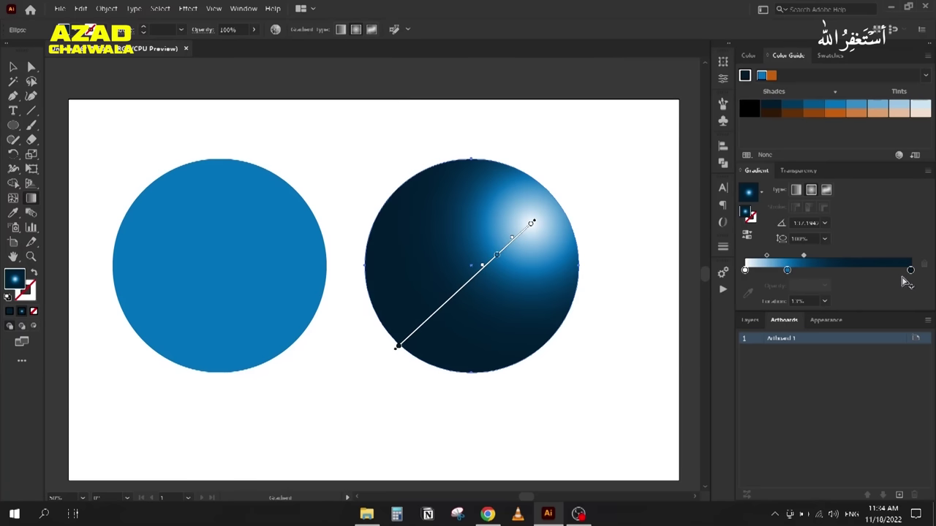
mouse_move(910, 270)
mouse_down()
mouse_move(794, 278)
mouse_move(825, 282)
mouse_up()
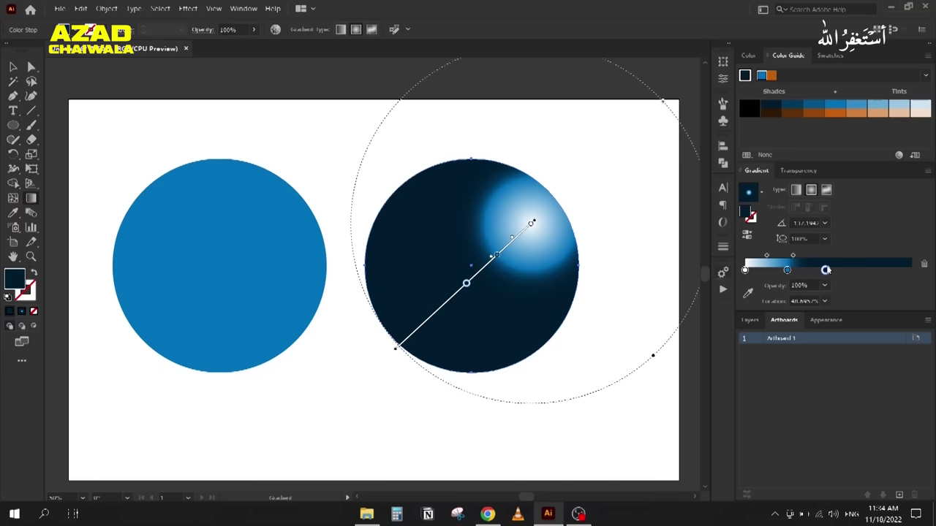
drag(826, 271, 910, 271)
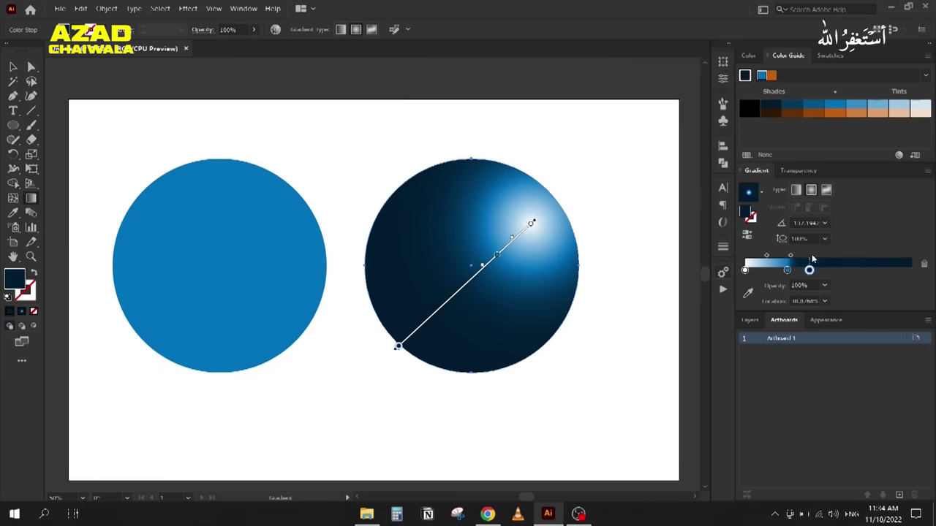
drag(804, 256, 843, 256)
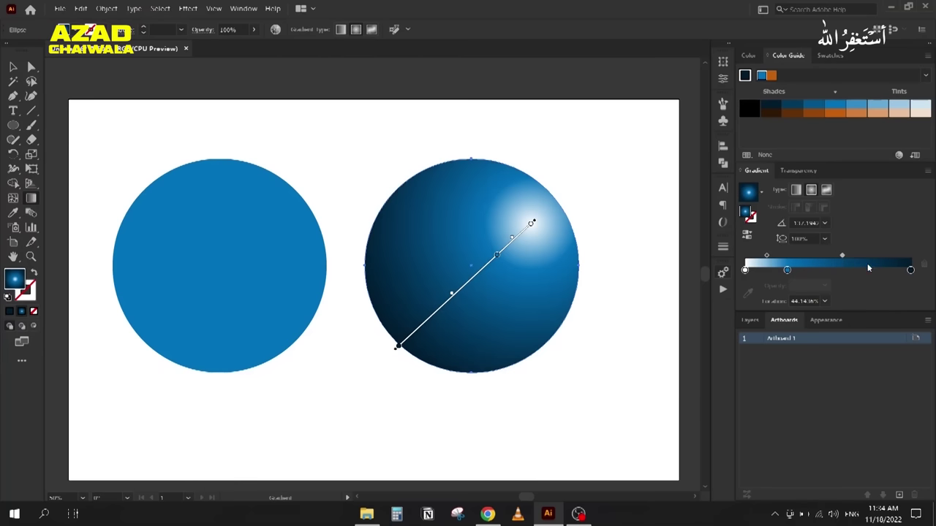
drag(787, 270, 766, 257)
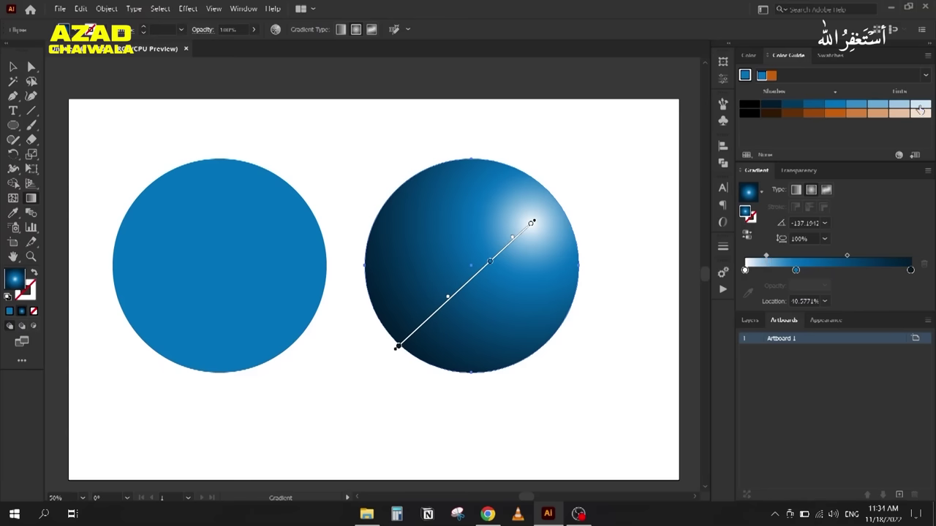
Step: Add a blue stop at about 37%, move the left midpoint to about 51%, then deselect the sphere
click(747, 271)
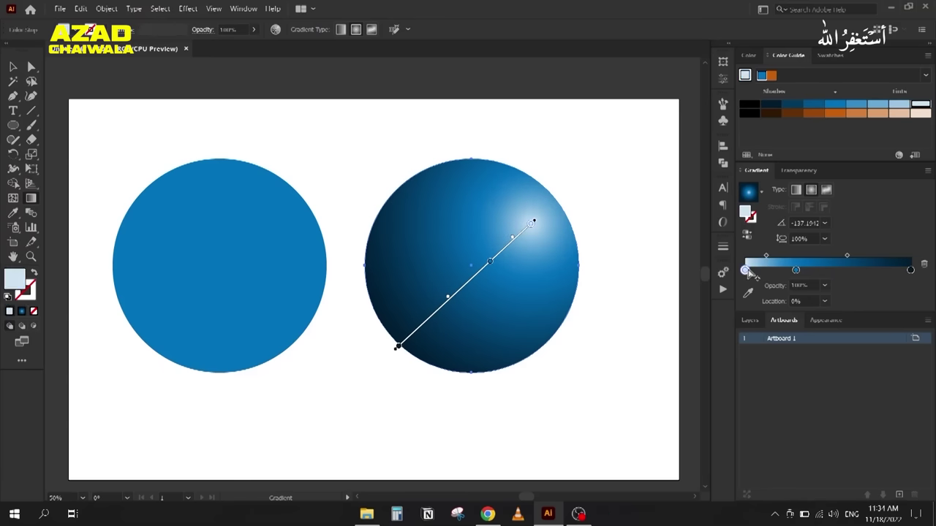
drag(796, 271, 842, 256)
click(773, 258)
drag(773, 258, 778, 257)
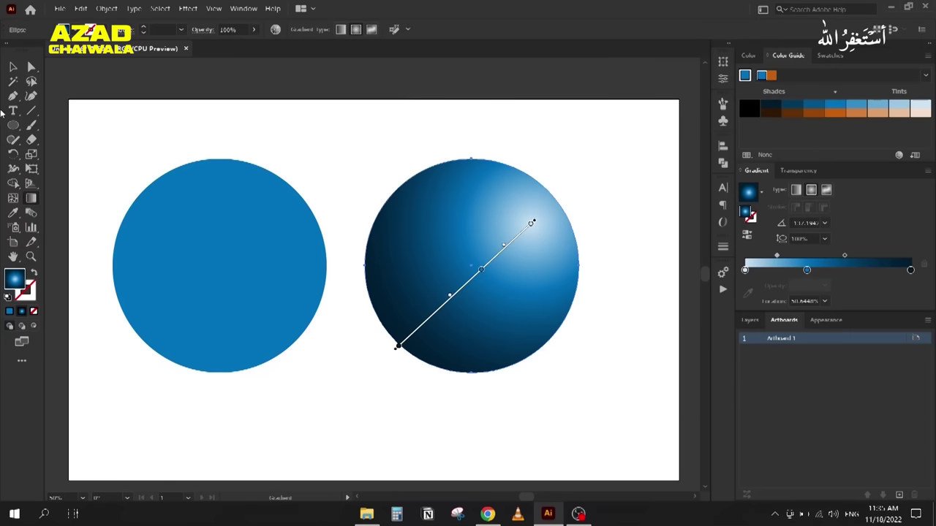
click(13, 67)
click(314, 154)
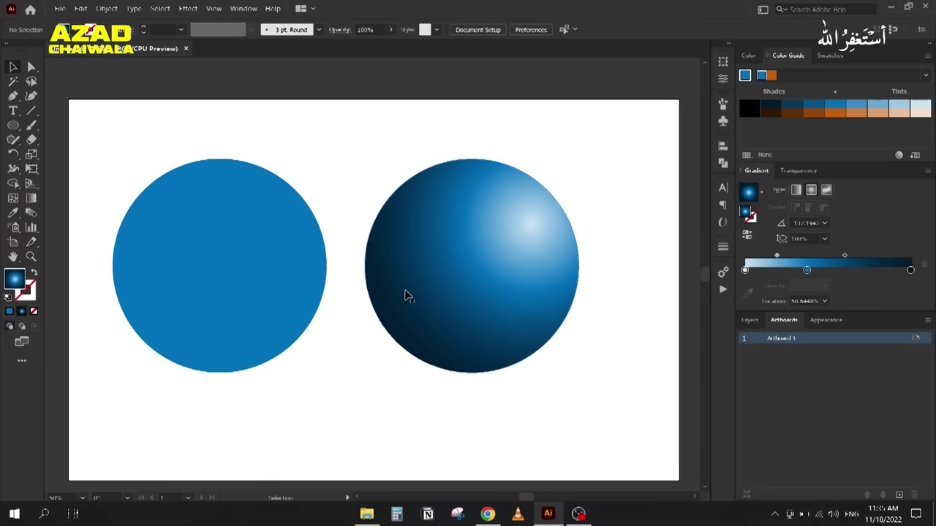
Step: Add a stop near 61%, keep the end stop at 100%, and shift the second stop to about 28%
click(441, 349)
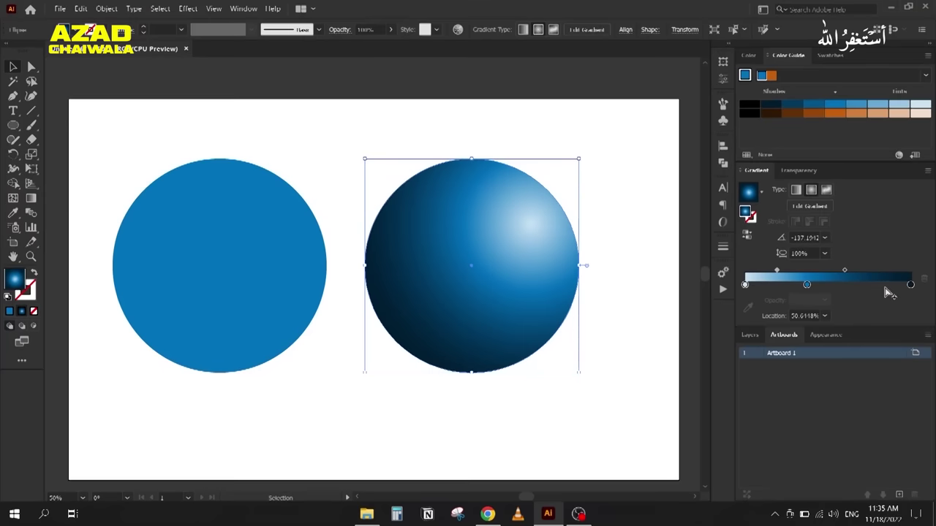
drag(910, 285, 871, 284)
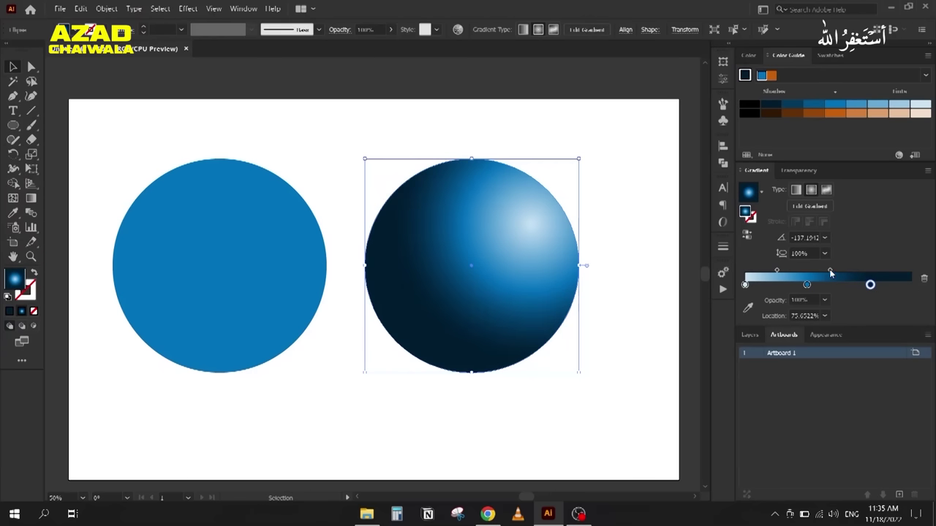
mouse_move(871, 285)
mouse_down()
mouse_move(899, 284)
mouse_move(885, 285)
mouse_up()
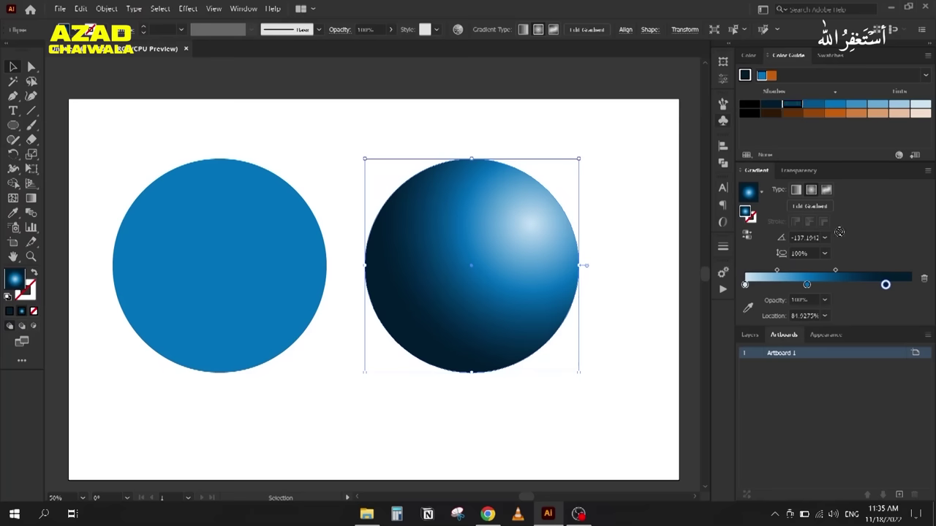
click(852, 287)
drag(886, 285, 912, 285)
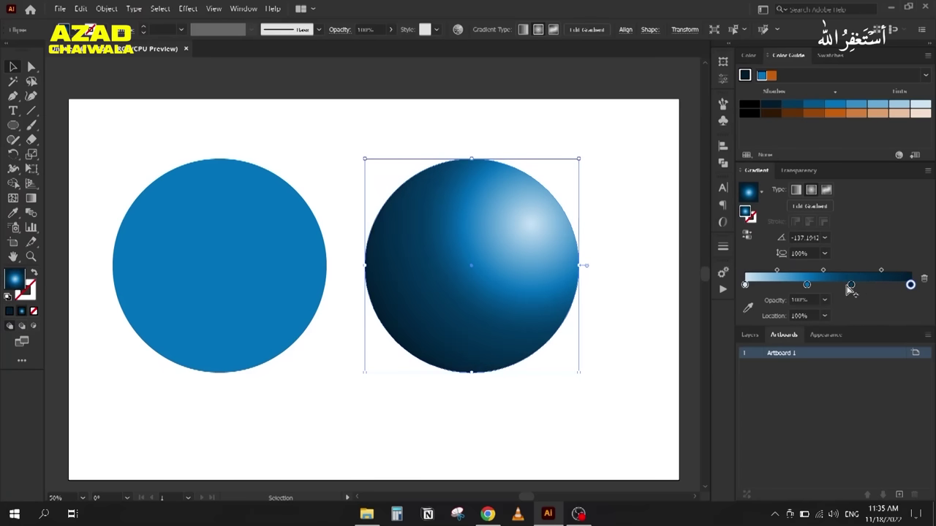
drag(851, 285, 831, 272)
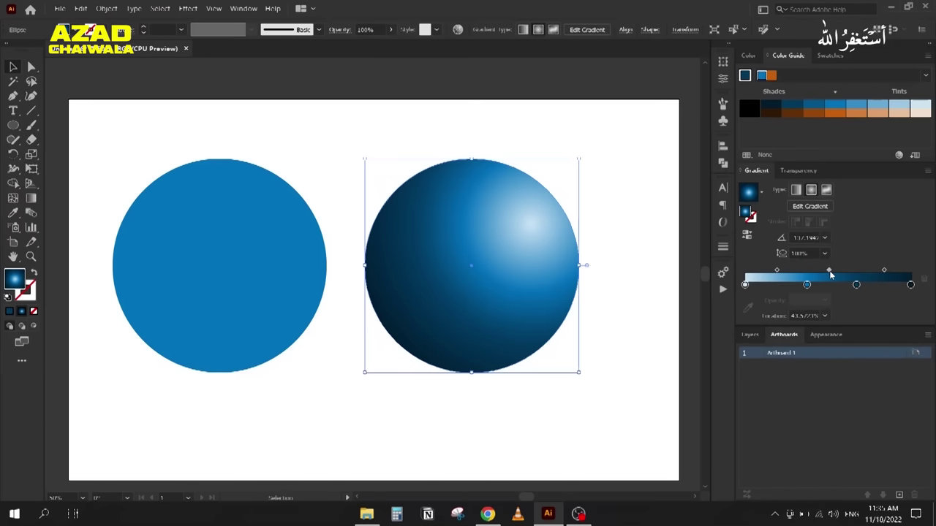
mouse_move(806, 285)
mouse_down()
mouse_move(792, 286)
mouse_move(802, 288)
mouse_move(791, 297)
mouse_up()
drag(823, 270, 822, 276)
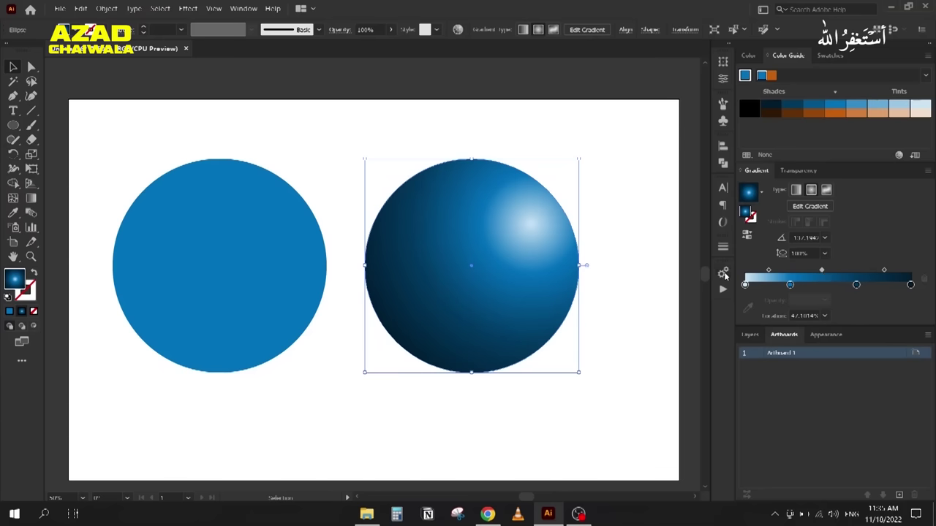
Step: Give the highlight stop a light-blue tint, nudge the second stop to about 21%, then preview and reselect
click(744, 284)
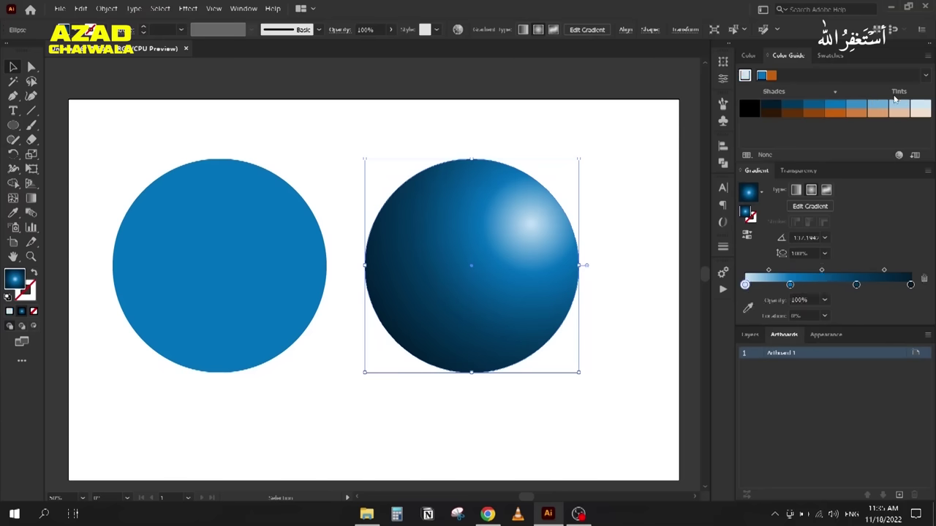
click(897, 106)
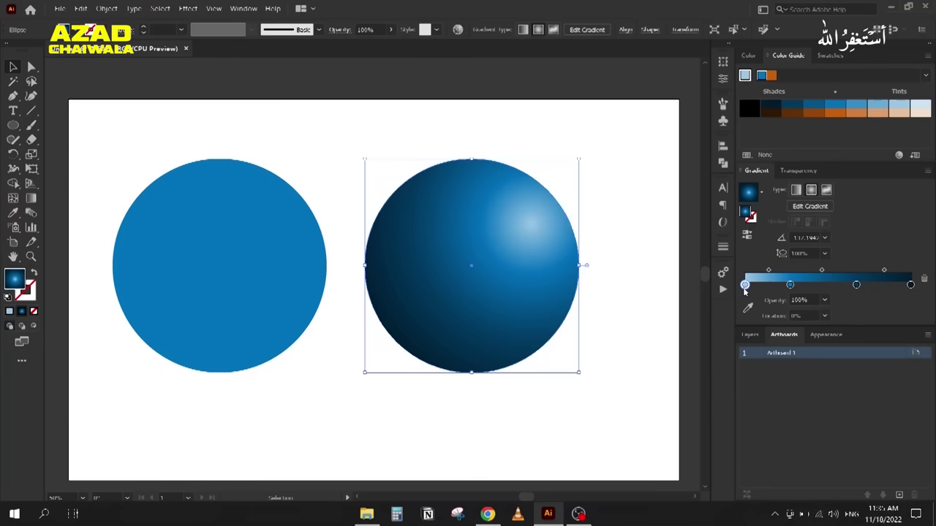
drag(790, 285, 796, 287)
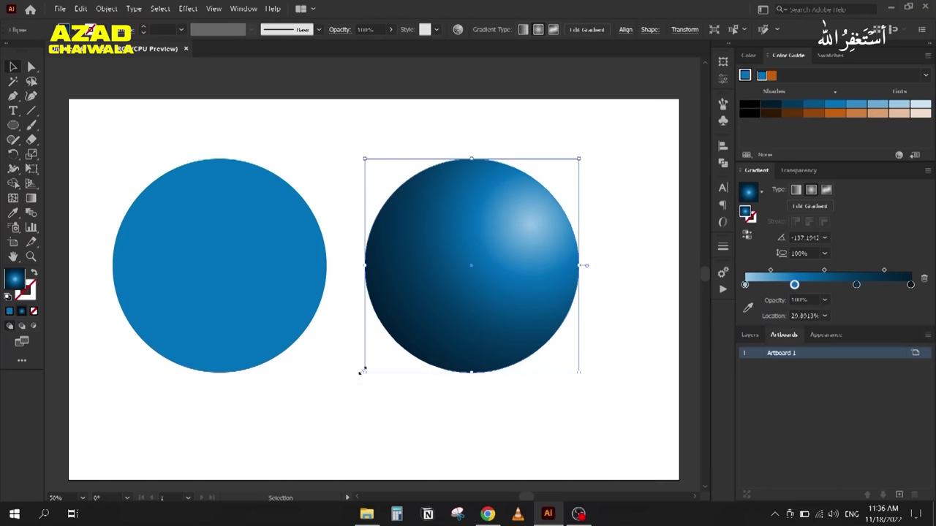
click(297, 401)
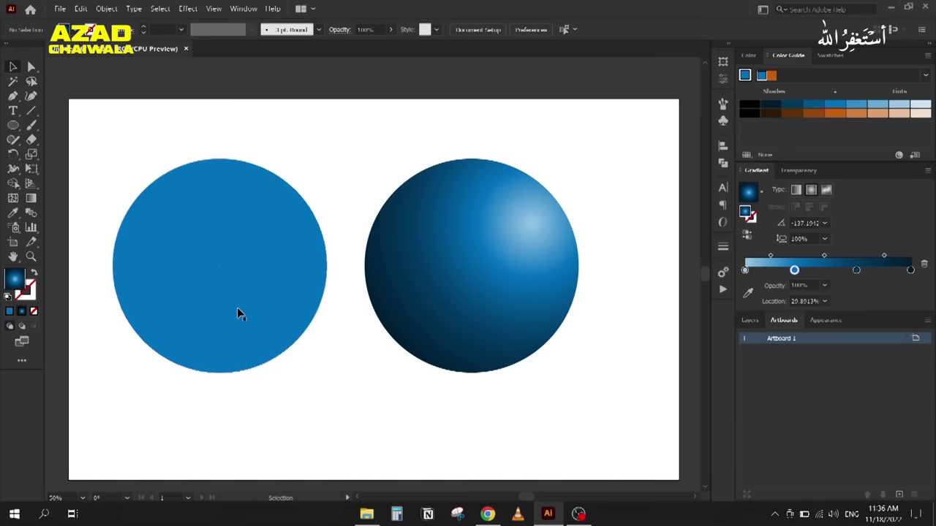
click(388, 351)
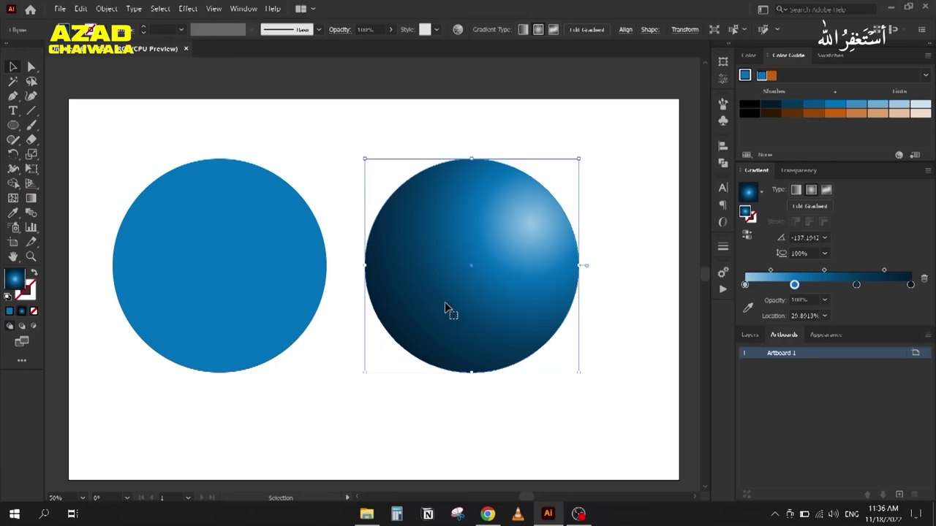
Step: Deselect the shaded sphere and select the flat blue circle on the left
click(251, 381)
scroll(251, 382, left, 2)
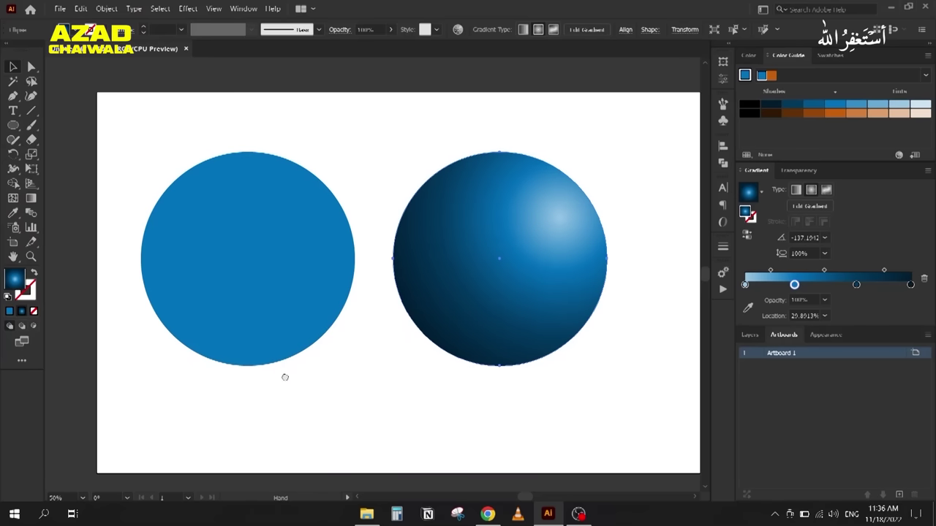
click(280, 294)
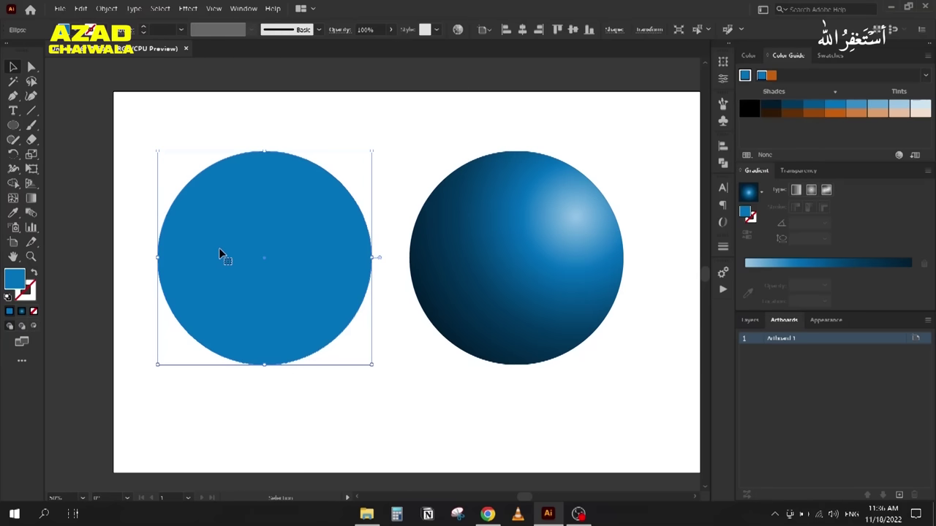
Step: Give the circle a freeform gradient with red right, yellow left and green bottom points
click(827, 190)
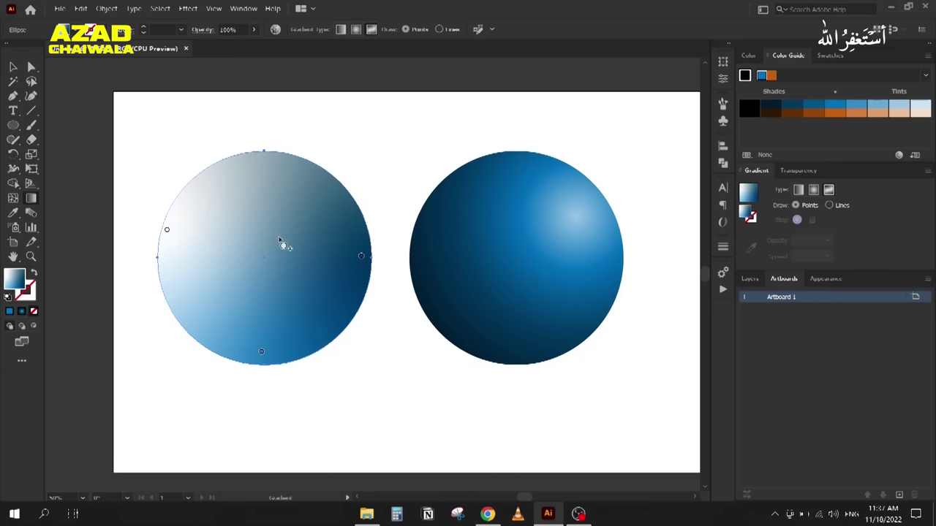
drag(360, 257, 349, 253)
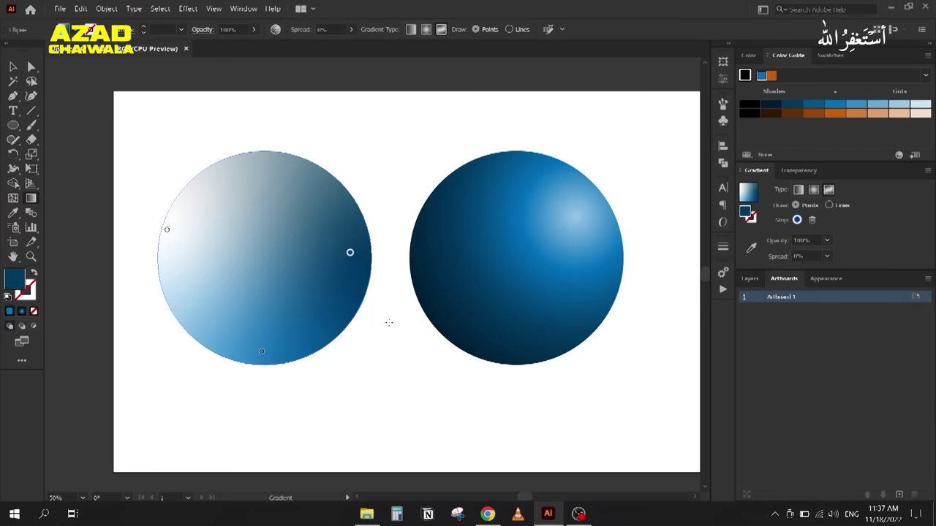
click(828, 55)
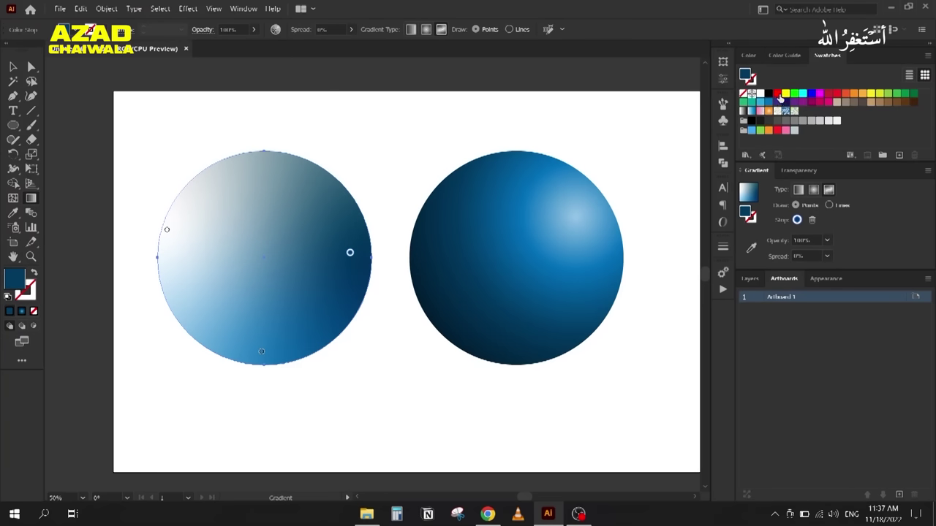
click(775, 93)
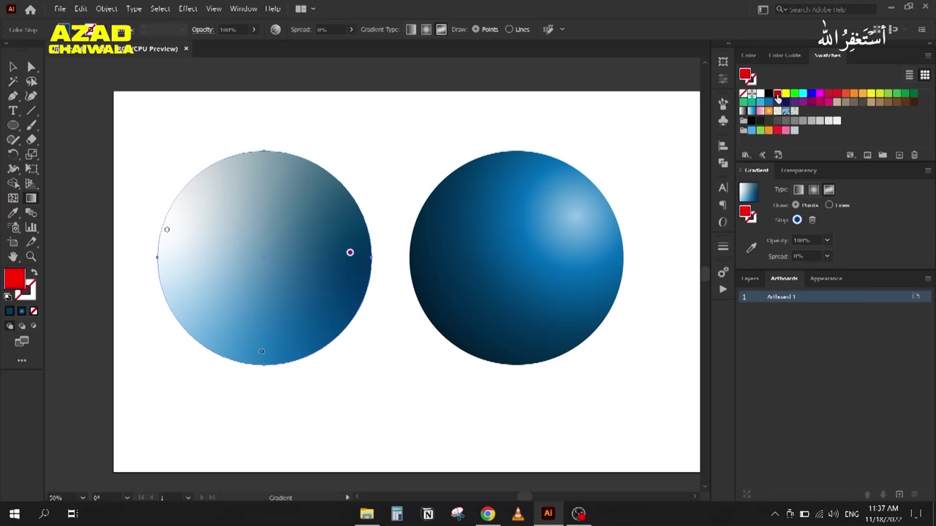
drag(167, 230, 172, 247)
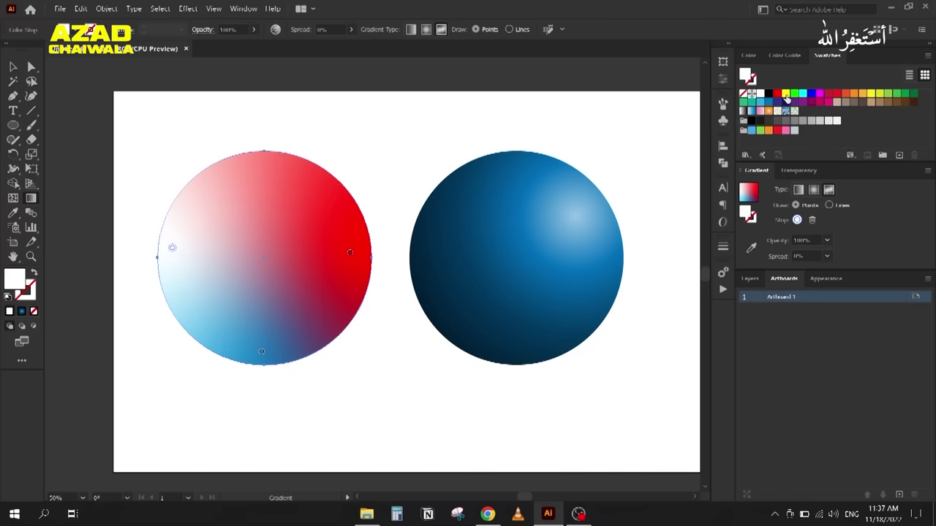
click(786, 94)
click(262, 354)
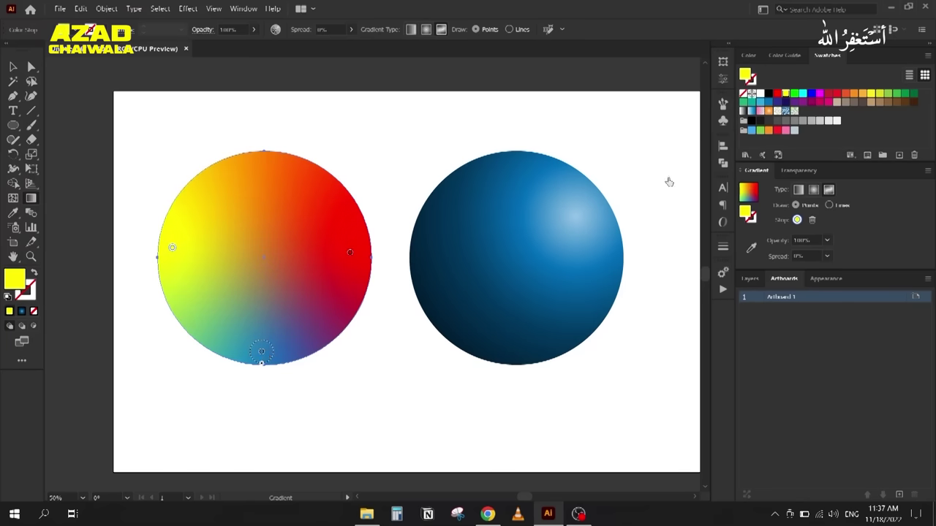
click(905, 95)
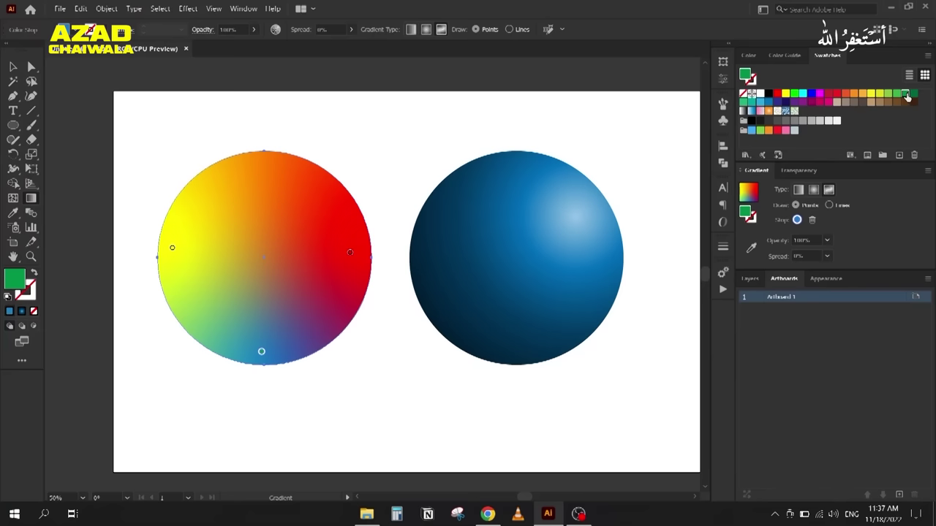
Step: Add a white gradient point at the centre and a blue point at the top
click(262, 259)
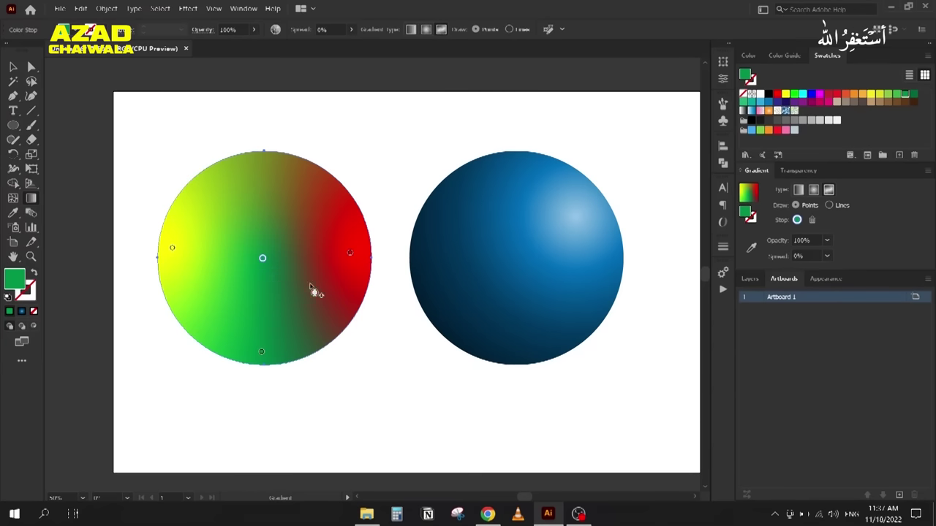
click(837, 120)
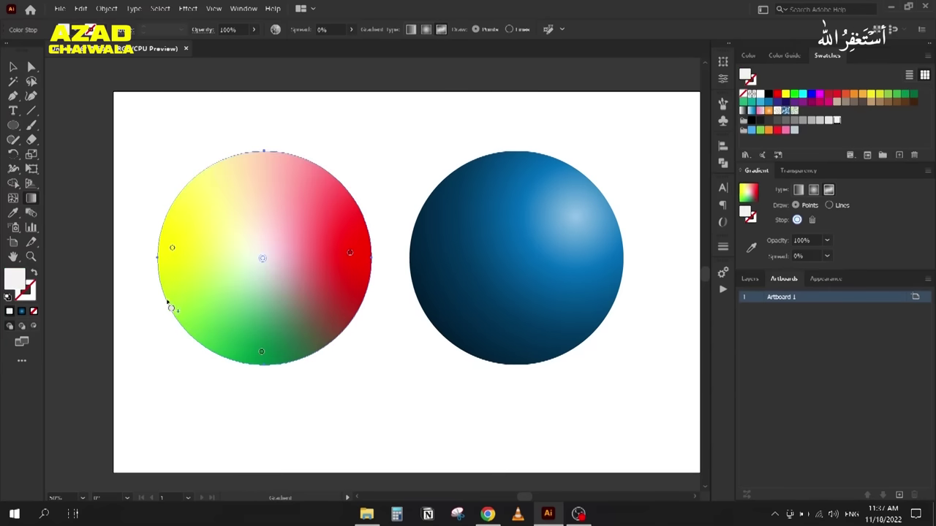
click(263, 165)
click(812, 94)
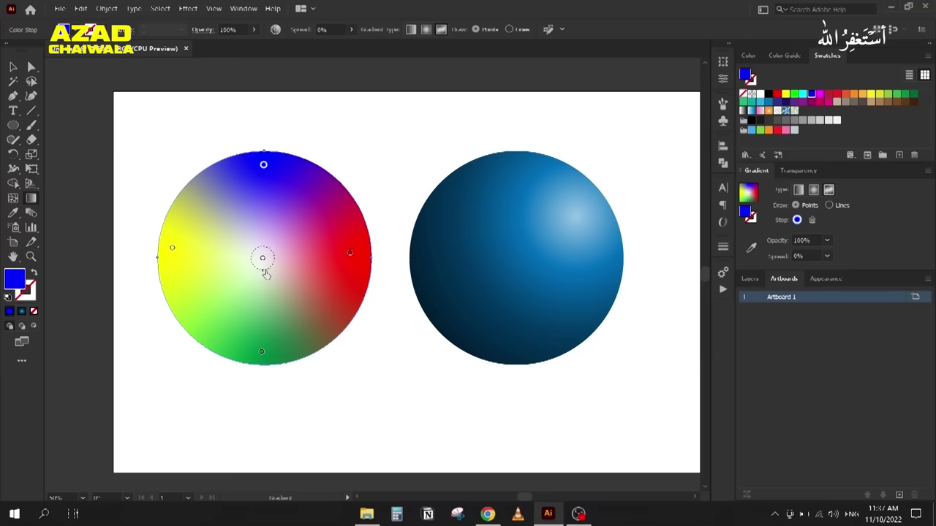
Step: Adjust the white centre point's spread and switch the freeform gradient to Lines mode
click(264, 271)
drag(261, 269, 267, 307)
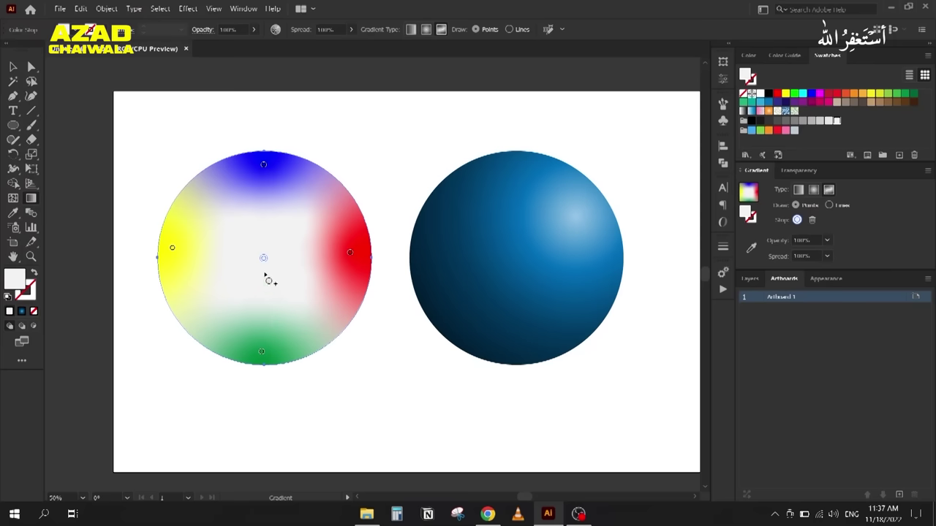
drag(265, 277, 263, 260)
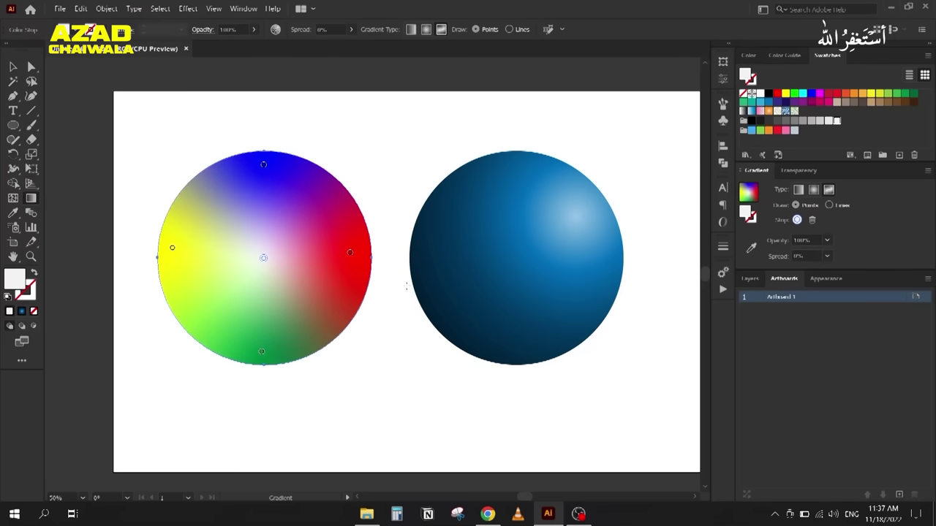
click(809, 255)
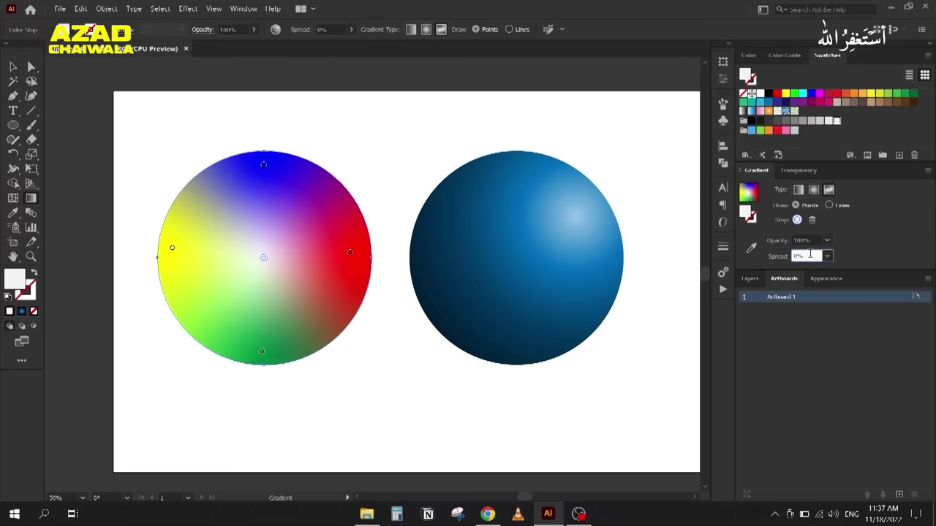
double_click(809, 255)
key(Down)
click(828, 205)
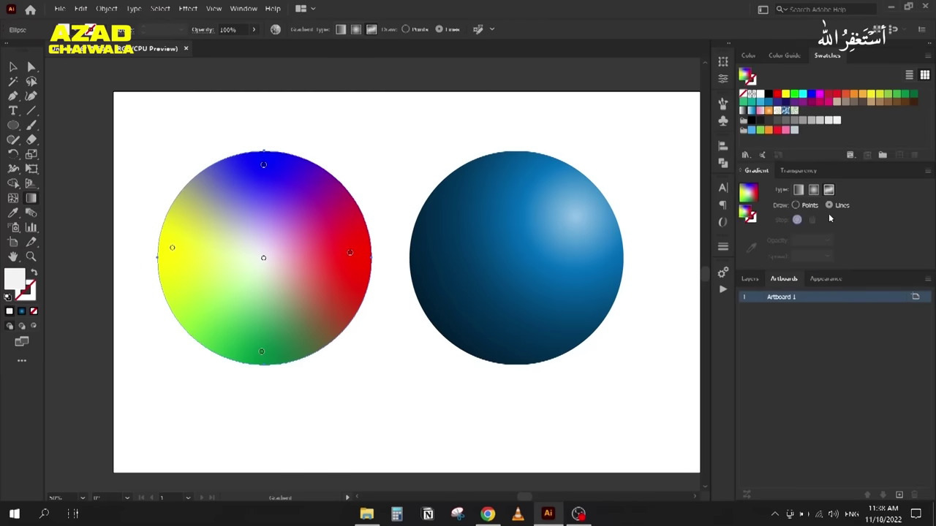
Step: Draw a closed gradient line through the red, blue, yellow and green points, adding intermediate stops
click(351, 254)
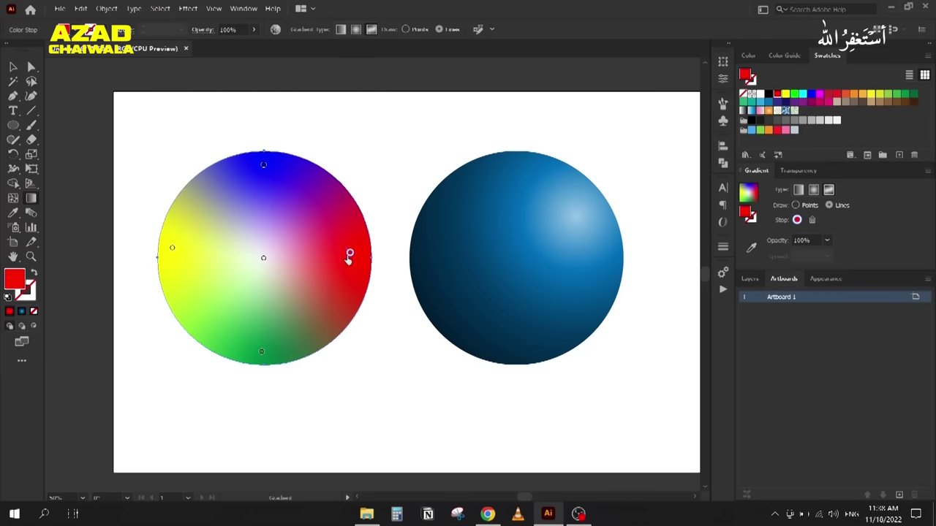
click(321, 201)
click(263, 165)
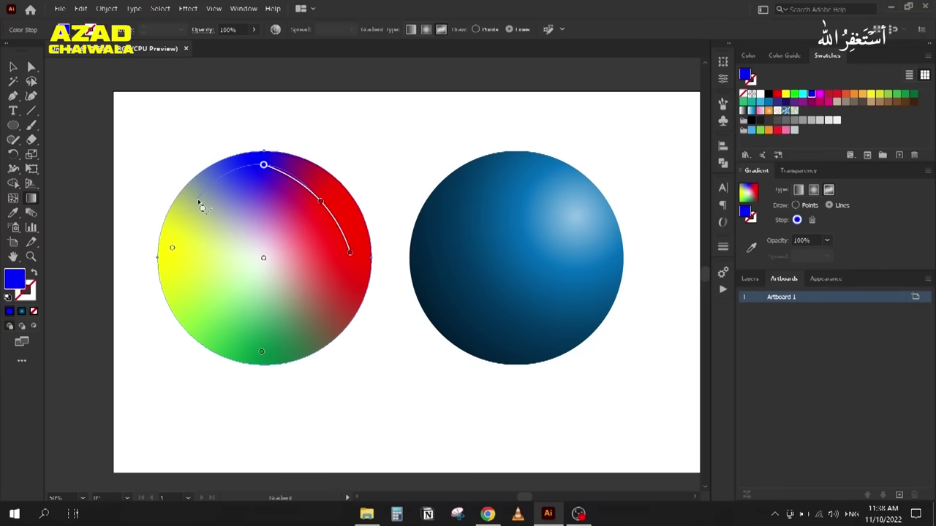
click(199, 202)
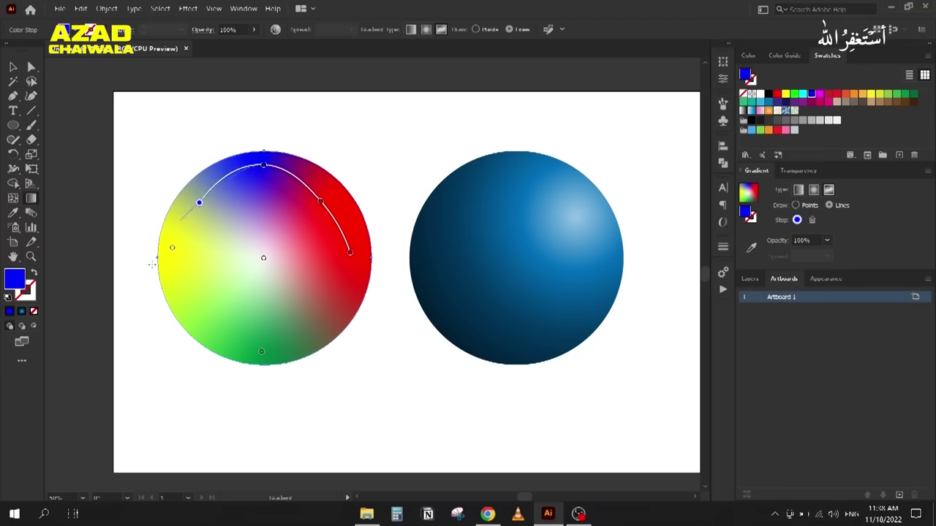
click(173, 249)
click(208, 321)
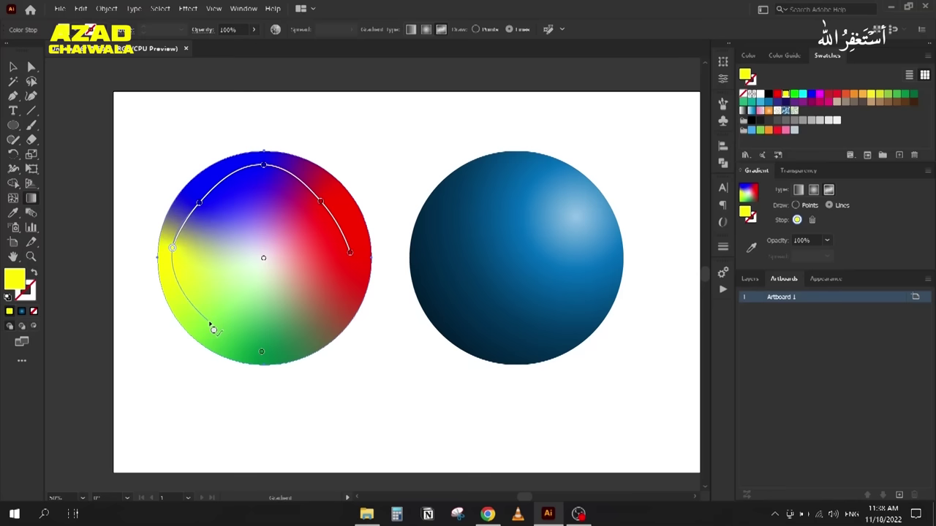
click(262, 353)
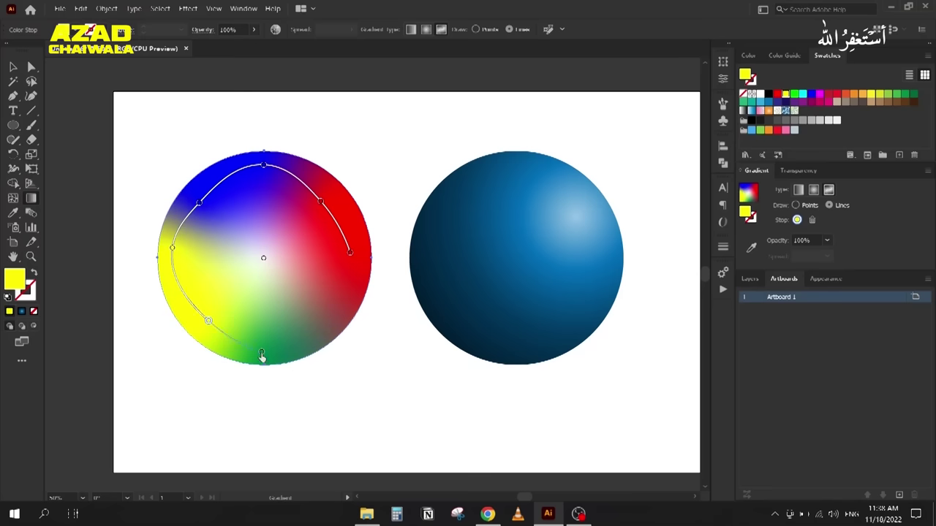
click(325, 312)
click(351, 258)
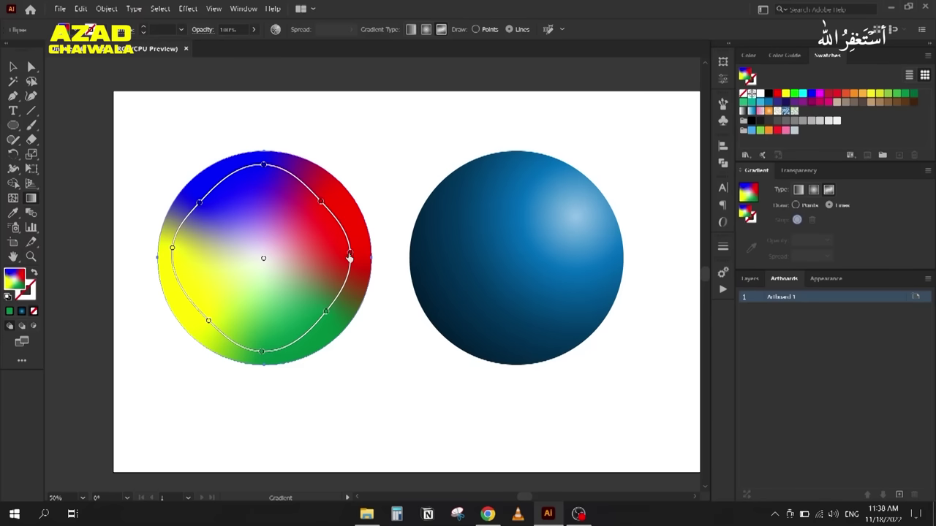
Step: Recolour the upper-right stop yellow, top green, upper-left cyan and left blue
click(350, 253)
click(320, 205)
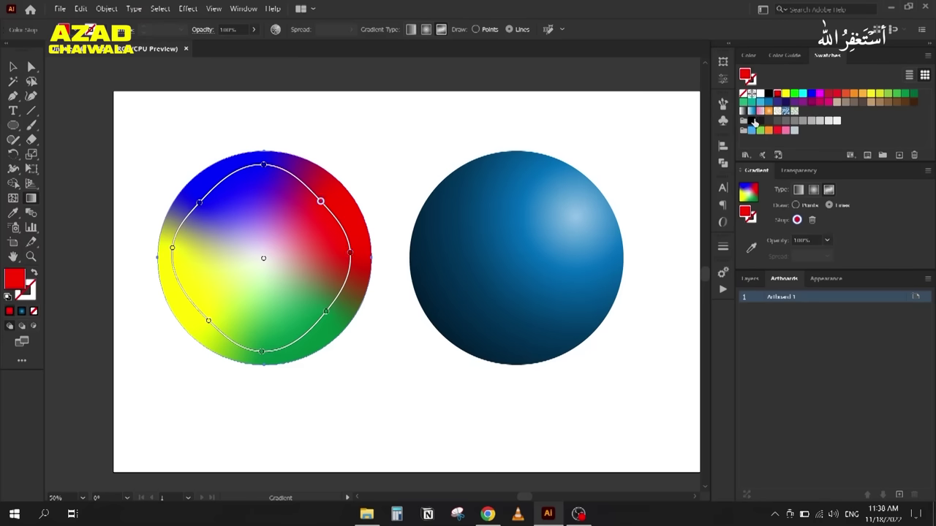
click(785, 93)
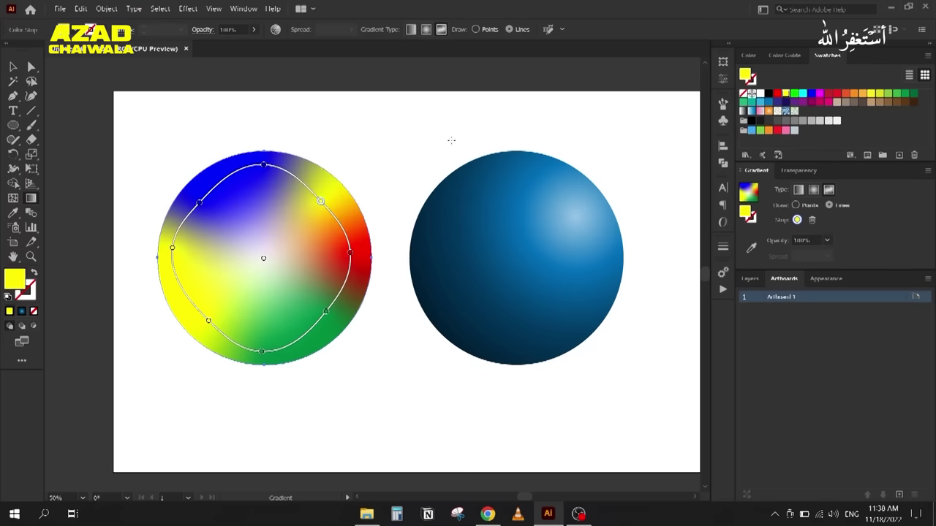
click(263, 165)
click(793, 92)
click(200, 205)
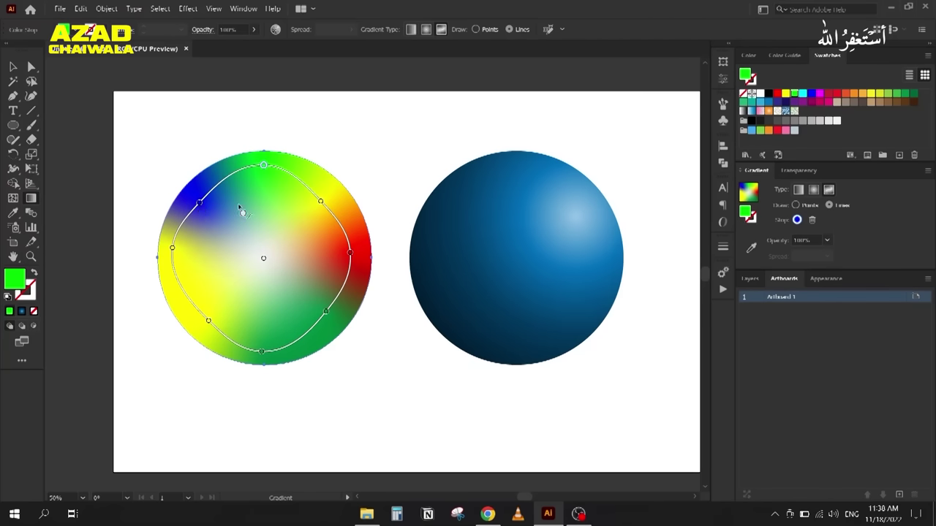
click(802, 92)
click(172, 249)
click(813, 97)
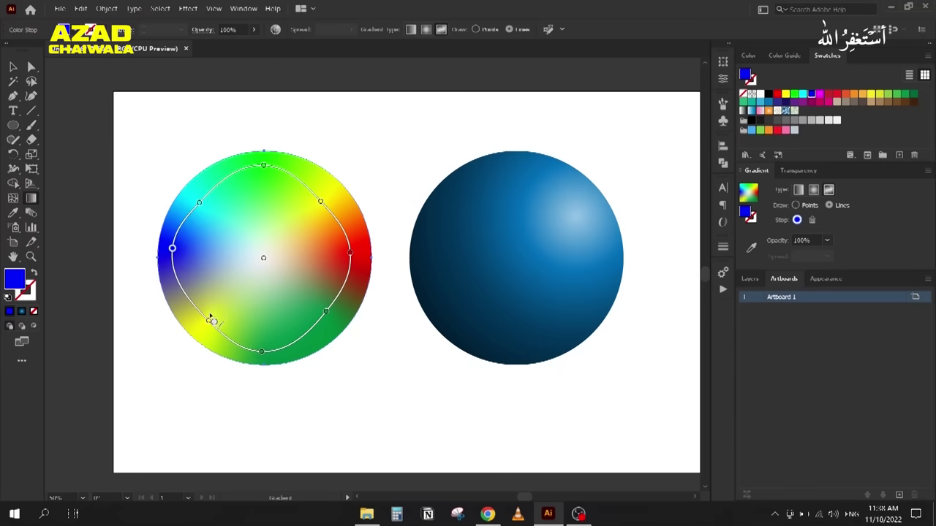
Step: Recolour the lower-left stop magenta, bottom red and lower-right orange-red, then deselect the wheel
click(208, 321)
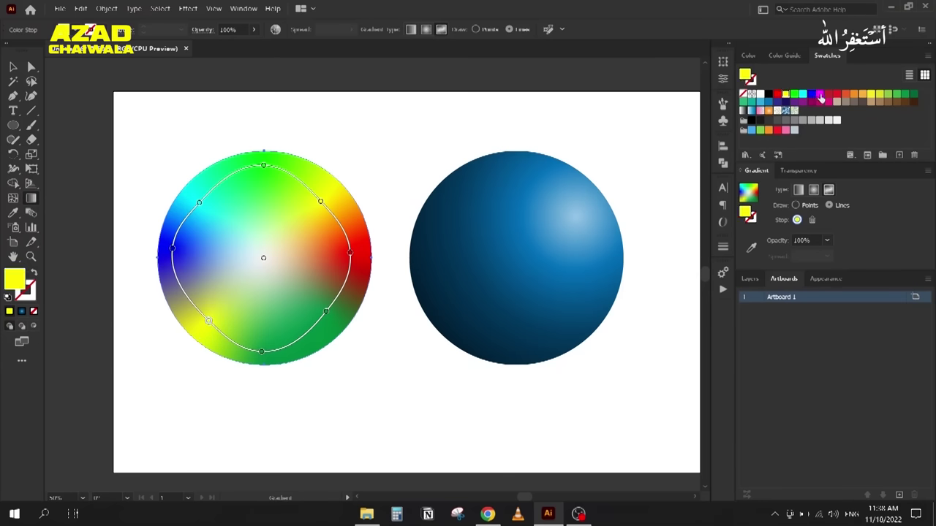
click(819, 95)
click(262, 354)
click(829, 96)
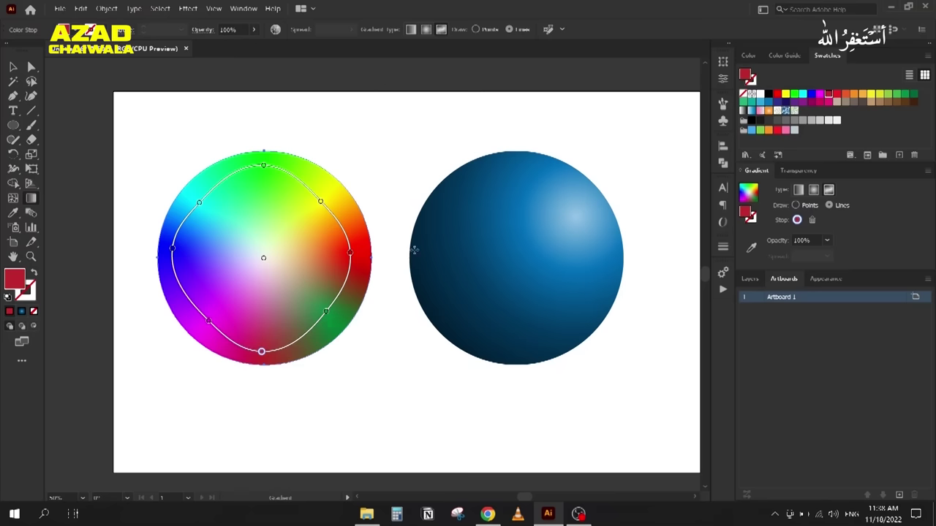
click(326, 313)
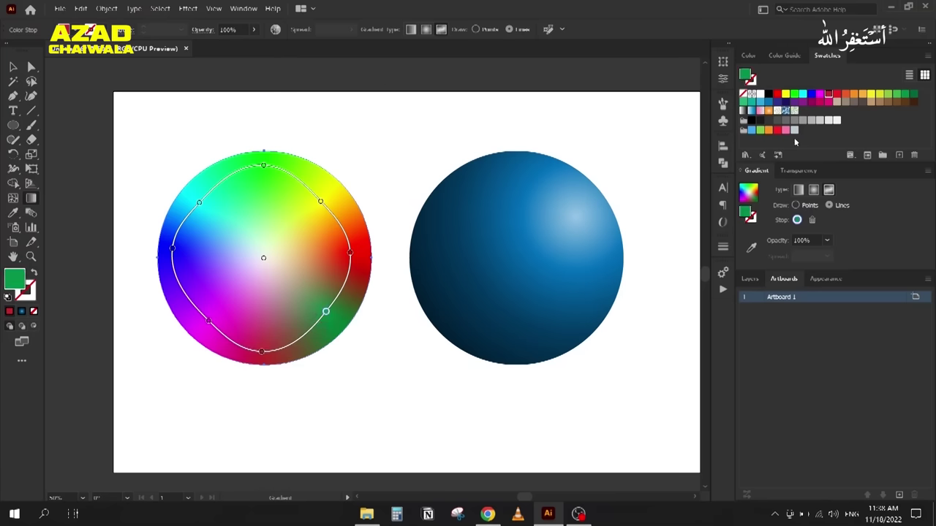
click(844, 97)
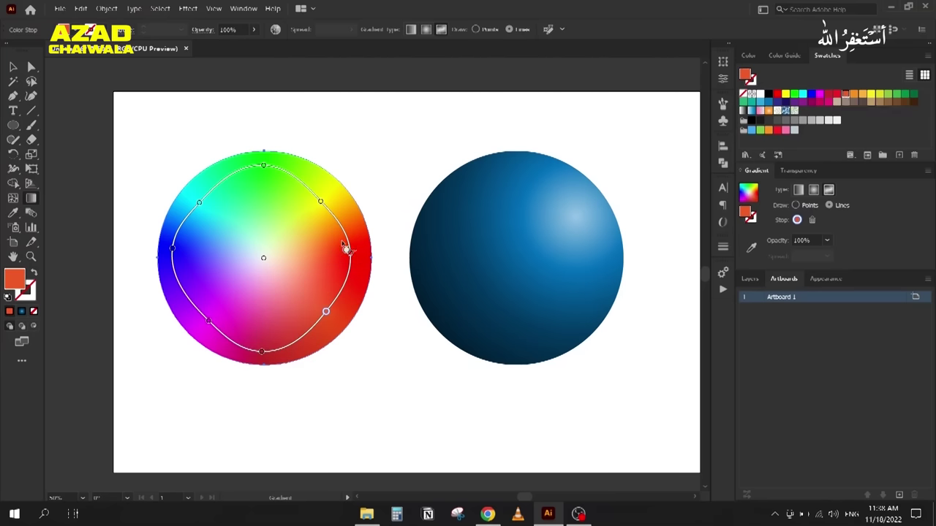
click(13, 68)
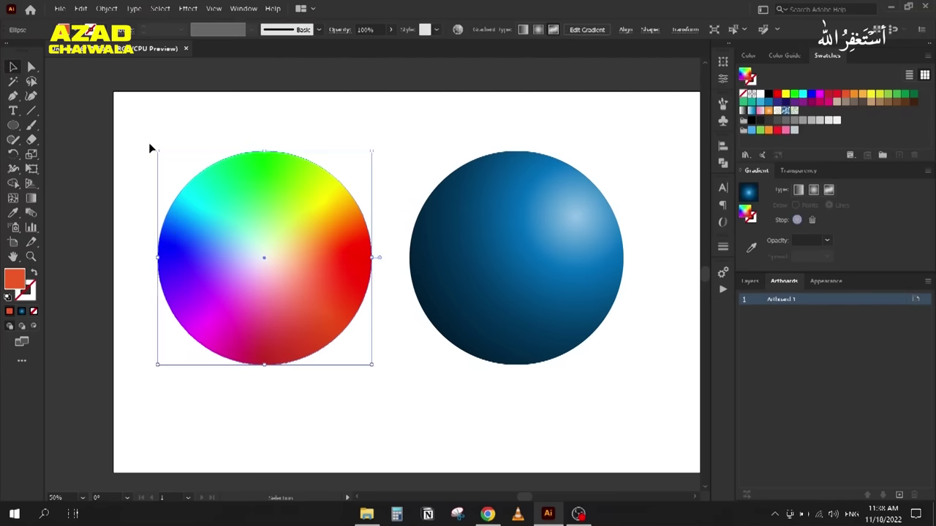
click(150, 146)
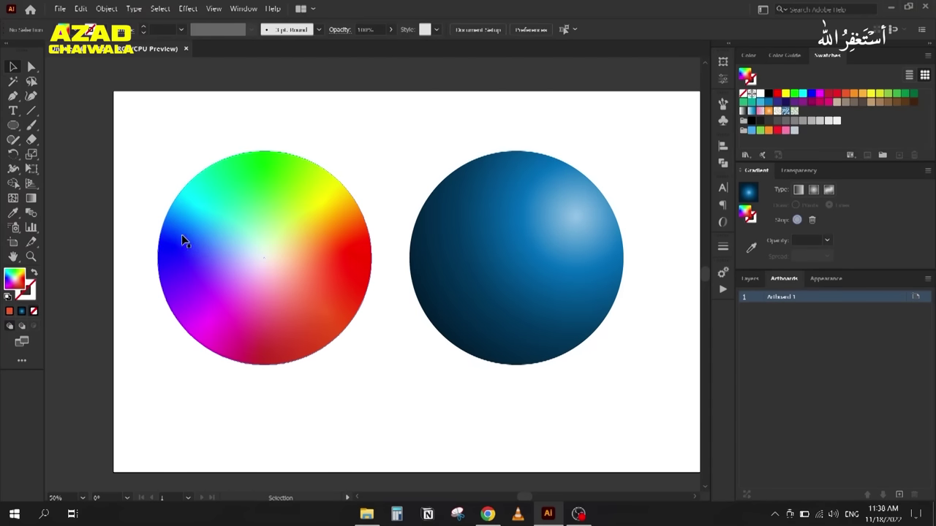
Step: Delete the rainbow colour-wheel circle and drag the blue gradient sphere left into its spot
click(157, 275)
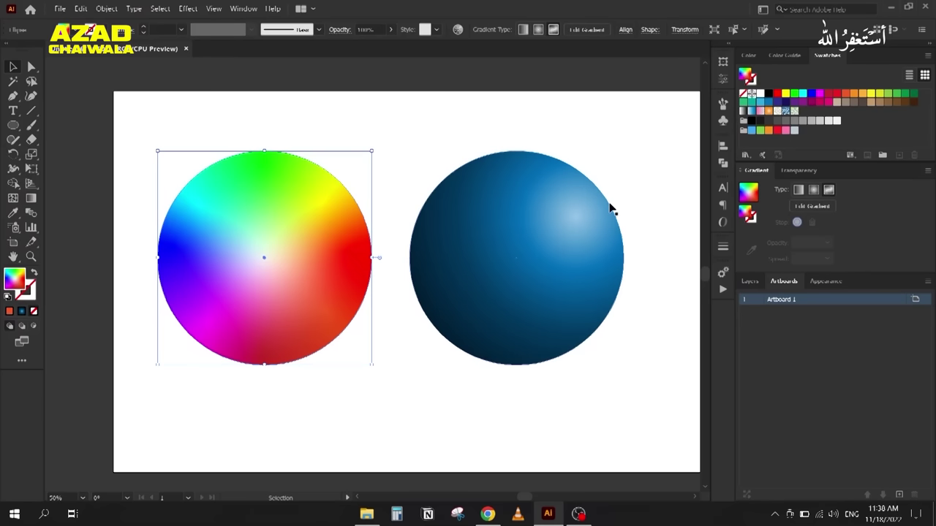
click(804, 212)
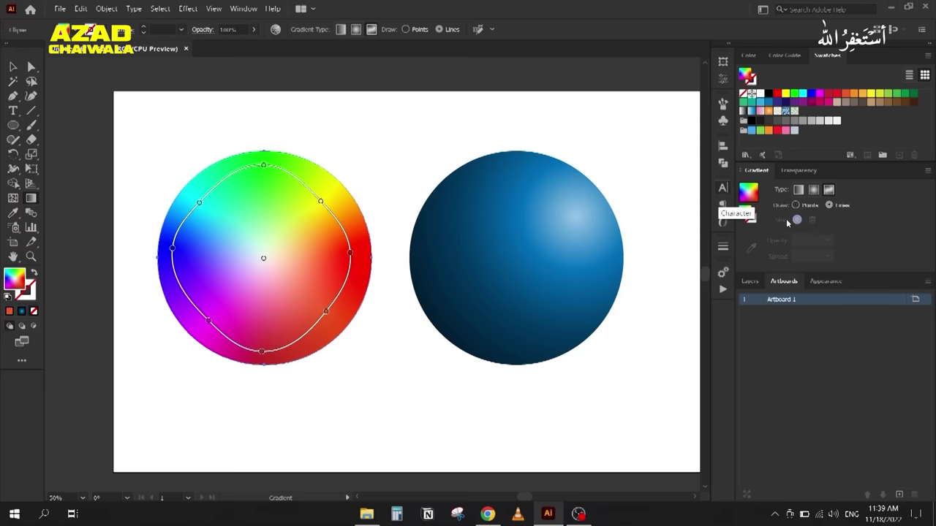
click(12, 67)
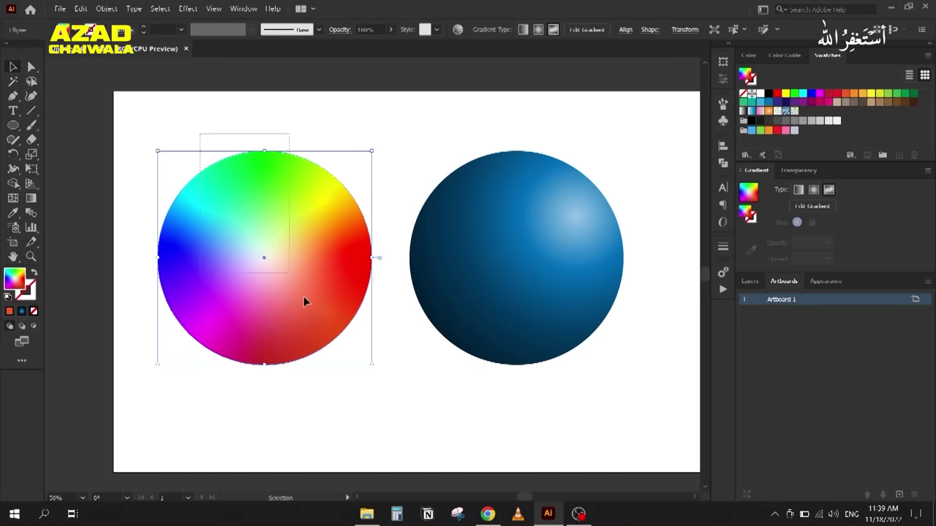
key(Delete)
drag(515, 245, 293, 234)
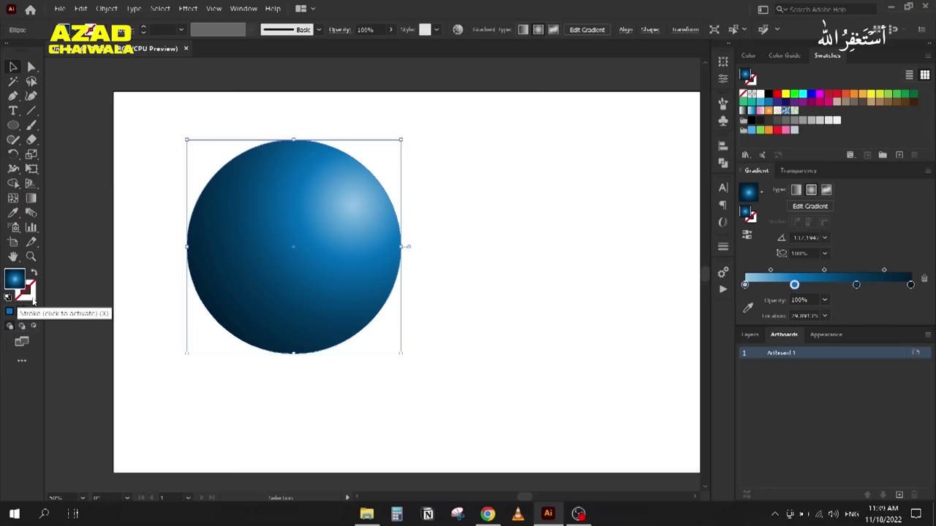
Step: Swap the sphere's fill and stroke so the gradient forms an empty ring, then delete it
click(27, 289)
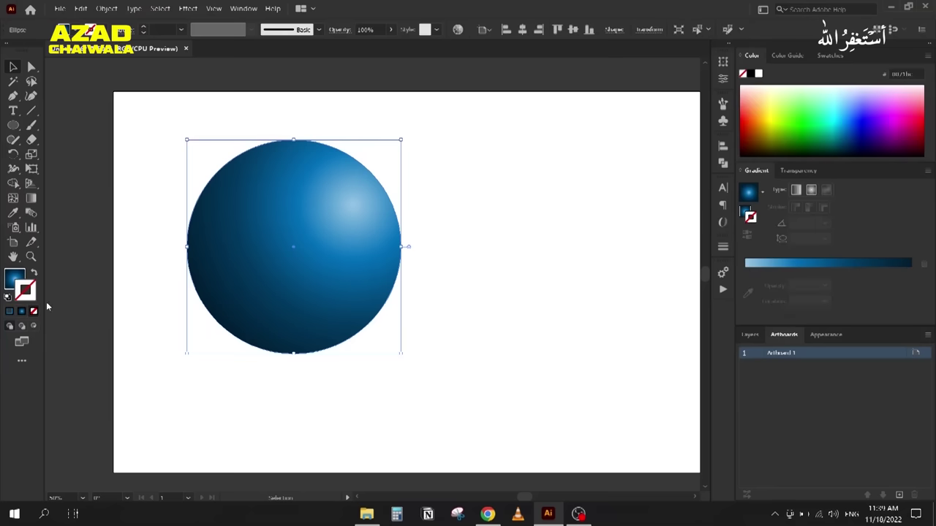
click(18, 278)
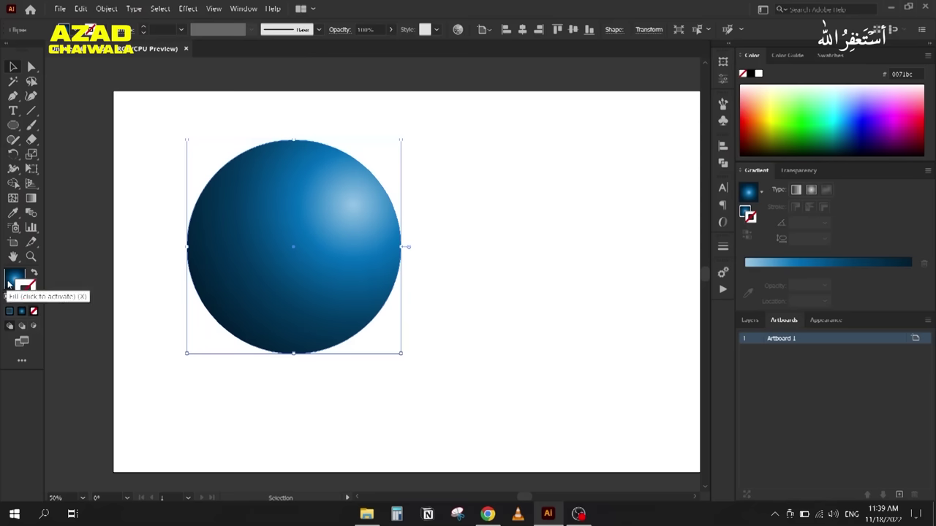
click(10, 281)
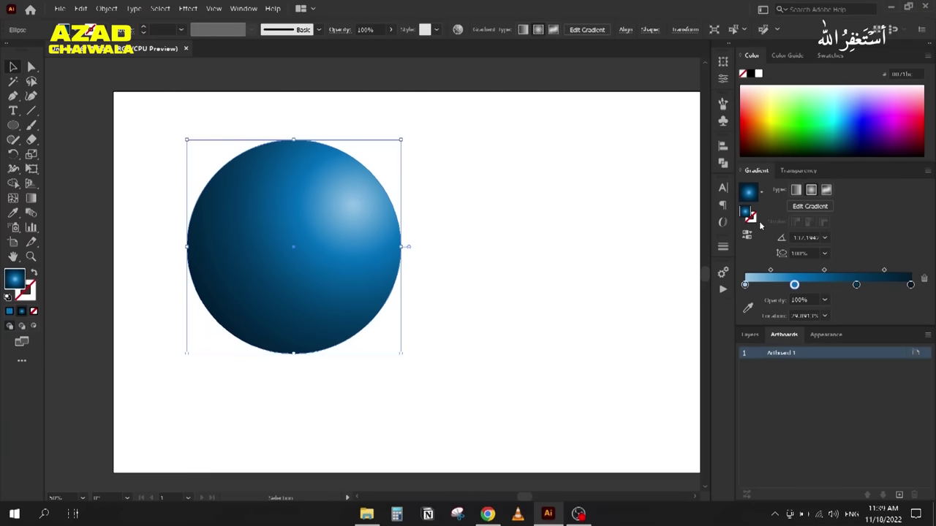
click(34, 273)
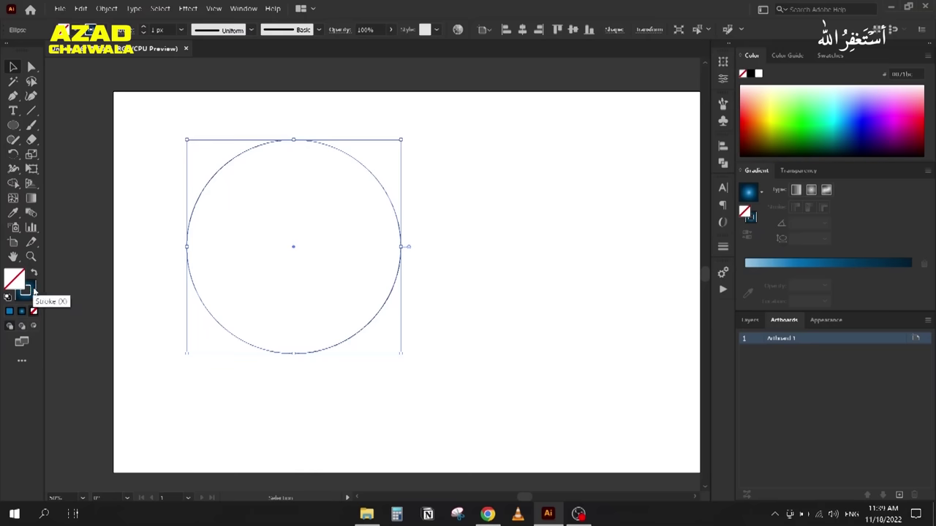
key(x)
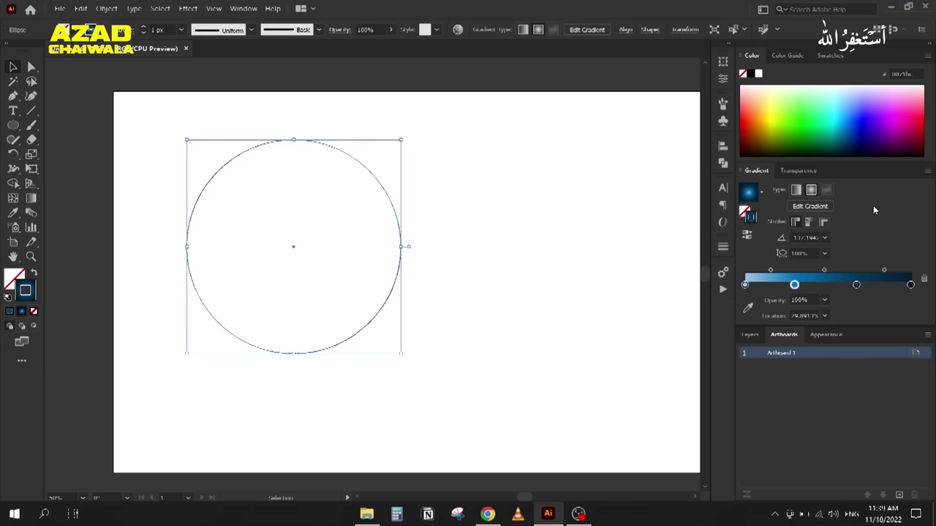
click(10, 283)
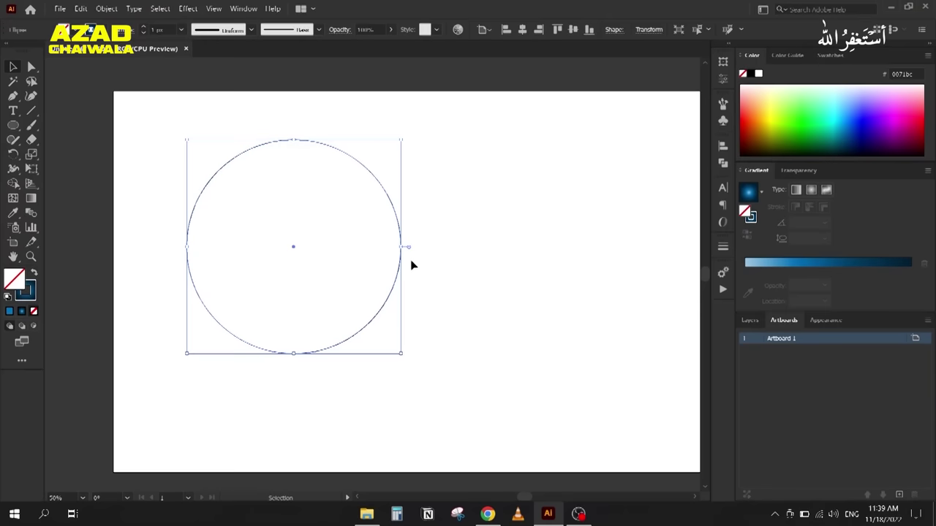
key(Delete)
Step: Draw a wide rectangle and apply the blue gradient to its outline
key(ctrl+minus)
key(ctrl+z)
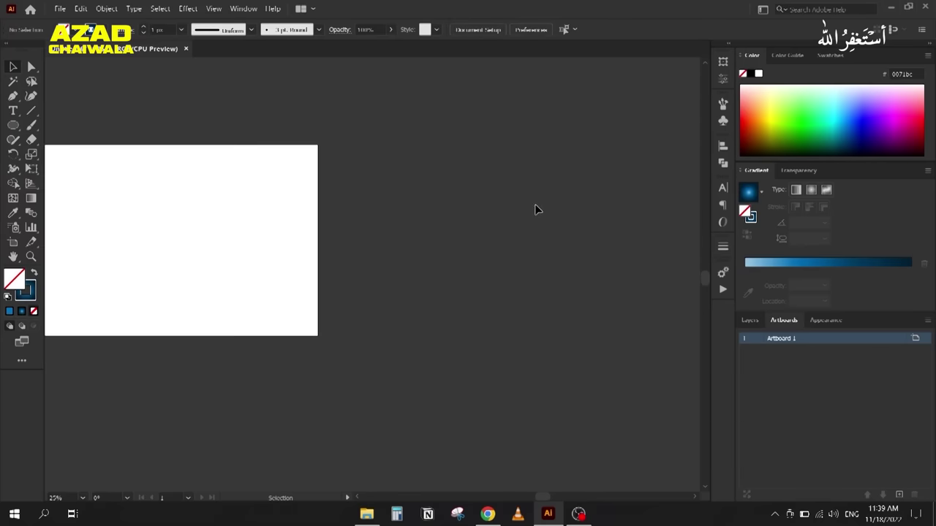
key(ctrl+equal)
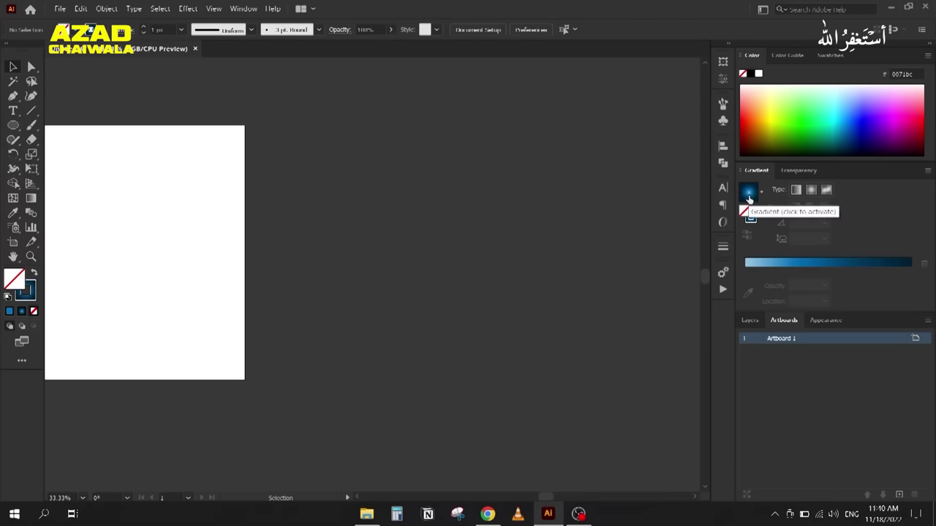
drag(14, 124, 59, 124)
drag(275, 147, 653, 340)
key(period)
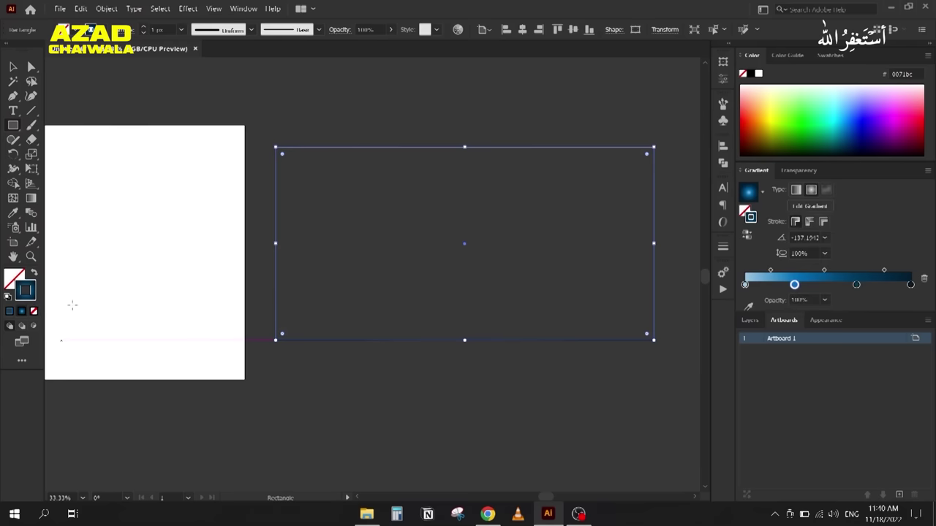
Step: Make the outline gradient Linear and apply it across the stroke's width
scroll(173, 27, up, 20)
scroll(174, 27, up, 20)
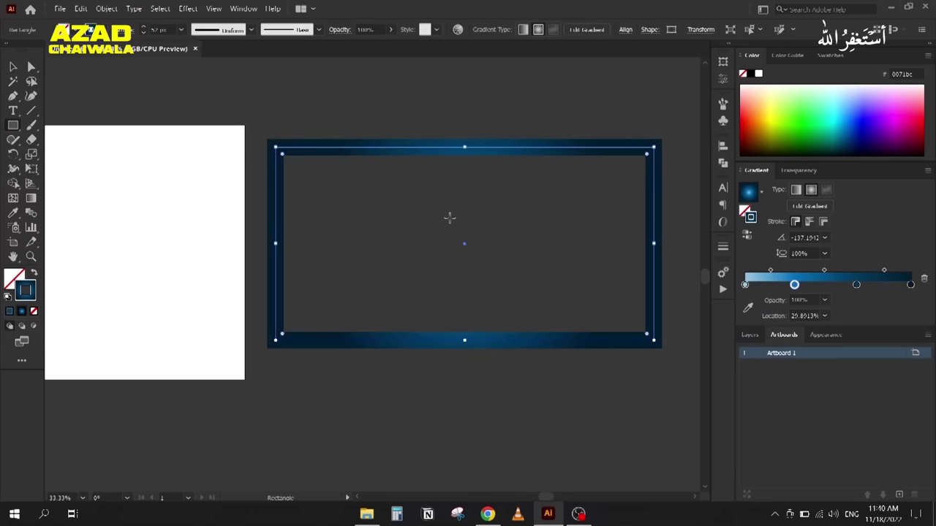
click(10, 67)
drag(396, 95, 355, 83)
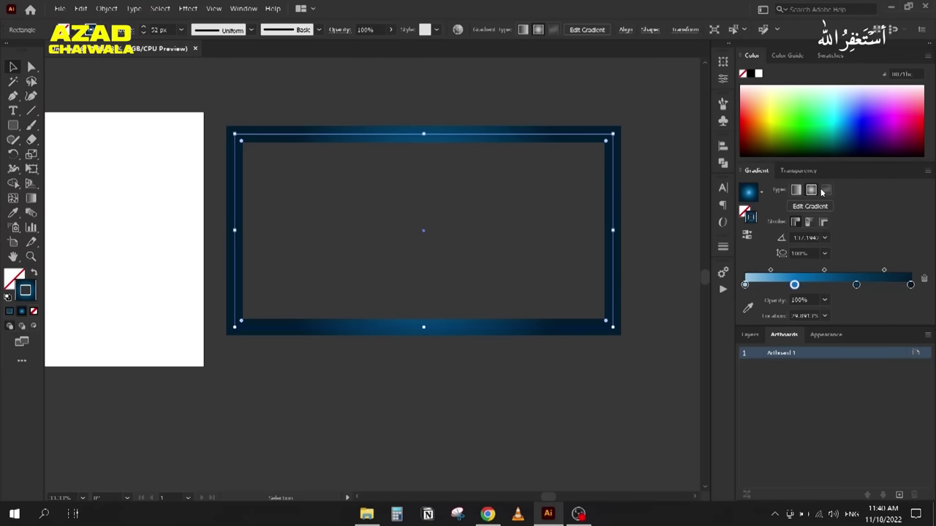
click(796, 190)
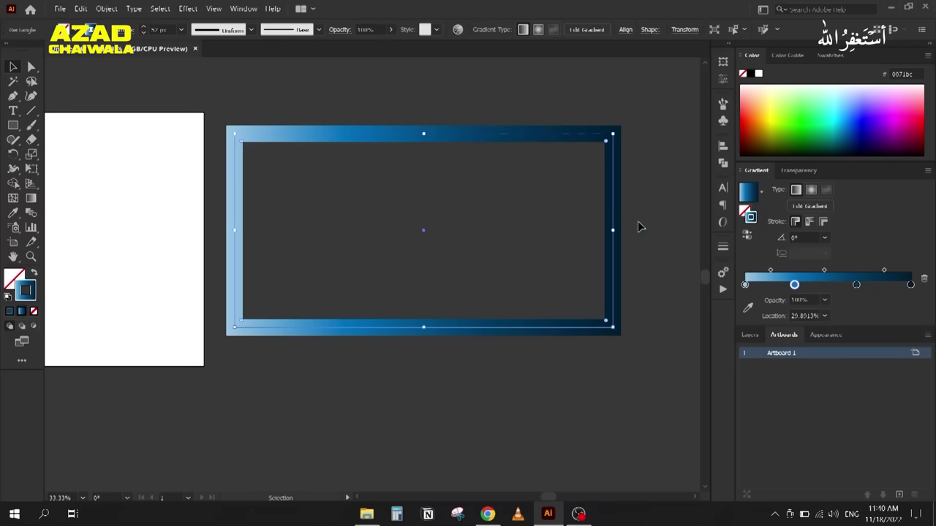
click(814, 226)
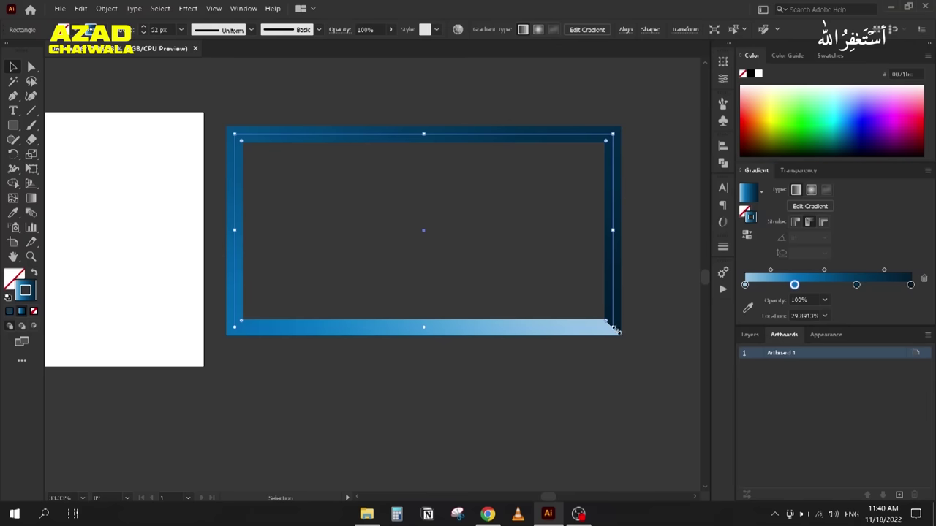
click(823, 223)
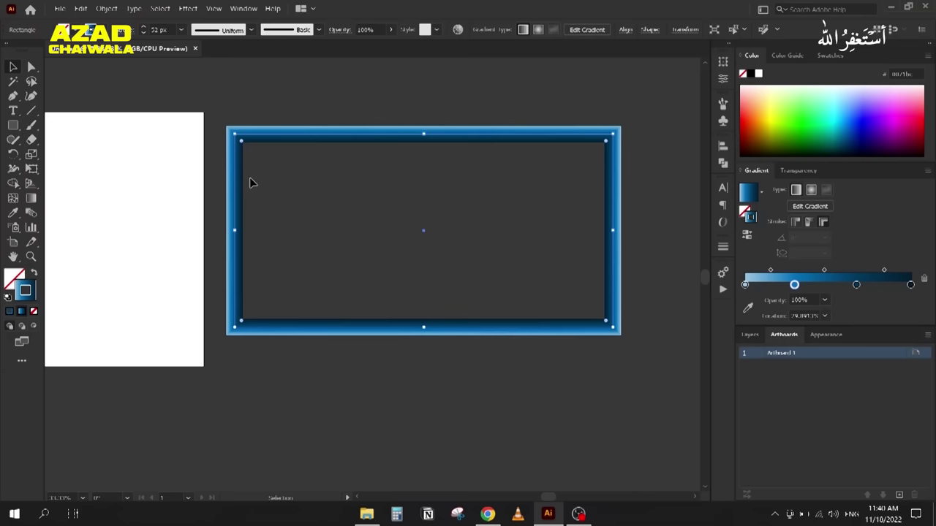
scroll(340, 190, up, 3)
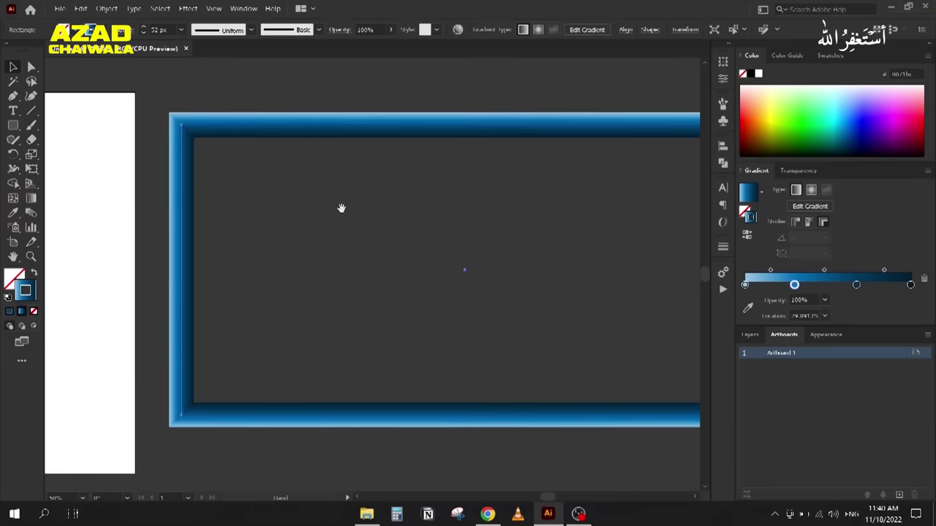
click(746, 237)
click(747, 238)
click(746, 238)
click(415, 244)
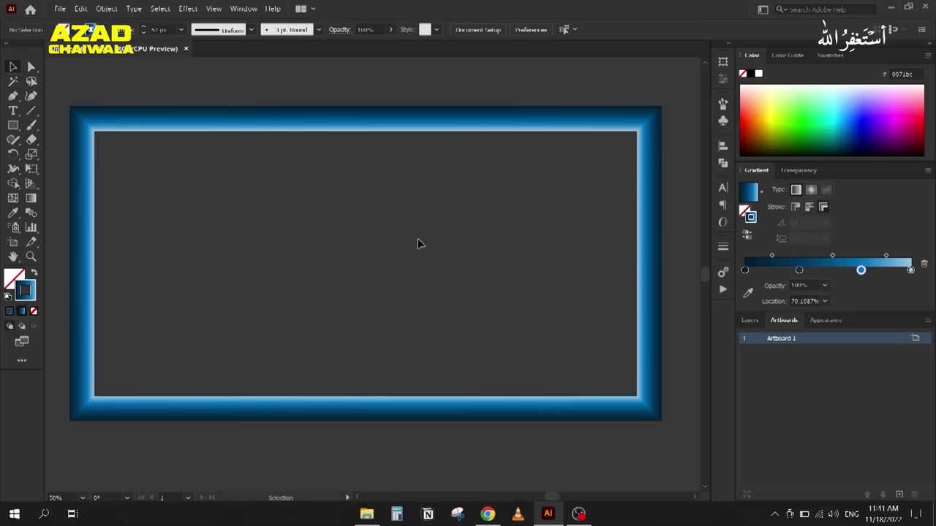
Step: Marquee-select the gradient-framed rectangle and delete it
scroll(396, 227, down, 4)
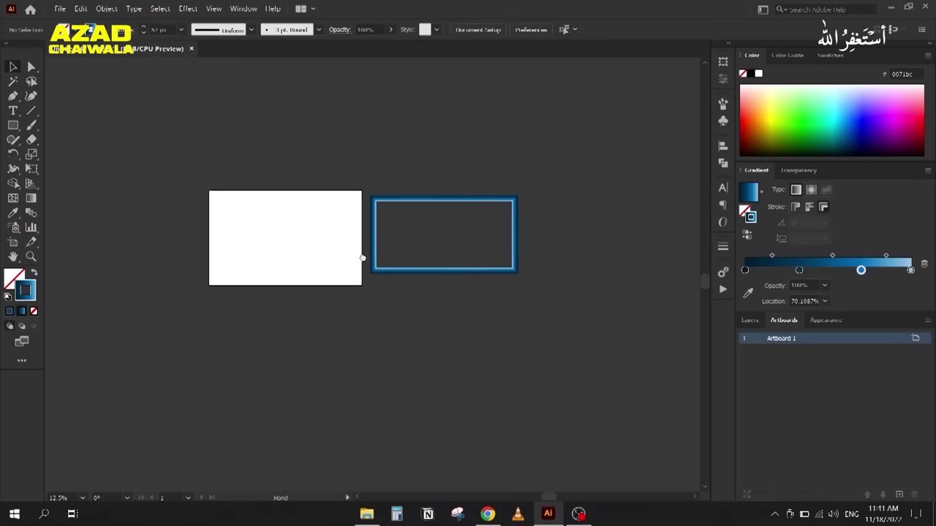
drag(398, 174, 511, 324)
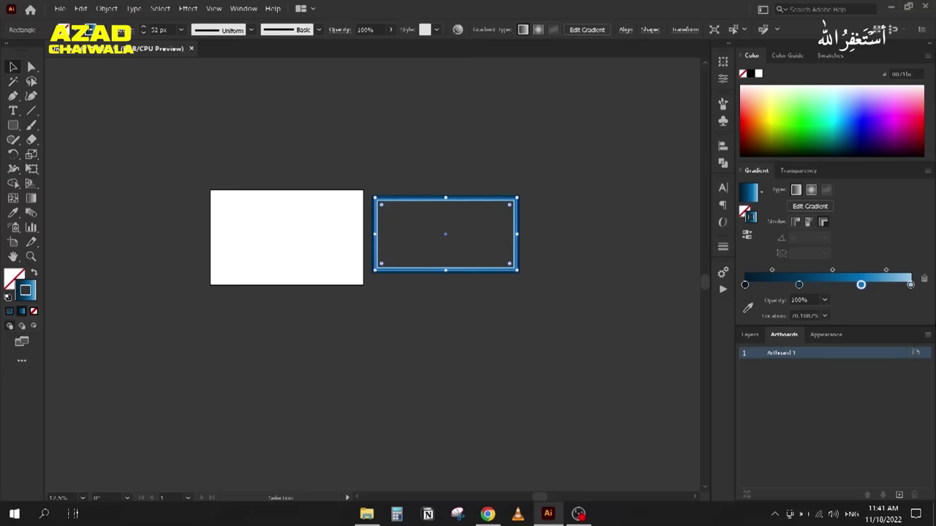
key(Delete)
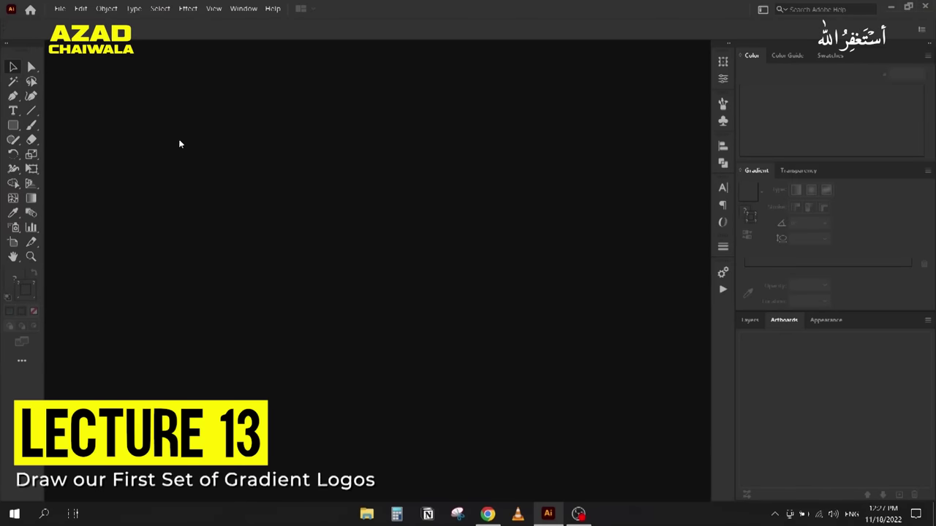
Step: Create a new document with the default settings
click(60, 9)
click(66, 20)
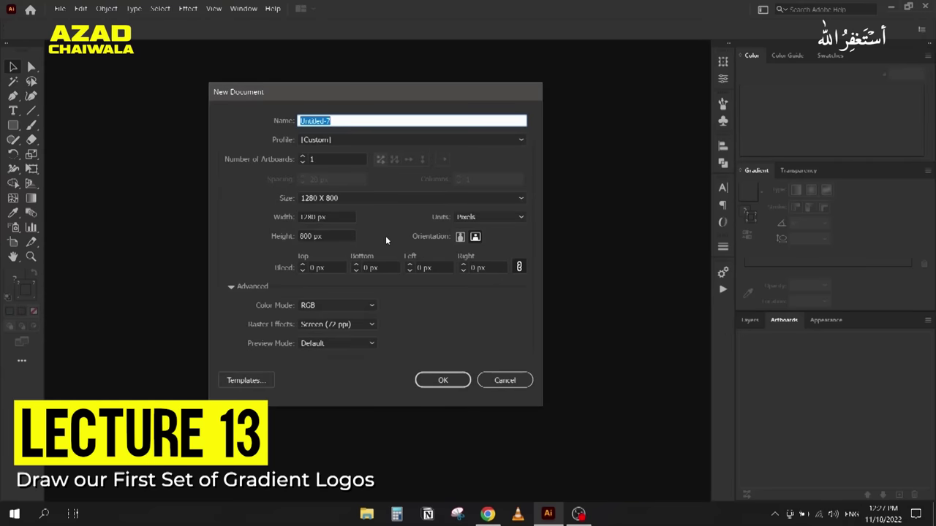
click(434, 385)
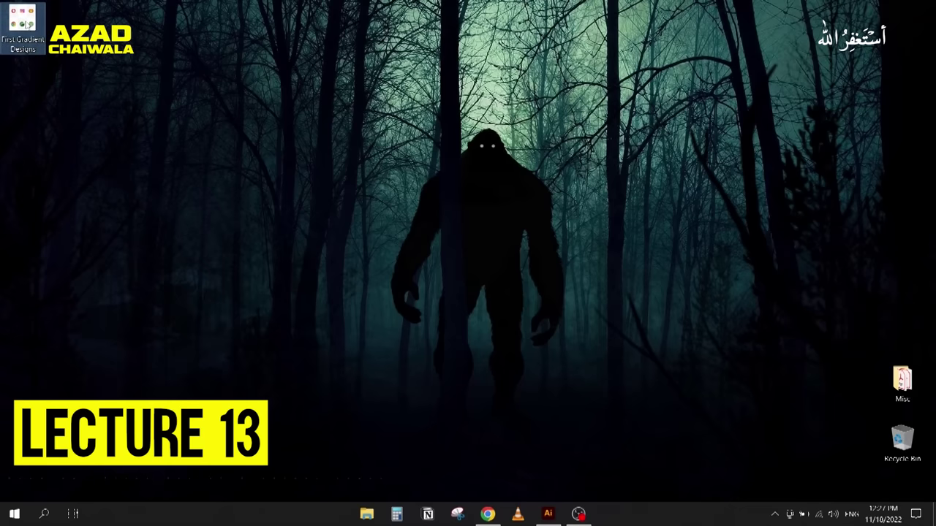
Step: Place the First Gradient Designs six-logo image and scale it to the rectangle's height
drag(23, 27, 366, 199)
scroll(239, 217, down, 3)
scroll(282, 215, down, 2)
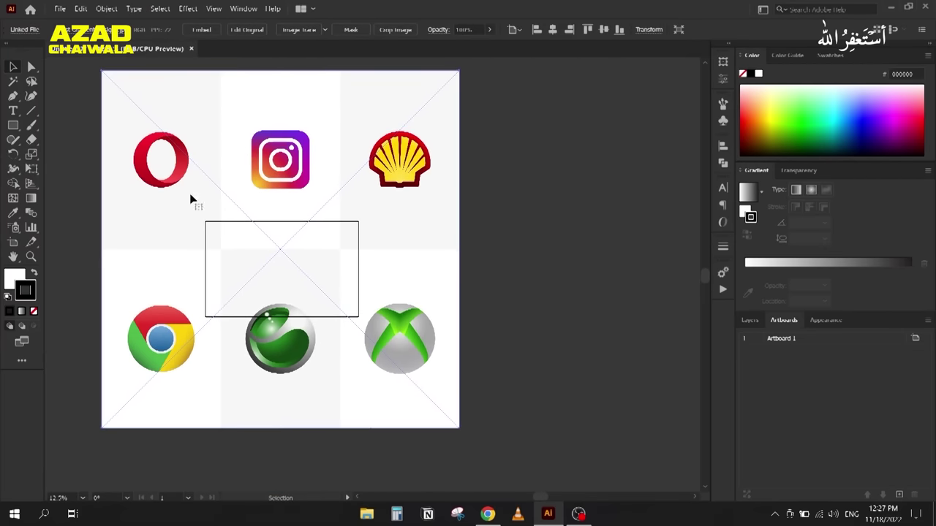
drag(102, 71, 361, 329)
drag(391, 359, 388, 258)
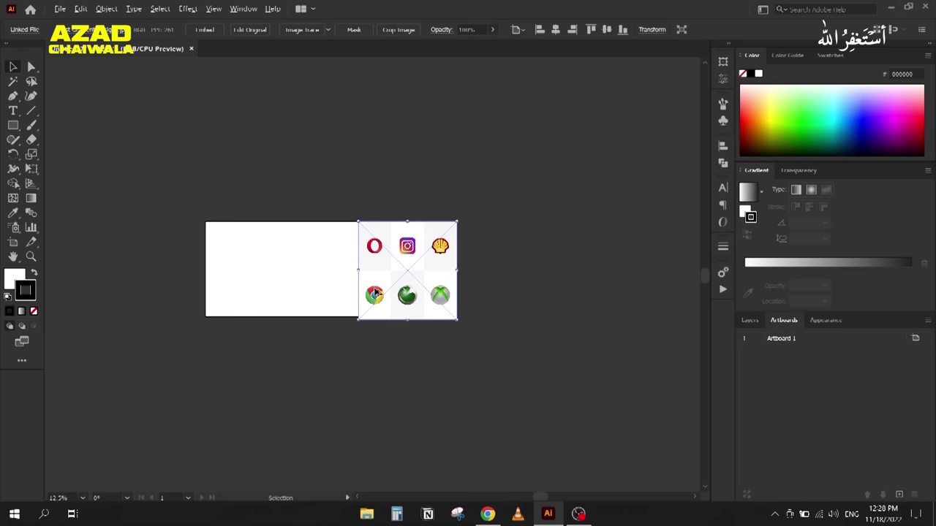
key(ctrl+plus)
key(ctrl+plus)
key(ctrl+plus)
drag(593, 371, 585, 363)
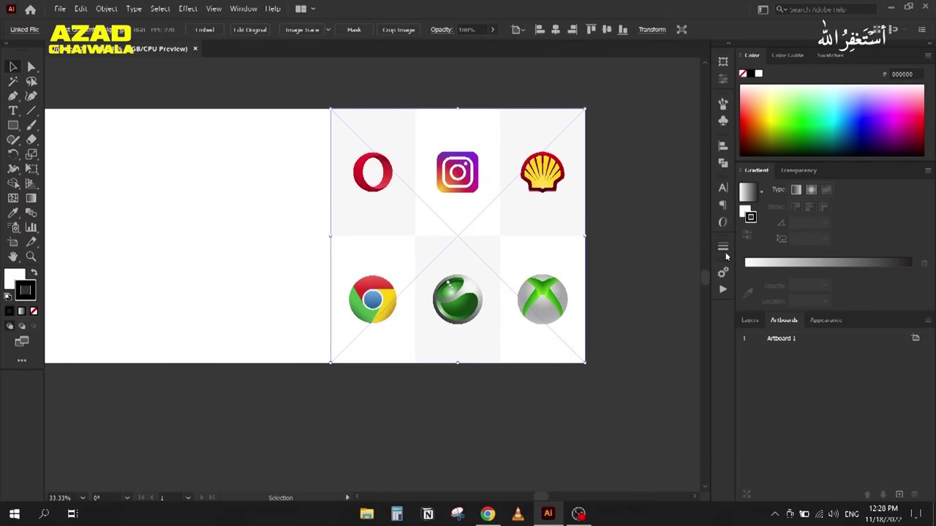
Step: Lock the linked logo image inside Layer 1 in the Layers panel
click(749, 321)
click(774, 339)
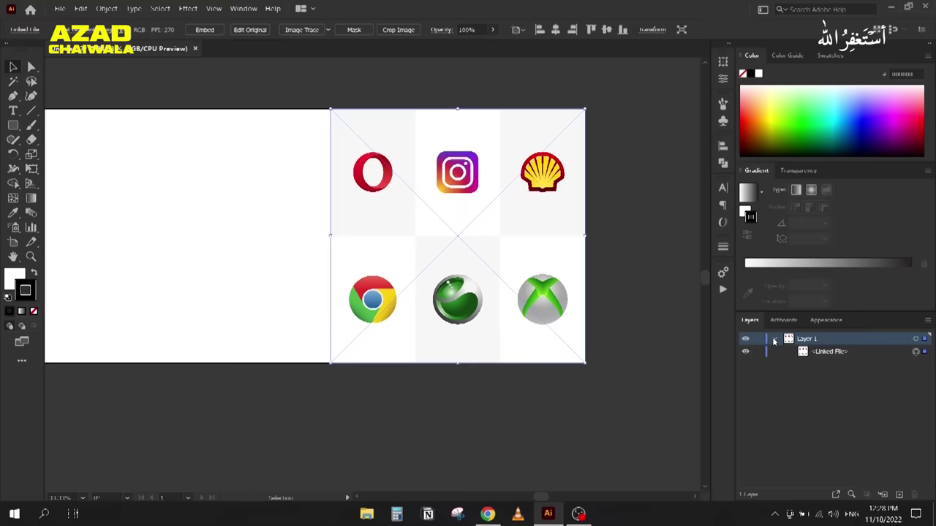
click(757, 352)
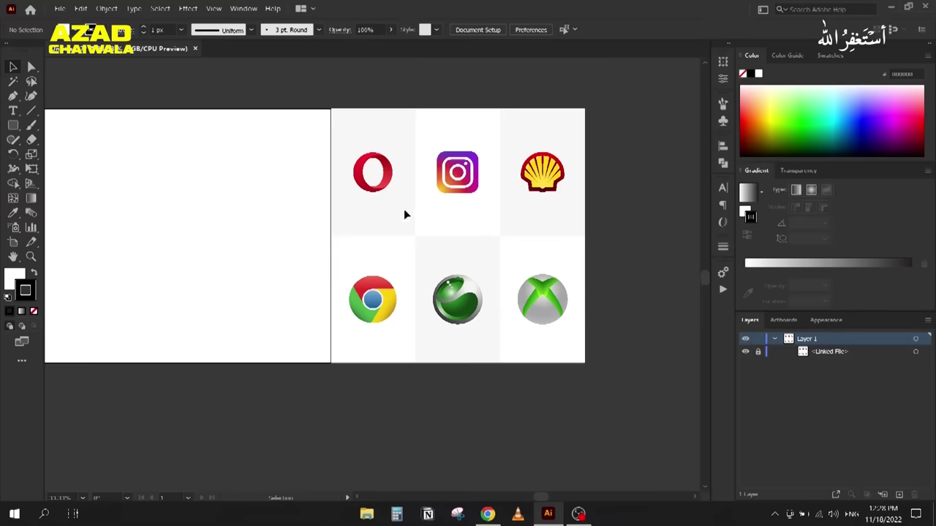
Step: Zoom to the Opera logo and switch to the Ellipse tool with Fill set to None
scroll(355, 160, up, 3)
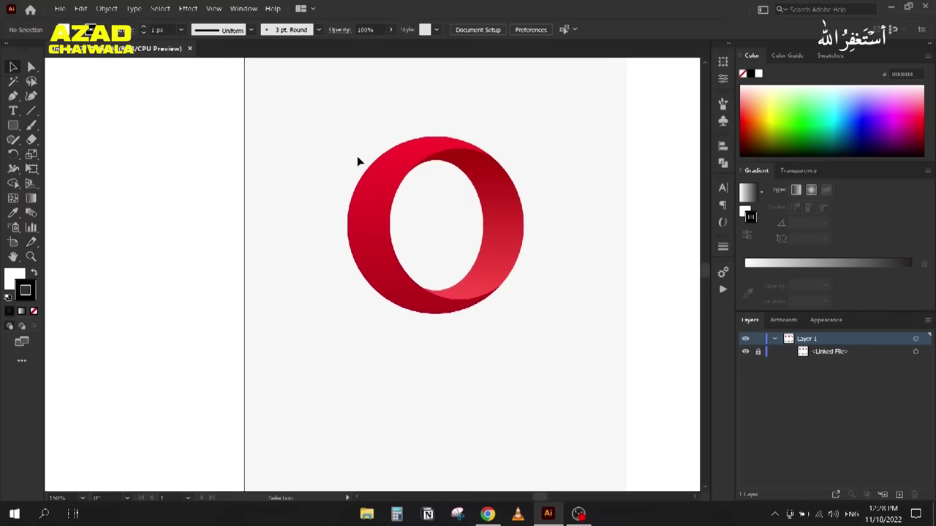
scroll(432, 202, down, 3)
drag(432, 202, 253, 138)
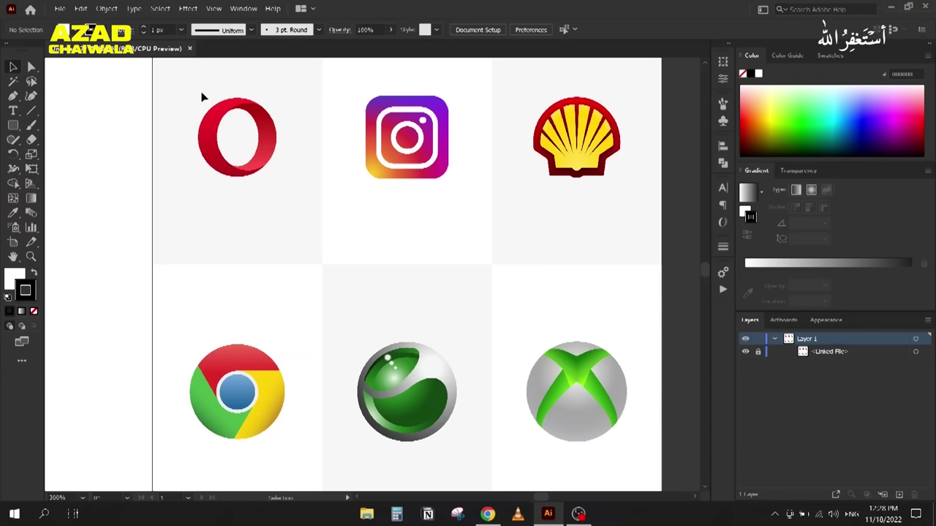
scroll(199, 123, up, 5)
scroll(251, 194, down, 4)
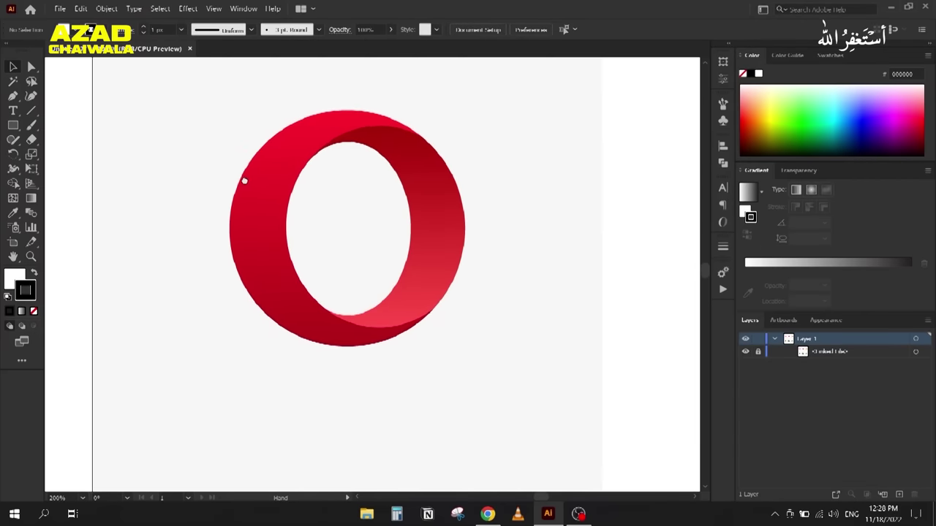
drag(14, 125, 60, 155)
click(33, 310)
Step: Trace the Opera logo's outer circle and inner ovals with ellipses
mouse_move(258, 117)
mouse_down()
mouse_move(451, 388)
mouse_move(444, 316)
mouse_move(445, 349)
mouse_move(421, 345)
mouse_move(465, 348)
mouse_up()
drag(319, 166, 474, 327)
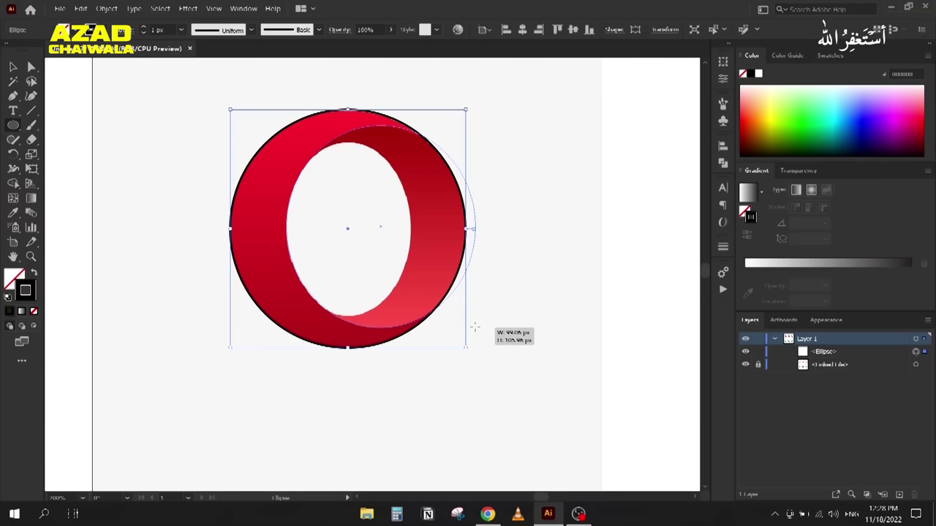
drag(474, 327, 475, 327)
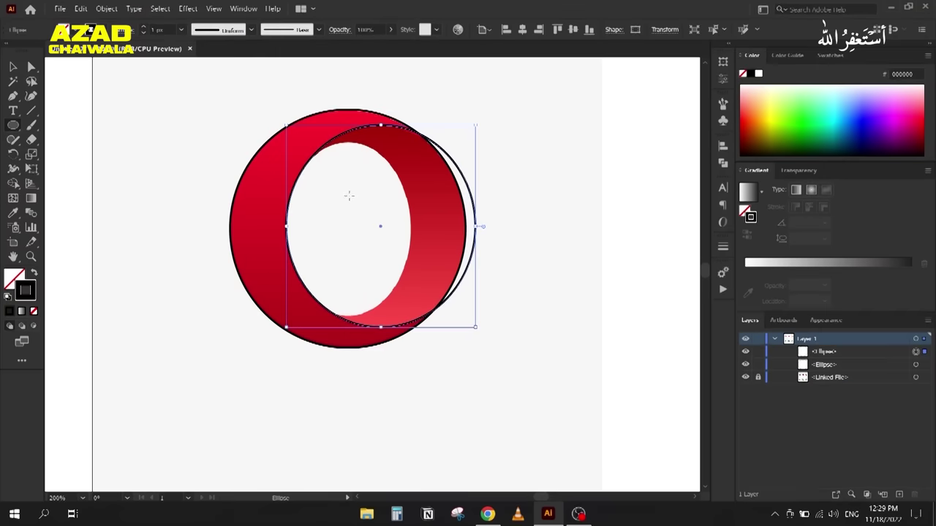
mouse_move(310, 183)
mouse_down()
mouse_move(339, 214)
mouse_move(384, 312)
mouse_move(385, 272)
mouse_move(385, 316)
mouse_move(410, 314)
mouse_move(335, 319)
mouse_move(410, 317)
mouse_up()
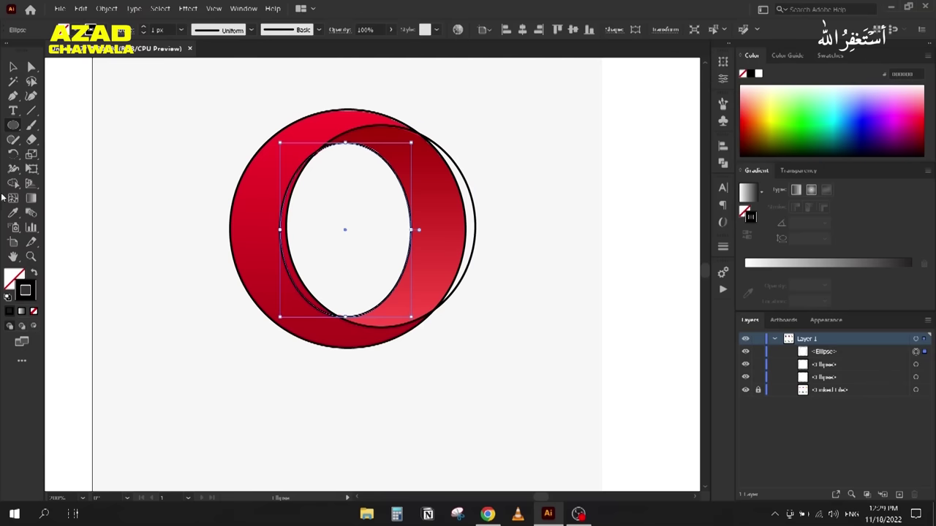
Step: Move the three traced ellipses left onto the blank artboard and enlarge them
click(13, 69)
click(157, 128)
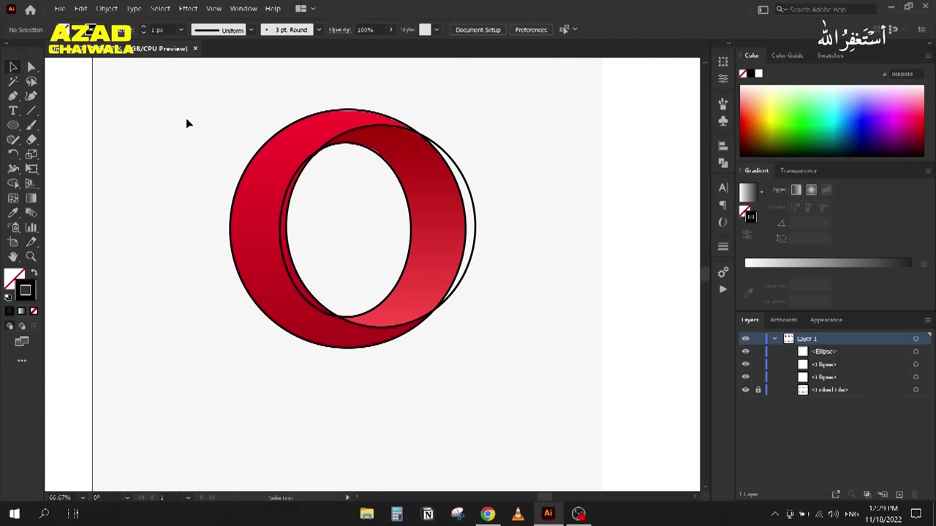
key(ctrl+0)
drag(186, 118, 582, 296)
drag(504, 180, 203, 226)
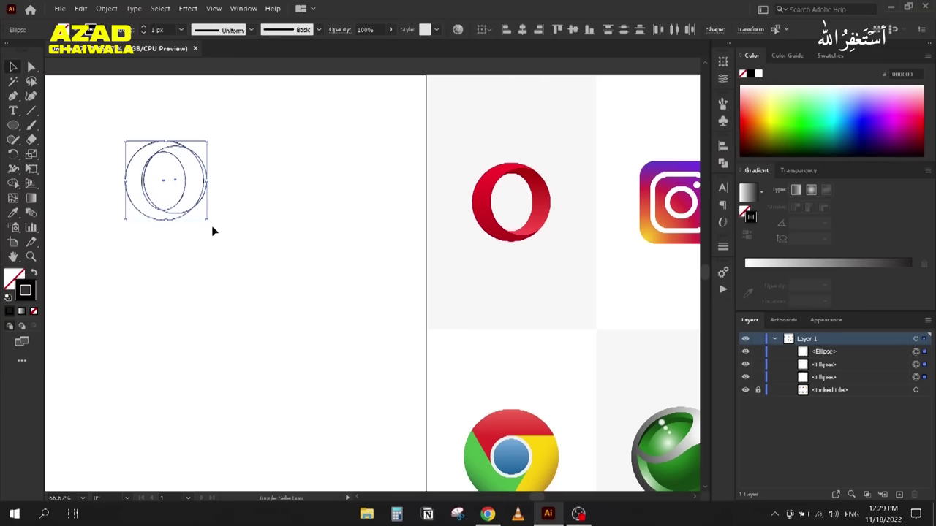
drag(206, 218, 349, 400)
drag(209, 280, 246, 271)
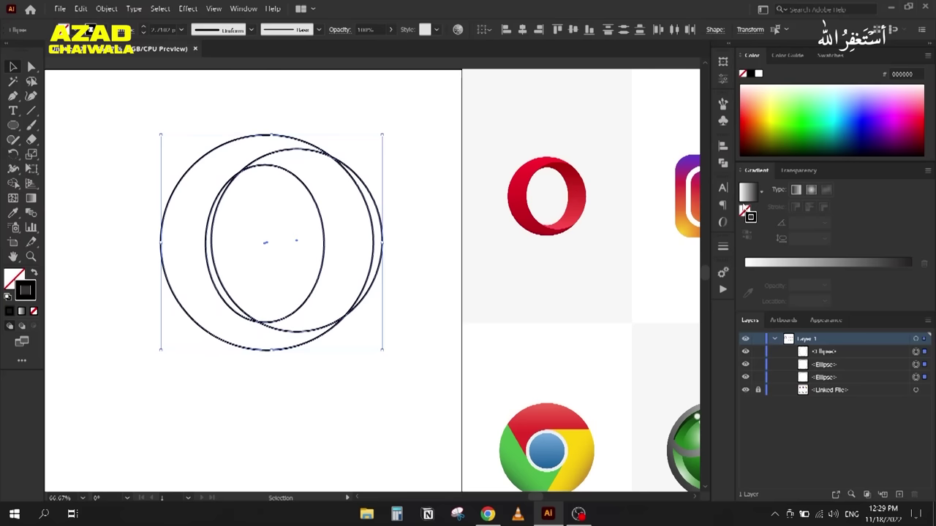
Step: Use Shape Builder to remove the right sliver and separate the left crescent
click(723, 164)
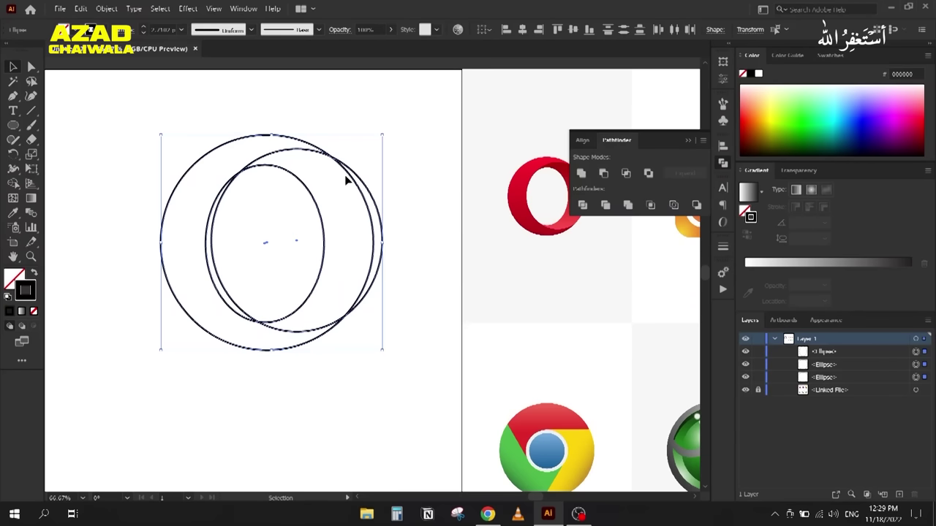
click(687, 141)
key(shift+m)
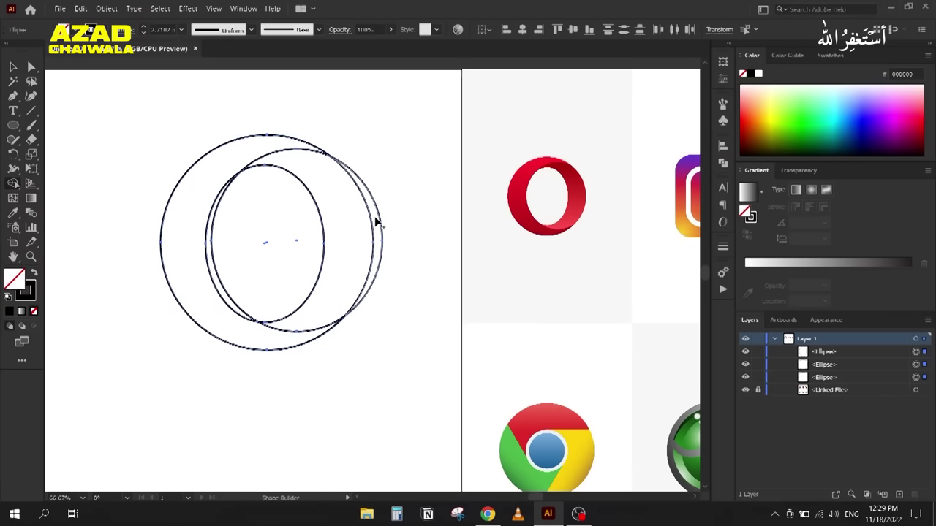
alt+click(377, 223)
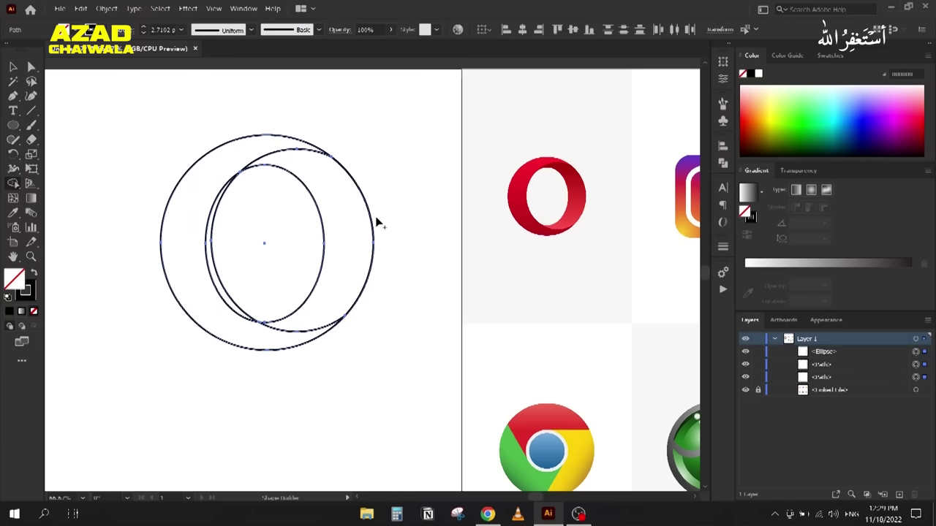
click(199, 250)
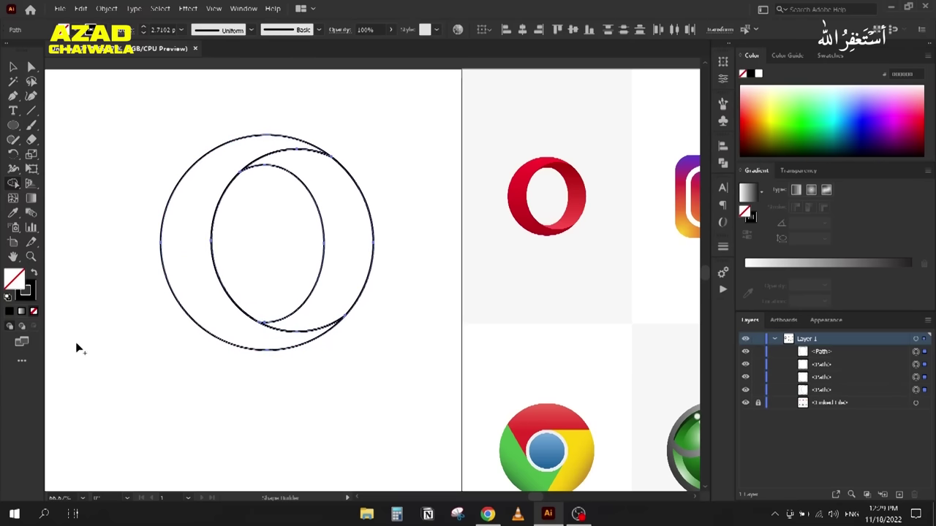
click(12, 66)
click(185, 134)
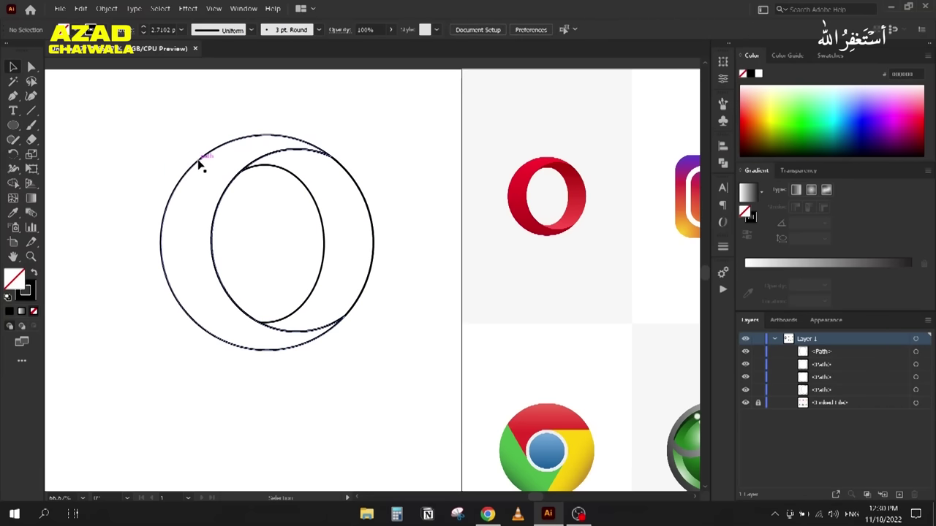
Step: Pull the left crescent and right circle apart, delete the circle, then undo
drag(197, 165, 146, 146)
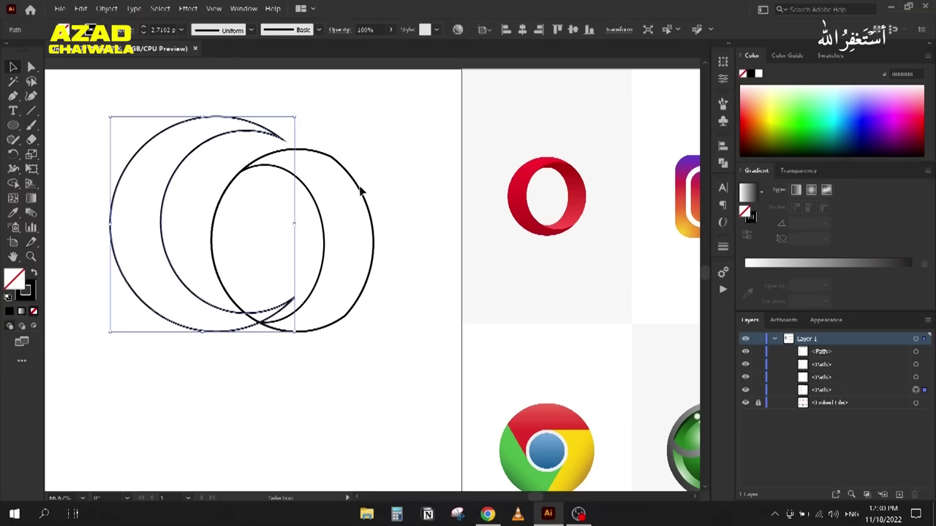
click(428, 183)
drag(362, 197, 413, 195)
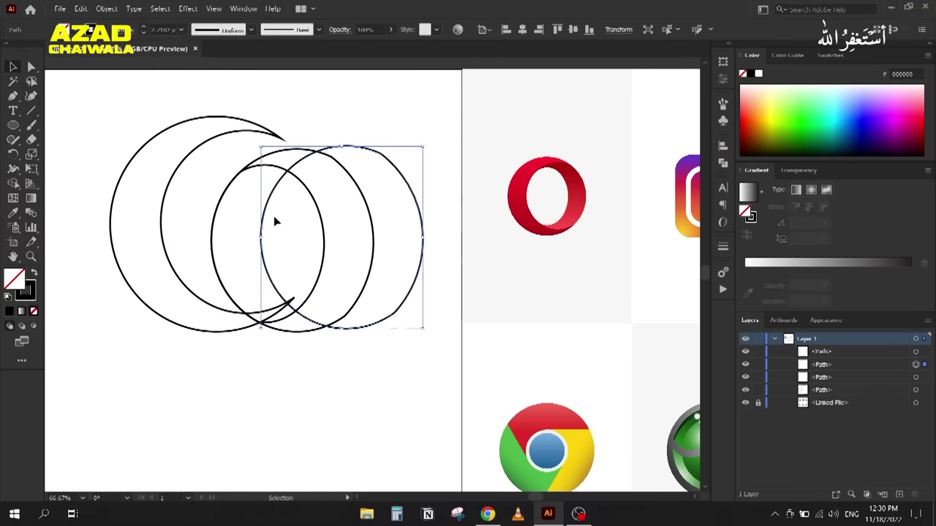
key(Delete)
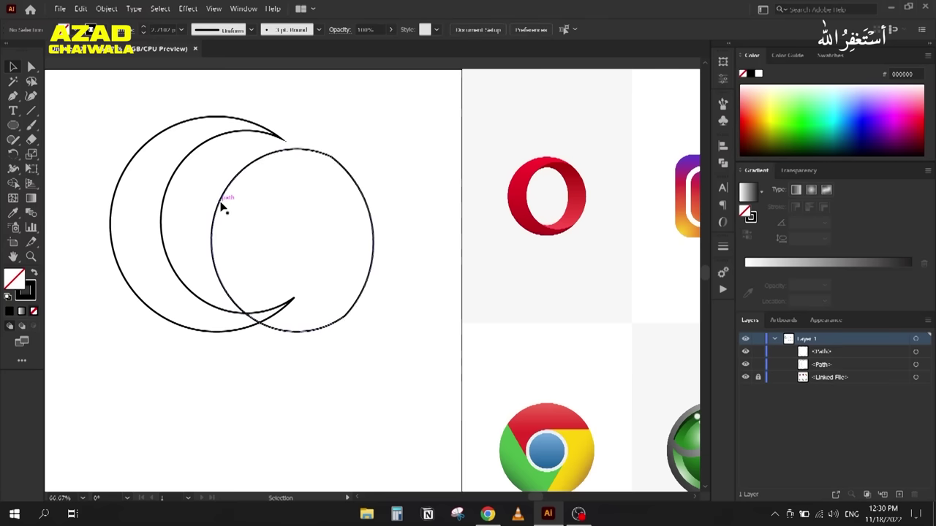
key(ctrl+z)
click(239, 182)
Step: Divide the right circle and inner ellipse with Pathfinder, ungroup, delete a piece, then undo
drag(216, 162, 273, 257)
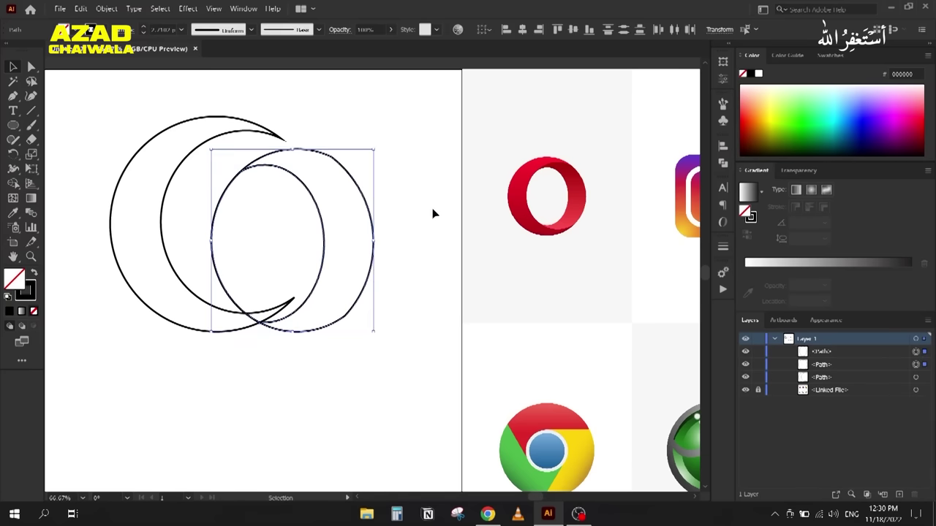
click(723, 162)
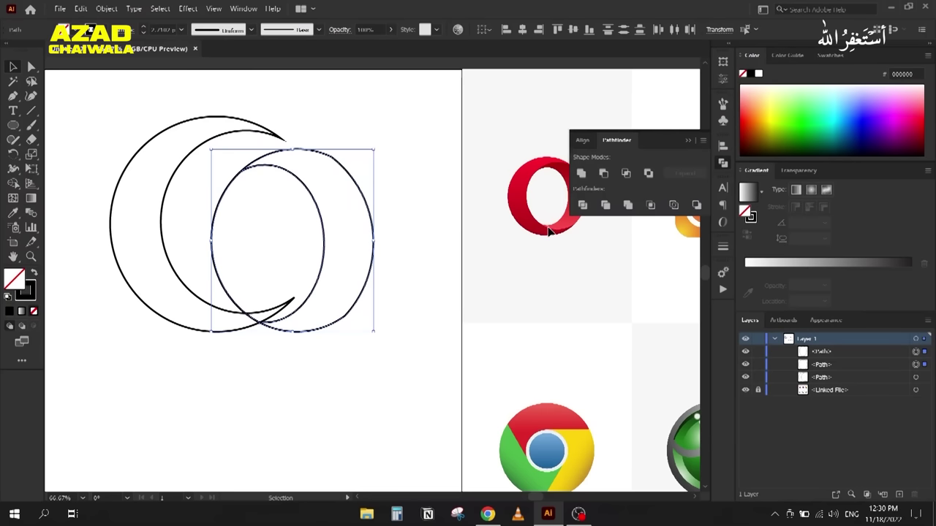
click(583, 205)
right_click(256, 164)
click(303, 254)
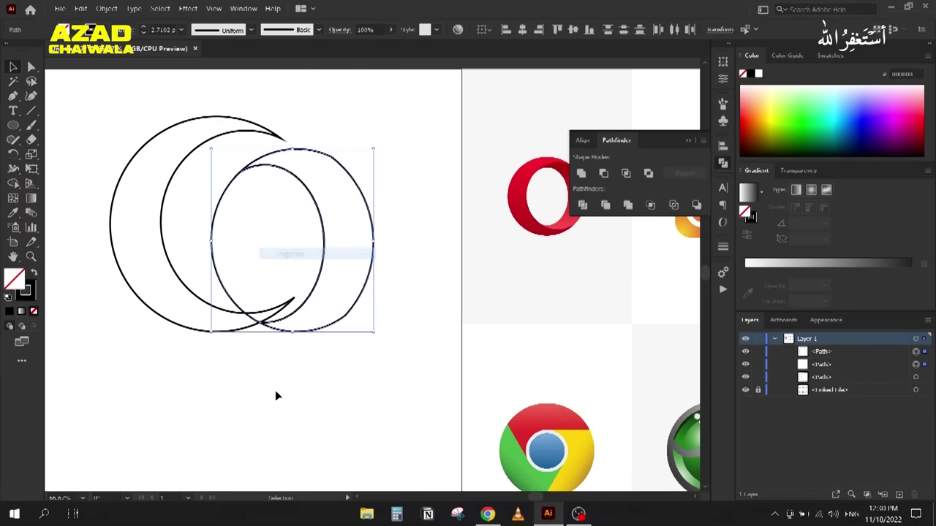
click(275, 391)
drag(272, 166, 212, 301)
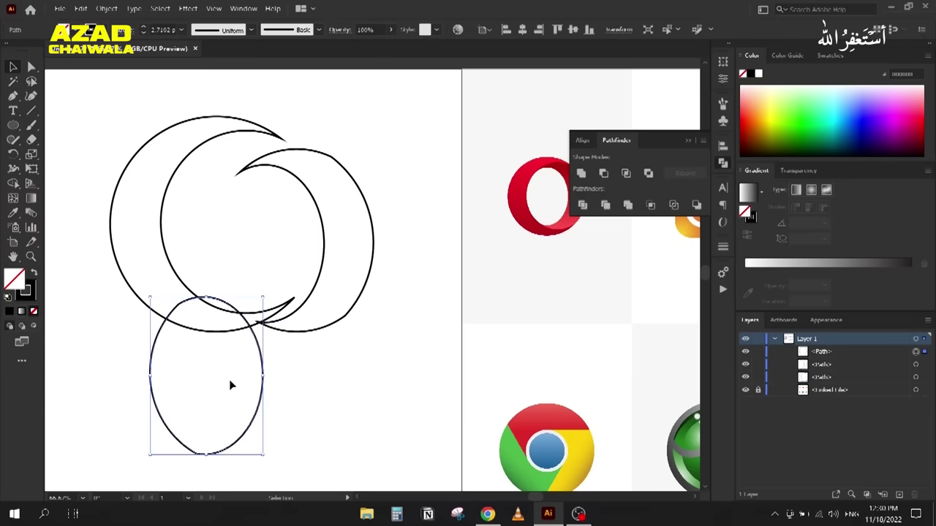
key(Delete)
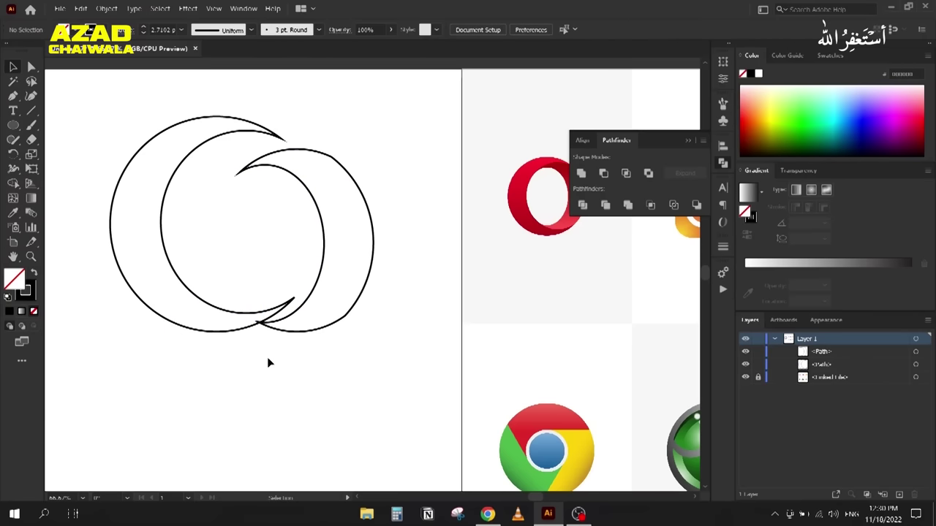
key(ctrl+z)
key(ctrl+z)
key(ctrl+z)
key(ctrl+z)
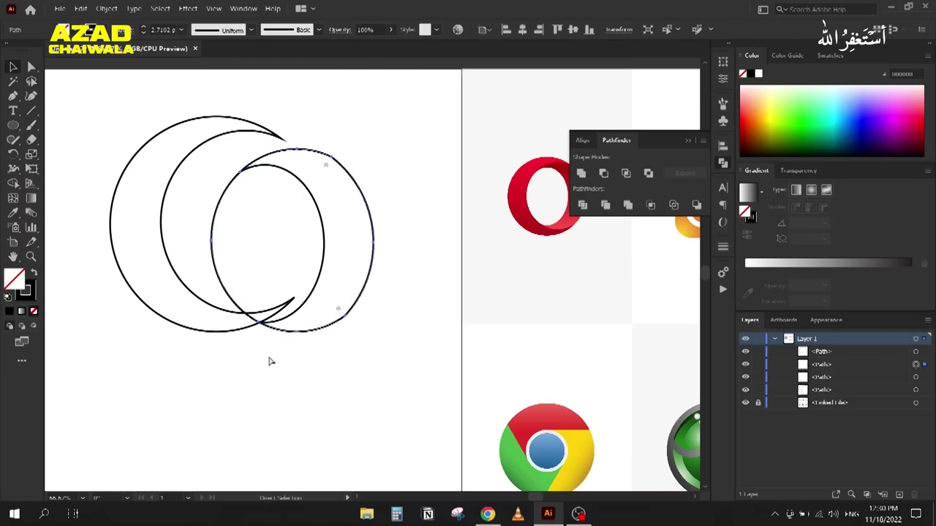
Step: Close the Pathfinder options, deselect the circles and pan right to empty space
click(689, 140)
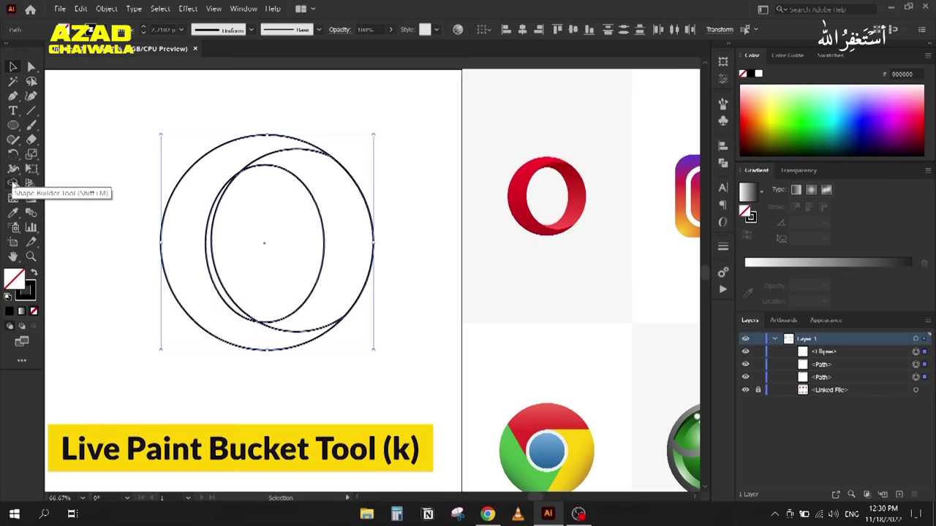
click(13, 183)
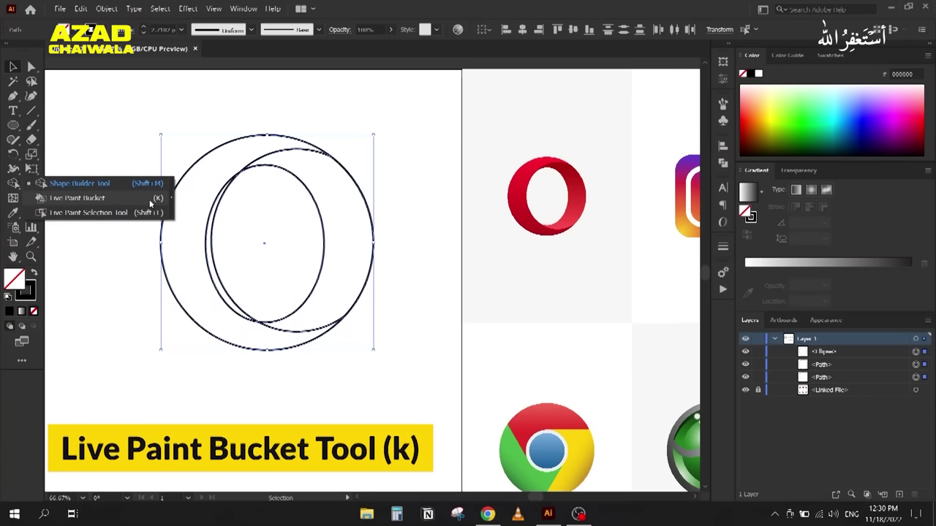
click(134, 277)
click(129, 278)
drag(129, 278, 511, 275)
Step: Draw two tall overlapping rectangles and a wide rectangle crossing them
mouse_move(13, 125)
mouse_down()
mouse_move(94, 124)
mouse_move(272, 278)
mouse_up()
mouse_move(360, 144)
mouse_down()
mouse_move(224, 305)
mouse_move(216, 360)
mouse_up()
mouse_move(82, 181)
mouse_down()
mouse_move(373, 238)
mouse_move(455, 236)
mouse_up()
key(v)
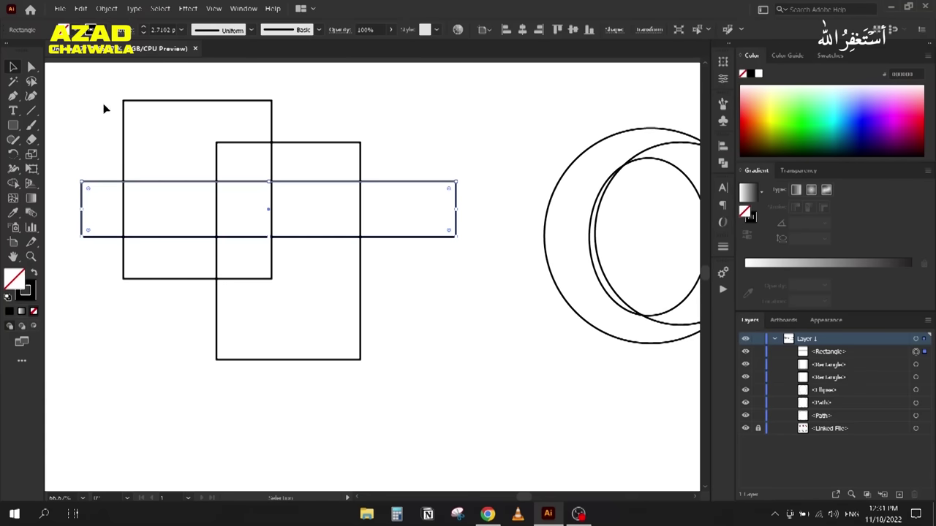
Step: Try a dark red fill on the left tall rectangle, remove it, then select all three rectangles
click(133, 107)
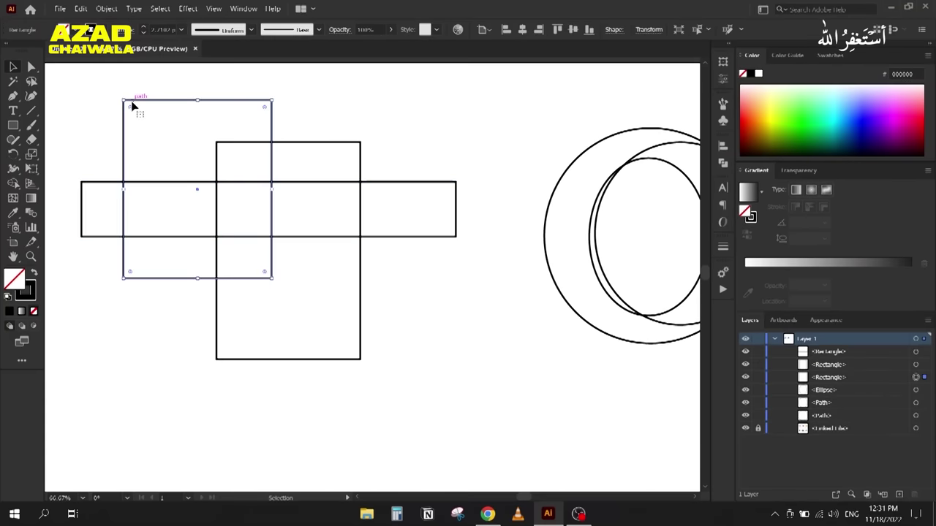
click(758, 143)
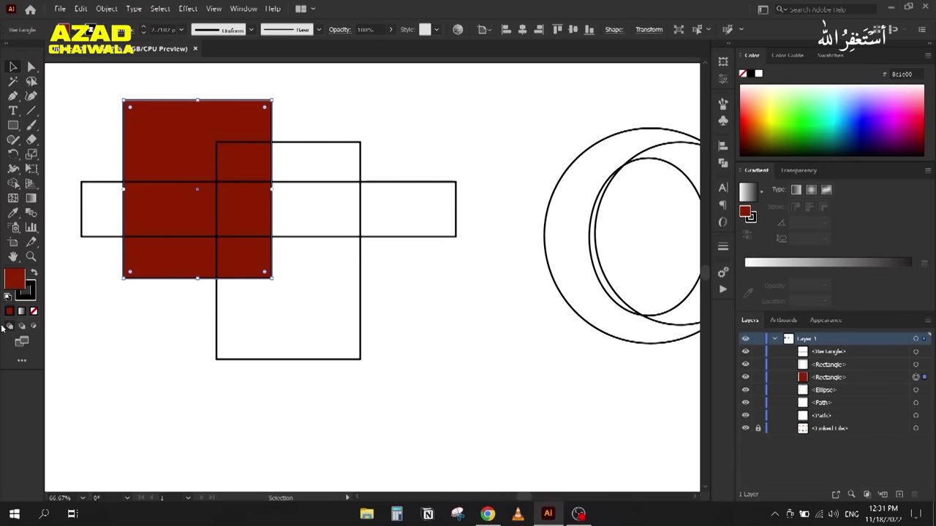
click(33, 312)
drag(87, 101, 364, 353)
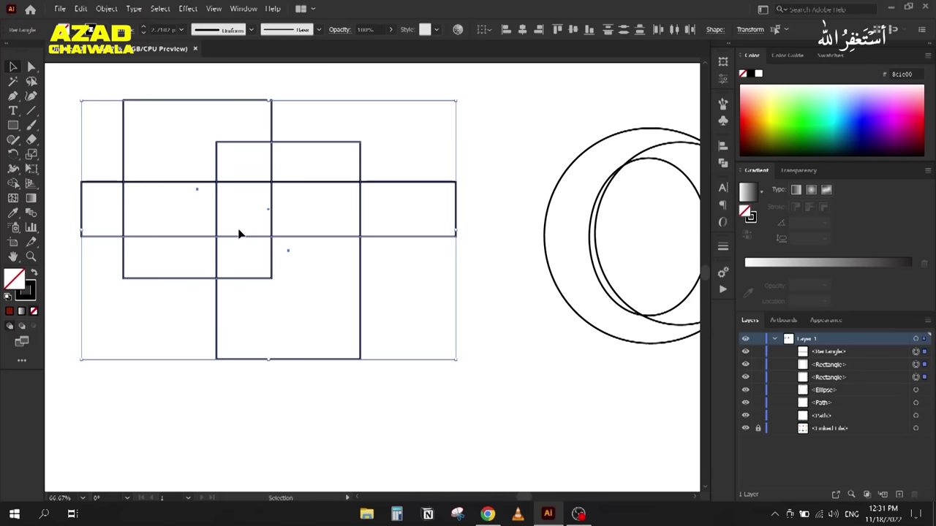
Step: Divide the rectangles with Pathfinder, ungroup and move a piece, then undo both changes
click(723, 162)
click(583, 206)
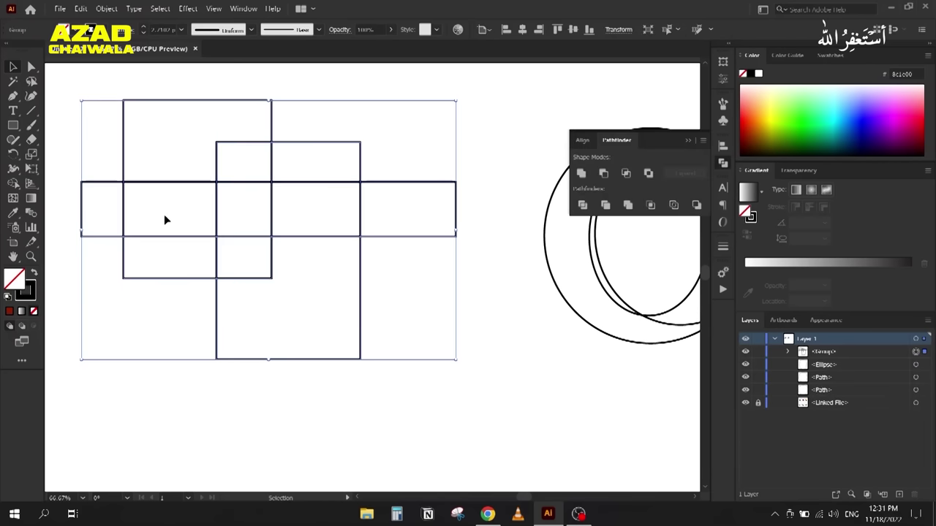
right_click(199, 208)
click(230, 293)
drag(143, 280, 130, 319)
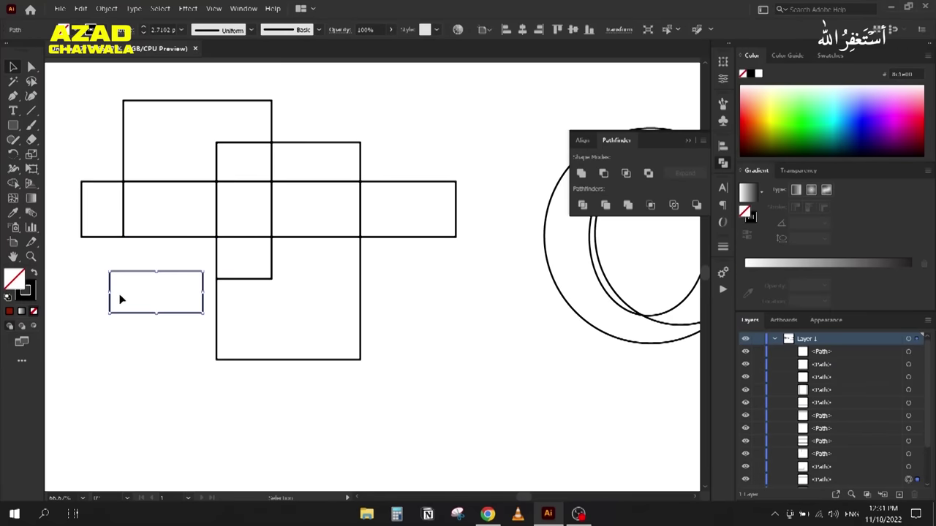
key(ctrl+z)
key(ctrl+z)
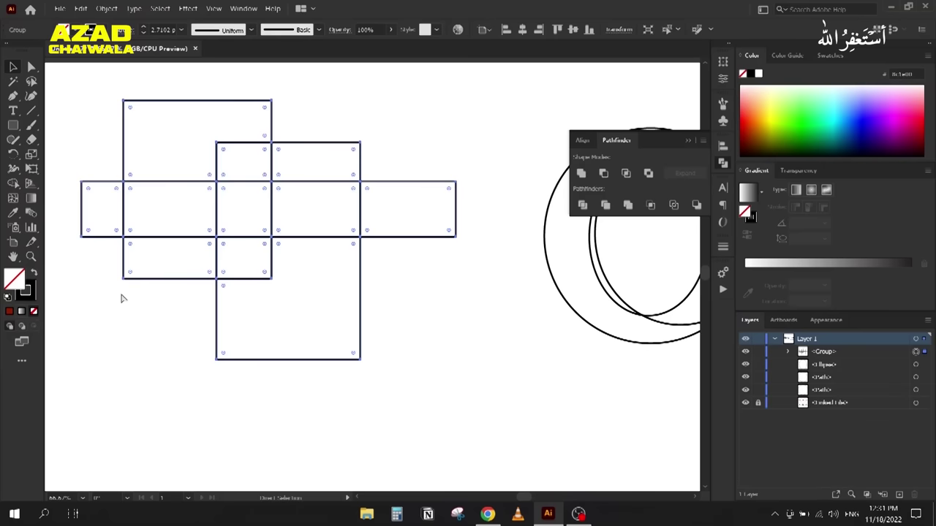
key(ctrl+z)
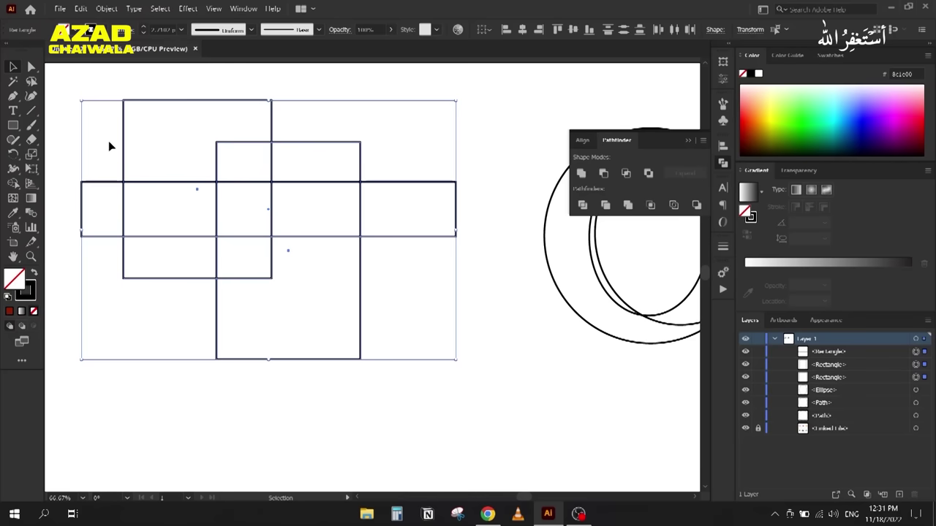
Step: Select the three rectangles, switch to the Live Paint Bucket and set a black fill to start cycling swatches
drag(88, 108, 409, 376)
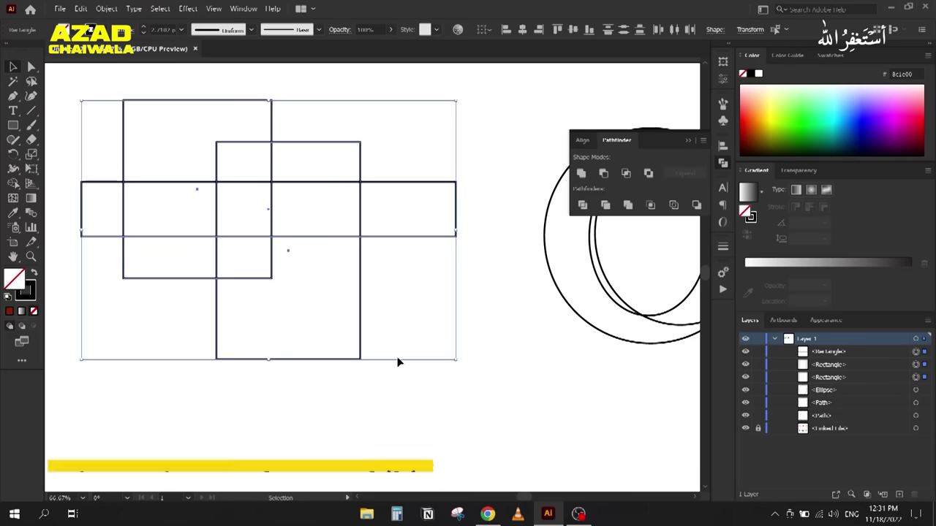
key(k)
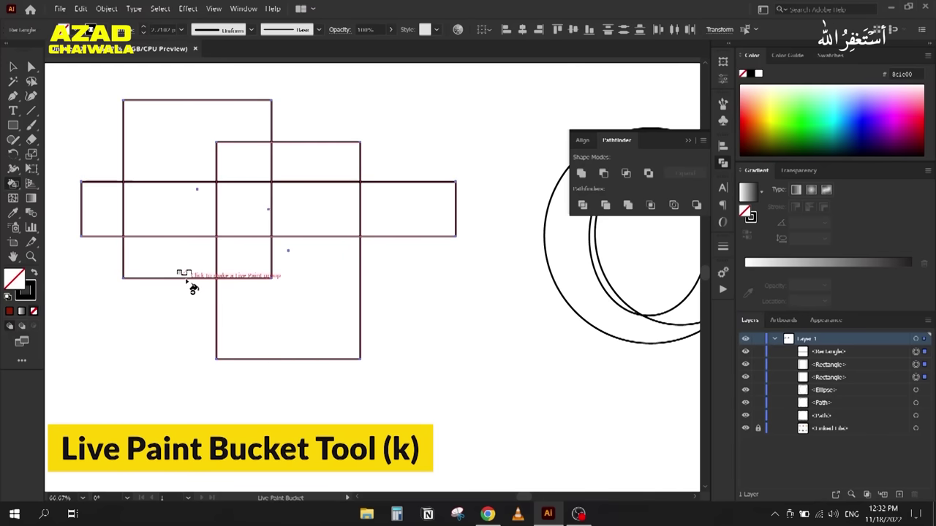
click(15, 185)
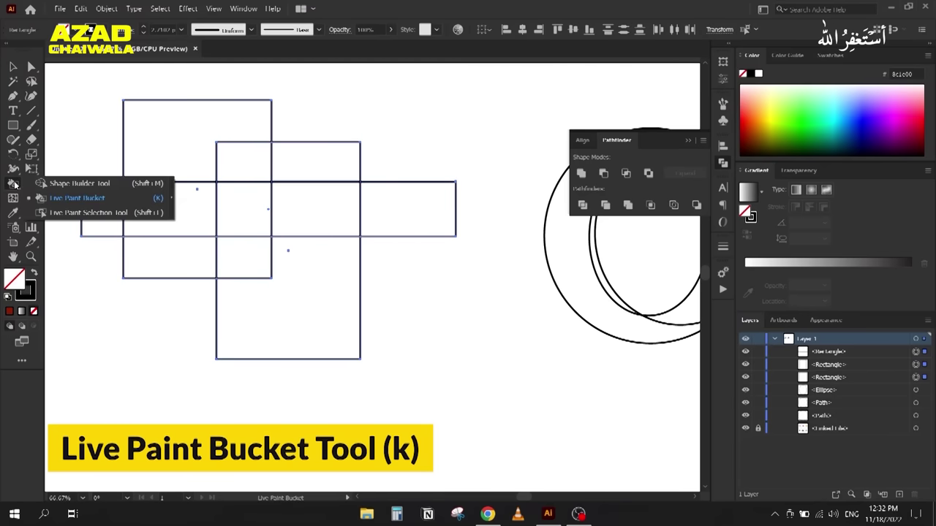
click(80, 197)
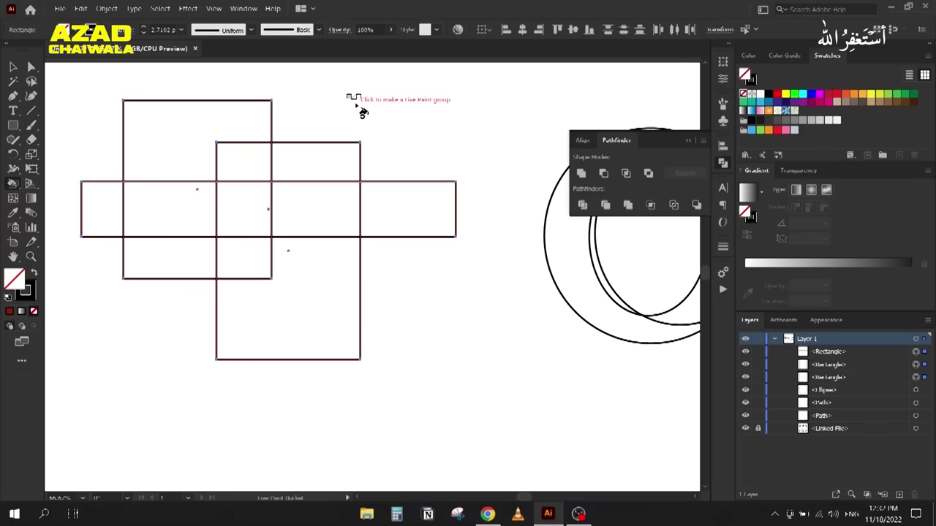
click(768, 93)
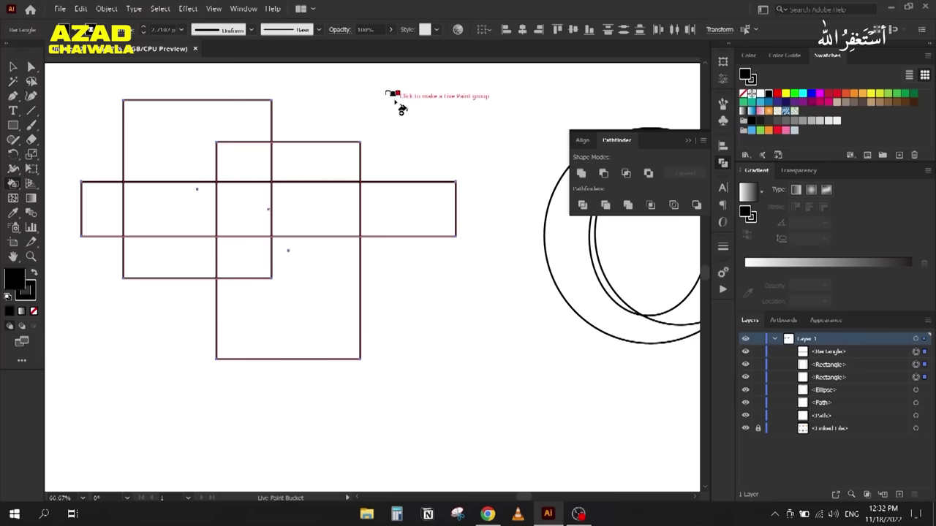
key(Right)
key(Right)
key(Right)
key(Right)
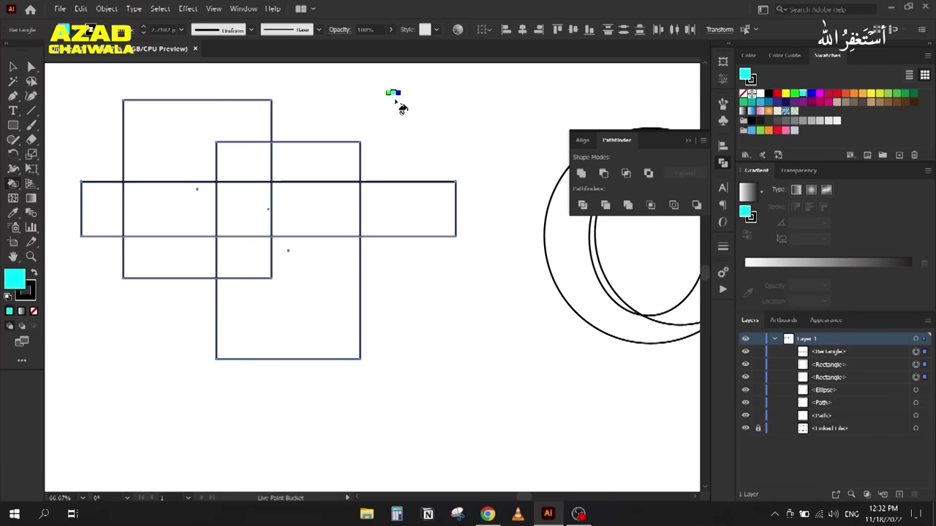
key(Left)
key(Left)
key(Left)
key(Left)
key(Right)
key(Right)
key(Right)
key(Right)
key(Left)
key(Left)
key(Left)
key(Left)
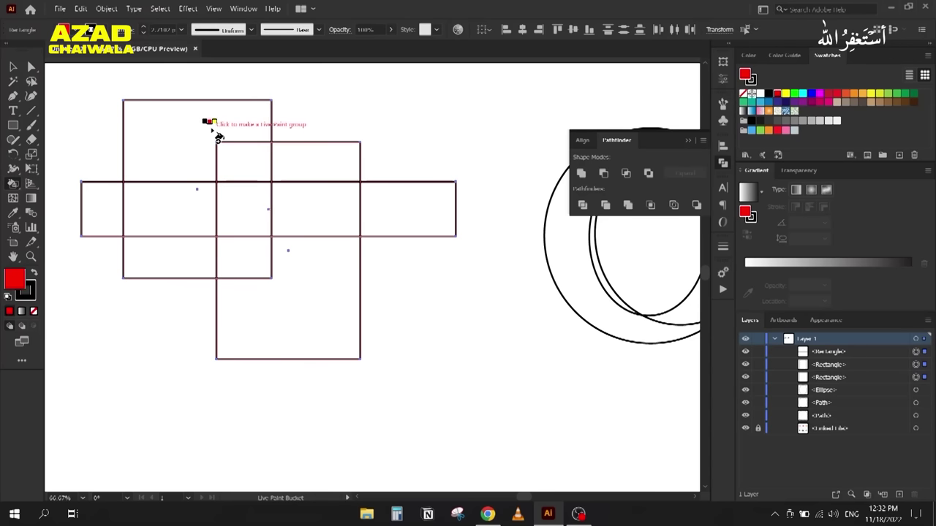
Step: Fill the upper and middle regions red, yellow, green, cyan, blue, magenta and dark red
click(216, 133)
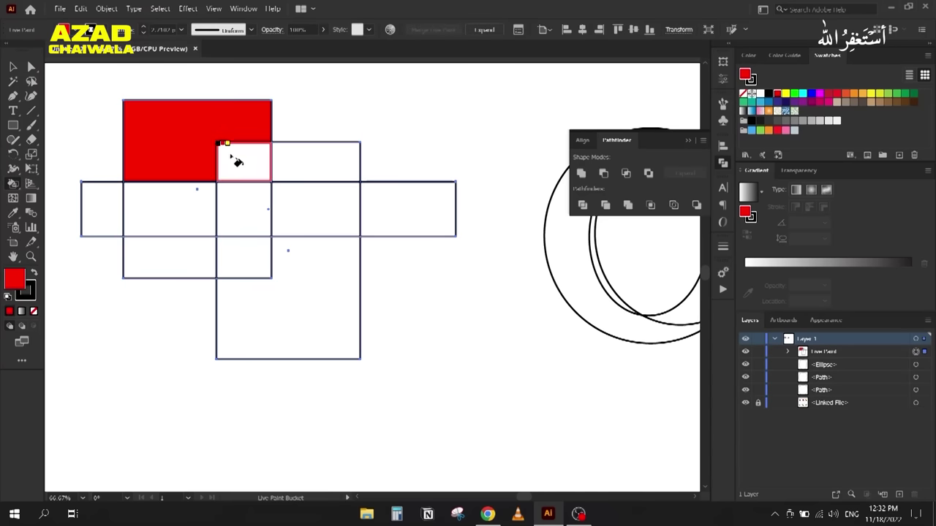
key(Right)
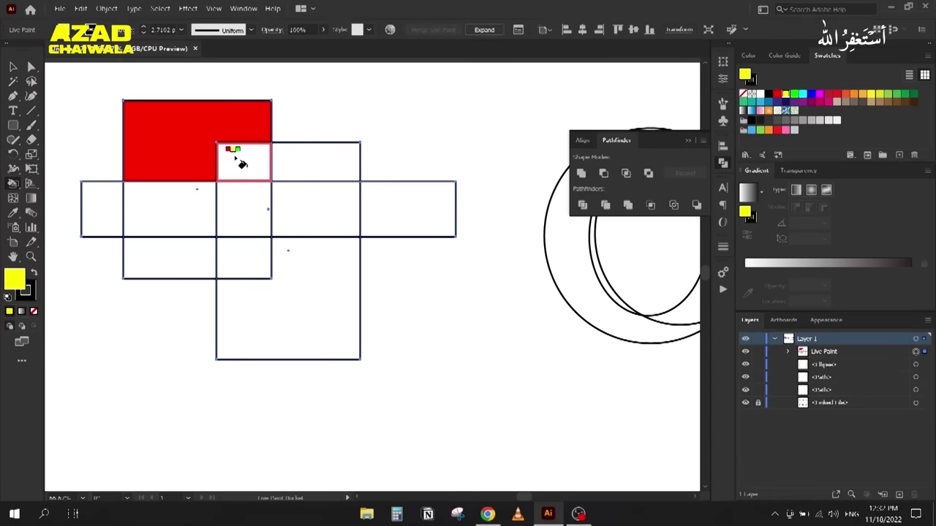
click(241, 164)
key(Right)
click(163, 204)
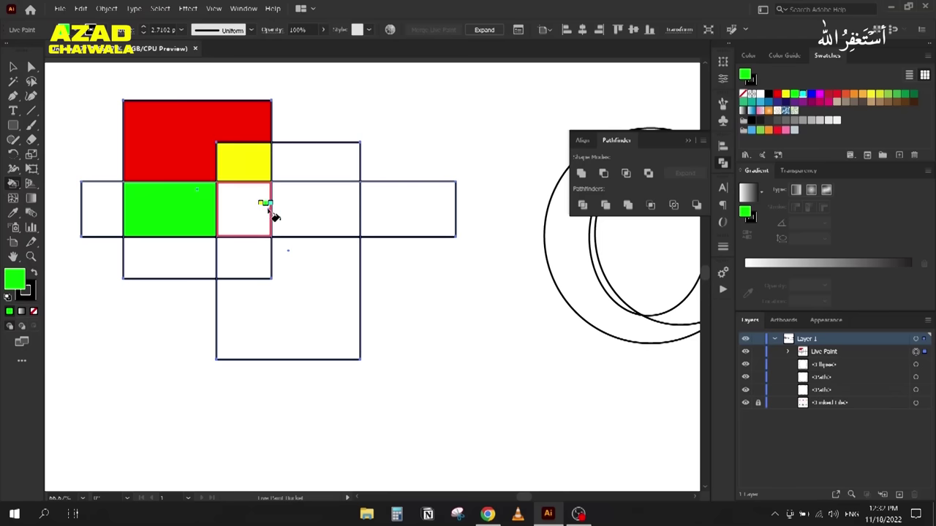
key(Right)
click(268, 212)
key(Right)
click(321, 208)
key(Right)
click(319, 177)
key(Right)
click(403, 206)
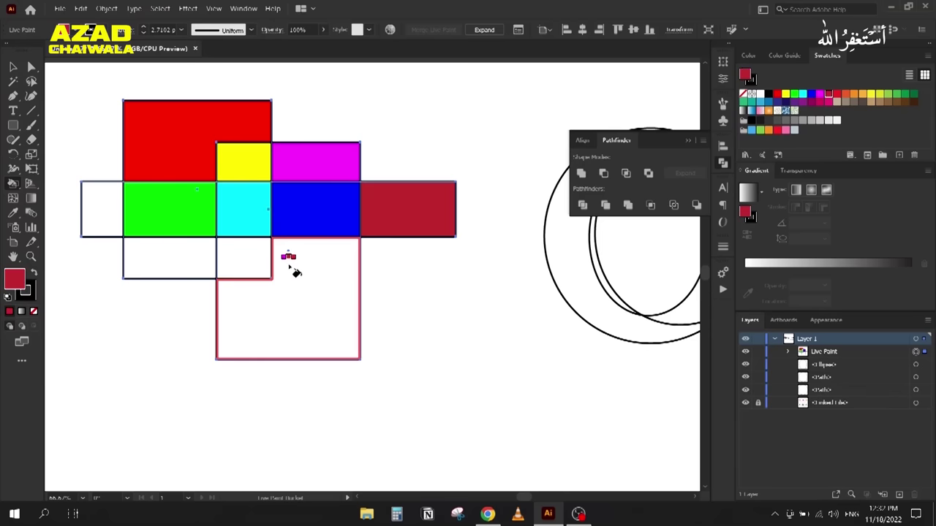
Step: Fill the bottom and left cells crimson, orange and light orange, then return to the Selection tool
click(295, 271)
click(178, 265)
key(Right)
click(103, 212)
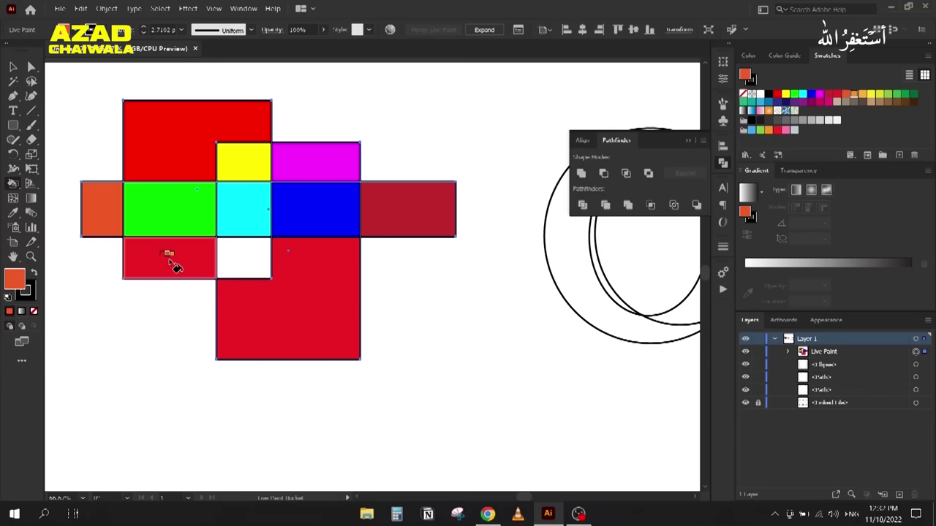
key(Right)
click(173, 266)
key(Right)
click(256, 265)
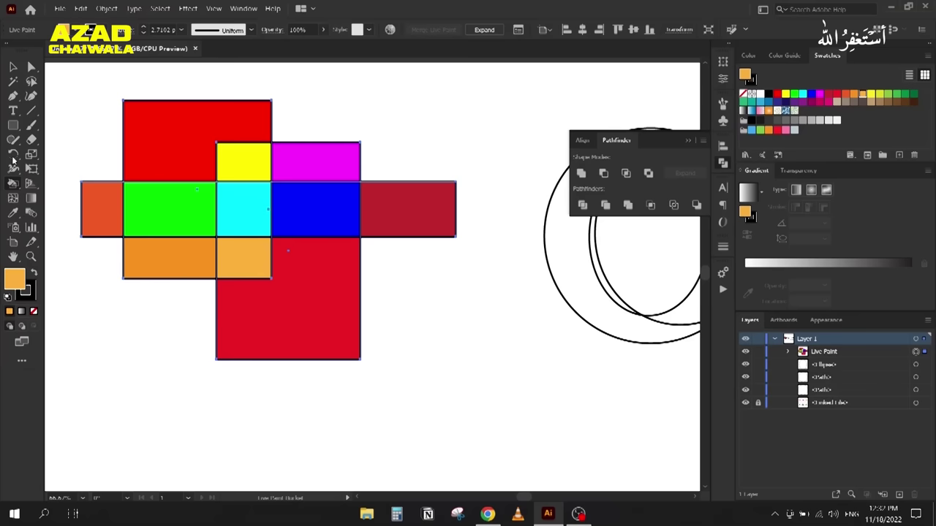
key(v)
click(171, 210)
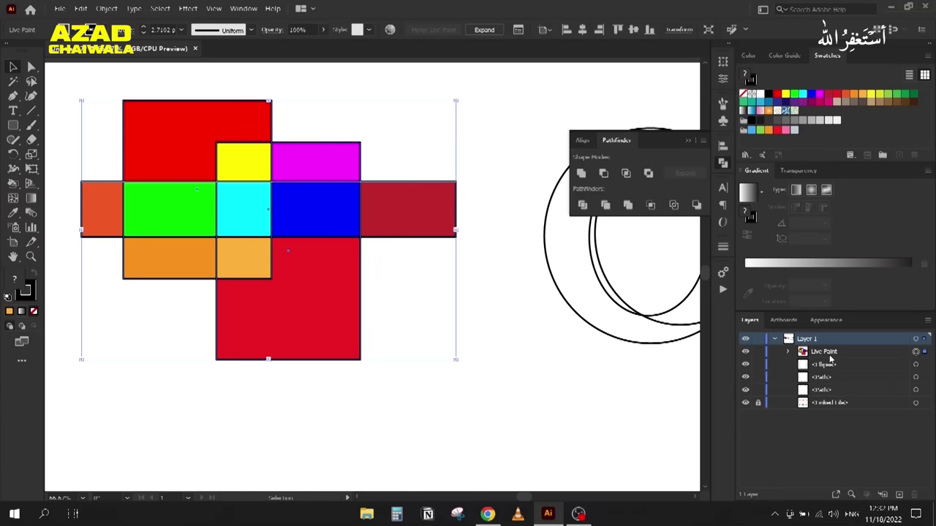
Step: Inspect the rectangles inside the Live Paint group, then select the whole group
click(787, 351)
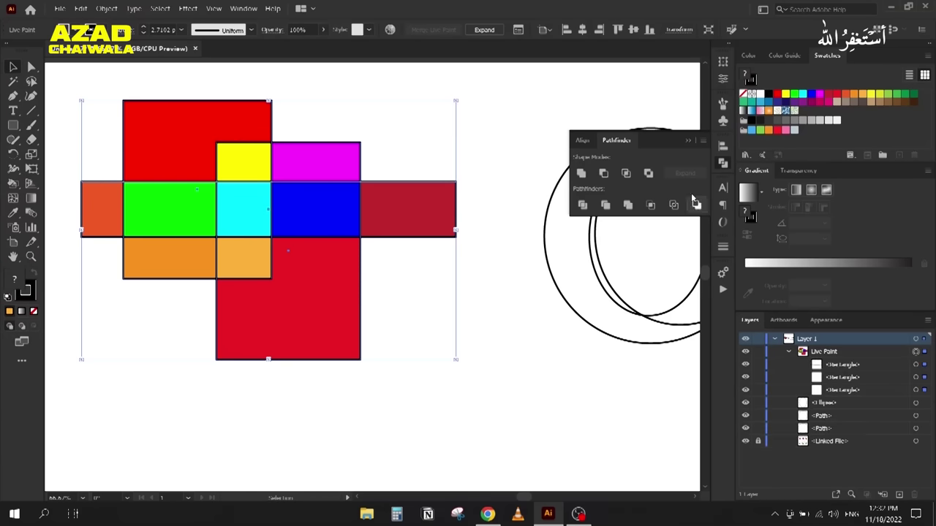
click(688, 145)
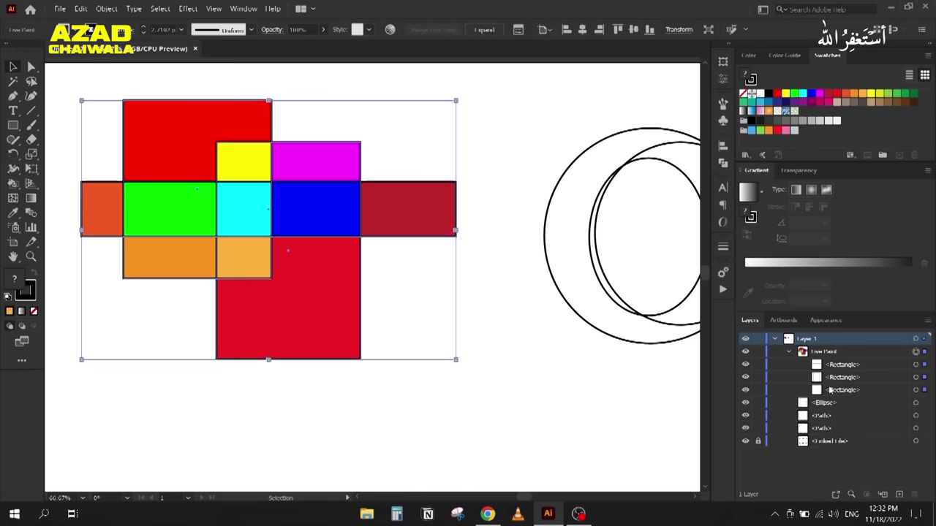
click(924, 364)
click(924, 378)
click(924, 389)
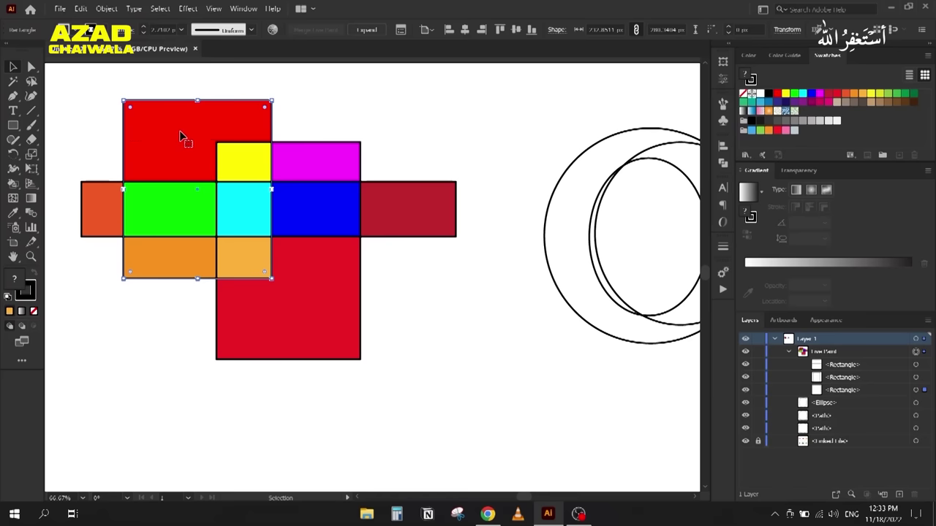
drag(99, 91, 378, 351)
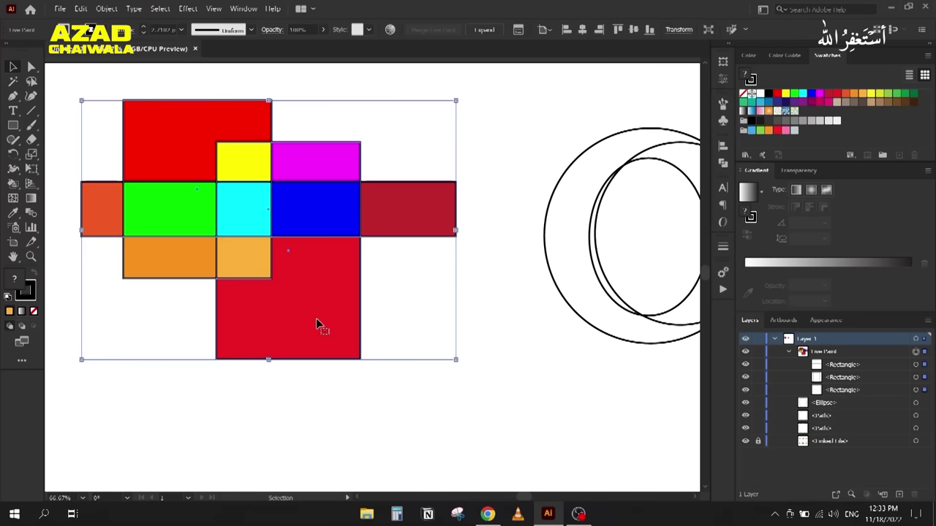
alt+scroll(284, 252, down, 2)
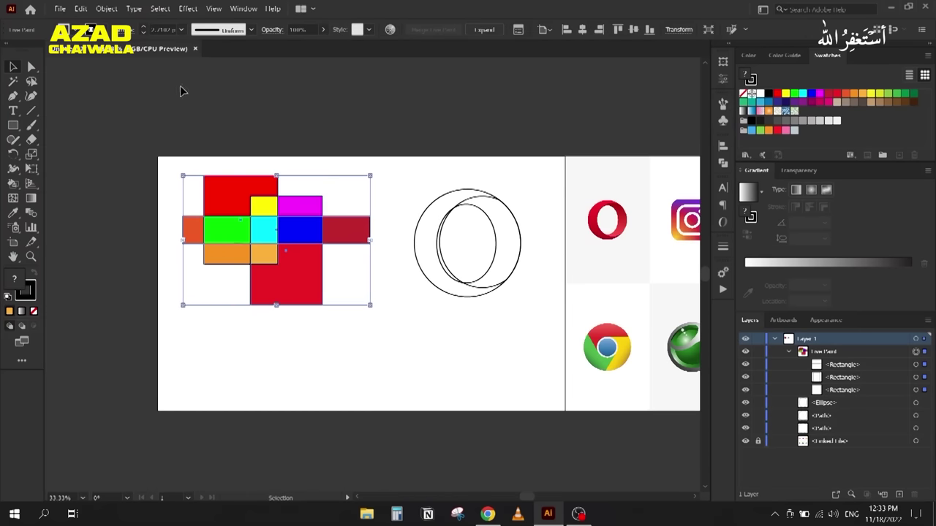
Step: Expand the Live Paint group into plain shapes and ungroup the coloured squares artwork
click(107, 8)
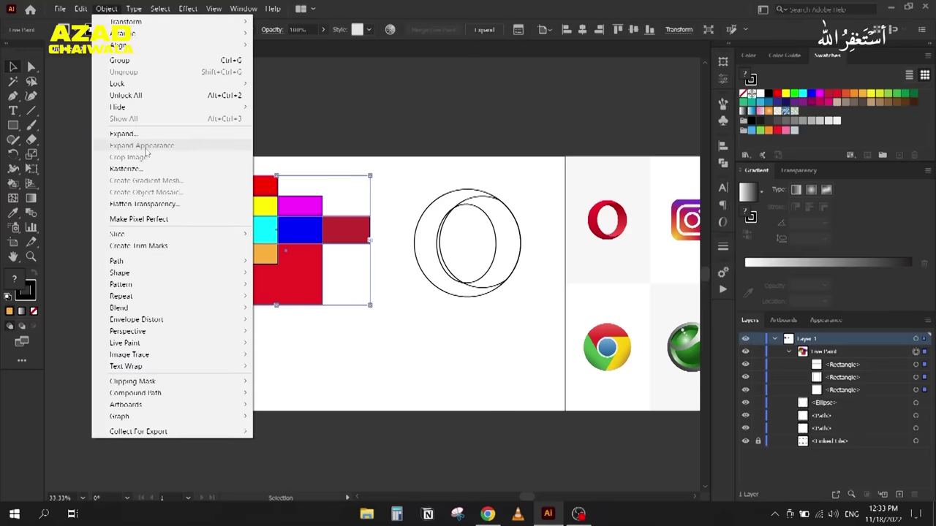
click(142, 135)
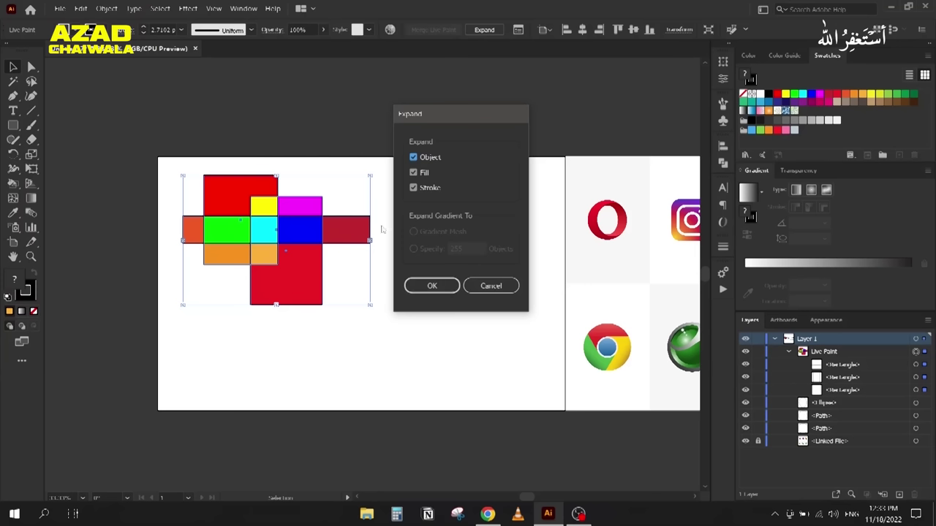
click(425, 283)
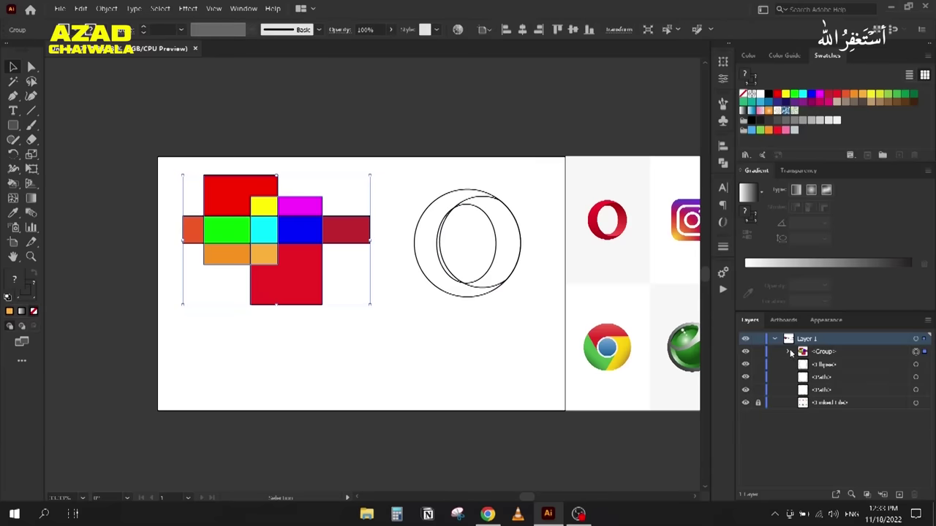
click(788, 351)
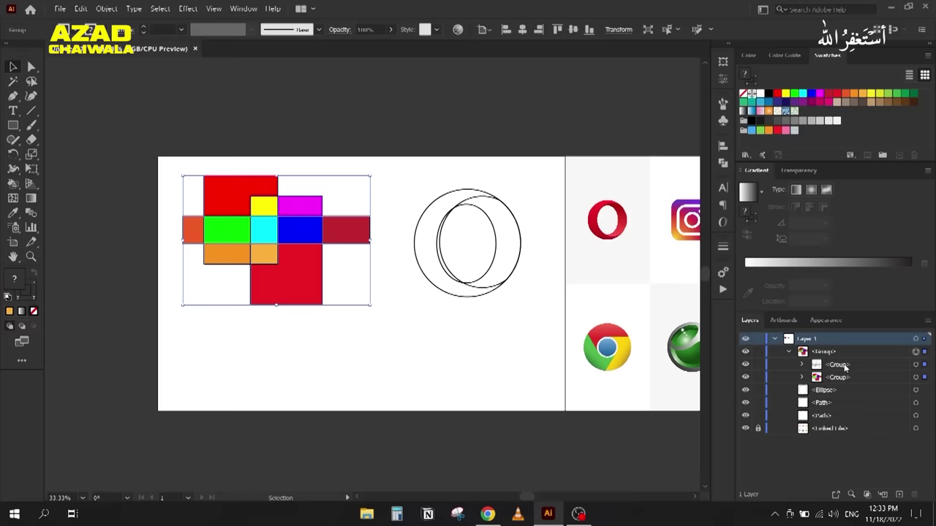
right_click(307, 251)
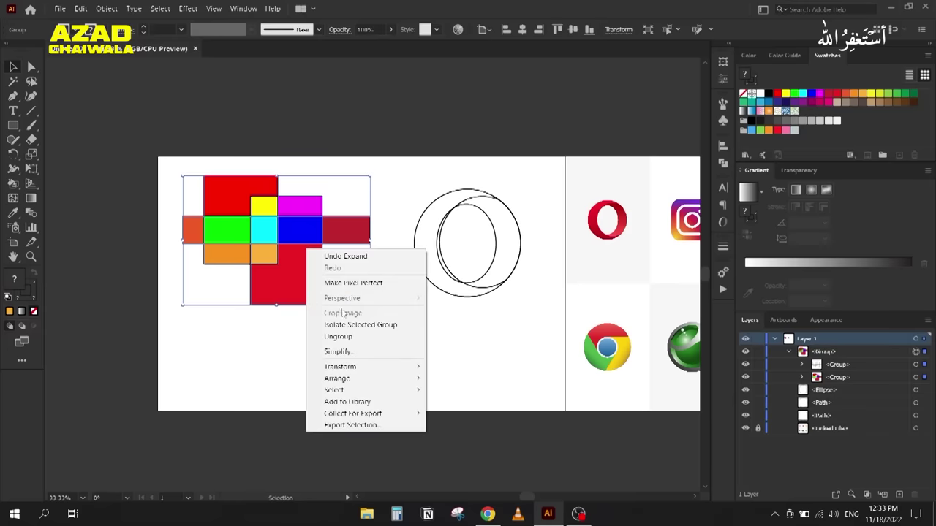
click(349, 337)
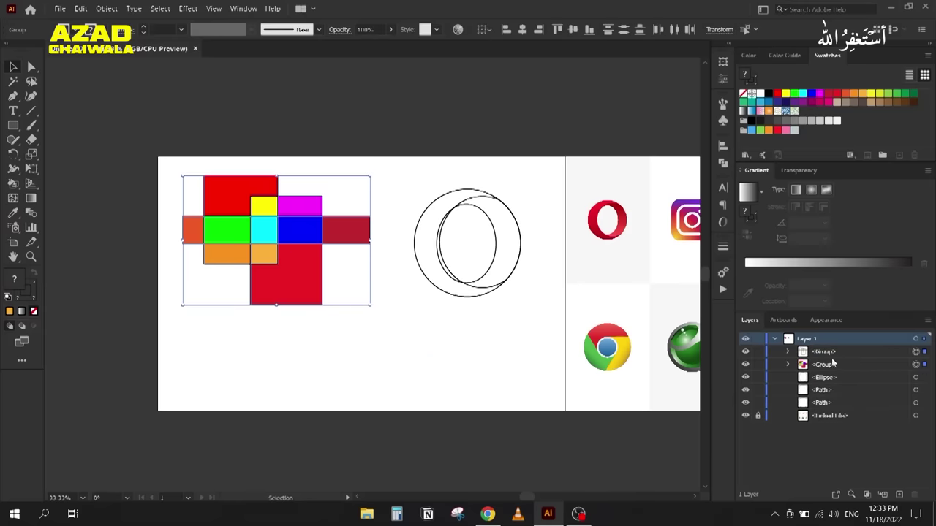
click(213, 344)
Step: Move the coloured squares group off the artboard to the left, away from the outline rectangles
drag(213, 345, 355, 359)
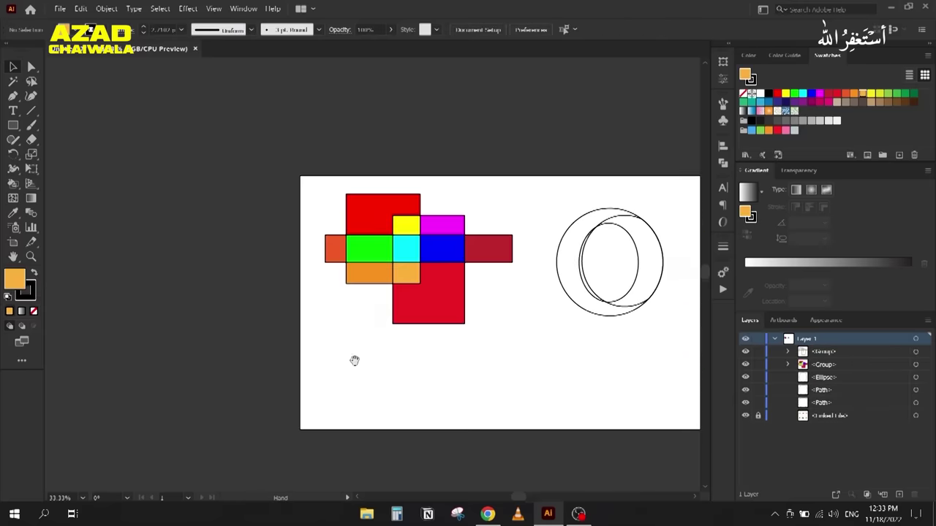
drag(419, 311, 183, 301)
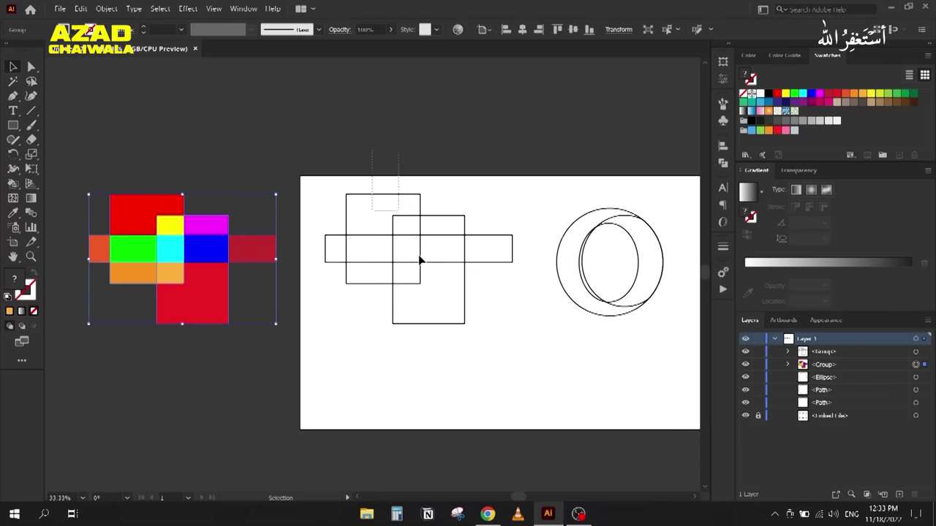
click(427, 316)
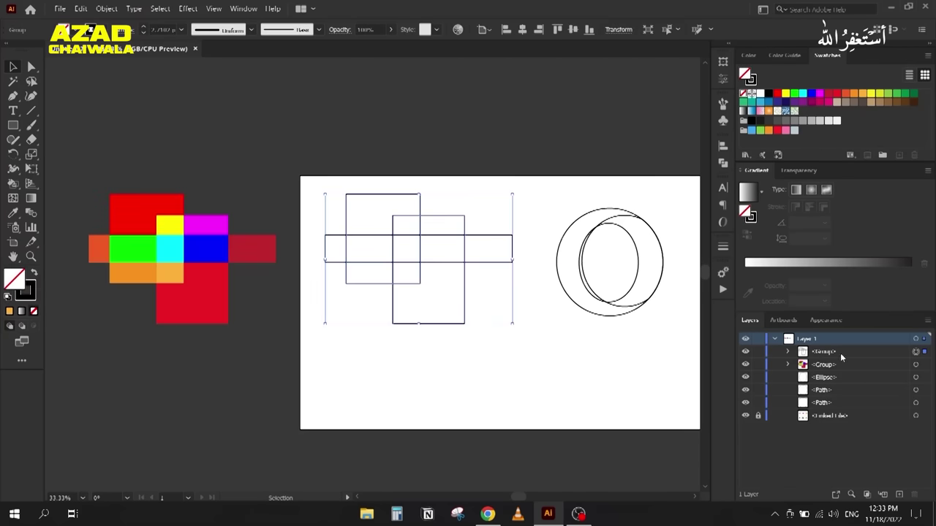
drag(91, 140, 208, 348)
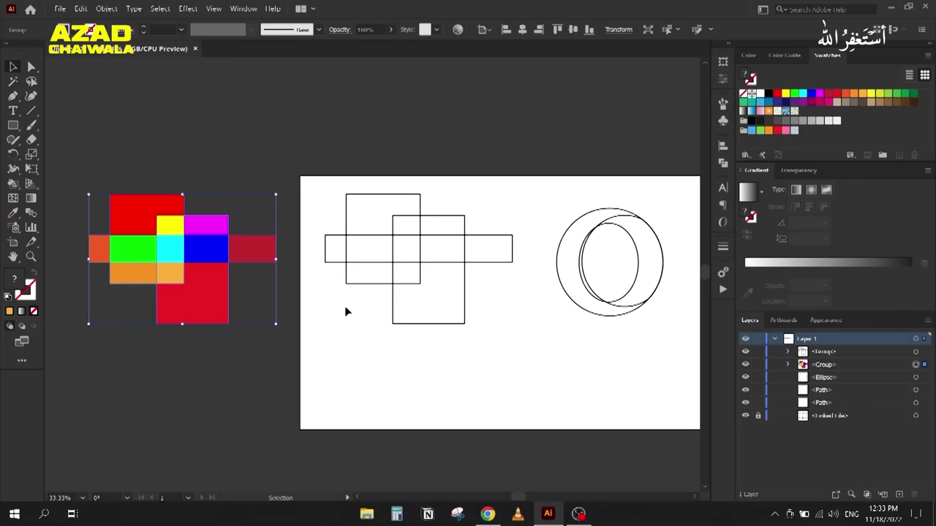
click(376, 195)
Step: Ungroup the outline rectangles, drag two apart, then delete all three outlines
right_click(389, 229)
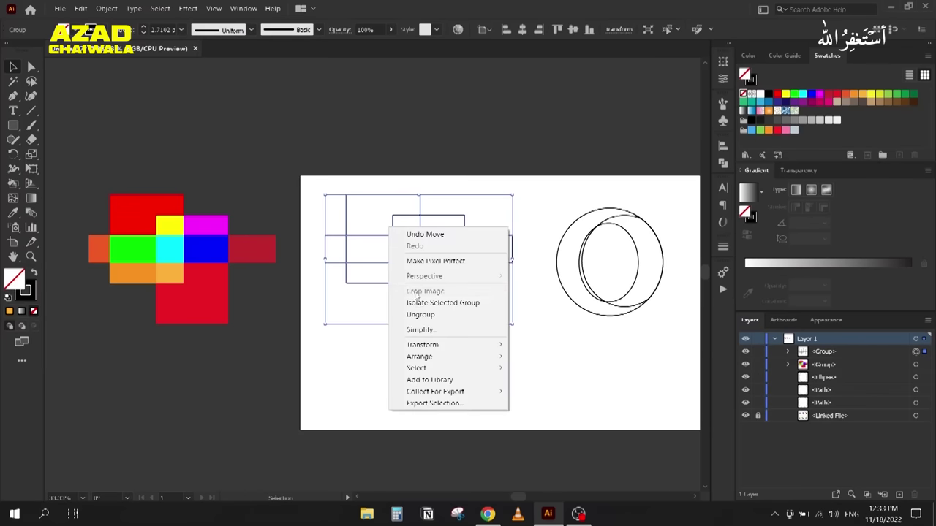
click(420, 314)
click(363, 334)
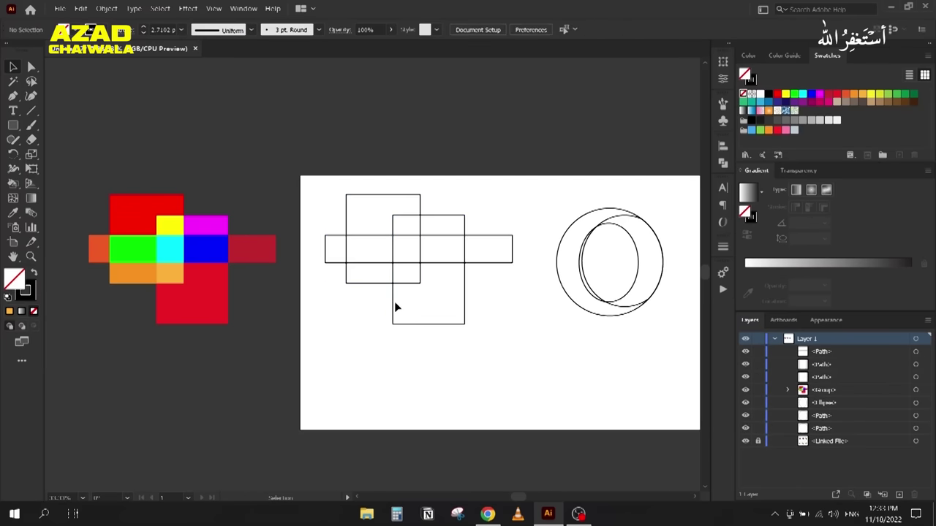
drag(394, 309, 419, 387)
drag(373, 282, 356, 382)
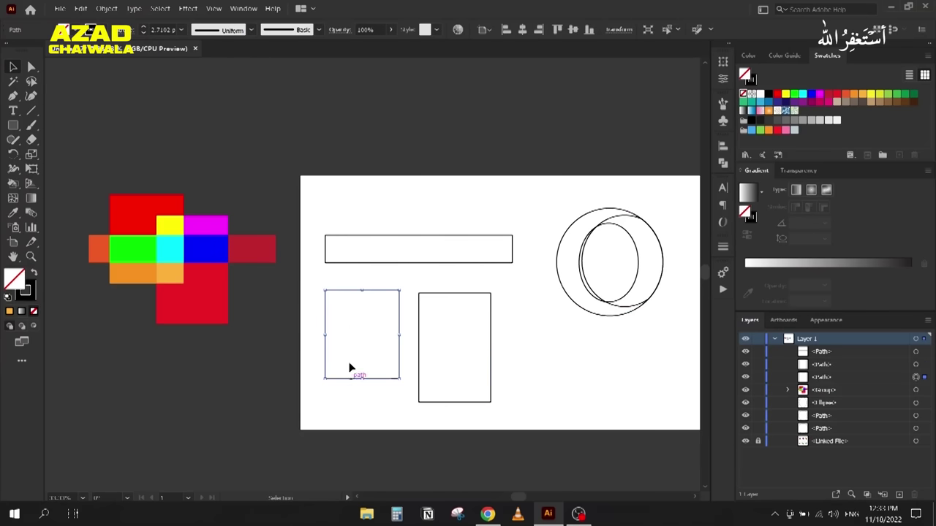
shift+click(473, 359)
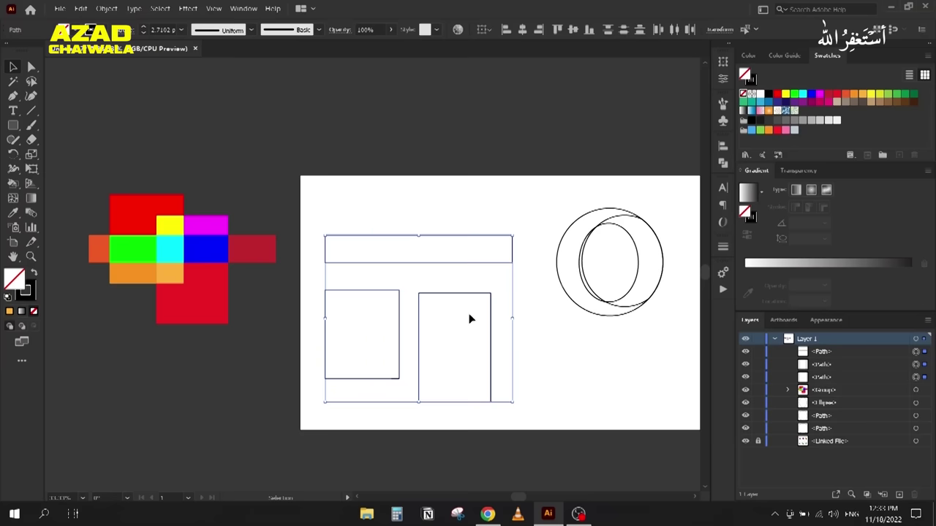
key(Delete)
Step: Move the coloured squares back onto the artboard and ungroup them
drag(101, 149, 225, 331)
drag(169, 286, 415, 301)
right_click(434, 295)
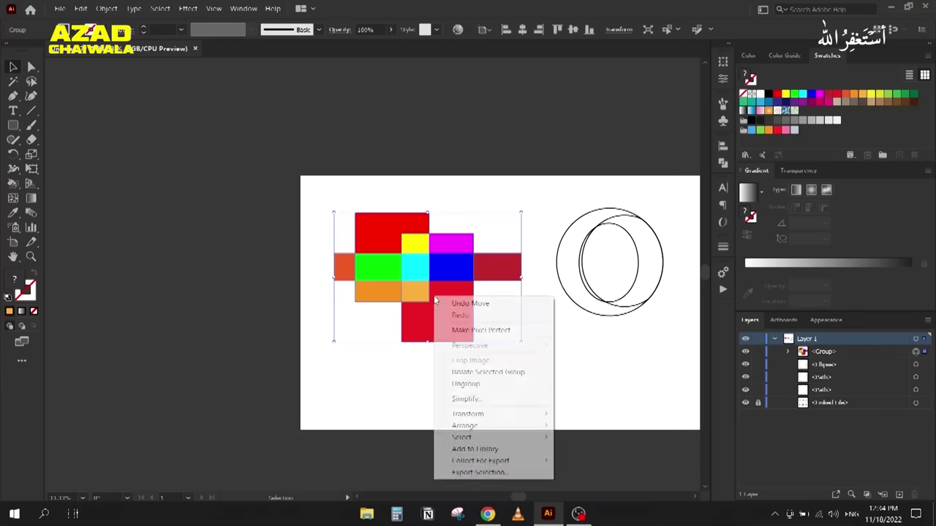
click(469, 383)
click(454, 358)
Step: Scatter the red, orange, green and cyan pieces apart, then delete all coloured rectangles
drag(448, 340, 468, 378)
drag(367, 296, 354, 347)
drag(415, 300, 418, 331)
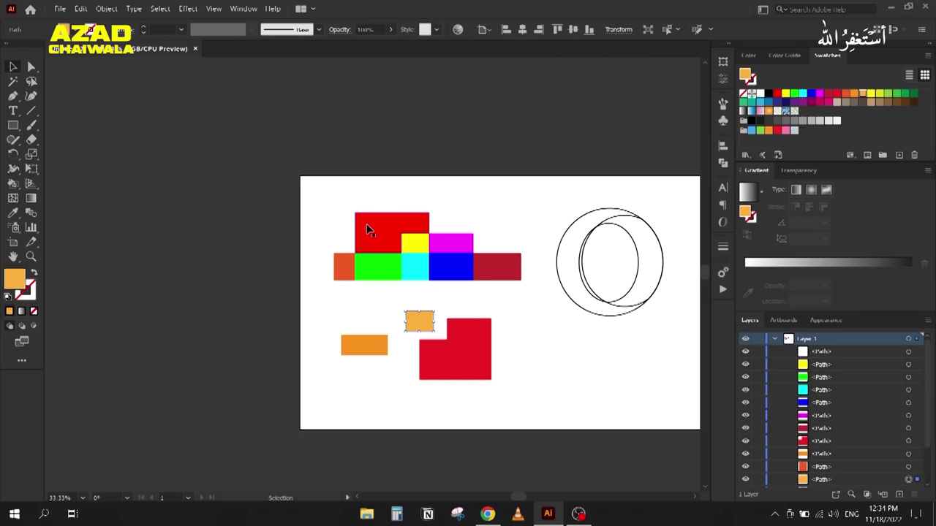
drag(368, 230, 354, 198)
drag(344, 267, 367, 314)
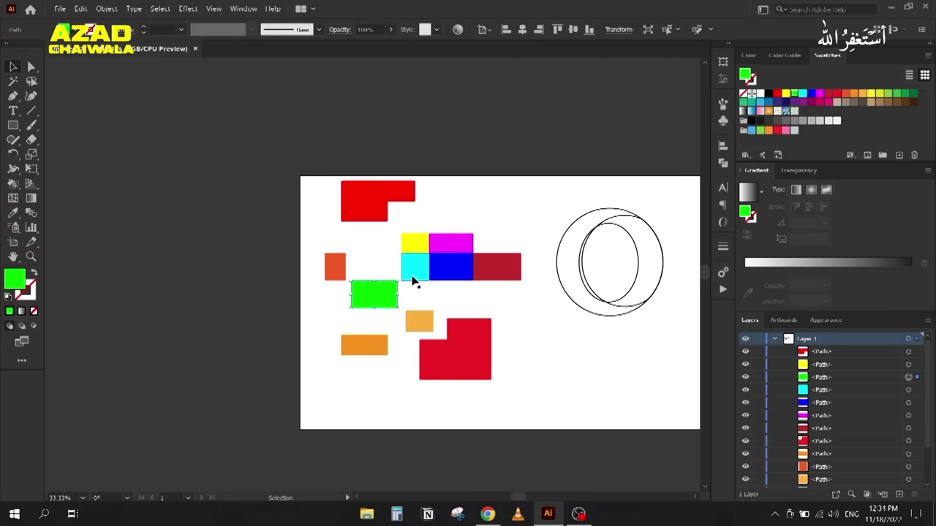
drag(412, 278, 407, 299)
drag(453, 267, 453, 280)
drag(292, 162, 522, 418)
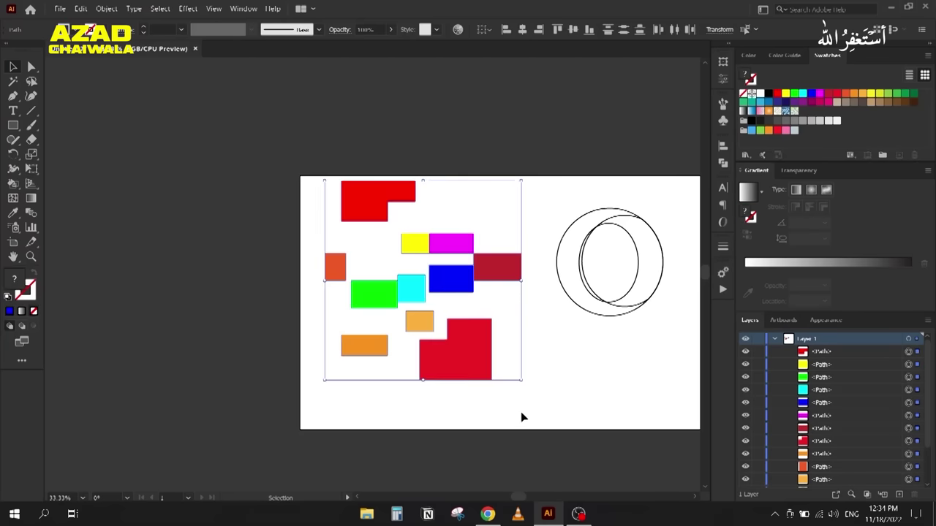
key(Delete)
Step: Select the circle outlines, then deselect, zoom out to both artboards and undo the last change
scroll(230, 285, right, 5)
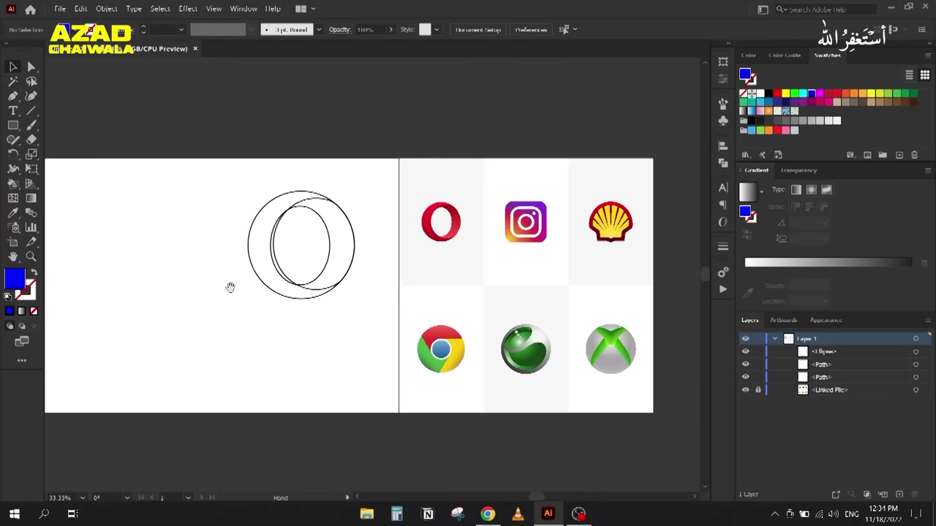
scroll(333, 231, up, 2)
drag(170, 147, 369, 389)
key(k)
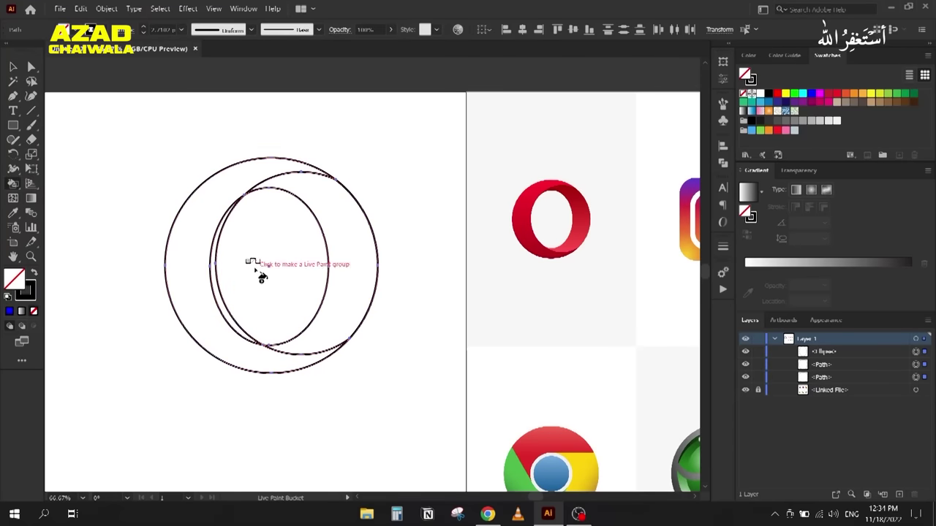
key(v)
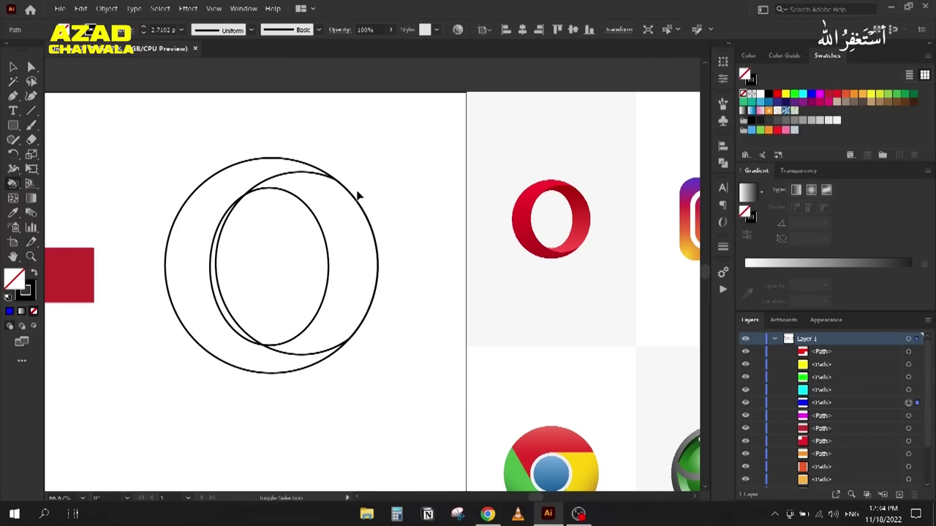
click(12, 66)
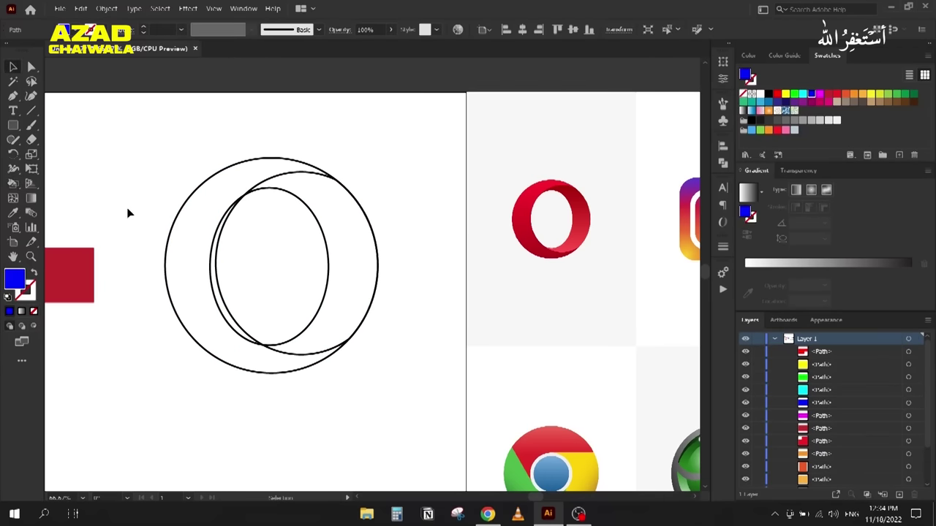
key(ctrl+minus)
key(ctrl+minus)
key(ctrl+minus)
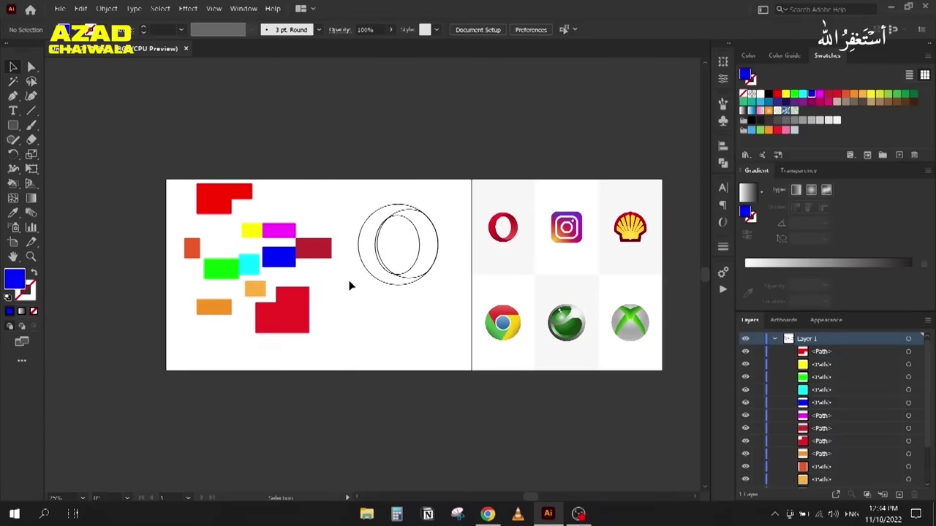
key(ctrl+z)
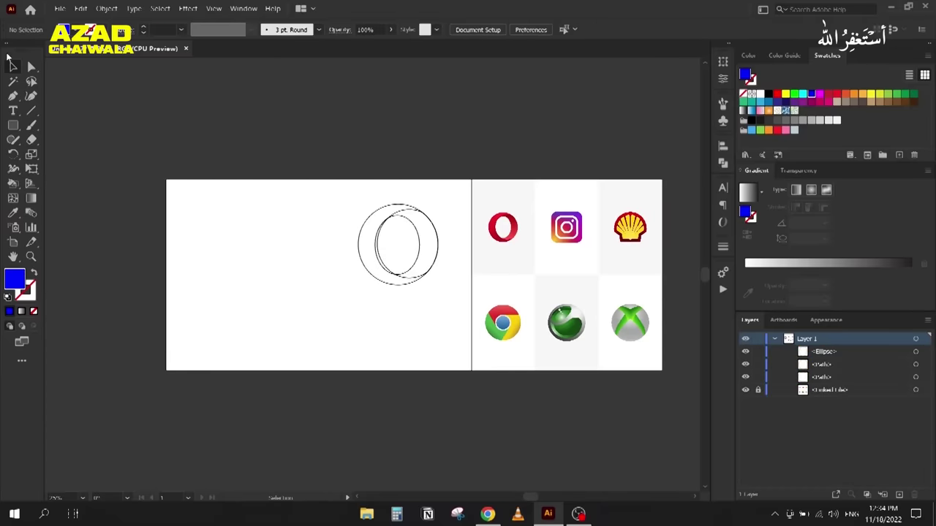
Step: Split the ellipse and circles into region paths with Shape Builder, then set red in the Live Paint Bucket
scroll(601, 311, up, 2)
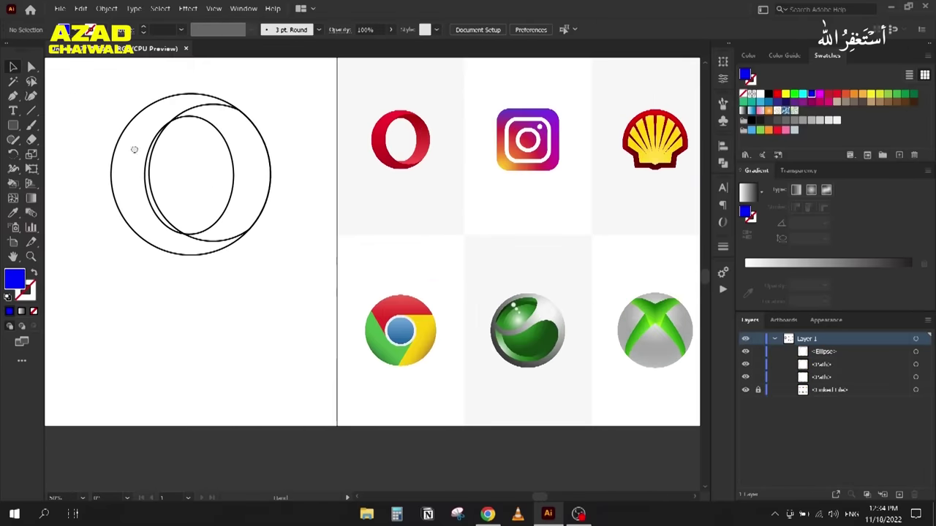
drag(90, 111, 222, 207)
drag(228, 173, 430, 398)
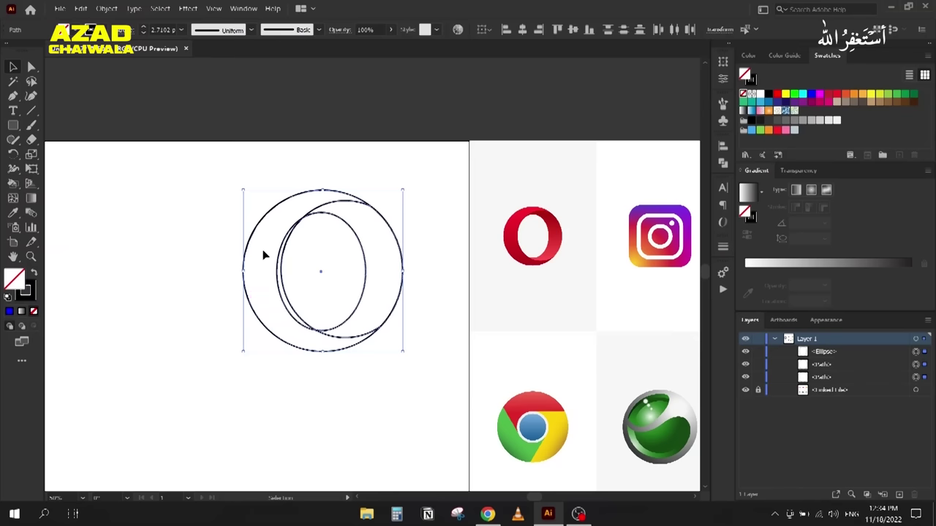
key(shift+m)
click(278, 276)
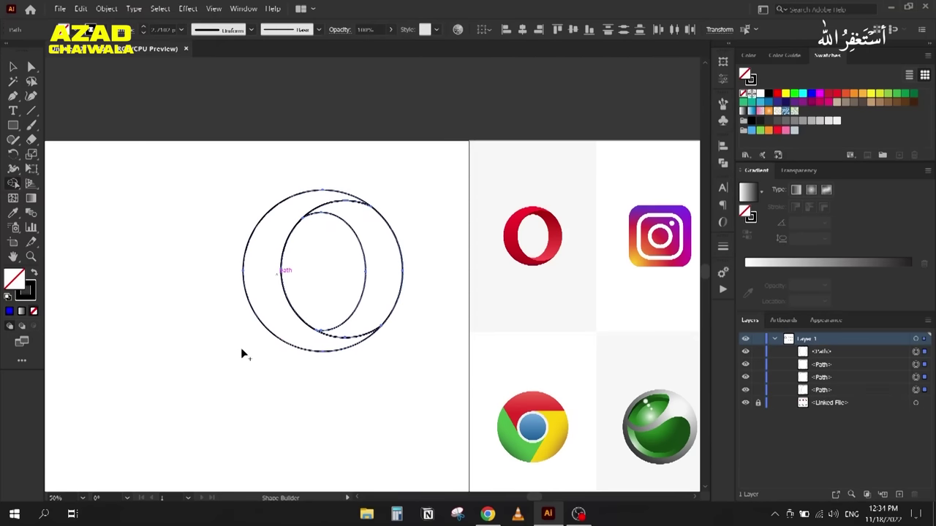
key(k)
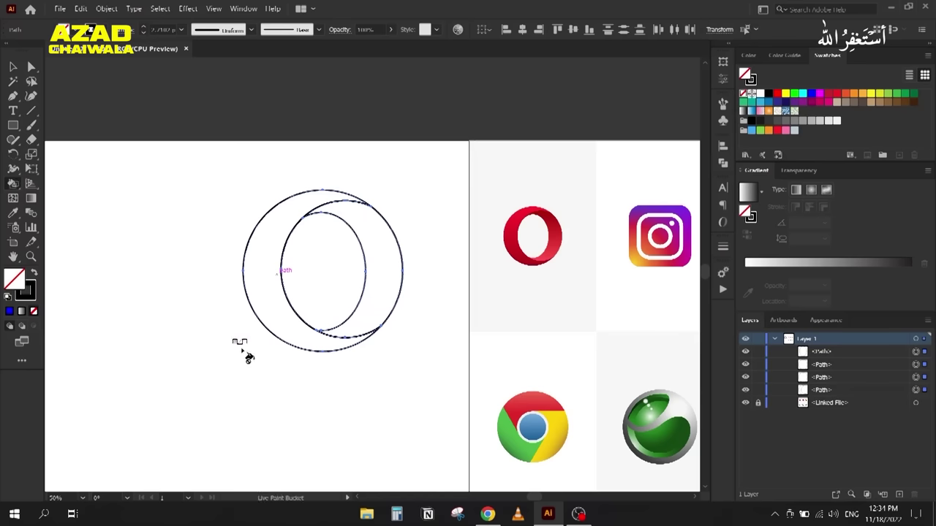
key(Right)
key(Right)
key(Right)
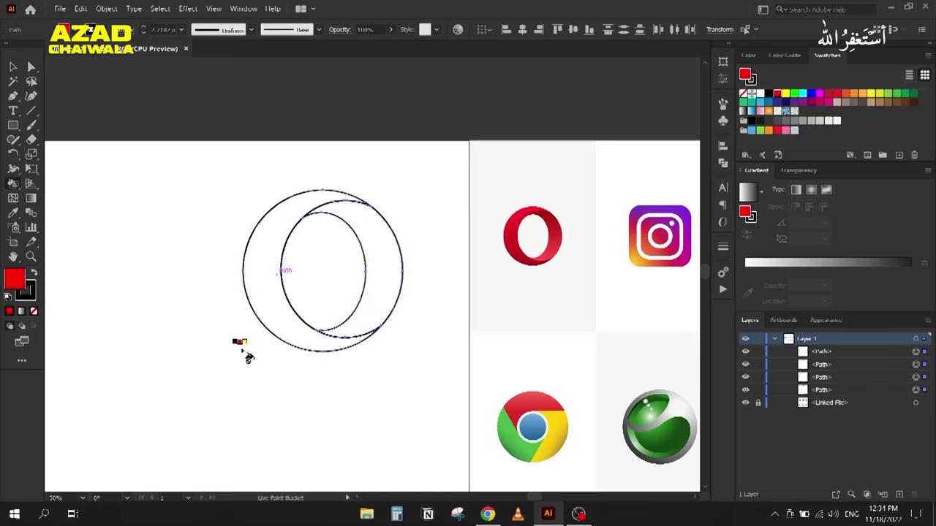
Step: Paint the left crescent red and the right crescent yellow, then drag the painted O left
click(262, 266)
key(Right)
click(367, 262)
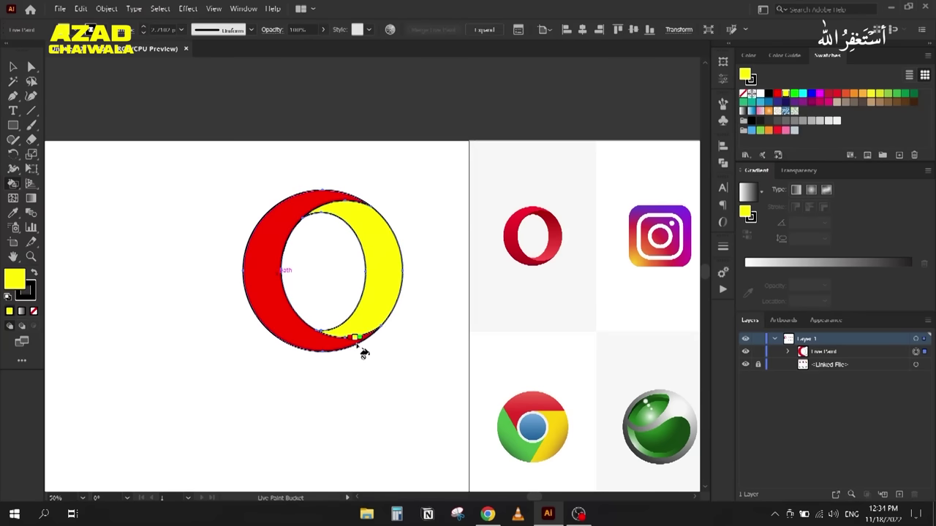
click(13, 68)
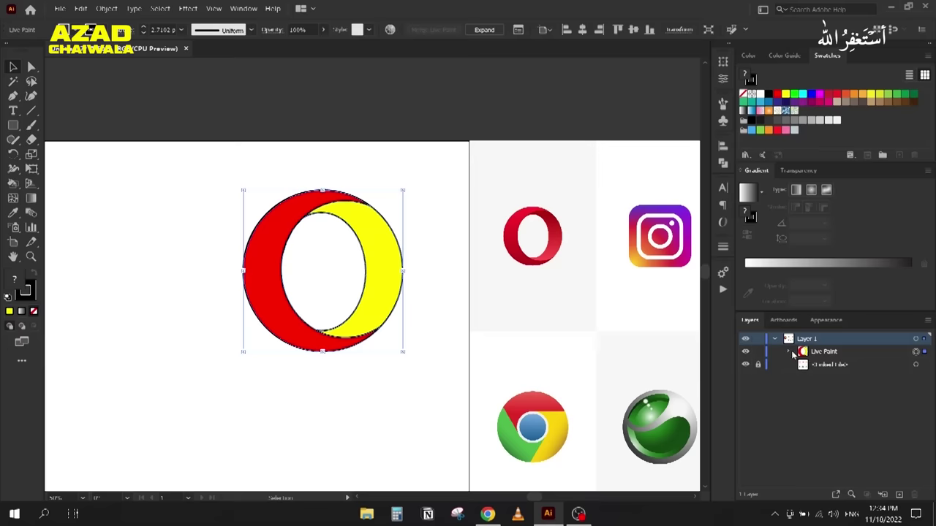
click(790, 352)
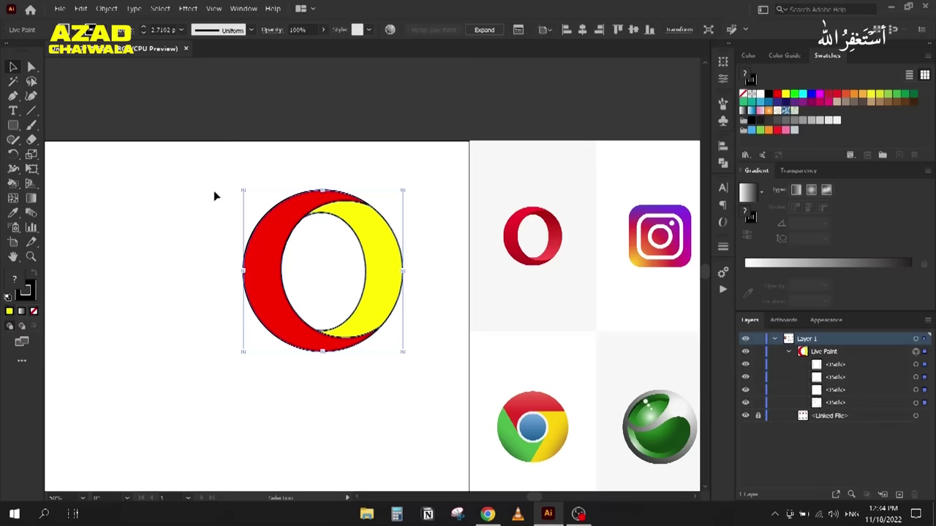
drag(244, 248, 168, 253)
Step: Expand the painted O via Object > Expand and ungroup the result
click(106, 8)
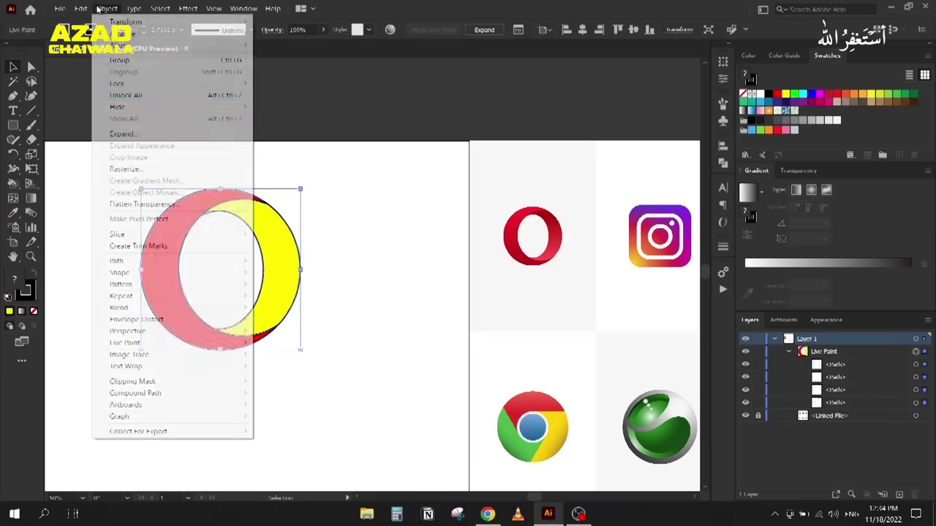
click(150, 132)
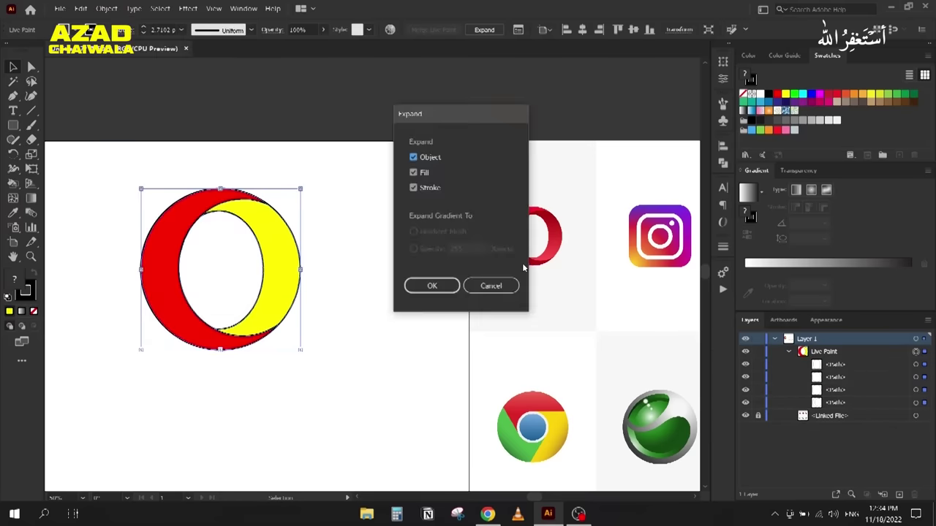
click(430, 285)
right_click(290, 239)
click(321, 328)
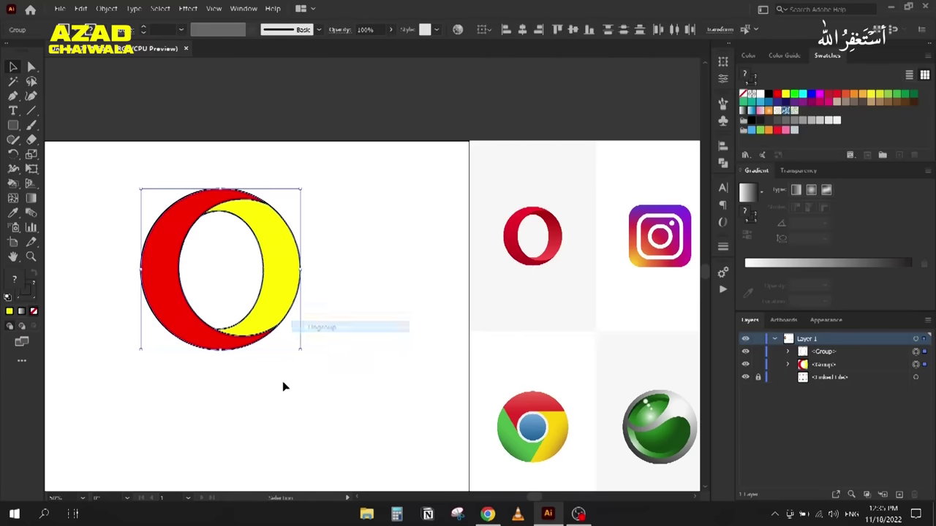
Step: Pull the red-and-yellow O away, delete the black outlines, and ungroup the O into separate paths
click(272, 261)
drag(271, 261, 441, 261)
drag(236, 294, 270, 359)
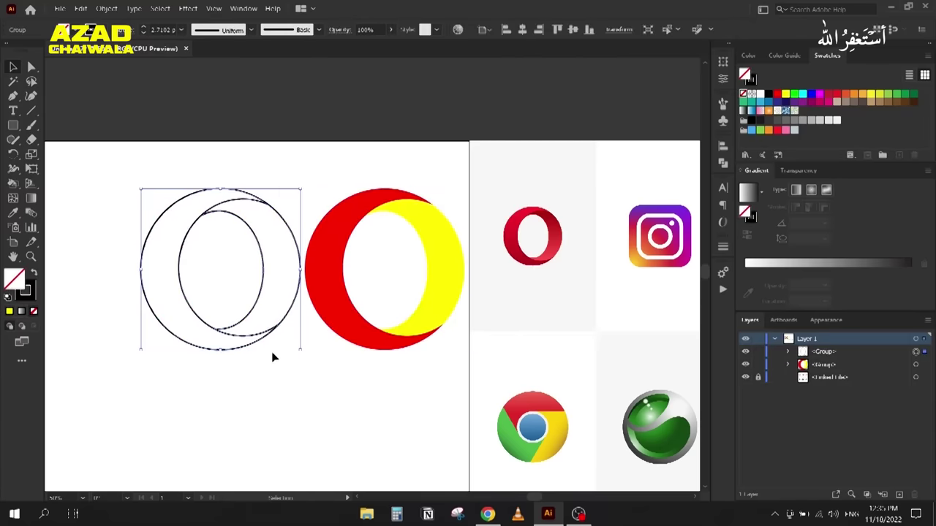
key(Delete)
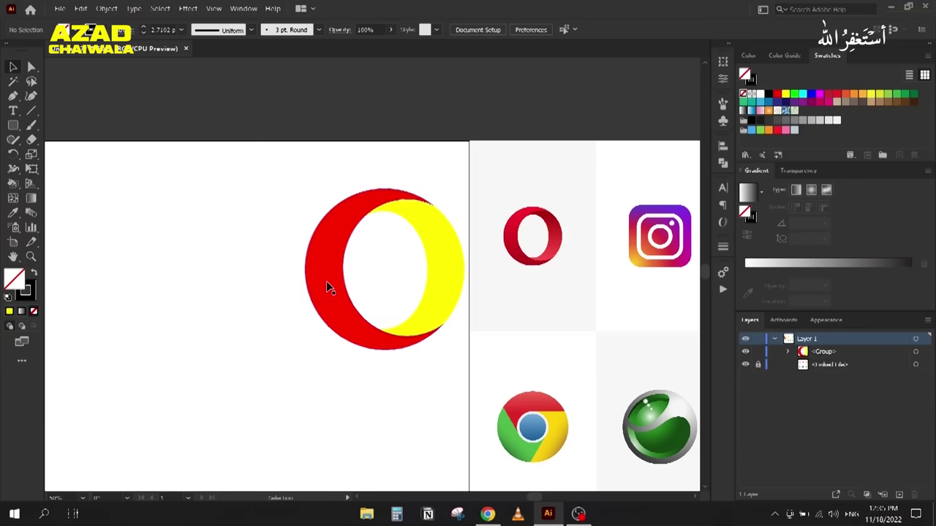
click(327, 282)
right_click(326, 281)
click(373, 371)
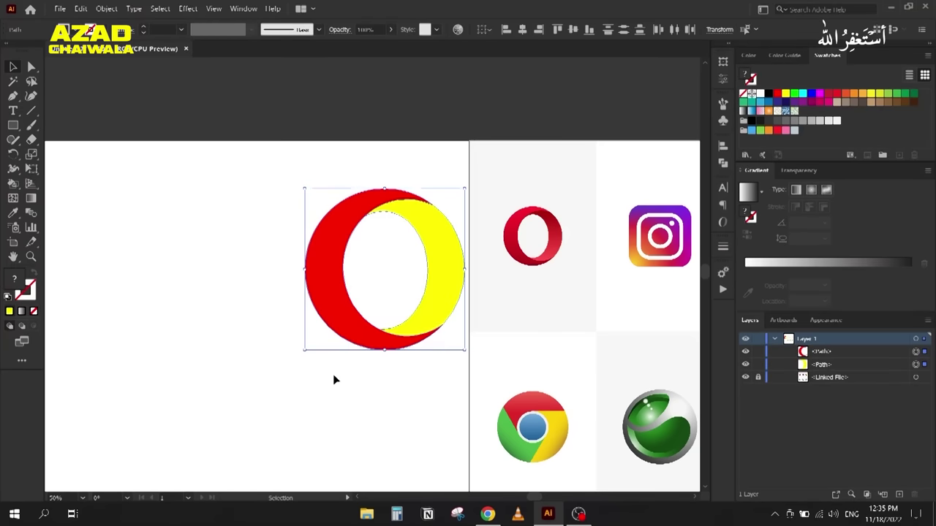
Step: Apply the White, Black gradient to the red crescent, running vertically from top to bottom
scroll(351, 210, up, 2)
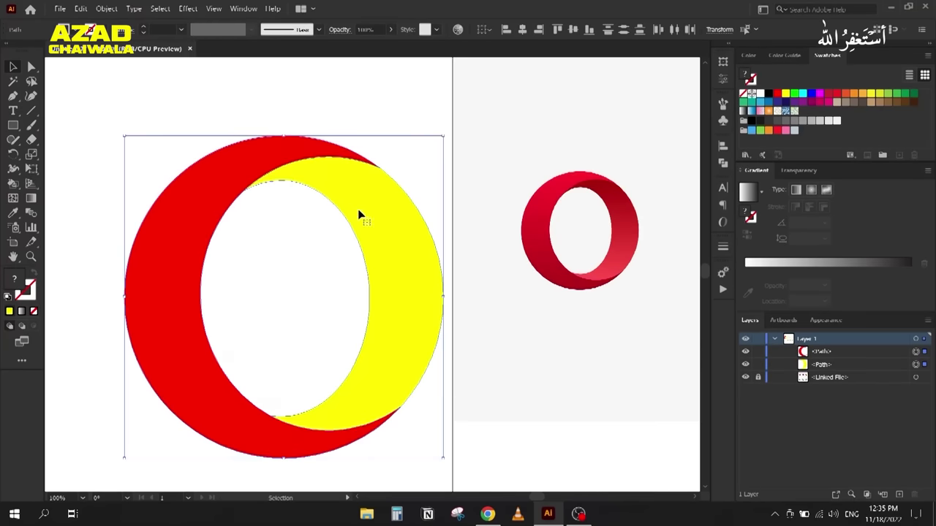
click(268, 226)
click(209, 176)
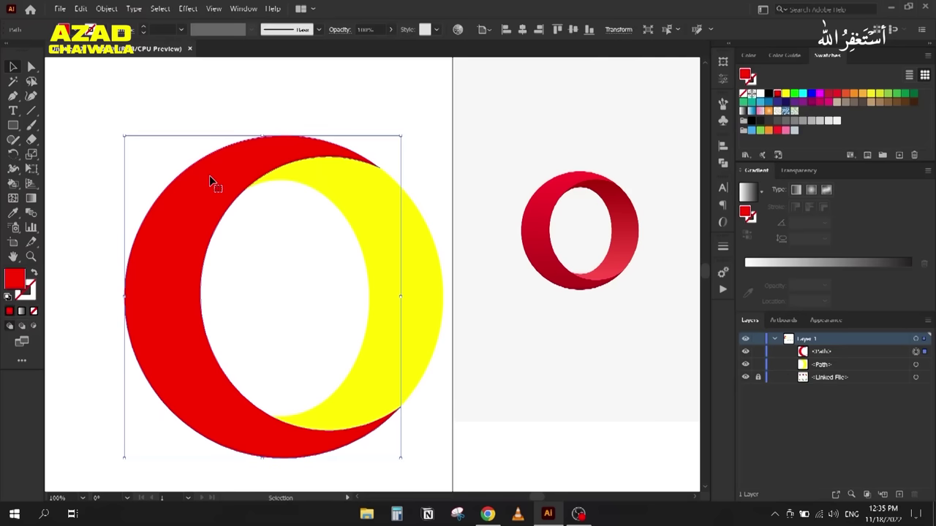
click(760, 191)
click(663, 216)
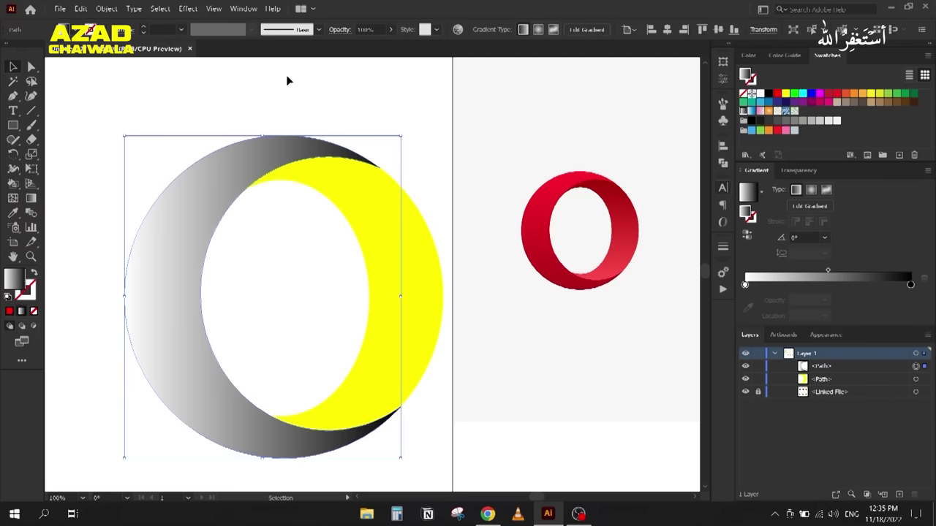
key(g)
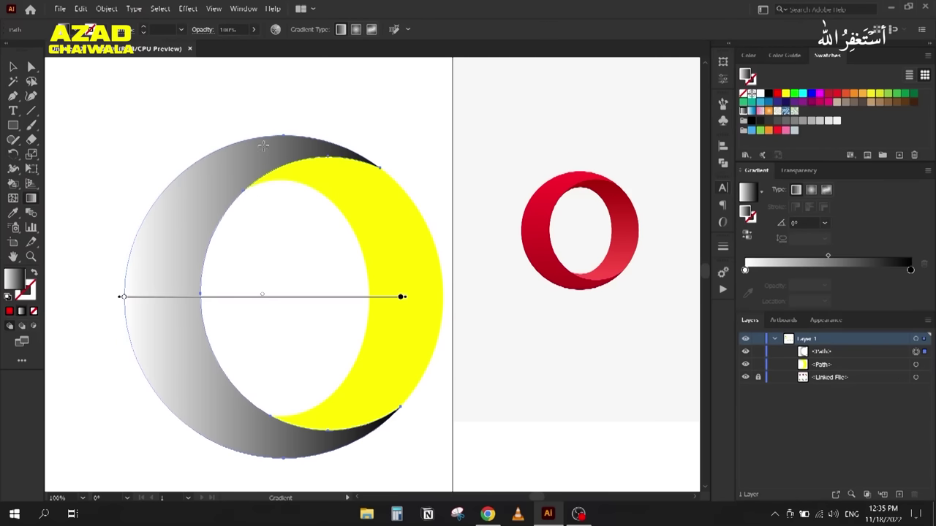
drag(280, 132, 300, 439)
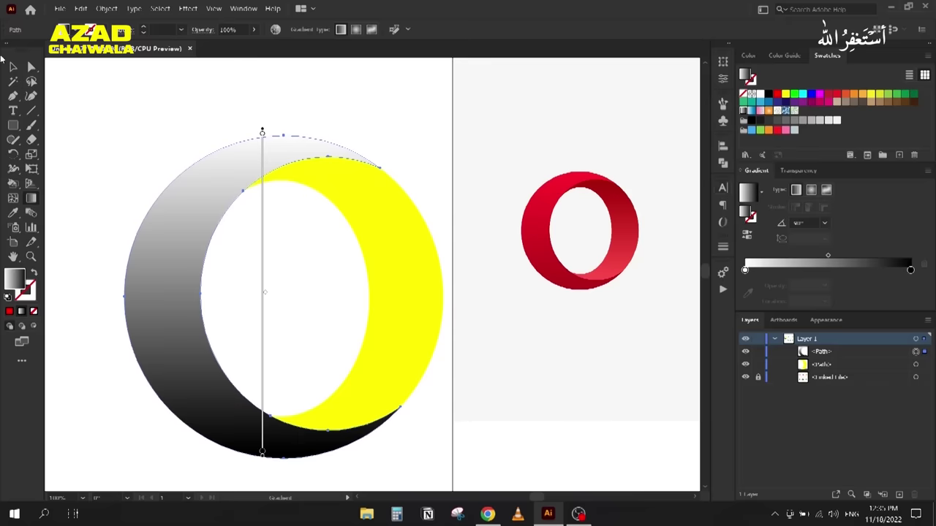
click(12, 67)
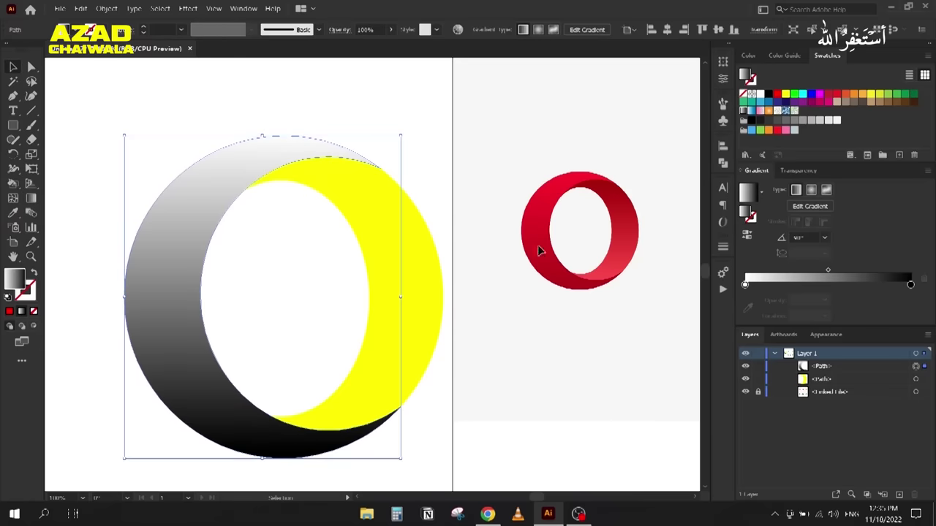
Step: Eyedrop red and dark red from the reference logo into the left and right gradient stops
click(745, 285)
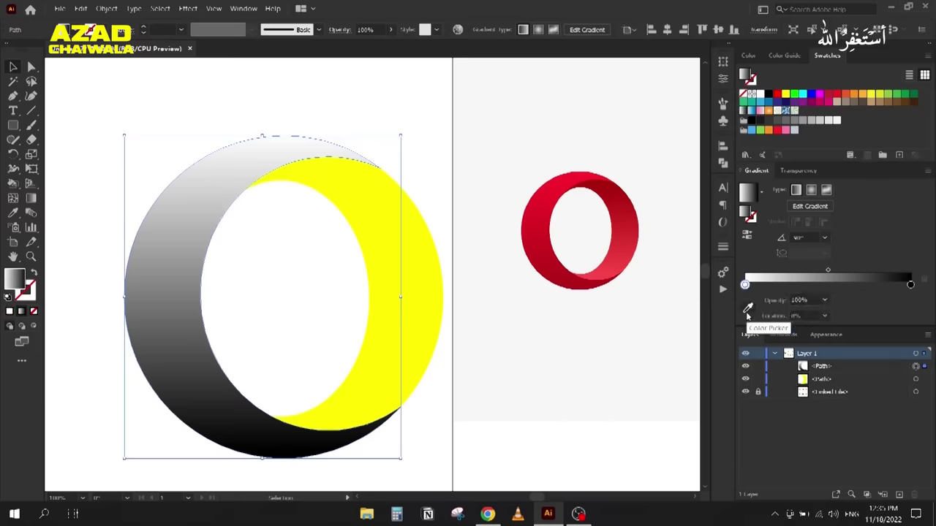
click(748, 310)
click(593, 170)
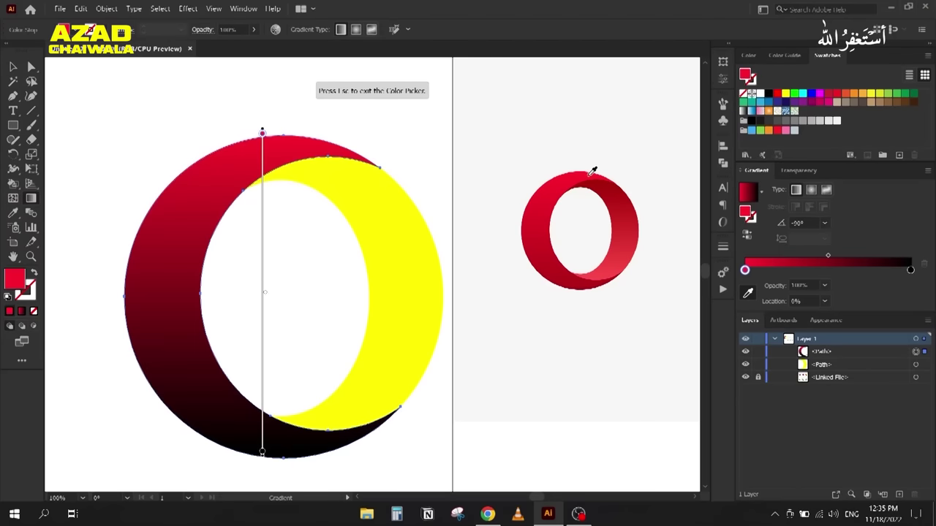
click(910, 271)
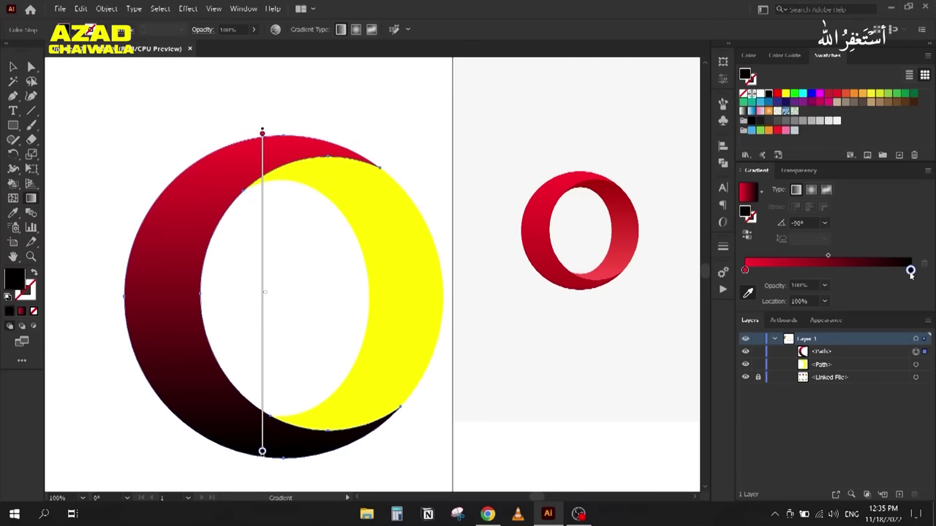
click(583, 278)
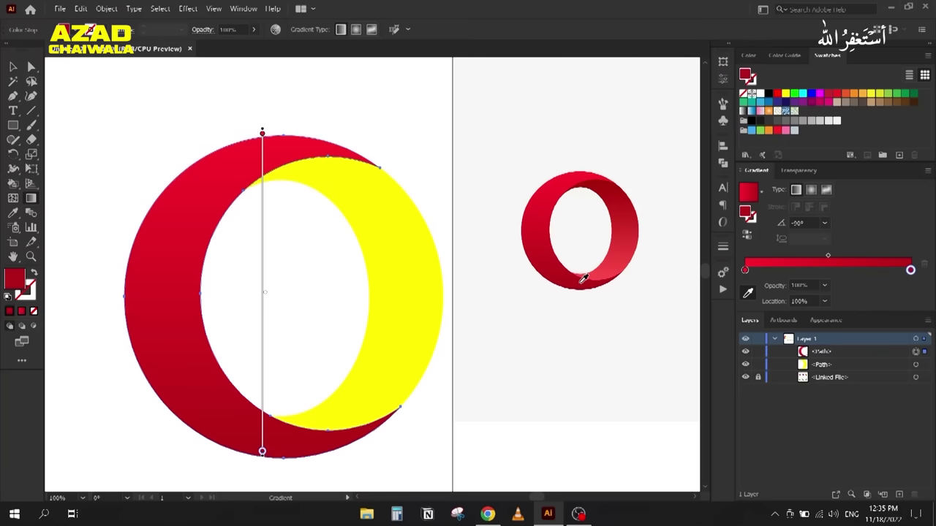
Step: Copy the red crescent's gradient onto the yellow crescent and make it run top to bottom
key(v)
click(407, 263)
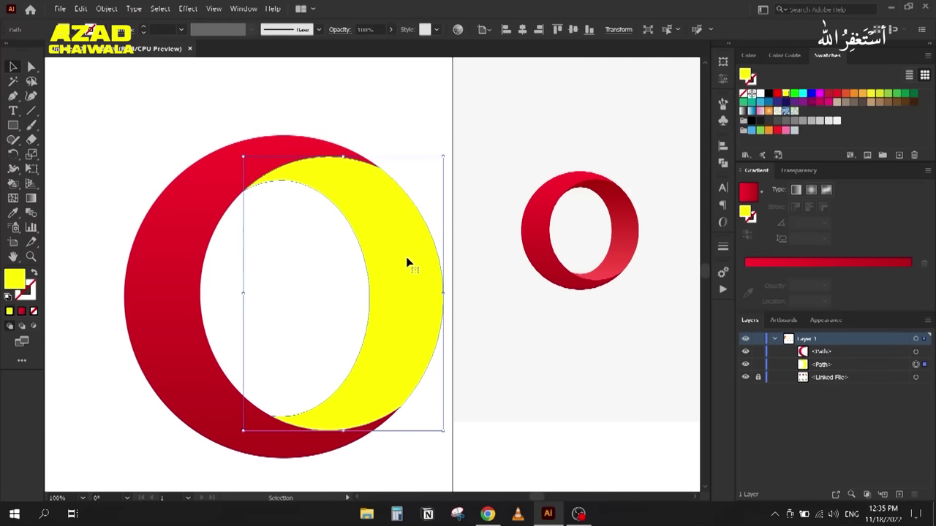
key(i)
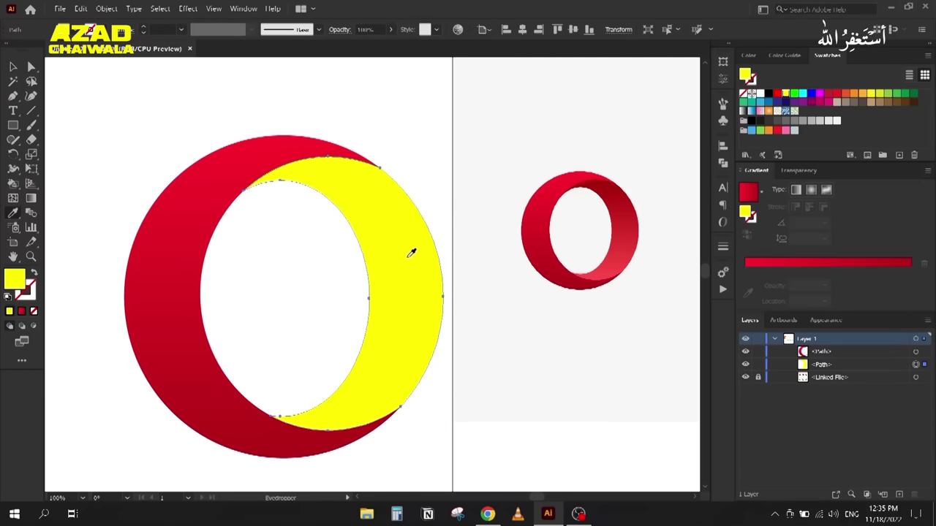
click(176, 247)
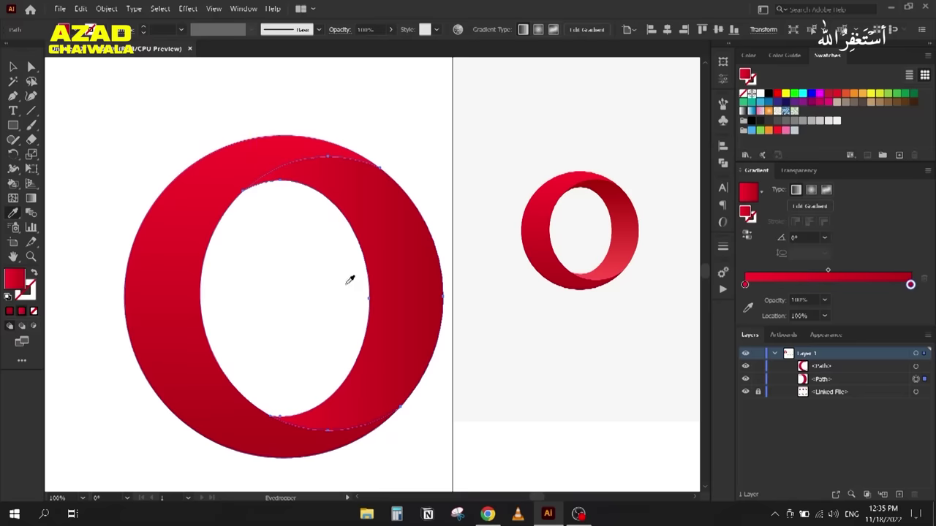
key(g)
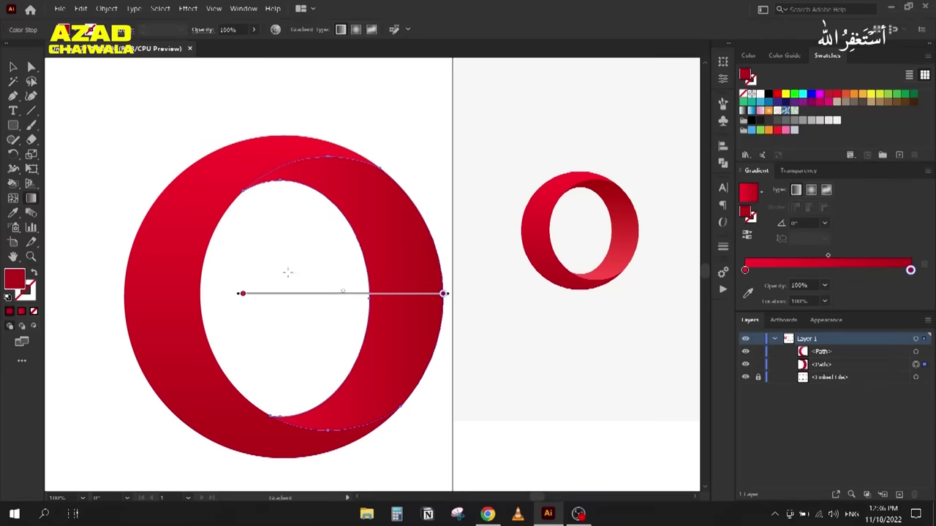
drag(324, 154, 326, 430)
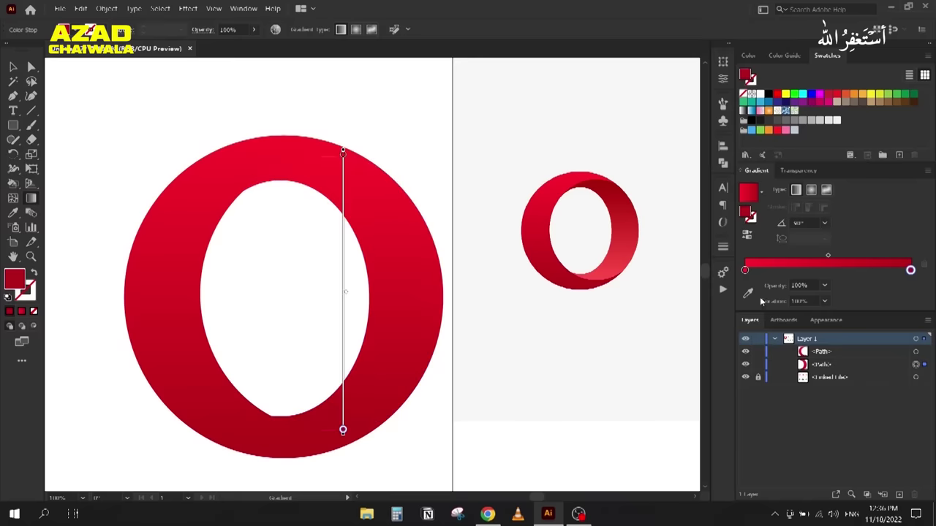
Step: Sample dark red for the left stop and light red for the right stop from the small O
click(744, 270)
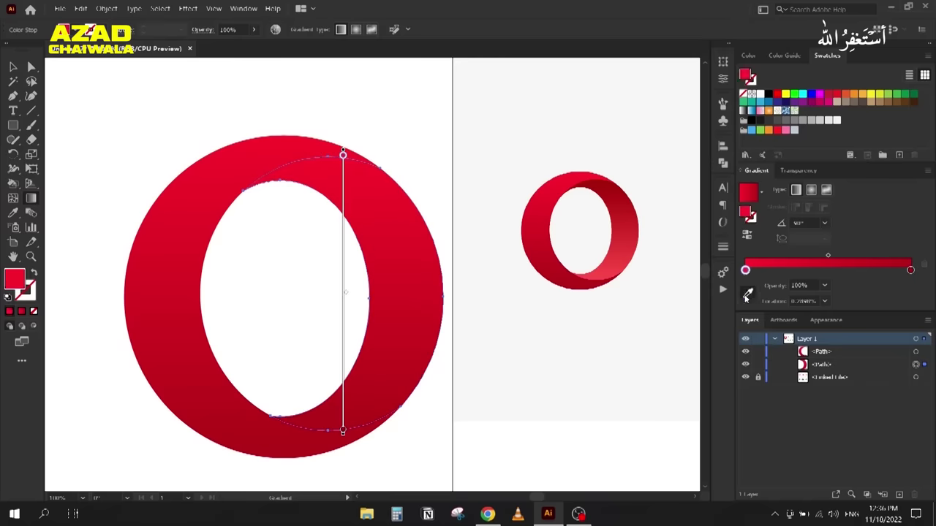
click(747, 292)
click(592, 180)
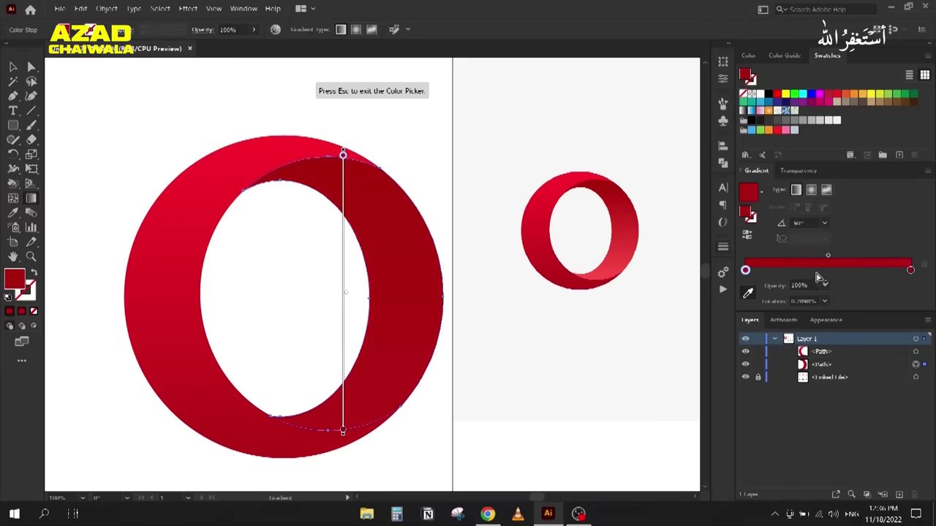
click(910, 271)
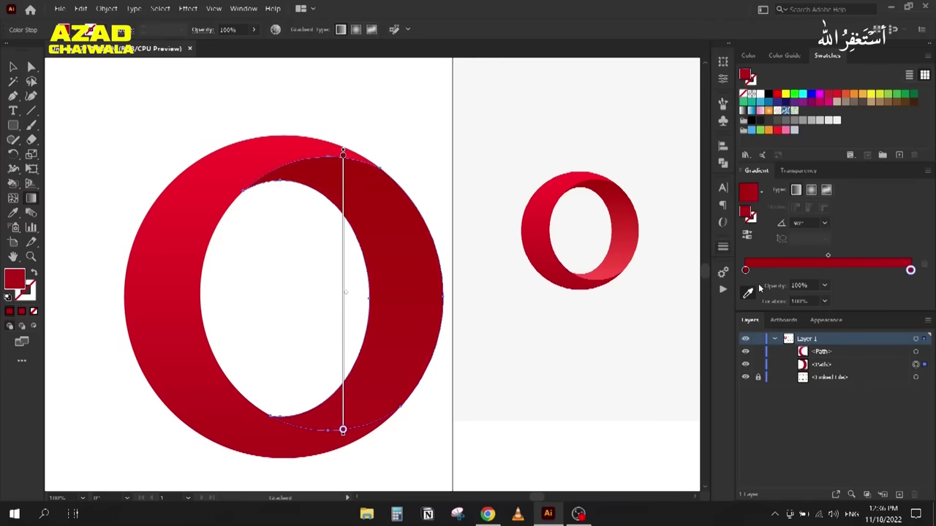
click(582, 261)
click(13, 67)
click(100, 145)
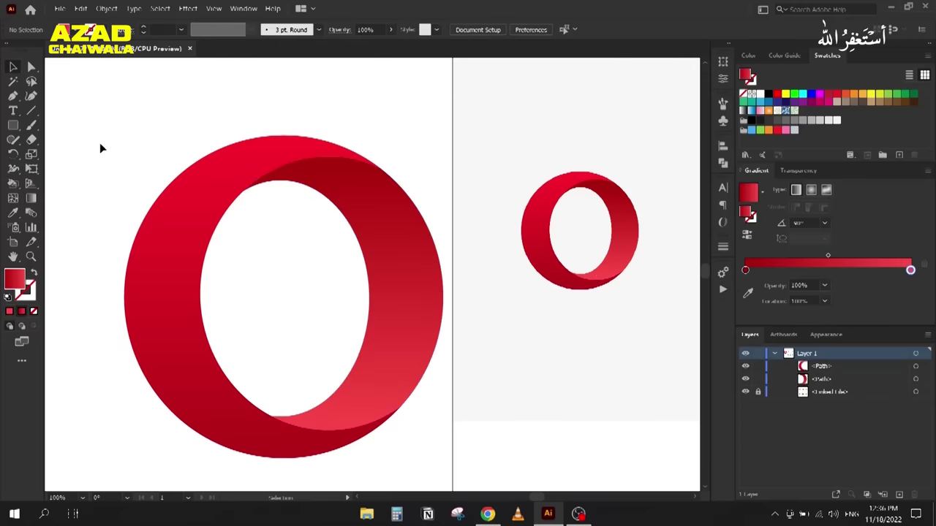
Step: Group the two red O pieces and move the group onto the upper-left pasteboard
scroll(119, 151, down, 1)
scroll(120, 149, down, 1)
drag(119, 149, 245, 298)
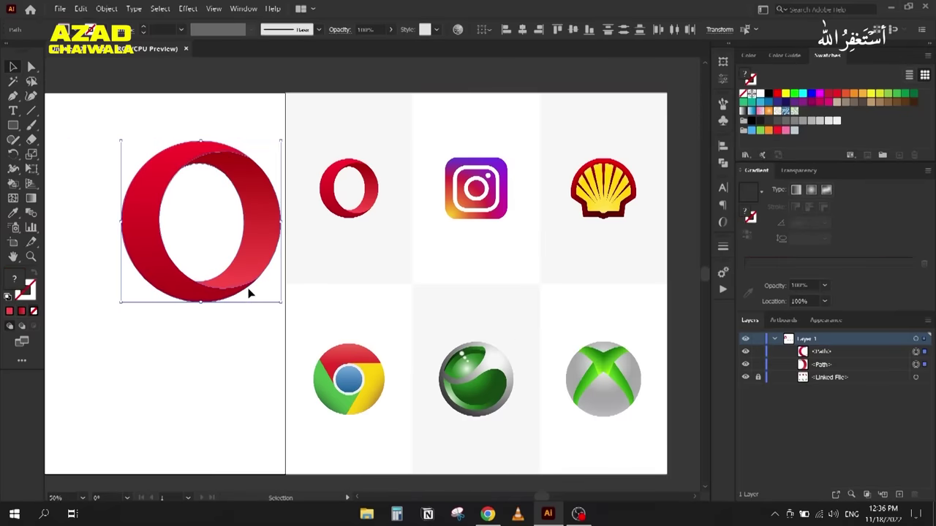
key(ctrl+g)
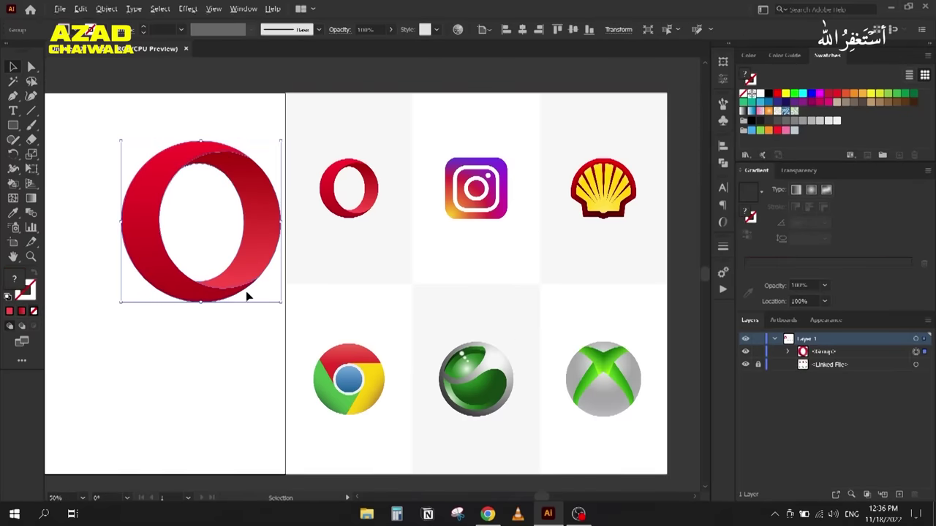
scroll(246, 295, down, 2)
drag(208, 302, 152, 178)
click(374, 317)
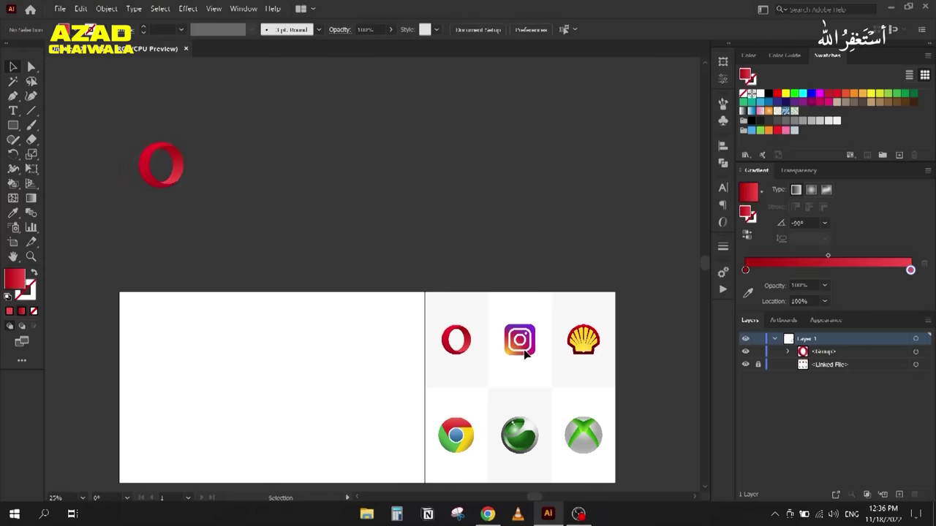
Step: Draw a test rounded rectangle near the artboard's top-left, then delete it
scroll(523, 354, up, 5)
scroll(448, 348, down, 3)
drag(402, 374, 475, 246)
drag(13, 125, 41, 140)
drag(131, 119, 269, 257)
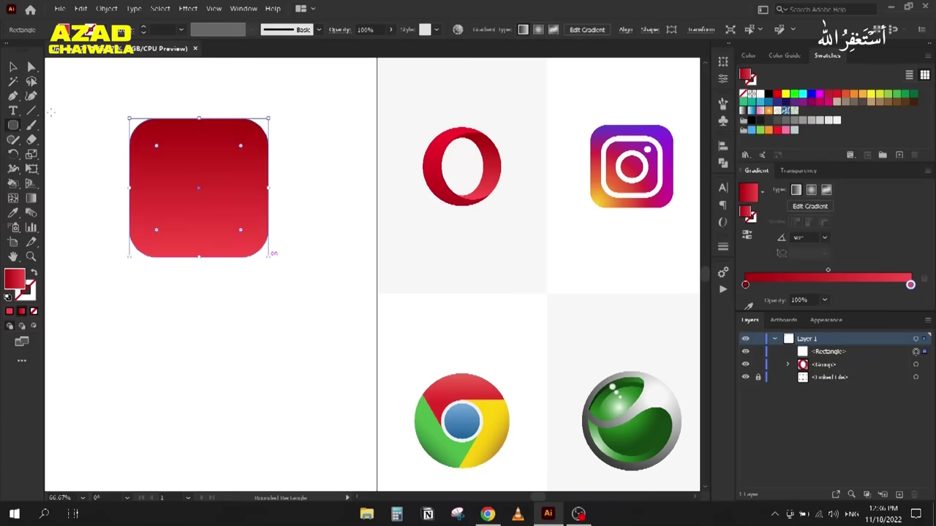
click(12, 67)
drag(100, 101, 287, 301)
key(Delete)
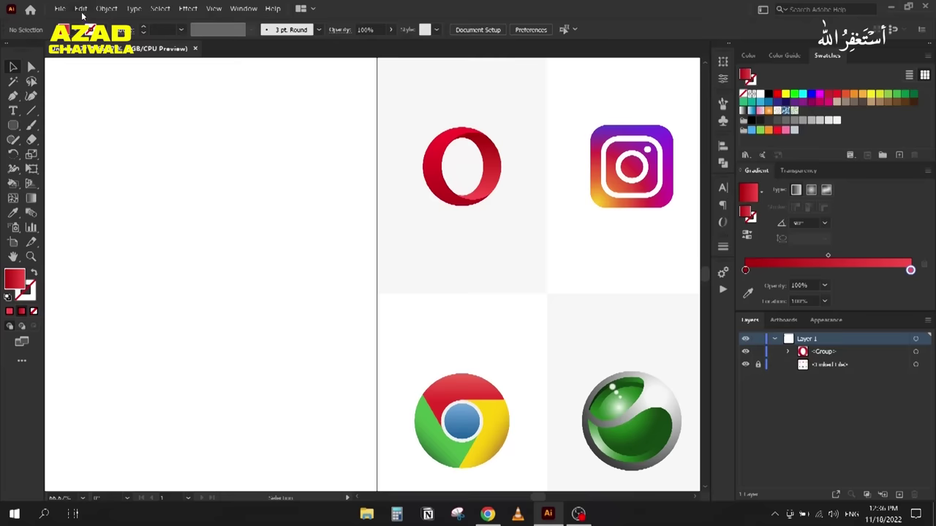
Step: Turn off Scale Corners and Scale Strokes & Effects in General preferences
click(81, 9)
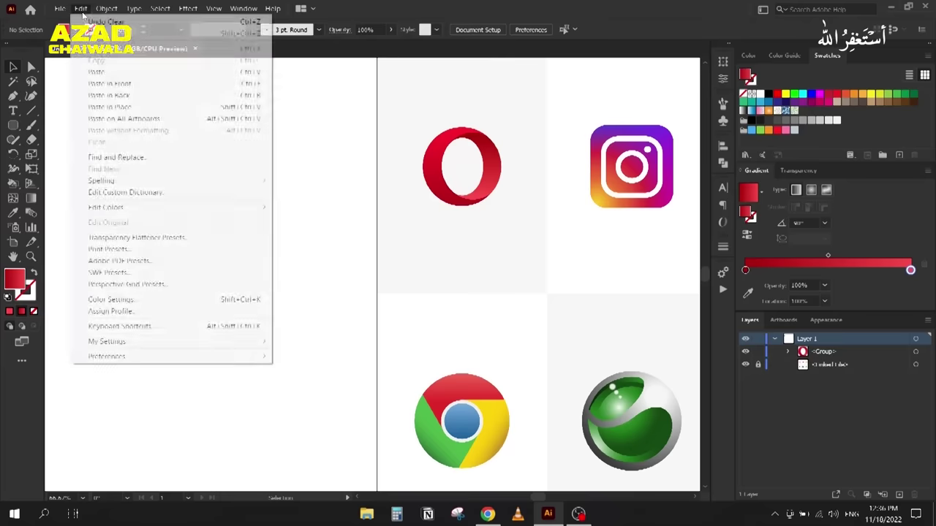
mouse_move(183, 356)
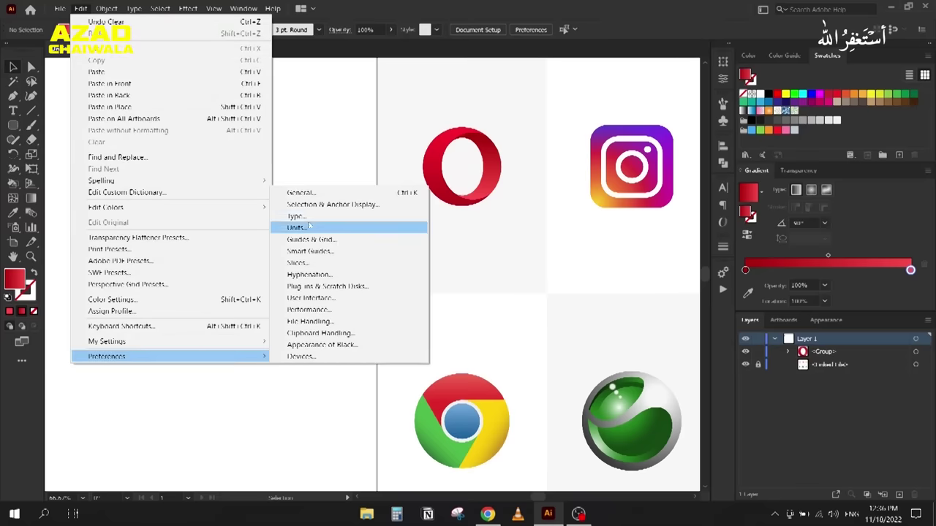
click(307, 194)
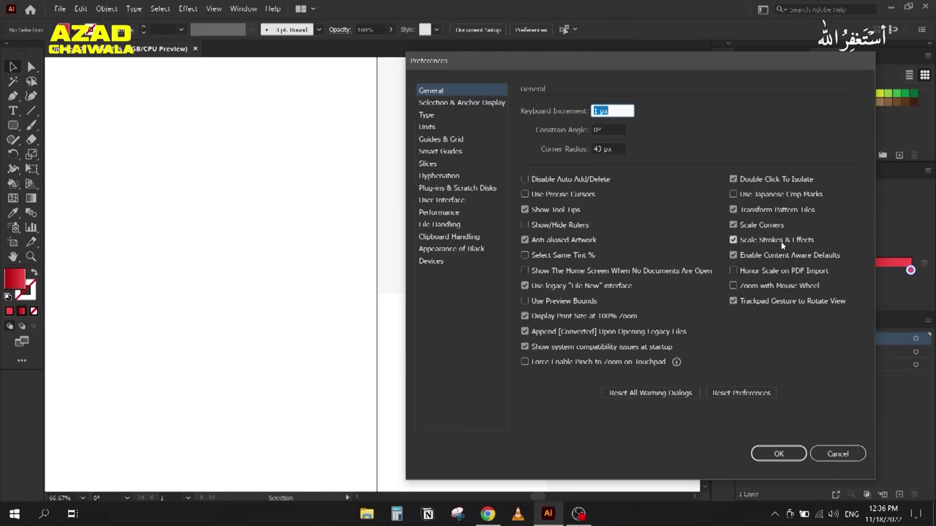
click(734, 240)
click(733, 224)
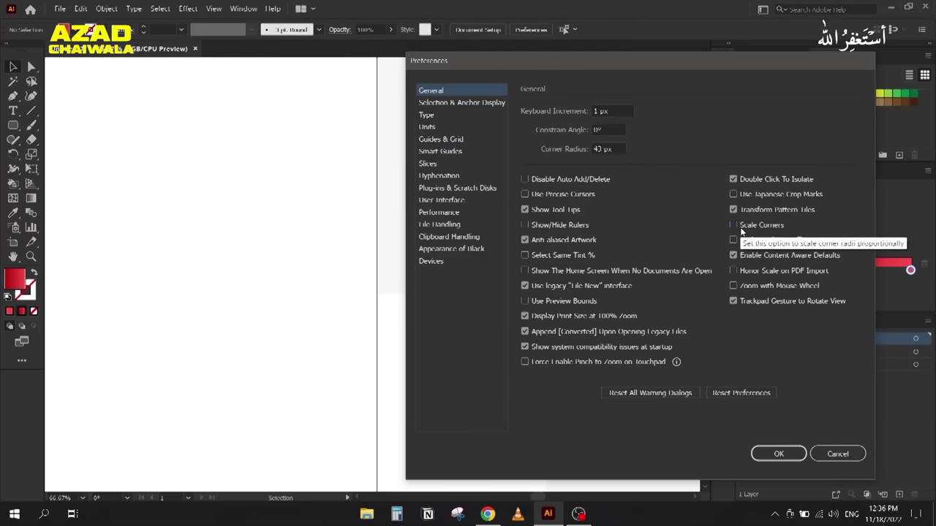
click(764, 453)
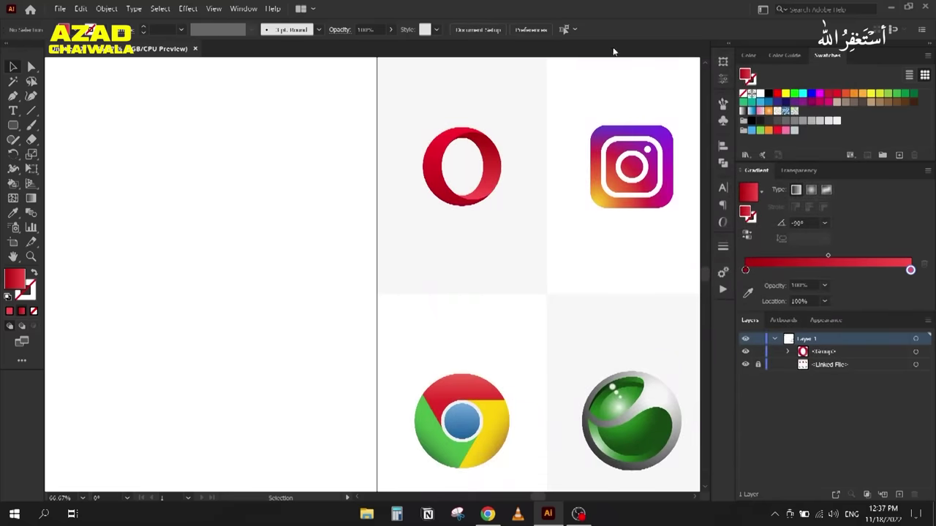
Step: Check the transform settings, then draw a red gradient rounded square near the top-left
click(727, 79)
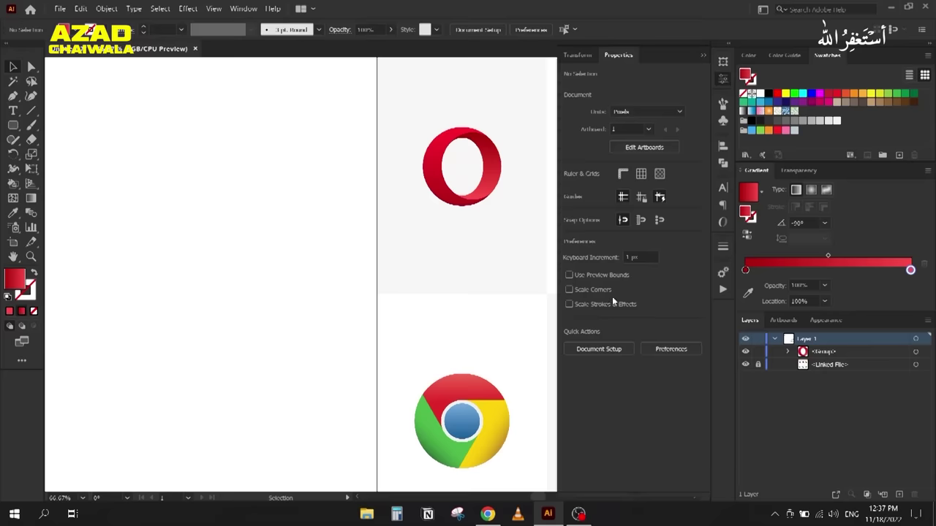
key(shift+F8)
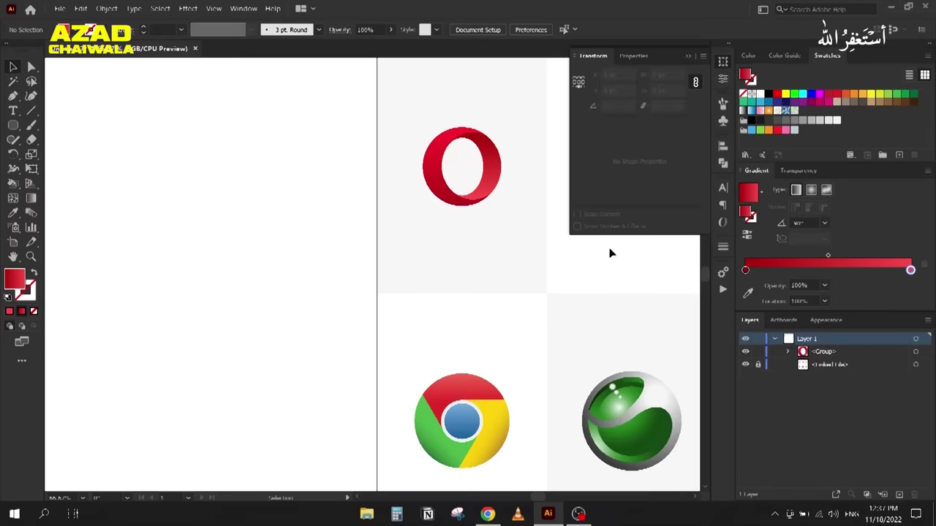
click(686, 57)
click(13, 124)
drag(130, 119, 298, 285)
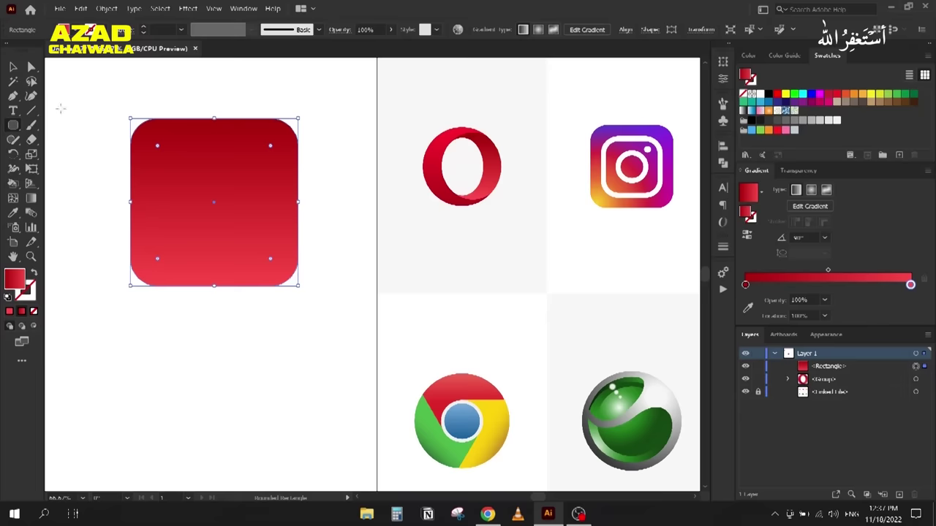
Step: Shrink the square to about 86 px as a test, undo it, and bring up the Transform settings
click(12, 68)
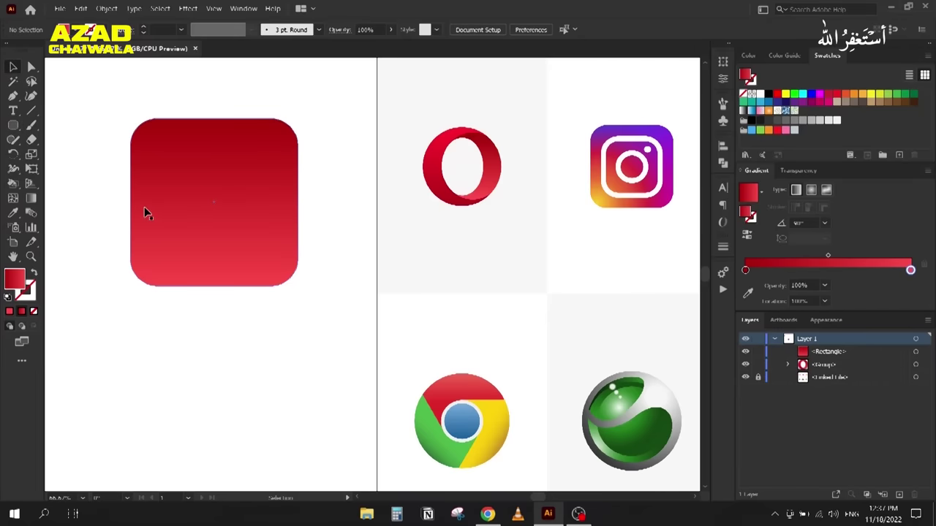
click(156, 205)
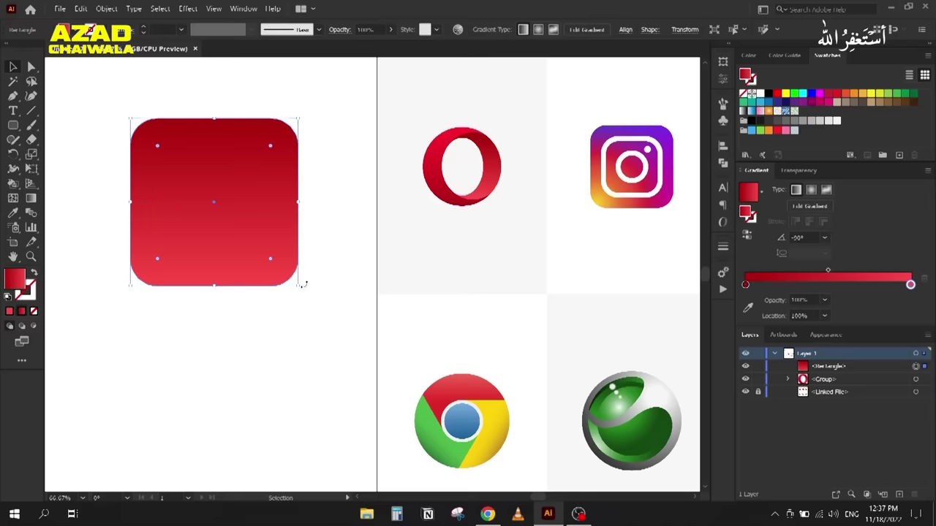
drag(299, 285, 169, 163)
click(133, 228)
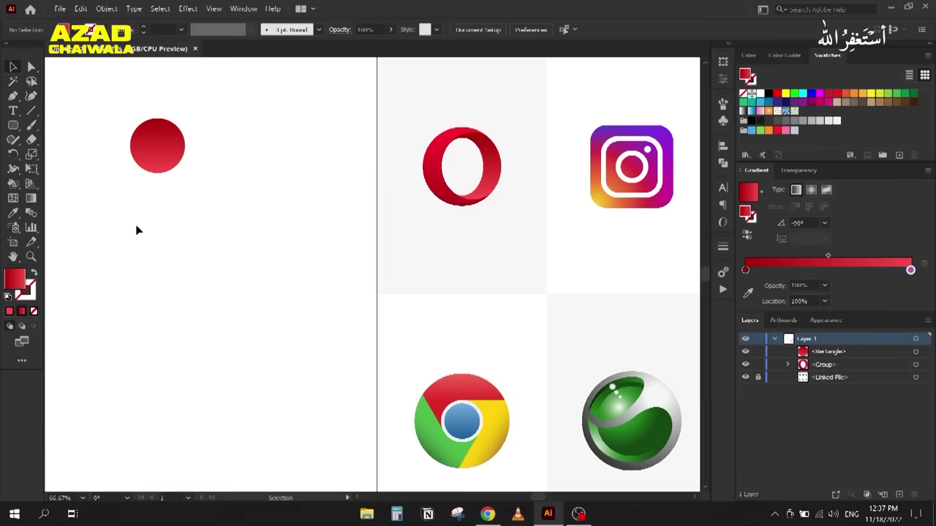
key(ctrl+z)
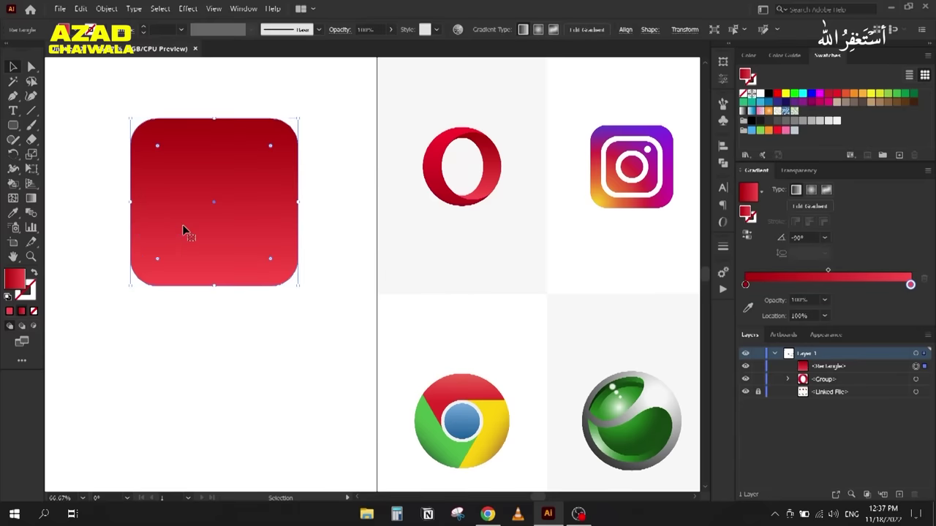
click(724, 63)
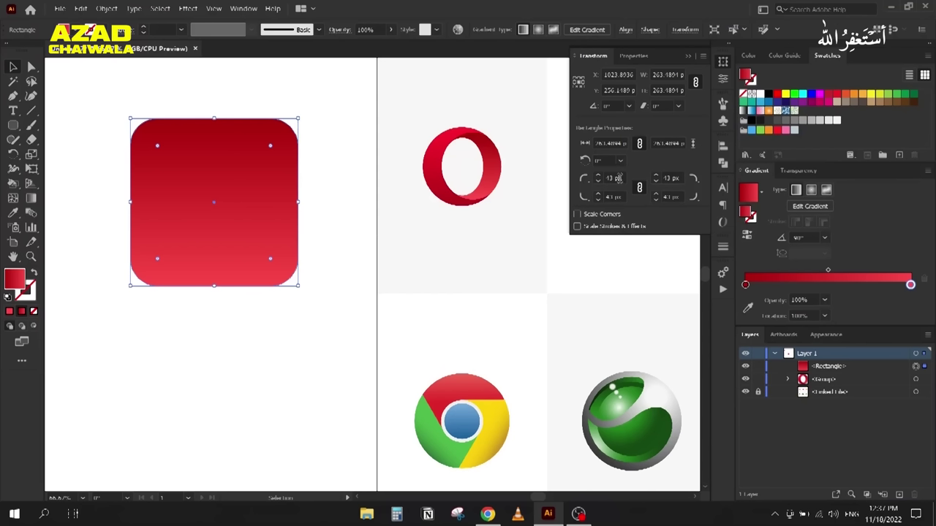
scroll(618, 179, down, 2)
scroll(618, 178, up, 8)
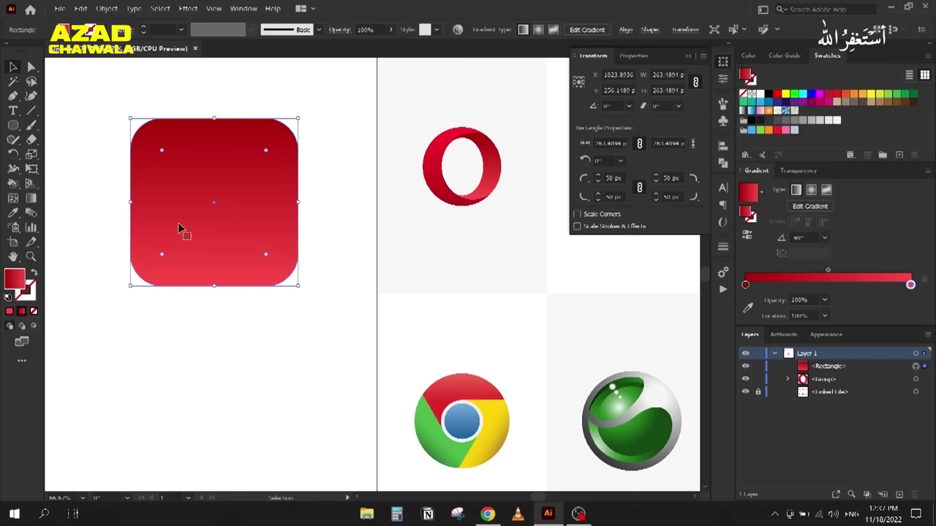
Step: Place a duplicate of the rounded square alongside the original
key(ctrl+minus)
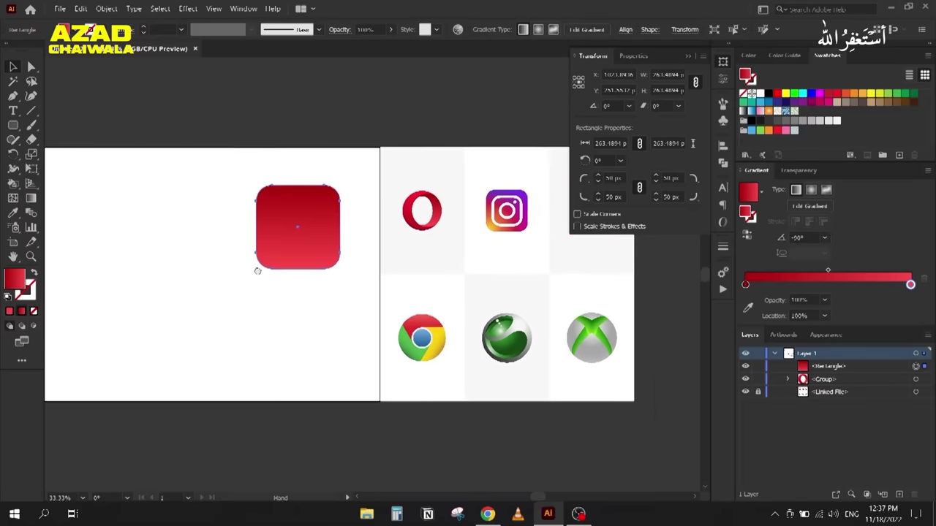
drag(245, 266, 292, 280)
drag(362, 252, 242, 252)
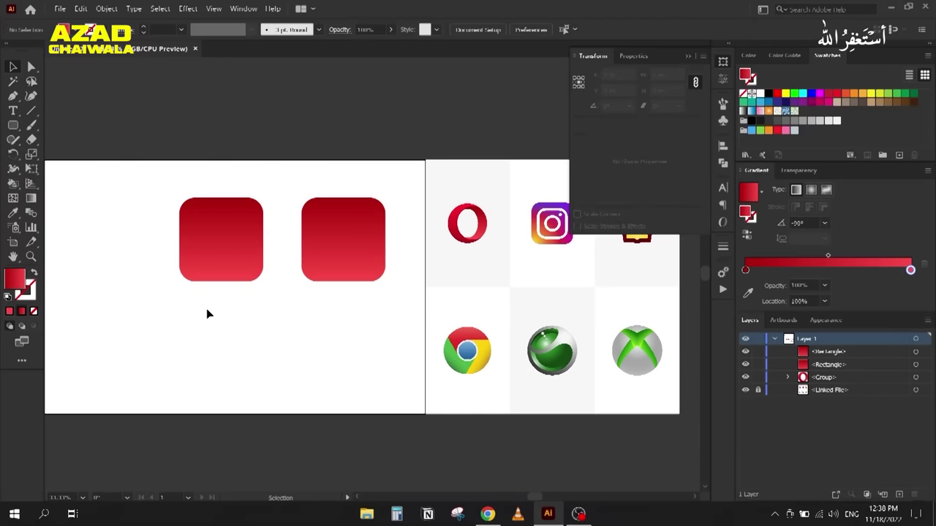
key(ctrl+plus)
click(381, 286)
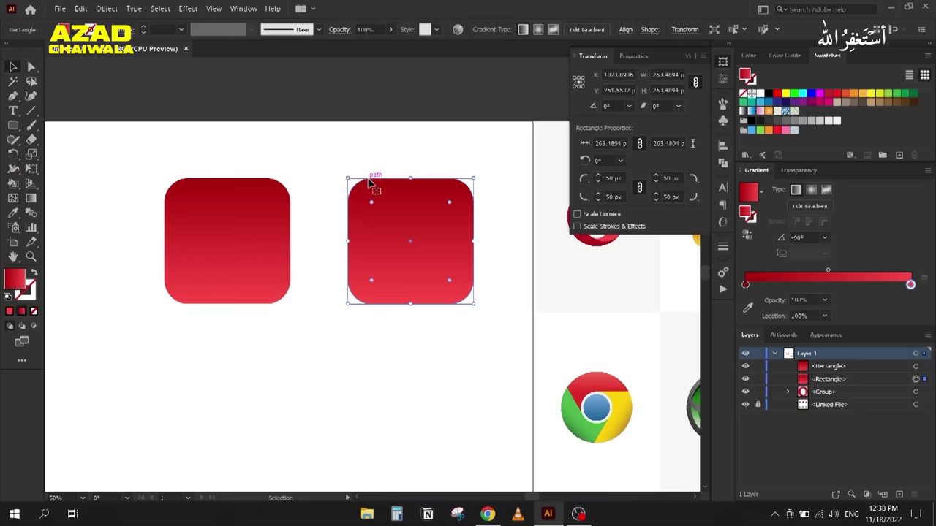
Step: Shrink the copy to 100 px as a test, then undo back to full size
click(359, 202)
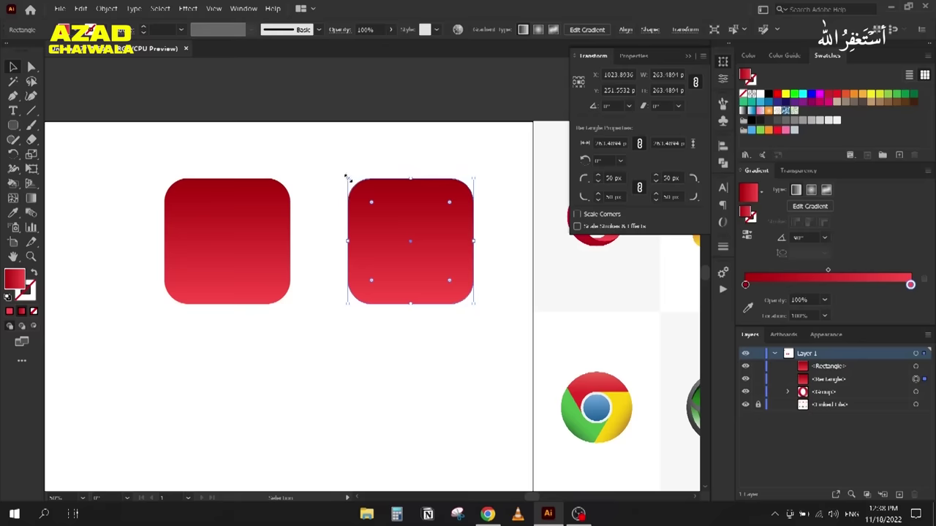
drag(347, 178, 387, 217)
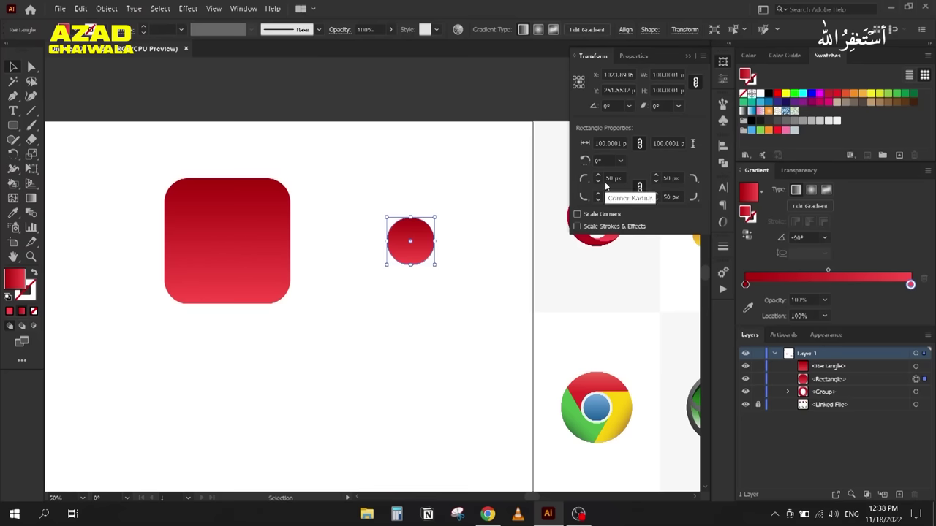
key(ctrl+z)
click(336, 369)
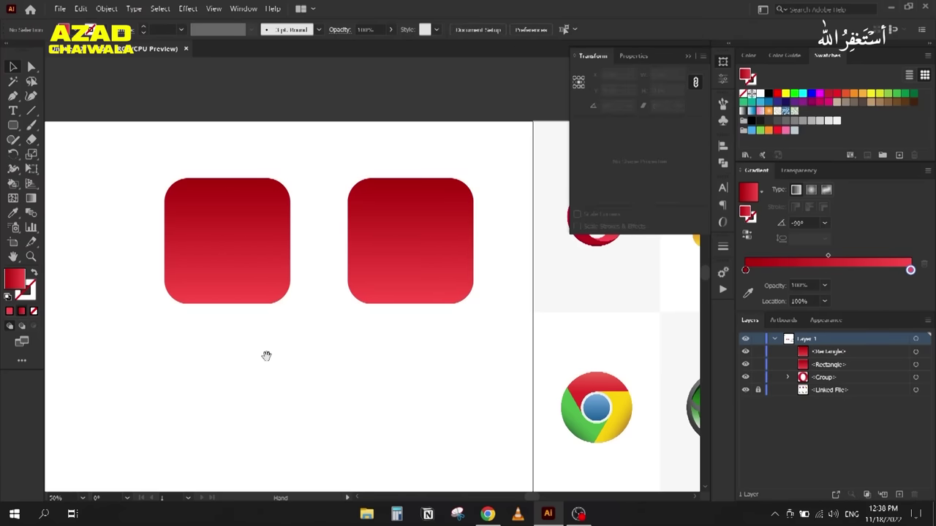
scroll(265, 355, down, 2)
click(13, 125)
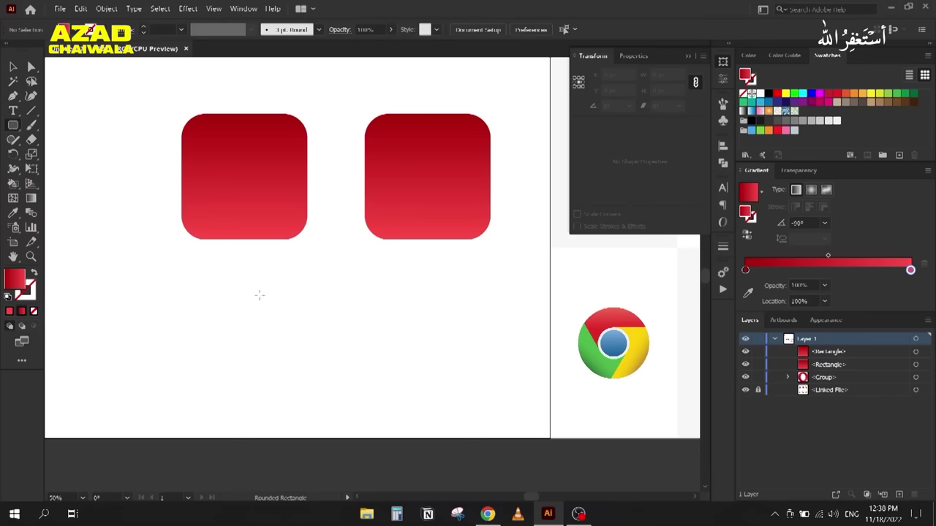
drag(330, 267, 422, 361)
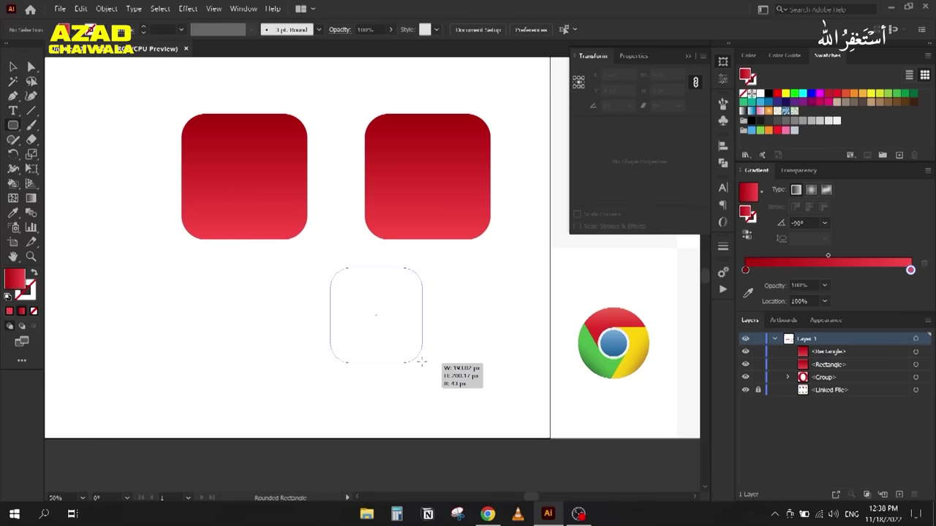
drag(422, 361, 501, 439)
key(Up)
key(Up)
key(Up)
key(Up)
key(Up)
key(Up)
key(Up)
key(Up)
key(Up)
key(Up)
key(Up)
key(Up)
key(Up)
key(Up)
key(Up)
key(Up)
key(Up)
key(Up)
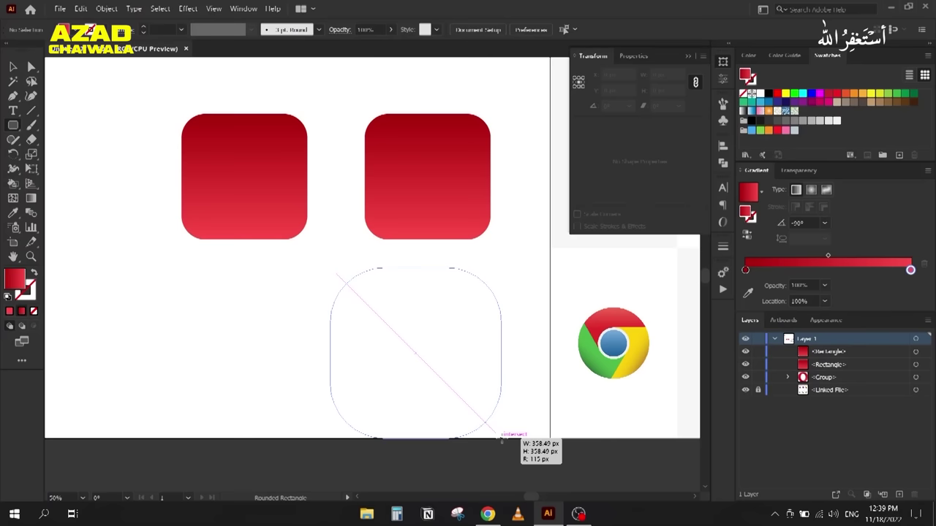
key(Up)
key(Up)
key(Up)
key(Up)
key(Up)
key(Up)
key(Up)
key(Up)
key(Up)
key(Up)
key(Up)
key(Up)
key(Up)
drag(502, 440, 501, 441)
key(Up)
key(Up)
key(Up)
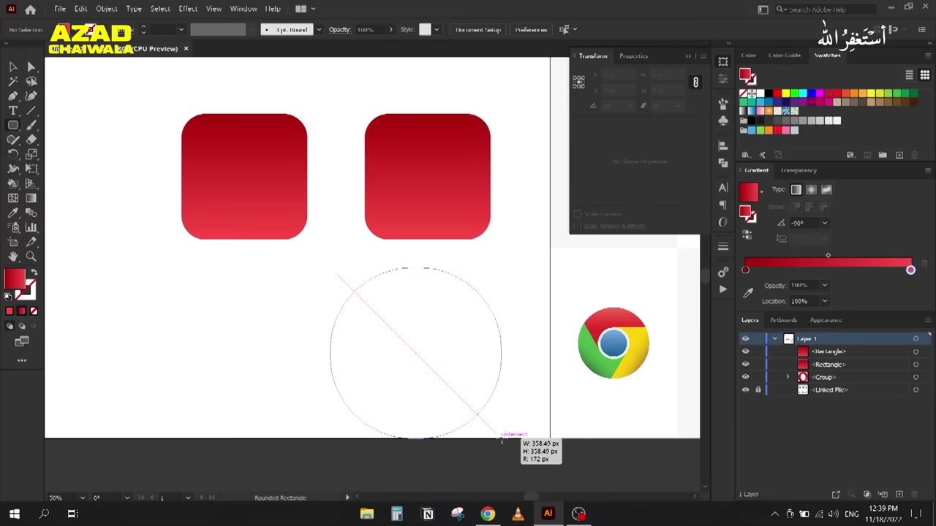
drag(502, 439, 397, 334)
key(Down)
key(Down)
key(Down)
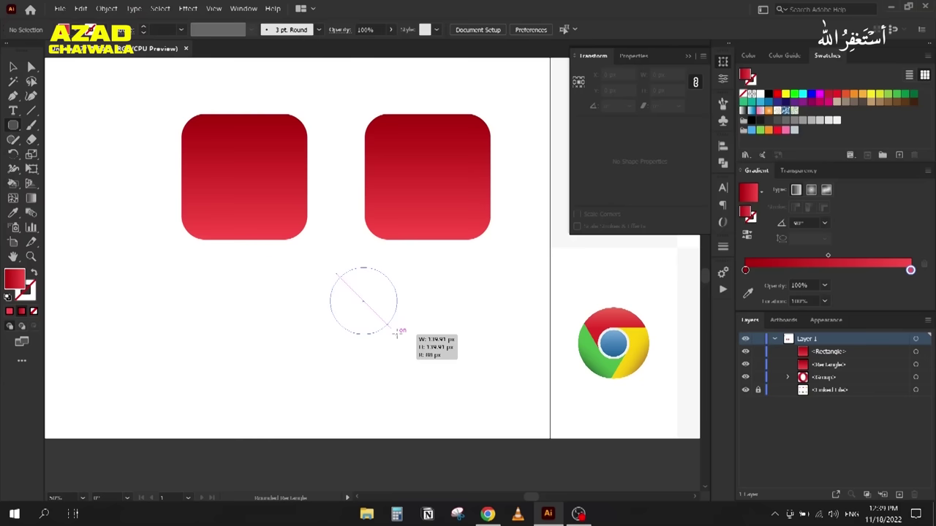
drag(397, 334, 397, 334)
key(v)
key(Delete)
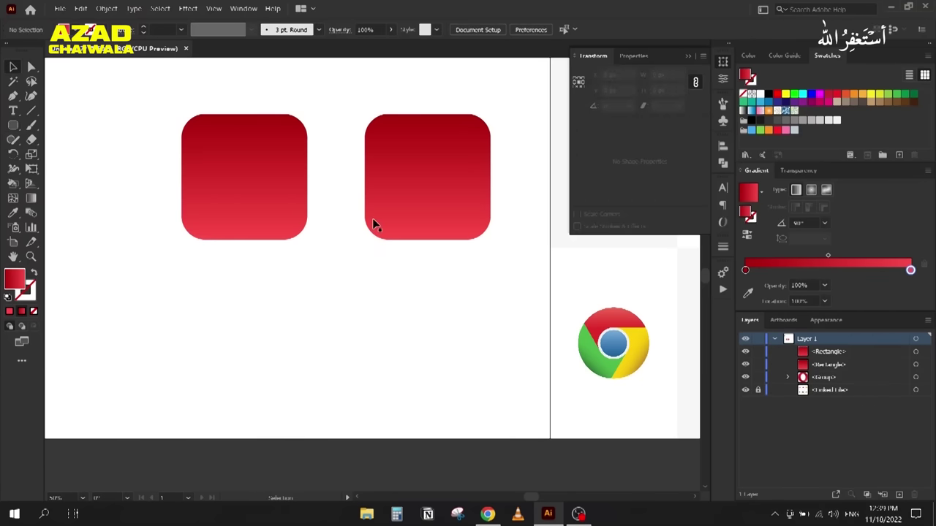
Step: With Scale Corners off, shrink the right square into a 110.8 px circle, then undo
click(383, 208)
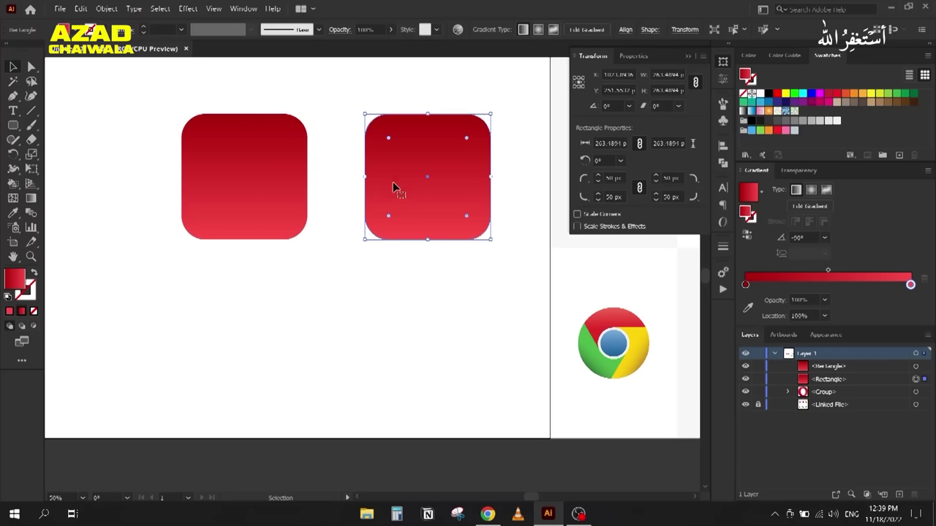
click(210, 156)
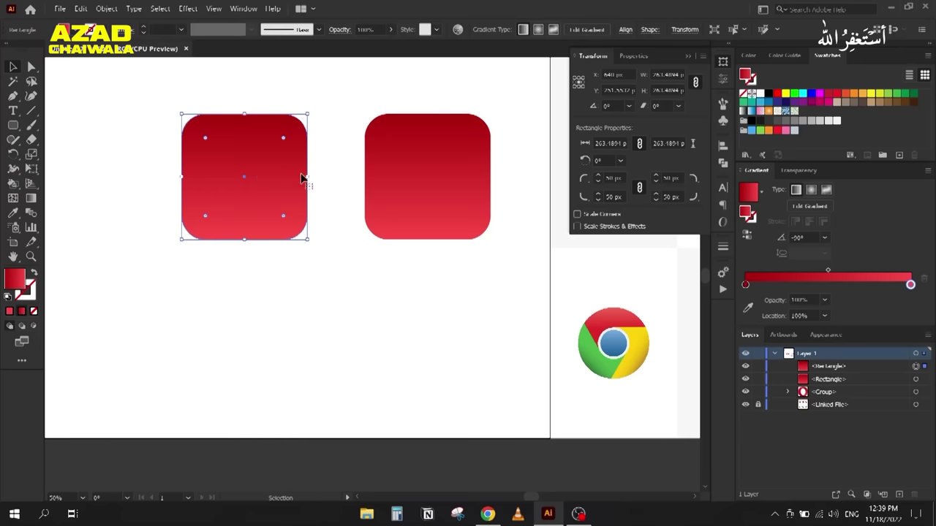
click(398, 168)
drag(363, 112, 400, 150)
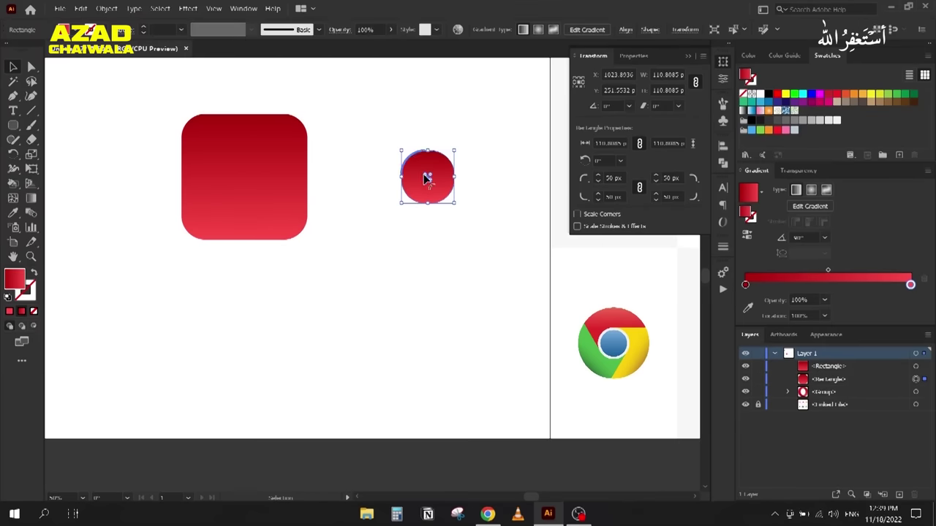
drag(427, 177, 413, 167)
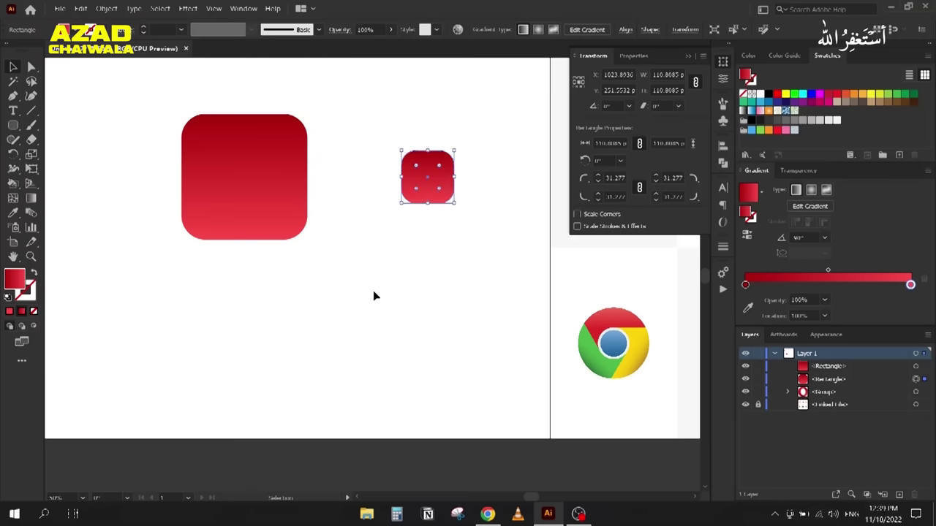
click(385, 265)
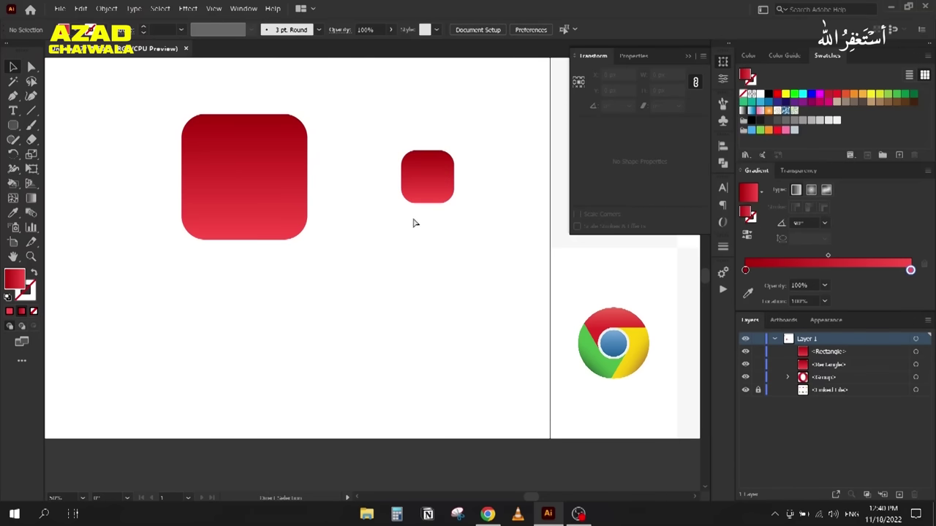
key(ctrl+z)
key(ctrl+z)
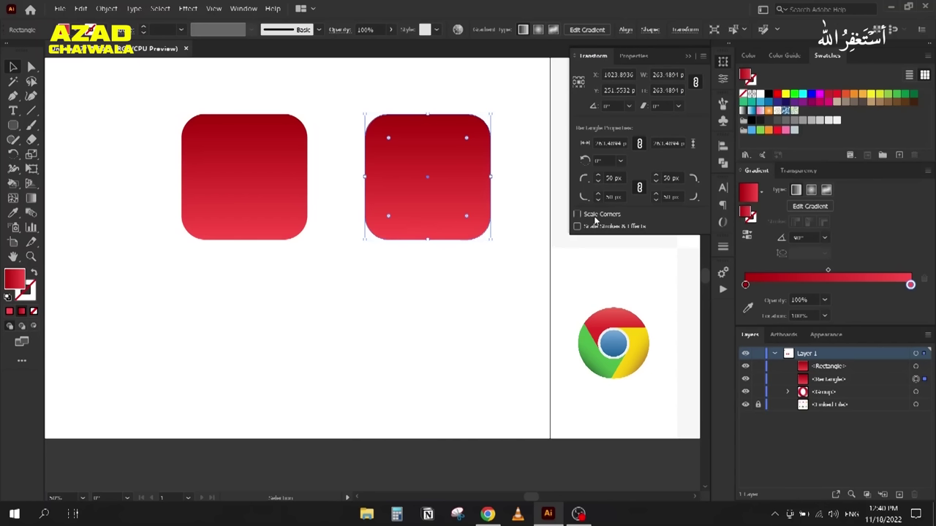
Step: Enable Scale Corners and shrink the right square to about 66 px with 12.5 px corners
click(594, 215)
drag(364, 116, 414, 147)
click(432, 212)
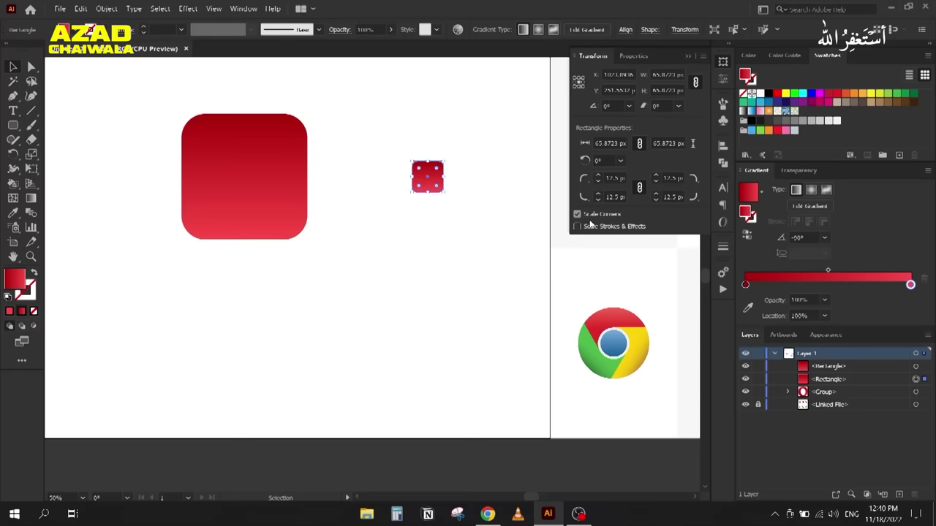
Step: Undo the resize, test enlarging the right square and undo, then delete both rounded squares
key(ctrl+z)
key(ctrl+minus)
drag(286, 206, 262, 198)
click(398, 203)
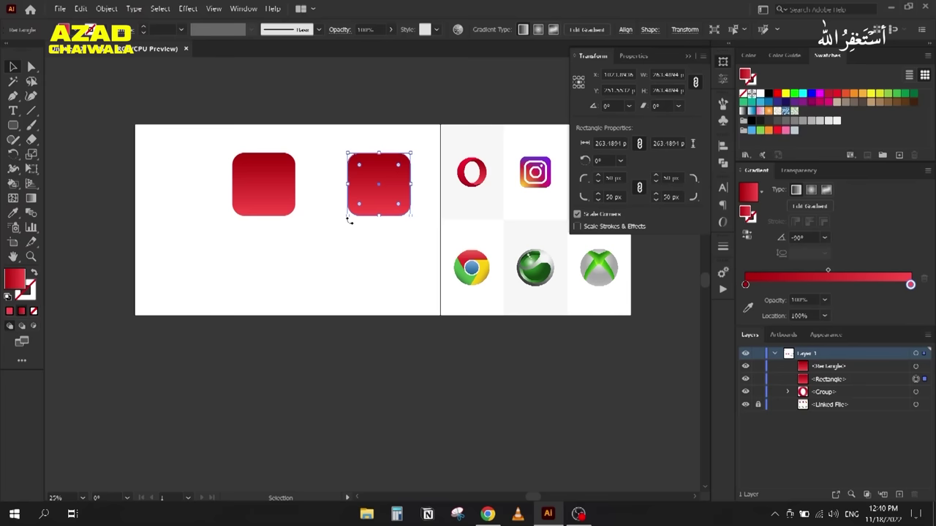
drag(348, 215, 322, 265)
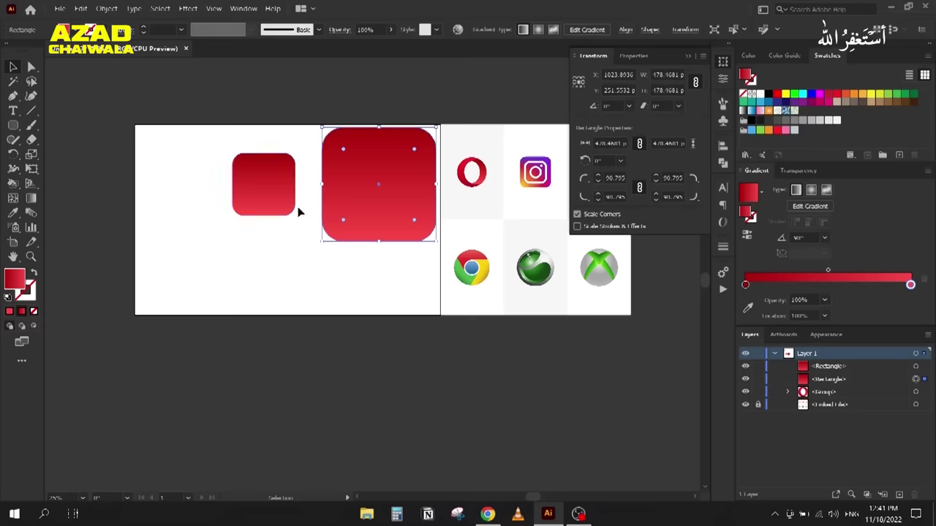
key(ctrl+z)
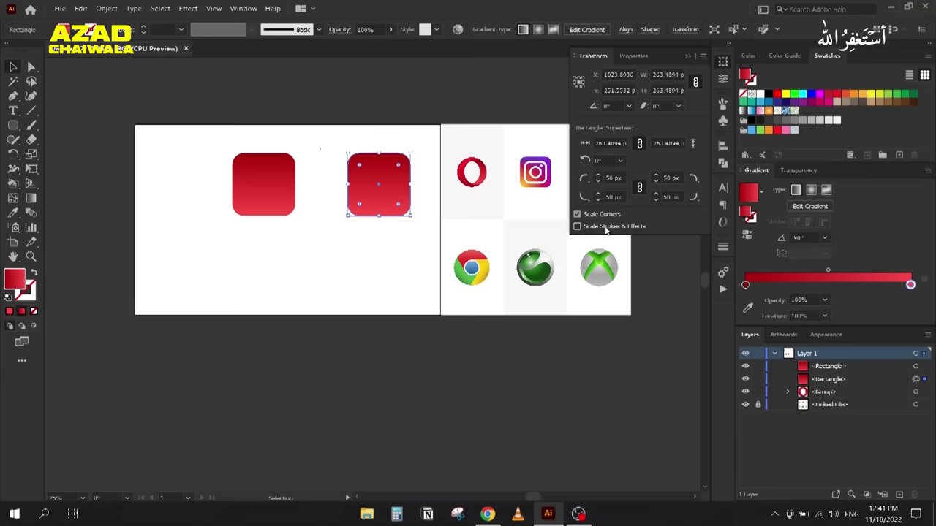
drag(271, 146, 399, 229)
key(Delete)
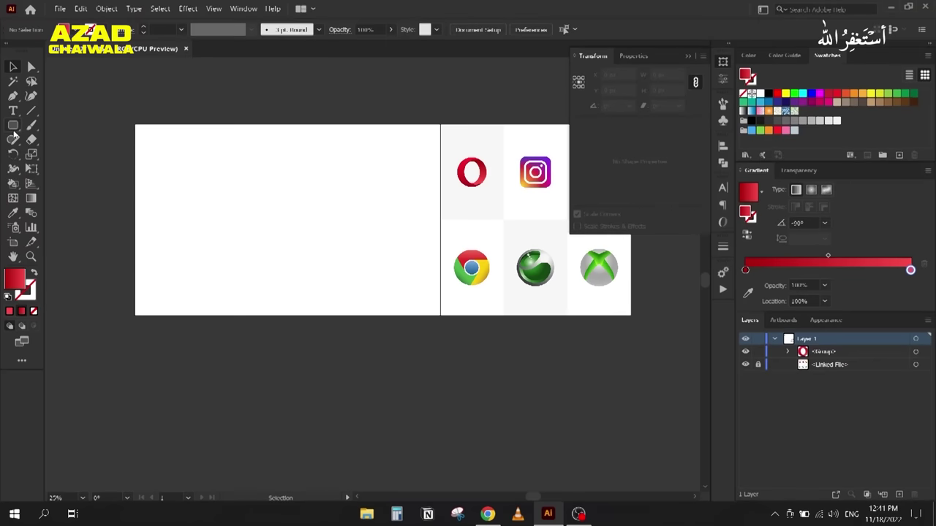
Step: Draw a circle on the left of the artboard with the Ellipse Tool
click(13, 125)
click(59, 157)
drag(231, 161, 339, 269)
click(13, 68)
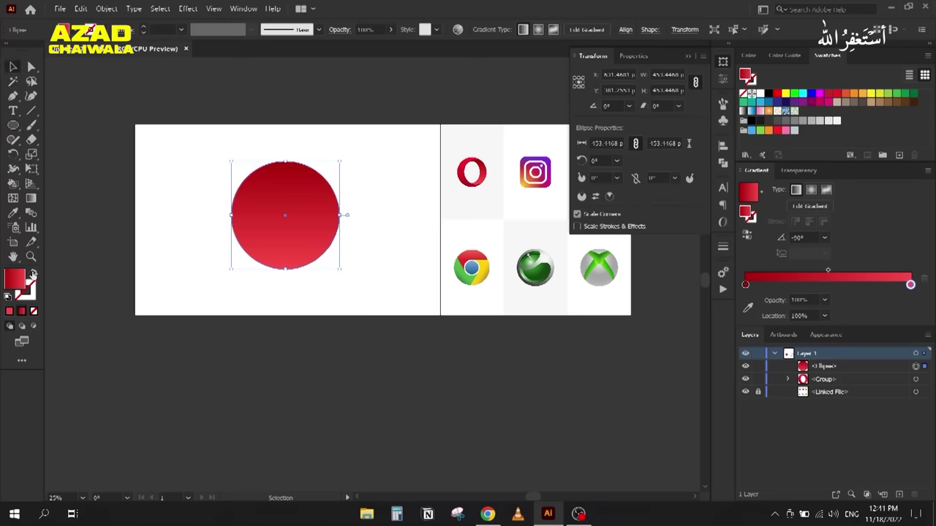
Step: Make the circle unfilled with a 36 px solid black stroke
click(34, 273)
click(29, 291)
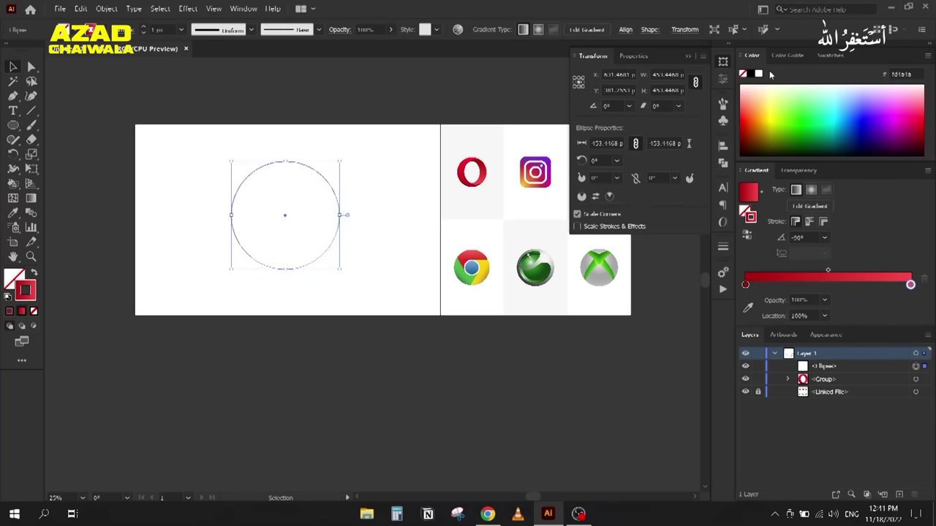
click(166, 27)
text(4)
key(Return)
scroll(167, 27, up, 5)
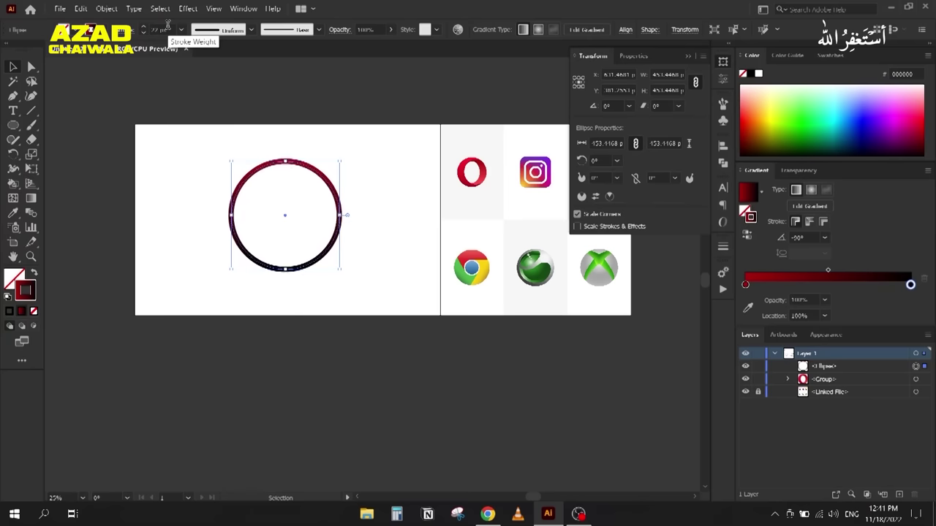
scroll(167, 27, up, 6)
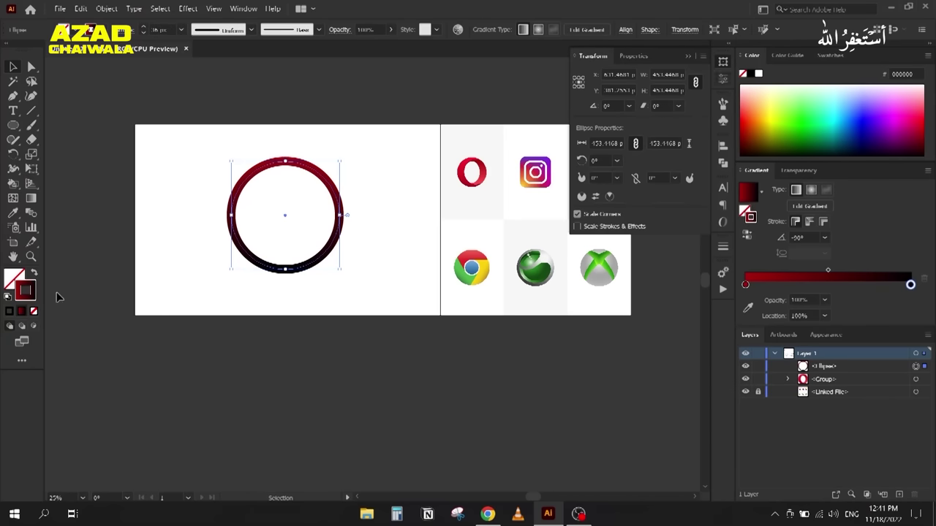
click(8, 312)
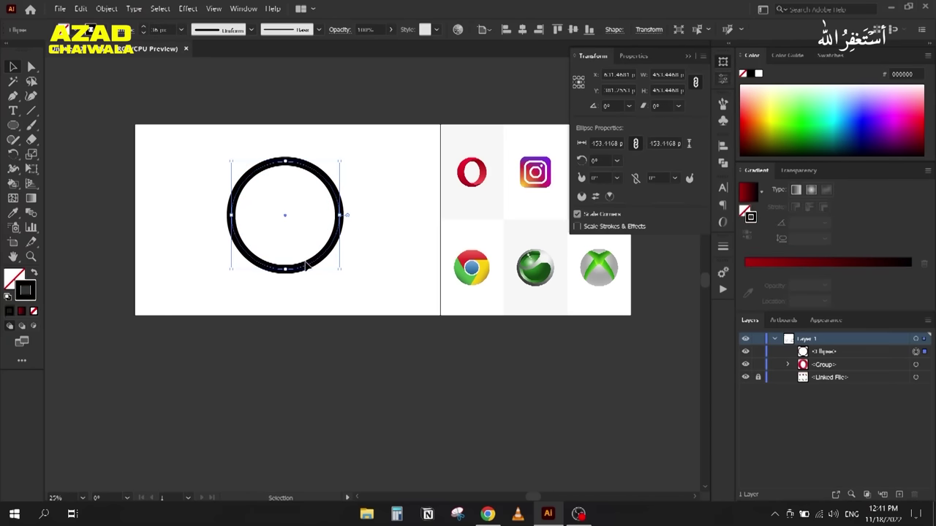
Step: Resize the ring to about 381 px wide and move it further left
drag(340, 270, 323, 252)
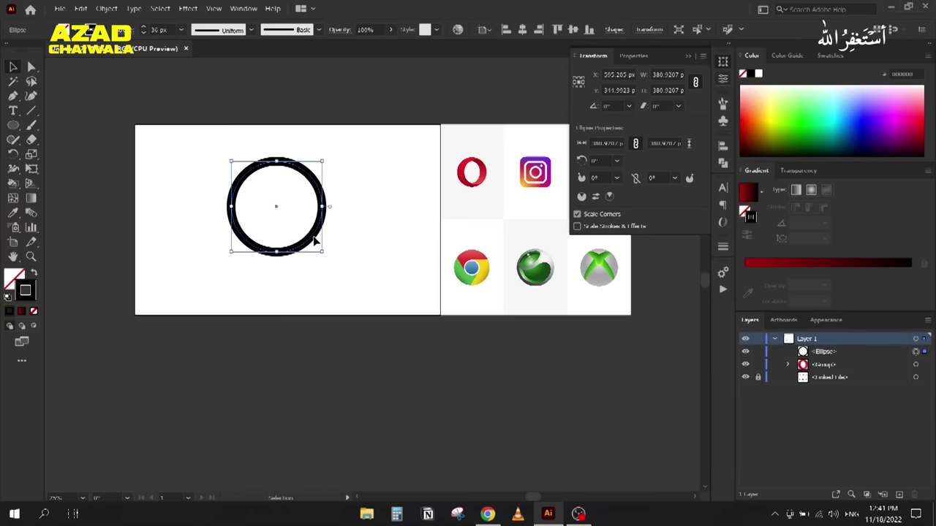
mouse_move(227, 188)
mouse_down()
mouse_move(193, 190)
mouse_move(224, 194)
mouse_up()
key(ctrl+=)
key(ctrl+=)
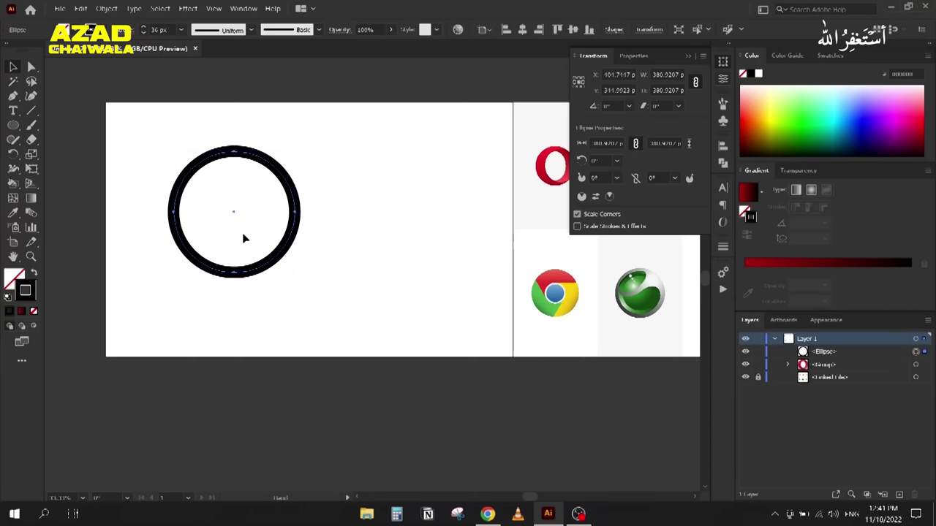
Step: Duplicate the ring to its right and shrink the copy
drag(255, 233, 226, 248)
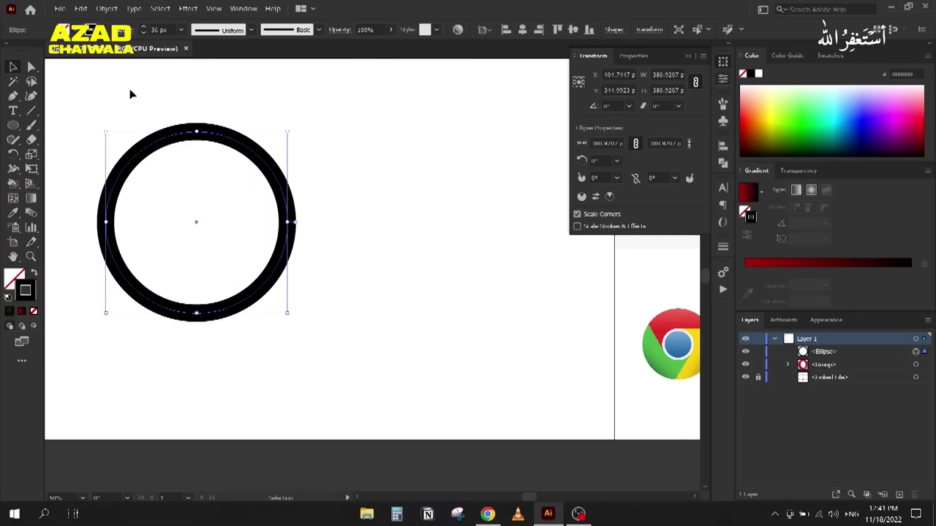
scroll(169, 30, up, 4)
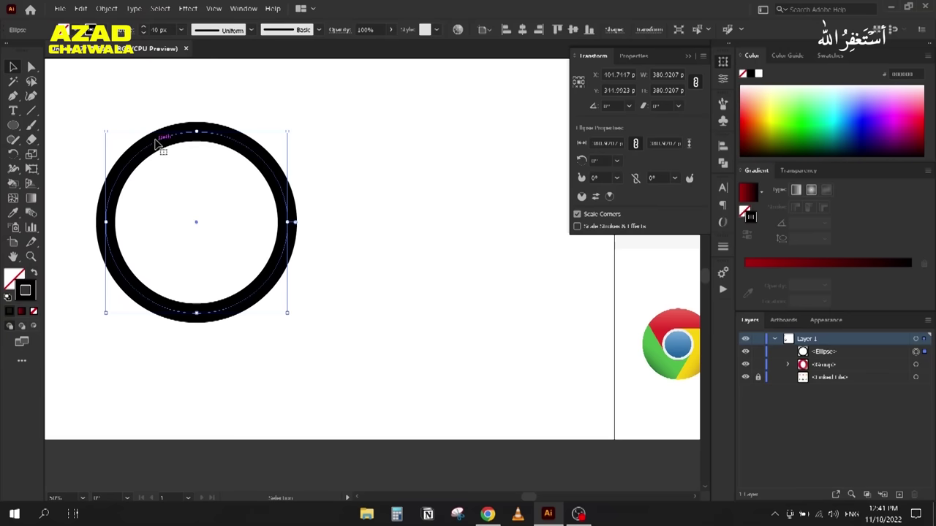
drag(156, 144, 385, 144)
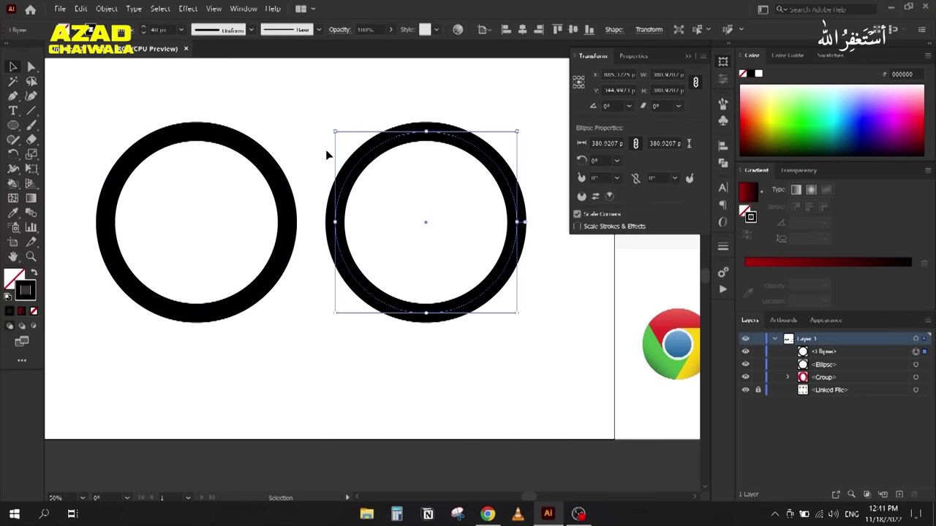
drag(334, 132, 395, 190)
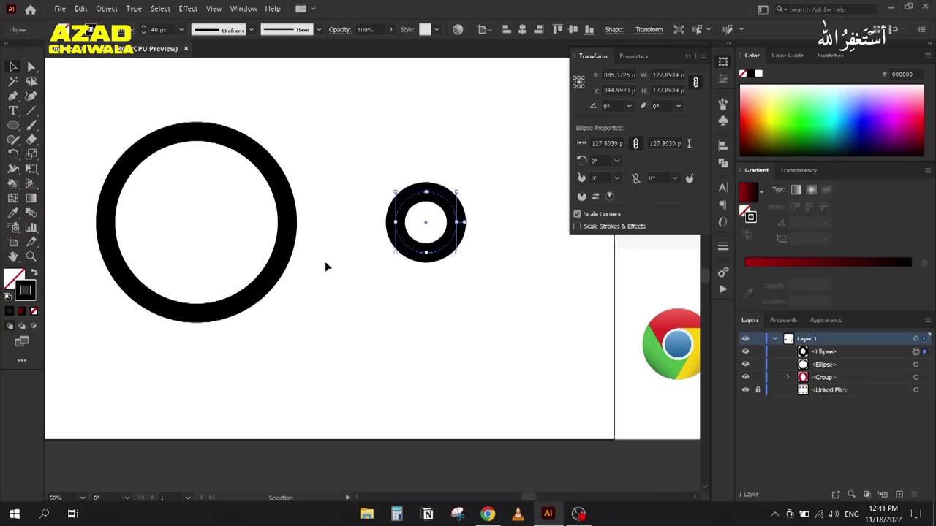
Step: Select the small duplicate ring and delete it, leaving the single large ring
click(378, 318)
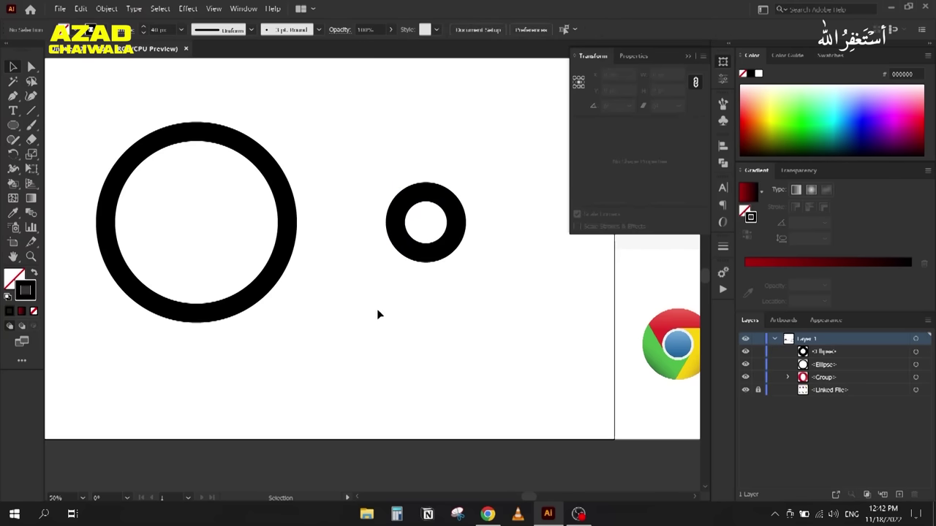
click(443, 244)
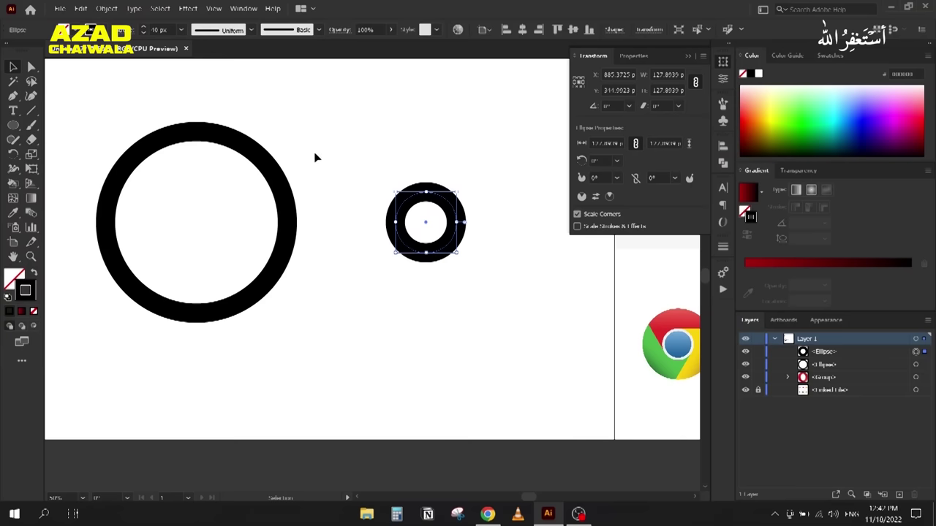
click(358, 187)
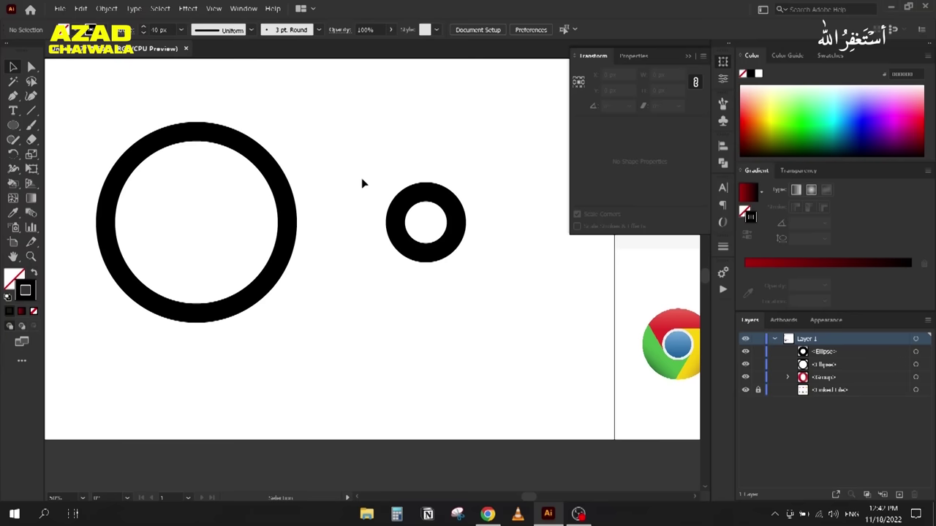
drag(361, 178, 468, 256)
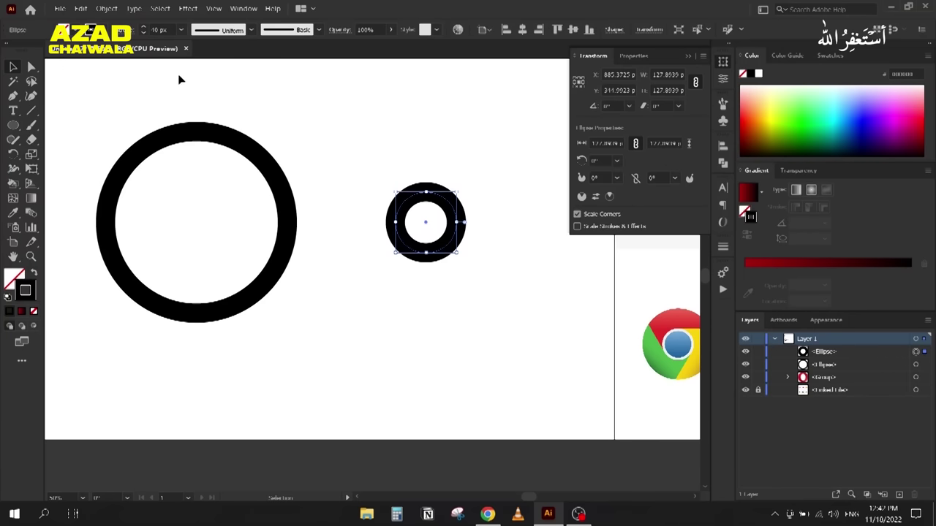
scroll(169, 30, down, 7)
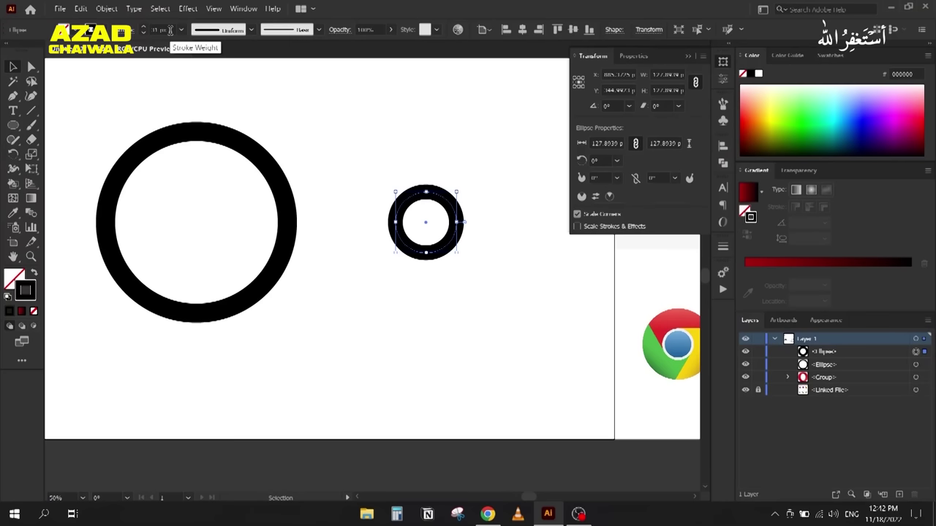
key(Delete)
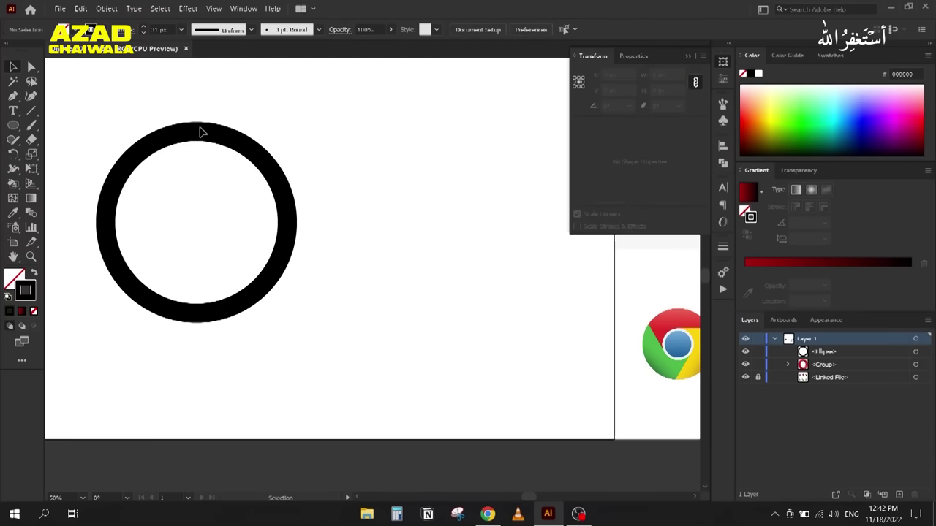
Step: Duplicate the ring to the right, enable Scale Strokes & Effects, and shrink the copy to about 155 px
drag(197, 132, 415, 136)
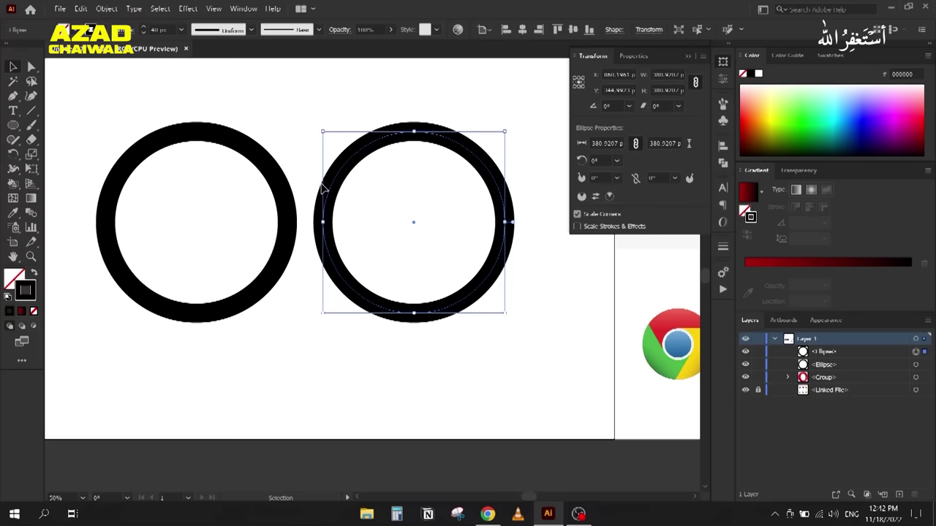
click(323, 187)
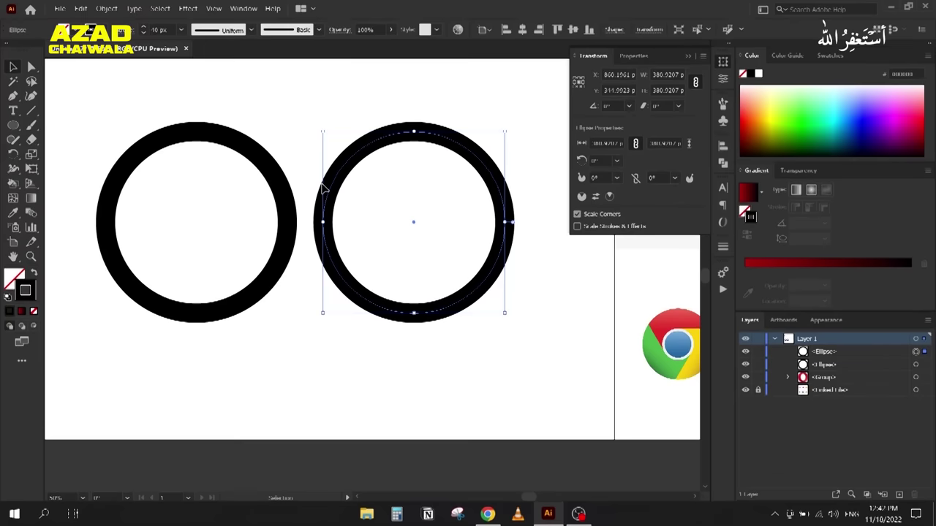
click(577, 226)
drag(322, 131, 376, 185)
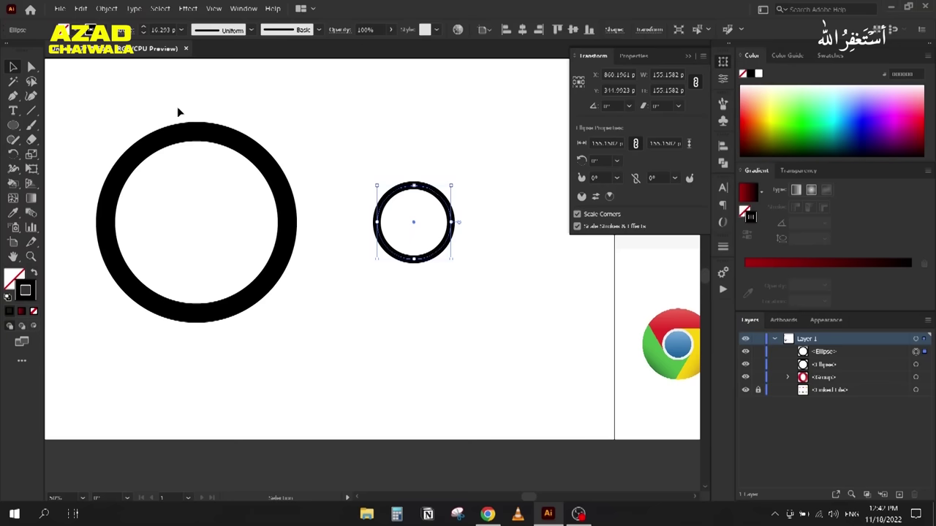
click(168, 136)
click(383, 200)
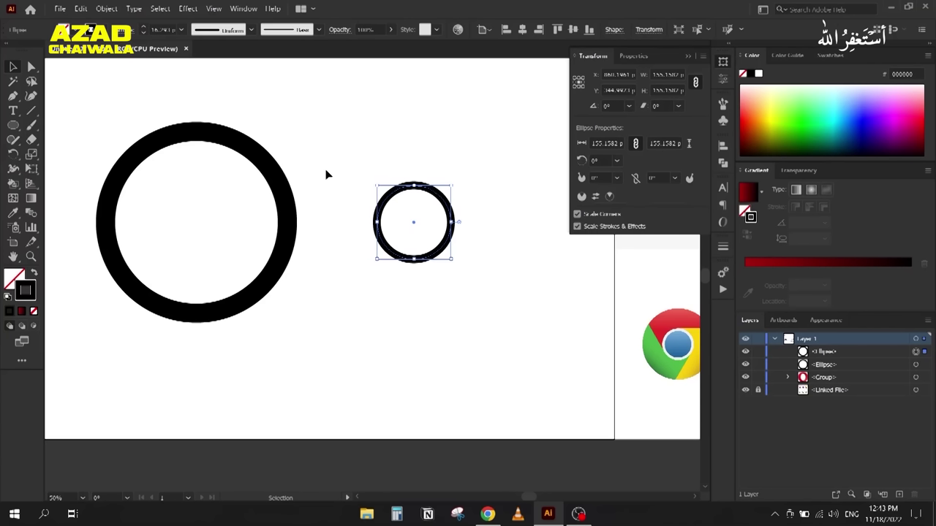
drag(338, 139, 408, 208)
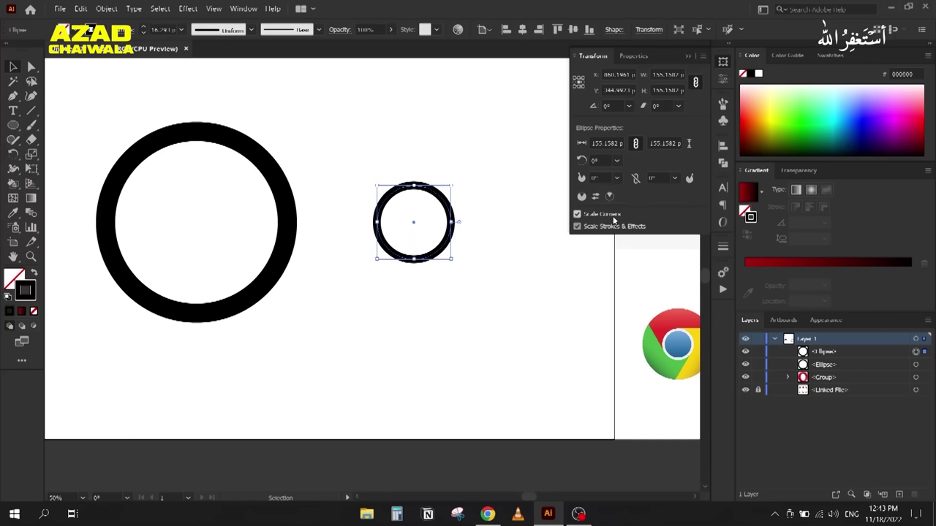
Step: Delete both black ring circles, keeping Scale Strokes & Effects enabled in Preferences
drag(437, 163, 144, 331)
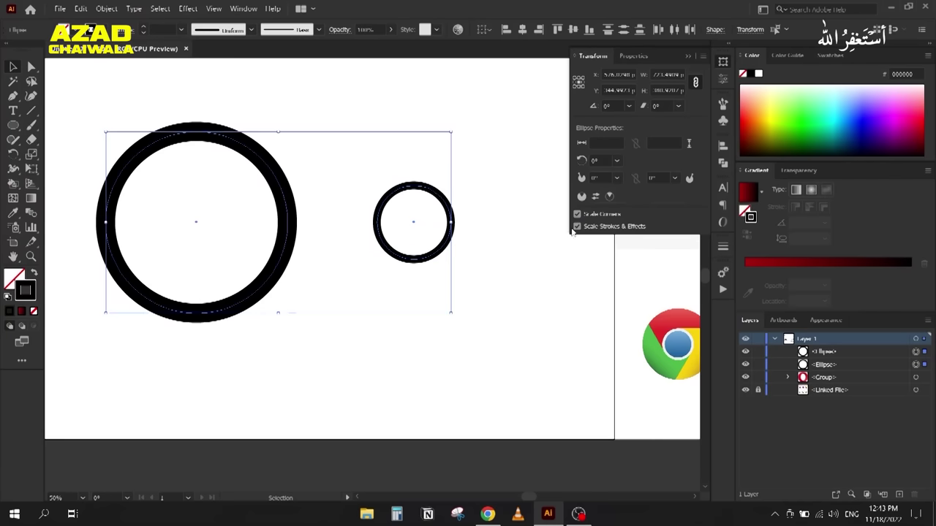
key(Delete)
click(626, 55)
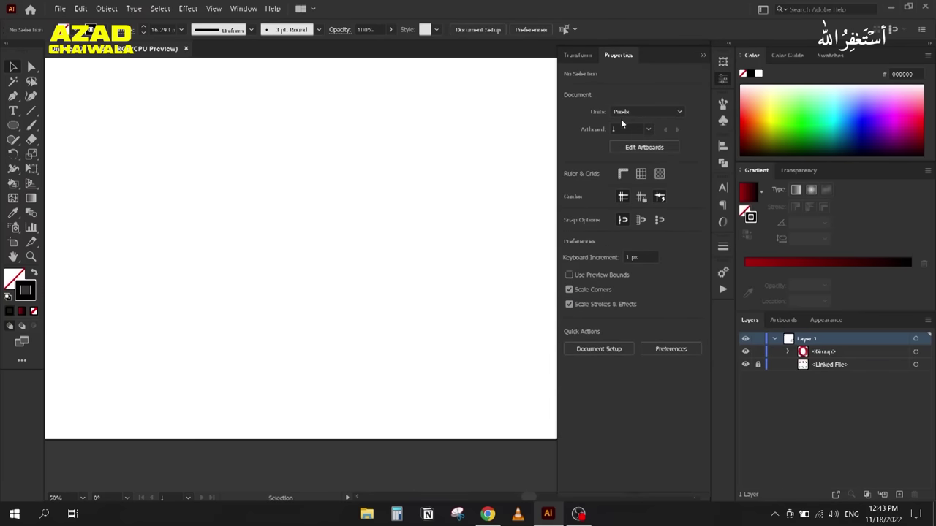
click(702, 56)
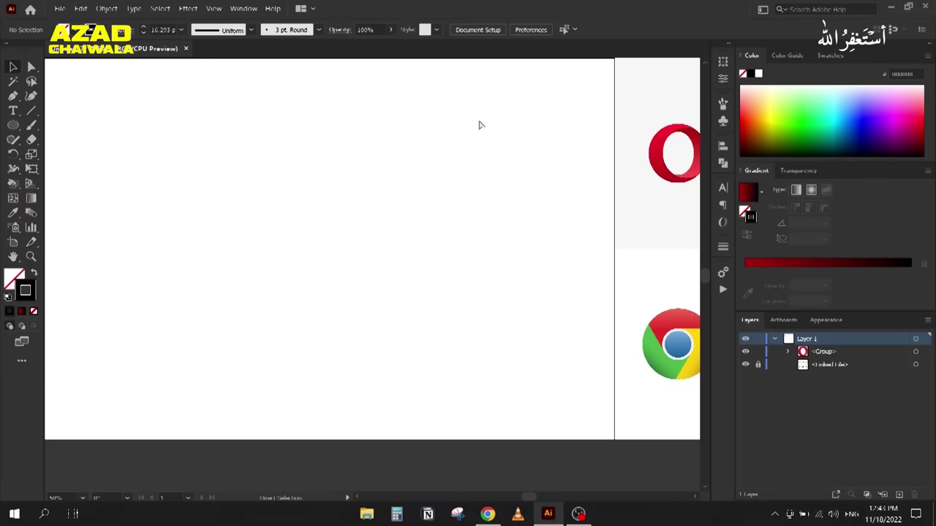
key(ctrl+k)
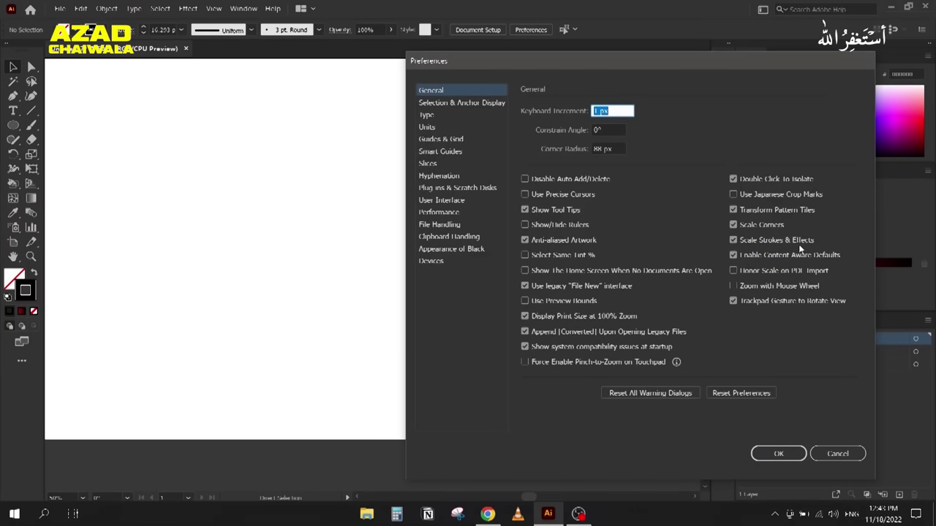
click(778, 453)
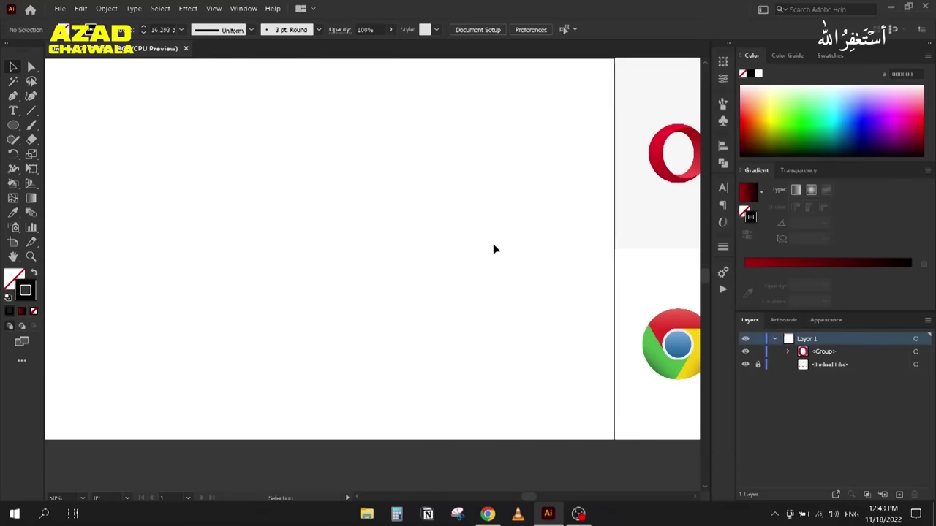
Step: Draw a rounded square, about 233 × 243 px with 45 px corners, beside the logo sheet
drag(621, 240, 289, 248)
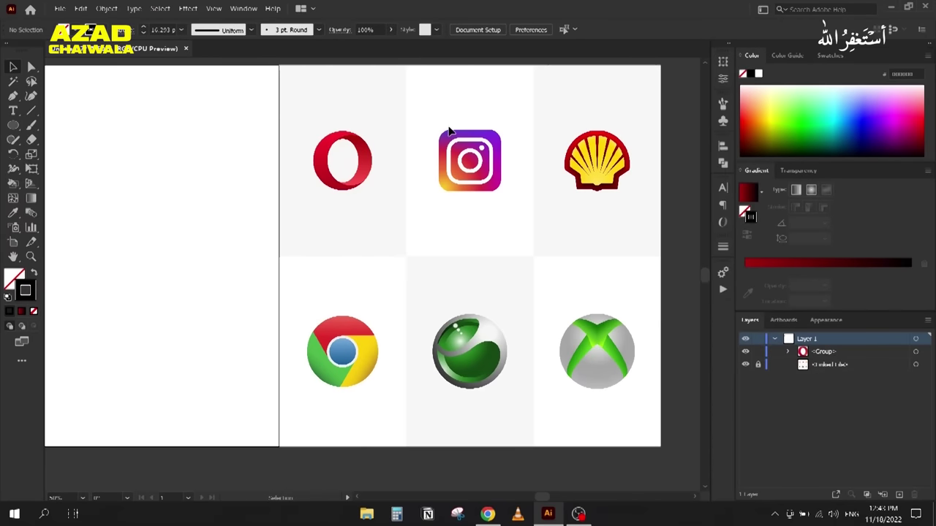
scroll(445, 140, up, 2)
scroll(448, 161, down, 2)
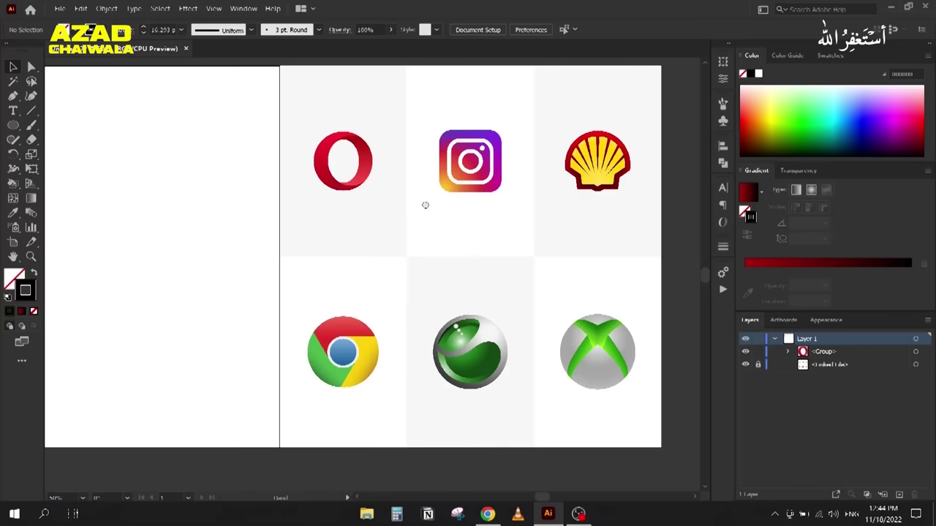
scroll(395, 183, left, 3)
click(13, 125)
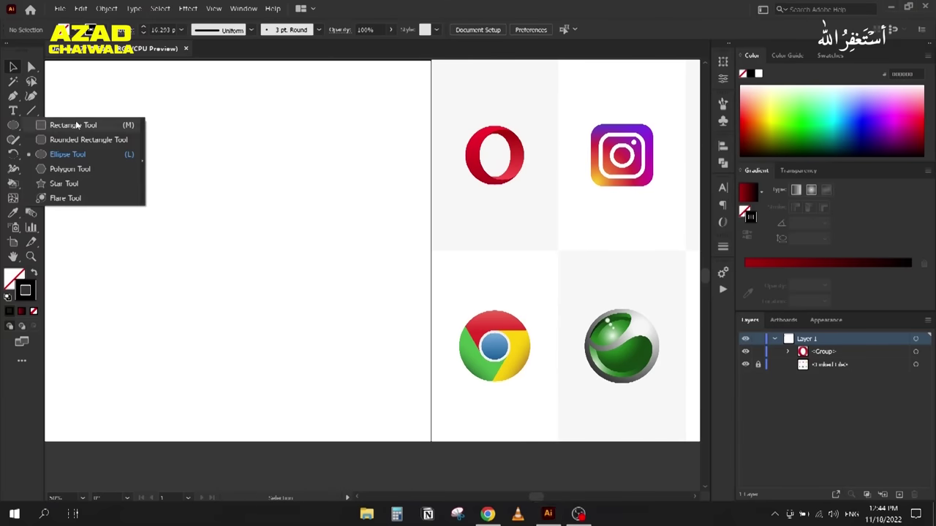
click(80, 139)
mouse_move(206, 124)
mouse_down()
mouse_move(326, 235)
mouse_move(327, 250)
mouse_move(317, 239)
mouse_up()
key(Down)
key(Down)
key(Down)
key(Down)
key(Down)
key(Down)
key(Up)
key(Up)
key(Up)
key(Down)
key(Down)
key(Down)
key(Down)
key(Down)
key(Down)
key(Down)
key(Down)
key(Down)
key(Down)
key(Down)
key(Down)
key(Down)
key(Down)
key(Down)
Step: Move the rounded square further right and recentre the view on it and the logos
key(v)
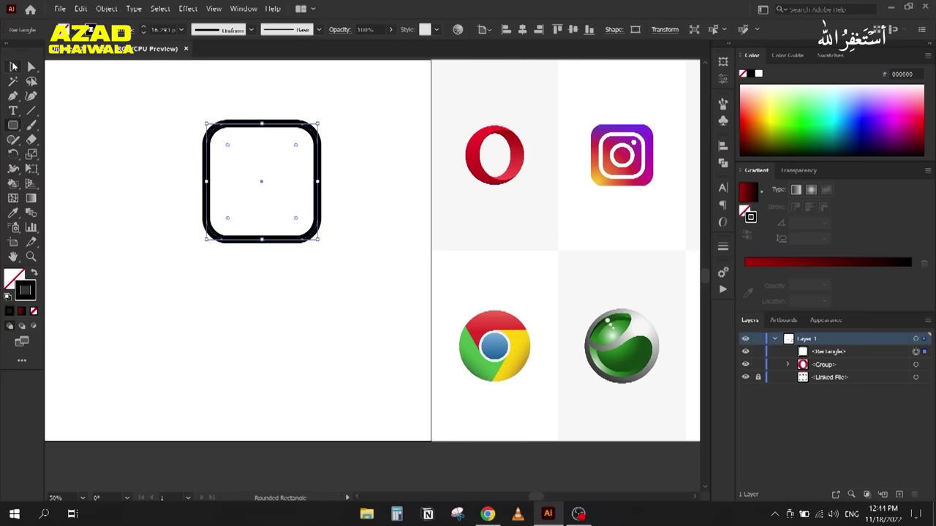
drag(231, 128, 319, 128)
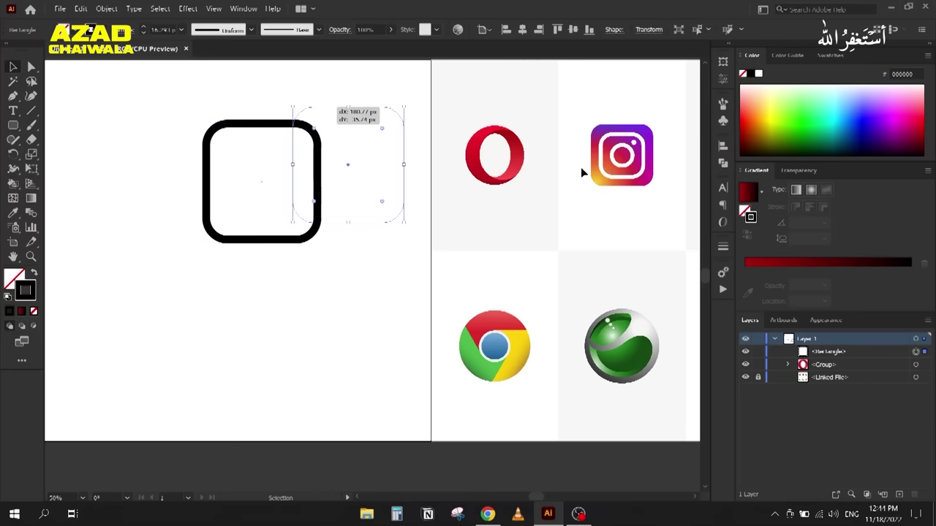
scroll(580, 167, up, 1)
drag(549, 182, 525, 253)
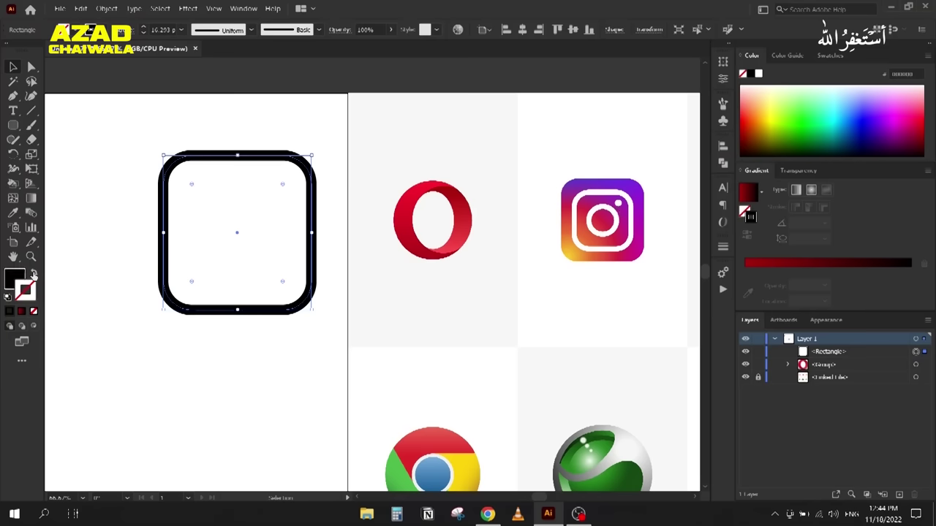
Step: Give the square a vertical White-Black gradient fill with no outline
click(34, 274)
click(763, 194)
click(668, 214)
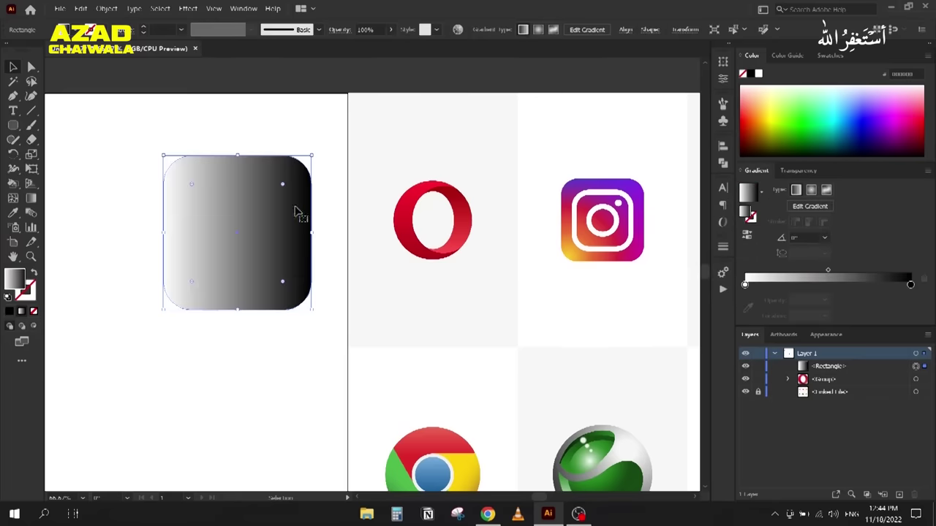
key(g)
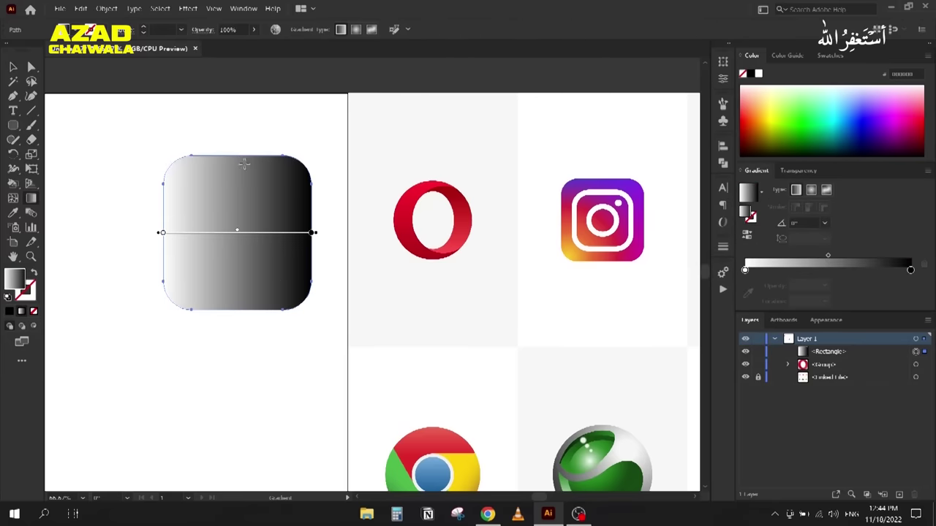
drag(237, 154, 239, 307)
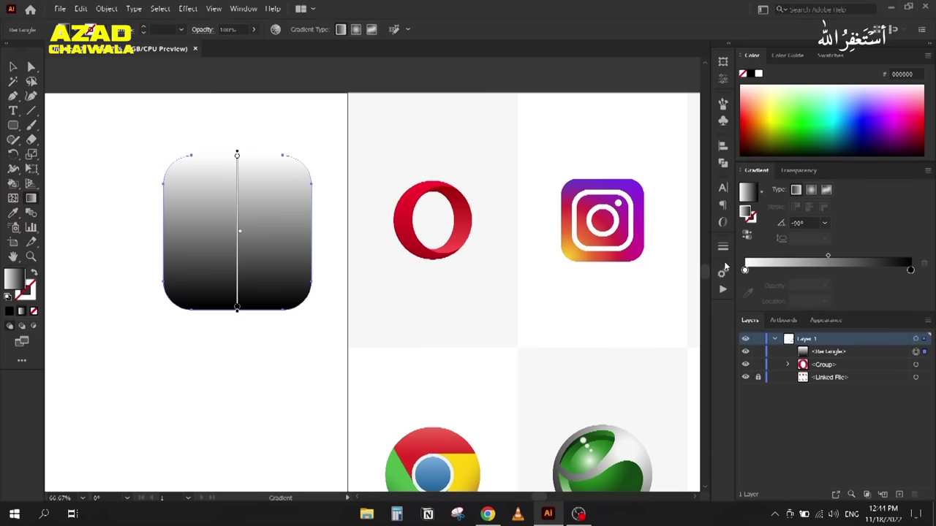
Step: Sample purple and magenta from the Instagram icon for the gradient's top and bottom stops
click(746, 271)
click(749, 294)
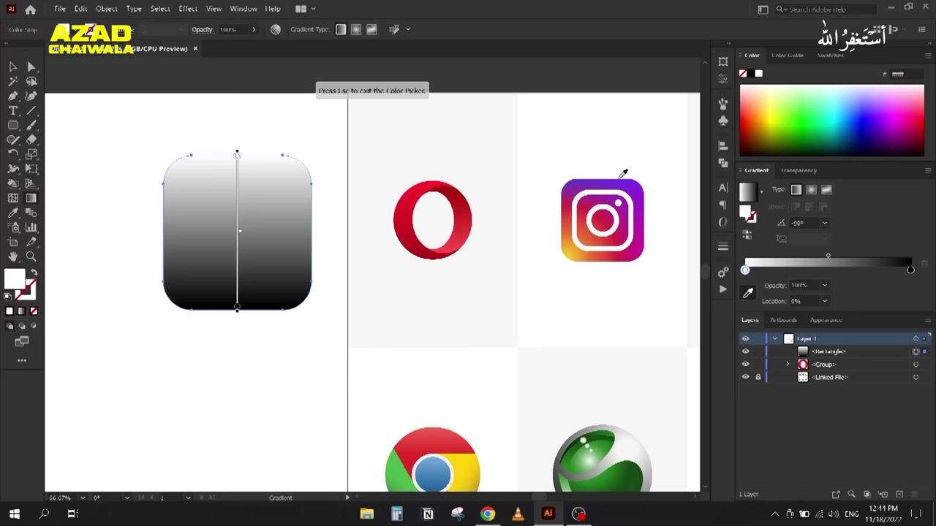
click(619, 181)
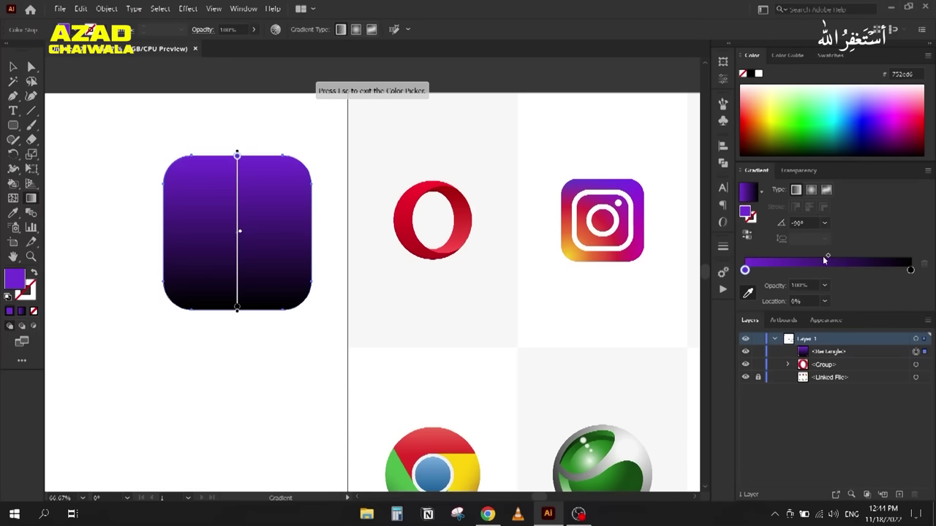
click(910, 270)
click(641, 241)
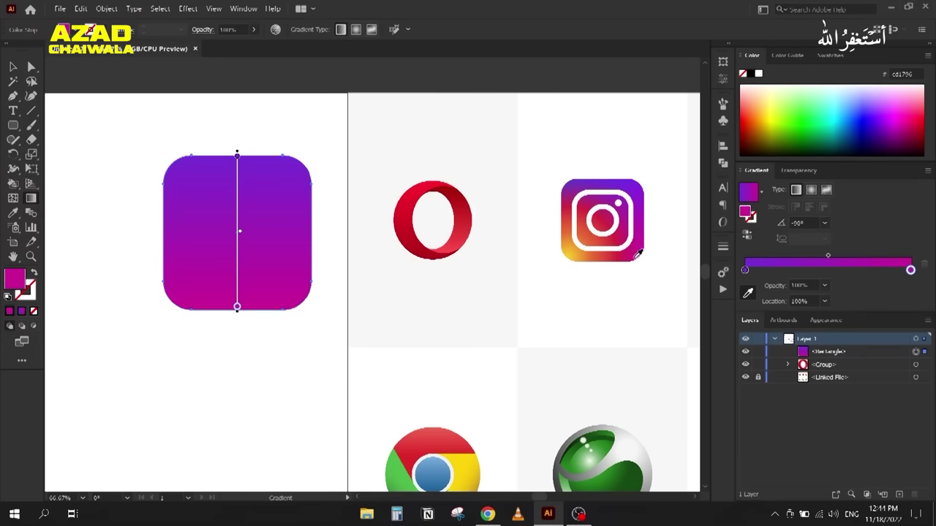
click(12, 67)
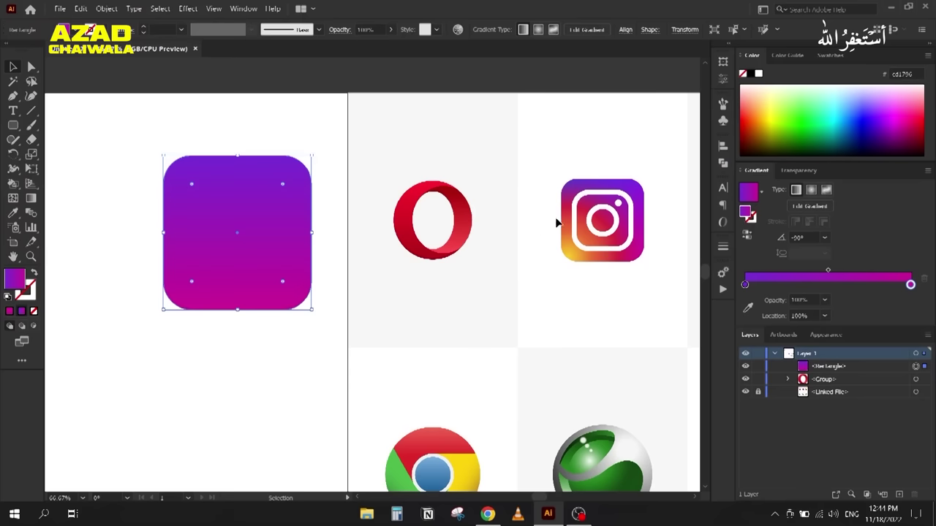
Step: Paste a copy of the rounded square in front, exactly over the original
key(a)
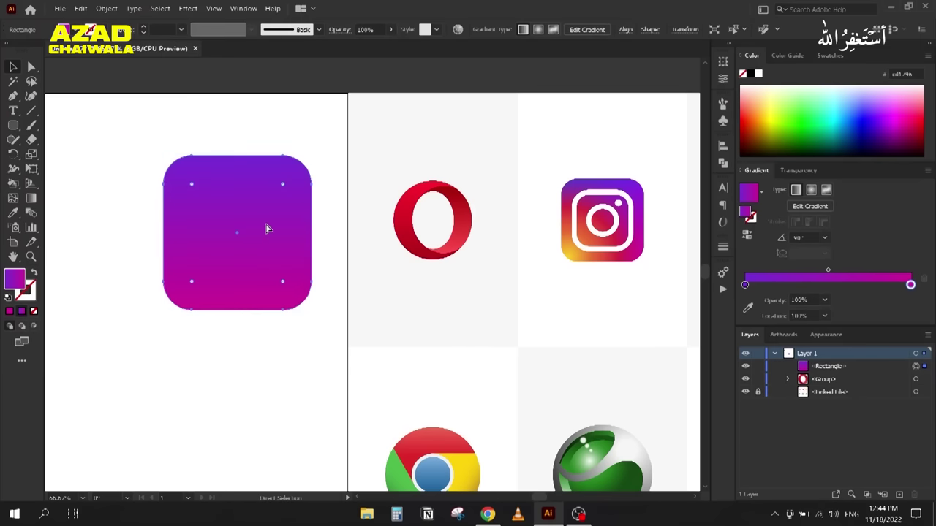
key(v)
key(ctrl+c)
key(ctrl+f)
drag(239, 256, 245, 326)
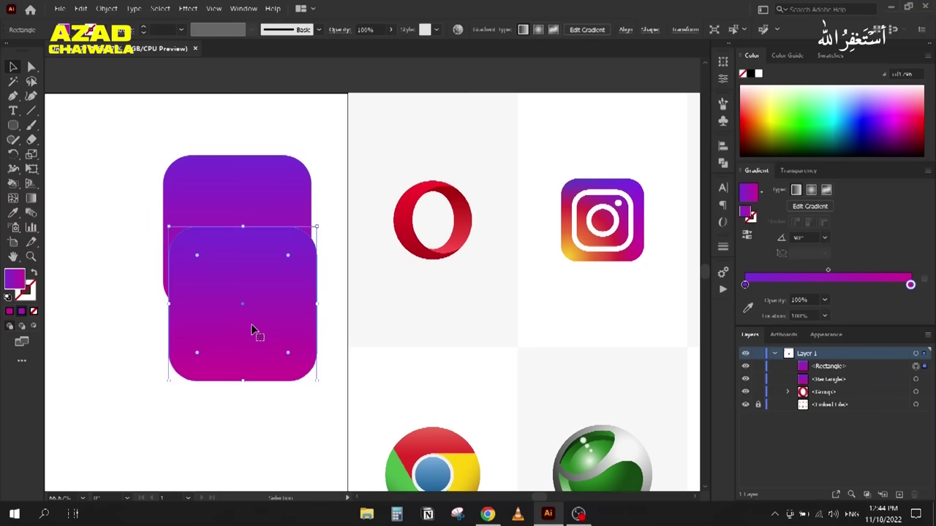
key(ctrl+z)
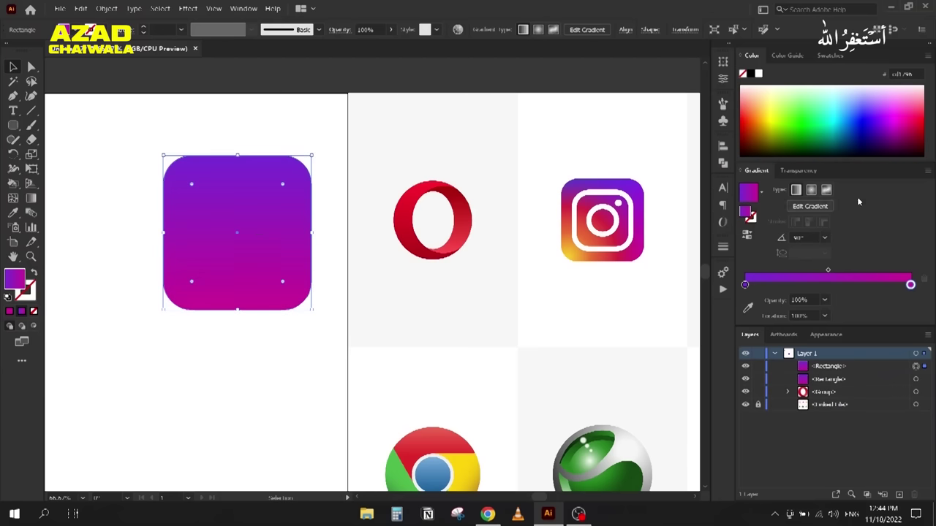
Step: Recolour the copy's gradient stops yellow, orange-red and red from the swatches
click(839, 56)
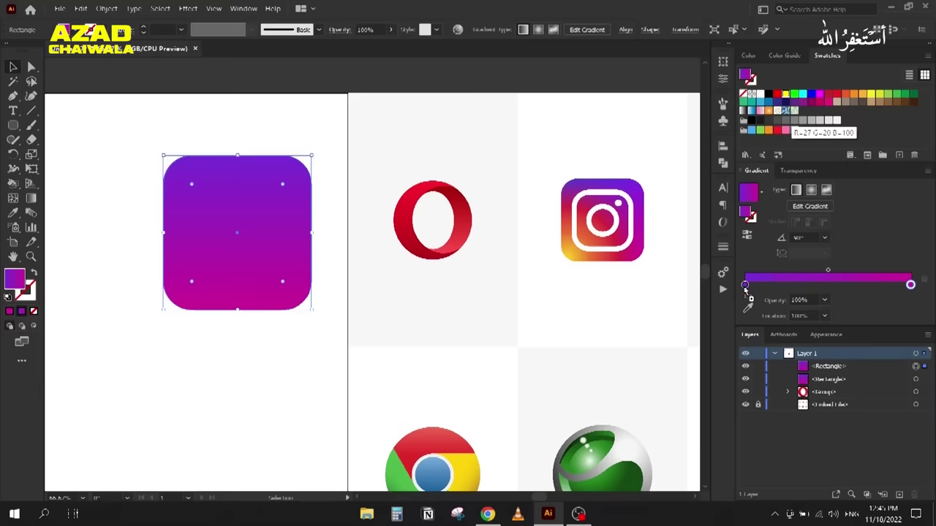
drag(744, 287, 745, 285)
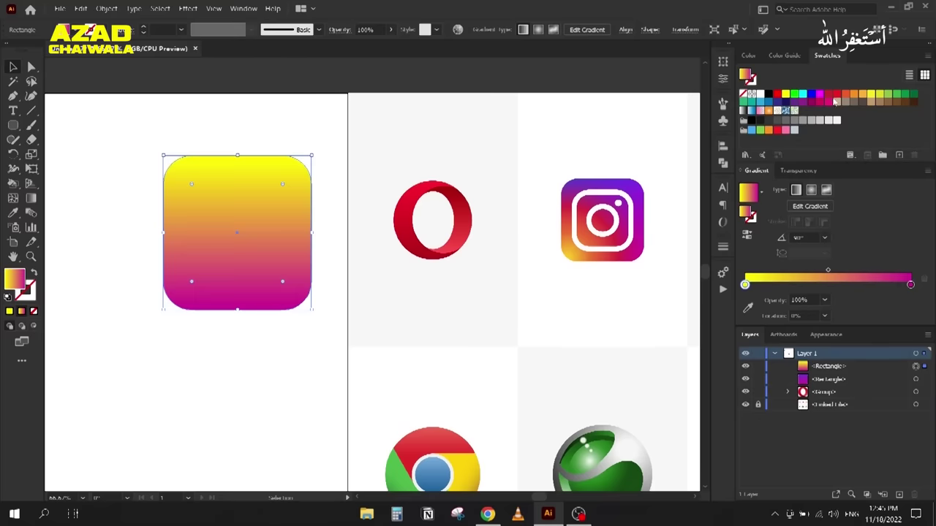
drag(845, 98, 827, 284)
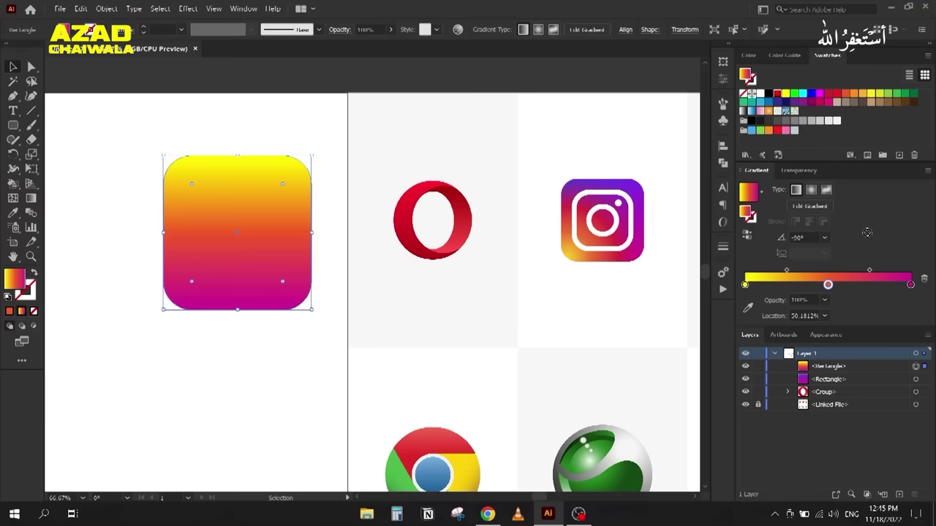
drag(910, 284, 928, 291)
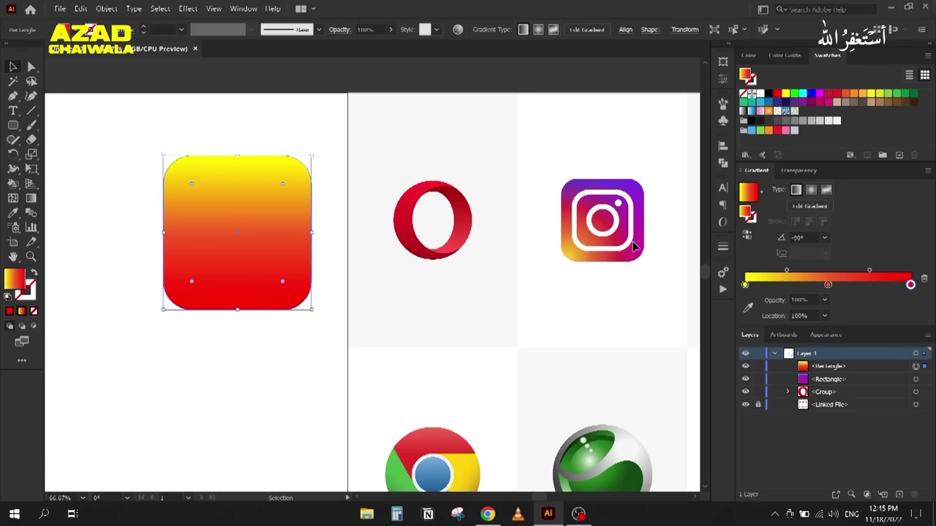
Step: Make the top square's gradient run diagonally from the bottom-left corner
click(809, 191)
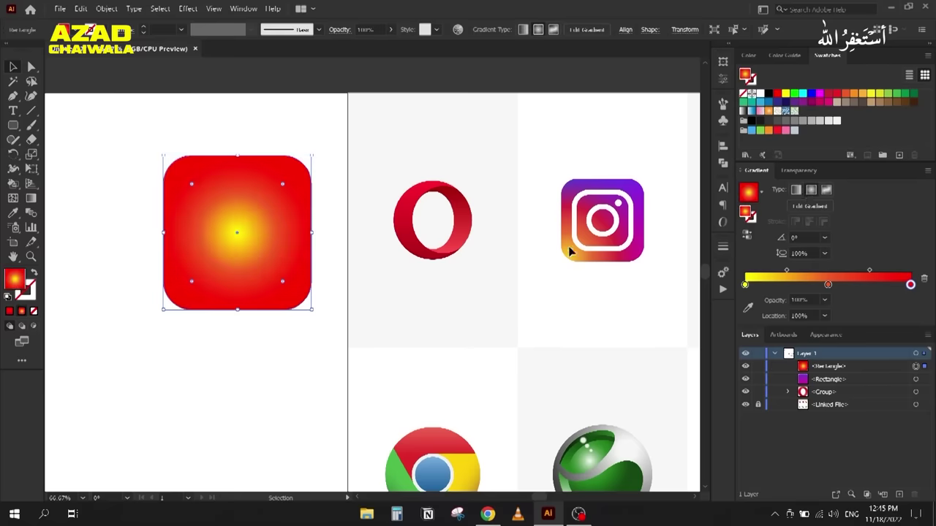
key(g)
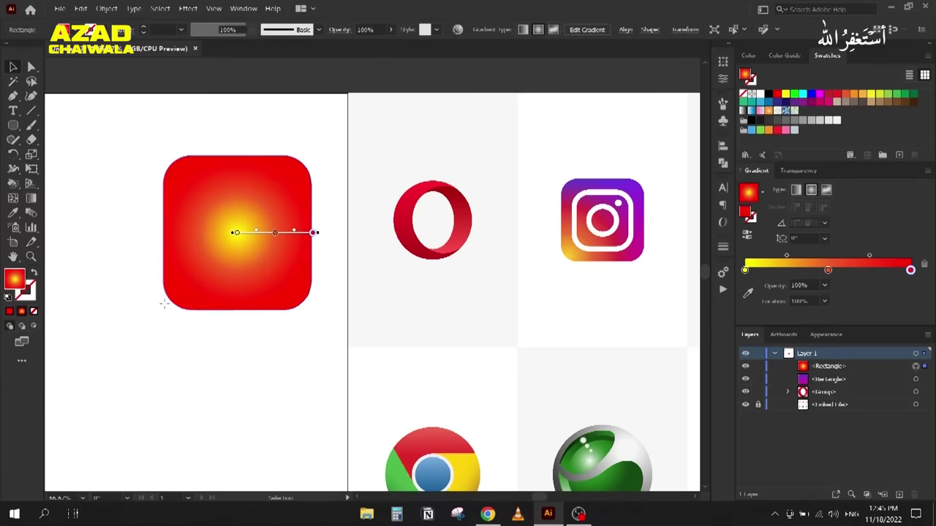
mouse_move(169, 302)
mouse_down()
mouse_move(299, 154)
mouse_move(301, 164)
mouse_up()
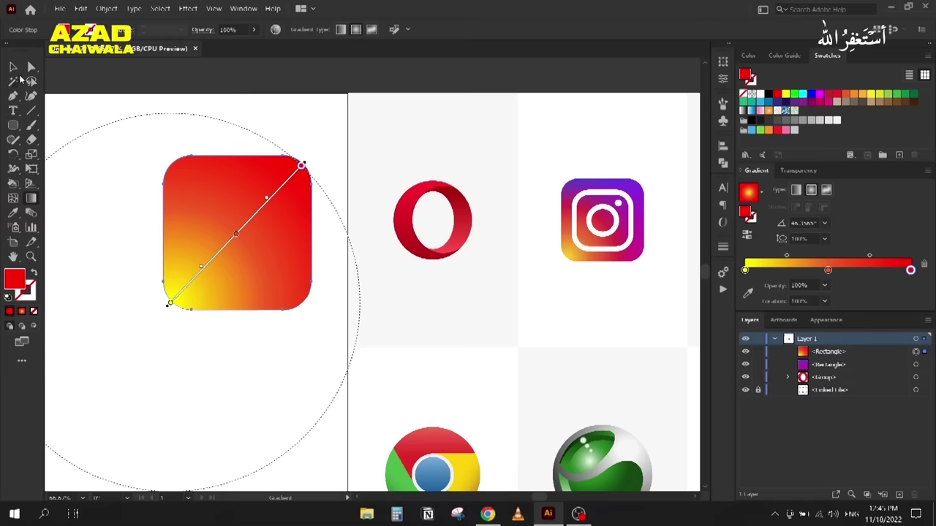
key(v)
click(176, 103)
drag(245, 204, 245, 248)
key(ctrl+z)
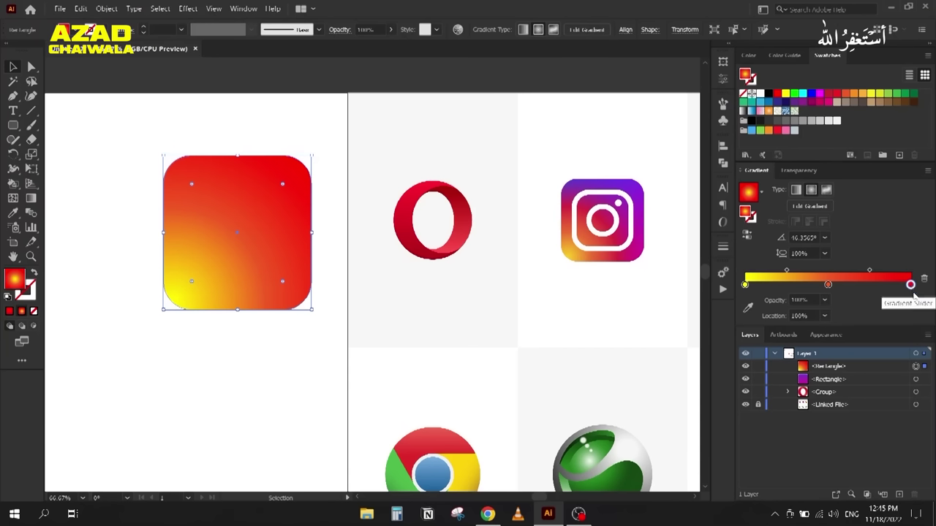
Step: Set the gradient's red end stop to 0% opacity
click(894, 286)
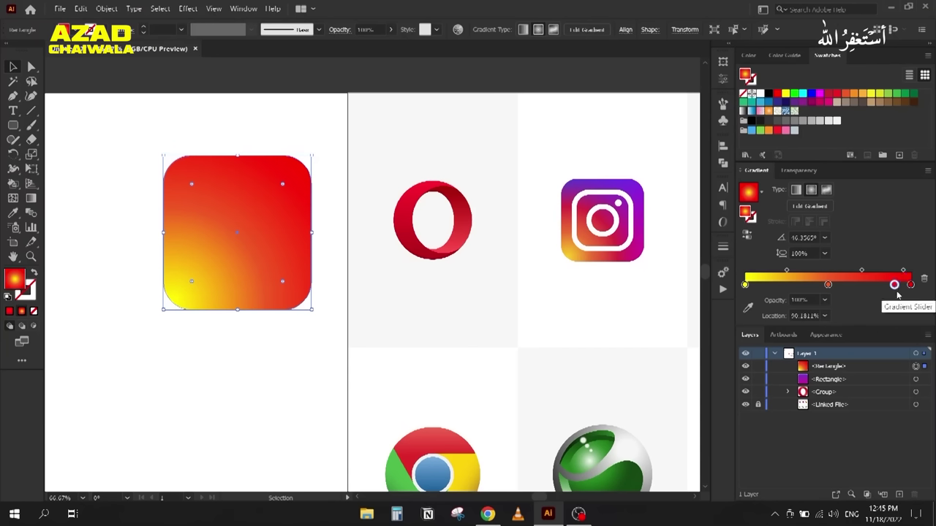
drag(898, 291, 901, 313)
click(911, 285)
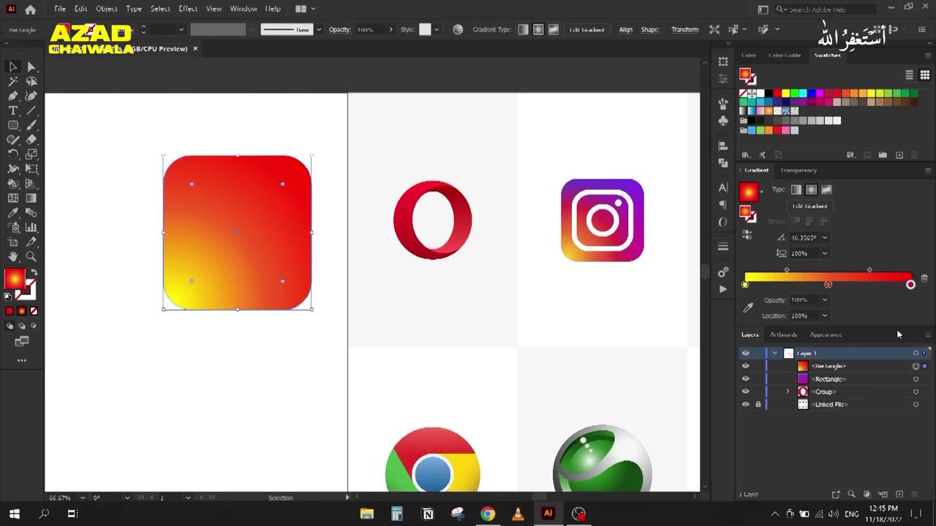
click(825, 300)
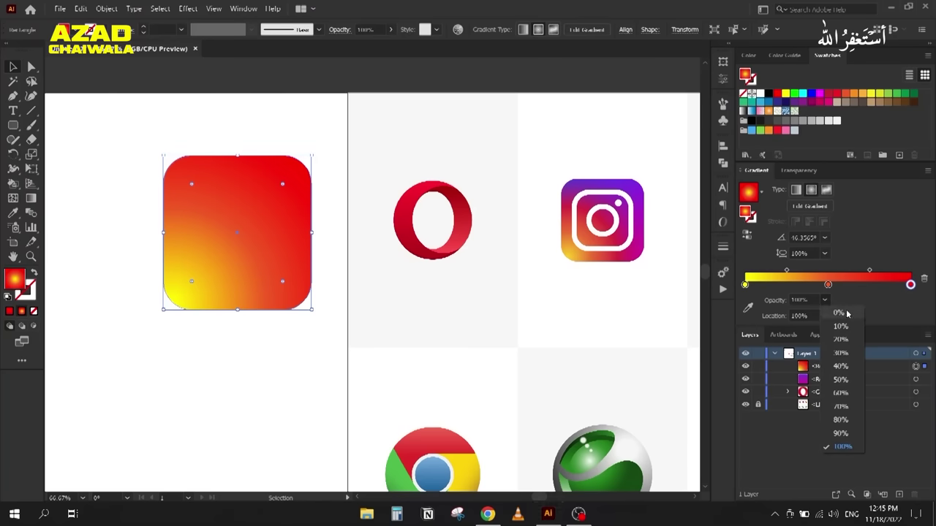
click(840, 314)
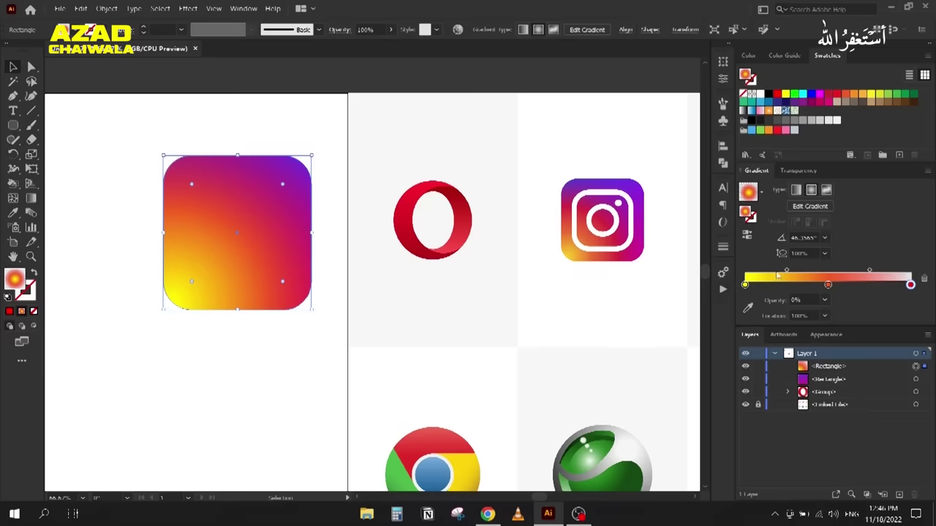
Step: Shift the middle red stop toward yellow, adjust both midpoints, and make the middle stop brighter red
click(827, 285)
drag(828, 287, 804, 288)
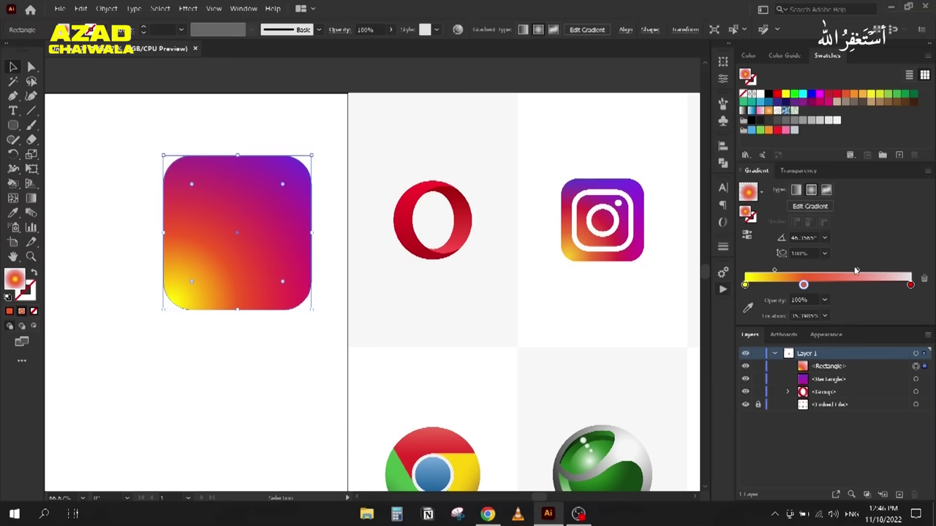
drag(859, 274, 855, 273)
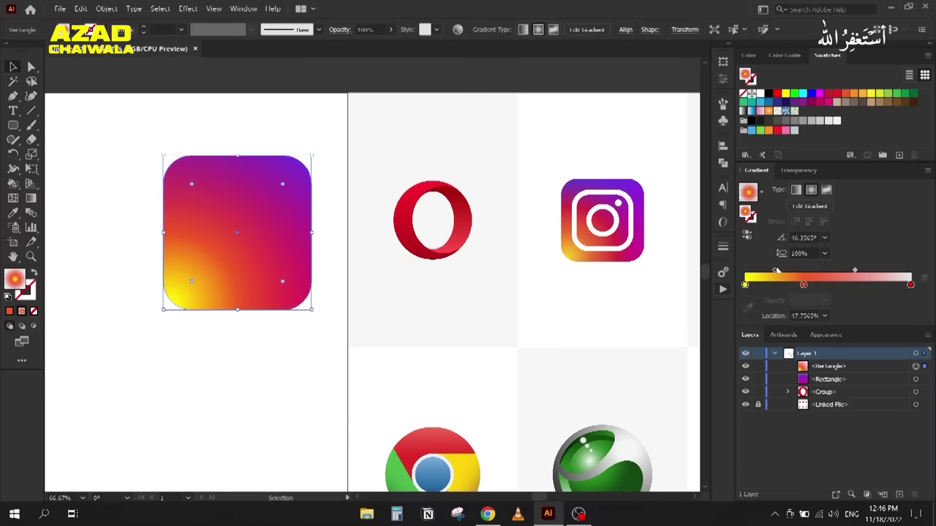
drag(774, 272, 768, 273)
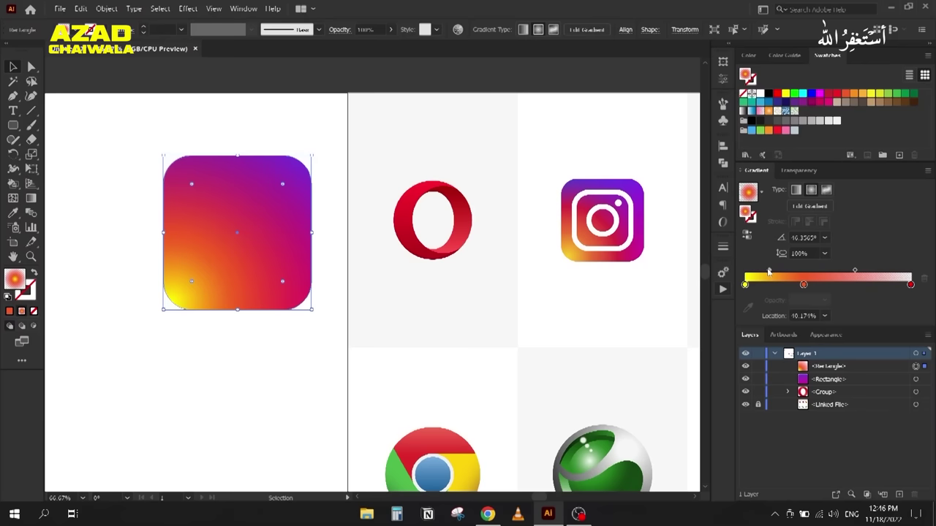
click(804, 285)
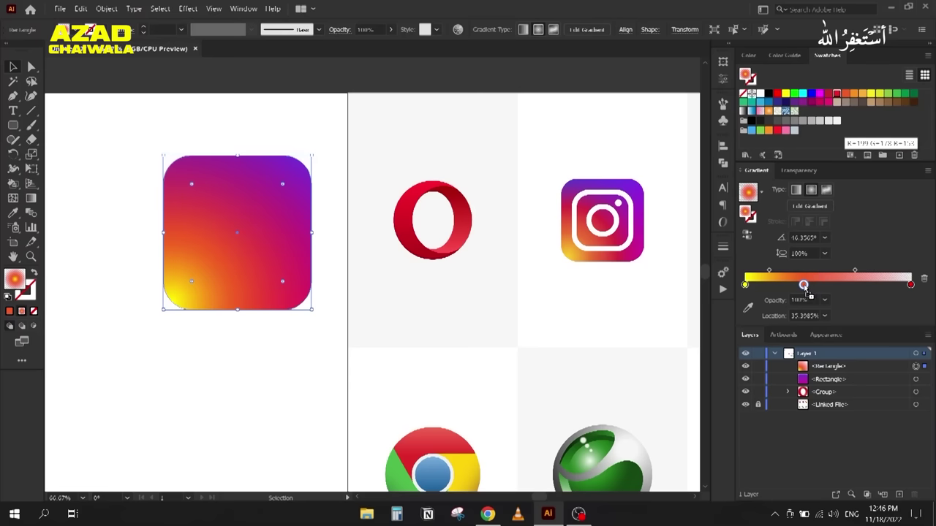
drag(804, 285, 804, 287)
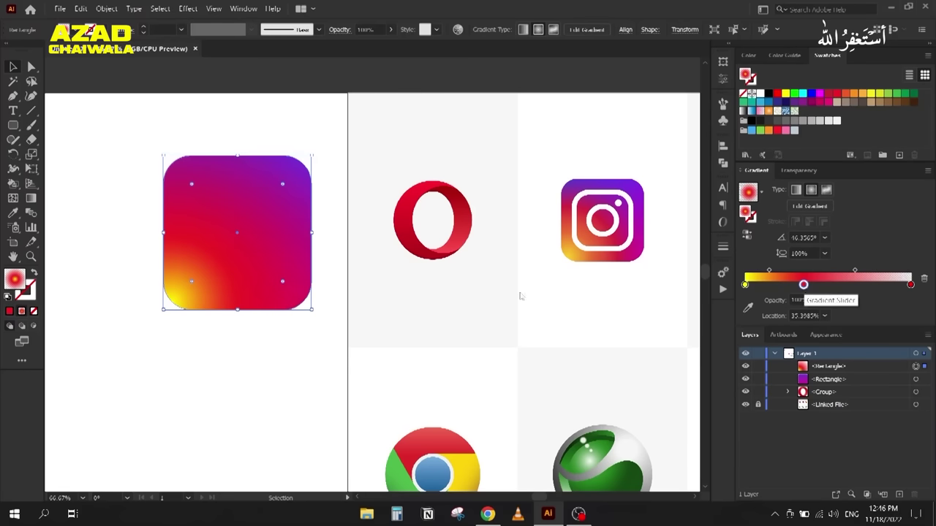
click(242, 351)
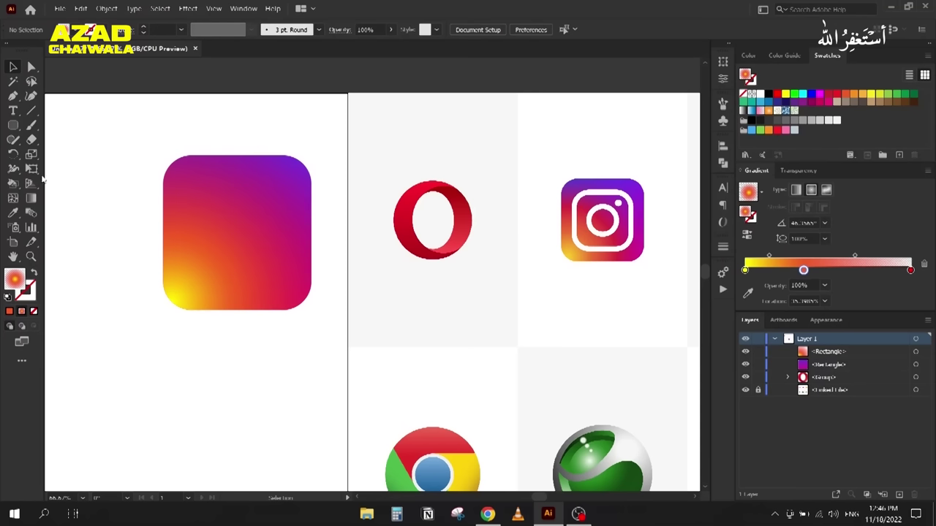
Step: Paste a copy of the gradient square in front and shrink it around its centre
click(12, 125)
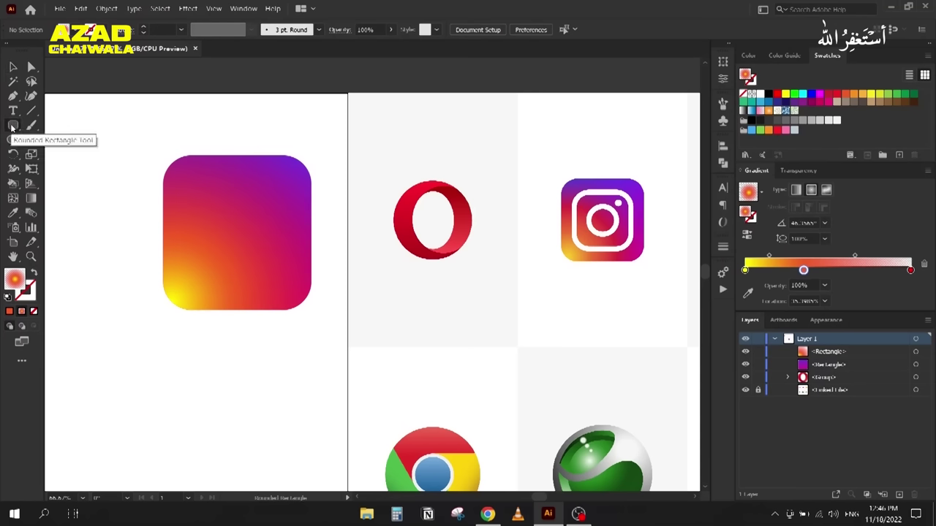
click(13, 67)
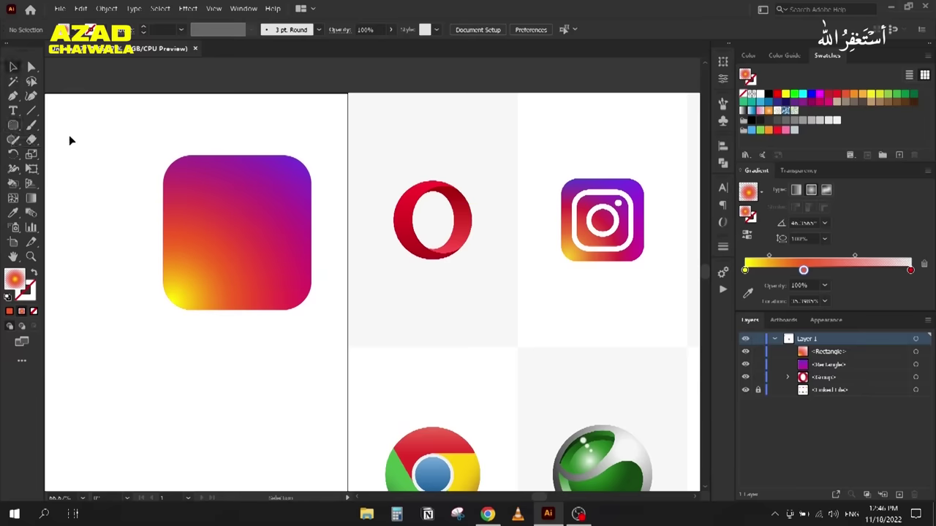
click(171, 180)
key(a)
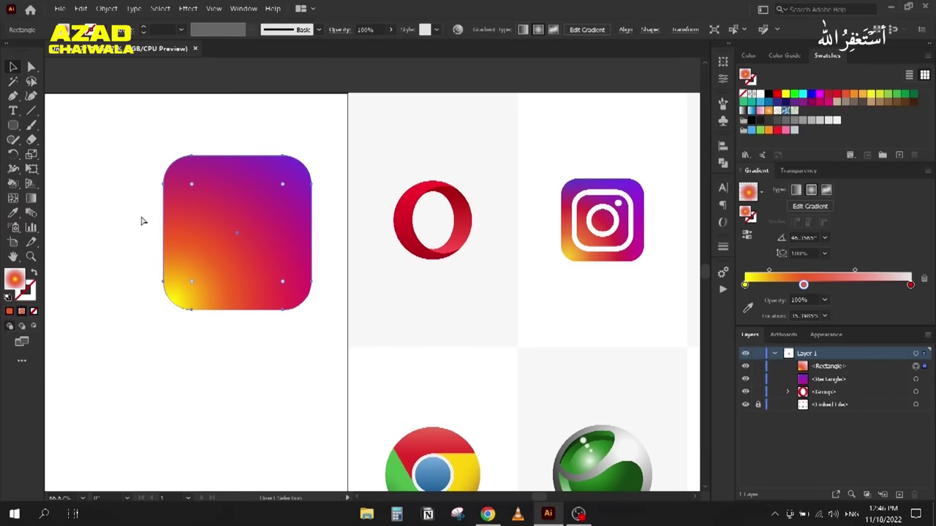
key(ctrl+c)
key(ctrl+f)
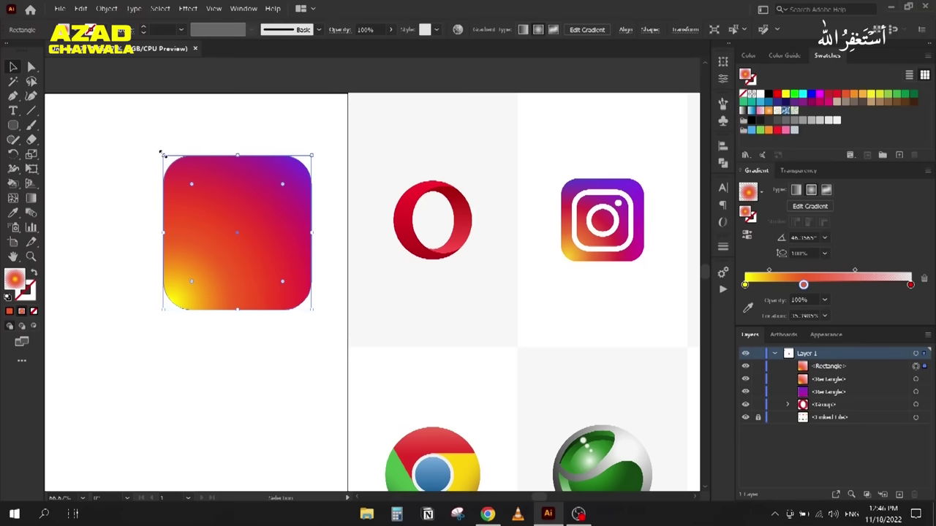
drag(162, 154, 187, 184)
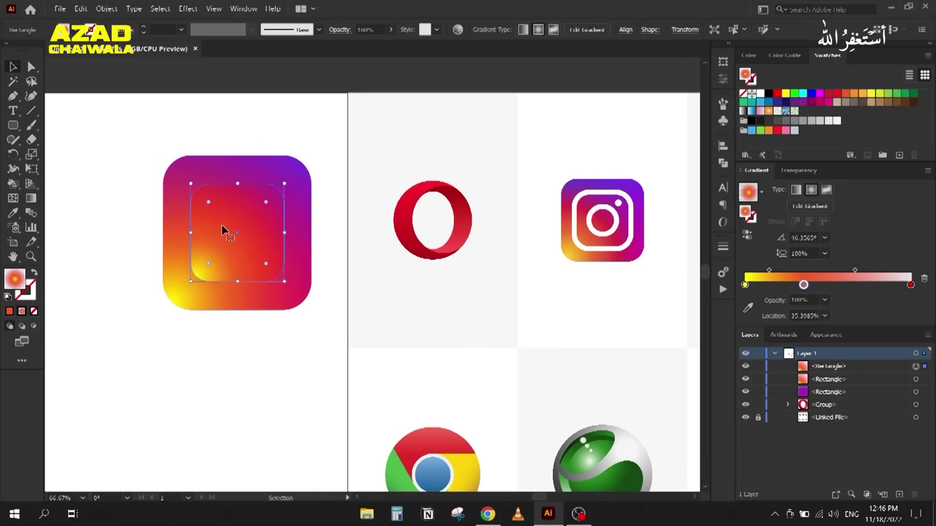
Step: Turn the copy into a white outline with more rounded corners
click(33, 273)
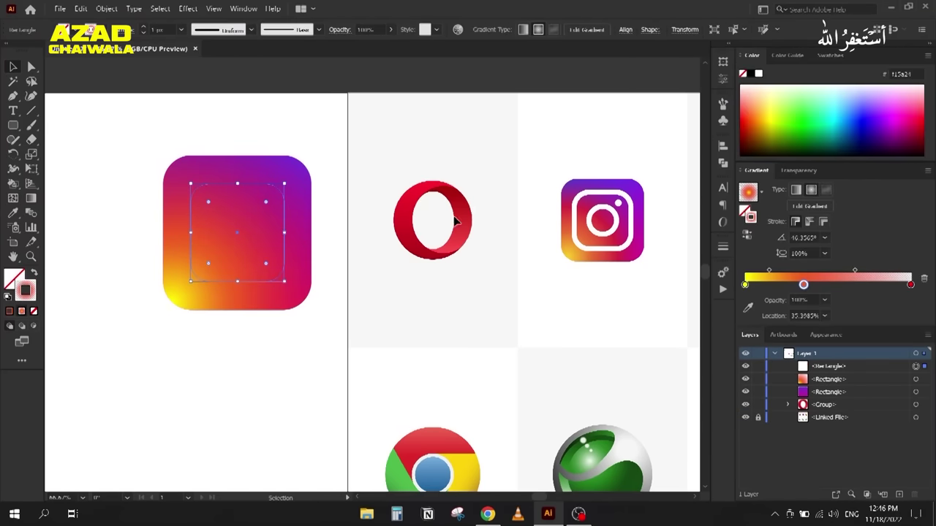
click(758, 75)
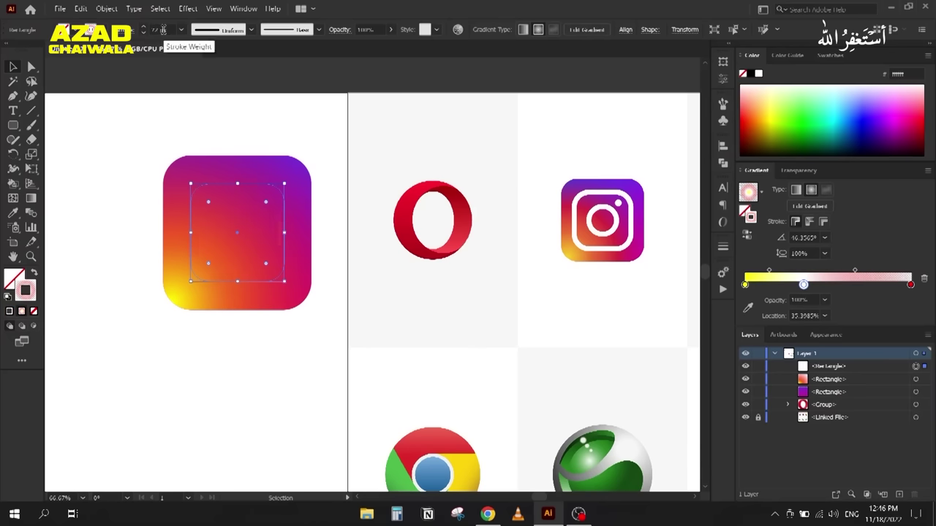
click(10, 312)
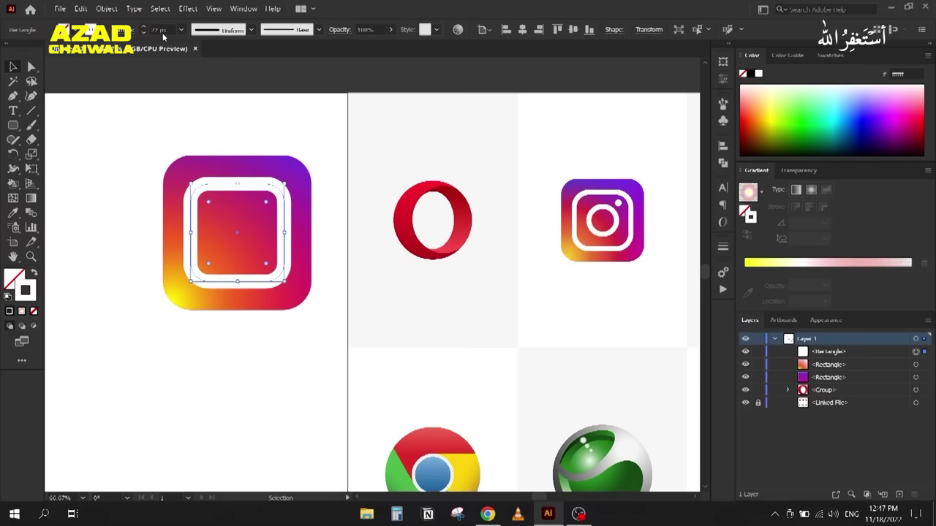
scroll(163, 33, down, 5)
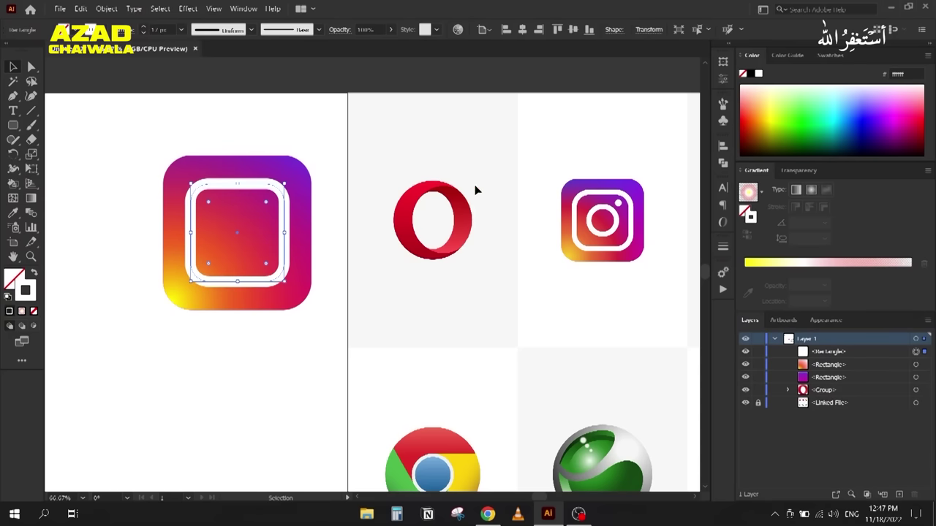
drag(206, 200, 213, 207)
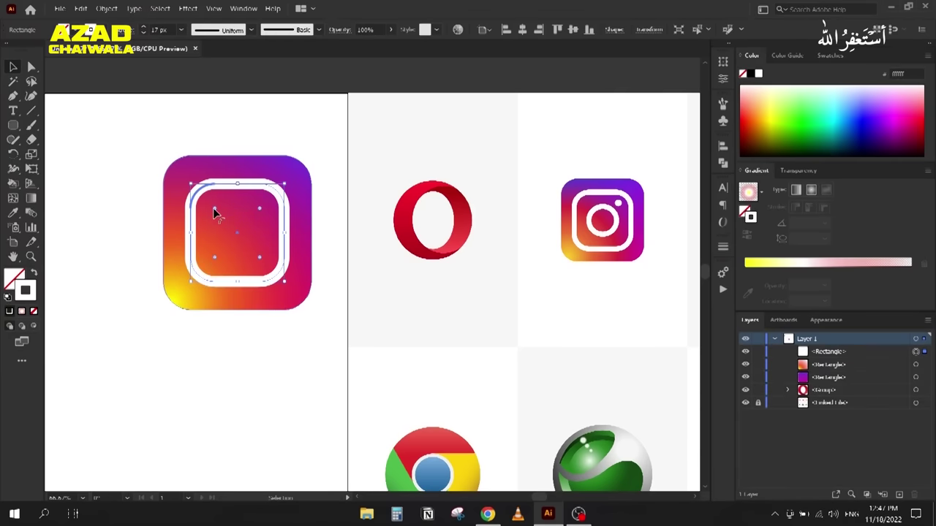
click(104, 331)
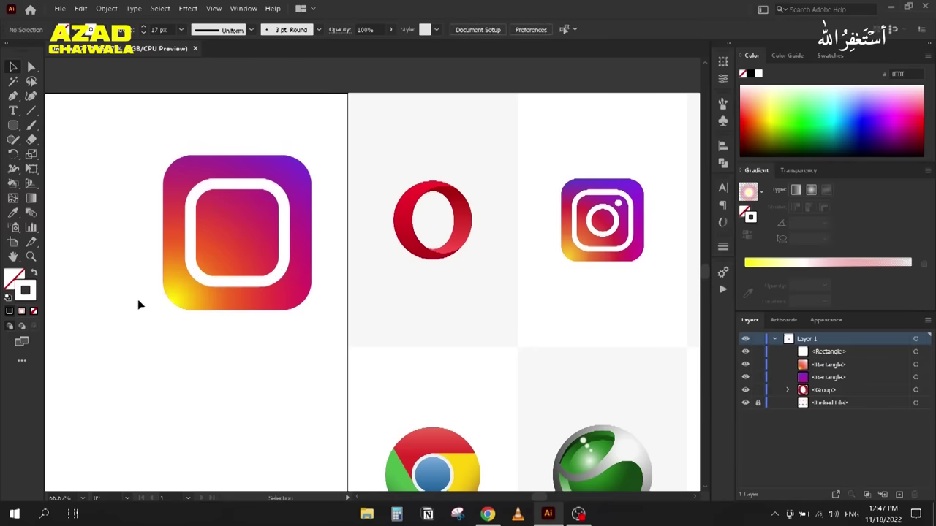
click(188, 269)
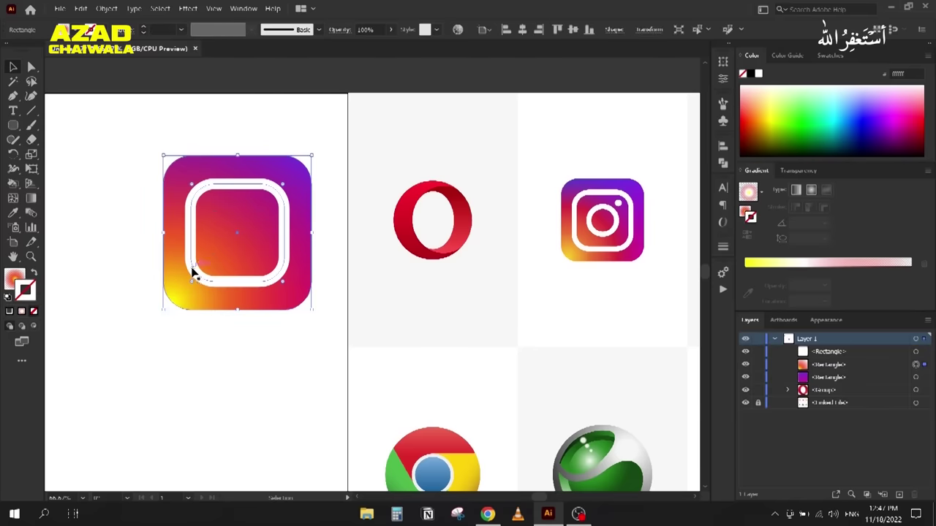
drag(186, 286, 184, 288)
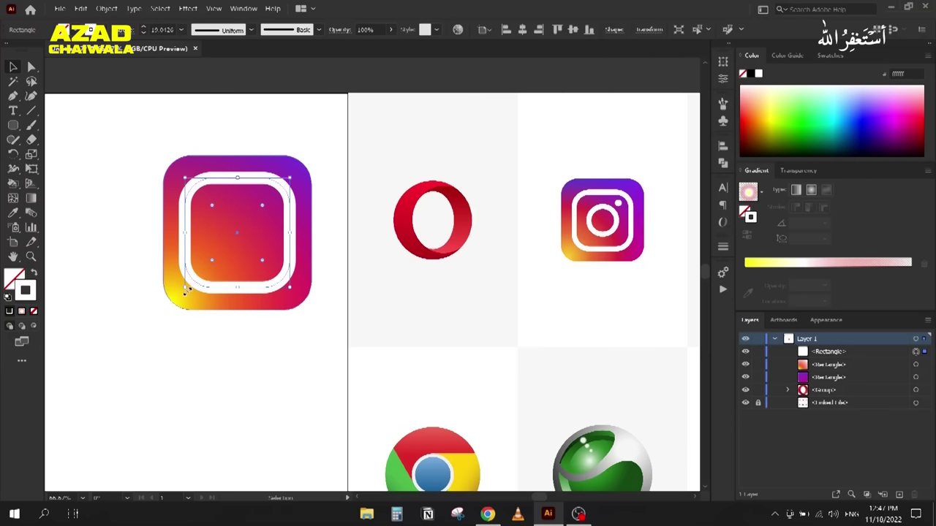
Step: Set the white outline's width to 158 px in the Transform panel
click(722, 61)
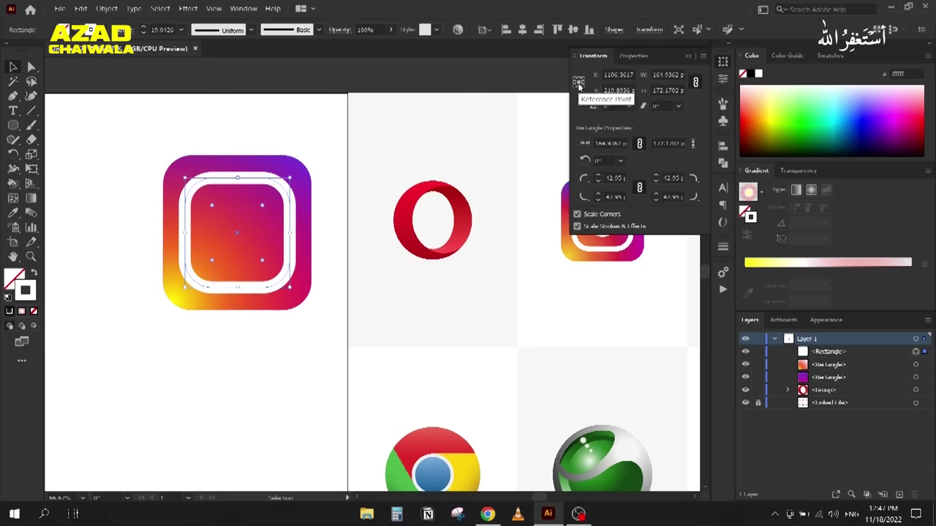
click(664, 74)
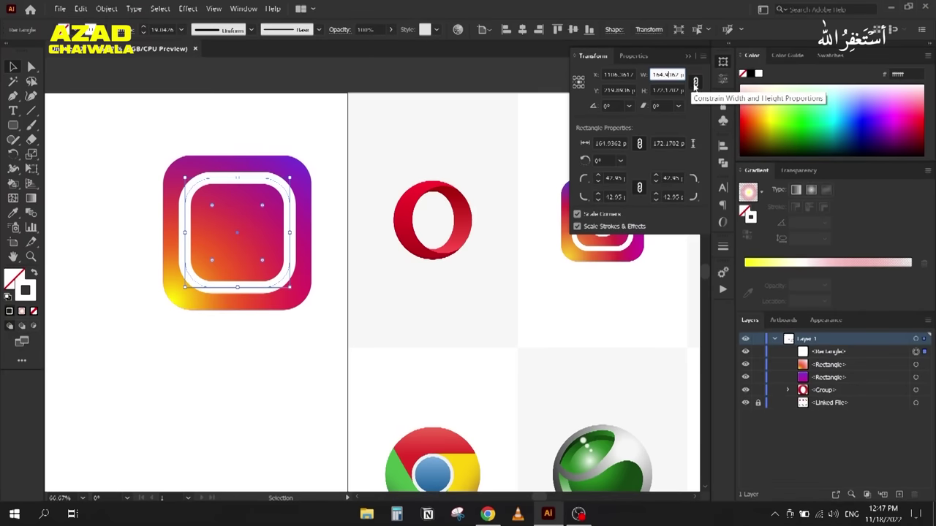
text(160)
key(Return)
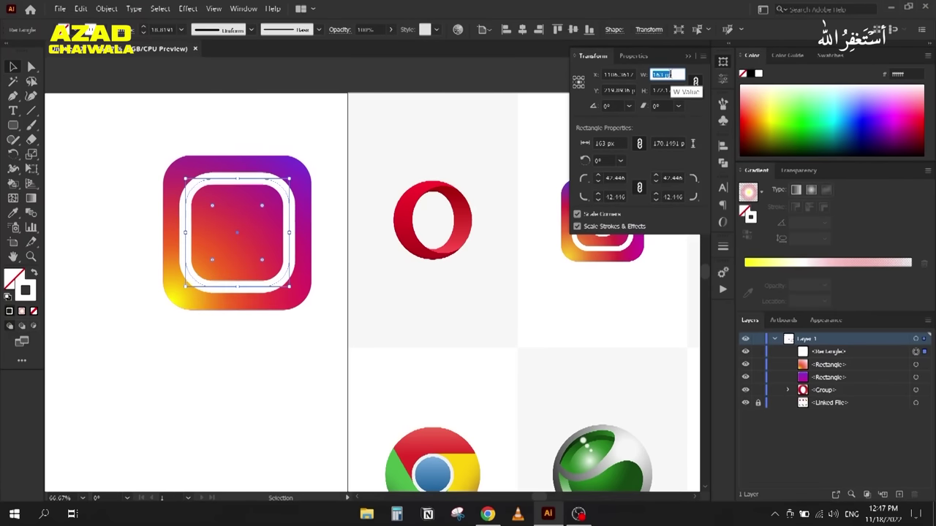
key(Down)
key(Down)
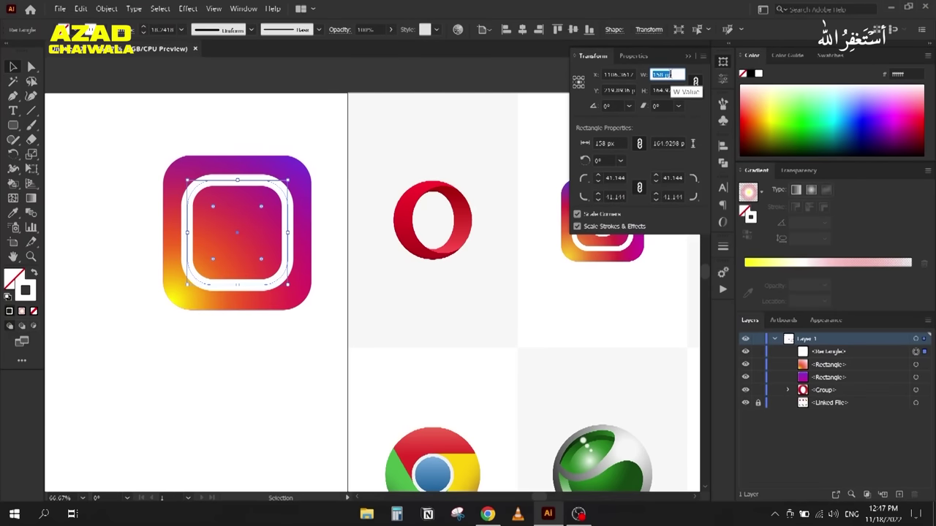
click(689, 58)
click(242, 343)
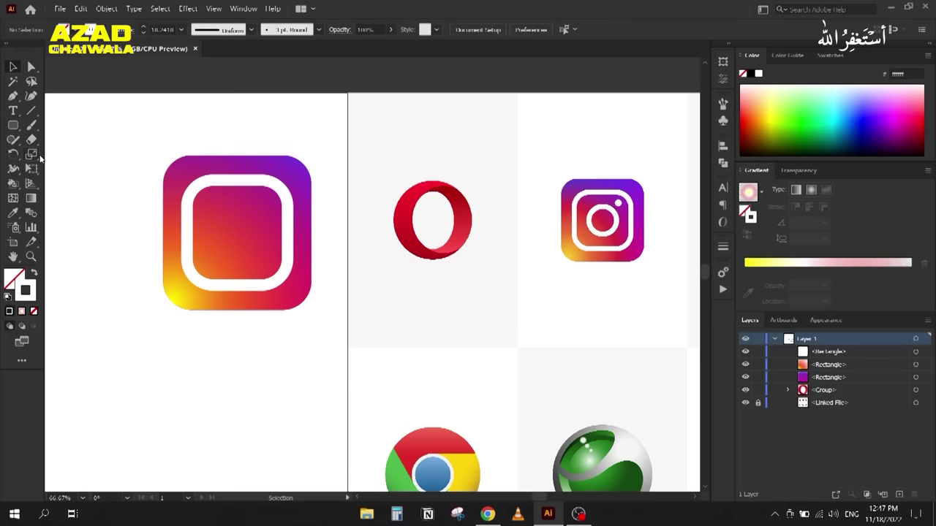
Step: Draw the white lens circle out from the icon's centre using smart guides
drag(13, 129, 51, 154)
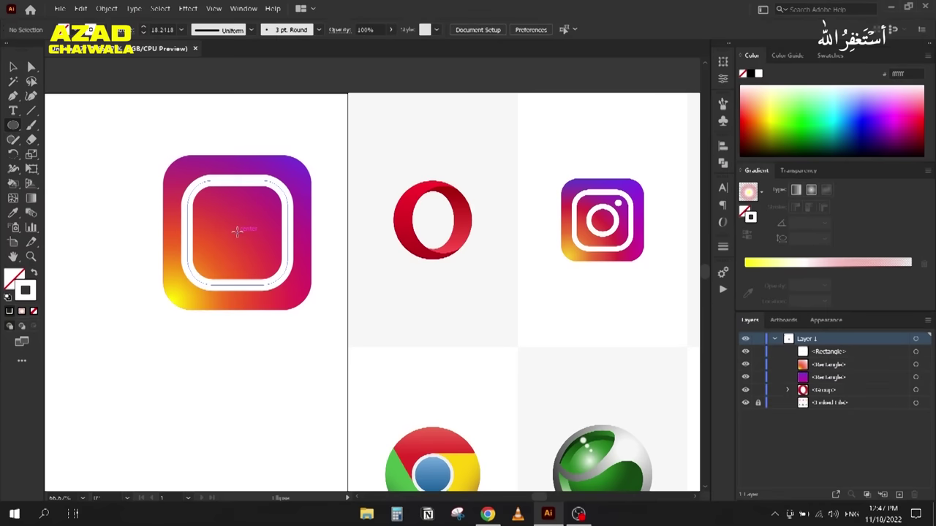
click(213, 8)
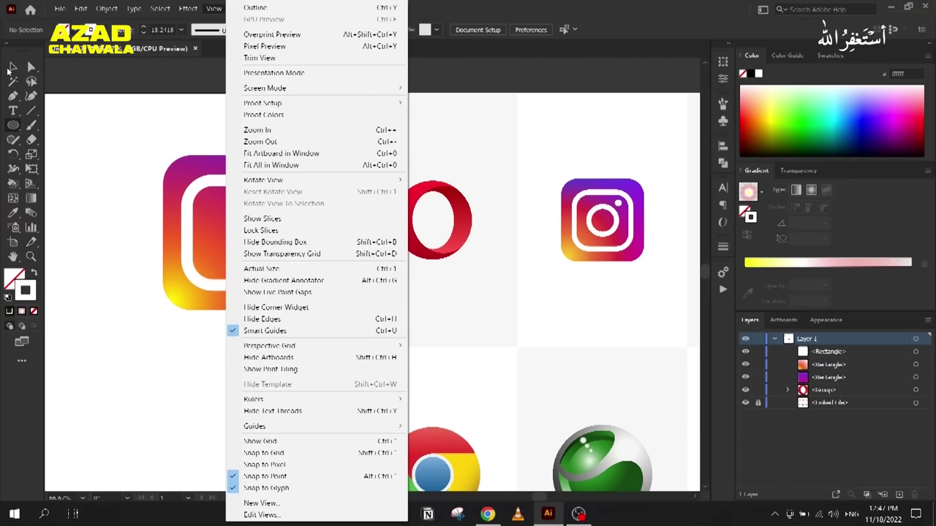
click(8, 69)
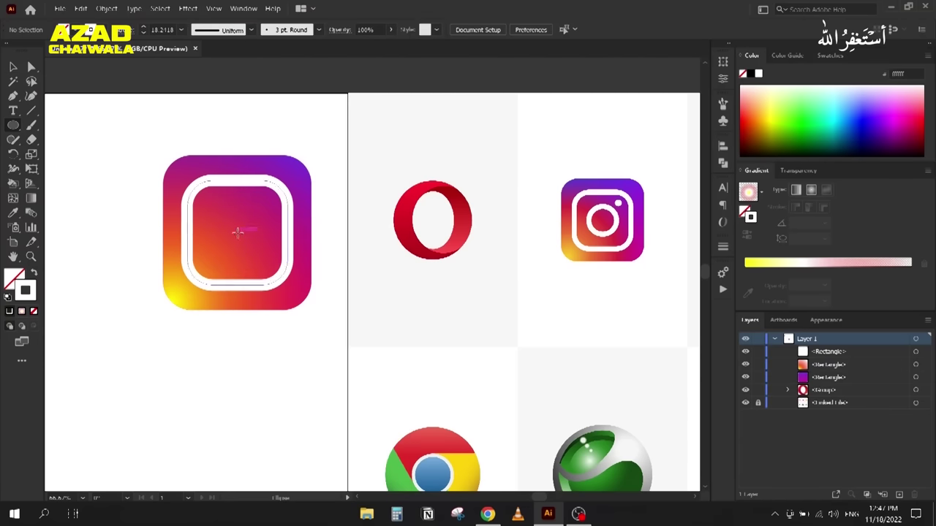
drag(236, 231, 214, 259)
Step: Draw a small white-filled flash dot near the top-right corner and enlarge it
scroll(271, 204, up, 5)
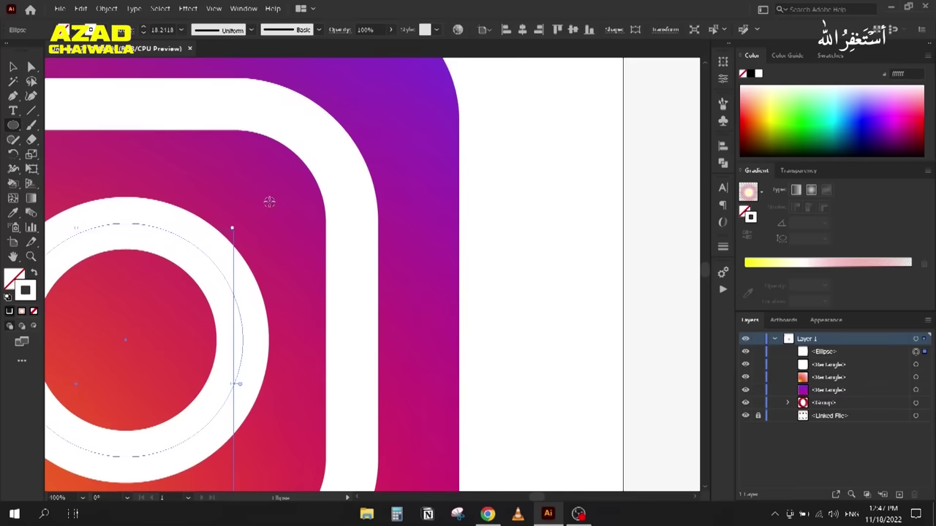
drag(252, 189, 278, 215)
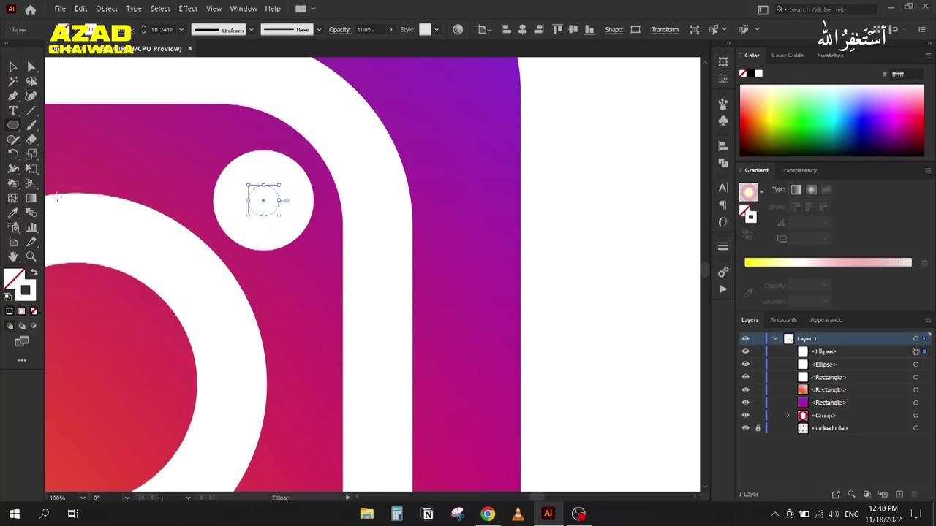
click(33, 275)
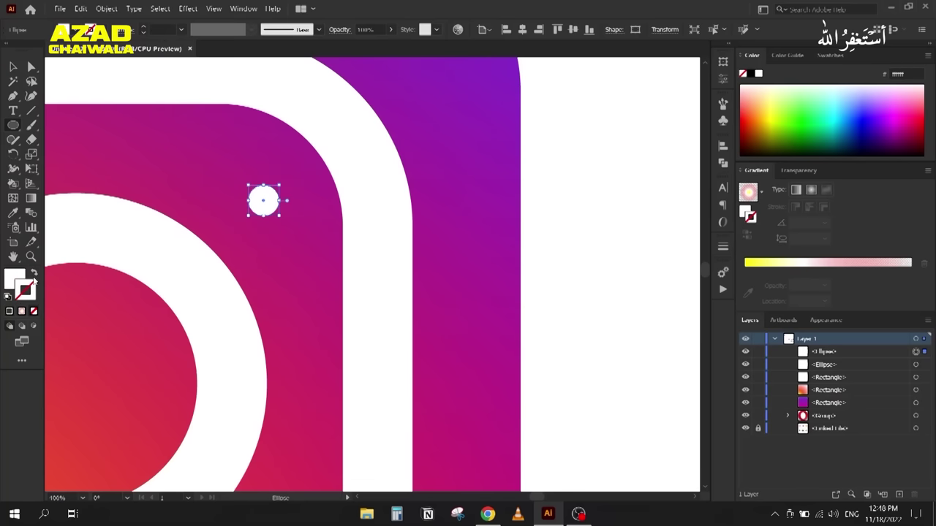
click(12, 66)
scroll(219, 163, down, 3)
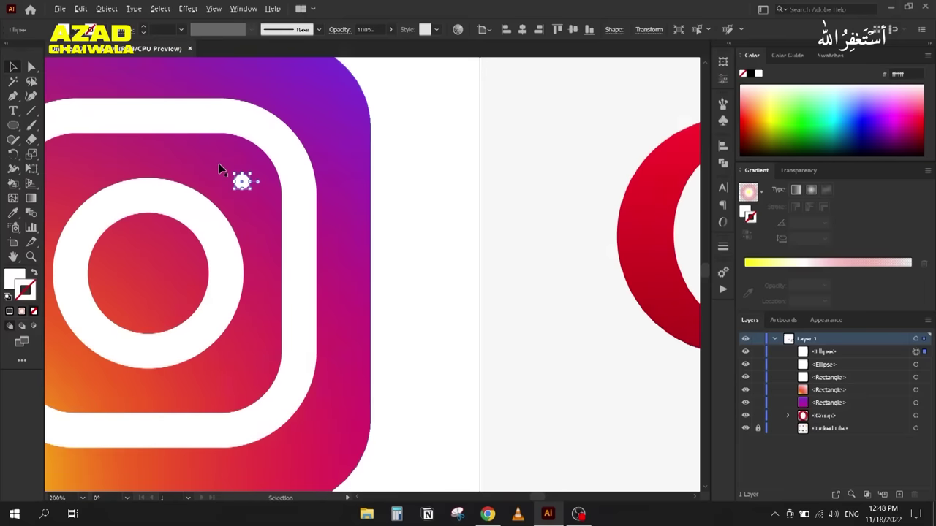
scroll(219, 166, down, 1)
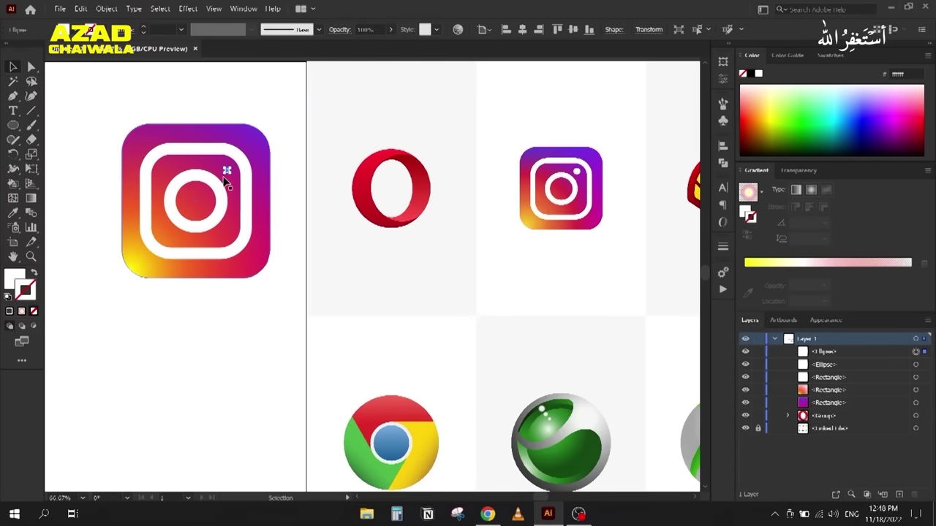
scroll(226, 171, up, 1)
drag(221, 188, 227, 195)
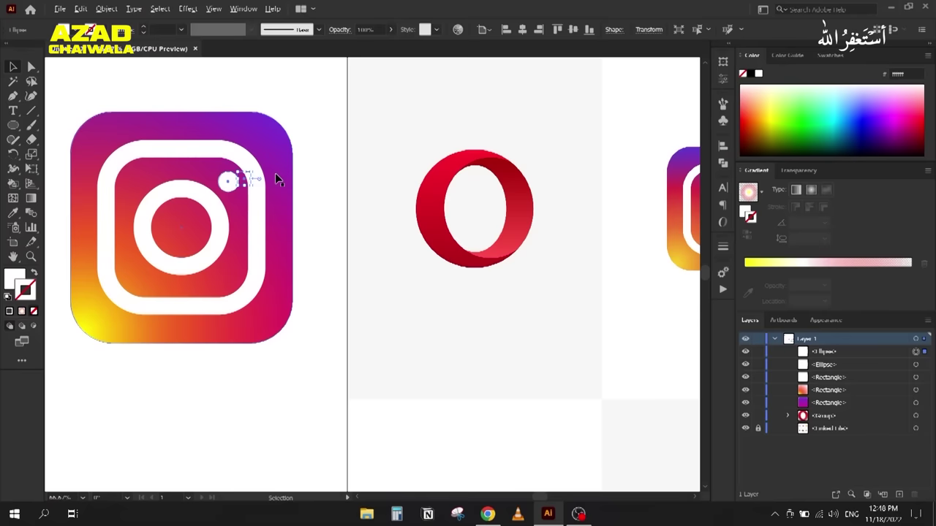
scroll(274, 172, down, 1)
scroll(160, 303, right, 2)
click(167, 365)
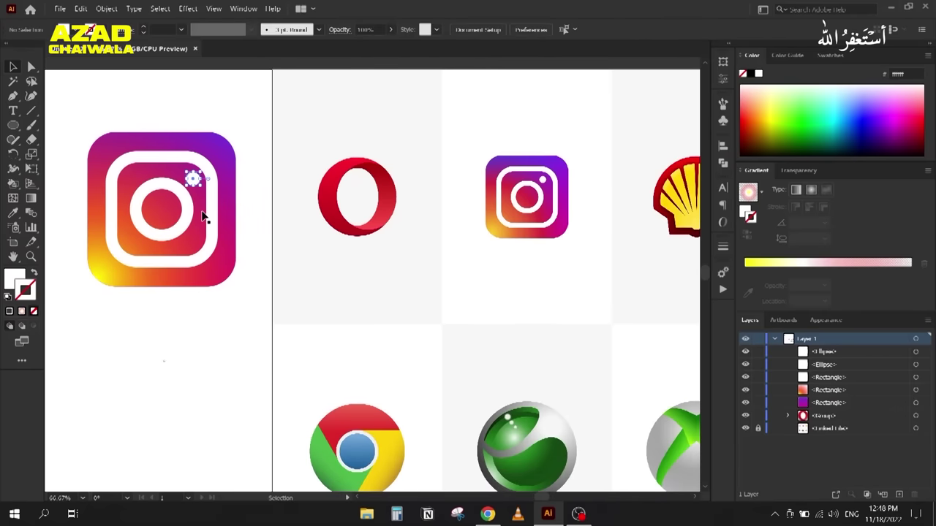
Step: Resize the flash dot to 21 px wide in the Transform panel
click(193, 179)
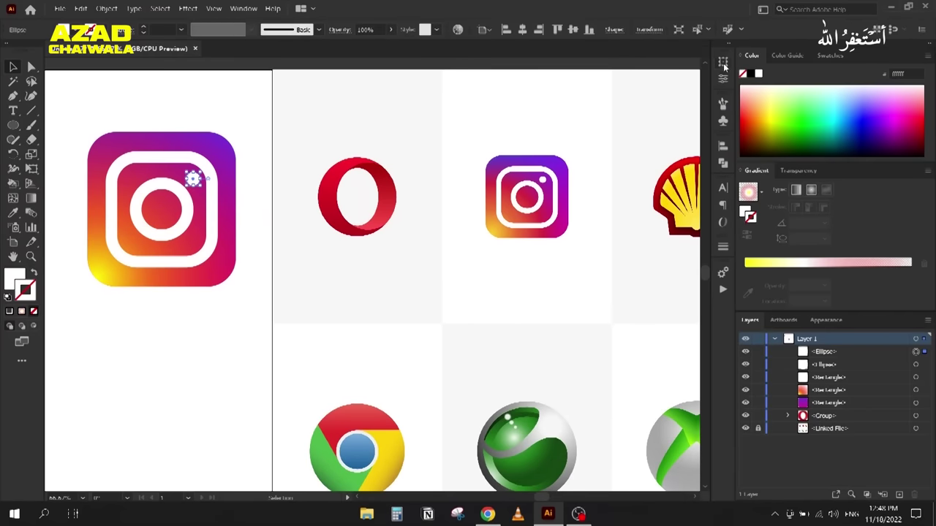
click(723, 64)
click(667, 75)
text(21.5715)
key(Return)
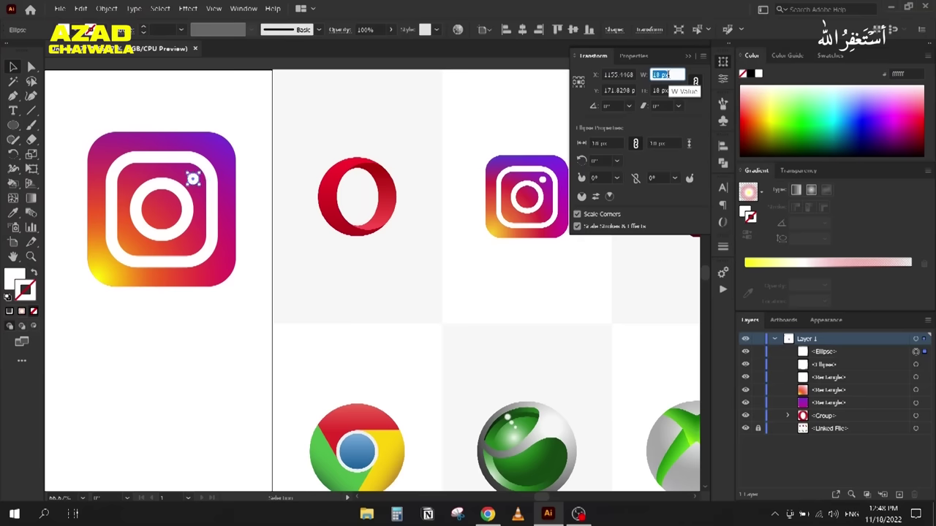
click(158, 330)
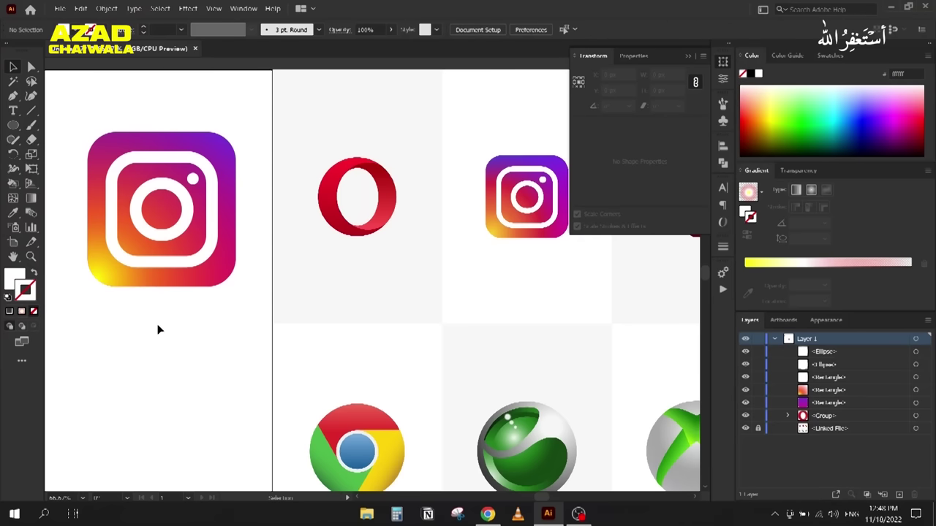
click(686, 57)
Step: Move the whole Instagram icon above the artboards
scroll(162, 341, down, 1)
scroll(162, 340, up, 1)
scroll(162, 340, left, 3)
click(242, 316)
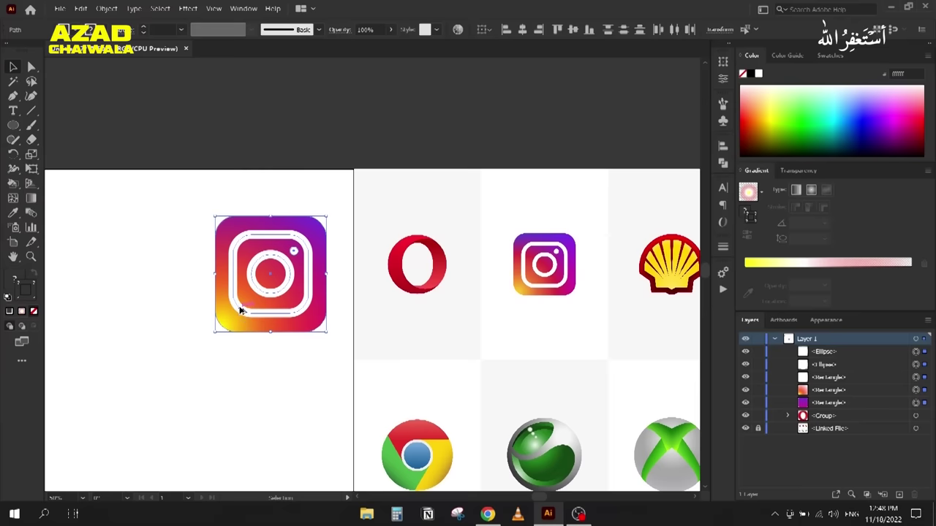
scroll(240, 312, down, 1)
drag(249, 338, 441, 228)
scroll(446, 219, up, 1)
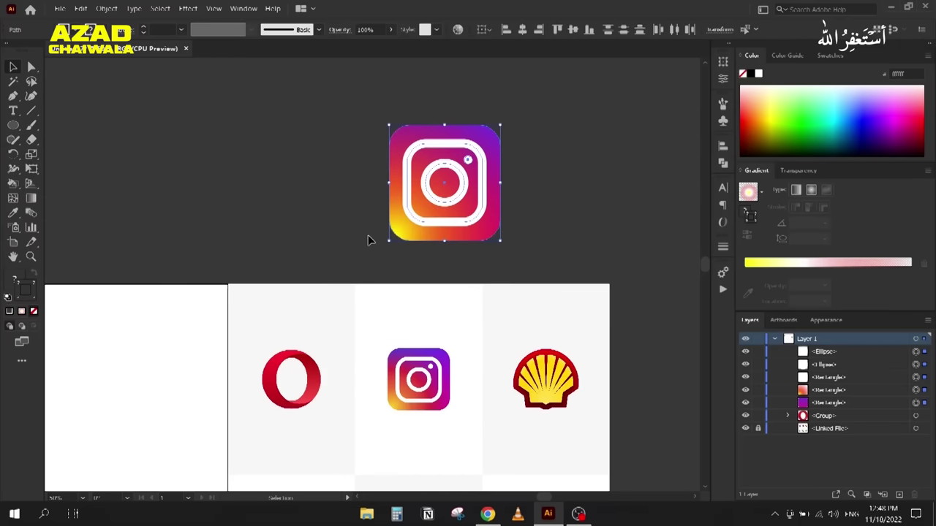
click(341, 173)
Step: Select the white rounded-square outline together with the lens circle
click(431, 148)
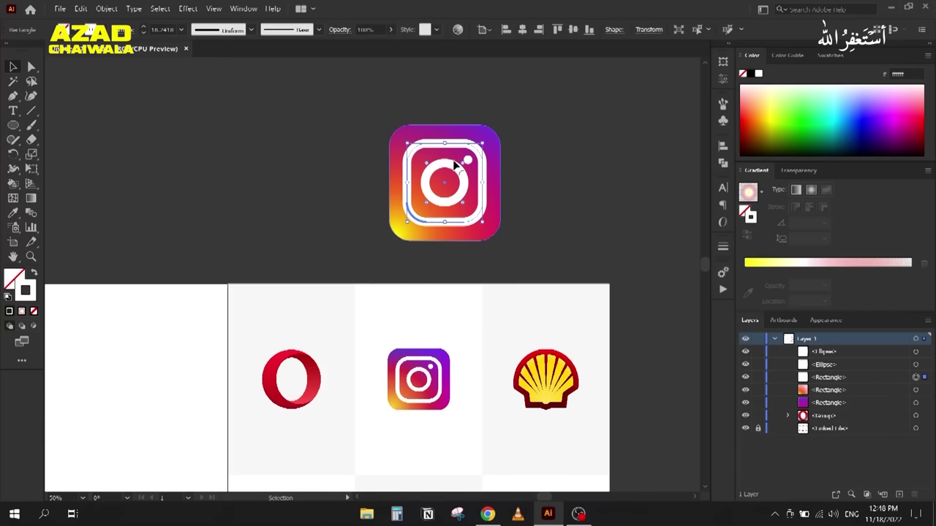
click(348, 165)
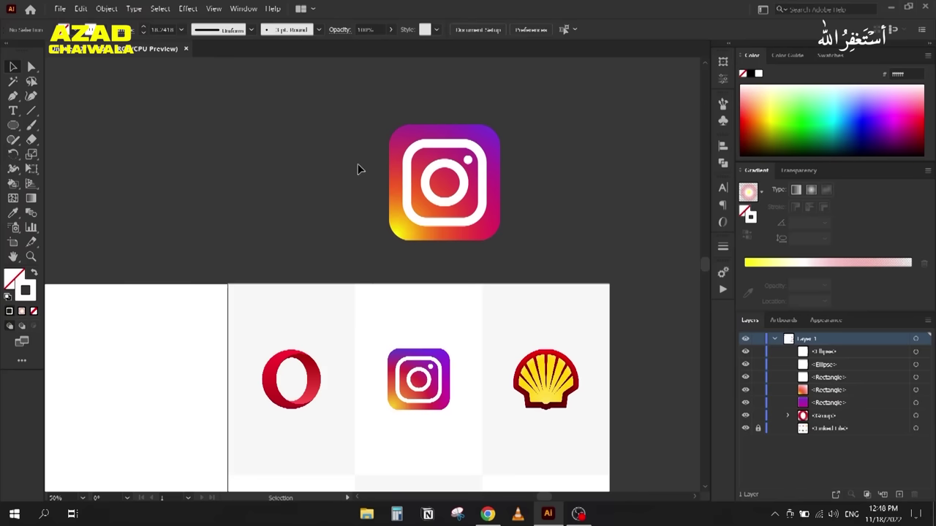
click(435, 146)
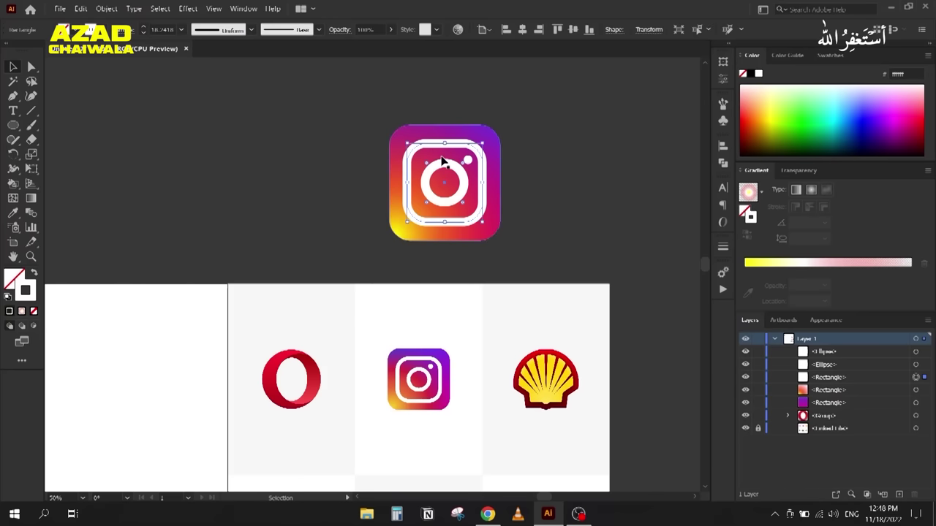
shift+click(440, 168)
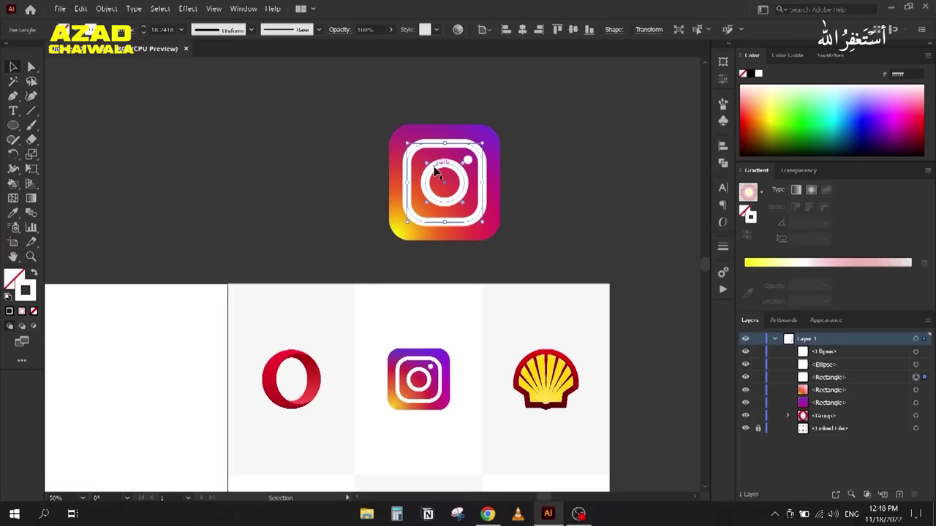
shift+click(409, 178)
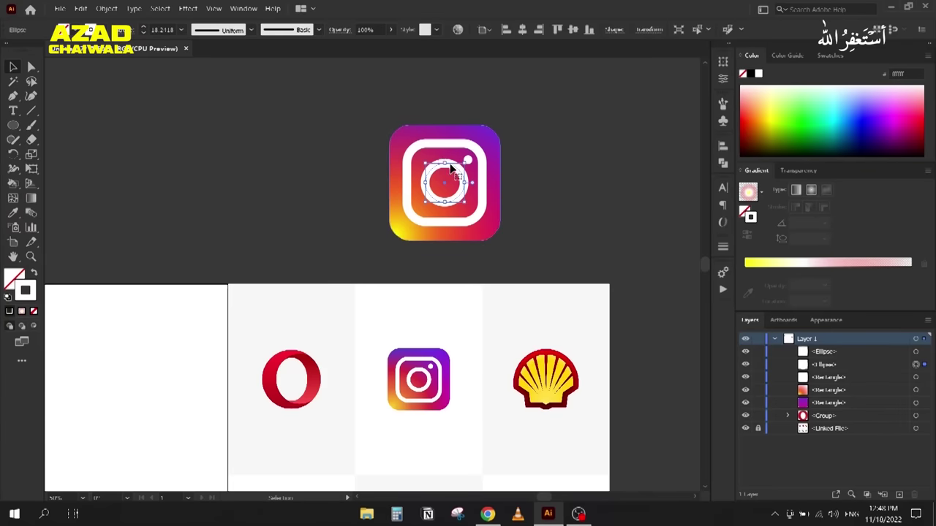
shift+click(432, 148)
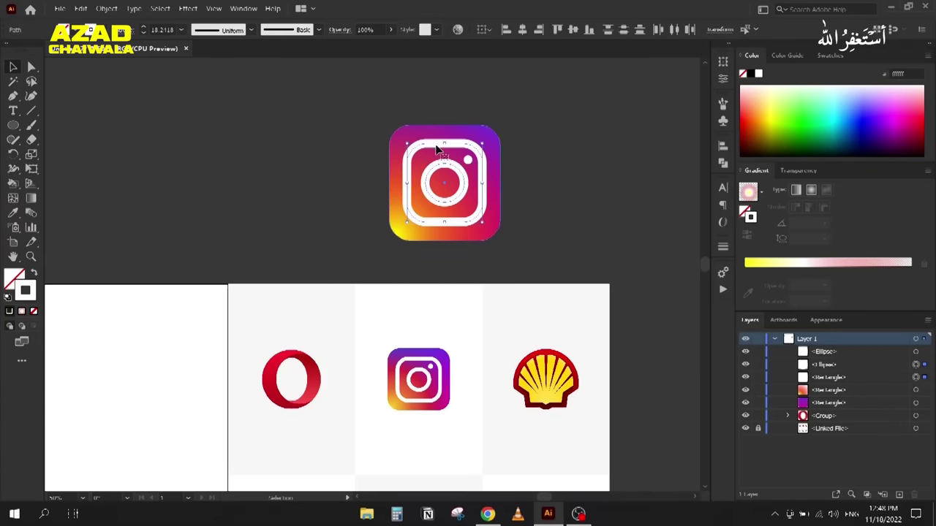
Step: Expand the selected Instagram strokes into filled shapes
click(106, 8)
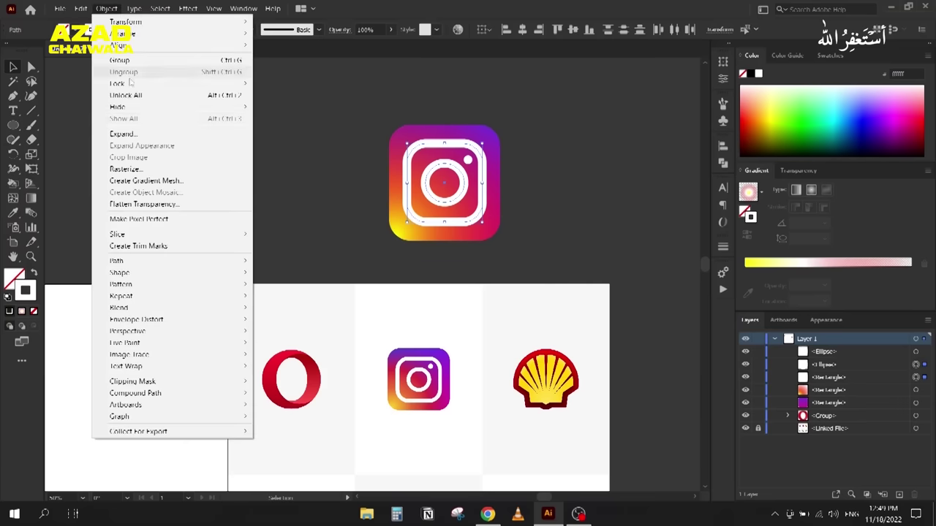
click(136, 132)
click(431, 285)
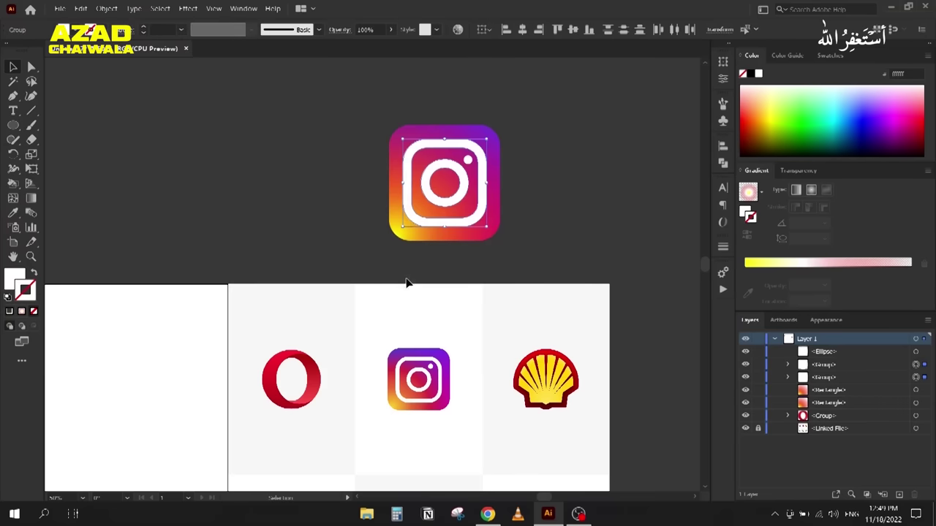
Step: Divide the Instagram icon's five overlapping parts with Pathfinder, then ungroup the pieces
click(468, 160)
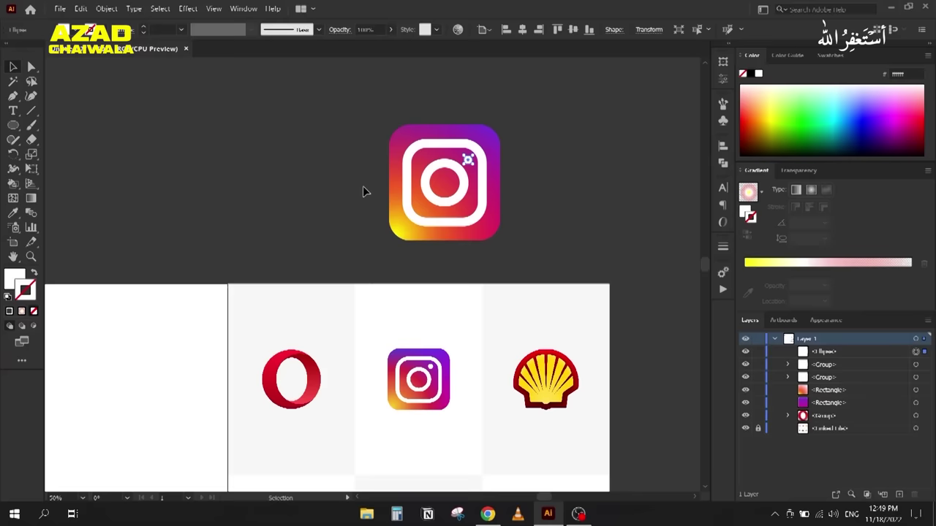
drag(332, 111, 531, 268)
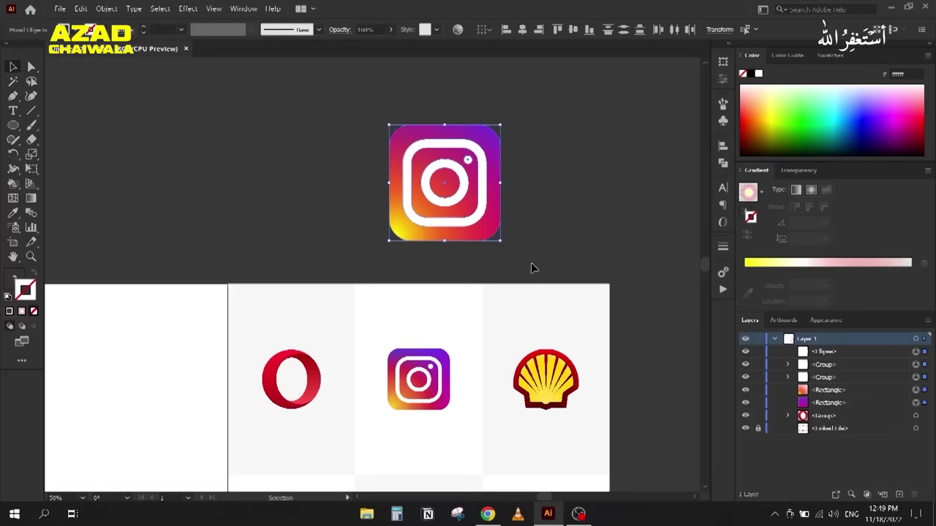
click(722, 163)
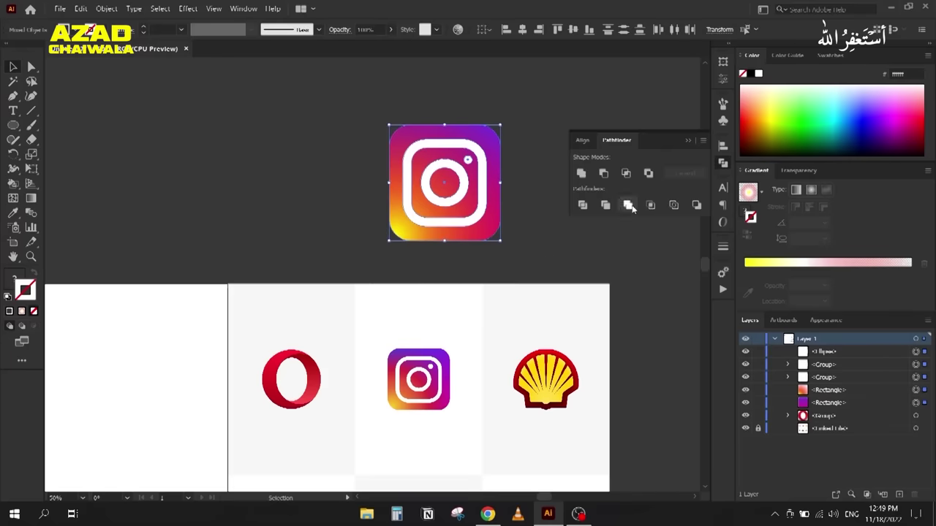
click(583, 205)
click(690, 141)
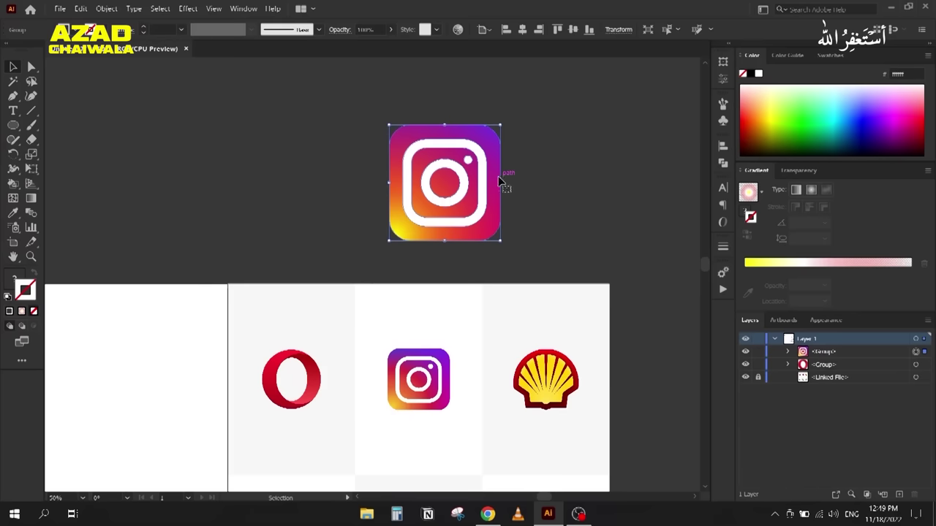
right_click(500, 178)
click(533, 267)
Step: Delete the white rounded-square ring, lens ring and flash dot pieces
click(451, 228)
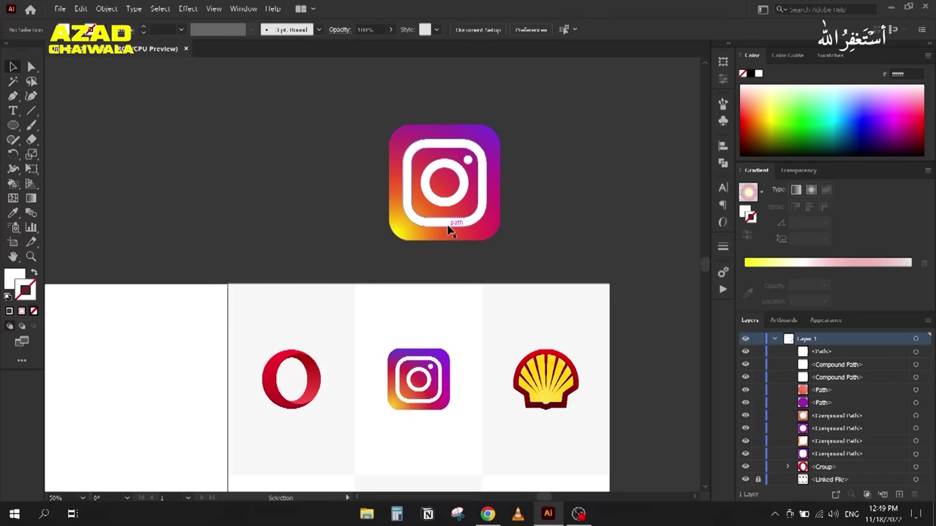
key(Delete)
click(437, 199)
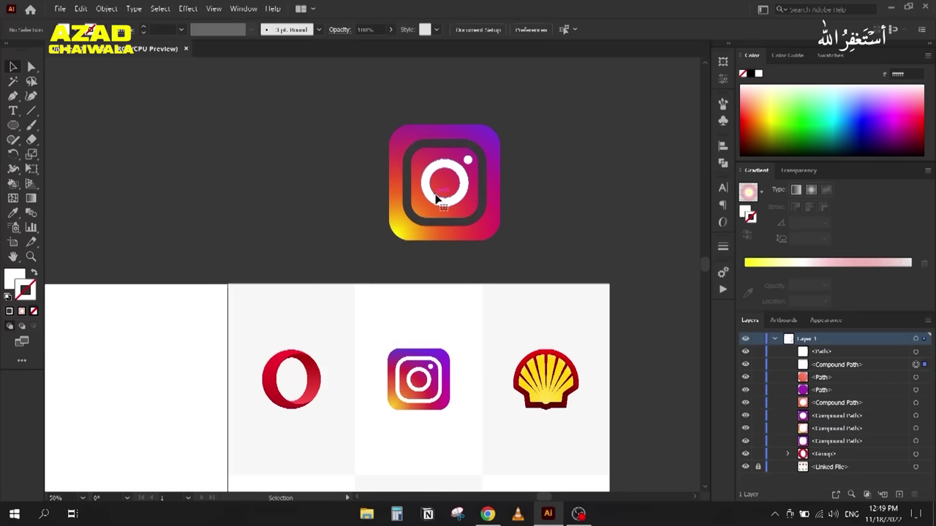
key(Delete)
click(470, 162)
key(Delete)
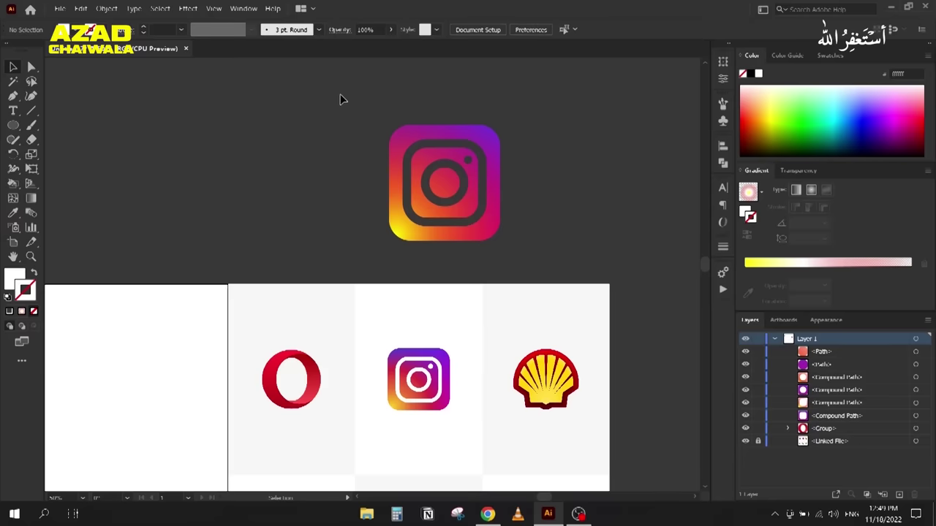
Step: Group all Instagram icon paths with Ctrl+G and move the group beside the Opera logo
mouse_move(502, 245)
mouse_down()
mouse_move(525, 247)
mouse_move(514, 248)
mouse_up()
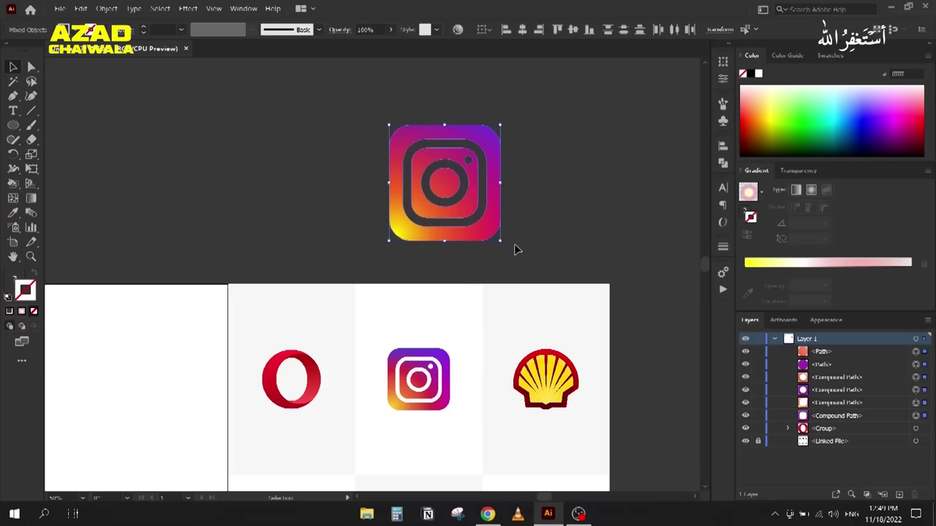
key(ctrl+g)
scroll(395, 169, down, 1)
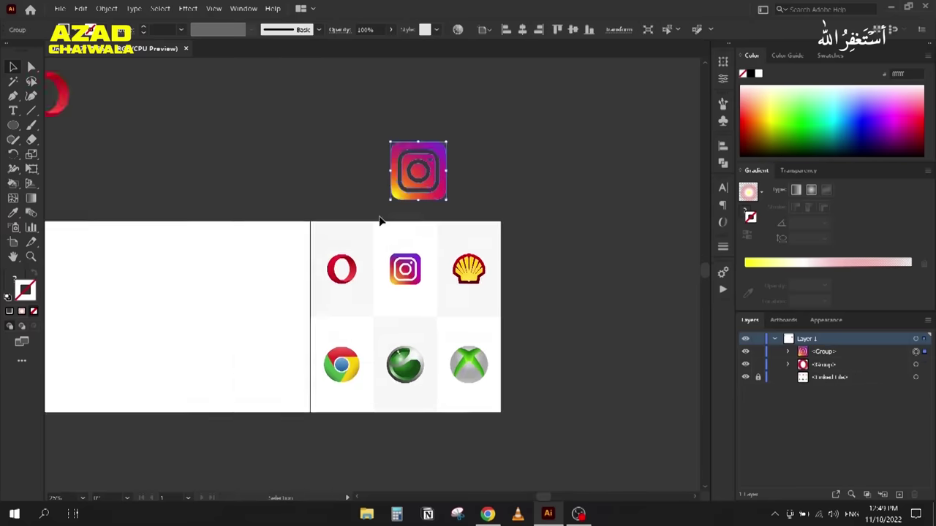
drag(376, 215, 516, 167)
drag(562, 142, 372, 235)
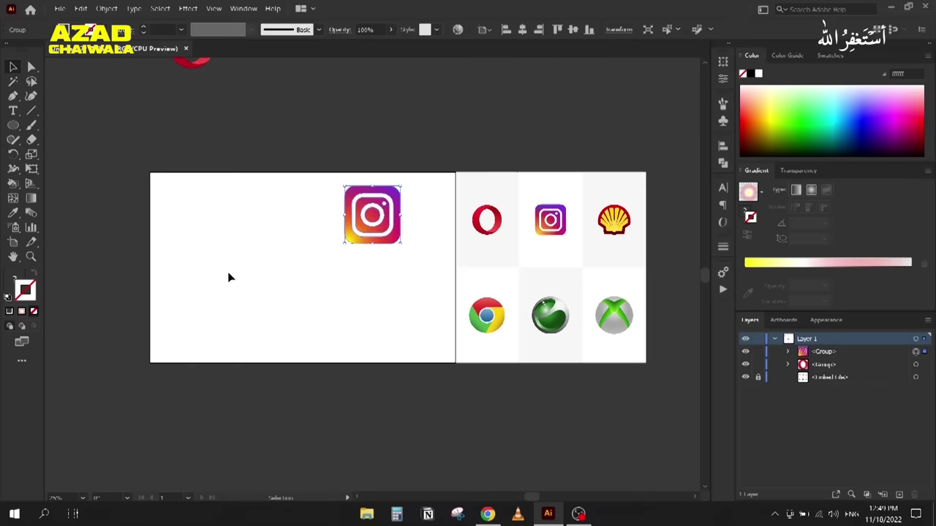
click(304, 260)
drag(344, 263, 373, 341)
drag(404, 292, 214, 190)
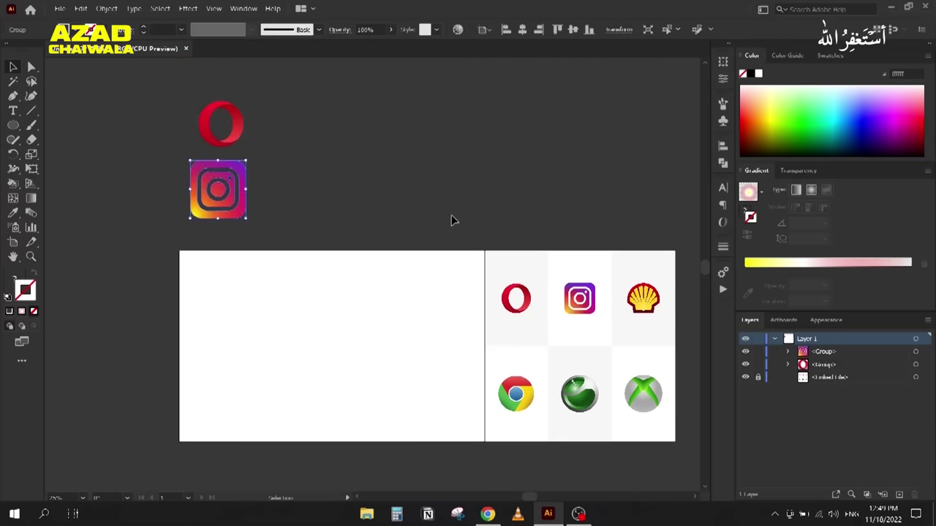
click(452, 221)
scroll(630, 322, up, 3)
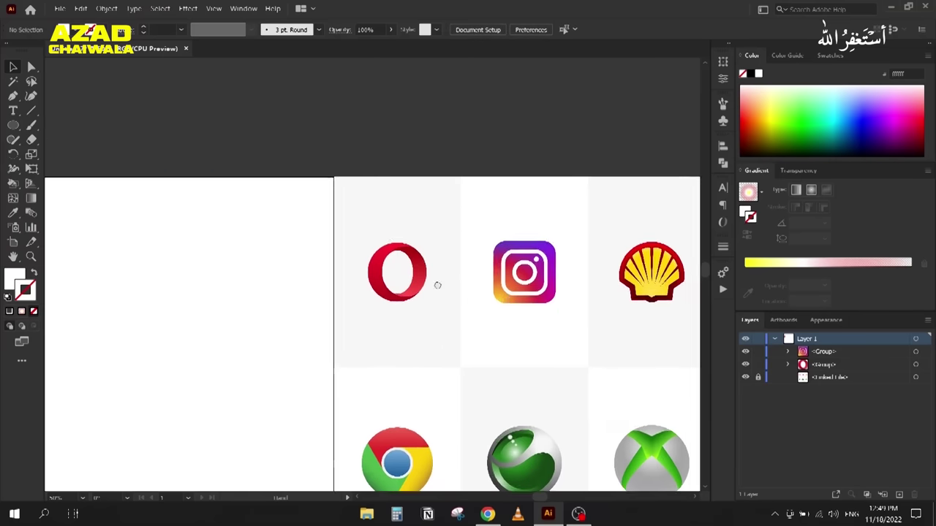
Step: Unlock the reference image layer, scale the image down and move it left onto the artboard
drag(472, 296, 378, 251)
scroll(386, 192, up, 2)
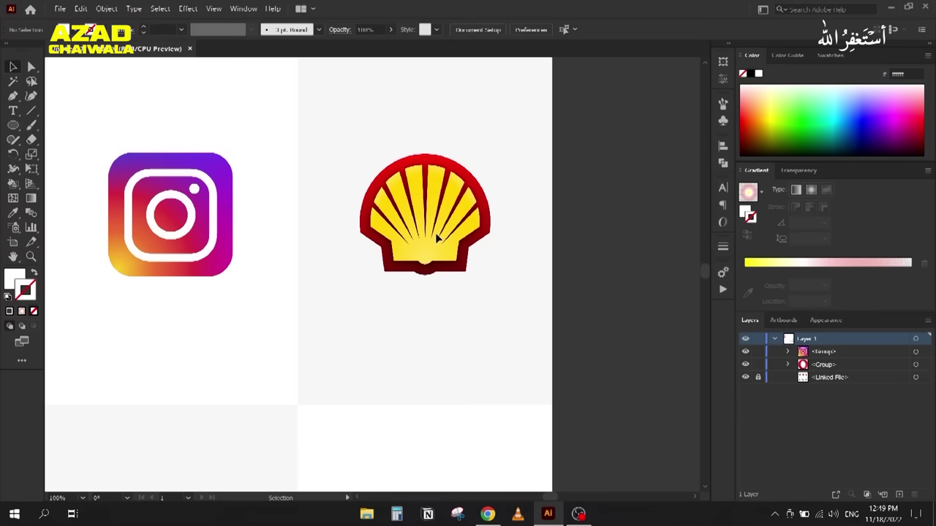
scroll(462, 223, down, 1)
scroll(461, 224, down, 2)
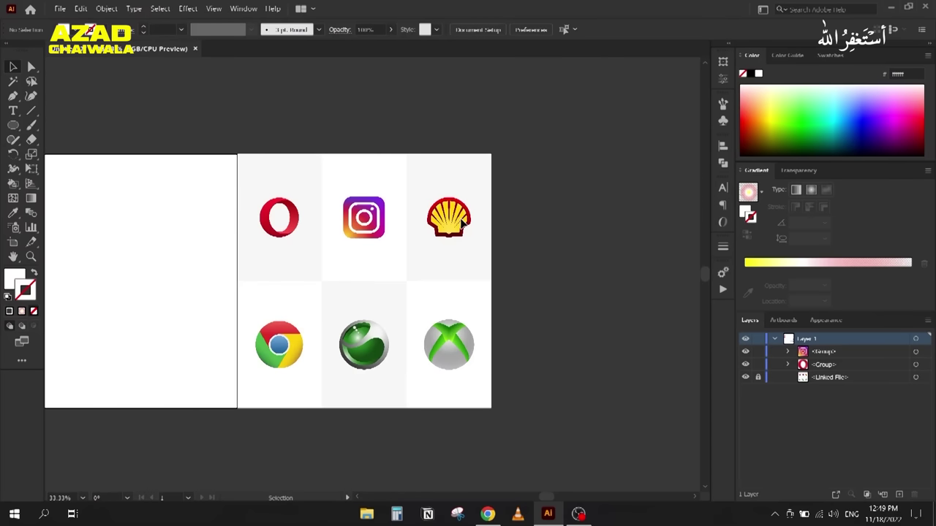
scroll(462, 223, down, 2)
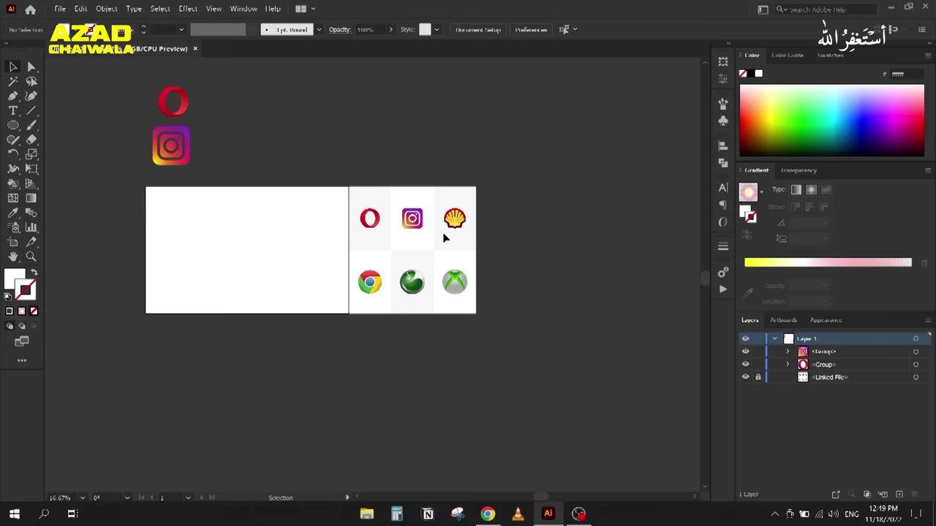
click(758, 377)
click(348, 283)
drag(349, 314, 212, 449)
drag(358, 350, 167, 372)
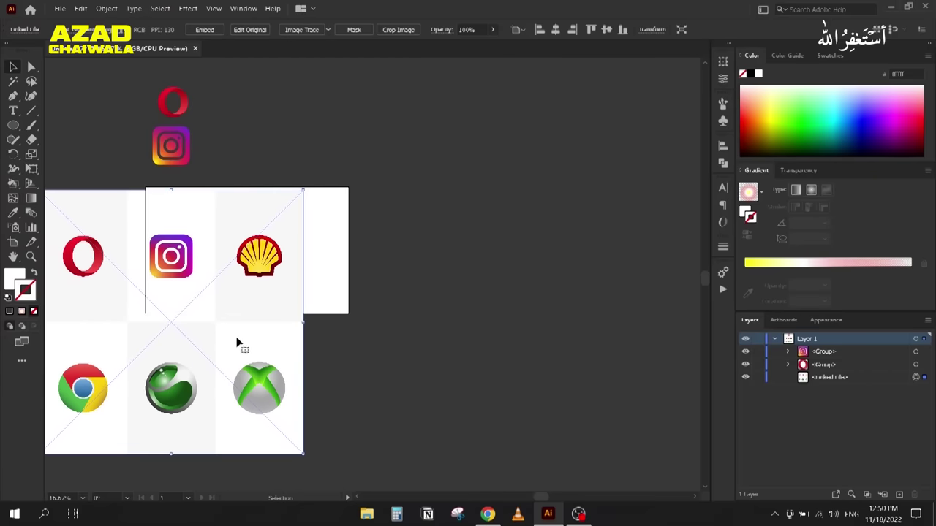
Step: Nudge the reference image up about 56 px so the Shell tile sits on the artboard
click(757, 378)
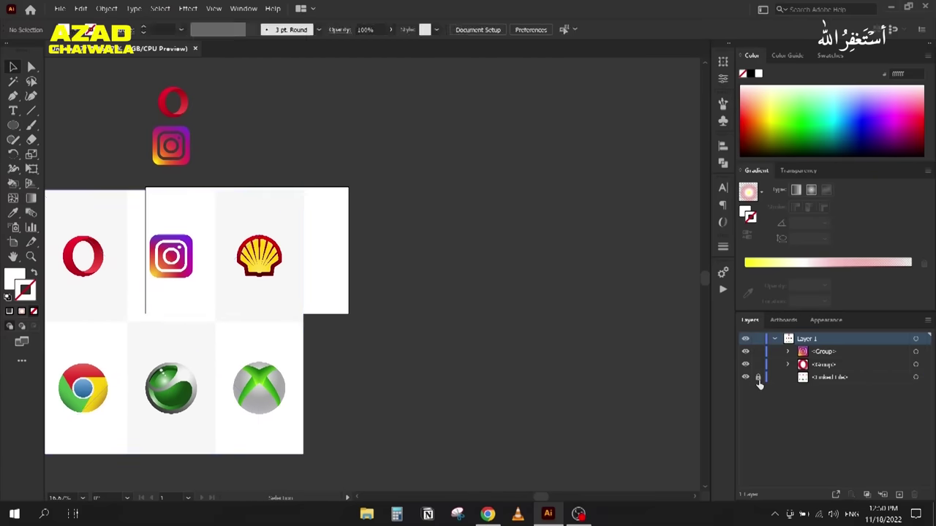
scroll(216, 278, up, 2)
drag(212, 289, 334, 297)
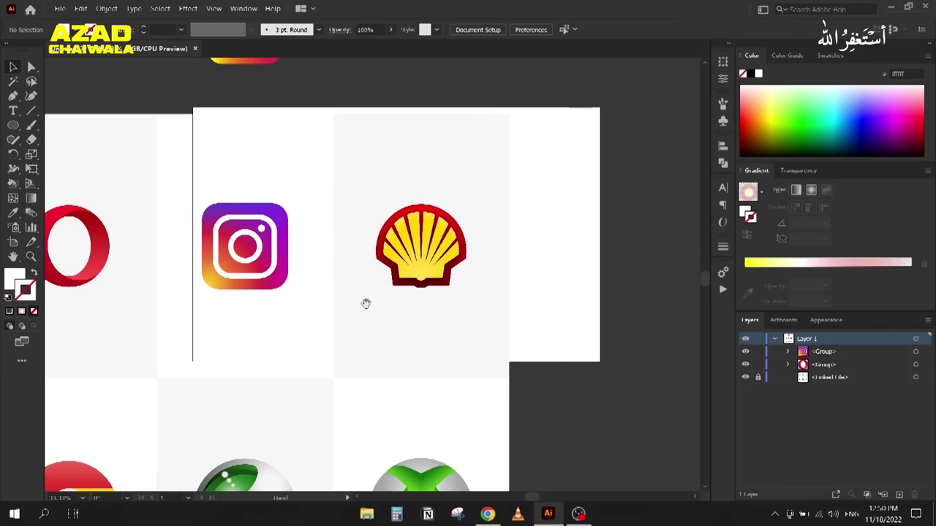
click(757, 377)
scroll(473, 167, up, 2)
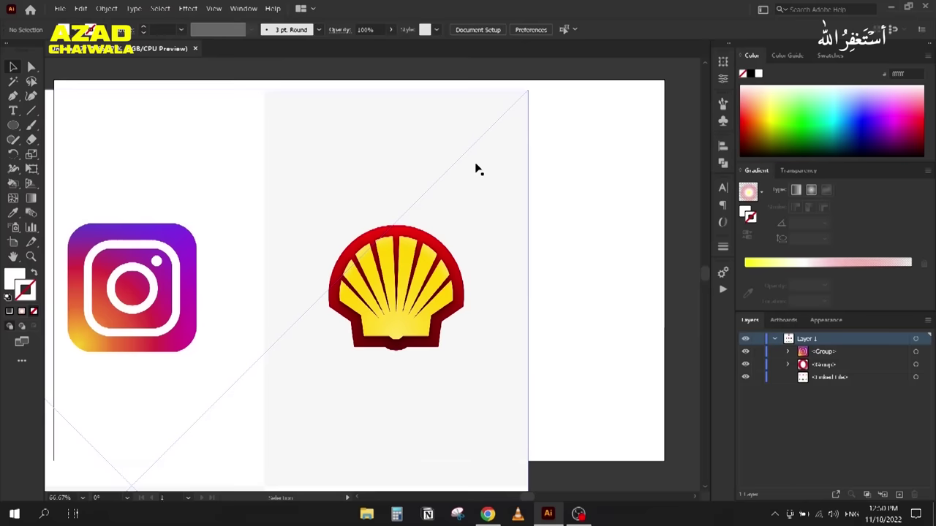
scroll(363, 310, up, 1)
drag(363, 309, 336, 282)
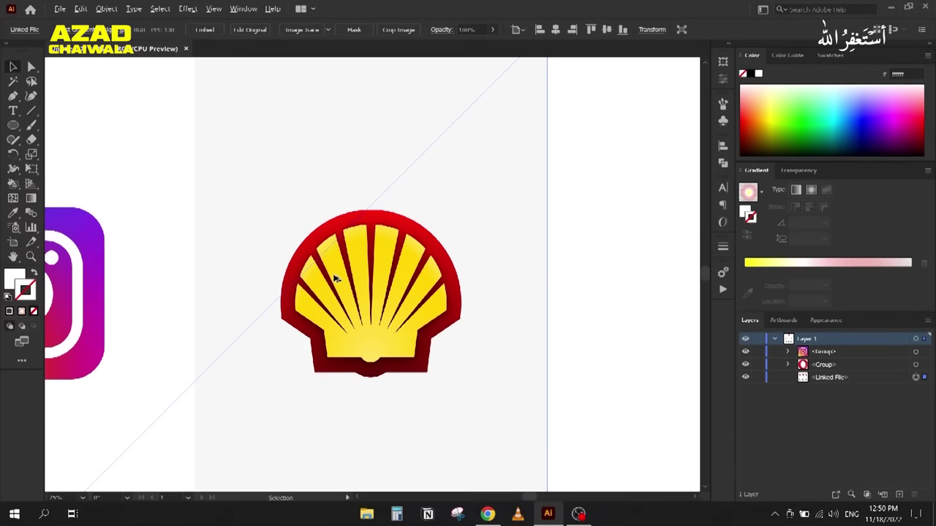
scroll(337, 281, down, 4)
scroll(336, 281, up, 1)
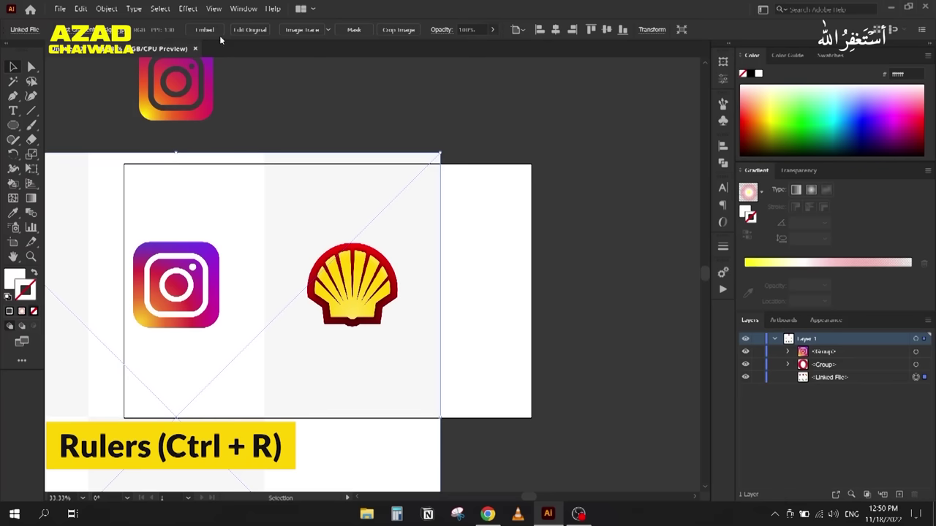
Step: Show rulers along the canvas edges from the View menu
click(212, 9)
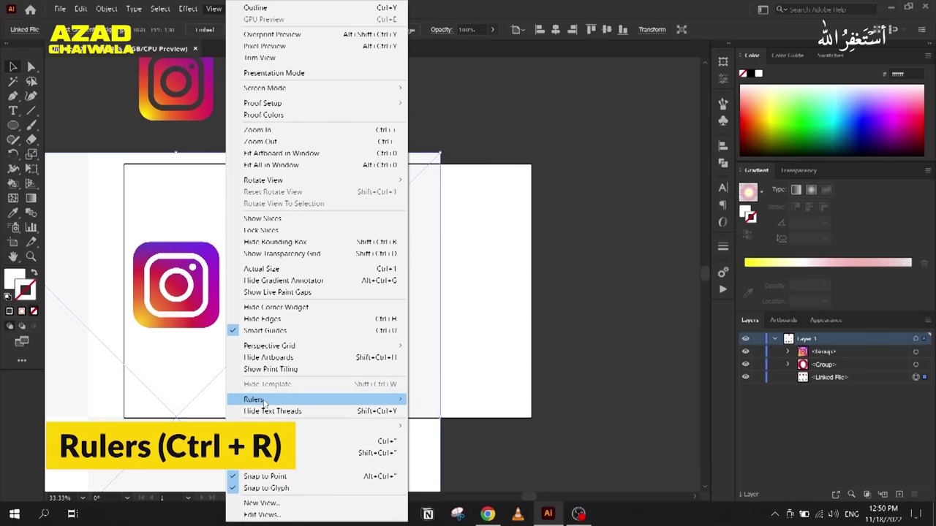
mouse_move(293, 400)
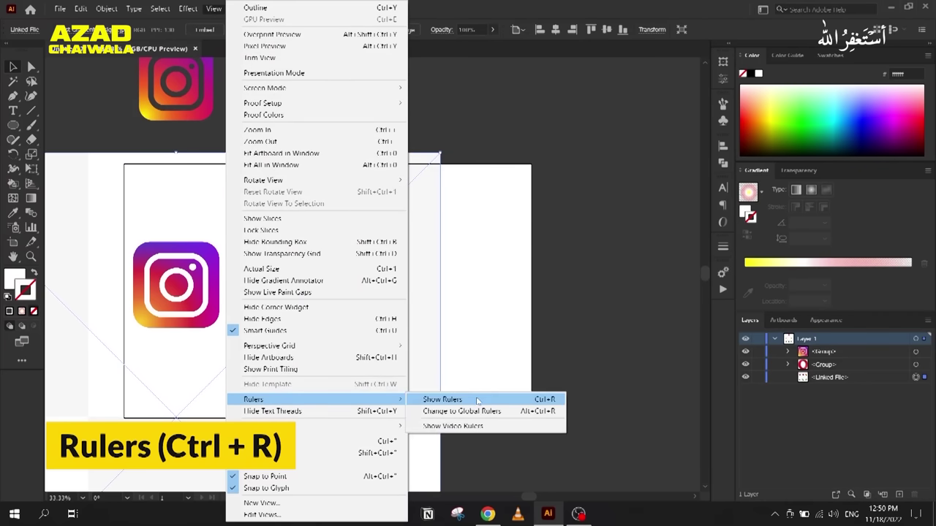
click(477, 400)
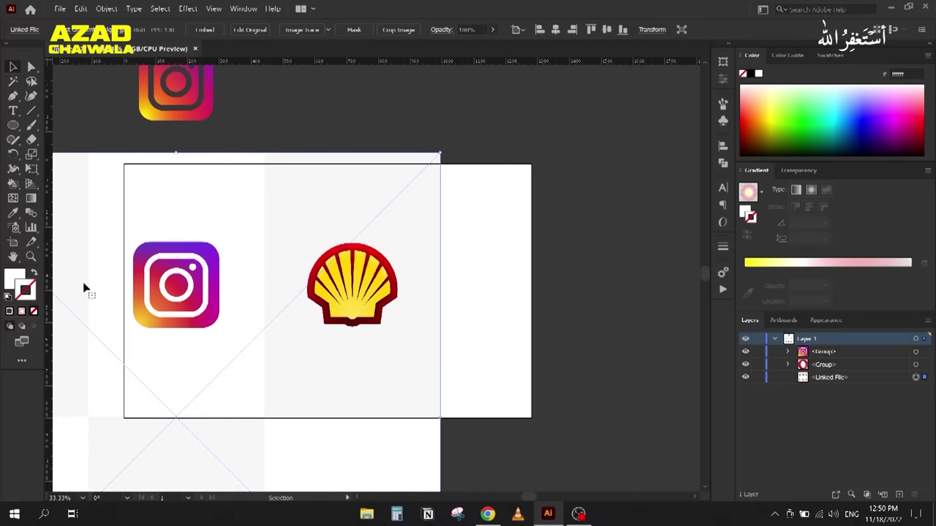
Step: Set the ruler units to pixels, briefly trying inches first
right_click(245, 67)
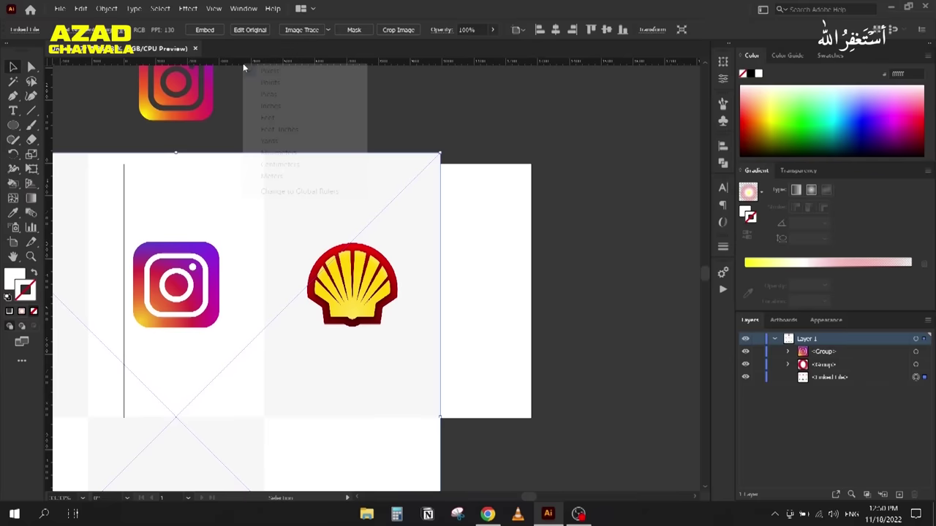
click(268, 109)
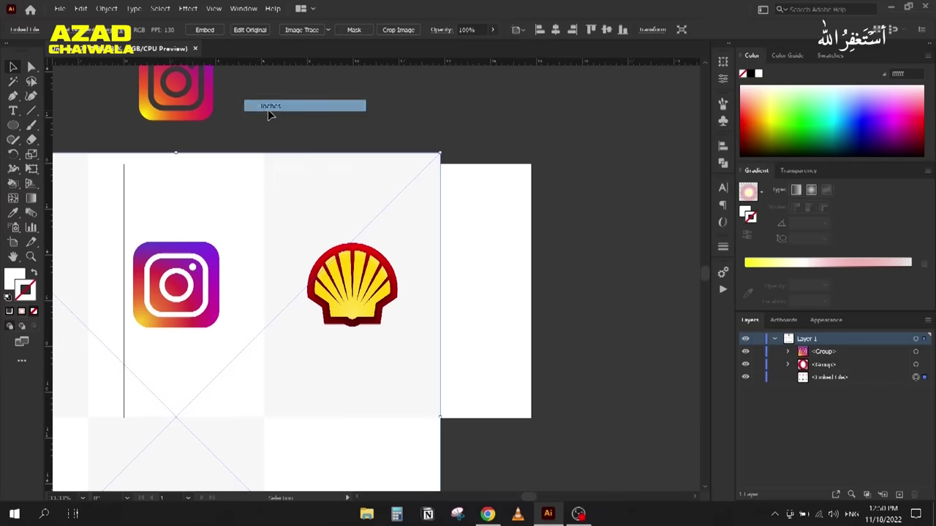
right_click(247, 67)
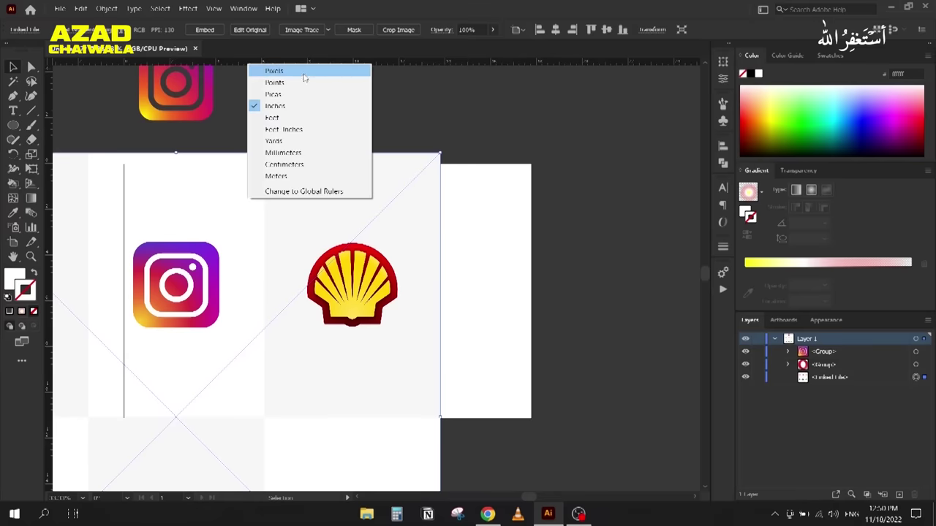
click(303, 73)
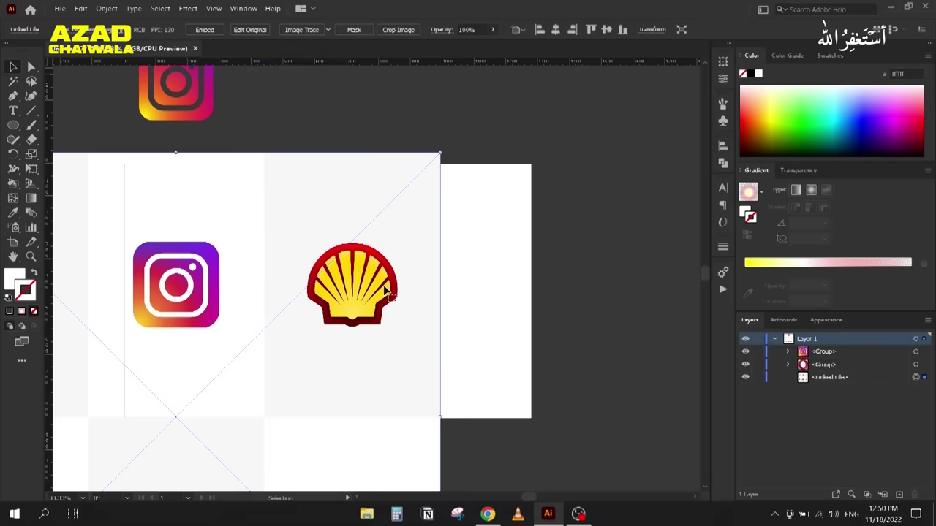
click(352, 341)
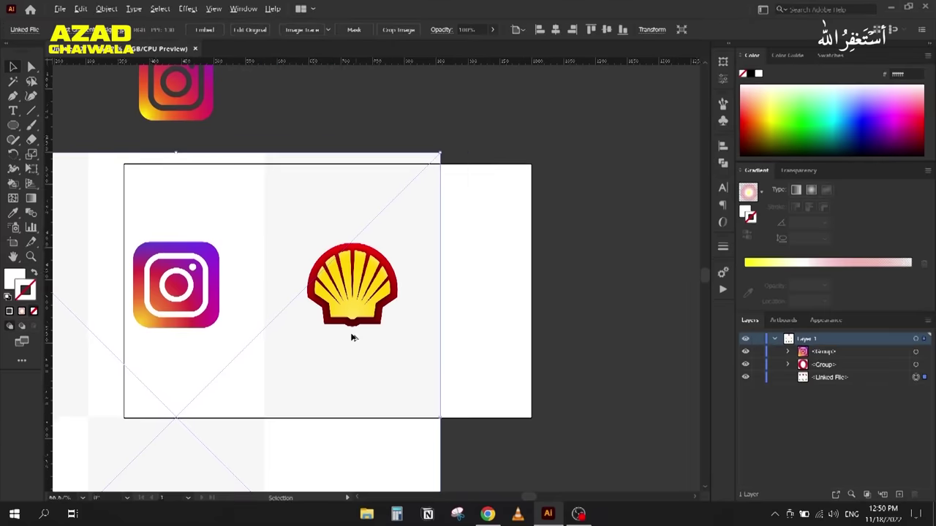
scroll(352, 340, up, 2)
drag(282, 276, 324, 315)
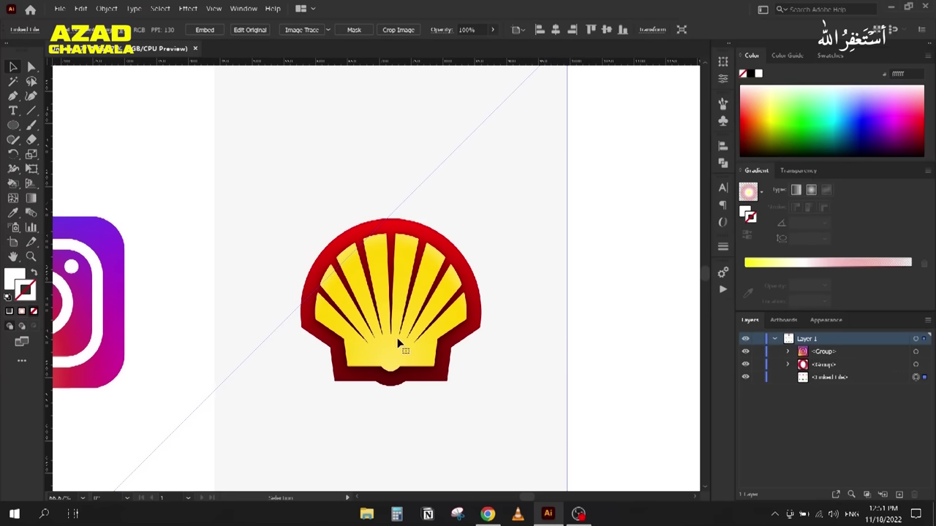
Step: Drag vertical and horizontal guides from the rulers over the Shell logo's edges
scroll(399, 344, up, 3)
mouse_move(319, 334)
mouse_down()
mouse_move(334, 355)
mouse_move(311, 334)
mouse_up()
scroll(299, 342, down, 1)
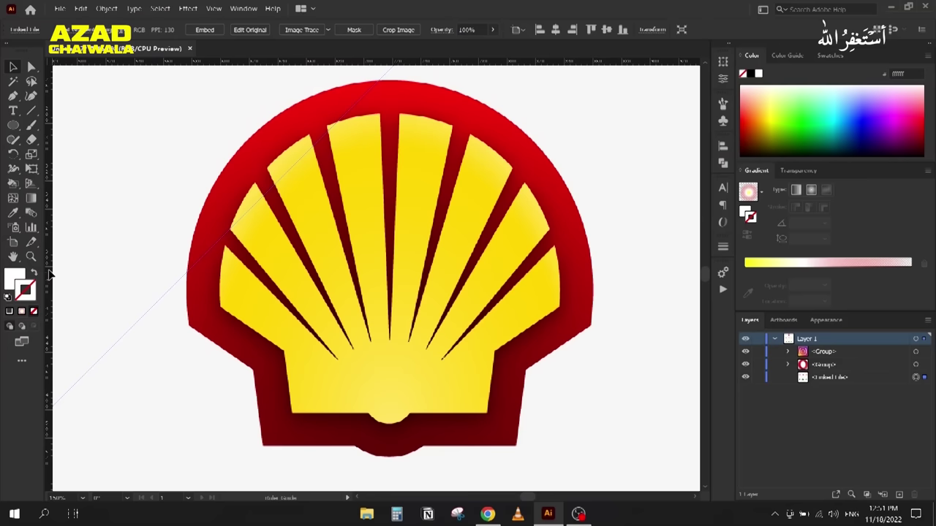
drag(48, 274, 221, 286)
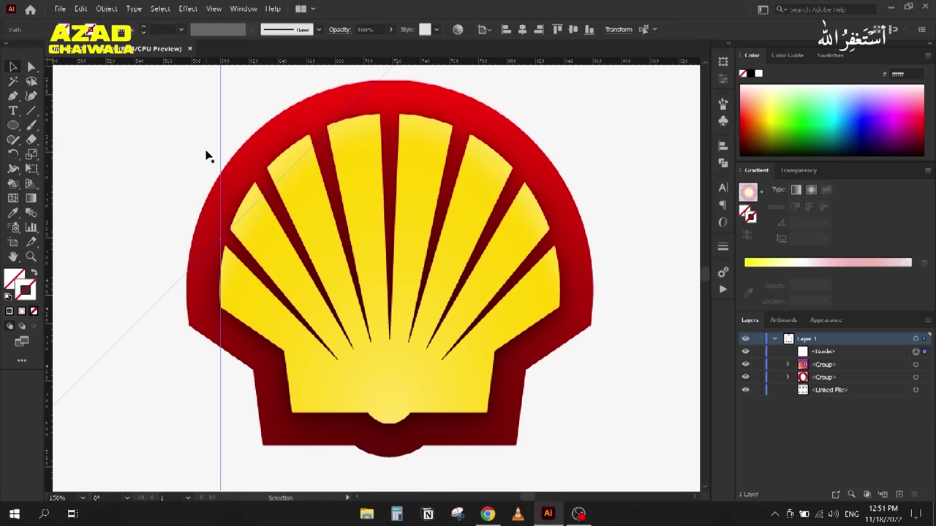
drag(49, 274, 495, 282)
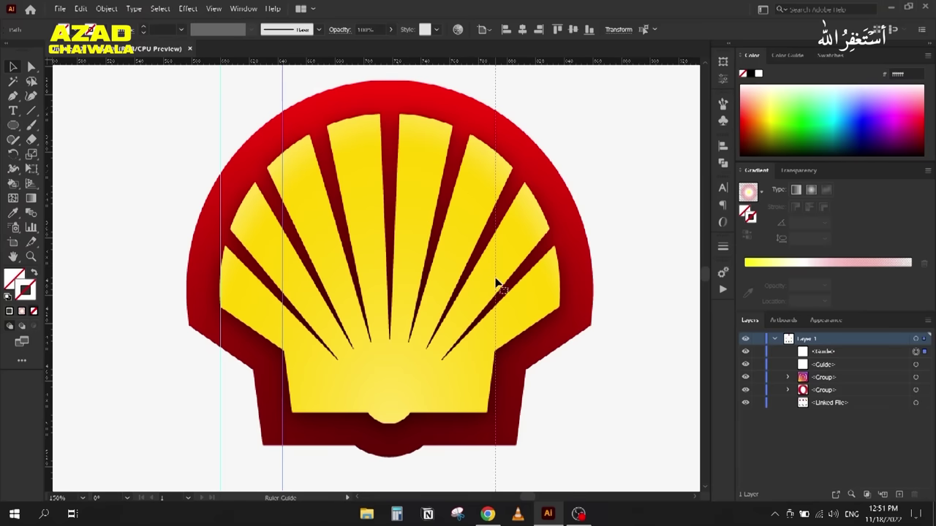
drag(51, 277, 558, 303)
drag(50, 343, 292, 353)
drag(50, 314, 488, 371)
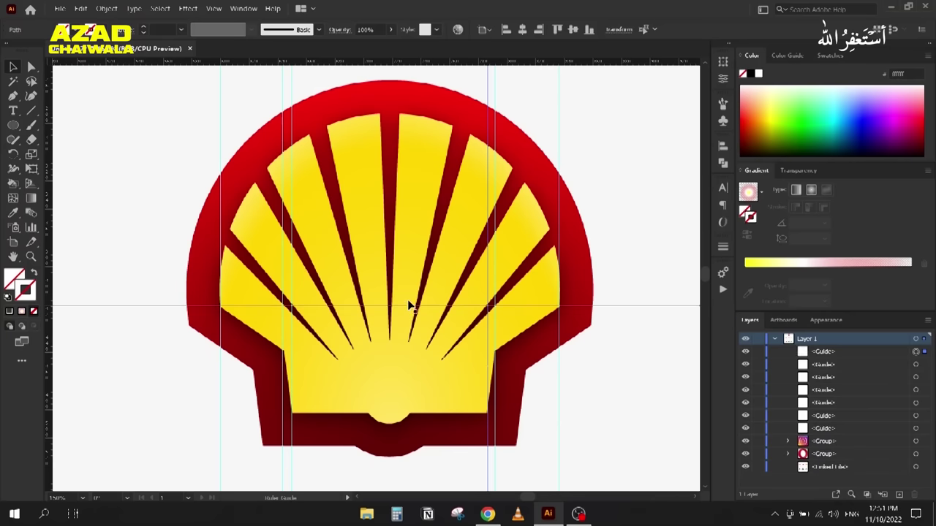
drag(389, 61, 394, 350)
drag(360, 63, 387, 413)
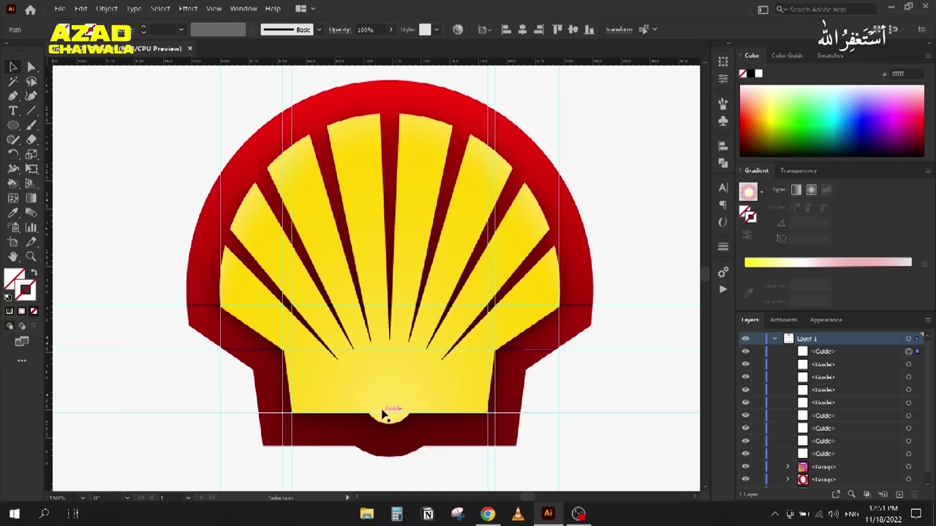
mouse_move(217, 130)
mouse_down()
mouse_move(203, 134)
mouse_move(222, 137)
mouse_up()
click(226, 142)
Step: Toggle Lock Guides in the View > Guides menu
right_click(221, 136)
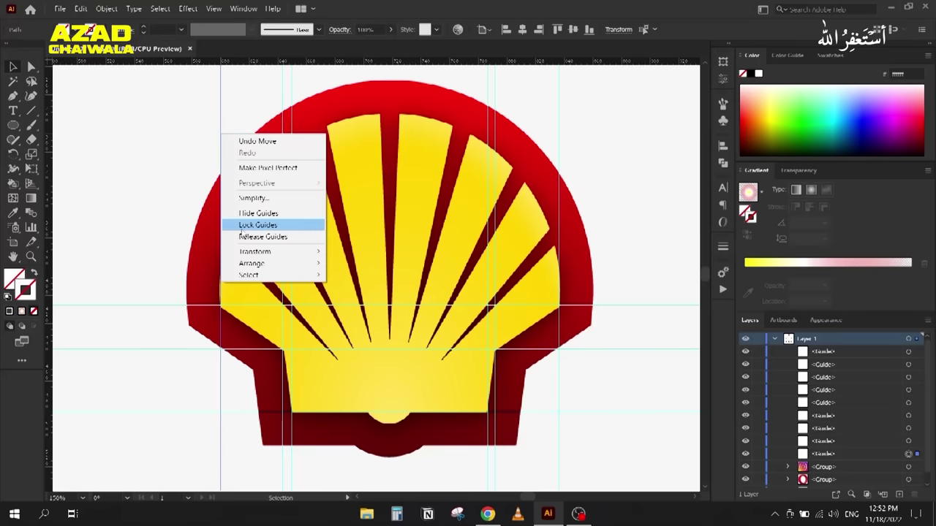
click(146, 3)
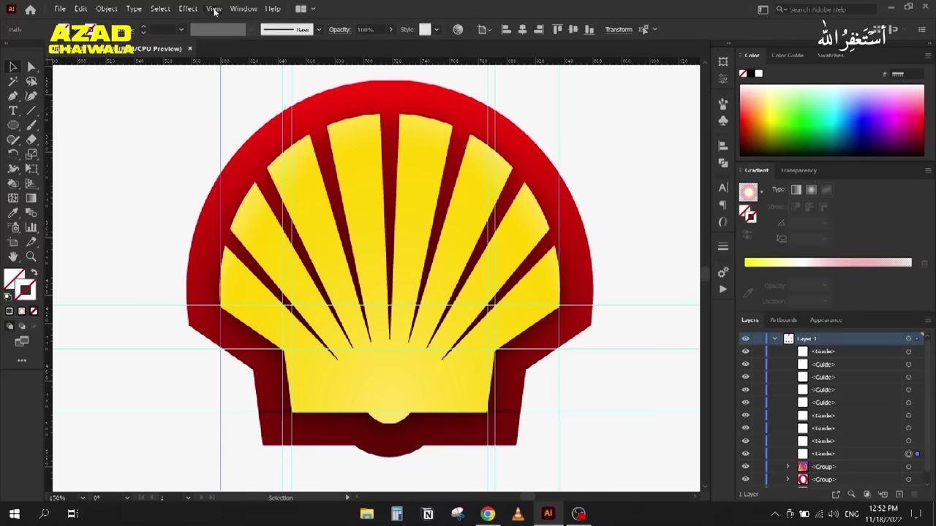
click(213, 8)
mouse_move(342, 427)
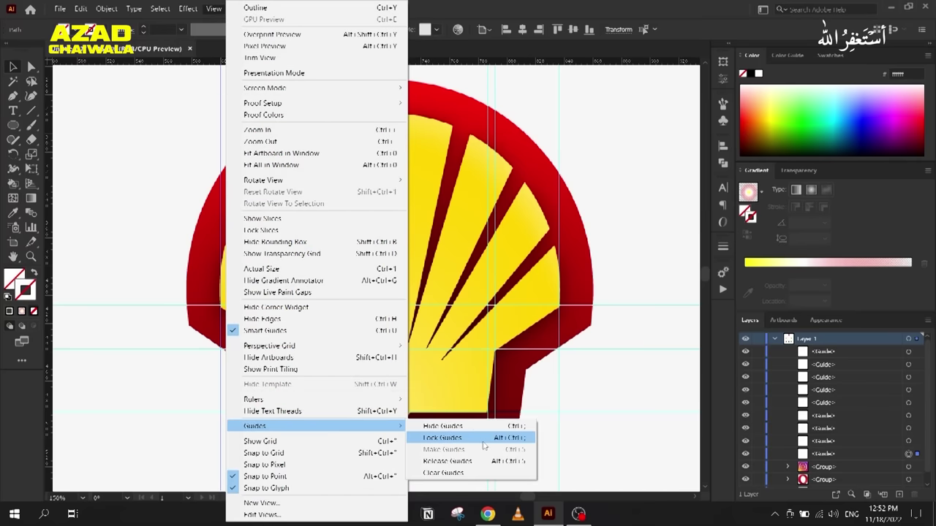
click(483, 439)
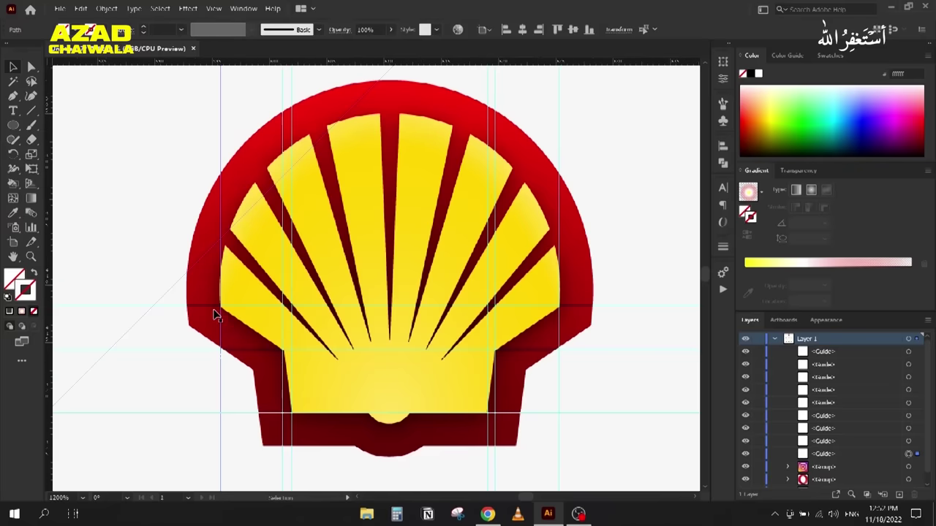
Step: Zoom in and snap guides onto the logo's outer edges and corners
scroll(214, 316, up, 4)
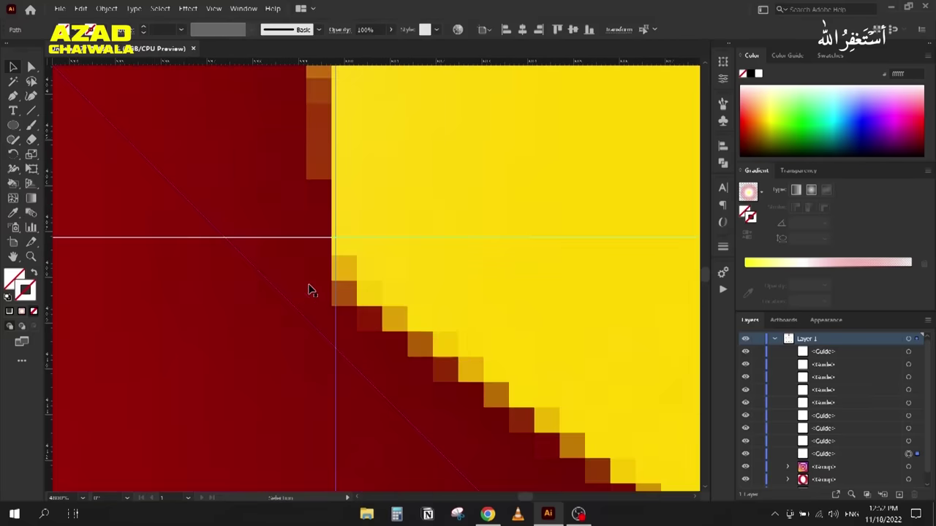
drag(334, 284, 331, 286)
drag(331, 237, 350, 308)
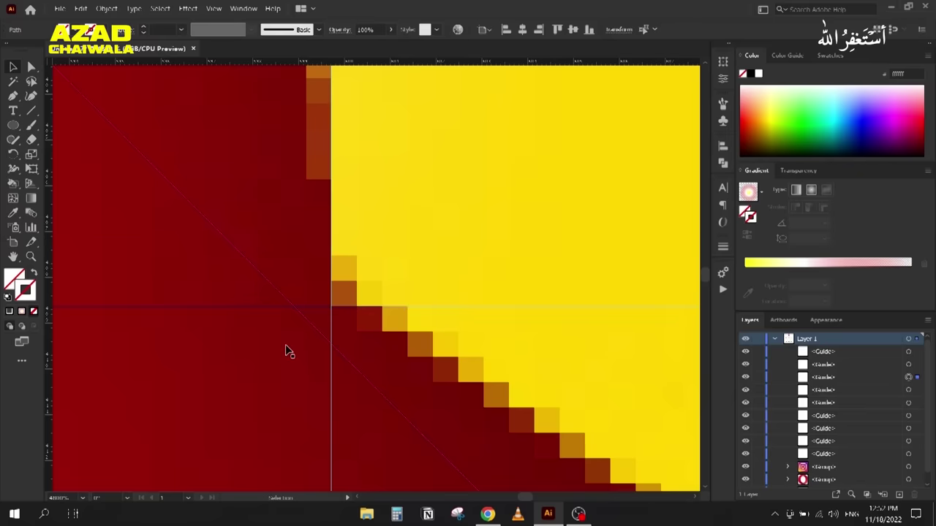
scroll(327, 295, down, 5)
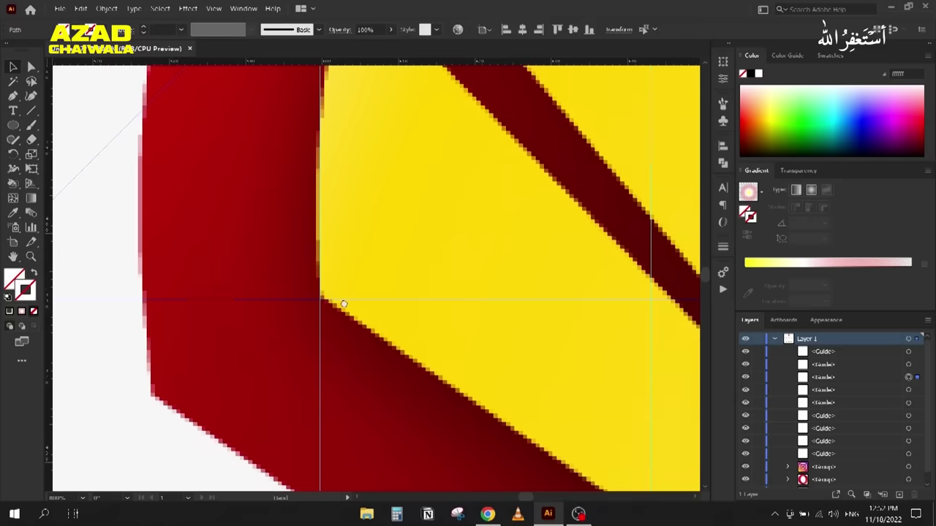
scroll(244, 277, up, 6)
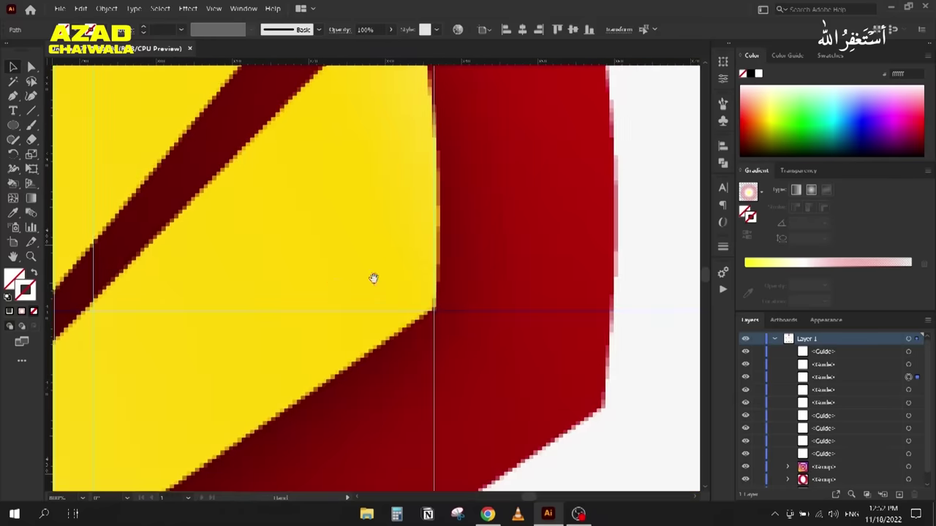
drag(487, 197, 499, 202)
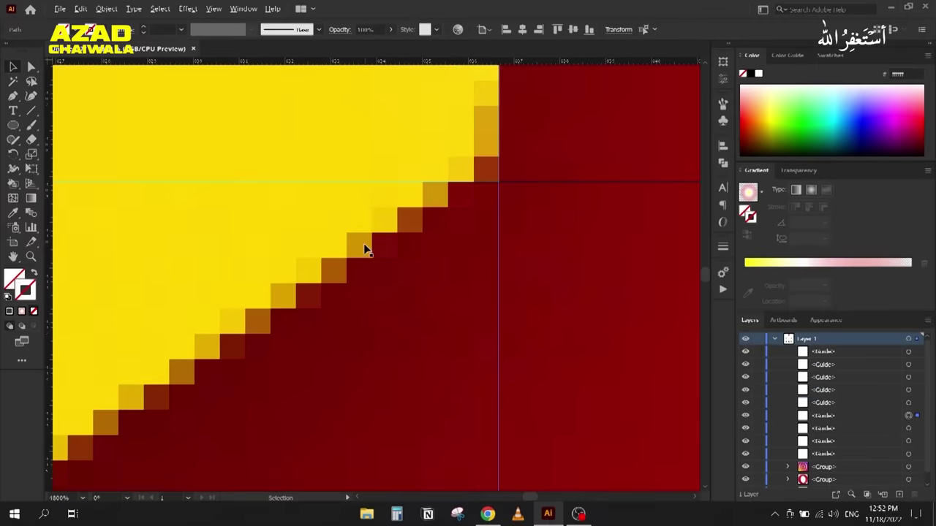
scroll(365, 248, down, 4)
drag(302, 263, 481, 261)
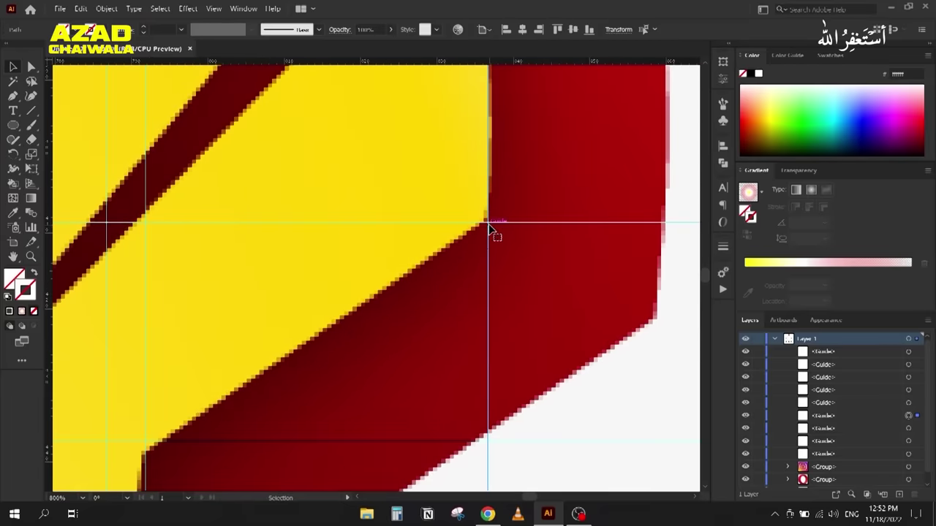
scroll(489, 228, up, 4)
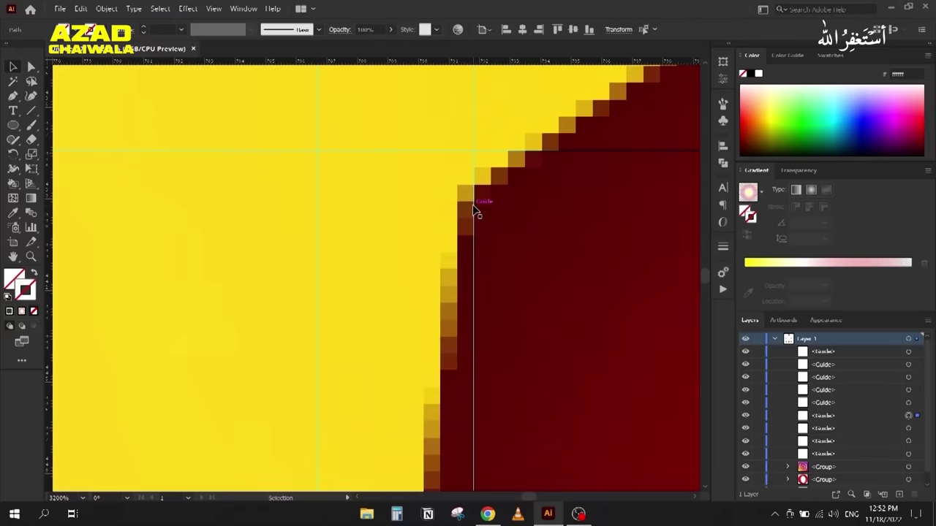
drag(480, 151, 479, 192)
drag(476, 251, 462, 277)
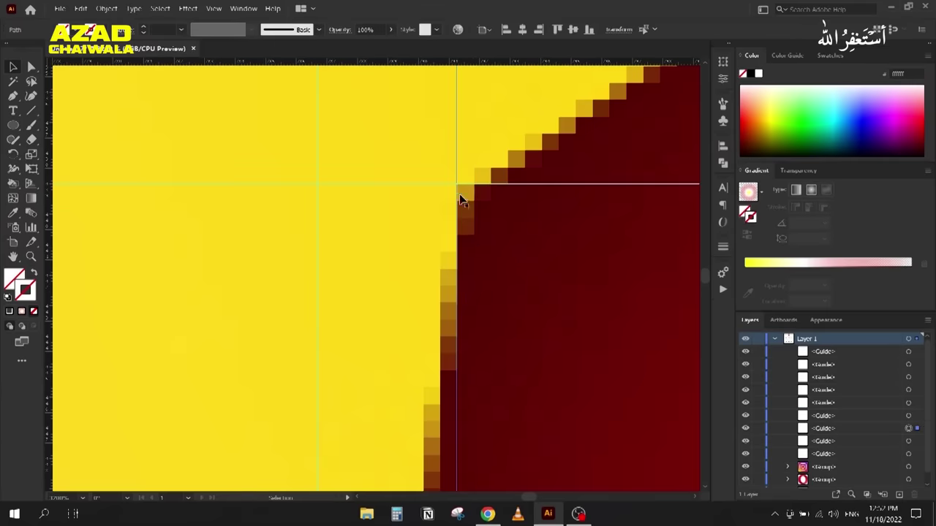
Step: Align the remaining guides with the red and yellow block edges and corners
scroll(454, 208, up, 3)
scroll(475, 292, right, 3)
scroll(329, 242, down, 3)
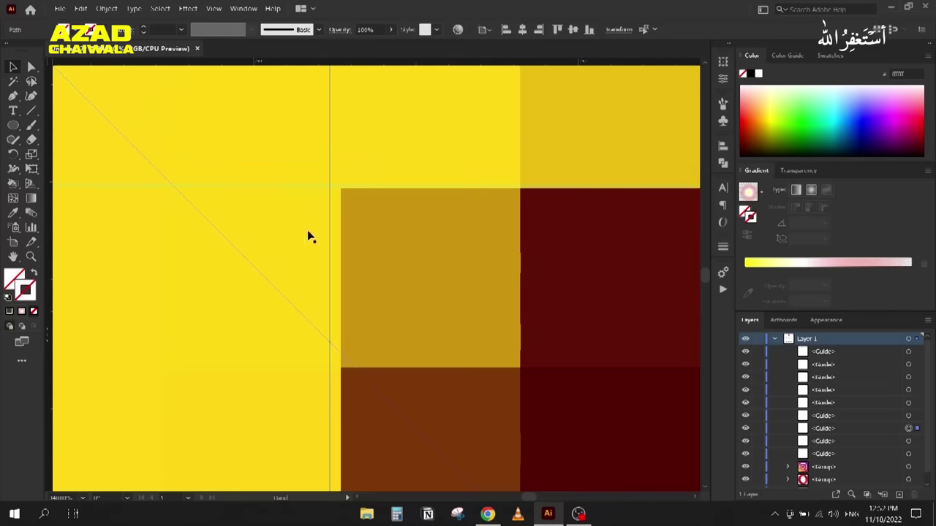
drag(328, 218, 341, 226)
drag(365, 188, 363, 188)
scroll(312, 228, up, 4)
scroll(312, 227, down, 3)
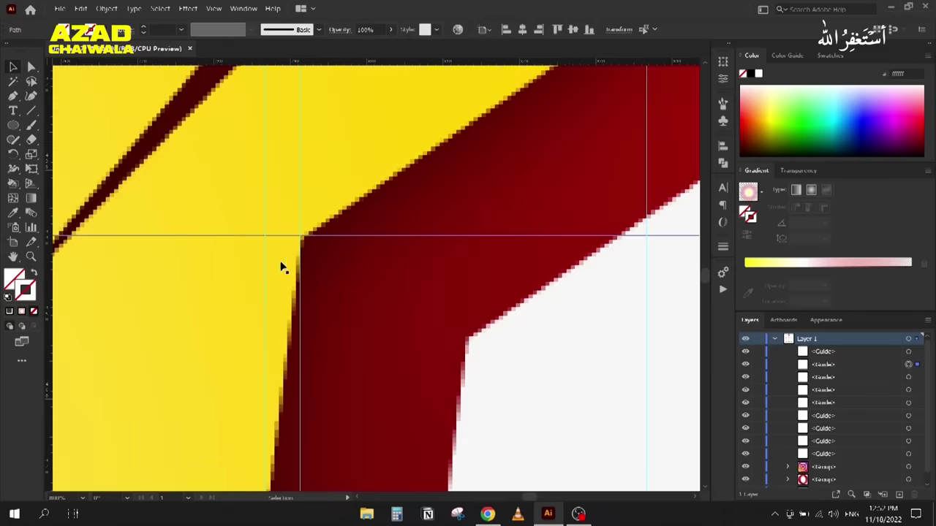
drag(294, 250, 441, 242)
drag(194, 209, 474, 224)
scroll(278, 180, down, 2)
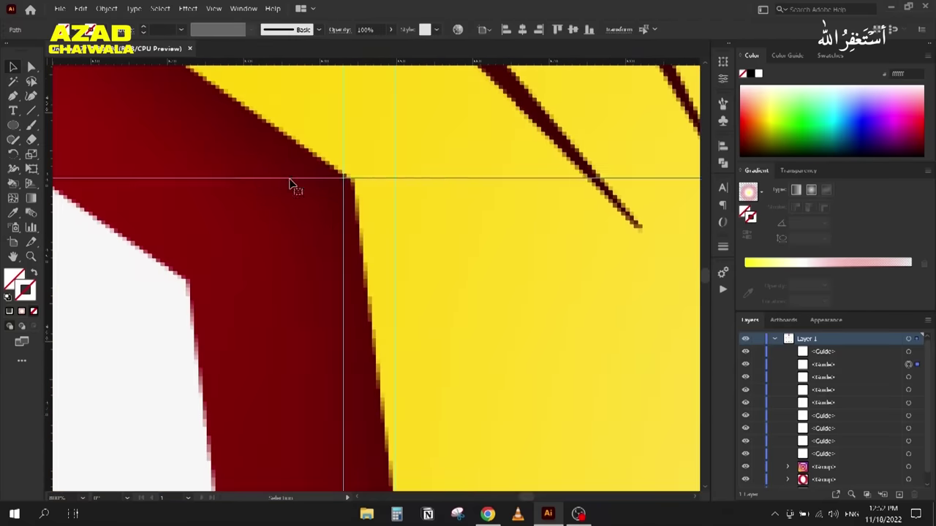
scroll(340, 190, up, 4)
drag(371, 194, 438, 188)
scroll(403, 265, down, 3)
scroll(428, 310, up, 3)
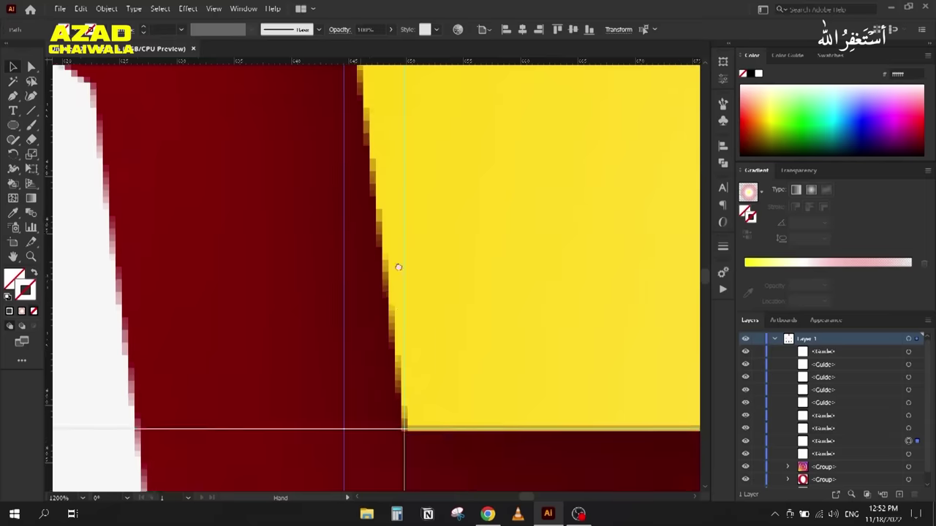
scroll(397, 313, down, 4)
scroll(366, 166, up, 2)
mouse_move(409, 242)
mouse_down()
mouse_move(374, 266)
mouse_move(392, 269)
mouse_move(409, 255)
mouse_up()
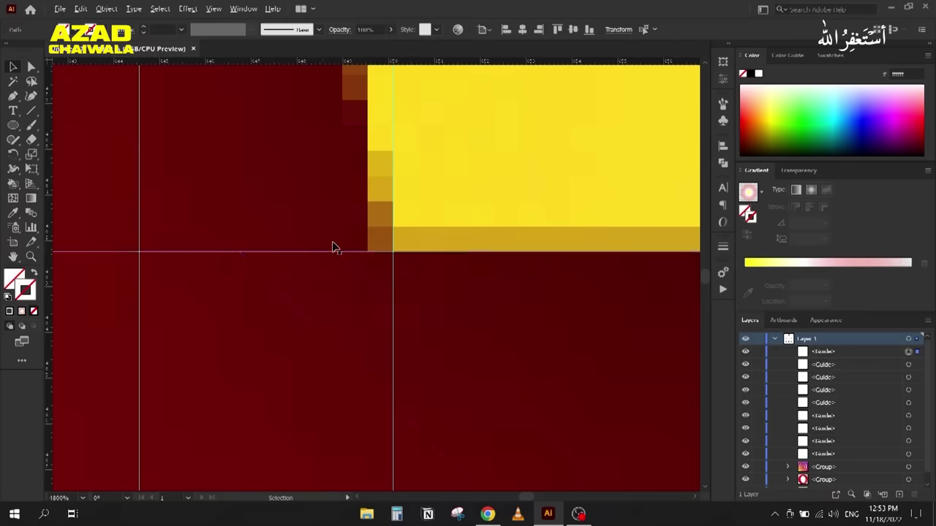
scroll(332, 248, down, 4)
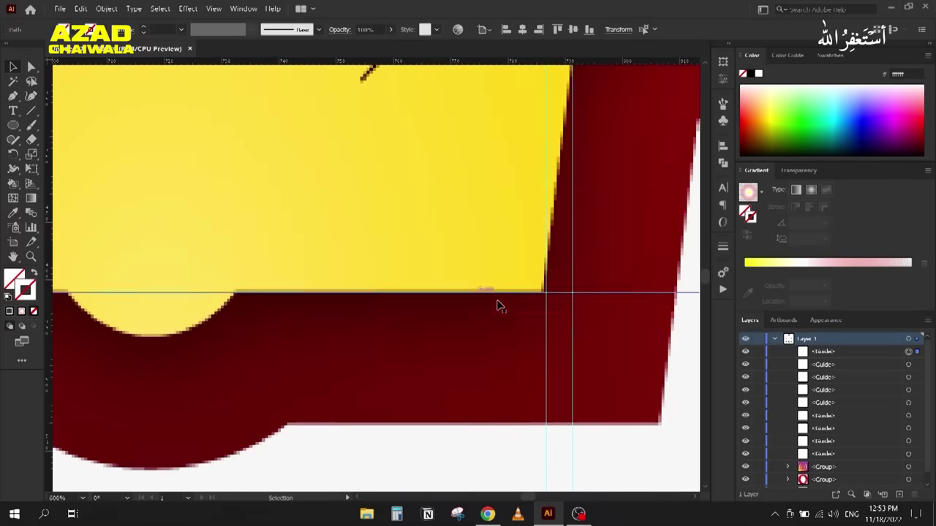
scroll(497, 306, up, 5)
Step: Align the last vertical guide, then select the linked reference image and open Transparency
drag(622, 275, 594, 278)
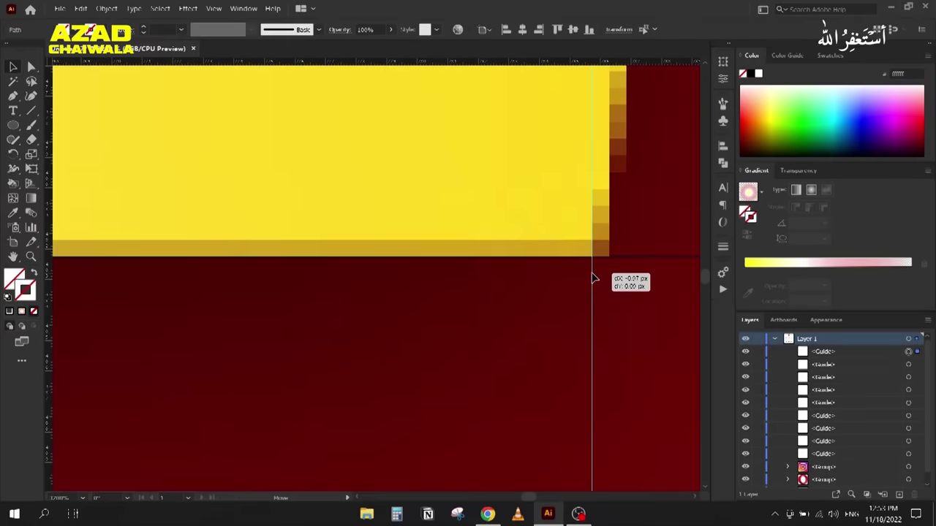
scroll(384, 213, down, 8)
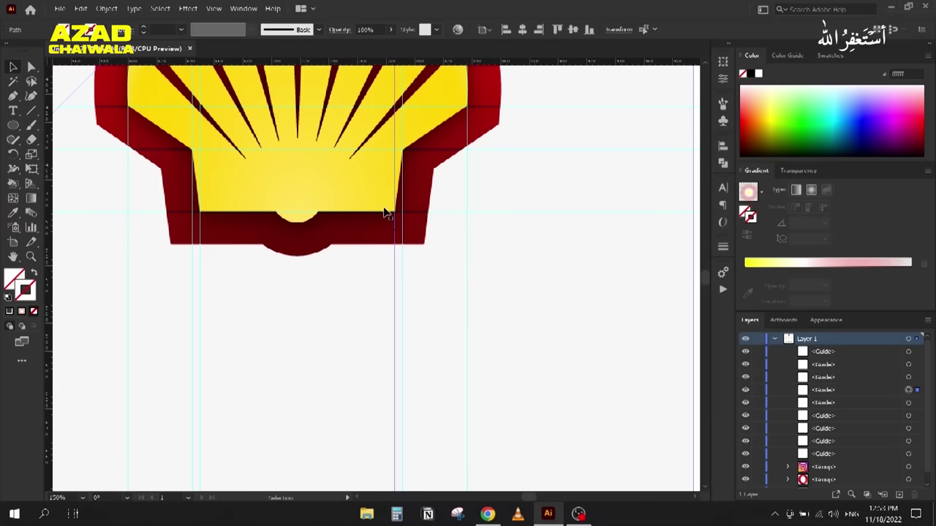
scroll(384, 214, down, 3)
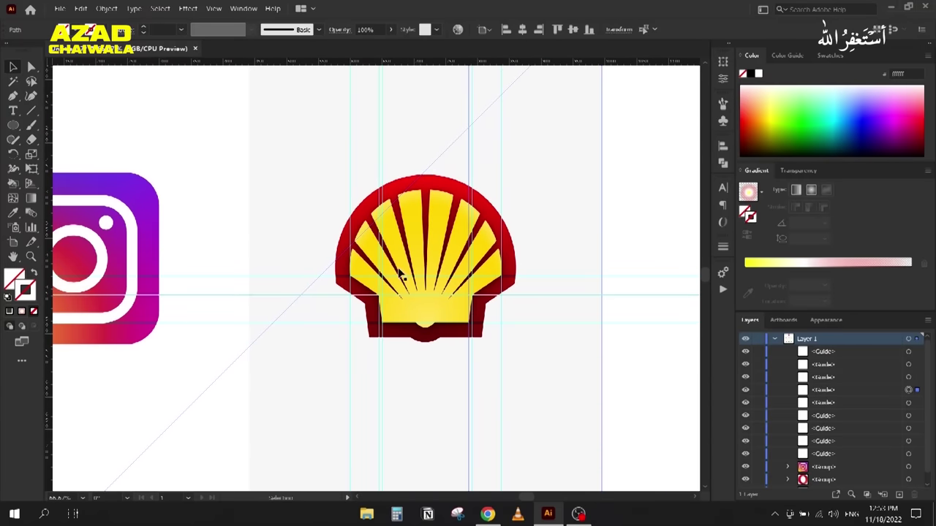
scroll(845, 445, down, 1)
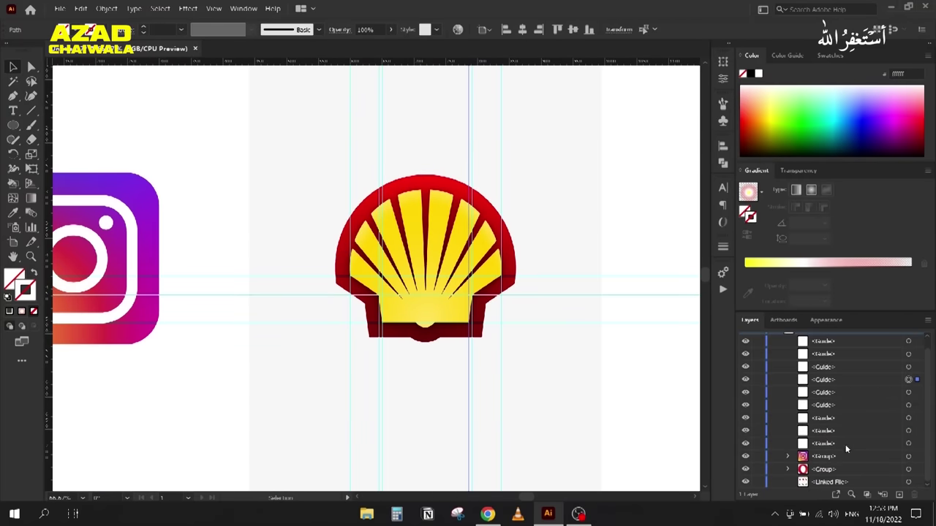
click(909, 483)
click(804, 171)
Step: Set the reference image opacity to 40% after trying 10%, and lock its layer
text(1)
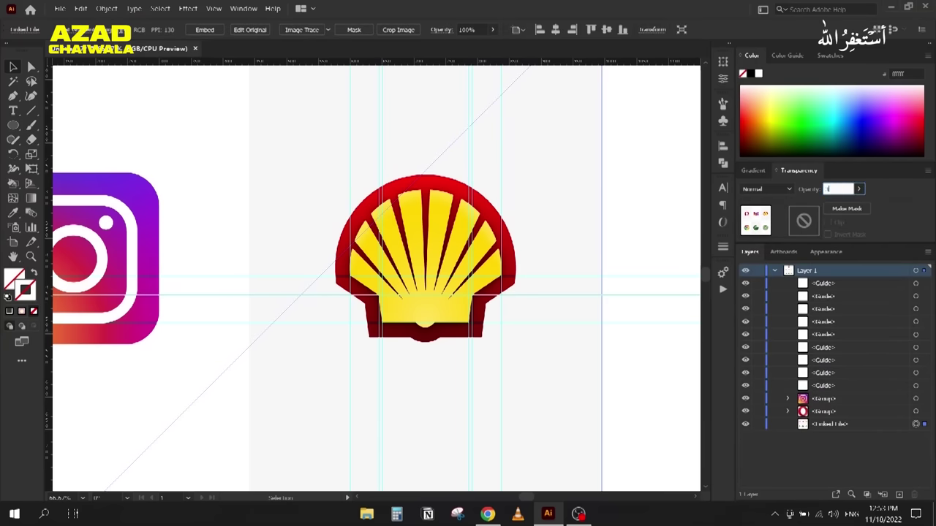
text(0)
key(Return)
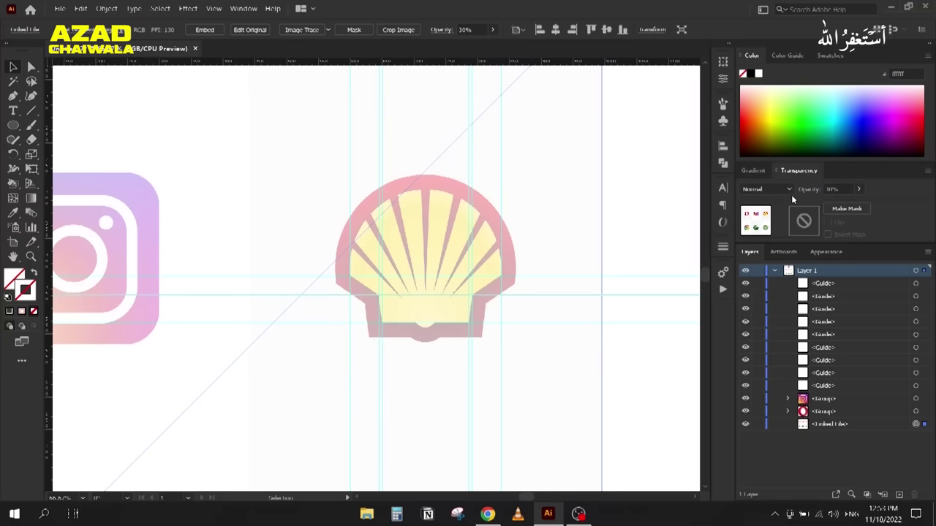
click(841, 189)
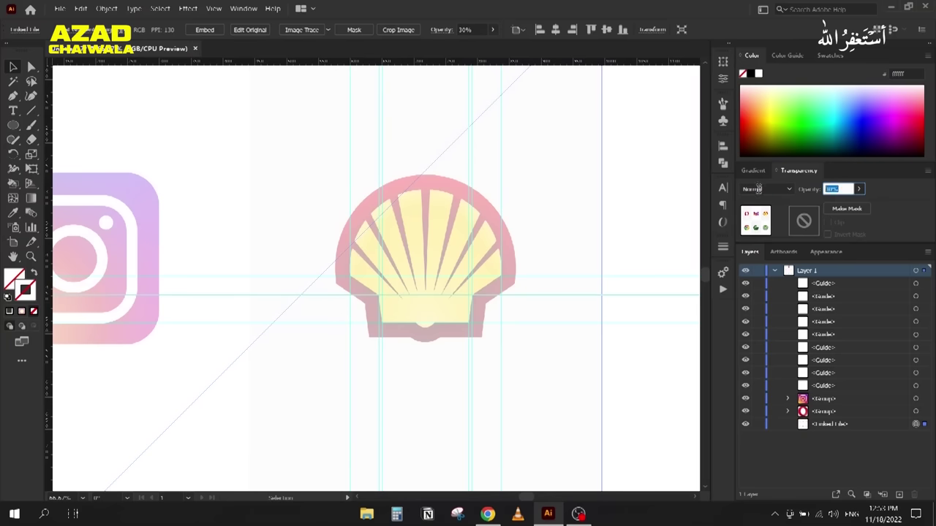
text(40)
key(Return)
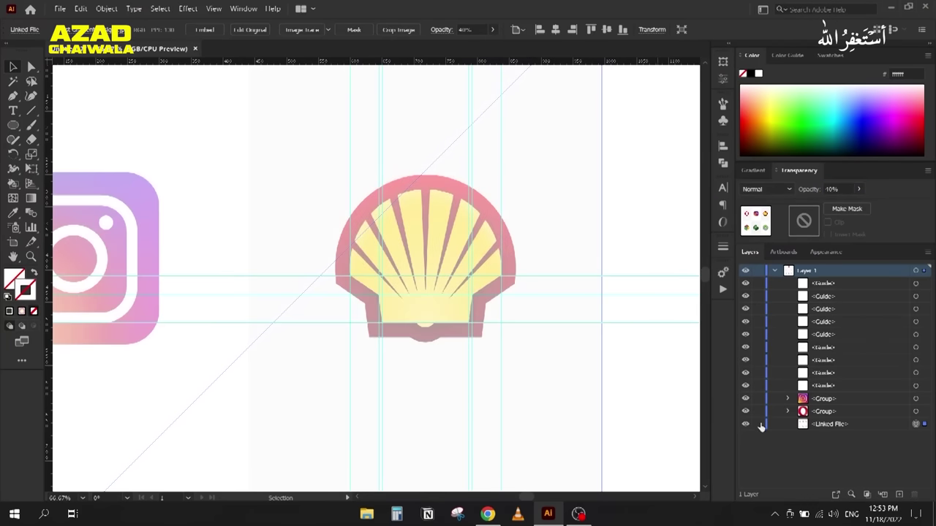
click(758, 425)
scroll(414, 296, up, 2)
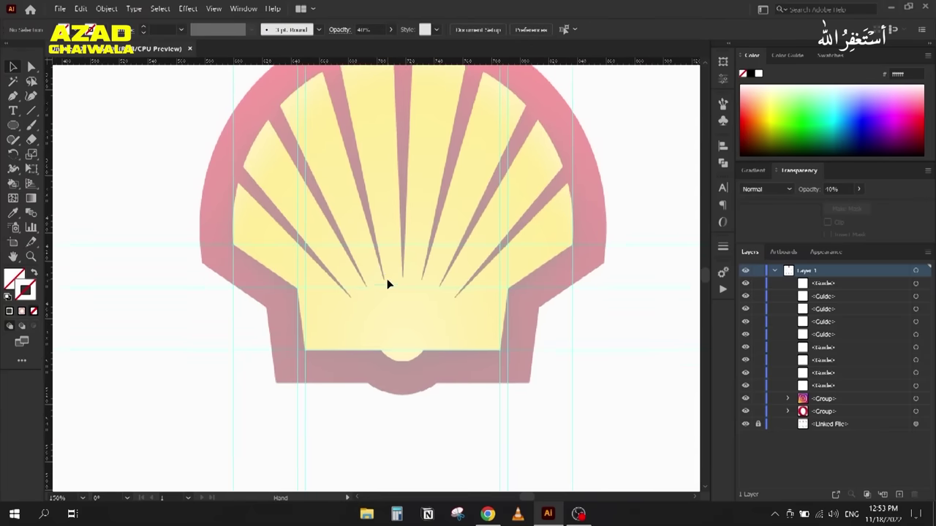
scroll(387, 282, down, 1)
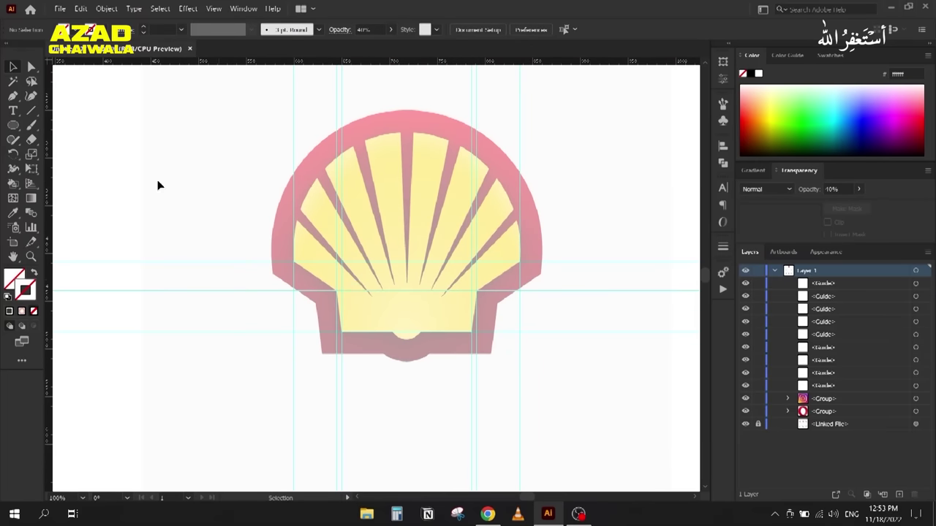
Step: Draw a black-stroked circle, about 230 px wide, over the yellow fan and refine its bottom edge
click(13, 126)
click(750, 75)
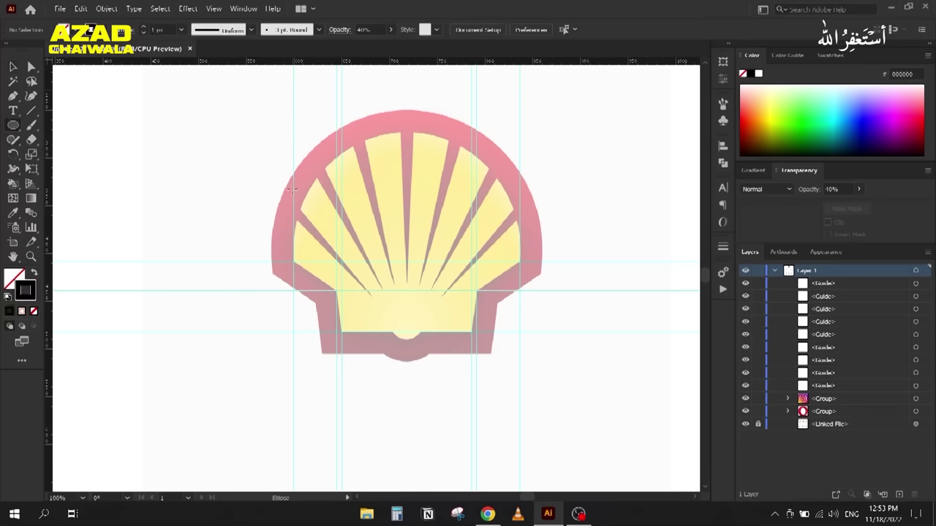
drag(410, 258, 518, 372)
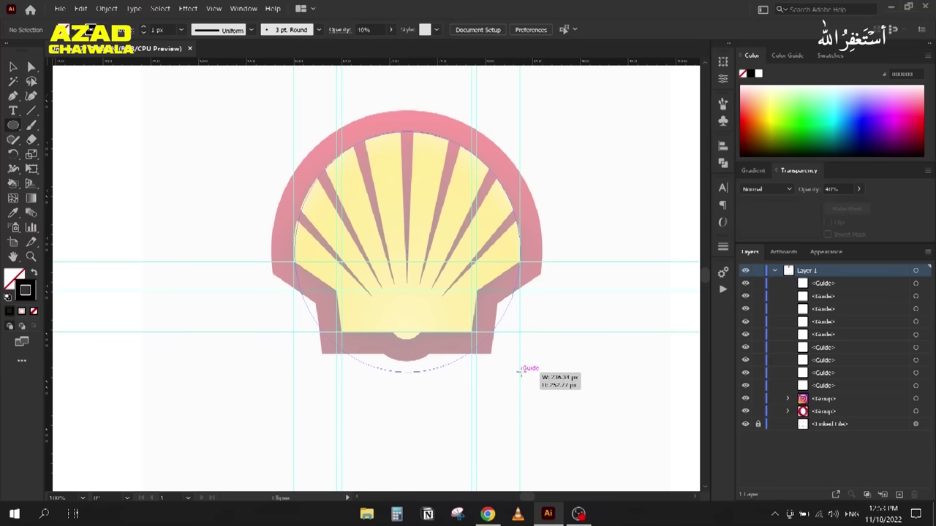
drag(519, 372, 519, 383)
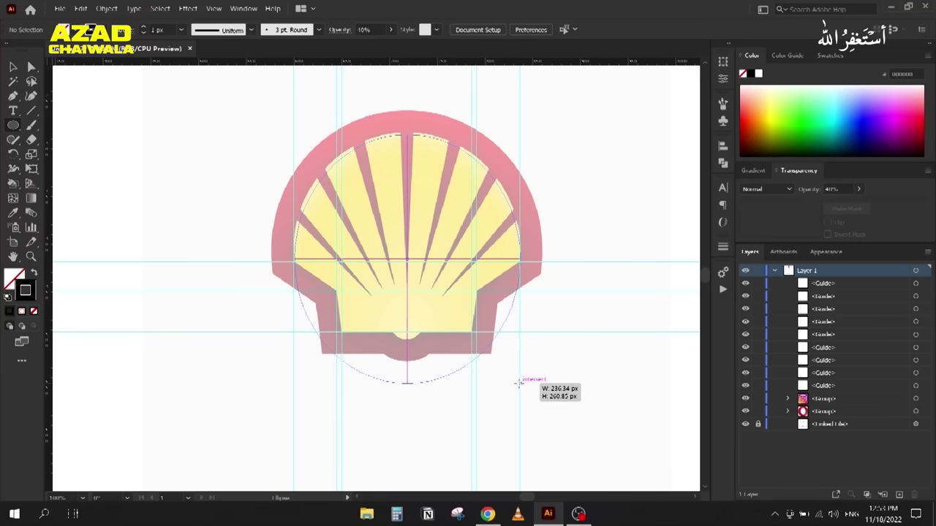
drag(518, 381, 519, 379)
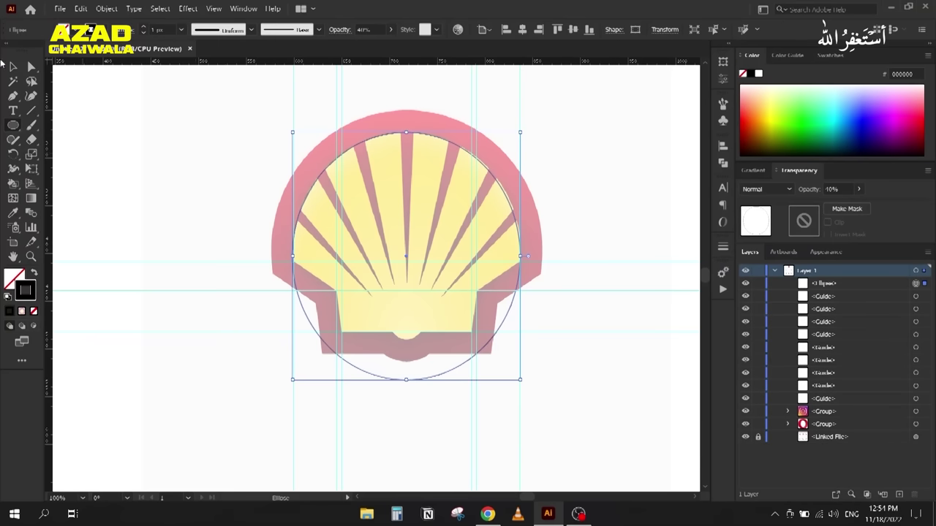
key(v)
scroll(491, 309, up, 2)
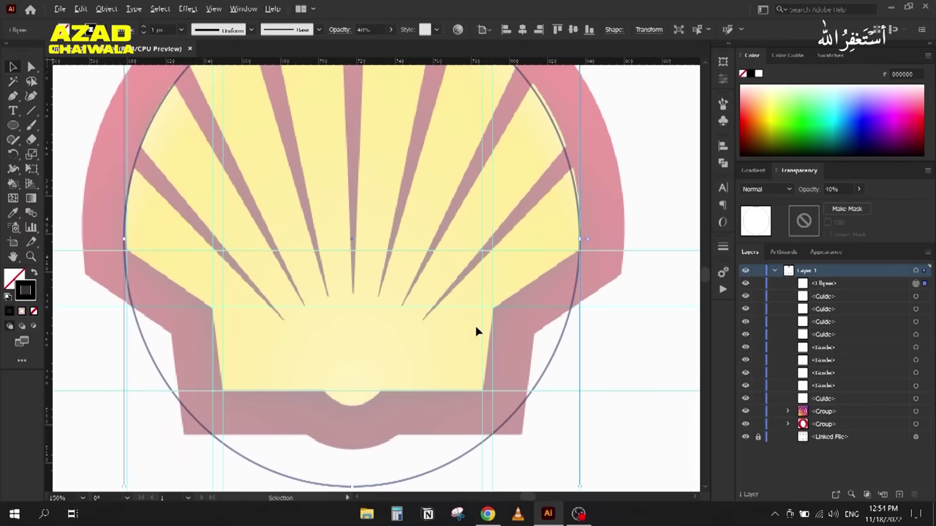
scroll(476, 329, down, 1)
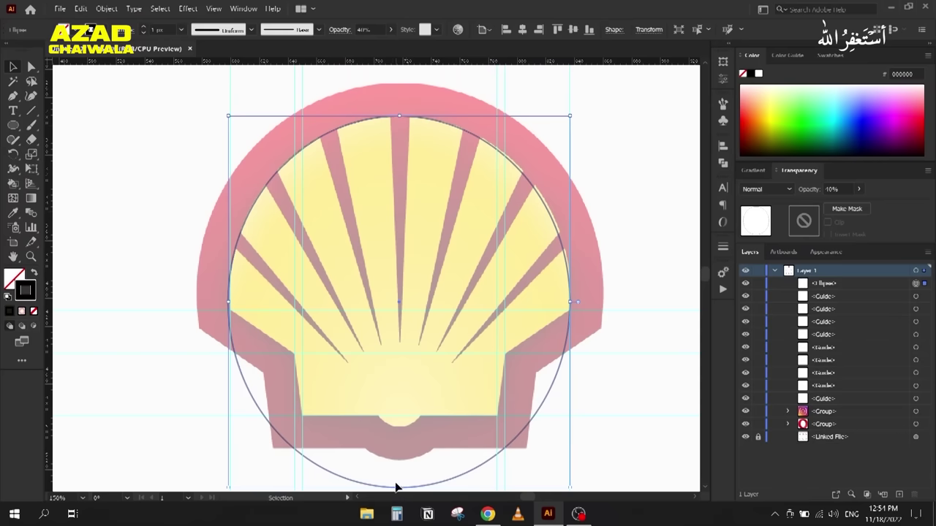
mouse_move(398, 485)
mouse_down()
mouse_move(397, 461)
mouse_move(398, 471)
mouse_up()
click(400, 269)
Step: Draw a rectangle across the shell's lower part and give it and the circle a 2 pt stroke
key(ctrl+minus)
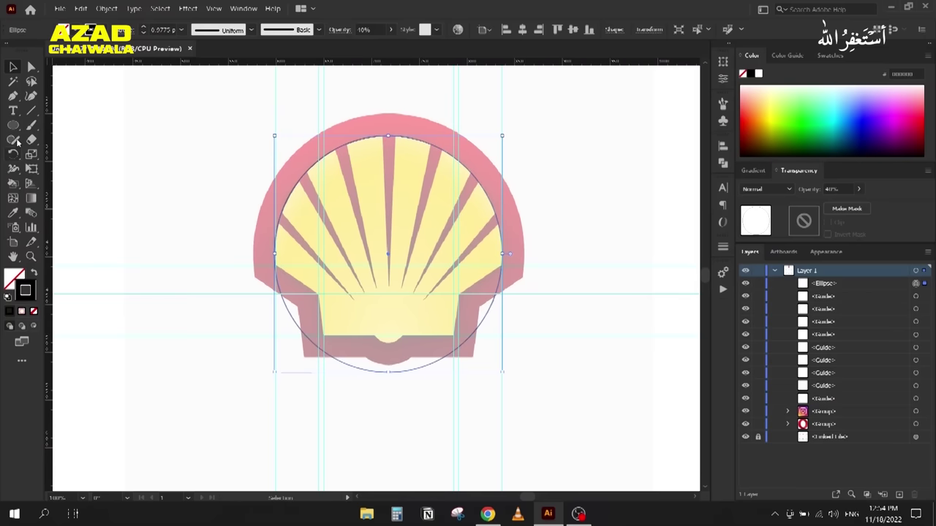
click(13, 124)
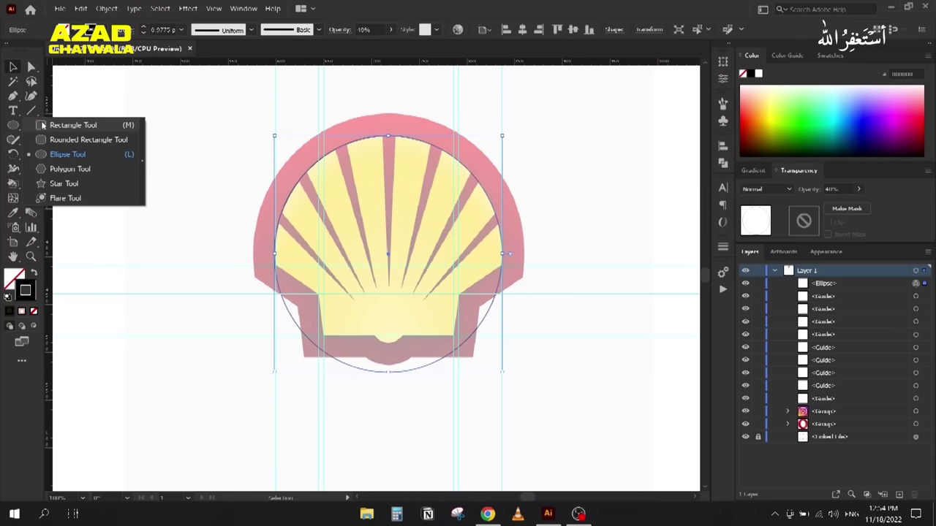
click(72, 125)
drag(252, 266, 522, 336)
click(13, 67)
drag(184, 132, 352, 355)
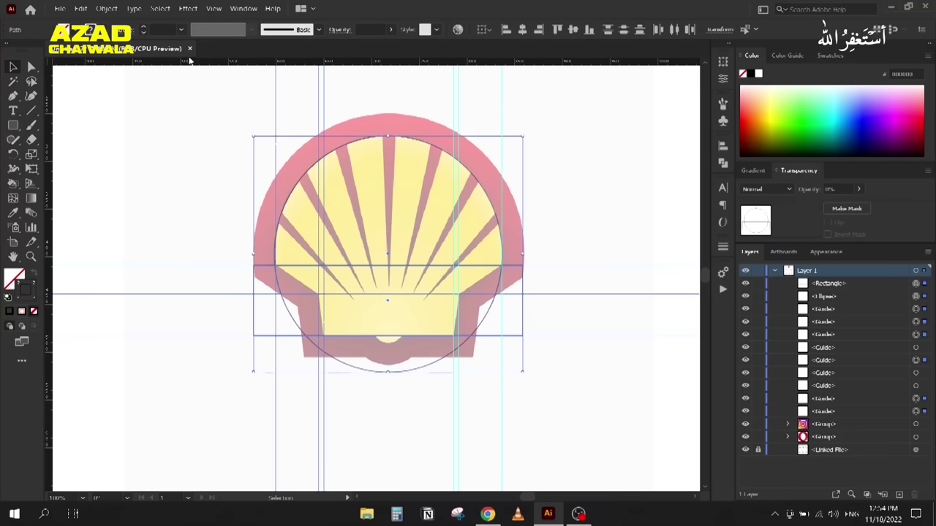
click(158, 27)
text(2)
key(Return)
click(248, 345)
Step: With Shape Builder, delete the circle's bottom arc and merge the side regions into one outline
scroll(248, 345, up, 2)
drag(261, 378, 200, 391)
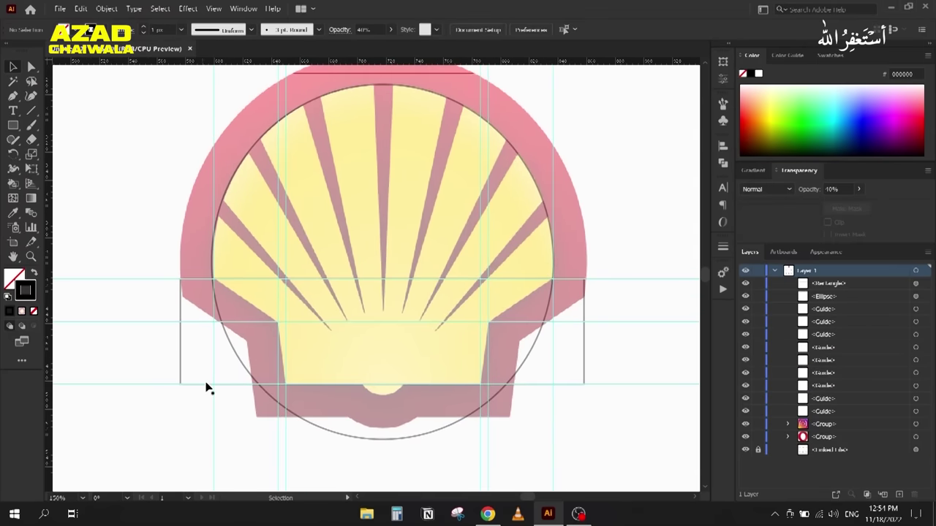
drag(182, 211, 284, 315)
key(shift+m)
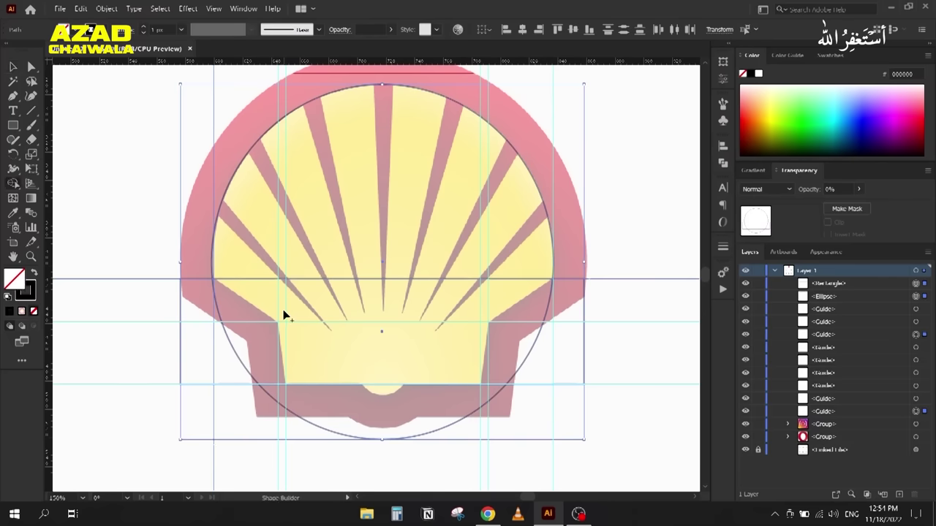
alt+click(373, 413)
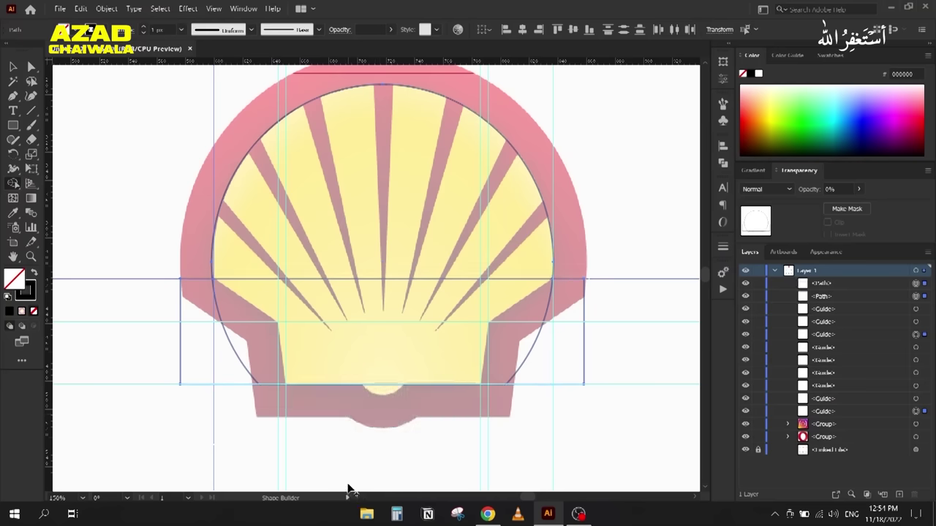
mouse_move(226, 379)
mouse_down()
mouse_move(259, 295)
mouse_move(449, 261)
mouse_move(546, 345)
mouse_up()
key(ctrl+shift+a)
key(v)
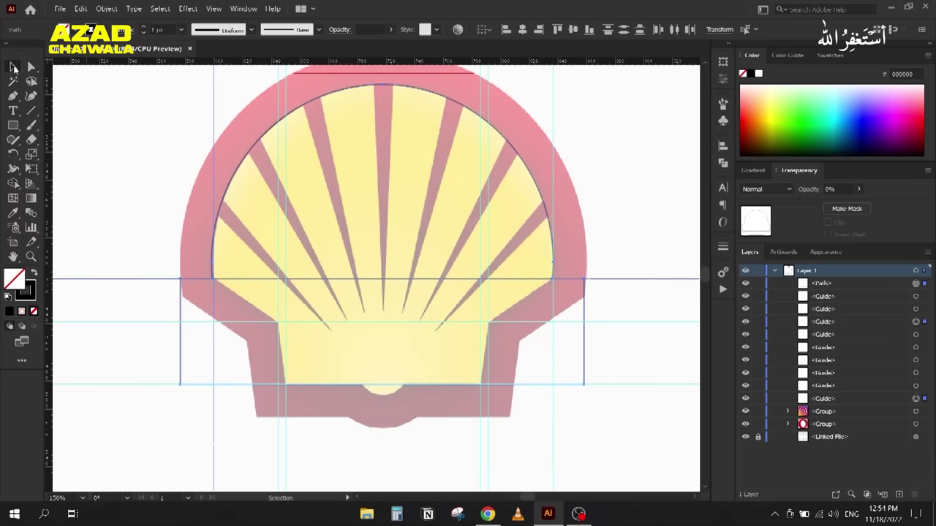
click(745, 438)
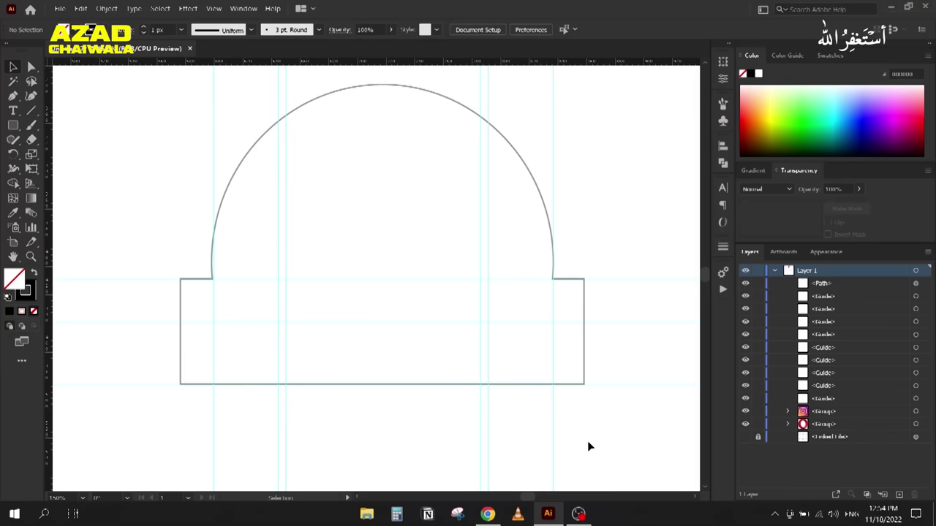
Step: Move the rectangle's four corner anchors onto the yellow fan's inner and bottom corners
click(745, 436)
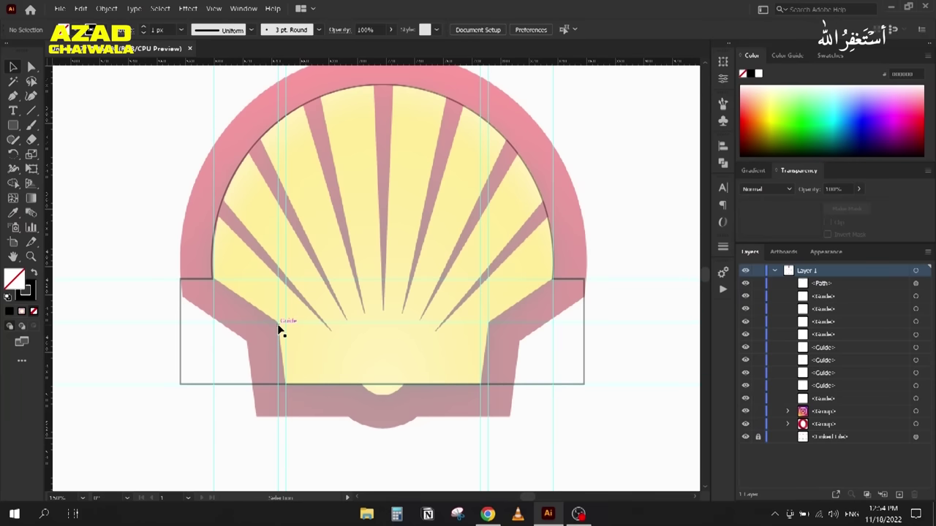
click(31, 68)
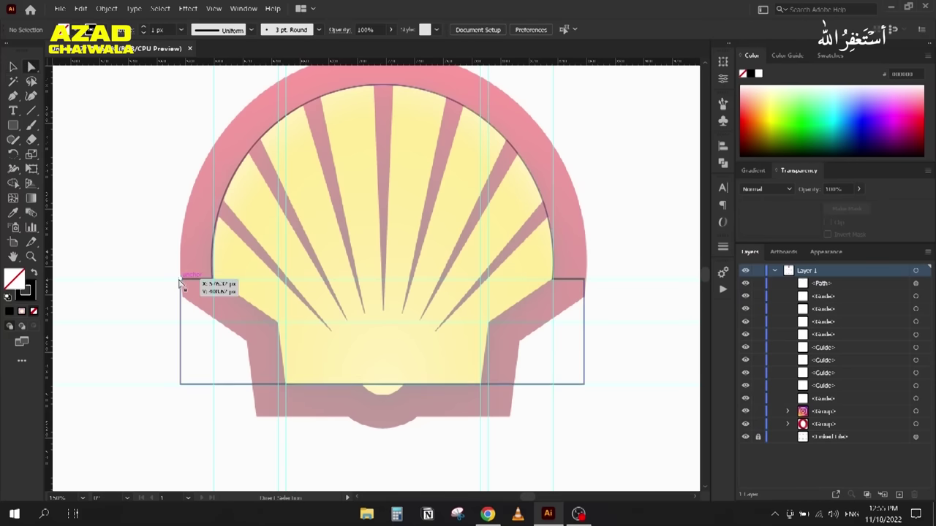
drag(181, 280, 278, 323)
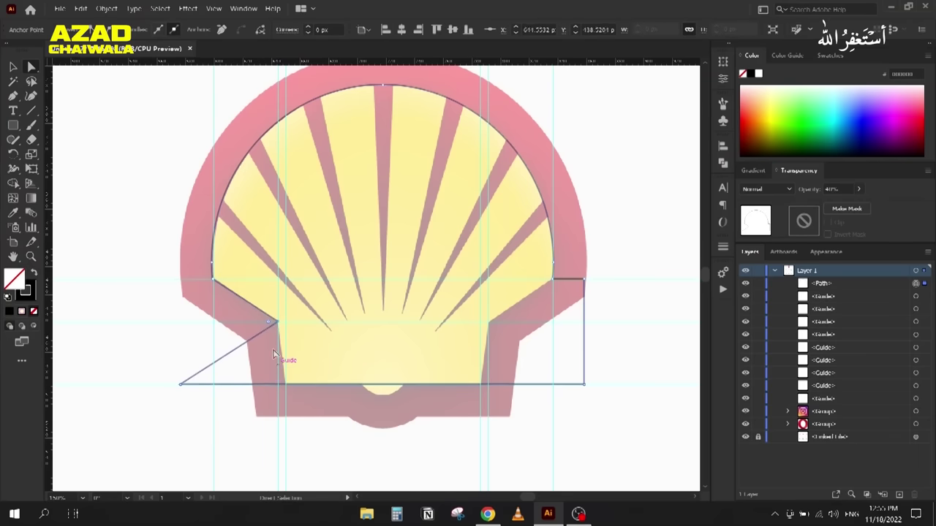
drag(184, 387, 286, 384)
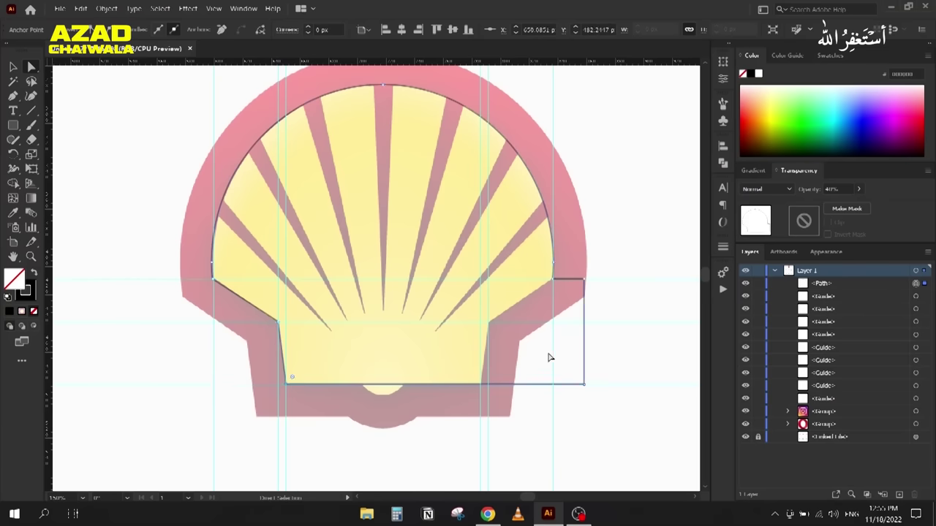
drag(586, 282, 490, 327)
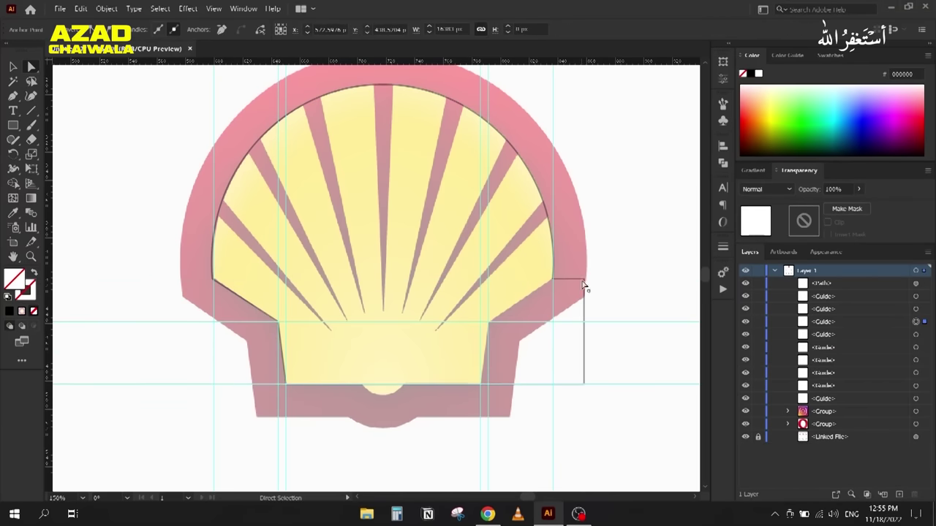
drag(585, 281, 488, 322)
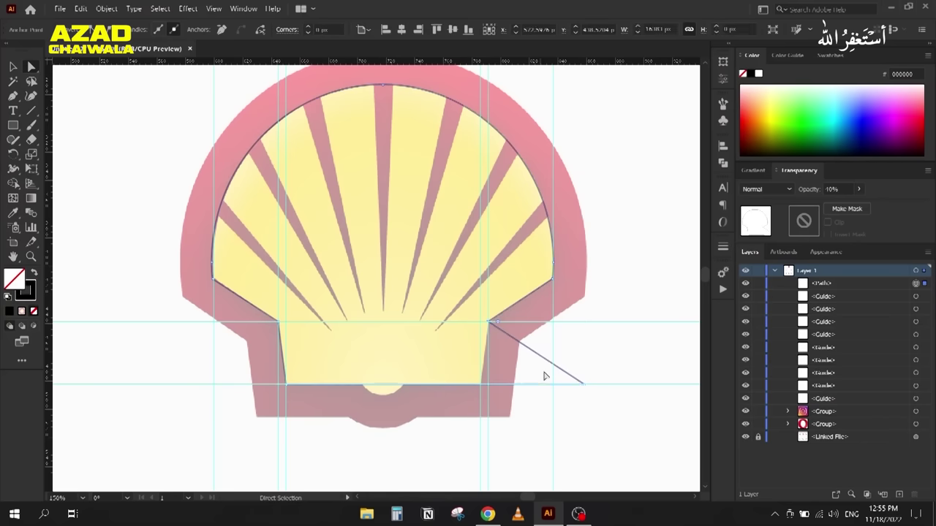
drag(583, 385, 481, 383)
Step: Draw a small ellipse at the shell's bottom centre
scroll(333, 410, up, 3)
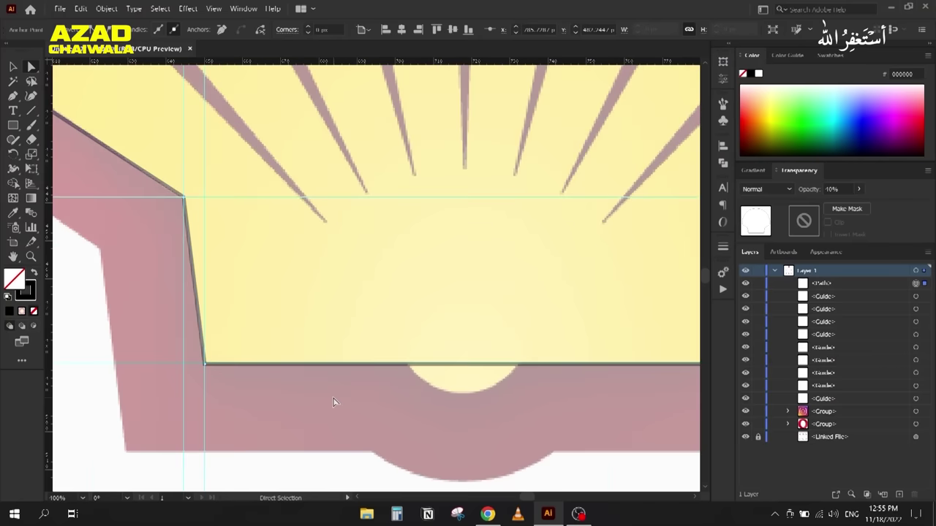
scroll(334, 400, down, 2)
scroll(336, 399, down, 1)
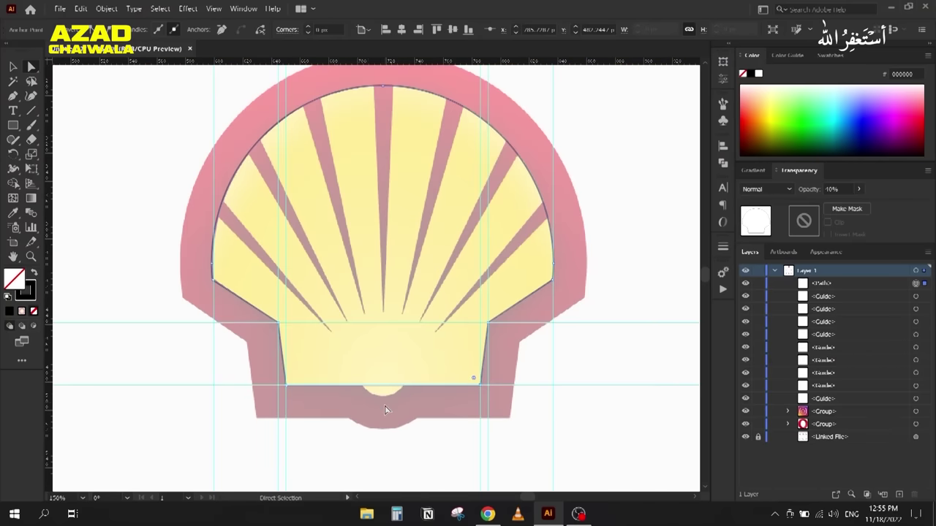
drag(14, 127, 54, 154)
drag(366, 365, 405, 399)
Step: Shape Builder the small ellipse into the inner outline's bottom, then reselect the combined outline
key(v)
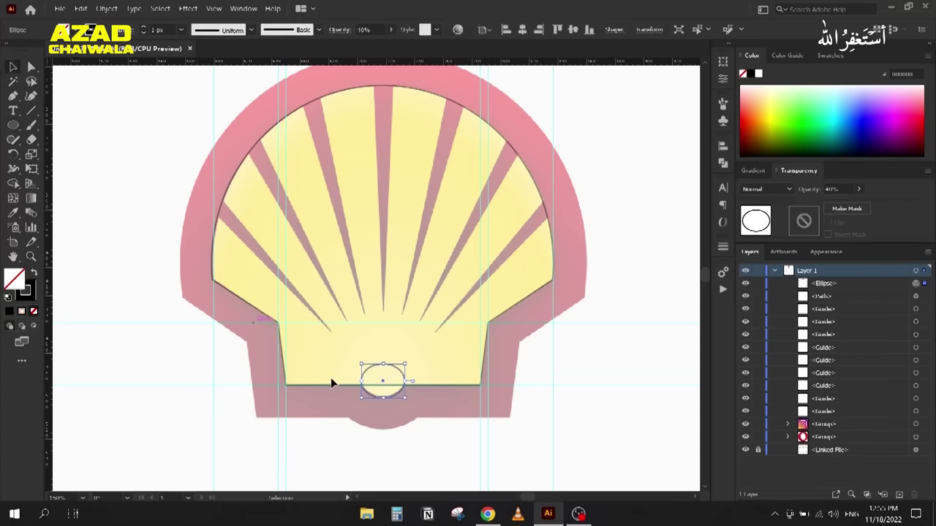
click(319, 394)
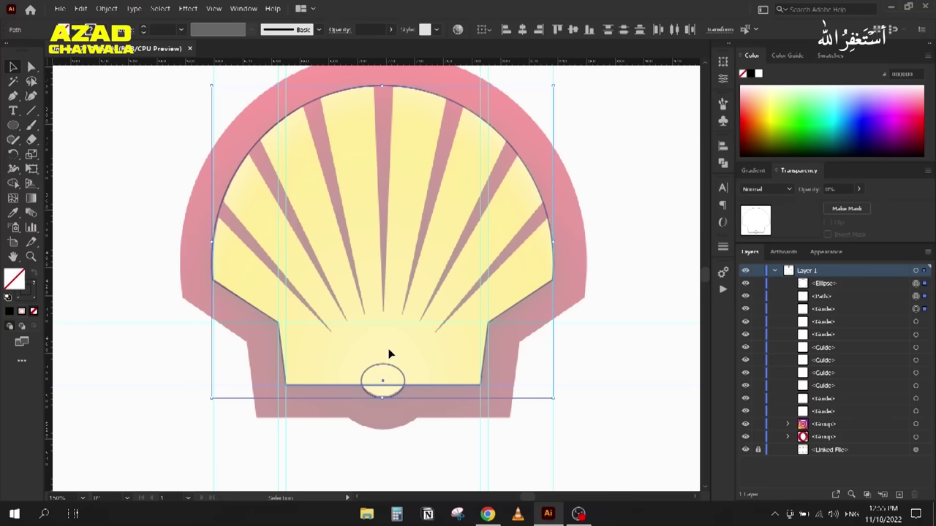
shift+click(386, 378)
key(shift+m)
alt+click(382, 386)
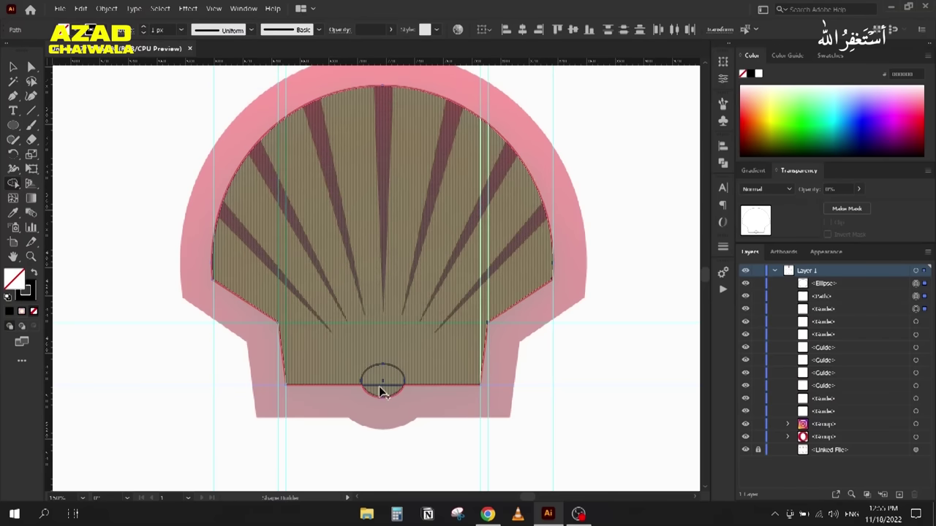
click(13, 66)
click(173, 231)
scroll(172, 233, down, 1)
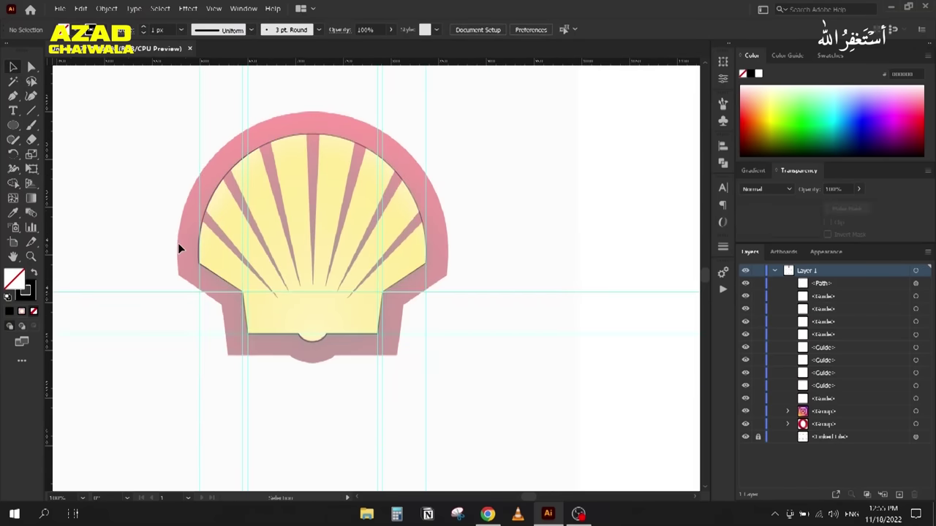
scroll(174, 202, up, 1)
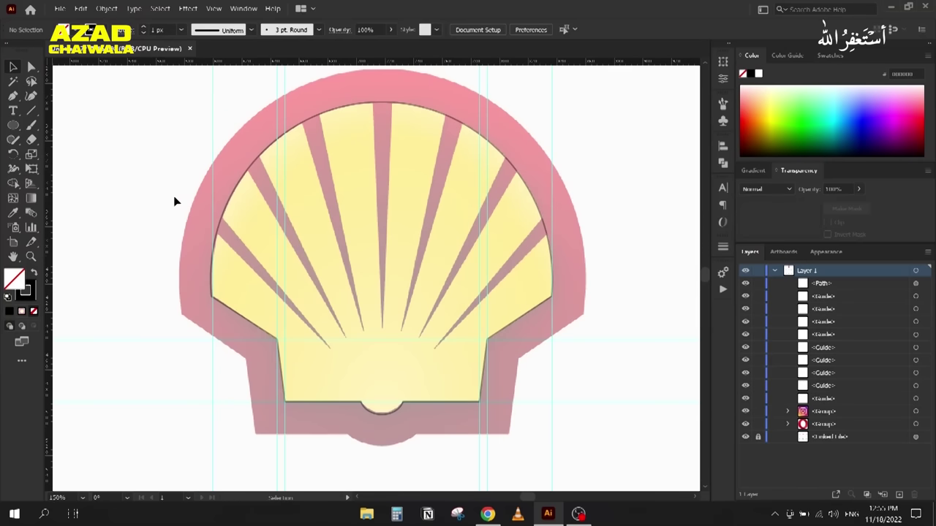
click(226, 213)
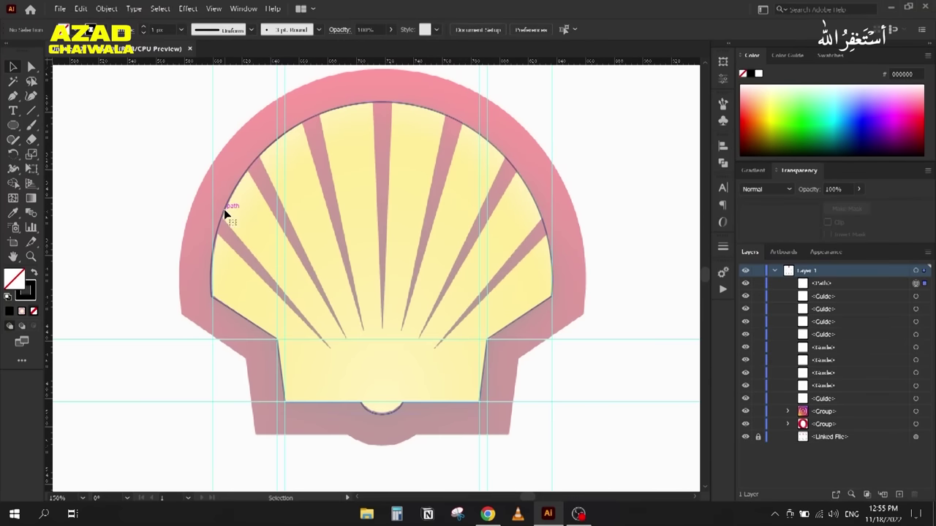
scroll(243, 145, down, 1)
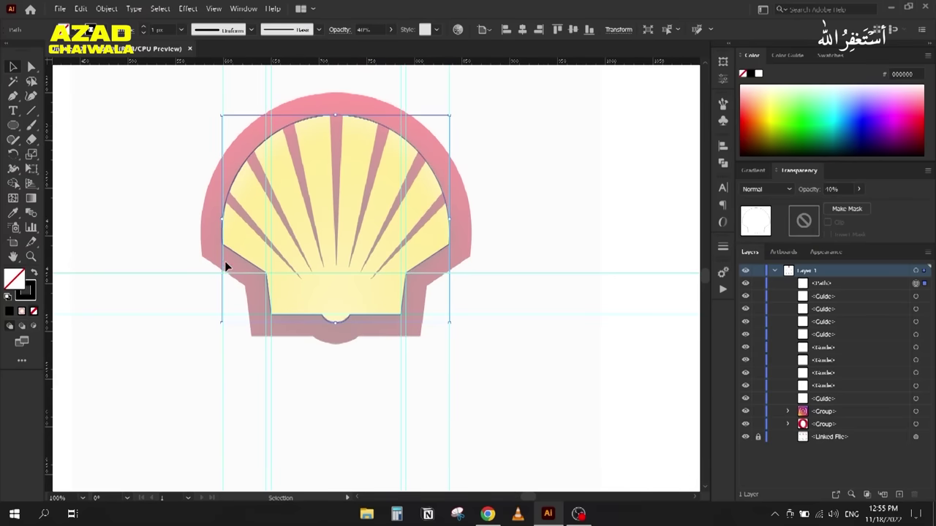
Step: Enlarge the trial outline copy past the shell, then delete it
key(a)
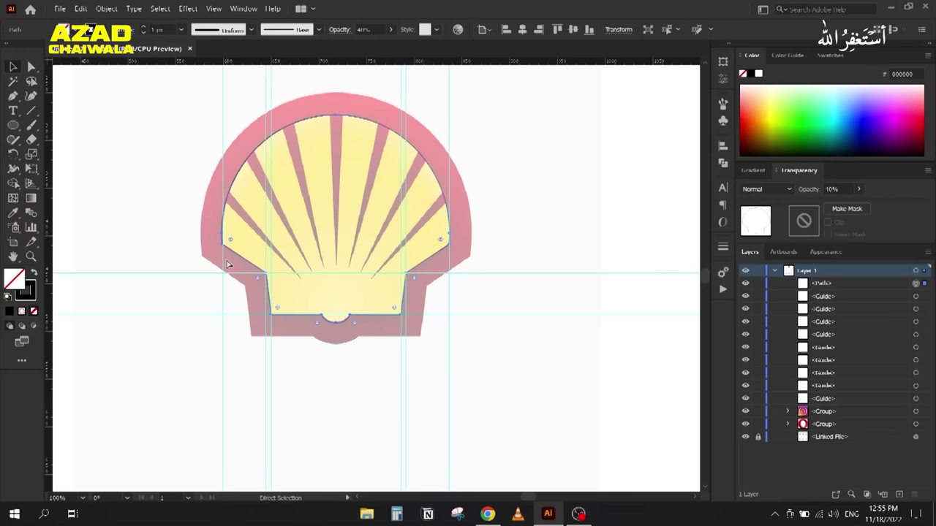
key(v)
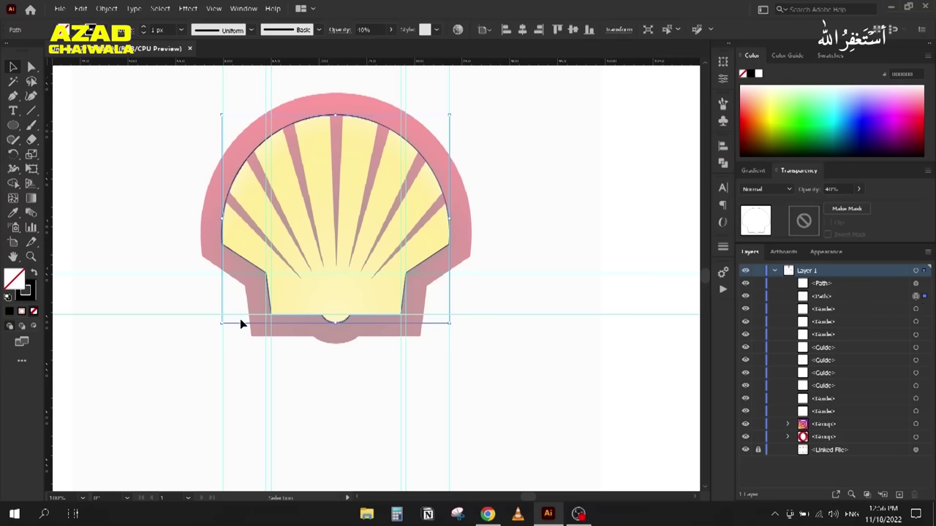
drag(220, 325, 198, 363)
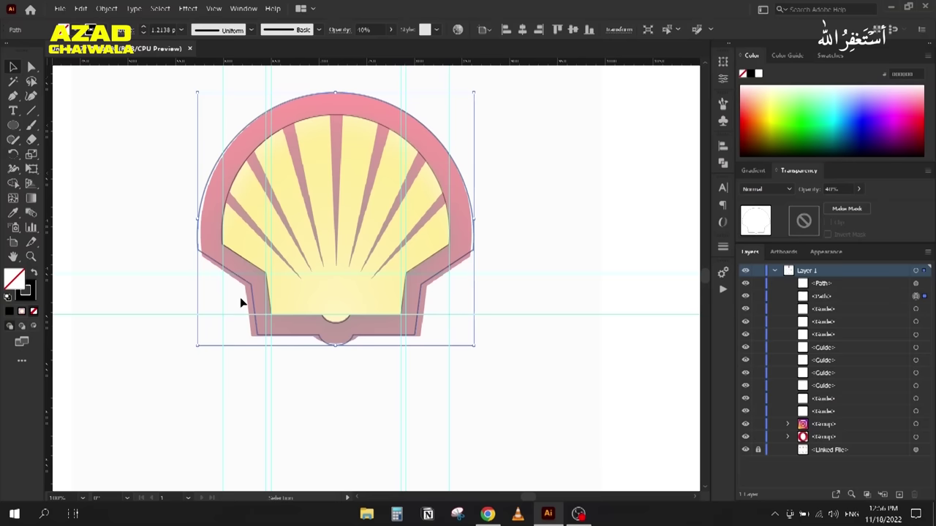
scroll(228, 240, up, 1)
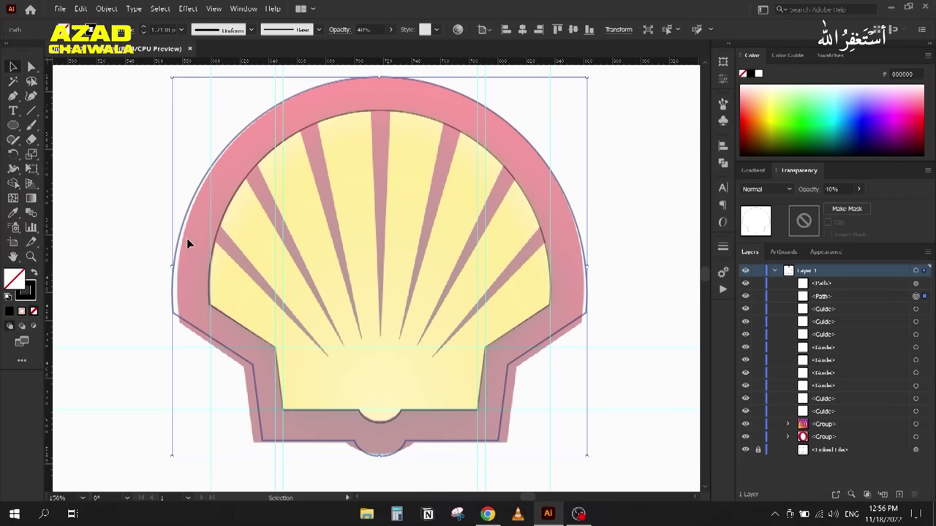
key(Delete)
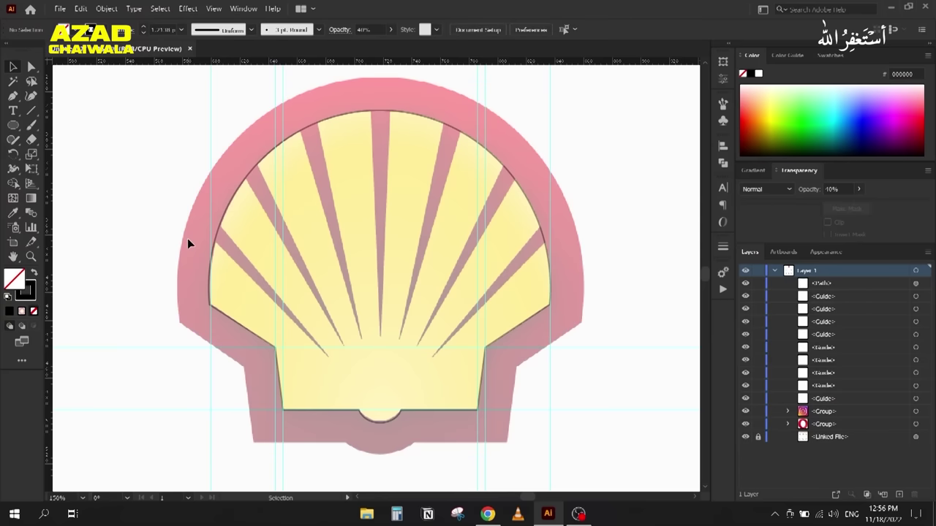
scroll(394, 209, down, 5)
drag(394, 209, 246, 328)
click(11, 128)
click(73, 125)
drag(434, 146, 542, 328)
click(13, 66)
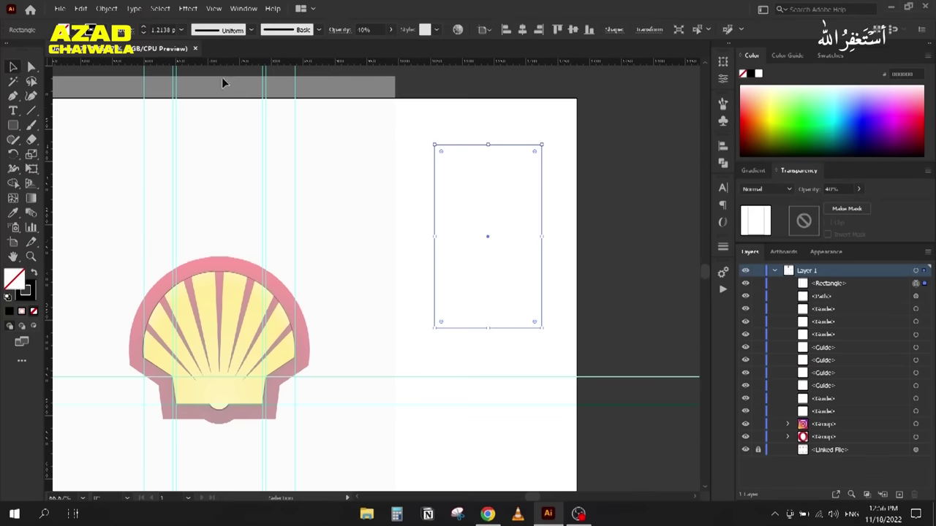
scroll(519, 208, up, 2)
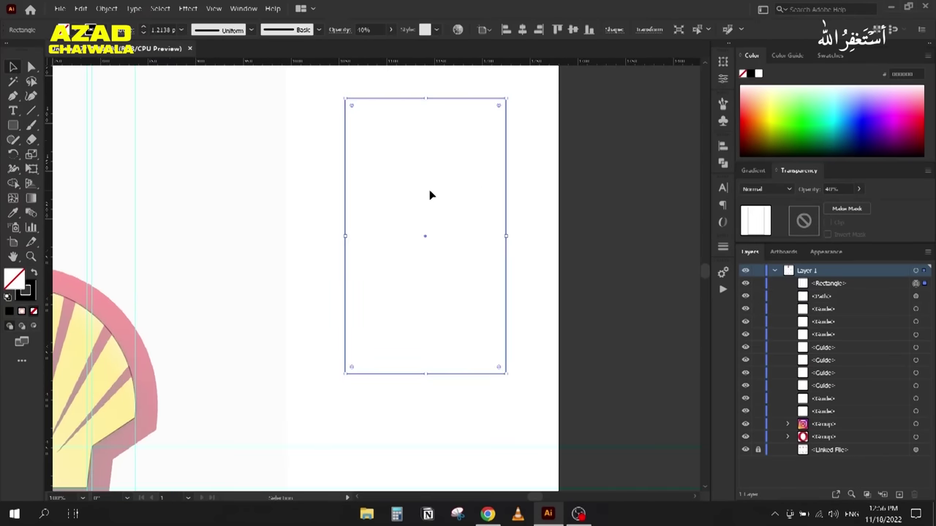
key(a)
key(ctrl+c)
key(ctrl+f)
key(v)
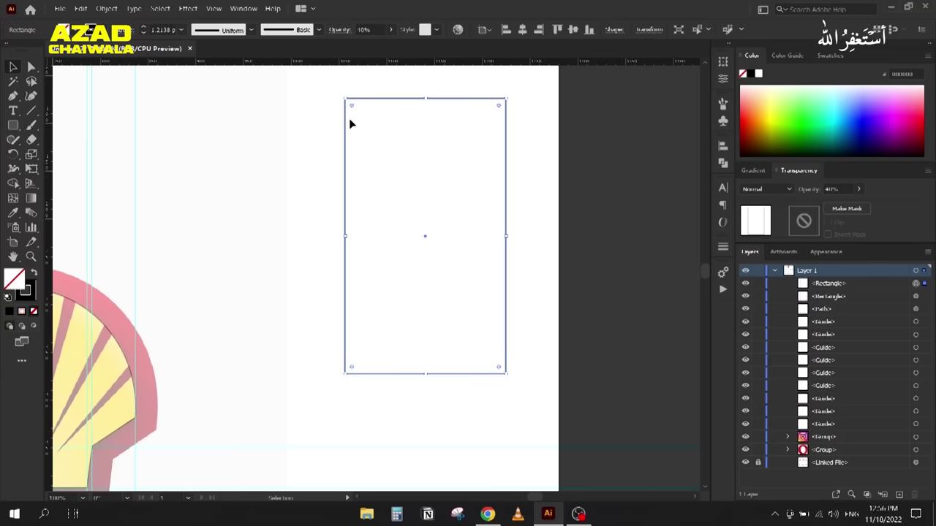
drag(346, 100, 364, 132)
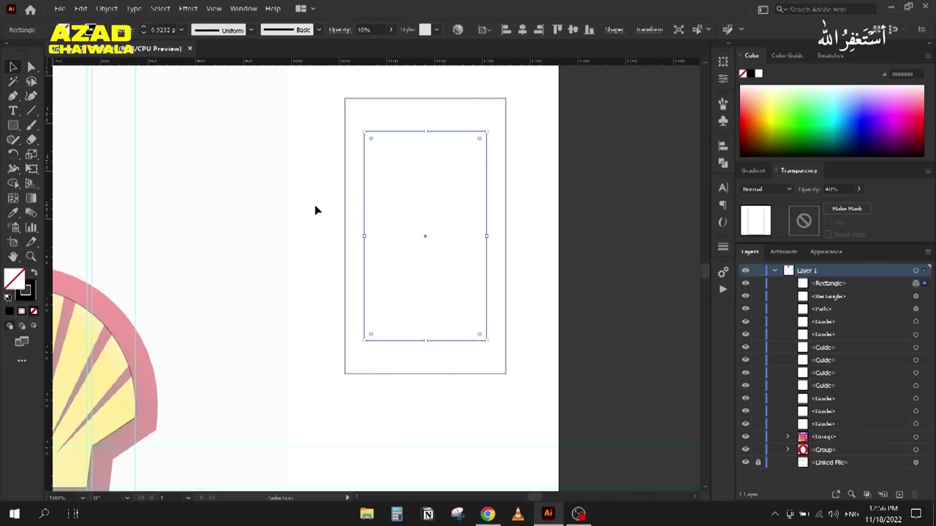
click(339, 216)
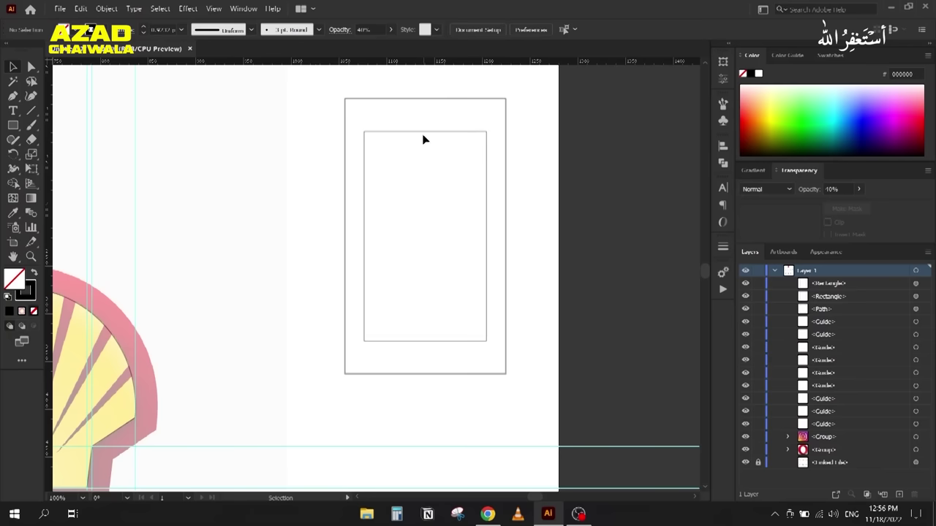
click(419, 132)
key(Delete)
click(389, 106)
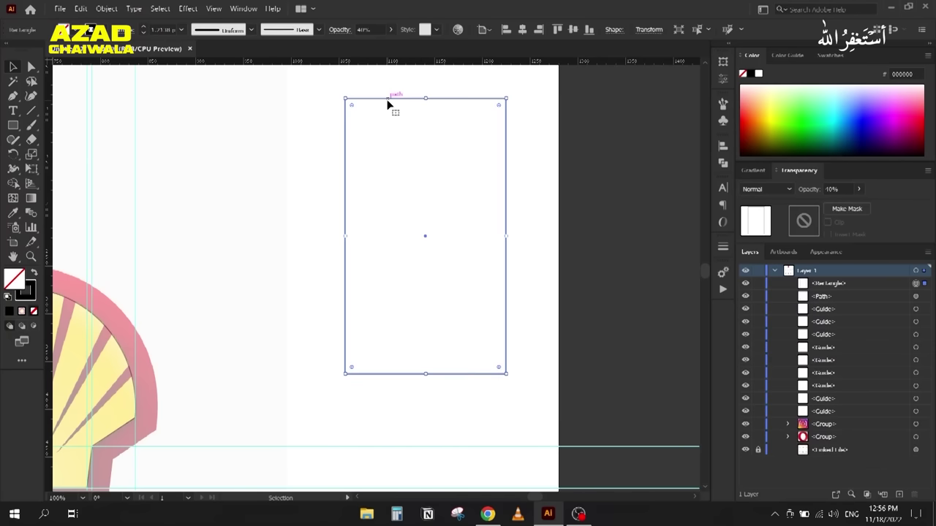
click(106, 8)
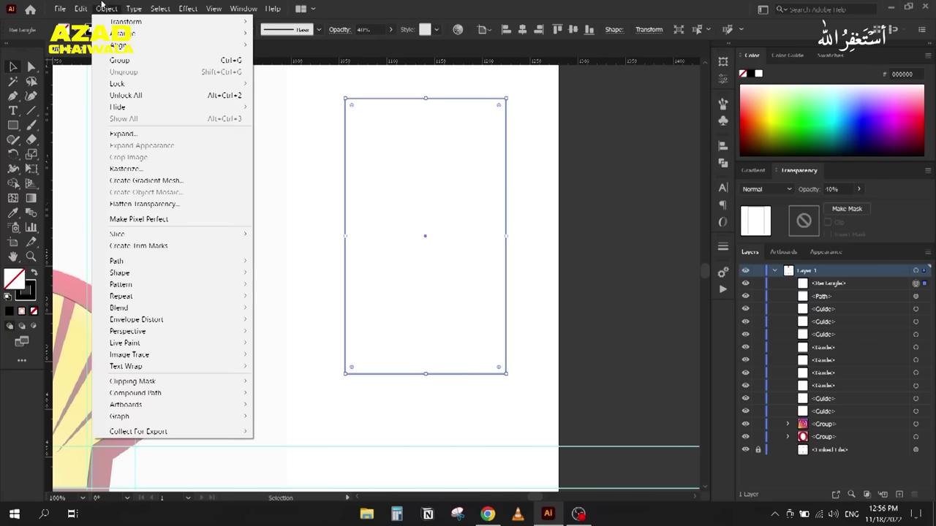
mouse_move(192, 263)
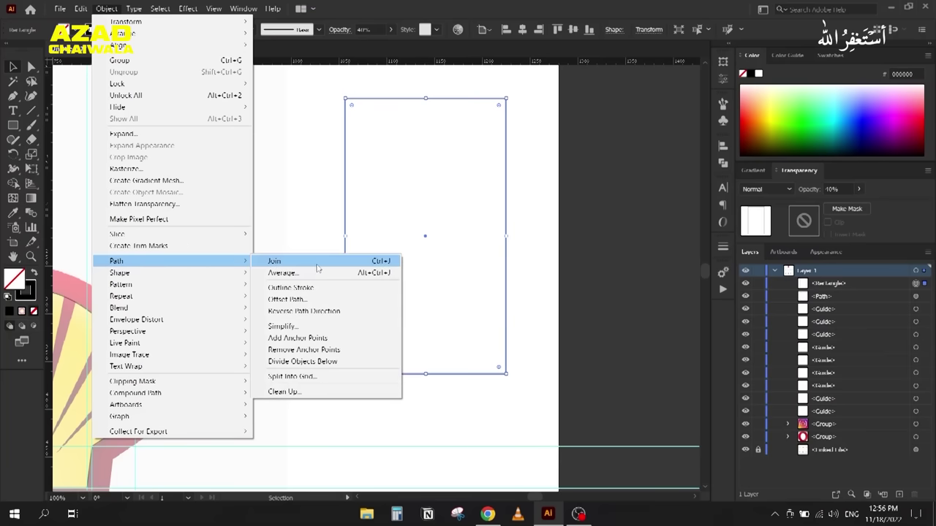
click(323, 302)
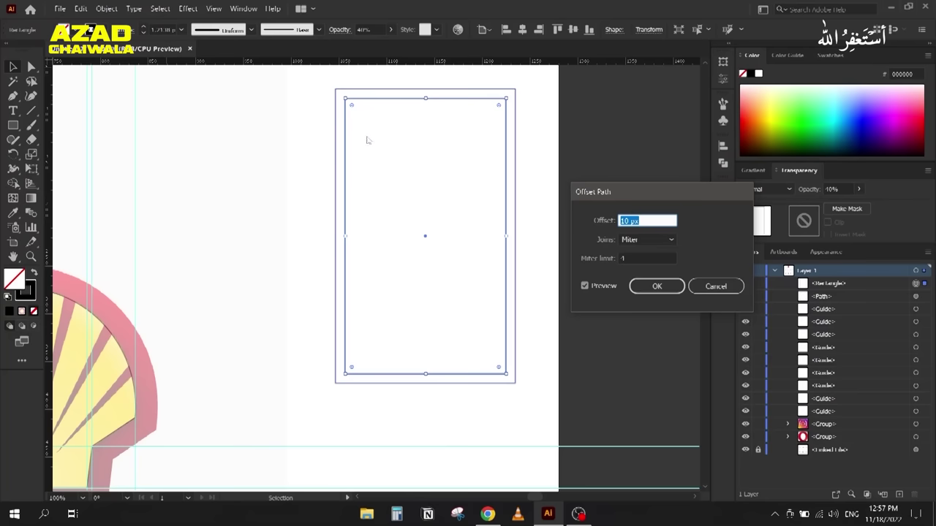
key(Up)
key(Up)
key(Up)
key(Up)
key(Up)
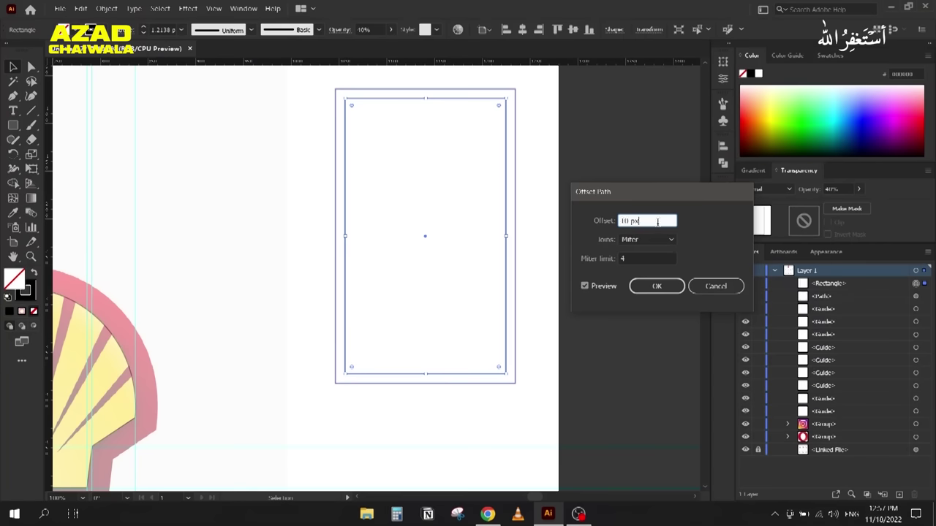
key(Up)
key(Up)
key(Up)
key(Up)
key(Up)
key(Up)
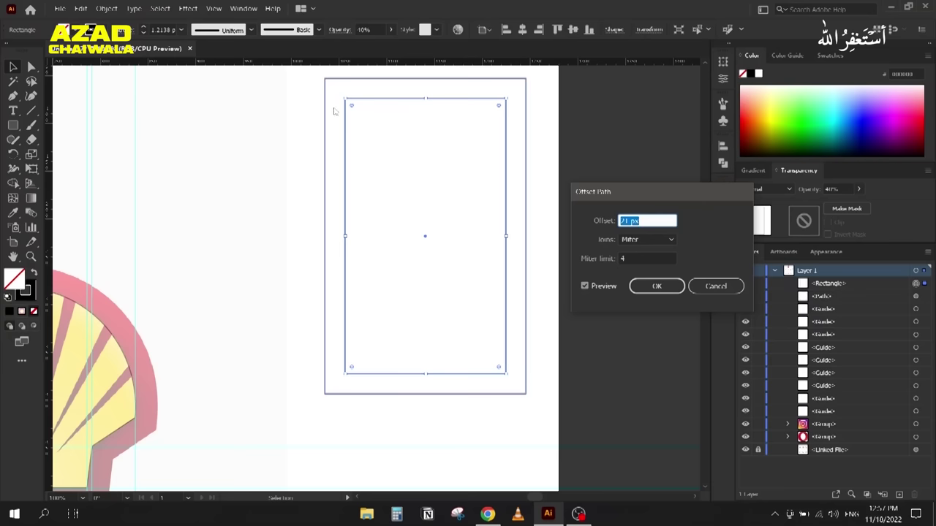
scroll(648, 220, down, 16)
key(Down)
key(Down)
key(Down)
key(Down)
key(Down)
key(Down)
key(Down)
key(Down)
key(Down)
key(Down)
key(Down)
key(Down)
key(Down)
key(Down)
key(Down)
key(Down)
key(Down)
key(Down)
key(Down)
key(Down)
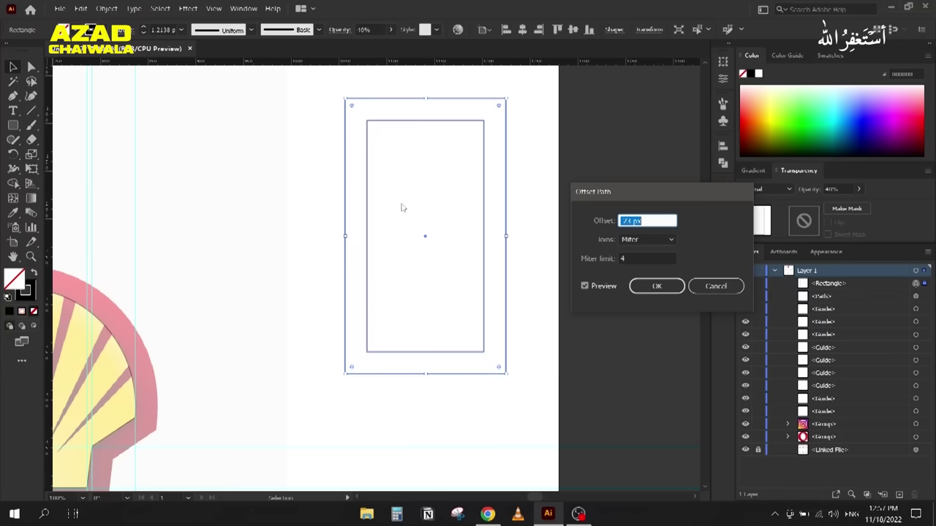
click(657, 286)
click(320, 190)
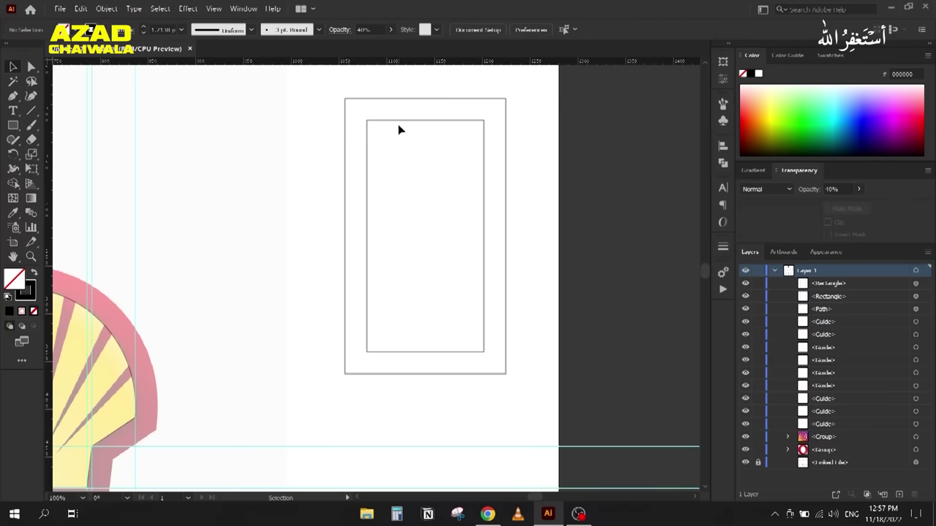
click(399, 123)
drag(387, 122, 229, 123)
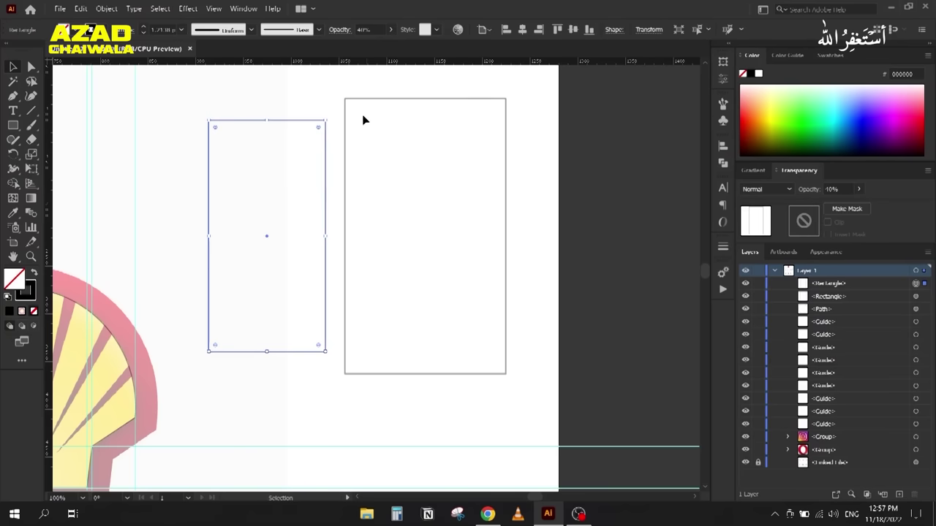
shift+click(346, 150)
key(Delete)
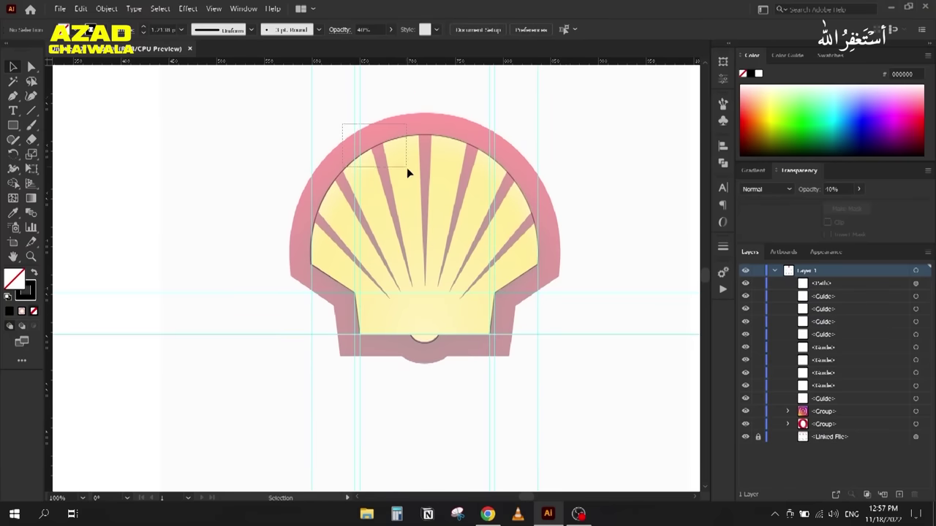
Step: Lock the guides near the shell so only the outline can be selected
click(468, 170)
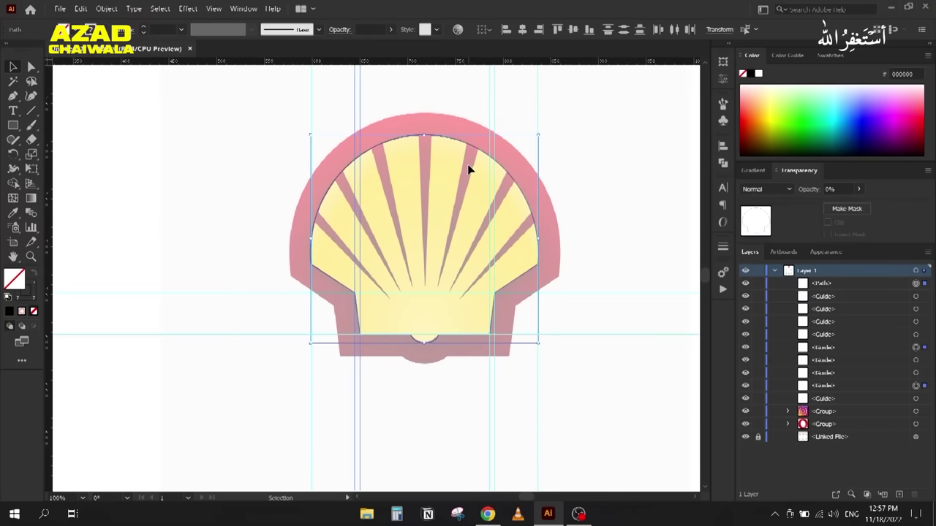
scroll(469, 169, up, 1)
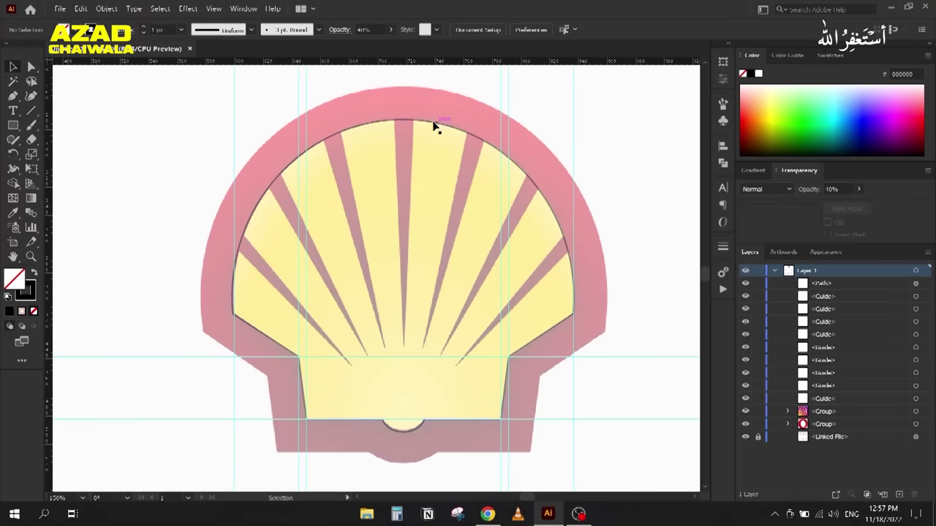
click(487, 121)
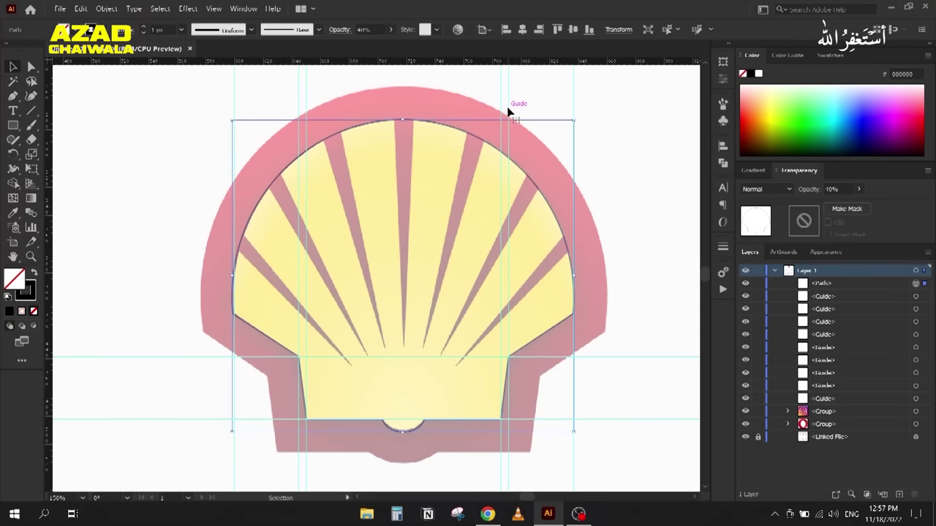
click(511, 104)
click(508, 106)
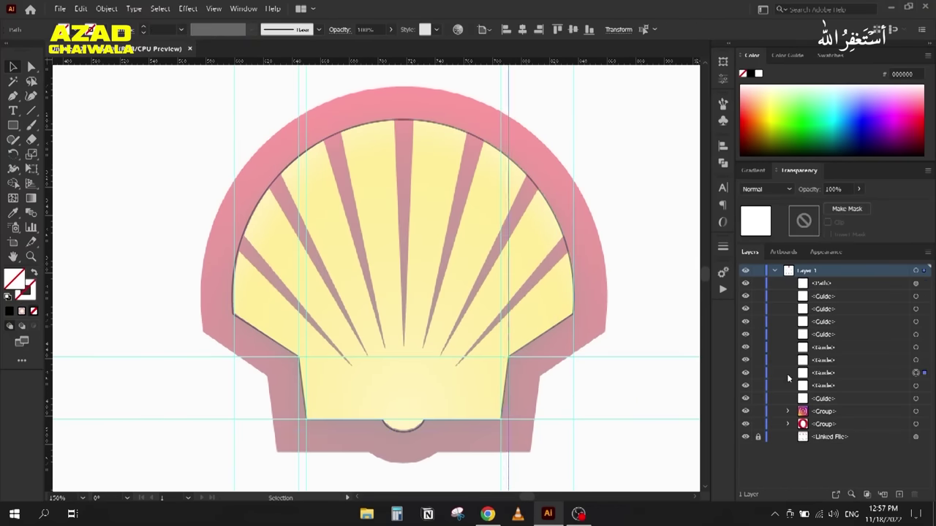
right_click(510, 125)
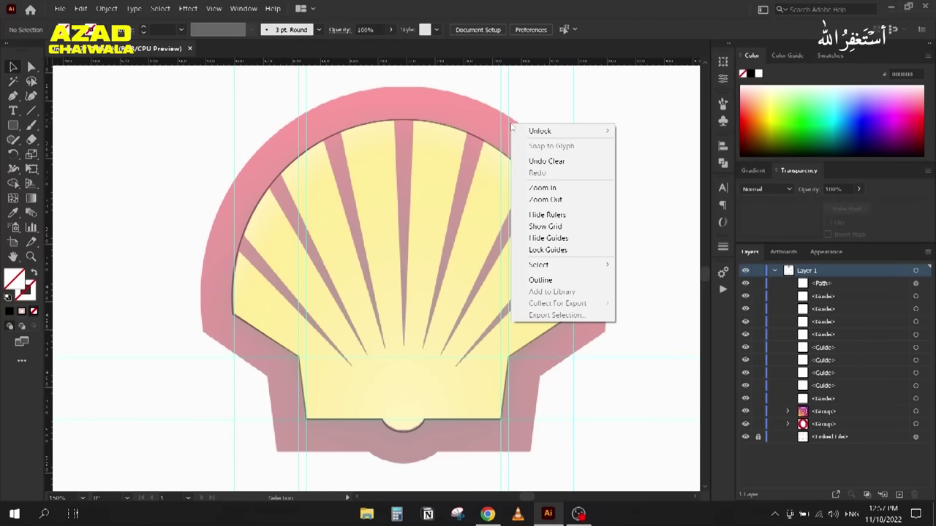
click(573, 250)
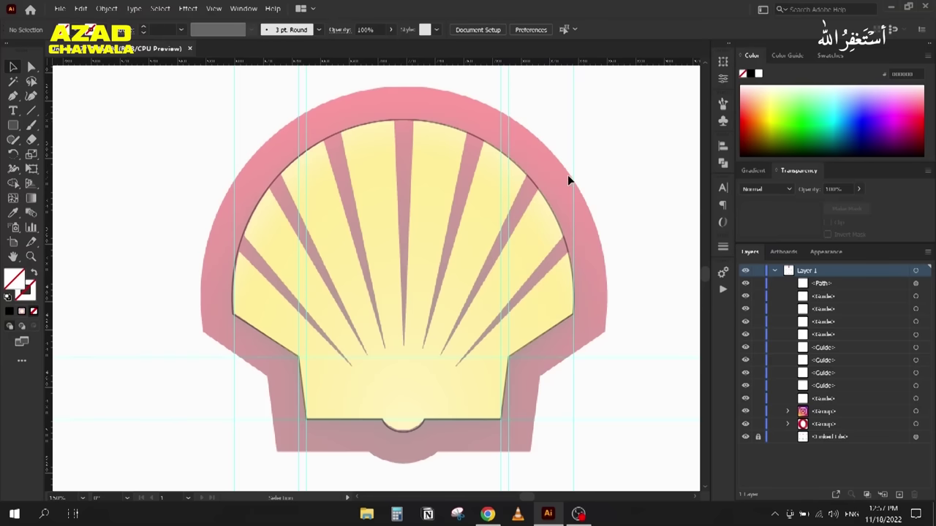
Step: Offset the inner shell outline 22 px outward with Offset Path
click(376, 122)
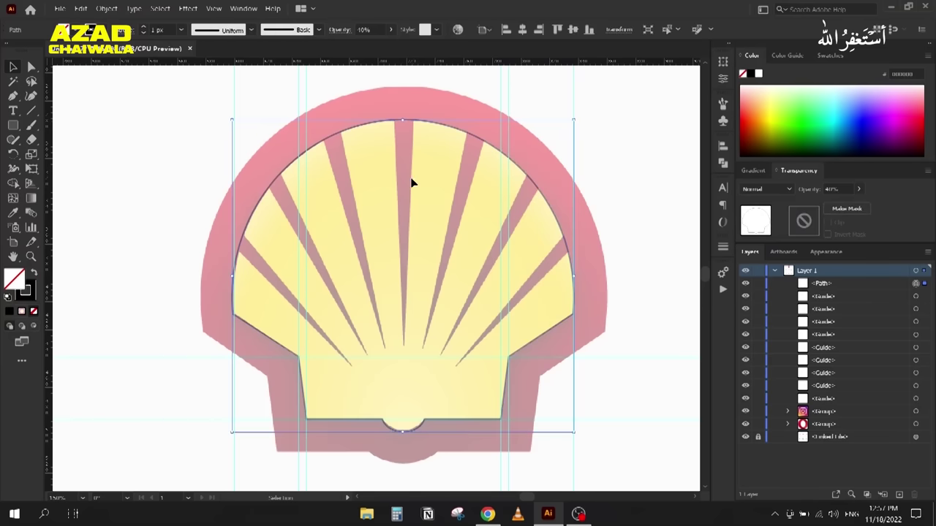
click(106, 9)
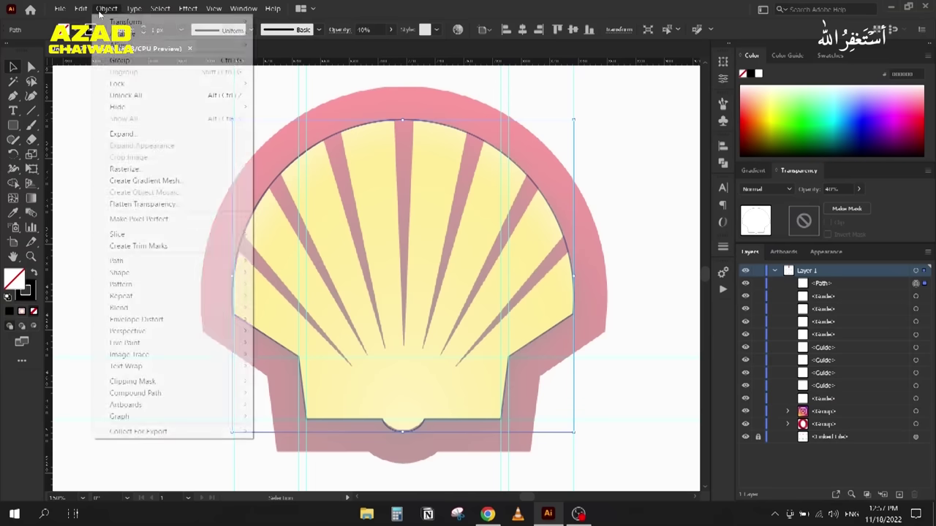
mouse_move(173, 262)
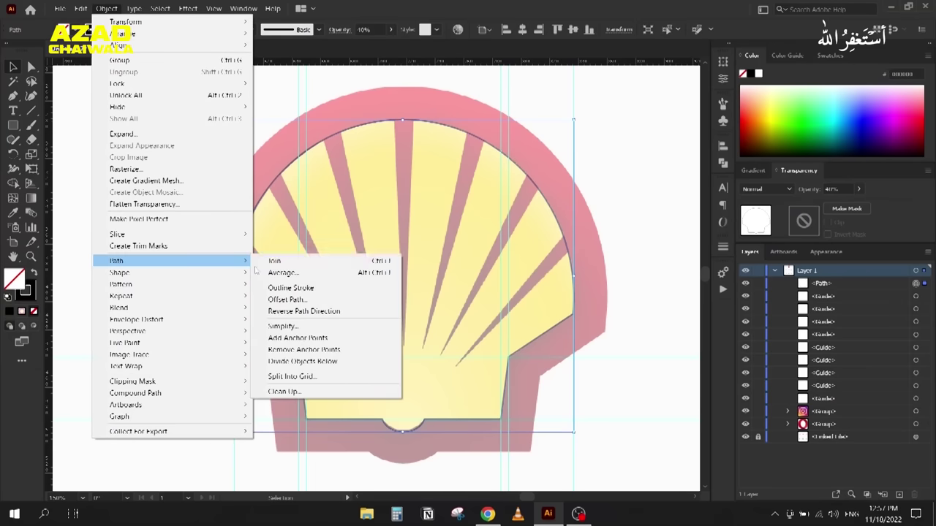
click(345, 304)
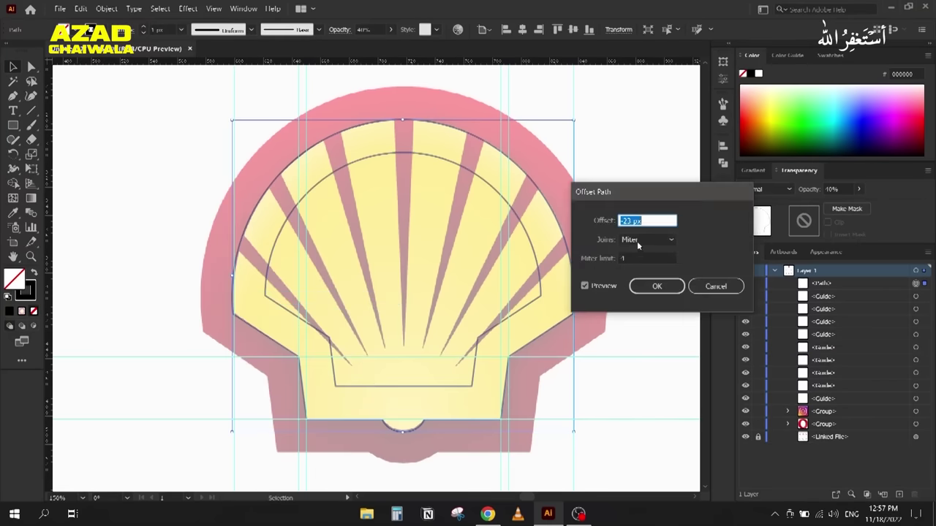
key(Up)
key(Up)
key(Up)
key(Up)
key(Up)
key(Up)
key(Up)
key(Up)
key(Up)
key(Up)
key(Up)
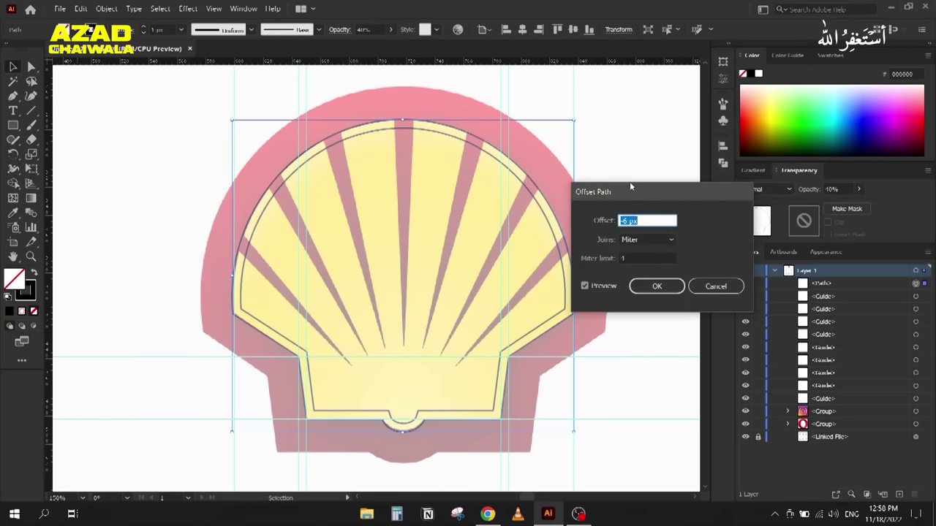
drag(631, 183, 685, 99)
scroll(701, 134, up, 20)
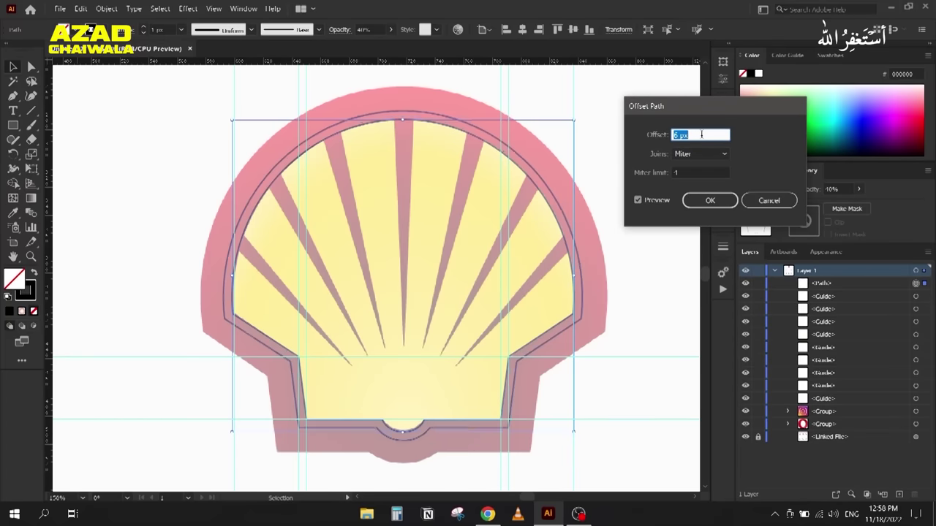
scroll(702, 135, up, 2)
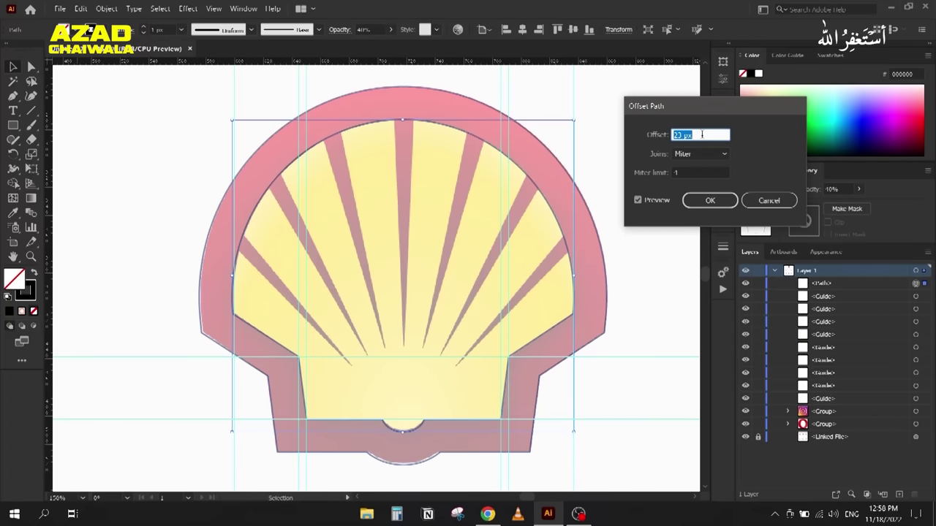
scroll(702, 135, down, 1)
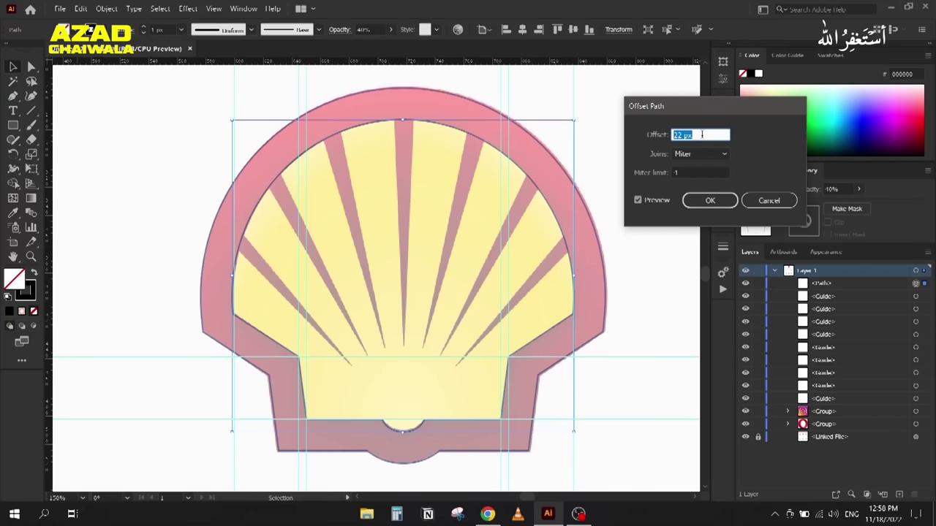
click(710, 200)
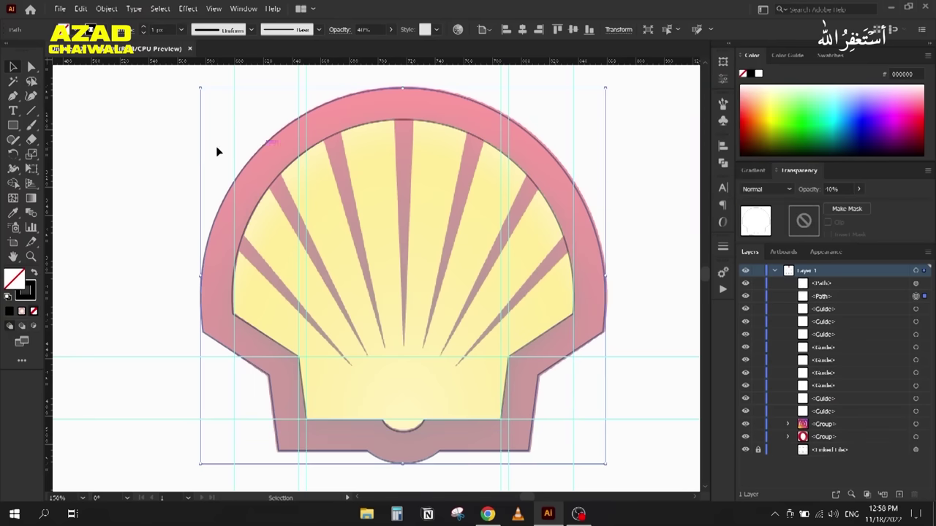
click(199, 147)
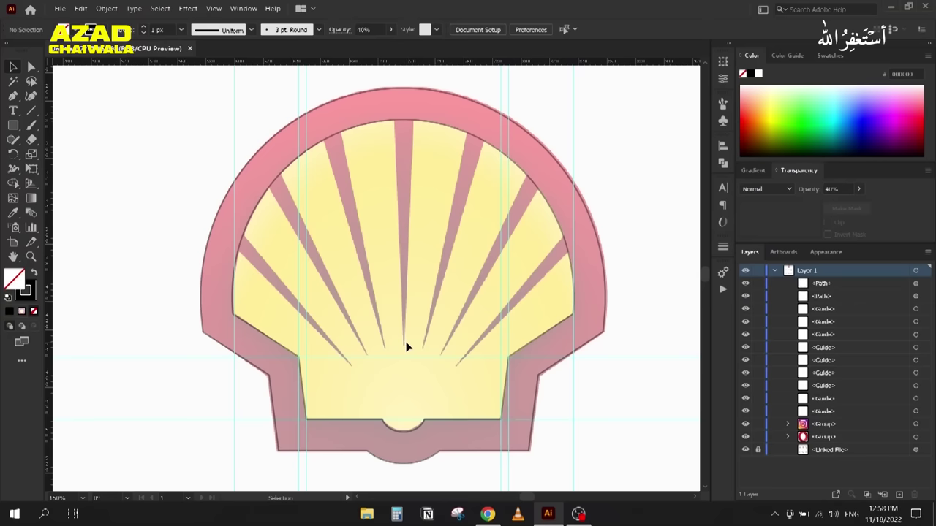
Step: Draw a vertical line from the shell's top to the central rays, centred on the inner arc
click(32, 111)
drag(402, 82, 402, 344)
click(12, 66)
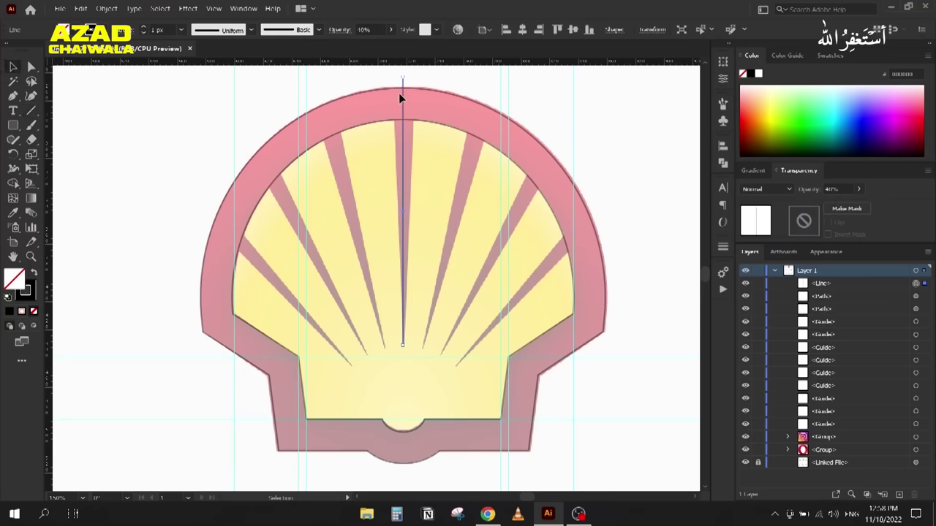
shift+click(364, 128)
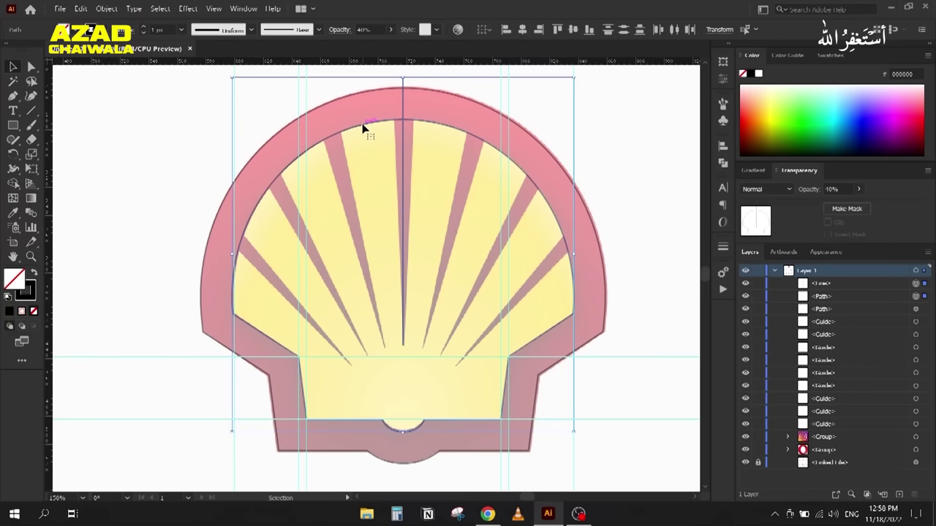
click(722, 147)
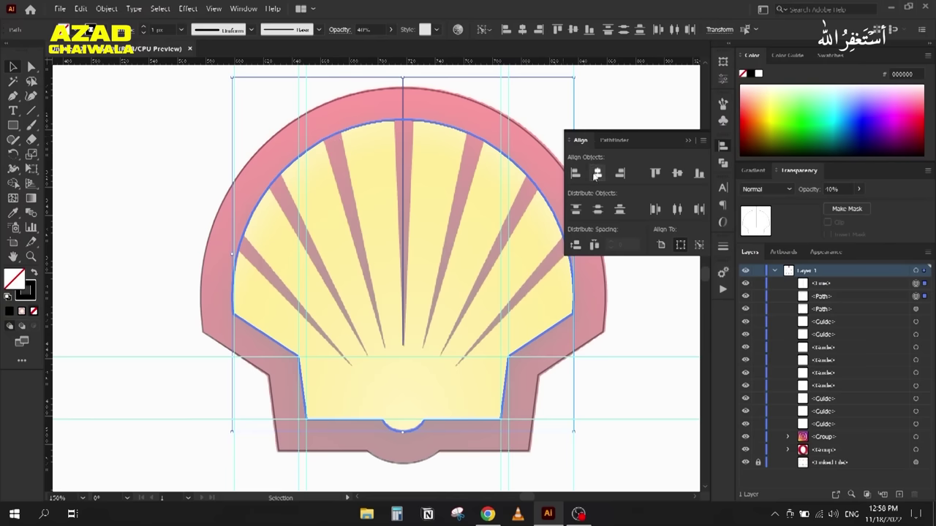
click(597, 173)
click(688, 140)
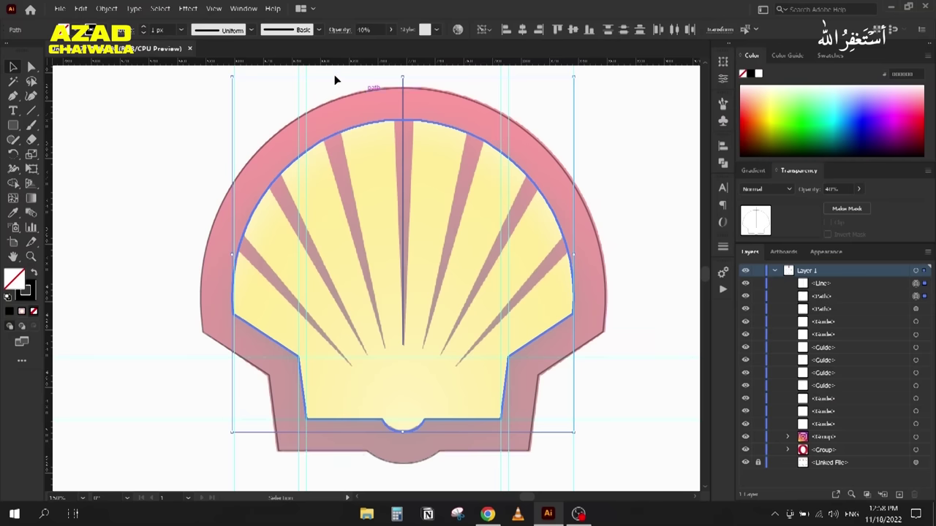
Step: Give the centre line Width Profile 1 and a stroke weight of about 16 px
click(400, 92)
click(400, 82)
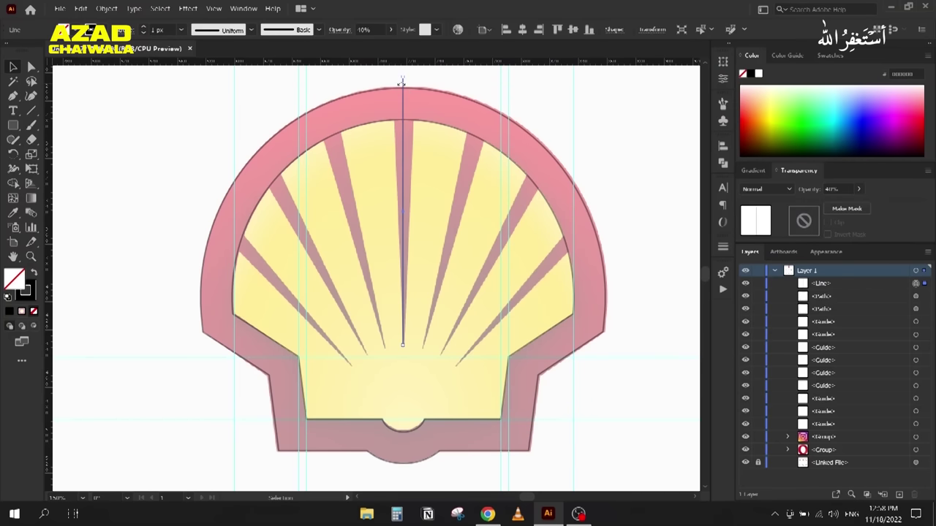
click(212, 31)
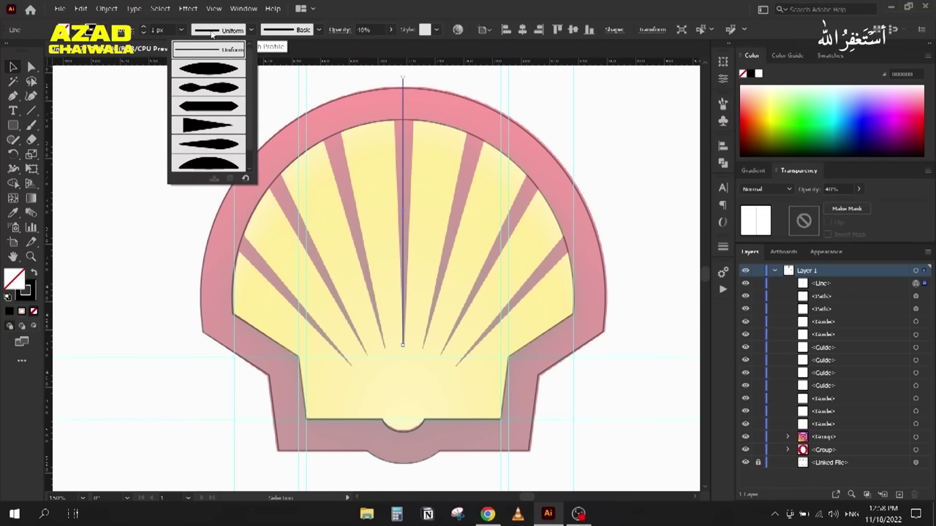
click(199, 128)
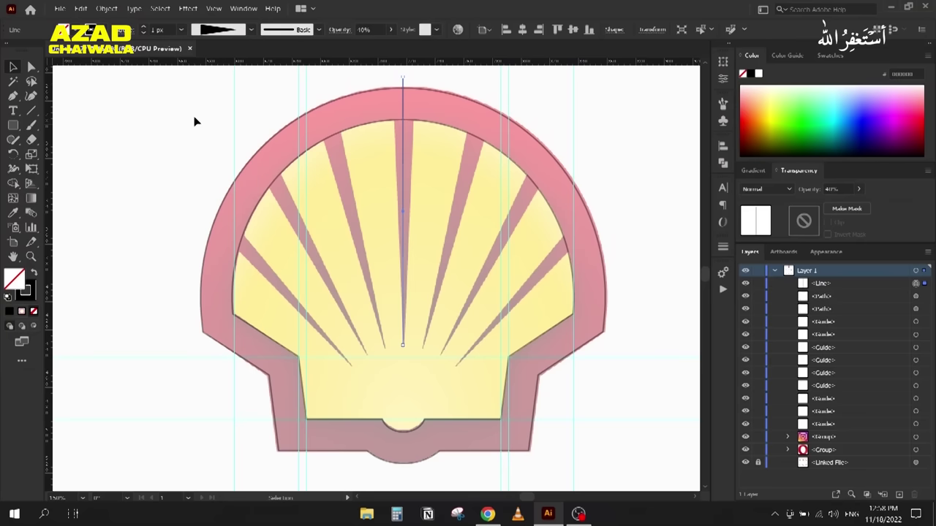
click(164, 33)
text(2)
key(Return)
scroll(164, 30, up, 8)
scroll(164, 30, up, 2)
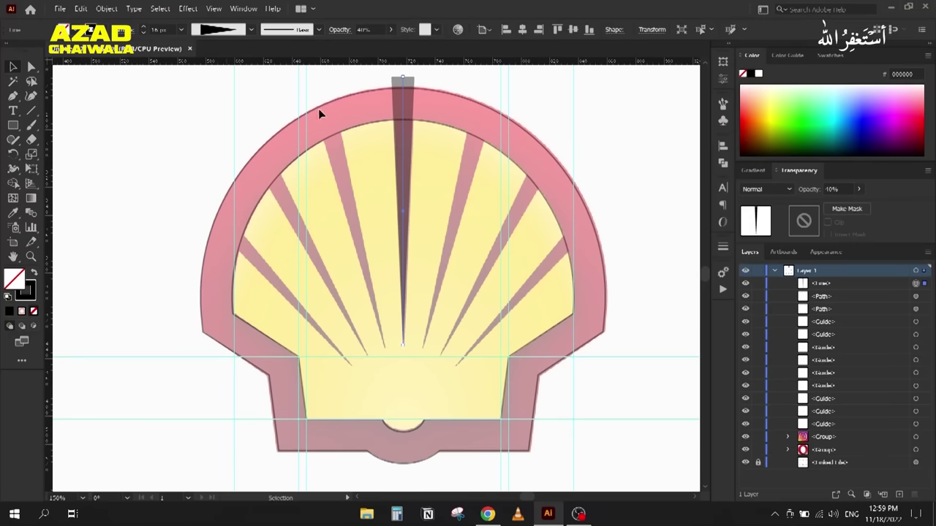
Step: Set the centre line and both shell paths to 100% opacity
click(924, 272)
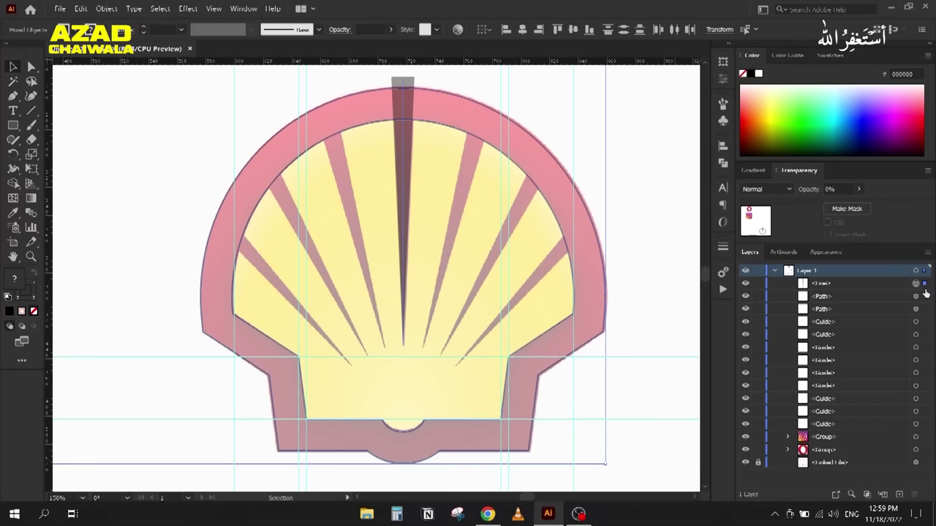
click(925, 287)
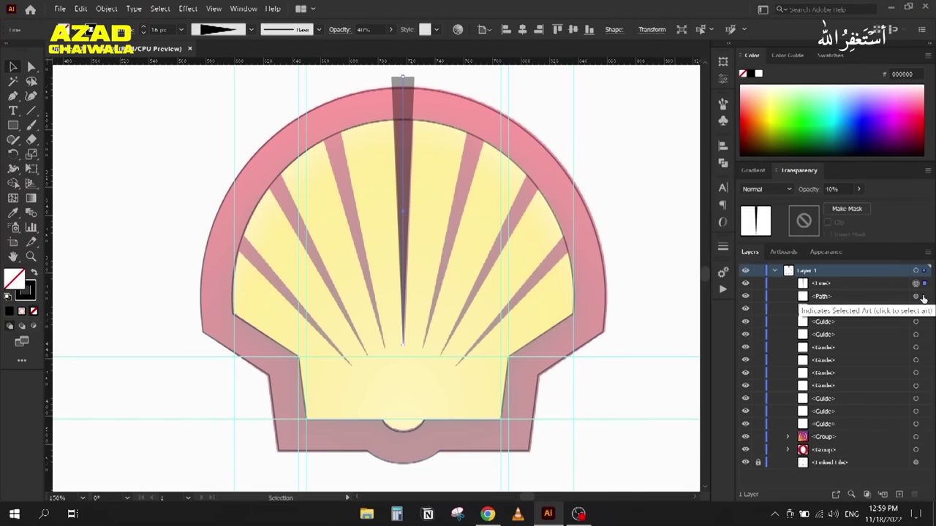
click(859, 190)
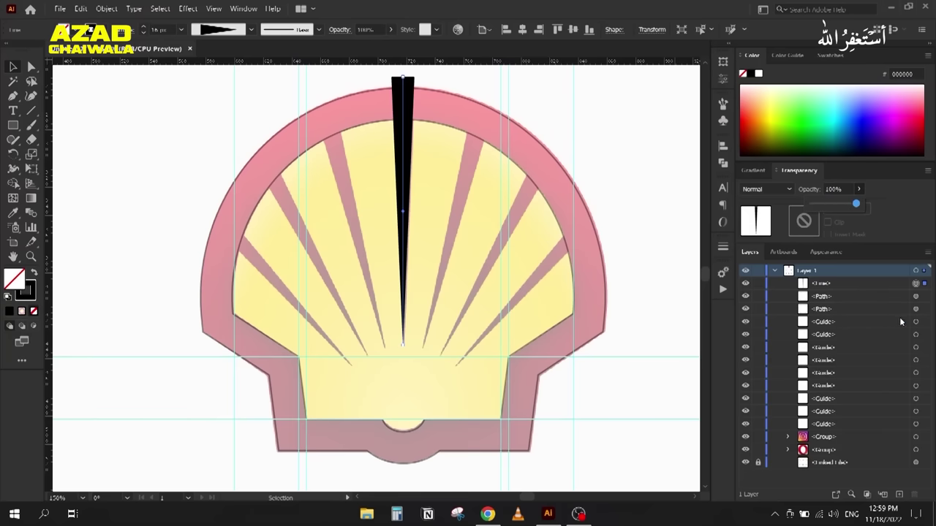
click(916, 296)
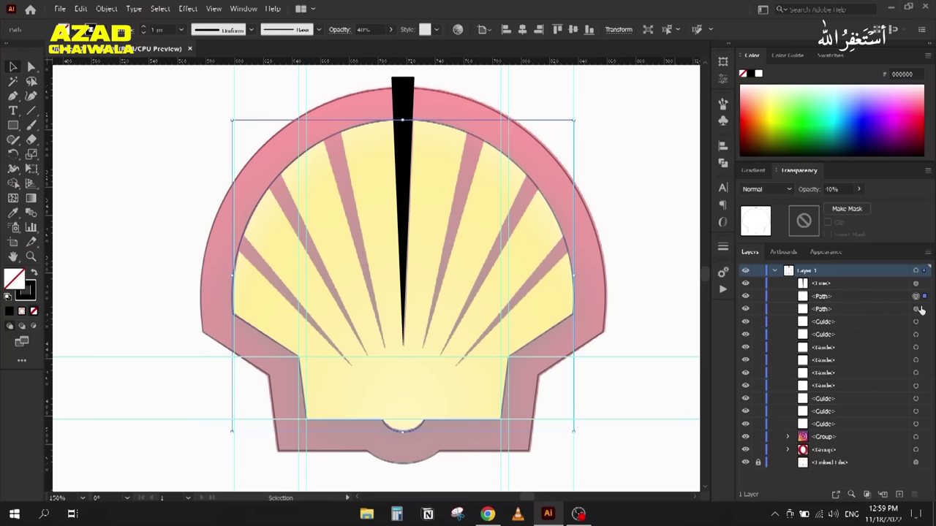
shift+click(916, 309)
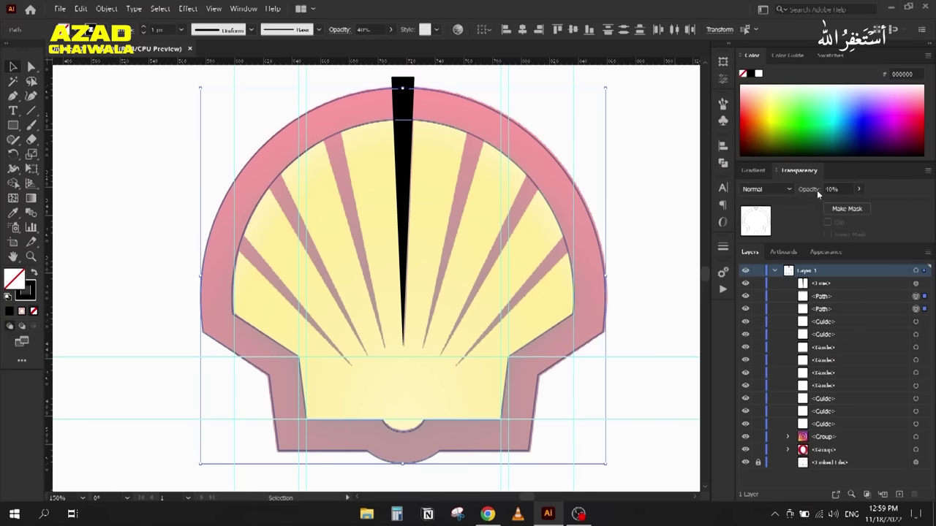
click(859, 188)
drag(832, 205, 874, 202)
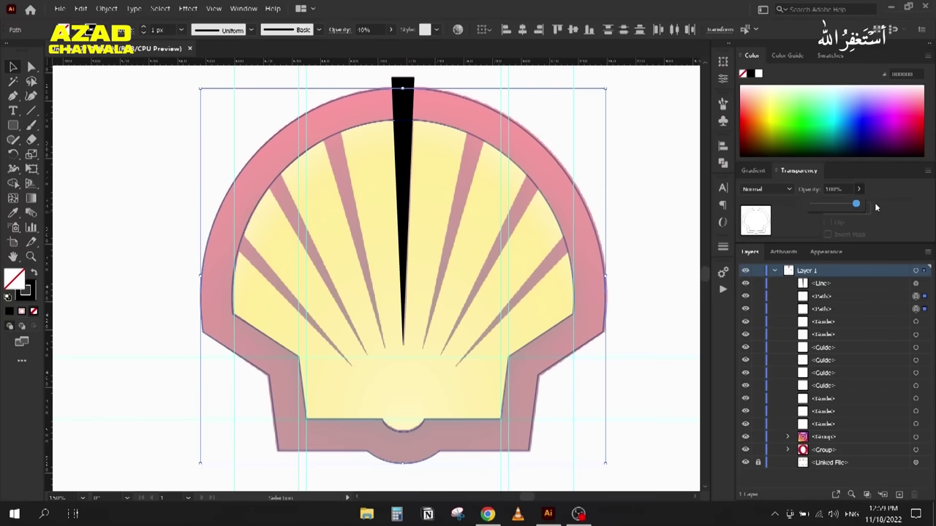
click(162, 162)
Step: Select the black centre ray and recentre the view on the shell
click(162, 162)
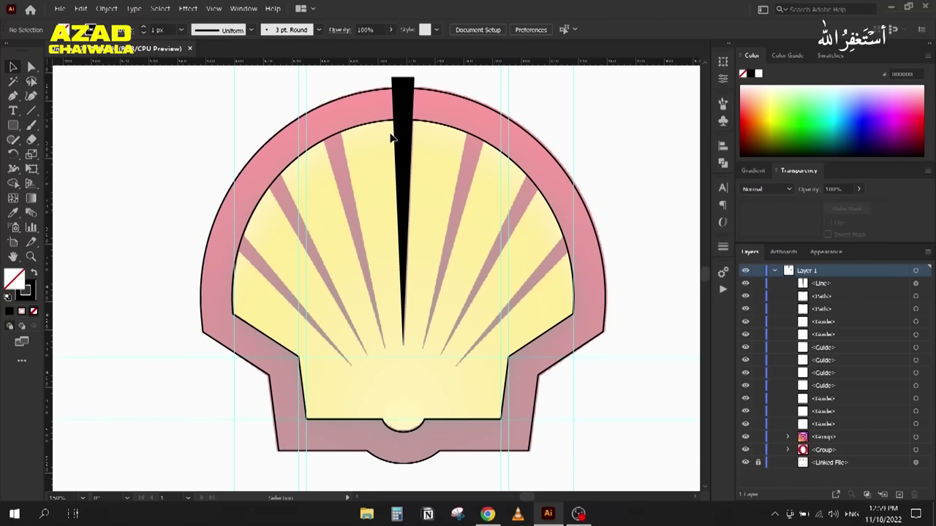
scroll(403, 154, down, 1)
scroll(282, 192, down, 1)
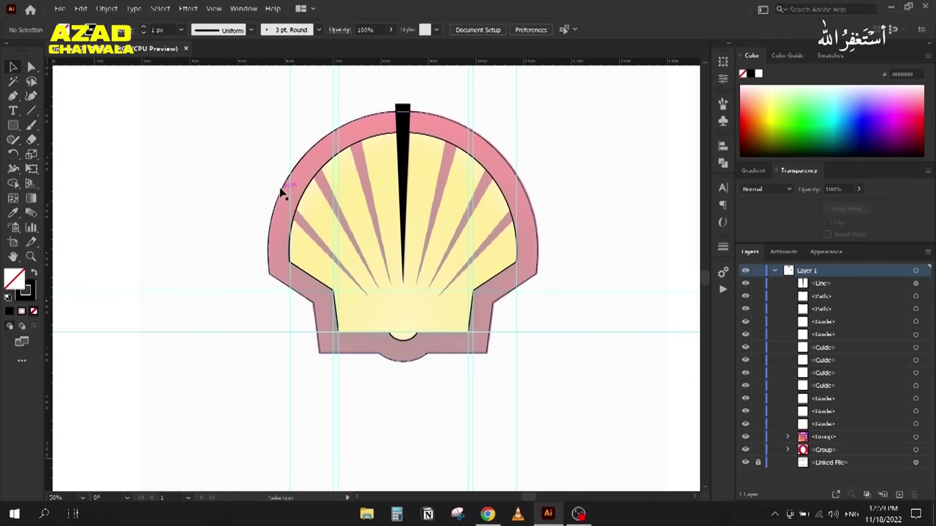
scroll(260, 247, down, 1)
drag(261, 246, 407, 319)
drag(472, 324, 364, 211)
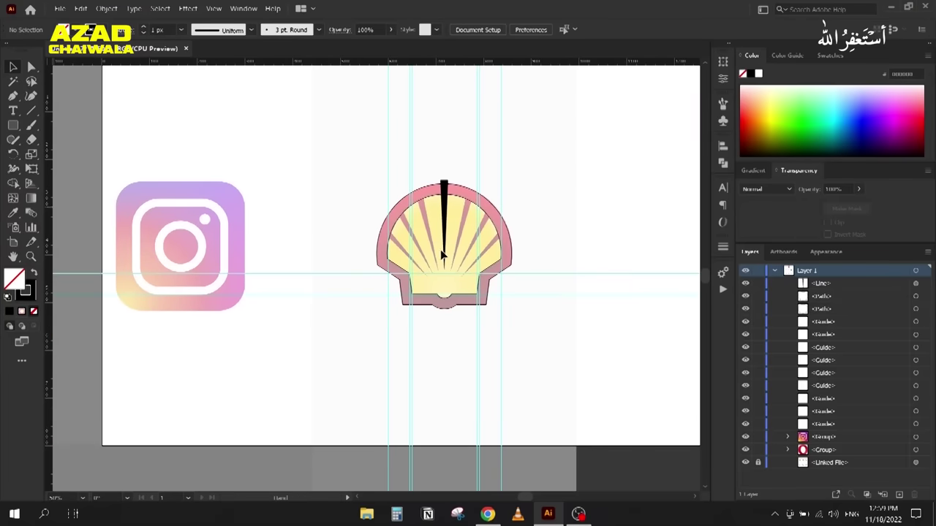
scroll(443, 251, up, 2)
click(448, 132)
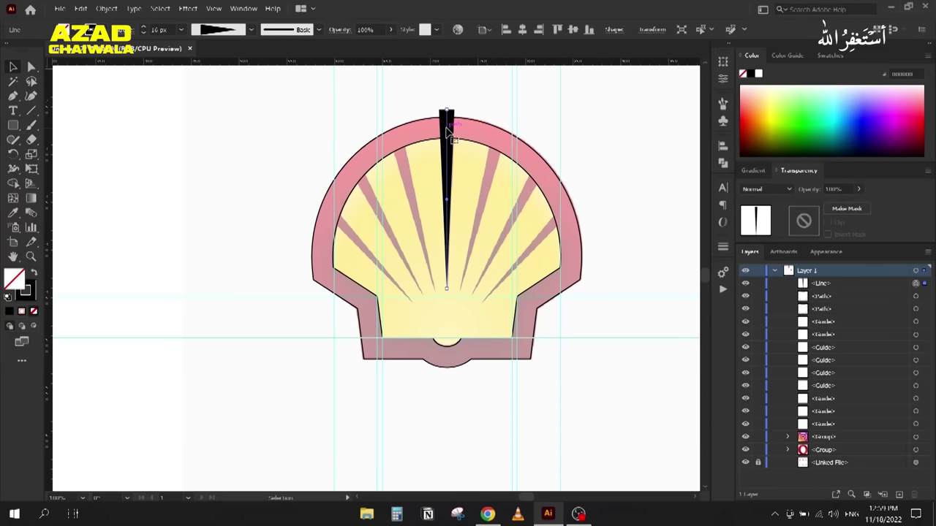
scroll(454, 226, up, 1)
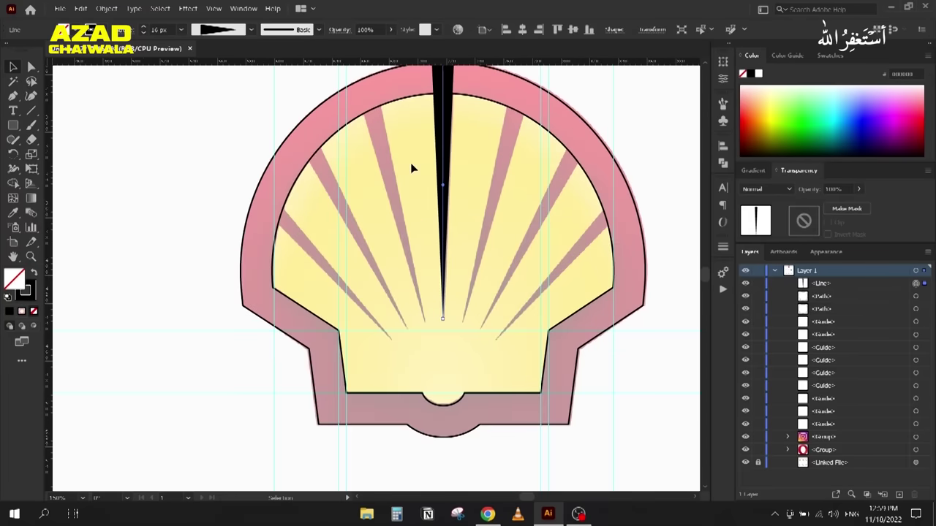
scroll(360, 195, down, 1)
drag(360, 195, 366, 226)
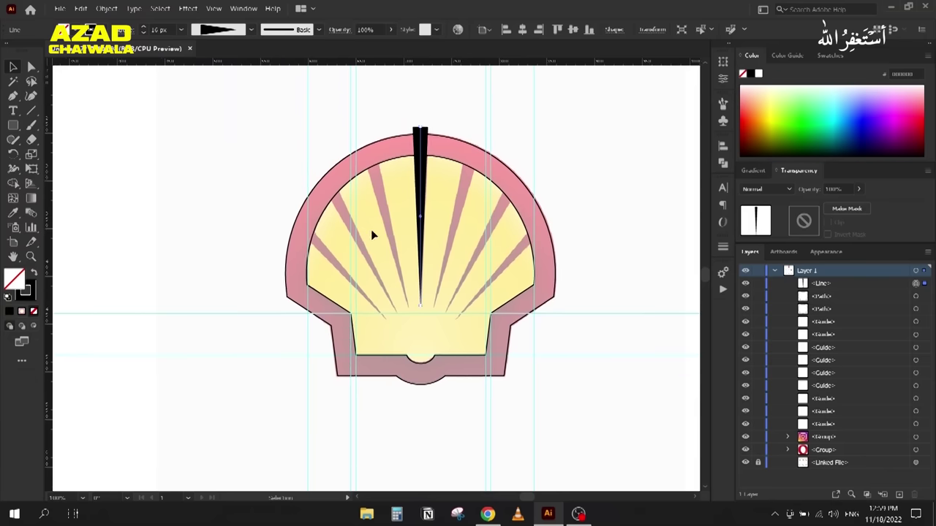
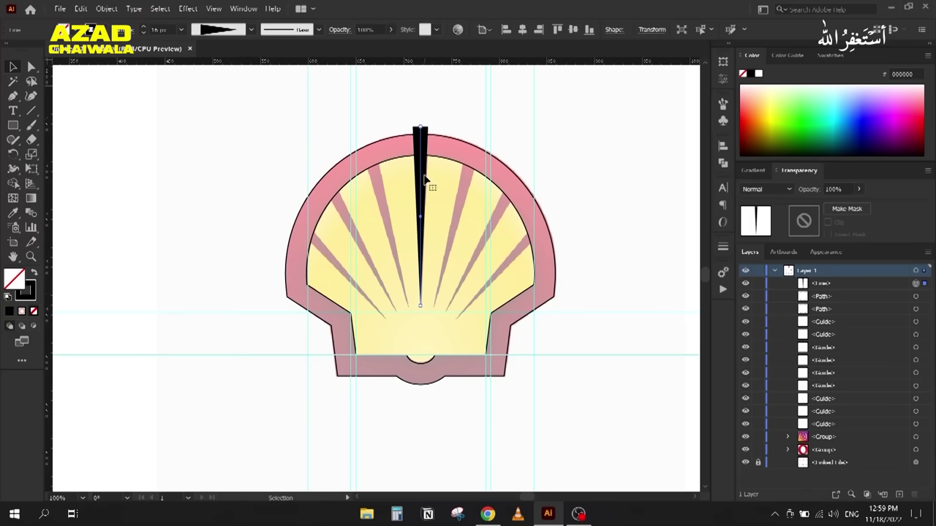
Step: Expand the black ray's stroke appearance into a filled path
scroll(424, 175, up, 1)
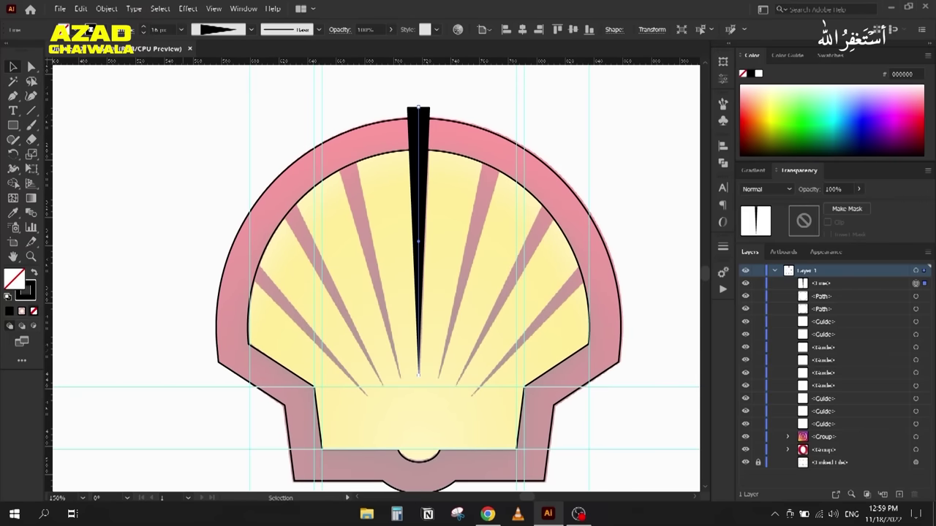
click(106, 9)
click(146, 147)
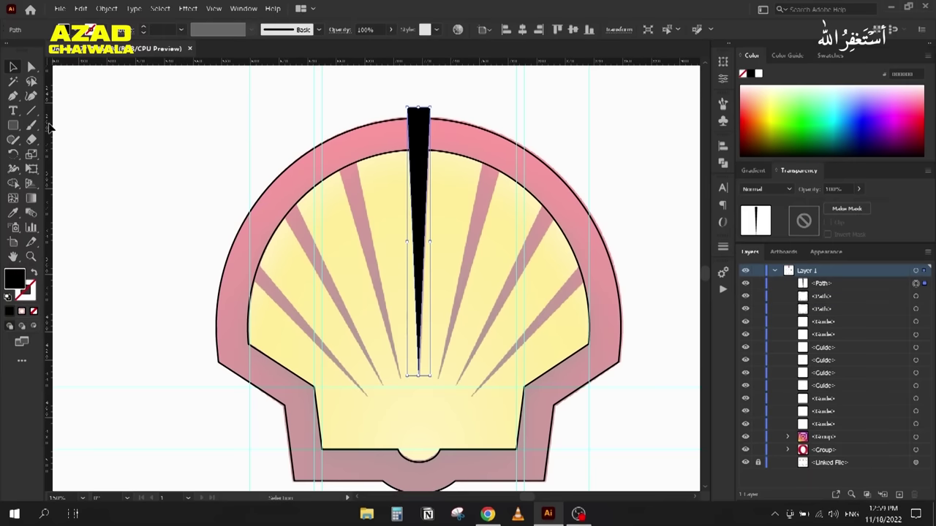
Step: Open the Rotate dialog with the pivot on the ray's bottom anchor
click(14, 153)
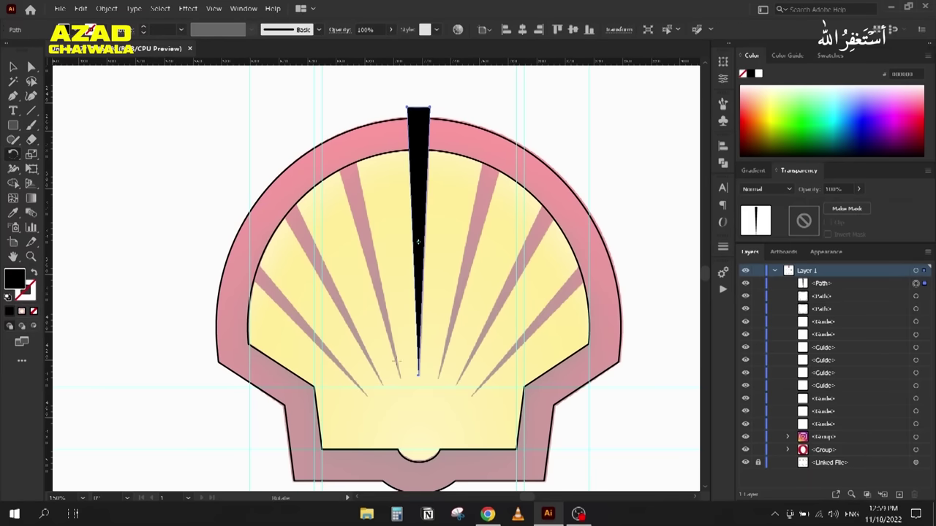
scroll(411, 240, up, 3)
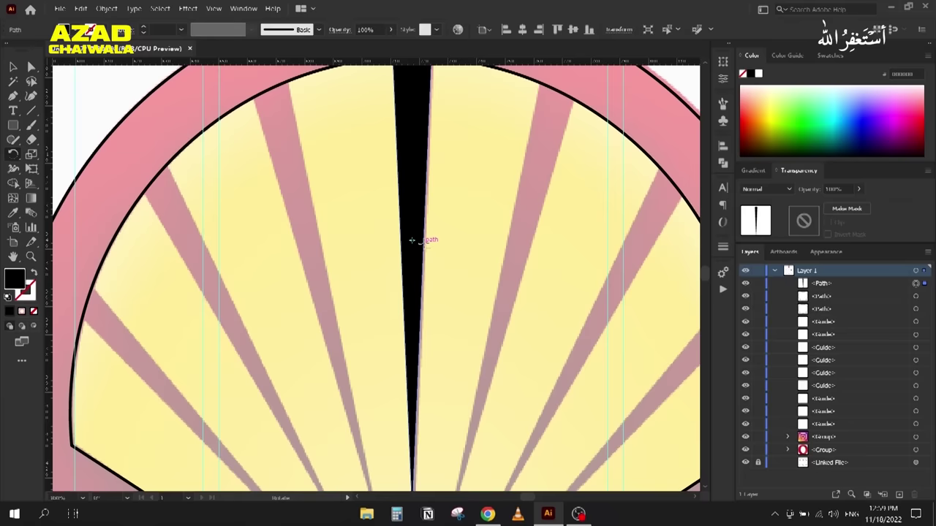
scroll(411, 240, up, 2)
scroll(411, 242, down, 4)
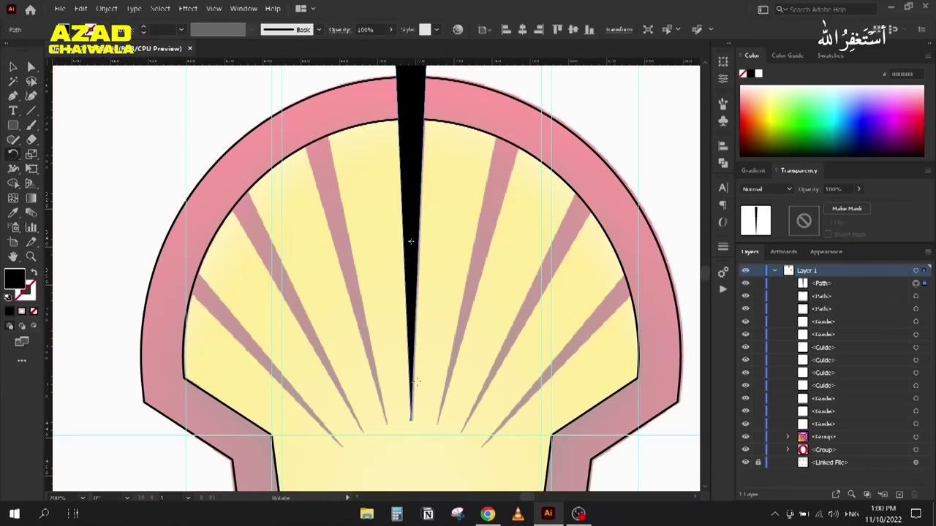
scroll(417, 371, down, 3)
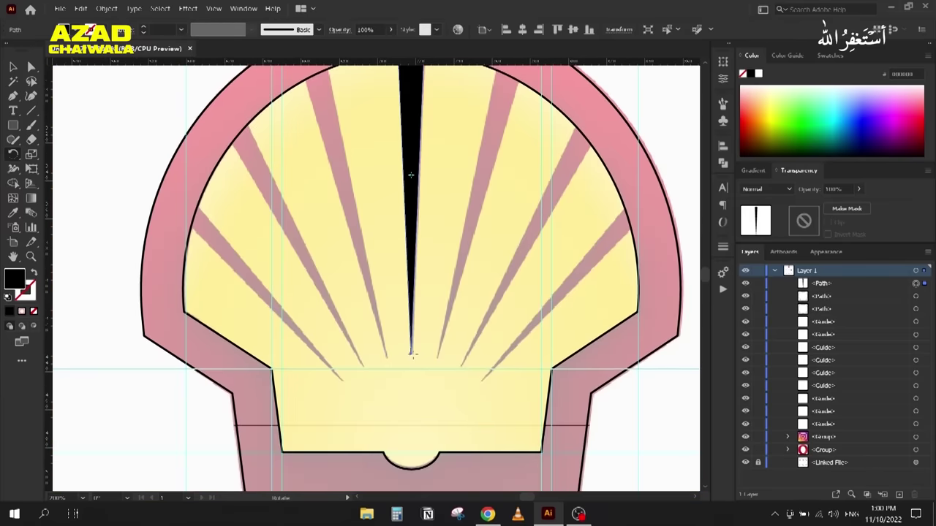
scroll(411, 175, down, 1)
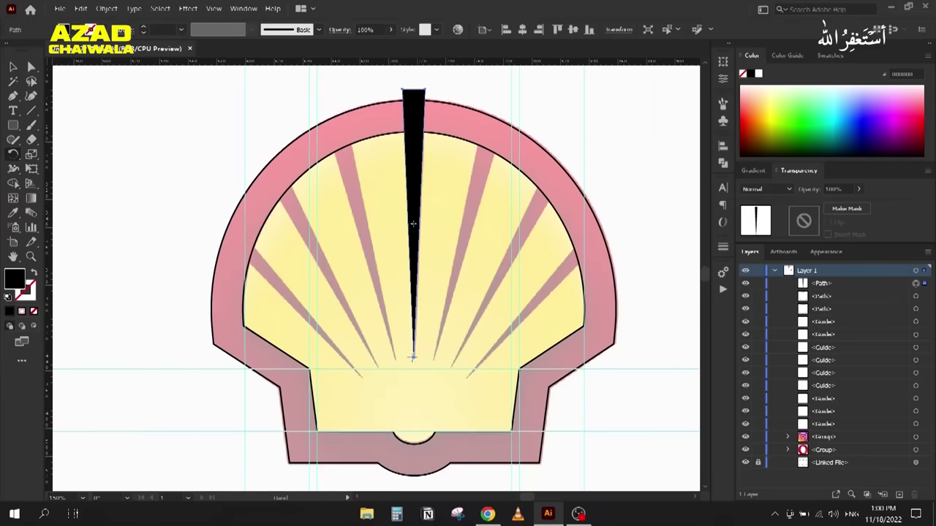
alt+click(413, 356)
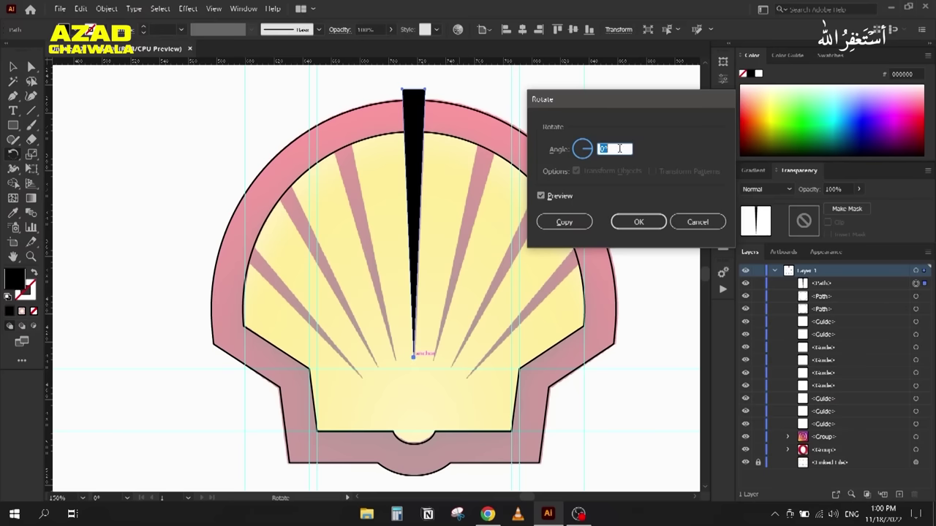
Step: Try 19° rotated copies of the ray, repeat them twice, then undo them
scroll(619, 148, up, 19)
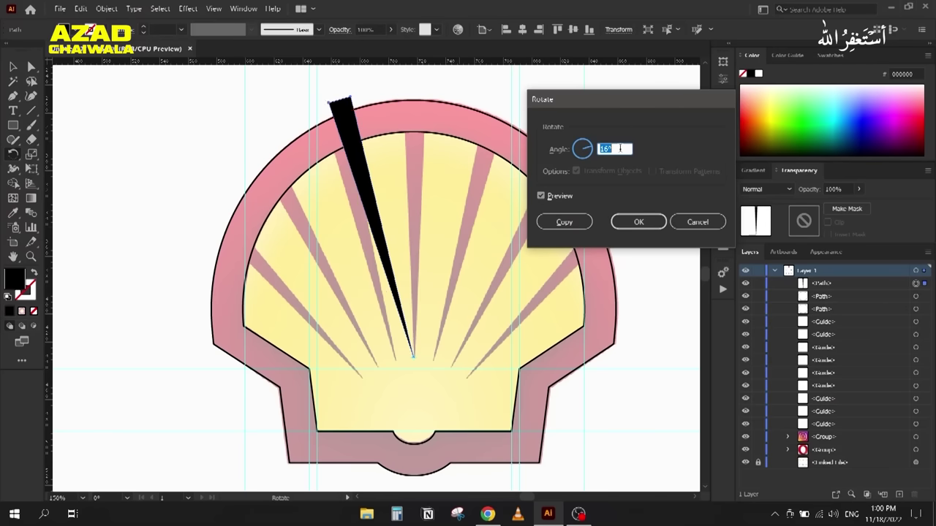
click(558, 223)
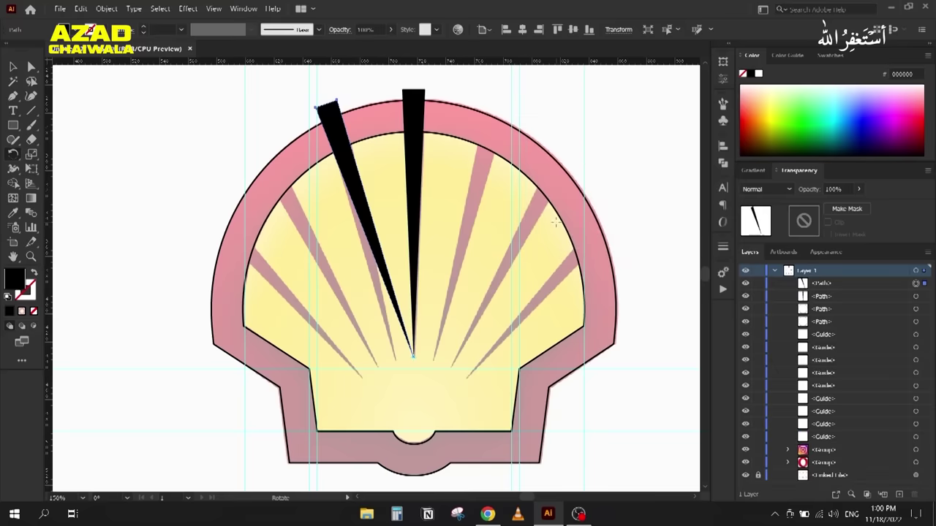
key(ctrl+d)
key(ctrl+d)
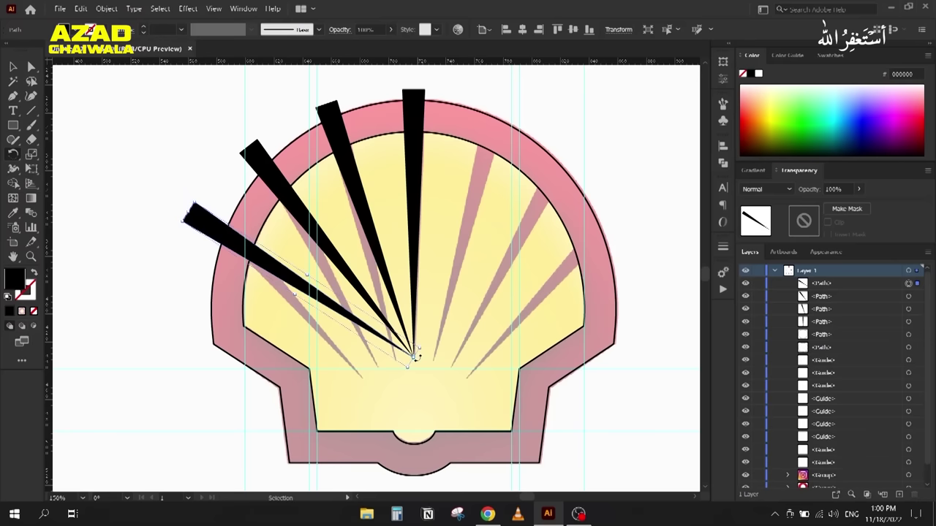
key(ctrl+z)
key(ctrl+z)
key(ctrl+z)
scroll(421, 345, down, 1)
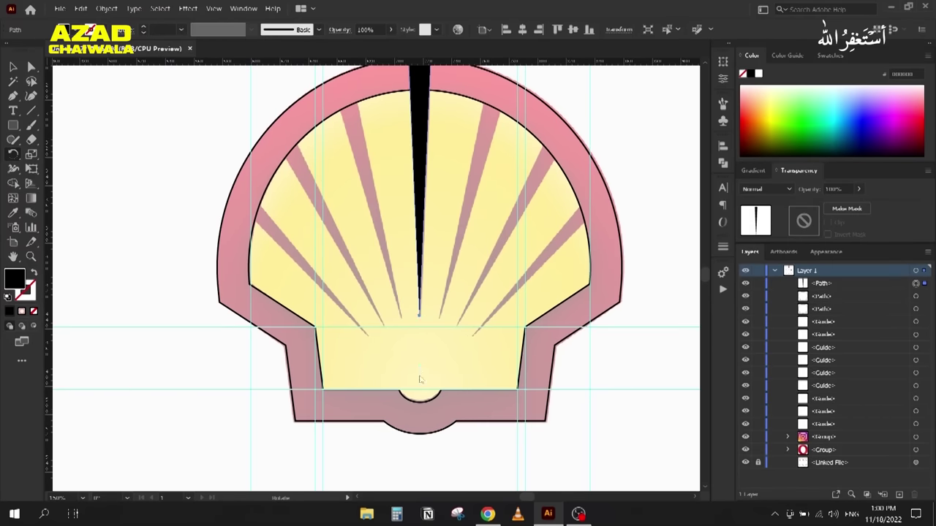
Step: Retry rotated ray copies at an adjusted angle from the ray's base, then undo them
alt+click(419, 371)
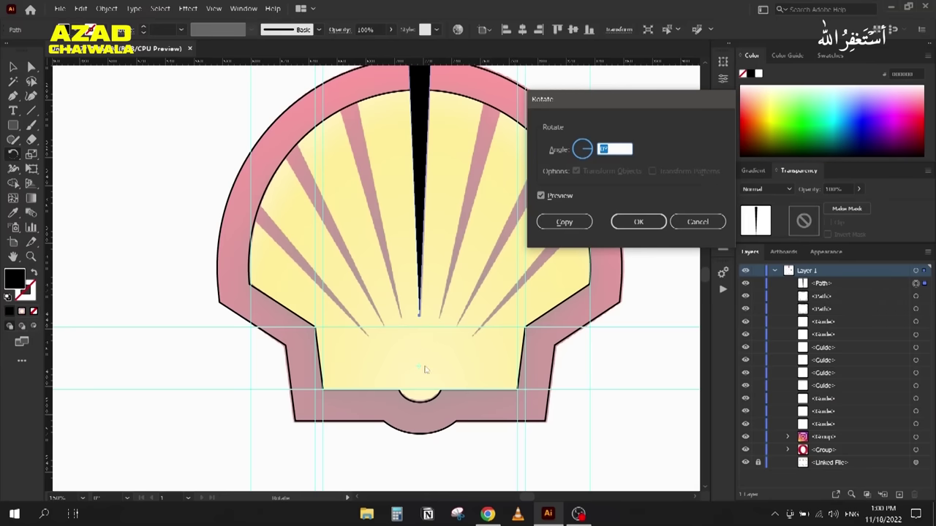
text(10)
key(Up)
key(Up)
key(Up)
key(Up)
key(Up)
key(Up)
key(Up)
key(Up)
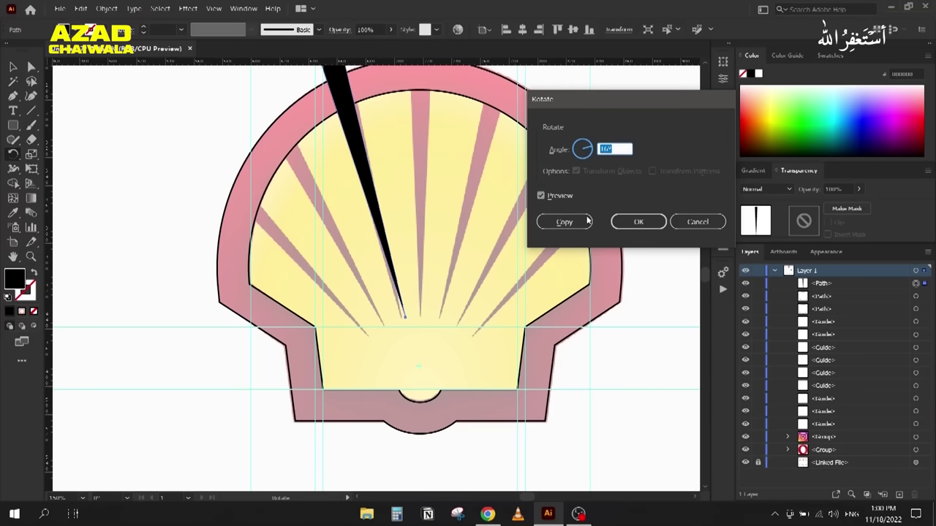
click(561, 222)
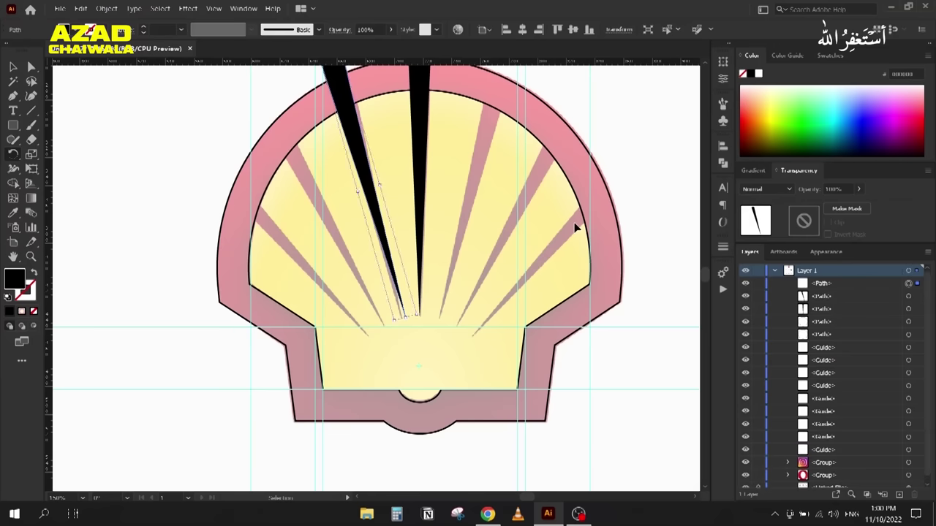
key(ctrl+d)
key(ctrl+d)
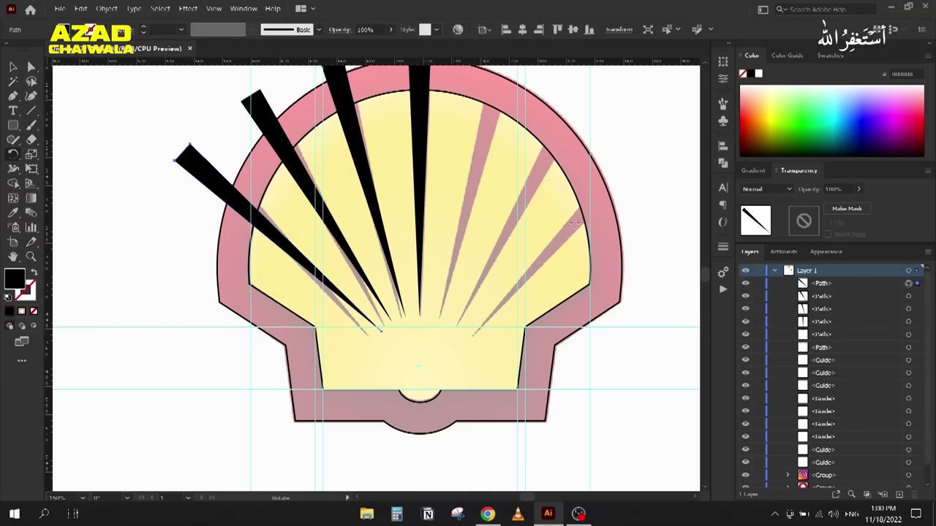
key(ctrl+z)
key(ctrl+z)
key(ctrl+z)
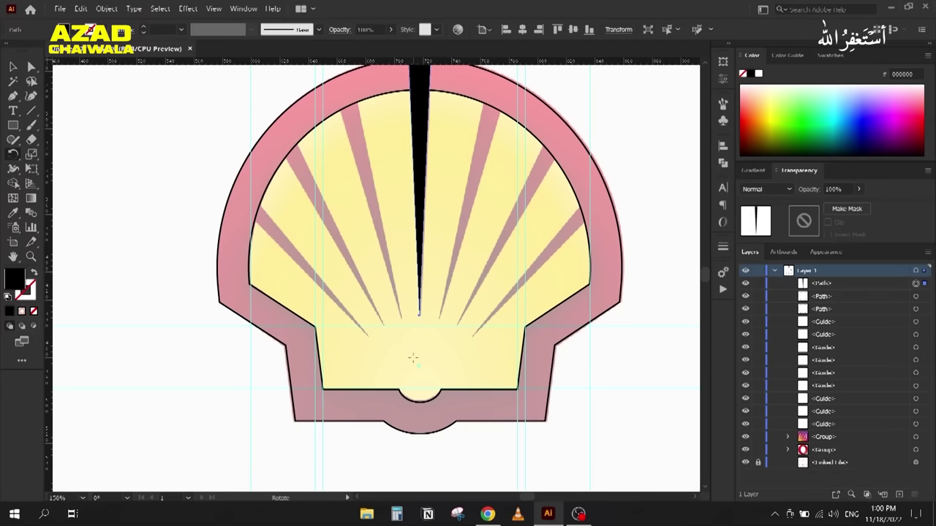
scroll(410, 364, down, 3)
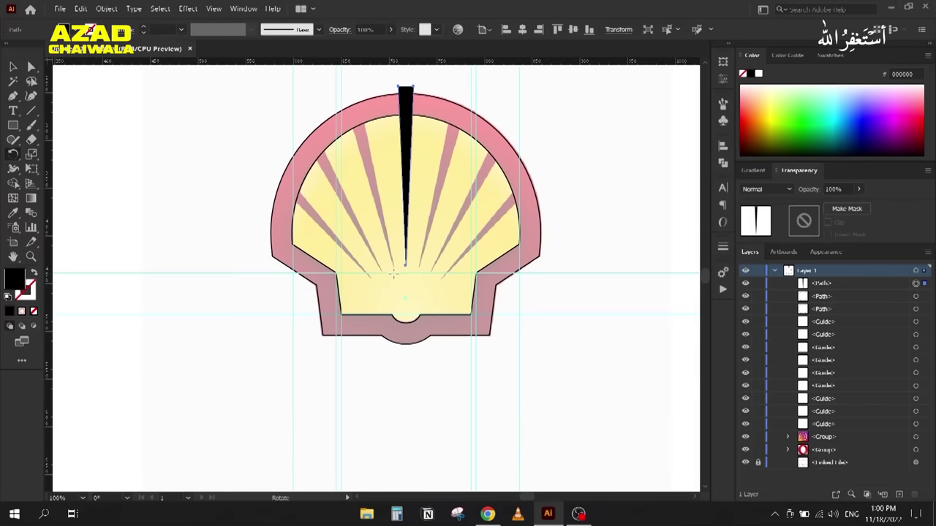
Step: Draw a black circle at the base of the ray
scroll(403, 292, up, 3)
drag(403, 268, 412, 340)
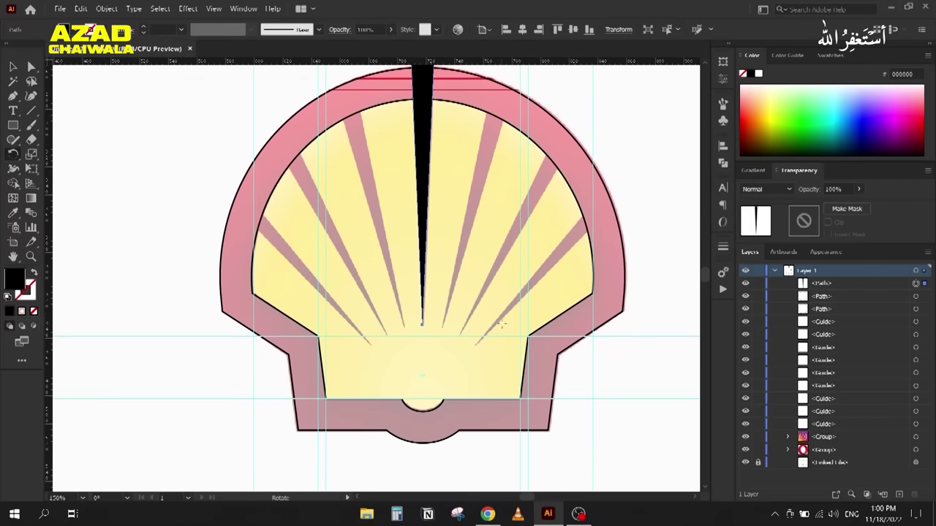
drag(13, 125, 80, 149)
drag(378, 338, 475, 448)
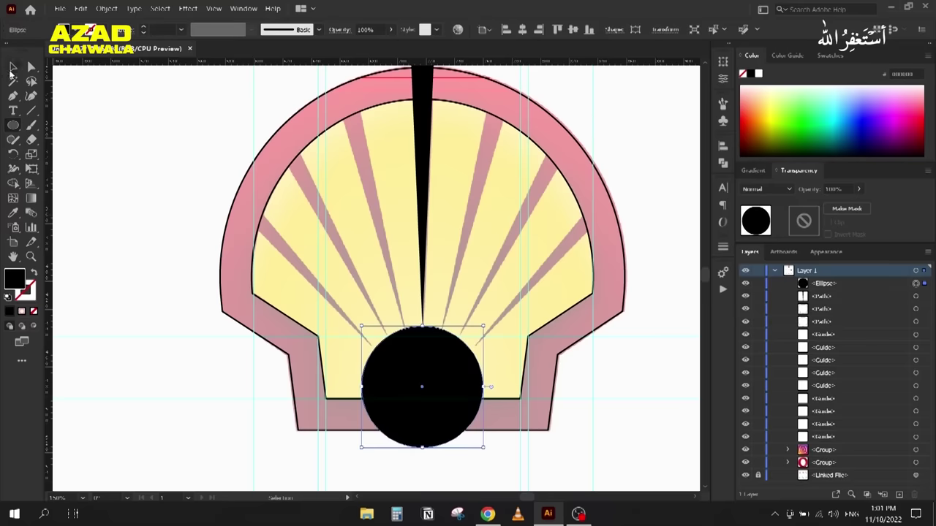
Step: Horizontally center the circle and the ray using the Align panel
click(13, 66)
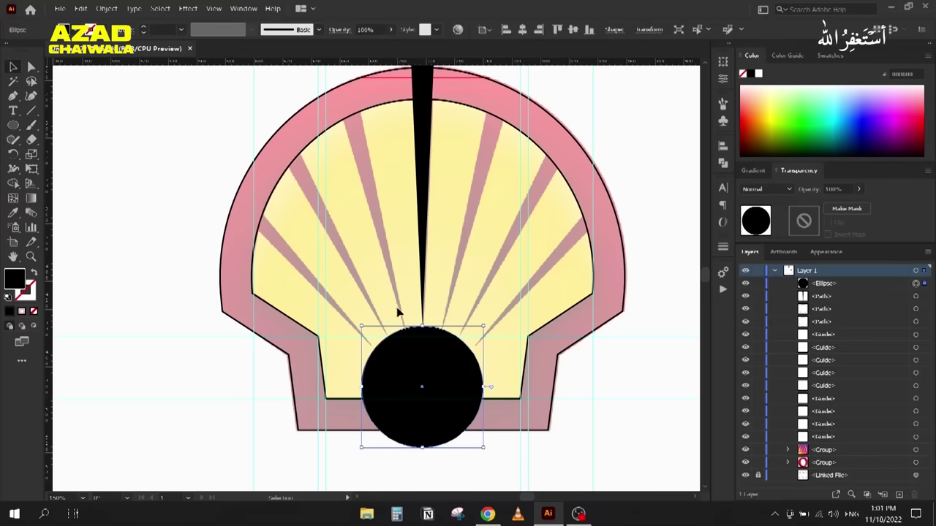
shift+click(422, 189)
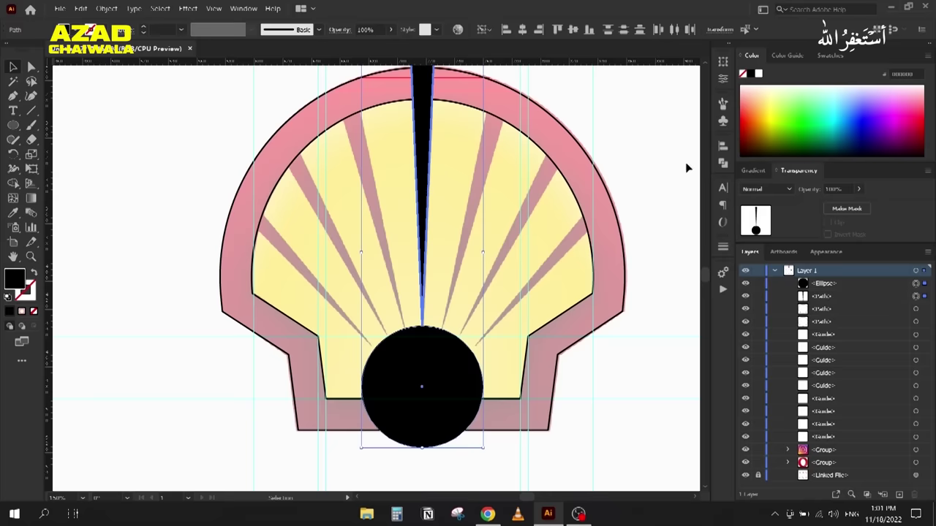
click(722, 148)
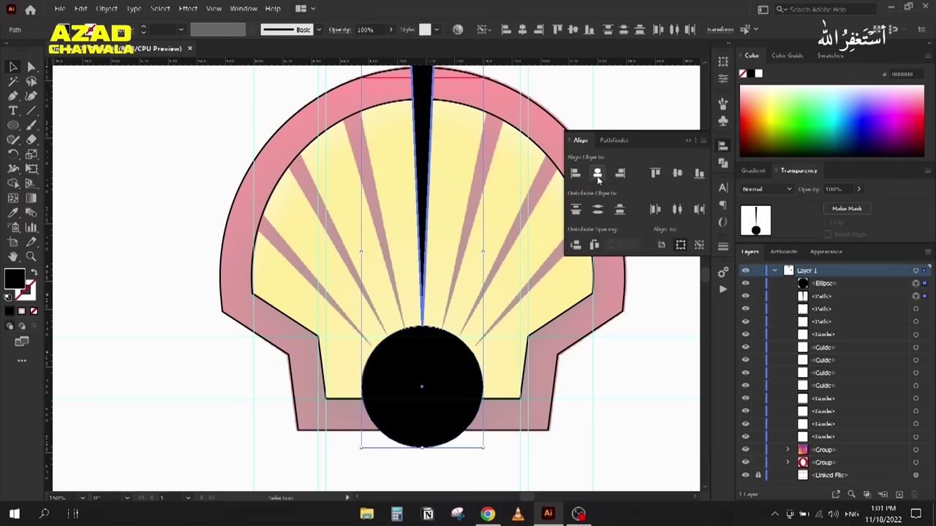
click(597, 173)
click(723, 145)
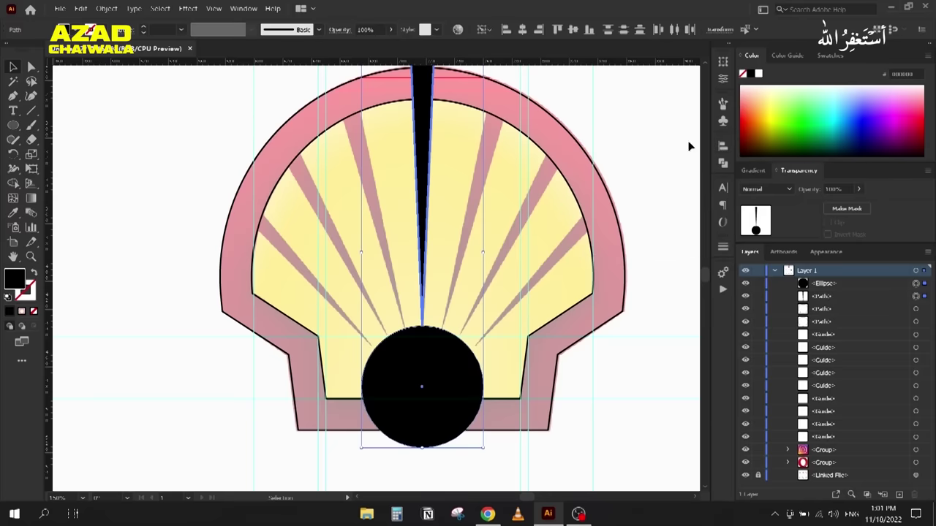
click(253, 375)
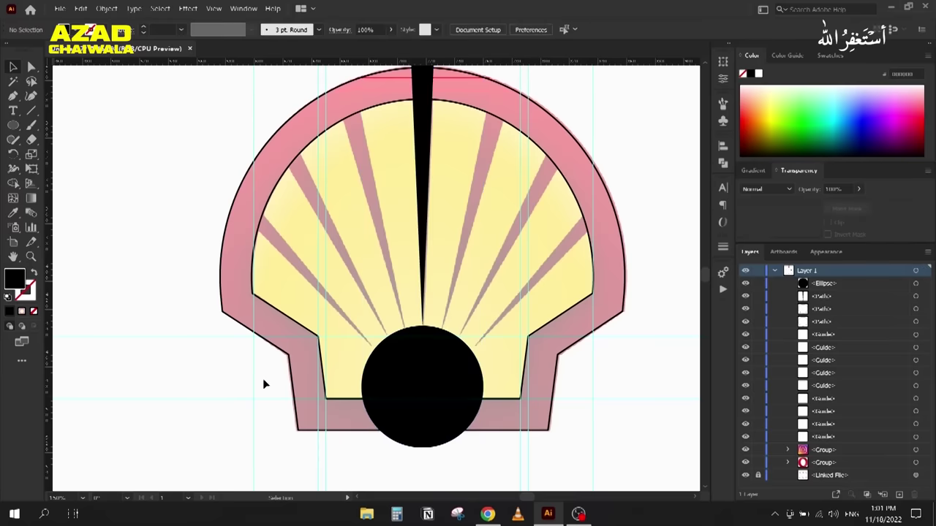
click(428, 381)
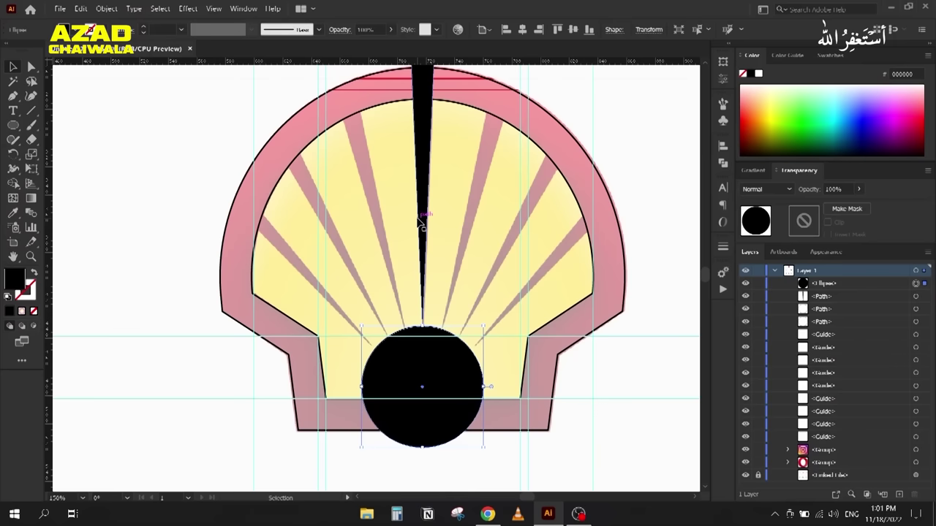
Step: Set up rotation of the spike around the black circle's center with a slightly raised angle
click(424, 192)
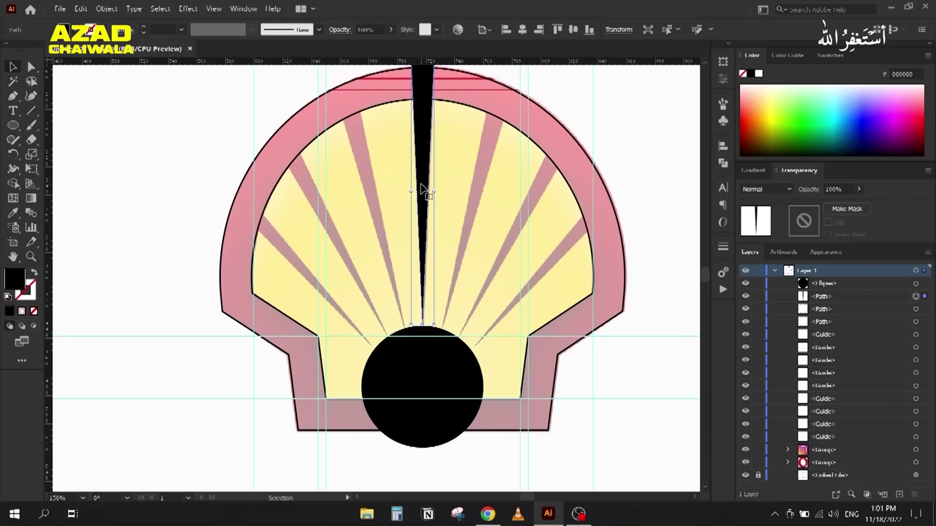
drag(13, 153, 58, 154)
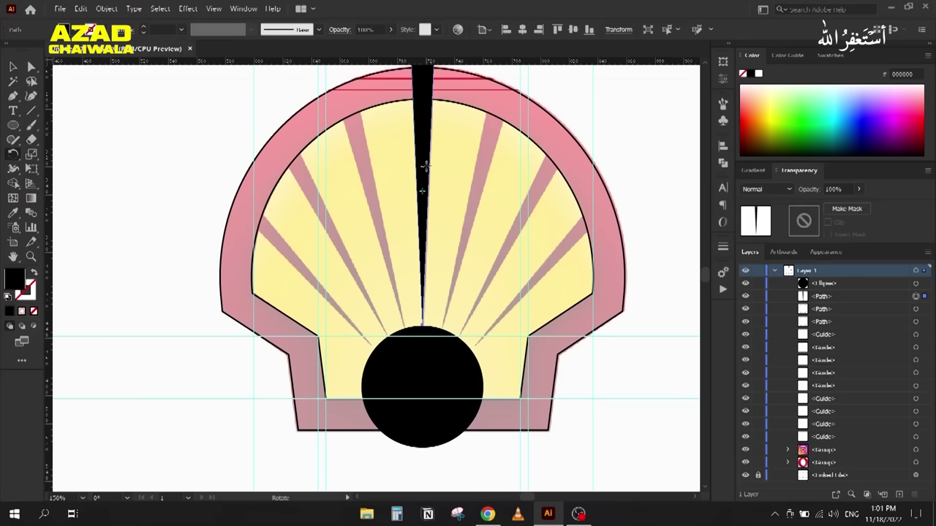
click(422, 192)
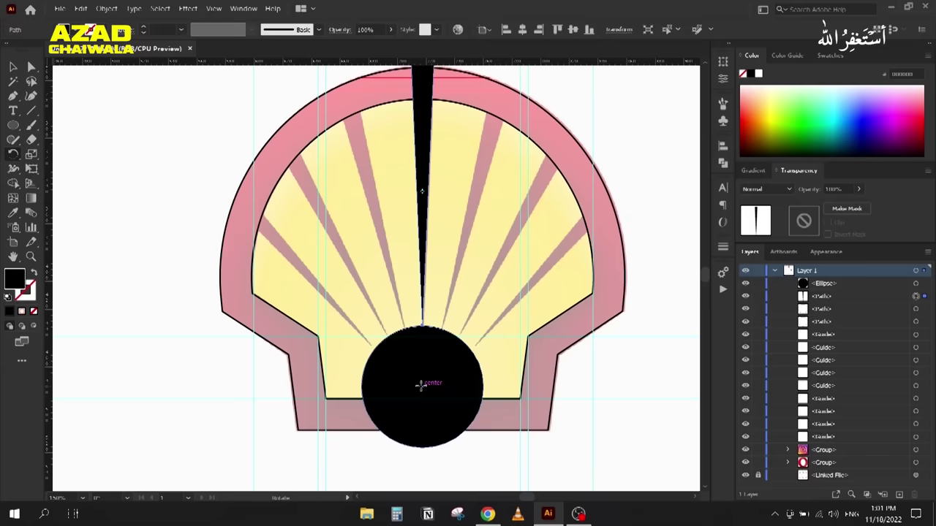
alt+click(421, 385)
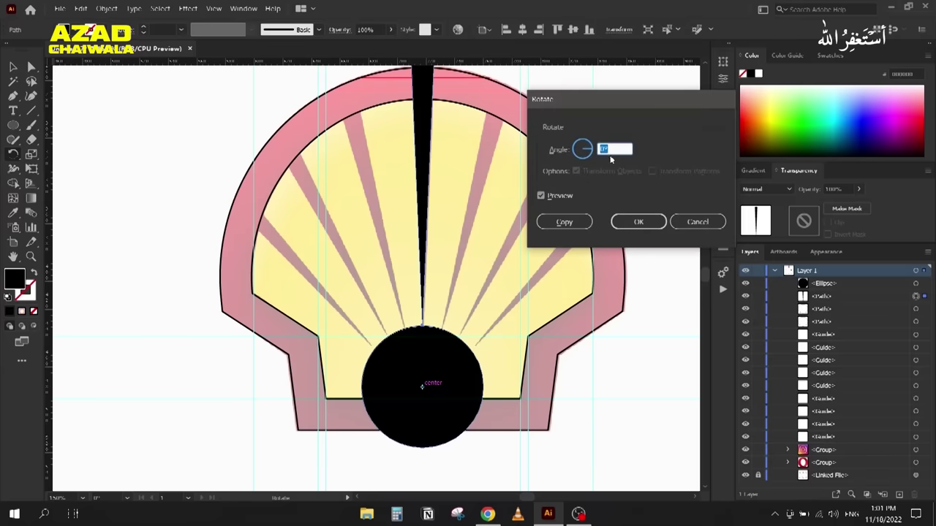
key(Up)
key(Up)
key(Up)
key(Up)
key(Up)
key(Up)
key(Up)
key(Up)
key(Up)
key(Up)
key(Up)
key(Up)
key(Up)
key(Up)
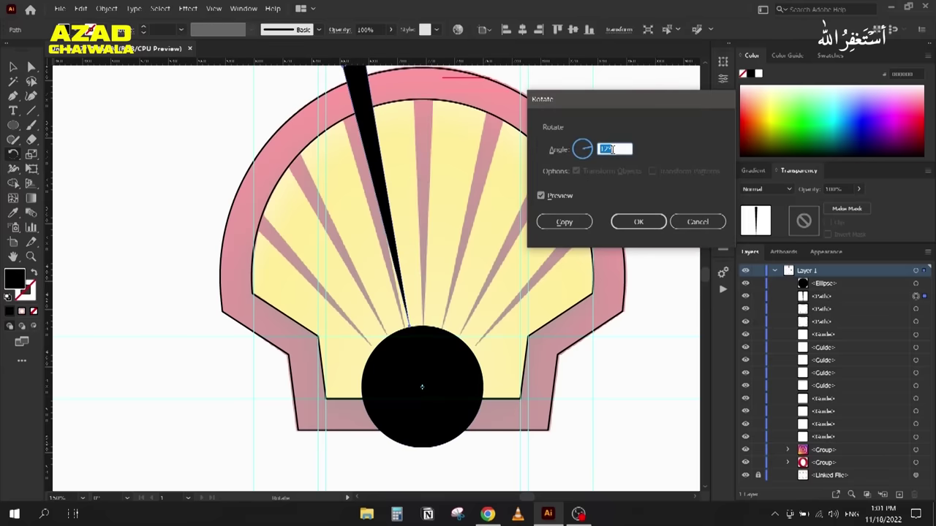
key(Up)
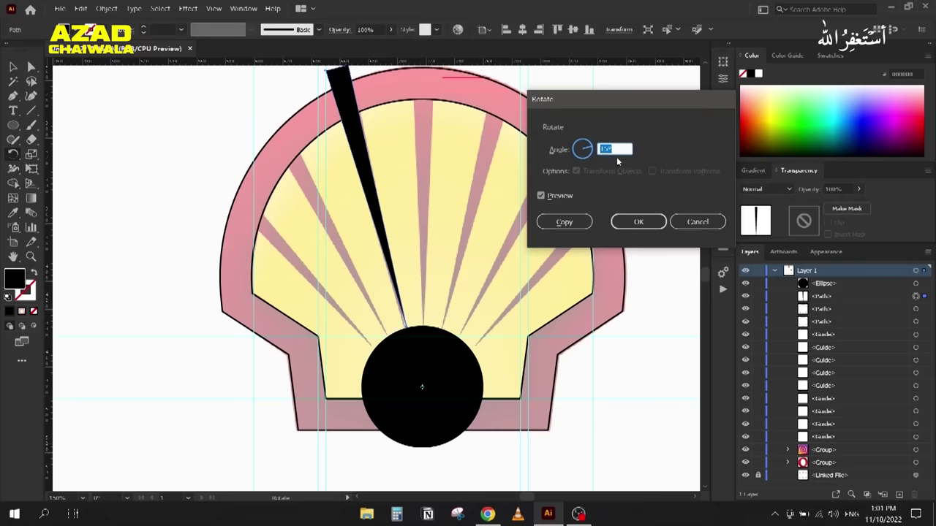
Step: Make three rotated copies of the spike fanning out to the left
click(560, 223)
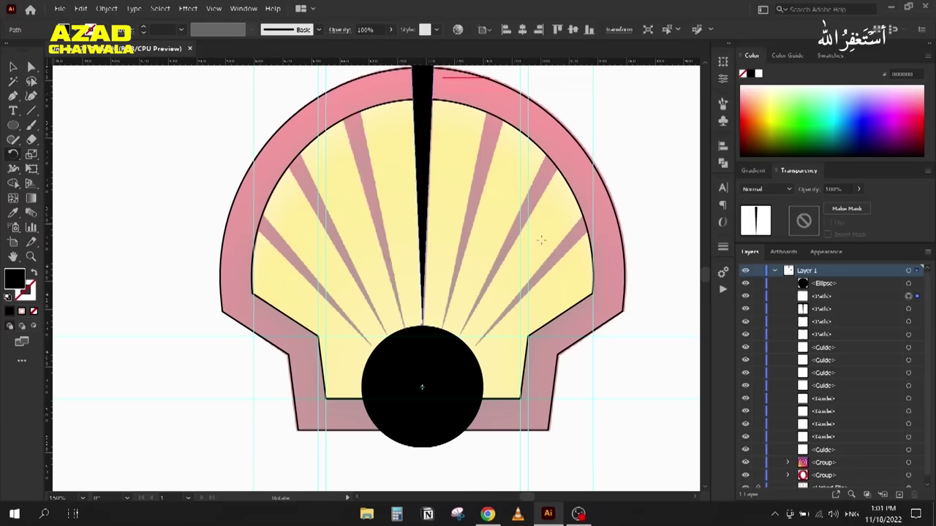
key(ctrl+d)
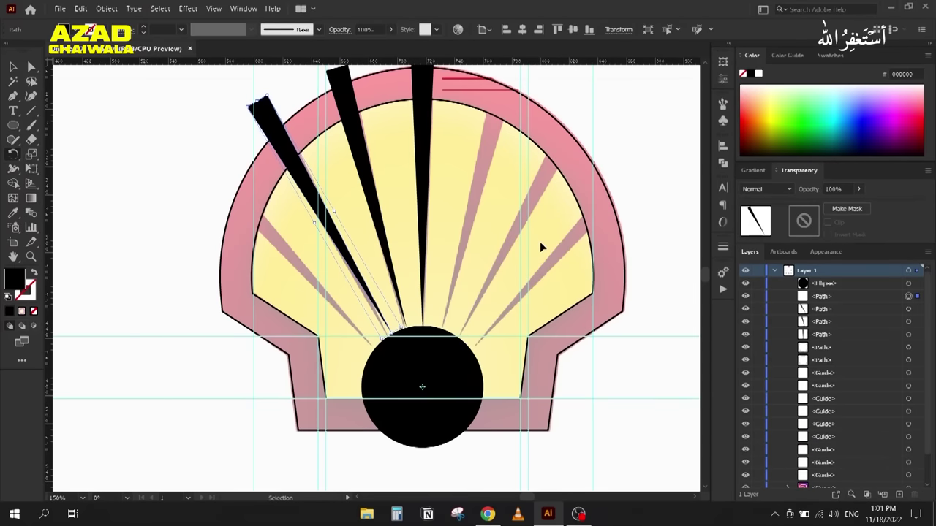
key(ctrl+d)
key(r)
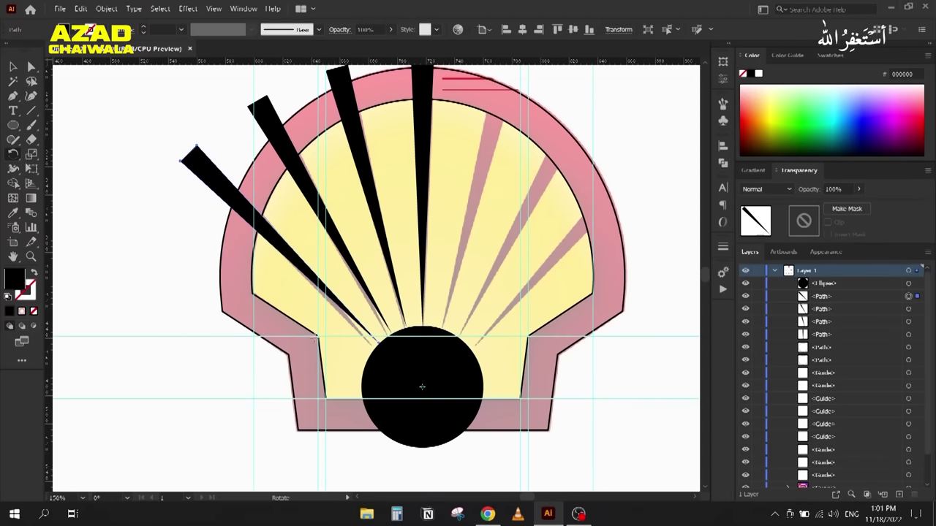
click(12, 69)
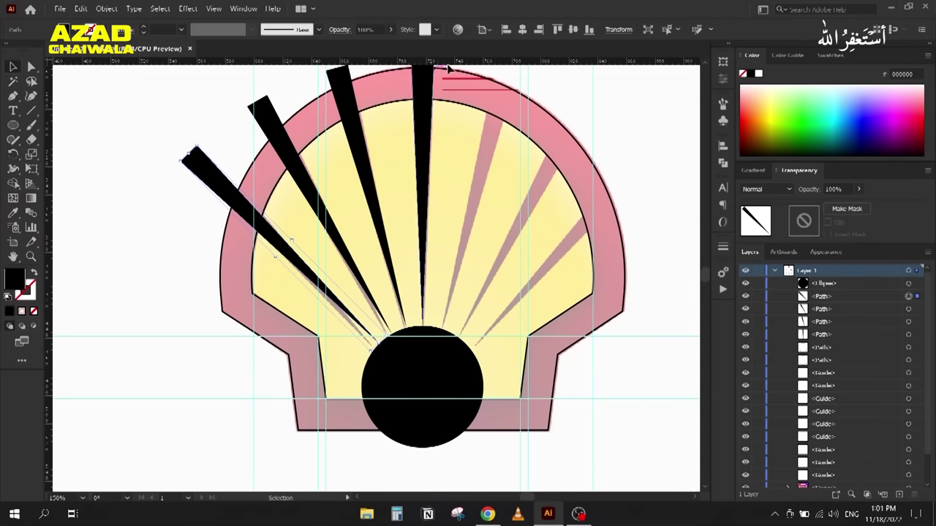
Step: Move the two outer left spikes' bottom anchors onto the black circle's edge
scroll(472, 117, up, 2)
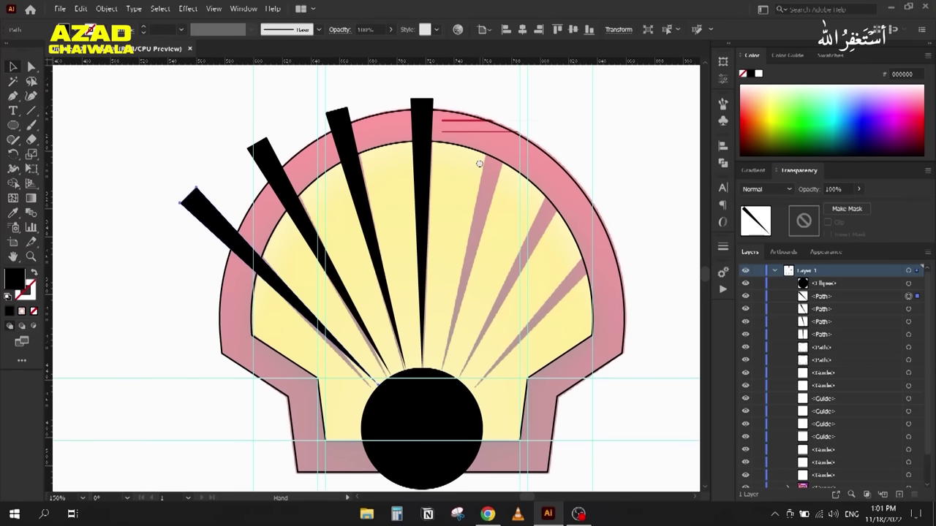
scroll(470, 142, up, 3)
scroll(470, 142, down, 4)
scroll(446, 141, up, 1)
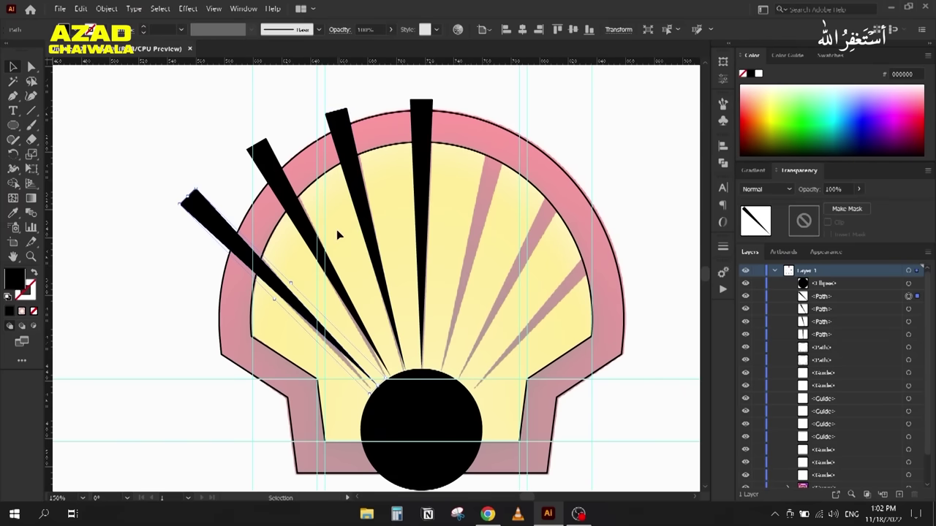
scroll(258, 363, down, 1)
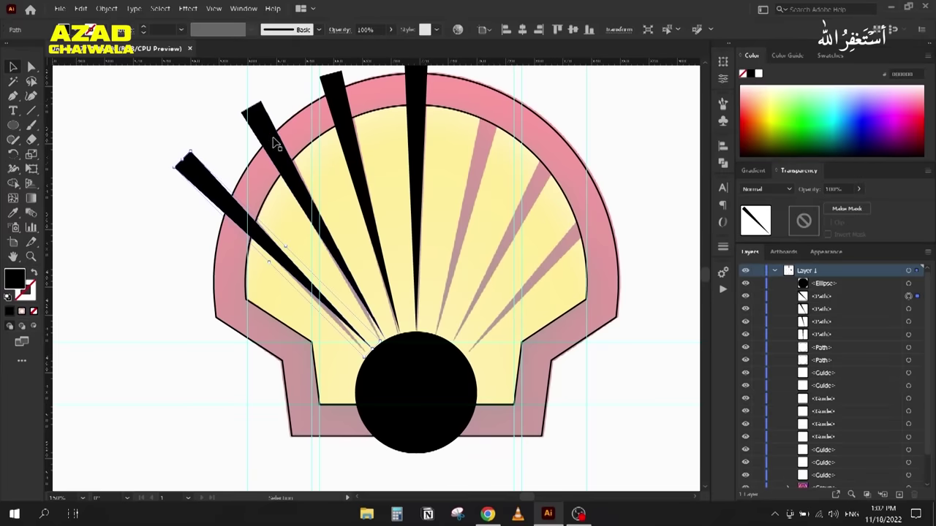
scroll(366, 374, up, 2)
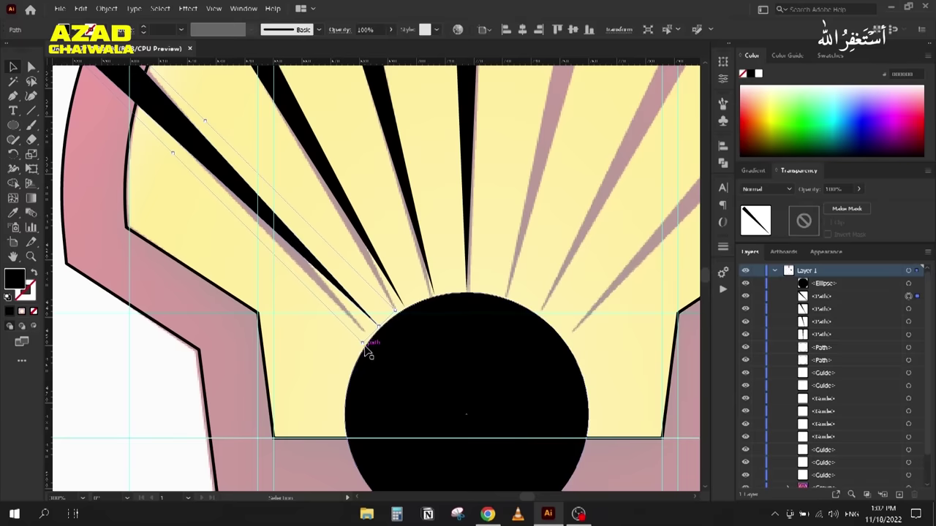
mouse_move(361, 344)
mouse_down()
mouse_move(348, 364)
mouse_move(367, 333)
mouse_up()
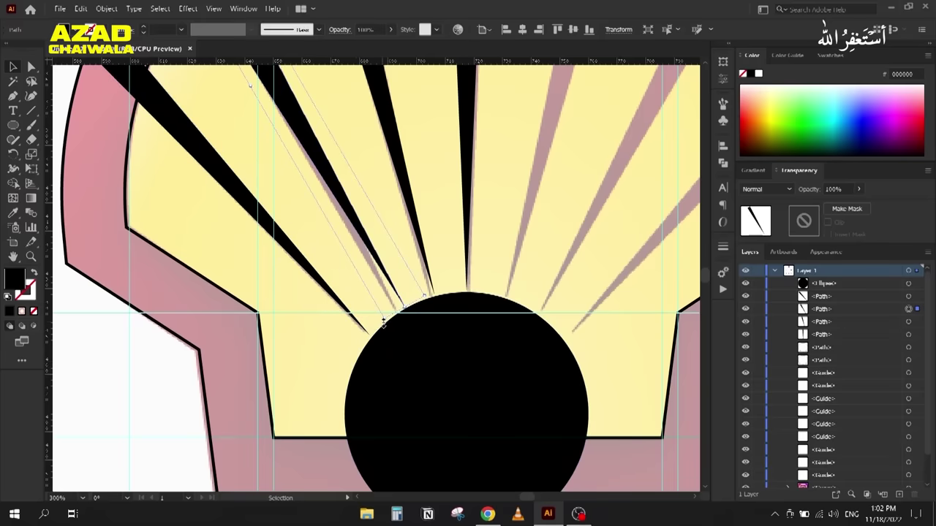
drag(382, 325, 407, 306)
key(ctrl+0)
Step: Delete the black circle at the base of the spikes
scroll(355, 250, down, 1)
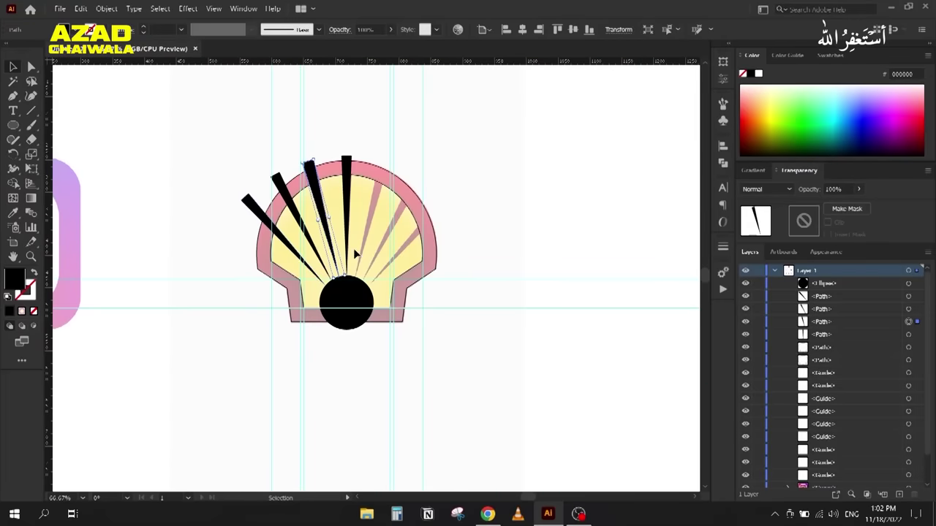
scroll(357, 251, up, 3)
scroll(358, 251, down, 1)
scroll(291, 231, down, 1)
shift+click(176, 180)
shift+click(223, 153)
shift+click(267, 128)
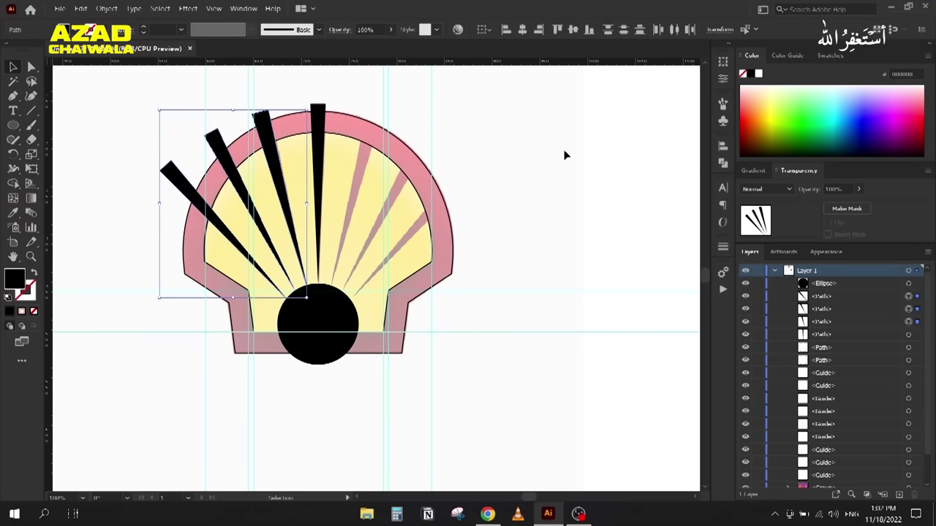
click(319, 344)
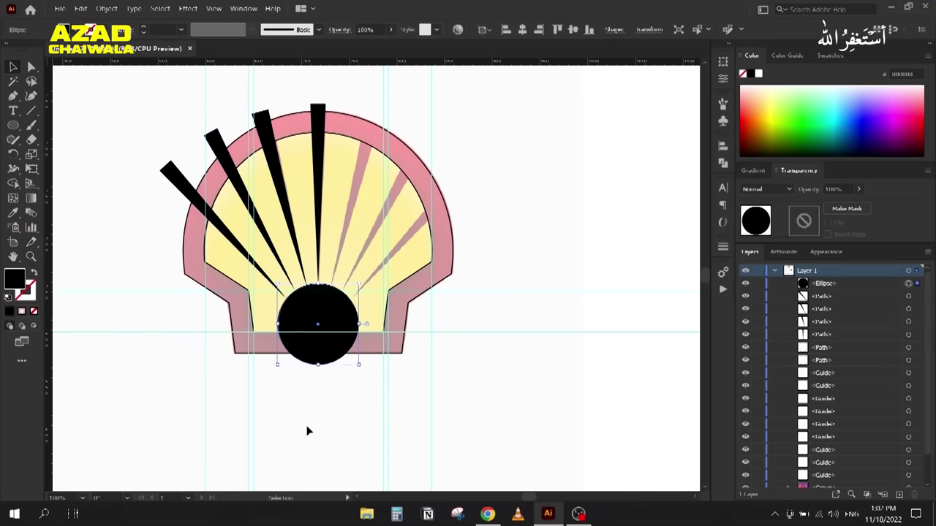
key(Delete)
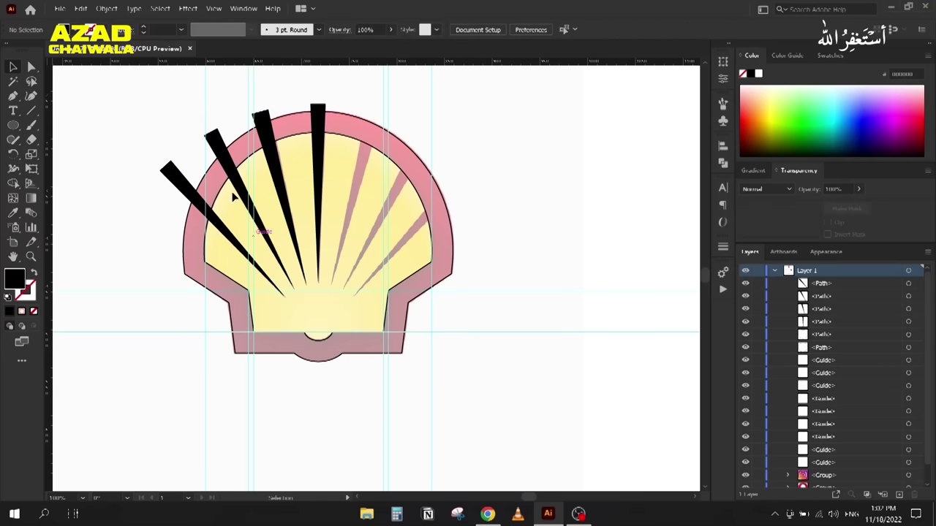
Step: Select the three left spikes for reflecting with the Reflect tool
click(170, 176)
shift+click(216, 144)
shift+click(263, 112)
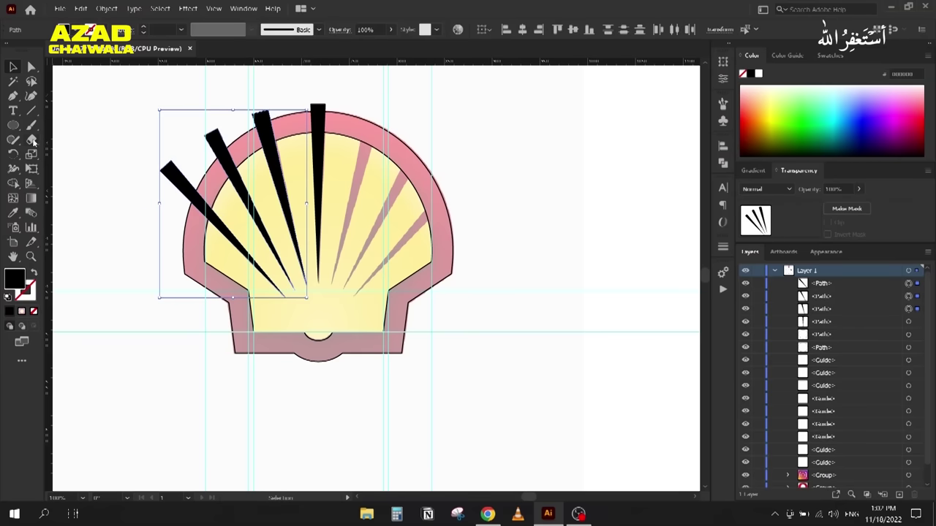
drag(13, 154, 15, 155)
click(51, 168)
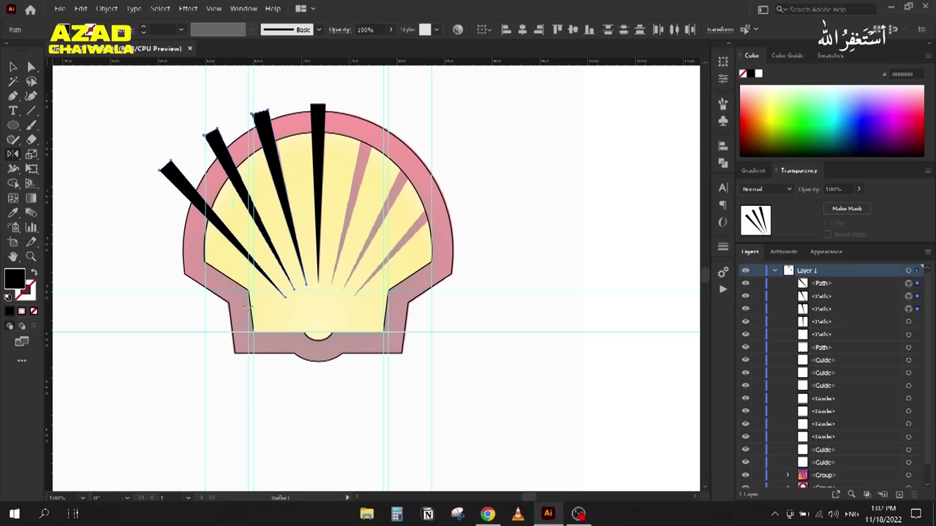
Step: Reflect copies of the three left spikes across a vertical axis at the bottom notch
alt+click(318, 337)
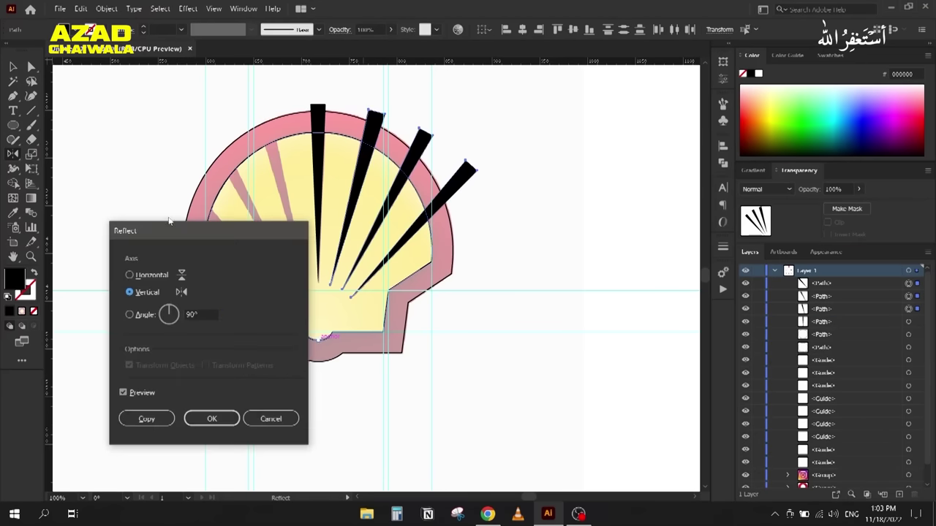
drag(180, 233, 500, 152)
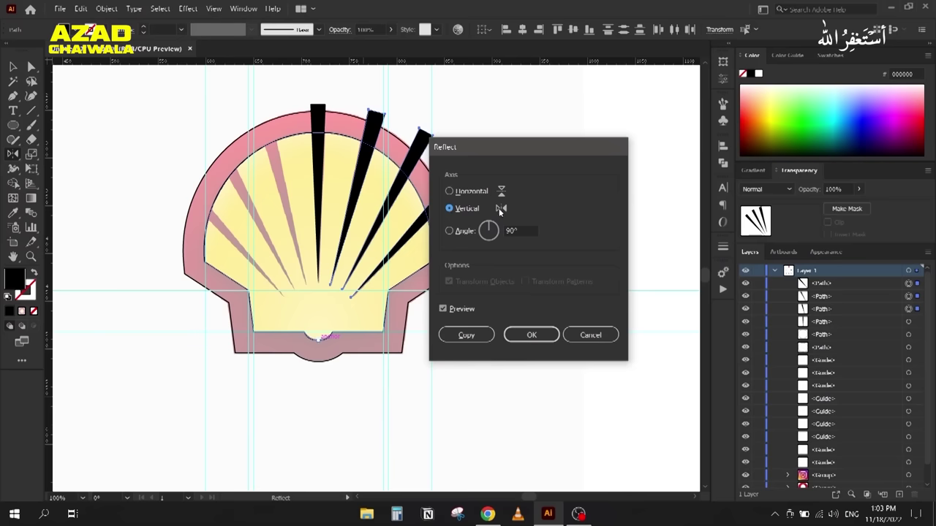
click(465, 335)
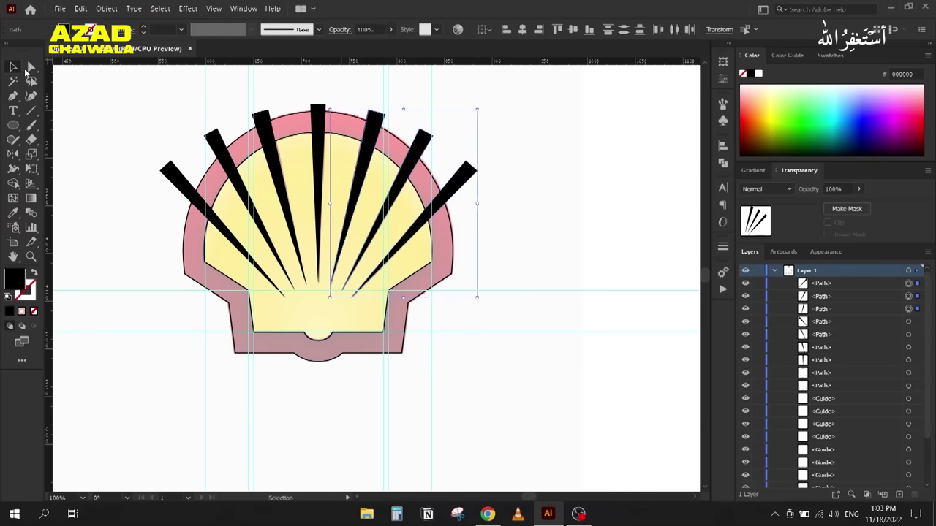
click(162, 113)
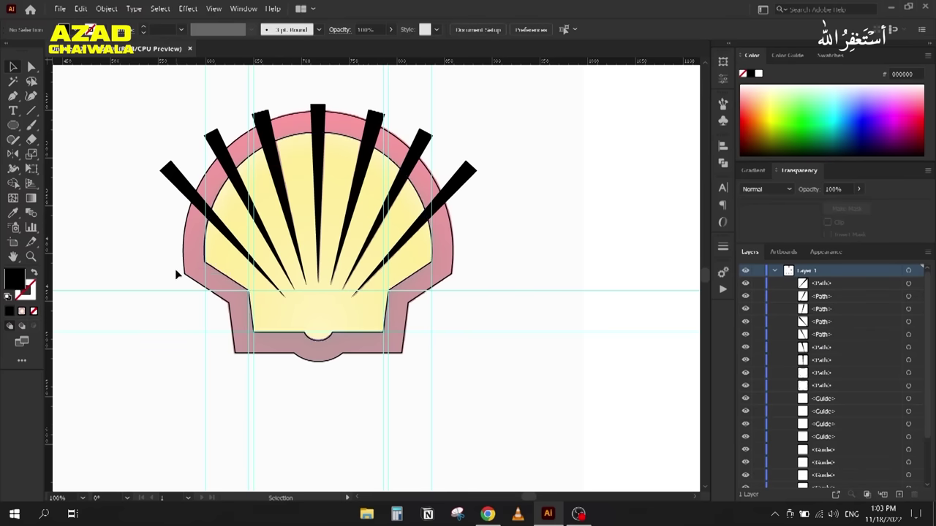
Step: Select the seven black rays and the yellow shell, leaving out the pink outer shell
click(194, 188)
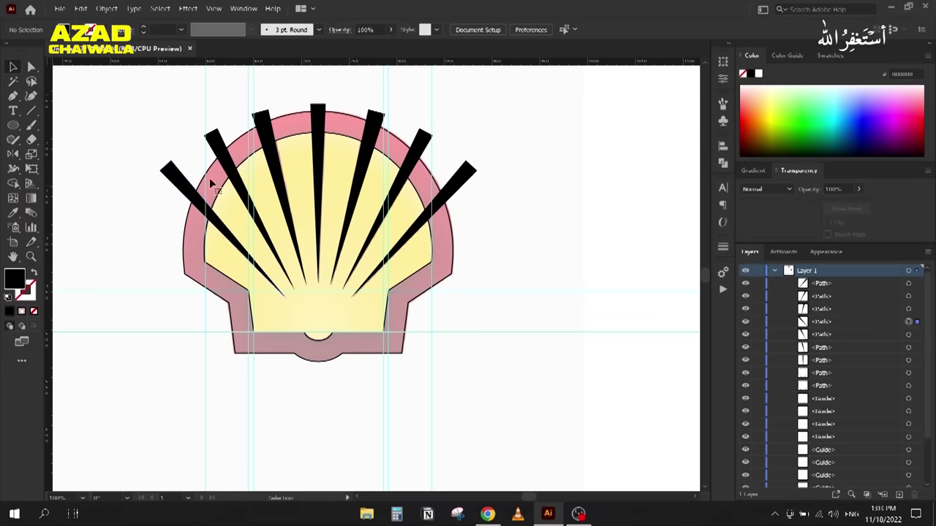
shift+click(223, 157)
shift+click(266, 133)
shift+click(320, 135)
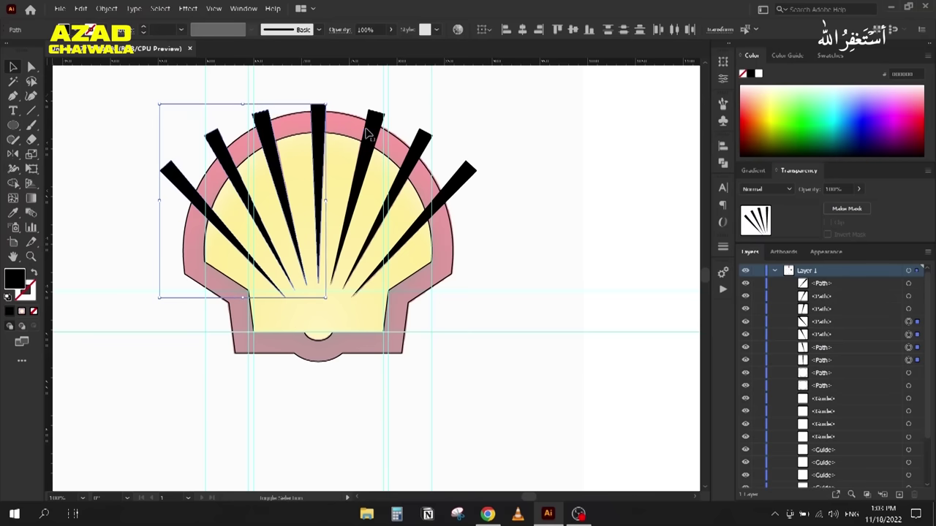
shift+click(380, 136)
shift+click(420, 158)
shift+click(450, 183)
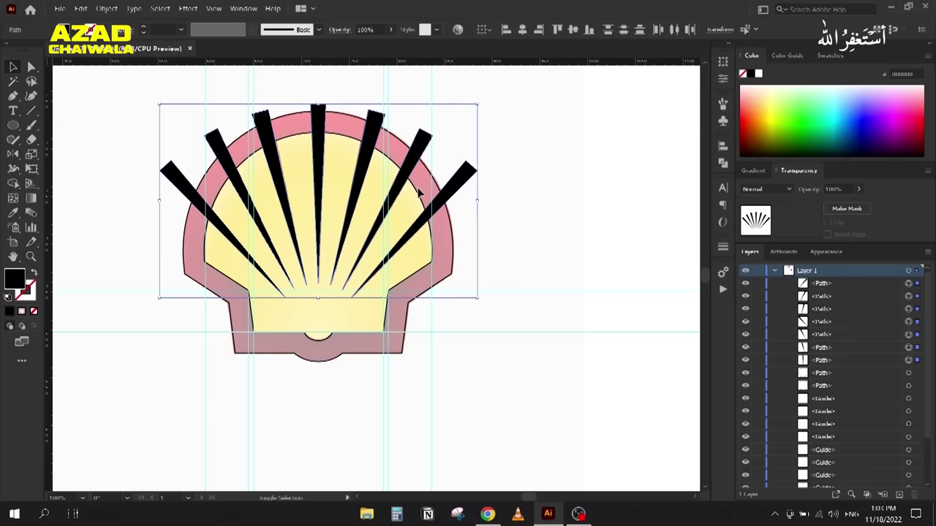
click(112, 268)
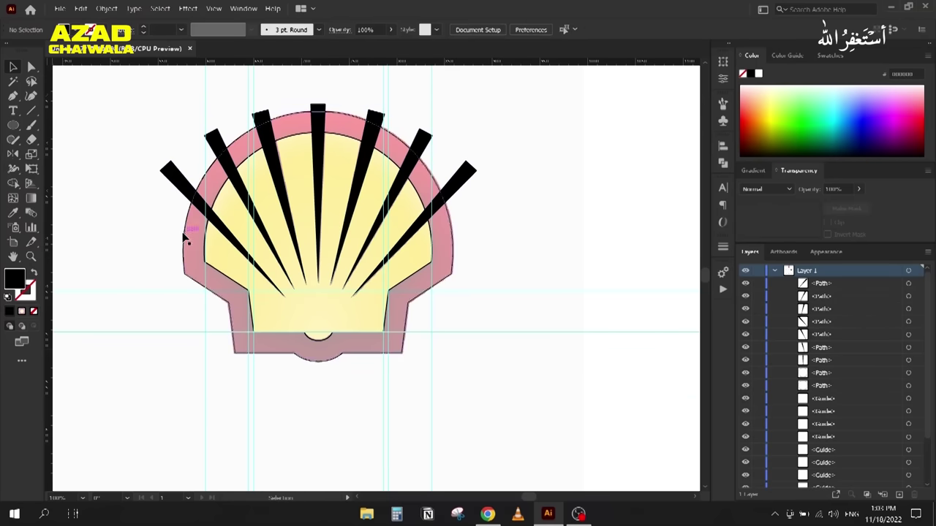
drag(138, 122, 479, 244)
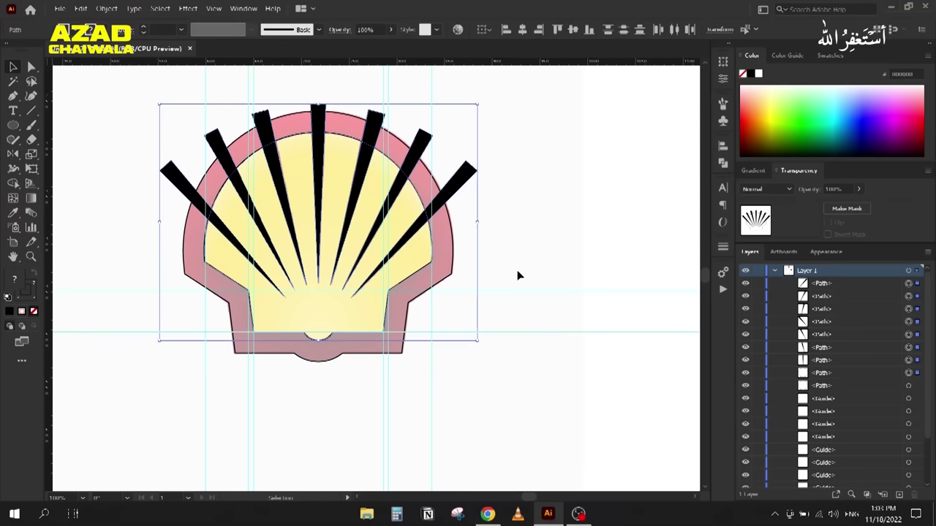
shift+click(451, 226)
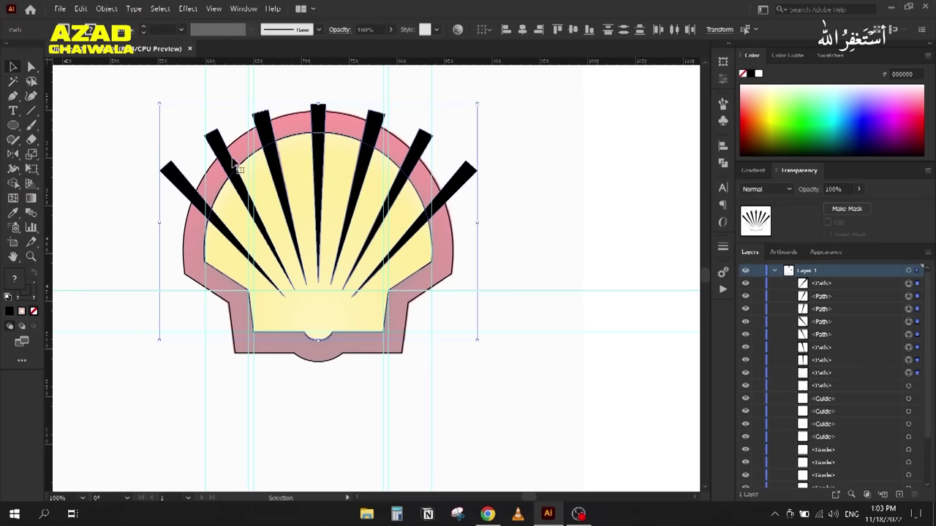
Step: Apply Pathfinder Minus Front to cut the rays out of the shell
click(723, 163)
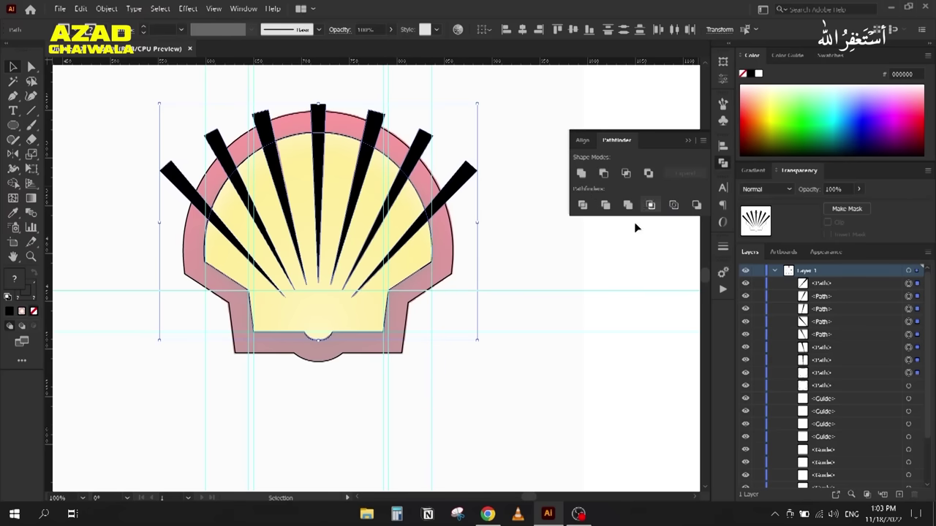
click(603, 173)
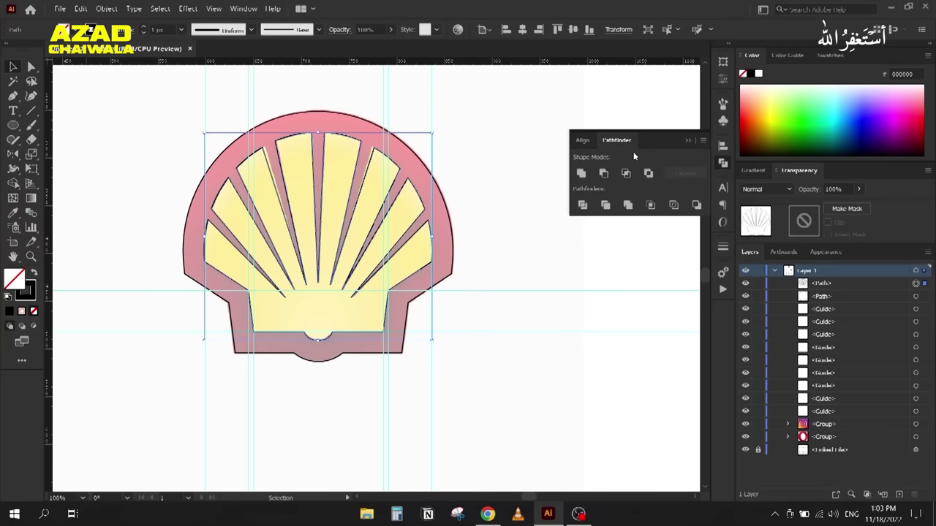
click(688, 141)
Step: Clear all guides, hide the rulers with Ctrl+R, and unlock the Linked File layer
scroll(474, 188, down, 2)
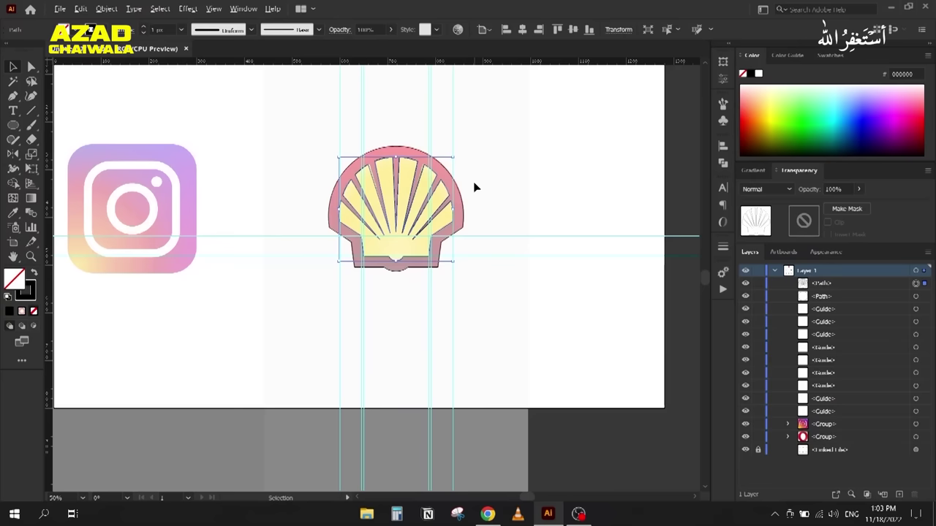
scroll(268, 213, down, 1)
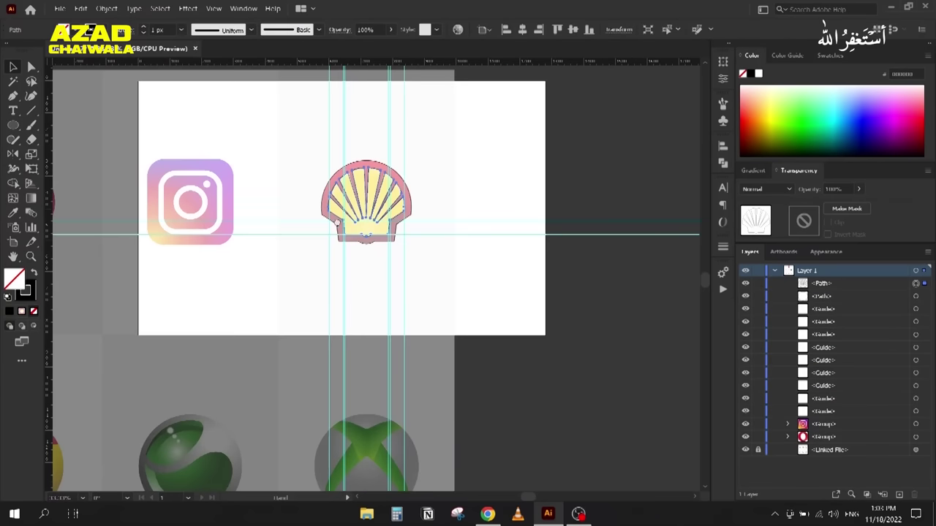
drag(273, 205, 362, 228)
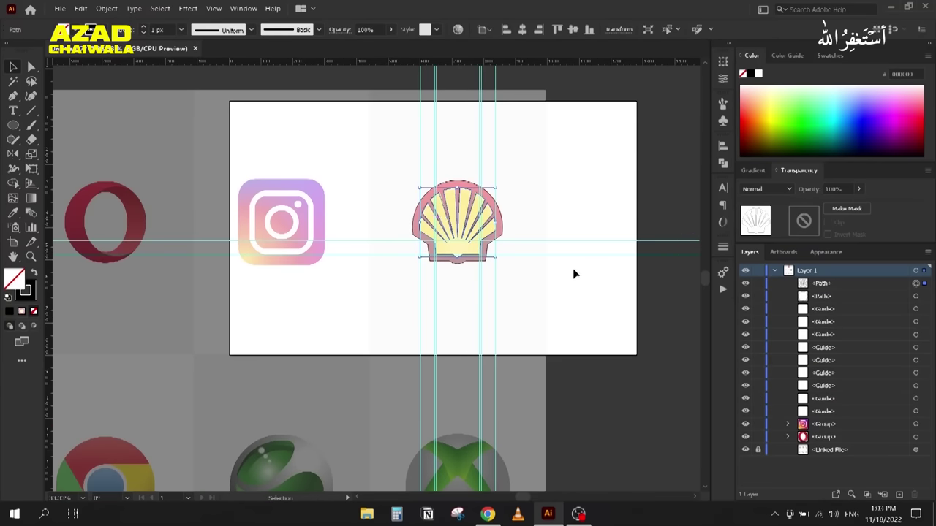
click(212, 8)
mouse_move(317, 428)
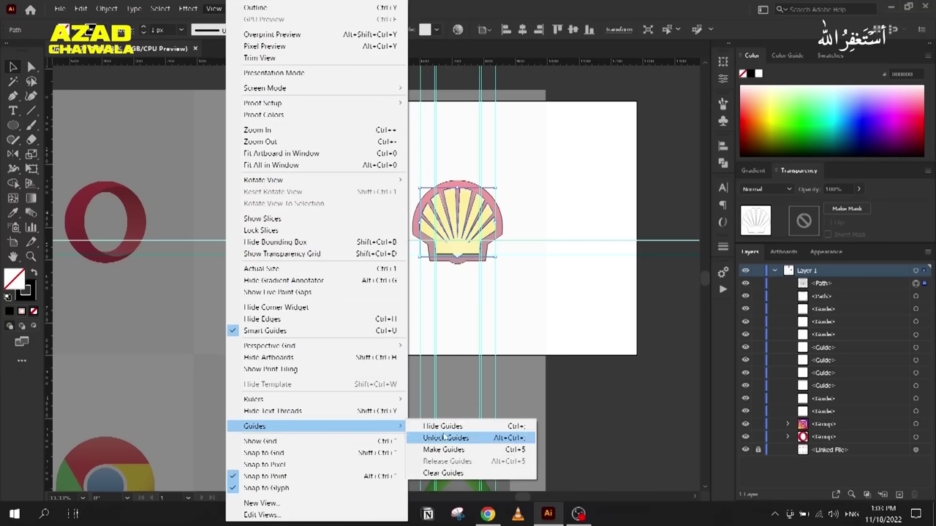
click(453, 473)
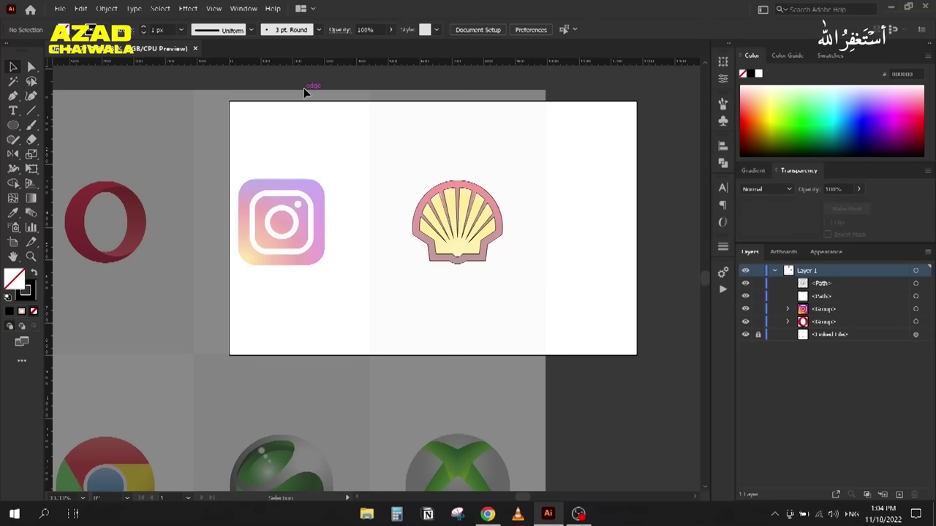
key(ctrl+r)
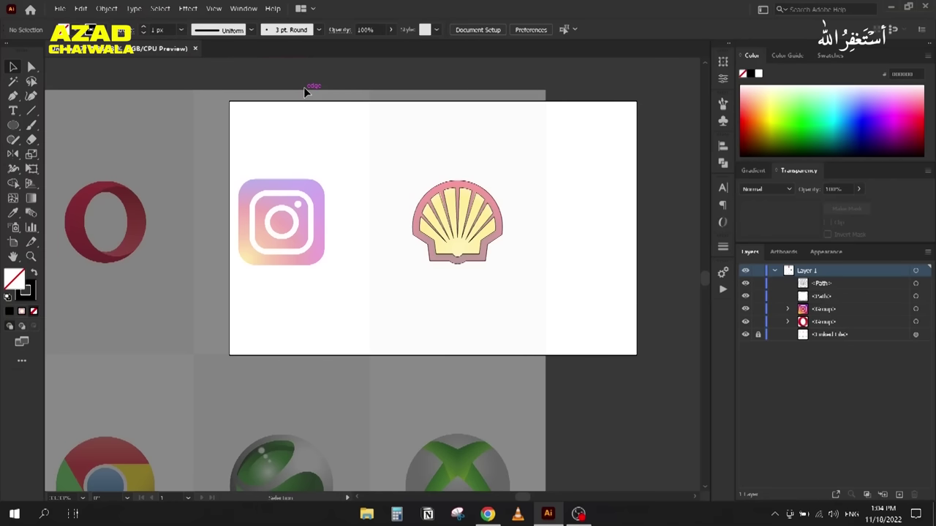
click(758, 334)
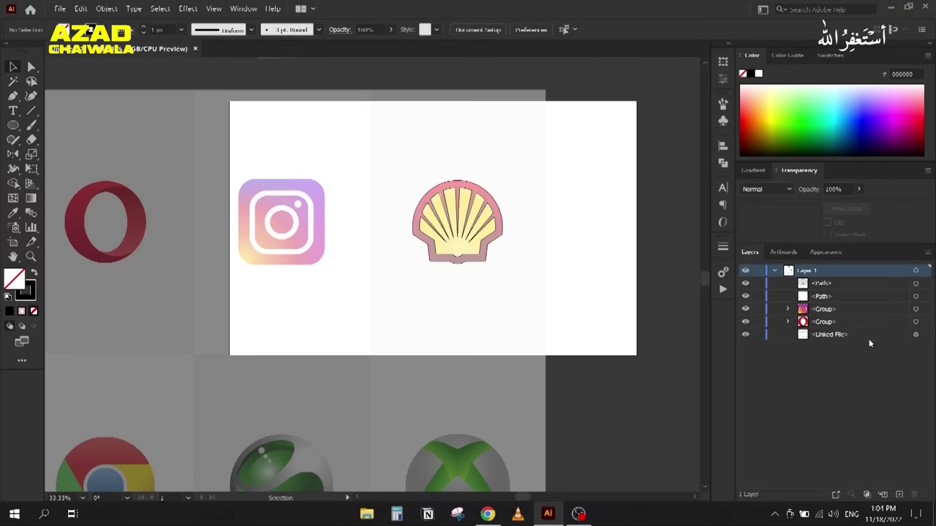
Step: Set the reference image to 100% opacity, move its Shell logo beside the trace, and lock it
click(915, 334)
click(859, 188)
drag(841, 208, 881, 198)
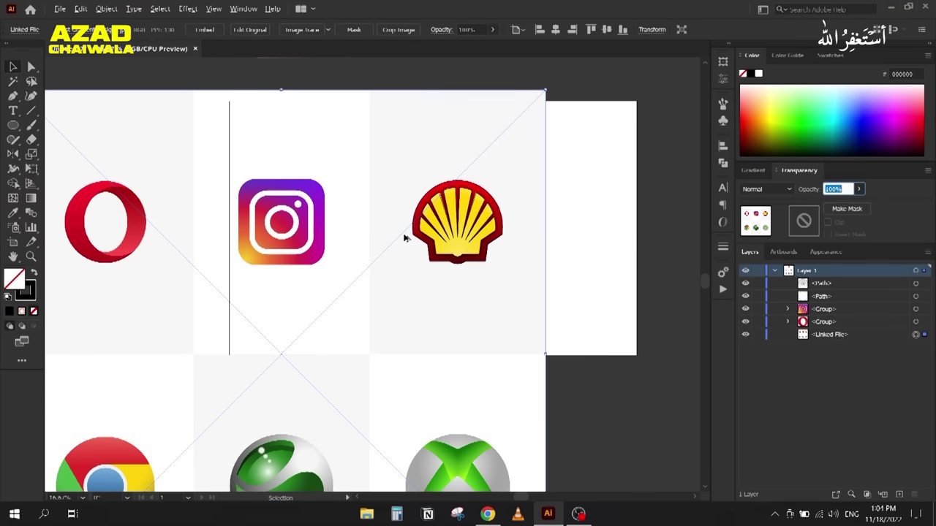
key(ctrl+minus)
drag(279, 268, 497, 273)
drag(616, 341, 256, 338)
scroll(324, 145, up, 1)
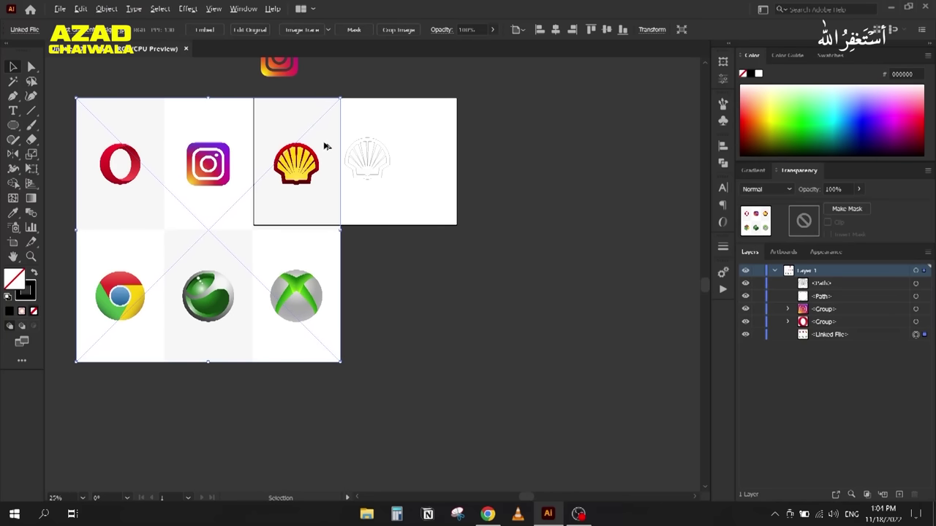
key(ctrl+2)
Step: Move the traced shell outline up and to the right, next to the reference
scroll(339, 133, up, 1)
drag(356, 140, 597, 353)
drag(470, 167, 500, 150)
click(452, 110)
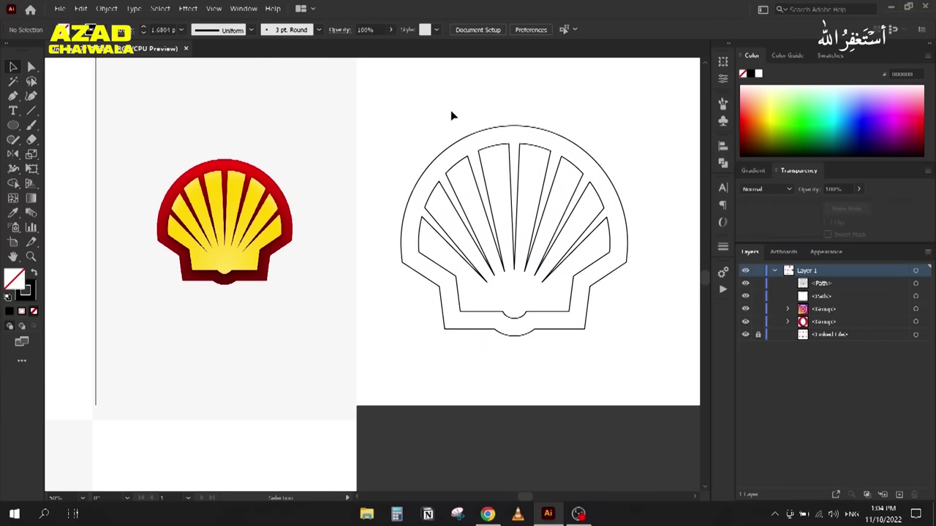
Step: Eyedrop the reference logo's yellow onto the inner rays and its red onto the outer shell
click(490, 152)
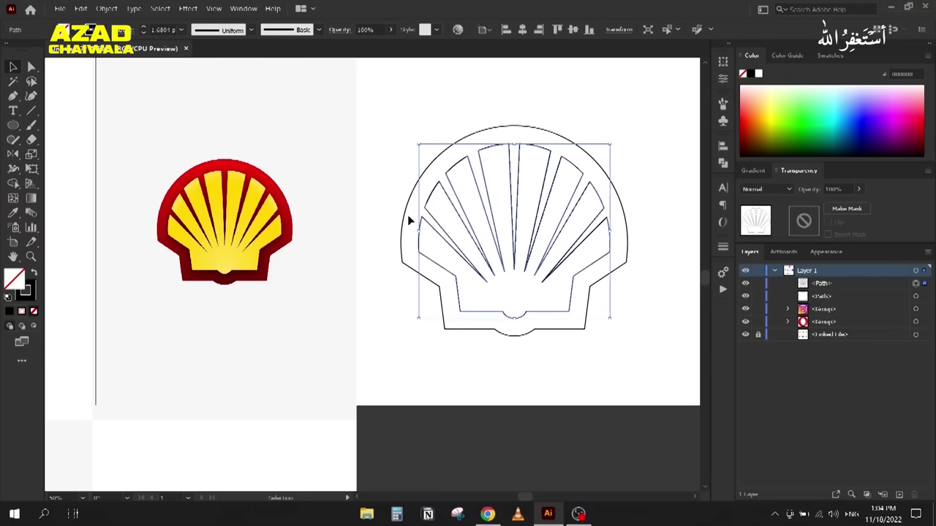
key(i)
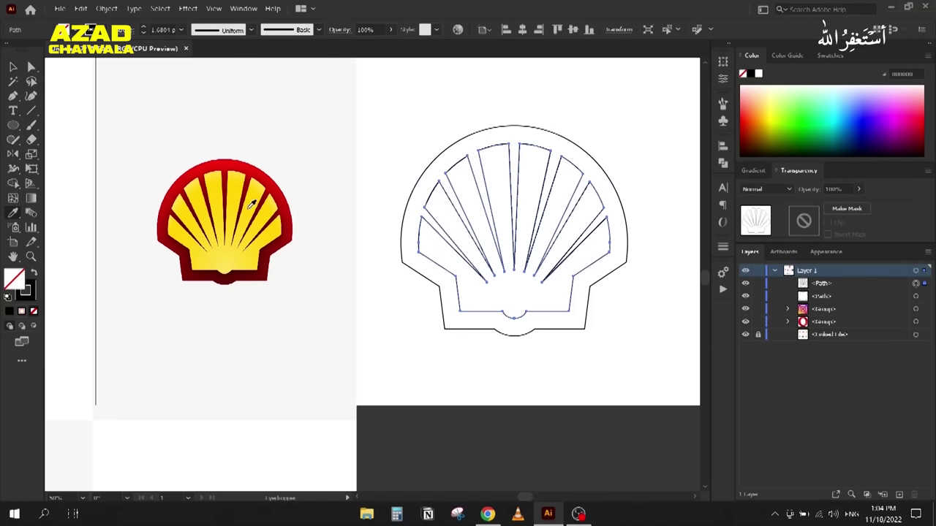
click(236, 202)
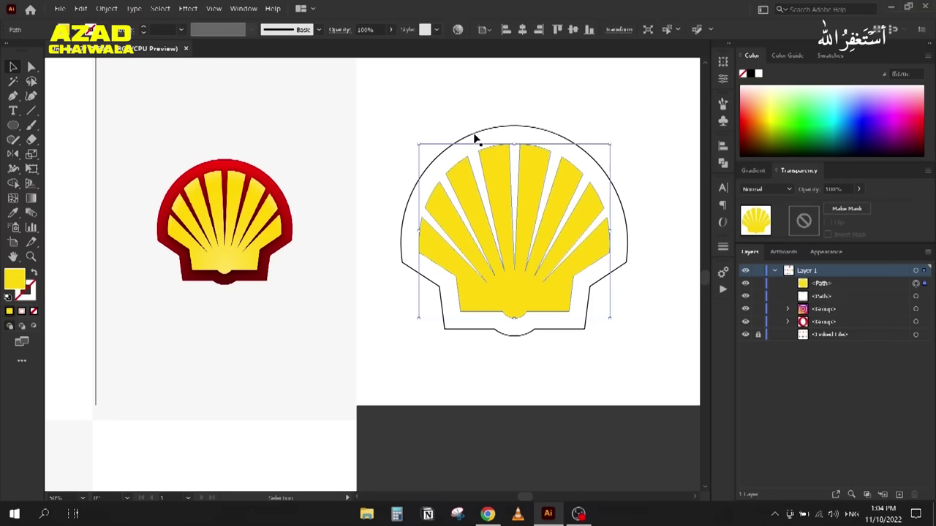
ctrl+click(474, 138)
click(210, 167)
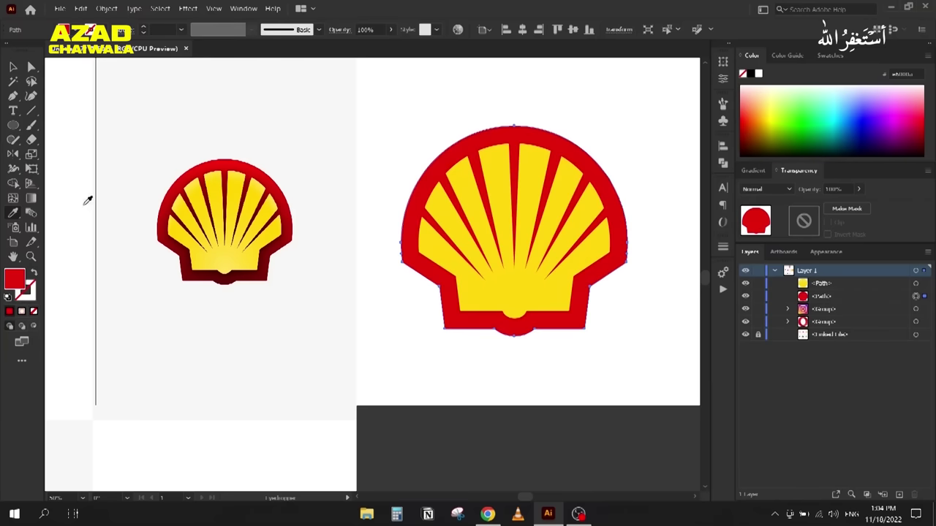
click(12, 64)
click(391, 106)
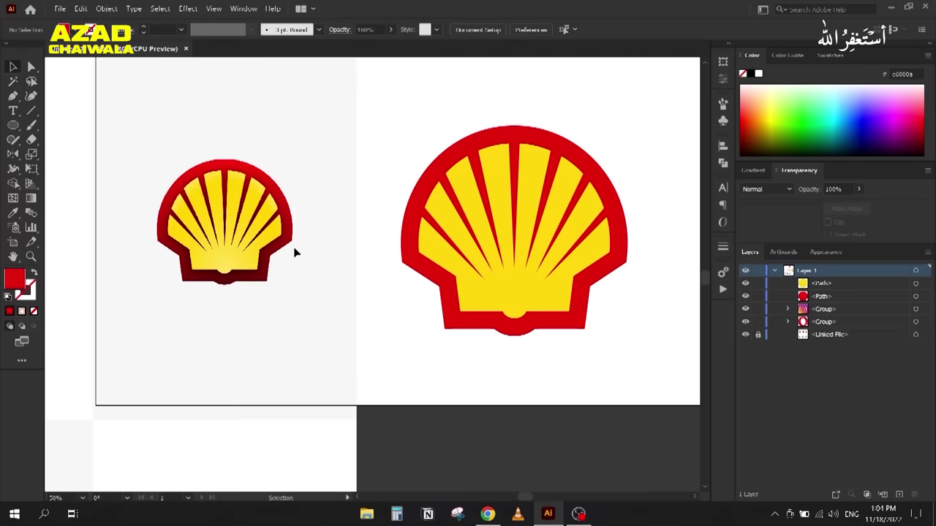
Step: Apply the White, Black gradient preset to the rays, running vertically from shell top to bottom
click(561, 212)
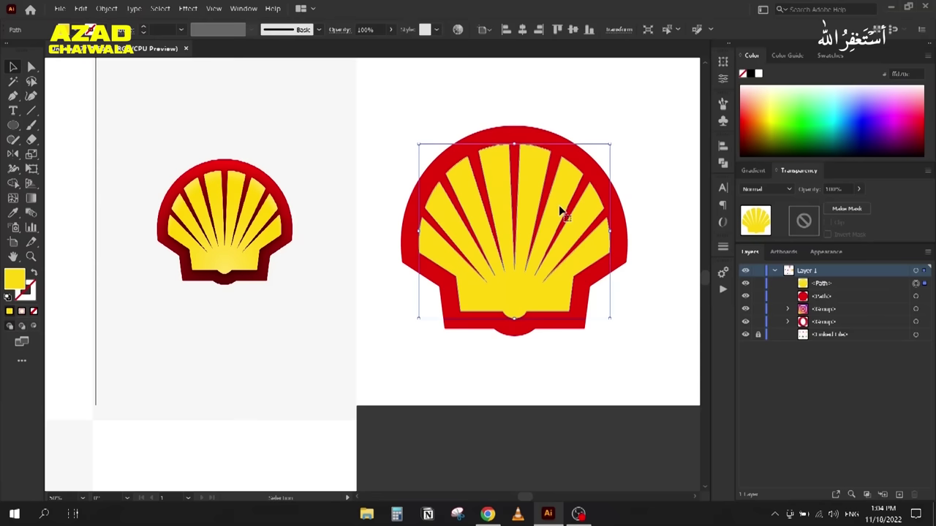
click(752, 171)
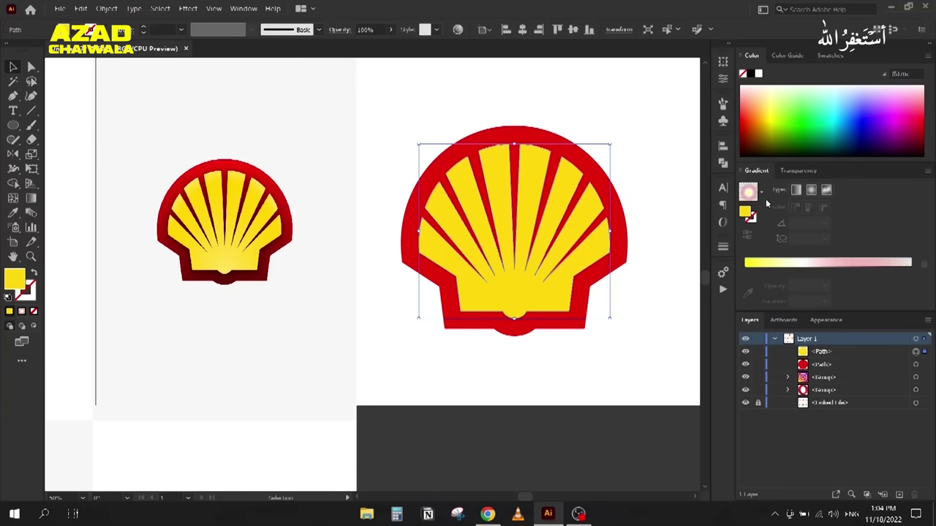
click(761, 192)
click(663, 214)
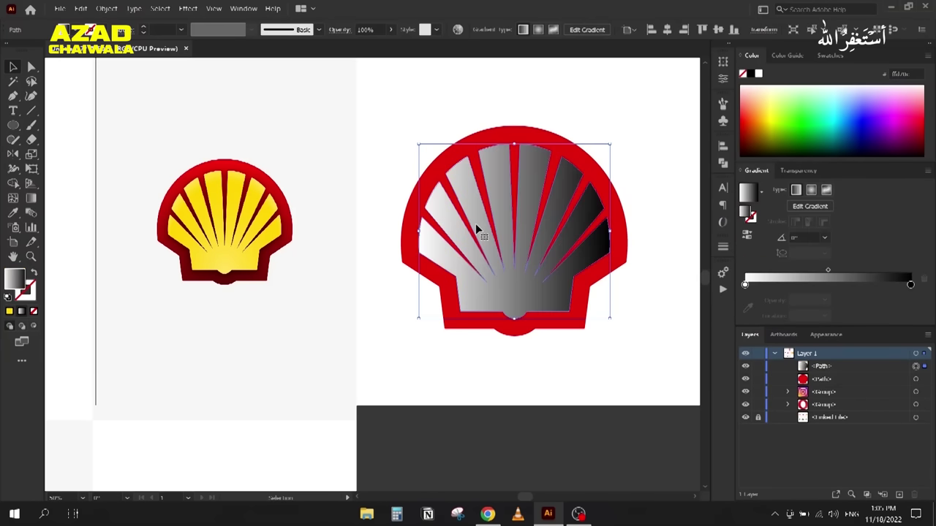
key(g)
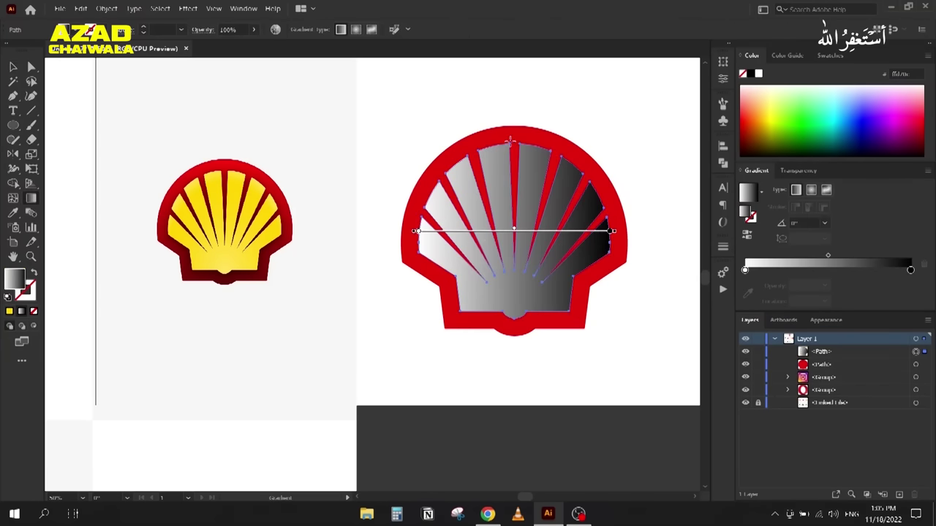
drag(510, 139, 514, 316)
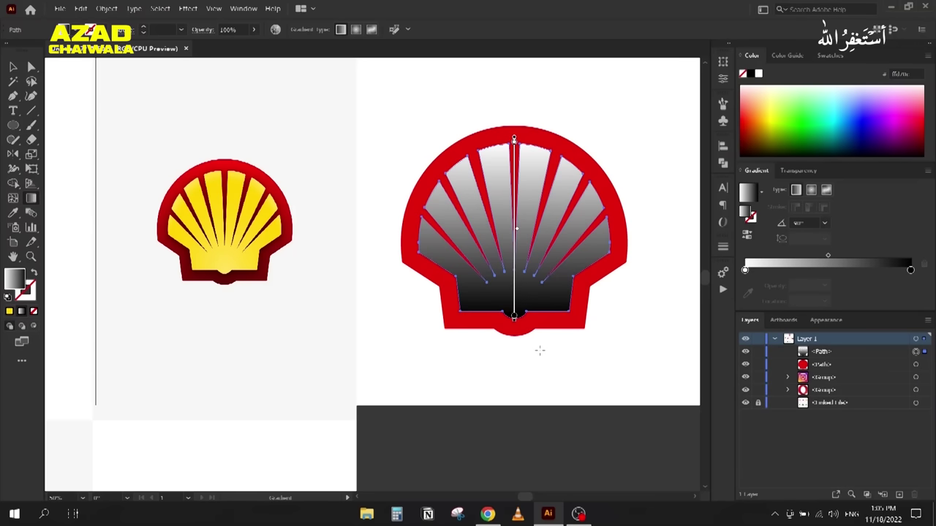
Step: Sample the logo's yellow into the left gradient stop and light yellow into the right stop
click(745, 271)
click(747, 293)
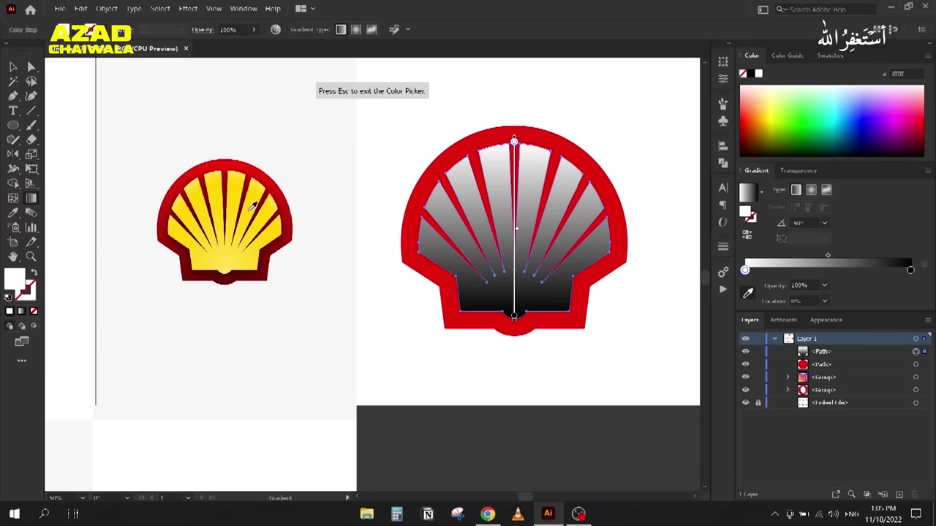
click(219, 180)
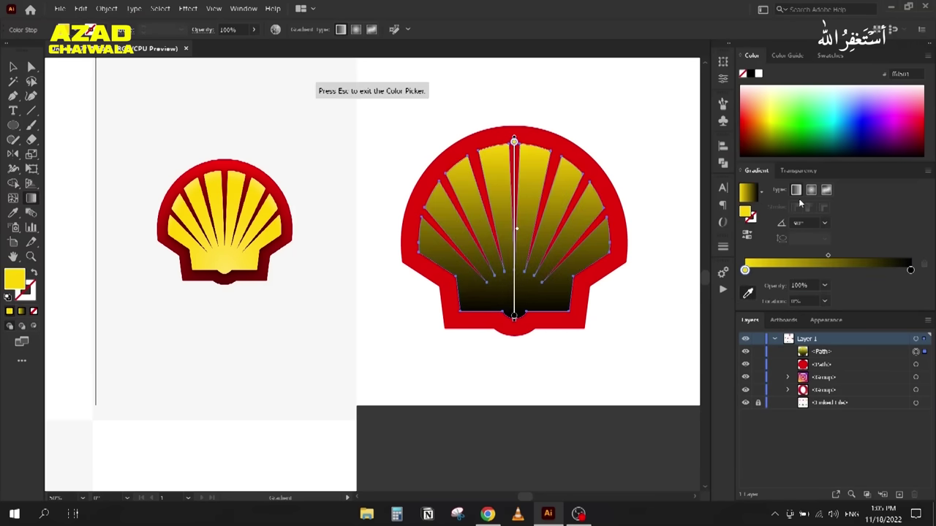
click(910, 270)
click(224, 271)
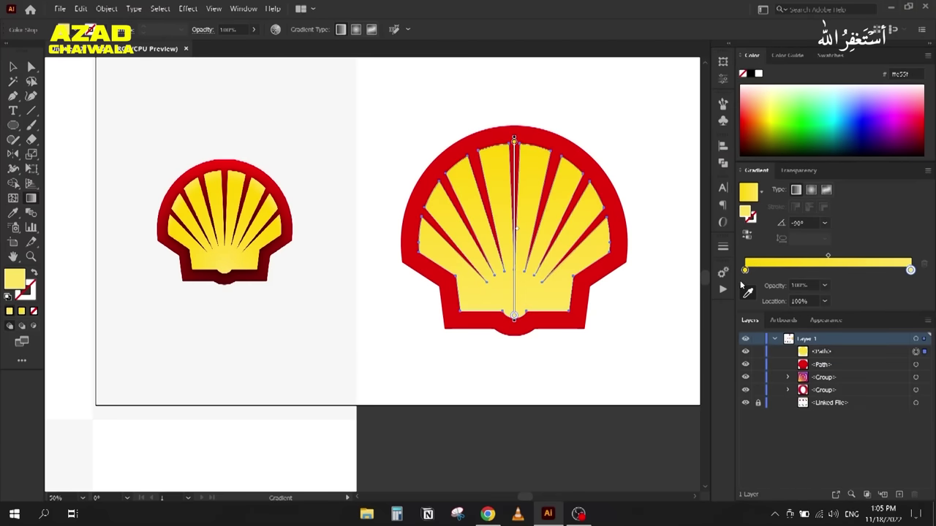
key(v)
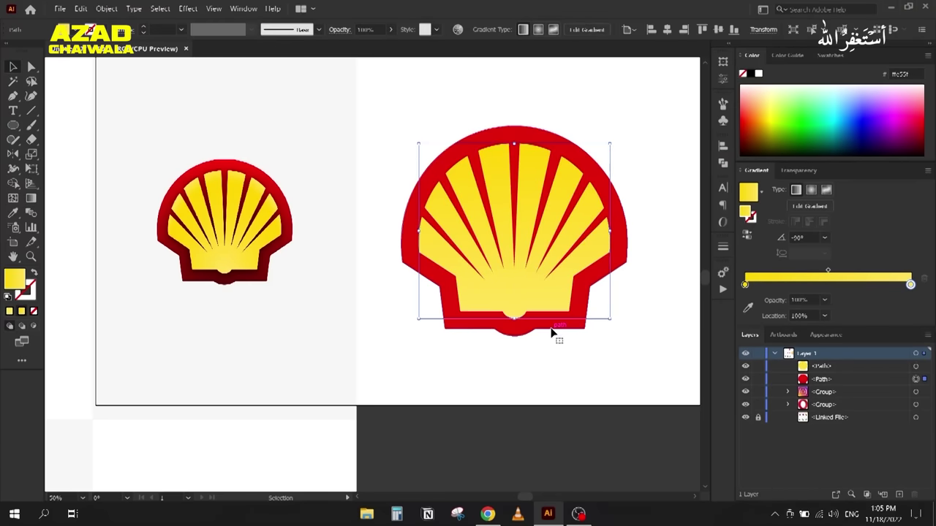
Step: Copy the rays' gradient onto the outer shell and run it top to bottom
click(553, 333)
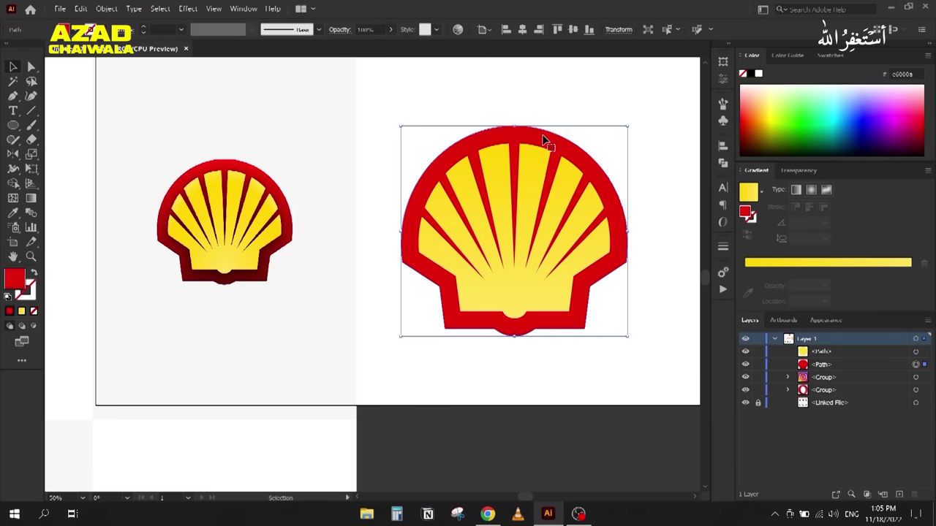
key(i)
click(539, 156)
key(g)
click(539, 158)
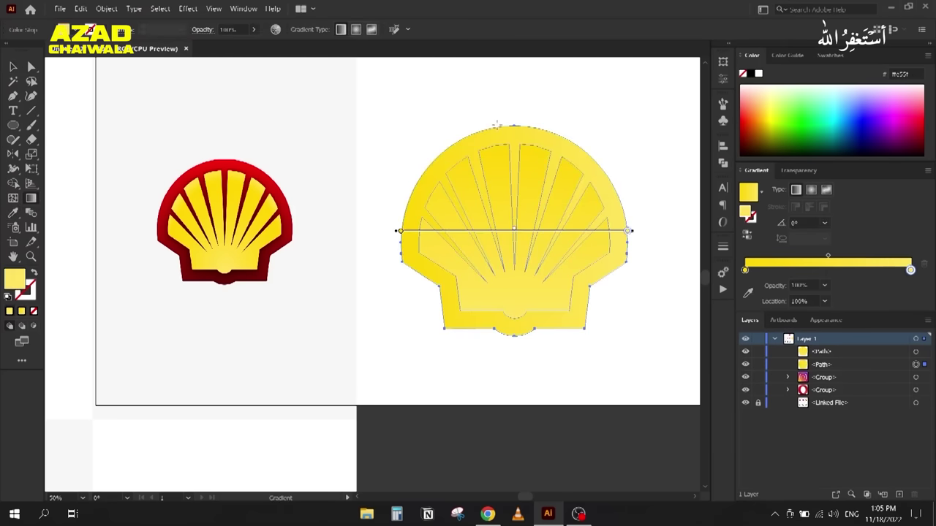
drag(515, 126, 514, 332)
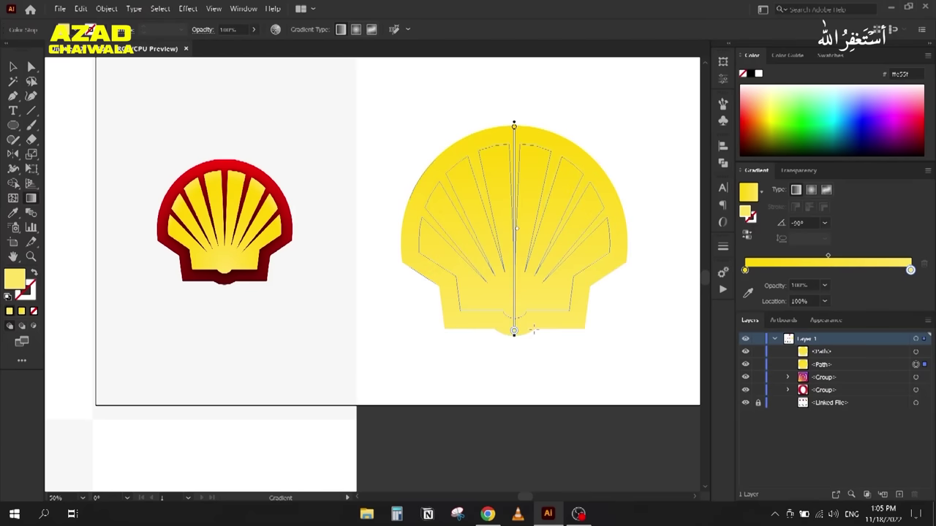
key(v)
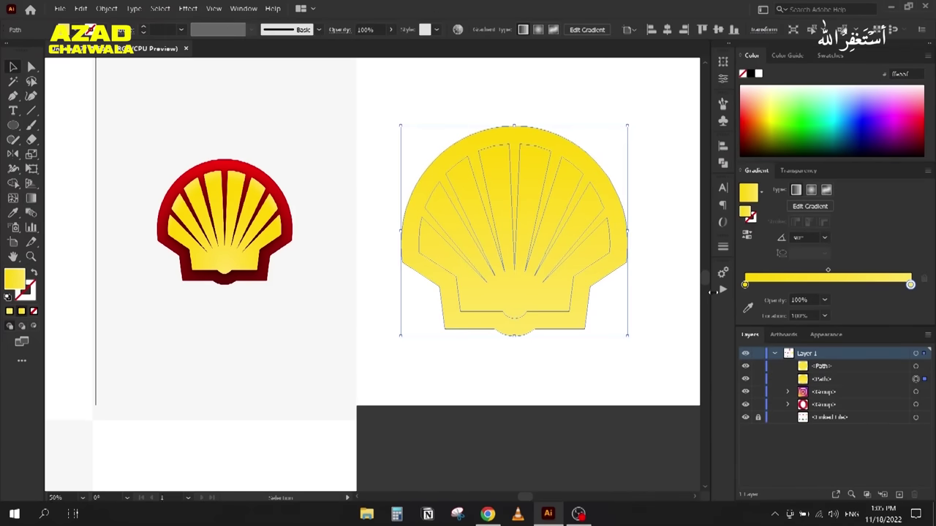
Step: Sample the reference rim's red into the left stop and dark red into the right stop
click(747, 307)
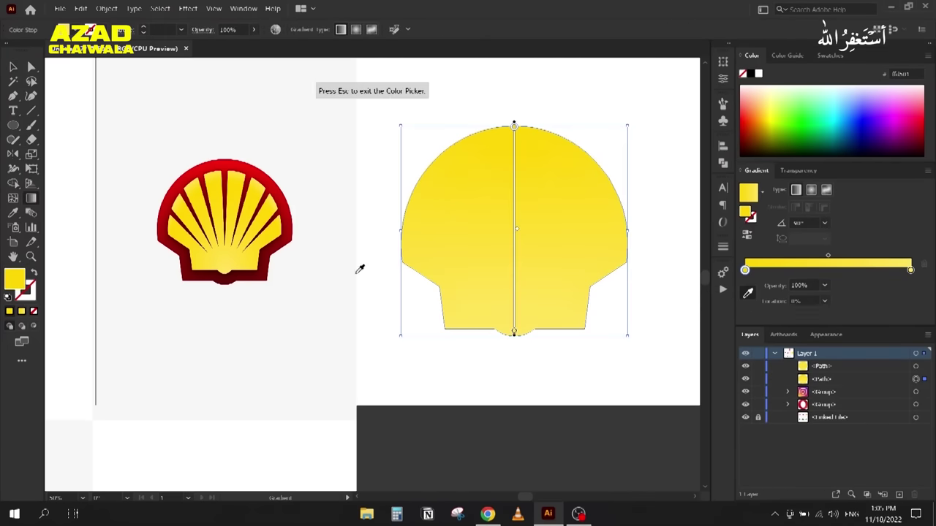
click(222, 161)
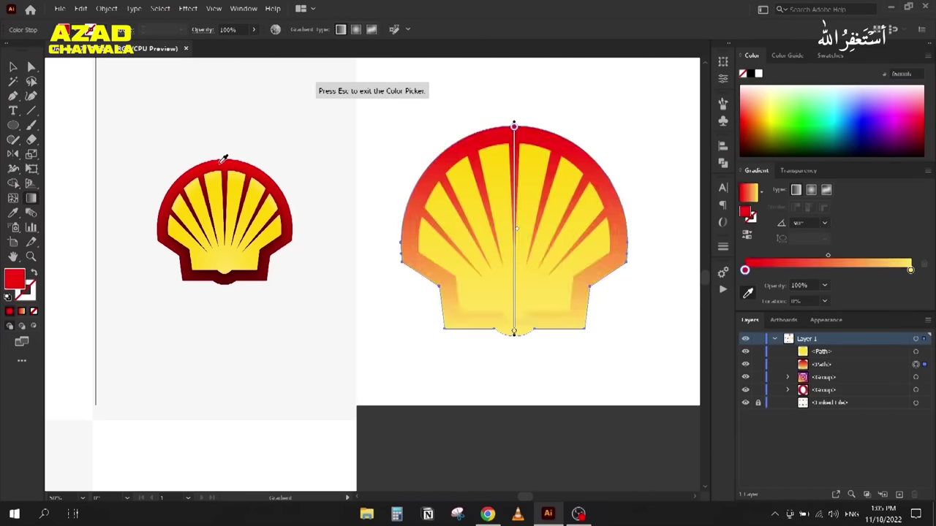
click(911, 270)
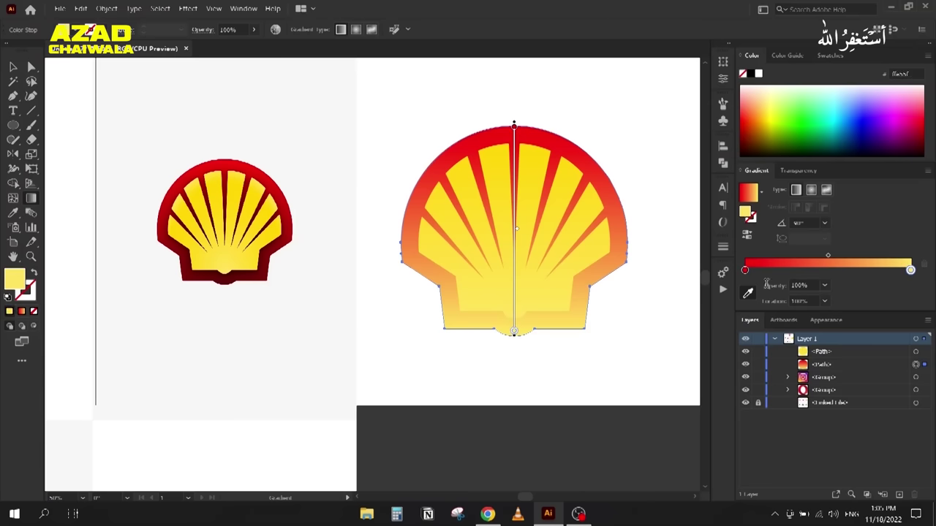
click(264, 274)
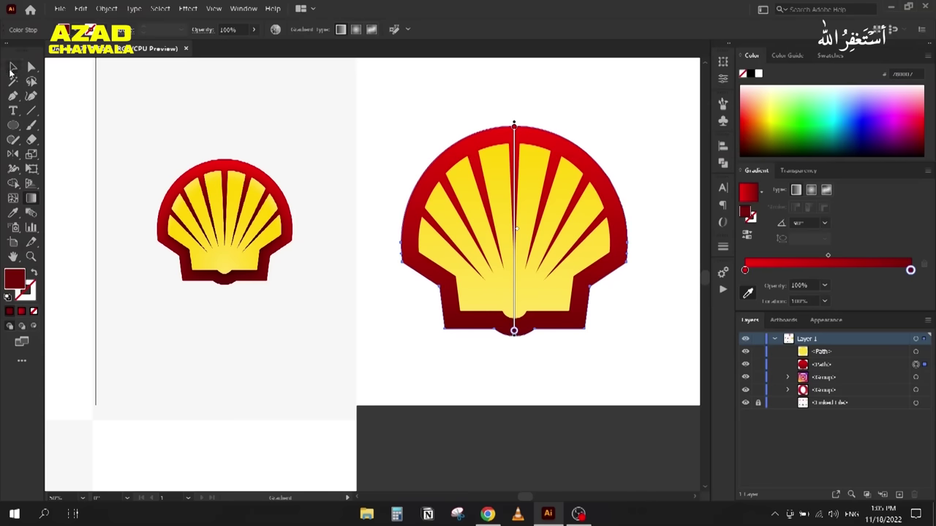
click(12, 67)
click(410, 138)
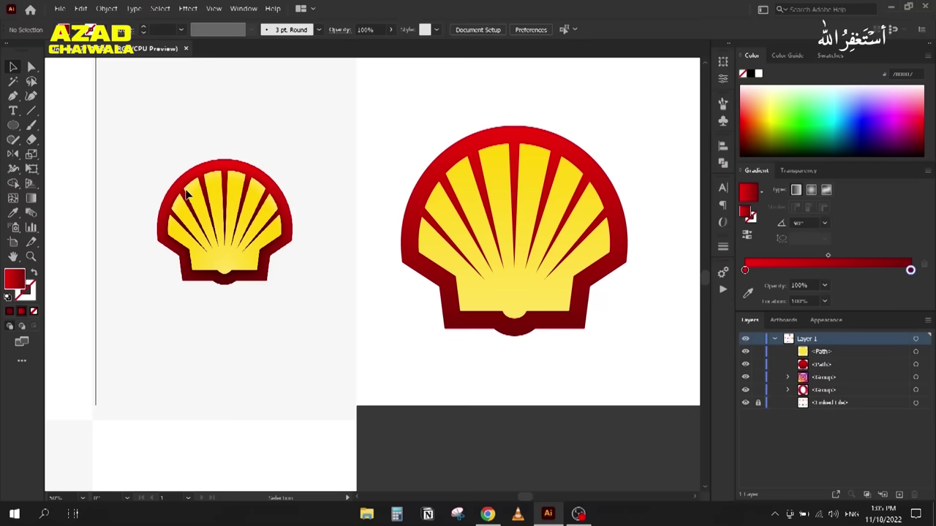
Step: Move the yellow gradient's left stop to 26%, add a new end stop, and shift the middle stop to about 37%
click(494, 174)
drag(747, 285, 788, 285)
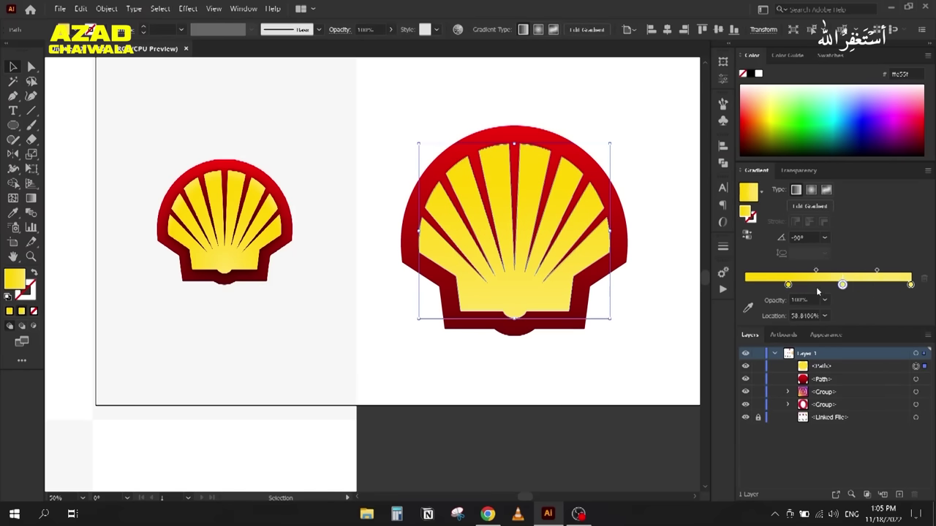
click(743, 285)
mouse_move(788, 285)
mouse_down()
mouse_move(810, 287)
mouse_move(799, 290)
mouse_up()
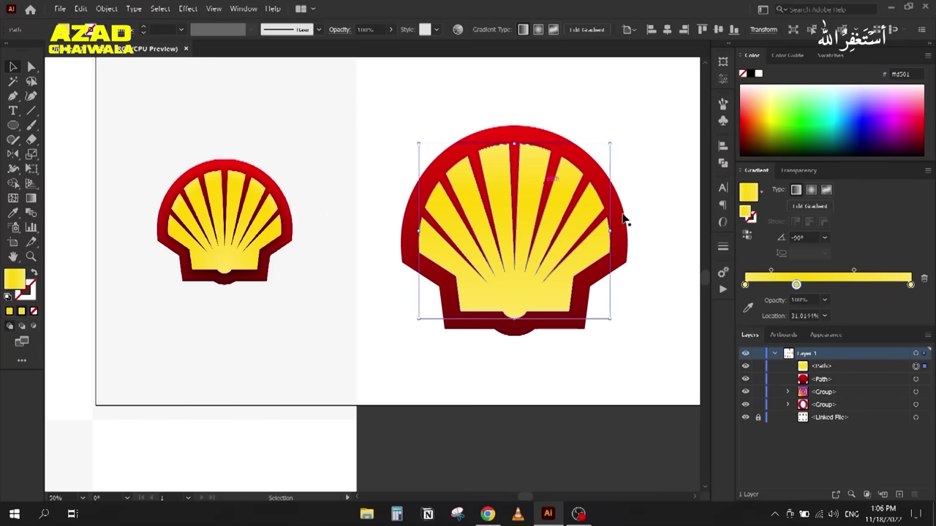
Step: Make the rays' gradient radial, aimed bottom to top, with its aspect narrowed to 70.90%
click(811, 190)
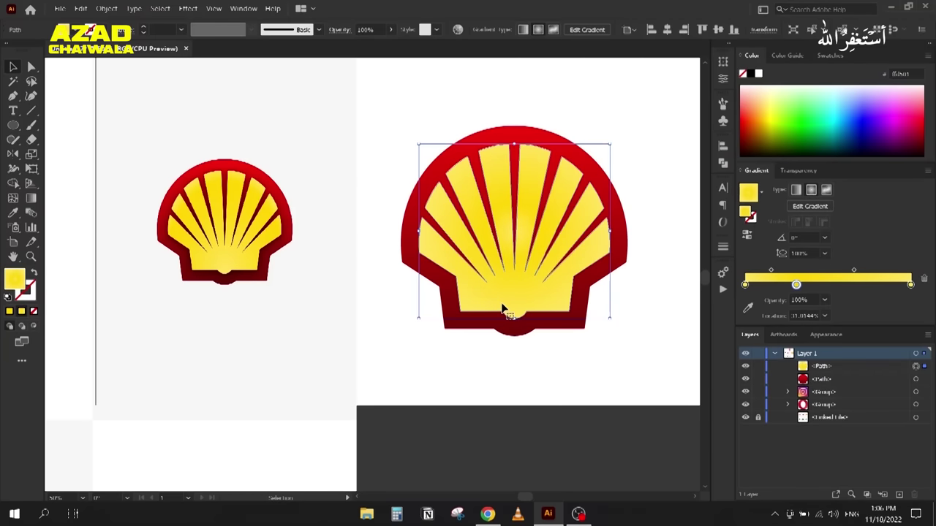
key(g)
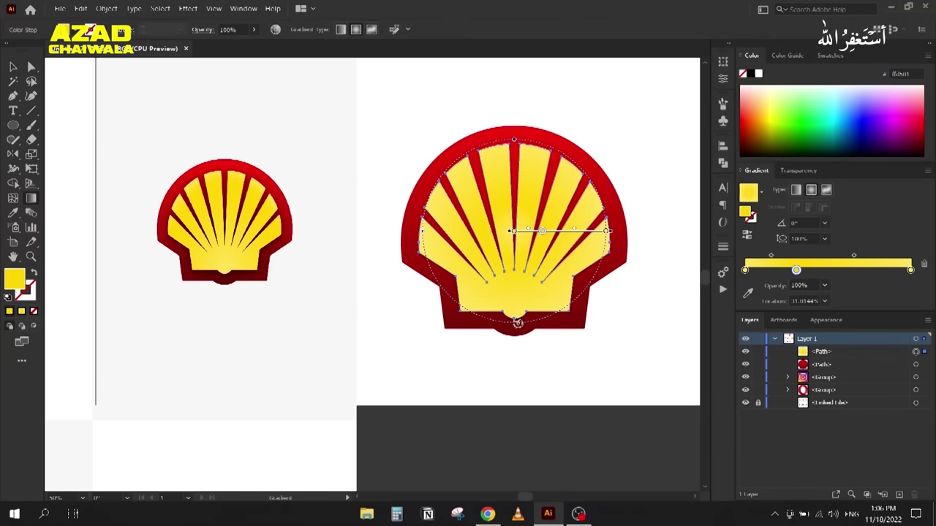
drag(514, 325, 514, 143)
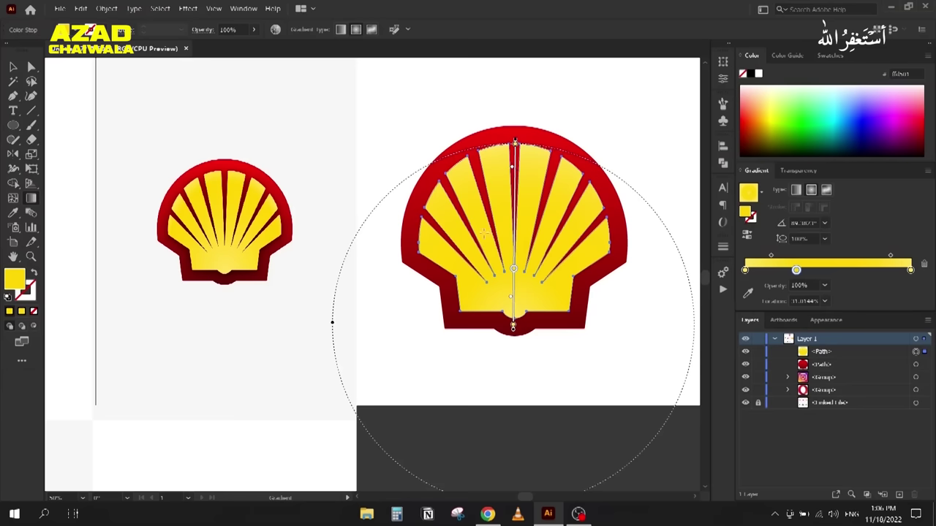
drag(333, 327, 387, 310)
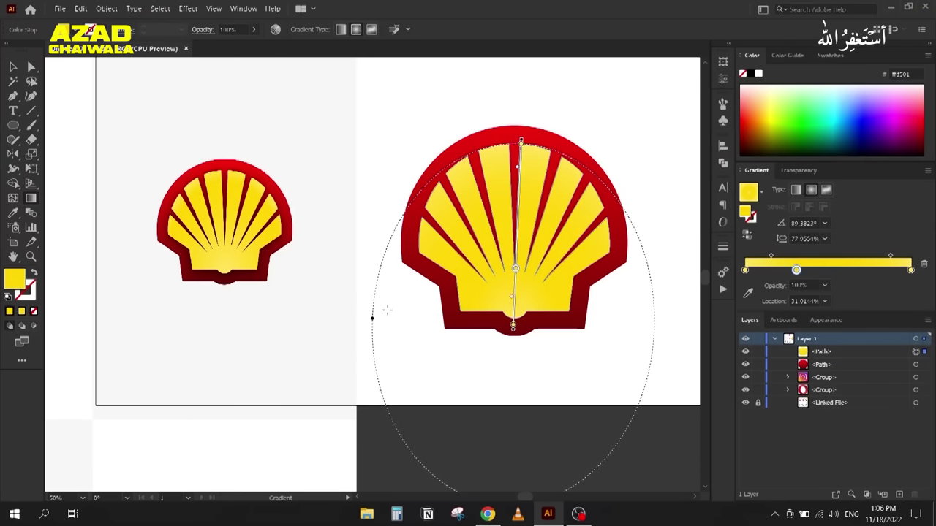
key(ctrl+z)
drag(371, 327, 384, 320)
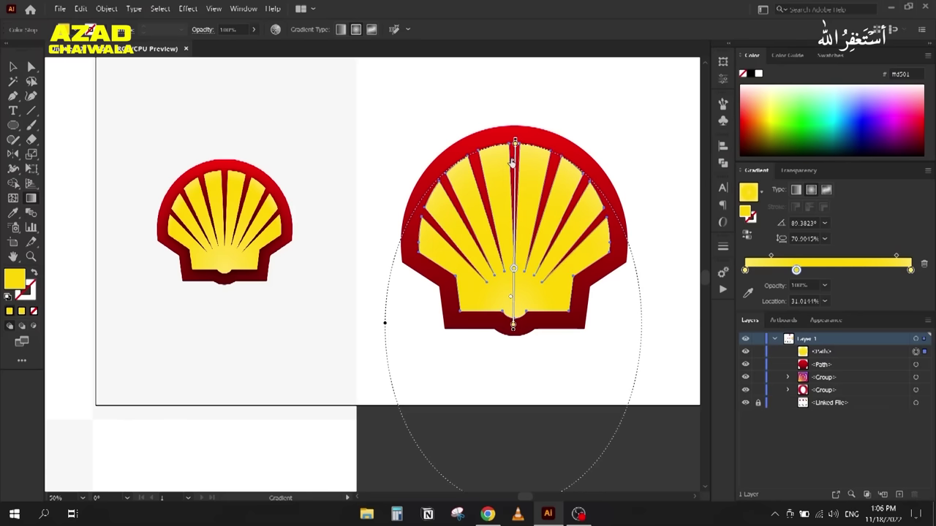
key(v)
click(395, 118)
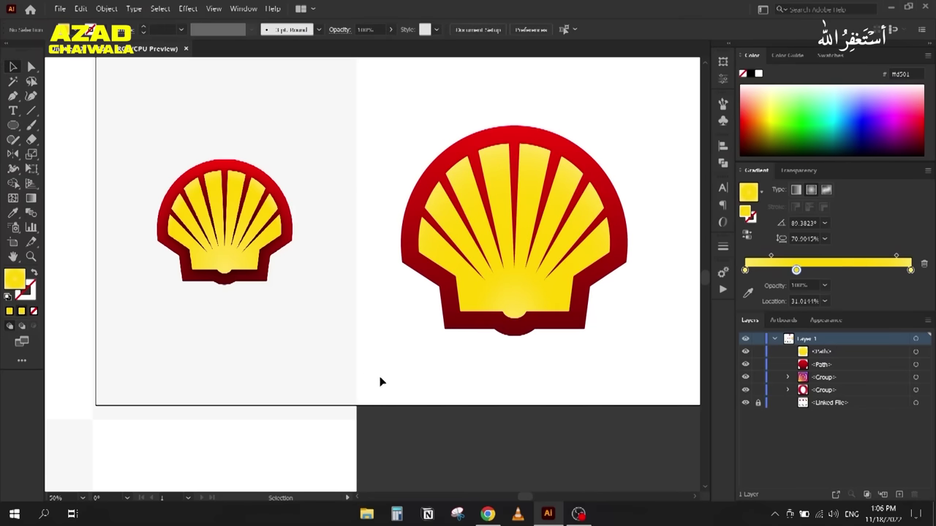
Step: Slide the yellow radial gradient's middle stop to about 64% and set a midpoint to 44.59%
click(507, 292)
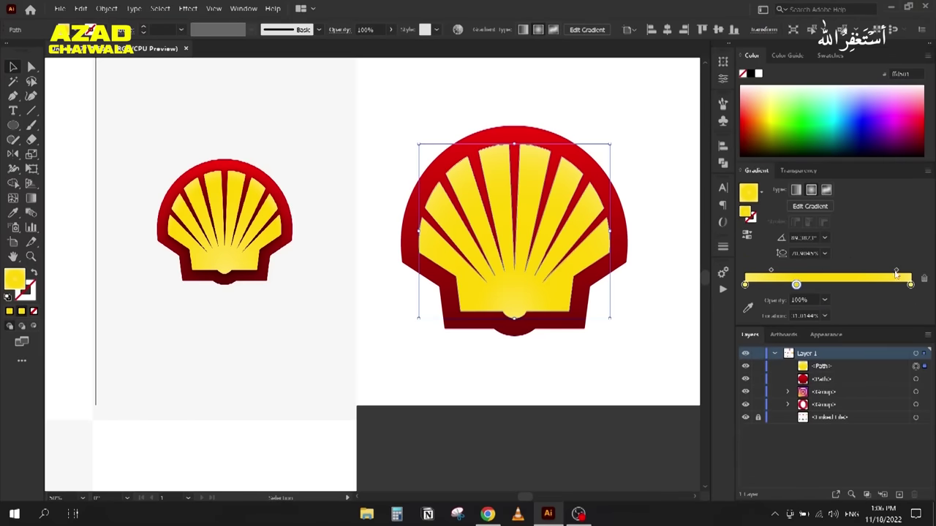
mouse_move(897, 271)
mouse_down()
mouse_move(868, 272)
mouse_move(897, 272)
mouse_up()
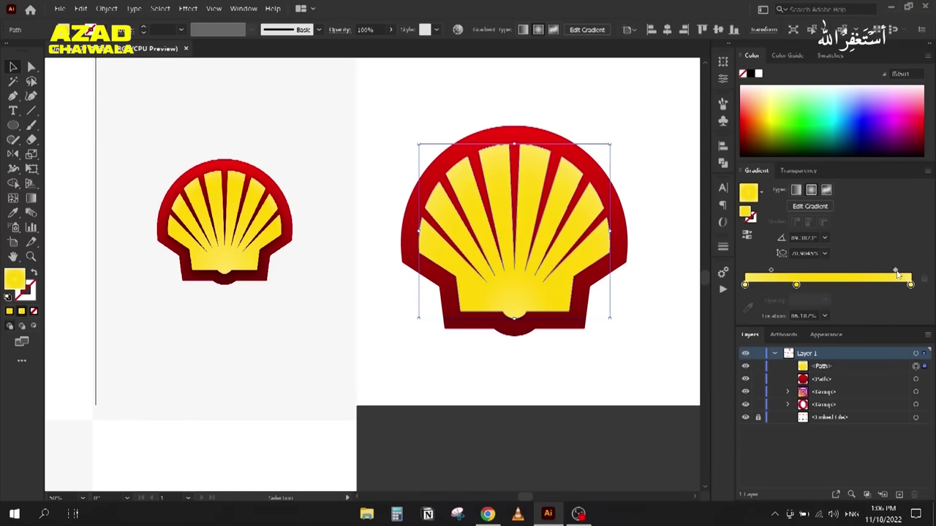
drag(798, 286, 813, 284)
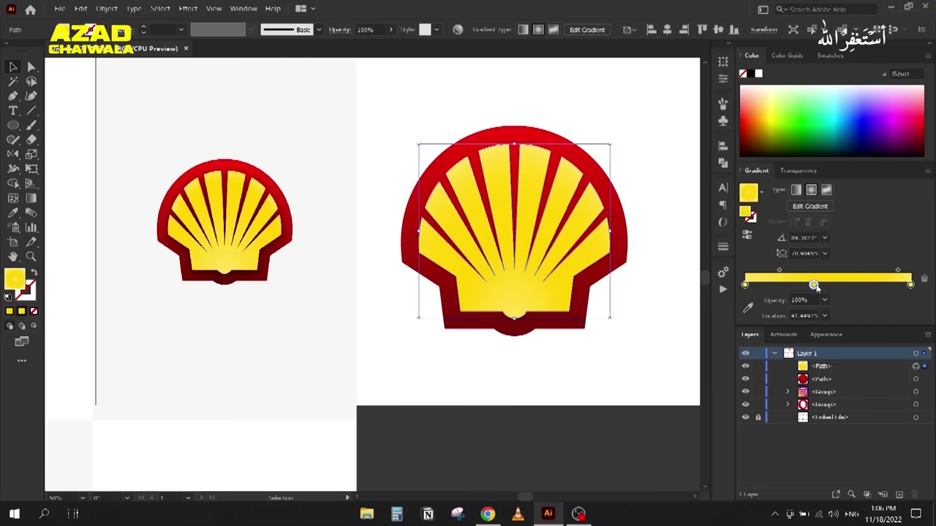
drag(816, 290, 851, 285)
drag(798, 271, 794, 272)
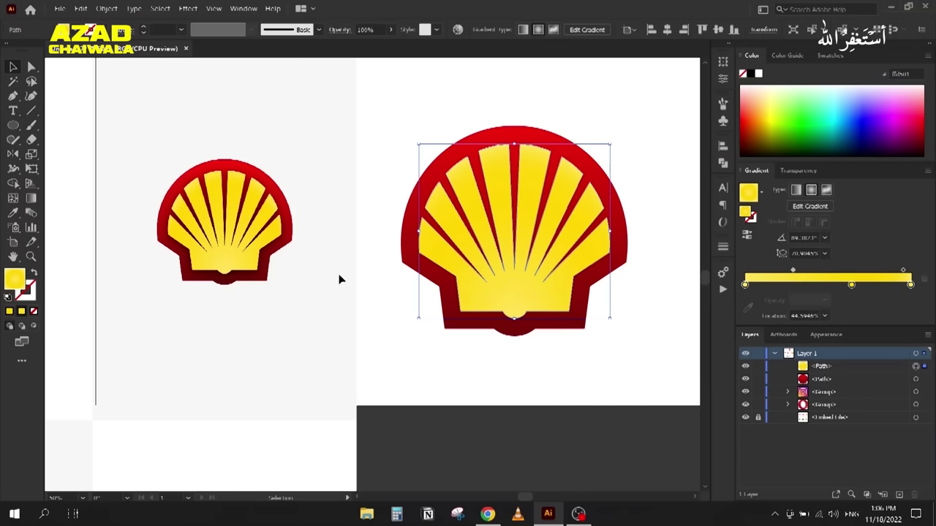
click(361, 269)
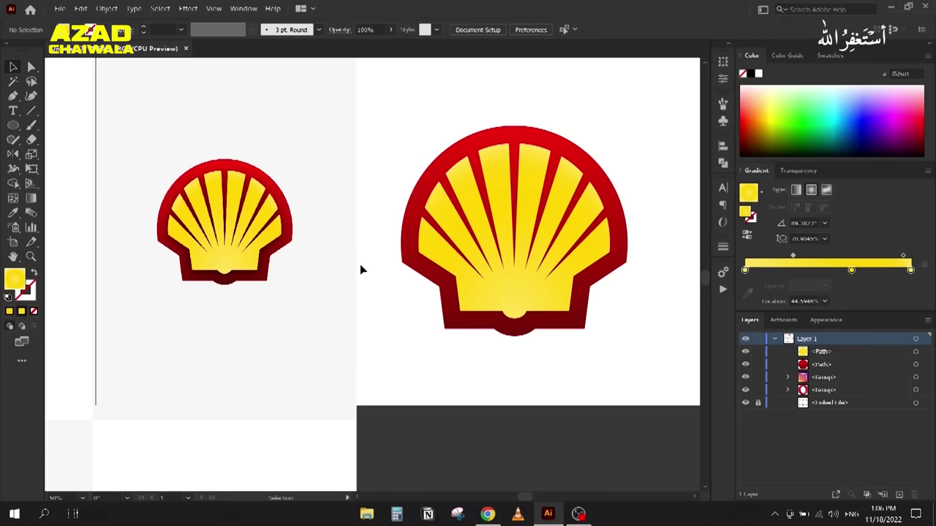
click(506, 293)
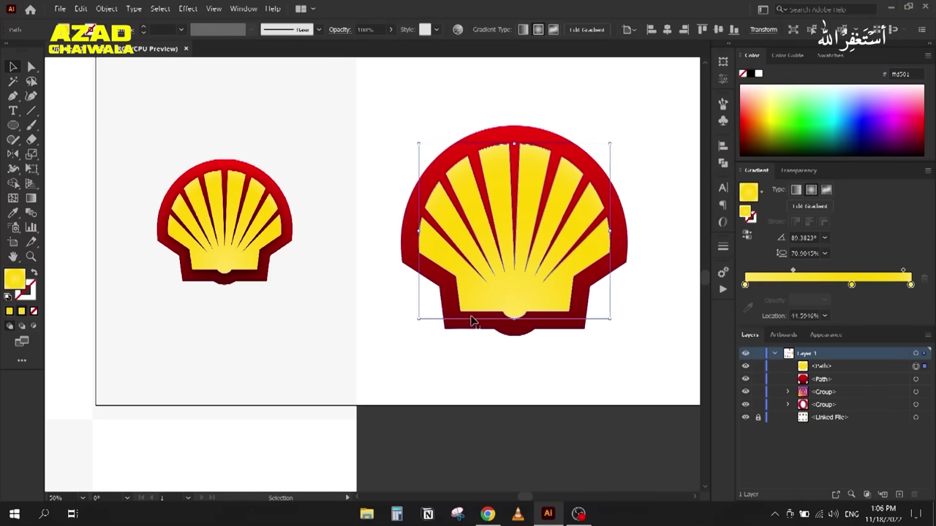
click(188, 9)
Step: Add a Multiply Drop Shadow effect to the yellow rays and edit its opacity
mouse_move(223, 117)
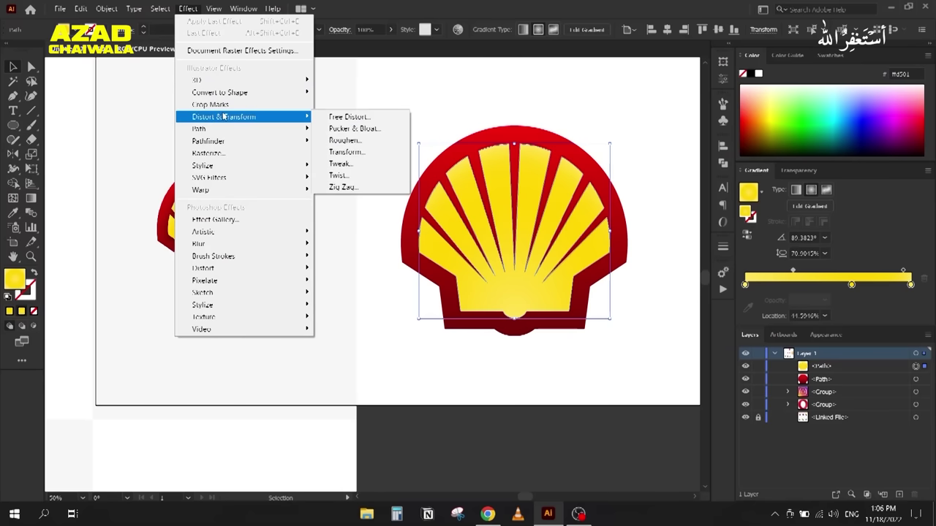
mouse_move(228, 166)
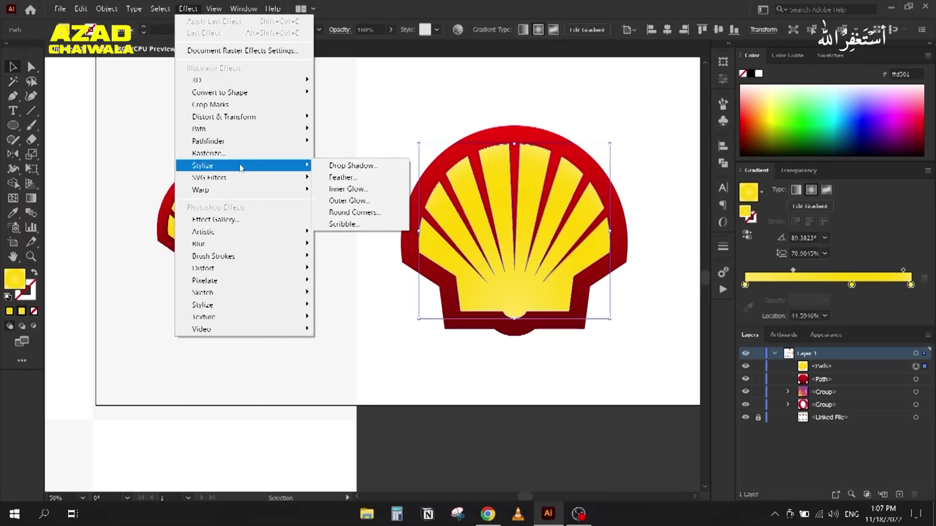
click(353, 166)
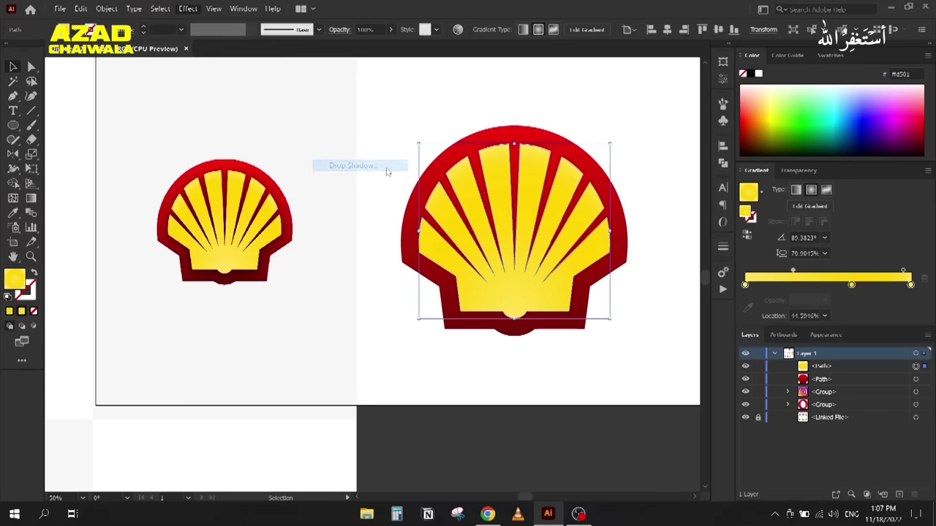
drag(634, 168, 715, 111)
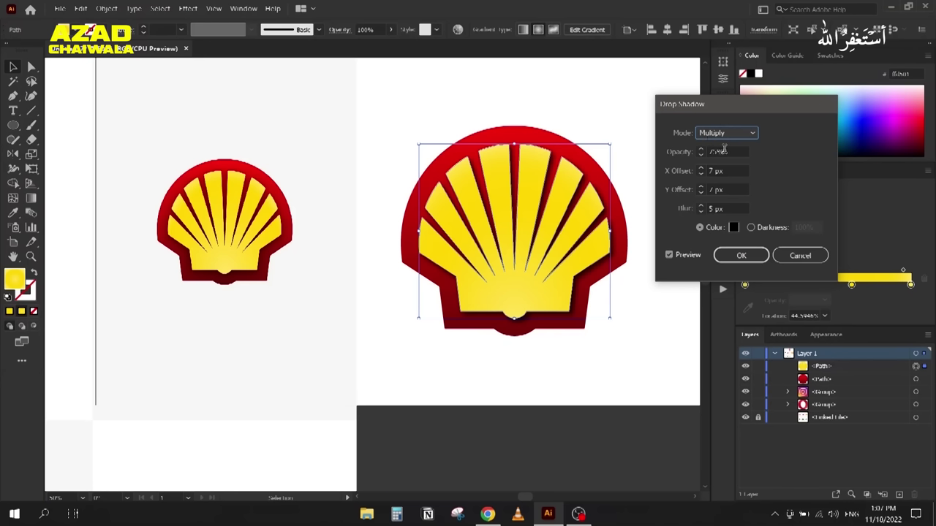
click(724, 150)
double_click(723, 150)
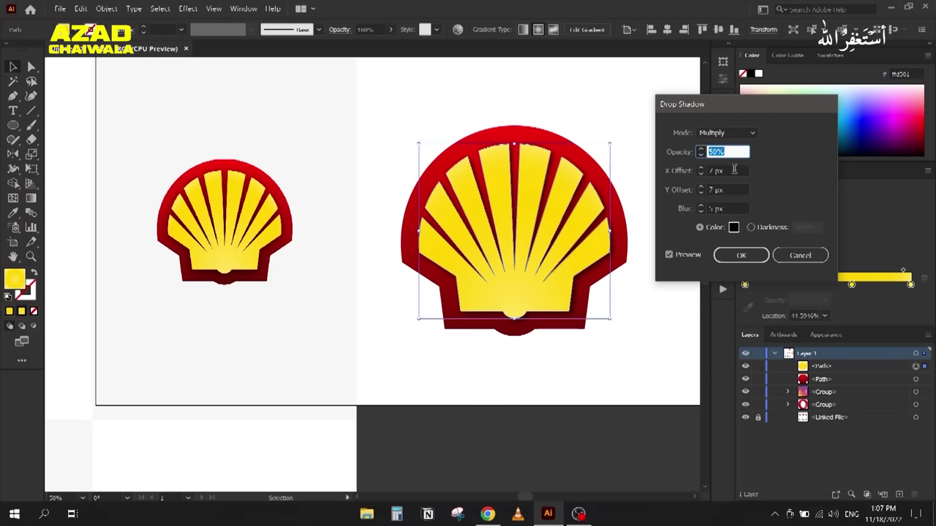
Step: Set the shadow's Y offset to 17 px and blur to 7 px, then apply it
key(Tab)
key(Up)
key(Up)
key(Up)
key(Up)
key(Up)
key(Up)
key(Up)
key(Up)
key(Up)
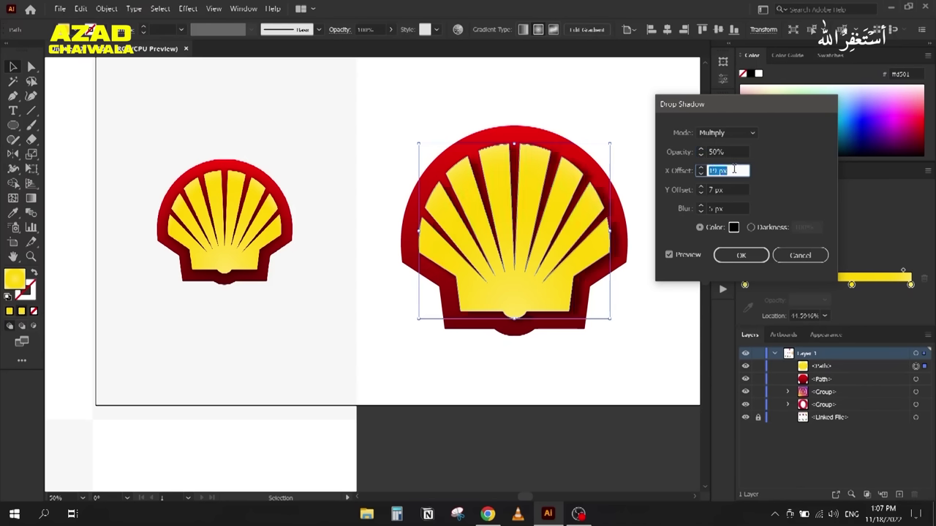
key(Down)
key(Down)
key(Down)
key(Down)
key(Down)
key(Down)
key(Down)
key(Down)
key(Down)
key(Down)
key(Down)
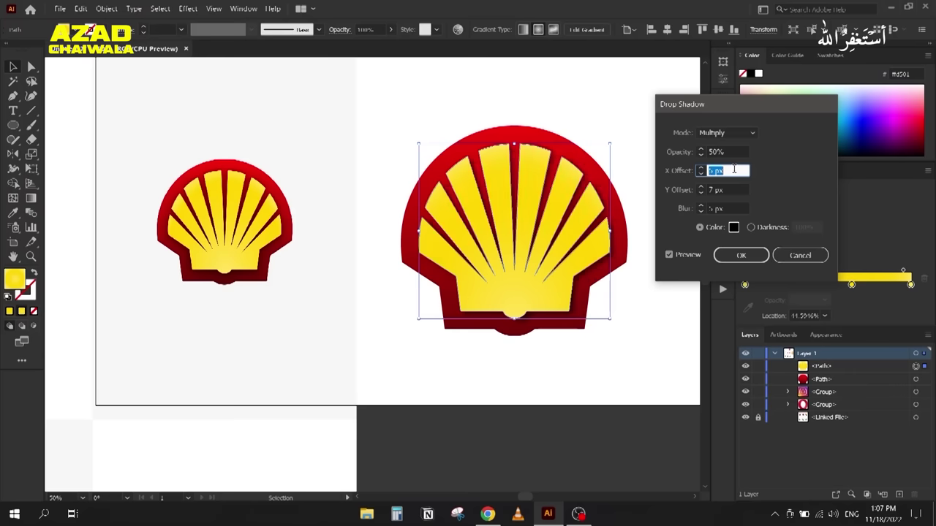
click(729, 189)
key(Up)
key(Up)
key(Up)
key(Up)
key(Up)
key(Up)
key(Up)
key(Up)
key(Up)
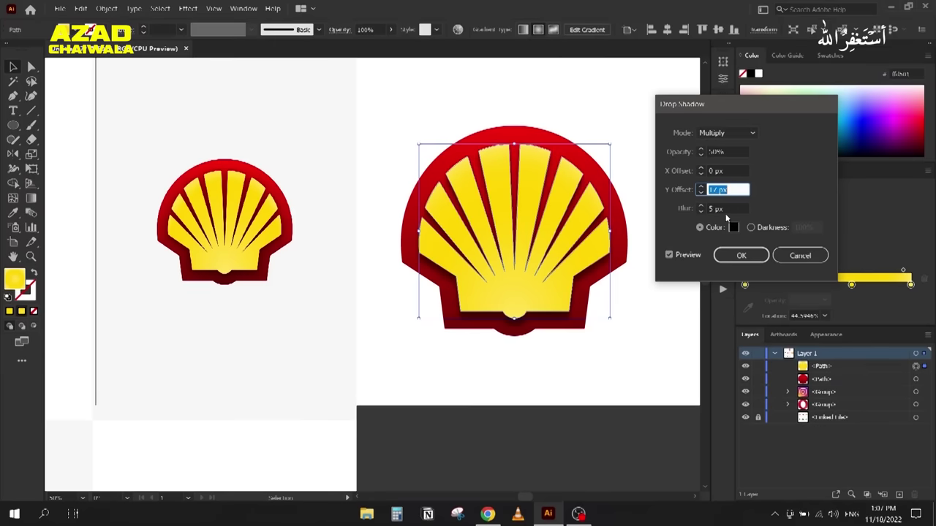
click(726, 209)
key(Down)
key(Down)
key(Down)
key(Down)
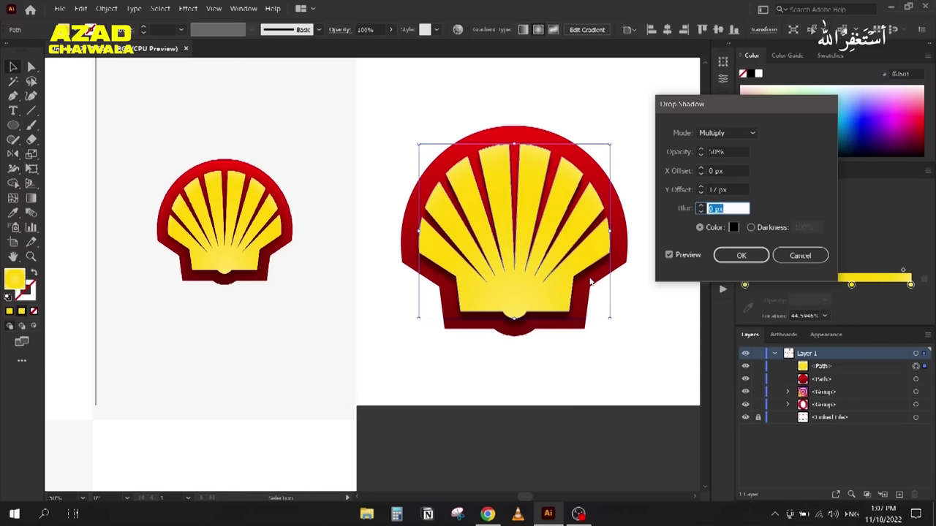
key(Up)
key(Up)
key(Up)
key(Up)
click(727, 150)
double_click(727, 150)
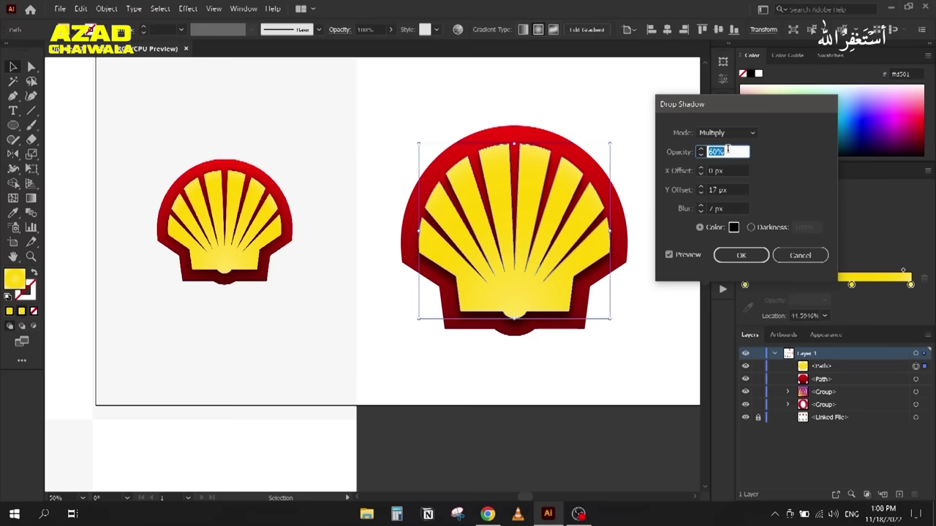
click(739, 253)
Step: Group the Shell logo's two paths and place the group beside the Opera and Instagram icons
click(507, 364)
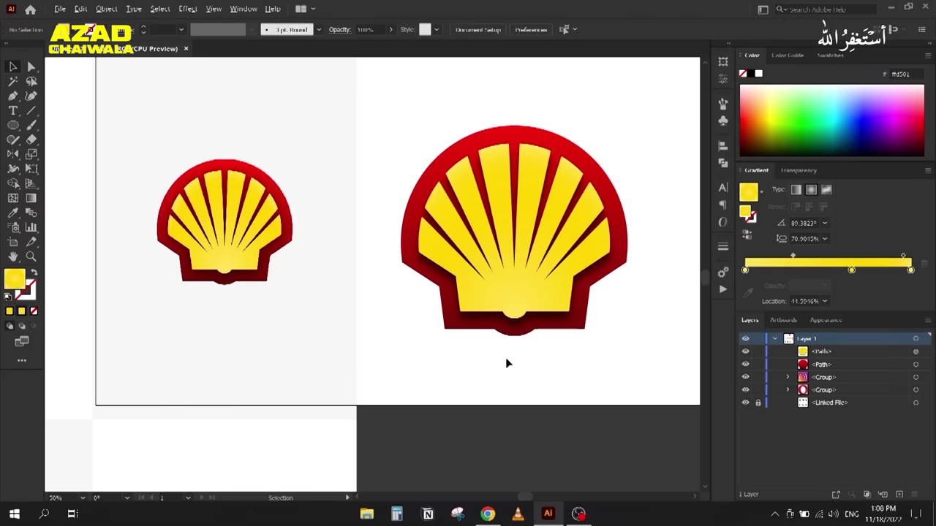
alt+scroll(507, 363, down, 1)
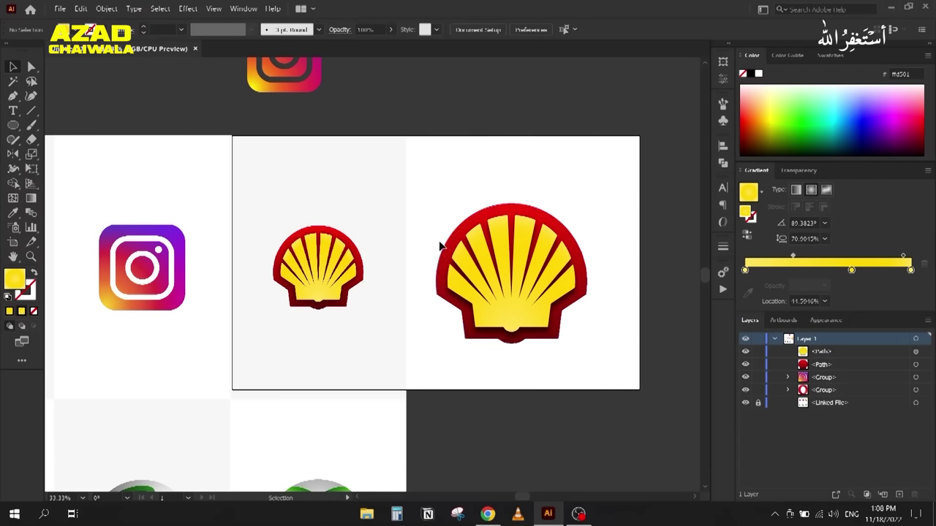
click(511, 231)
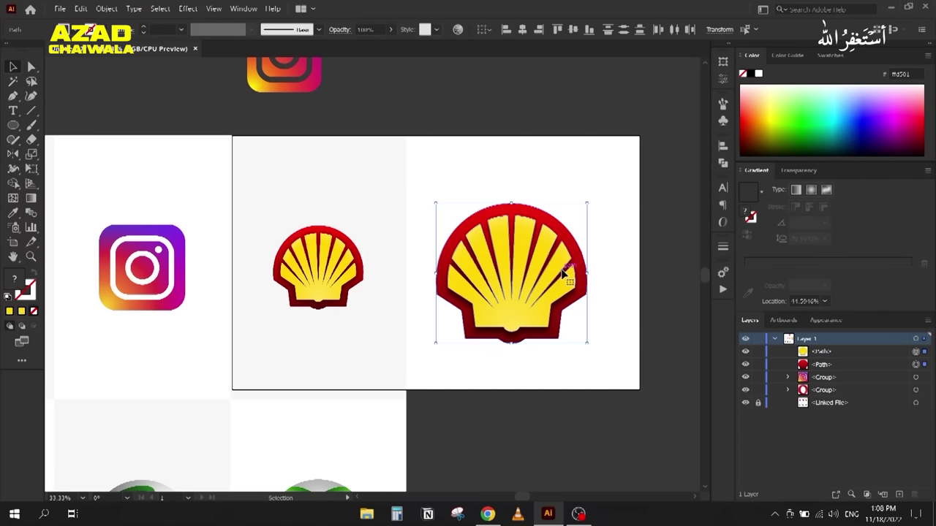
key(ctrl+g)
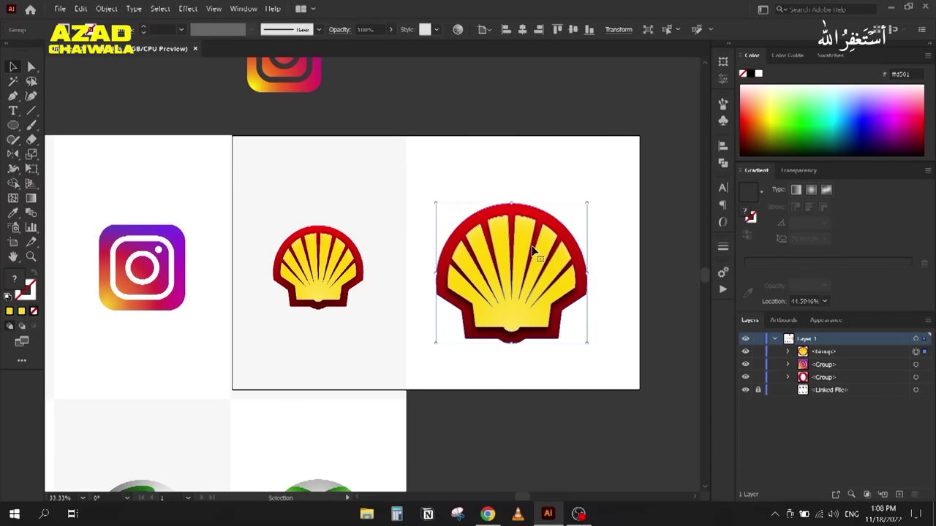
scroll(534, 252, down, 2)
drag(534, 253, 497, 163)
click(531, 248)
Step: Move the six-logo reference image right, shrink it to 800×800 px, and lock it
drag(472, 341, 480, 191)
drag(347, 397, 132, 365)
drag(118, 319, 501, 319)
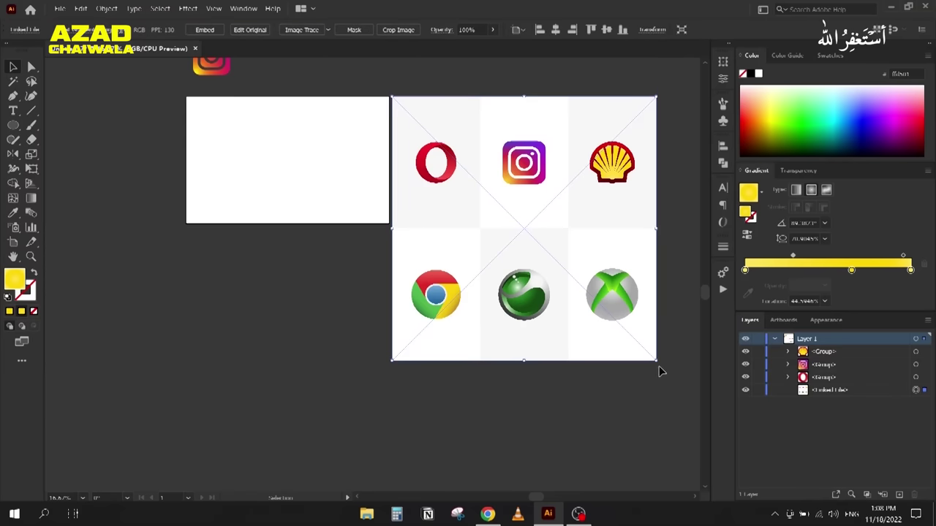
drag(657, 362, 526, 225)
click(758, 390)
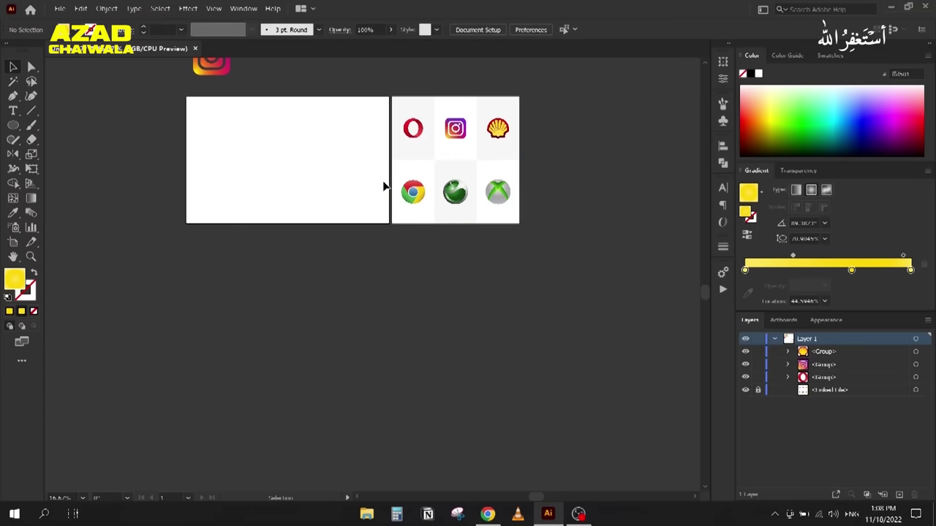
scroll(382, 185, up, 5)
Step: Draw a large circle on the empty artboard and fill it with the Chrome logo's red
drag(414, 300, 383, 267)
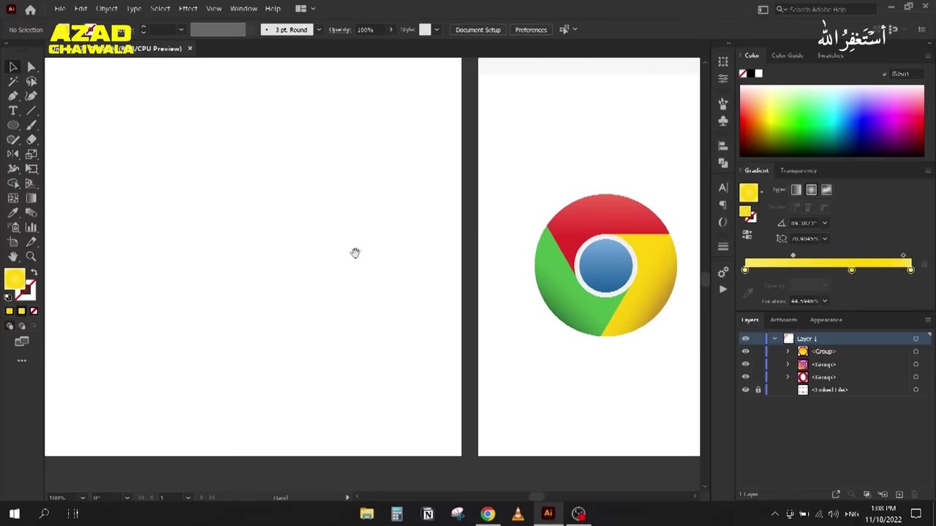
key(l)
mouse_move(169, 154)
mouse_down()
mouse_move(438, 383)
mouse_move(403, 351)
mouse_up()
key(i)
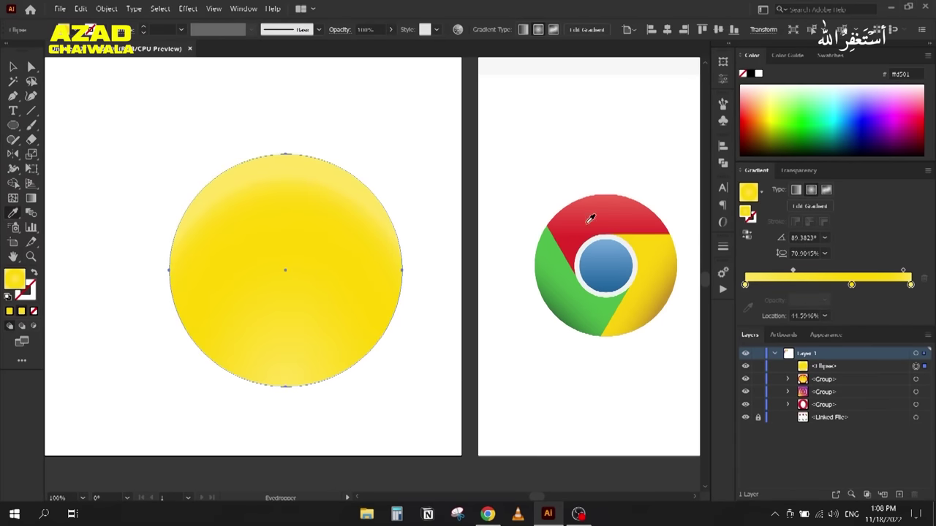
click(578, 231)
click(12, 66)
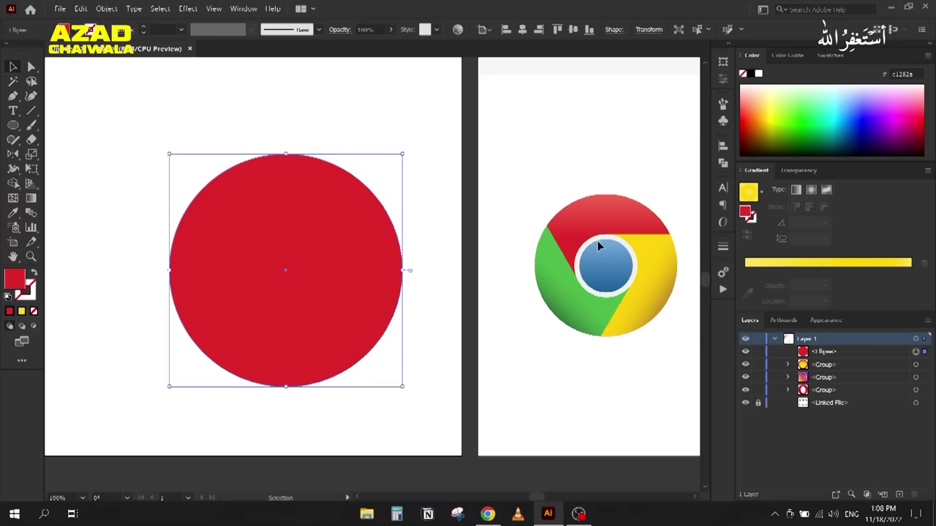
Step: Paste two in-place copies of the red circle, shrinking each successively toward the centre
key(ctrl+c)
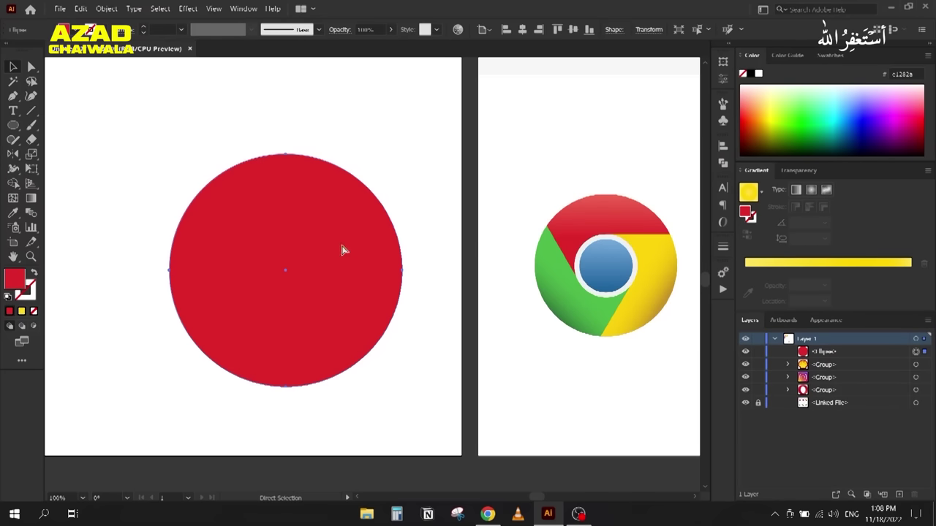
key(ctrl+f)
drag(168, 154, 212, 220)
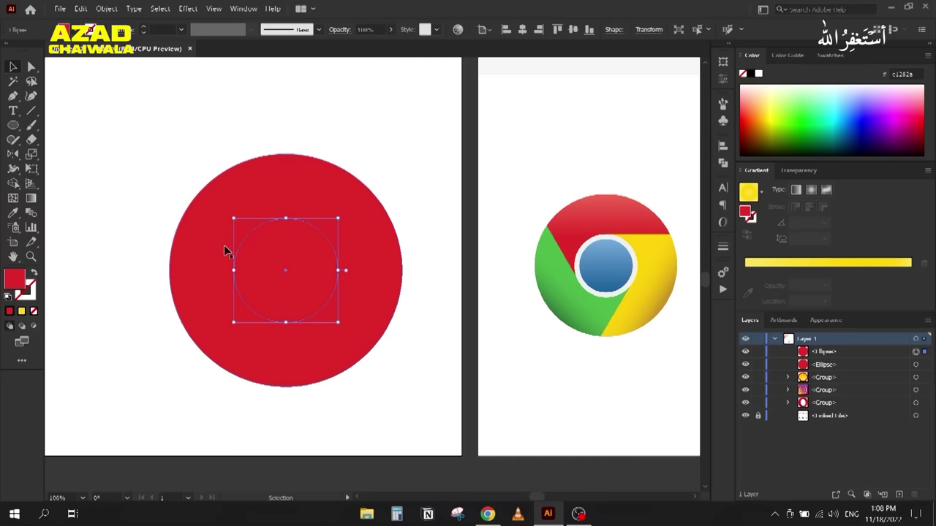
key(ctrl+c)
key(ctrl+f)
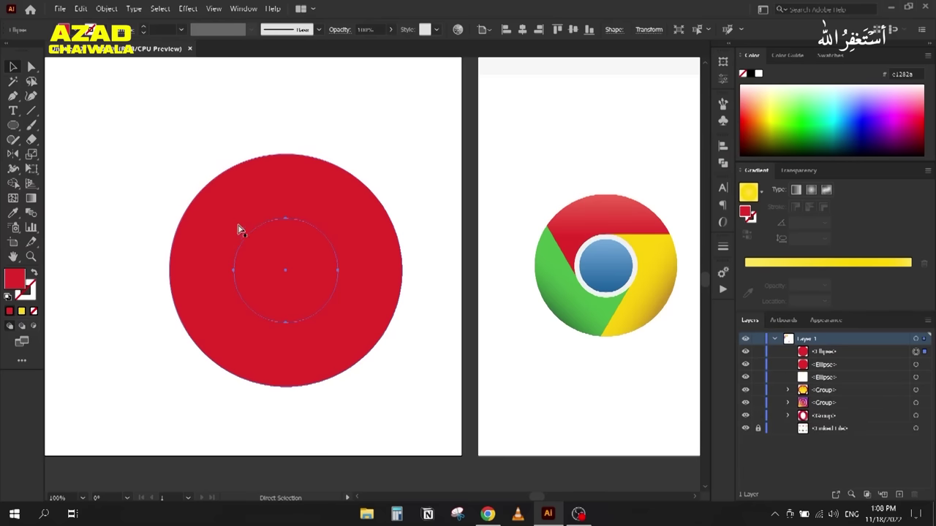
drag(232, 218, 242, 228)
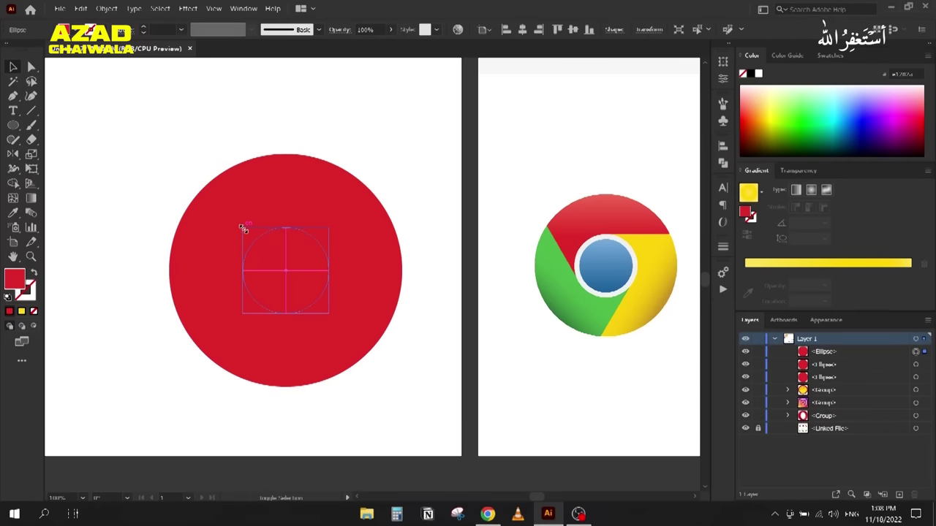
Step: Fill the innermost circle with Chrome's centre blue and the middle circle with white
key(i)
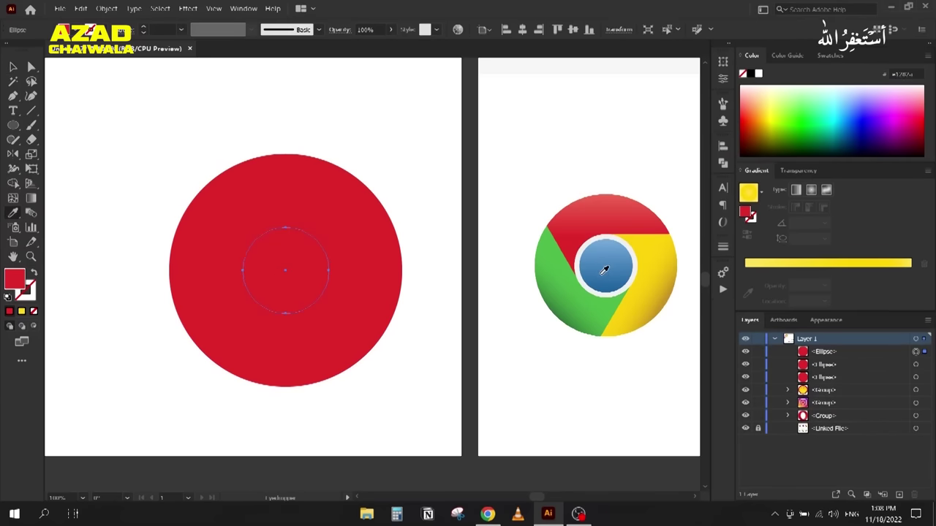
click(602, 266)
ctrl+click(322, 224)
click(548, 237)
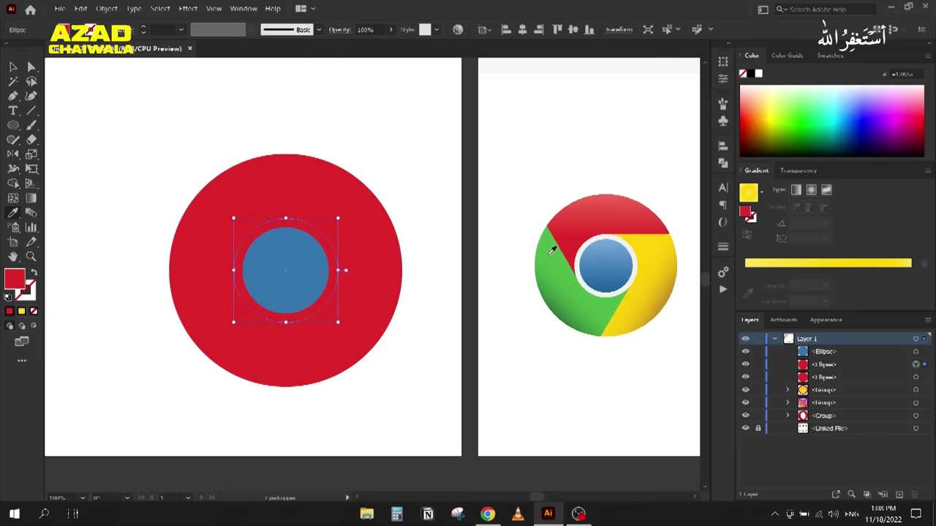
click(596, 235)
click(13, 67)
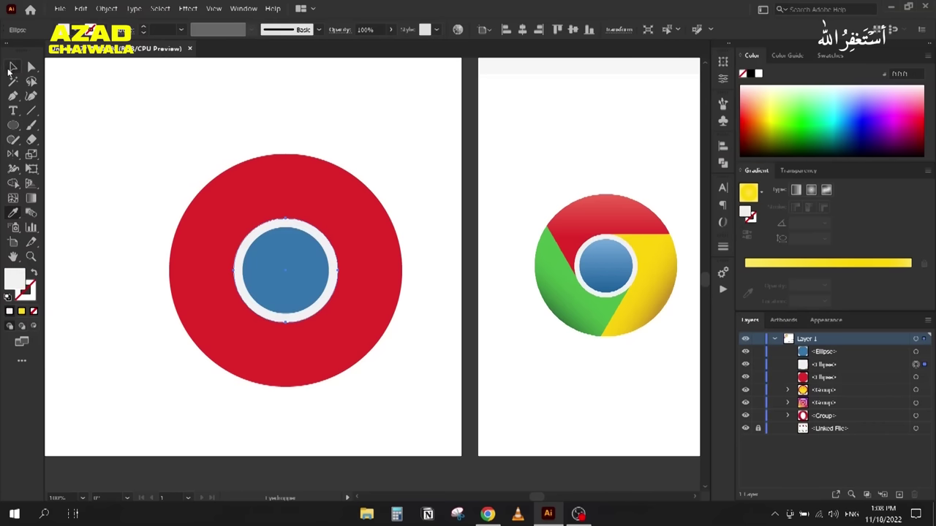
click(123, 128)
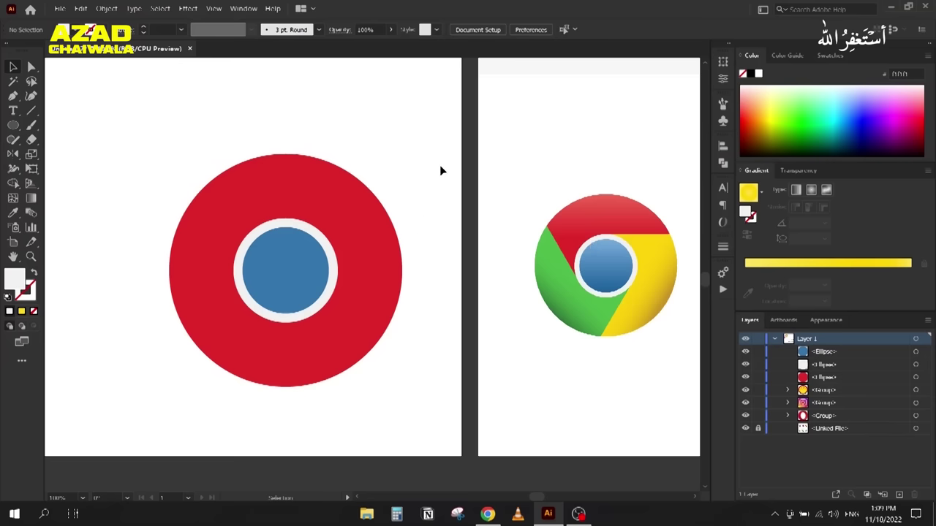
Step: Draw a black horizontal line rightward from the white ring's top, with its left end on the ring
key(backslash)
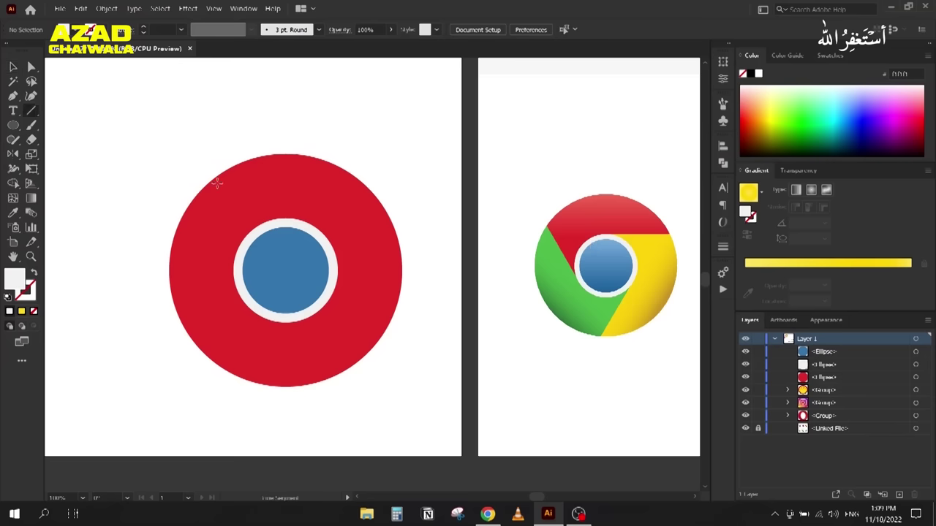
drag(286, 215, 459, 218)
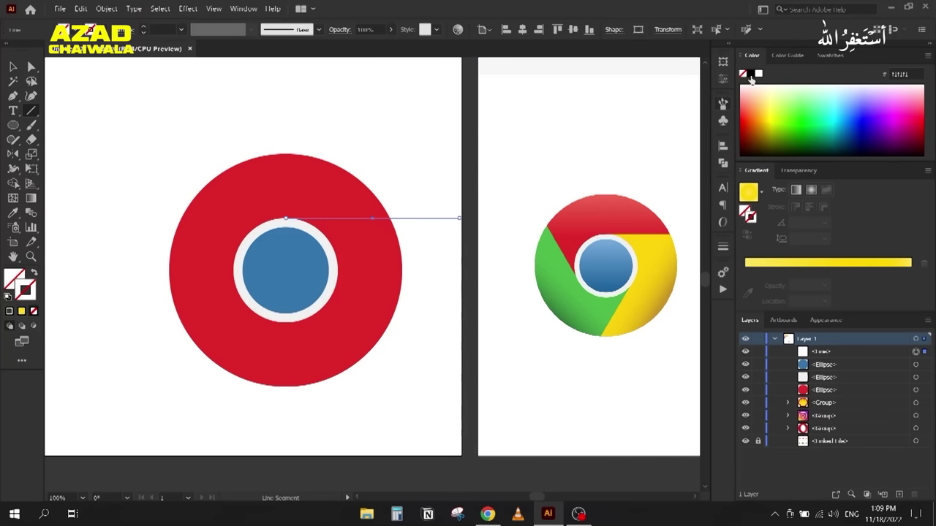
key(d)
click(32, 67)
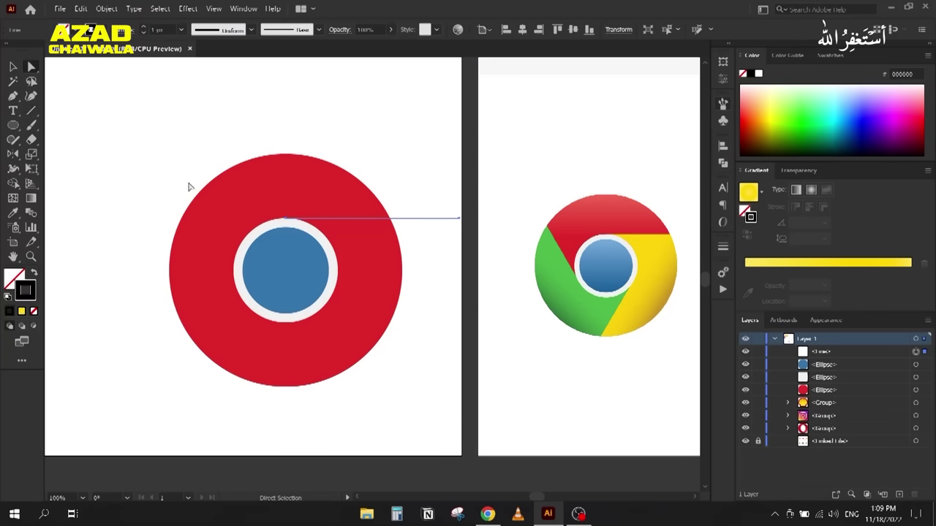
scroll(274, 216, up, 5)
click(364, 247)
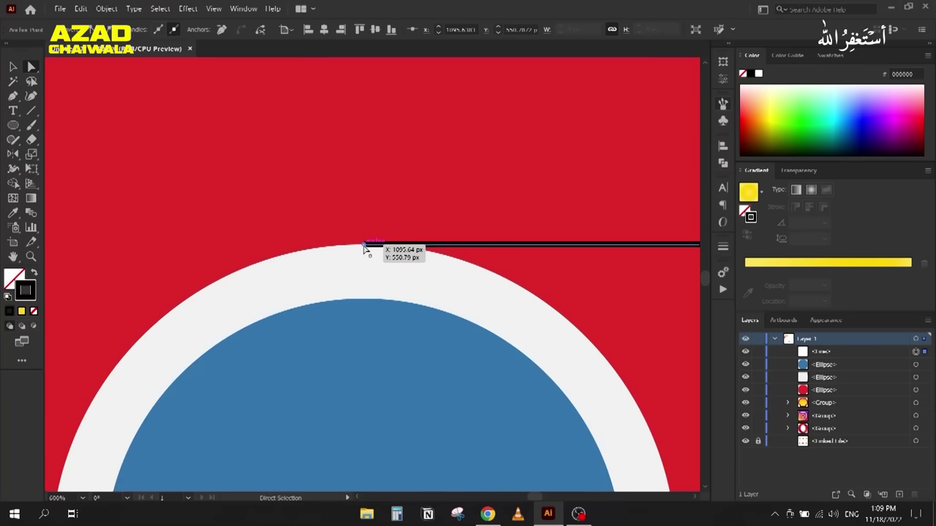
key(ctrl+shift+a)
drag(365, 250, 316, 247)
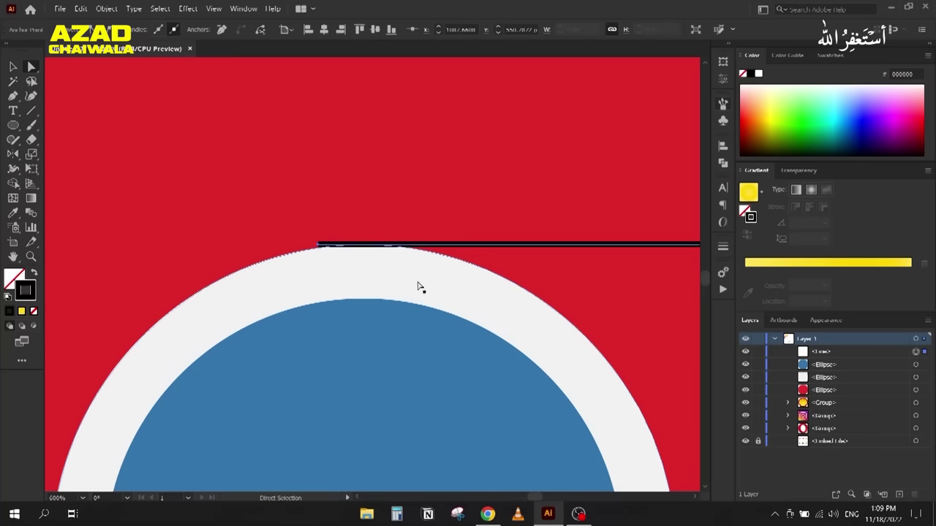
scroll(351, 263, down, 4)
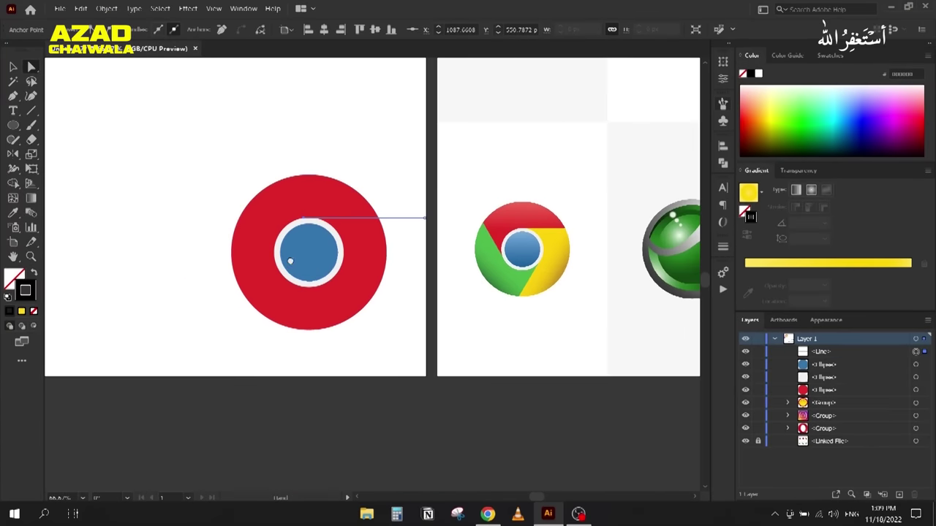
key(ctrl+equal)
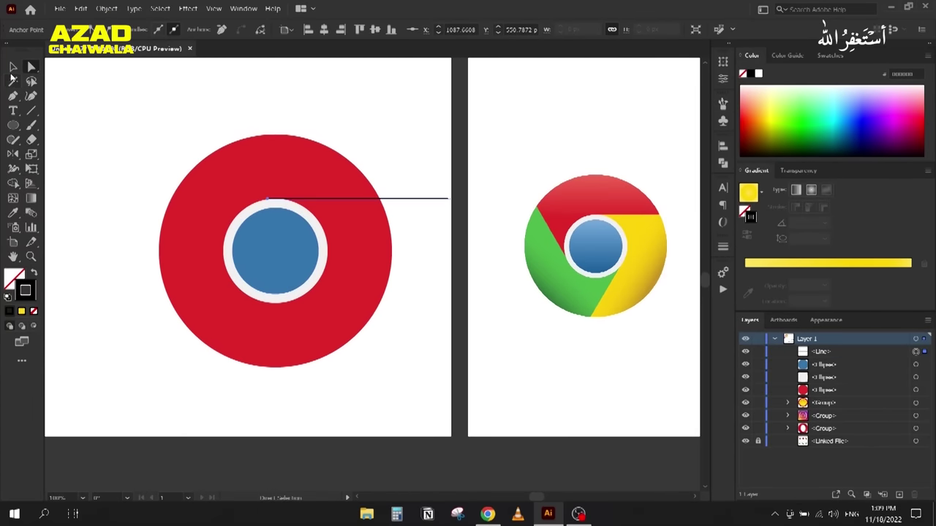
click(12, 67)
drag(431, 155, 442, 233)
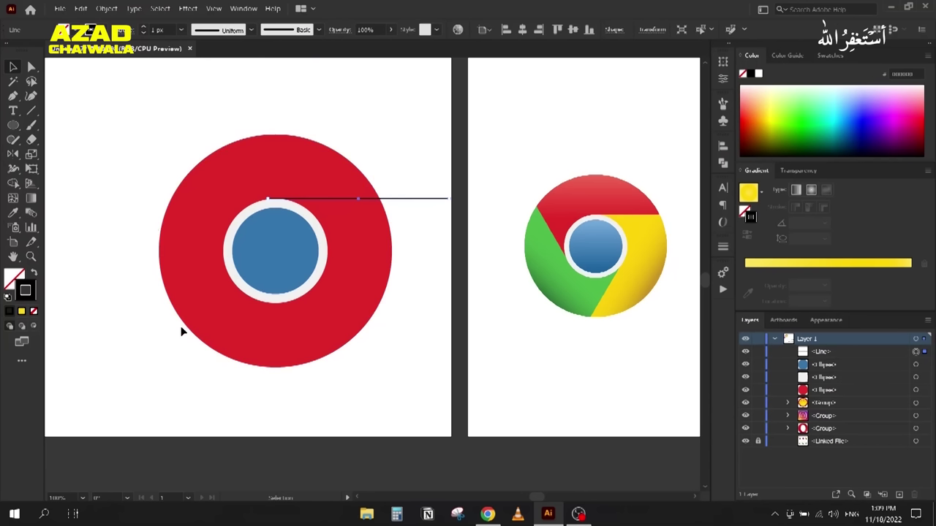
Step: Make two 120° rotated copies of the line around the blue disc's centre
click(12, 154)
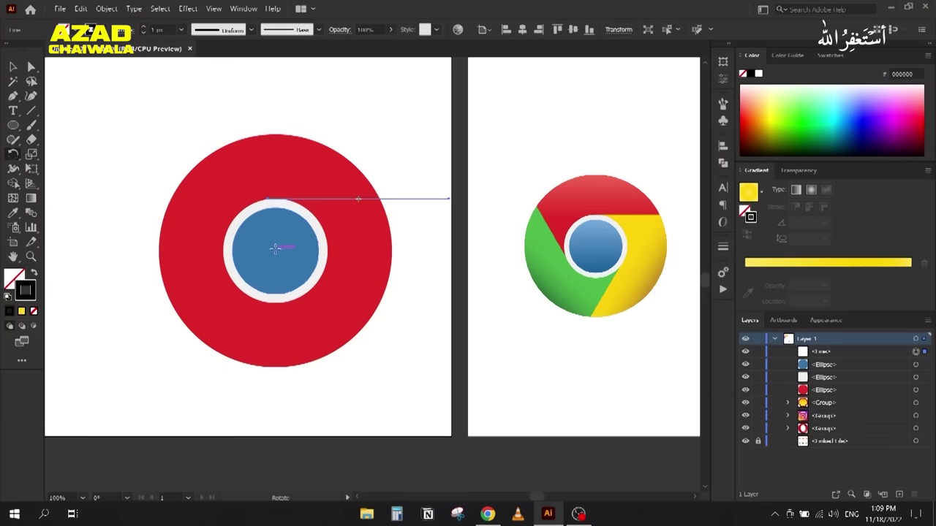
alt+click(274, 248)
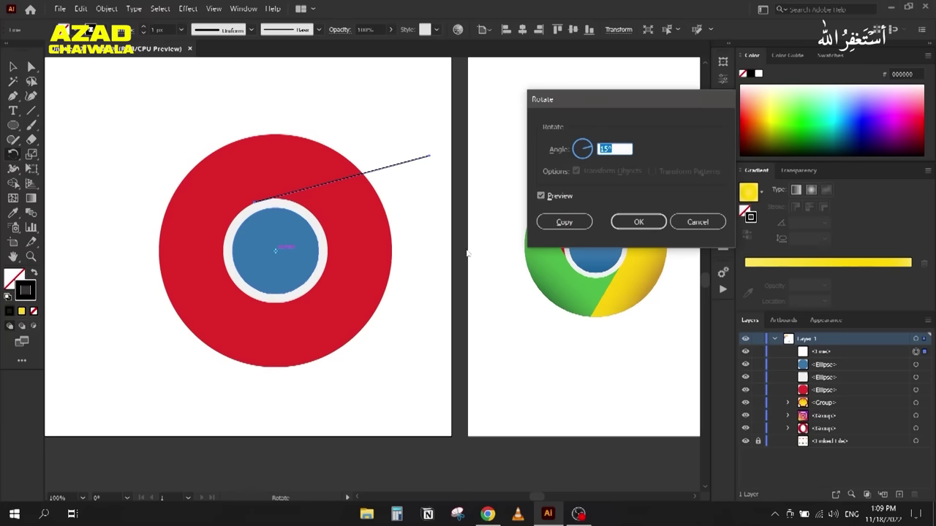
drag(553, 114, 708, 83)
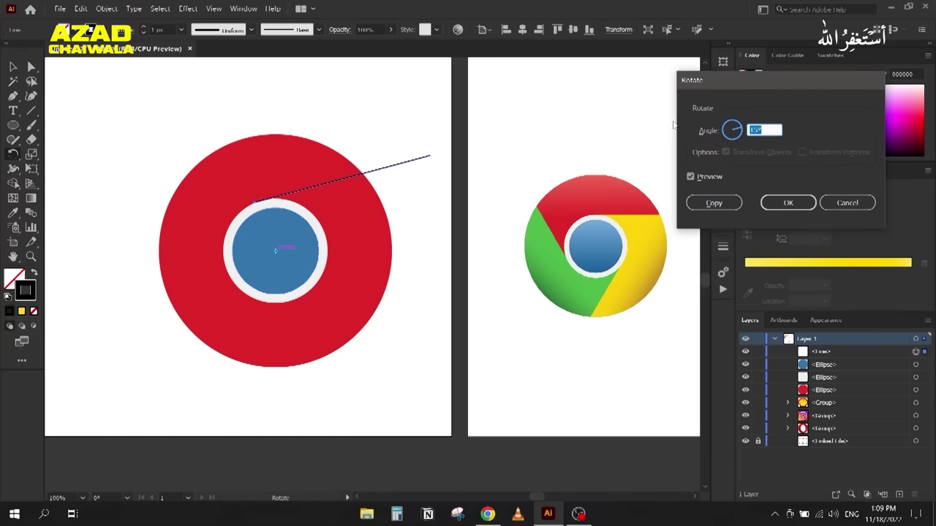
text(360/3)
click(691, 177)
click(691, 177)
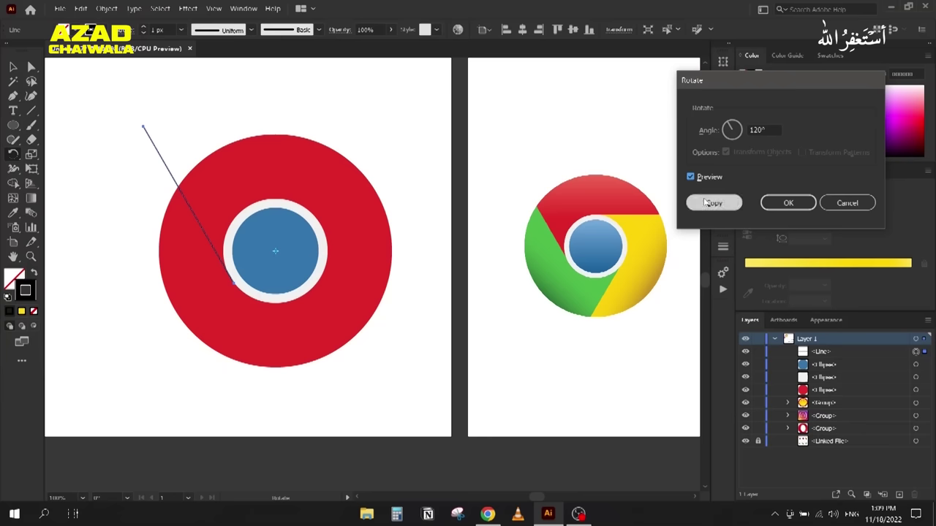
click(706, 203)
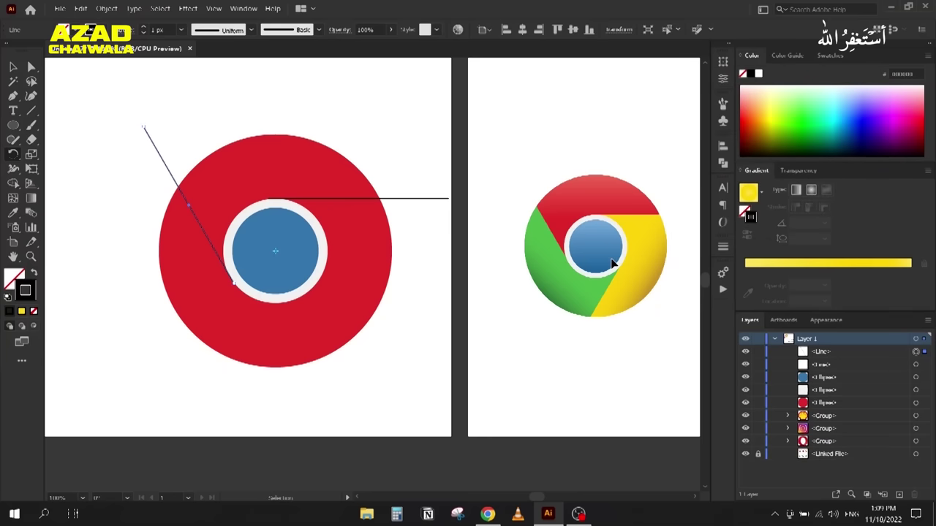
key(ctrl+d)
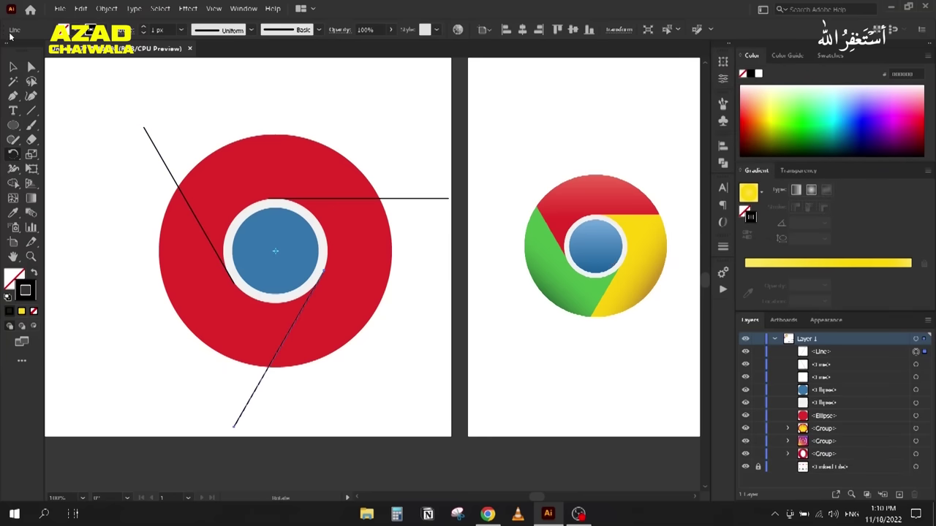
click(14, 67)
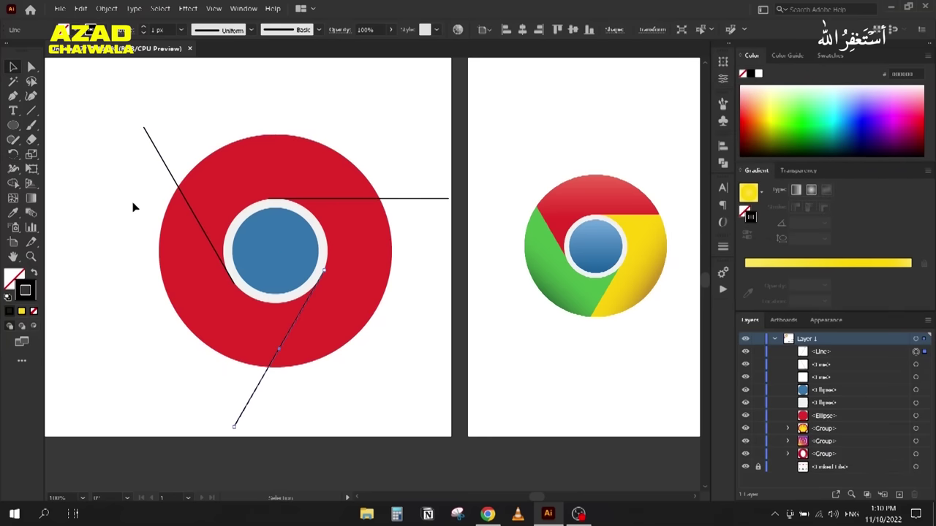
Step: Make the ring and lines a Live Paint group, painting the right third yellow and the left third green
drag(129, 108, 393, 382)
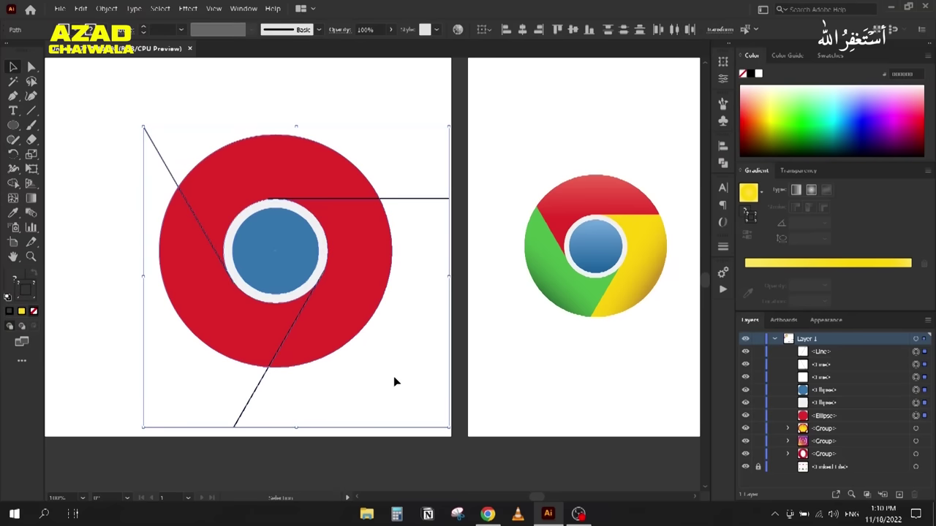
key(shift+m)
key(k)
key(Right)
key(Right)
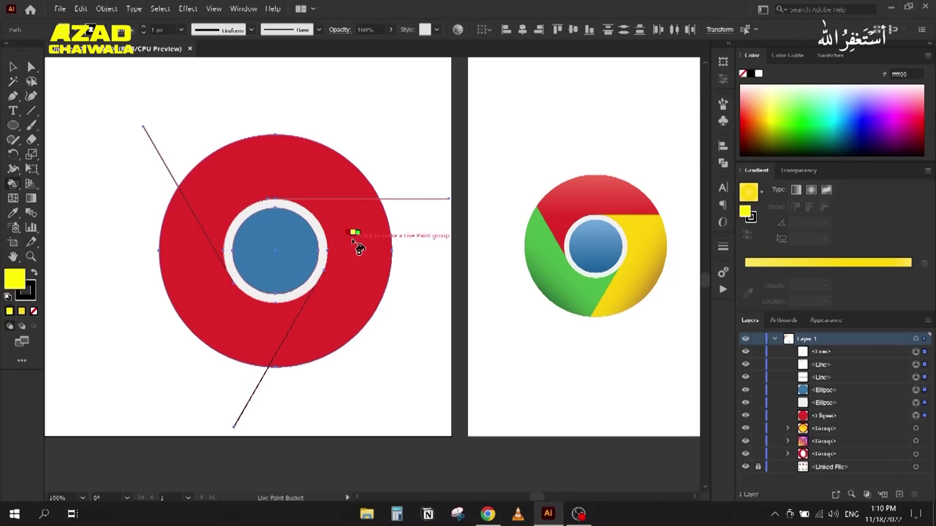
click(358, 247)
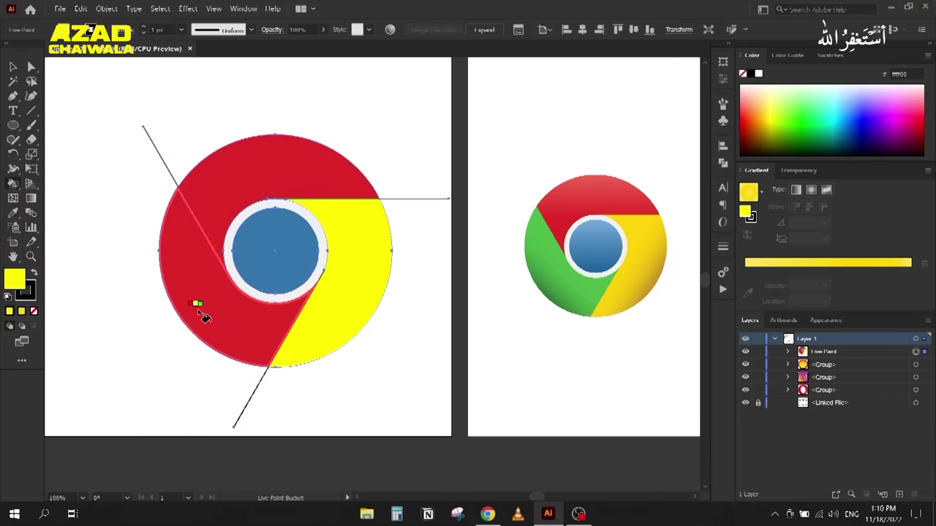
key(Right)
click(204, 318)
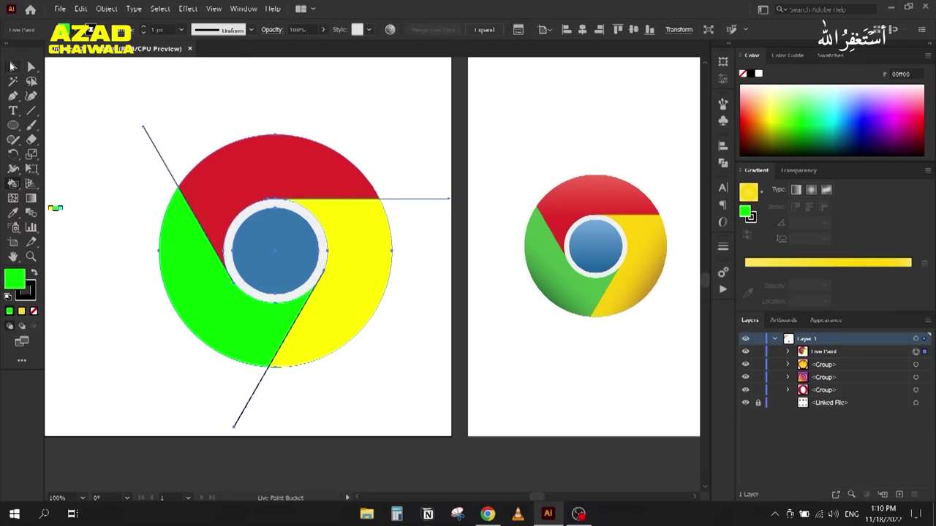
Step: Move the logo up and to the left and check the Live Paint group's contents
click(12, 66)
drag(216, 231, 184, 213)
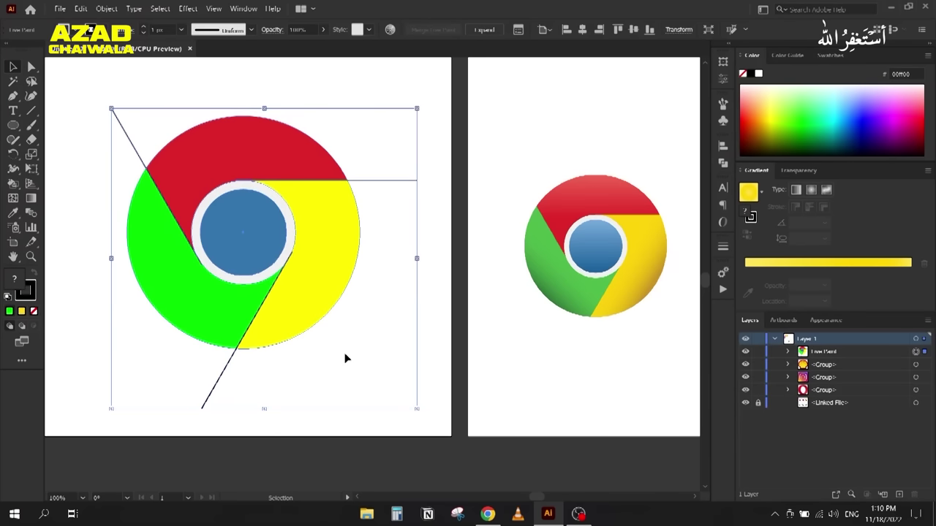
click(787, 352)
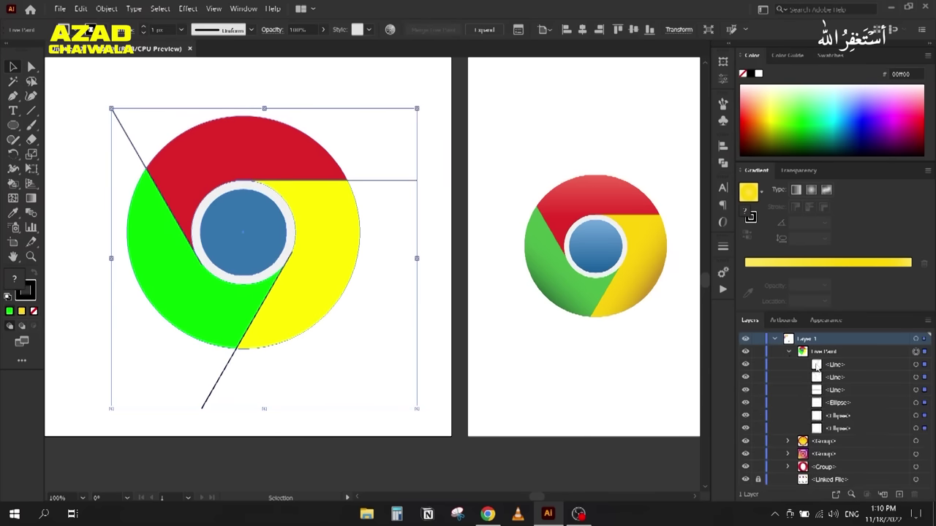
click(787, 352)
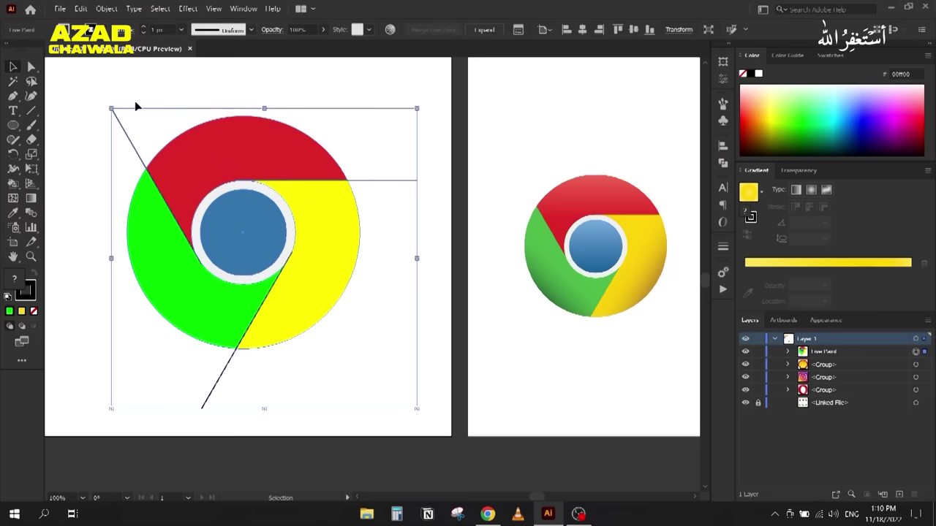
click(106, 9)
Step: Expand and ungroup the Live Paint artwork, then delete the three black guide lines
click(174, 134)
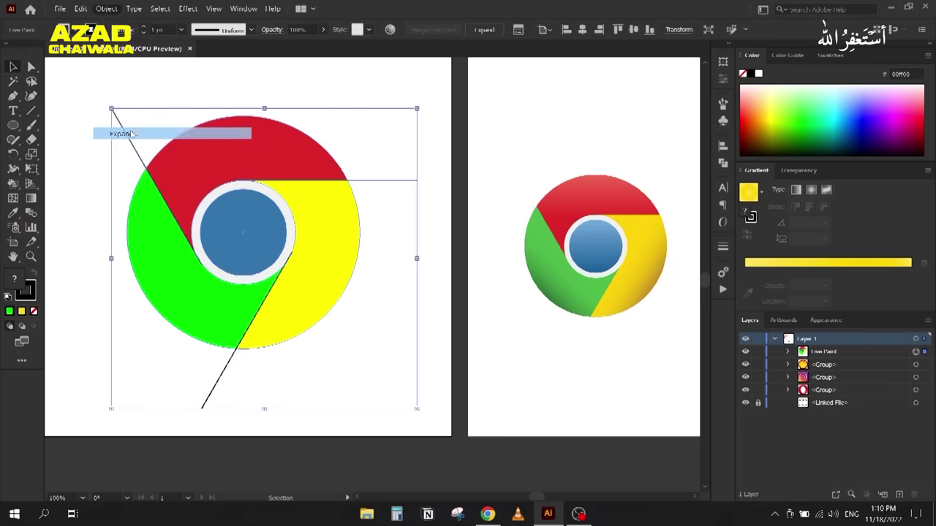
click(432, 286)
right_click(325, 260)
click(372, 347)
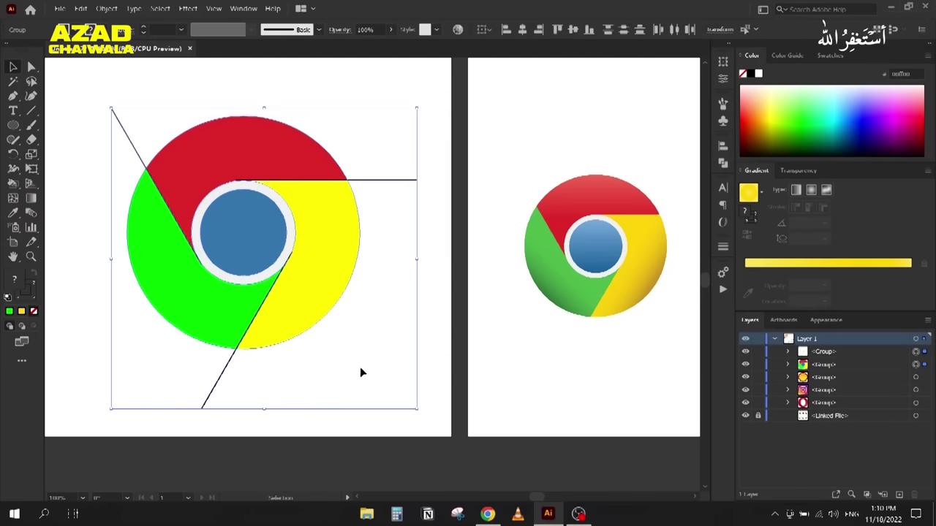
click(392, 293)
drag(388, 180, 475, 180)
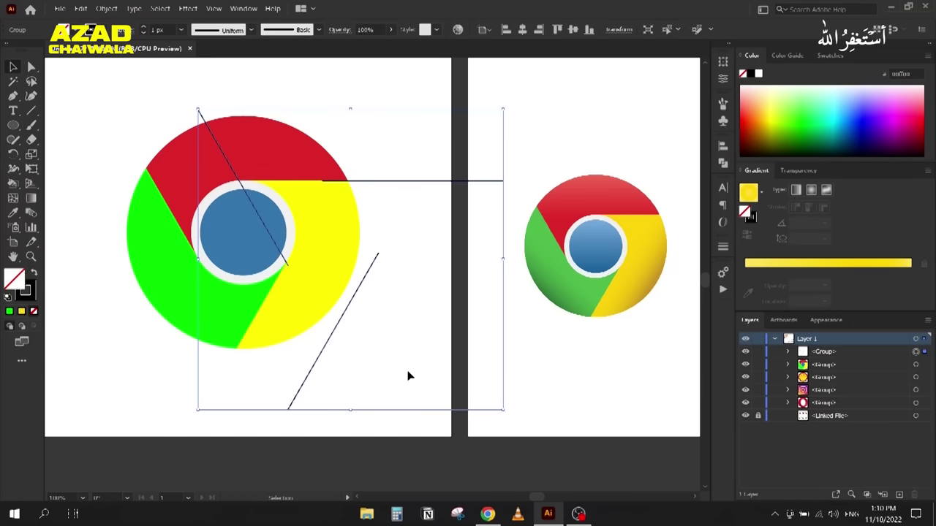
key(Delete)
Step: Pull the yellow, green, blue and red pieces apart to check them, then undo
click(228, 221)
right_click(229, 221)
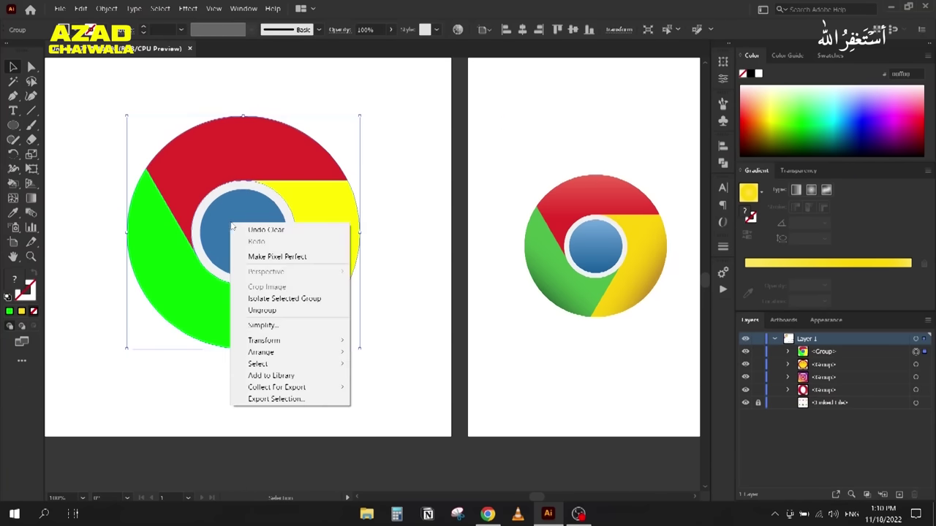
click(353, 377)
drag(303, 319, 328, 340)
drag(174, 310, 145, 337)
drag(217, 261, 230, 313)
drag(194, 152, 187, 112)
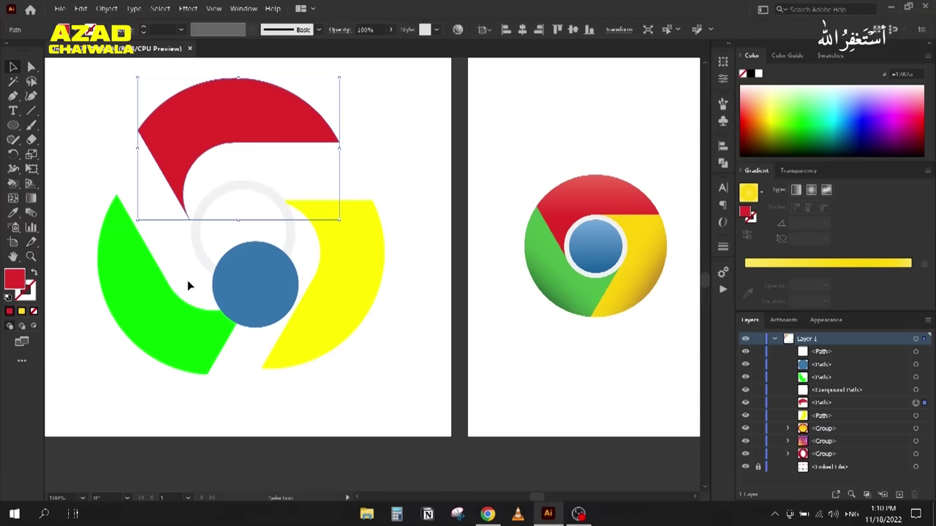
key(ctrl+z)
key(ctrl+z)
key(ctrl+z)
key(ctrl+z)
key(ctrl+z)
key(ctrl+z)
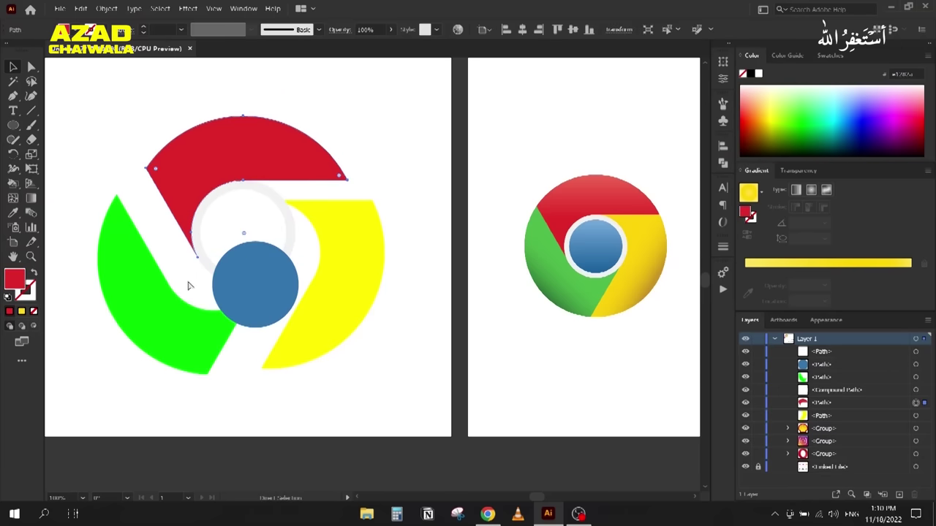
Step: Select all six logo pieces and group them with Ctrl+G
key(v)
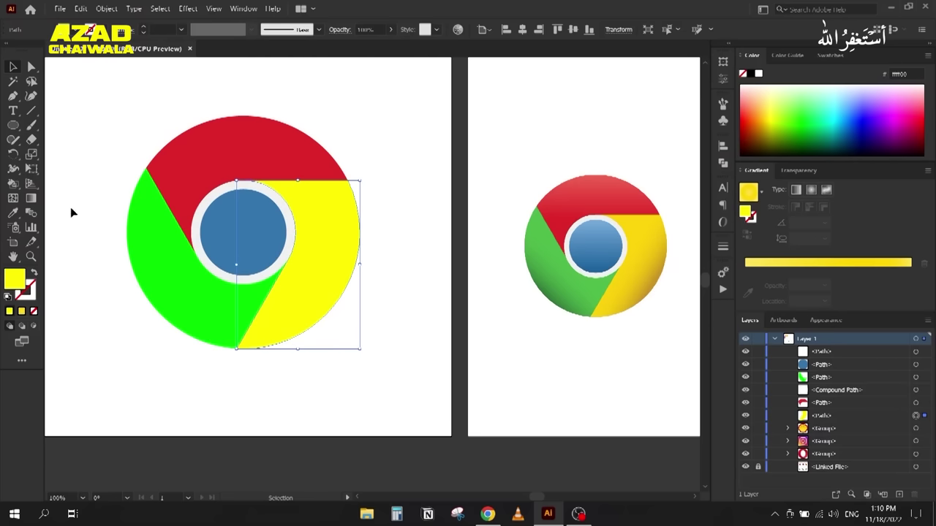
drag(113, 114, 355, 371)
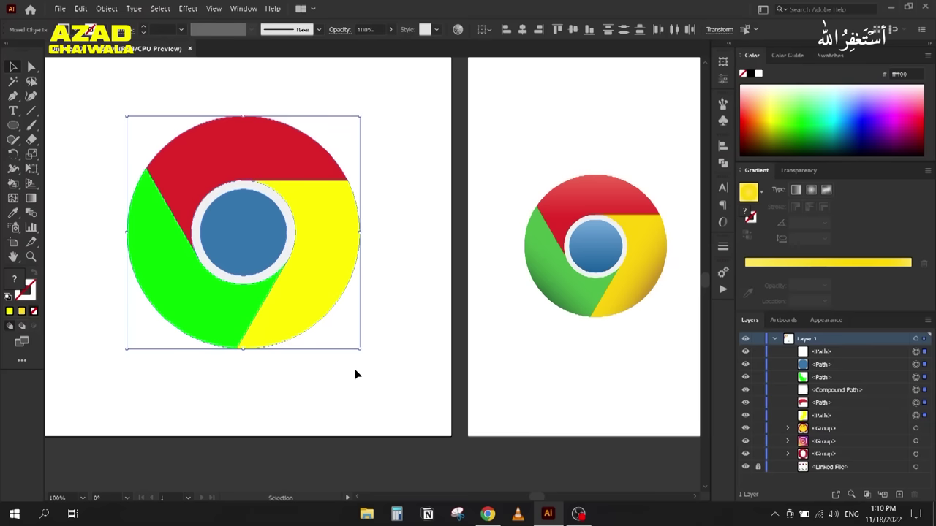
key(ctrl+g)
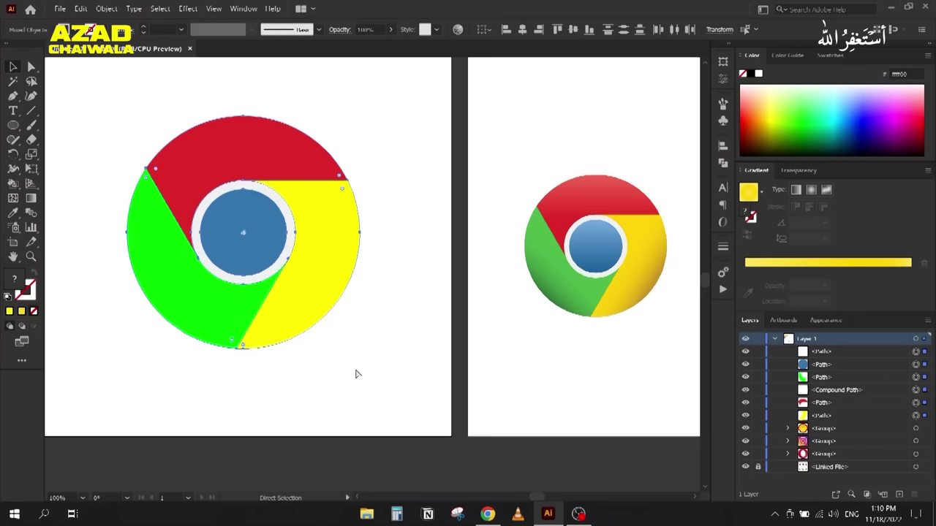
scroll(272, 338, down, 3)
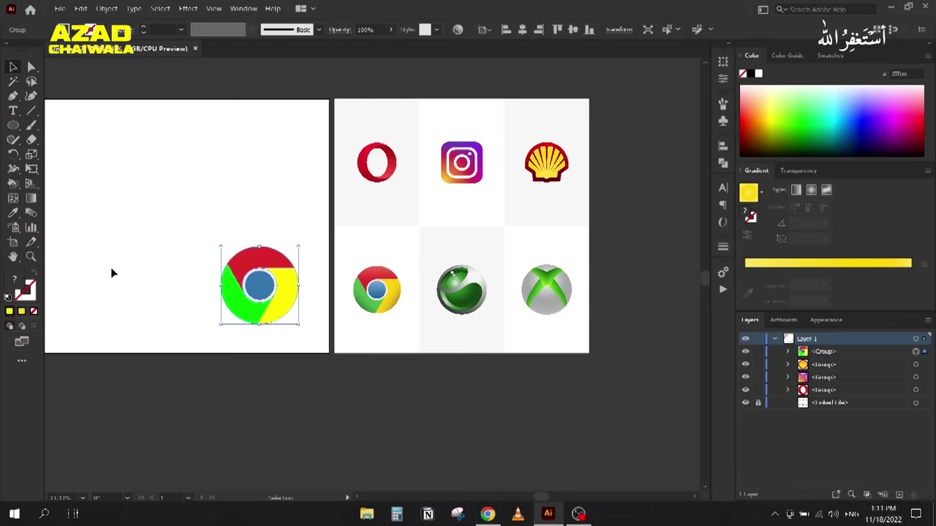
Step: Delete the recoloured Chrome logo and pan the view to the Xbox reference logo
key(Delete)
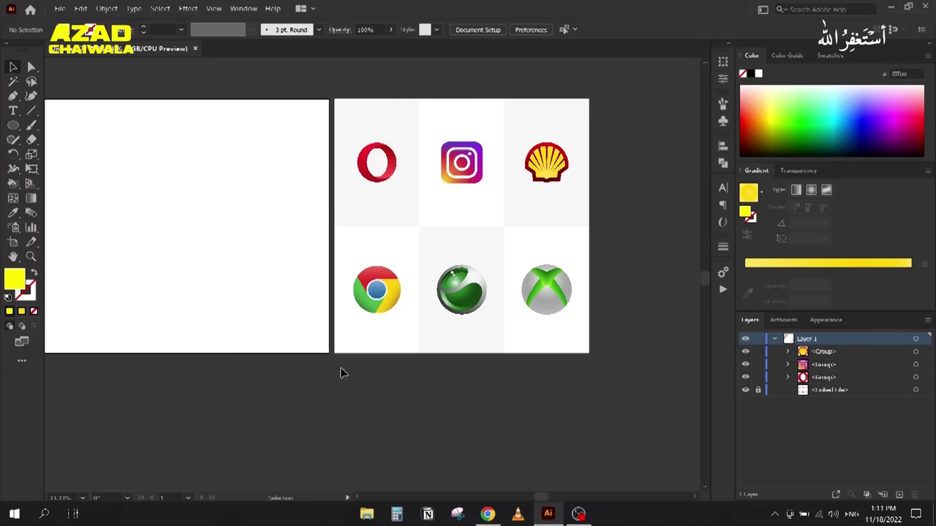
scroll(463, 316, up, 4)
drag(545, 300, 295, 307)
scroll(328, 290, down, 1)
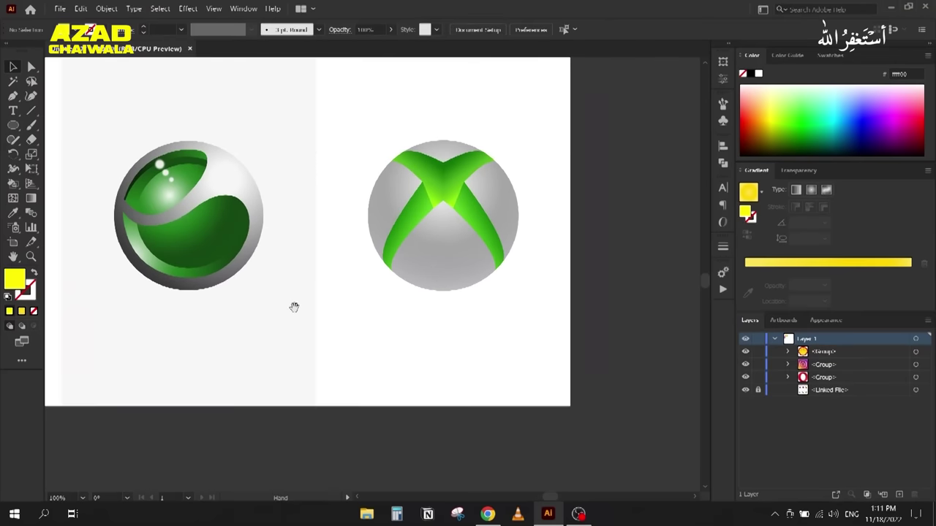
click(14, 125)
scroll(462, 168, up, 1)
scroll(410, 179, left, 5)
scroll(401, 215, up, 2)
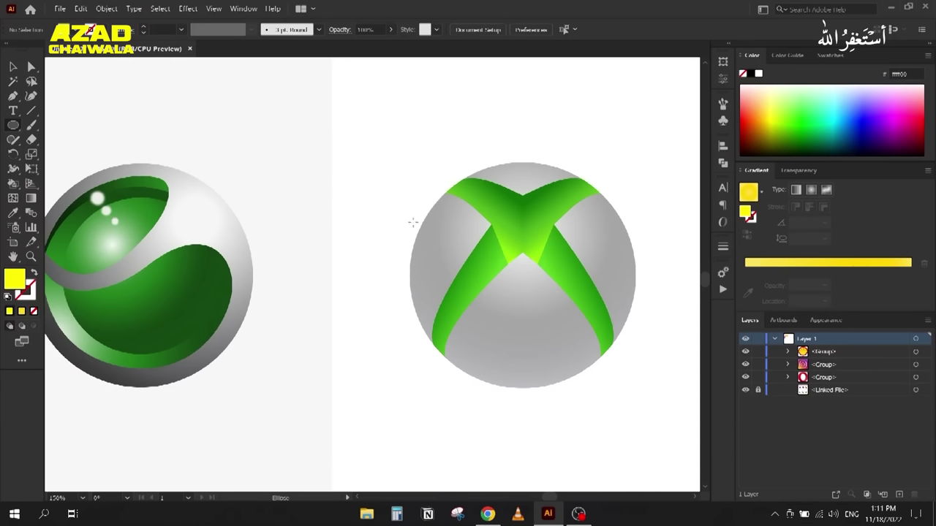
Step: Draw a circle over the Xbox sphere with no fill and a black outline, then deselect it
drag(525, 269, 626, 388)
click(34, 273)
click(24, 290)
click(751, 75)
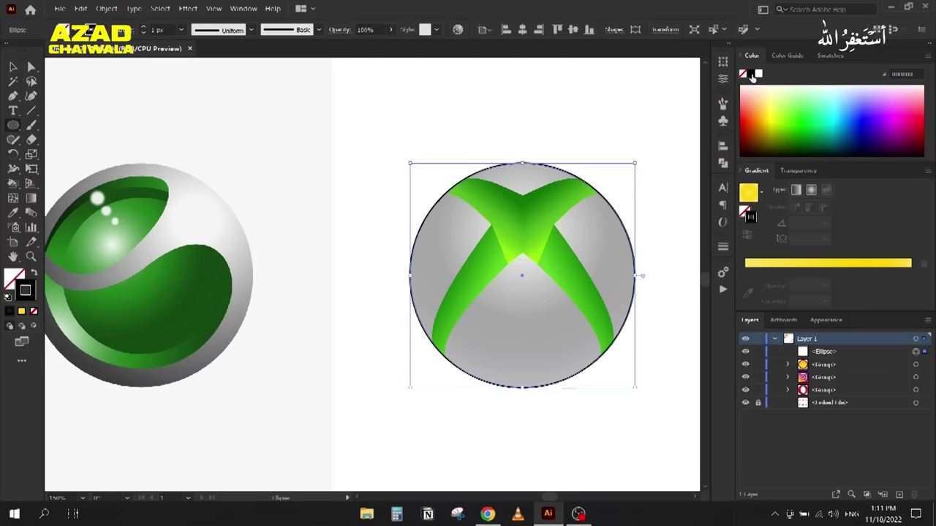
click(14, 67)
click(595, 143)
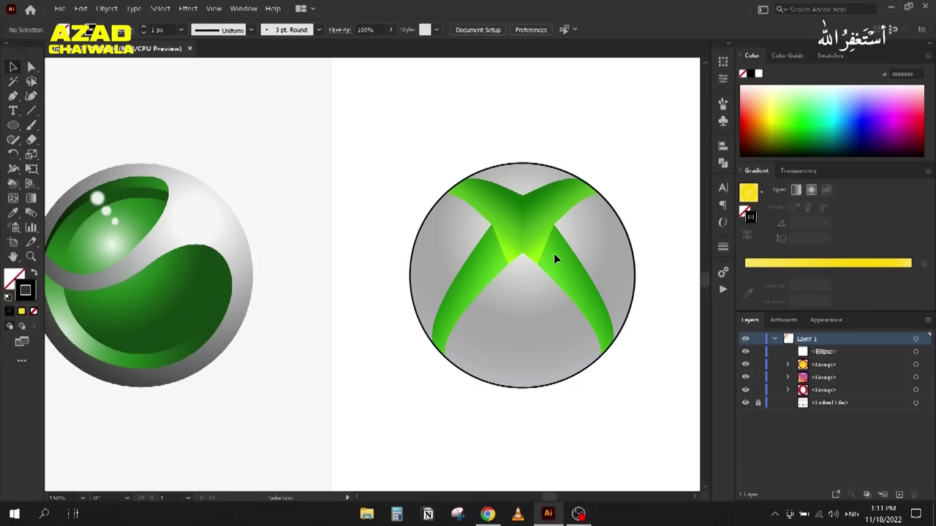
scroll(553, 253, up, 2)
scroll(468, 152, down, 1)
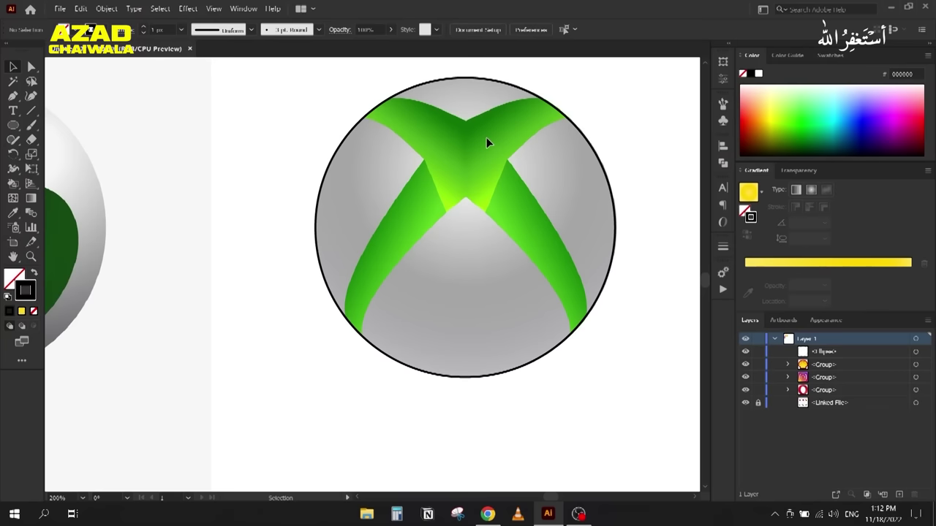
scroll(509, 129, up, 1)
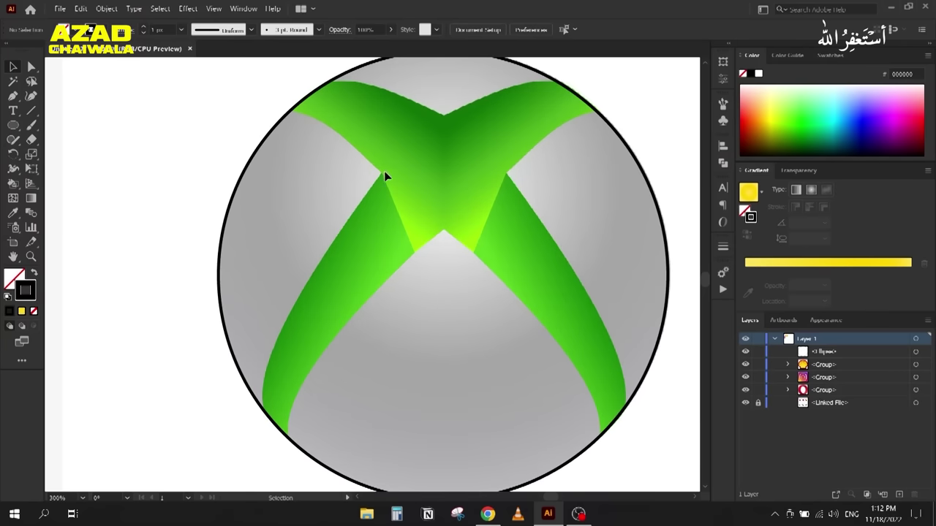
Step: Place Pen anchors from the X's top centre through the V notch to a curved point on the circle's edge
drag(461, 156, 419, 209)
key(p)
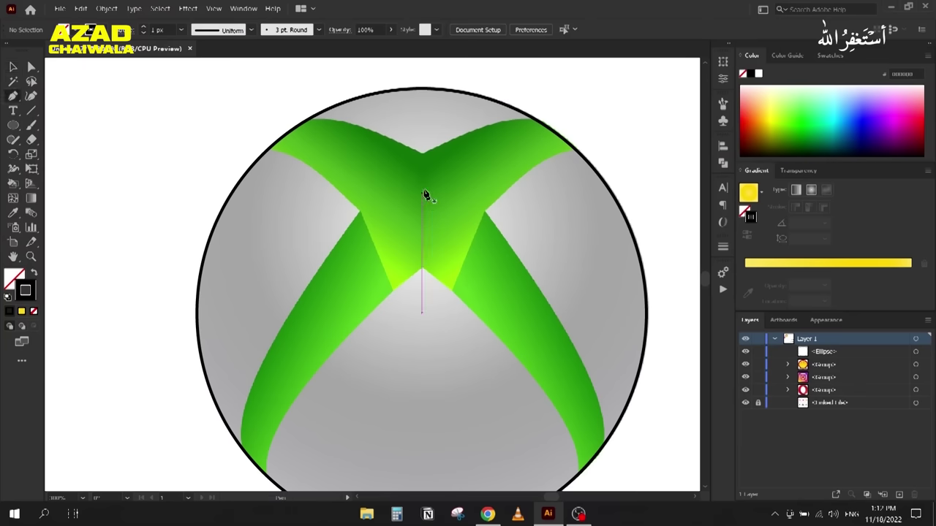
click(421, 153)
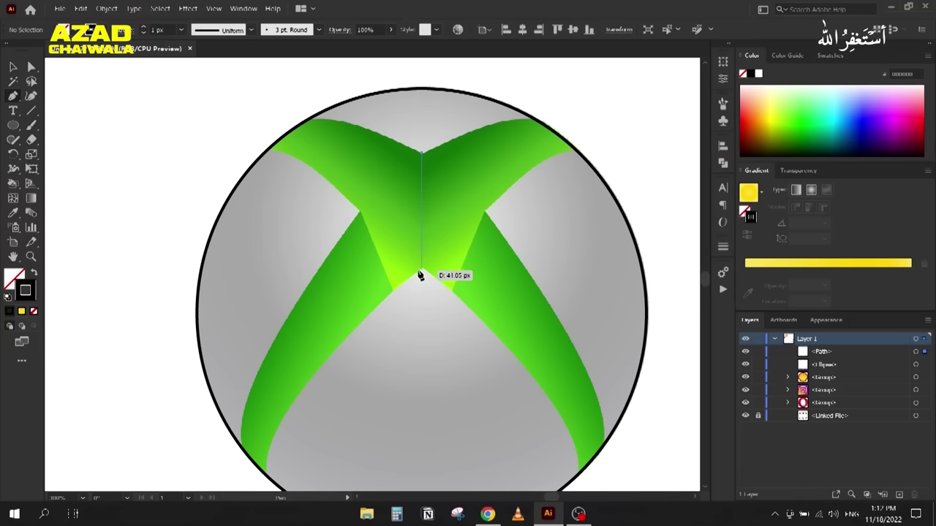
click(423, 269)
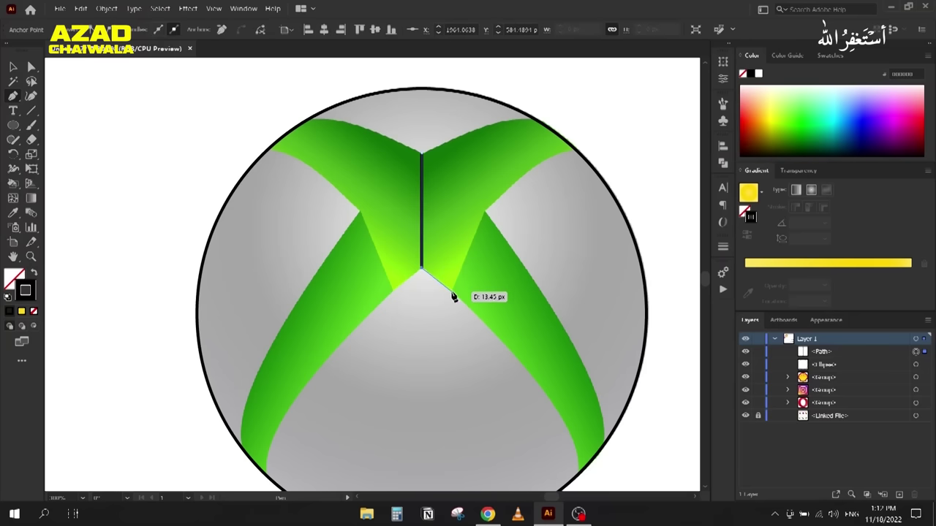
click(452, 291)
click(484, 212)
scroll(570, 168, right, 3)
scroll(571, 168, up, 1)
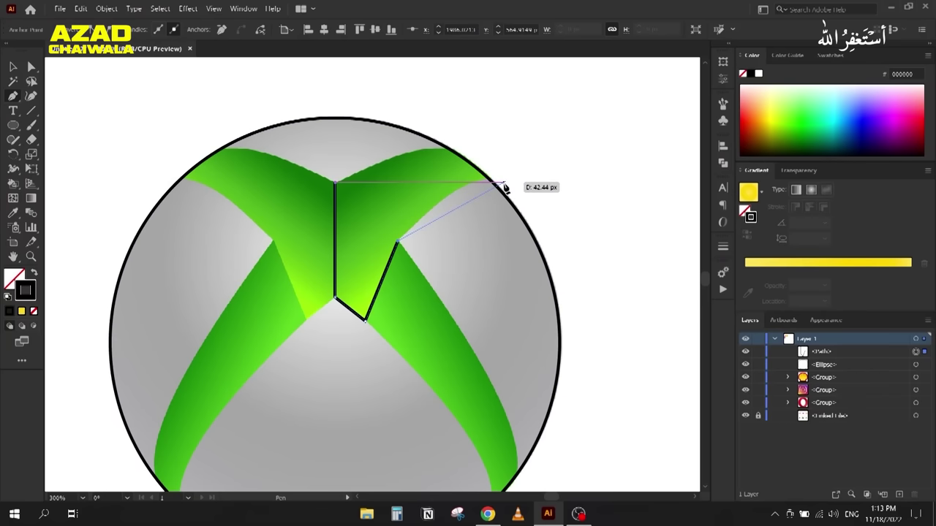
drag(504, 182, 514, 211)
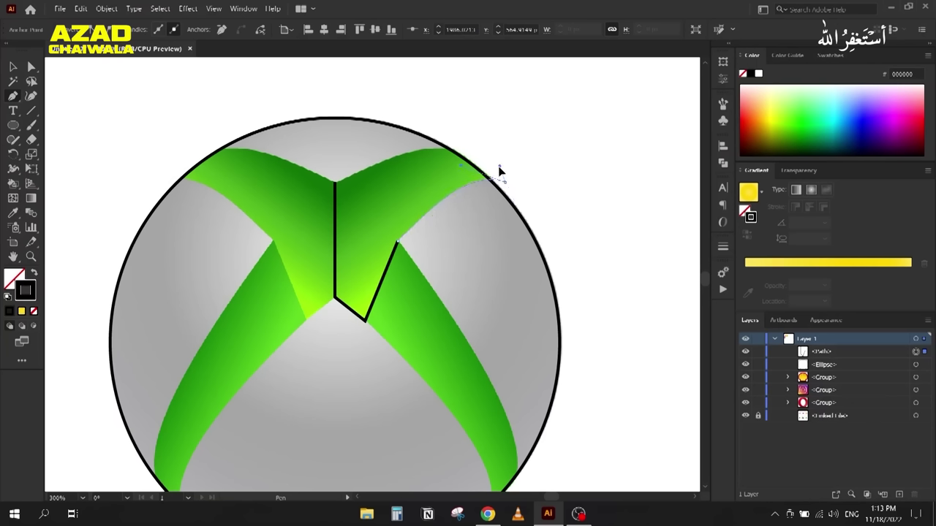
drag(504, 182, 444, 146)
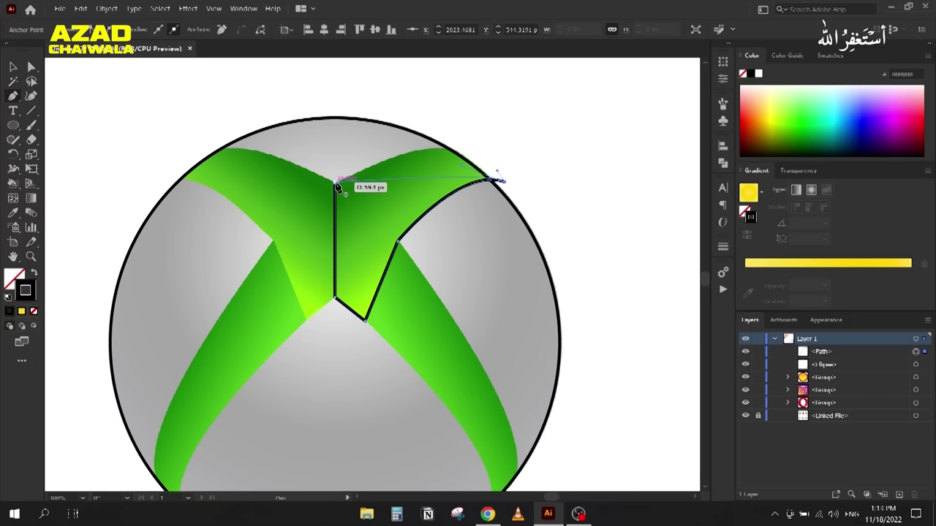
Step: Close the outline with a curve along the ribbon's top edge and refine it with Direct Selection
click(337, 185)
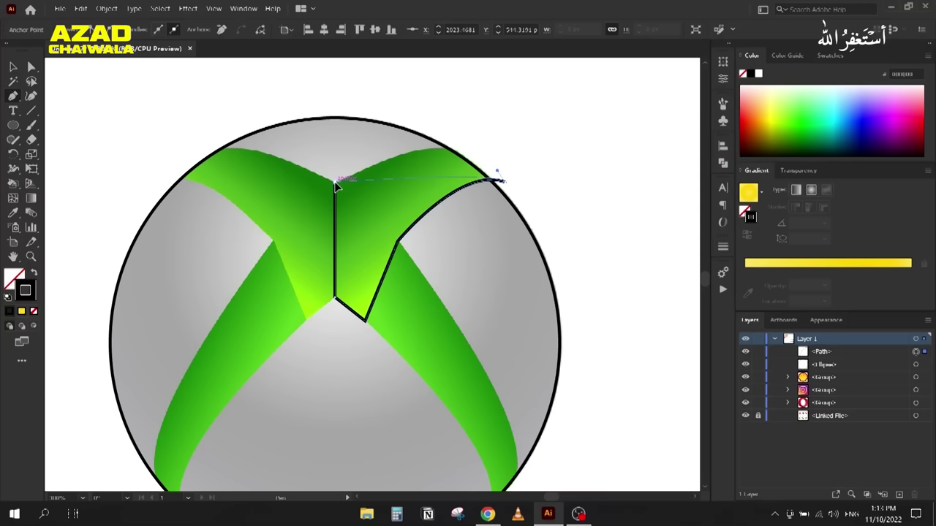
mouse_move(335, 183)
mouse_down()
mouse_move(259, 231)
mouse_move(229, 231)
mouse_up()
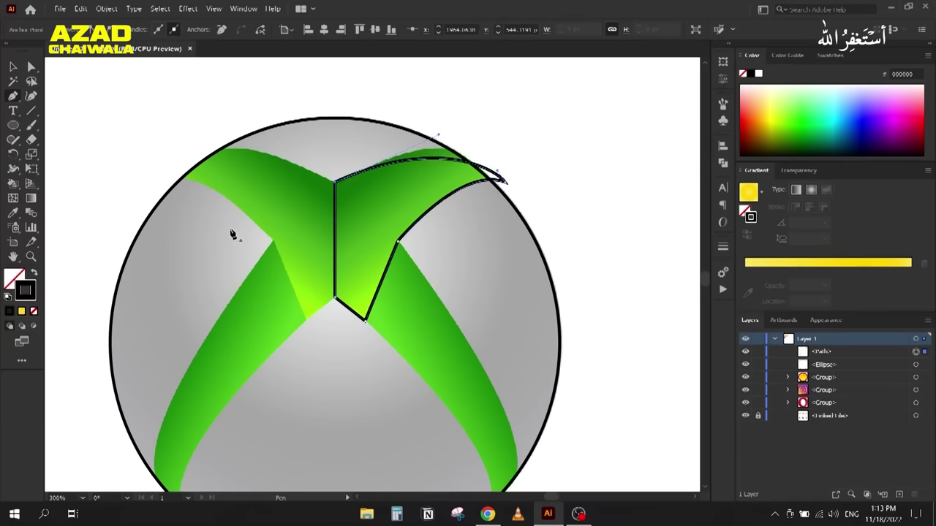
click(31, 67)
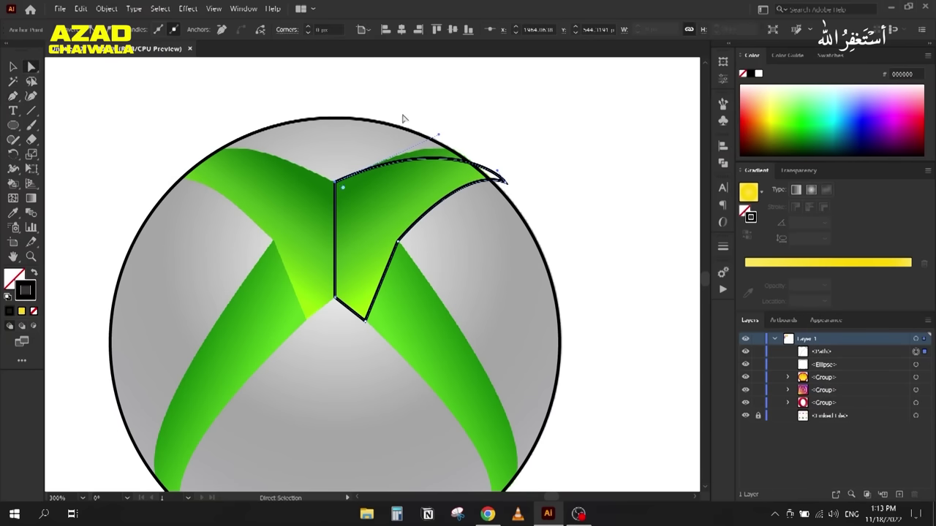
drag(437, 137, 473, 112)
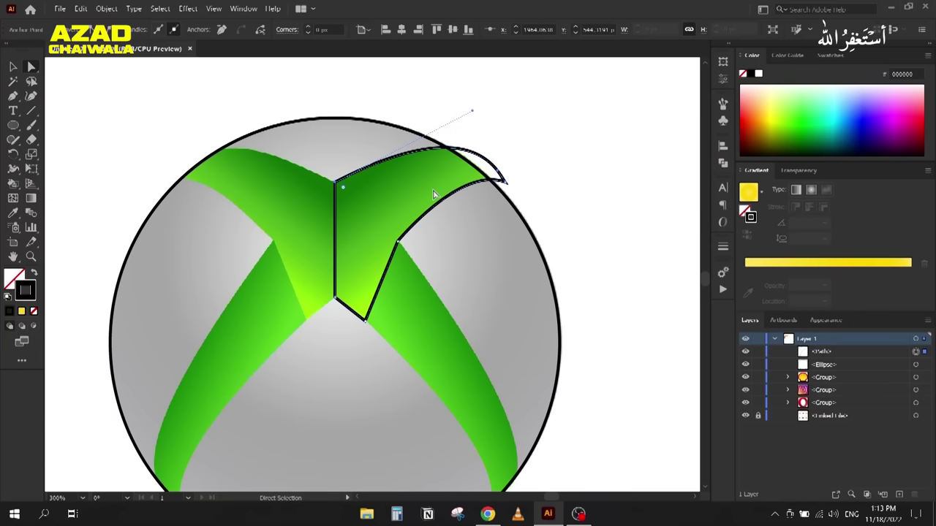
click(12, 66)
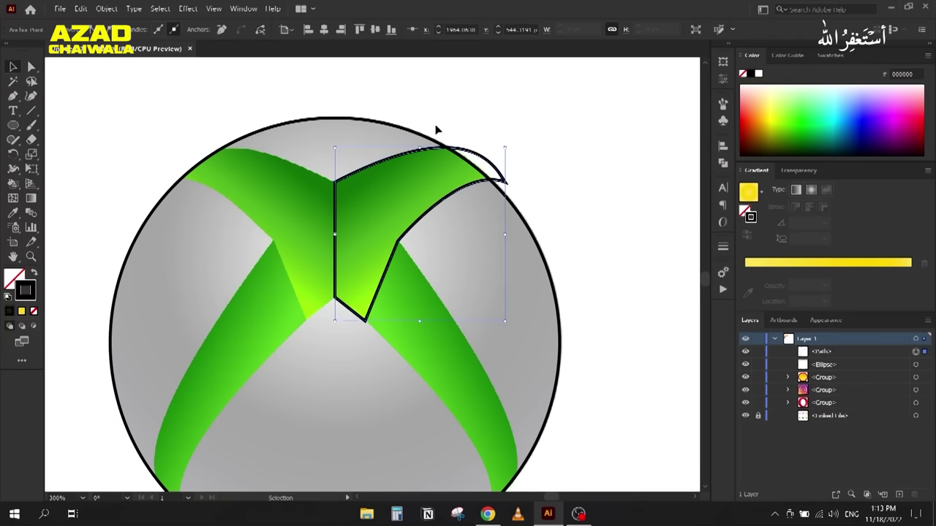
click(472, 137)
Step: Merge the circle and outline's top-right overlap with Shape Builder, test-move it, then undo
drag(505, 140, 444, 184)
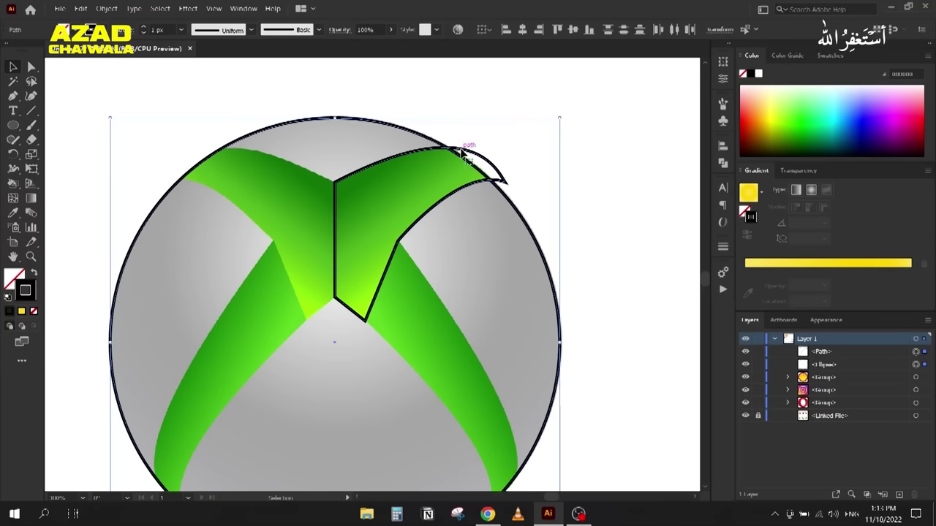
key(shift+m)
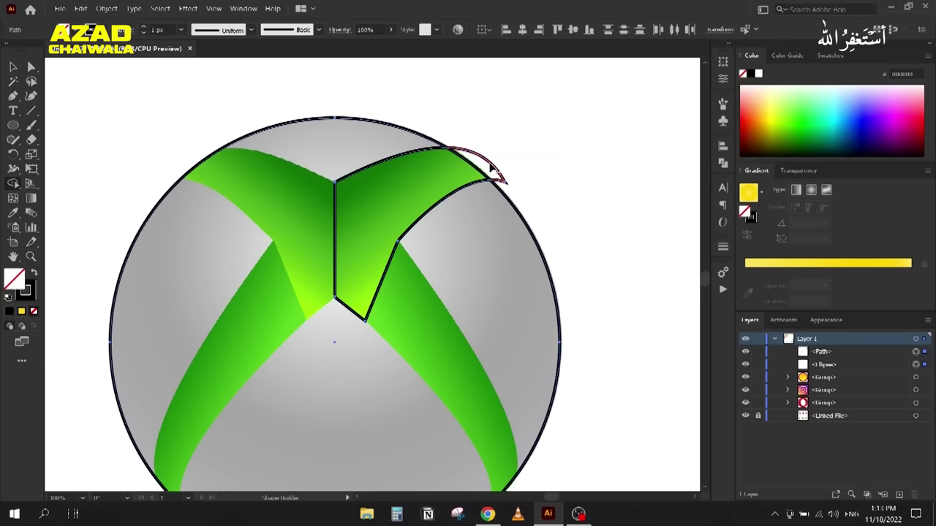
click(497, 174)
click(12, 68)
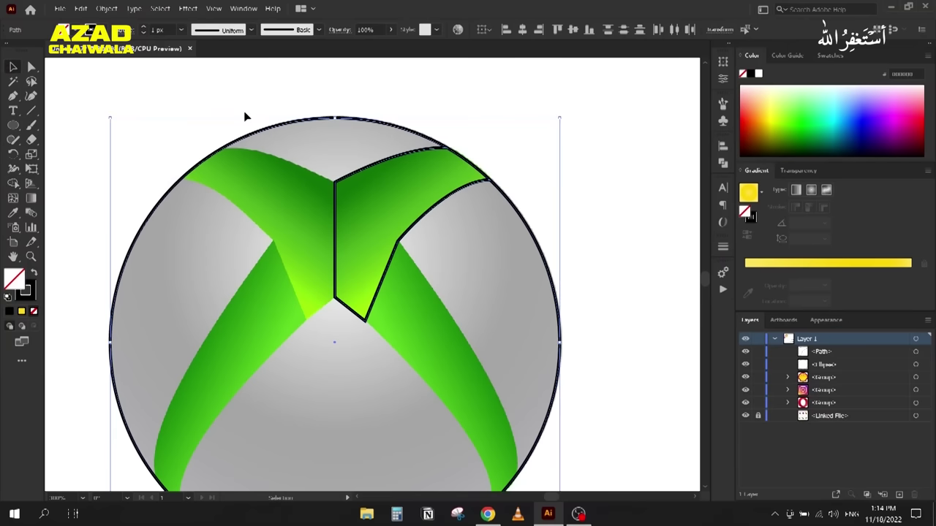
click(222, 95)
drag(372, 160, 475, 139)
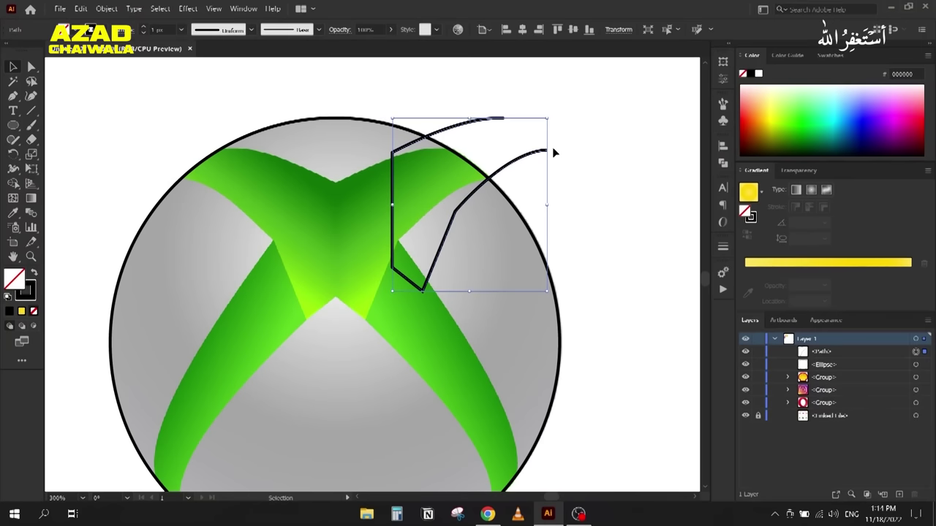
key(ctrl+z)
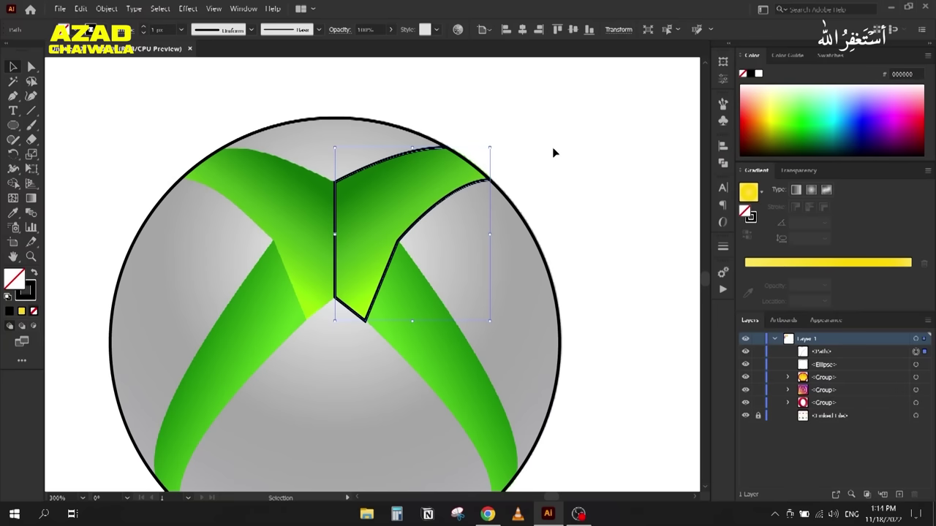
key(ctrl+z)
Step: Delete the tip protruding past the circle with Shape Builder and test-move to verify the trim
click(13, 67)
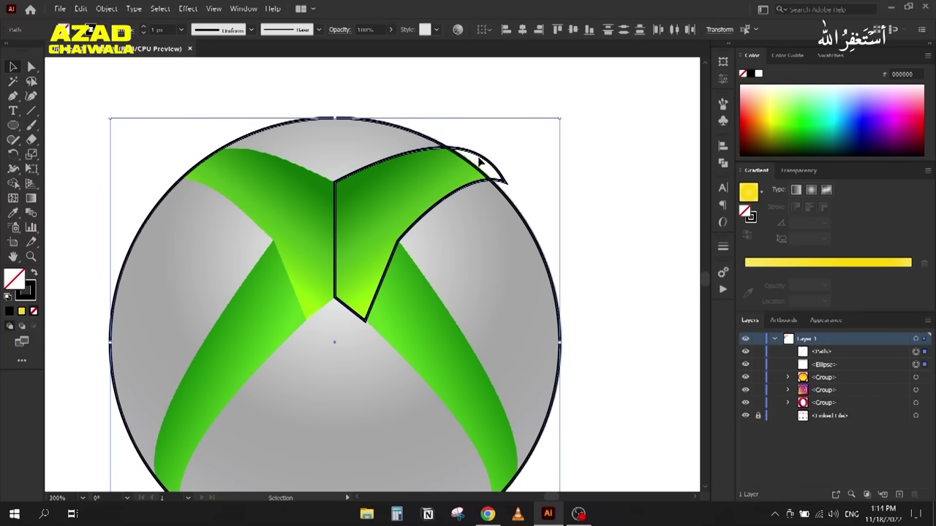
key(shift+m)
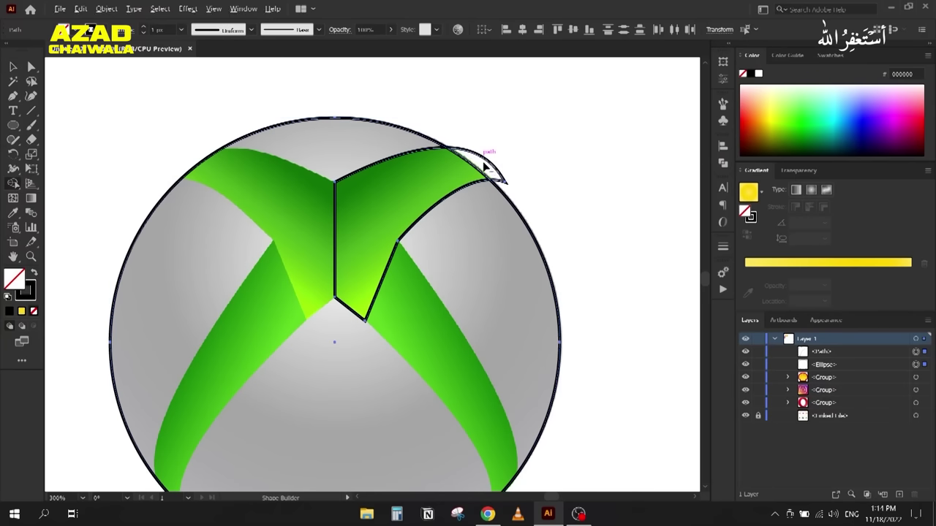
alt+click(485, 168)
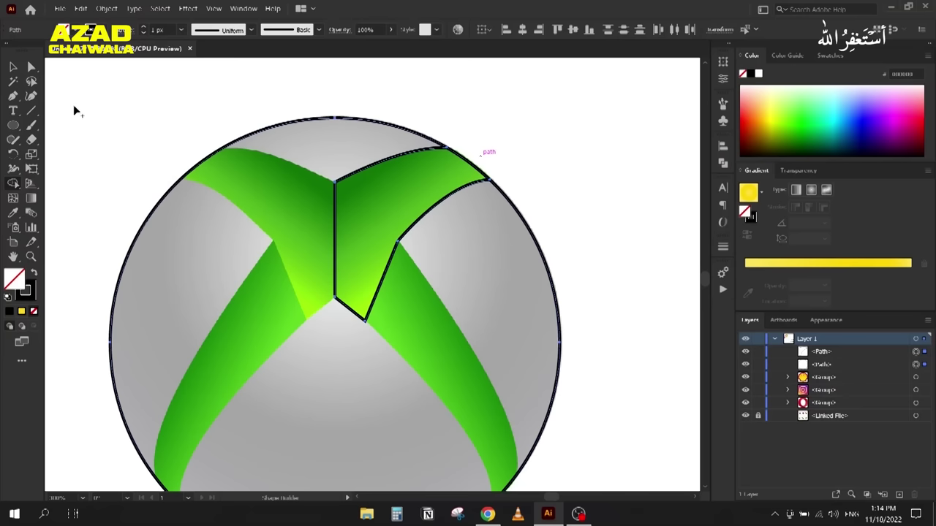
click(12, 66)
click(261, 95)
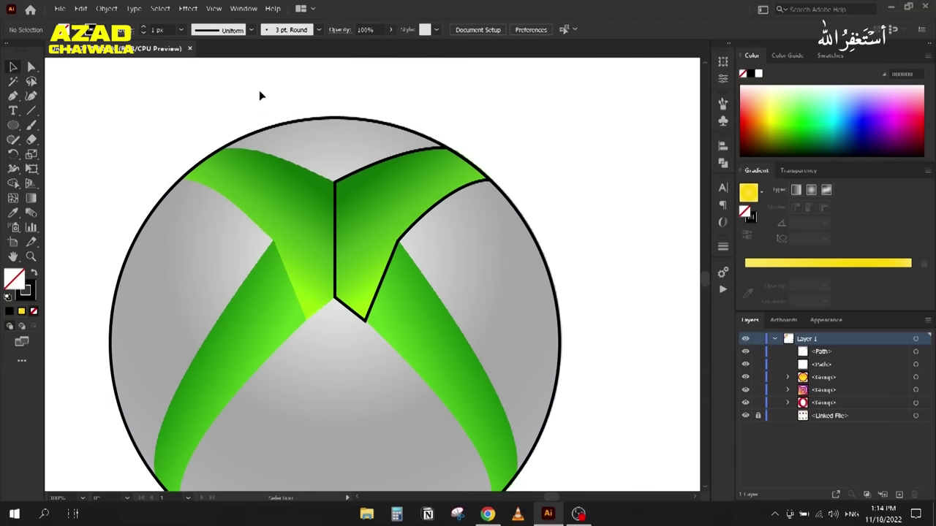
drag(454, 156, 521, 144)
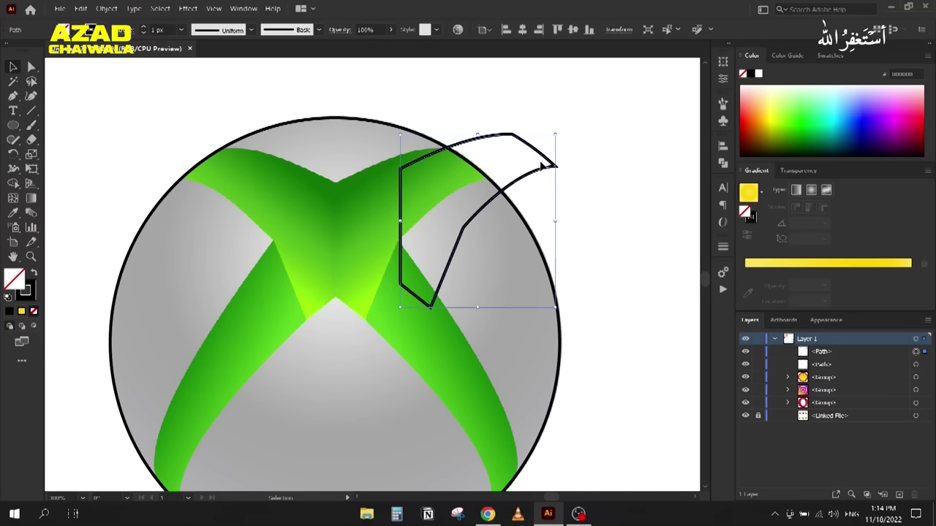
drag(535, 159, 539, 150)
key(ctrl+z)
click(577, 125)
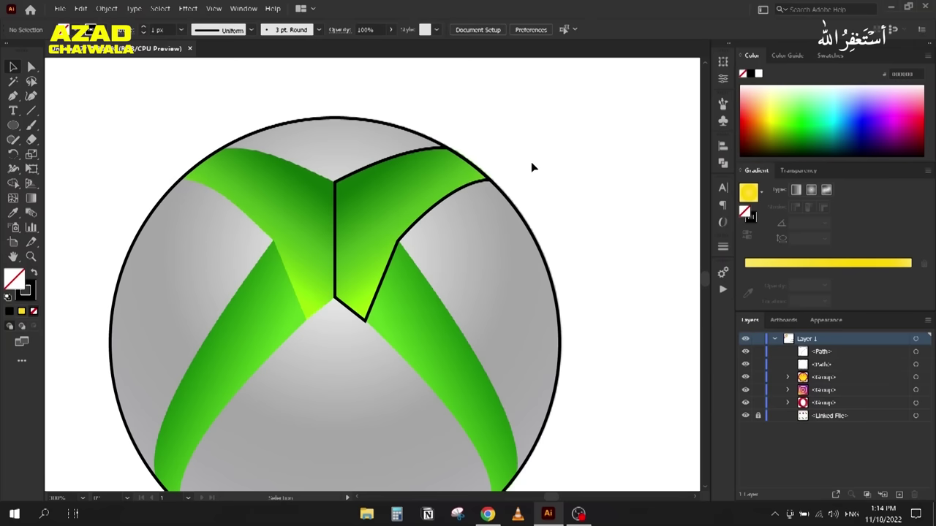
Step: Try deleting the outline's bottom V anchor with the Pen tool, then undo it
scroll(541, 182, down, 2)
scroll(432, 187, up, 2)
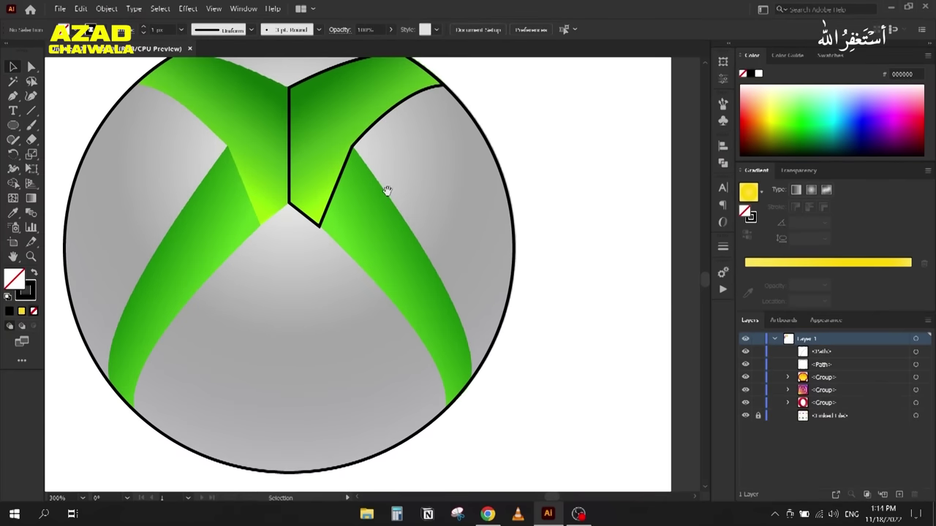
scroll(387, 196, up, 1)
scroll(420, 215, down, 1)
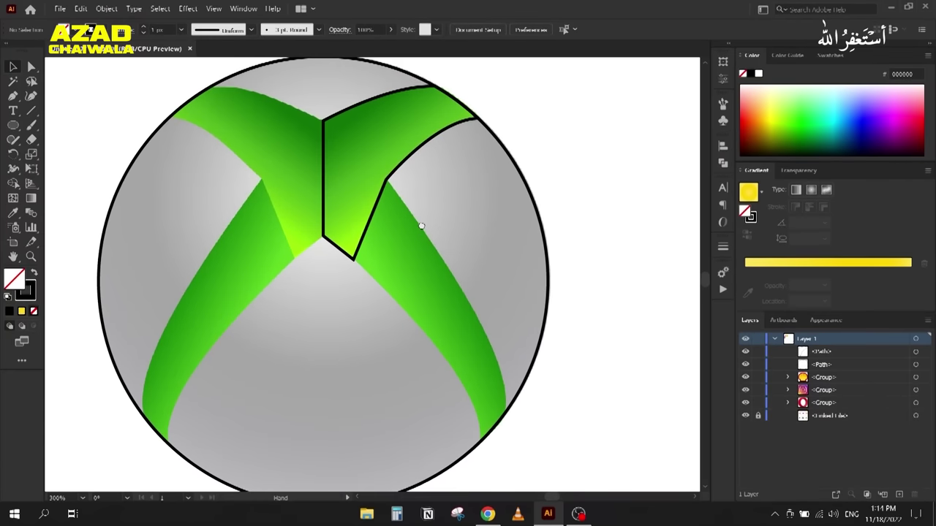
click(388, 180)
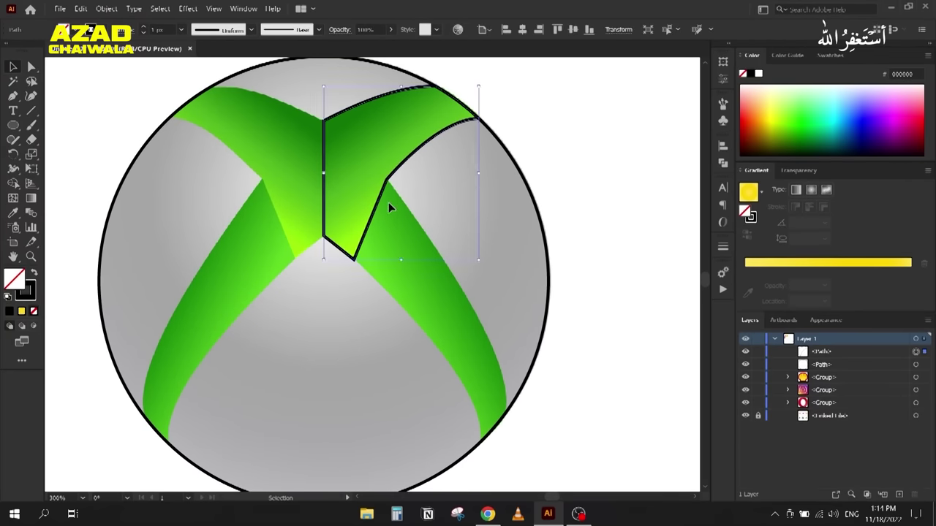
key(p)
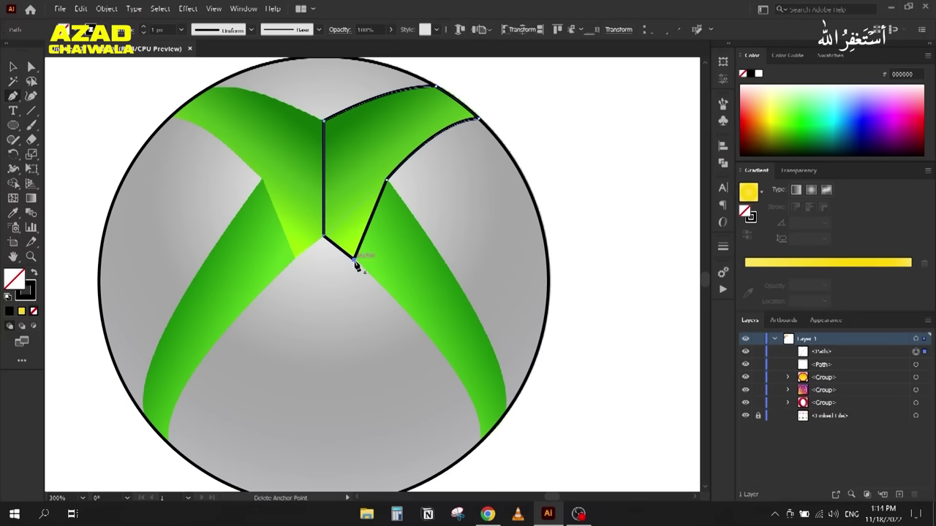
click(354, 260)
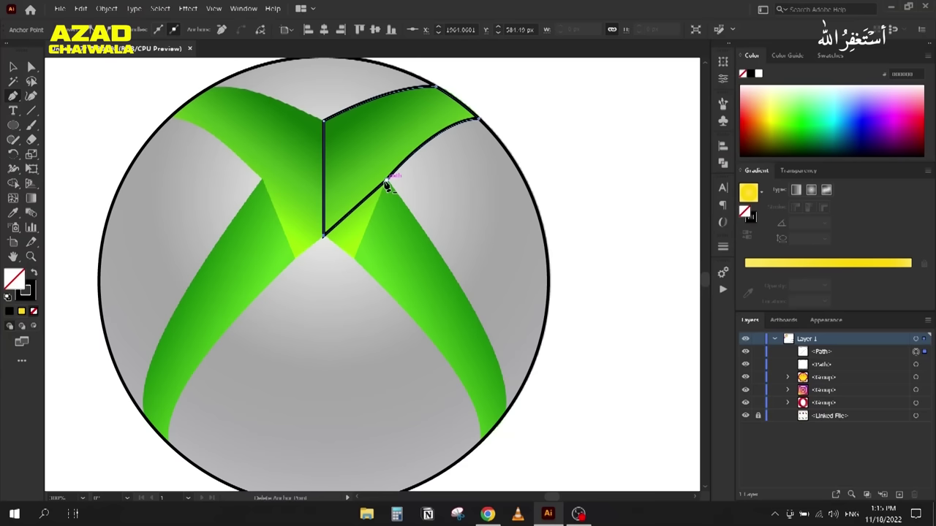
key(ctrl+z)
Step: Deselect and start a new Pen path at the V notch's bottom point
click(12, 68)
click(278, 193)
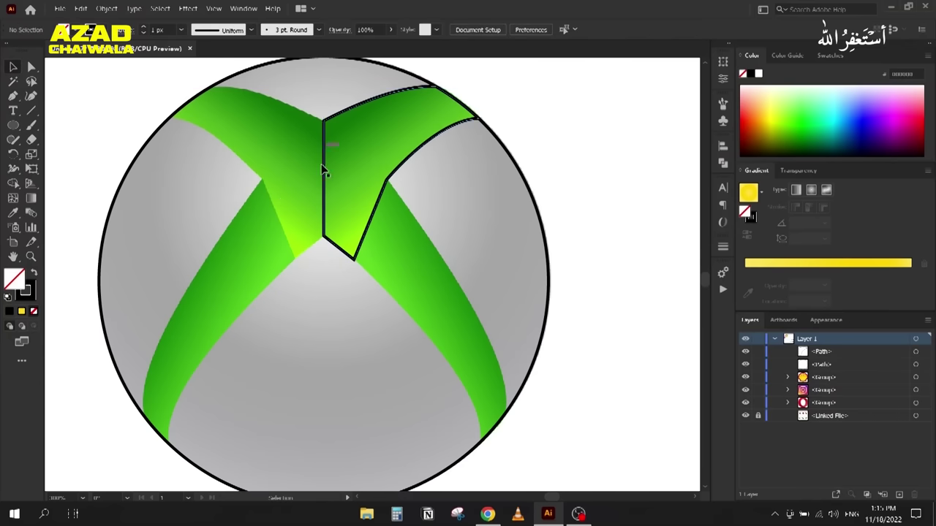
key(p)
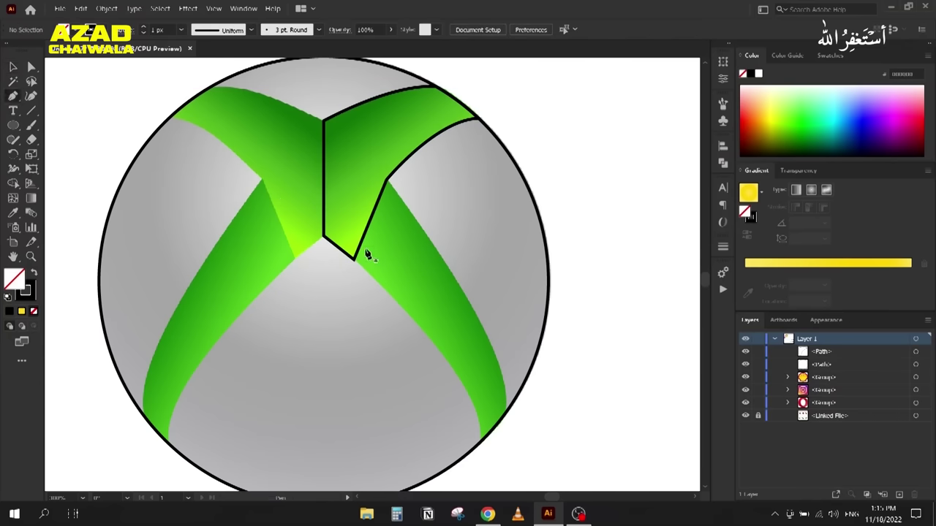
click(356, 265)
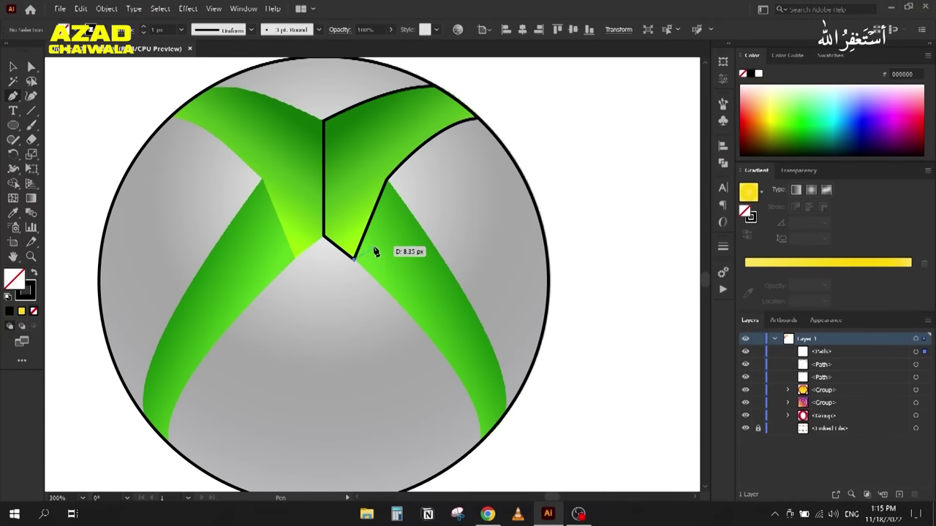
key(ctrl+minus)
key(ctrl+minus)
Step: Draw the right green band's outline from the notch down to the circle's edge and back with curves
click(354, 406)
scroll(397, 255, up, 1)
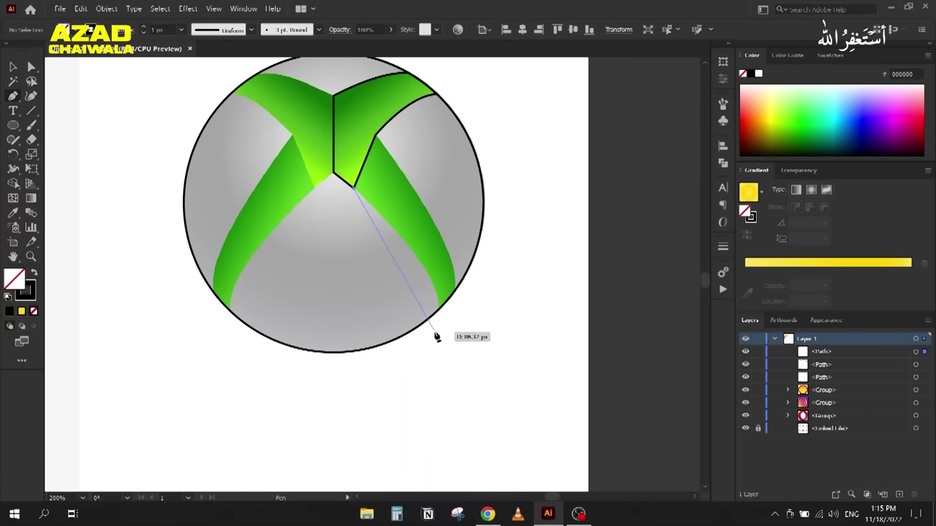
mouse_move(437, 336)
mouse_down()
mouse_move(428, 385)
mouse_move(404, 379)
mouse_move(414, 386)
mouse_move(402, 396)
mouse_move(483, 320)
mouse_move(436, 317)
mouse_move(440, 340)
mouse_up()
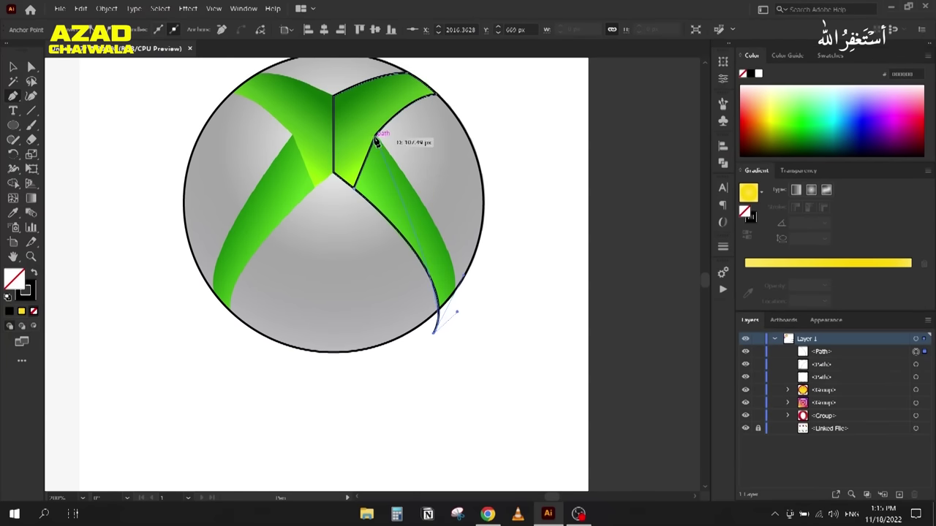
drag(376, 140, 312, 246)
drag(354, 382, 357, 178)
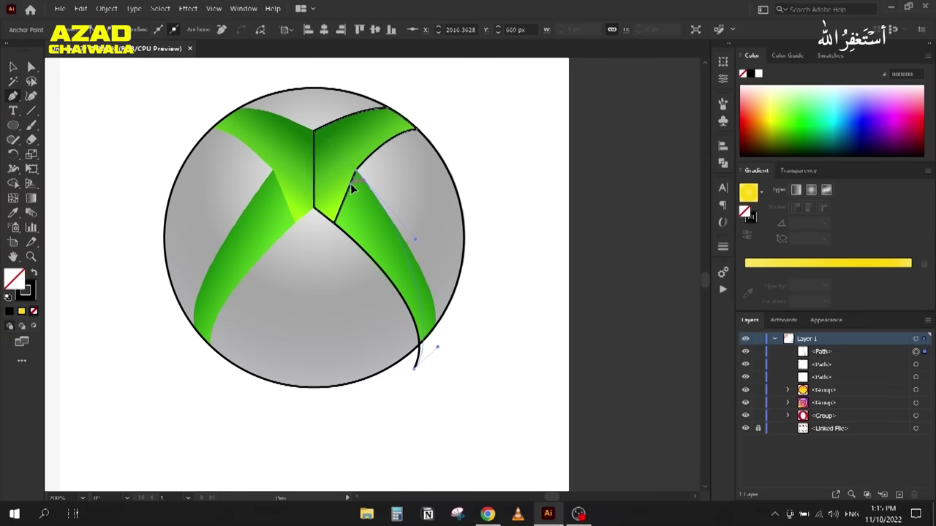
drag(335, 220, 337, 227)
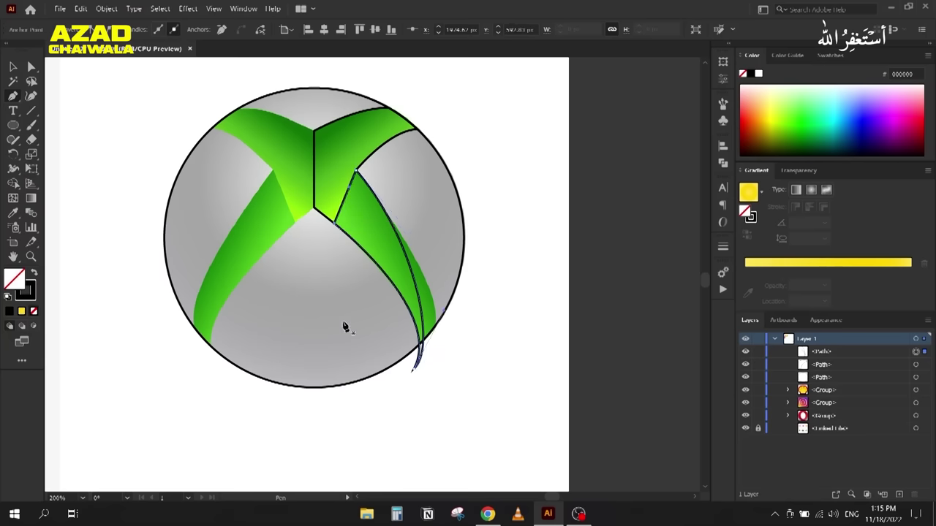
Step: Reshape the band's top corner and lower-tip curves with Direct Selection
click(31, 67)
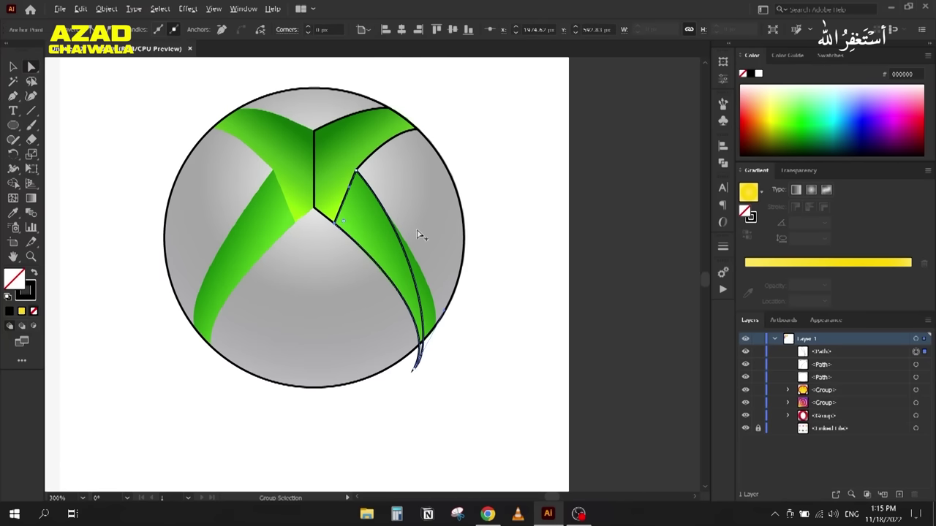
scroll(420, 231, up, 1)
click(323, 141)
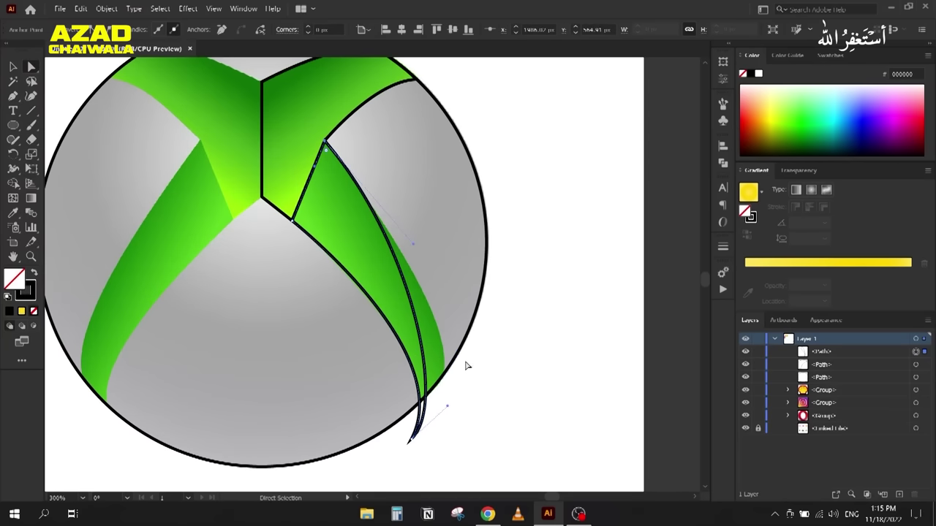
drag(446, 406, 490, 388)
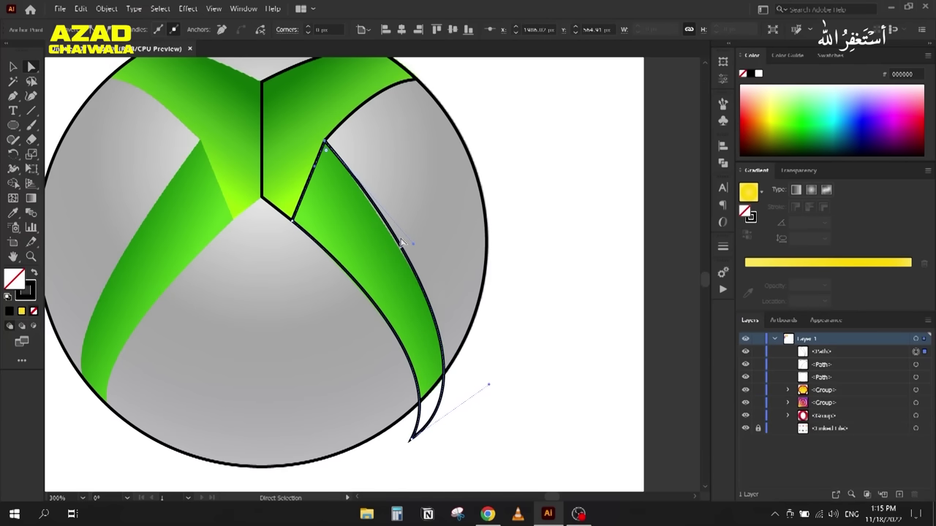
drag(414, 247, 411, 259)
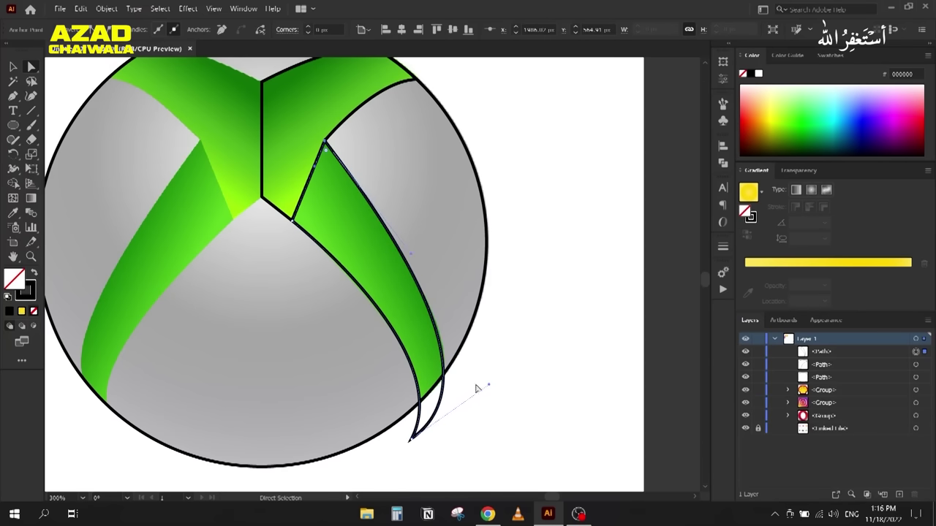
key(ctrl+minus)
Step: Select the band and circle and remove the grey sliver below the band's tip with Shape Builder
click(12, 67)
shift+click(324, 324)
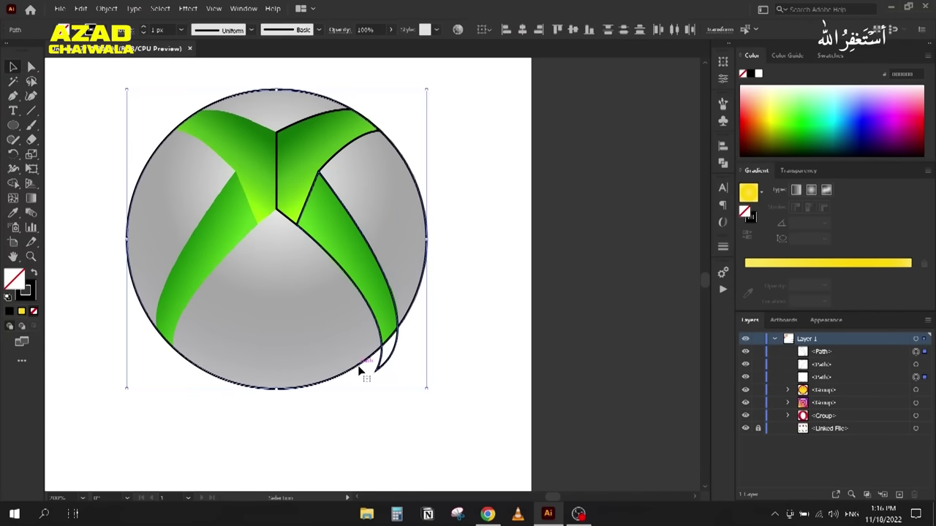
key(shift+m)
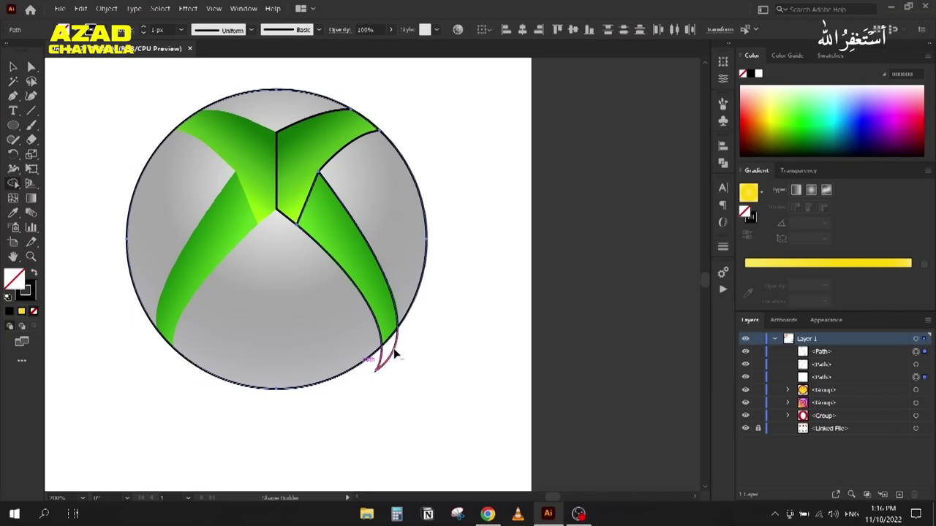
alt+click(388, 355)
key(v)
drag(116, 108, 223, 136)
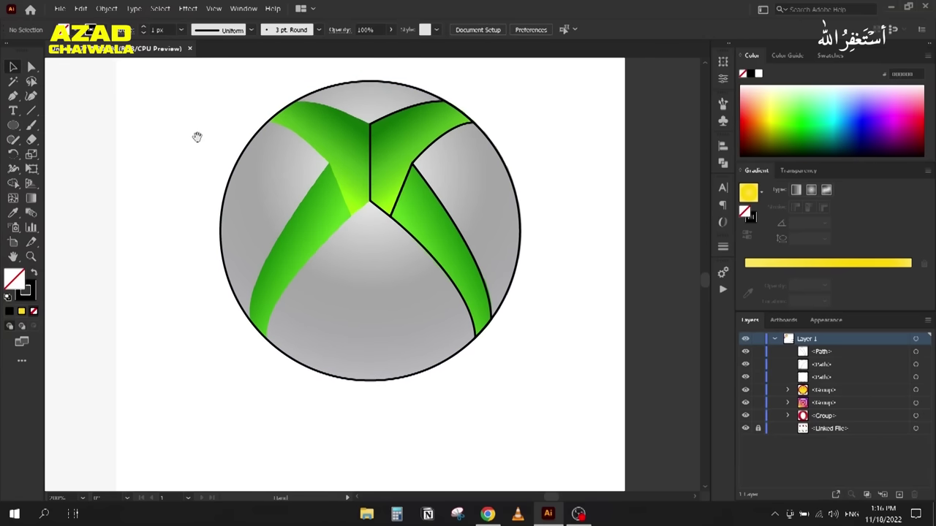
ctrl+alt+click(157, 130)
Step: Move the traced Xbox outlines off to the right of the reference
drag(161, 83, 322, 249)
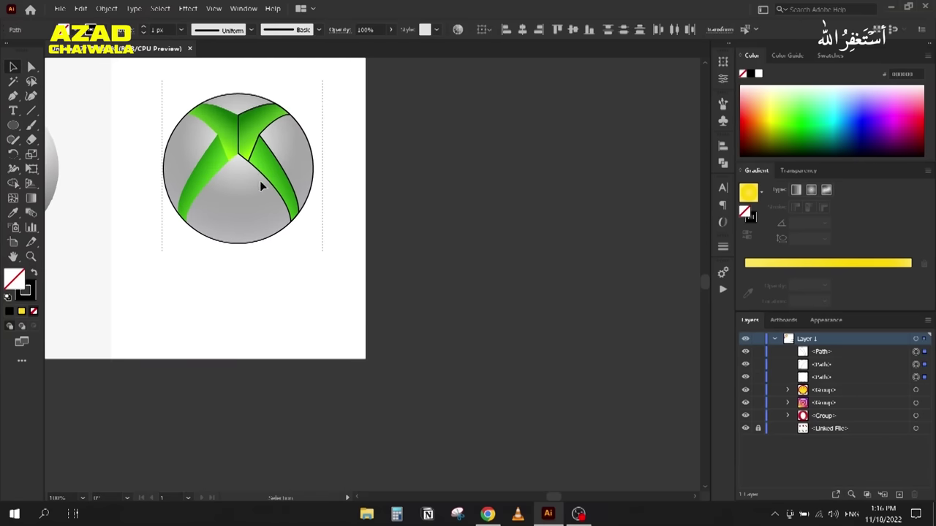
drag(268, 147, 488, 157)
click(451, 286)
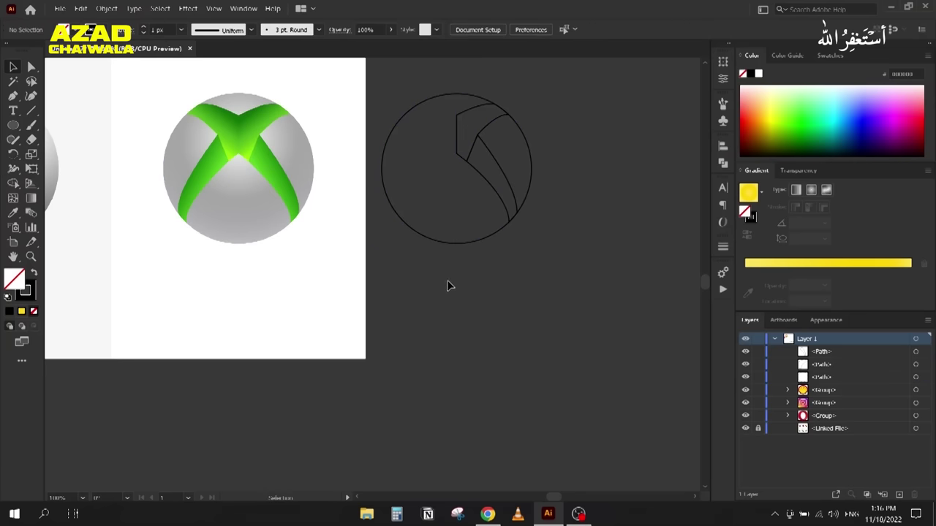
Step: Swap the circle's fill and stroke and apply the White, Black gradient preset
scroll(419, 268, up, 2)
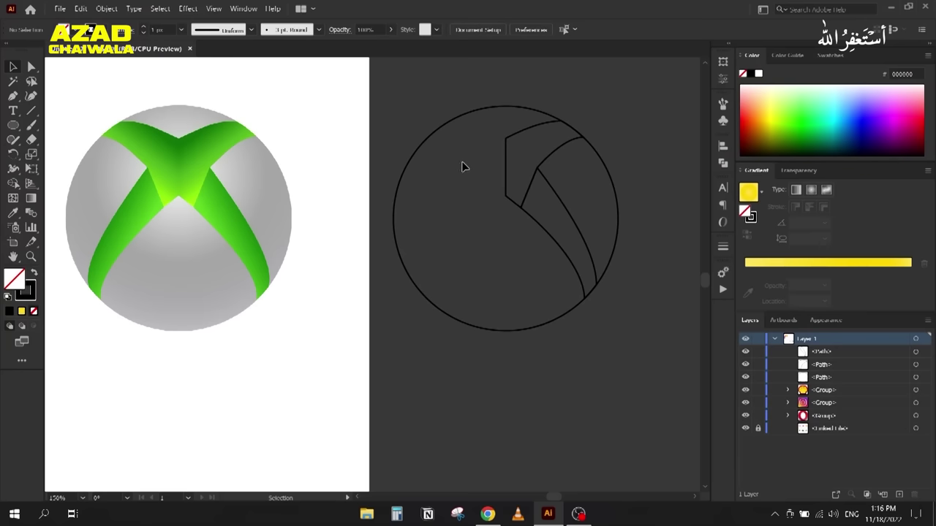
drag(406, 108, 442, 179)
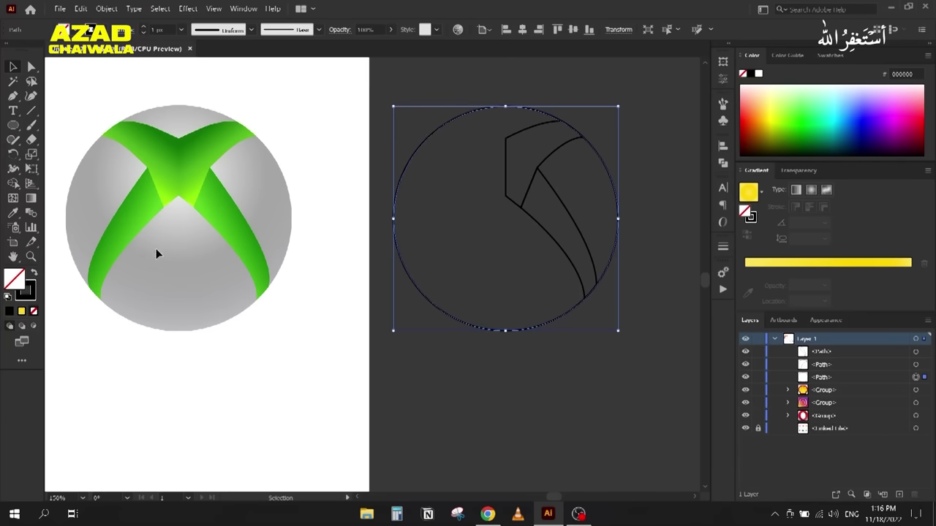
key(shift+x)
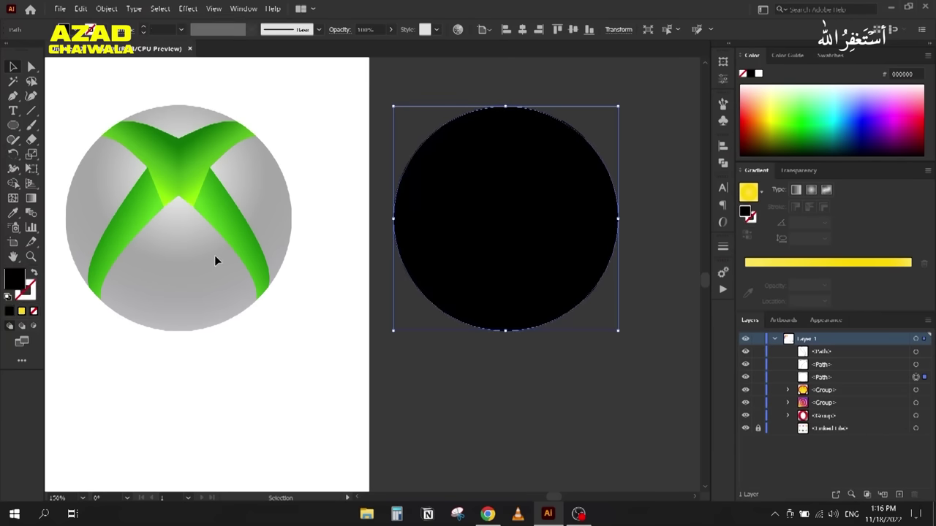
click(761, 193)
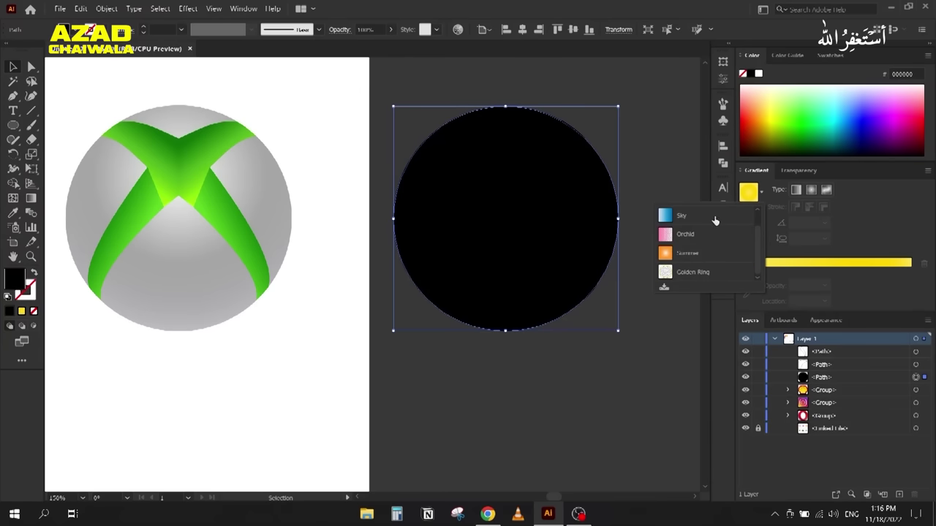
click(666, 217)
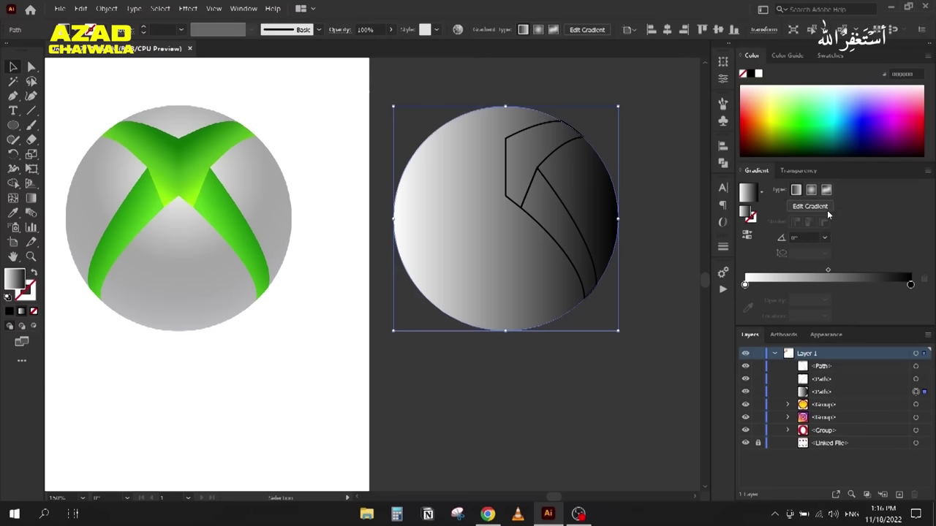
Step: Make the circle's gradient radial, running light at top to dark at bottom
click(810, 190)
key(g)
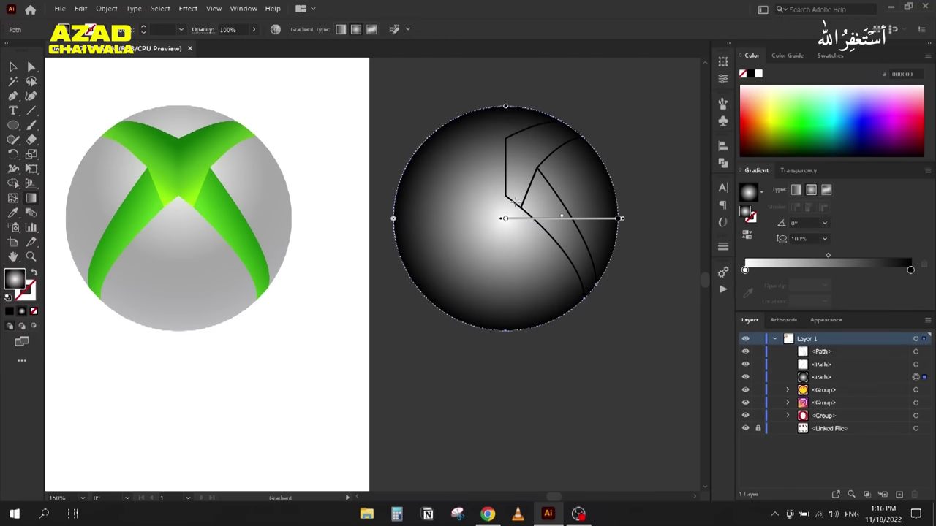
drag(505, 160, 505, 330)
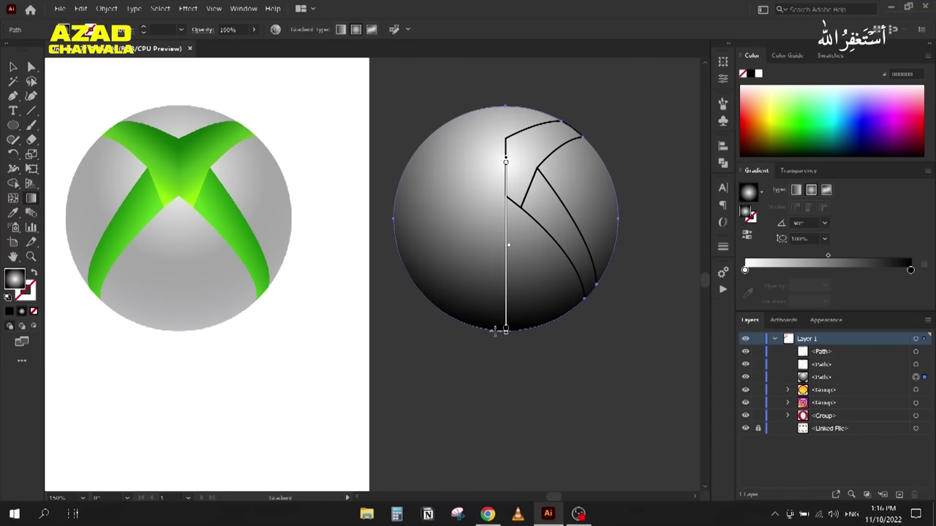
Step: Sample greys from the reference into the left, a new middle, and right gradient stops
click(746, 270)
click(747, 294)
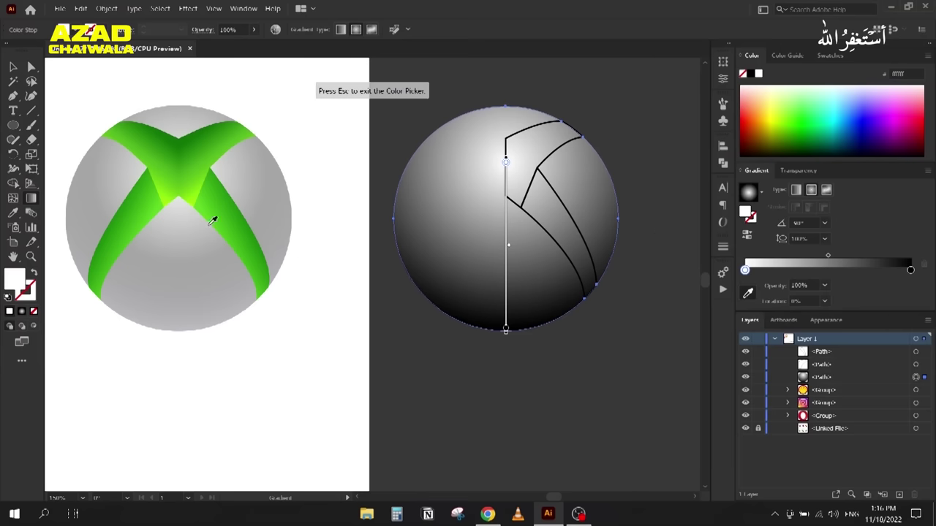
click(176, 202)
click(505, 245)
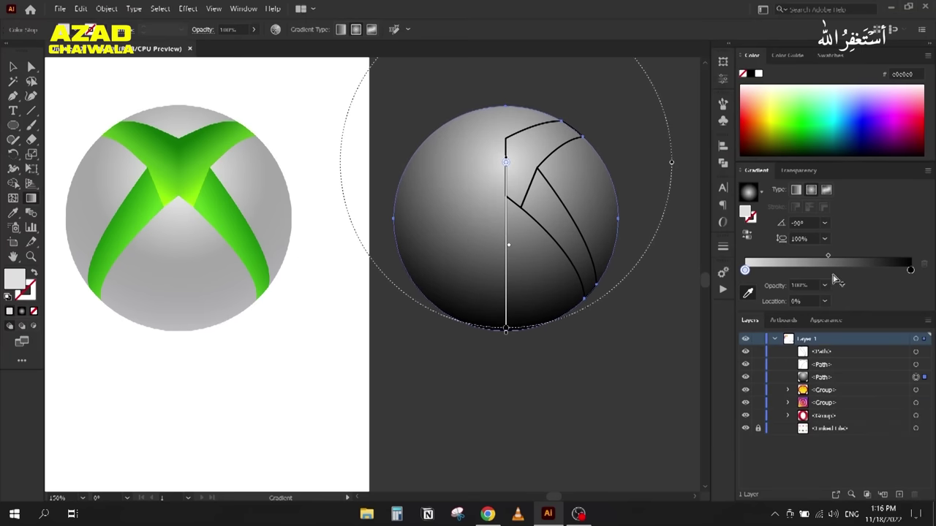
click(183, 295)
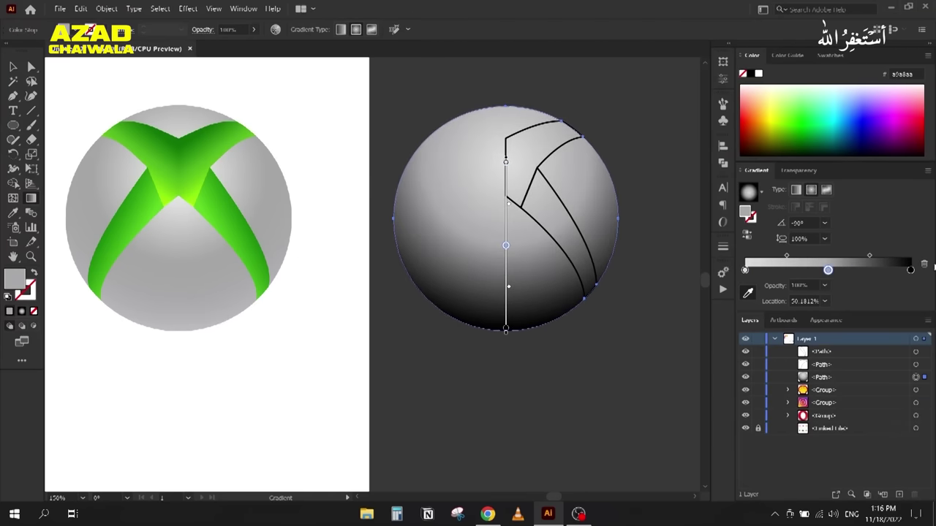
click(908, 270)
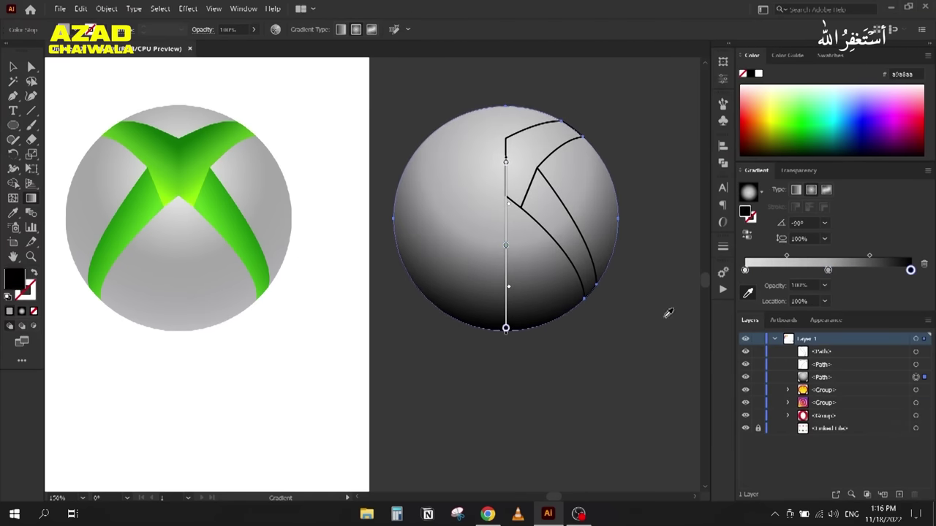
click(188, 324)
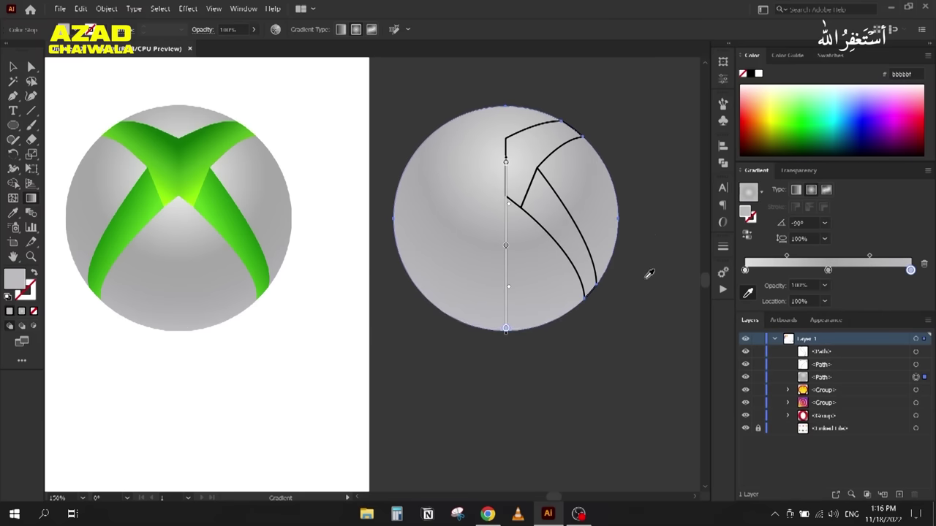
Step: Lighten the left gradient stop with a tint from the Color Guide
click(11, 67)
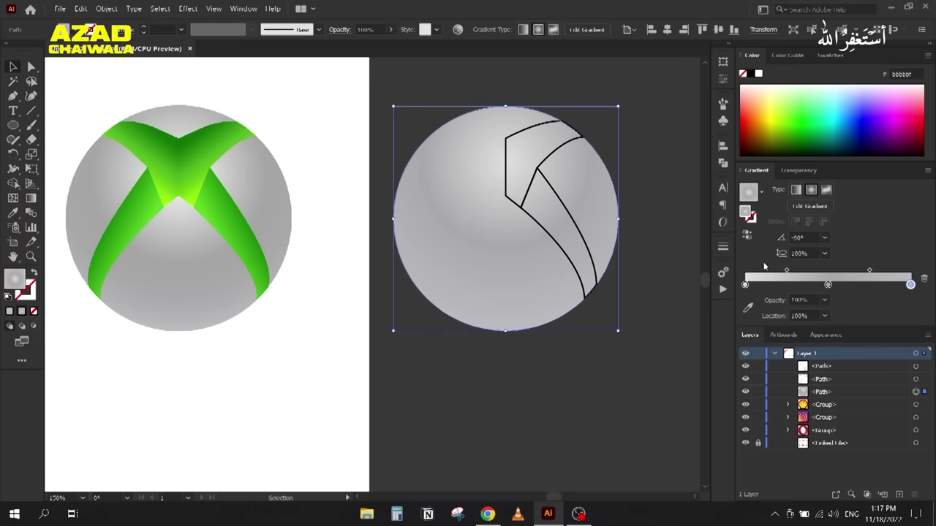
click(744, 285)
click(779, 57)
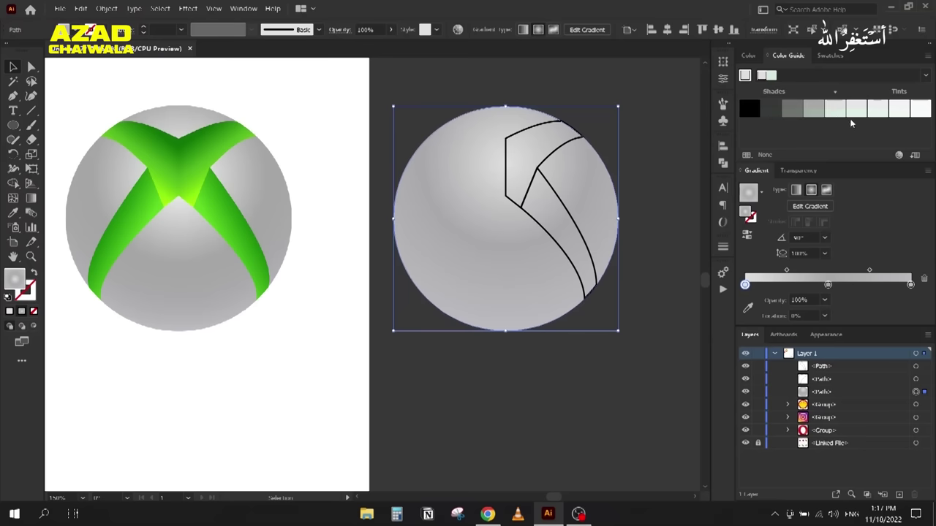
click(897, 109)
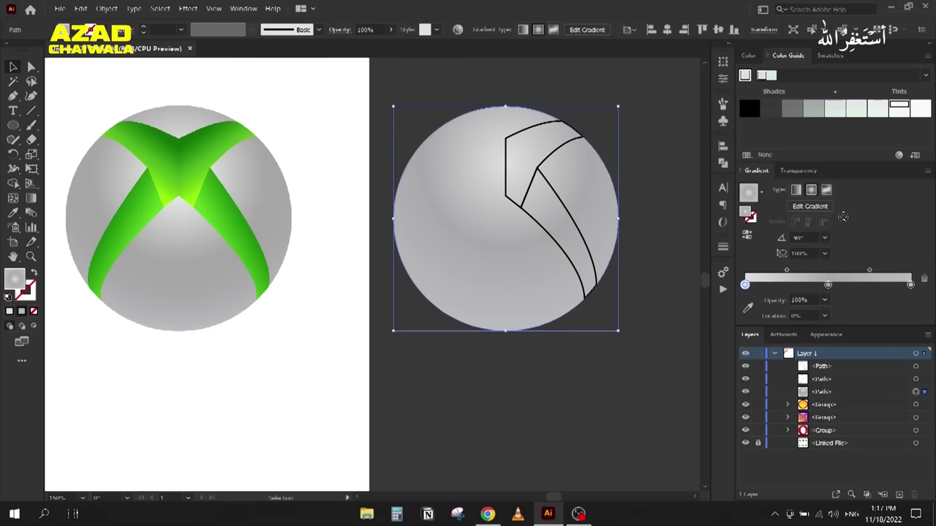
click(745, 285)
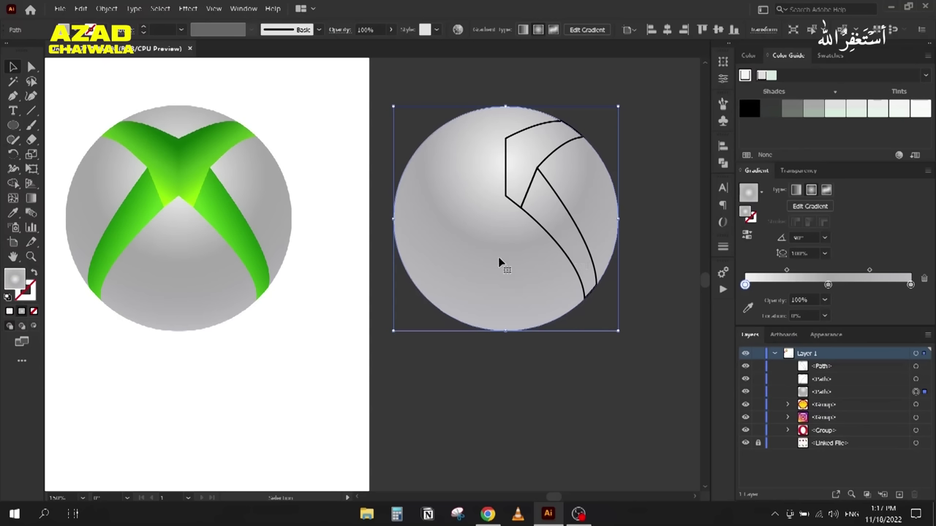
click(828, 285)
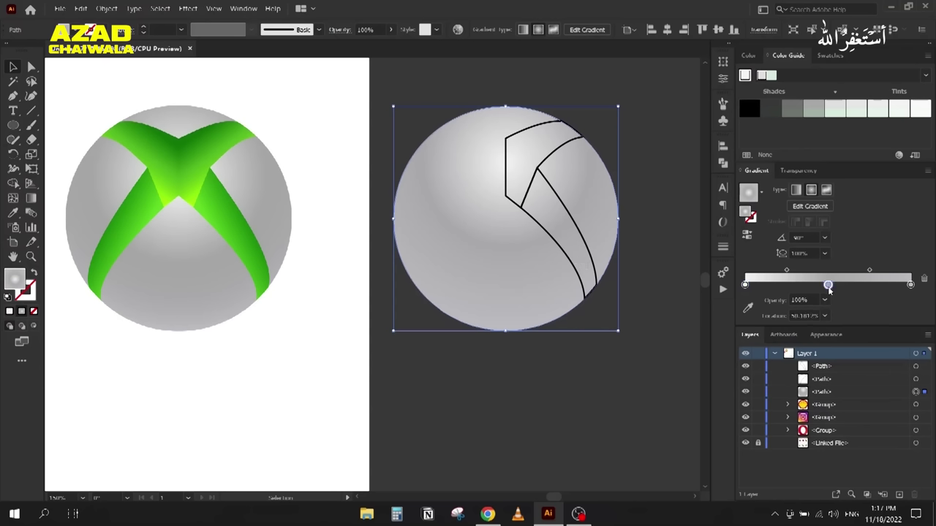
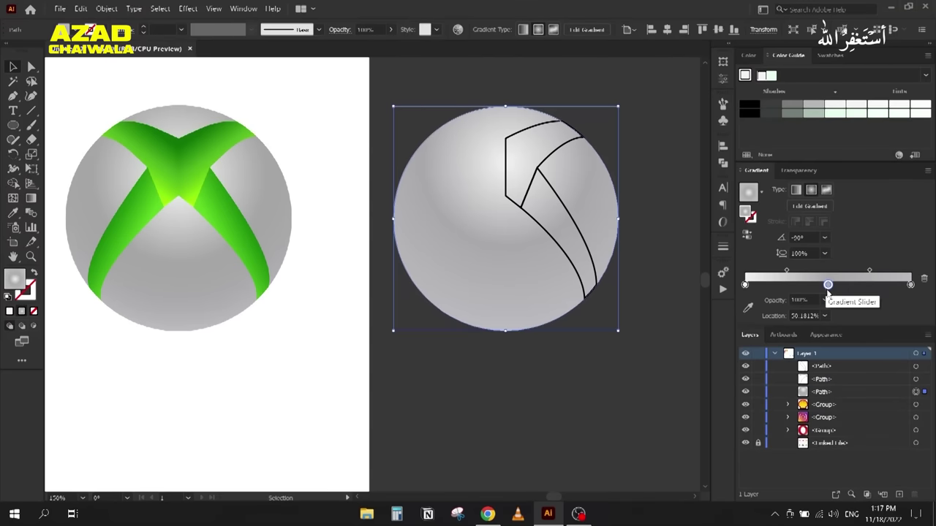
Step: Darken the sphere gradient's middle grey stop to about 59% brightness in HSB
double_click(827, 285)
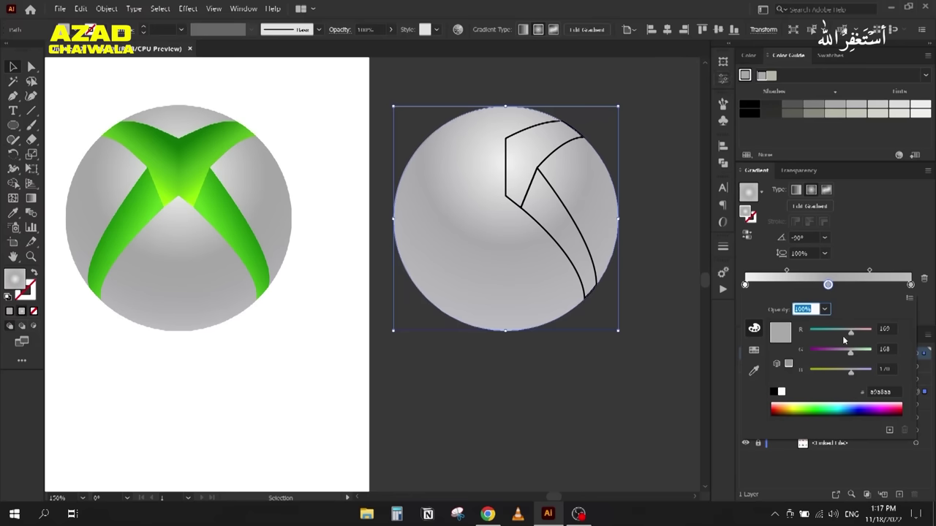
click(909, 299)
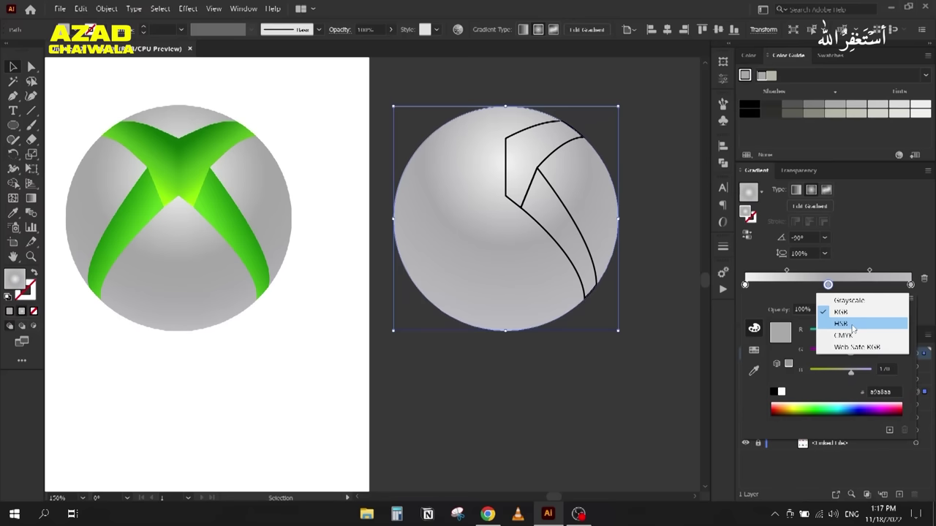
click(851, 324)
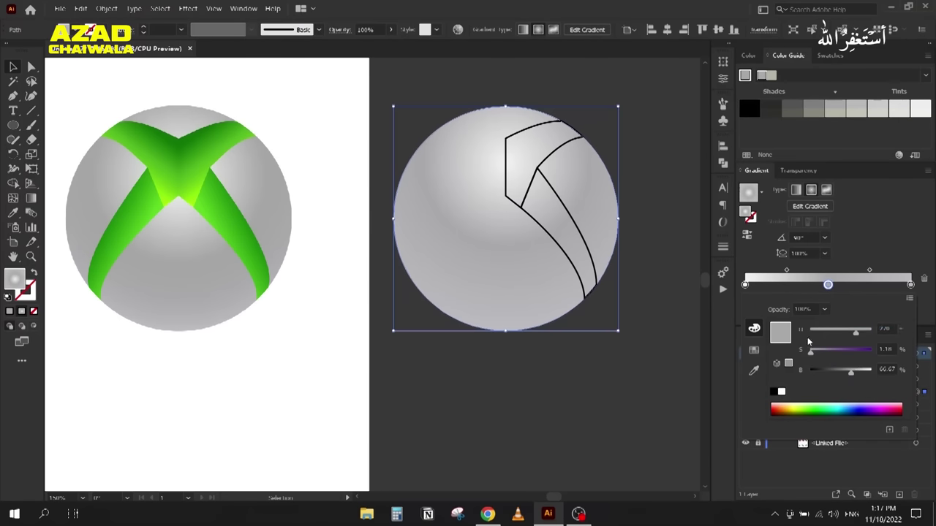
click(882, 371)
key(Down)
key(Down)
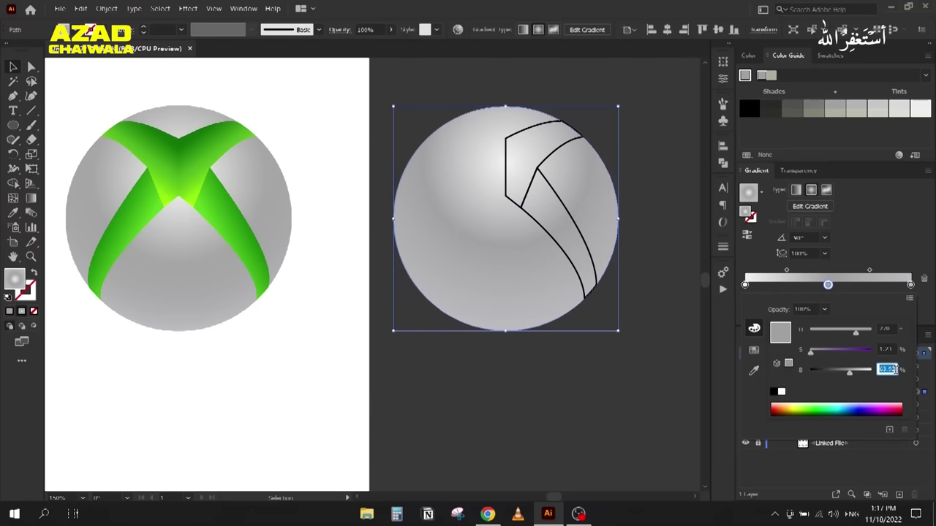
key(Down)
key(Down)
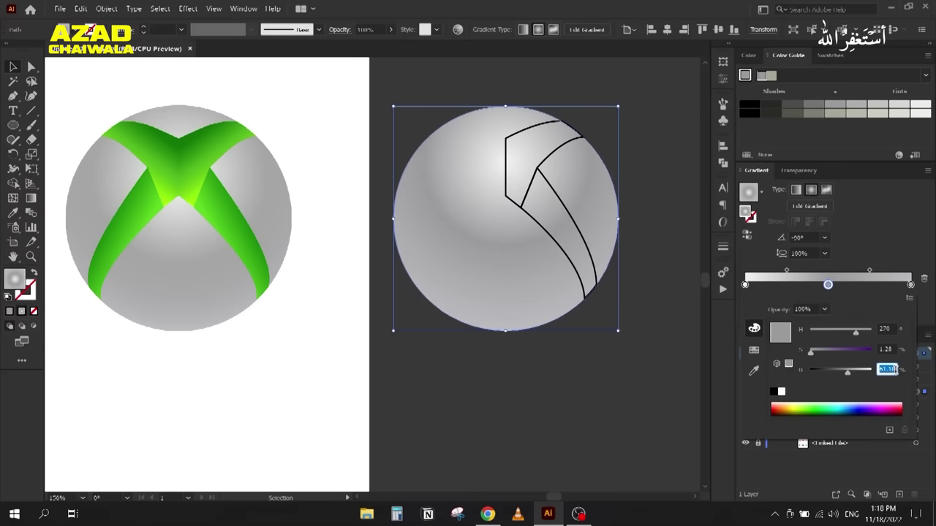
key(Down)
key(Down)
key(Return)
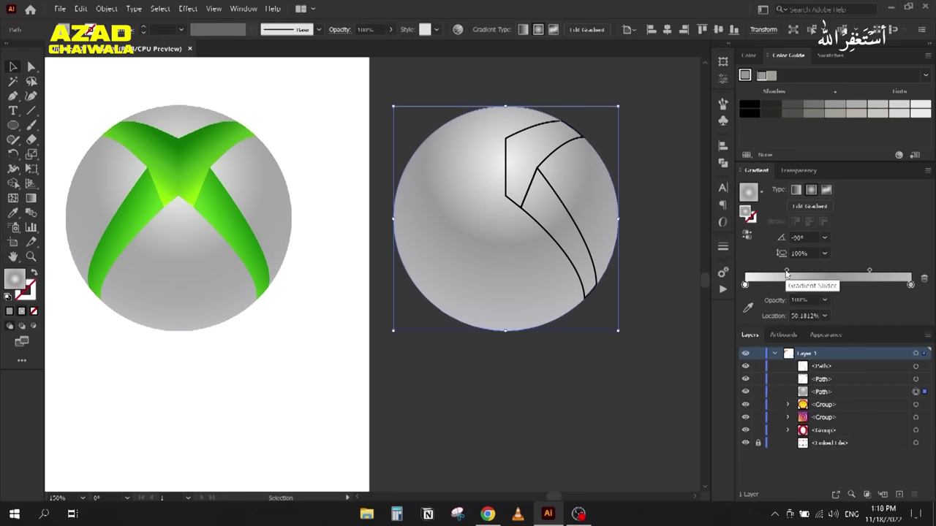
Step: Rebalance the gradient: left midpoint about 33%, middle stop 52.7%, right midpoint about 81%
drag(786, 273, 778, 273)
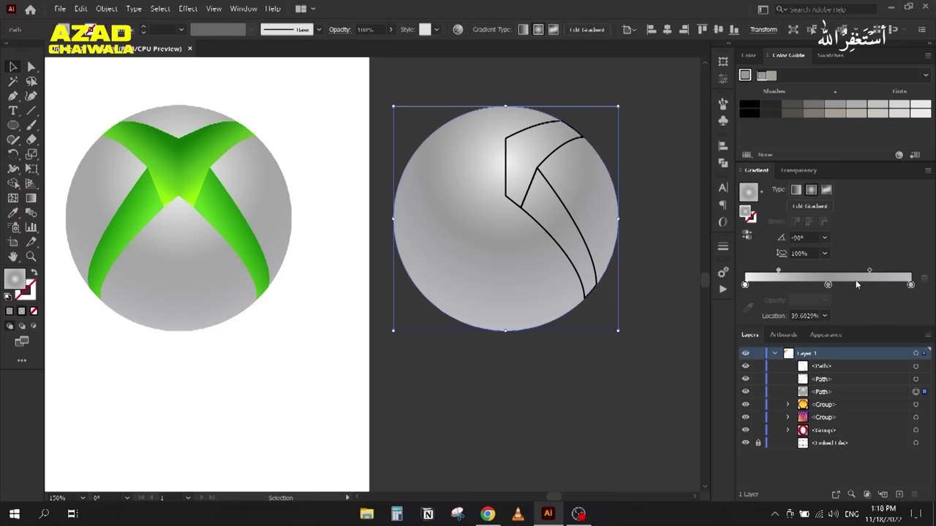
drag(828, 285, 835, 287)
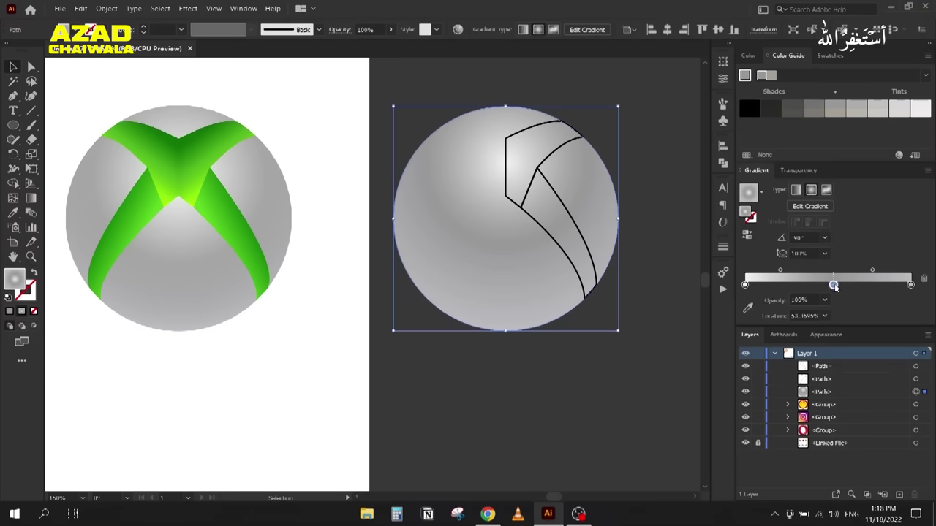
drag(781, 272, 778, 273)
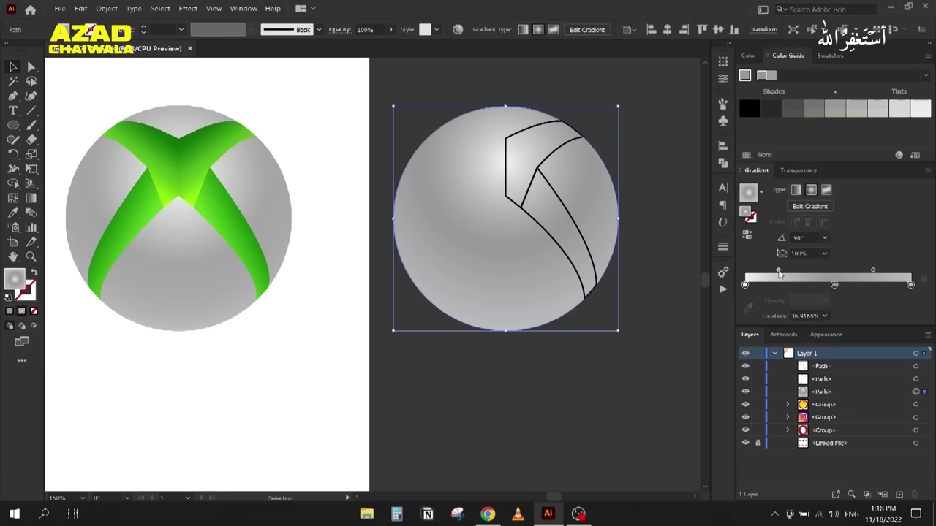
click(427, 398)
click(496, 271)
drag(872, 270, 882, 272)
Step: Turn the top swoosh piece's outline into a fill with the White, Black gradient
click(485, 384)
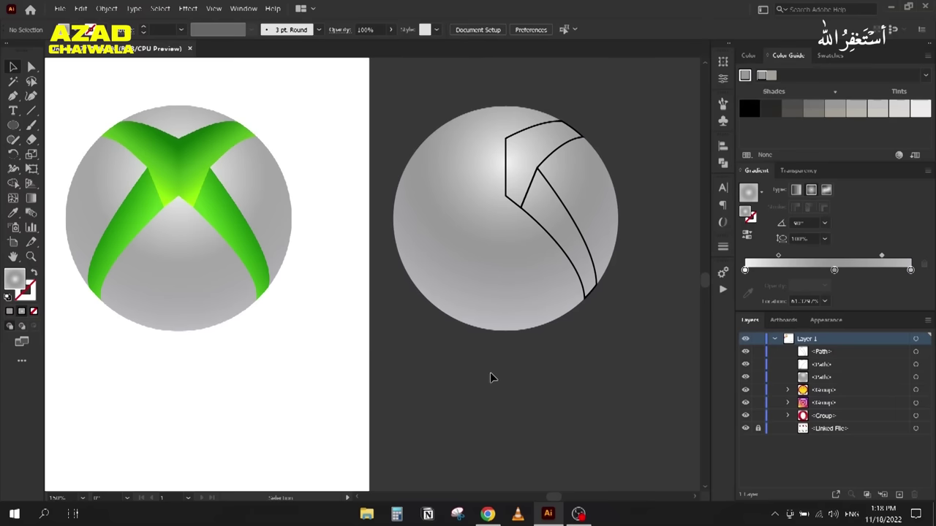
click(536, 130)
shift+click(553, 184)
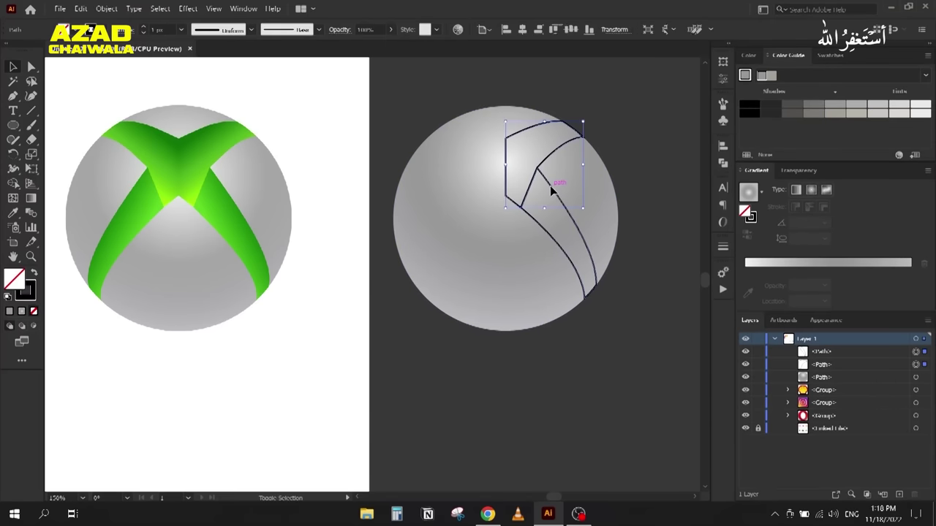
click(495, 83)
click(526, 131)
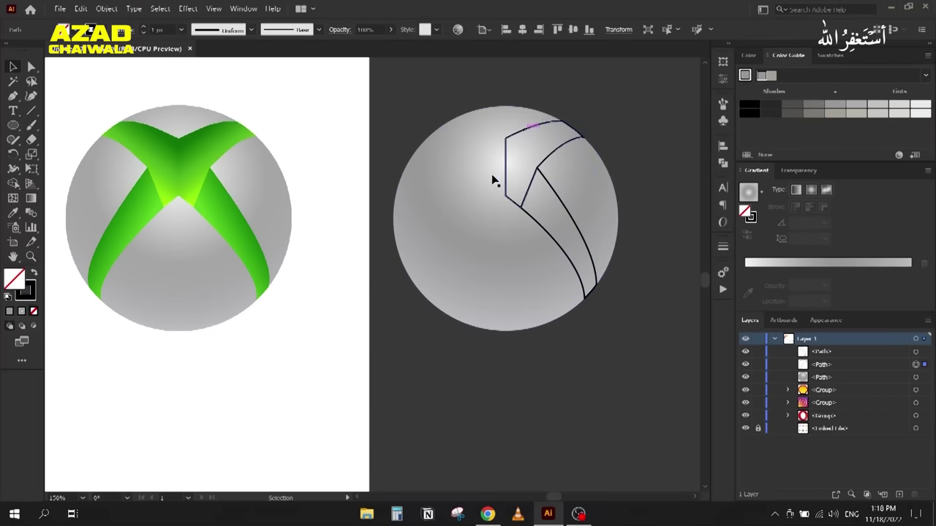
key(shift+x)
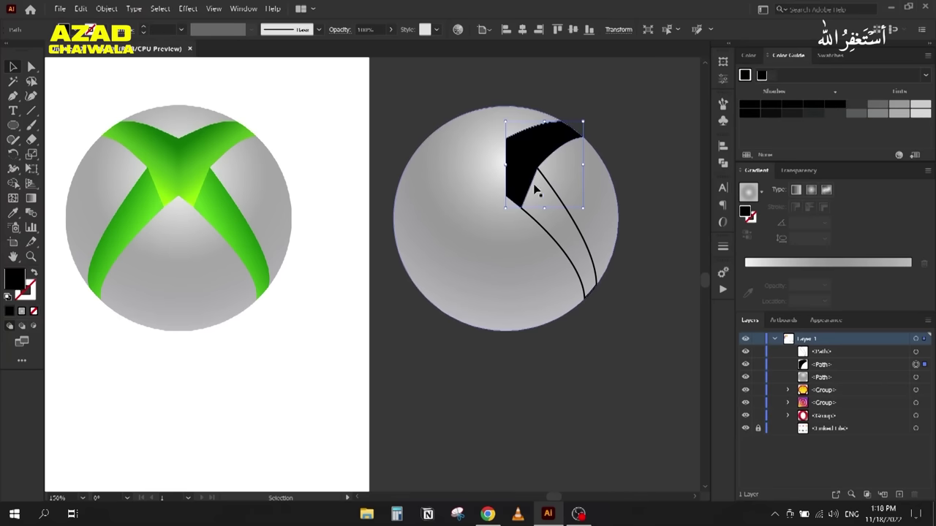
click(761, 190)
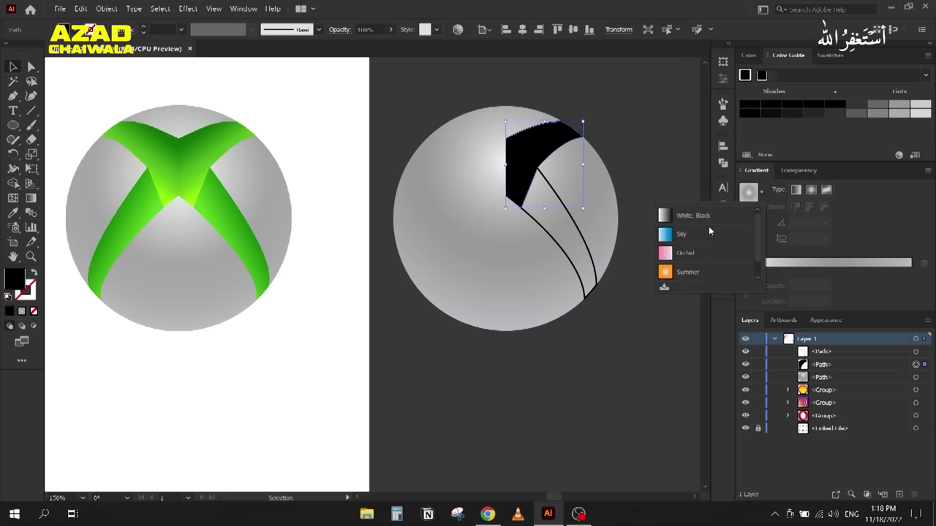
click(663, 220)
Step: Eyedrop dark, lighter and bright greens from the X into three gradient stops
click(746, 284)
click(748, 308)
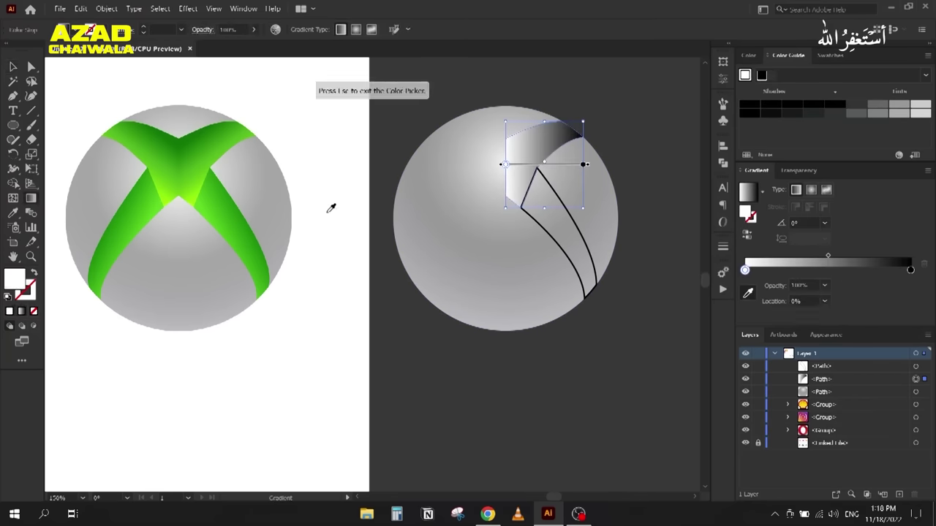
click(185, 139)
click(829, 271)
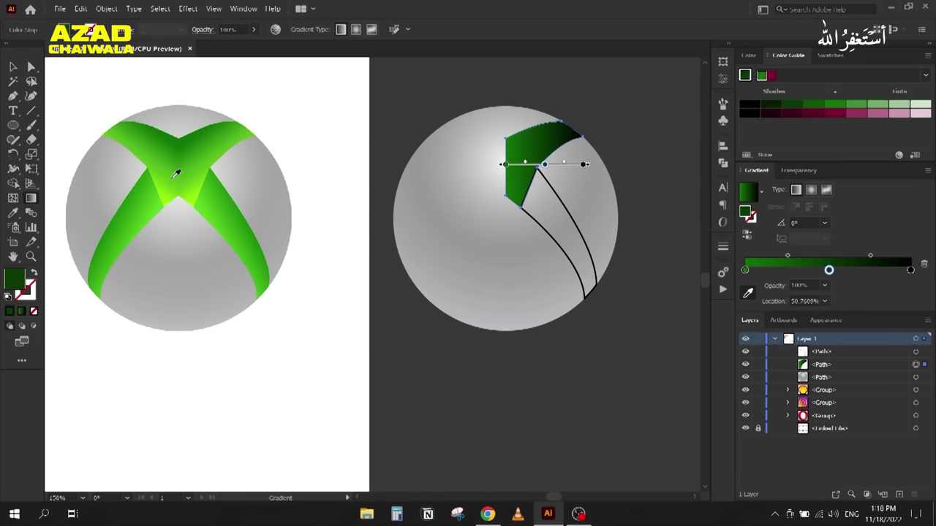
click(201, 158)
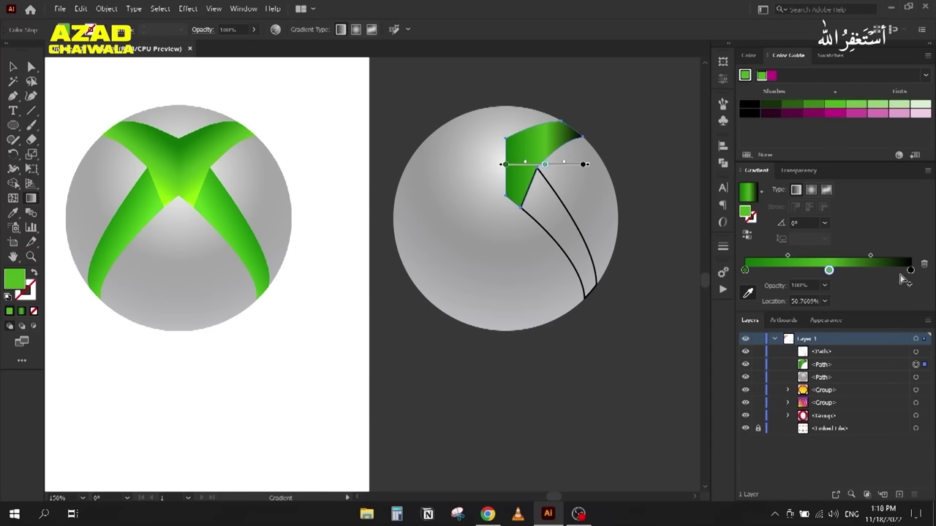
click(910, 270)
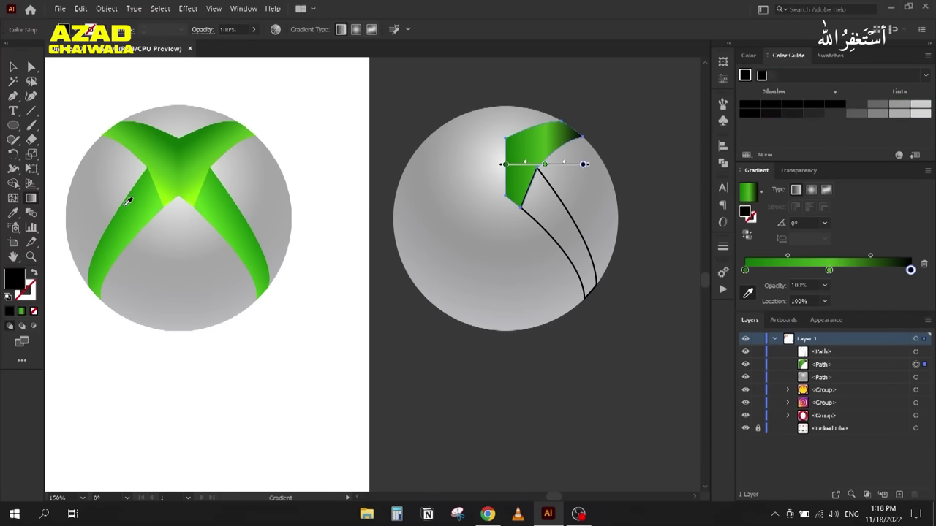
click(196, 198)
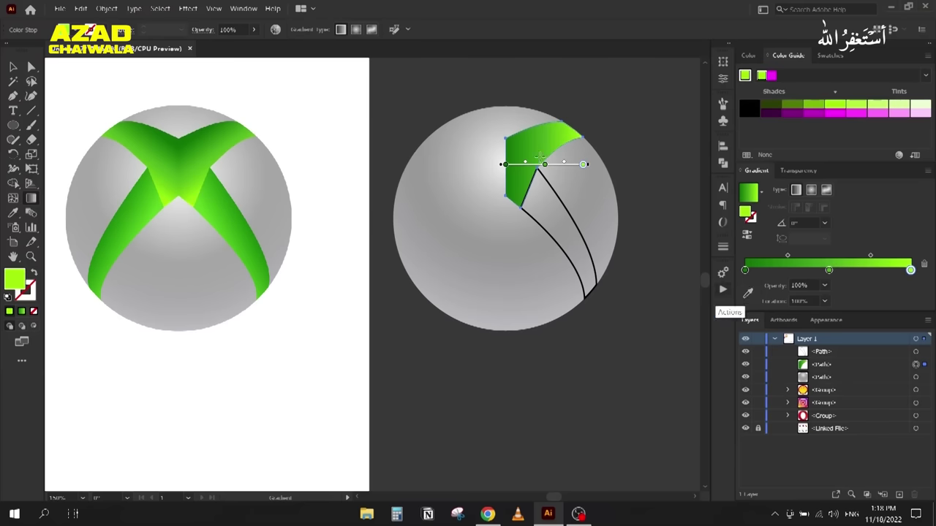
Step: Run the green gradient diagonally at about -67° with its midpoint near 56%
drag(508, 129, 548, 171)
drag(522, 132, 537, 190)
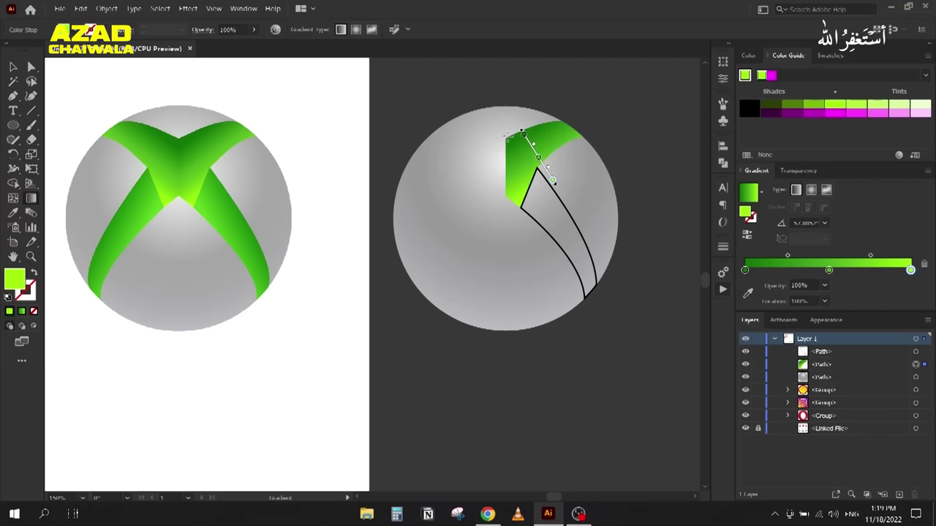
click(804, 223)
scroll(804, 223, down, 12)
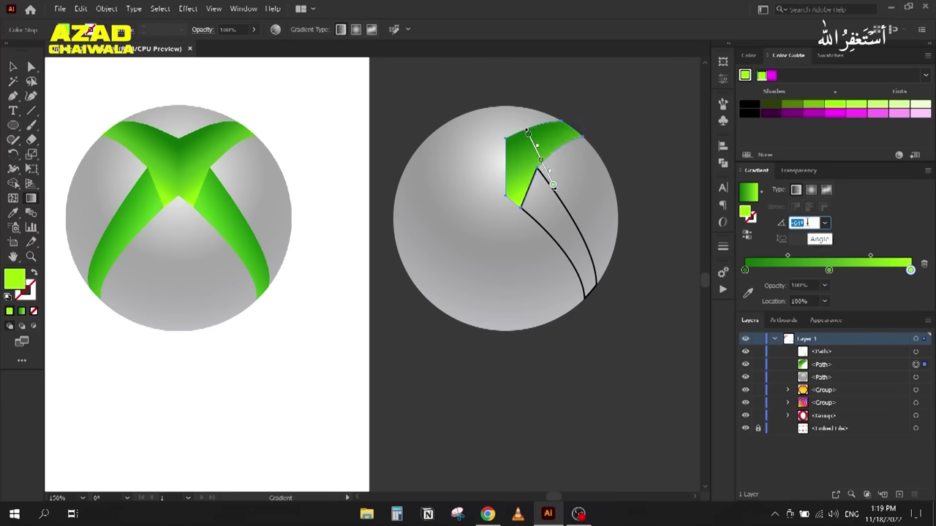
drag(869, 257, 880, 260)
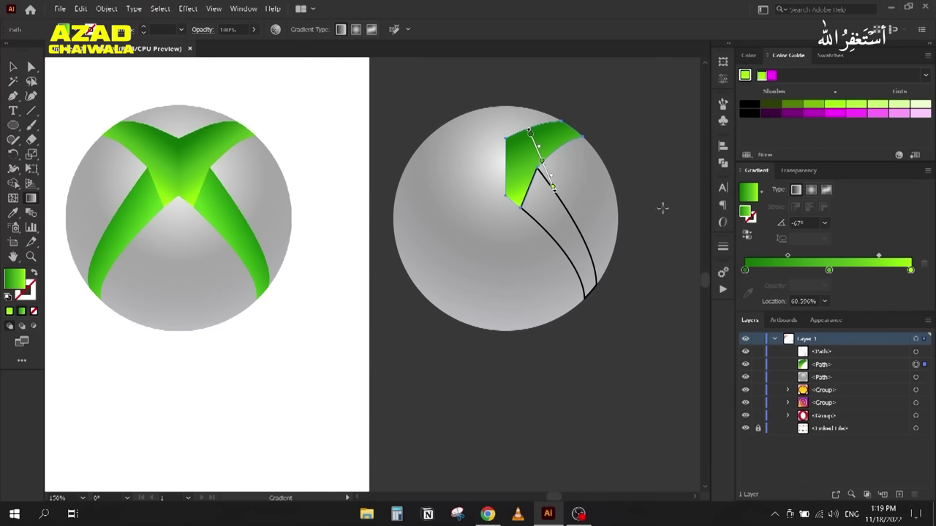
click(829, 271)
drag(829, 271, 795, 271)
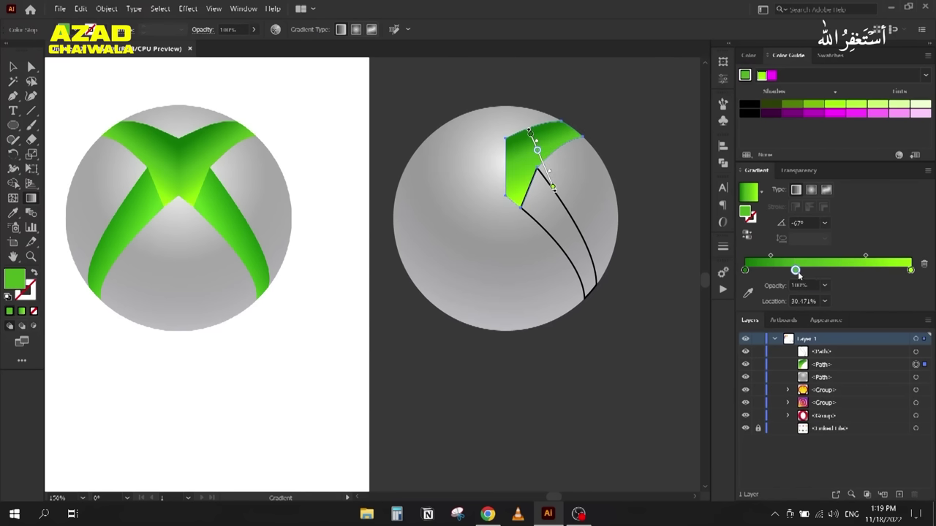
key(ctrl+z)
drag(790, 256, 796, 257)
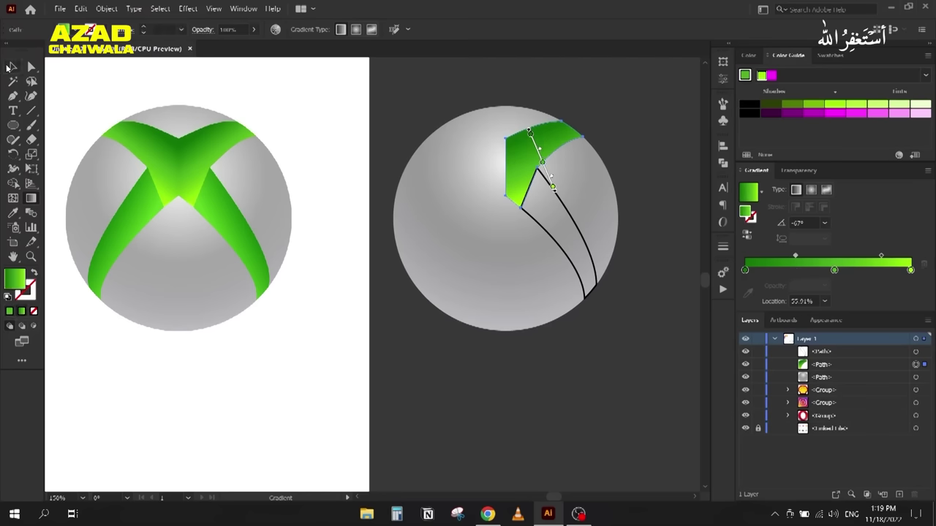
click(12, 66)
click(397, 125)
click(553, 189)
Step: Copy the green gradient onto the lower band, drop its middle stop, and darken the left stop
key(i)
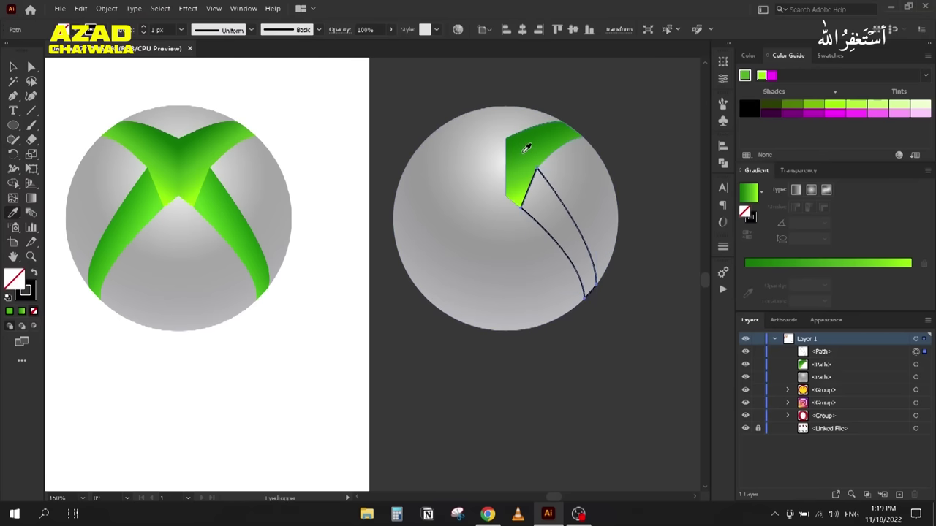
click(528, 146)
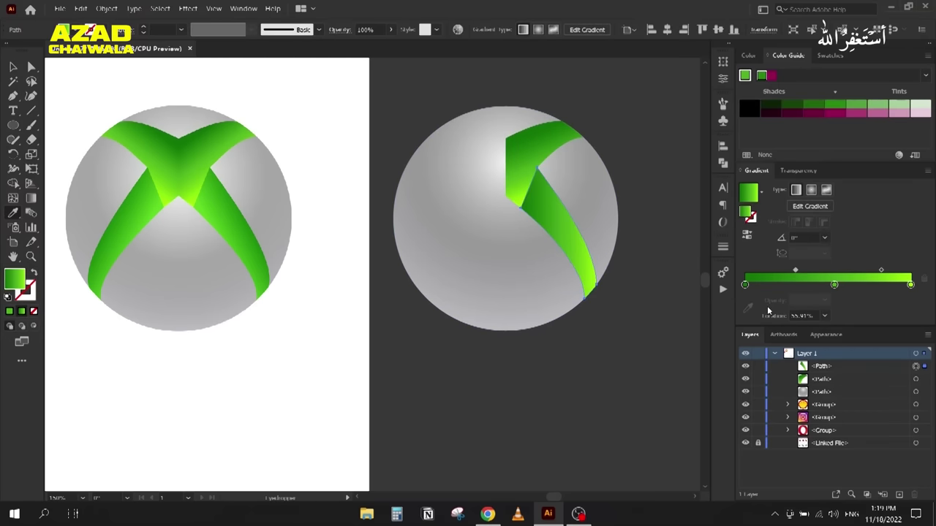
click(834, 284)
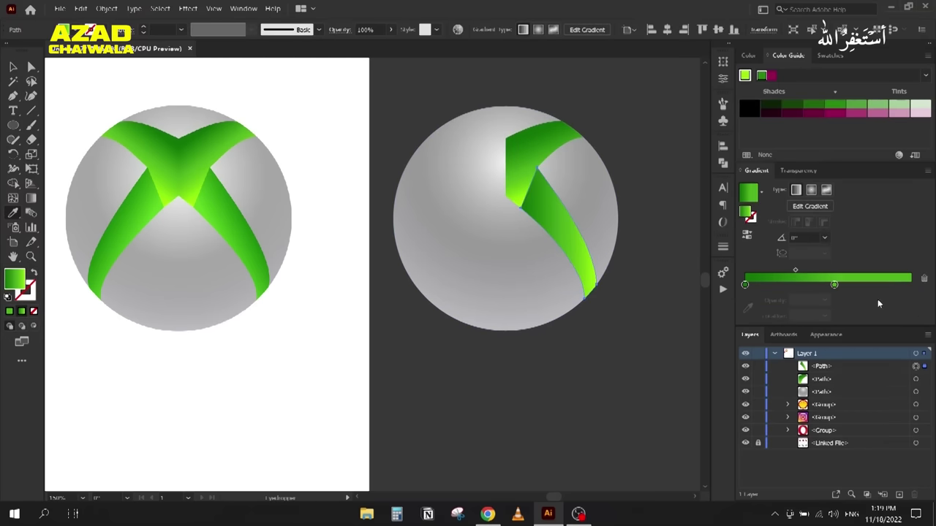
key(Delete)
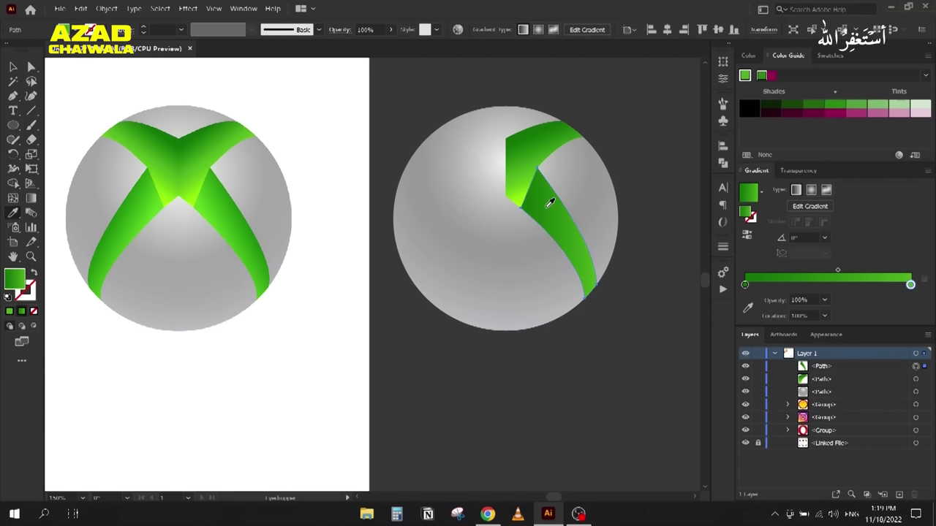
click(745, 285)
click(810, 108)
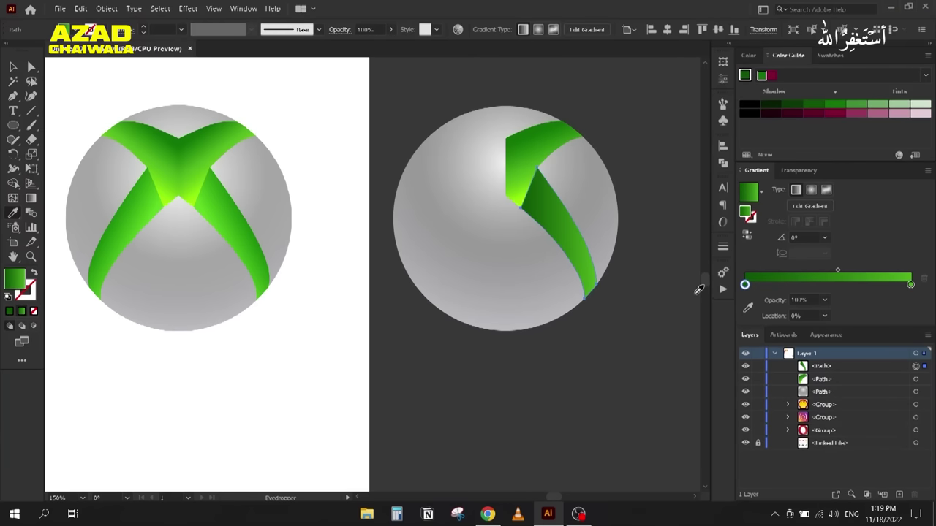
Step: Redraw the lower band's gradient at about -136° with its midpoint near 46%
key(g)
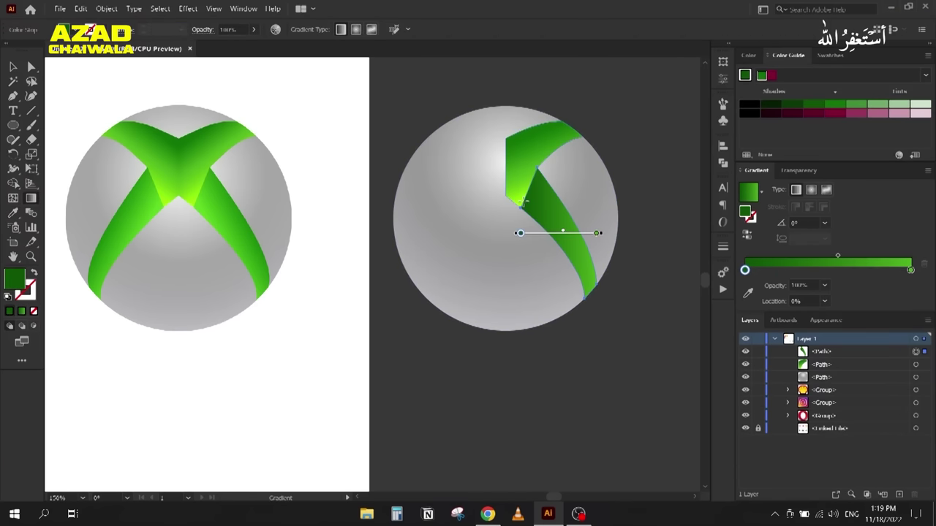
drag(555, 194, 539, 245)
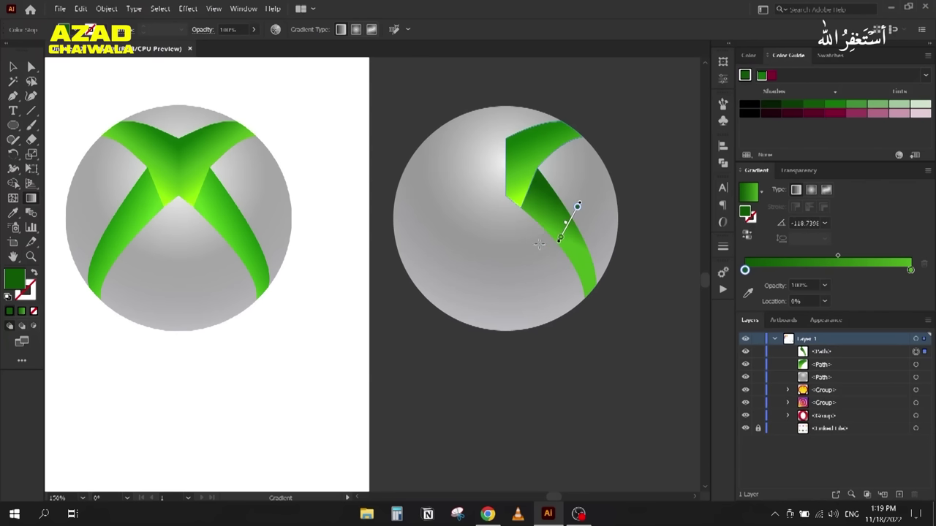
double_click(815, 223)
scroll(815, 222, down, 20)
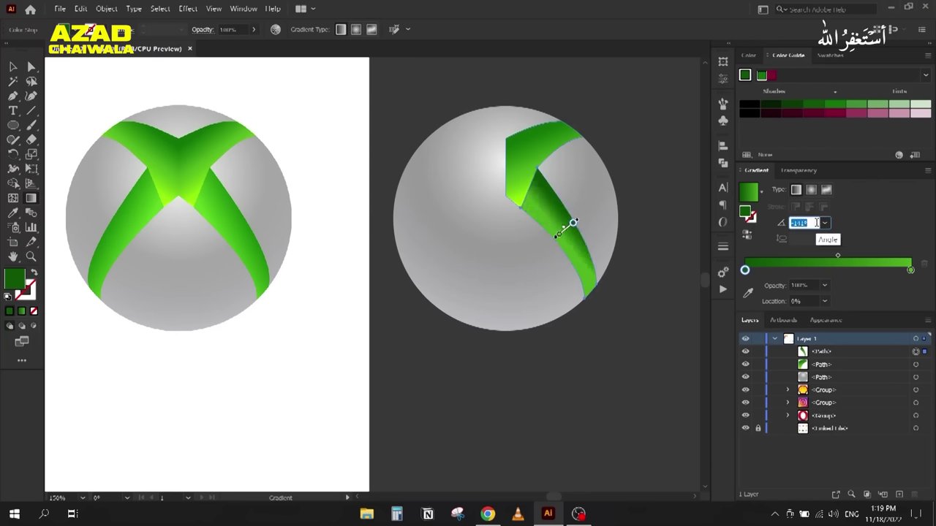
scroll(816, 222, up, 1)
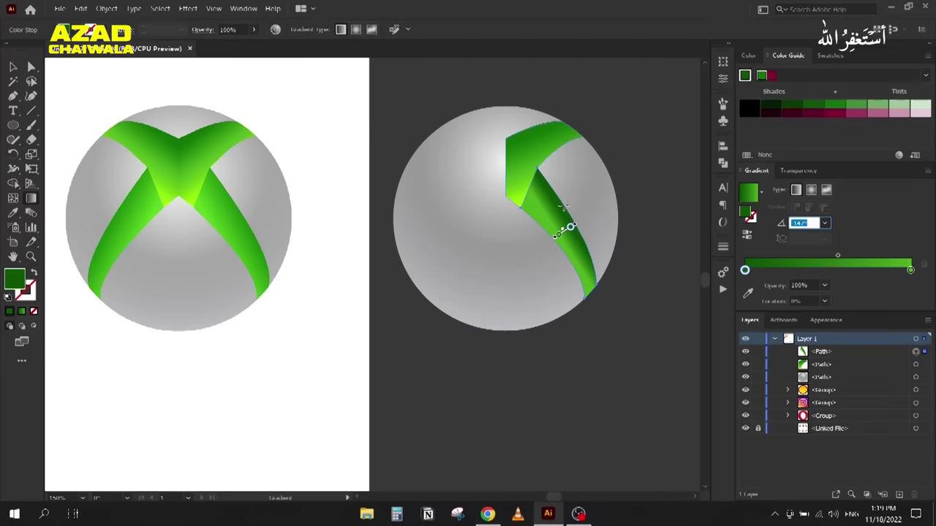
drag(563, 204, 542, 246)
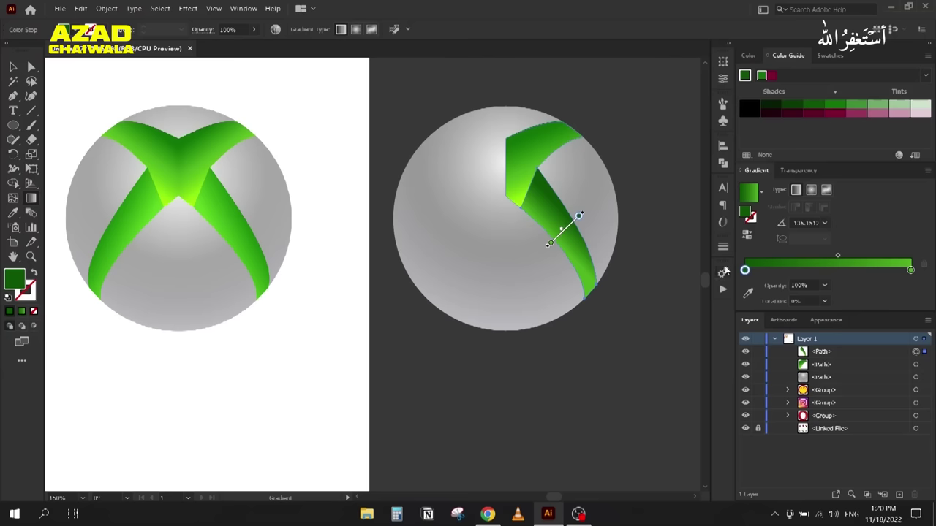
drag(839, 257, 823, 257)
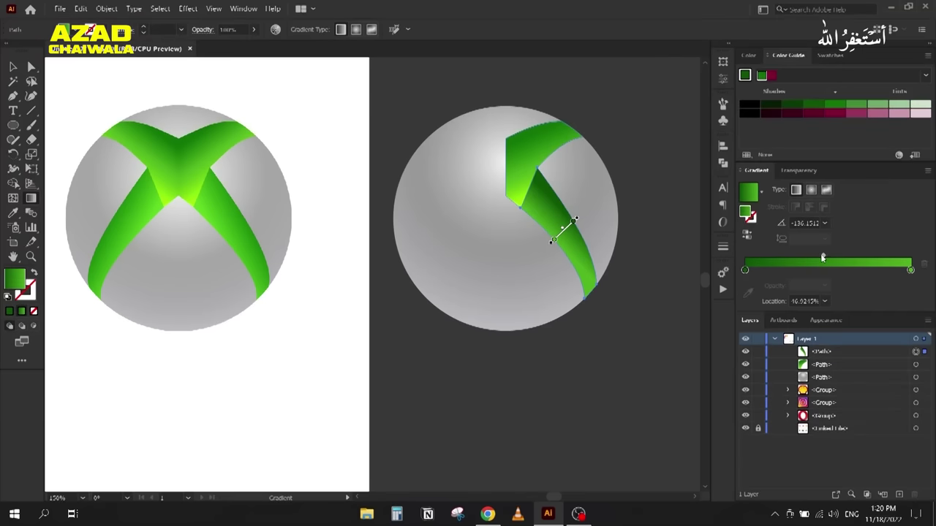
click(13, 66)
click(435, 123)
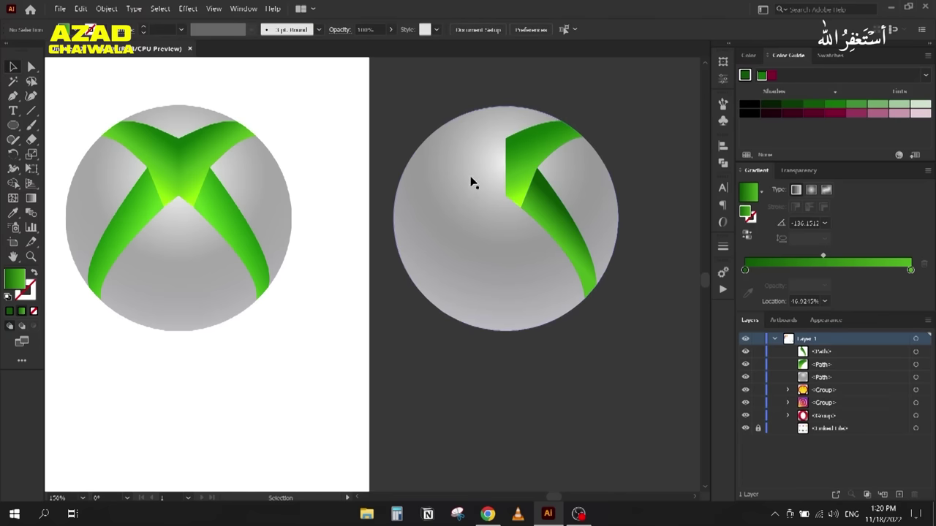
Step: Reflect a copy of both green pieces across a vertical axis through the circle's top anchor
click(516, 159)
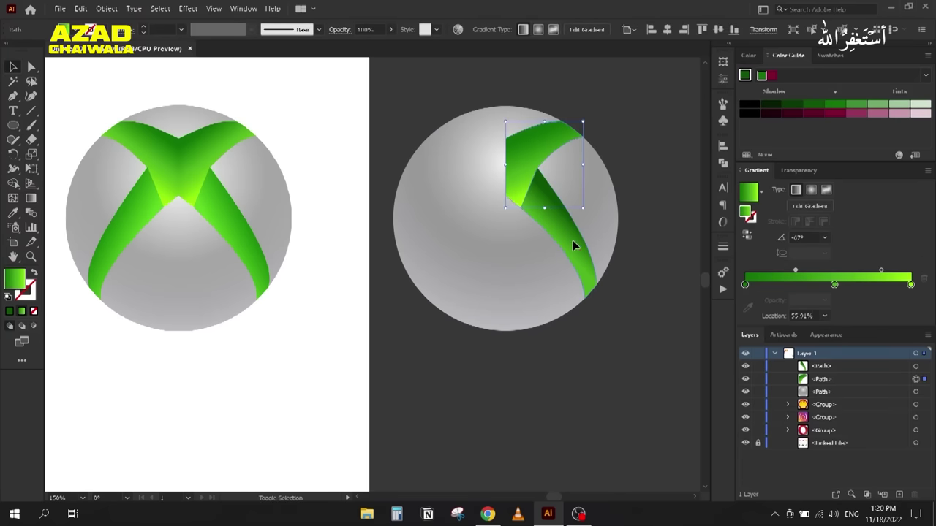
shift+click(572, 241)
click(9, 156)
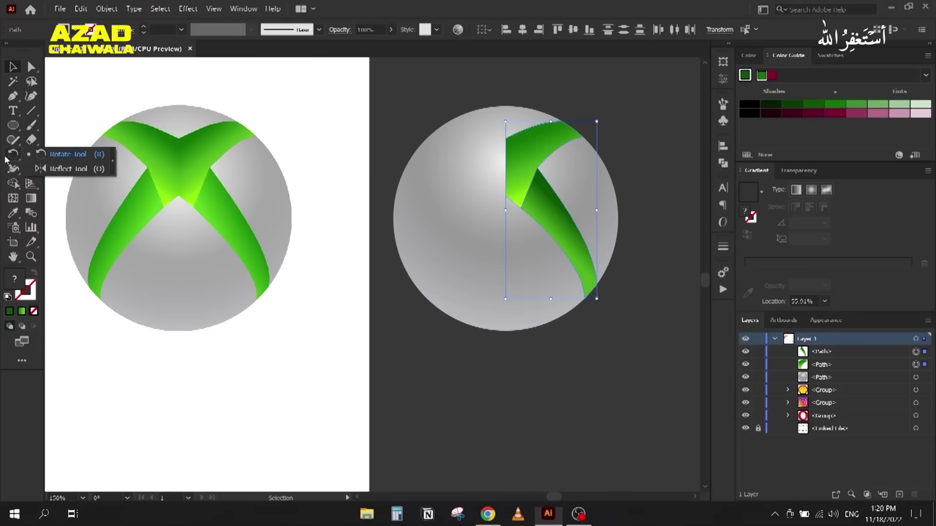
click(49, 168)
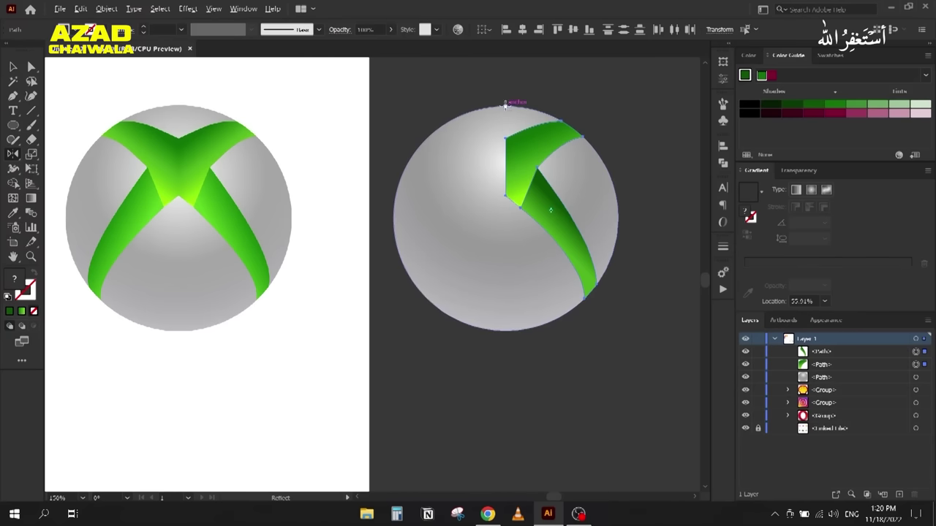
alt+click(504, 107)
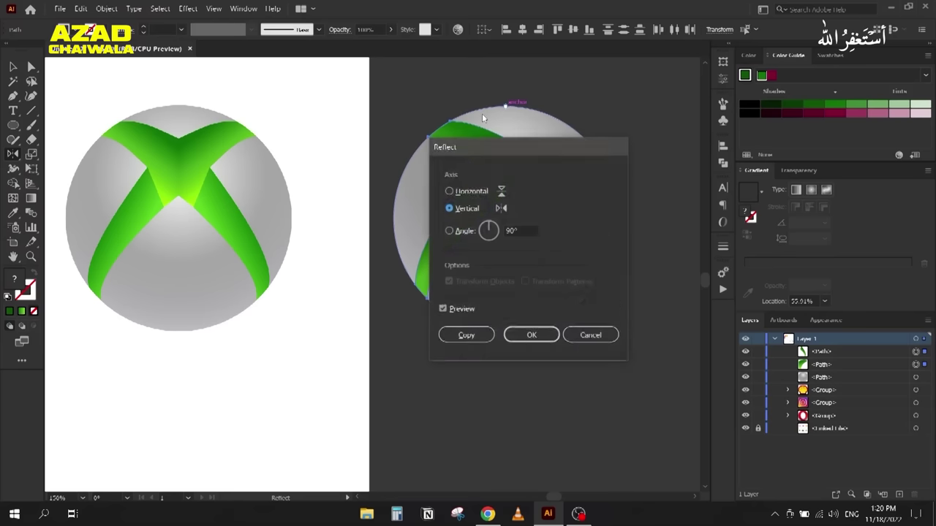
click(466, 334)
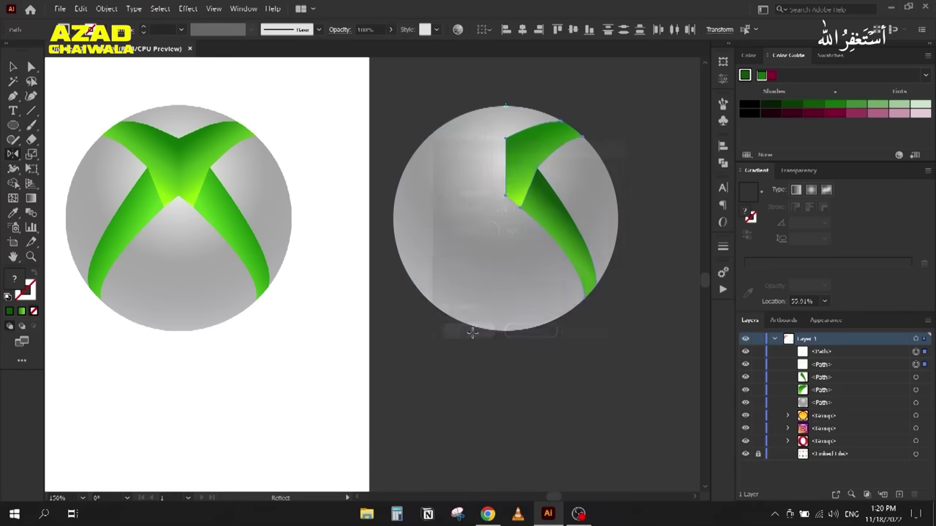
scroll(508, 146, up, 5)
click(12, 68)
click(92, 108)
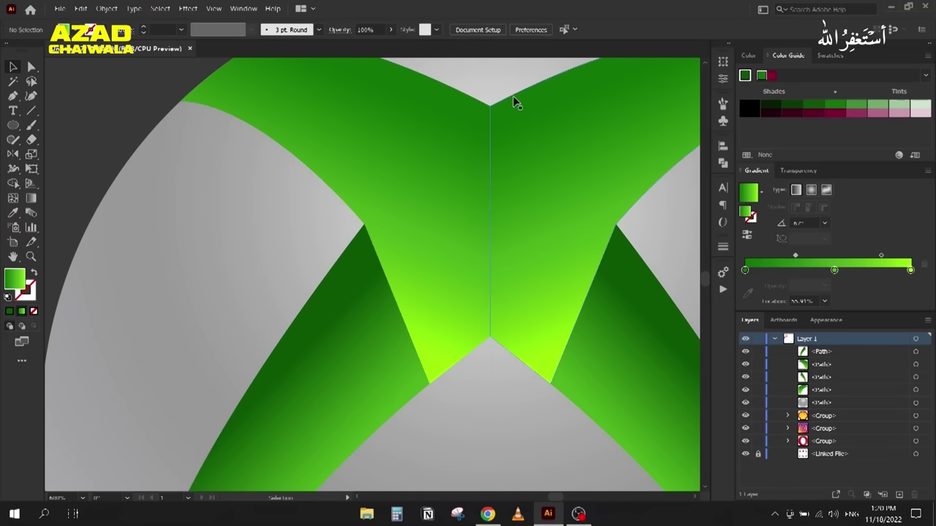
scroll(497, 96, up, 3)
Step: Drag the left half's top and lower centre anchors leftward to open a gap
scroll(375, 117, up, 3)
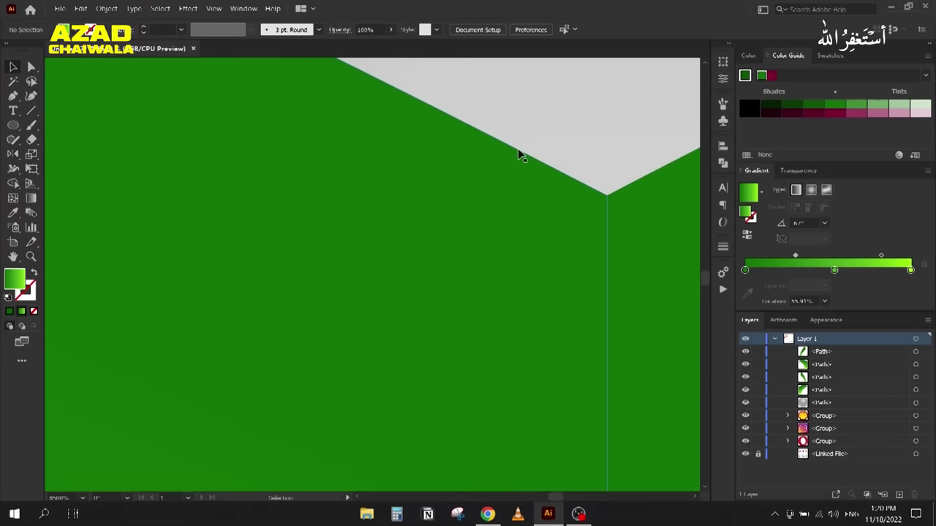
scroll(600, 192, down, 3)
scroll(397, 205, down, 5)
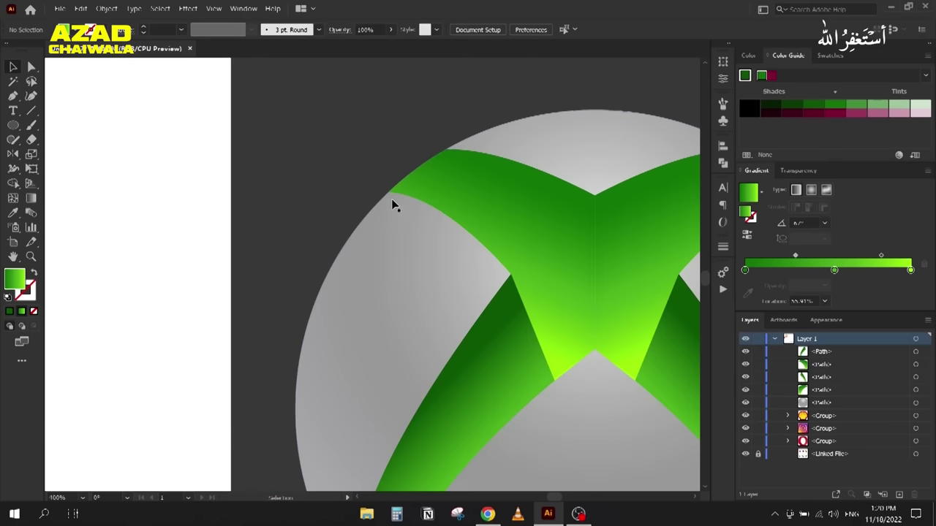
scroll(264, 242, down, 2)
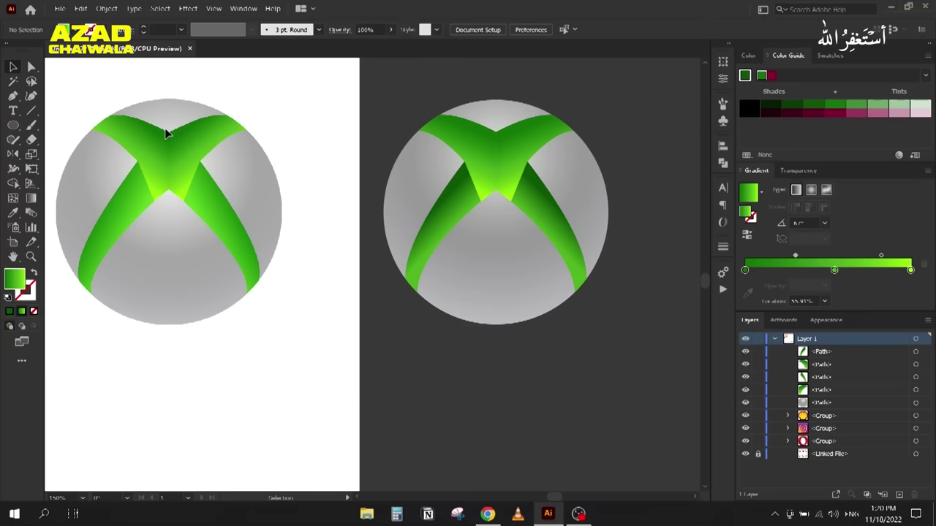
scroll(510, 120, up, 4)
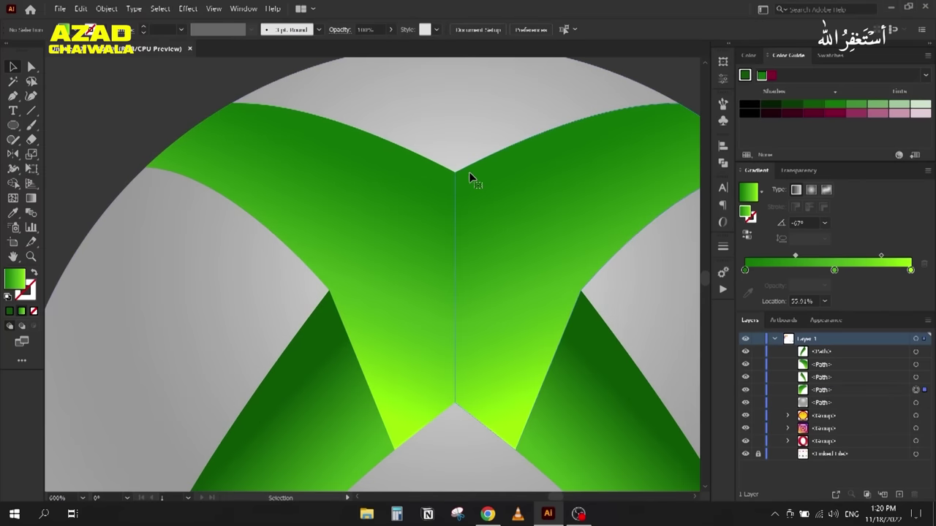
click(469, 175)
key(a)
scroll(460, 176, up, 4)
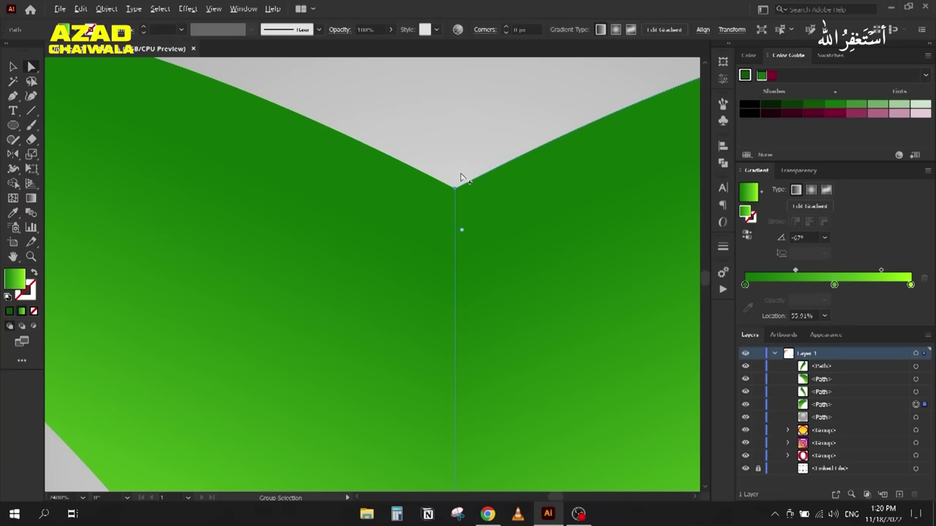
scroll(461, 177, down, 1)
mouse_move(456, 203)
mouse_down()
mouse_move(459, 211)
mouse_move(449, 205)
mouse_up()
key(space)
scroll(440, 390, down, 10)
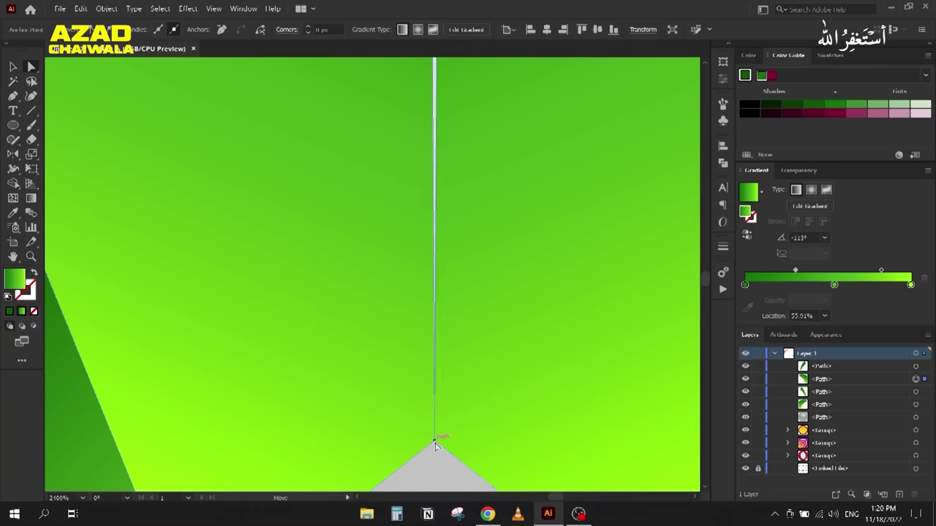
drag(435, 444, 438, 447)
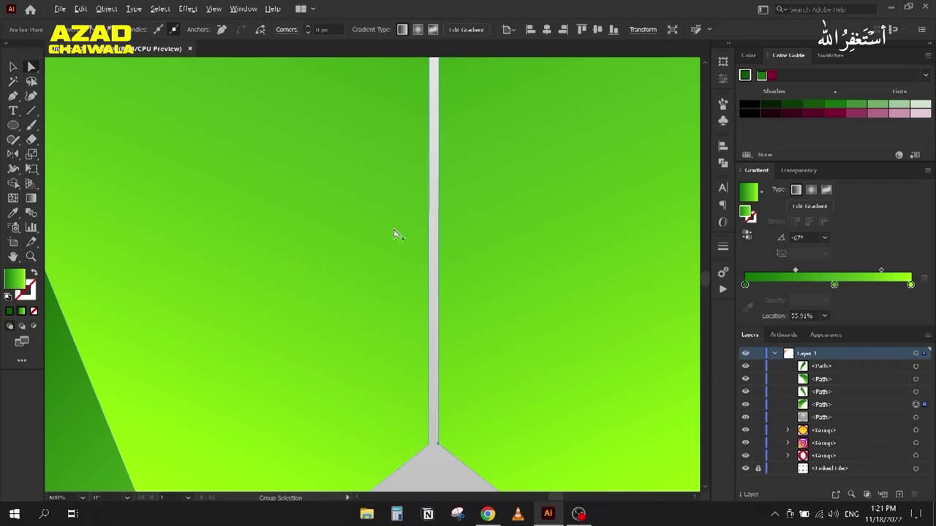
Step: Fine-tune the apex and nearby corner anchors where the two halves meet
key(ctrl+minus)
key(ctrl+minus)
key(ctrl+minus)
key(ctrl+minus)
key(ctrl+plus)
key(ctrl+plus)
key(ctrl+plus)
key(ctrl+plus)
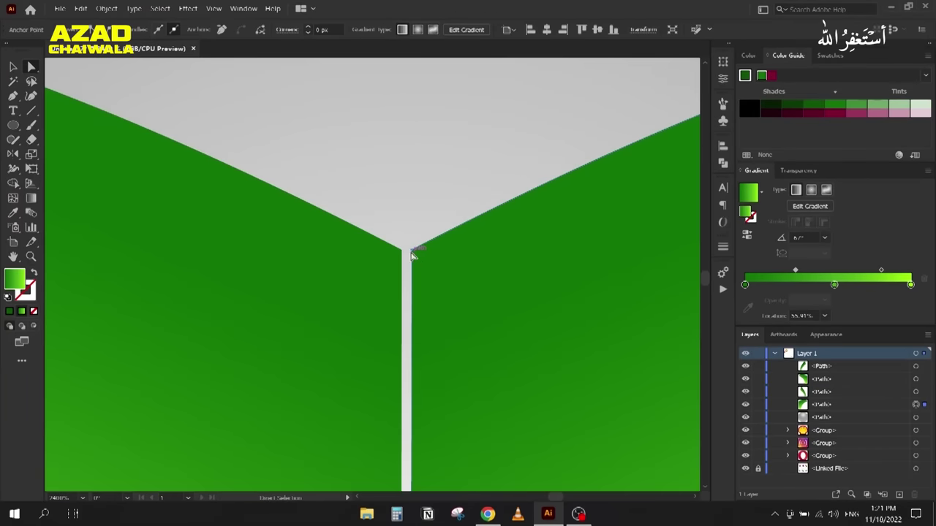
mouse_move(411, 254)
mouse_down()
mouse_move(389, 251)
mouse_move(410, 255)
mouse_move(400, 254)
mouse_up()
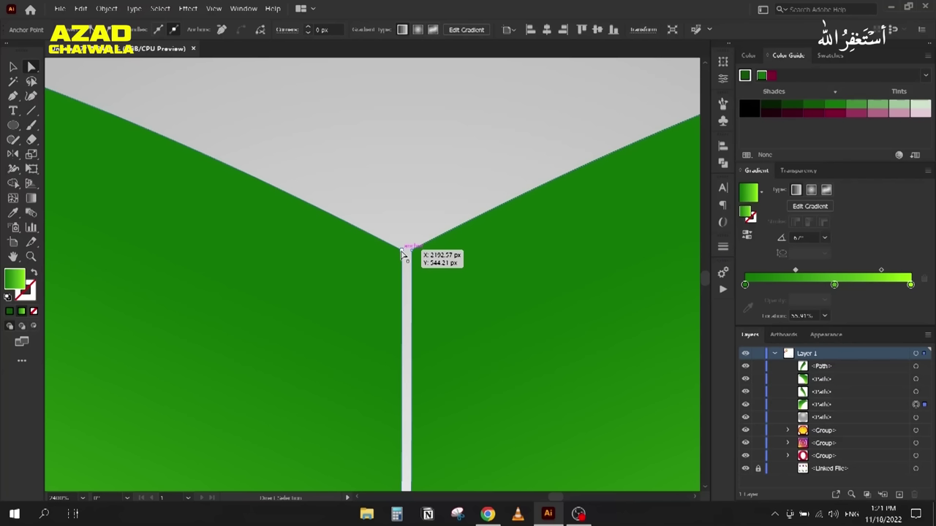
drag(402, 252, 407, 251)
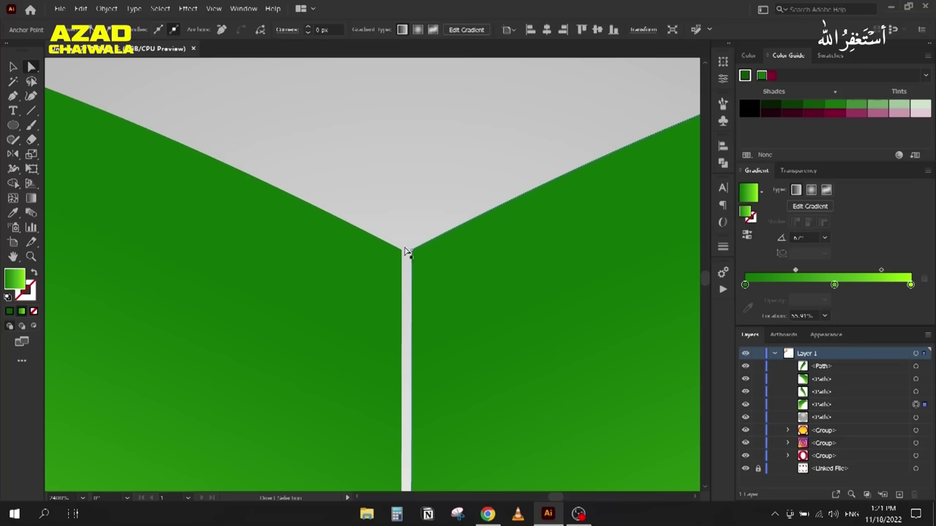
scroll(407, 255, up, 3)
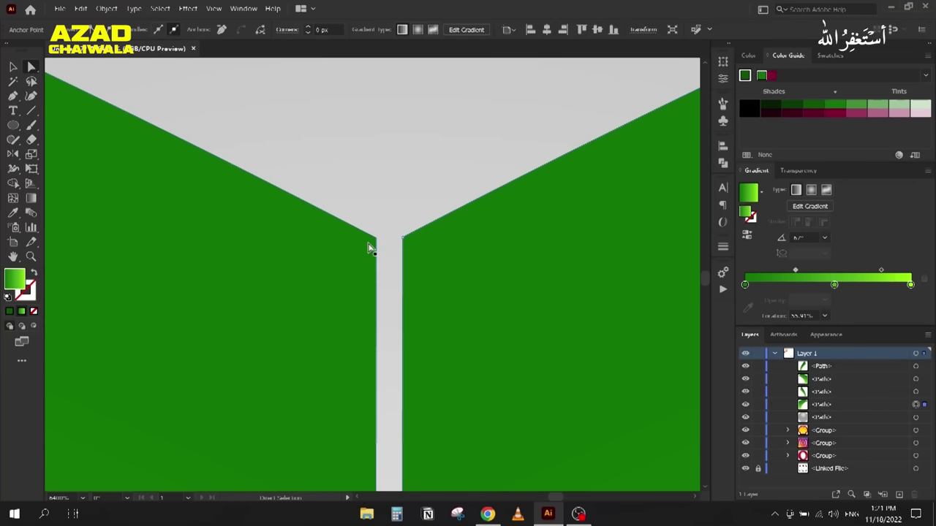
drag(382, 244, 378, 240)
Step: Select both apex anchors and align them at the same height
click(376, 245)
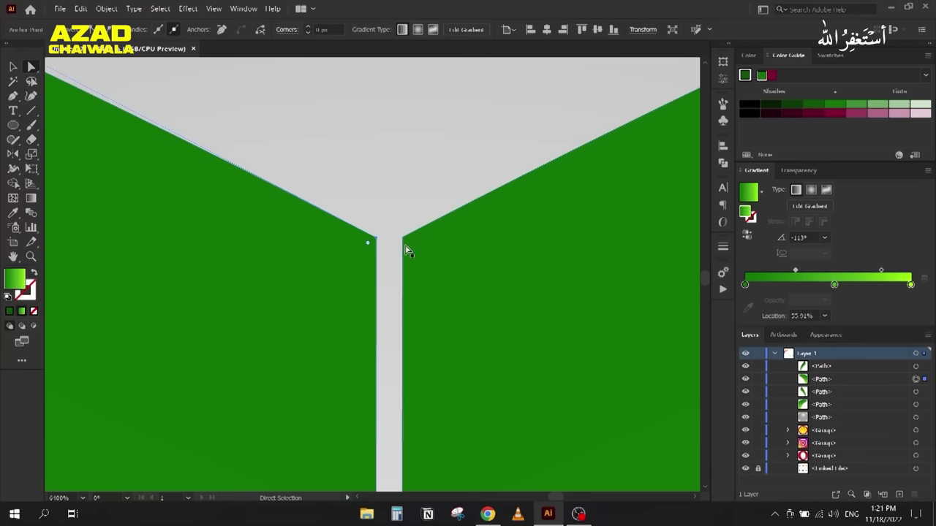
shift+click(407, 251)
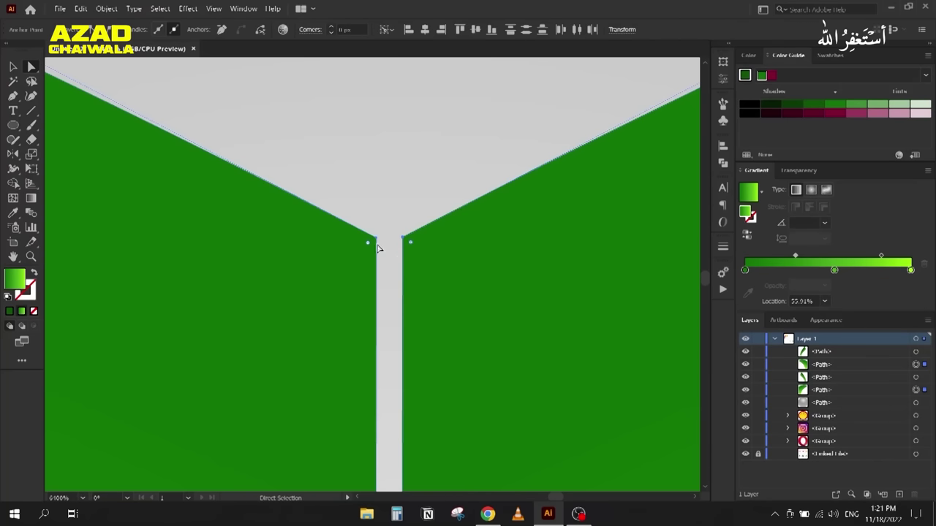
click(380, 244)
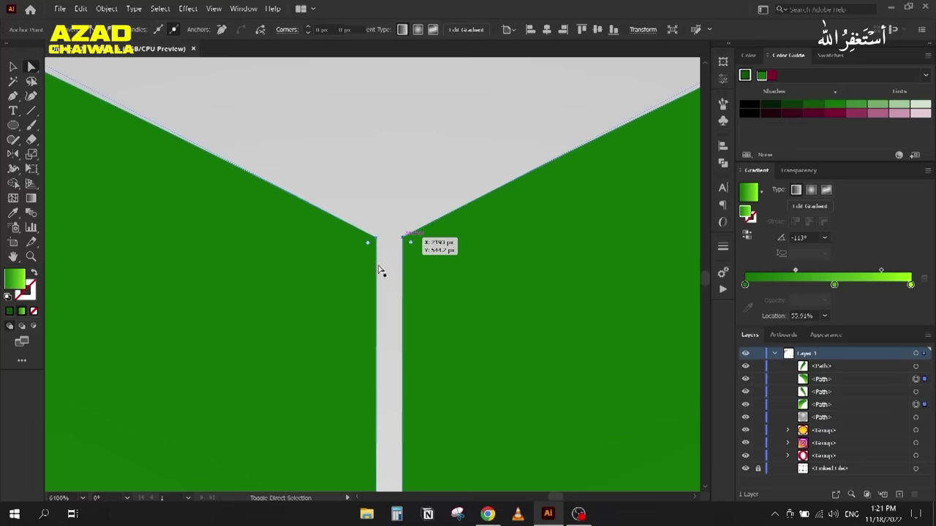
shift+click(408, 242)
click(722, 144)
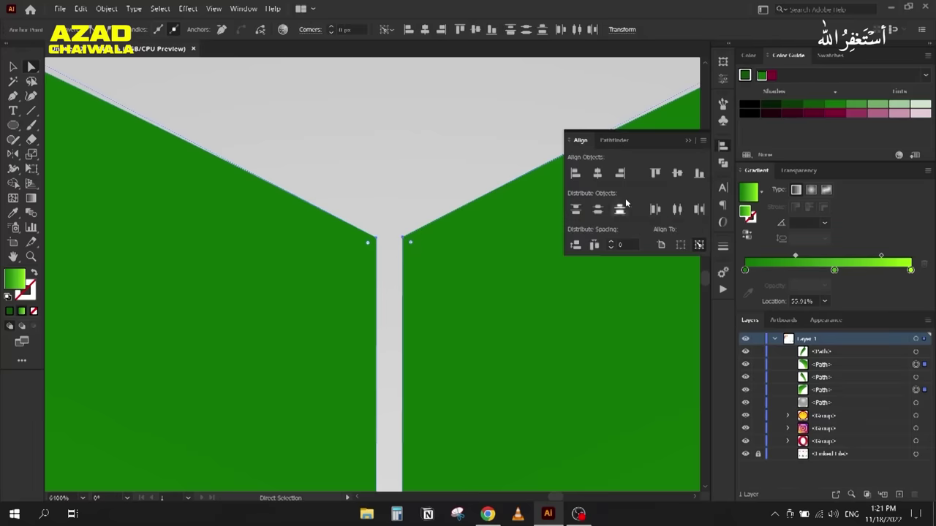
click(677, 173)
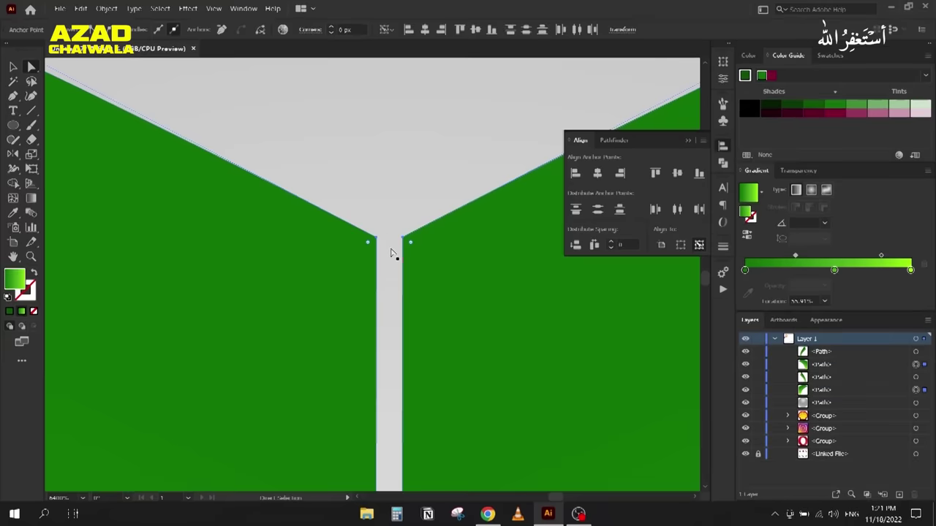
click(688, 140)
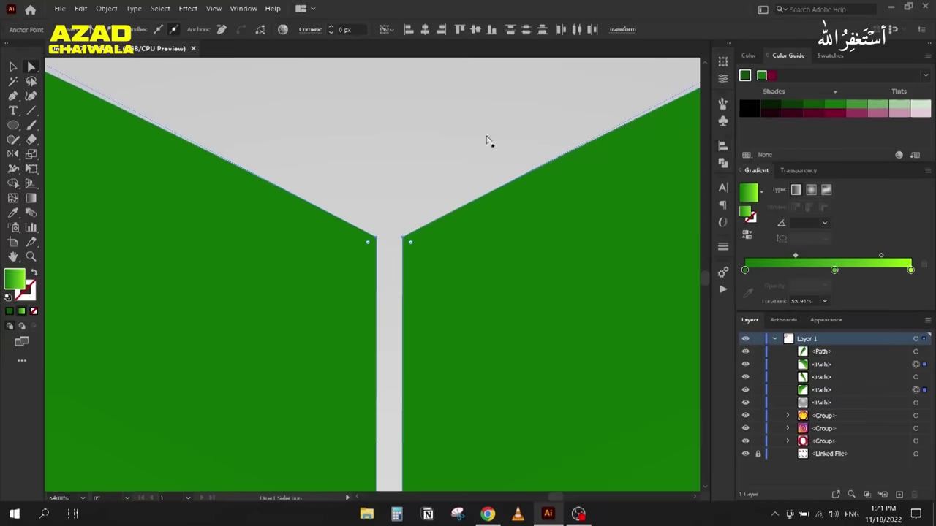
Step: Average the two apex anchors on both axes into a single point
click(109, 9)
mouse_move(115, 261)
click(323, 272)
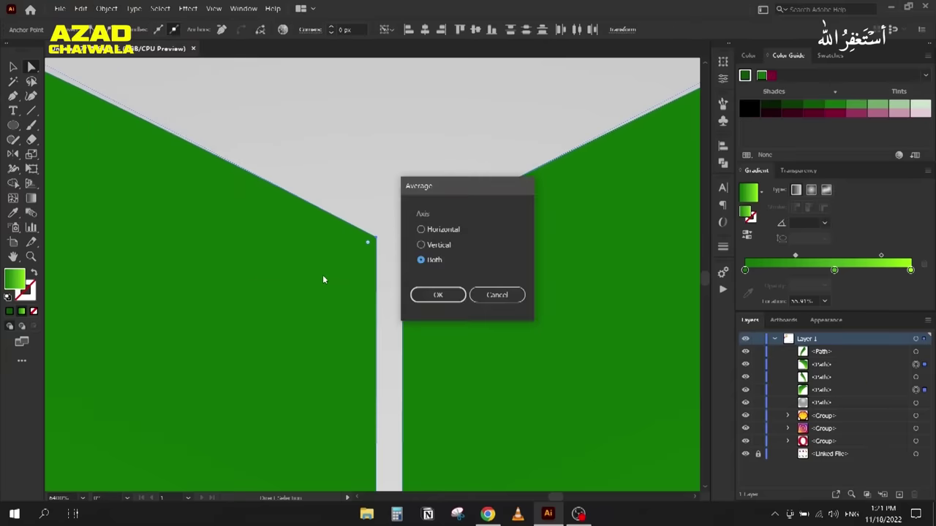
drag(426, 194, 565, 155)
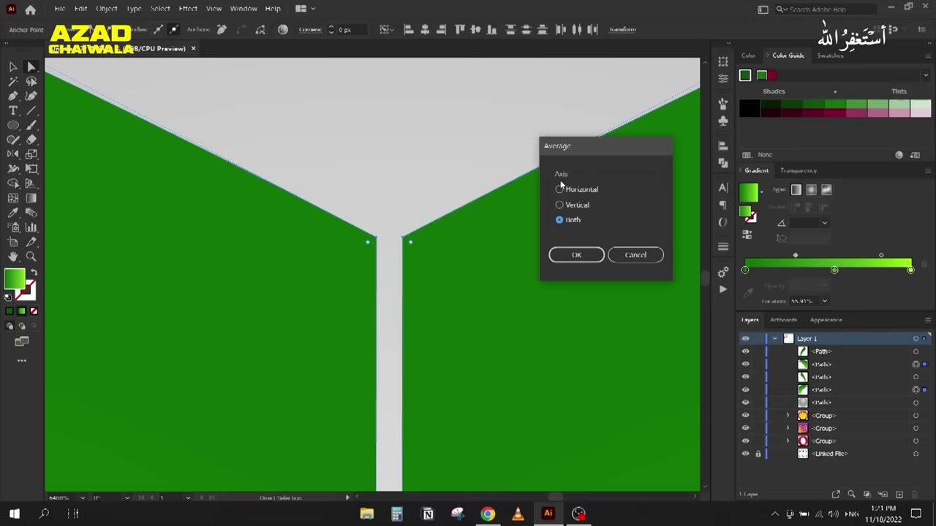
click(577, 254)
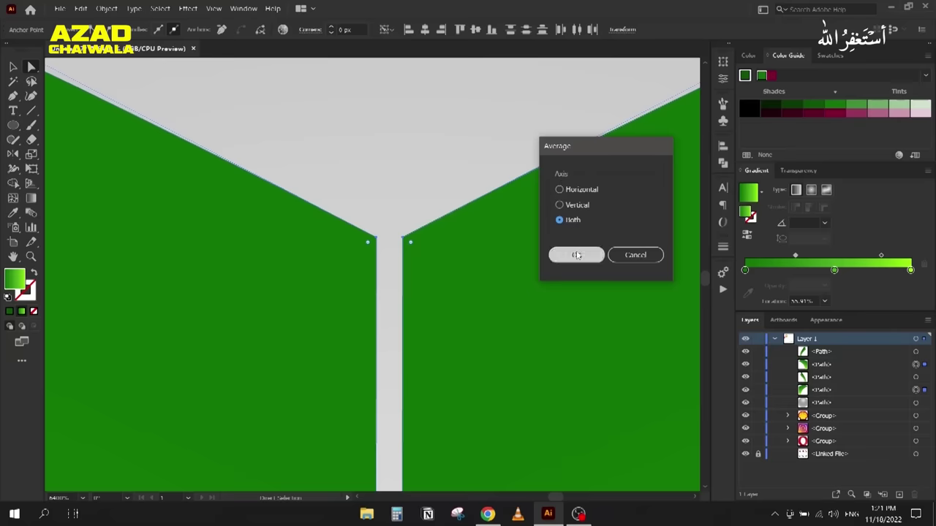
click(577, 254)
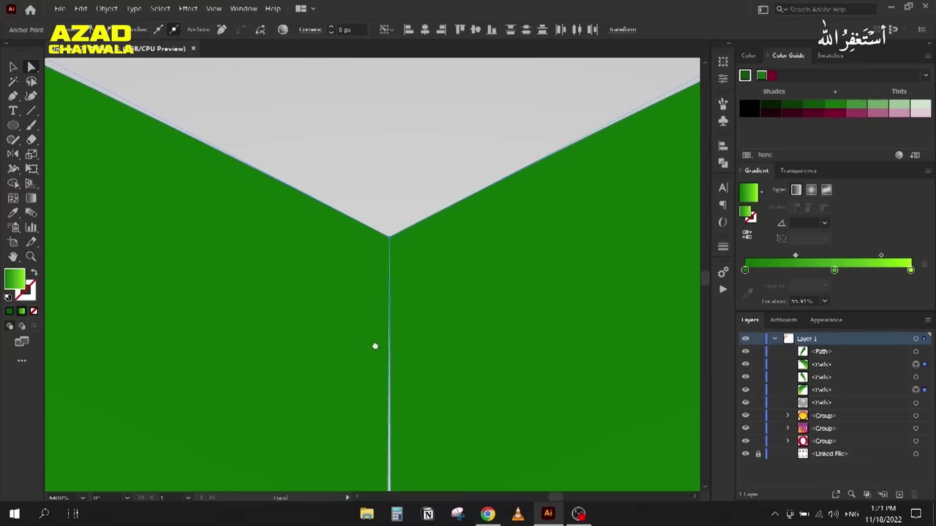
scroll(358, 192, up, 5)
Step: Select the stem's two base anchors and vertically centre-align them
drag(355, 329, 333, 337)
scroll(333, 337, up, 3)
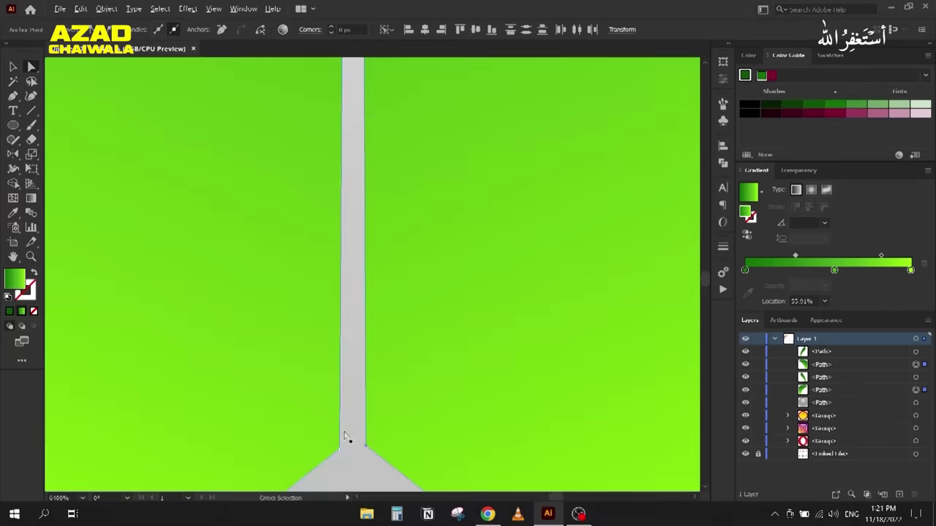
drag(355, 397, 364, 242)
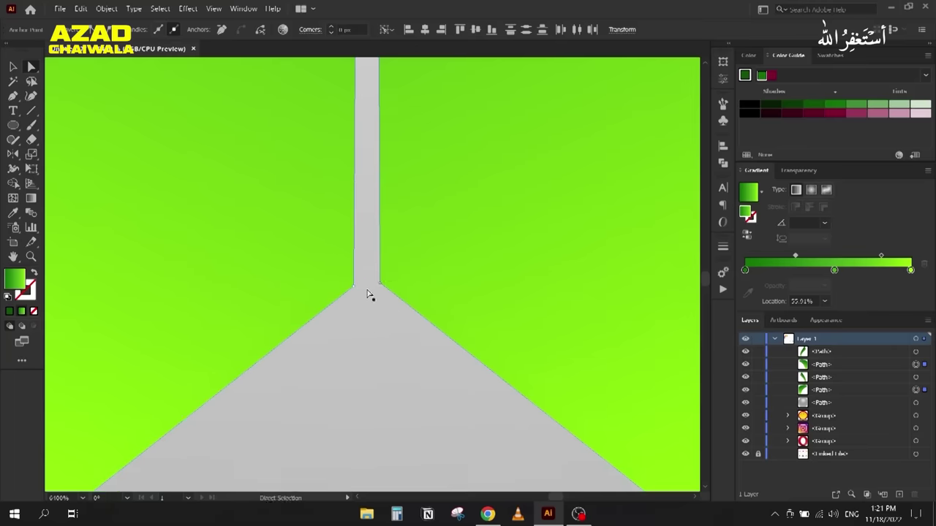
click(357, 296)
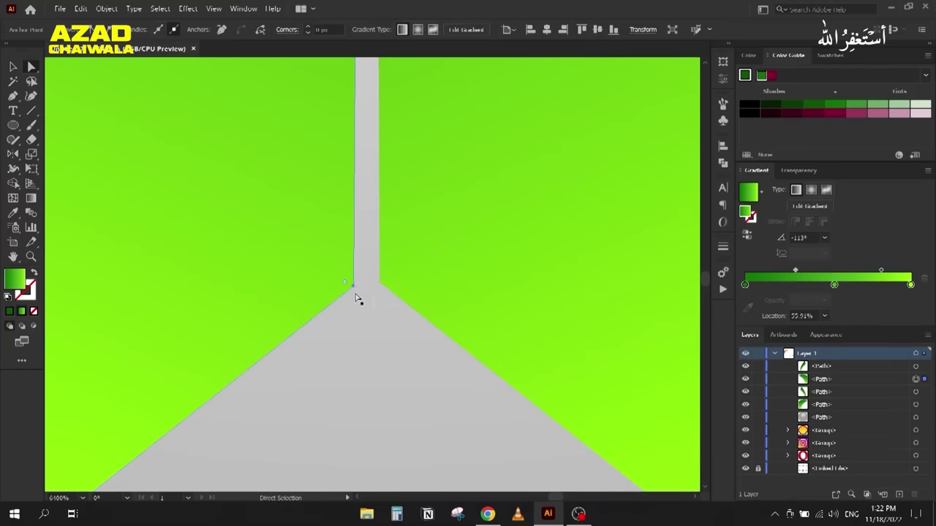
shift+click(380, 287)
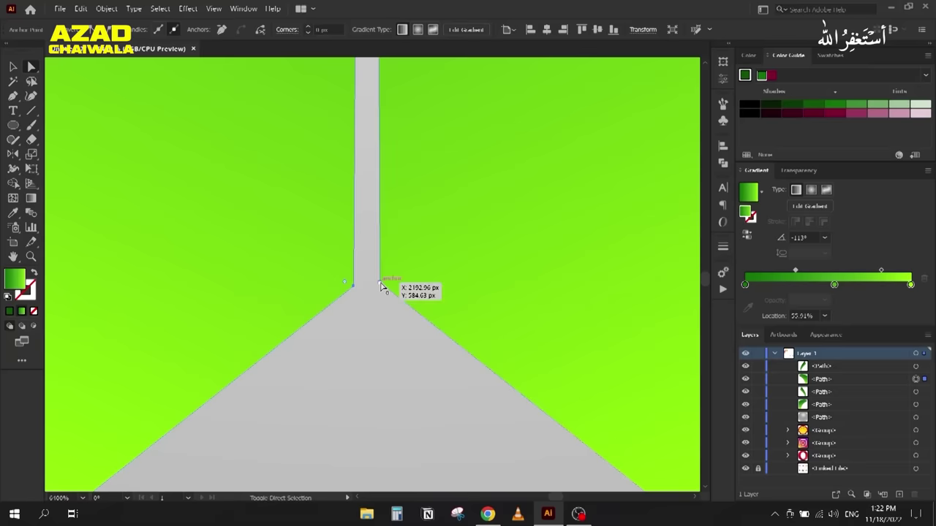
click(723, 146)
click(680, 173)
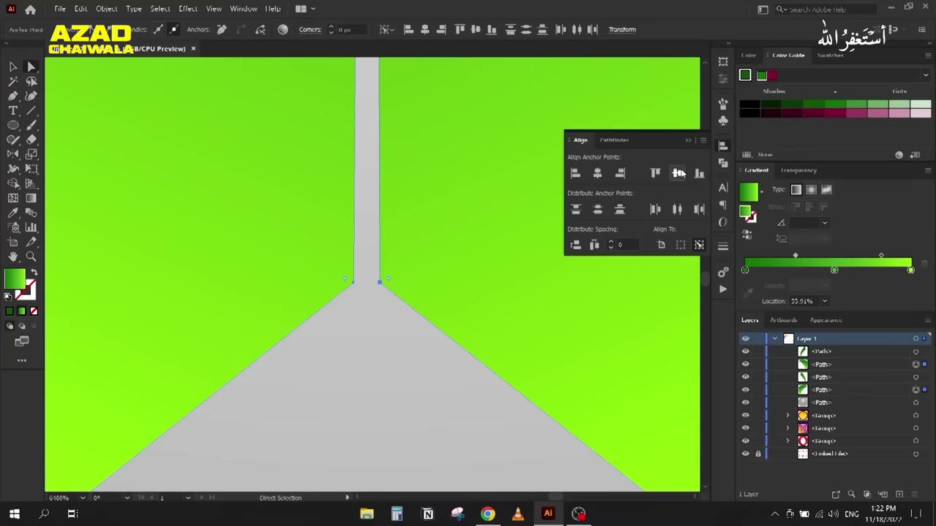
Step: Average the two base anchors on both axes so the halves join seamlessly
click(106, 9)
mouse_move(146, 261)
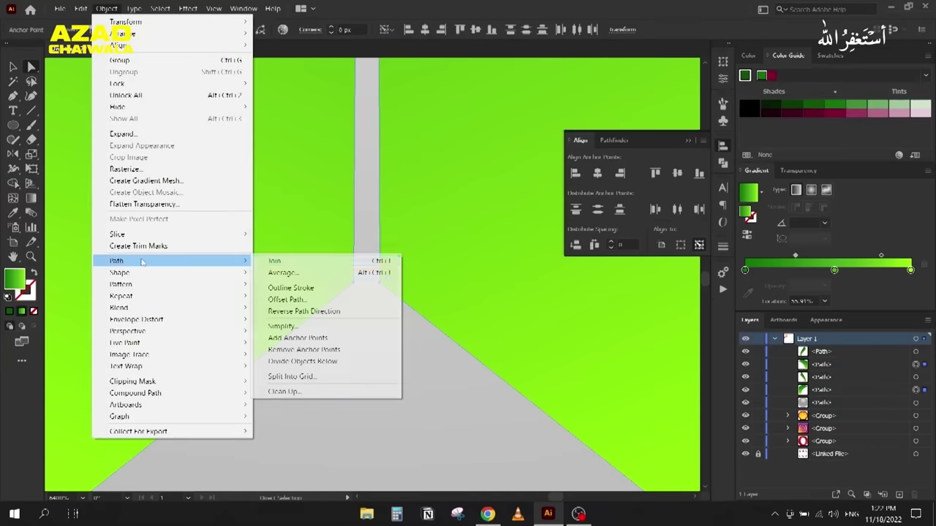
click(284, 273)
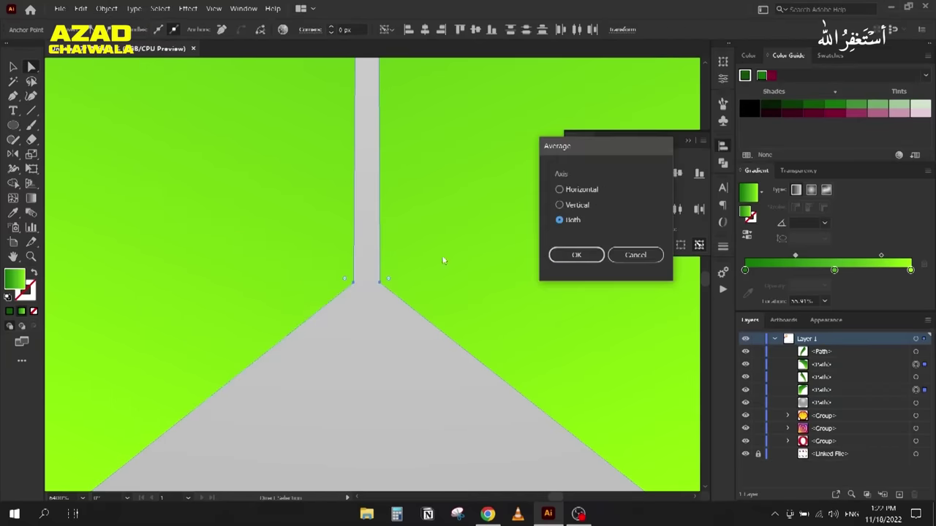
click(574, 255)
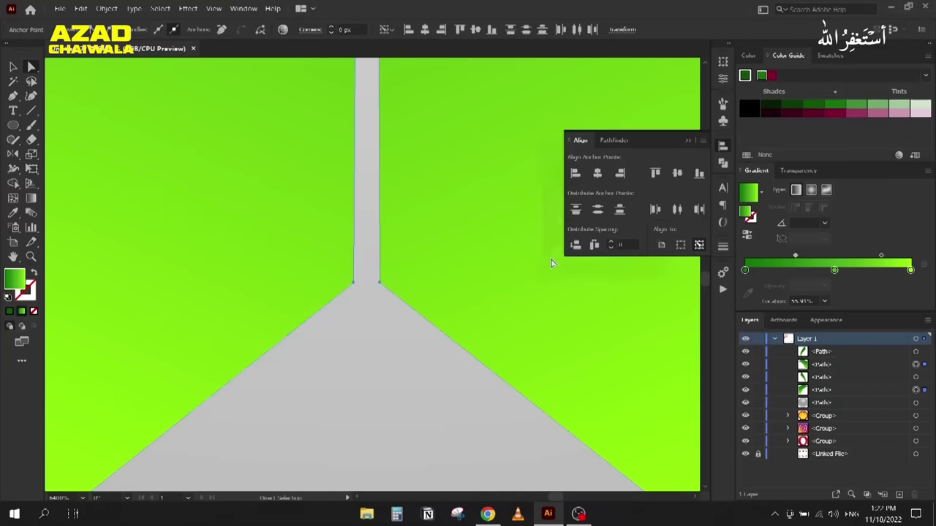
click(688, 141)
scroll(468, 198, down, 3)
click(13, 68)
click(232, 71)
scroll(236, 209, down, 2)
Step: Lock the top two green paths in the Layers panel
drag(237, 207, 247, 217)
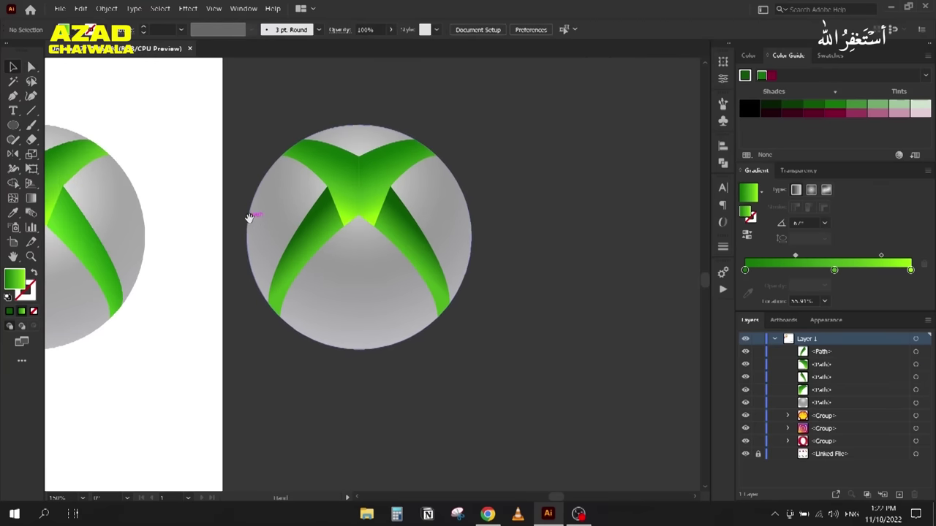
scroll(349, 182, up, 4)
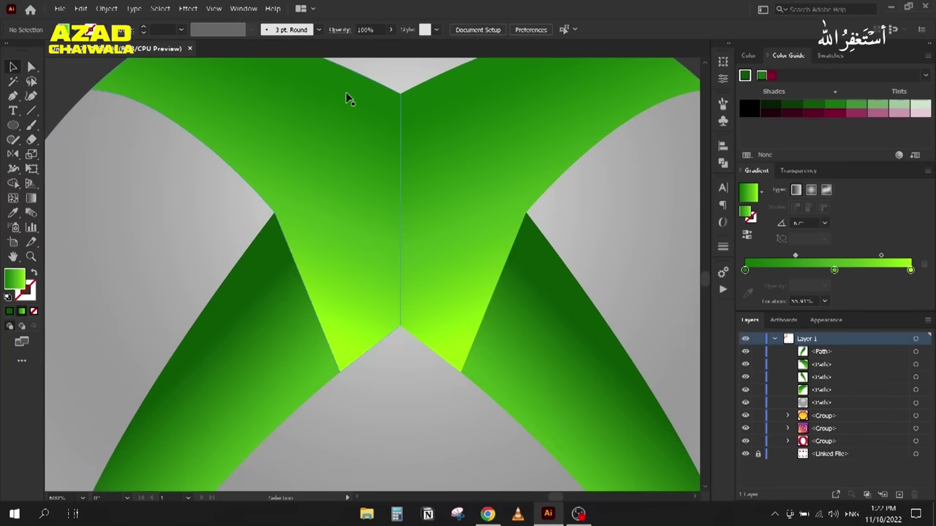
scroll(147, 121, down, 4)
scroll(186, 133, up, 5)
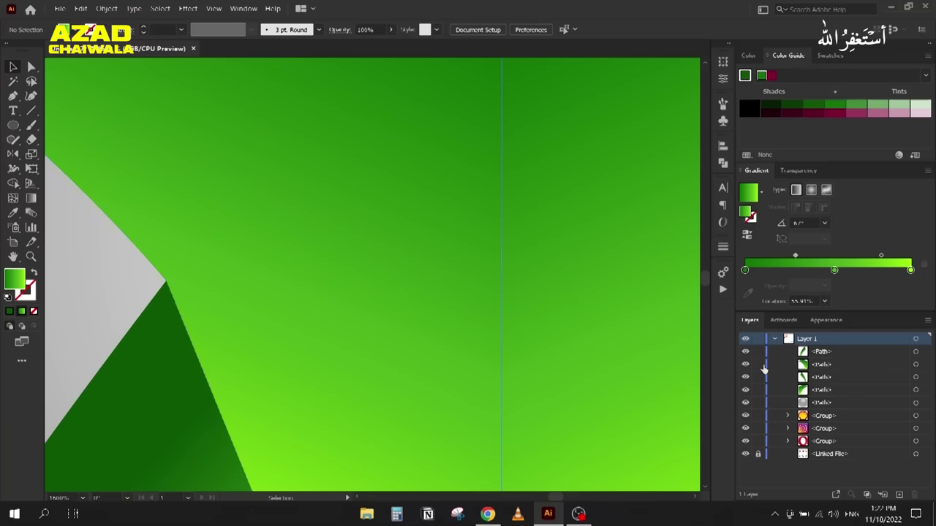
drag(758, 355, 758, 366)
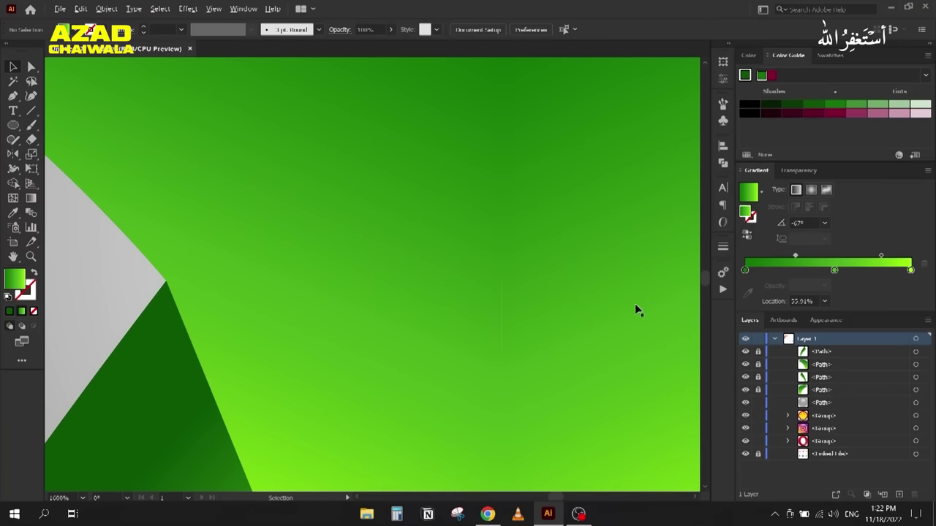
scroll(636, 310, down, 3)
scroll(601, 313, up, 3)
scroll(579, 161, down, 2)
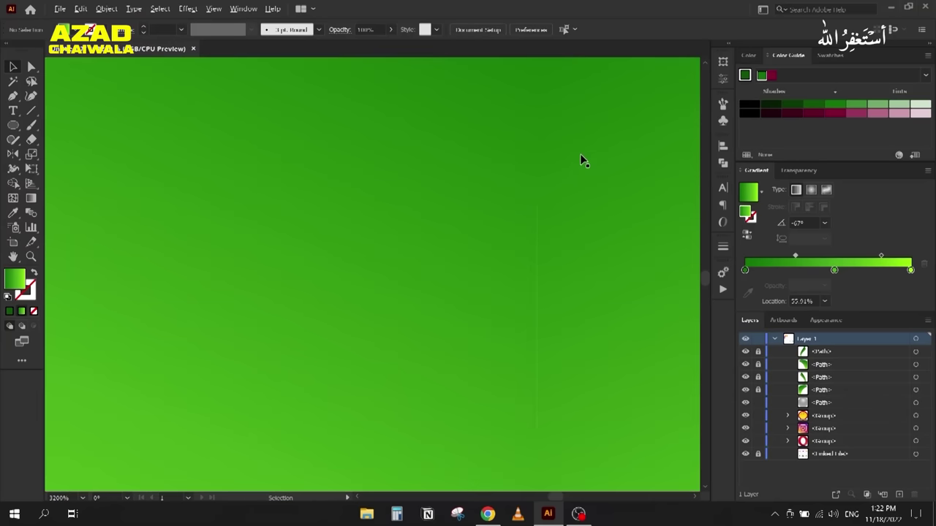
scroll(525, 212, down, 2)
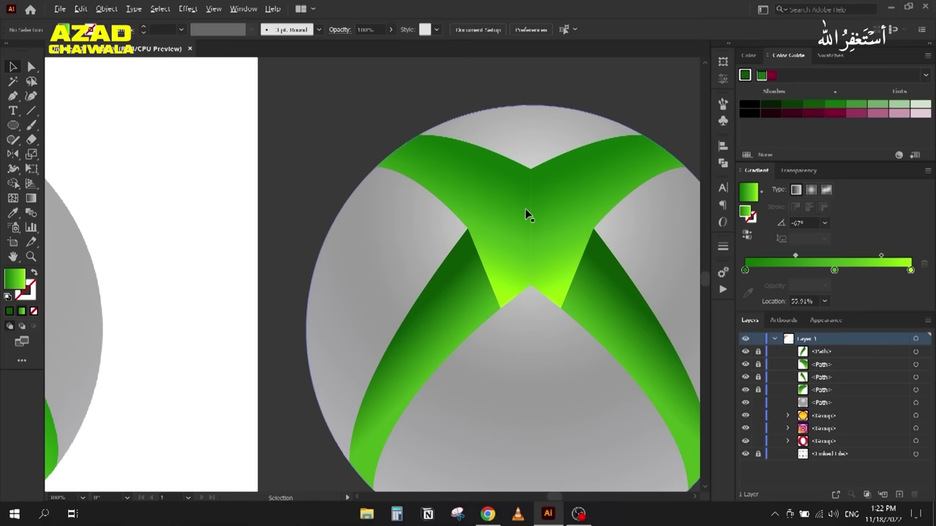
scroll(341, 170, down, 2)
scroll(311, 228, down, 1)
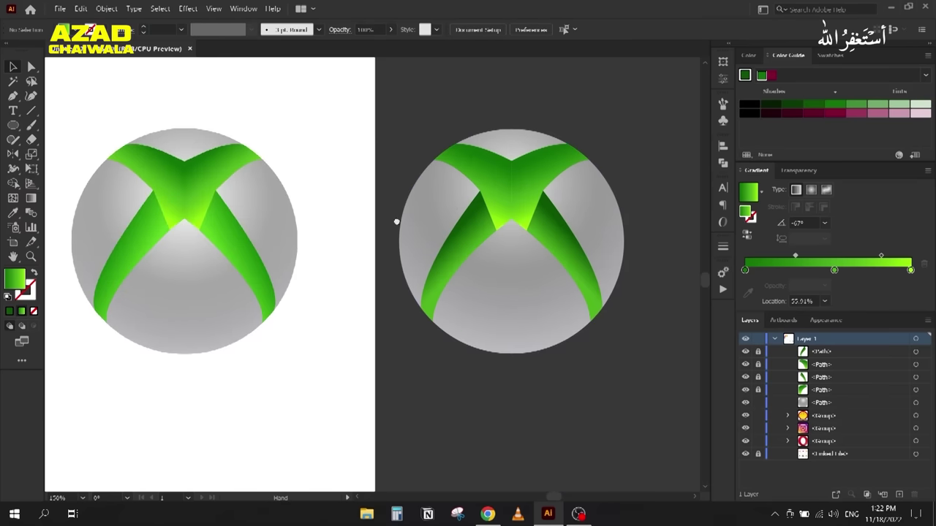
scroll(414, 202, down, 1)
Step: Unlock the green paths, marquee-select the whole Xbox logo and group it
click(617, 329)
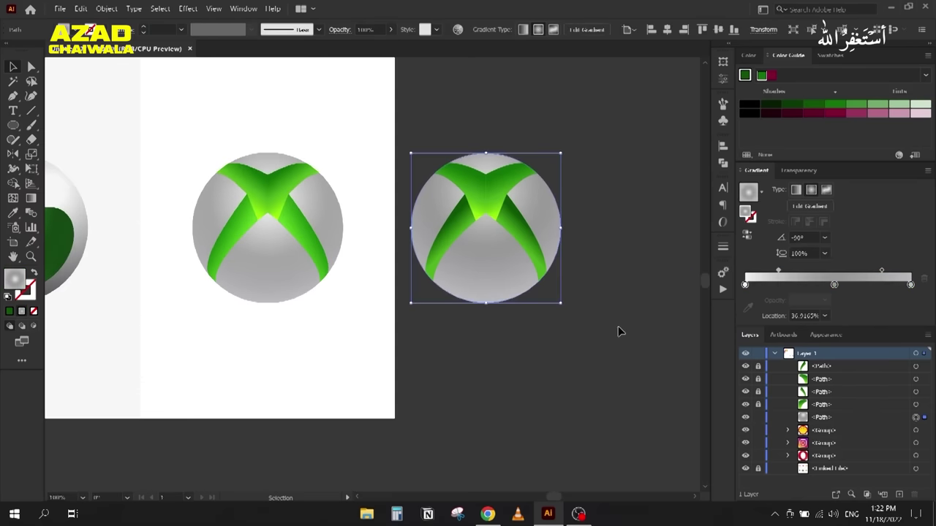
drag(762, 386, 764, 407)
drag(595, 128, 416, 335)
key(ctrl+g)
click(424, 326)
Step: Move the grouped Xbox logo up beside the Shell logo
click(449, 266)
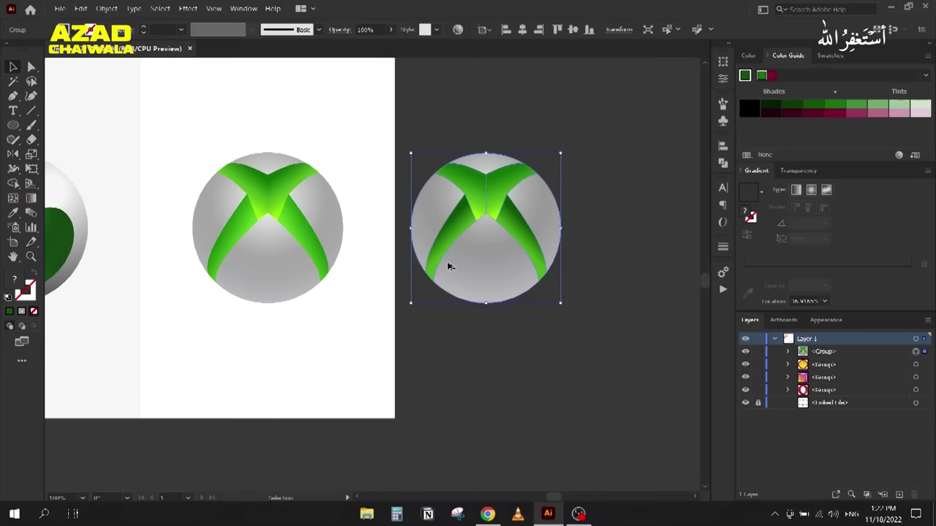
key(ctrl+0)
drag(557, 428, 599, 480)
drag(585, 398, 164, 183)
drag(105, 269, 440, 407)
alt+scroll(484, 332, down, 4)
drag(485, 334, 459, 243)
Step: Draw an ellipse matching the Sony Ericsson sphere and swap it to a black stroke with no fill
click(428, 269)
alt+scroll(435, 256, up, 3)
alt+scroll(435, 259, down, 3)
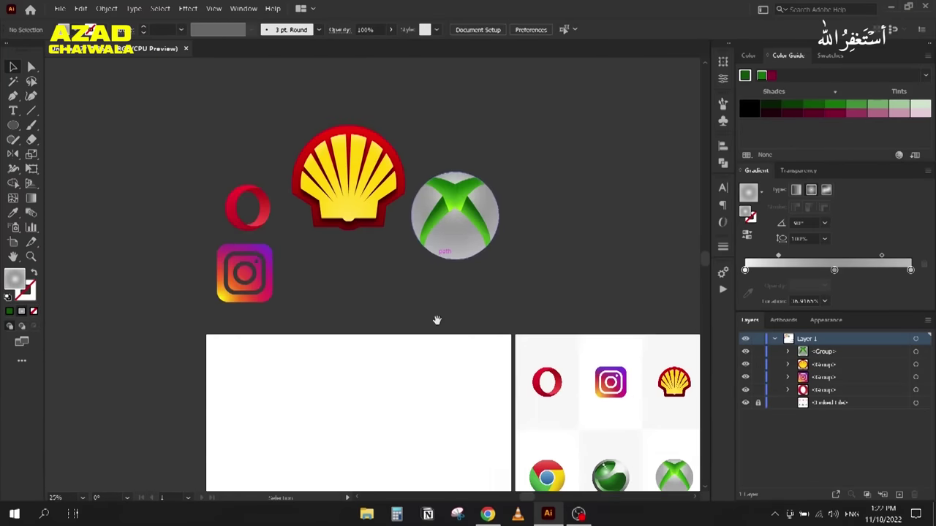
drag(436, 309, 363, 117)
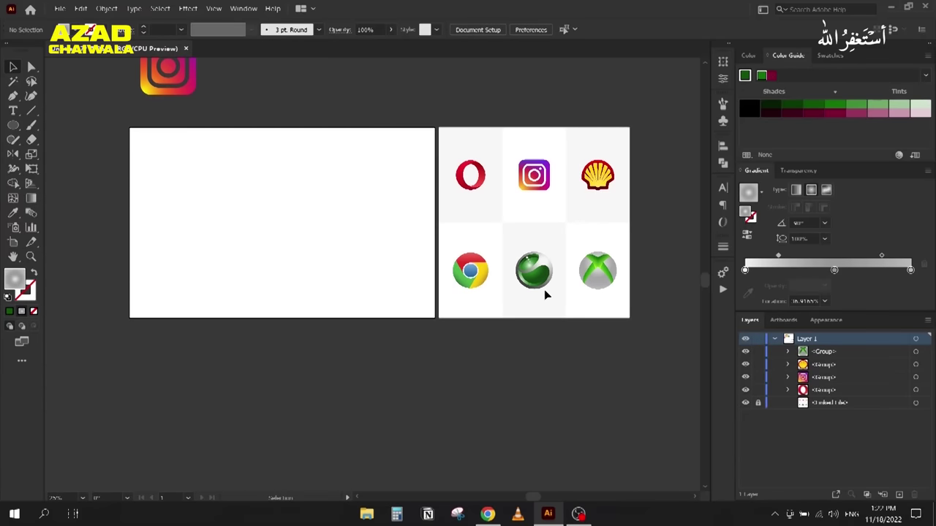
scroll(547, 293, up, 3)
scroll(530, 242, up, 3)
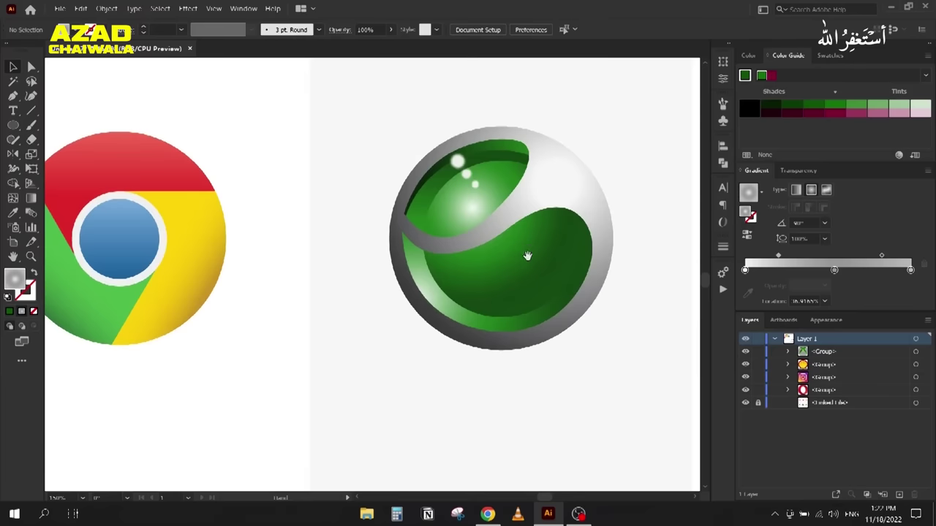
click(19, 127)
drag(446, 260, 554, 340)
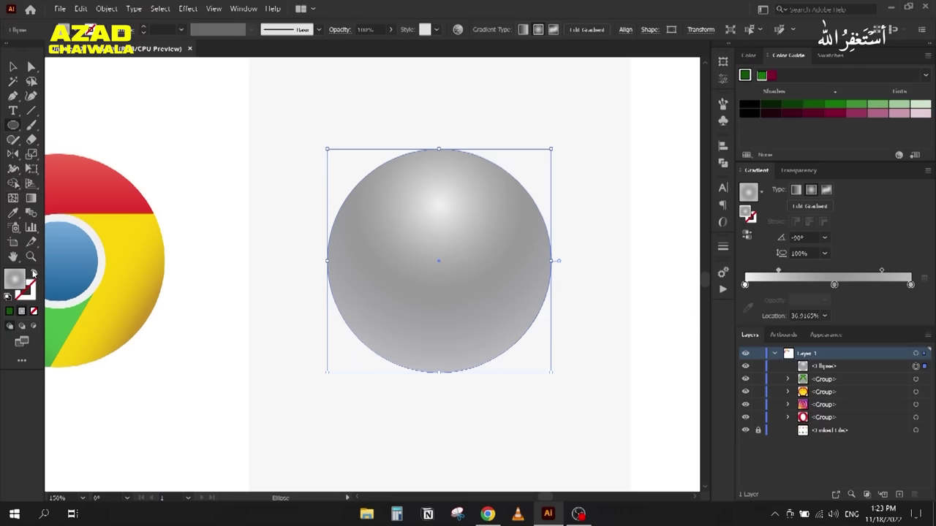
click(33, 273)
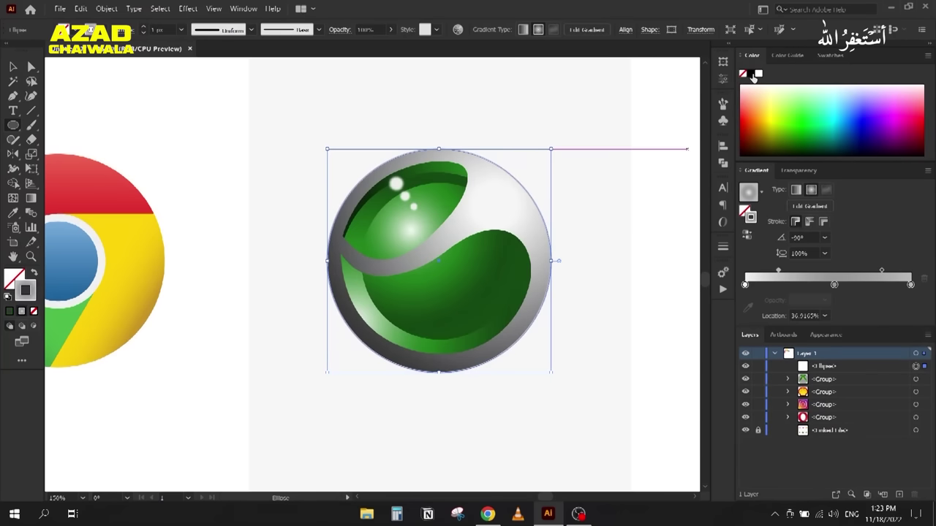
click(753, 76)
Step: Trace a closed Pen path around the upper green eye-shaped opening
key(v)
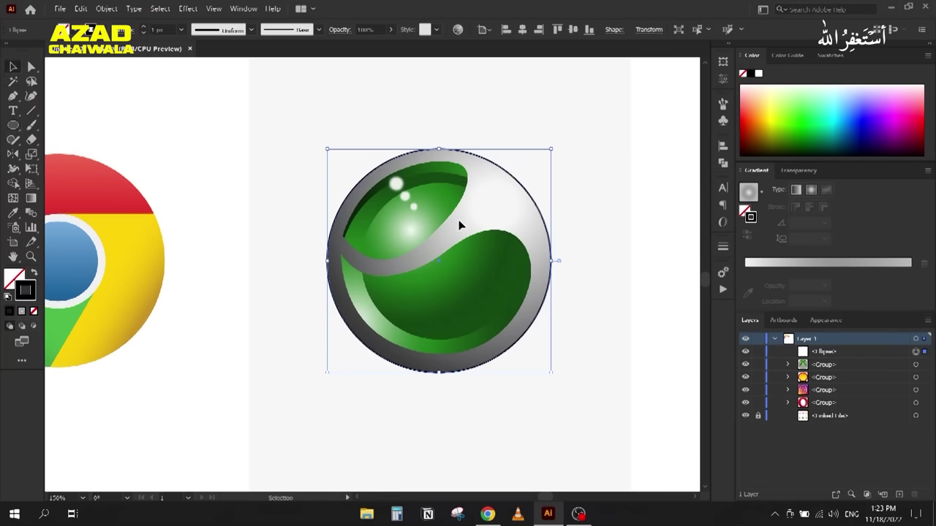
scroll(459, 226, up, 1)
click(245, 239)
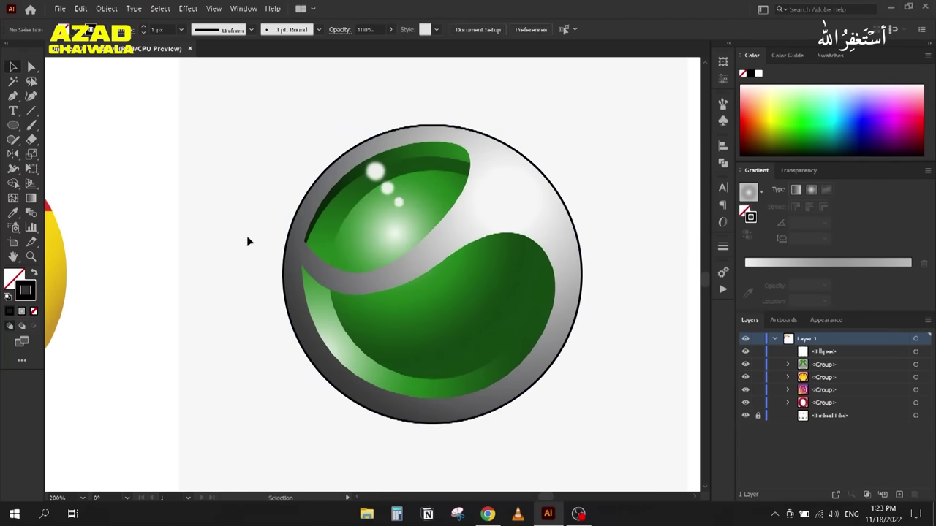
key(p)
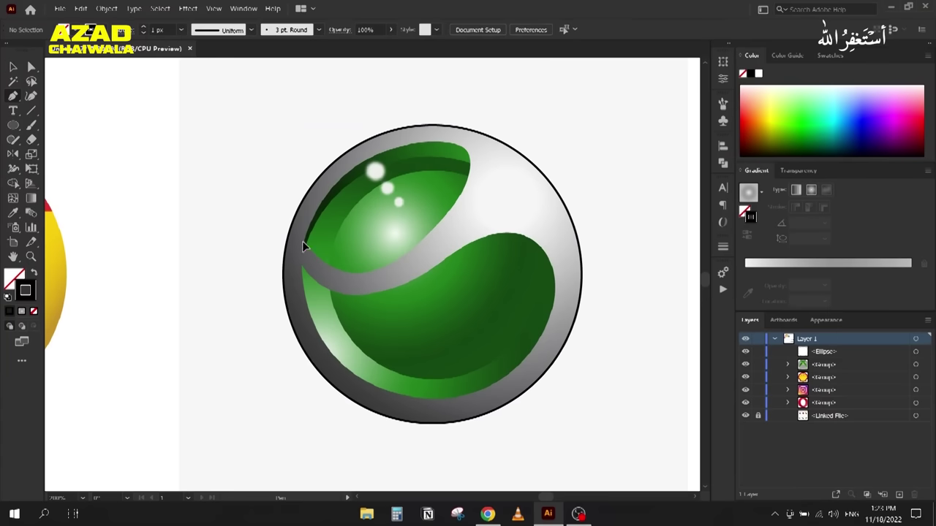
click(302, 241)
drag(359, 163, 445, 135)
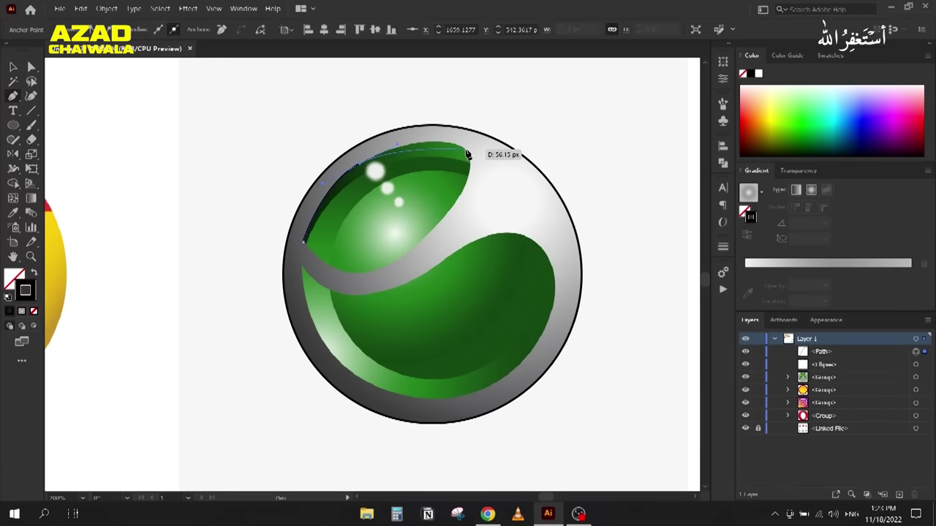
mouse_move(428, 254)
mouse_down()
mouse_move(397, 267)
mouse_move(415, 253)
mouse_up()
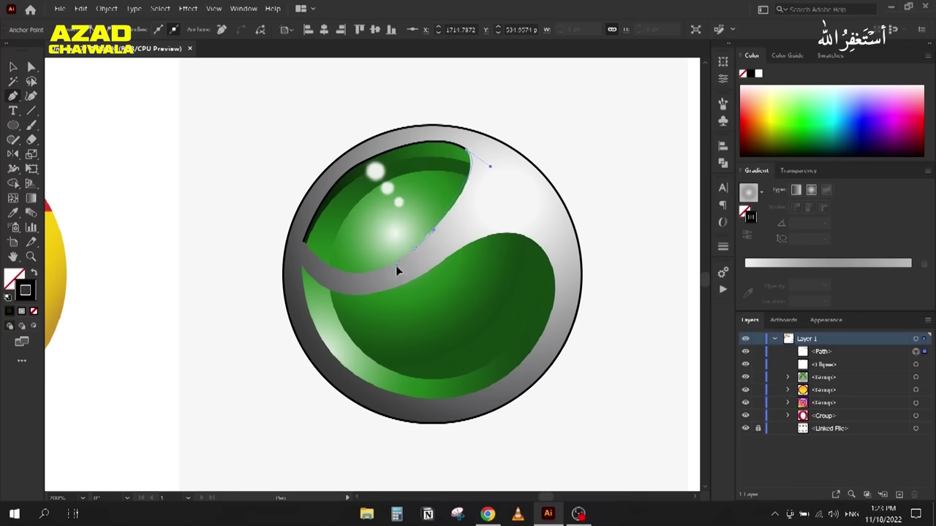
drag(304, 256, 303, 249)
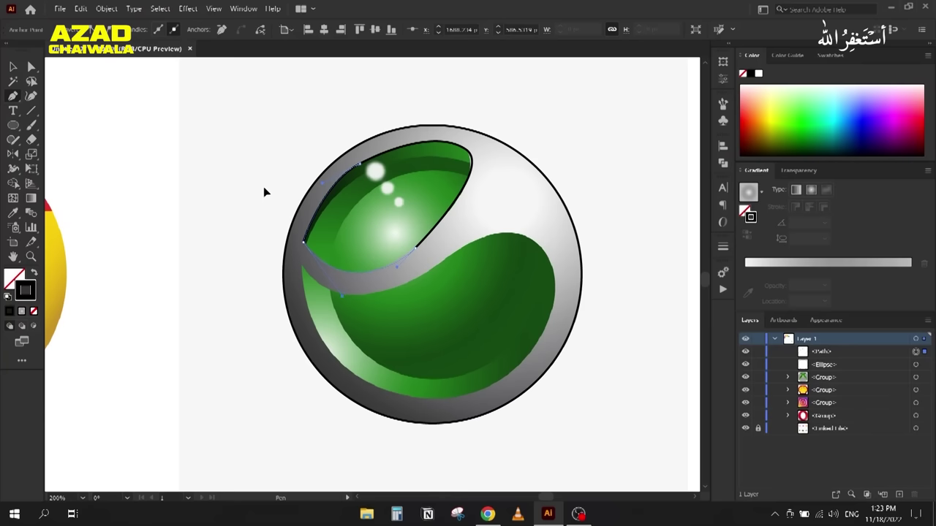
Step: Adjust the path's top and lower curves with Direct Selection to follow the green edges
click(32, 66)
scroll(334, 157, up, 3)
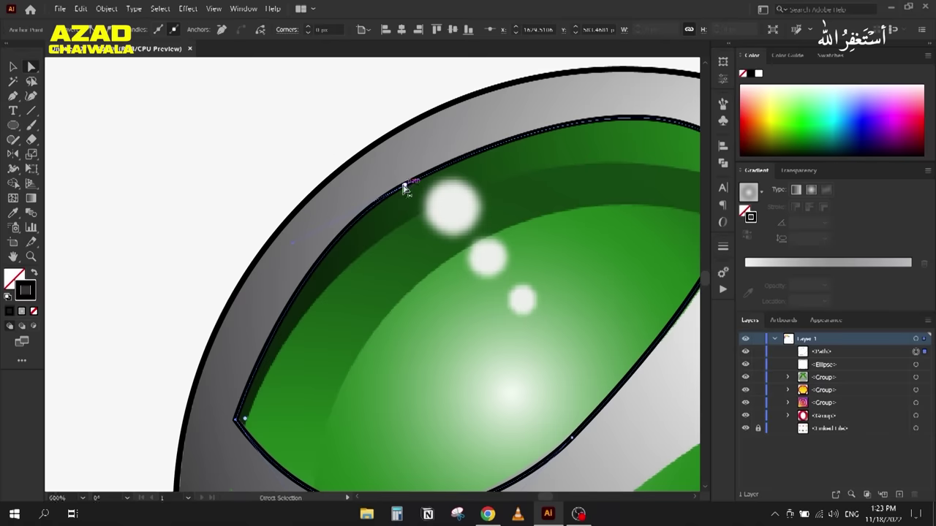
click(505, 124)
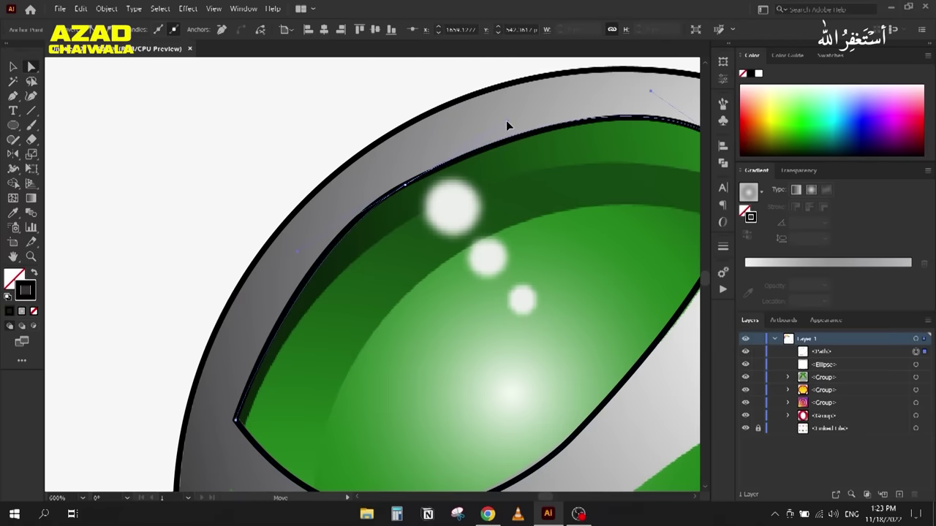
drag(688, 215, 490, 208)
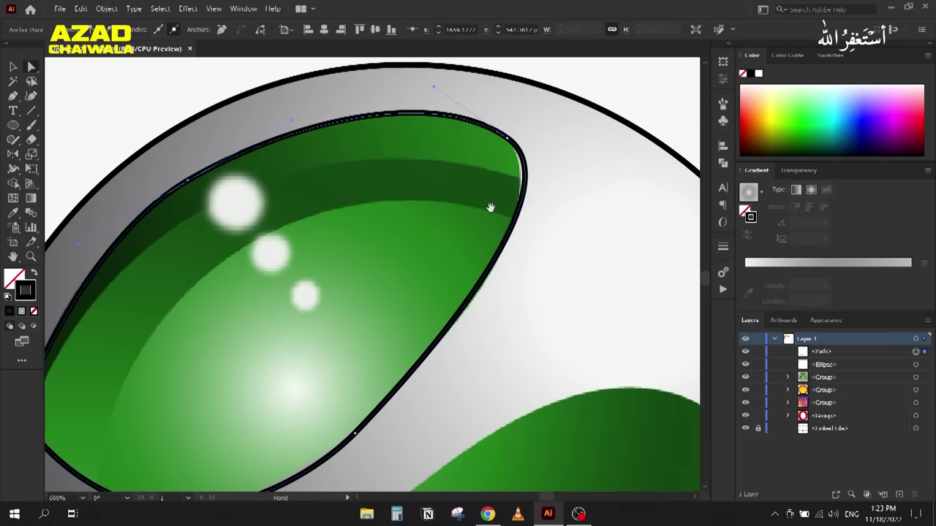
drag(507, 137, 568, 189)
drag(438, 84, 446, 88)
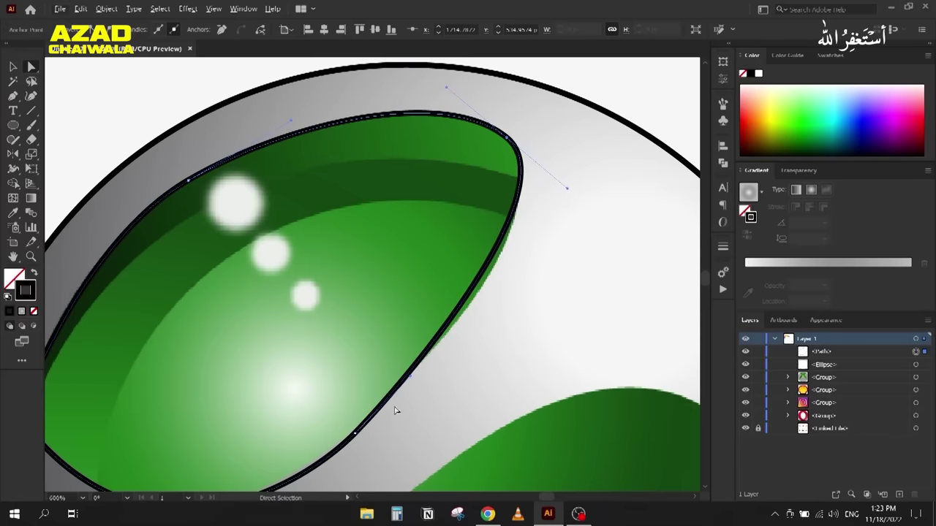
key(ctrl+shift+a)
click(369, 426)
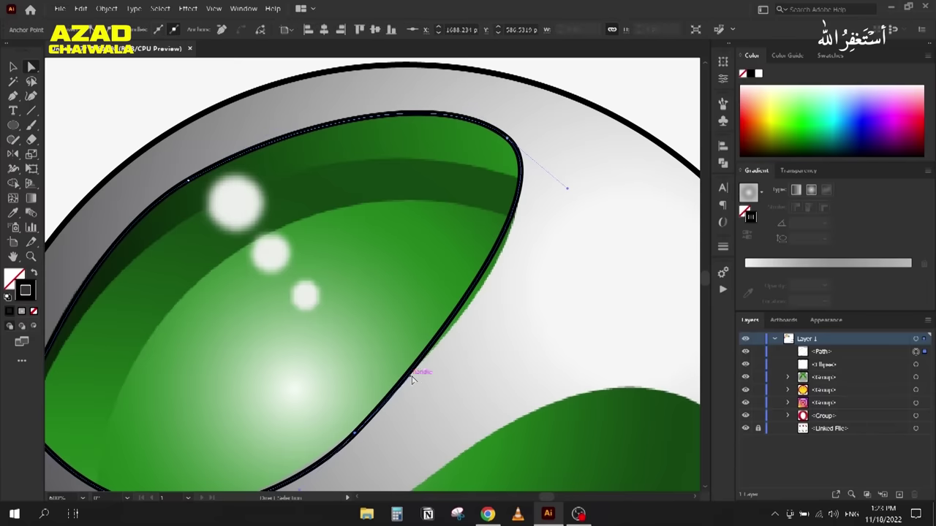
drag(412, 376, 421, 373)
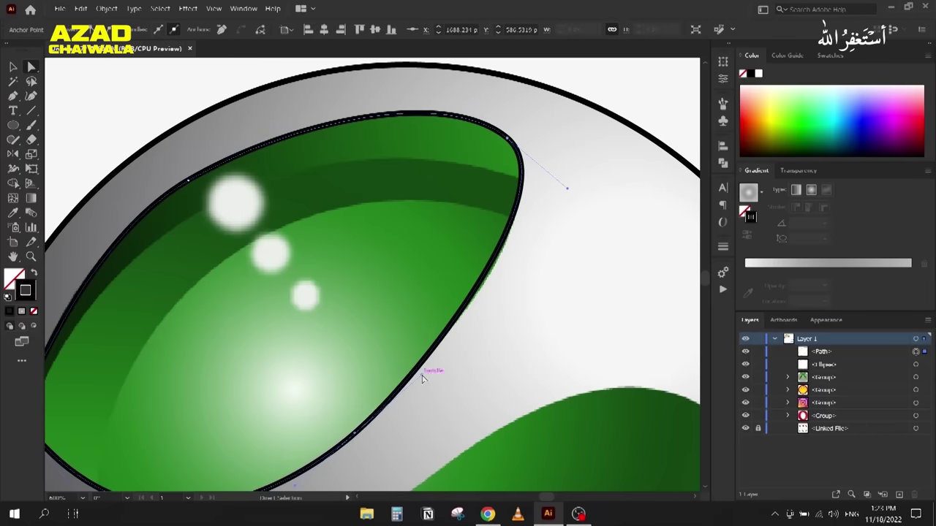
scroll(515, 301, down, 3)
scroll(472, 356, up, 1)
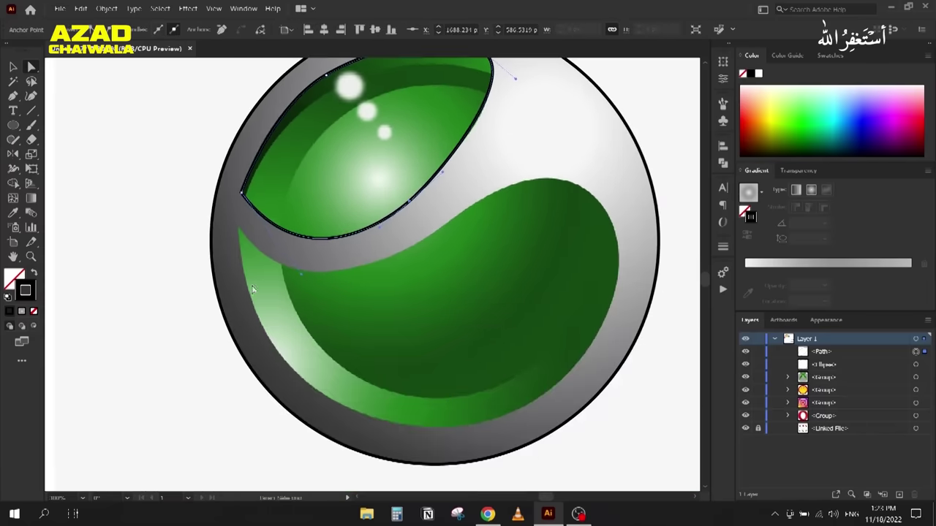
key(ctrl+shift+a)
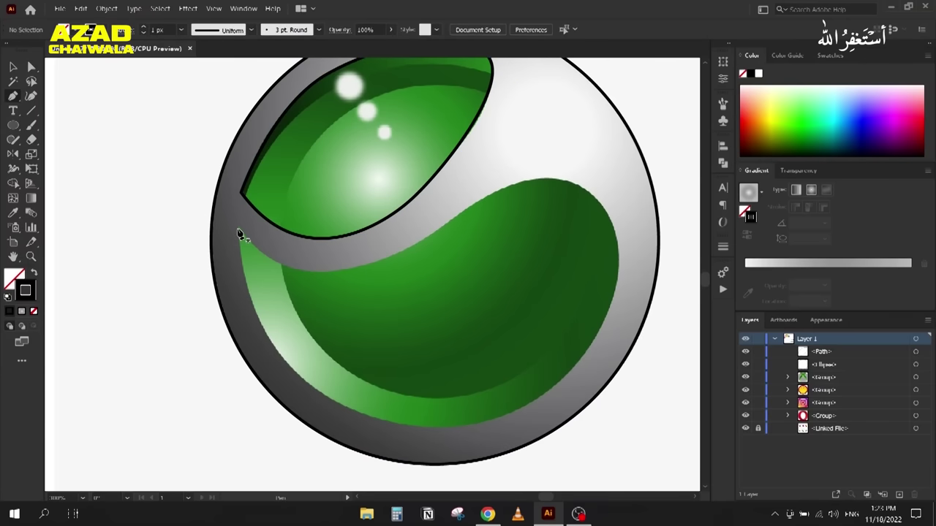
Step: Start a Pen path at the ring's left edge and curve it along the swoosh's lower edge
click(238, 230)
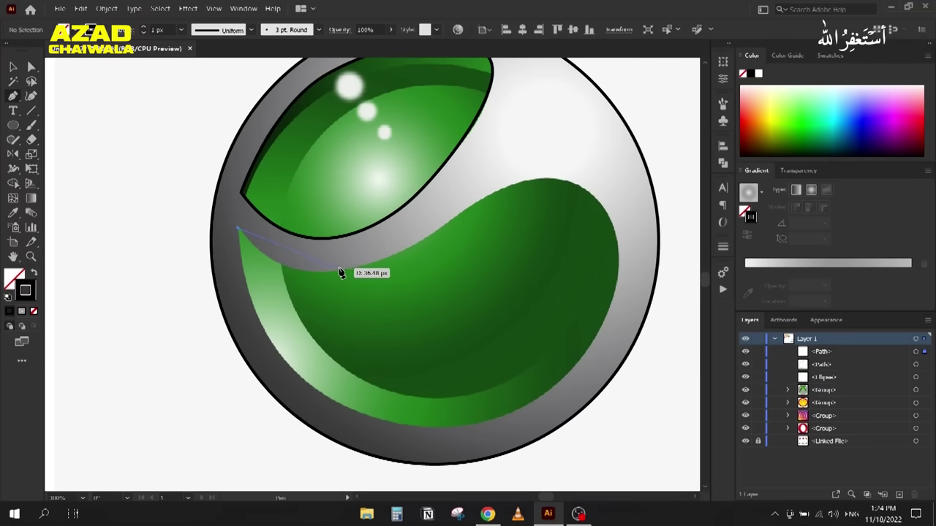
drag(342, 271, 408, 252)
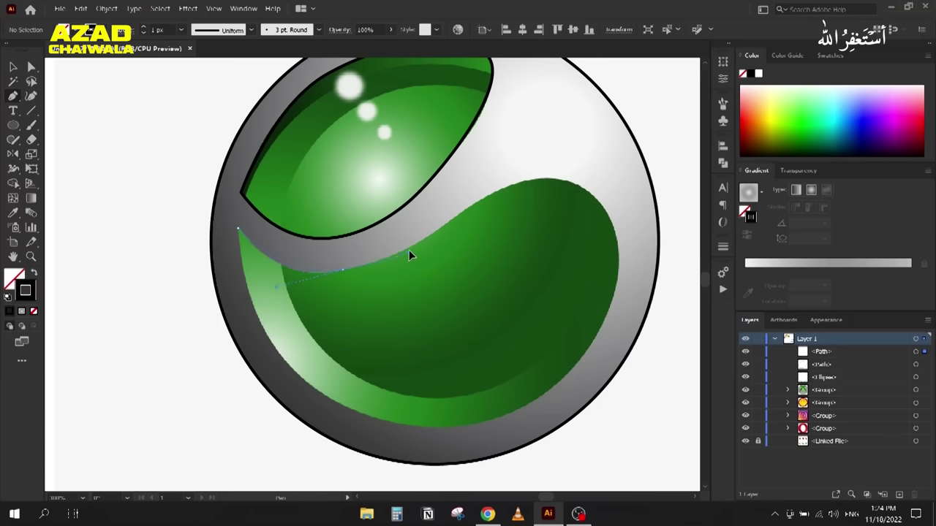
mouse_move(458, 209)
mouse_down()
mouse_move(472, 222)
mouse_move(465, 213)
mouse_up()
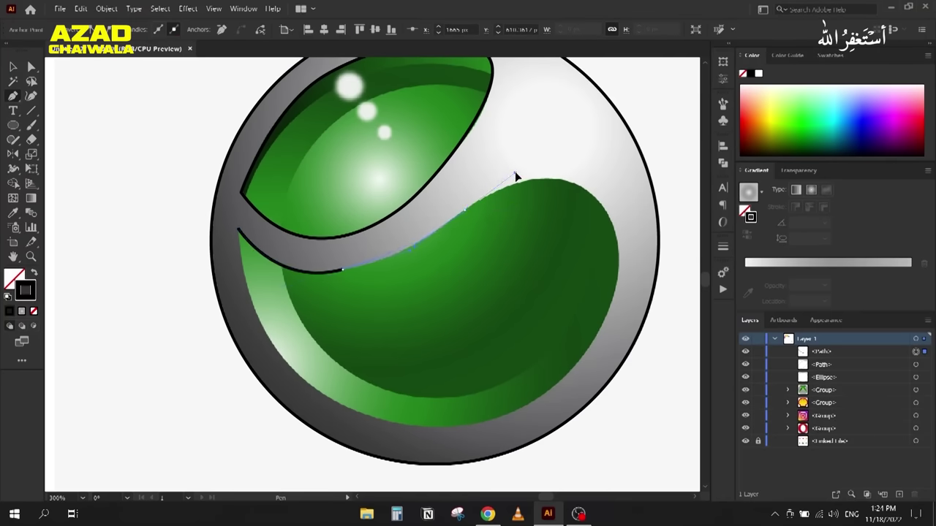
mouse_move(523, 173)
mouse_down()
mouse_move(625, 162)
mouse_move(626, 179)
mouse_move(402, 263)
mouse_move(437, 256)
mouse_move(416, 261)
mouse_move(533, 190)
mouse_move(555, 201)
mouse_move(538, 171)
mouse_up()
Step: Replace the misplaced anchor, curve down the green shape's right edge, and close the path
scroll(410, 258, up, 2)
scroll(417, 261, down, 2)
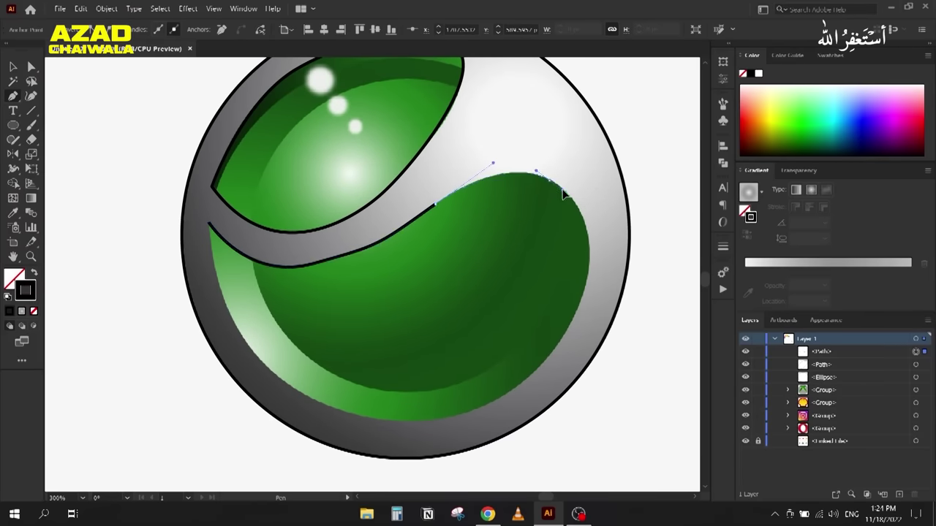
scroll(494, 372, down, 2)
drag(487, 350, 468, 353)
scroll(499, 244, up, 2)
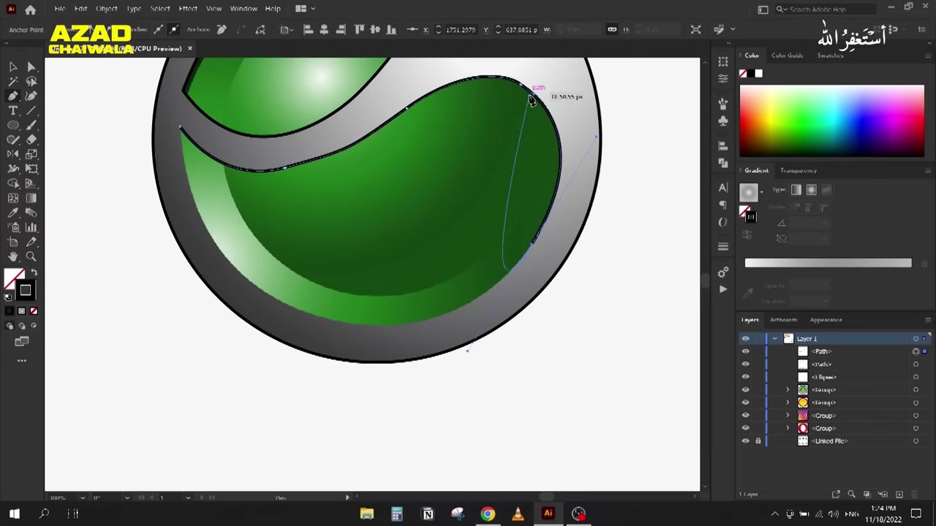
key(ctrl+z)
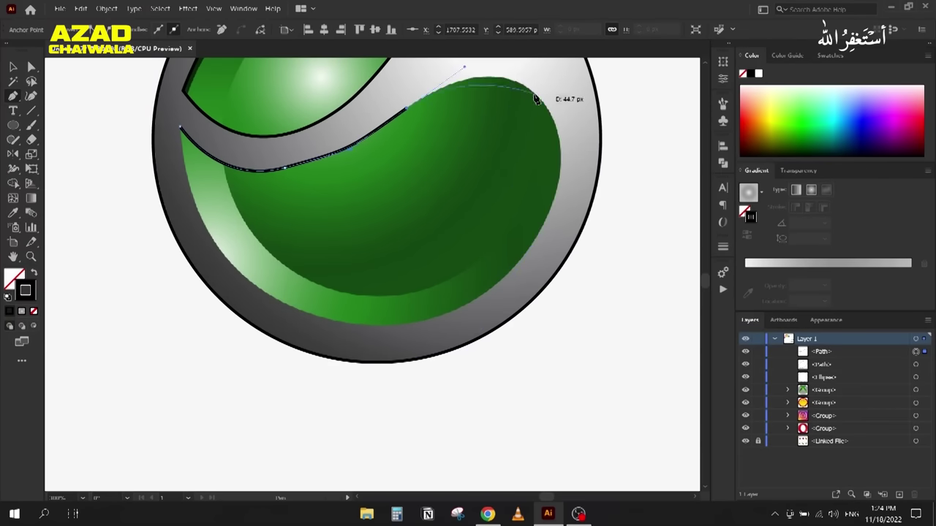
drag(539, 103, 563, 127)
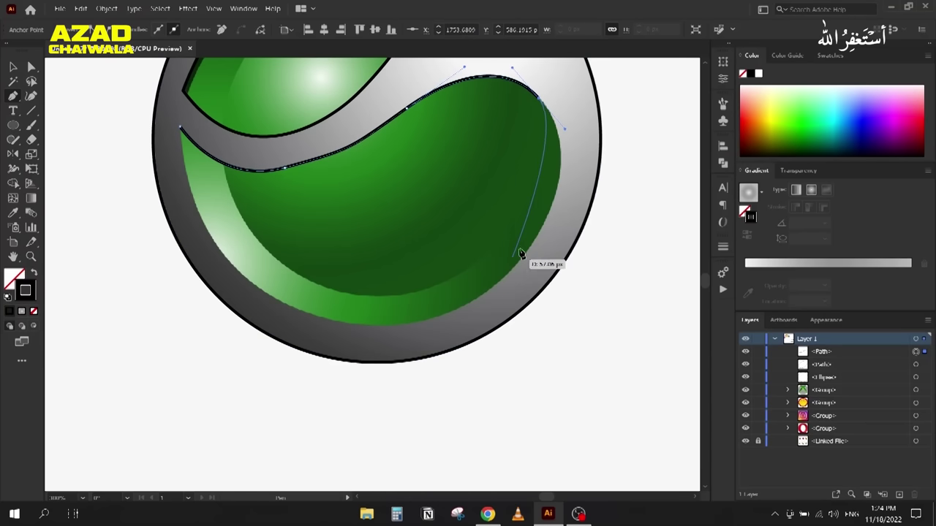
drag(532, 245, 488, 305)
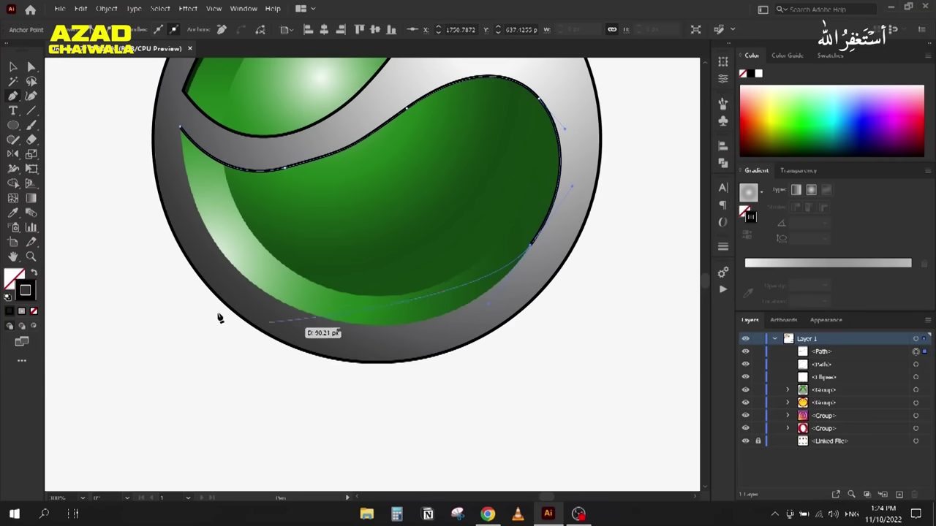
click(182, 128)
scroll(169, 83, up, 4)
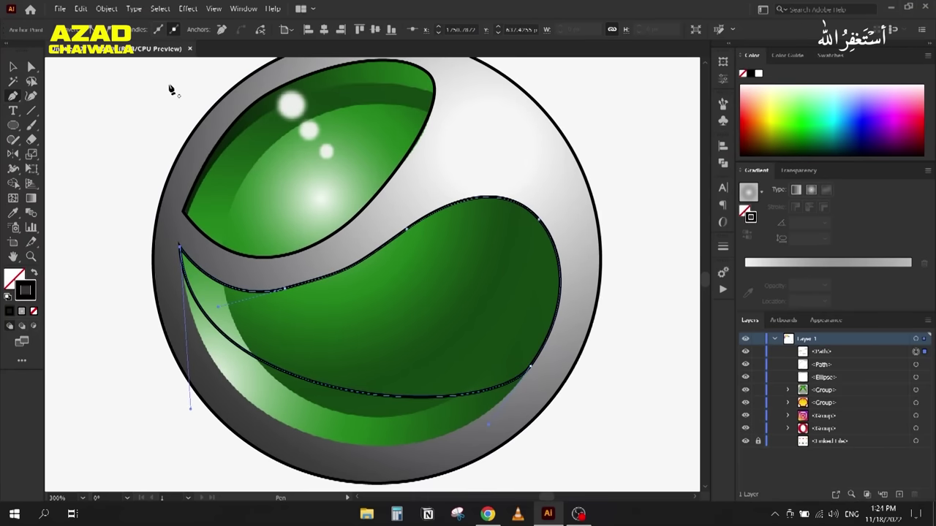
Step: Lengthen the start anchor's handle to reshape the lower green path's curve
key(a)
scroll(155, 266, down, 4)
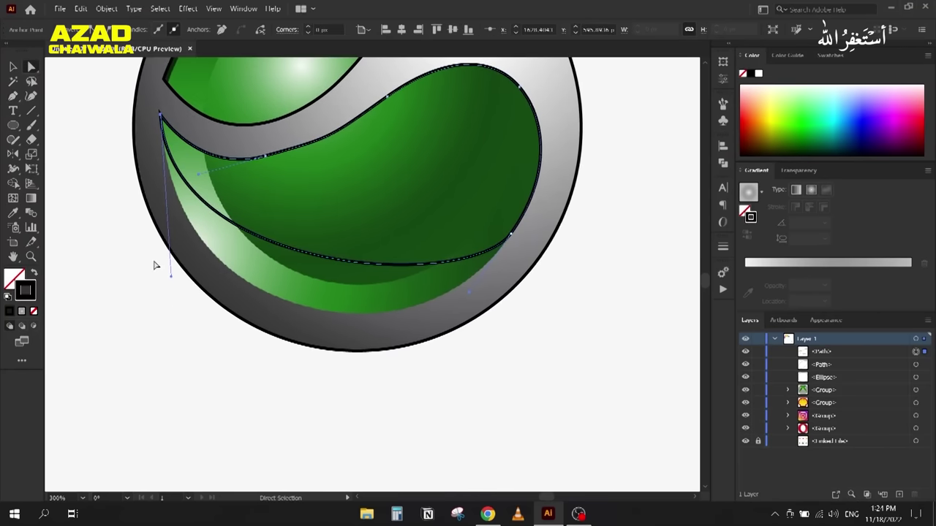
drag(170, 277, 178, 385)
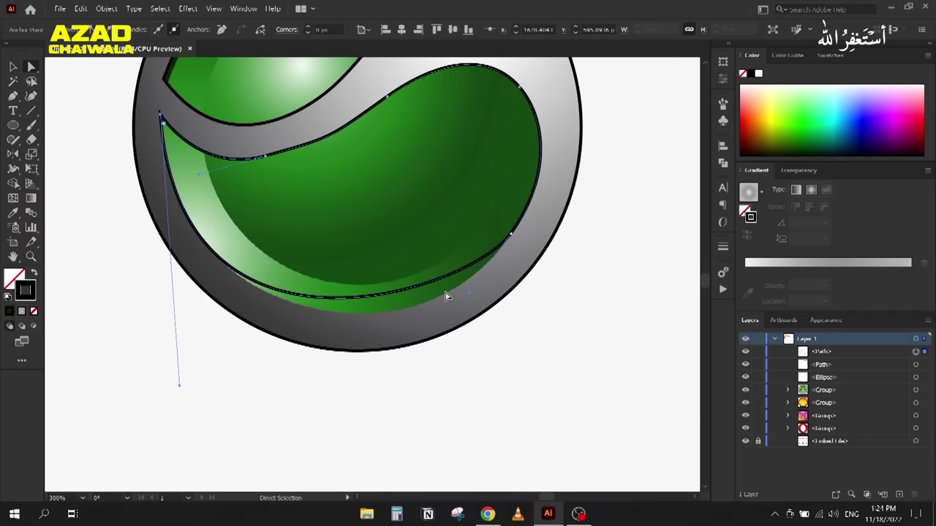
drag(468, 293, 475, 331)
key(ctrl+z)
key(ctrl+z)
Step: Add an anchor on the lower curve and bend it to hug the grey swoosh, then reselect the path
click(372, 294)
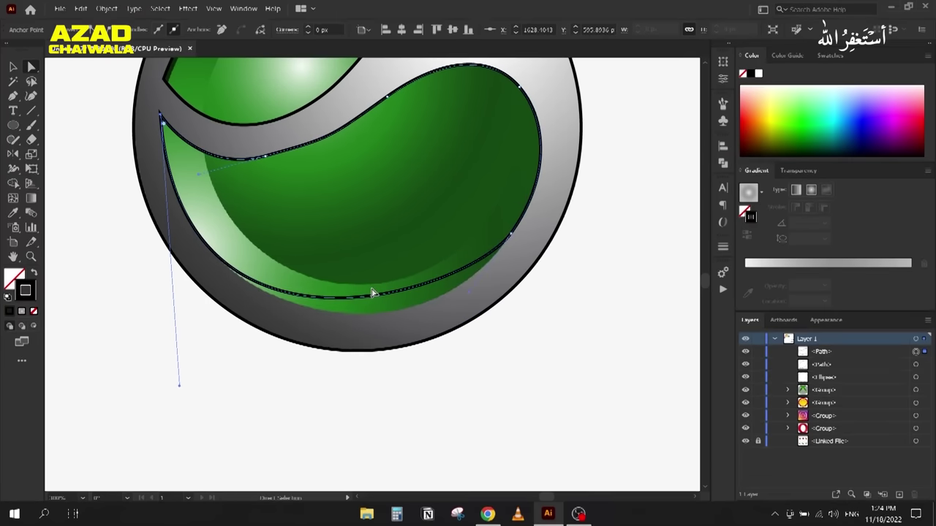
key(plus)
click(380, 297)
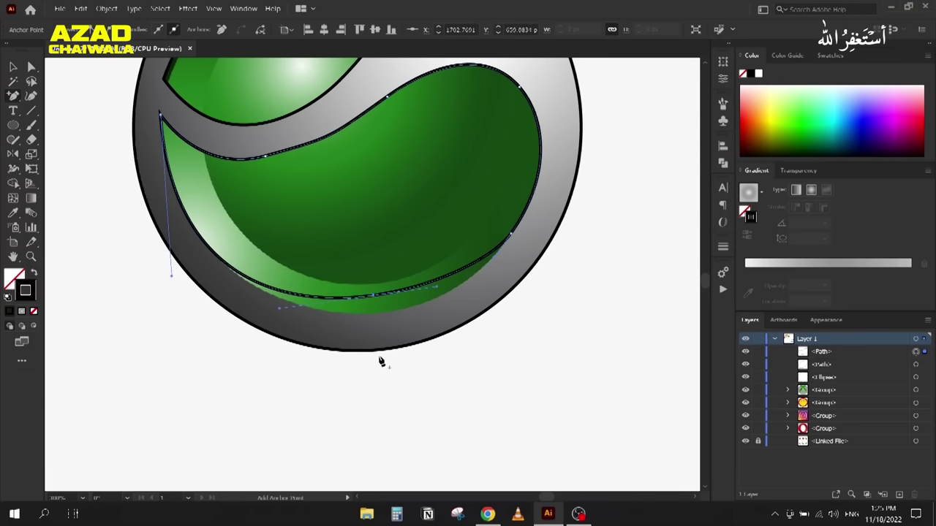
key(a)
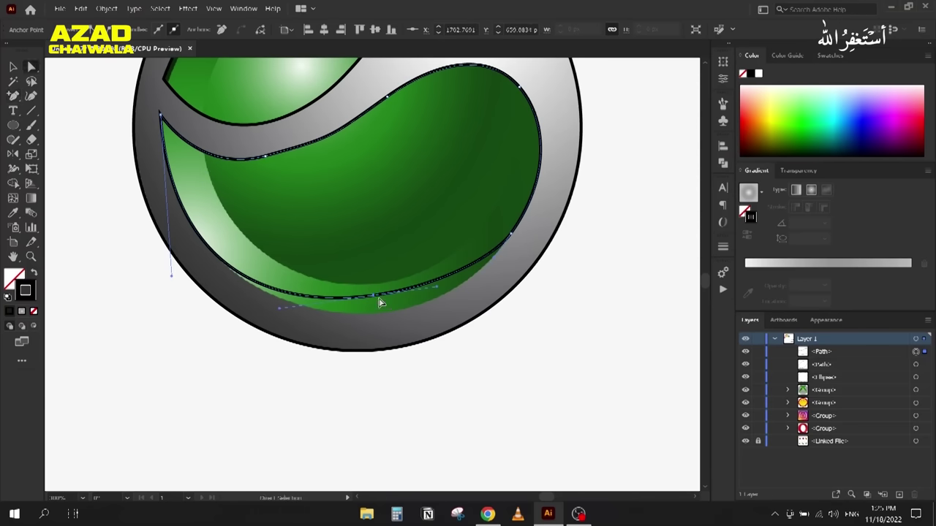
drag(375, 301, 380, 312)
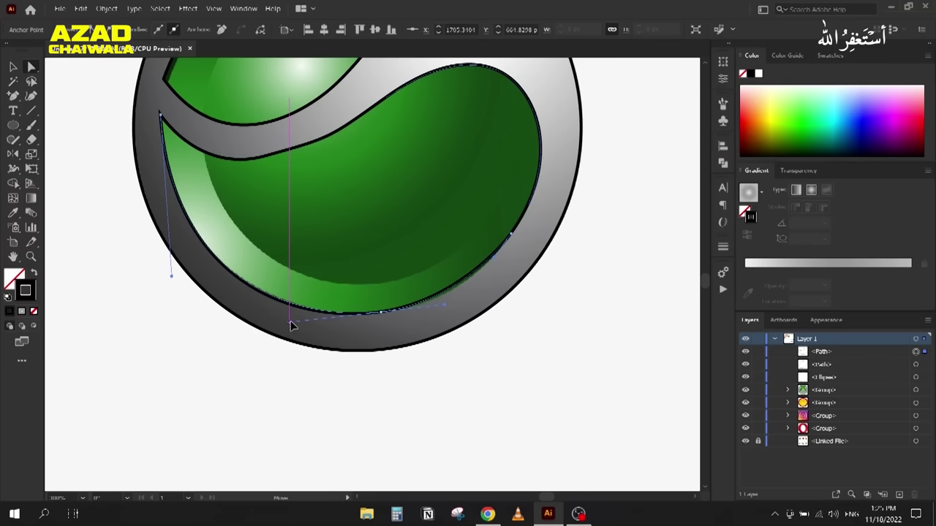
drag(447, 307, 448, 308)
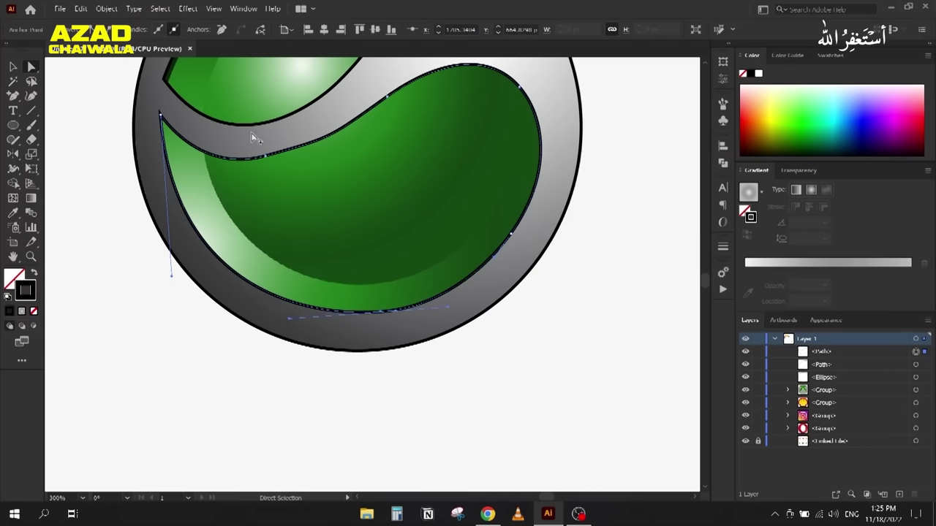
scroll(250, 134, up, 2)
click(235, 282)
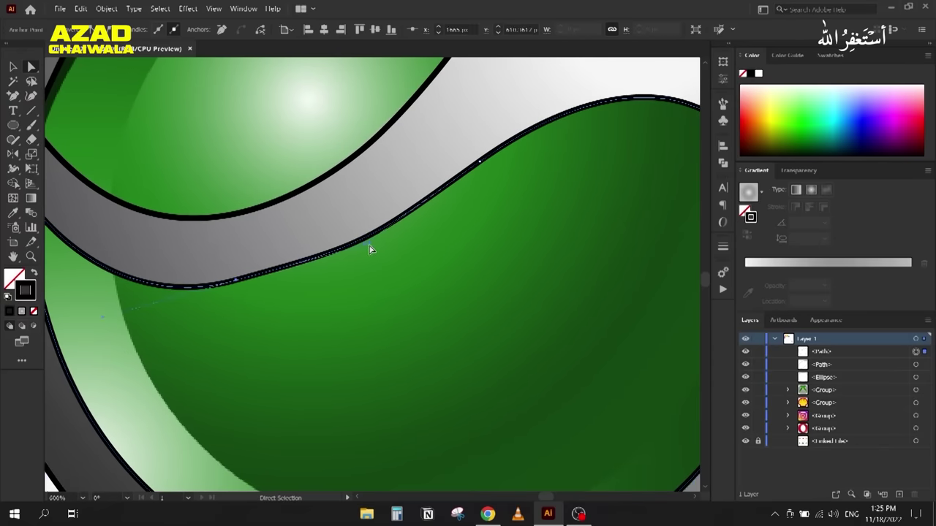
drag(365, 249, 334, 265)
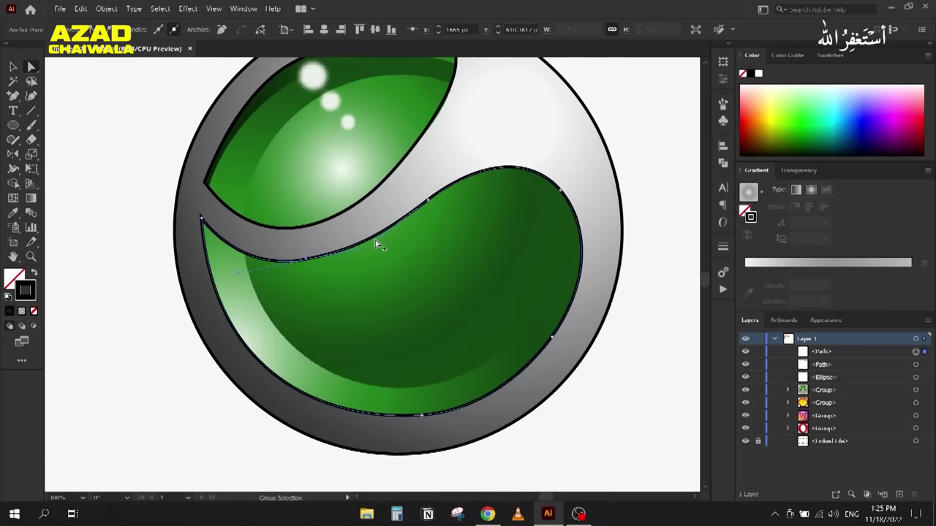
scroll(378, 244, down, 2)
click(134, 195)
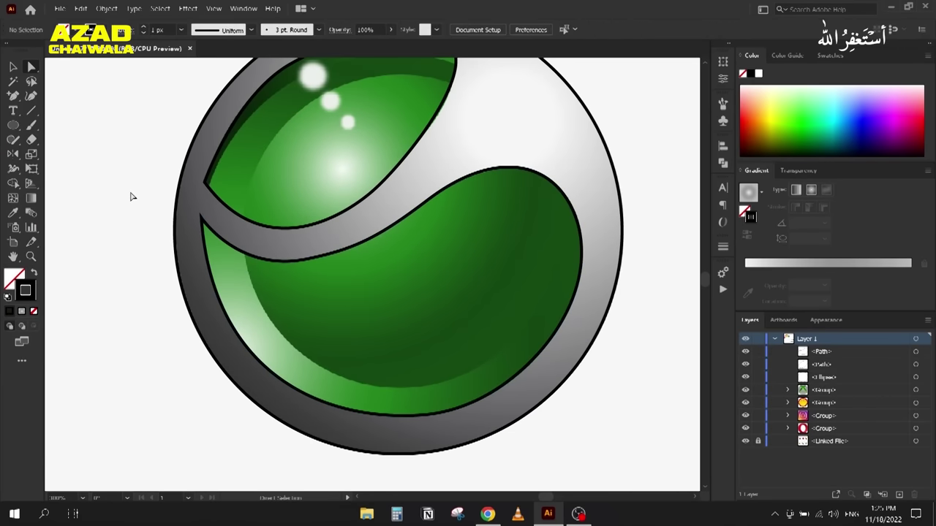
click(285, 267)
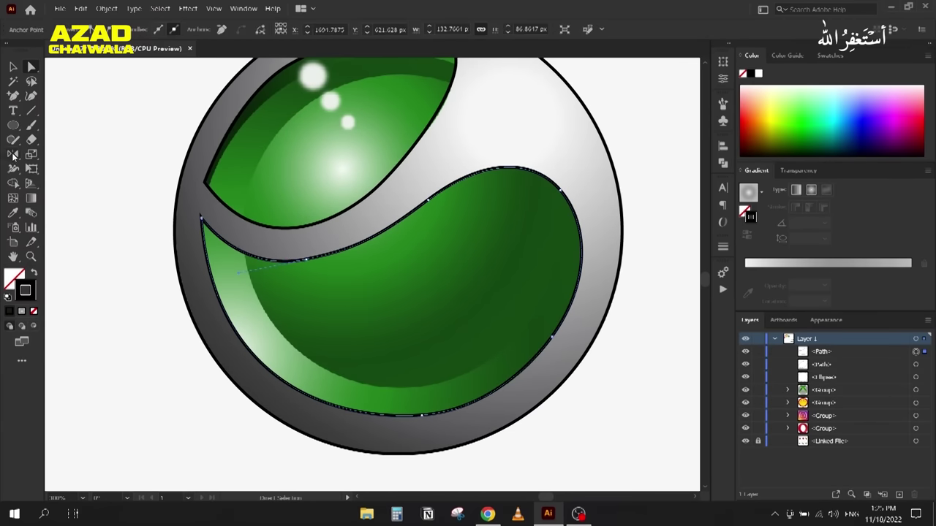
Step: Run the Smooth Tool along the lower green shape's upper edge
mouse_move(12, 144)
mouse_down()
mouse_move(69, 193)
mouse_move(71, 172)
mouse_up()
mouse_move(290, 267)
mouse_down()
mouse_move(417, 222)
mouse_move(358, 249)
mouse_up()
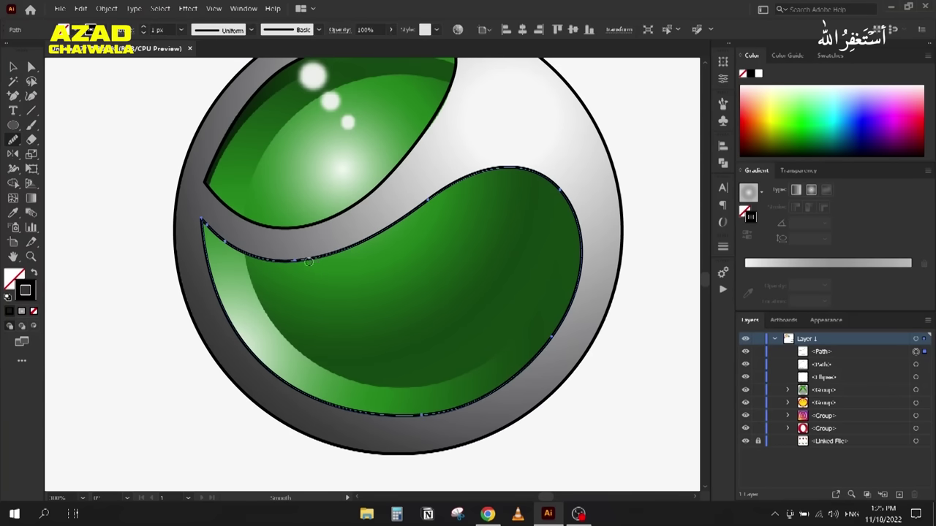
scroll(201, 215, up, 5)
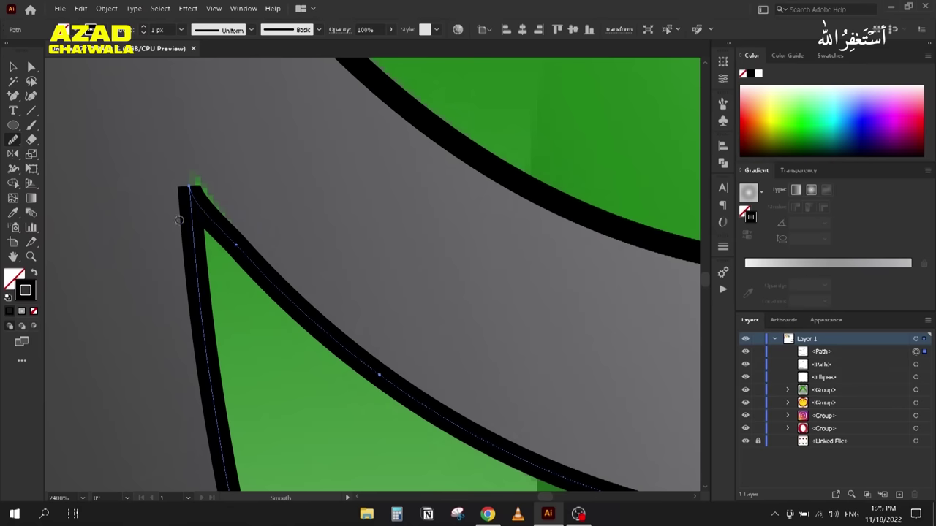
scroll(186, 204, down, 5)
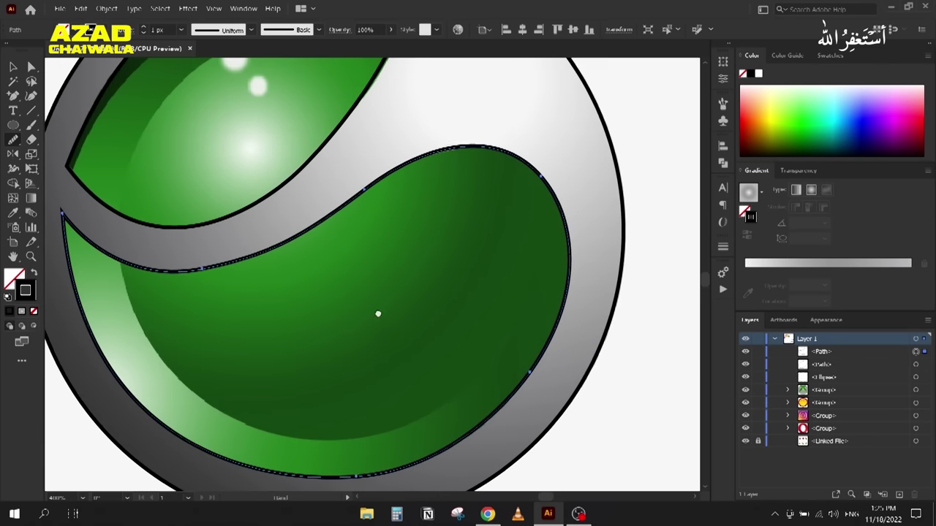
drag(326, 214, 460, 138)
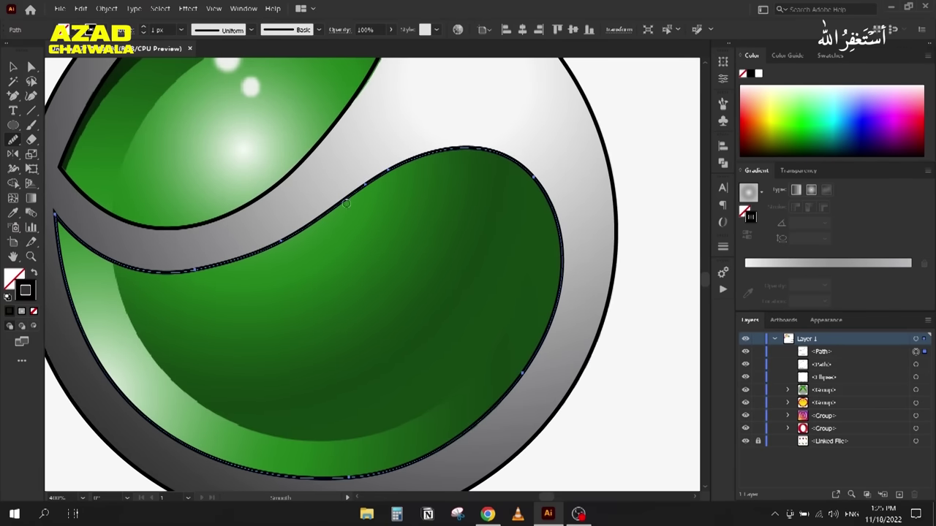
mouse_move(351, 189)
mouse_down()
mouse_move(432, 149)
mouse_move(496, 153)
mouse_up()
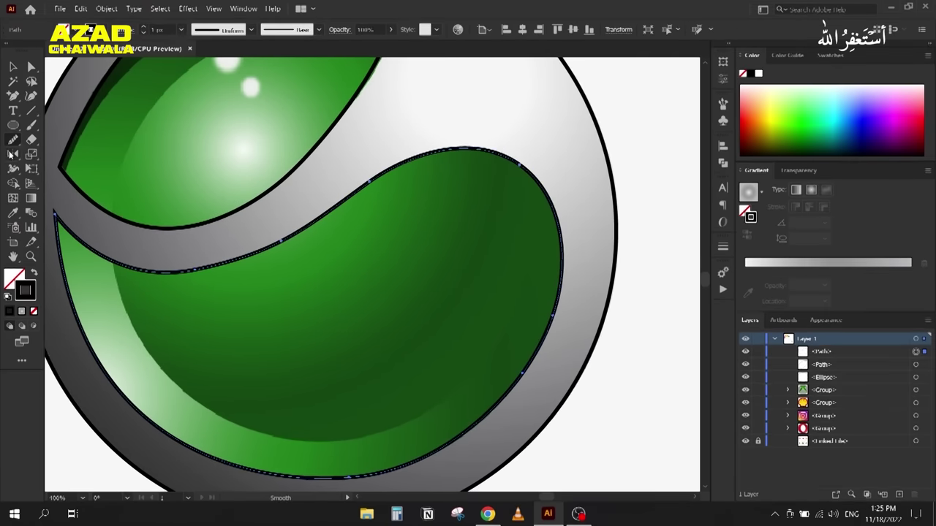
Step: Adjust the Smooth Tool Fidelity and smooth the upper and lower-left edges again
double_click(12, 142)
drag(461, 204, 514, 193)
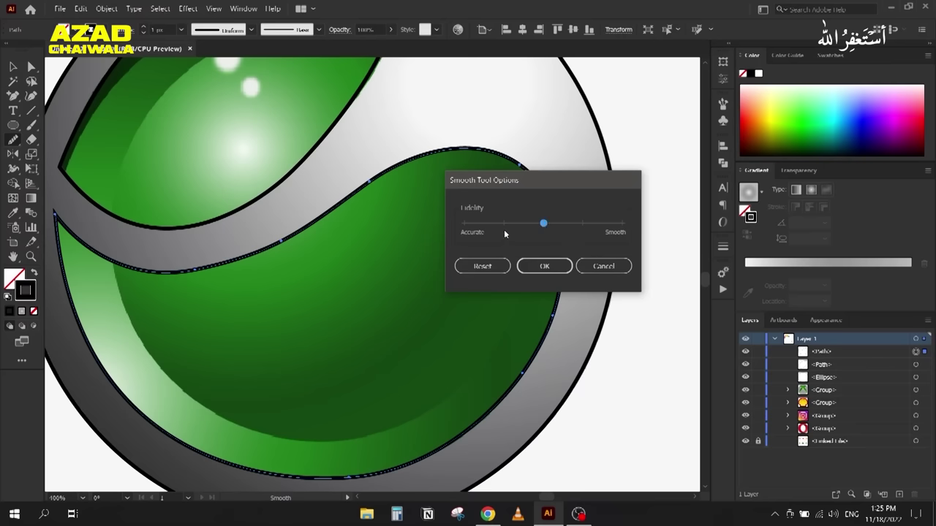
click(559, 265)
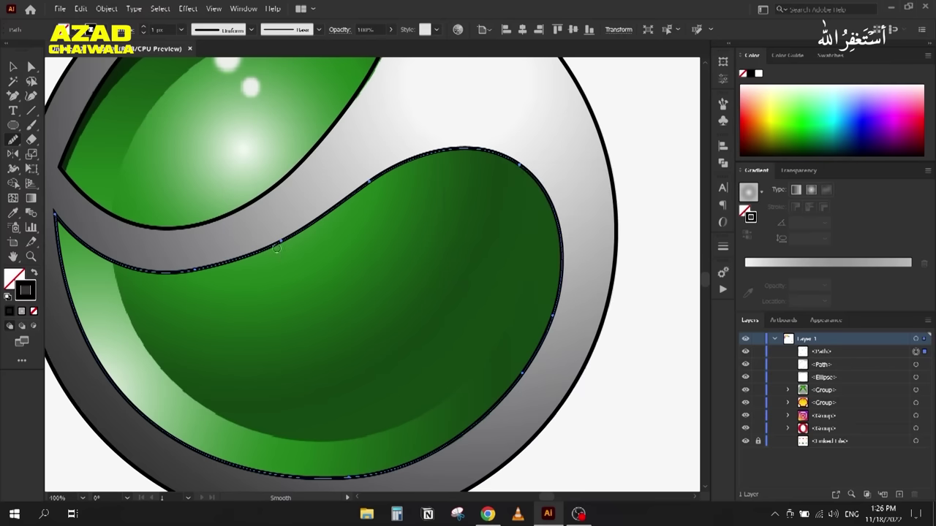
mouse_move(258, 253)
mouse_down()
mouse_move(232, 253)
mouse_move(288, 238)
mouse_move(68, 241)
mouse_up()
drag(275, 247, 141, 273)
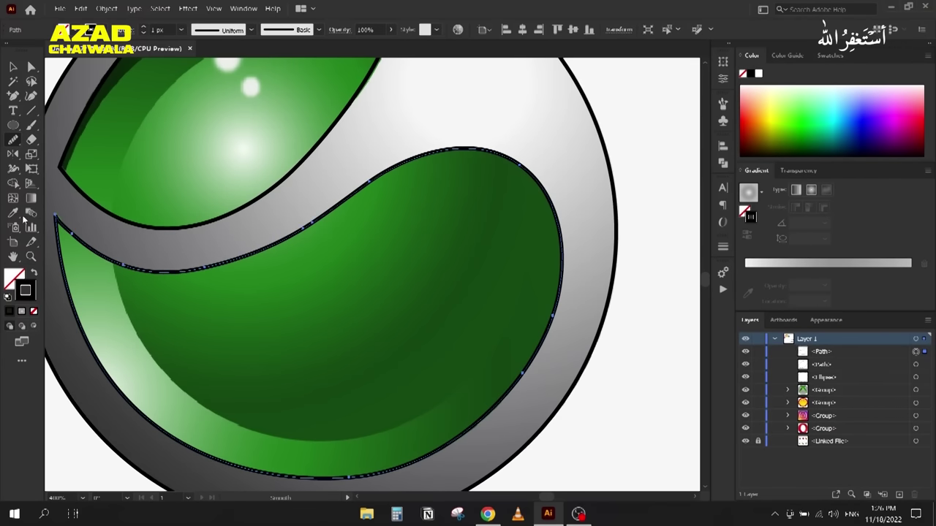
double_click(12, 140)
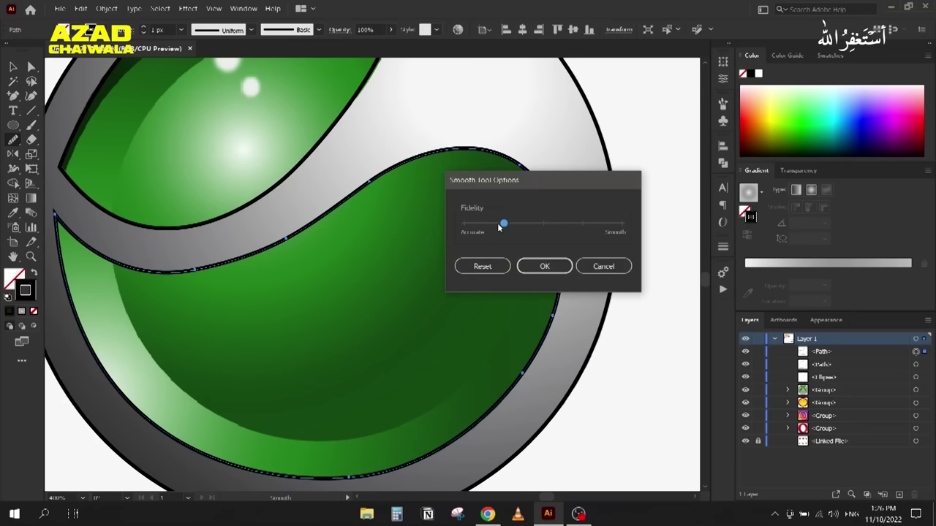
click(544, 266)
mouse_move(335, 213)
mouse_down()
mouse_move(165, 273)
mouse_move(236, 258)
mouse_move(394, 176)
mouse_up()
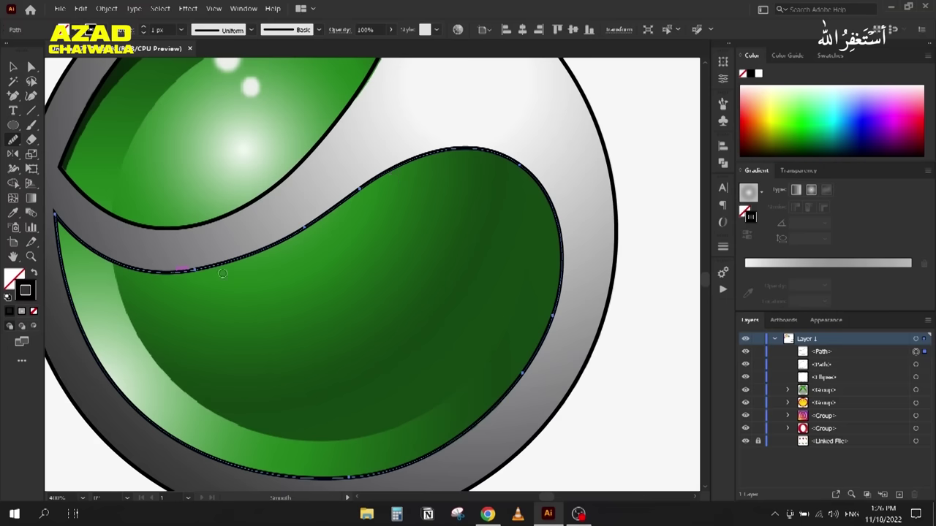
Step: Deselect the green shape and centre the view on the logo
click(12, 68)
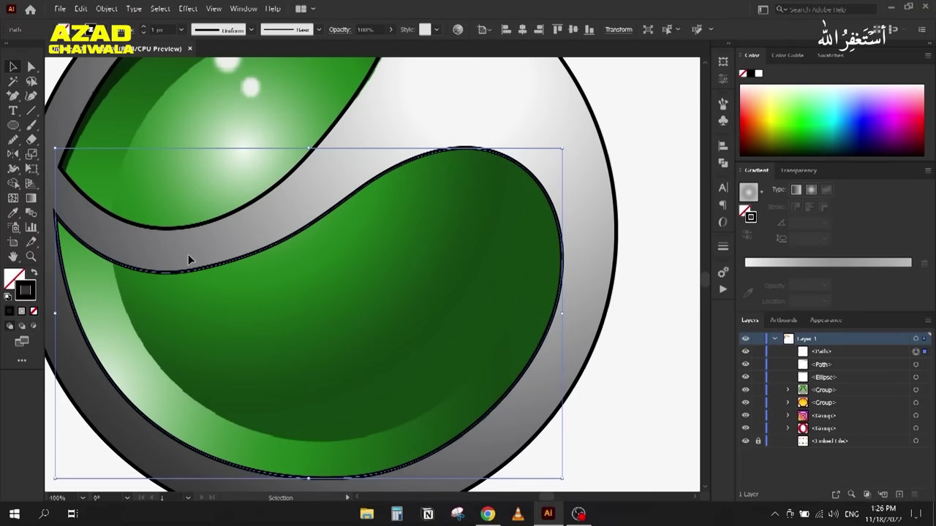
scroll(189, 259, down, 3)
click(101, 244)
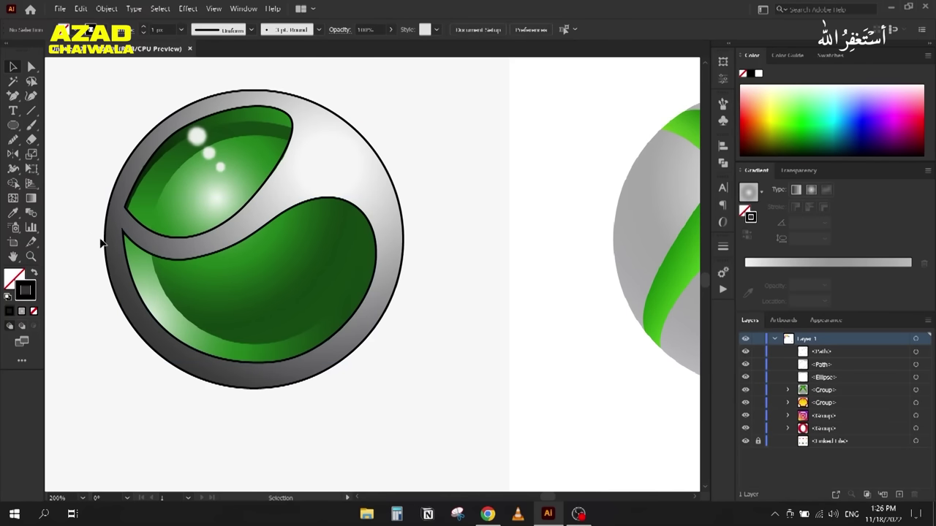
drag(106, 267, 129, 240)
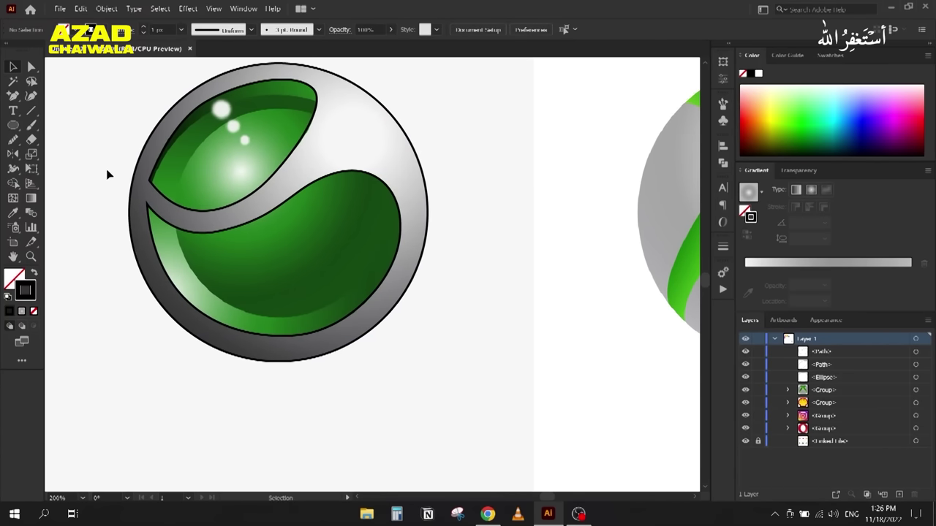
drag(106, 174, 108, 189)
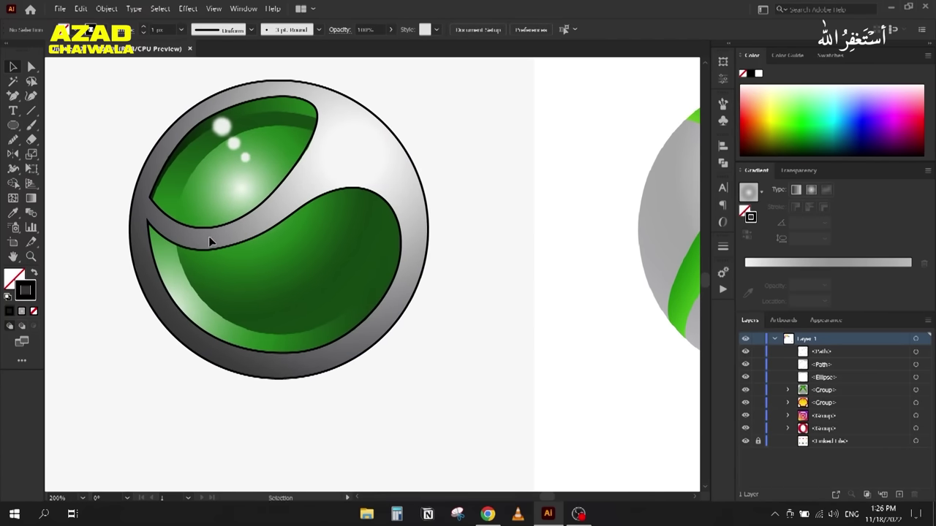
Step: Draw a circle over the inner green sphere and fit its left, right and top edges
click(13, 125)
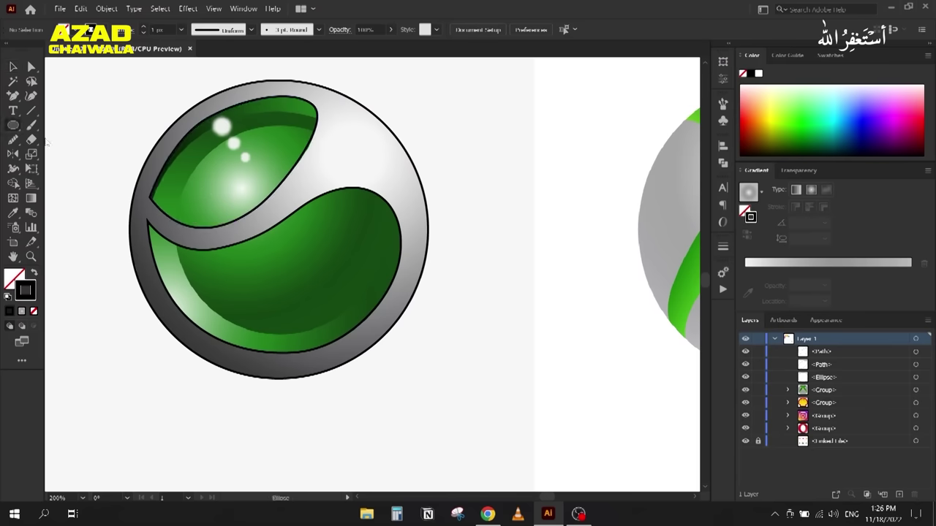
drag(275, 214, 395, 343)
key(v)
scroll(148, 243, up, 2)
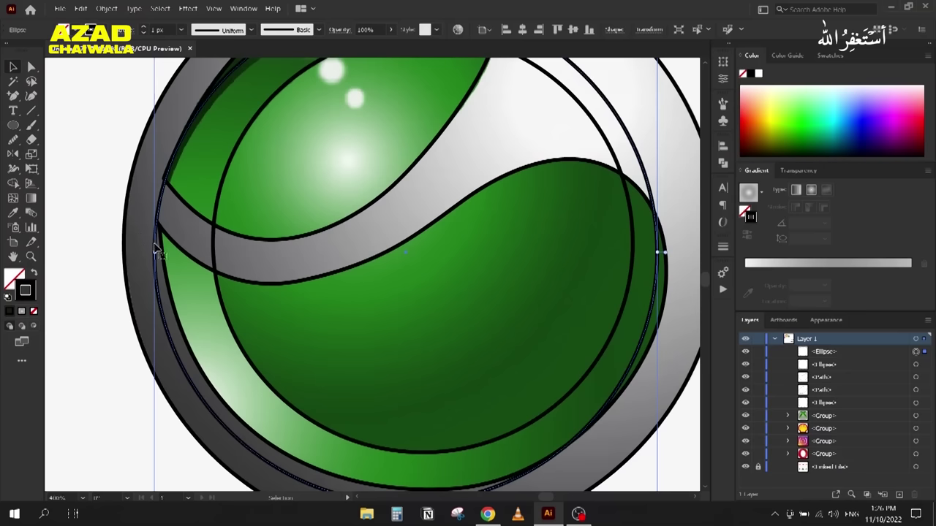
drag(156, 254, 155, 255)
scroll(156, 255, down, 2)
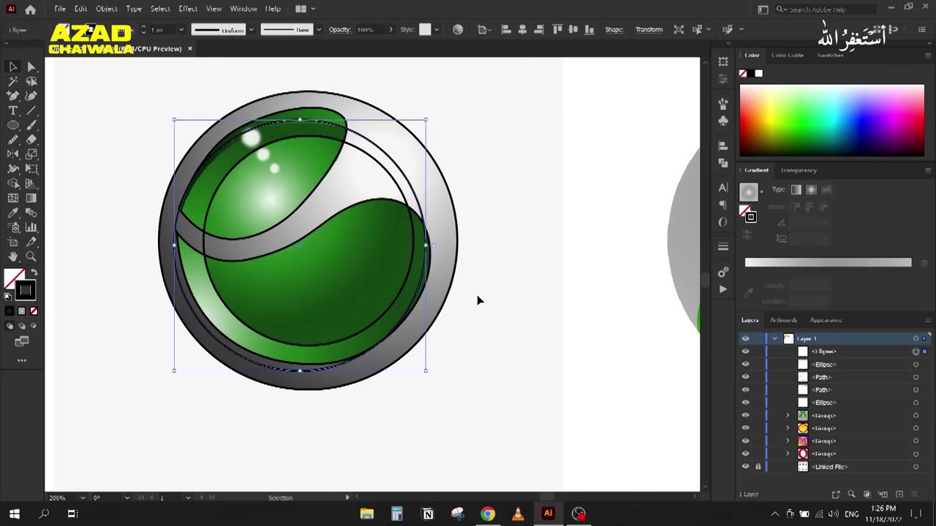
drag(426, 246, 444, 250)
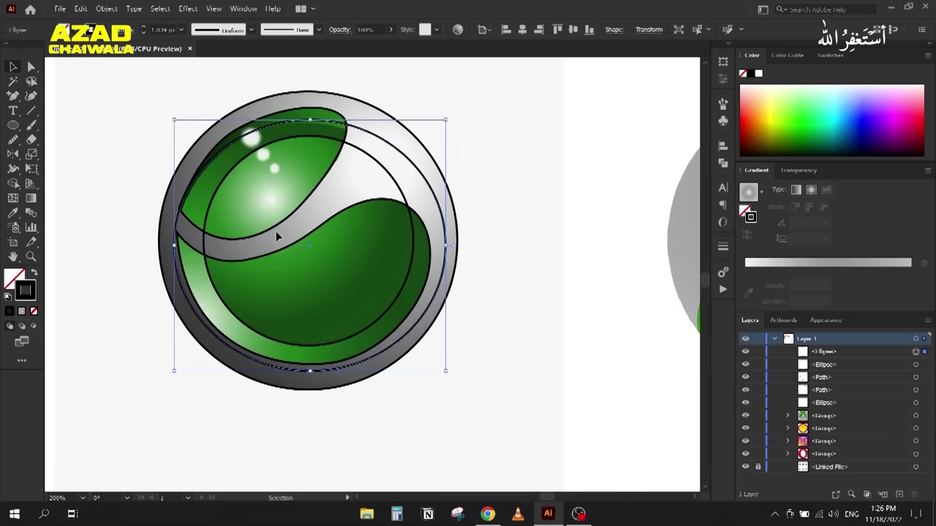
scroll(210, 218, up, 2)
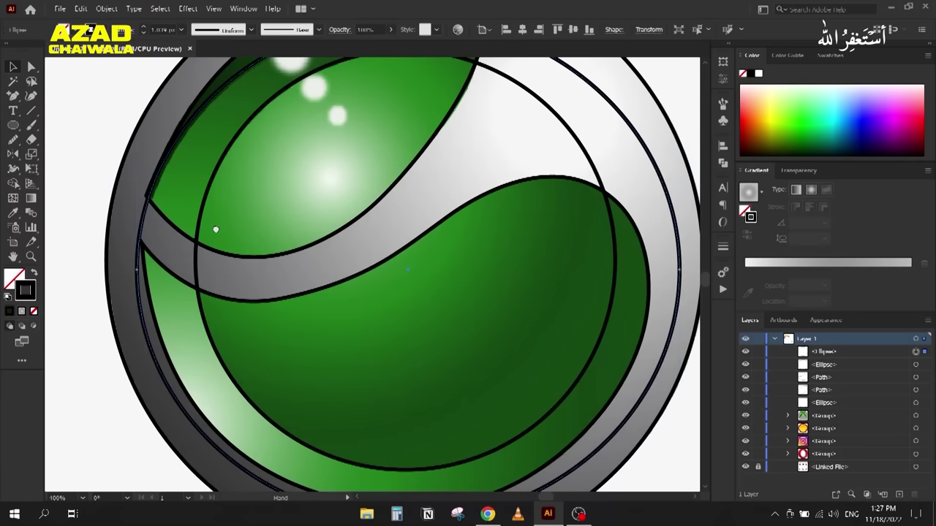
scroll(215, 226, up, 2)
drag(419, 76, 420, 81)
Step: Resize the circle's left side to match the grey ring's inner edge
scroll(488, 150, down, 2)
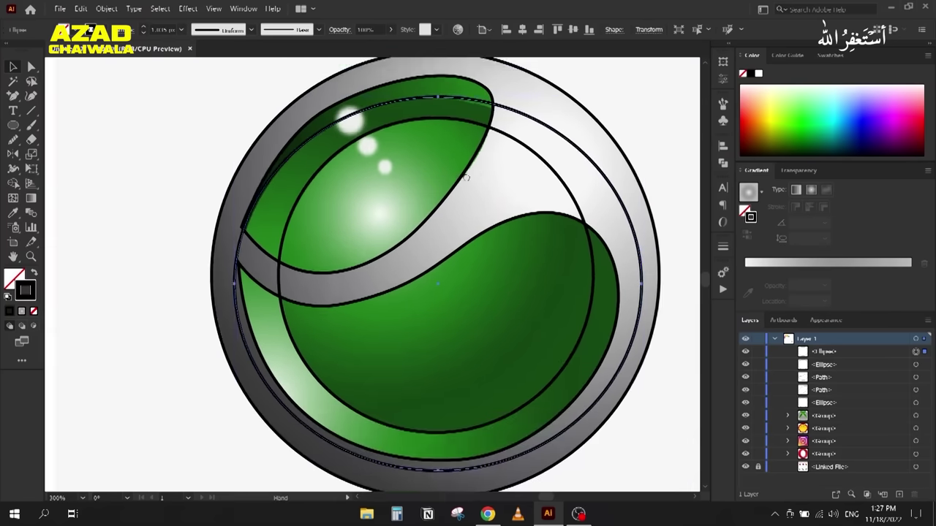
scroll(612, 321, up, 3)
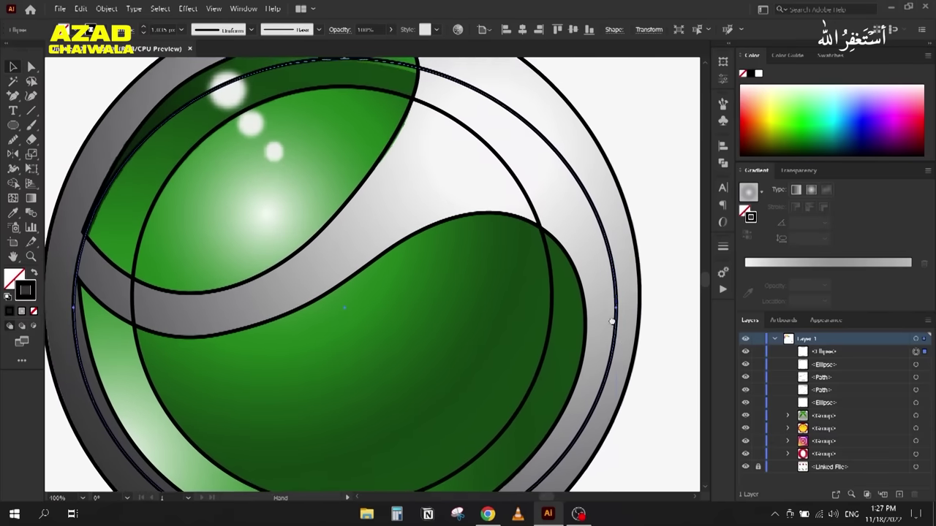
drag(611, 322, 592, 320)
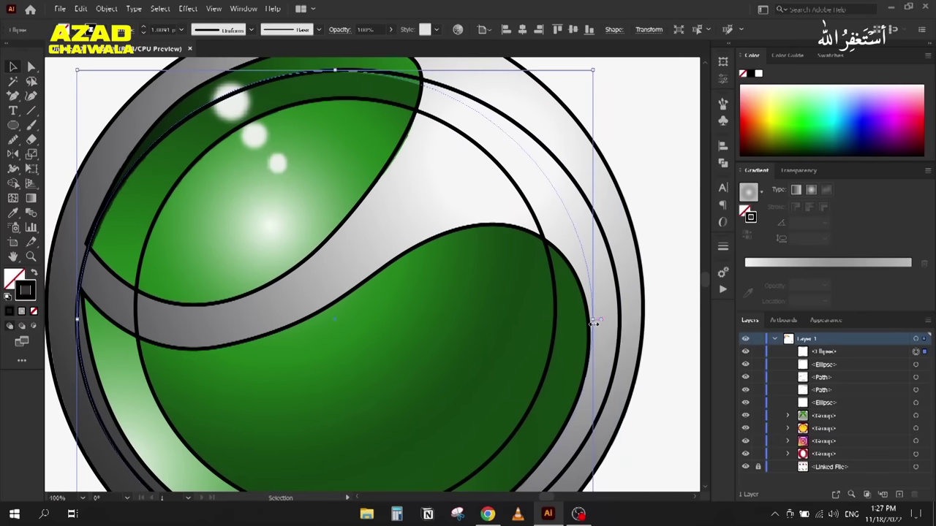
drag(306, 293, 442, 214)
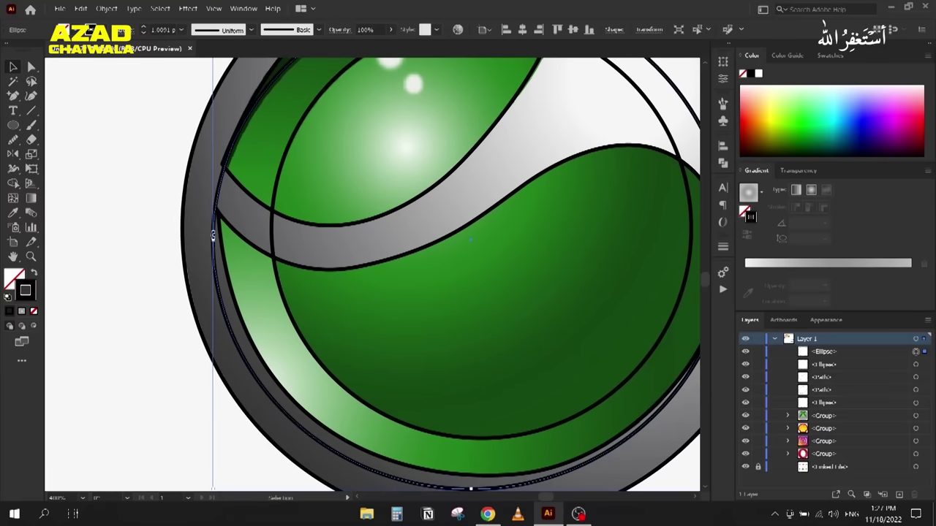
drag(212, 241, 215, 243)
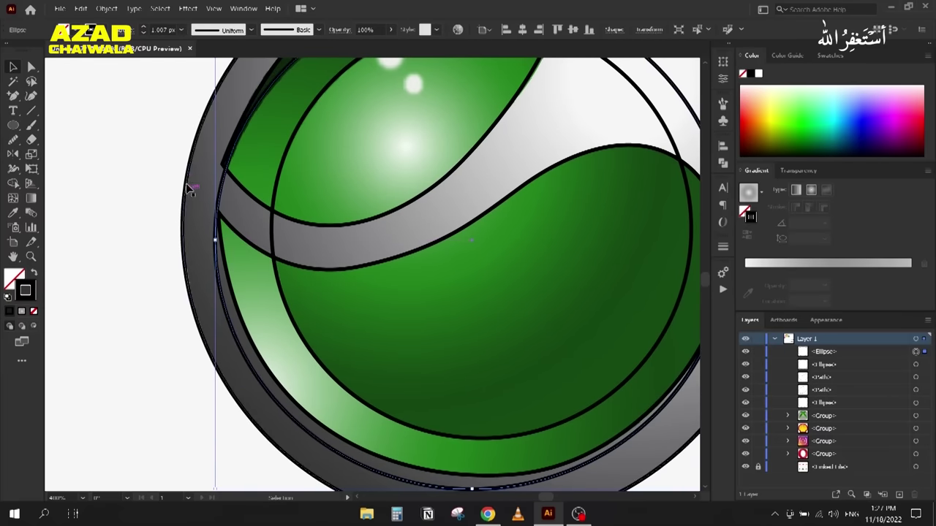
scroll(190, 188, down, 3)
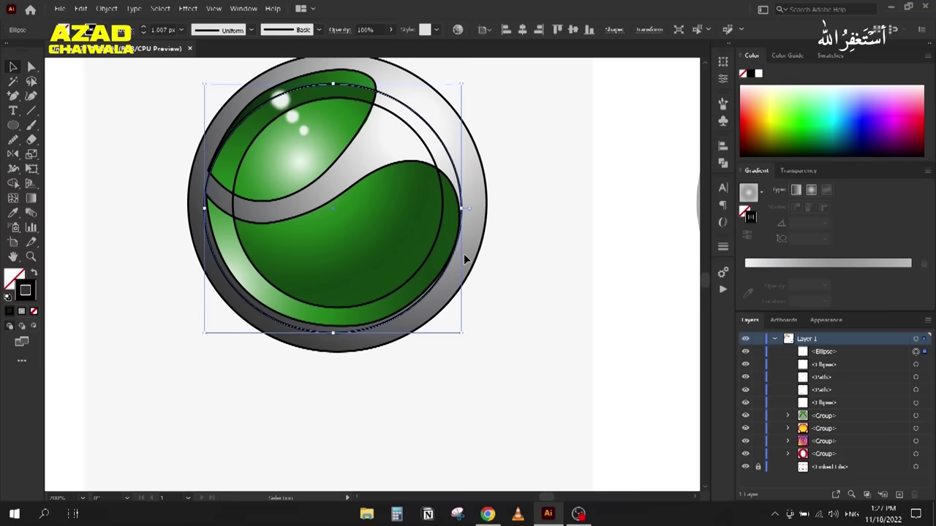
scroll(463, 254, up, 3)
scroll(235, 403, down, 3)
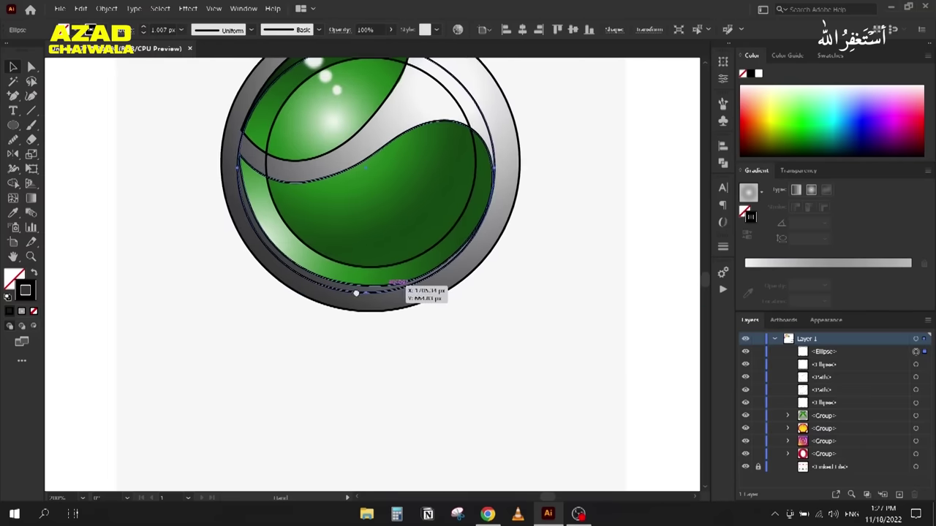
scroll(380, 293, up, 2)
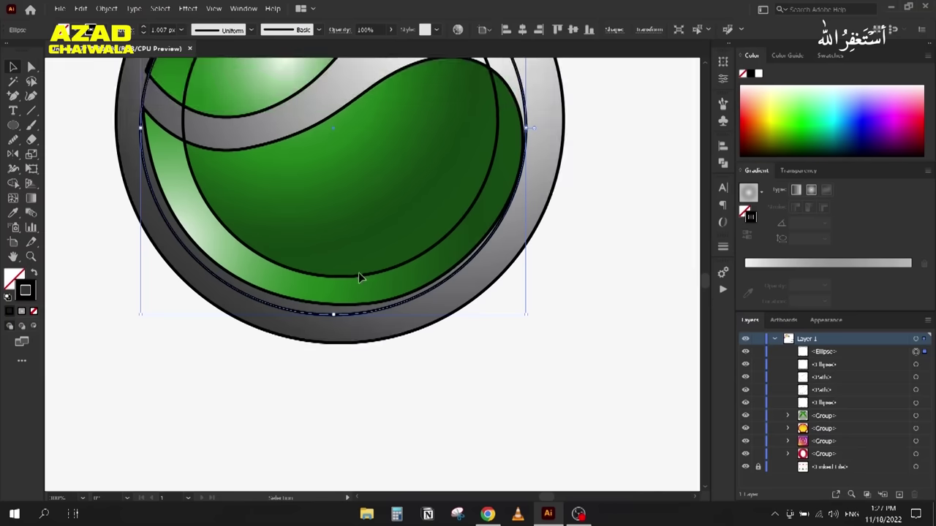
scroll(268, 282, up, 5)
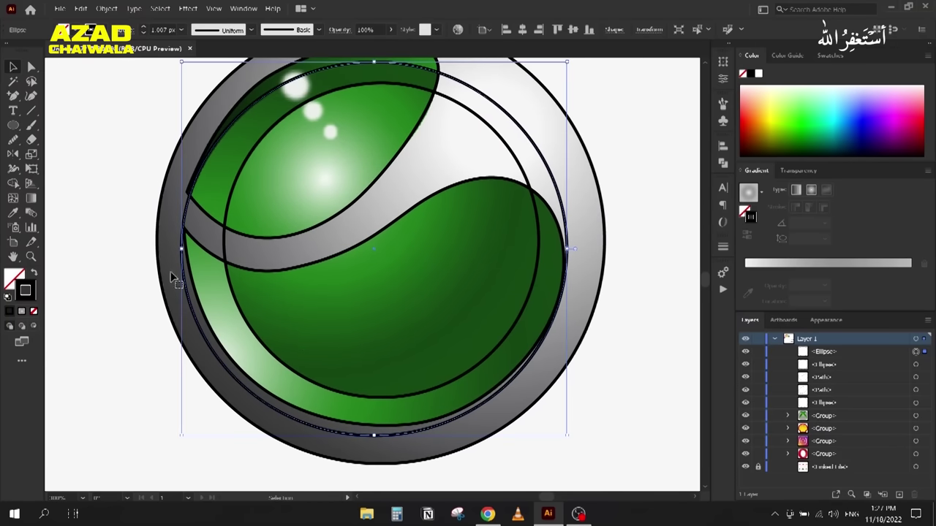
Step: Pull the ellipse's bottom anchor down and widen its bottom curve, then deselect
click(31, 67)
drag(373, 439, 377, 446)
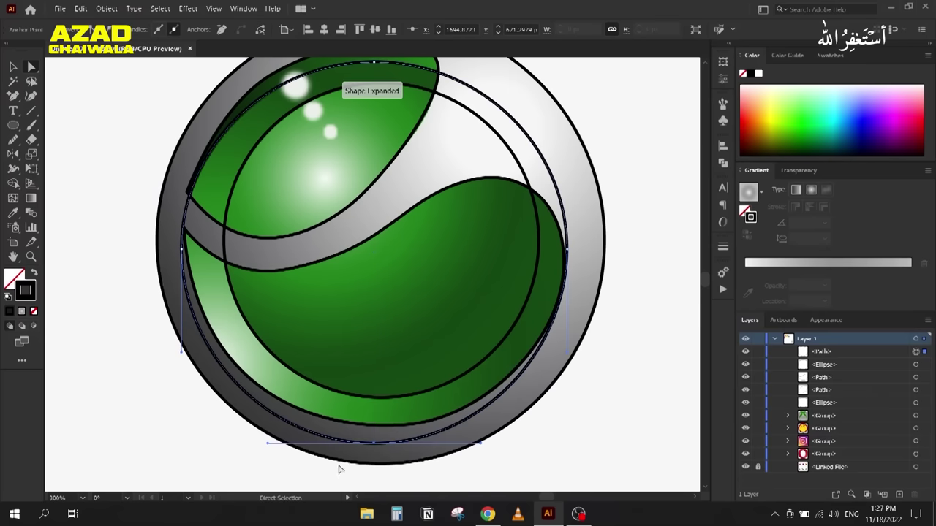
drag(479, 443, 504, 443)
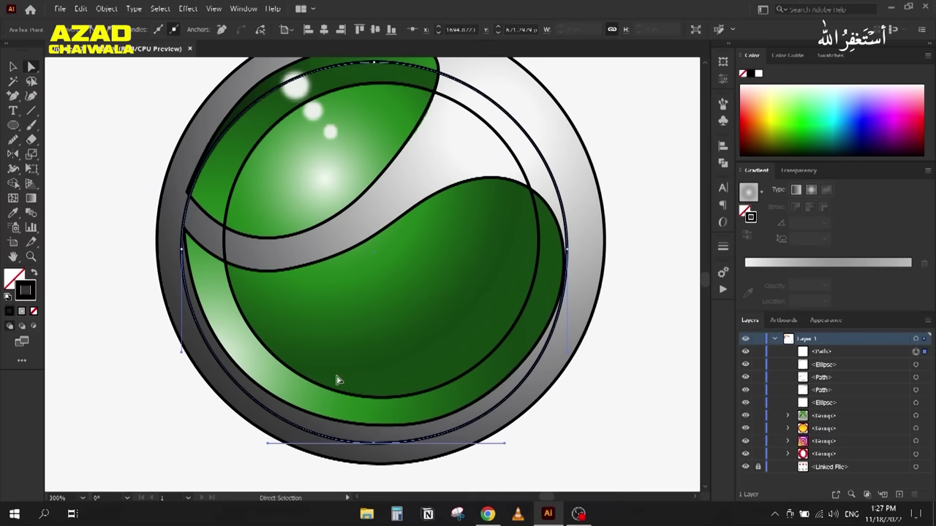
click(13, 66)
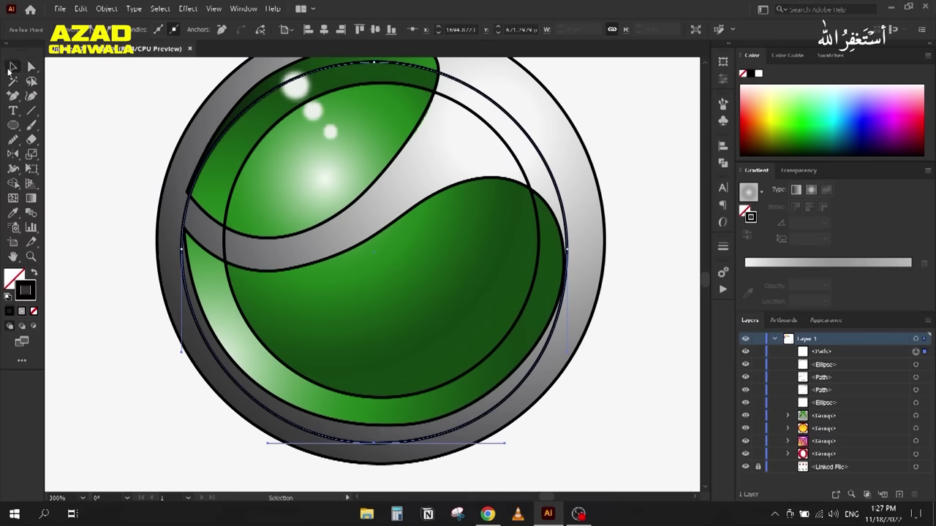
click(95, 96)
drag(119, 141, 128, 187)
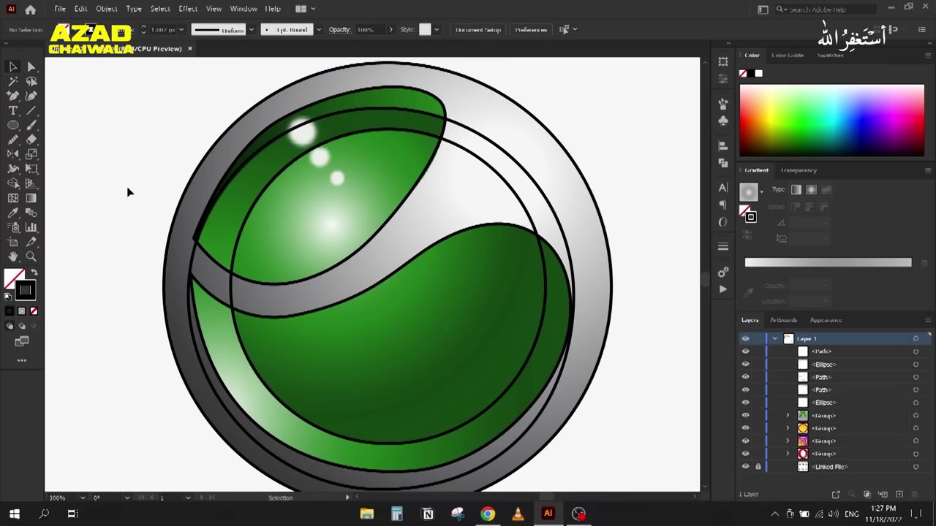
Step: Draw circles over the two white highlight dots
click(14, 125)
drag(287, 125, 302, 130)
scroll(311, 136, up, 5)
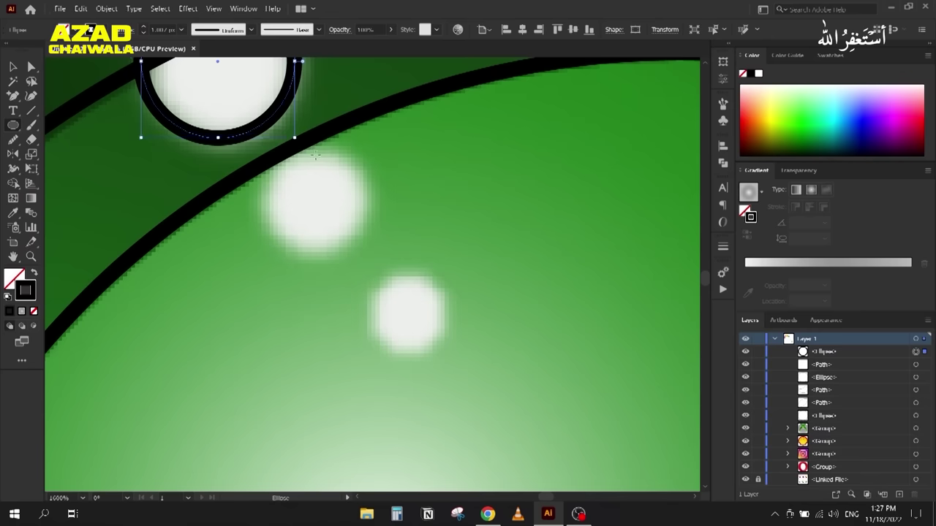
mouse_move(264, 157)
mouse_down()
mouse_move(360, 234)
mouse_move(362, 254)
mouse_move(445, 356)
mouse_up()
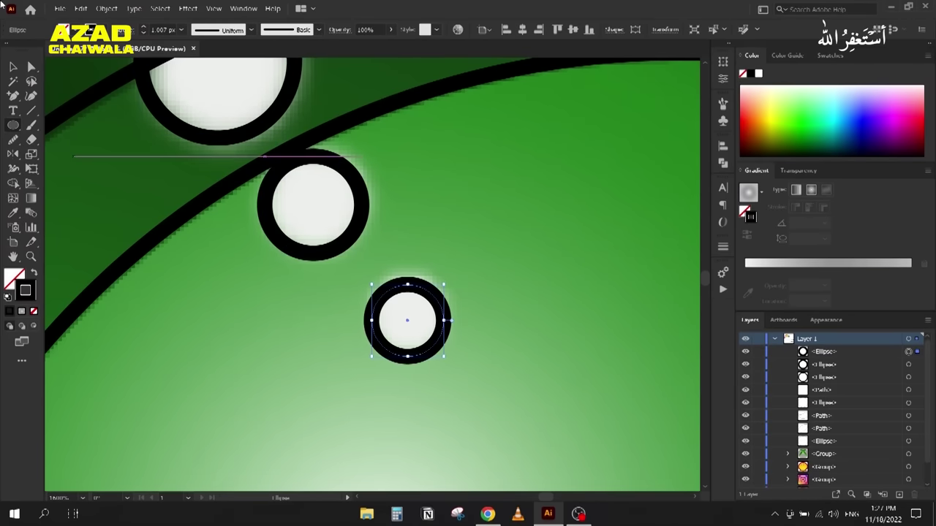
Step: Select the whole logo and Alt-drag a copy onto the pasteboard beside the artboards
click(12, 67)
scroll(324, 223, down, 10)
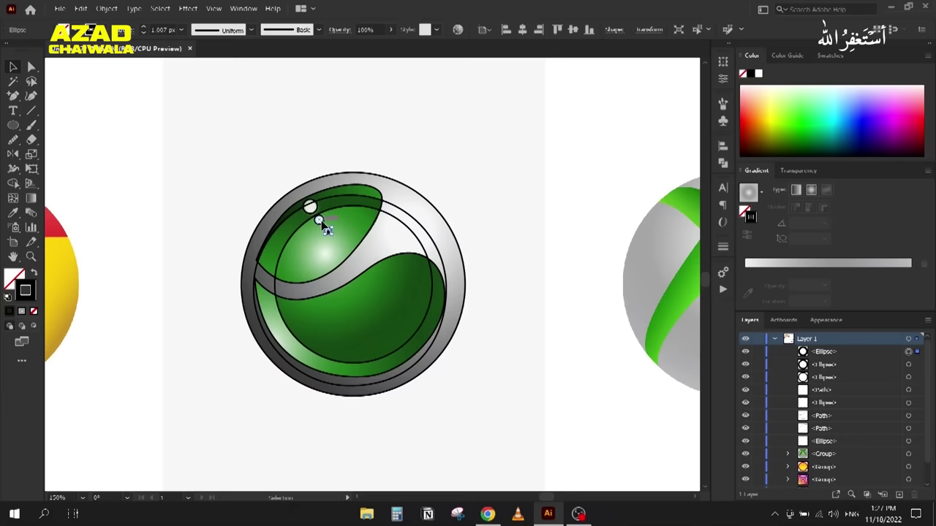
drag(258, 186, 405, 335)
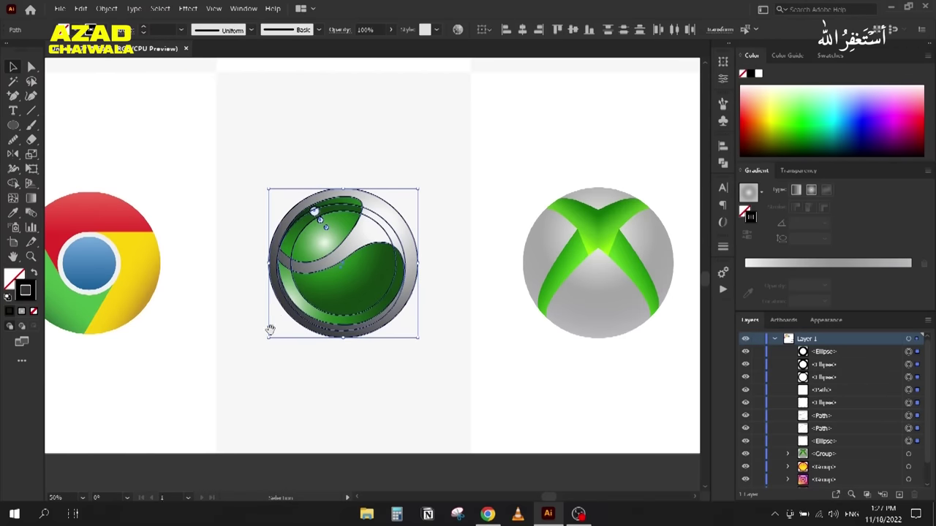
scroll(179, 251, down, 2)
drag(179, 251, 123, 219)
drag(234, 209, 658, 369)
Step: Enlarge the logo copy, hide its inner shapes, and make the outer circle solid black without stroke
drag(395, 384, 372, 385)
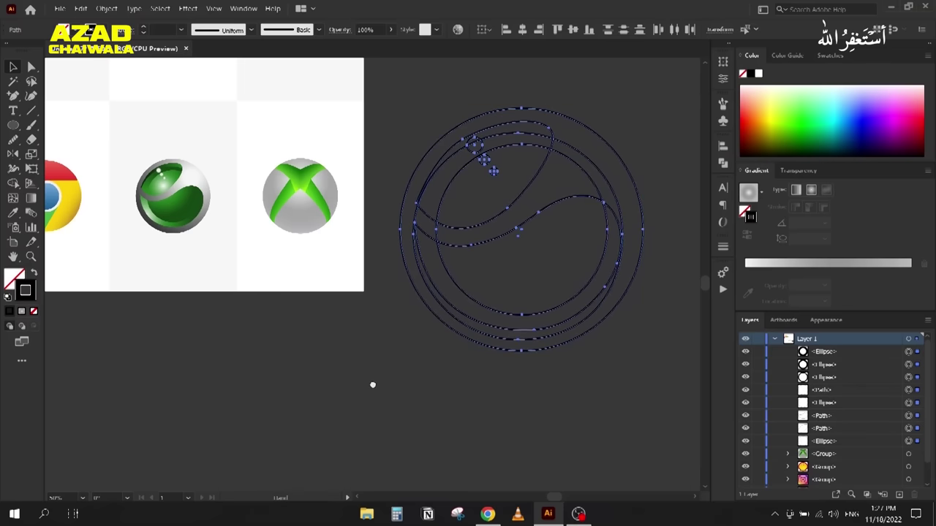
click(359, 392)
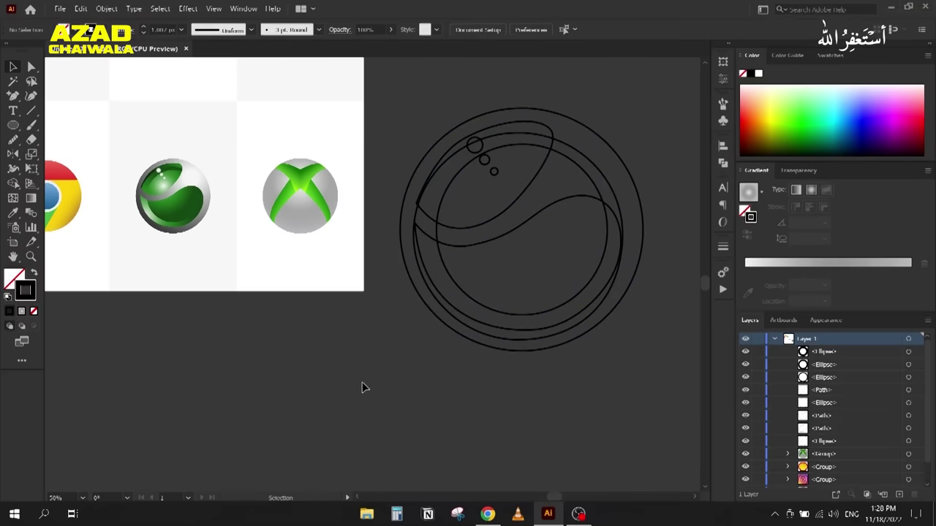
drag(746, 352, 746, 429)
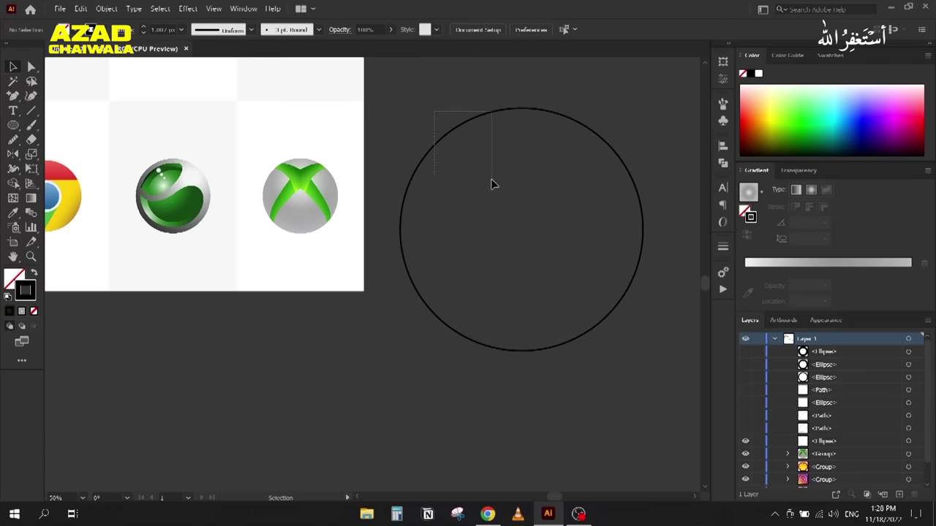
drag(491, 179, 491, 181)
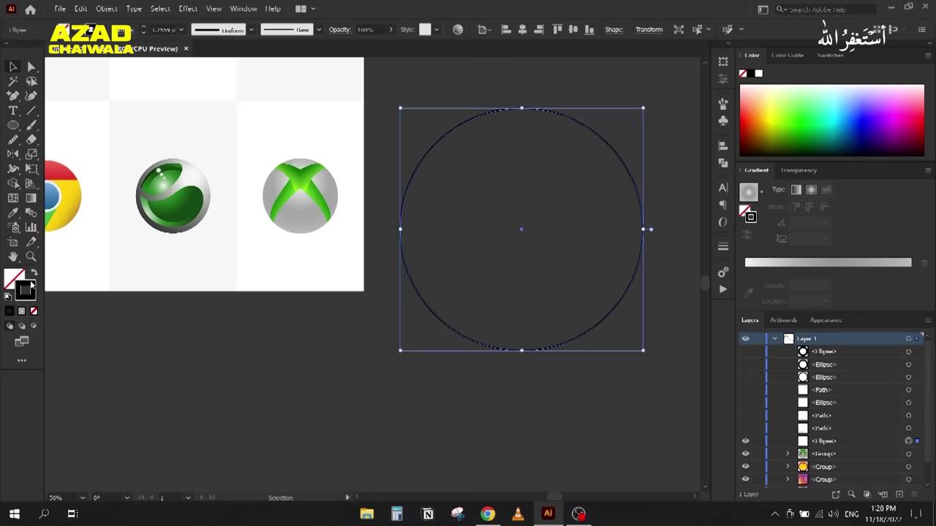
key(shift+x)
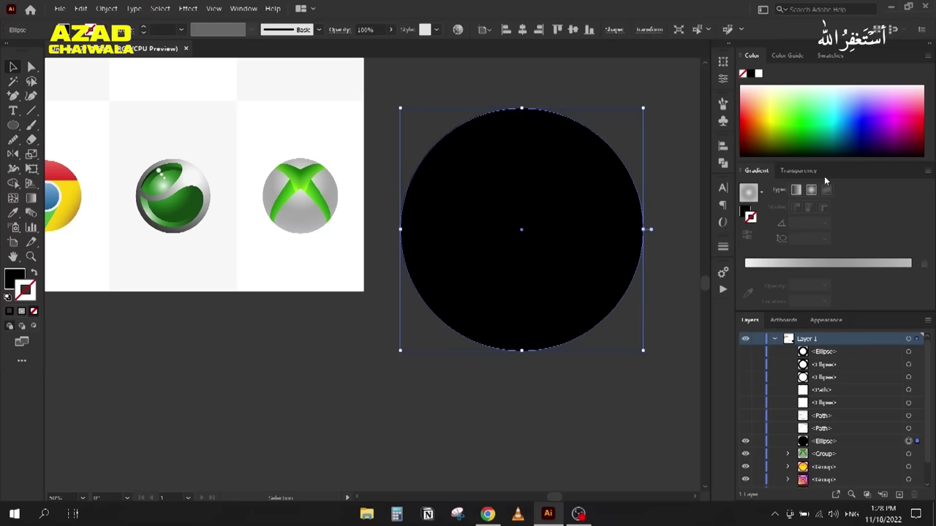
Step: Fill the large circle with the White, Black gradient preset
click(760, 193)
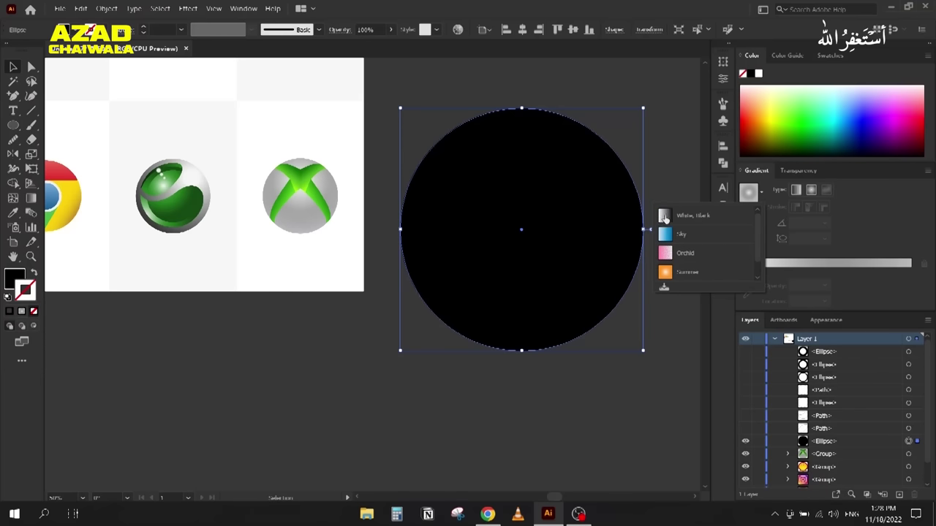
click(664, 216)
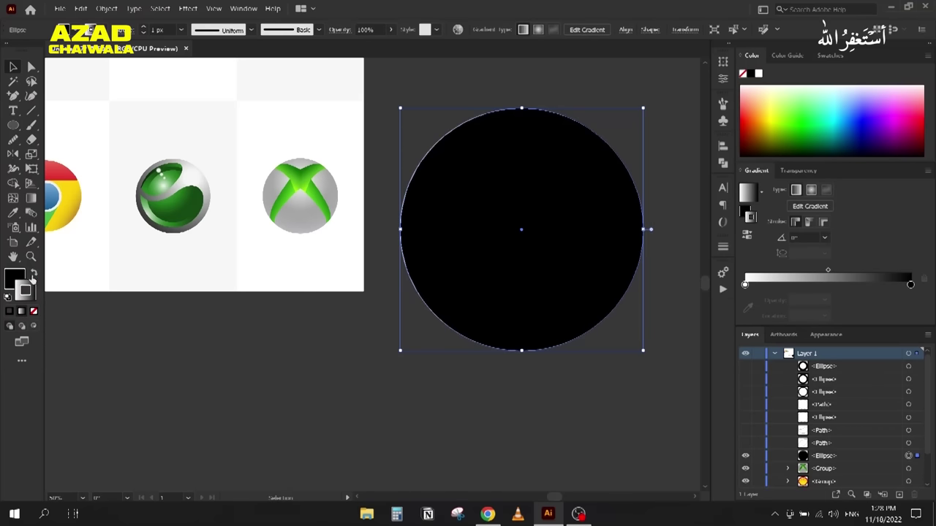
click(21, 311)
click(24, 290)
click(33, 310)
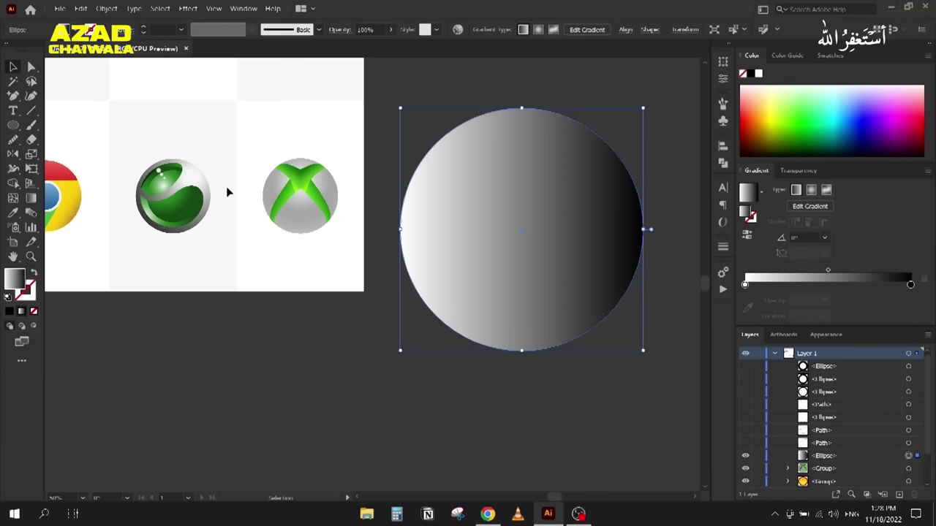
Step: Make the gradient radial, running diagonally from upper right to lower left
key(g)
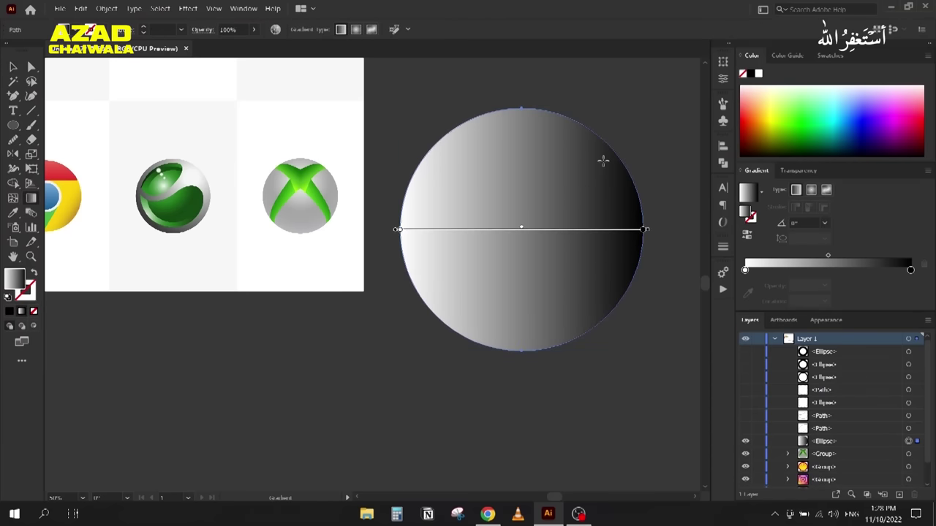
drag(596, 162, 431, 308)
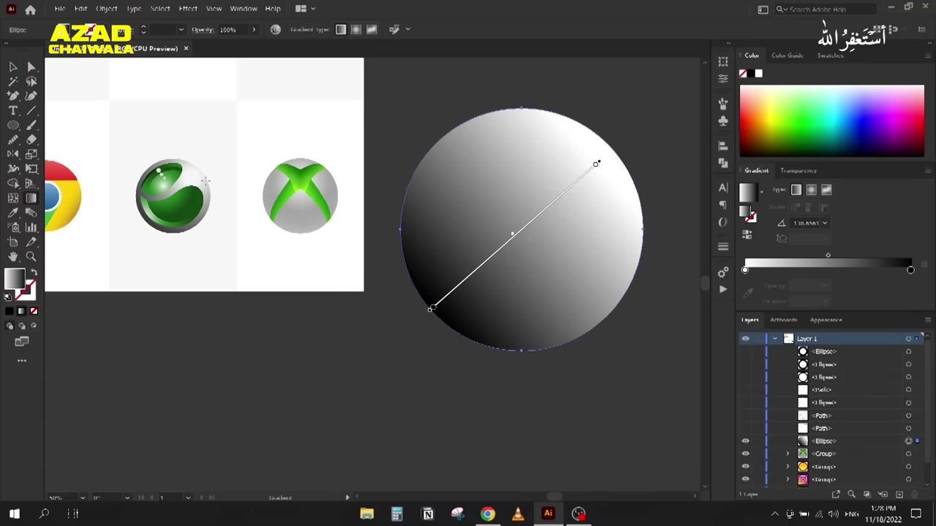
click(811, 189)
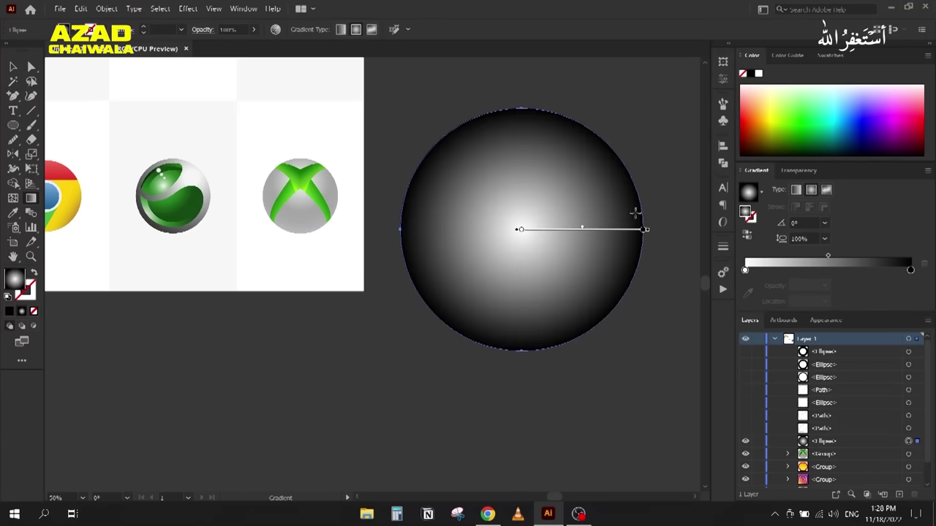
drag(585, 165, 438, 319)
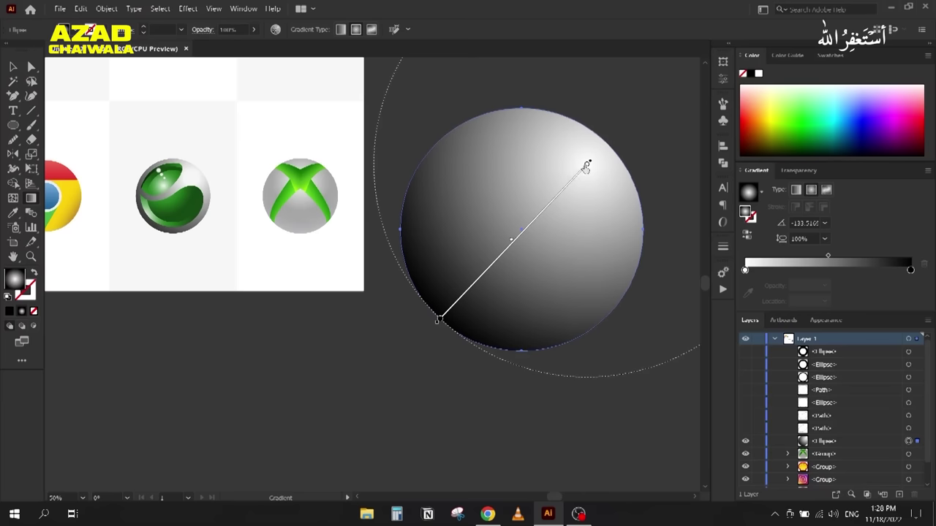
drag(573, 177, 569, 193)
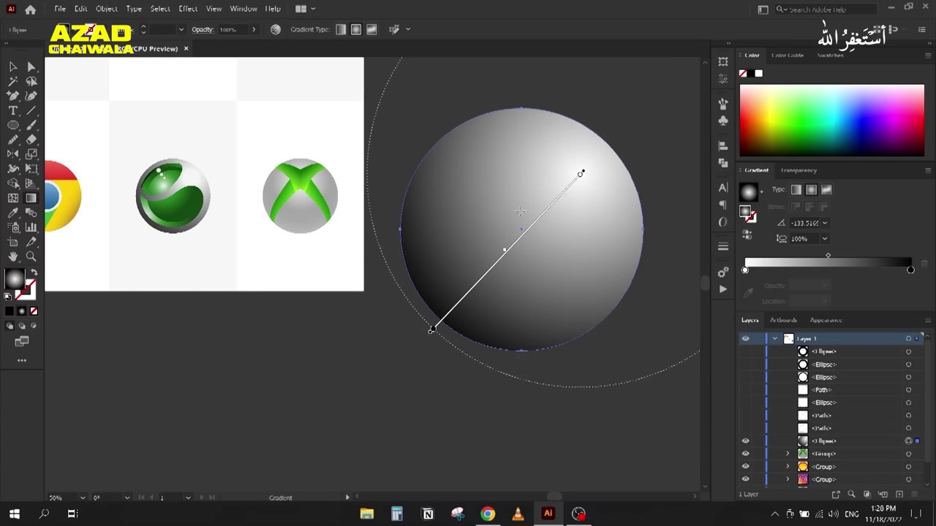
Step: Sample grey from the logo rim into the end stop and add a grey stop about 60% along
click(745, 269)
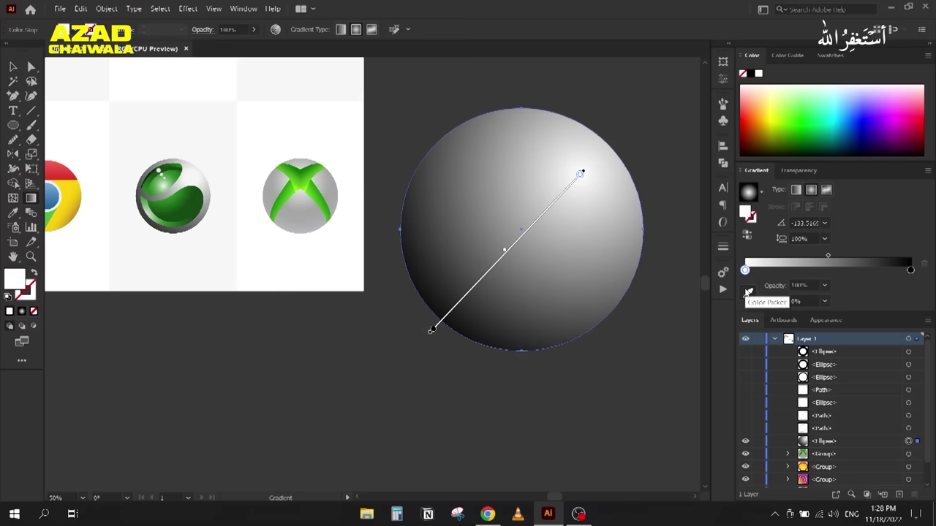
click(748, 292)
key(Escape)
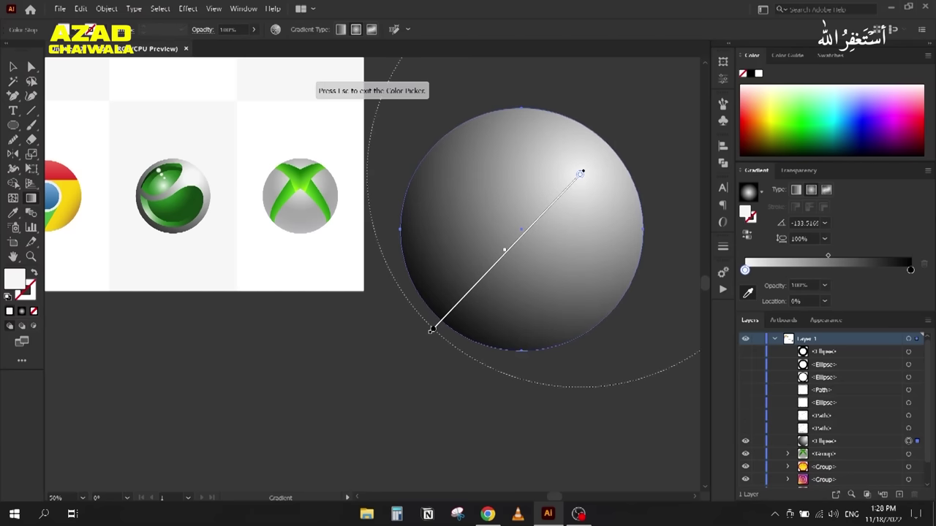
click(910, 271)
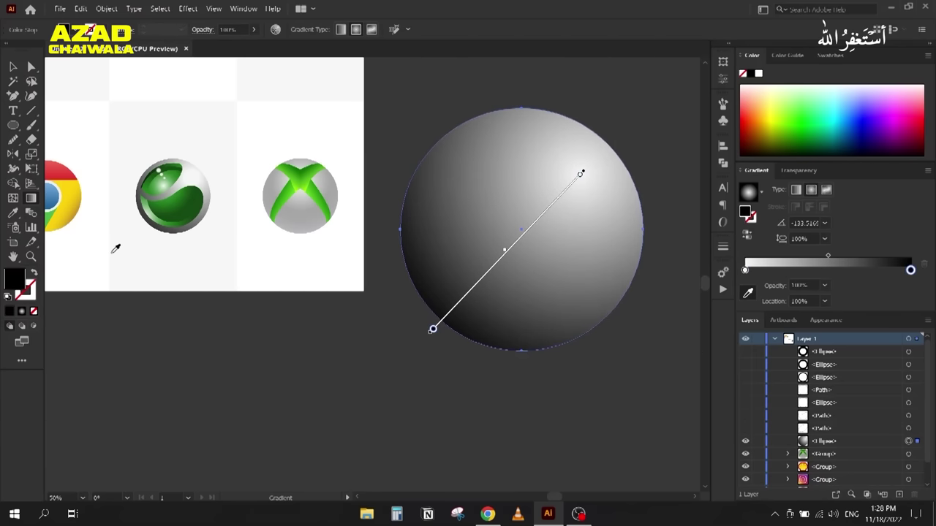
click(157, 223)
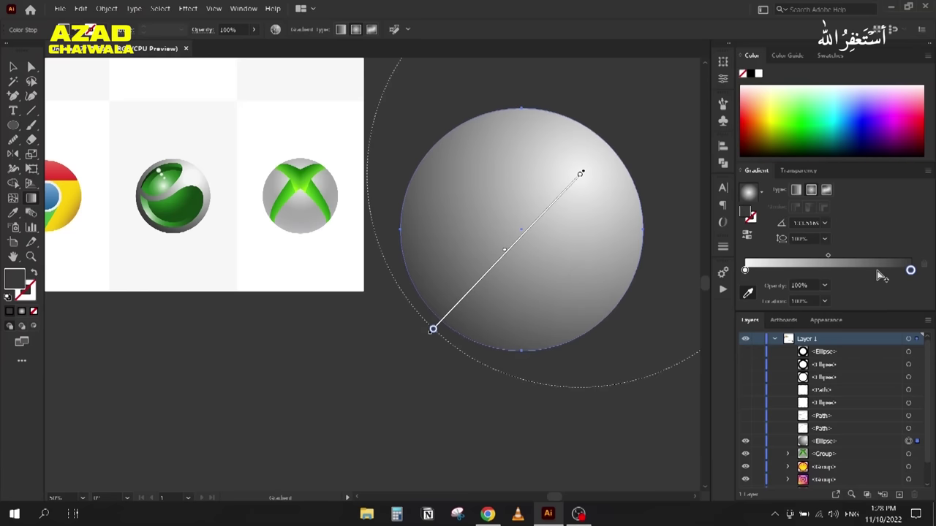
drag(910, 270, 882, 258)
Step: Give the right stop a darker grey Color Guide shade and move the middle stop slightly left
click(910, 270)
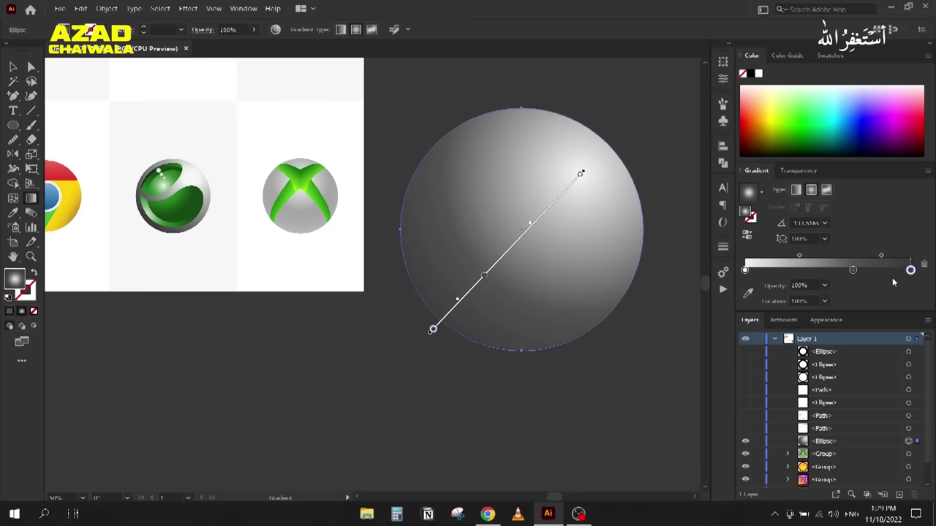
click(747, 292)
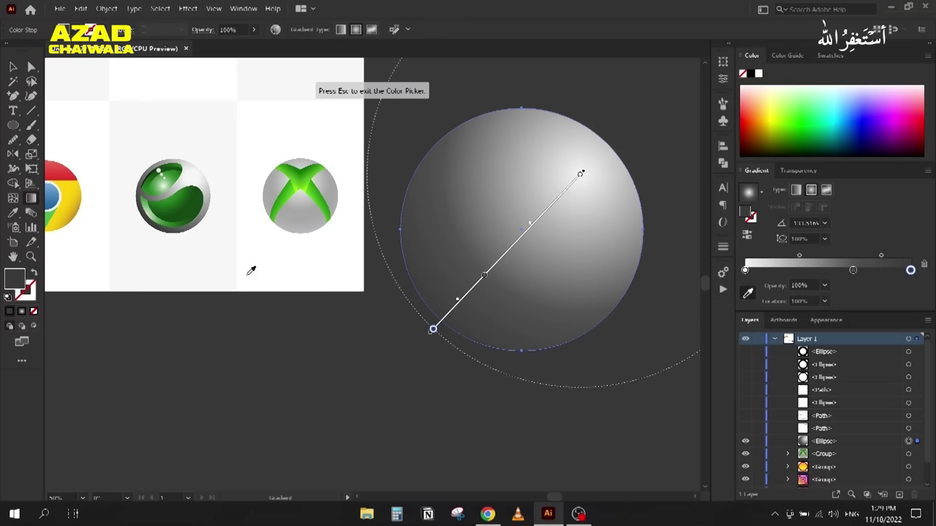
click(156, 221)
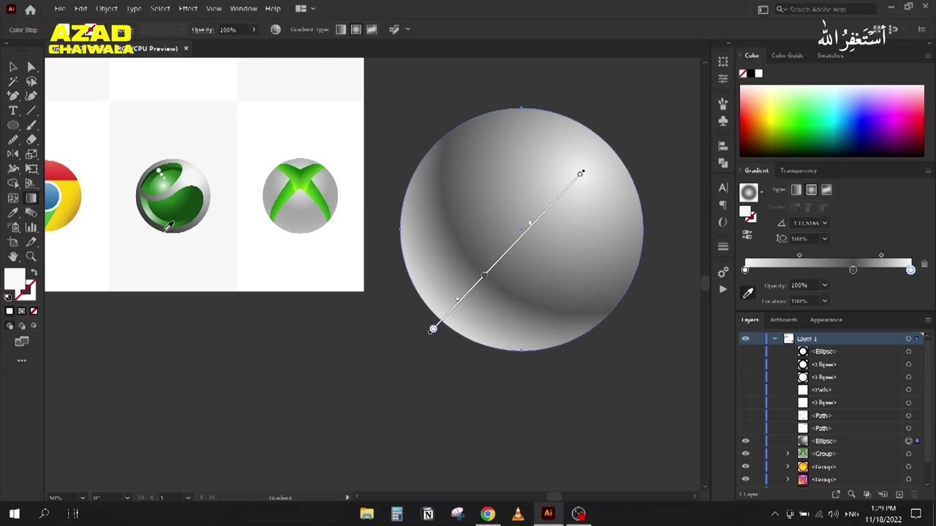
click(162, 222)
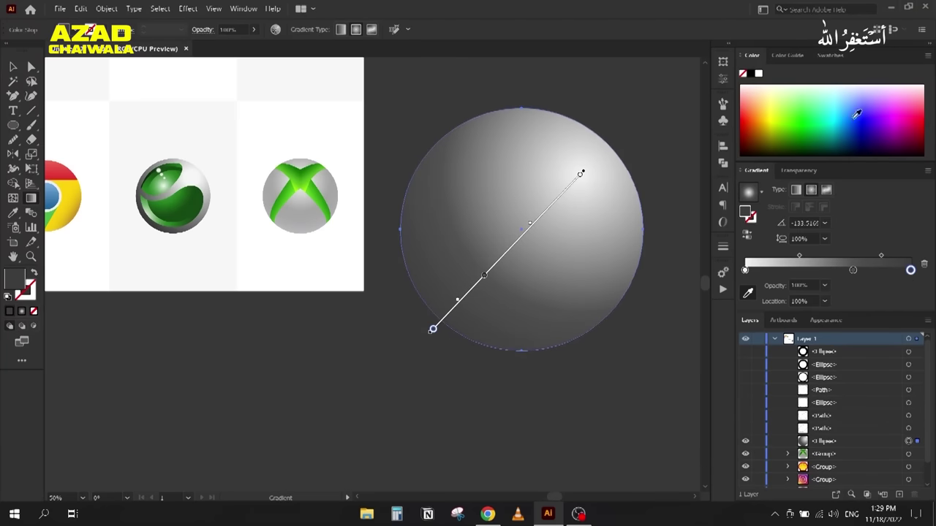
click(769, 55)
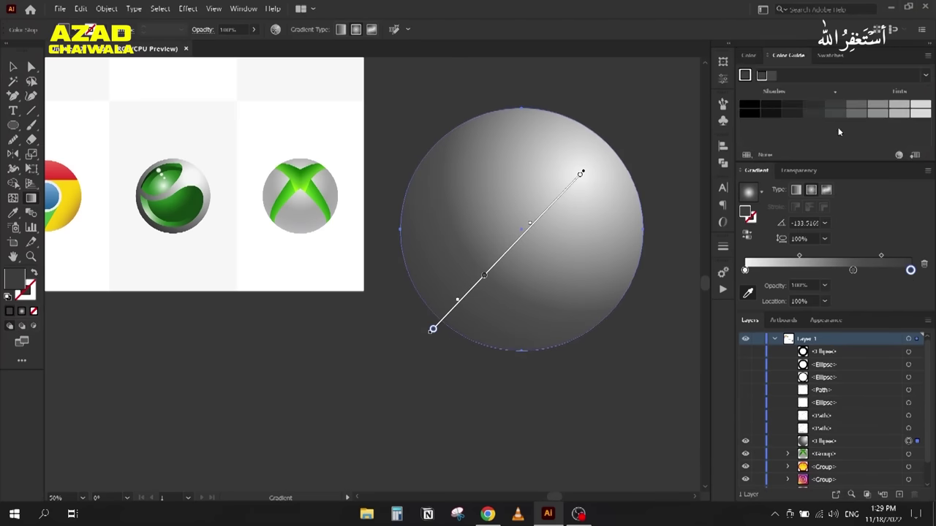
drag(813, 106, 910, 271)
click(852, 270)
drag(852, 272, 787, 259)
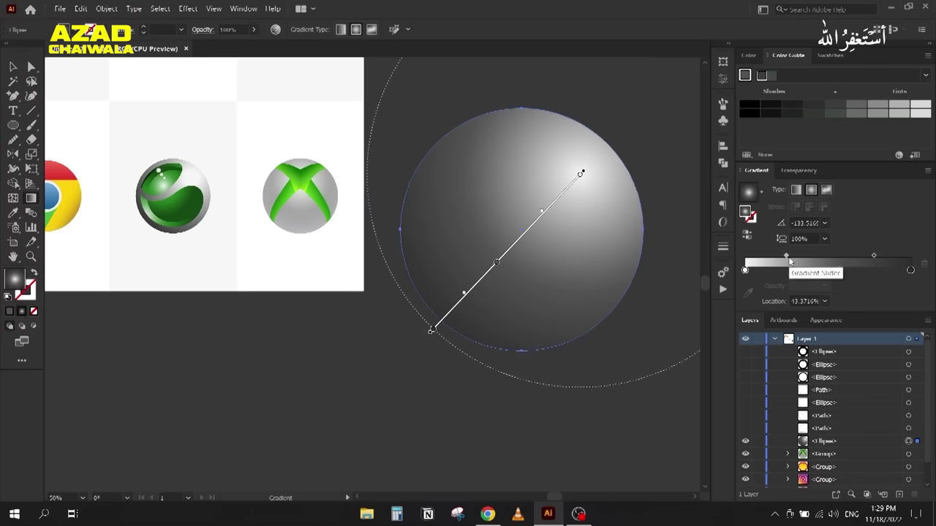
Step: Unhide both swoosh paths, select them with the grey sphere, and apply Pathfinder Minus Front
key(v)
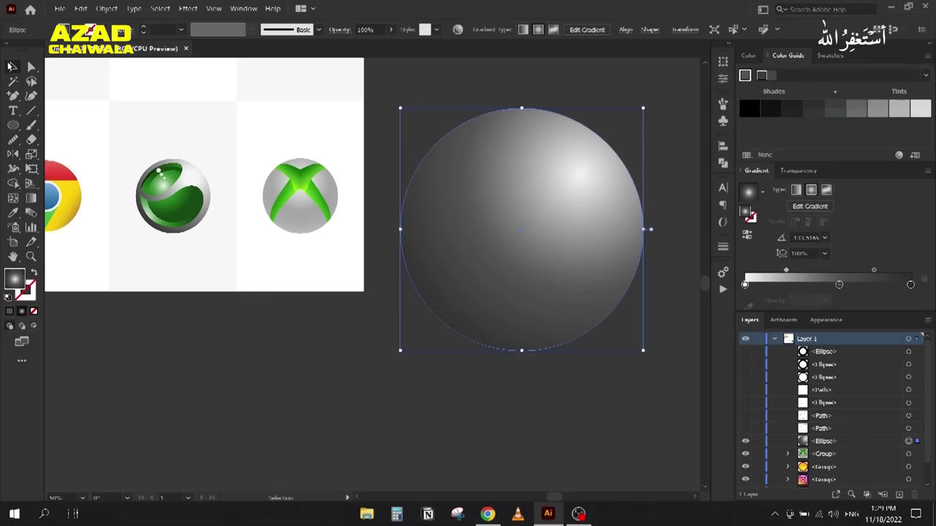
click(337, 408)
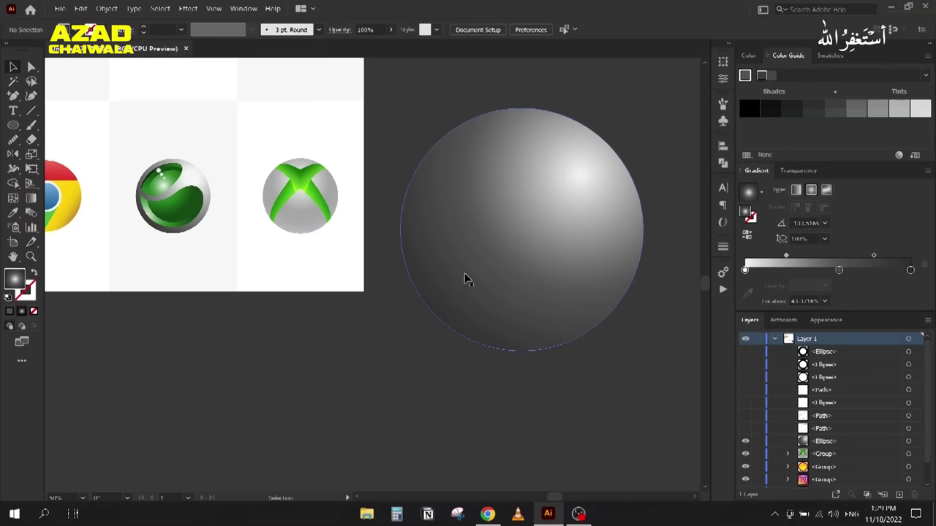
click(493, 250)
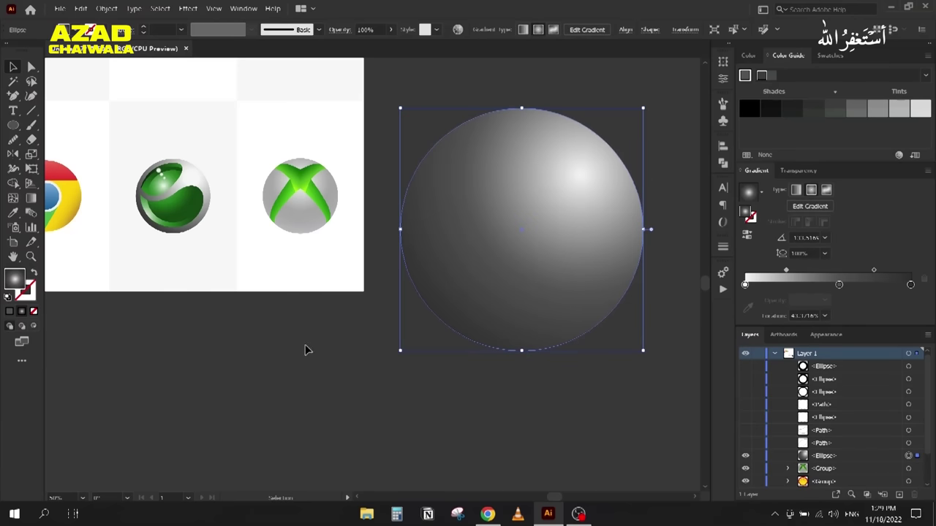
click(746, 443)
click(745, 429)
drag(405, 74, 579, 391)
click(723, 164)
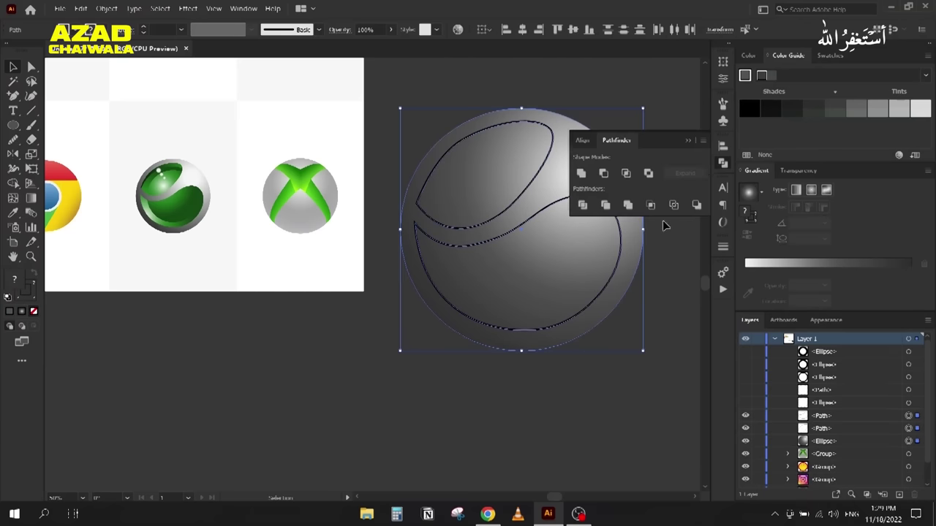
click(603, 174)
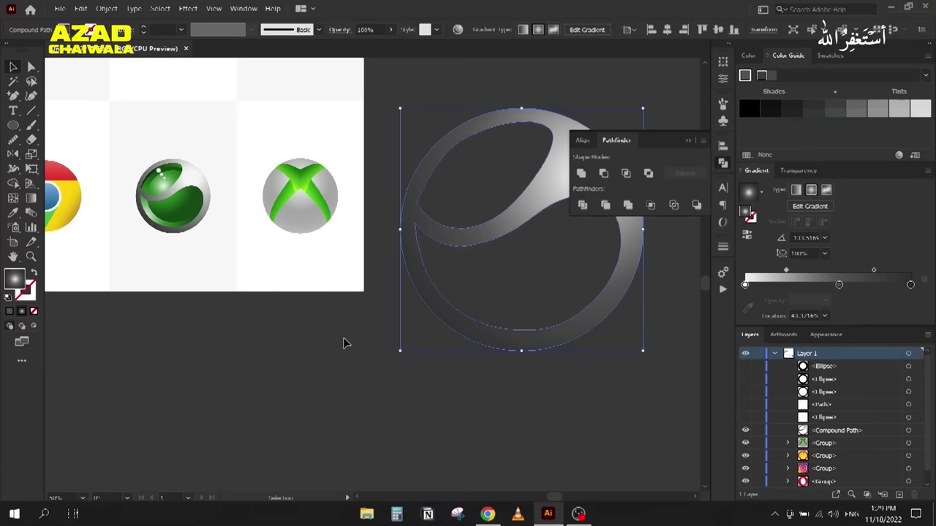
click(344, 338)
click(687, 140)
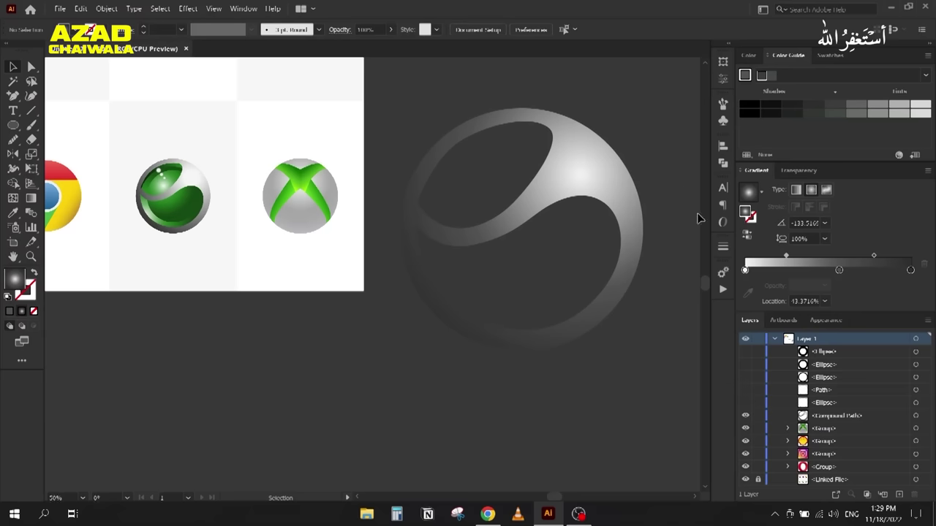
Step: Reveal the inner ellipse and swap its fill and stroke colours
click(745, 403)
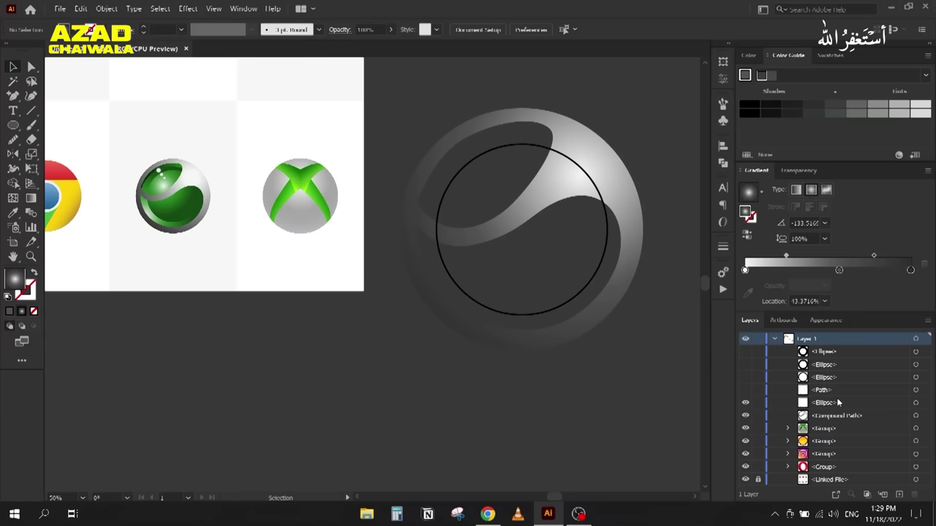
click(915, 403)
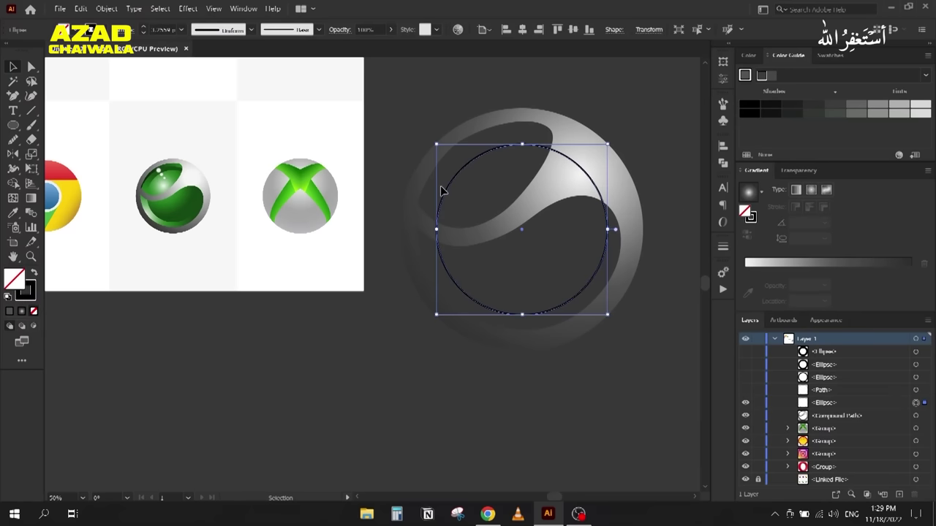
key(shift+x)
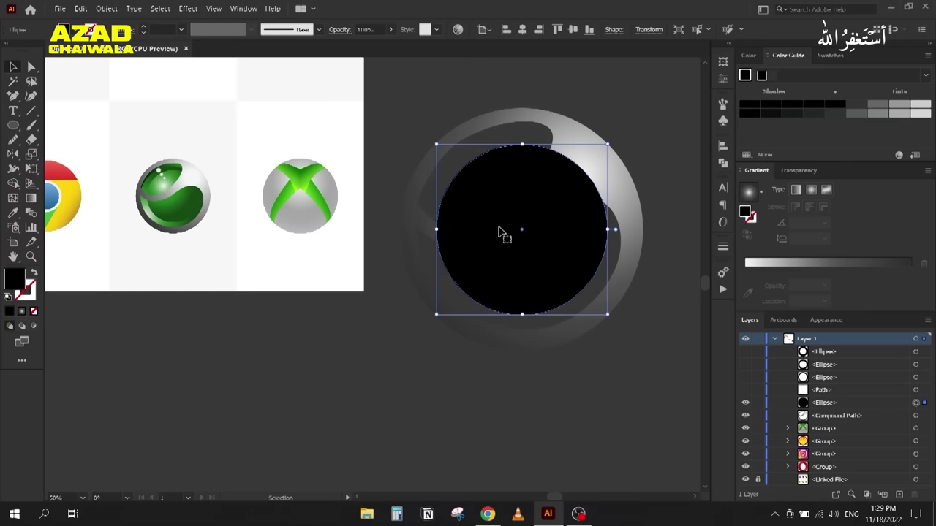
Step: Send the black circle behind the swoosh ring and give it the White, Black gradient
click(842, 402)
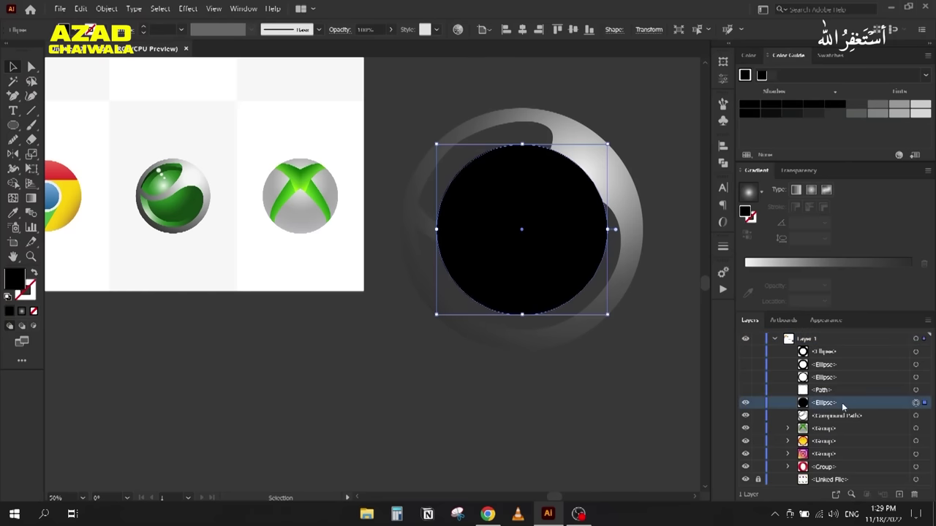
drag(842, 408, 841, 422)
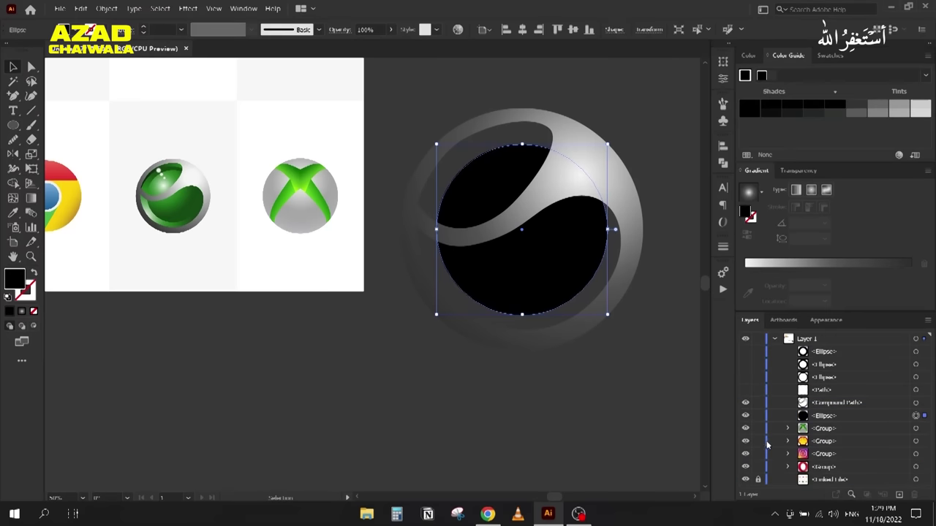
key(ctrl+z)
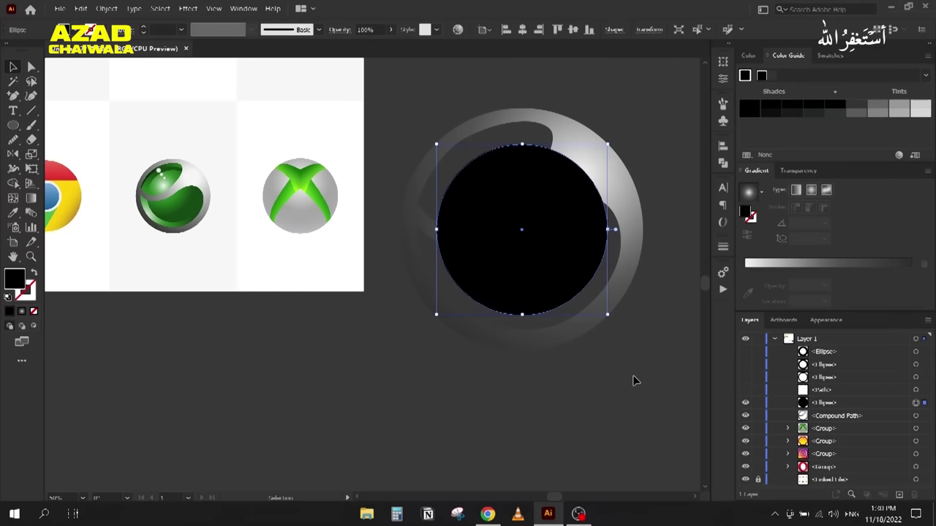
key(a)
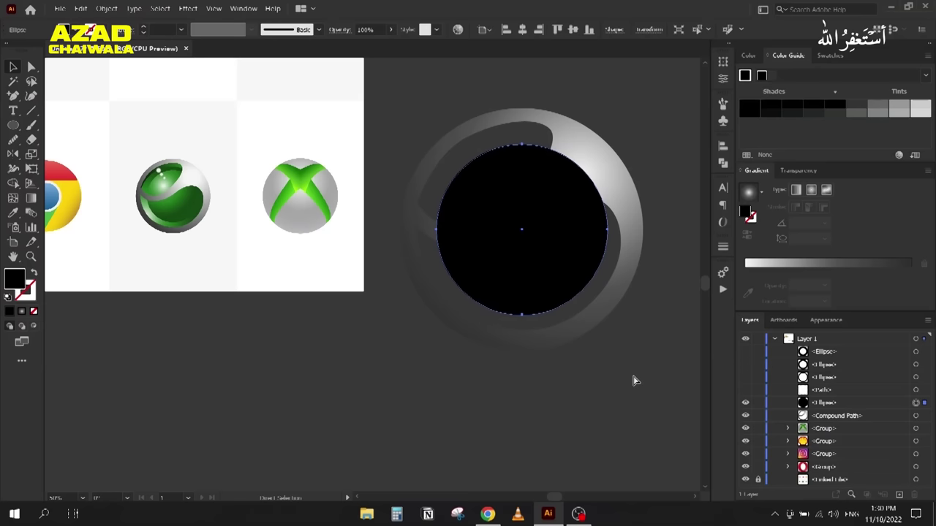
key(v)
key(ctrl+bracketleft)
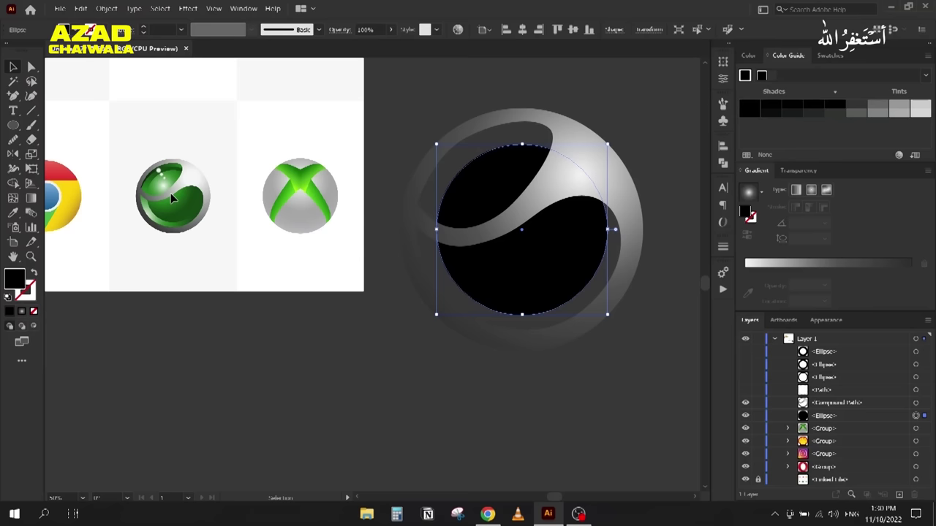
click(761, 191)
click(665, 217)
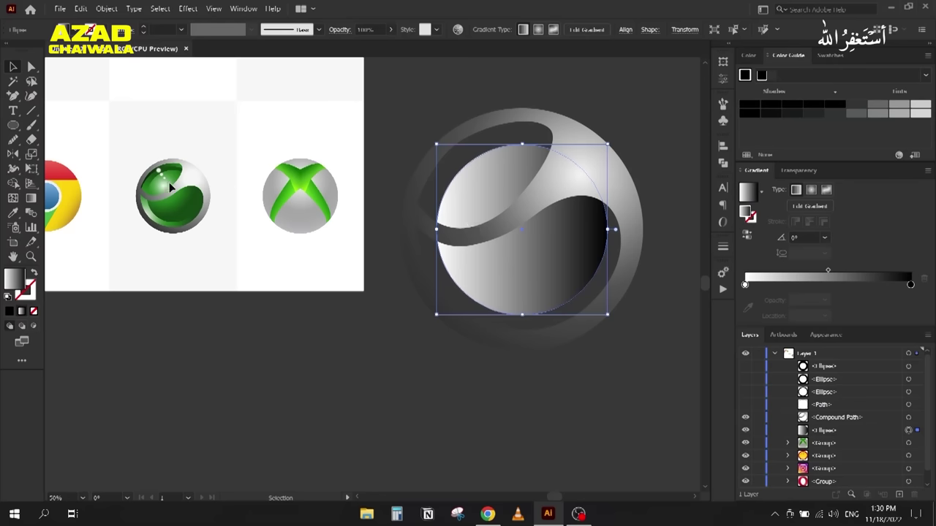
Step: Make the inner circle's gradient radial, upper-left to lower-right, with a pale green left stop
click(810, 190)
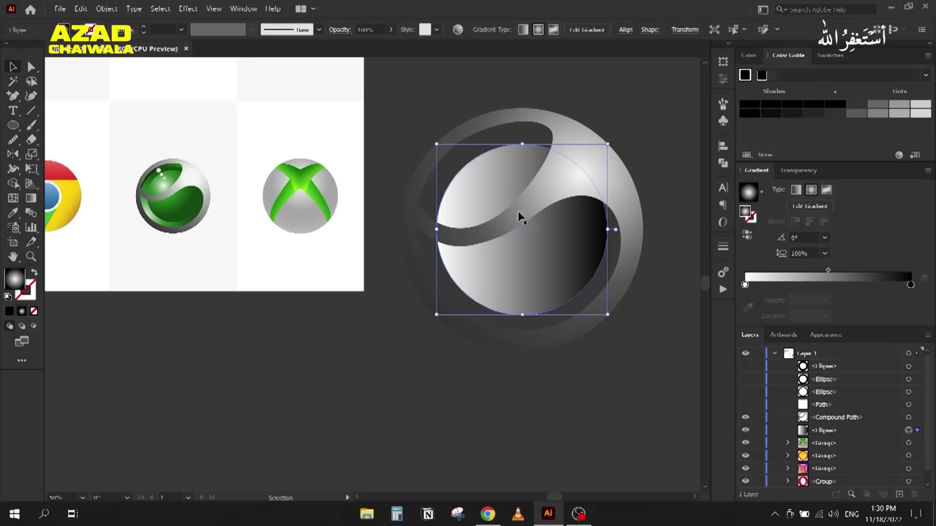
key(g)
drag(484, 193, 573, 298)
click(745, 270)
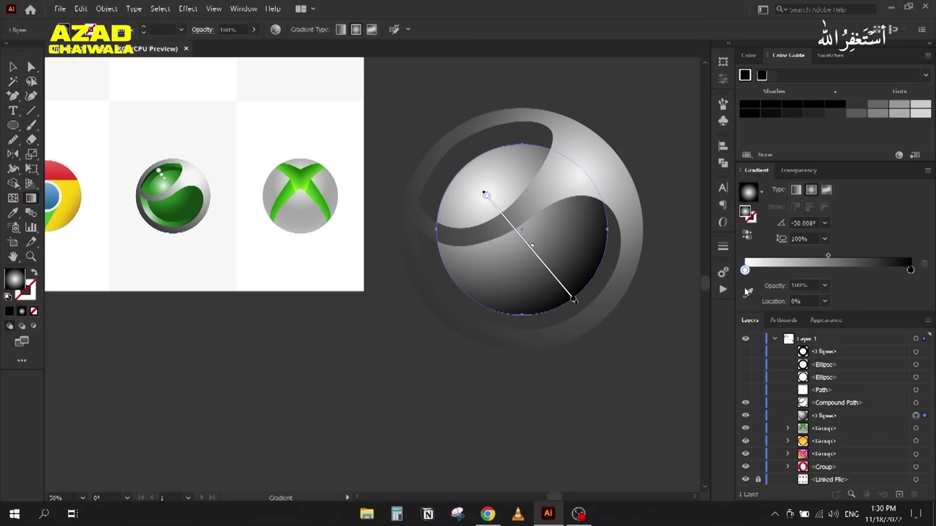
click(747, 292)
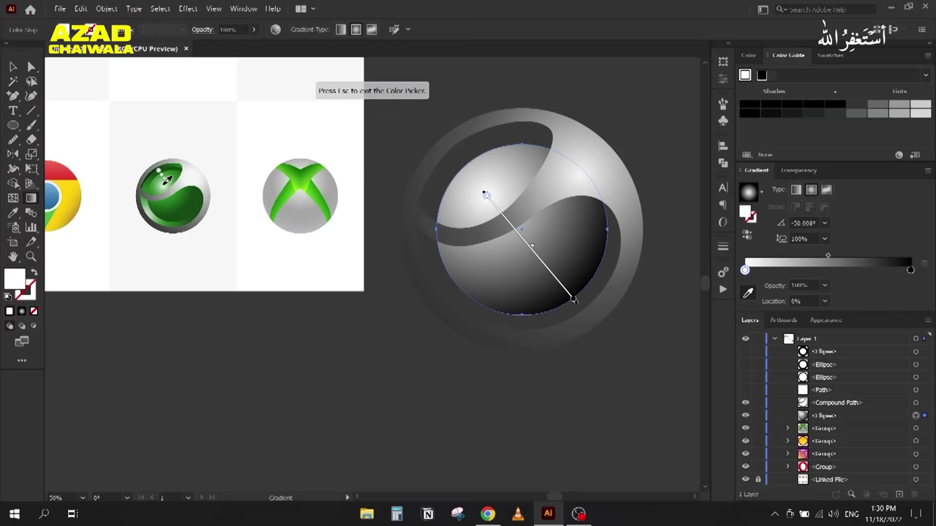
click(168, 179)
Step: Add a sampled green middle stop and give the right stop a darker green shade
drag(817, 270, 827, 269)
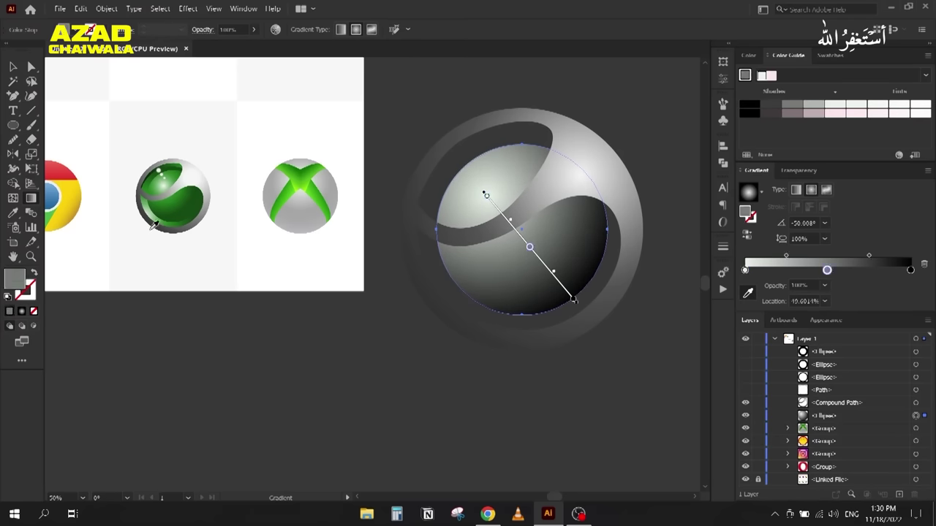
click(176, 202)
click(910, 270)
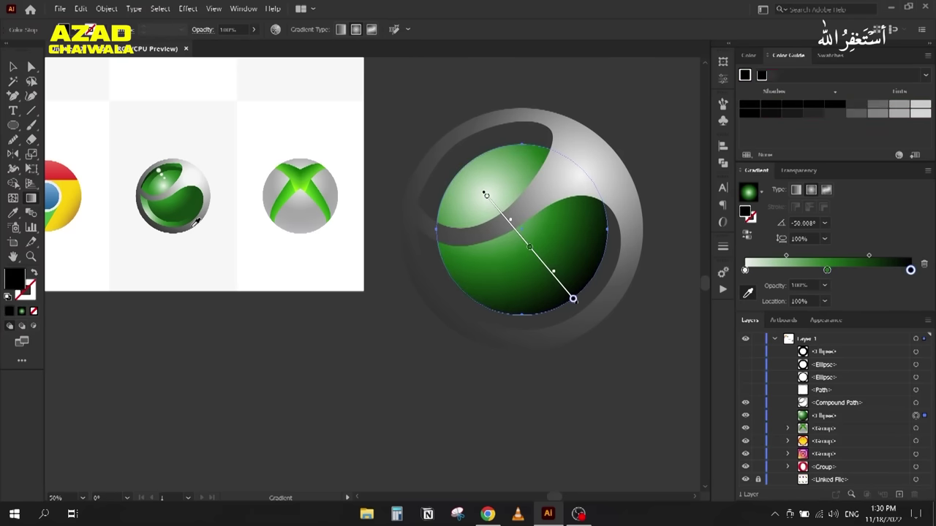
click(189, 209)
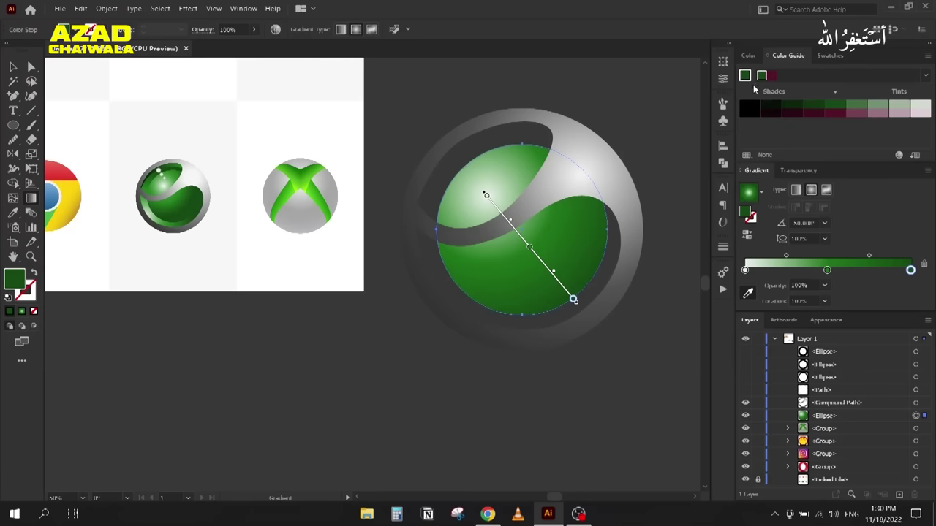
drag(789, 110, 913, 272)
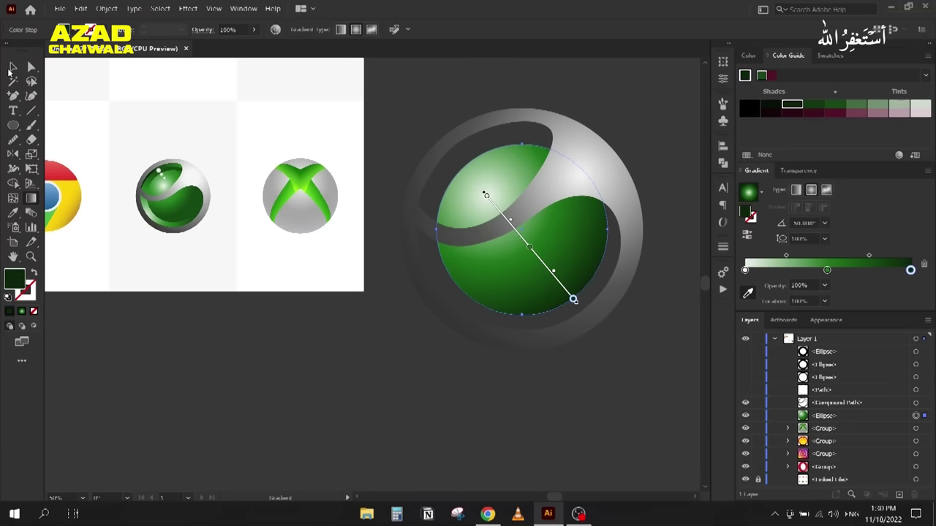
Step: Shift the gradient midpoint and the middle green stop toward the light end
key(v)
scroll(148, 183, up, 5)
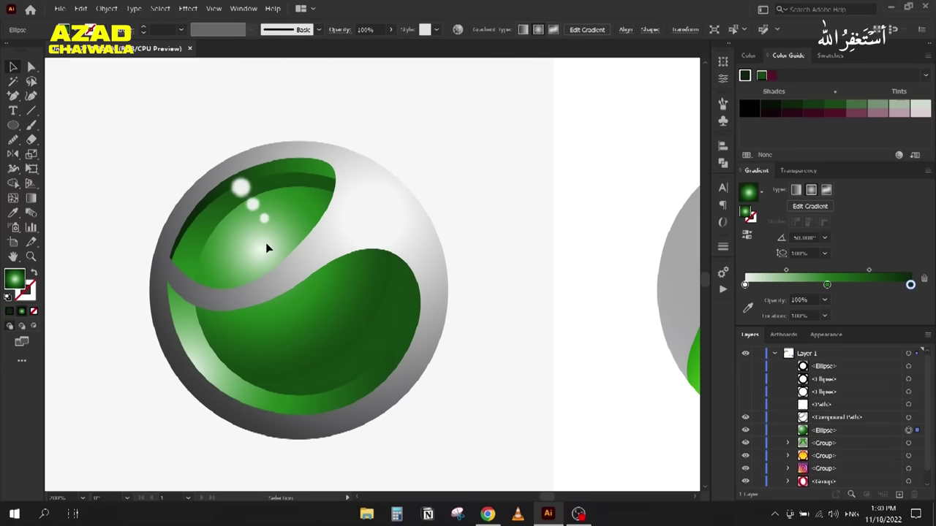
scroll(328, 171, down, 4)
scroll(457, 194, right, 2)
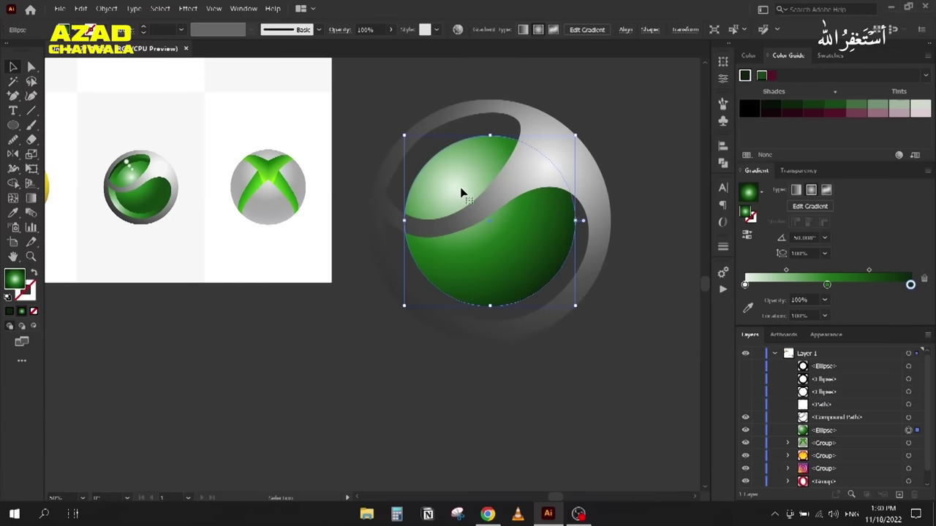
drag(787, 271, 768, 272)
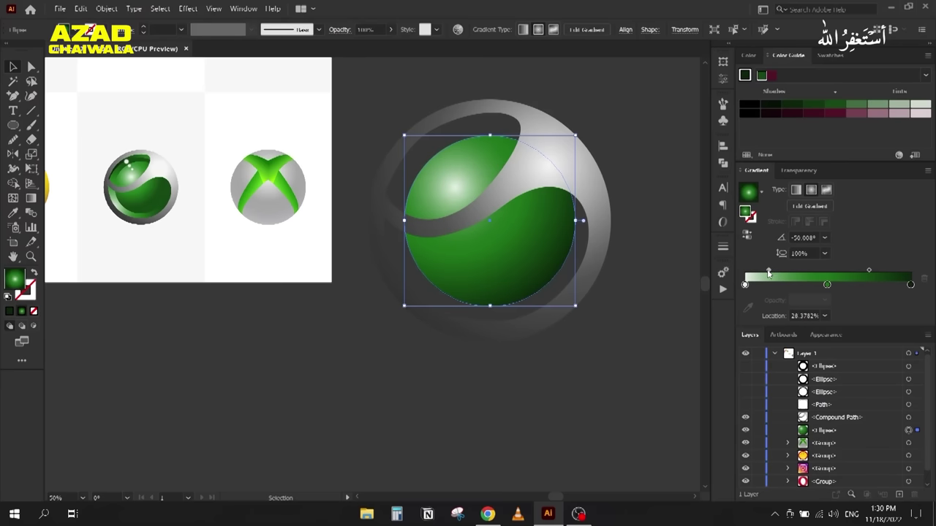
drag(826, 285, 811, 287)
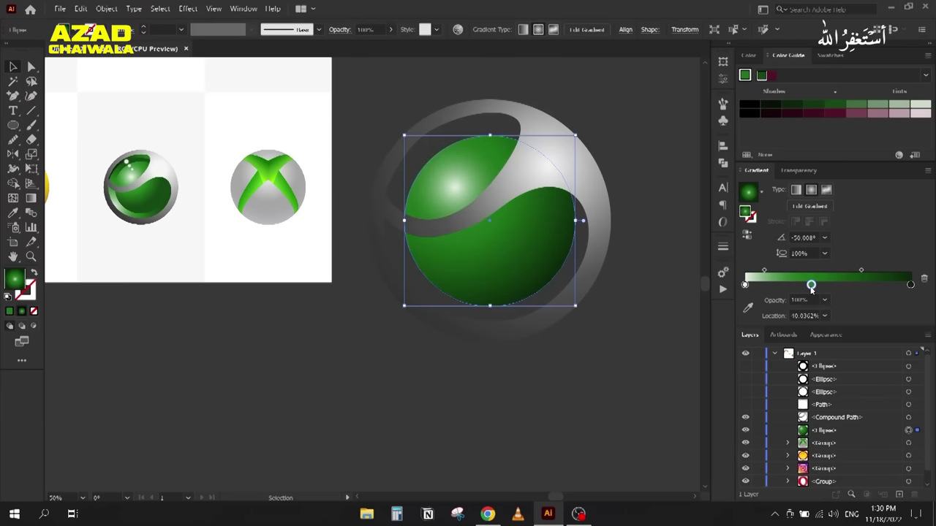
drag(765, 271, 767, 276)
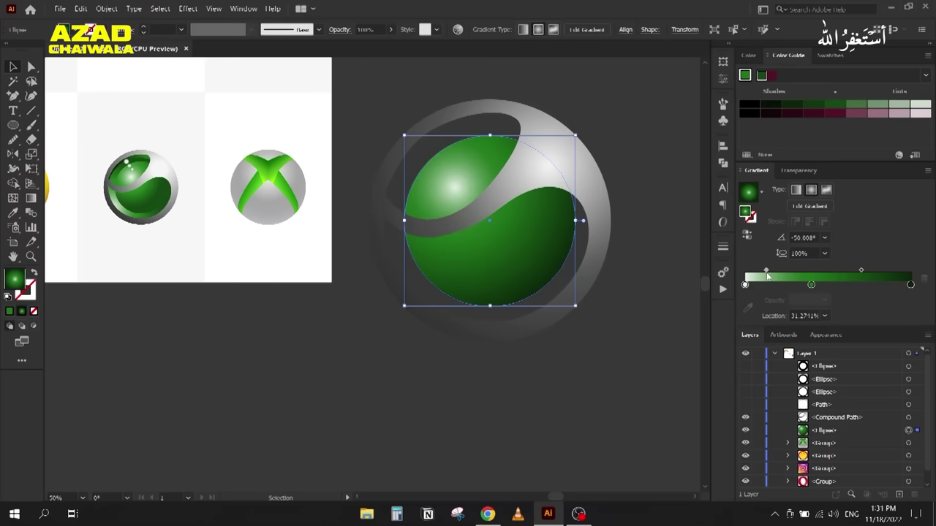
click(811, 284)
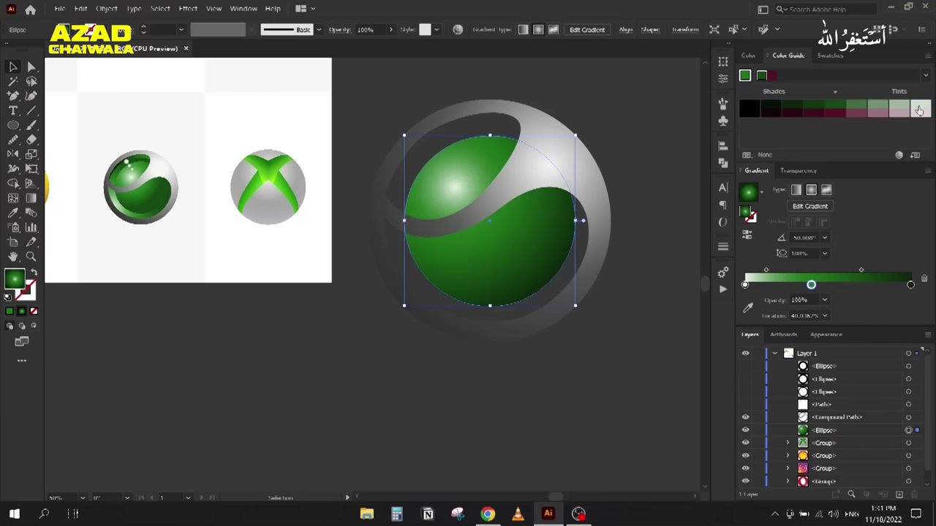
click(745, 77)
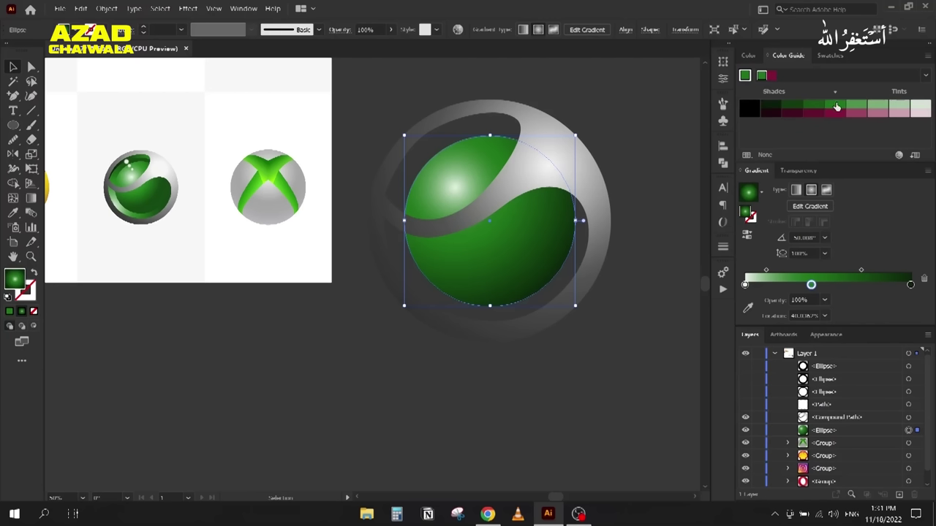
click(745, 285)
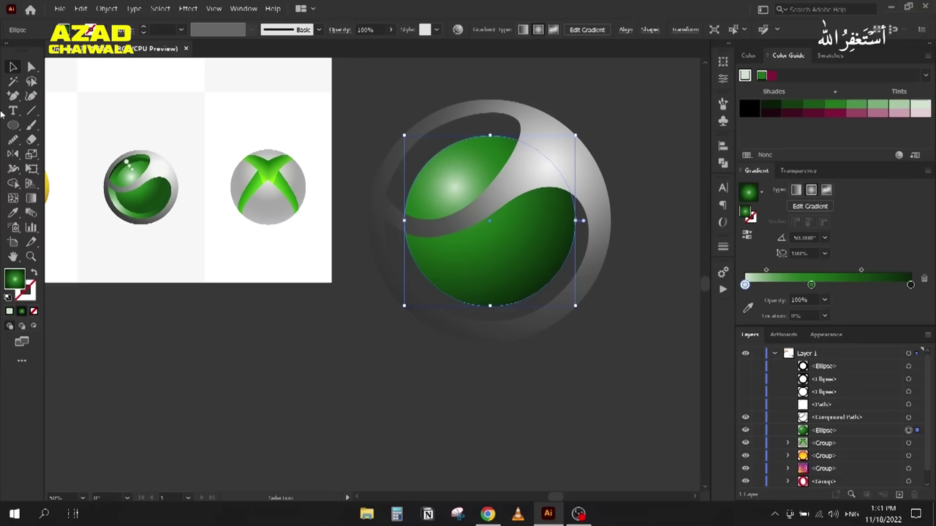
click(333, 412)
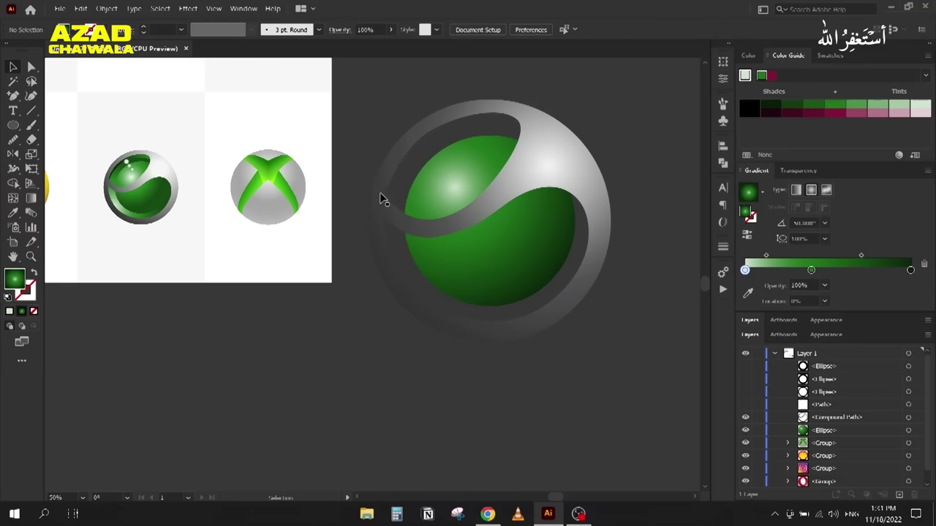
Step: Reveal the circle outline and copy the sphere's green gradient onto it with the Eyedropper
click(745, 393)
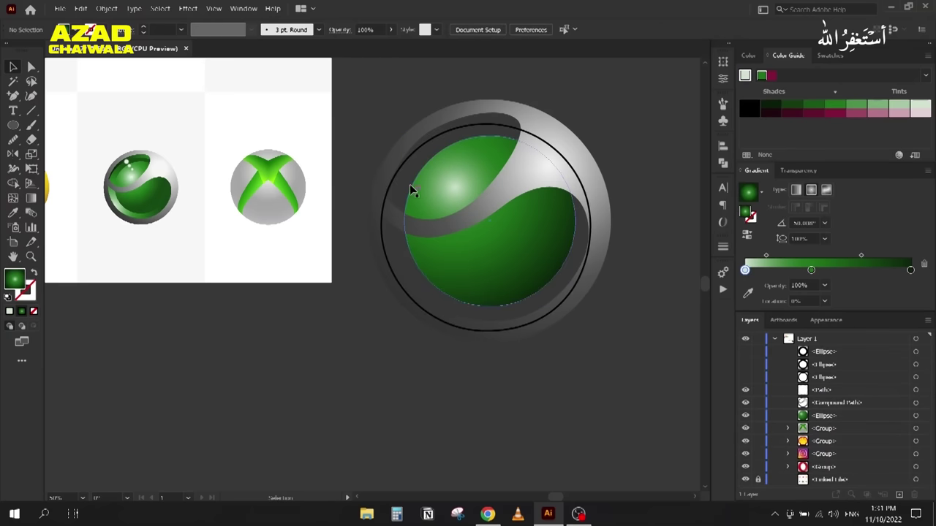
click(407, 163)
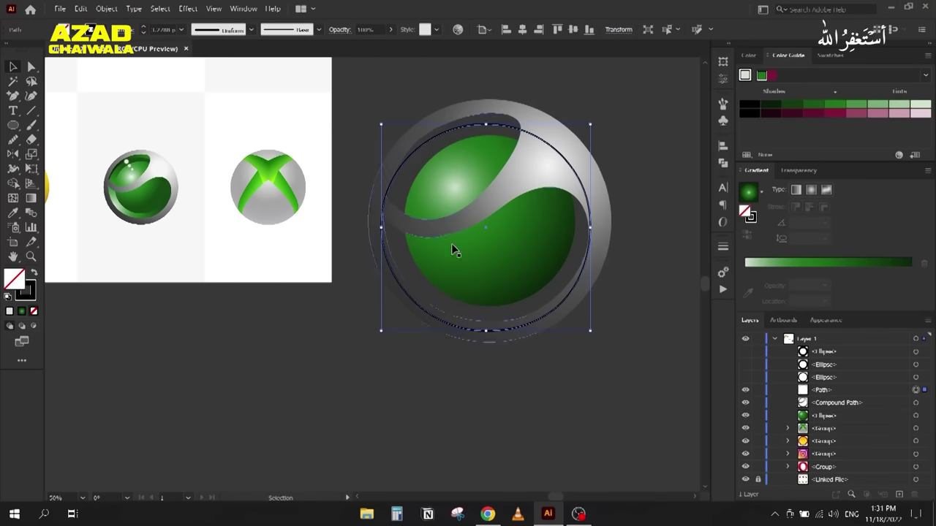
key(i)
click(479, 246)
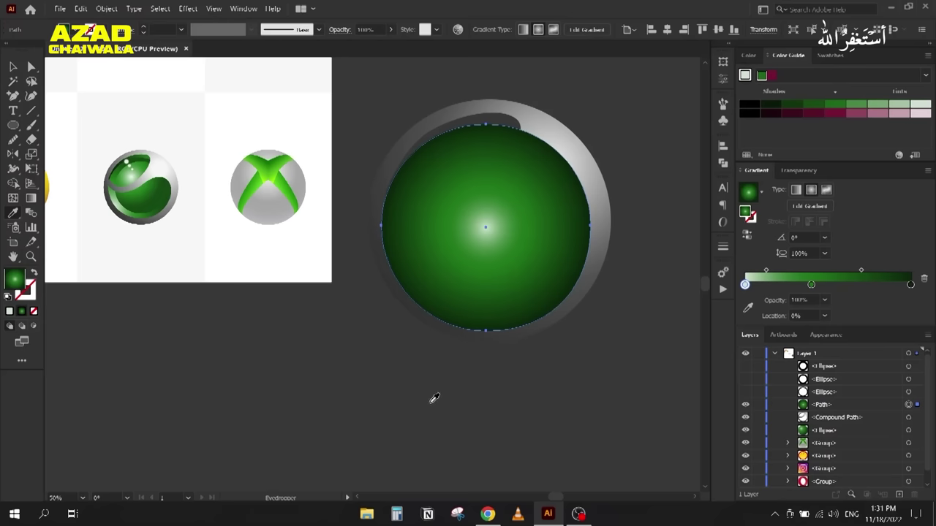
key(v)
Step: Send the circle behind the swoosh and redraw its gradient from lower left to upper right
key(ctrl+bracketleft)
key(ctrl+bracketleft)
key(i)
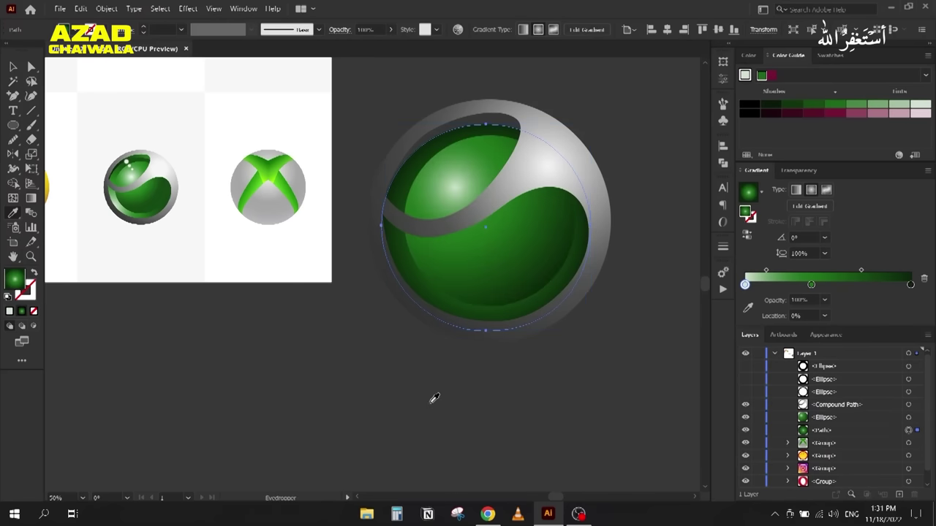
key(g)
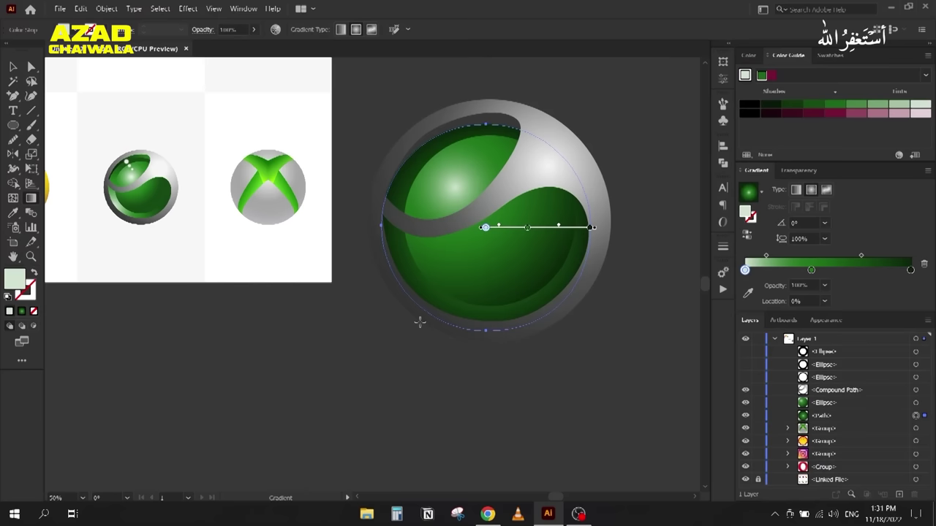
drag(423, 316, 552, 147)
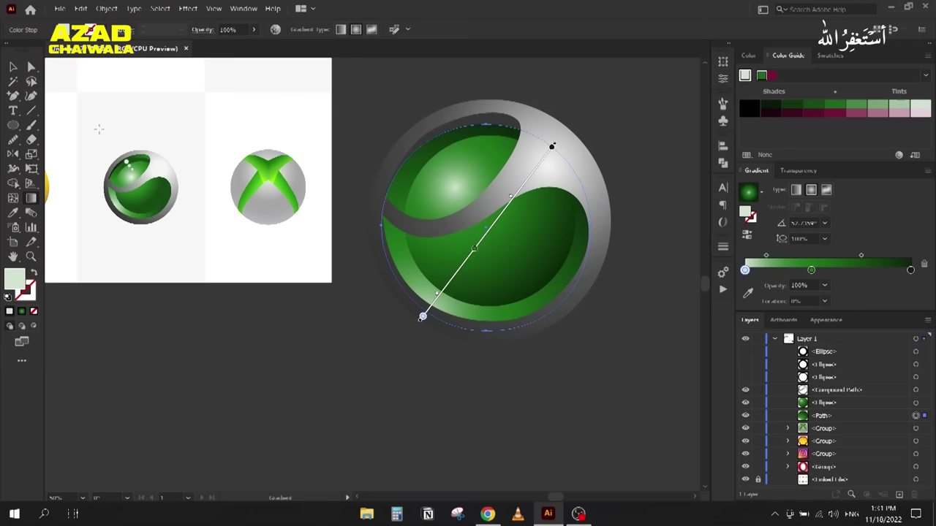
click(11, 68)
click(326, 151)
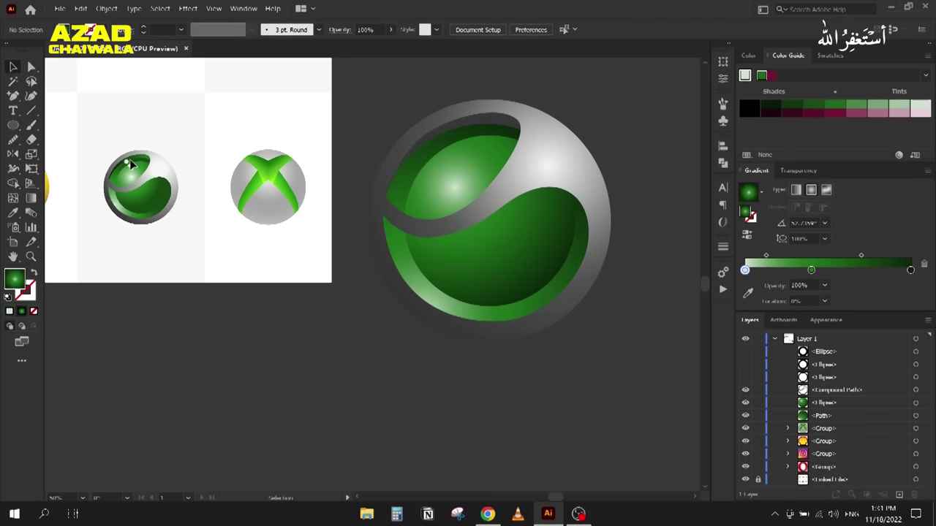
Step: Draw a closed Pen shape along the sphere's upper-left rim and the swoosh's inner edge
scroll(113, 179, up, 2)
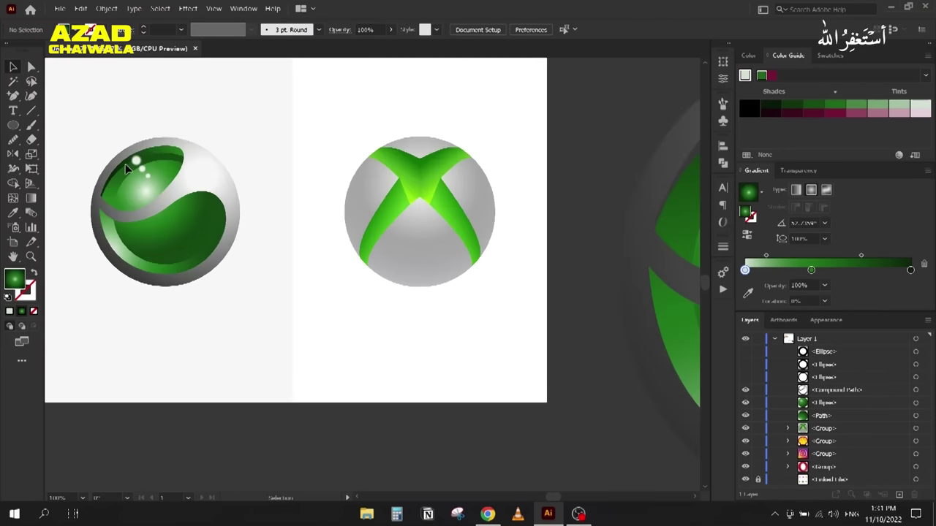
scroll(125, 170, down, 1)
scroll(390, 191, up, 2)
key(p)
click(364, 202)
click(386, 133)
click(423, 112)
click(459, 92)
click(509, 70)
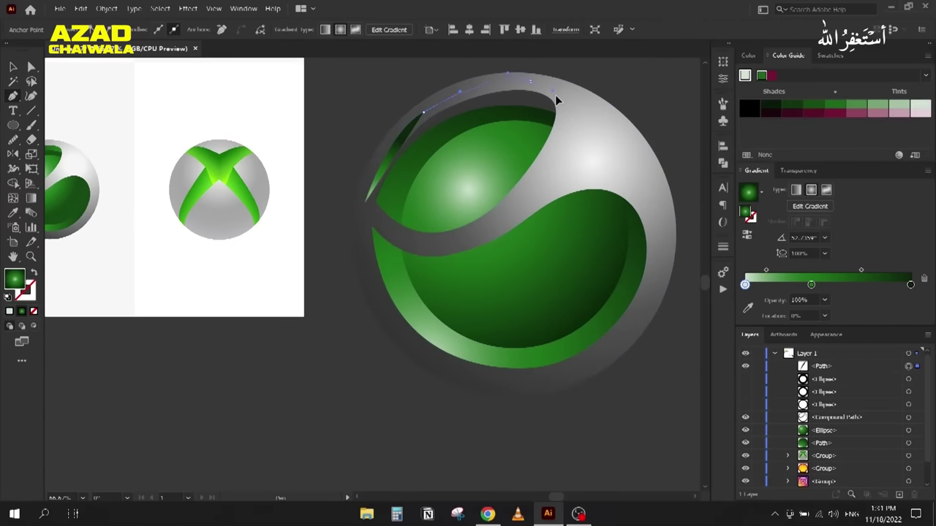
drag(560, 108, 462, 133)
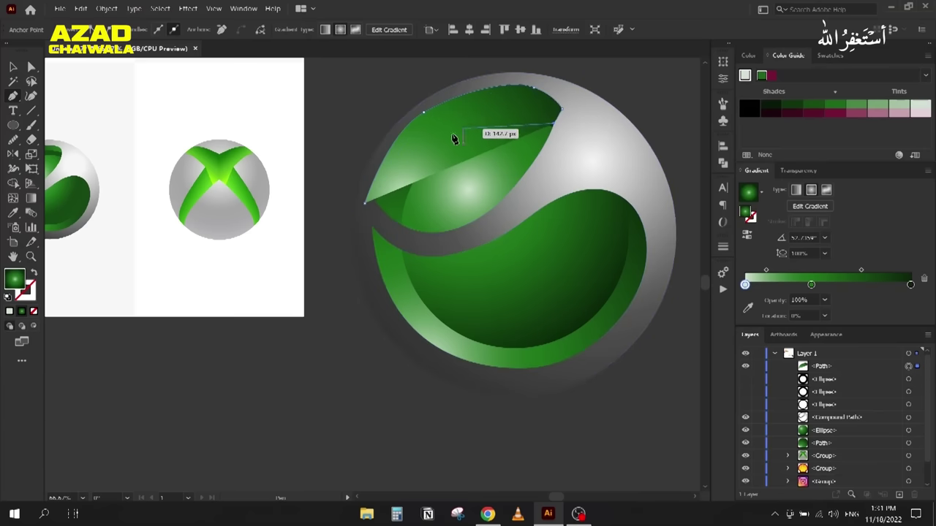
click(449, 138)
click(396, 192)
mouse_move(364, 203)
mouse_down()
mouse_move(363, 216)
mouse_move(364, 206)
mouse_up()
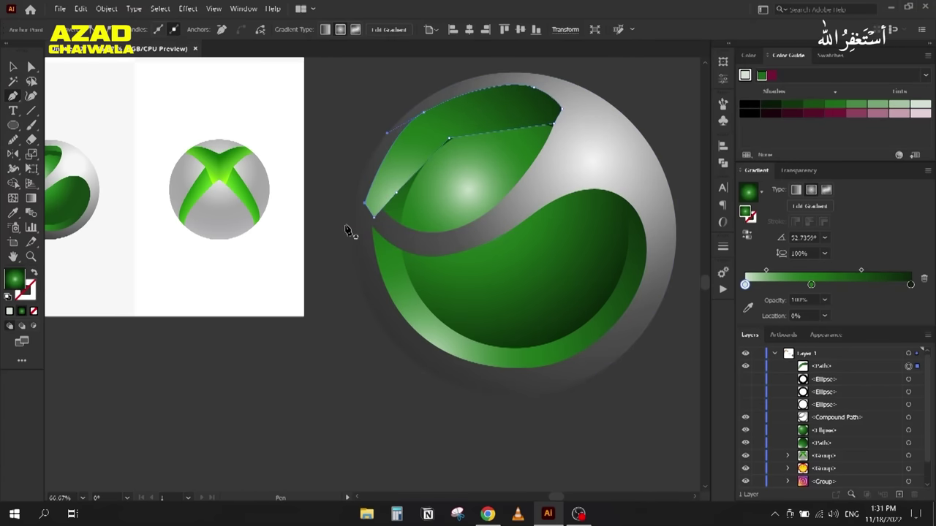
Step: Send the new shape back behind the swoosh ring and the green sphere
key(ctrl)
key(ctrl+bracketleft)
key(ctrl+bracketleft)
key(ctrl+bracketleft)
key(ctrl+bracketleft)
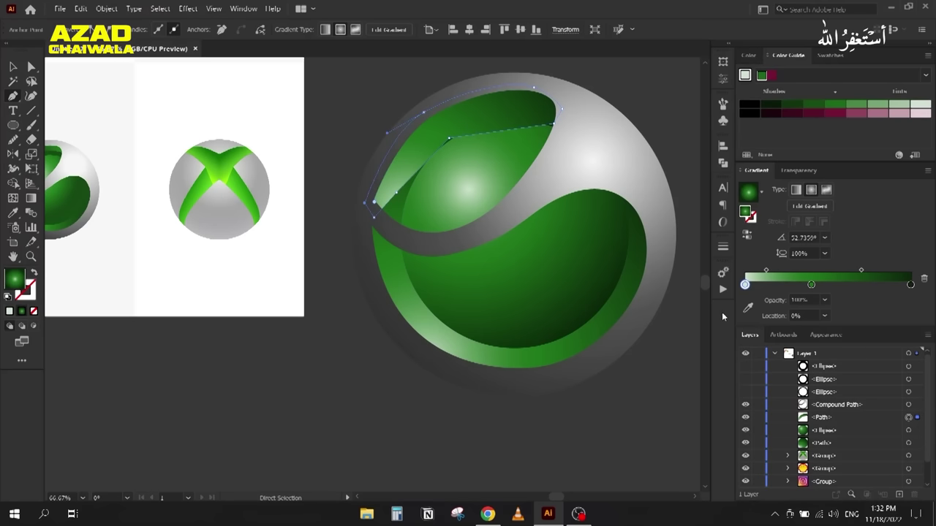
key(ctrl+bracketleft)
key(ctrl+bracketleft)
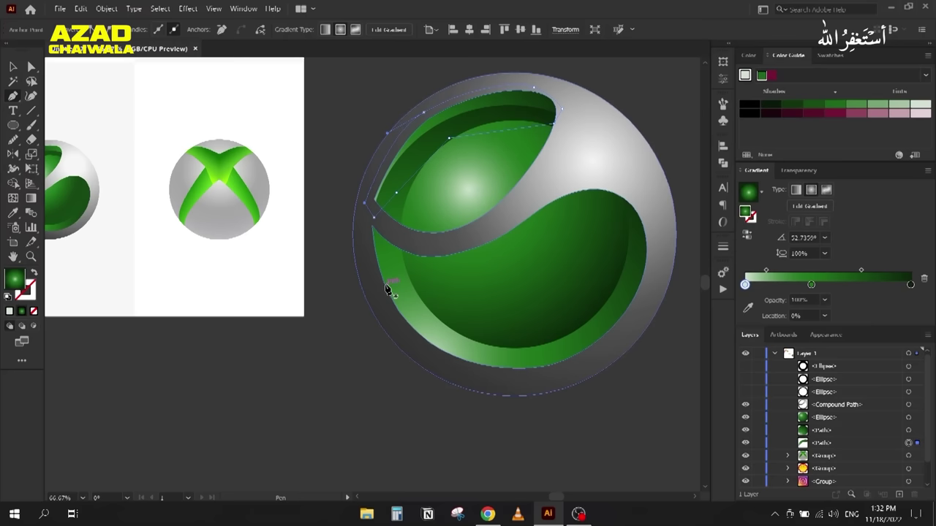
click(12, 66)
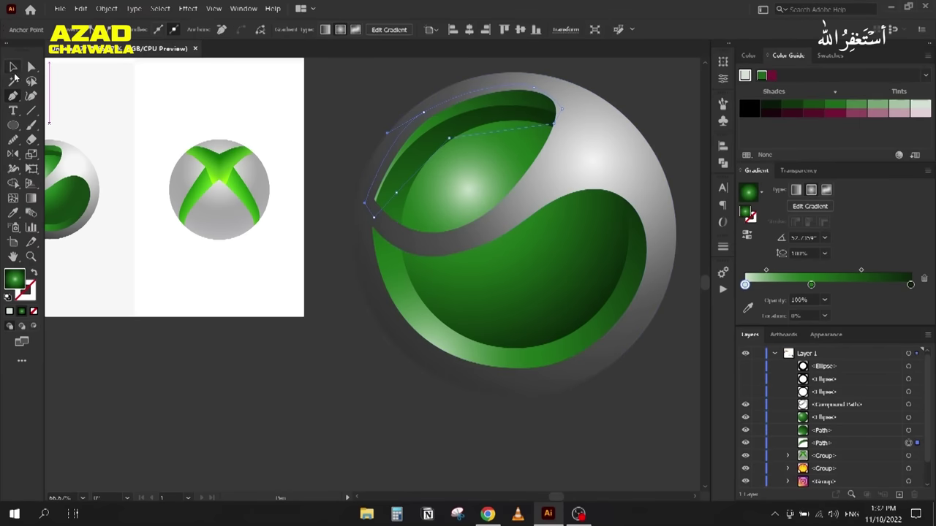
drag(316, 275, 366, 275)
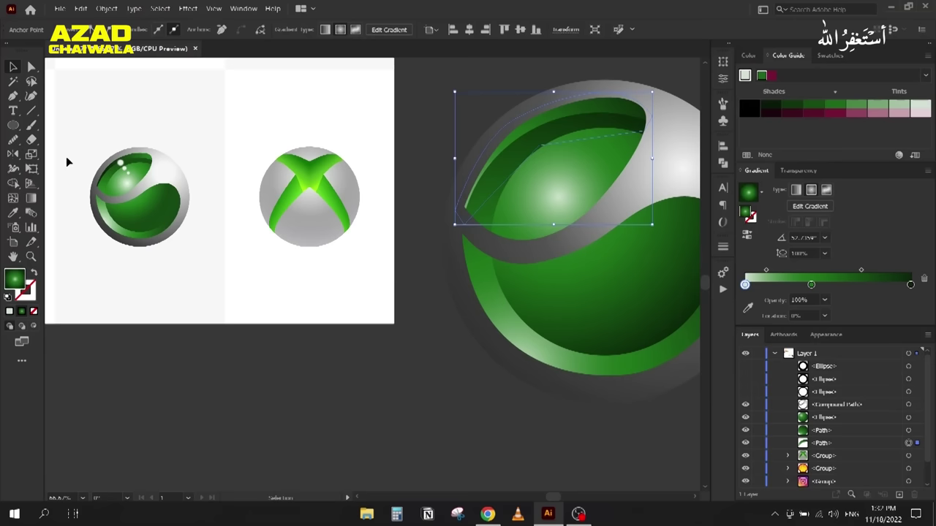
Step: Fill the rim shape with a reversed linear green gradient, dark to bright, midpoint near 63.9%
click(746, 285)
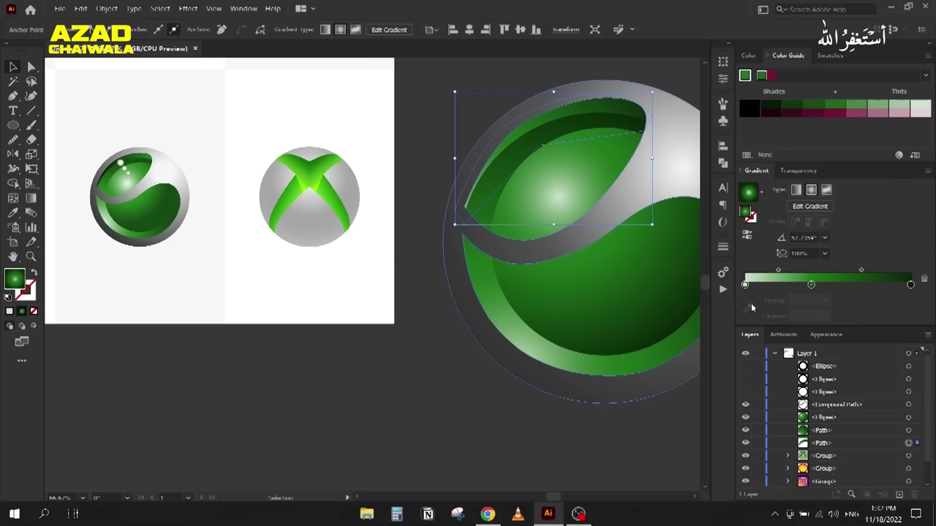
click(796, 190)
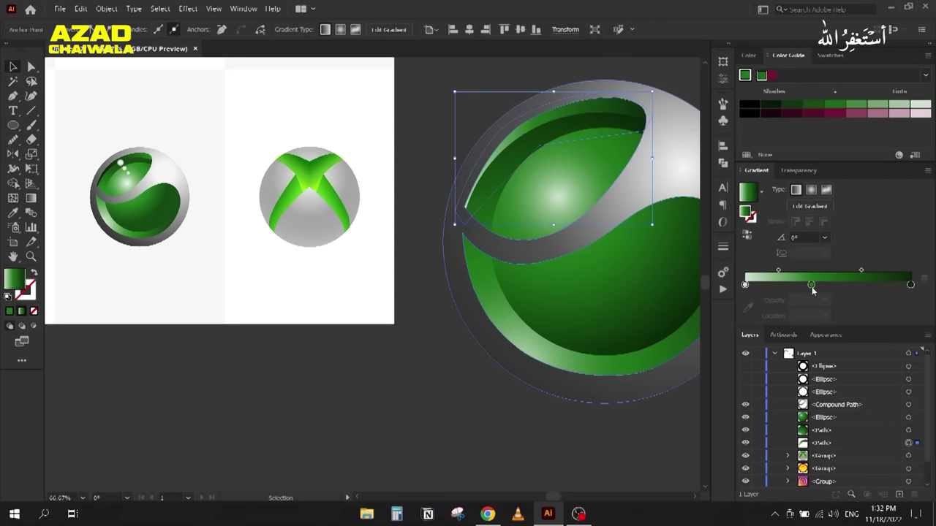
drag(812, 285, 727, 290)
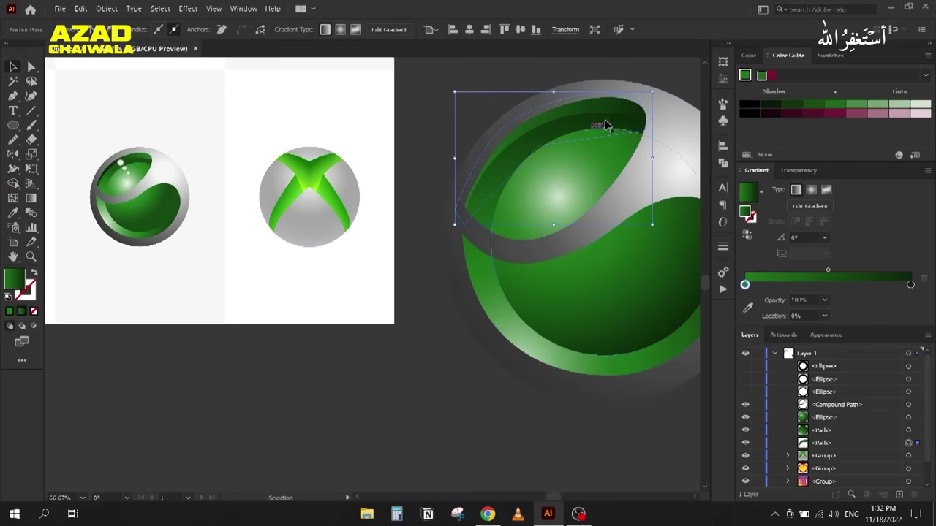
click(749, 238)
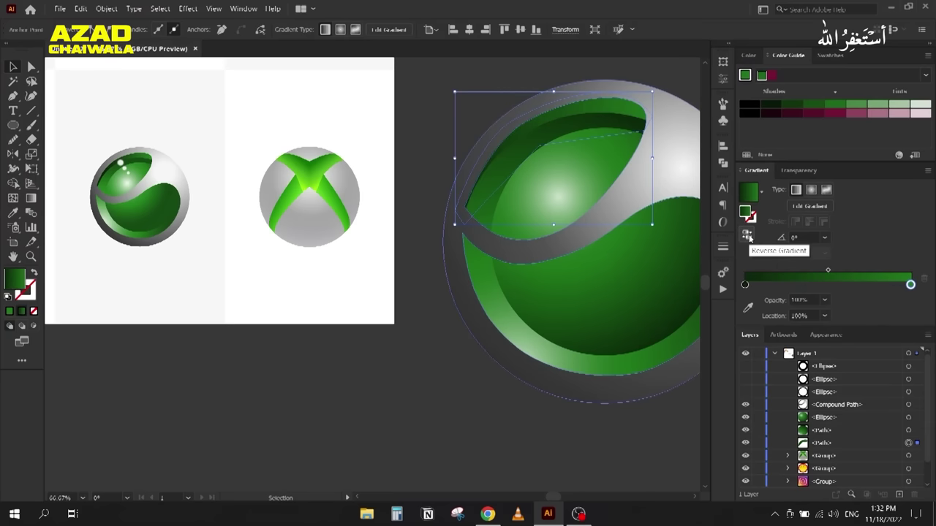
drag(828, 271, 829, 271)
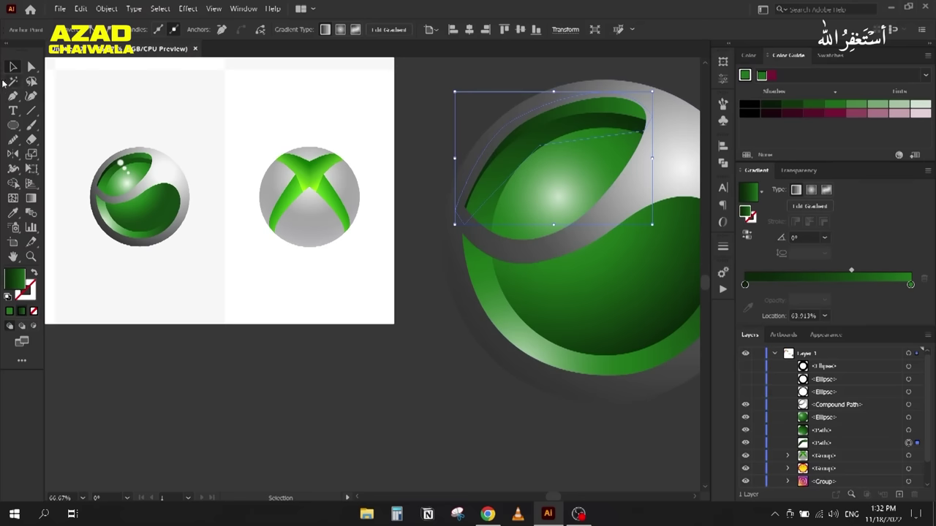
click(393, 404)
key(ctrl+minus)
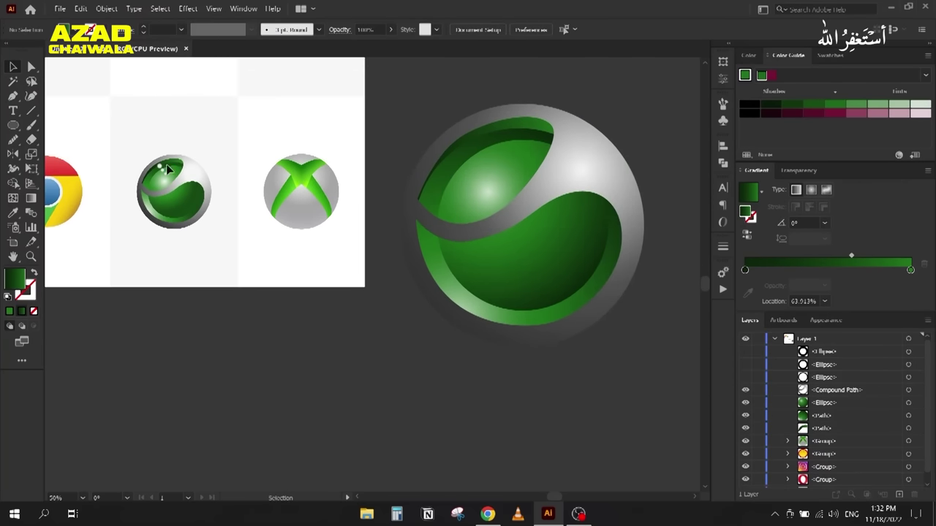
Step: Reveal the three highlight circles and sample white onto them with the Eyedropper
click(745, 377)
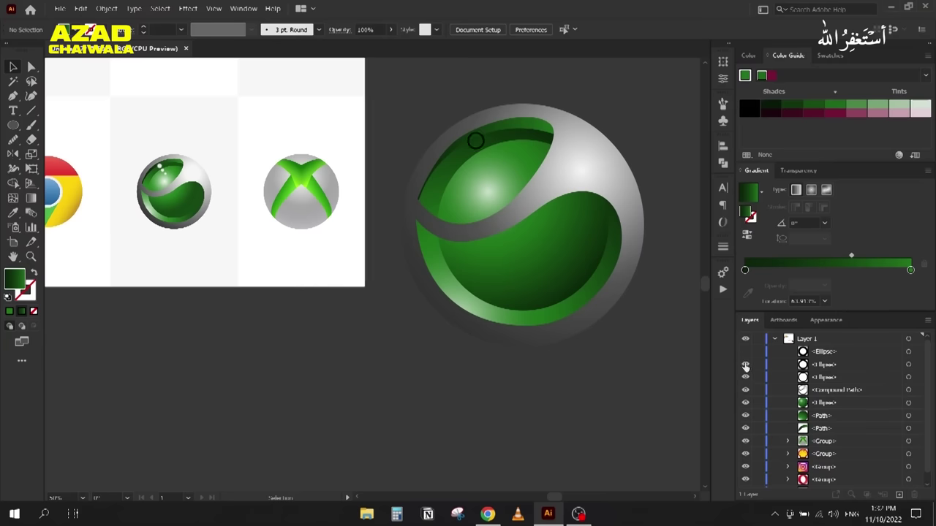
click(482, 154)
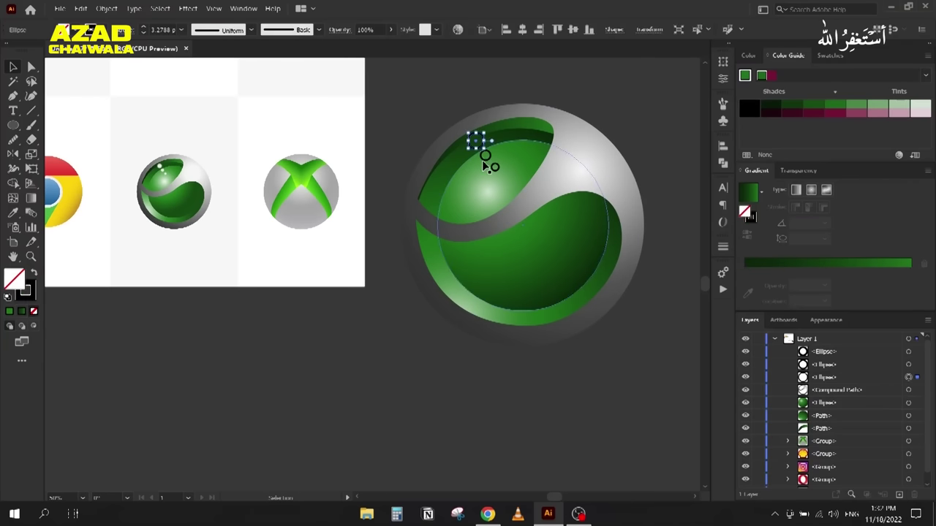
shift+click(485, 155)
shift+click(495, 167)
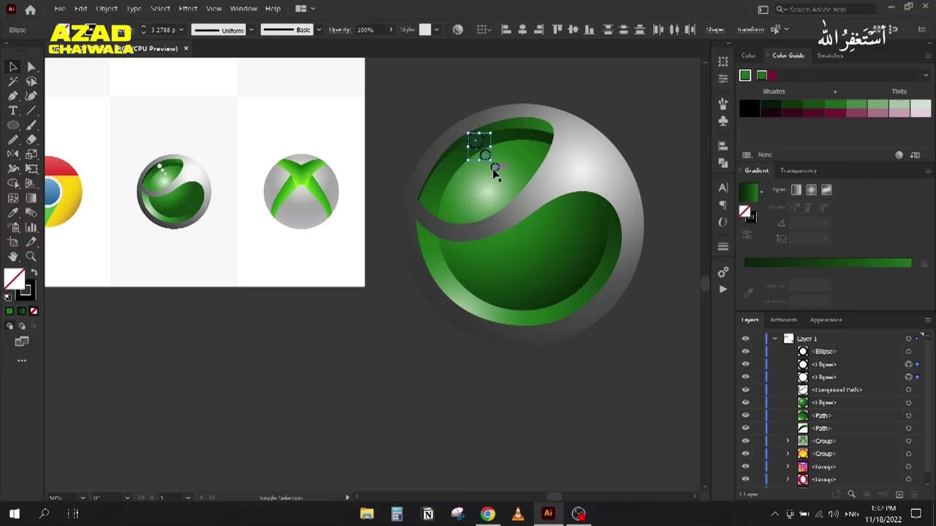
key(i)
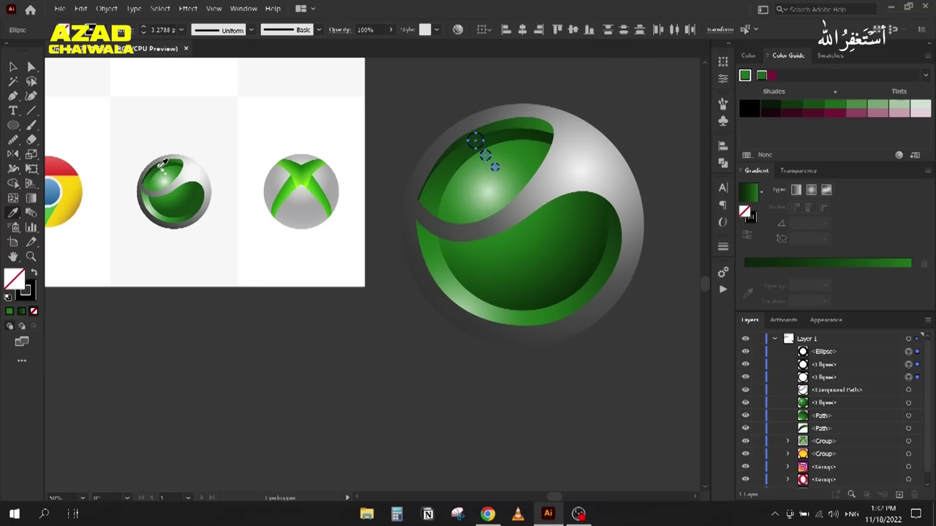
click(167, 166)
key(ctrl+equal)
key(ctrl+equal)
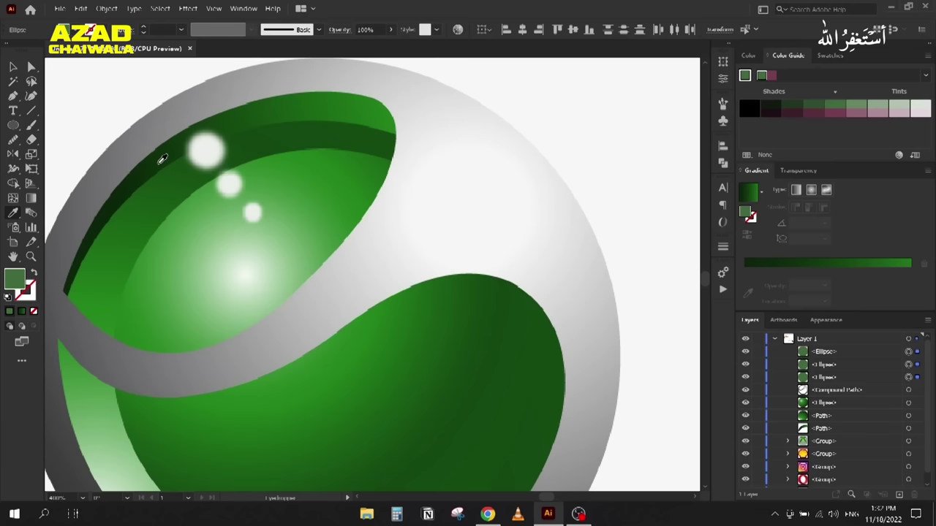
click(207, 148)
key(ctrl+minus)
key(ctrl+minus)
key(ctrl+minus)
key(ctrl+minus)
key(ctrl+minus)
key(ctrl+minus)
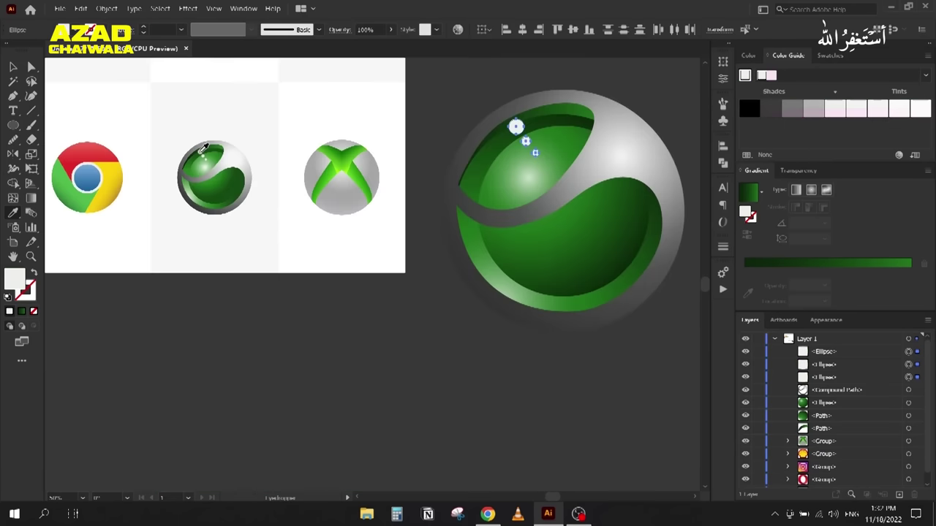
key(v)
click(241, 311)
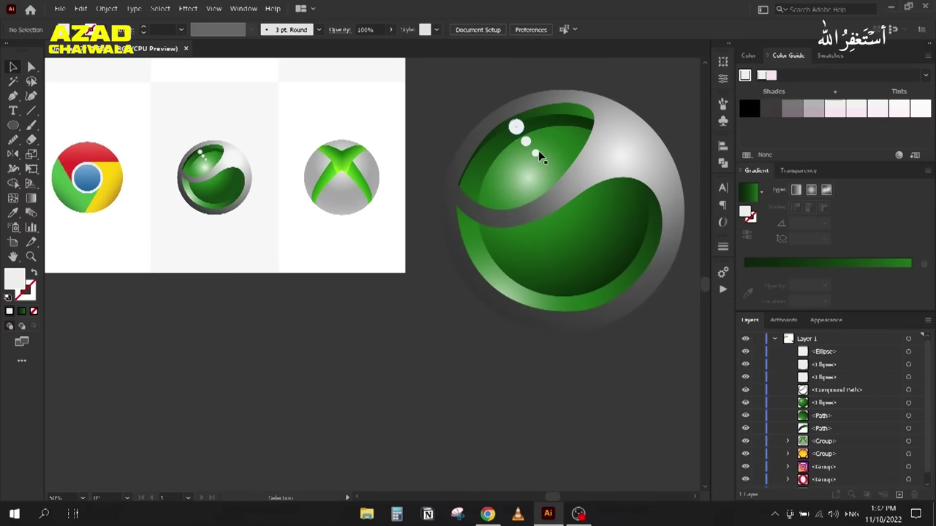
Step: Select the largest white highlight circle
scroll(517, 123, up, 4)
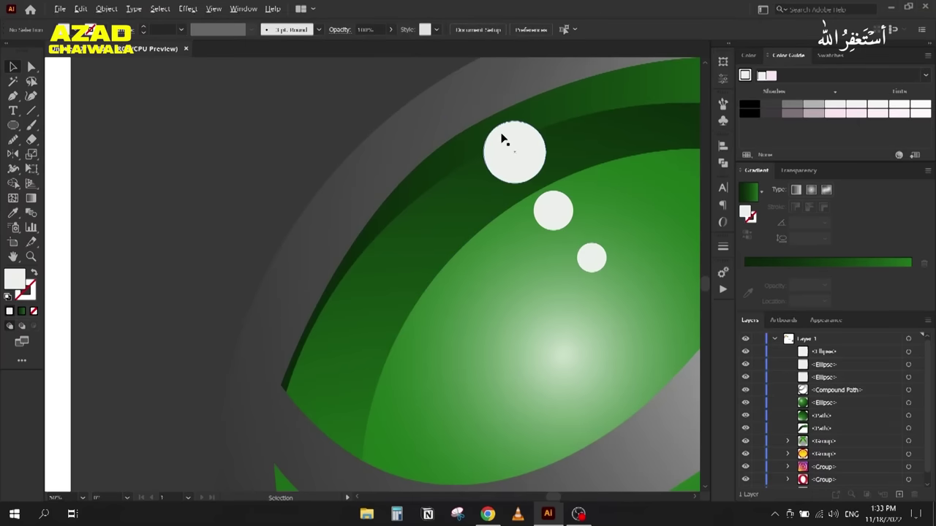
scroll(502, 140, down, 4)
scroll(251, 175, up, 4)
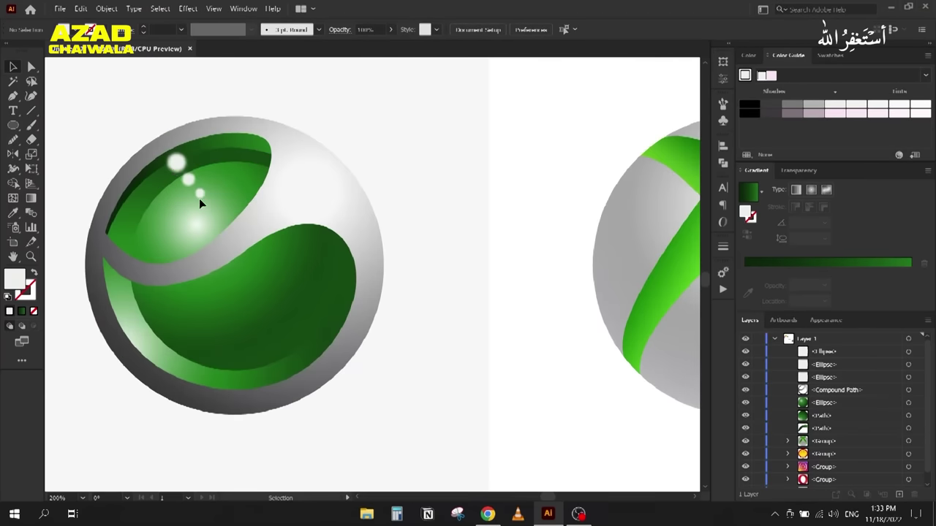
scroll(190, 188, down, 2)
scroll(434, 258, right, 5)
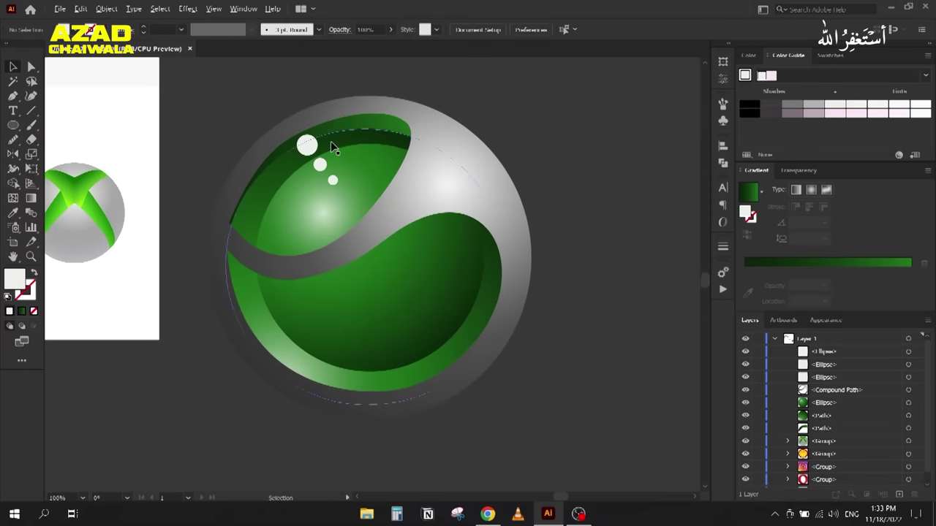
scroll(330, 146, up, 2)
scroll(351, 150, left, 3)
click(357, 150)
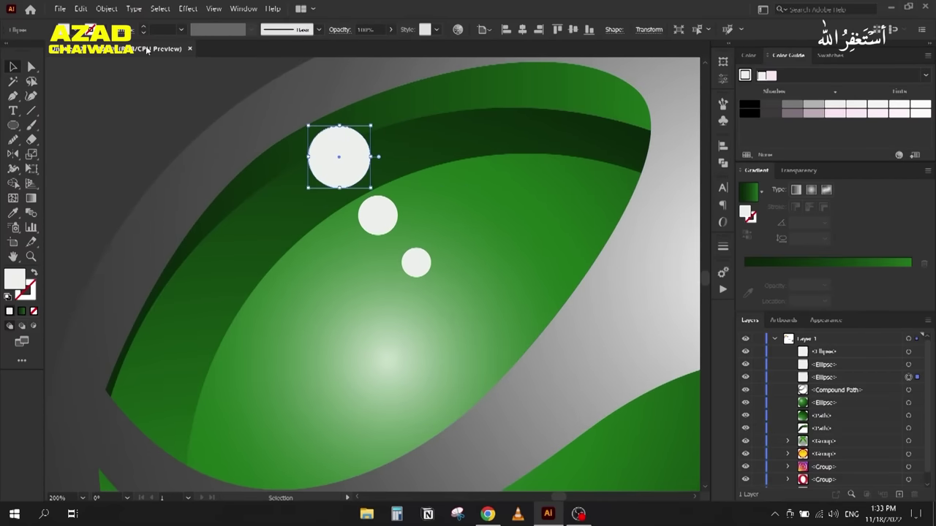
Step: Apply a Gaussian Blur with a 7-pixel radius to the highlight circle
click(188, 10)
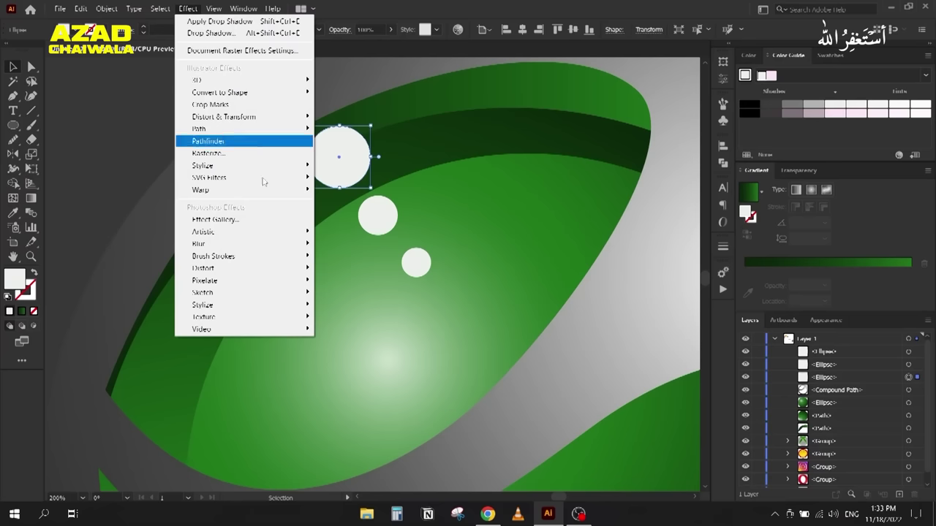
mouse_move(276, 247)
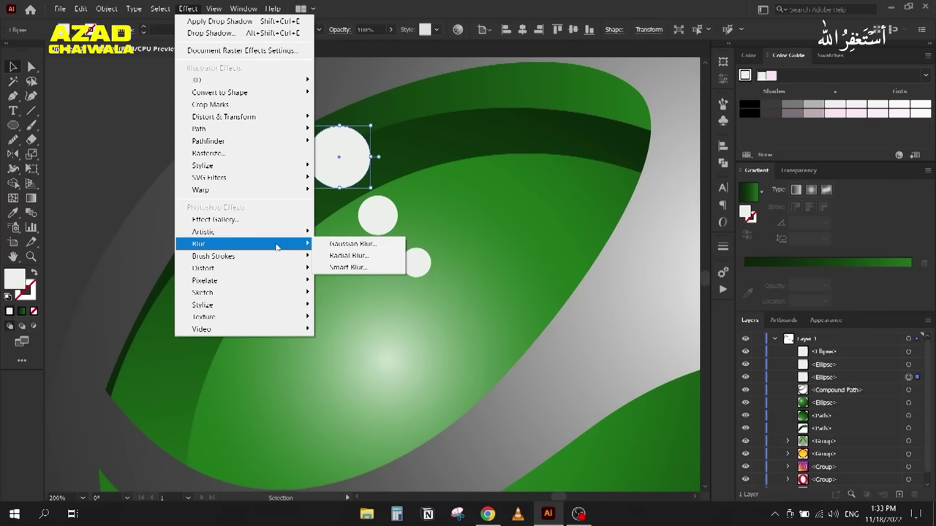
click(383, 248)
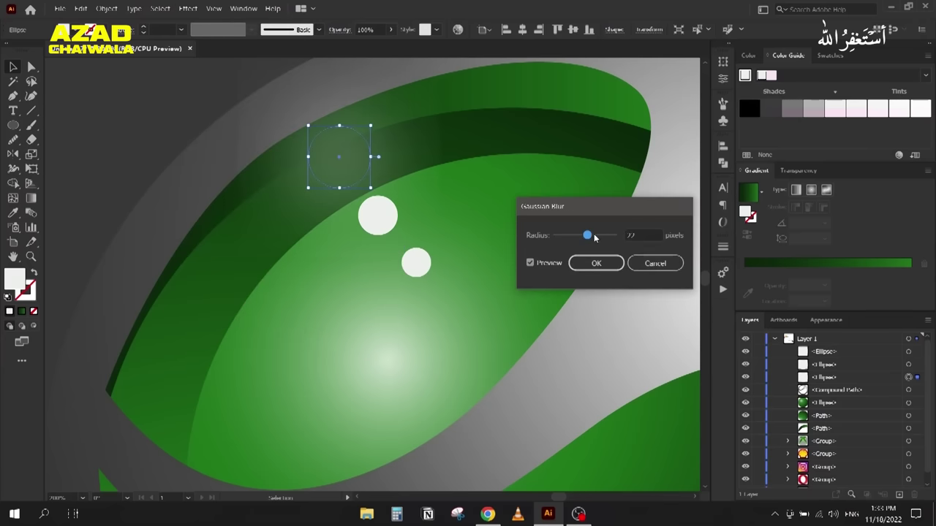
drag(589, 237, 550, 245)
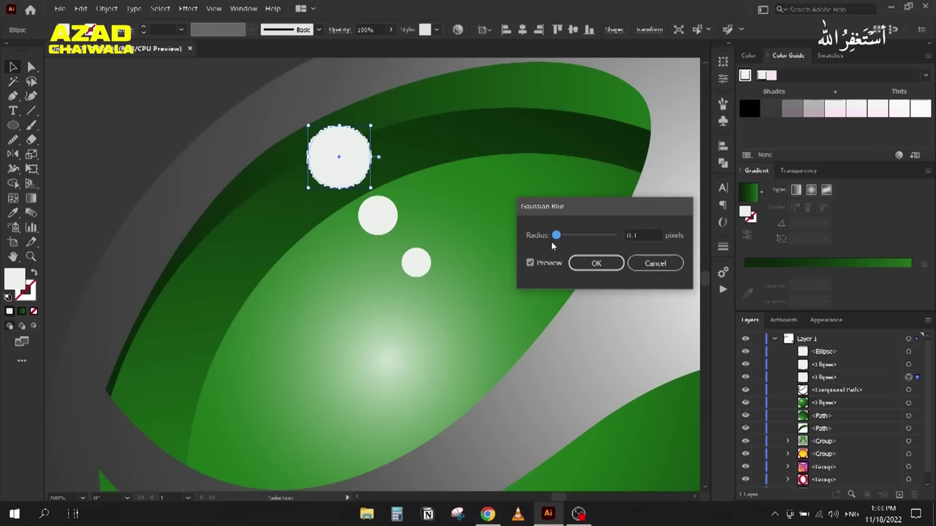
double_click(649, 234)
text(7)
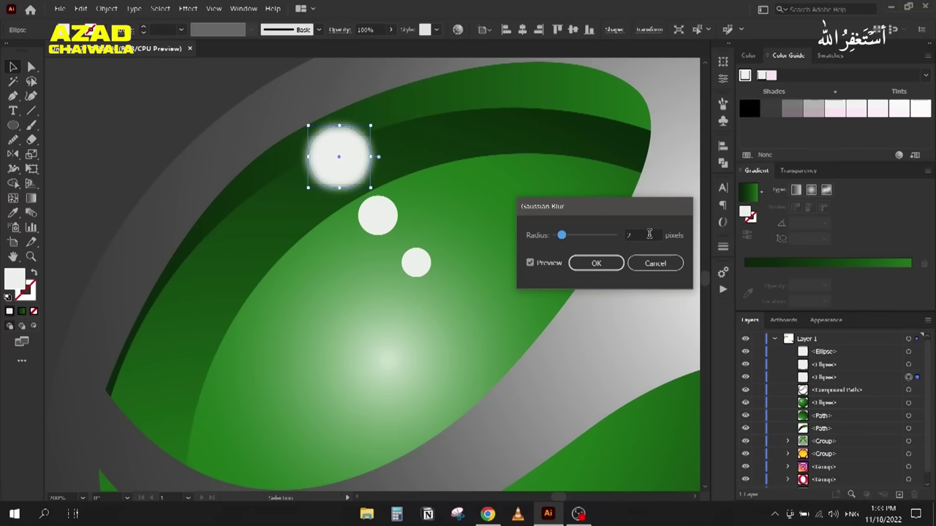
click(595, 263)
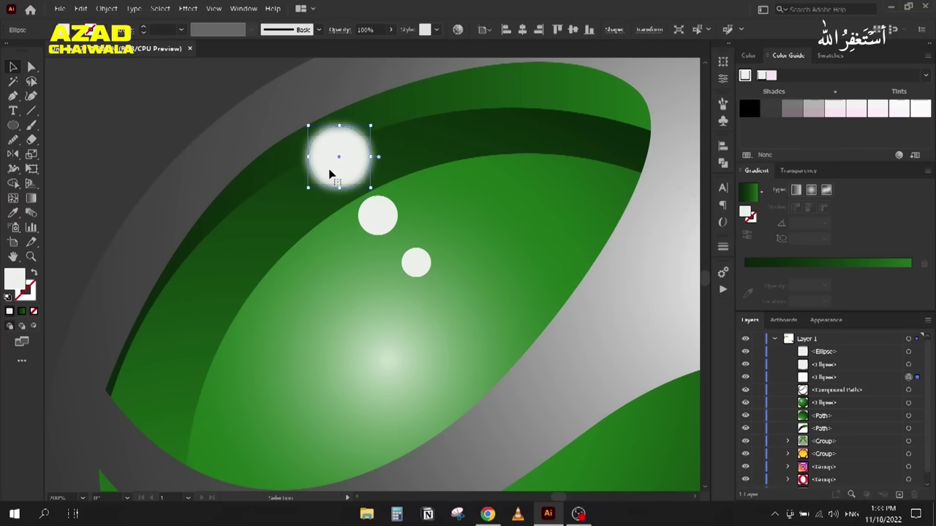
Step: Reopen the Effect menu and close it without choosing anything
scroll(318, 151, up, 1)
scroll(370, 129, up, 1)
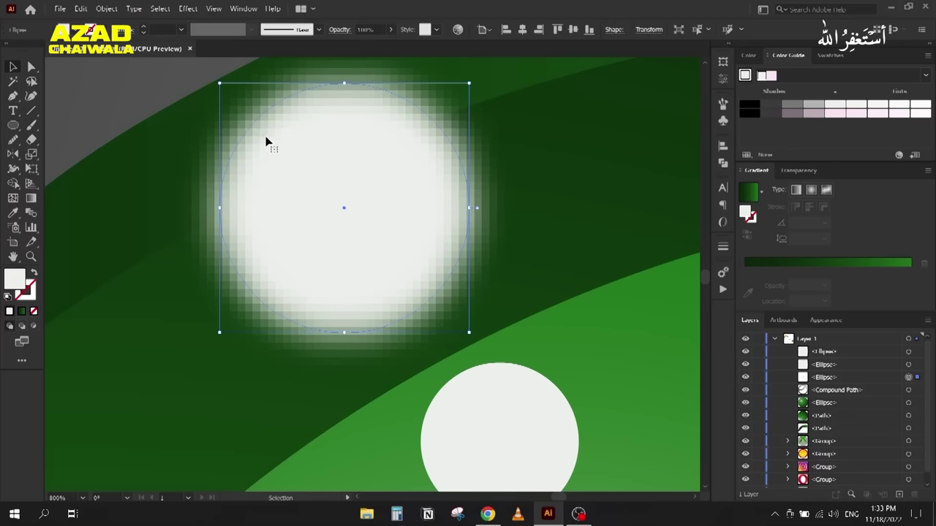
click(184, 9)
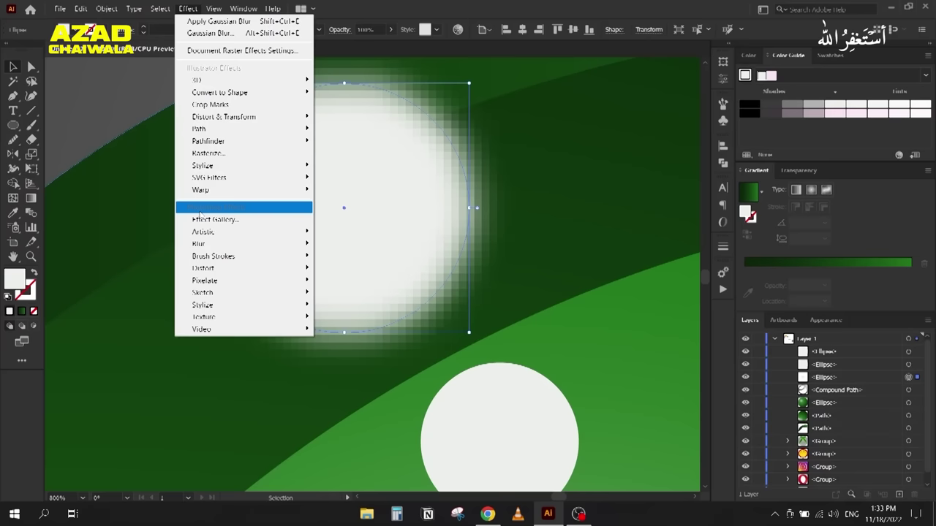
click(222, 209)
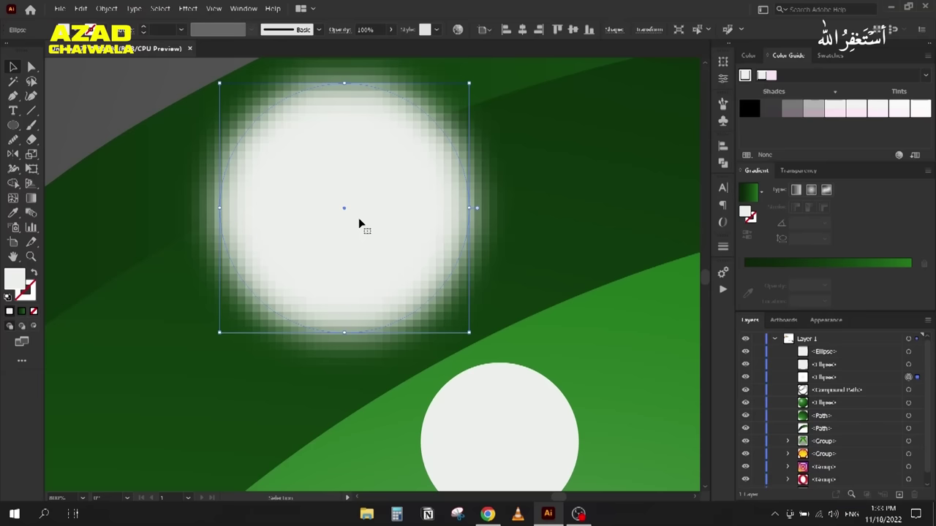
Step: Set Document Raster Effects Settings resolution to High (300 ppi) and confirm
click(188, 9)
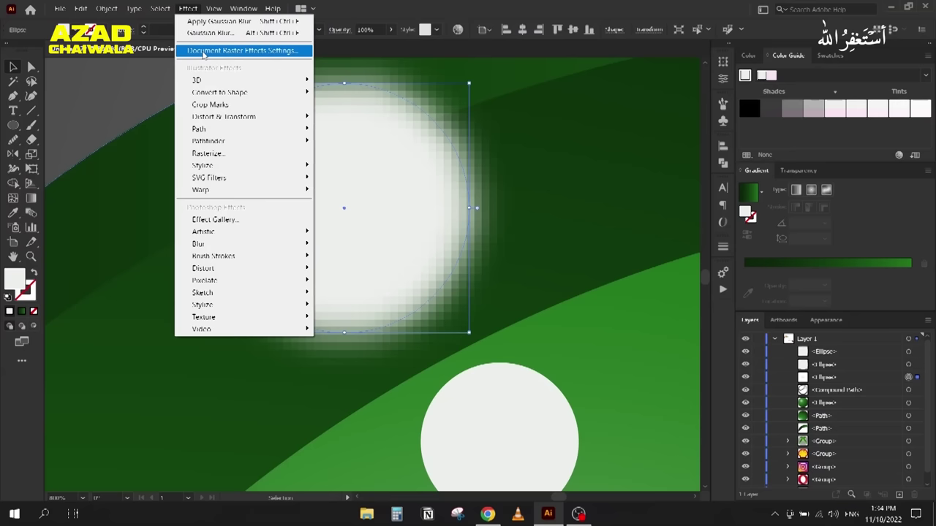
click(203, 52)
drag(426, 101, 609, 45)
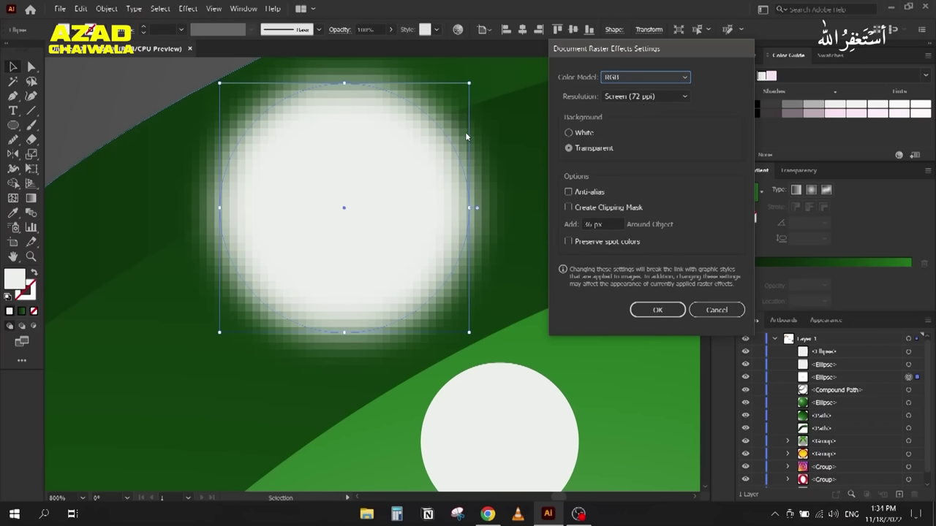
click(628, 97)
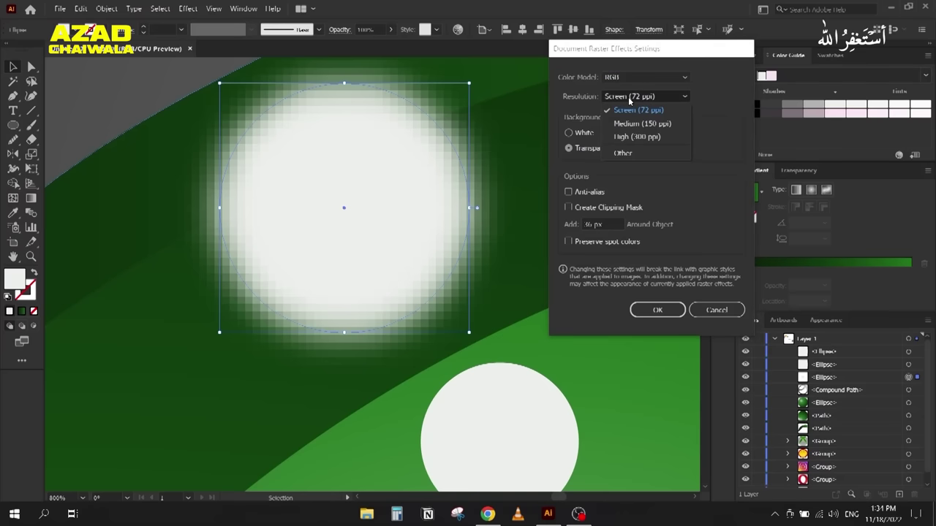
click(651, 139)
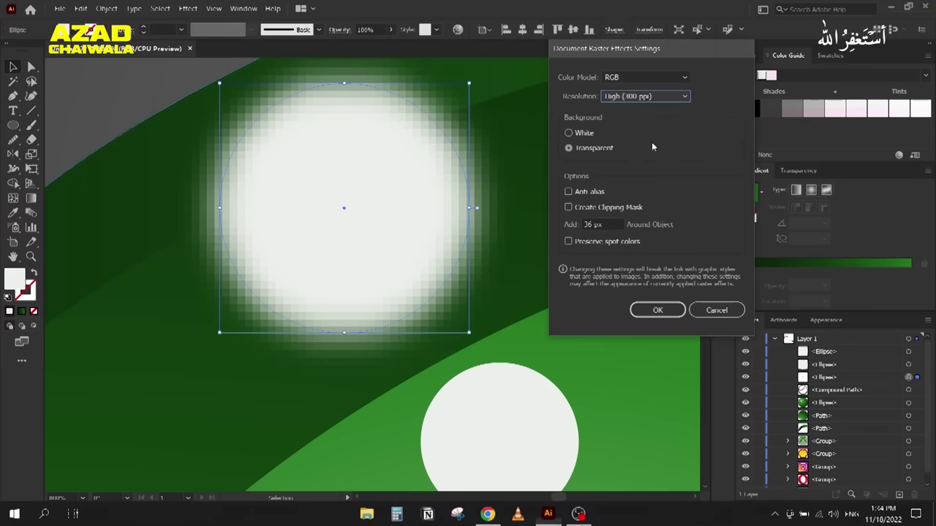
click(657, 310)
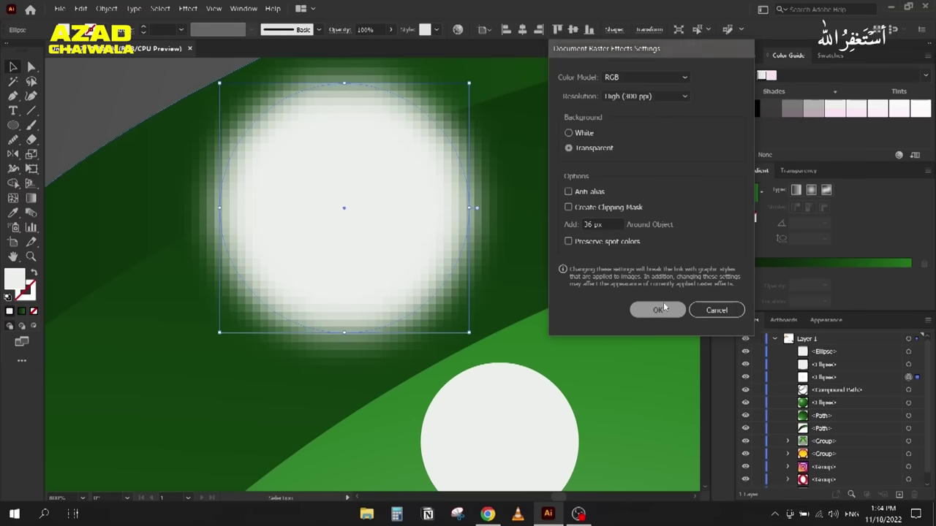
Step: Select a path on the canvas, then start a new document from File > New
click(581, 291)
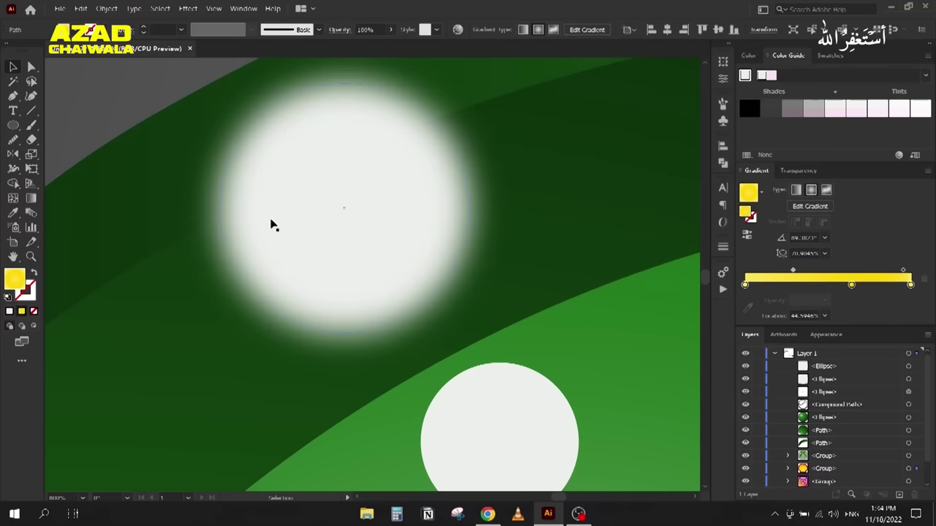
scroll(272, 223, down, 2)
click(60, 8)
click(73, 20)
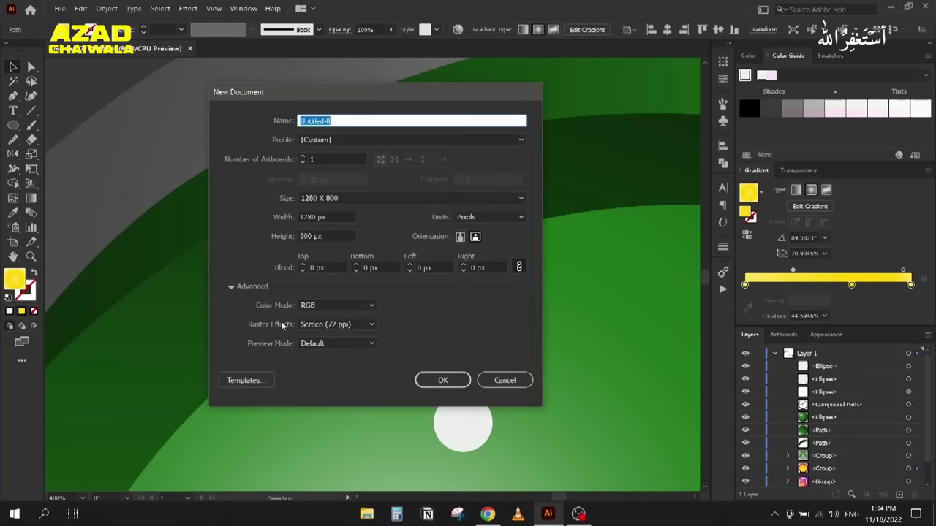
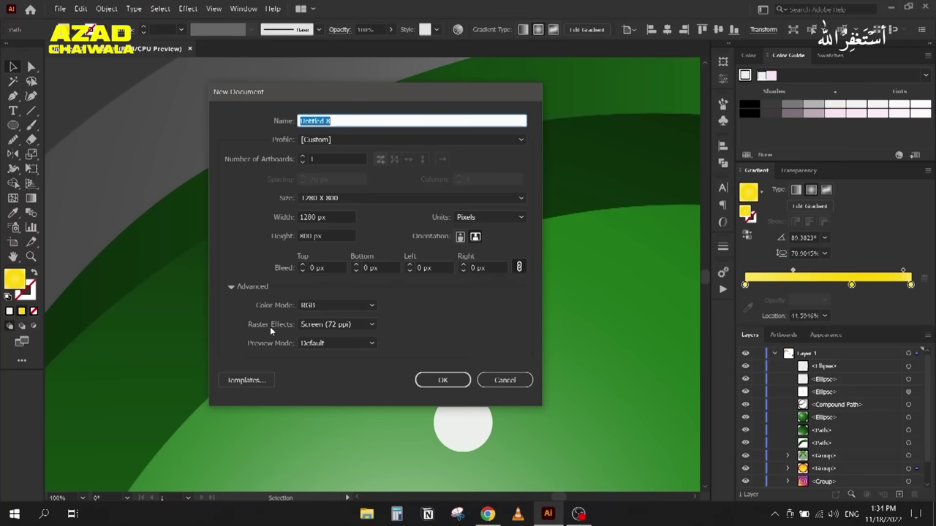
Step: Set raster effects to High (300 ppi) and dismiss the new document settings
click(322, 329)
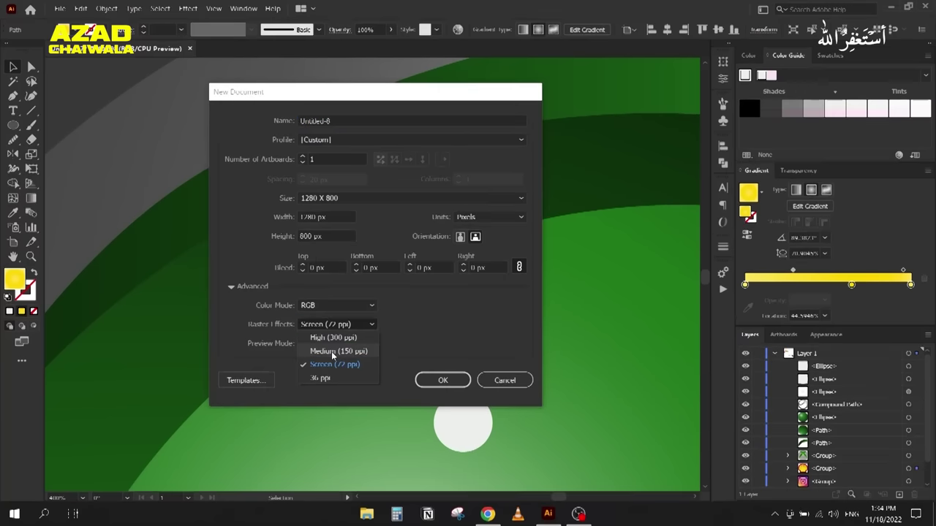
click(332, 337)
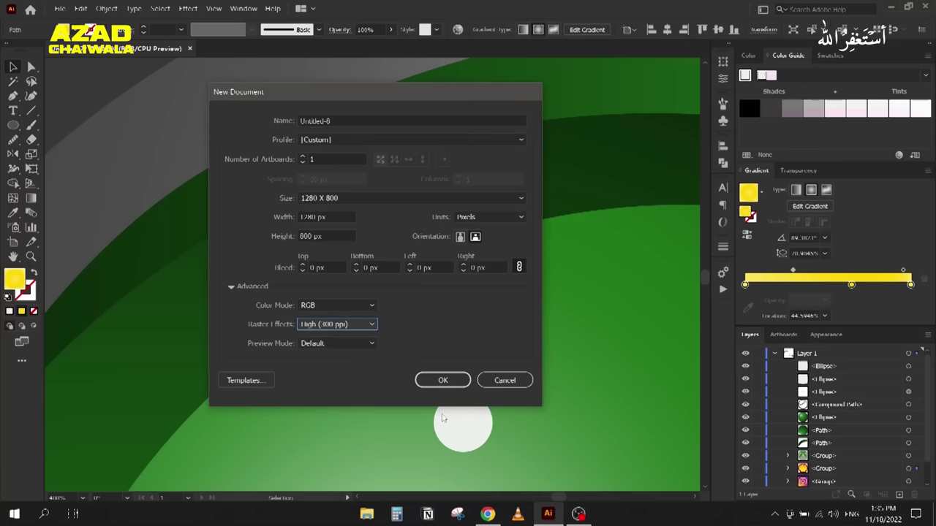
click(494, 386)
Step: Apply Gaussian Blur to both small white highlight circles
click(390, 324)
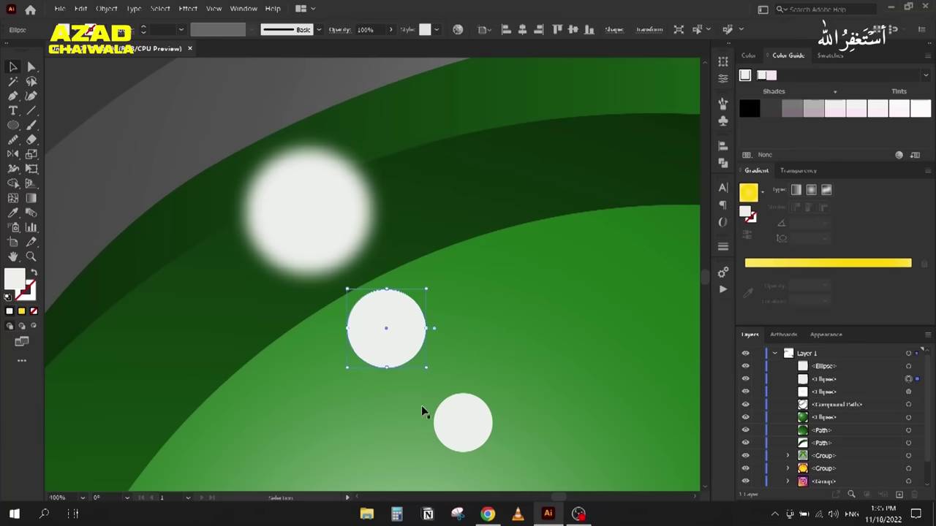
shift+click(451, 432)
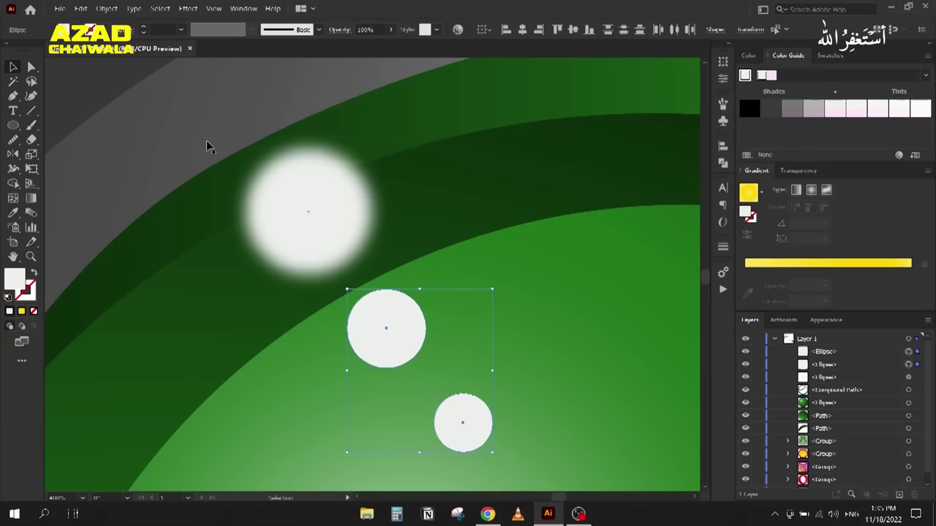
click(188, 9)
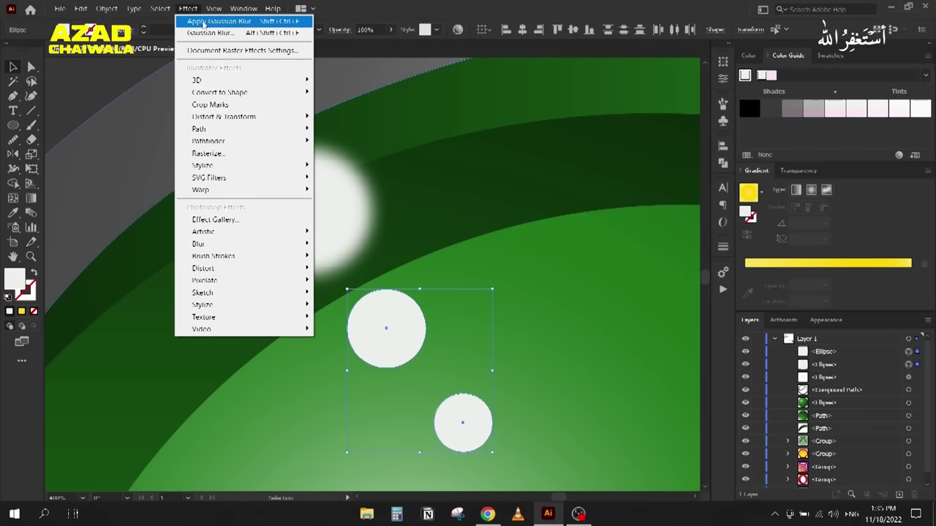
click(242, 22)
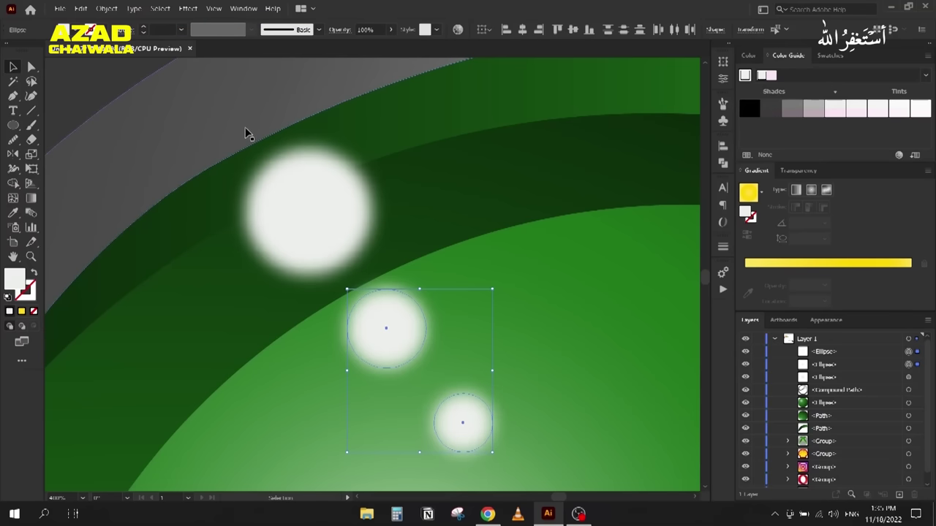
click(387, 378)
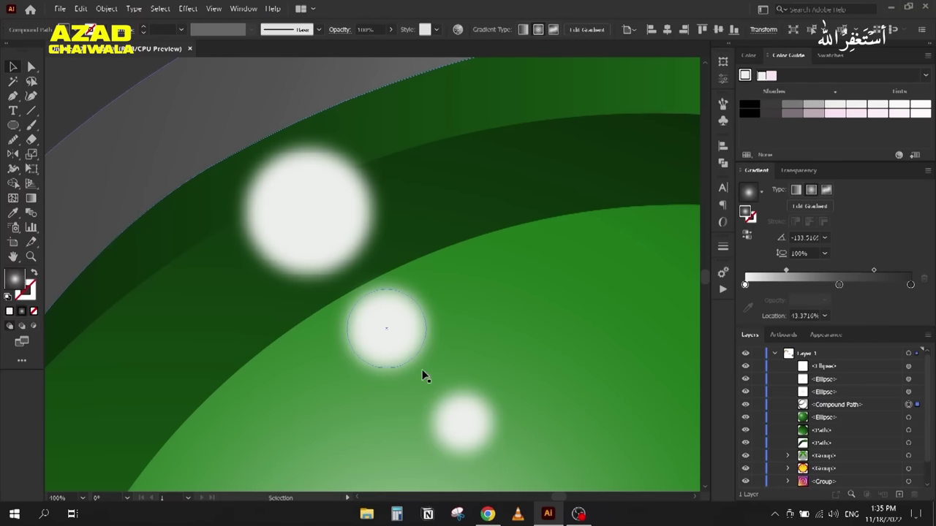
Step: Change the middle highlight circle's Gaussian Blur radius to 8 px
click(376, 327)
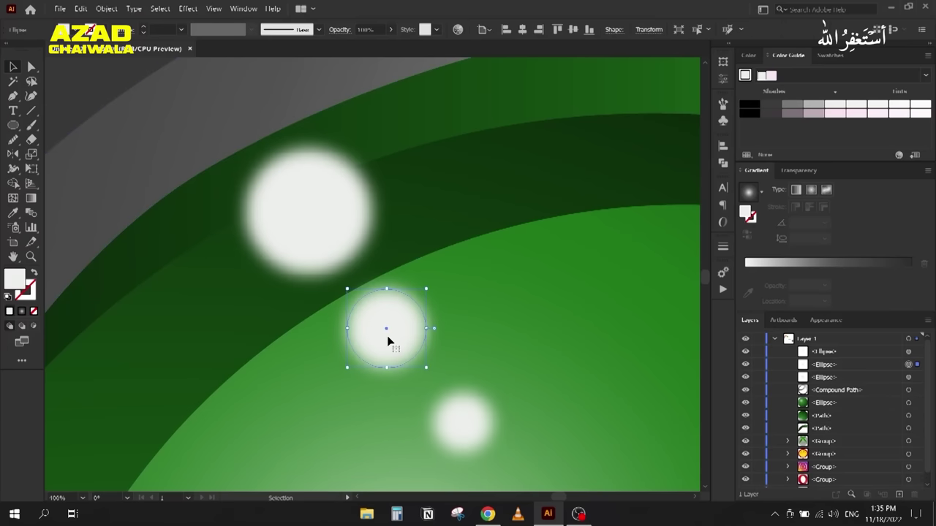
click(826, 320)
click(784, 416)
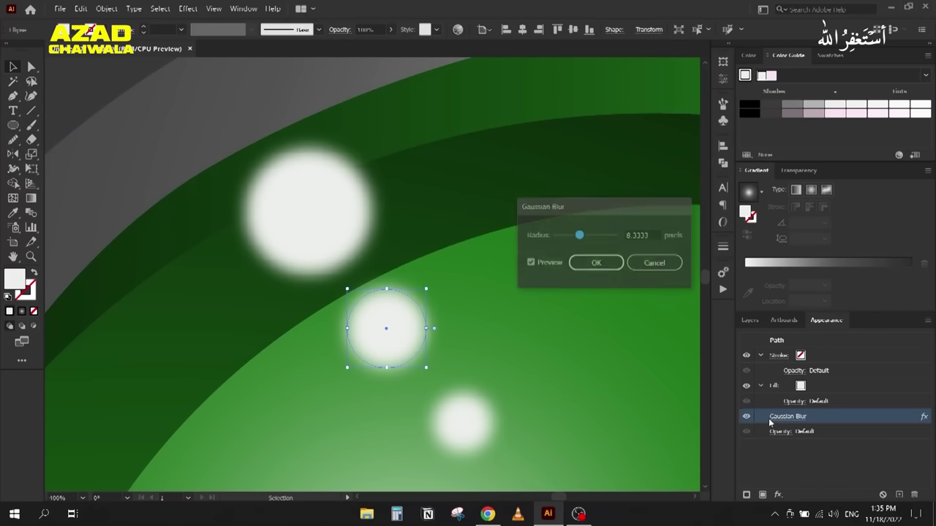
click(647, 234)
key(BackSpace)
key(BackSpace)
key(BackSpace)
key(BackSpace)
key(BackSpace)
key(Tab)
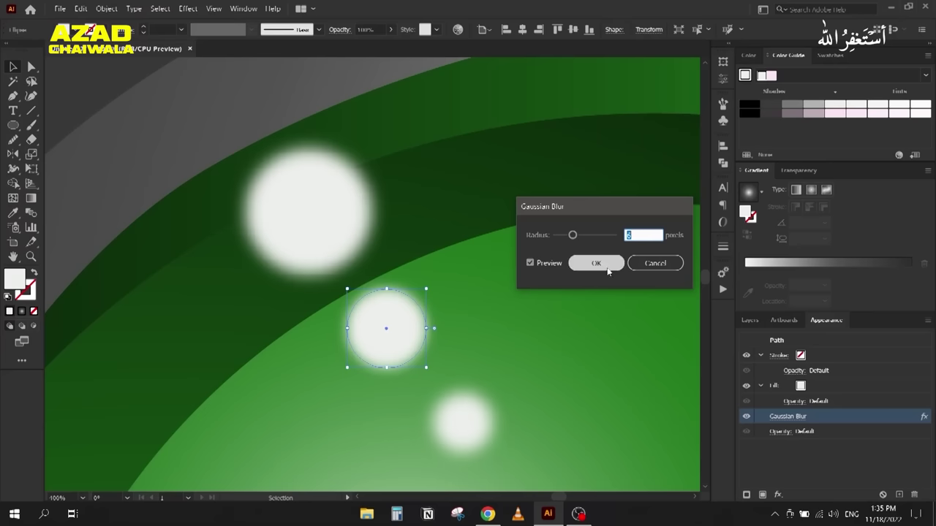
click(595, 262)
Step: Set the lower, smaller circle's Gaussian Blur radius to 5 px
click(463, 422)
click(775, 417)
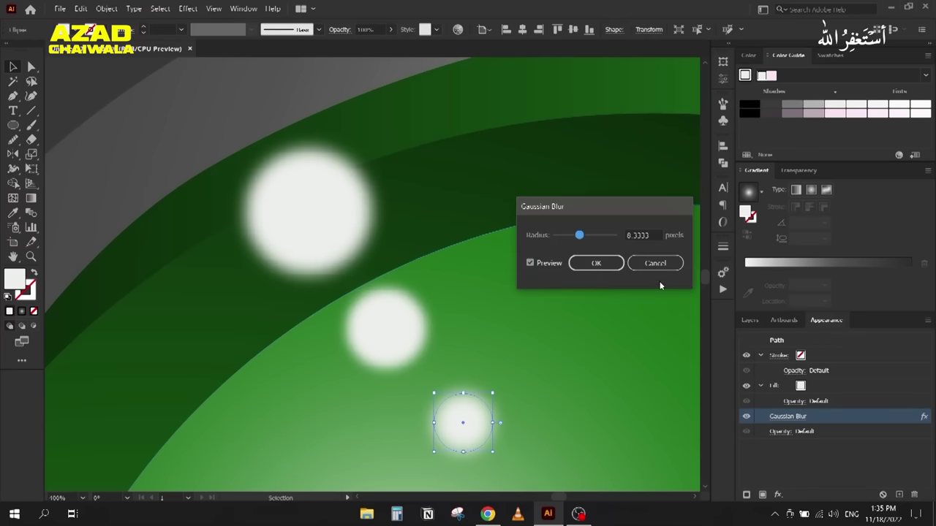
text(5)
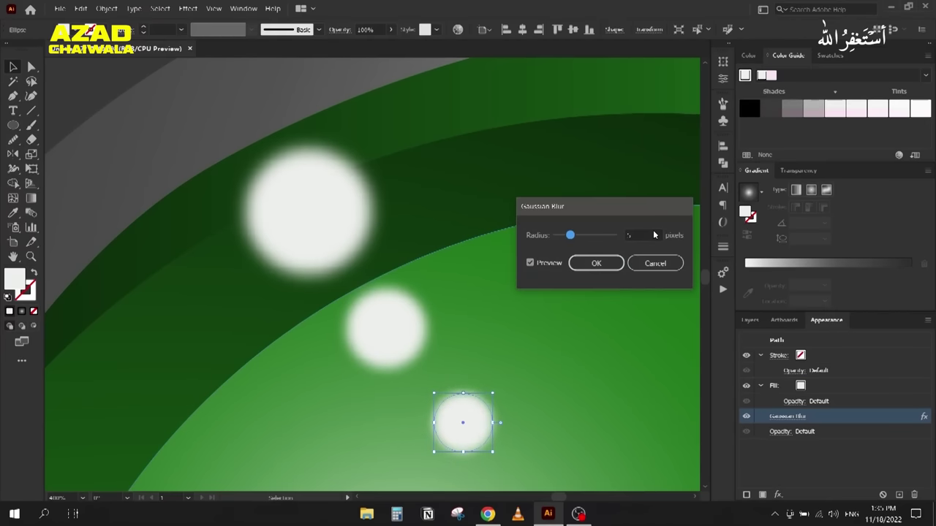
click(595, 263)
scroll(517, 273, down, 3)
scroll(517, 267, down, 3)
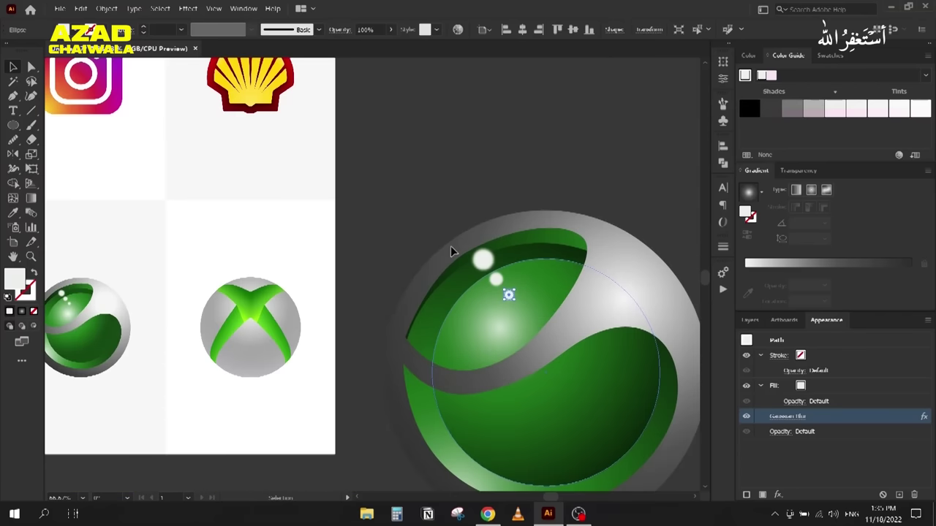
Step: Move the green sphere logo onto the empty white artboard
scroll(484, 263, down, 2)
drag(446, 225, 582, 403)
scroll(537, 392, up, 2)
drag(570, 344, 172, 285)
click(161, 366)
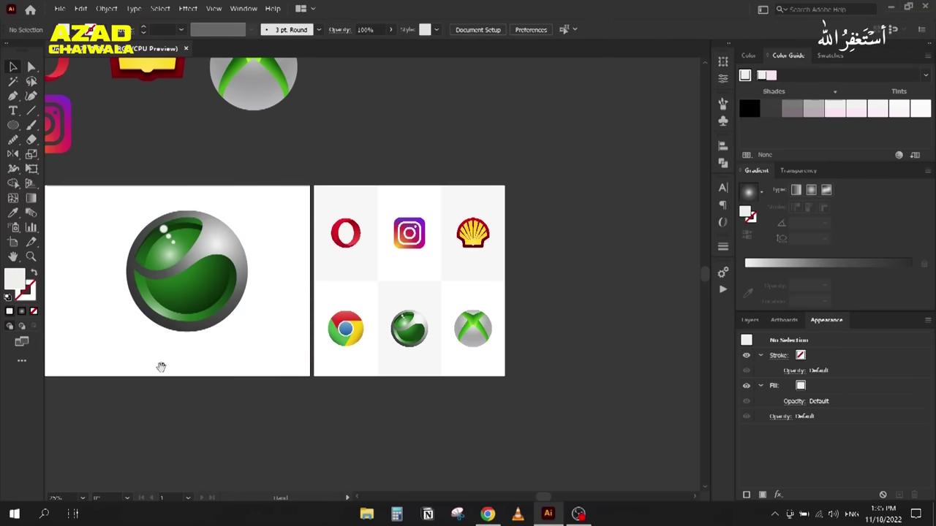
drag(161, 366, 190, 362)
drag(121, 210, 294, 344)
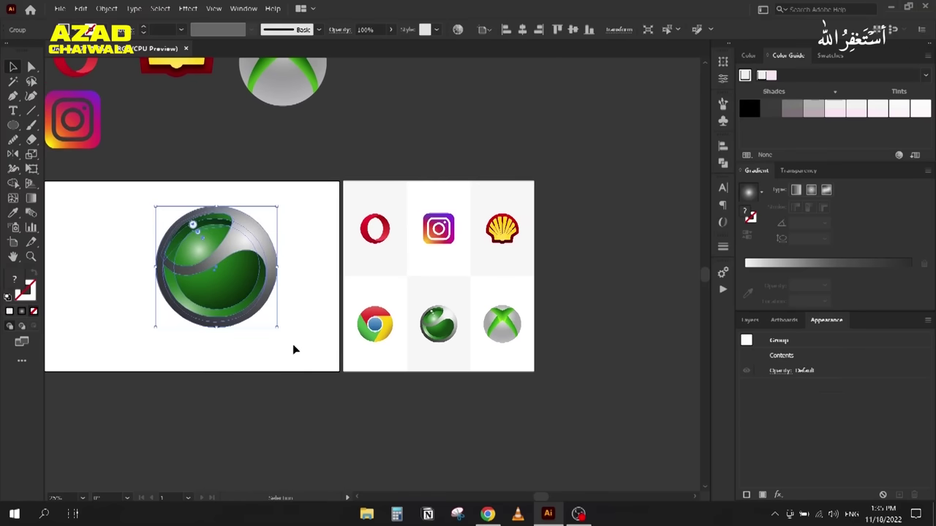
drag(241, 229, 292, 231)
click(146, 245)
Step: Arrange the Xbox, Instagram and Opera logos on the artboard
drag(143, 251, 283, 373)
drag(424, 191, 249, 367)
drag(191, 223, 217, 442)
drag(193, 198, 310, 358)
Step: Bring the Shell logo down, shrink it, and place it beside Instagram
click(280, 143)
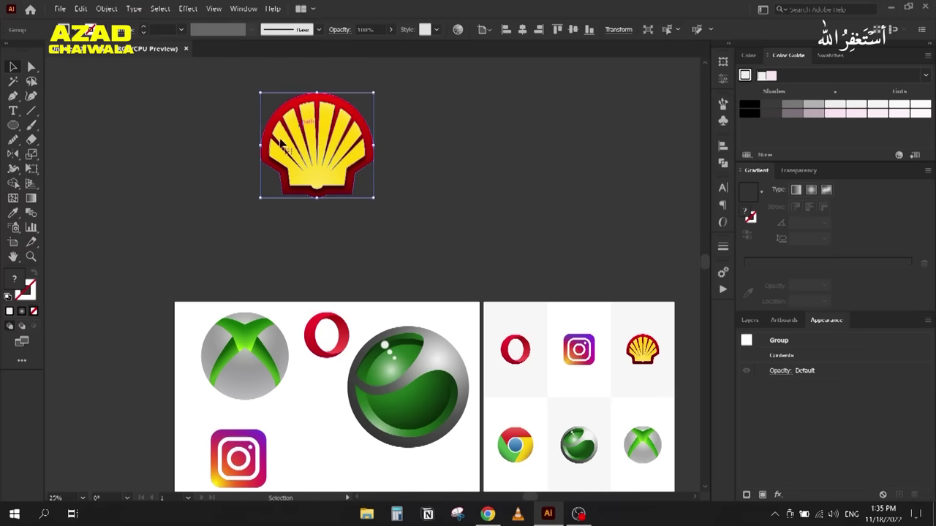
scroll(217, 179, down, 1)
drag(274, 88, 268, 364)
drag(249, 333, 292, 372)
drag(319, 414, 298, 404)
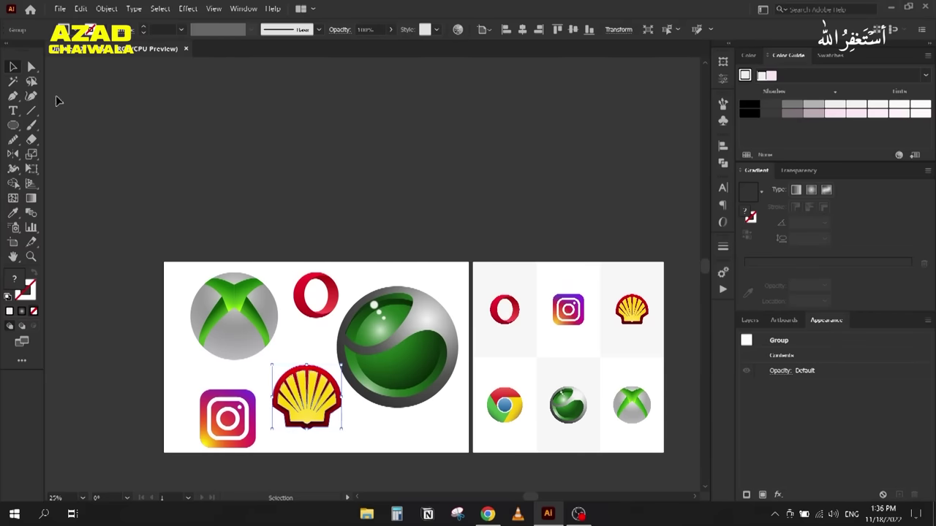
click(59, 9)
Step: Preview the artboard as a maximum-quality JPEG in Save for Web (Legacy), then cancel
mouse_move(110, 218)
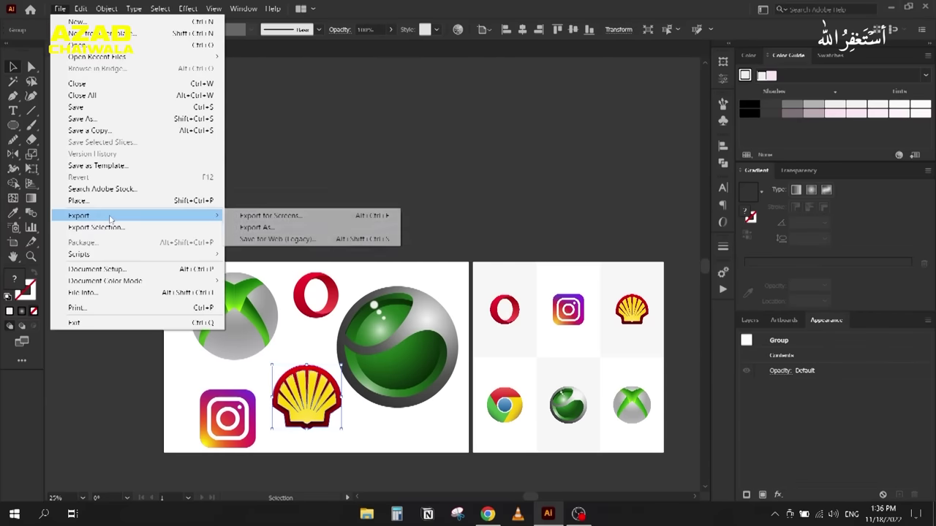
click(278, 239)
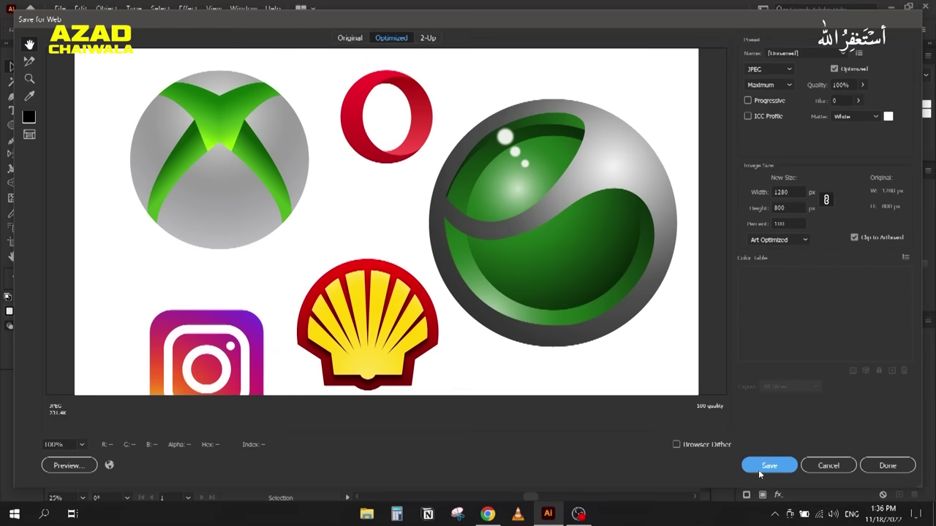
click(828, 466)
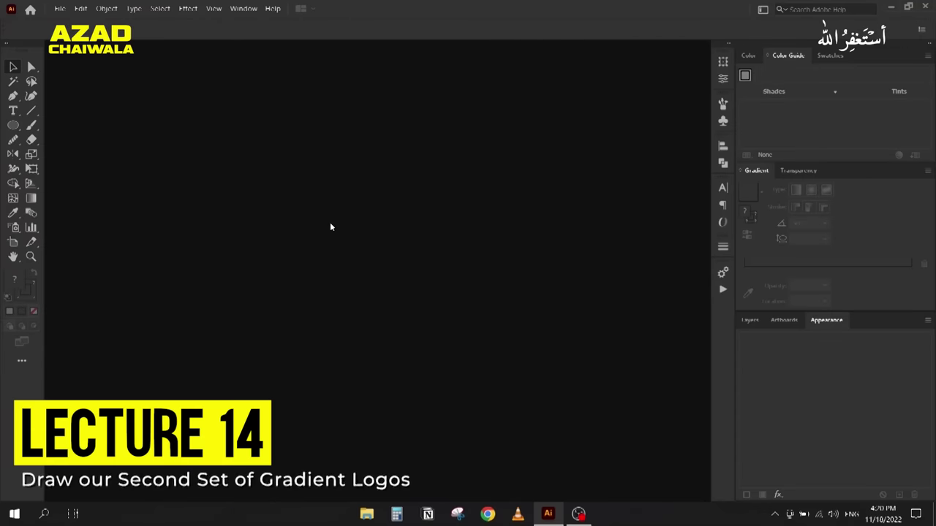
Step: Create a new 1280 x 800 px document
click(58, 8)
click(69, 20)
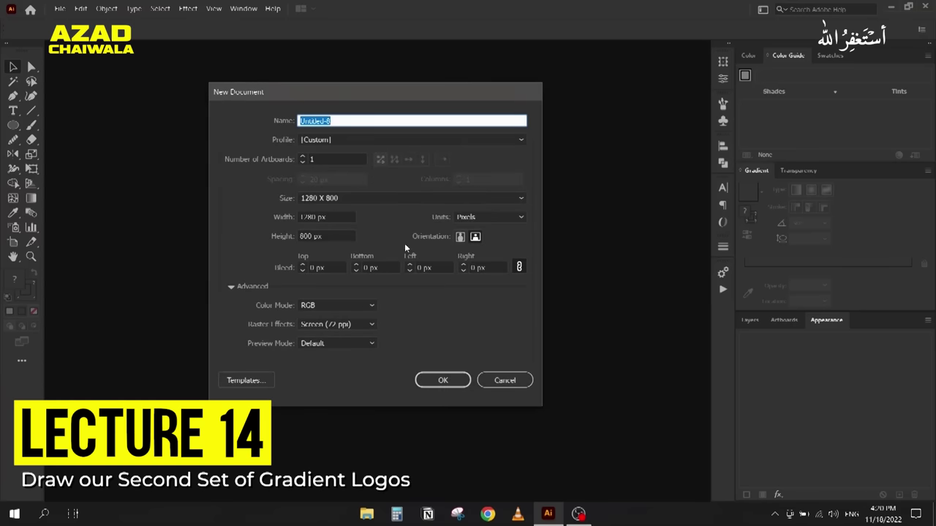
click(433, 381)
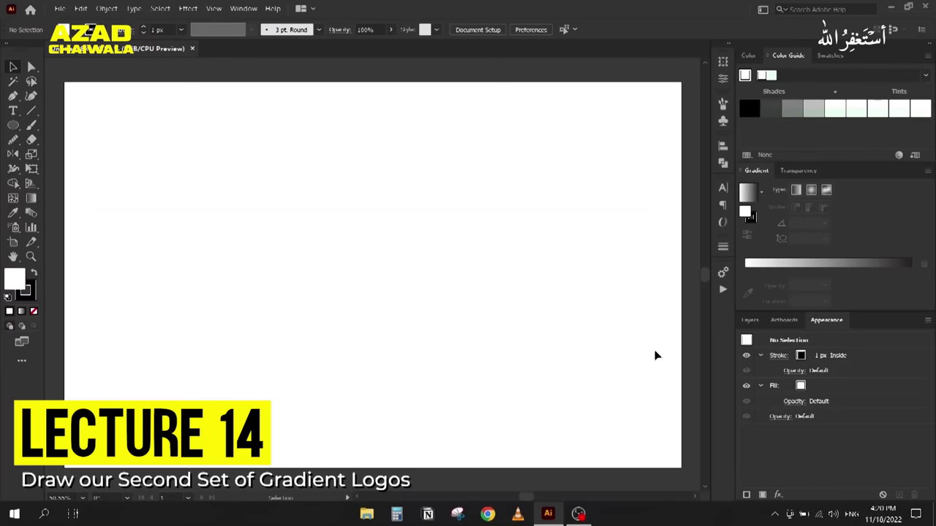
Step: Place the gradient designs reference image to the right of the artboard and enlarge it
click(933, 515)
drag(22, 33, 468, 211)
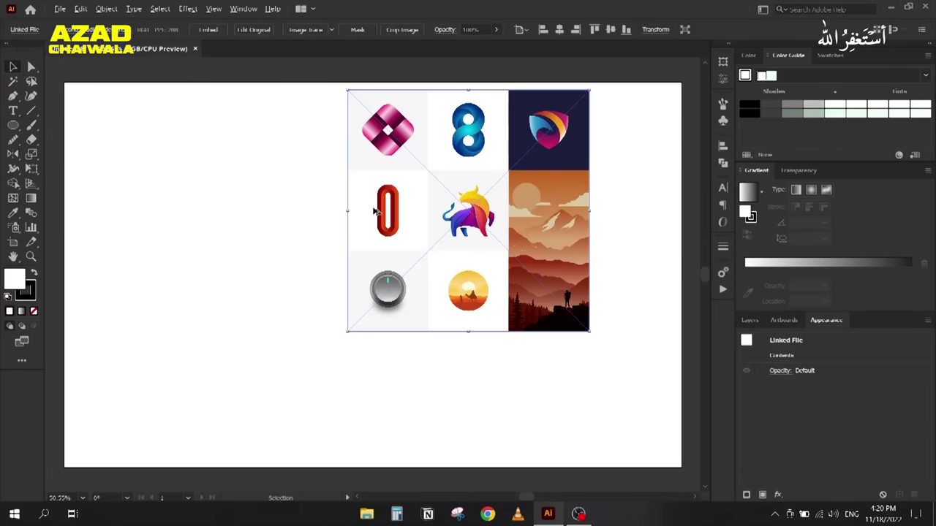
key(ctrl+minus)
drag(361, 232, 482, 207)
drag(591, 260, 690, 422)
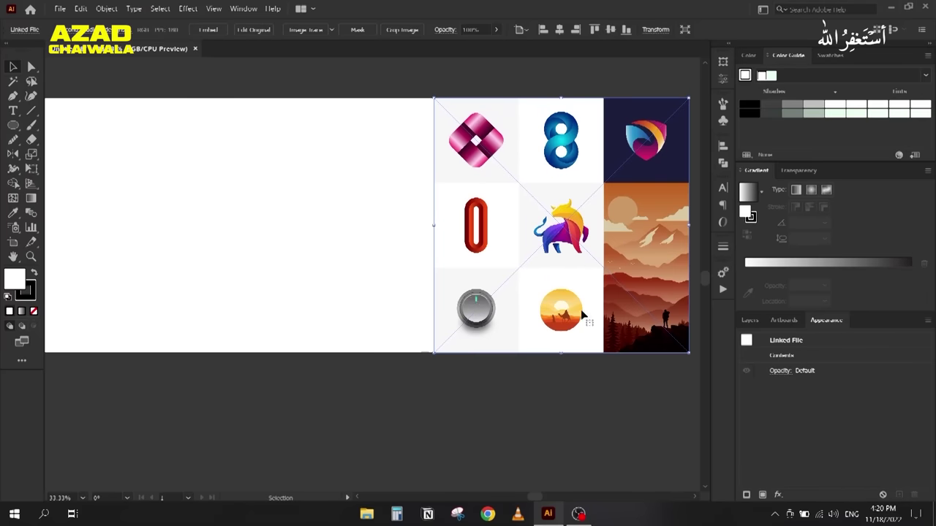
scroll(582, 314, right, 2)
Step: Lock the reference image in the Layers panel and fit the artboard in view
click(749, 320)
click(773, 339)
click(758, 351)
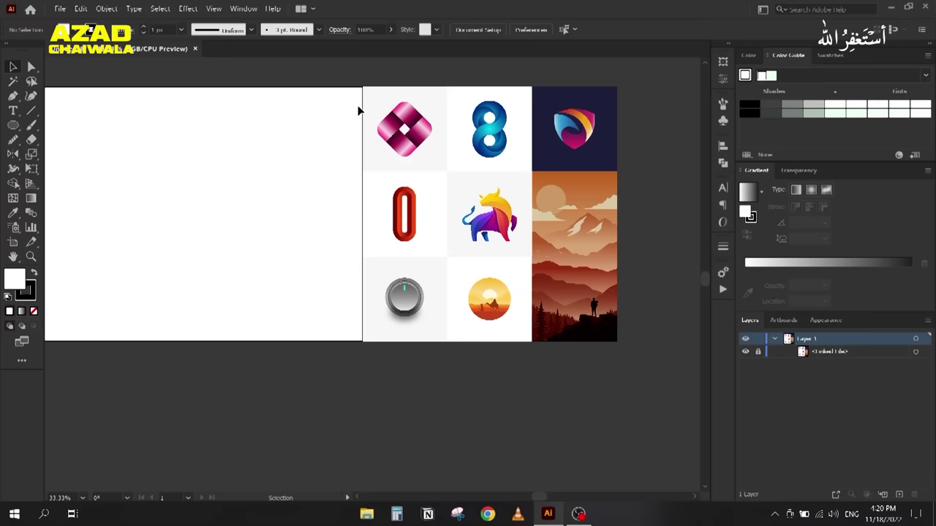
scroll(377, 116, up, 2)
scroll(522, 226, left, 5)
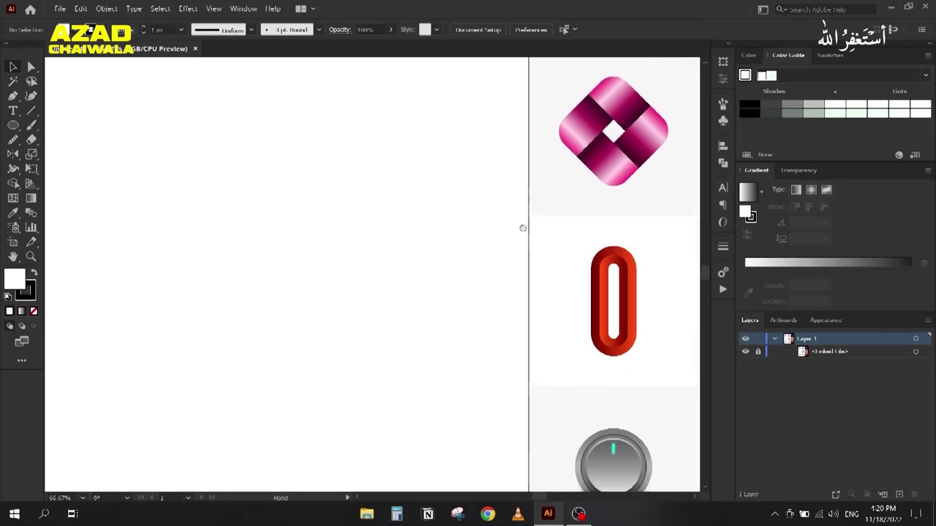
key(ctrl+0)
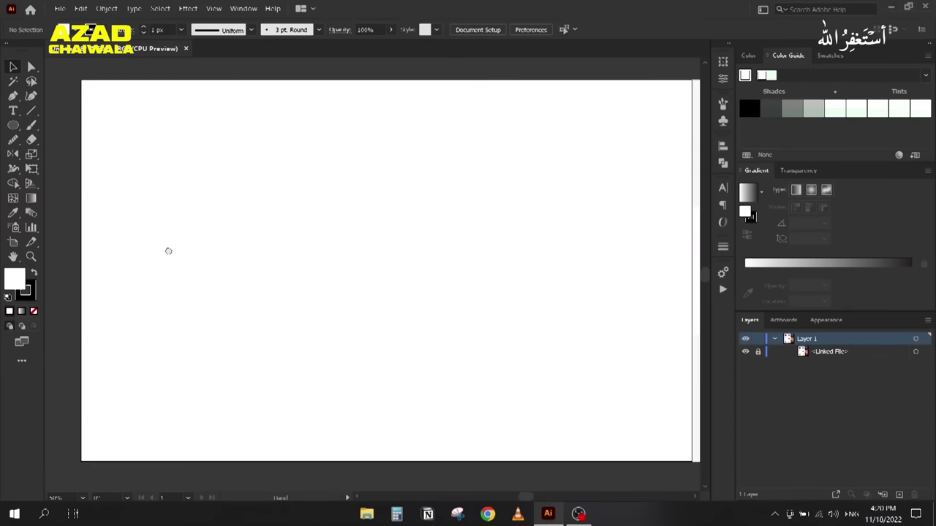
Step: Draw a small rectangle on the artboard
click(9, 131)
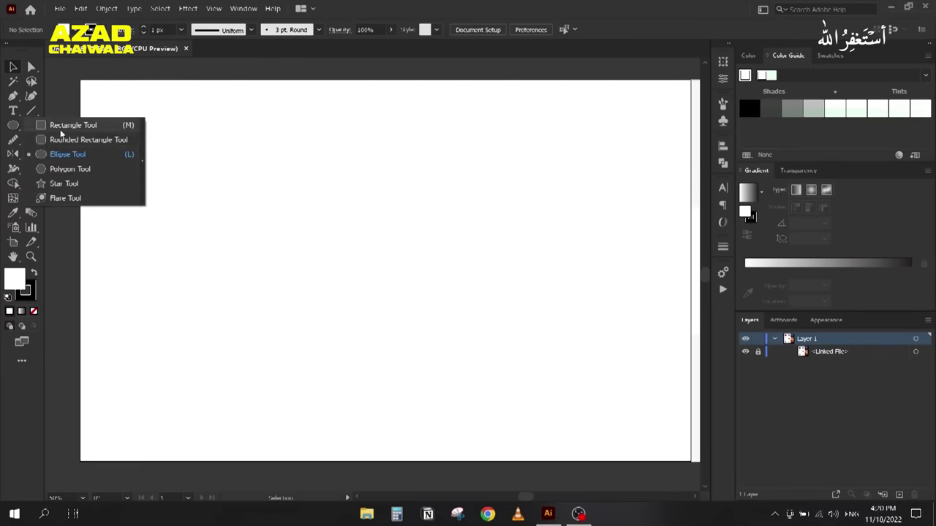
click(65, 125)
drag(351, 231, 412, 291)
click(12, 68)
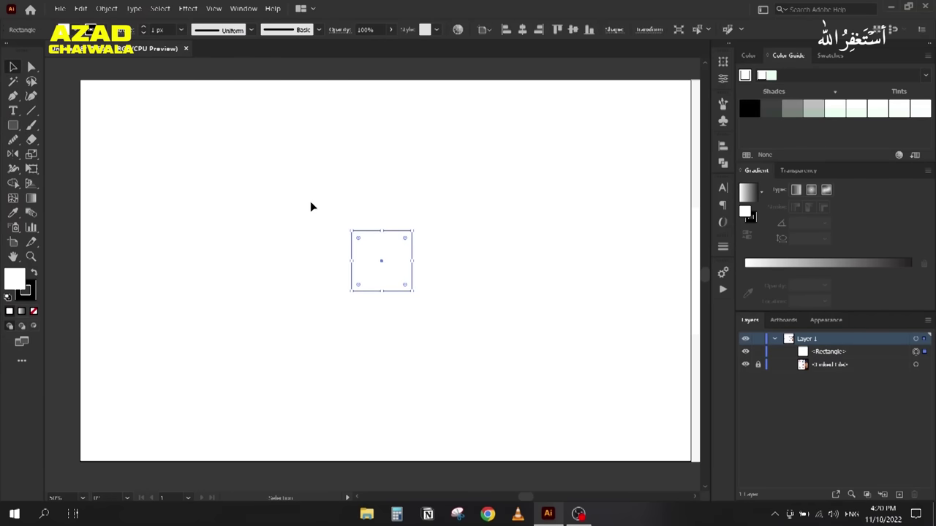
click(309, 206)
Step: Draw a tall rectangle from the square's corner and round its top-right corner
key(m)
drag(412, 291, 526, 117)
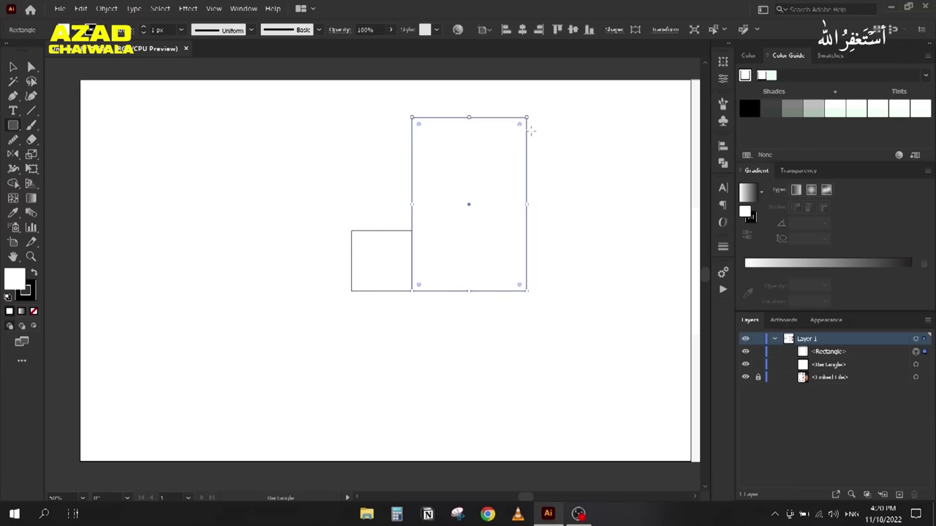
key(a)
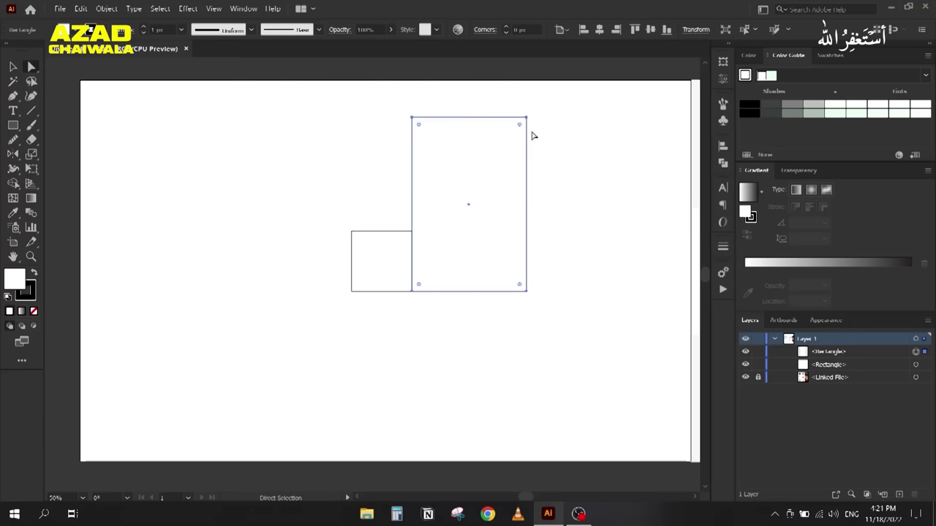
drag(534, 102, 457, 196)
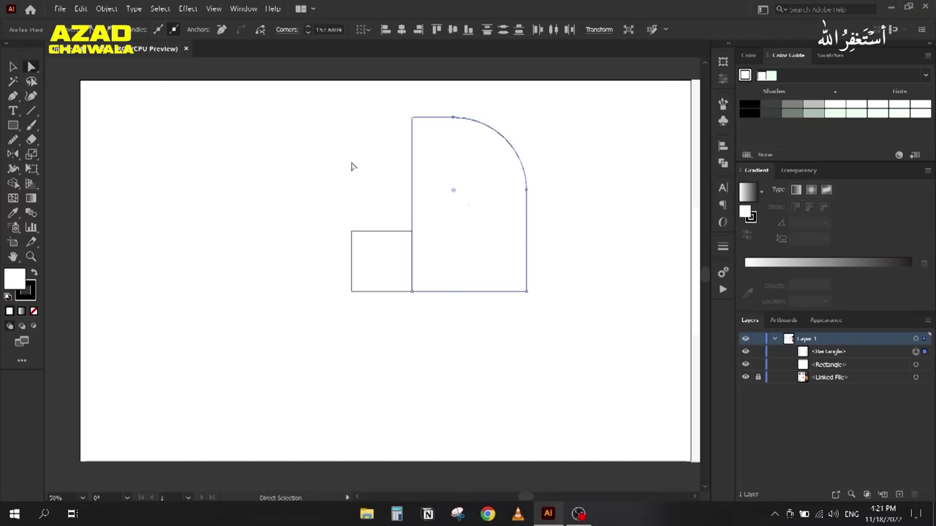
key(v)
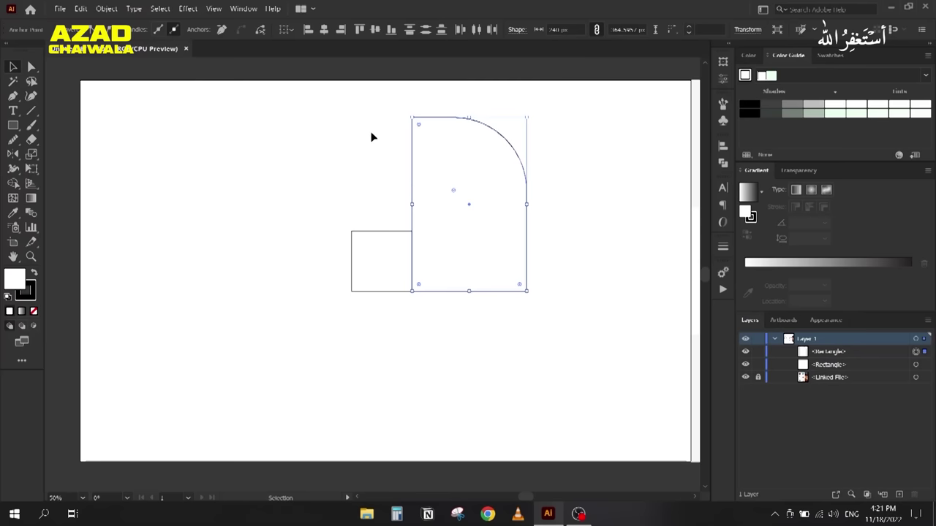
Step: Duplicate the rounded rectangle, rotate it 90°, and fit it across the top-left
drag(416, 154, 185, 180)
drag(207, 133, 143, 329)
drag(319, 163, 327, 109)
drag(363, 209, 412, 217)
click(264, 302)
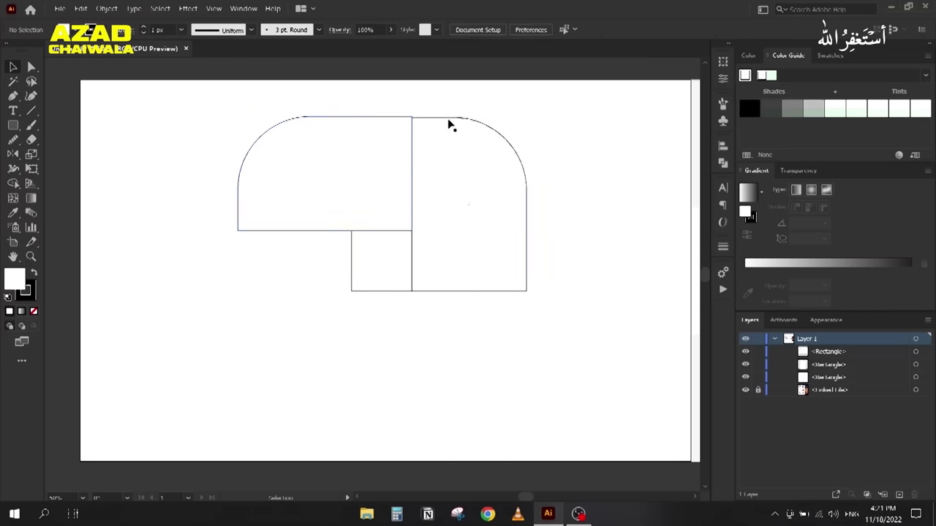
click(458, 118)
scroll(457, 119, up, 3)
drag(505, 119, 504, 116)
click(351, 97)
Step: Try a rotated duplicate in the lower-left position, then delete it
scroll(350, 97, down, 5)
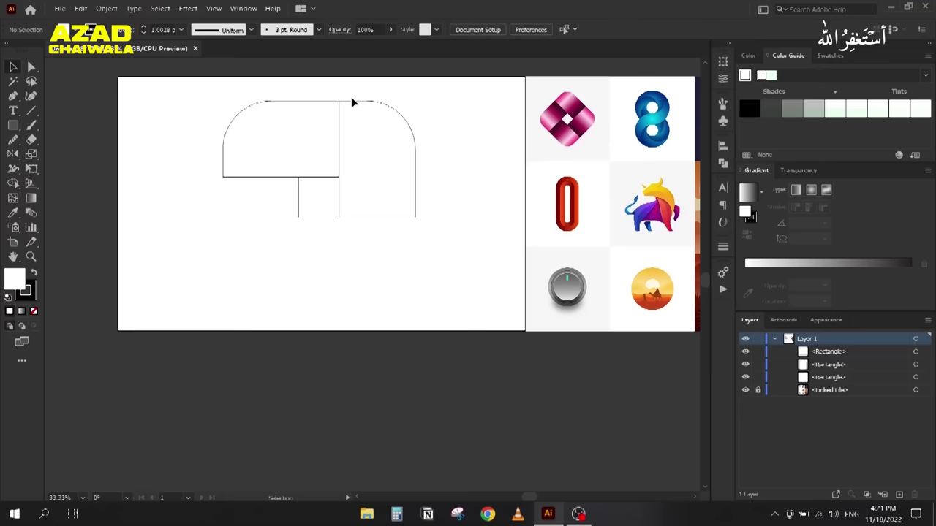
drag(179, 178, 217, 303)
drag(259, 225, 298, 207)
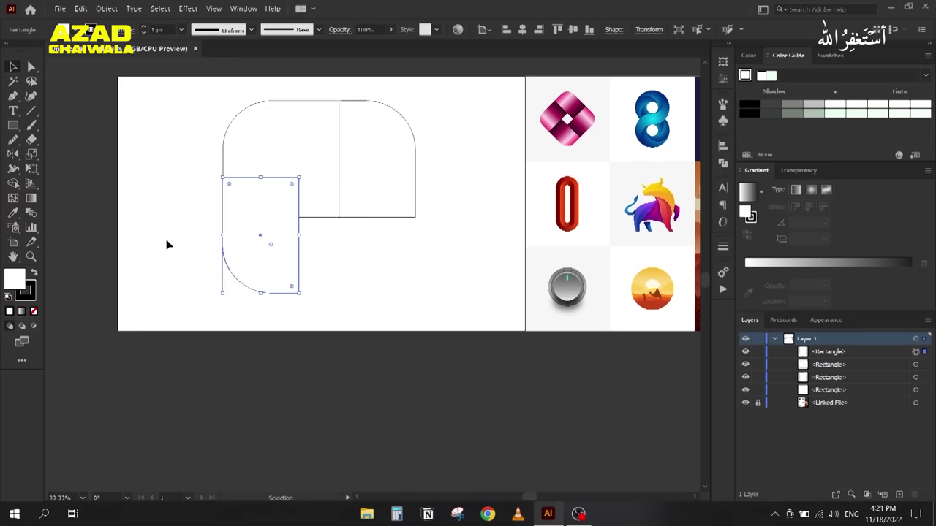
click(215, 188)
scroll(220, 192, up, 5)
scroll(286, 205, down, 3)
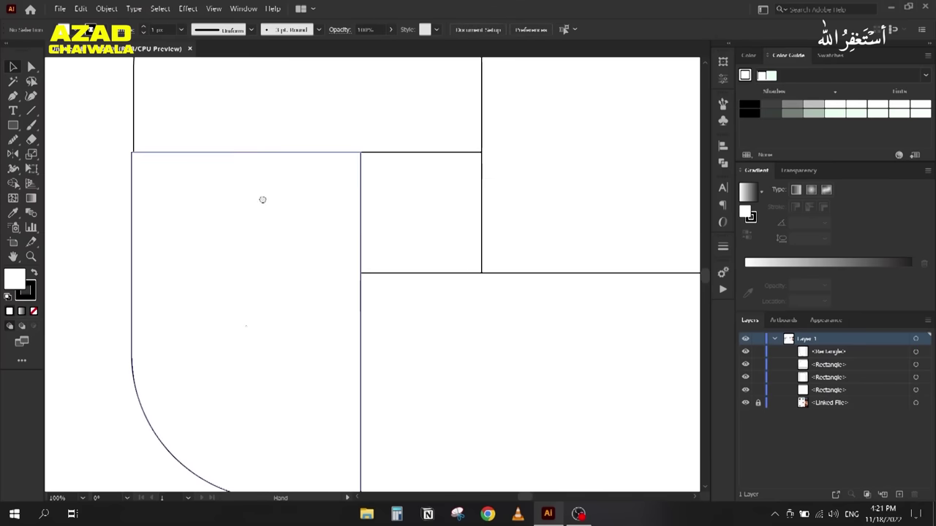
scroll(360, 141, up, 4)
scroll(360, 141, down, 2)
drag(280, 387, 336, 384)
scroll(336, 384, down, 2)
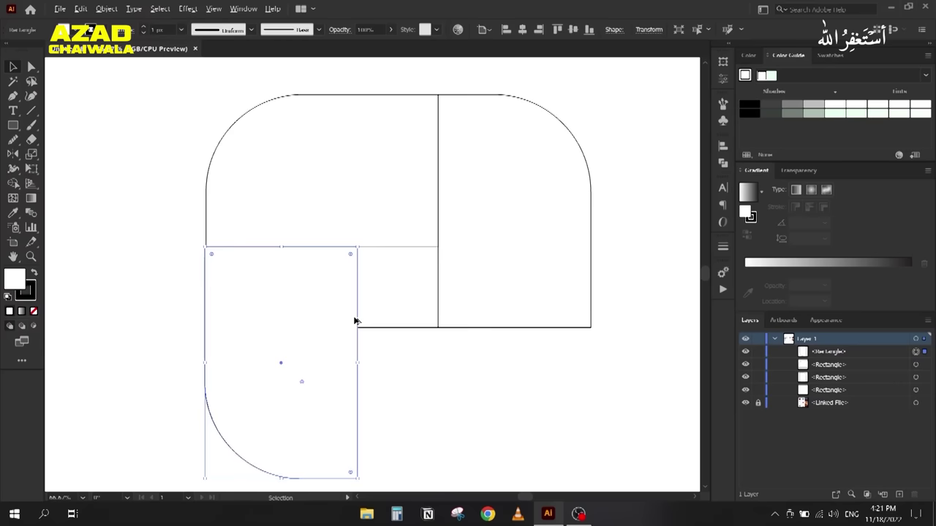
key(Delete)
Step: Copy the top-left piece, rotate it 90° counter-clockwise and fit it below
click(241, 204)
drag(234, 120, 166, 256)
drag(144, 224, 179, 395)
drag(309, 195, 324, 253)
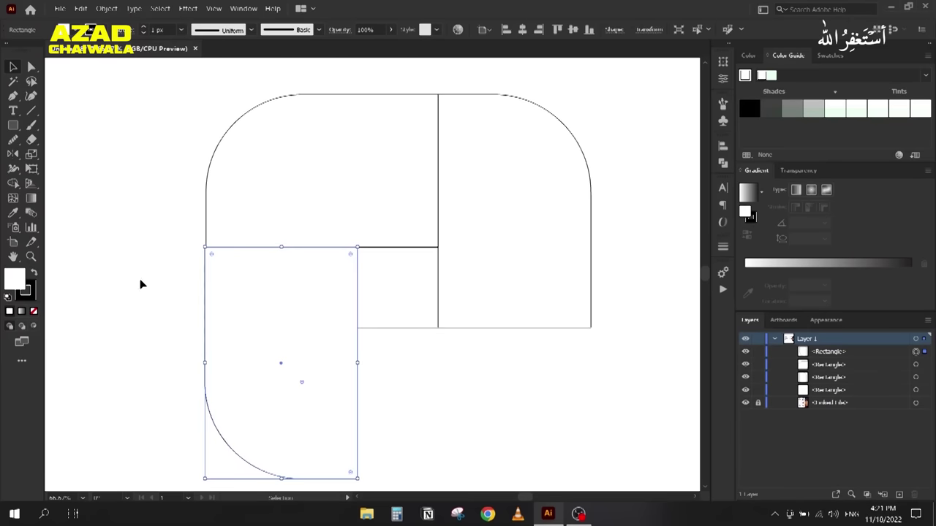
click(145, 278)
drag(156, 308, 209, 361)
click(156, 300)
scroll(156, 299, down, 2)
drag(157, 299, 155, 243)
Step: Duplicate the lower-left piece into the lower-right position
drag(147, 282, 183, 307)
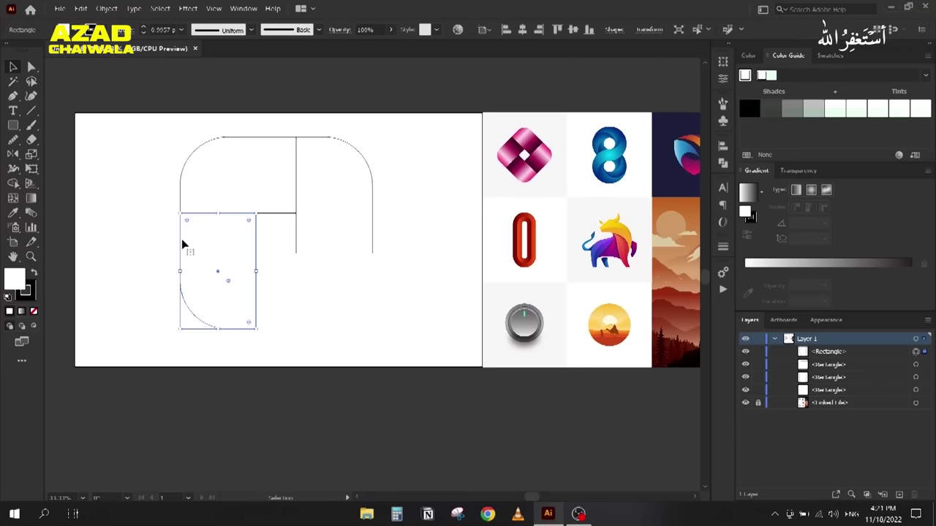
drag(183, 246, 278, 343)
drag(292, 307, 284, 261)
click(292, 296)
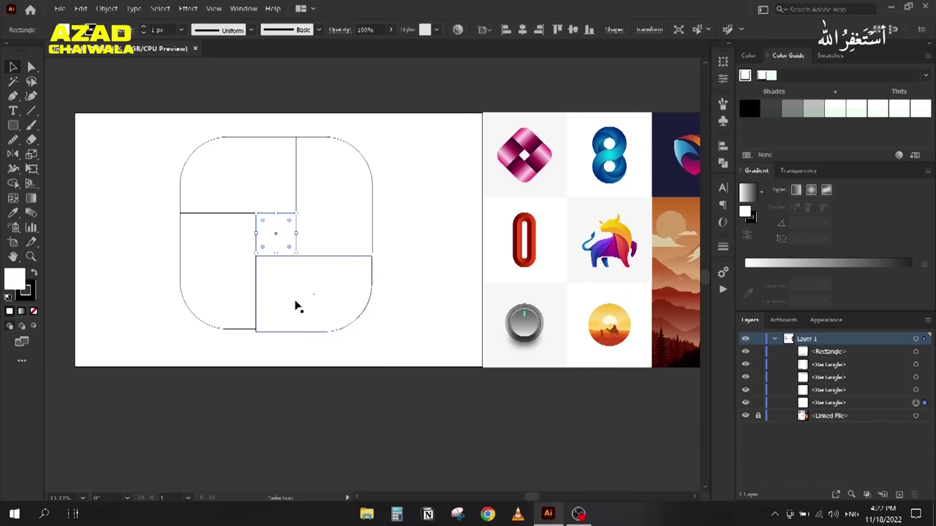
drag(298, 307, 273, 269)
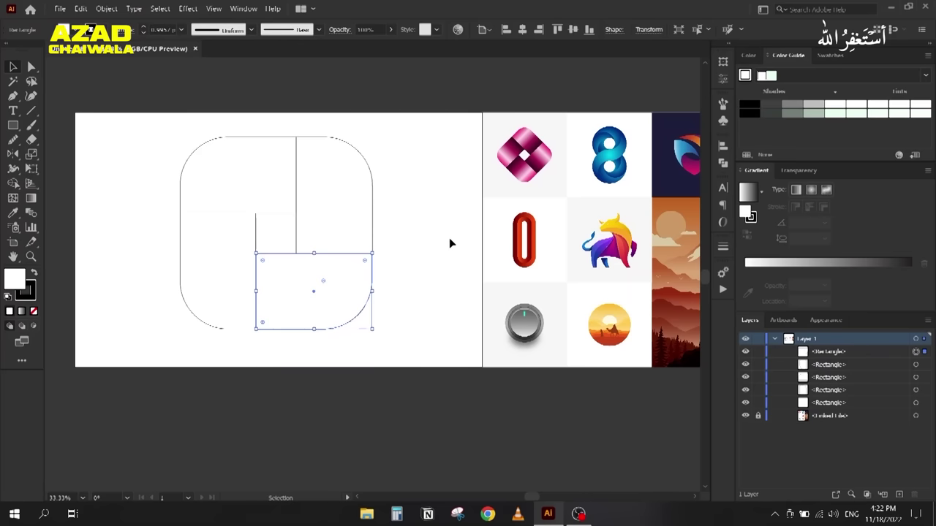
click(392, 232)
Step: Resize the upper-right piece to fit the others while zoomed in
key(ctrl+=)
drag(385, 175, 365, 209)
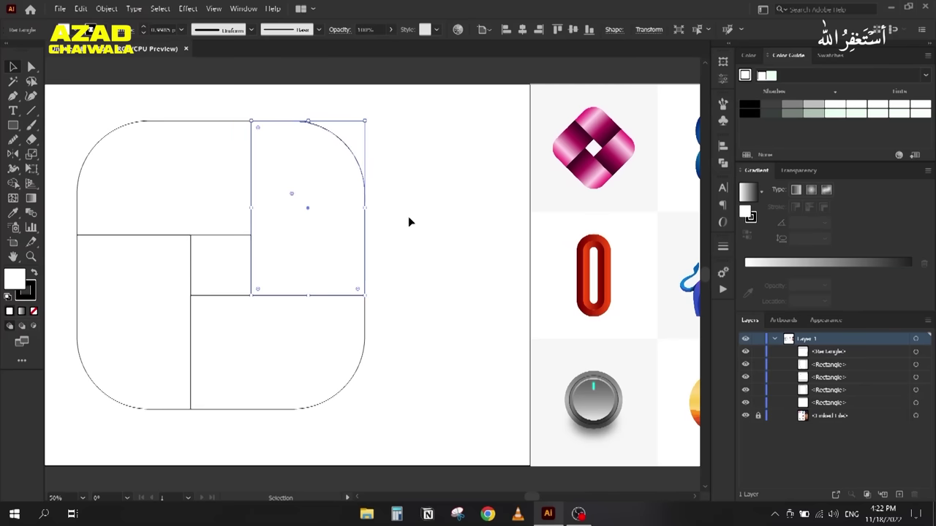
click(408, 216)
key(ctrl+minus)
drag(291, 248, 303, 246)
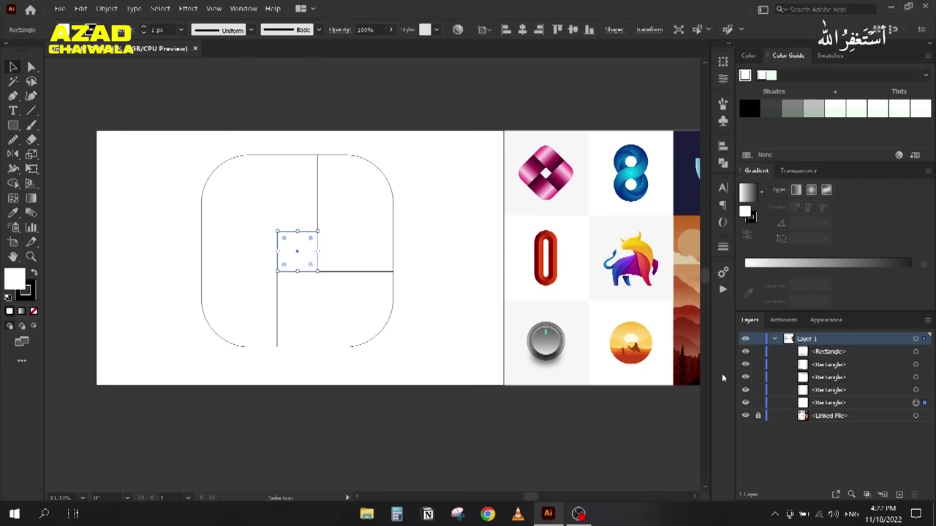
Step: Delete the centre square and rotate the four rounded pieces 45°
key(Delete)
drag(163, 184, 387, 356)
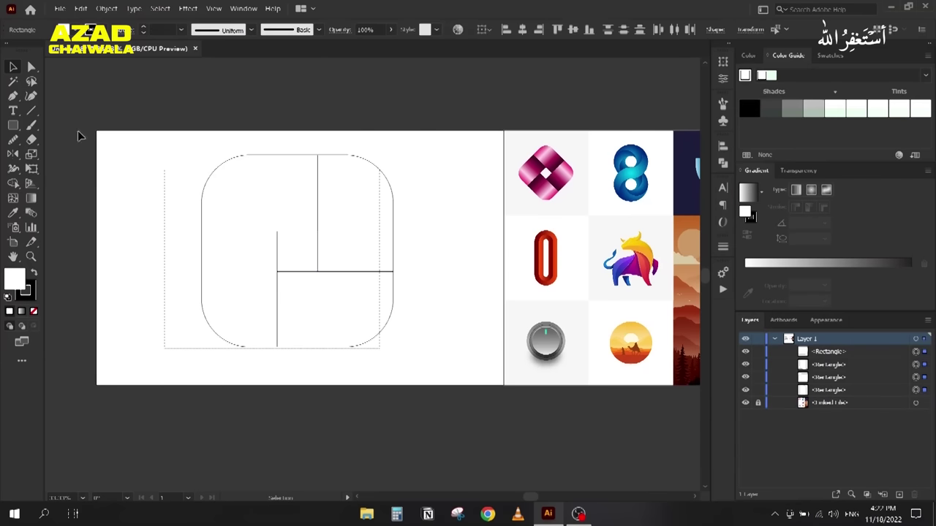
drag(196, 151, 117, 228)
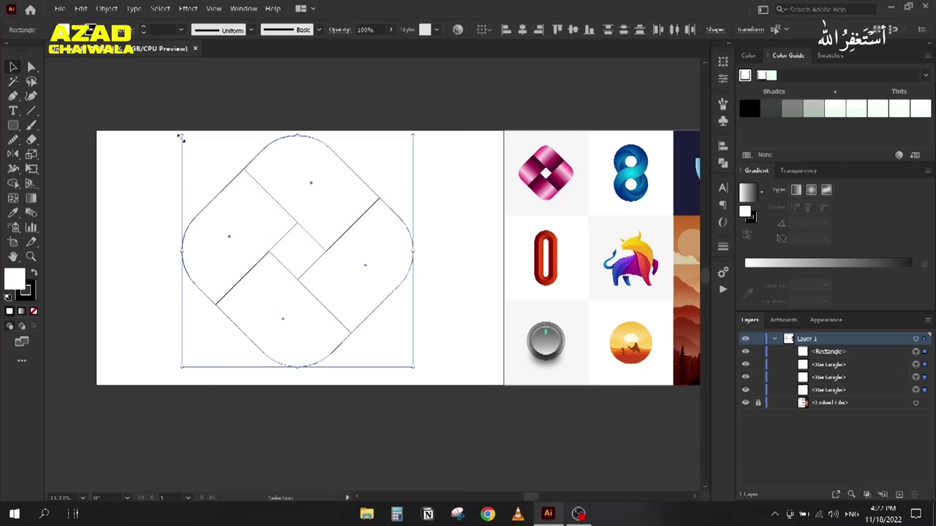
Step: Scale the rotated four-piece diamond down evenly
drag(181, 137, 189, 144)
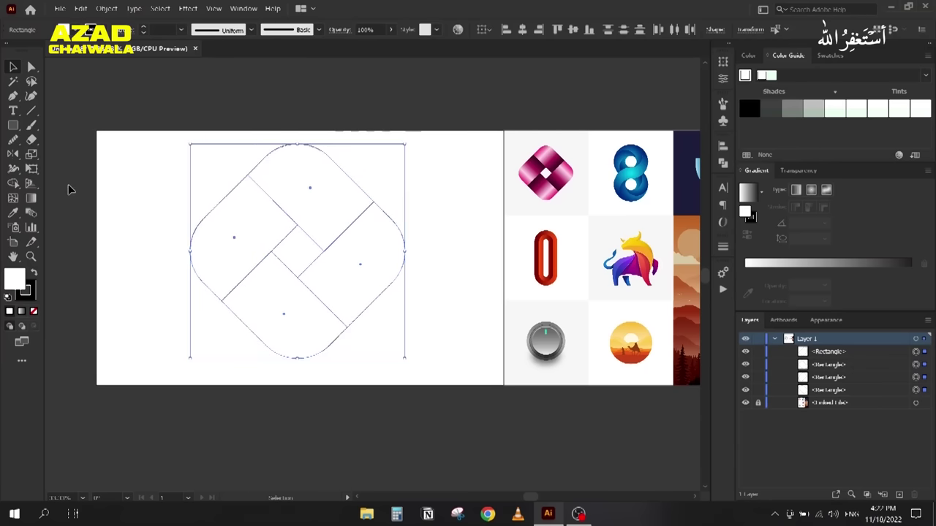
click(128, 212)
scroll(263, 178, up, 1)
drag(147, 247, 168, 211)
Step: Give the top piece no stroke and a diagonal white-to-black gradient fill
drag(250, 98, 258, 140)
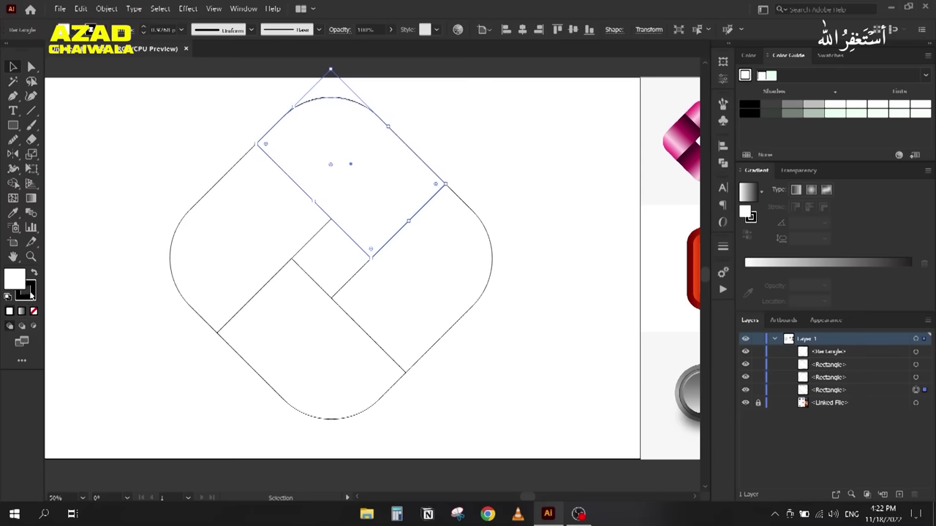
click(33, 310)
click(10, 284)
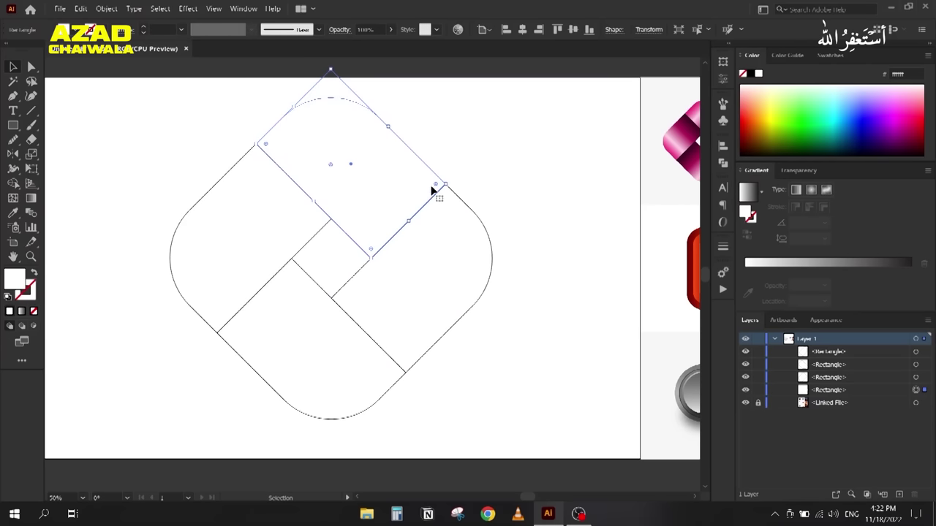
click(750, 197)
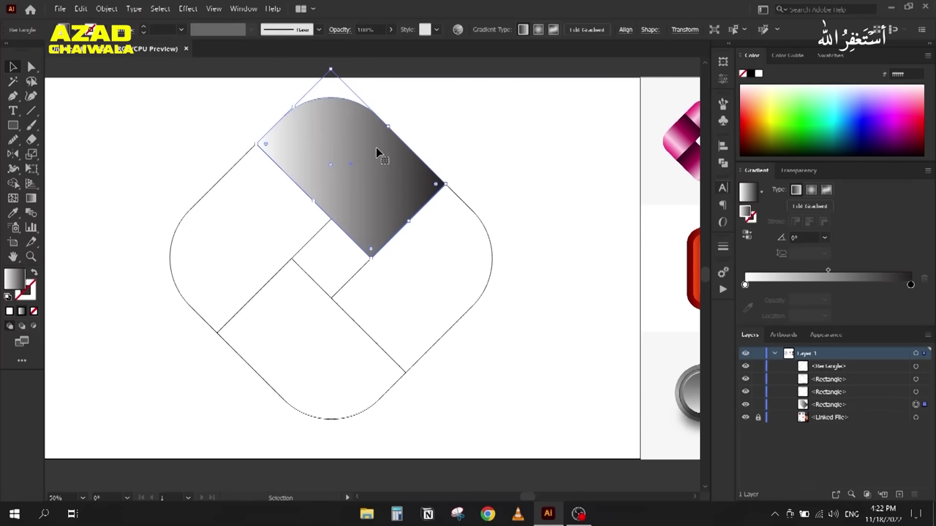
key(g)
mouse_move(284, 115)
mouse_down()
mouse_move(348, 194)
mouse_move(401, 226)
mouse_up()
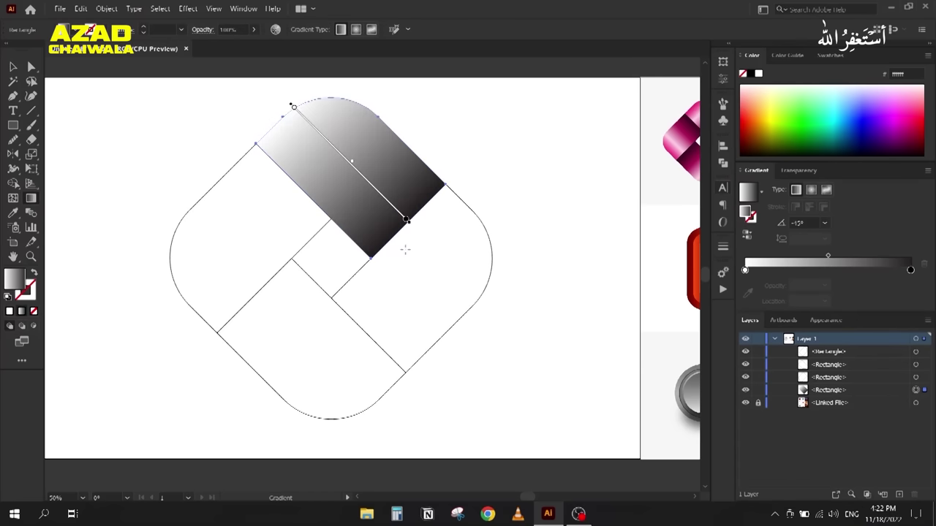
click(829, 54)
key(v)
Step: Check the reference logos, then reselect the gradient-filled piece
drag(569, 208, 499, 207)
scroll(660, 125, up, 2)
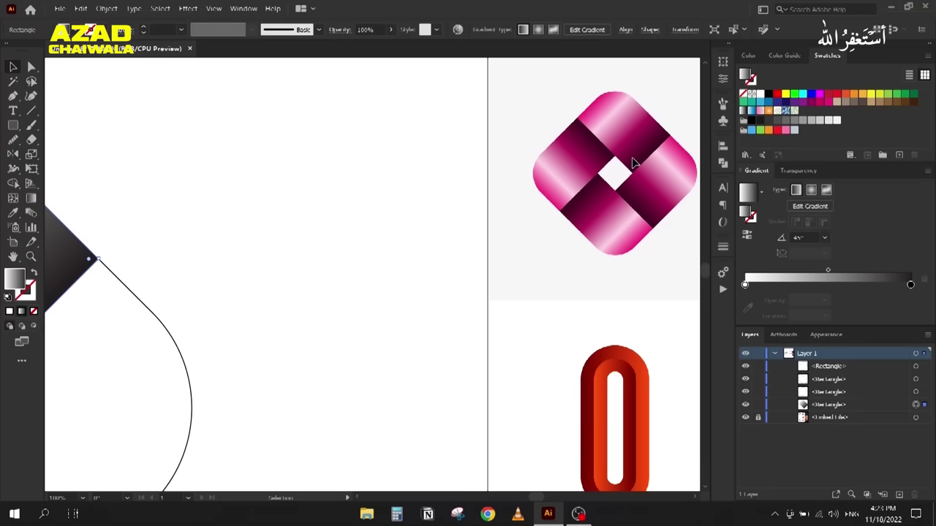
key(space)
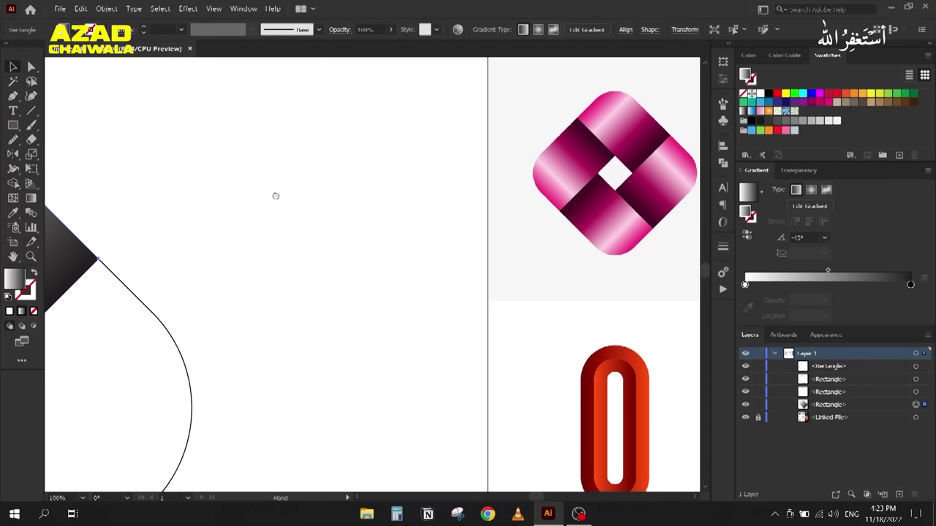
drag(251, 194, 607, 192)
scroll(528, 163, down, 2)
click(379, 180)
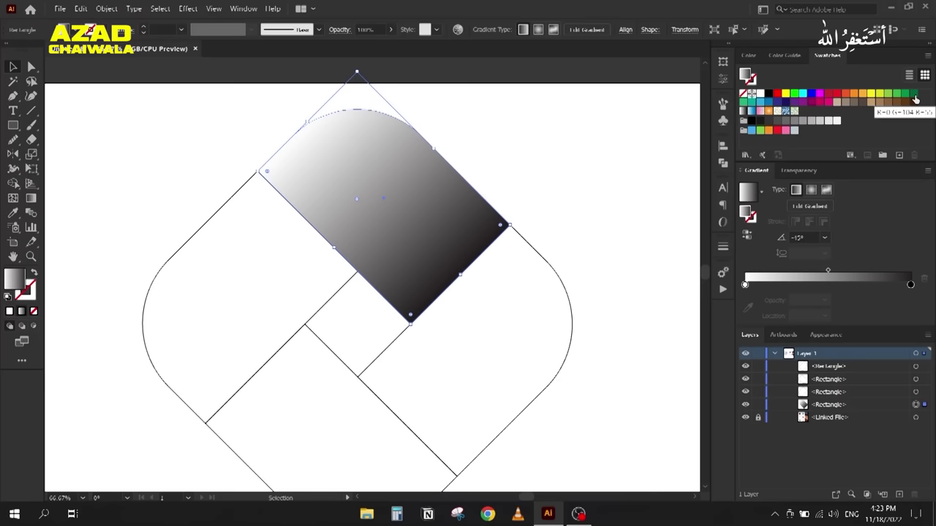
Step: Build the top piece's gradient from a dark green start, a light green tint stop and a dark green stop
click(914, 95)
drag(746, 287, 745, 285)
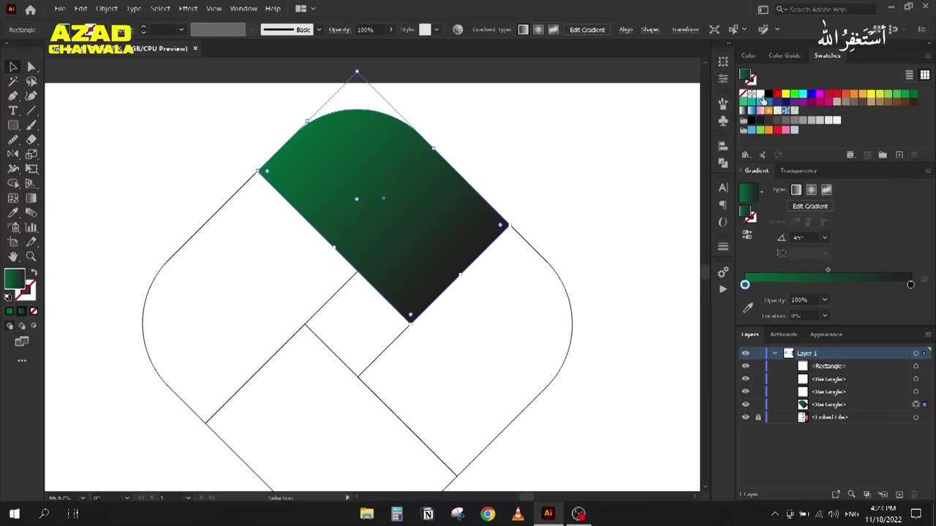
click(788, 55)
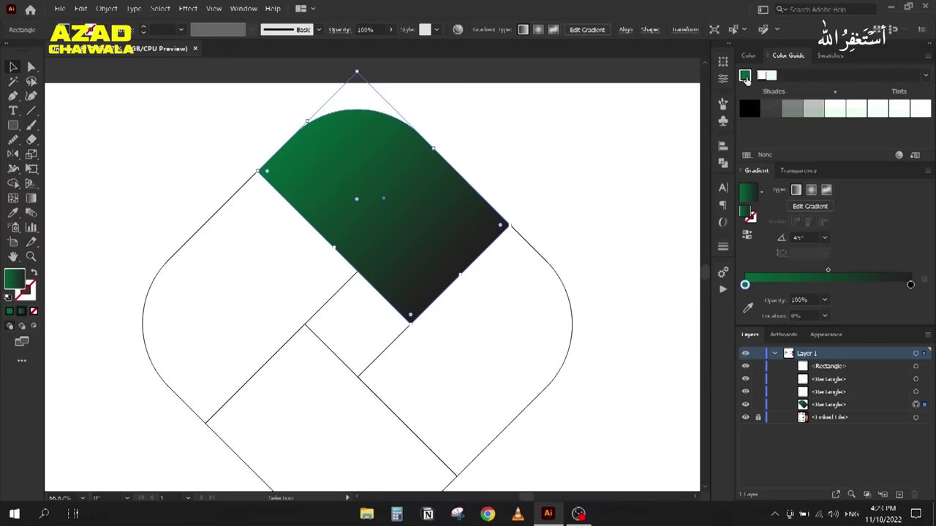
click(746, 78)
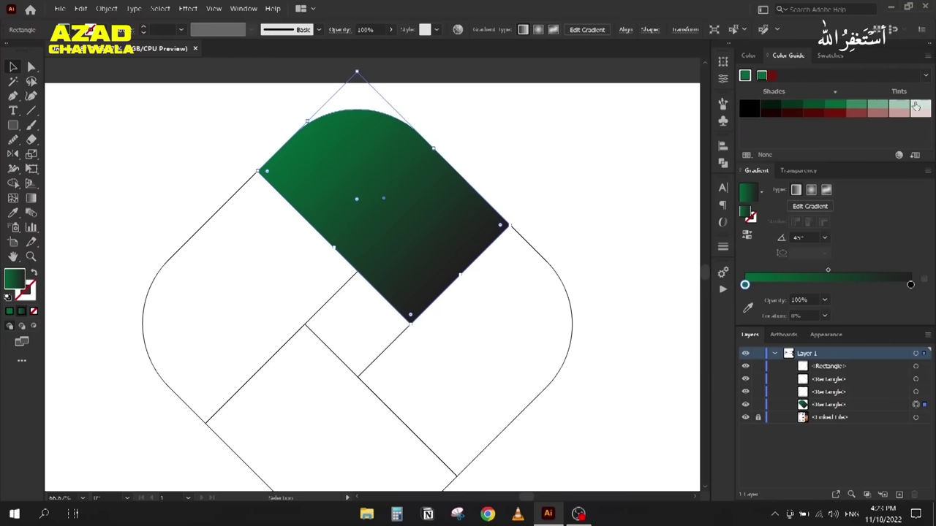
drag(916, 107, 817, 287)
drag(782, 284, 788, 284)
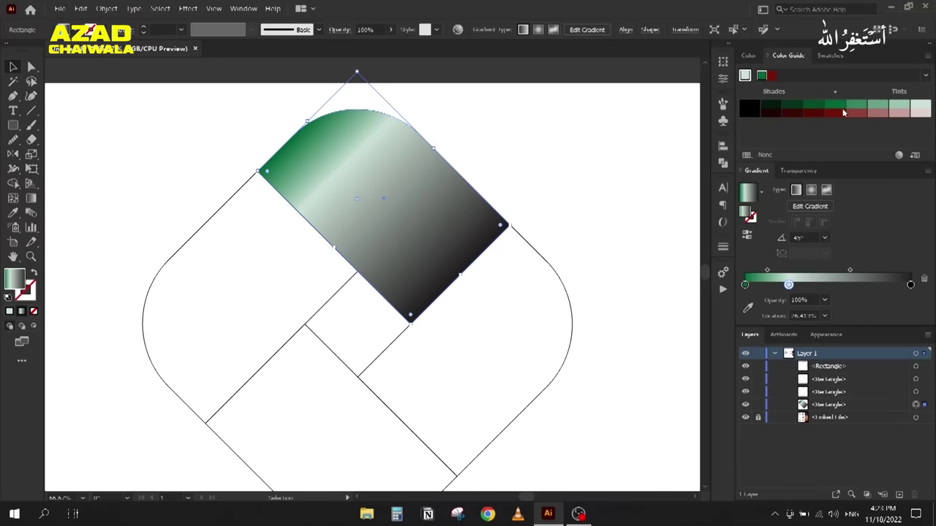
drag(797, 108, 847, 289)
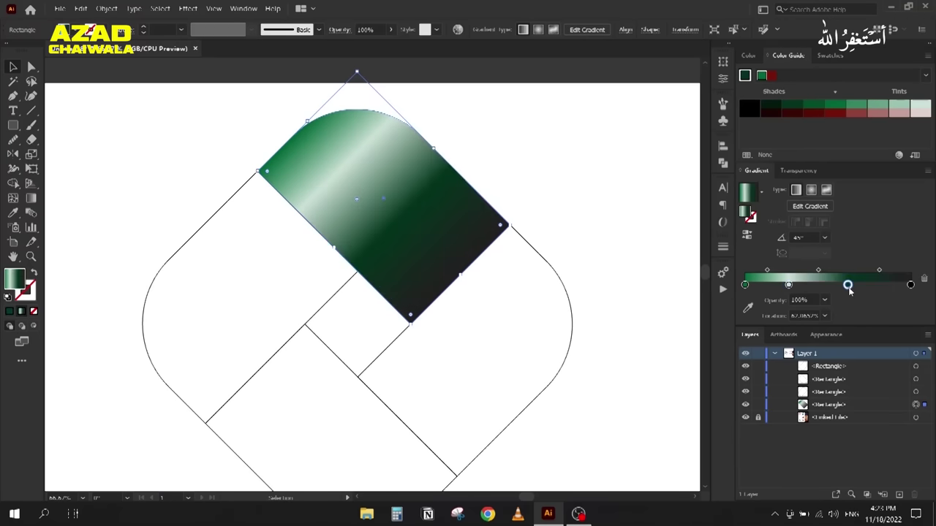
Step: Shift the light stop and gradient midpoints toward the start so the highlight hugs the rounded edge
click(910, 285)
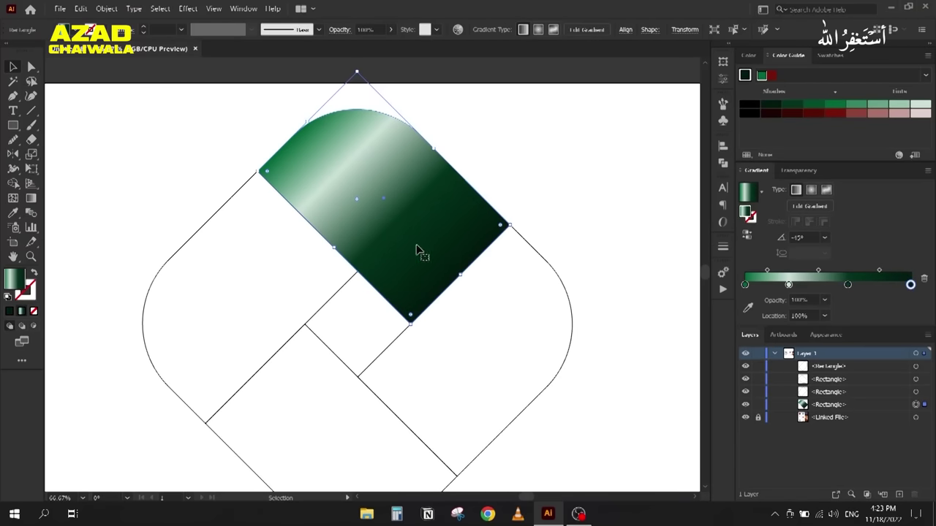
scroll(388, 191, down, 1)
scroll(292, 204, right, 2)
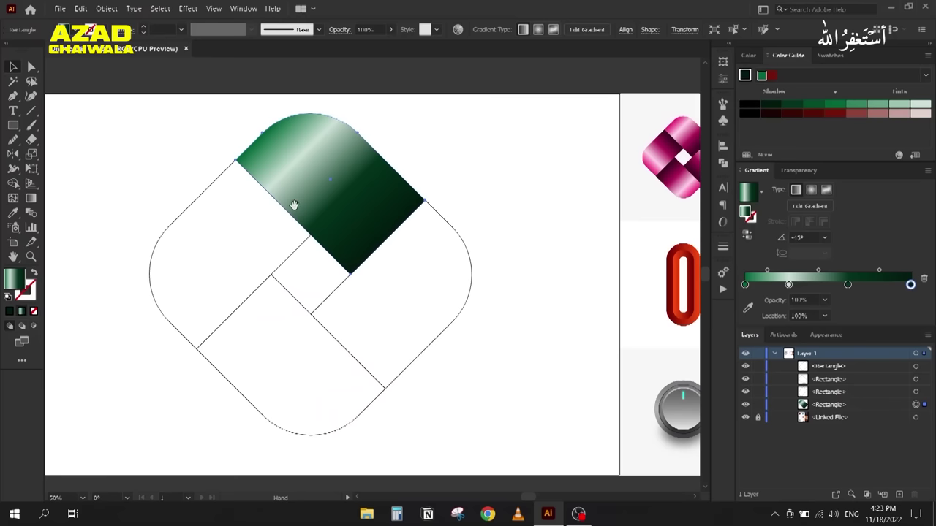
scroll(286, 154, up, 1)
scroll(286, 154, up, 1)
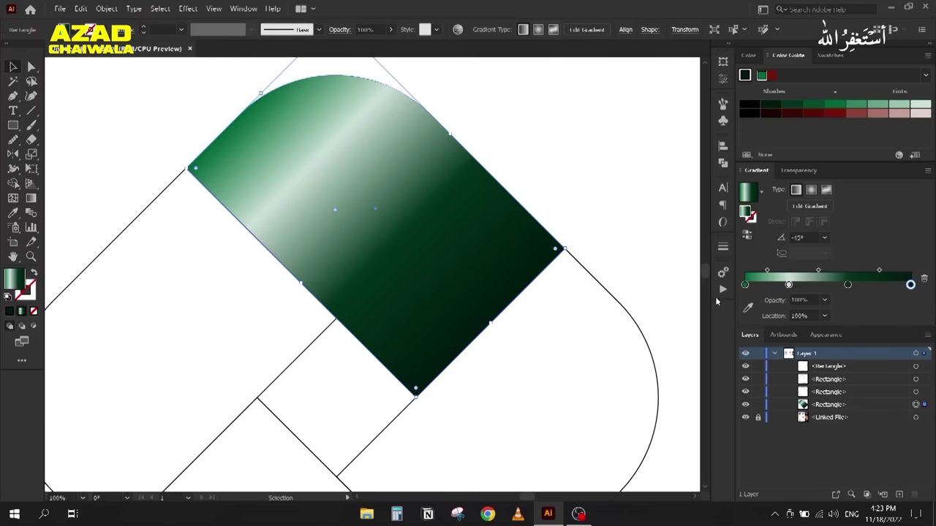
drag(788, 285, 779, 285)
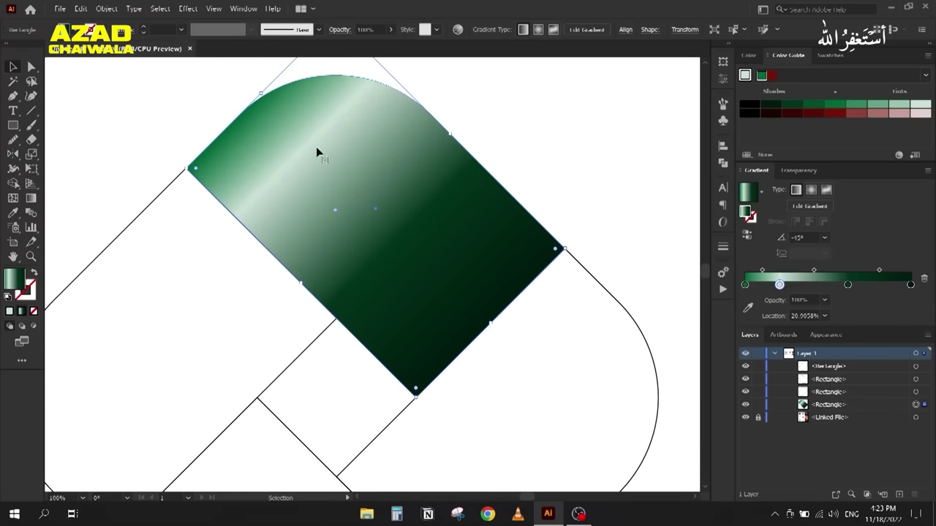
drag(813, 272, 765, 272)
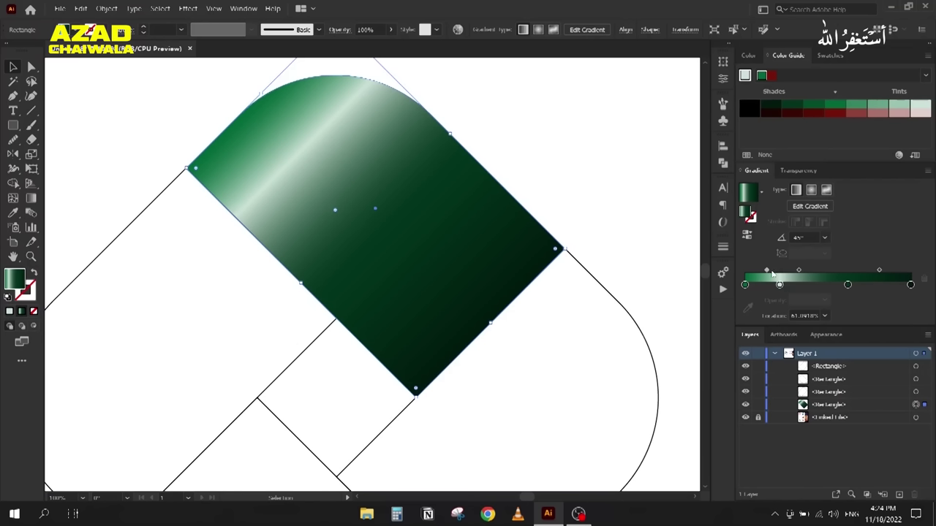
drag(767, 271, 764, 271)
click(799, 271)
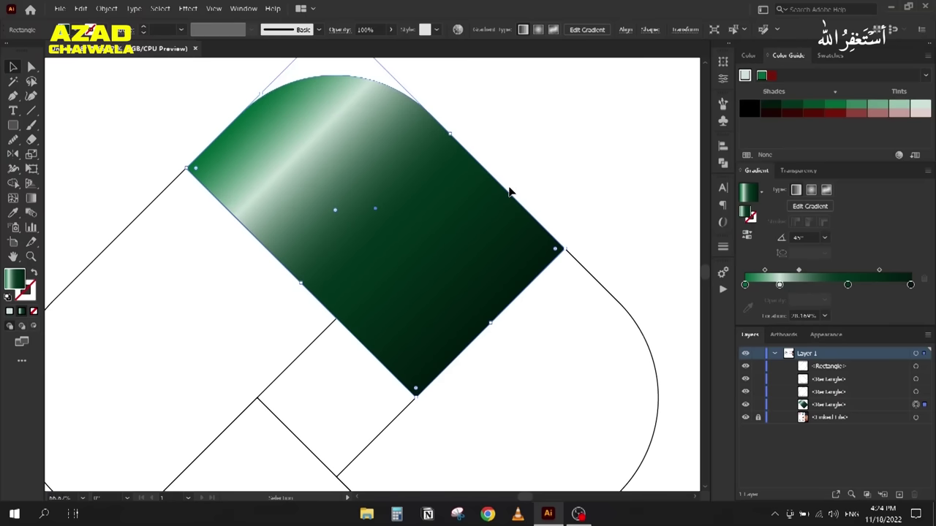
scroll(510, 192, down, 2)
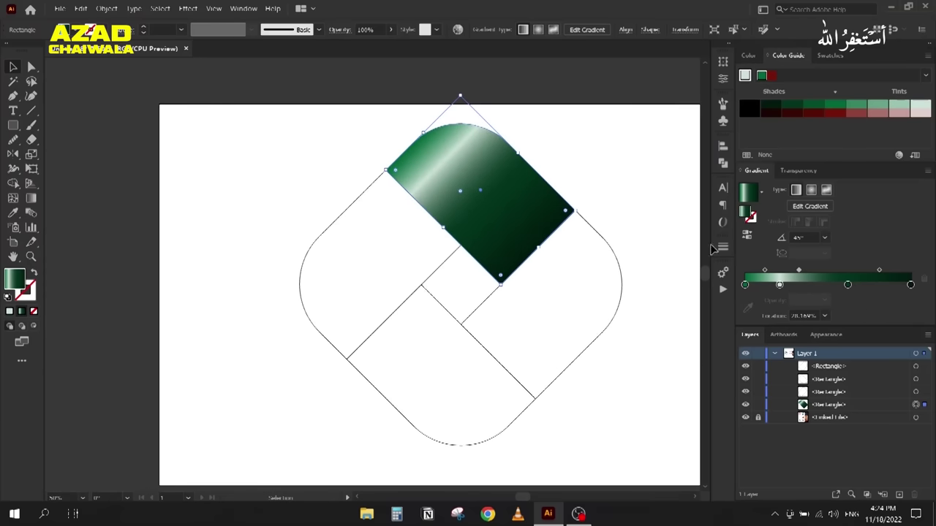
Step: Copy the top piece's green gradient onto the left piece and run it diagonally at 45°
click(13, 67)
click(252, 164)
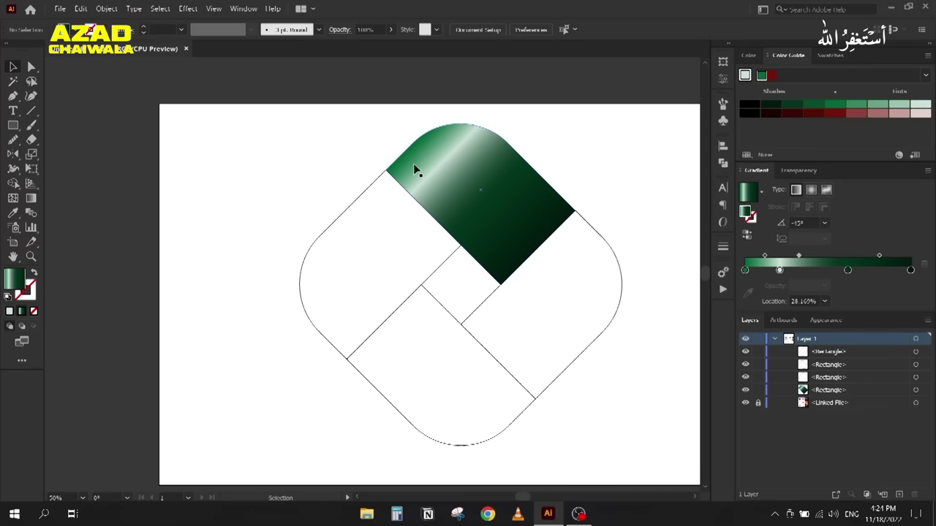
drag(249, 202, 341, 269)
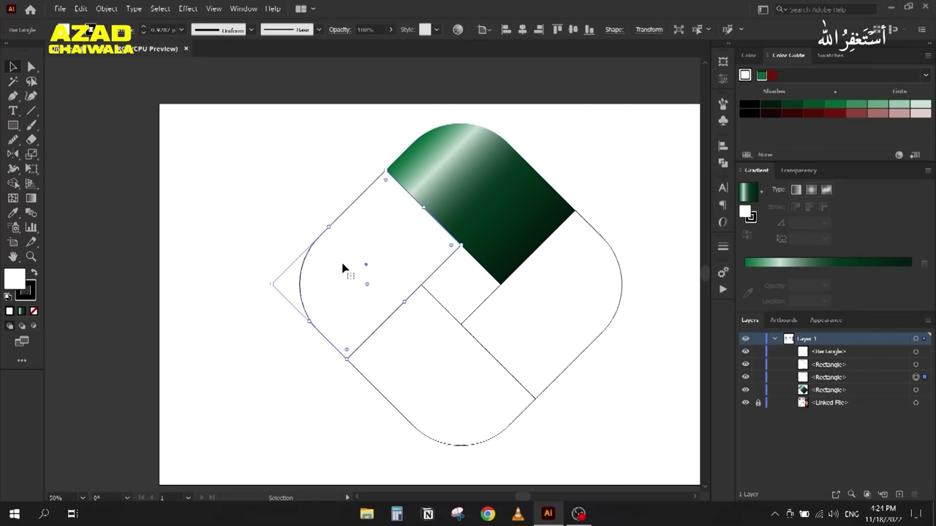
key(i)
click(485, 180)
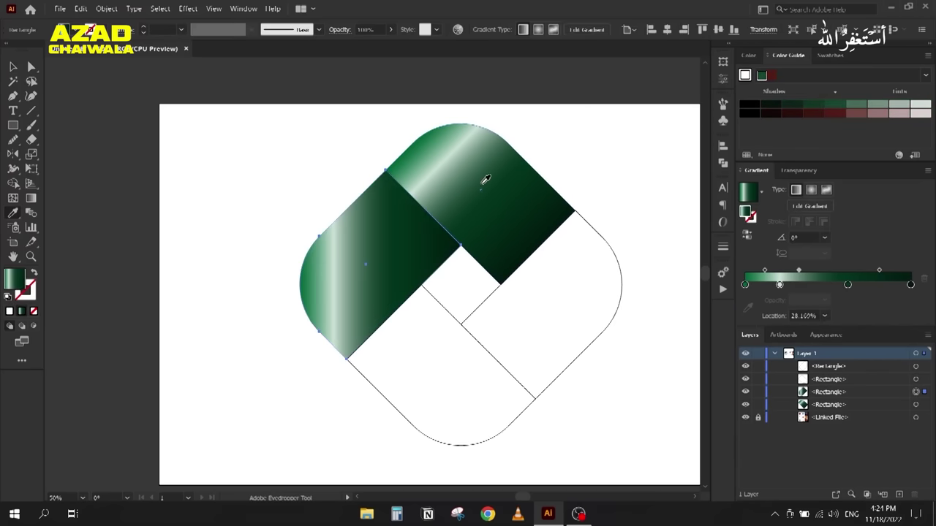
key(g)
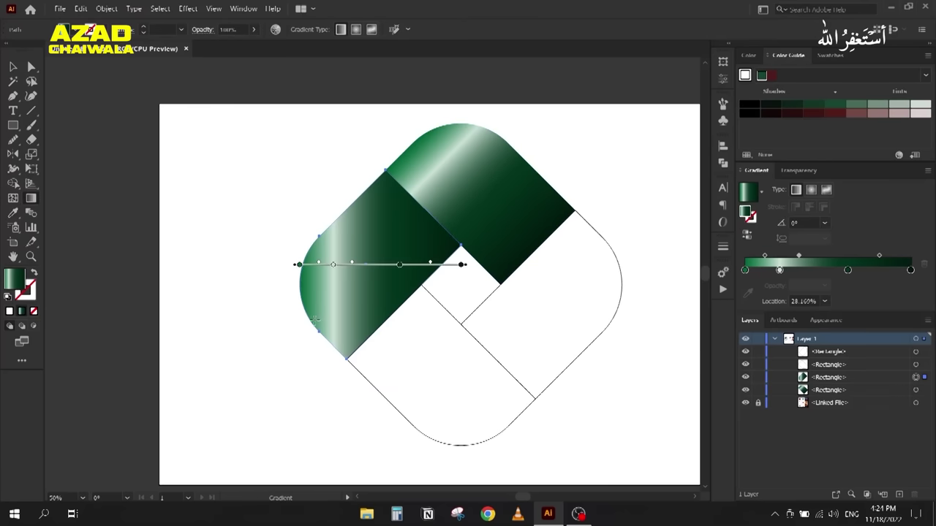
drag(311, 320, 422, 210)
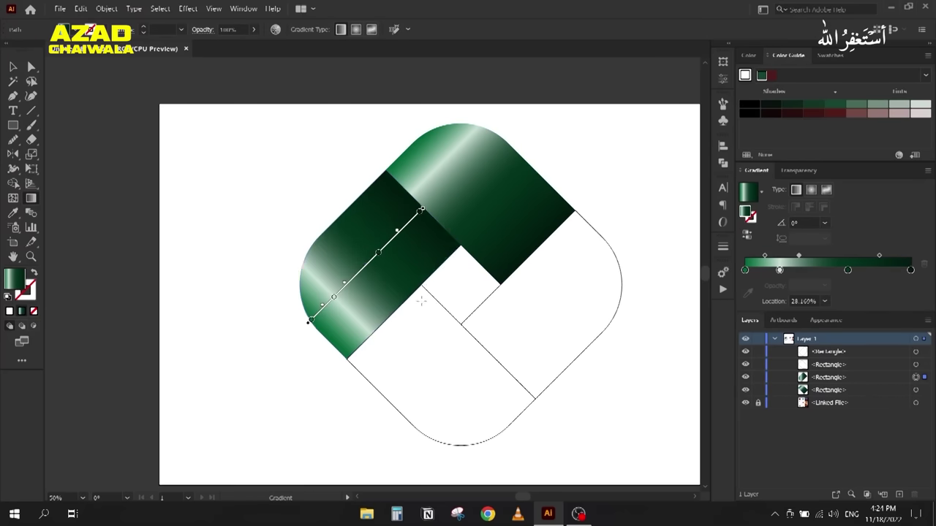
key(v)
Step: Apply the green gradient to the bottom piece, angled up-left from its corner
click(440, 390)
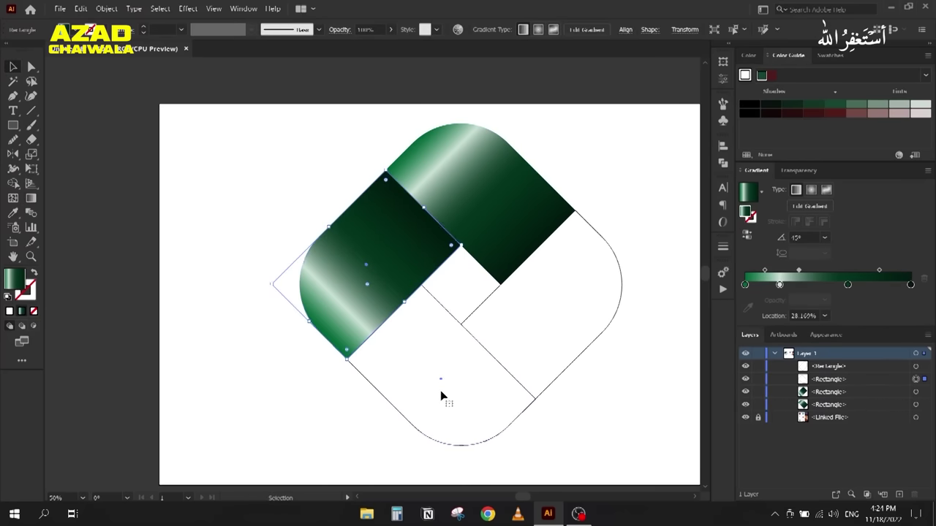
key(i)
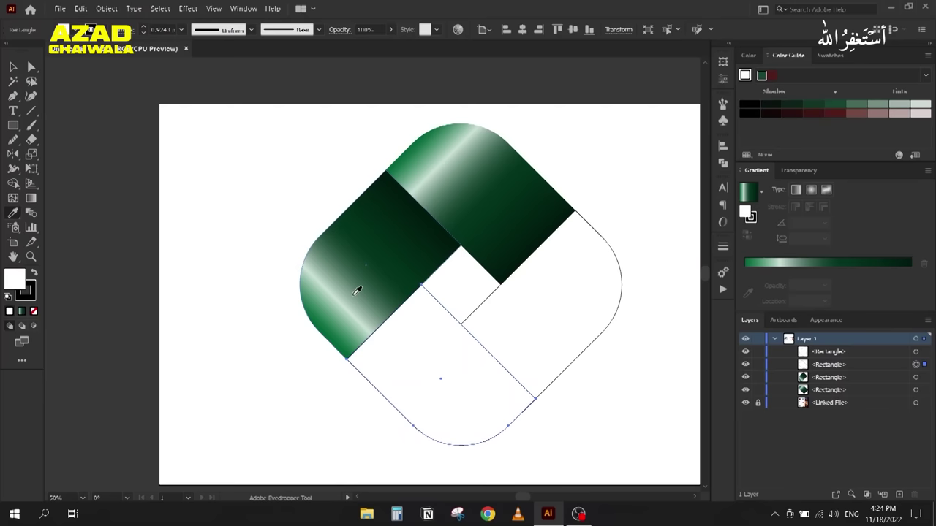
click(357, 291)
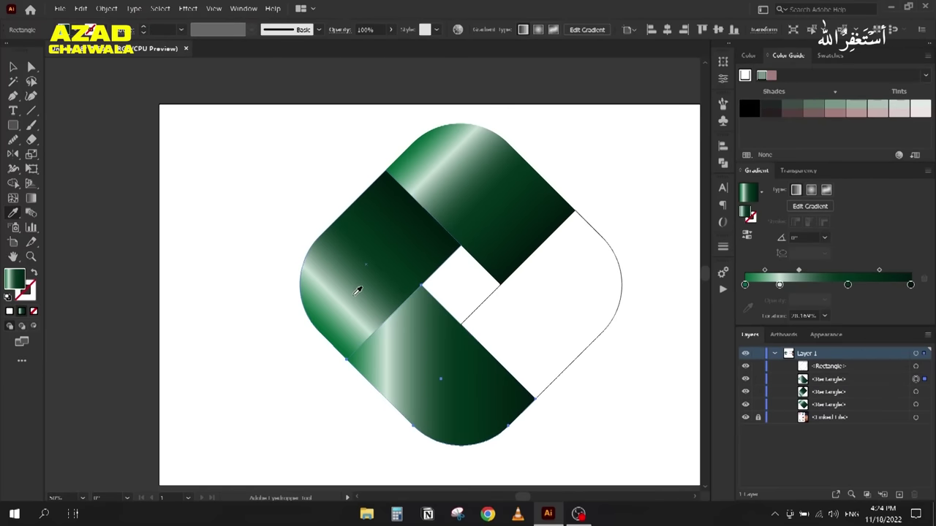
key(g)
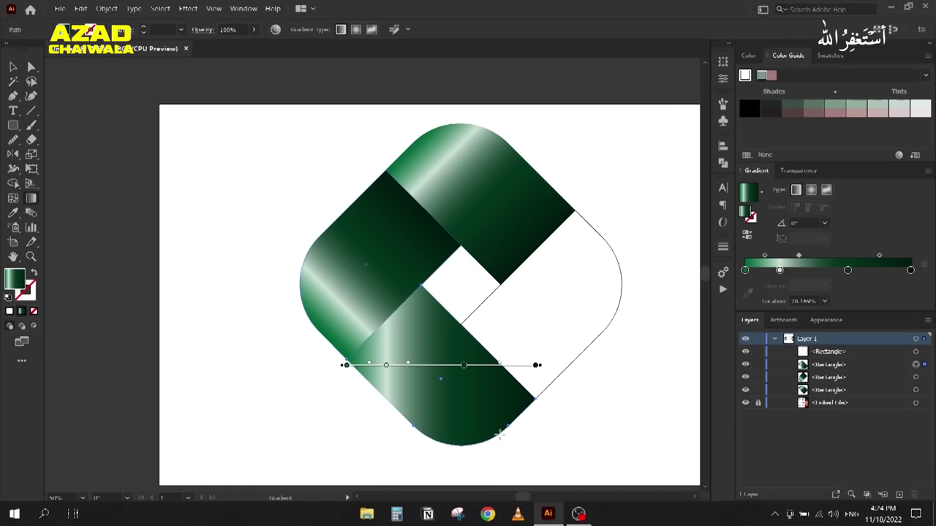
drag(500, 434, 383, 321)
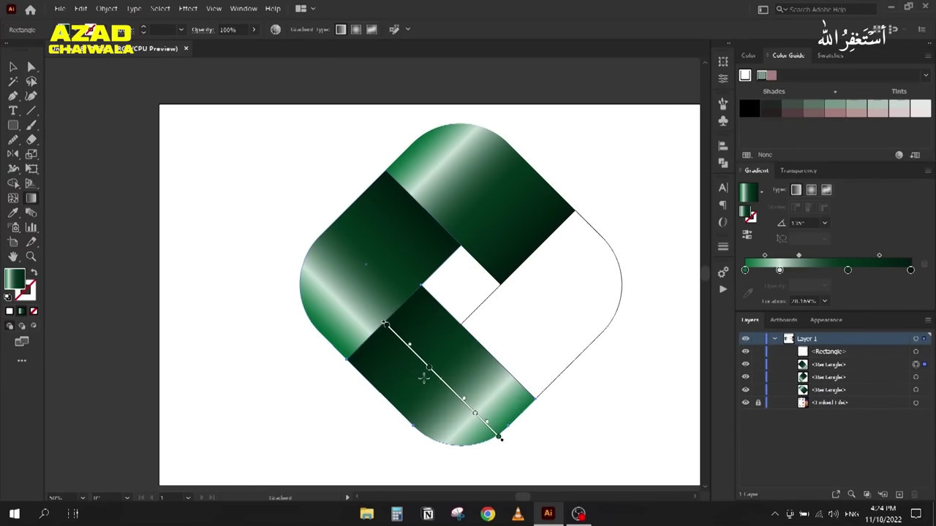
key(v)
Step: Apply the green gradient to the right piece, angled down-left from its top
click(583, 304)
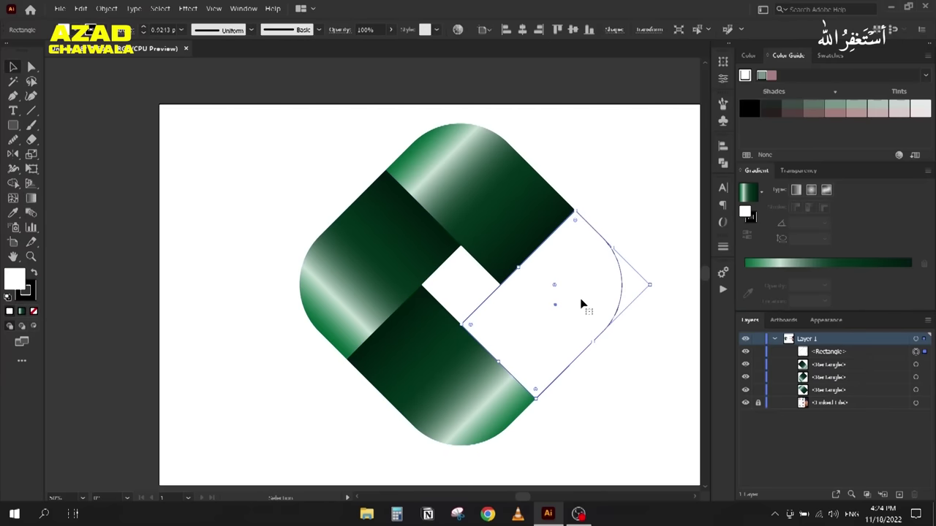
key(i)
click(451, 356)
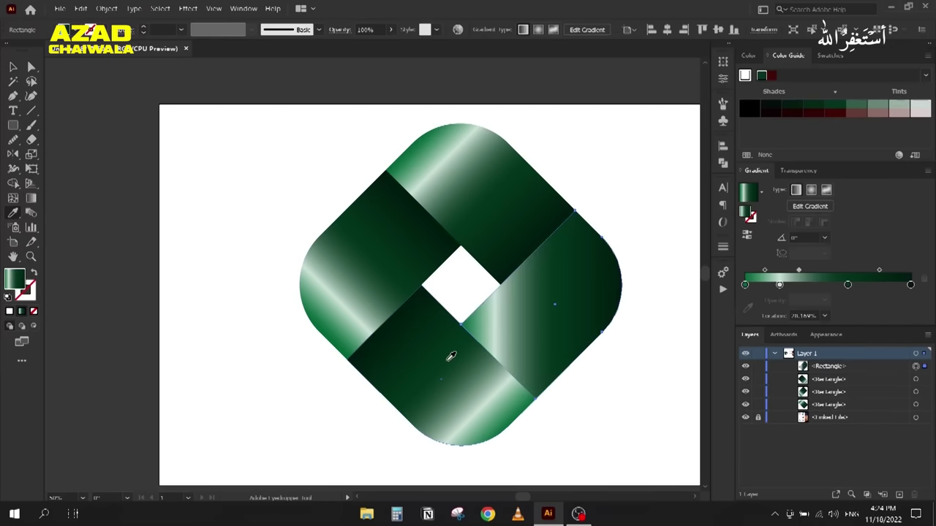
key(g)
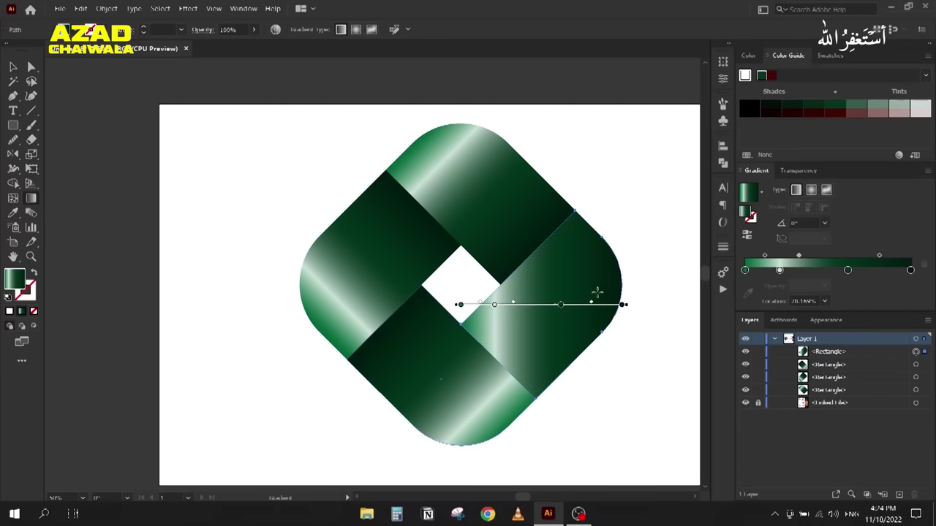
mouse_move(604, 241)
mouse_down()
mouse_move(494, 353)
mouse_move(499, 360)
mouse_up()
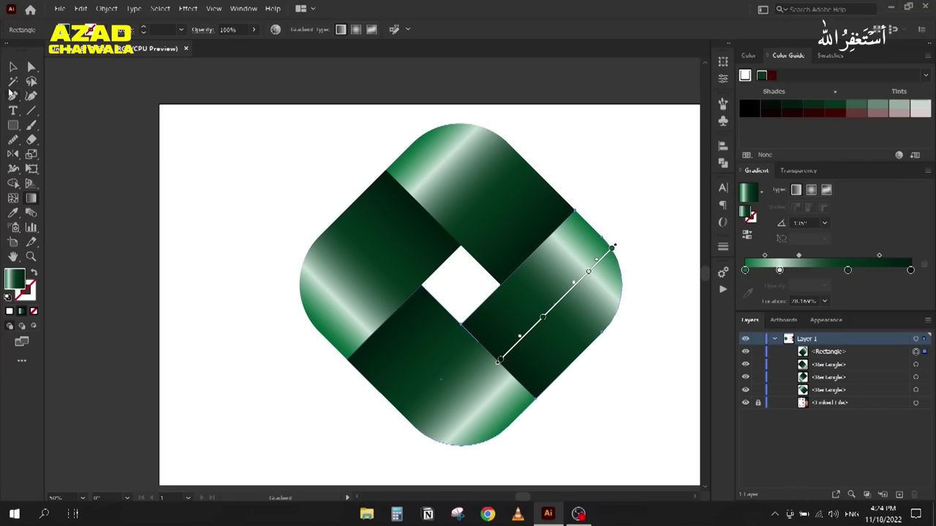
click(12, 66)
click(241, 203)
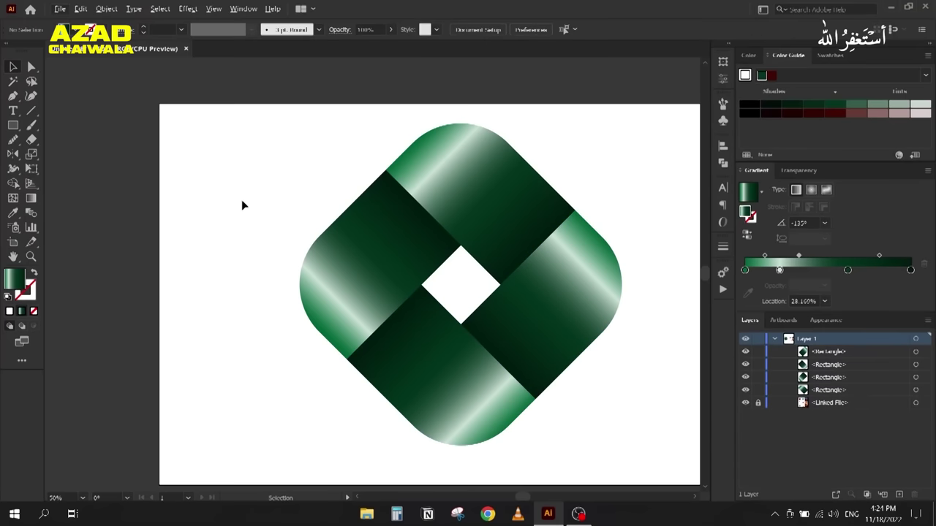
Step: Marquee-select the four green gradient pieces of the diamond logo and delete them
scroll(241, 199, down, 2)
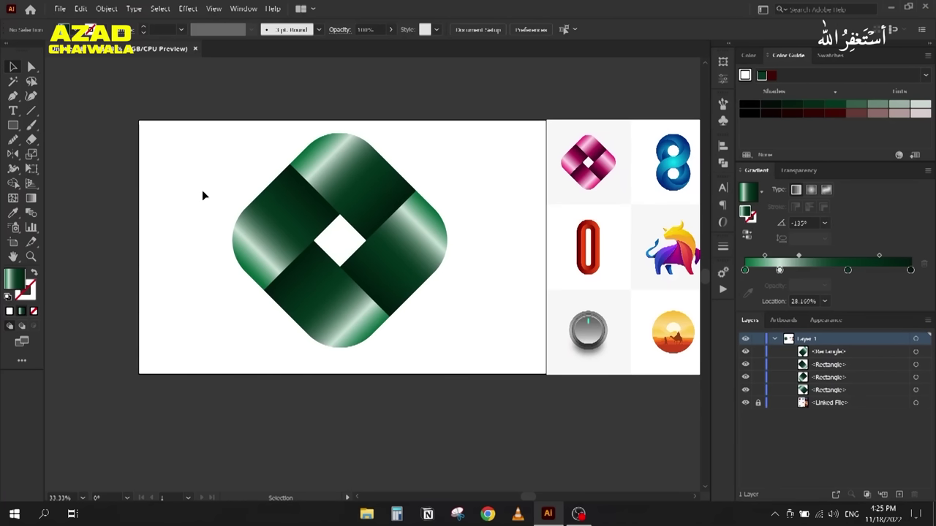
scroll(205, 193, up, 1)
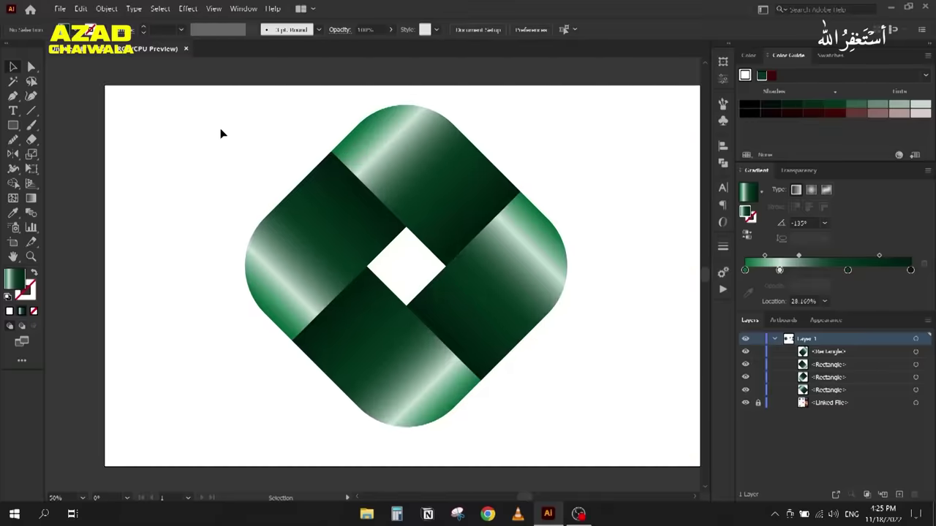
scroll(223, 134, down, 1)
drag(223, 134, 437, 341)
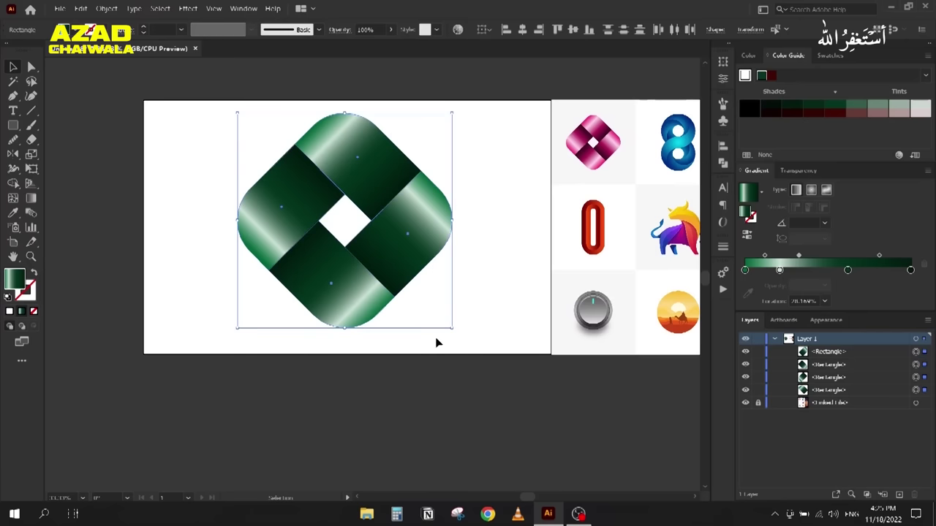
key(Delete)
scroll(167, 226, right, 3)
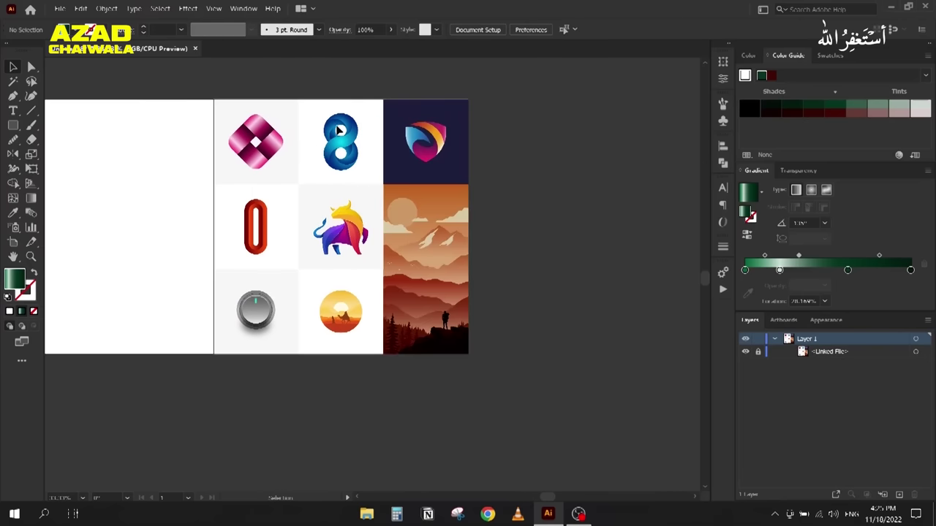
scroll(331, 137, up, 2)
Step: Draw a large circle with the Ellipse Tool on the blank artboard area
scroll(340, 139, down, 1)
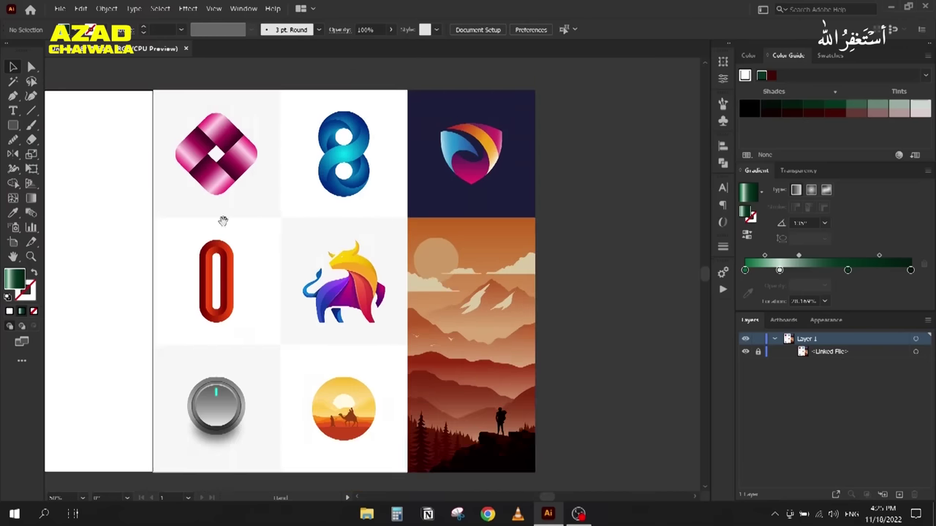
drag(230, 221, 574, 229)
scroll(307, 226, left, 1)
scroll(183, 227, left, 2)
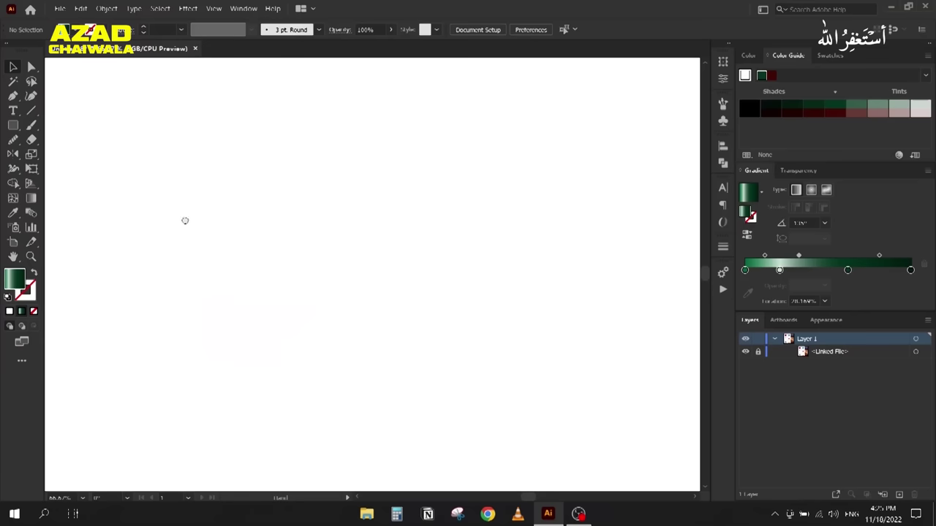
drag(13, 125, 60, 153)
drag(247, 81, 460, 345)
drag(360, 298, 359, 298)
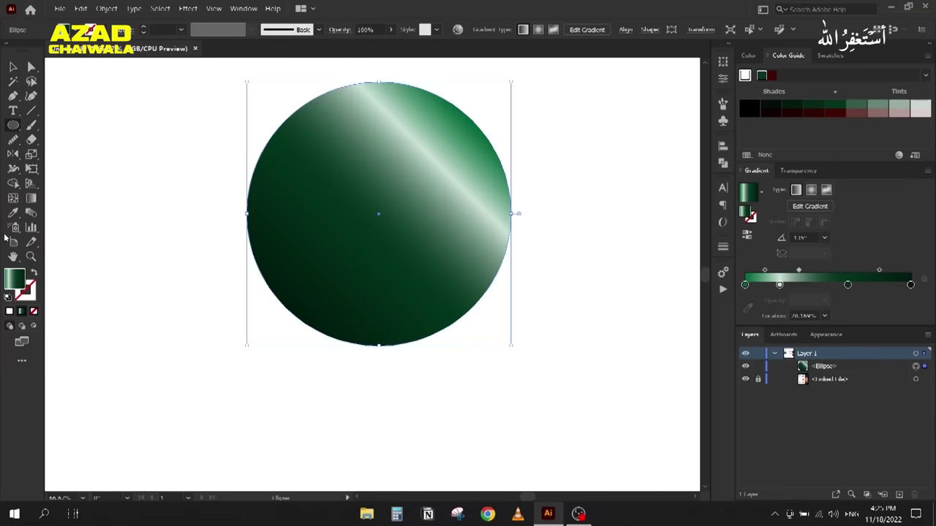
Step: Make the circle unfilled with a solid black outline and duplicate it in place
click(33, 274)
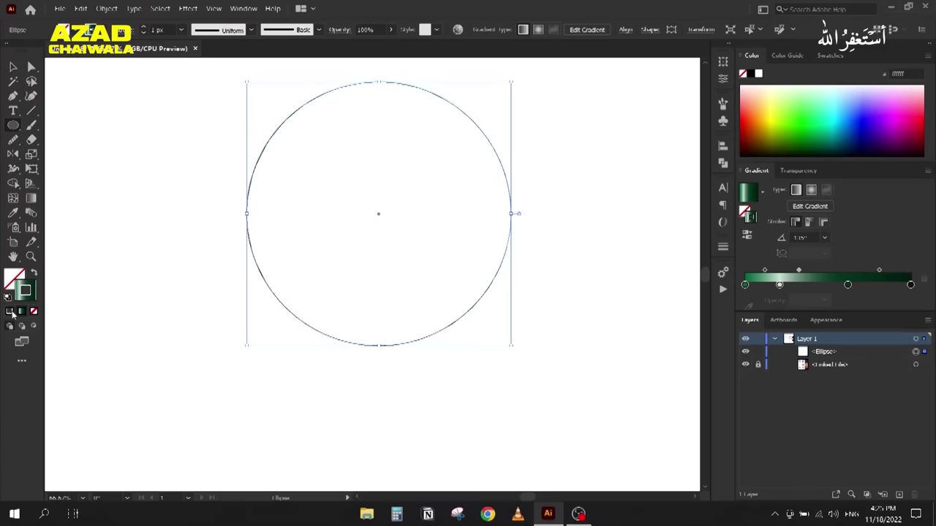
click(759, 76)
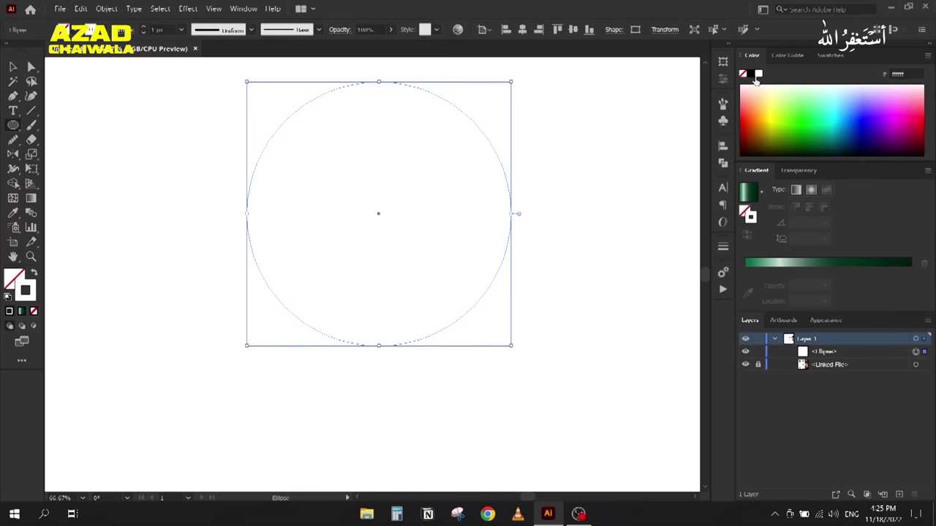
click(750, 75)
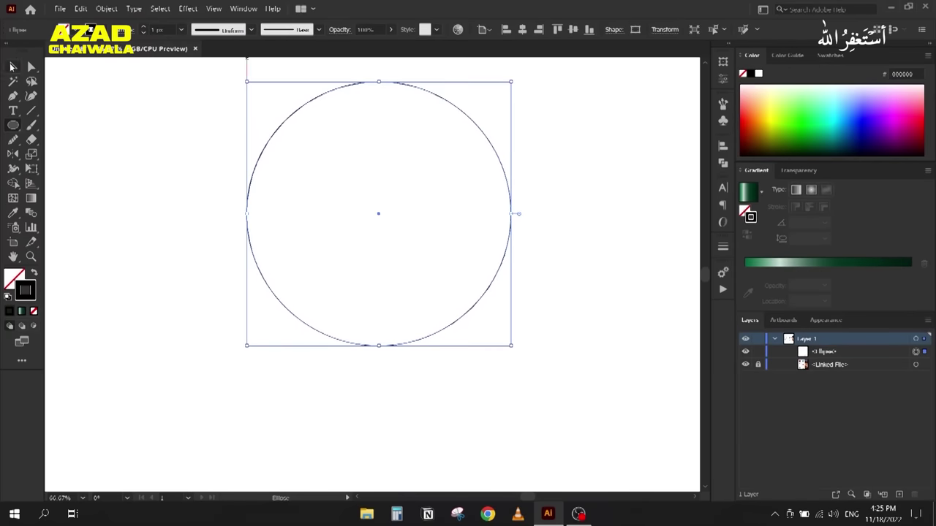
key(v)
click(806, 172)
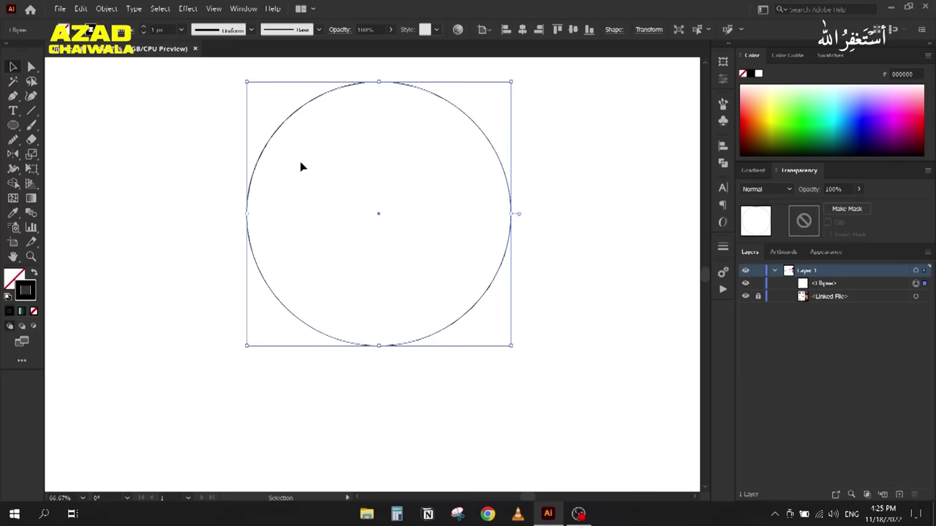
click(48, 136)
drag(202, 126, 307, 185)
click(307, 183)
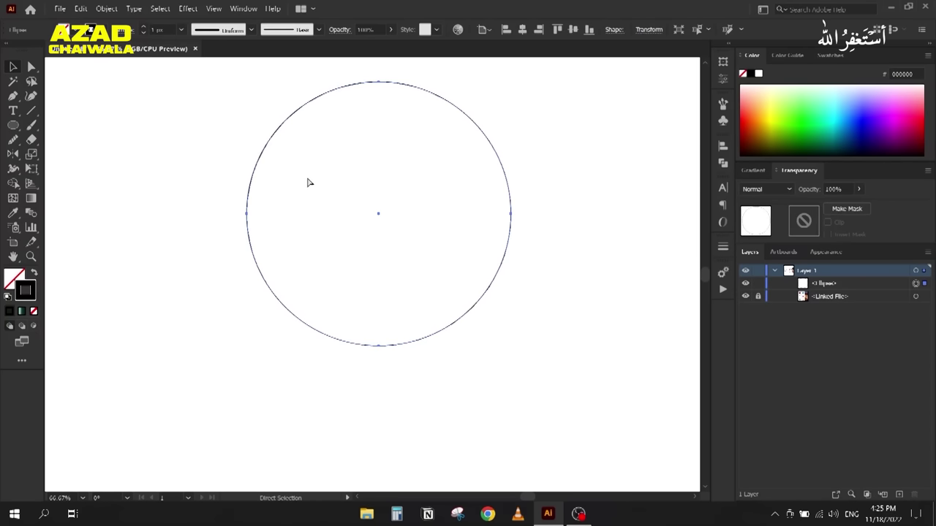
key(ctrl+f)
Step: Scale the duplicate from its centre into a small inner circle and check its size in Transform
drag(247, 83, 323, 159)
click(177, 190)
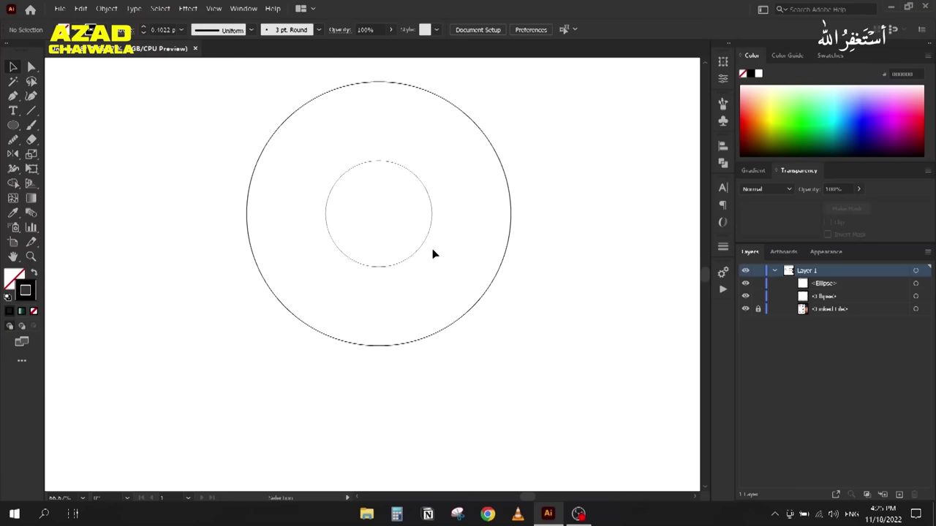
click(344, 169)
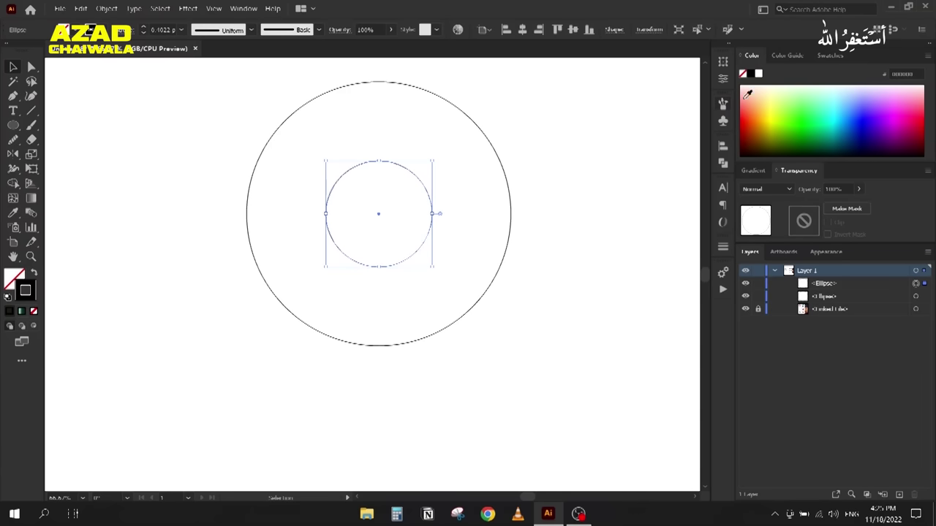
click(724, 64)
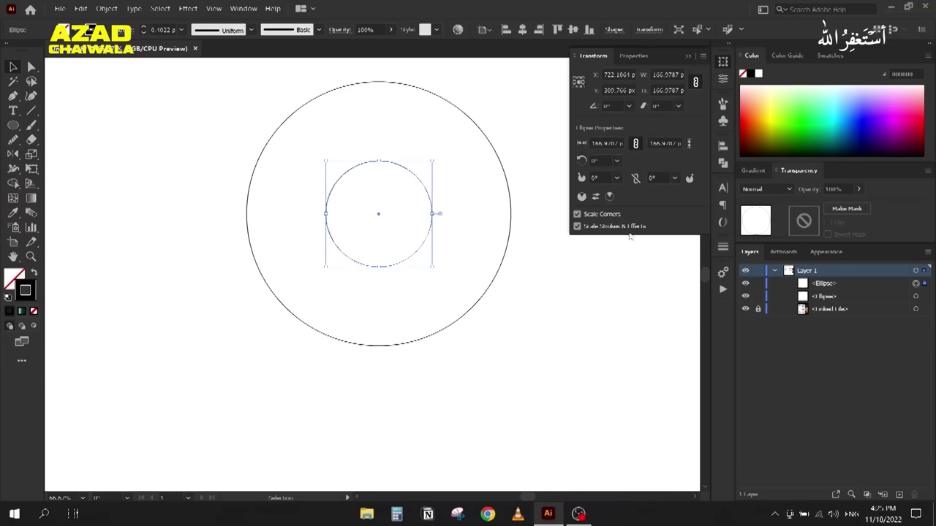
click(688, 56)
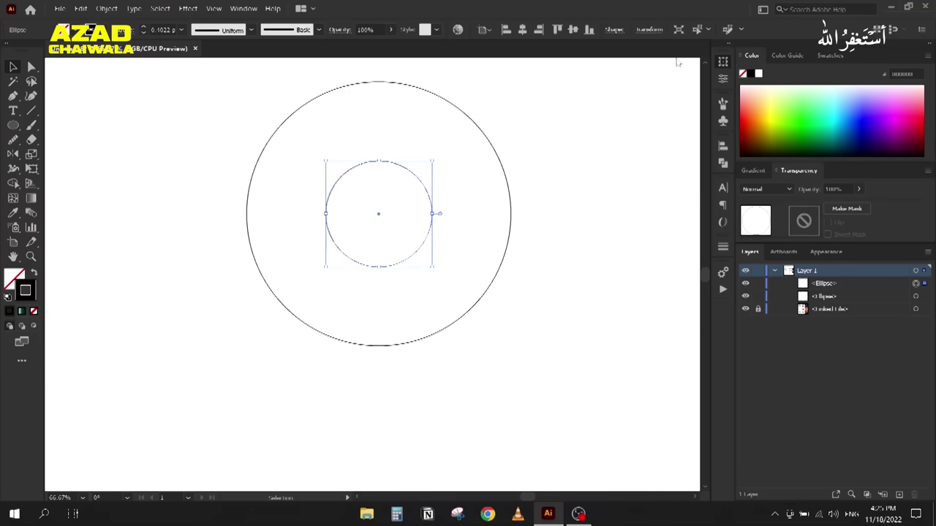
click(447, 139)
Step: Draw a medium circle starting at the big circle's top point, then select it with the big circle
click(12, 124)
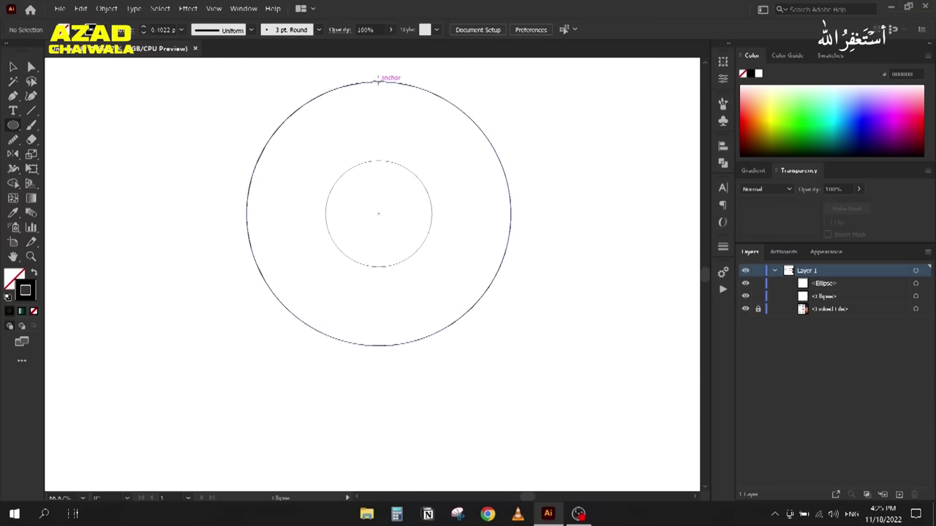
drag(380, 83, 194, 267)
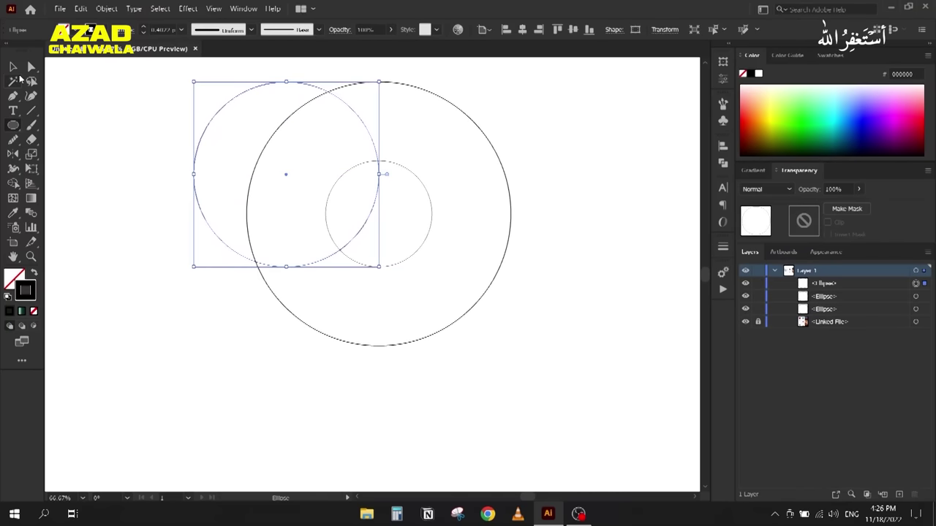
click(11, 66)
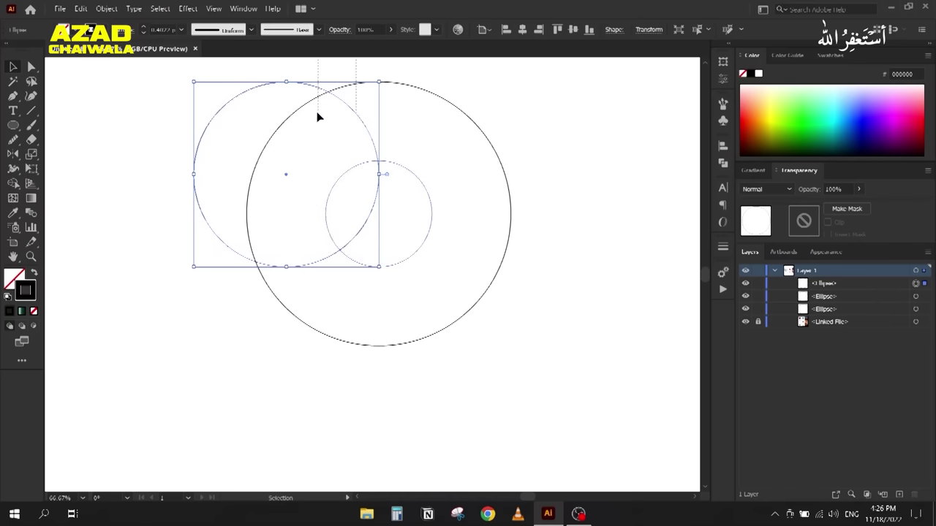
shift+click(328, 92)
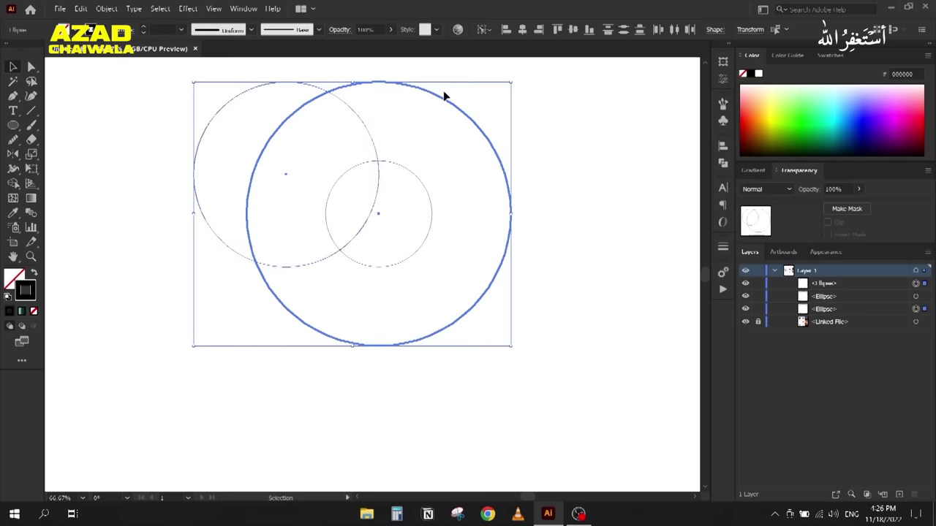
Step: Horizontally centre the medium circle on the big one and give all three circles a 1 px stroke
click(723, 147)
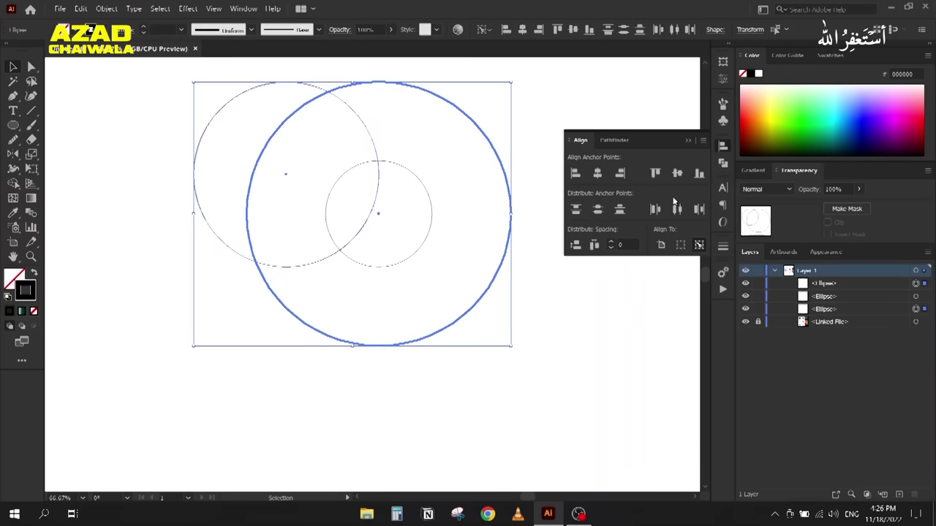
click(597, 173)
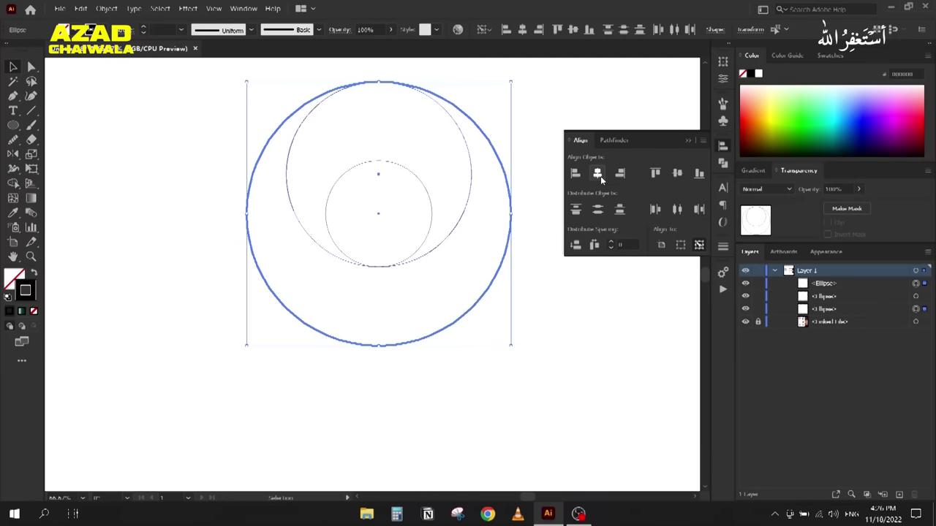
click(193, 173)
drag(205, 131, 343, 261)
text(1)
key(Return)
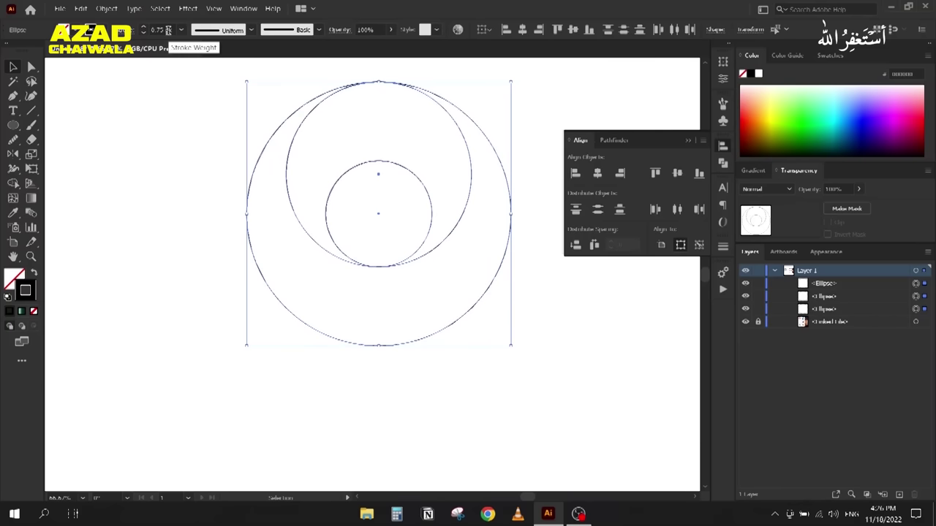
Step: Drag a copy of the medium circle straight down below the original
click(178, 159)
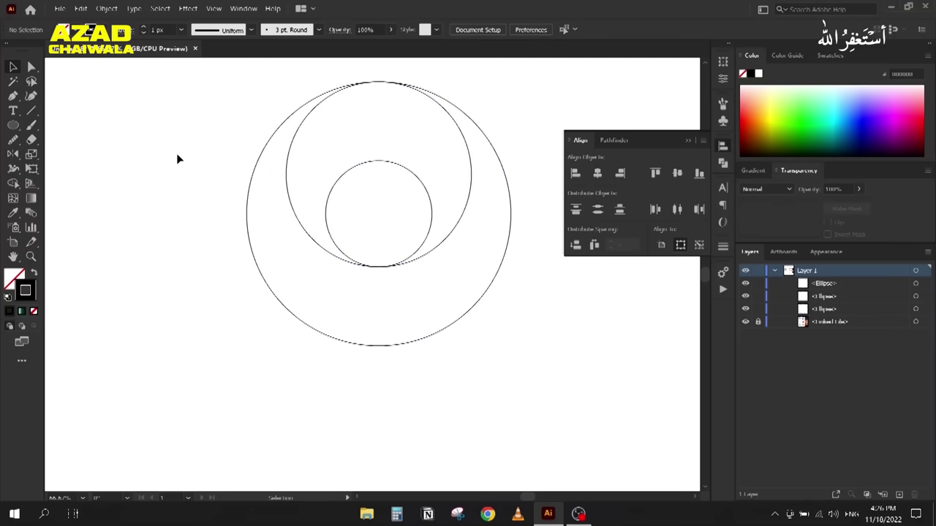
click(287, 160)
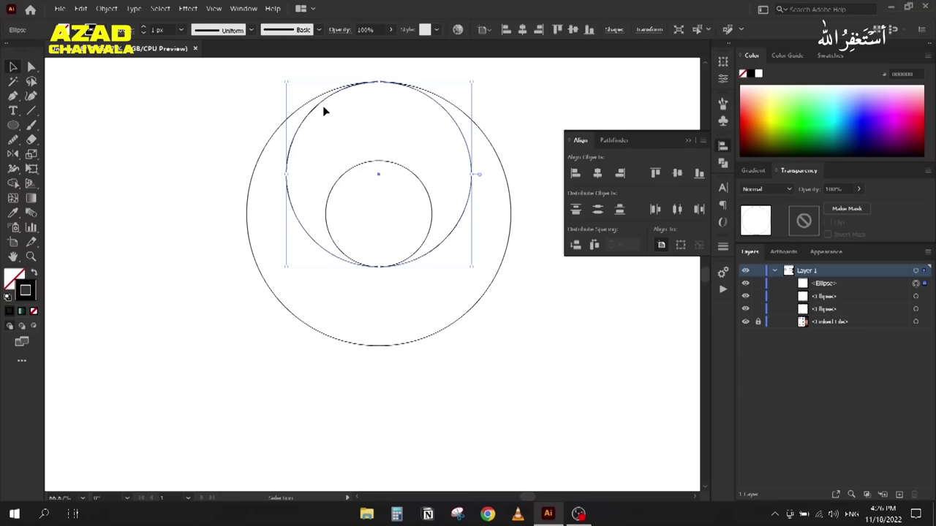
drag(326, 99, 324, 184)
click(206, 230)
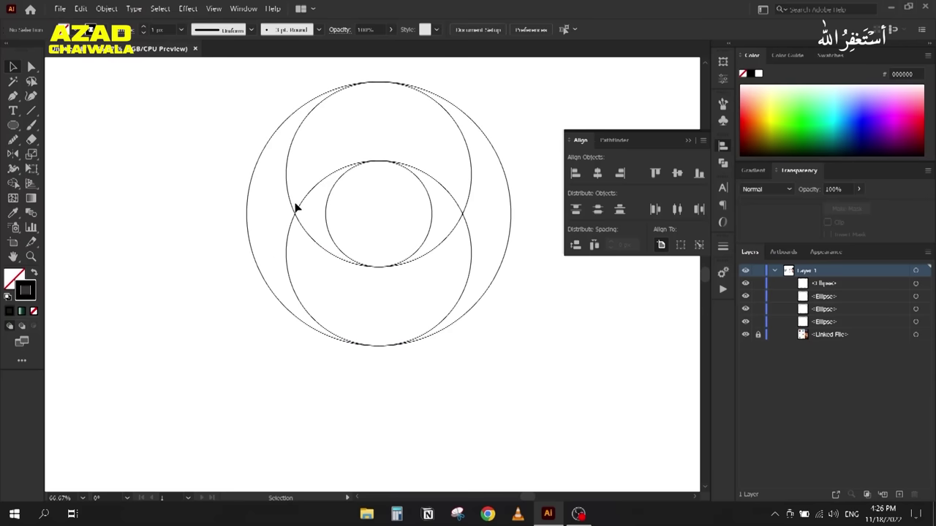
Step: Replace the lower copy with an in-place copy aligned to the big circle's bottom
click(296, 208)
key(Delete)
click(292, 171)
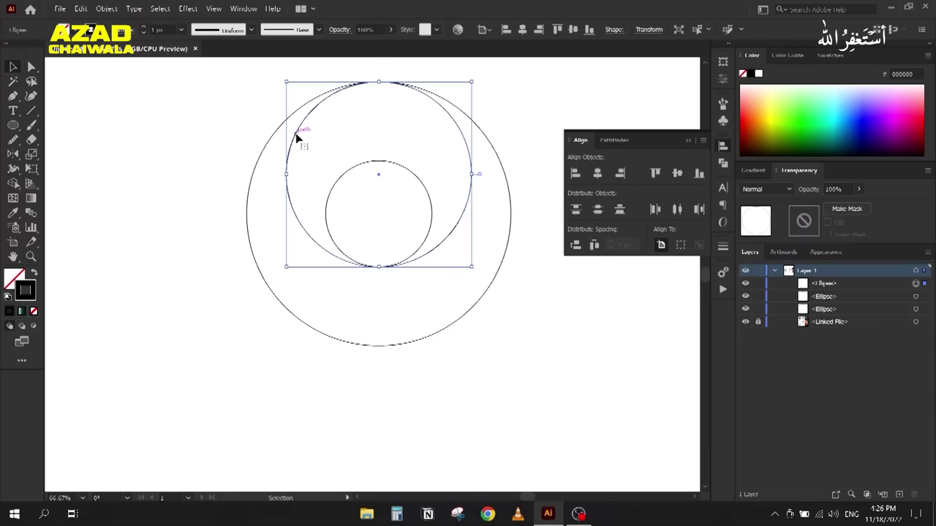
key(a)
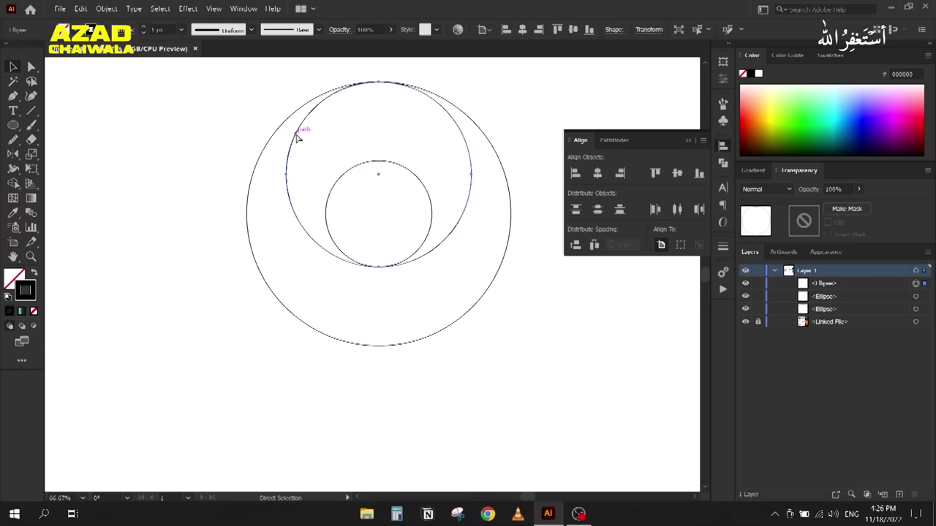
key(ctrl+c)
key(ctrl+f)
key(v)
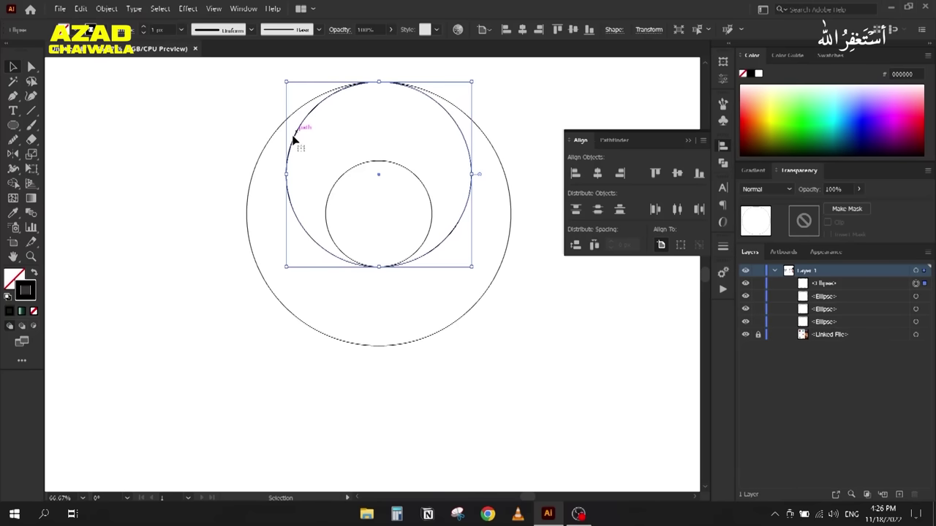
shift+click(254, 178)
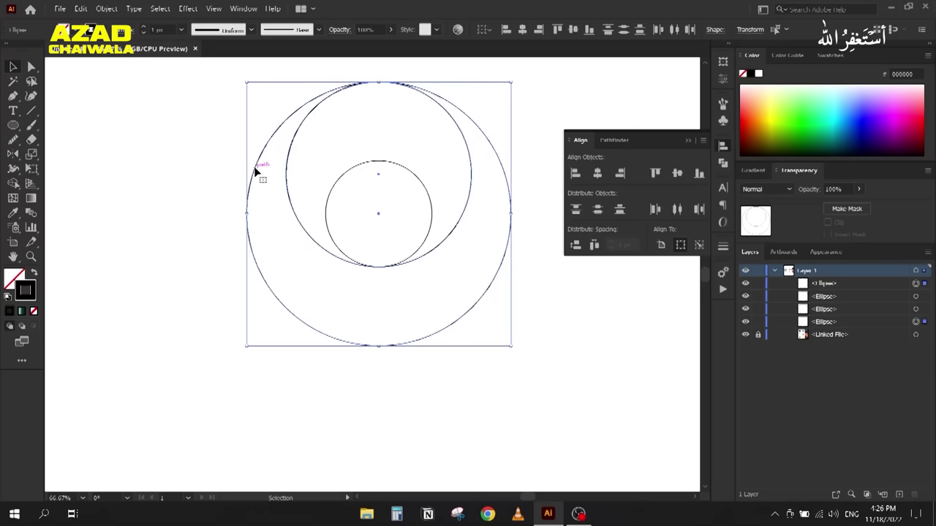
click(247, 204)
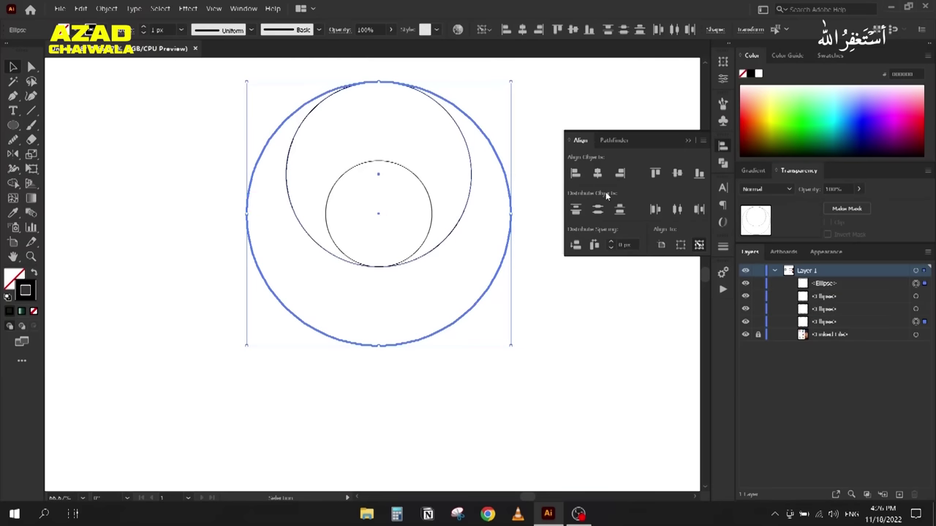
click(699, 177)
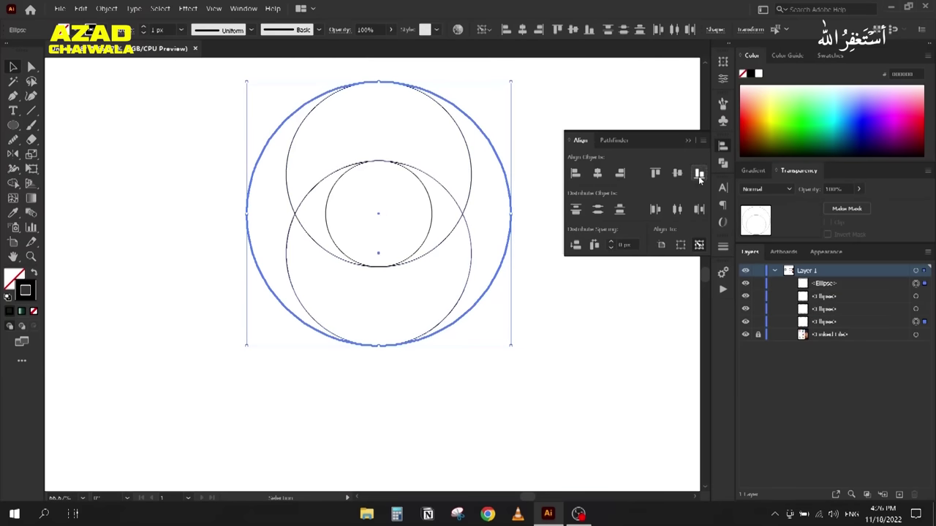
click(175, 212)
Step: Copy the lower circle and align it vertically centred and left-edged to the big circle
click(287, 243)
key(a)
key(ctrl+c)
key(ctrl+f)
key(v)
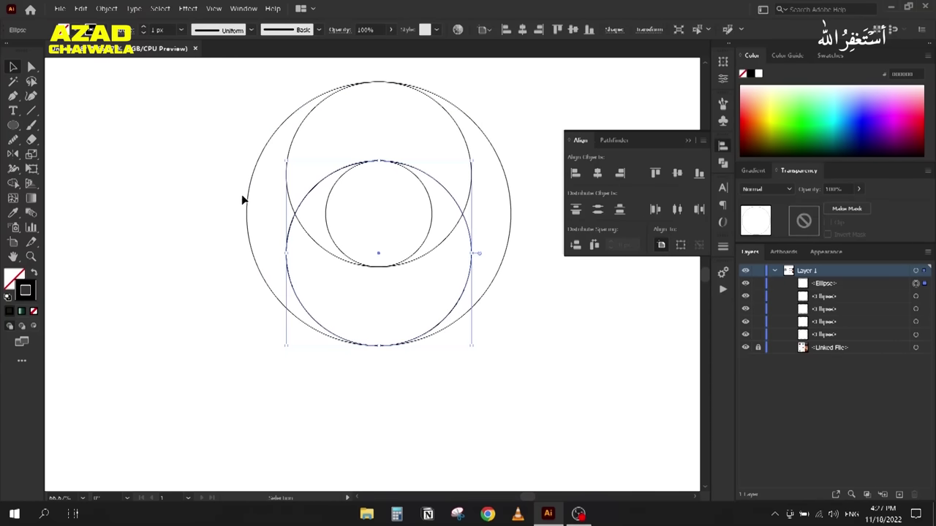
shift+click(247, 199)
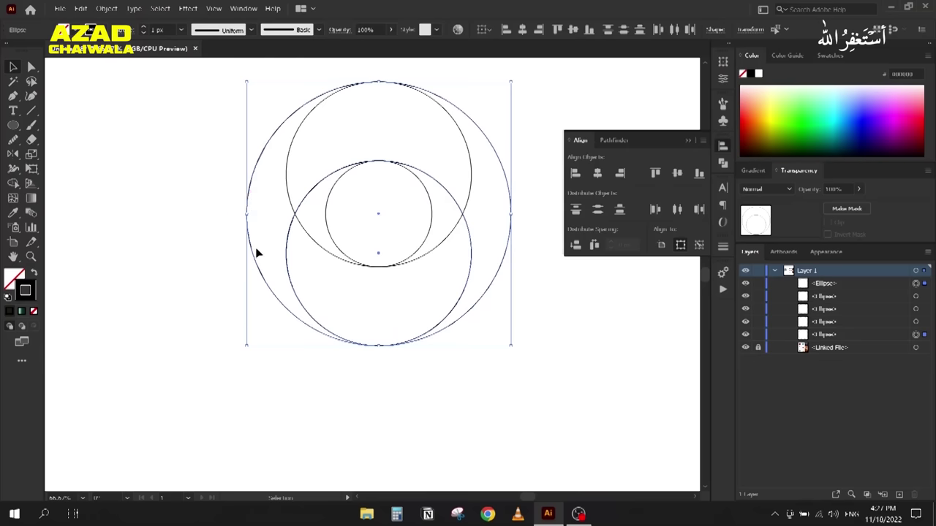
click(247, 220)
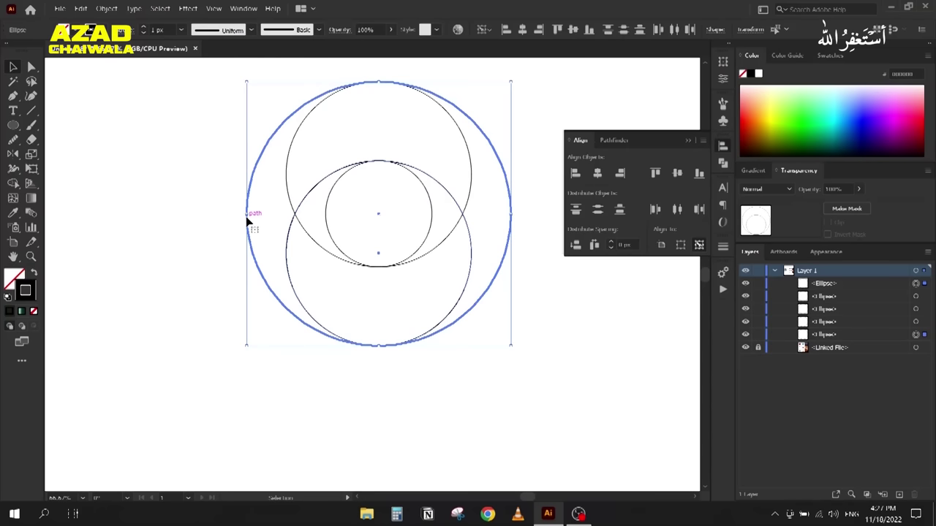
click(677, 173)
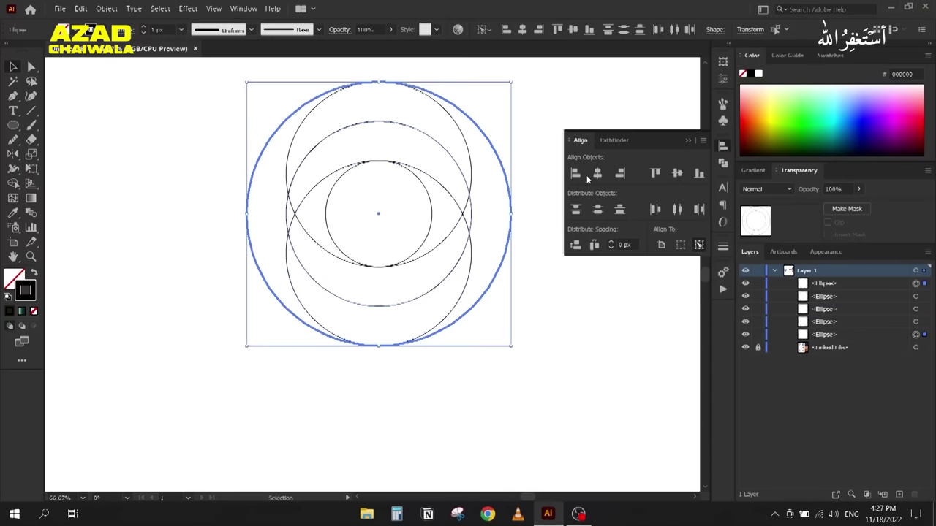
click(575, 173)
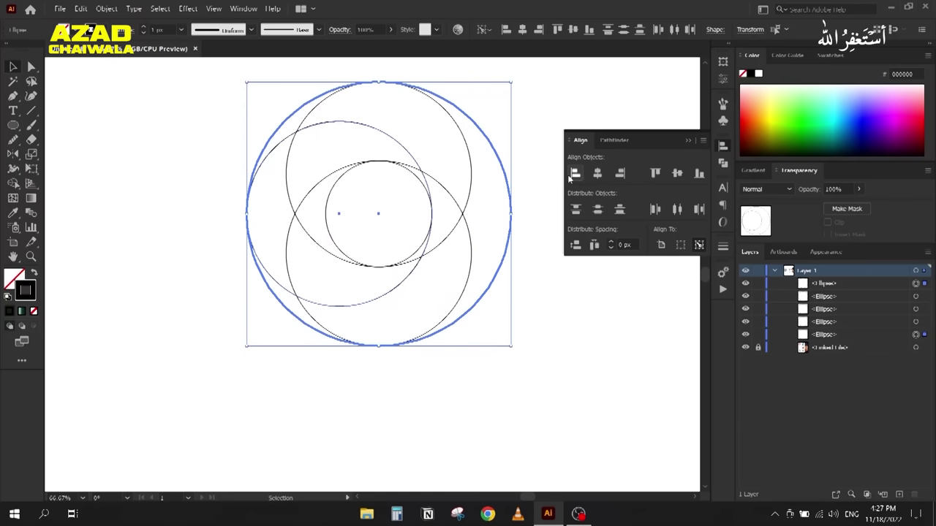
click(191, 193)
Step: Close Align, briefly try Shape Builder, then nudge the big ellipse's top down to meet the others
click(687, 140)
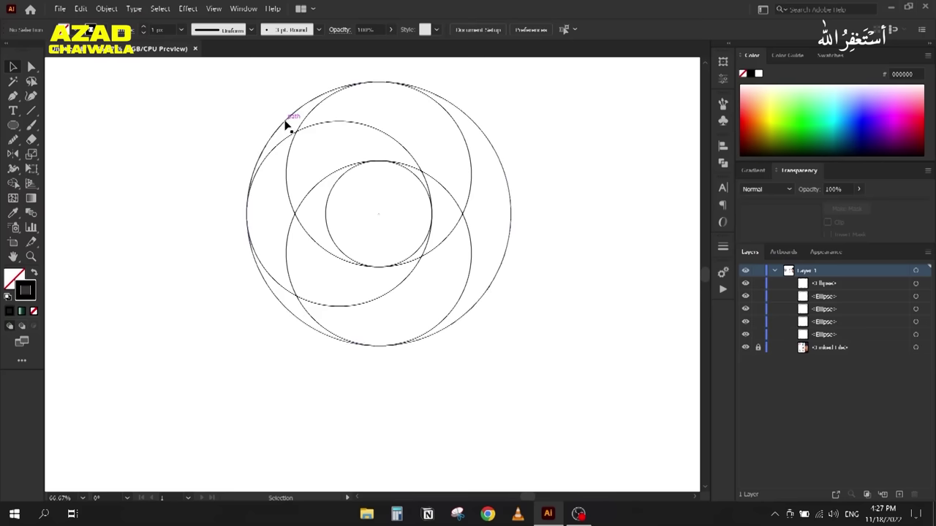
drag(211, 93, 504, 394)
key(shift+m)
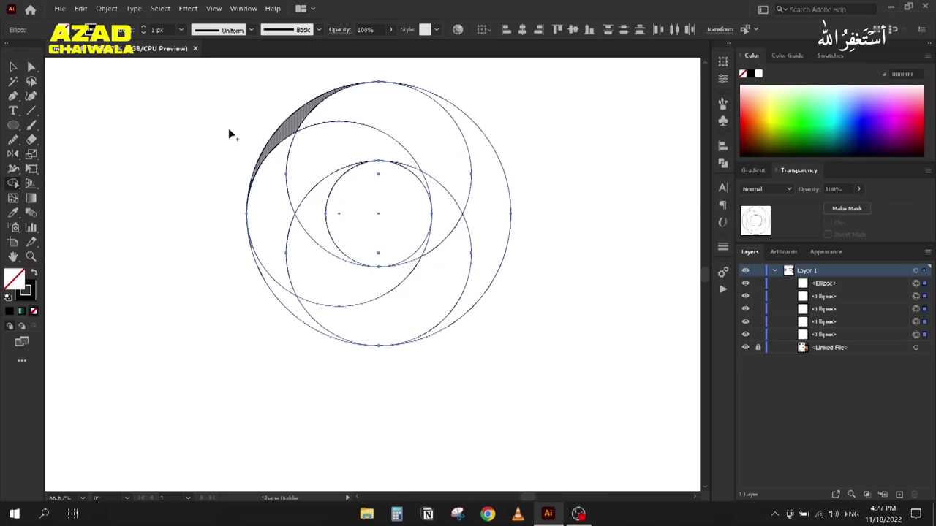
key(v)
click(211, 94)
scroll(389, 82, up, 3)
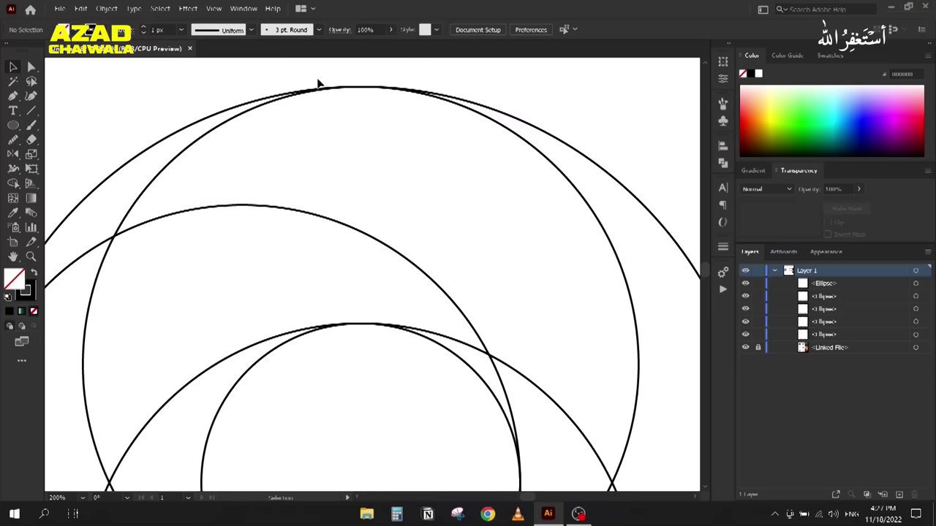
click(284, 98)
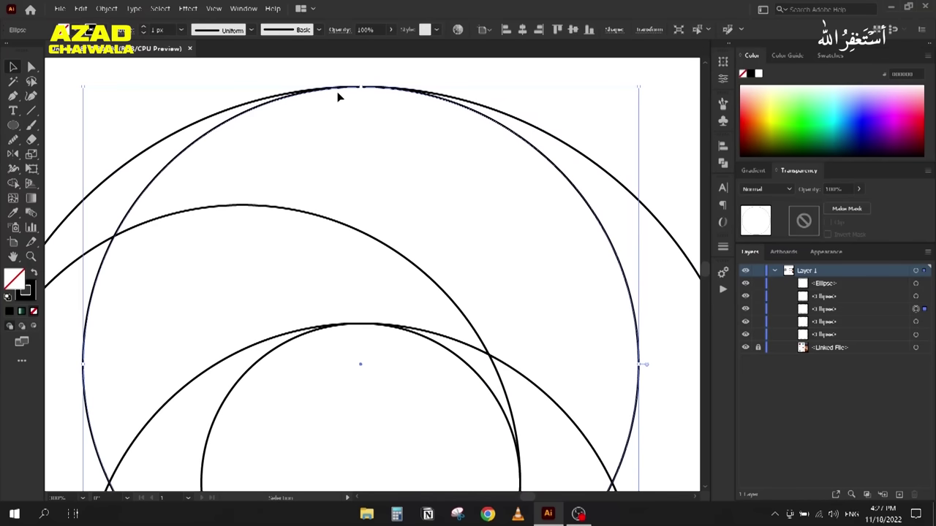
scroll(338, 96, up, 4)
drag(420, 77, 419, 81)
scroll(447, 156, down, 3)
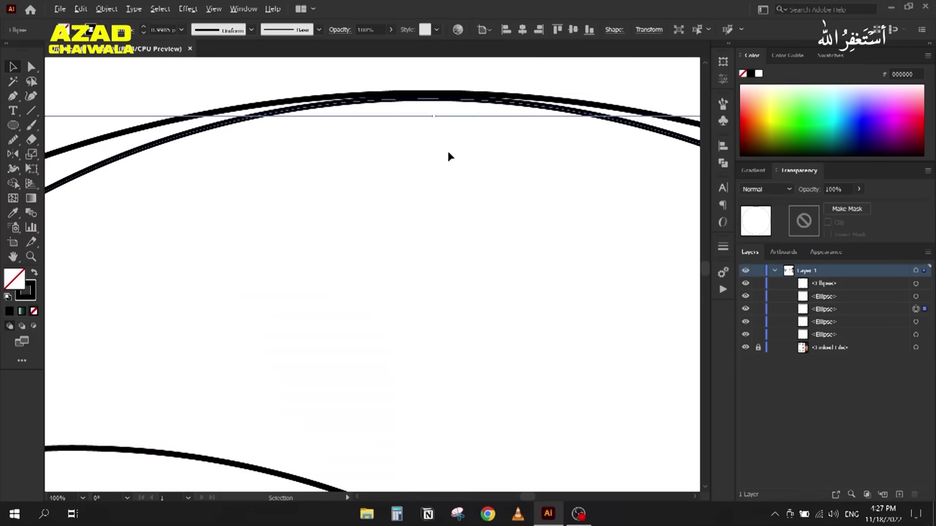
click(278, 82)
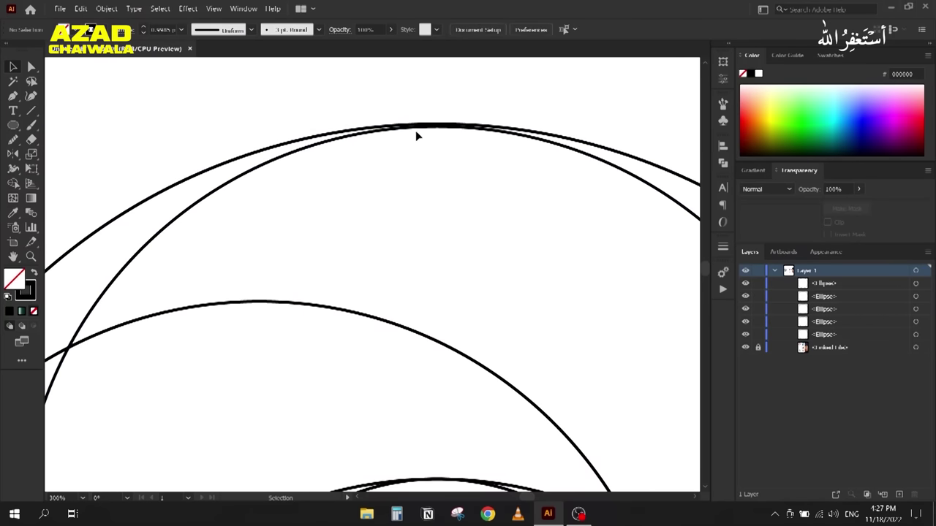
Step: Select all circles in Shape Builder, then leave it without merging anything
scroll(421, 131, down, 4)
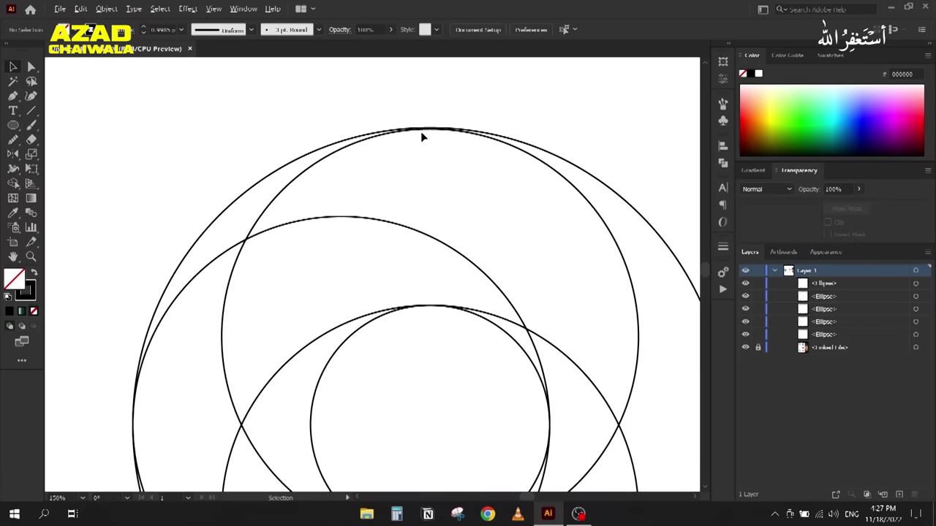
drag(272, 134, 560, 414)
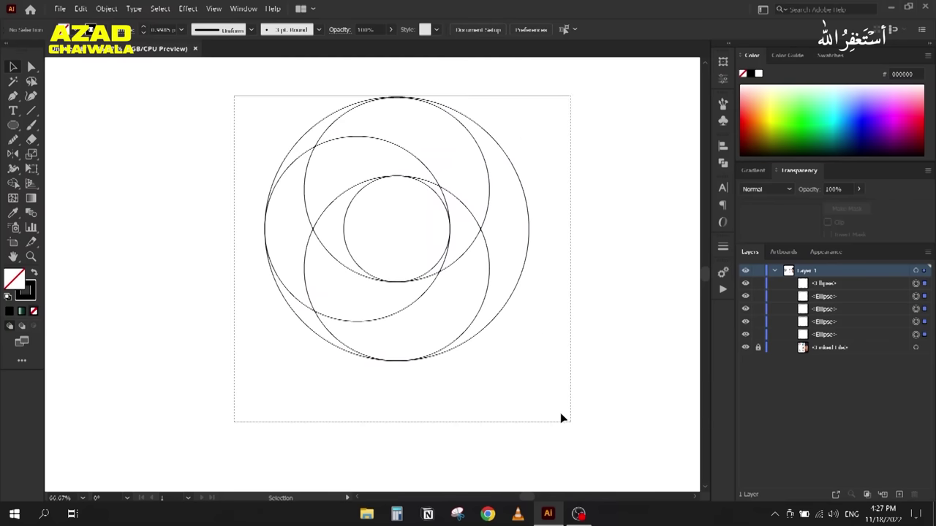
key(shift+m)
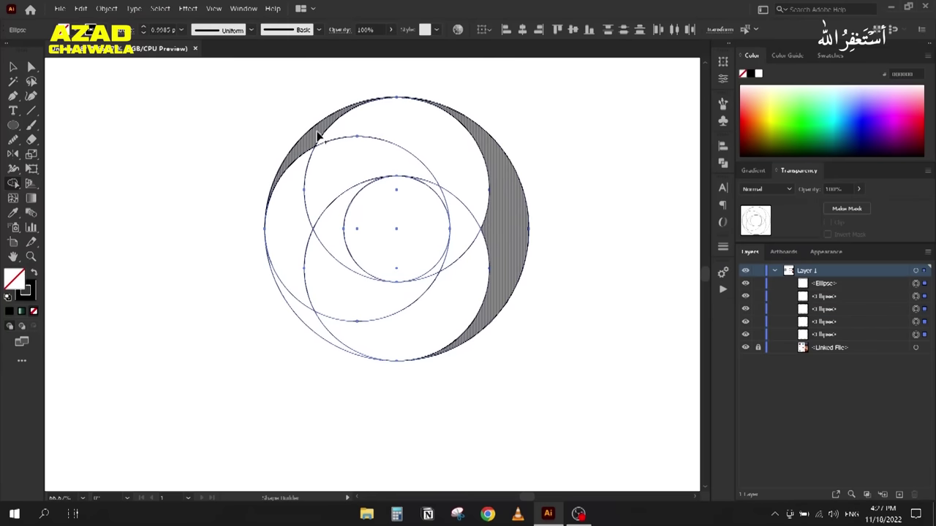
click(13, 66)
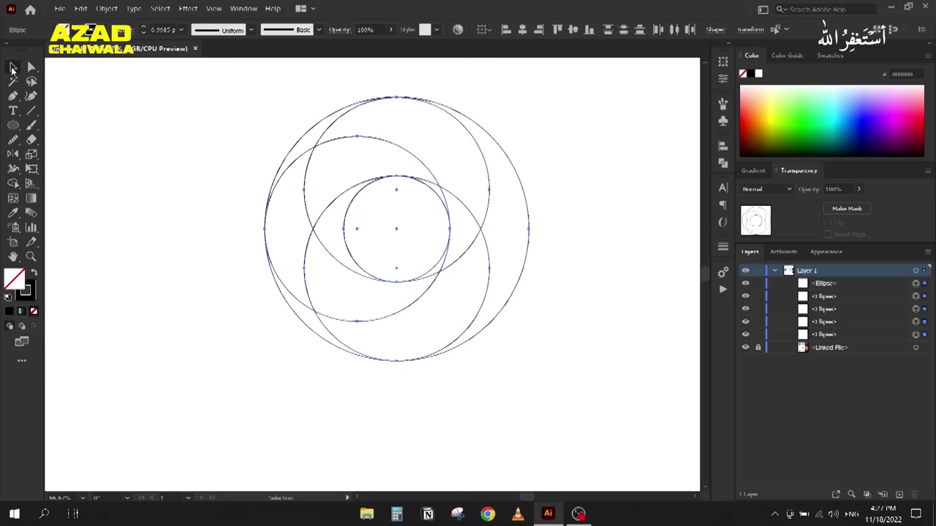
click(215, 113)
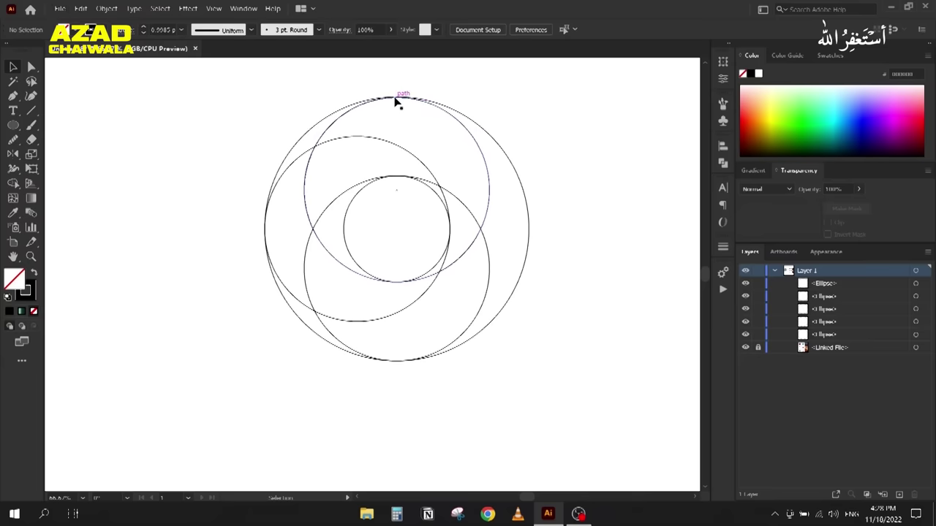
scroll(395, 93, up, 4)
scroll(359, 77, up, 3)
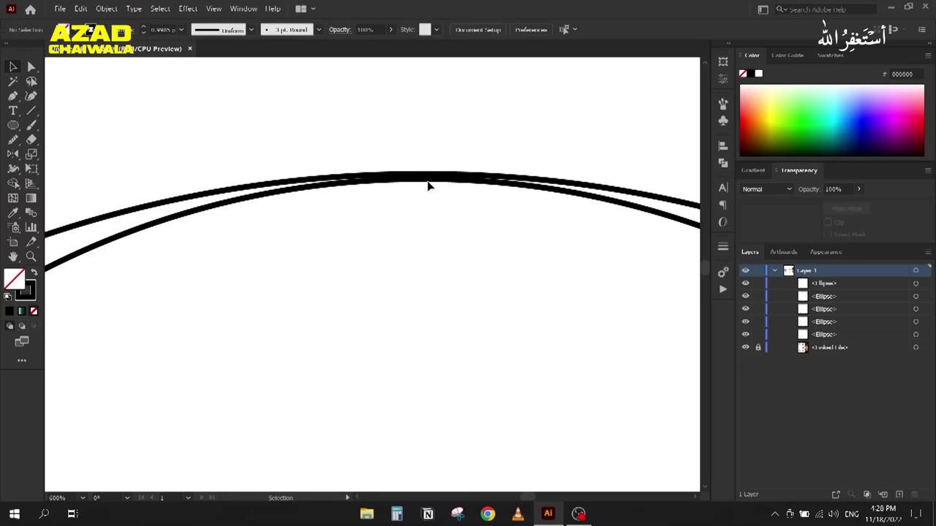
Step: In Outline view, match the ellipse's top to the other circle's top, then select all five circles in Preview
click(213, 8)
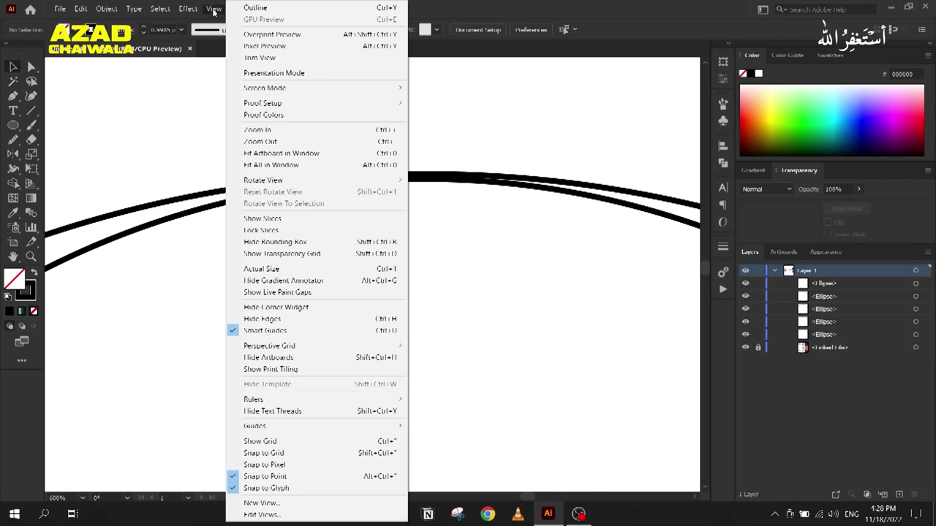
click(249, 8)
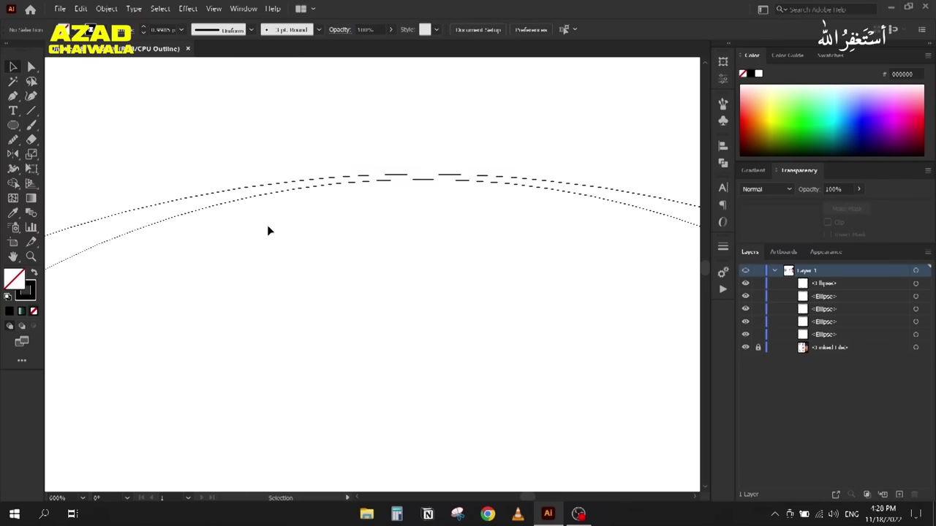
scroll(267, 228, down, 8)
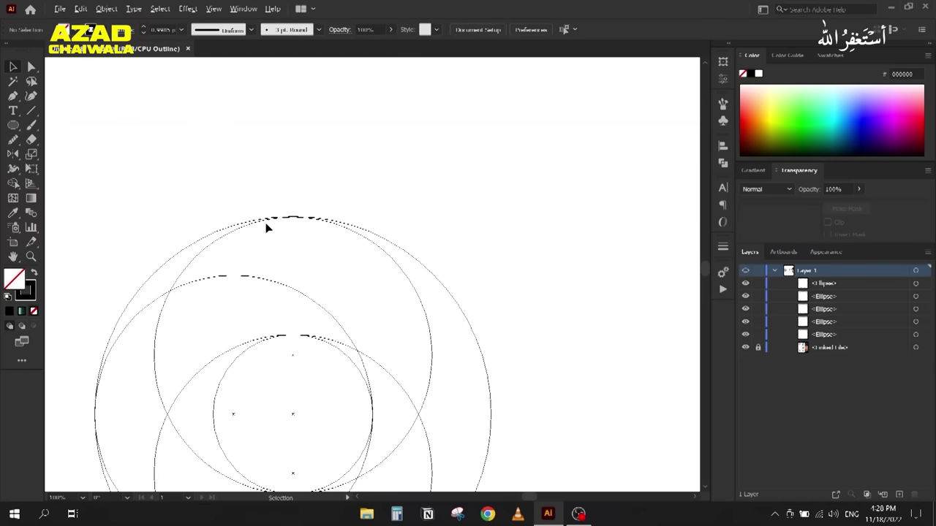
scroll(268, 224, up, 9)
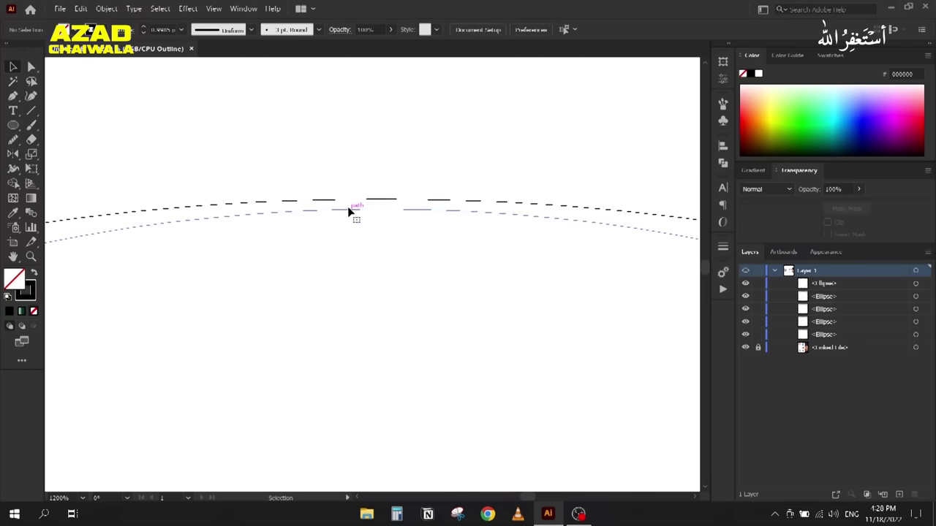
click(349, 210)
drag(379, 211, 382, 198)
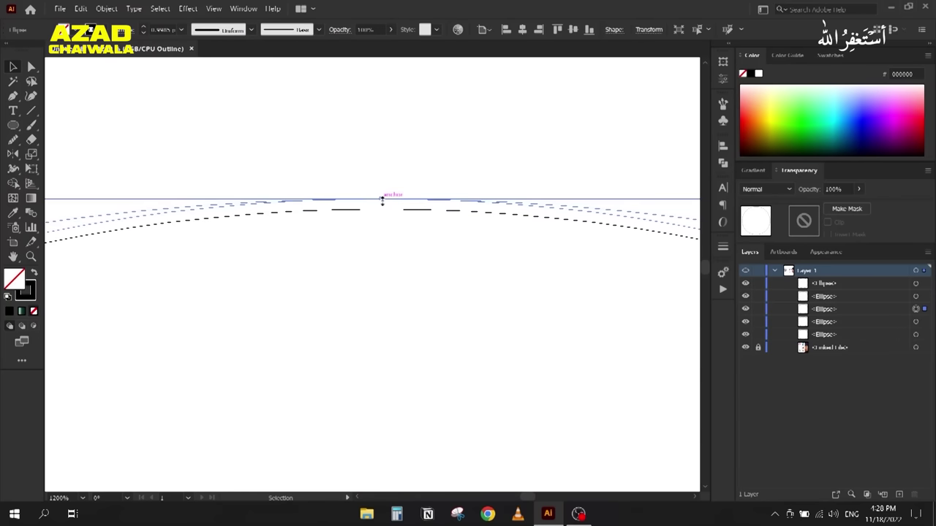
click(381, 216)
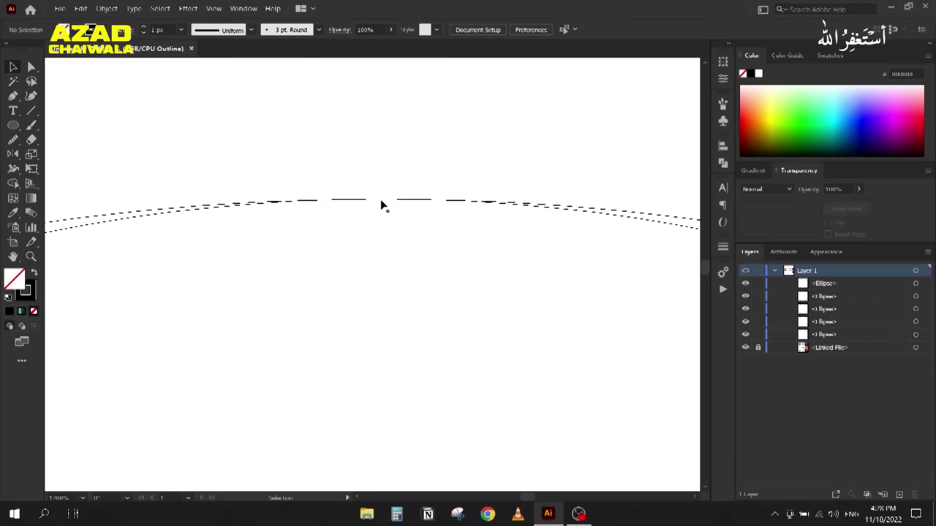
click(213, 8)
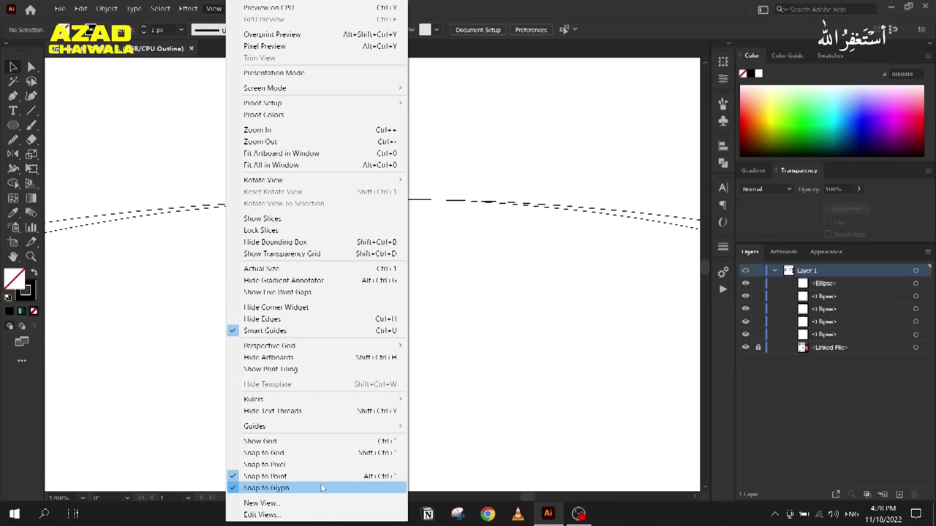
click(452, 297)
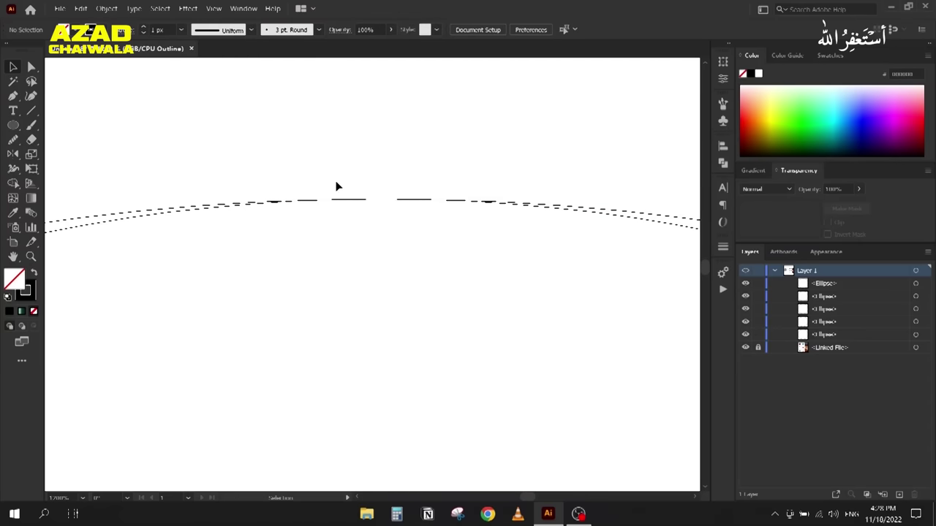
key(ctrl+y)
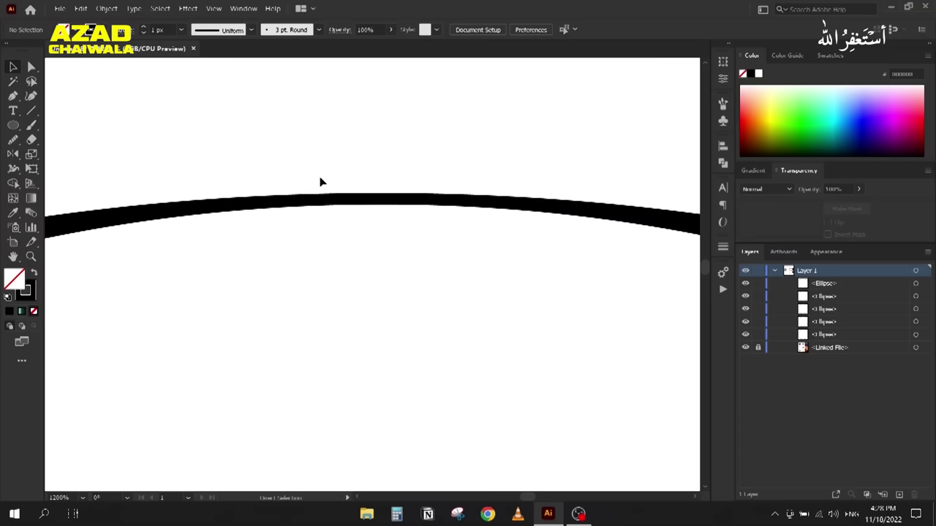
scroll(353, 157, down, 5)
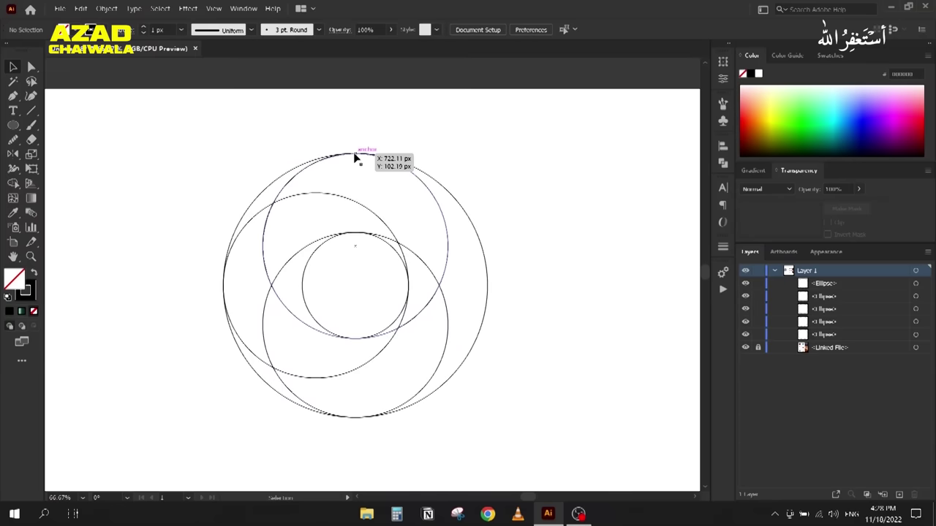
scroll(242, 178, down, 1)
drag(207, 109, 585, 418)
Step: Group the five circles and move the group higher on the artboard
key(ctrl+g)
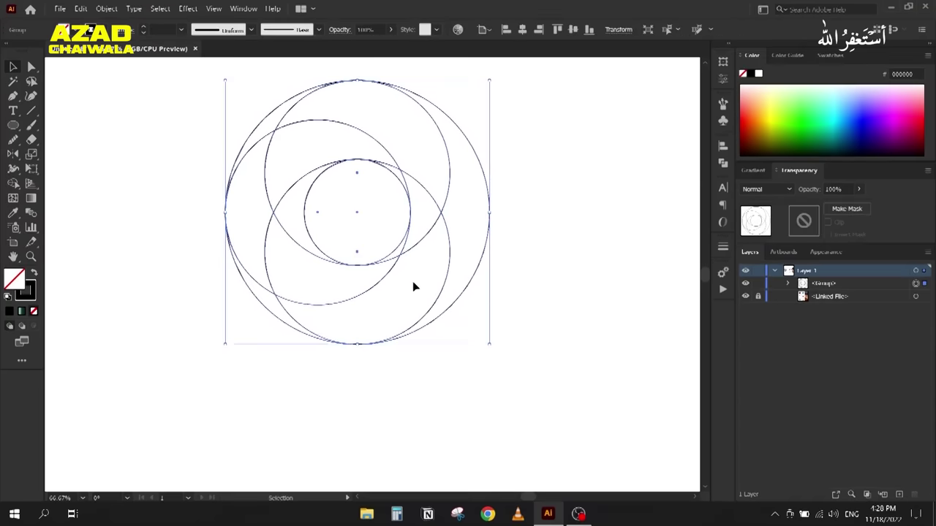
scroll(327, 185, down, 1)
drag(427, 330, 482, 306)
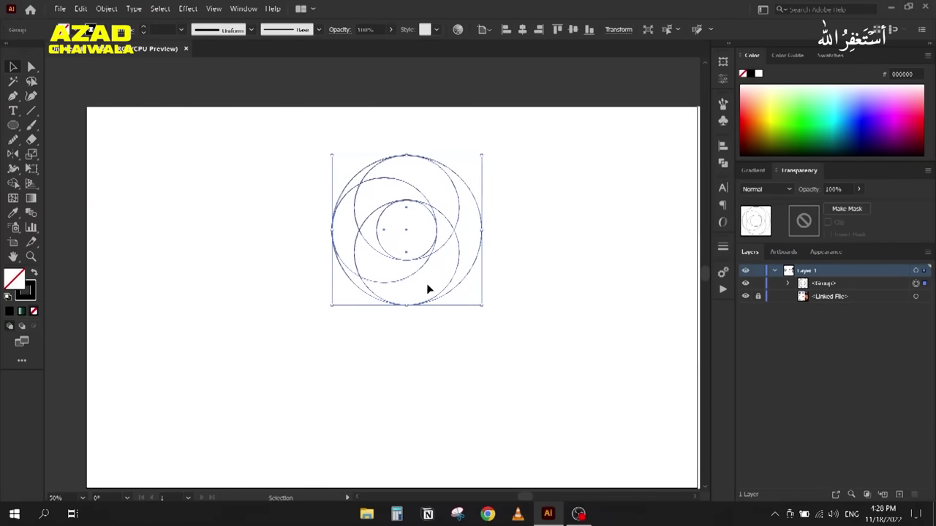
click(399, 257)
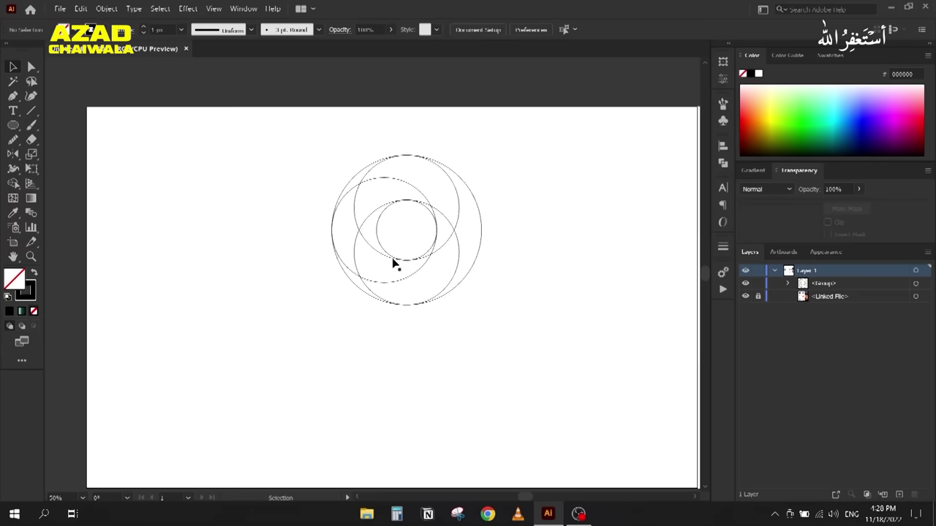
drag(392, 259, 393, 390)
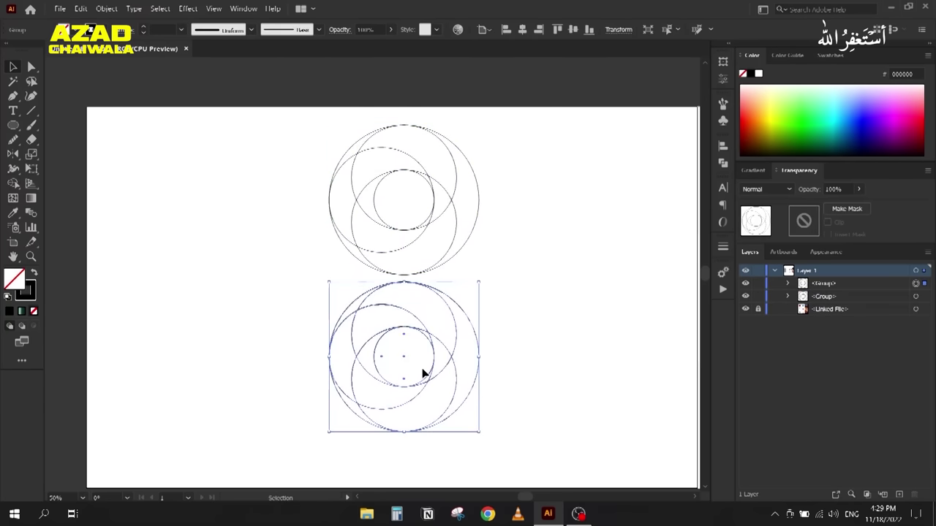
scroll(393, 375, up, 2)
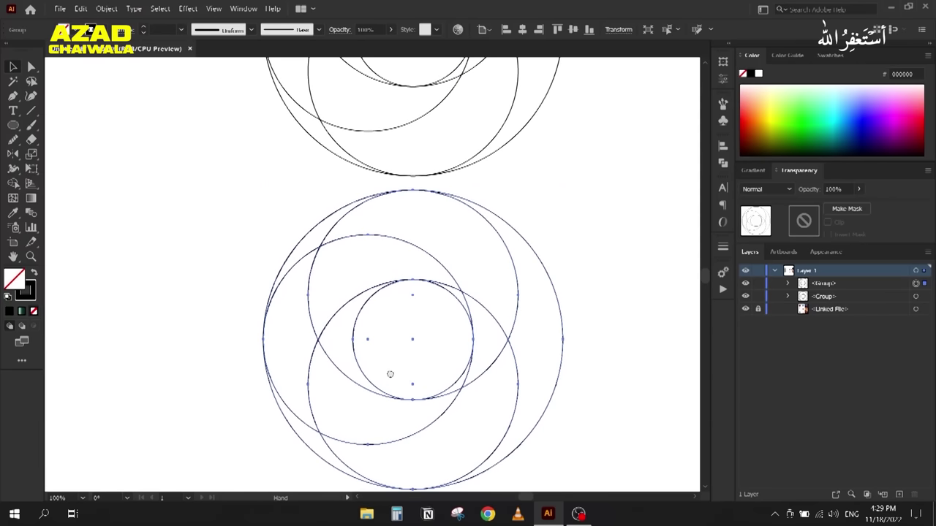
scroll(388, 378, down, 2)
Step: Reflect the lower circle group across the vertical axis
right_click(425, 281)
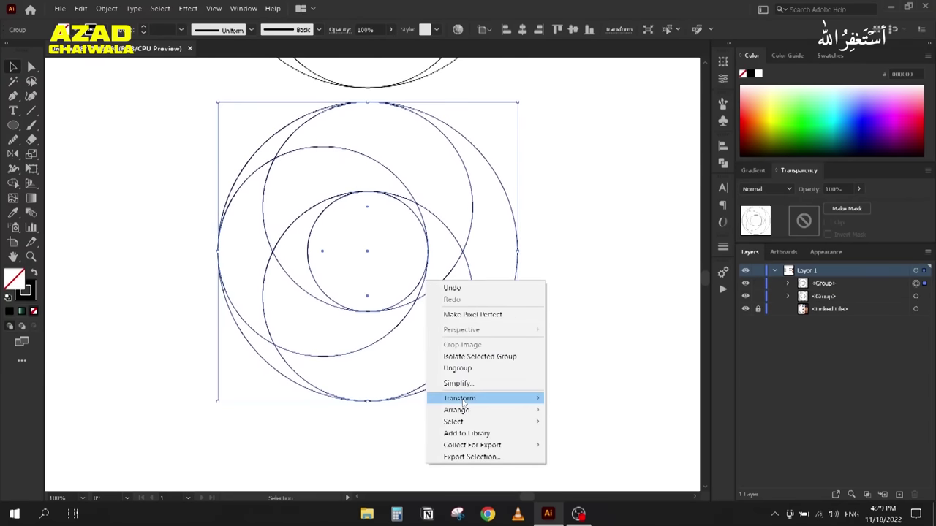
mouse_move(463, 399)
click(601, 437)
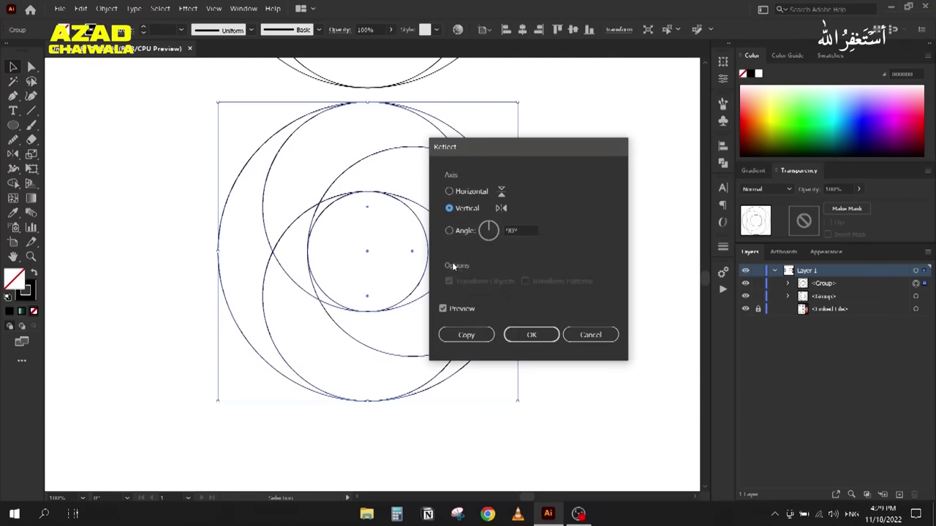
click(531, 334)
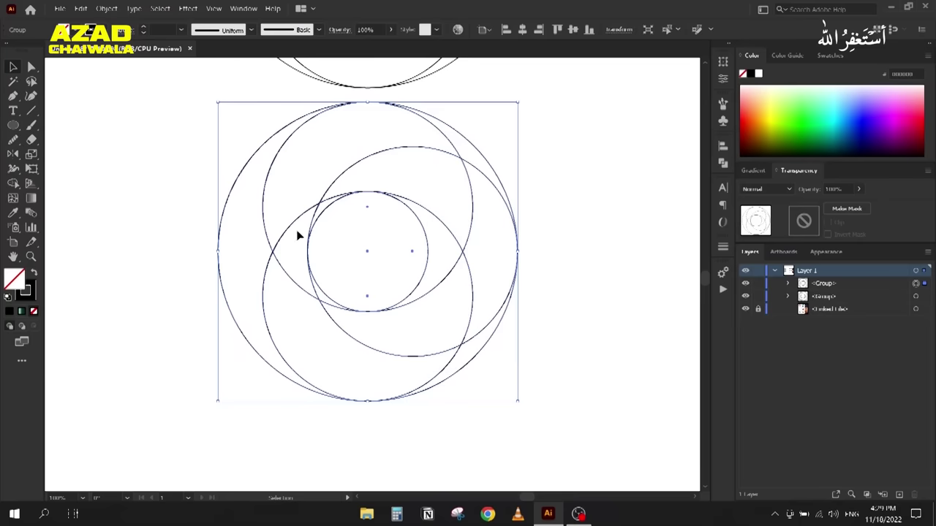
drag(288, 196, 316, 400)
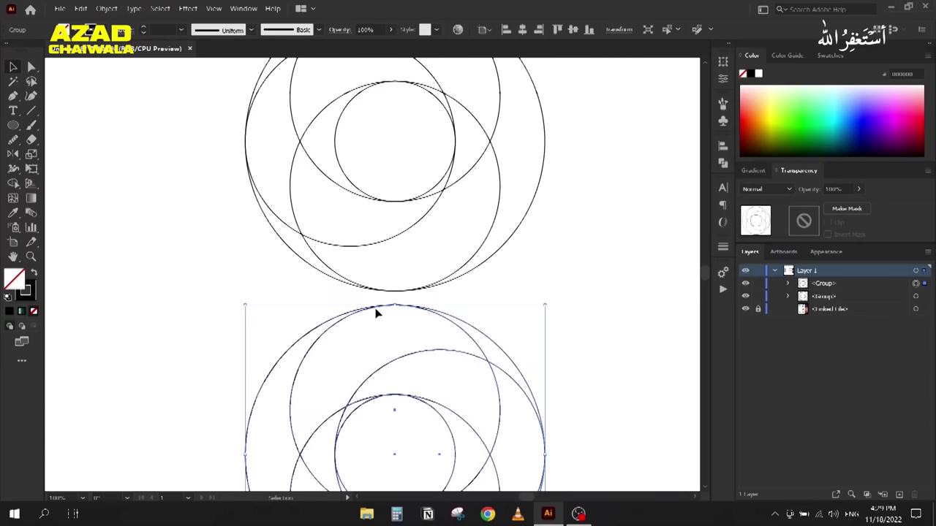
Step: Stack the mirrored group beneath the upper group and horizontally centre-align both groups
drag(378, 253, 383, 310)
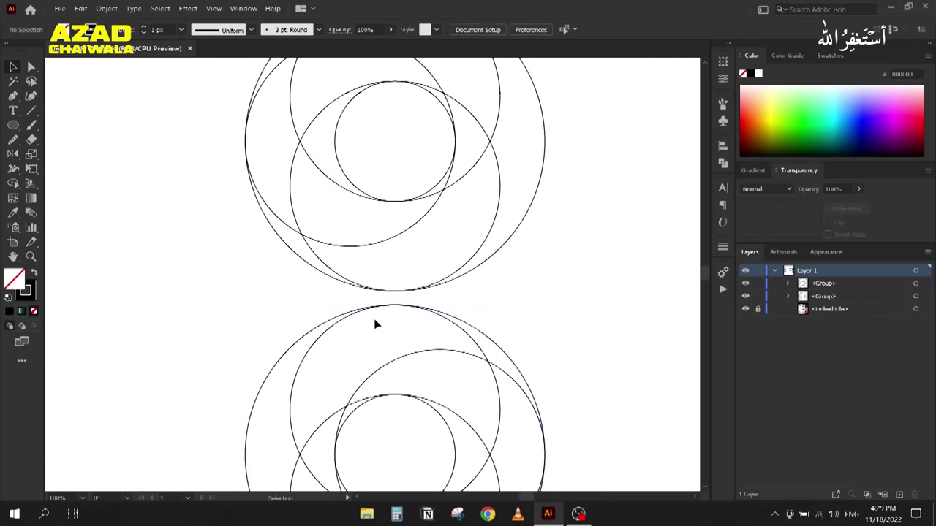
click(395, 292)
drag(395, 306, 392, 206)
drag(187, 148, 458, 350)
scroll(459, 351, down, 1)
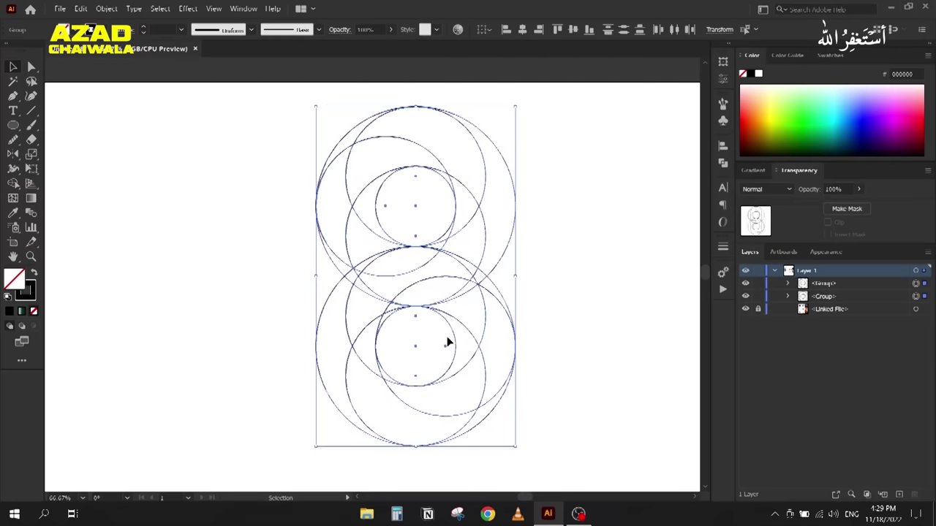
click(723, 146)
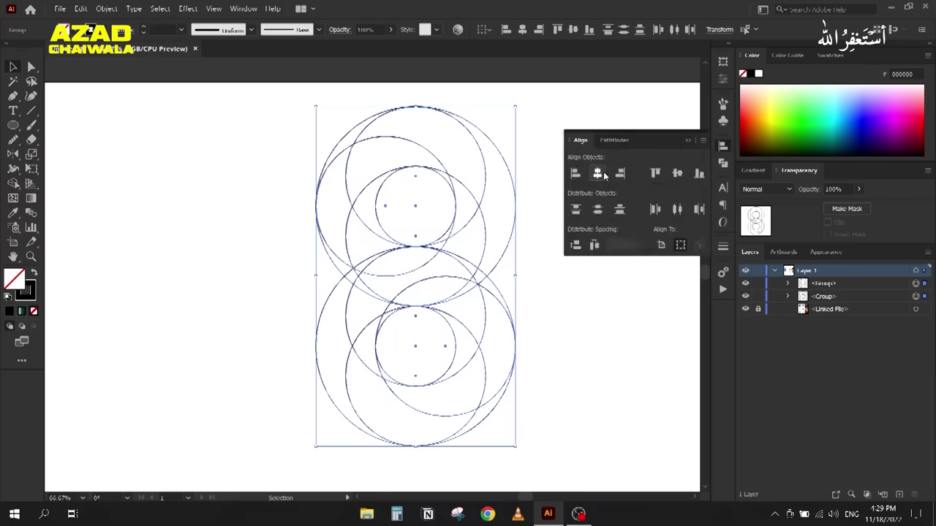
click(687, 138)
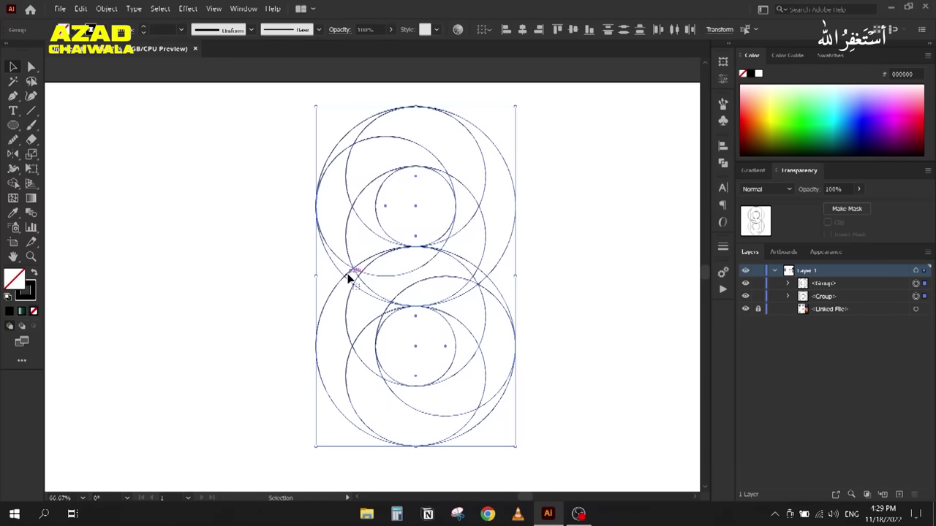
click(227, 273)
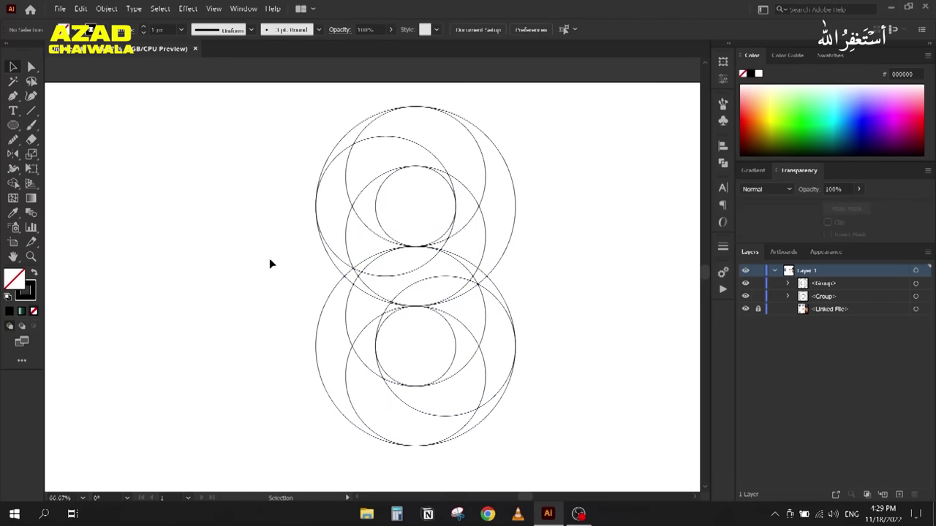
scroll(269, 258, up, 1)
scroll(230, 227, down, 1)
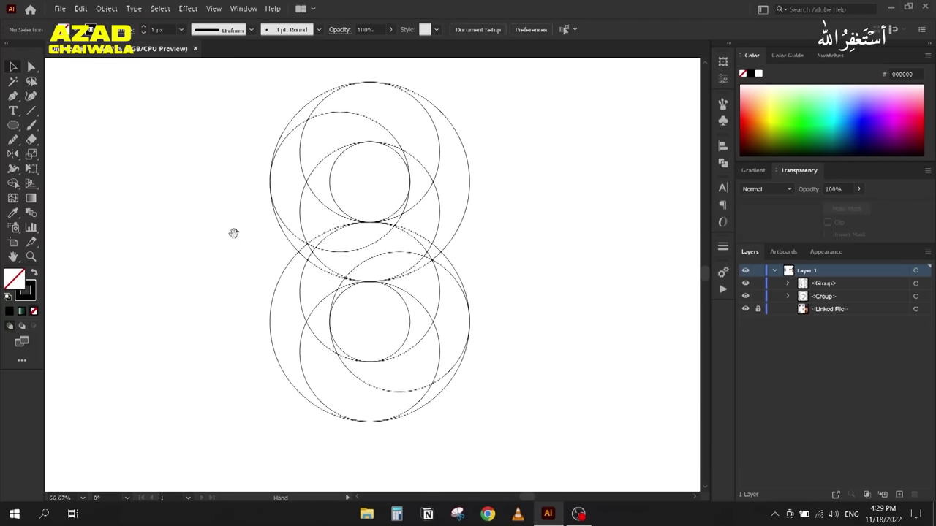
drag(227, 121, 501, 397)
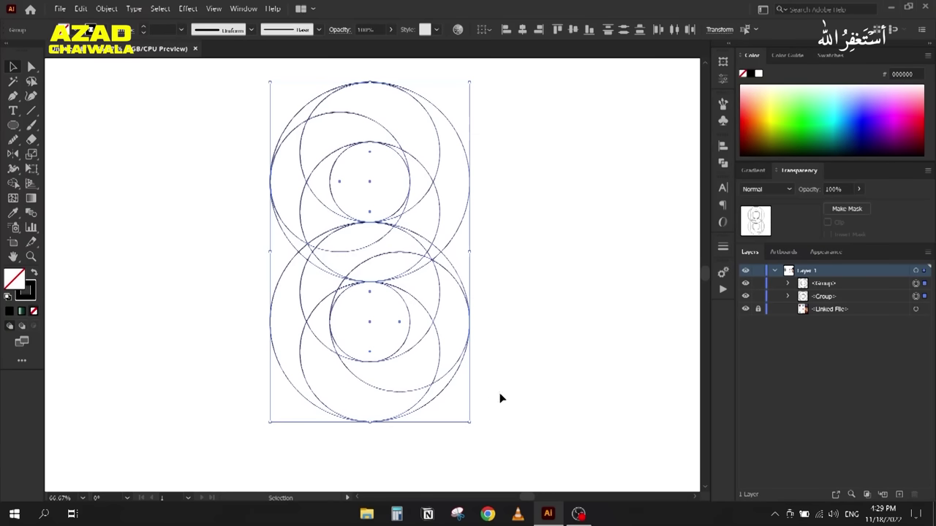
key(shift+m)
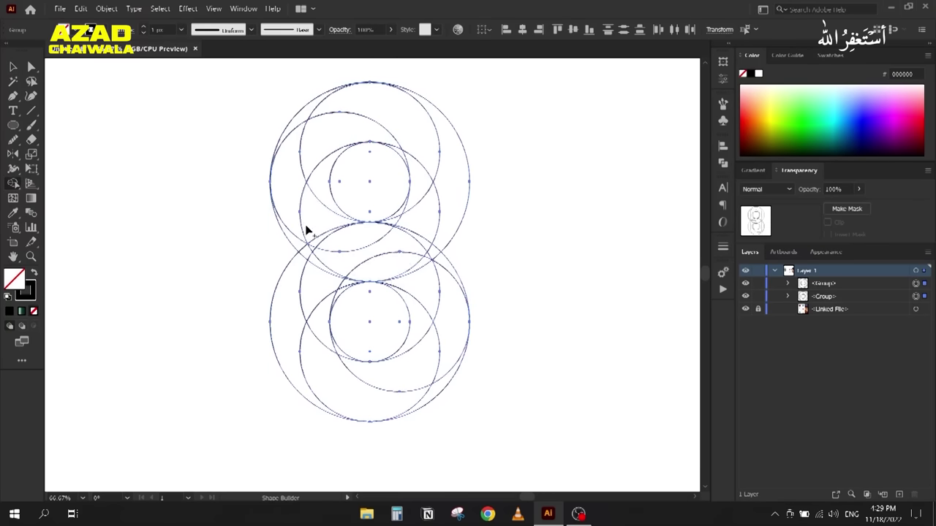
Step: Merge the upper and lower crescent regions into continuous bands with the Shape Builder
mouse_move(292, 242)
mouse_down()
mouse_move(292, 186)
mouse_move(319, 139)
mouse_move(361, 138)
mouse_move(398, 152)
mouse_up()
mouse_move(310, 112)
mouse_down()
mouse_move(356, 101)
mouse_move(400, 113)
mouse_move(422, 156)
mouse_move(421, 207)
mouse_up()
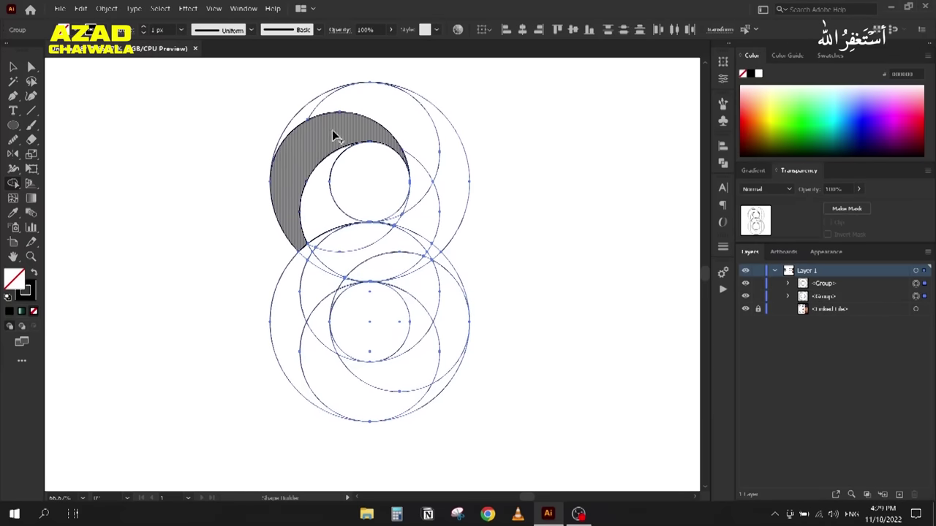
drag(309, 118, 358, 97)
mouse_move(421, 169)
mouse_down()
mouse_move(424, 200)
mouse_move(403, 214)
mouse_up()
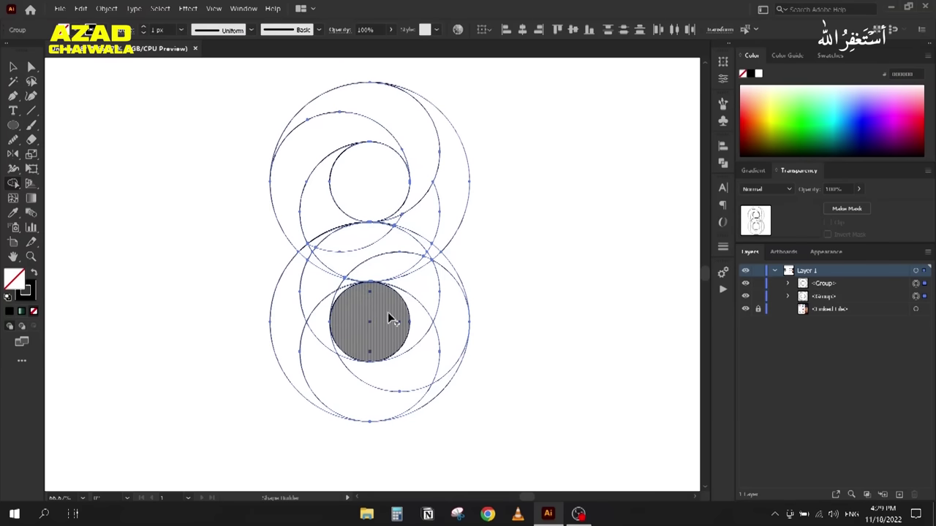
mouse_move(446, 264)
mouse_down()
mouse_move(438, 339)
mouse_move(423, 361)
mouse_move(378, 374)
mouse_move(333, 342)
mouse_up()
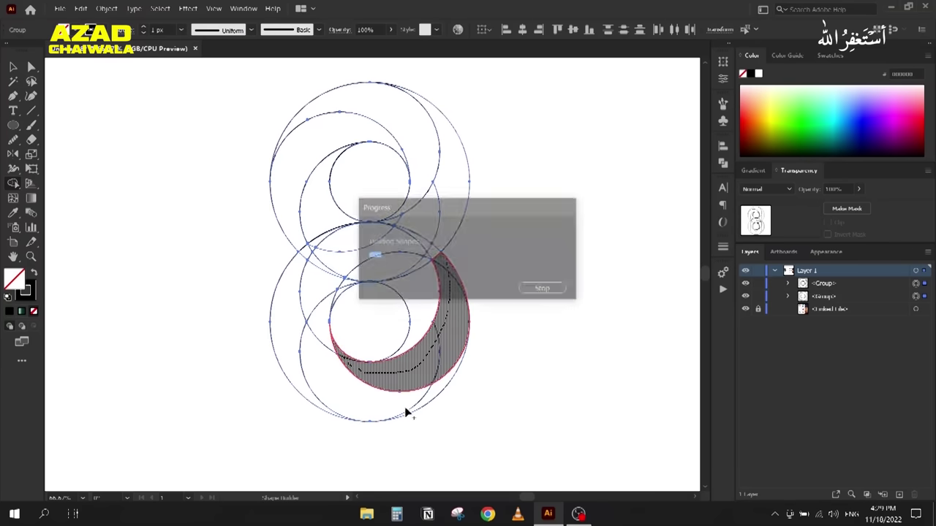
mouse_move(430, 391)
mouse_down()
mouse_move(382, 407)
mouse_move(322, 375)
mouse_up()
mouse_move(320, 329)
mouse_down()
mouse_move(336, 299)
mouse_move(306, 338)
mouse_move(305, 255)
mouse_move(394, 231)
mouse_move(447, 198)
mouse_move(430, 252)
mouse_move(408, 269)
mouse_move(346, 281)
mouse_up()
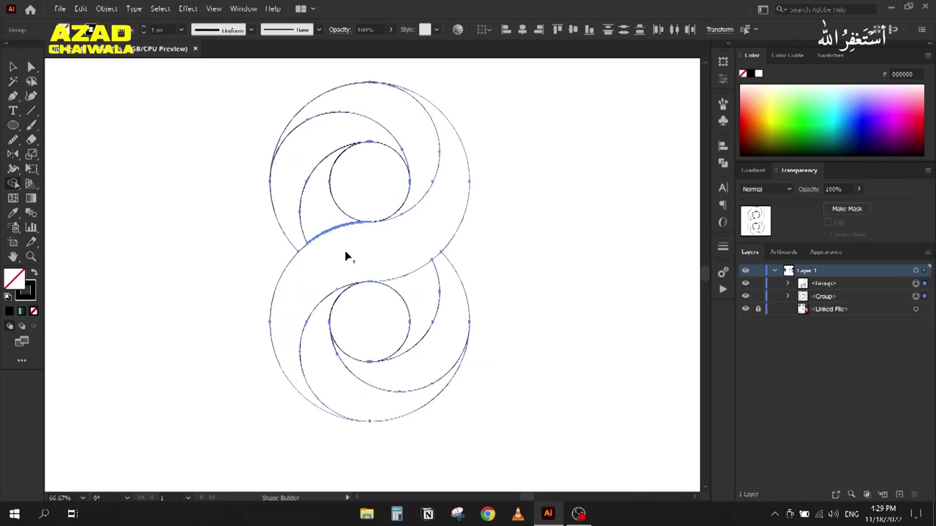
Step: Zoom to the curve junction and delete the stray spike there
scroll(327, 285, up, 5)
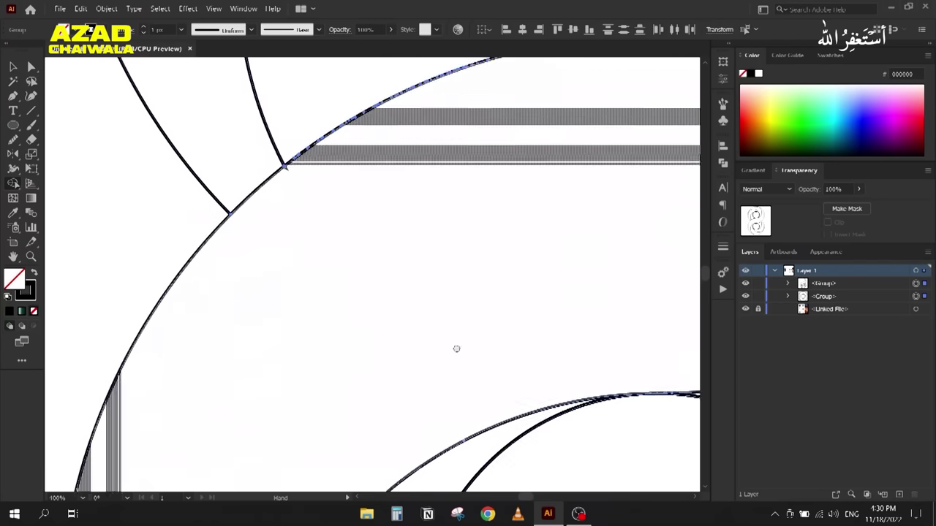
scroll(287, 172, up, 5)
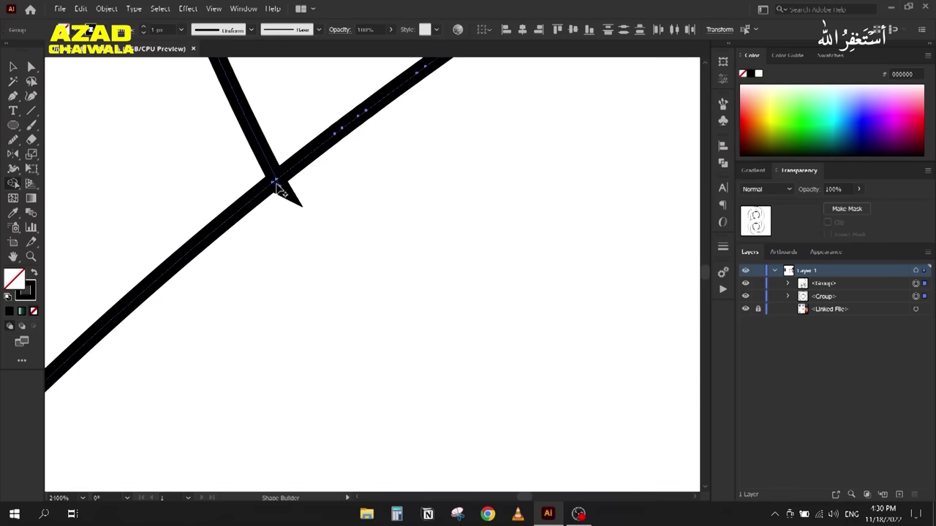
scroll(462, 247, up, 2)
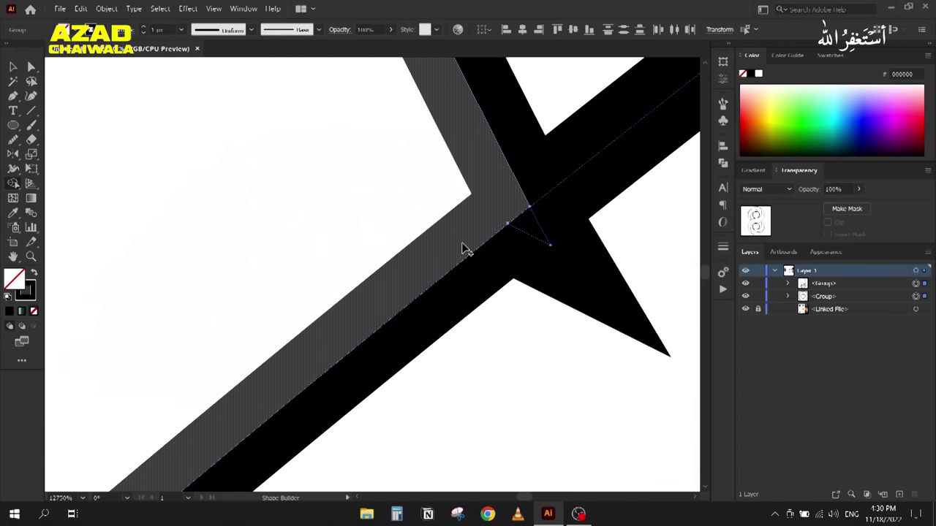
scroll(503, 271, down, 2)
scroll(503, 271, down, 4)
drag(512, 271, 436, 202)
scroll(271, 182, down, 2)
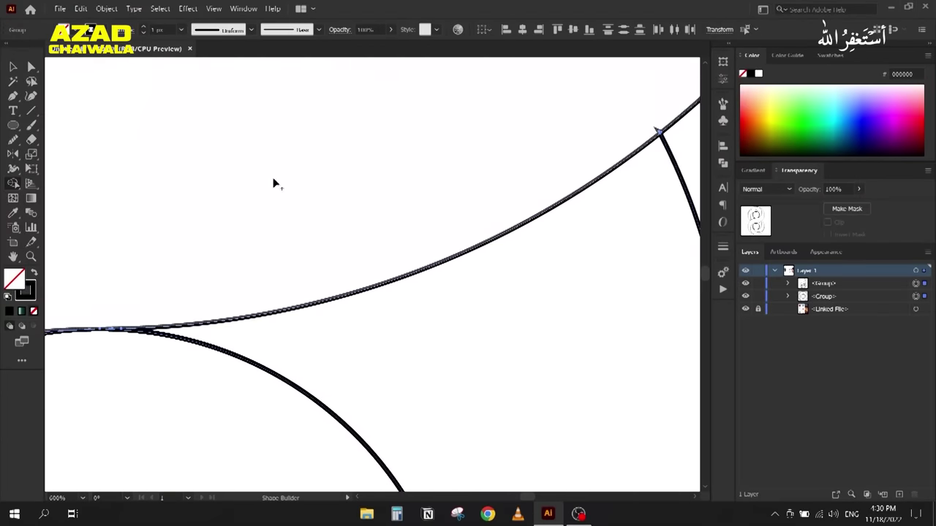
scroll(559, 119, up, 4)
scroll(563, 112, up, 2)
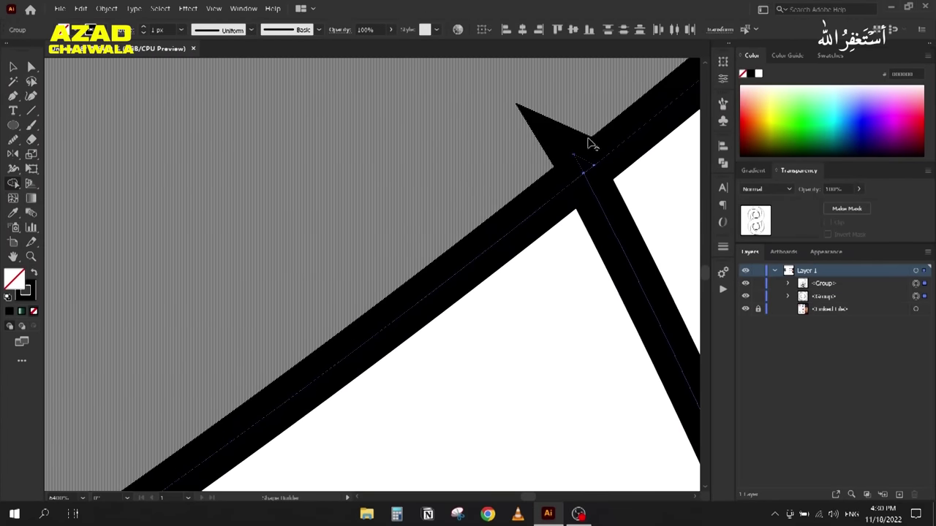
alt+click(575, 173)
Step: Return to the Selection tool and select the whole figure-8 artwork
scroll(445, 178, down, 2)
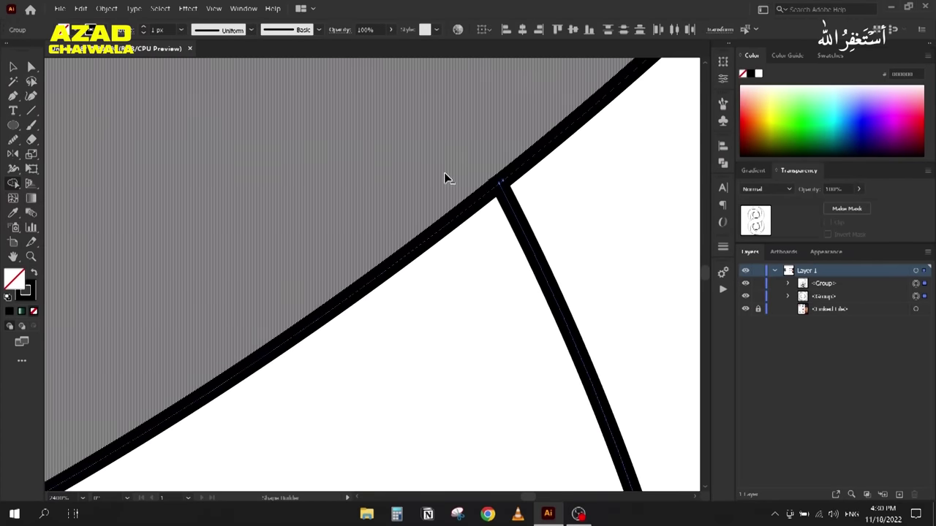
scroll(445, 178, down, 2)
scroll(446, 179, down, 3)
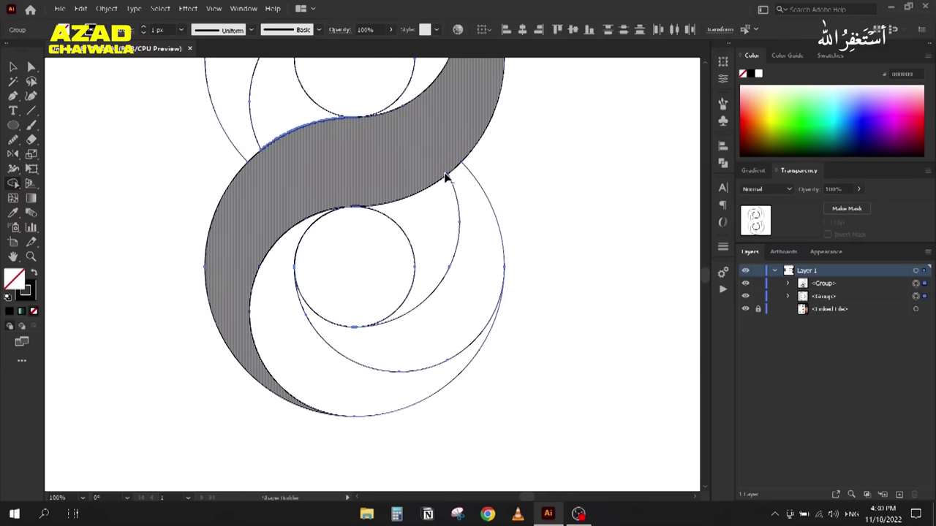
scroll(343, 220, up, 4)
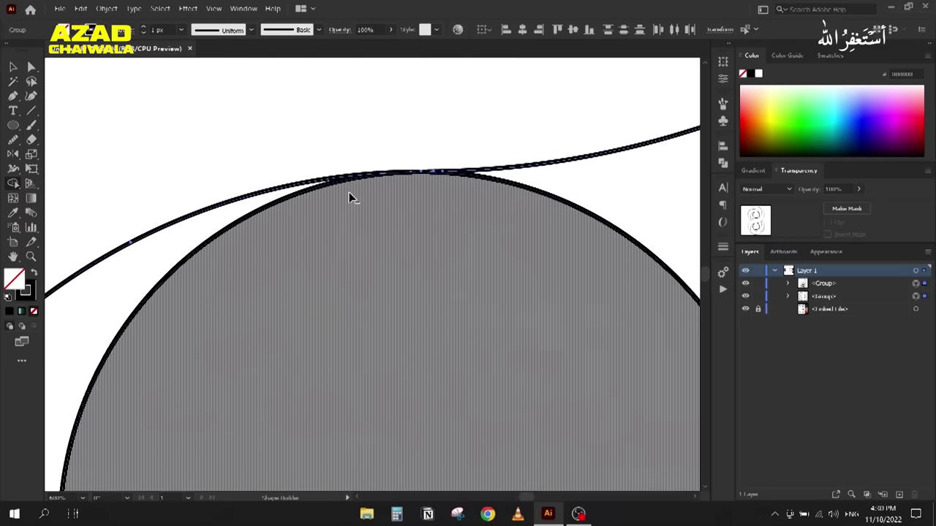
scroll(350, 197, down, 4)
scroll(349, 198, down, 2)
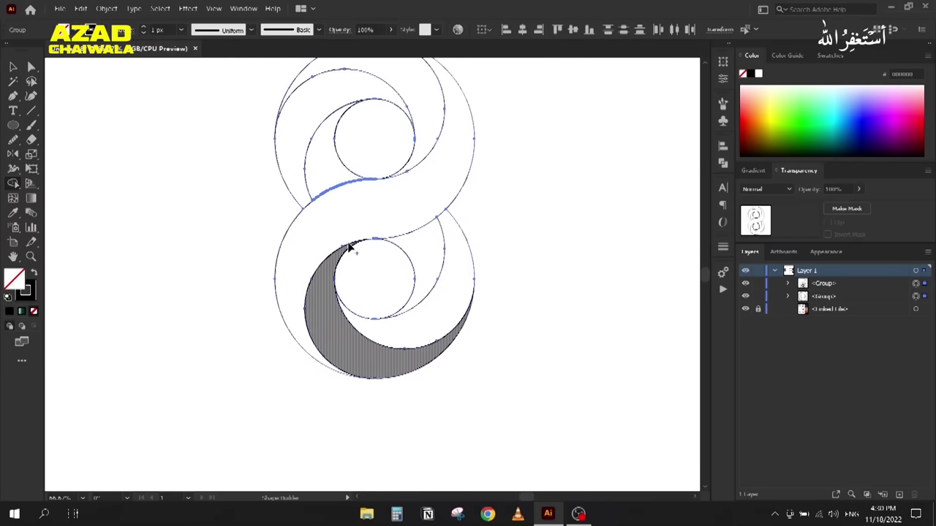
click(13, 67)
click(201, 146)
scroll(194, 155, up, 2)
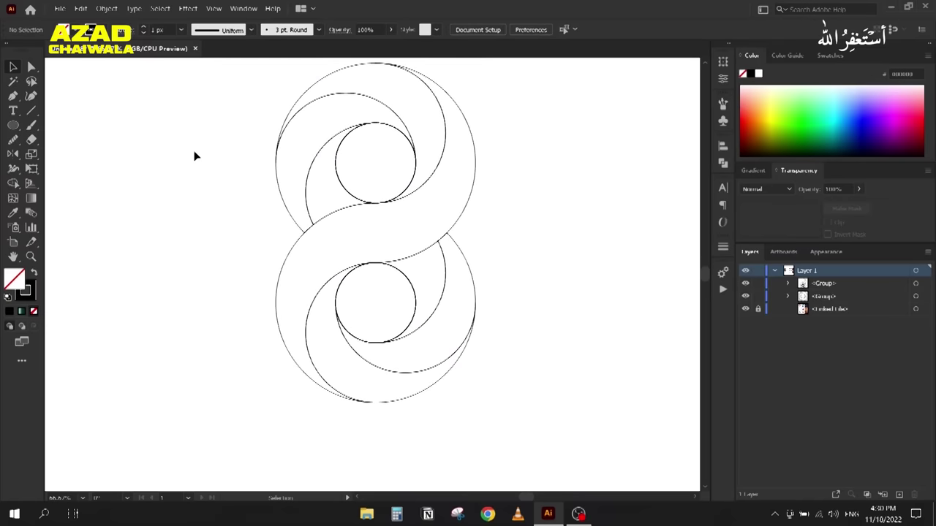
drag(219, 85, 479, 370)
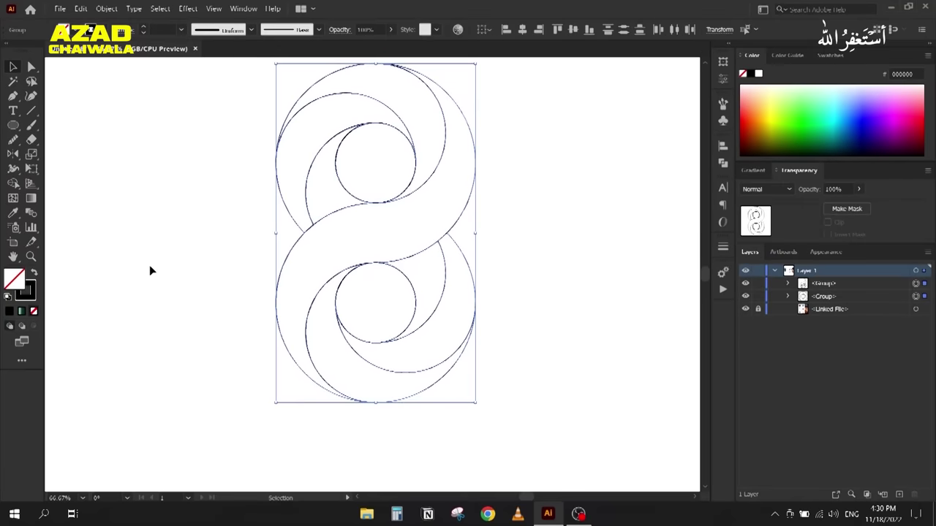
Step: Live Paint the upper figure-8 regions red, yellow and green
key(k)
key(d)
key(Right)
key(Right)
click(324, 164)
key(Right)
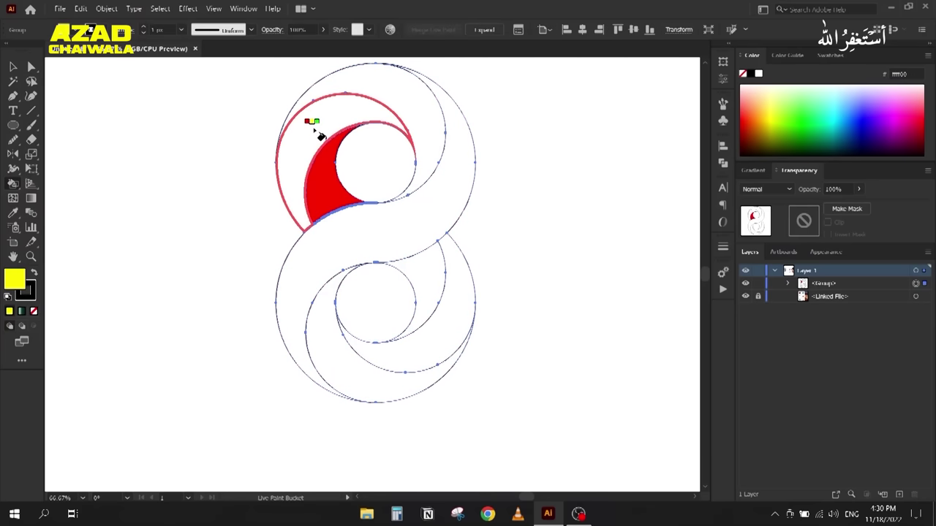
click(316, 132)
key(Right)
click(417, 98)
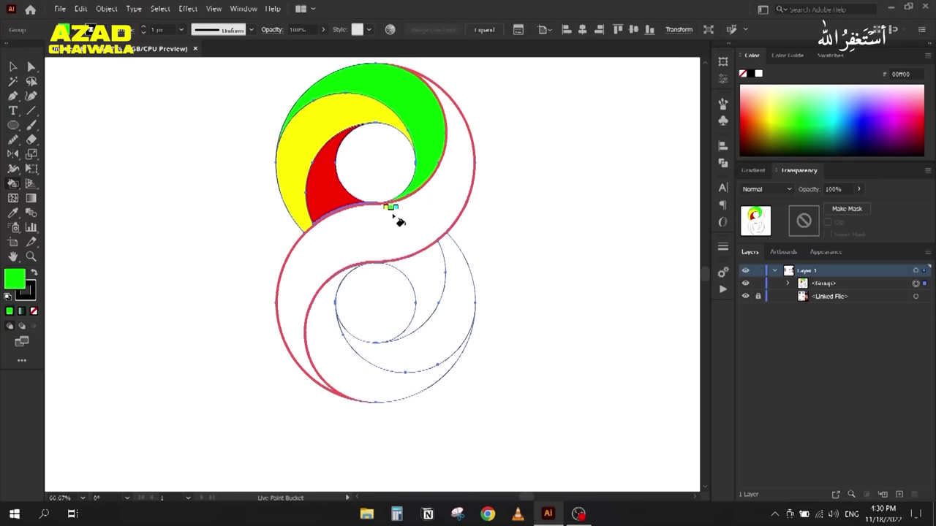
Step: Paint the middle band cyan and the lower crescents blue, magenta and dark red, then shift the logo left
key(Right)
click(326, 289)
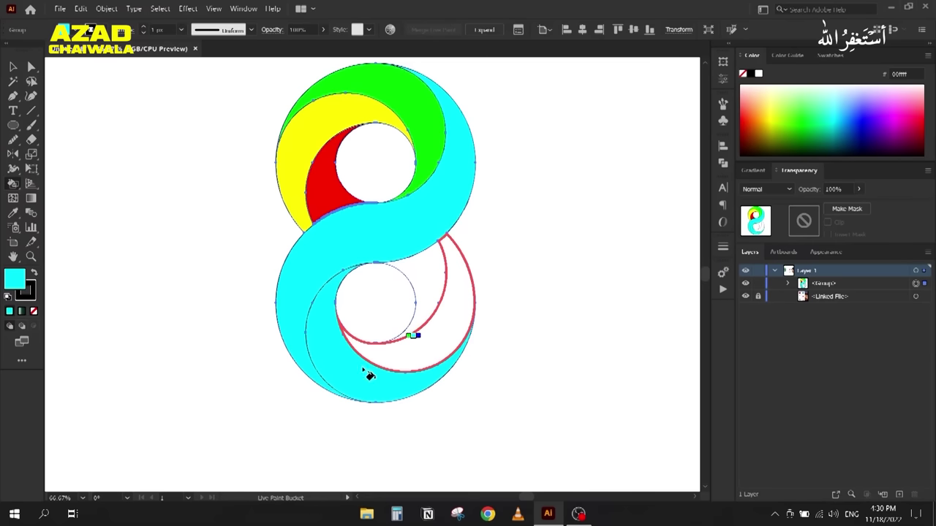
key(Right)
click(403, 354)
key(Right)
click(439, 343)
key(Right)
click(426, 310)
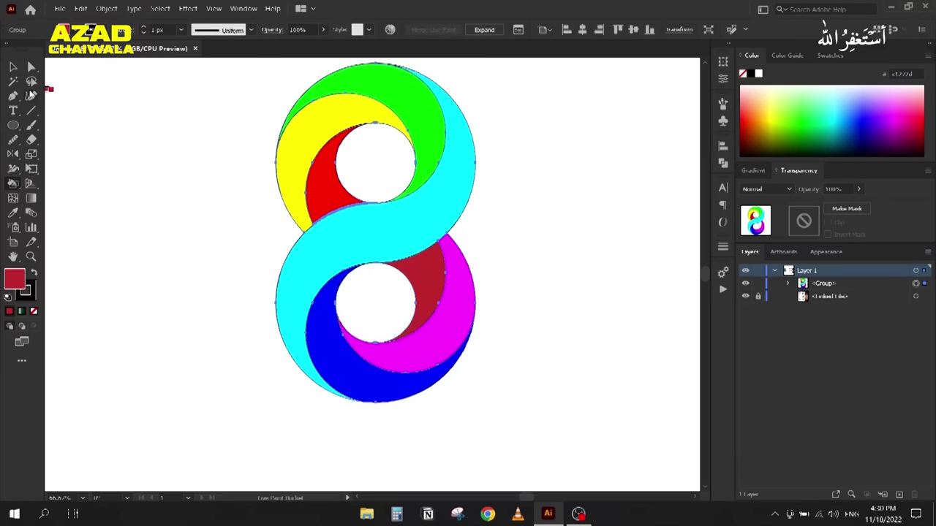
click(13, 68)
drag(304, 139, 210, 154)
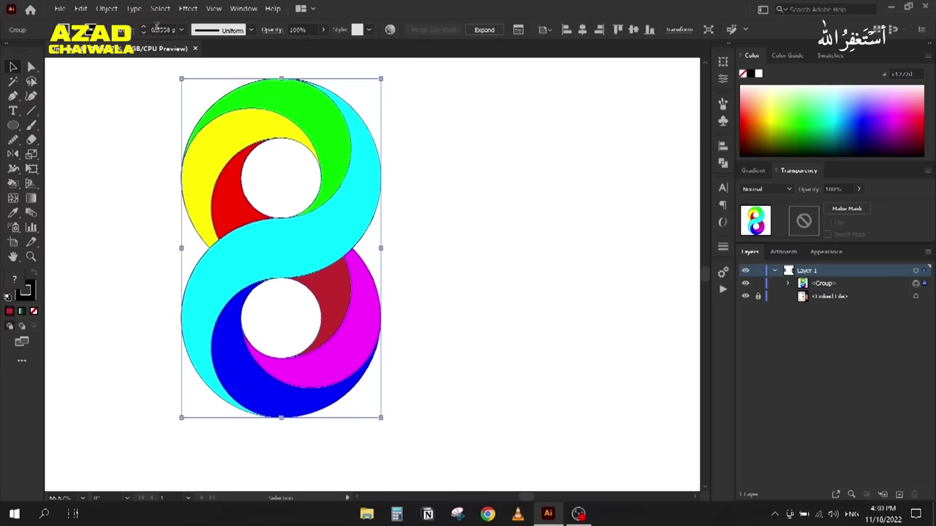
Step: Expand the Live Paint artwork and ungroup it twice into two groups
click(106, 9)
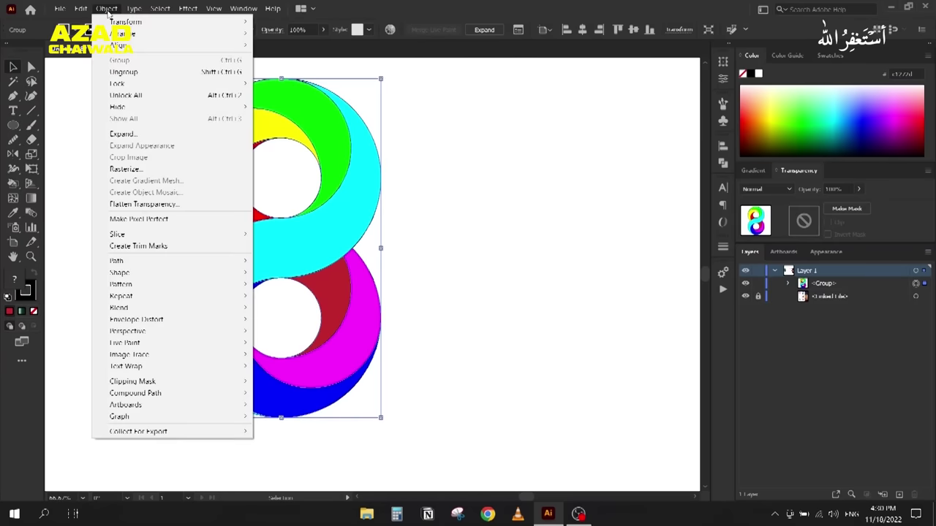
click(124, 135)
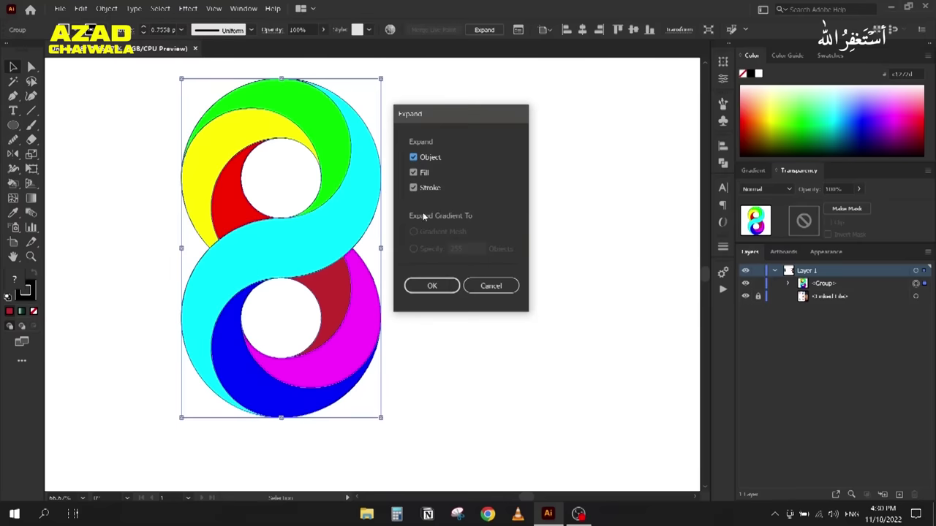
click(435, 286)
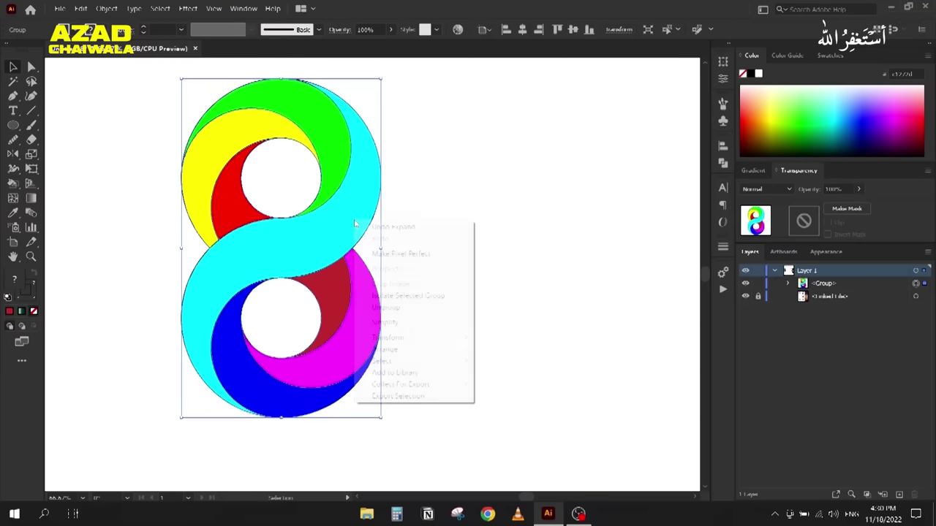
right_click(360, 224)
click(386, 308)
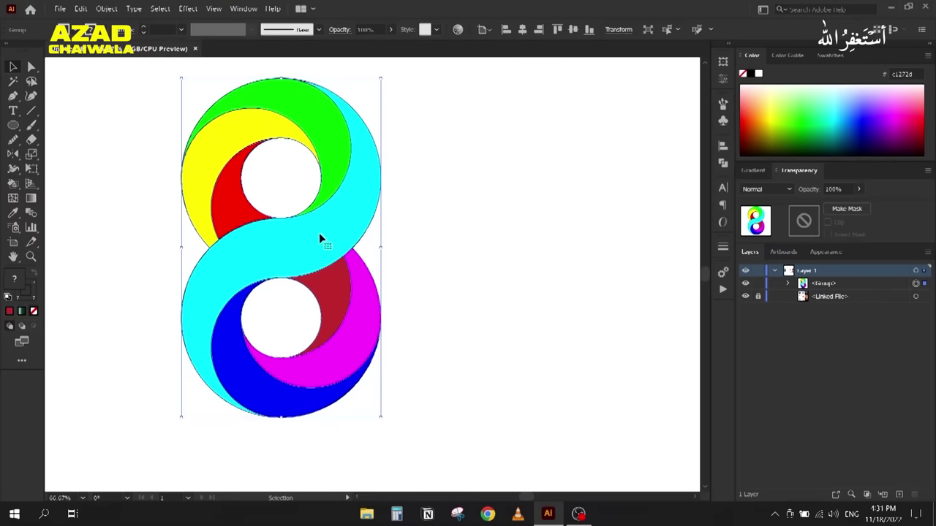
right_click(408, 178)
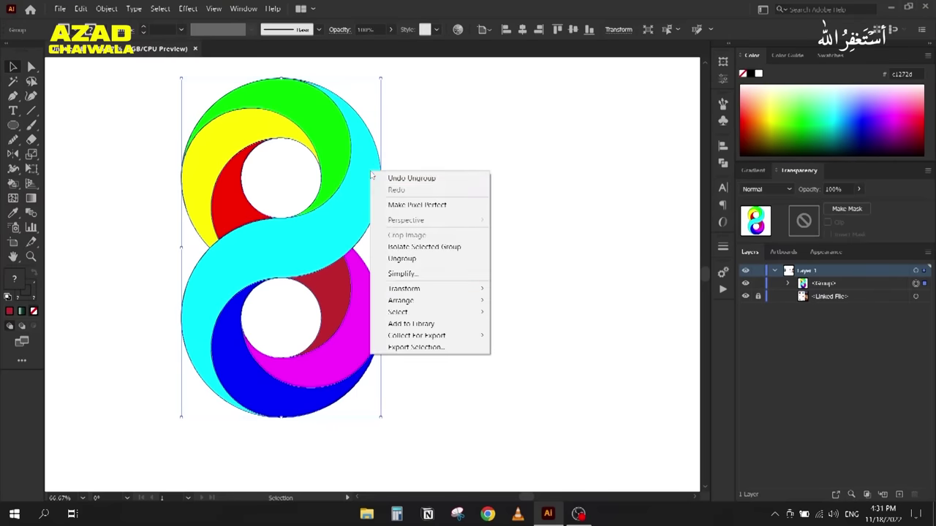
click(401, 263)
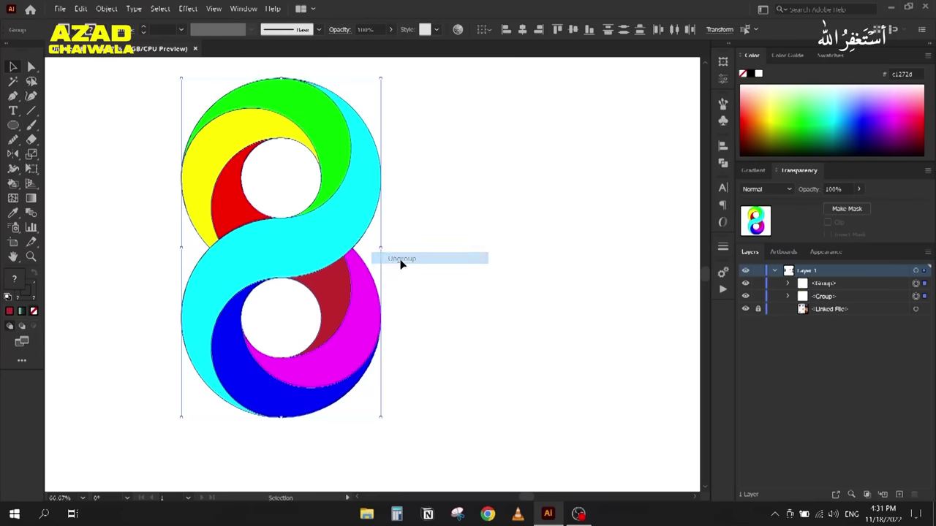
Step: Delete the leftover outline group and ungroup the coloured figure-8 into separate paths
click(460, 273)
click(916, 283)
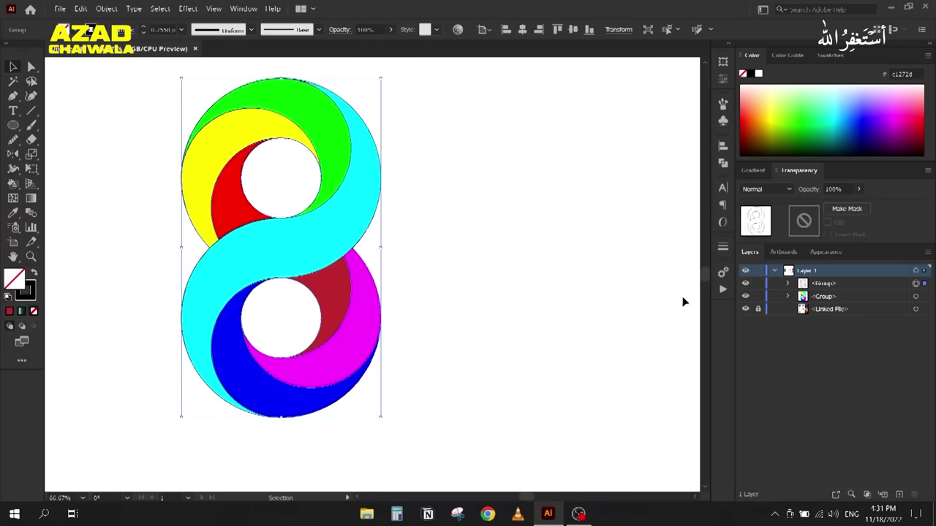
drag(347, 226, 561, 227)
click(240, 242)
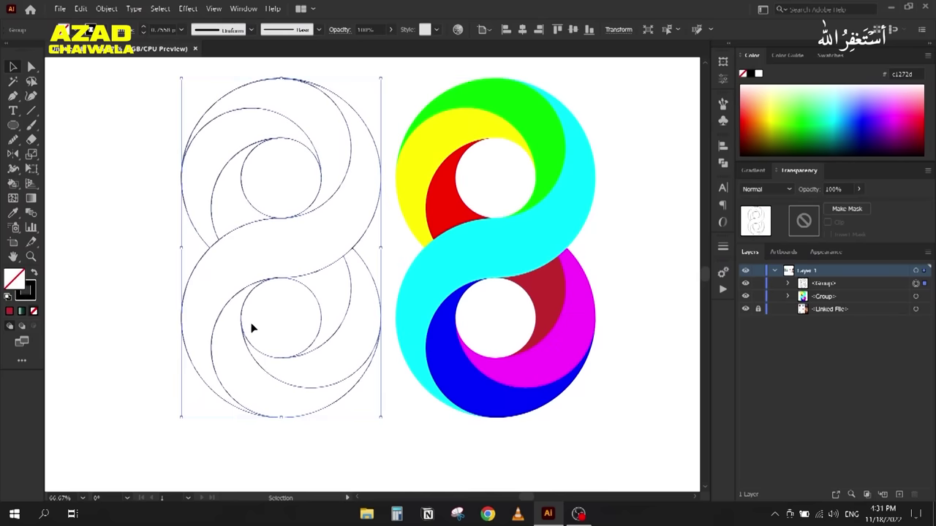
key(Delete)
drag(515, 251, 397, 255)
right_click(397, 255)
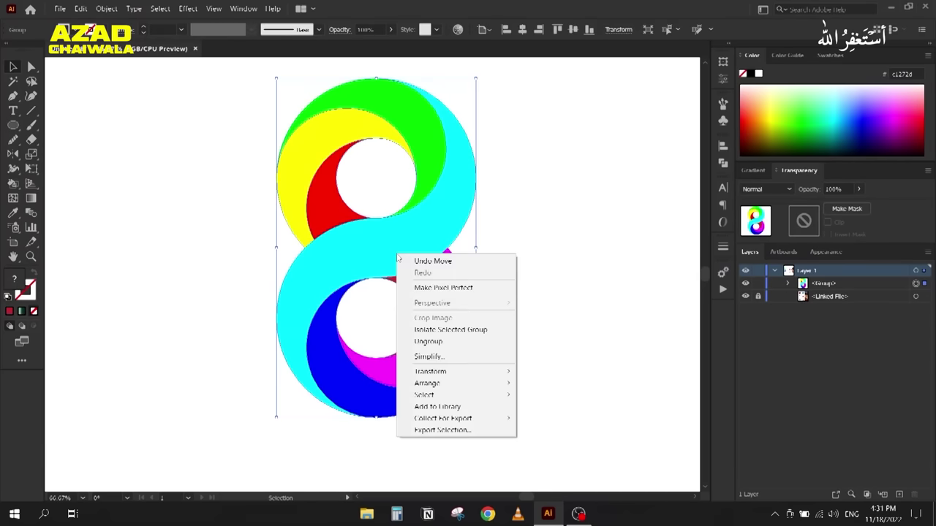
click(437, 342)
click(226, 255)
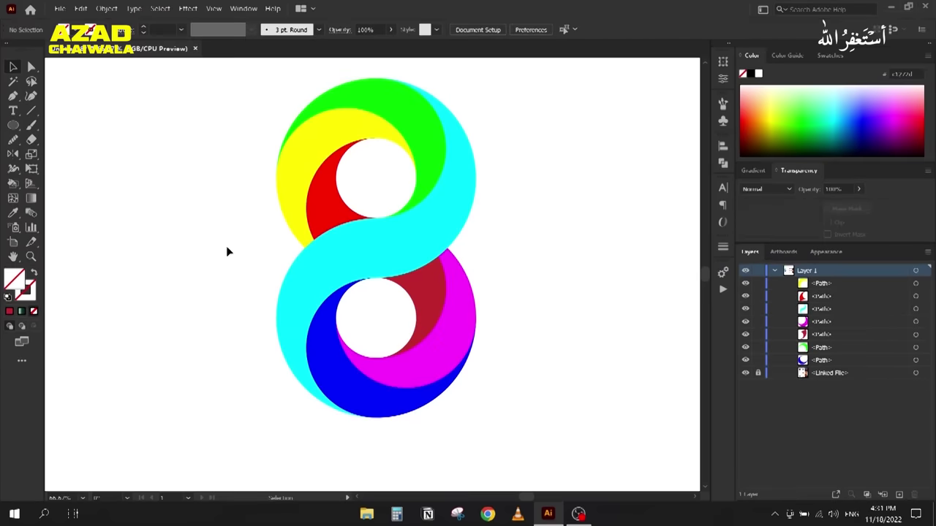
Step: Apply the White, Black gradient preset to the red crescent
click(330, 193)
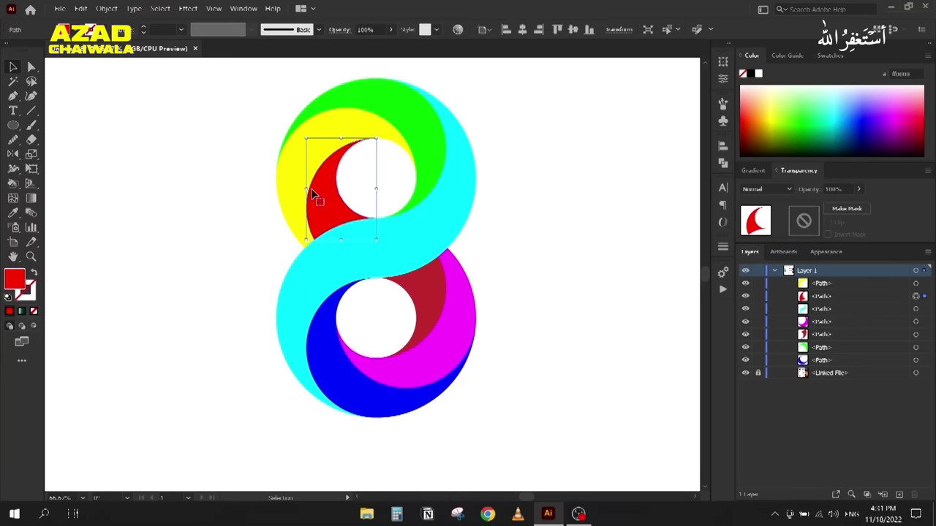
click(825, 57)
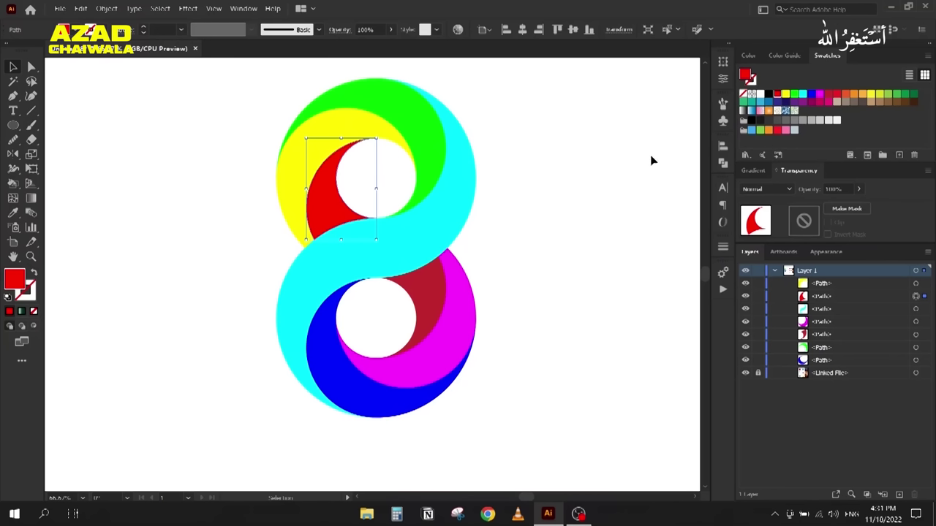
click(750, 171)
click(762, 192)
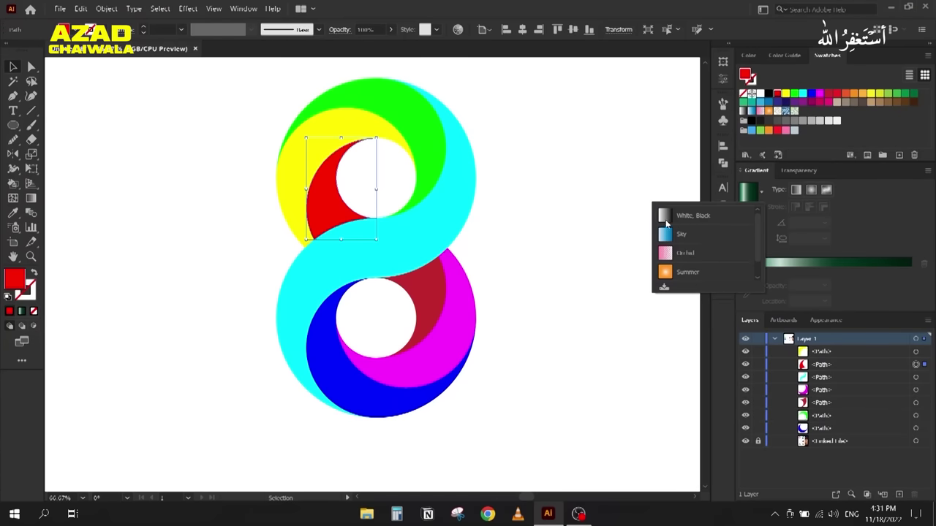
click(664, 219)
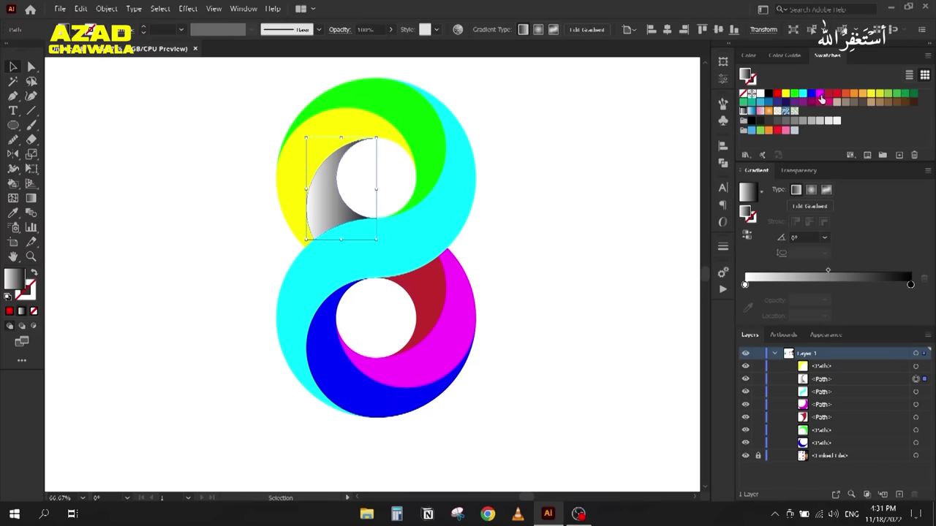
Step: Colour the gradient stops magenta and dark magenta and run the gradient vertically across the crescent
drag(821, 97, 745, 284)
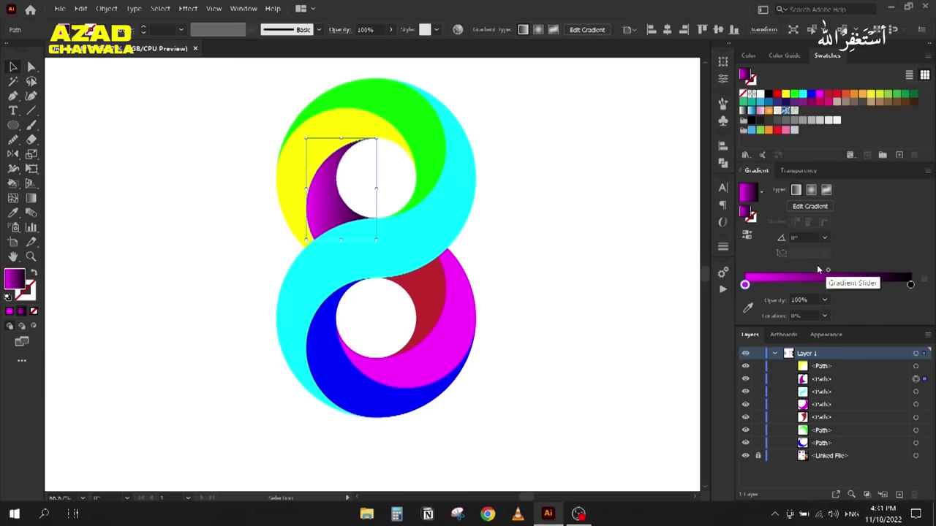
drag(810, 107, 910, 285)
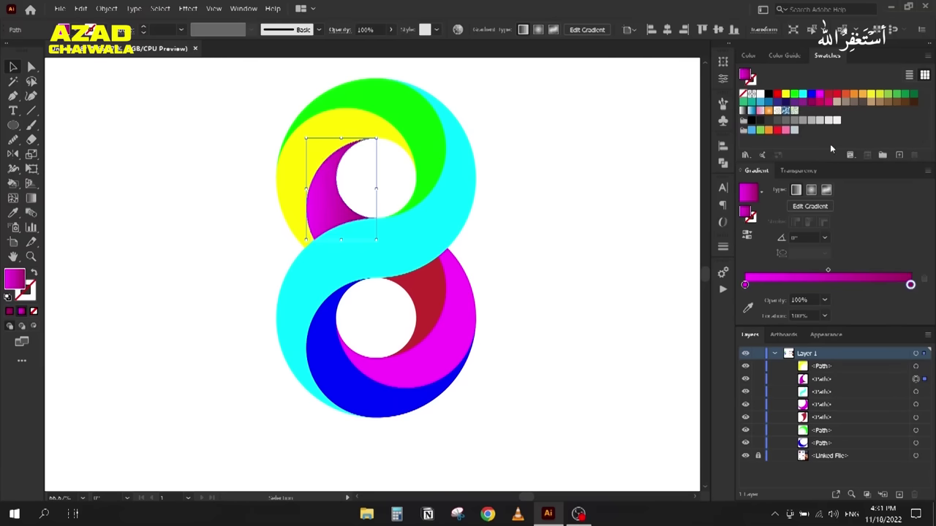
click(783, 55)
click(744, 76)
click(770, 105)
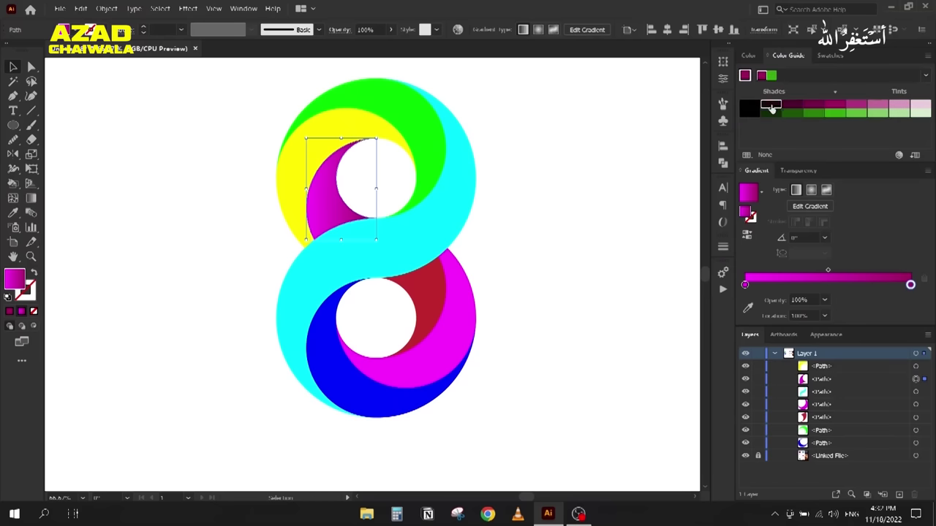
click(910, 285)
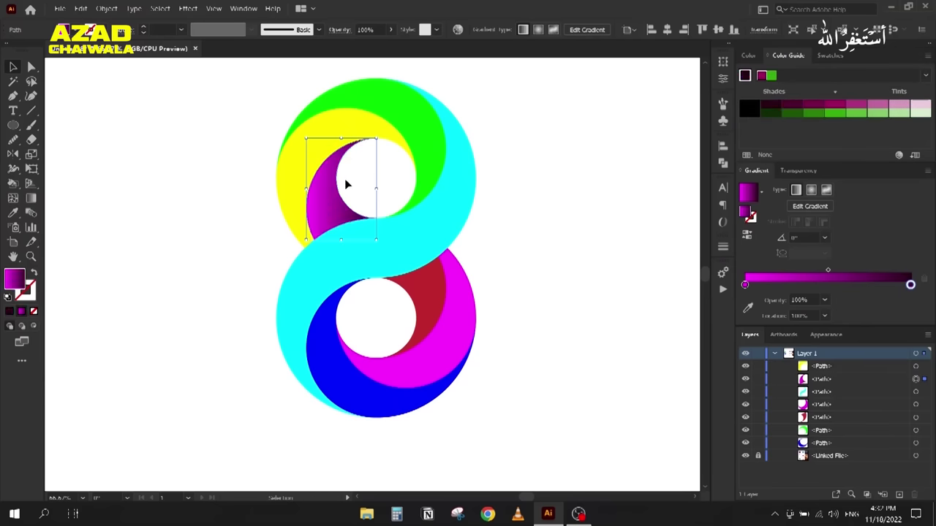
key(g)
mouse_move(373, 203)
mouse_down()
mouse_move(373, 220)
mouse_move(375, 143)
mouse_up()
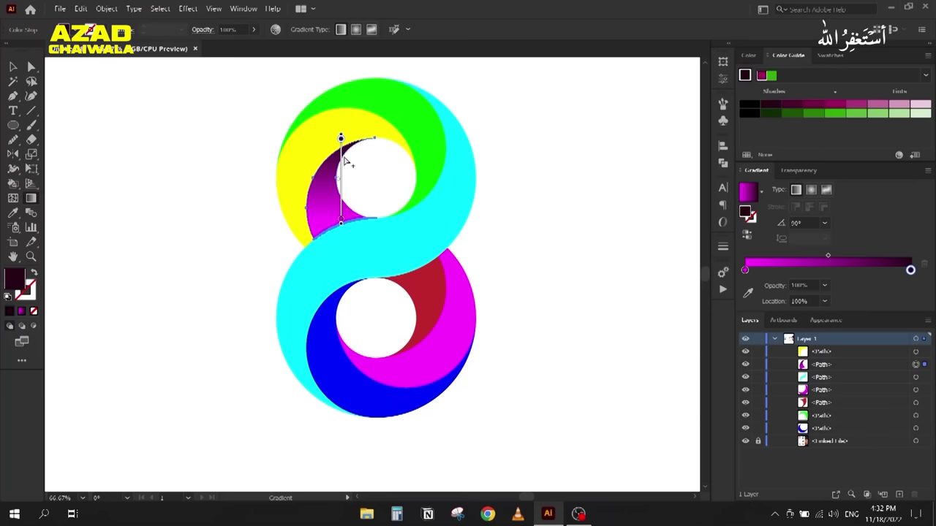
Step: Copy the magenta gradient onto the yellow crescent, angled lower-left to upper-right
key(v)
click(306, 152)
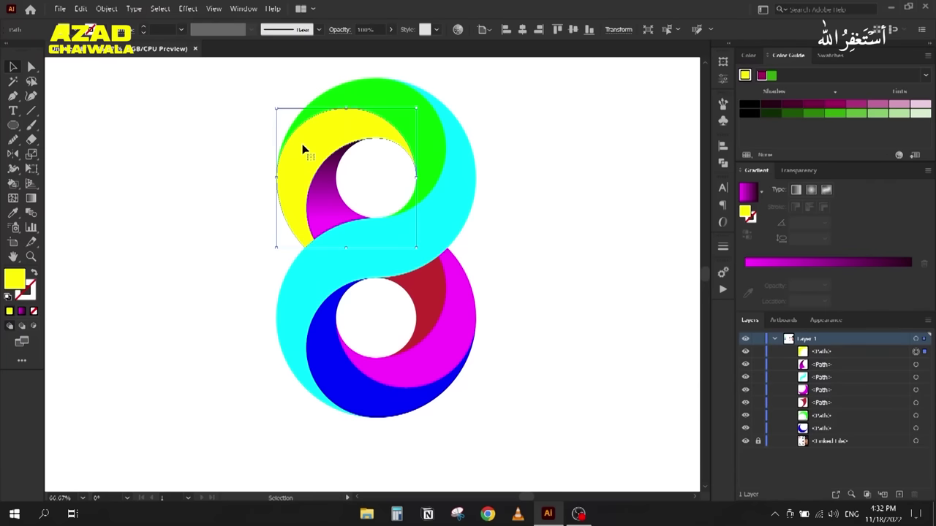
key(i)
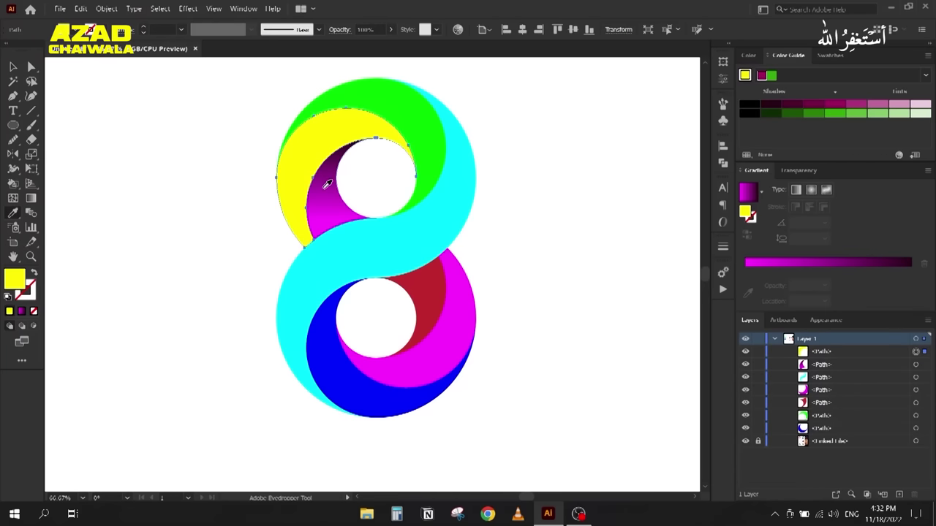
click(327, 184)
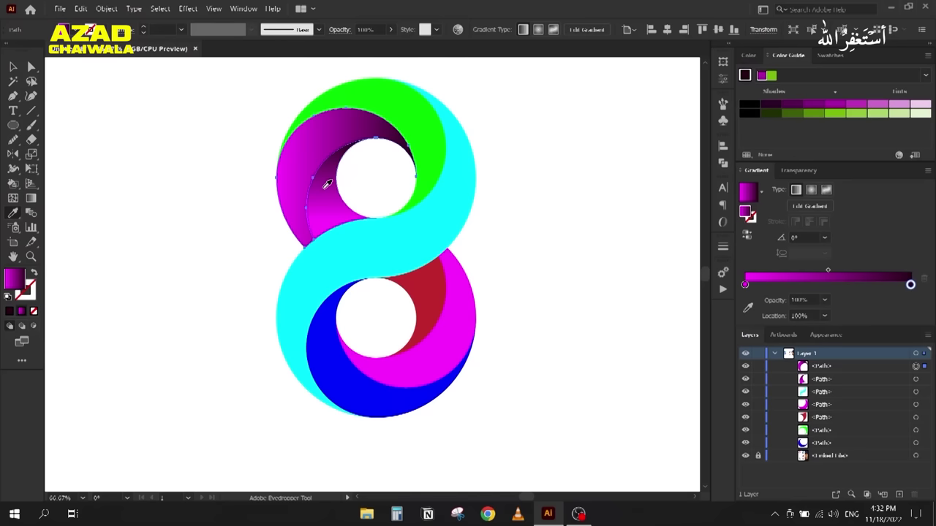
key(g)
mouse_move(311, 241)
mouse_down()
mouse_move(414, 173)
mouse_move(386, 133)
mouse_up()
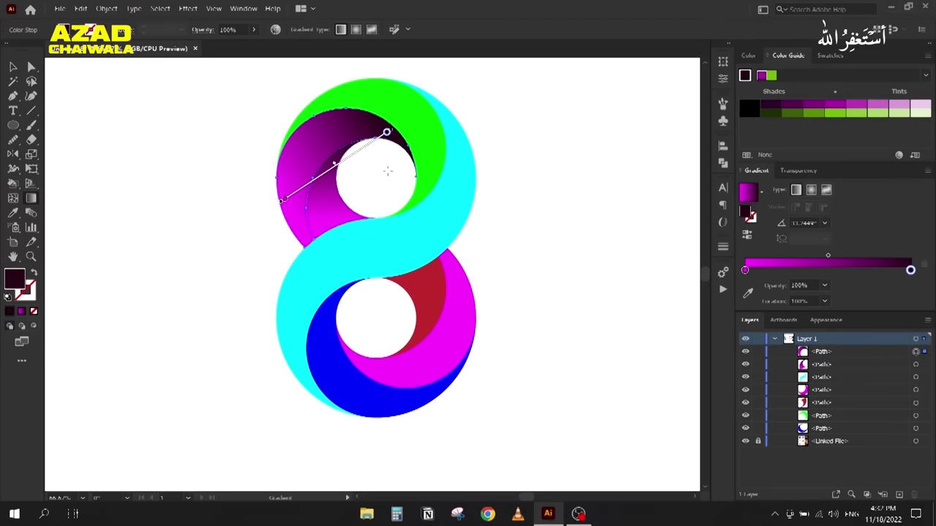
Step: Copy the magenta gradient onto the green crescent and run it diagonally across it
key(v)
click(377, 93)
key(i)
click(324, 133)
key(v)
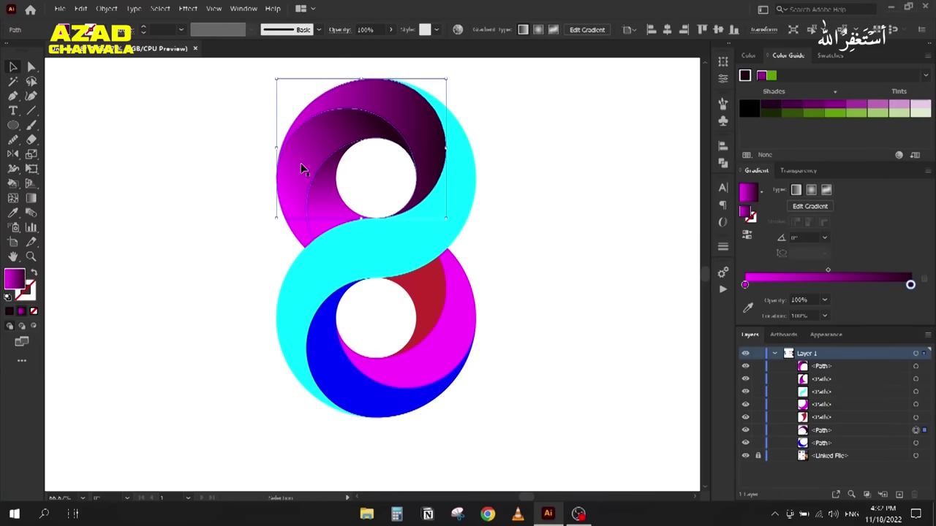
key(g)
drag(284, 130, 397, 213)
drag(306, 105, 416, 187)
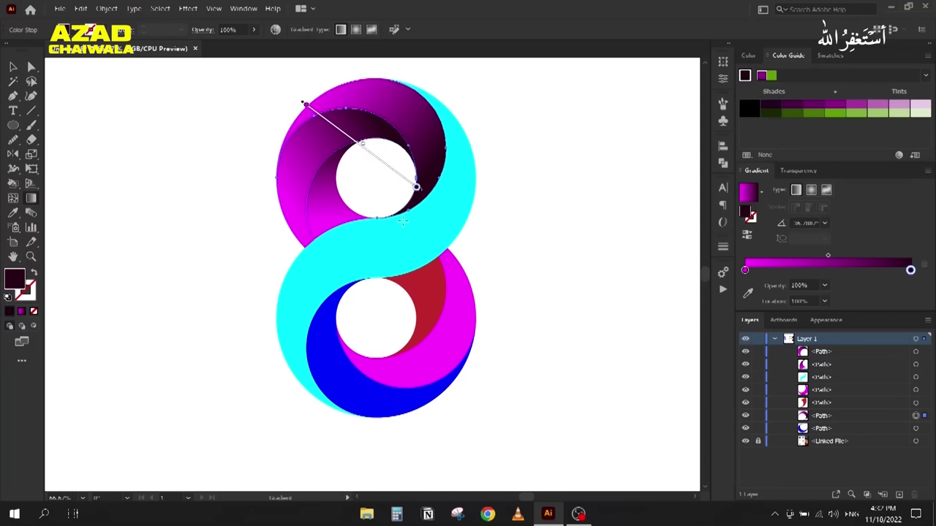
click(13, 67)
click(155, 172)
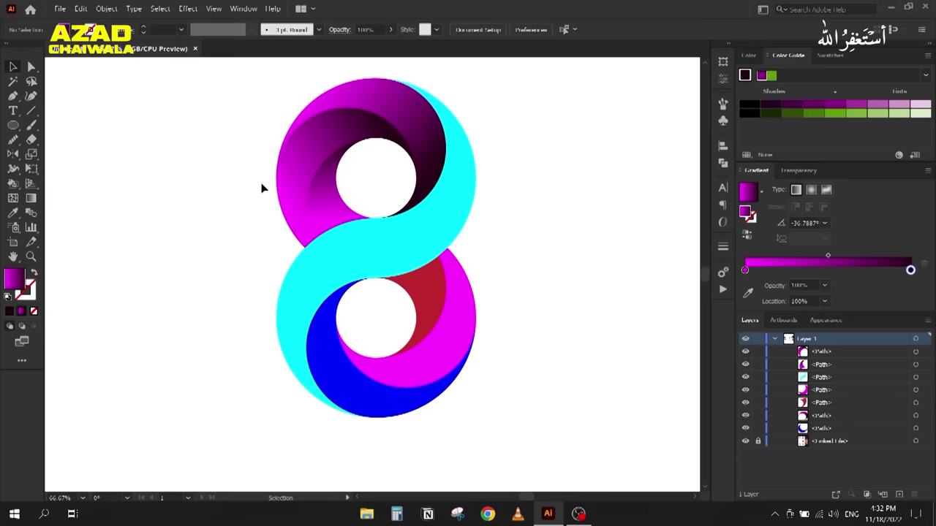
Step: Give the red lower-loop piece the upper loop's magenta gradient, running top to bottom
click(414, 296)
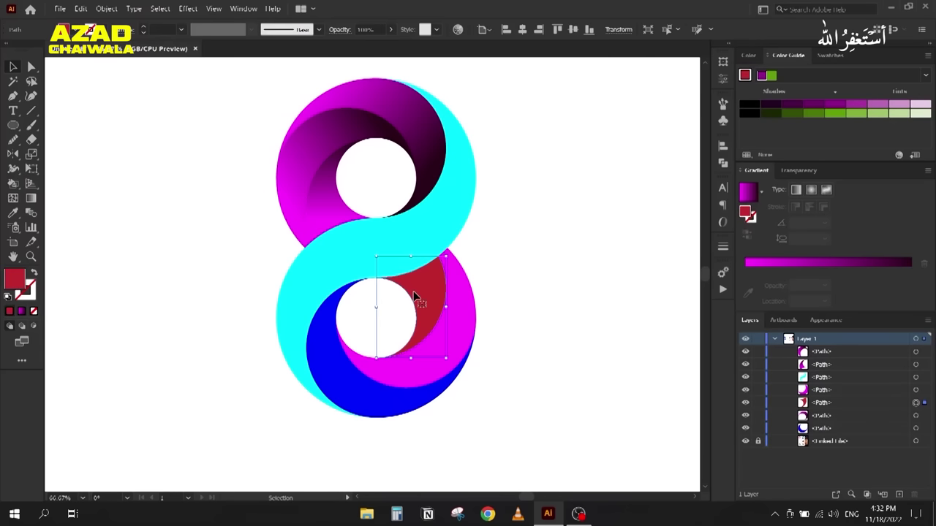
key(i)
click(318, 206)
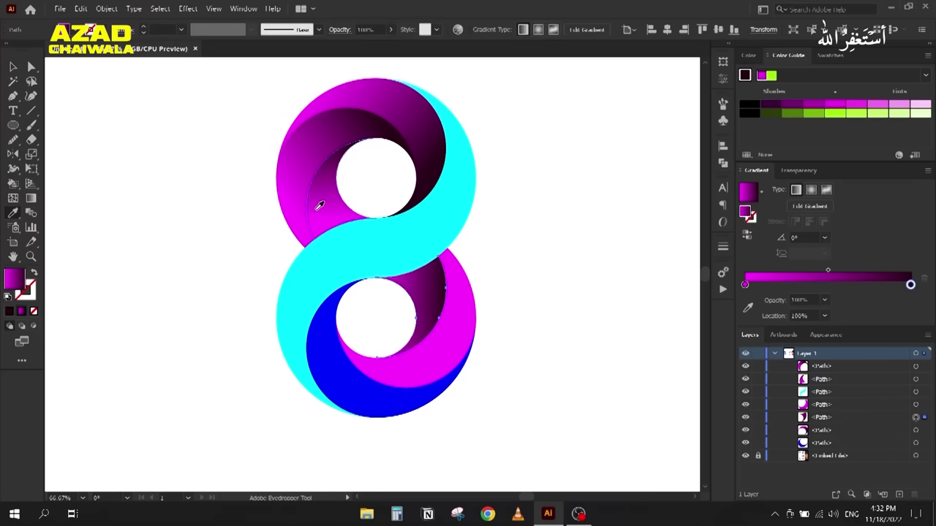
key(g)
drag(377, 278, 377, 359)
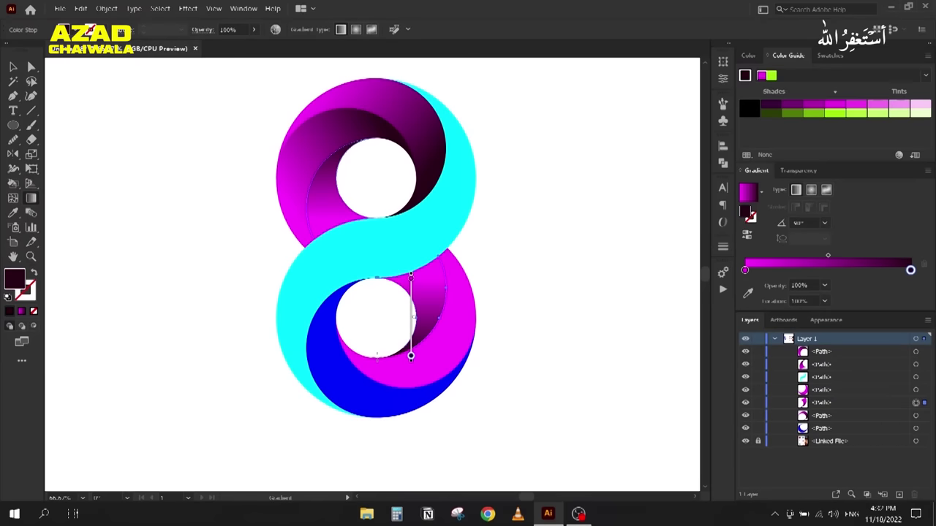
key(v)
Step: Apply the magenta-to-dark gradient to the magenta lower-loop piece, angled diagonally
click(451, 329)
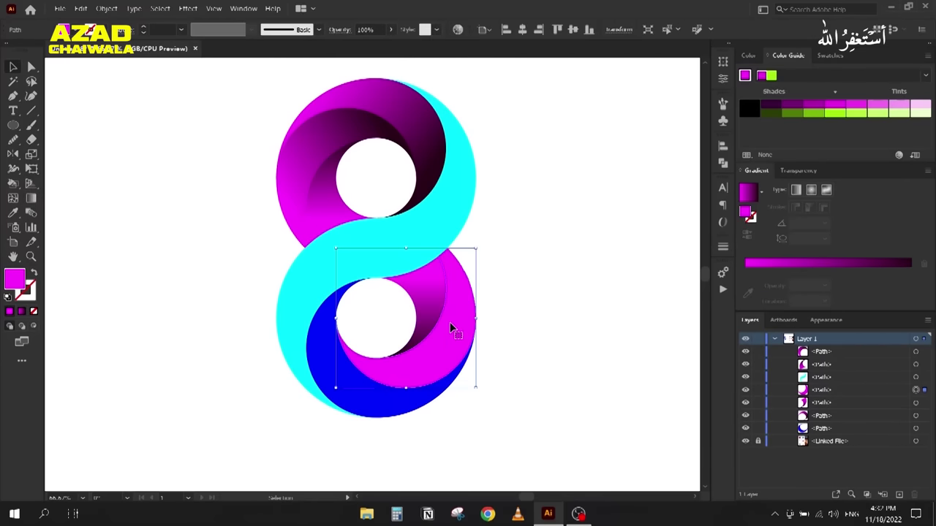
key(i)
click(434, 291)
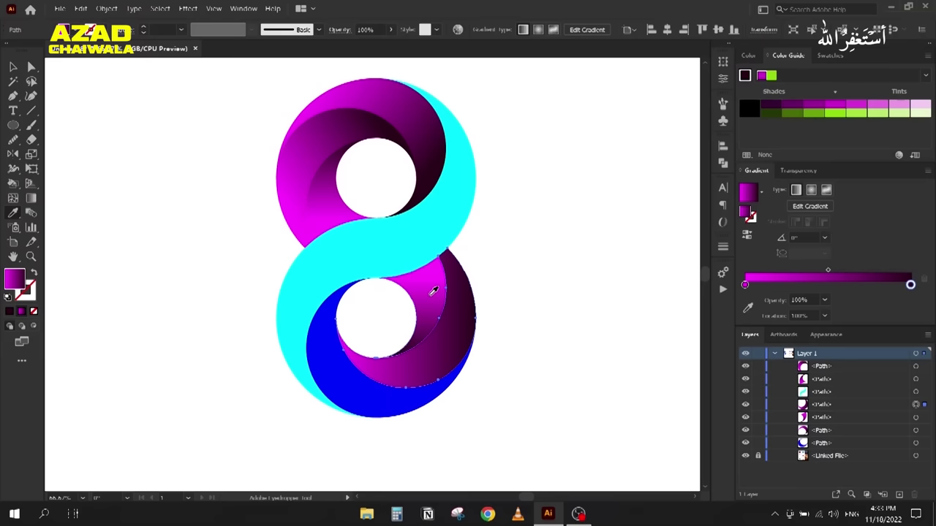
key(g)
mouse_move(441, 254)
mouse_down()
mouse_move(334, 328)
mouse_move(364, 366)
mouse_up()
key(v)
Step: Recolour the blue lower-loop piece with the neighbouring magenta gradient, angled diagonally
click(316, 381)
click(336, 391)
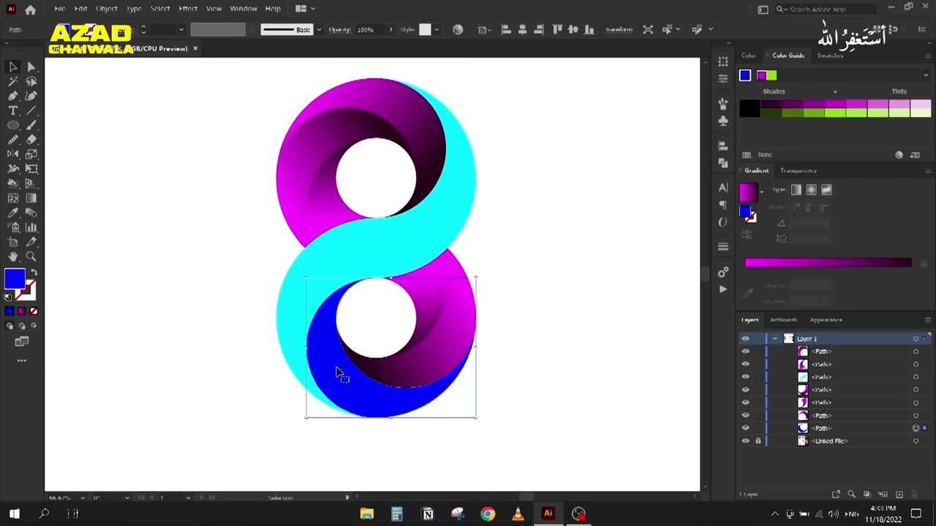
key(i)
click(455, 351)
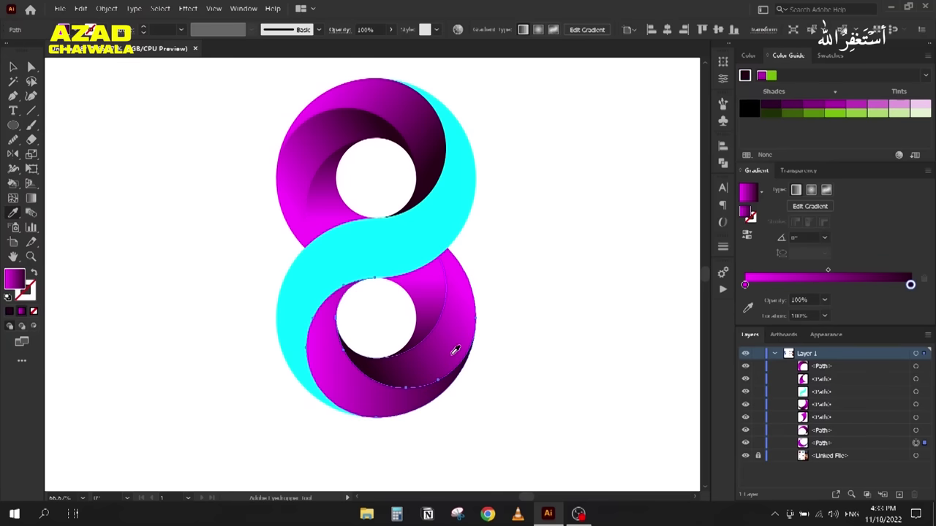
key(g)
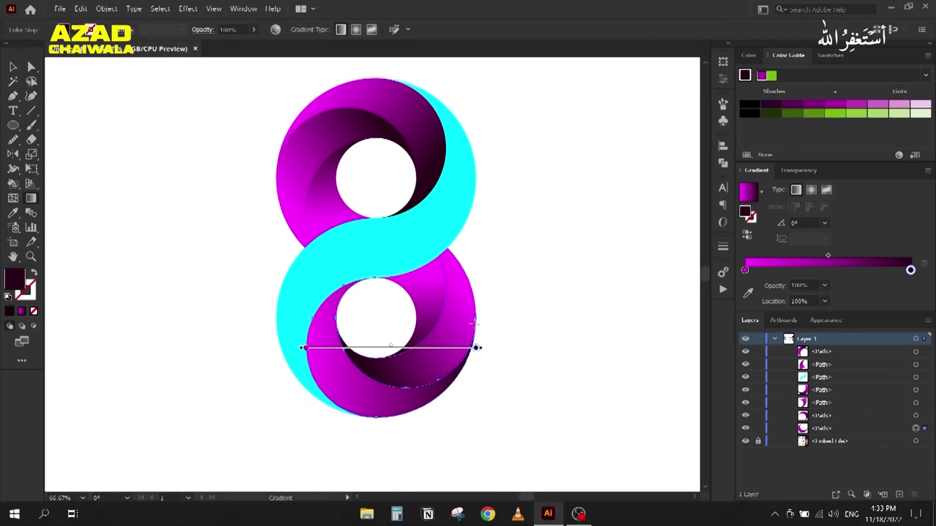
mouse_move(473, 337)
mouse_down()
mouse_move(393, 273)
mouse_move(368, 273)
mouse_move(382, 323)
mouse_up()
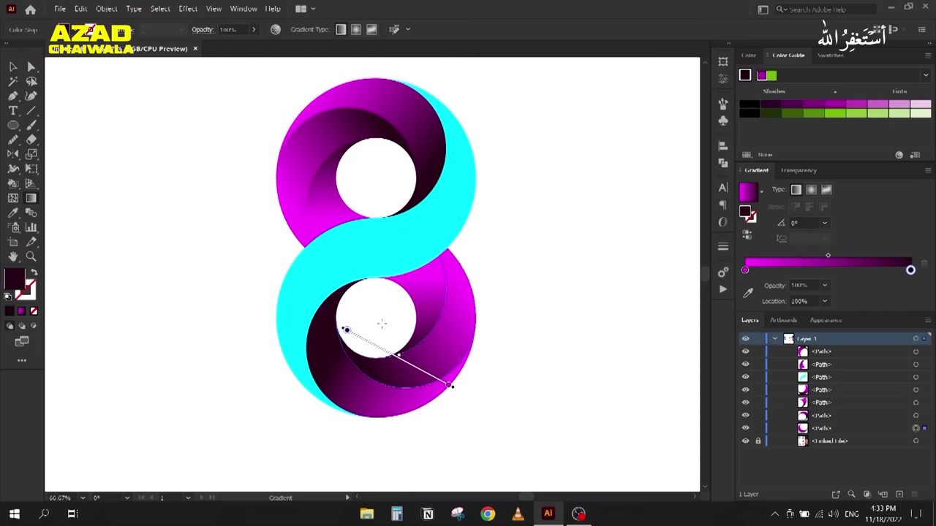
key(v)
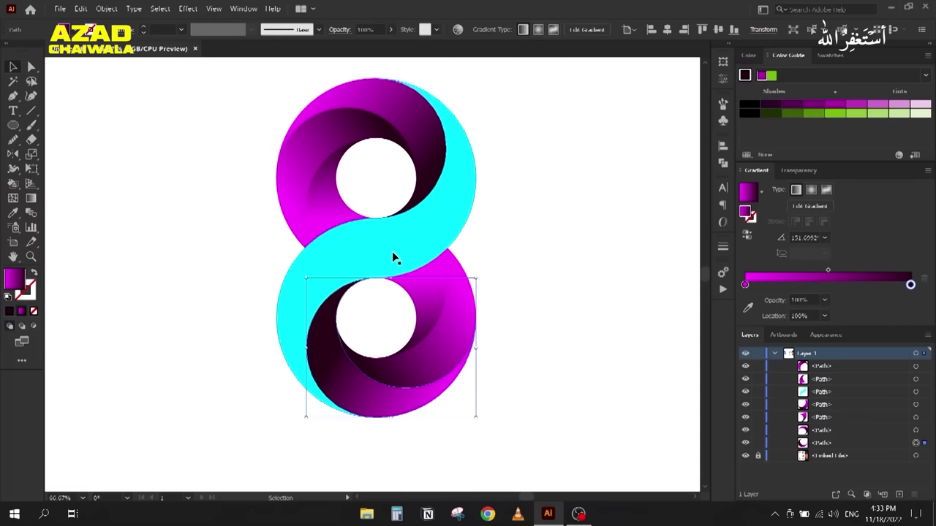
Step: Sample the magenta gradient onto the cyan middle band, move a stop to 50% and add a dark start stop
click(392, 257)
key(i)
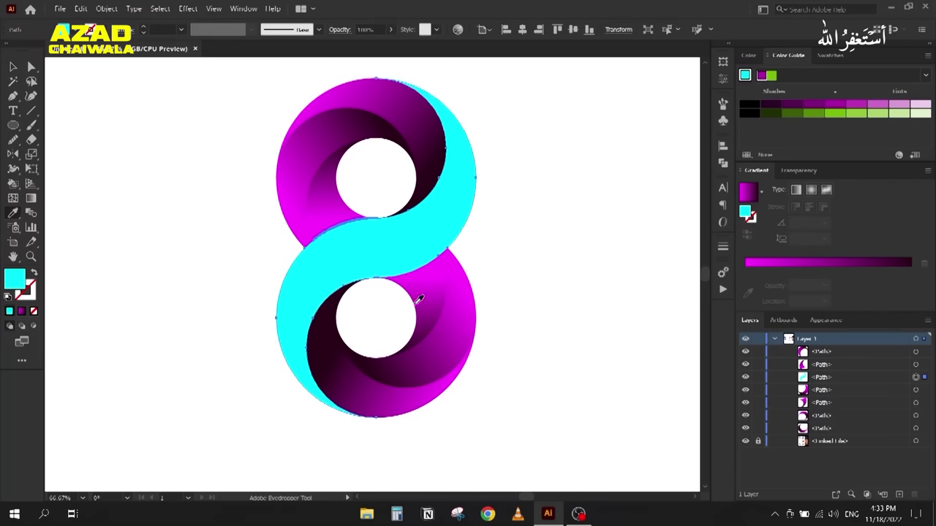
click(424, 306)
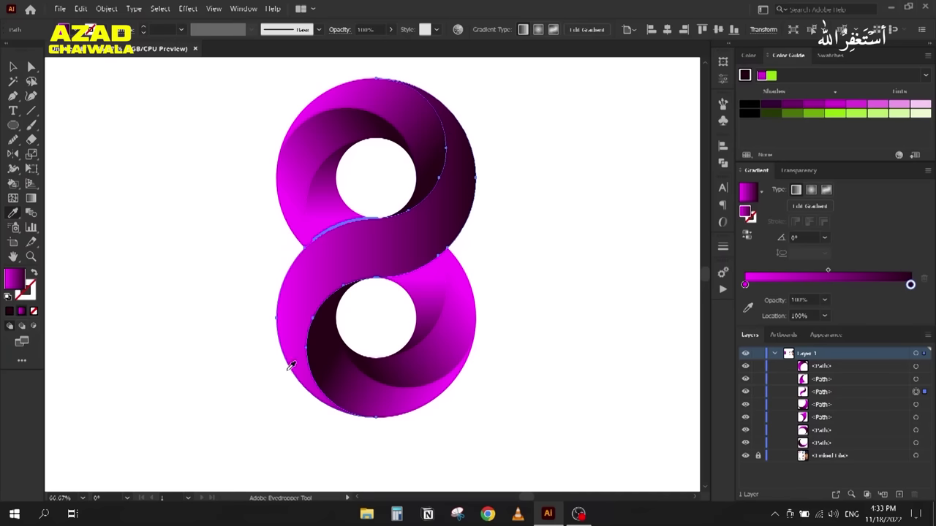
click(746, 286)
click(807, 315)
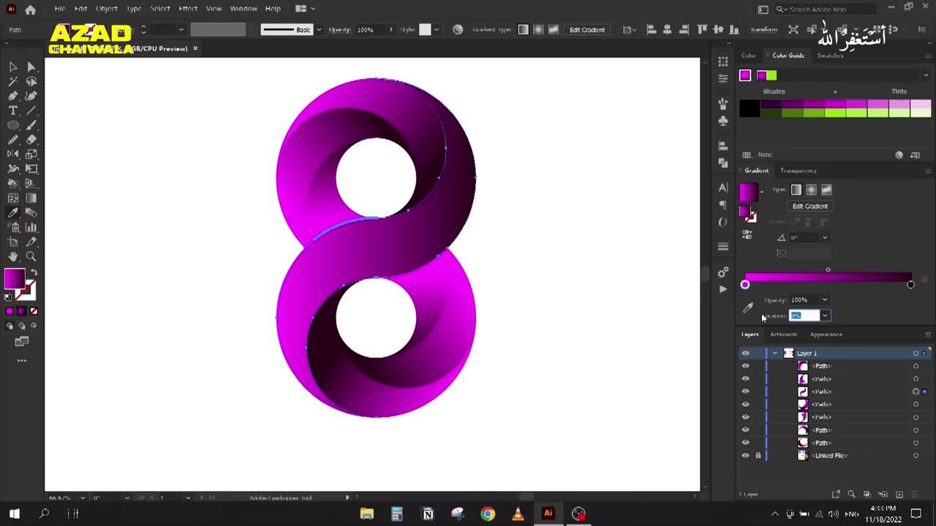
text(50)
key(Return)
drag(910, 284, 744, 285)
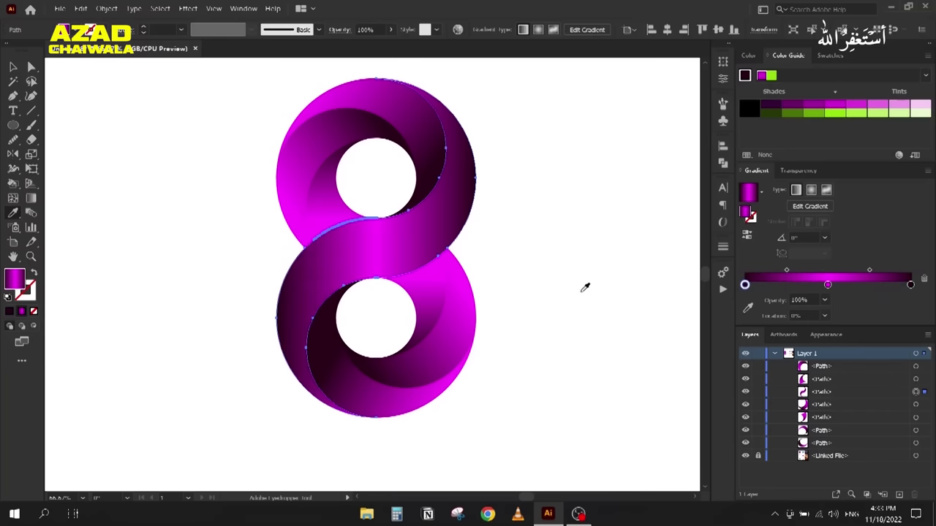
Step: Run the middle band's gradient vertically top to bottom, then deselect to view the result
key(g)
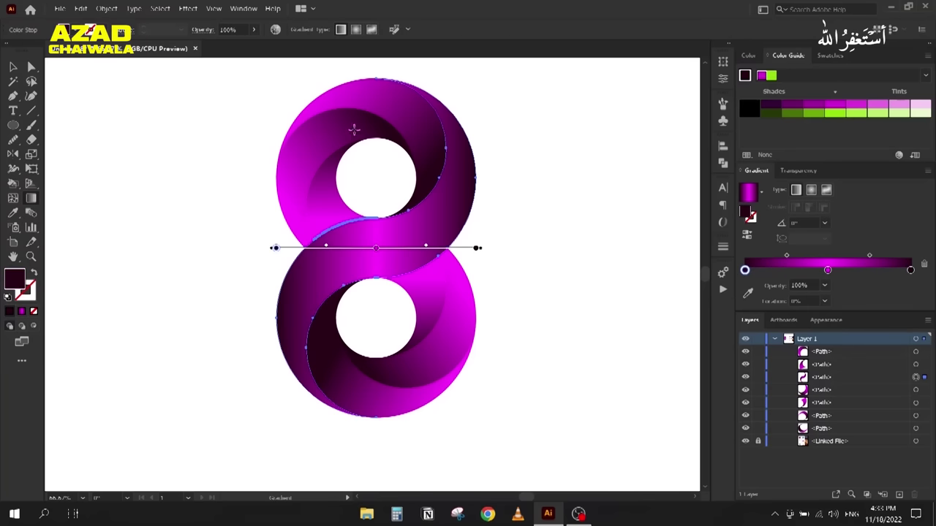
drag(376, 78, 376, 417)
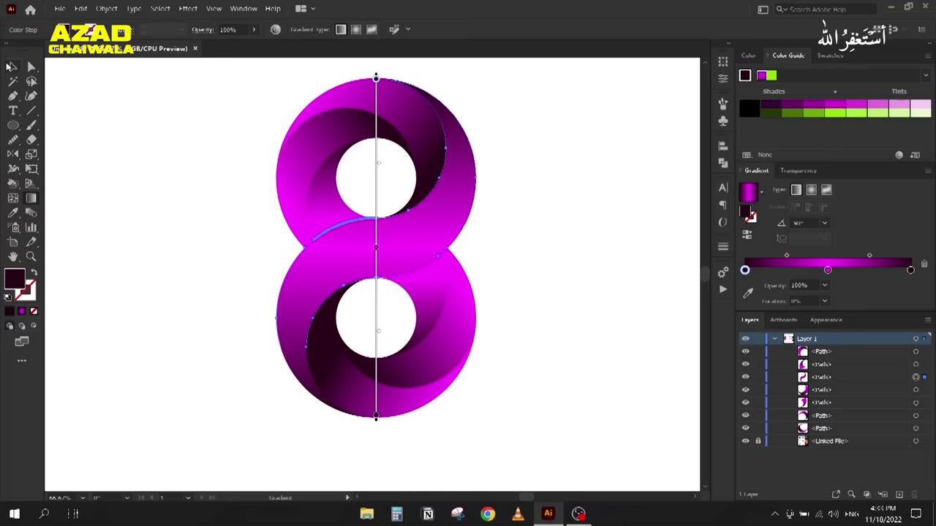
click(13, 66)
click(172, 282)
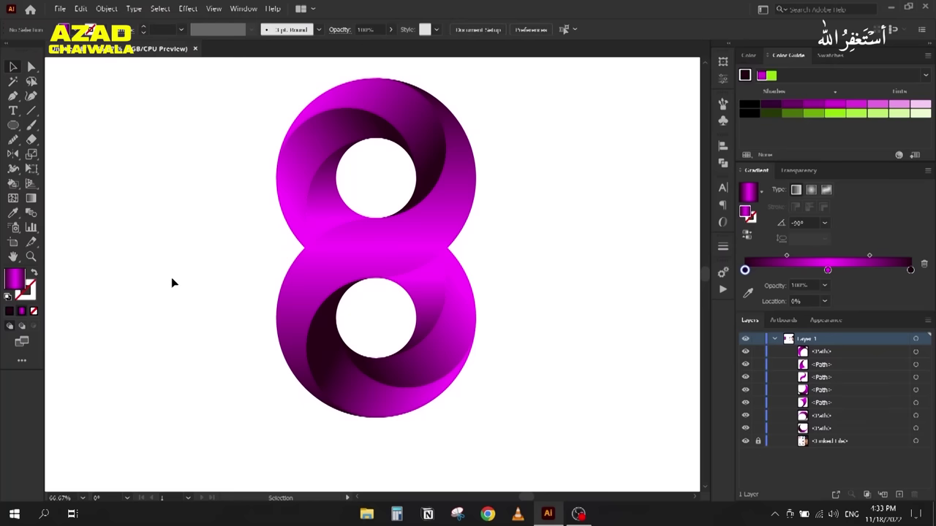
Step: Marquee-select all seven pieces of the magenta figure-8 and delete them
scroll(237, 207, down, 1)
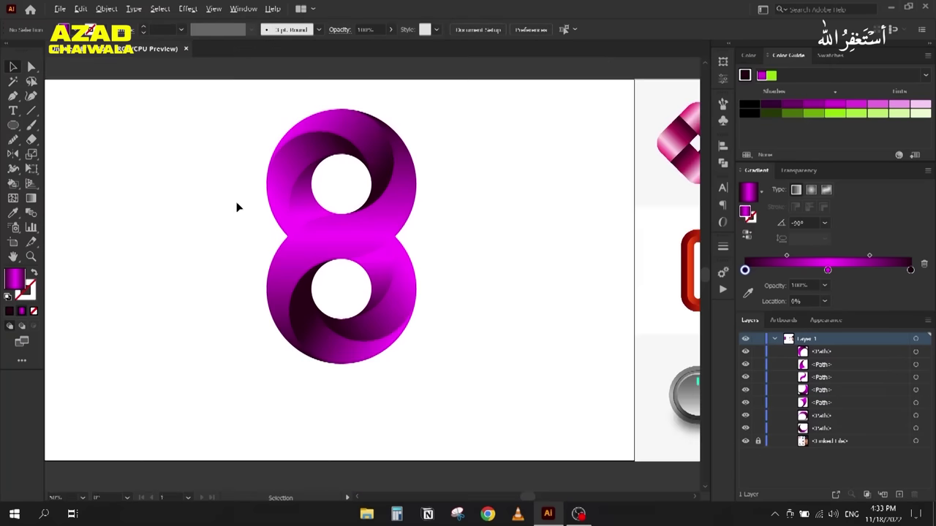
scroll(237, 207, down, 1)
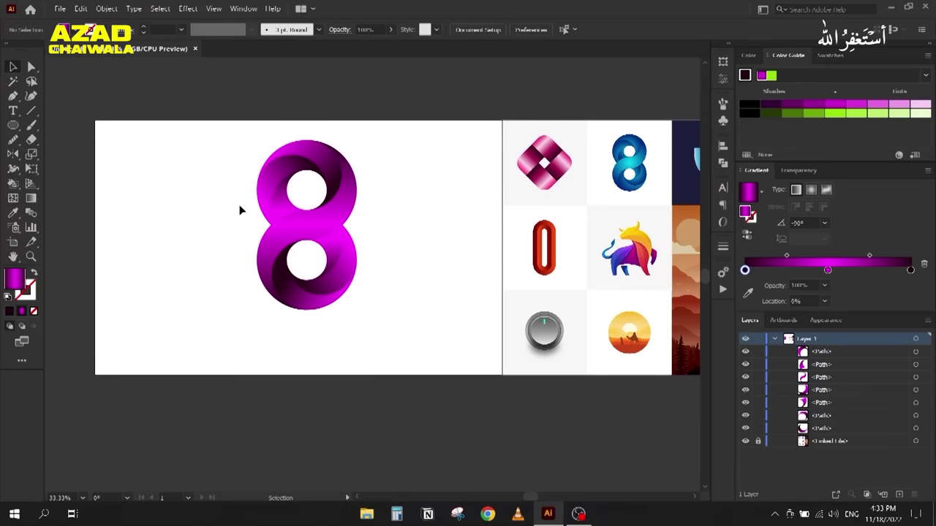
click(285, 287)
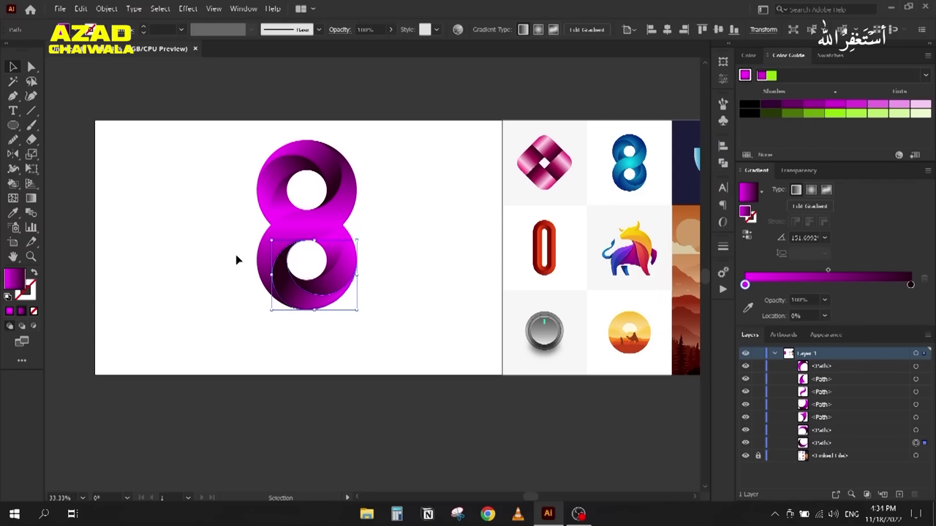
scroll(257, 205, up, 1)
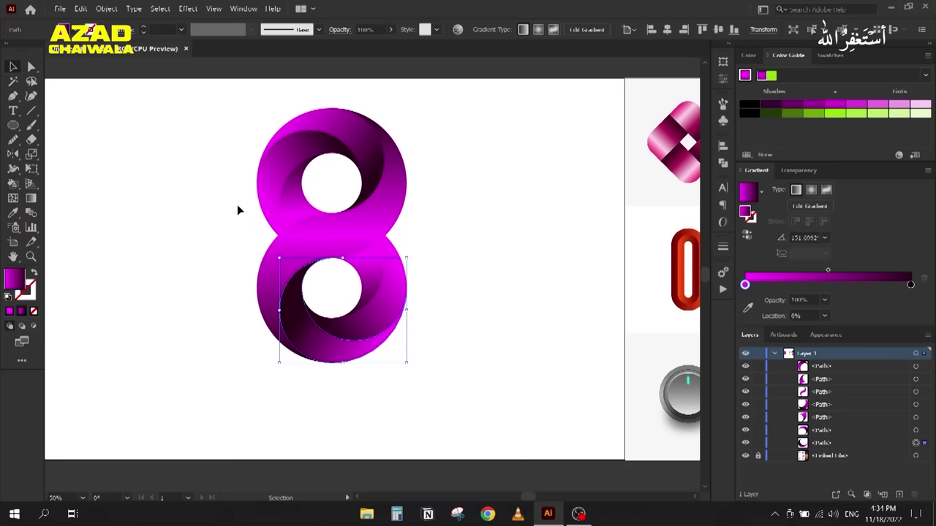
drag(219, 104, 444, 402)
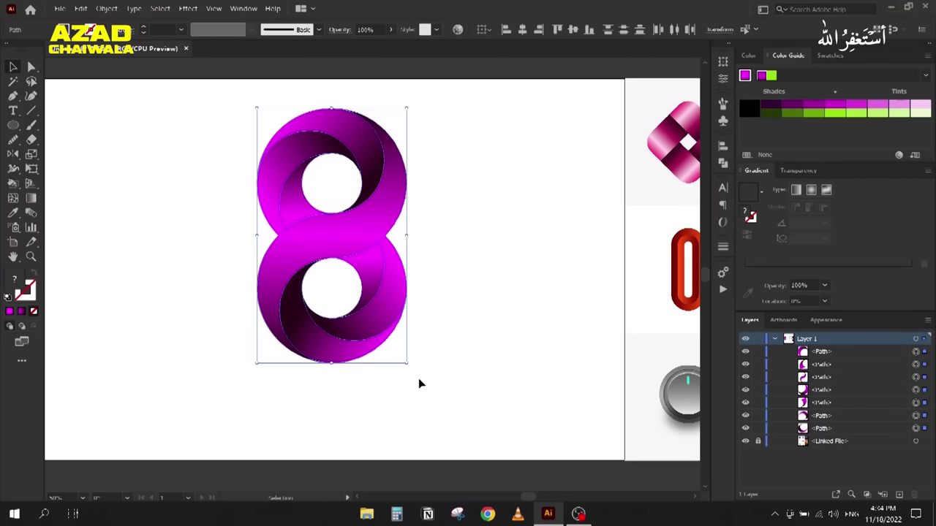
key(Delete)
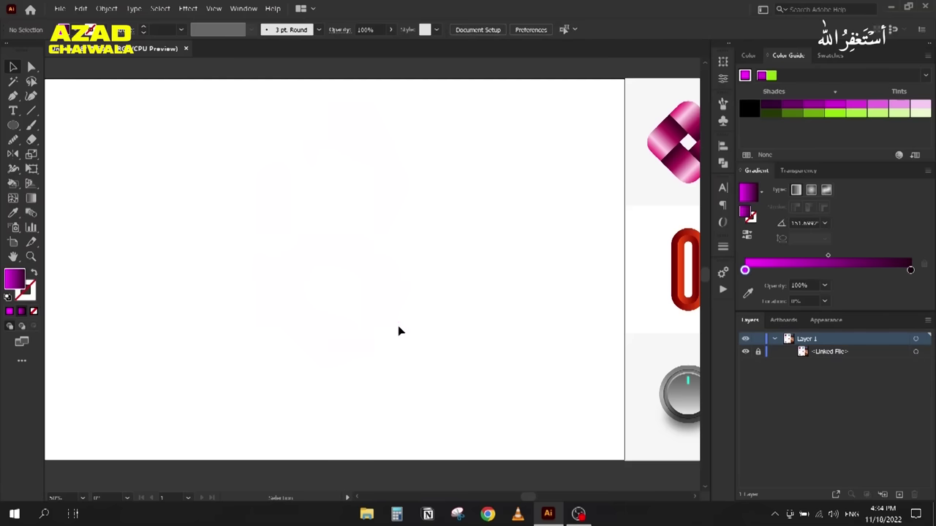
Step: Draw a hexagon with the Polygon tool over the shield logo's upper left
drag(507, 240, 449, 225)
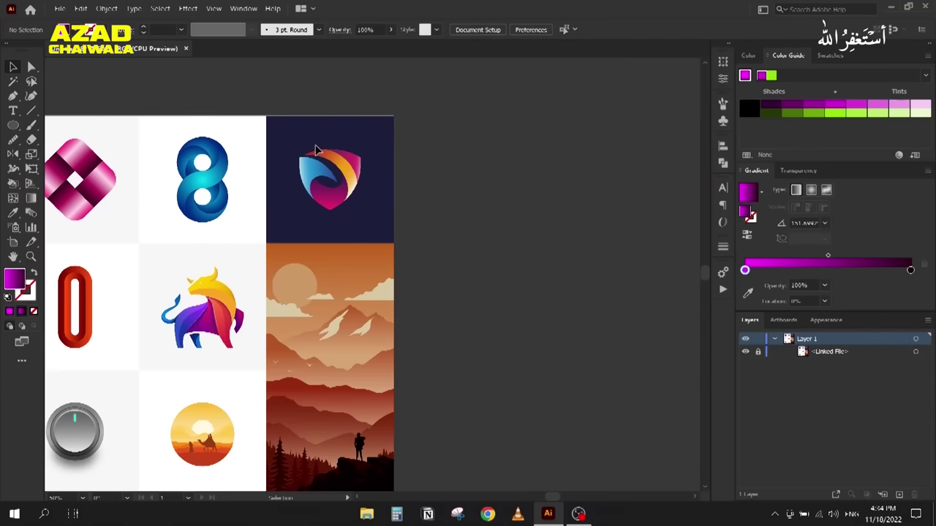
scroll(319, 210, up, 4)
drag(309, 271, 301, 228)
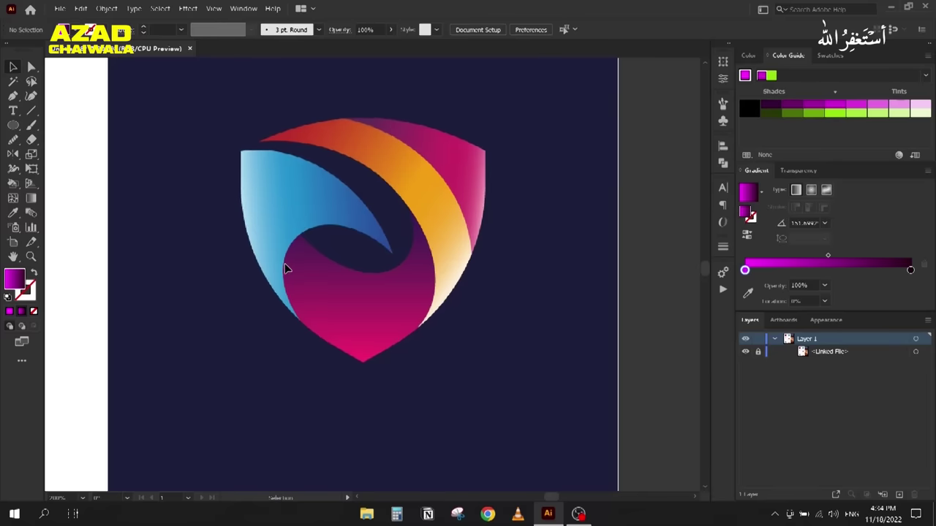
click(14, 126)
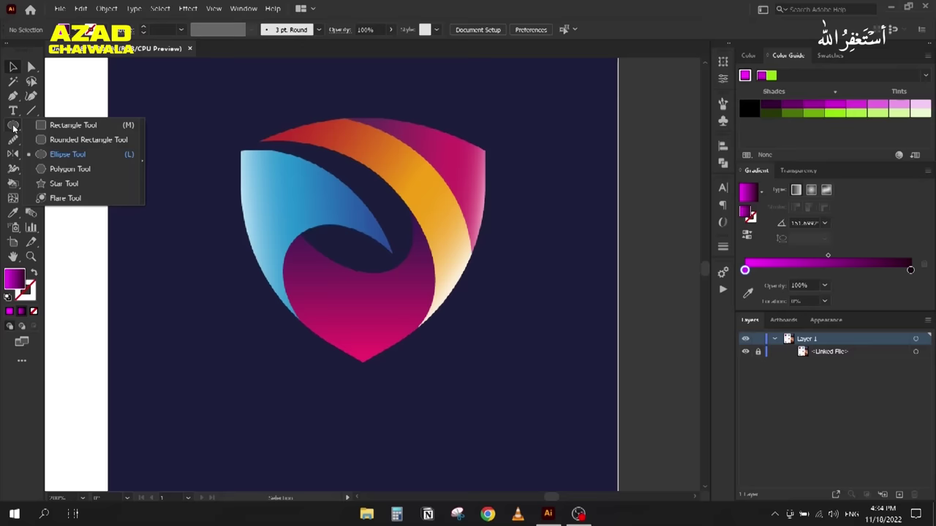
click(45, 169)
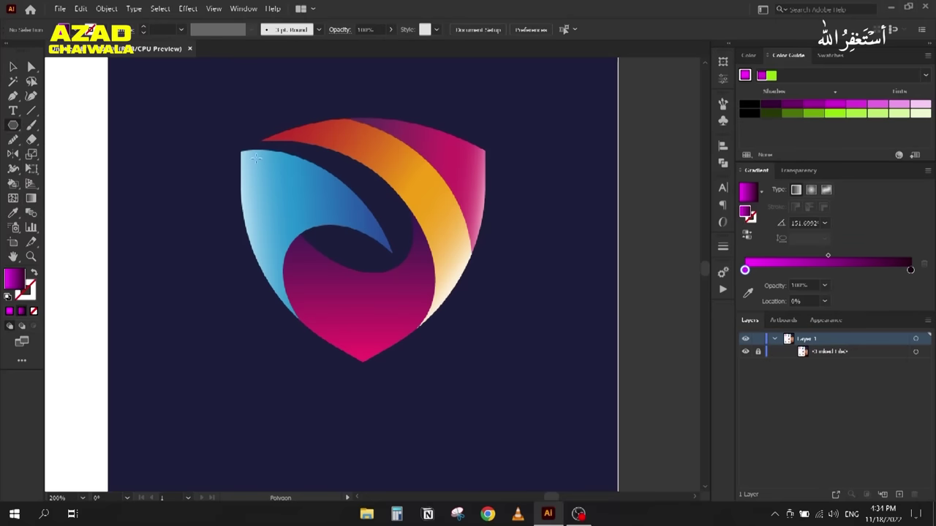
drag(238, 152, 364, 194)
Step: Remove the hexagon's fill and make its stroke plain black
click(11, 66)
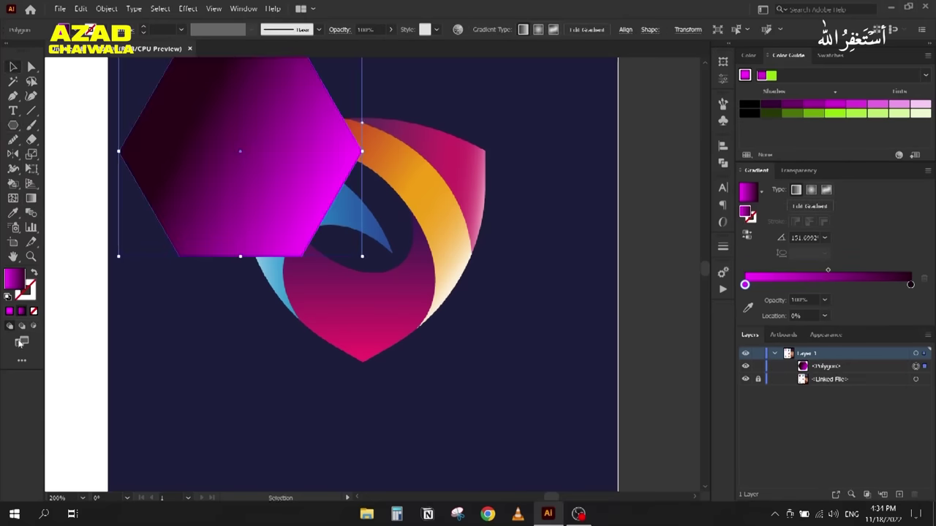
click(32, 275)
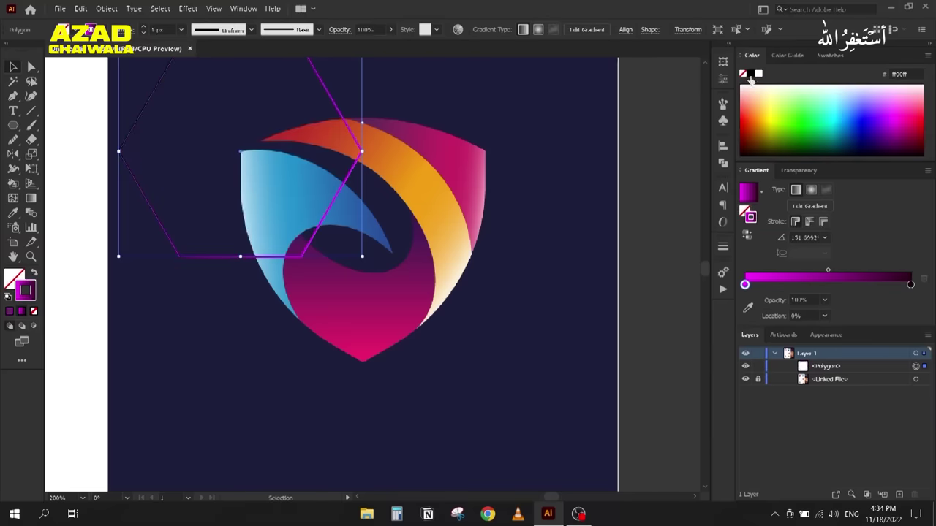
click(750, 75)
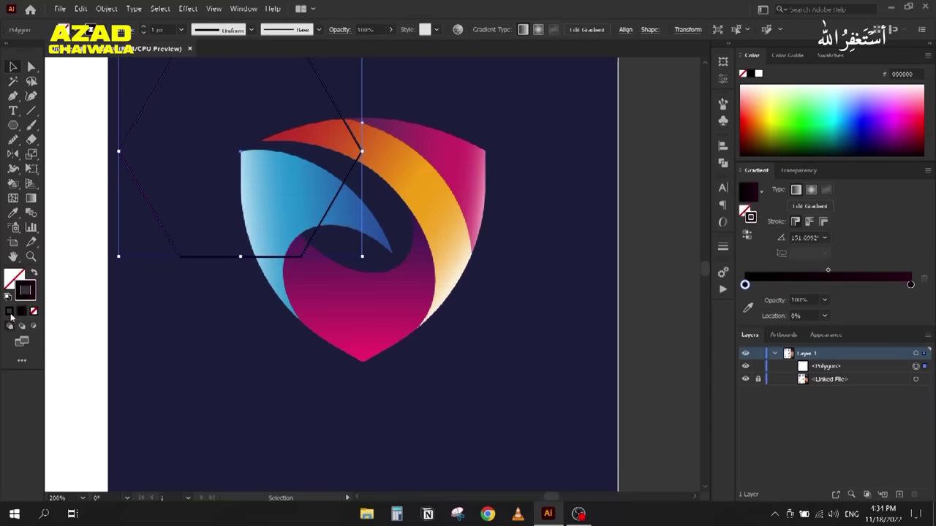
Step: Rotate the hexagon a quarter turn and stretch it to the shield logo's width and tip
drag(113, 255, 418, 290)
drag(451, 213, 486, 212)
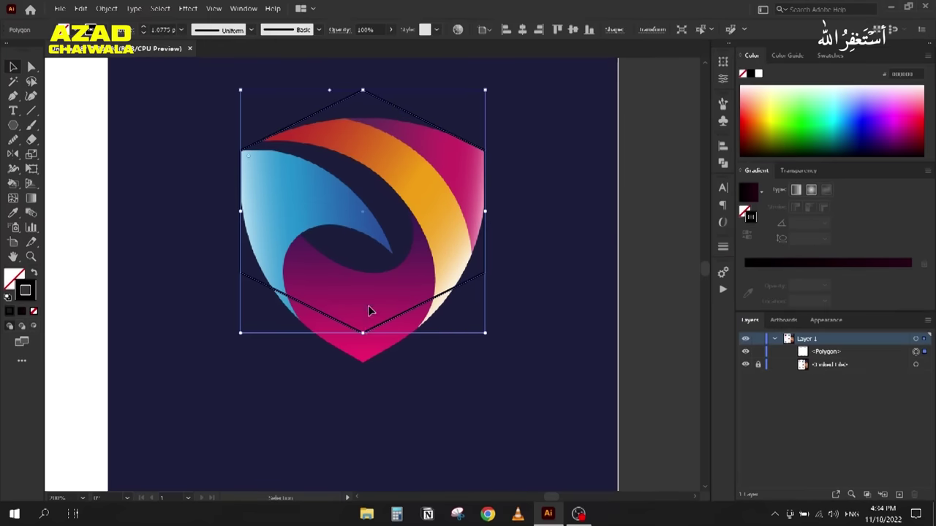
drag(364, 334, 363, 361)
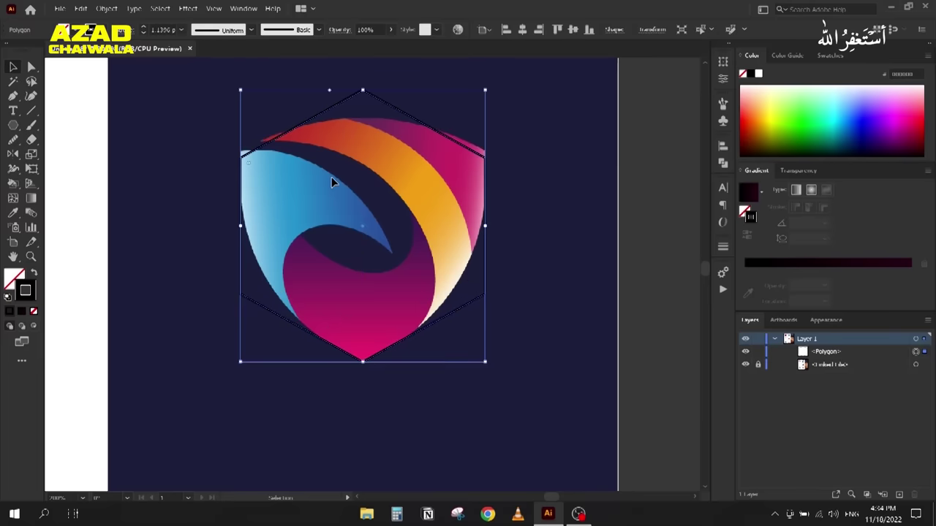
Step: Round the hexagon's top corner and soften its two lower side corners with live-corner widgets
click(31, 67)
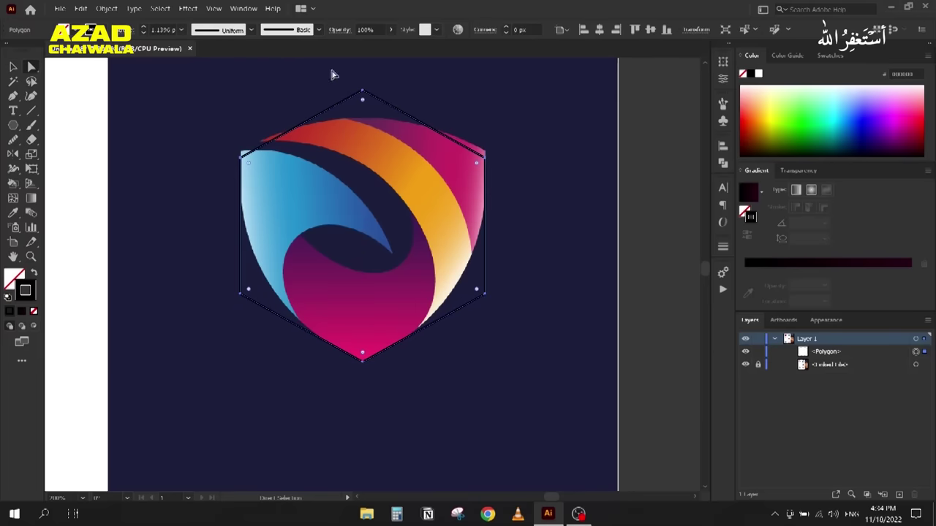
click(362, 93)
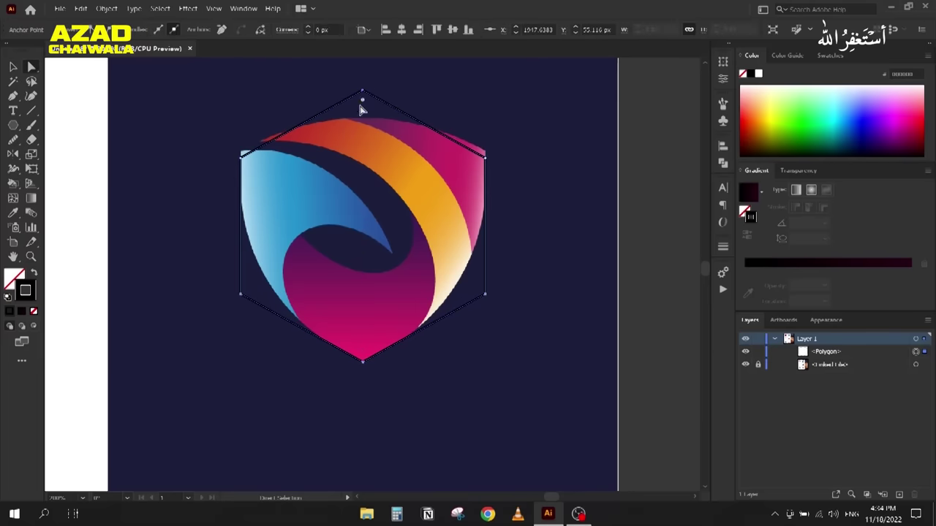
drag(363, 105, 365, 374)
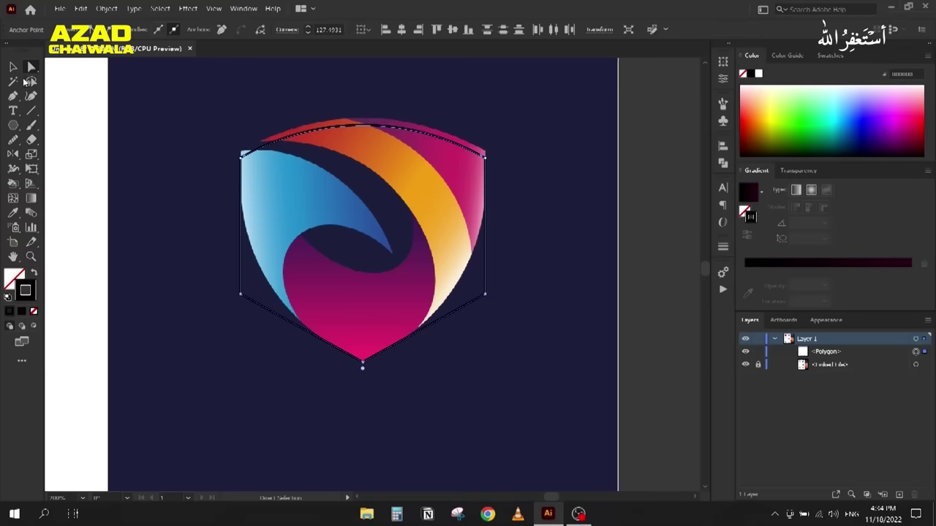
drag(205, 117, 538, 175)
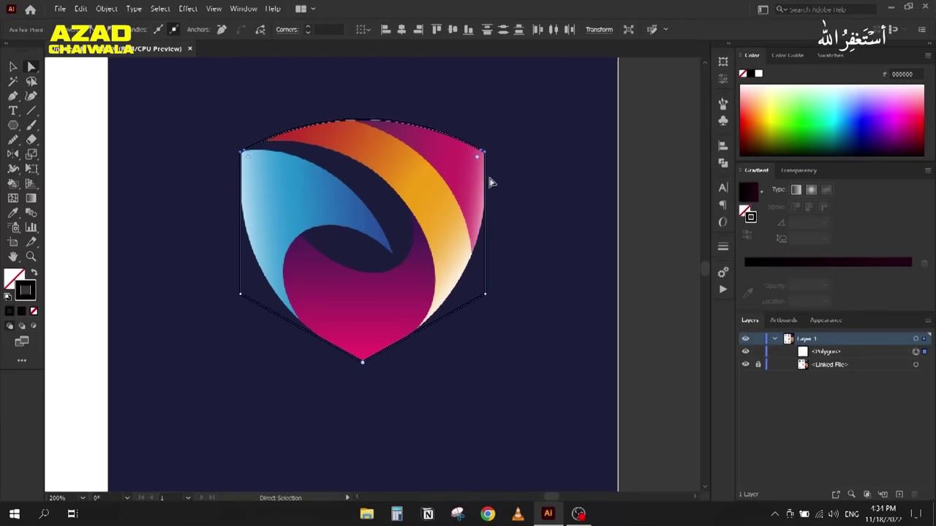
drag(208, 261, 316, 162)
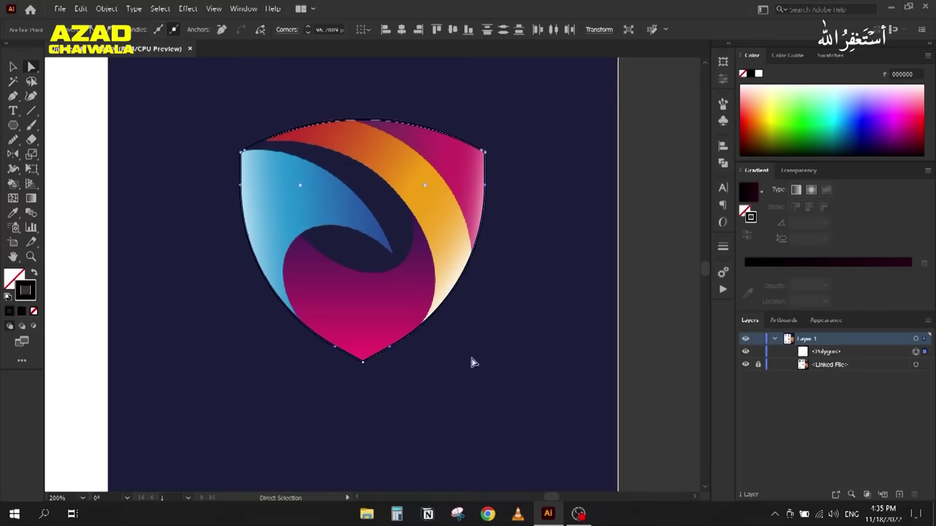
click(180, 316)
click(11, 71)
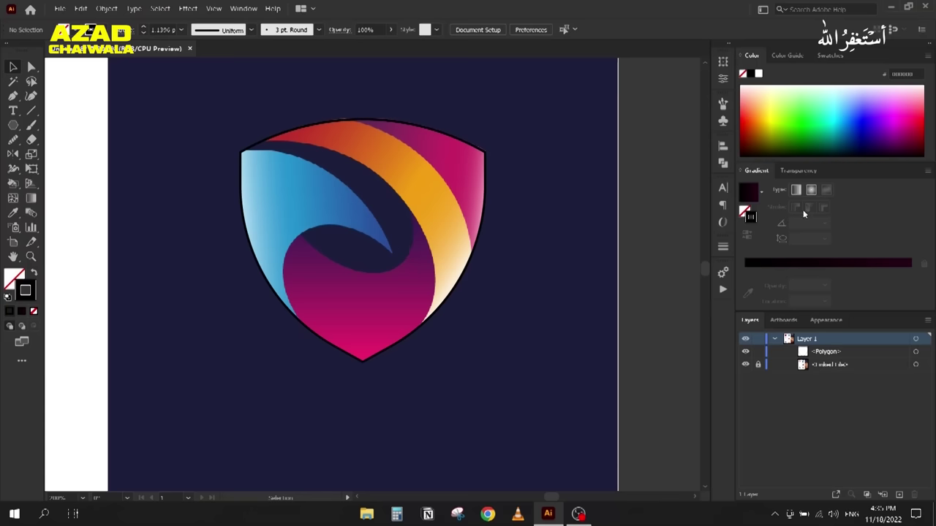
Step: Marquee-select the whole reference sheet and rotate it 90° with the bounding box
click(724, 149)
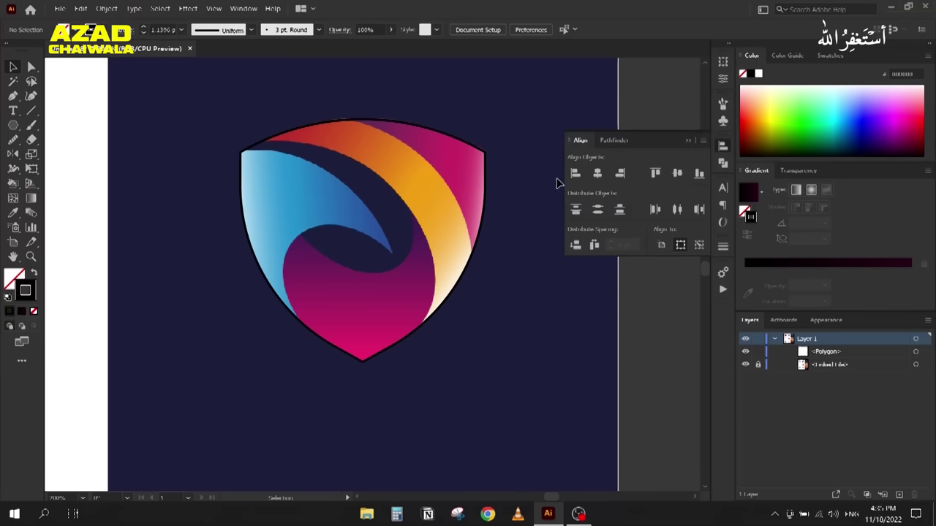
click(686, 141)
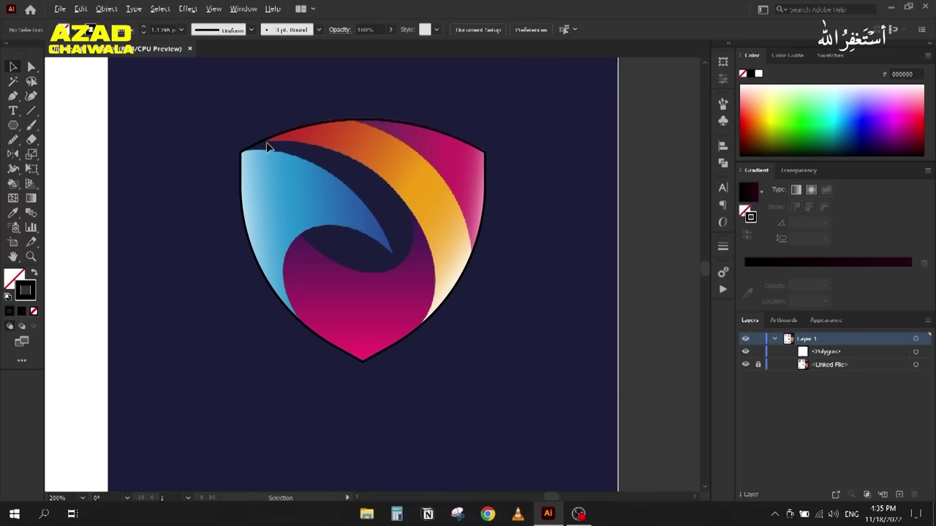
scroll(266, 142, down, 3)
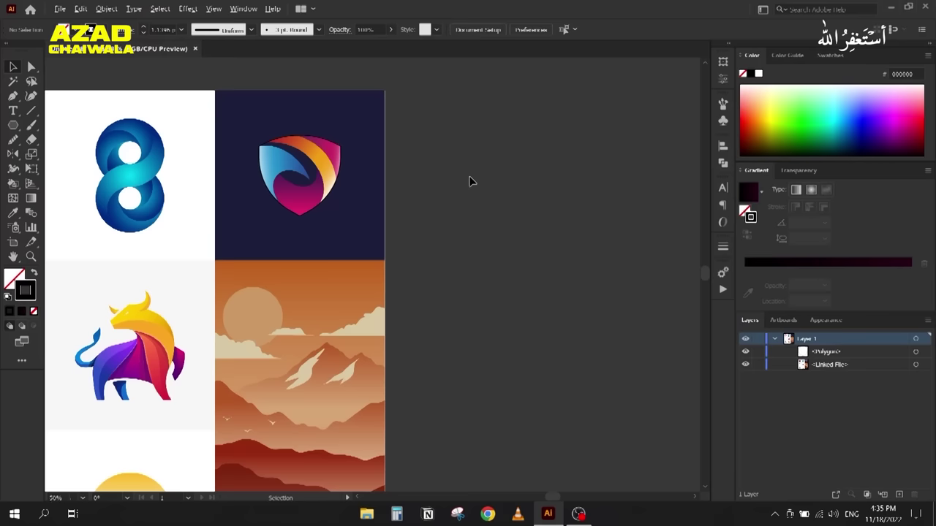
scroll(470, 180, down, 2)
drag(488, 121, 376, 244)
drag(557, 387, 456, 450)
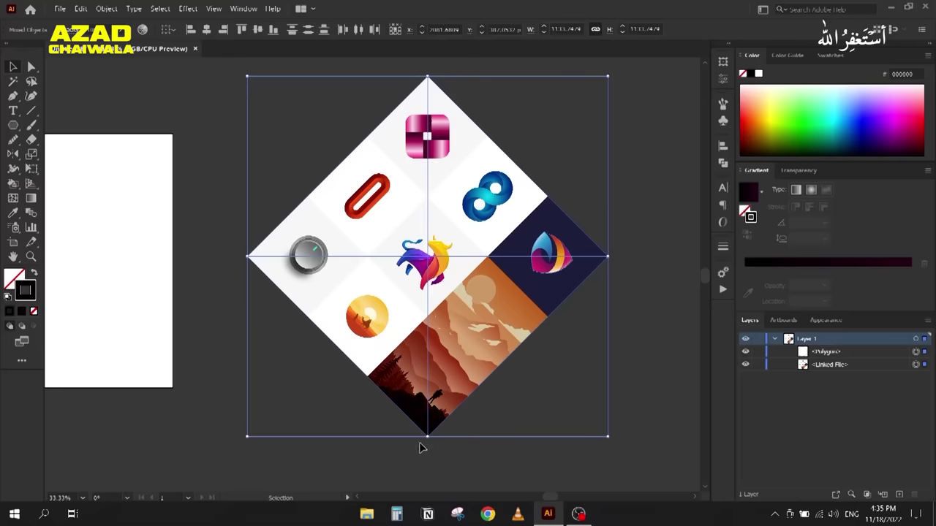
drag(428, 440, 587, 256)
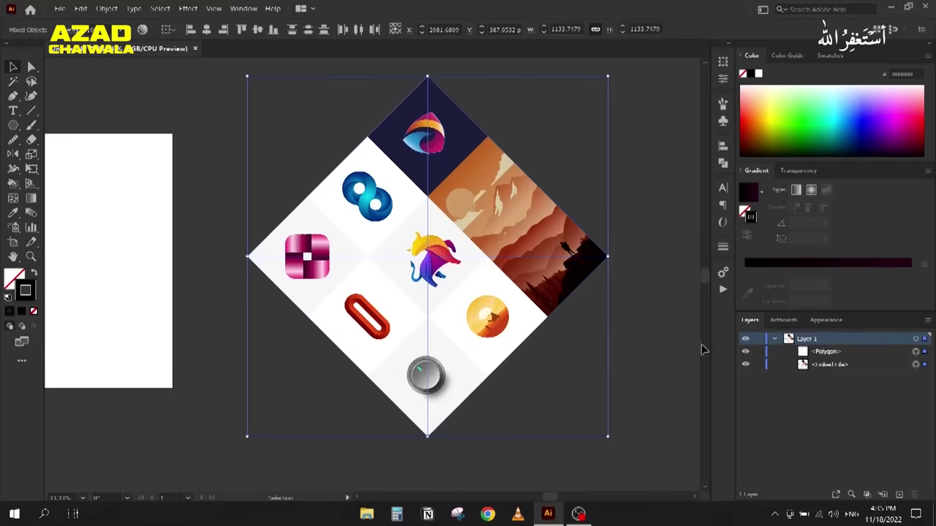
Step: Lock the reference image, then select and zoom in on the shield logo at the top
click(758, 365)
click(383, 73)
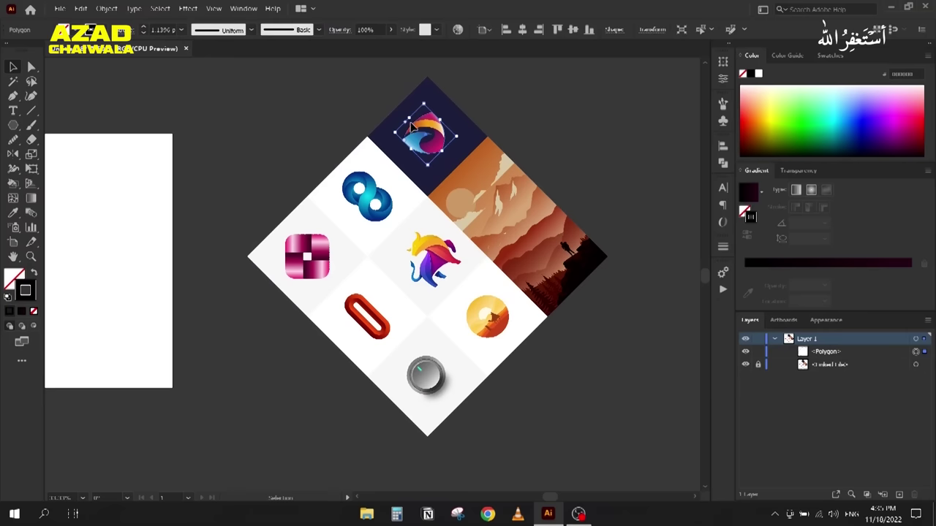
click(415, 132)
scroll(415, 125, up, 3)
scroll(480, 152, up, 3)
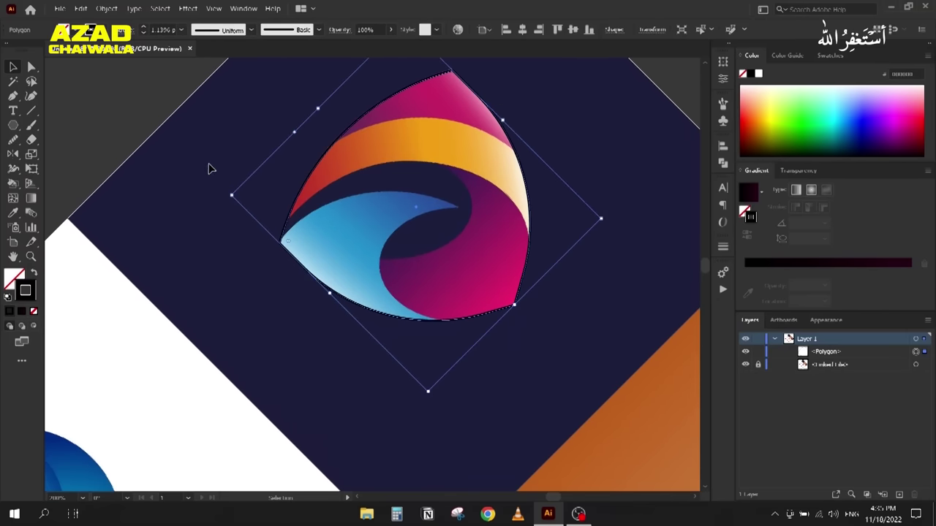
Step: Draw a curved pen path along the top edge of the shield's orange band
click(211, 161)
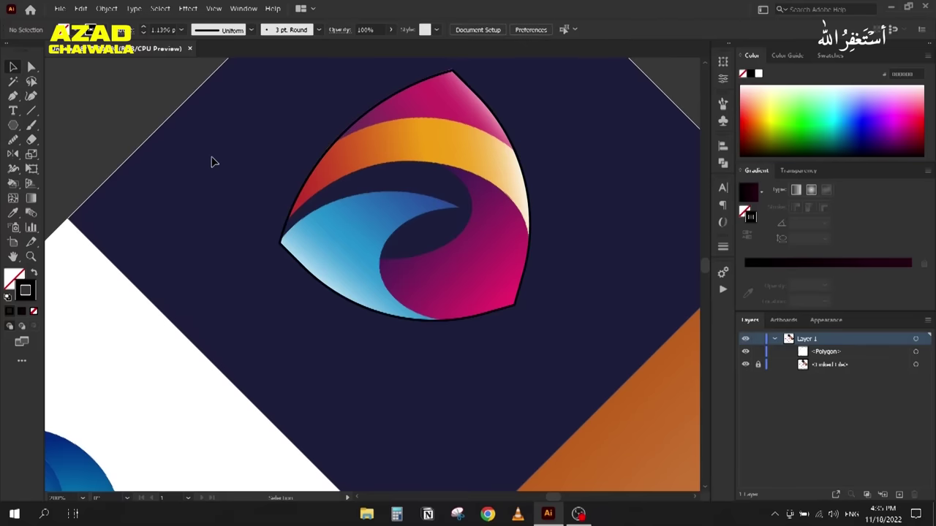
key(p)
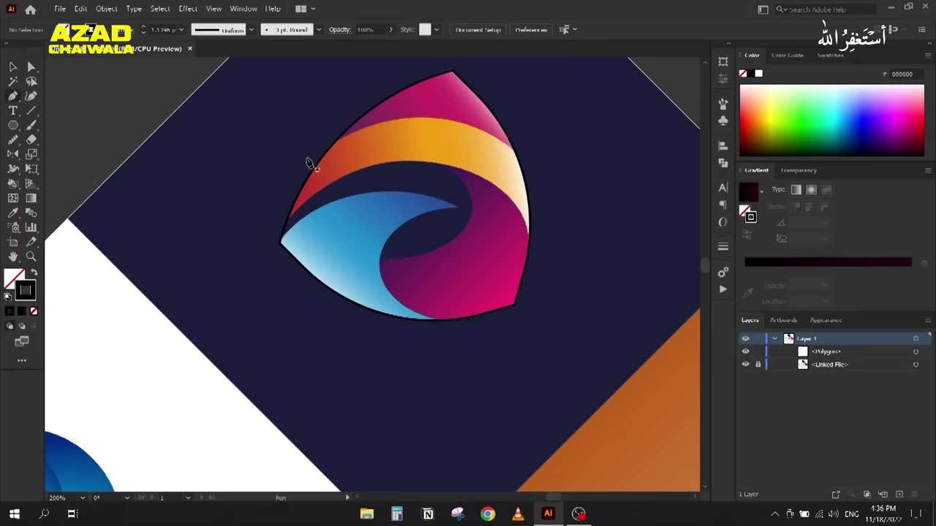
click(304, 166)
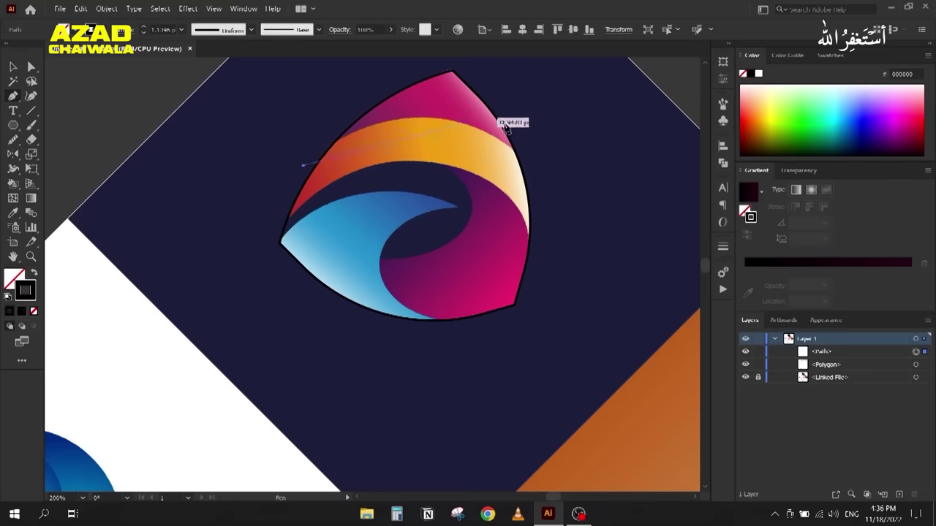
drag(541, 180, 645, 313)
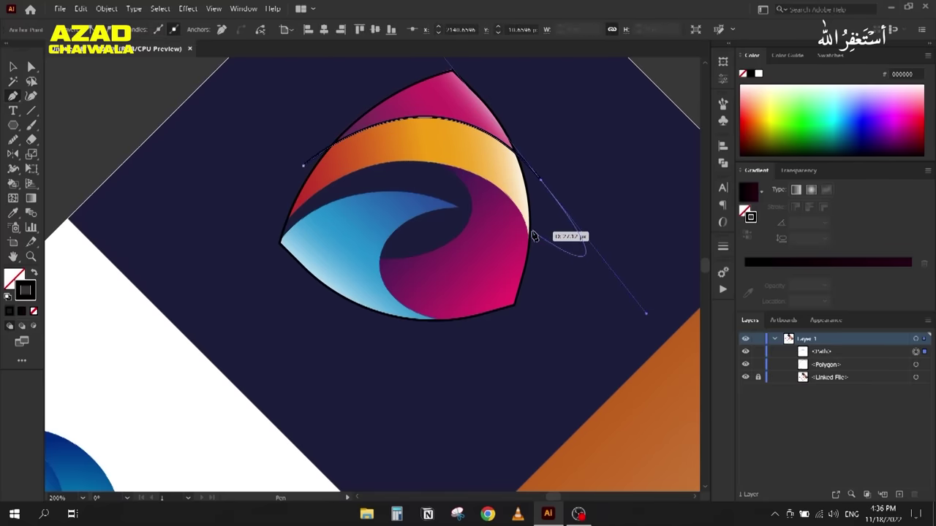
key(v)
key(ctrl+shift+a)
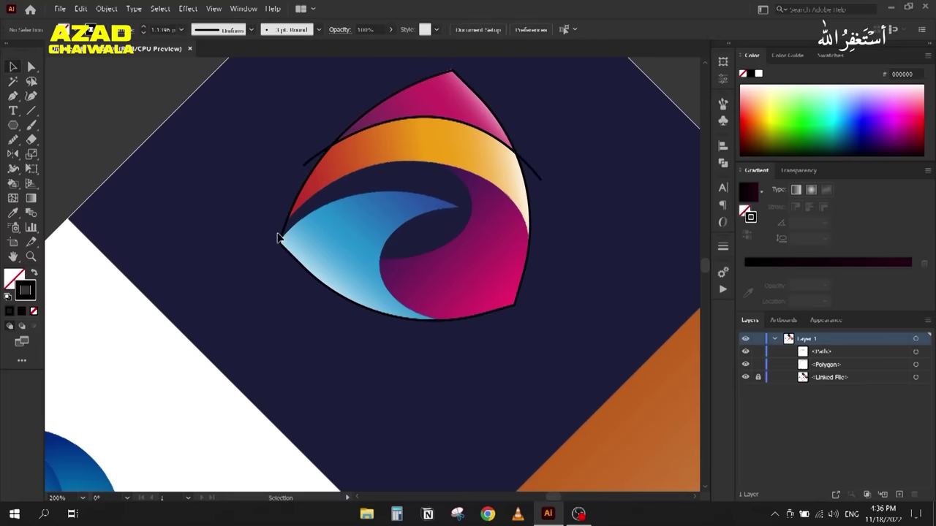
Step: Draw a second curve along the orange band's underside and adjust its left anchor
key(p)
click(273, 237)
drag(545, 254, 575, 454)
drag(494, 173, 272, 240)
key(a)
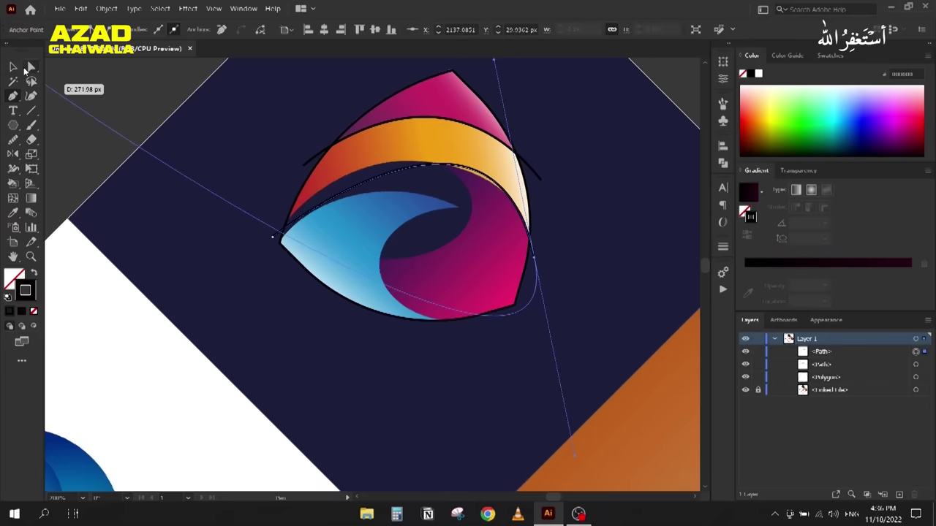
click(272, 238)
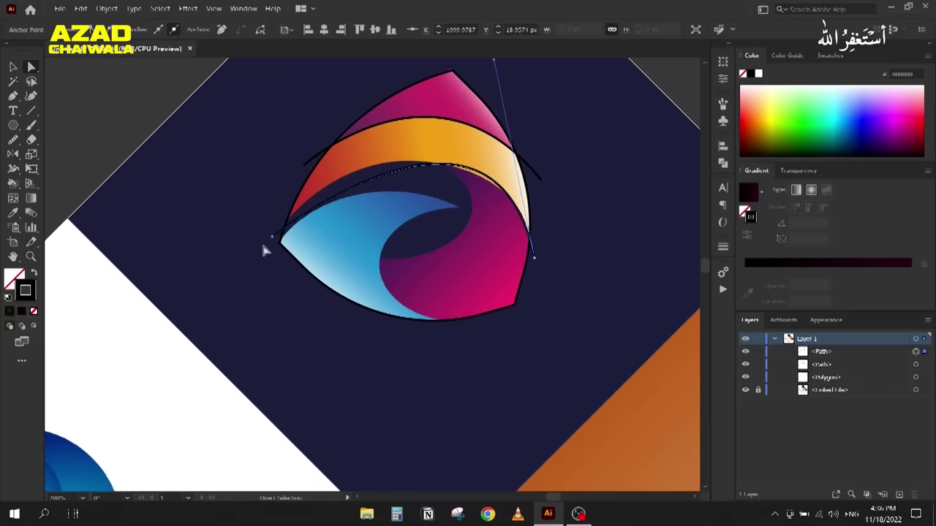
drag(272, 238, 271, 240)
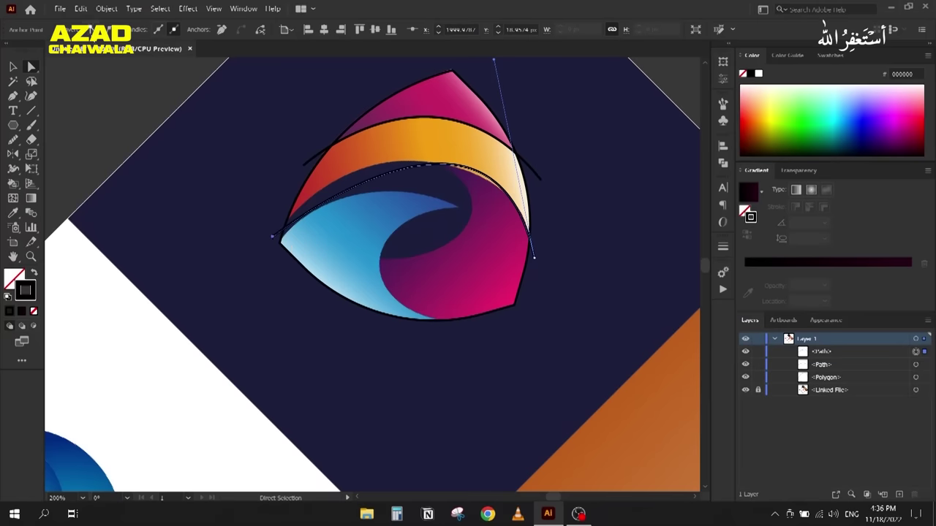
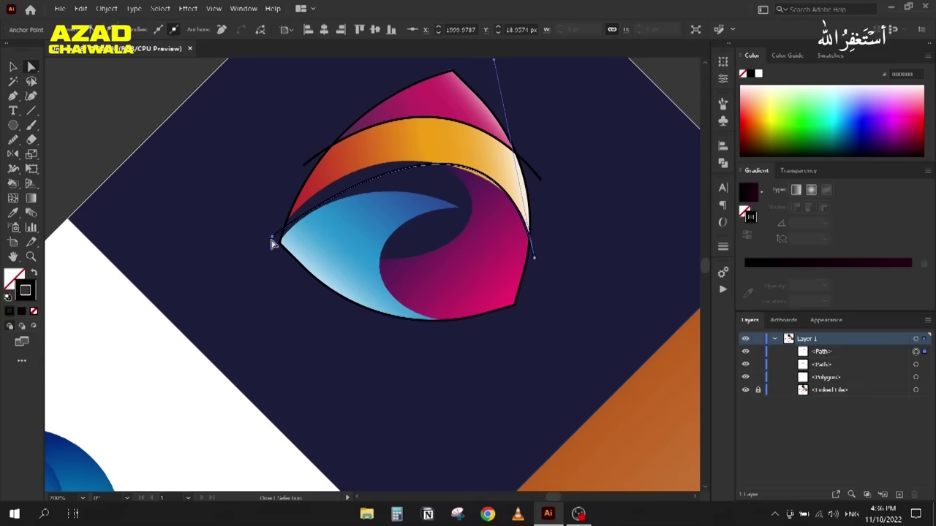
Step: Convert the curve's left anchor to smooth and nudge it slightly downward
click(174, 29)
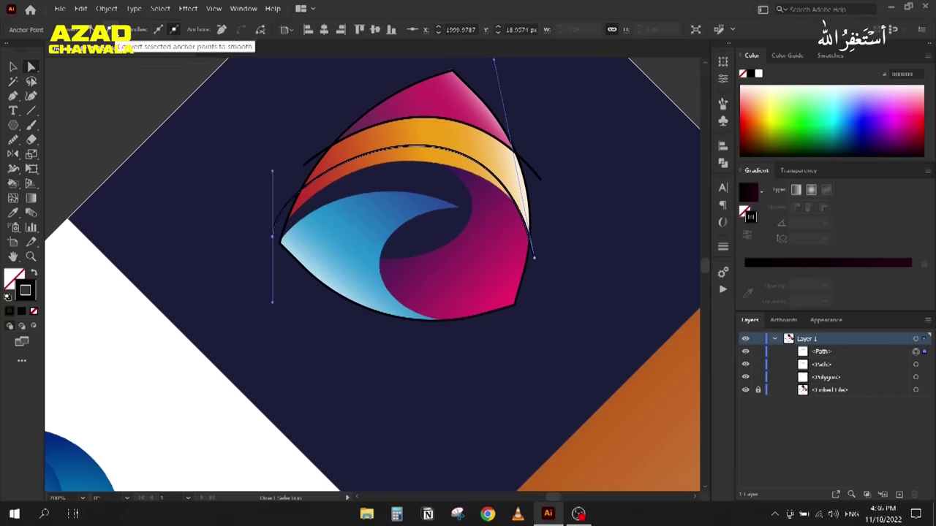
drag(272, 236, 273, 257)
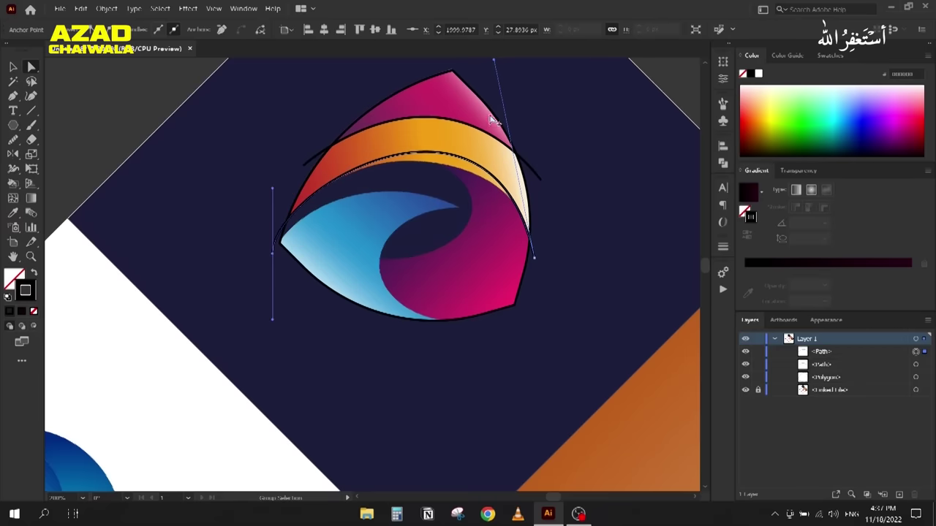
scroll(484, 110, up, 1)
drag(483, 112, 464, 153)
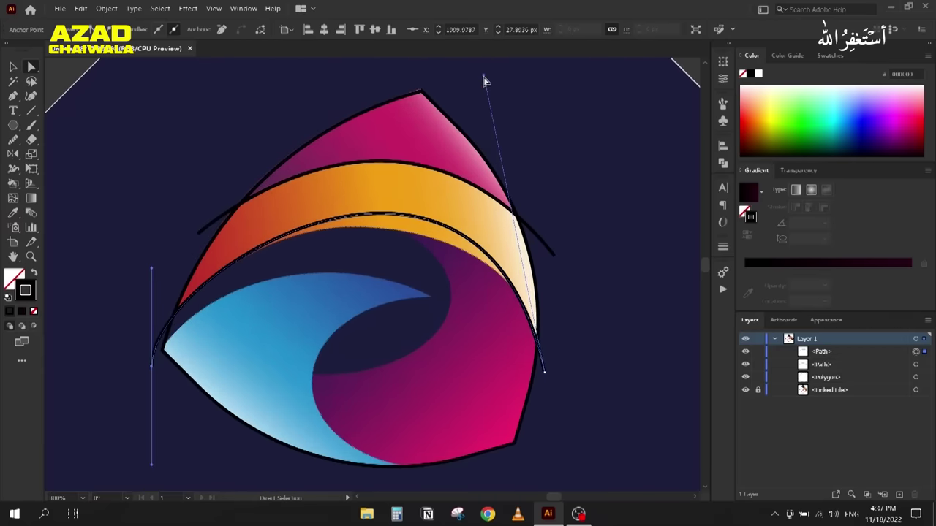
click(476, 125)
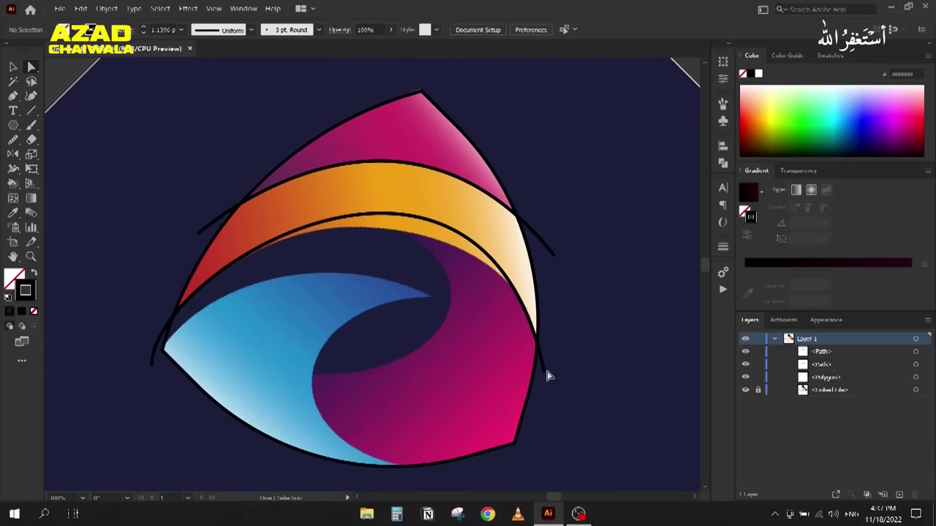
Step: Pull the right anchor's handle down and bend the left side of the curve
click(544, 372)
drag(488, 76, 501, 123)
drag(151, 268, 161, 236)
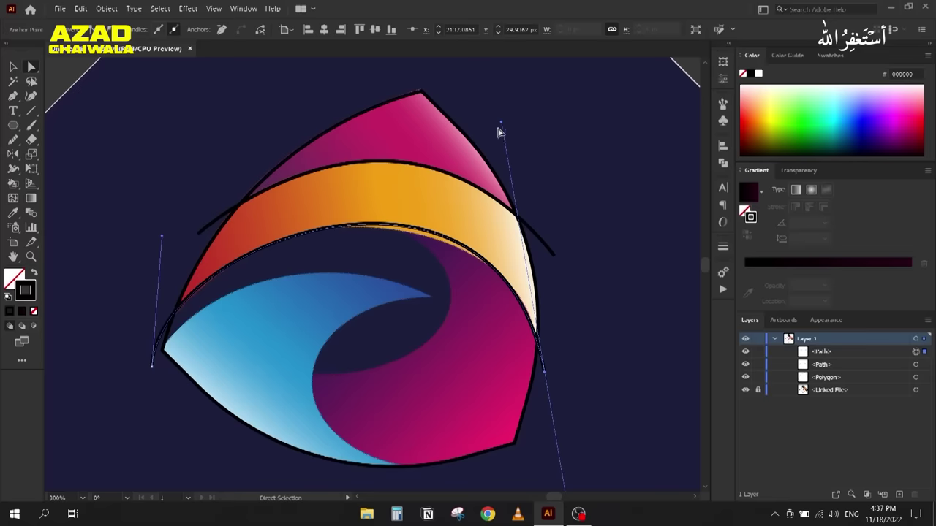
drag(501, 122, 497, 137)
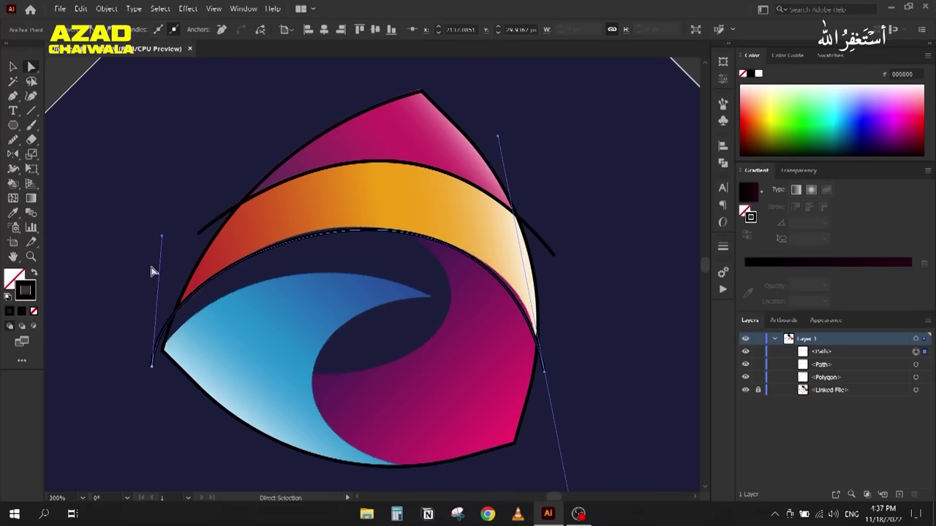
drag(165, 239, 164, 241)
Step: Fine-tune the left and right handles so the curve hugs the orange band's lower edge
drag(152, 373, 152, 374)
drag(161, 244, 169, 229)
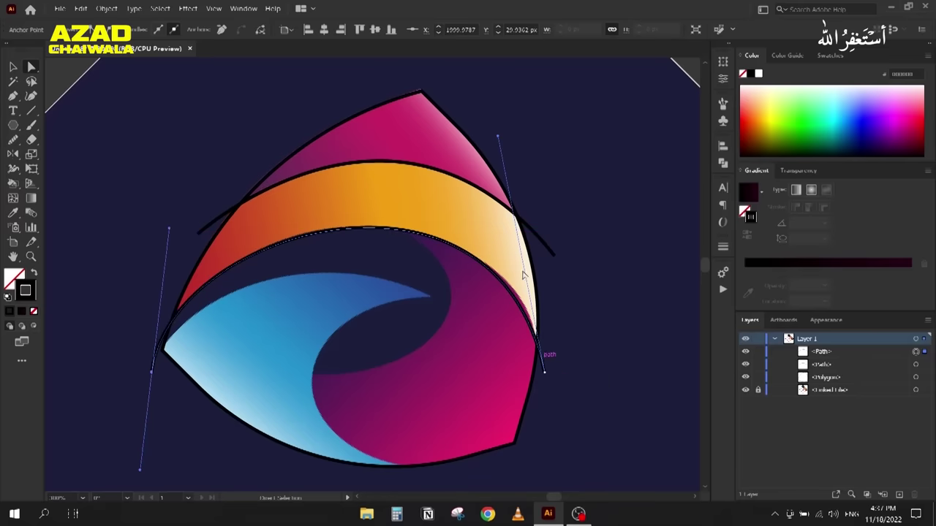
drag(498, 135, 509, 147)
drag(168, 232, 170, 222)
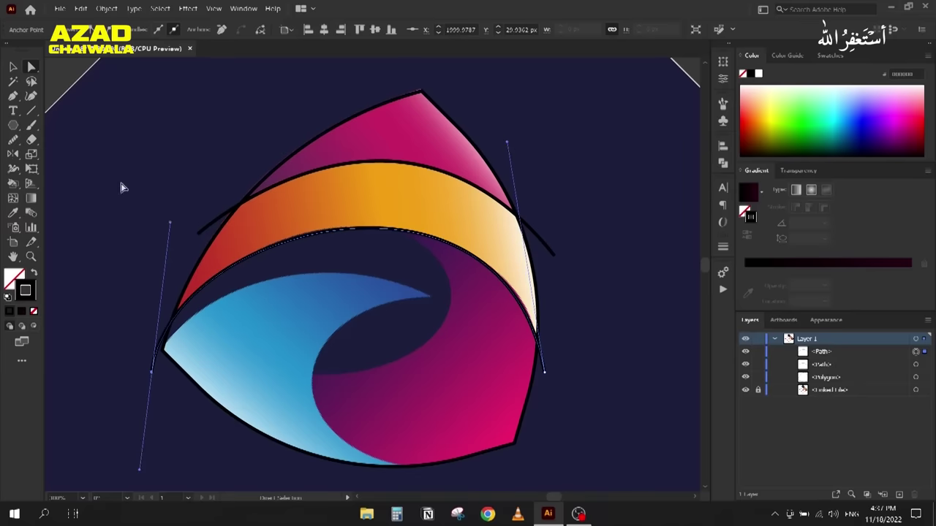
click(155, 143)
scroll(181, 136, down, 3)
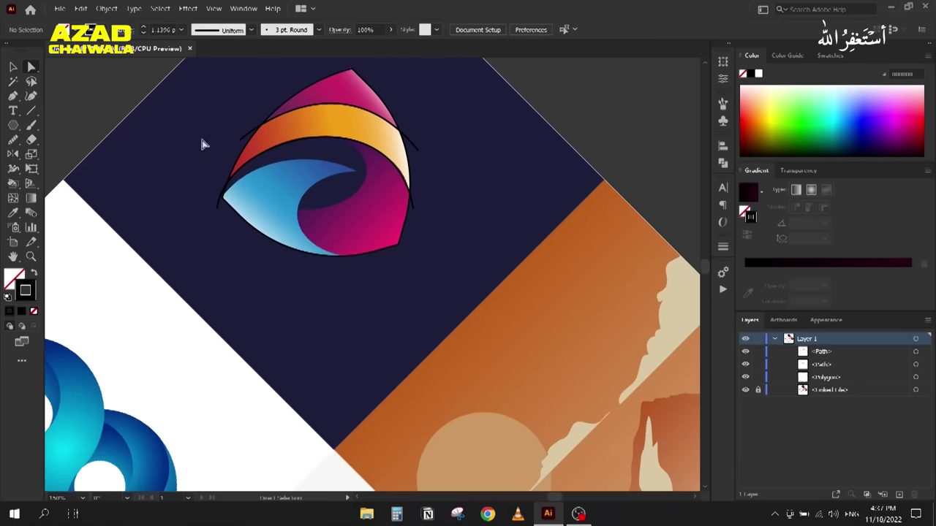
scroll(299, 168, up, 2)
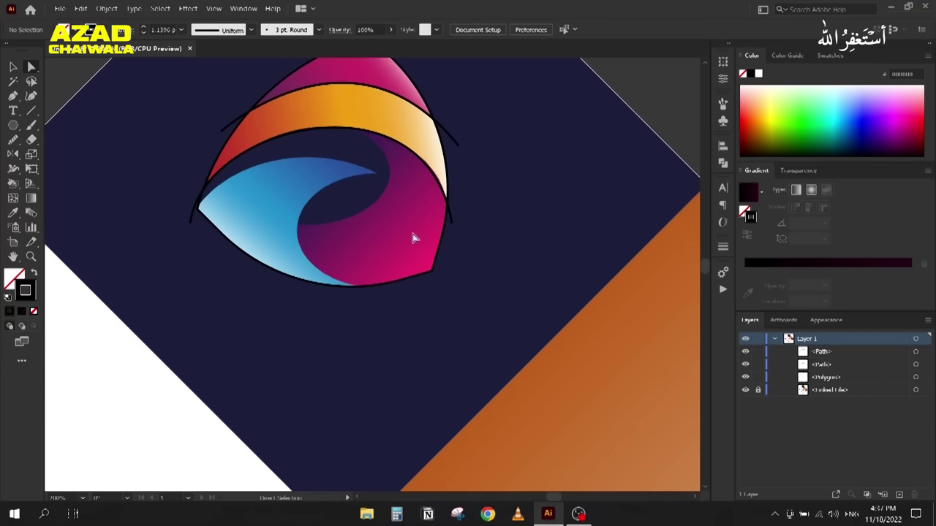
drag(175, 182, 202, 210)
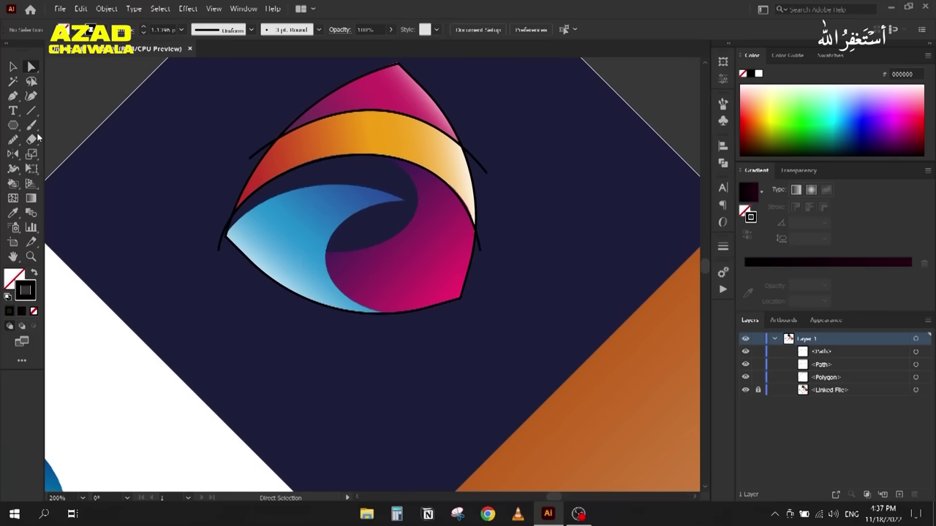
Step: Draw an ellipse over the logo's upper blue area and make it slightly shorter
click(13, 129)
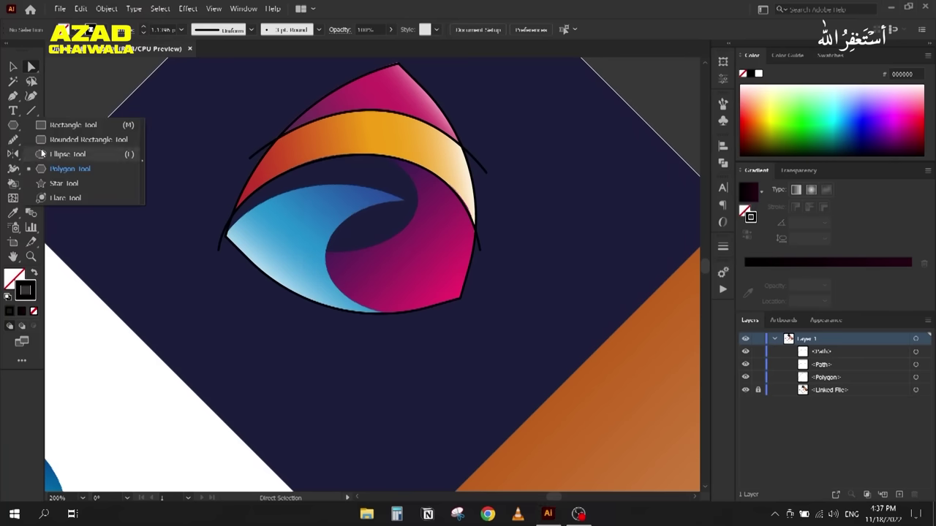
click(42, 153)
drag(187, 155, 417, 256)
click(13, 67)
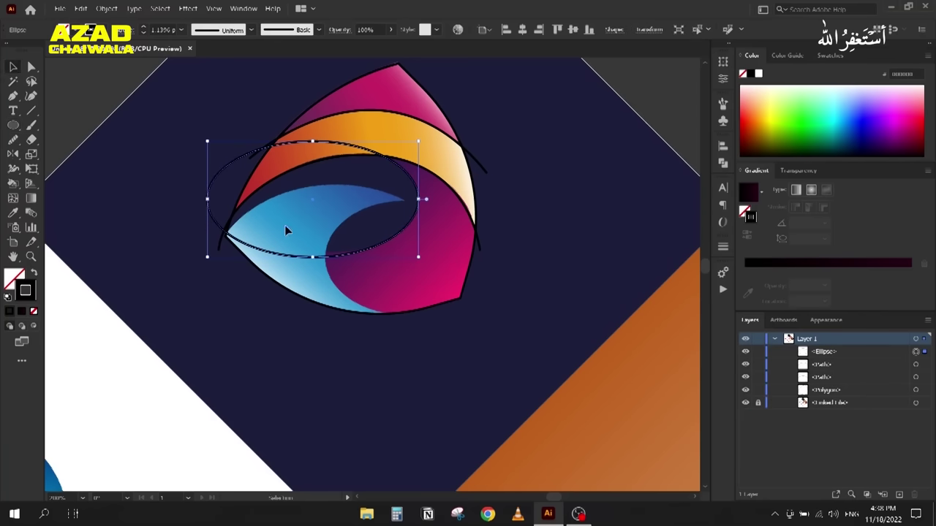
drag(312, 259, 314, 254)
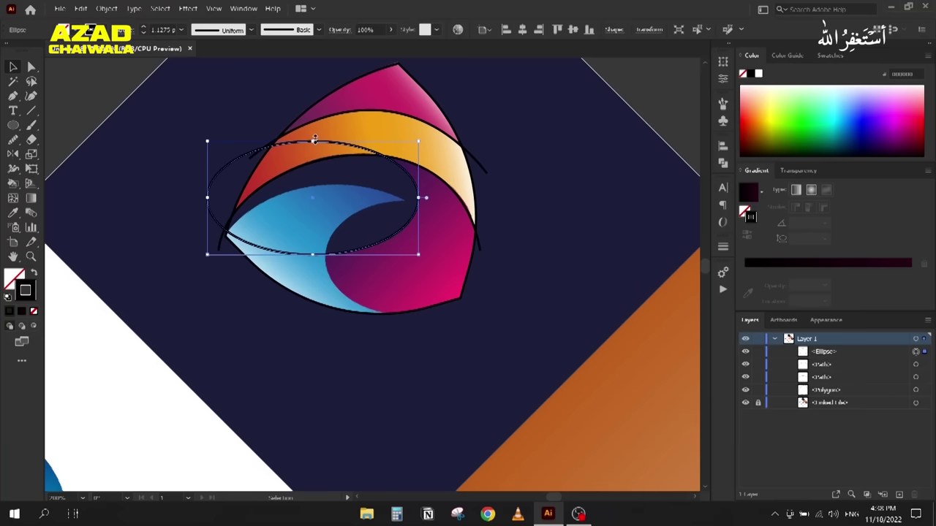
click(245, 339)
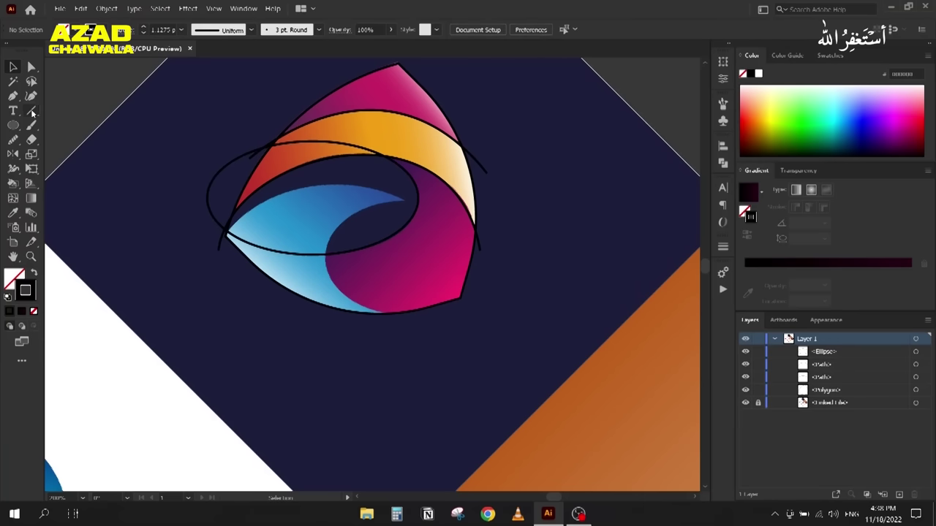
Step: Draw a larger ellipse around the logo's lower curve, lowering its top and widening it left
click(11, 126)
drag(192, 221, 450, 353)
key(v)
scroll(329, 183, up, 2)
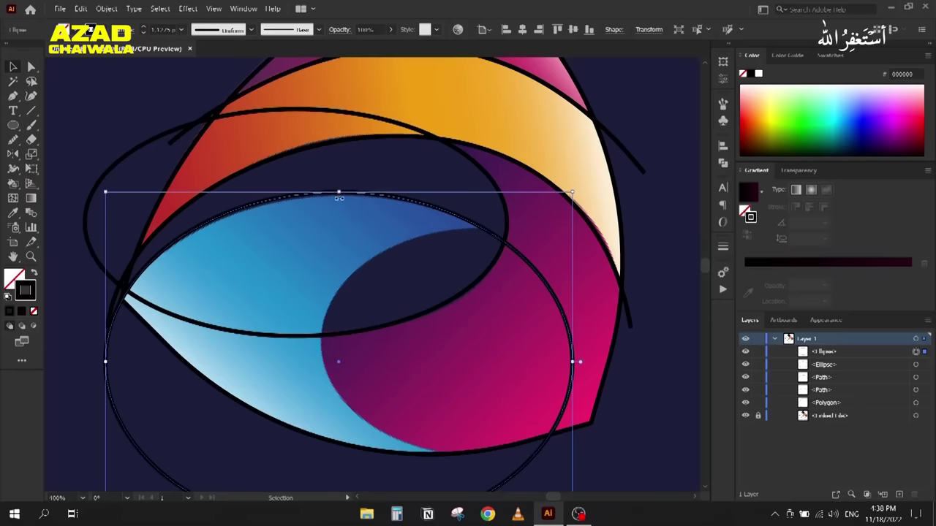
drag(339, 191, 340, 196)
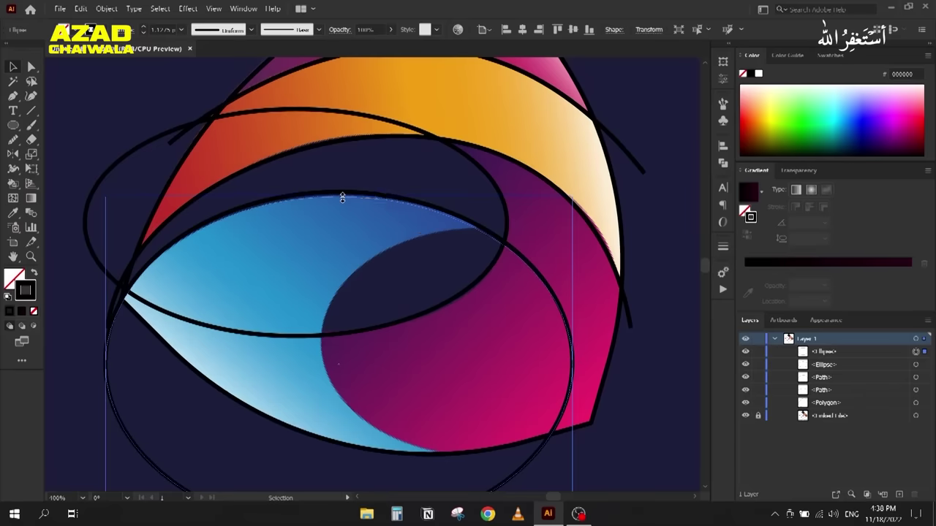
scroll(219, 222, down, 1)
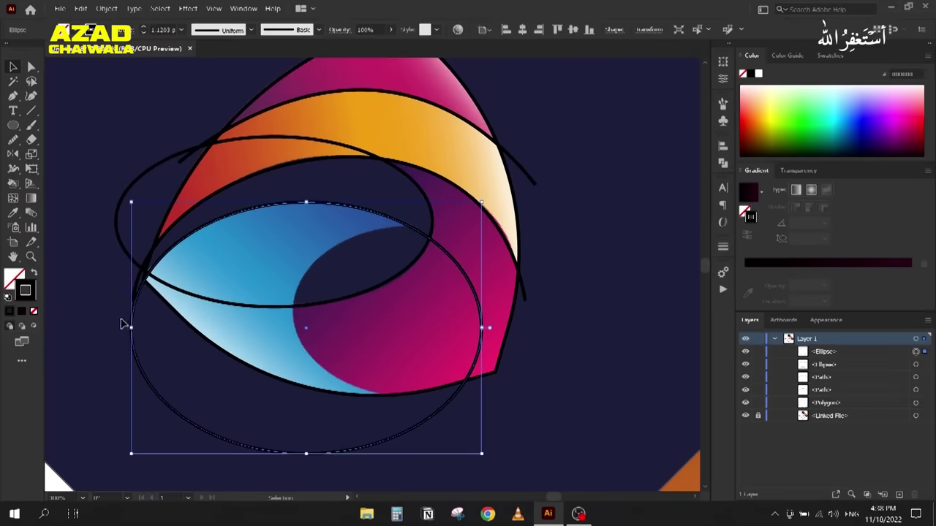
drag(133, 326, 129, 326)
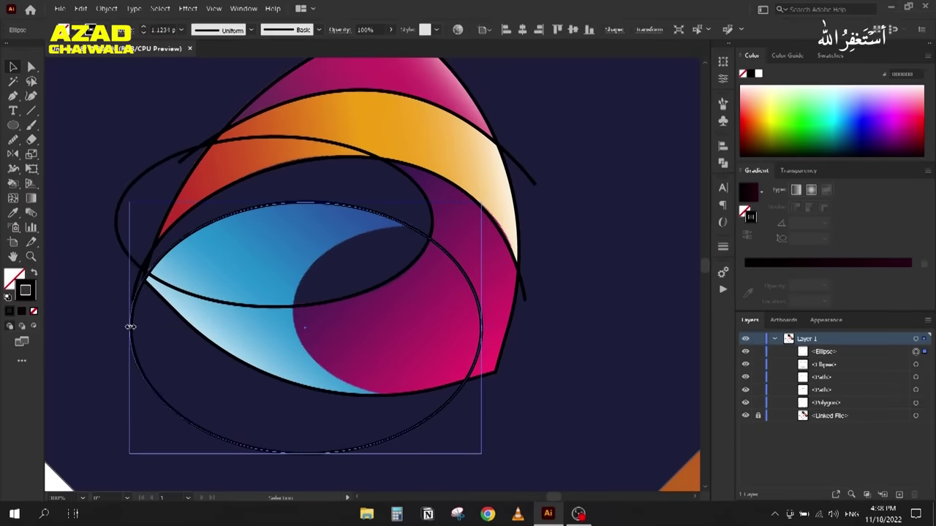
click(132, 164)
scroll(132, 164, down, 1)
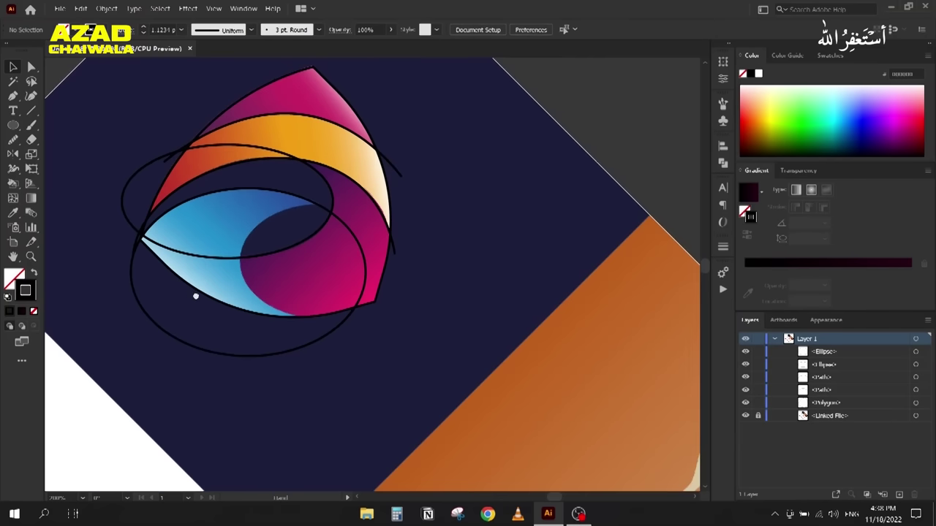
Step: Draw a small ellipse over the logo's inner curve and select it
click(19, 126)
drag(249, 204, 397, 310)
click(13, 68)
scroll(319, 211, up, 3)
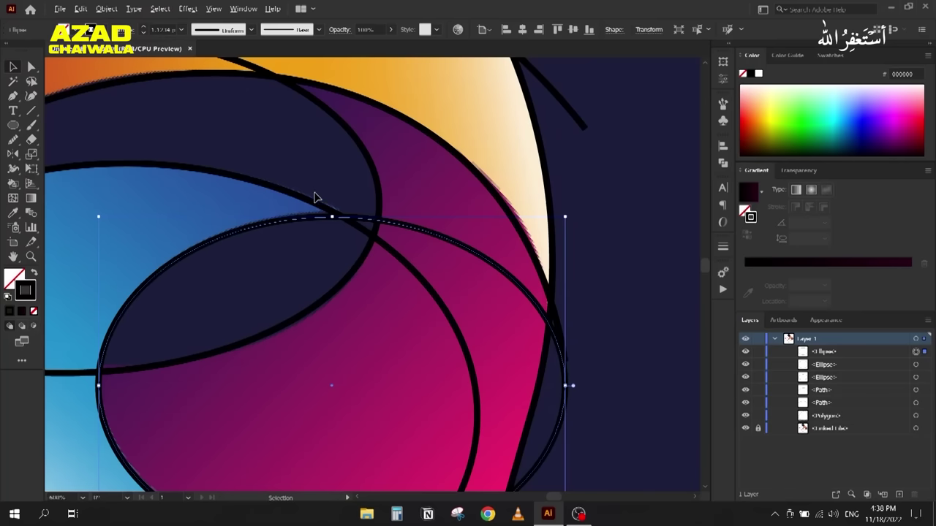
click(332, 217)
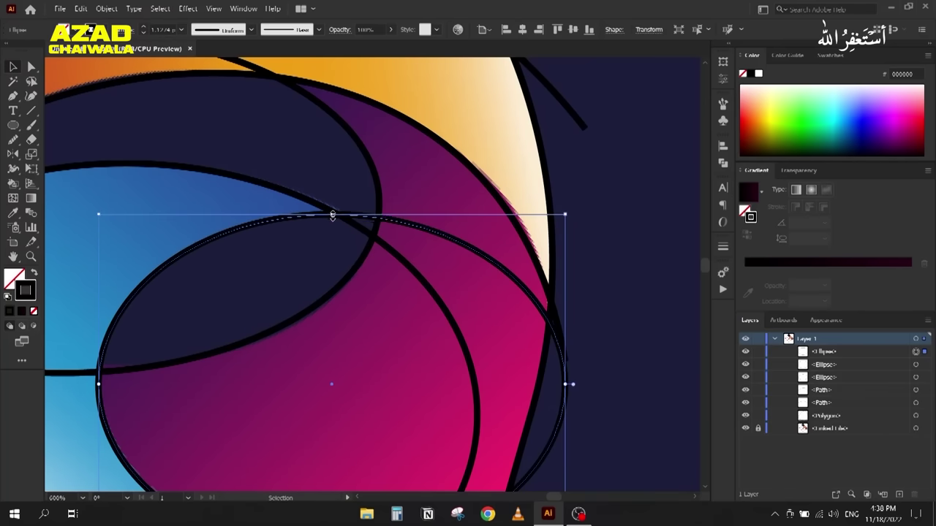
scroll(332, 216, down, 4)
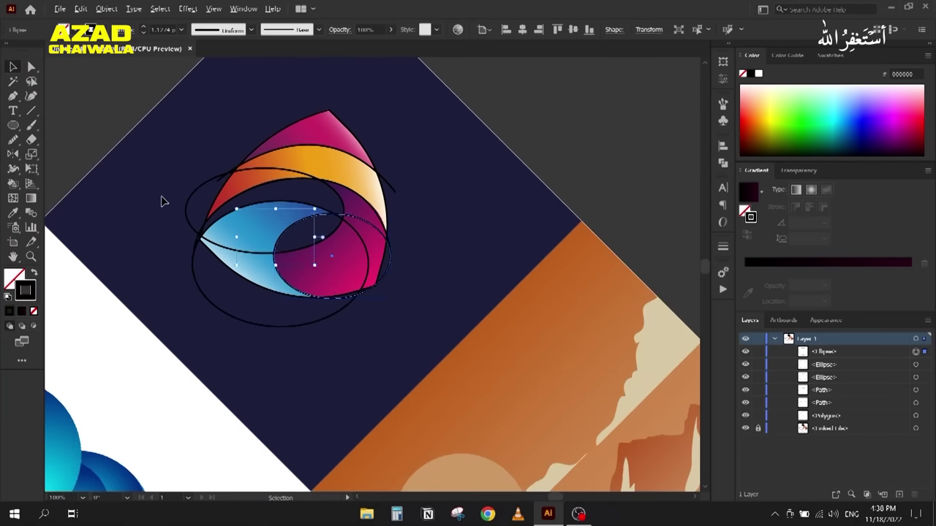
scroll(227, 214, down, 2)
scroll(226, 214, down, 2)
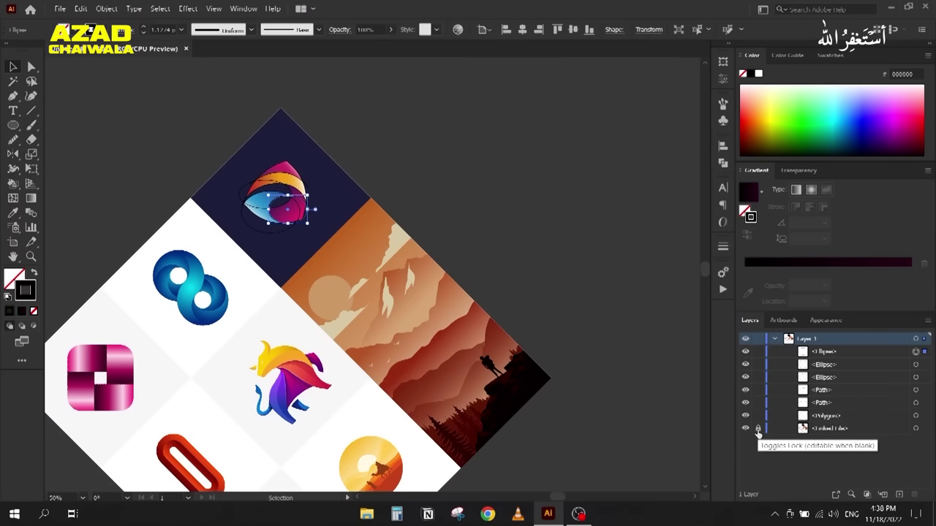
Step: Rotate the whole diamond artwork 45° into an upright grid
click(490, 222)
scroll(490, 223, down, 1)
drag(192, 70, 527, 352)
drag(529, 447, 386, 450)
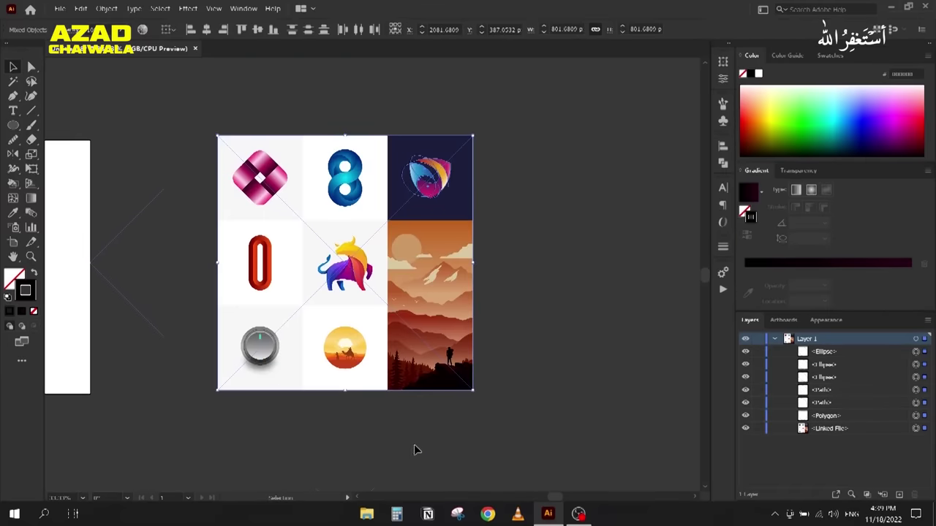
click(507, 203)
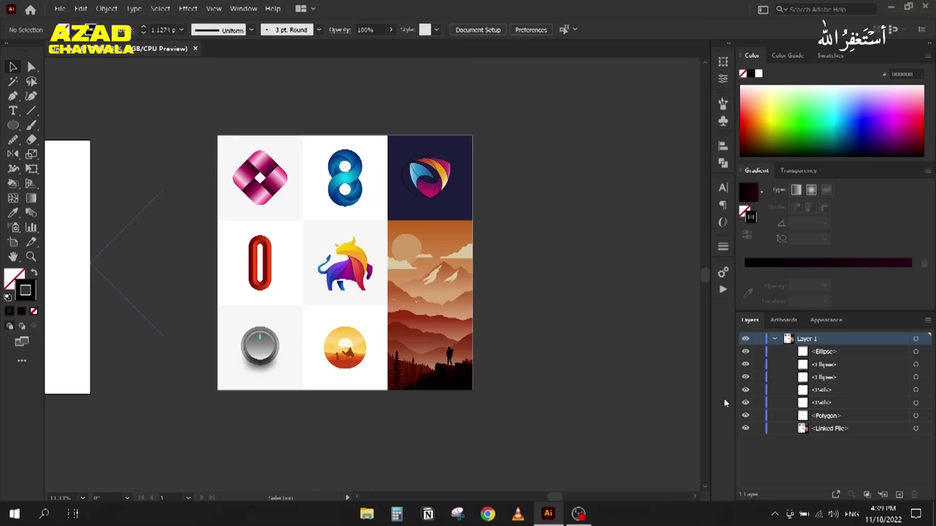
Step: Move the traced logo outlines to the right, beside the artboard
scroll(447, 188, up, 5)
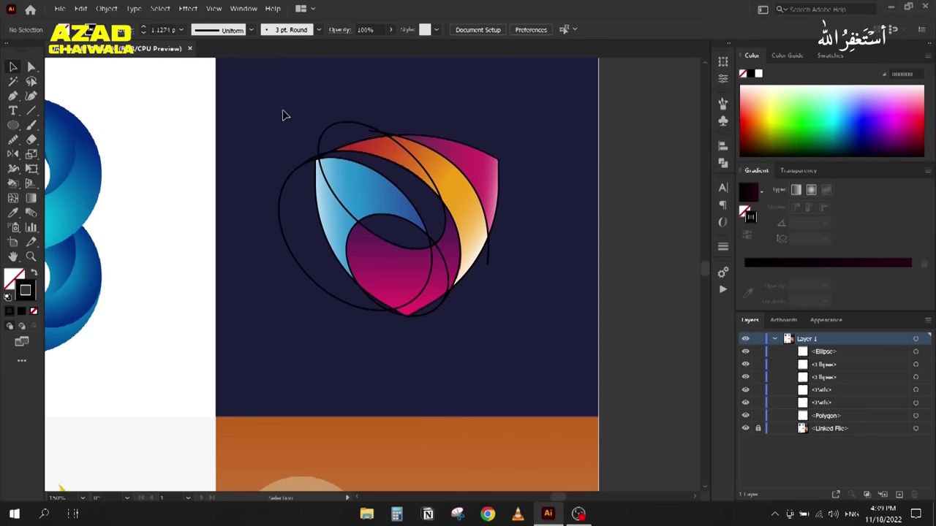
drag(285, 115, 507, 361)
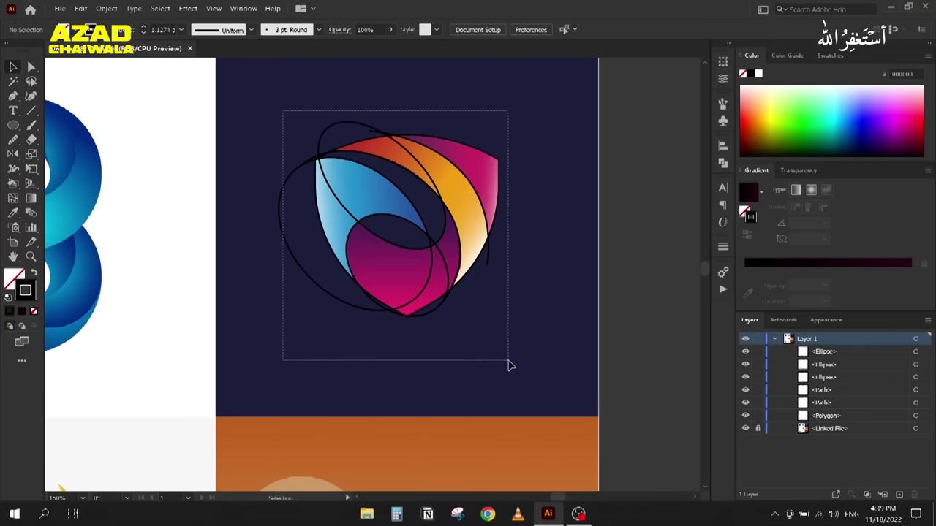
scroll(376, 219, right, 5)
drag(239, 178, 636, 177)
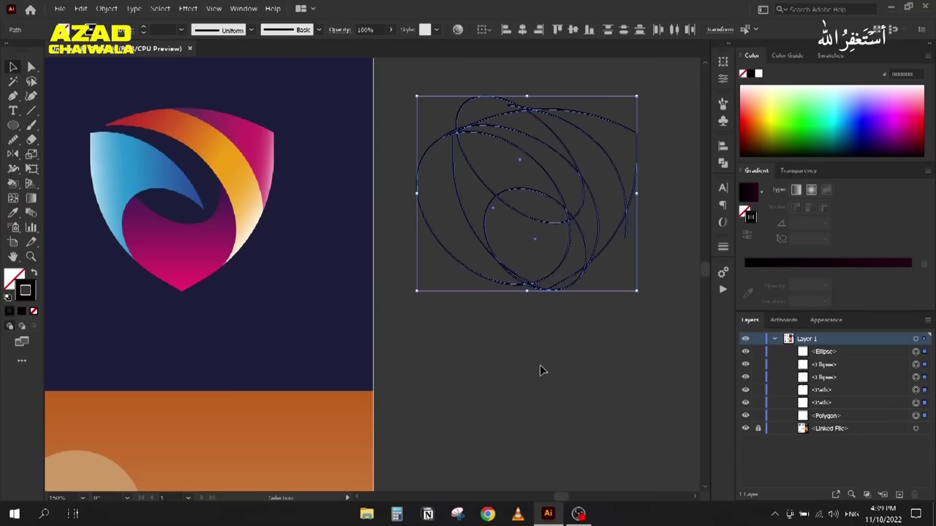
Step: With Shape Builder, merge the bottom sliver, left region and bottom-left slivers into the head outline
key(shift+m)
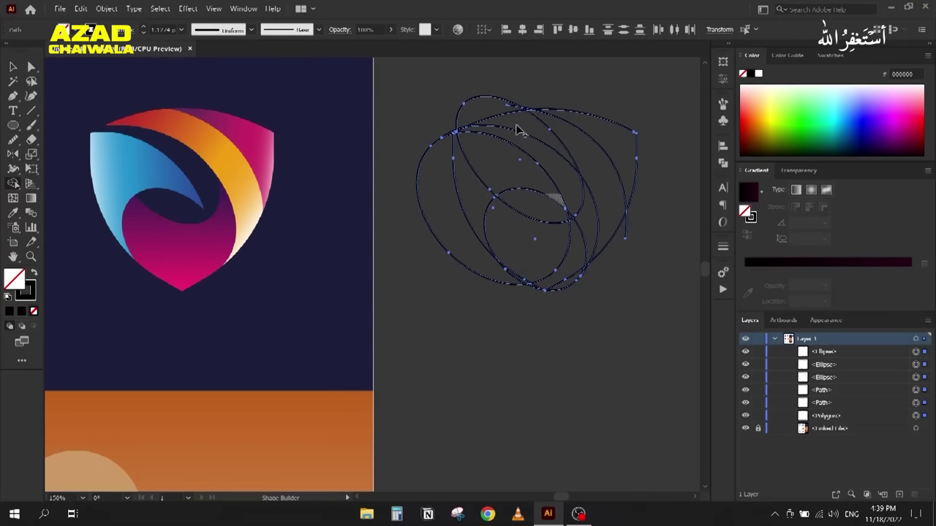
scroll(617, 143, up, 2)
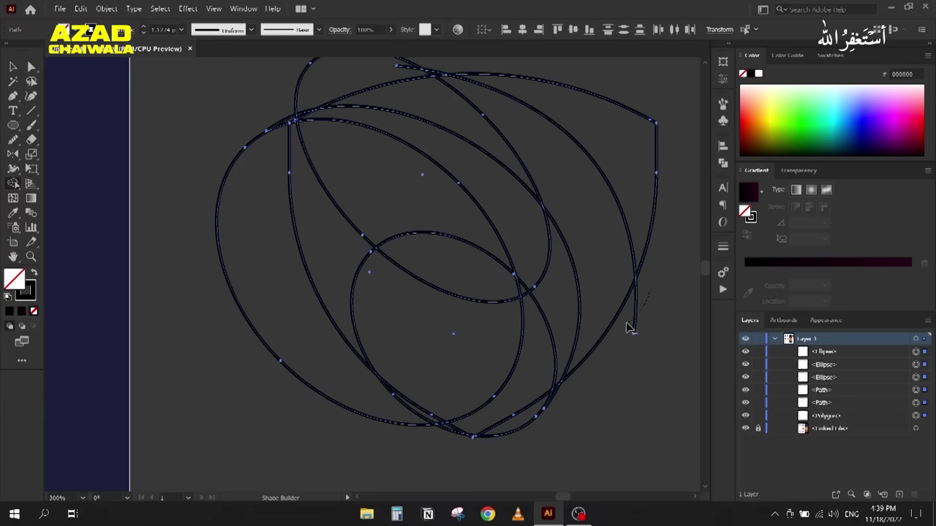
click(525, 429)
scroll(545, 409, up, 2)
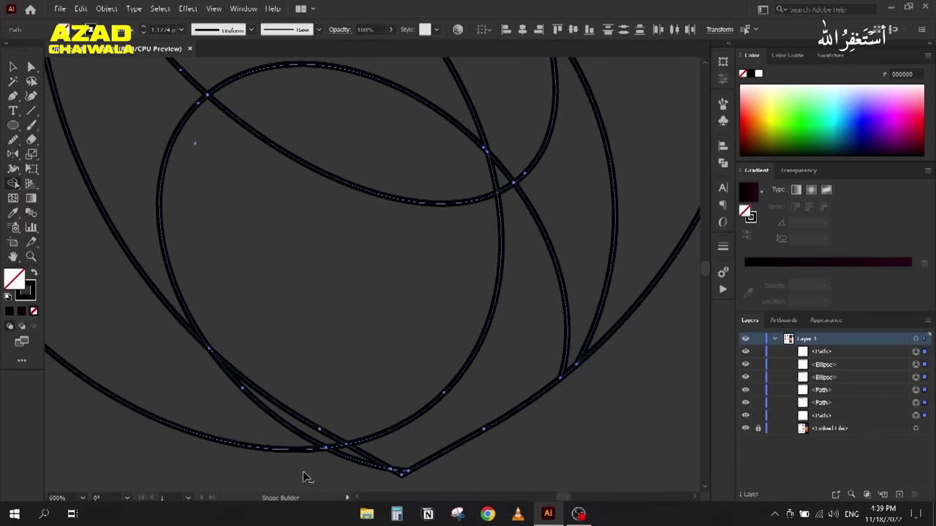
click(241, 442)
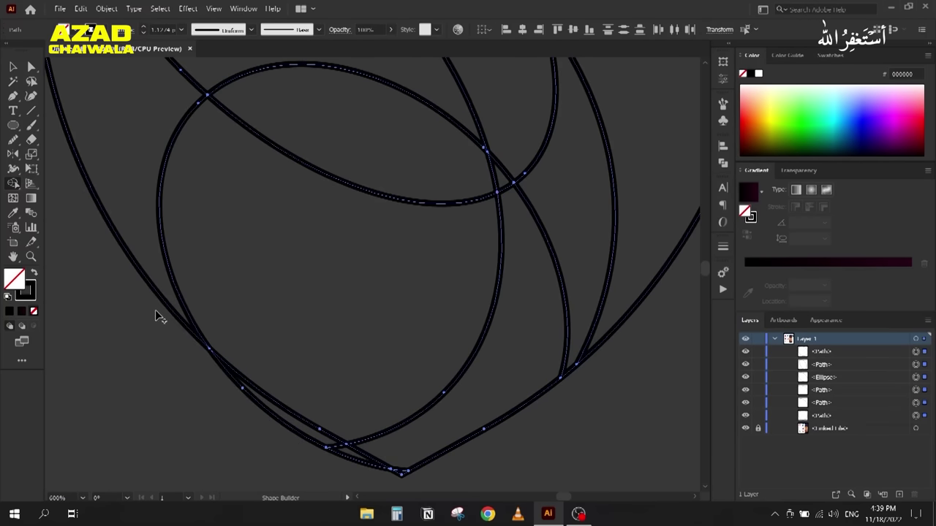
click(273, 415)
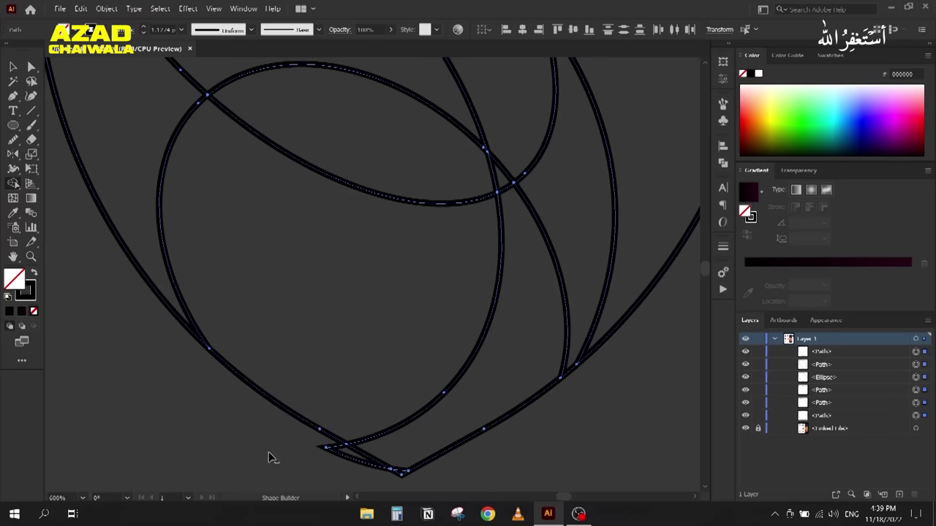
click(343, 457)
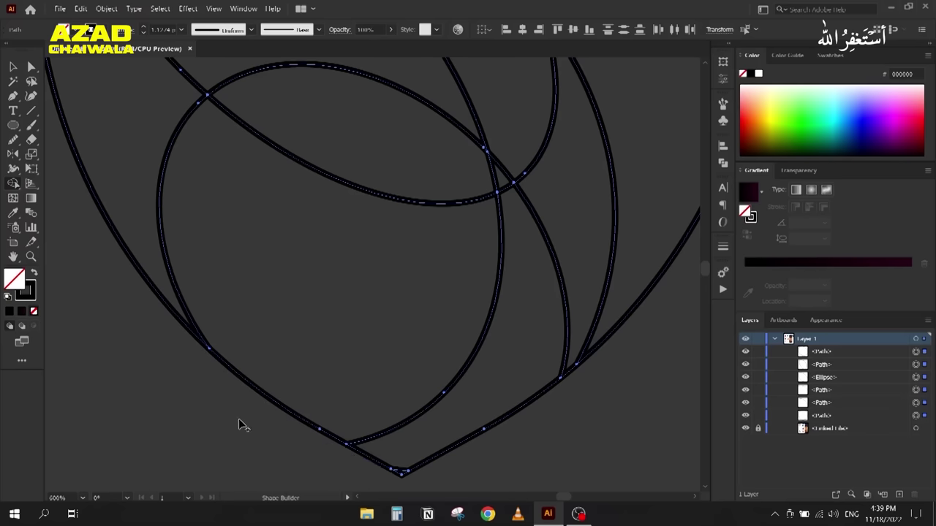
drag(188, 371, 272, 476)
scroll(188, 178, down, 2)
drag(188, 178, 201, 246)
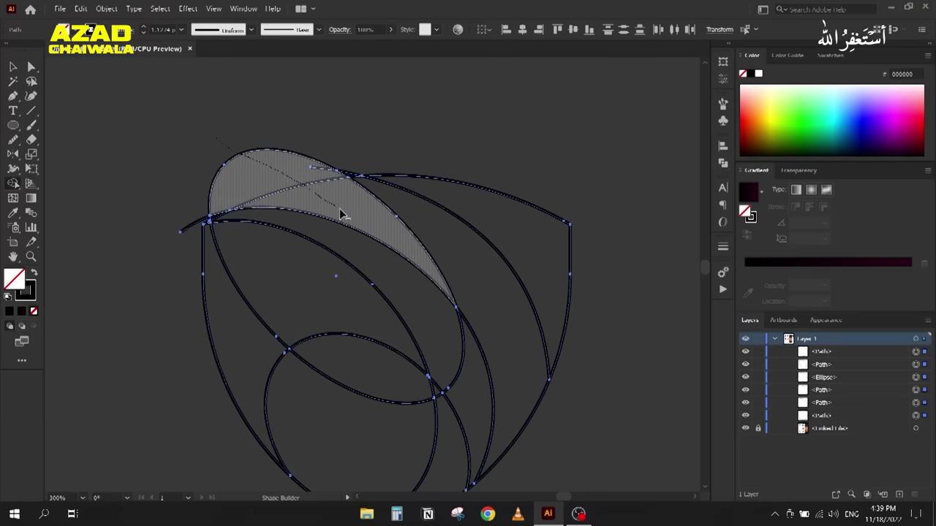
Step: Remove the top dome's upper arc and the leftover arcs near the upper-left junction
drag(339, 209, 372, 250)
key(ctrl+z)
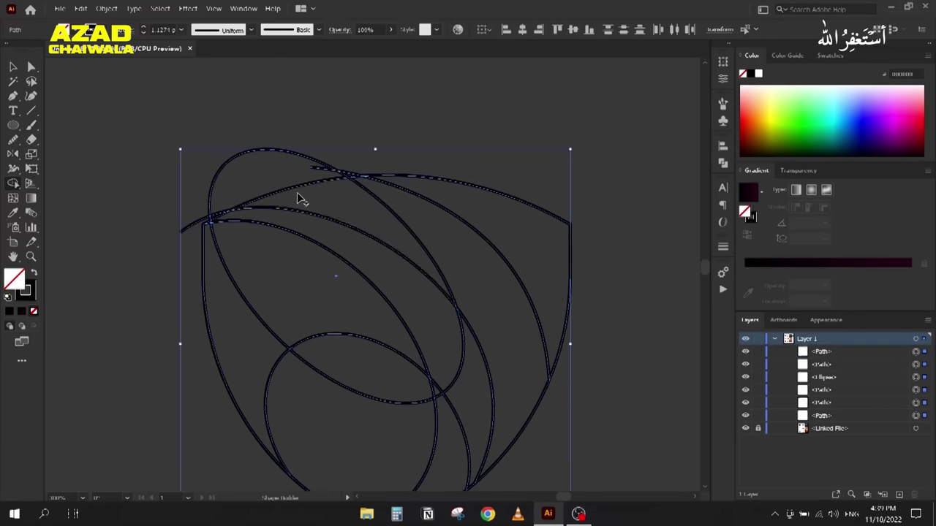
scroll(193, 212, up, 3)
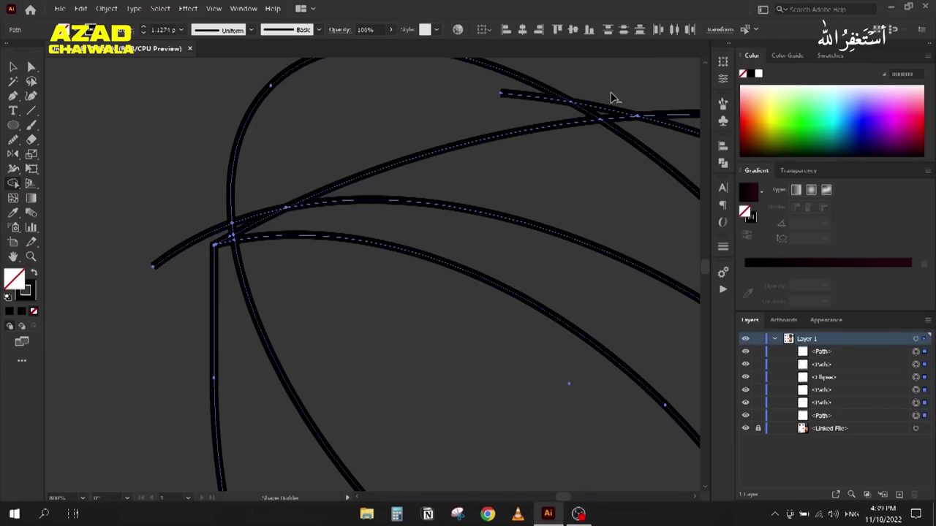
alt+click(329, 124)
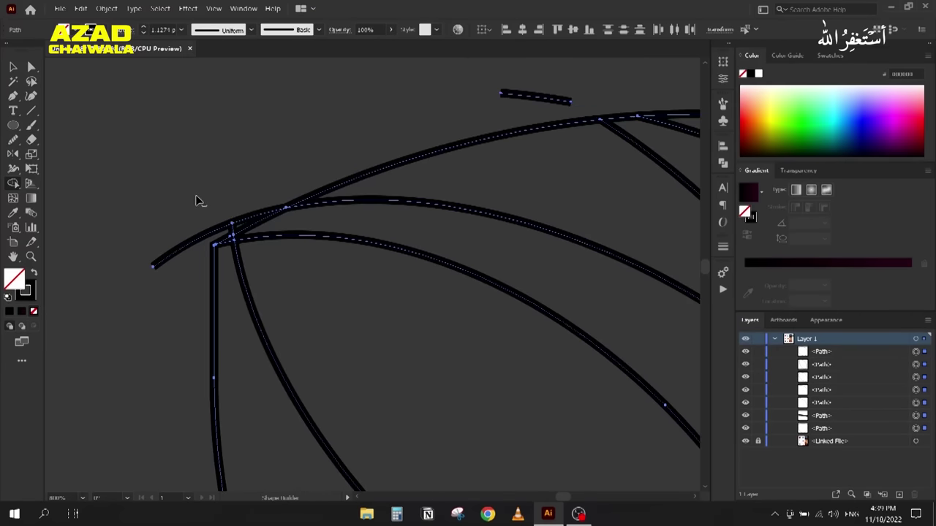
alt+click(244, 220)
alt+click(196, 240)
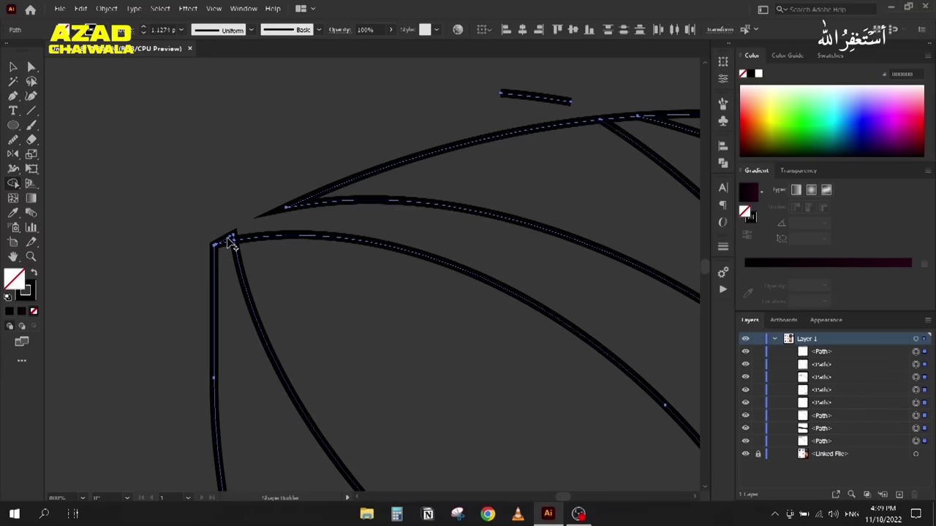
scroll(229, 242, up, 3)
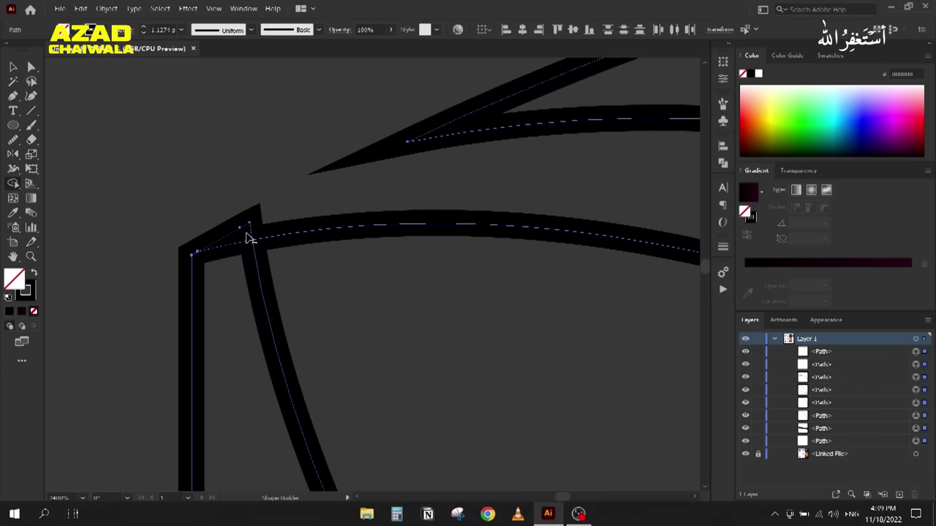
scroll(183, 205, down, 3)
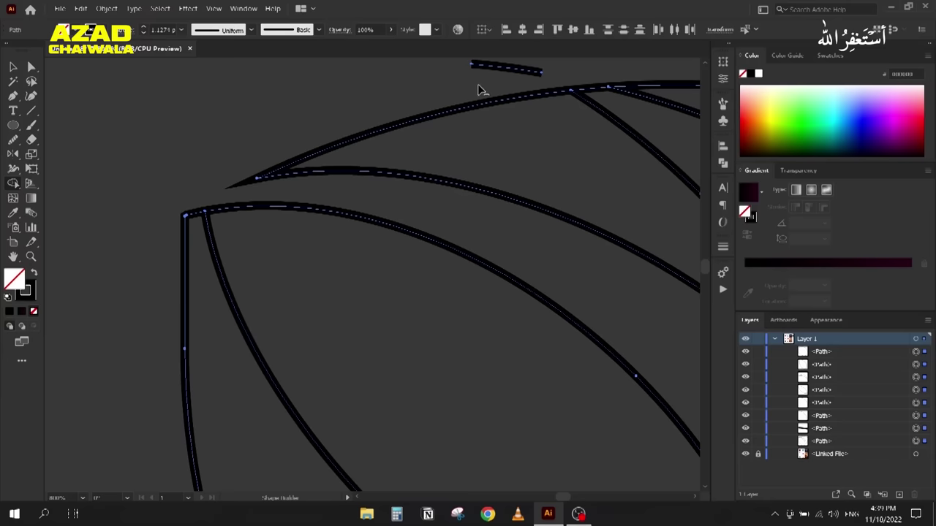
scroll(477, 91, up, 1)
scroll(351, 229, down, 4)
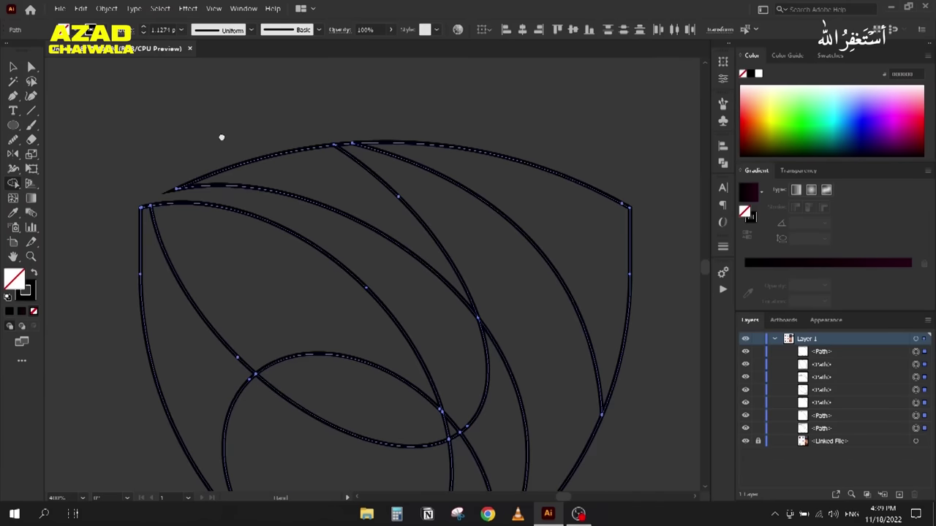
Step: Merge the top slivers, curved band and right crescent, and join the leaf's tip edges
mouse_move(326, 192)
mouse_down()
mouse_move(476, 256)
mouse_move(337, 194)
mouse_up()
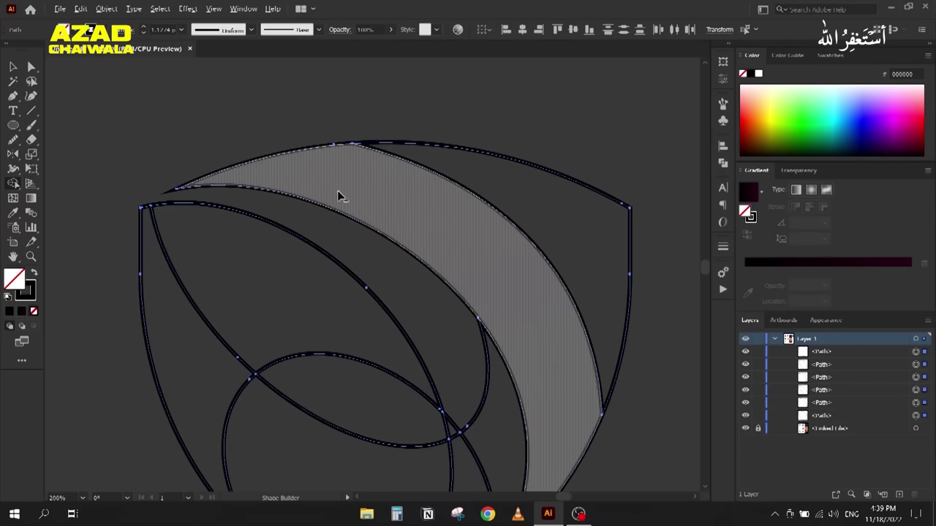
scroll(337, 190, down, 2)
scroll(329, 182, up, 5)
mouse_move(410, 252)
mouse_down()
mouse_move(386, 276)
mouse_move(333, 289)
mouse_up()
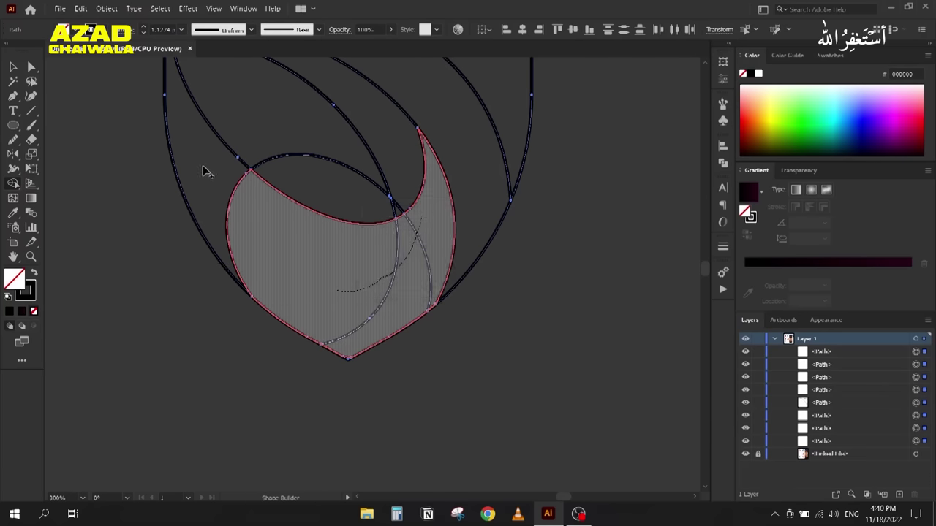
mouse_move(202, 167)
mouse_down()
mouse_move(263, 129)
mouse_move(410, 196)
mouse_up()
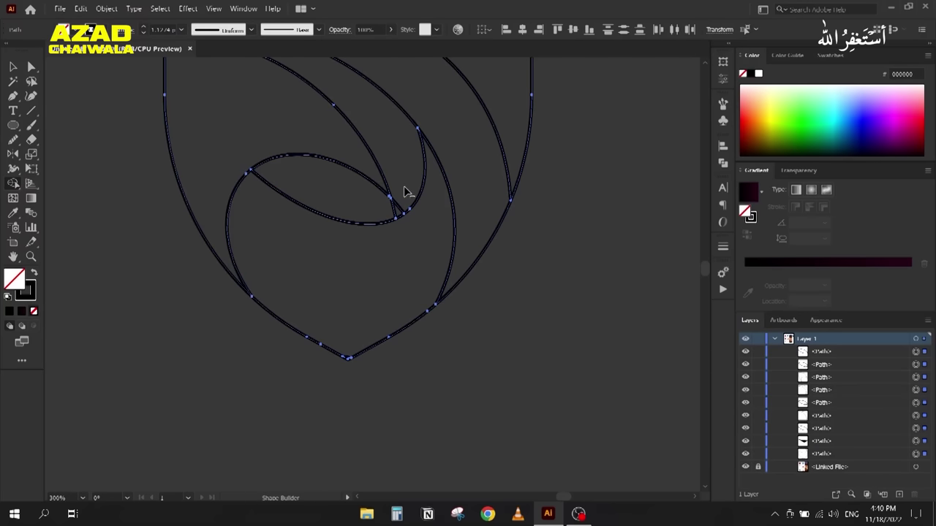
click(353, 208)
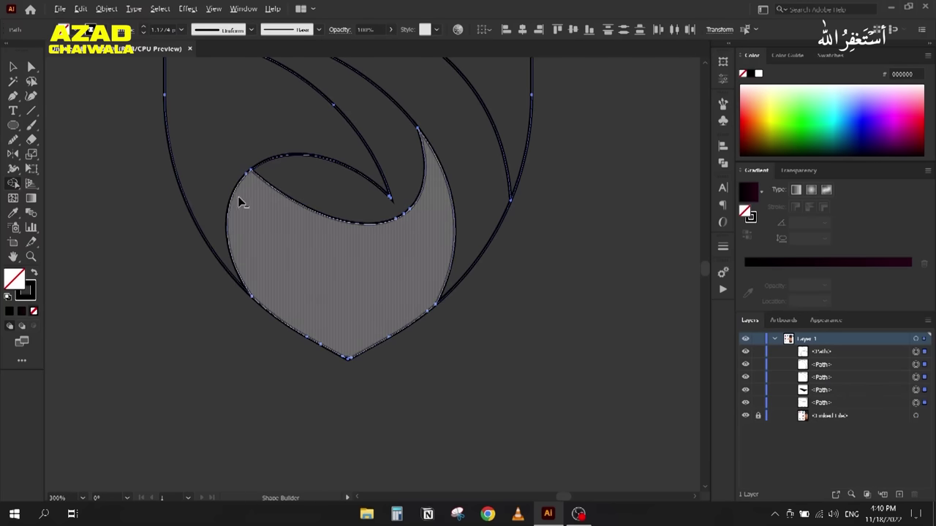
alt+scroll(227, 367, up, 5)
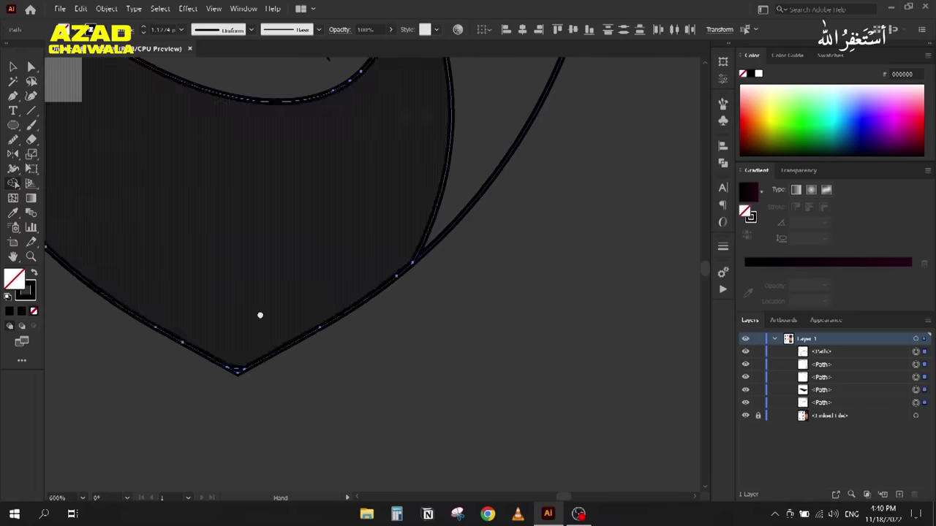
scroll(458, 227, down, 7)
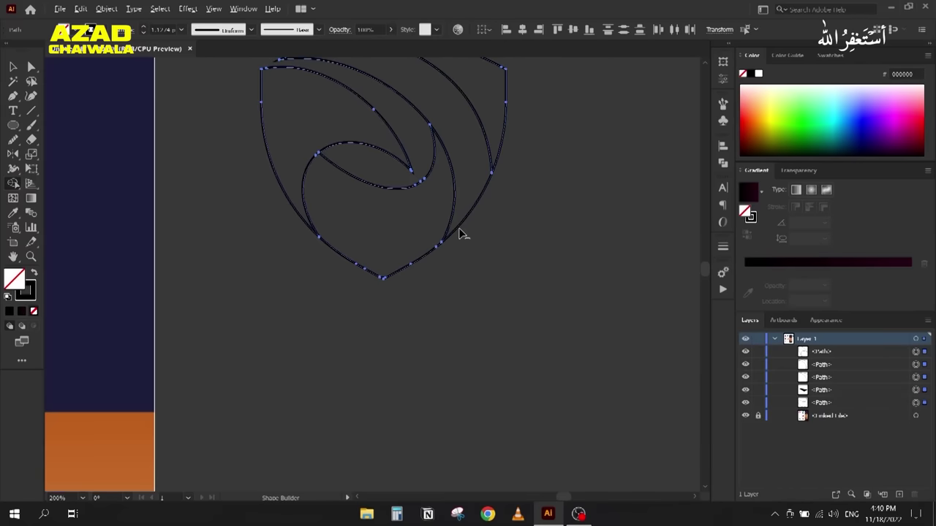
drag(484, 275, 537, 302)
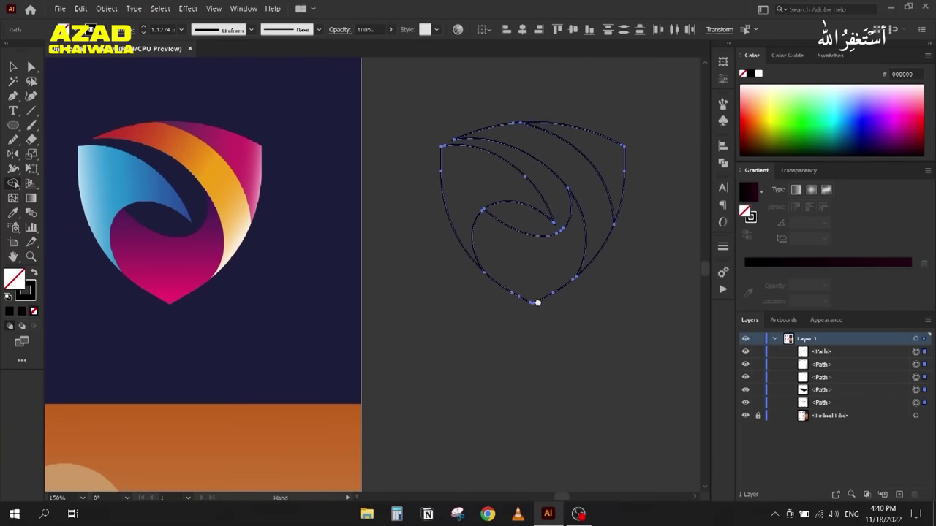
Step: Try moving the swirl, bottom and top shield paths apart, then undo and reselect all paths
click(13, 66)
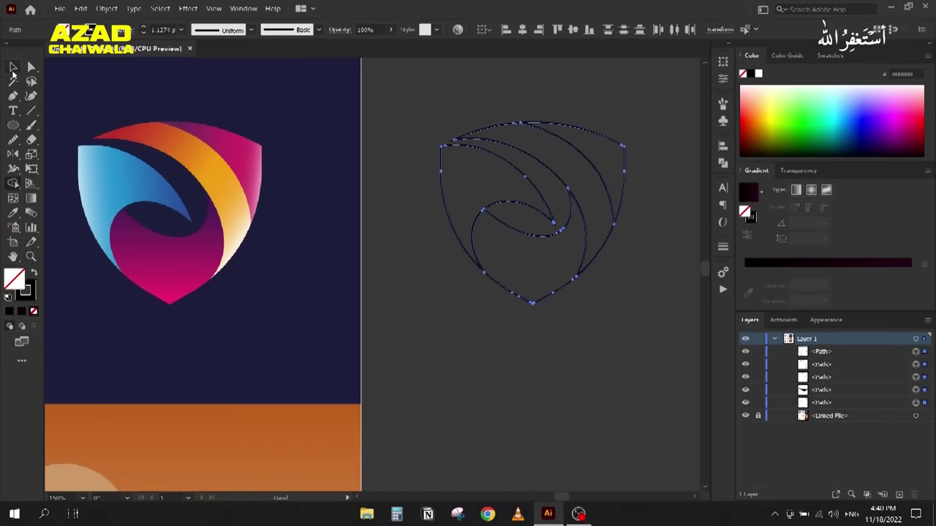
click(421, 135)
drag(421, 126, 600, 310)
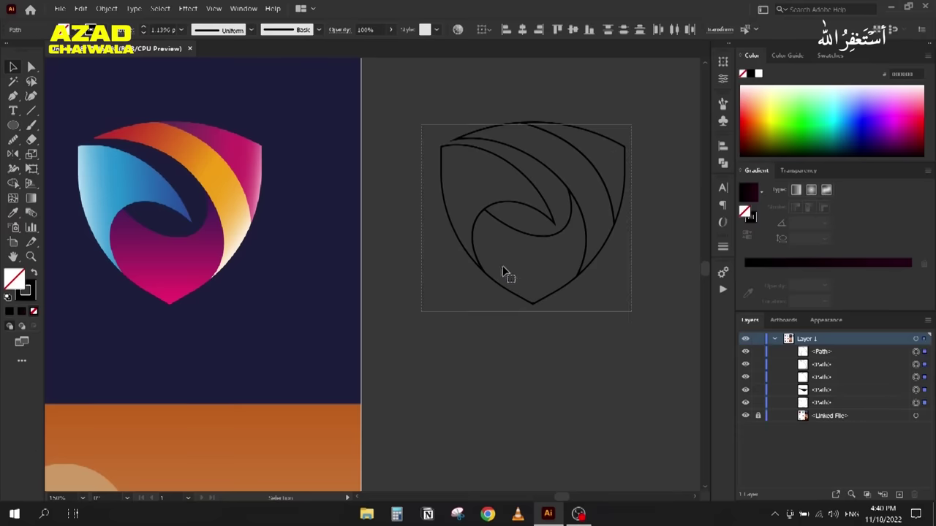
click(411, 212)
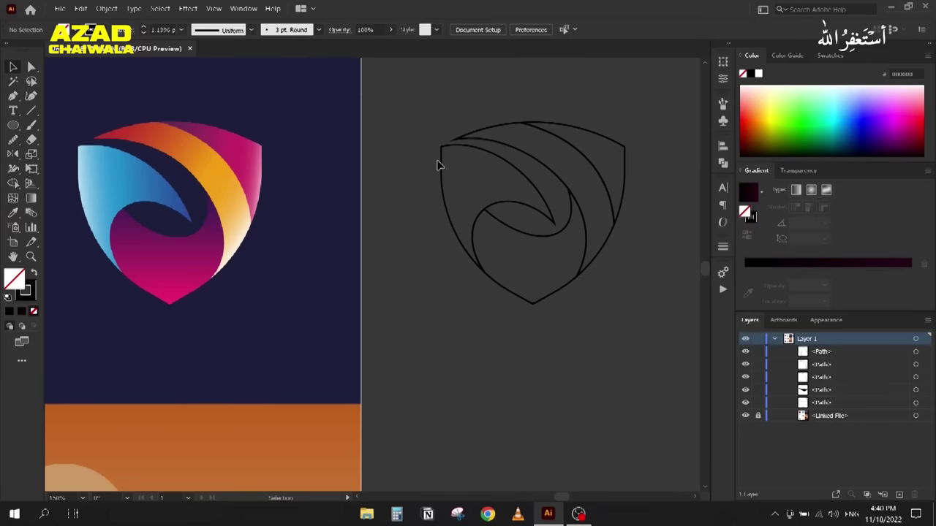
drag(444, 161, 393, 160)
drag(522, 300, 490, 334)
drag(537, 165, 496, 185)
key(a)
key(ctrl+z)
key(ctrl+z)
key(v)
drag(420, 109, 635, 335)
Step: Merge away the tiny piece at the shield's bottom point
scroll(581, 285, up, 5)
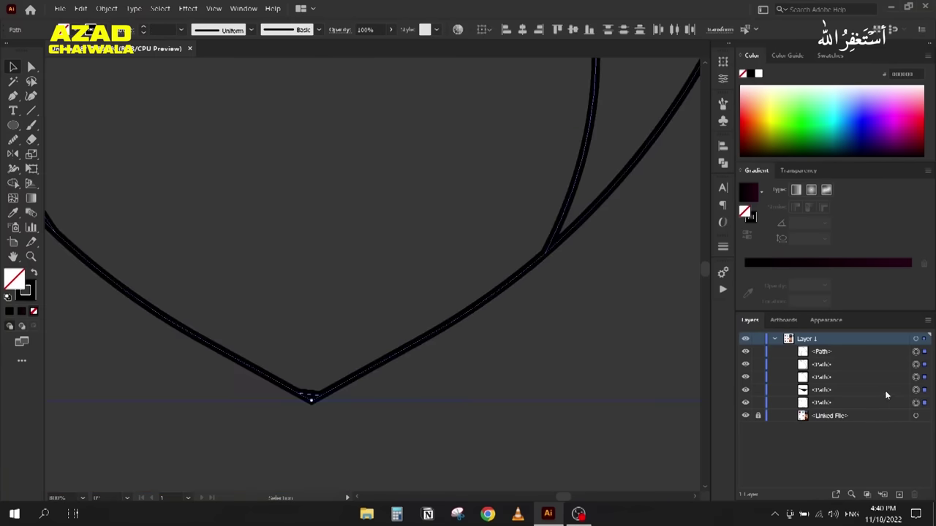
click(915, 389)
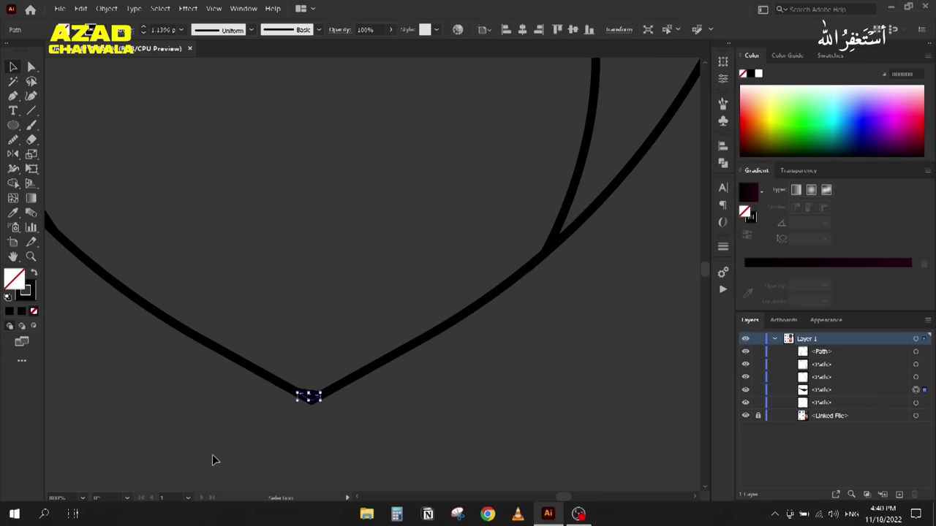
key(Delete)
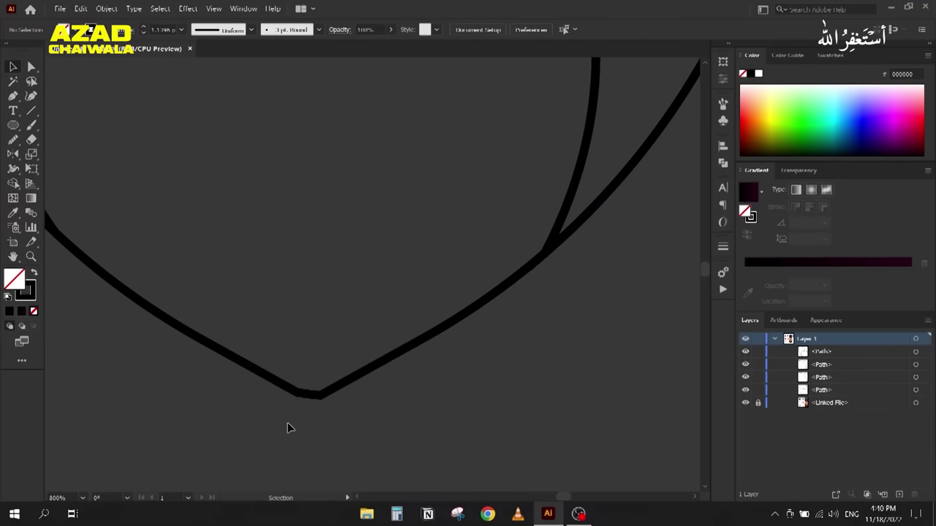
key(ctrl+z)
drag(382, 439, 261, 334)
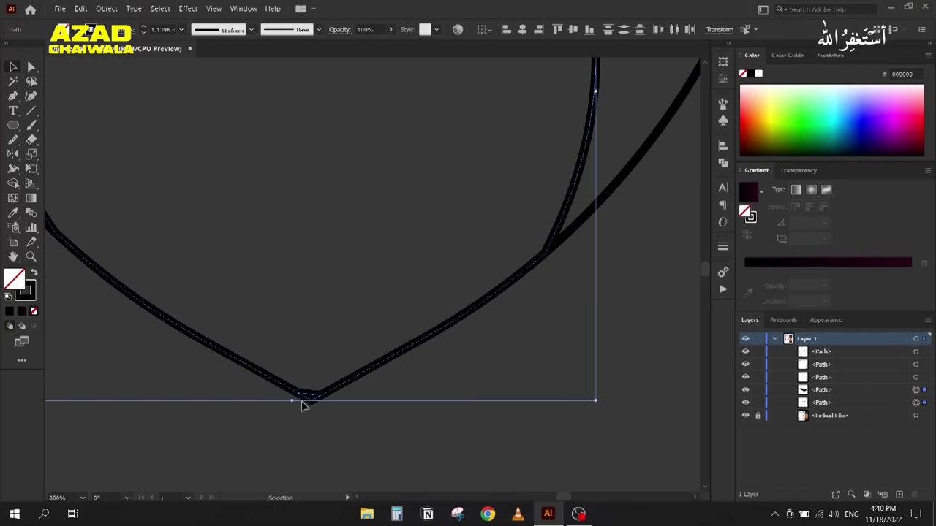
key(ctrl+a)
key(shift+m)
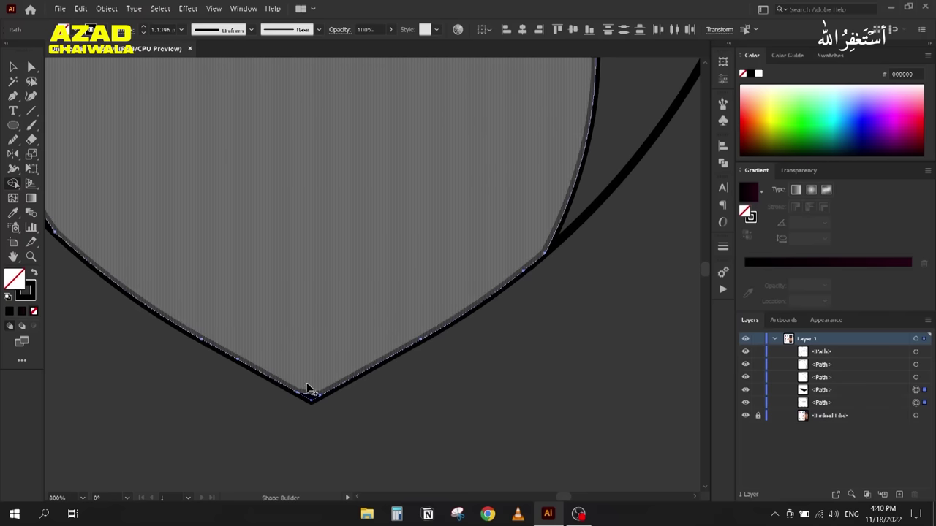
scroll(307, 410, up, 4)
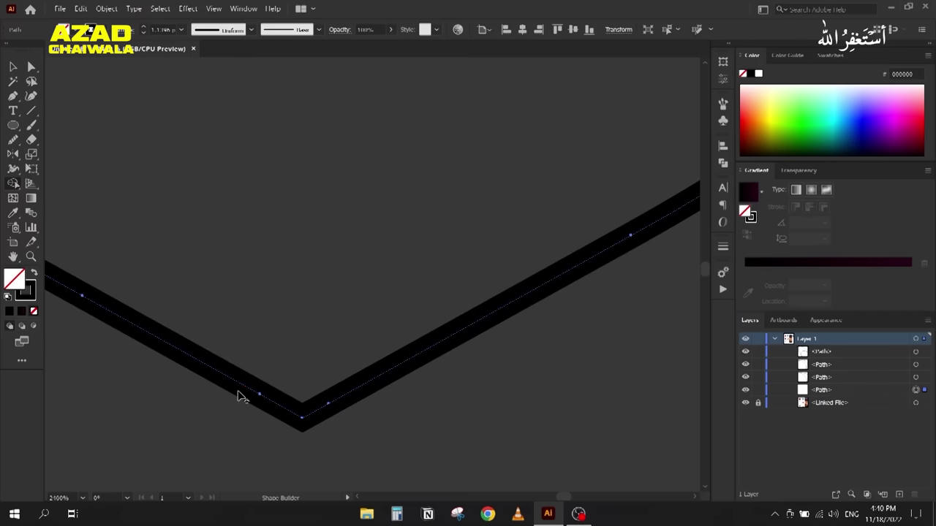
click(236, 390)
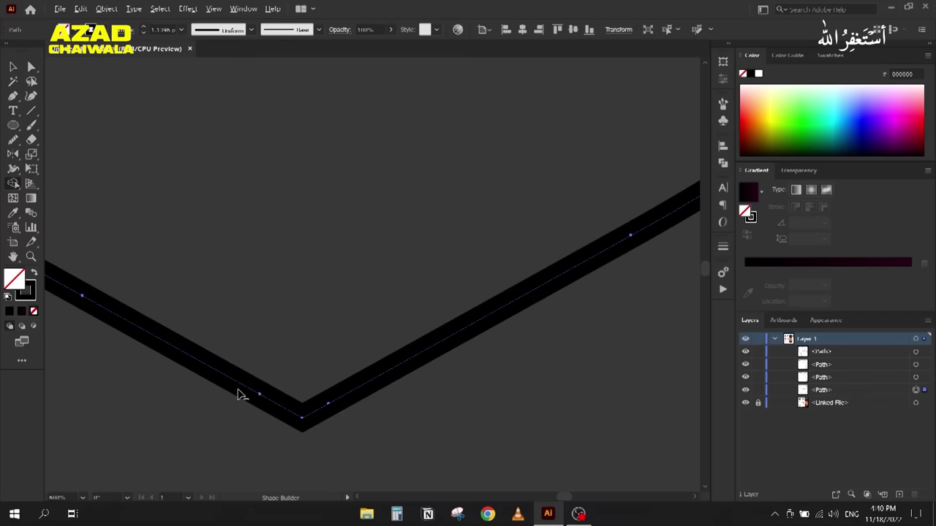
scroll(237, 391, down, 8)
scroll(215, 395, down, 2)
drag(215, 386, 429, 355)
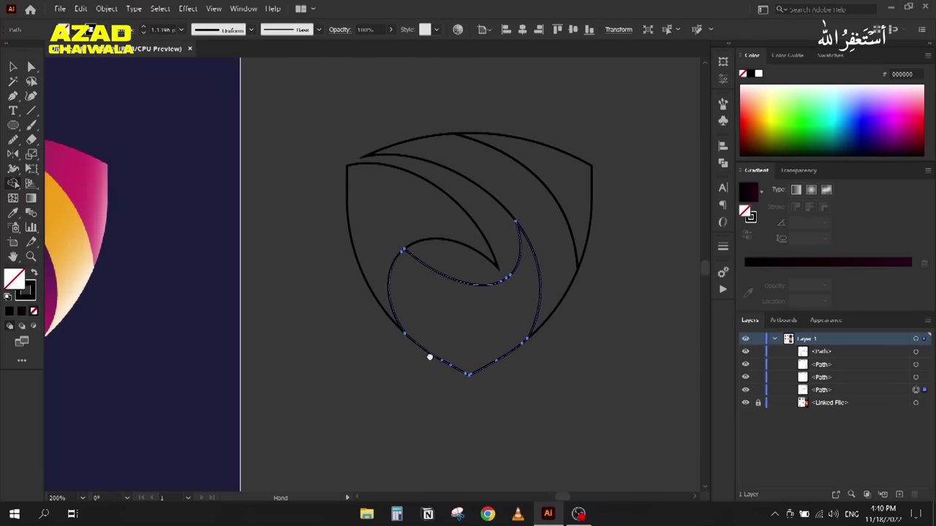
Step: Test-separate the left, swirl and upper arc pieces, undo to reassemble, and select the top-right piece
click(13, 67)
click(299, 176)
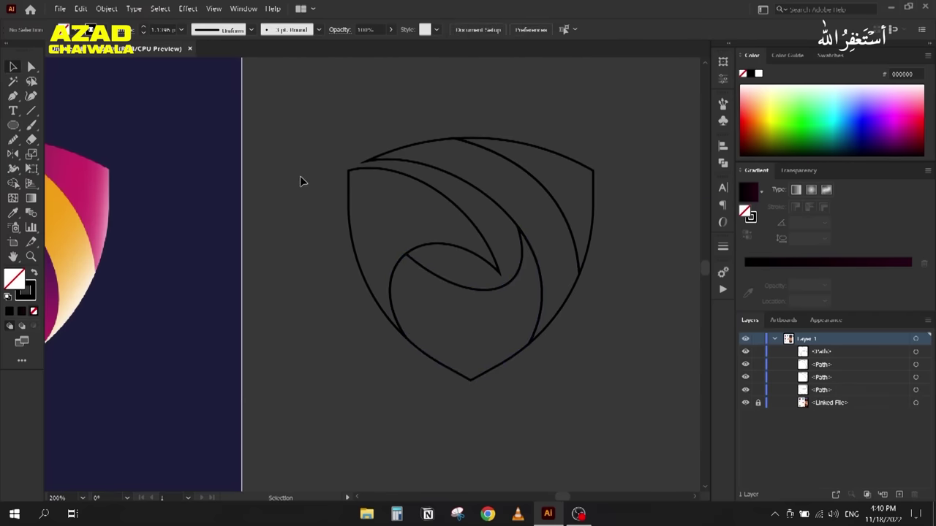
scroll(297, 242, down, 2)
drag(374, 233, 338, 235)
drag(481, 293, 445, 331)
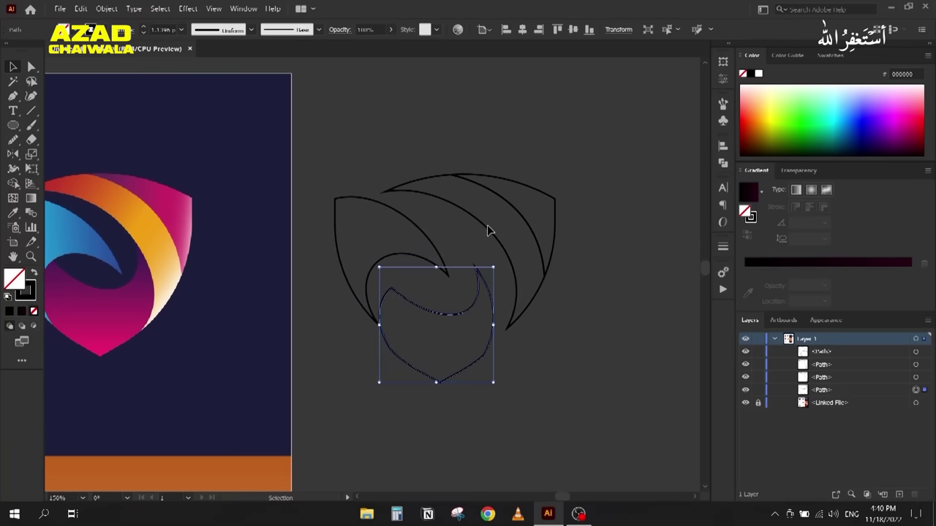
drag(488, 231, 482, 243)
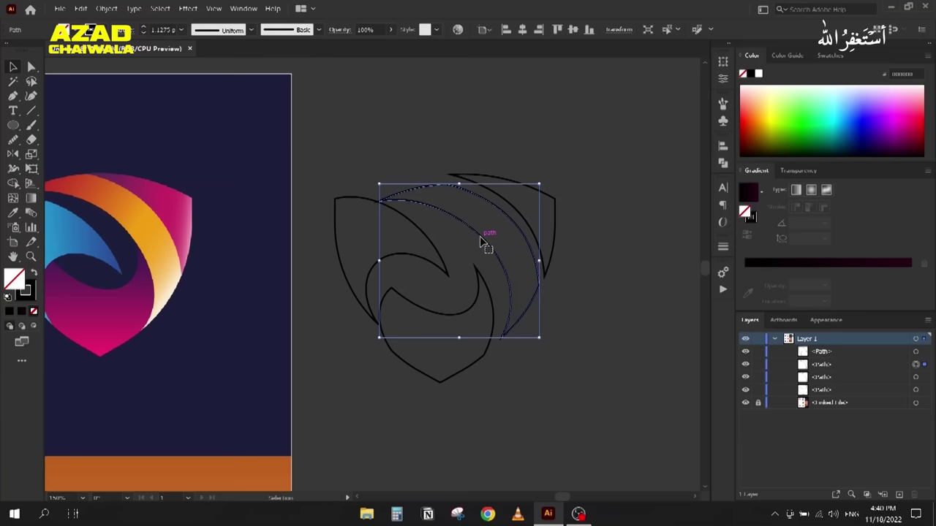
key(ctrl+z)
key(ctrl+z)
key(ctrl+z)
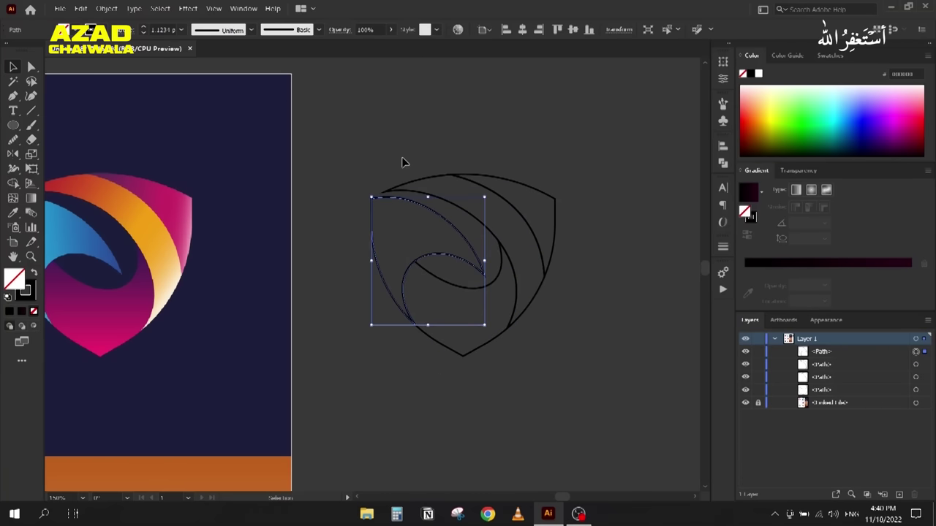
click(377, 181)
key(space)
scroll(457, 144, right, 1)
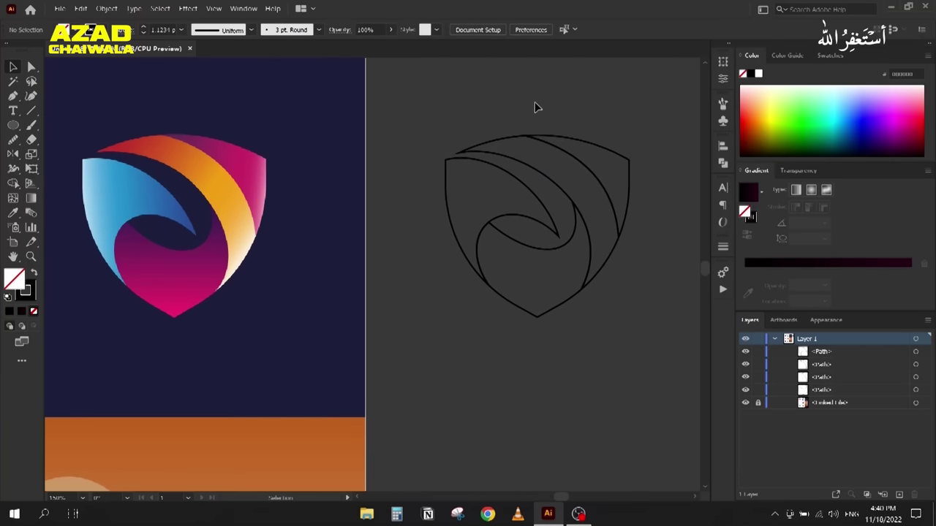
click(635, 167)
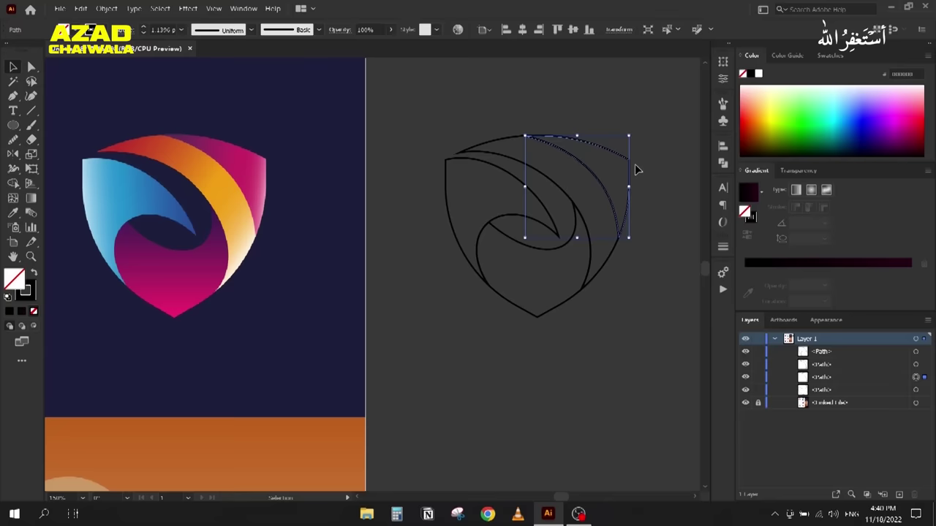
Step: Fill the piece with a white-to-black gradient preset running diagonally across it
key(shift+x)
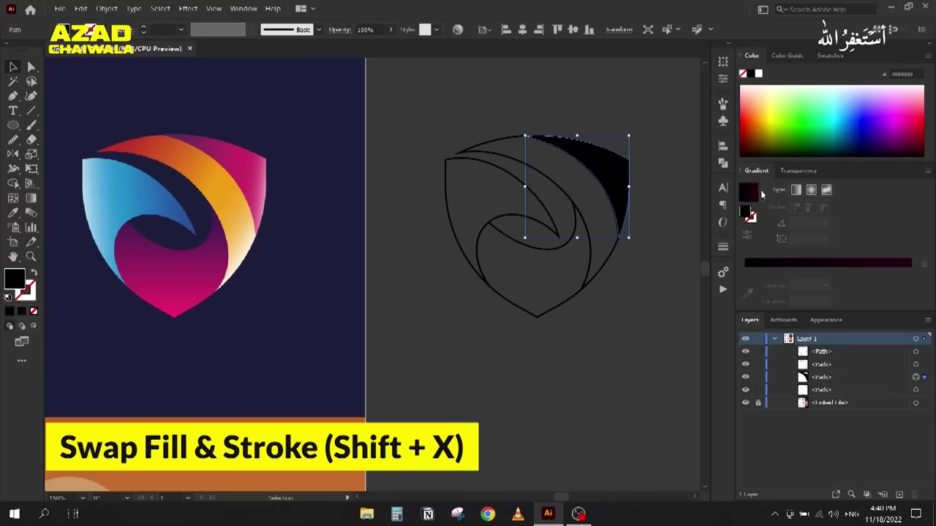
click(761, 193)
click(664, 216)
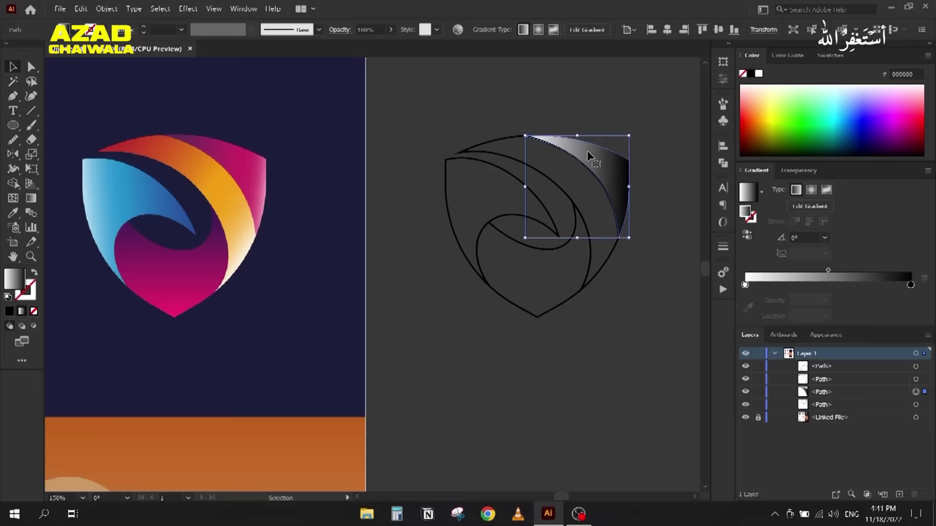
key(g)
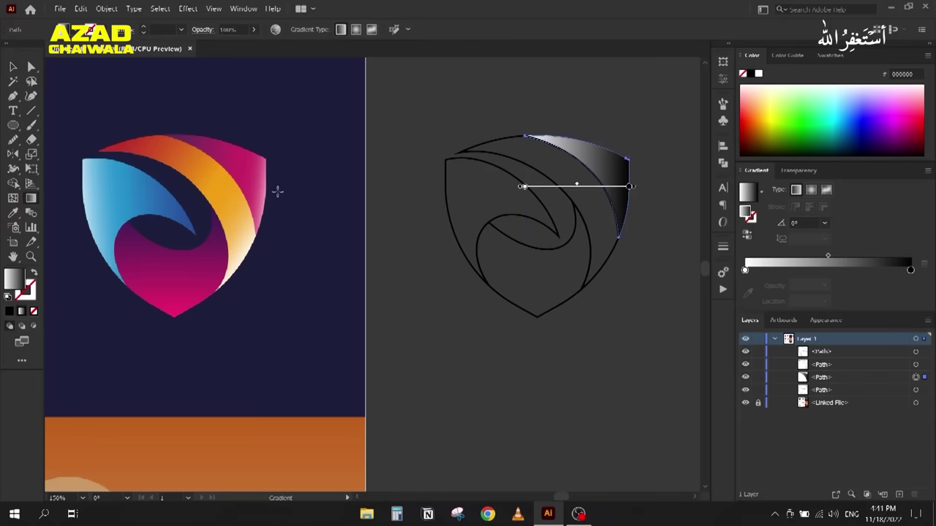
drag(550, 144, 625, 199)
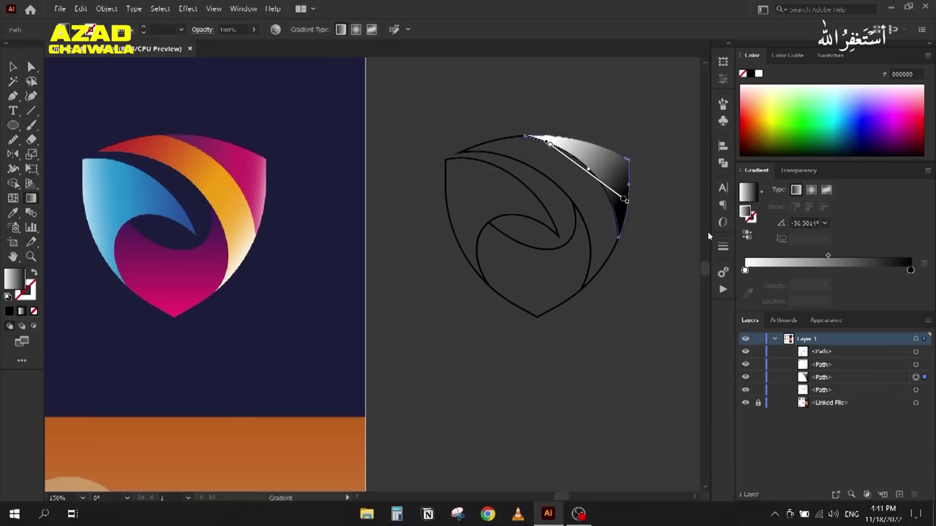
Step: Recolour the gradient stops dark purple, magenta and pink from the logo, shifting the midpoint toward the end
click(745, 271)
click(748, 292)
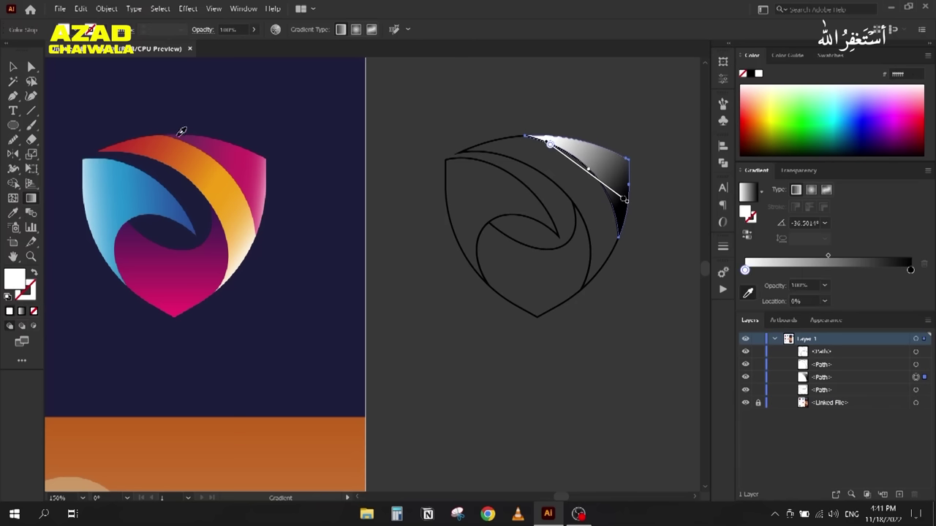
click(181, 130)
drag(813, 271, 824, 270)
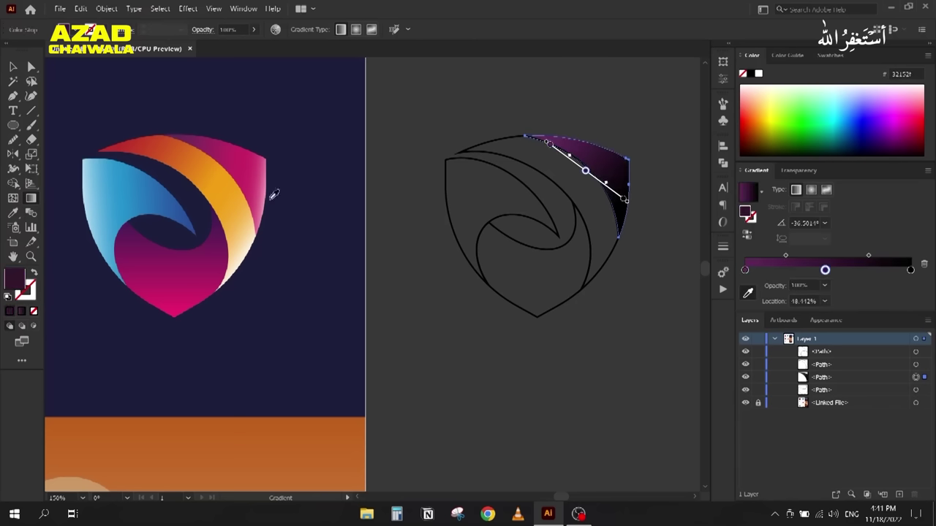
click(242, 161)
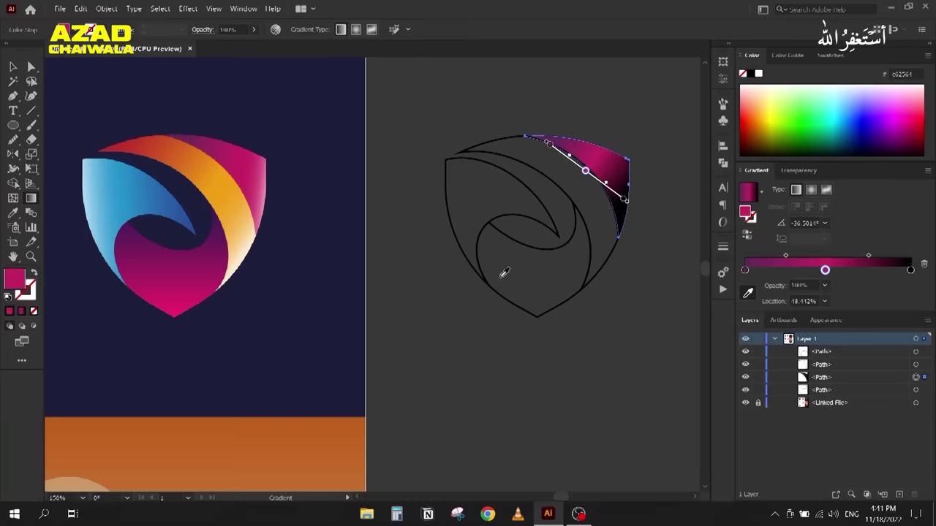
click(910, 270)
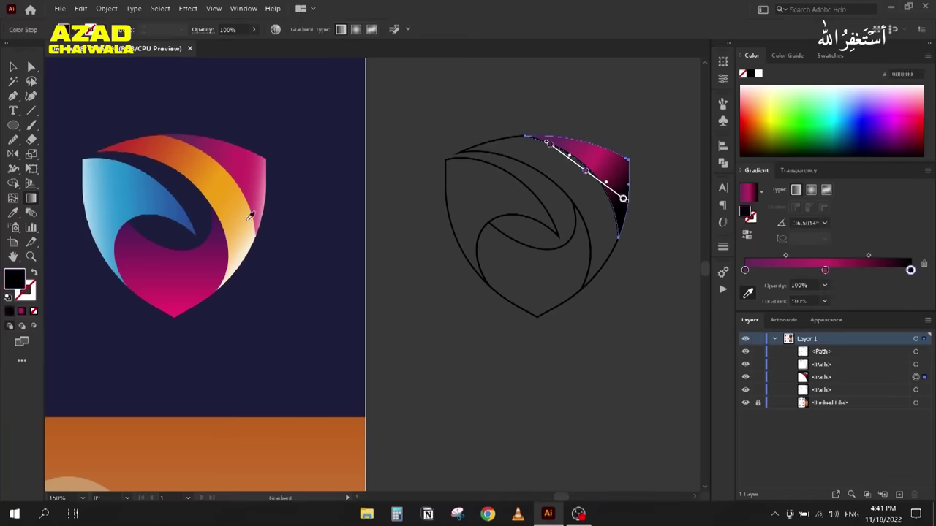
click(268, 188)
drag(607, 186, 621, 195)
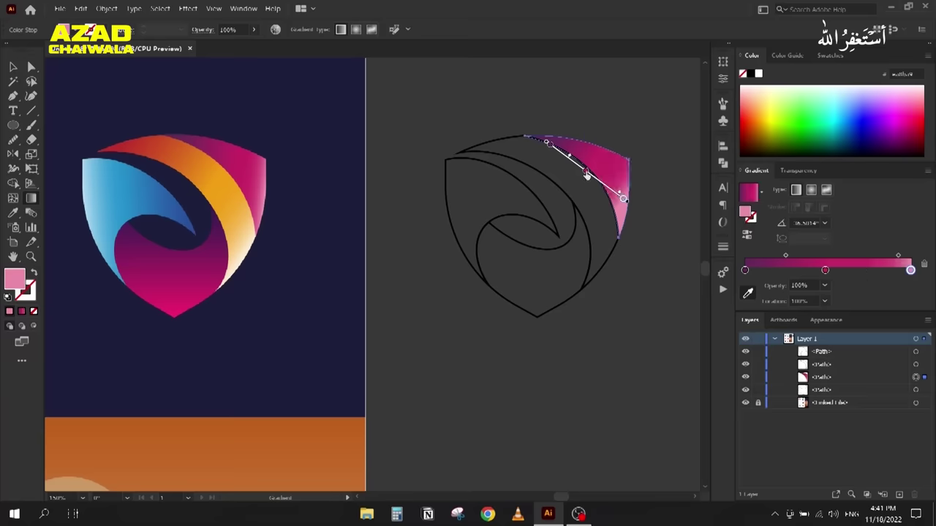
click(14, 67)
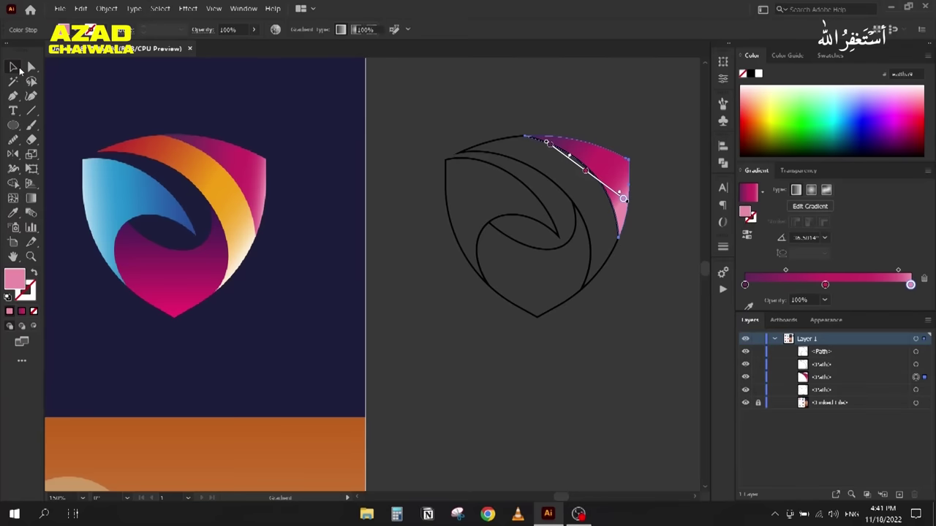
click(496, 150)
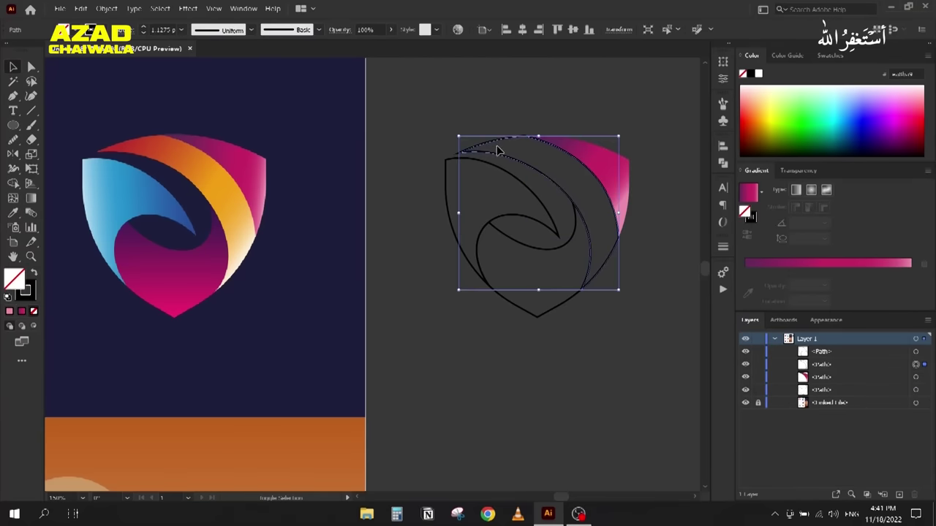
Step: Fill the band with the White, Black gradient preset, angled top-left to lower-right
key(shift+x)
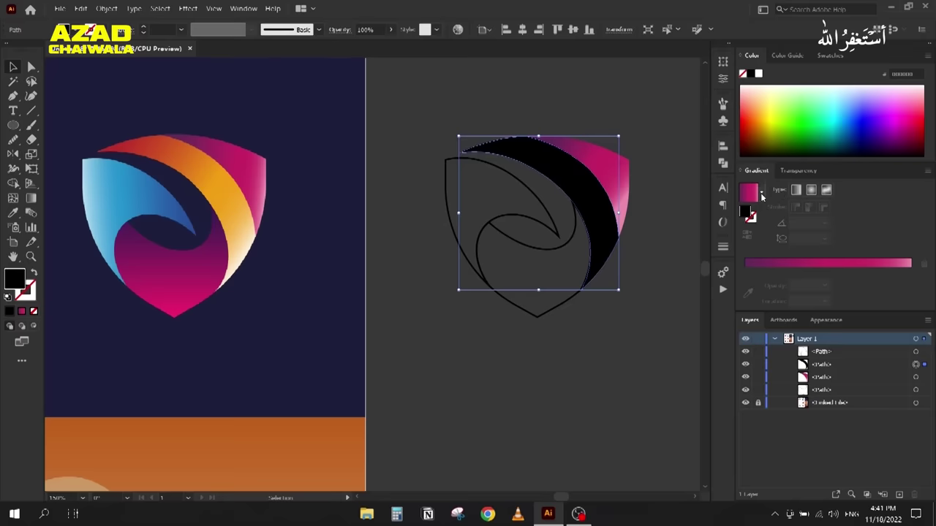
click(761, 192)
click(666, 217)
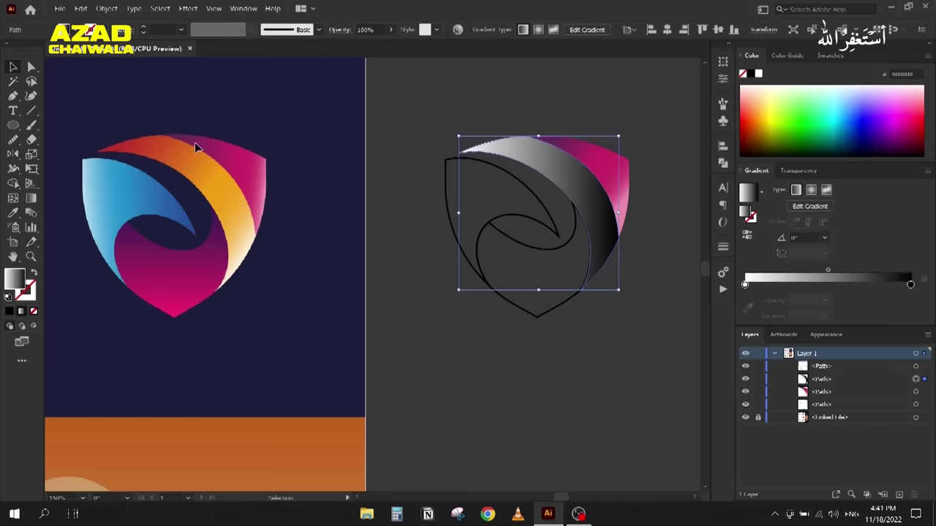
key(g)
mouse_move(494, 149)
mouse_down()
mouse_move(603, 212)
mouse_move(614, 251)
mouse_up()
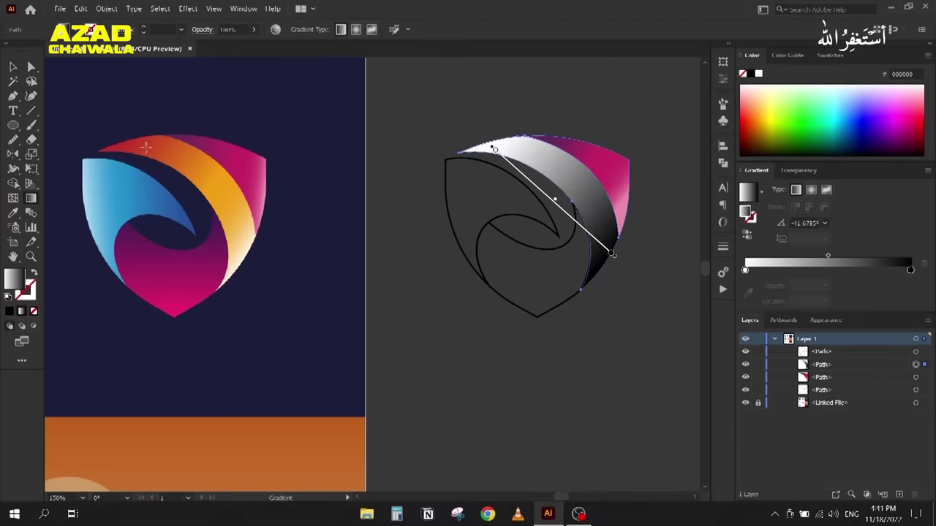
Step: Sample dark red, orange and cream from the logo into three stops and shift the midpoint
click(745, 271)
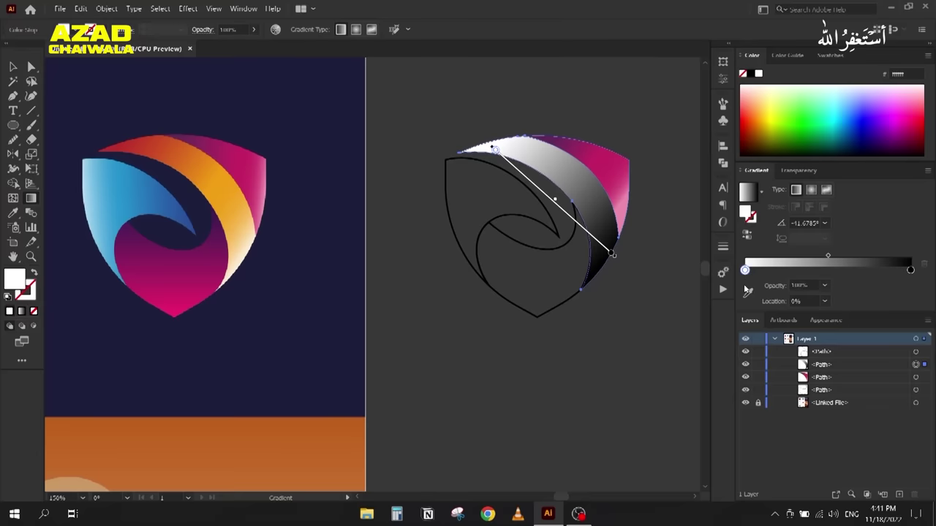
click(748, 292)
click(114, 143)
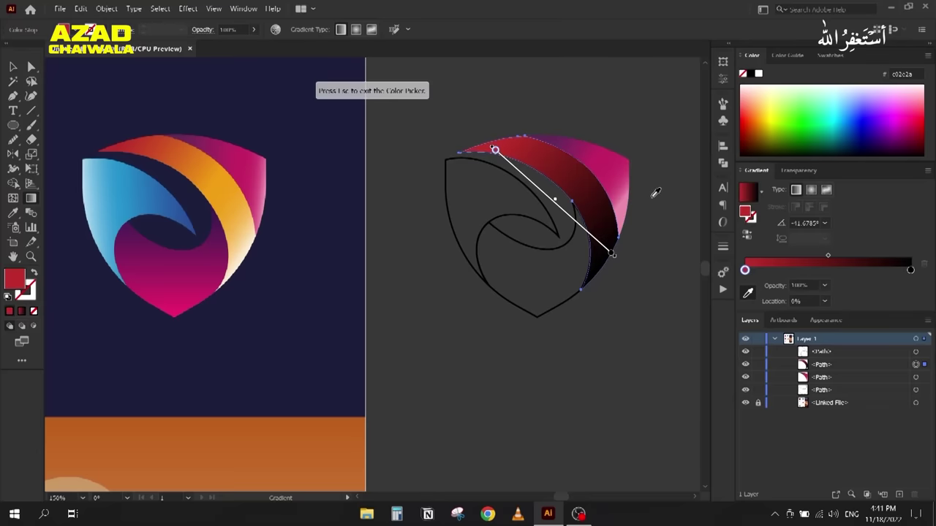
click(828, 272)
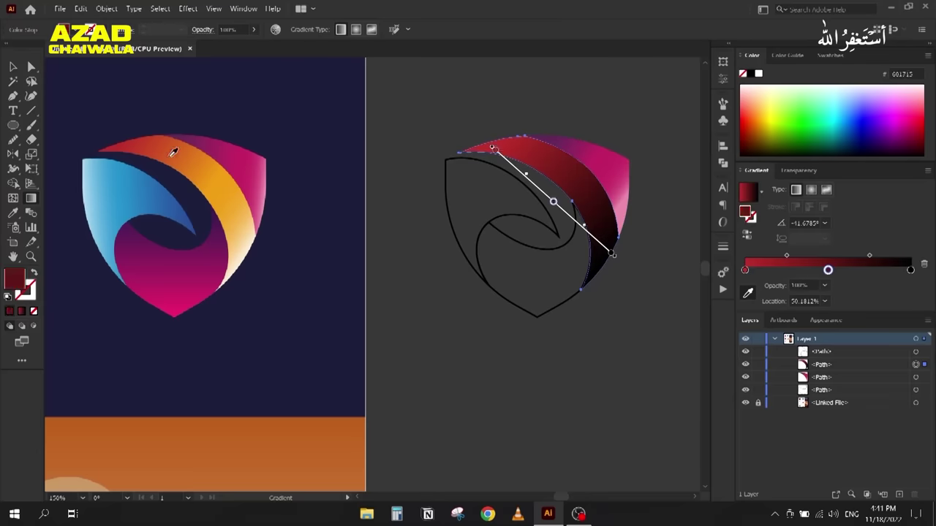
click(220, 183)
click(910, 270)
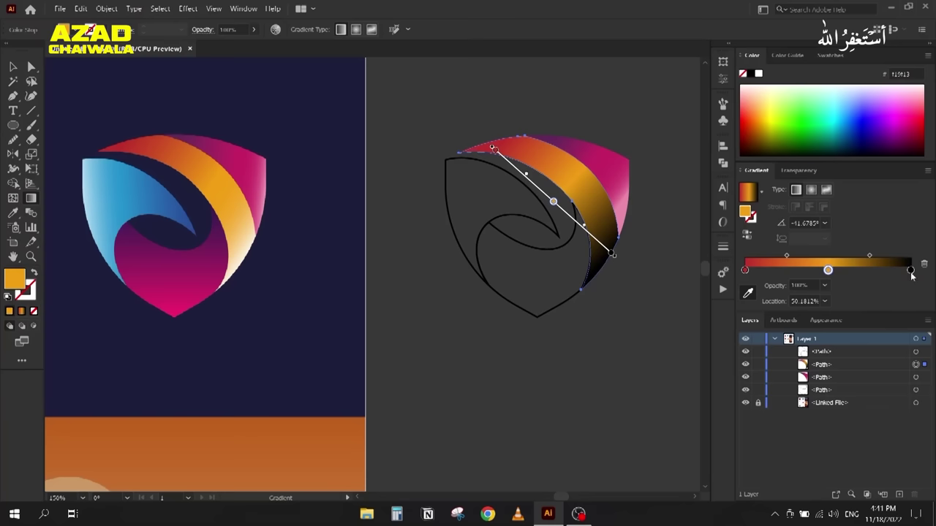
click(748, 292)
click(239, 256)
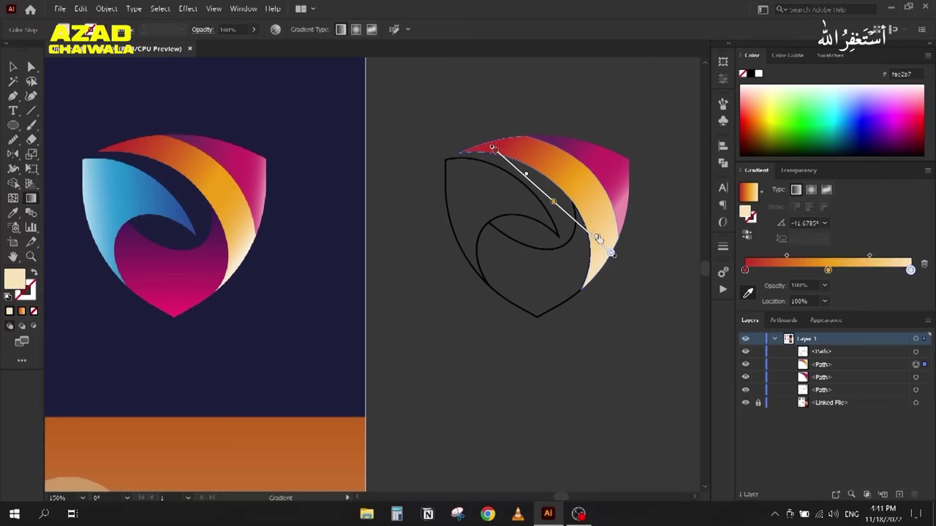
drag(598, 239, 596, 237)
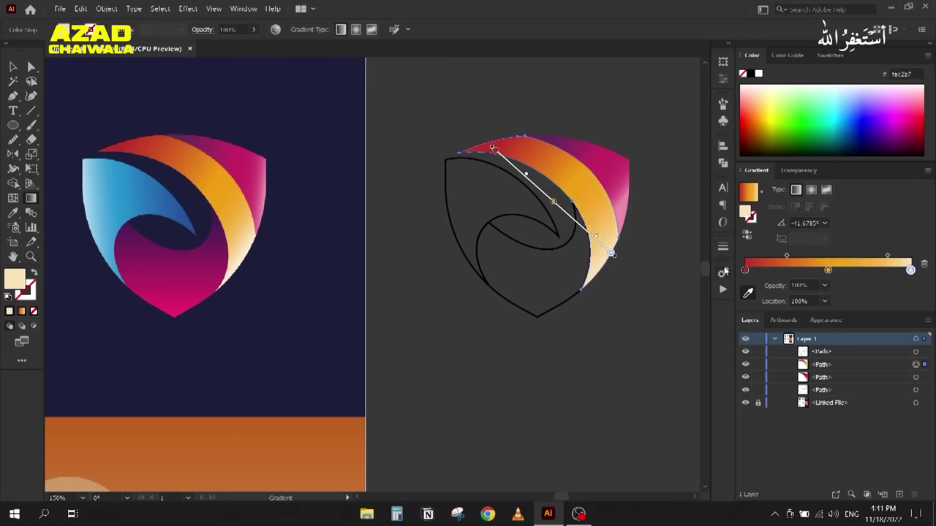
key(v)
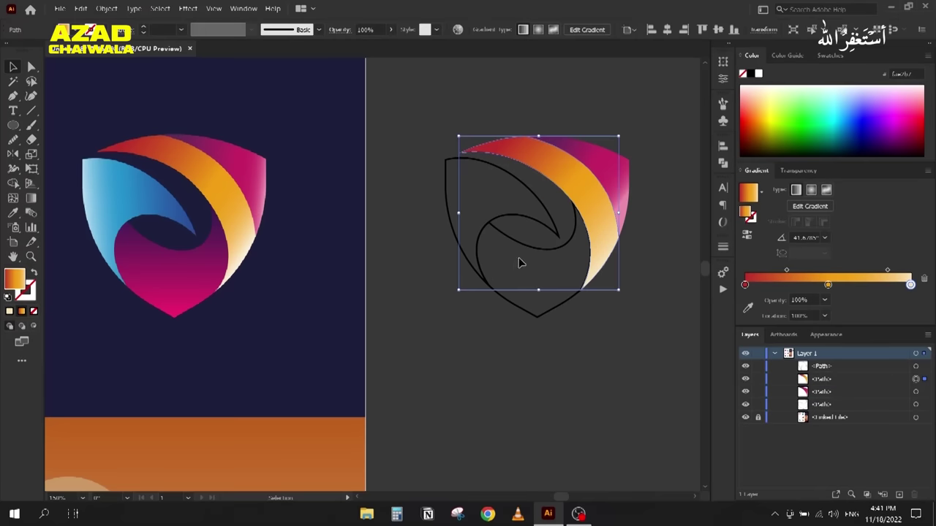
click(518, 251)
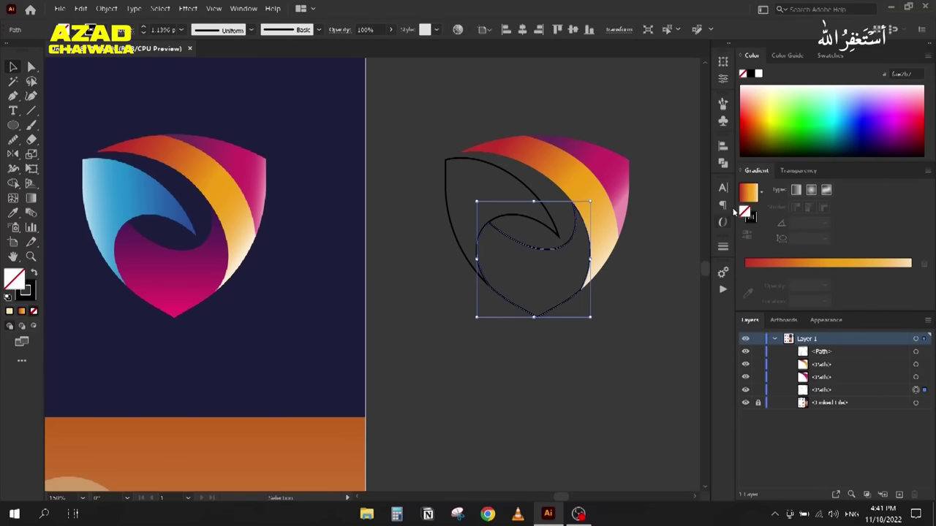
Step: Fill the lower leaf shape with a white-to-black gradient and remove its stroke
click(762, 191)
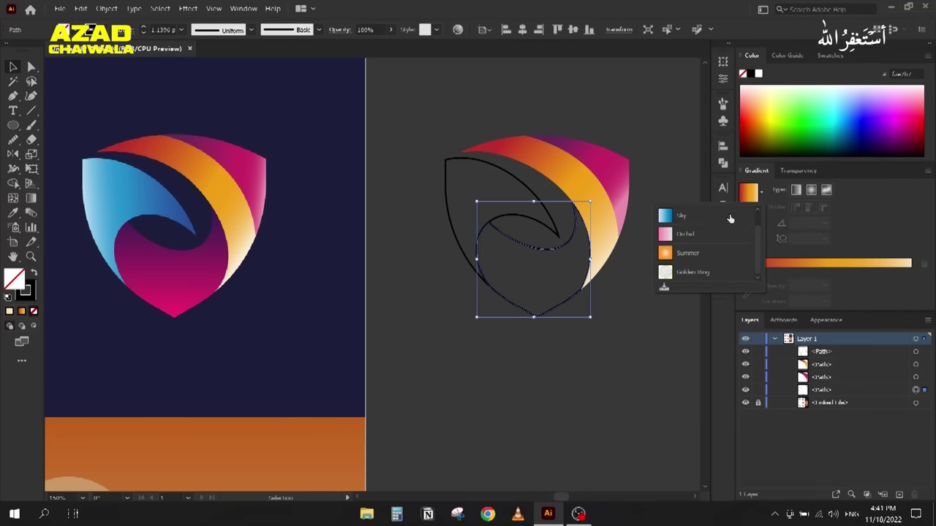
click(673, 219)
key(g)
click(551, 268)
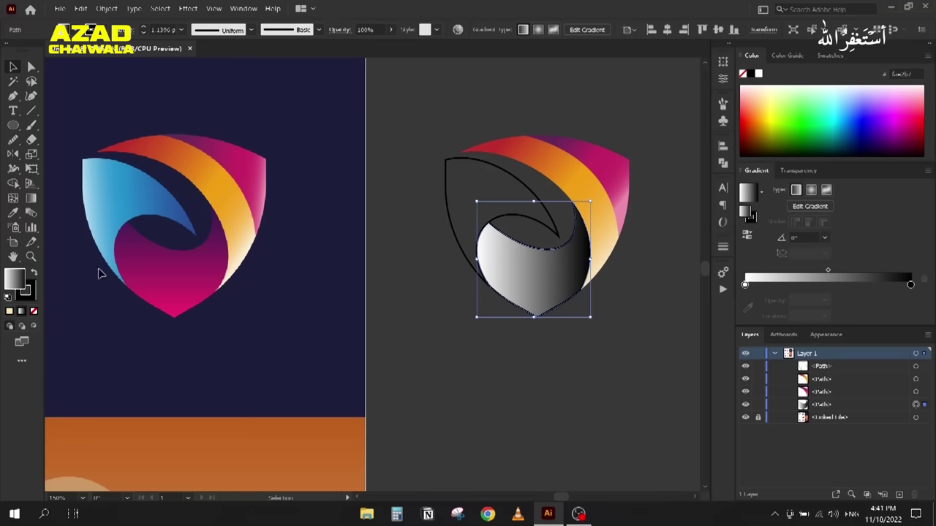
click(24, 291)
click(33, 310)
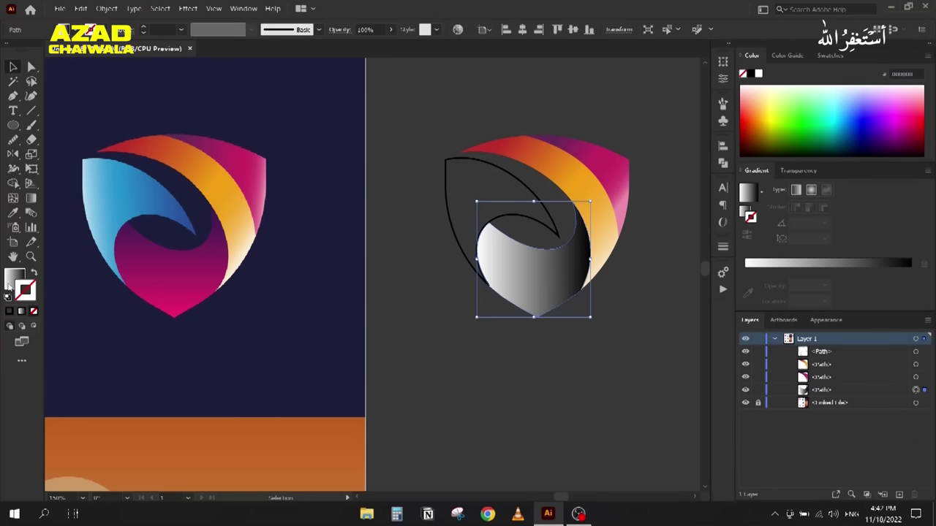
Step: Run the gradient vertically and sample dark purple and pink from the reference into its stops
key(g)
mouse_move(541, 254)
mouse_down()
mouse_move(544, 208)
mouse_move(541, 324)
mouse_move(533, 321)
mouse_up()
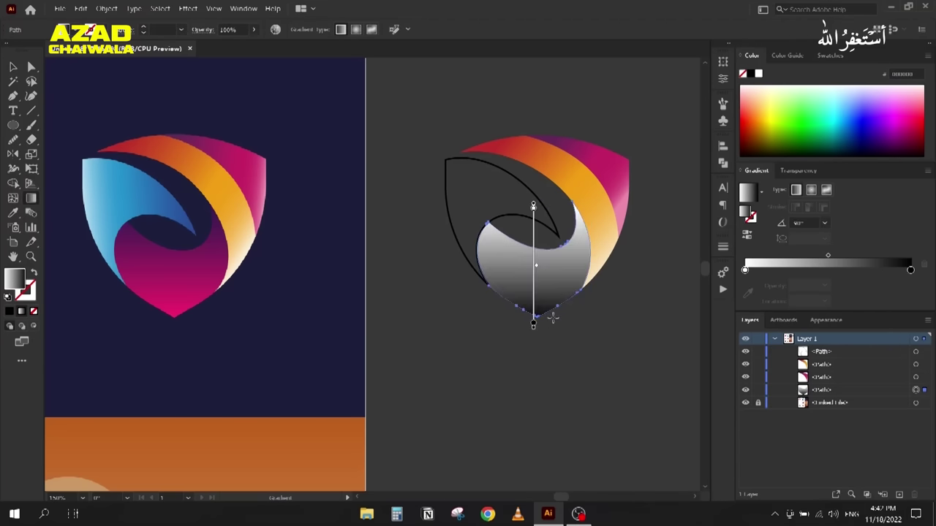
click(744, 270)
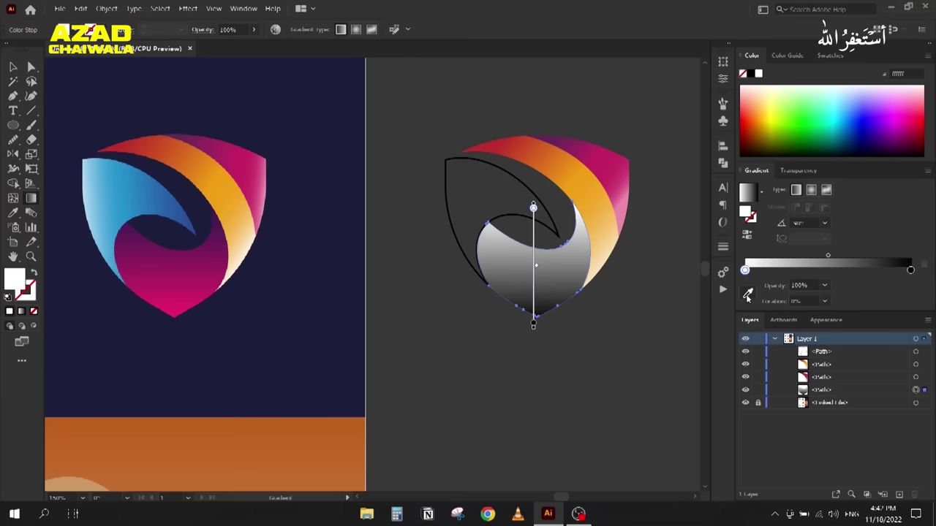
click(747, 293)
click(131, 226)
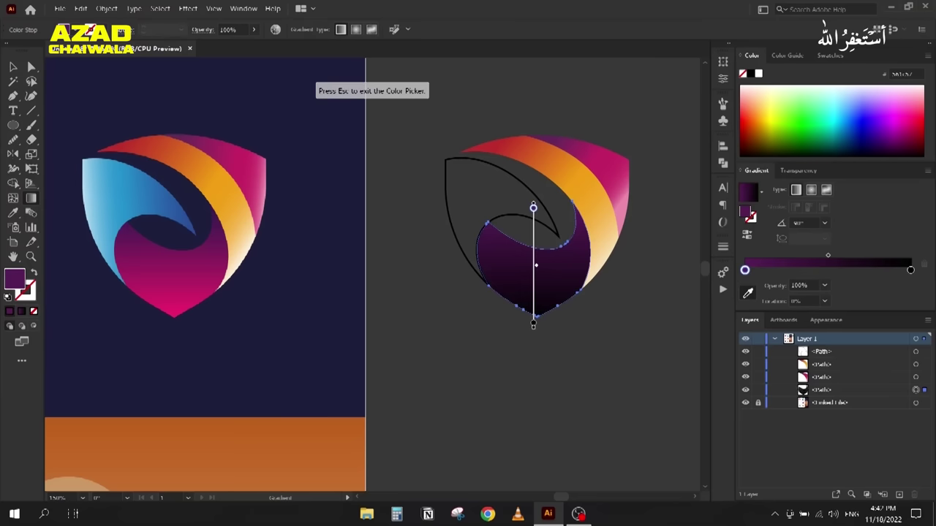
click(910, 271)
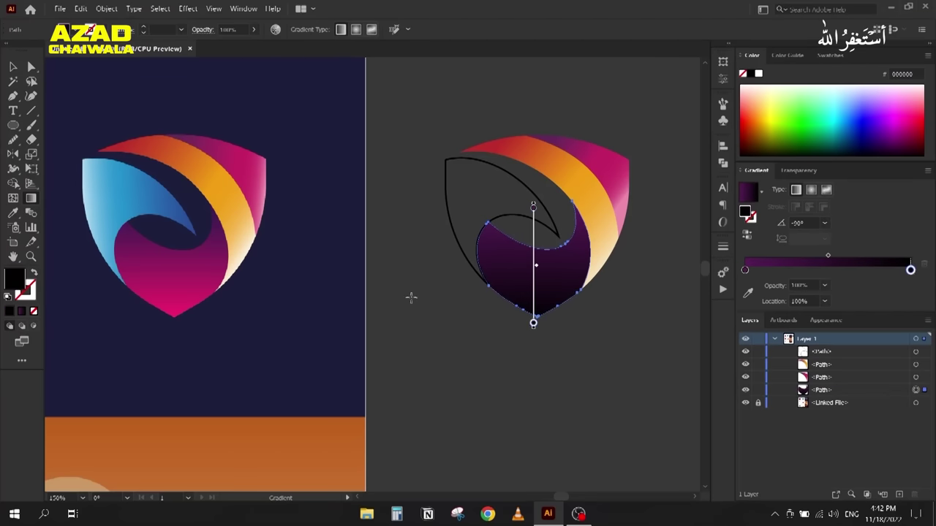
click(747, 293)
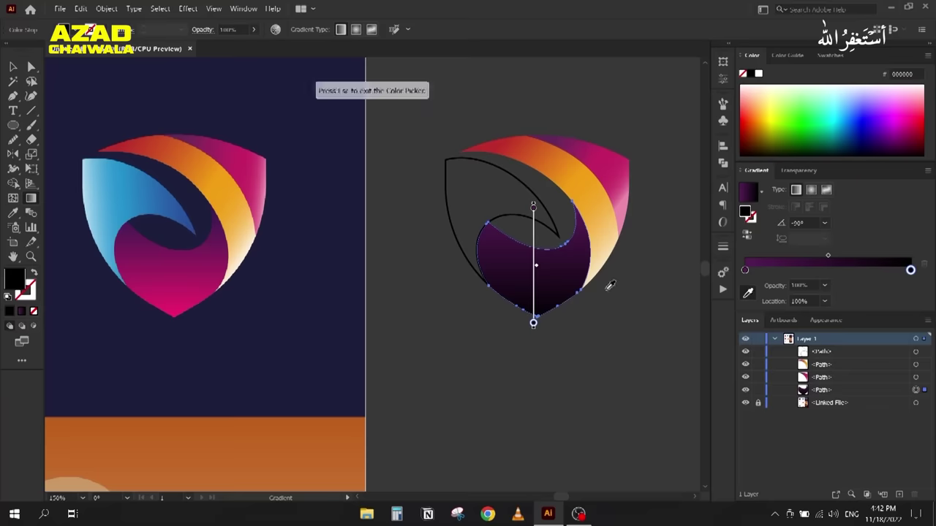
click(183, 307)
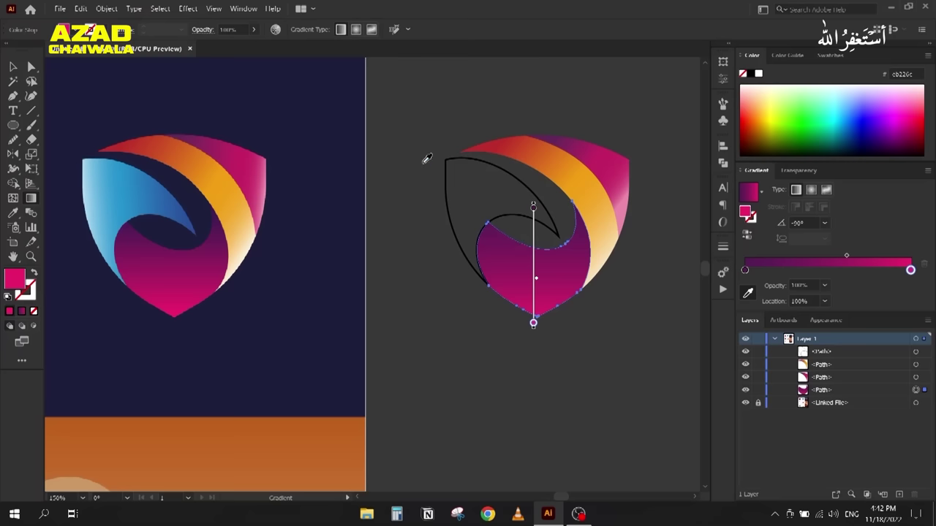
click(12, 67)
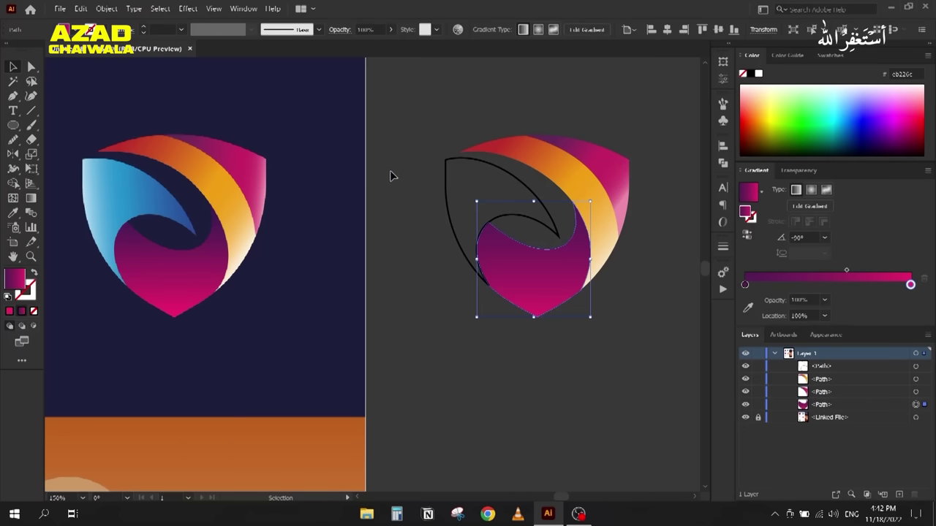
click(449, 208)
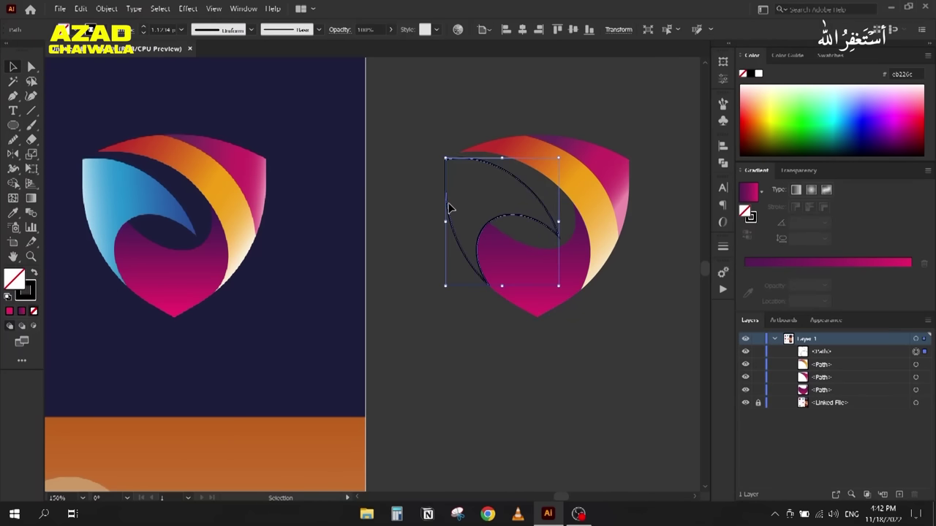
Step: Swap the outline to a fill with the White, Black gradient, angled diagonally
key(shift+x)
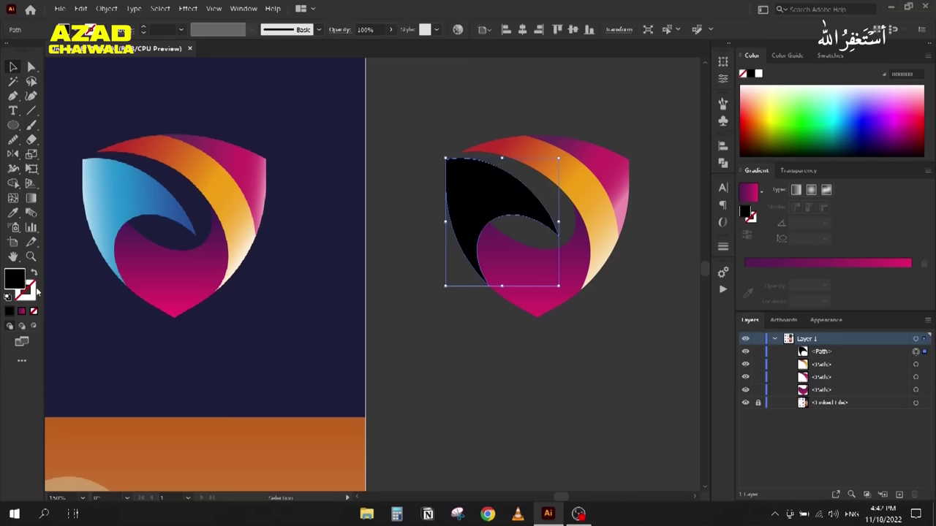
click(762, 191)
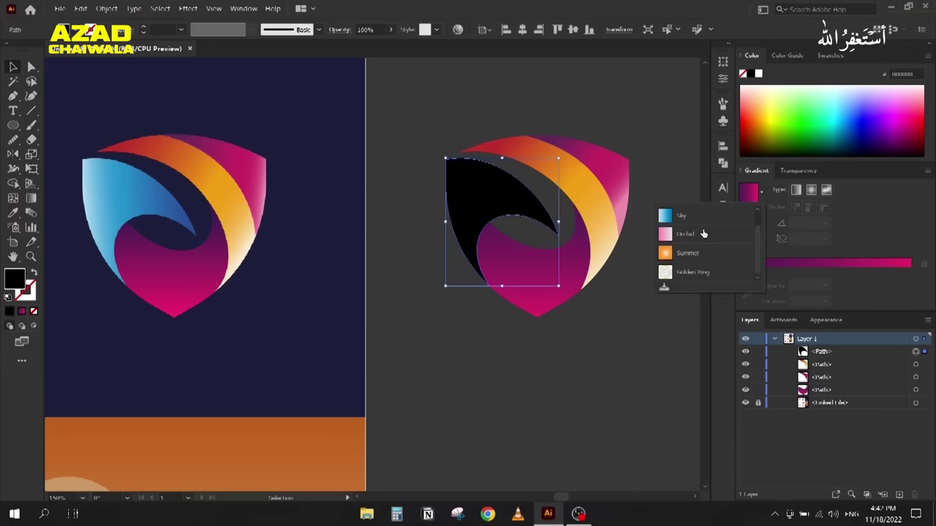
click(671, 217)
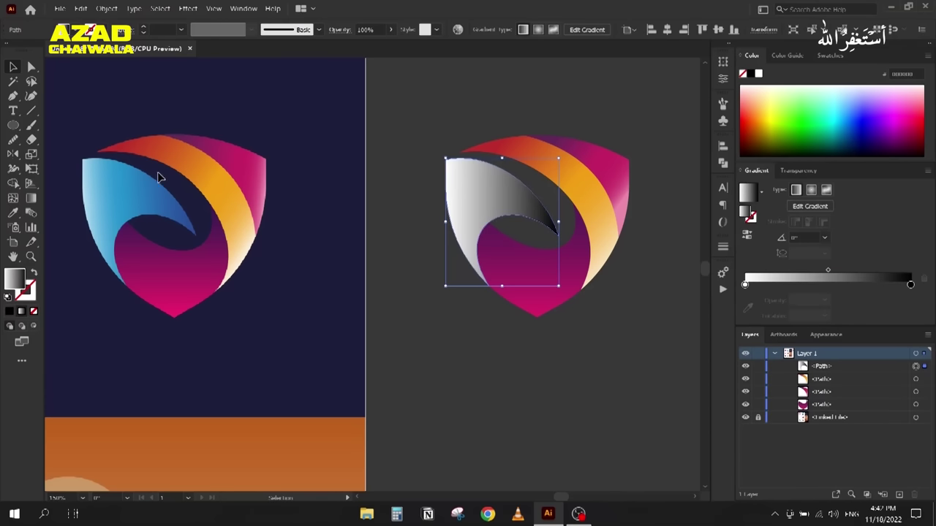
key(g)
drag(516, 175, 468, 250)
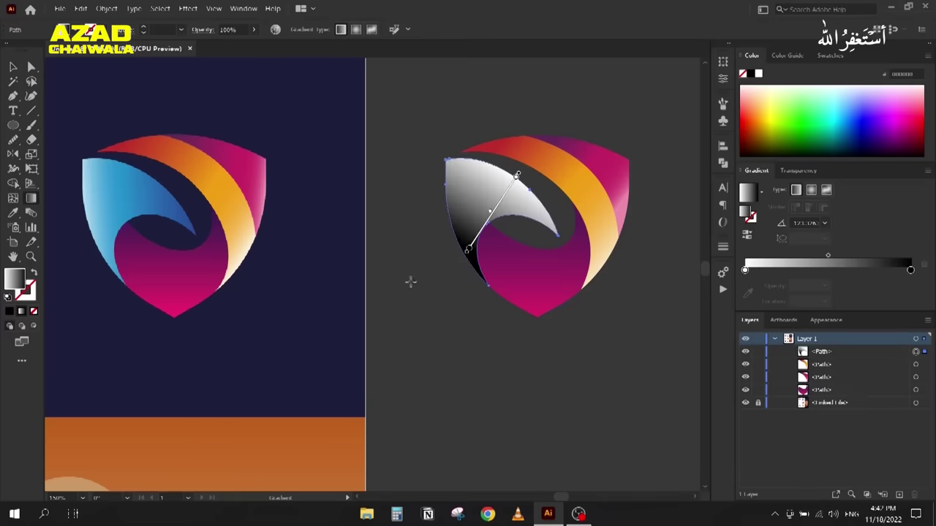
Step: Sample dark, mid and light blues from the reference into three gradient stops
click(745, 270)
click(747, 292)
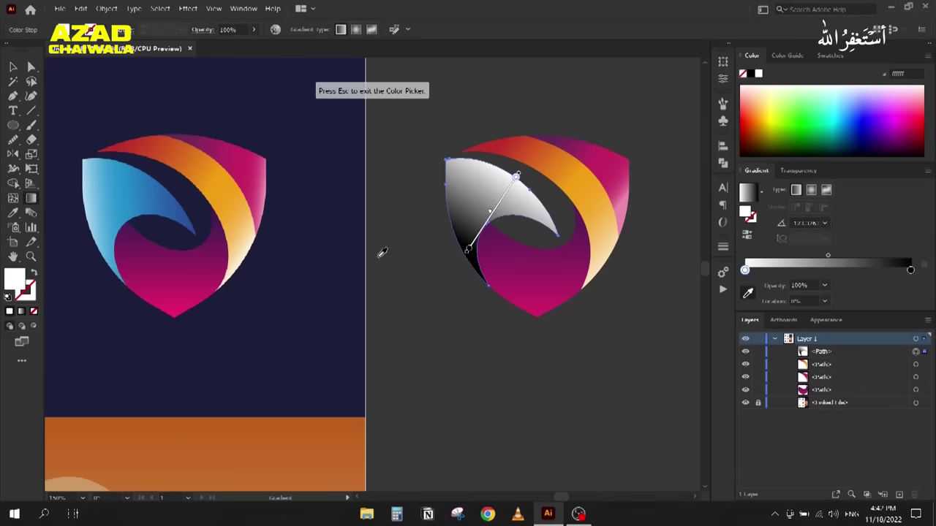
click(170, 203)
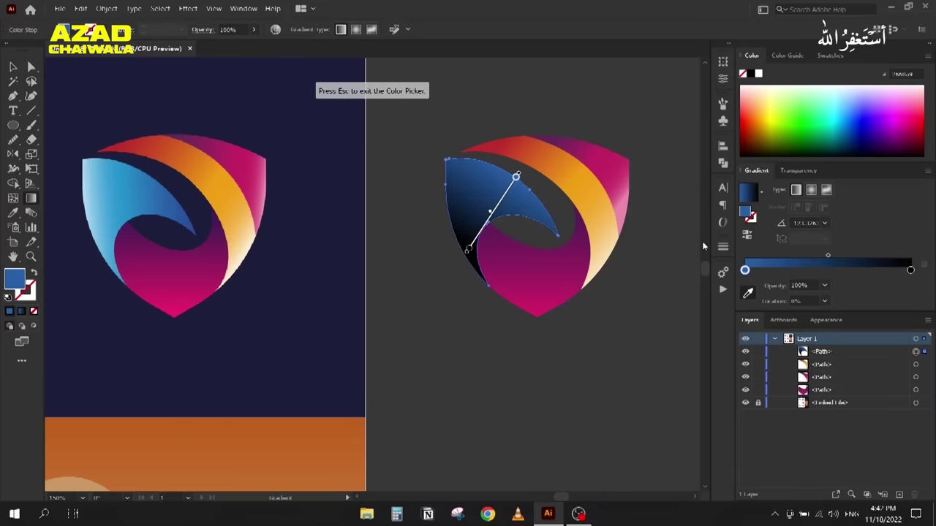
click(908, 269)
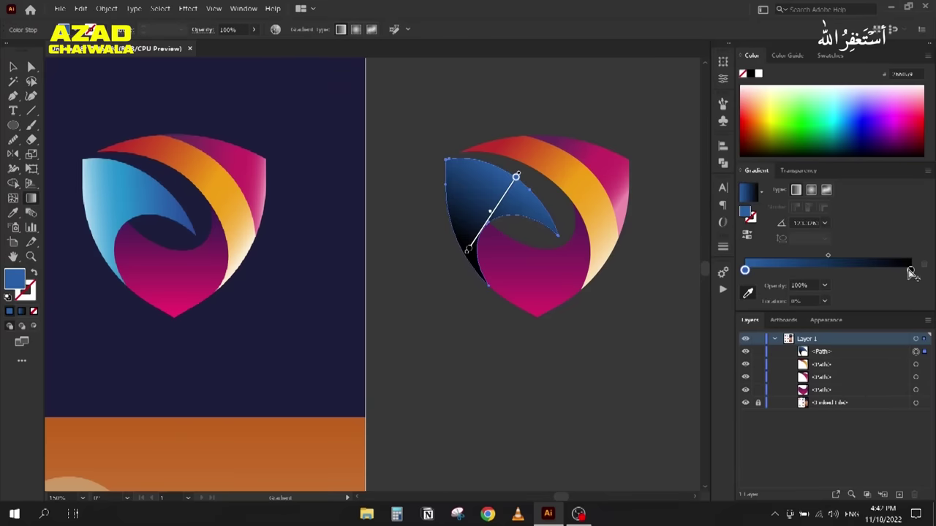
click(90, 196)
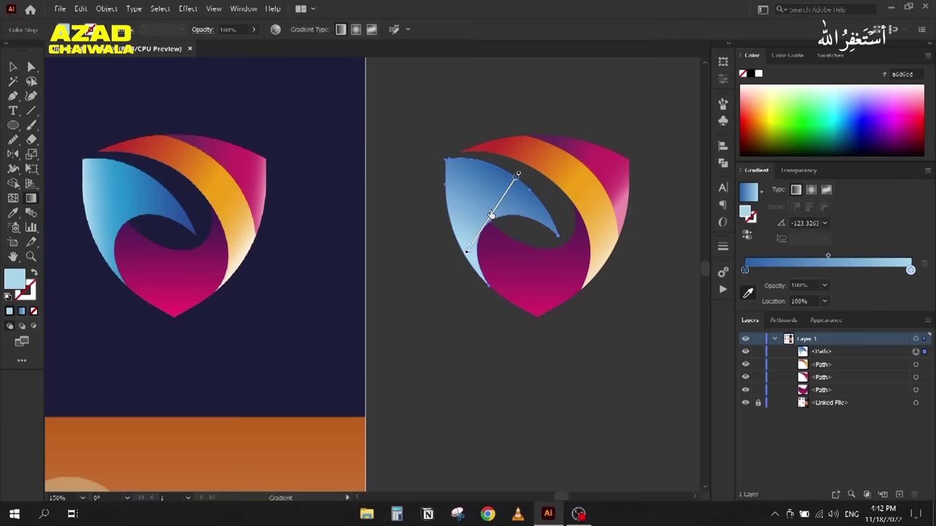
click(486, 223)
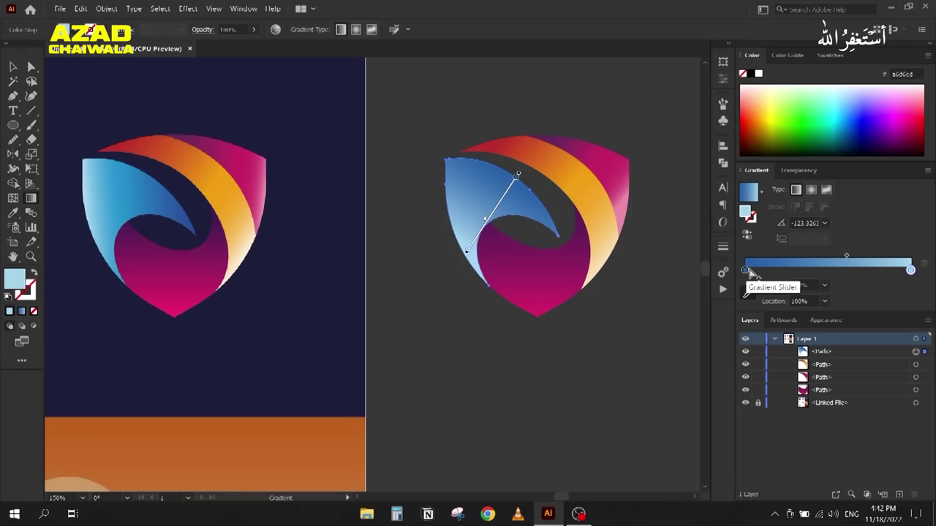
click(826, 272)
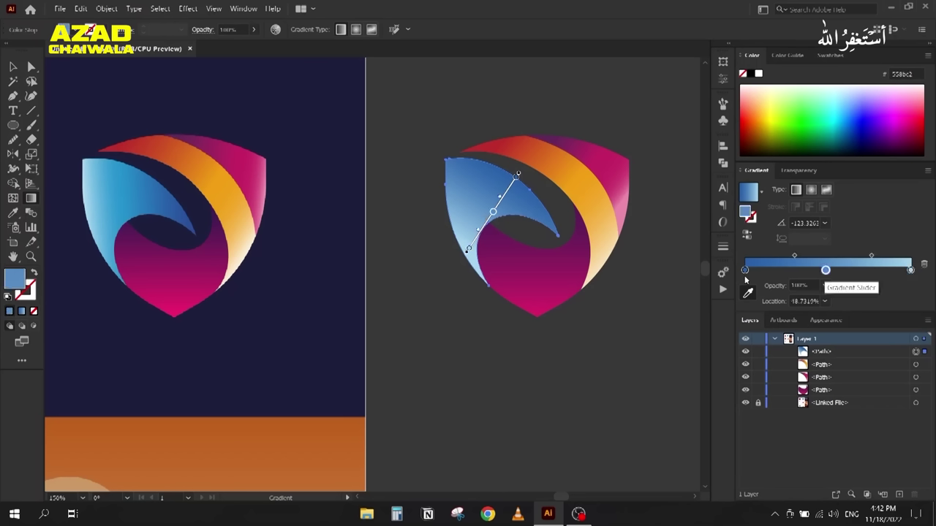
click(122, 193)
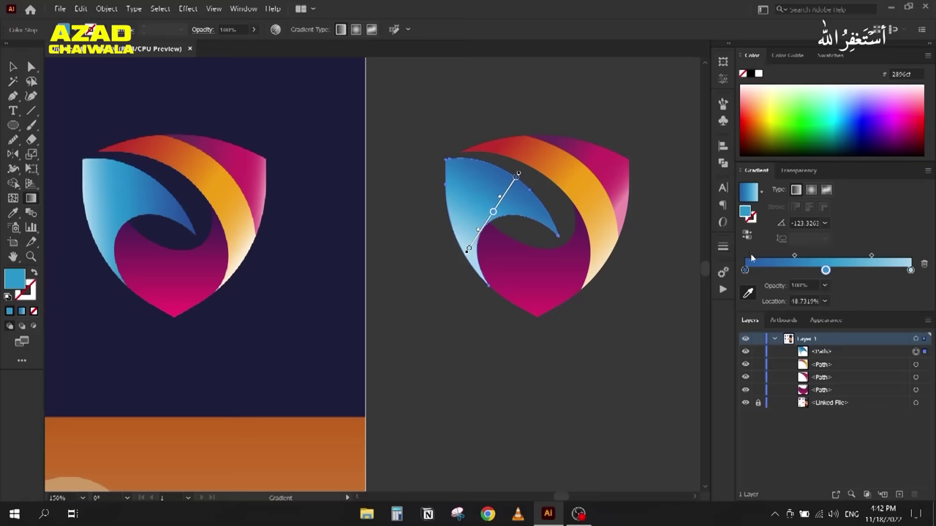
click(743, 269)
click(191, 220)
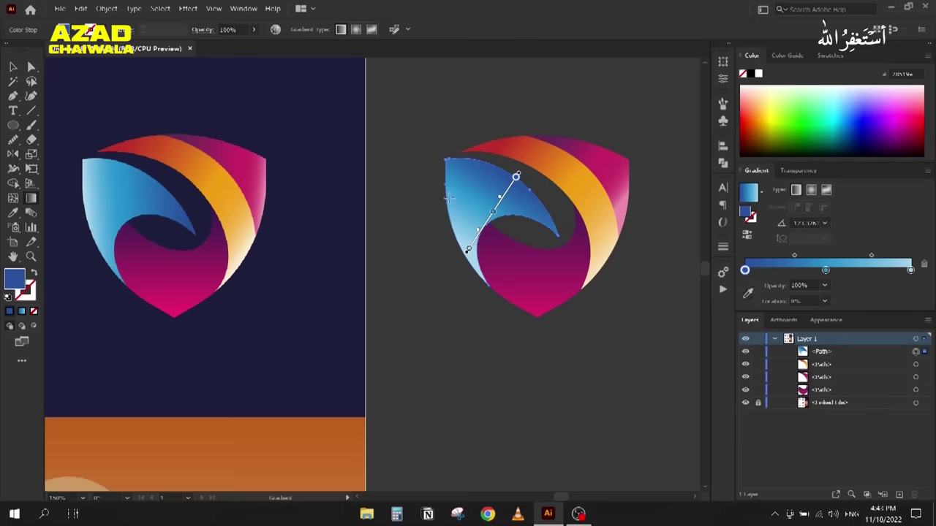
Step: Redraw the blue gradient diagonally and adjust its angle and midpoint
mouse_move(503, 173)
mouse_down()
mouse_move(456, 255)
mouse_move(454, 234)
mouse_up()
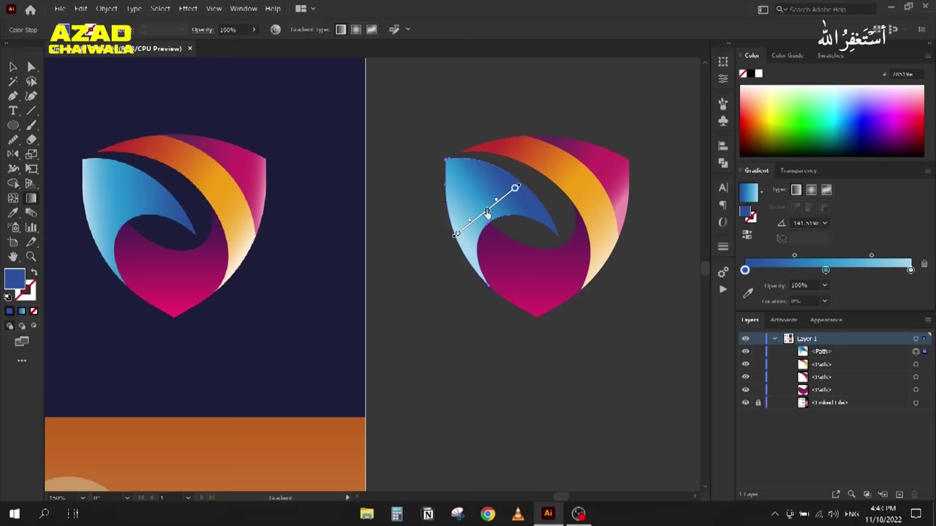
drag(483, 213, 485, 213)
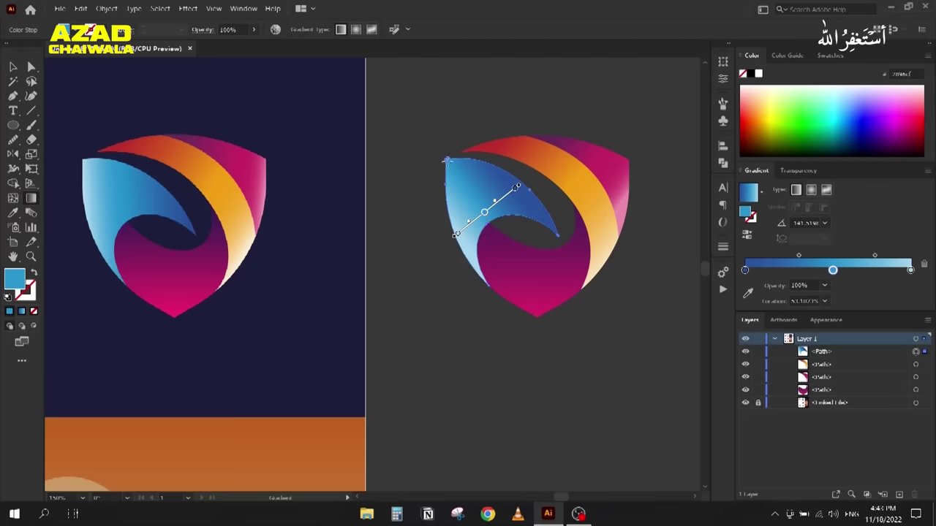
click(799, 220)
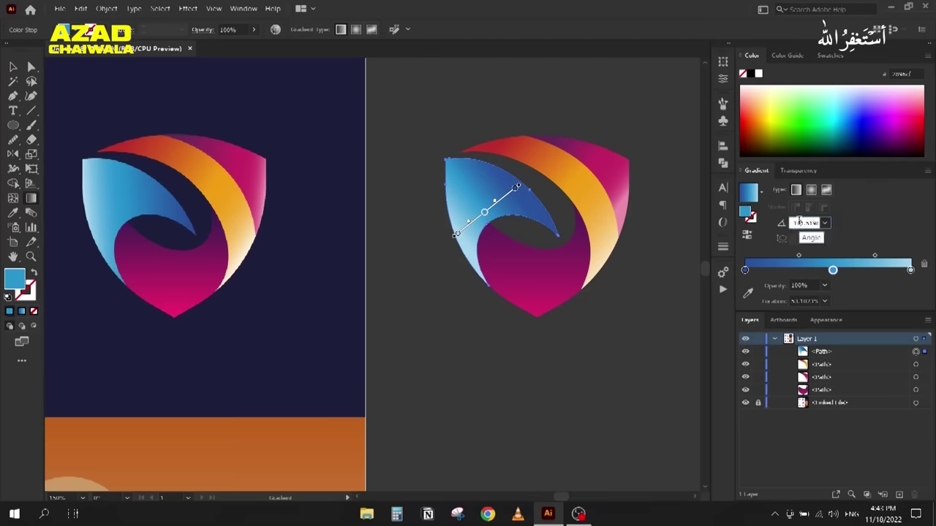
scroll(799, 221, up, 3)
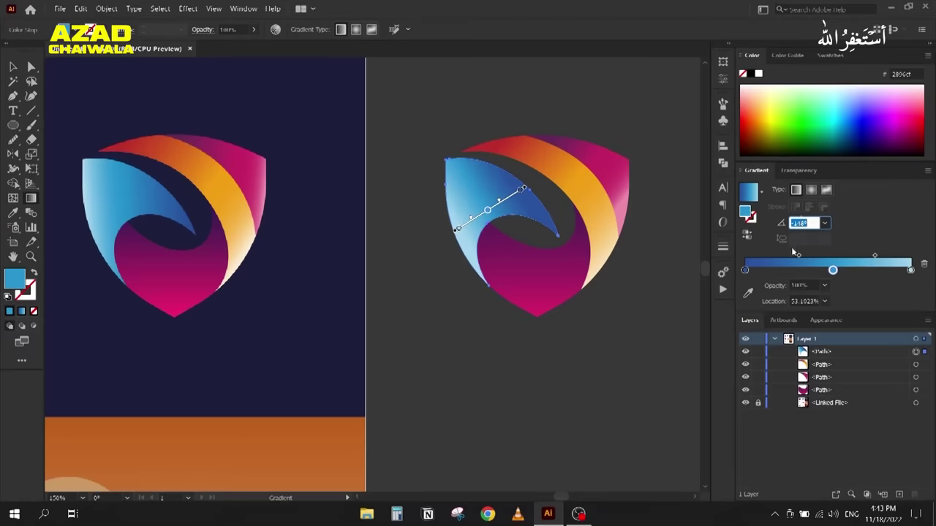
drag(875, 257, 882, 258)
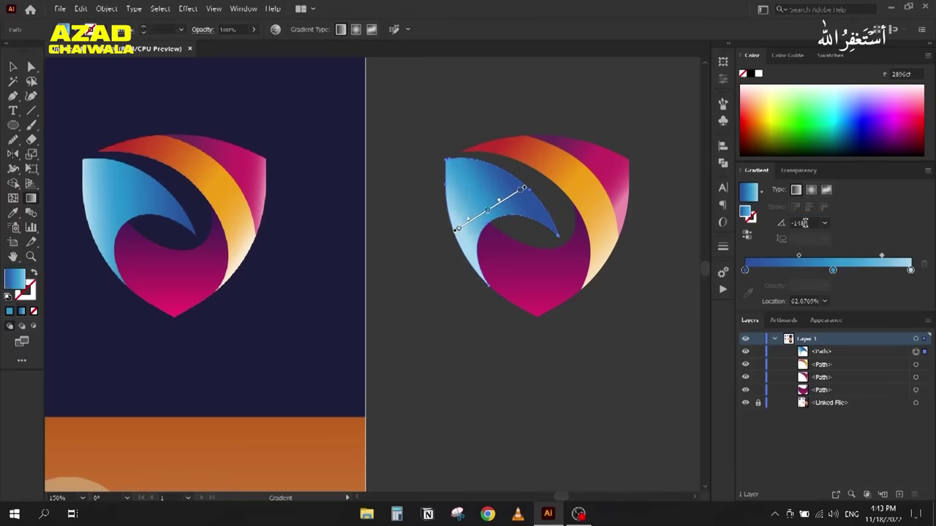
Step: Fine-tune the middle blue stop and midpoint positions, then deselect to review
scroll(805, 223, down, 5)
scroll(805, 223, down, 2)
drag(834, 269, 842, 271)
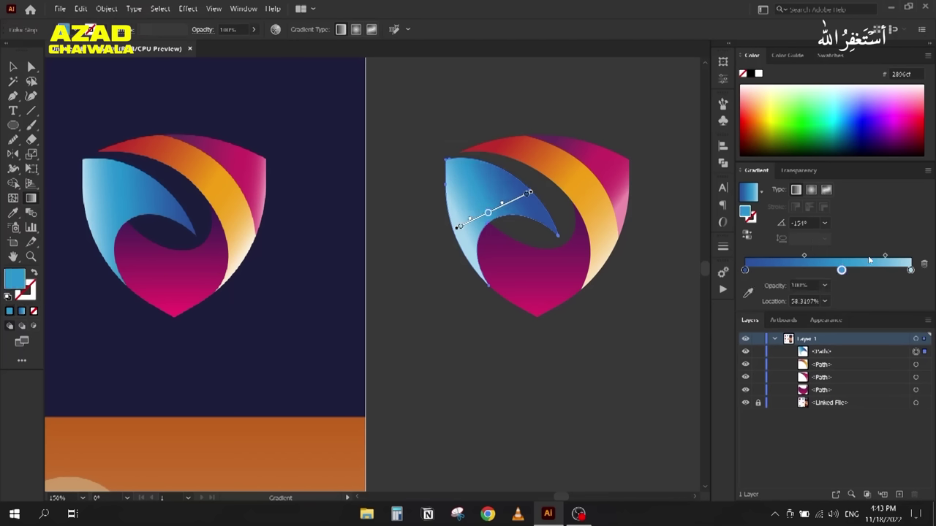
drag(886, 257, 879, 259)
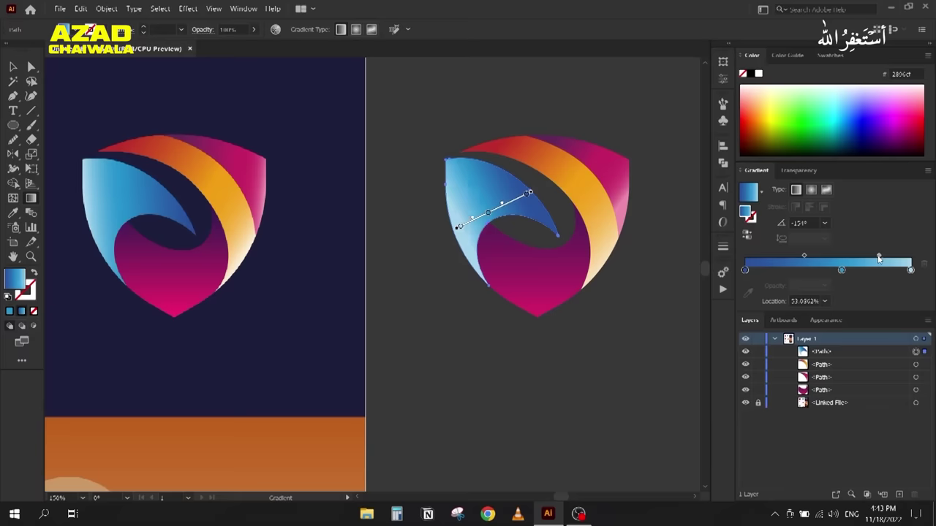
click(842, 271)
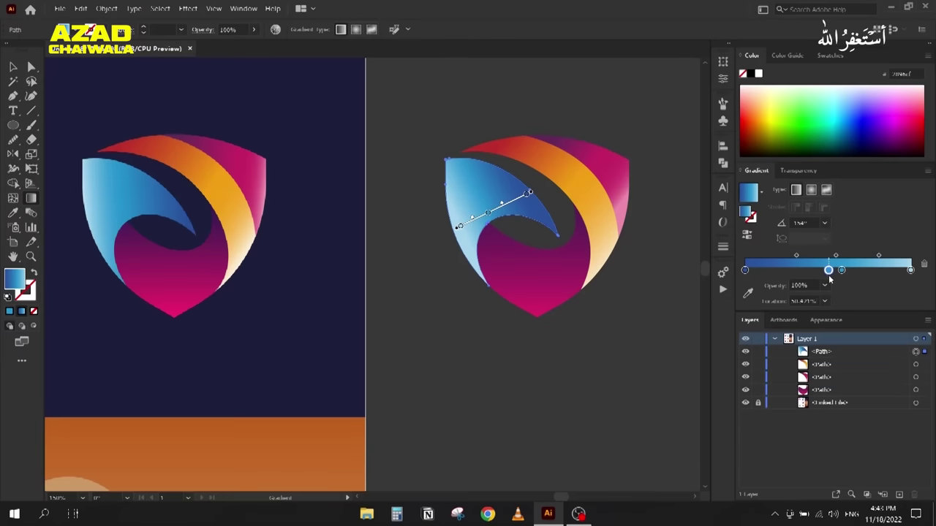
drag(841, 271, 880, 257)
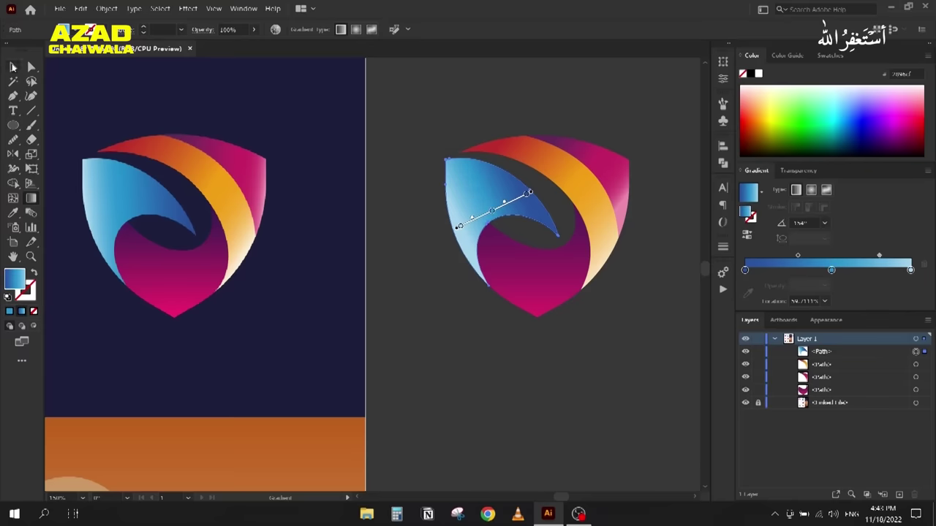
click(12, 66)
click(430, 119)
scroll(431, 121, down, 1)
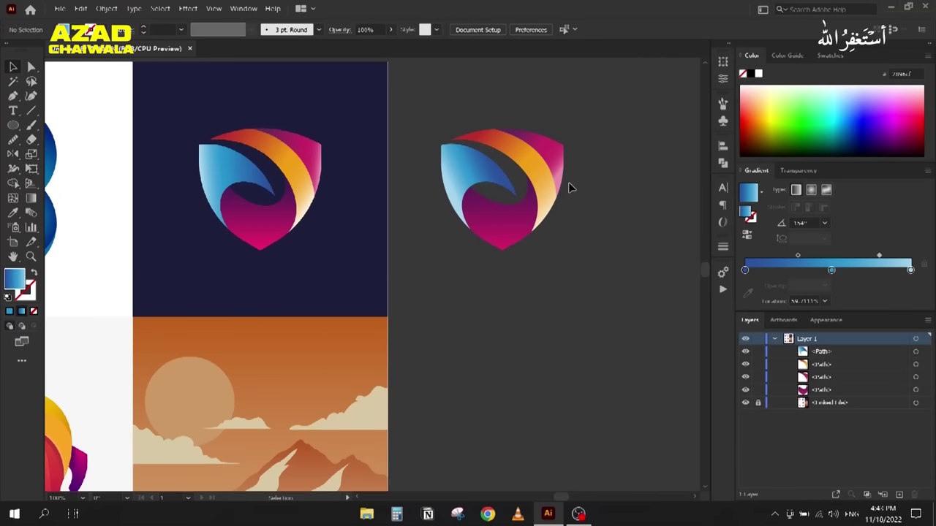
Step: Select the pink top-right piece and set its gradient angle to about -17°
scroll(568, 175, up, 2)
scroll(439, 263, down, 1)
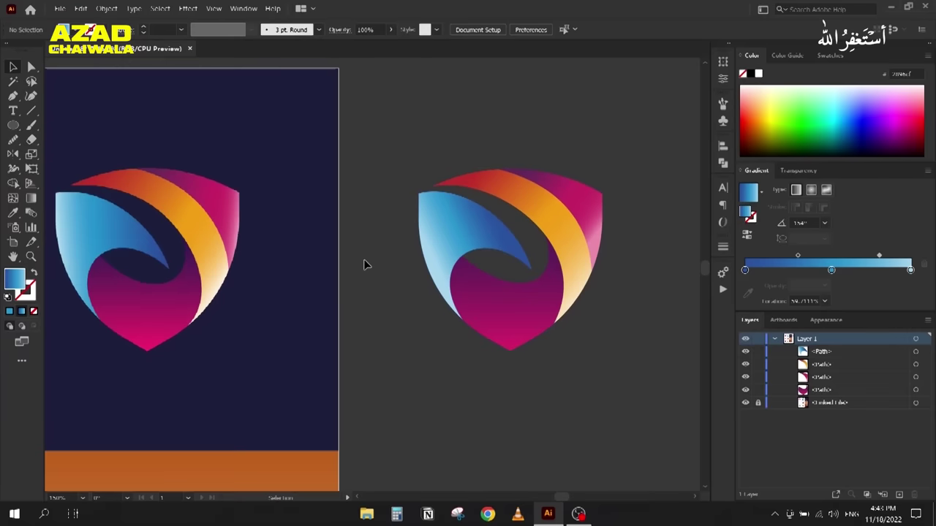
click(577, 195)
key(g)
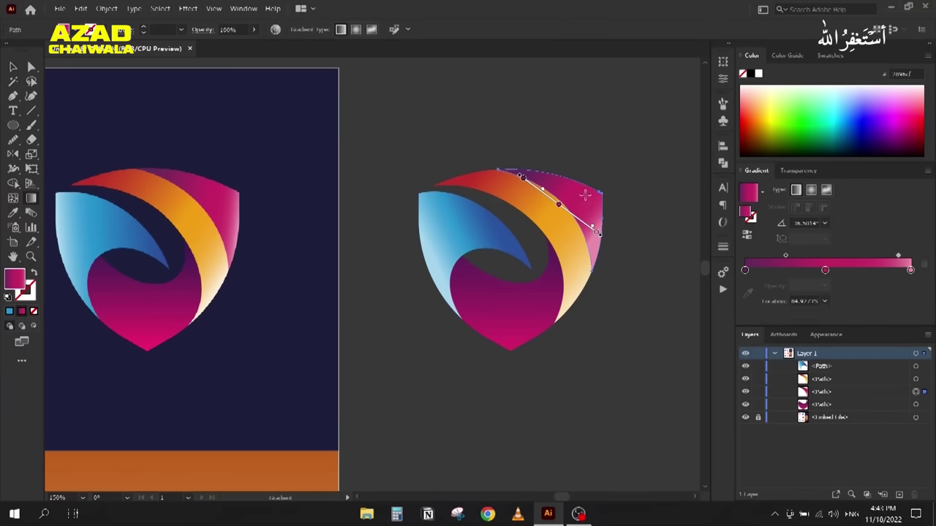
scroll(591, 211, up, 1)
scroll(497, 256, up, 2)
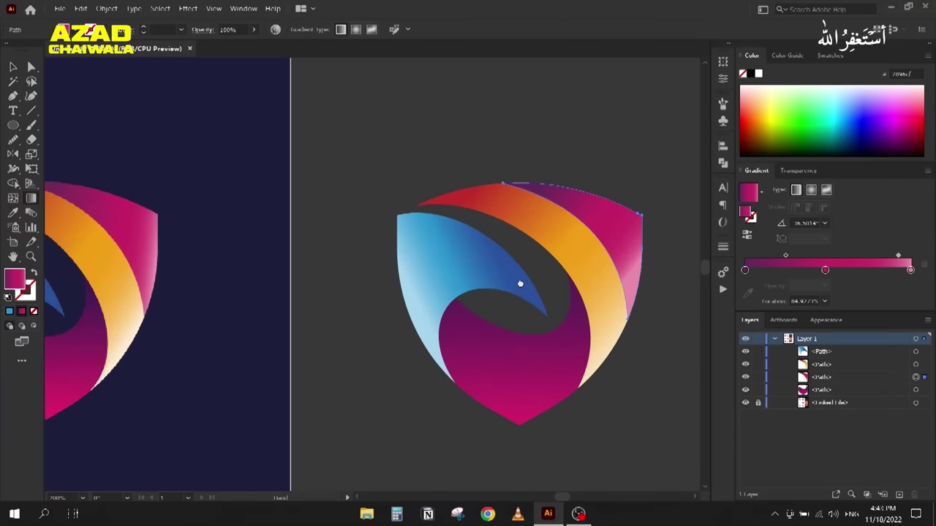
click(797, 224)
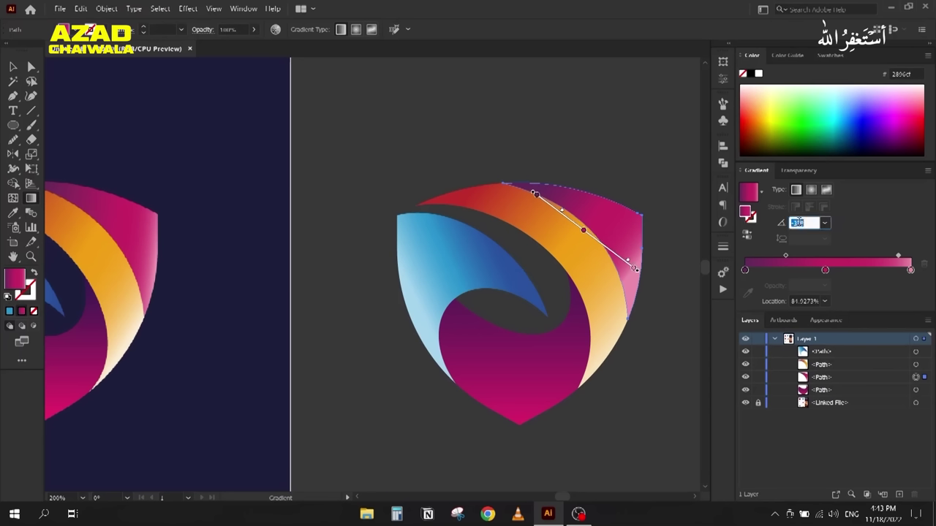
scroll(796, 224, up, 5)
scroll(796, 224, up, 3)
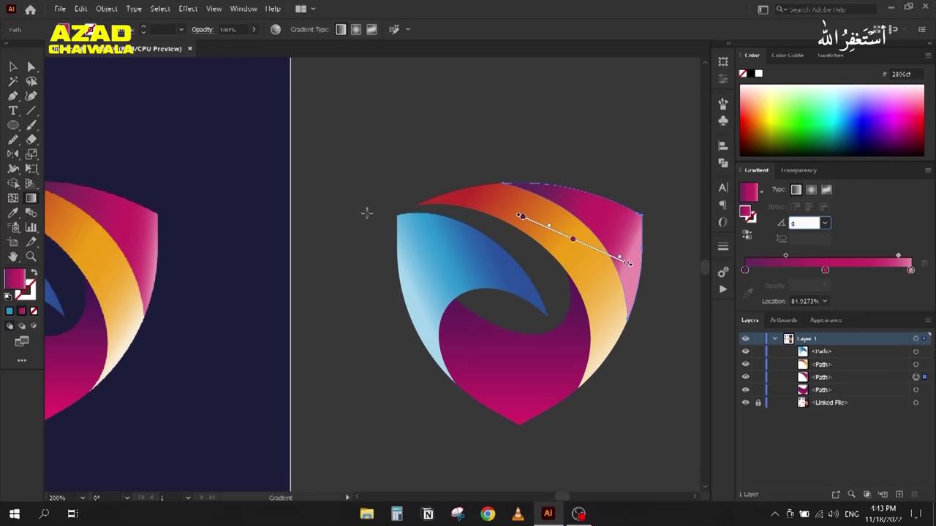
Step: Redraw the pink gradient vector and rebalance its midpoint and middle stop
mouse_move(515, 188)
mouse_down()
mouse_move(658, 226)
mouse_move(649, 229)
mouse_up()
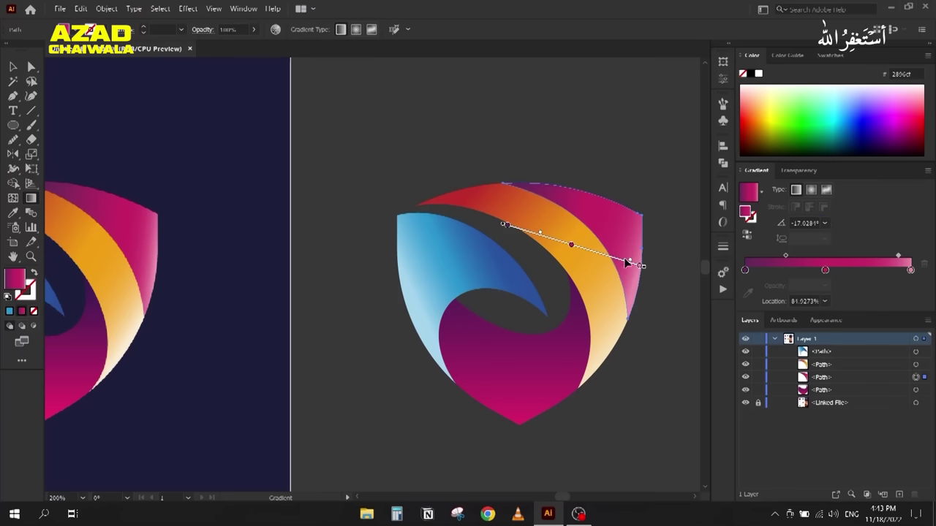
drag(625, 263, 628, 264)
drag(572, 246, 625, 261)
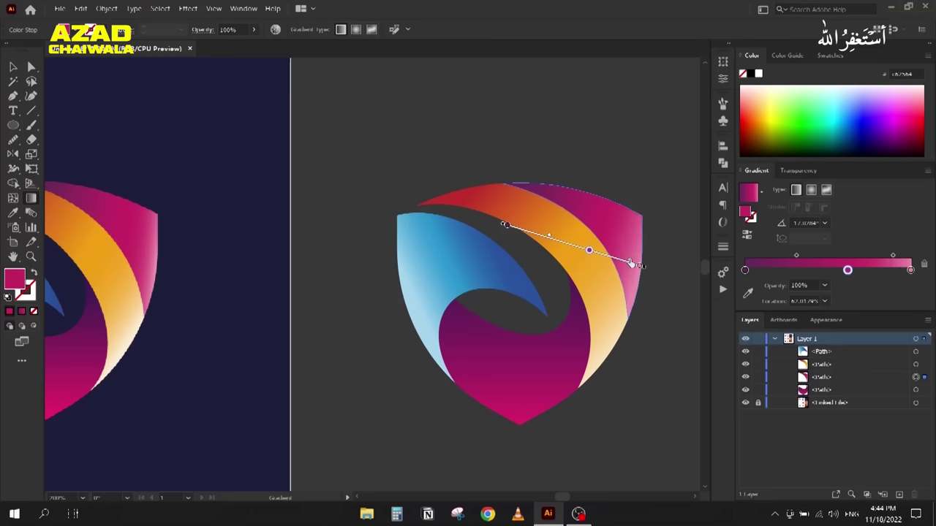
key(ctrl+z)
click(12, 67)
click(372, 139)
key(ctrl+minus)
key(ctrl+minus)
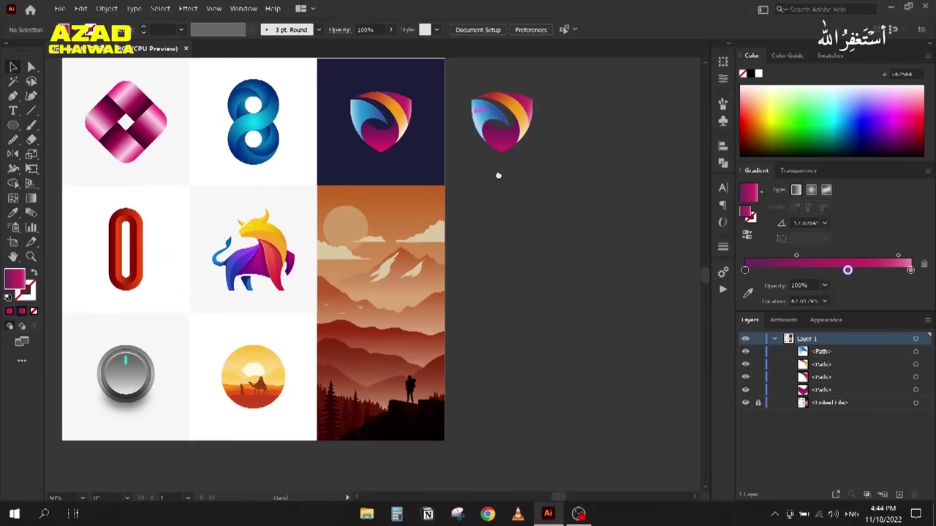
Step: Marquee-select and delete the copied shield logo, then scroll to the blank artboard
drag(497, 175, 533, 171)
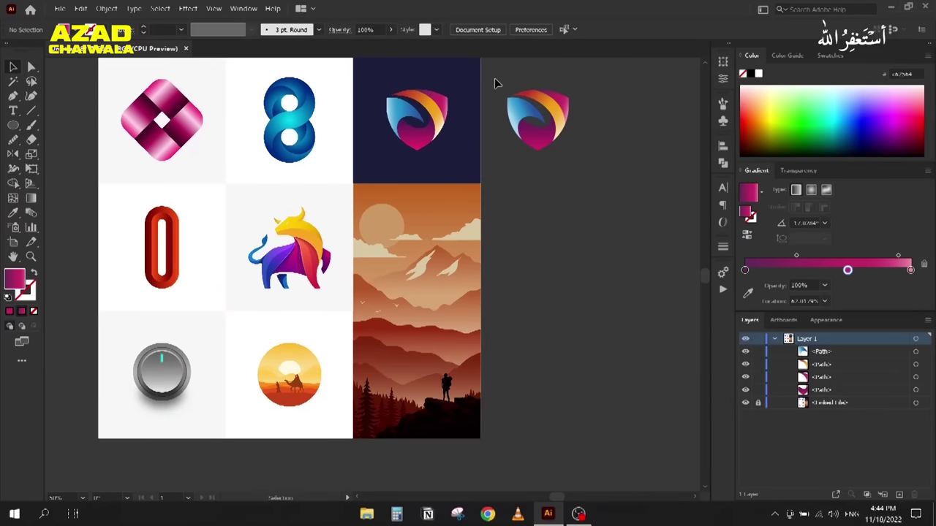
drag(494, 82, 580, 192)
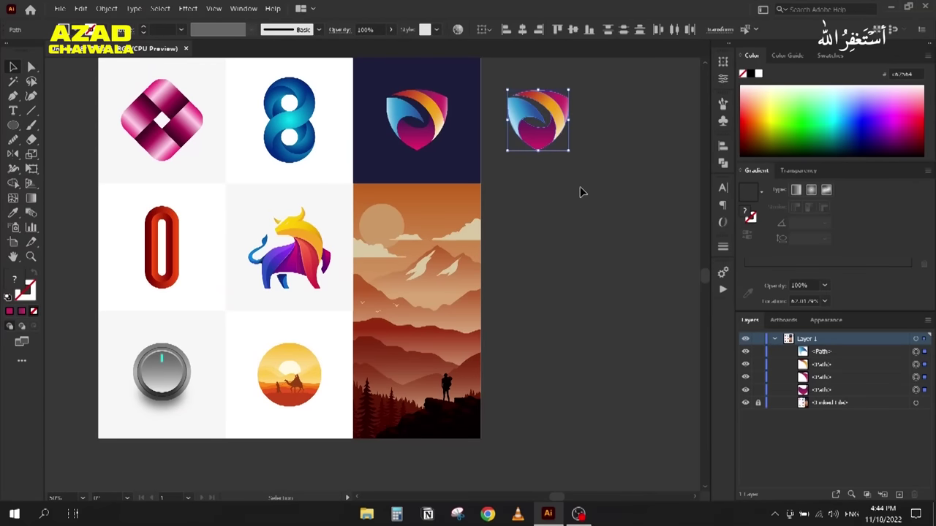
key(Delete)
scroll(578, 205, left, 10)
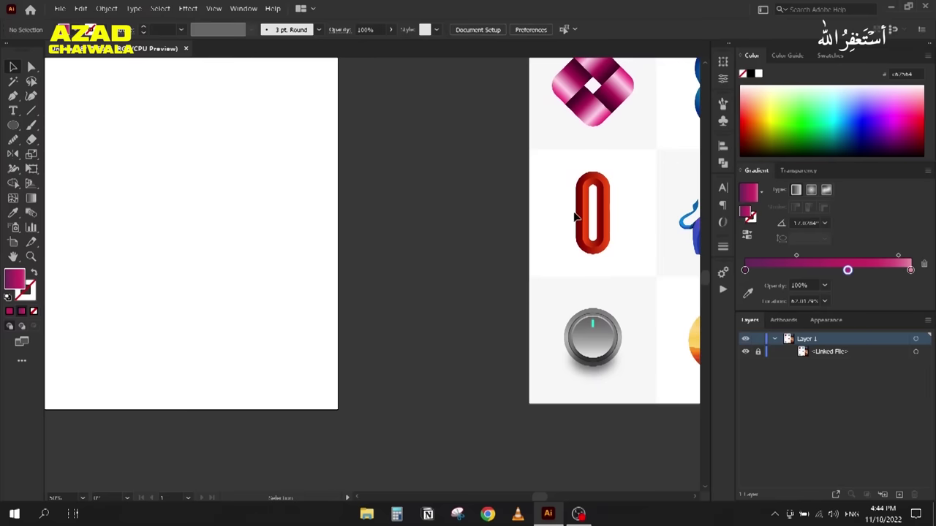
scroll(574, 216, down, 1)
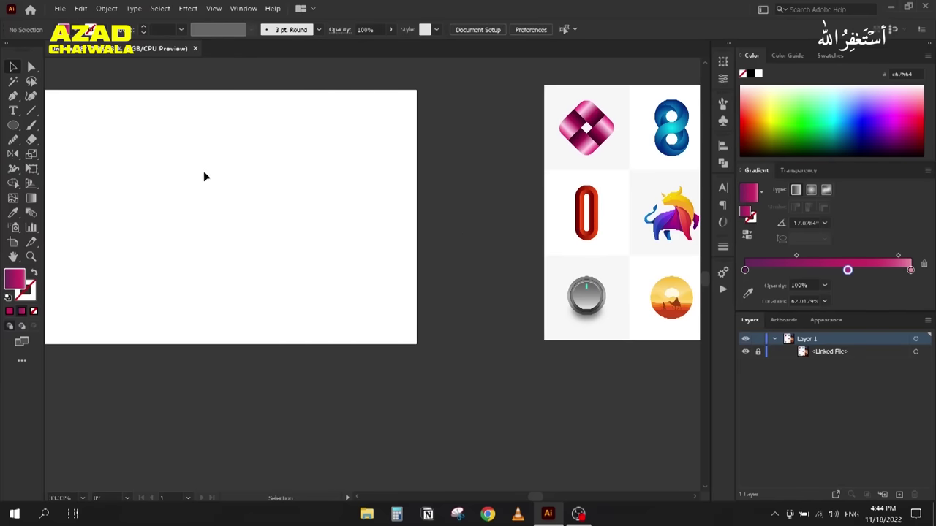
scroll(205, 176, up, 2)
click(13, 124)
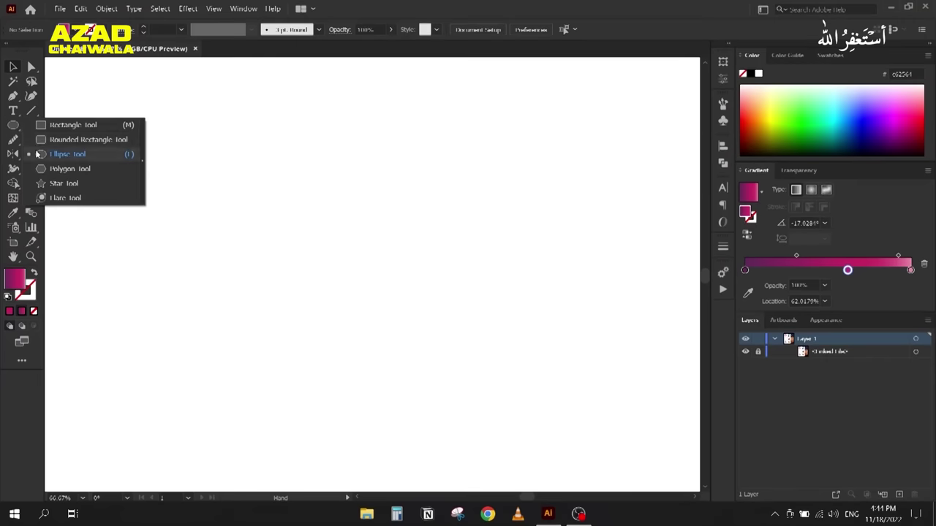
Step: Draw a tall rounded rectangle with a 28 px black stroke aligned inside
click(73, 139)
drag(303, 94, 358, 424)
click(32, 274)
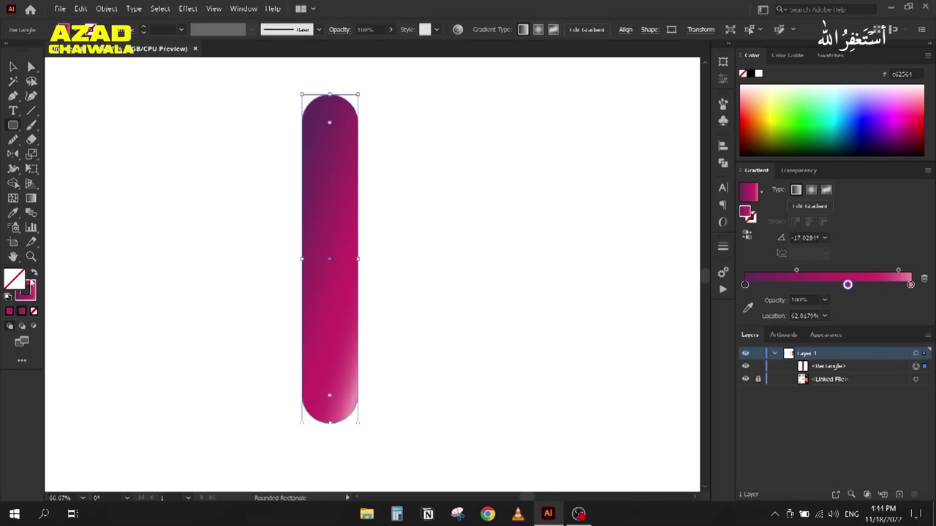
click(750, 75)
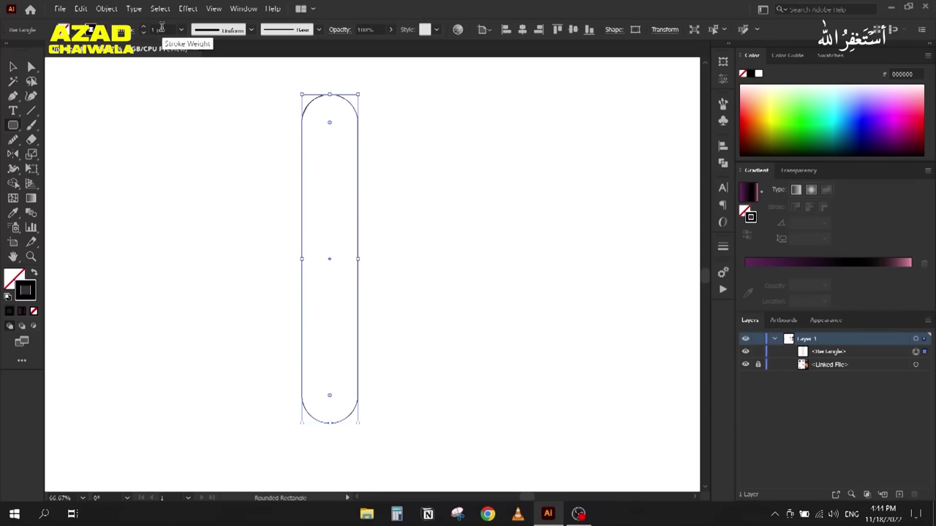
scroll(161, 28, up, 15)
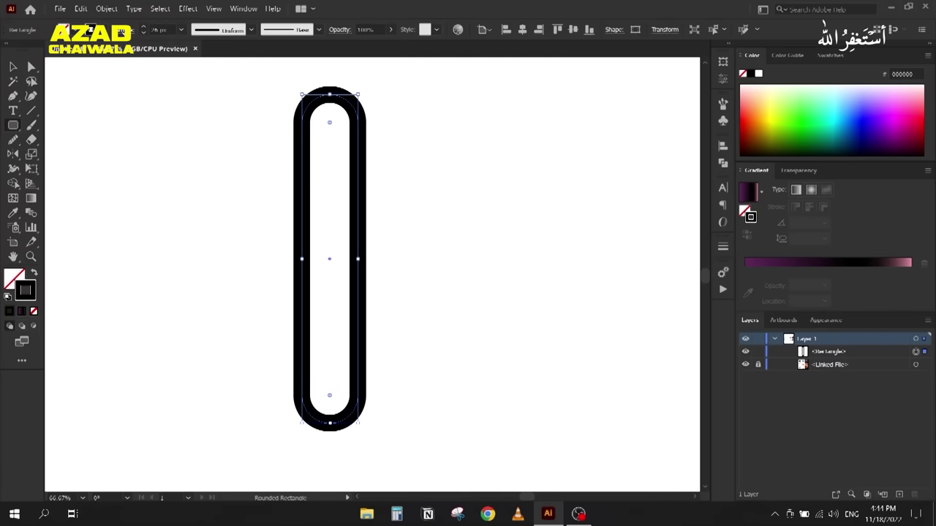
click(88, 30)
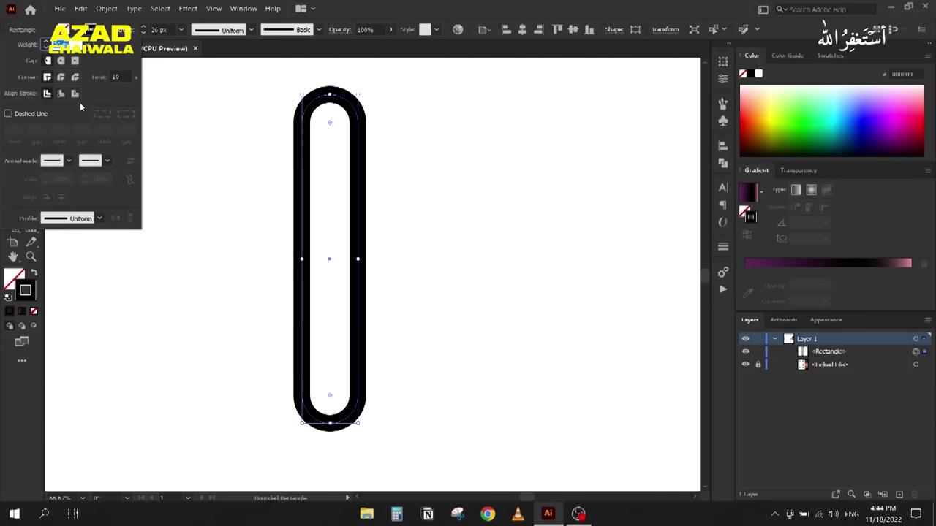
click(62, 95)
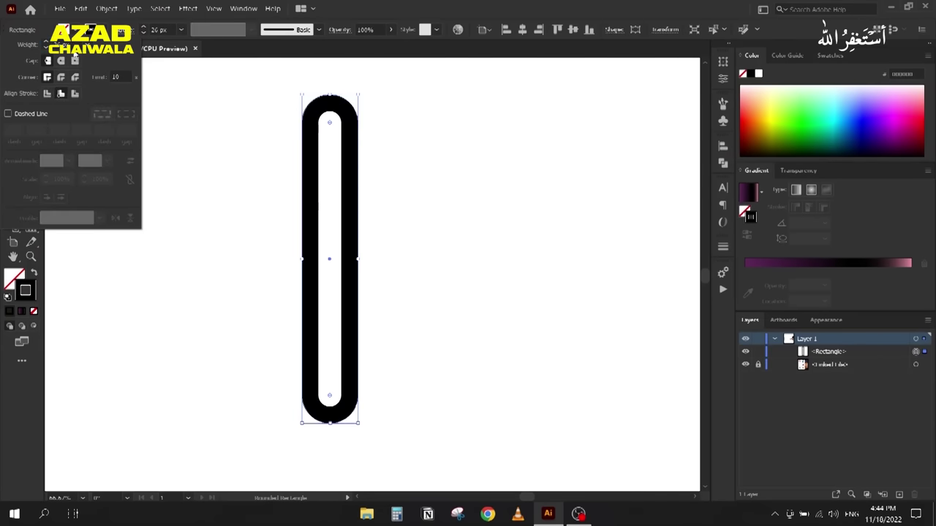
key(Up)
key(Up)
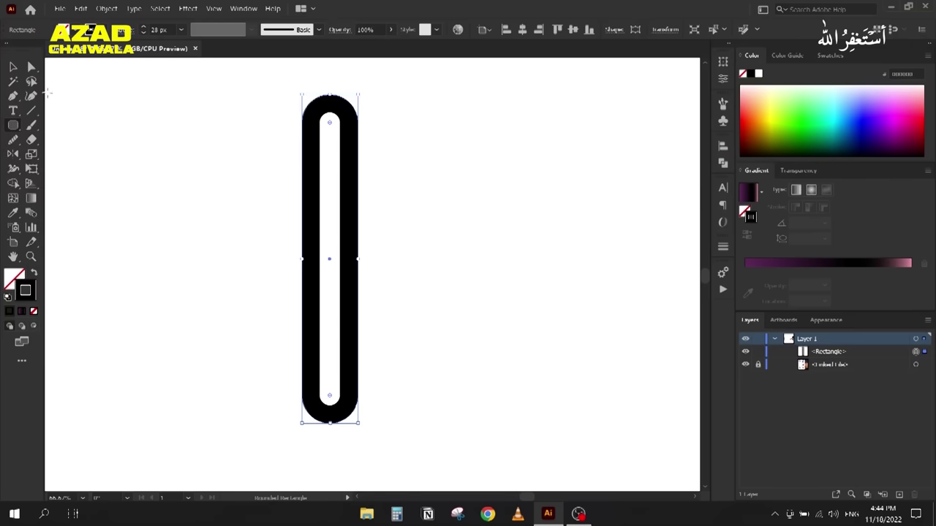
Step: Duplicate the rectangle in place, align the copy's stroke outside, and outline both strokes
click(16, 70)
drag(256, 125, 307, 174)
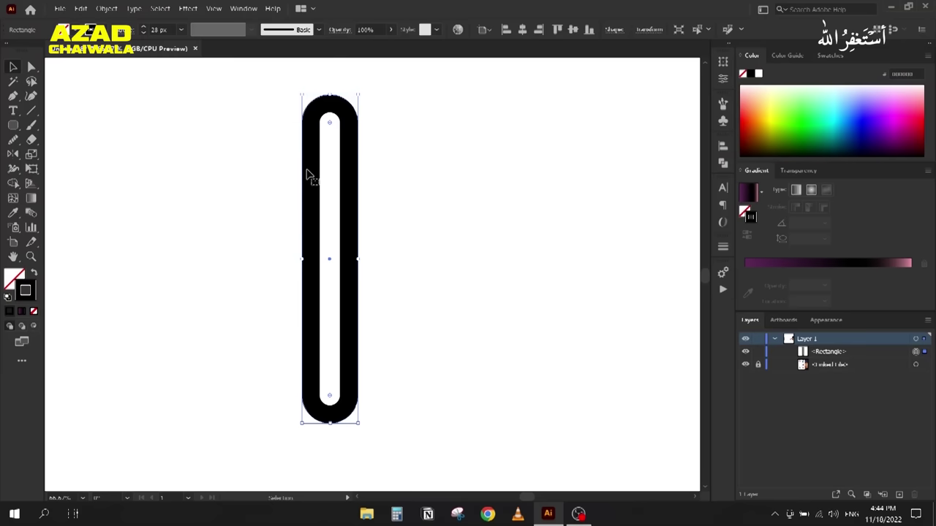
key(a)
key(ctrl+c)
key(ctrl+f)
key(v)
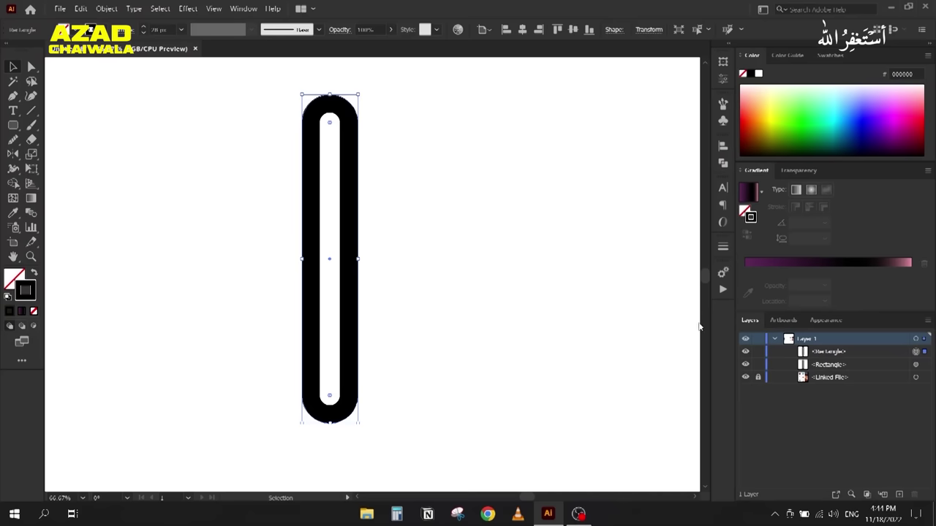
click(89, 29)
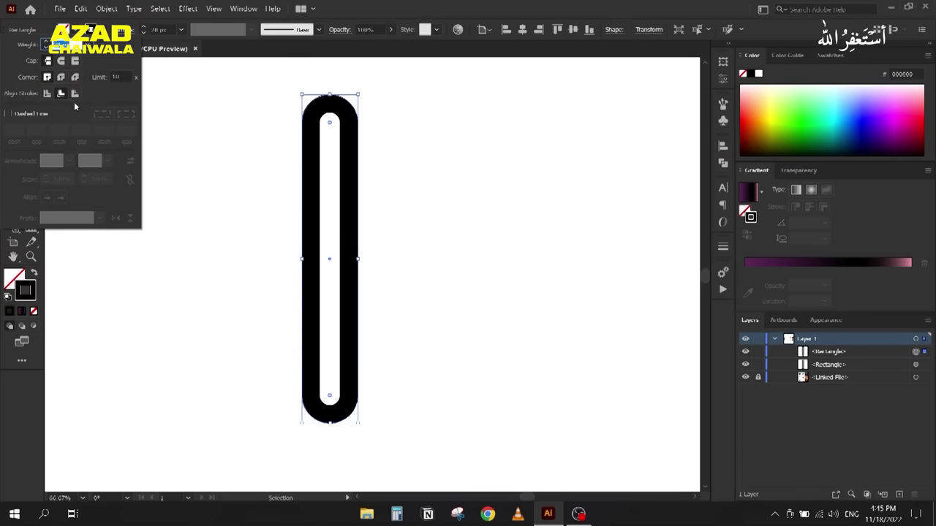
click(75, 94)
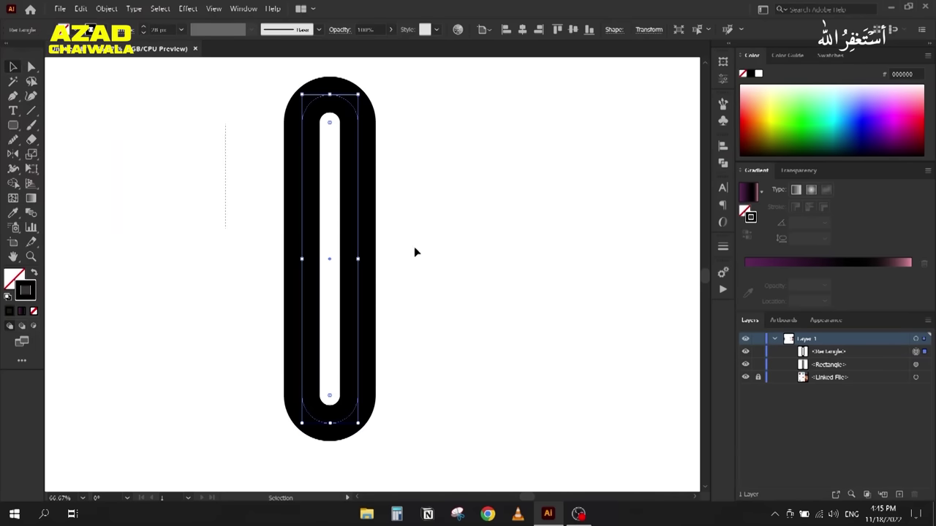
key(ctrl+a)
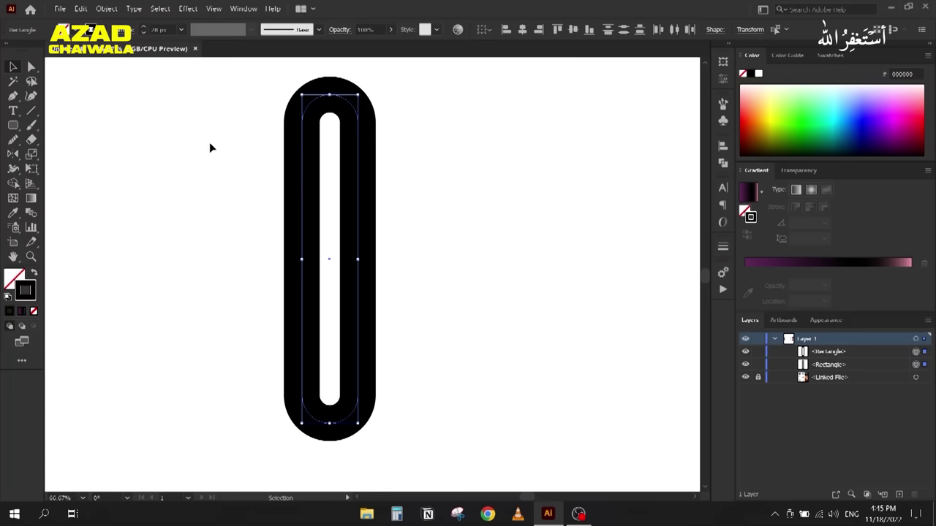
click(108, 10)
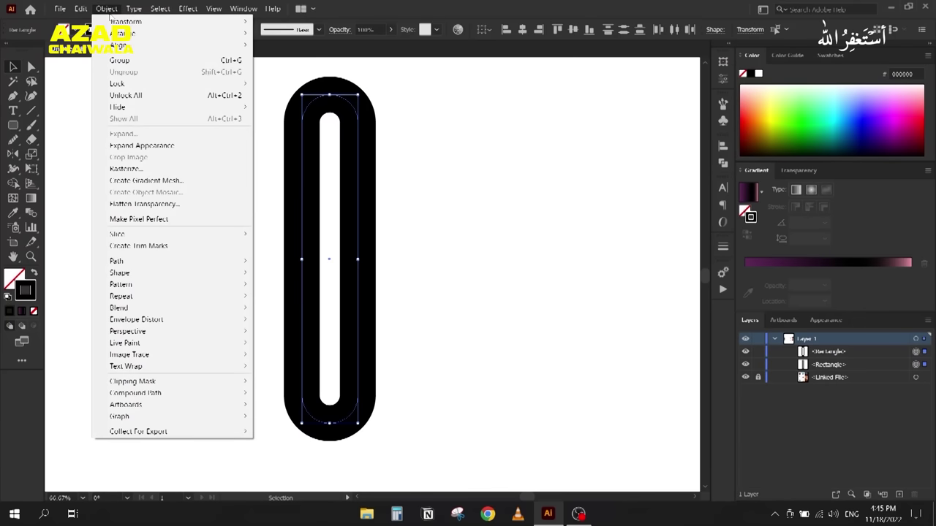
click(123, 145)
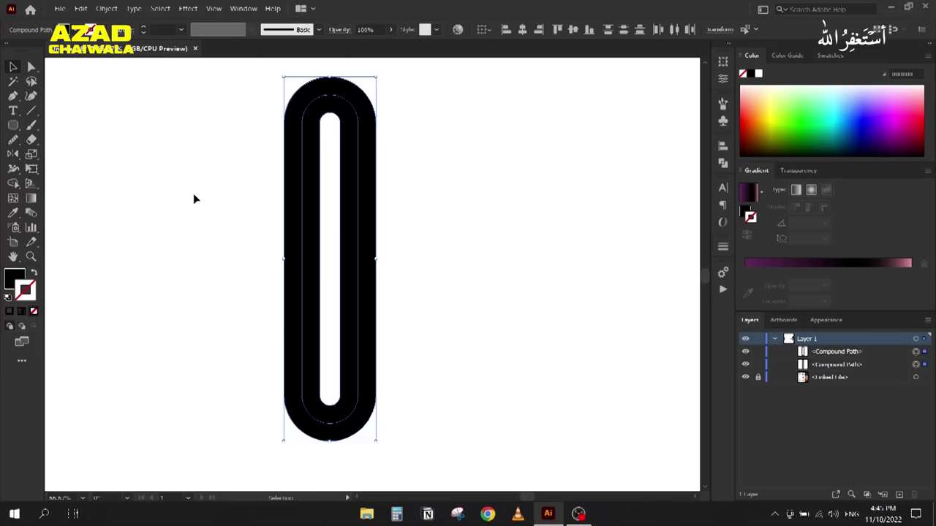
Step: Fill the 0 shape with a gradient from an orange-red swatch to a red swatch
click(235, 168)
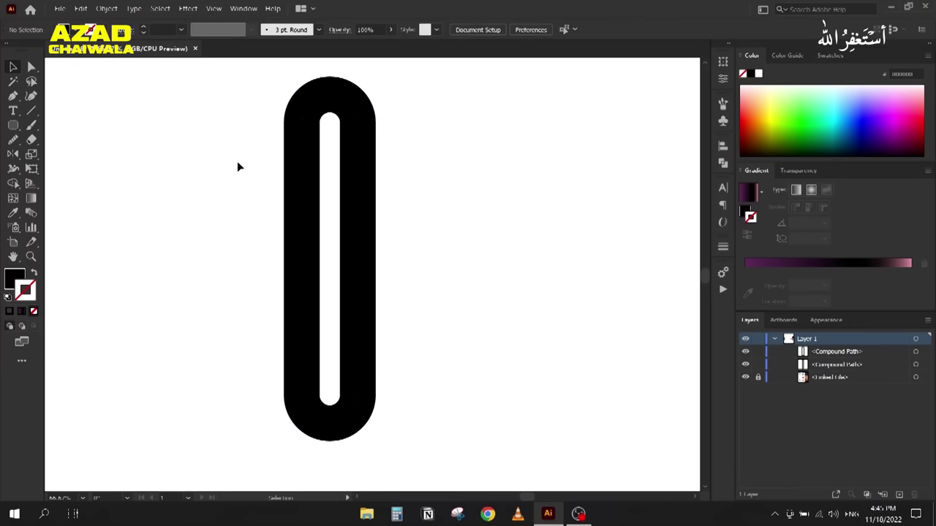
drag(251, 150, 406, 243)
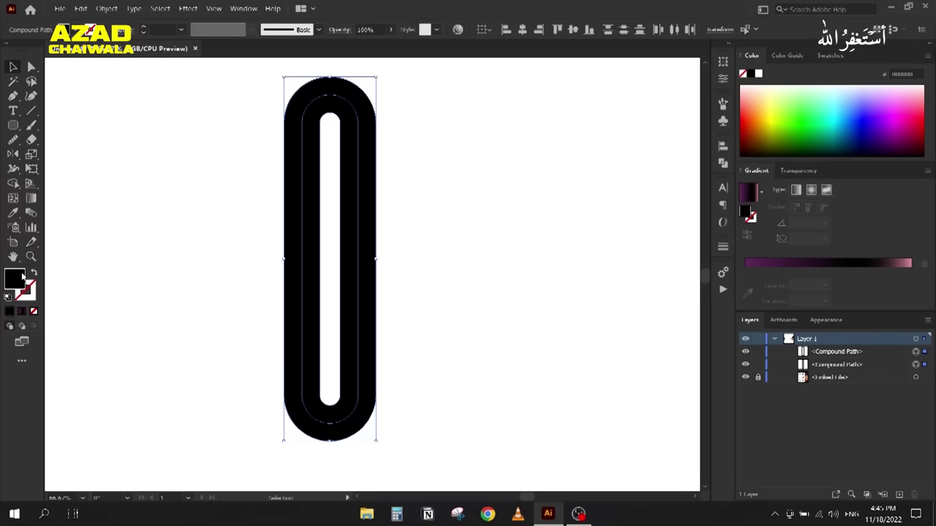
click(759, 191)
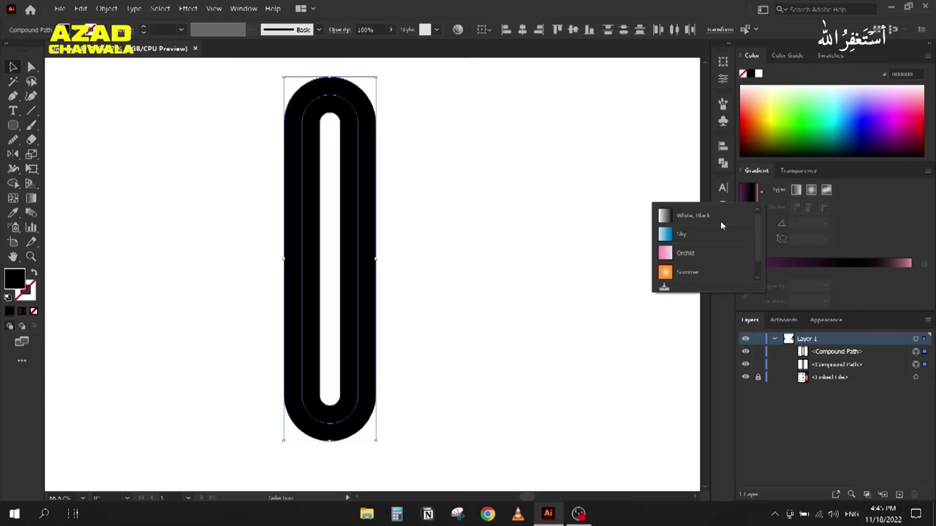
click(666, 217)
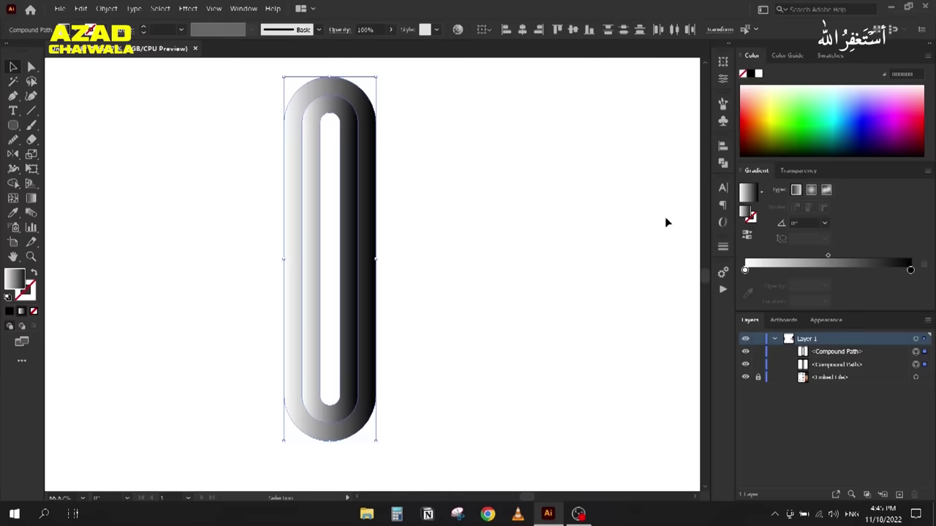
click(827, 56)
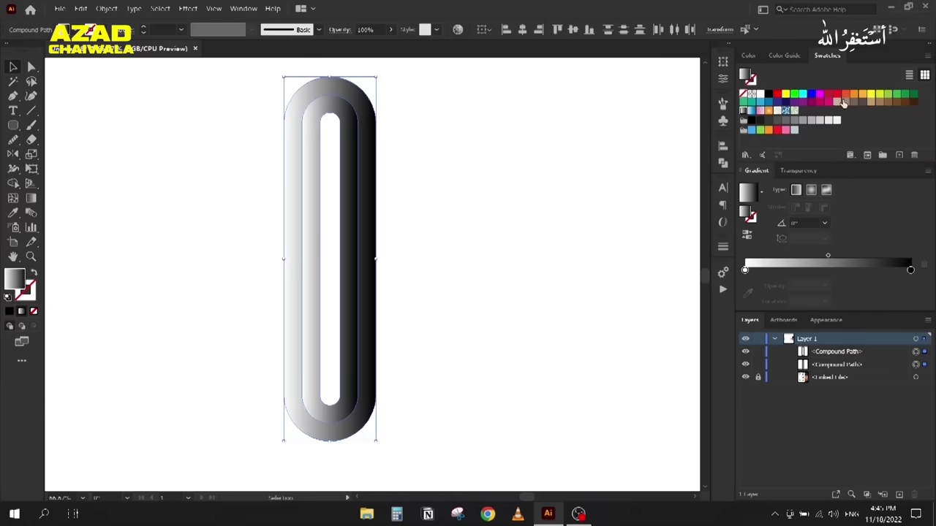
drag(846, 96, 746, 269)
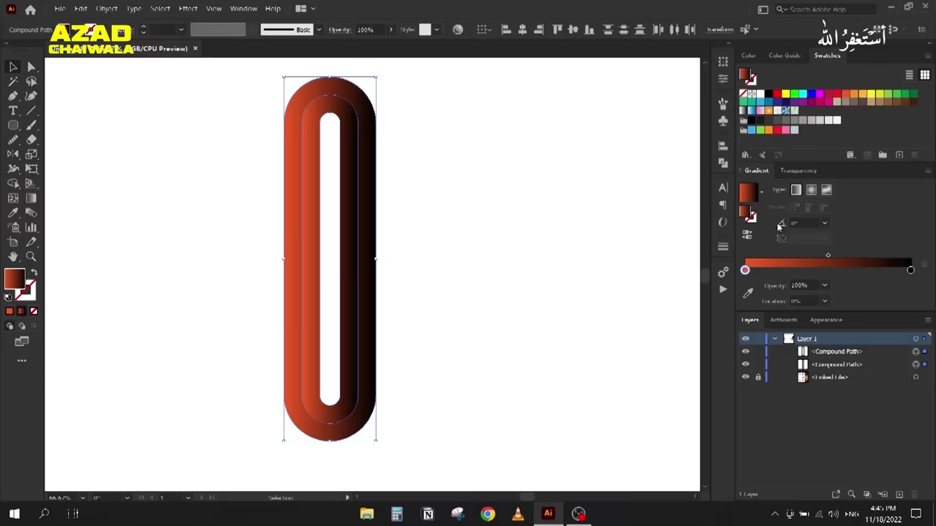
drag(828, 95, 910, 271)
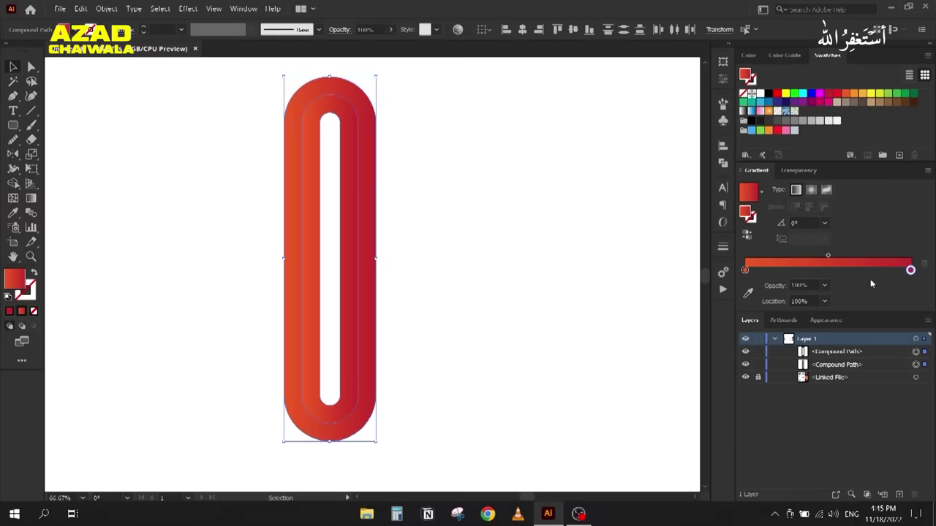
click(836, 95)
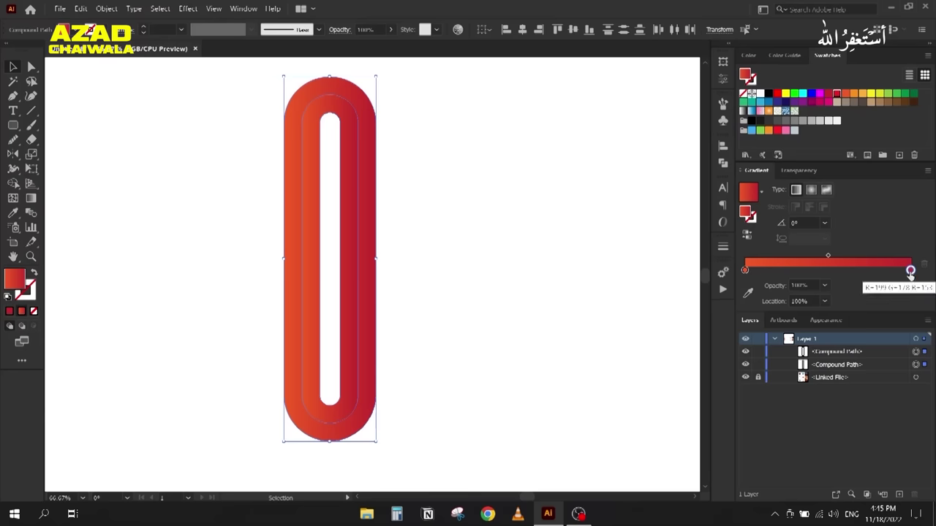
Step: Deselect and pan over the 0 shape to review the new gradient
click(247, 223)
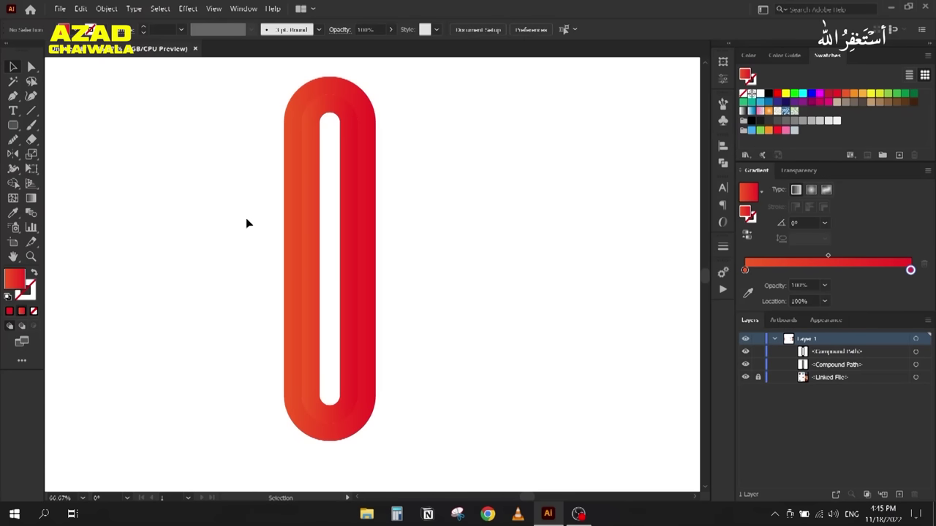
scroll(266, 230, up, 2)
scroll(265, 230, down, 1)
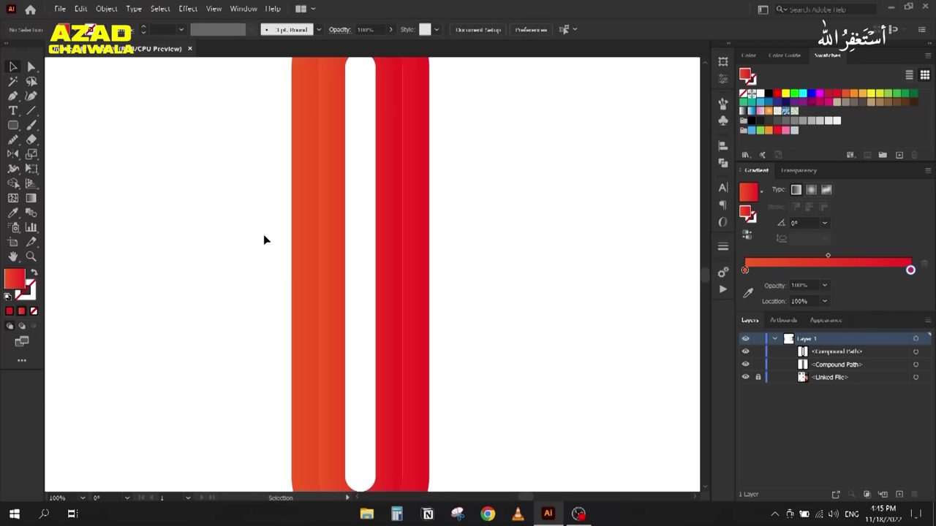
scroll(266, 233, down, 2)
scroll(257, 209, up, 1)
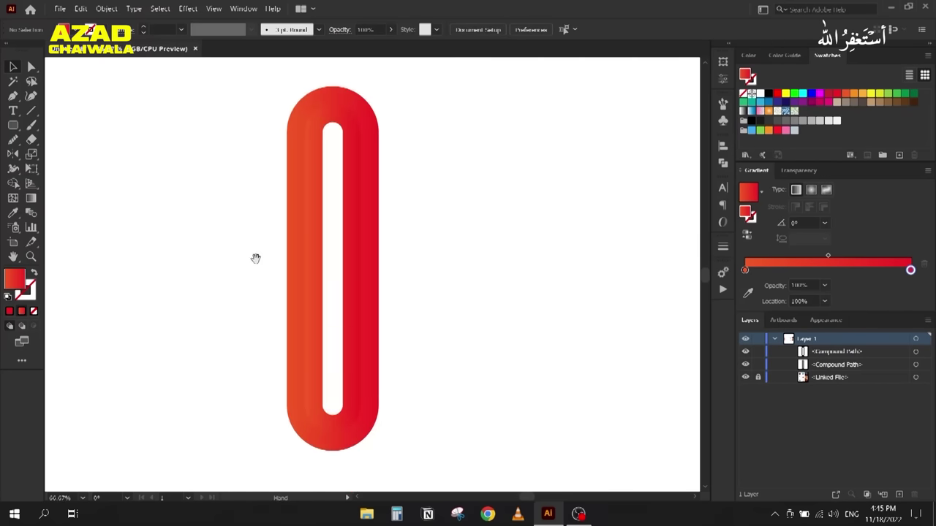
drag(255, 258, 265, 227)
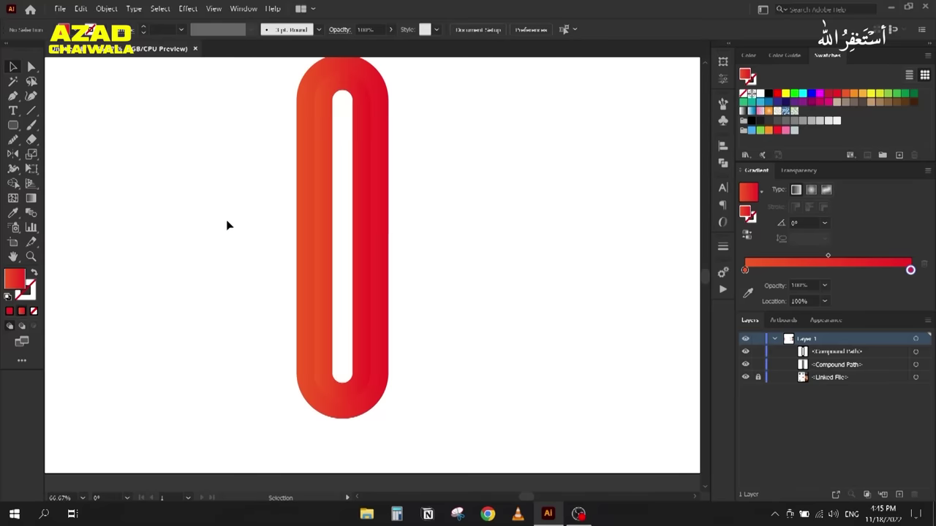
Step: Reverse the gradient on the 0's inner band, then deselect to preview the bevel
click(330, 234)
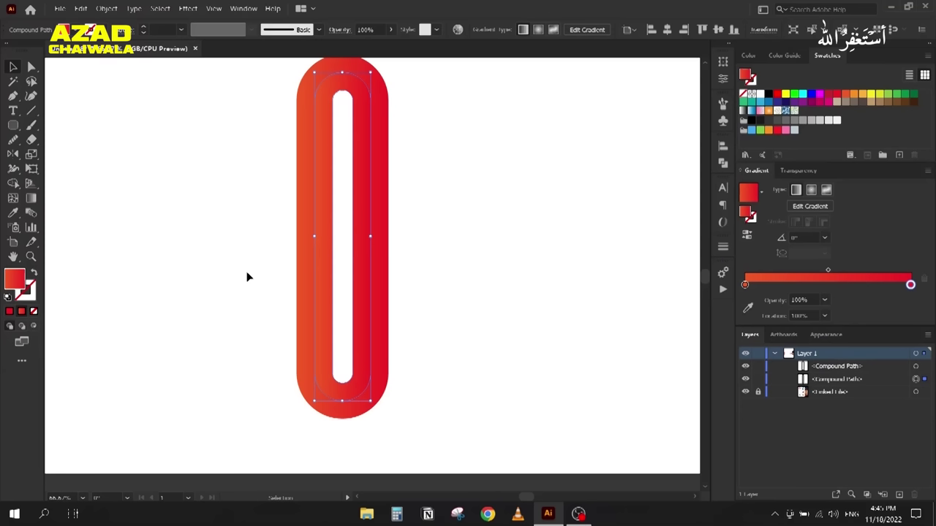
click(746, 238)
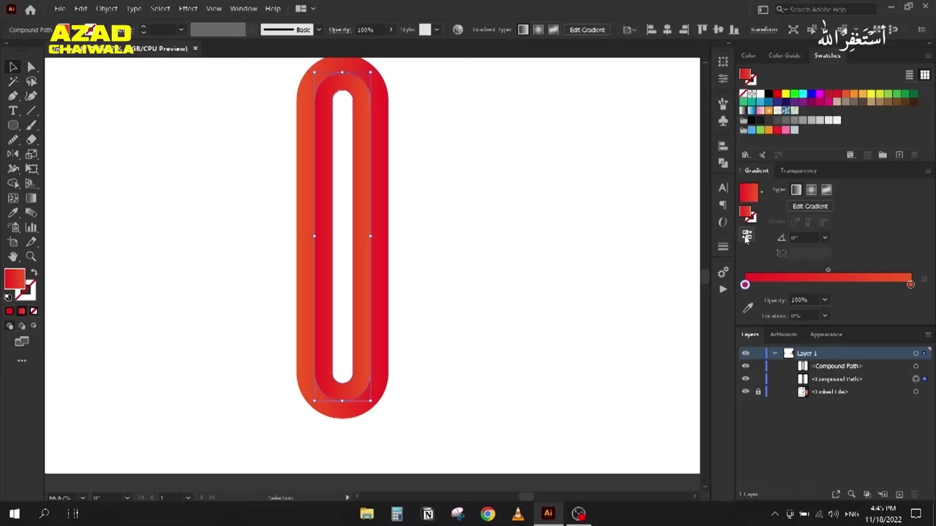
click(532, 190)
drag(214, 218, 219, 232)
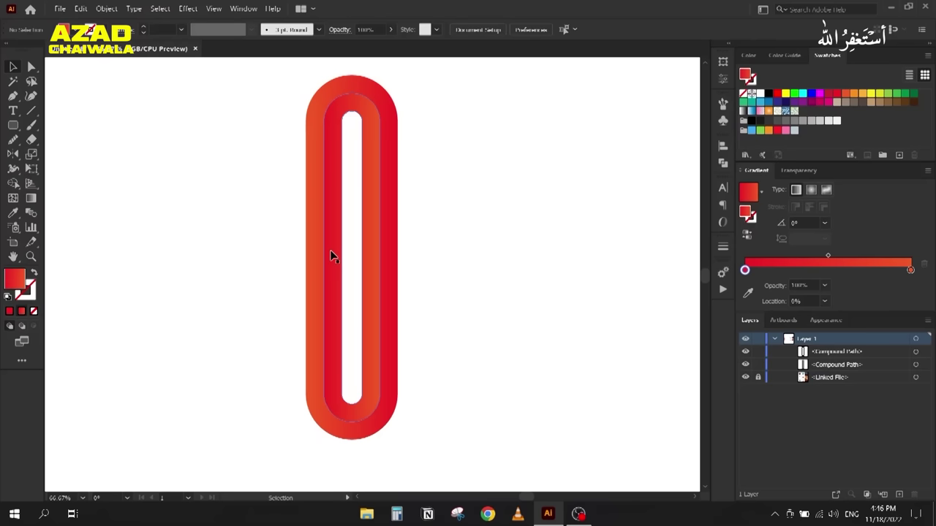
Step: Zoom out and delete the whole 0 shape
scroll(232, 231, down, 1)
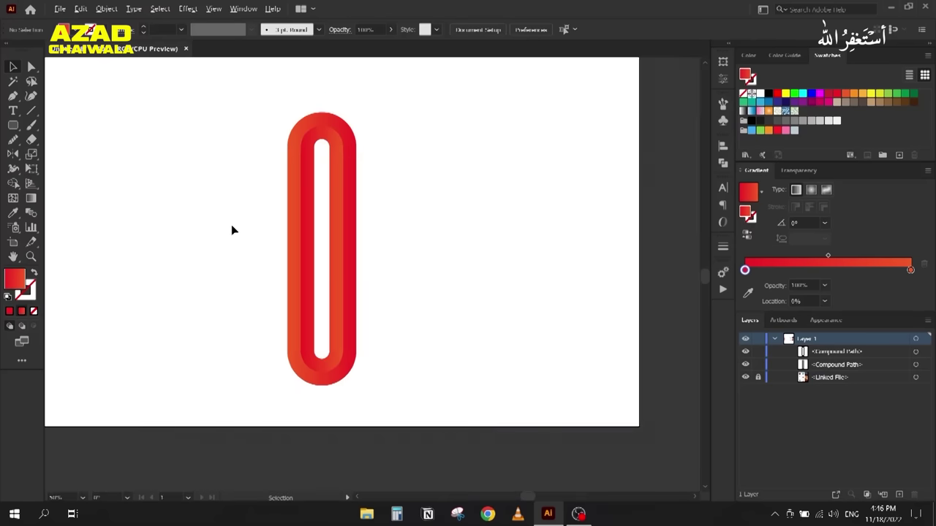
scroll(233, 230, down, 1)
key(ctrl+a)
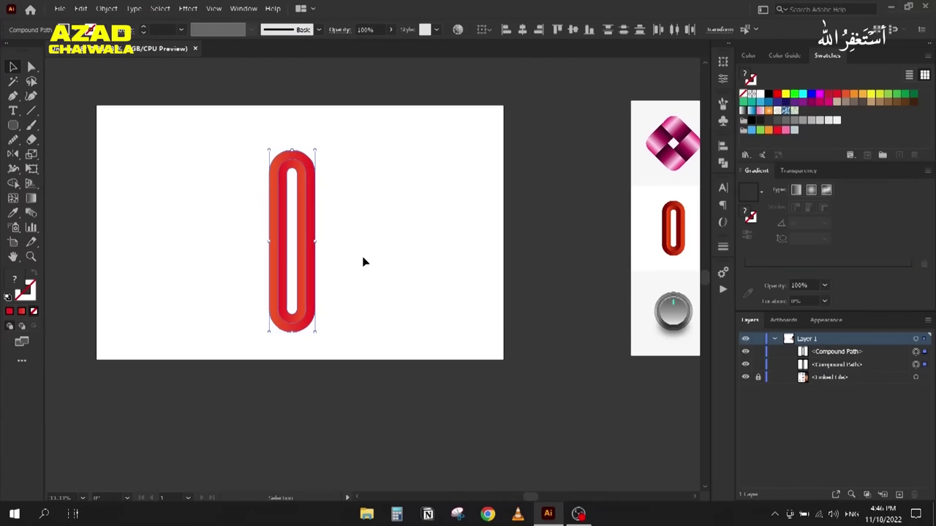
key(Delete)
Step: Pan and zoom to the colourful bull logo in the reference grid
drag(532, 242, 261, 215)
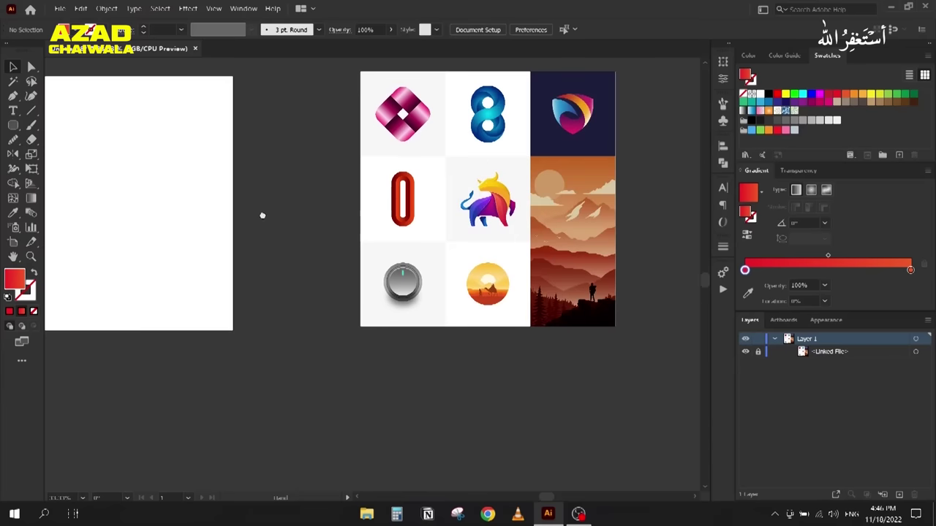
scroll(536, 205, up, 3)
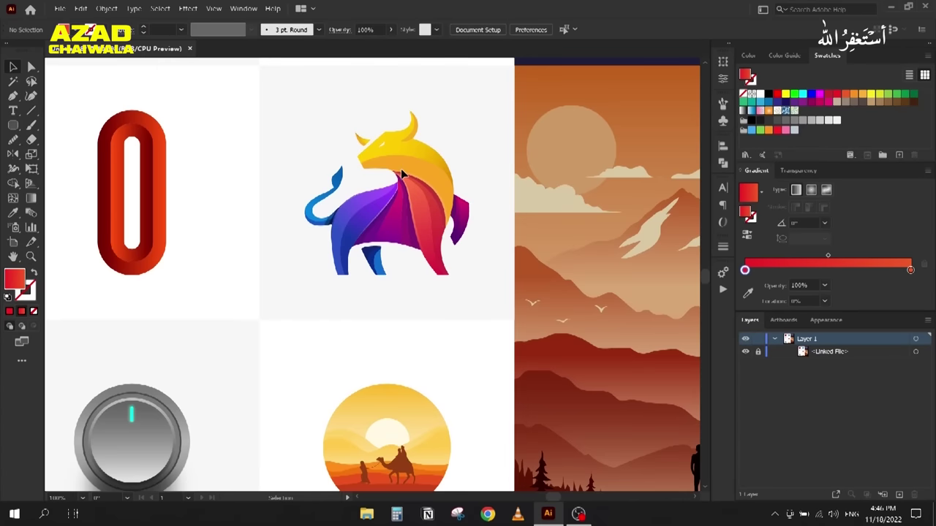
scroll(402, 174, up, 2)
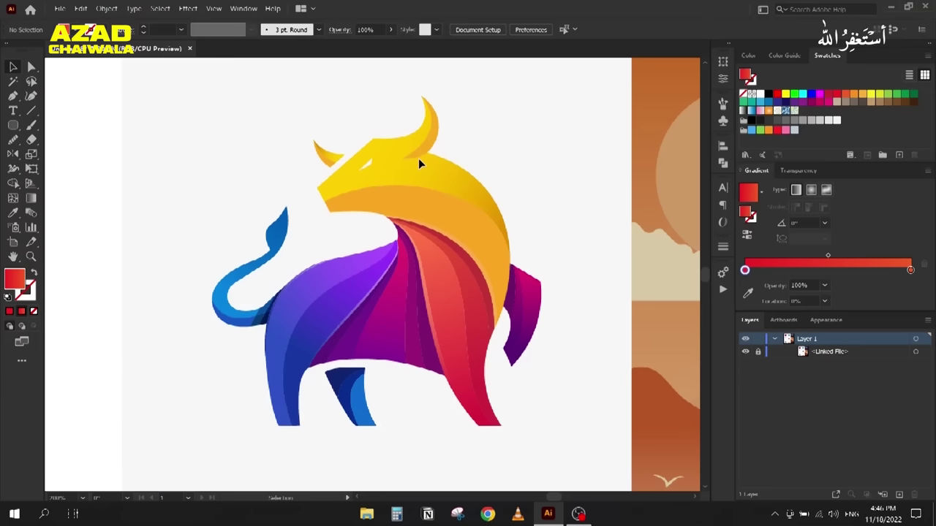
scroll(439, 176, up, 2)
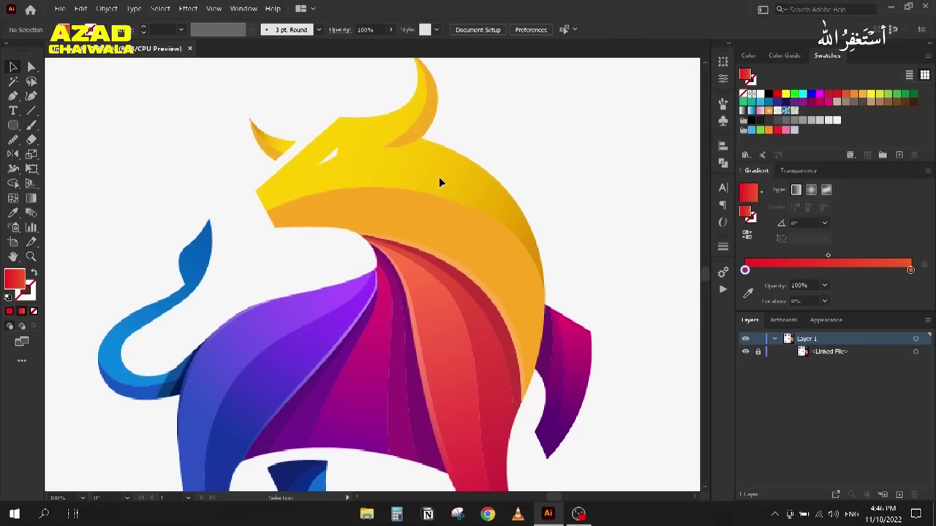
scroll(351, 211, down, 2)
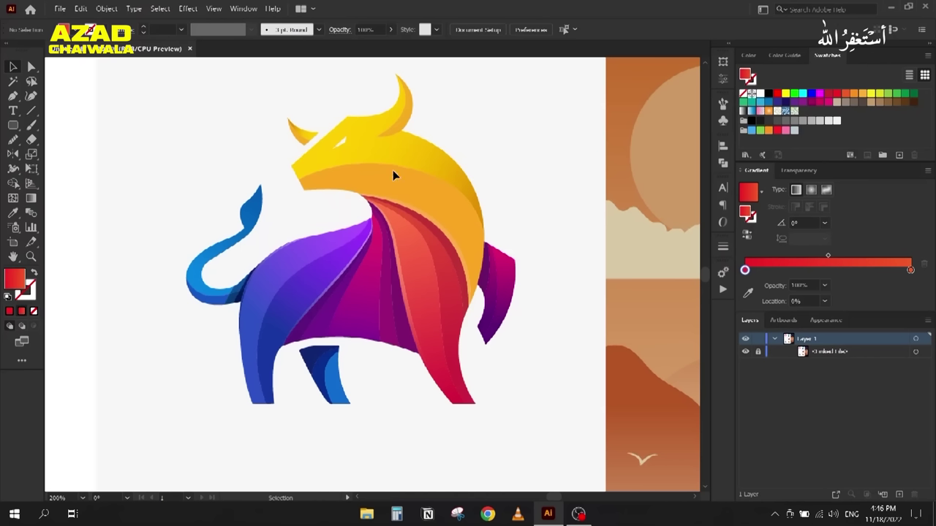
Step: Set the Pen to an unfilled stroke and start the head outline at the snout and horn base
key(p)
click(34, 273)
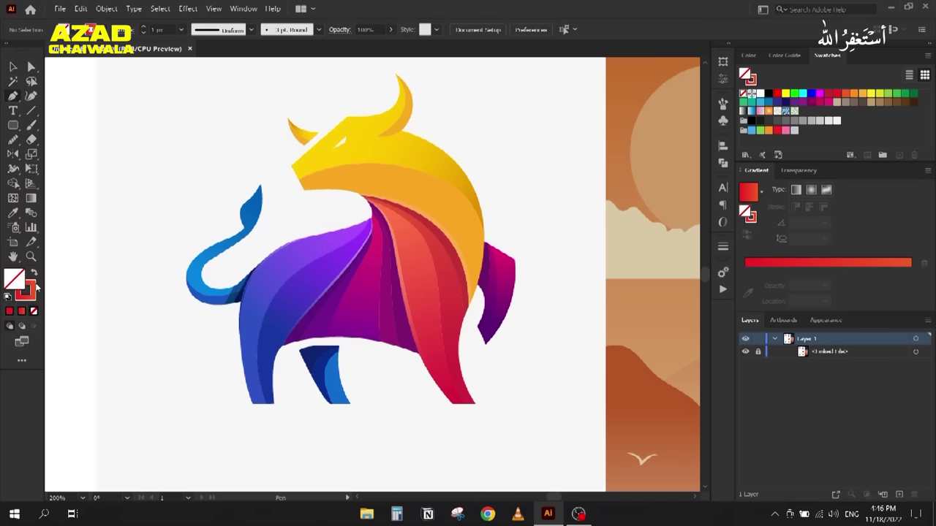
key(period)
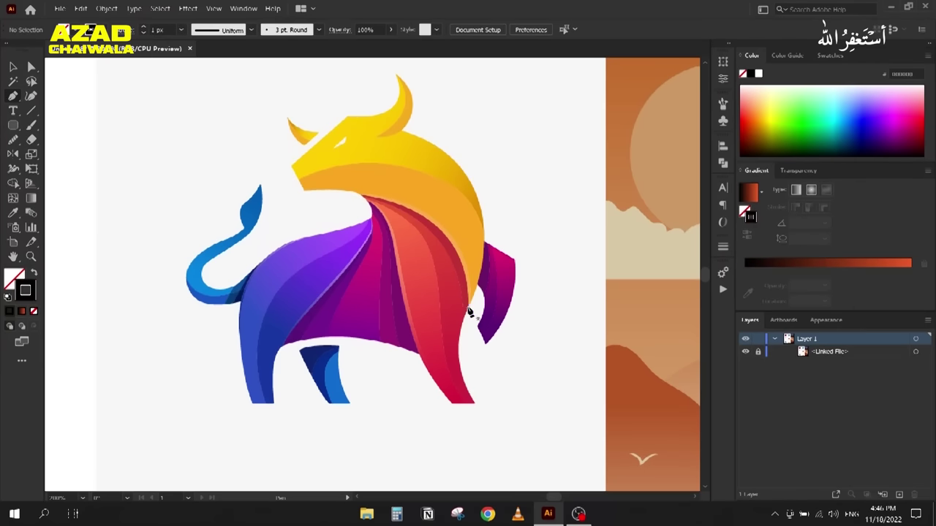
click(302, 188)
click(291, 164)
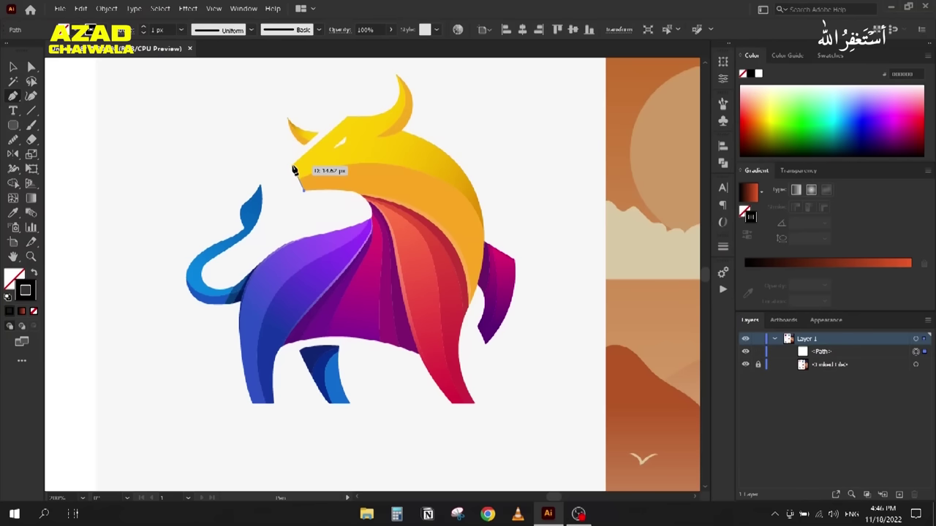
click(345, 119)
Step: Curve the outline up to the horn tip, back down to the chest, and close it
alt+scroll(395, 98, up, 2)
scroll(391, 147, up, 3)
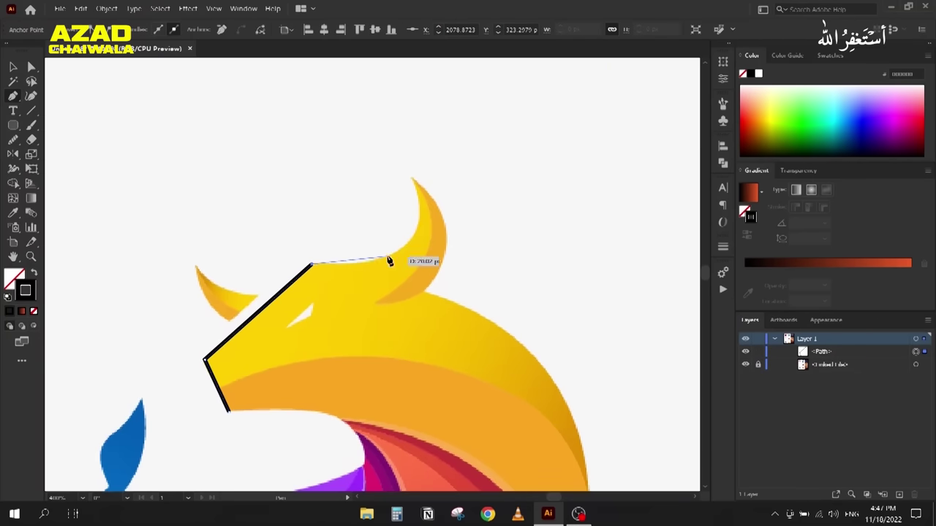
drag(413, 180, 382, 89)
click(414, 179)
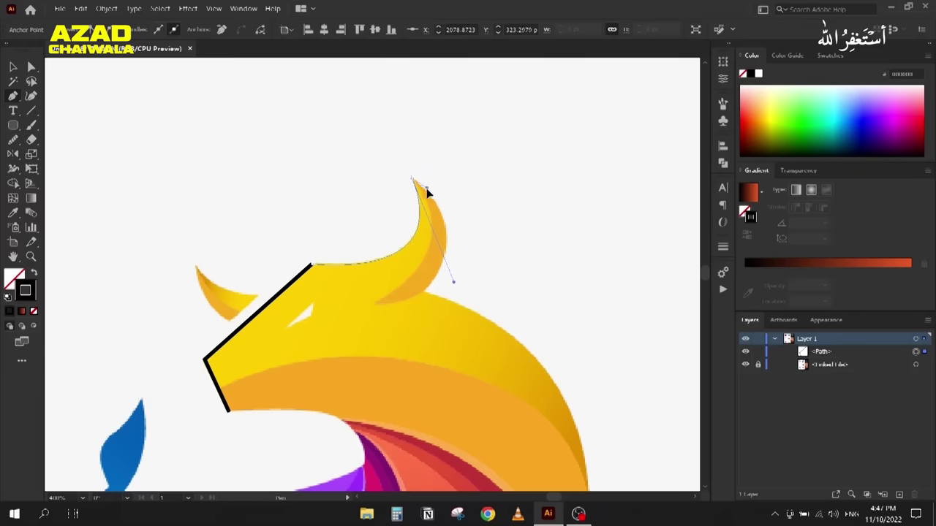
drag(424, 290, 375, 346)
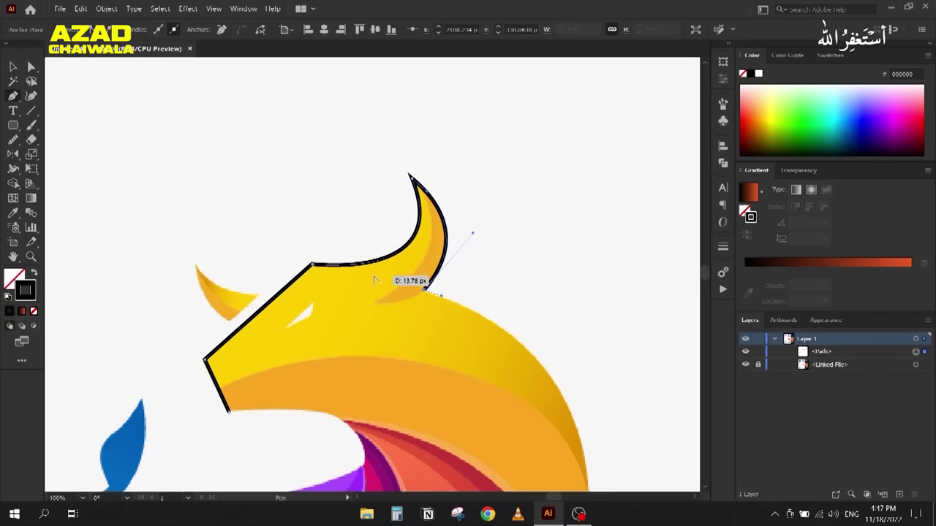
drag(440, 295, 339, 56)
scroll(464, 136, down, 3)
scroll(480, 265, down, 1)
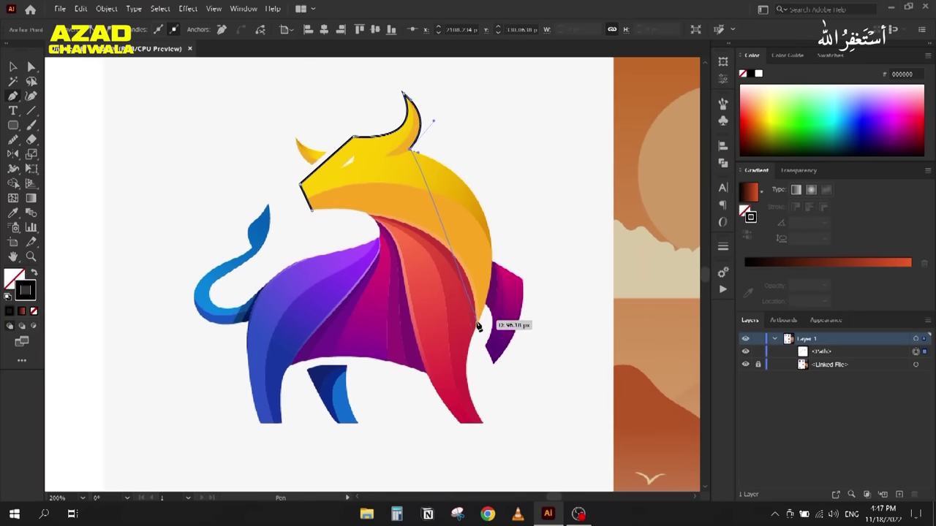
drag(477, 329, 421, 467)
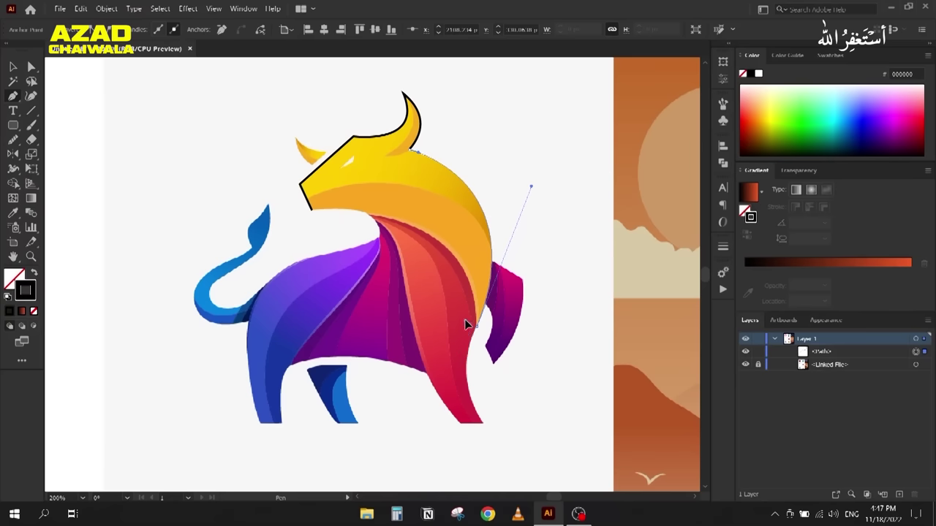
click(312, 210)
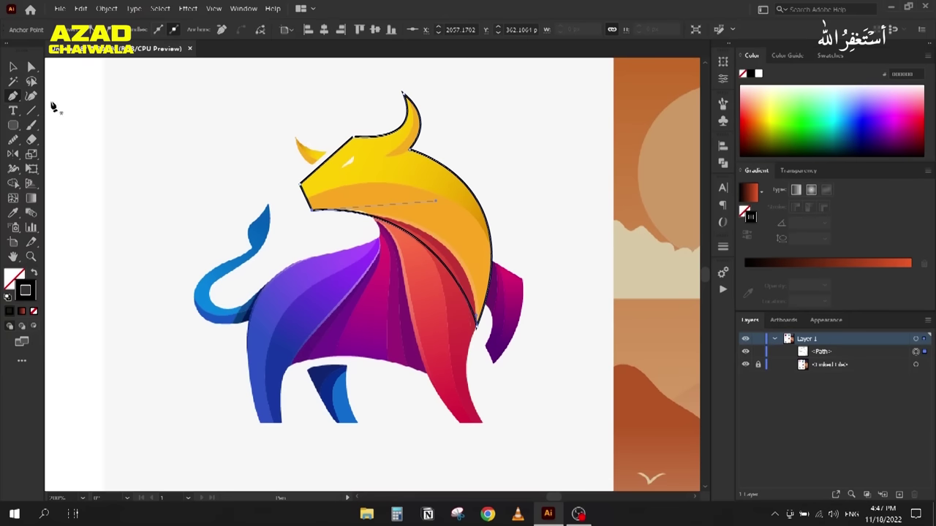
Step: Reshape the lower edge curve of the head outline with Direct Selection
click(31, 67)
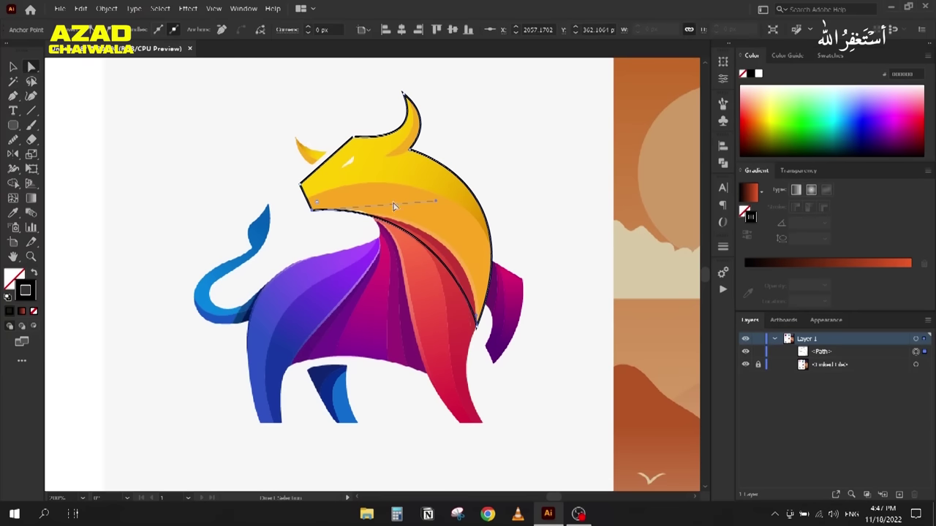
drag(437, 205, 481, 199)
drag(491, 207, 497, 209)
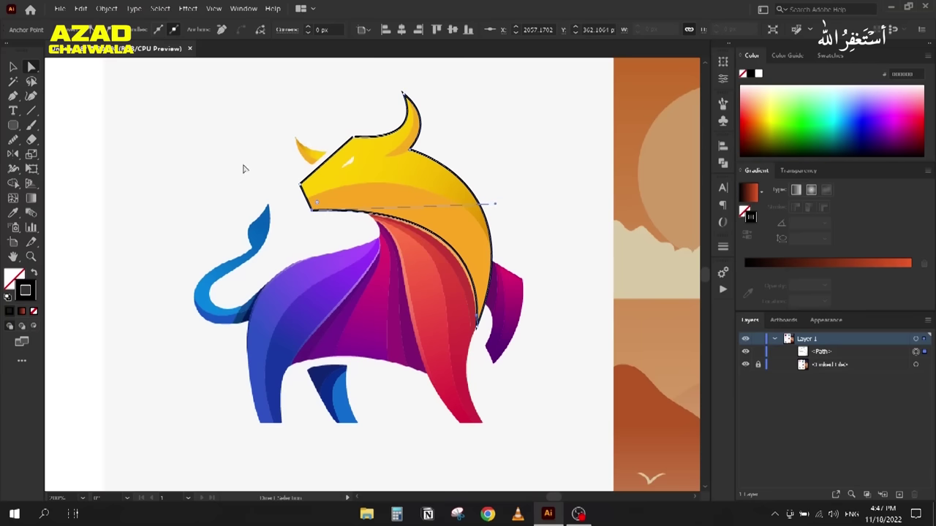
click(214, 158)
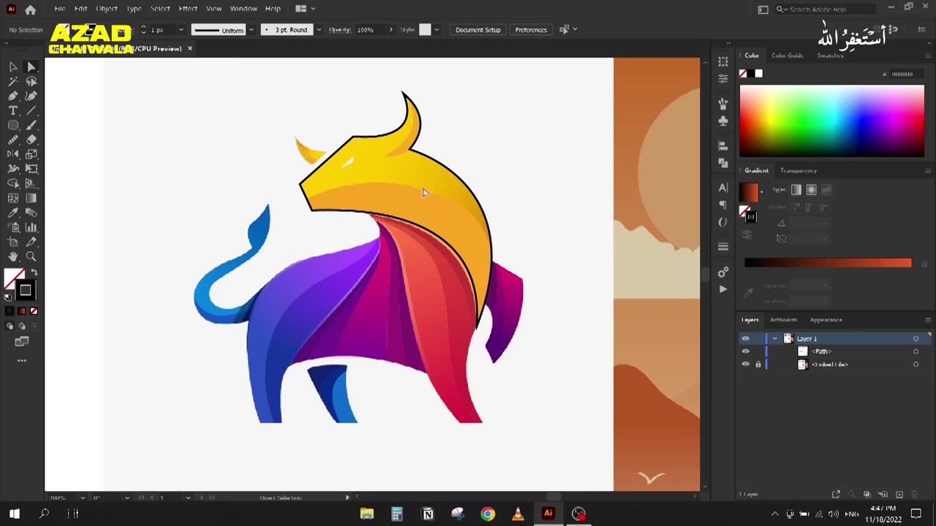
Step: Draw a two-point curve from the head's front corner to its back and lengthen the upper handle
key(p)
click(295, 204)
drag(504, 294, 533, 393)
click(31, 67)
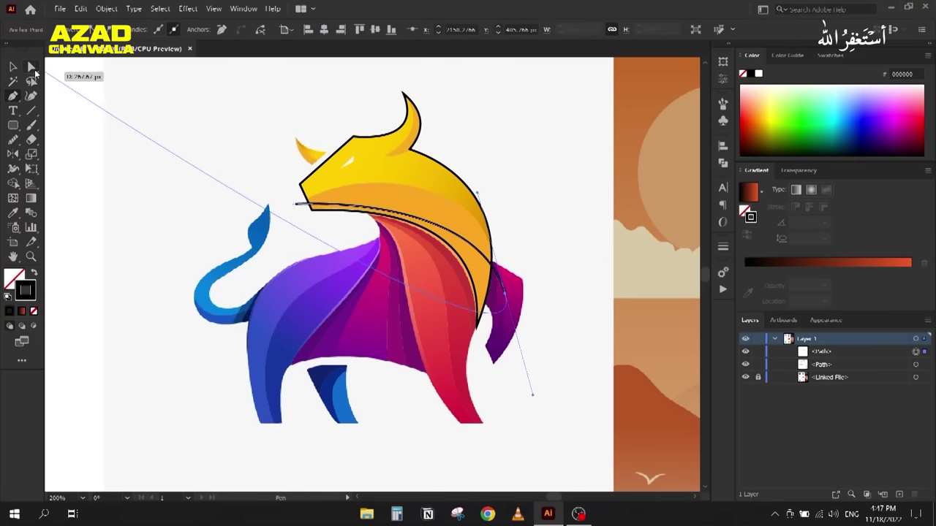
drag(480, 194, 482, 124)
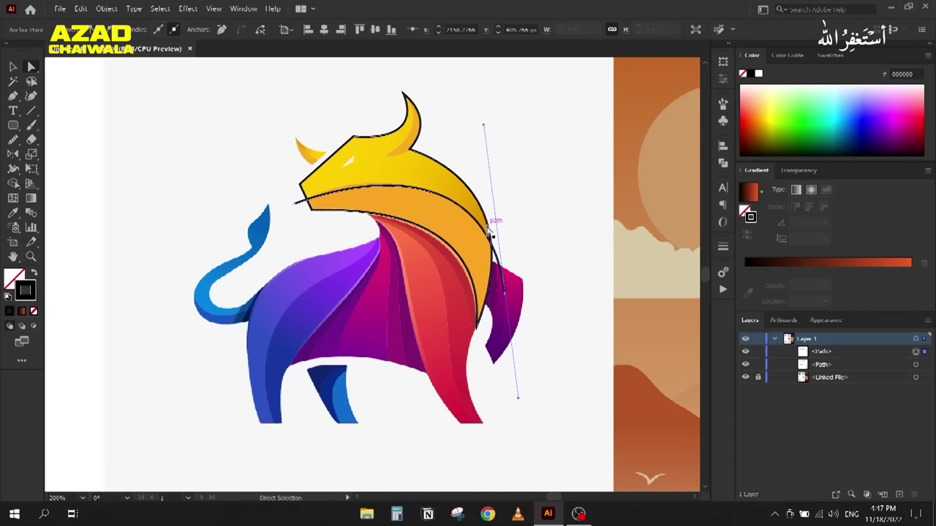
drag(297, 204, 293, 203)
Step: Make the head-corner anchor smooth and angle its handles to refine the curve
click(109, 30)
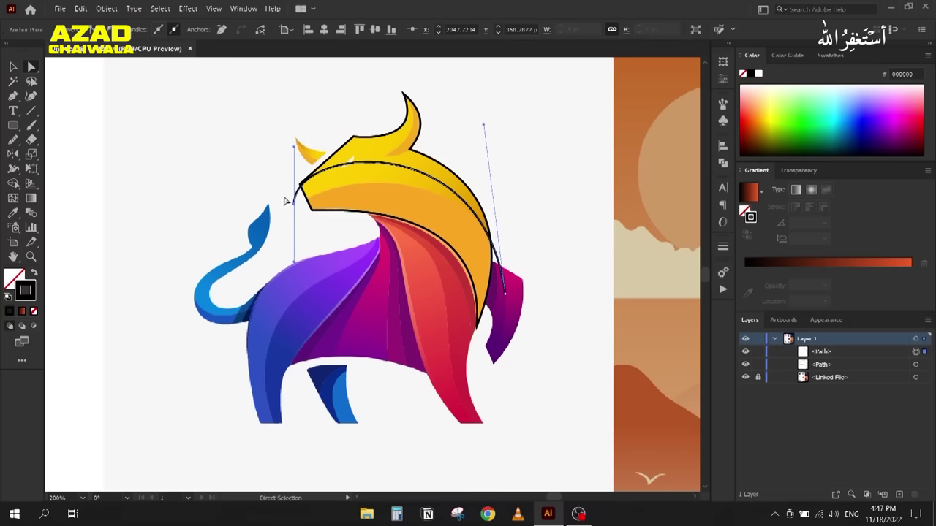
drag(294, 144, 319, 192)
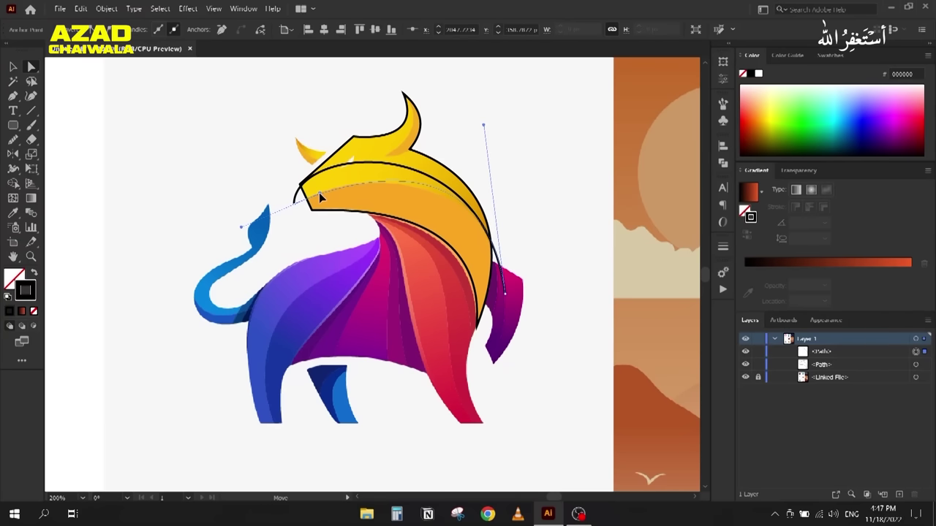
scroll(492, 163, up, 1)
mouse_move(480, 110)
mouse_down()
mouse_move(478, 133)
mouse_move(480, 123)
mouse_up()
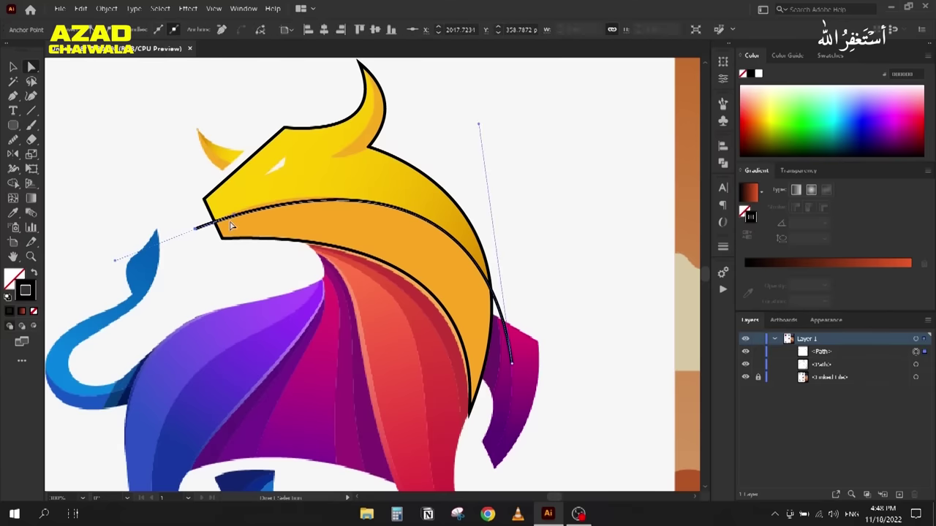
drag(236, 217, 236, 214)
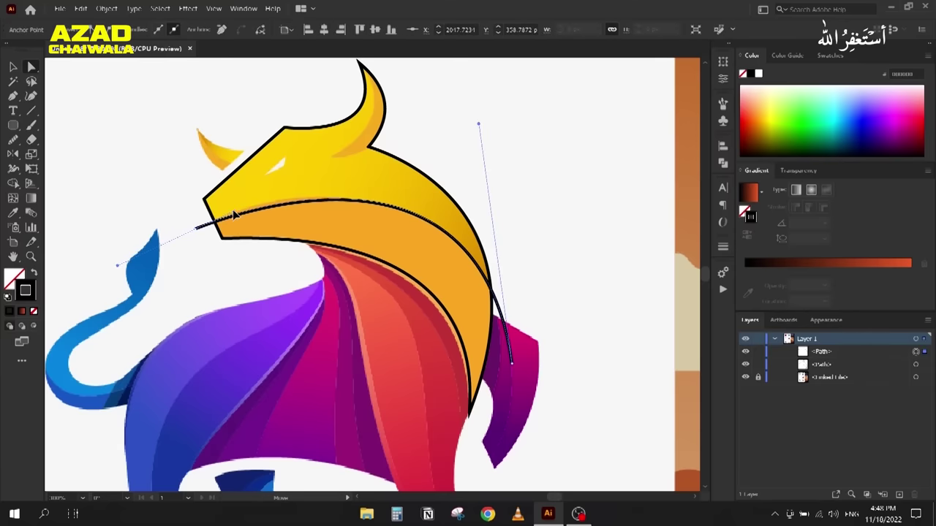
click(424, 104)
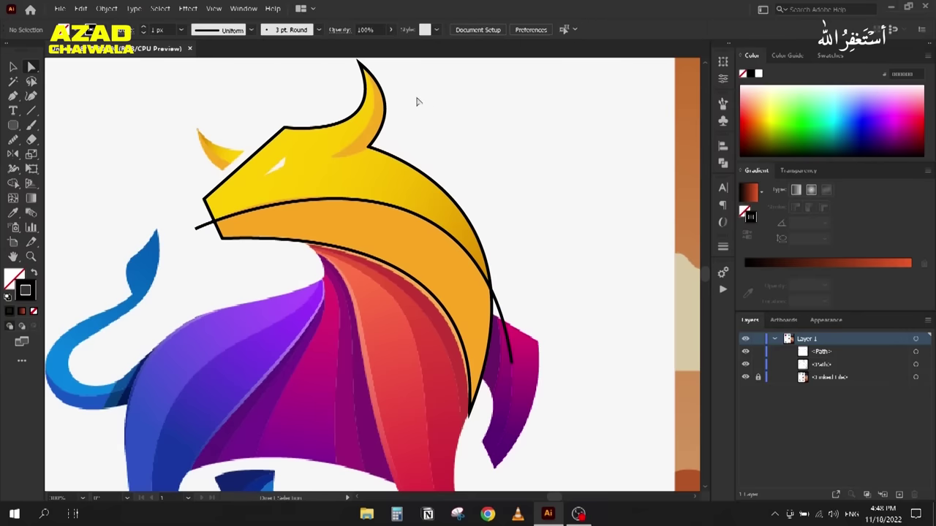
scroll(424, 104, up, 2)
scroll(424, 104, left, 1)
Step: Draw a closed crescent path tracing the bull's right horn
key(p)
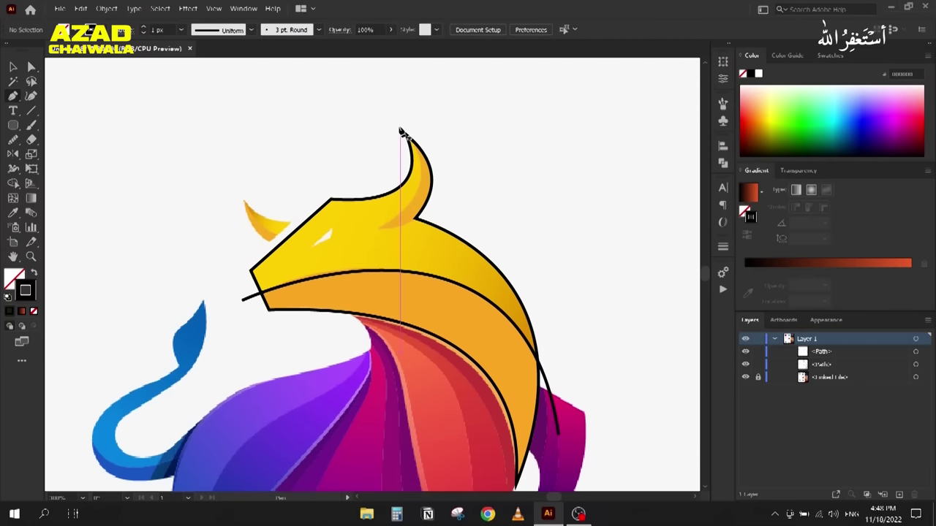
click(403, 134)
mouse_move(380, 229)
mouse_down()
mouse_move(401, 228)
mouse_move(310, 274)
mouse_move(381, 230)
mouse_up()
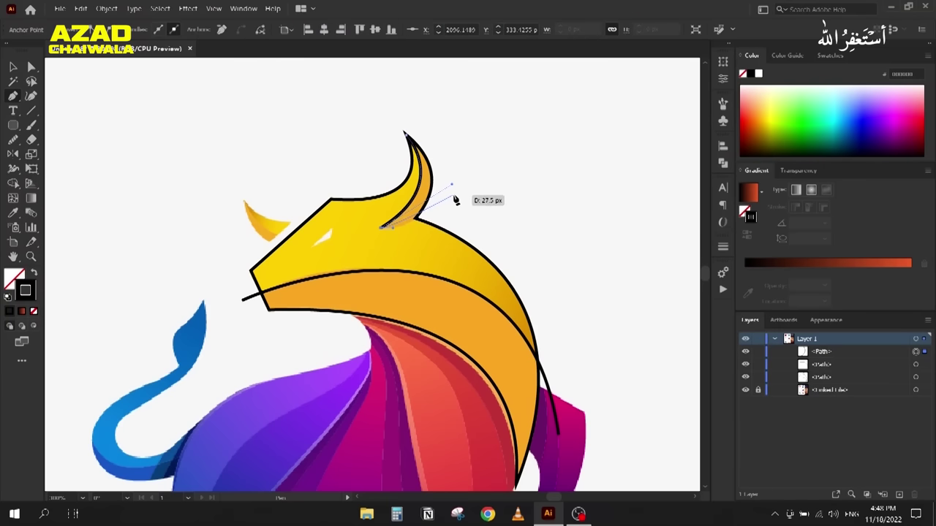
drag(453, 197, 476, 173)
drag(407, 135, 406, 134)
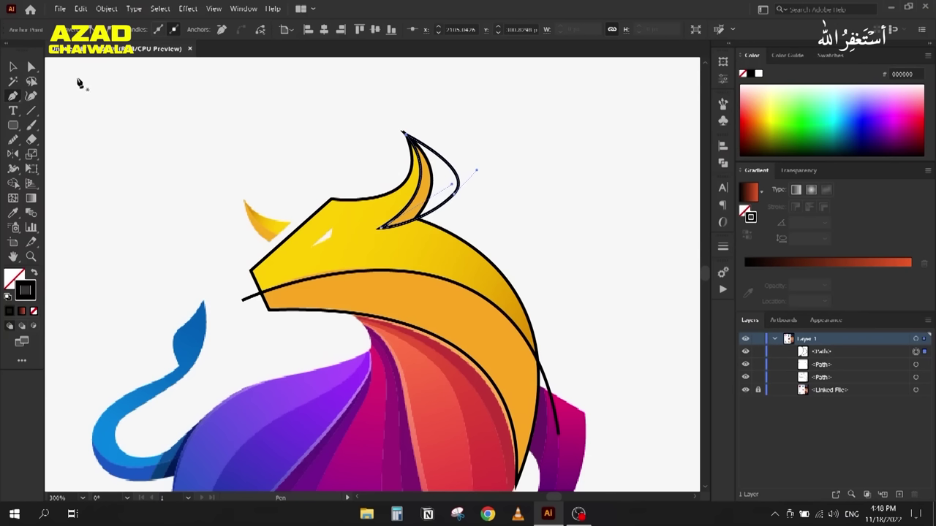
Step: Select the horn with the head outline and delete the excess region using Shape Builder
click(12, 68)
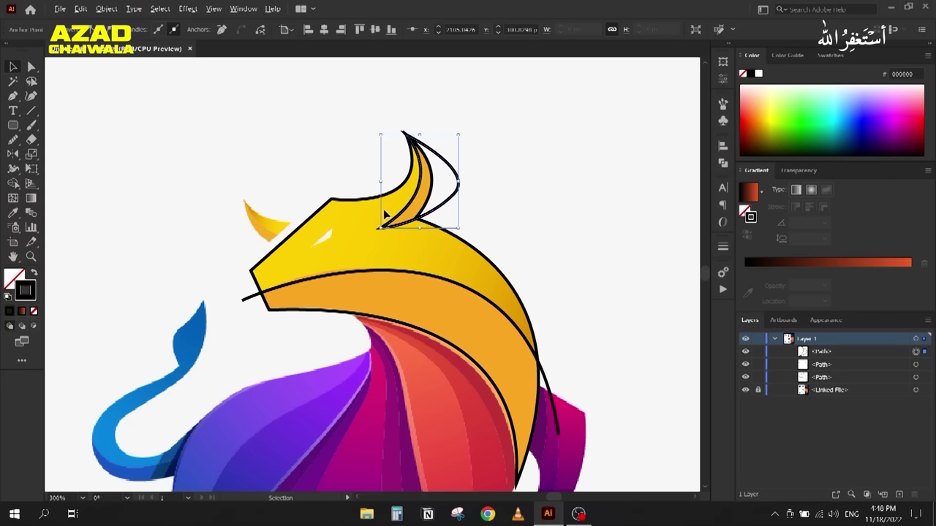
shift+click(498, 254)
key(shift+m)
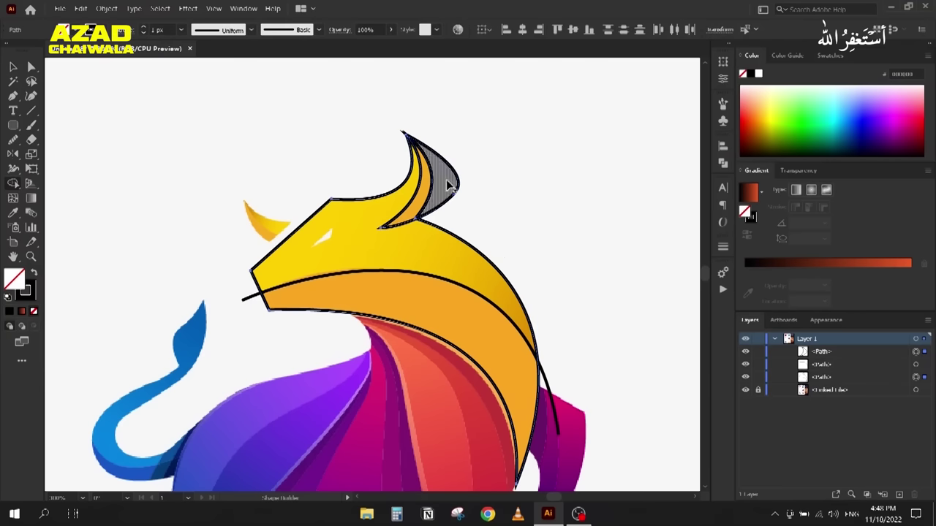
alt+click(446, 179)
Step: Move the horn piece aside to check it, then undo the move
click(12, 66)
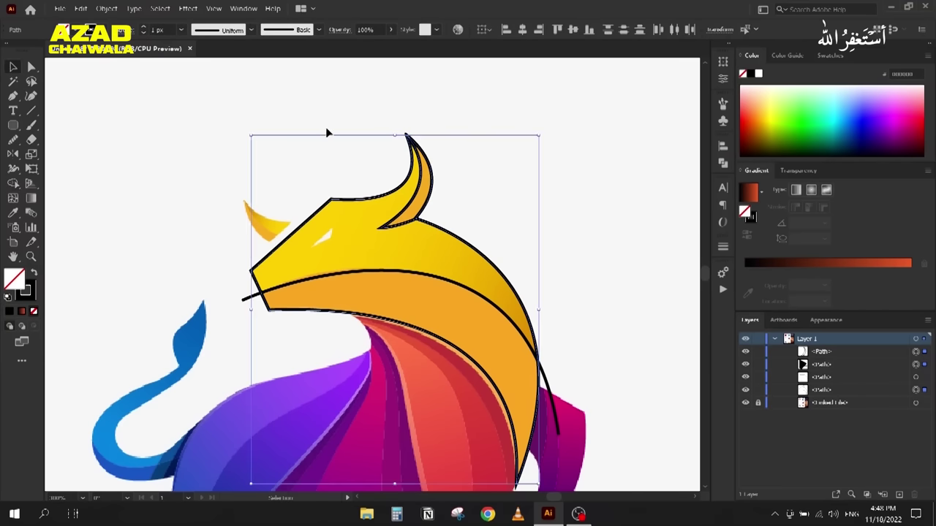
click(326, 129)
drag(418, 204, 534, 183)
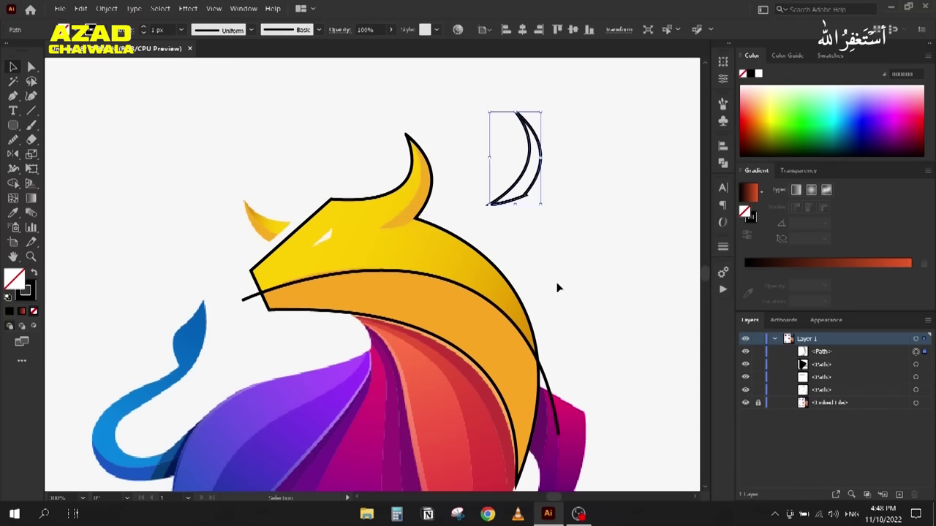
key(ctrl+z)
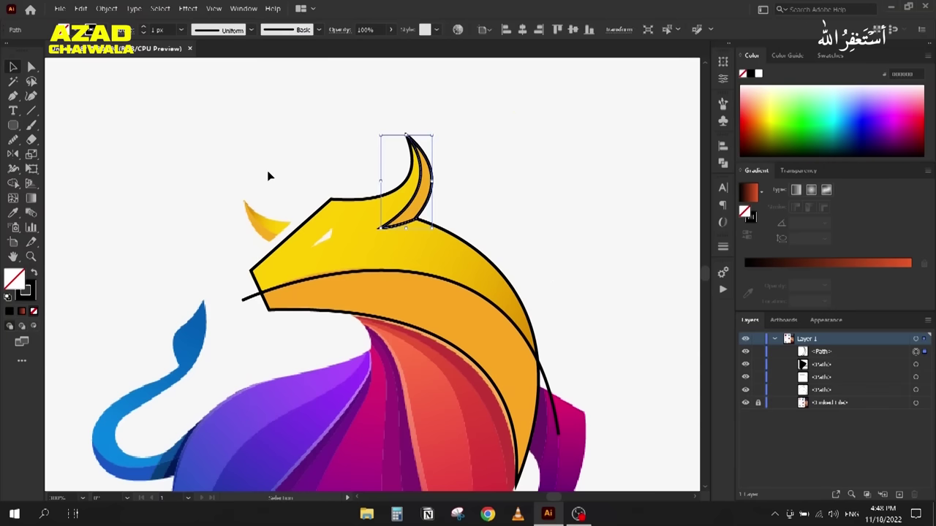
scroll(212, 256, down, 1)
drag(209, 267, 348, 243)
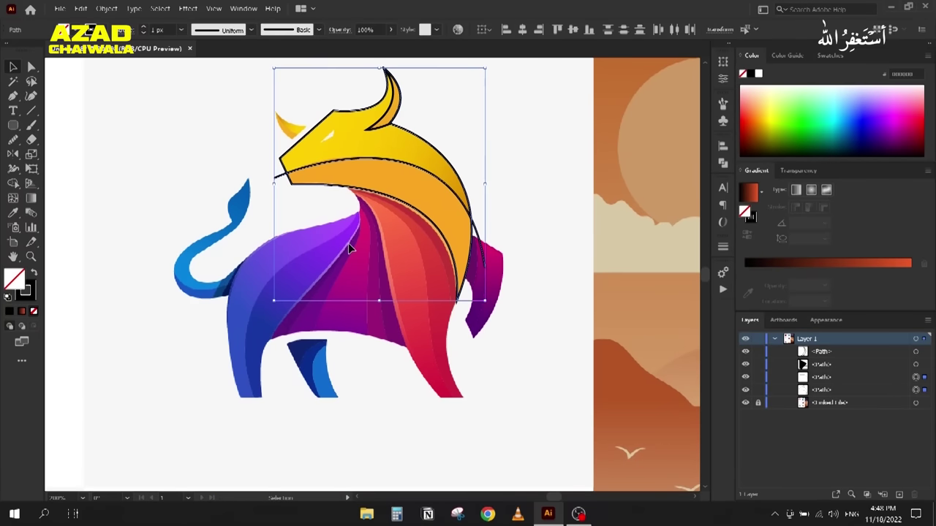
Step: Divide the head outlines with Pathfinder and ungroup the resulting pieces
click(722, 162)
click(582, 205)
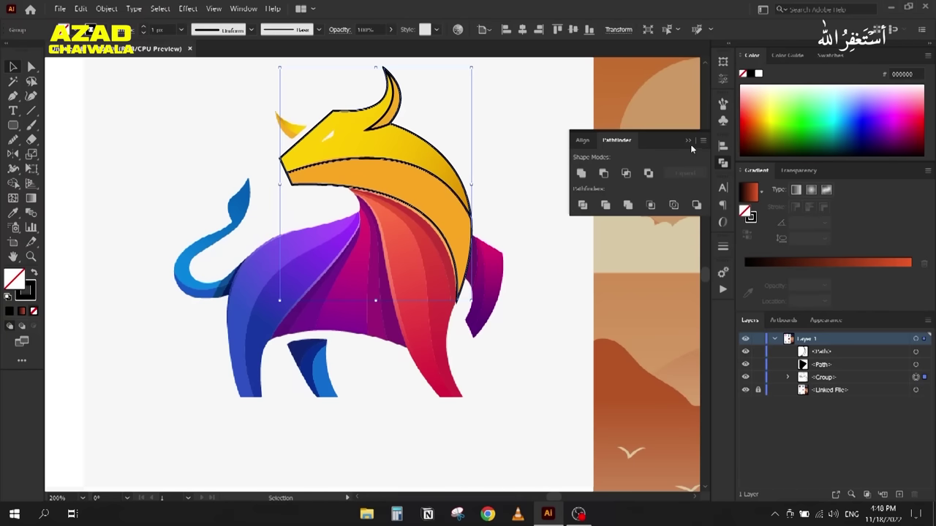
right_click(352, 176)
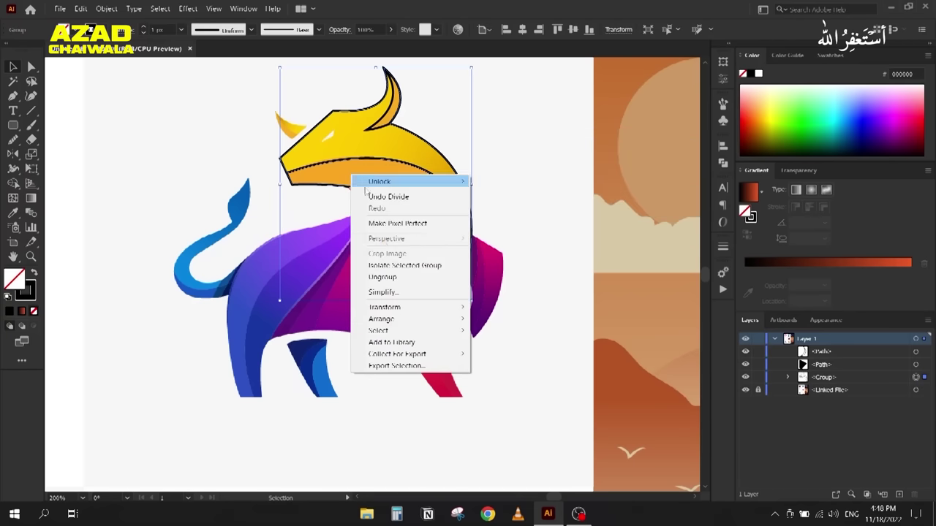
click(383, 278)
click(278, 212)
Step: Move the divided head to the blank area left of the bull and fill its upper piece black
drag(245, 155, 447, 180)
click(590, 144)
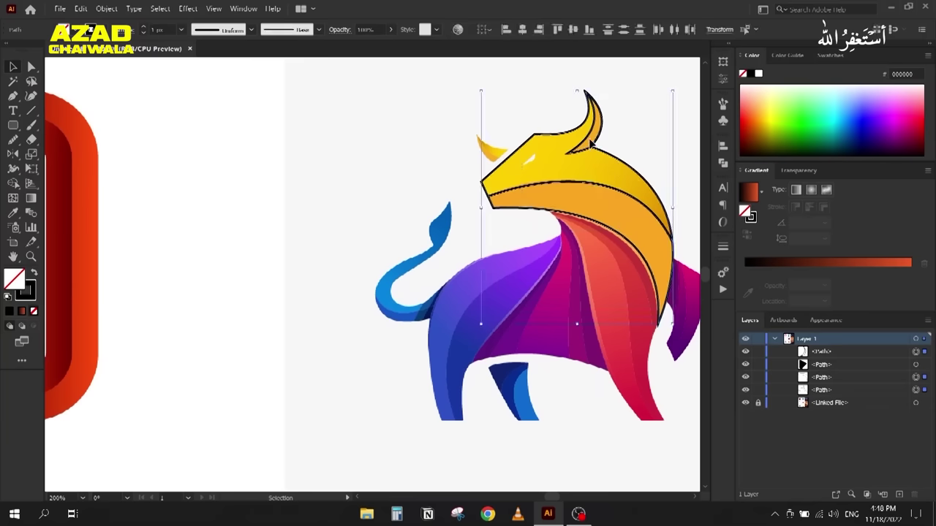
drag(590, 144, 274, 156)
click(234, 232)
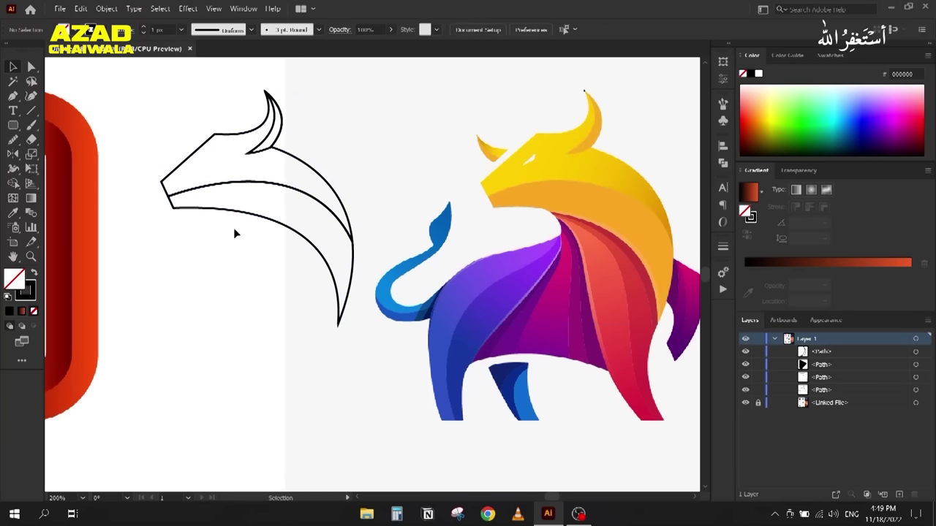
click(240, 211)
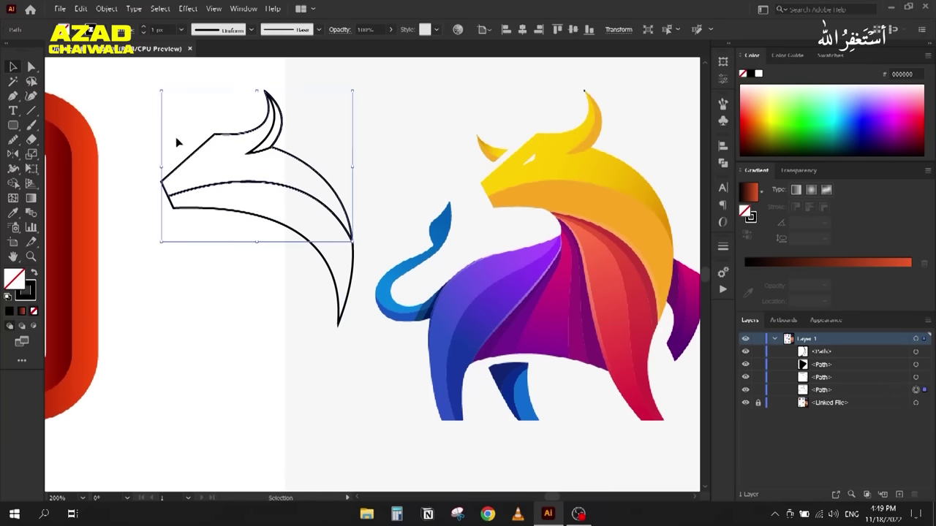
click(33, 271)
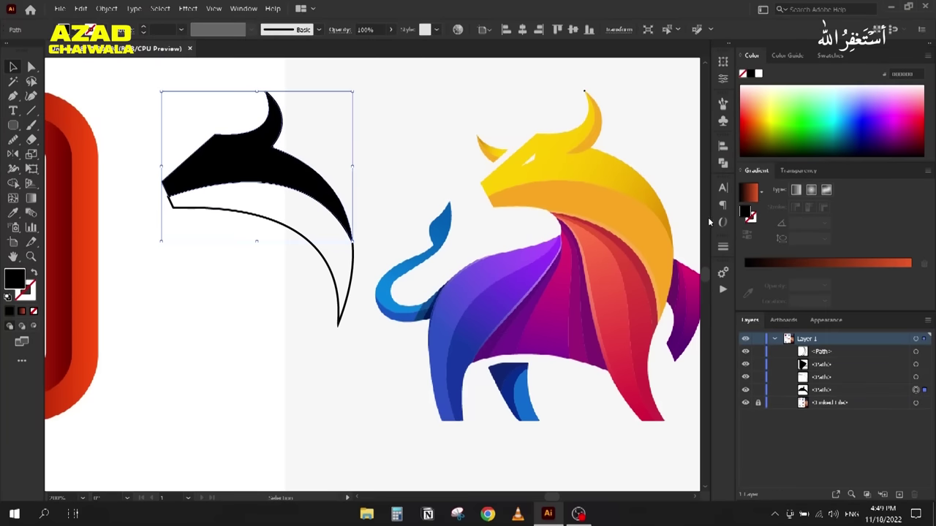
Step: Fill the upper head piece with a diagonal gradient from the bull's yellow to its orange
click(749, 192)
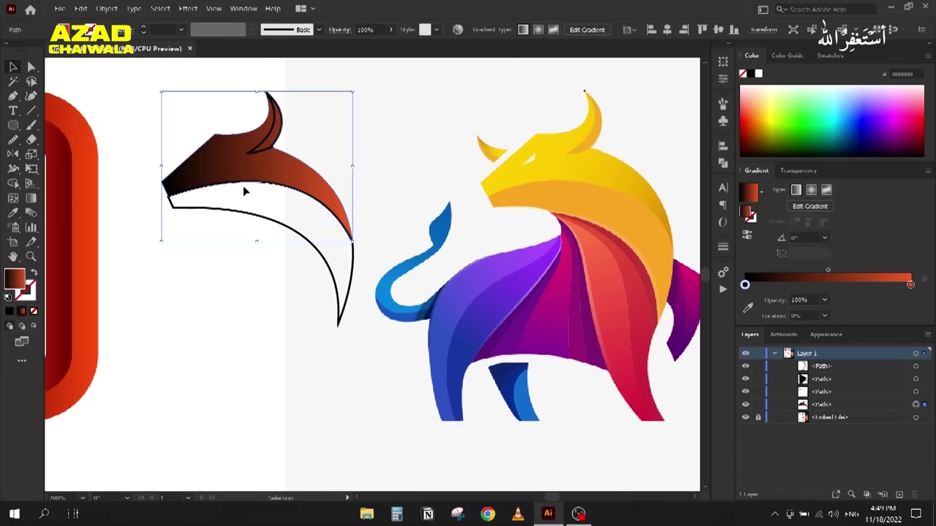
key(g)
drag(196, 149, 355, 221)
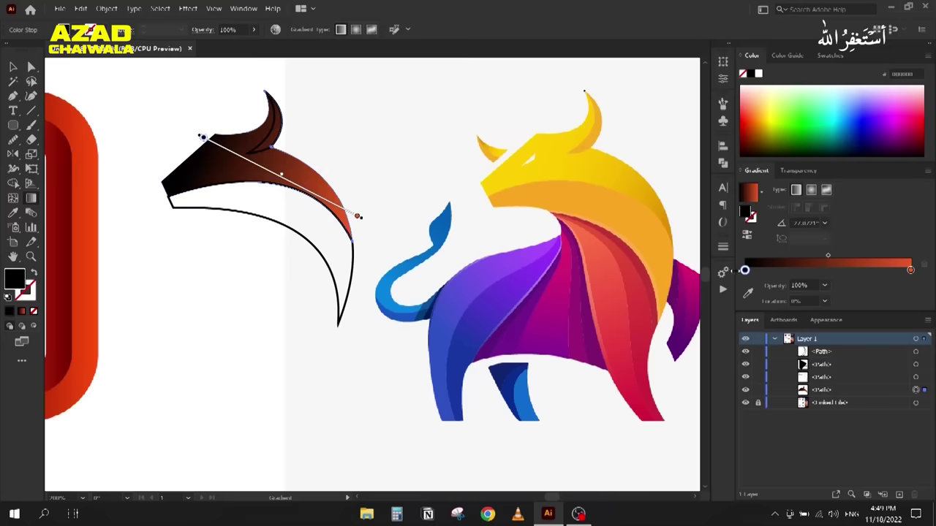
click(747, 292)
click(510, 173)
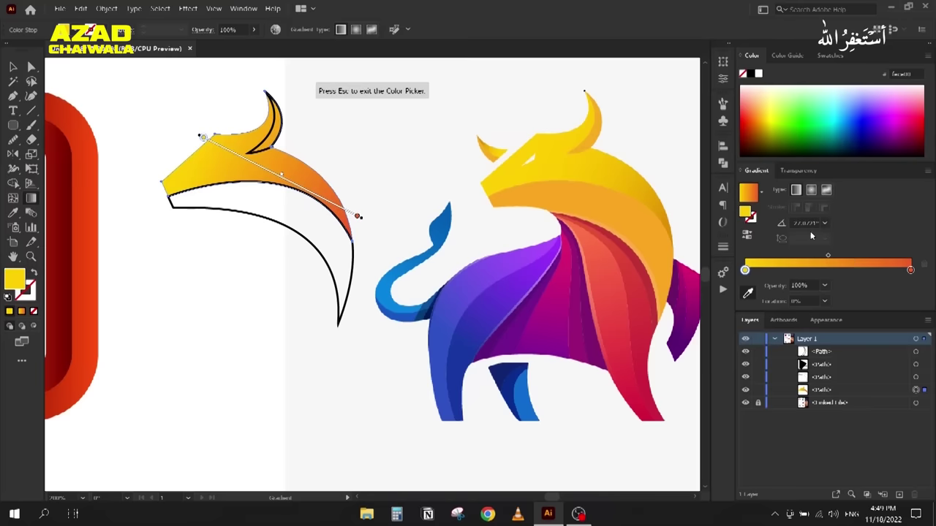
click(907, 269)
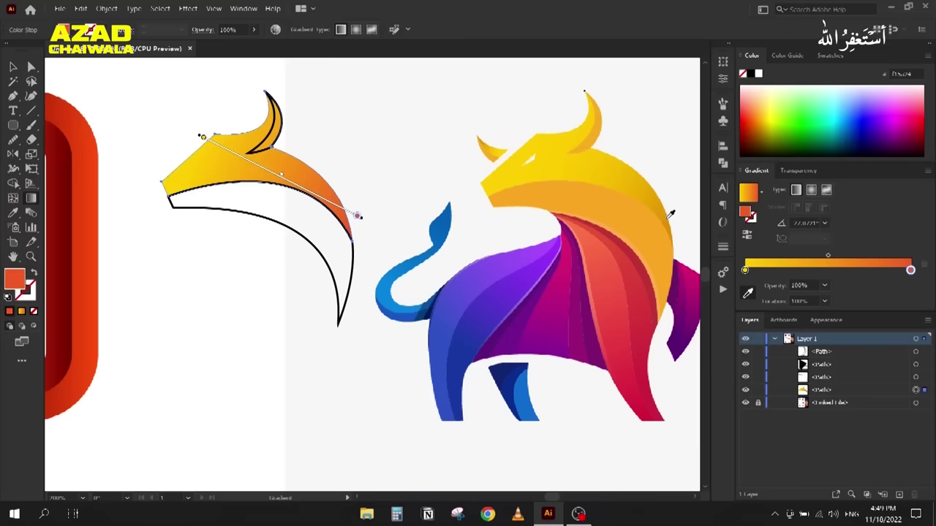
click(669, 217)
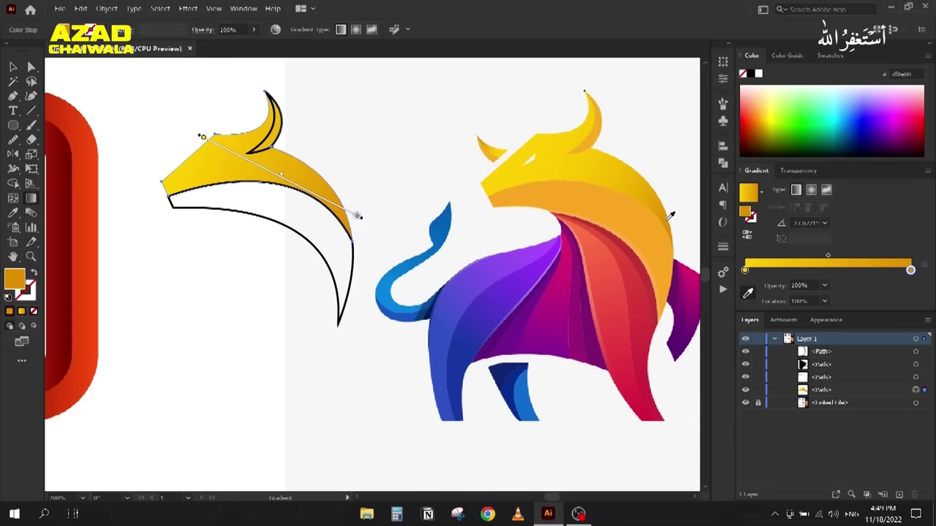
Step: Copy the yellow gradient onto the lower curved piece and reverse it
key(v)
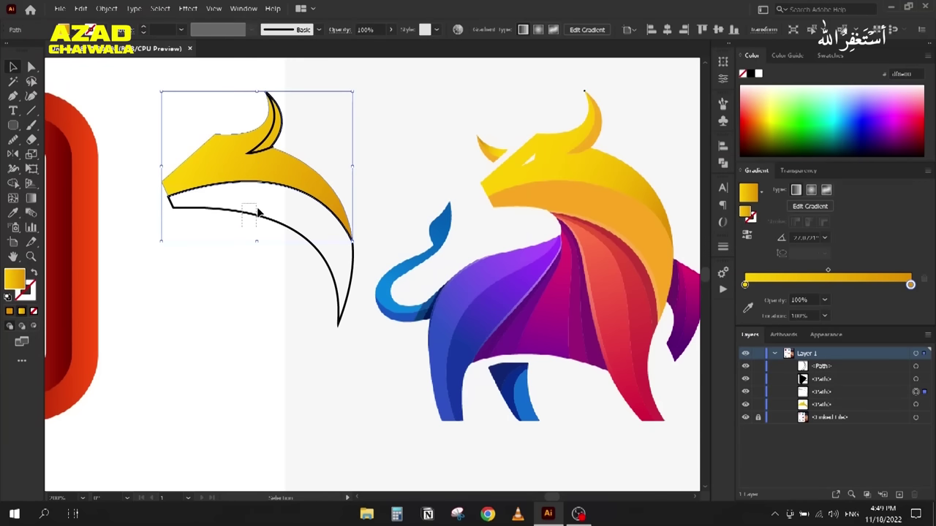
click(261, 215)
key(i)
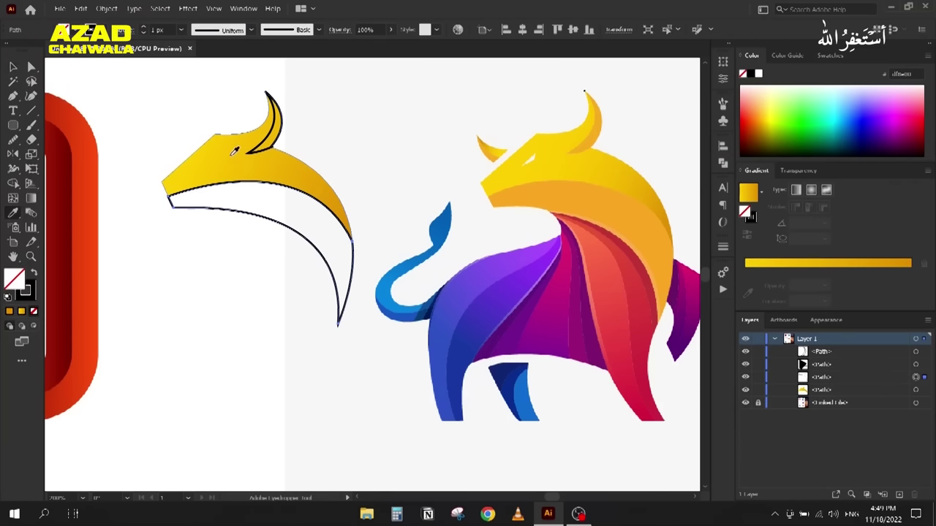
click(228, 154)
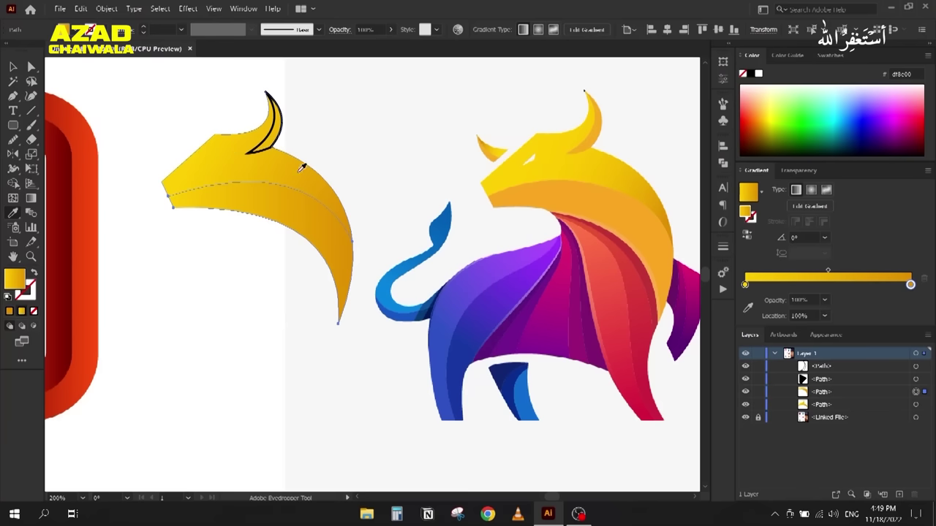
click(747, 236)
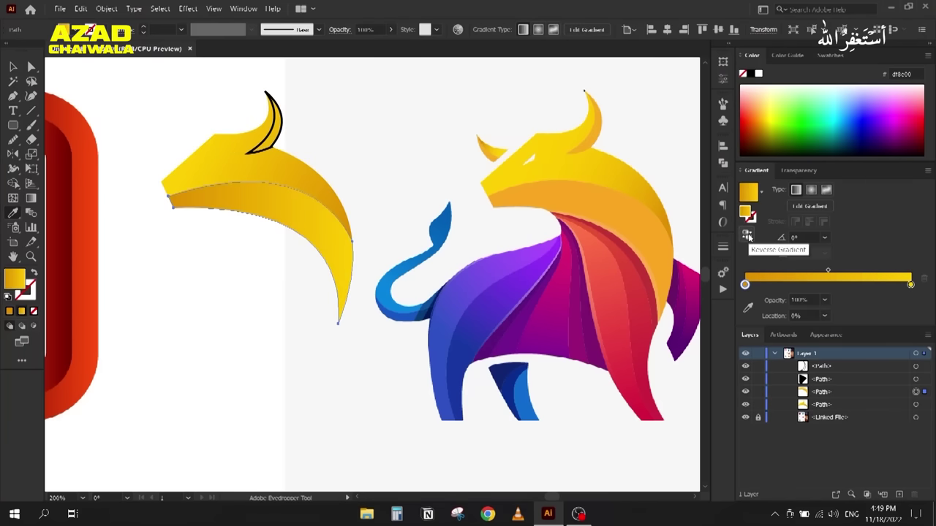
Step: Fill the horn with a golden brown shade of the reference horn's orange
click(12, 66)
click(251, 142)
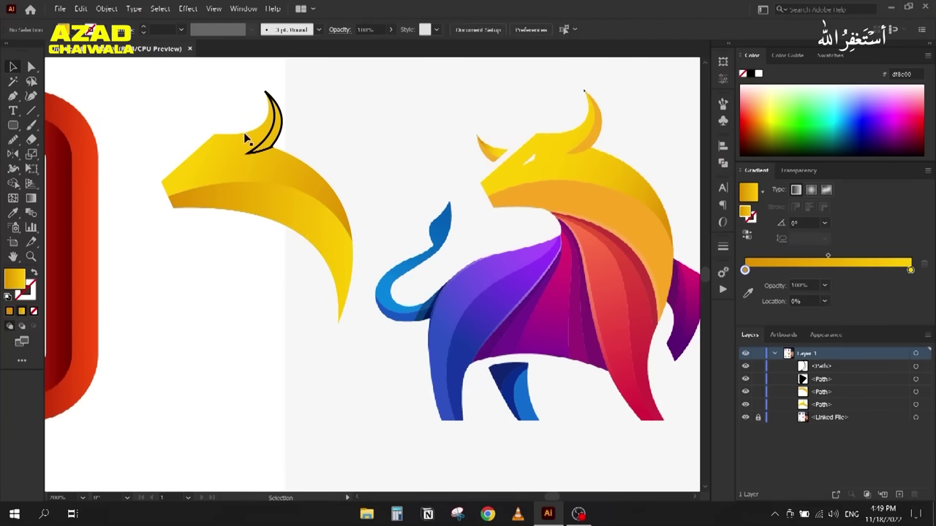
key(i)
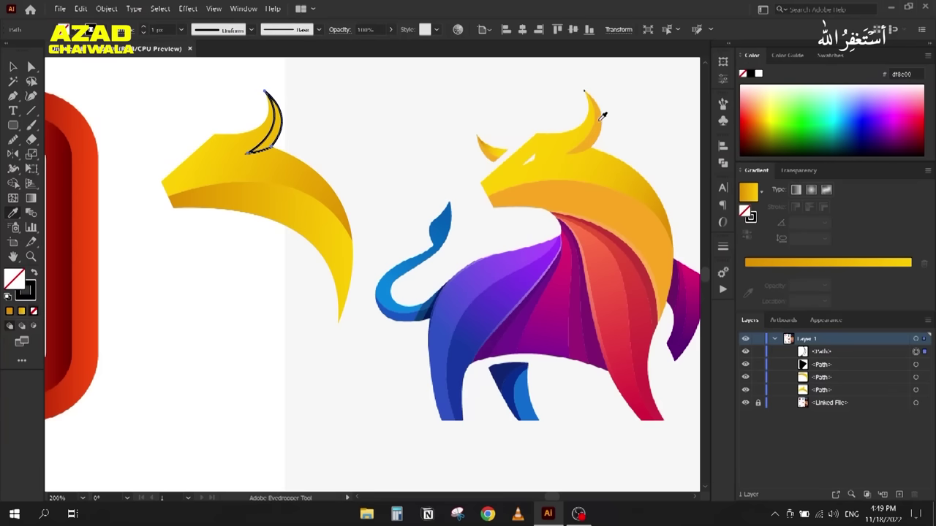
click(598, 121)
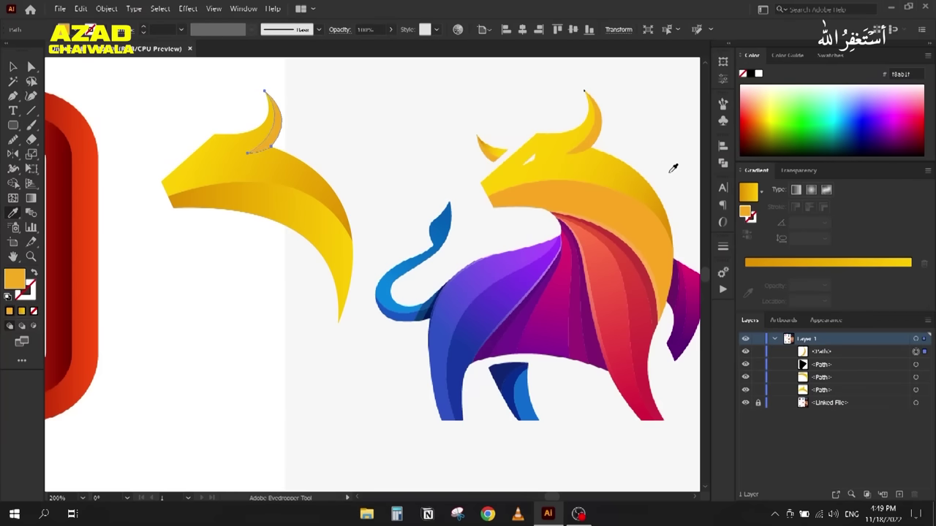
click(787, 55)
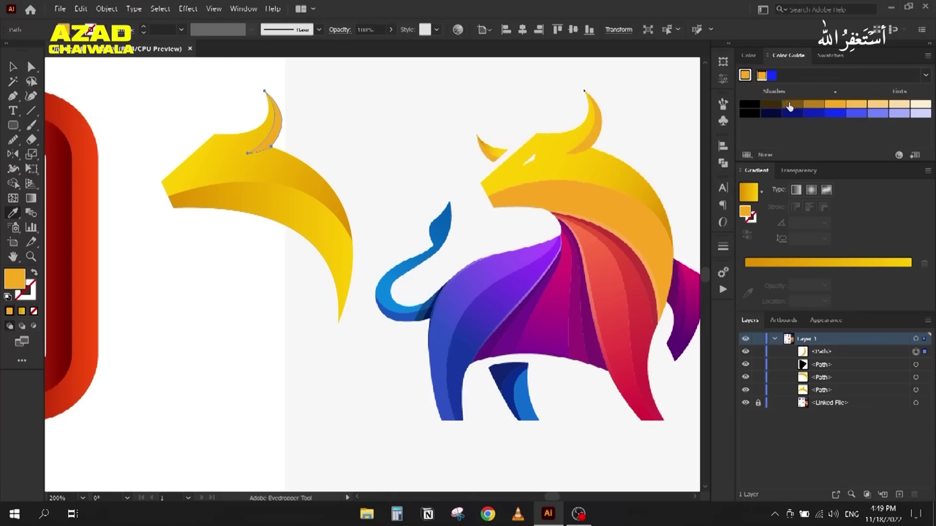
click(789, 107)
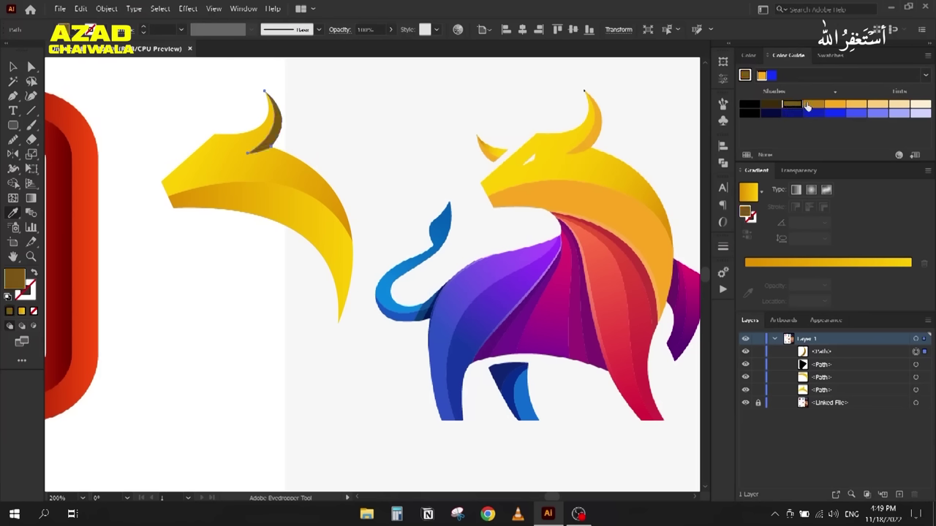
click(813, 105)
click(12, 68)
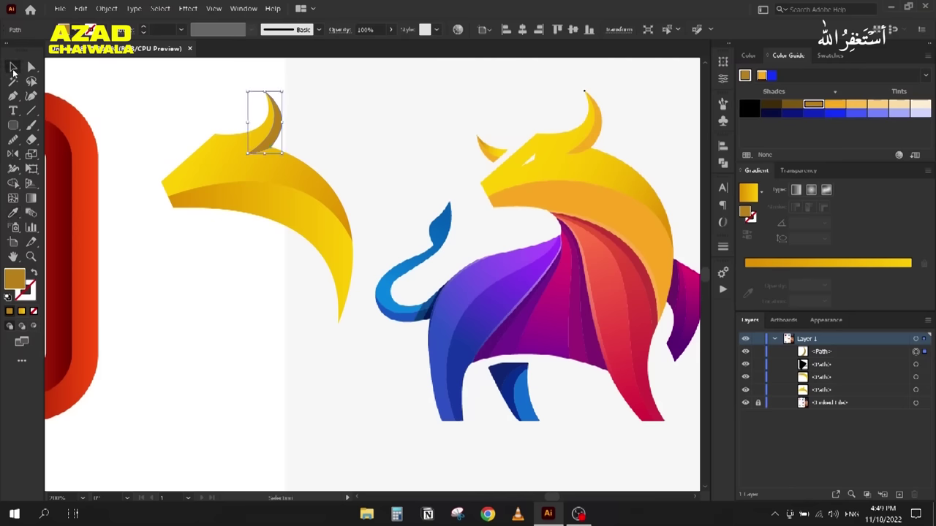
click(163, 111)
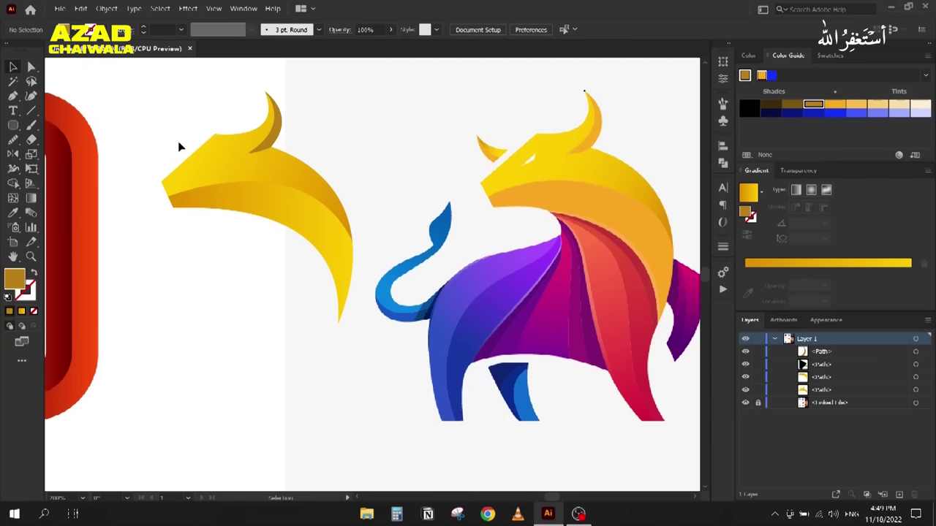
Step: Delete the traced yellow head artwork beside the bull
scroll(251, 198, down, 2)
scroll(243, 210, up, 2)
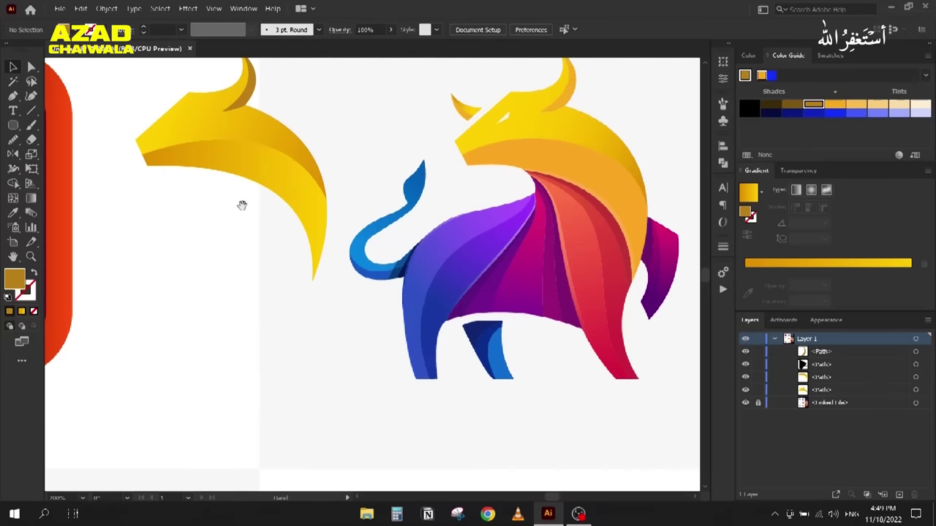
click(217, 126)
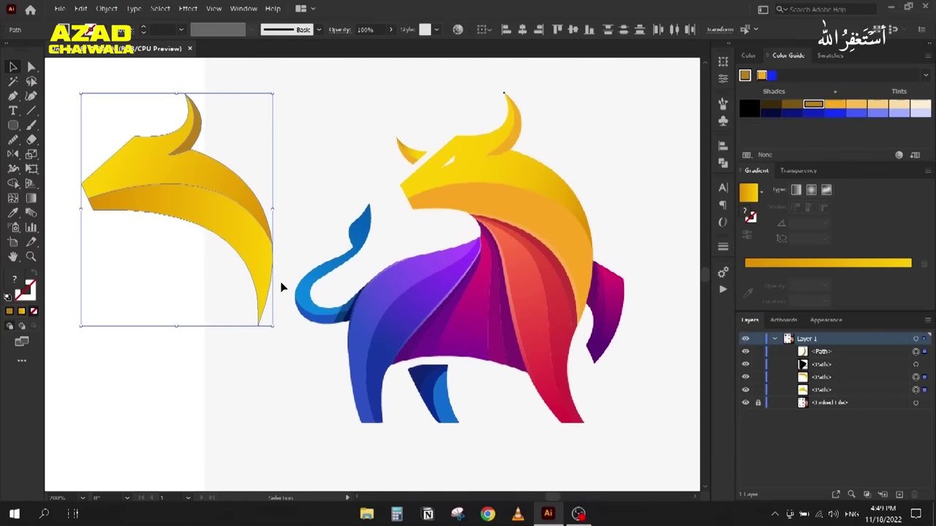
key(Delete)
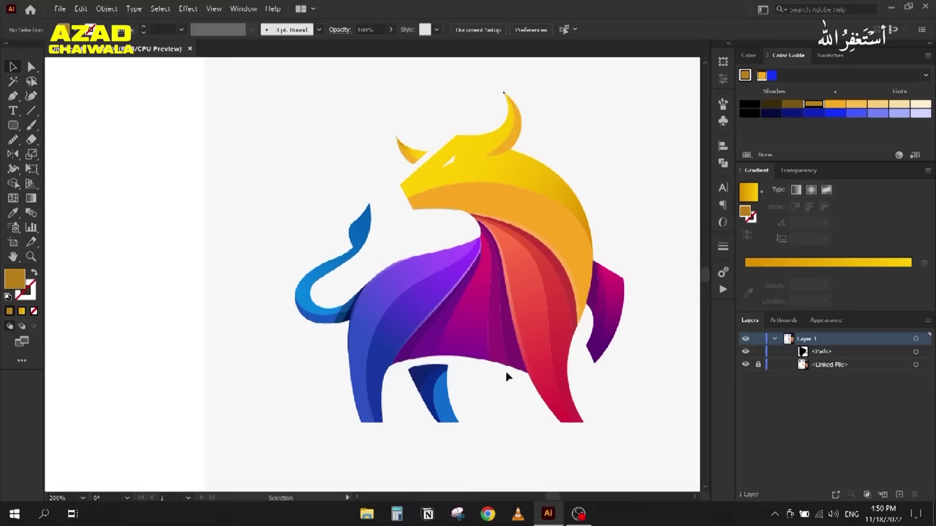
Step: Zoom in and pan to bring the bull's body into view
scroll(488, 314, up, 1)
drag(486, 309, 403, 239)
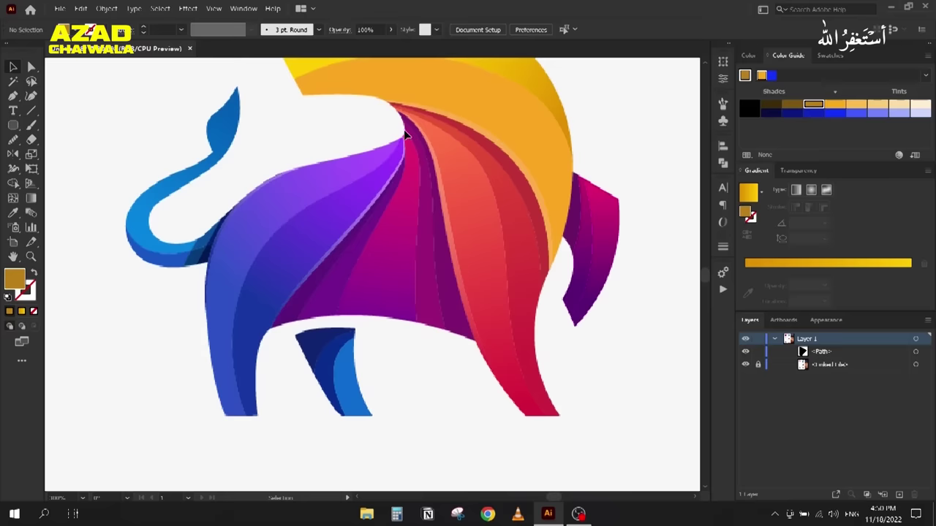
scroll(381, 162, up, 1)
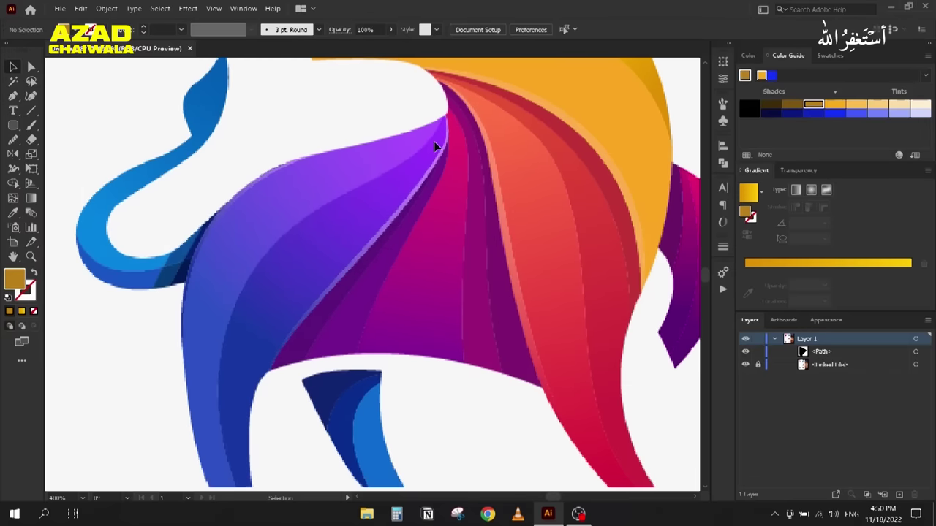
Step: Draw a black-stroked curve along the seam from the purple back down to the leg
key(p)
click(440, 106)
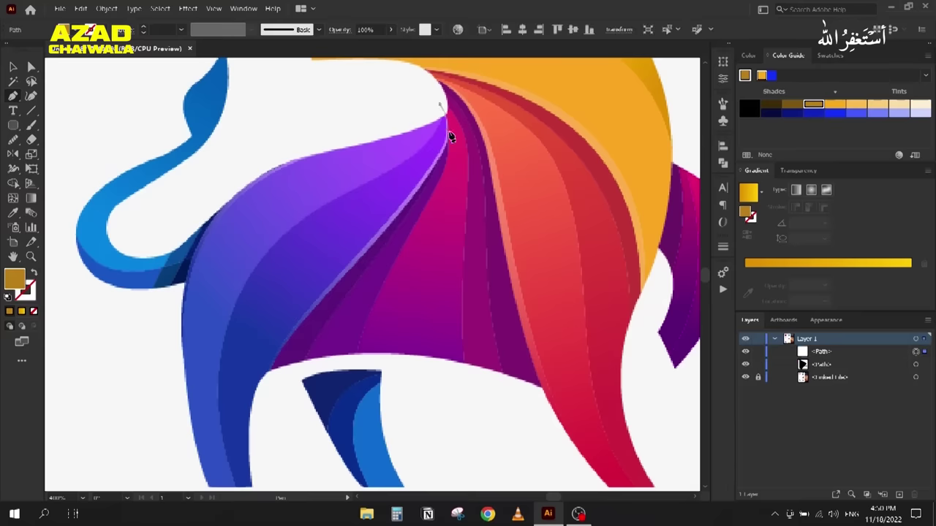
drag(442, 150, 432, 174)
key(Escape)
drag(268, 392, 284, 442)
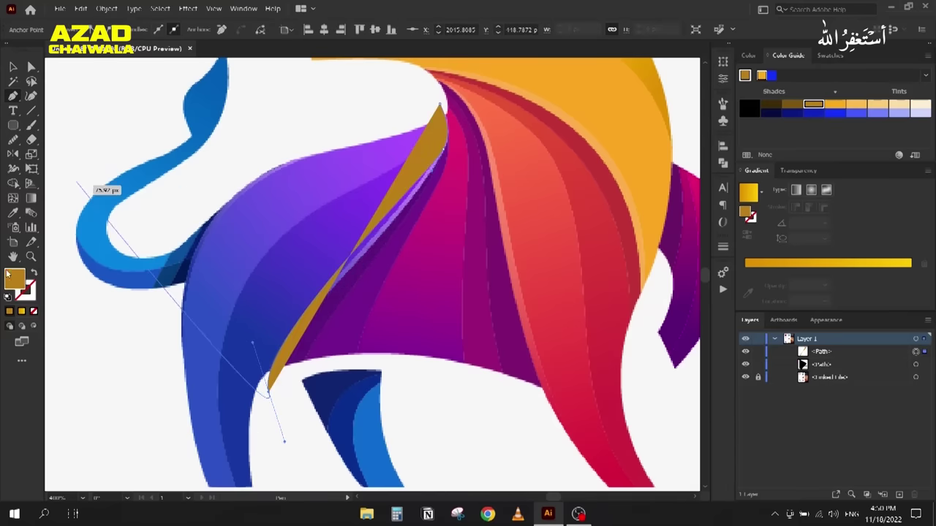
click(32, 274)
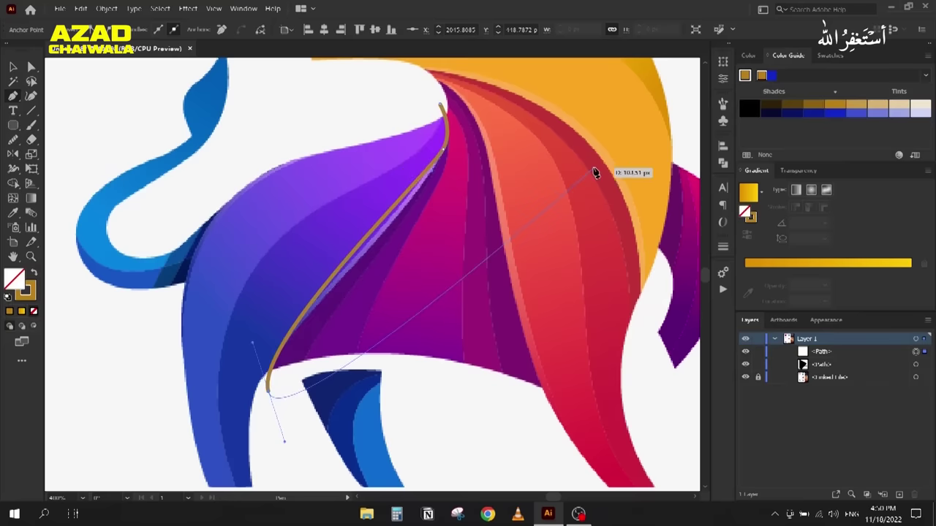
click(829, 55)
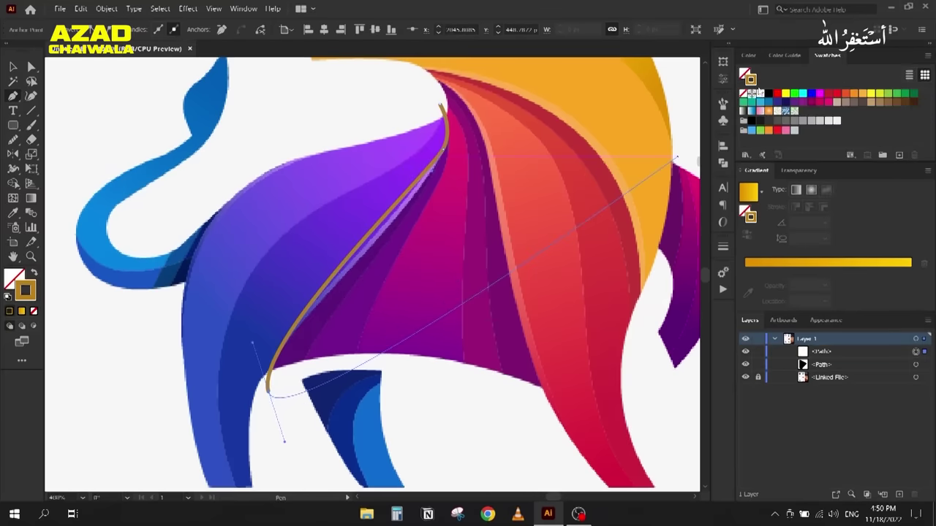
click(768, 94)
Step: Refine the curve's middle and lower point, then nudge it left onto the seam
drag(442, 108, 442, 109)
key(a)
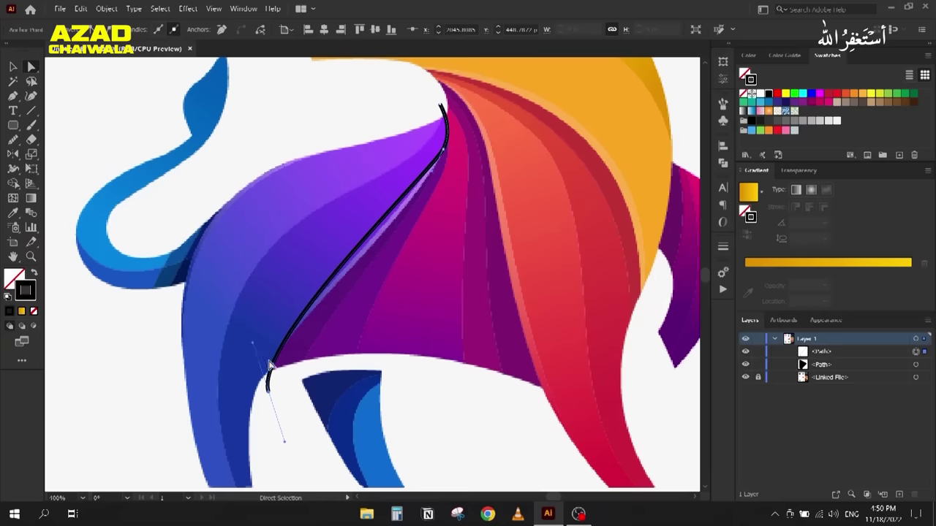
drag(431, 180, 419, 215)
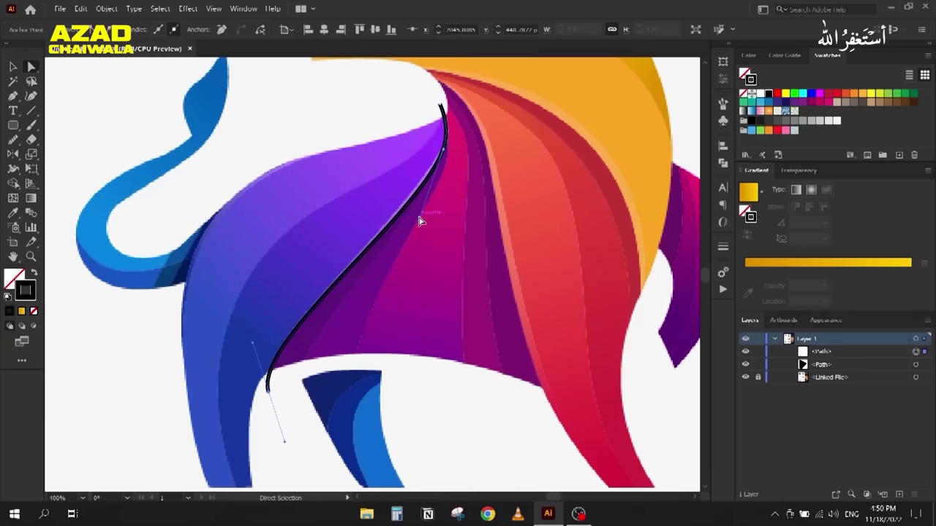
drag(252, 342, 251, 336)
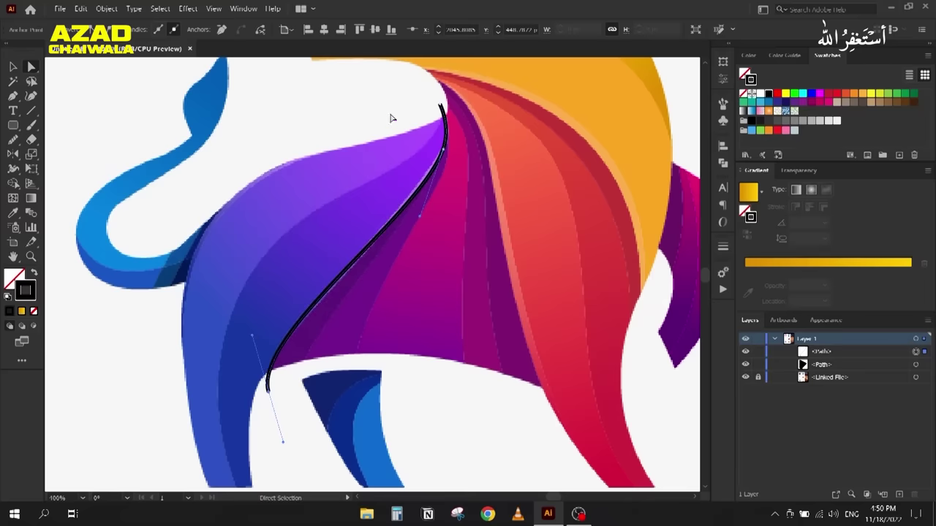
key(v)
drag(412, 205, 386, 212)
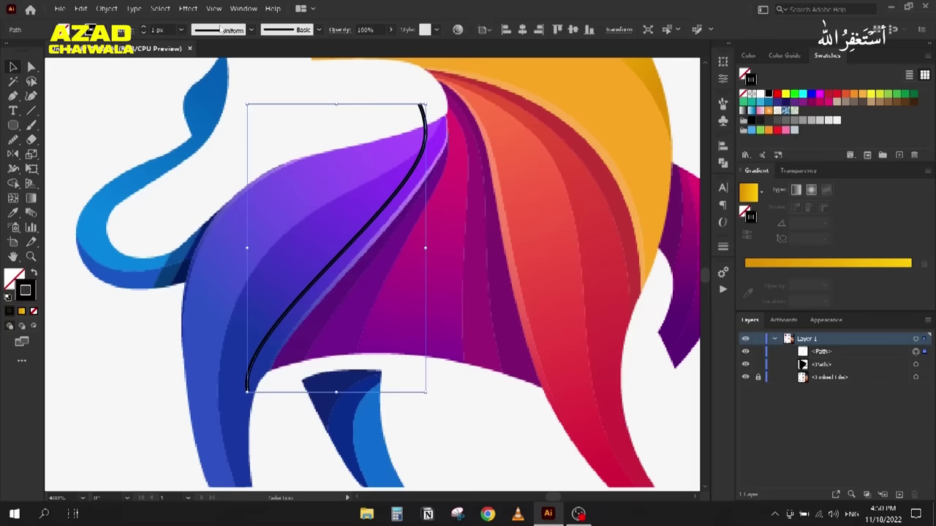
Step: Give the black curve the tapered Width Profile 1
click(221, 30)
click(217, 70)
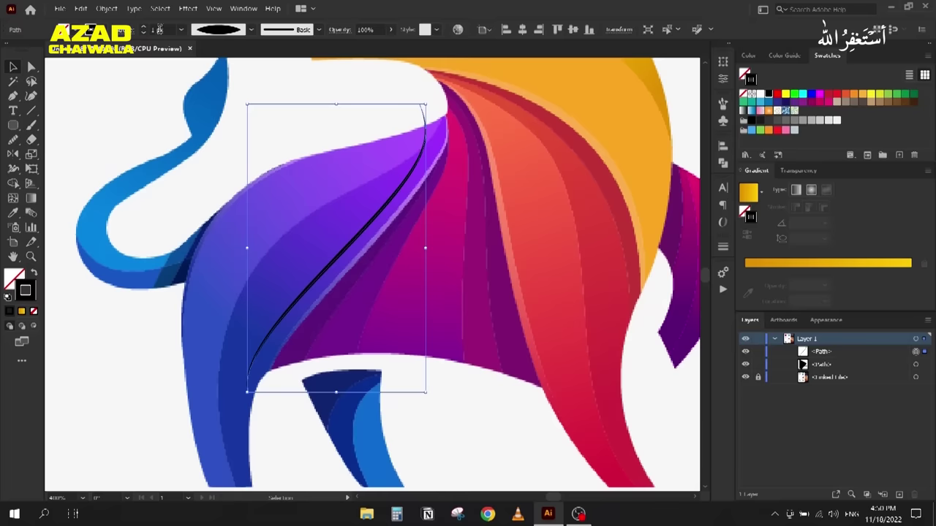
scroll(159, 29, up, 1)
scroll(158, 30, down, 1)
Step: Expand the tapered stroke's appearance into a filled shape and shift it right onto the seam
click(104, 9)
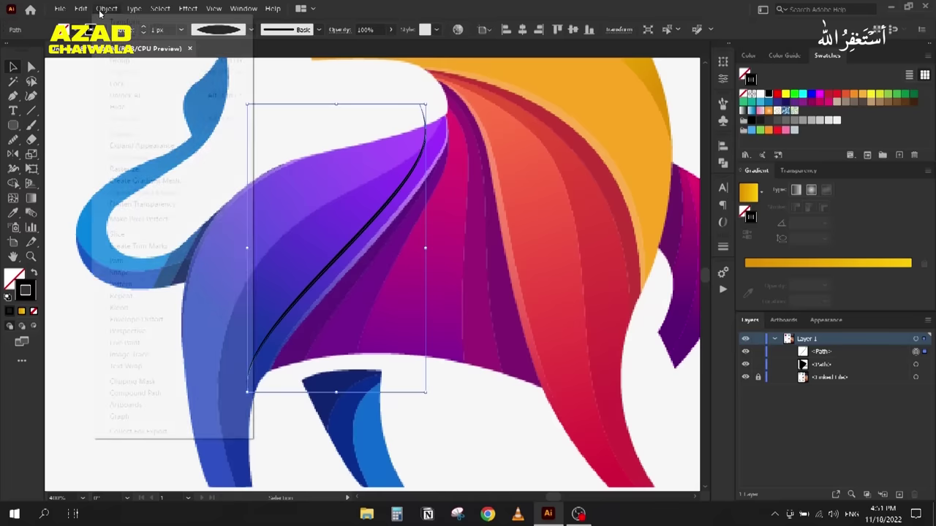
click(146, 145)
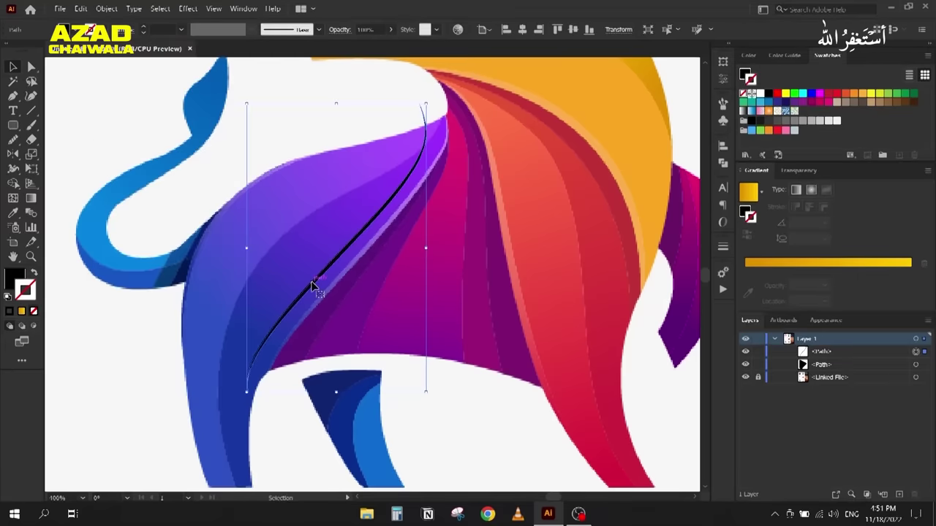
drag(312, 285, 336, 307)
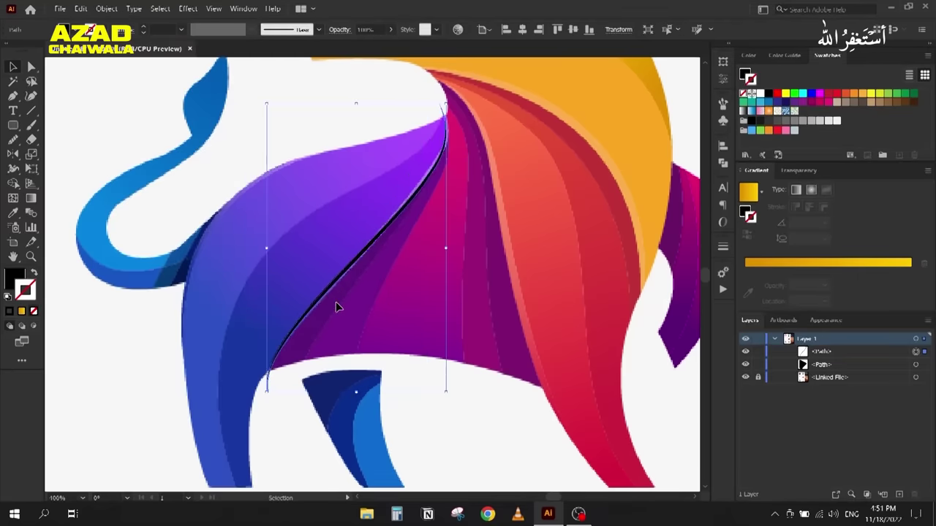
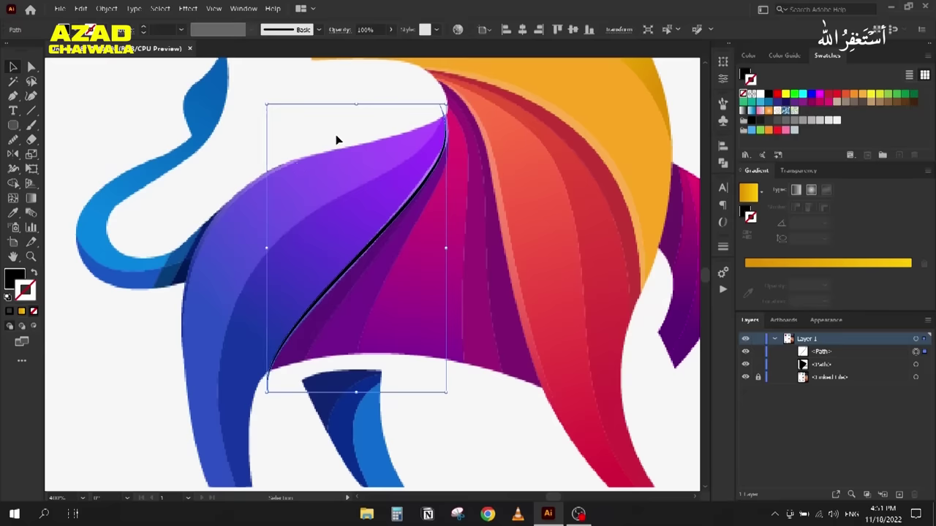
Step: Delete the extra traced path over the bull artwork and frame the grey knob artboard in view
scroll(336, 139, down, 4)
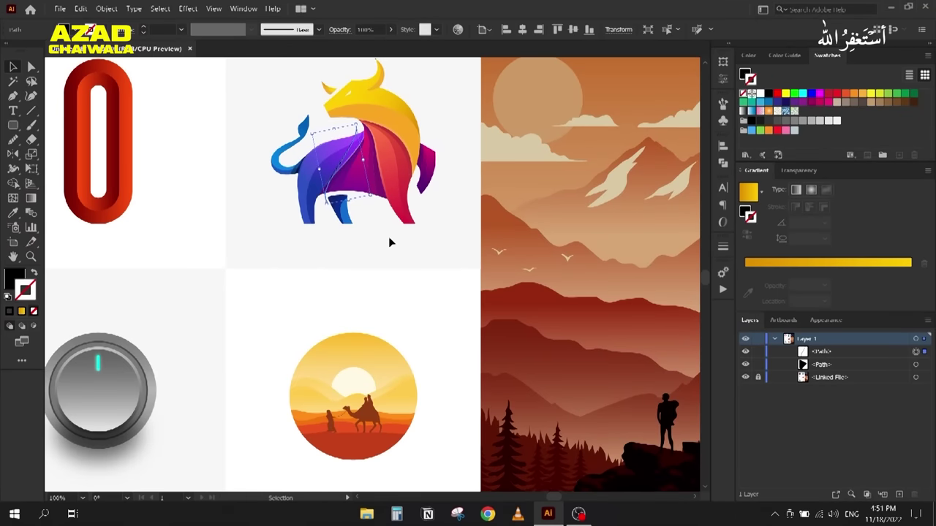
key(Delete)
drag(206, 257, 415, 211)
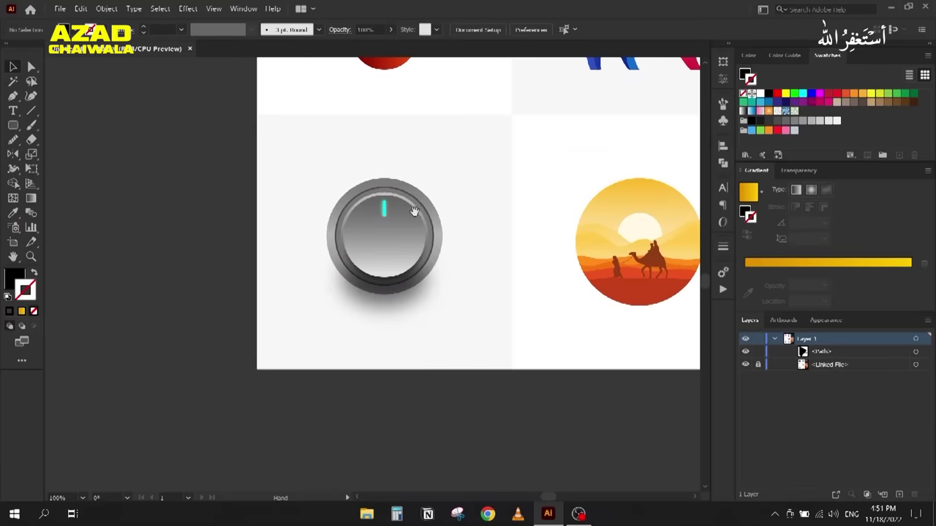
scroll(293, 260, up, 1)
drag(229, 261, 376, 251)
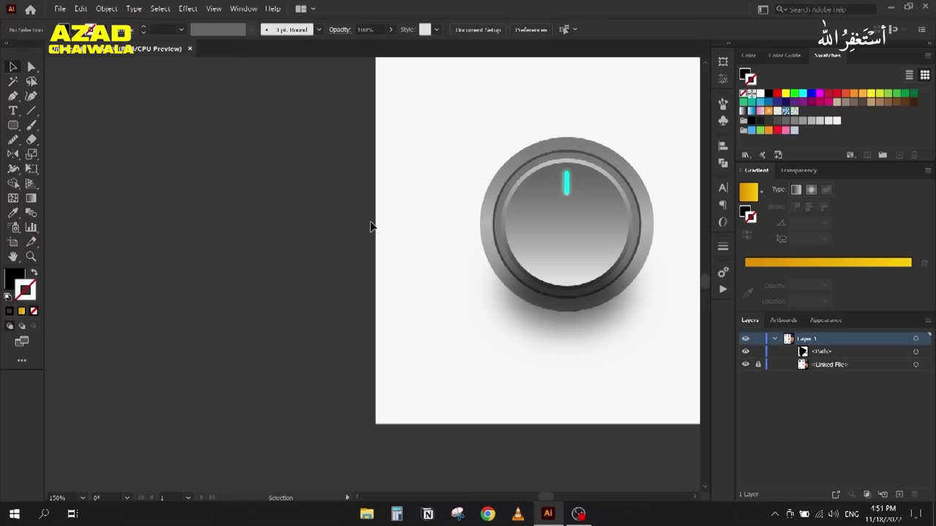
Step: Draw a square left of the knob artboard and fill it with the artboard's light grey
drag(432, 224, 409, 217)
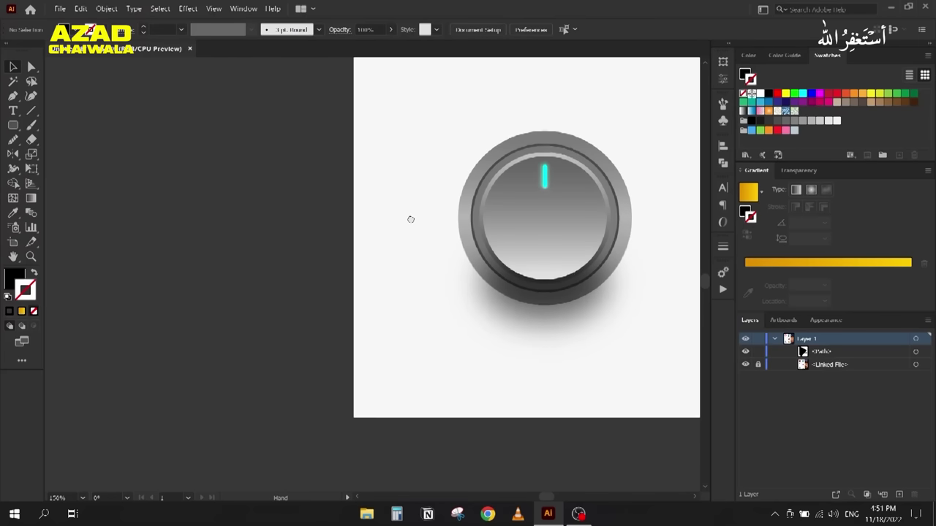
scroll(335, 271, down, 1)
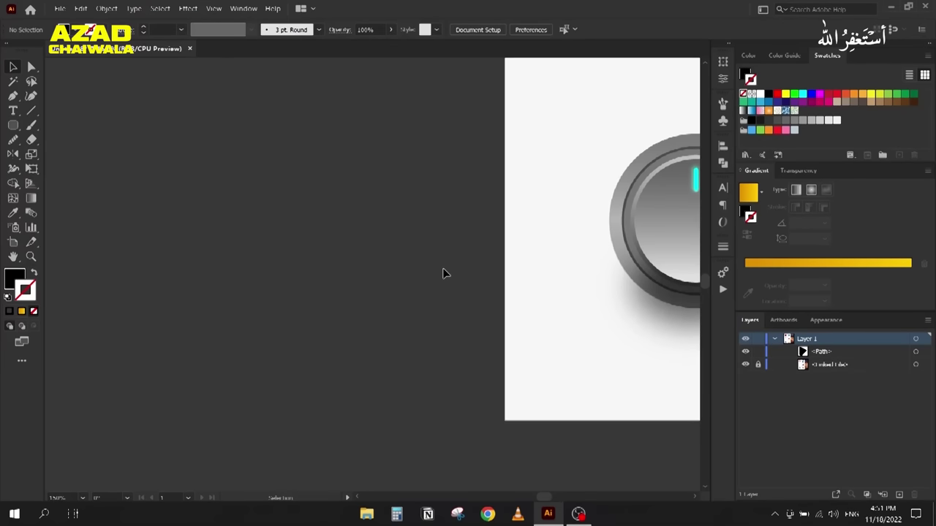
drag(13, 125, 51, 138)
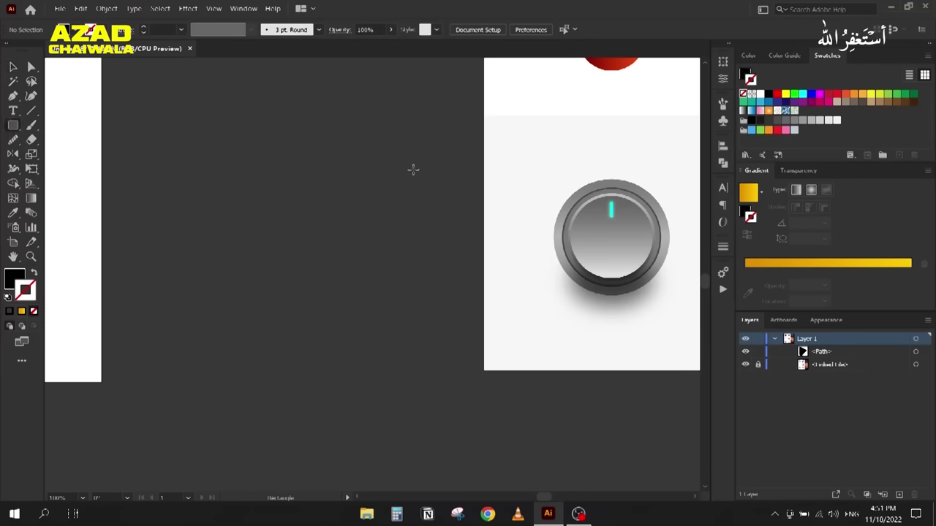
drag(482, 115, 232, 369)
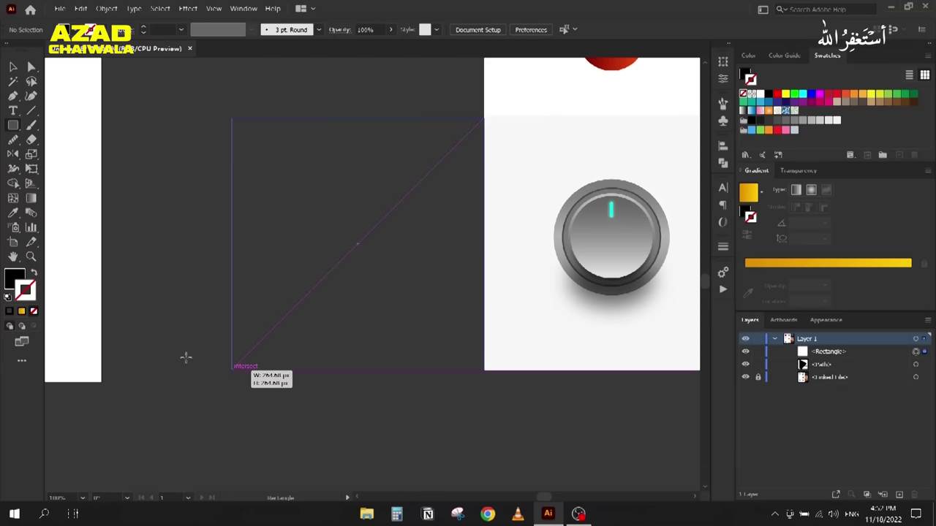
key(i)
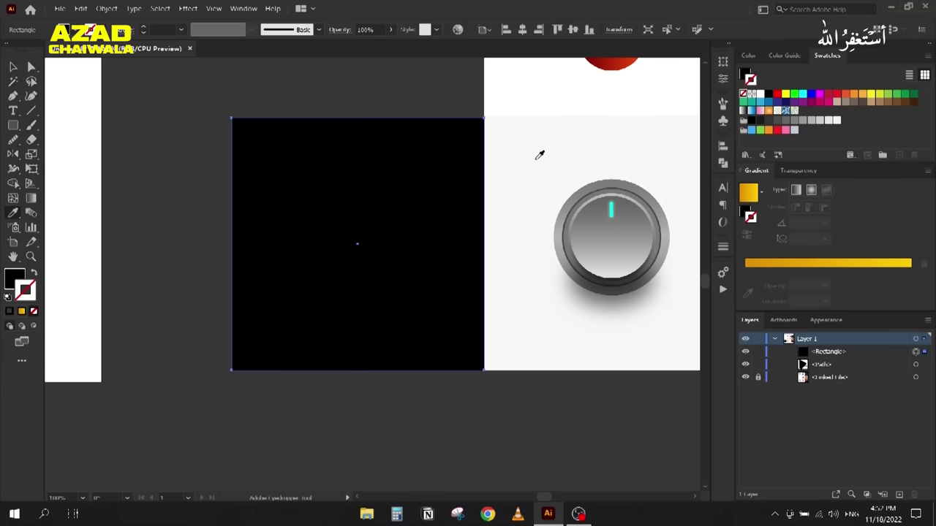
click(539, 153)
Step: Lock the grey square in the Layers panel and centre it in view
click(13, 67)
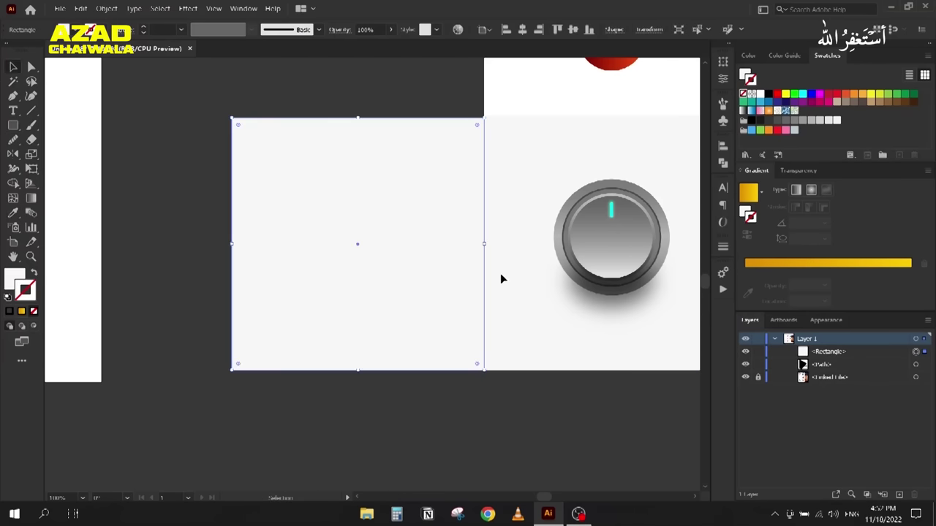
click(759, 352)
scroll(446, 217, up, 1)
drag(447, 217, 267, 225)
drag(211, 232, 221, 243)
drag(13, 125, 57, 156)
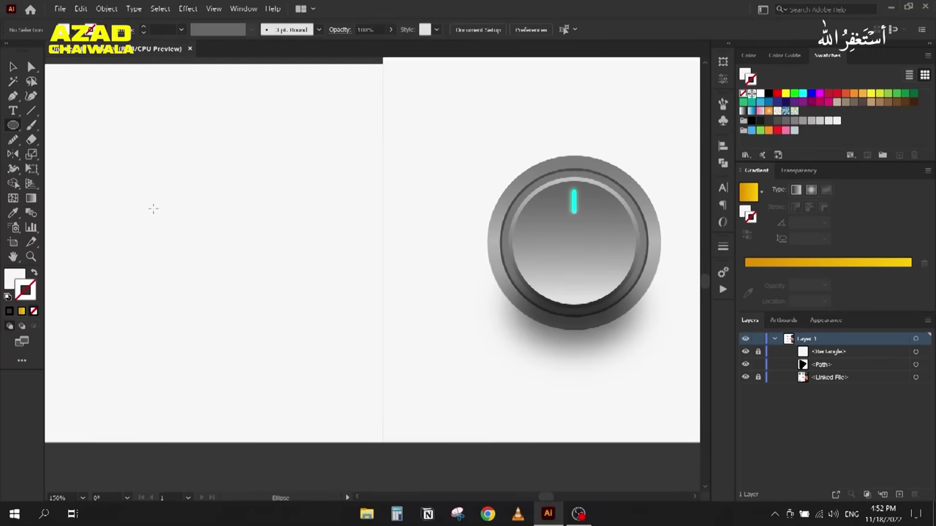
Step: Draw a large circle on the left of the grey square and make Fill the active colour
drag(122, 147, 295, 343)
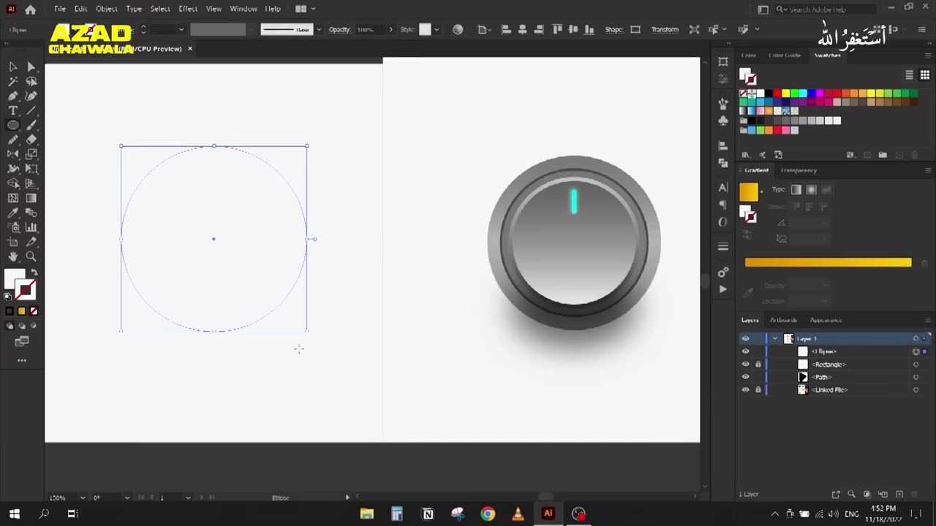
click(9, 279)
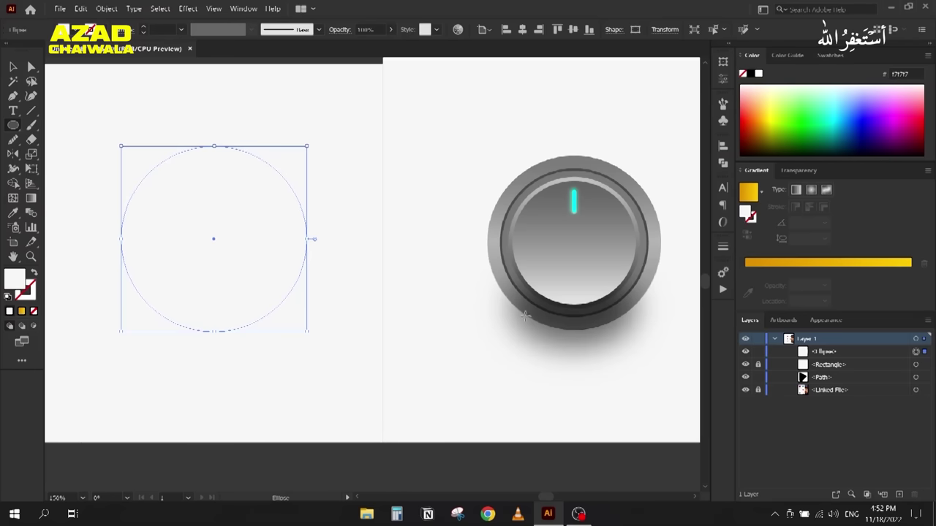
Step: Fill the circle with the White, Black gradient running top to bottom
key(v)
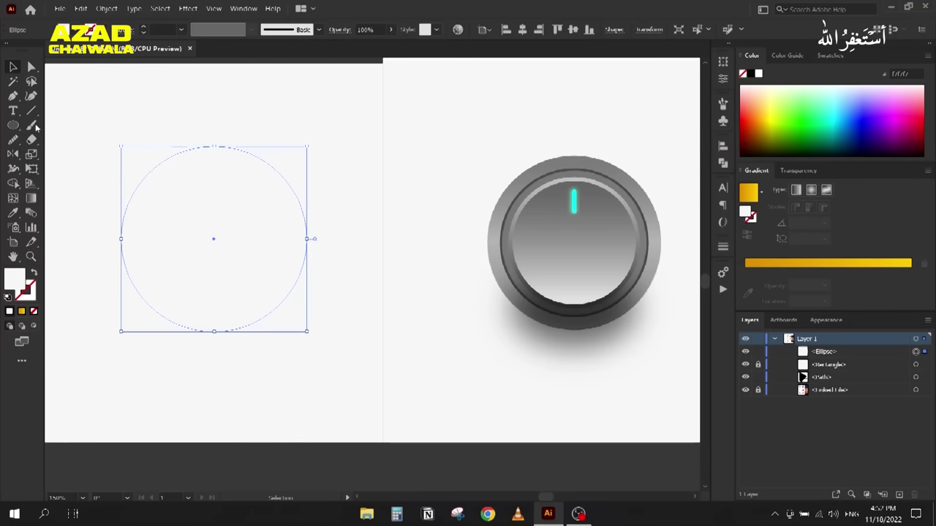
click(761, 191)
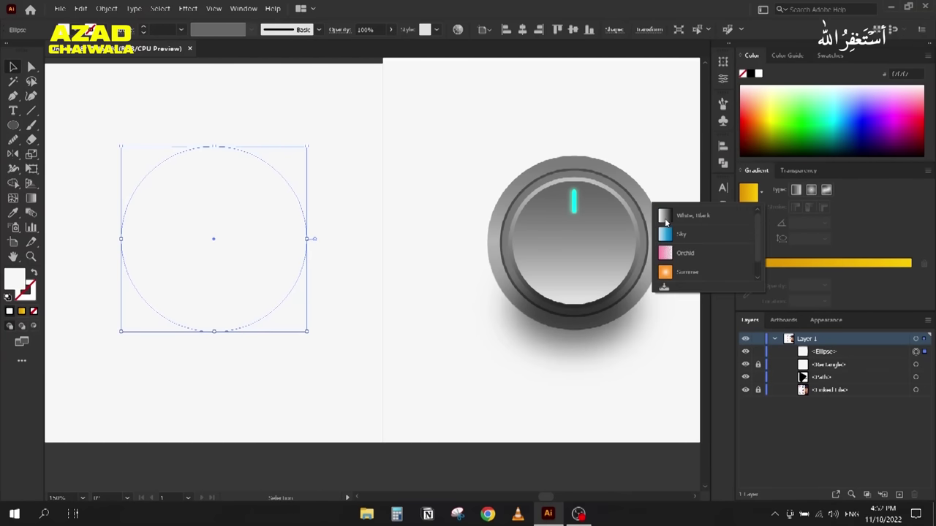
click(664, 214)
key(period)
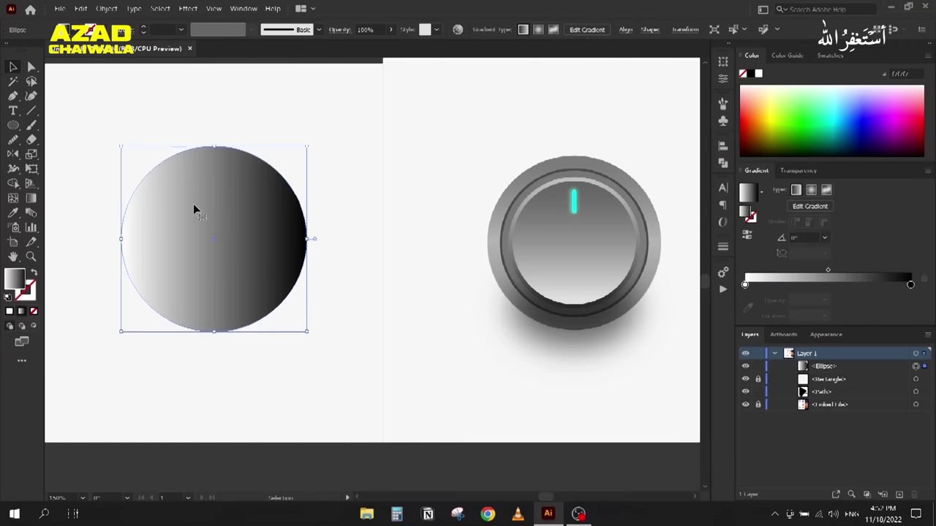
key(g)
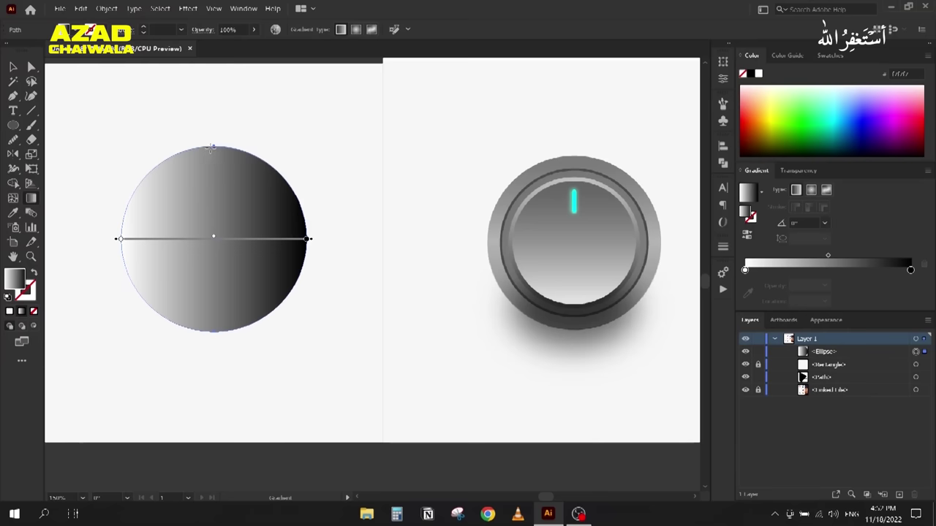
drag(213, 148, 214, 331)
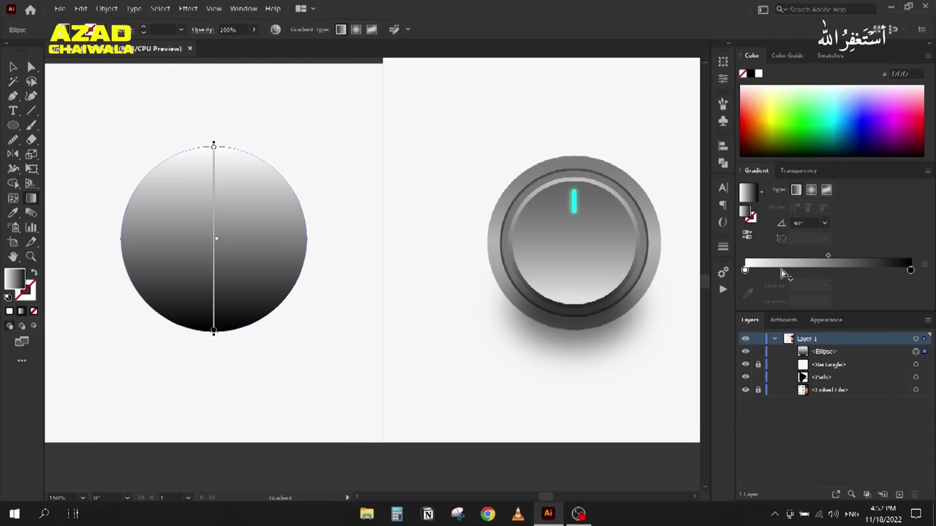
Step: Colour three gradient stops with greys sampled from the knob: top, light middle and bottom
click(745, 271)
click(747, 294)
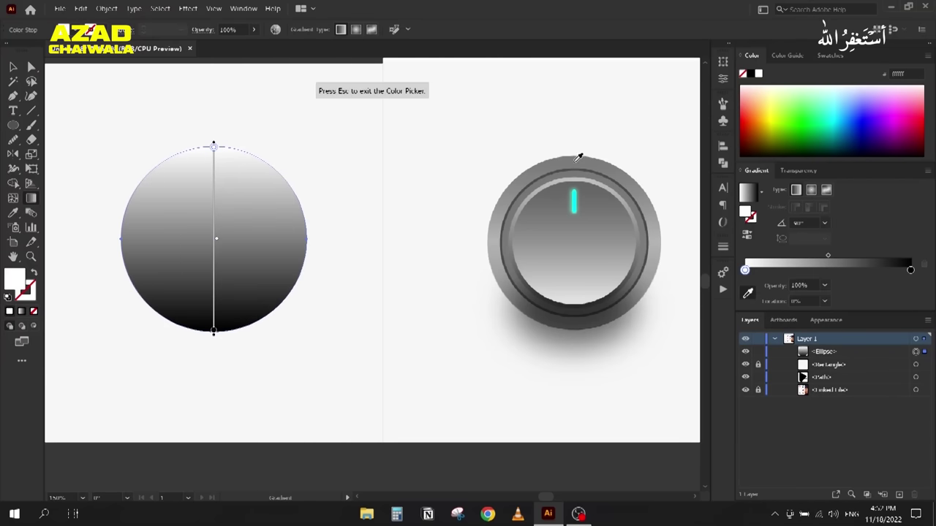
click(579, 157)
click(827, 268)
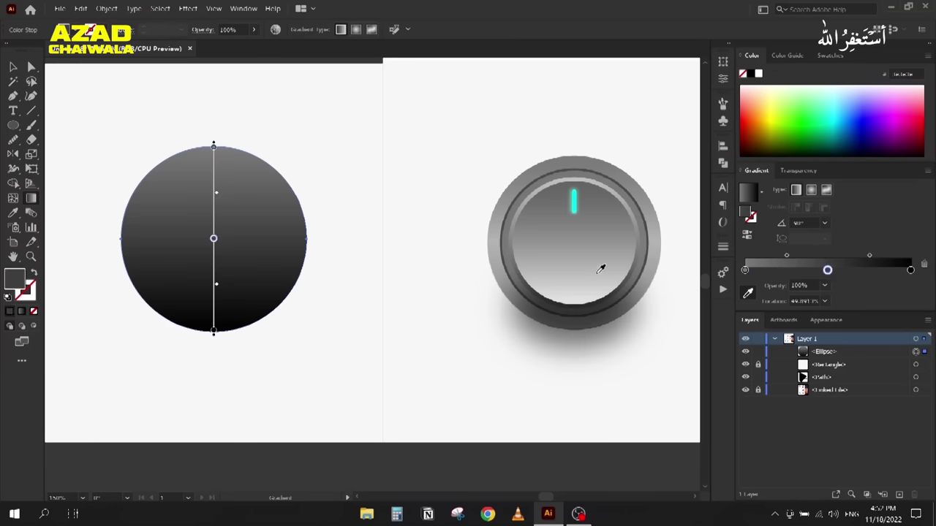
click(497, 246)
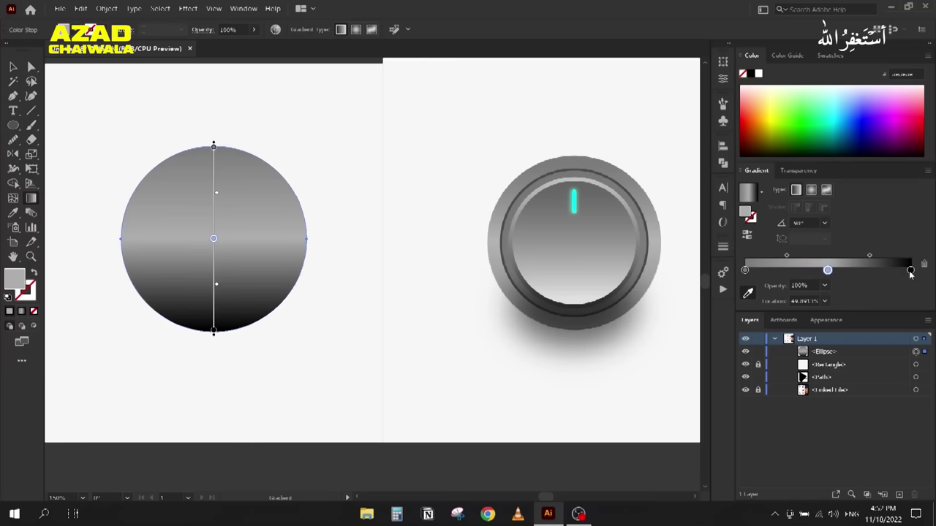
click(910, 270)
click(616, 336)
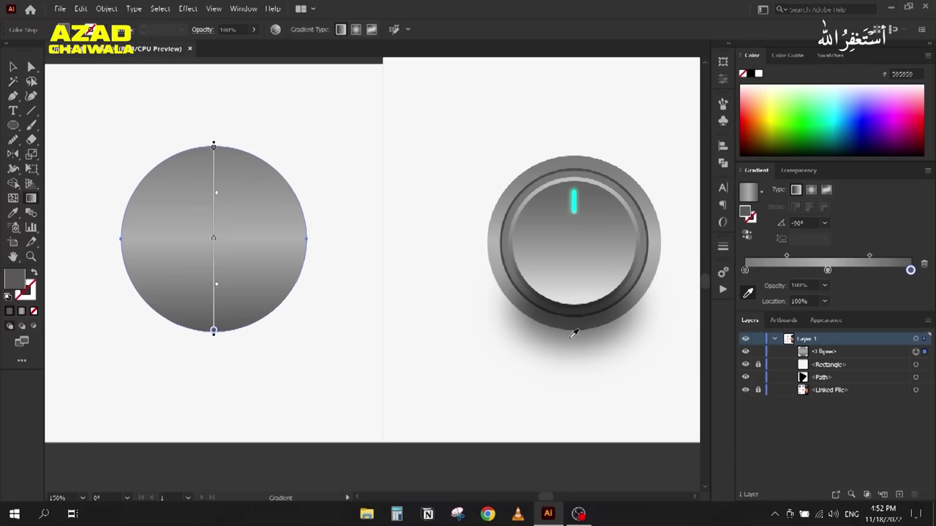
click(12, 66)
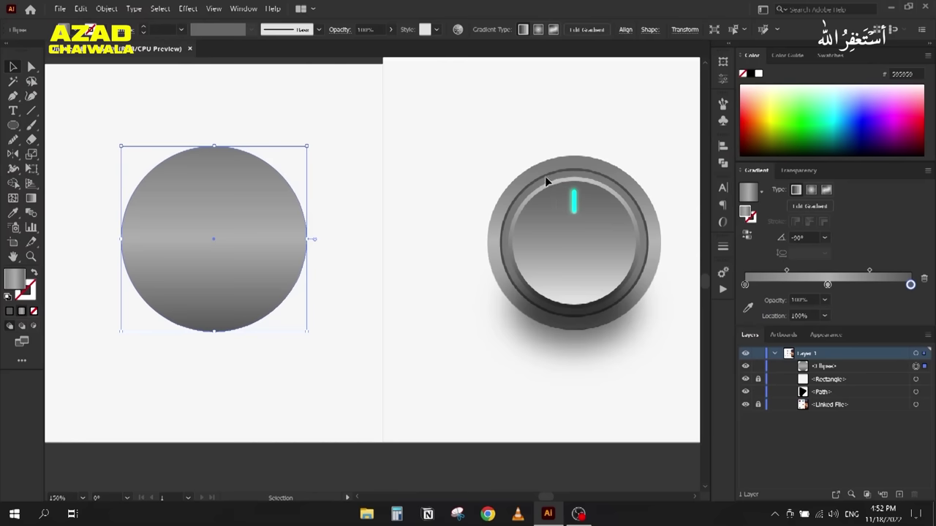
Step: Paste a copy of the circle in front, shrink it to 120.51 px and give it the knob ring's dark grey
key(ctrl+c)
key(ctrl+f)
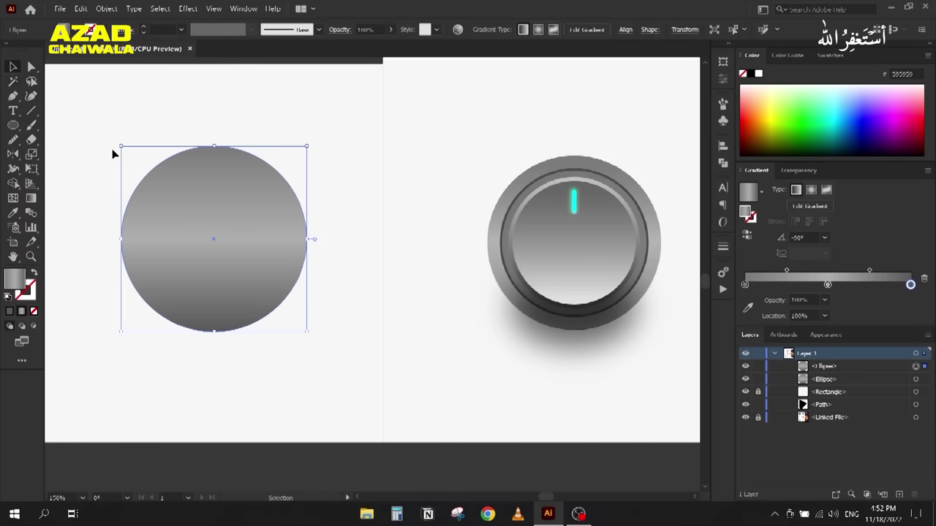
drag(121, 147, 138, 163)
key(i)
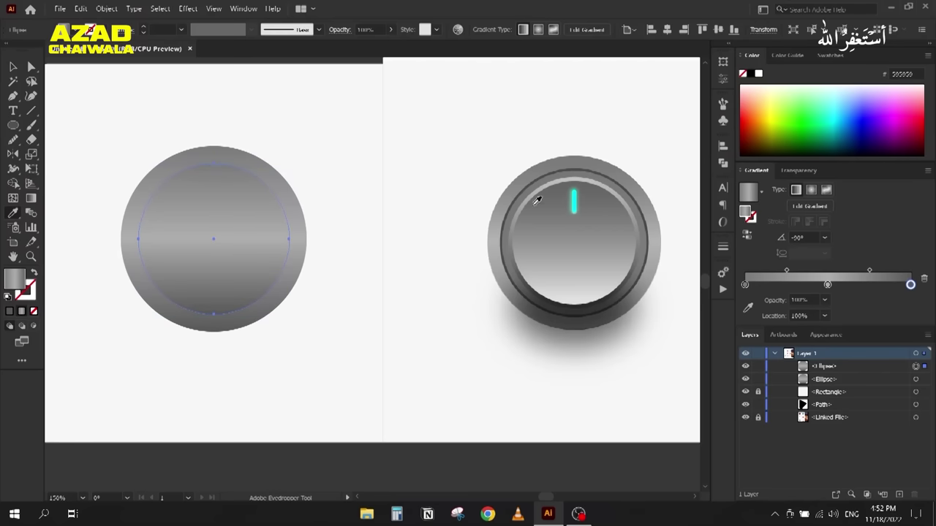
click(529, 186)
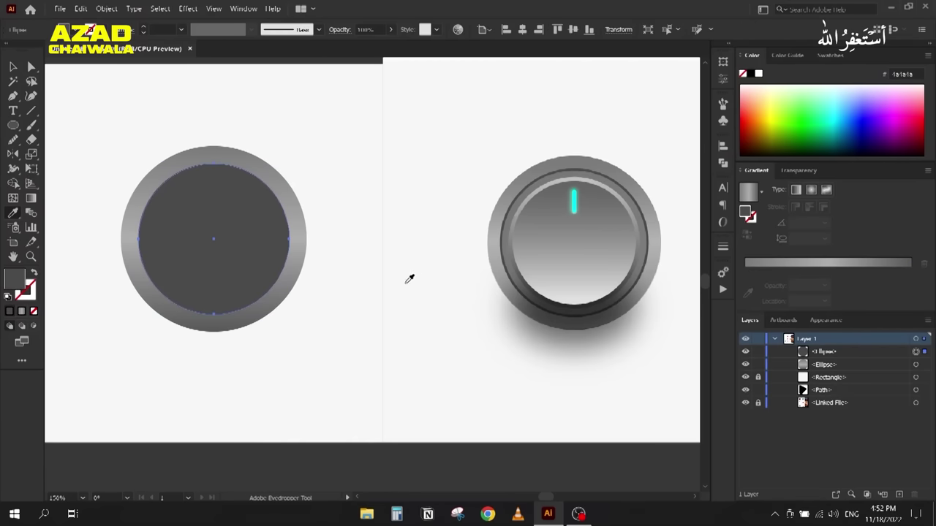
Step: Paste another copy in front and shrink it to 102.13 px
key(v)
key(ctrl+c)
key(ctrl+f)
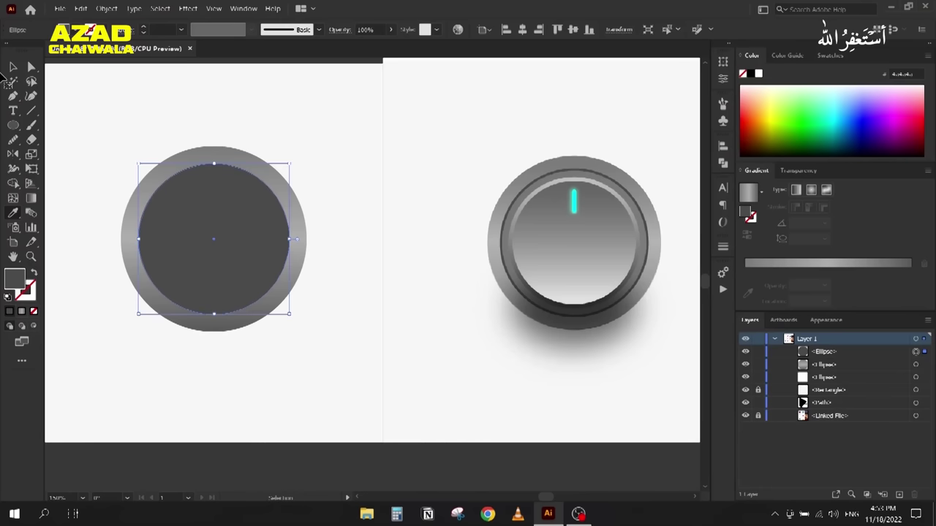
drag(136, 161, 142, 167)
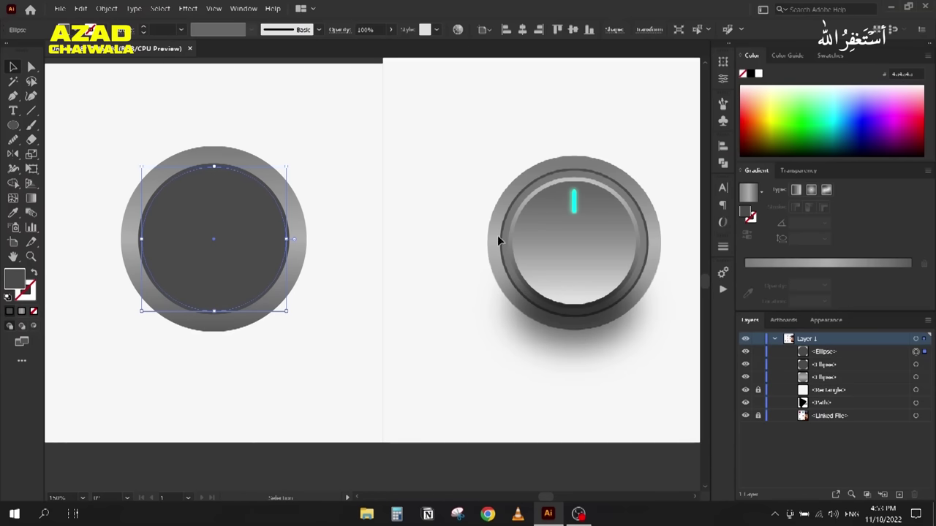
Step: Copy the outer ring's grey gradient onto the innermost circle
key(i)
click(232, 155)
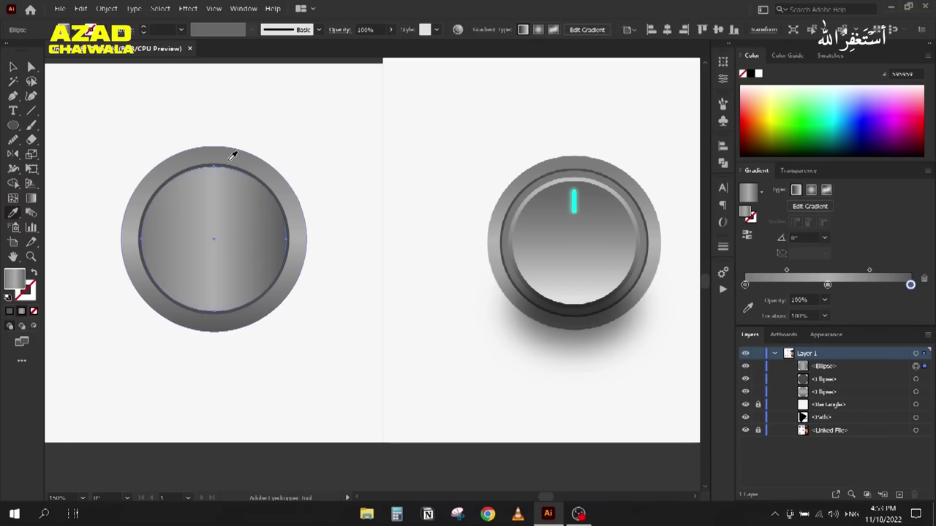
key(f)
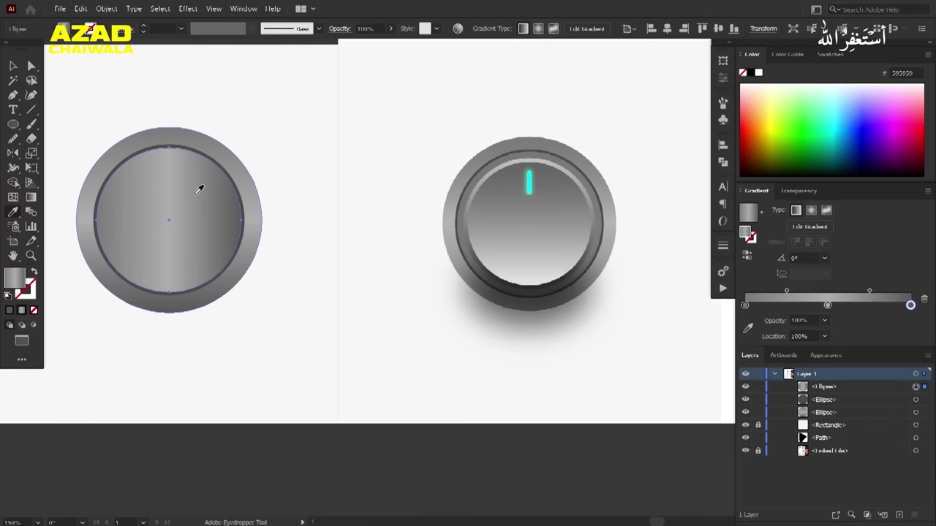
key(f)
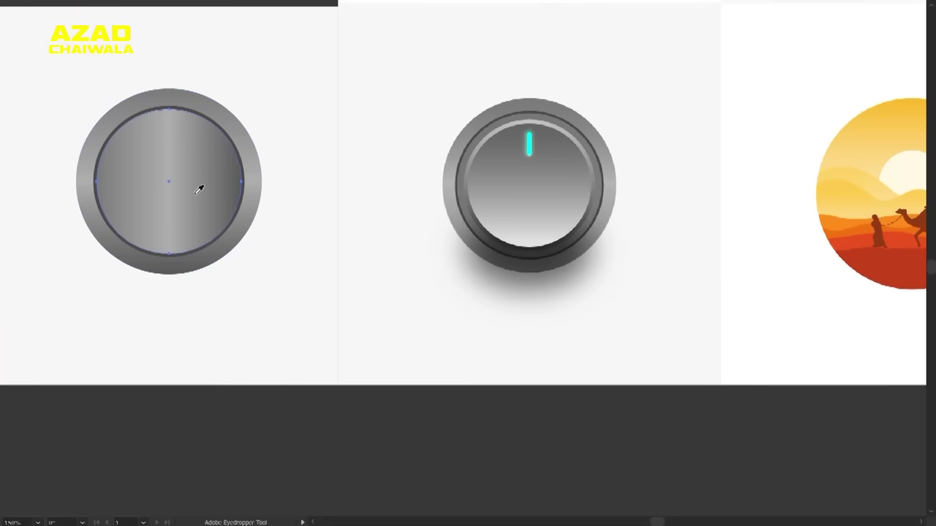
key(f)
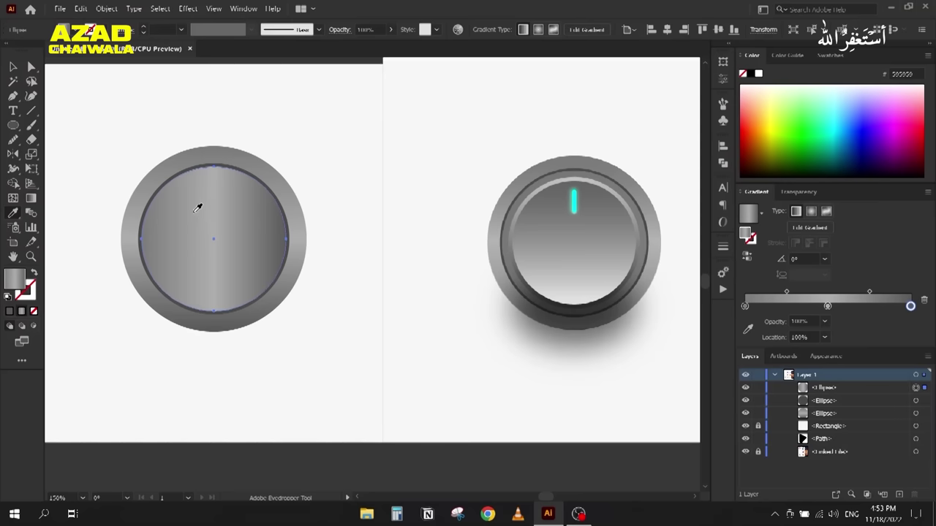
Step: Run the inner circle's gradient vertically top to bottom and paste a copy in front
key(g)
drag(213, 163, 214, 312)
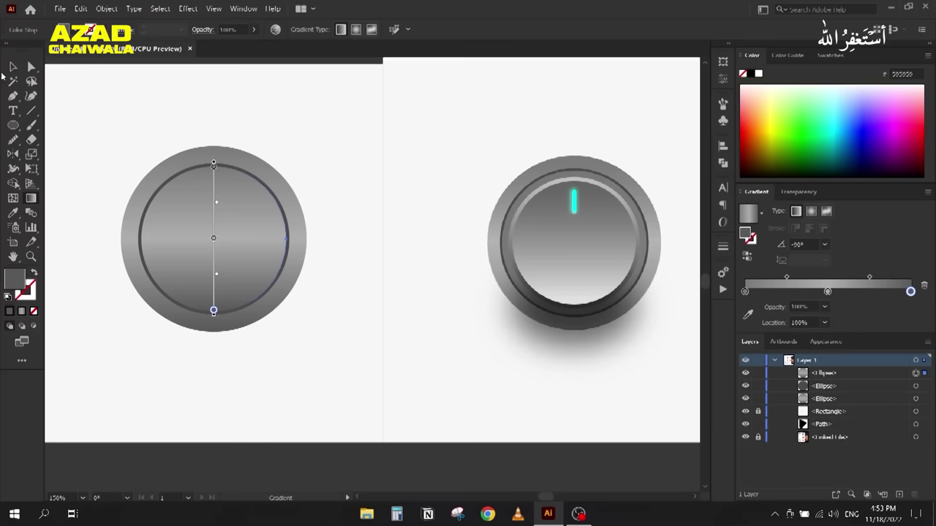
click(13, 67)
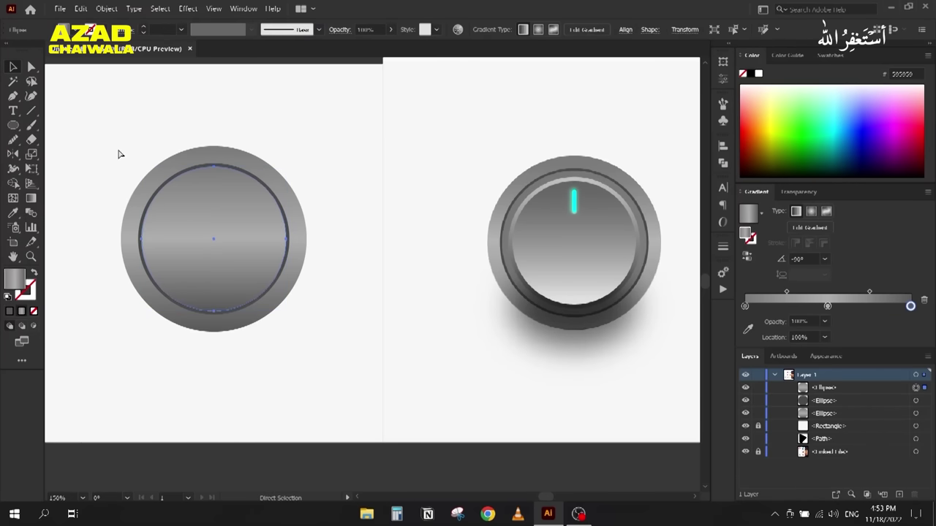
key(ctrl+c)
key(ctrl+f)
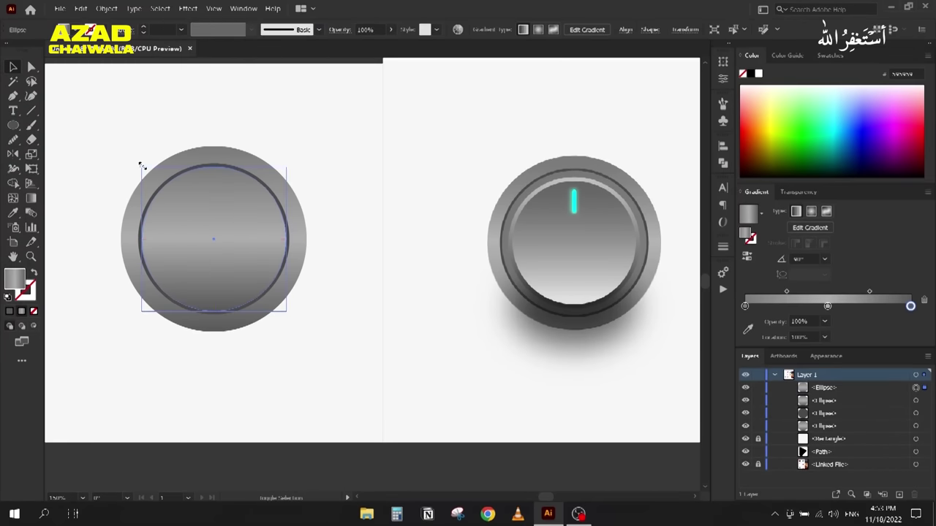
Step: Shrink the copied circle and delete its gradient's middle stop
drag(141, 166, 151, 176)
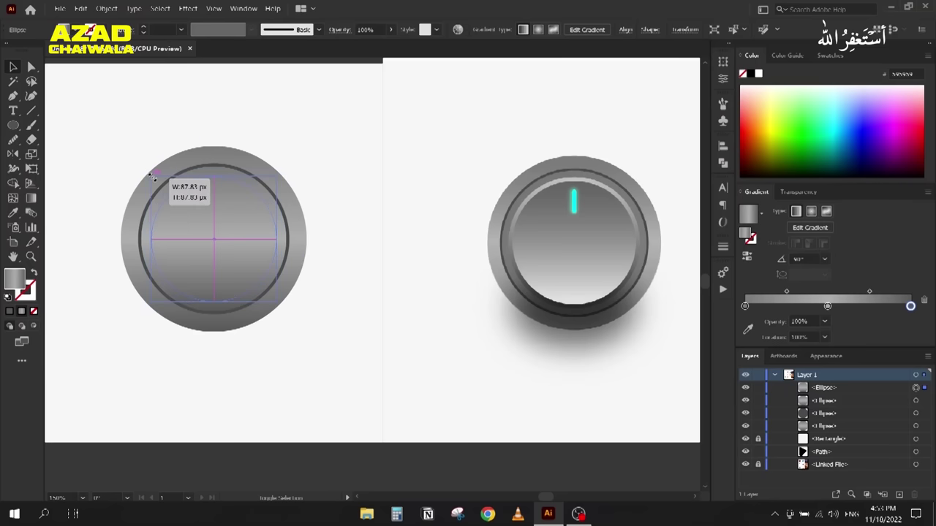
drag(152, 177, 151, 176)
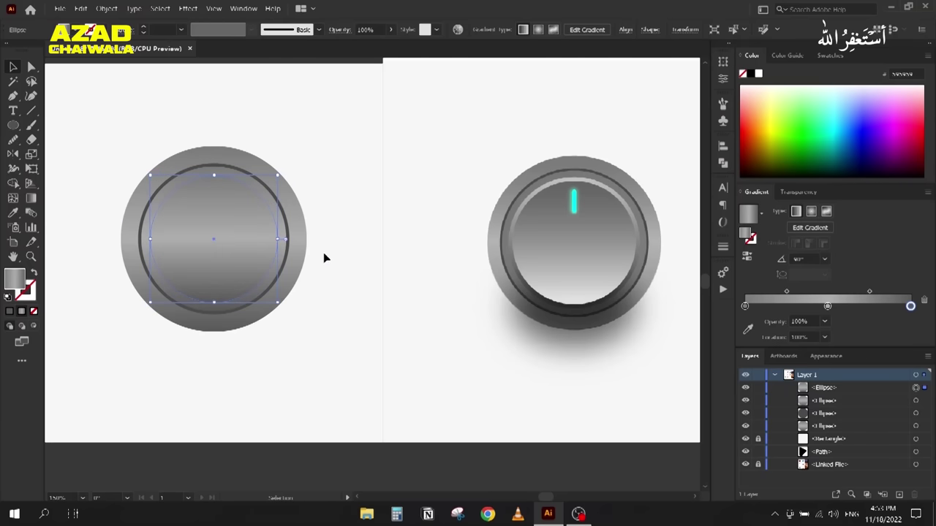
click(827, 305)
key(Delete)
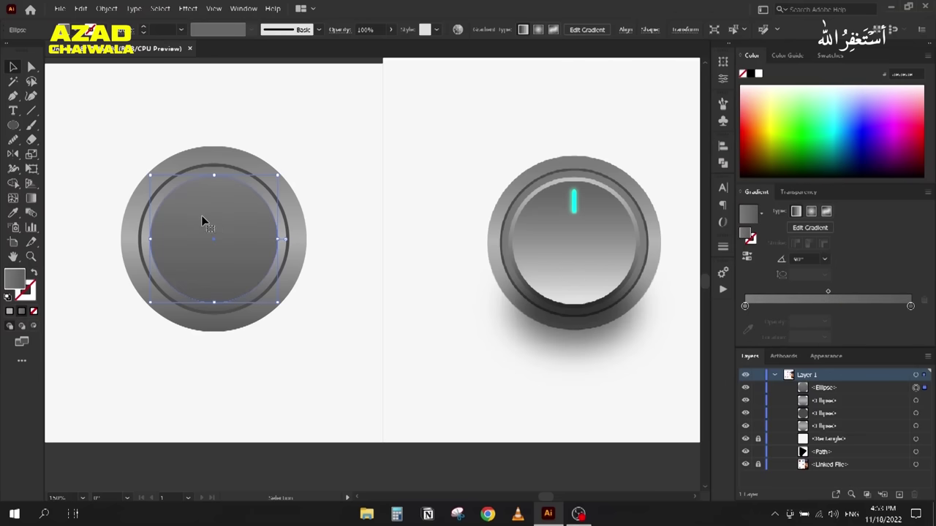
key(g)
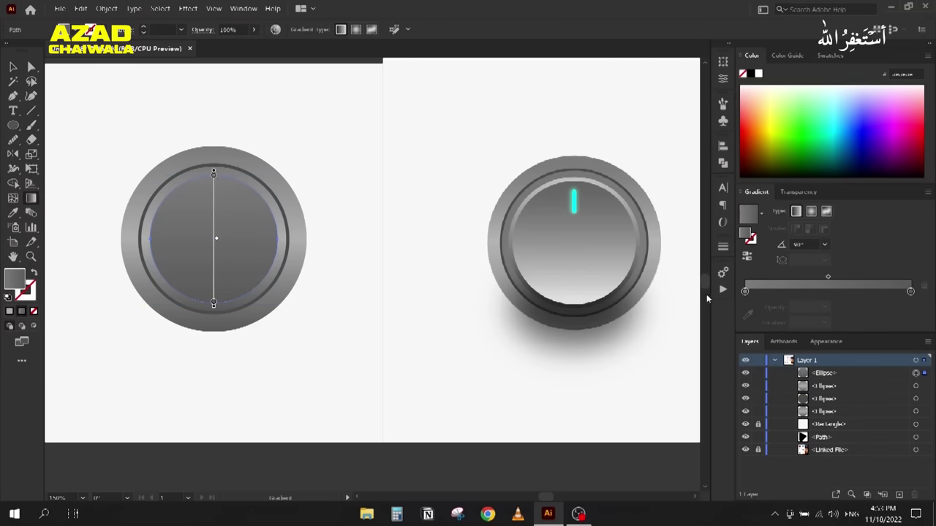
Step: Set the gradient stops to the knob's light rim grey and a dark grey
click(745, 291)
click(747, 314)
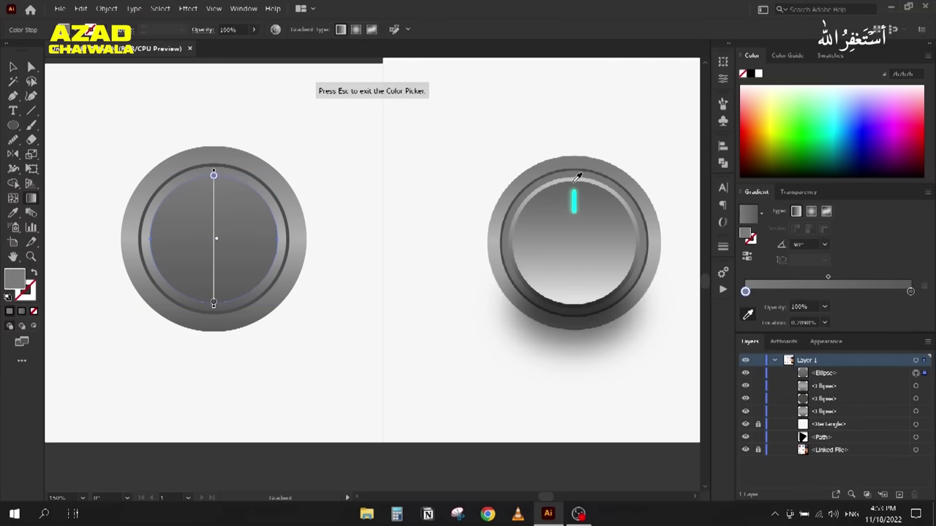
click(575, 175)
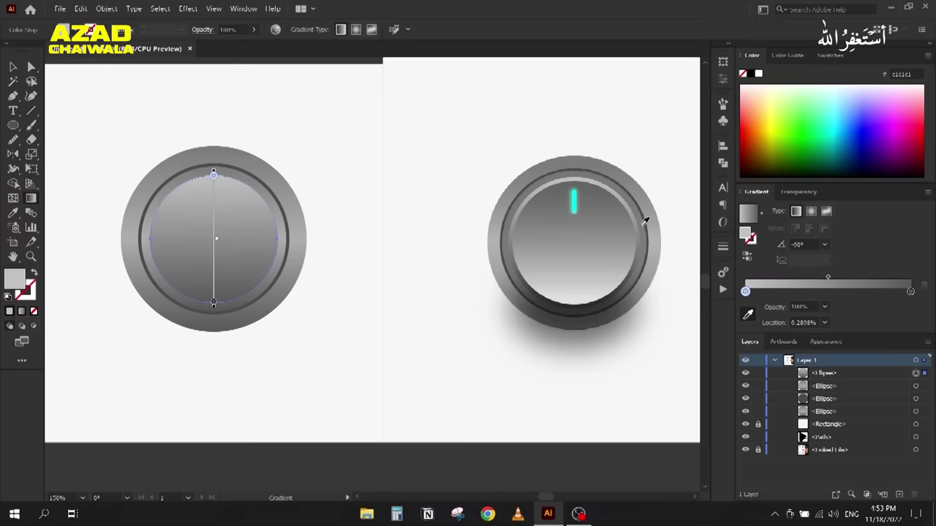
click(911, 291)
click(522, 269)
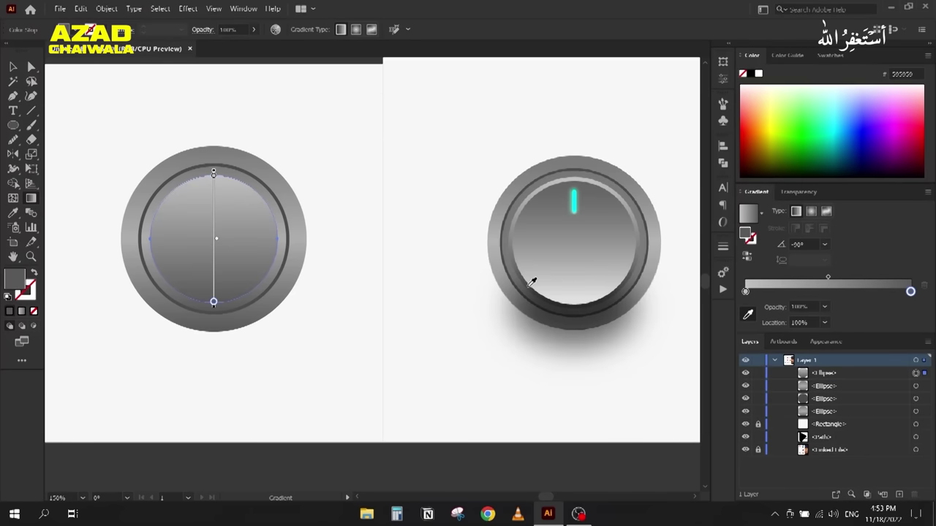
click(532, 283)
click(12, 67)
click(98, 162)
click(140, 274)
Step: Paste a copy in front, shrink it to about 80.68 px and reverse its gradient
key(a)
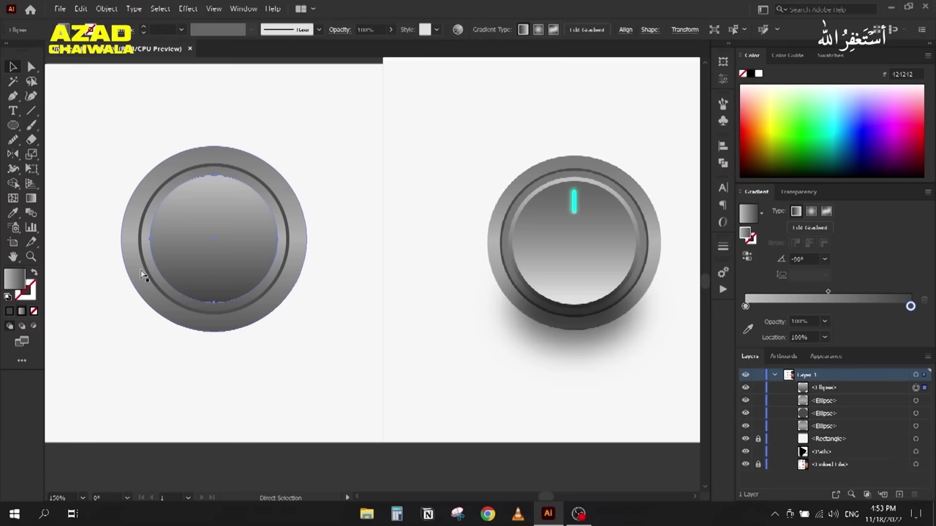
key(ctrl+c)
key(ctrl+f)
key(v)
drag(151, 177, 146, 183)
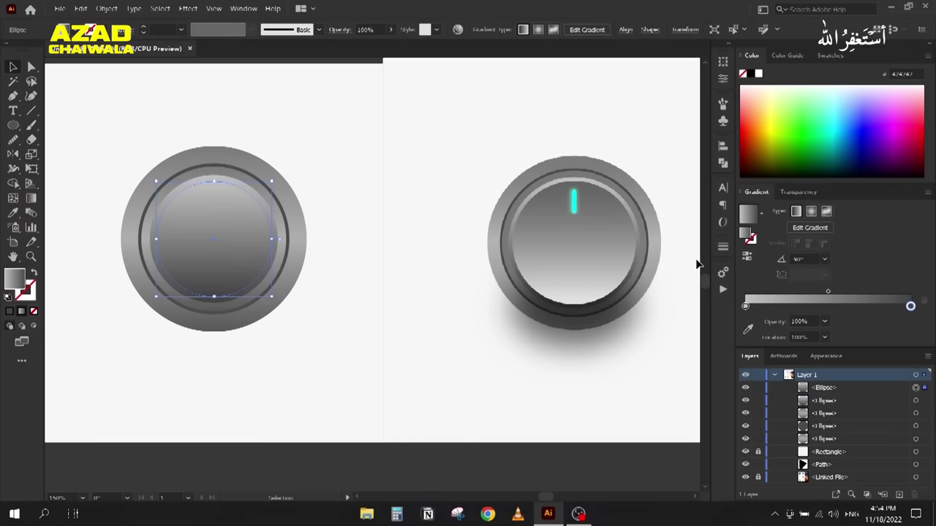
click(746, 256)
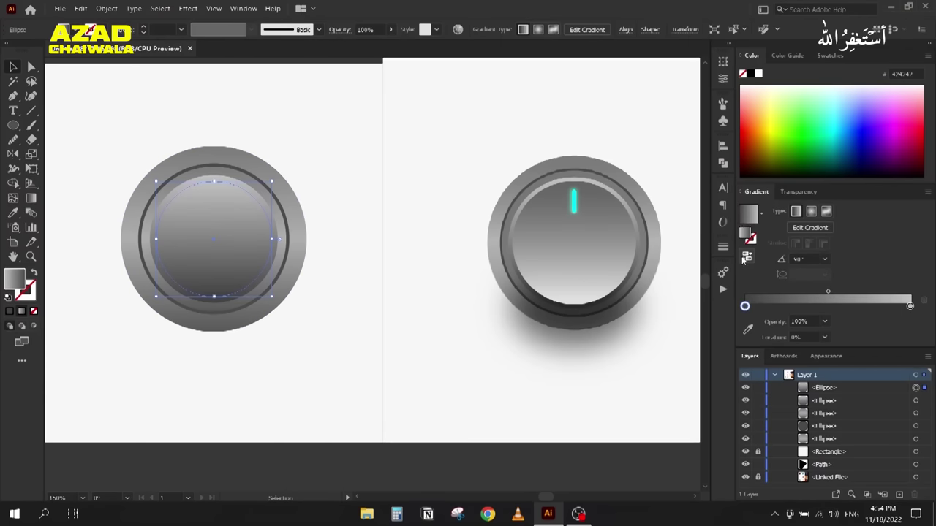
click(333, 358)
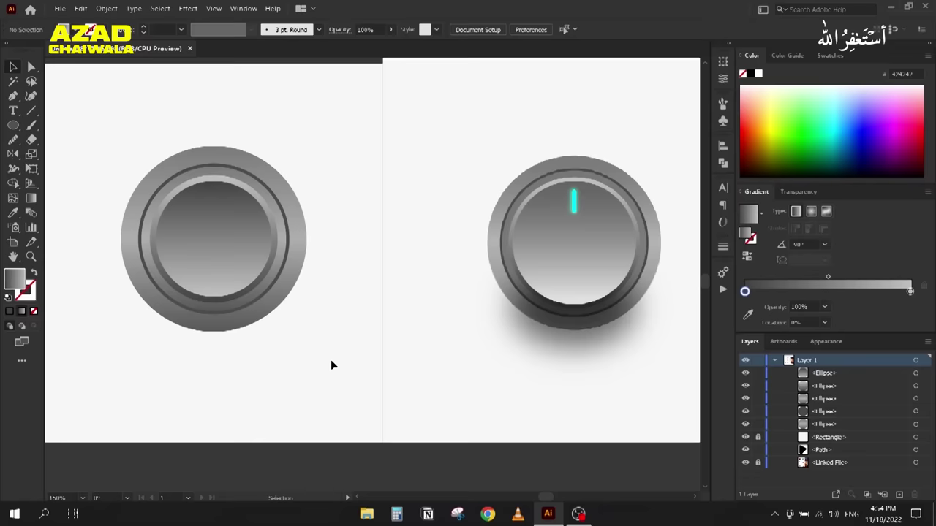
Step: Draw a slim rounded-rectangle bar, about 3.4 × 14.83 px, near the inner disc's top and select it
scroll(575, 213, up, 4)
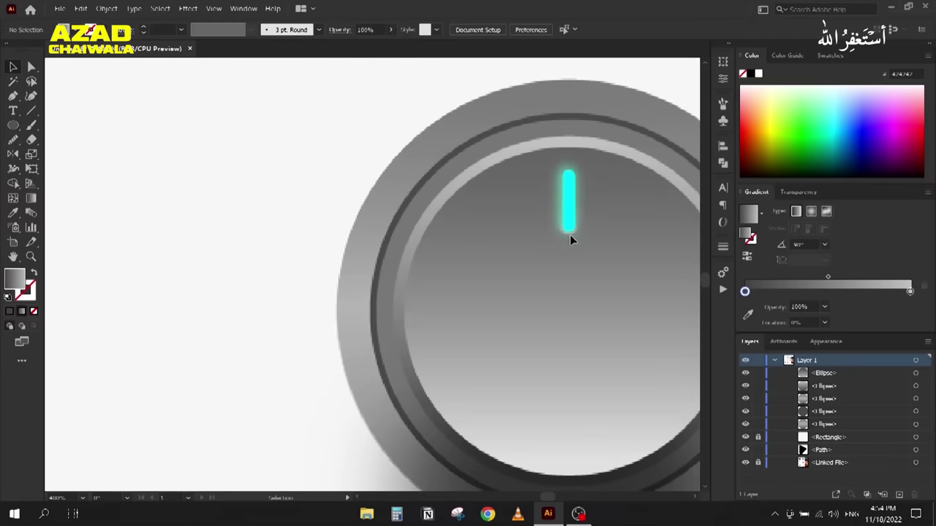
scroll(366, 250, down, 3)
scroll(178, 167, left, 3)
click(14, 127)
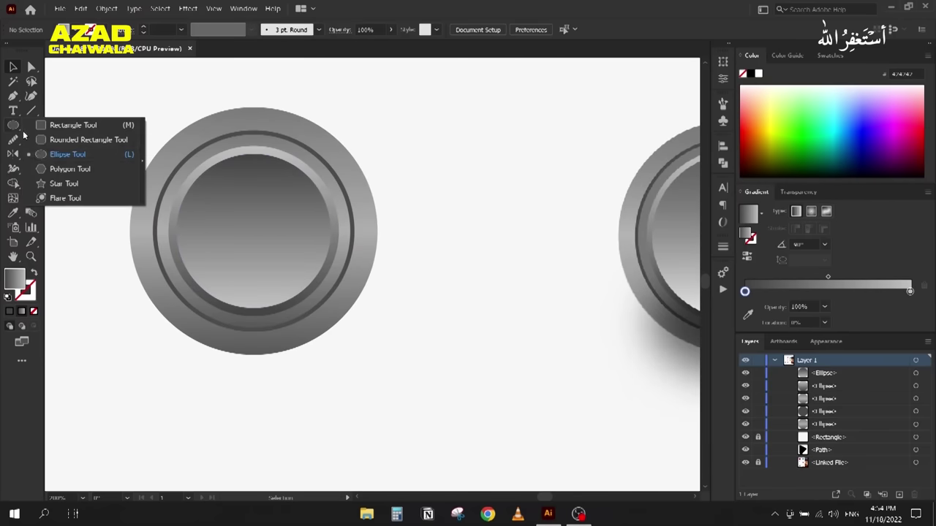
click(62, 154)
scroll(245, 162, up, 4)
drag(333, 130, 353, 214)
key(v)
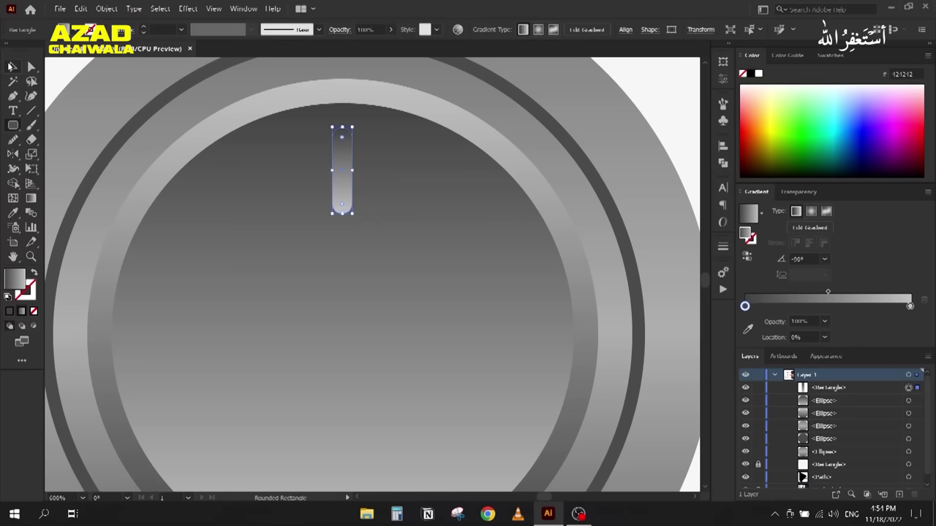
click(258, 190)
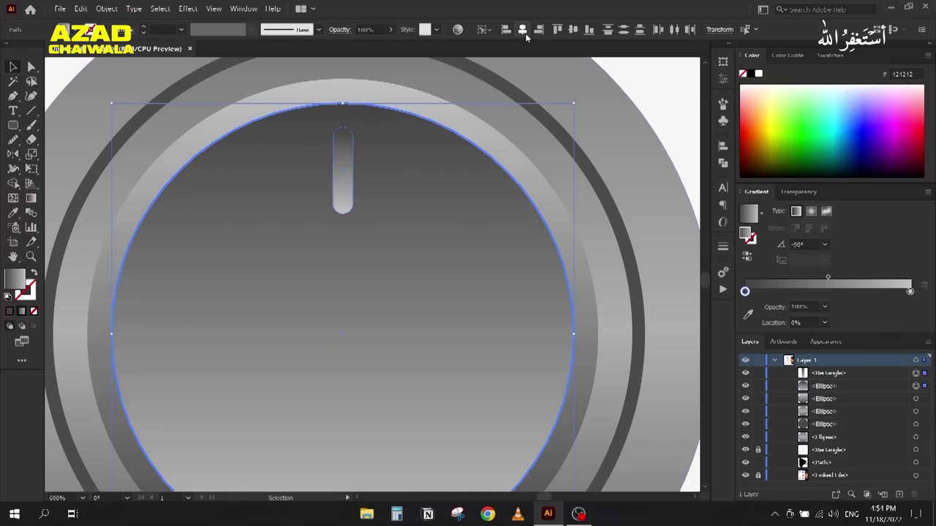
click(614, 86)
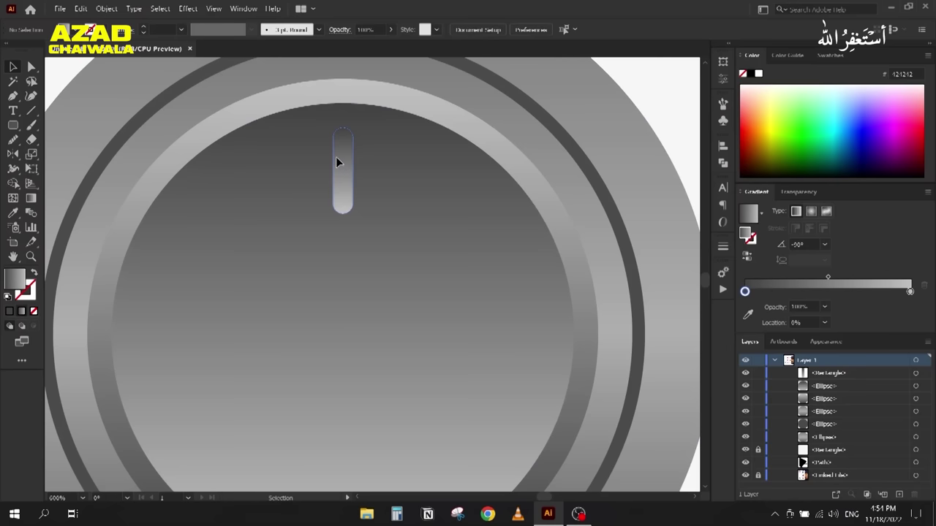
click(336, 161)
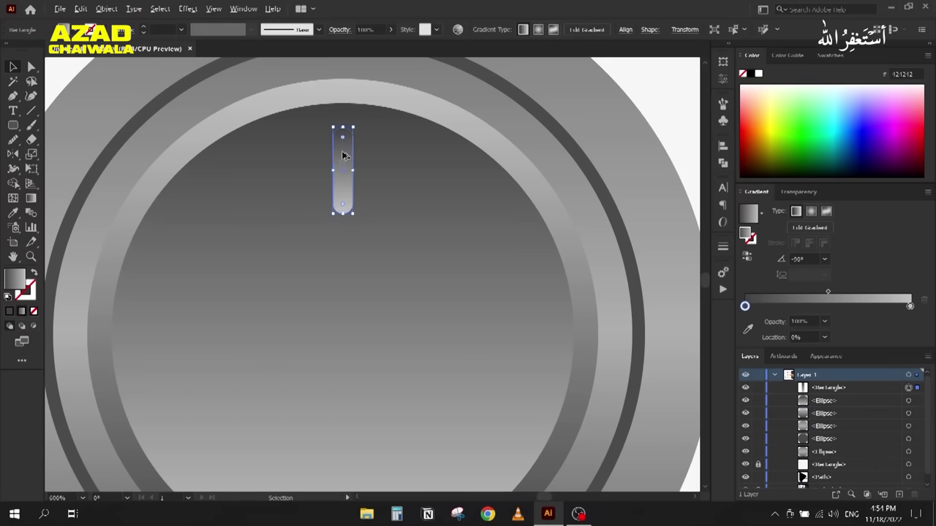
scroll(341, 151, up, 3)
Step: Create a 0 offset path copy of the pill and narrow it to a thin sliver
click(106, 9)
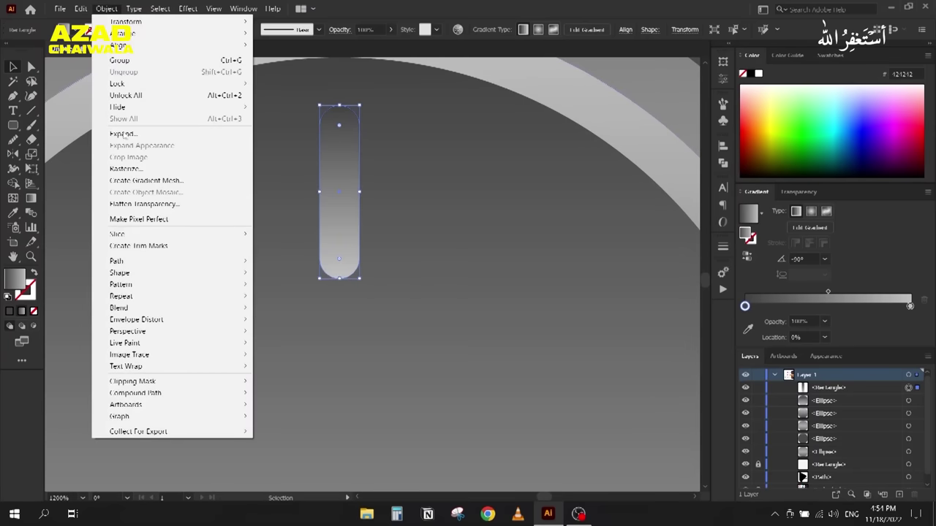
mouse_move(135, 261)
click(313, 301)
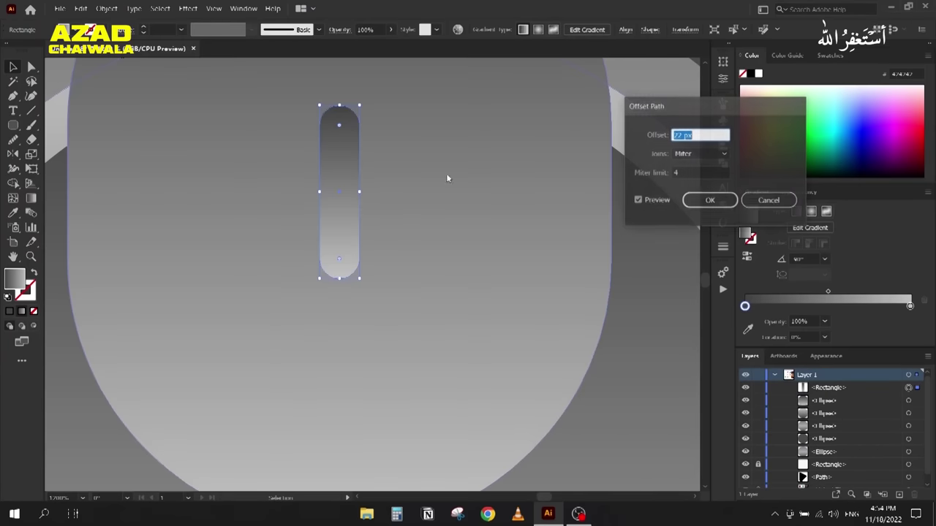
text(0)
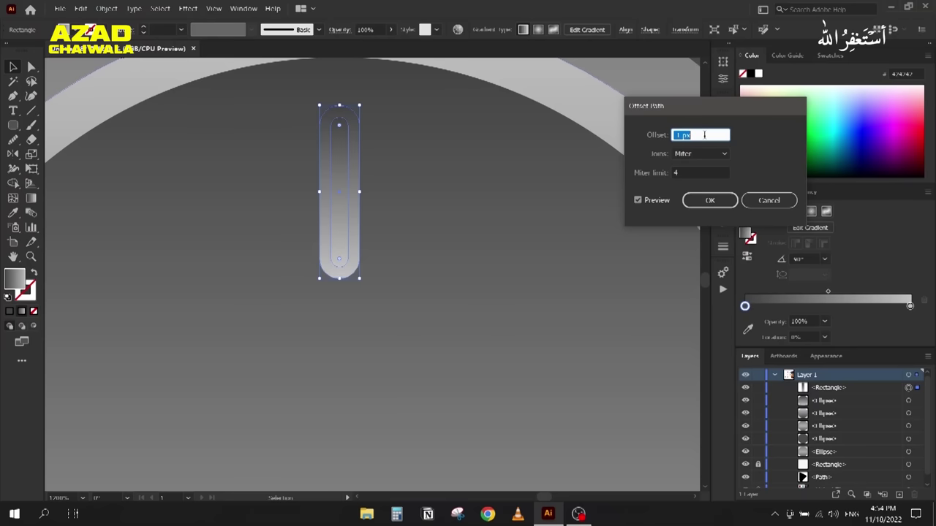
click(709, 202)
scroll(322, 264, up, 1)
drag(327, 269, 322, 277)
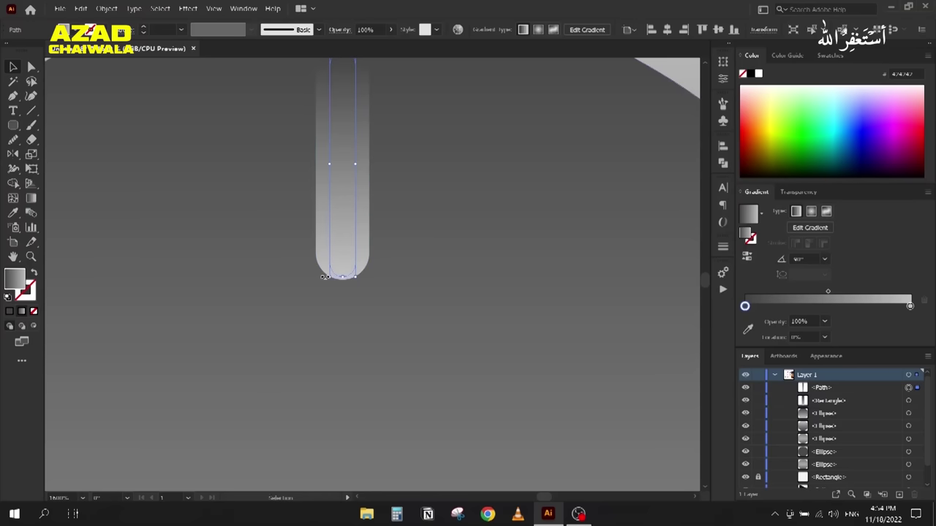
Step: Stretch the grey gradient along the full length of the indicator pill
click(271, 242)
scroll(274, 242, down, 1)
scroll(317, 206, down, 3)
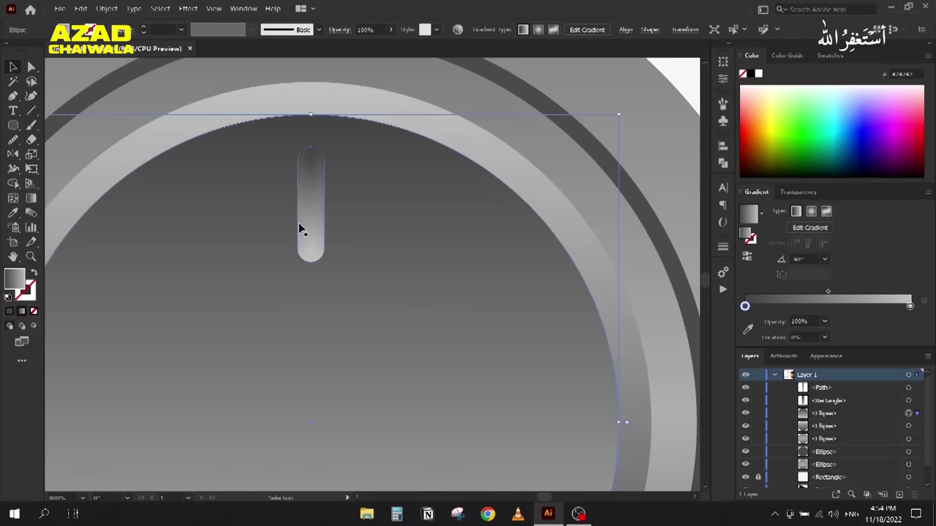
click(476, 179)
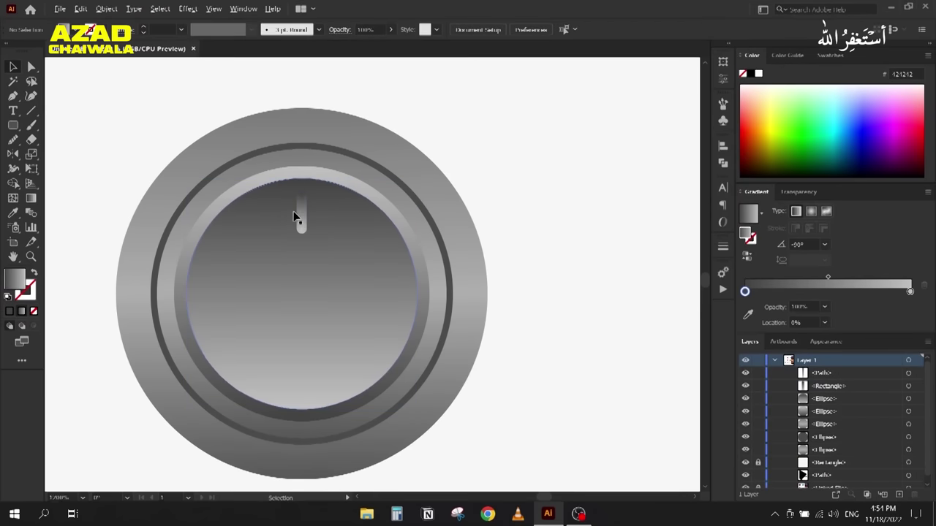
scroll(296, 216, up, 4)
click(320, 204)
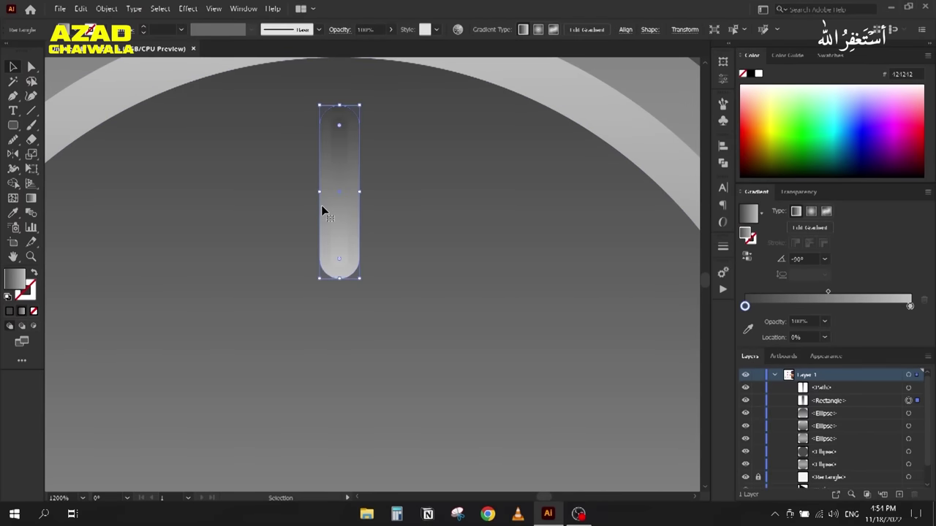
key(g)
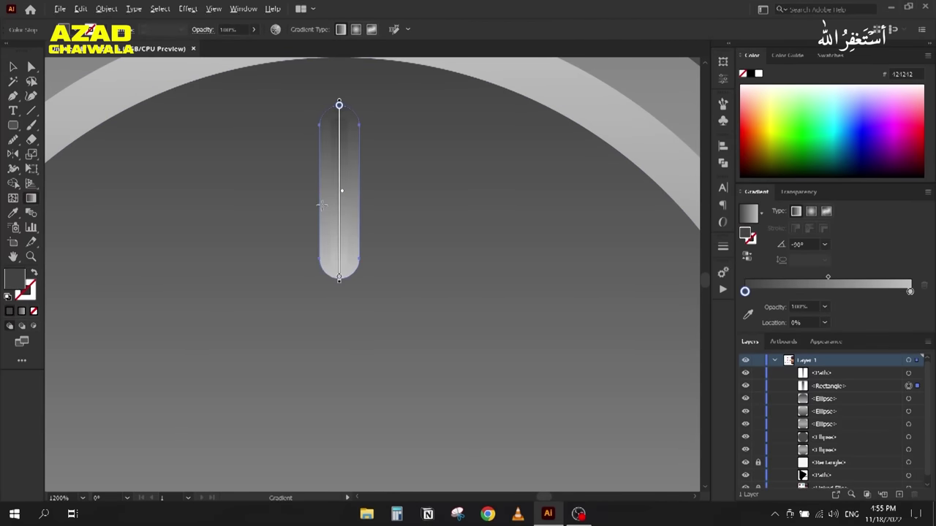
scroll(322, 205, down, 4)
drag(335, 100, 324, 223)
scroll(324, 221, up, 4)
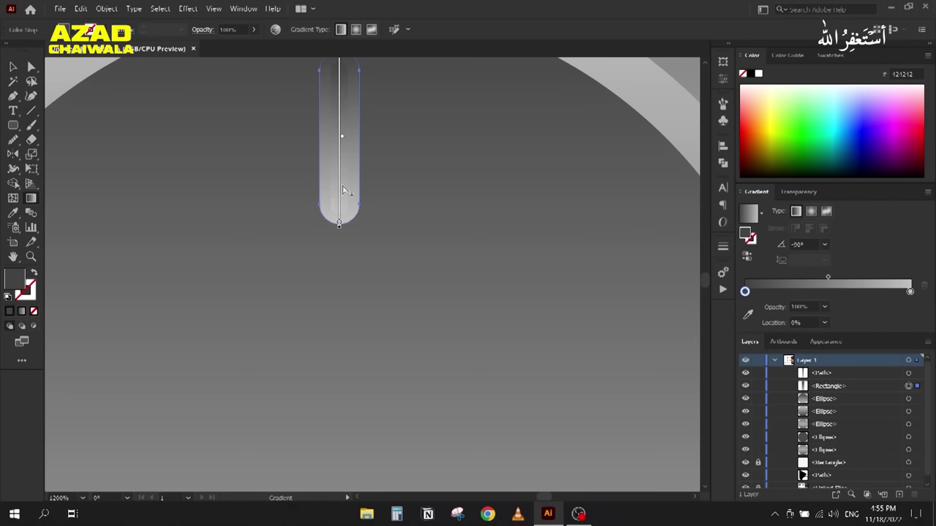
click(12, 68)
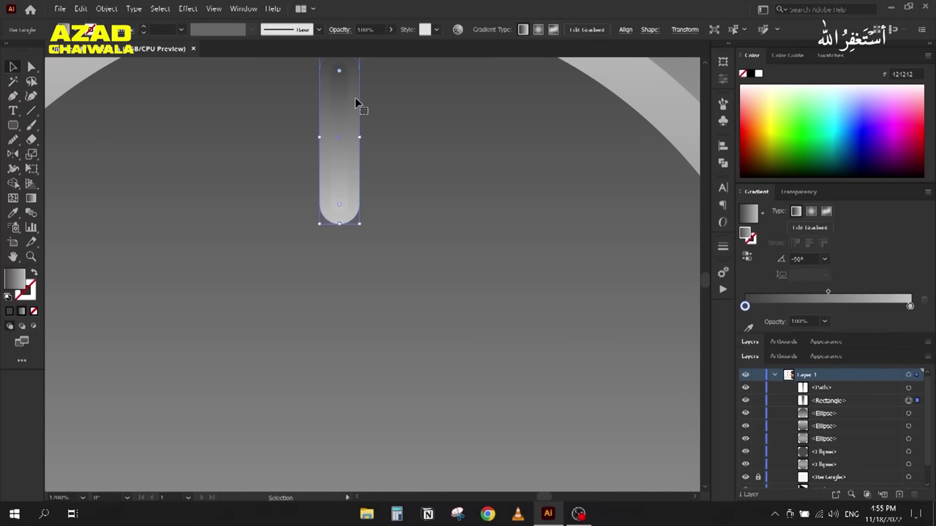
Step: Fill the pill's inner path with cyan sampled from the other knob's indicator
click(341, 94)
scroll(488, 163, down, 4)
scroll(489, 170, down, 1)
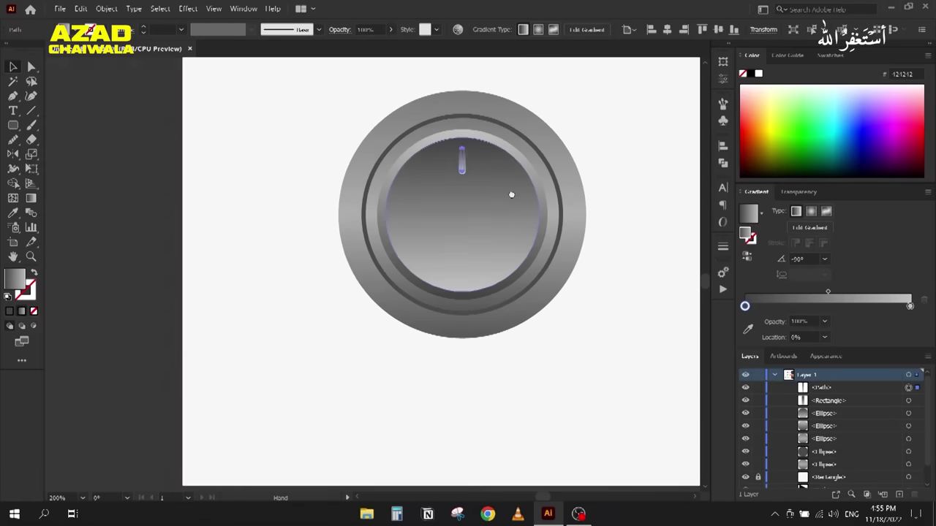
drag(509, 192, 224, 194)
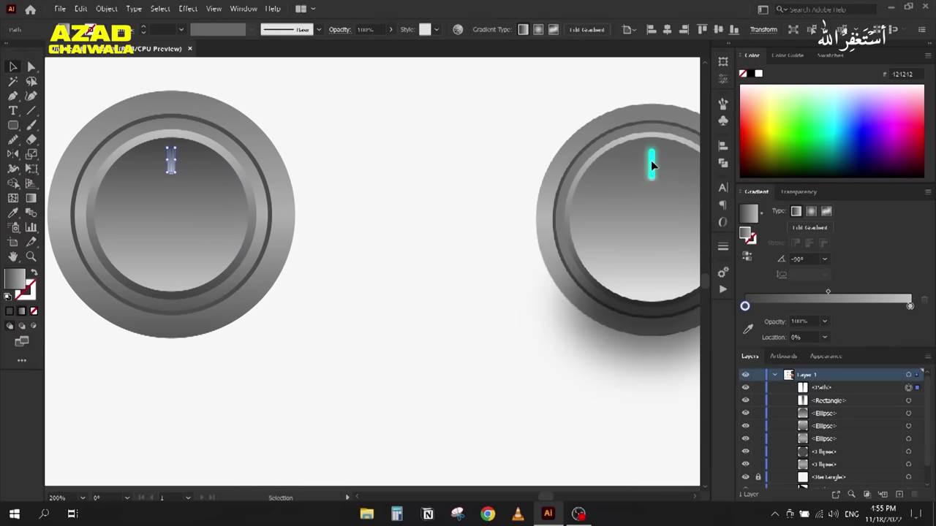
key(g)
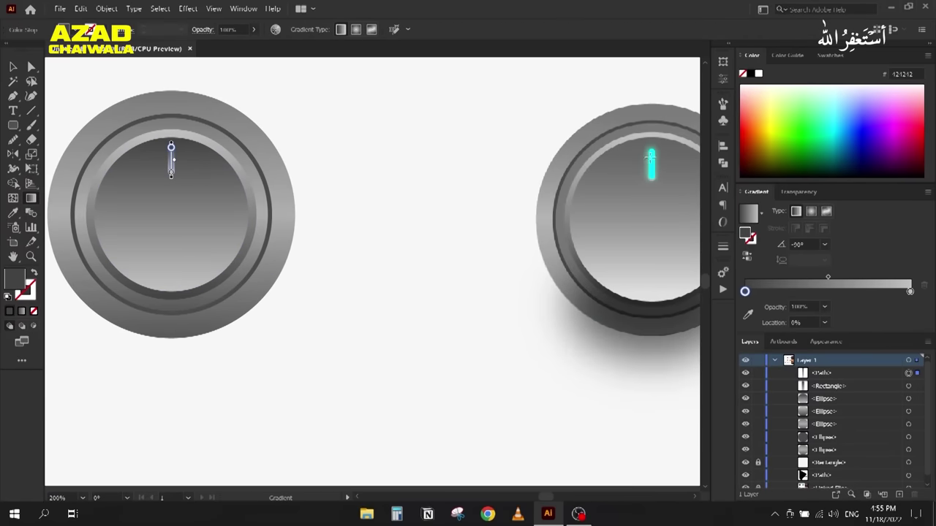
key(i)
click(651, 162)
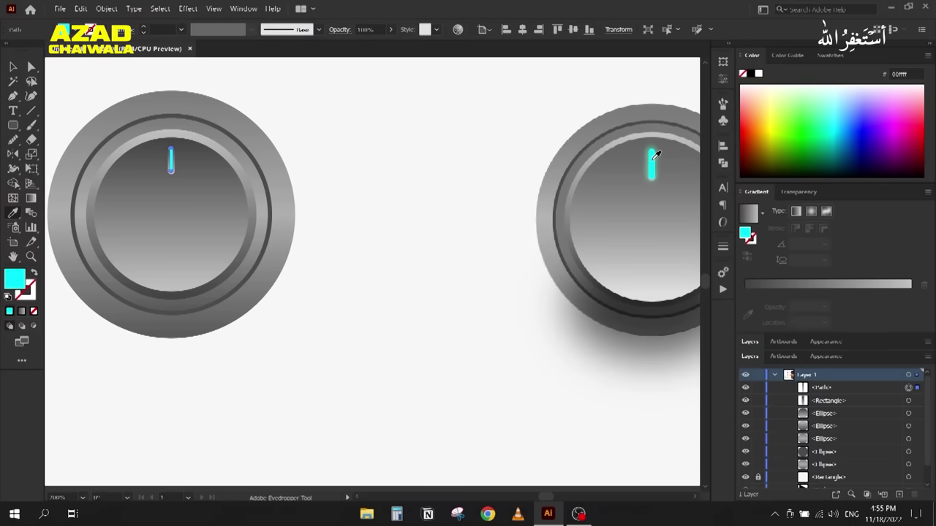
click(12, 67)
click(371, 108)
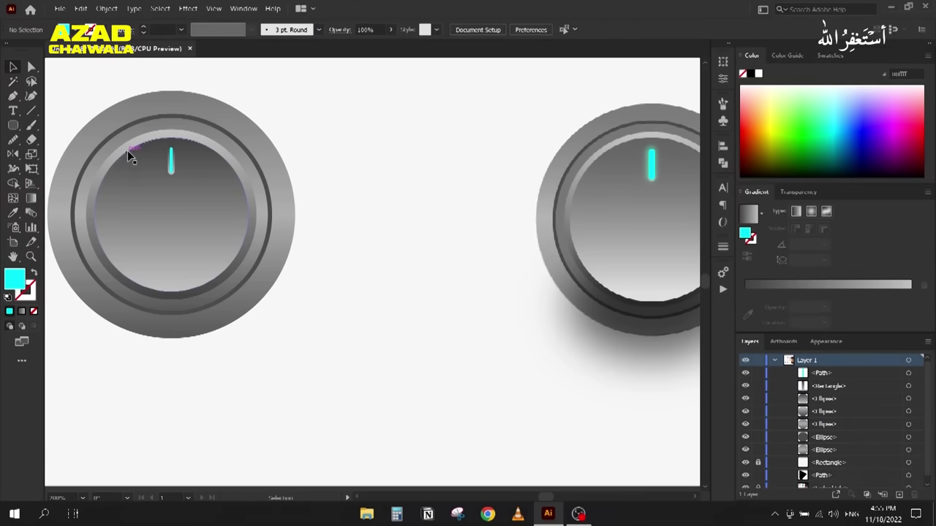
Step: Select the cyan inner path and delete it from the indicator
scroll(166, 164, up, 3)
drag(148, 181, 347, 188)
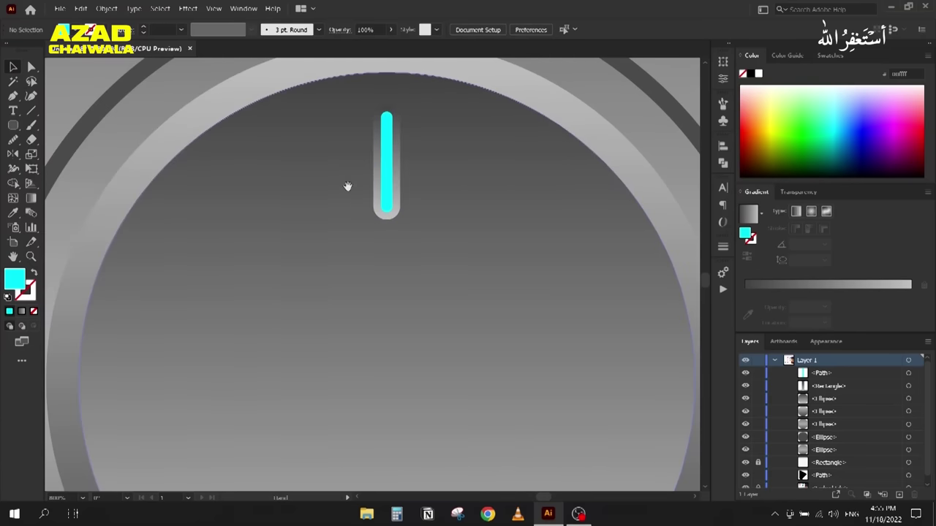
click(391, 160)
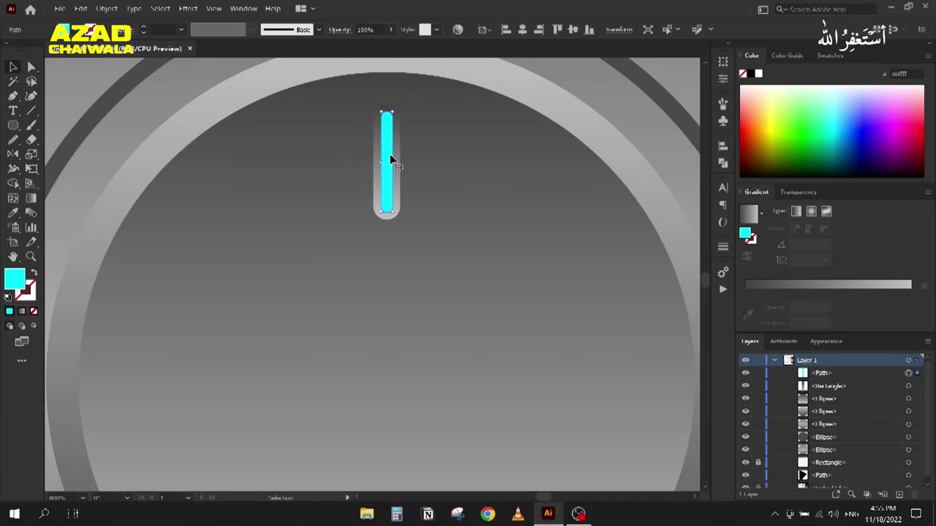
scroll(381, 130, up, 2)
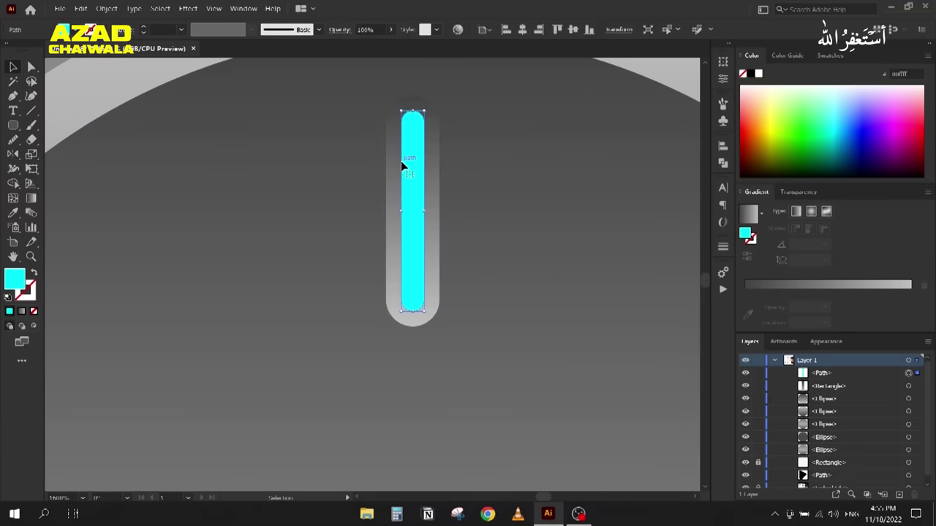
key(Delete)
scroll(401, 163, down, 5)
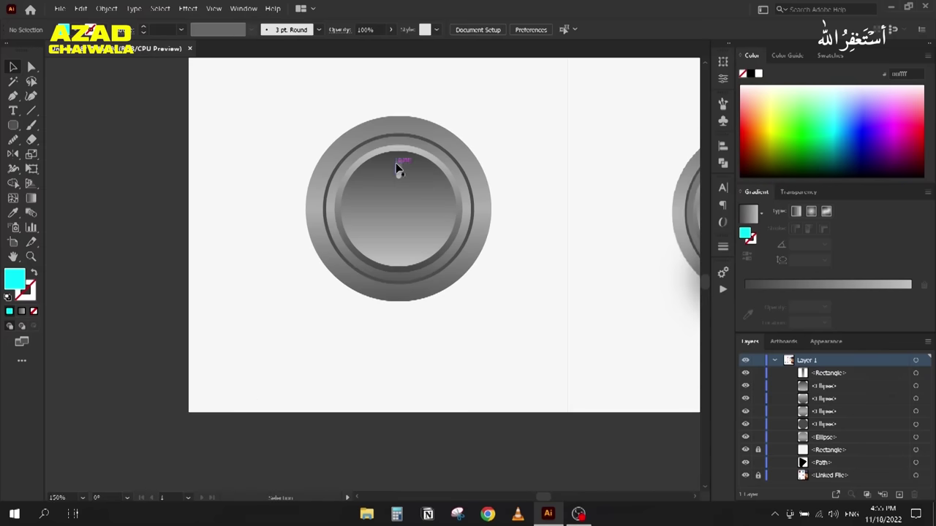
scroll(279, 166, down, 3)
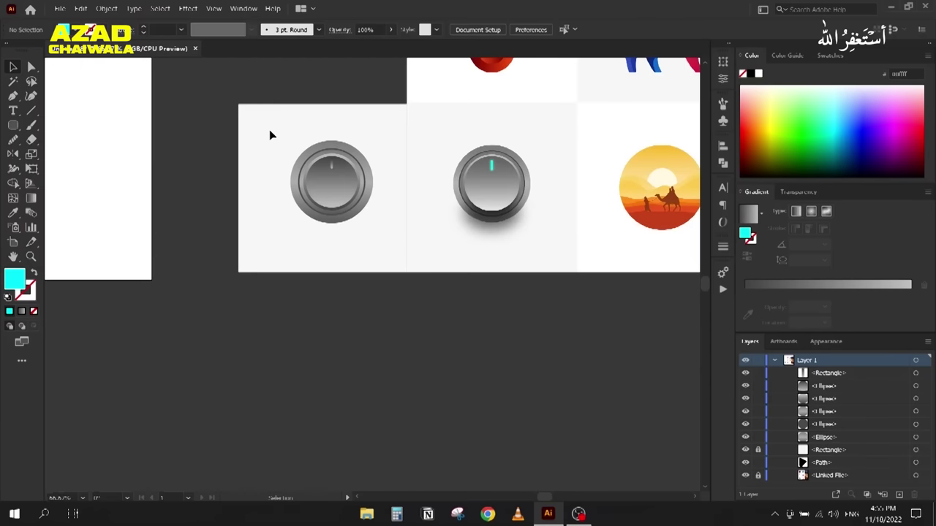
Step: Move the grey knob from the samples onto the blank artboard and enlarge it to about 516.26 px
drag(260, 157, 449, 198)
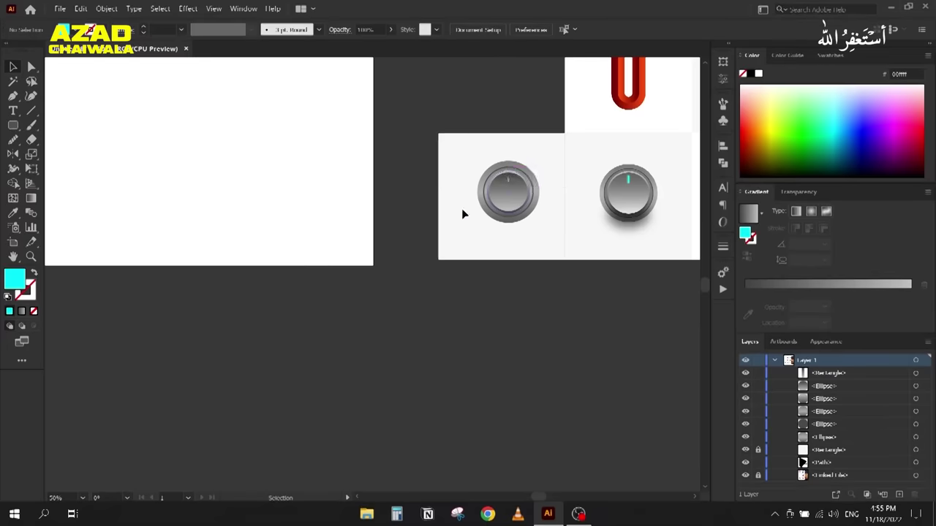
scroll(448, 231, down, 2)
drag(417, 245, 427, 283)
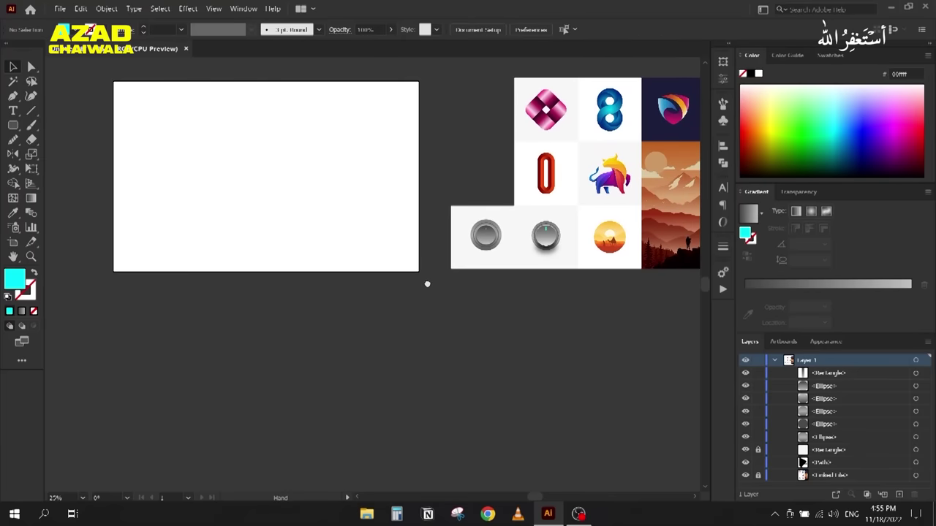
click(484, 236)
drag(484, 237, 344, 251)
click(194, 176)
scroll(194, 157, up, 1)
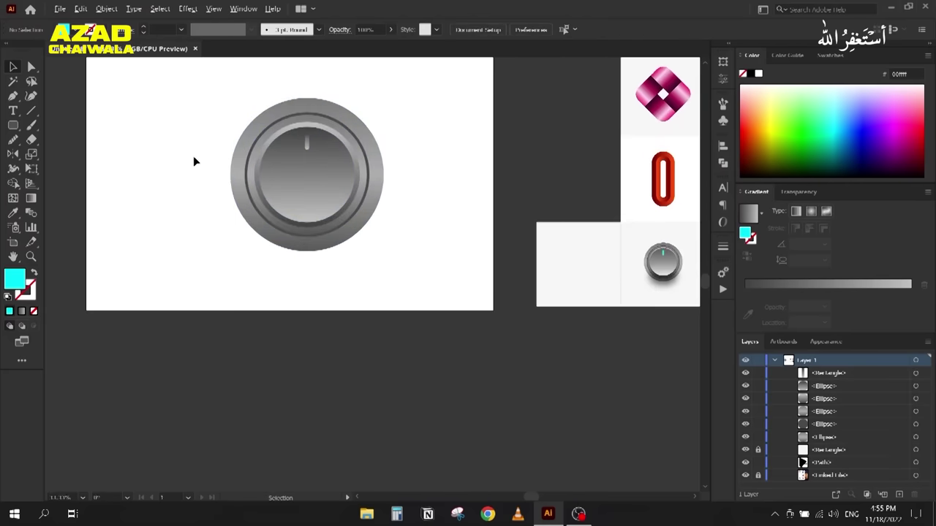
scroll(305, 142, up, 6)
Step: Add an inset offset path inside the grey indicator pill and fill it cyan
click(336, 129)
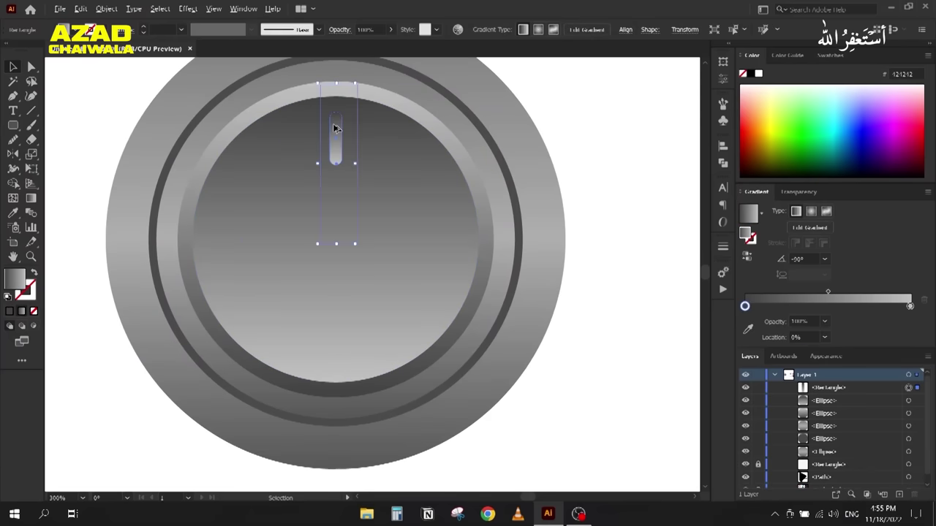
click(106, 8)
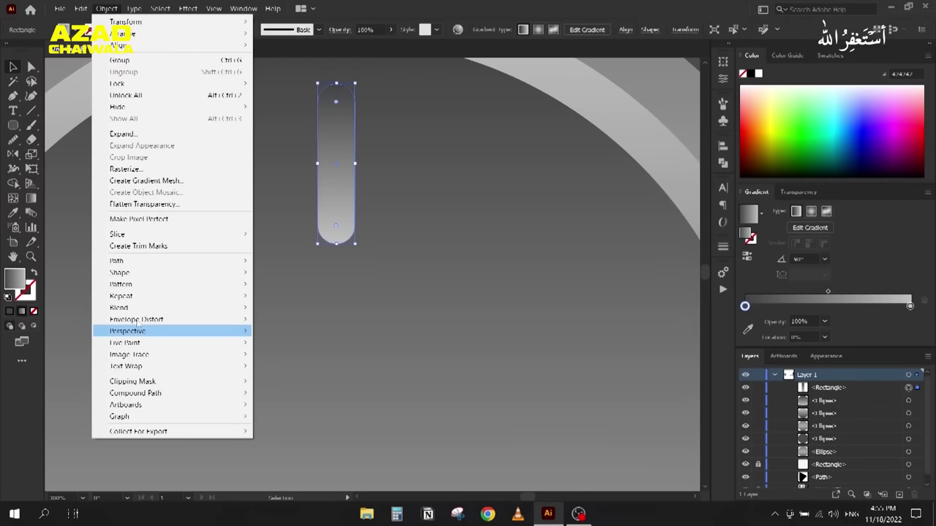
mouse_move(175, 261)
click(286, 299)
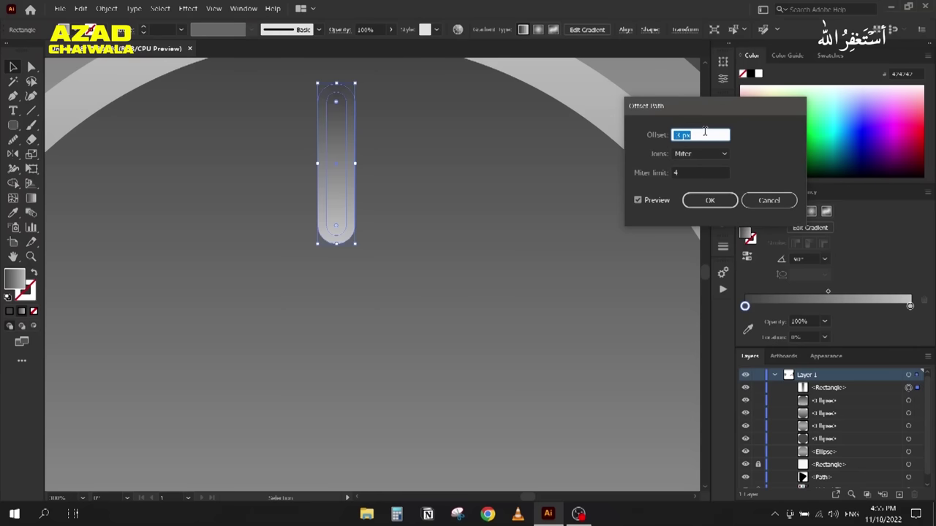
click(706, 200)
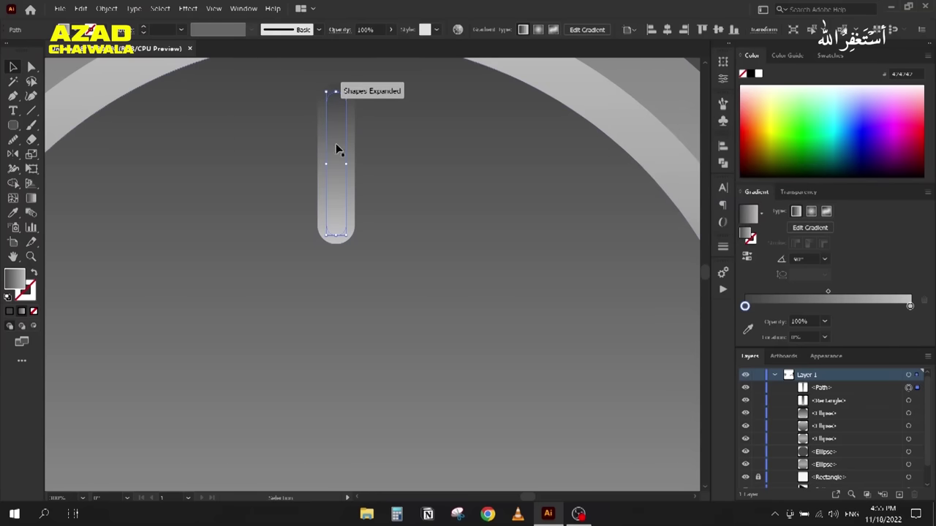
click(830, 55)
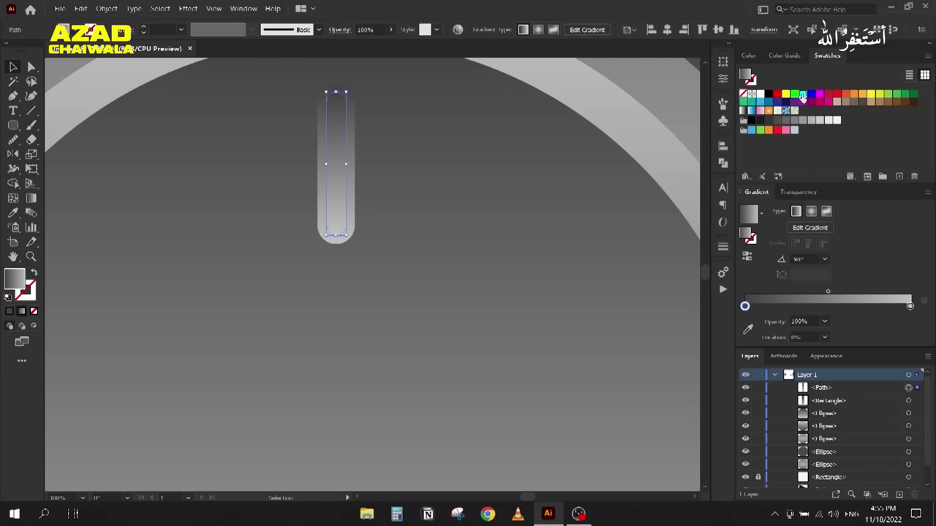
click(802, 94)
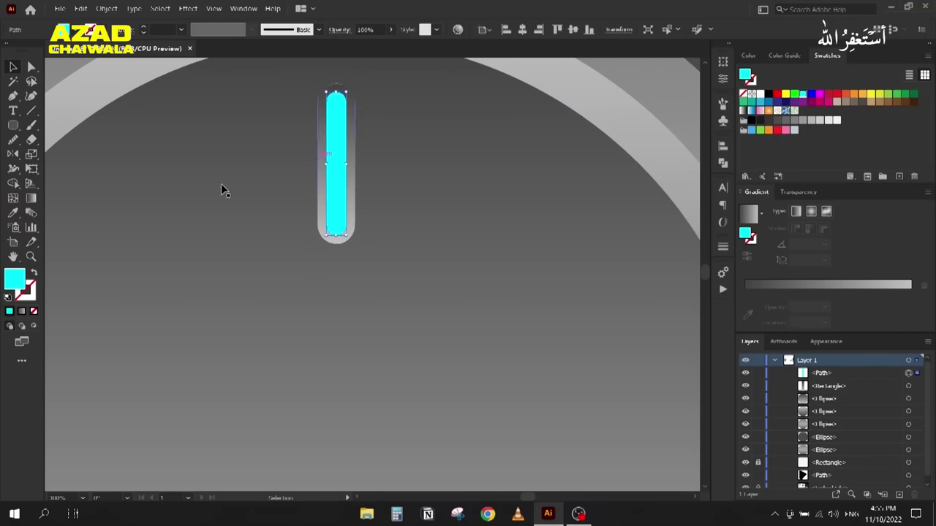
Step: Deselect, then undo to get the grey capsule under the cyan core selected again
scroll(234, 128, down, 2)
click(596, 115)
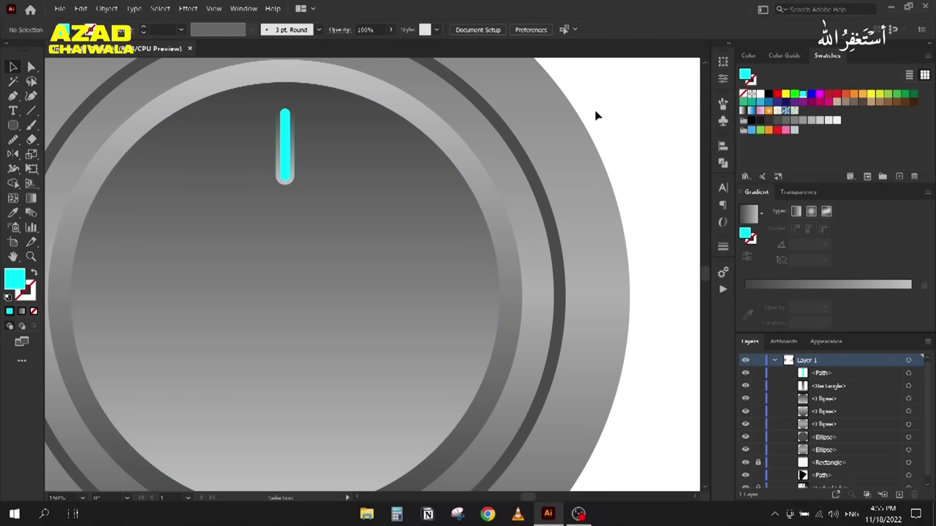
scroll(255, 147, up, 4)
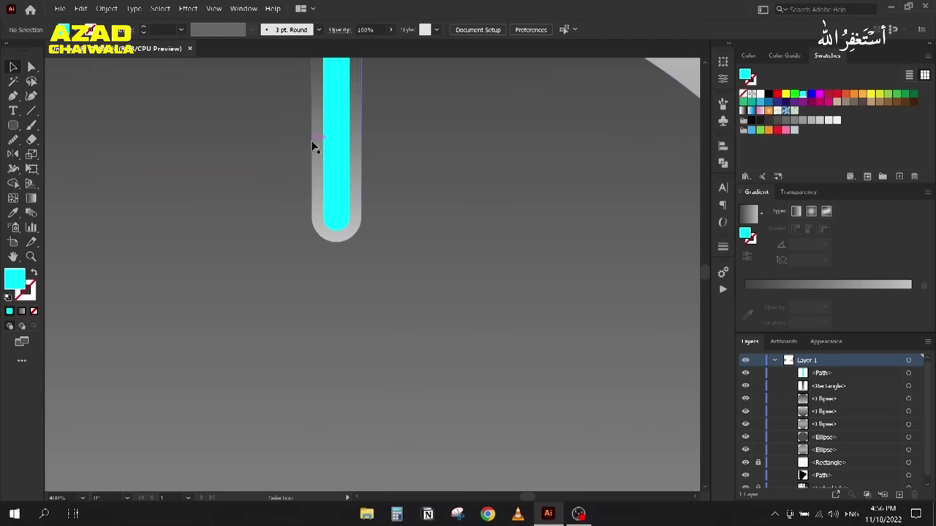
key(ctrl+z)
scroll(280, 151, down, 2)
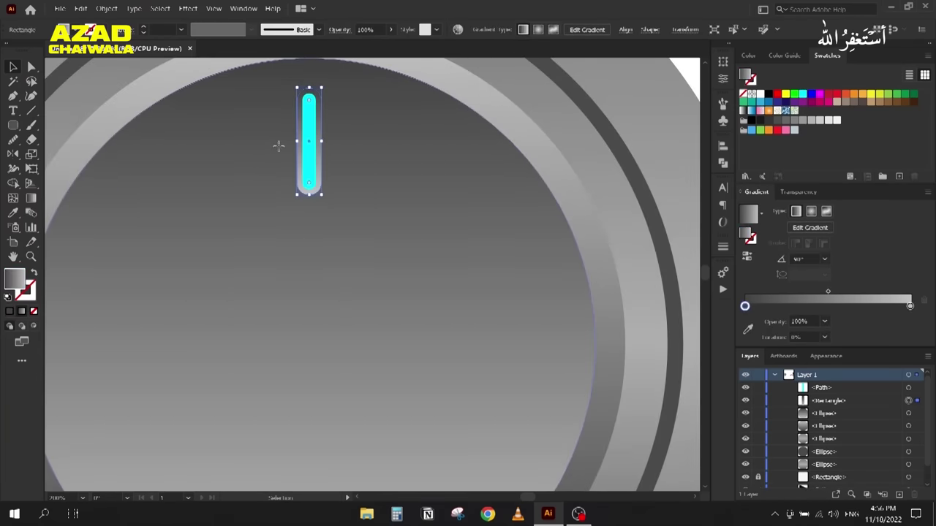
Step: Shift the capsule's gradient midpoint to about 66% and reselect the grey capsule
key(g)
drag(311, 145, 312, 171)
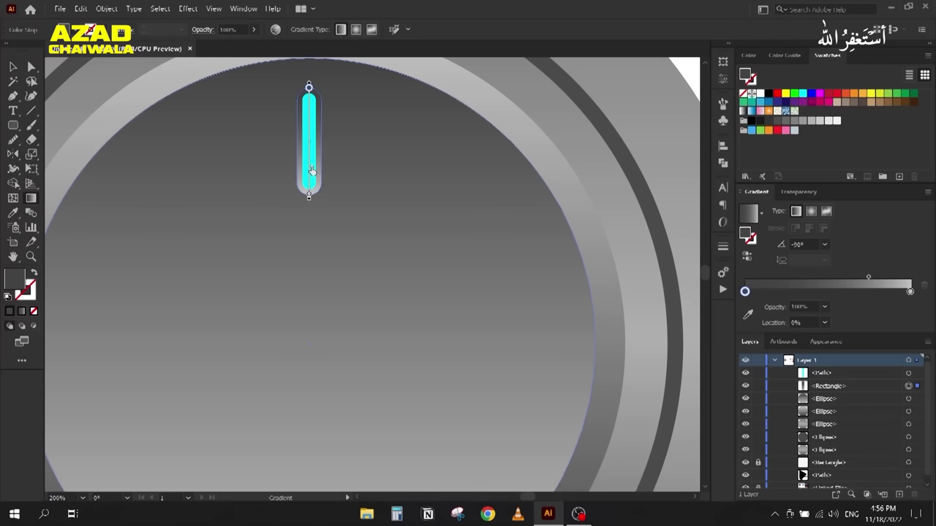
click(12, 67)
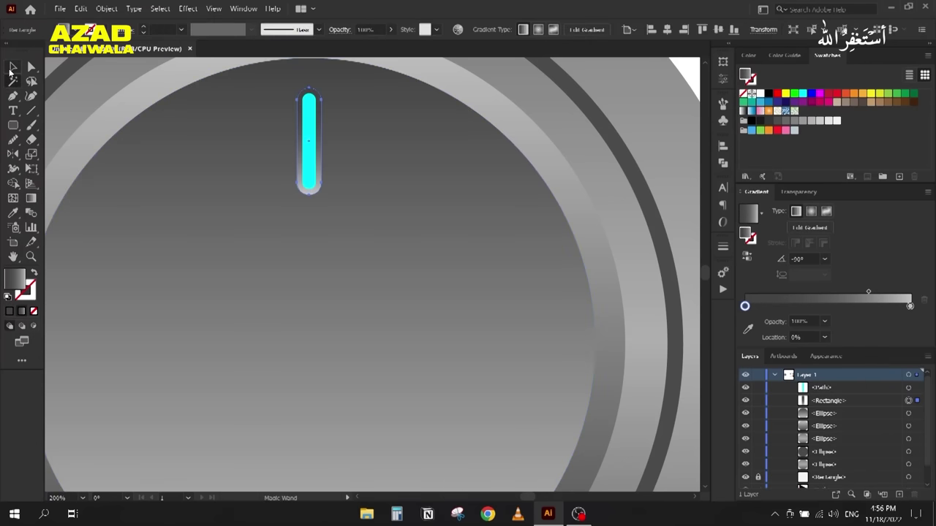
scroll(412, 123, down, 1)
click(108, 127)
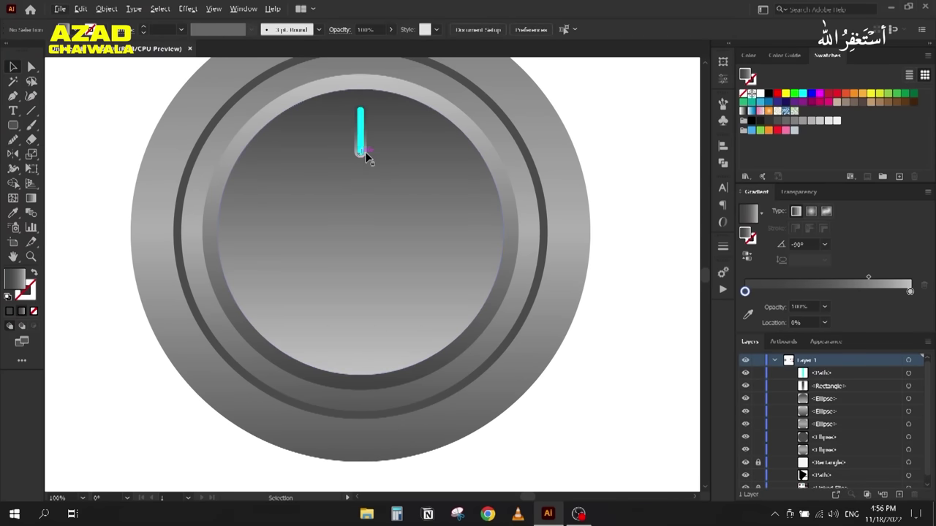
scroll(361, 151, up, 3)
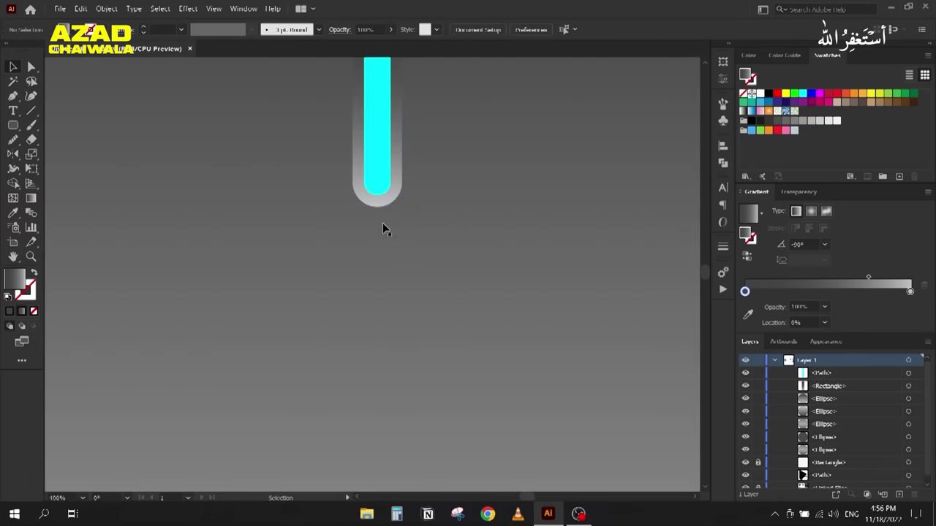
click(376, 204)
scroll(378, 205, down, 2)
Step: Push the gradient end stop to the far end and lower its HSB brightness to about 65%
drag(909, 306, 908, 306)
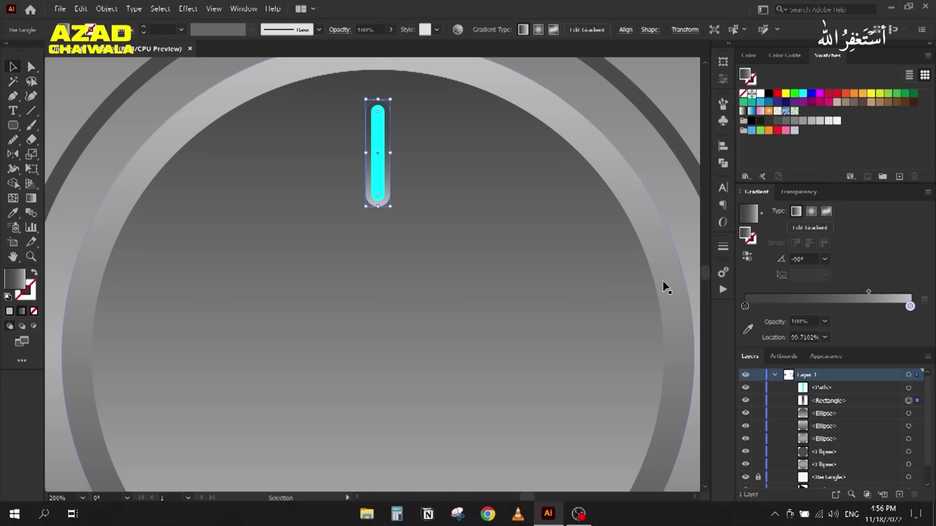
double_click(909, 305)
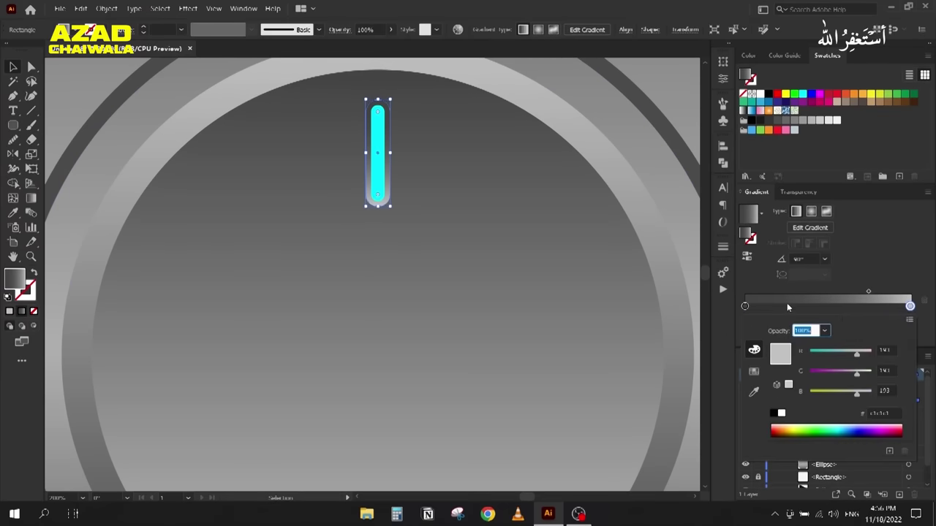
click(910, 319)
click(845, 346)
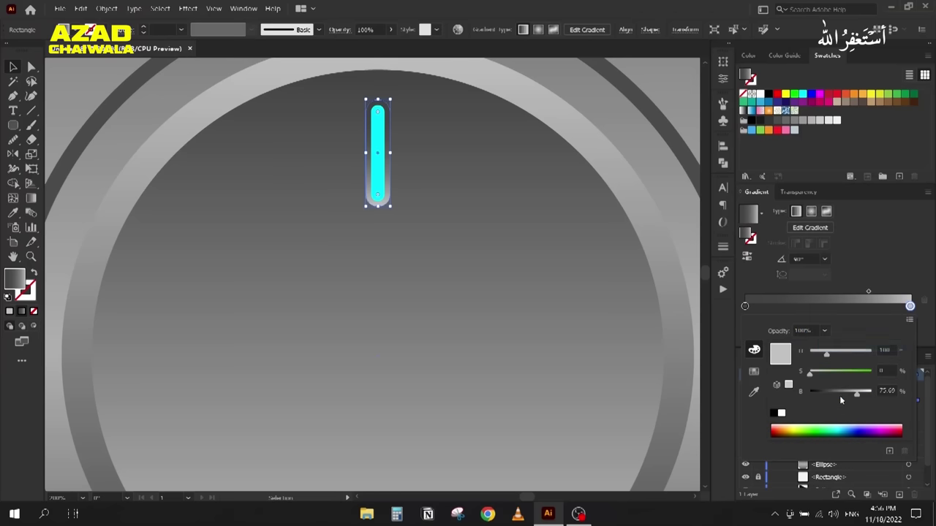
click(884, 390)
key(Down)
key(Down)
key(Down)
key(Down)
key(Down)
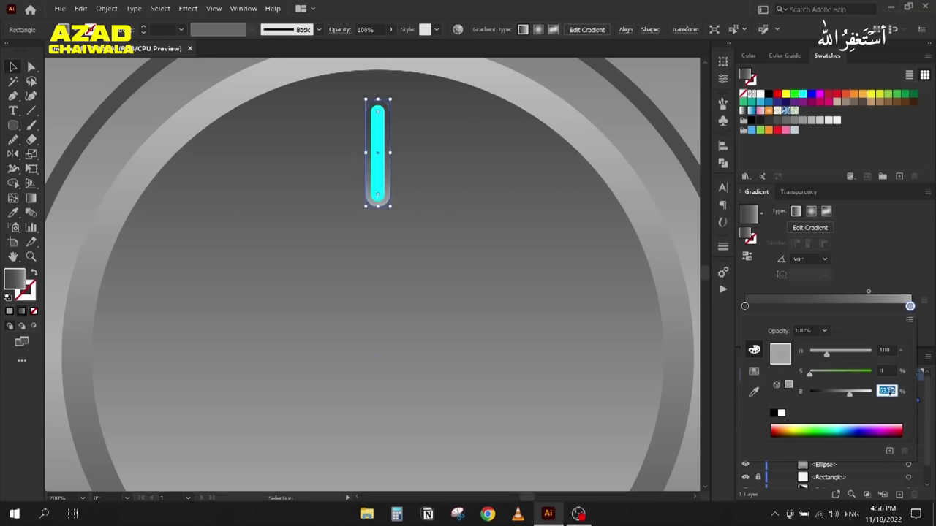
key(Down)
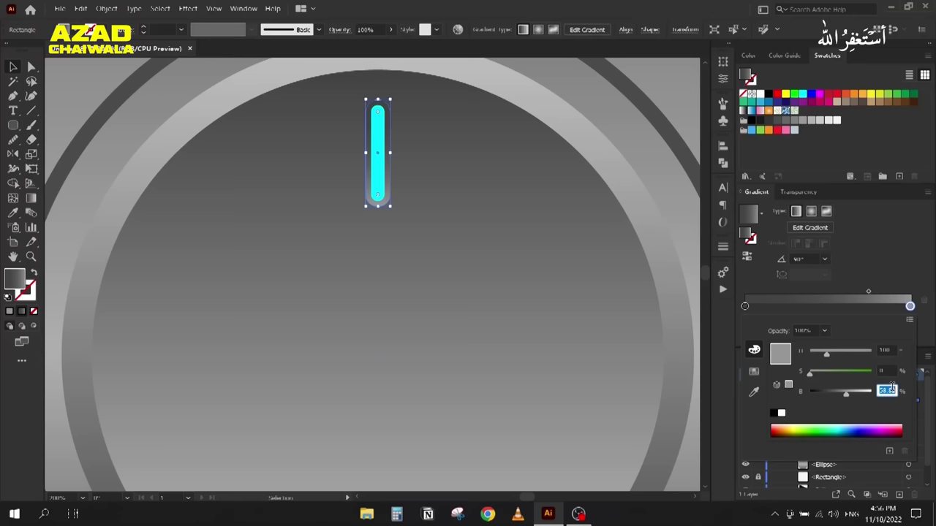
key(Return)
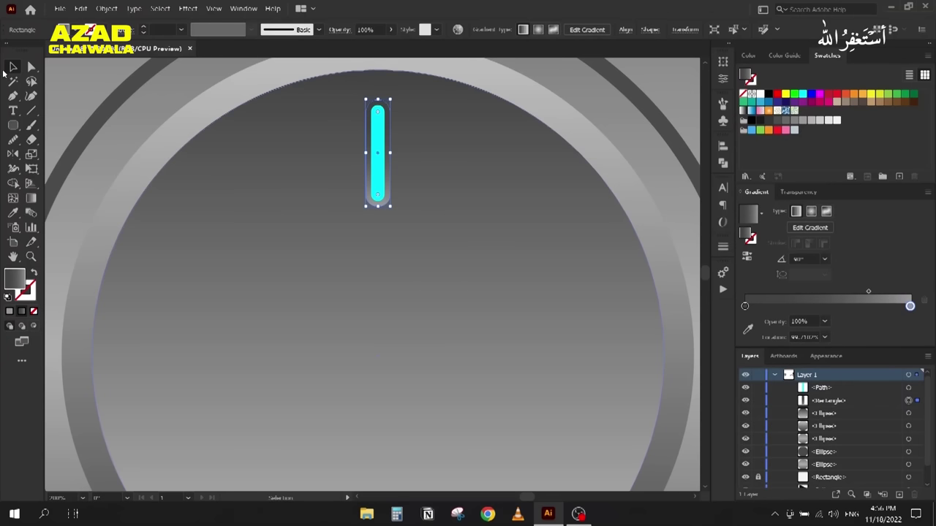
Step: Zoom out to view the whole knob and select the cyan bar
click(90, 102)
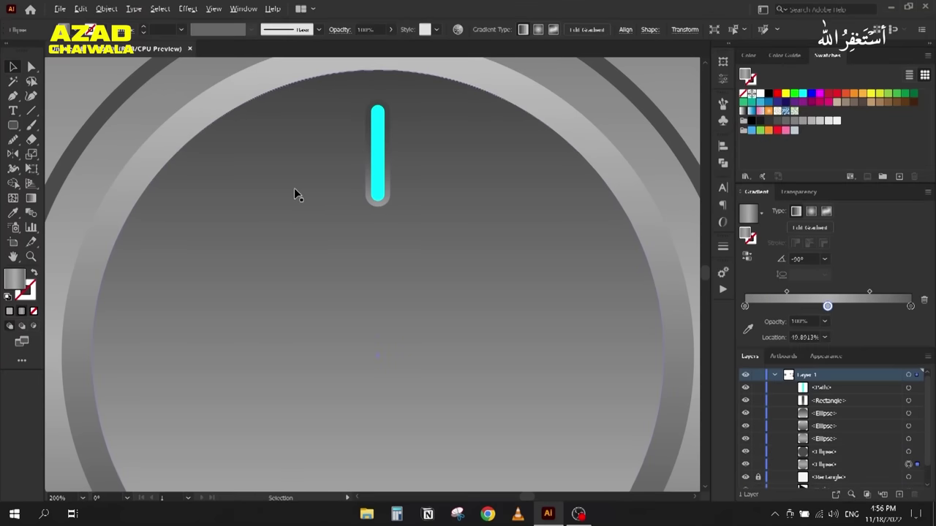
key(ctrl+1)
click(95, 171)
scroll(329, 142, up, 2)
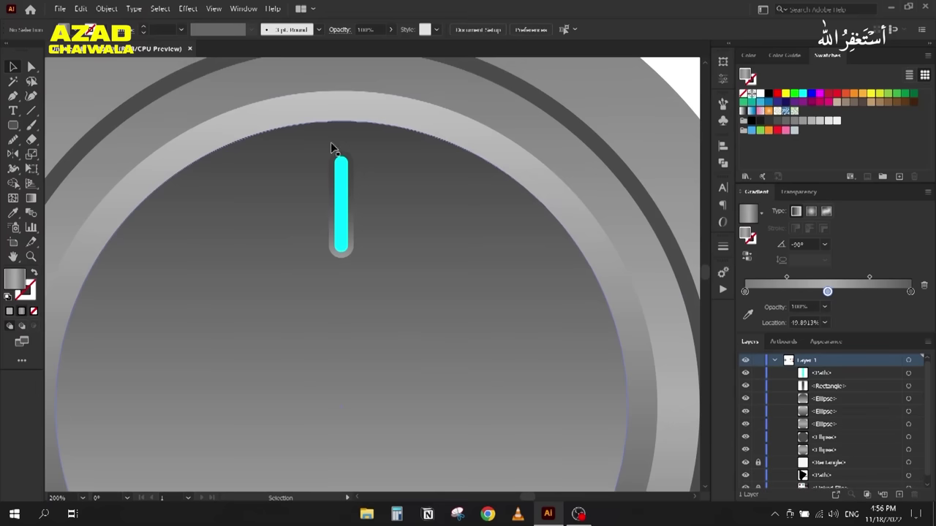
click(343, 174)
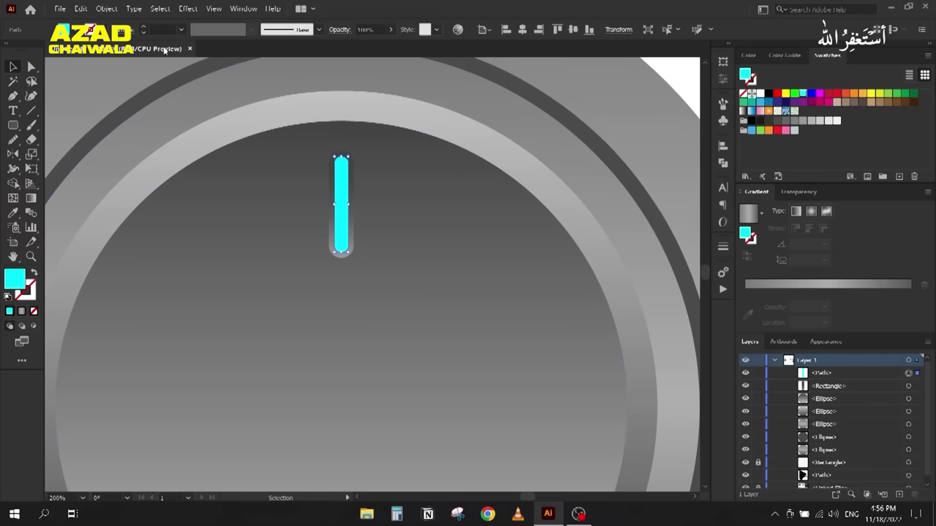
Step: Apply a 1-pixel Gaussian Blur to the cyan bar
click(181, 10)
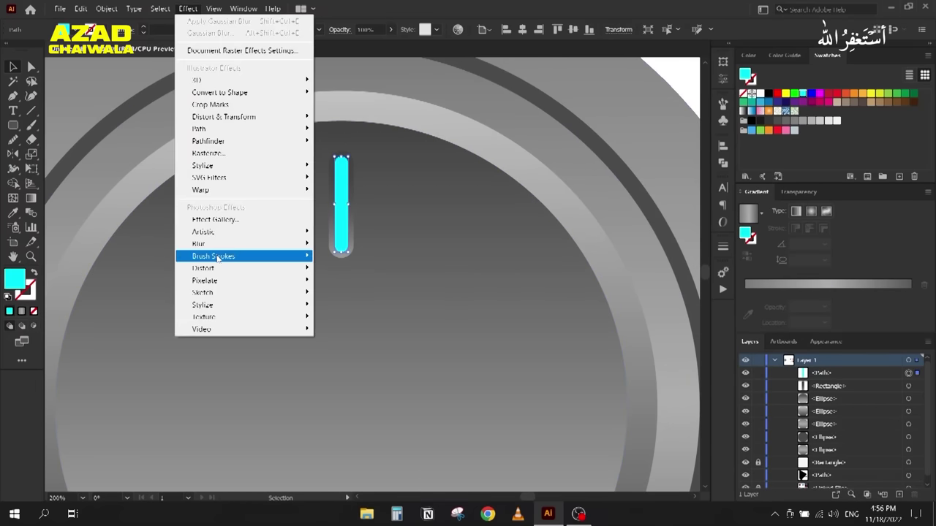
mouse_move(219, 244)
click(359, 249)
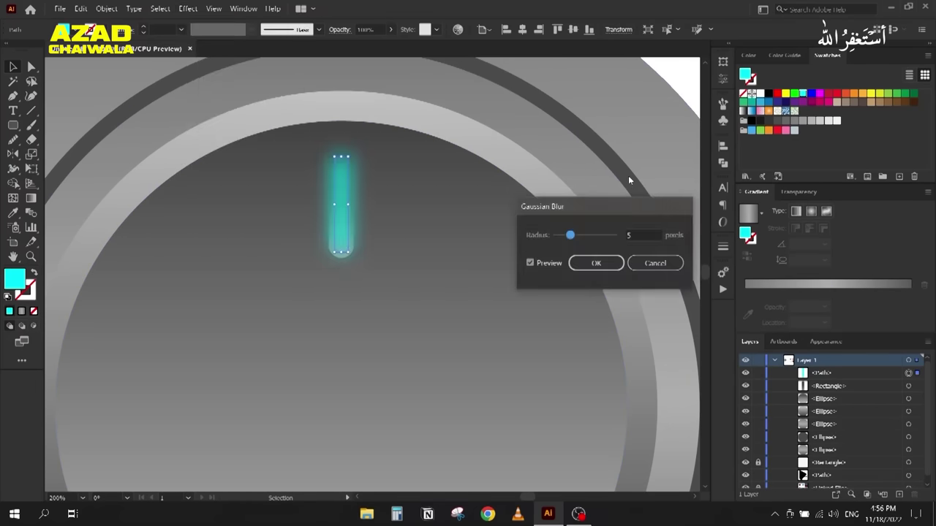
double_click(640, 234)
text(1)
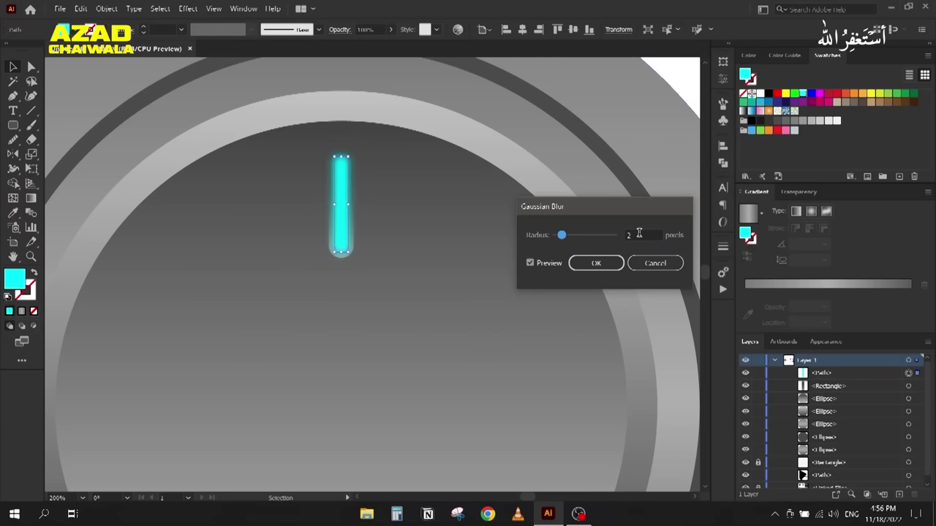
click(595, 263)
scroll(332, 161, up, 3)
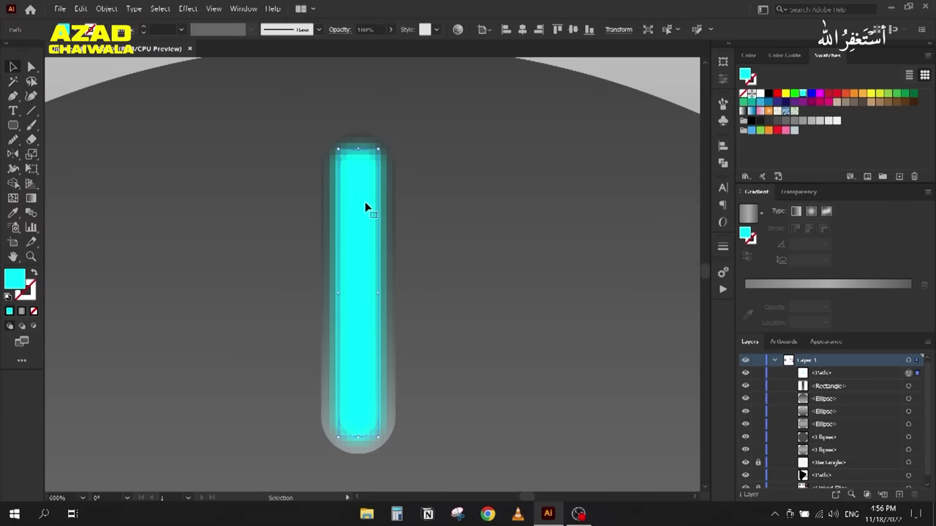
Step: Set Document Raster Effects resolution to High (300 ppi), then reselect the cyan bar
click(182, 7)
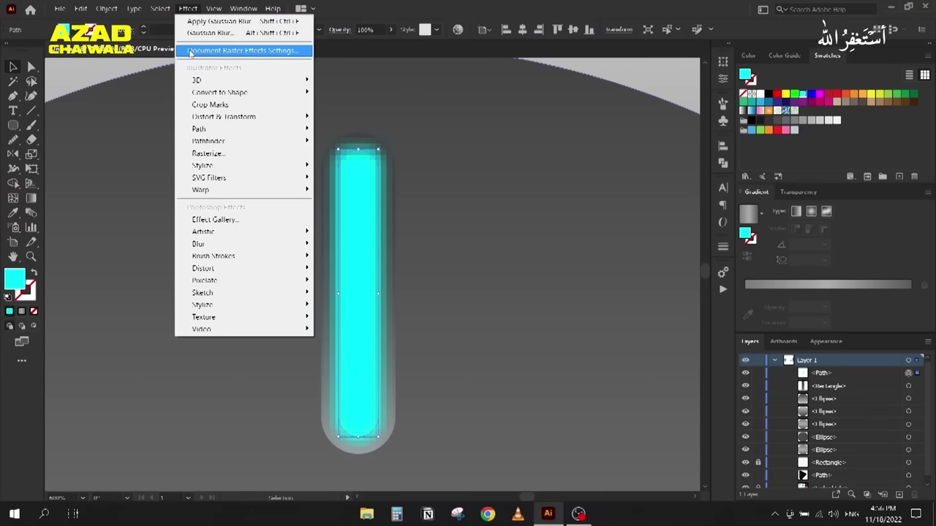
click(189, 51)
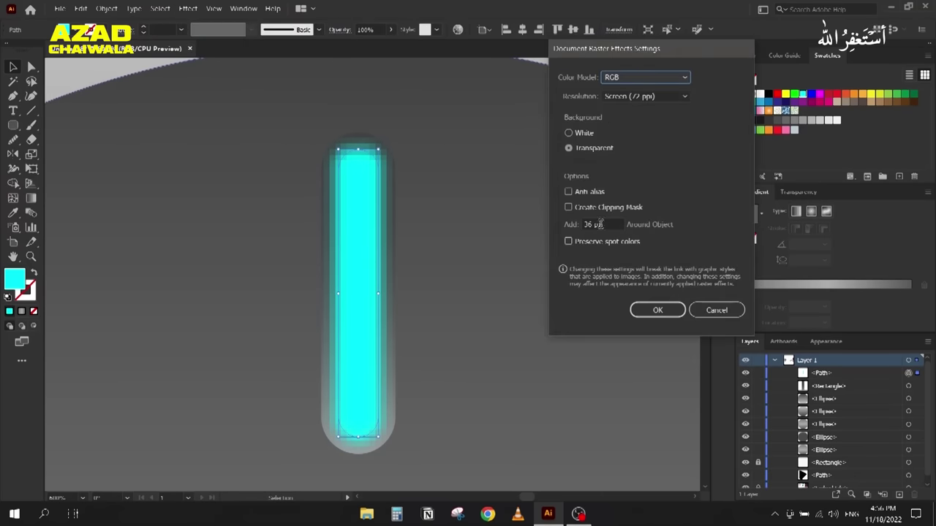
click(621, 98)
click(620, 137)
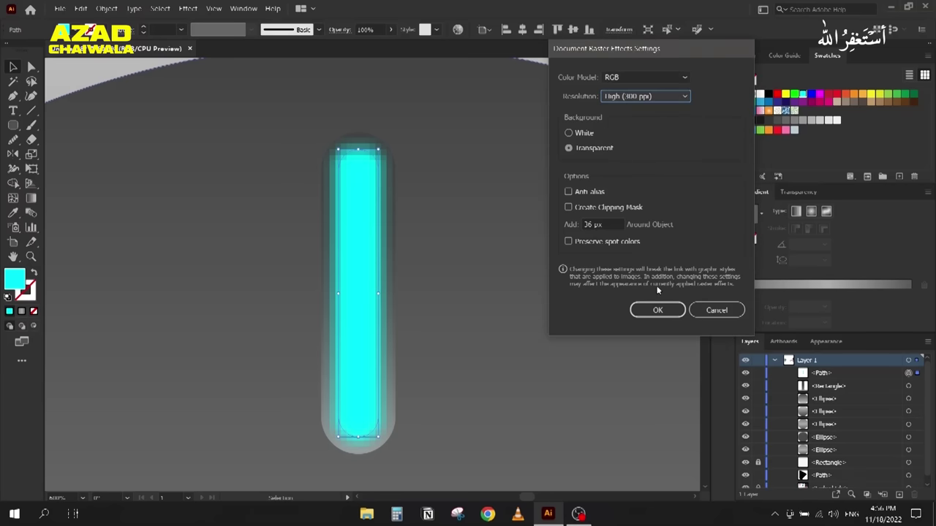
click(658, 310)
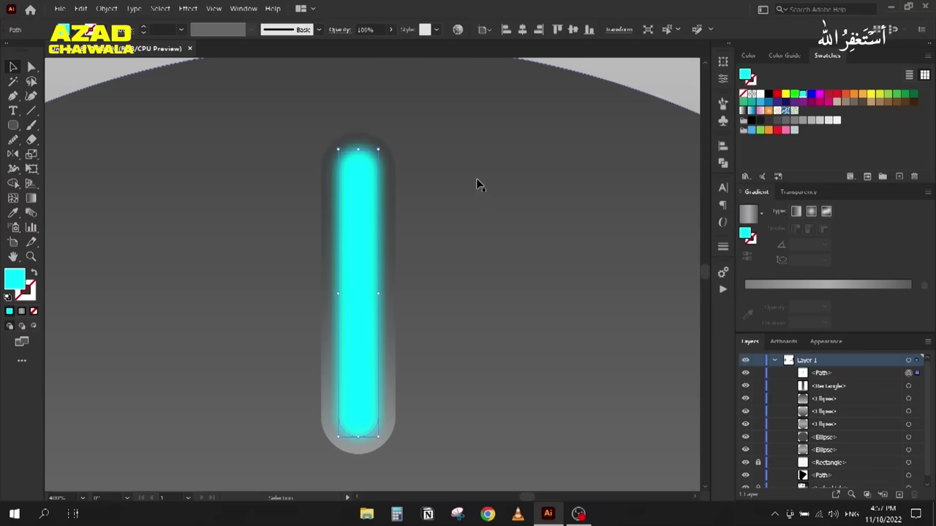
scroll(475, 184, down, 3)
click(128, 117)
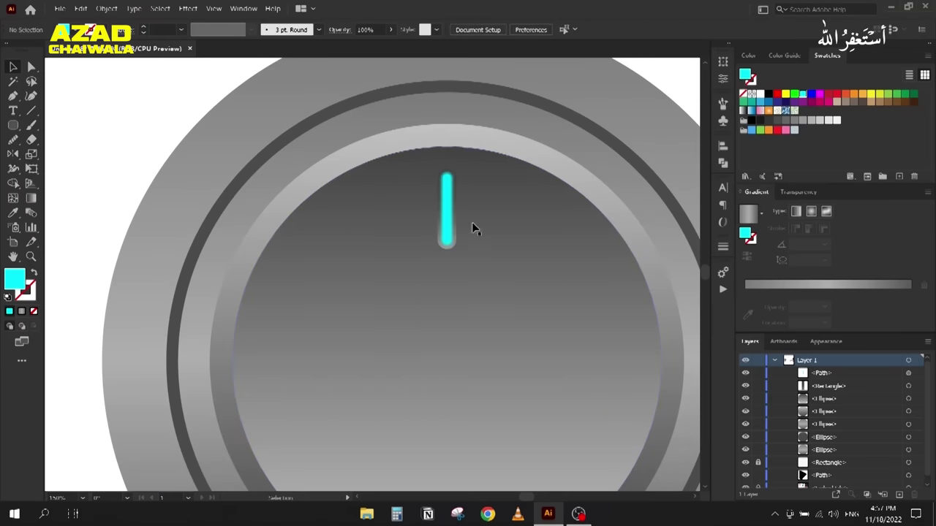
scroll(472, 241, up, 3)
click(429, 251)
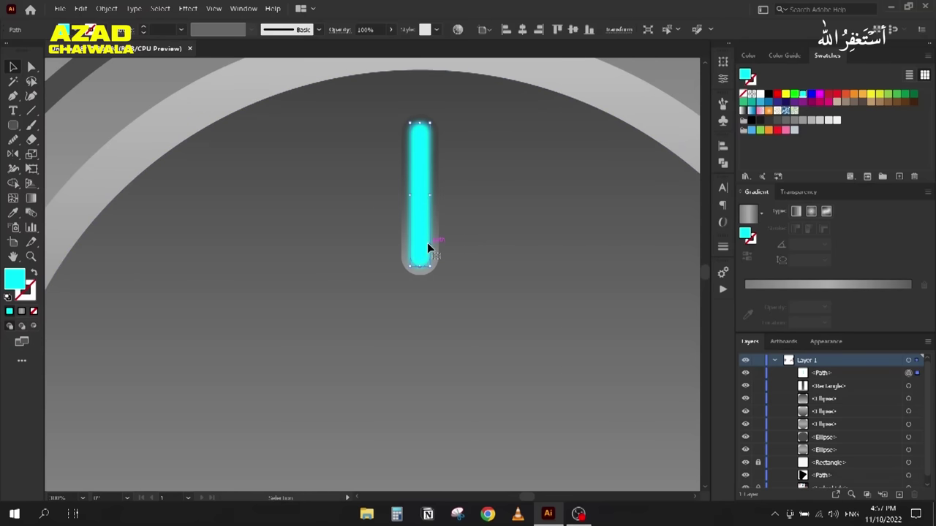
Step: Duplicate the cyan bar in place with copy and paste-in-front
key(a)
key(ctrl+c)
key(ctrl+f)
key(v)
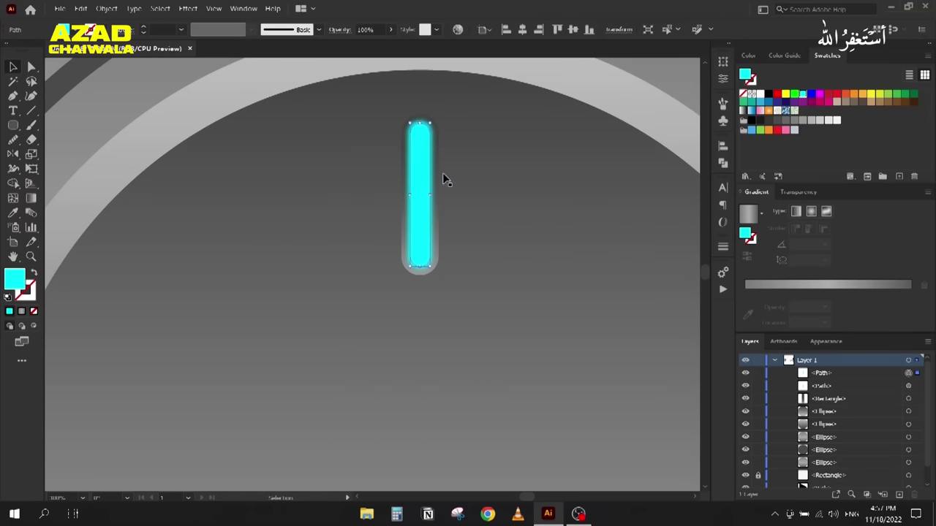
Step: Remove the Gaussian Blur from the duplicate, then select the cyan indicator bar in Layers
click(826, 341)
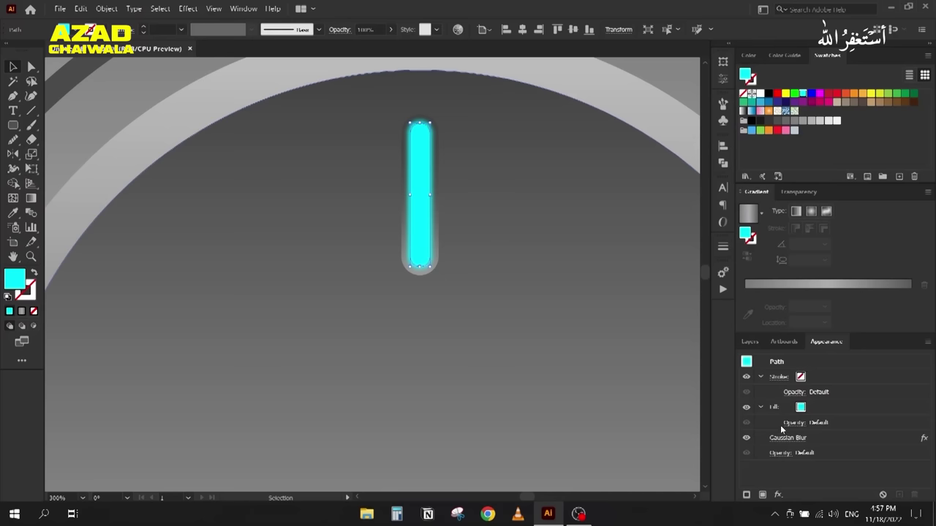
click(847, 439)
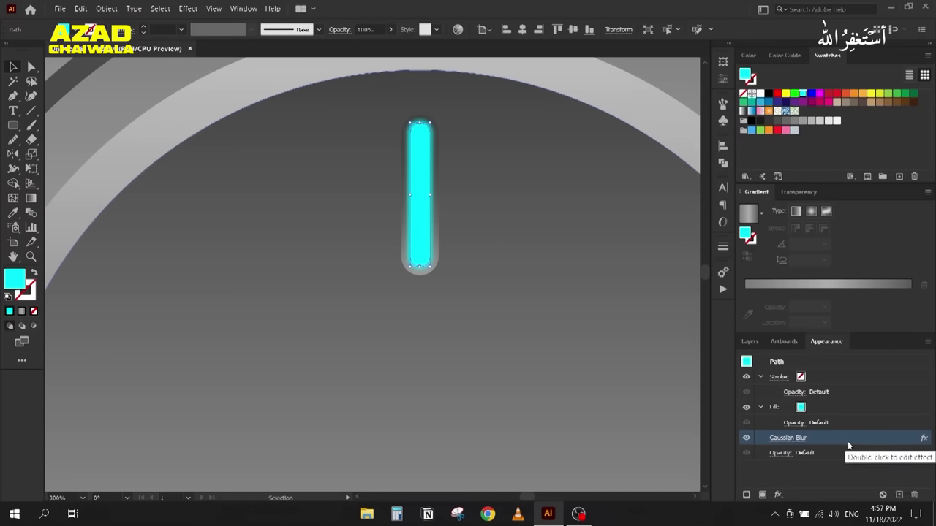
click(914, 495)
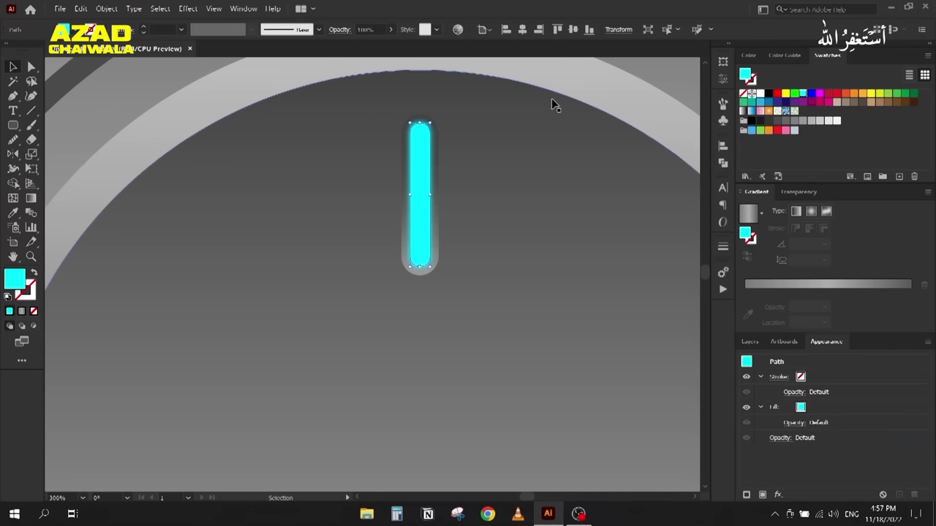
scroll(498, 125, down, 3)
click(108, 134)
scroll(400, 134, up, 3)
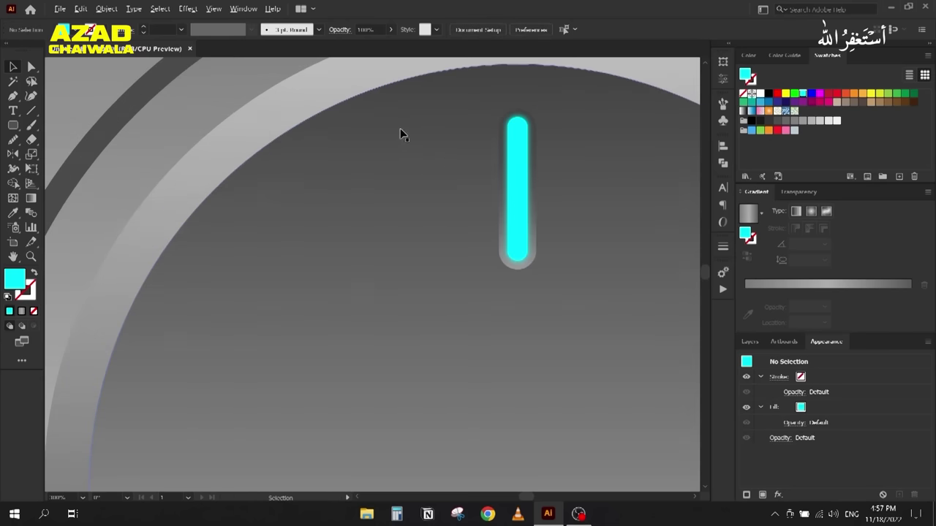
click(750, 341)
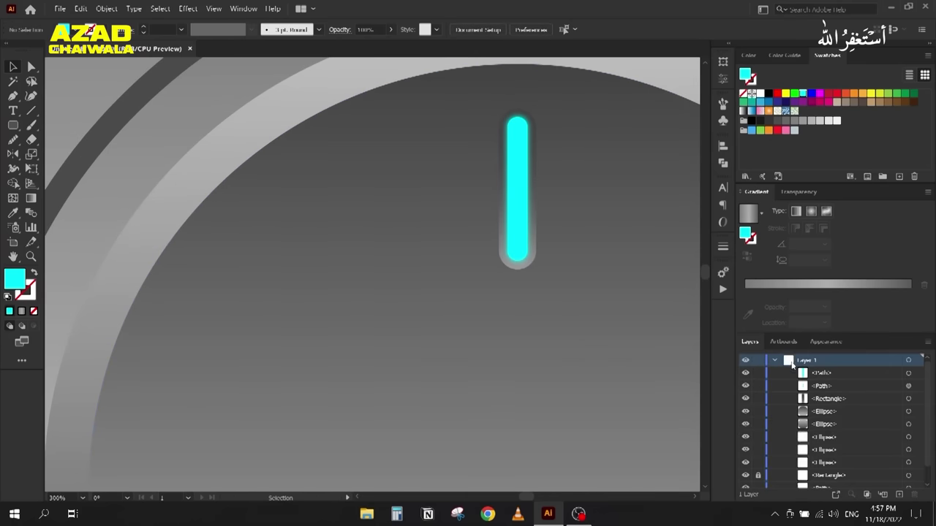
click(908, 374)
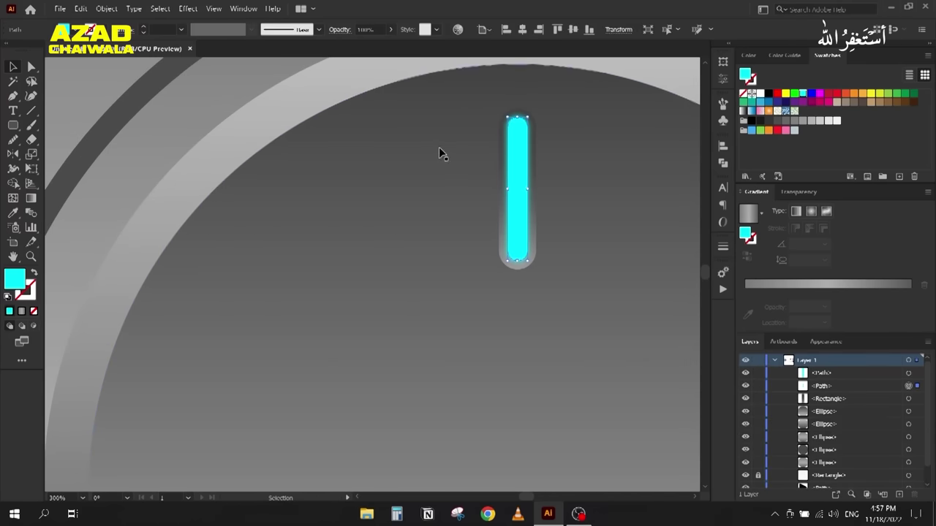
Step: Change the indicator bar's Gaussian Blur radius to 5 px in the Appearance panel
click(825, 342)
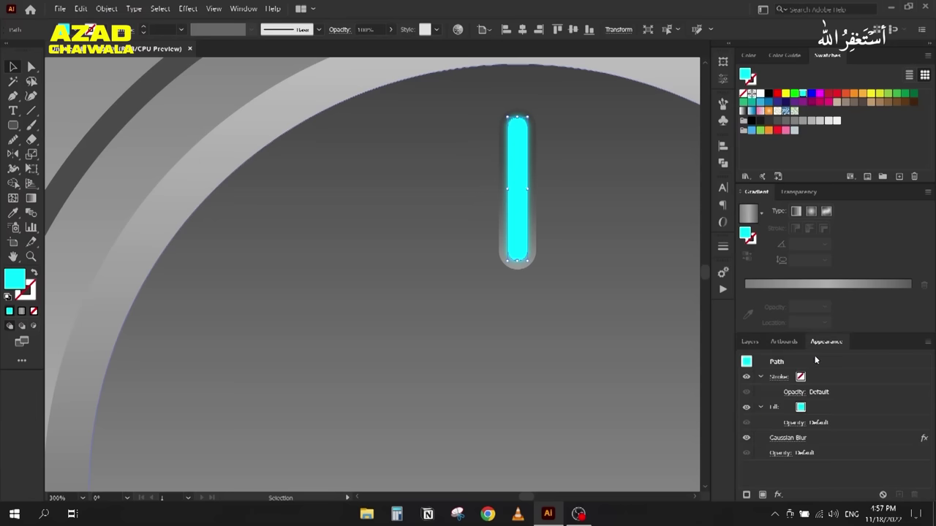
click(787, 437)
click(648, 234)
double_click(648, 234)
text(6)
key(Down)
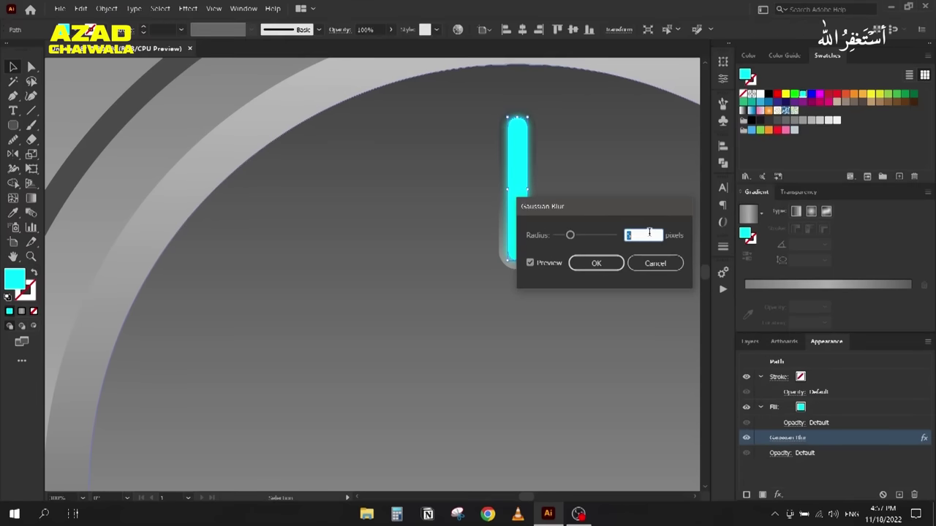
click(605, 266)
scroll(551, 252, down, 3)
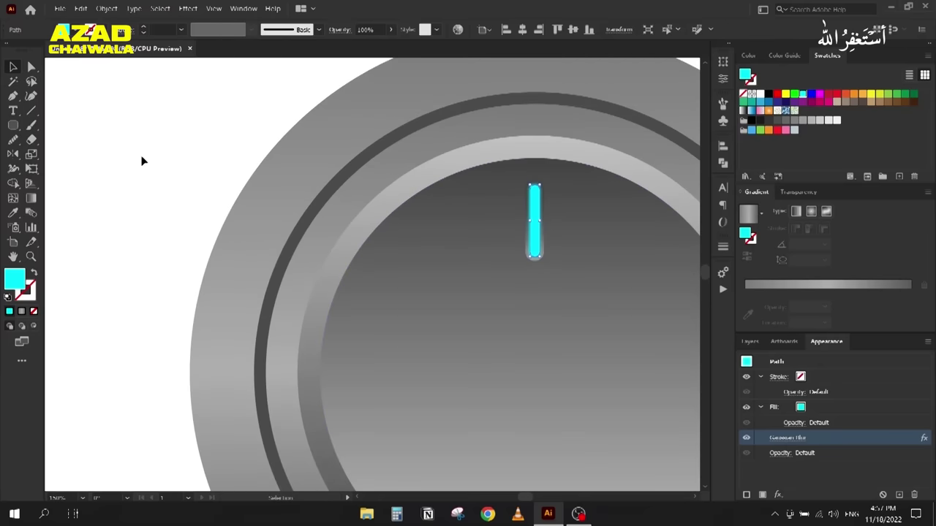
click(176, 189)
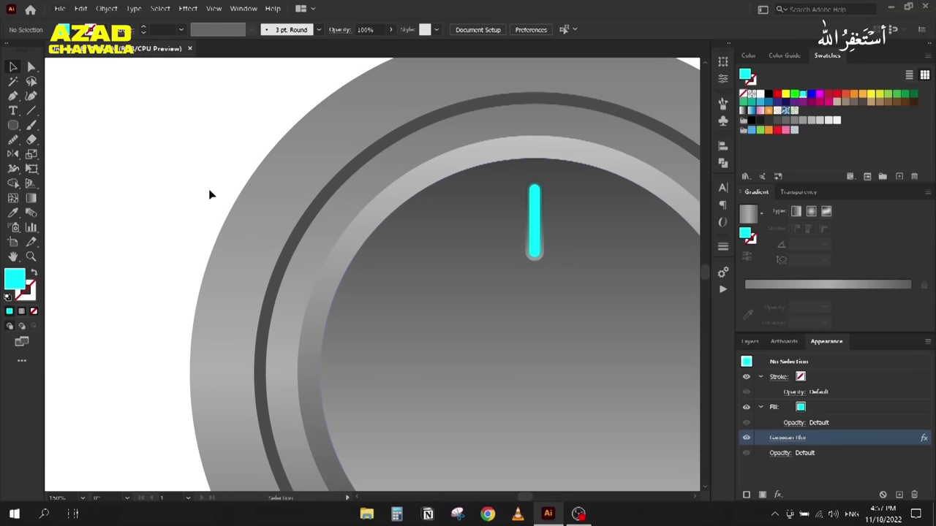
Step: Draw an ellipse across the bottom of the knob with the Ellipse Tool
scroll(209, 195, down, 5)
scroll(445, 368, down, 2)
scroll(420, 297, right, 3)
scroll(419, 296, down, 2)
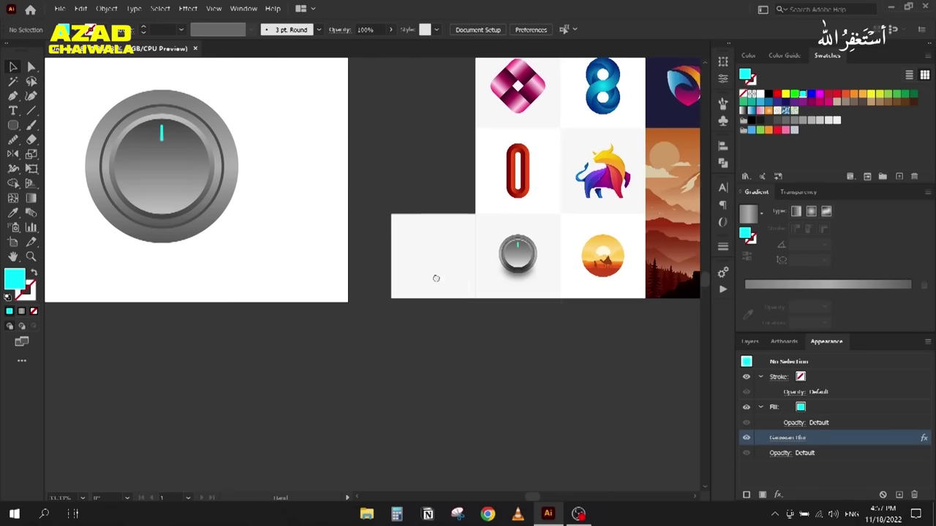
scroll(513, 278, up, 5)
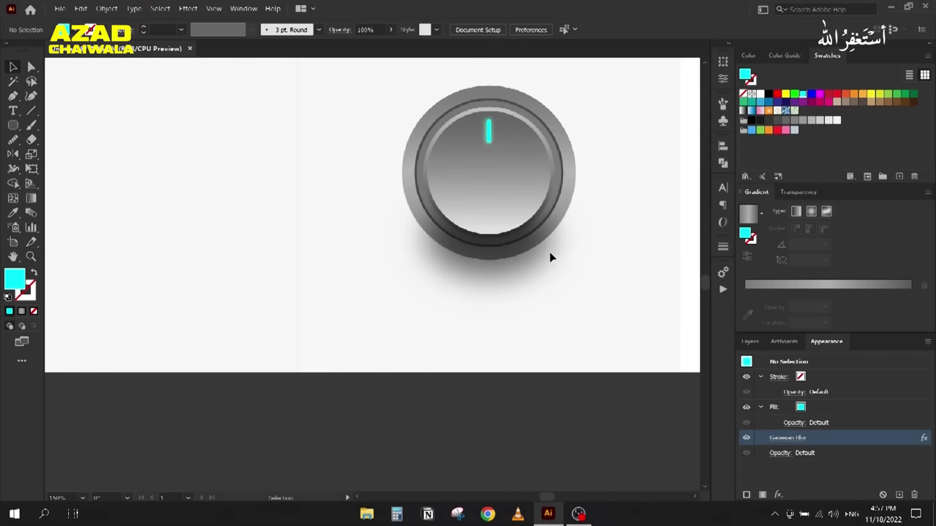
scroll(390, 272, down, 3)
scroll(575, 259, up, 4)
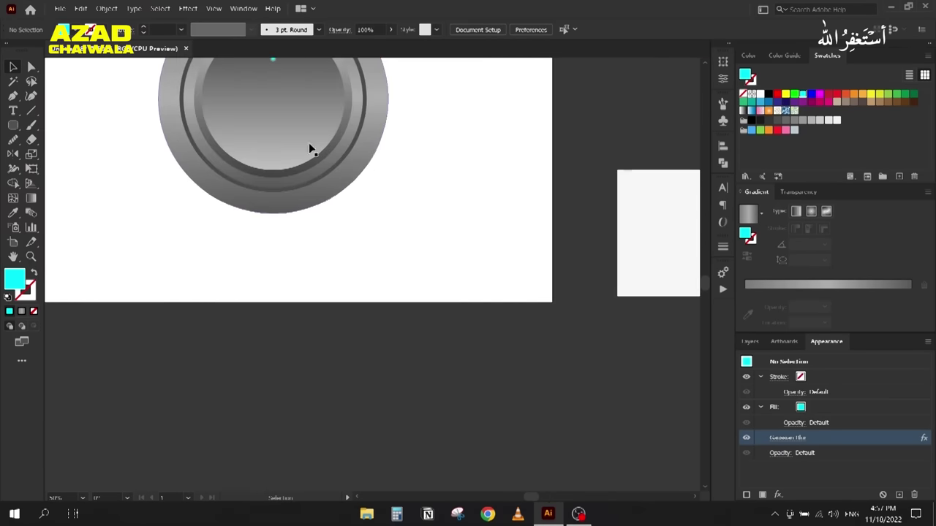
scroll(218, 243, down, 2)
drag(13, 125, 45, 151)
drag(248, 255, 403, 312)
Step: Centre the ellipse horizontally on the inner circle and fill it black
click(12, 66)
shift+click(319, 196)
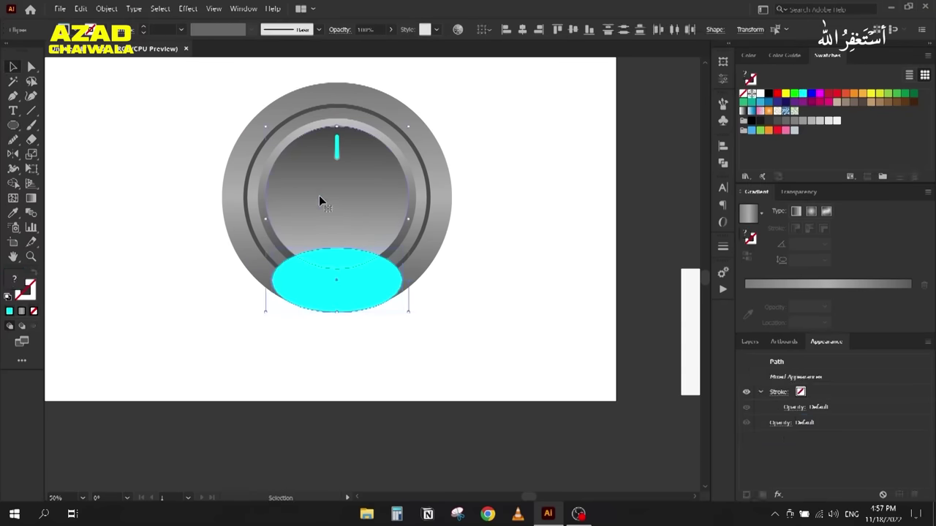
click(523, 31)
click(363, 328)
click(355, 296)
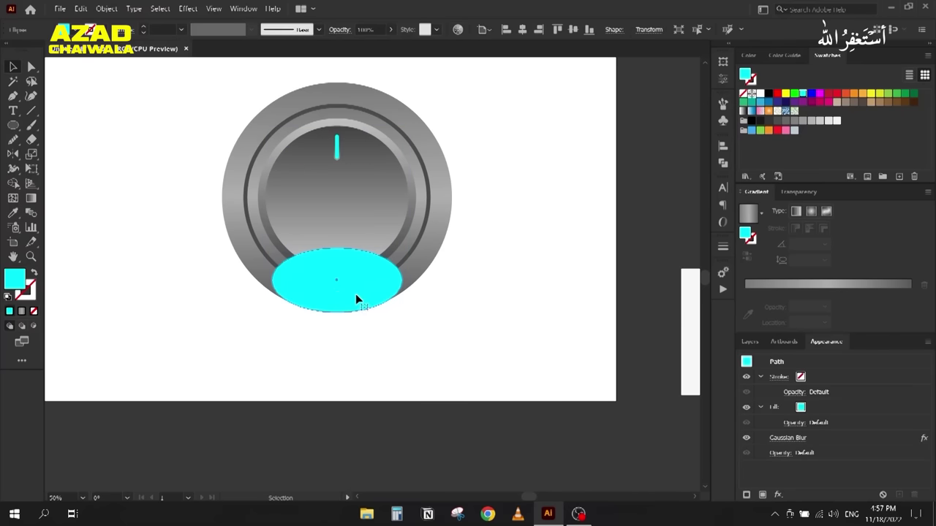
click(768, 93)
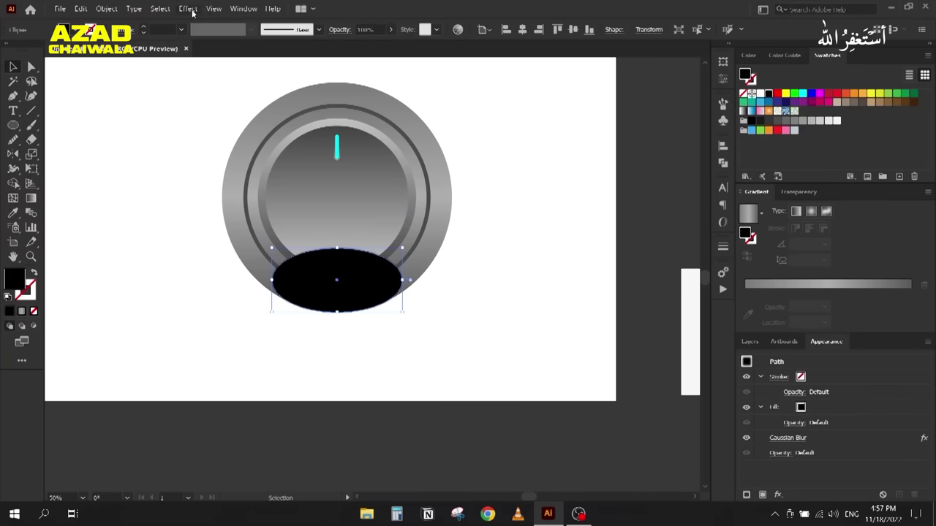
Step: Delete the ellipse's inherited Gaussian Blur in the Appearance panel
click(188, 8)
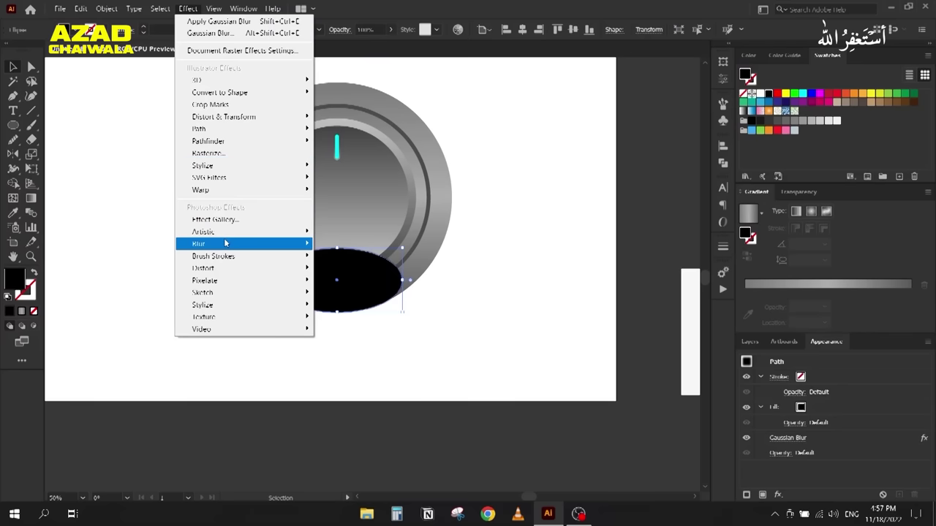
mouse_move(228, 244)
click(352, 244)
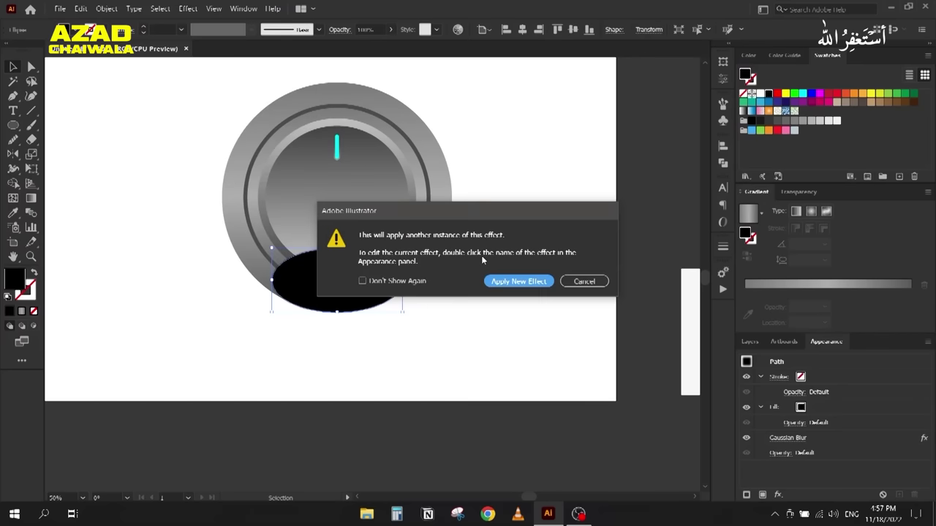
click(579, 283)
click(478, 348)
click(325, 298)
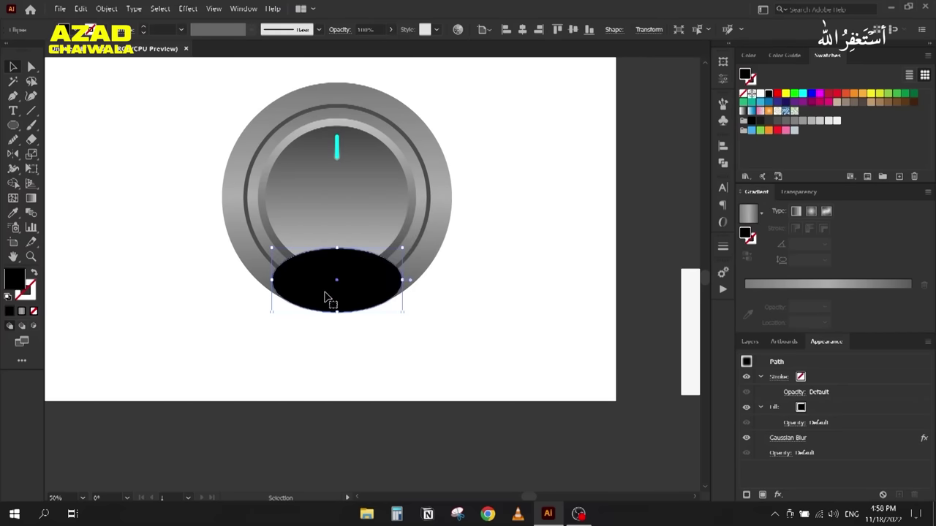
click(836, 437)
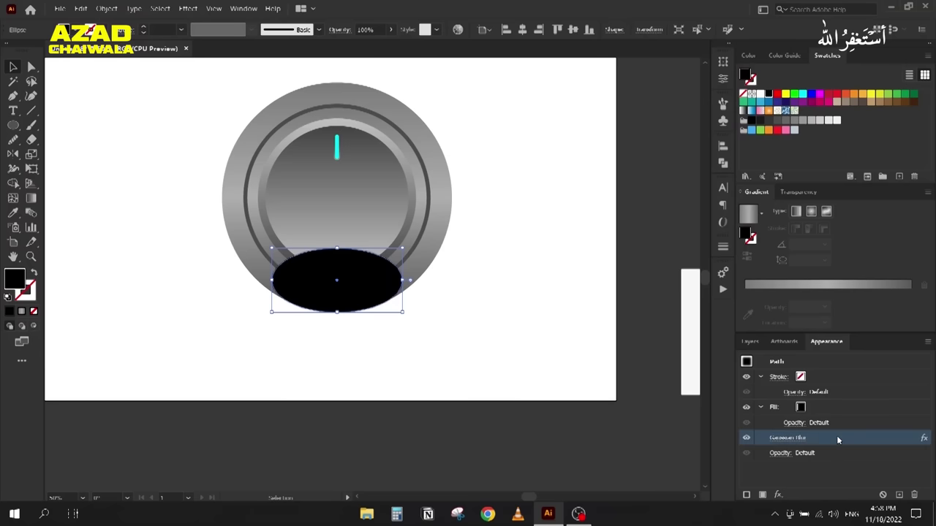
click(913, 495)
click(334, 298)
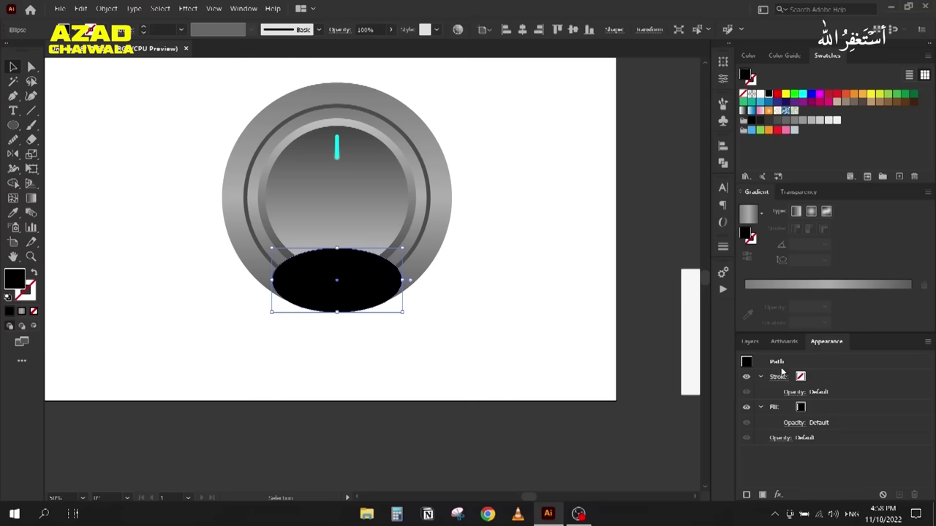
Step: Apply a new Gaussian Blur to the black ellipse, previewing radii 28 then 51
click(188, 8)
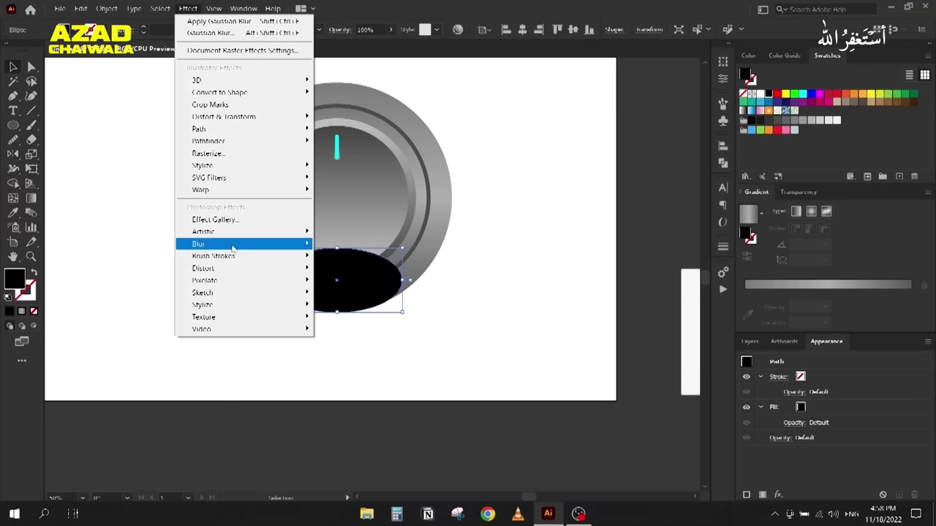
mouse_move(234, 245)
click(350, 245)
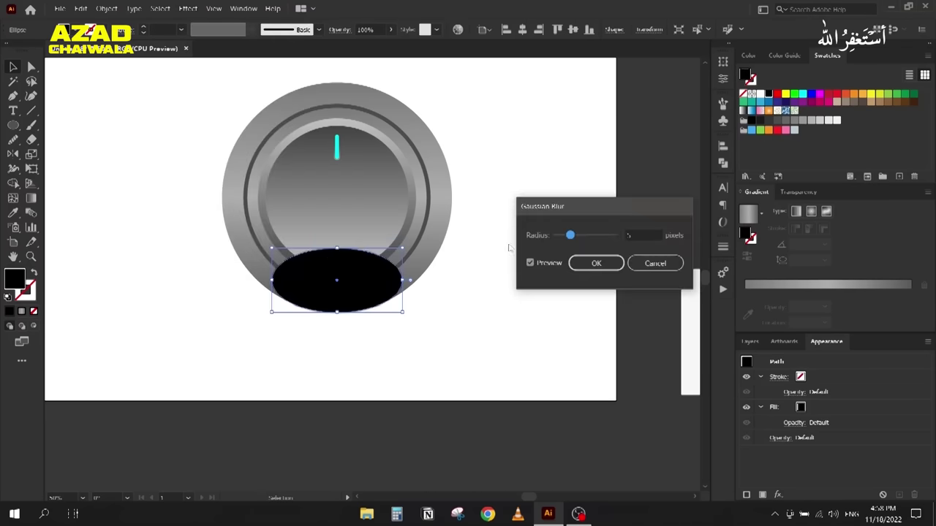
click(657, 234)
text(28)
key(Tab)
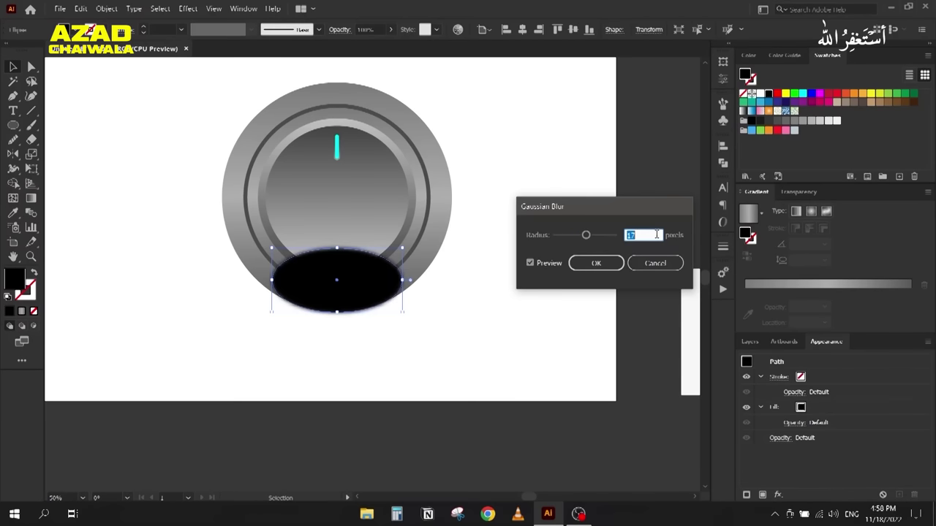
text(51)
key(Tab)
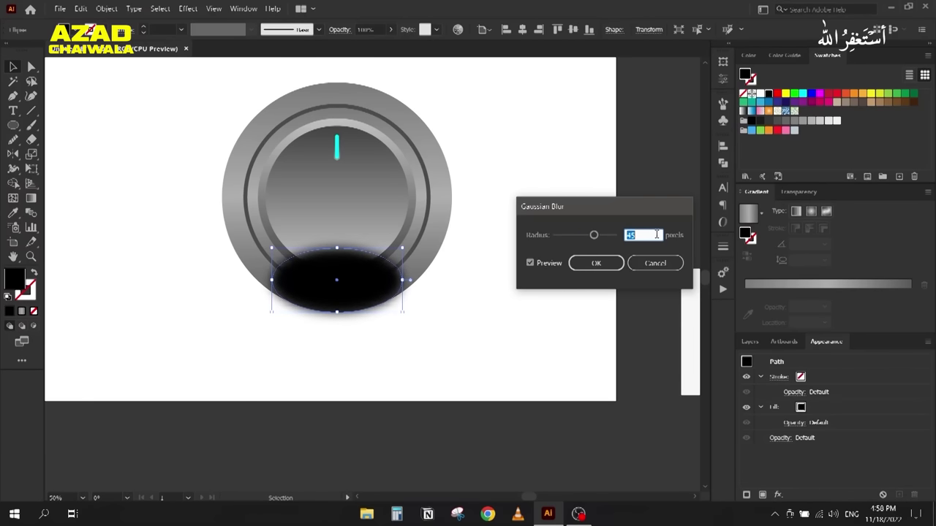
click(588, 265)
click(398, 372)
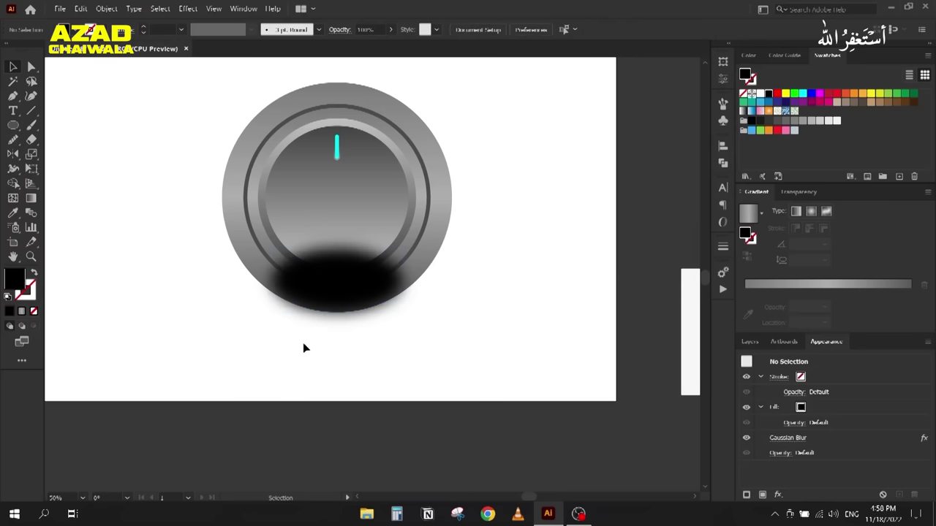
scroll(306, 308, up, 3)
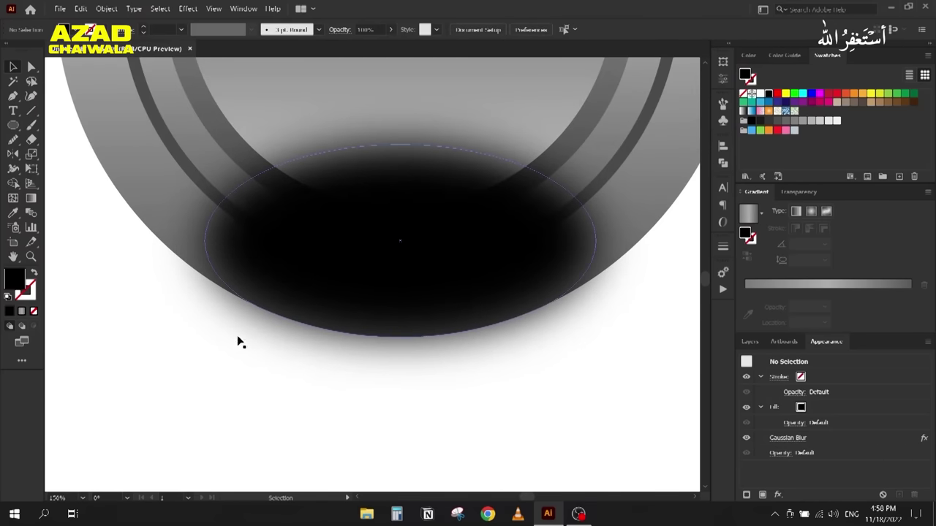
Step: Reopen the ellipse's Gaussian Blur from Appearance and set the radius to 60 px
click(416, 236)
click(788, 438)
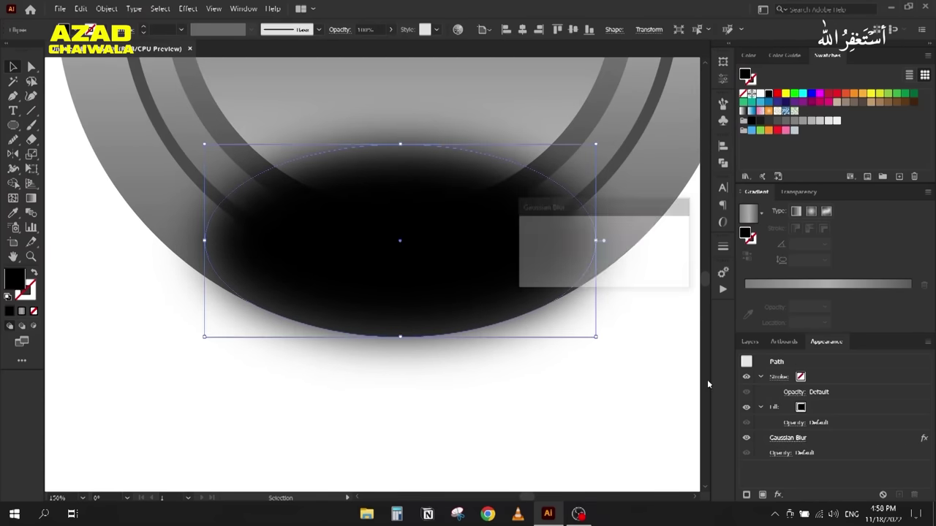
drag(579, 209, 695, 152)
drag(713, 184, 726, 183)
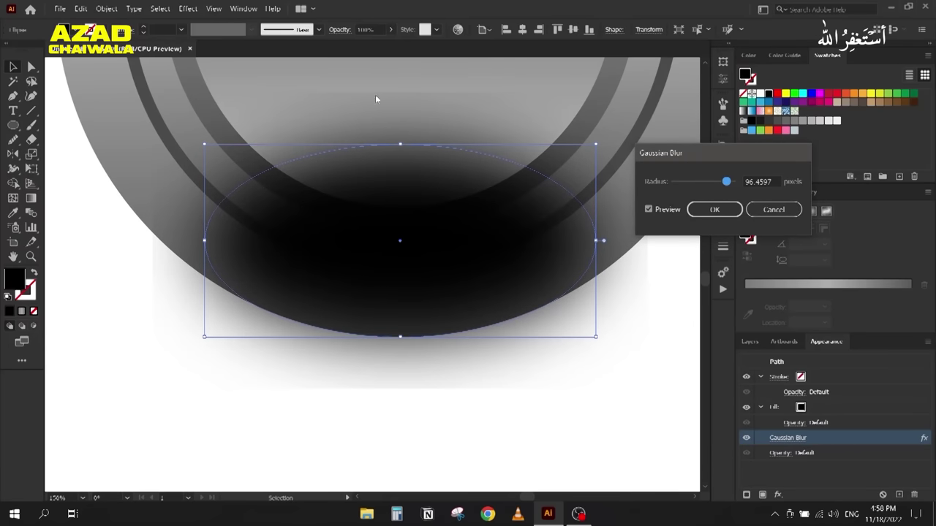
double_click(760, 182)
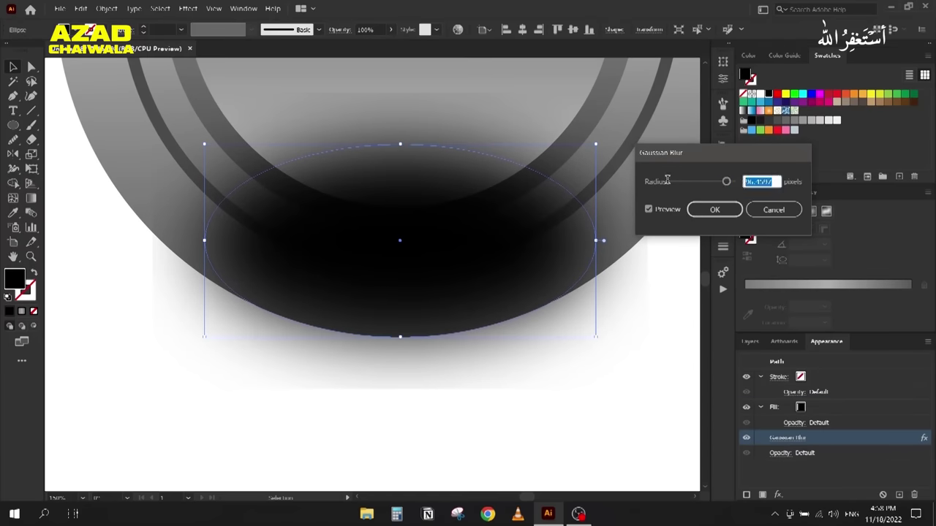
text(60)
key(Return)
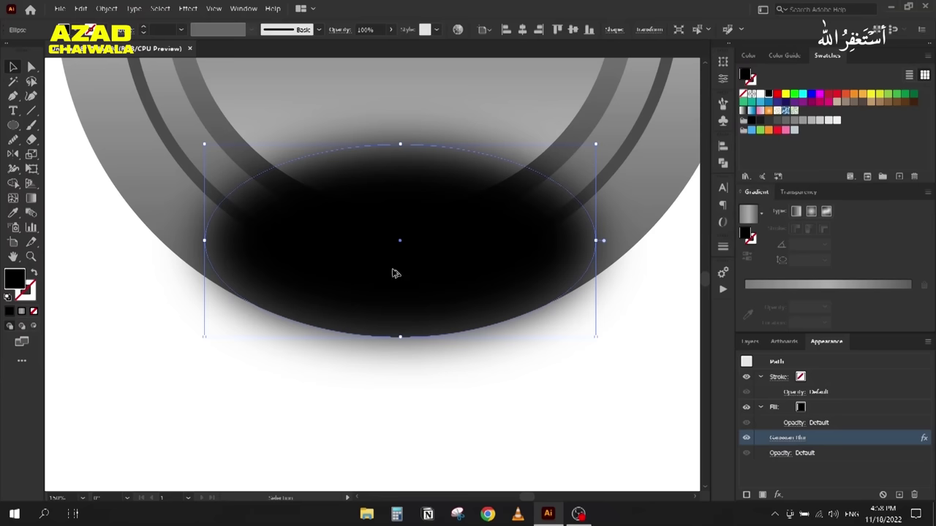
key(ctrl+0)
scroll(395, 275, up, 1)
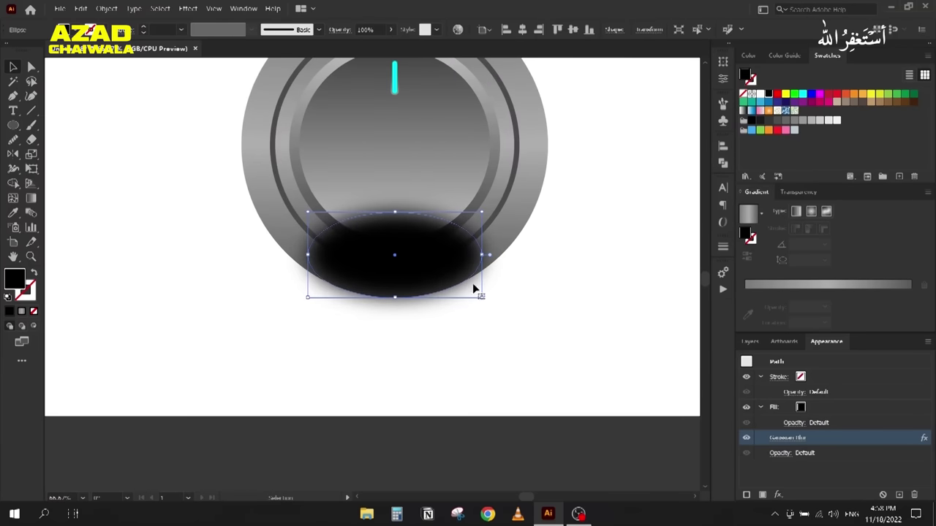
Step: Send the black shadow ellipse behind the knob's inner circle
click(749, 342)
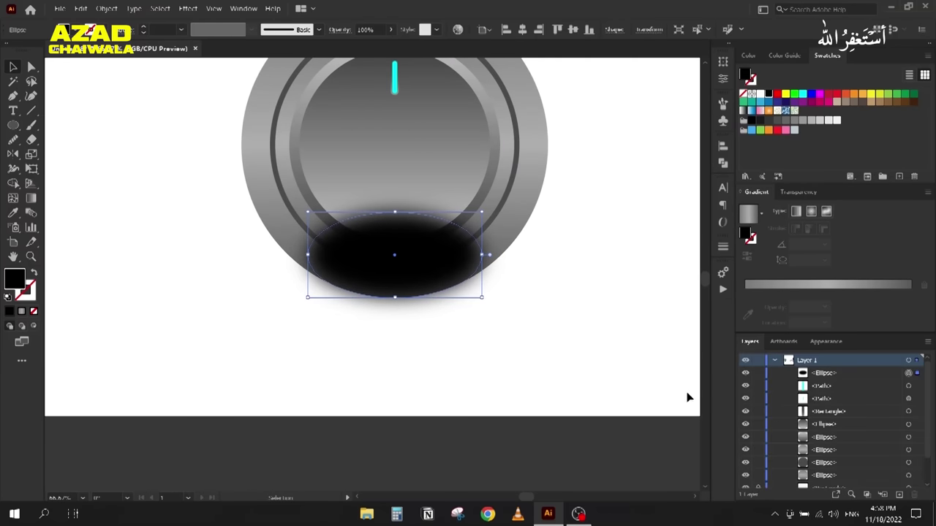
key(a)
key(ctrl+bracketleft)
key(ctrl+bracketleft)
key(ctrl+bracketleft)
key(ctrl+bracketleft)
key(ctrl+bracketleft)
key(ctrl+bracketright)
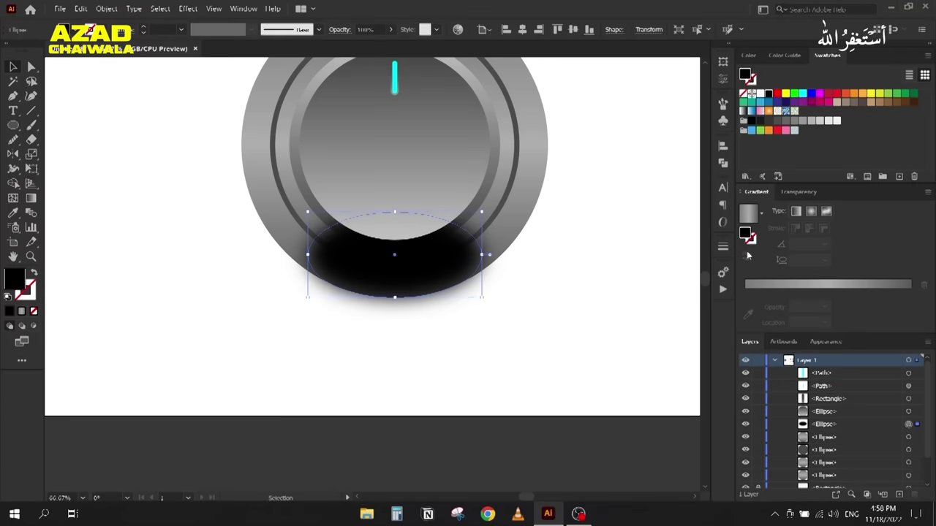
Step: Lower the shadow ellipse's opacity to 85% and step it down further
click(785, 192)
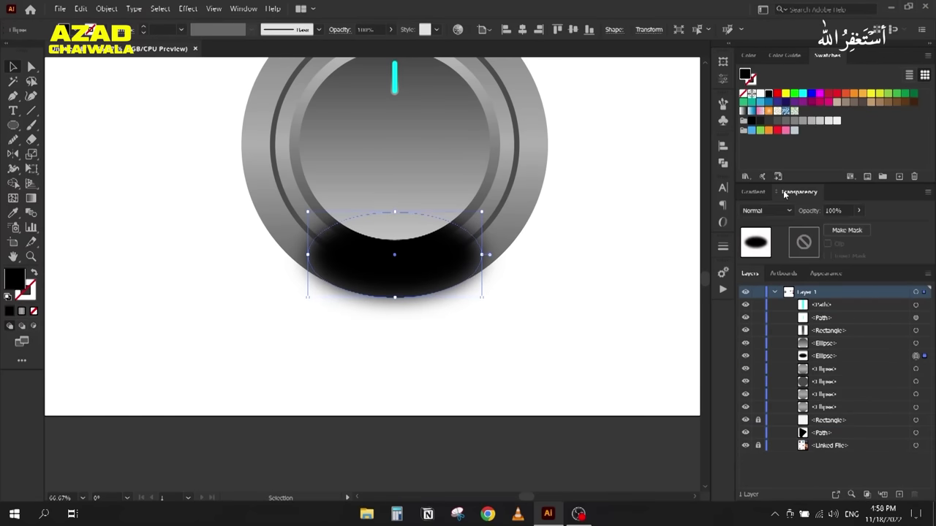
click(850, 210)
text(85)
key(Return)
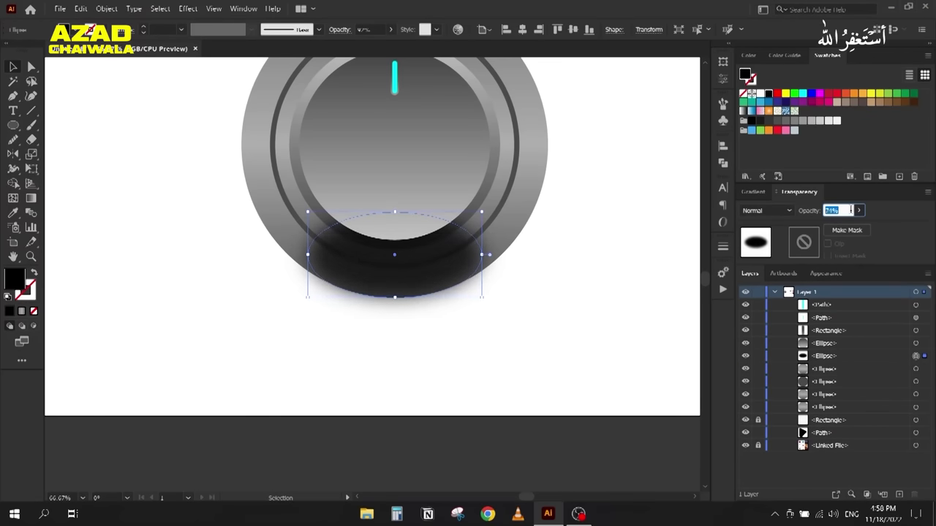
key(Down)
key(Down)
key(Down)
key(Down)
key(Down)
key(Down)
key(Down)
key(Down)
key(Down)
key(Down)
key(Down)
key(Down)
key(Down)
key(Down)
key(Down)
key(Down)
key(Down)
key(Down)
key(Down)
key(Down)
key(Down)
key(Down)
key(Down)
key(Down)
key(Down)
key(Down)
key(Down)
key(Down)
key(Down)
key(Down)
key(Down)
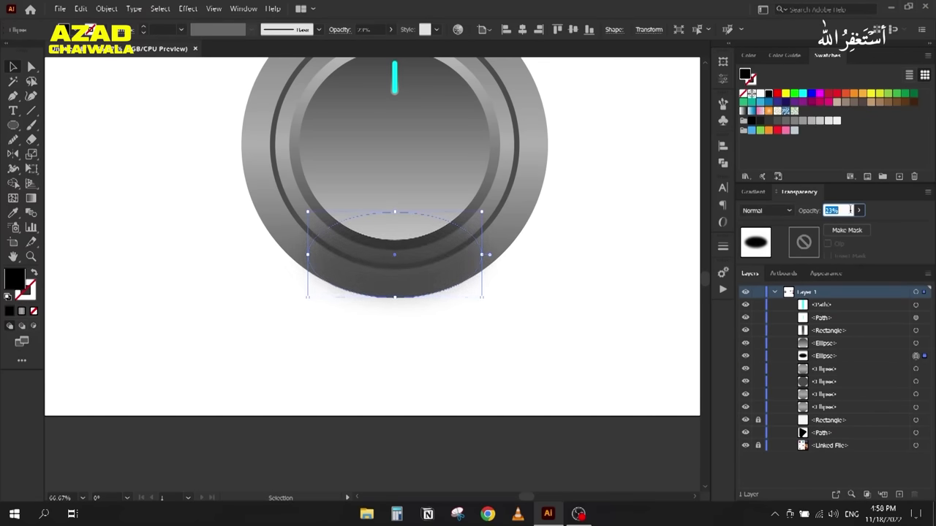
click(278, 364)
scroll(277, 343, down, 2)
drag(340, 366, 231, 350)
scroll(231, 349, up, 1)
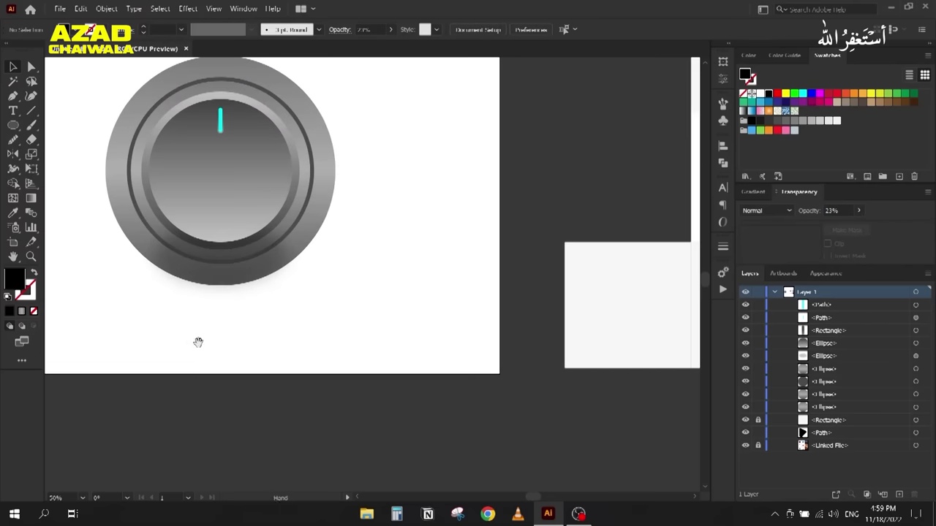
drag(606, 341, 482, 288)
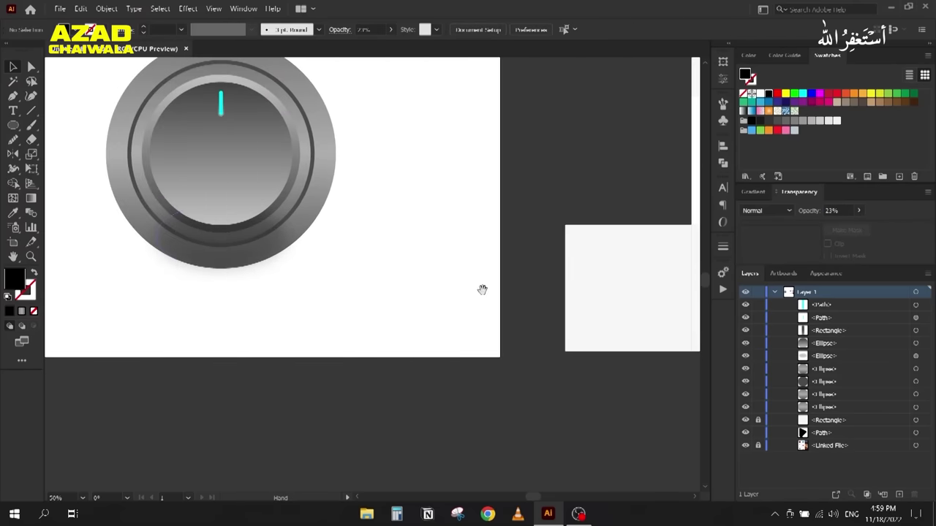
Step: Set the shadow ellipse's opacity to 30% and preview it
click(251, 245)
click(837, 210)
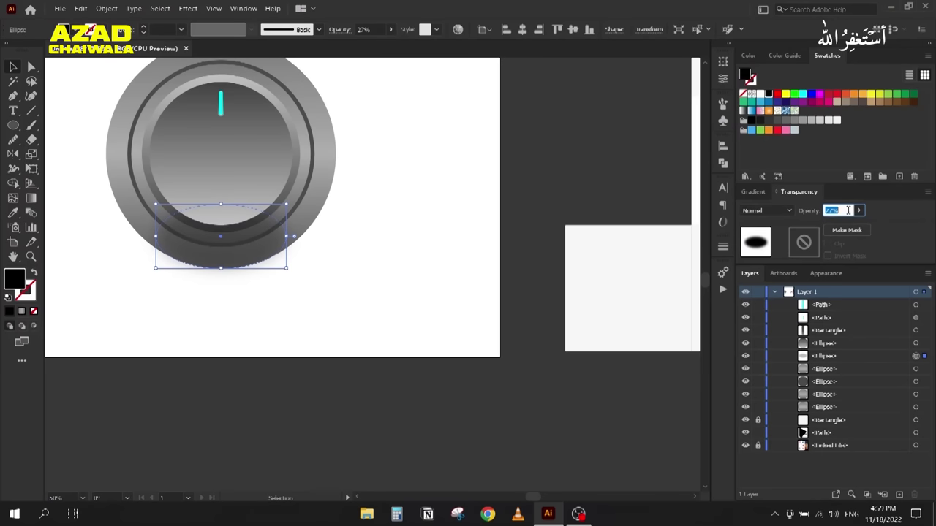
text(30)
key(Return)
click(467, 270)
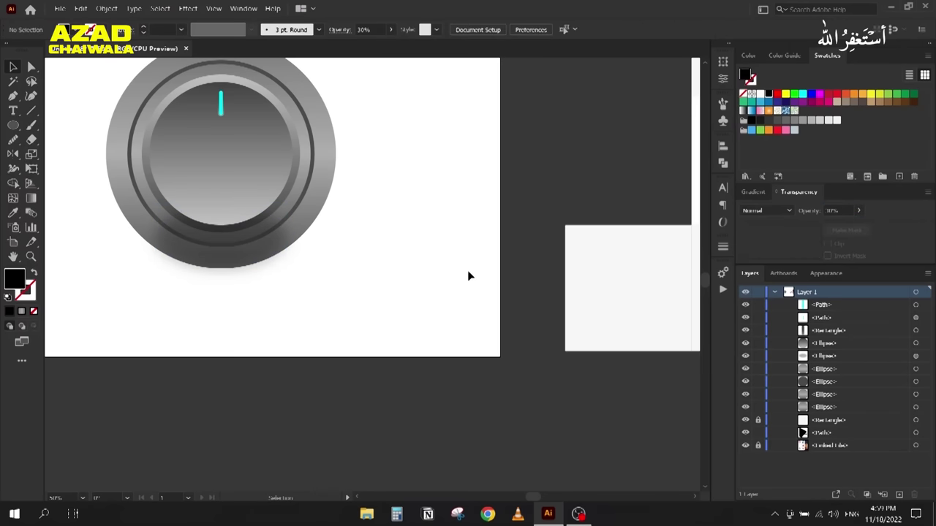
key(ctrl+minus)
drag(366, 323, 320, 342)
Step: Reduce the shadow's Gaussian Blur radius to 30
click(275, 294)
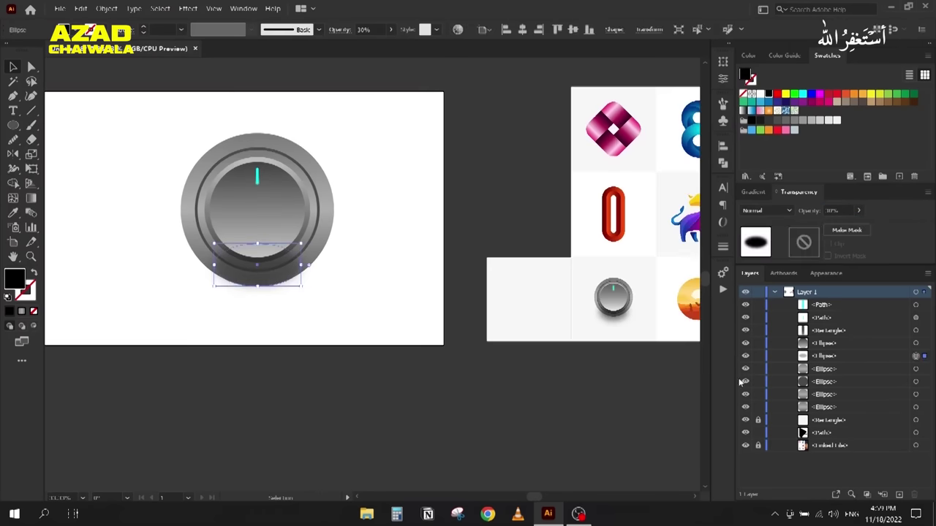
click(826, 273)
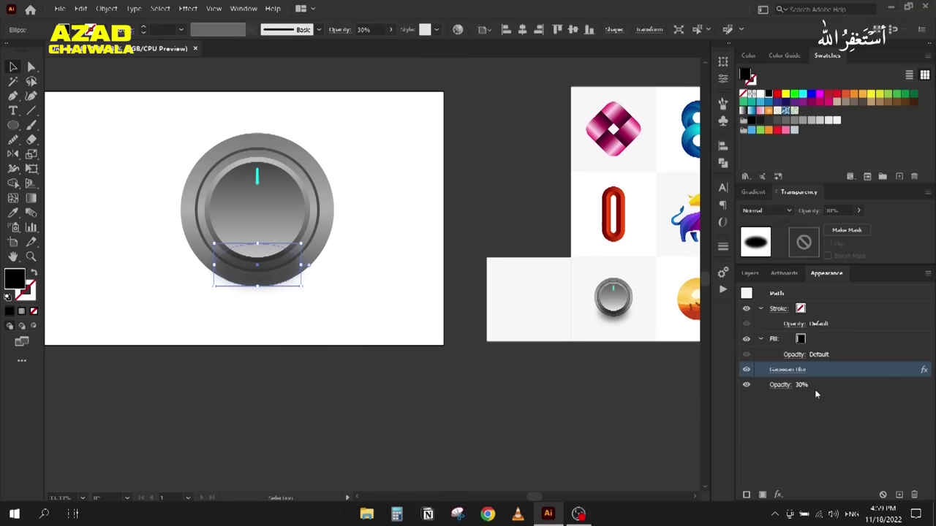
click(787, 369)
double_click(762, 180)
text(30)
click(714, 209)
click(188, 307)
scroll(188, 307, up, 2)
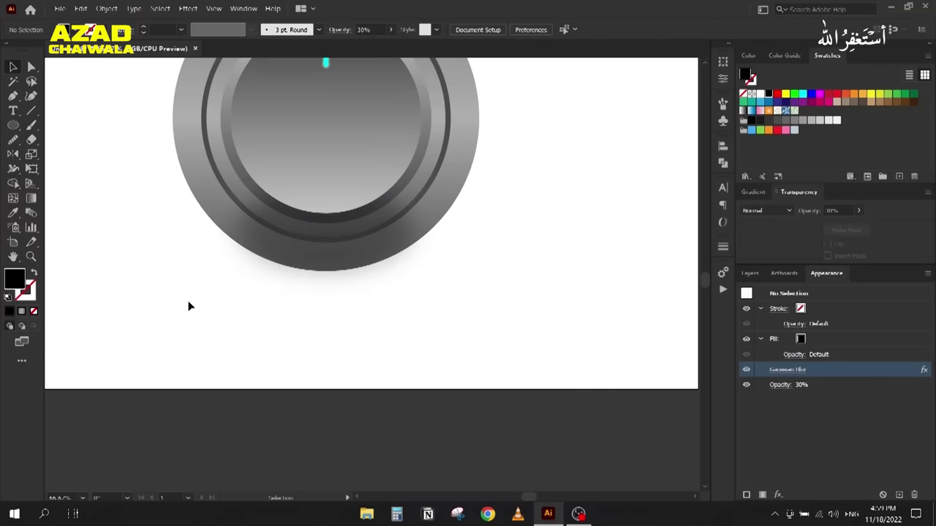
scroll(187, 307, up, 3)
scroll(230, 367, down, 1)
Step: Change the shadow opacity to 35%, then settle on 40%
click(315, 351)
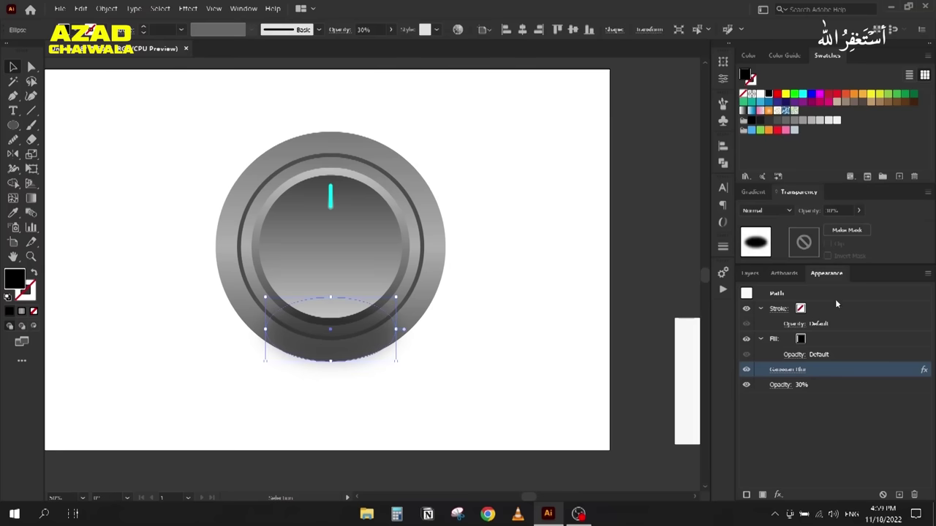
click(845, 210)
text(35)
key(Return)
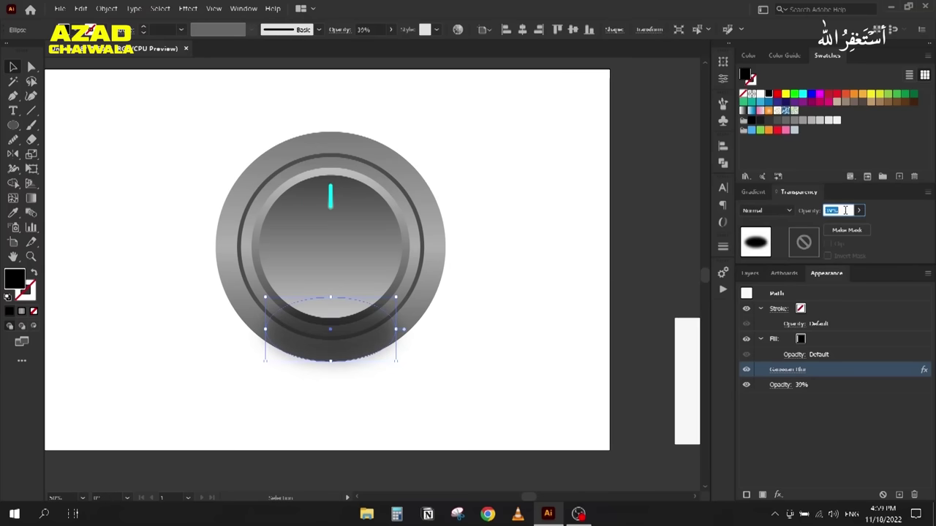
text(40)
click(569, 254)
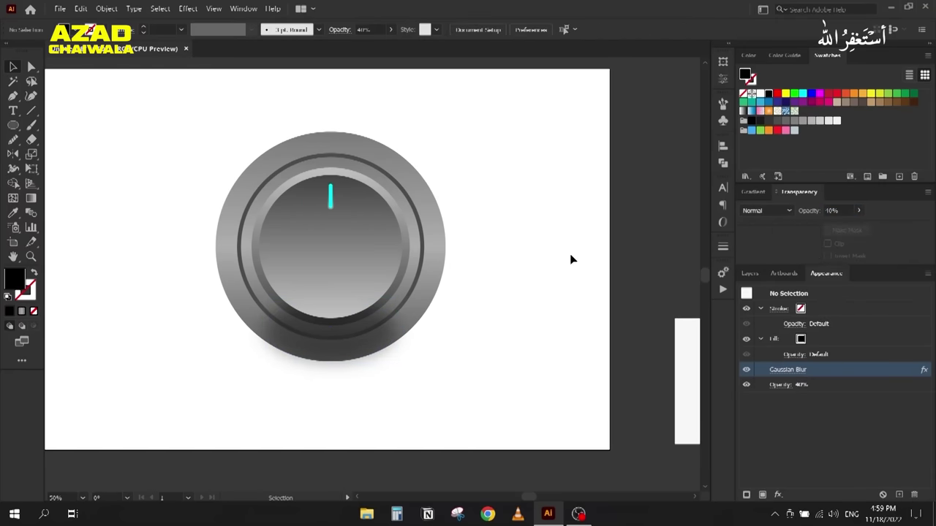
scroll(483, 334, down, 1)
scroll(437, 358, up, 2)
Step: Enlarge the shadow ellipse around its centre, then select all the knob artwork
click(334, 324)
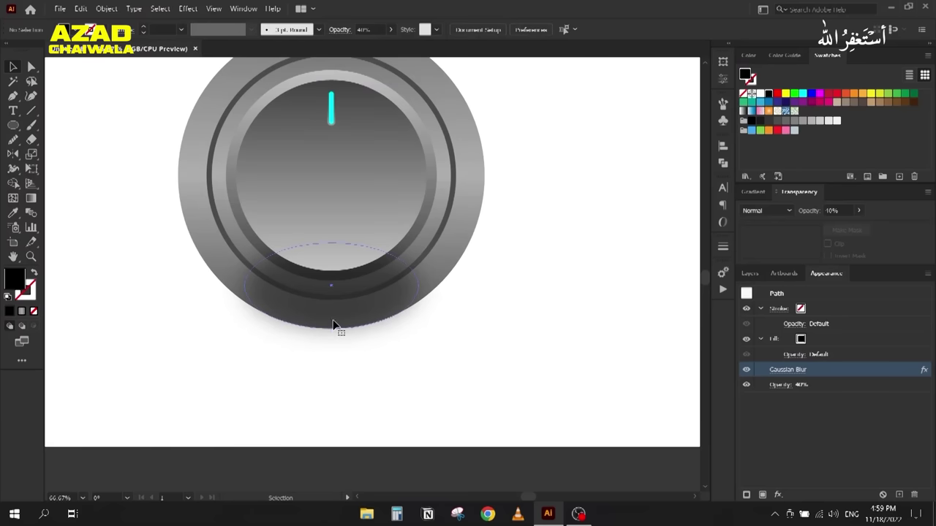
scroll(251, 288, down, 2)
scroll(251, 287, up, 1)
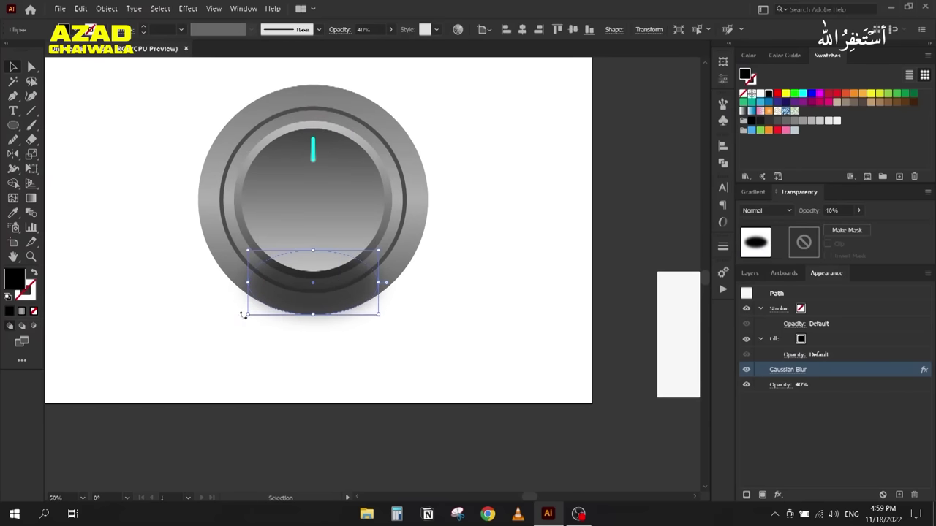
mouse_move(247, 316)
mouse_down()
mouse_move(224, 329)
mouse_move(234, 324)
mouse_up()
click(280, 394)
scroll(294, 384, down, 2)
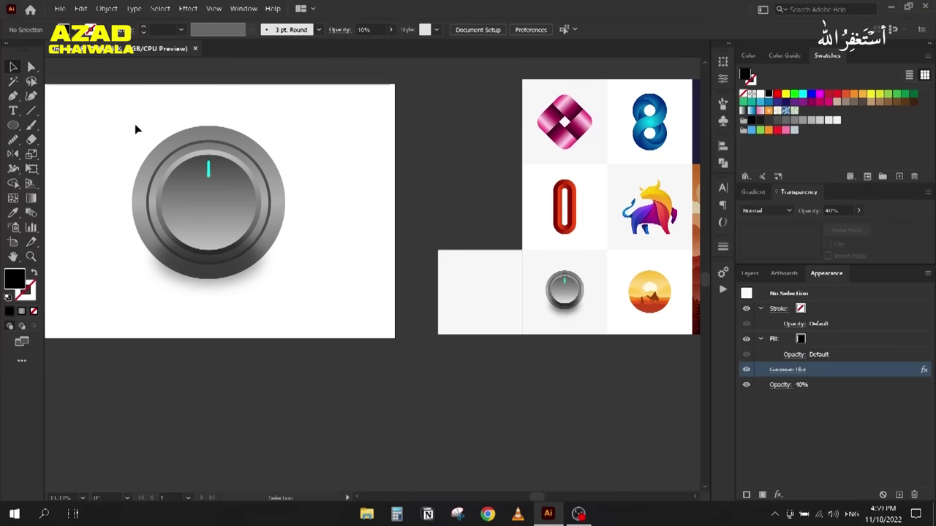
drag(136, 129, 324, 312)
Step: Delete the knob artwork and the white rectangle beside it, then zoom out over the artboard grid
key(Delete)
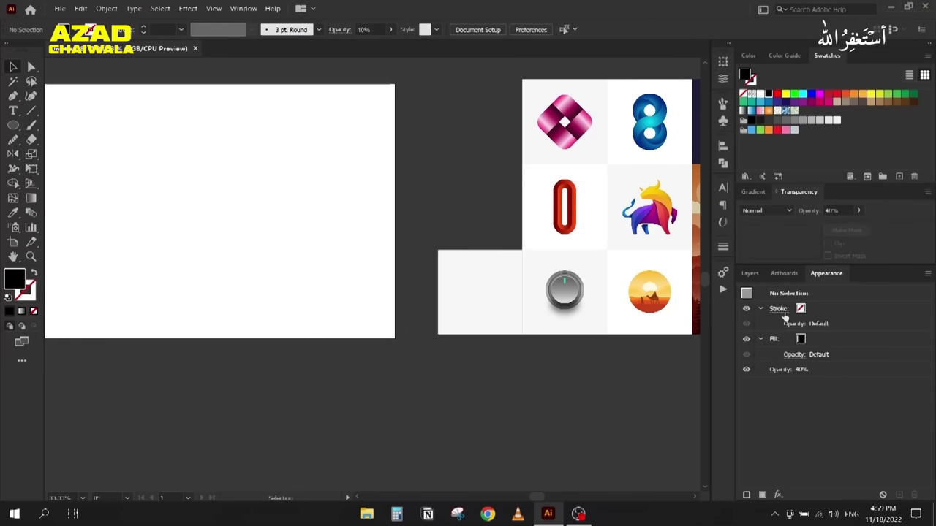
click(747, 273)
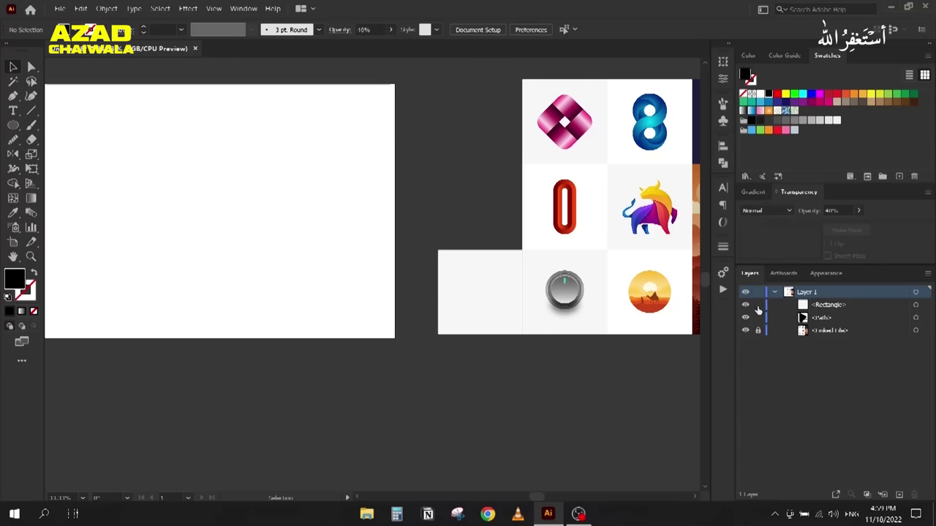
click(462, 296)
key(Delete)
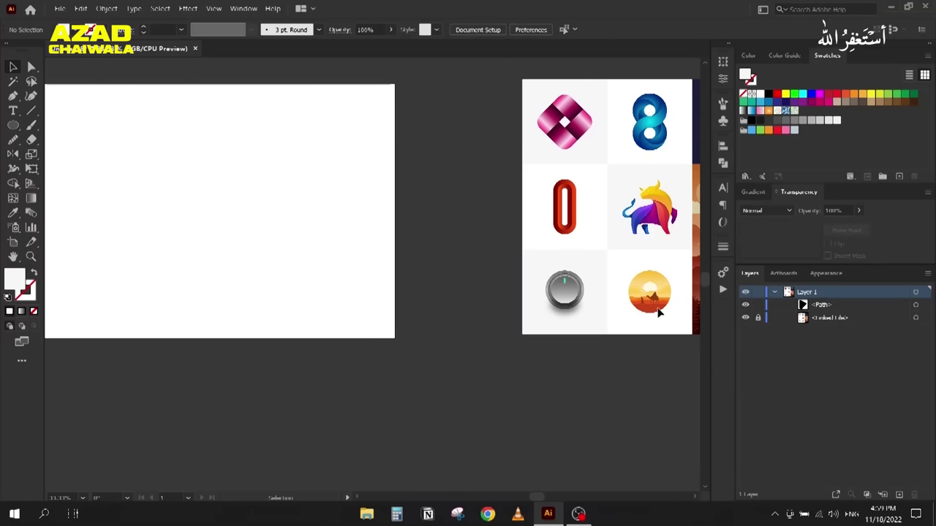
scroll(474, 299, right, 3)
scroll(510, 298, up, 5)
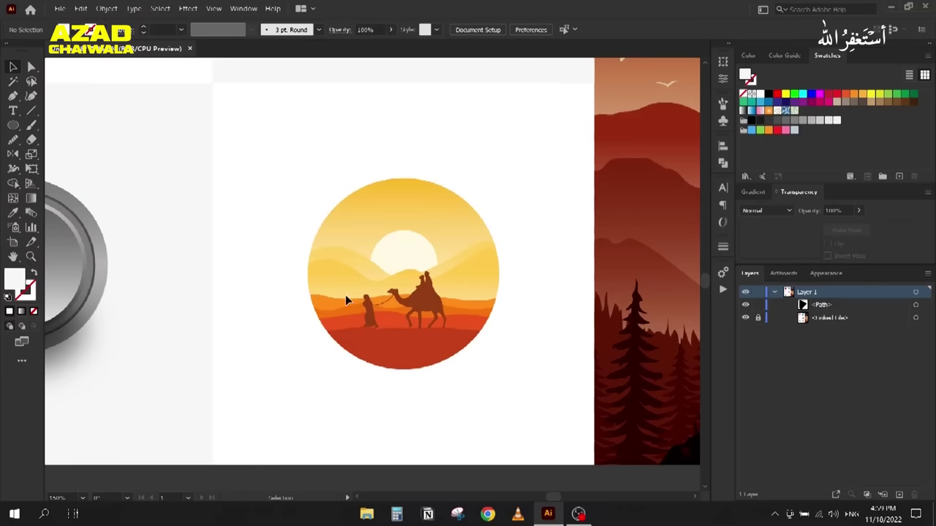
scroll(346, 300, up, 2)
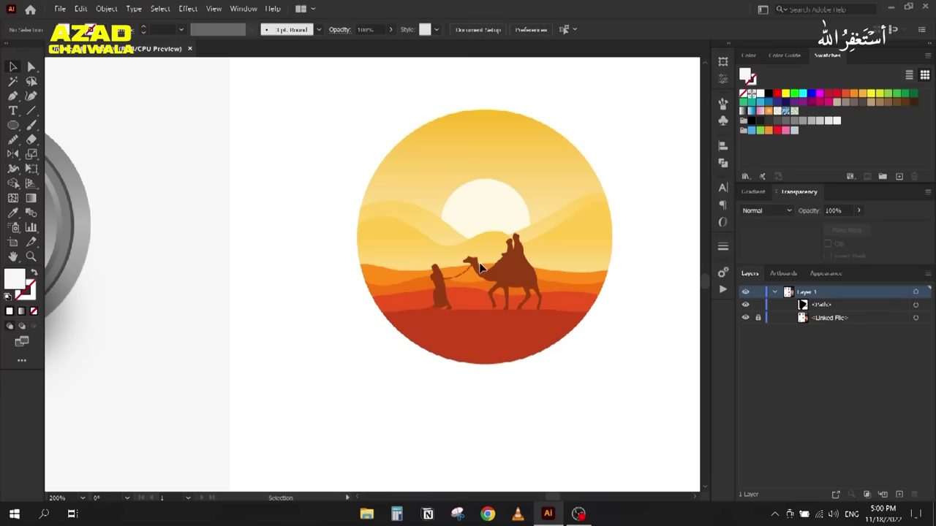
key(ctrl+minus)
key(ctrl+minus)
key(ctrl+minus)
key(ctrl+minus)
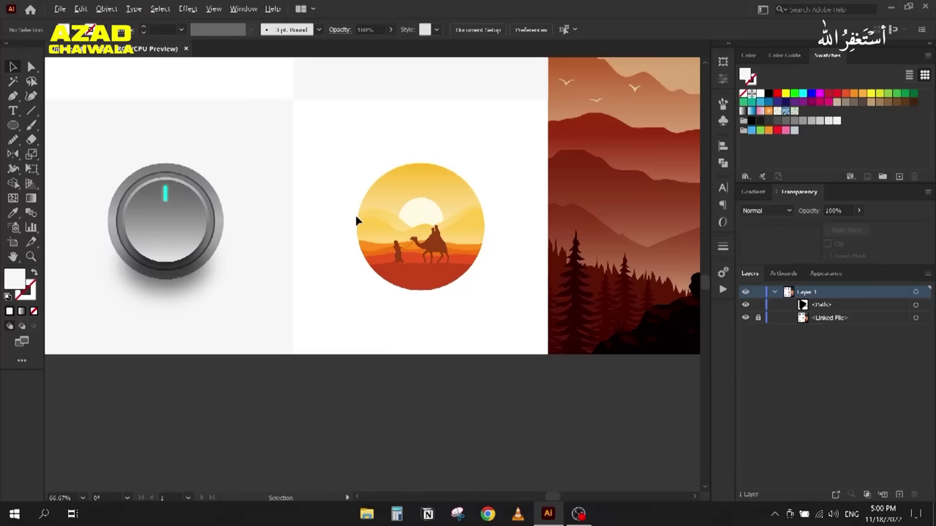
scroll(312, 327, up, 2)
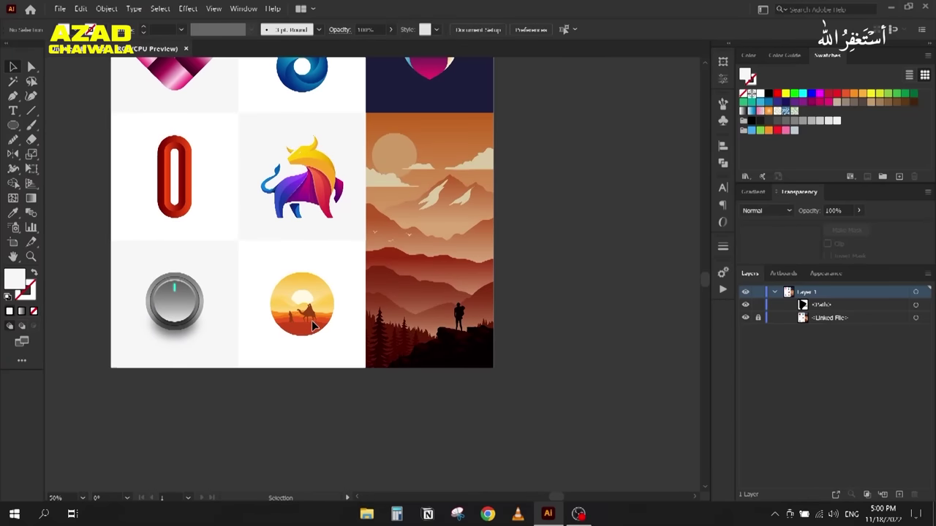
scroll(447, 225, up, 1)
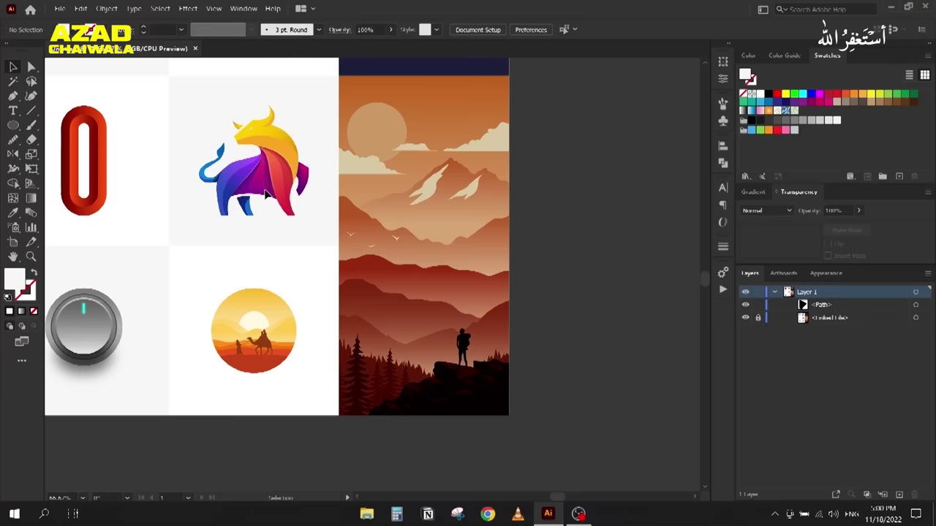
scroll(173, 184, left, 10)
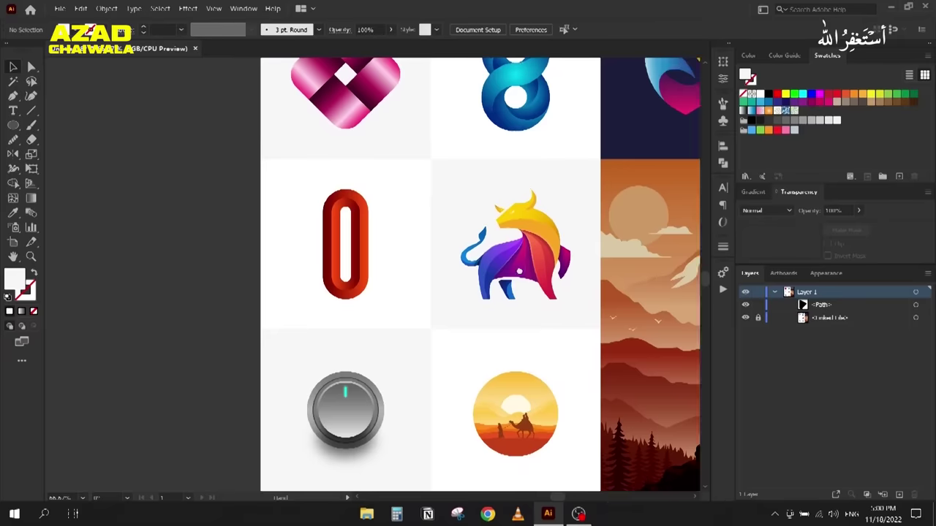
scroll(510, 238, down, 2)
Step: Move the reference image beside the blank artboard, lock it, and delete its clipping path
drag(511, 259, 411, 282)
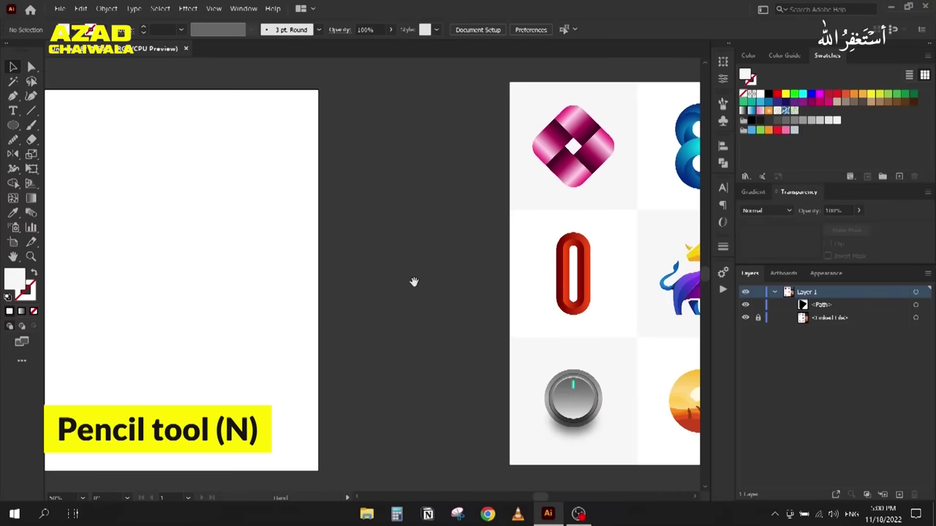
drag(536, 278, 393, 309)
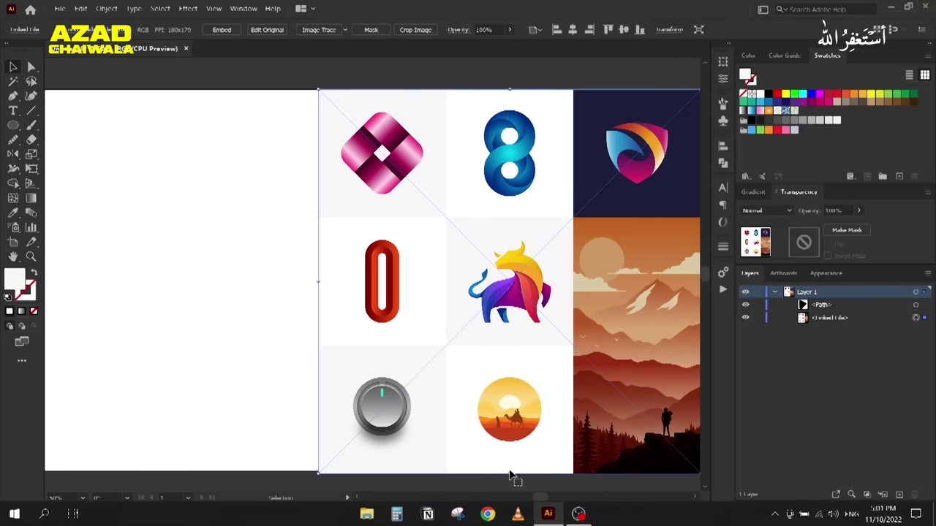
drag(509, 473, 510, 470)
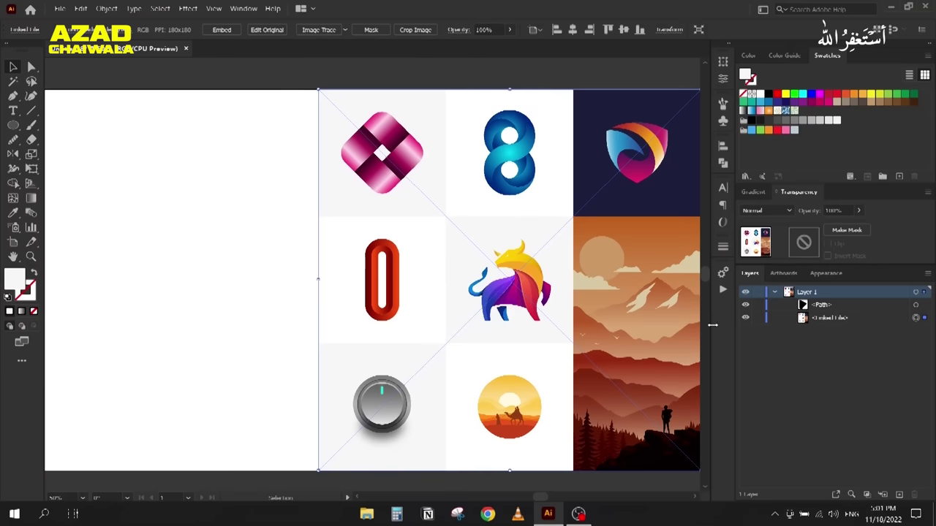
click(758, 317)
click(925, 306)
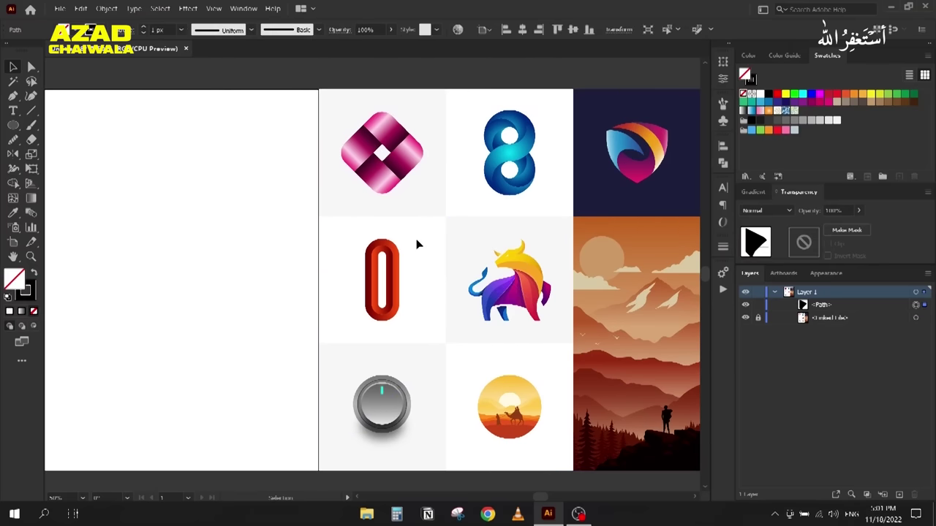
scroll(417, 244, down, 3)
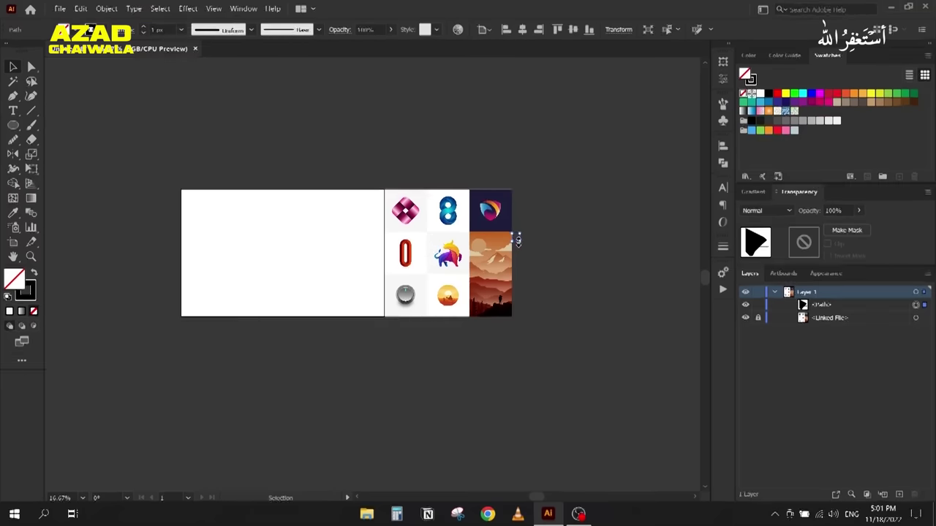
key(Delete)
scroll(290, 235, up, 1)
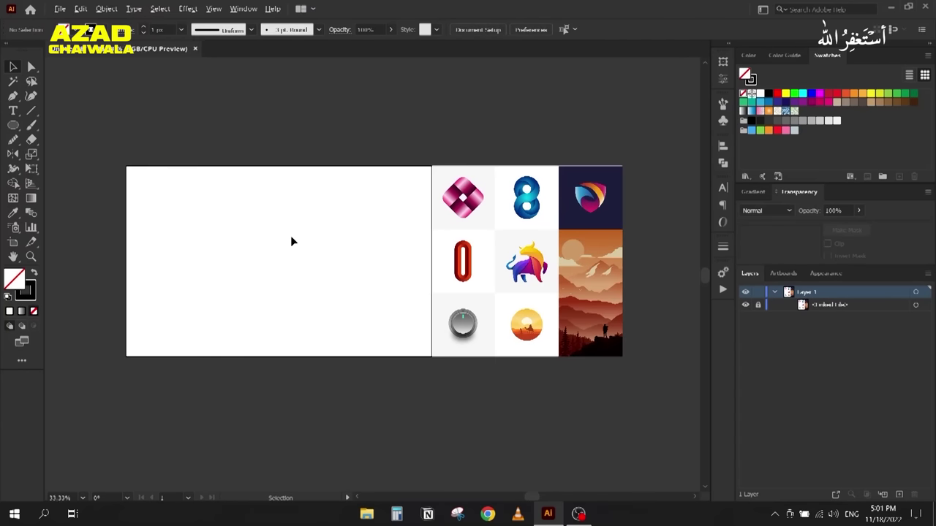
scroll(291, 238, up, 2)
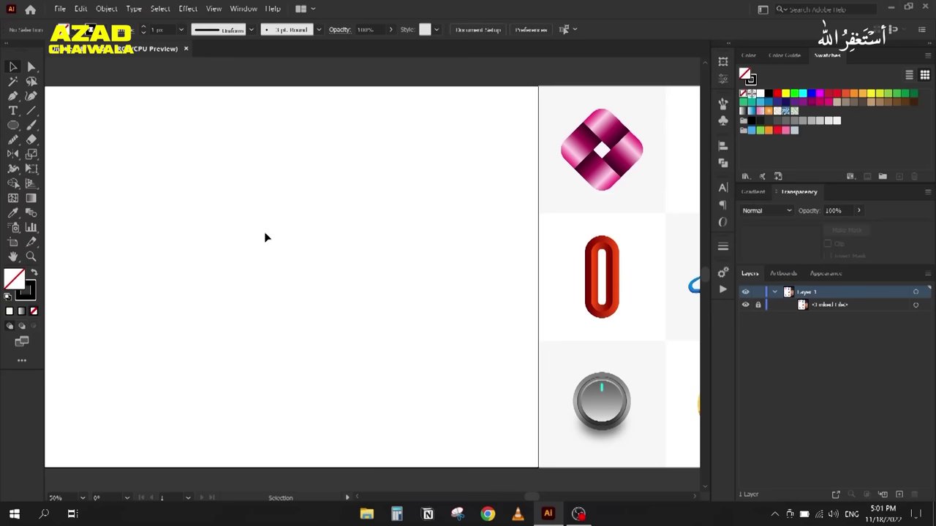
Step: Draw two wavy freehand lines, one above the other, with the Pencil tool
click(9, 141)
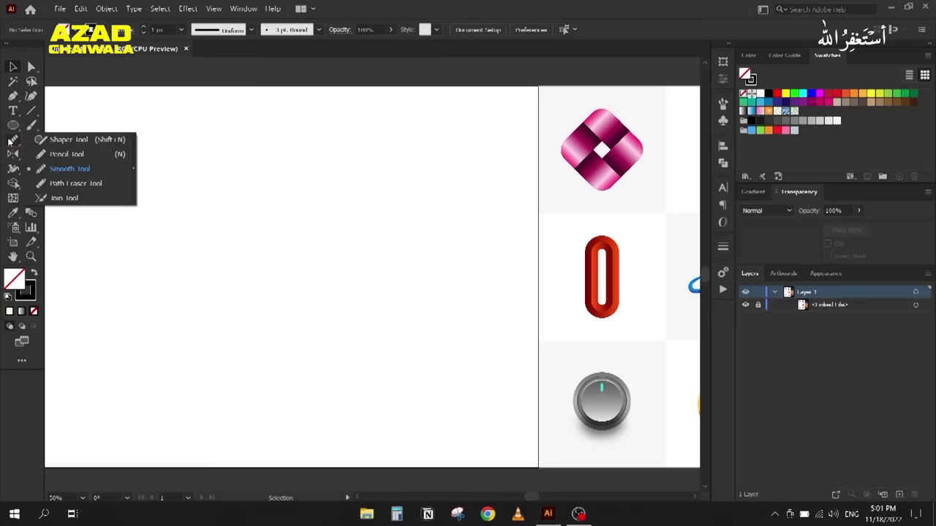
click(81, 159)
mouse_move(110, 133)
mouse_down()
mouse_move(155, 144)
mouse_move(276, 138)
mouse_up()
mouse_move(117, 153)
mouse_down()
mouse_move(211, 167)
mouse_move(320, 157)
mouse_up()
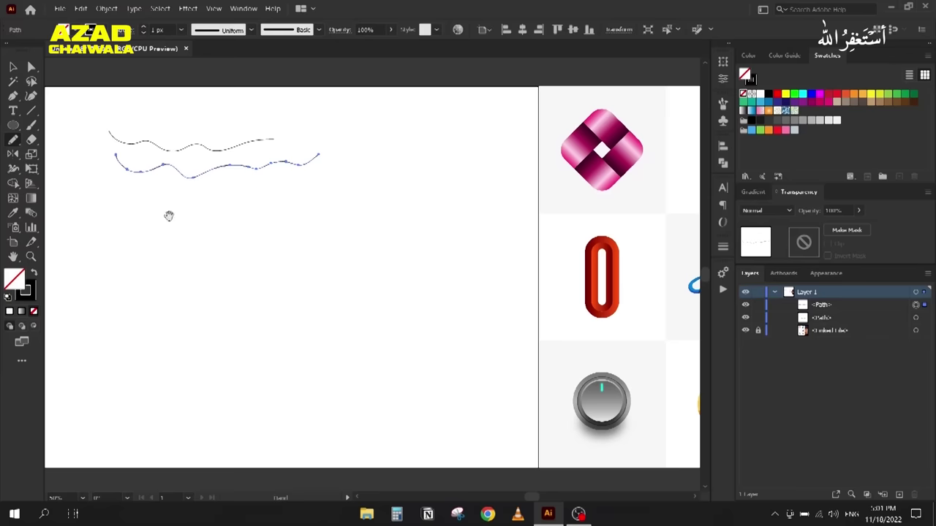
mouse_move(169, 215)
mouse_down()
mouse_move(286, 216)
mouse_move(259, 232)
mouse_up()
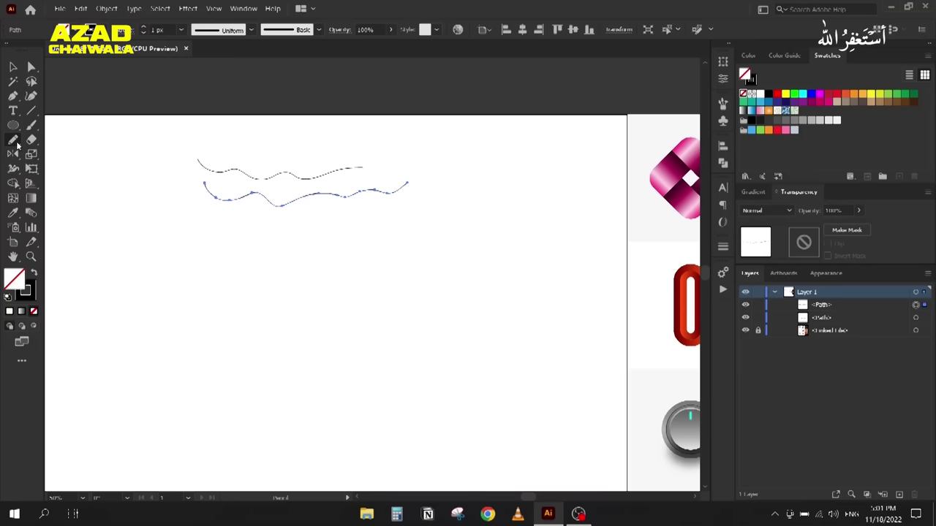
Step: Set the Pencil Tool Options fidelity to fully Smooth and scroll to the mountain image
double_click(17, 145)
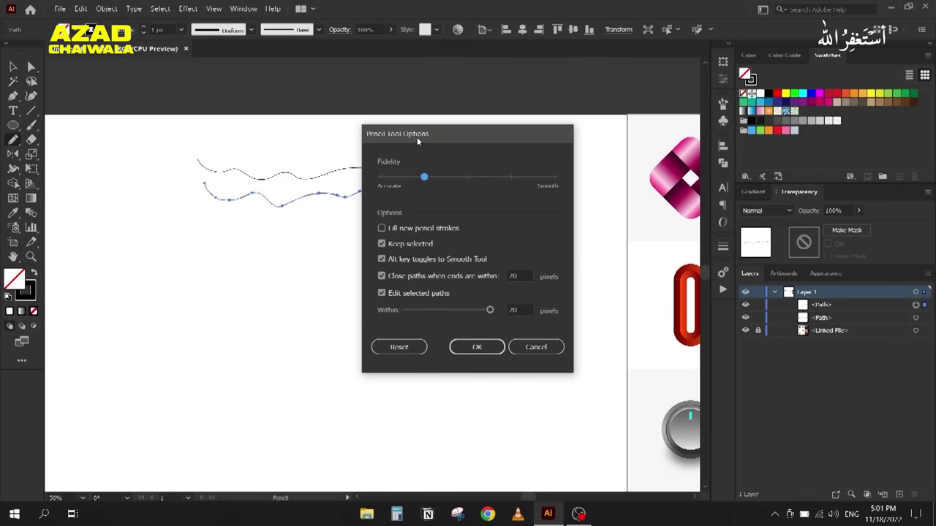
drag(413, 129, 120, 119)
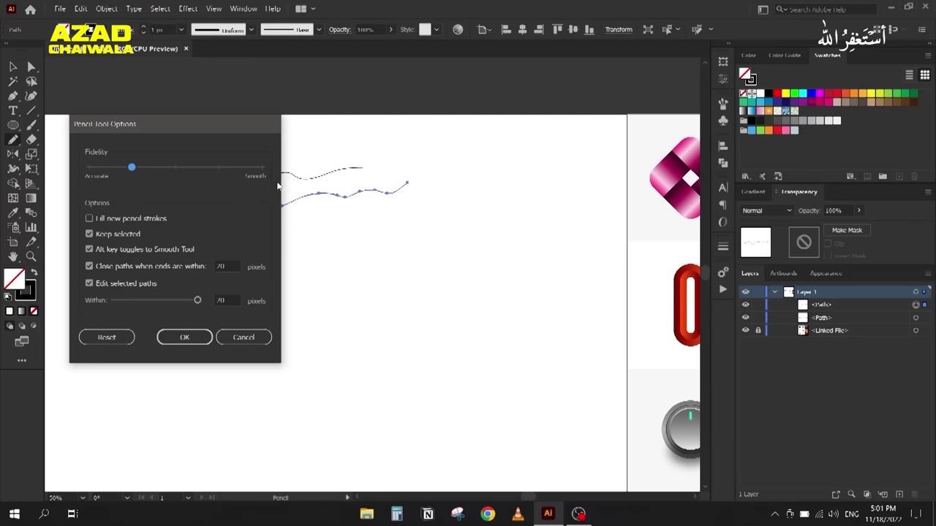
drag(132, 168, 261, 168)
click(186, 336)
scroll(192, 263, down, 3)
scroll(200, 232, right, 10)
scroll(200, 232, right, 10)
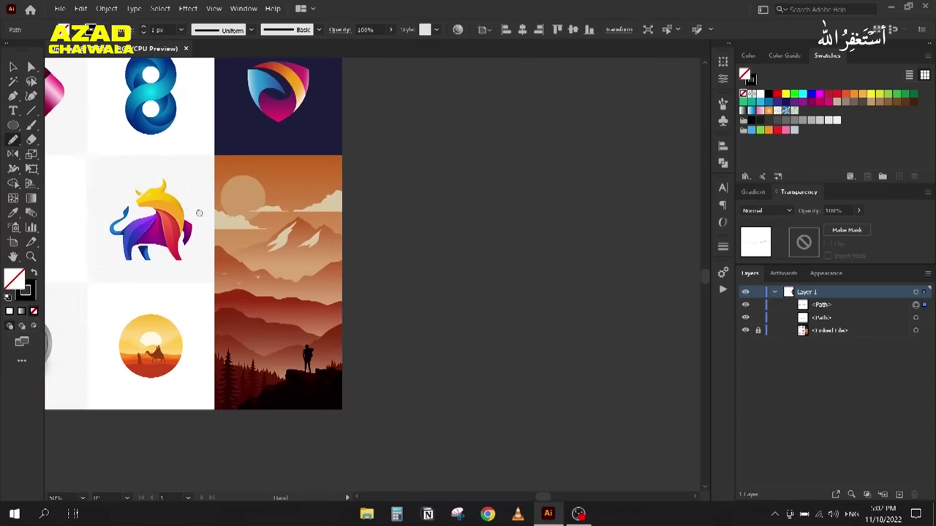
scroll(344, 270, up, 2)
scroll(347, 284, up, 1)
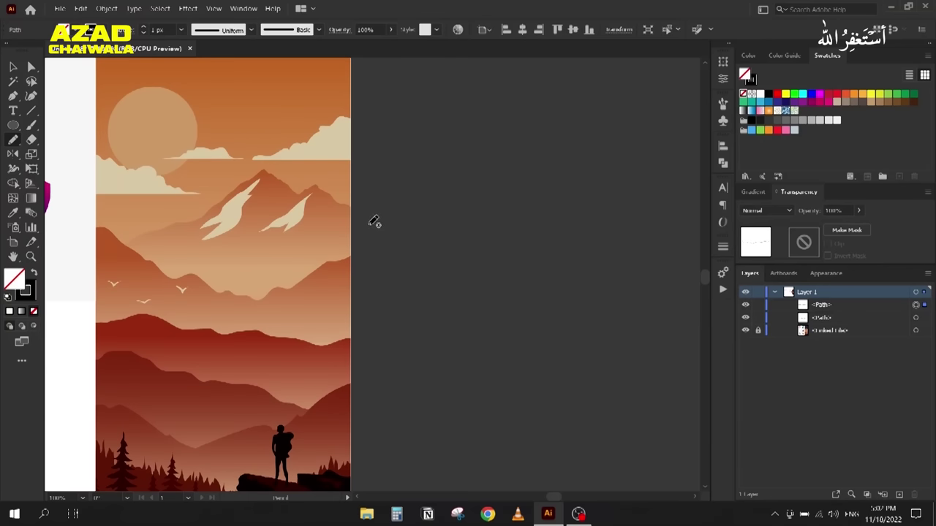
Step: Trace the ridge at Smooth fidelity, undo it, and move fidelity close to Accurate
mouse_move(372, 222)
mouse_down()
mouse_move(517, 166)
mouse_move(575, 114)
mouse_move(635, 172)
mouse_up()
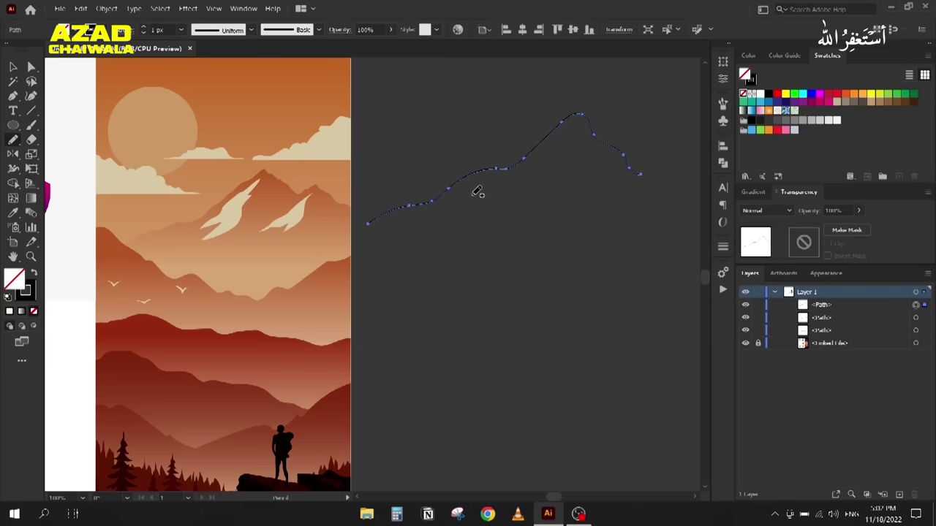
key(ctrl+z)
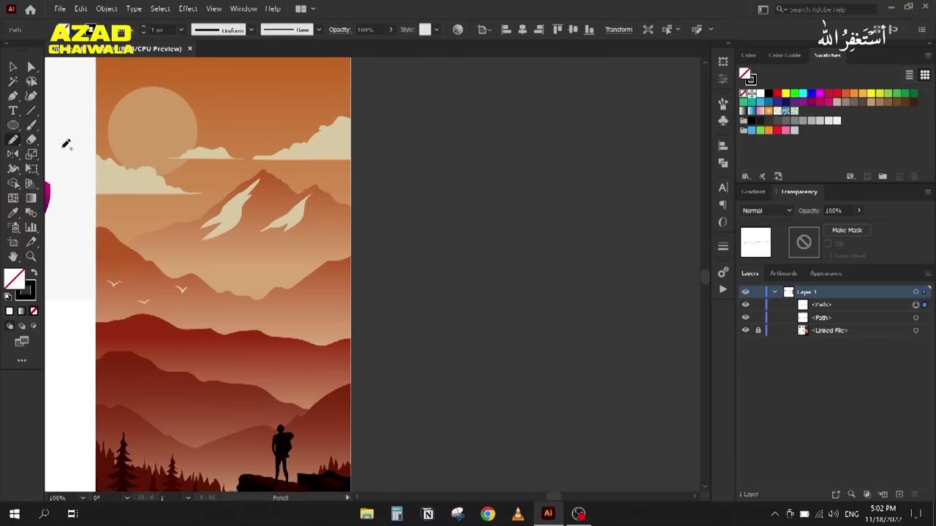
double_click(13, 143)
drag(176, 168, 126, 170)
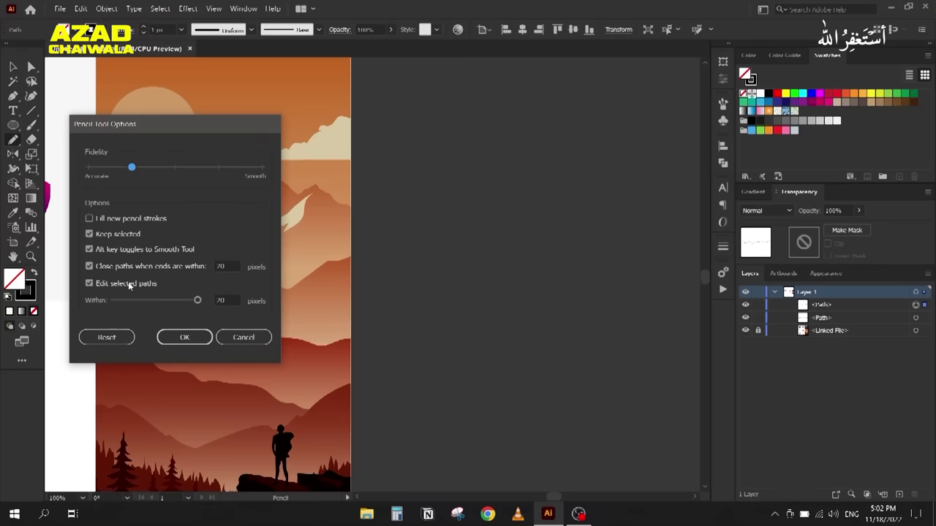
click(185, 337)
Step: Retrace the ridge, undo it, and set fidelity all the way to Accurate
mouse_move(393, 247)
mouse_down()
mouse_move(446, 212)
mouse_move(533, 202)
mouse_move(591, 144)
mouse_move(624, 141)
mouse_move(651, 177)
mouse_up()
scroll(523, 214, up, 3)
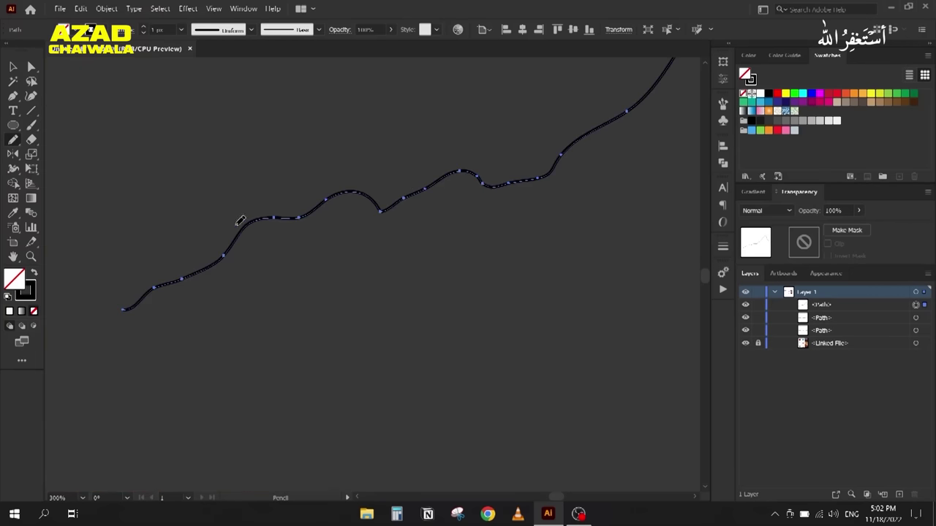
key(ctrl+z)
double_click(12, 141)
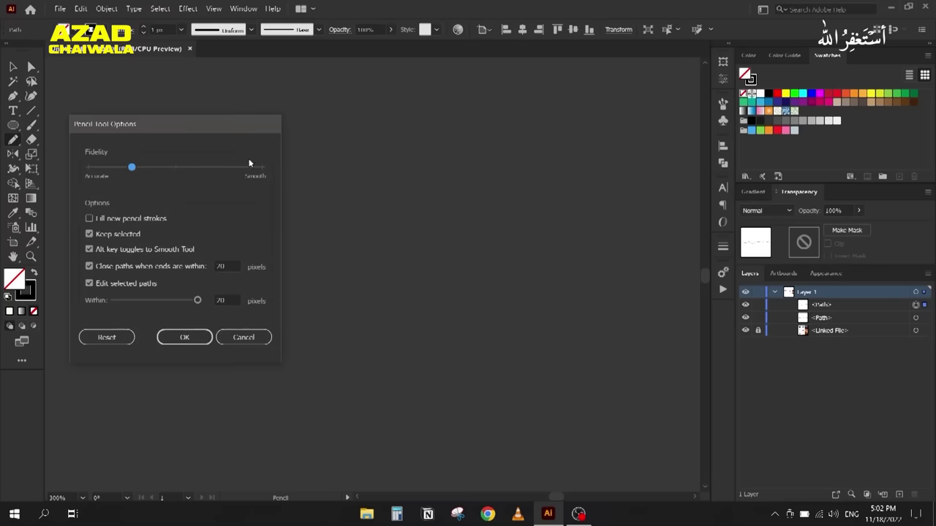
drag(136, 167, 89, 167)
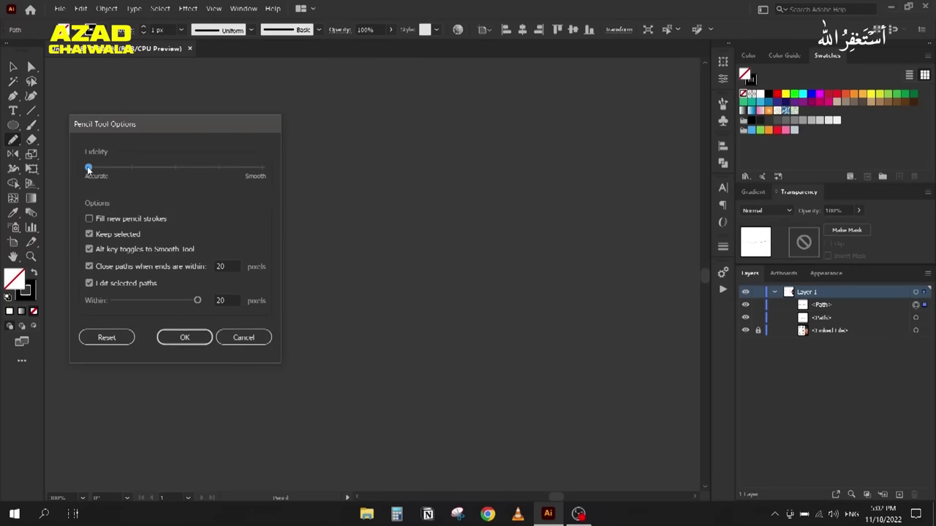
click(184, 337)
Step: Trace the ridge a third time at Accurate fidelity, then select and delete it
scroll(212, 253, down, 3)
mouse_move(219, 259)
mouse_down()
mouse_move(226, 240)
mouse_move(399, 177)
mouse_move(446, 139)
mouse_move(466, 138)
mouse_move(501, 183)
mouse_move(537, 196)
mouse_move(566, 227)
mouse_up()
scroll(228, 199, up, 2)
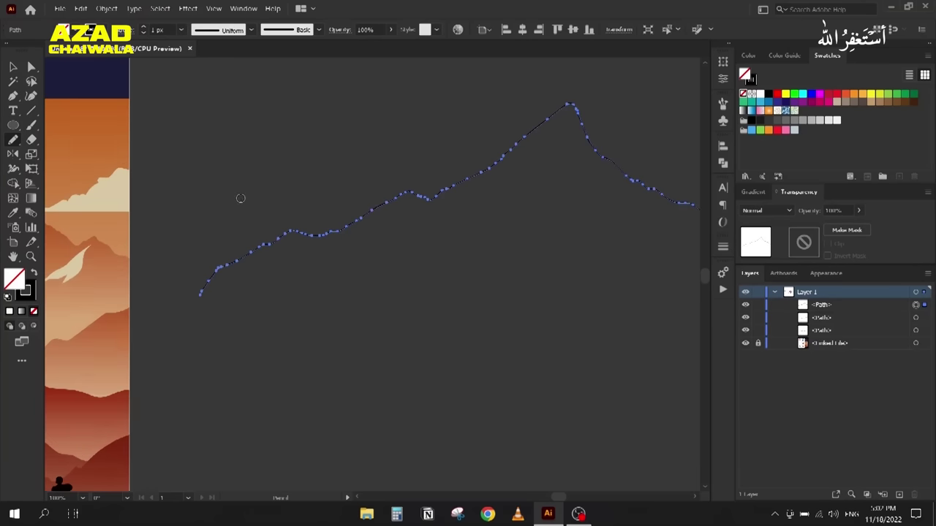
key(v)
click(266, 119)
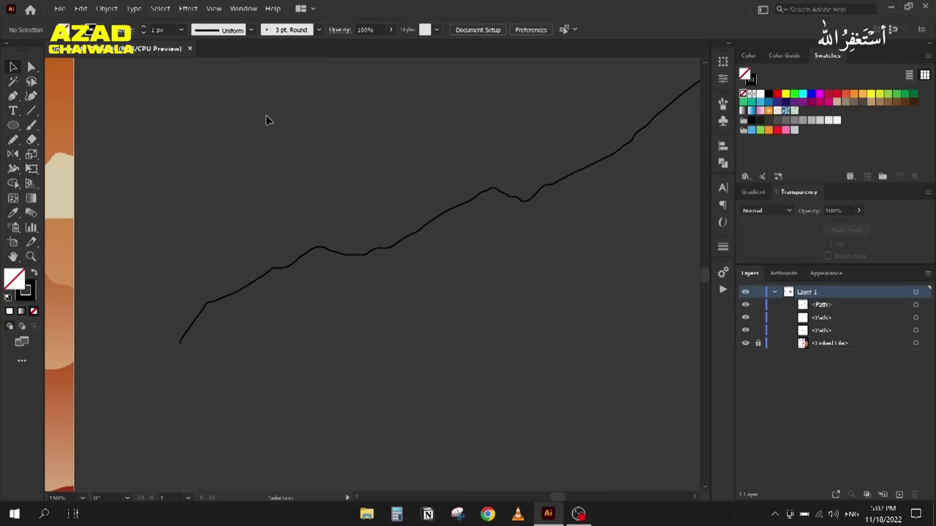
scroll(266, 153, down, 2)
drag(348, 133, 458, 211)
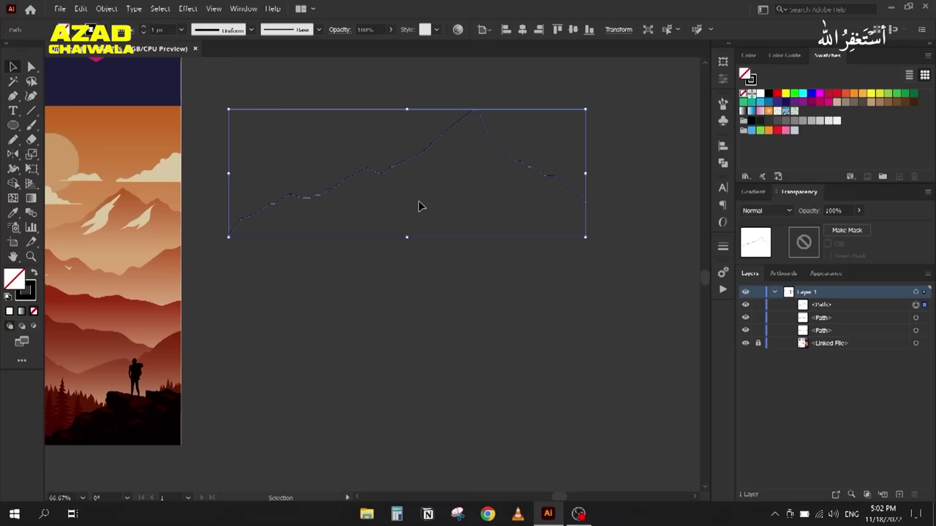
key(Delete)
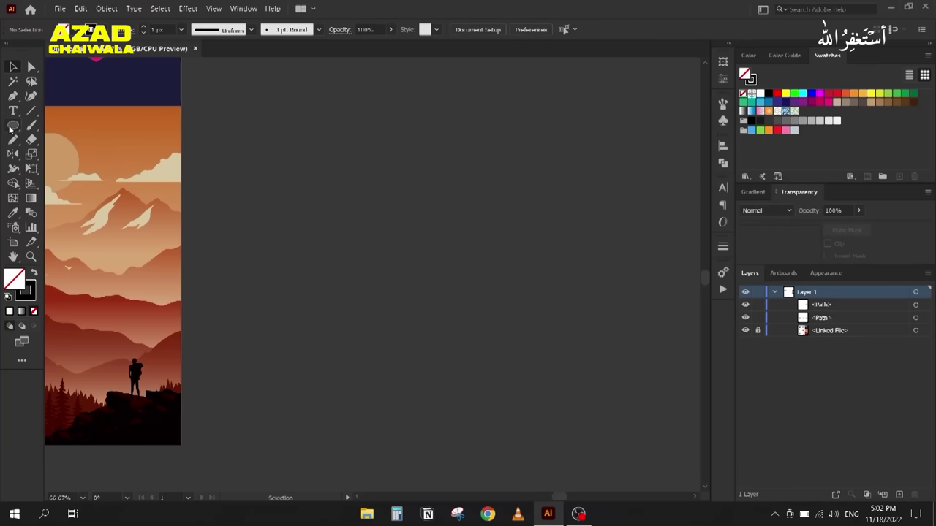
Step: Set the pencil fidelity to the middle, between Accurate and Smooth
double_click(13, 139)
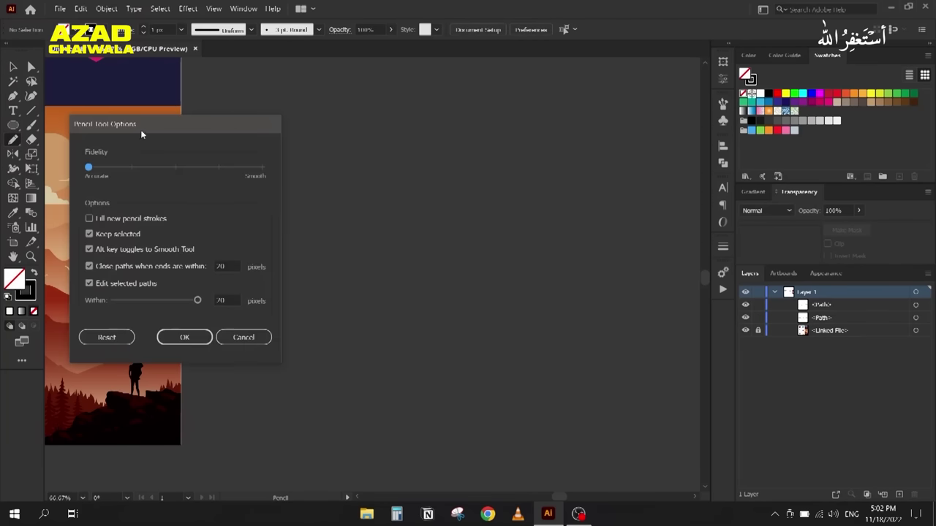
drag(141, 134, 394, 97)
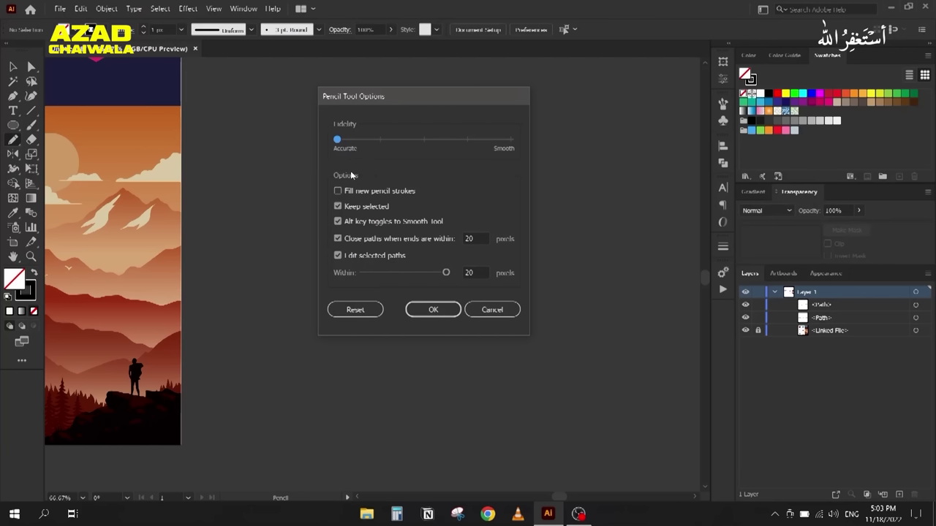
drag(337, 139, 422, 140)
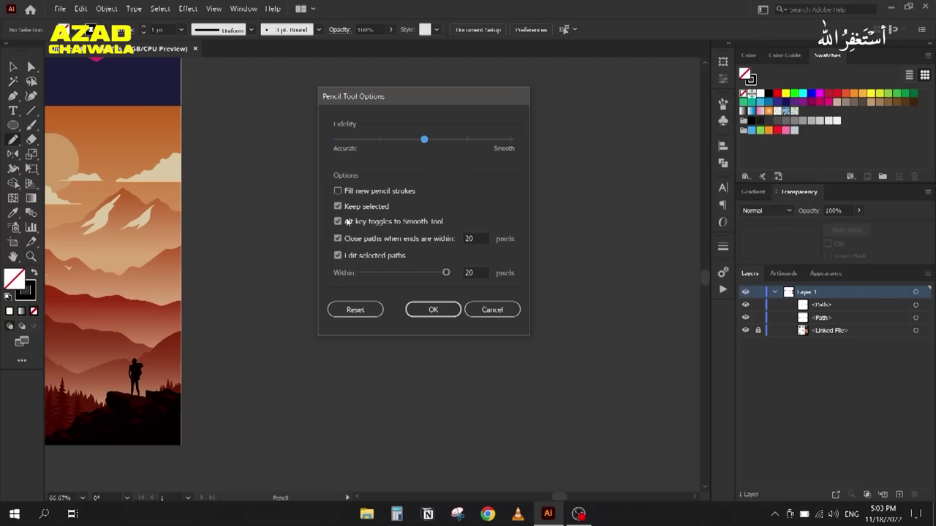